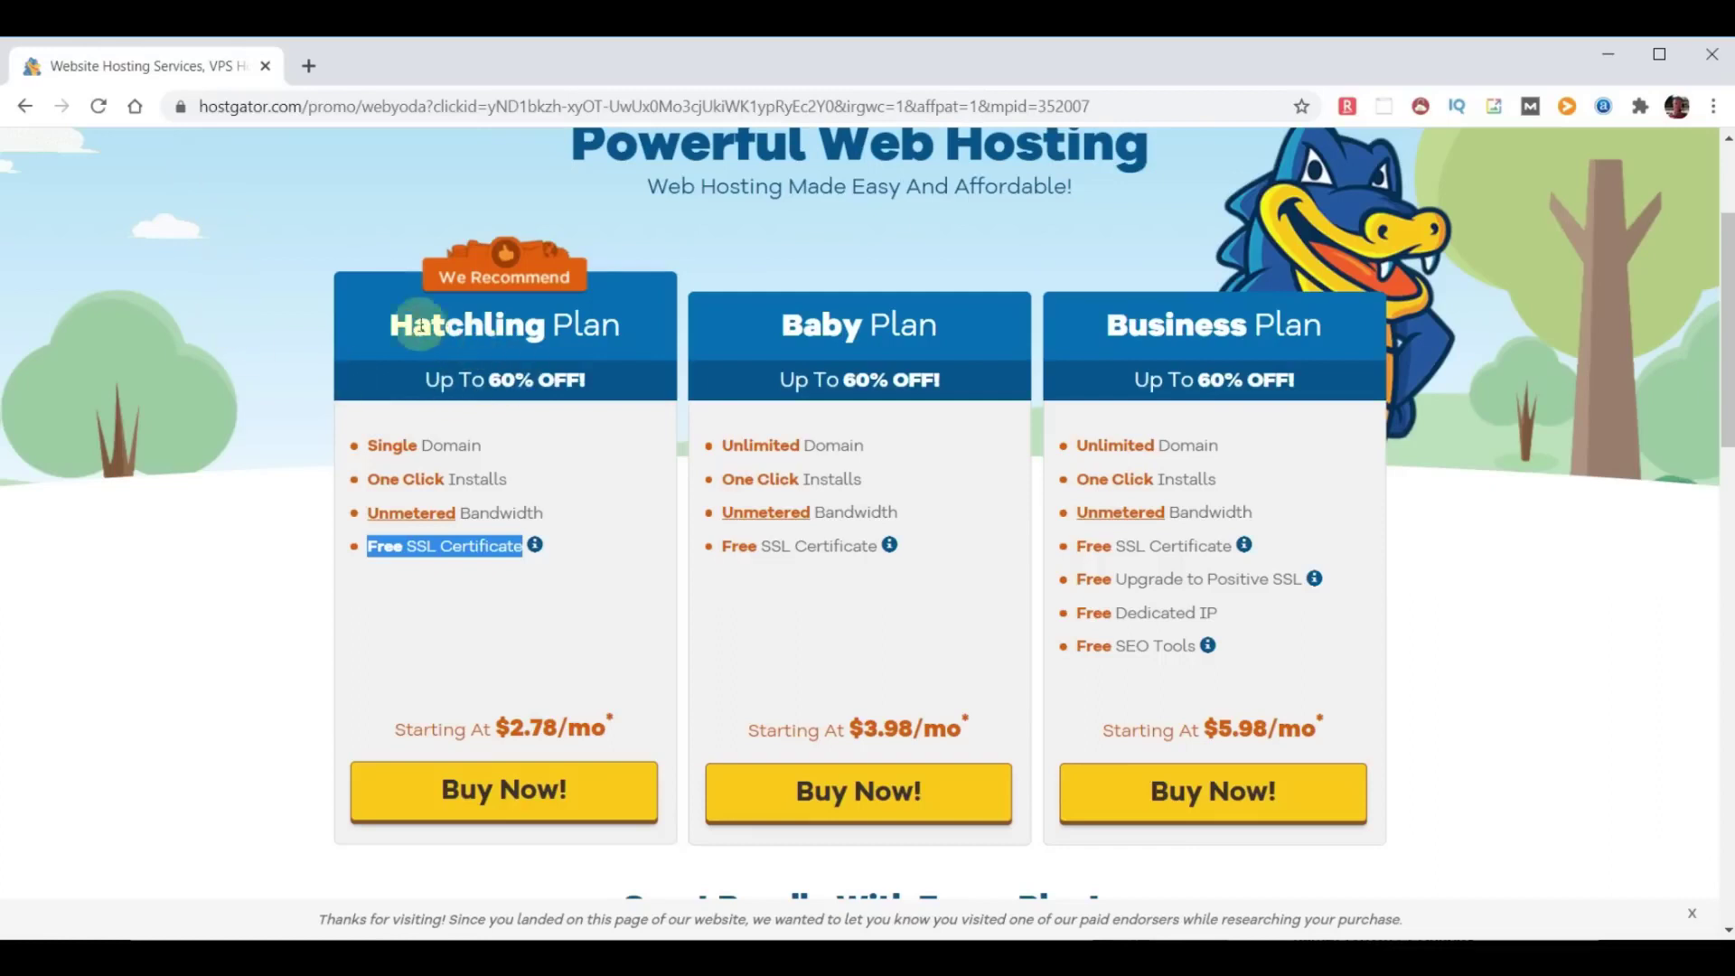
- Highlight the Hatchling, Baby and Business plan names, then buy the Hatchling Plan
{"action": "left_click_drag", "start_coordinate": [392, 326], "coordinate": [949, 334]}
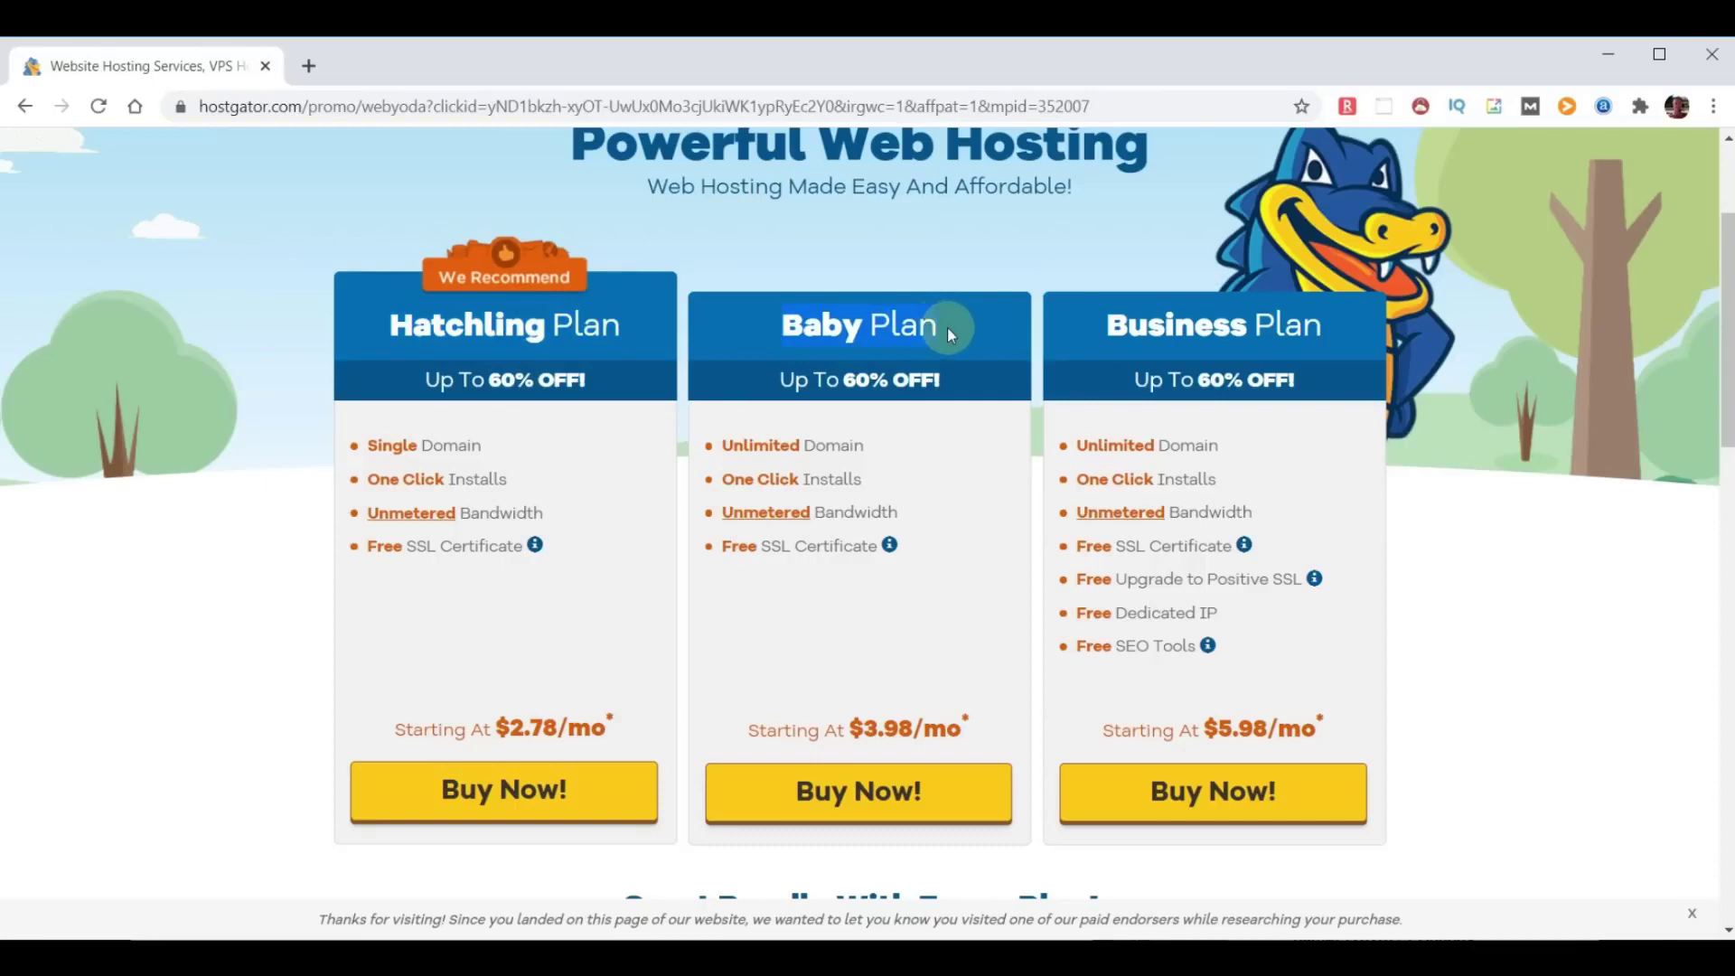
{"action": "left_click_drag", "start_coordinate": [1088, 348], "coordinate": [1310, 327]}
{"action": "left_click", "coordinate": [519, 789]}
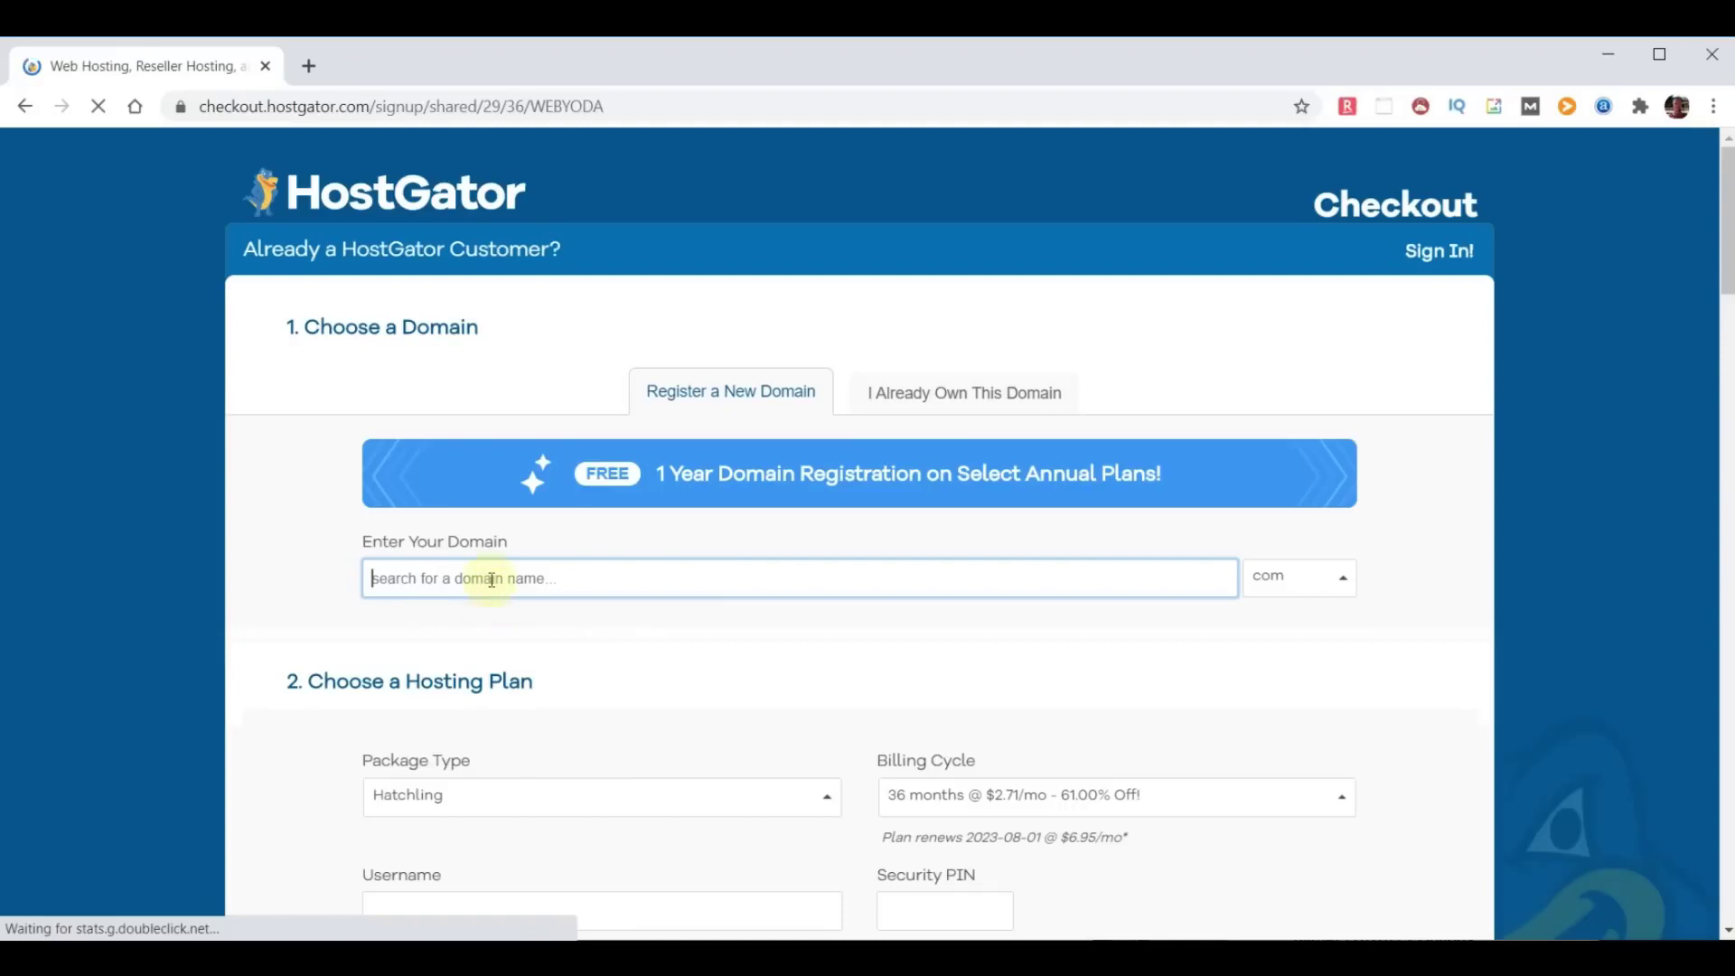
- Search for choosemydomainname.com as the free domain and remove Domain Privacy Protection
{"action": "type", "text": "dhoosemydomain"}
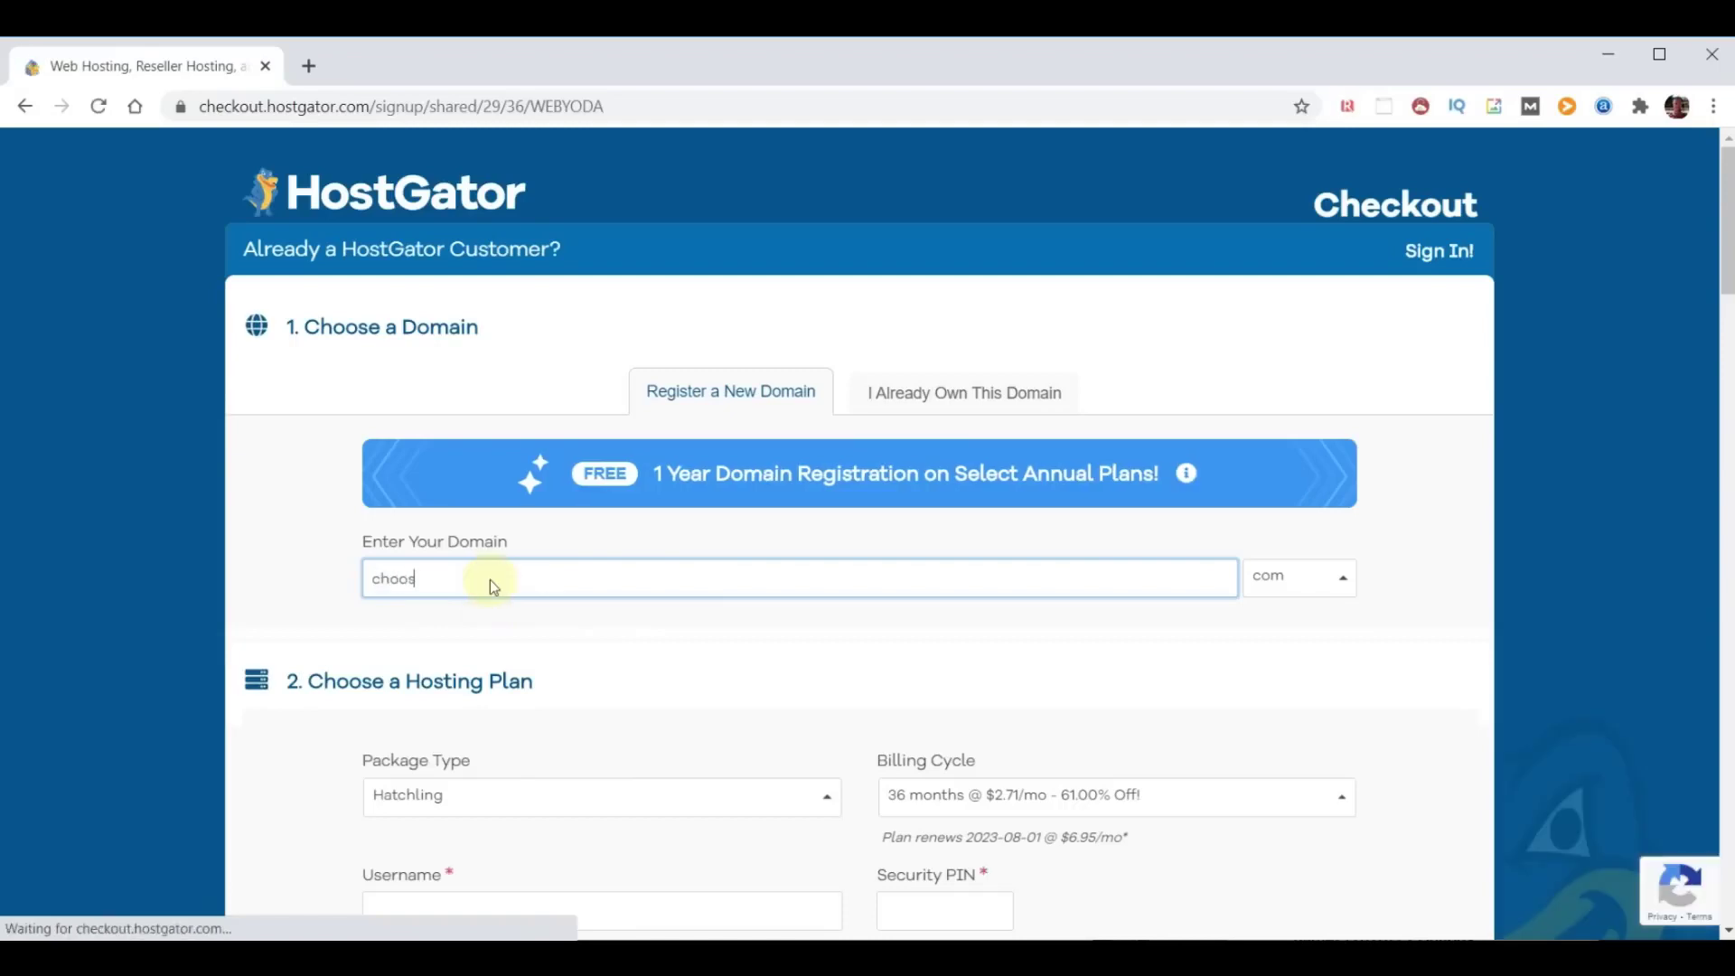
{"action": "type", "text": "name"}
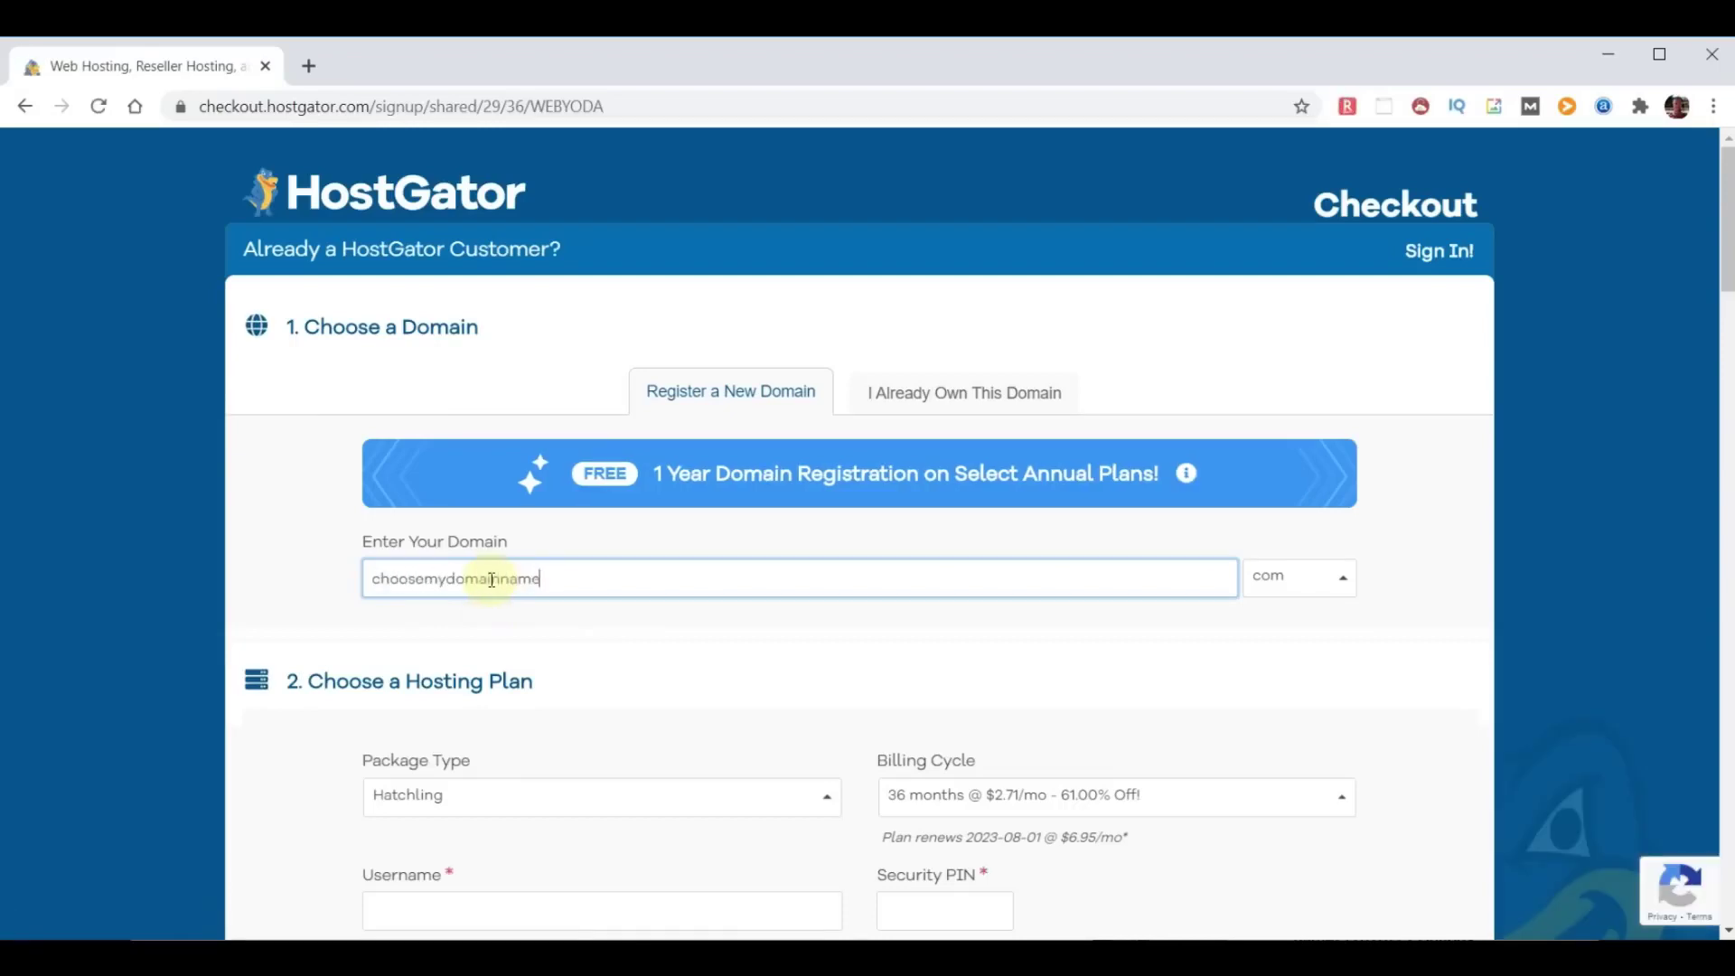
{"action": "left_click", "coordinate": [1414, 581]}
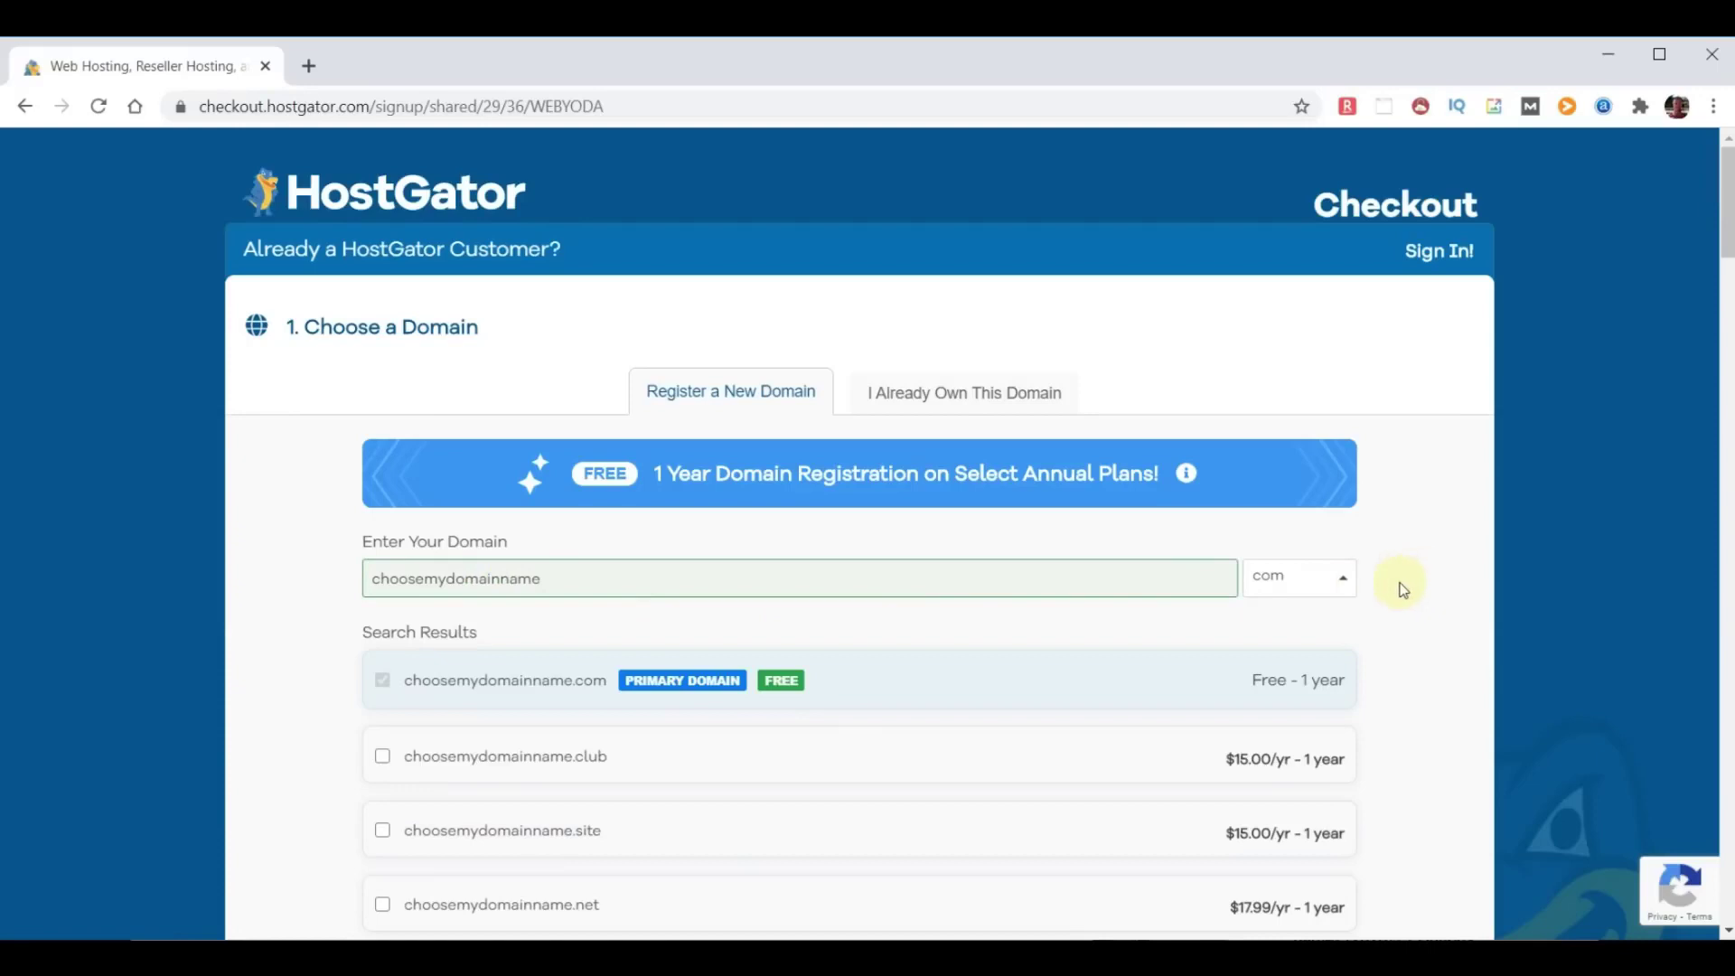
{"action": "scroll", "coordinate": [940, 637], "scroll_direction": "down", "scroll_amount": 3}
{"action": "scroll", "coordinate": [937, 649], "scroll_direction": "down", "scroll_amount": 10}
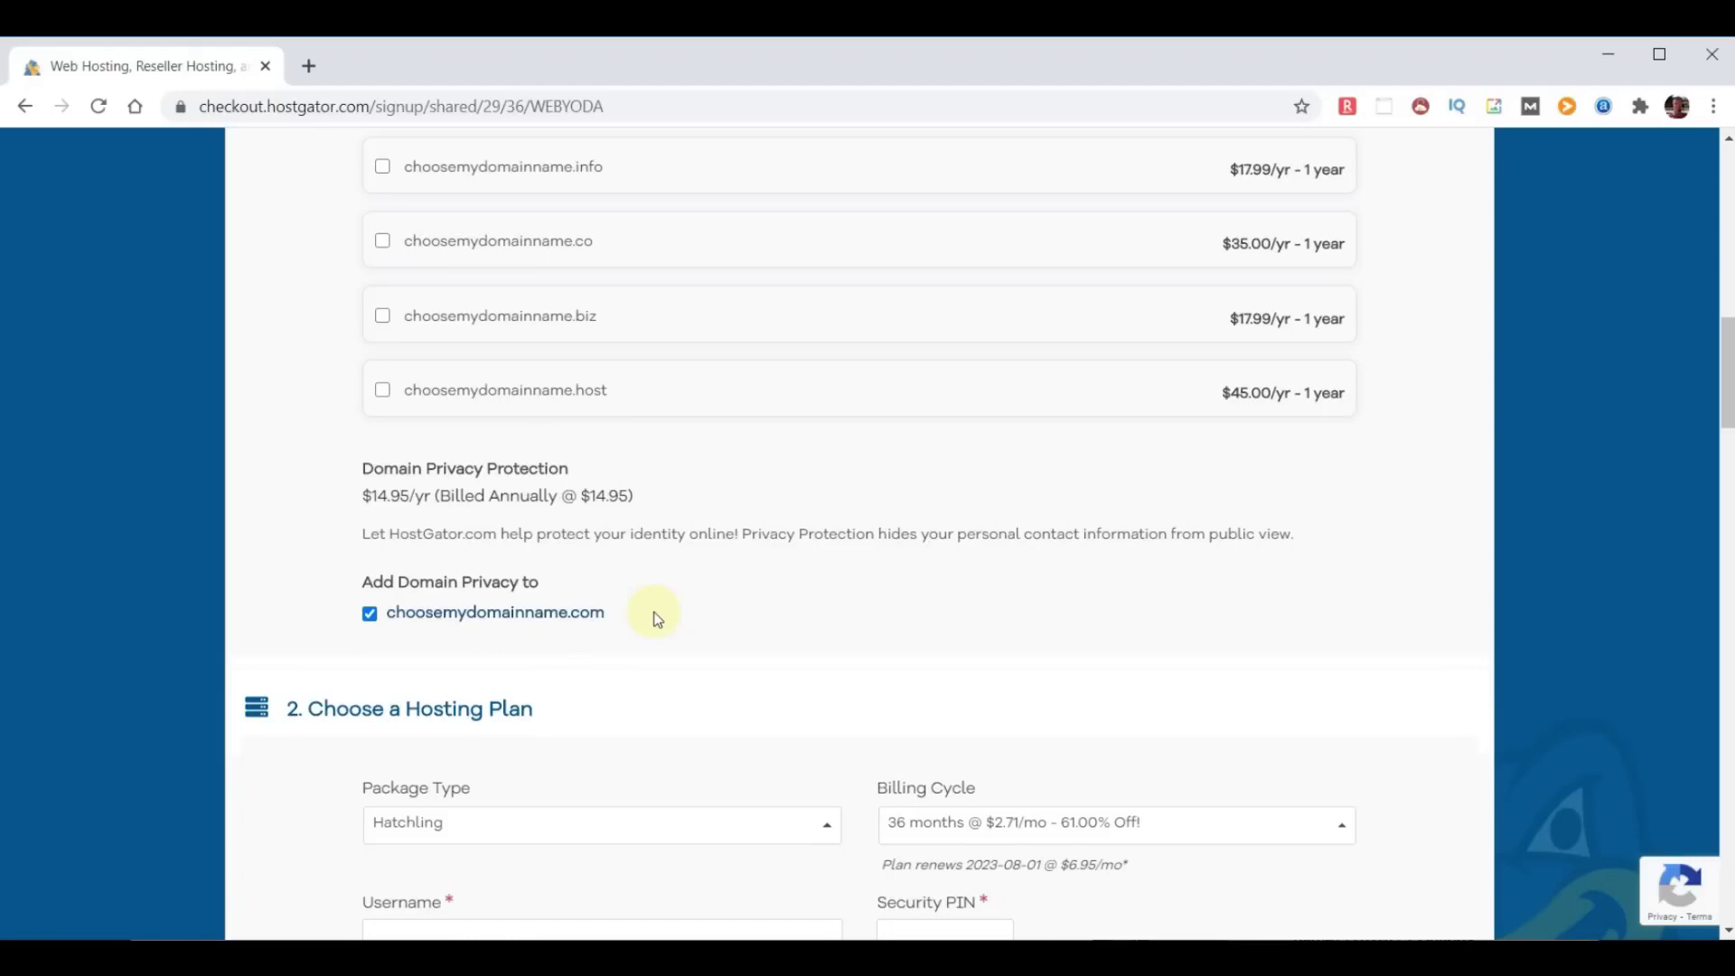
{"action": "left_click", "coordinate": [370, 614]}
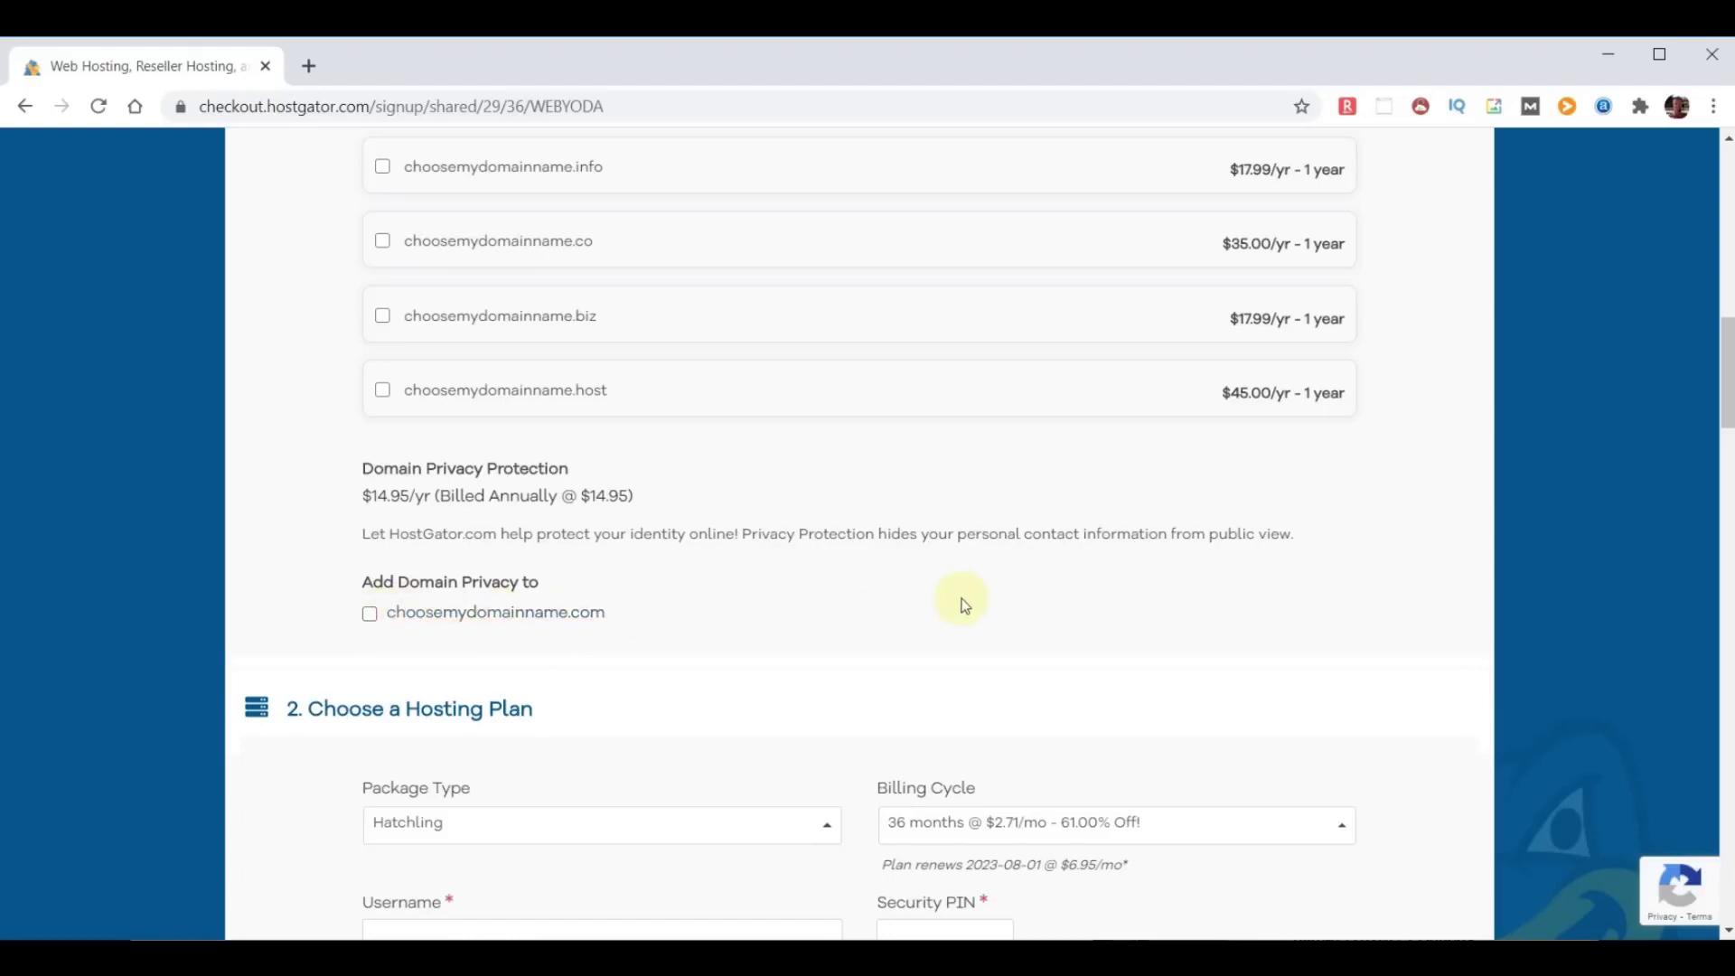
{"action": "scroll", "coordinate": [963, 603], "scroll_direction": "down", "scroll_amount": 5}
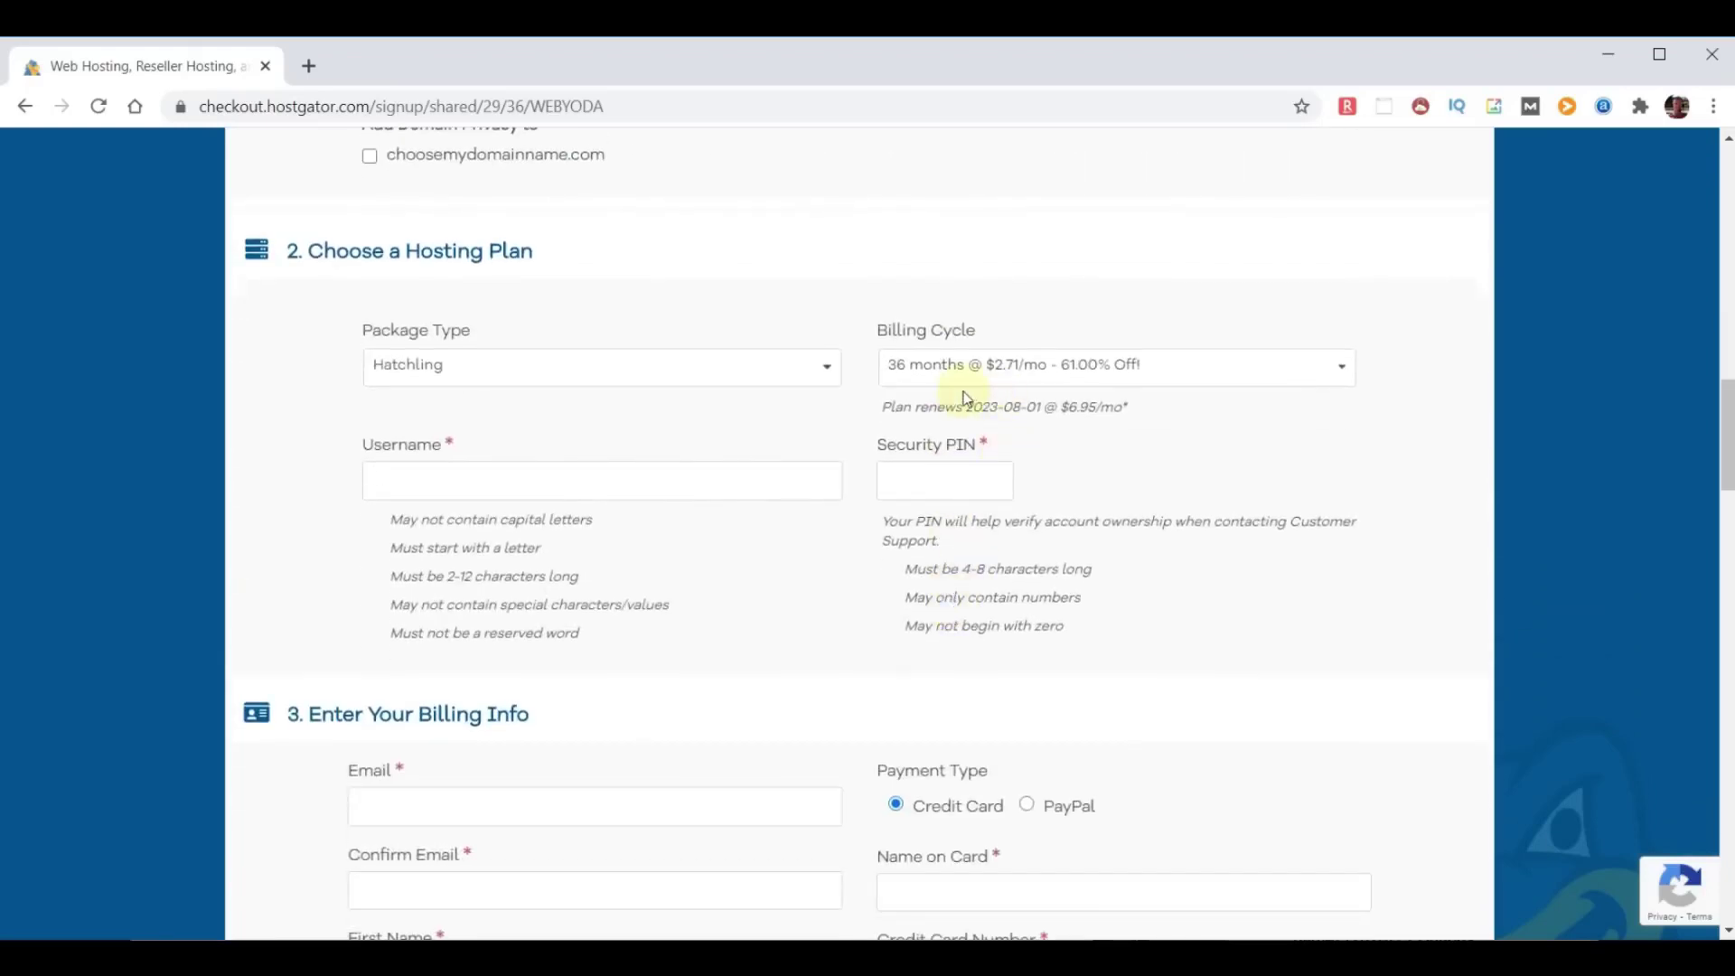
- Set the Hatchling billing cycle to 12 months and fill in the account username and security PIN
{"action": "left_click", "coordinate": [1347, 376]}
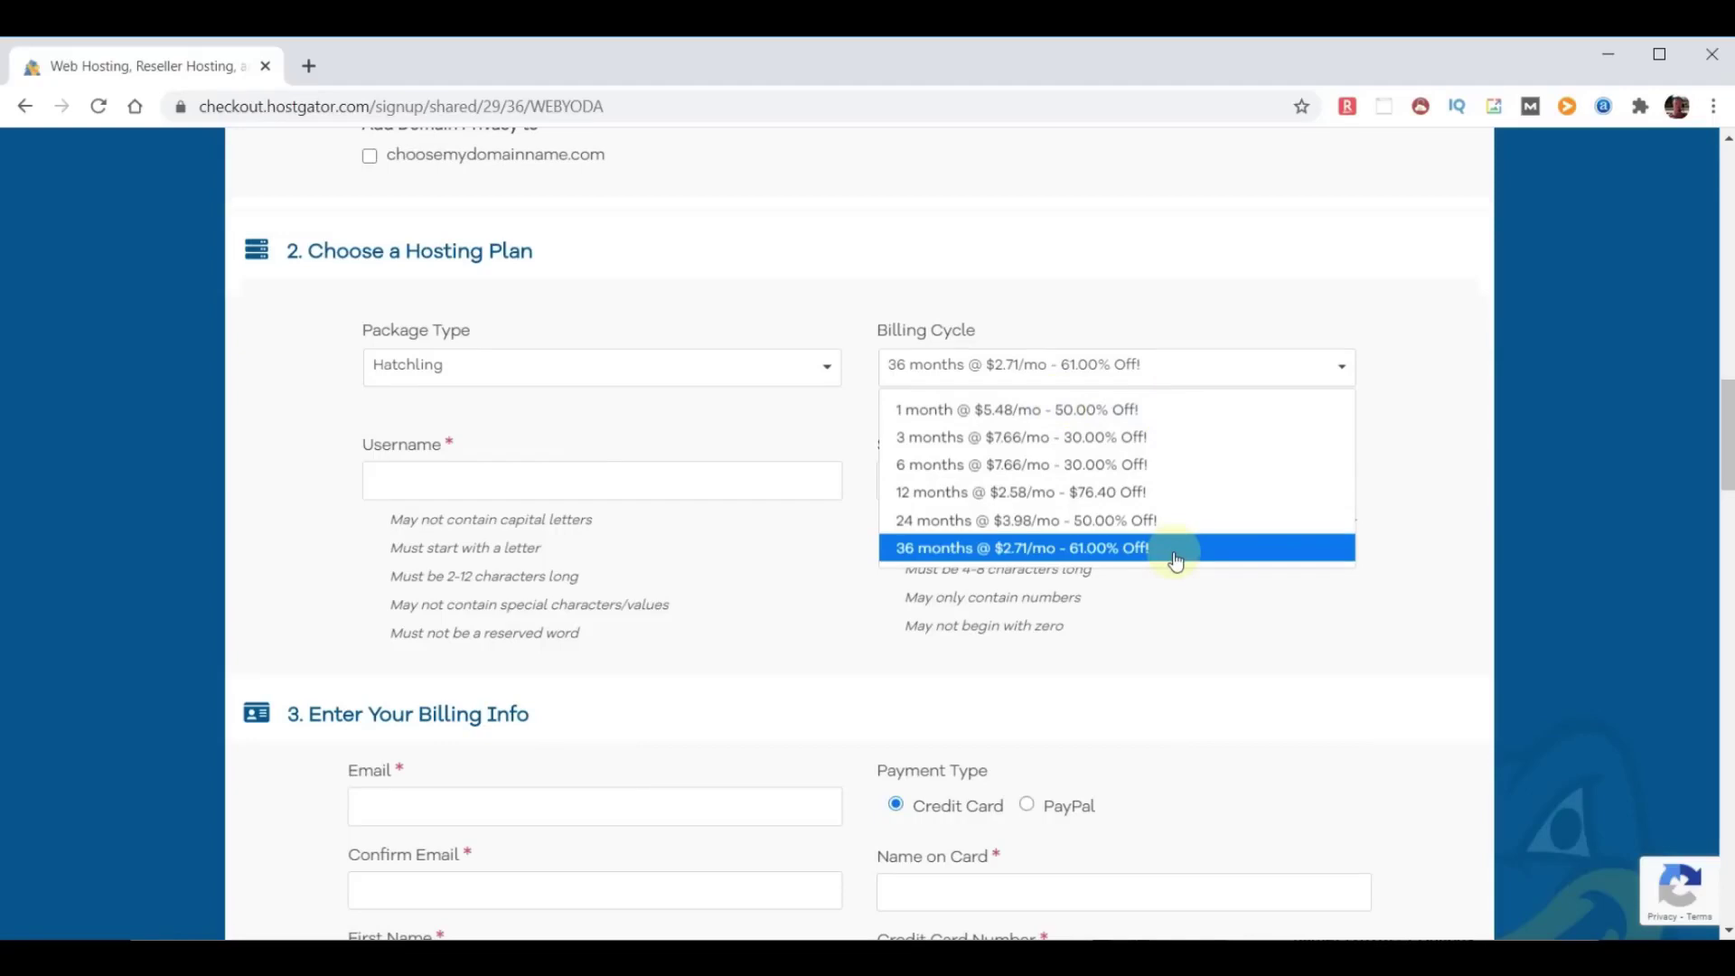
{"action": "left_click", "coordinate": [1129, 491]}
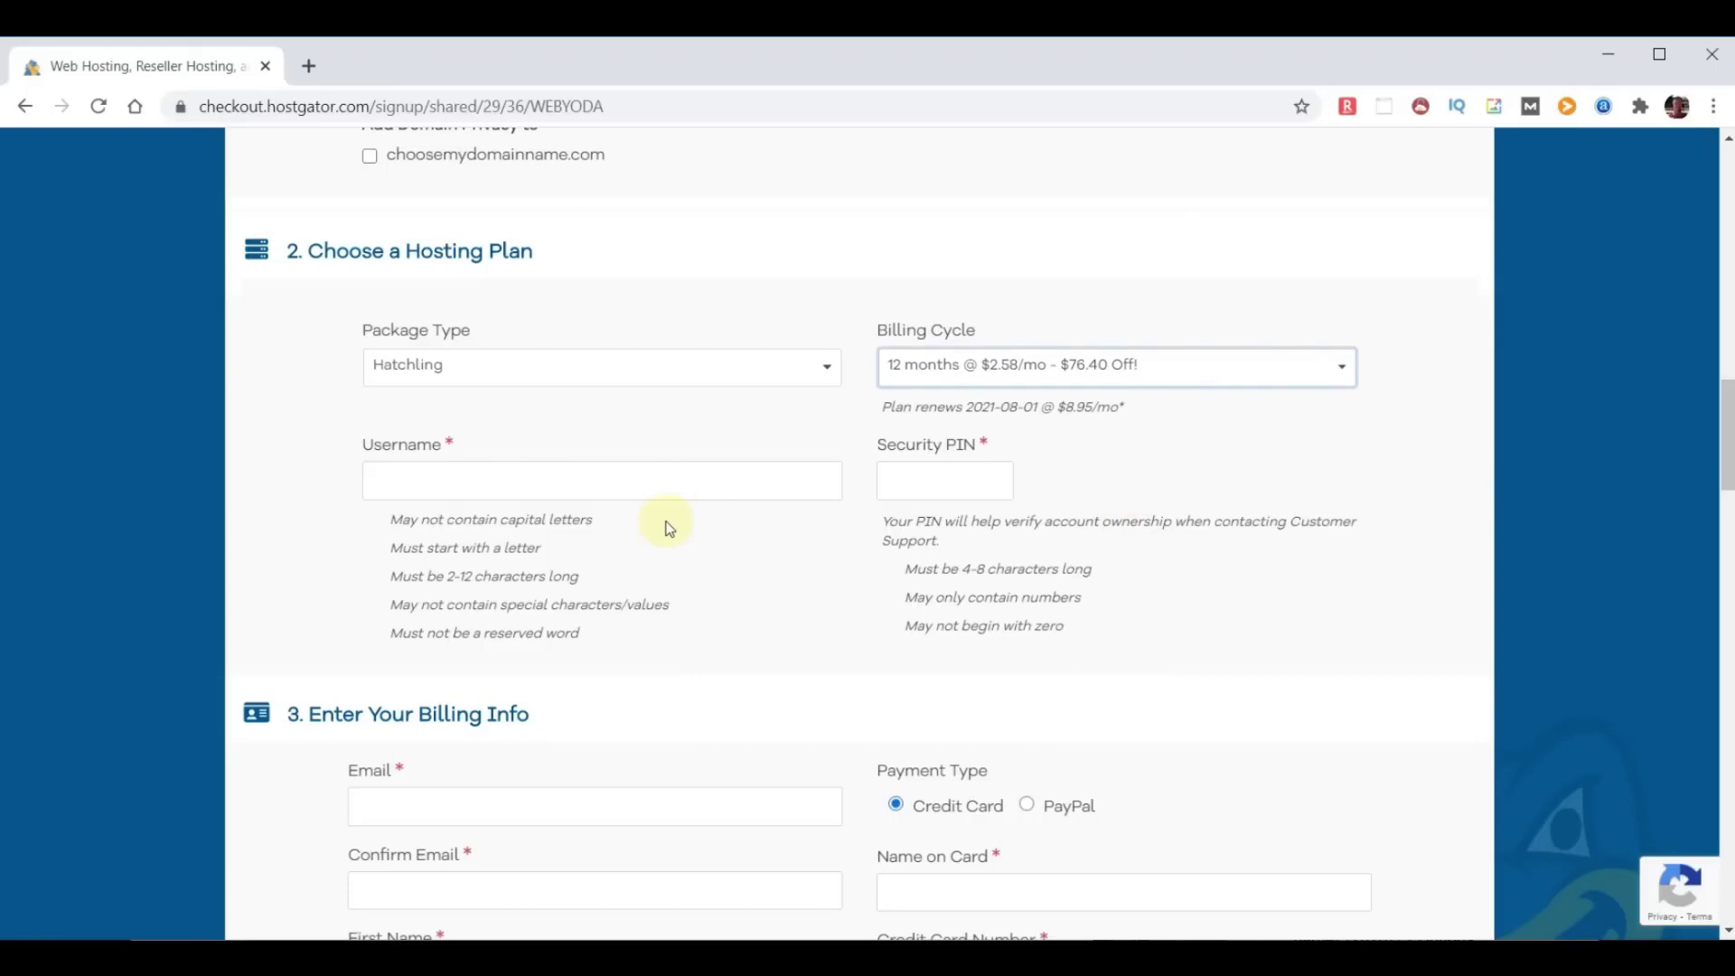
{"action": "left_click", "coordinate": [531, 480]}
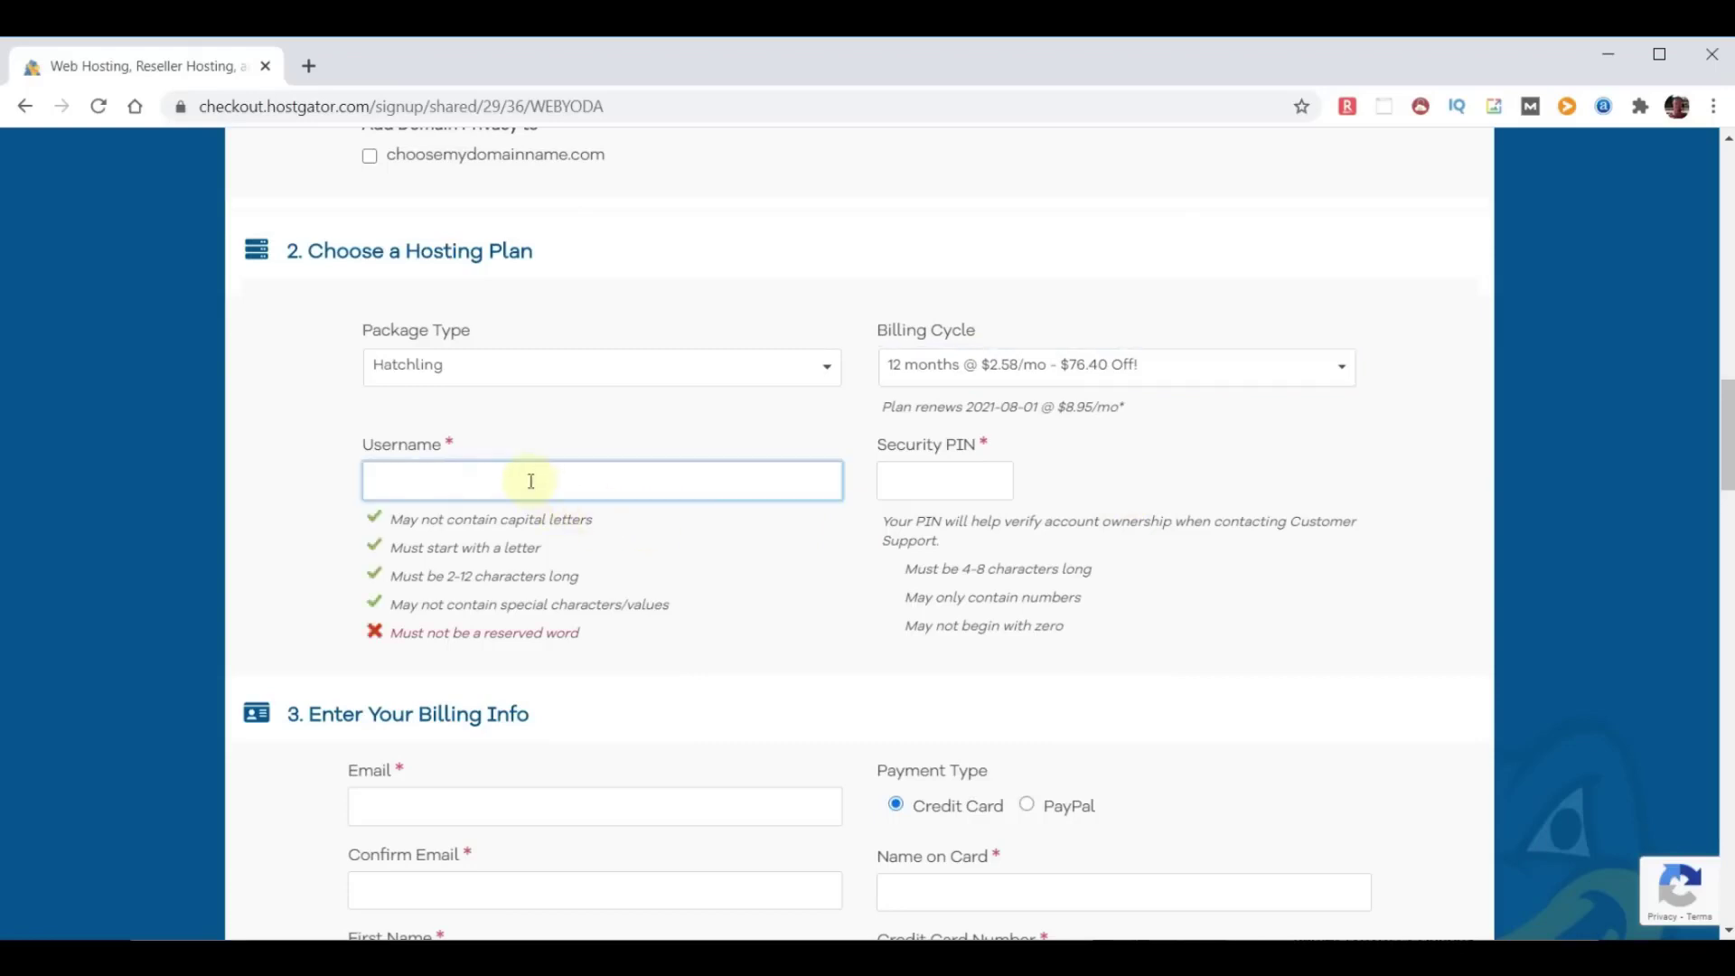
{"action": "type", "text": "adminyoda"}
{"action": "left_click", "coordinate": [921, 479]}
{"action": "scroll", "coordinate": [789, 676], "scroll_direction": "down", "scroll_amount": 1}
{"action": "scroll", "coordinate": [786, 670], "scroll_direction": "down", "scroll_amount": 15}
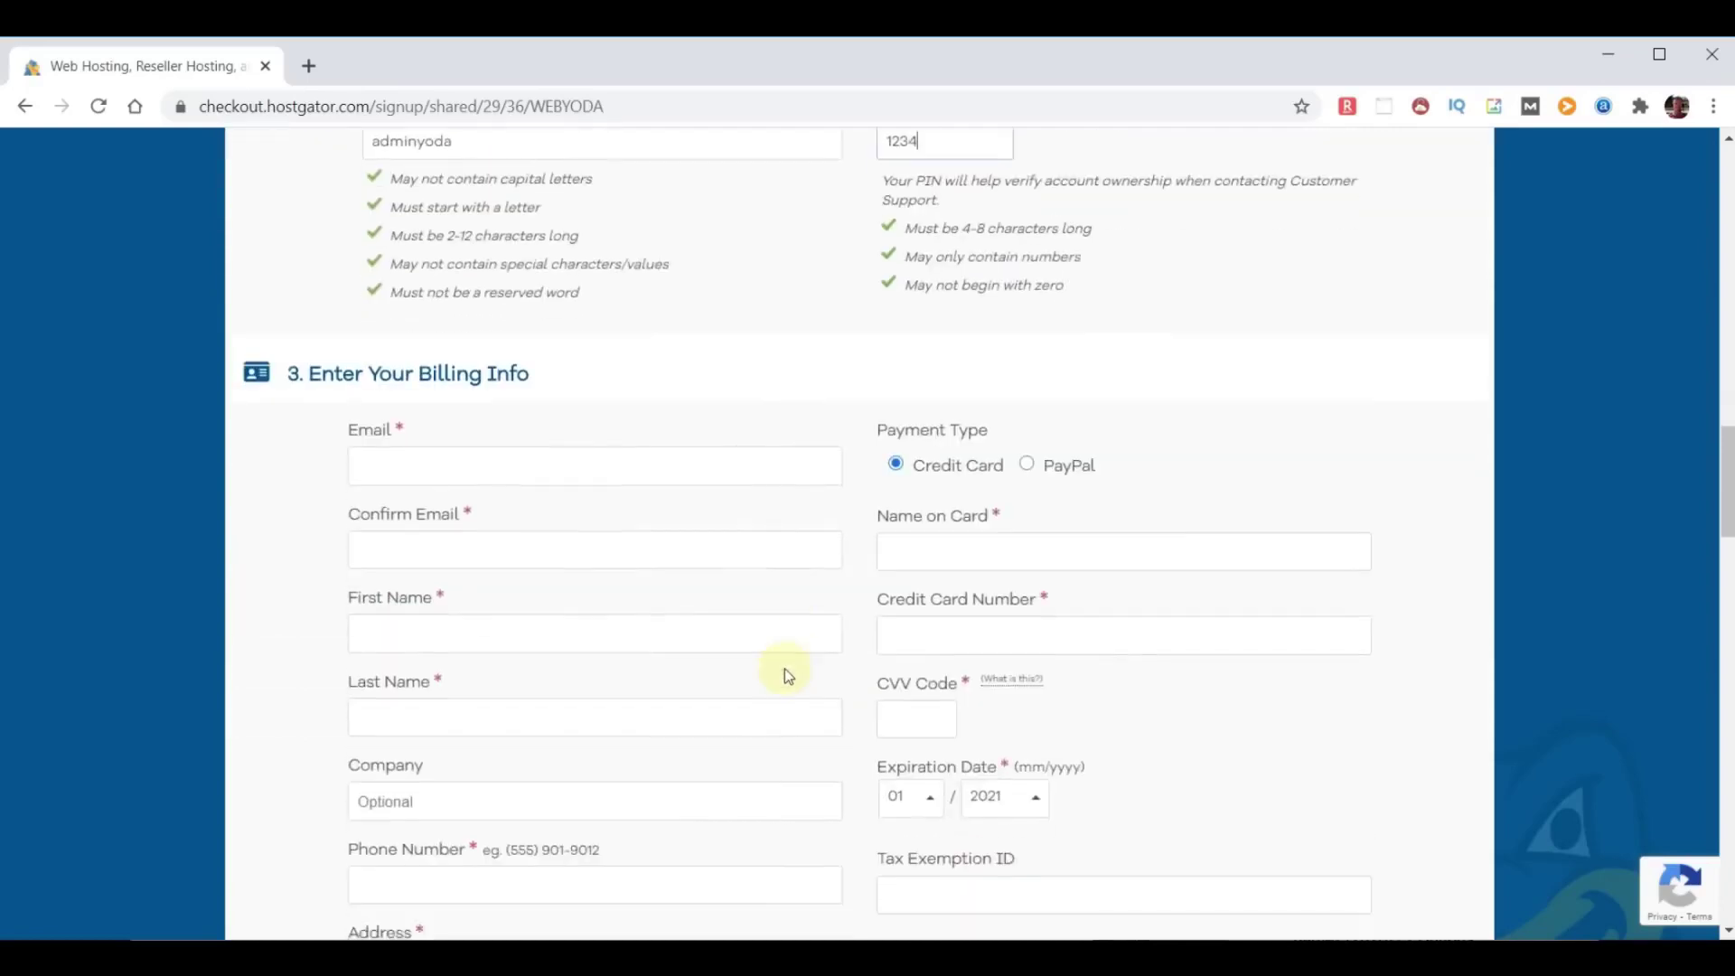
{"action": "scroll", "coordinate": [785, 671], "scroll_direction": "down", "scroll_amount": 4}
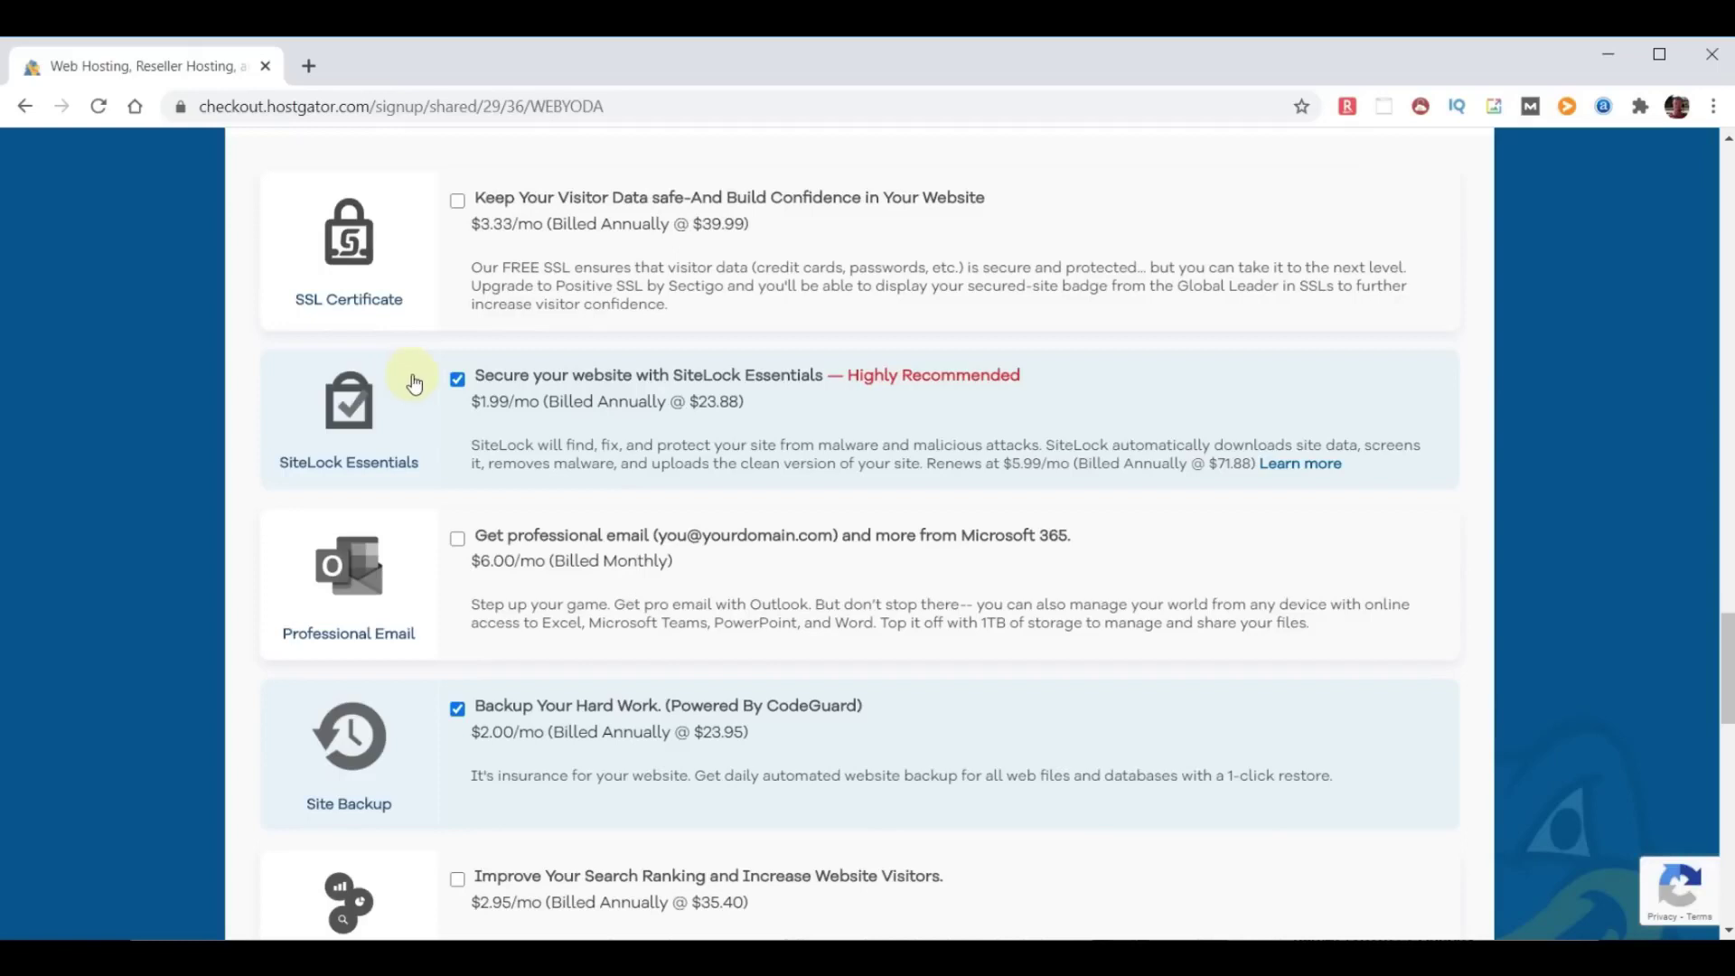
- Uncheck the SiteLock Essentials and Site Backup add-ons so no extra services remain
{"action": "left_click", "coordinate": [457, 378]}
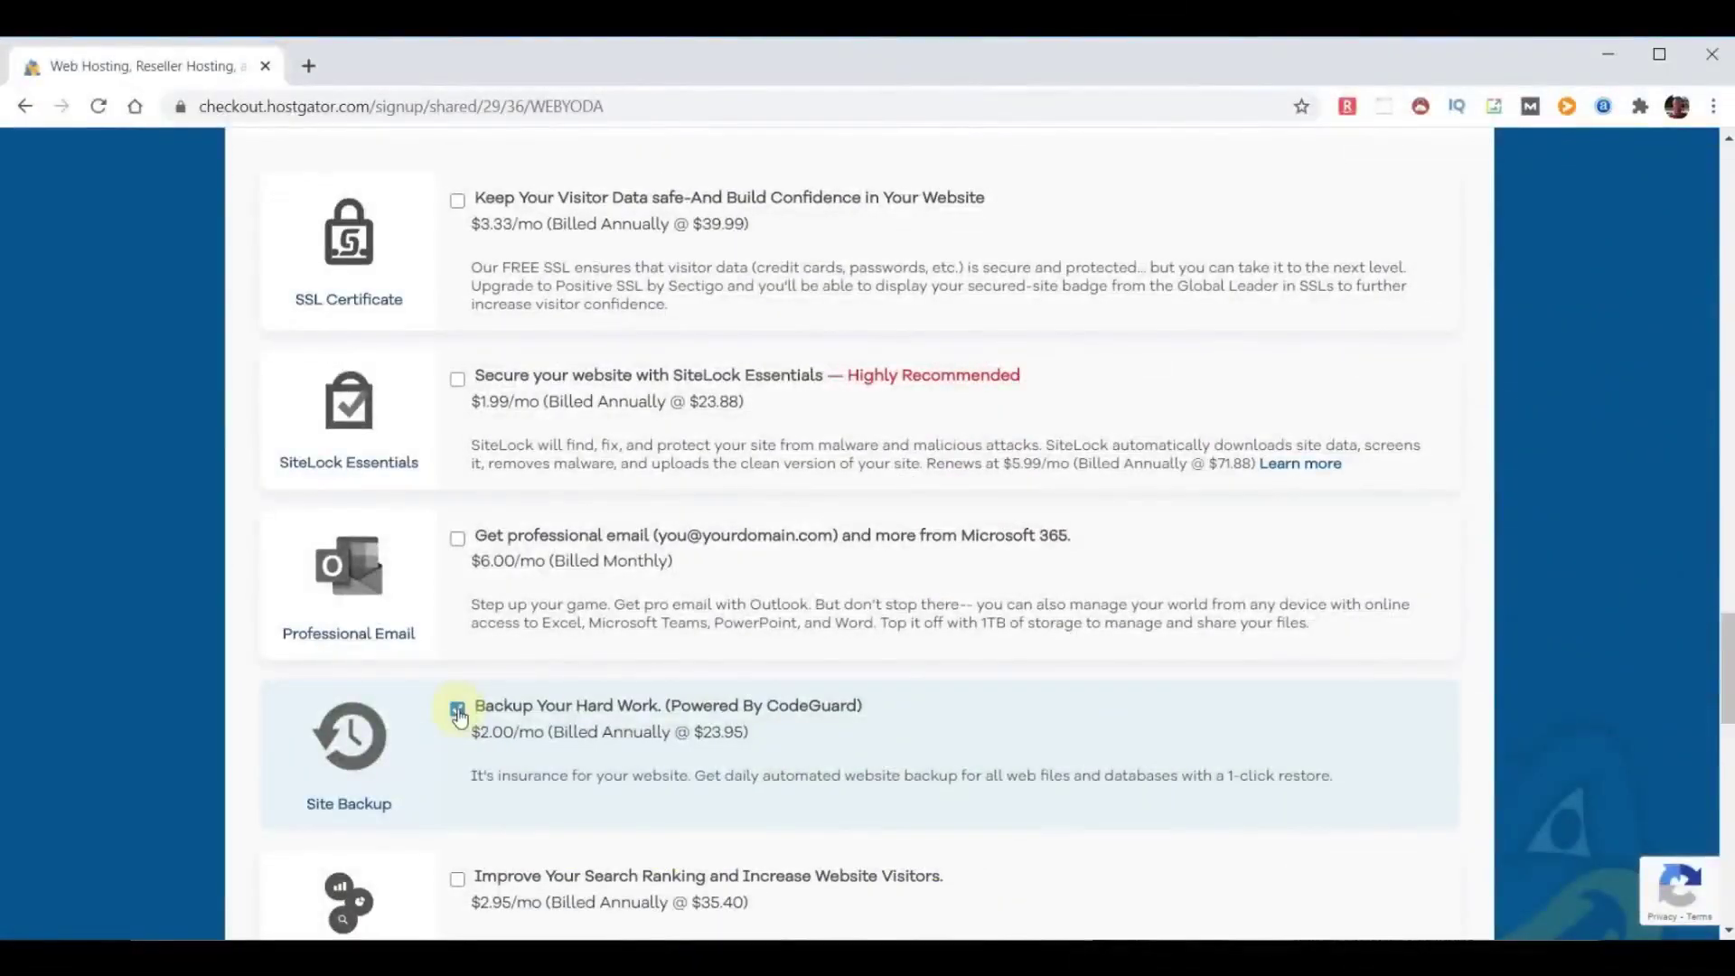
{"action": "left_click", "coordinate": [458, 710]}
{"action": "scroll", "coordinate": [1057, 598], "scroll_direction": "down", "scroll_amount": 1}
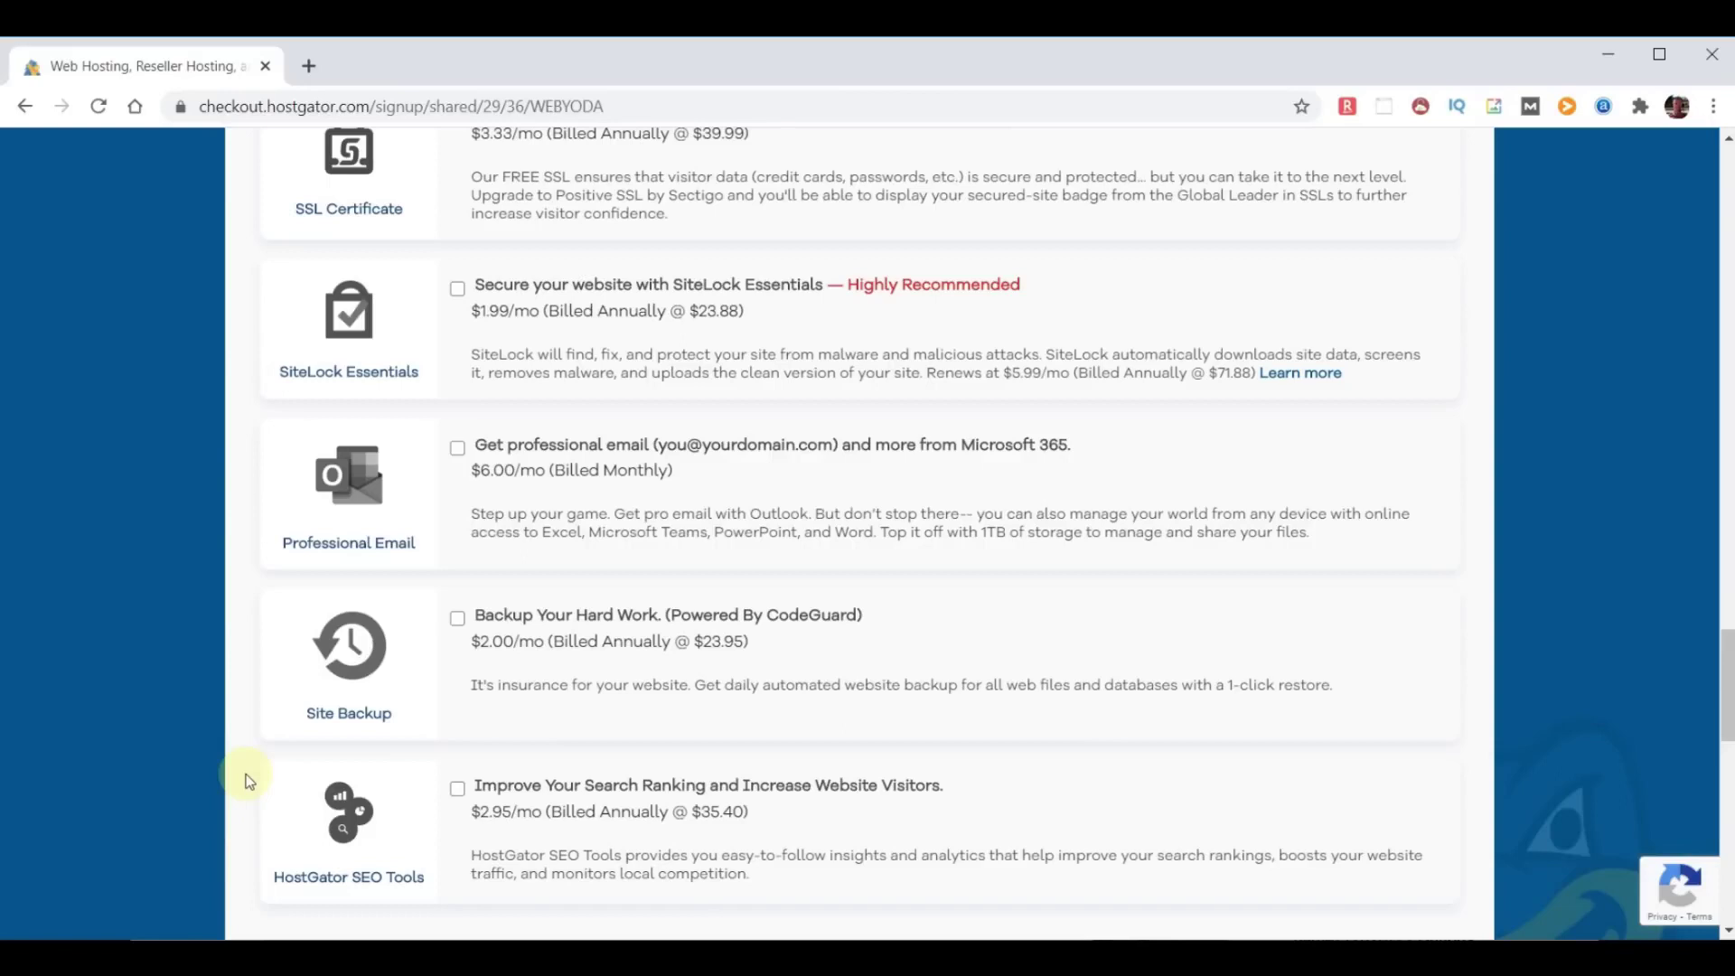
{"action": "scroll", "coordinate": [1301, 682], "scroll_direction": "down", "scroll_amount": 4}
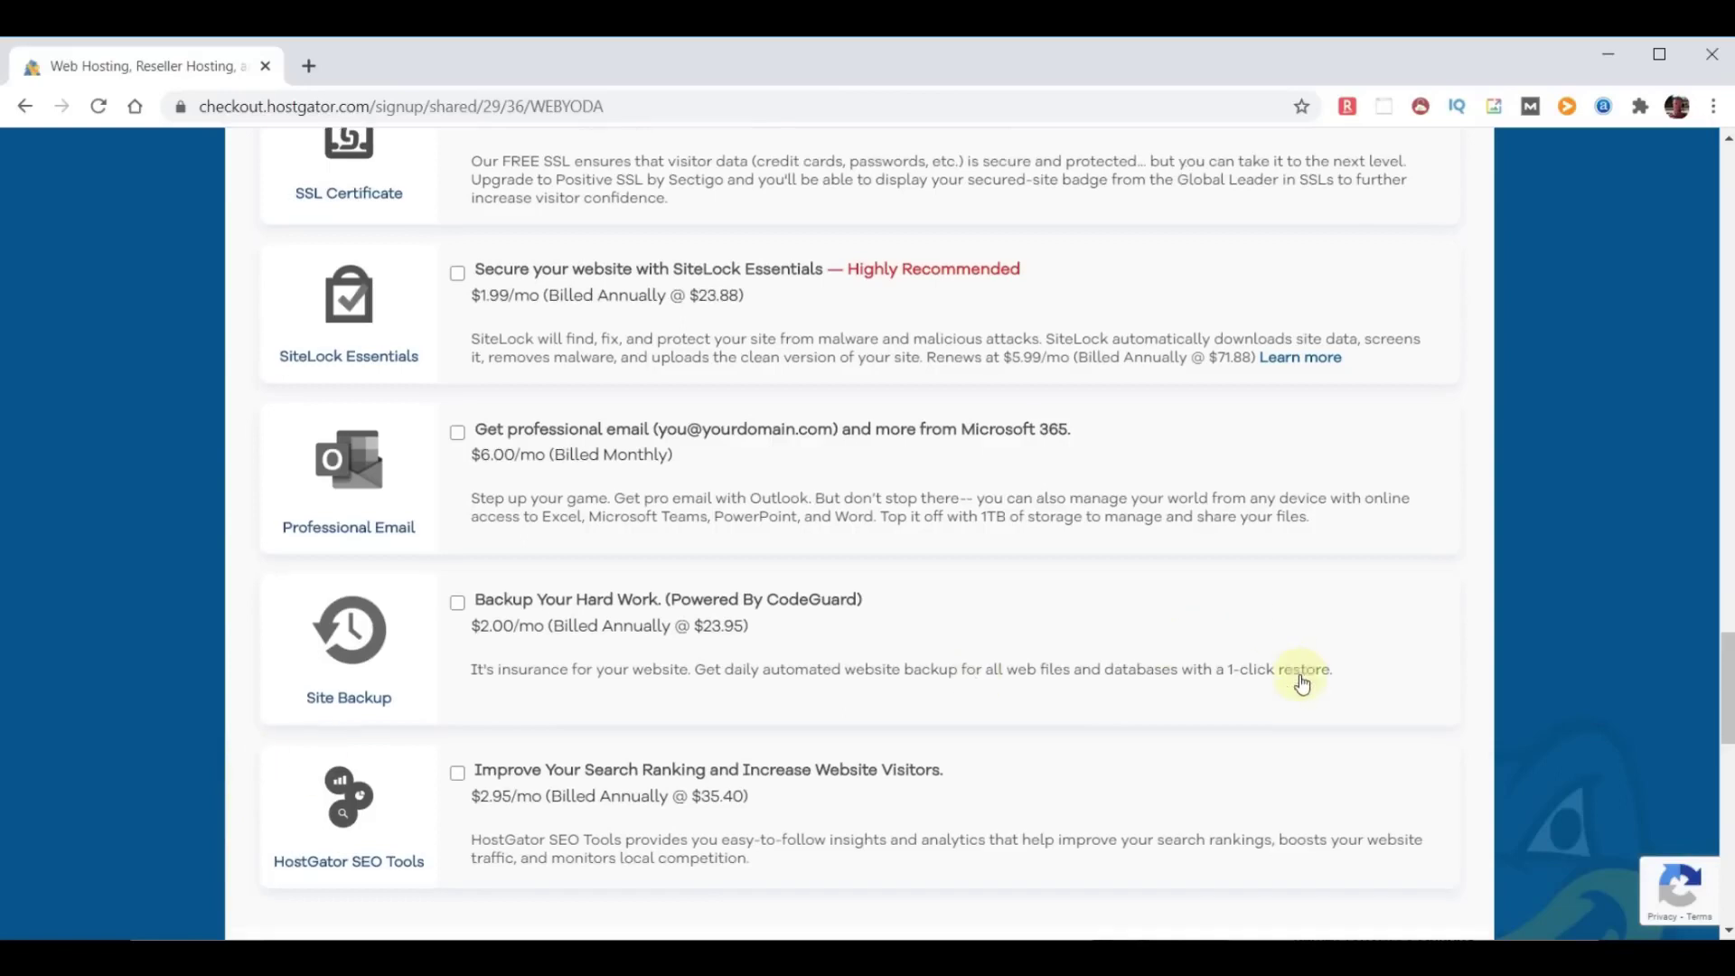
{"action": "scroll", "coordinate": [1301, 683], "scroll_direction": "down", "scroll_amount": 3}
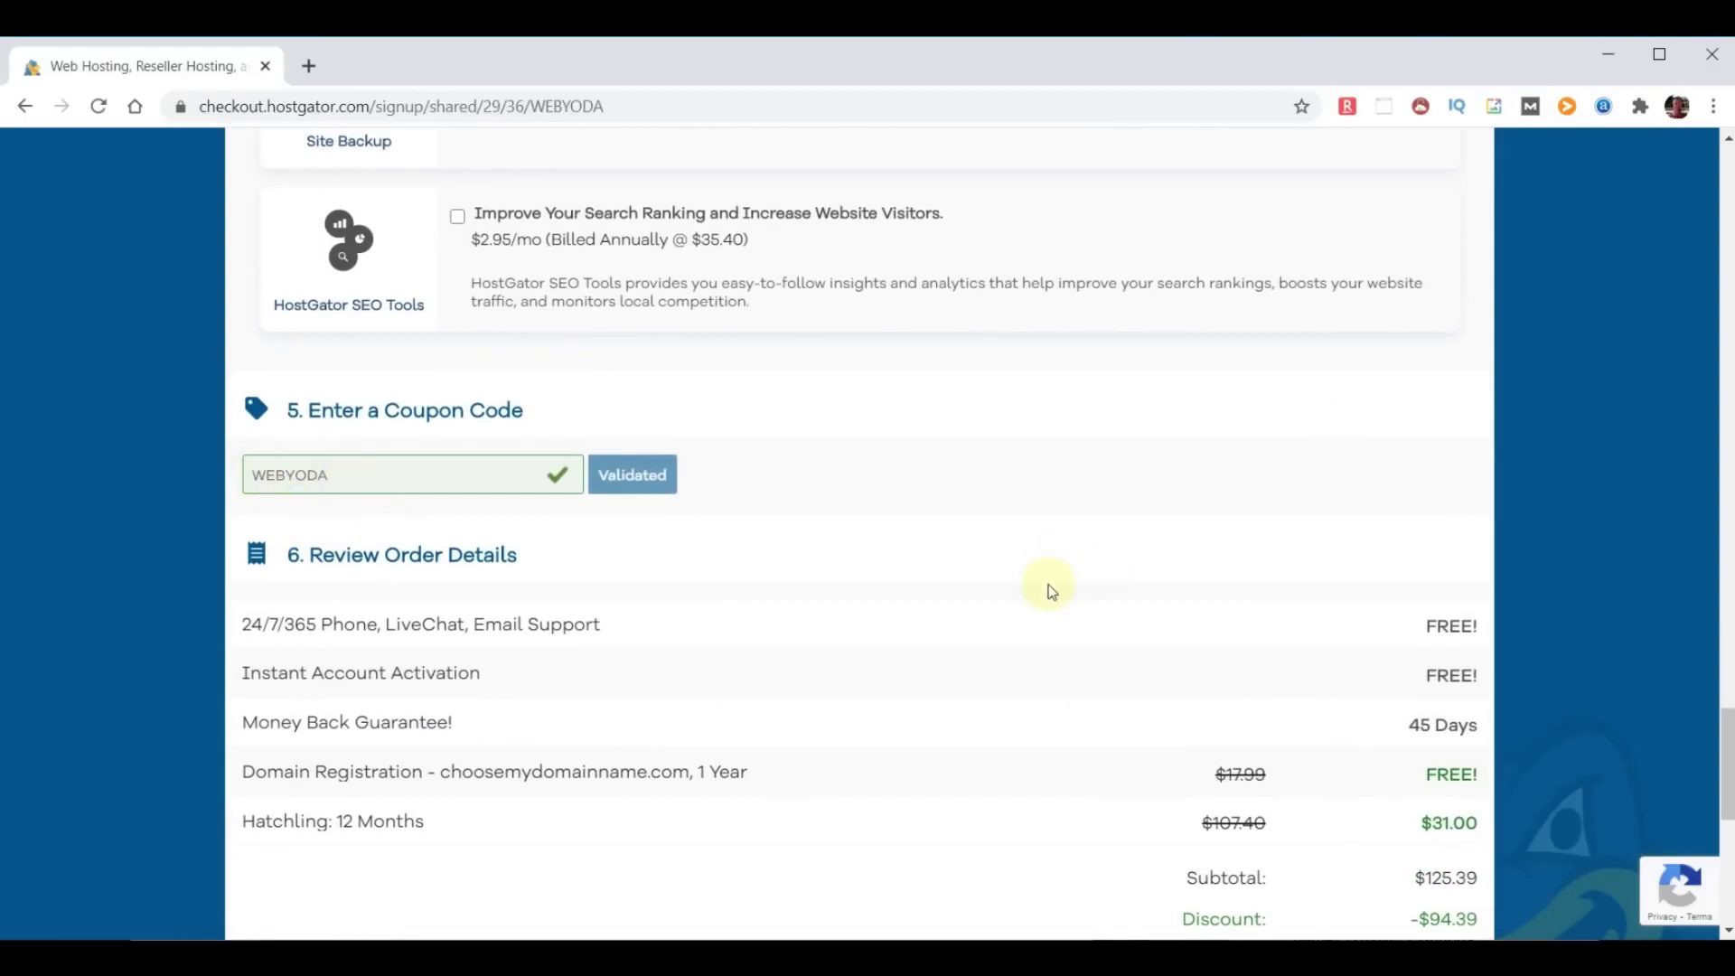
- Highlight the free domain registration, 24/7/365 support and Money Back Guarantee order lines
{"action": "scroll", "coordinate": [1045, 587], "scroll_direction": "down", "scroll_amount": 3}
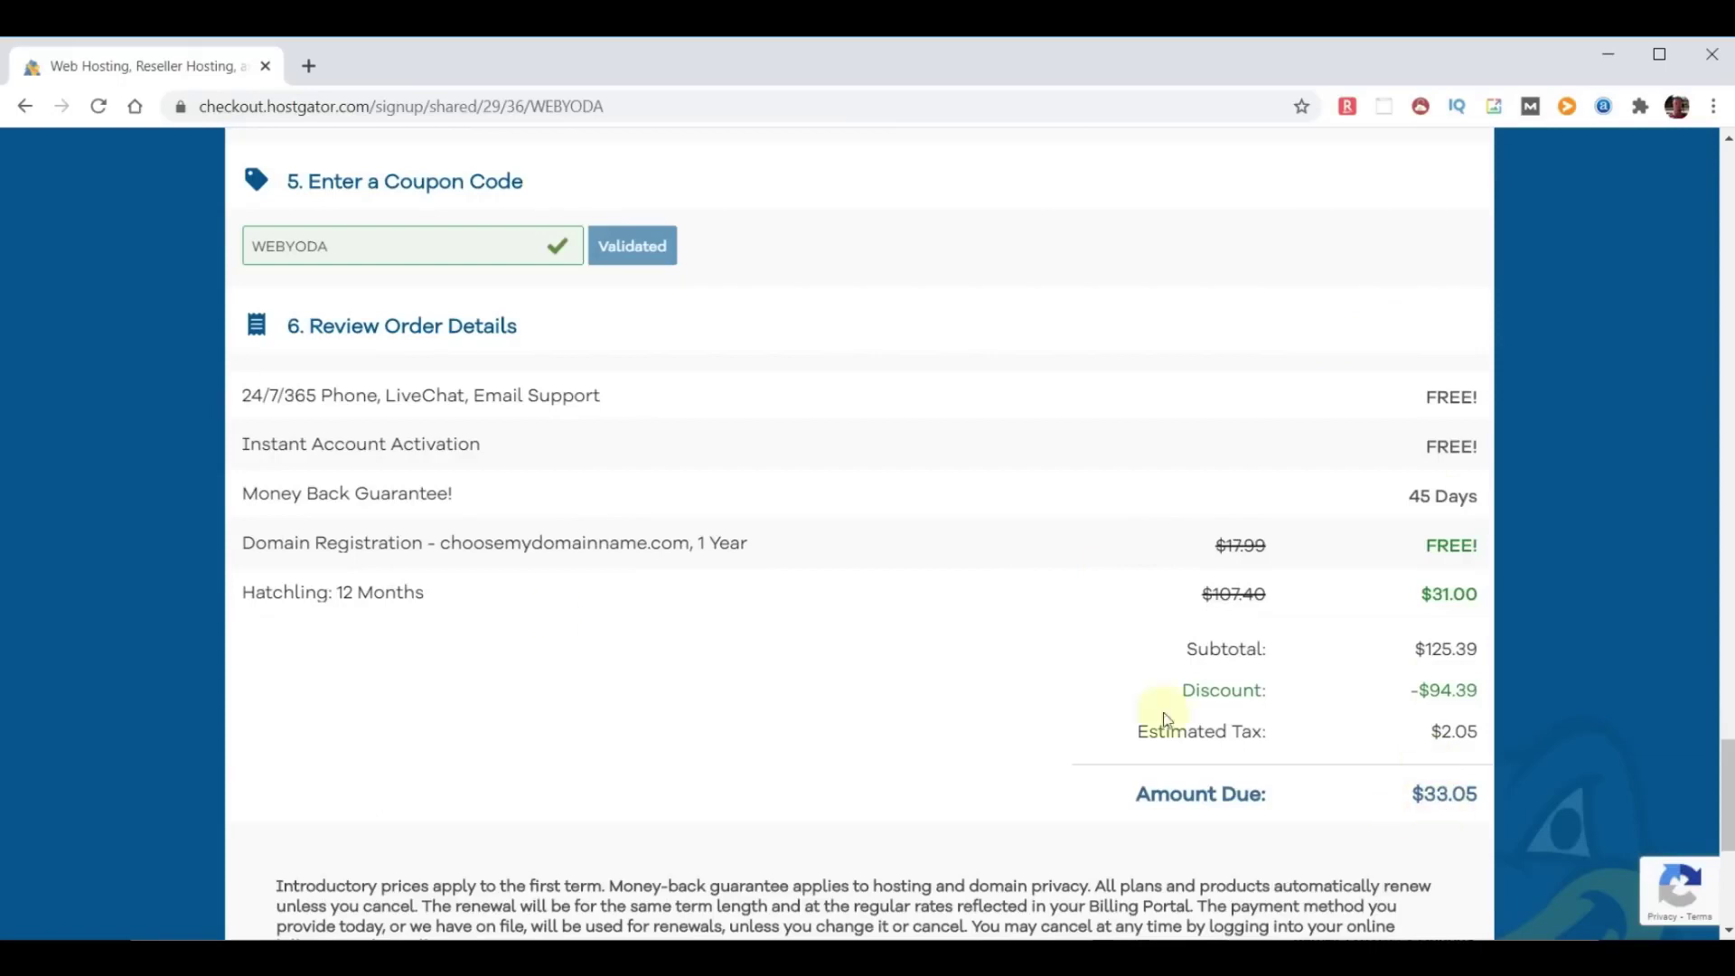
{"action": "left_click_drag", "start_coordinate": [246, 545], "coordinate": [773, 561]}
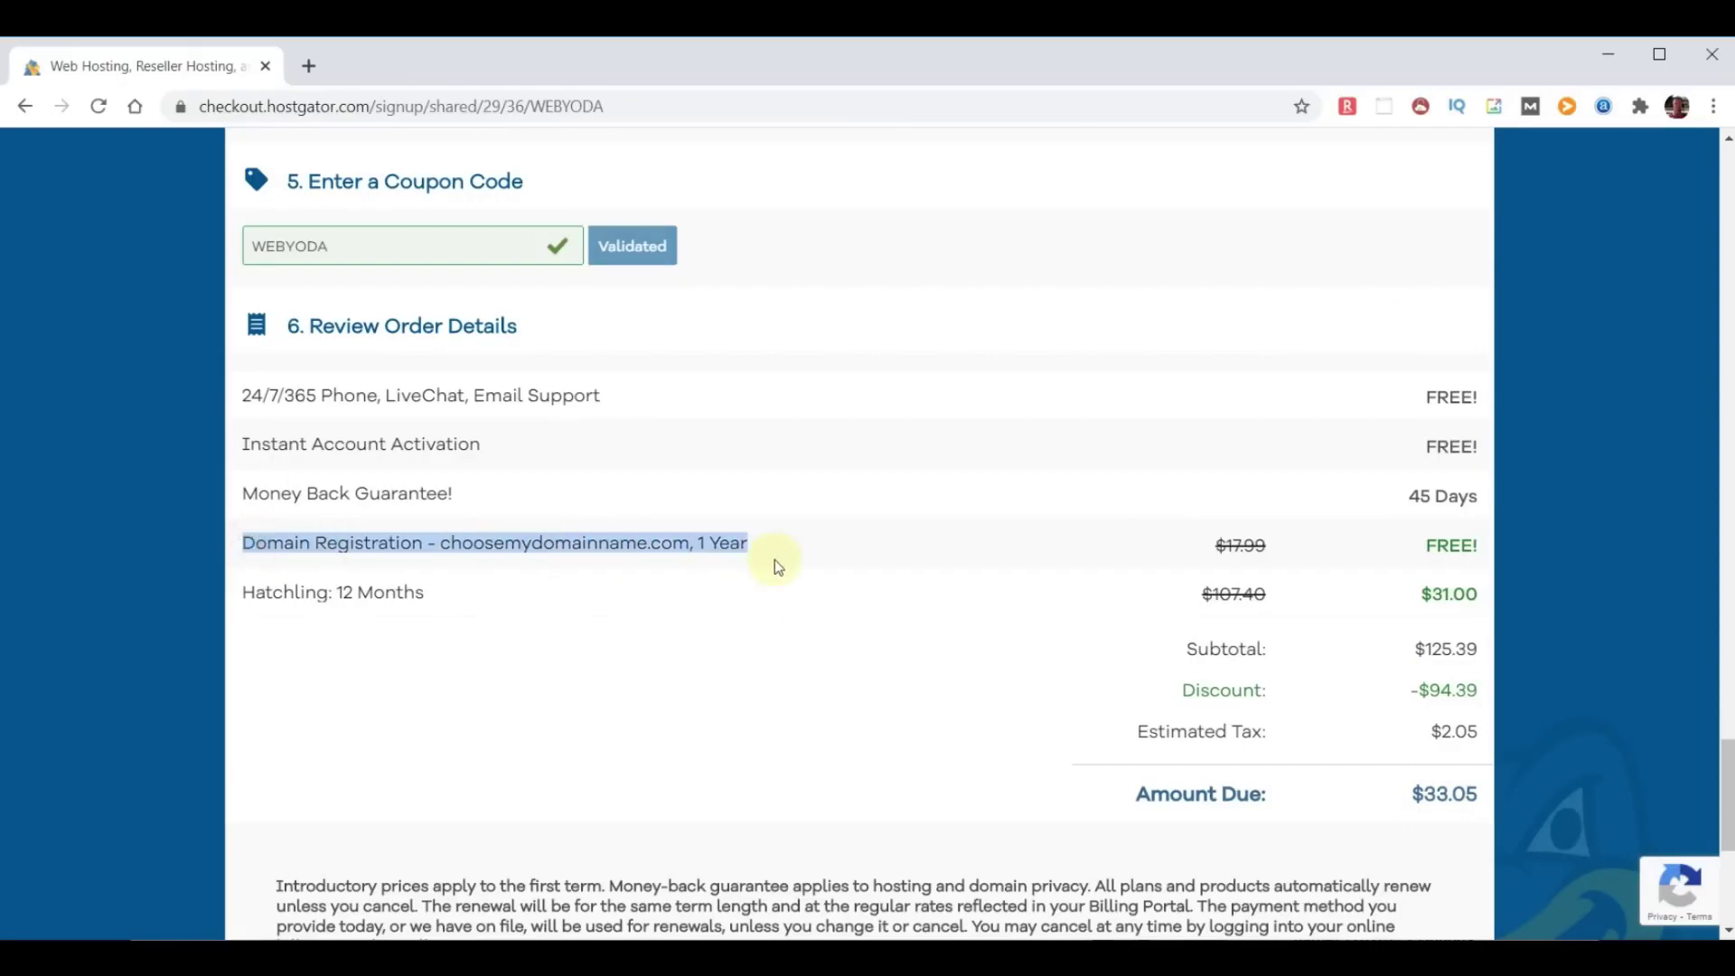
{"action": "left_click", "coordinate": [1445, 546]}
{"action": "scroll", "coordinate": [1039, 614], "scroll_direction": "down", "scroll_amount": 1}
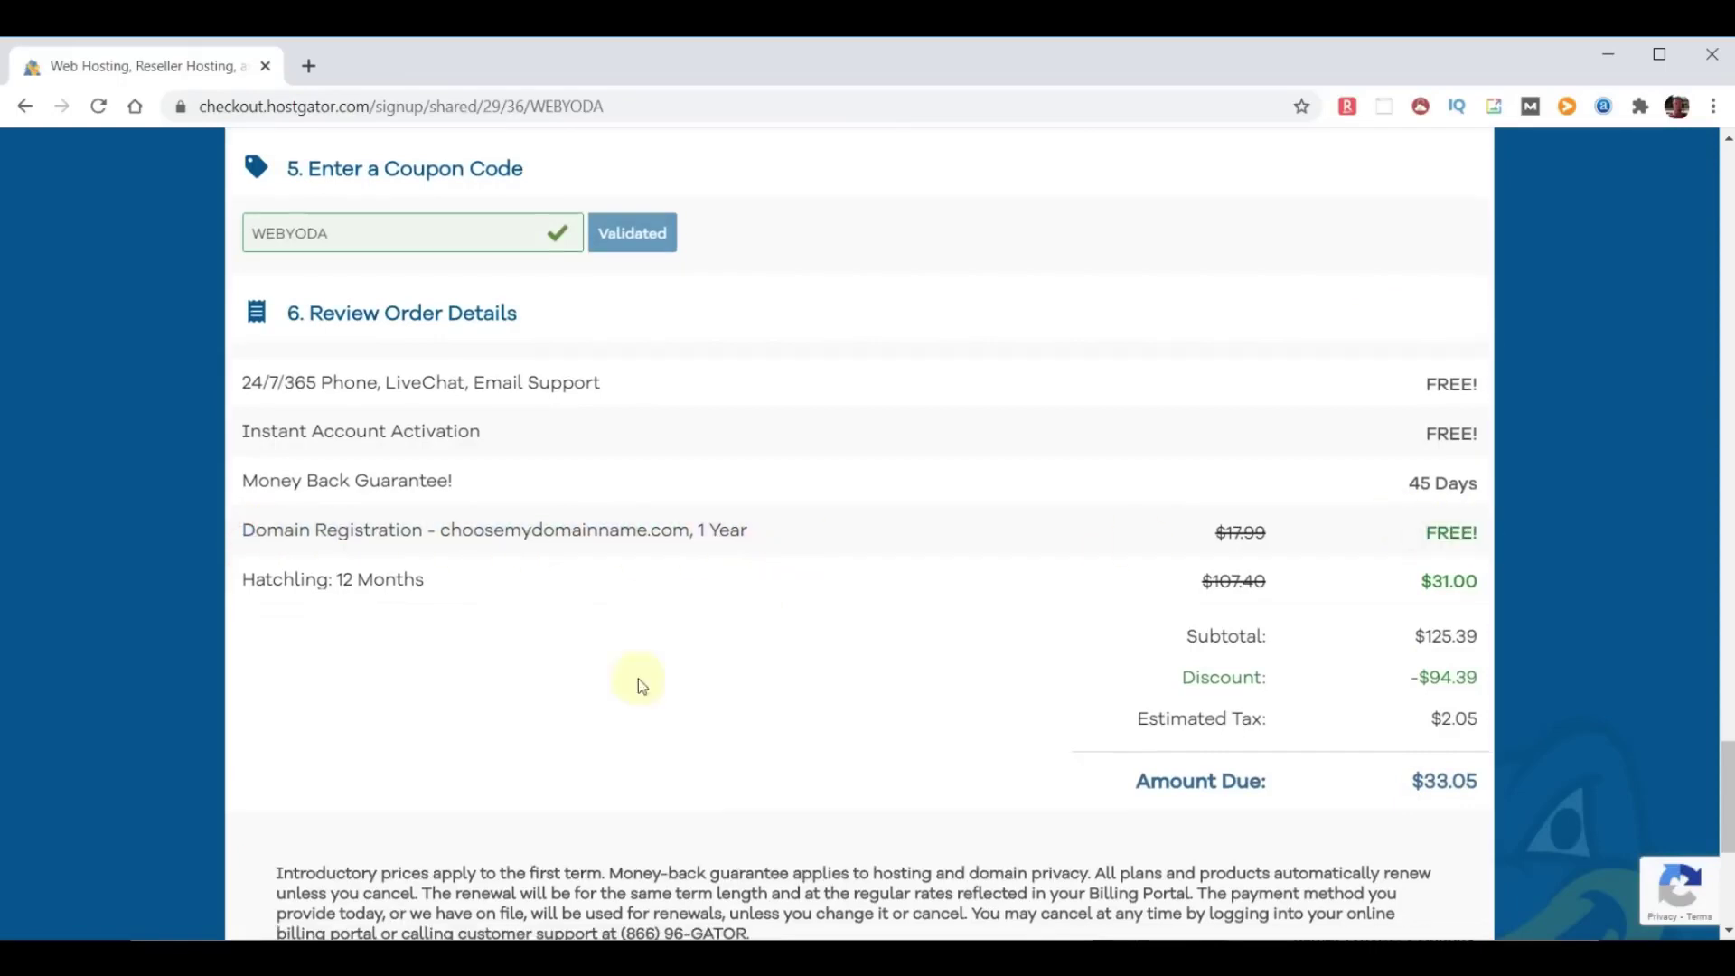
{"action": "left_click", "coordinate": [246, 380]}
{"action": "left_click_drag", "start_coordinate": [246, 380], "coordinate": [641, 392]}
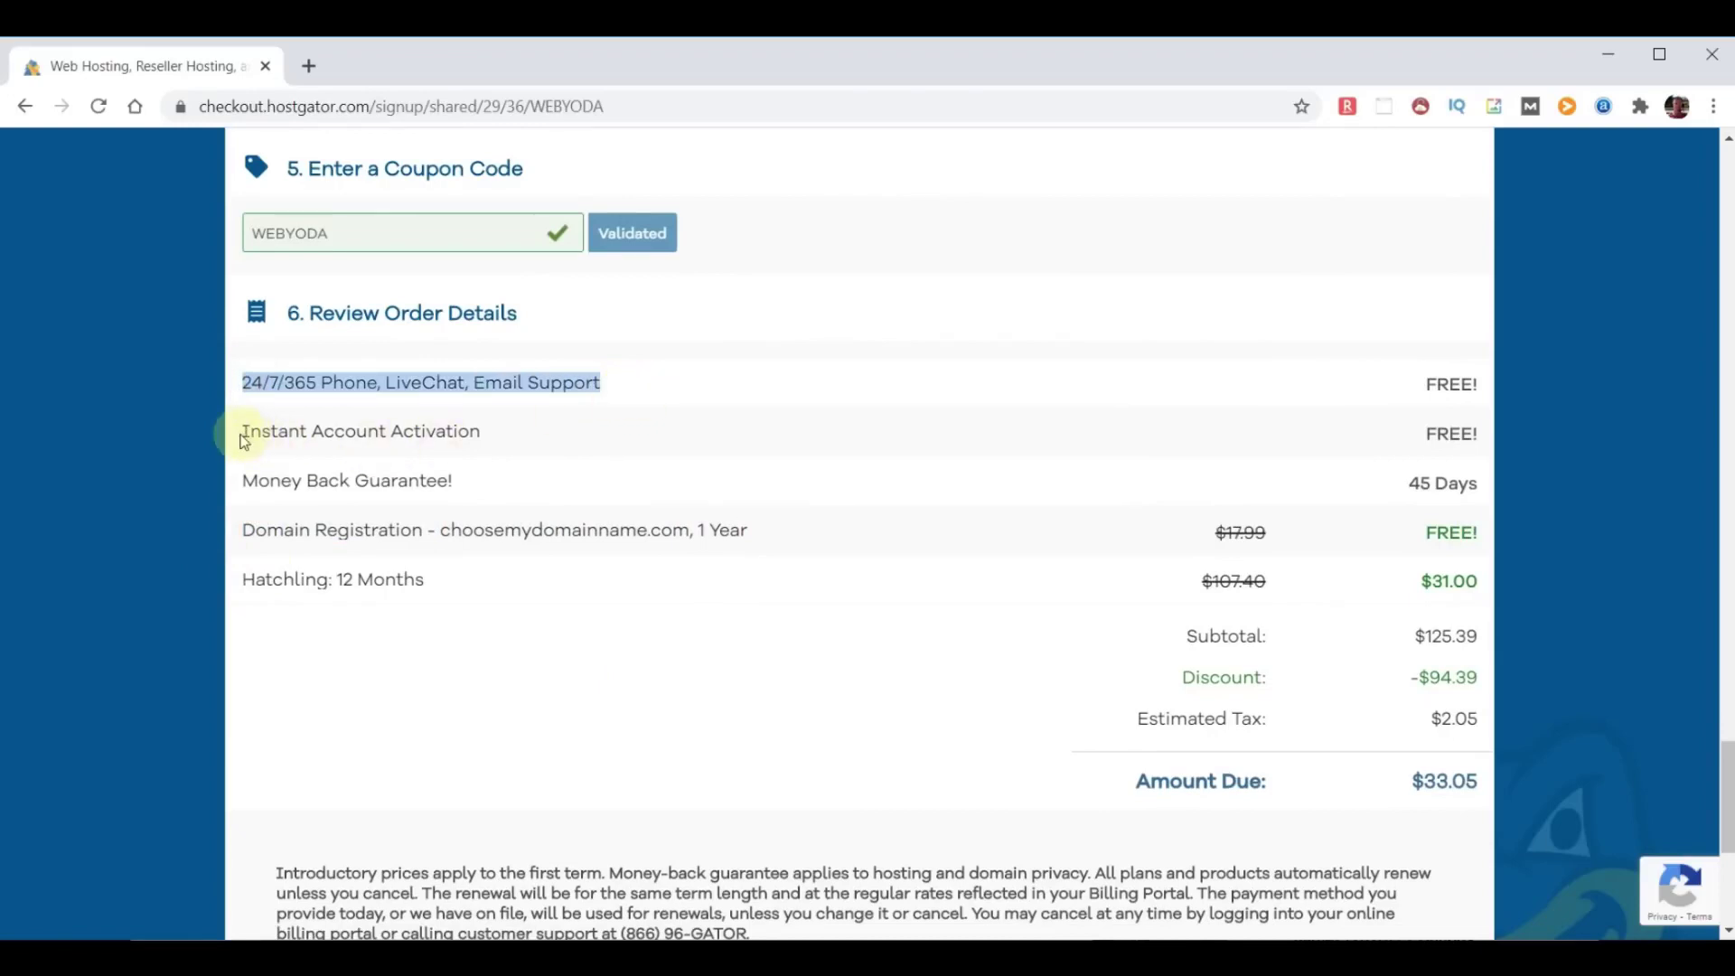
{"action": "left_click_drag", "start_coordinate": [244, 480], "coordinate": [539, 477]}
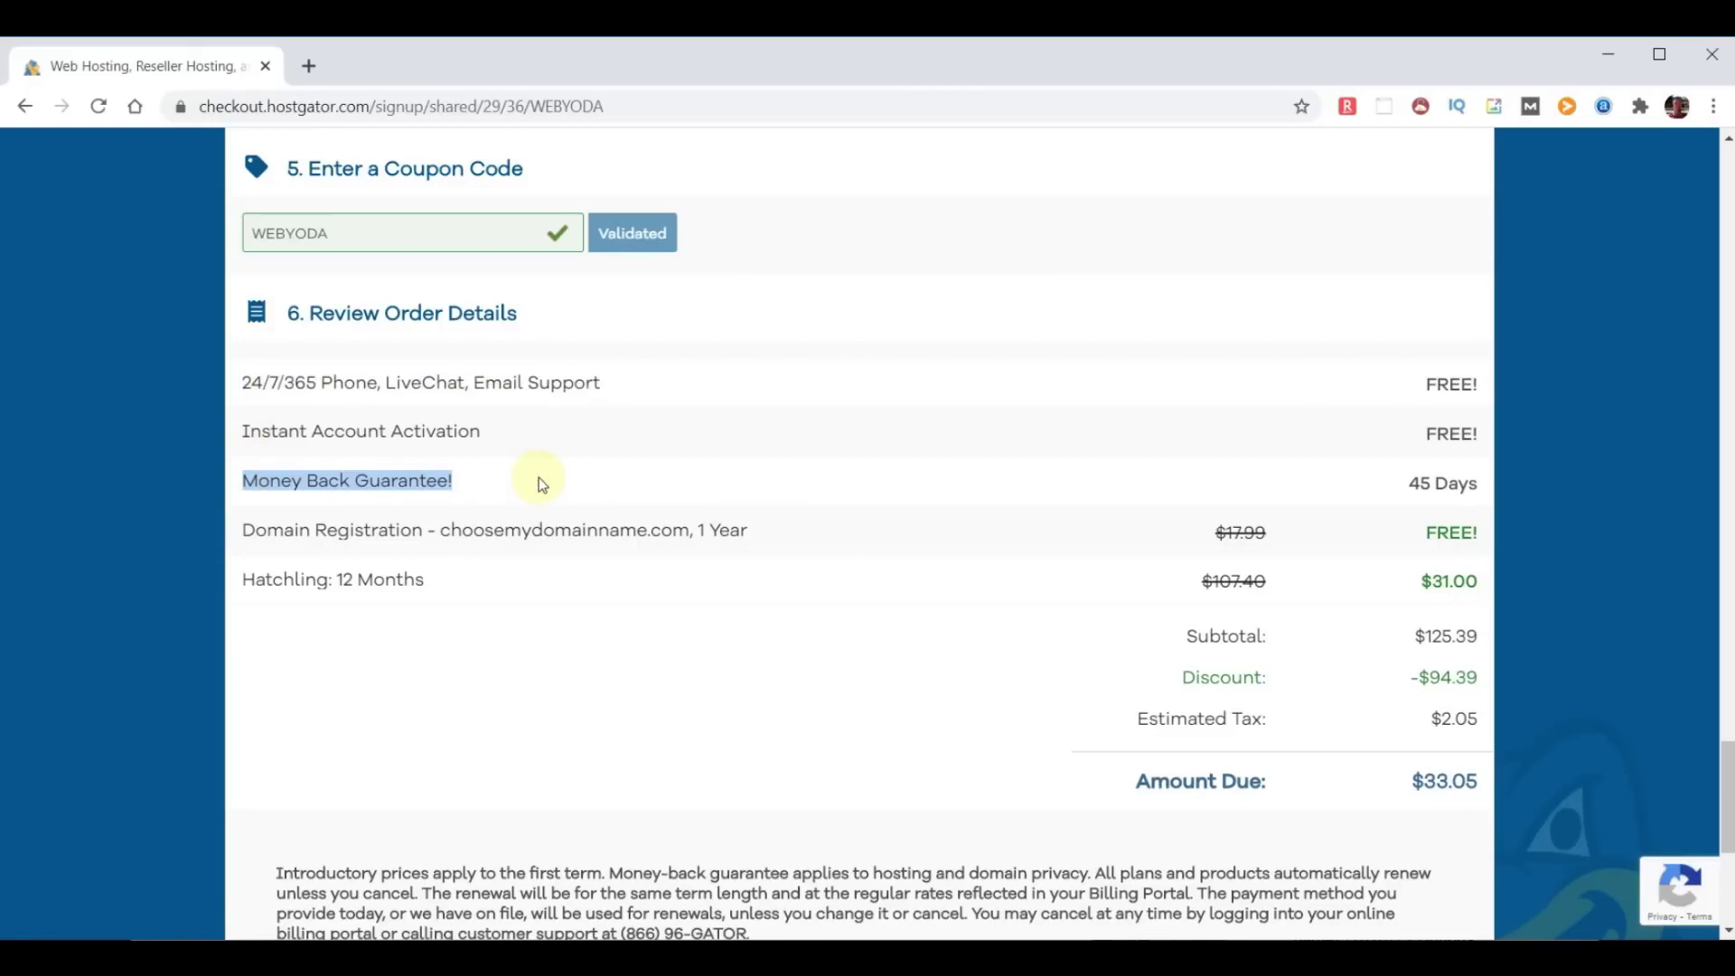
{"action": "left_click", "coordinate": [542, 537]}
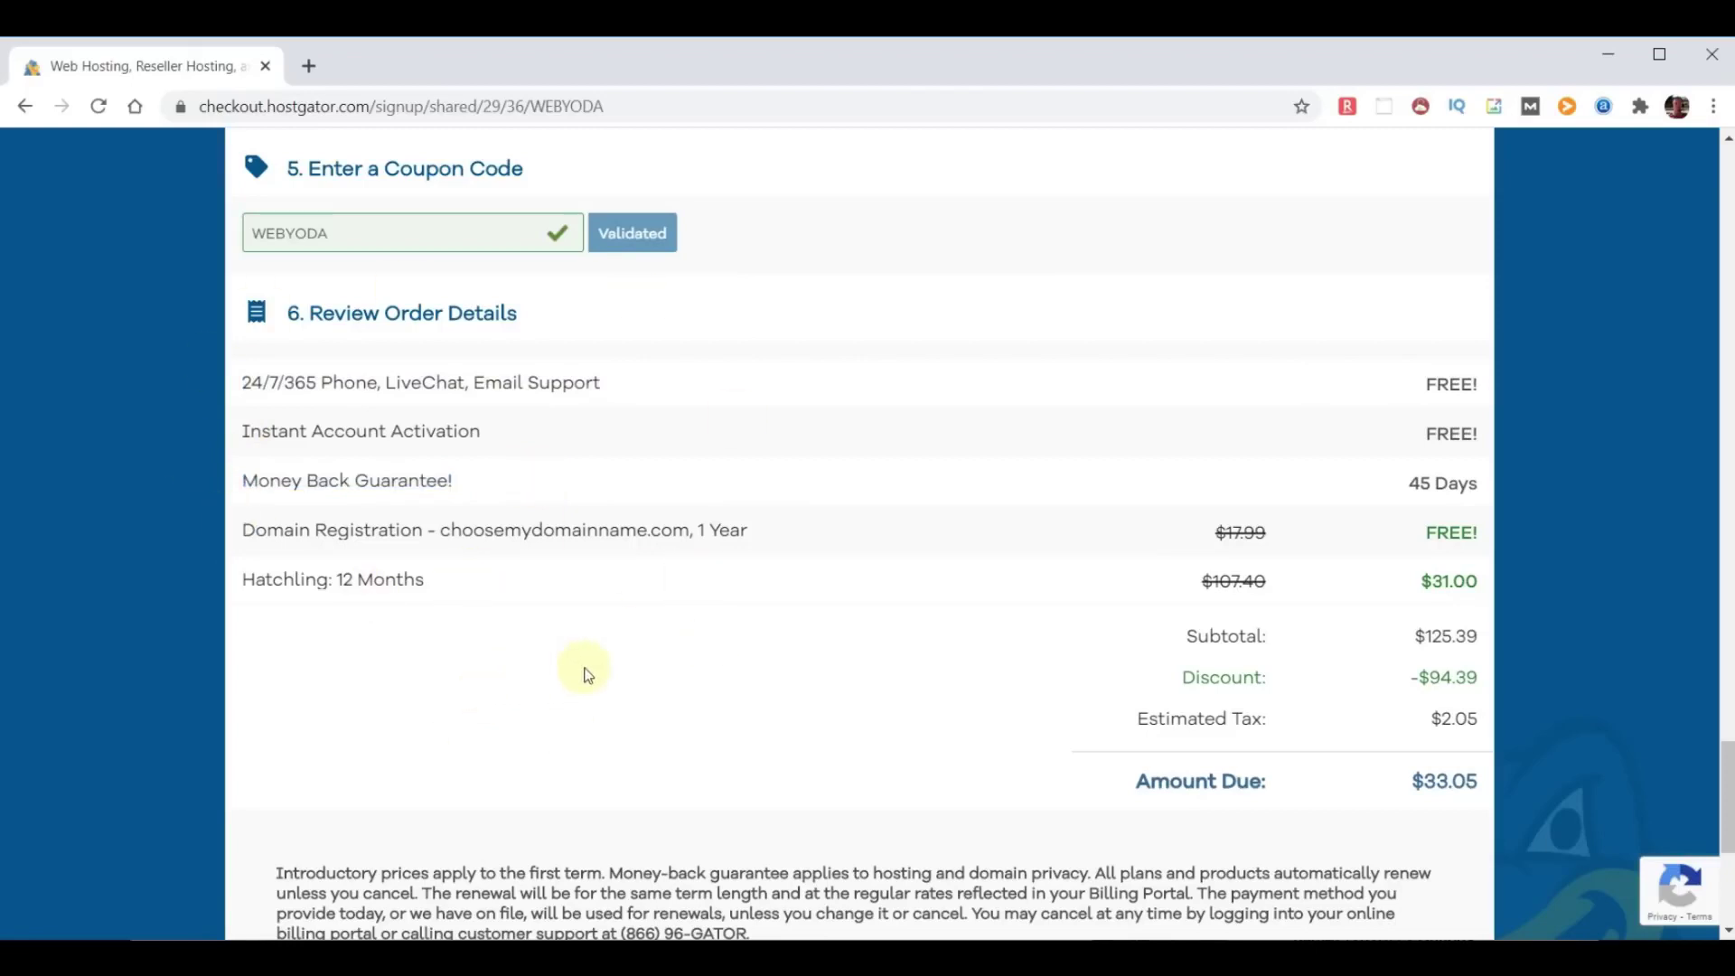
- Accept the terms of service and switch to the I Already Own This Domain option
{"action": "scroll", "coordinate": [666, 665], "scroll_direction": "down", "scroll_amount": 5}
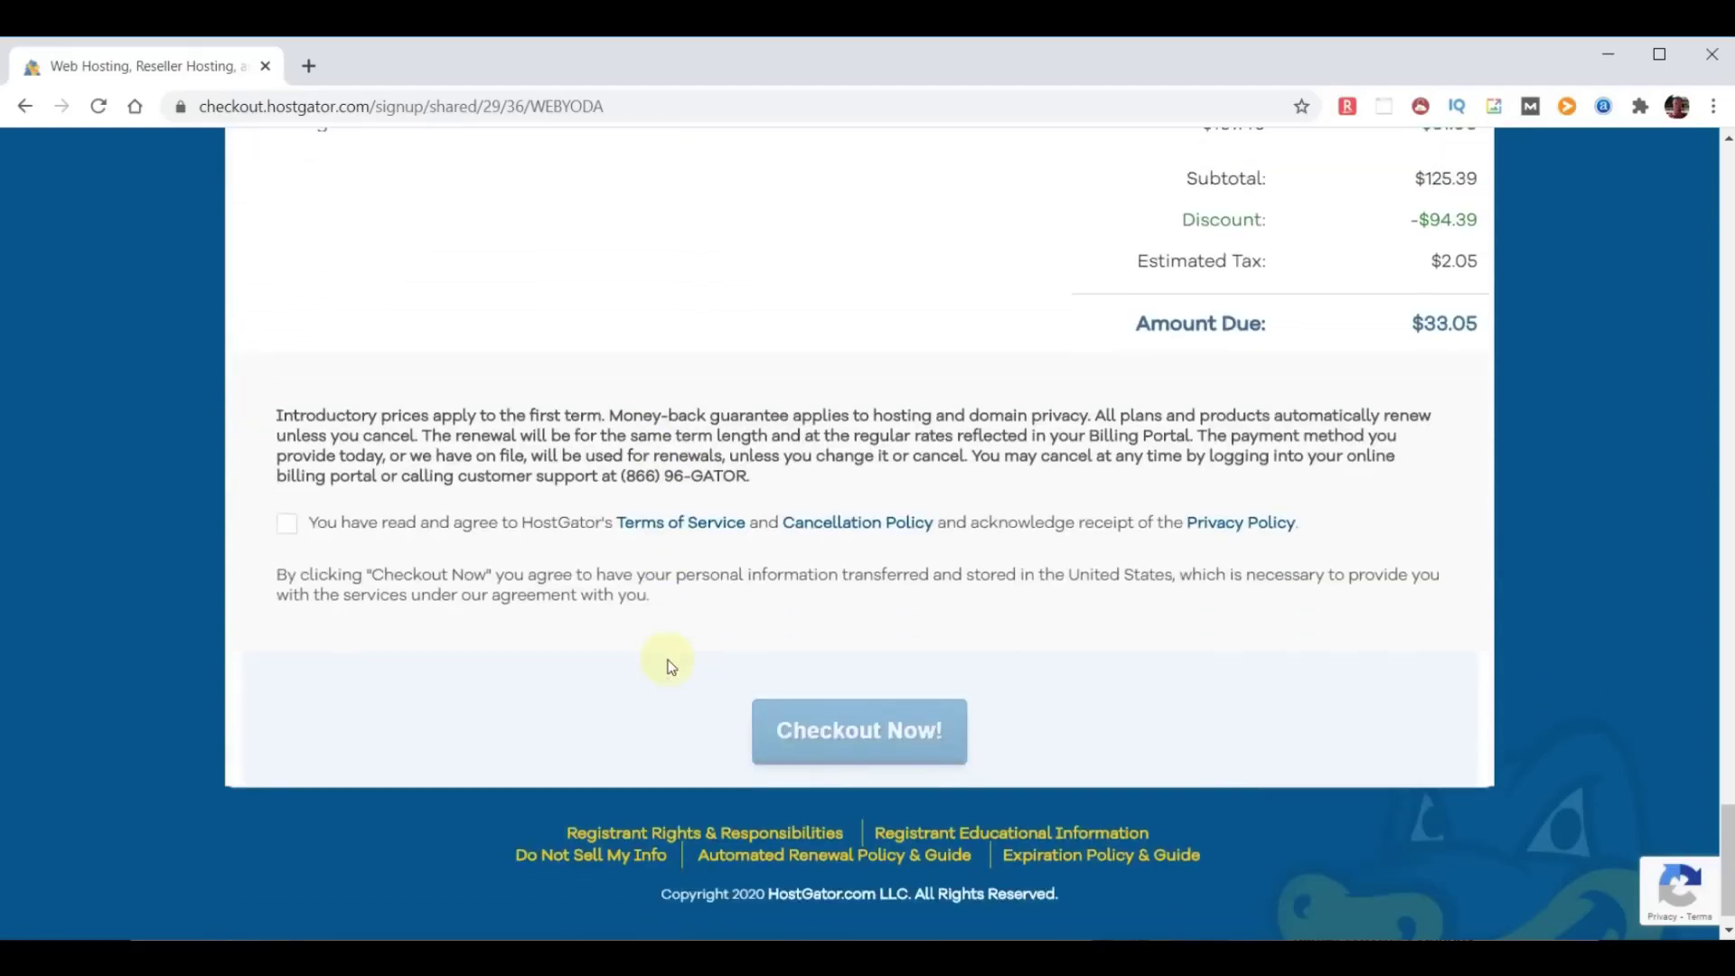
{"action": "left_click", "coordinate": [287, 523]}
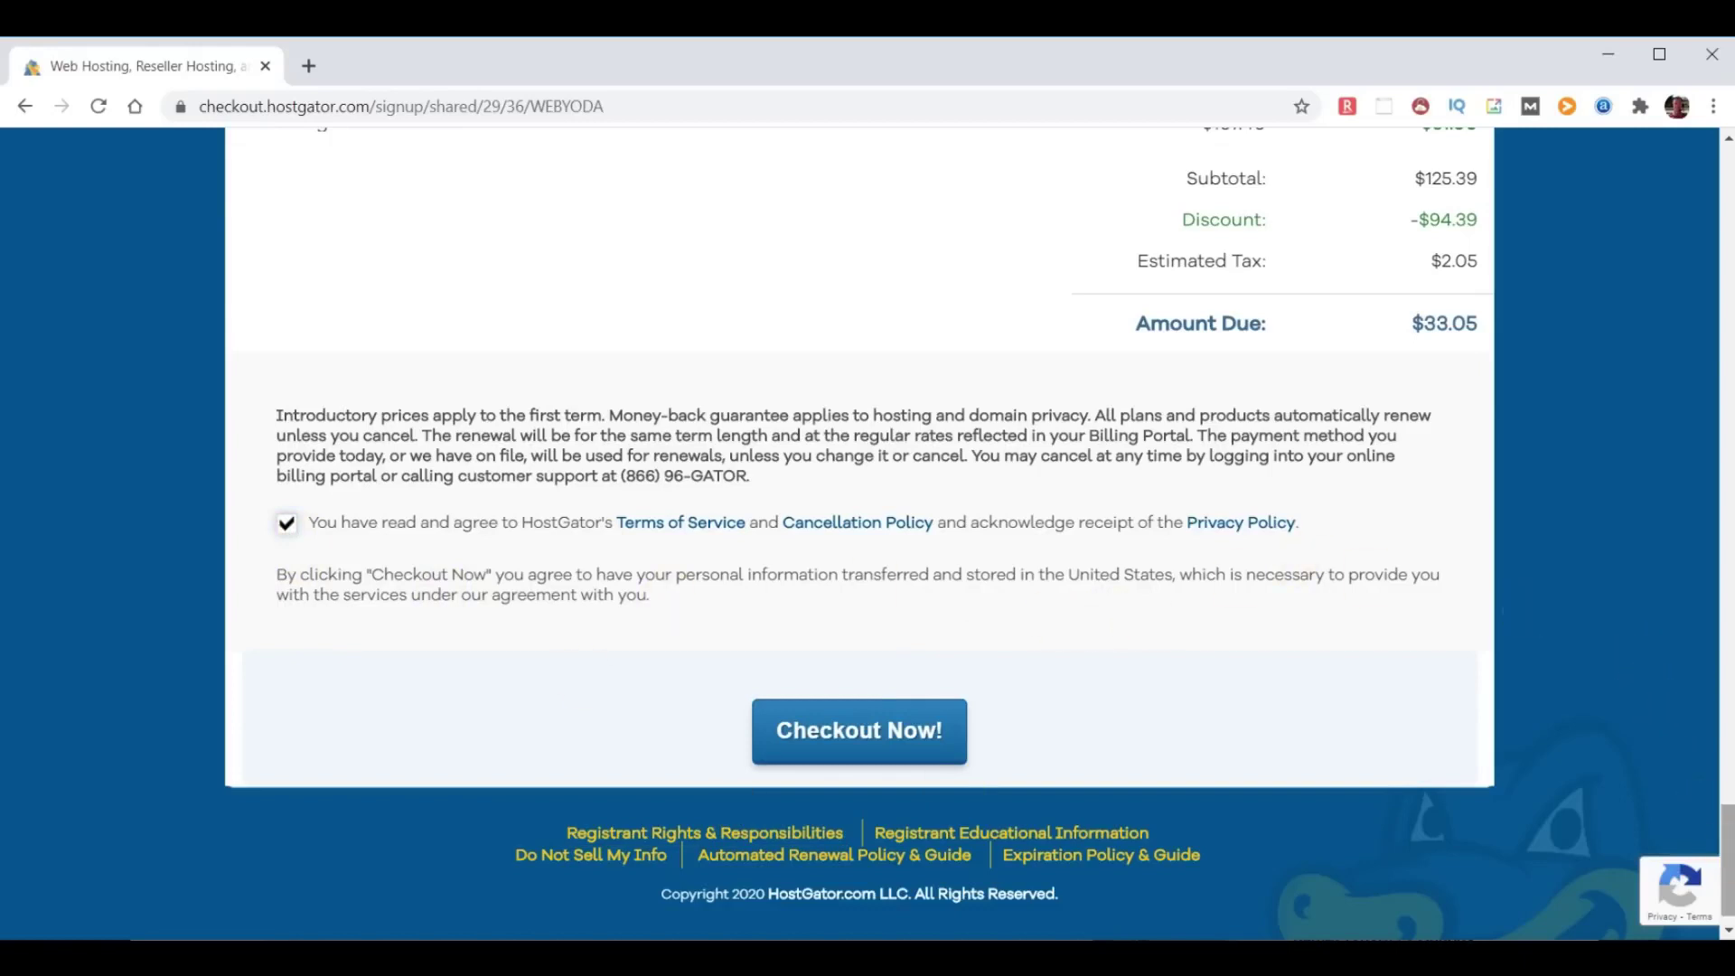
{"action": "left_click_drag", "start_coordinate": [1727, 859], "coordinate": [1728, 203]}
{"action": "left_click", "coordinate": [949, 394]}
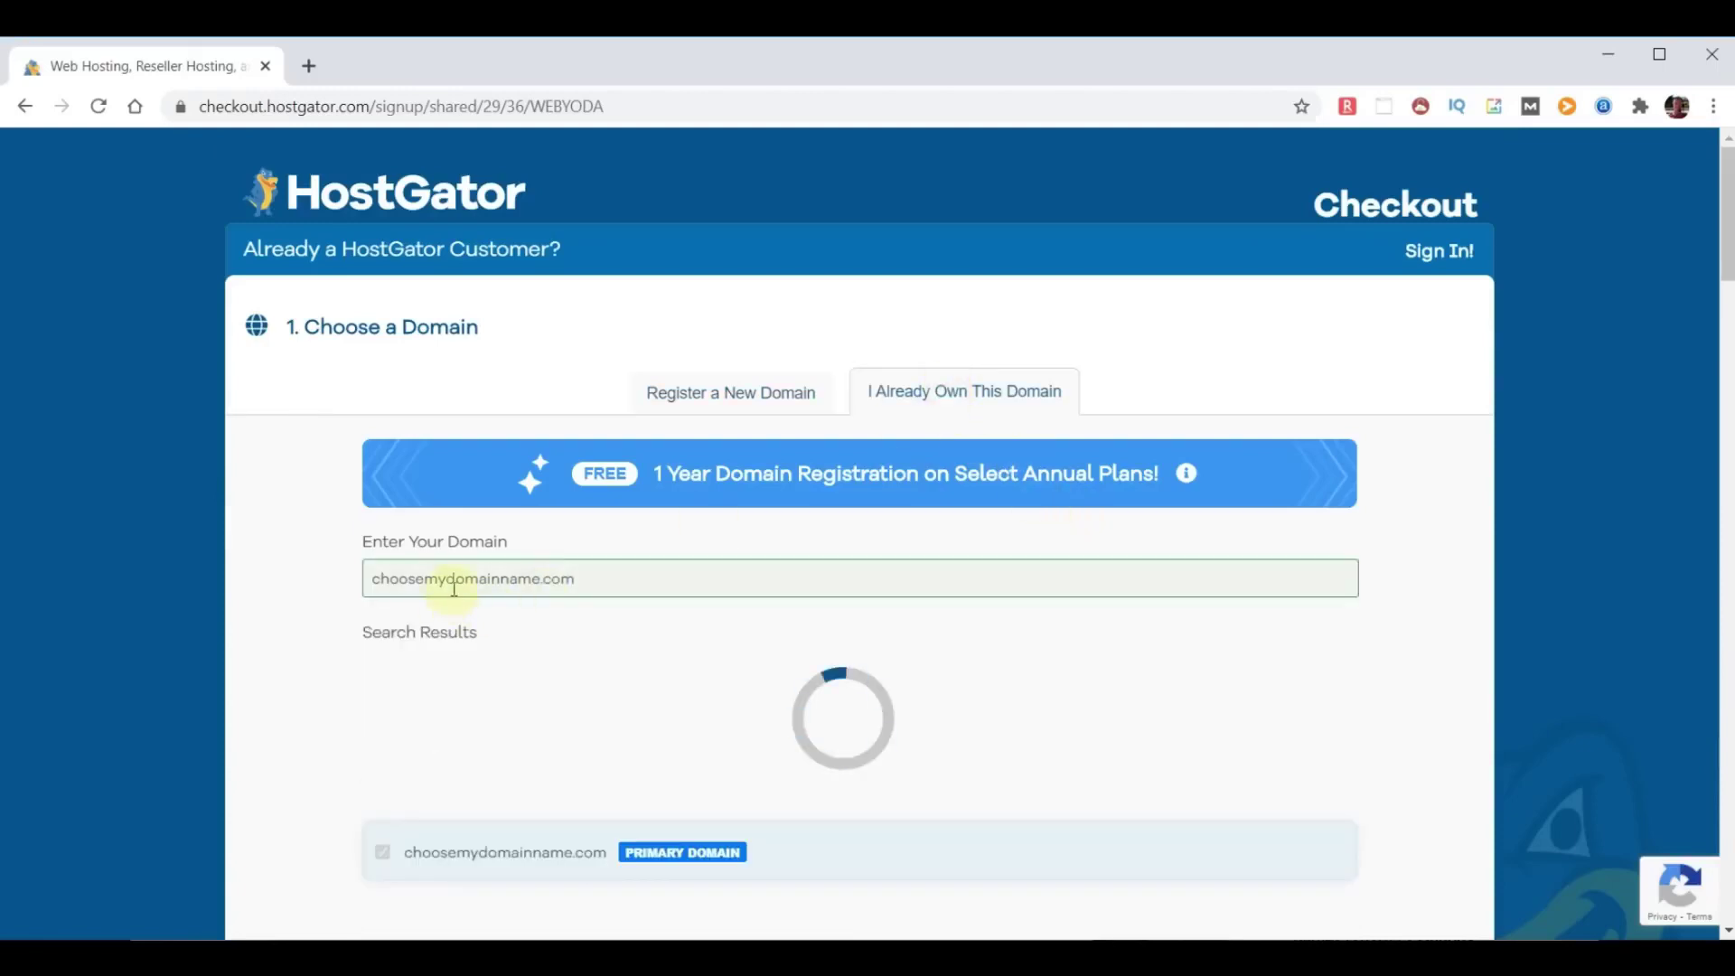
- Change the owned domain to chooseyourdomainname.com and pay for the order with Checkout Now
{"action": "left_click", "coordinate": [453, 588]}
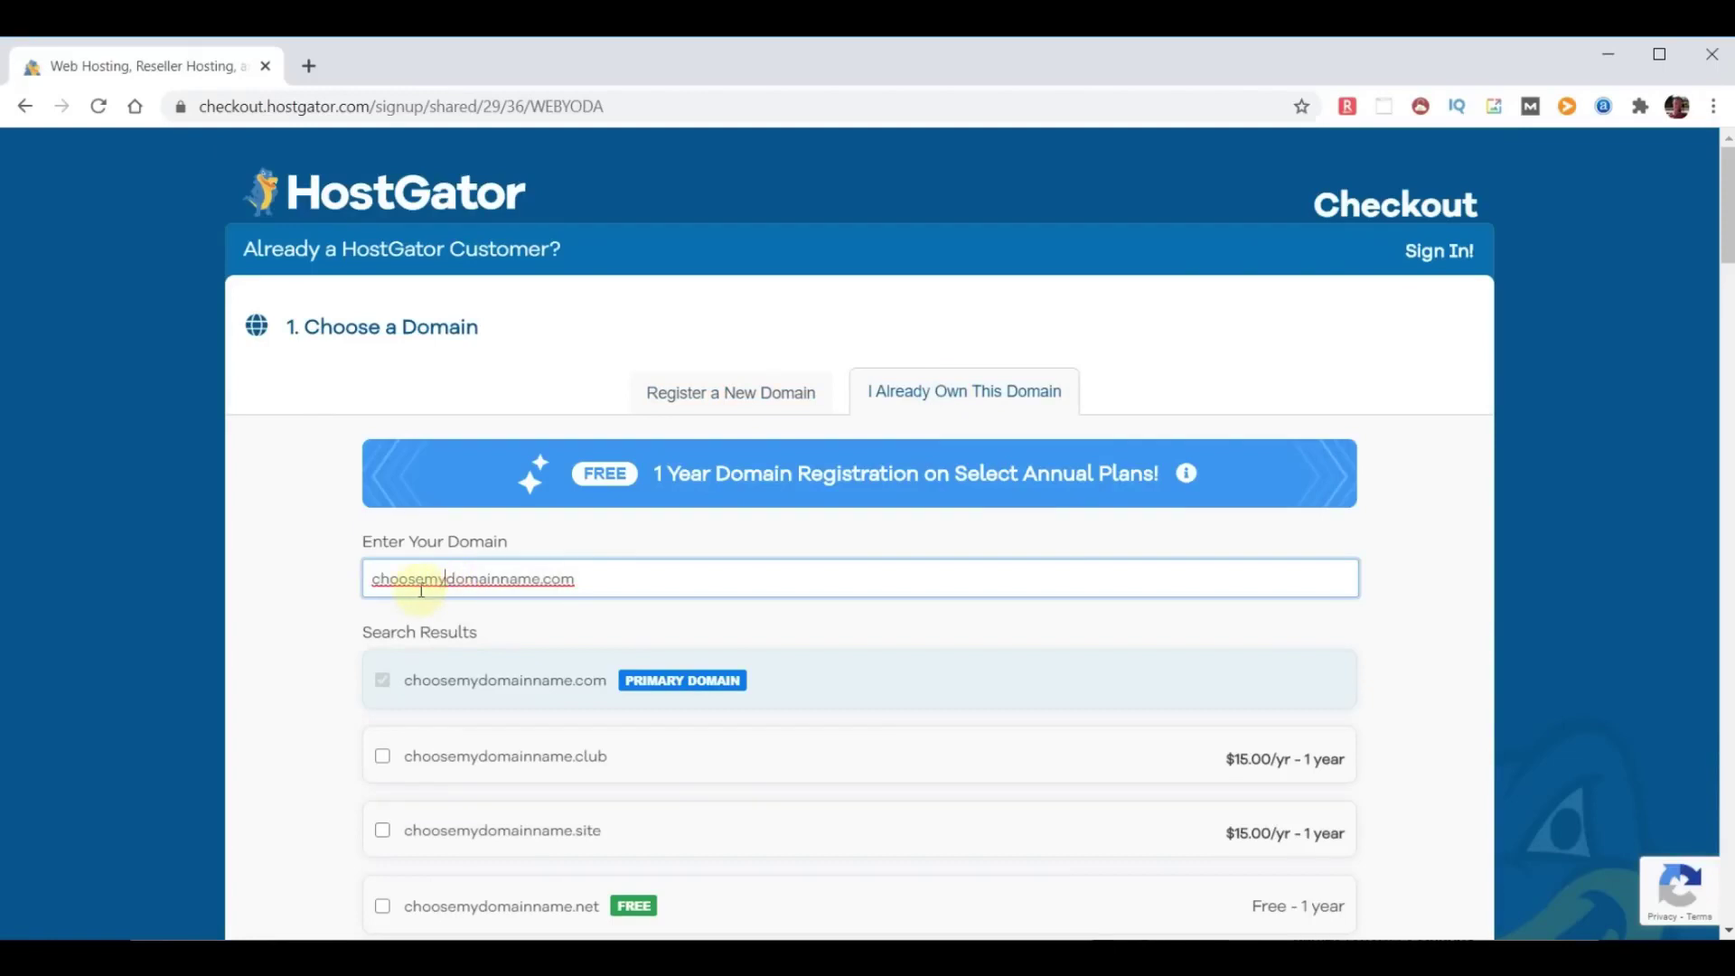
{"action": "key", "text": "BackSpace"}
{"action": "key", "text": "BackSpace"}
{"action": "type", "text": "your"}
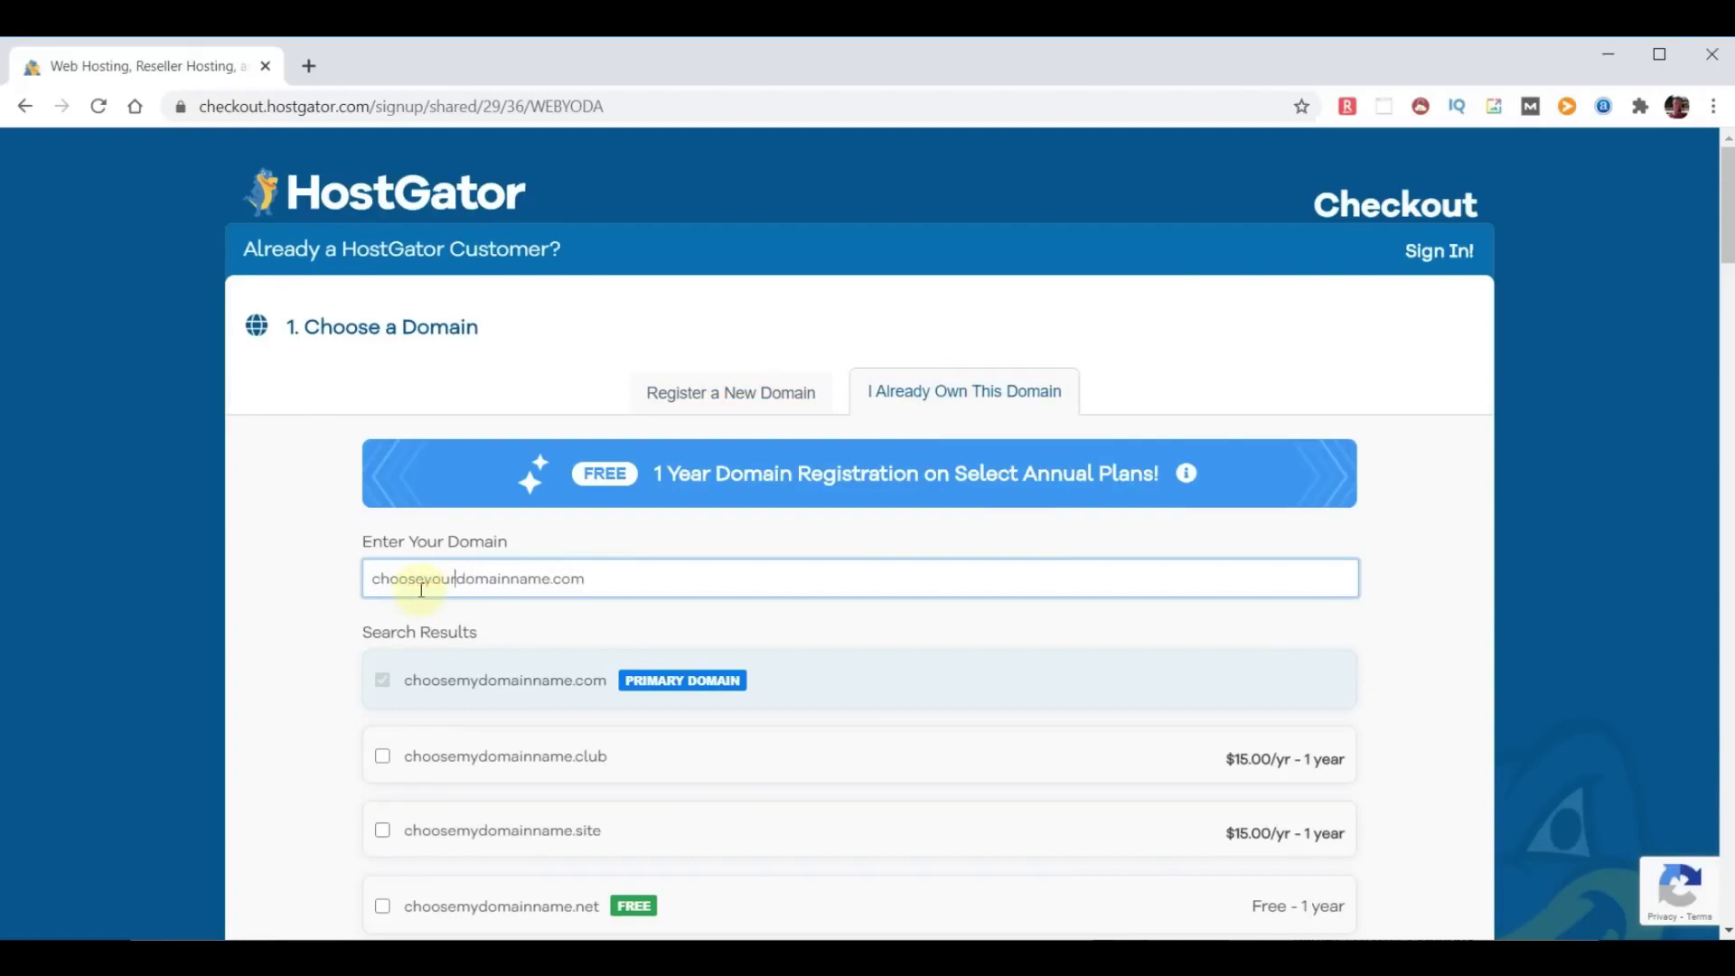
{"action": "left_click", "coordinate": [1443, 607]}
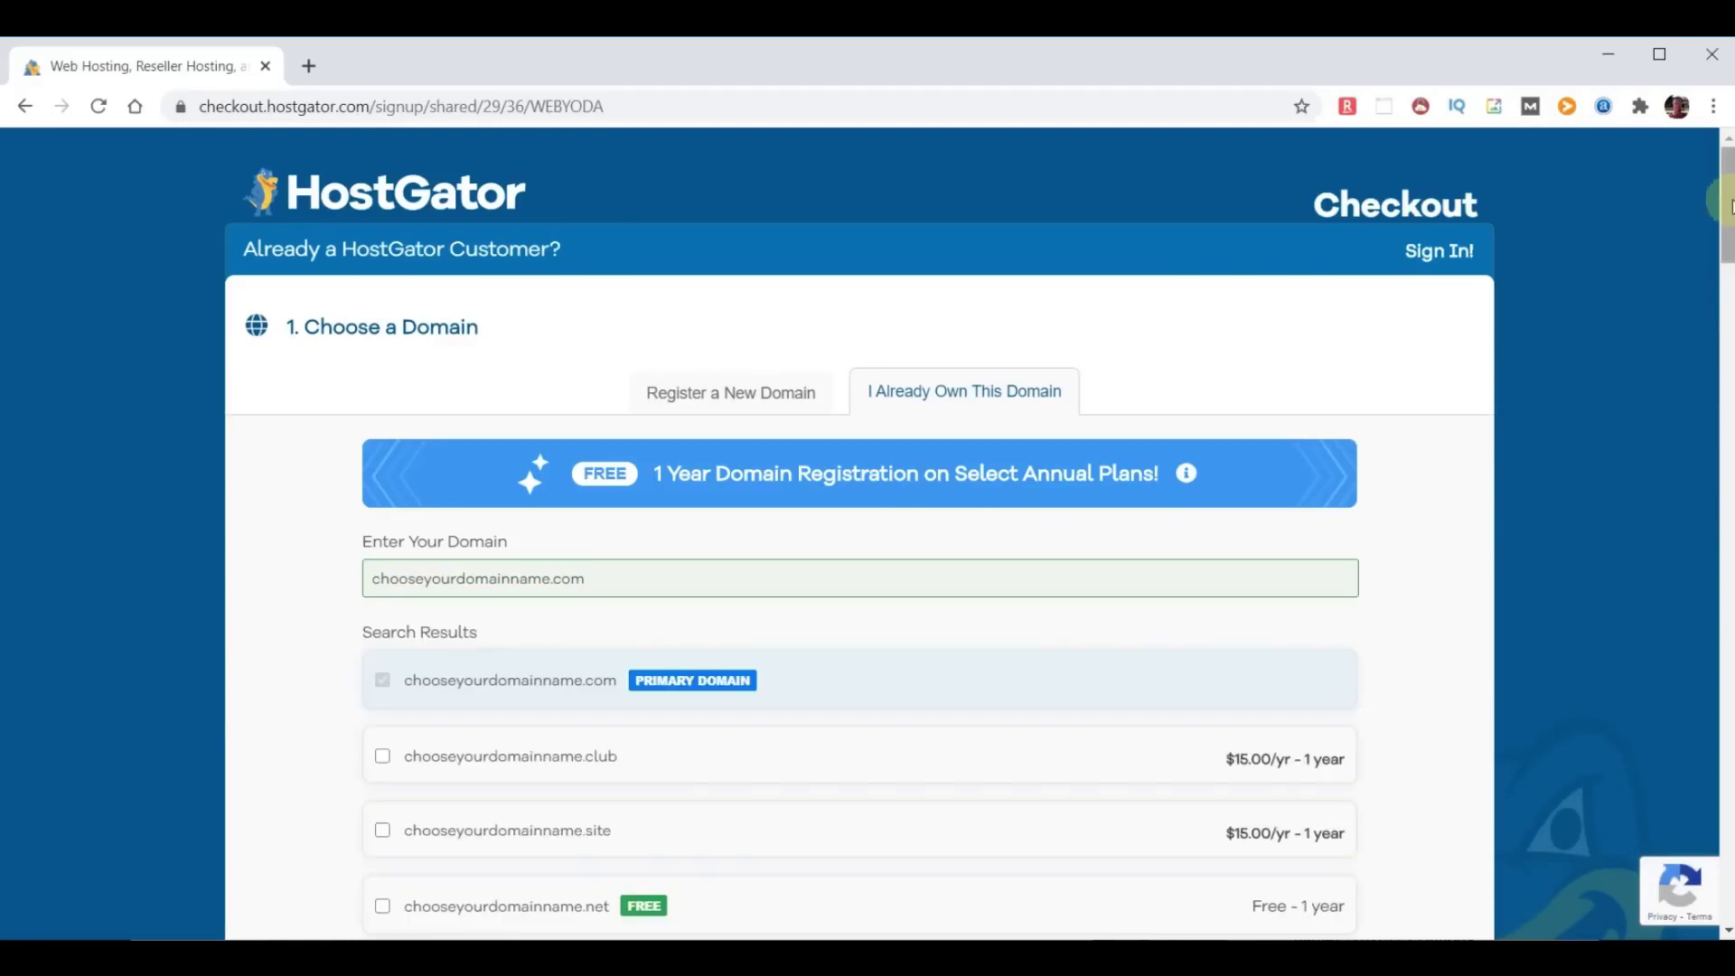
{"action": "left_click_drag", "start_coordinate": [1726, 206], "coordinate": [1725, 868]}
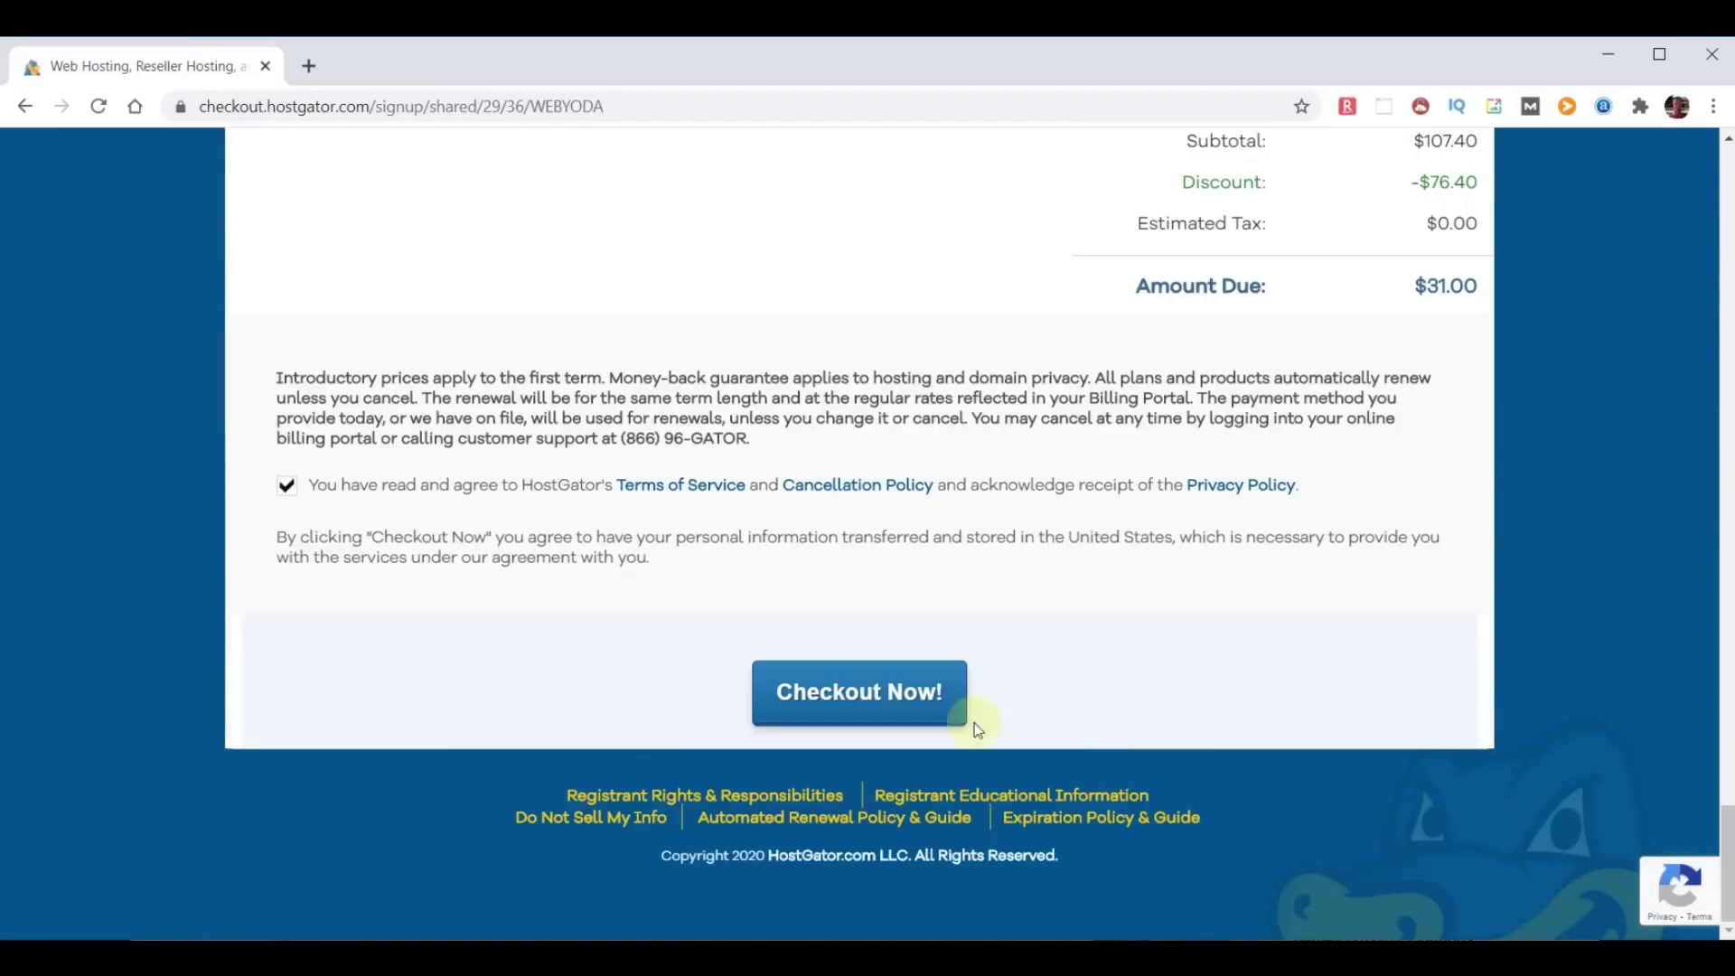
{"action": "left_click", "coordinate": [808, 706]}
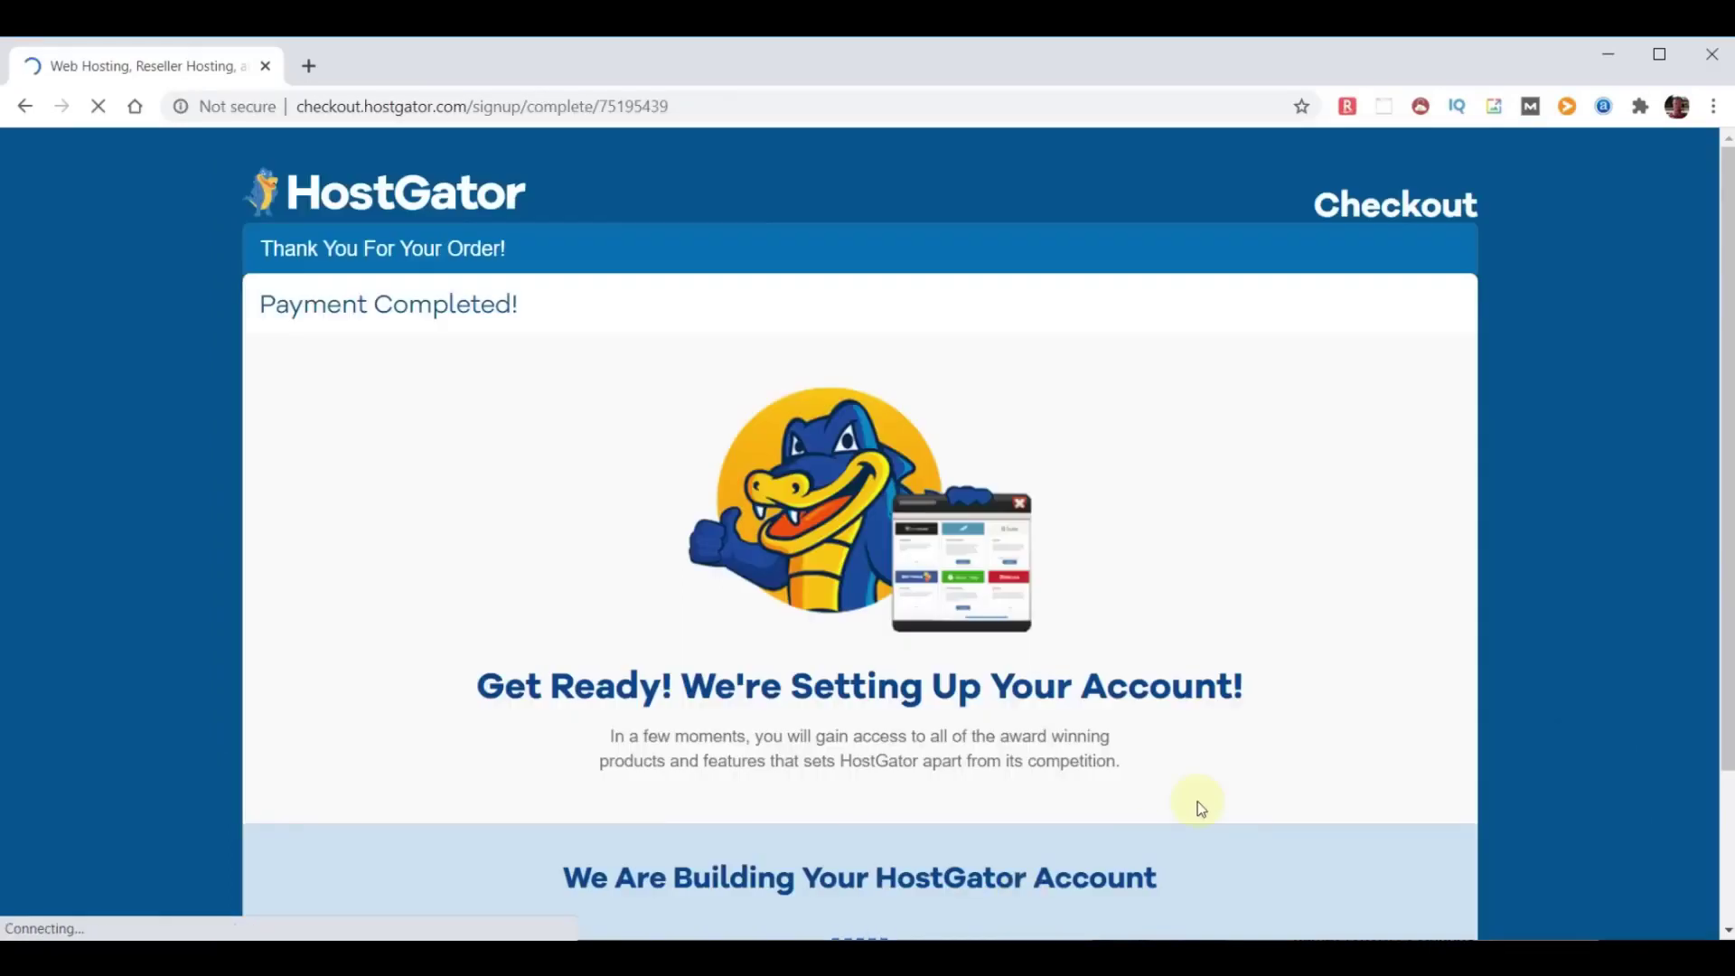
{"action": "scroll", "coordinate": [1200, 807], "scroll_direction": "down", "scroll_amount": 1}
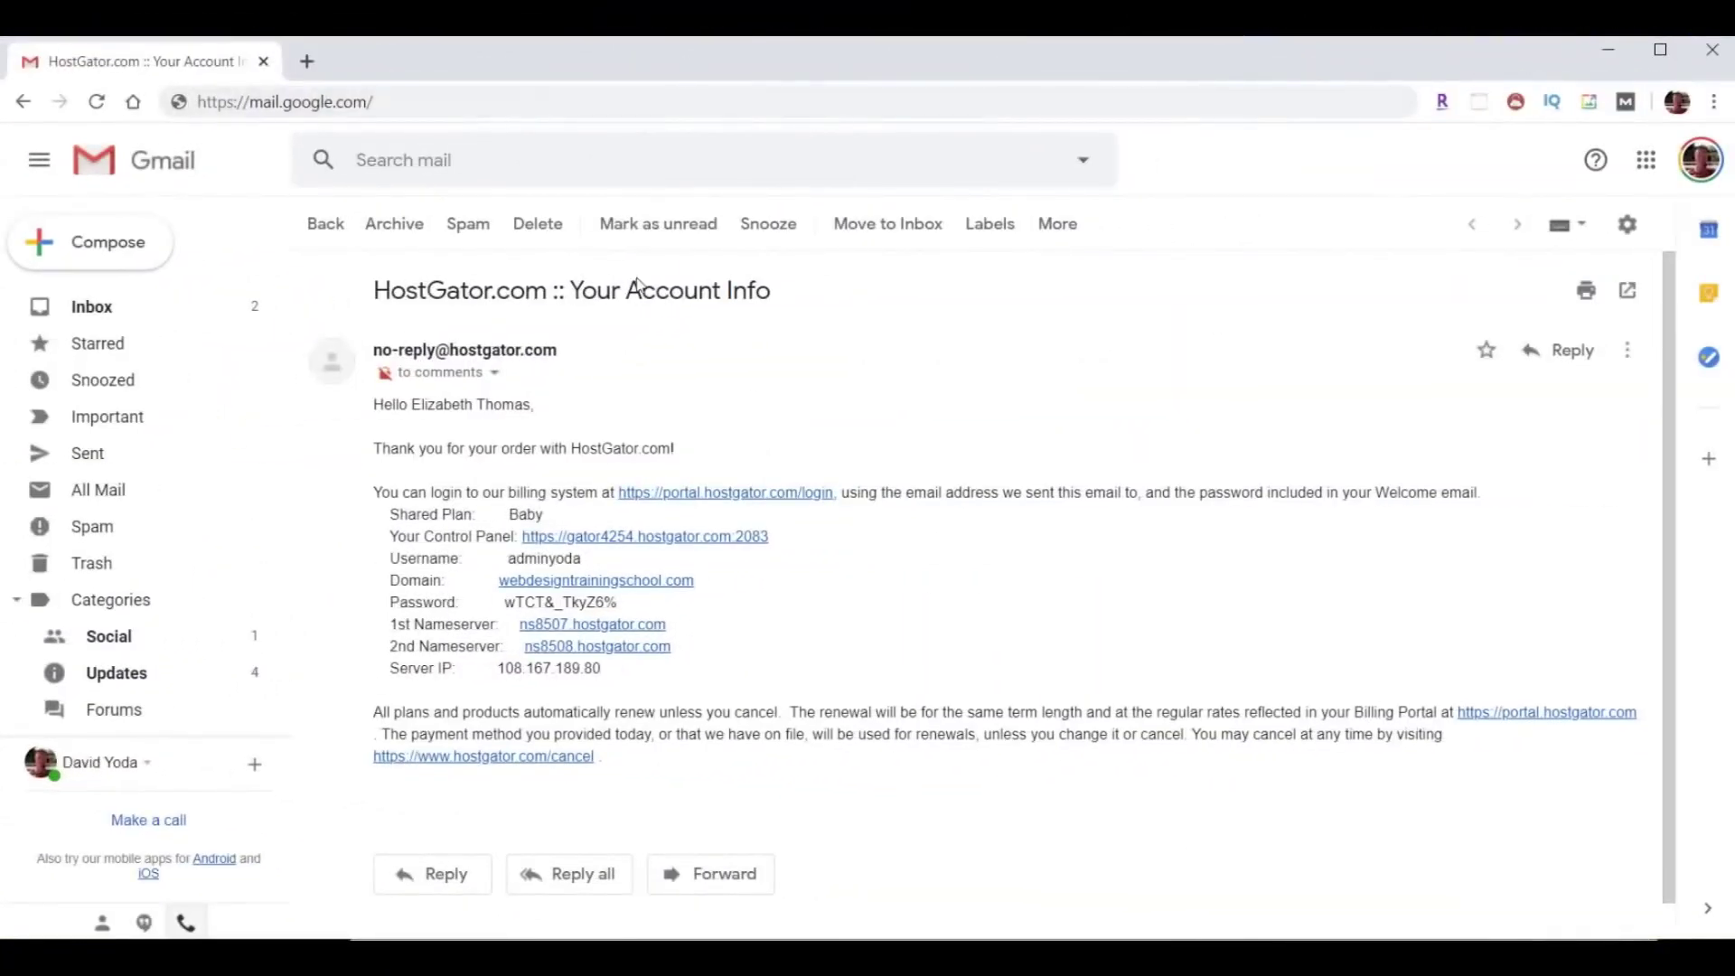
{"action": "left_click_drag", "start_coordinate": [372, 290], "coordinate": [809, 311]}
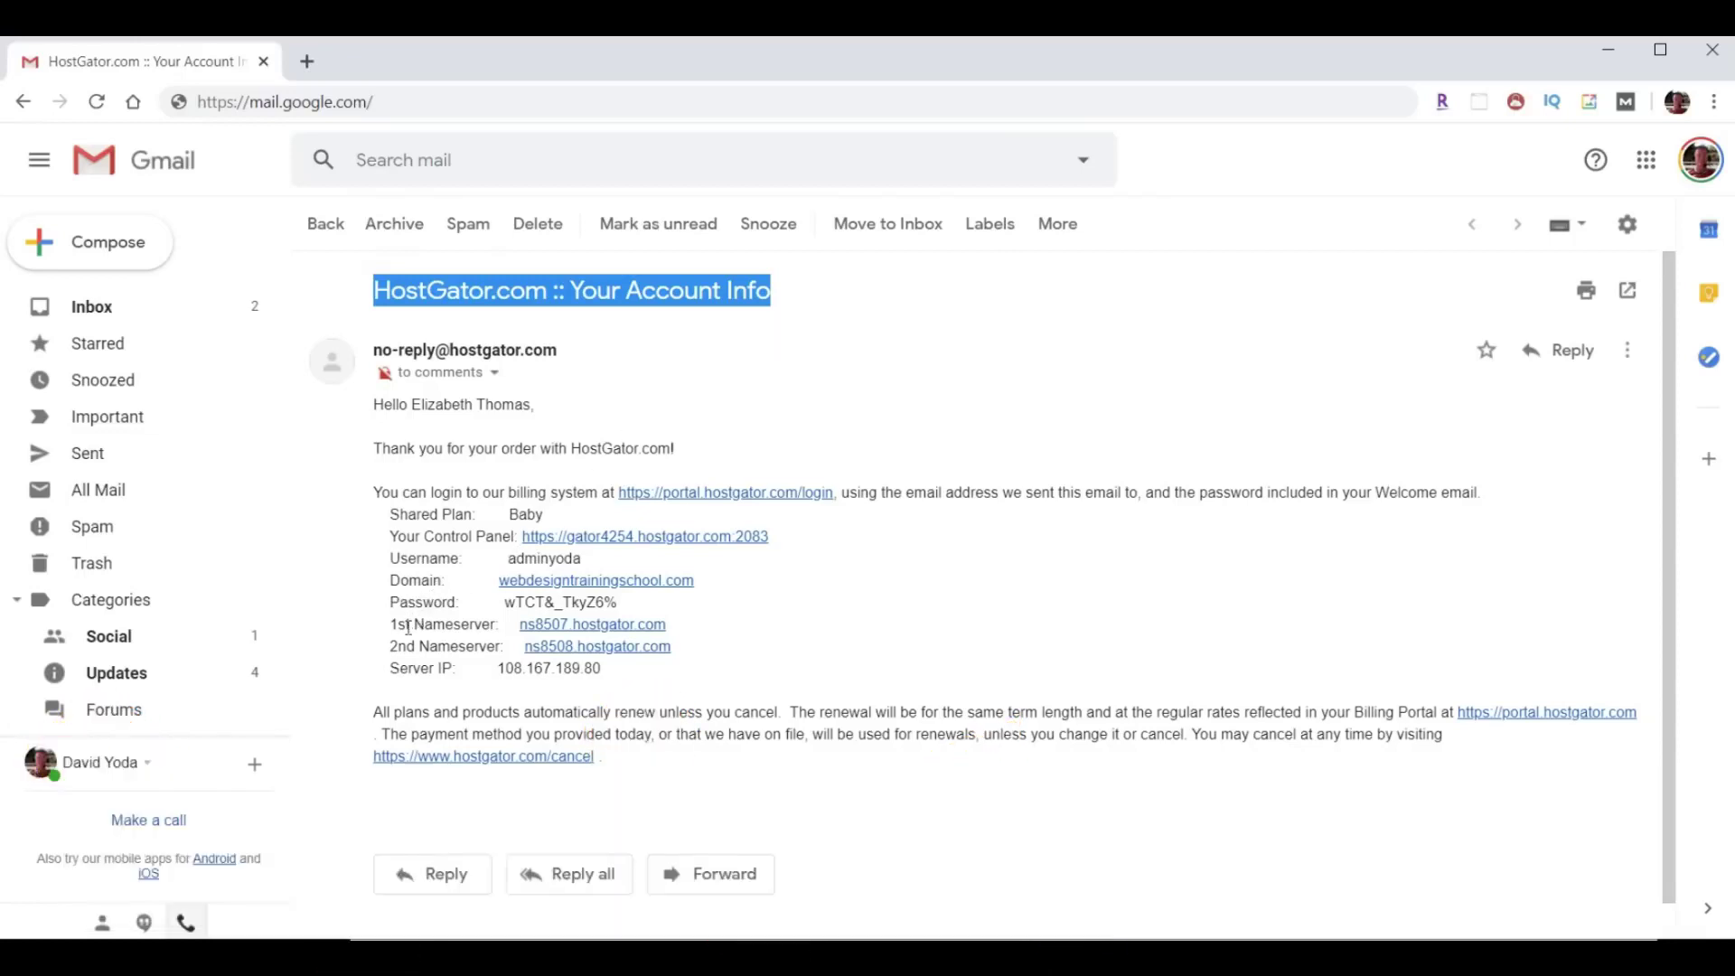
{"action": "left_click_drag", "start_coordinate": [377, 624], "coordinate": [769, 651]}
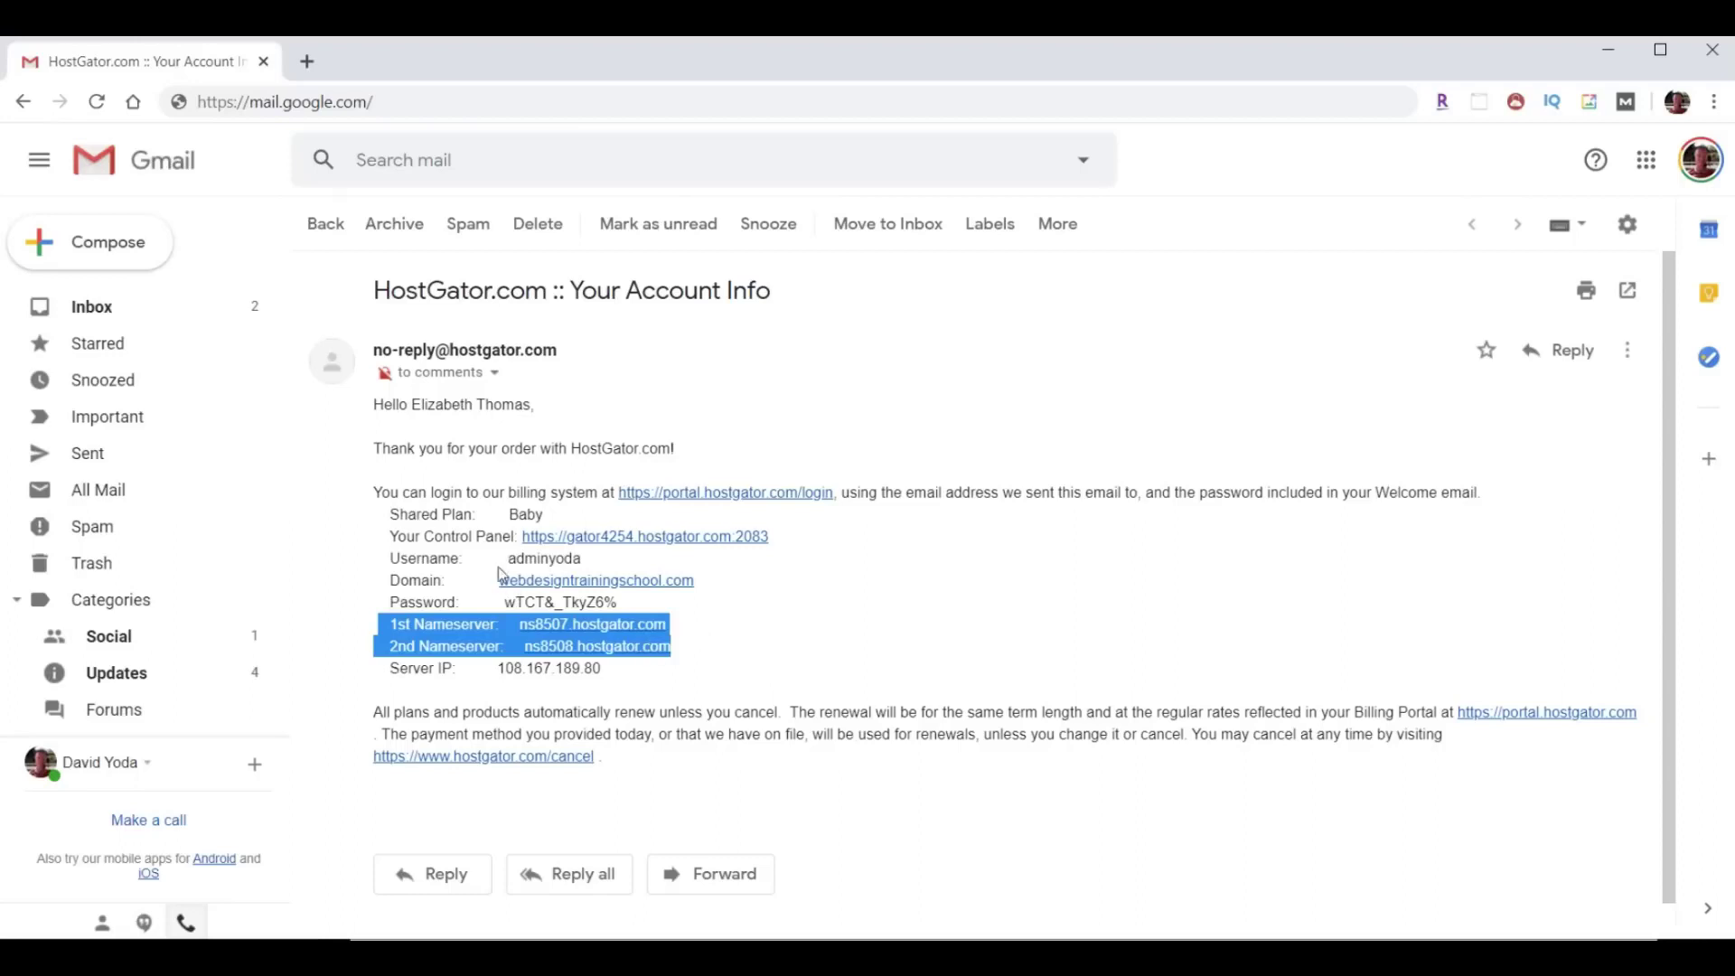
{"action": "left_click_drag", "start_coordinate": [512, 560], "coordinate": [503, 602]}
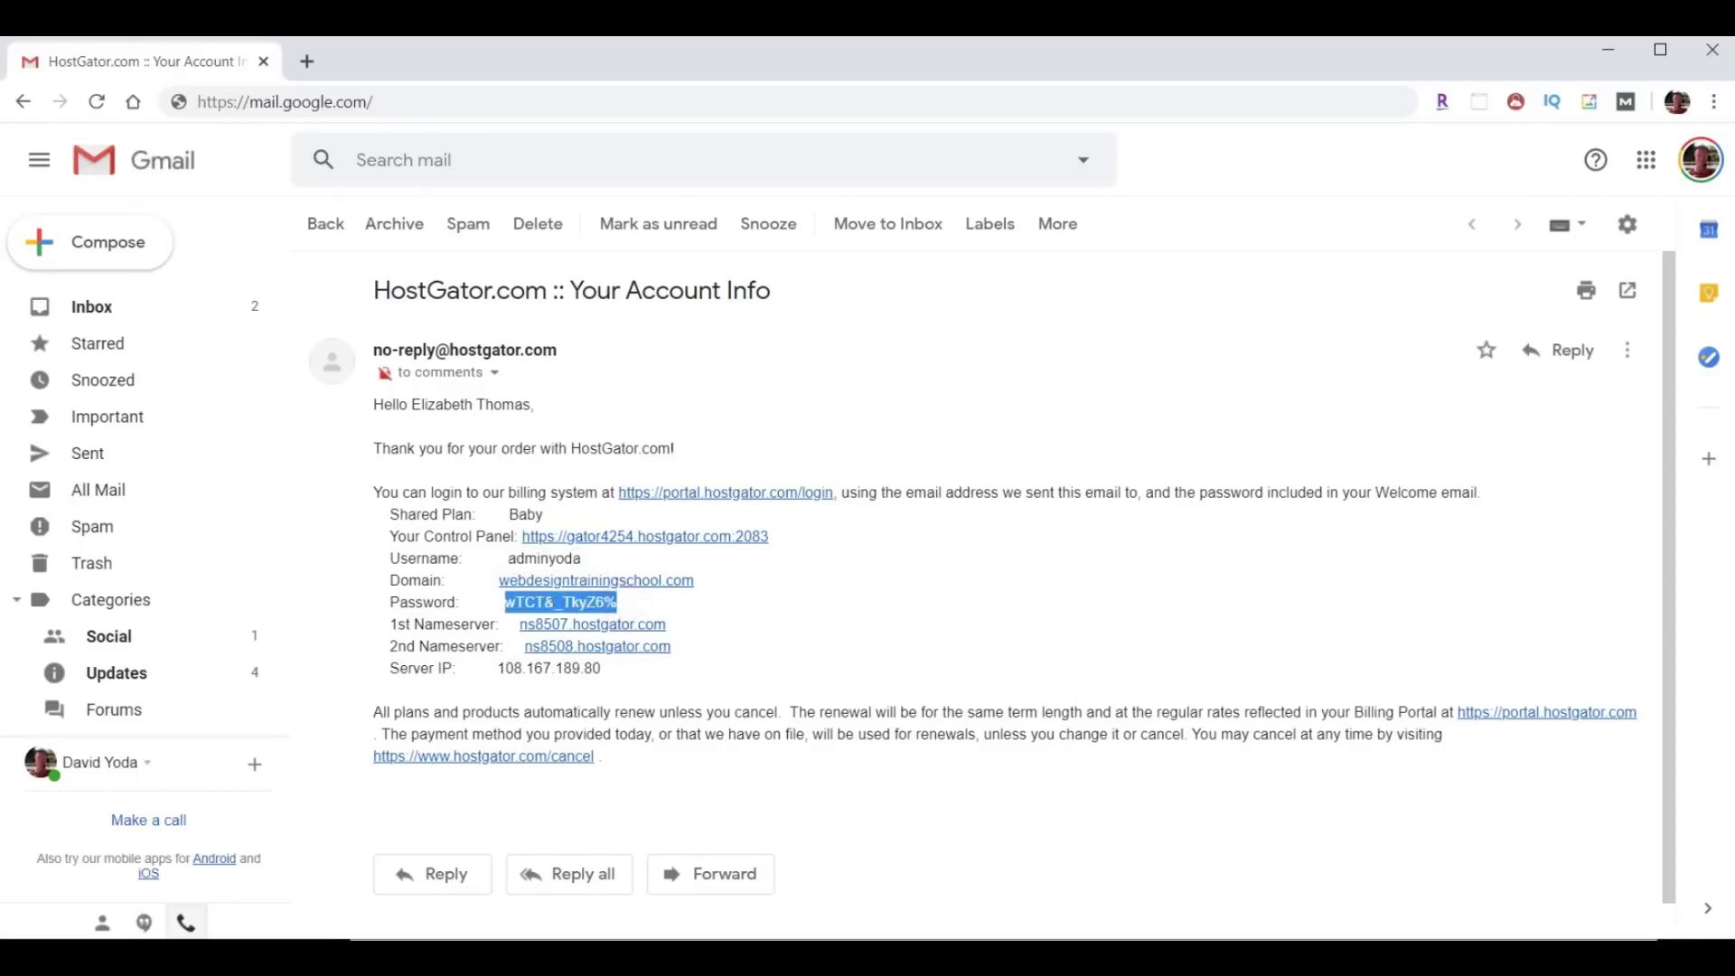
{"action": "right_click", "coordinate": [569, 605]}
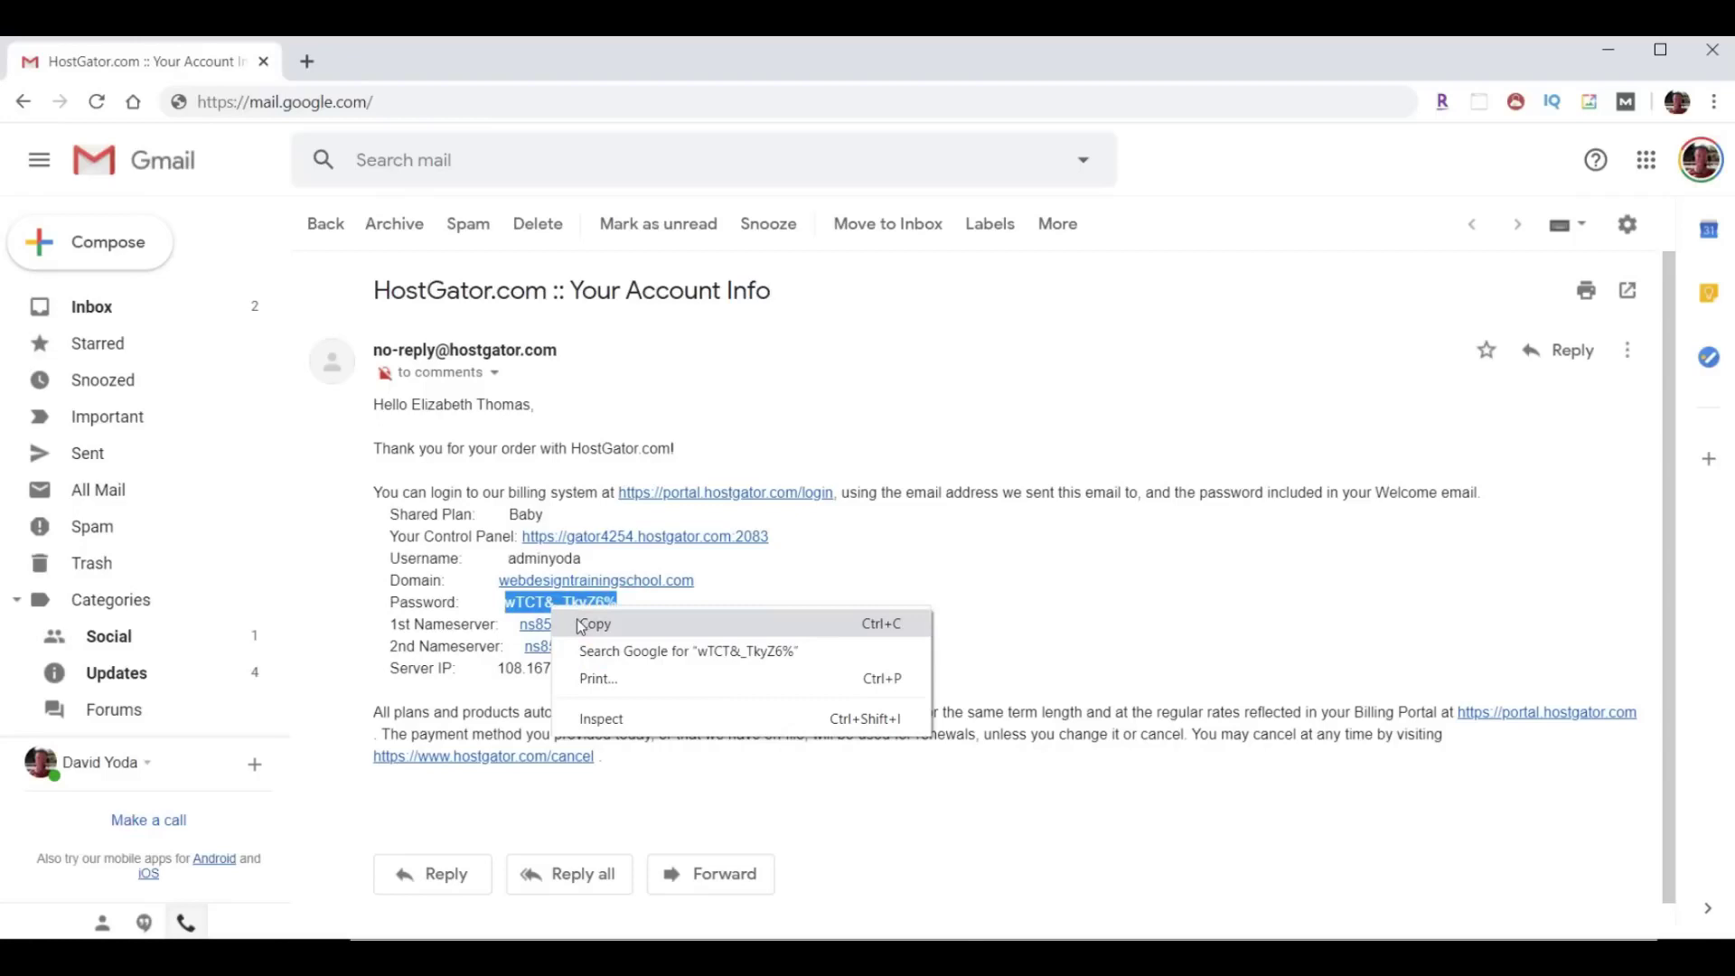
{"action": "left_click", "coordinate": [592, 623]}
{"action": "left_click_drag", "start_coordinate": [388, 536], "coordinate": [513, 536]}
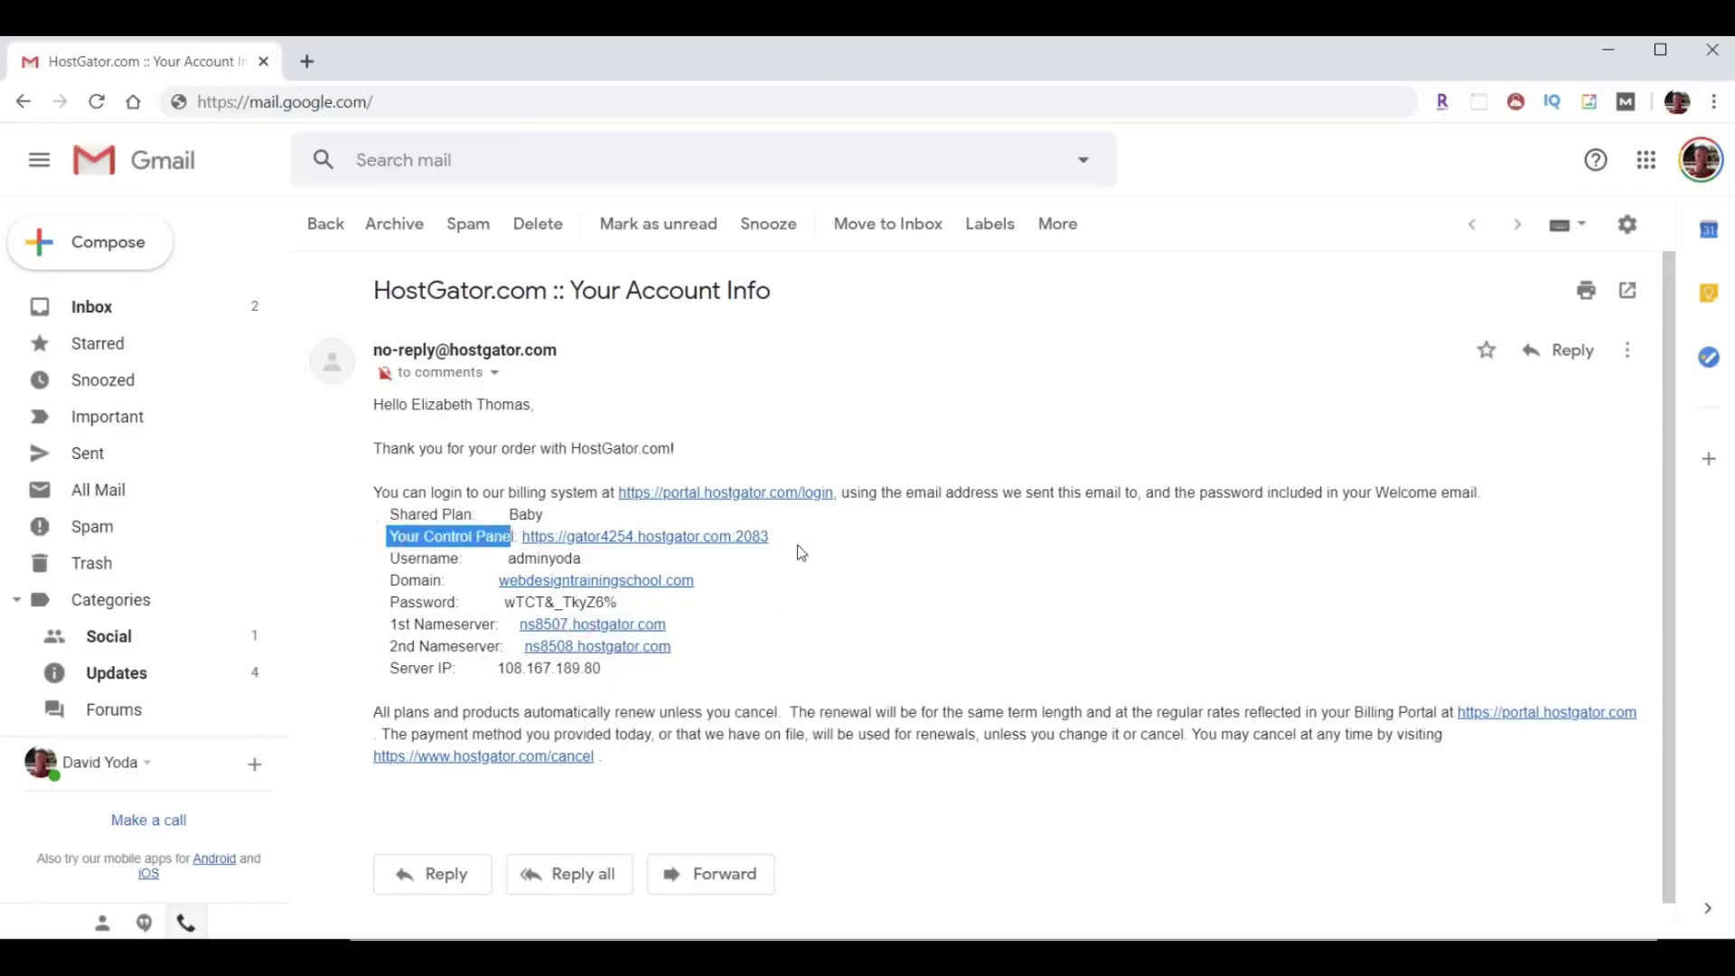
{"action": "left_click", "coordinate": [660, 539]}
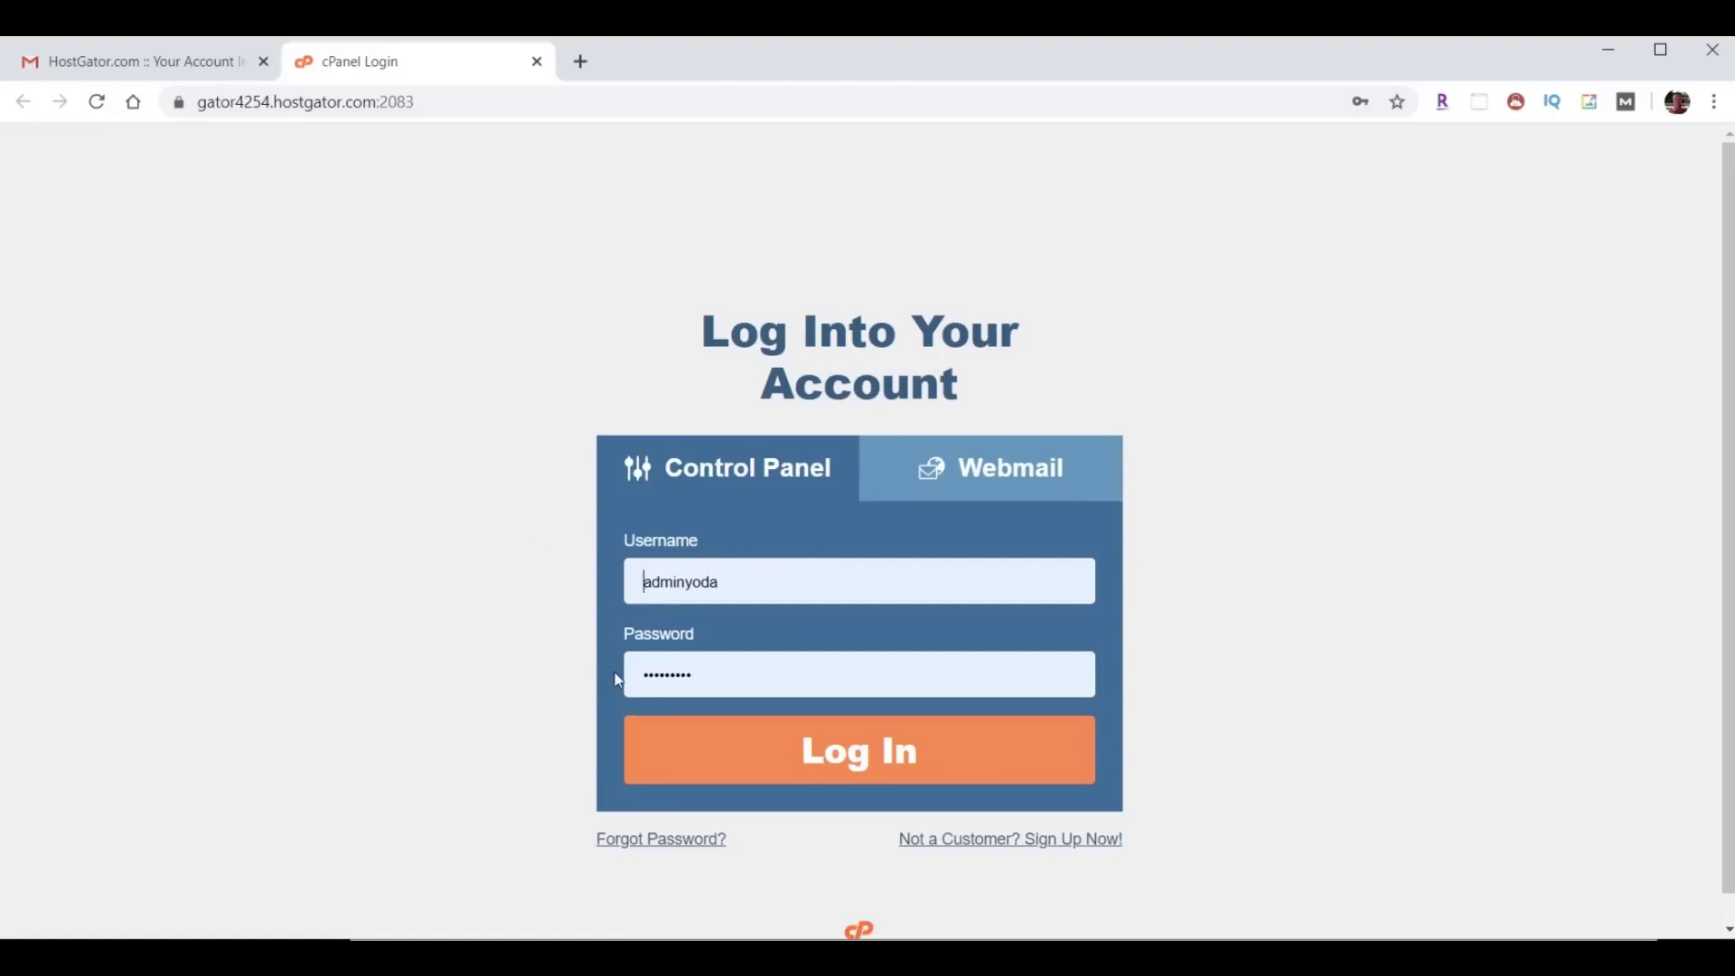
- Log into cPanel and open the Email Forwarders page from the Email section
{"action": "left_click", "coordinate": [884, 757]}
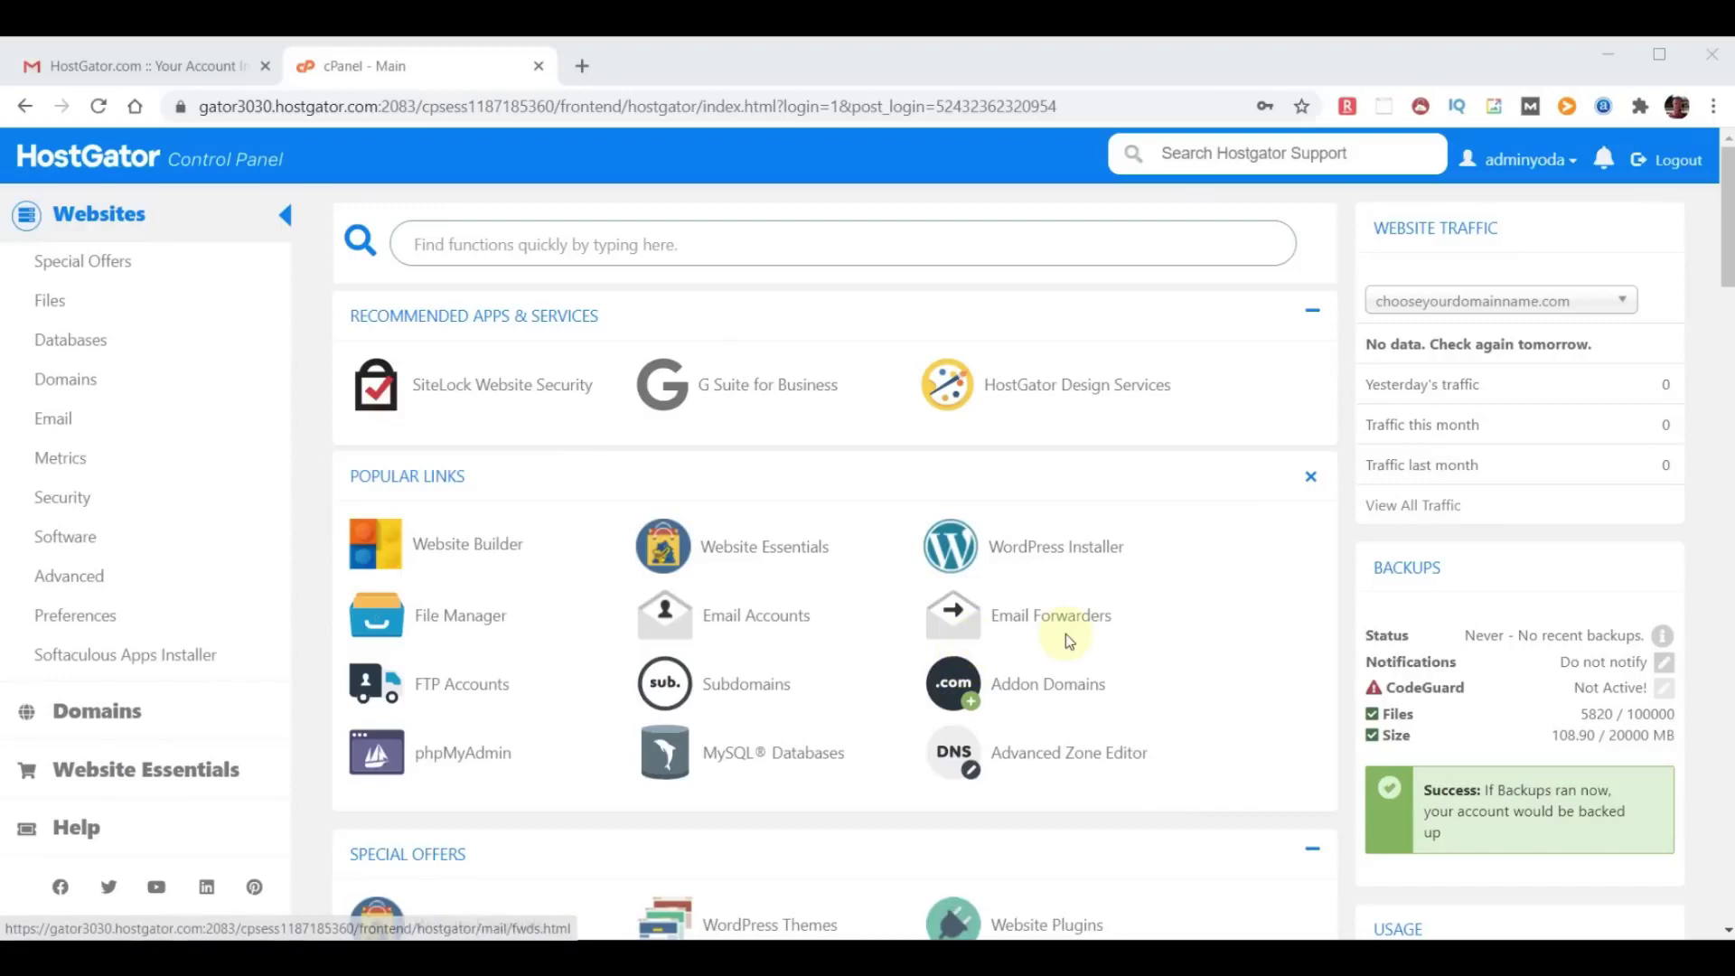
{"action": "left_click", "coordinate": [56, 421]}
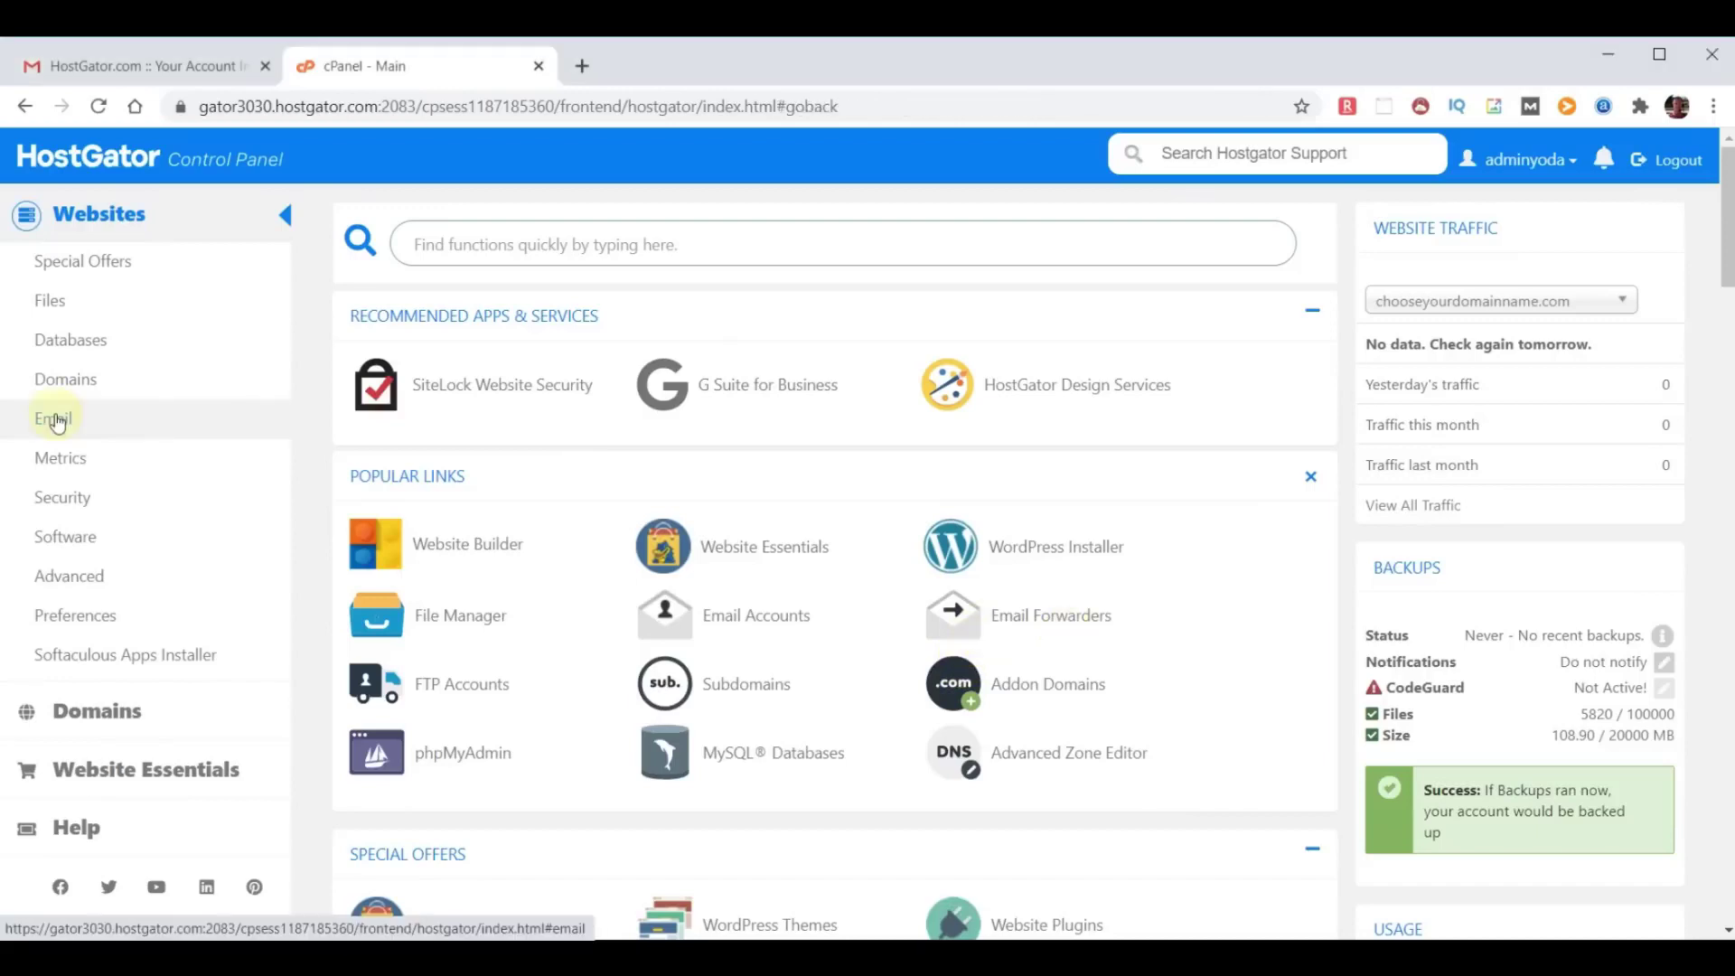
{"action": "left_click", "coordinate": [56, 421]}
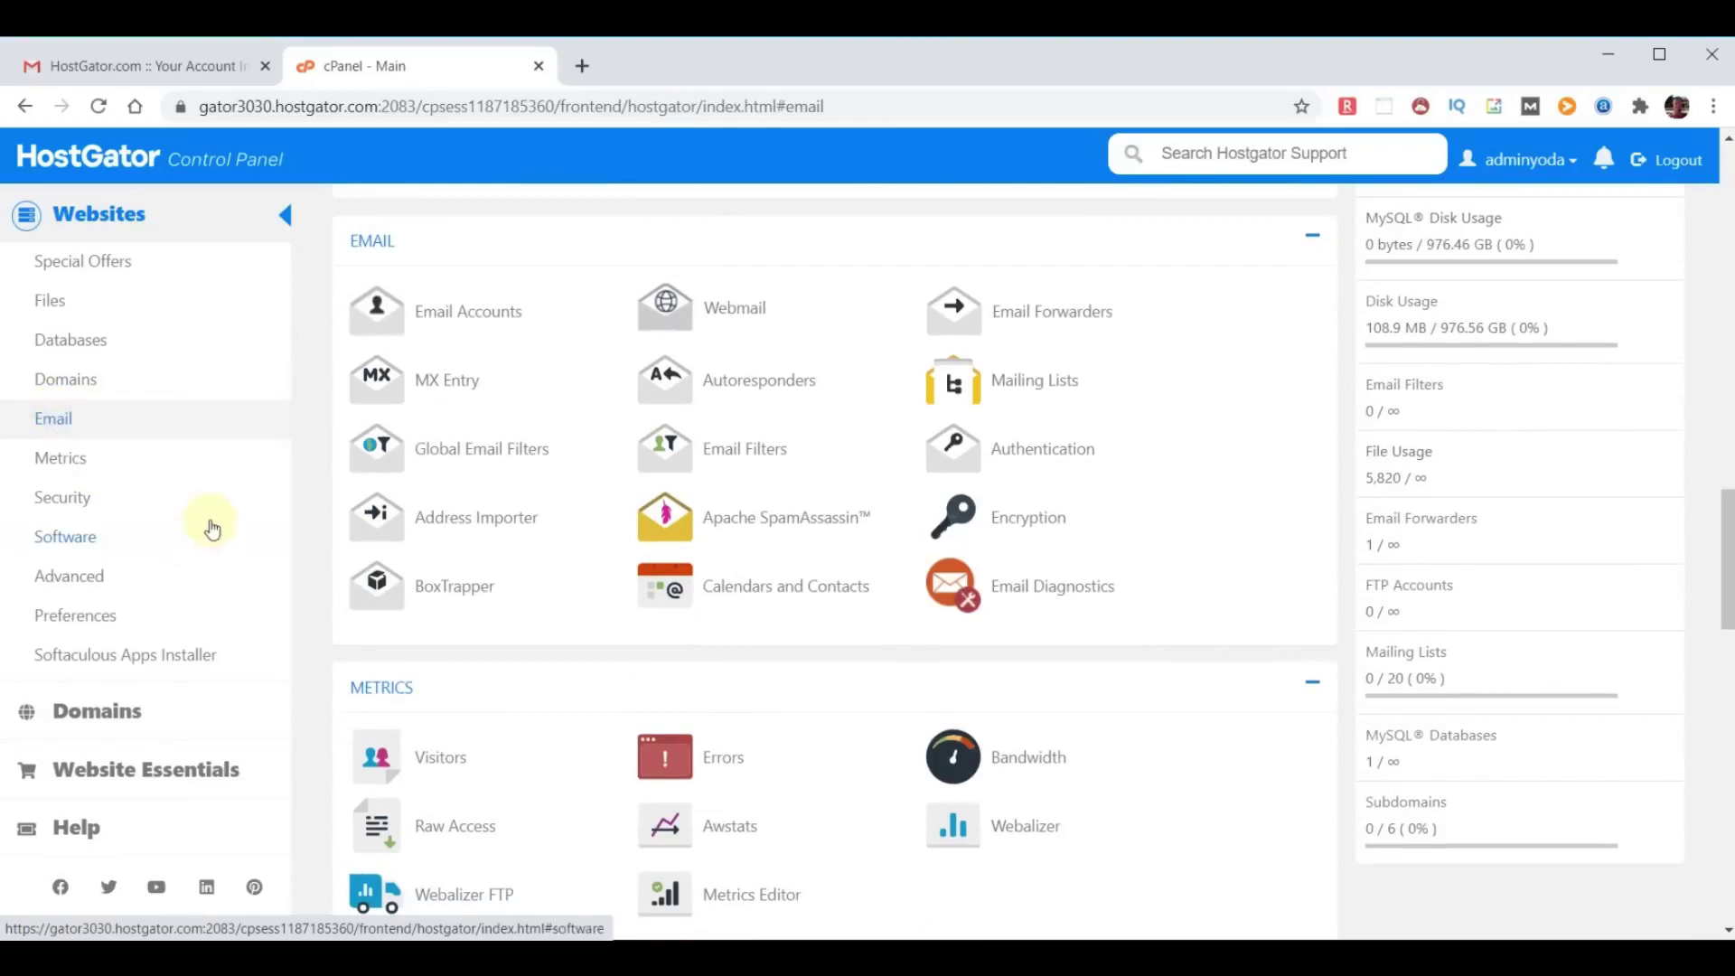
{"action": "left_click", "coordinate": [1043, 321]}
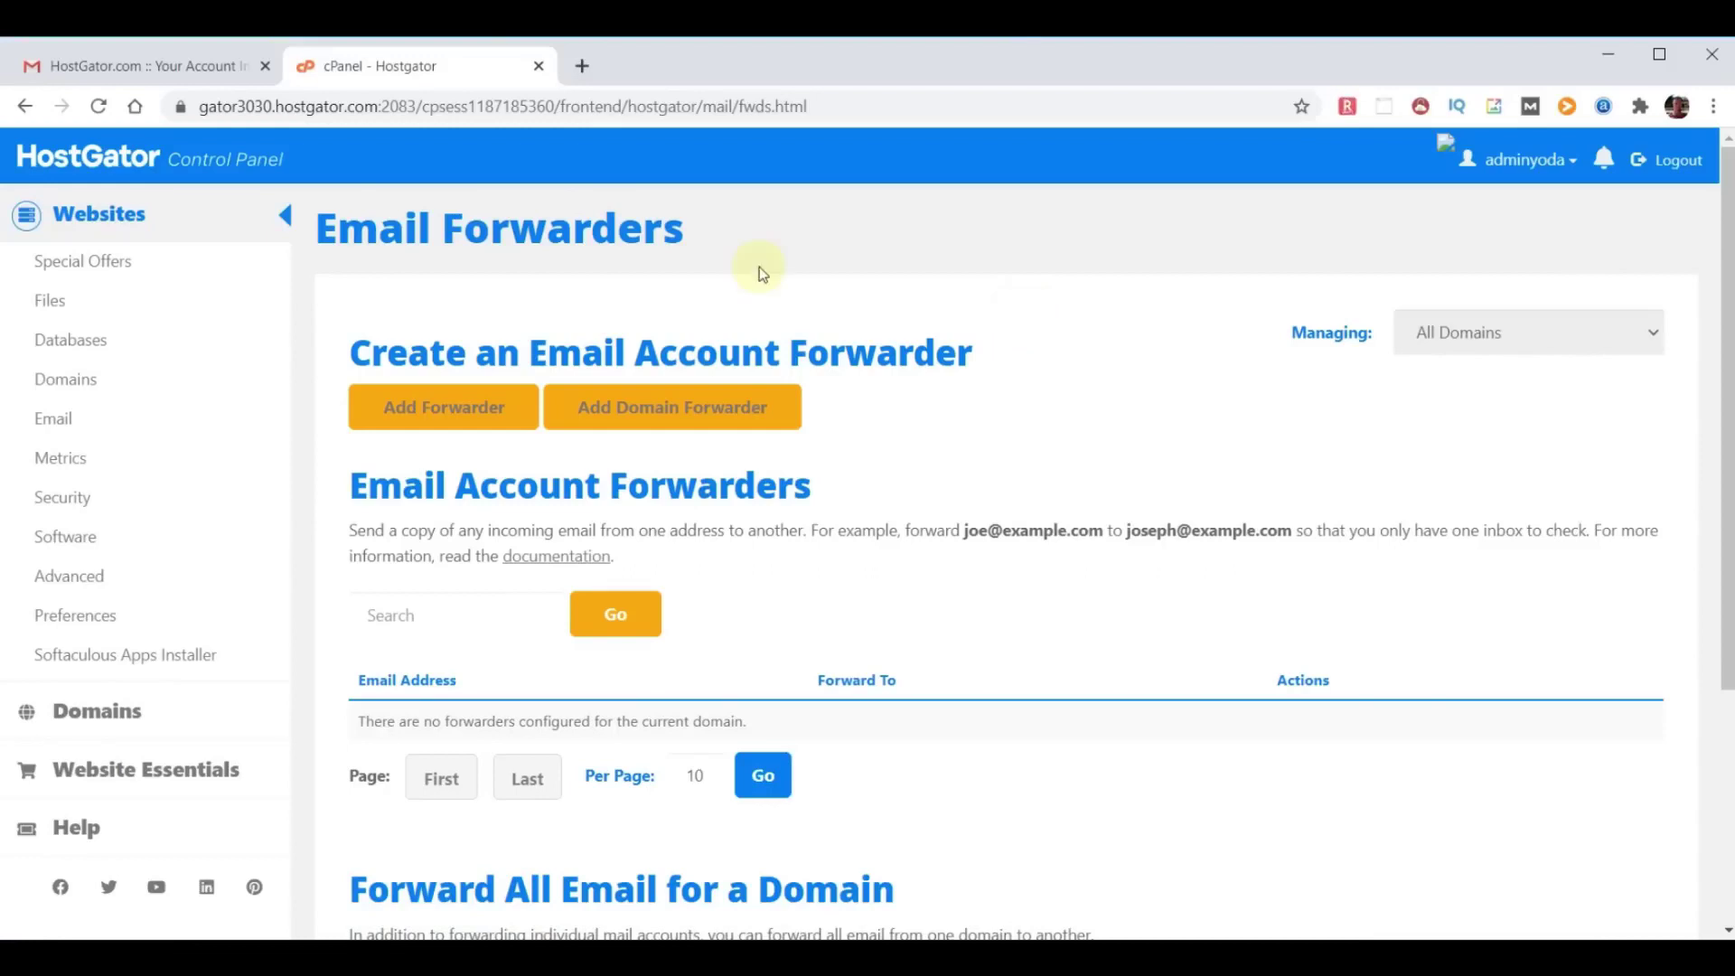
- Add a forwarder from a new chooseyourdomainname.com address to the pasted outside e-mail, then return to cPanel home
{"action": "left_click", "coordinate": [452, 401]}
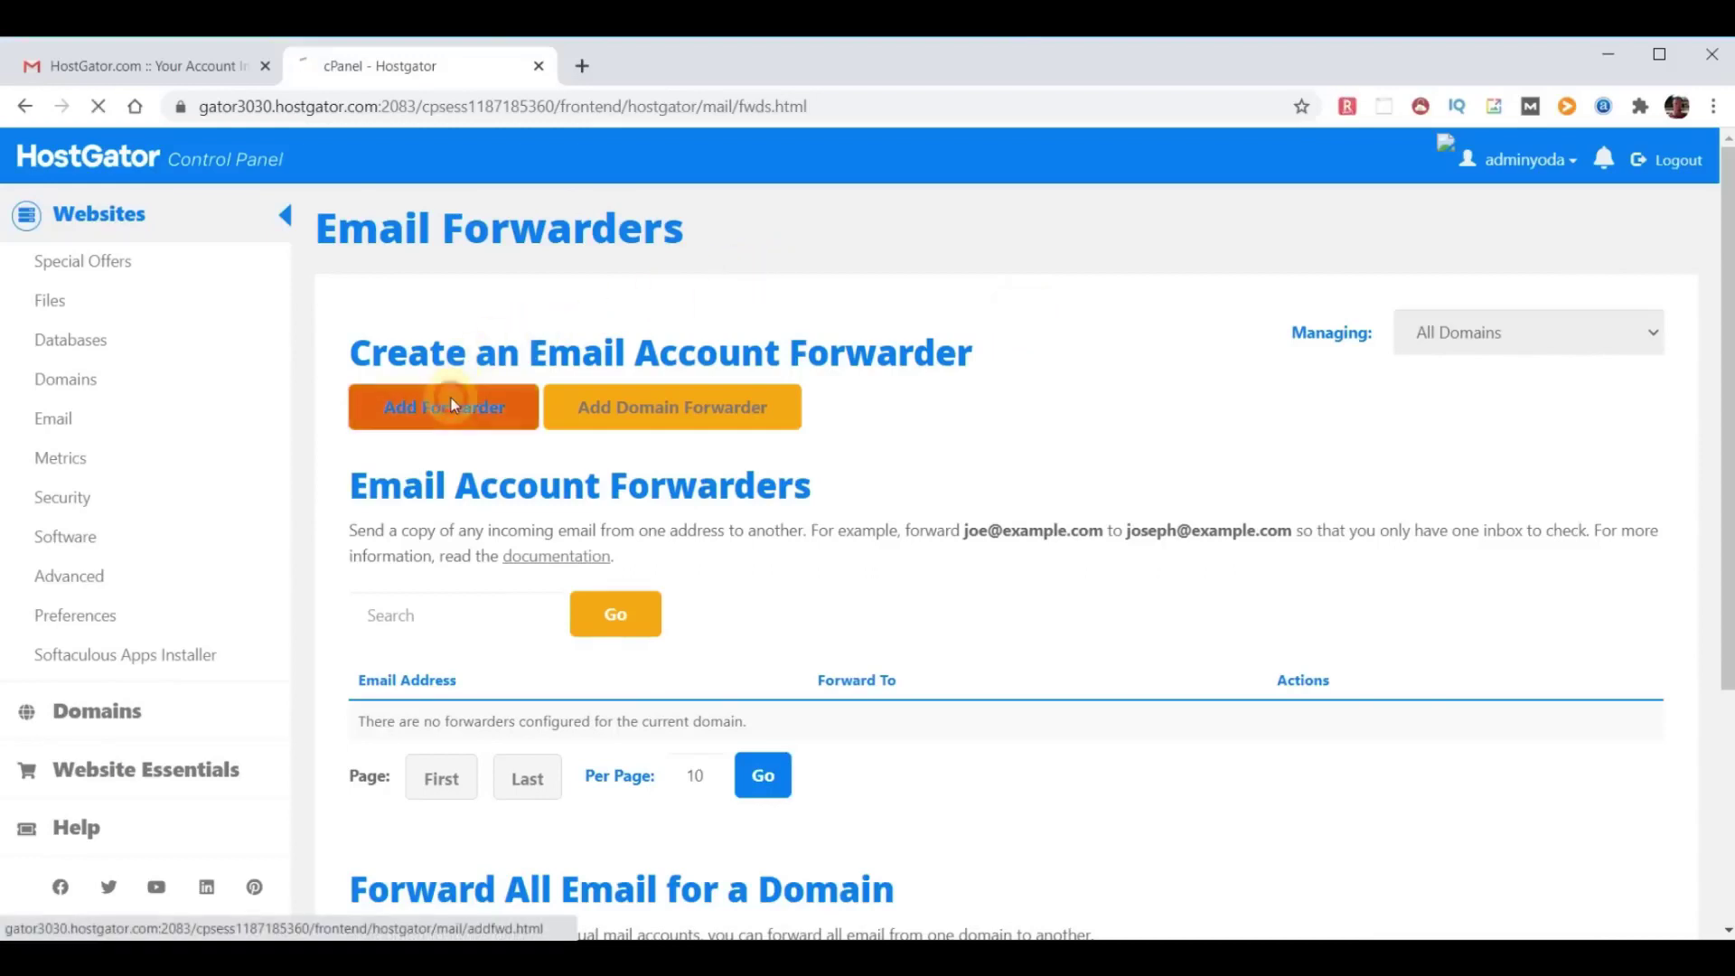
{"action": "left_click", "coordinate": [459, 458]}
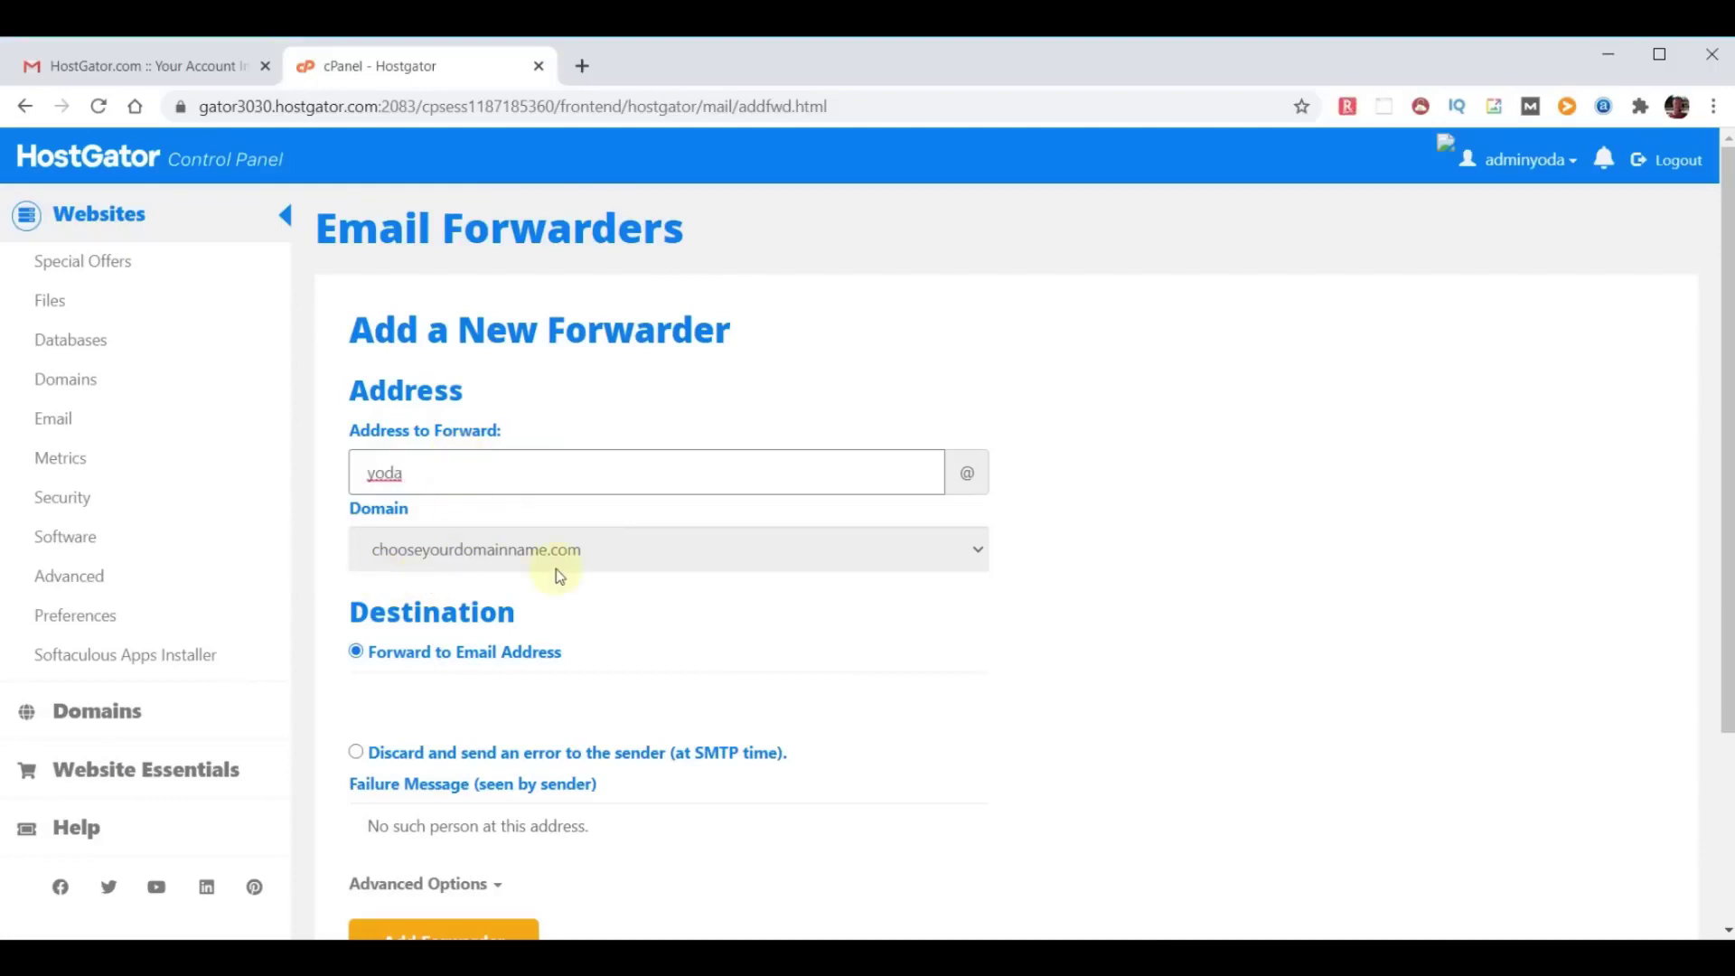
{"action": "left_click", "coordinate": [444, 693]}
{"action": "key", "text": "ctrl+v"}
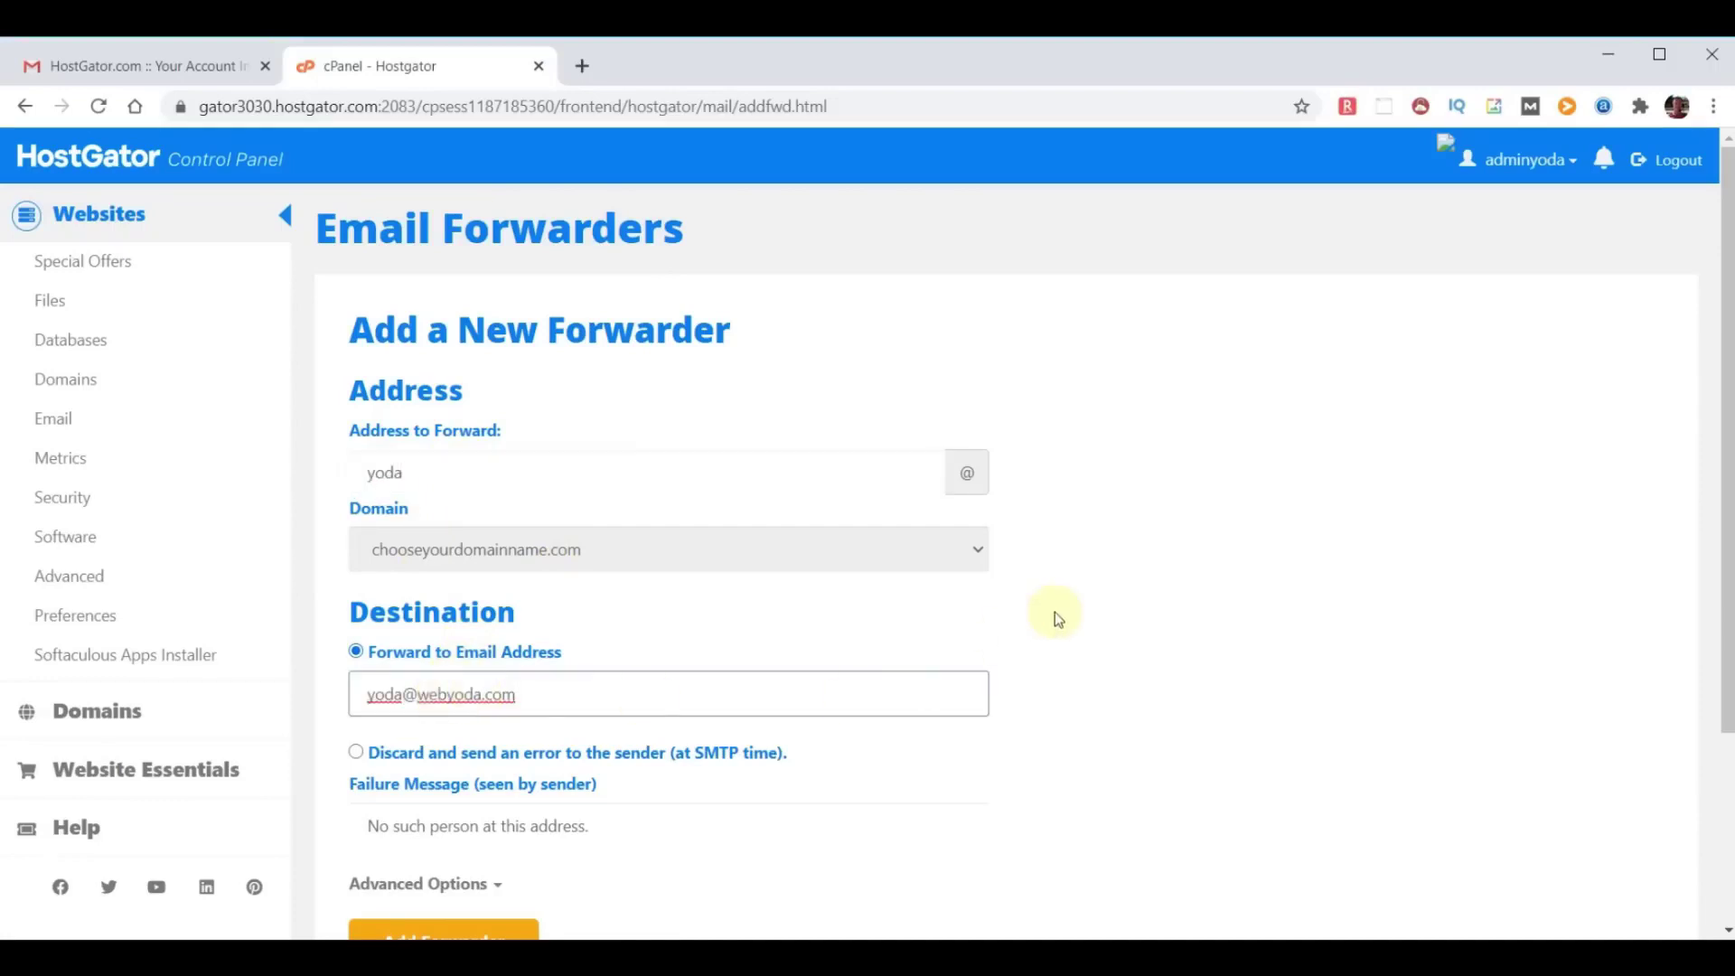
{"action": "scroll", "coordinate": [1055, 610], "scroll_direction": "down", "scroll_amount": 1}
{"action": "left_click", "coordinate": [437, 828]}
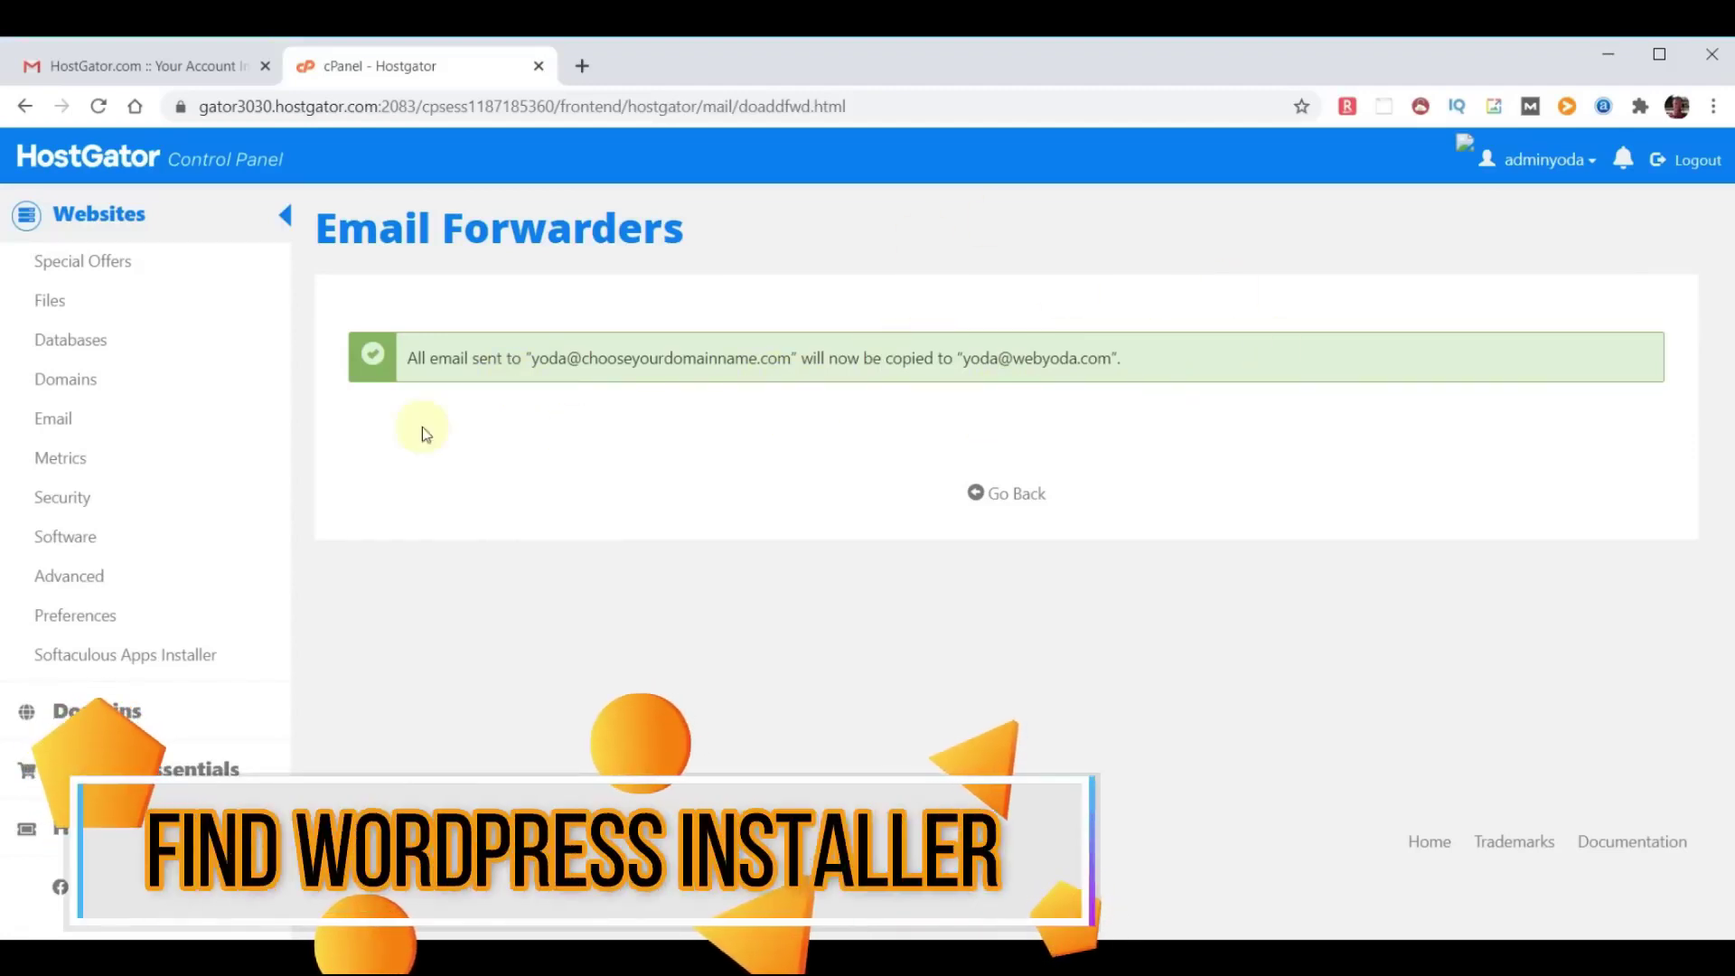
{"action": "left_click", "coordinate": [82, 157]}
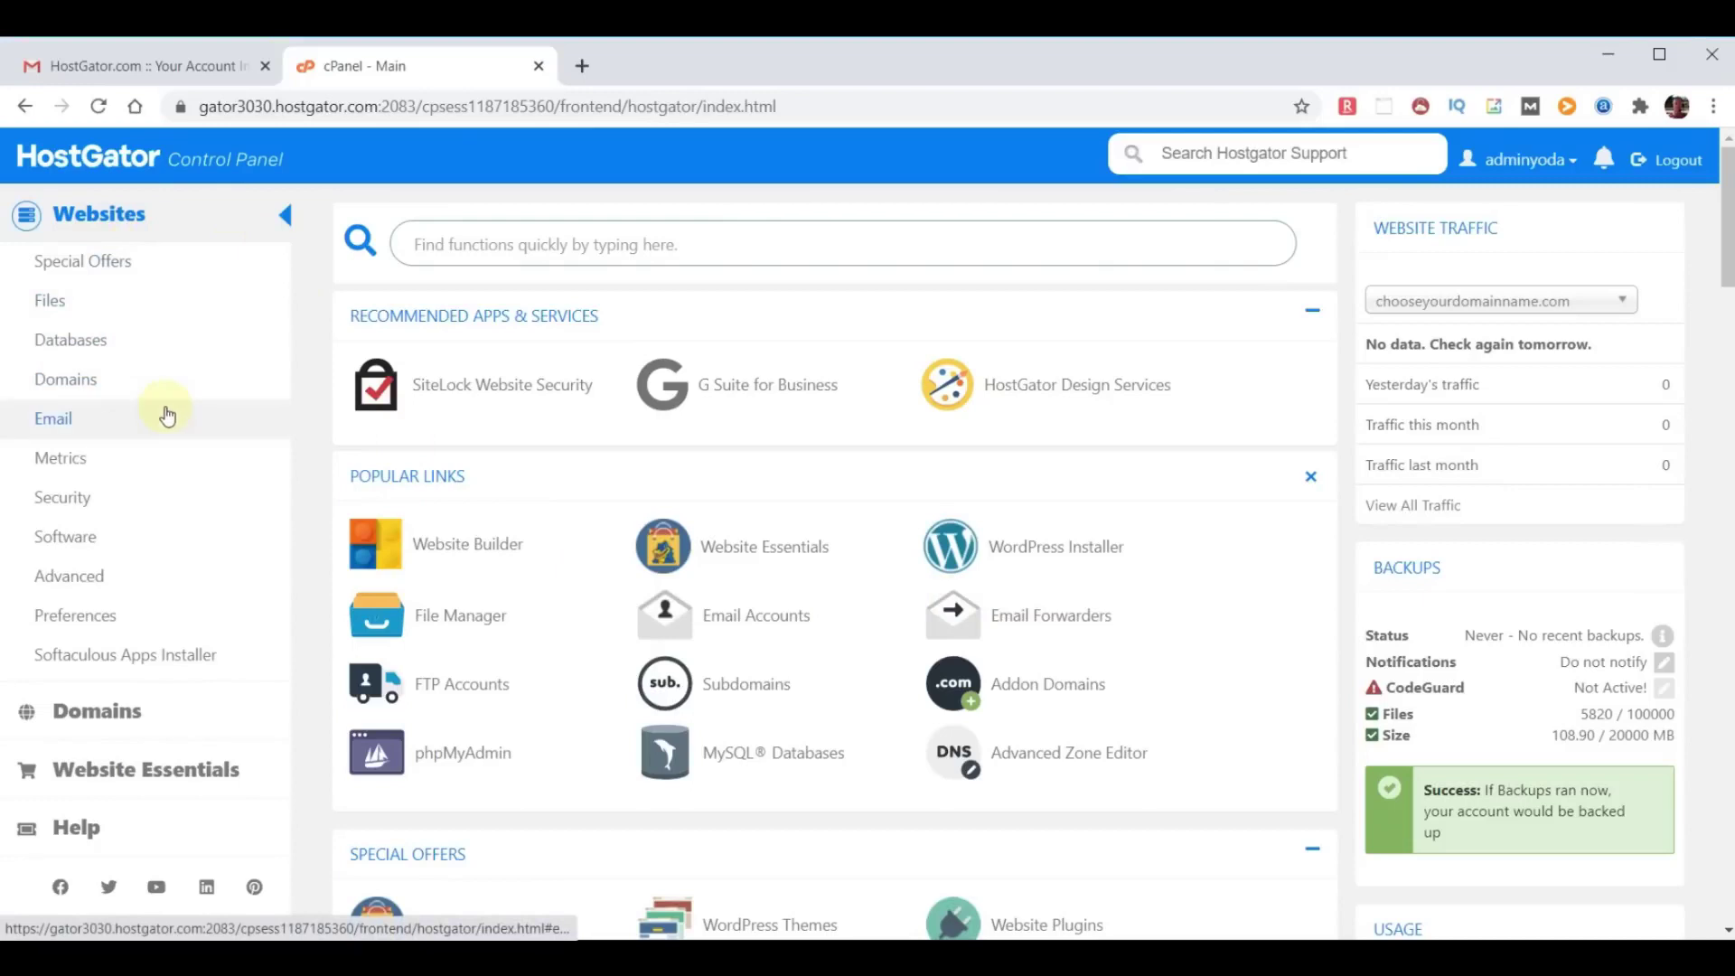
- Go to the Softaculous Apps Installer section and open the PrestaShop installer overview
{"action": "left_click", "coordinate": [122, 662]}
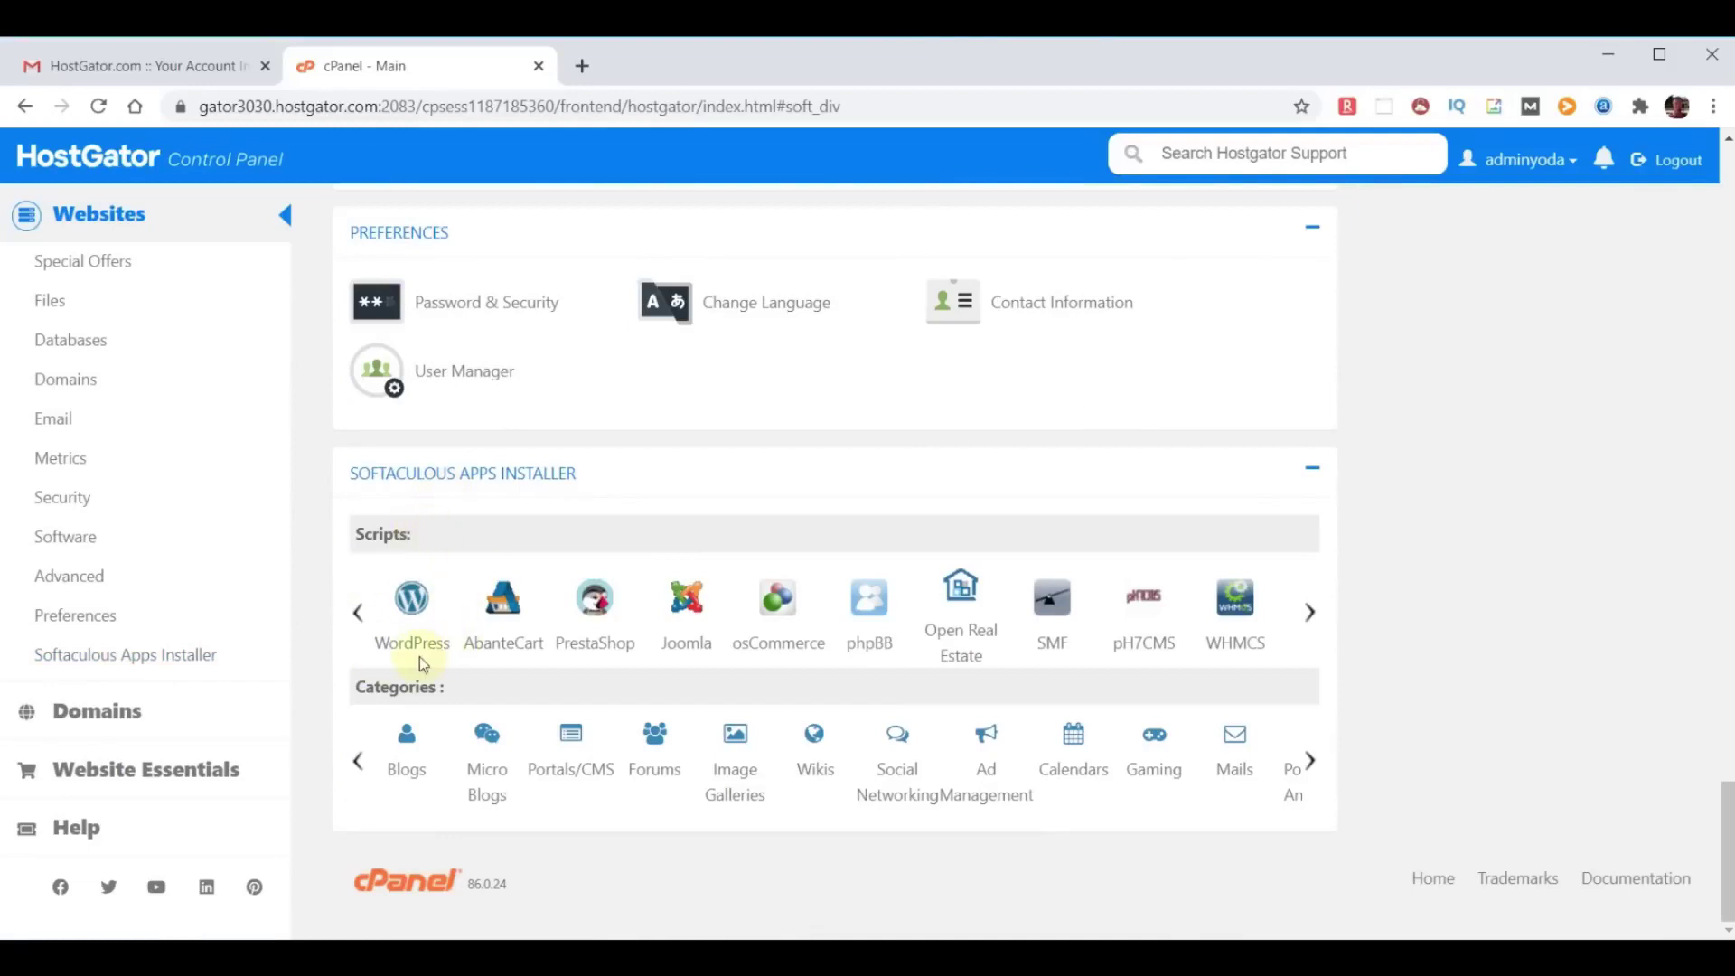
{"action": "left_click", "coordinate": [412, 603]}
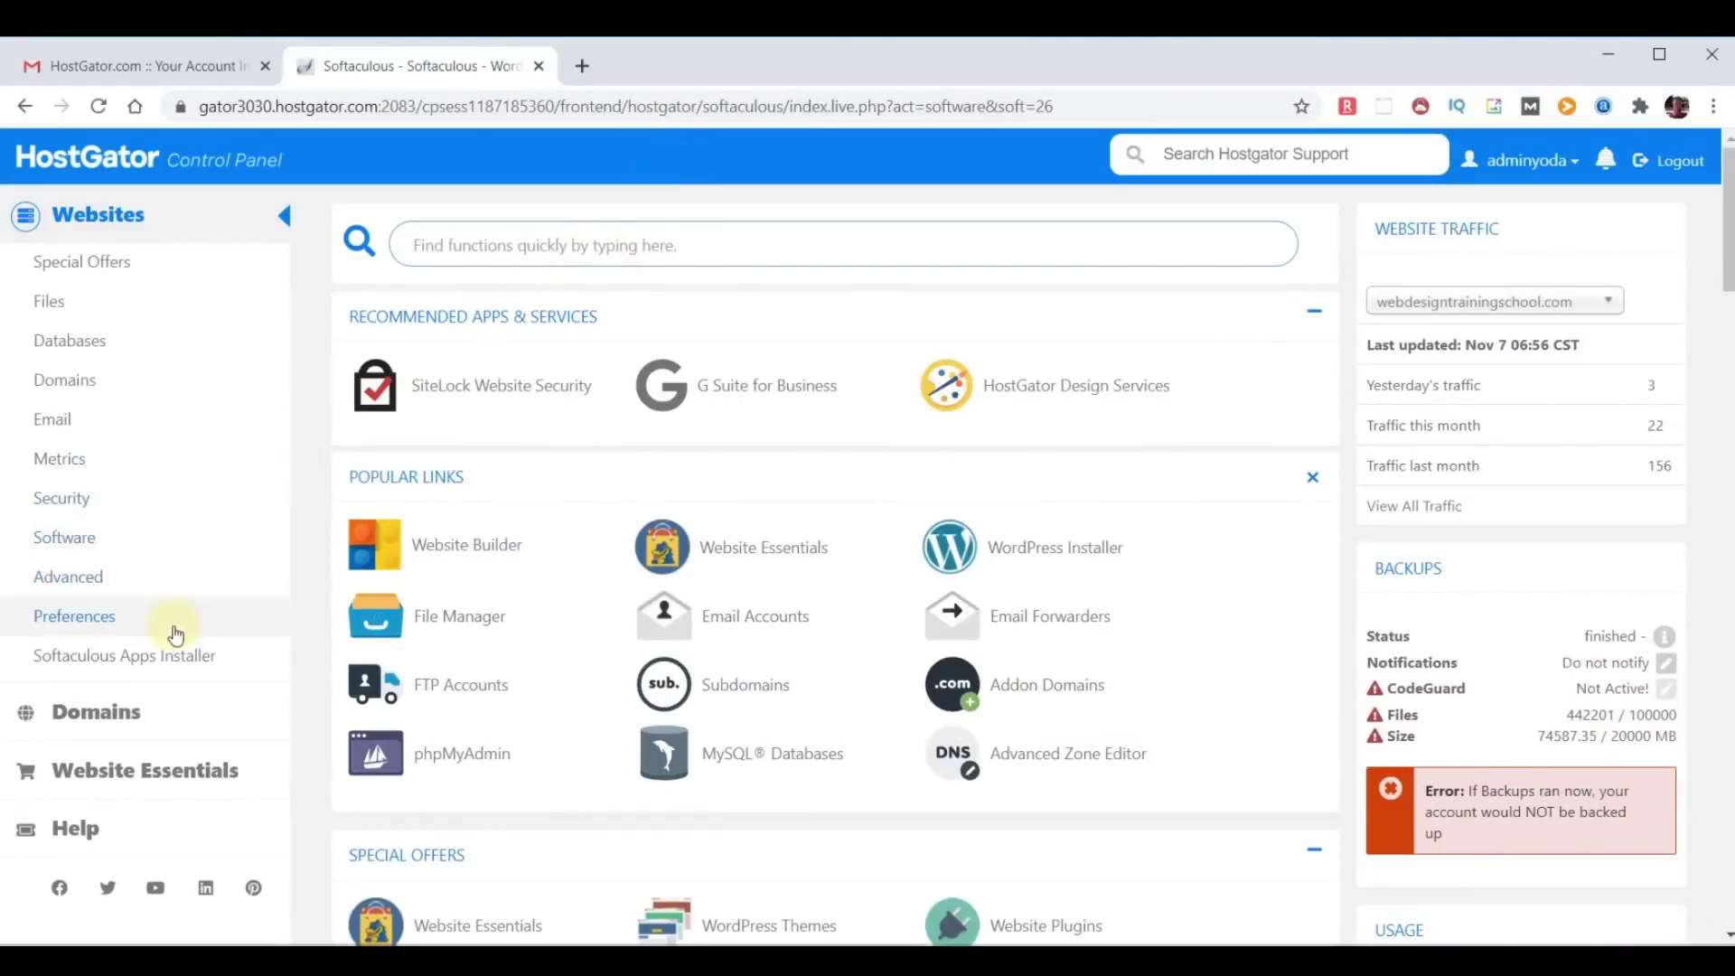
{"action": "left_click", "coordinate": [146, 660]}
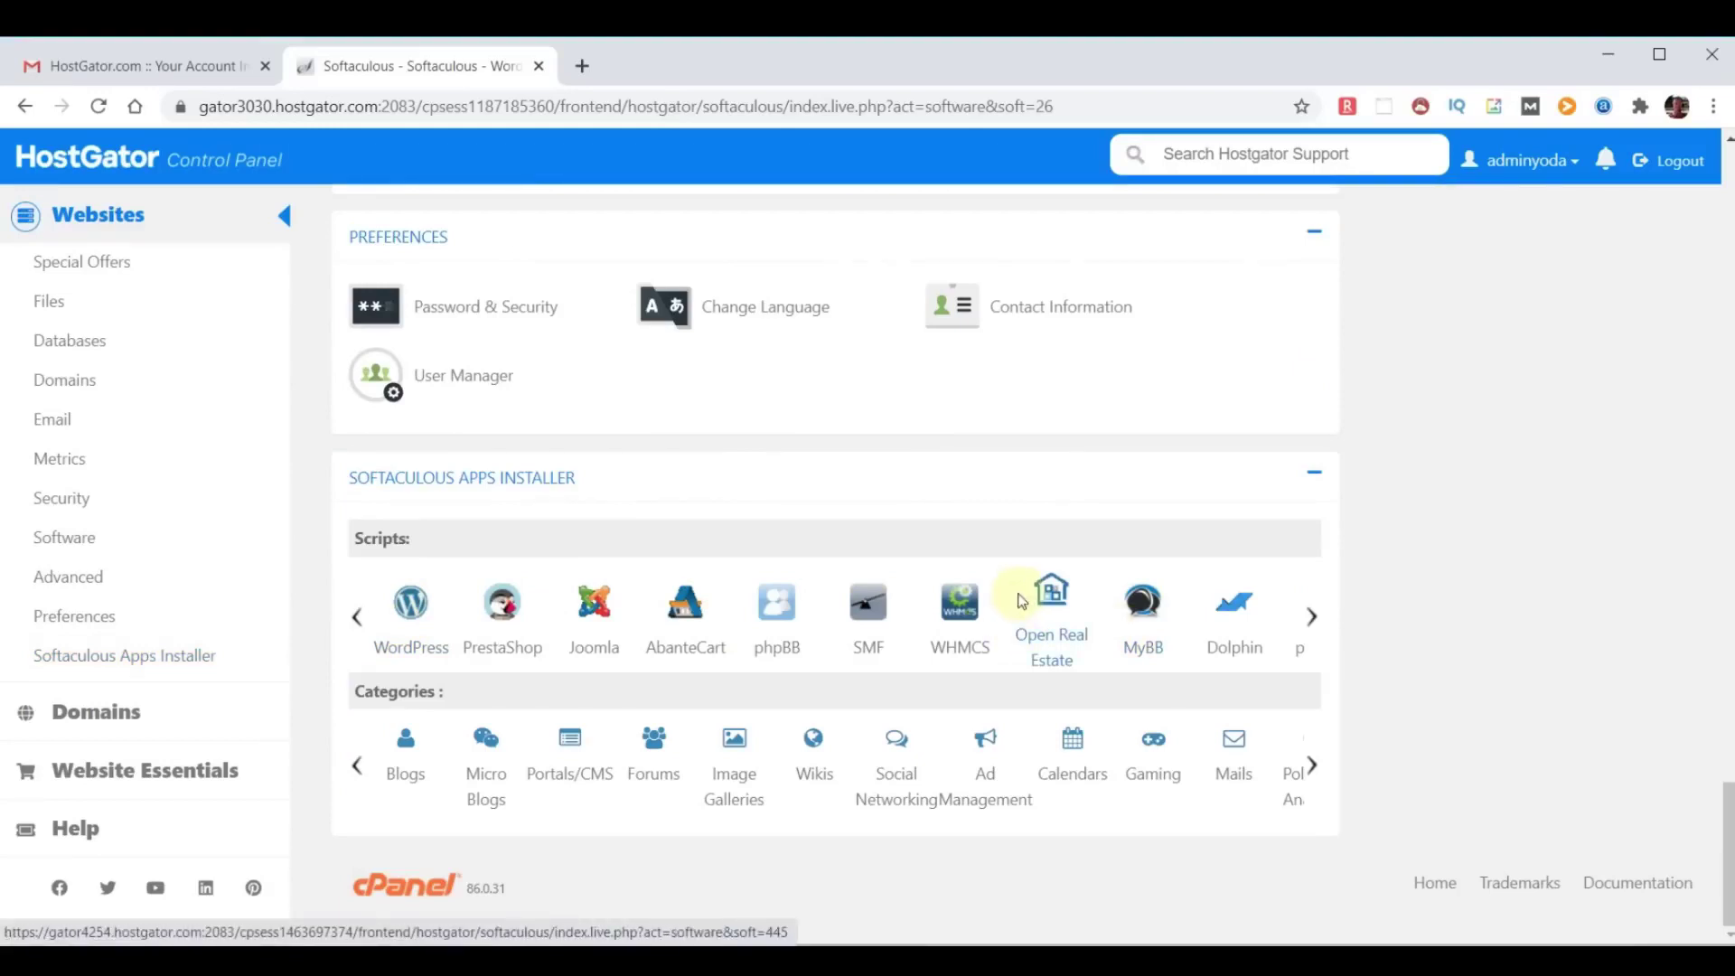
{"action": "left_click", "coordinate": [506, 610]}
{"action": "left_click", "coordinate": [138, 255]}
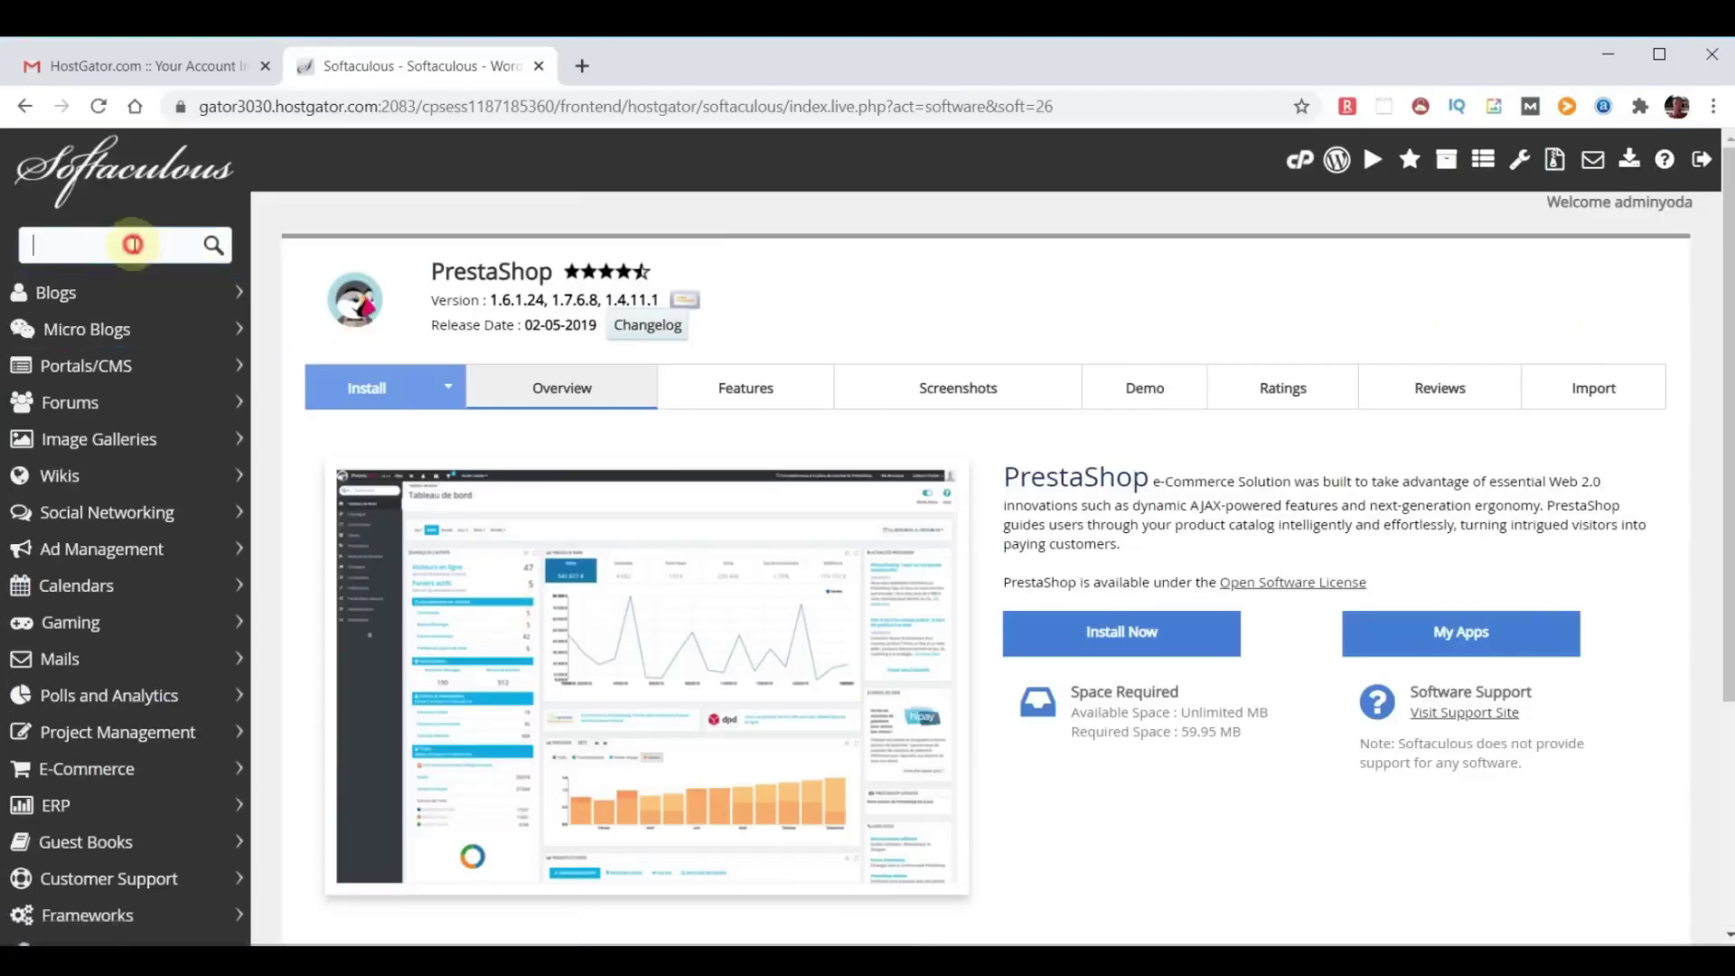
- Search 'wordpress' and attempt its install on chooseyourdomainname.com, then go to the Softaculous home
{"action": "type", "text": "wordpress"}
{"action": "left_click", "coordinate": [105, 331]}
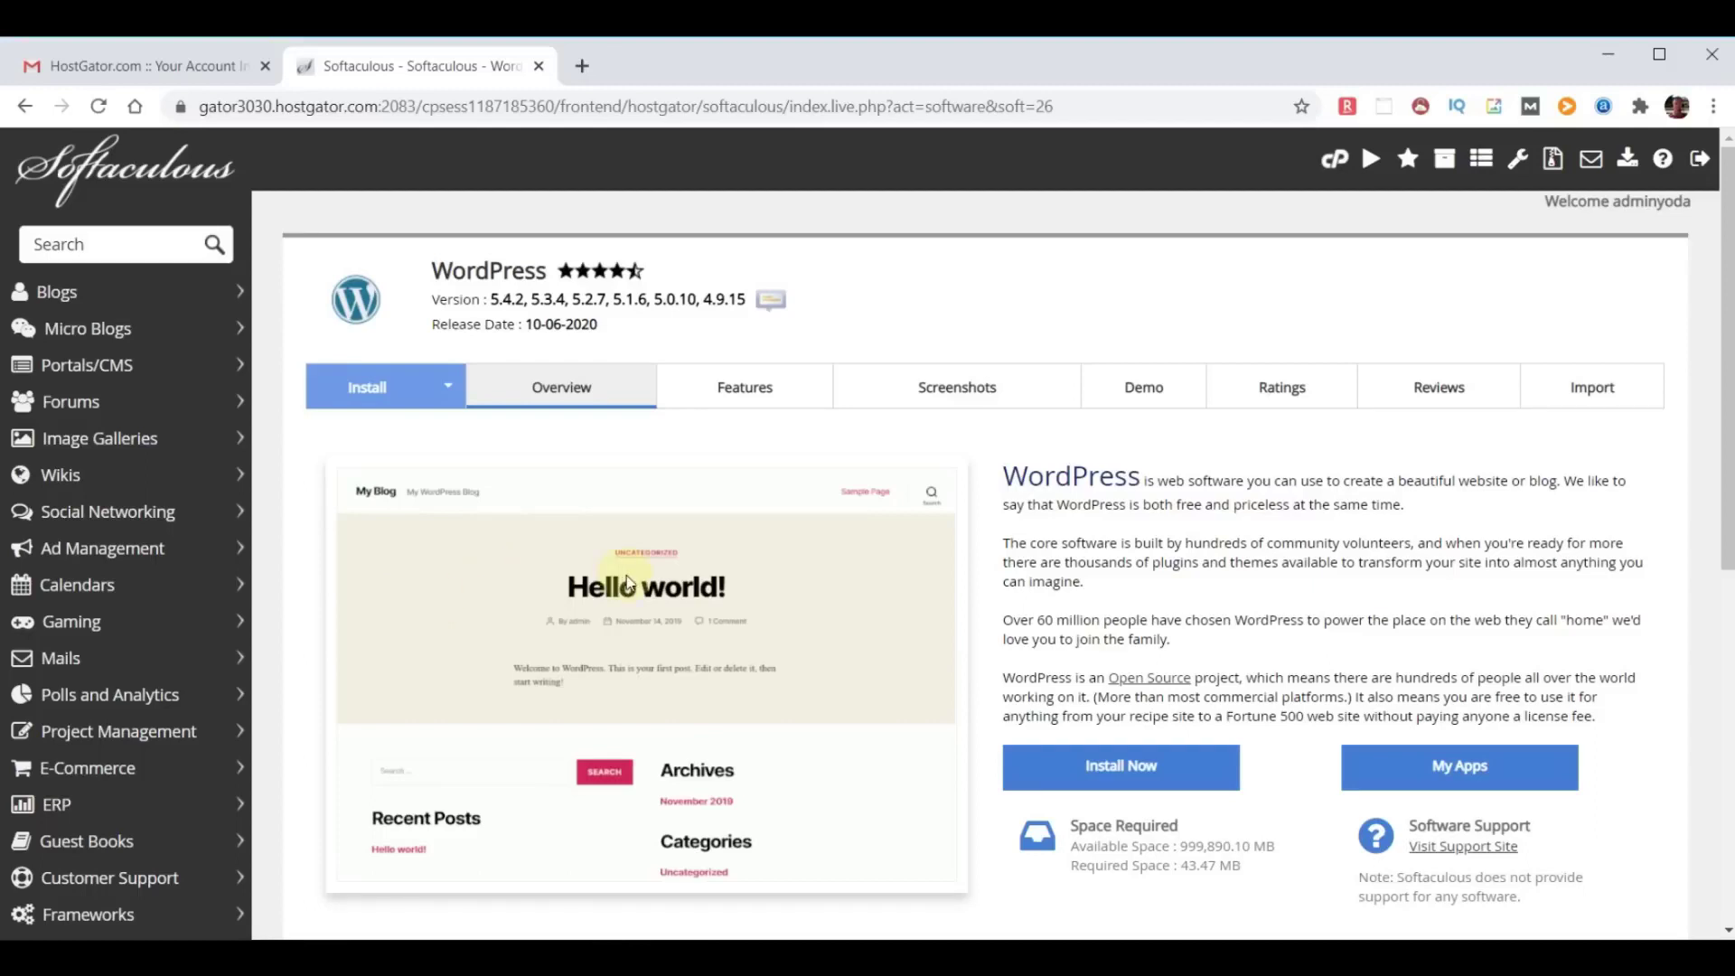
{"action": "left_click", "coordinate": [1111, 764]}
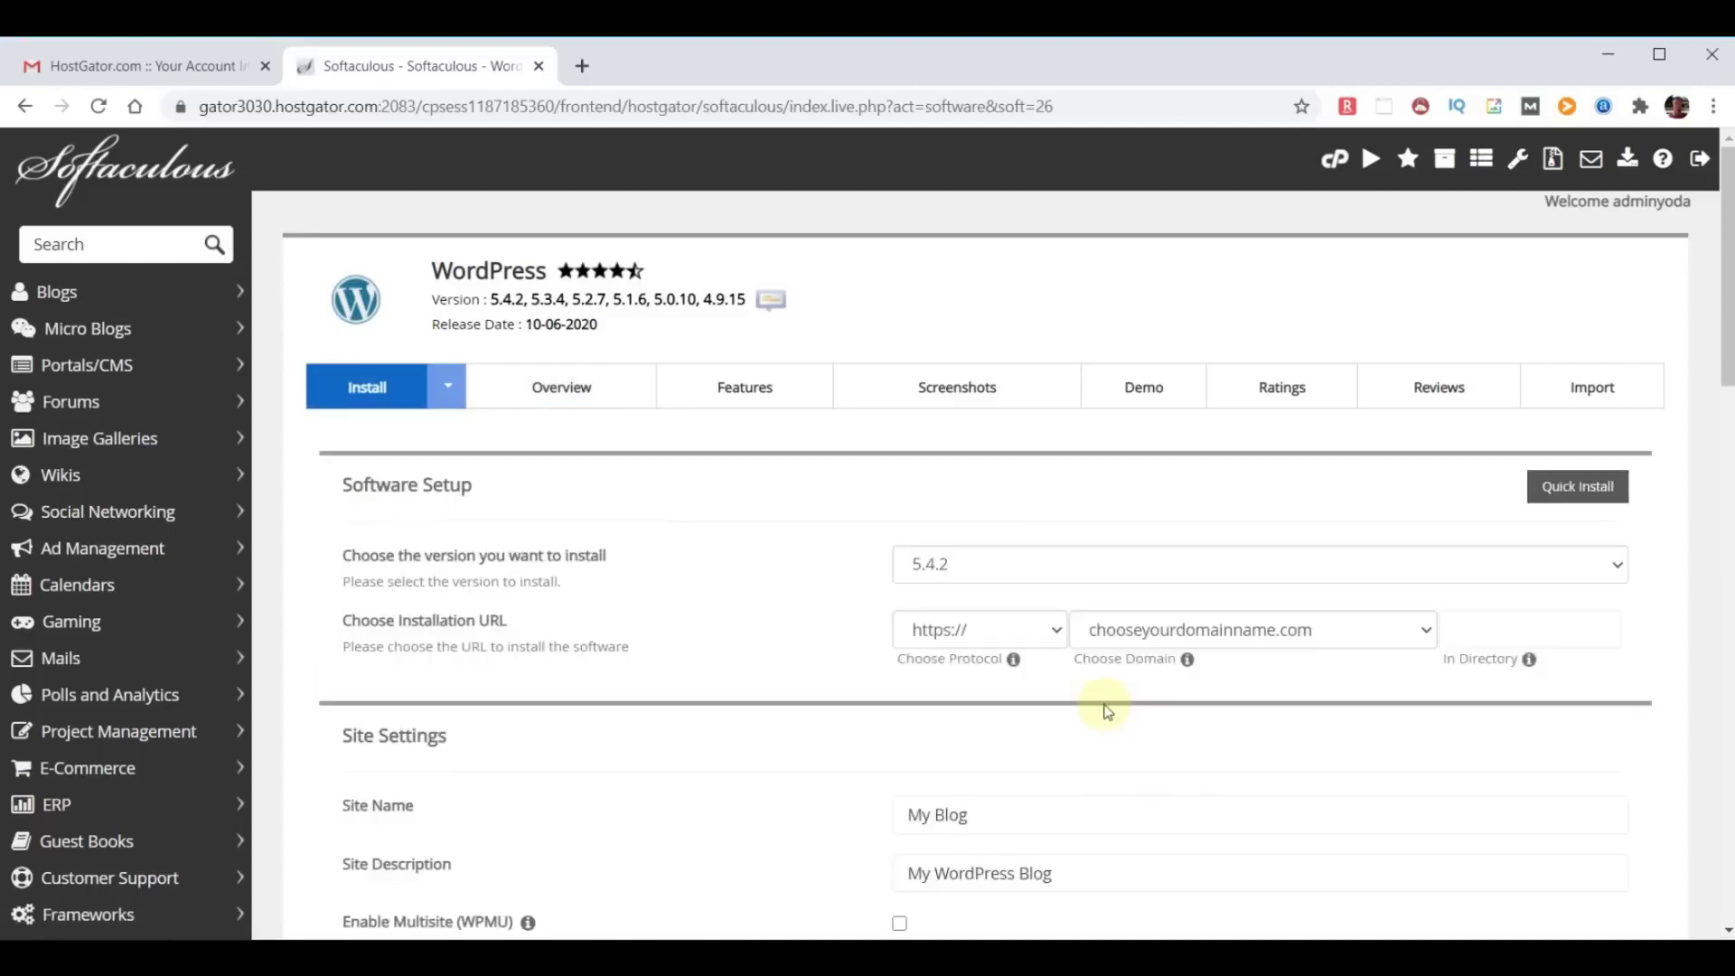
{"action": "scroll", "coordinate": [1068, 615], "scroll_direction": "down", "scroll_amount": 3}
{"action": "scroll", "coordinate": [1068, 614], "scroll_direction": "down", "scroll_amount": 15}
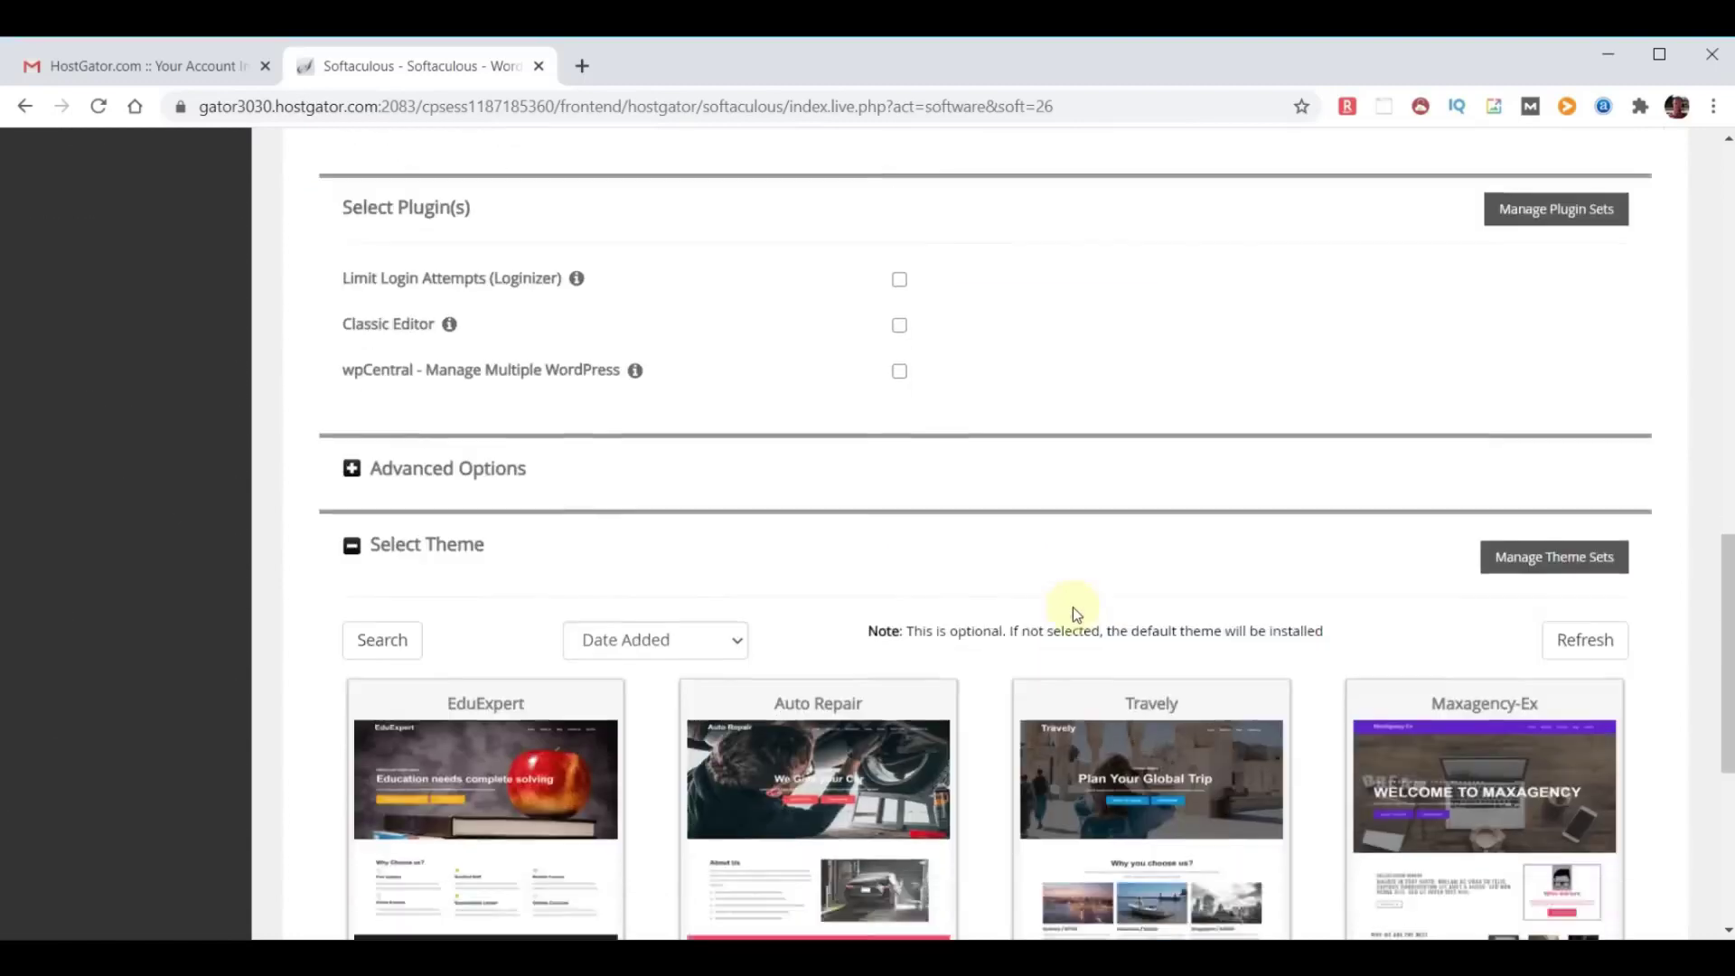
{"action": "left_click", "coordinate": [985, 657]}
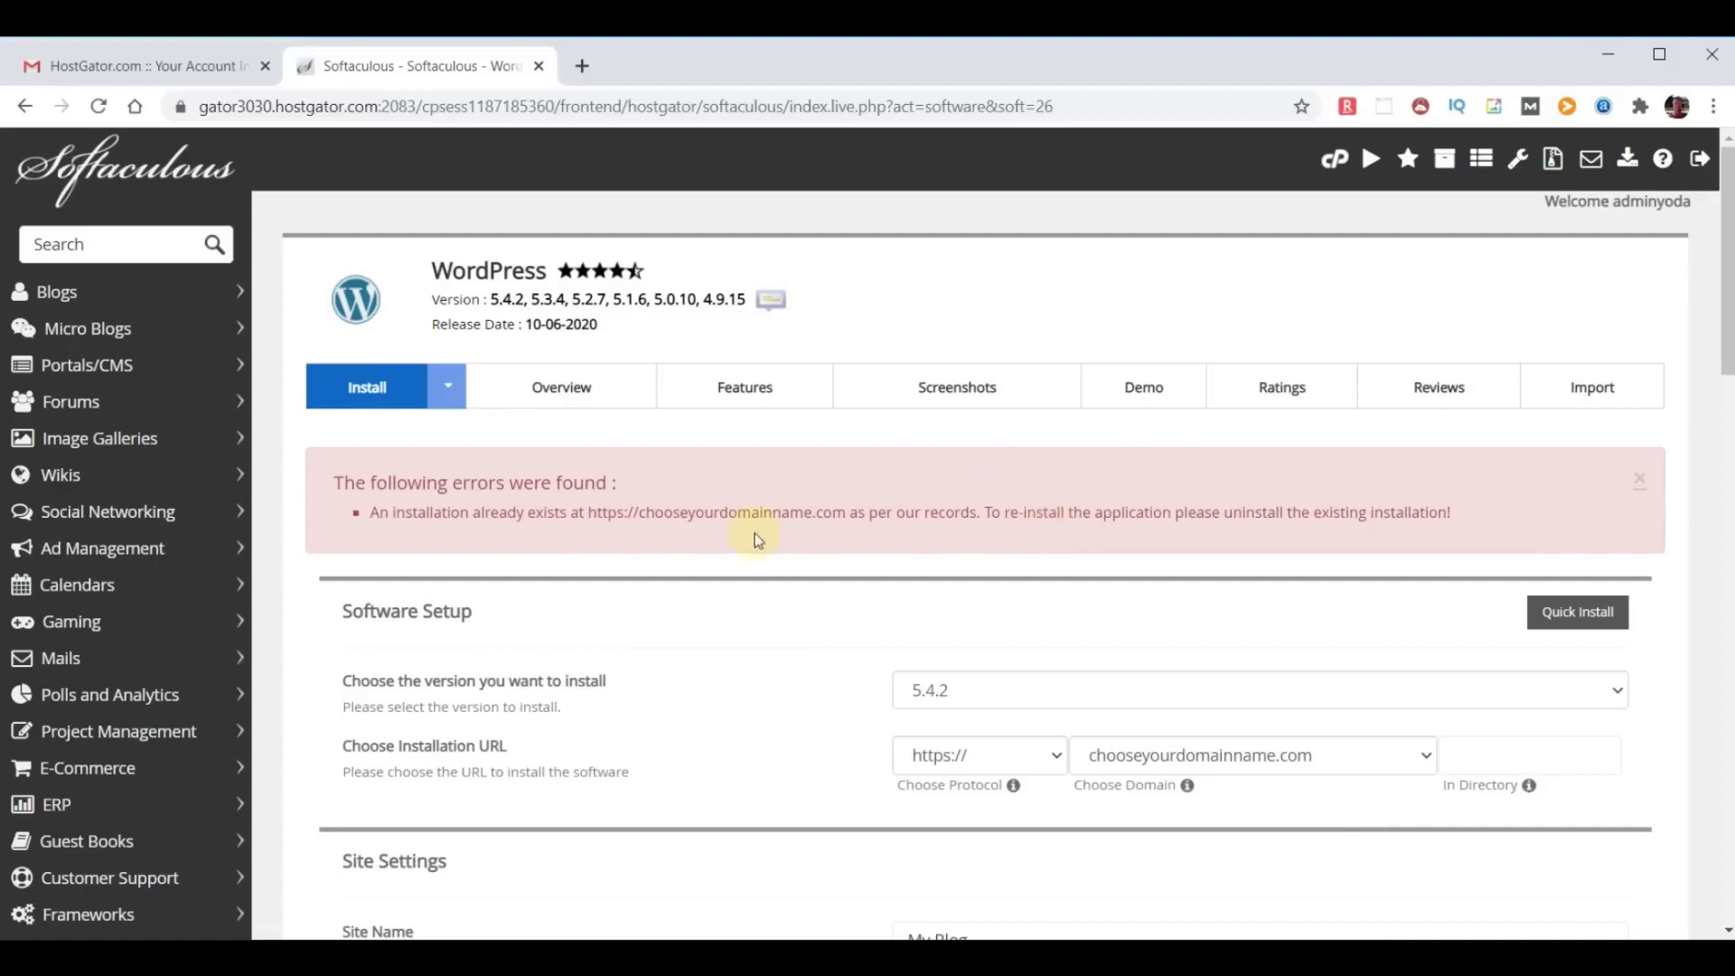
{"action": "left_click", "coordinate": [125, 178]}
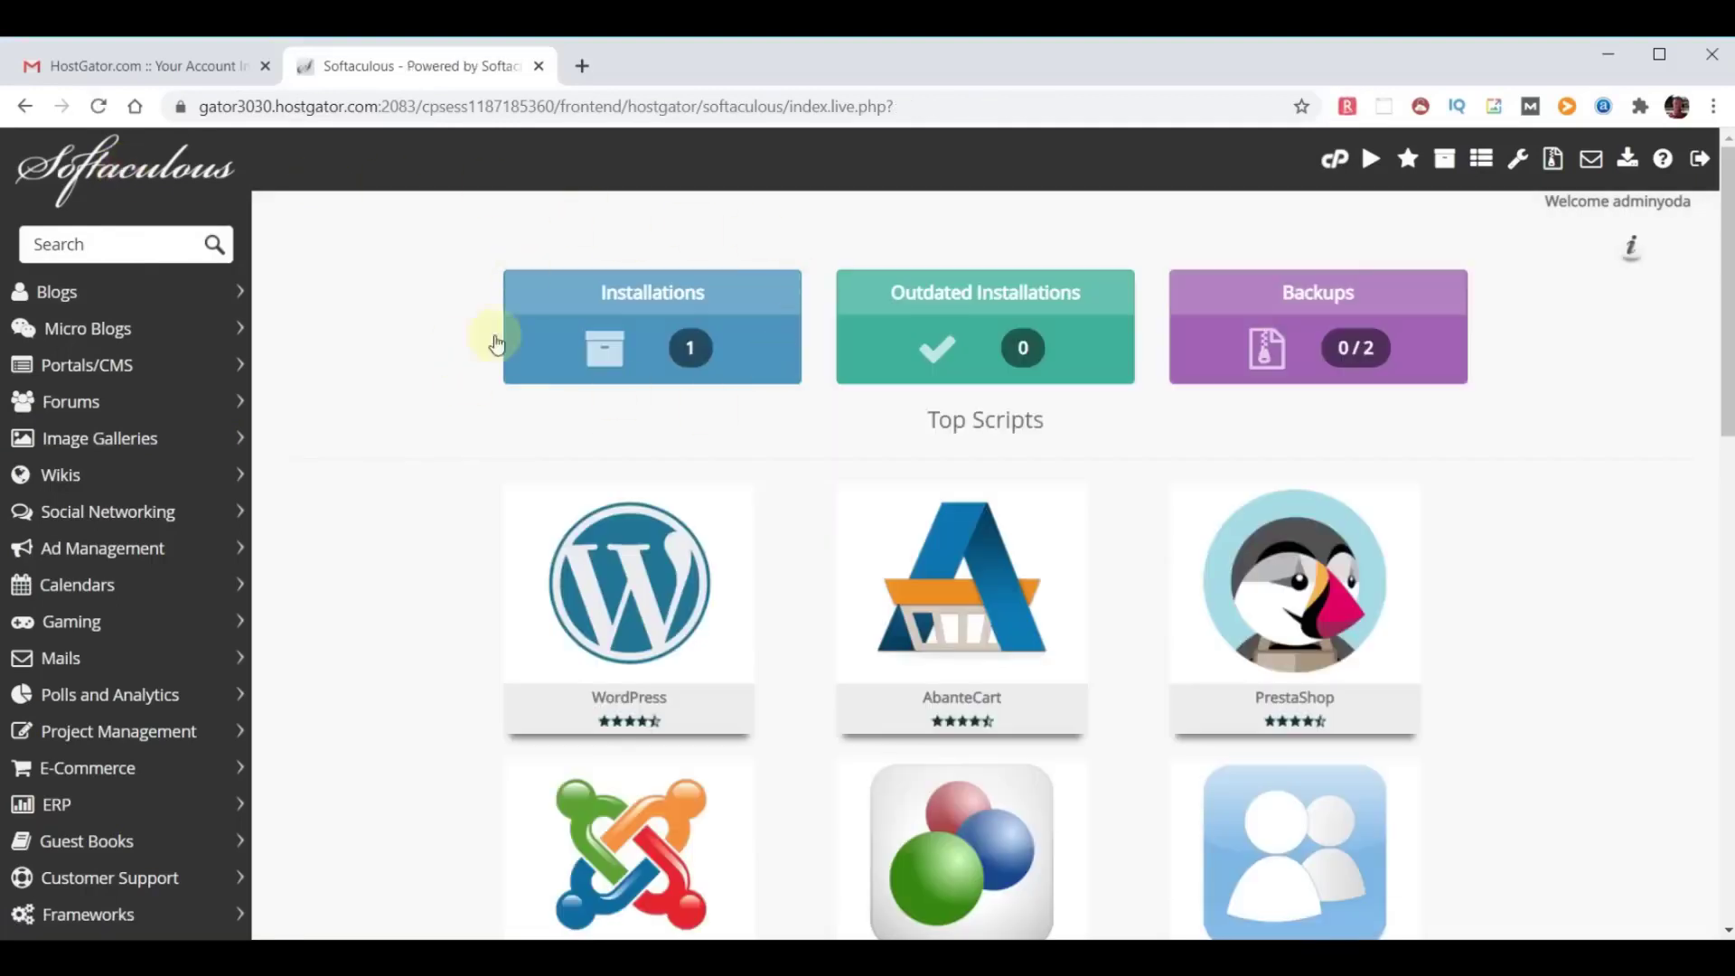
- Remove the existing WordPress installation on chooseyourdomainname.com and go back to the Softaculous home page
{"action": "left_click", "coordinate": [750, 338]}
{"action": "left_click", "coordinate": [673, 347]}
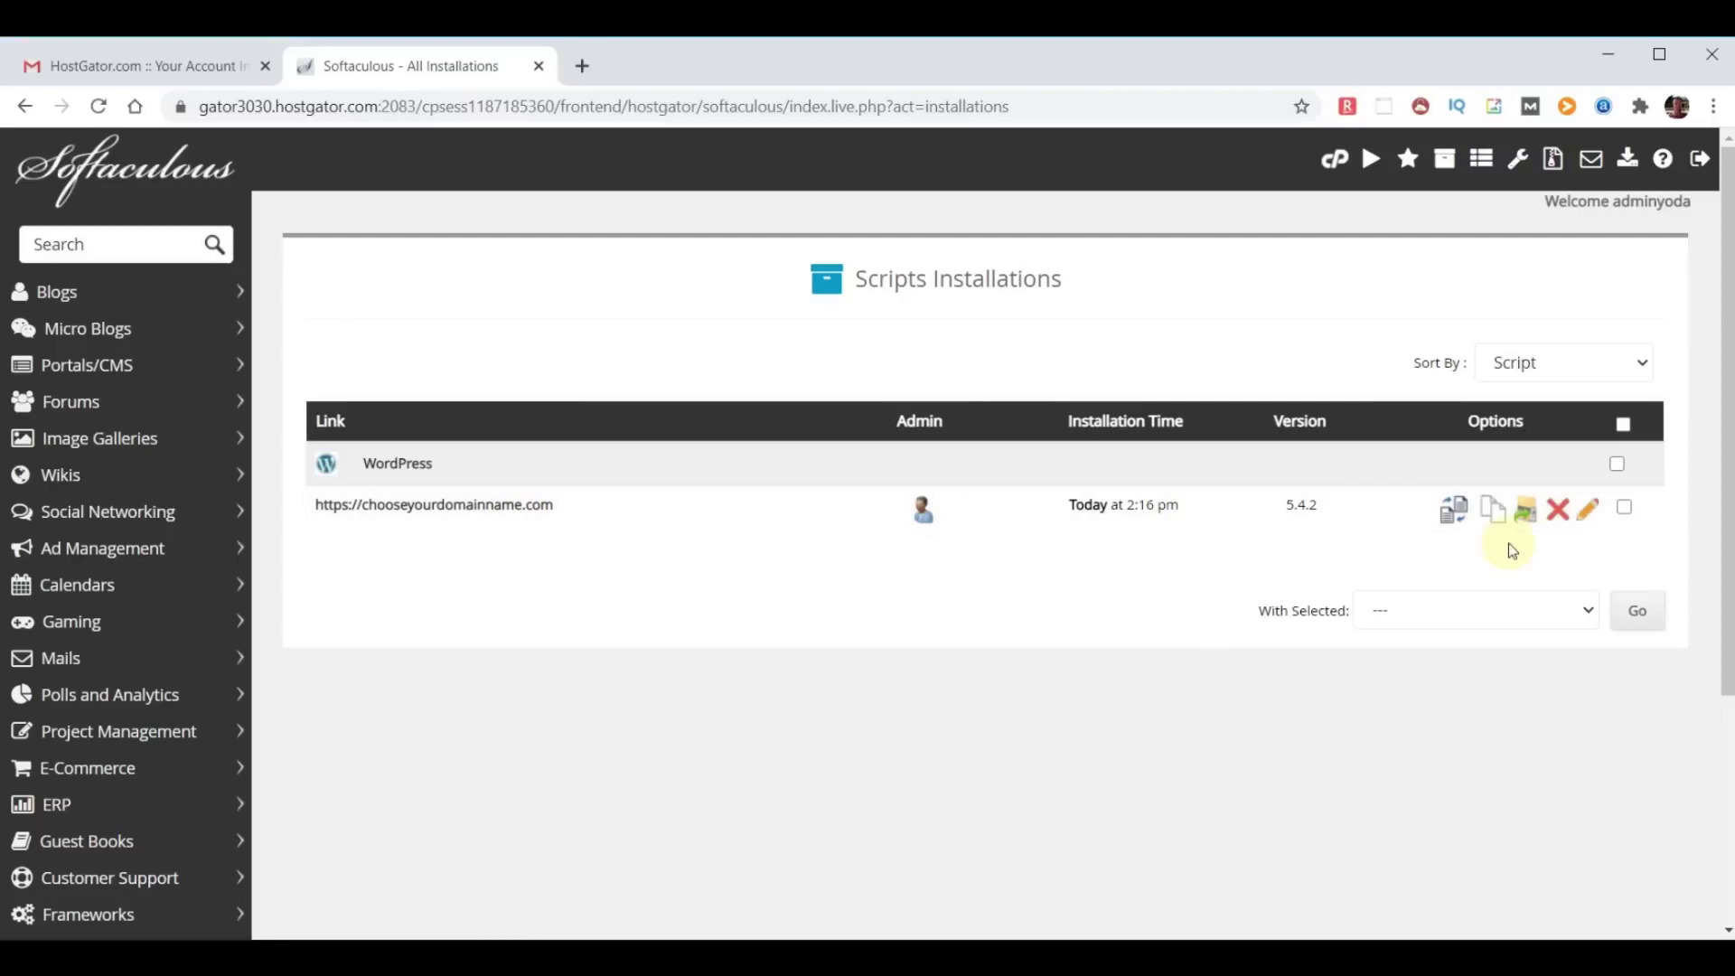
{"action": "left_click", "coordinate": [1557, 513]}
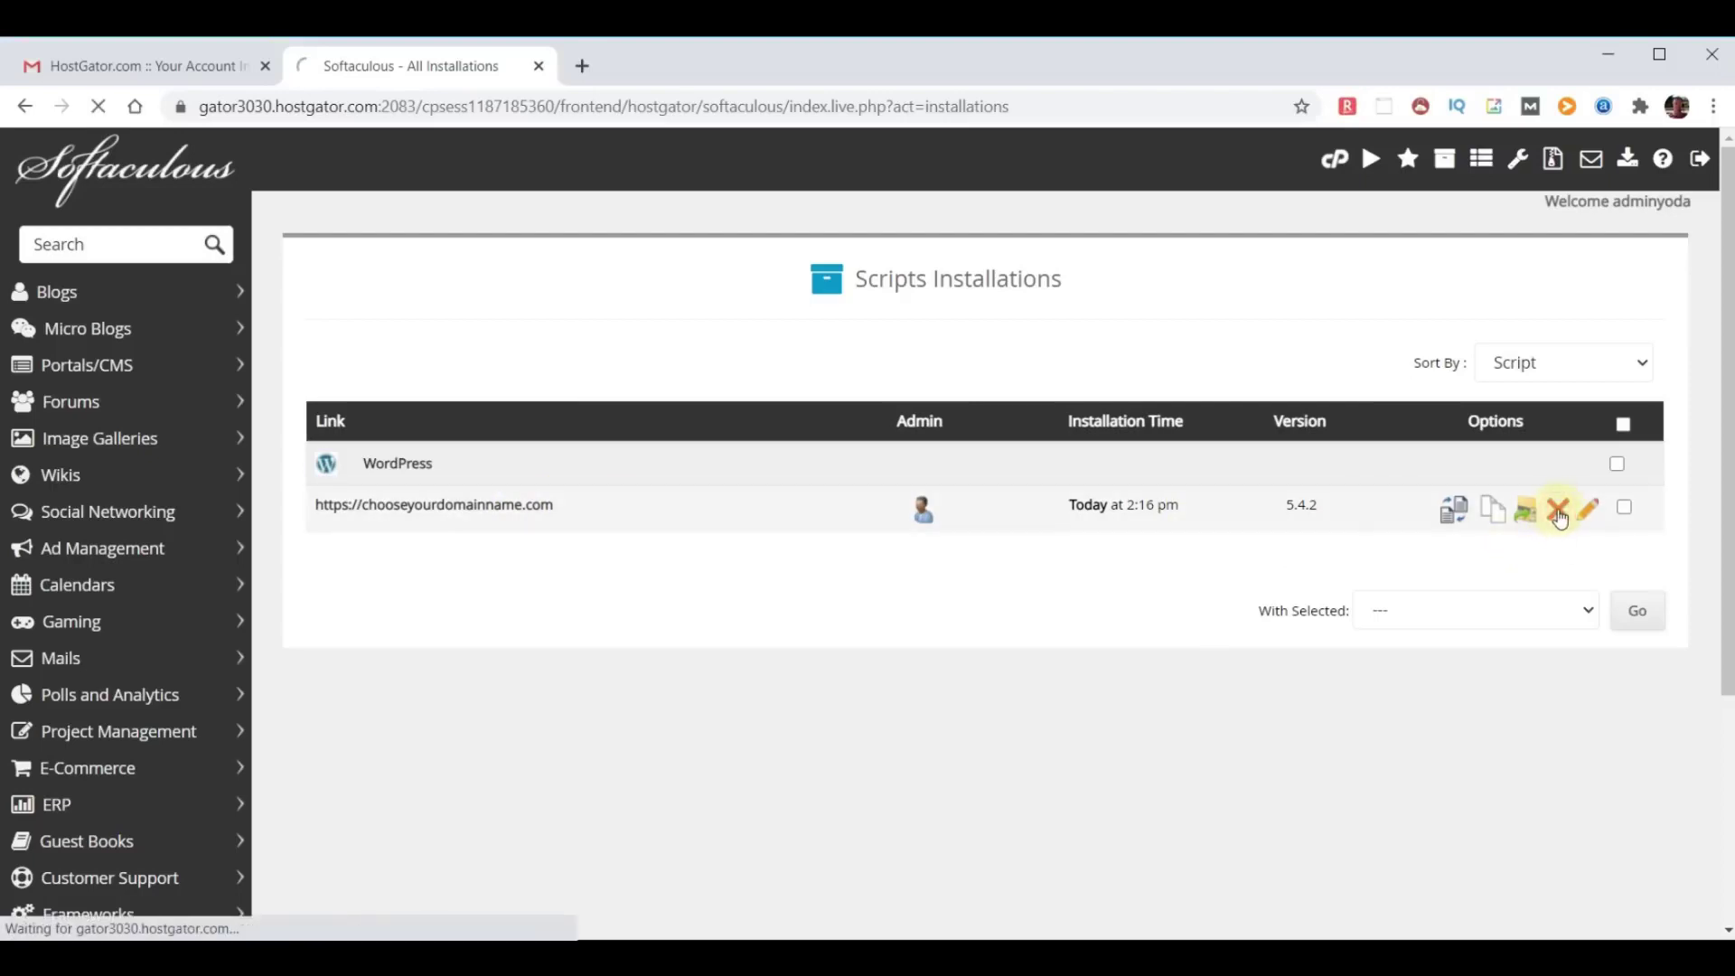
{"action": "scroll", "coordinate": [1363, 491], "scroll_direction": "down", "scroll_amount": 5}
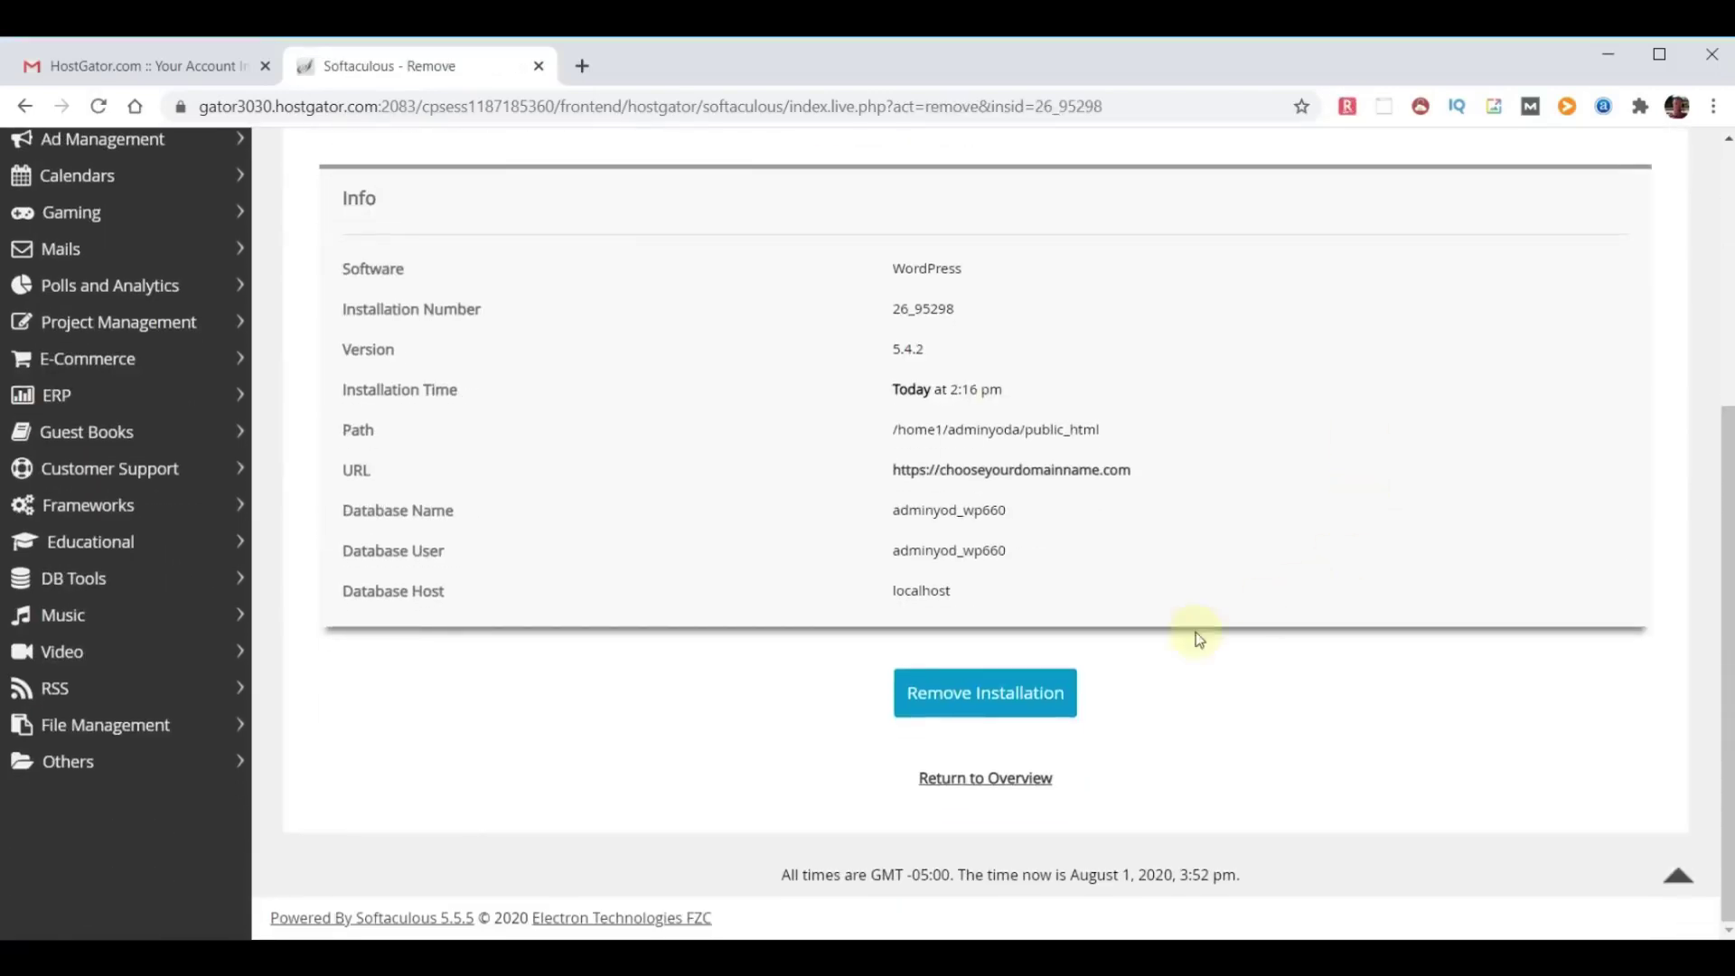
{"action": "left_click", "coordinate": [967, 697]}
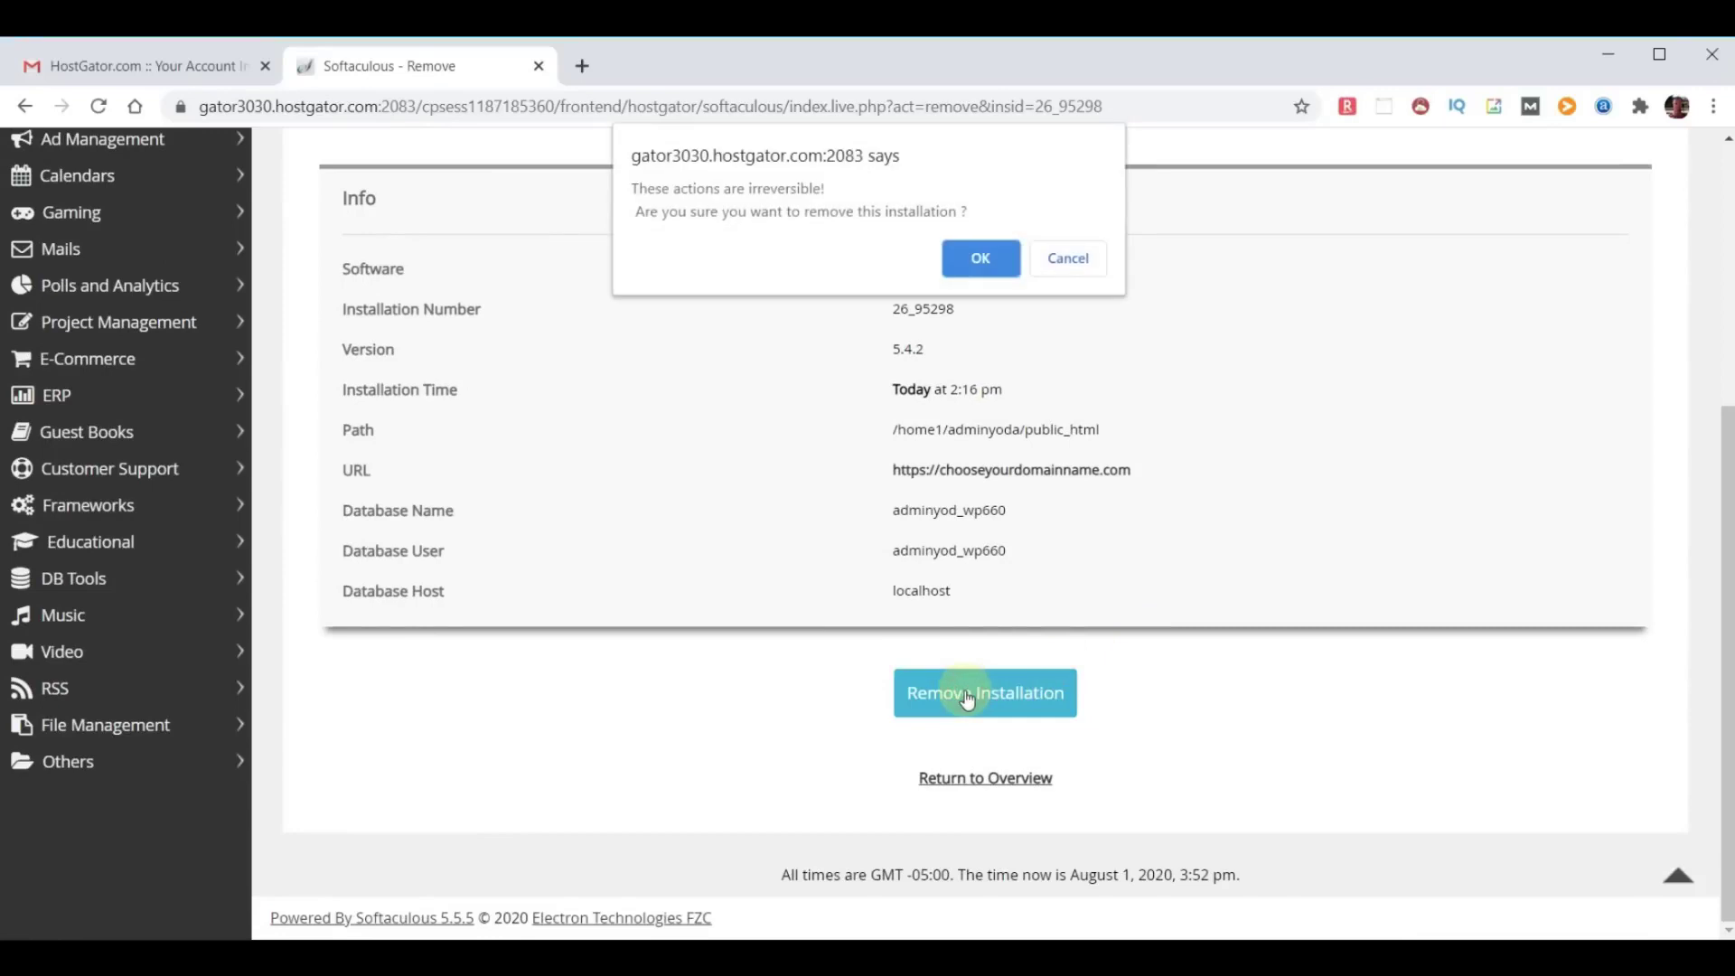
{"action": "left_click", "coordinate": [982, 259]}
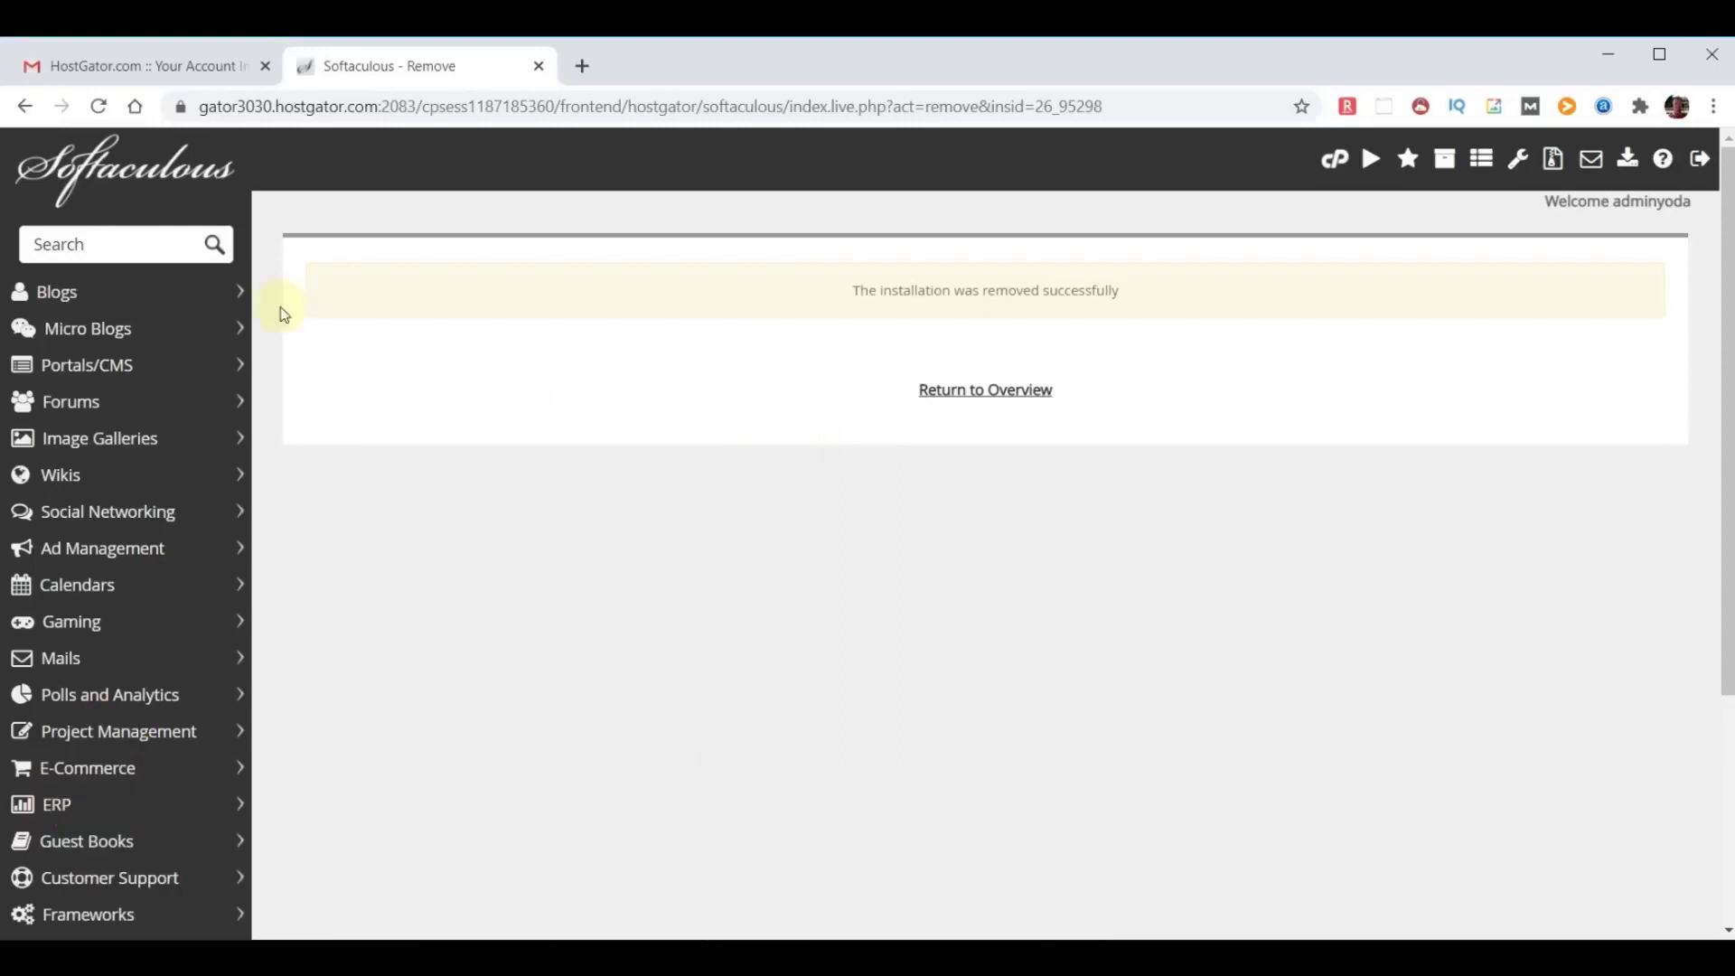
{"action": "left_click", "coordinate": [102, 165]}
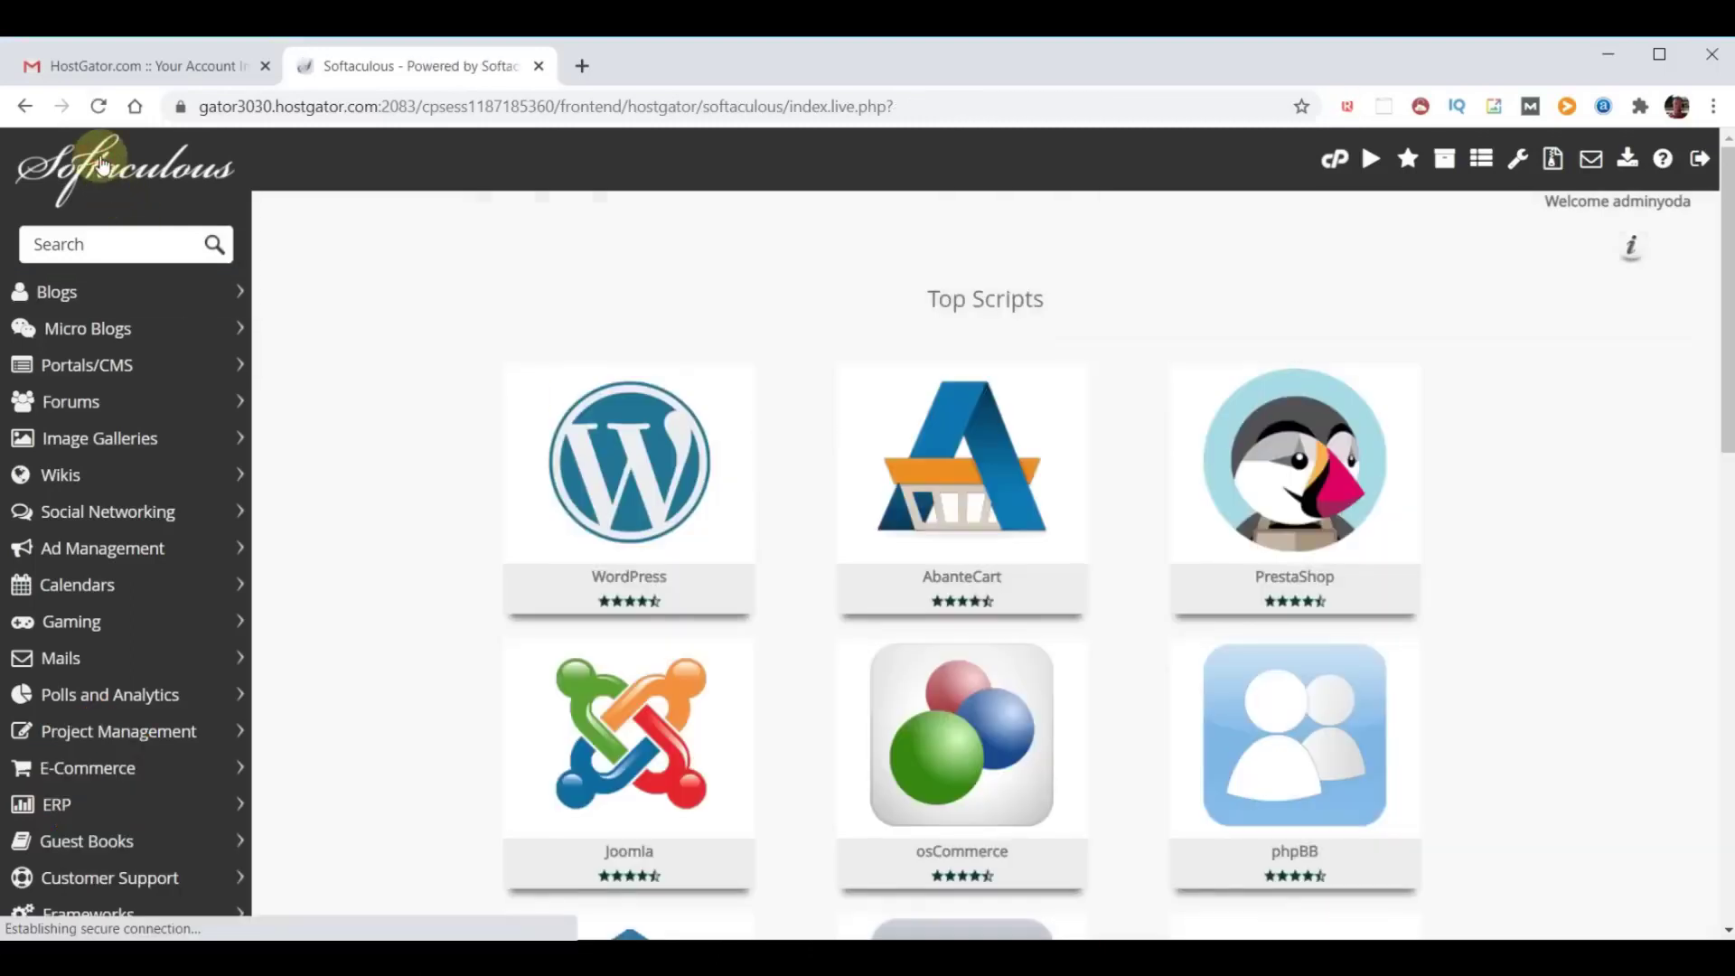
{"action": "left_click", "coordinate": [610, 461]}
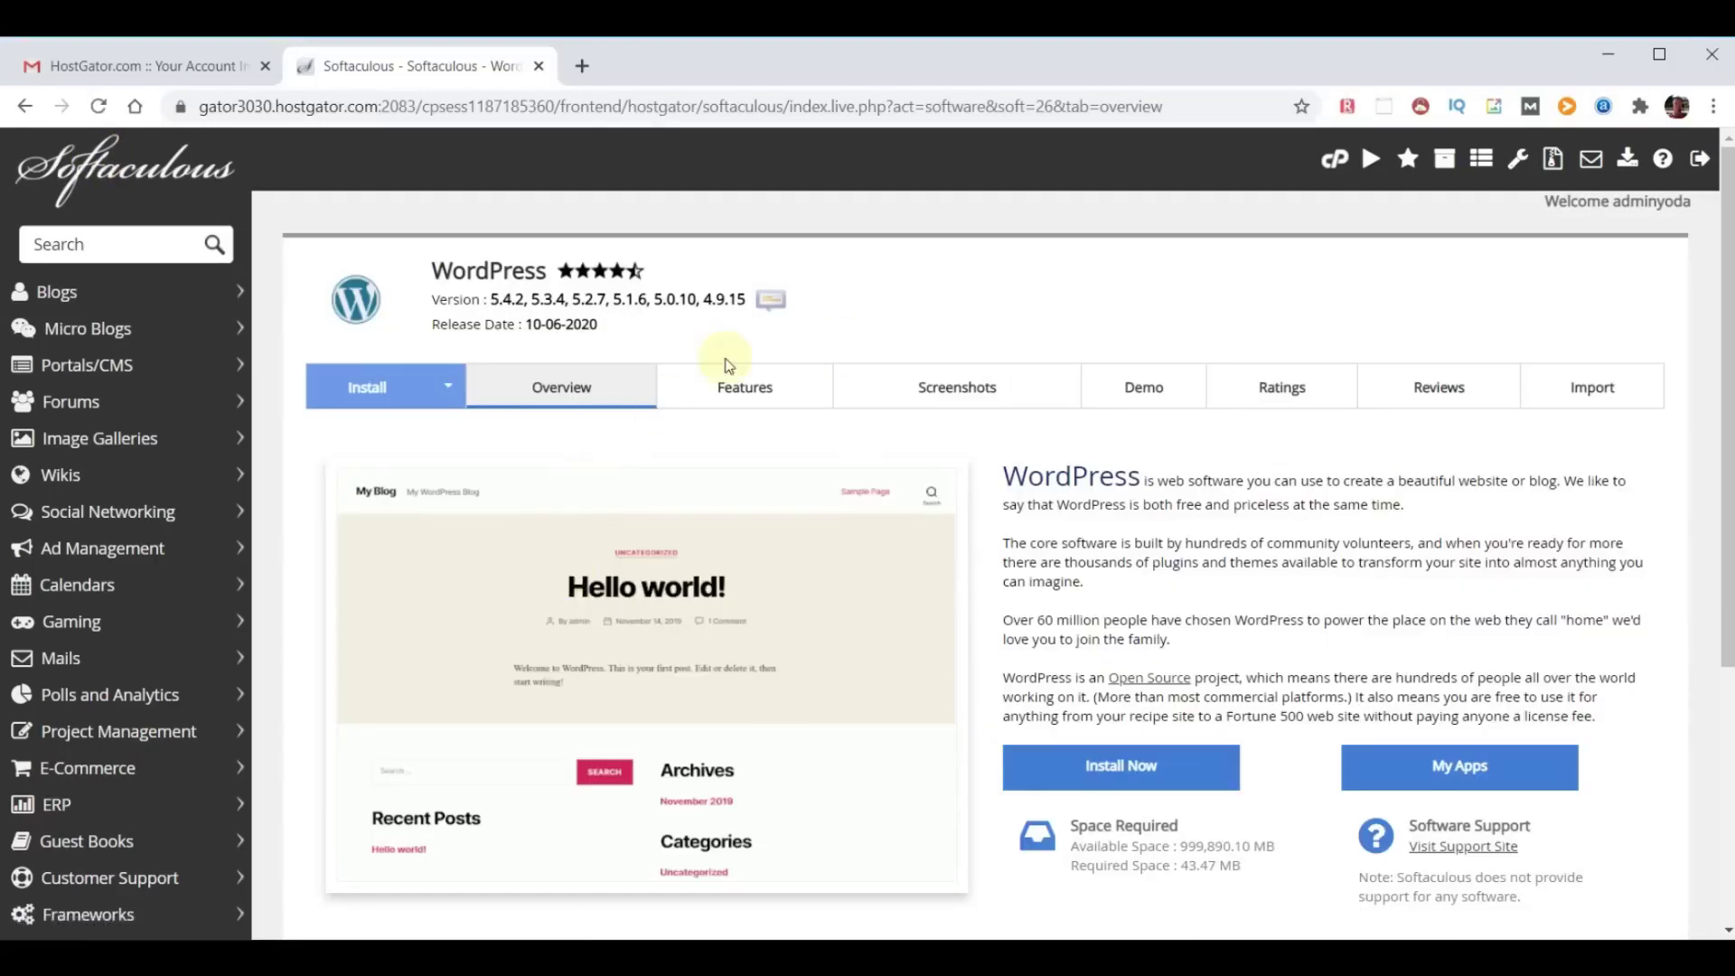
{"action": "left_click", "coordinate": [1125, 770]}
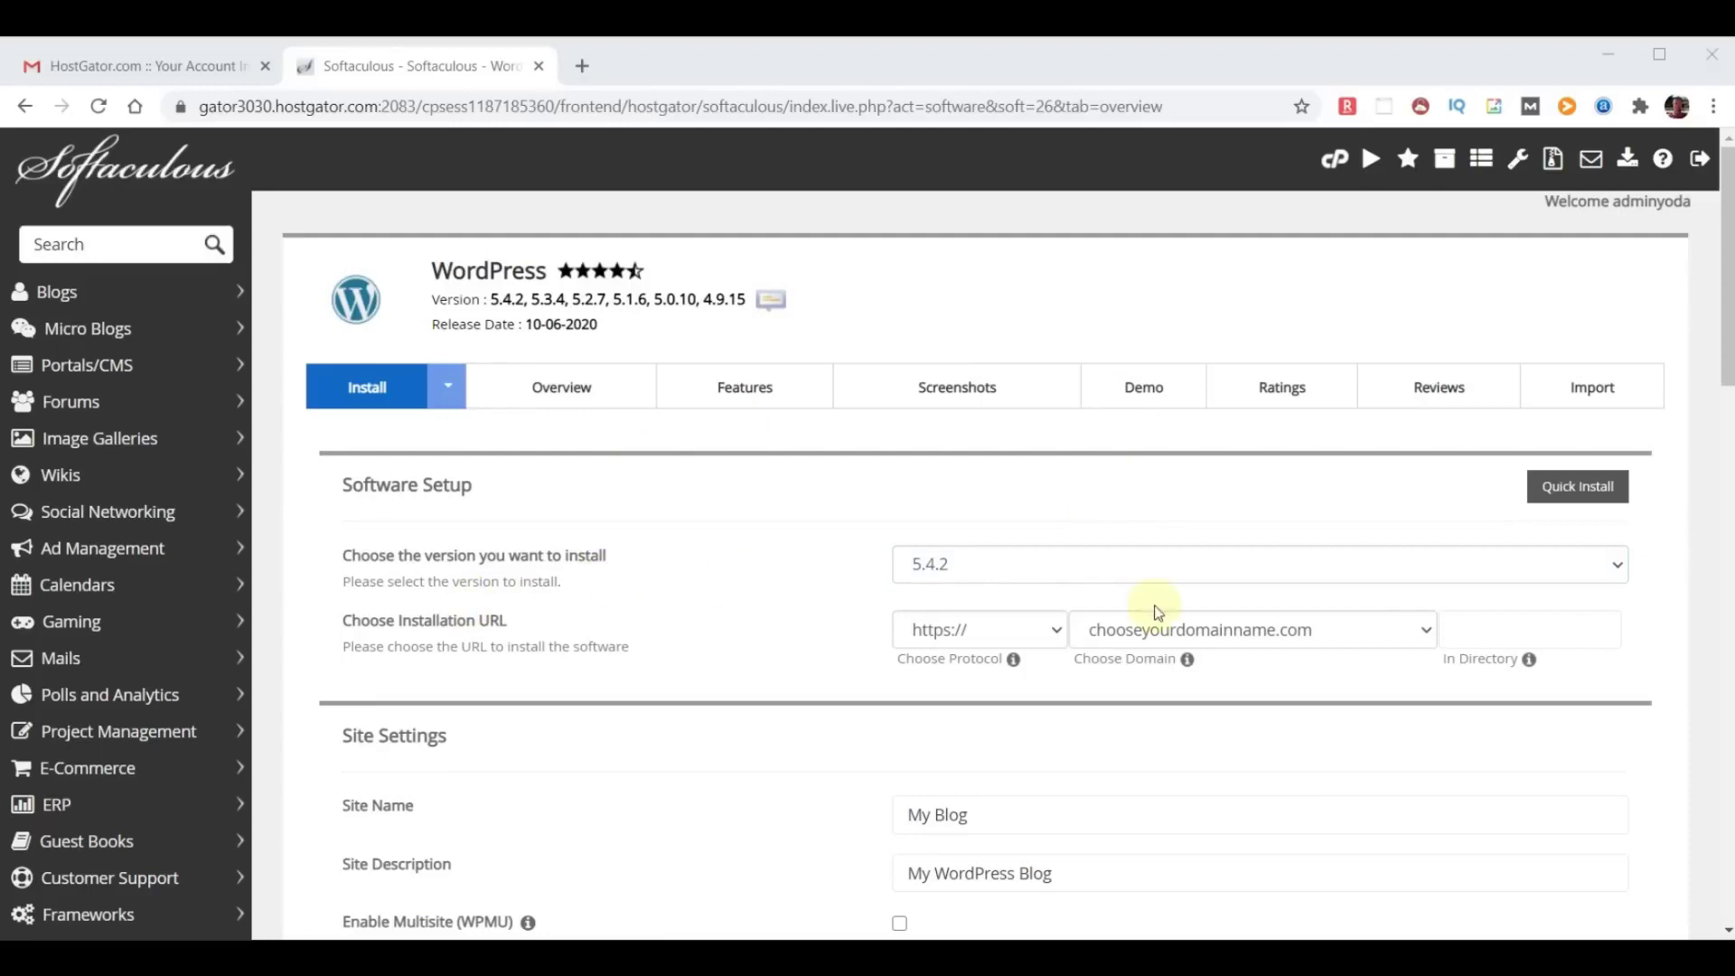
{"action": "left_click", "coordinate": [1170, 578]}
{"action": "left_click", "coordinate": [1169, 583]}
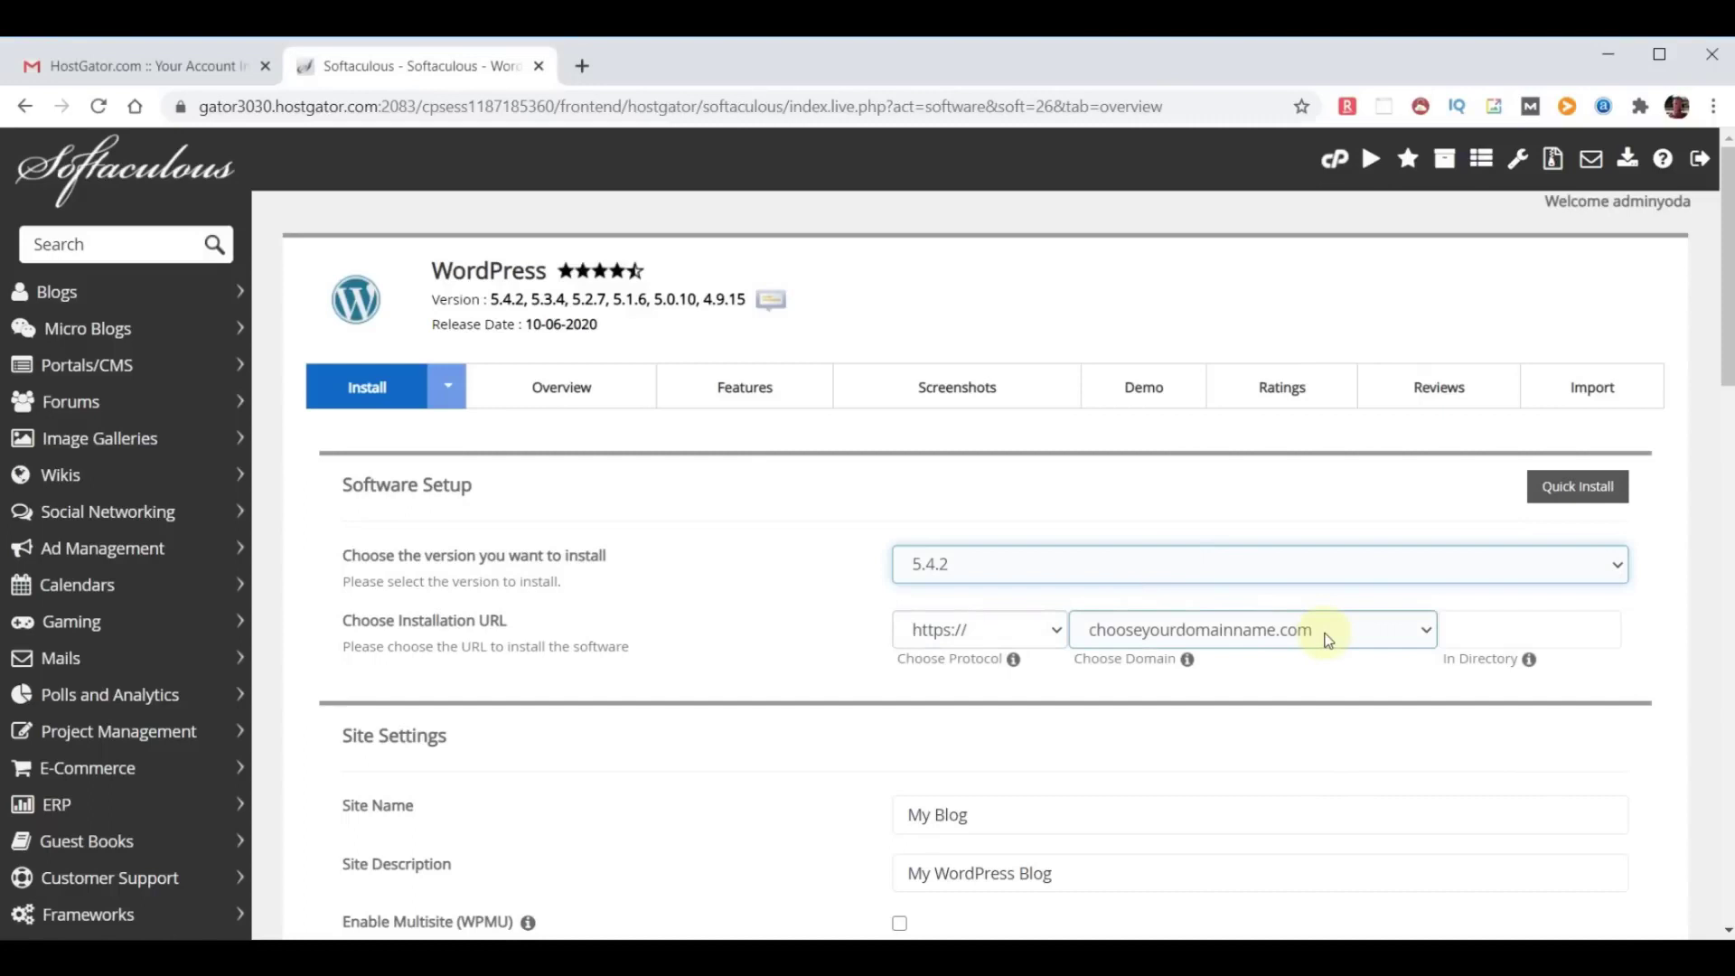
{"action": "left_click", "coordinate": [1423, 633]}
{"action": "left_click", "coordinate": [1426, 637]}
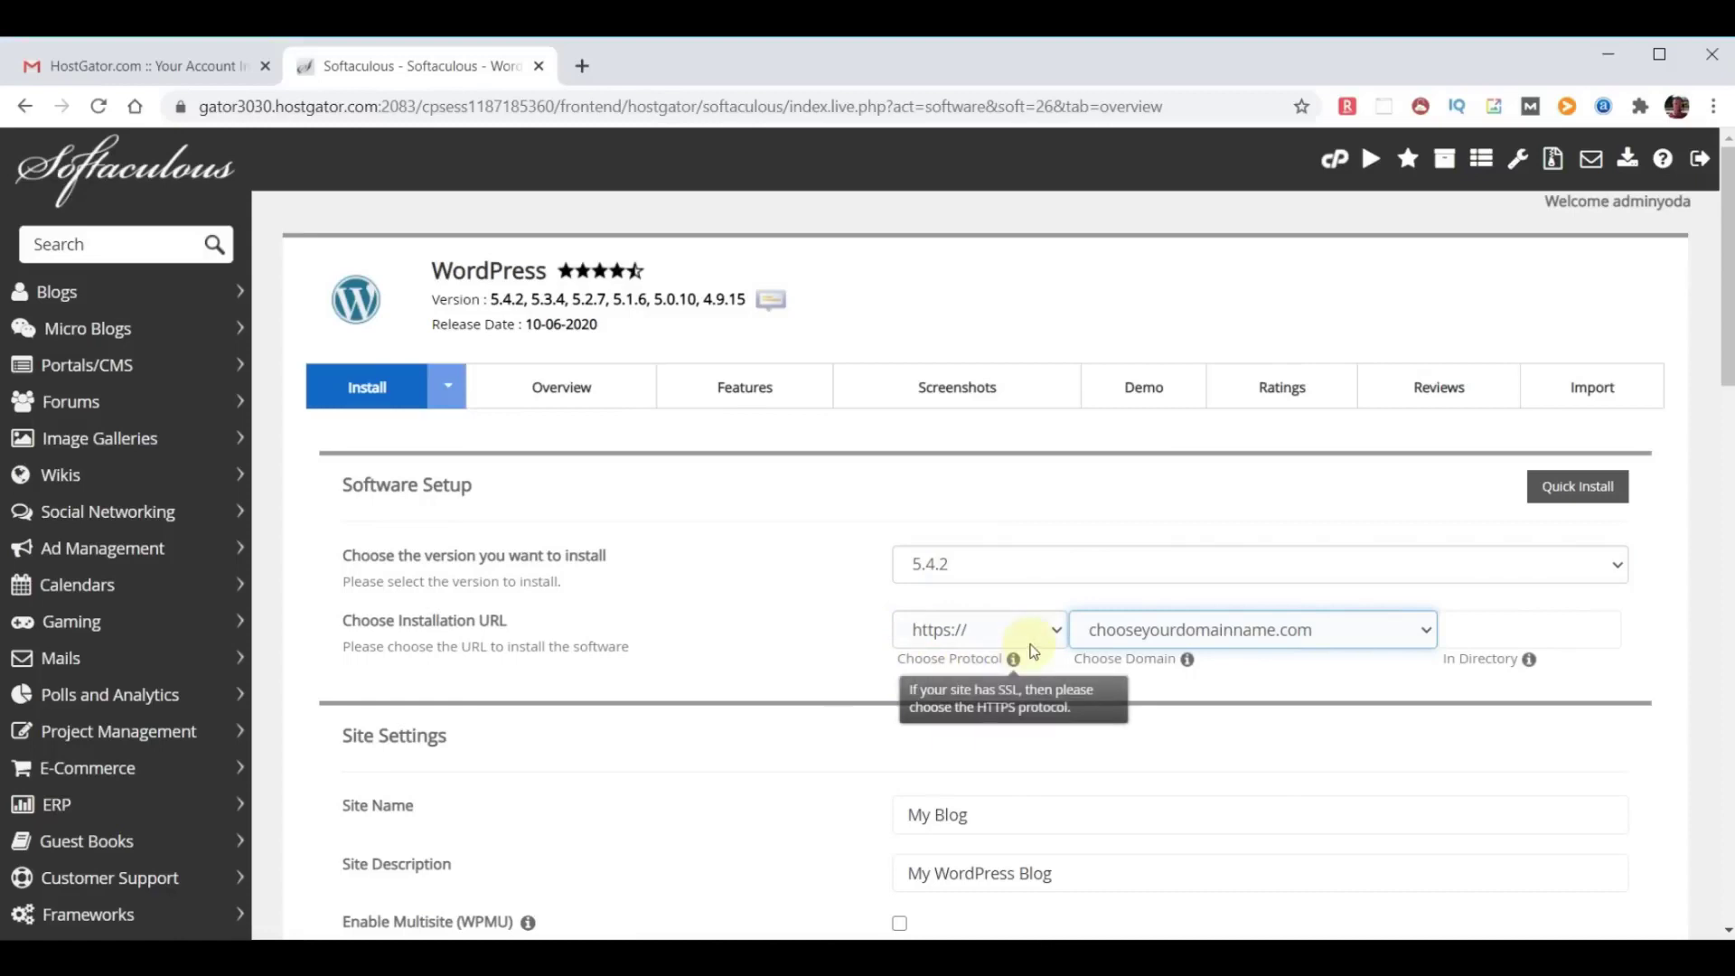
{"action": "left_click", "coordinate": [1056, 630]}
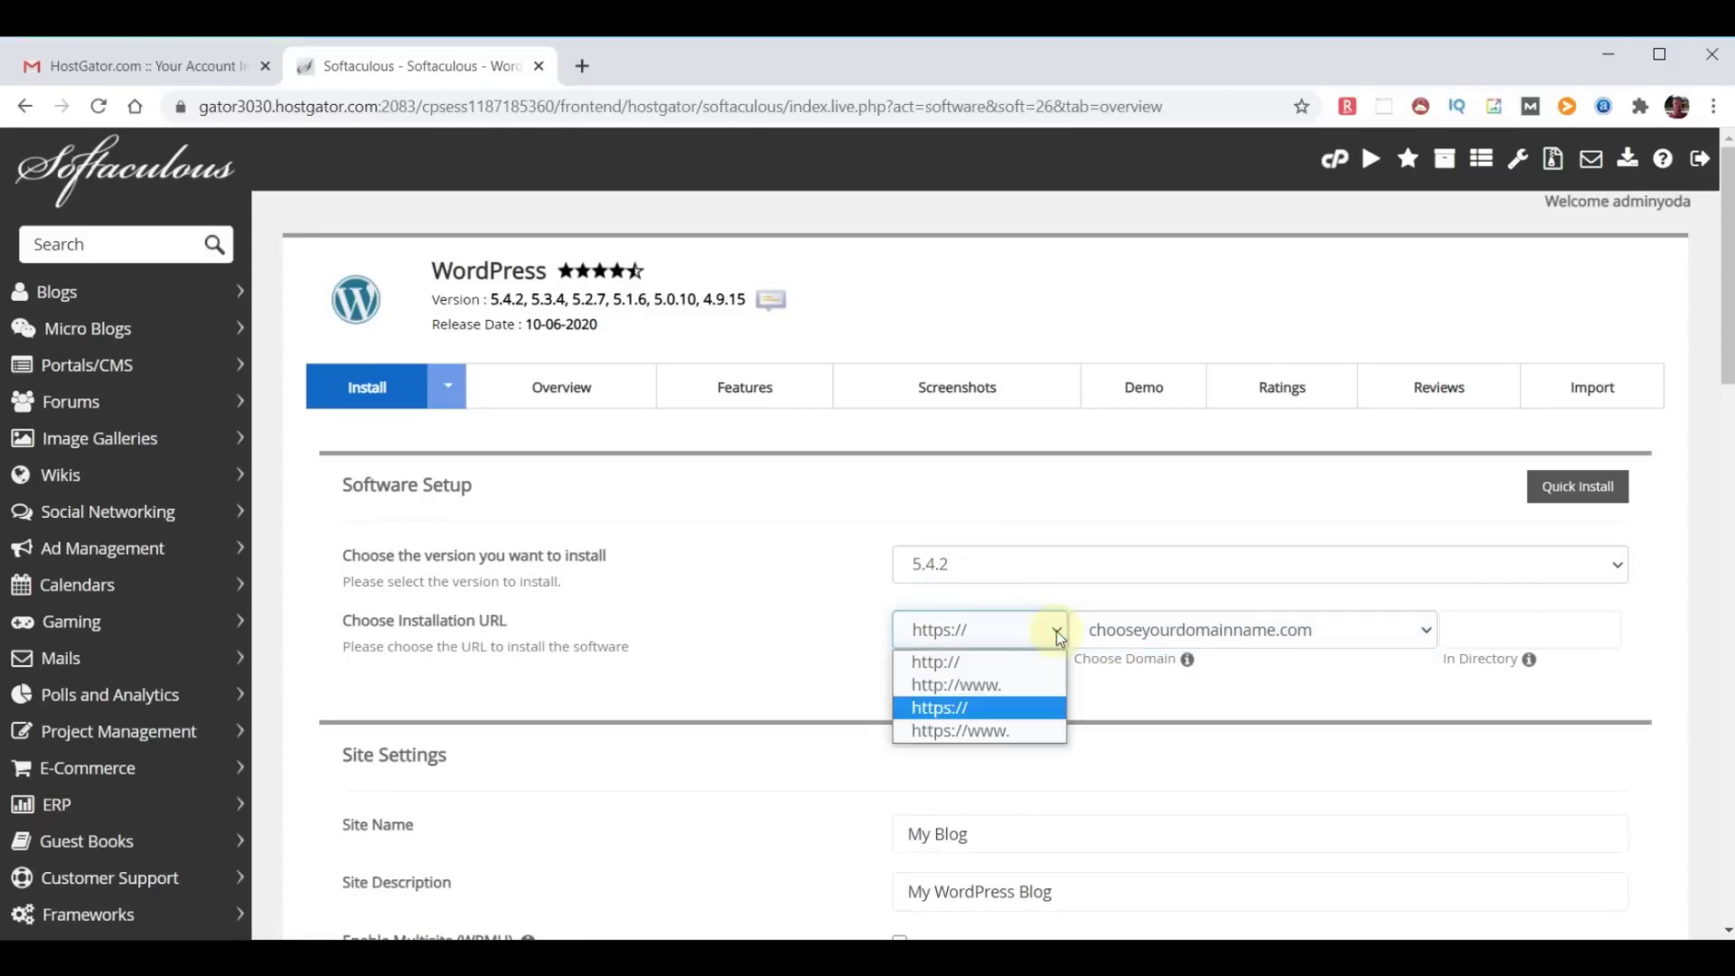
{"action": "left_click", "coordinate": [960, 661]}
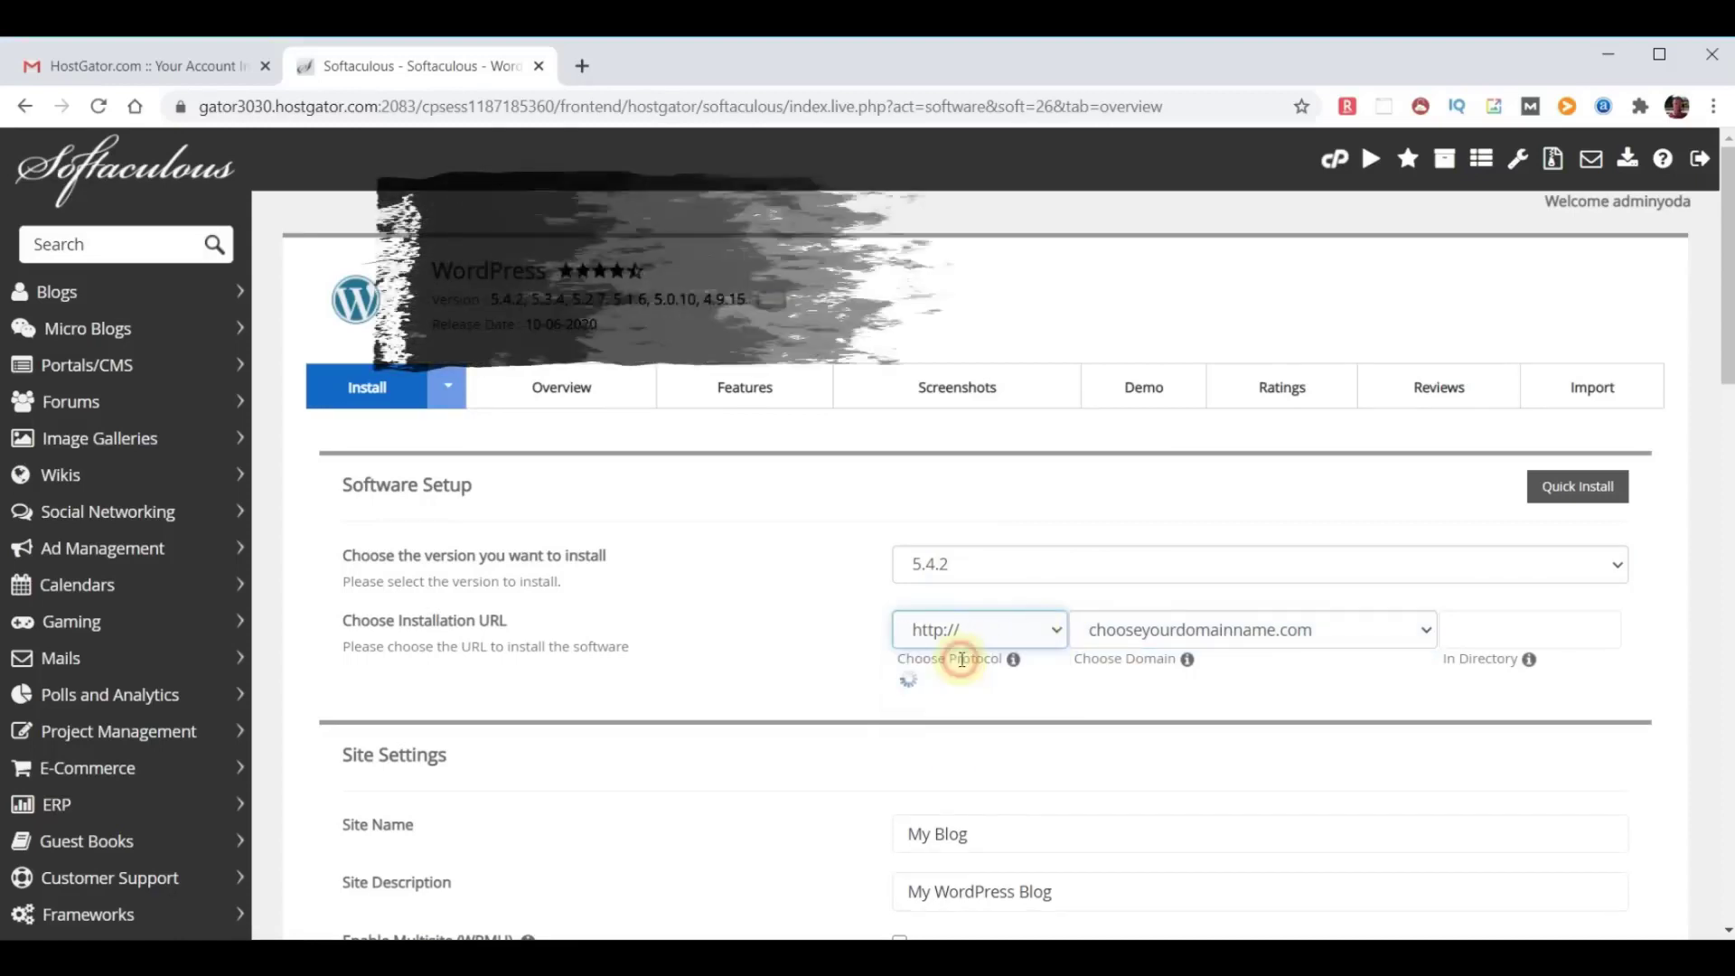
{"action": "scroll", "coordinate": [1134, 680], "scroll_direction": "down", "scroll_amount": 3}
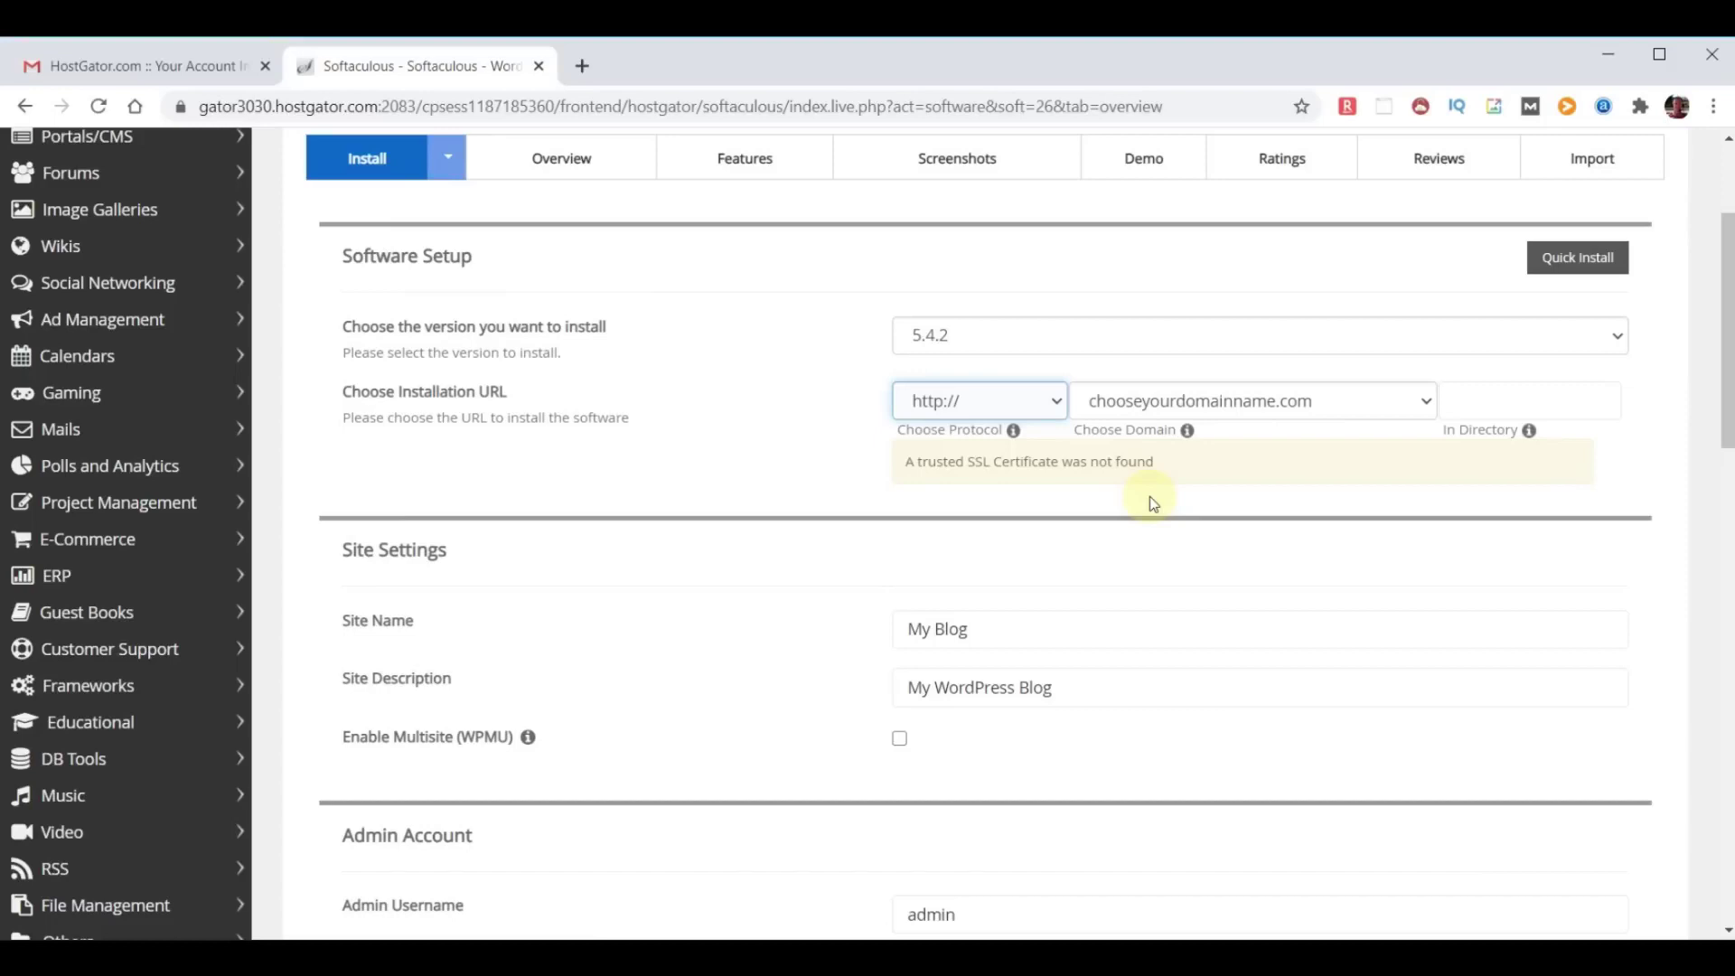
- Name the site WebYoda with description 'Free Online Courses' and set a new admin username
{"action": "left_click_drag", "start_coordinate": [1028, 643], "coordinate": [809, 632]}
{"action": "type", "text": "WebYoda"}
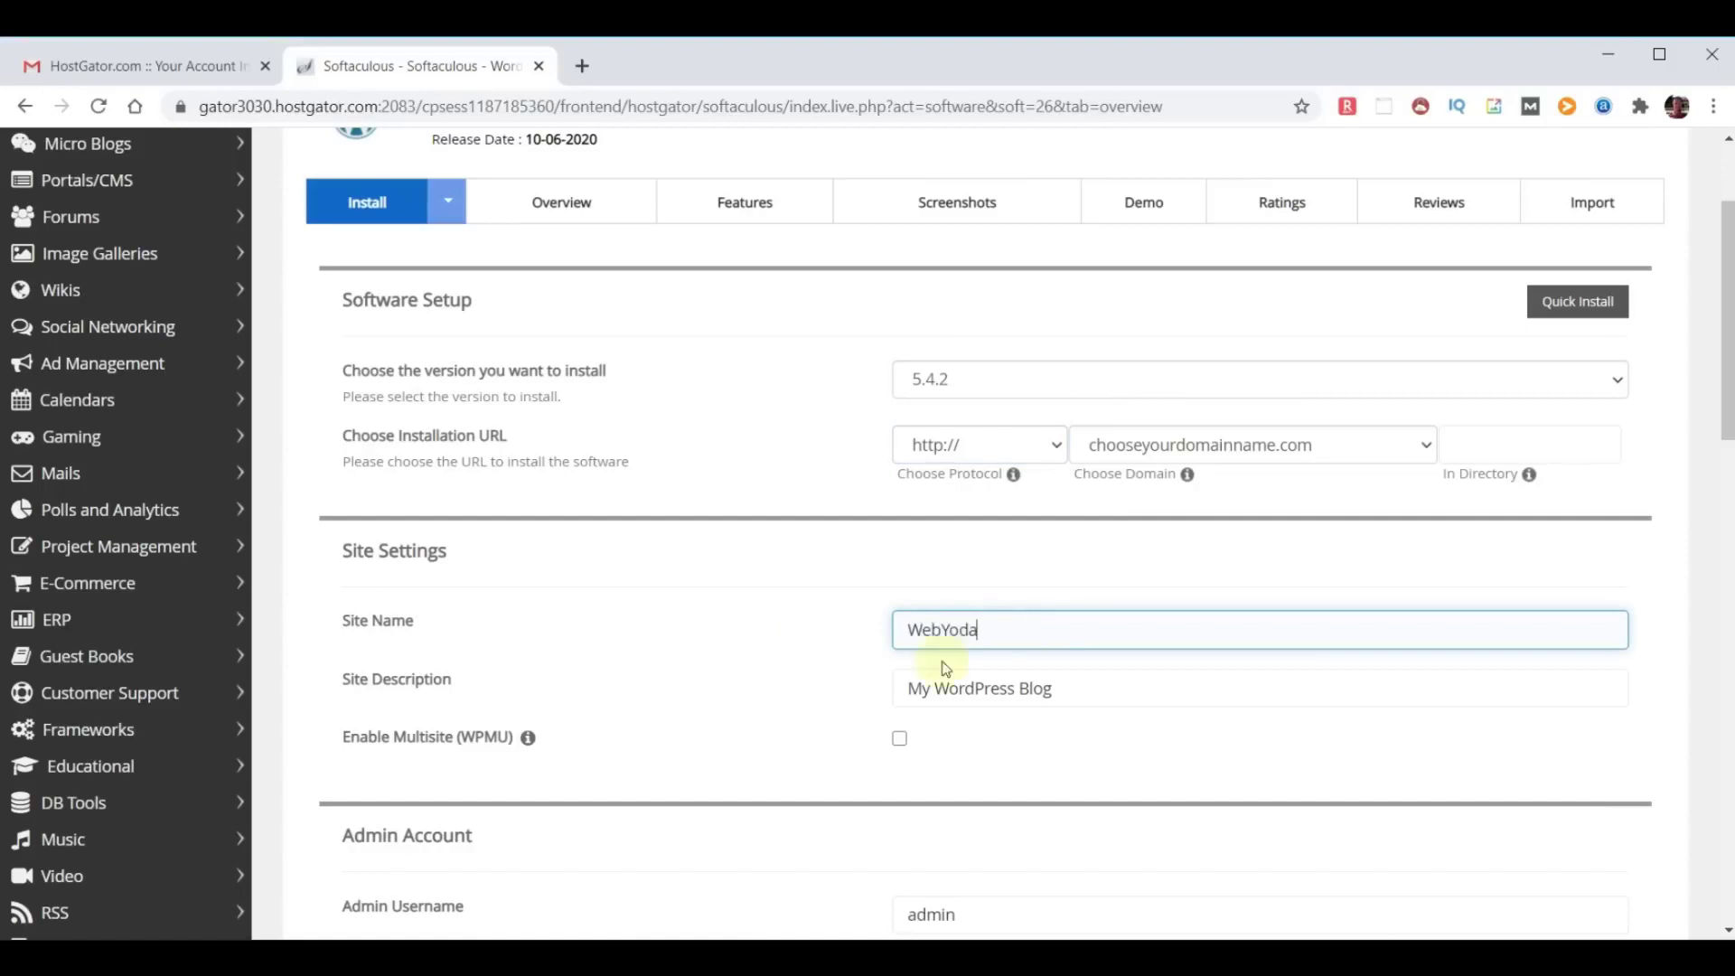
{"action": "triple_click", "coordinate": [1103, 693]}
{"action": "type", "text": "Free"}
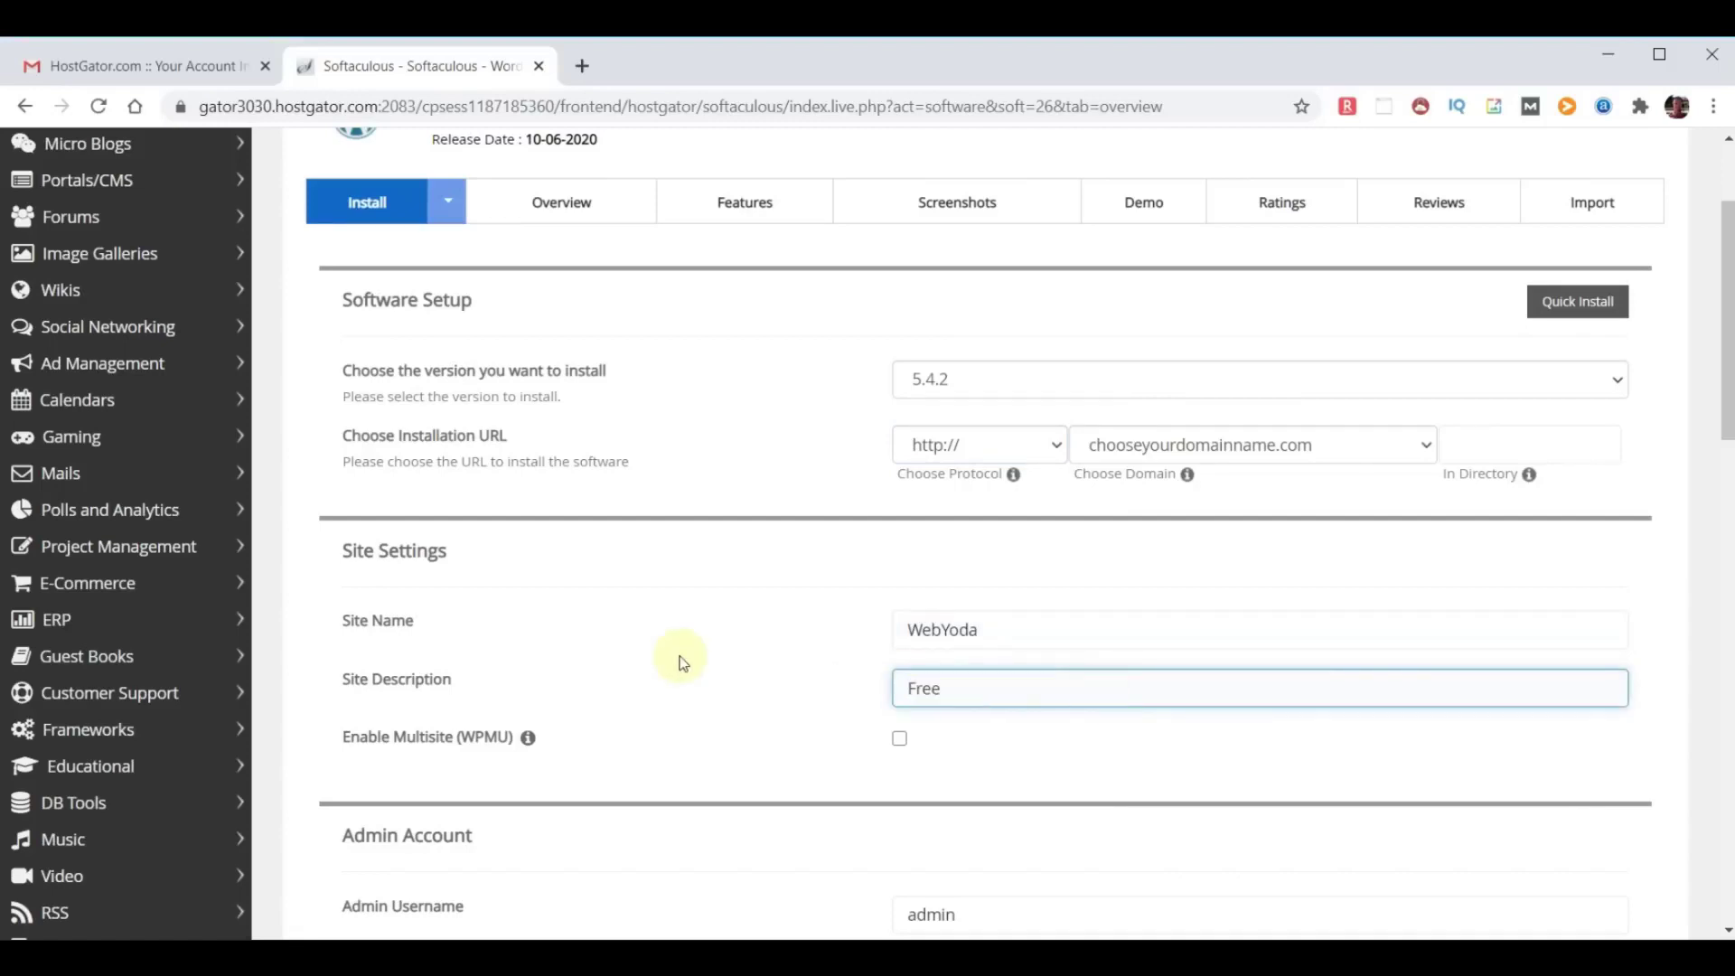
{"action": "type", "text": " Online Courses"}
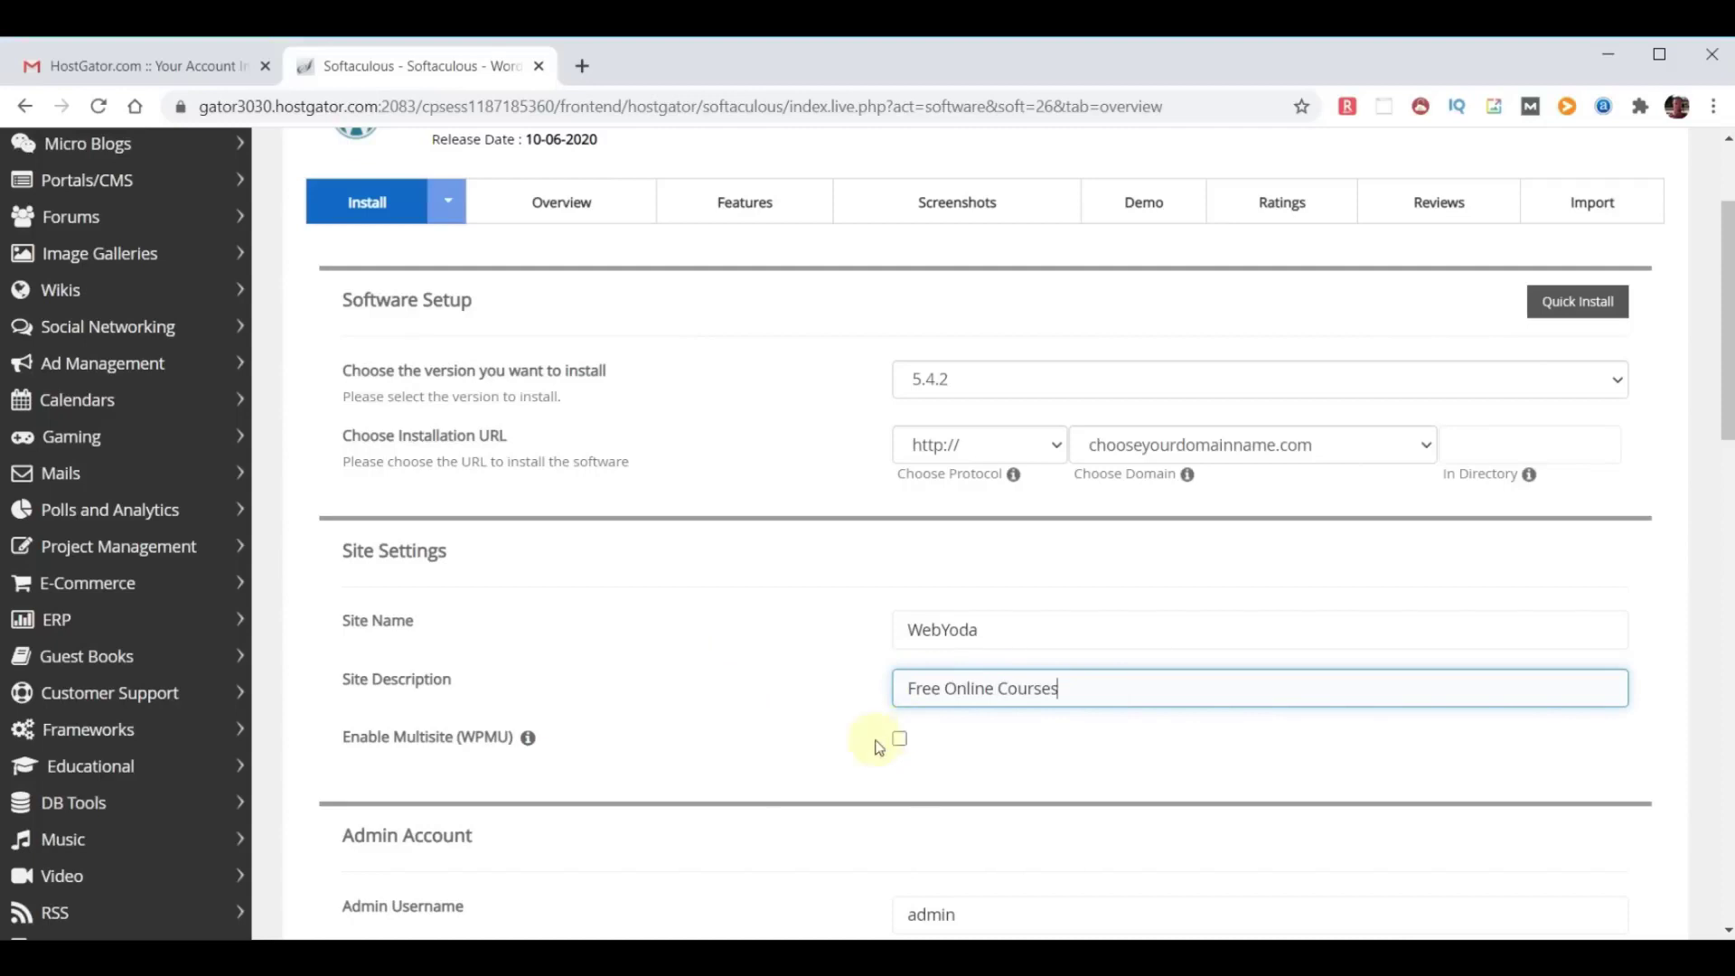
{"action": "scroll", "coordinate": [1161, 738], "scroll_direction": "down", "scroll_amount": 2}
{"action": "scroll", "coordinate": [1163, 739], "scroll_direction": "down", "scroll_amount": 2}
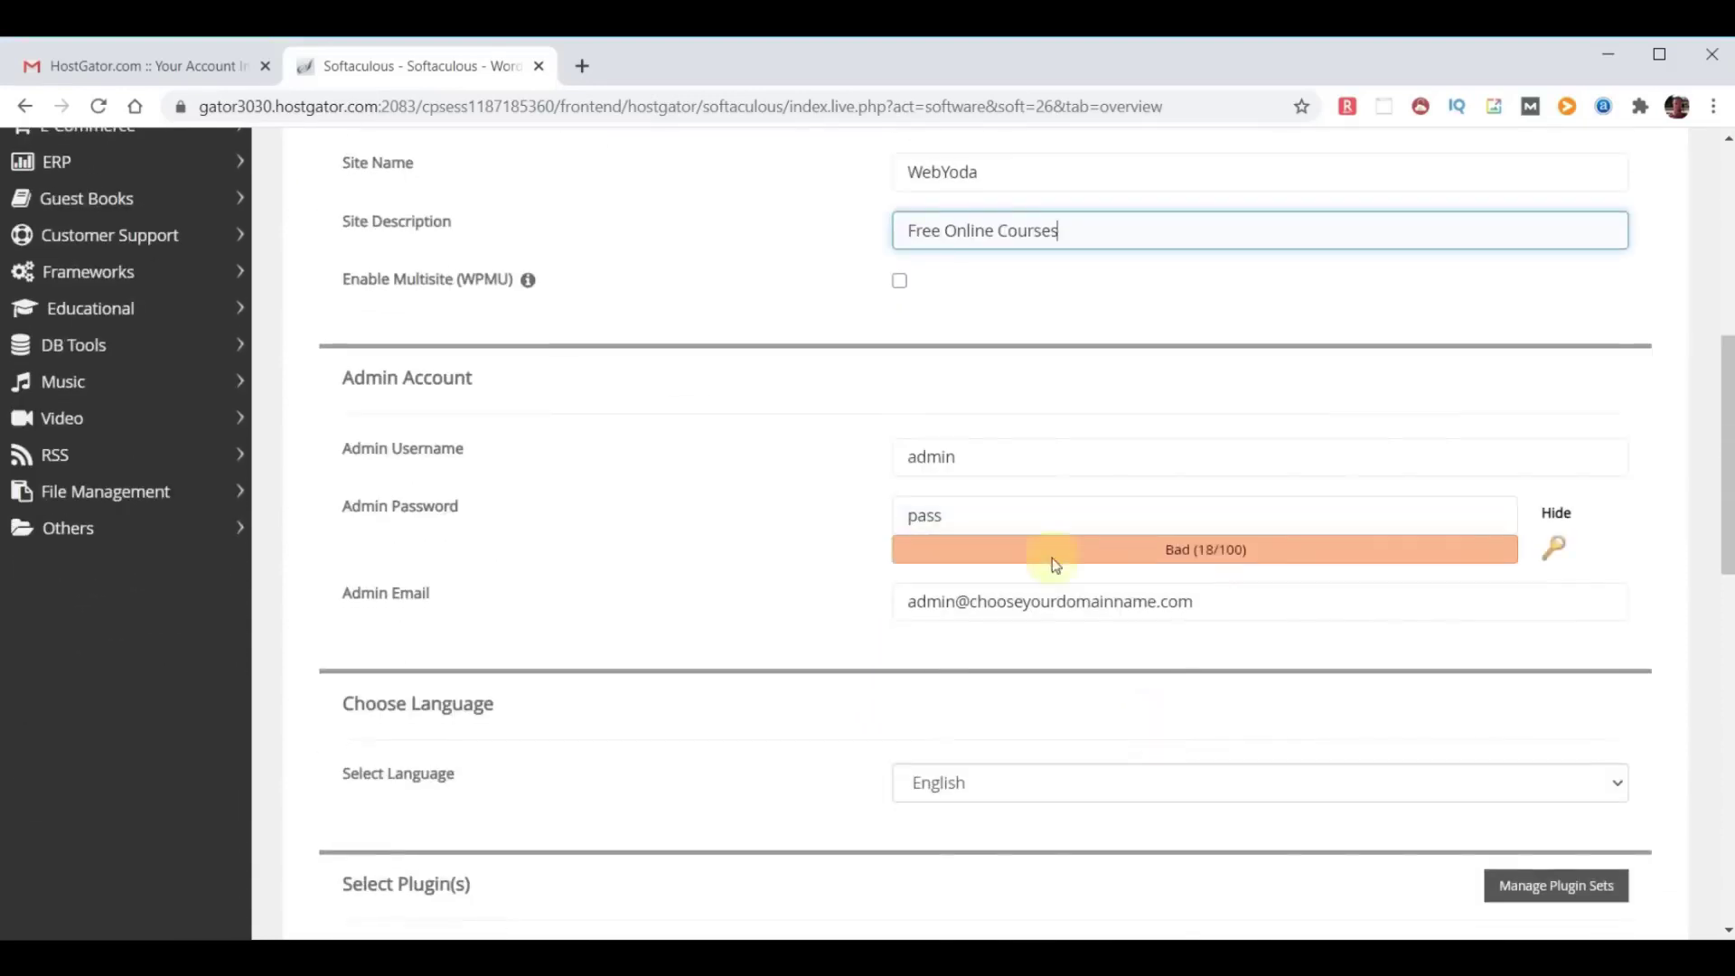
{"action": "double_click", "coordinate": [1015, 457]}
{"action": "type", "text": "yodauser"}
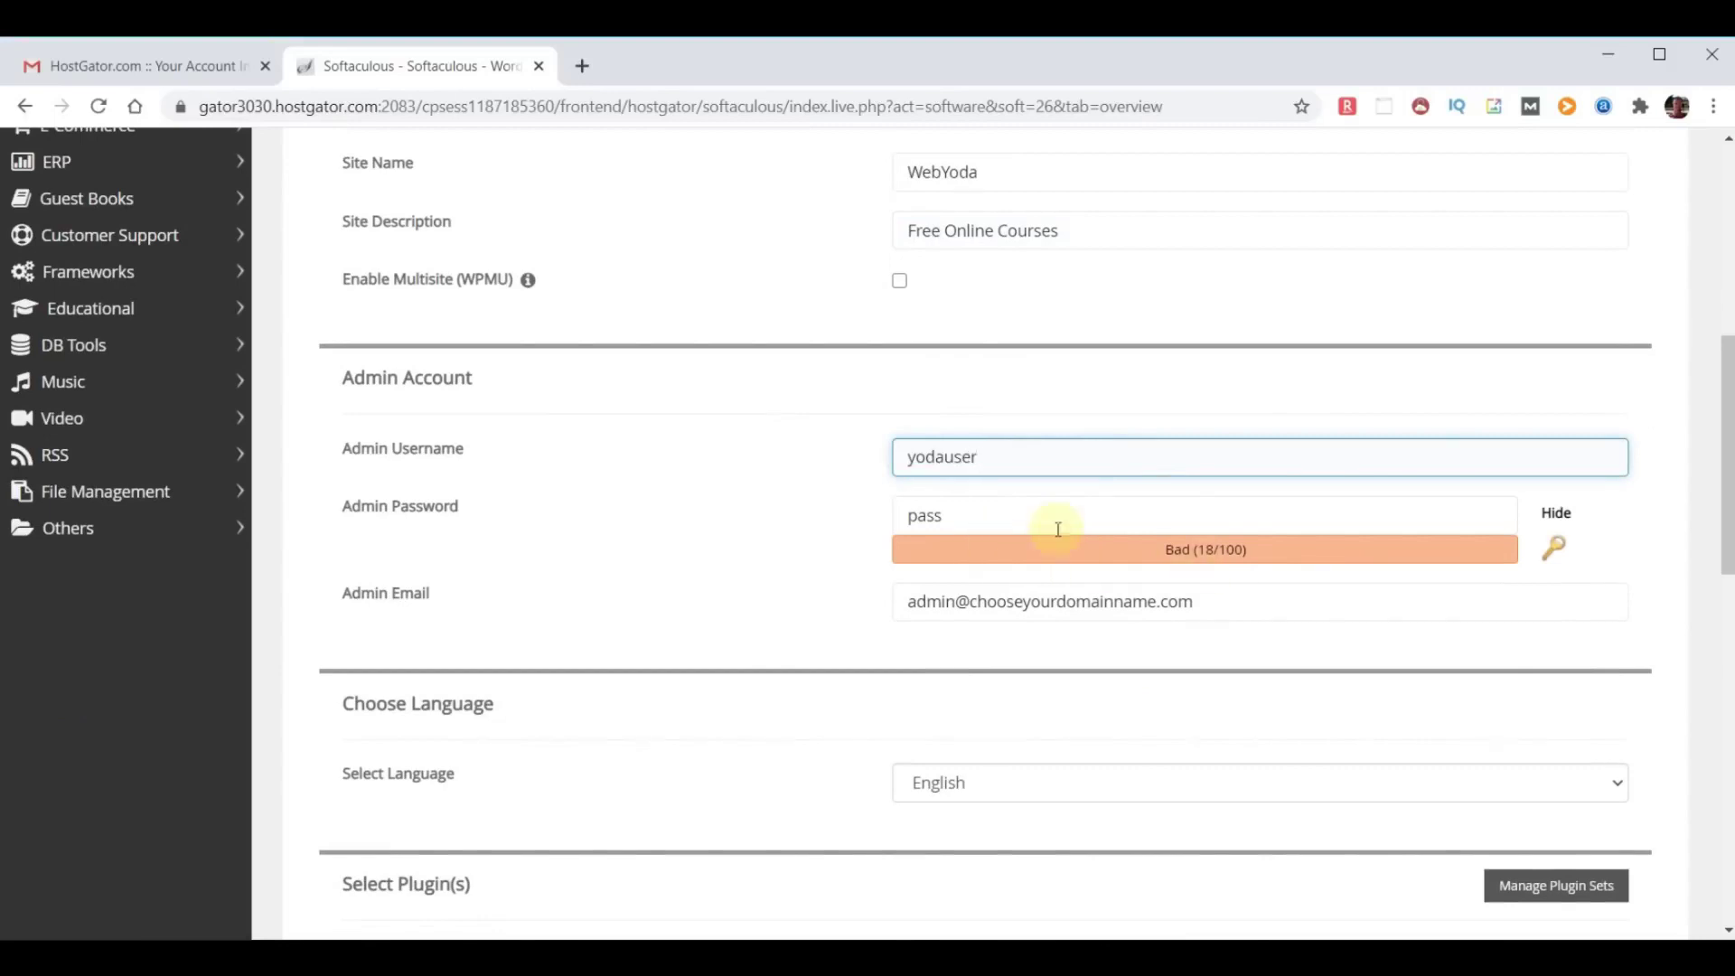
- Replace the default admin password with a strong one and enter the new admin e-mail
{"action": "left_click", "coordinate": [1558, 524]}
{"action": "left_click", "coordinate": [956, 515]}
{"action": "key", "text": "ctrl+v"}
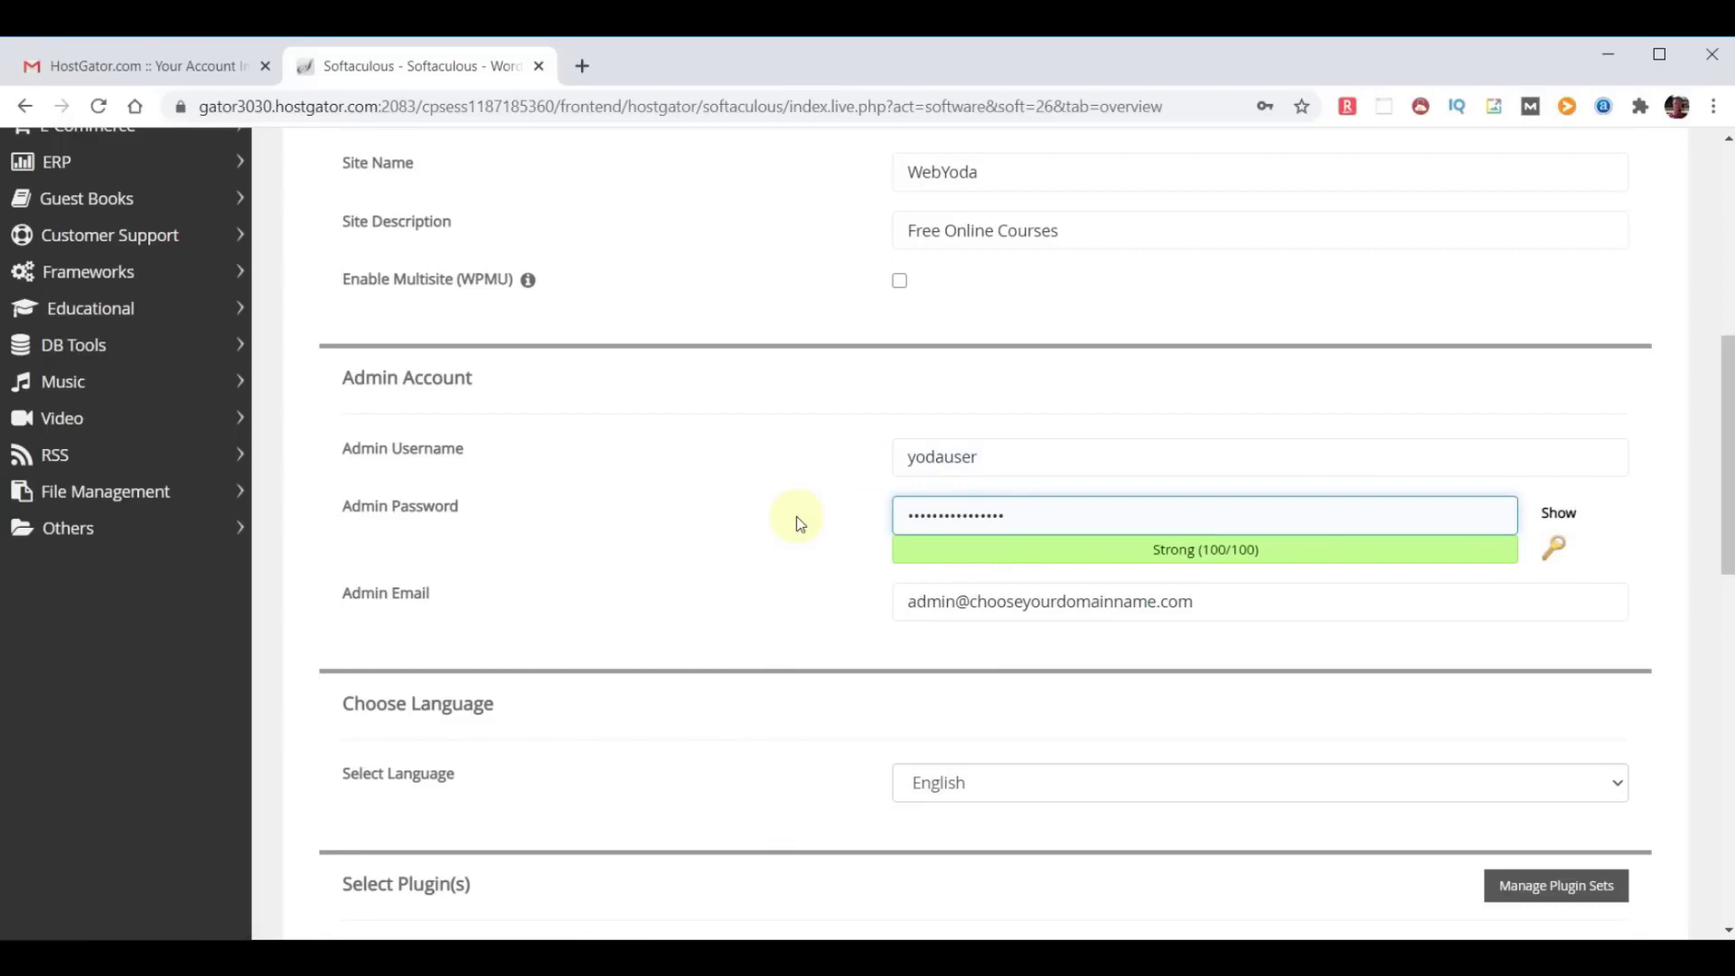
{"action": "left_click", "coordinate": [799, 522]}
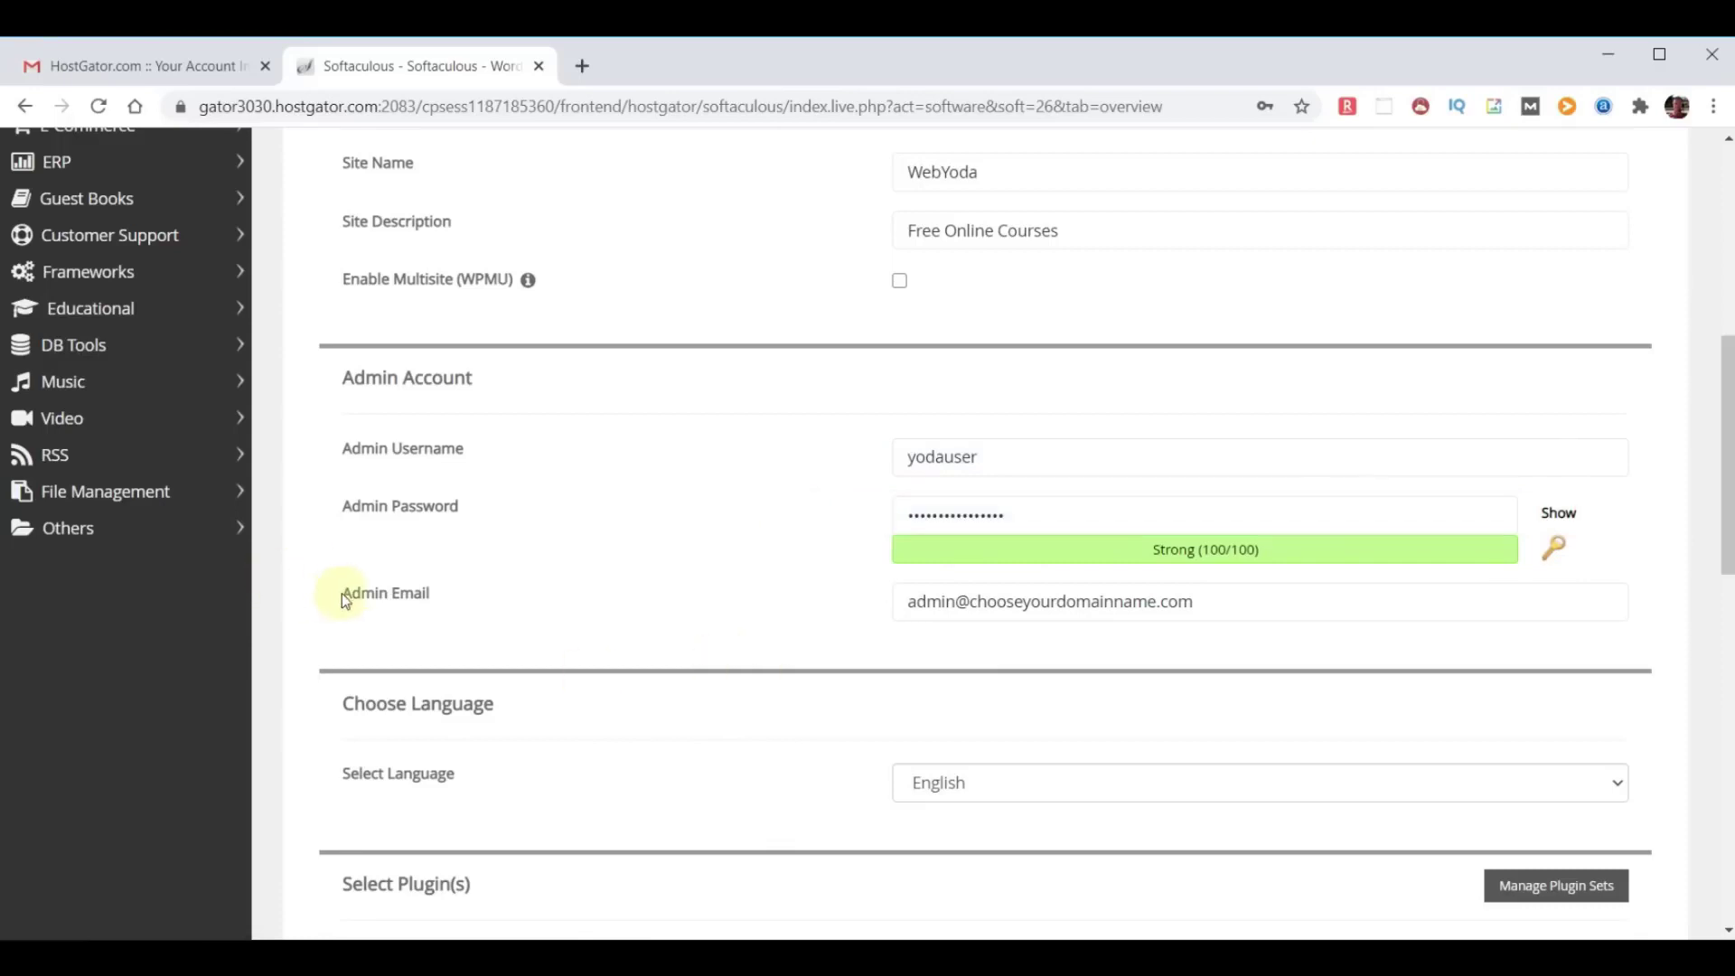
{"action": "left_click_drag", "start_coordinate": [341, 594], "coordinate": [442, 598]}
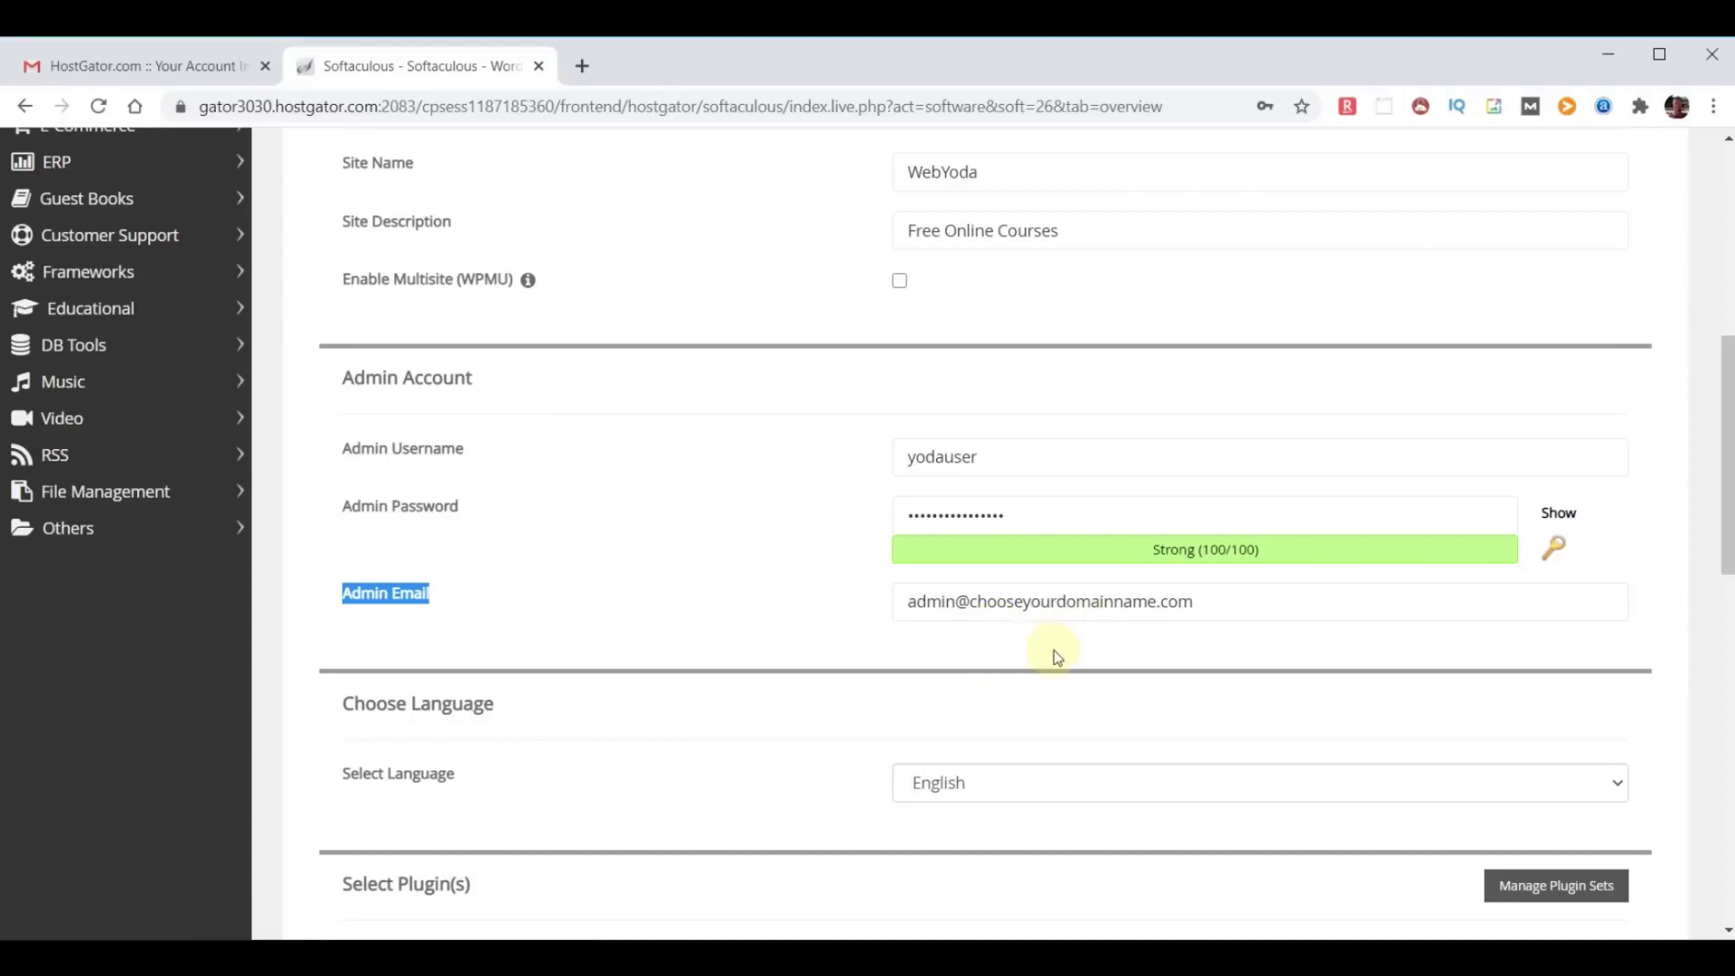
{"action": "left_click", "coordinate": [1262, 612]}
{"action": "left_click_drag", "start_coordinate": [1262, 612], "coordinate": [503, 580]}
{"action": "key", "text": "ctrl+v"}
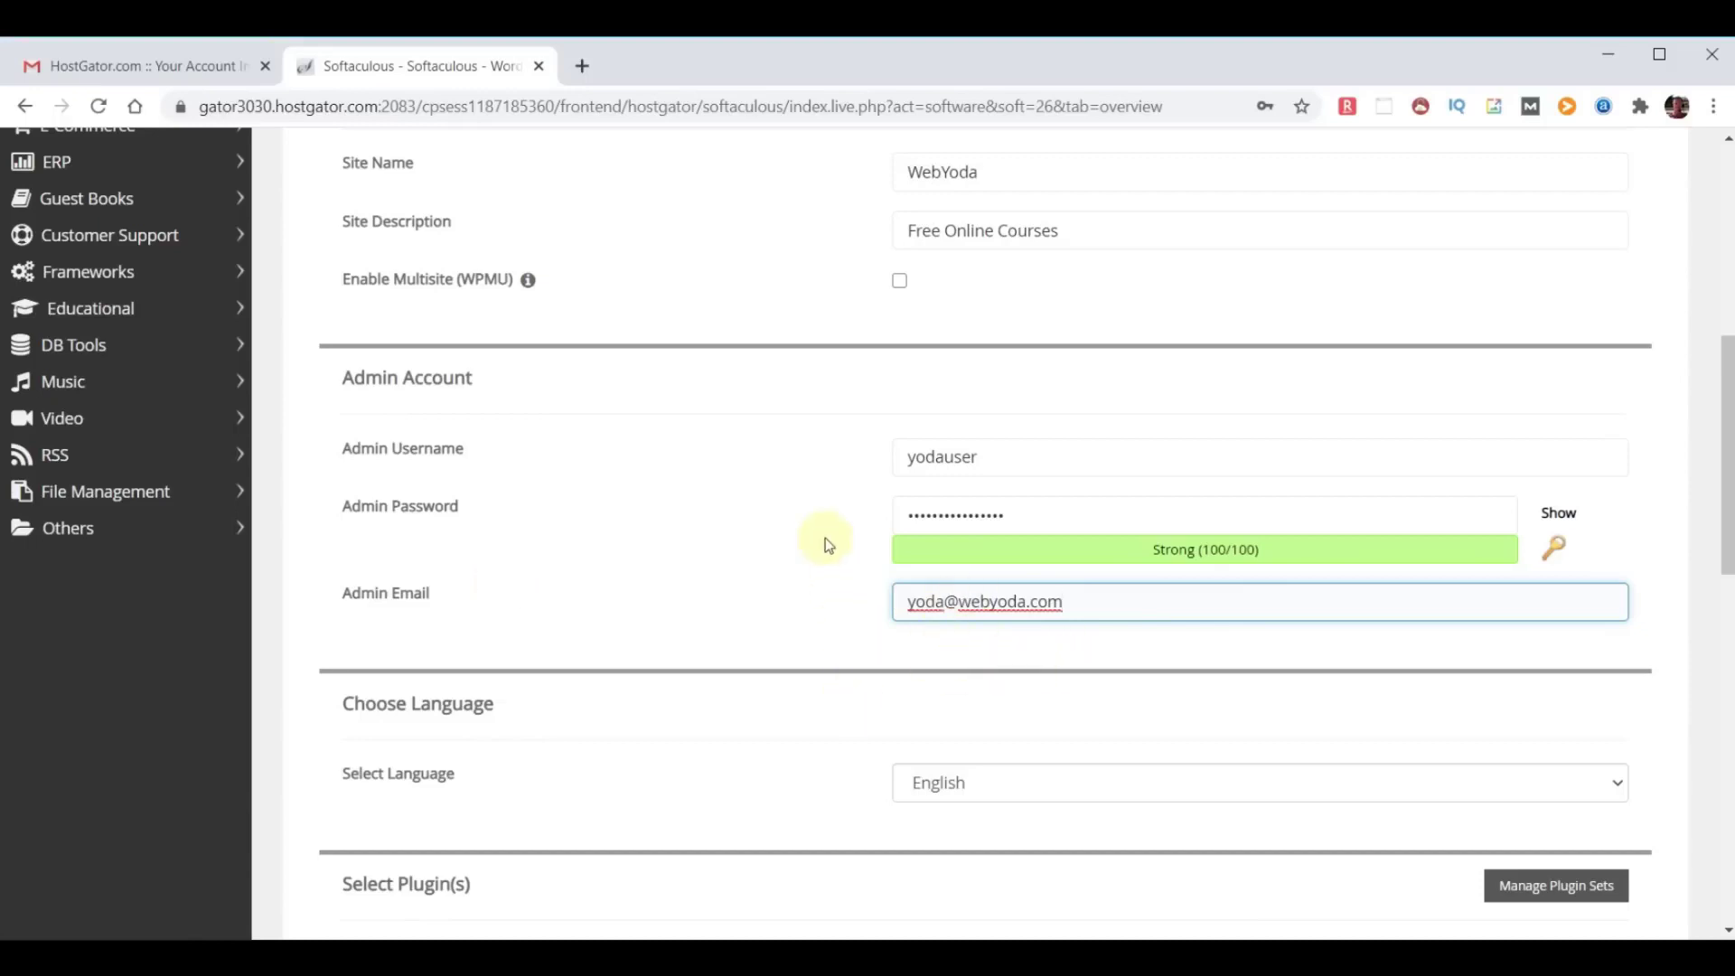
- Enter the e-mail address that should receive the installation details
{"action": "scroll", "coordinate": [826, 538], "scroll_direction": "down", "scroll_amount": 3}
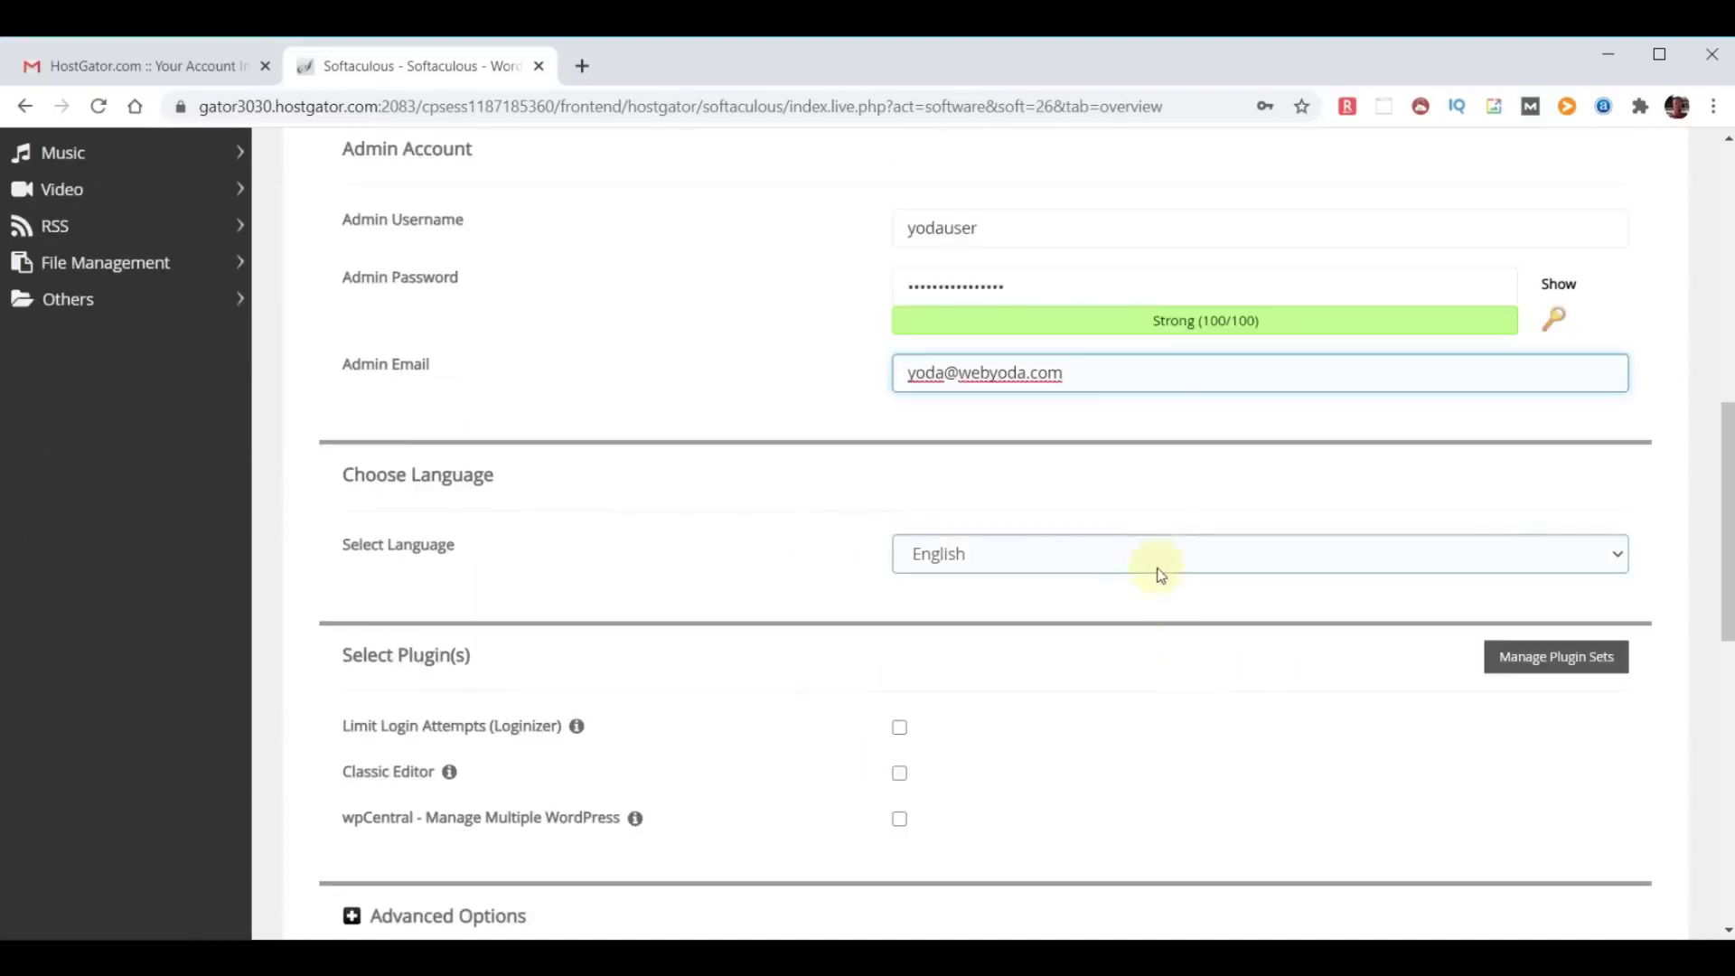
{"action": "scroll", "coordinate": [1276, 660], "scroll_direction": "down", "scroll_amount": 3}
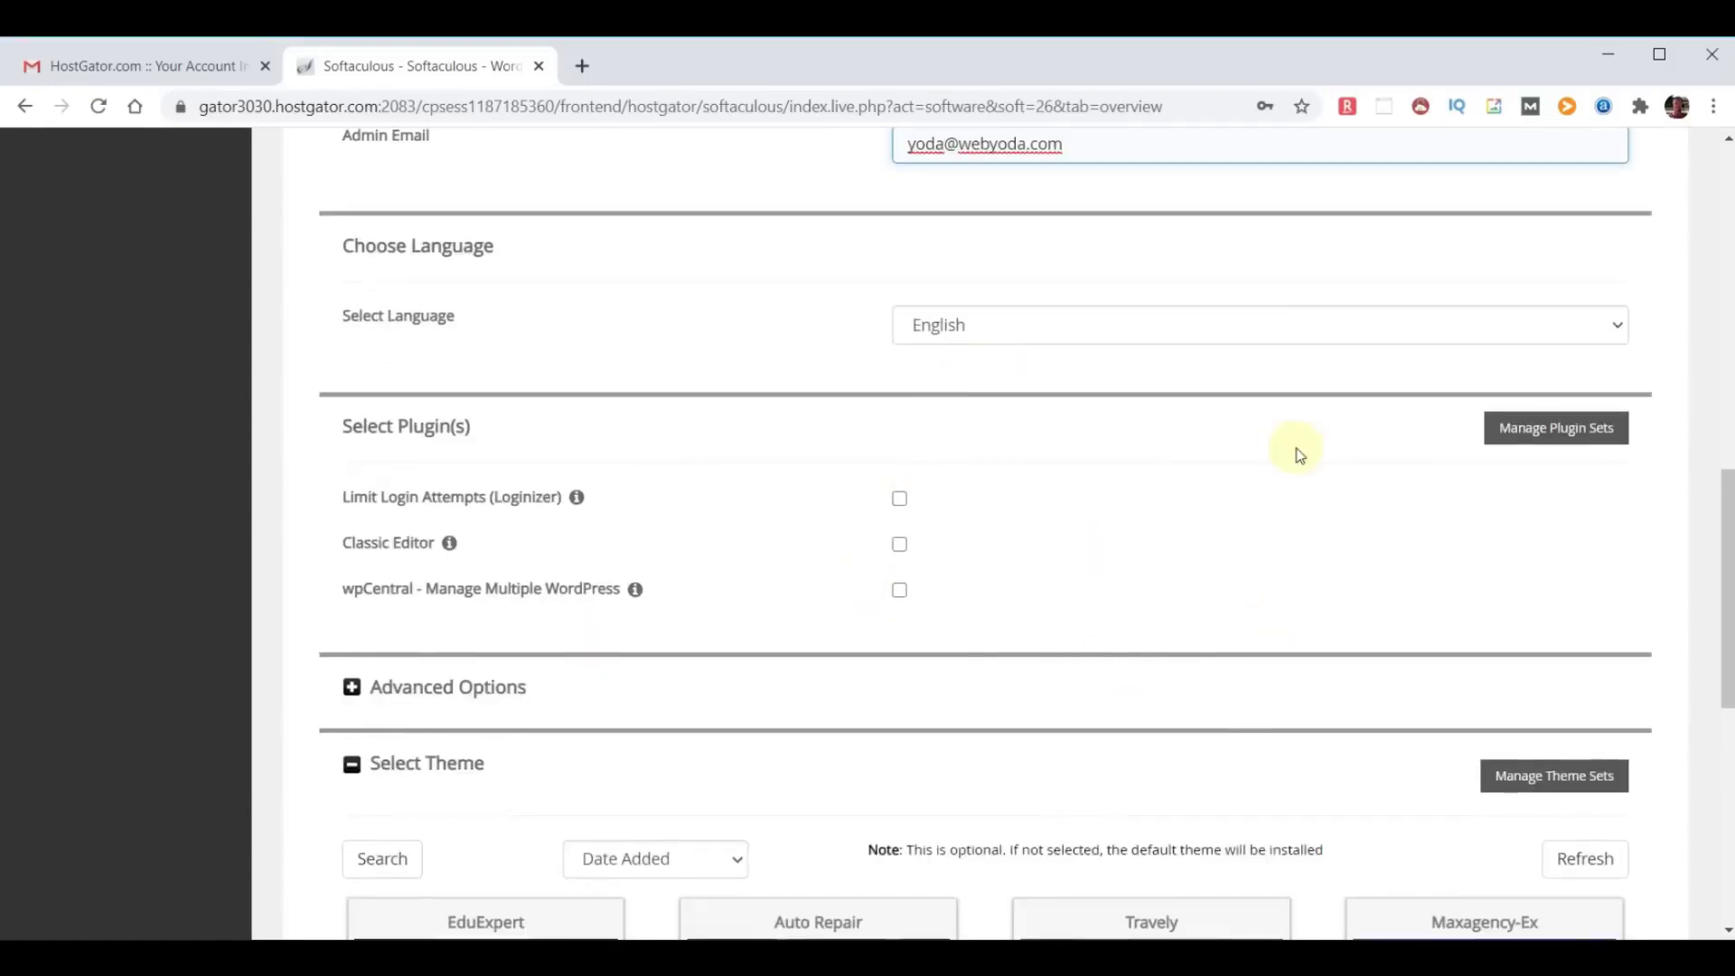
{"action": "scroll", "coordinate": [1299, 455], "scroll_direction": "down", "scroll_amount": 3}
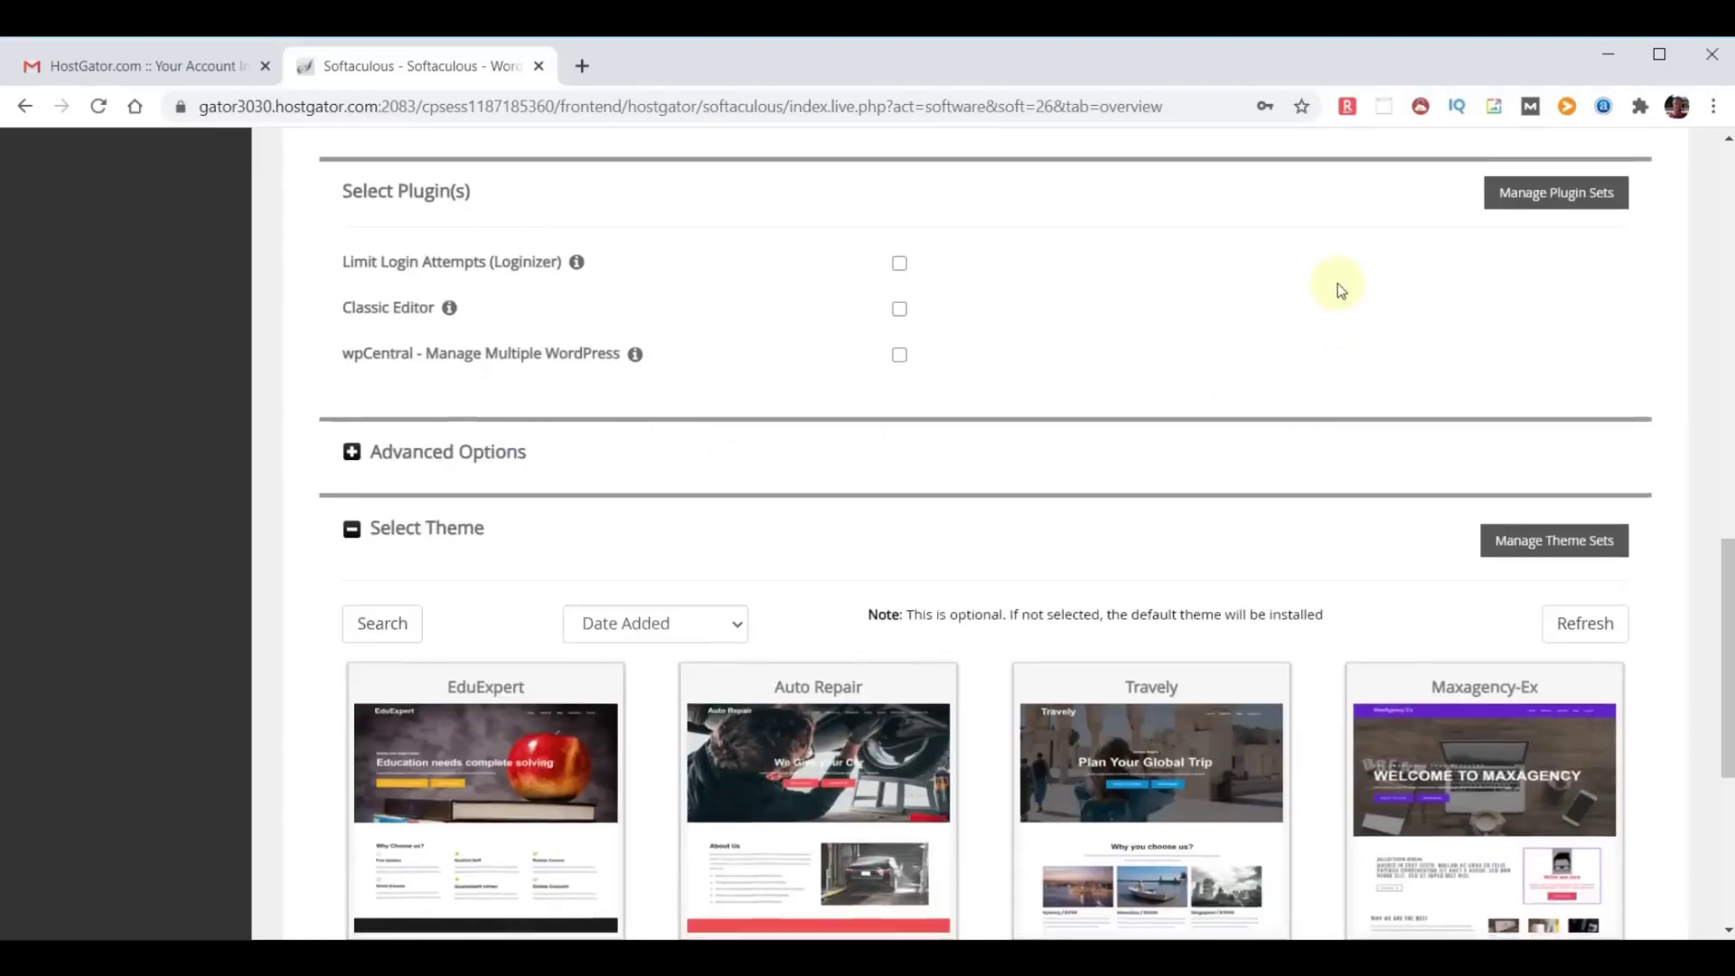
{"action": "scroll", "coordinate": [1338, 284], "scroll_direction": "down", "scroll_amount": 5}
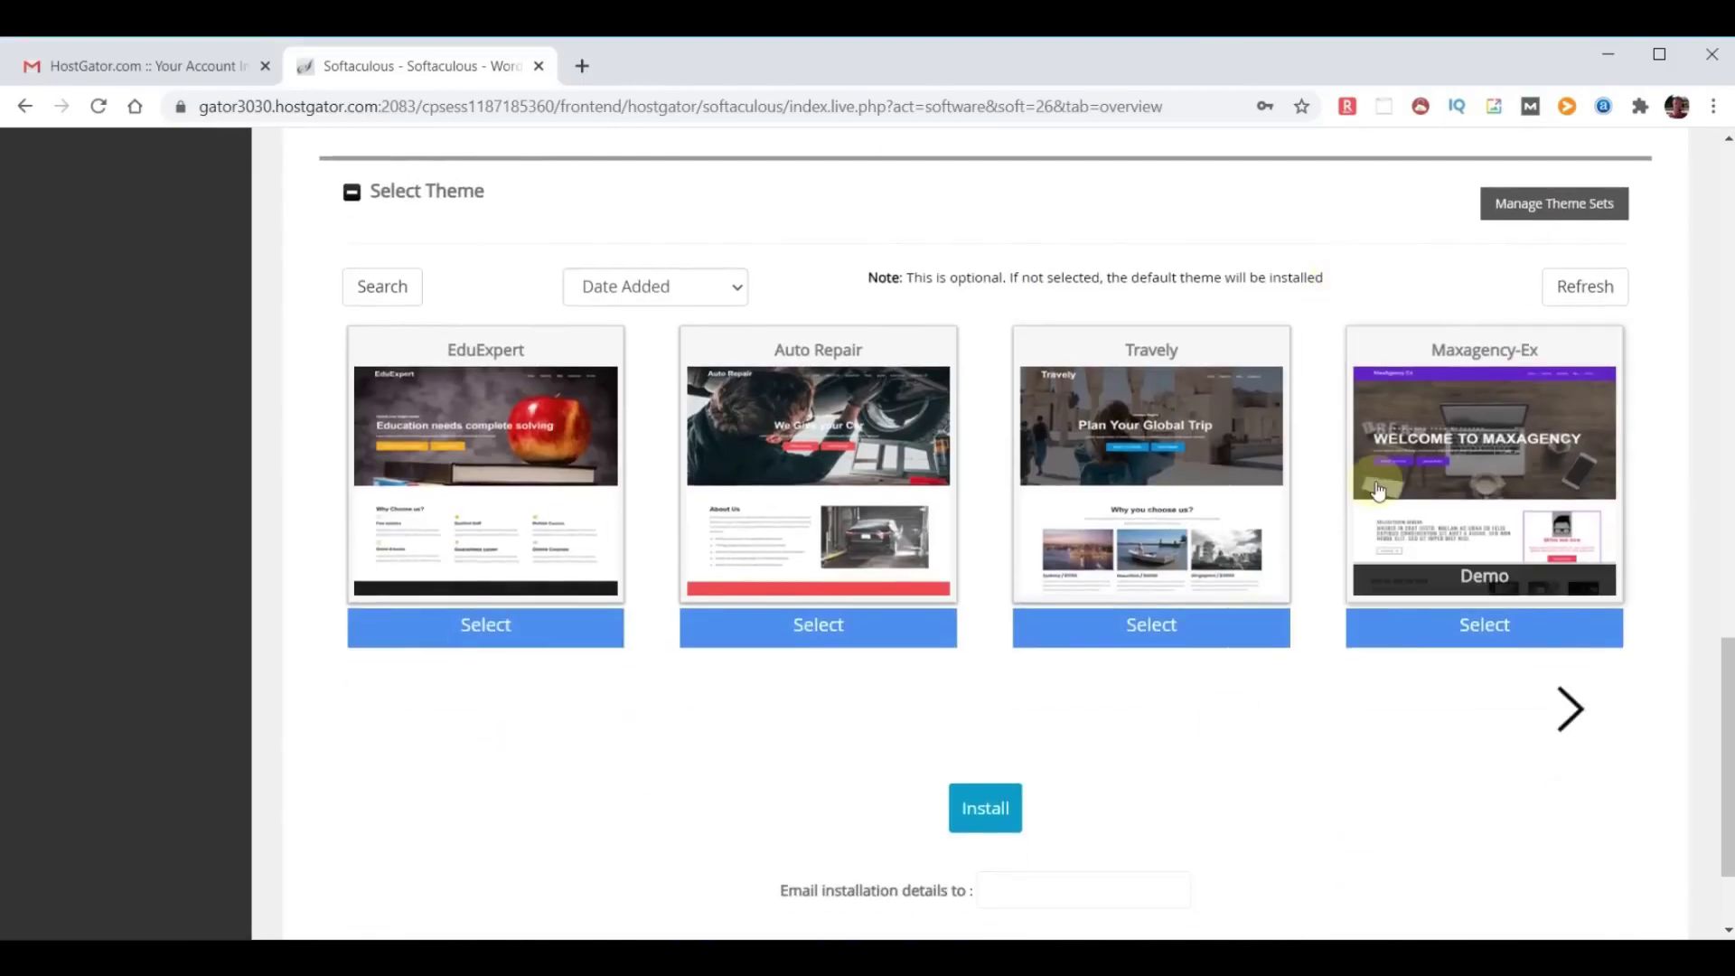
{"action": "scroll", "coordinate": [1491, 623], "scroll_direction": "down", "scroll_amount": 2}
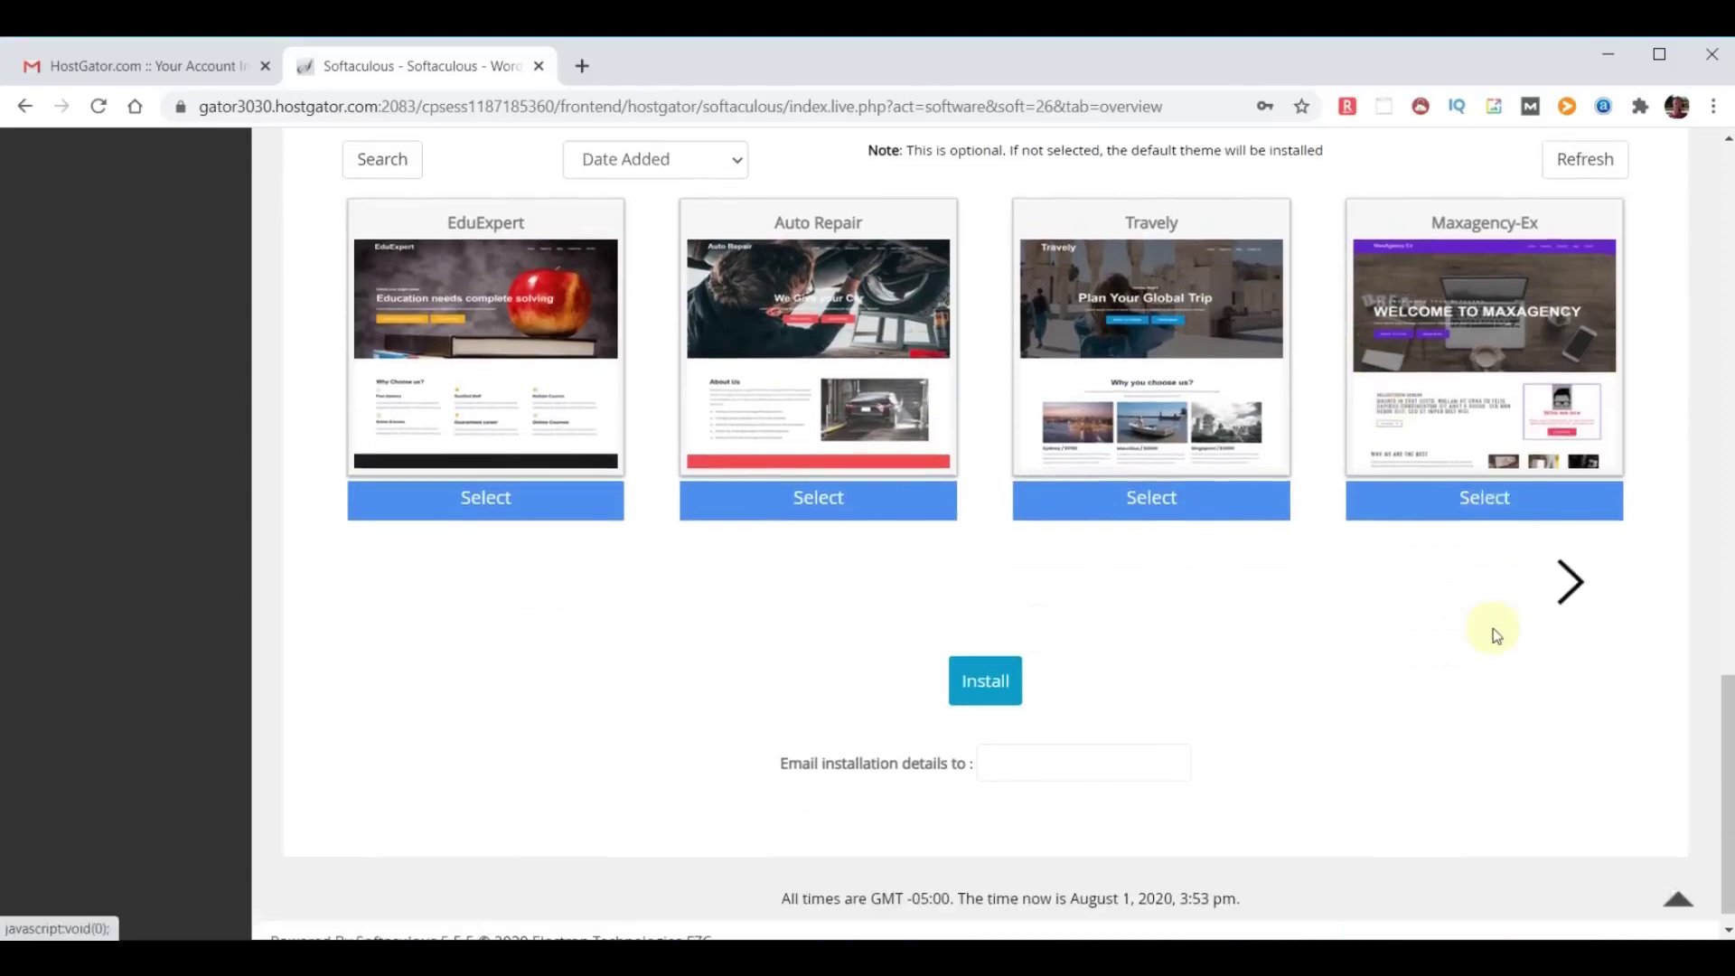
{"action": "left_click", "coordinate": [998, 753]}
{"action": "key", "text": "ctrl+v"}
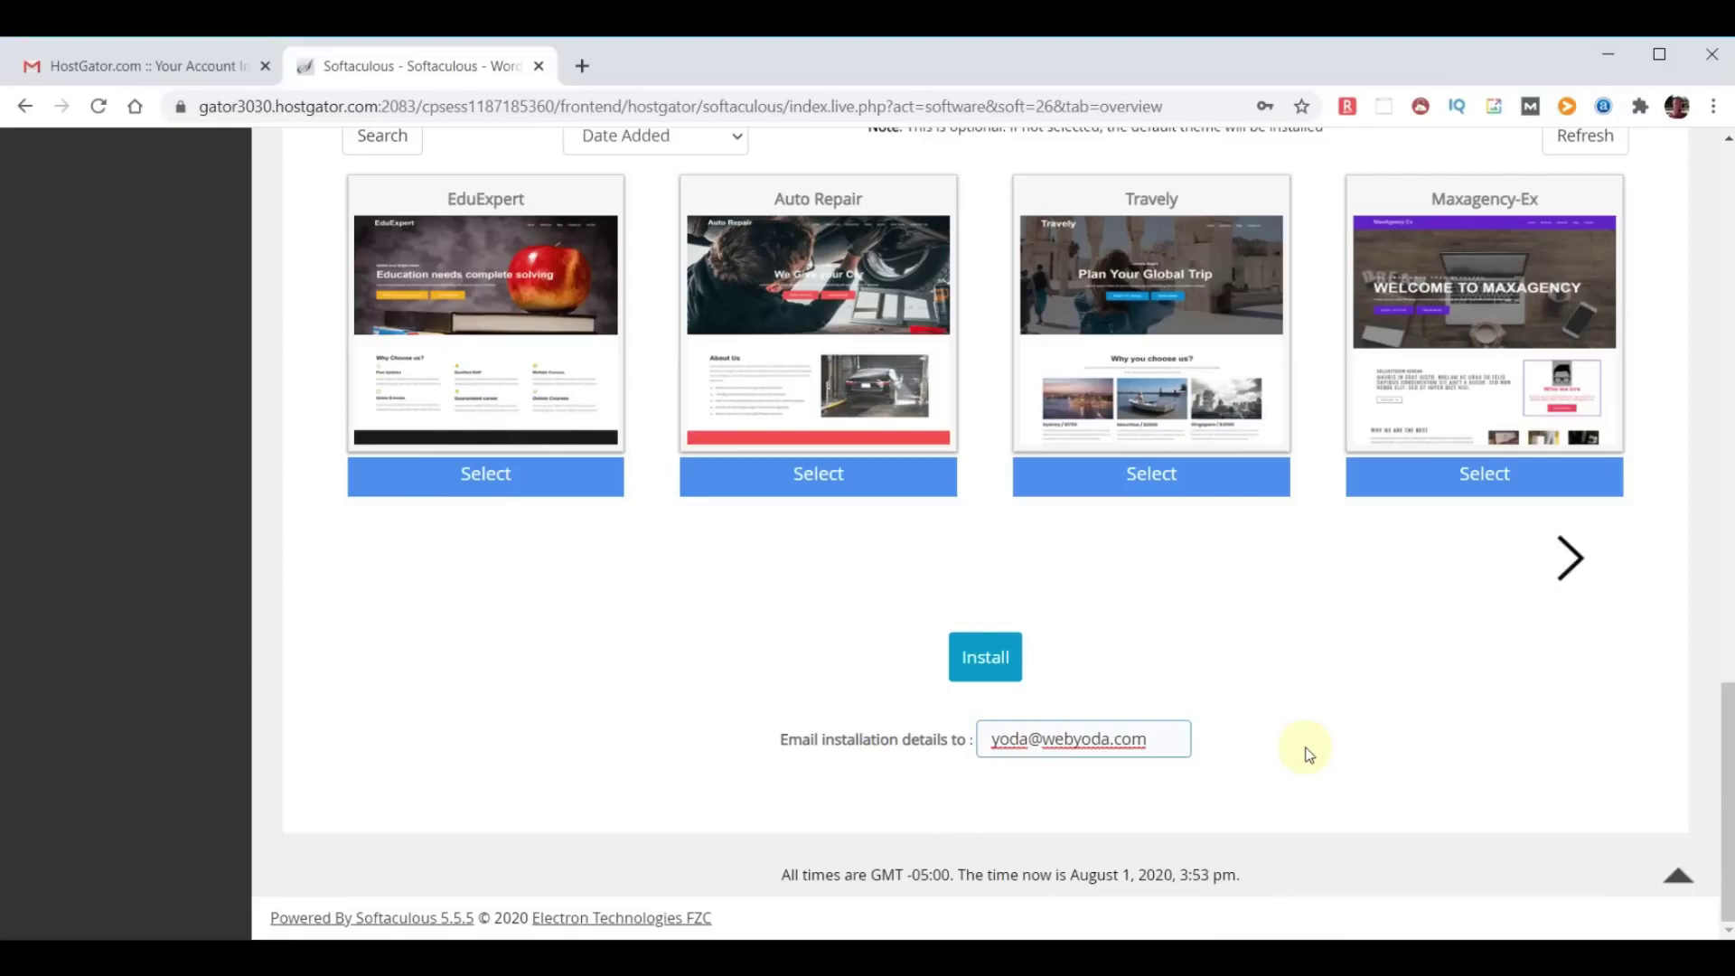
- Install WordPress, then load chooseyourdomainname.com to check the new site
{"action": "left_click", "coordinate": [1021, 665]}
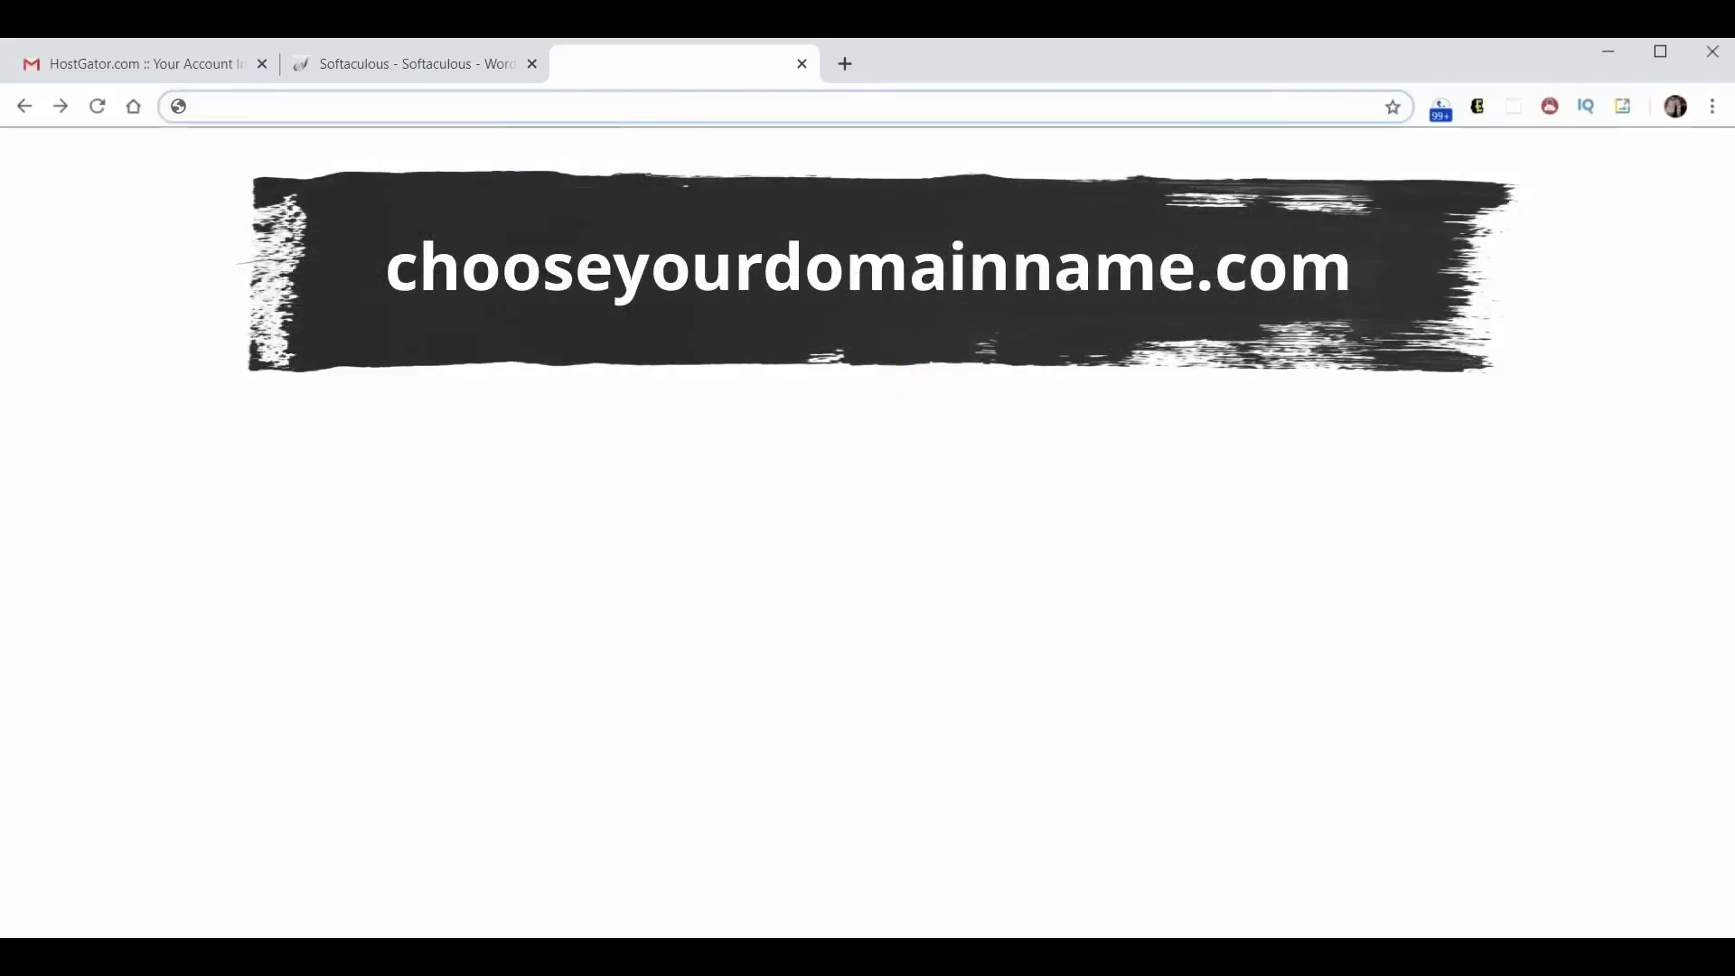
{"action": "type", "text": "chooseyourdomainname.com"}
{"action": "key", "text": "Return"}
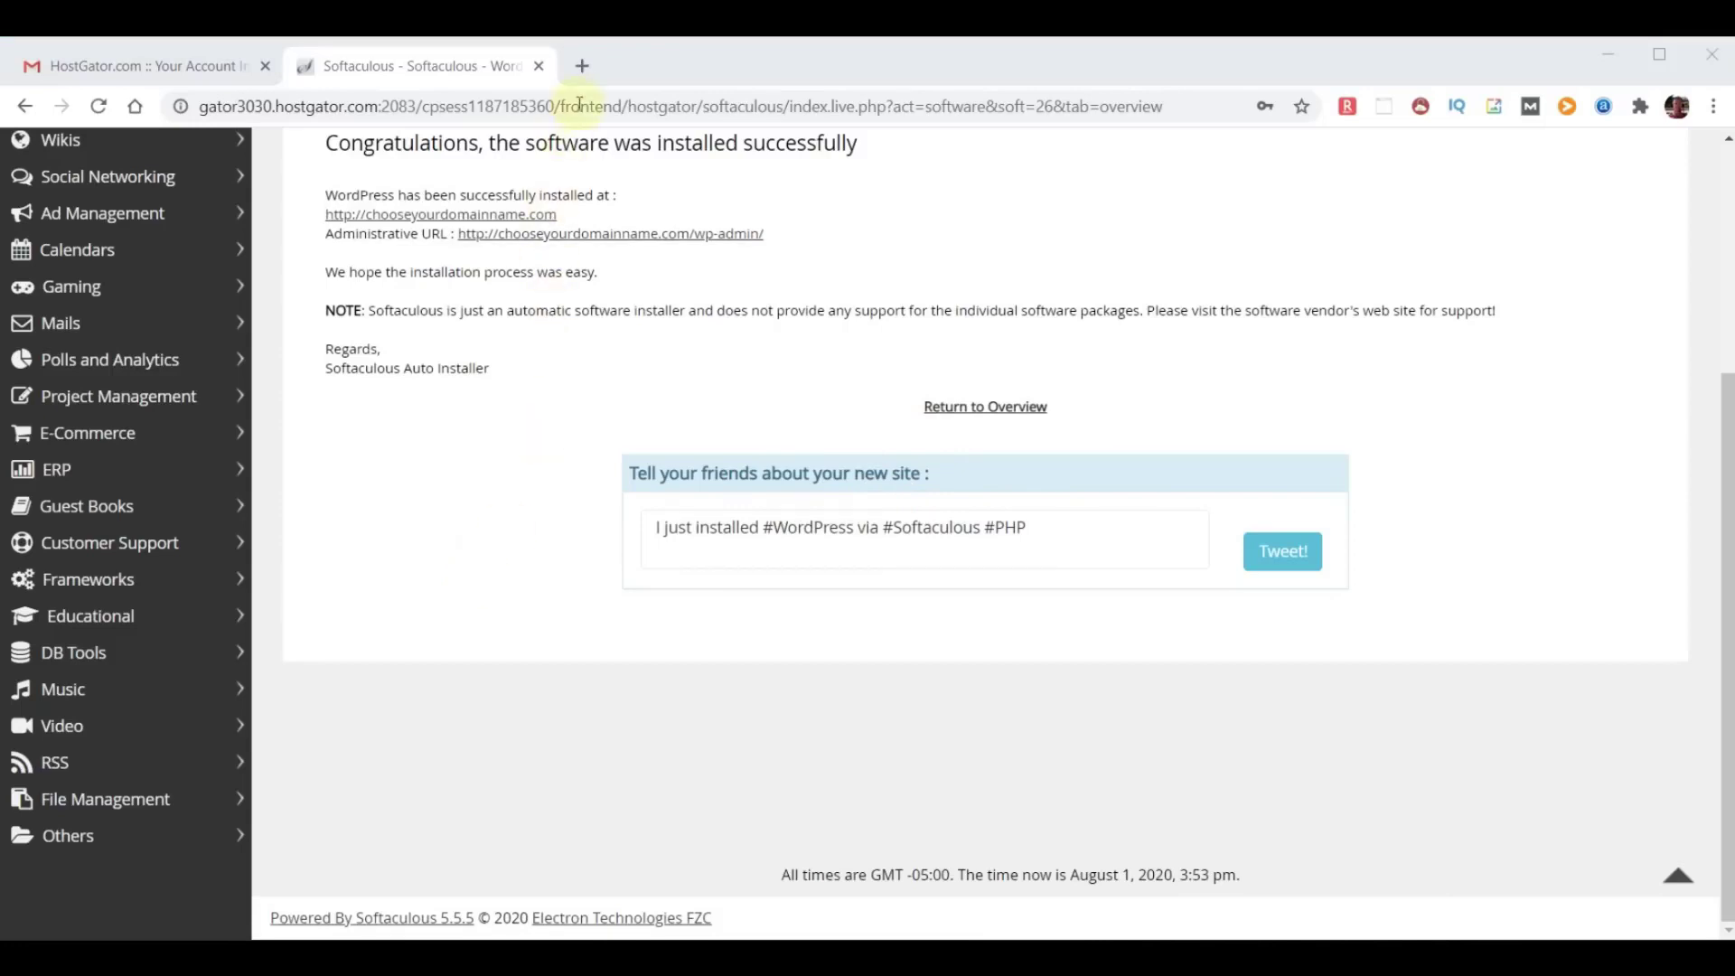
- Open chooseyourdomainname.com in a new Chrome tab
{"action": "left_click", "coordinate": [583, 64]}
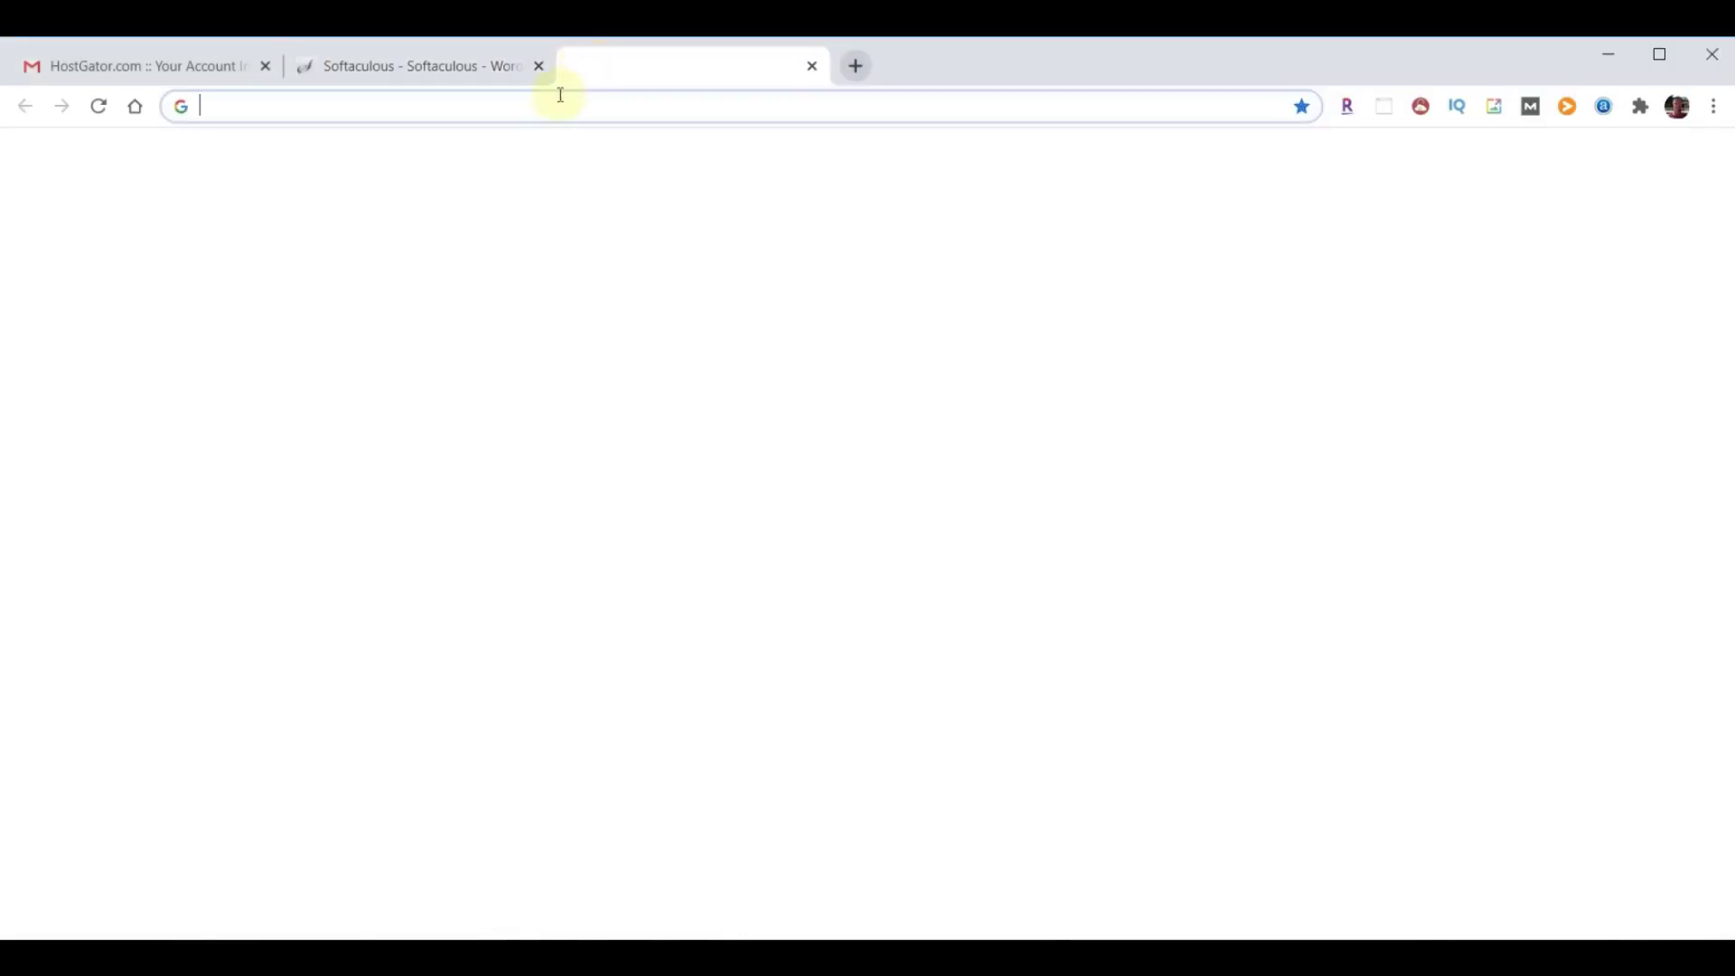
{"action": "type", "text": "chooseyourdomainname.com"}
{"action": "key", "text": "Return"}
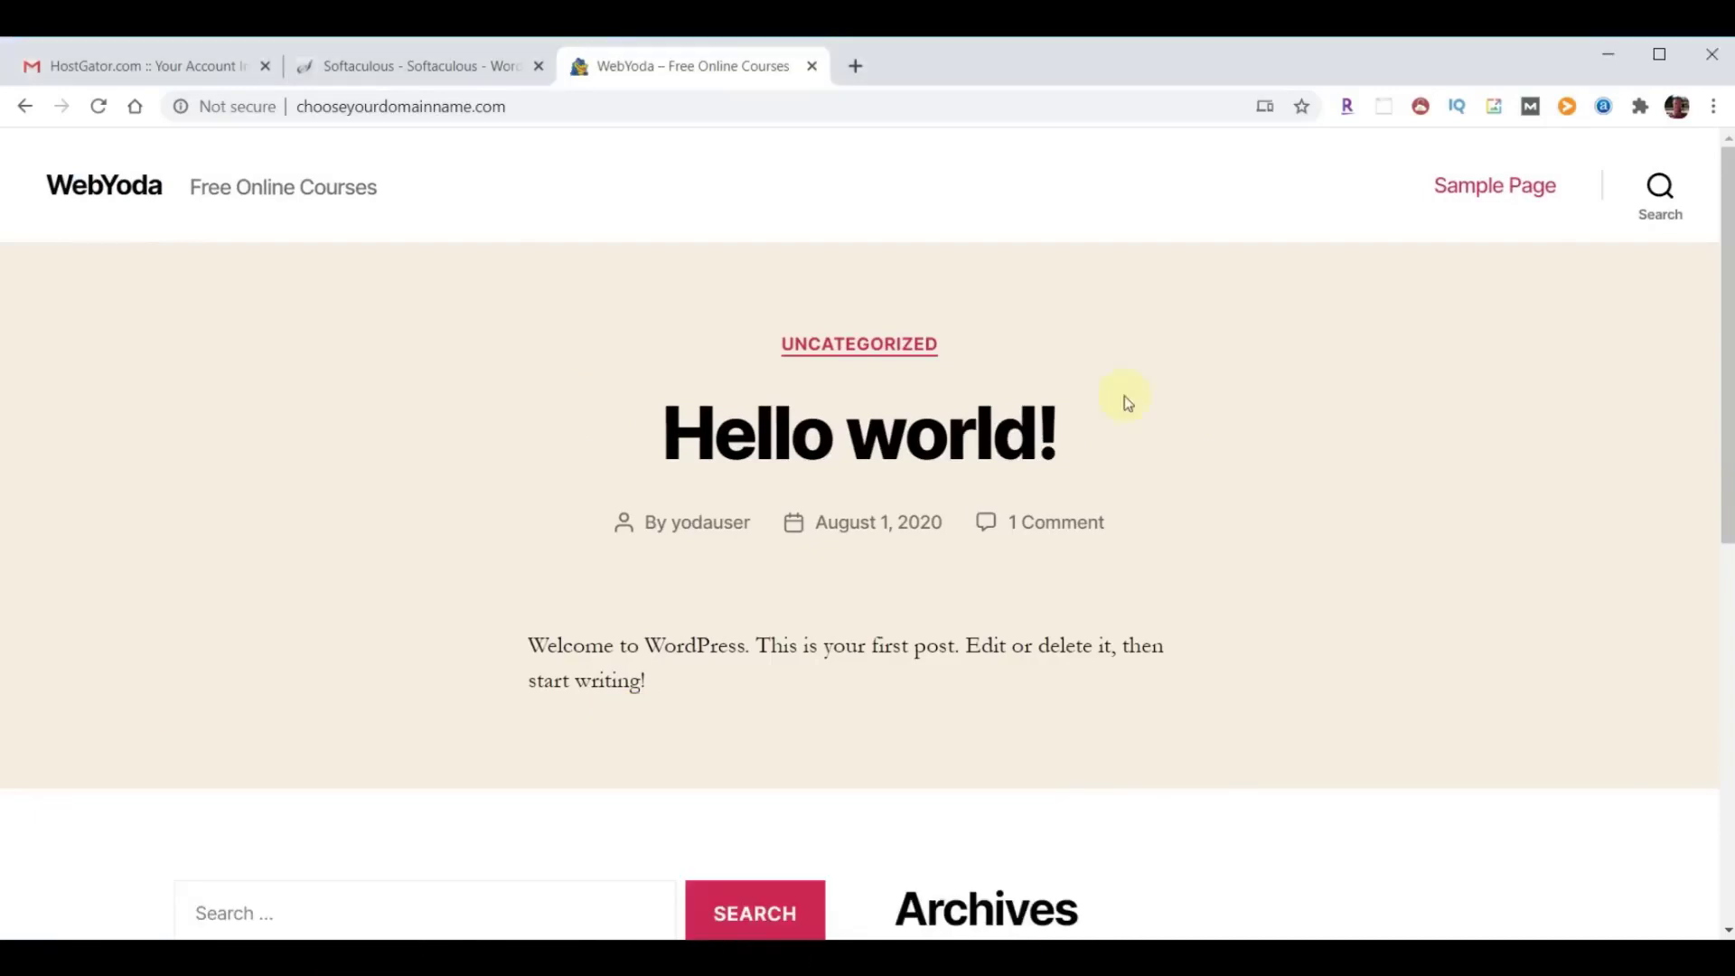
- Go to the site's /wp-admin login page
{"action": "left_click", "coordinate": [571, 106]}
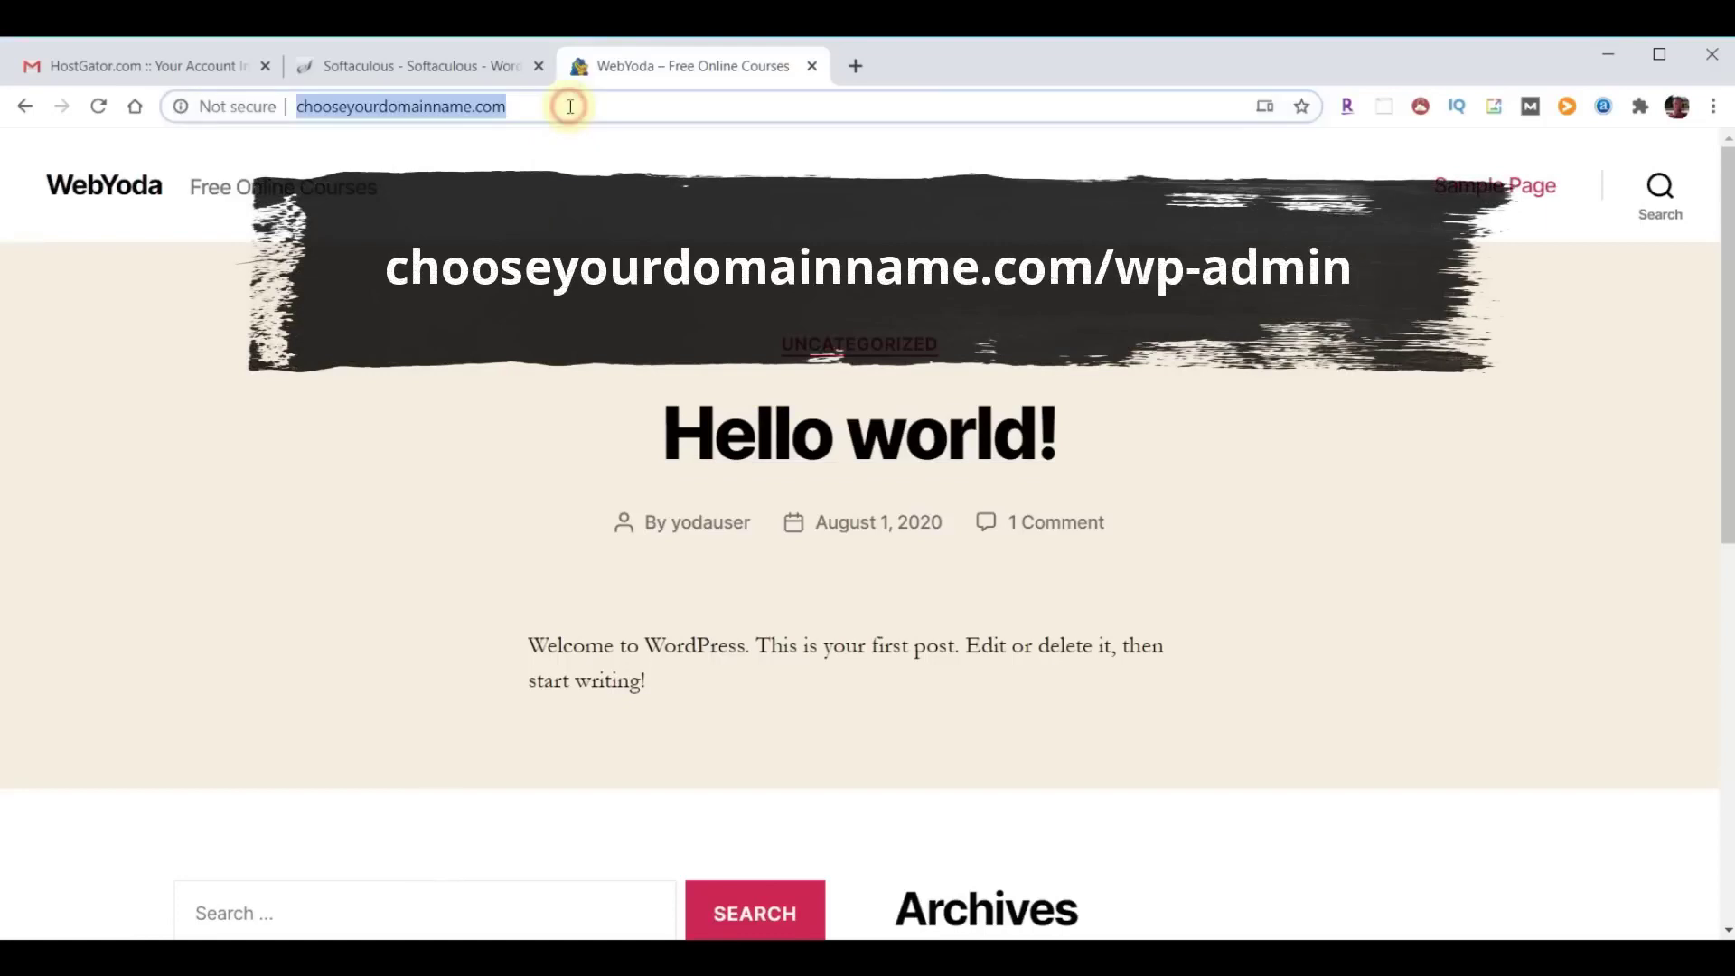
{"action": "left_click", "coordinate": [570, 105]}
{"action": "type", "text": "/wp-admin"}
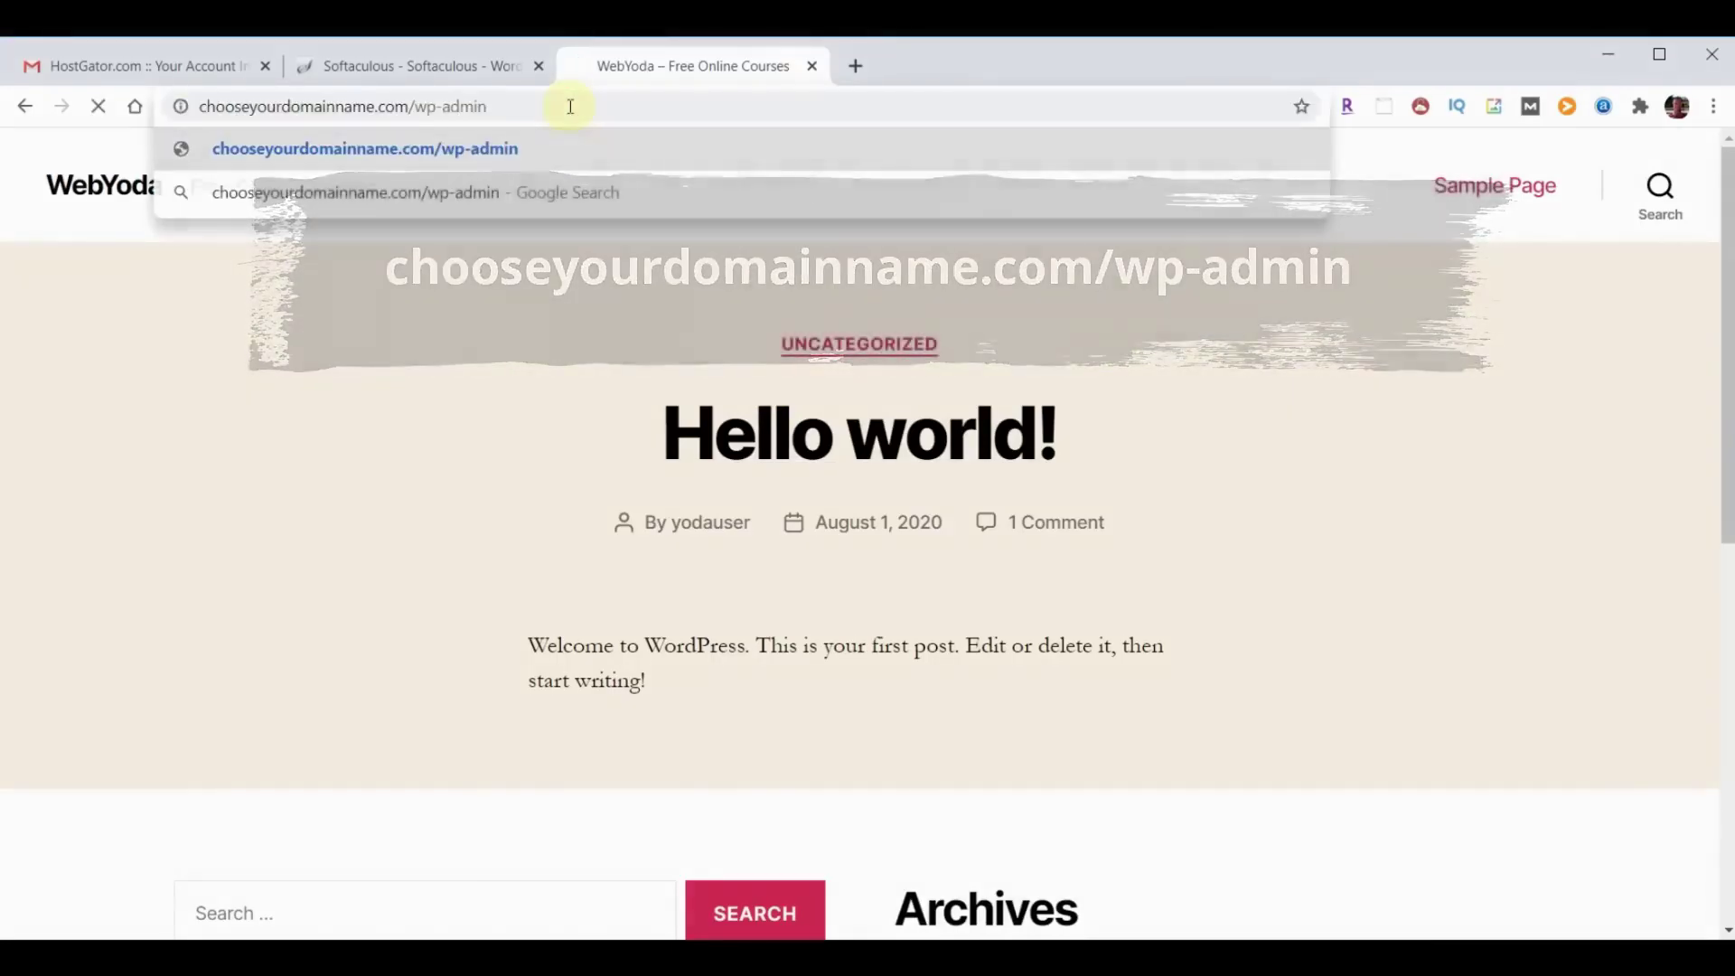
{"action": "key", "text": "Return"}
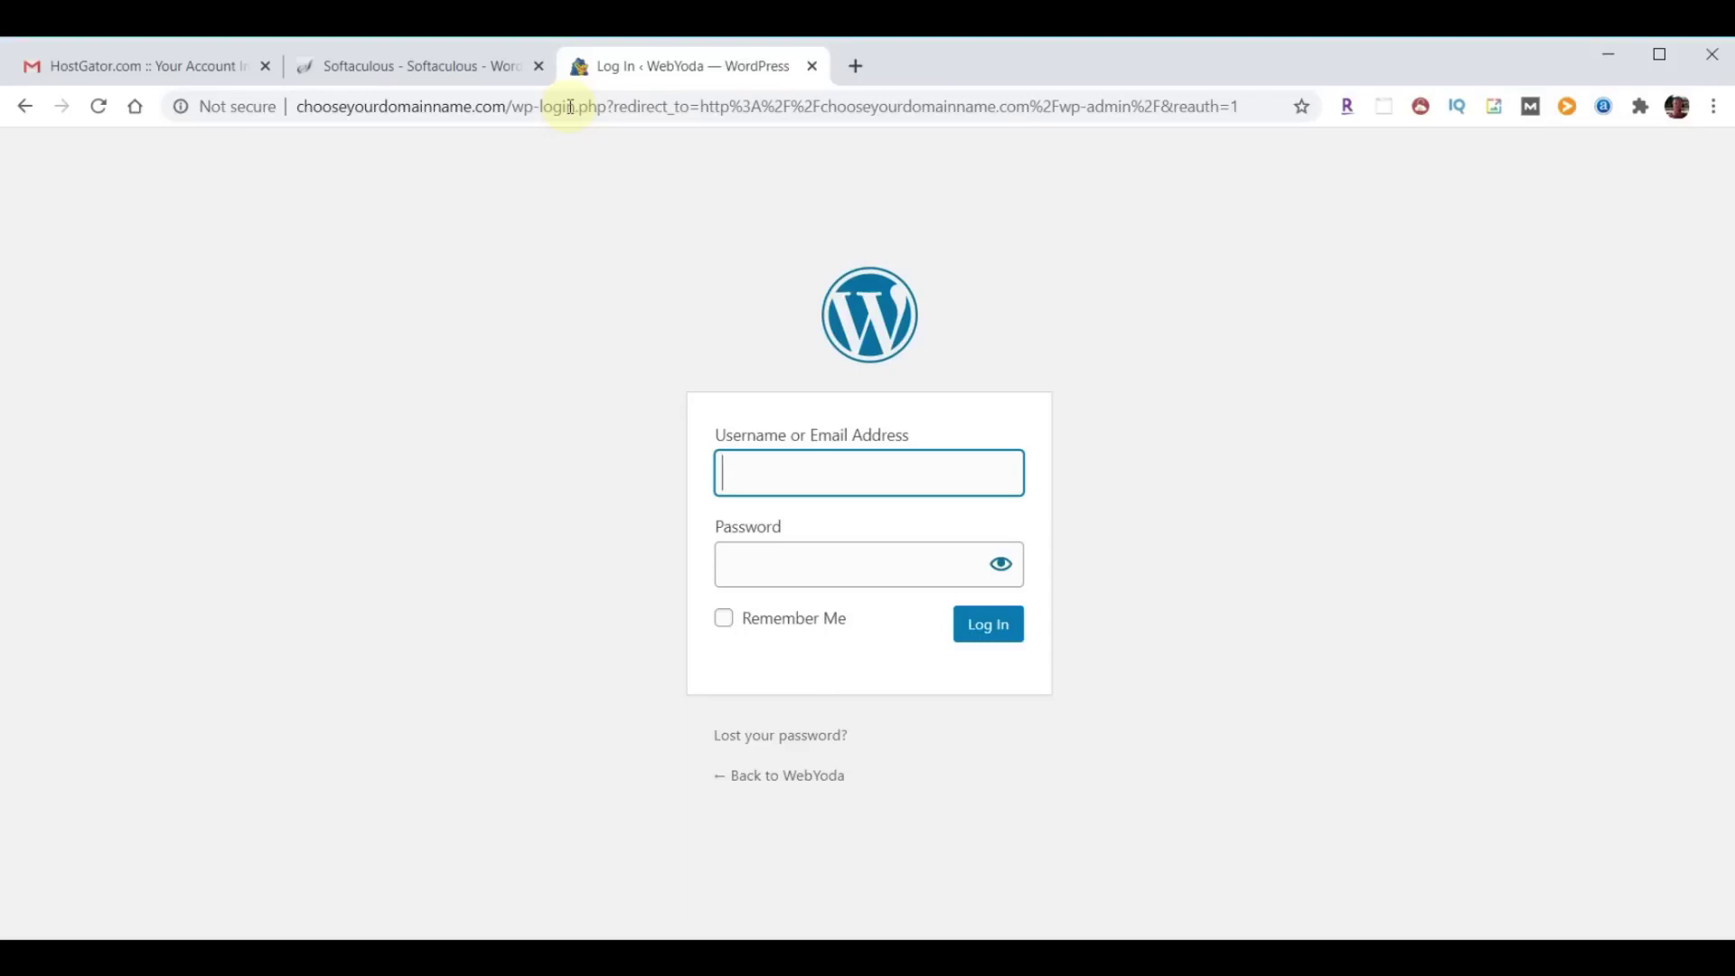
- Log in to the WebYoda admin with the admin username and password
{"action": "type", "text": "yodauser"}
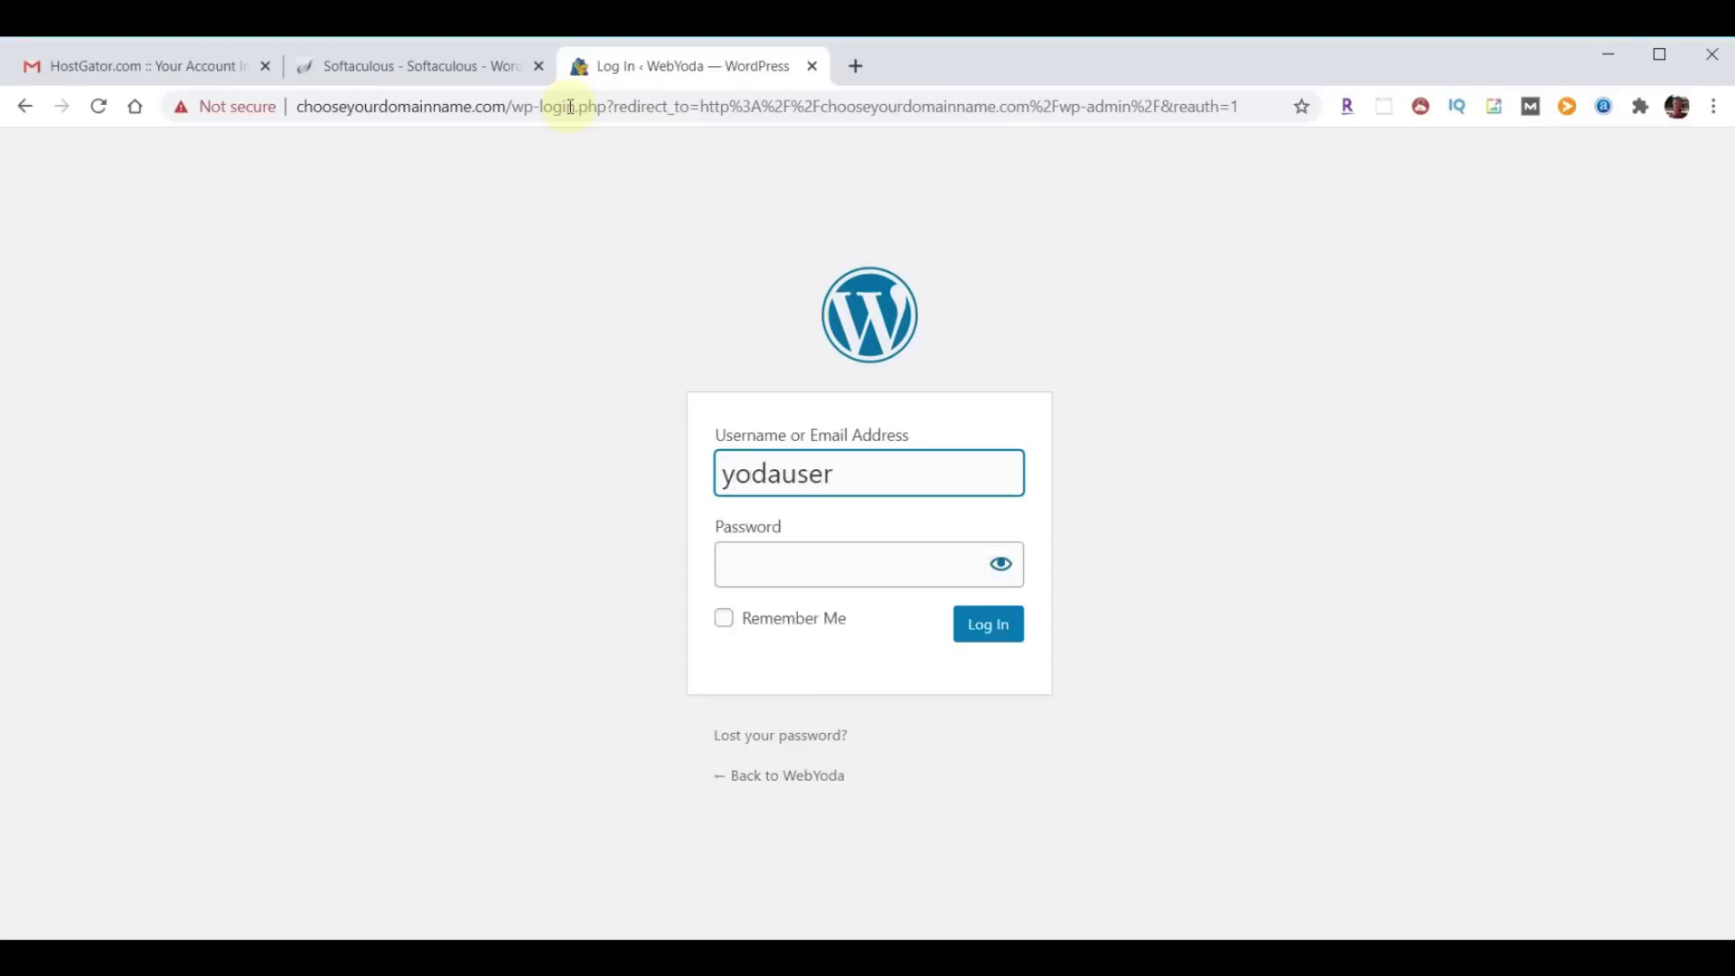
{"action": "key", "text": "Tab"}
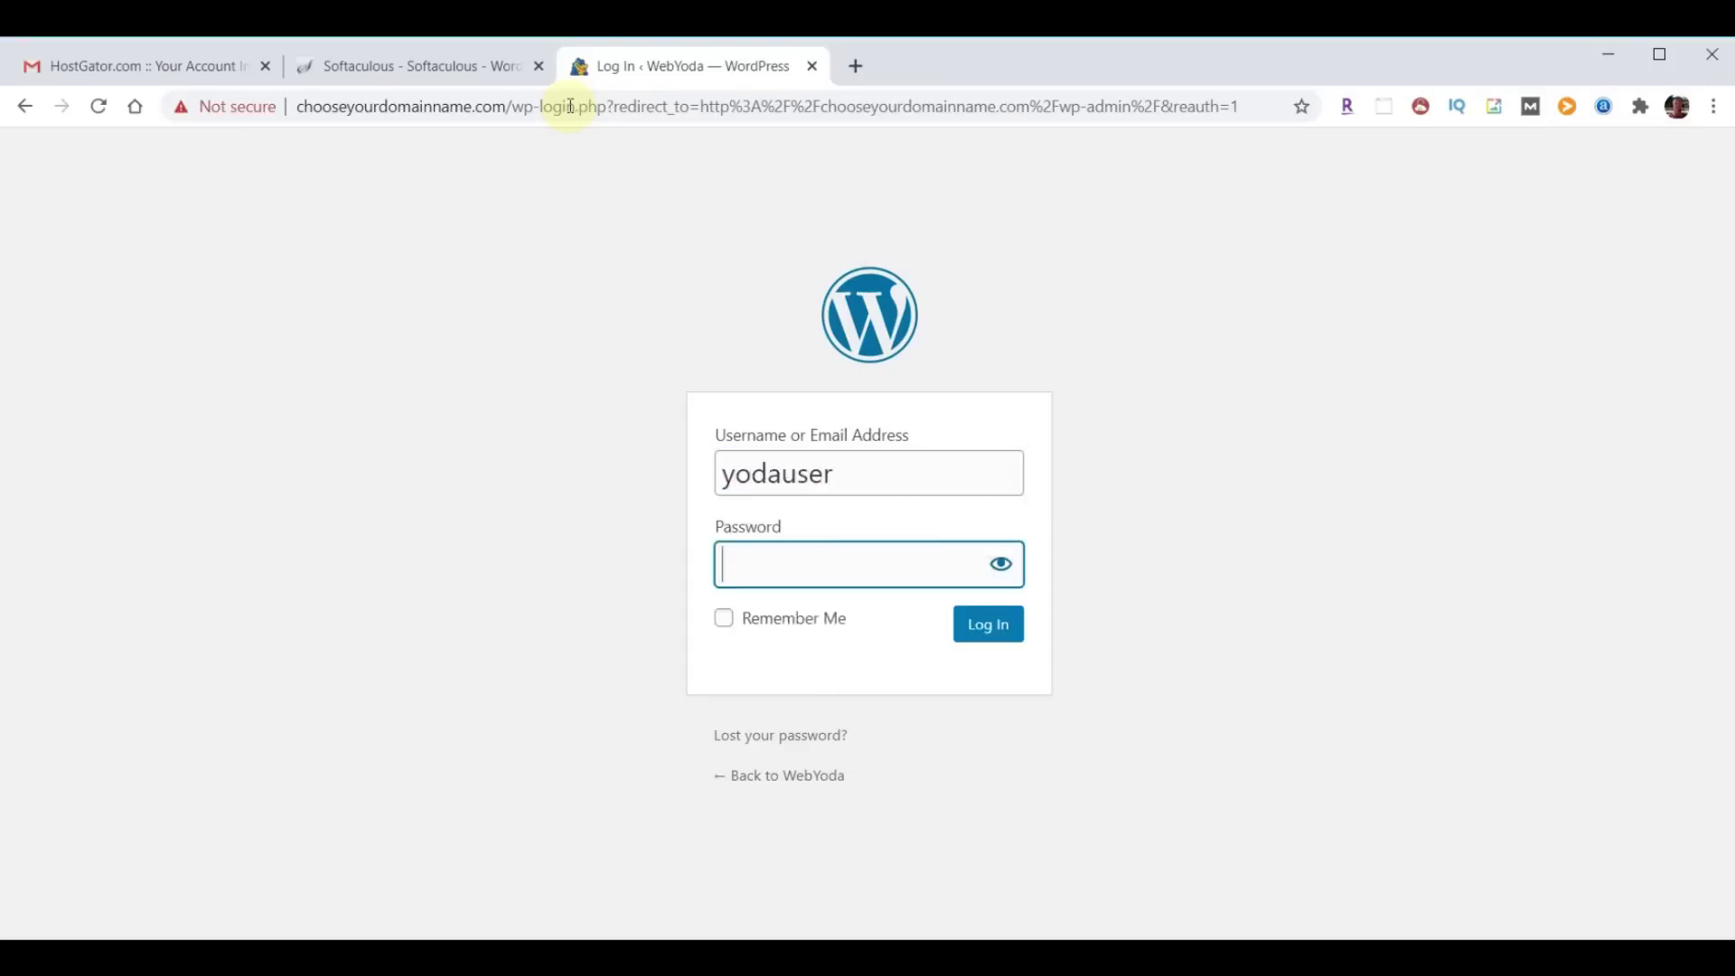
{"action": "key", "text": "ctrl+v"}
{"action": "left_click", "coordinate": [991, 625]}
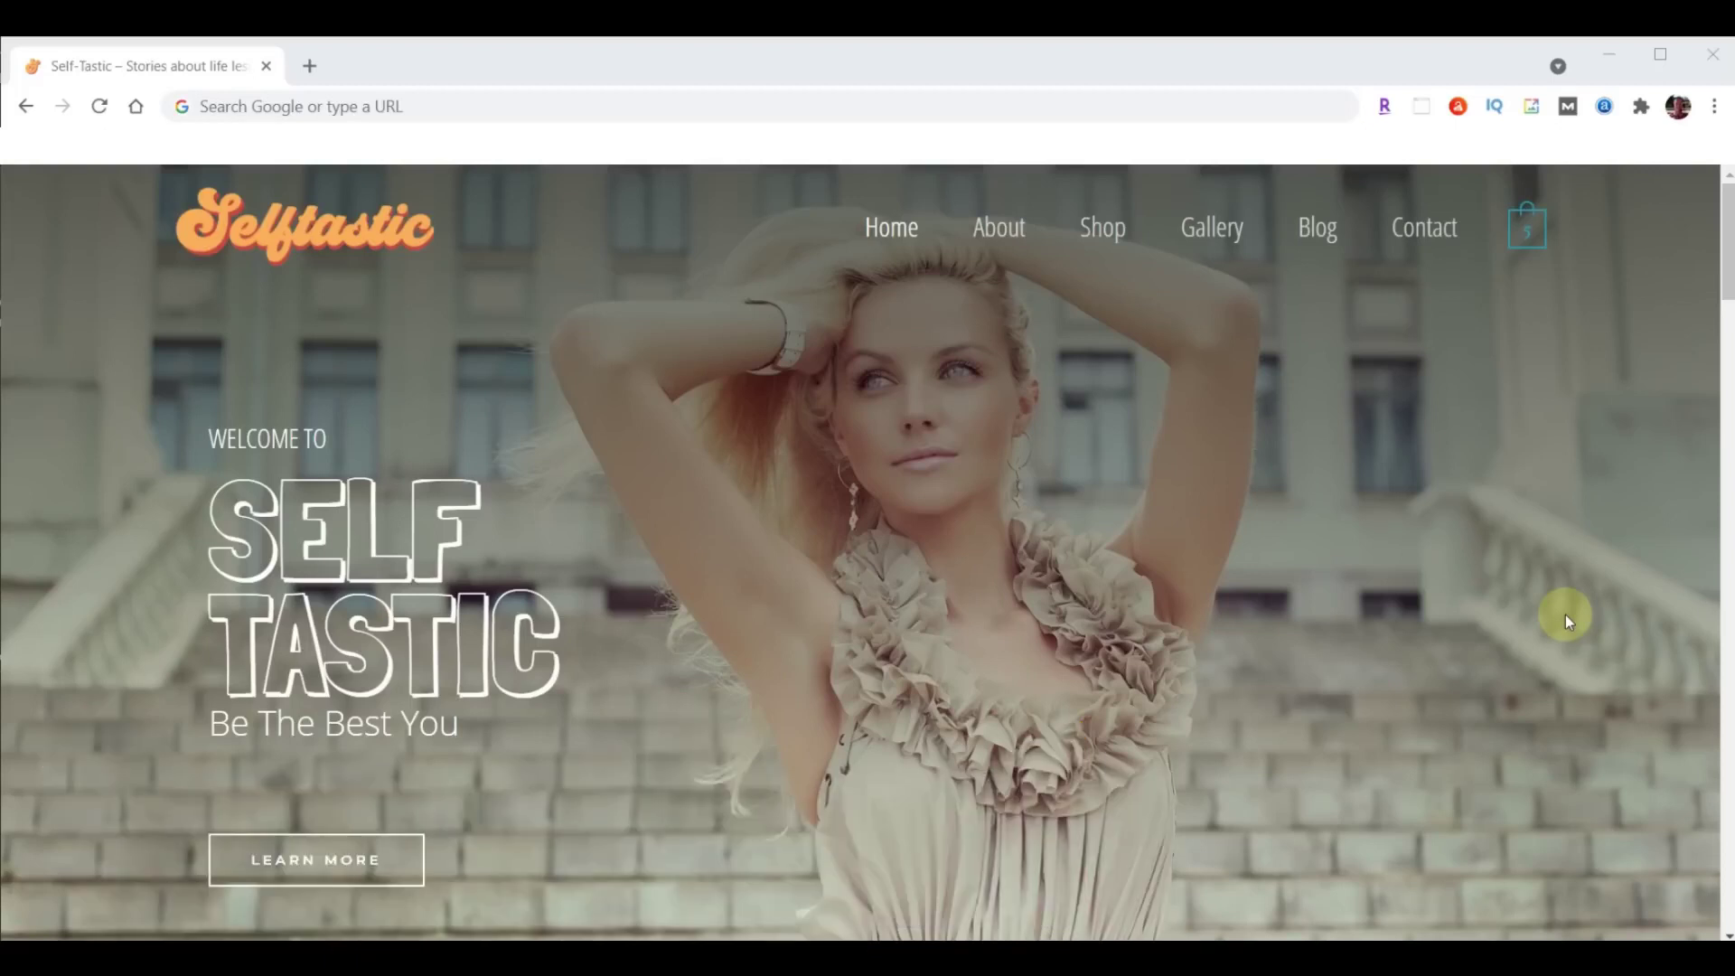
- Open sample.self-tastic.com/wp-admin and log in with the account password
{"action": "left_click", "coordinate": [446, 106]}
{"action": "type", "text": "sample.self-tastic.com/wp-admin"}
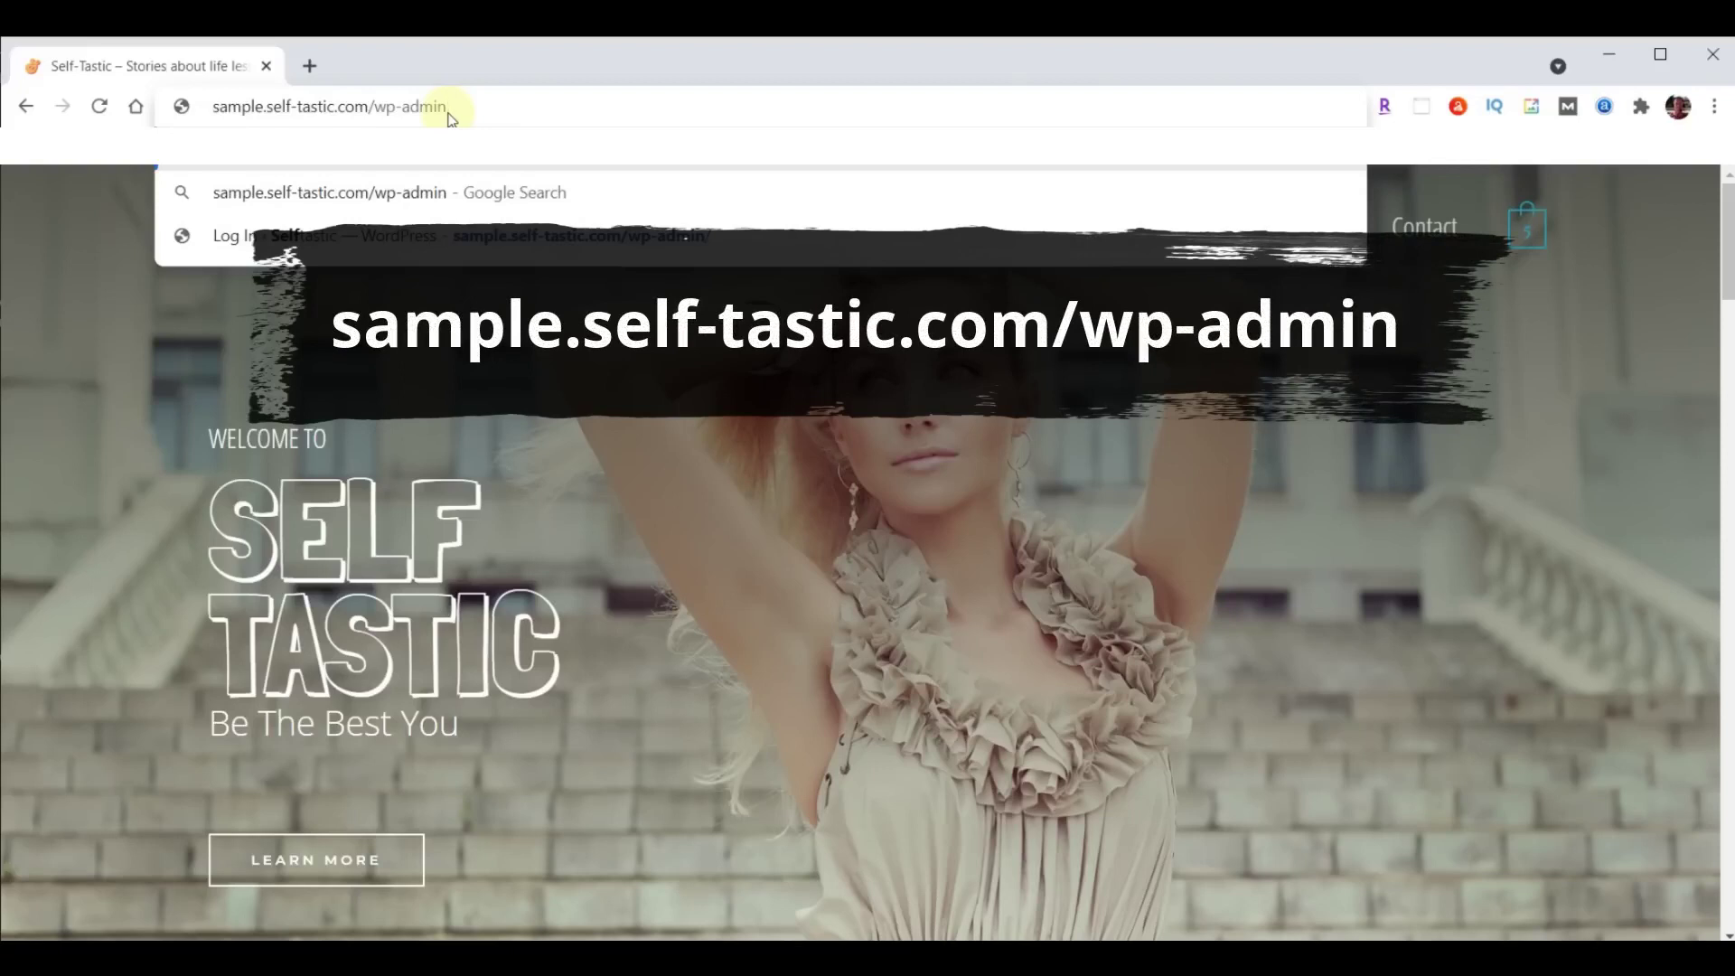
{"action": "key", "text": "Return"}
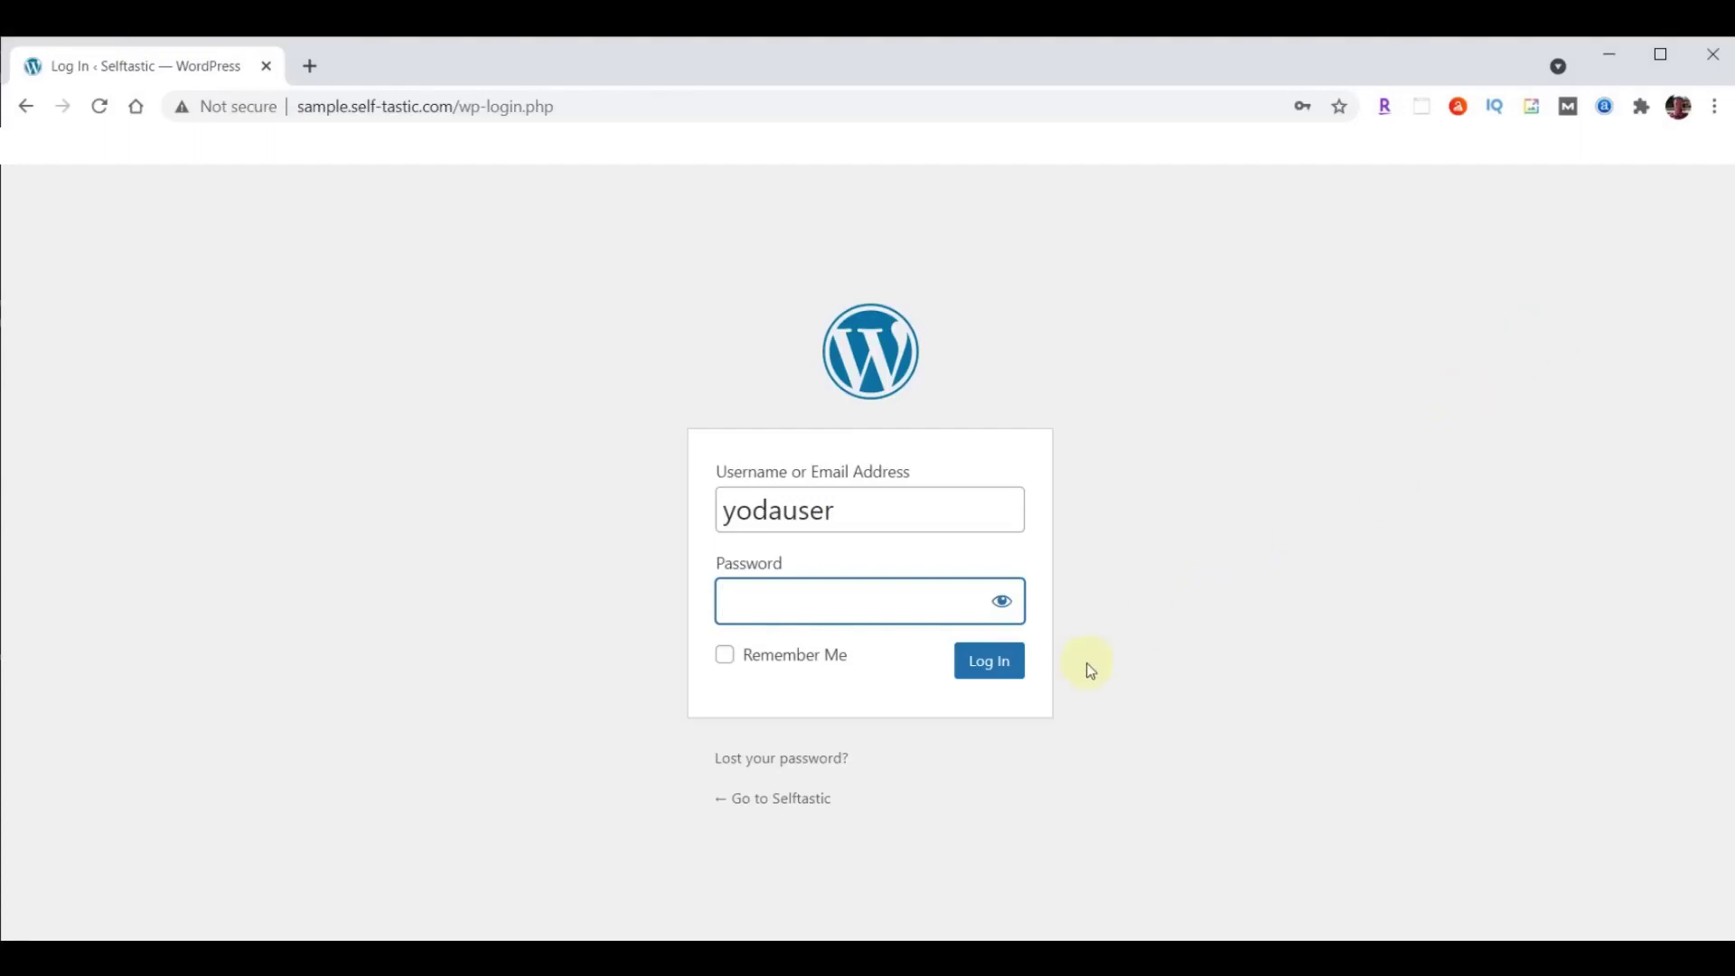
{"action": "key", "text": "ctrl+v"}
{"action": "left_click", "coordinate": [965, 670]}
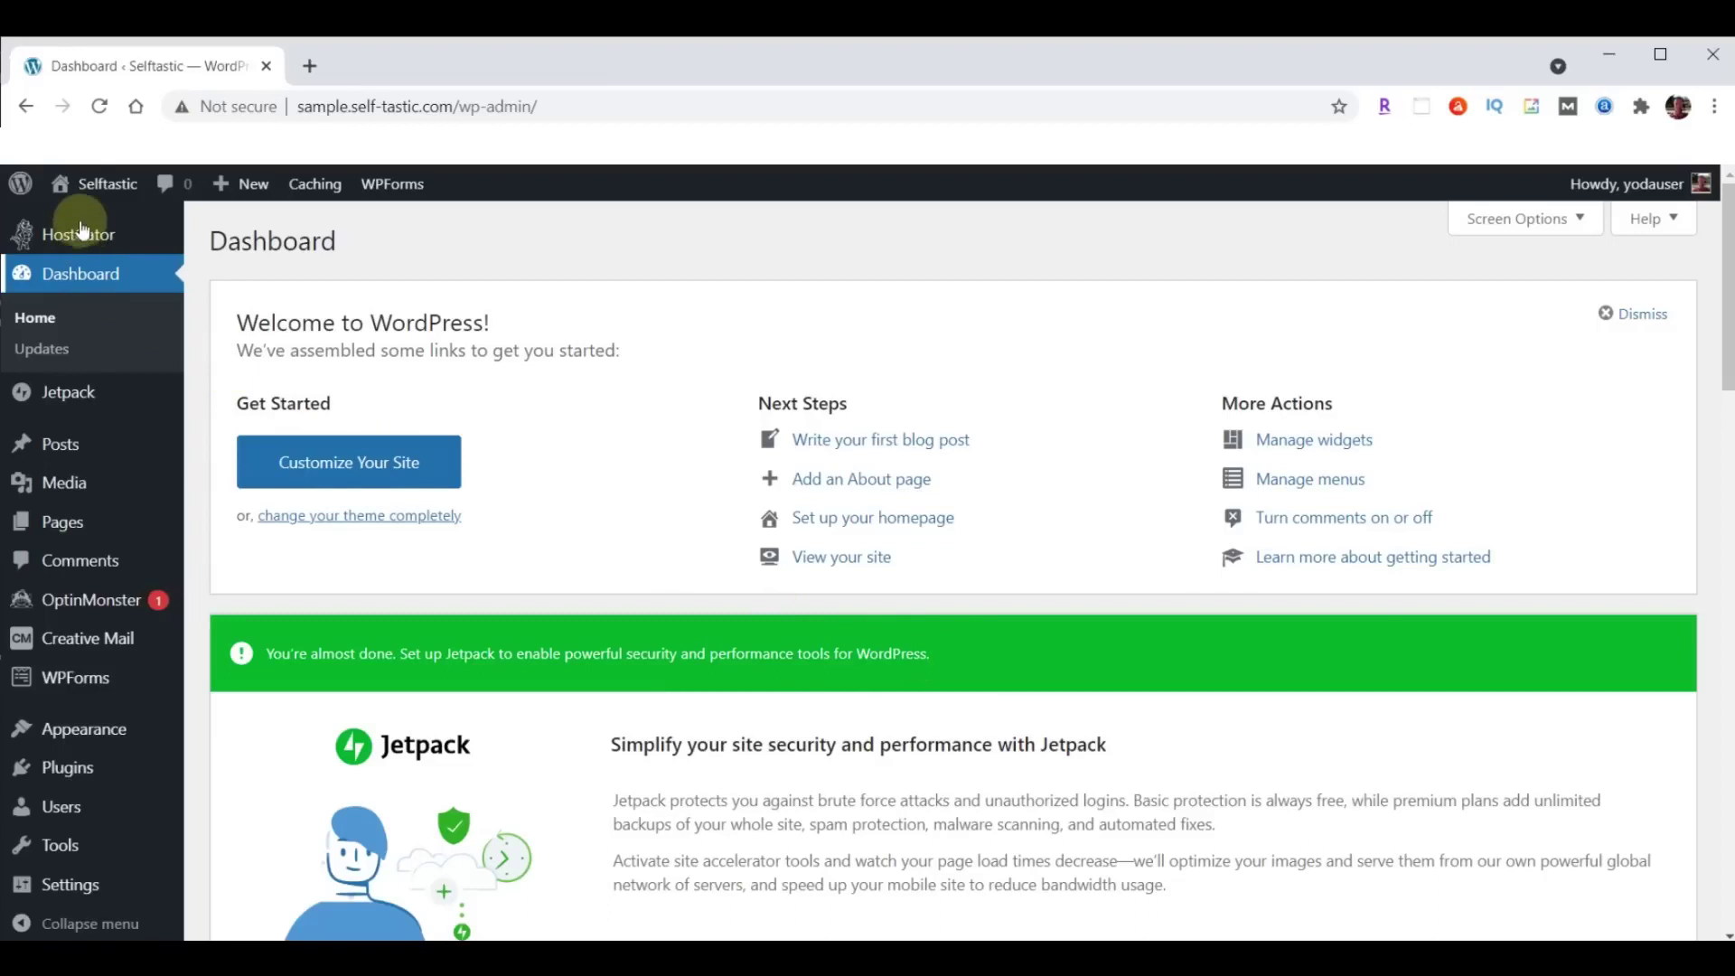
- Open the Selftastic site's front page in a new tab via Visit Site
{"action": "mouse_move", "coordinate": [106, 185]}
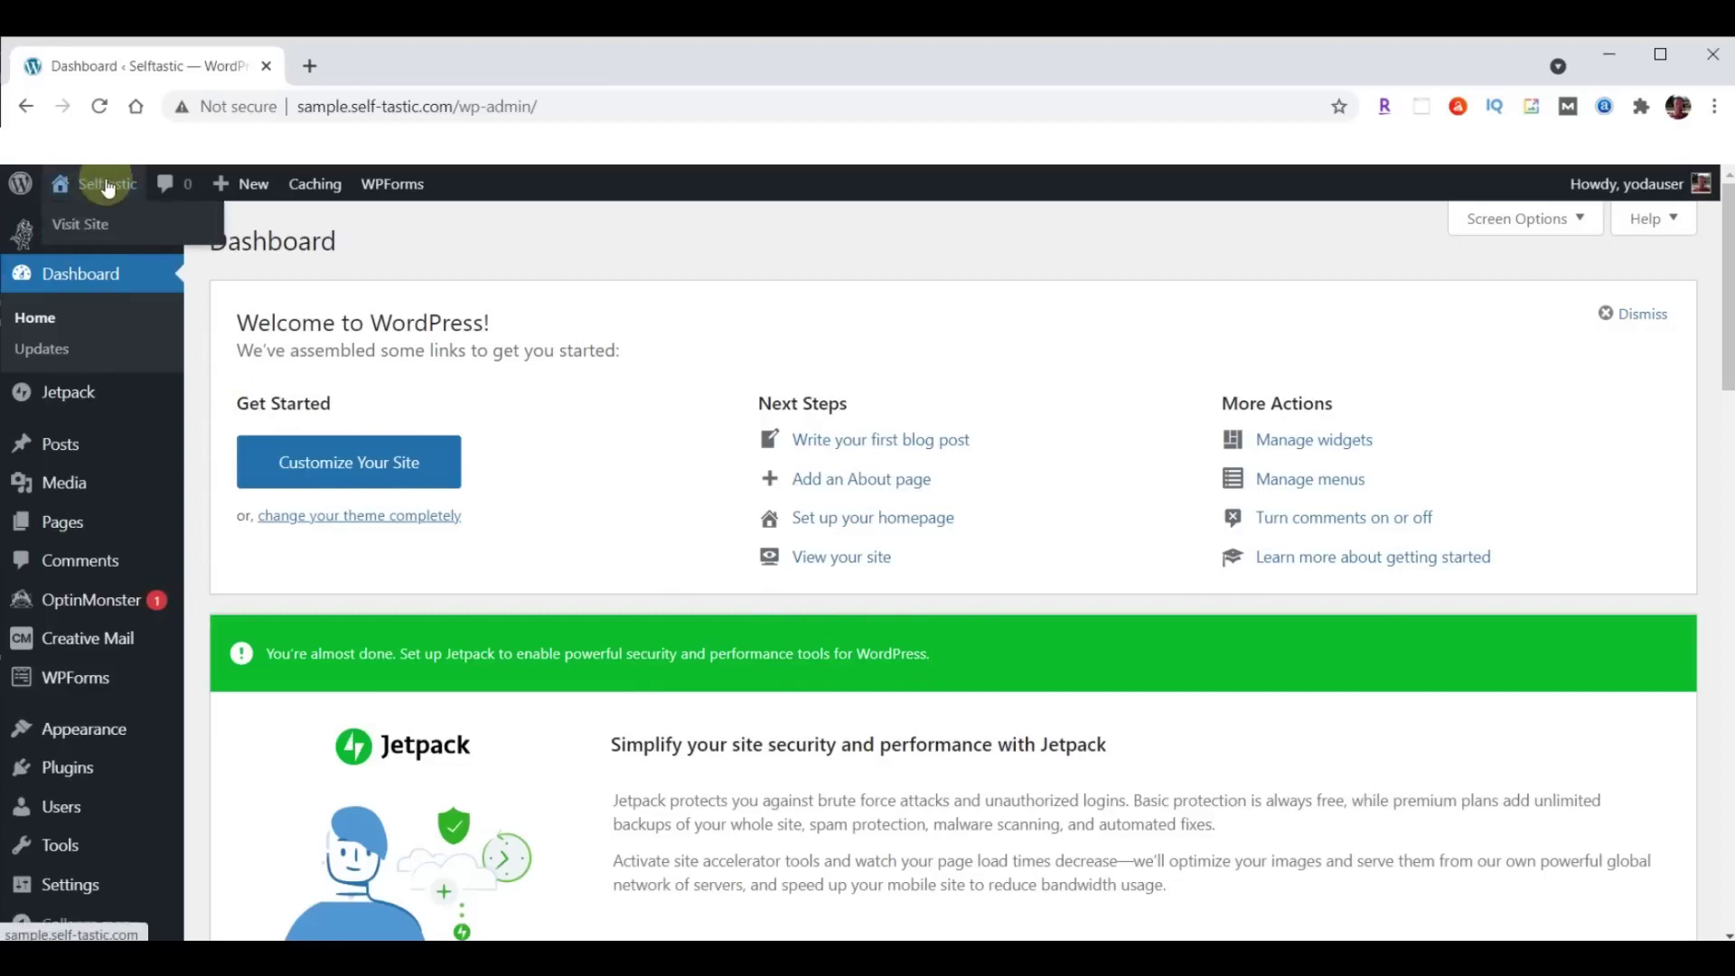
{"action": "right_click", "coordinate": [110, 224]}
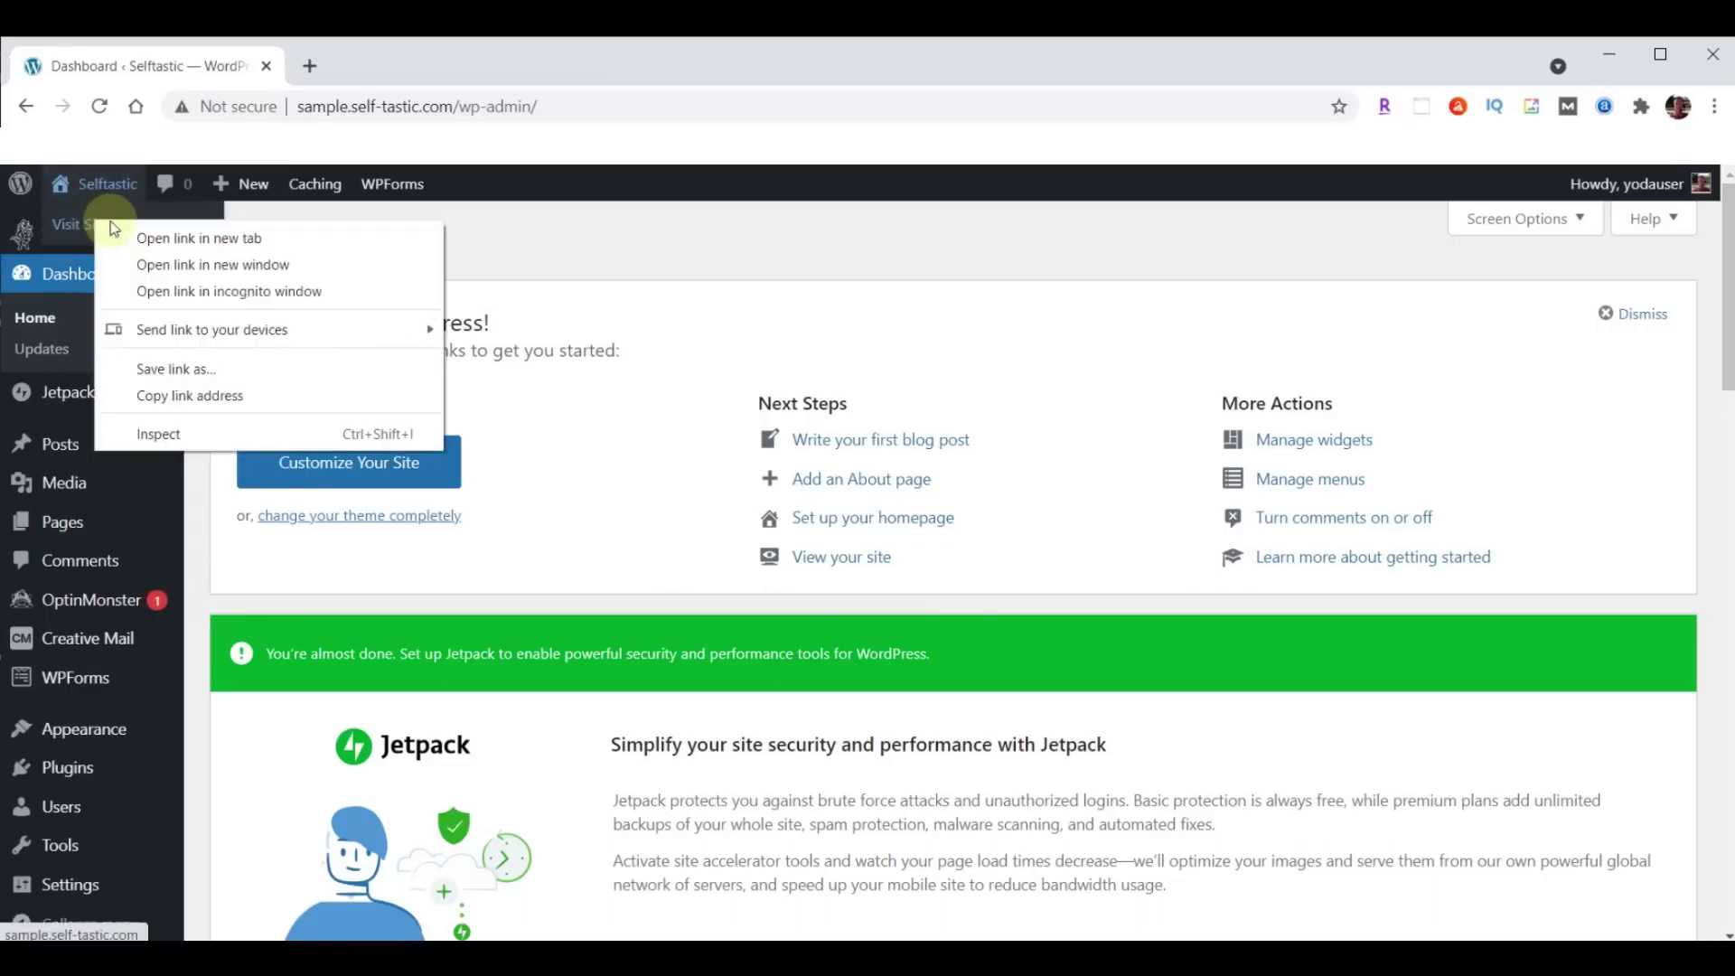
{"action": "left_click", "coordinate": [194, 240]}
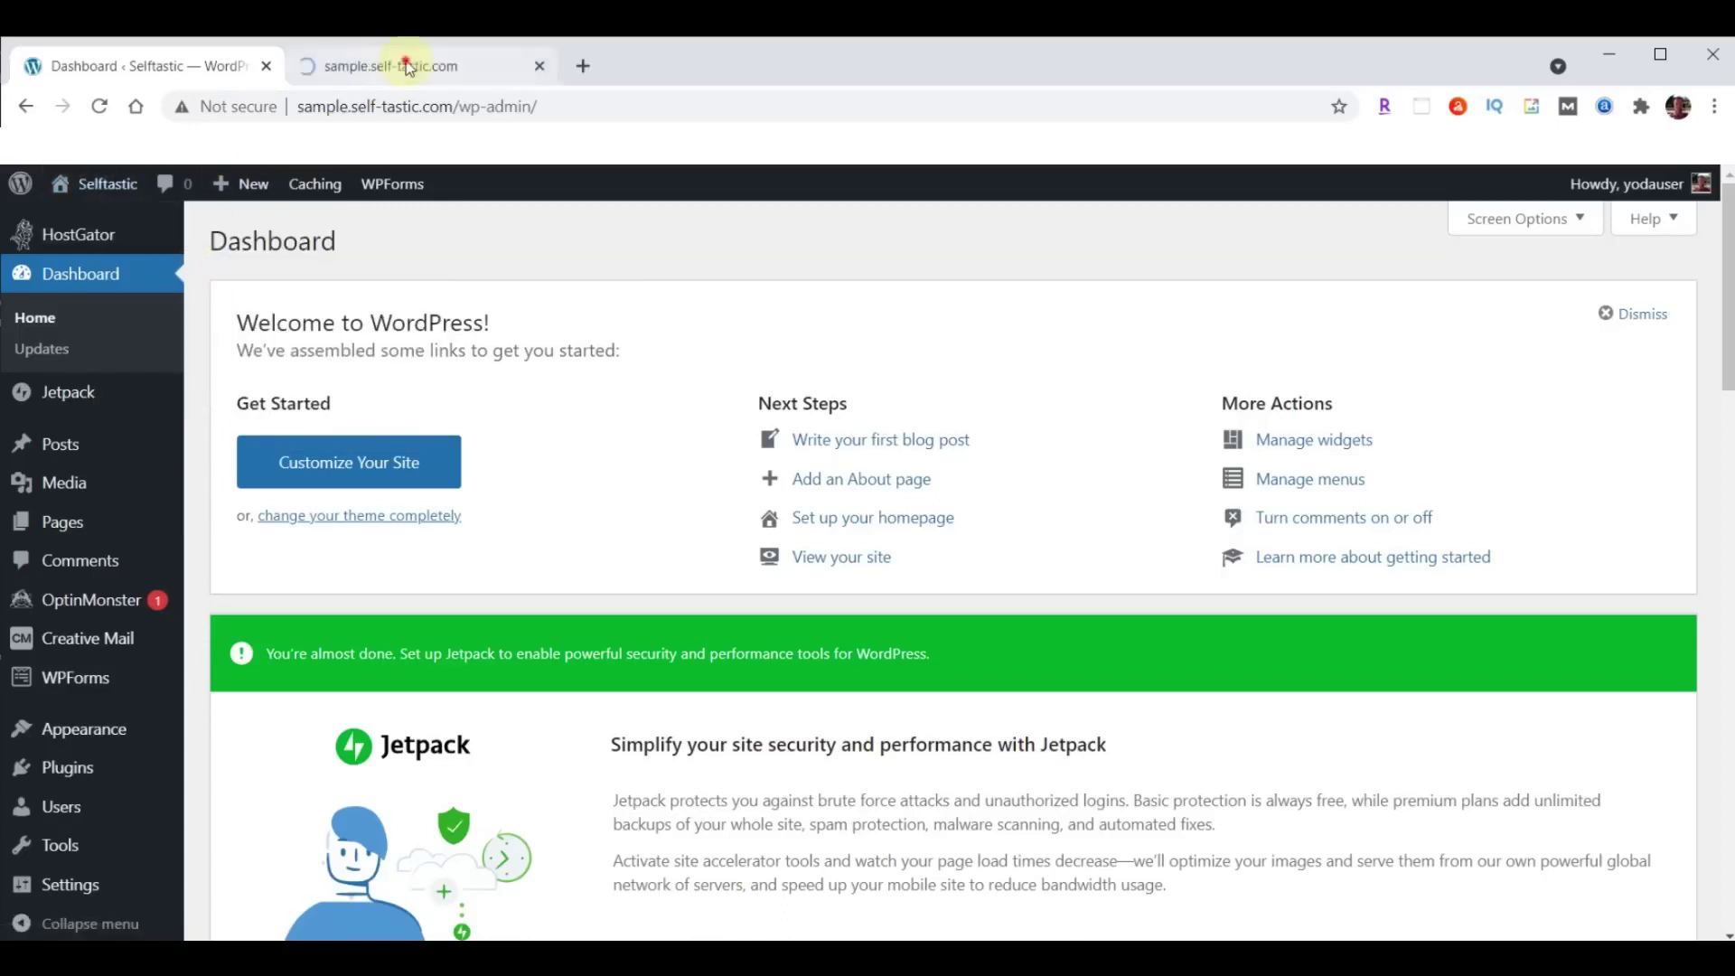
{"action": "left_click", "coordinate": [406, 65]}
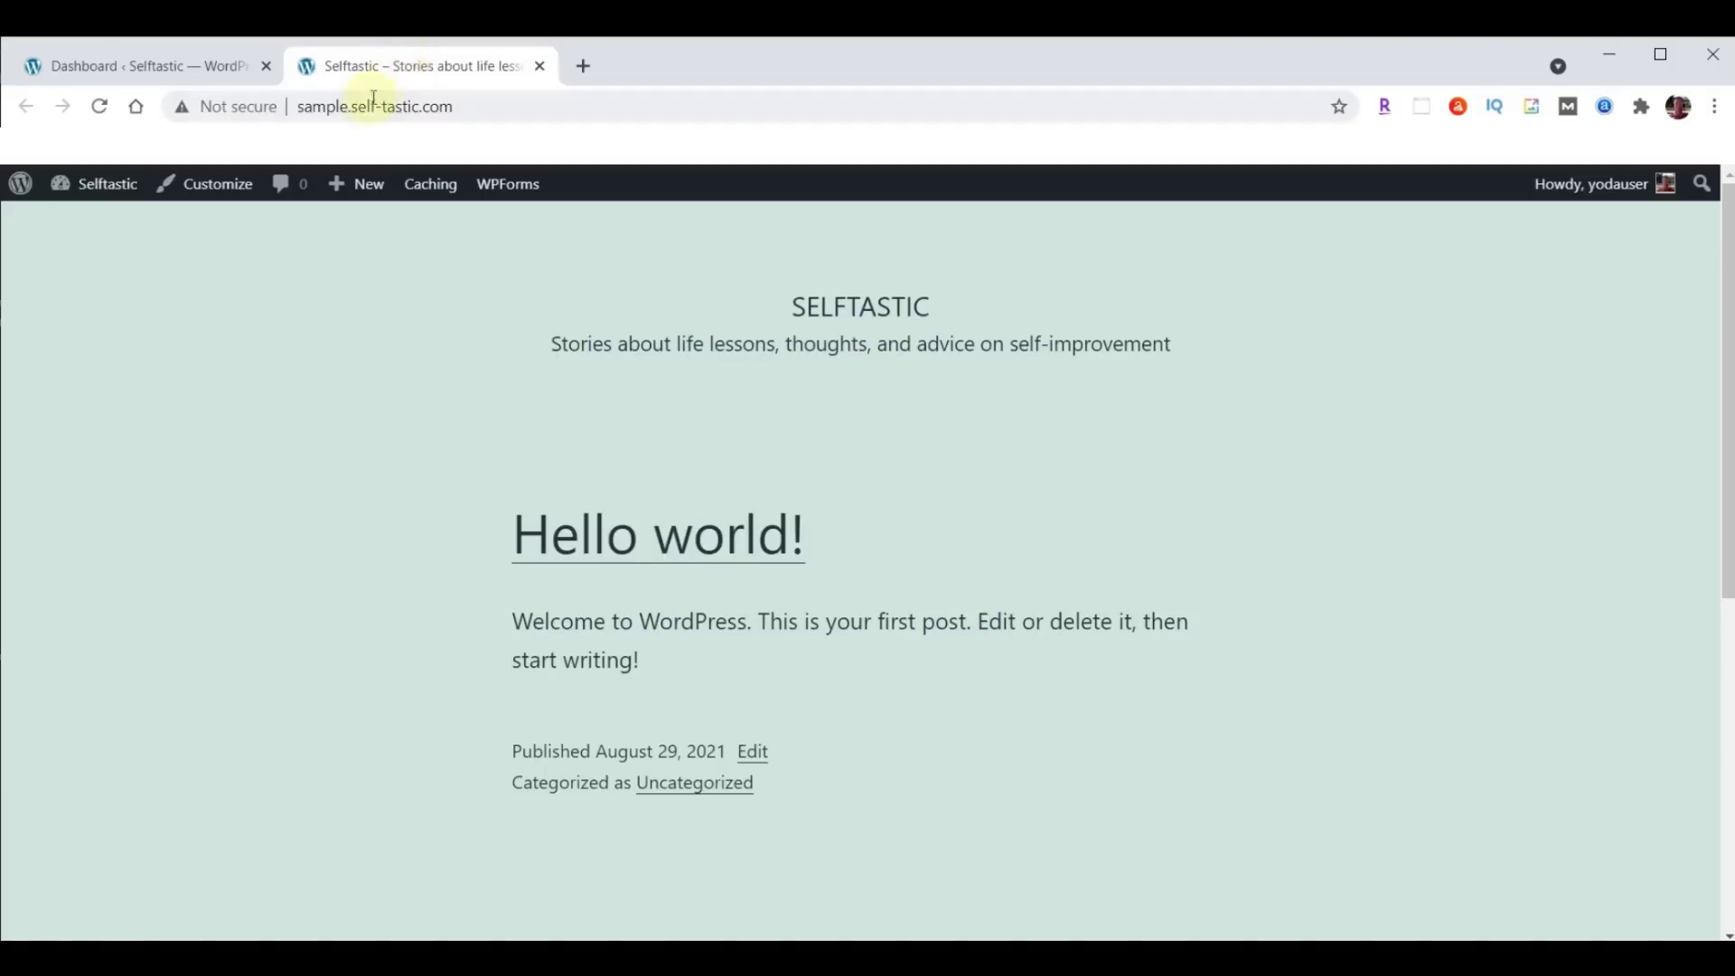
- Copy the self-tastic domain and start a new blank tab
{"action": "left_click_drag", "start_coordinate": [354, 106], "coordinate": [463, 106]}
{"action": "key", "text": "ctrl+c"}
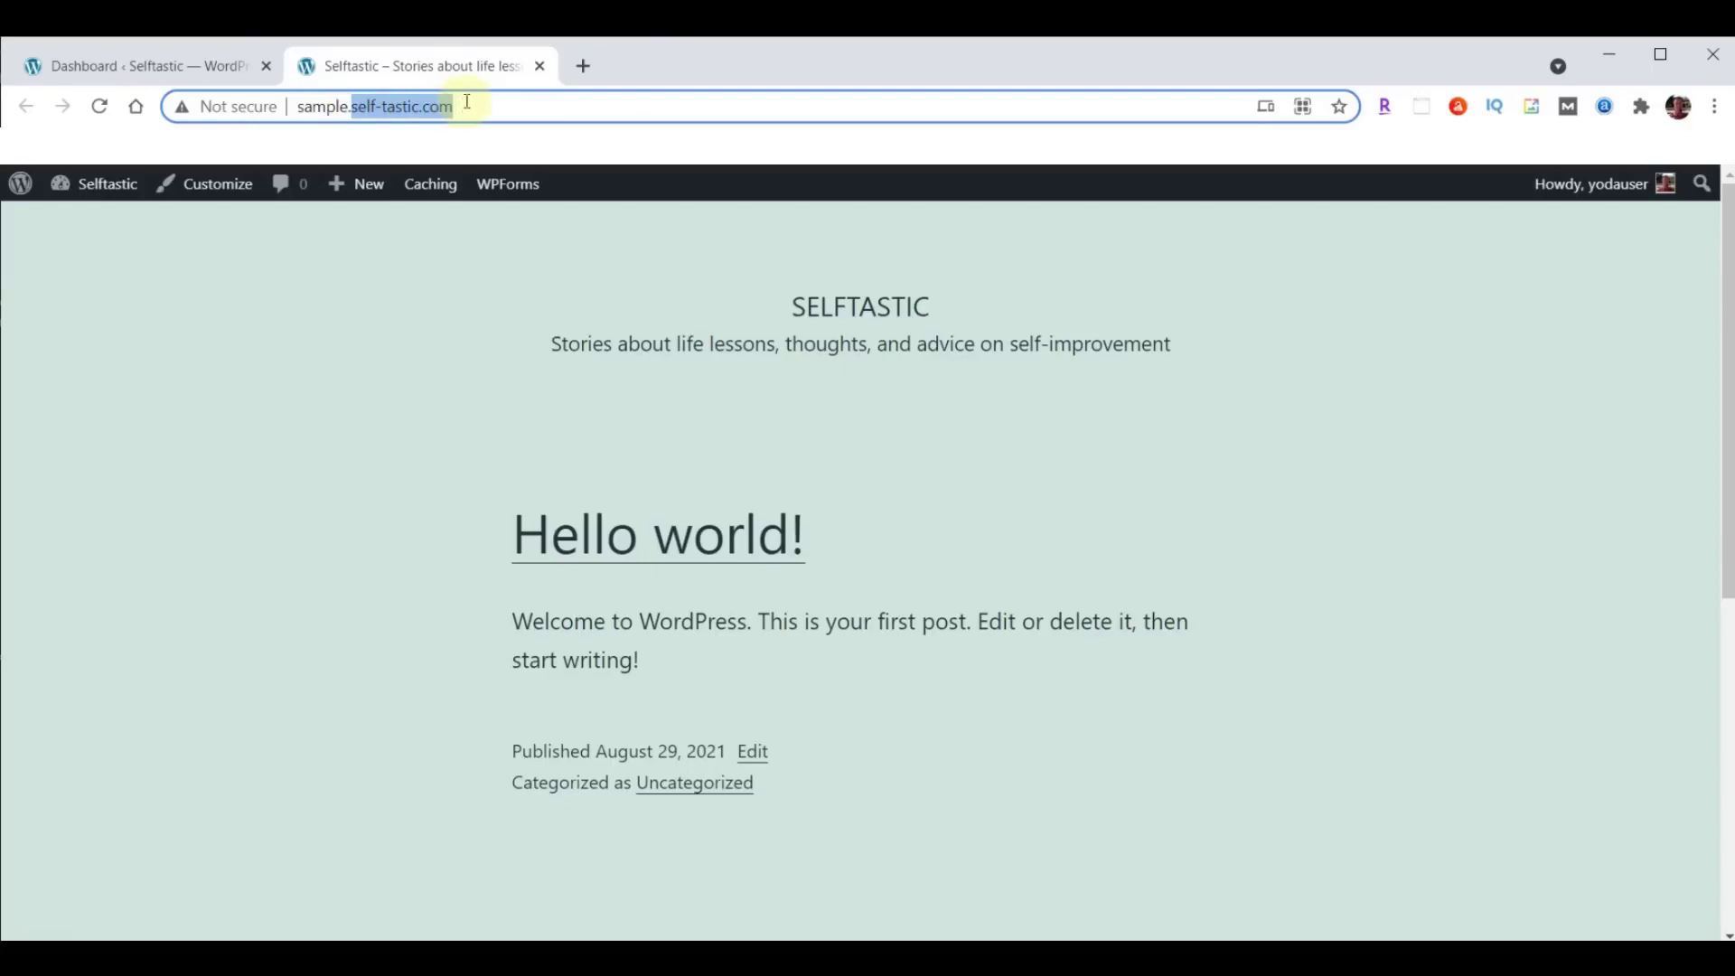
{"action": "left_click", "coordinate": [583, 66]}
{"action": "left_click", "coordinate": [532, 105]}
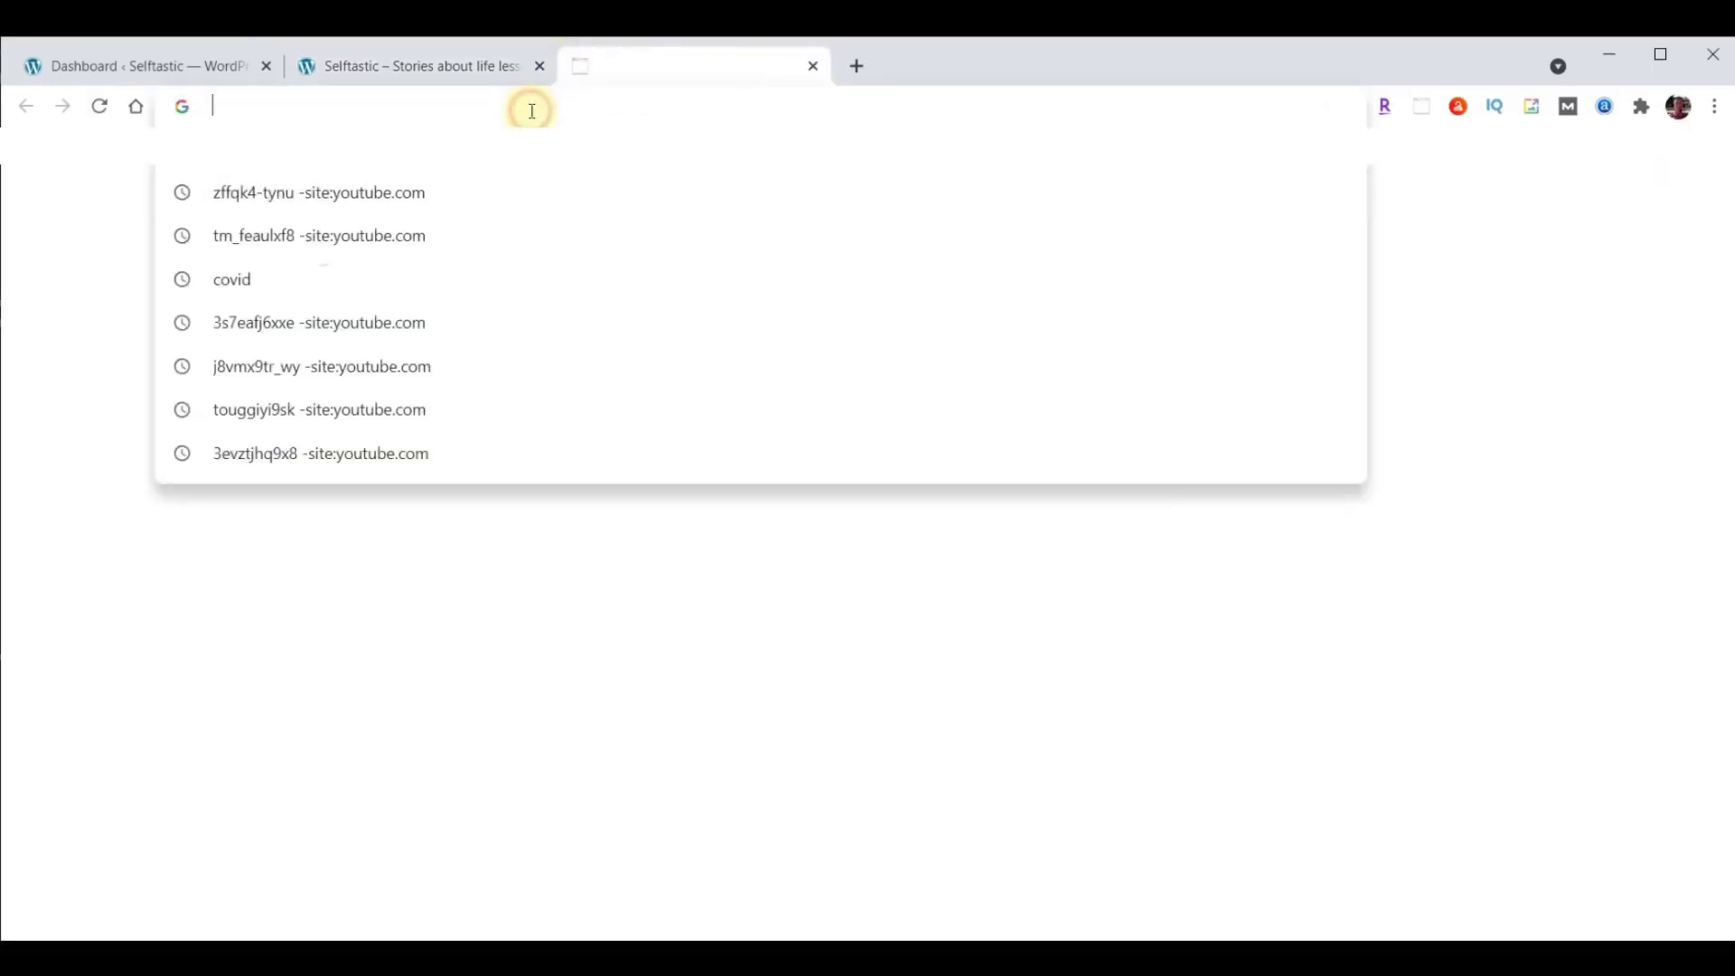
- Load the live self-tastic.com home page, then open another blank tab
{"action": "key", "text": "ctrl+v"}
{"action": "key", "text": "Return"}
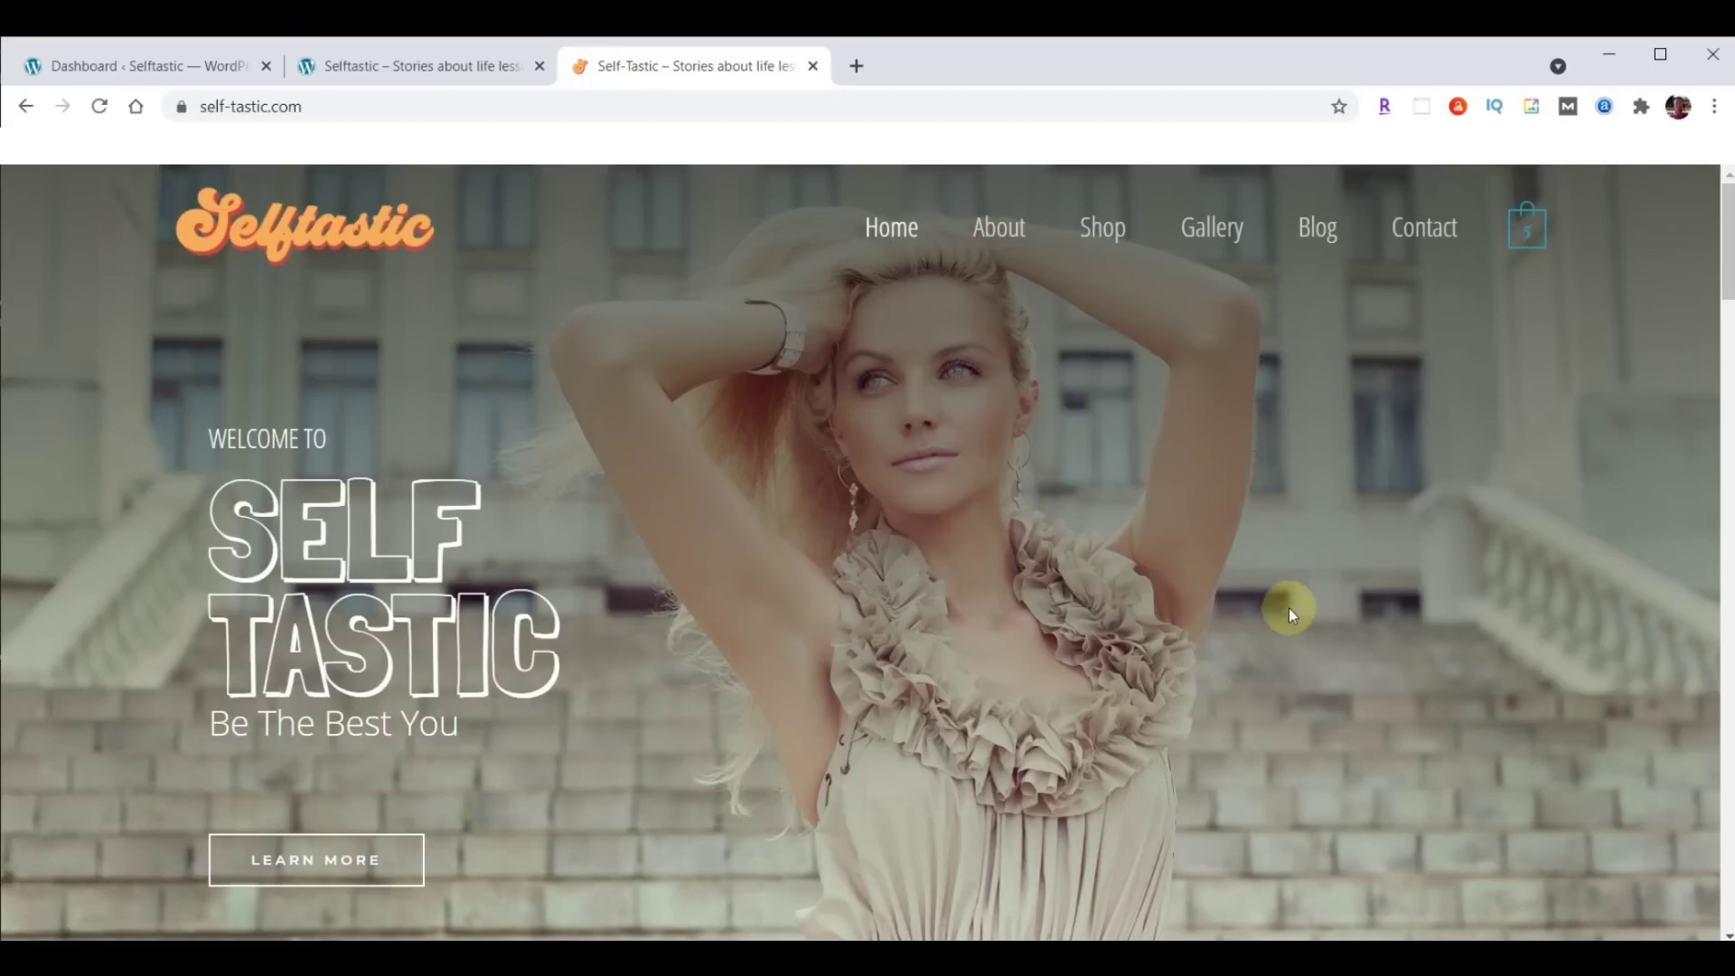
{"action": "left_click", "coordinate": [855, 66]}
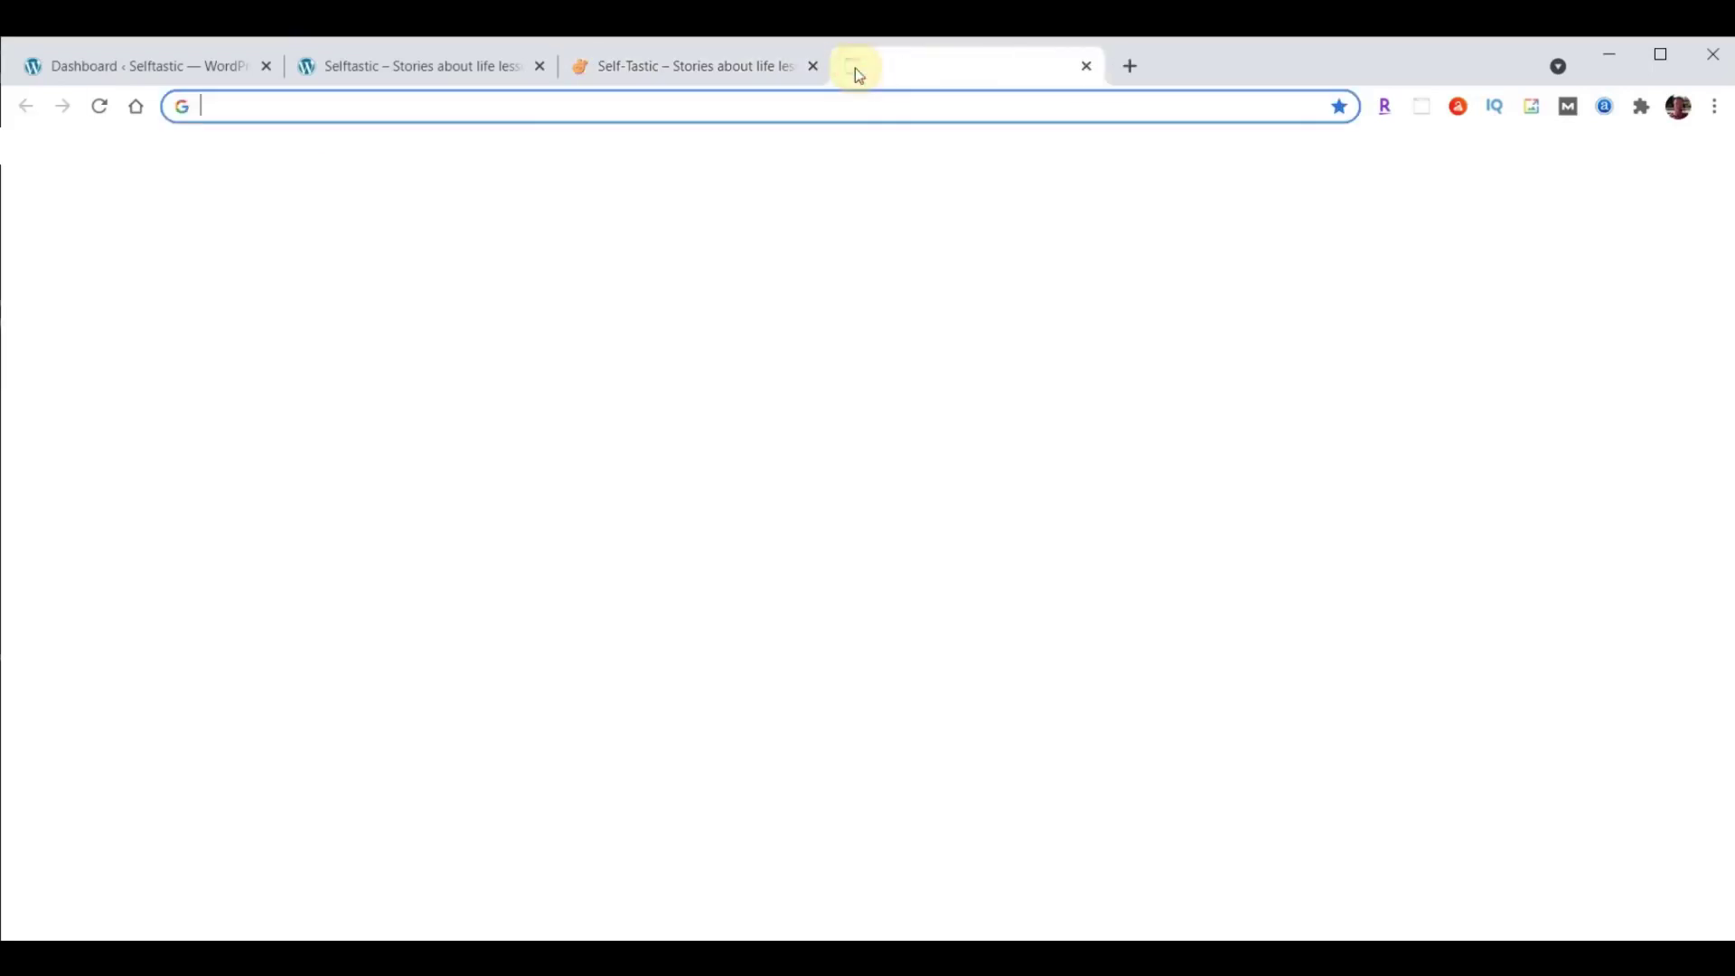
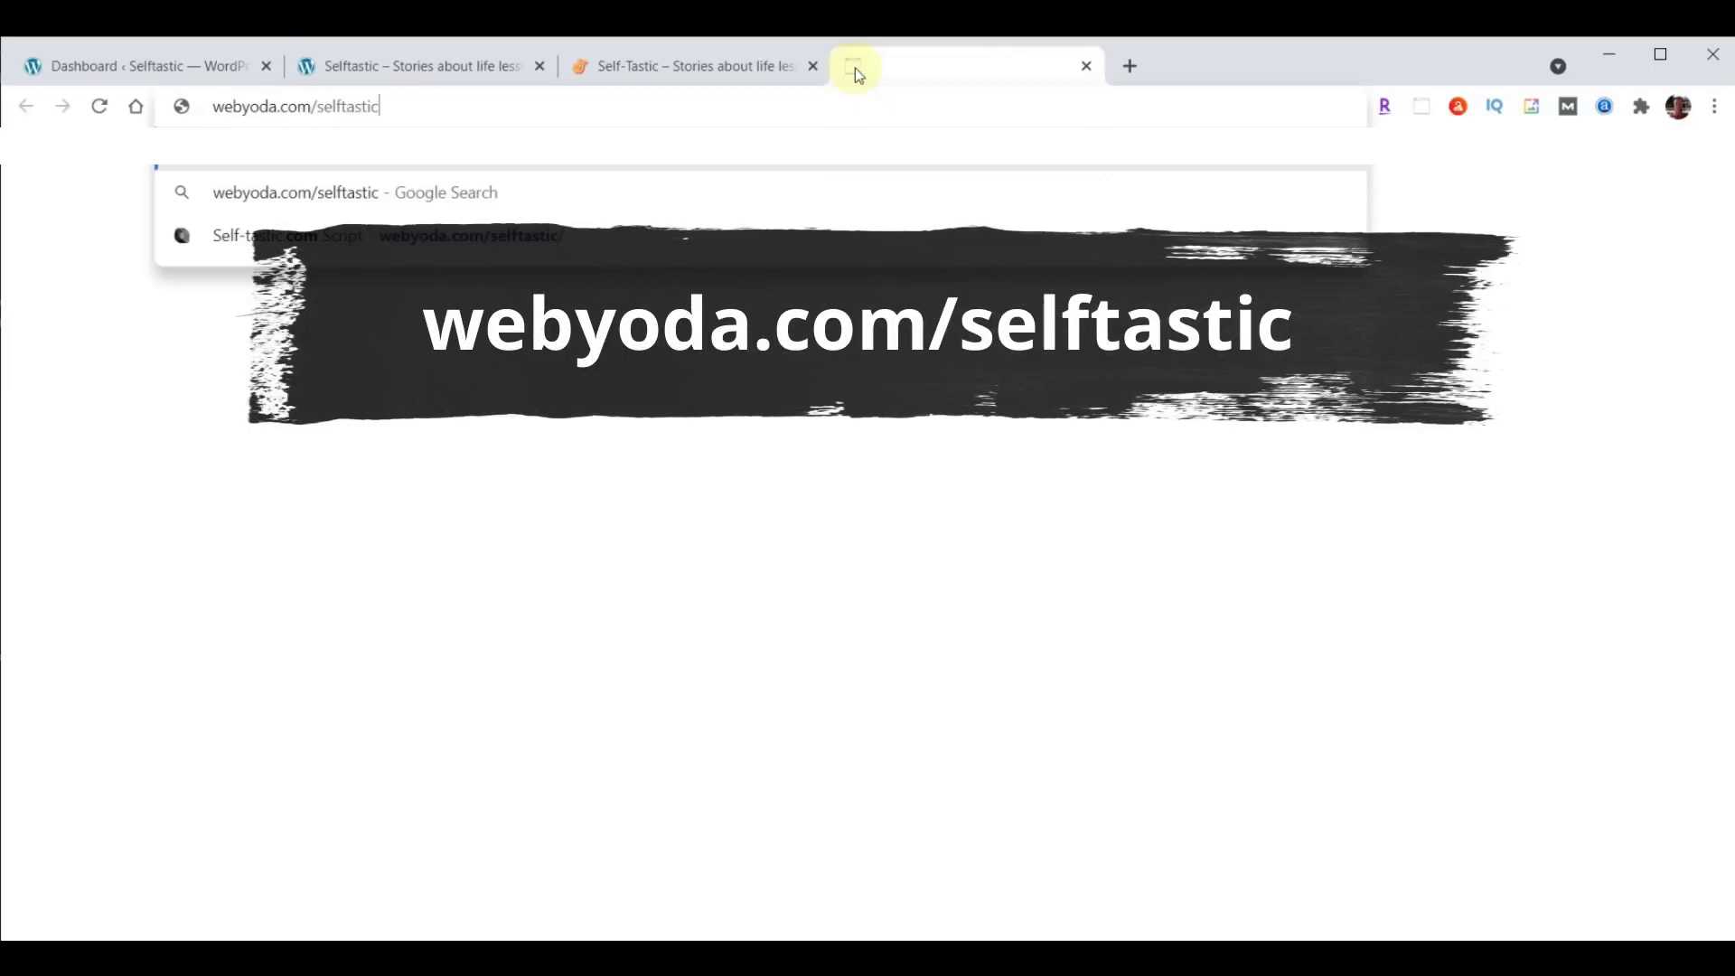
- Go to webyoda.com/selftastic to load the Self-Tastic.com Script Google Doc
{"action": "key", "text": "Return"}
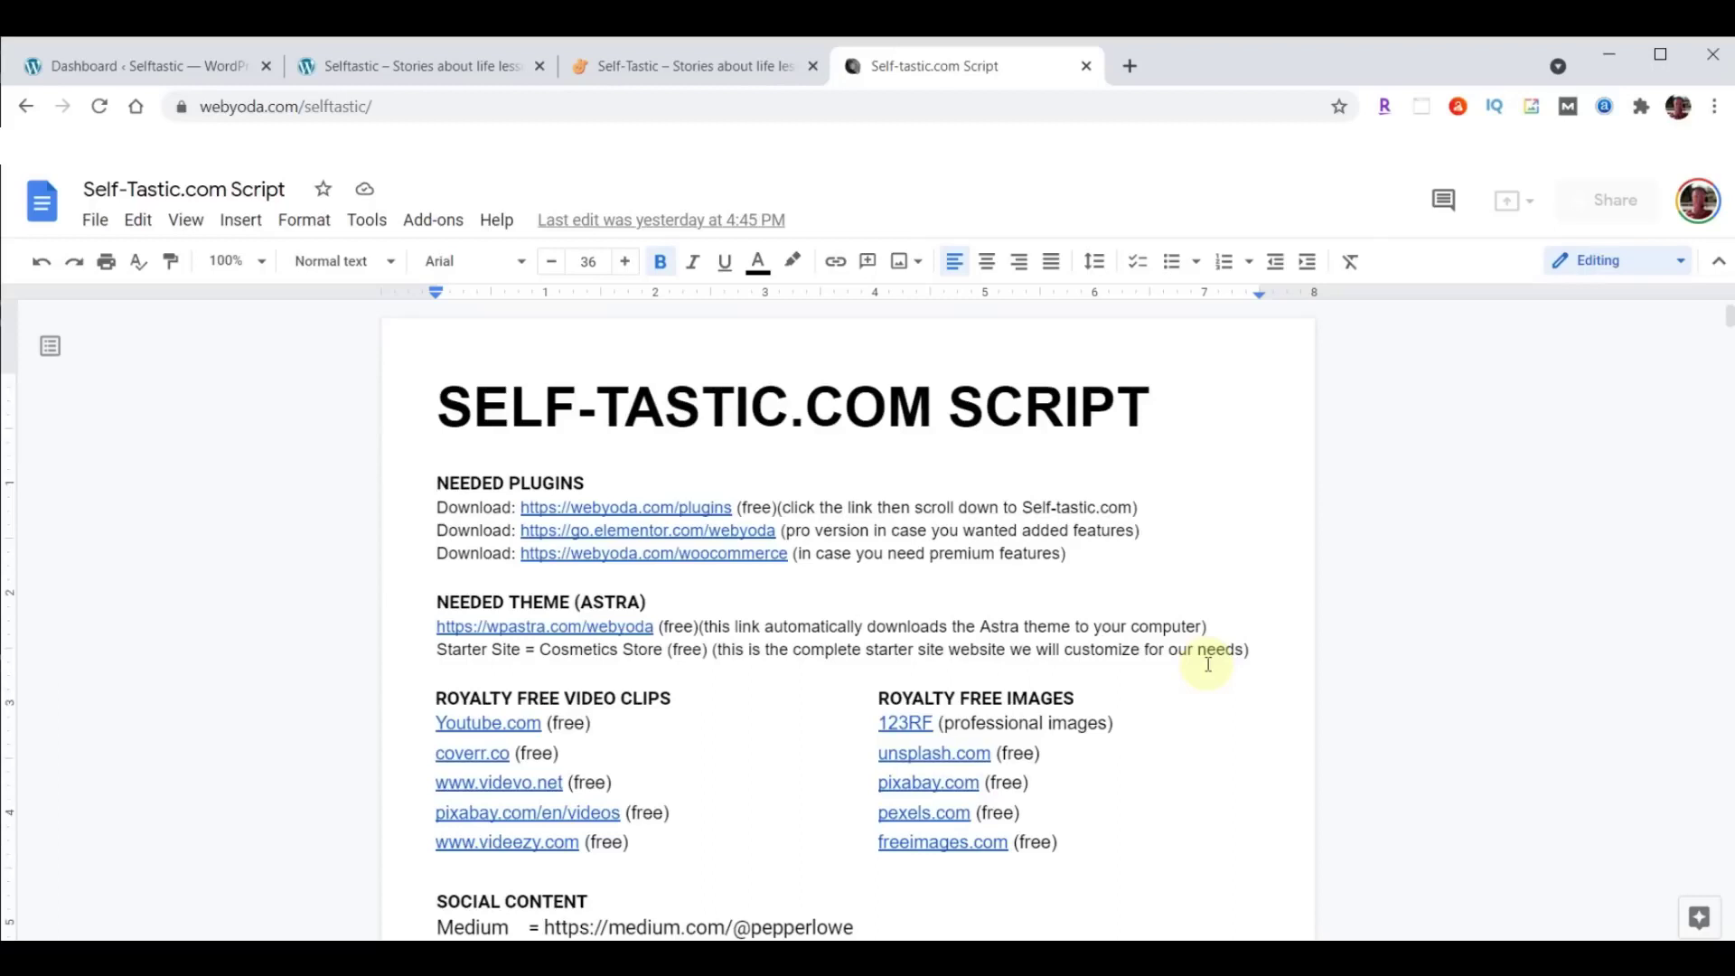
- Load webyoda.com/content in a new tab and download content-selftastic.zip from the Self-tastic.com section
{"action": "left_click", "coordinate": [1128, 69]}
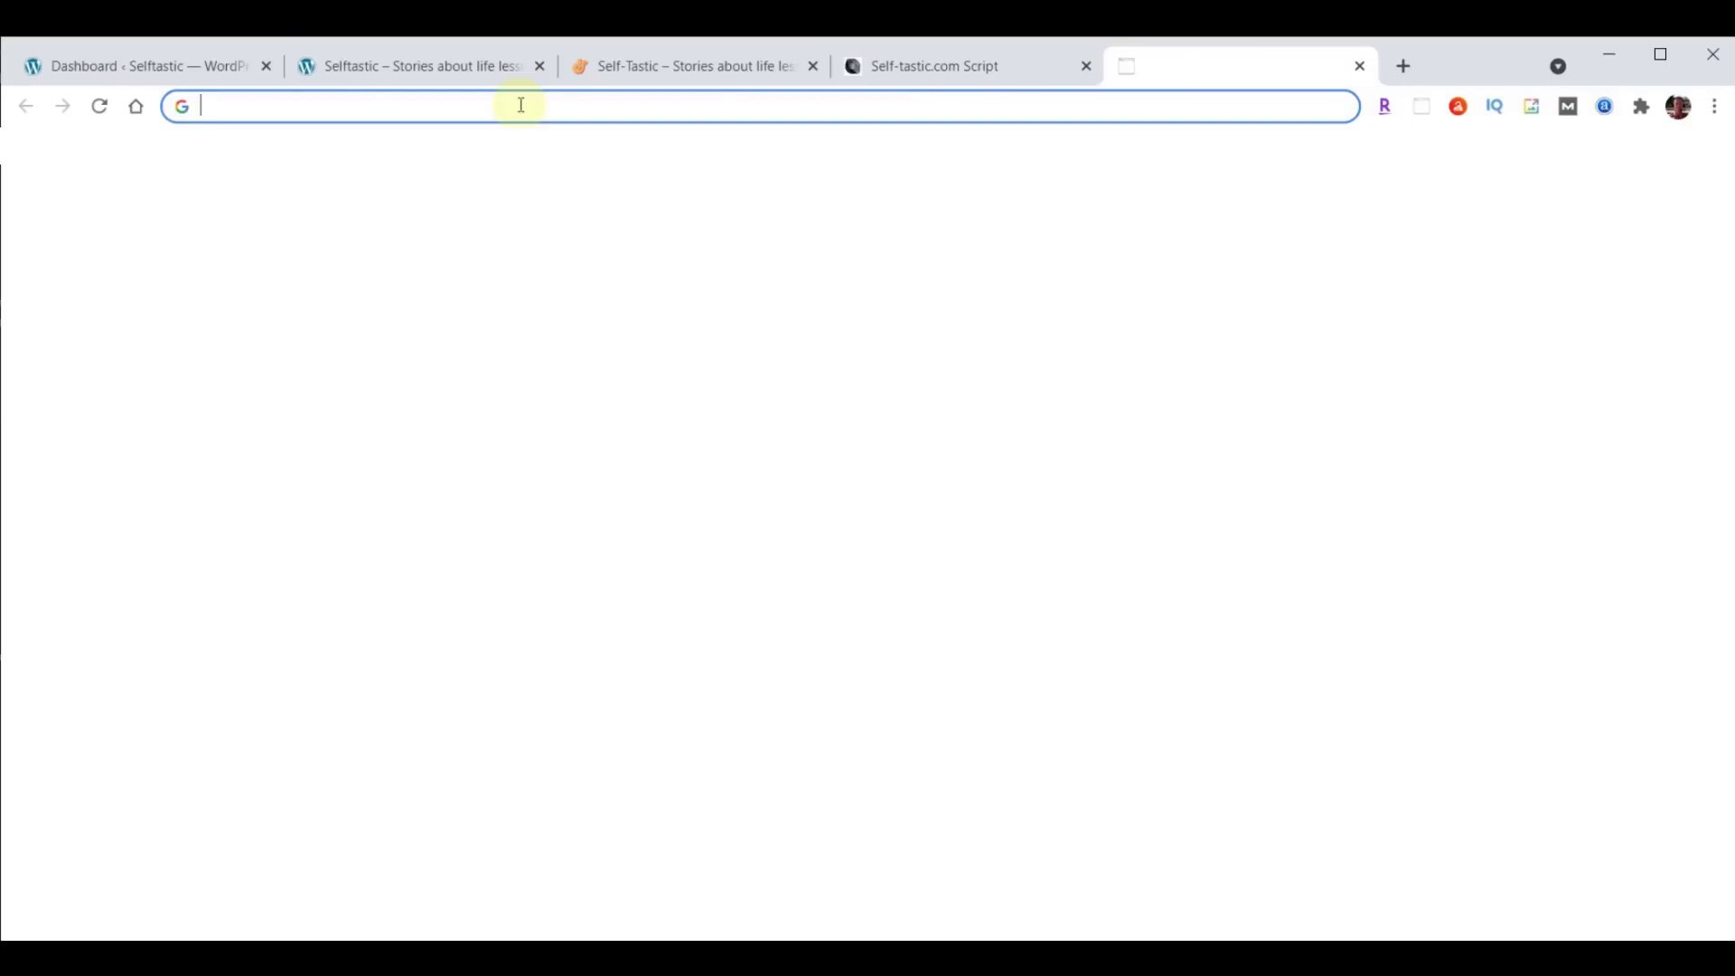
{"action": "type", "text": "webyoda.com/content"}
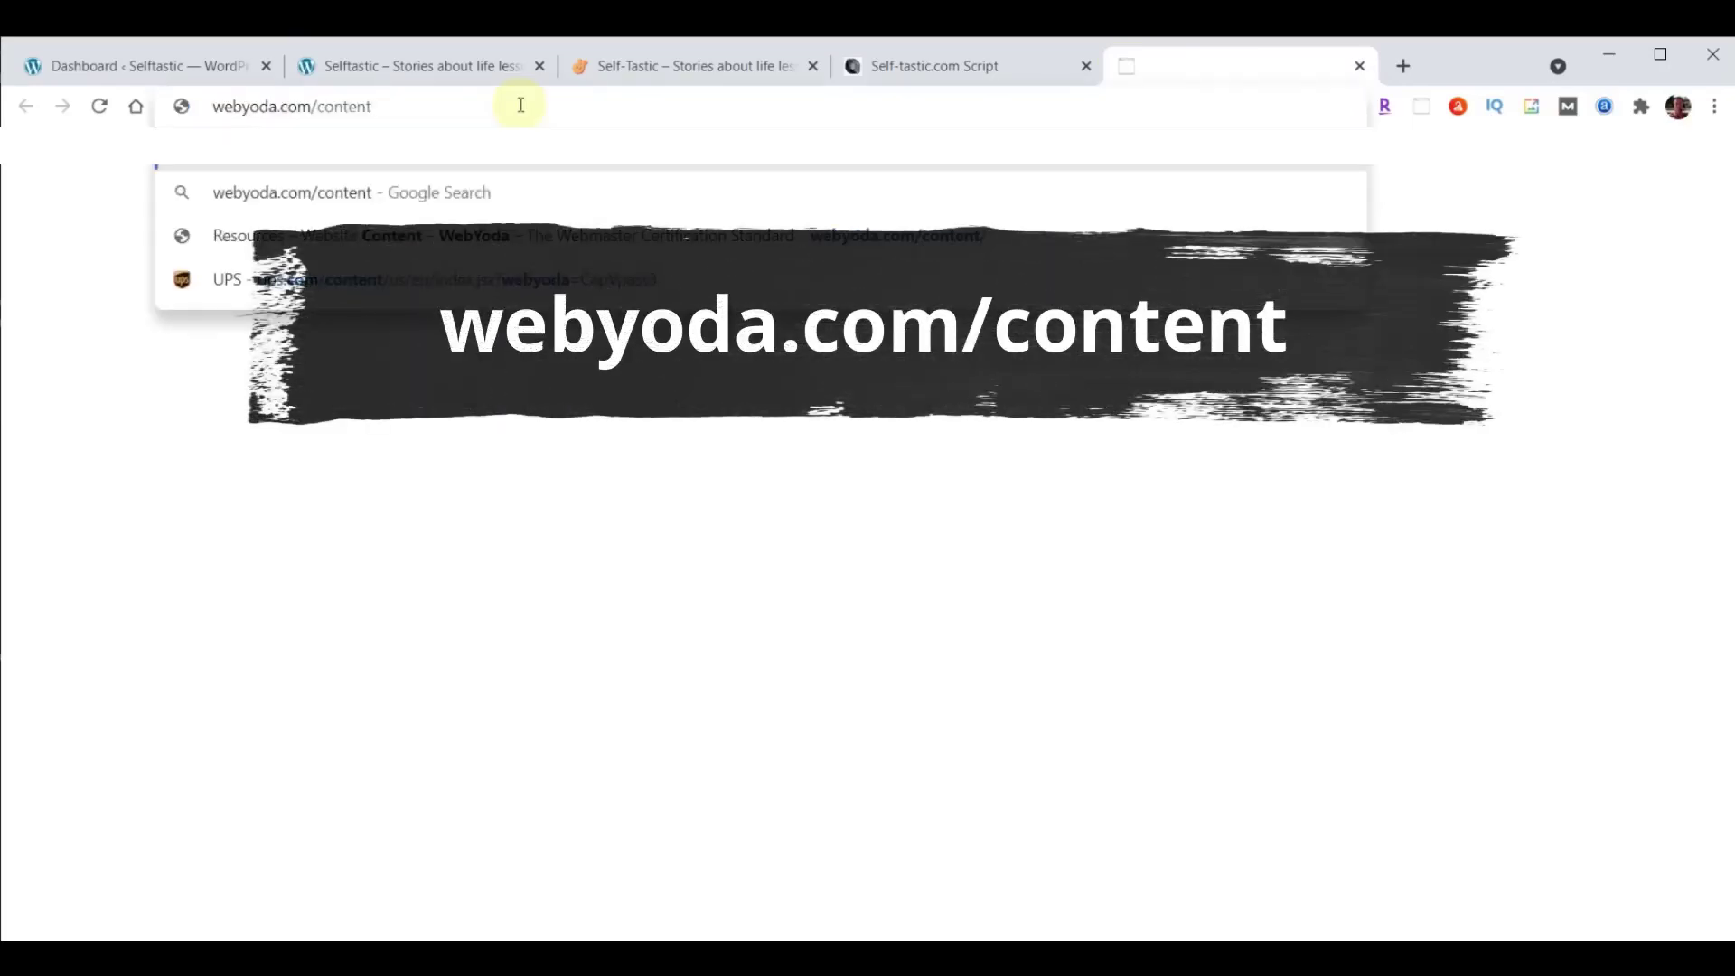
{"action": "key", "text": "Return"}
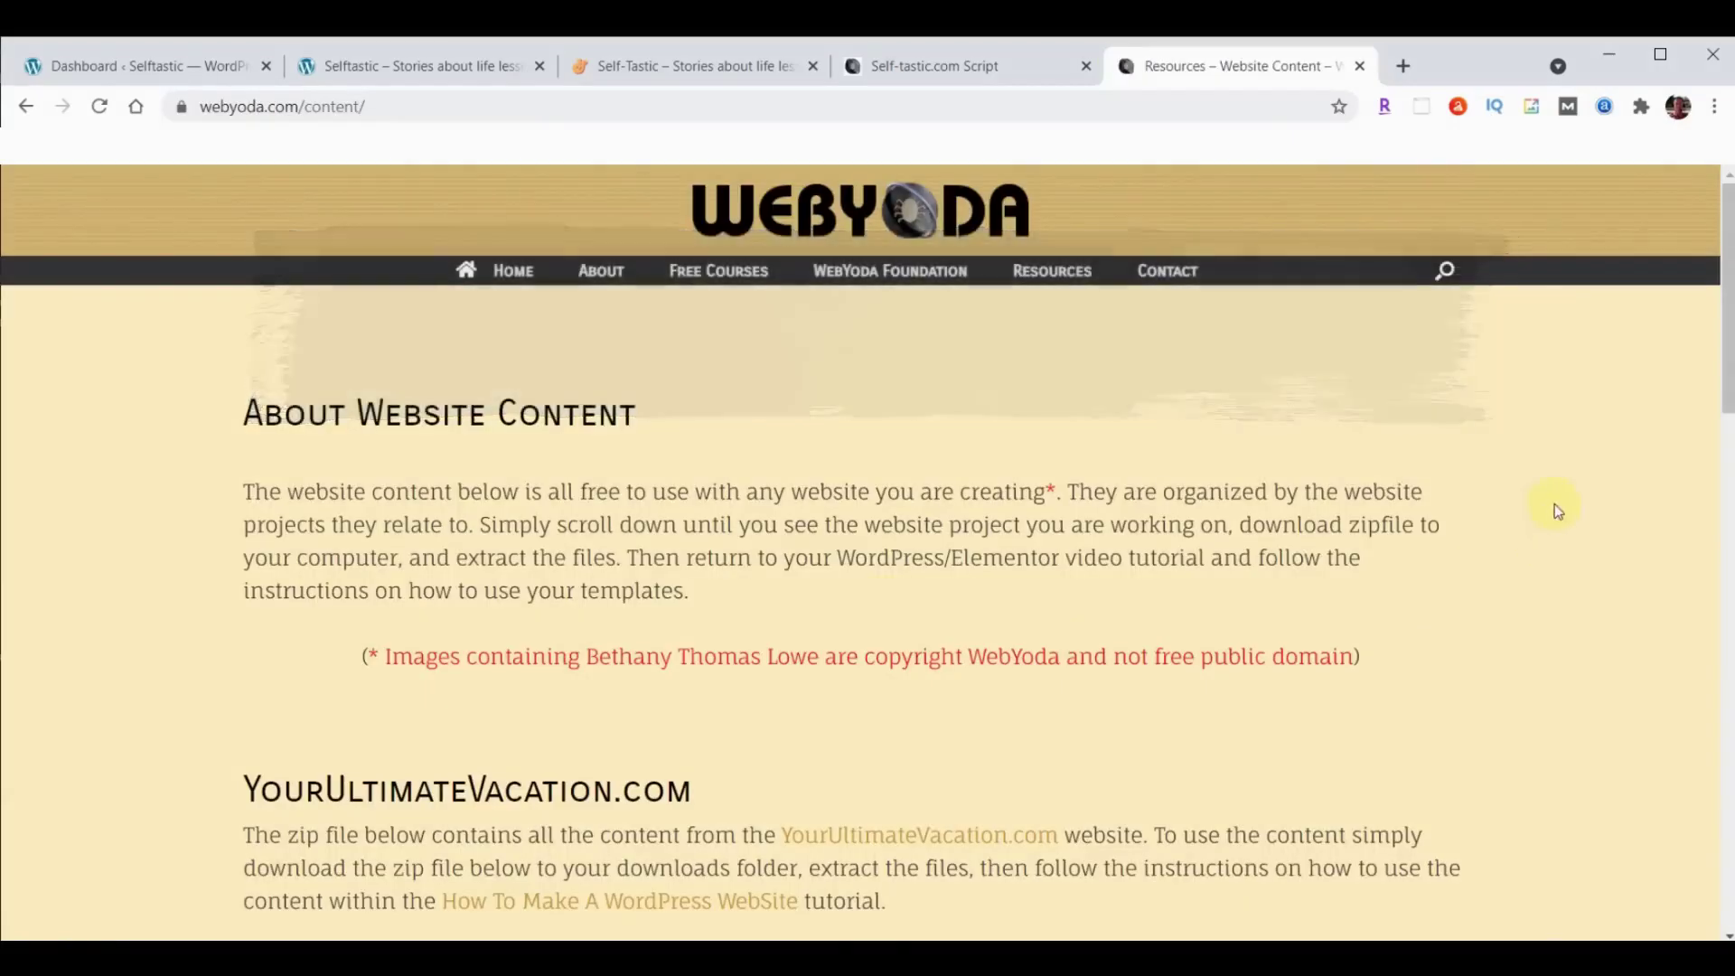
{"action": "scroll", "coordinate": [1569, 482], "scroll_direction": "down", "scroll_amount": 12}
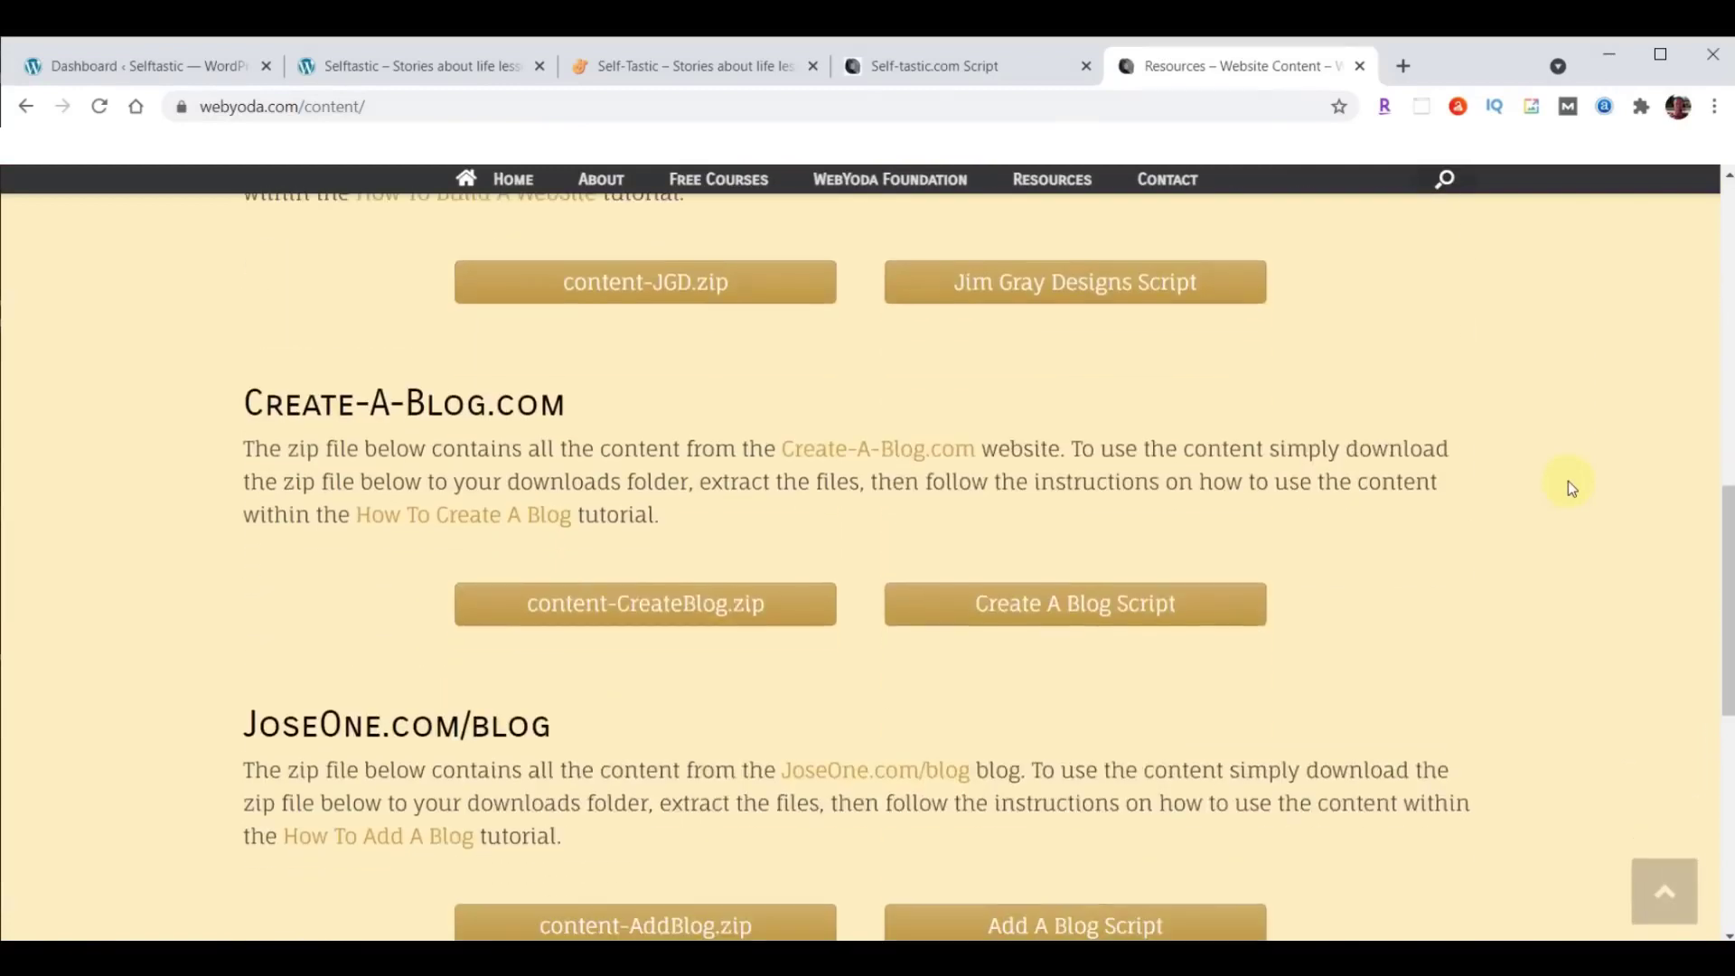
{"action": "scroll", "coordinate": [1569, 488], "scroll_direction": "down", "scroll_amount": 3}
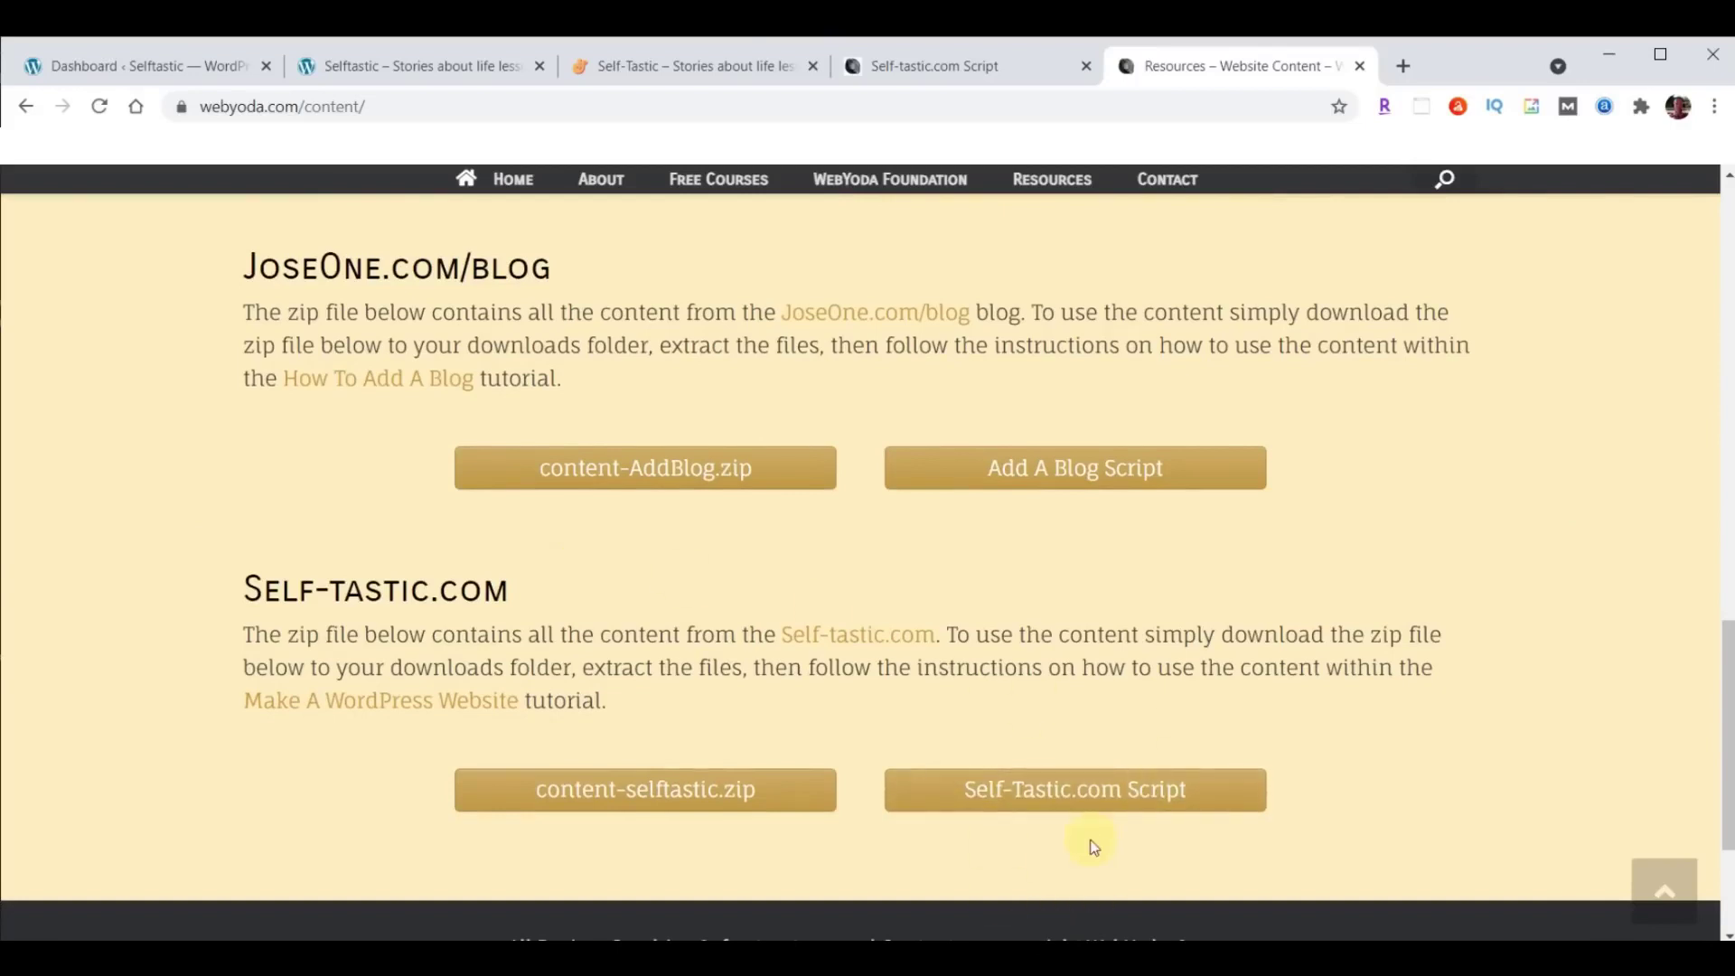
{"action": "left_click", "coordinate": [648, 788]}
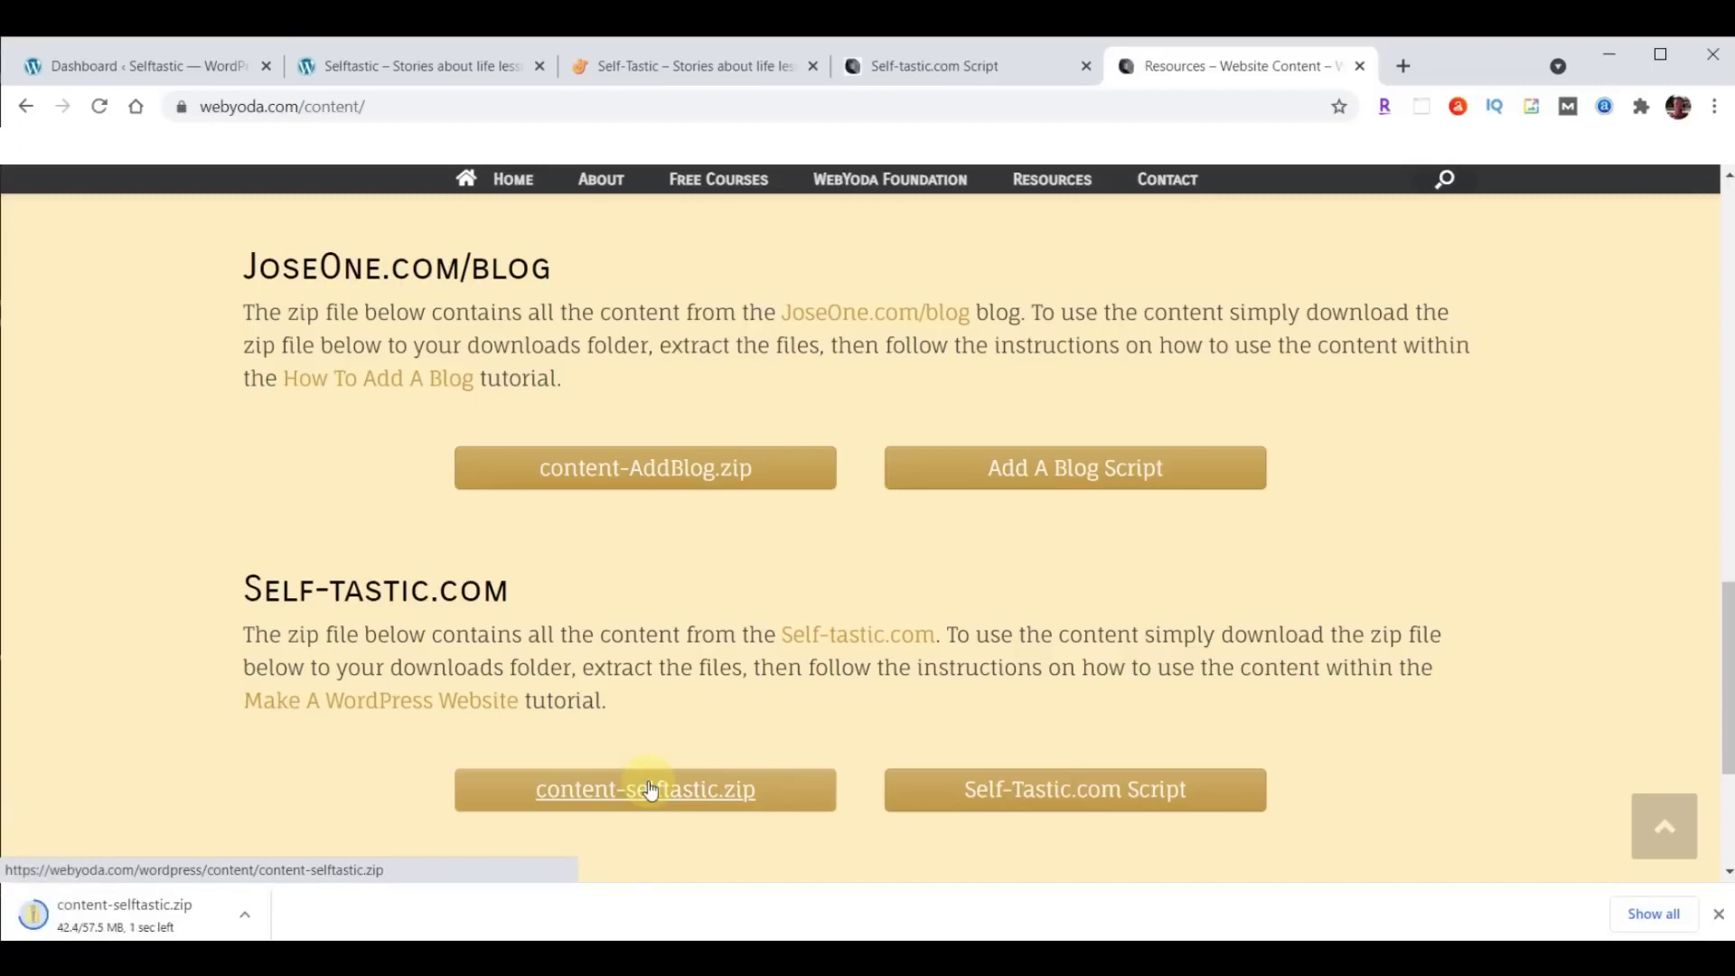
- Show the downloaded content-selftastic.zip in its folder and extract it into a content-selftastic folder
{"action": "left_click", "coordinate": [244, 916]}
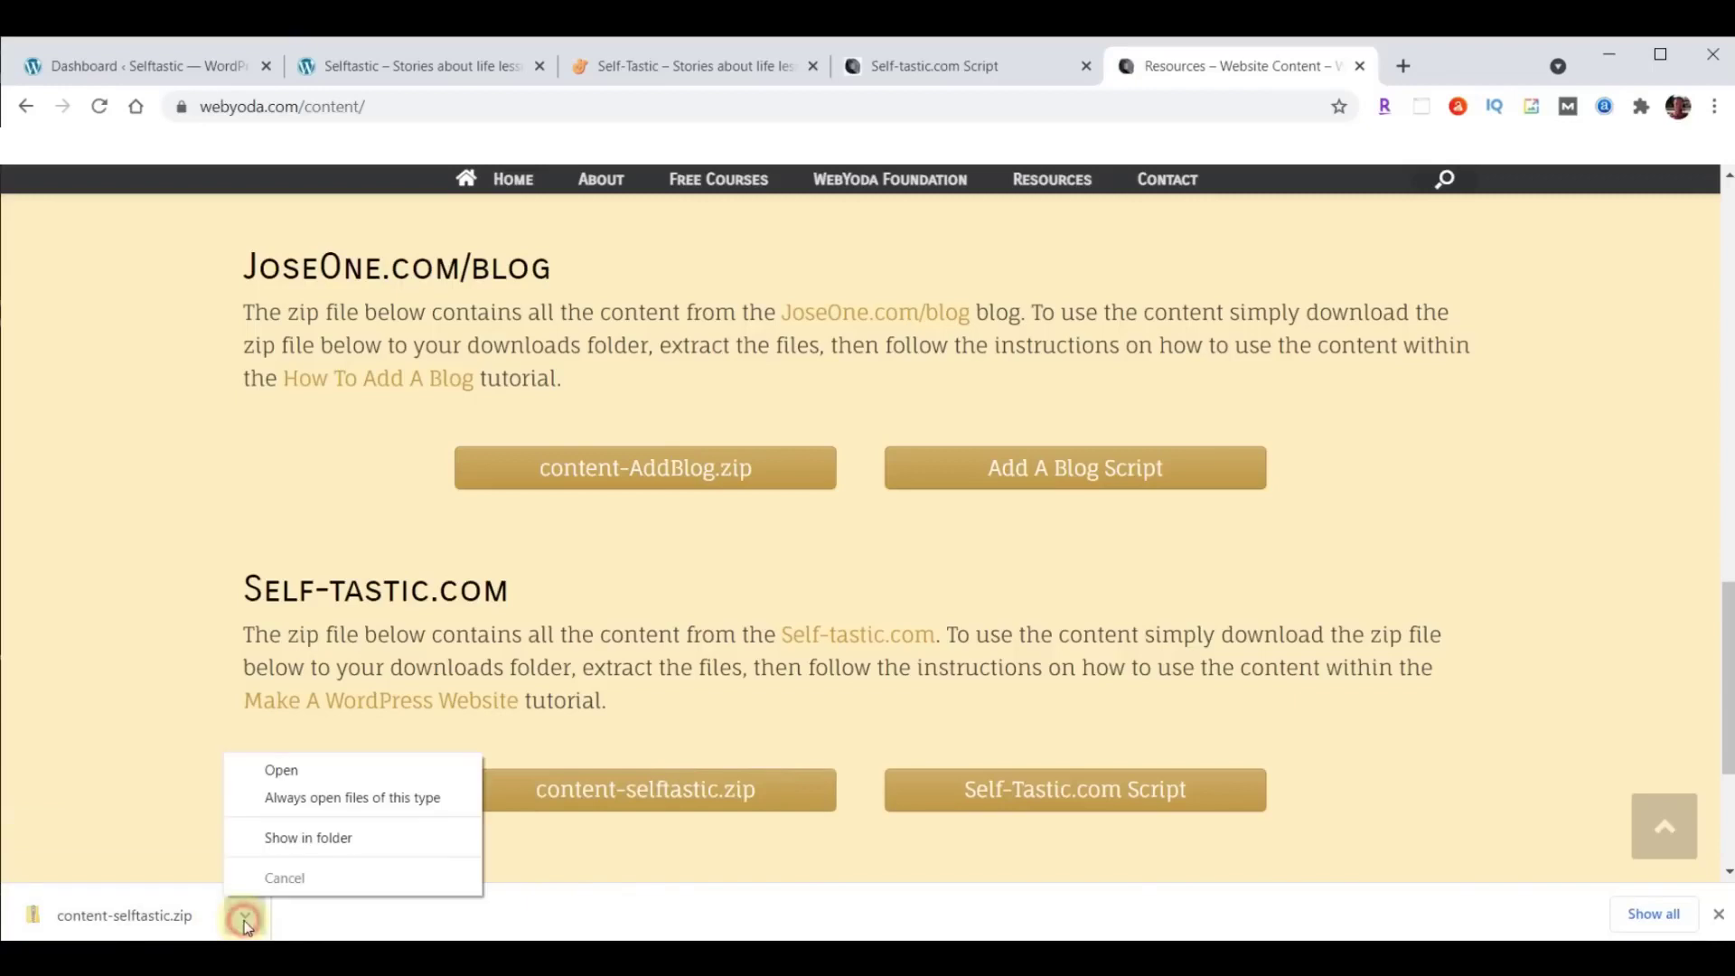
{"action": "left_click", "coordinate": [287, 833]}
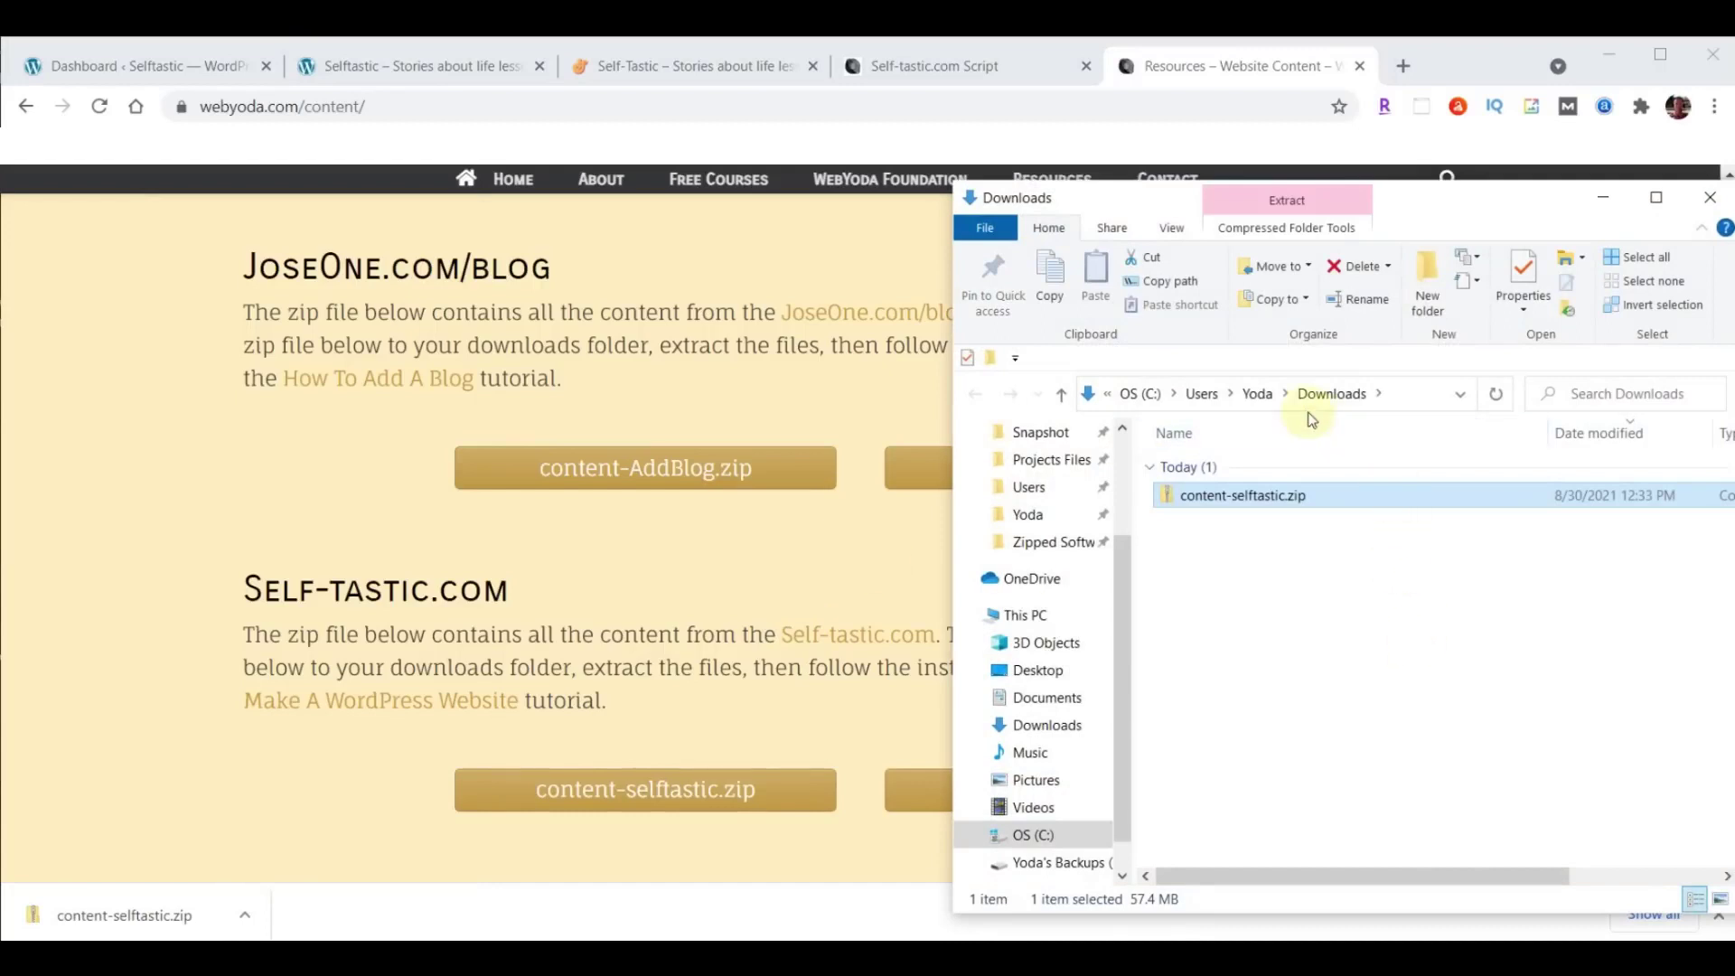
{"action": "right_click", "coordinate": [1213, 497]}
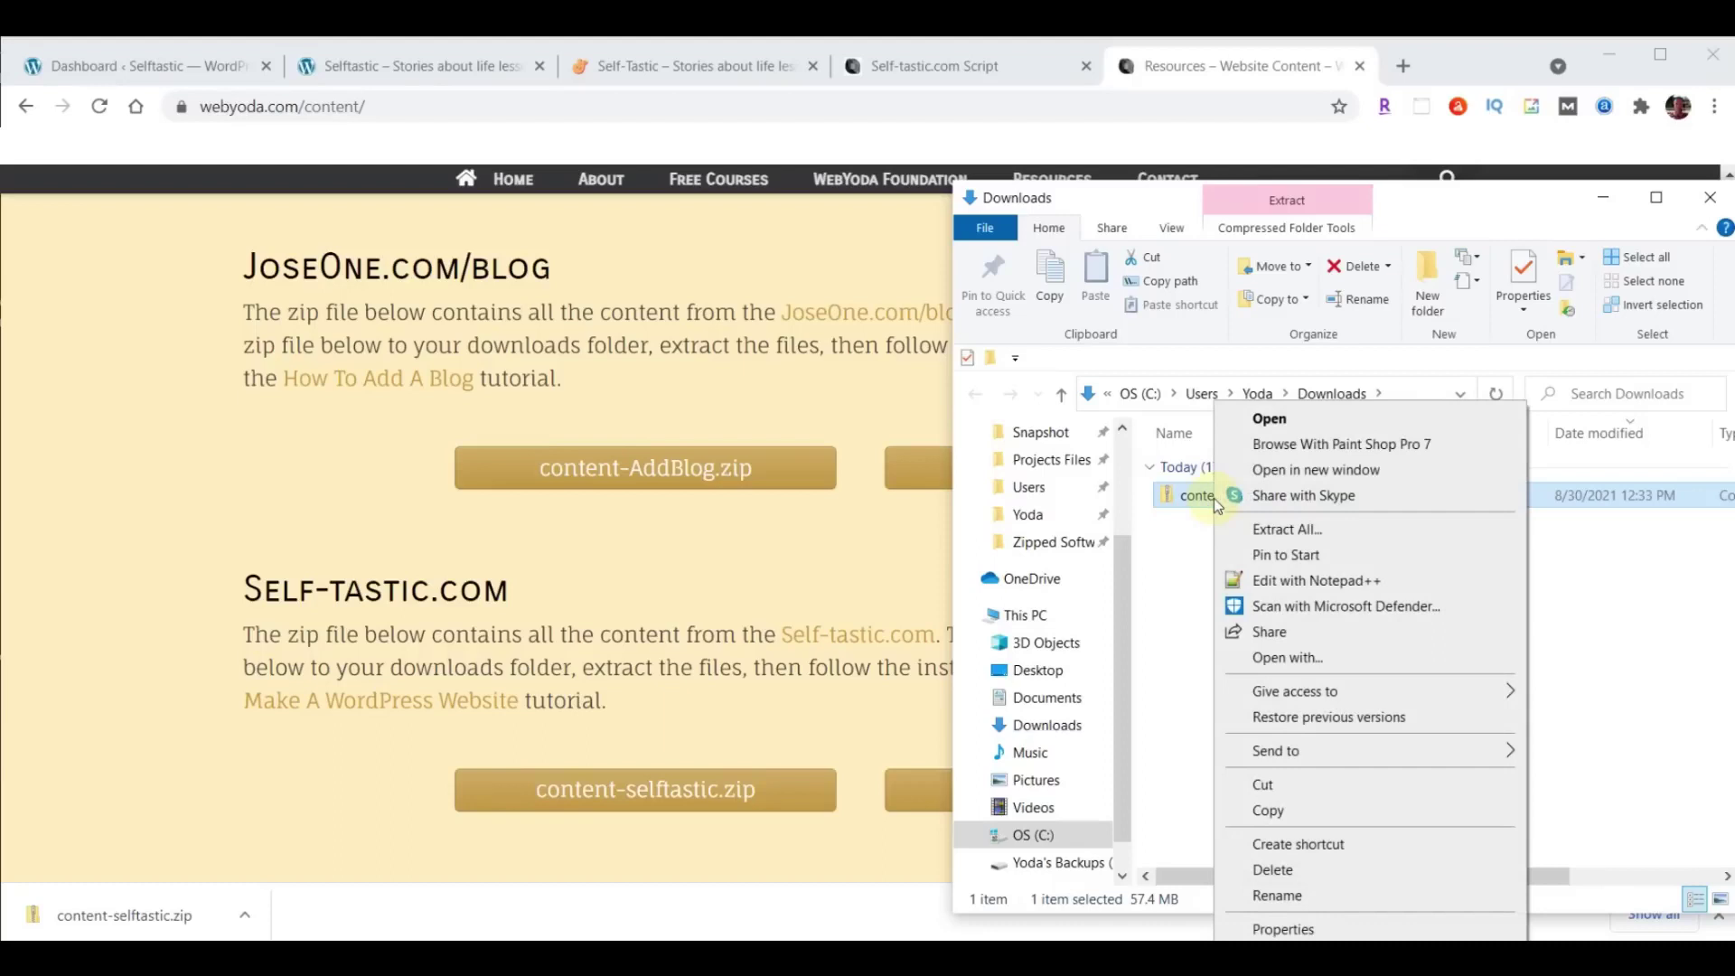
{"action": "left_click", "coordinate": [1285, 529]}
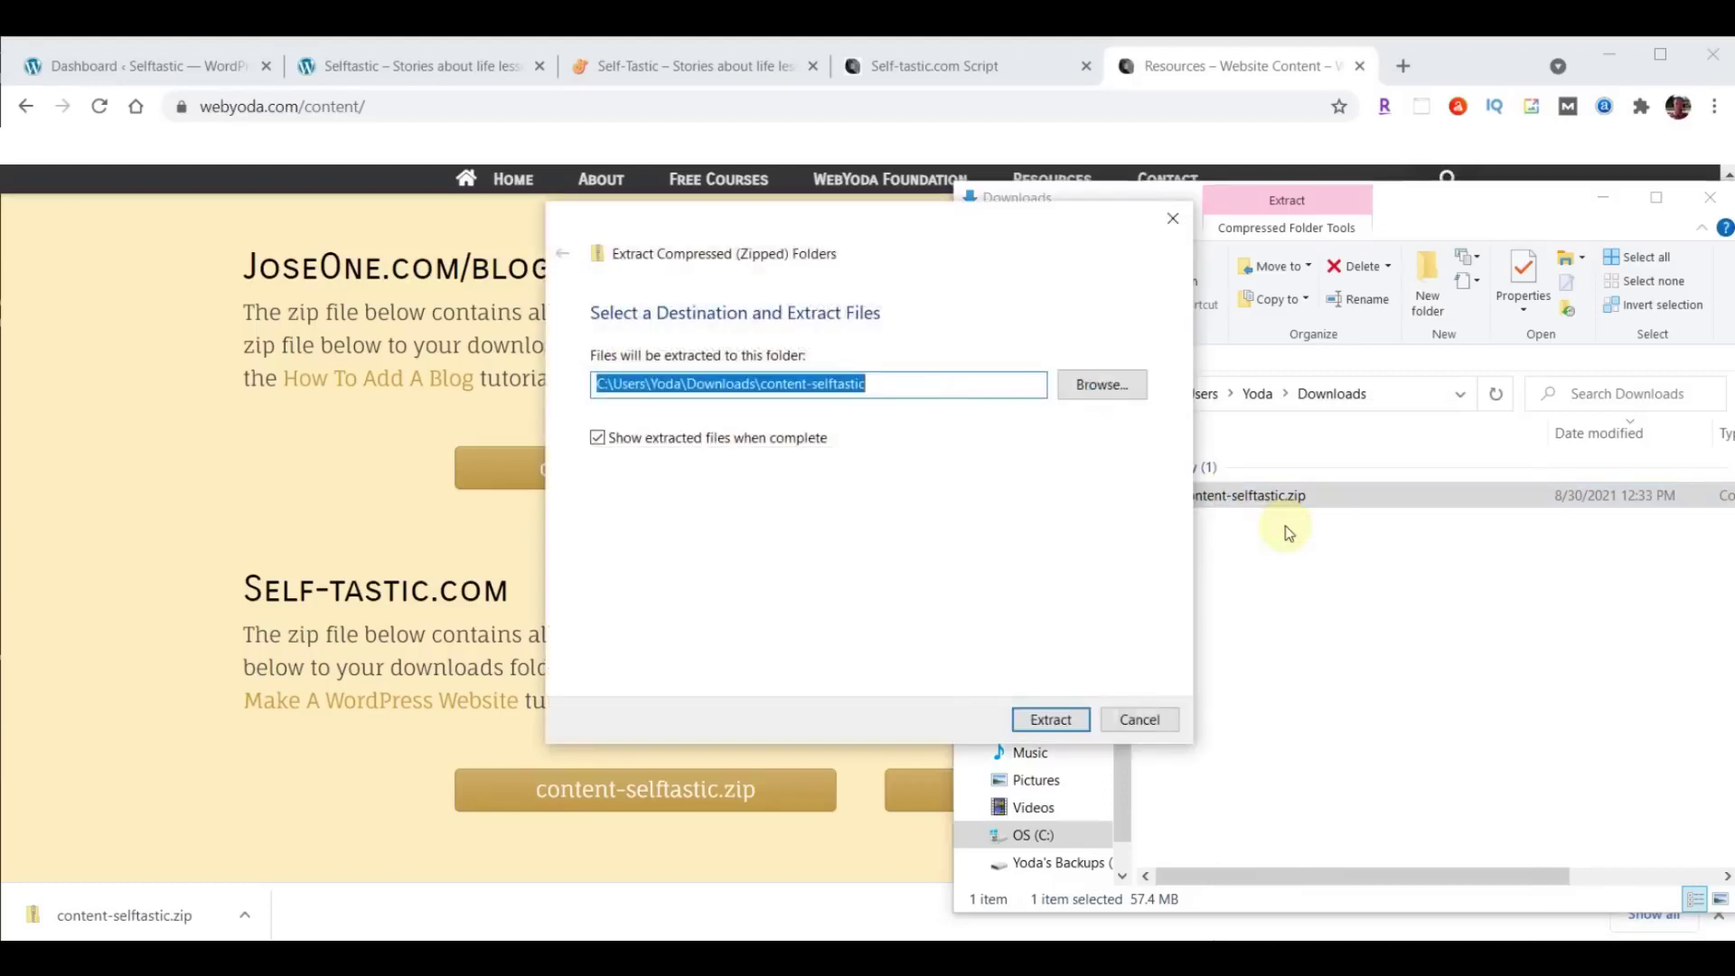
{"action": "left_click", "coordinate": [1050, 719]}
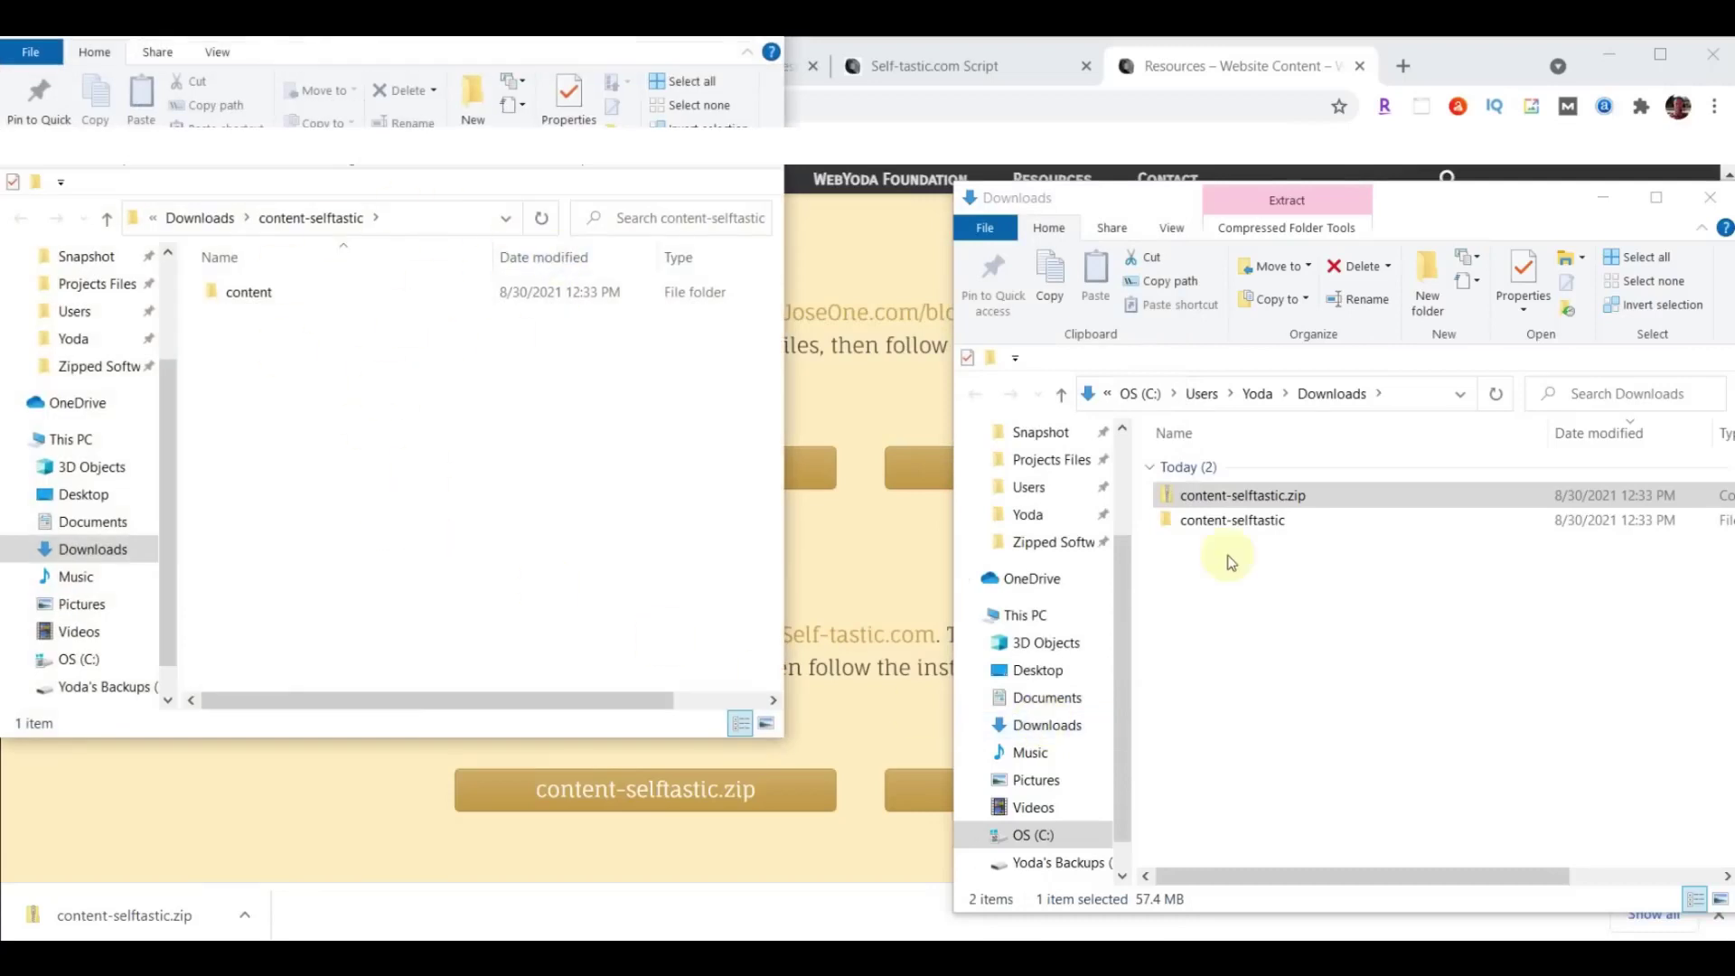
- Open the extracted content folder to review its 139 images, then close the website resources tab
{"action": "left_click", "coordinate": [1711, 198]}
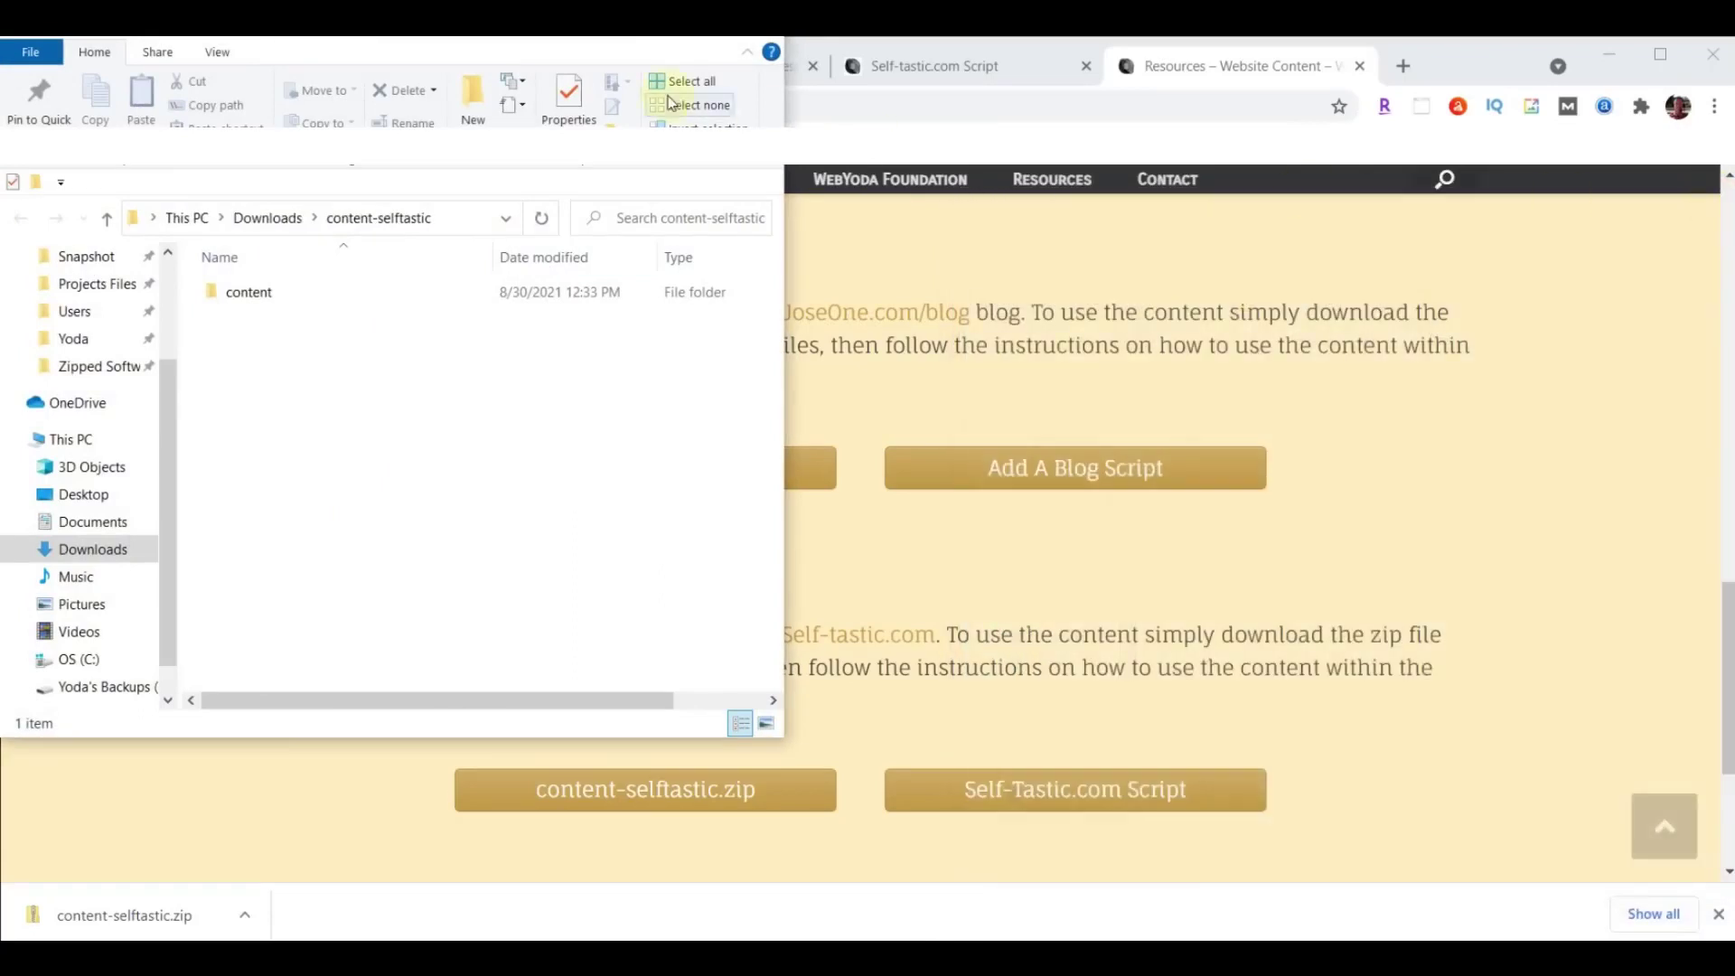
{"action": "left_click_drag", "start_coordinate": [542, 36], "coordinate": [1435, 175]}
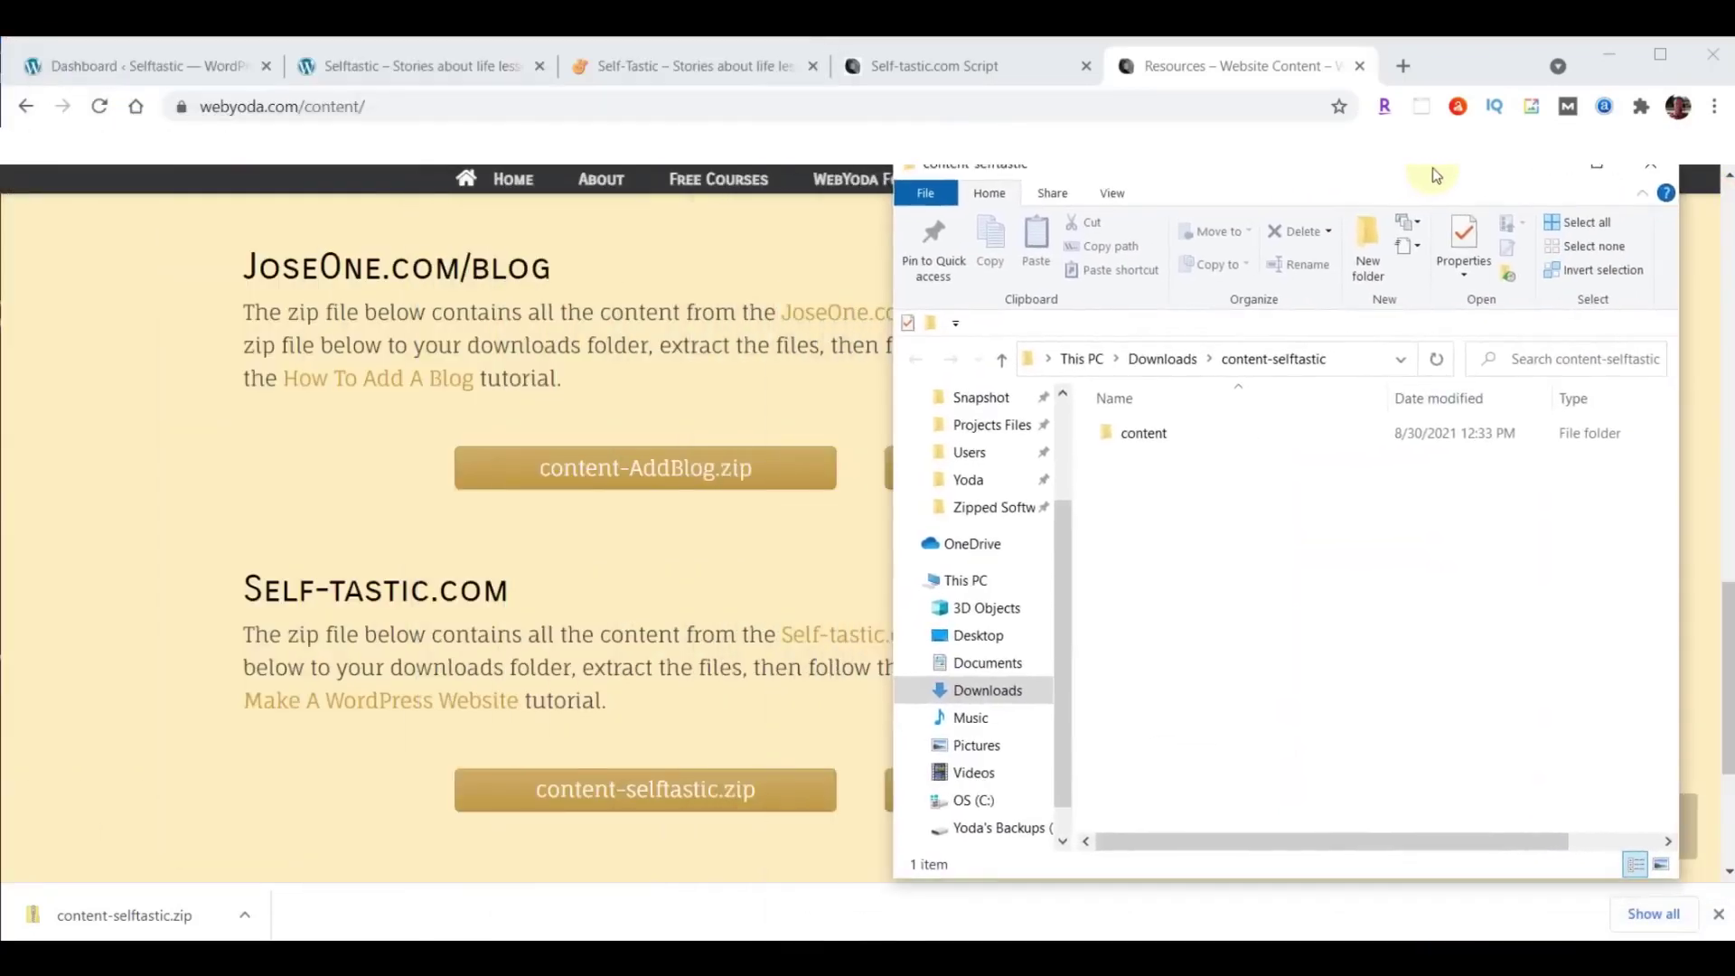
{"action": "left_click", "coordinate": [1140, 435]}
{"action": "double_click", "coordinate": [1137, 436]}
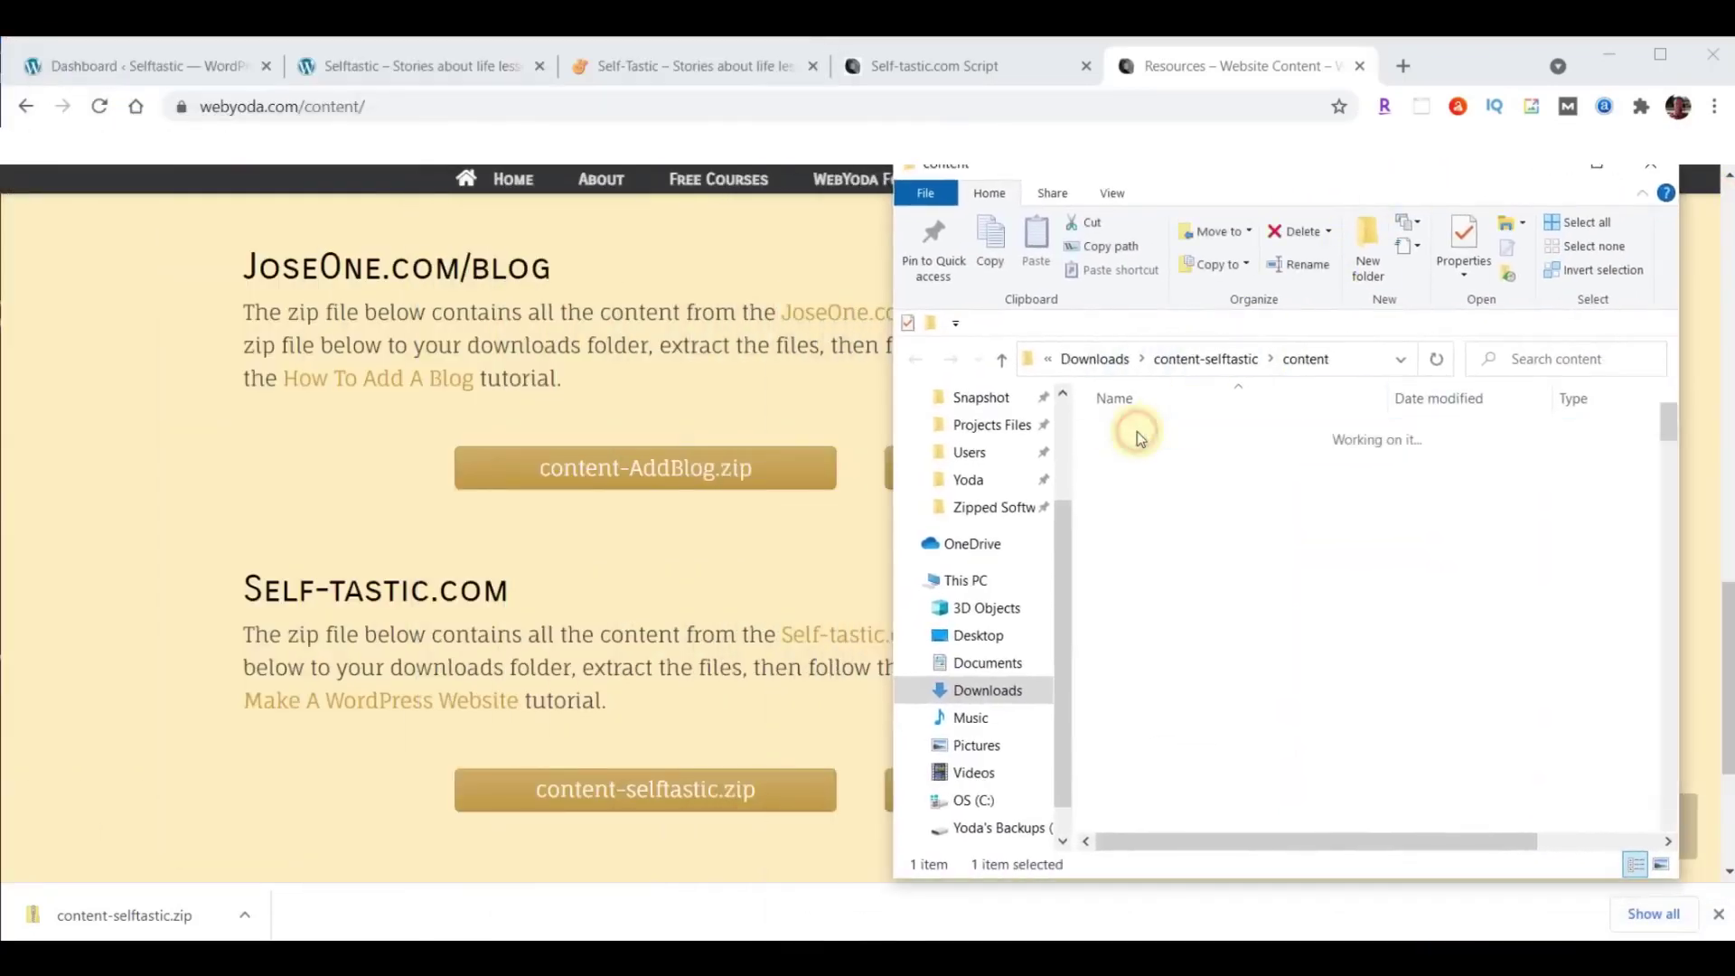
{"action": "scroll", "coordinate": [1356, 542], "scroll_direction": "down", "scroll_amount": 10}
{"action": "scroll", "coordinate": [1581, 594], "scroll_direction": "down", "scroll_amount": 15}
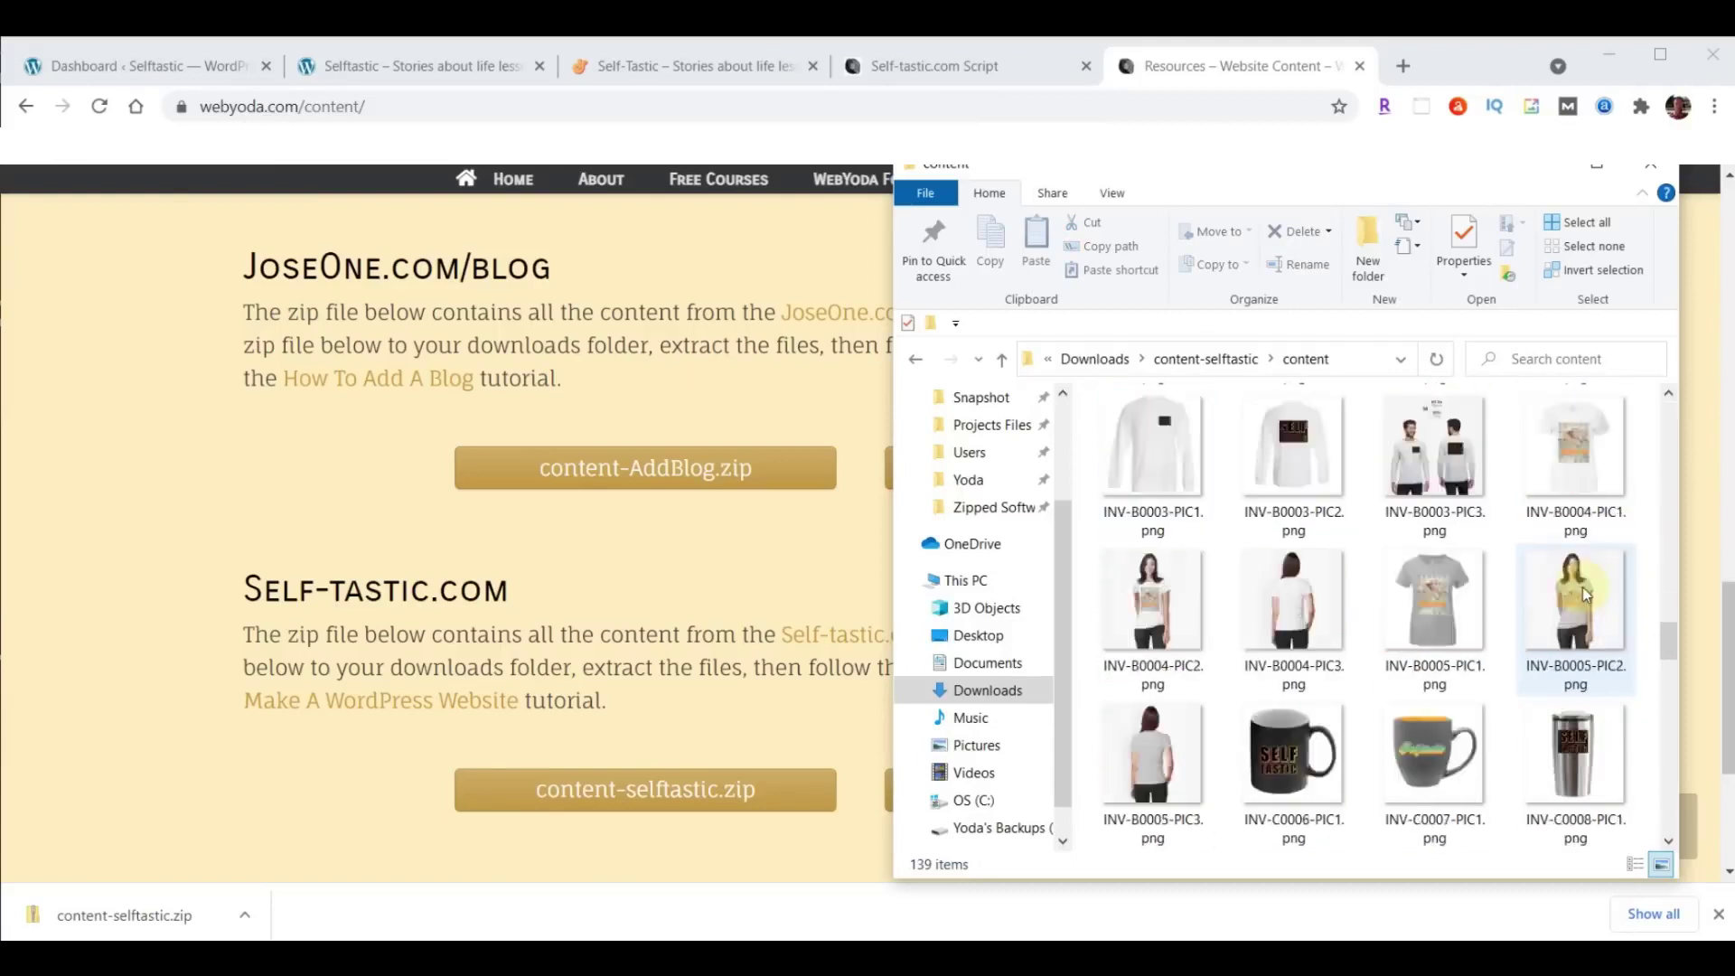
{"action": "scroll", "coordinate": [1583, 594], "scroll_direction": "up", "scroll_amount": 20}
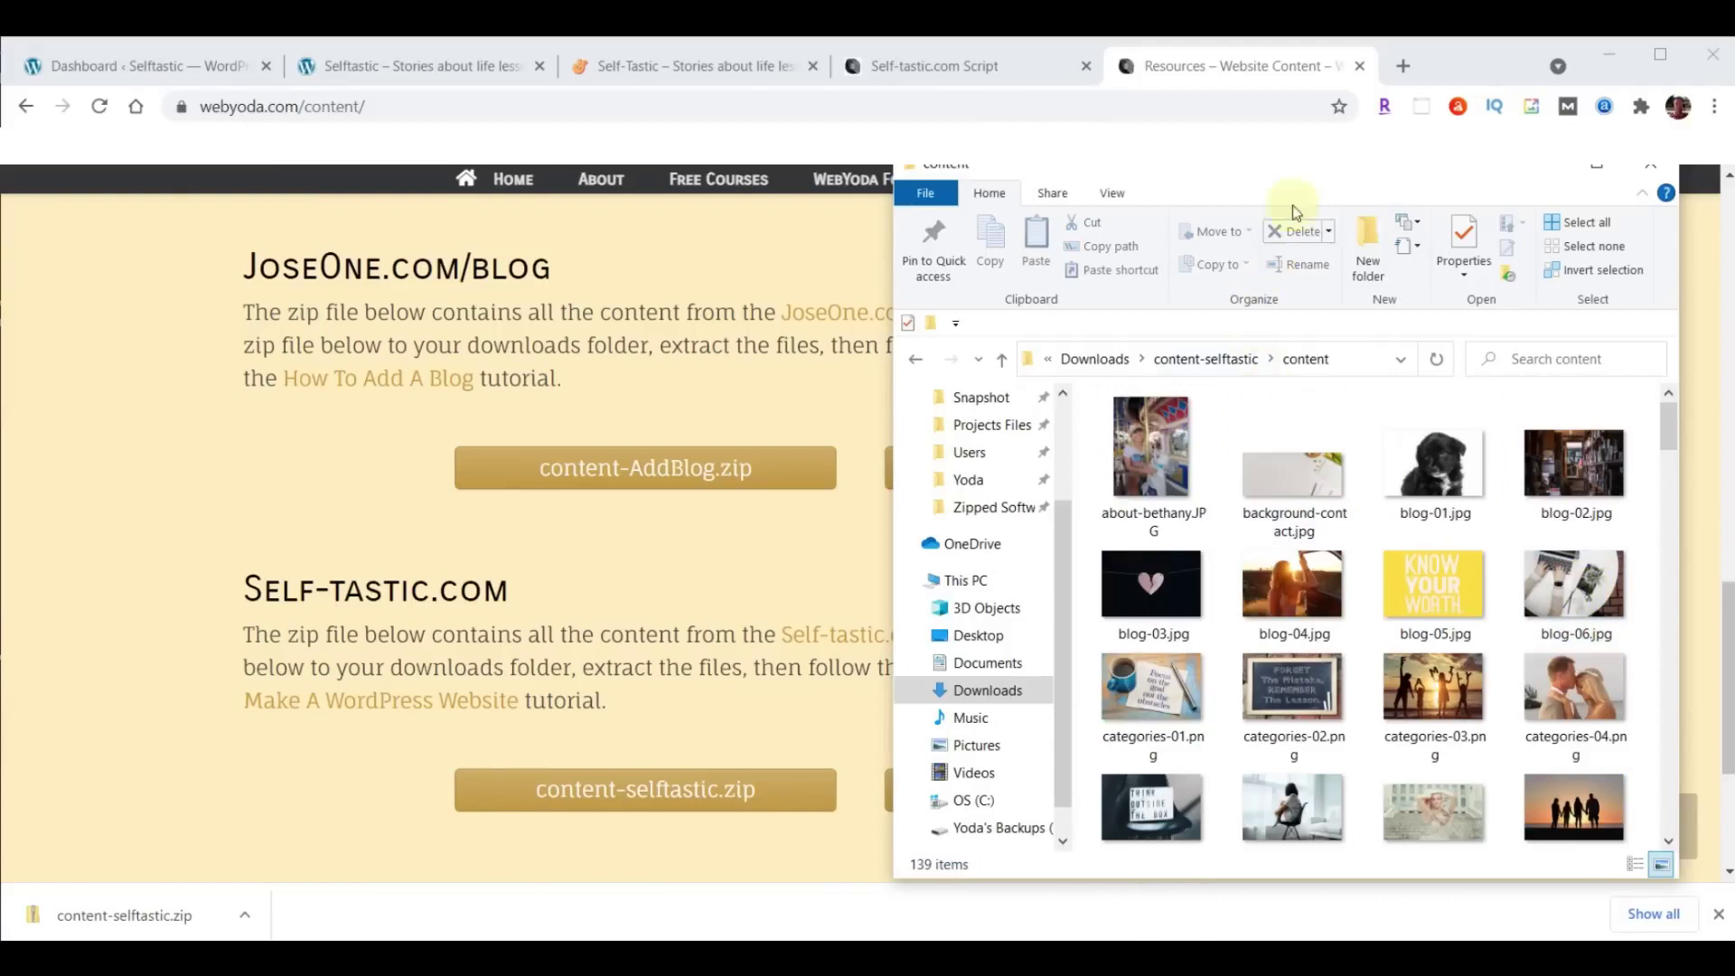
{"action": "left_click", "coordinate": [1358, 65]}
{"action": "left_click", "coordinate": [1359, 65]}
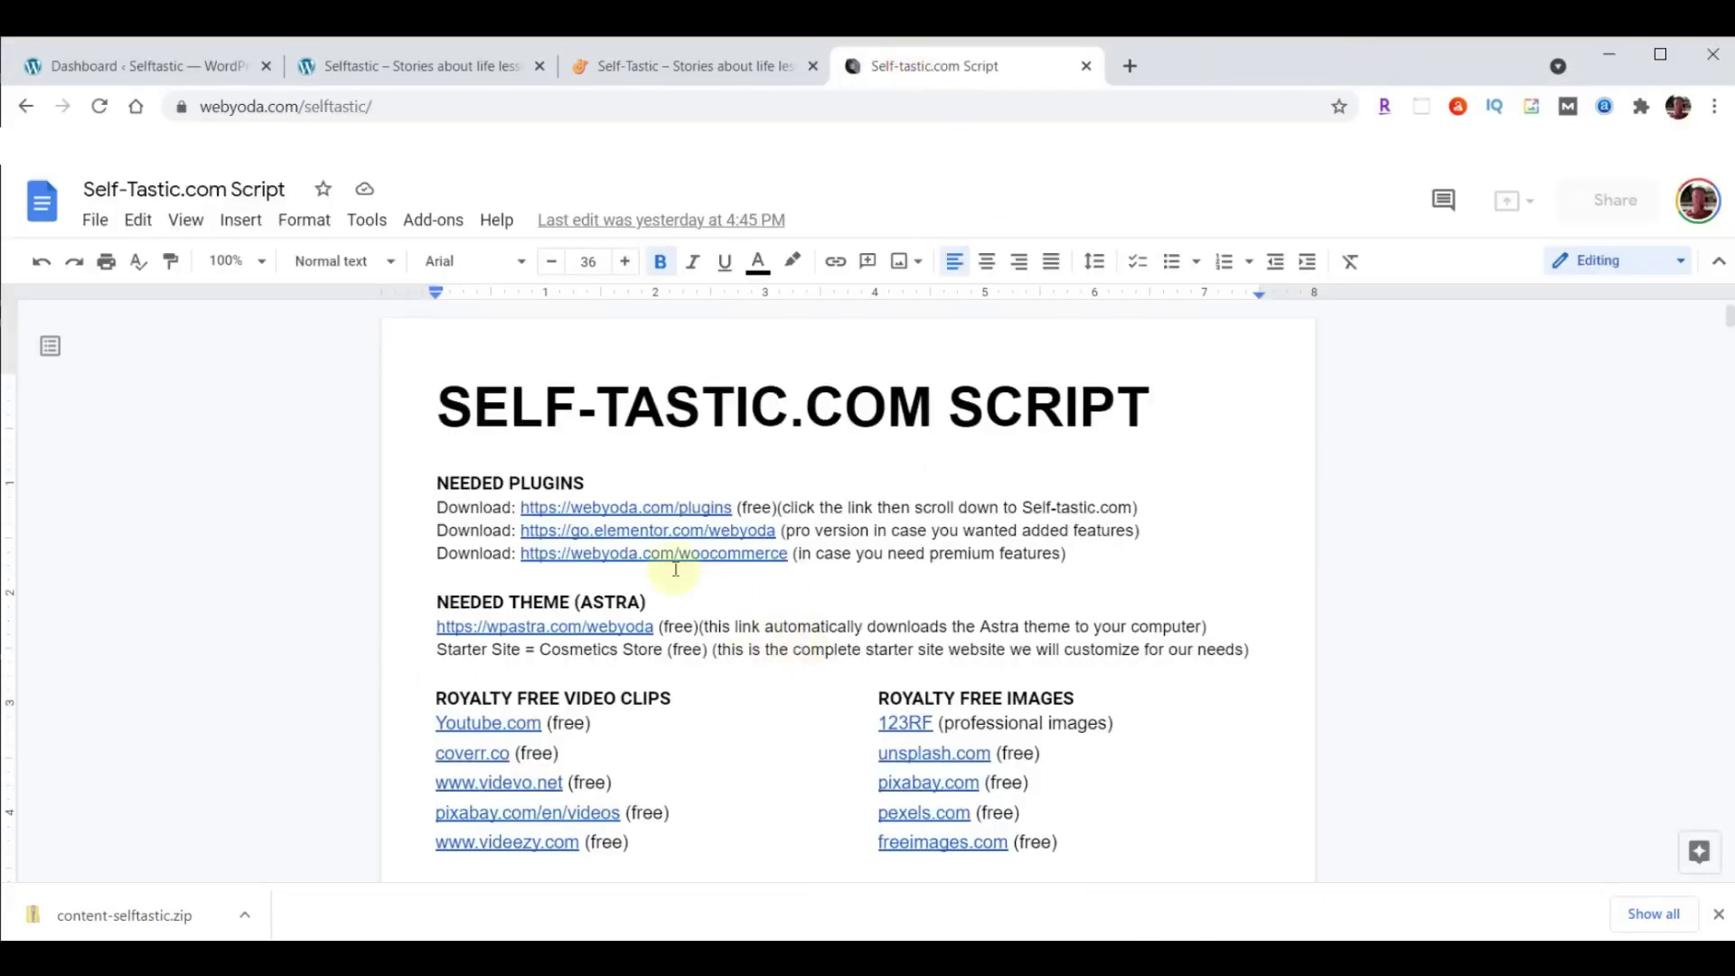
- Look over the live self-tastic.com homepage, the sample WordPress site, and the WordPress dashboard
{"action": "left_click", "coordinate": [669, 68]}
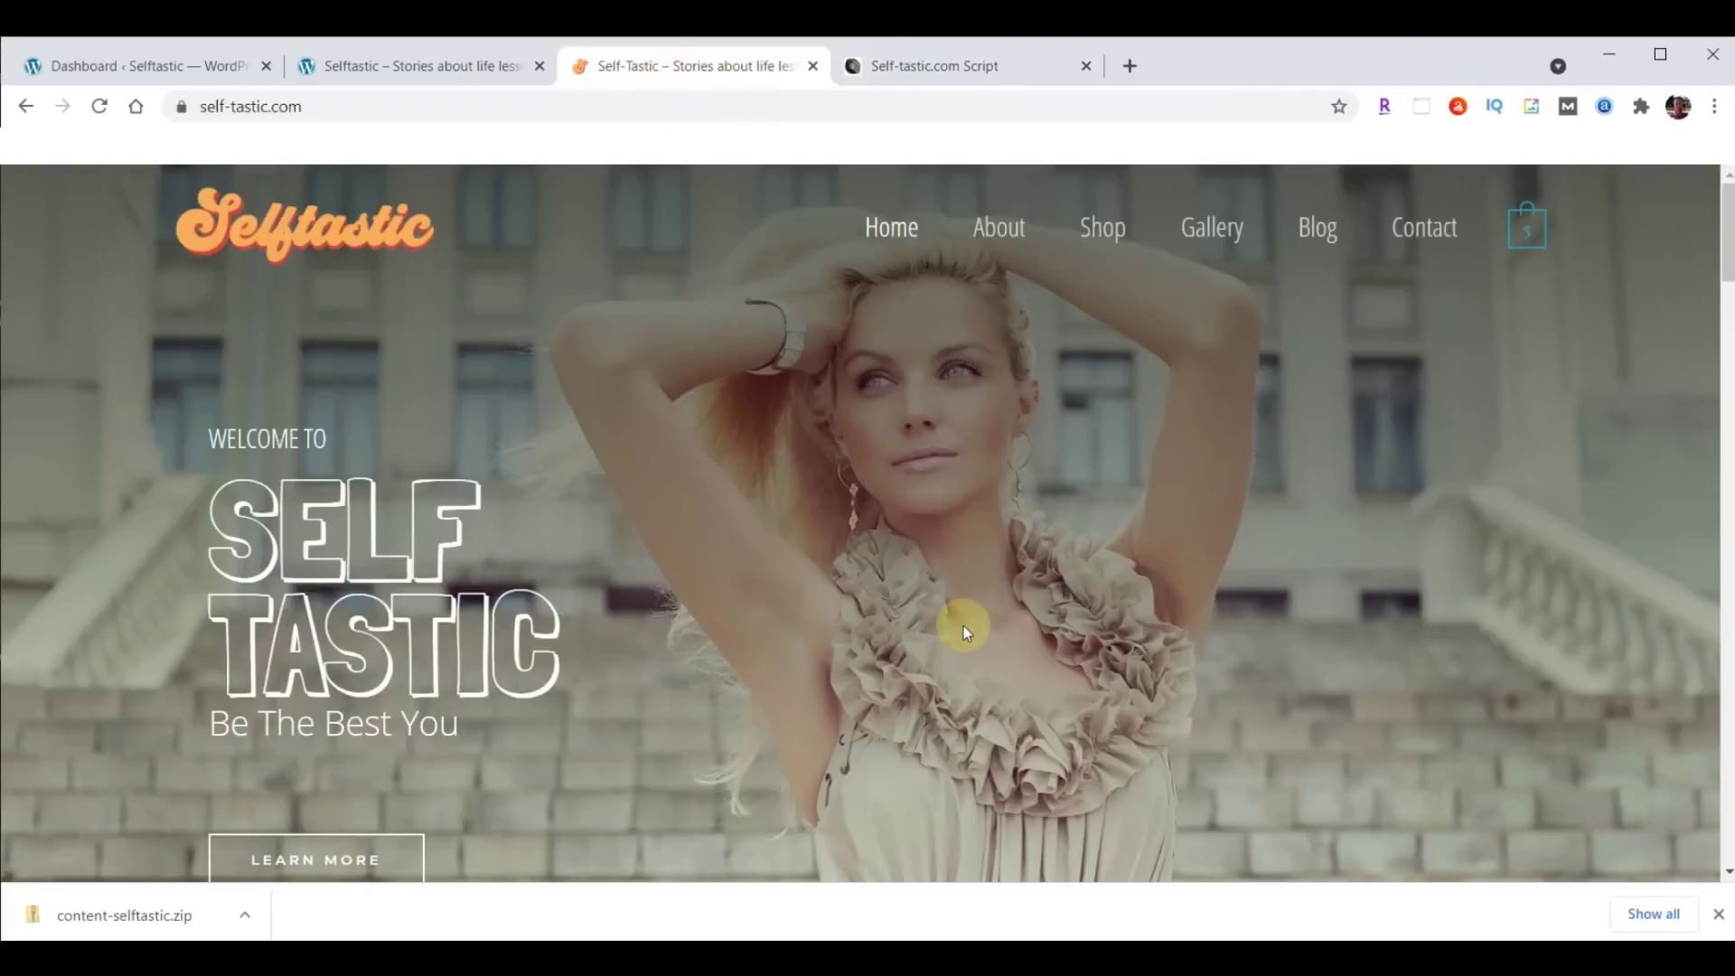
{"action": "left_click", "coordinate": [379, 82]}
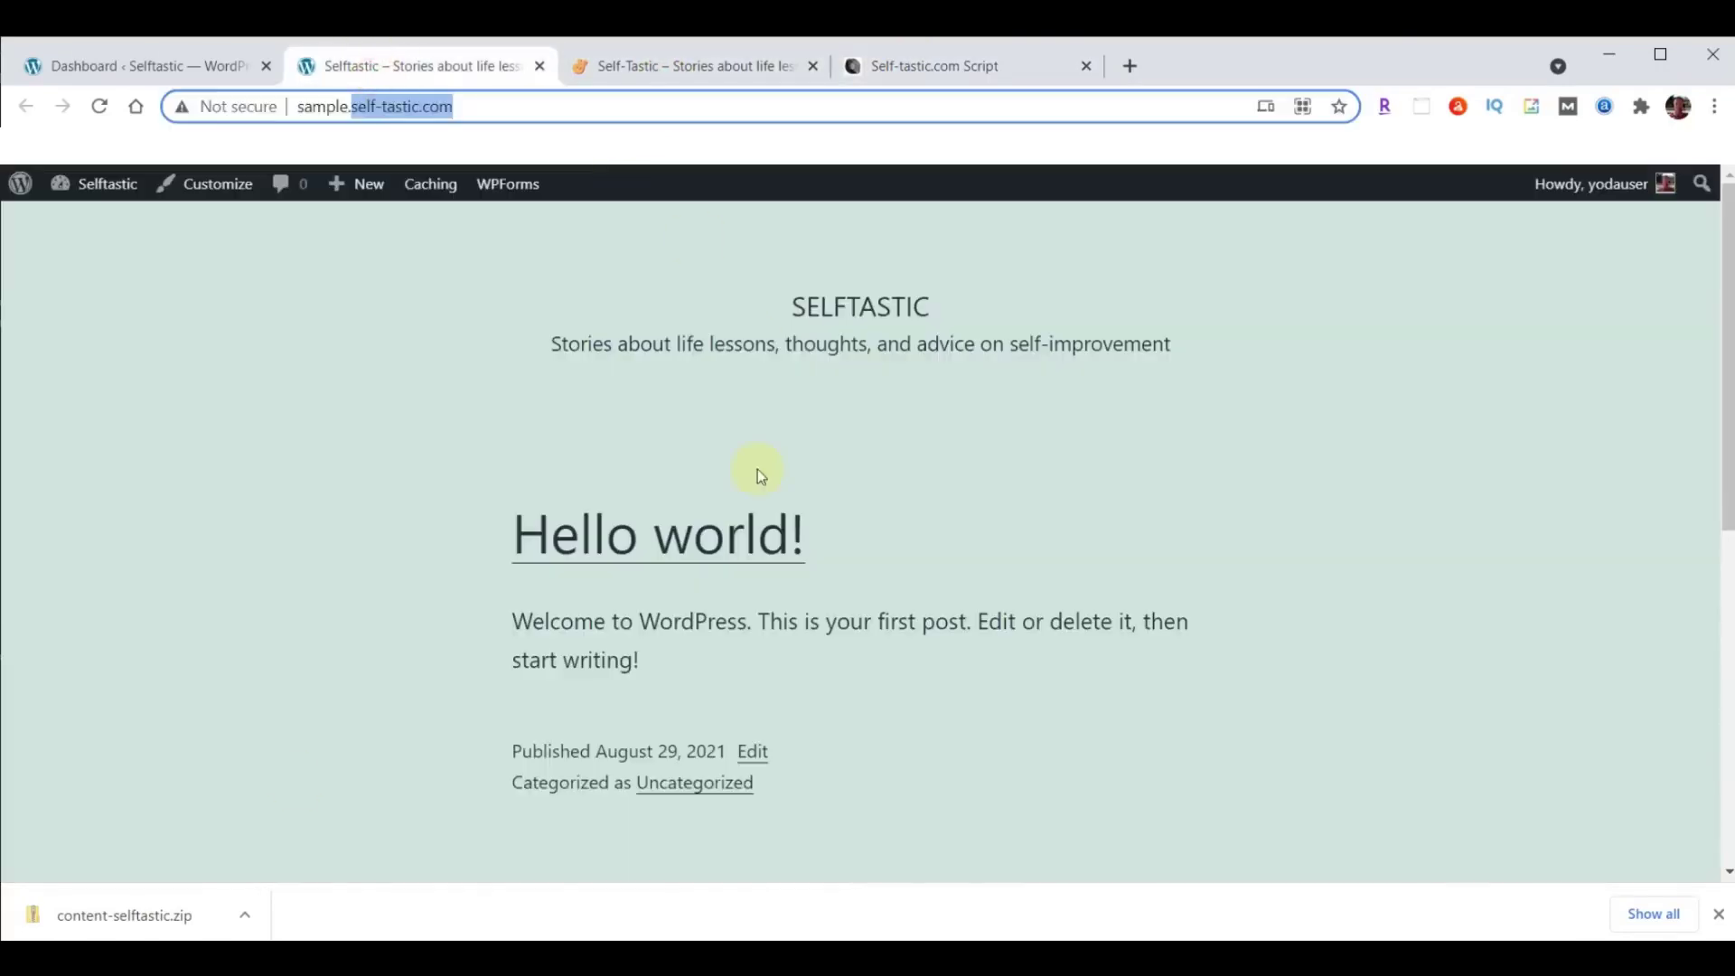
{"action": "left_click", "coordinate": [104, 63]}
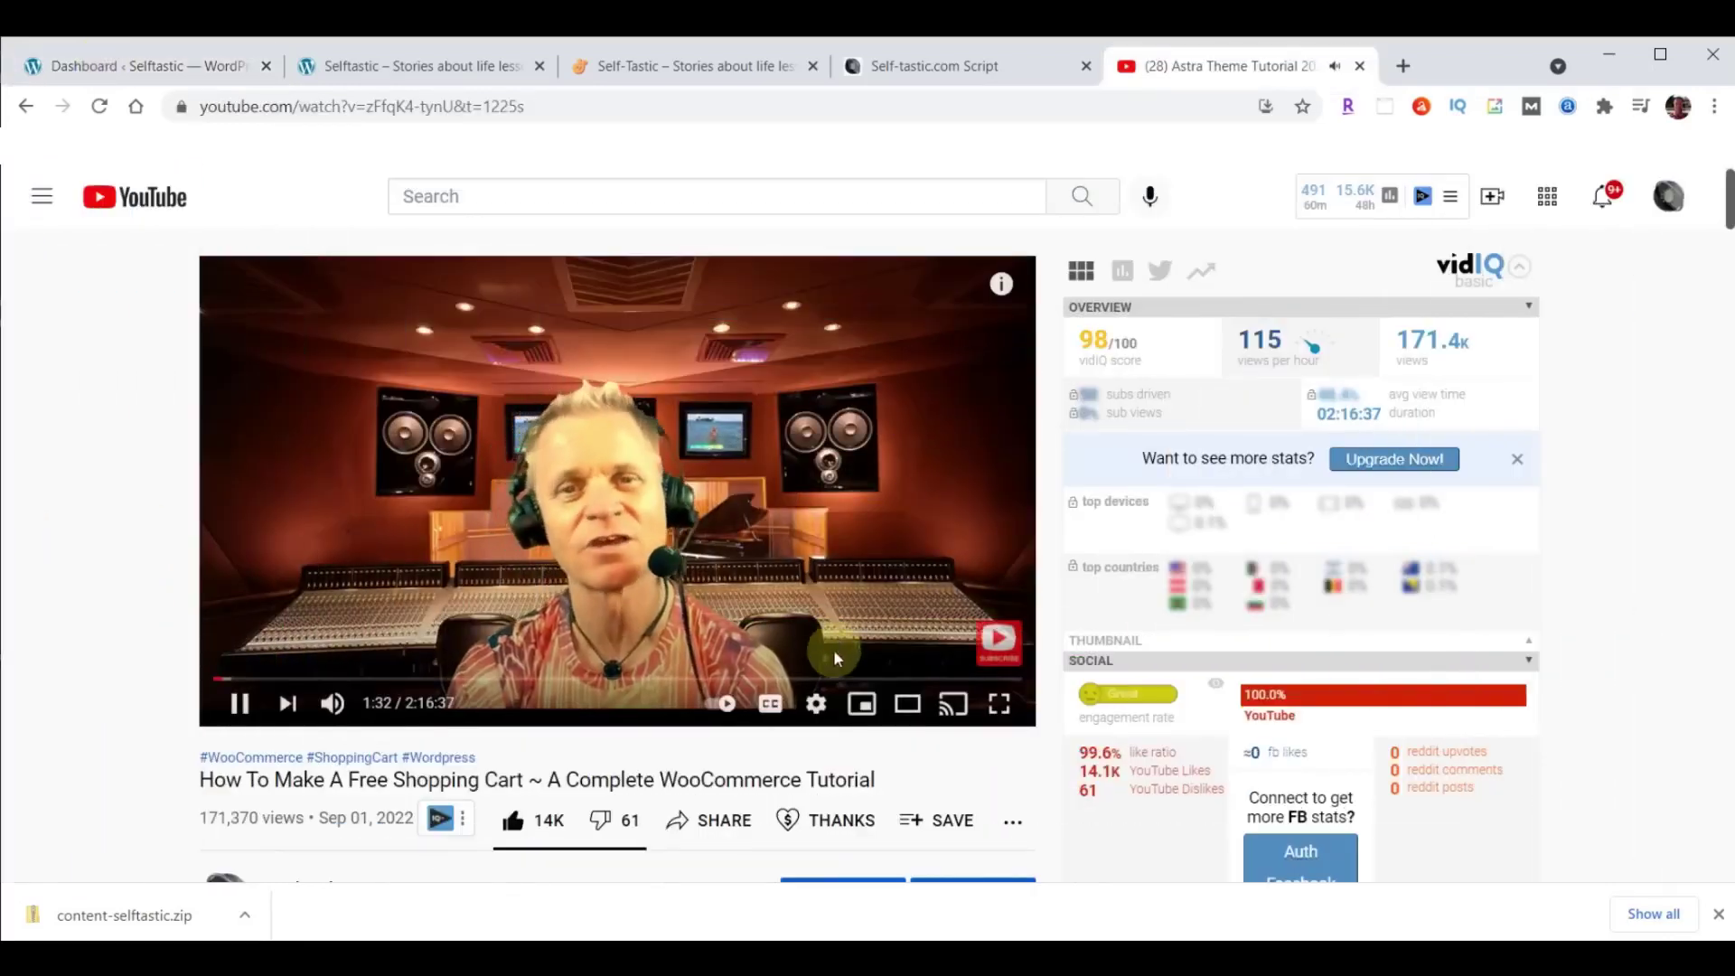
- Try the tutorial video at 0.75 playback speed, then set it back to Normal
{"action": "left_click", "coordinate": [818, 705]}
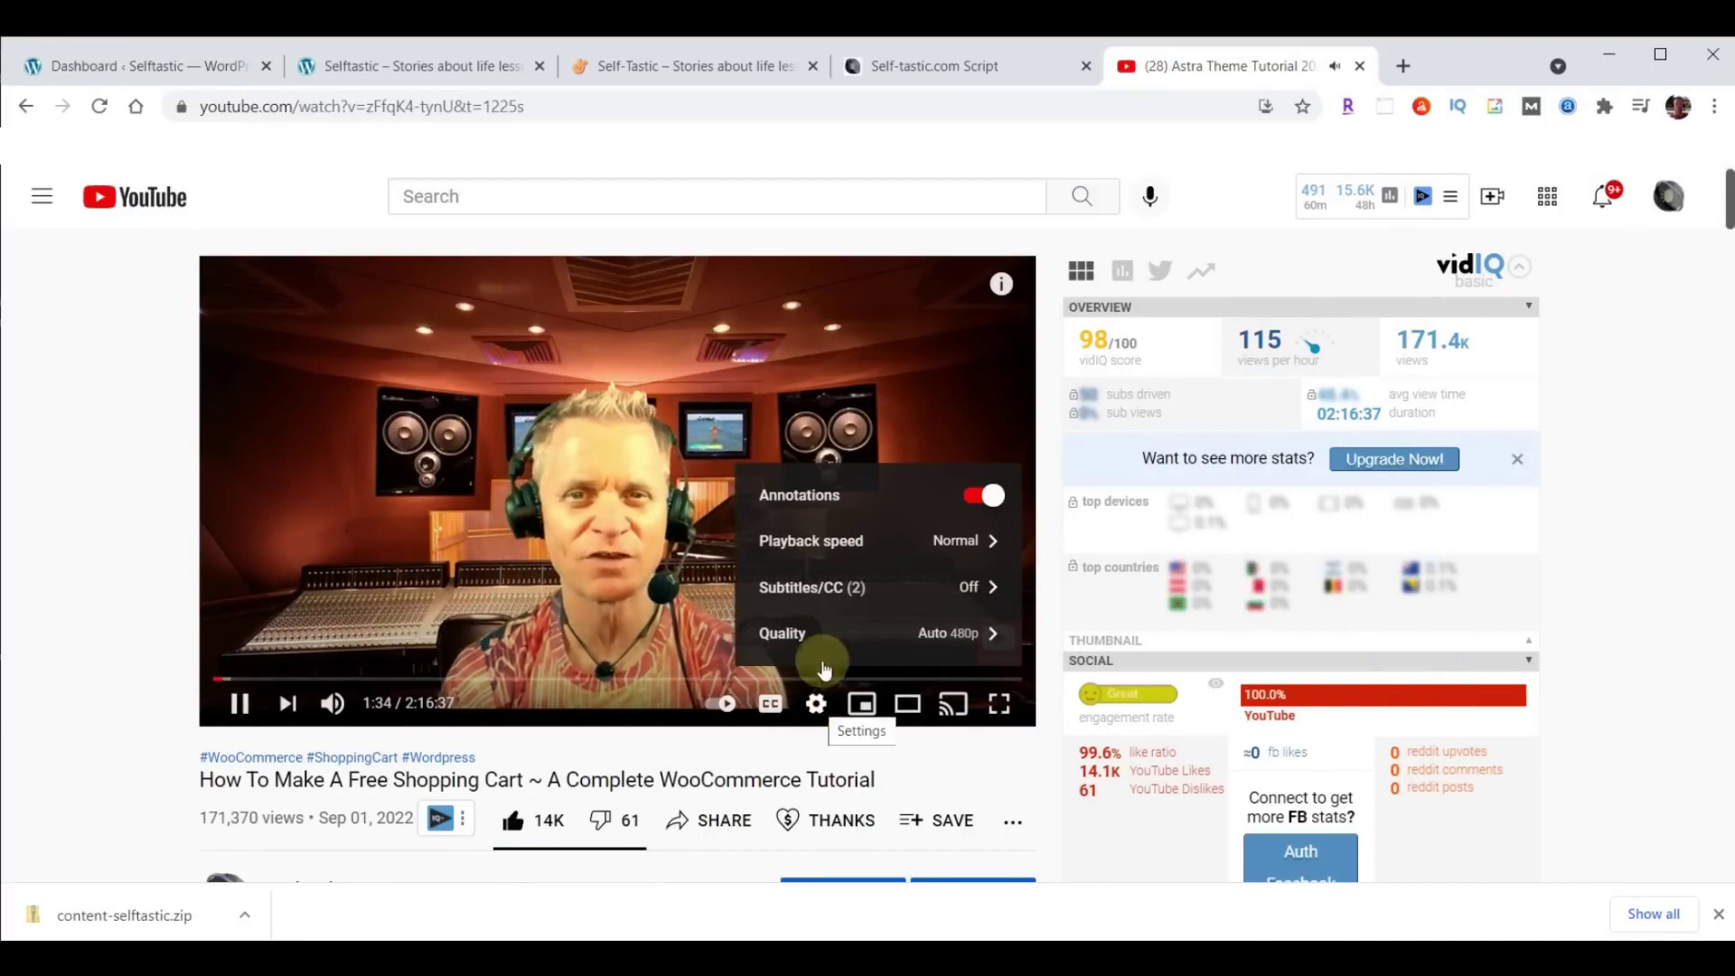
{"action": "left_click", "coordinate": [826, 542]}
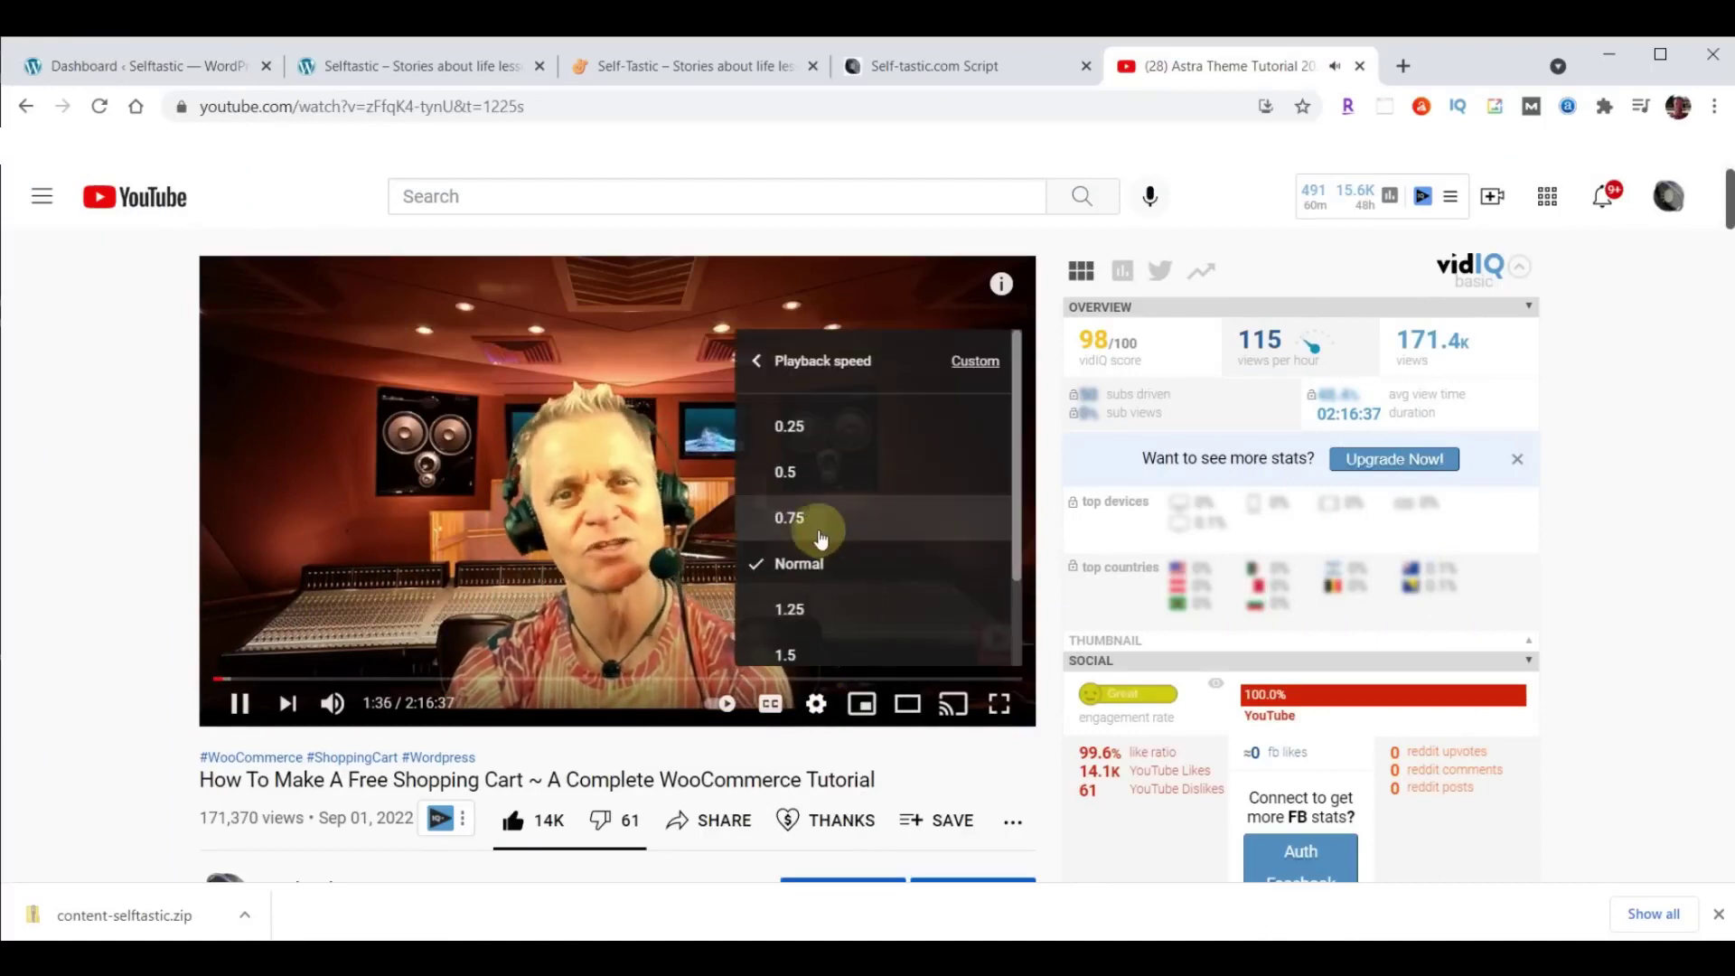
{"action": "left_click", "coordinate": [818, 529]}
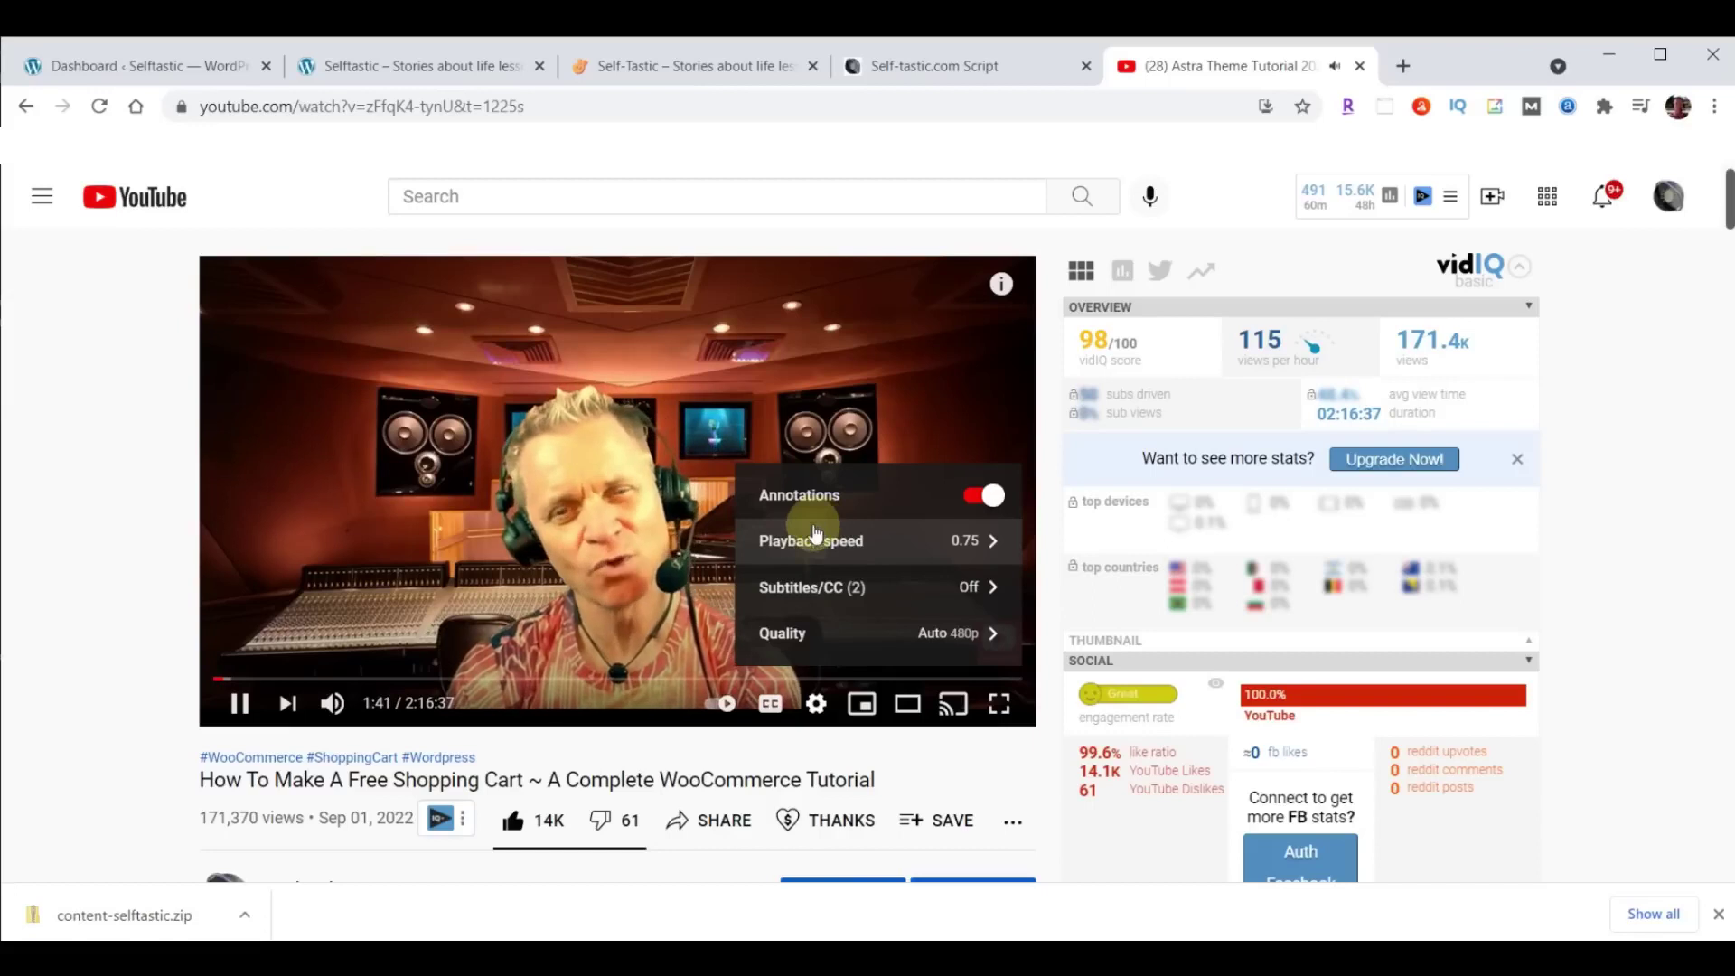
{"action": "left_click", "coordinate": [807, 542]}
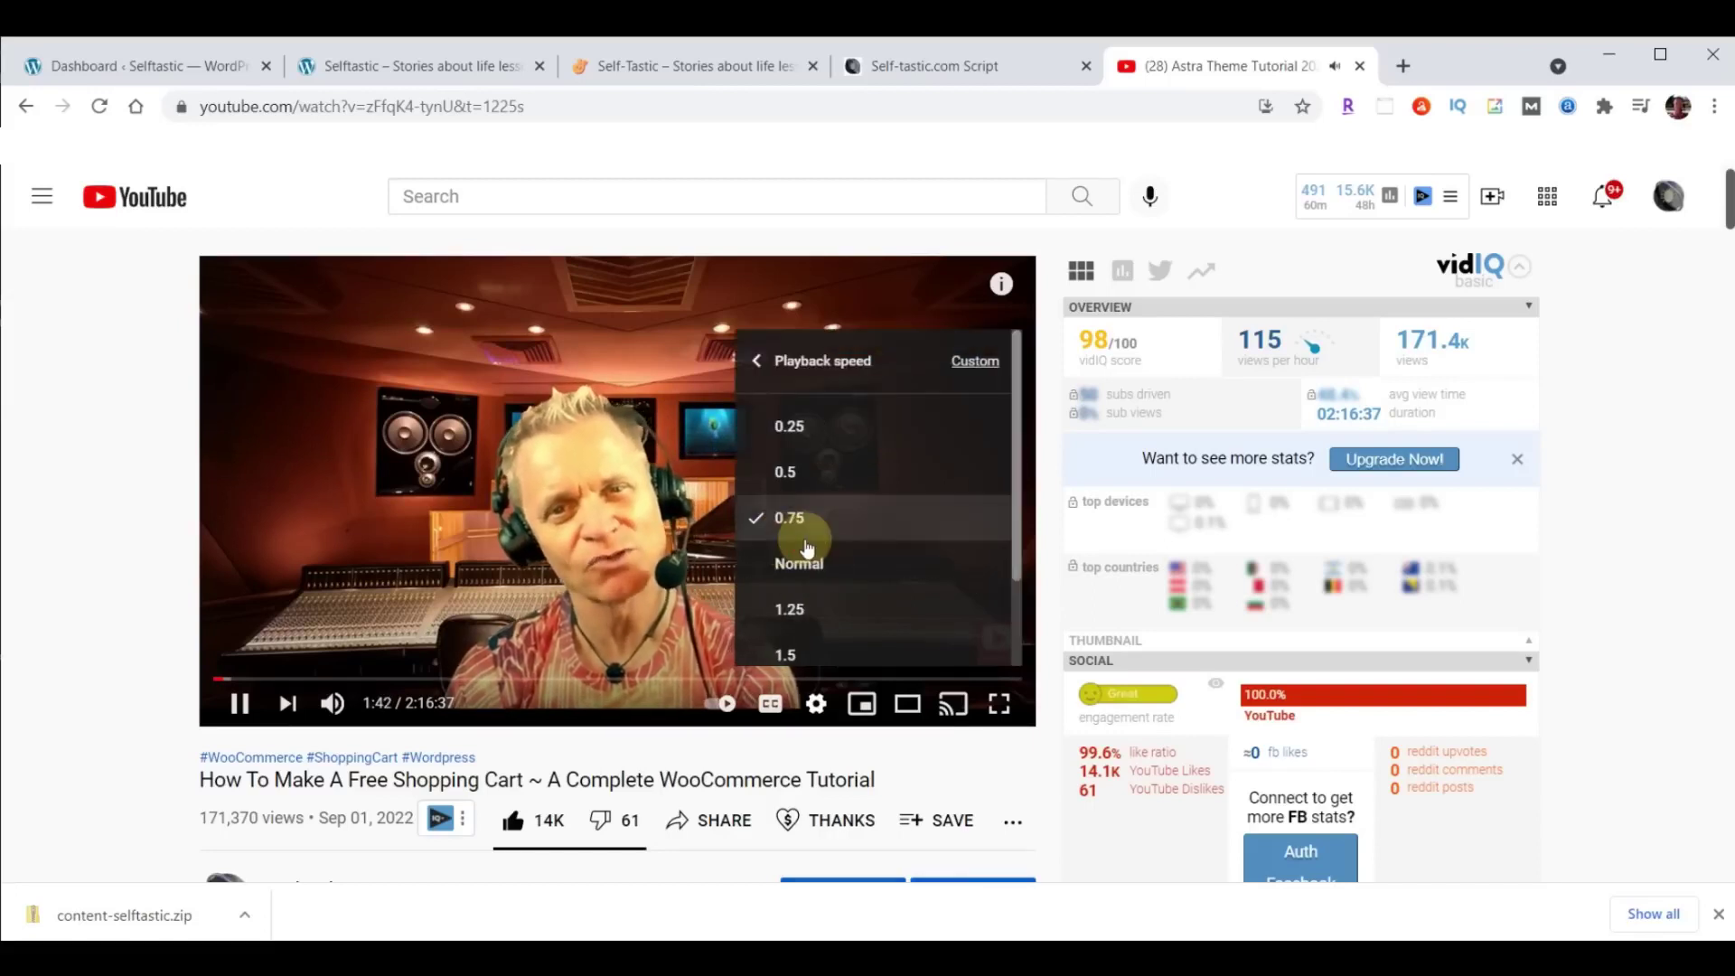
{"action": "left_click", "coordinate": [804, 562]}
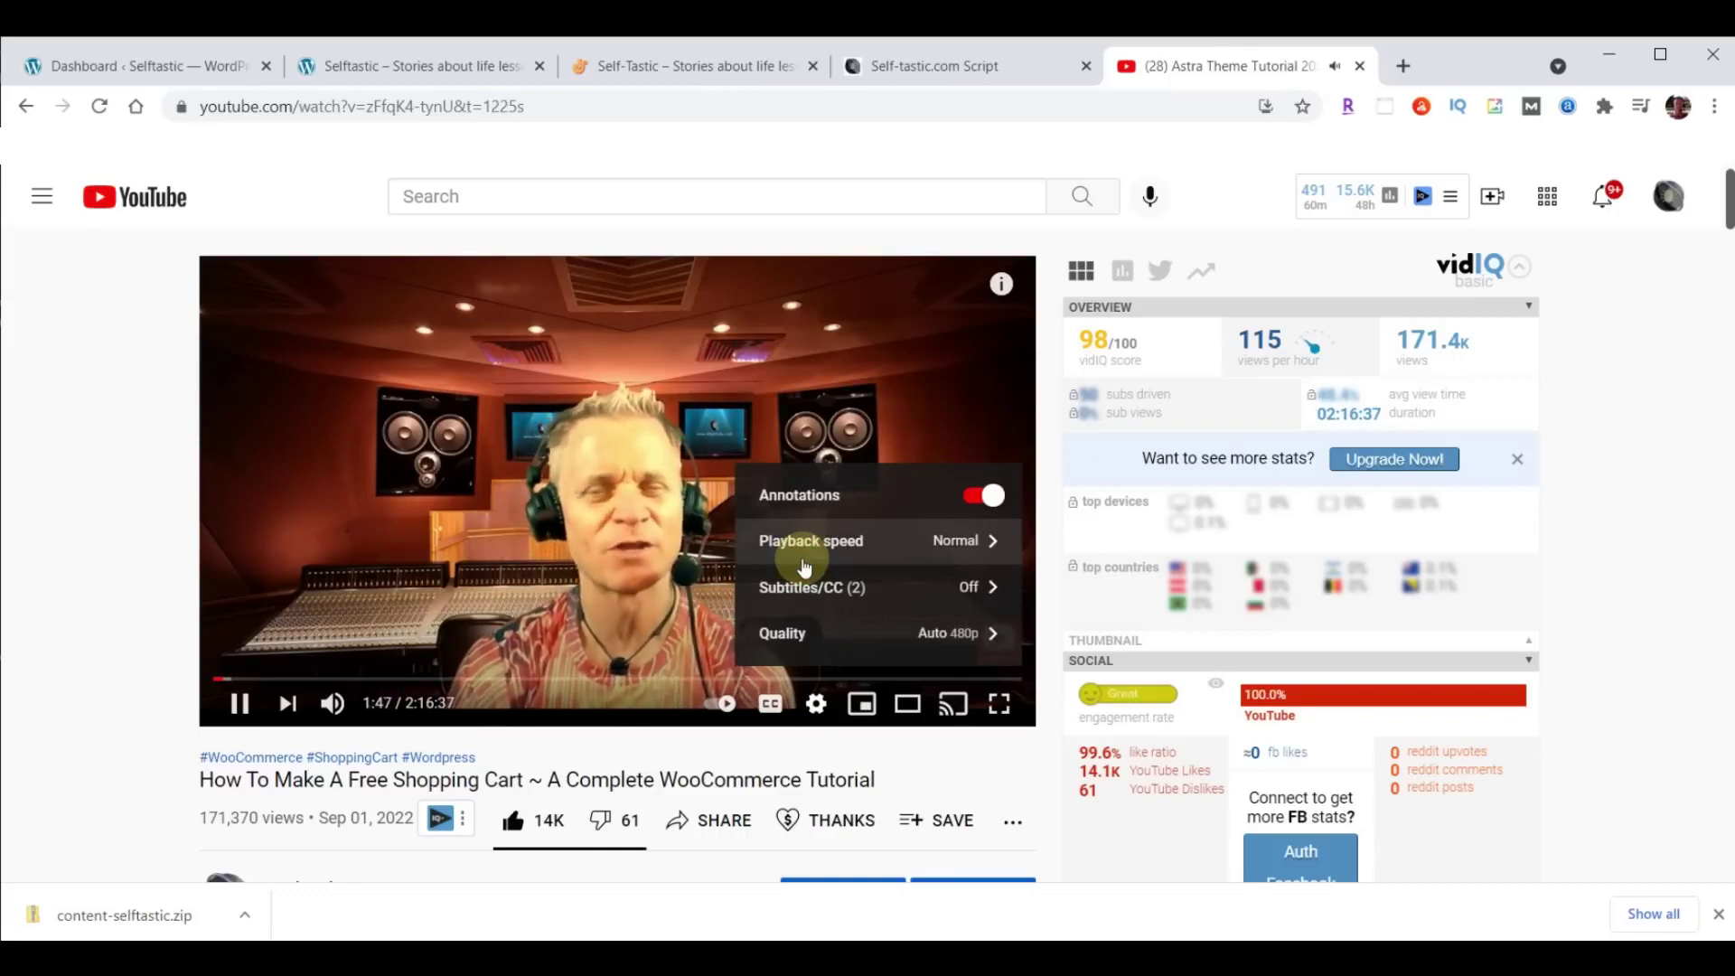
{"action": "left_click", "coordinate": [121, 501]}
- Scroll through the video description's timestamped chapters, then close the YouTube tab
{"action": "scroll", "coordinate": [72, 470], "scroll_direction": "down", "scroll_amount": 6}
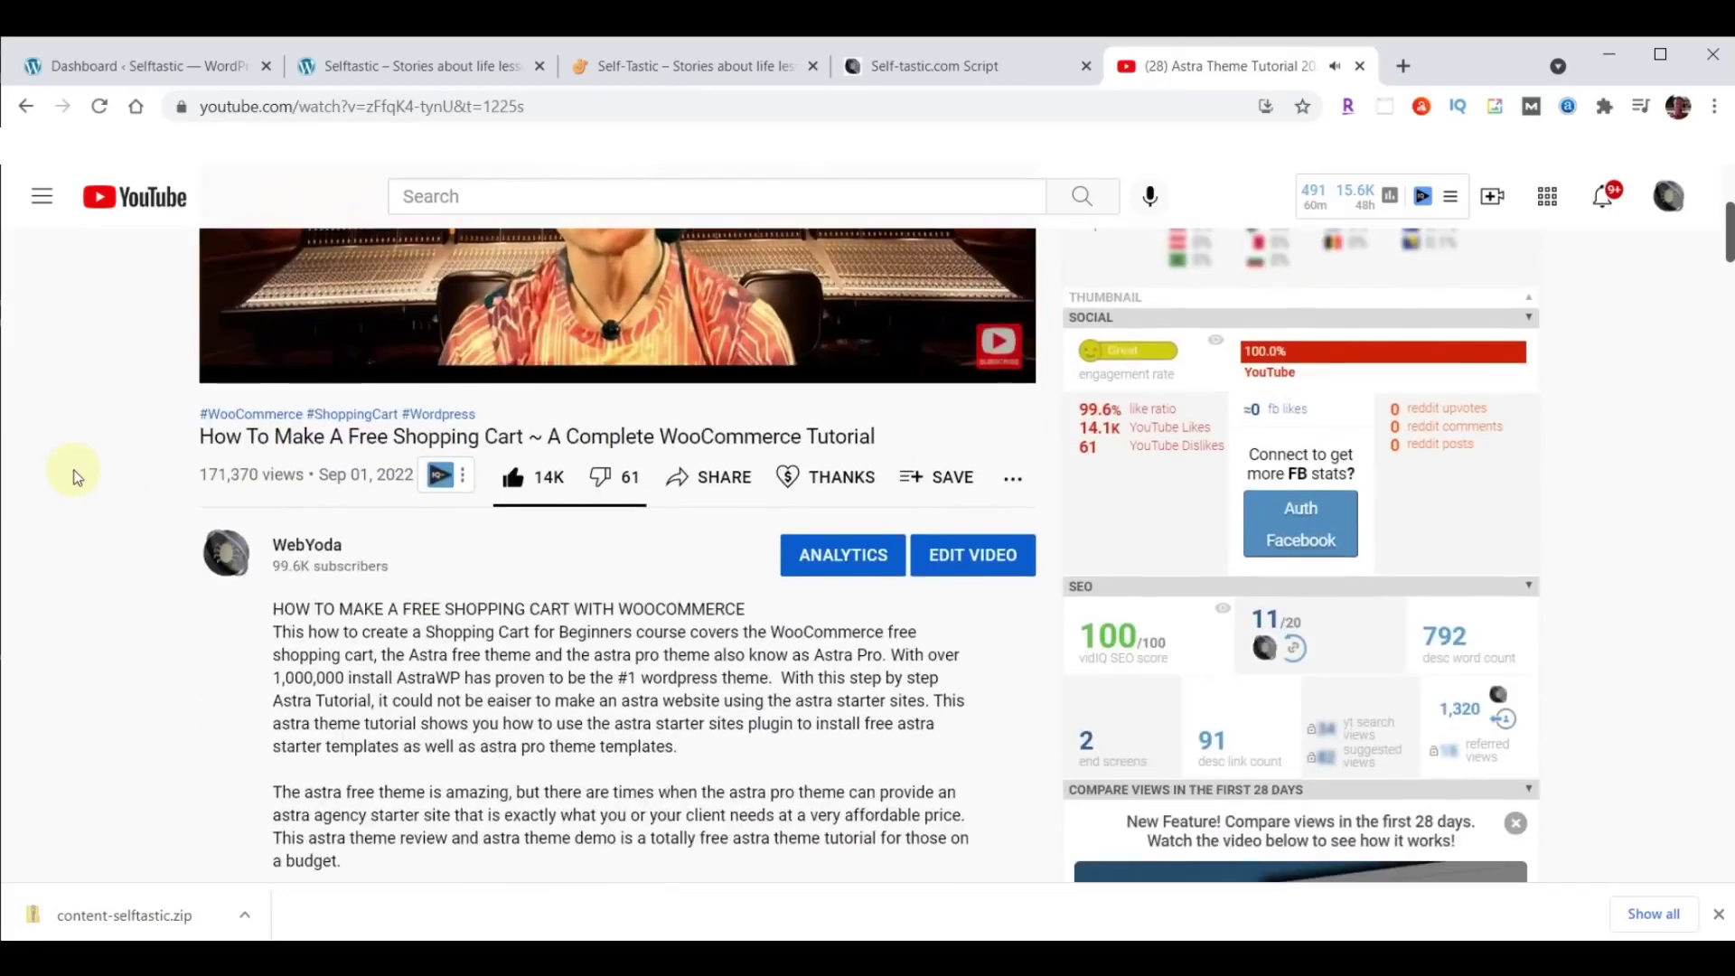
{"action": "scroll", "coordinate": [75, 476], "scroll_direction": "down", "scroll_amount": 3}
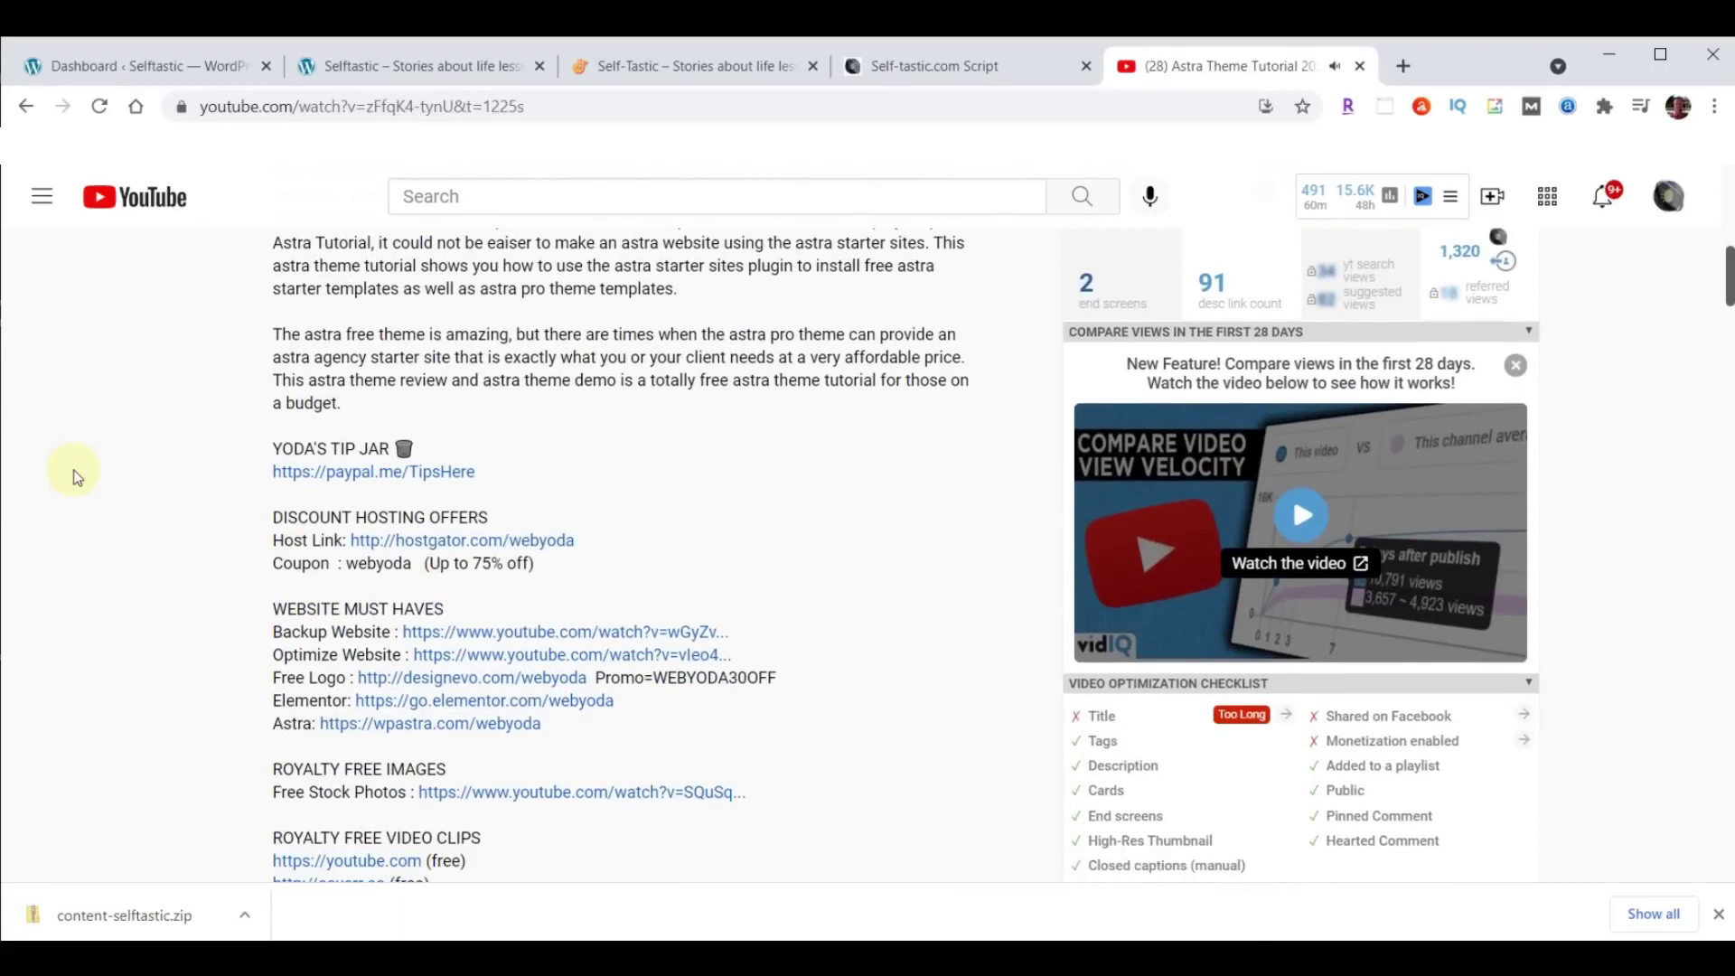
{"action": "scroll", "coordinate": [647, 454], "scroll_direction": "down", "scroll_amount": 6}
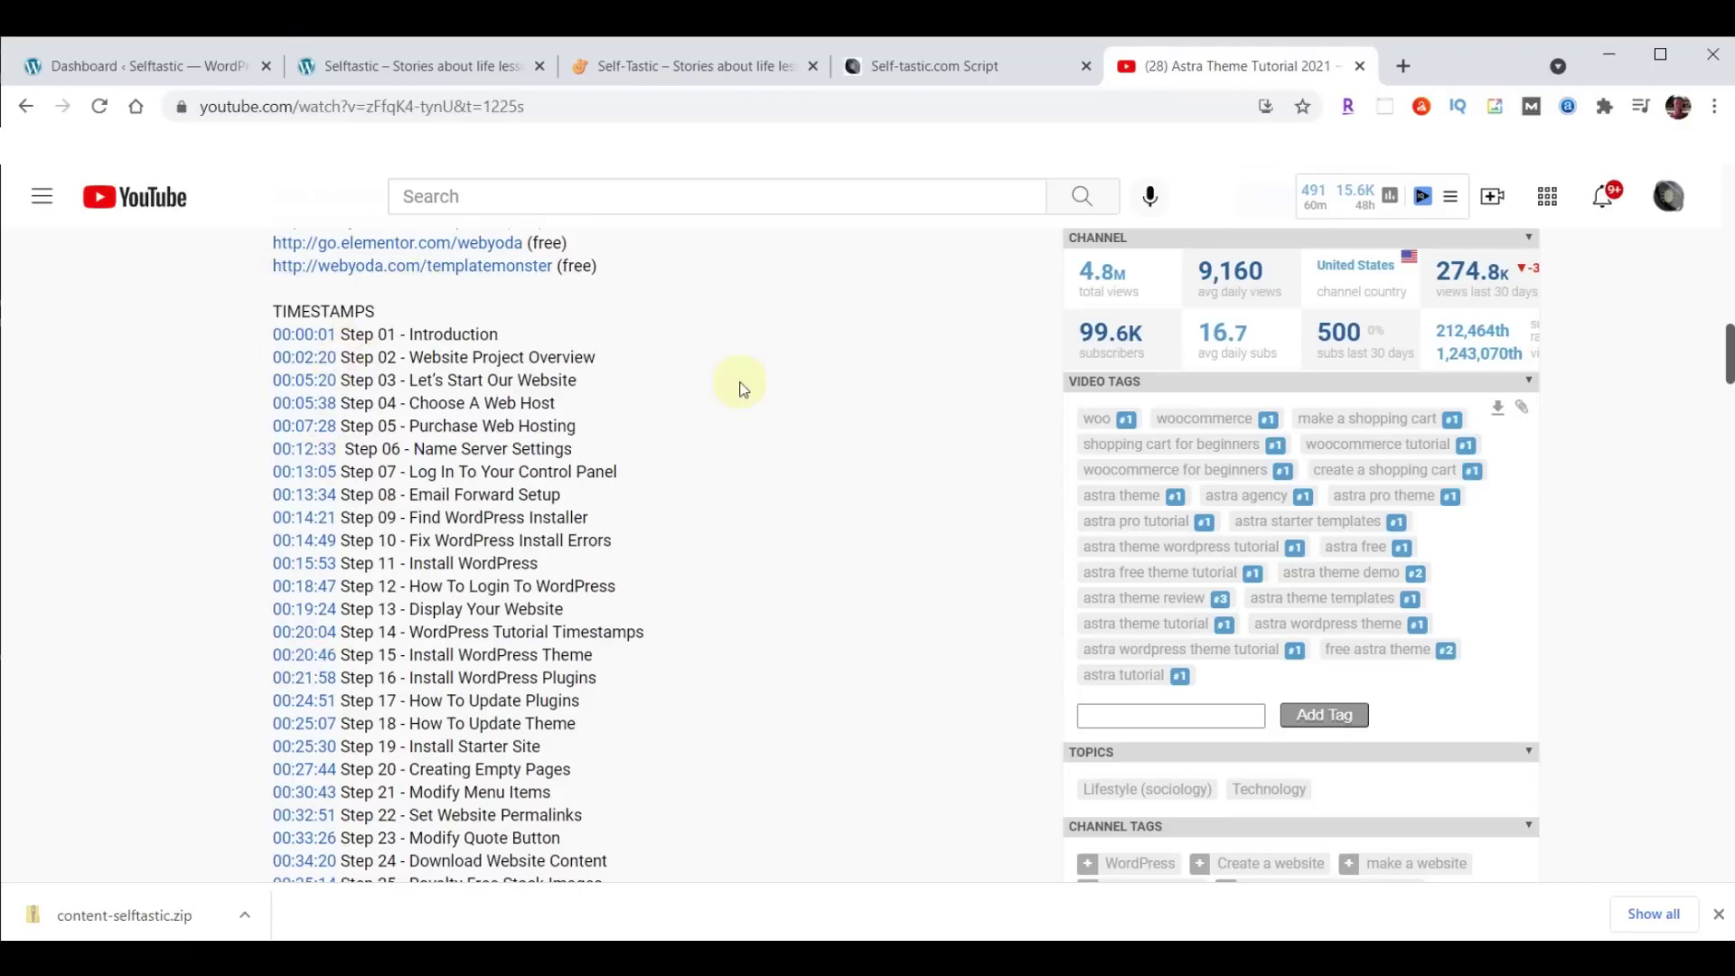
{"action": "left_click", "coordinate": [1359, 67]}
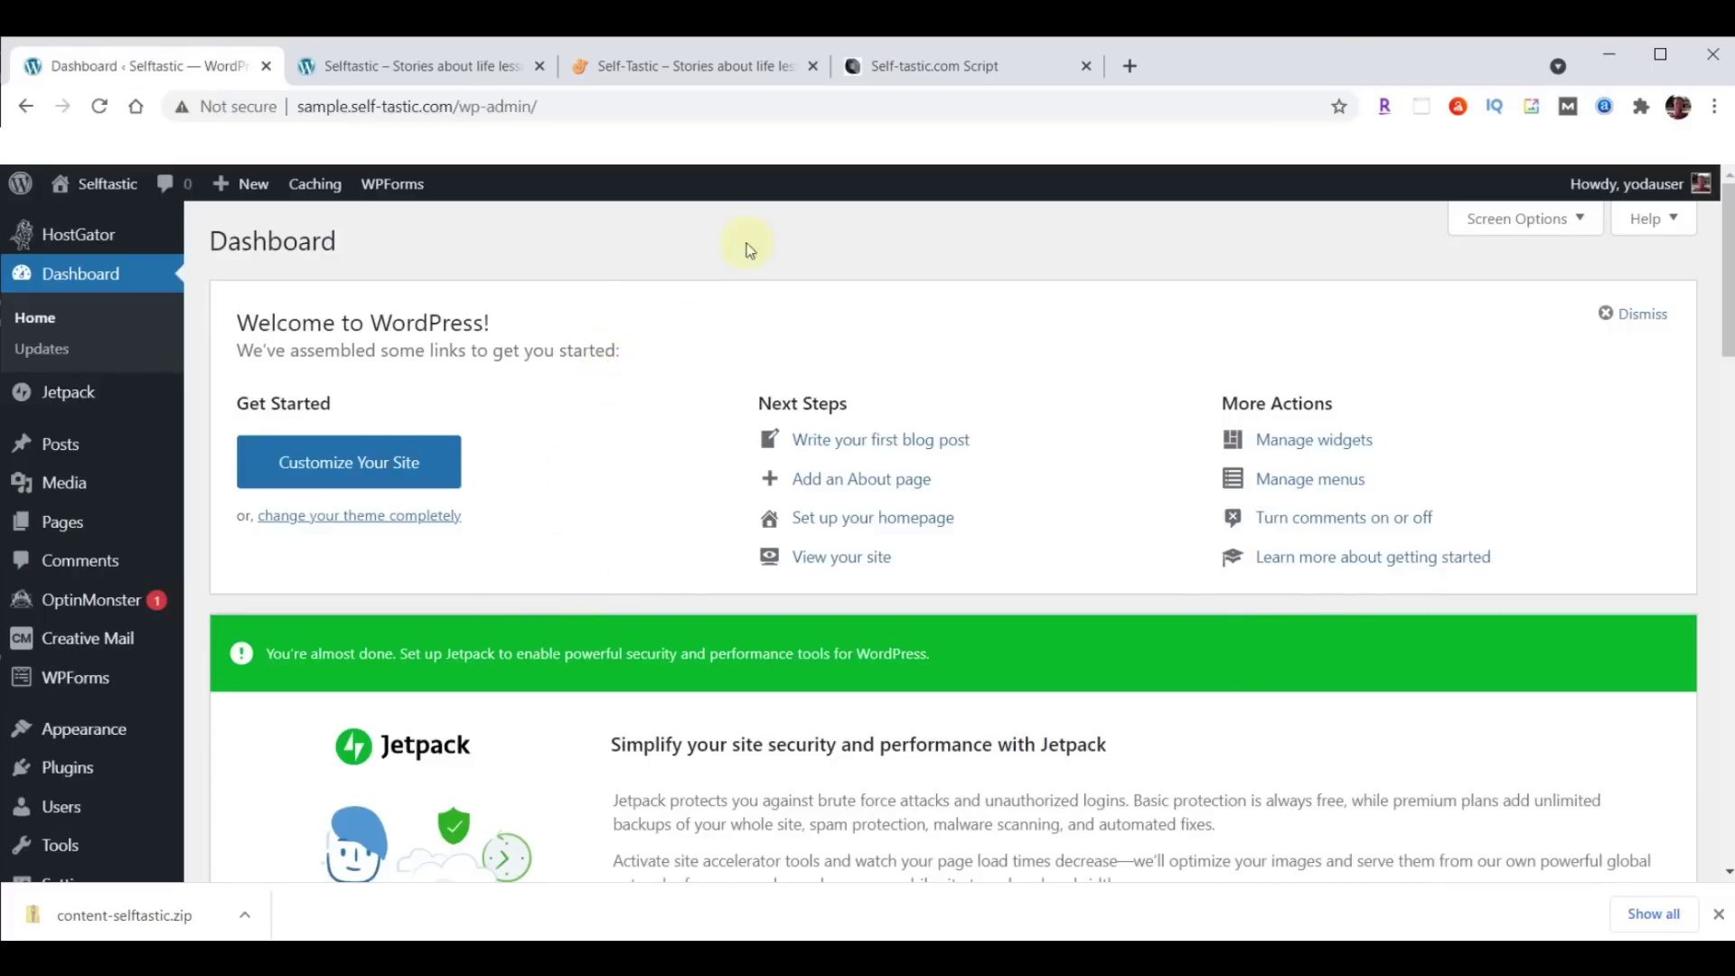
- Go to the Self-tastic.com Script's SELFTASTIC COLORS section and bring up options for the first hex colour link
{"action": "left_click", "coordinate": [947, 72]}
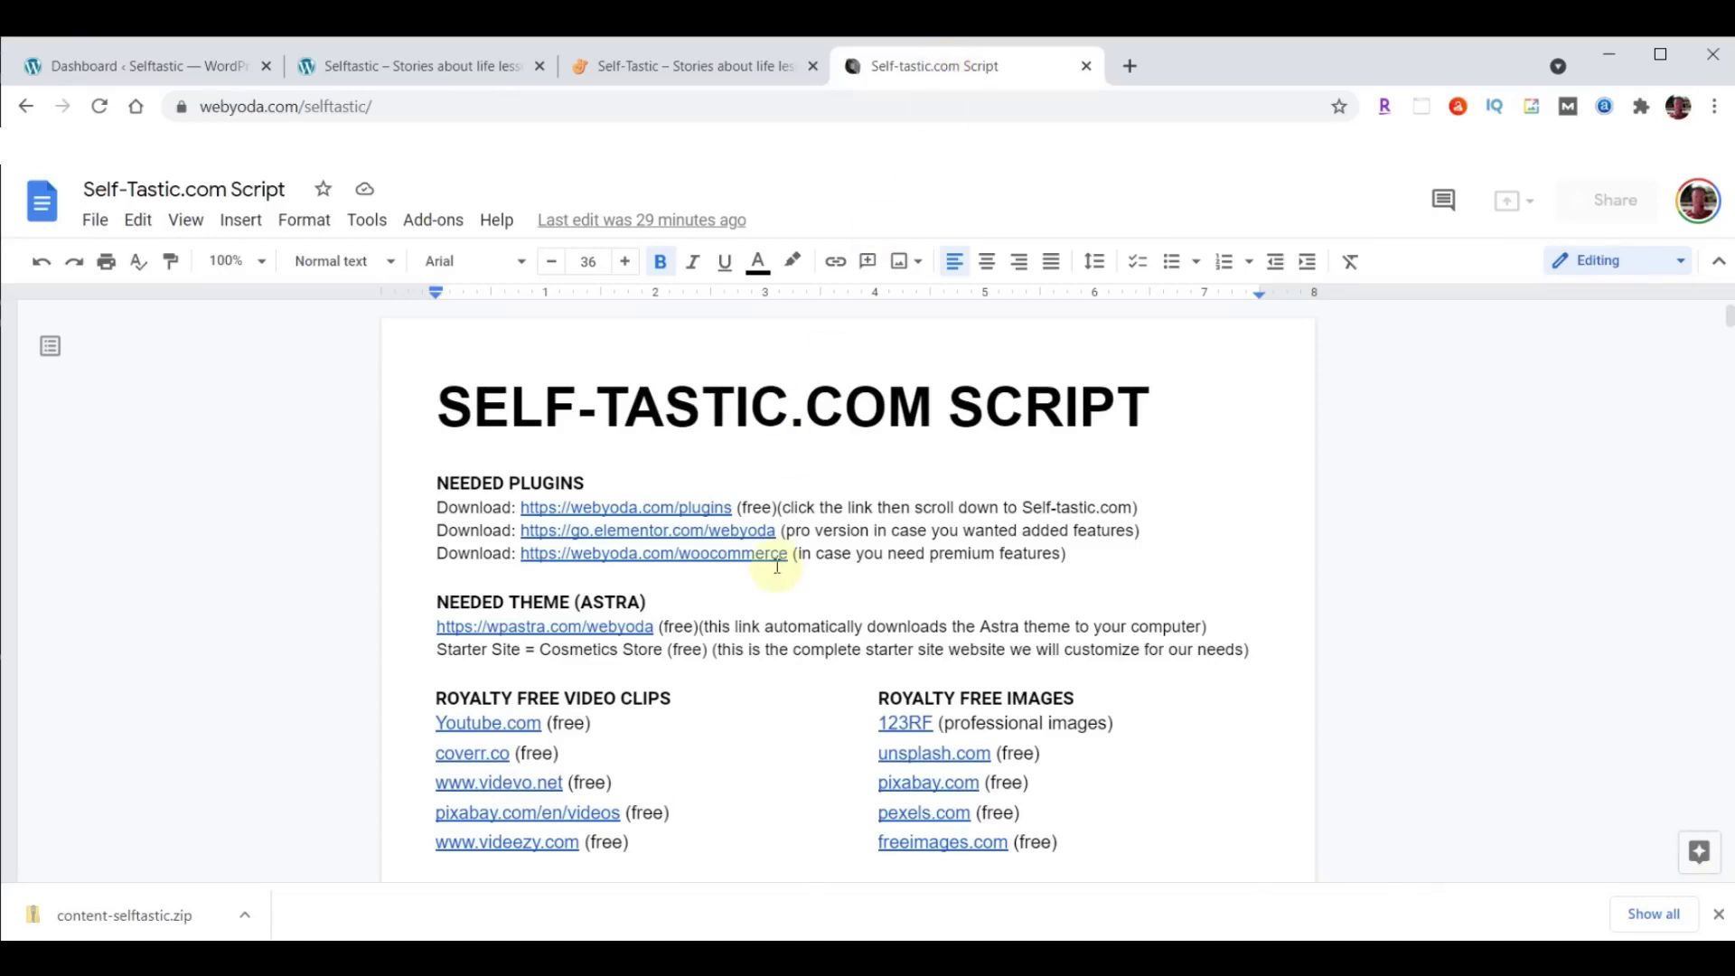
{"action": "scroll", "coordinate": [1357, 530], "scroll_direction": "down", "scroll_amount": 2}
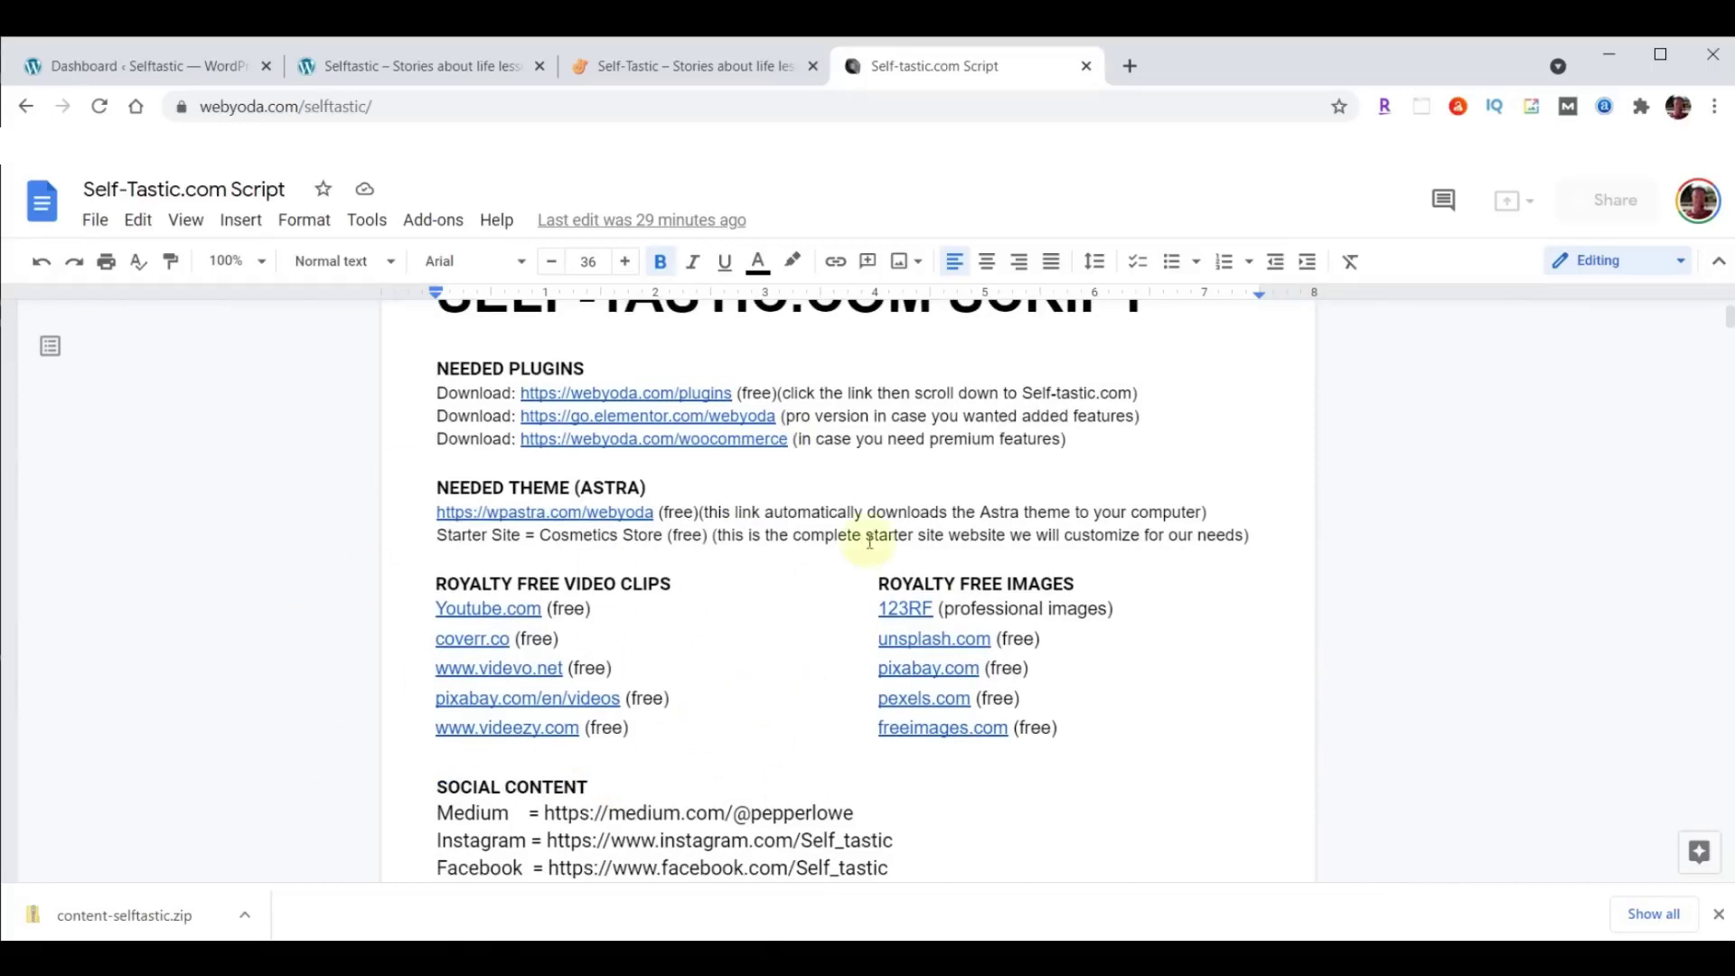
{"action": "scroll", "coordinate": [1054, 553], "scroll_direction": "down", "scroll_amount": 4}
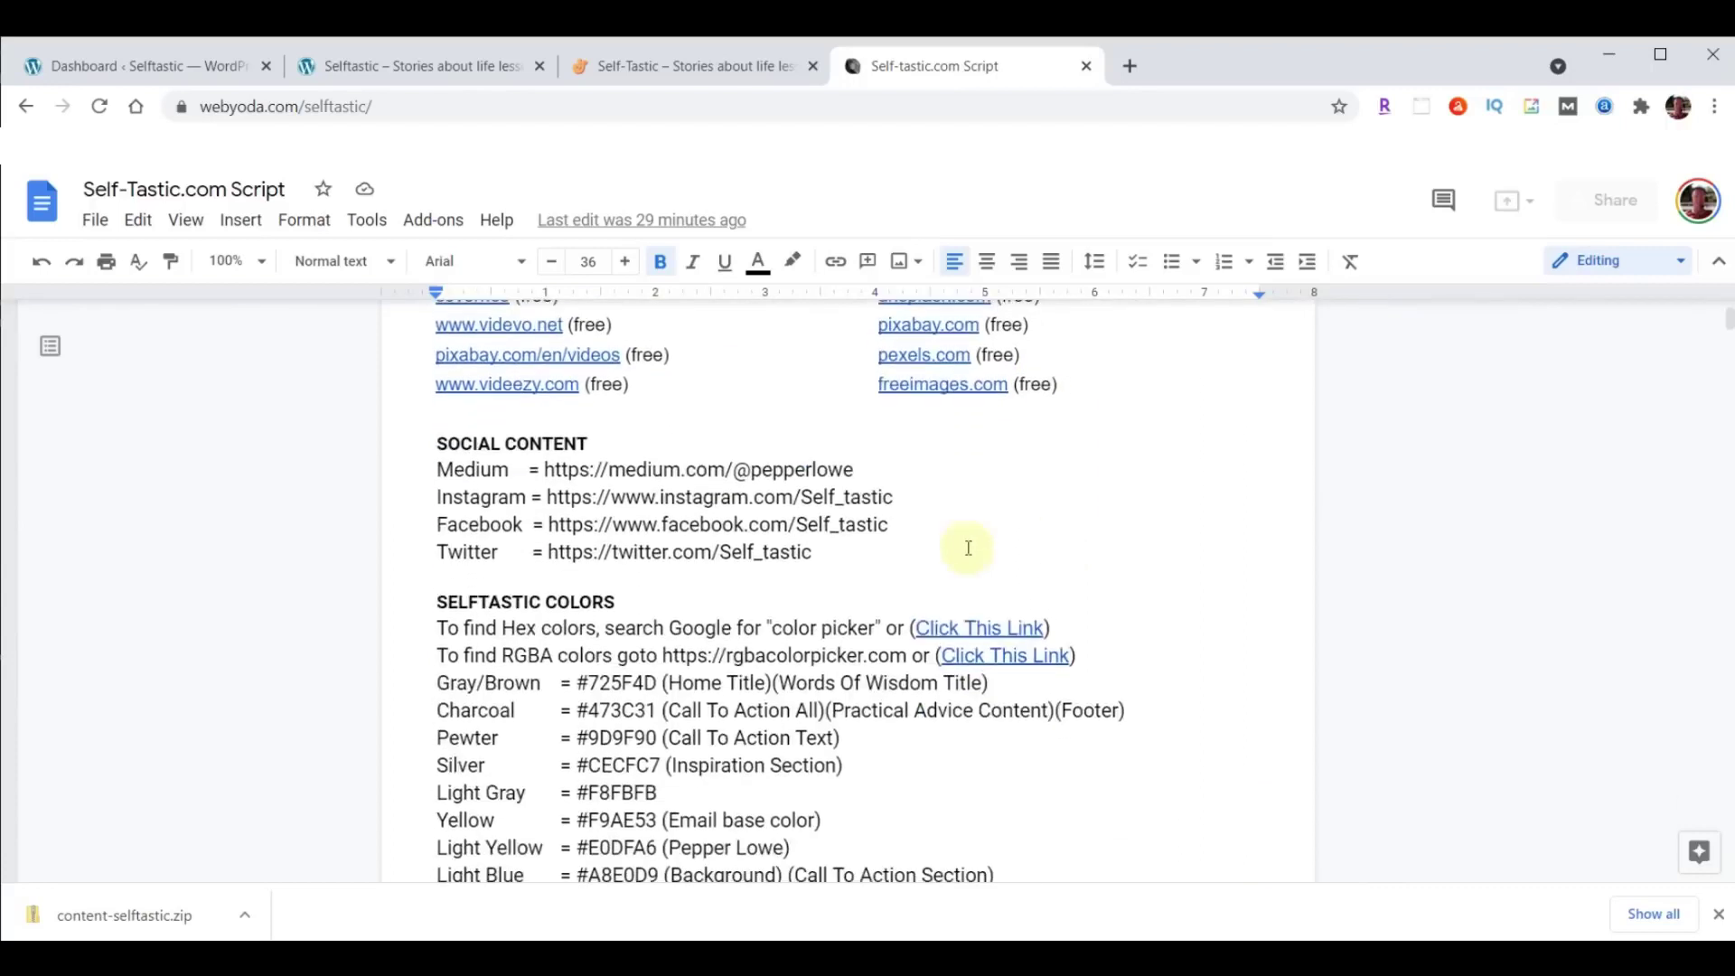
{"action": "scroll", "coordinate": [1243, 499], "scroll_direction": "down", "scroll_amount": 3}
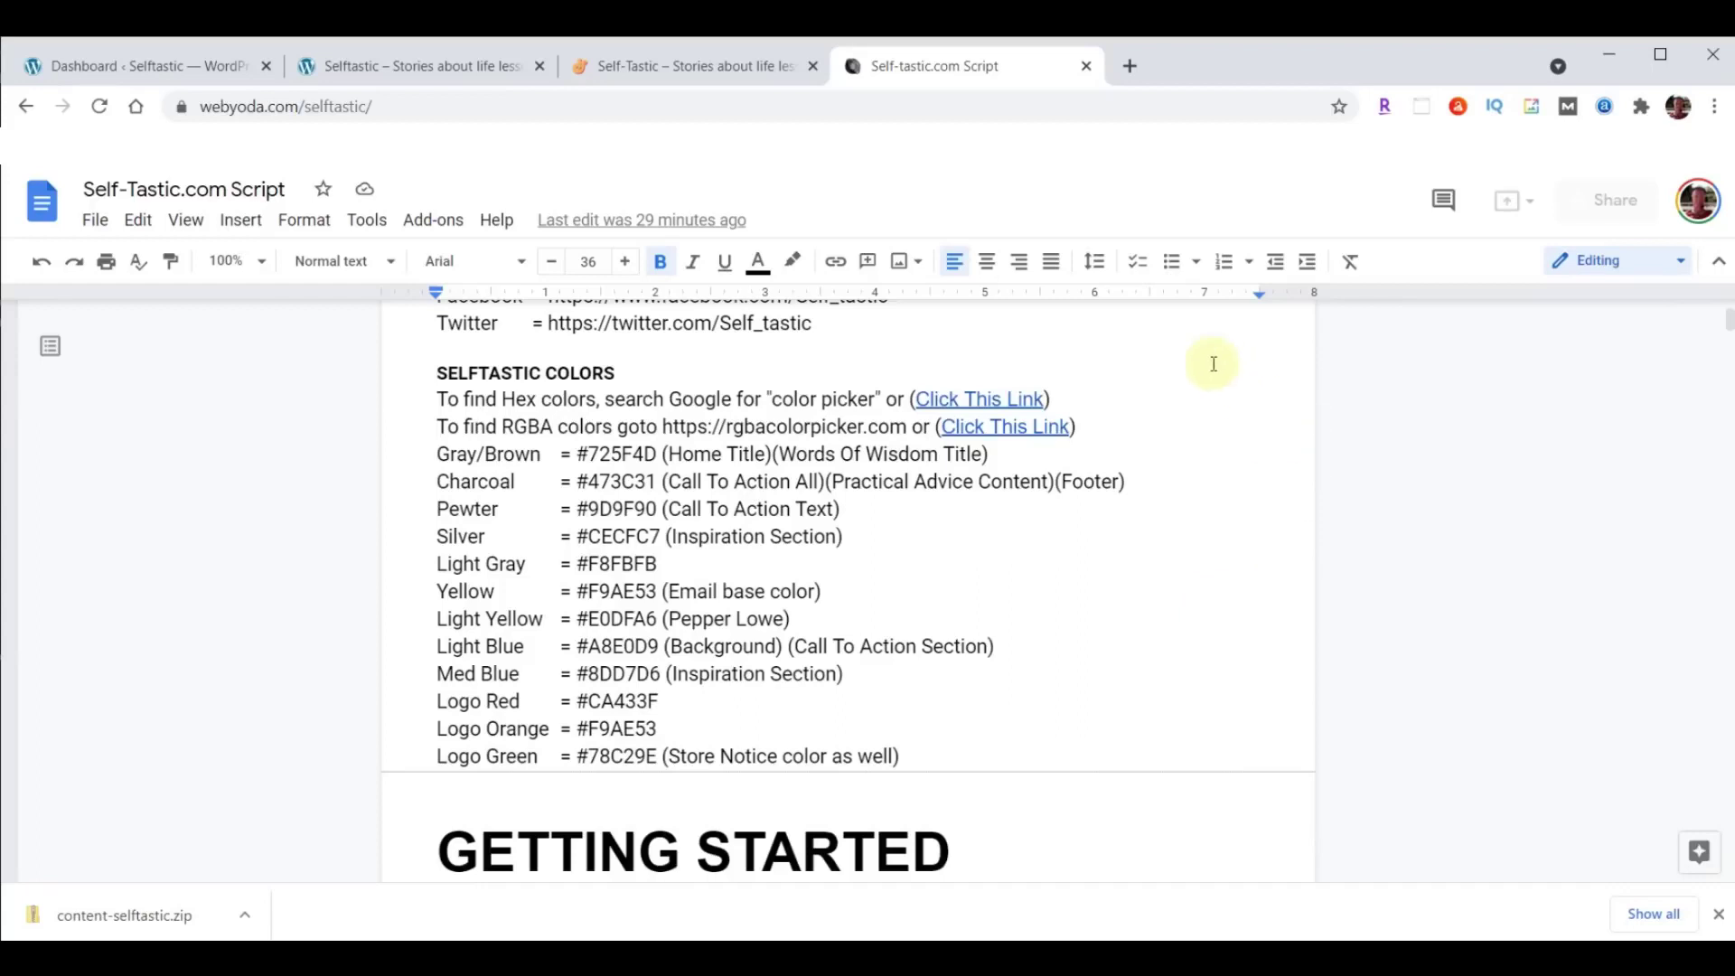
{"action": "right_click", "coordinate": [1000, 395]}
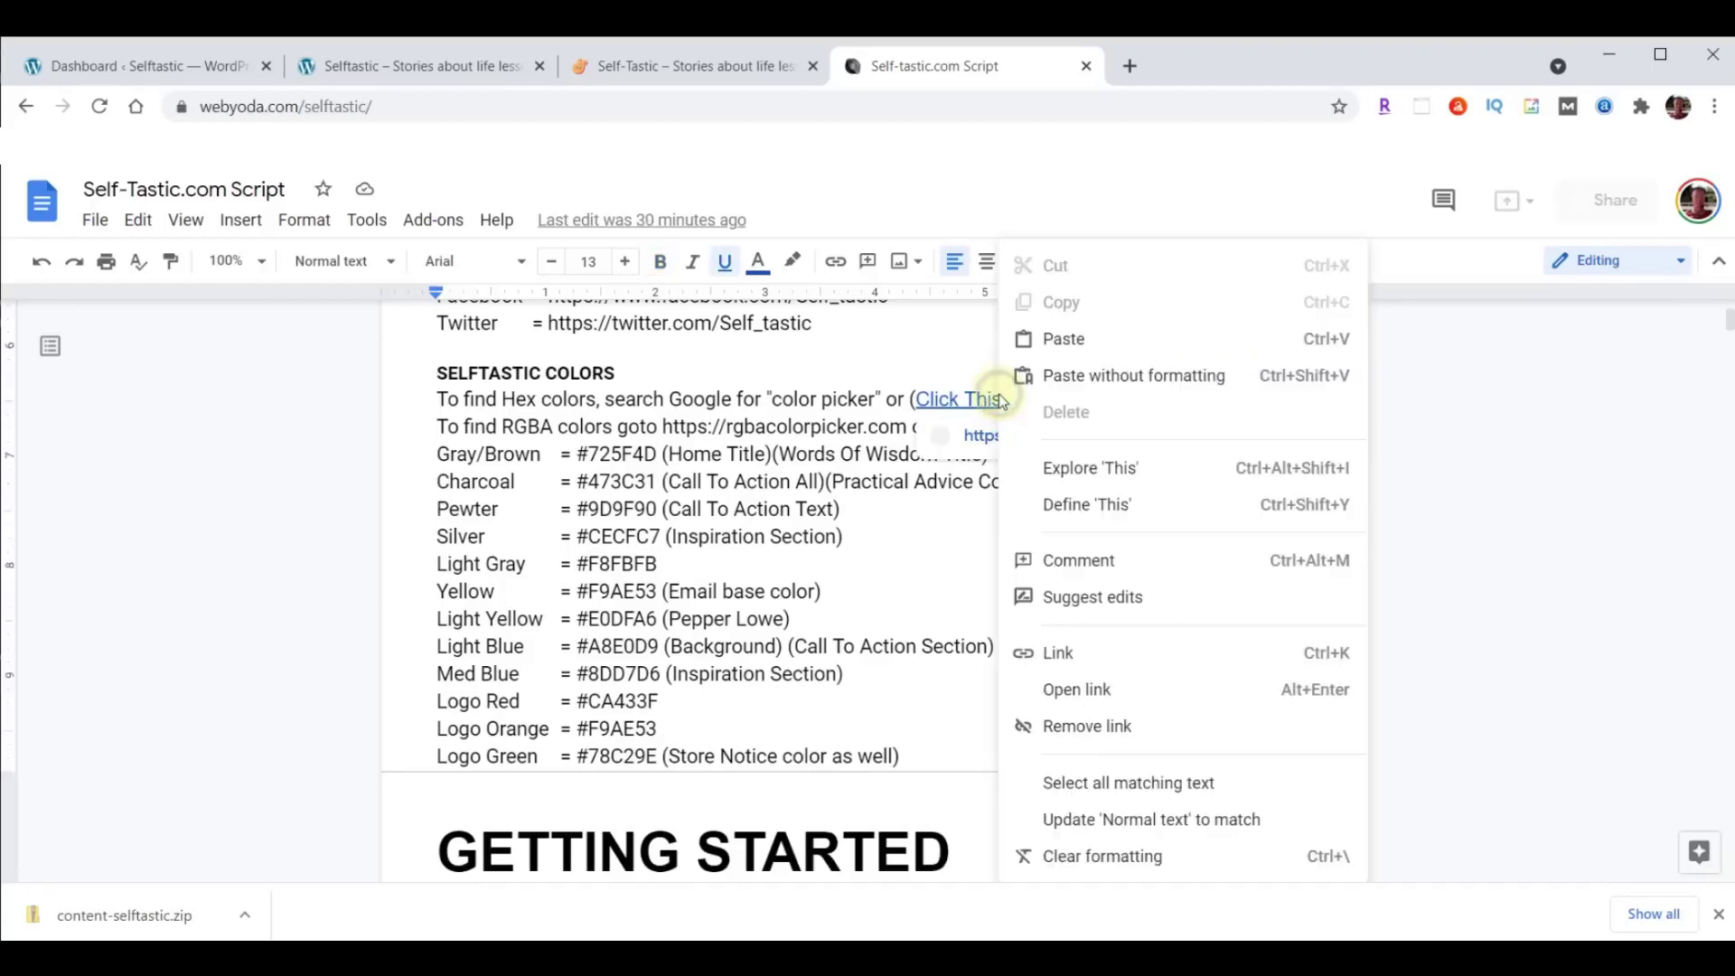
- Pick a bright red in the hex colour picker, copy #de3d1d, then bring up the RGBA link's options
{"action": "left_click", "coordinate": [1053, 689]}
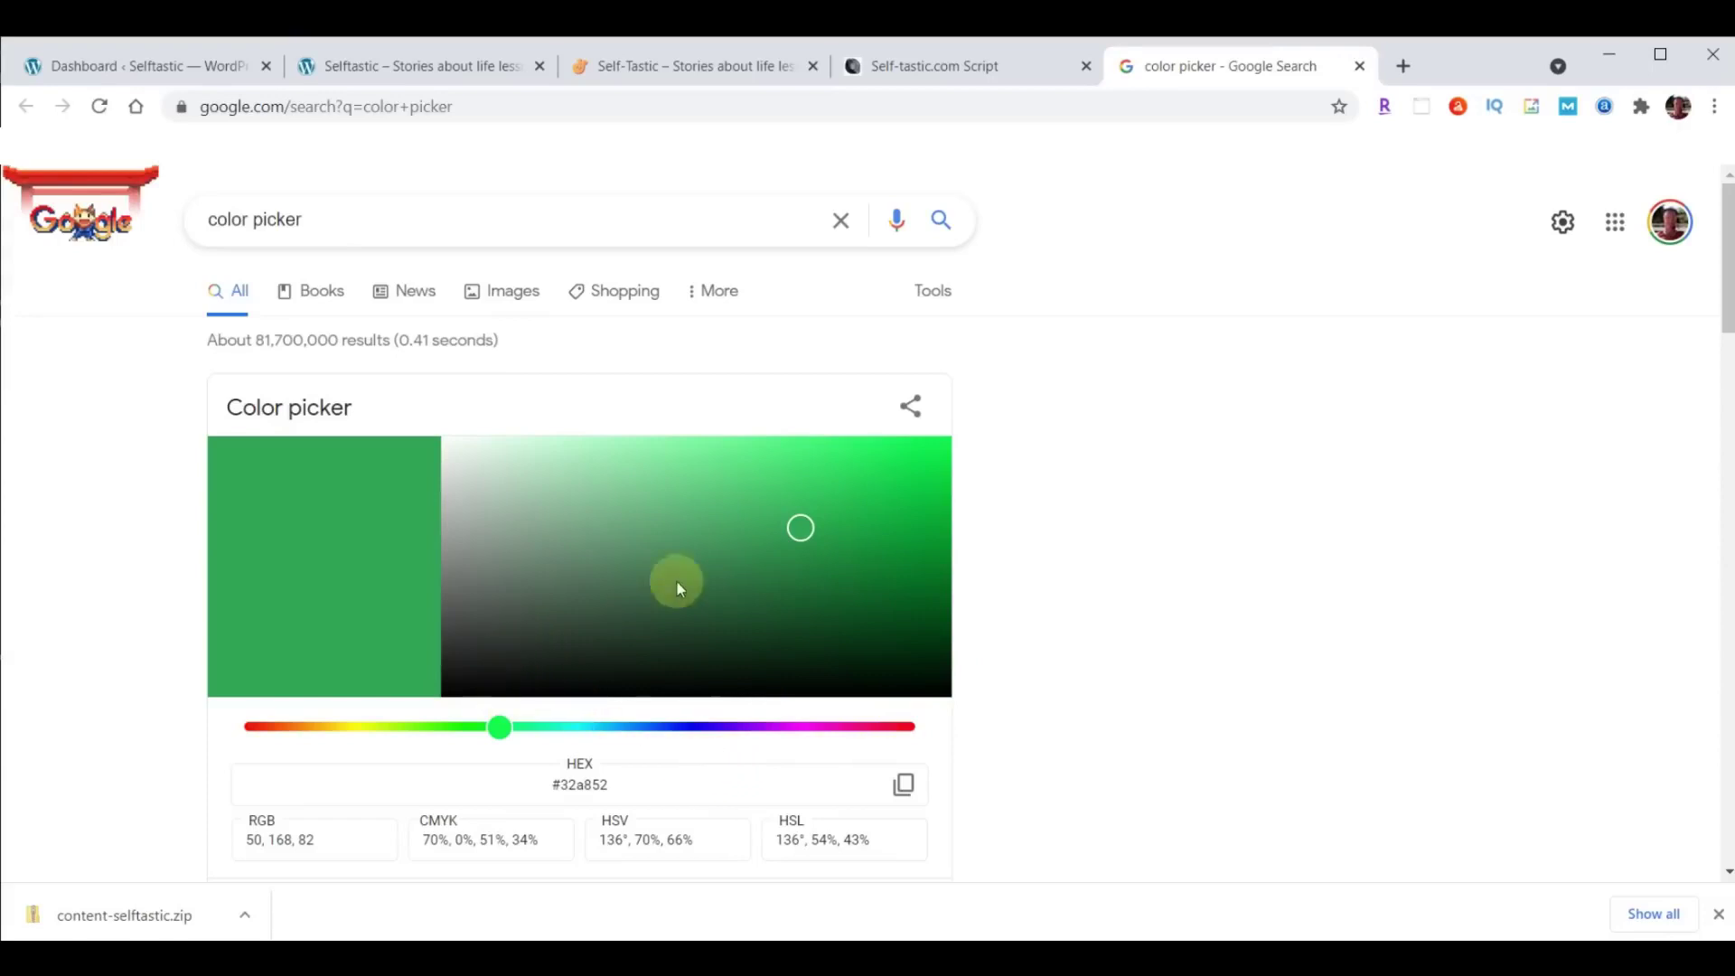
{"action": "left_click", "coordinate": [270, 727]}
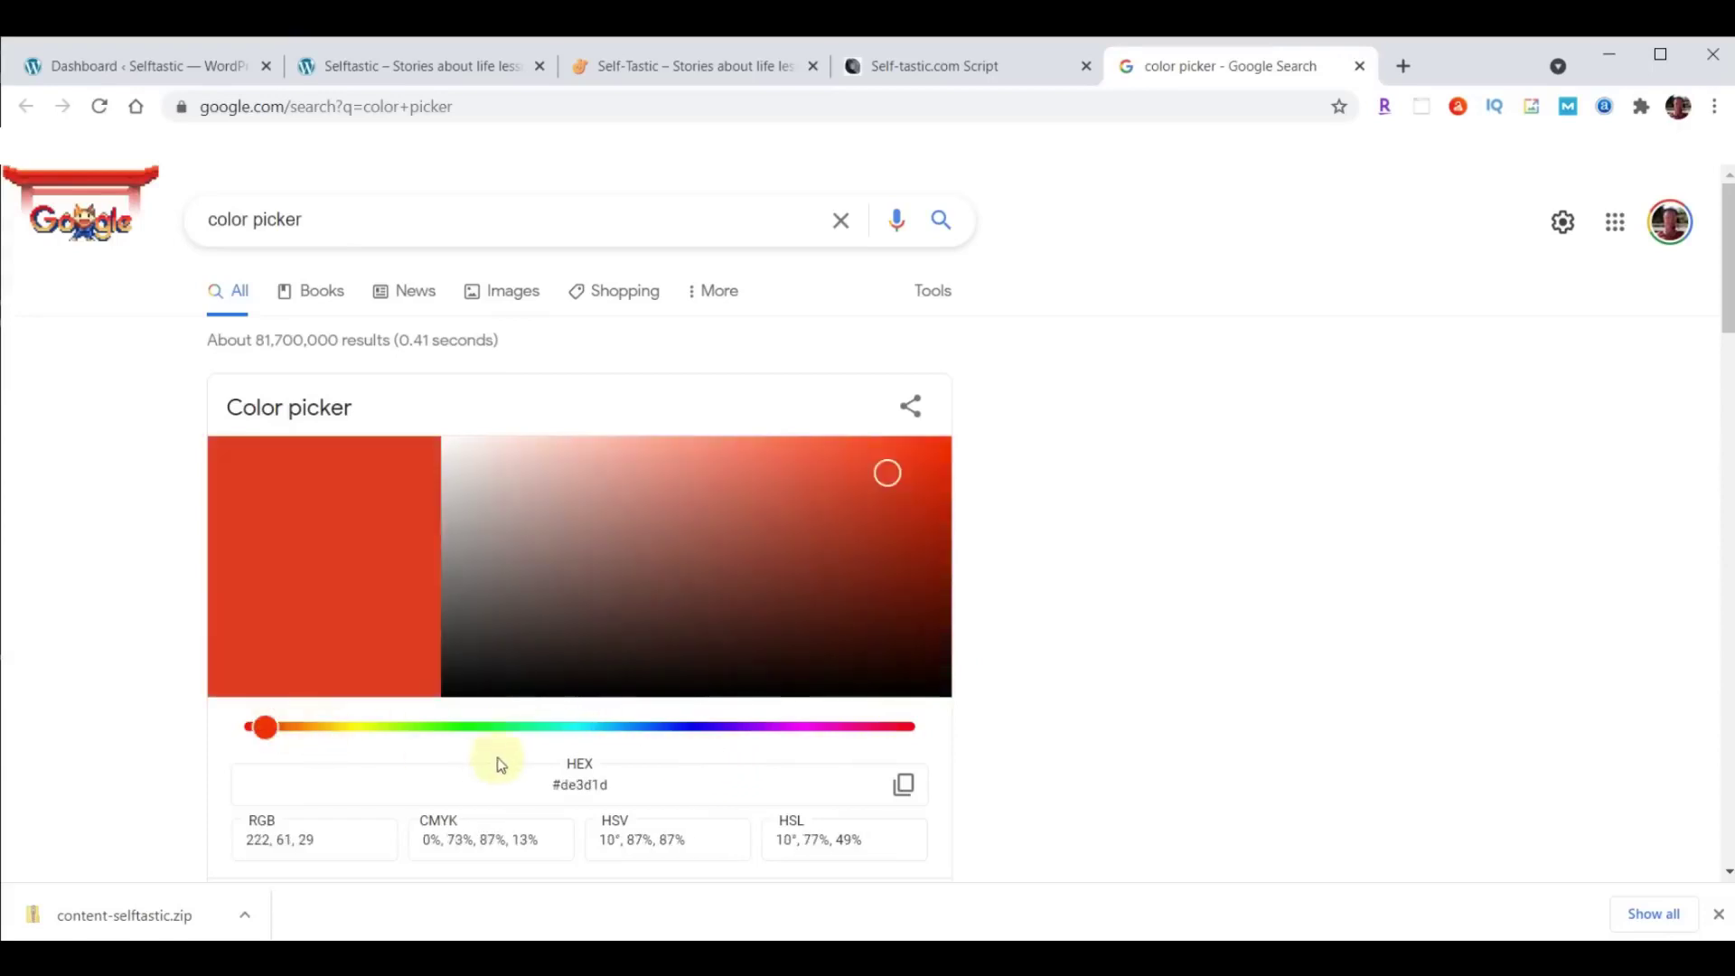
{"action": "left_click", "coordinate": [537, 788]}
{"action": "left_click", "coordinate": [535, 782]}
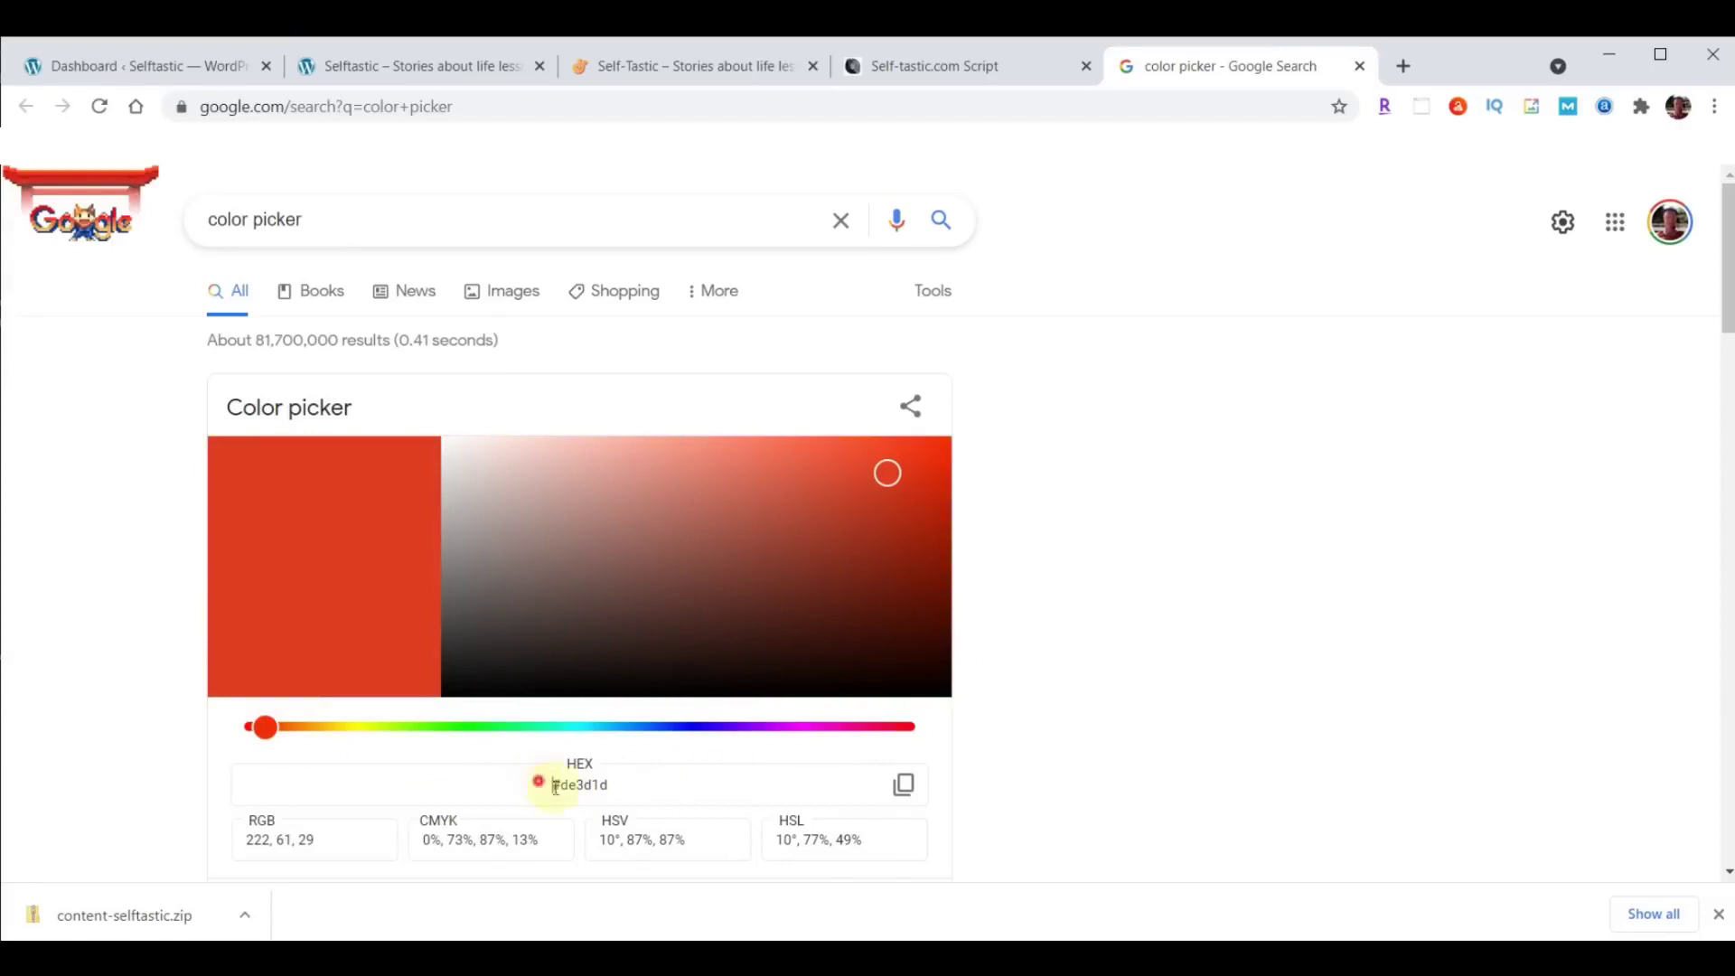
{"action": "left_click", "coordinate": [904, 785]}
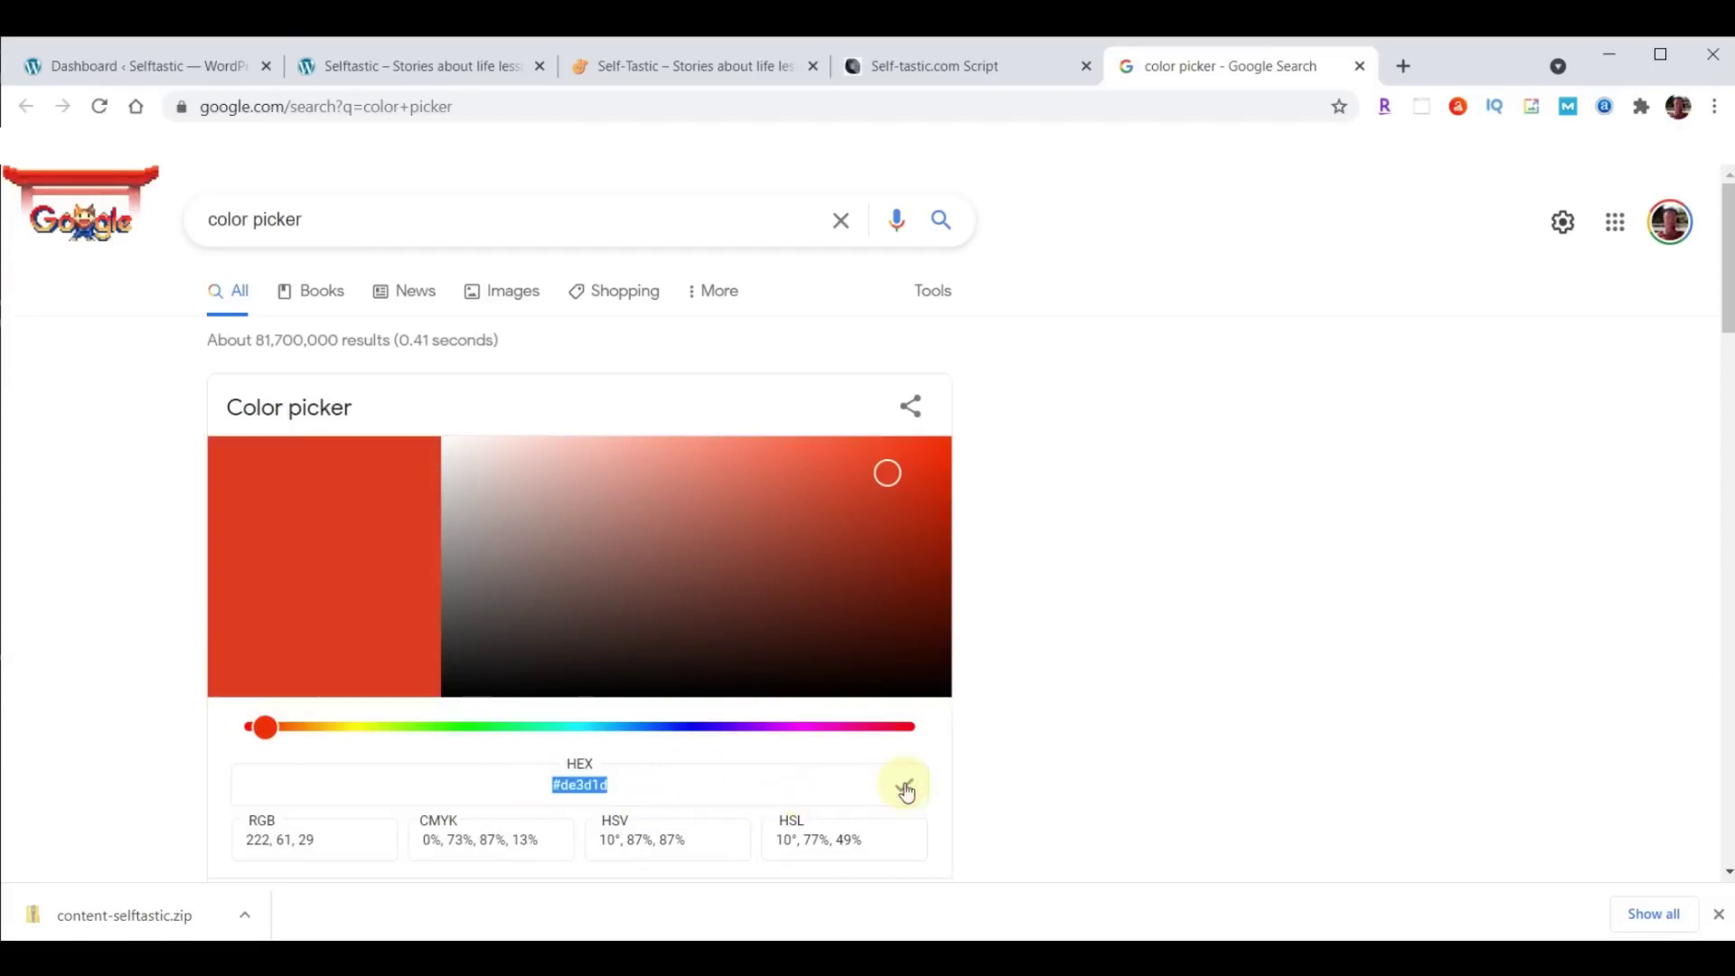
{"action": "left_click", "coordinate": [1358, 65]}
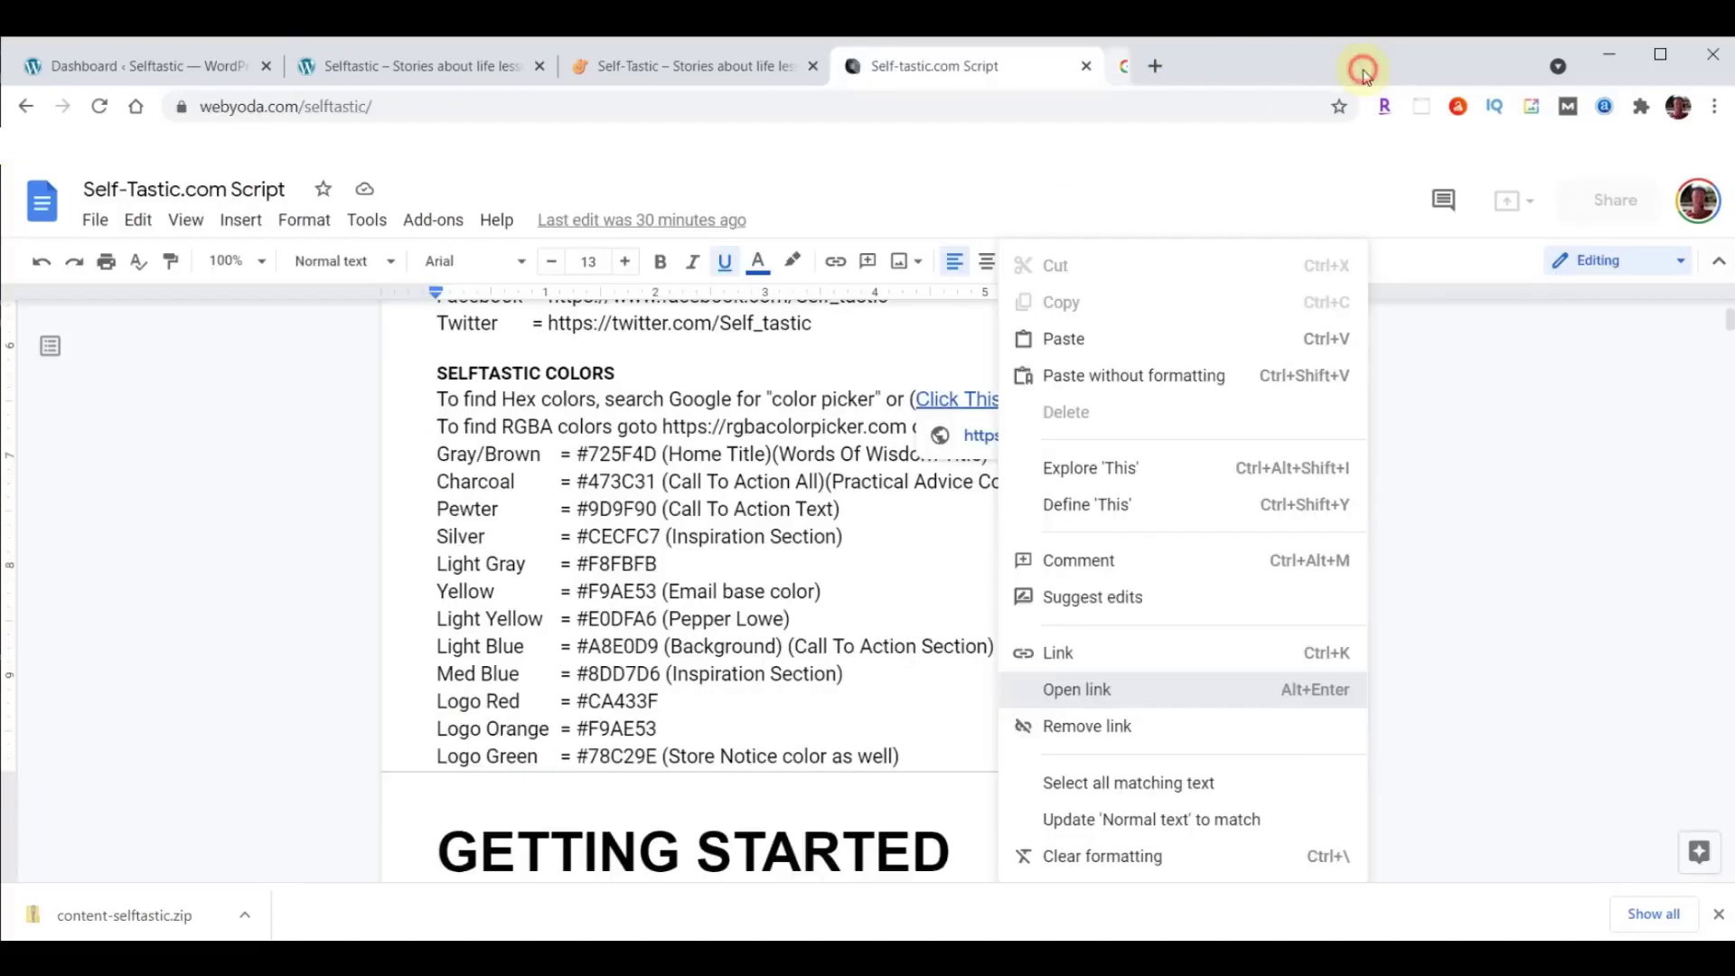
{"action": "right_click", "coordinate": [1005, 431]}
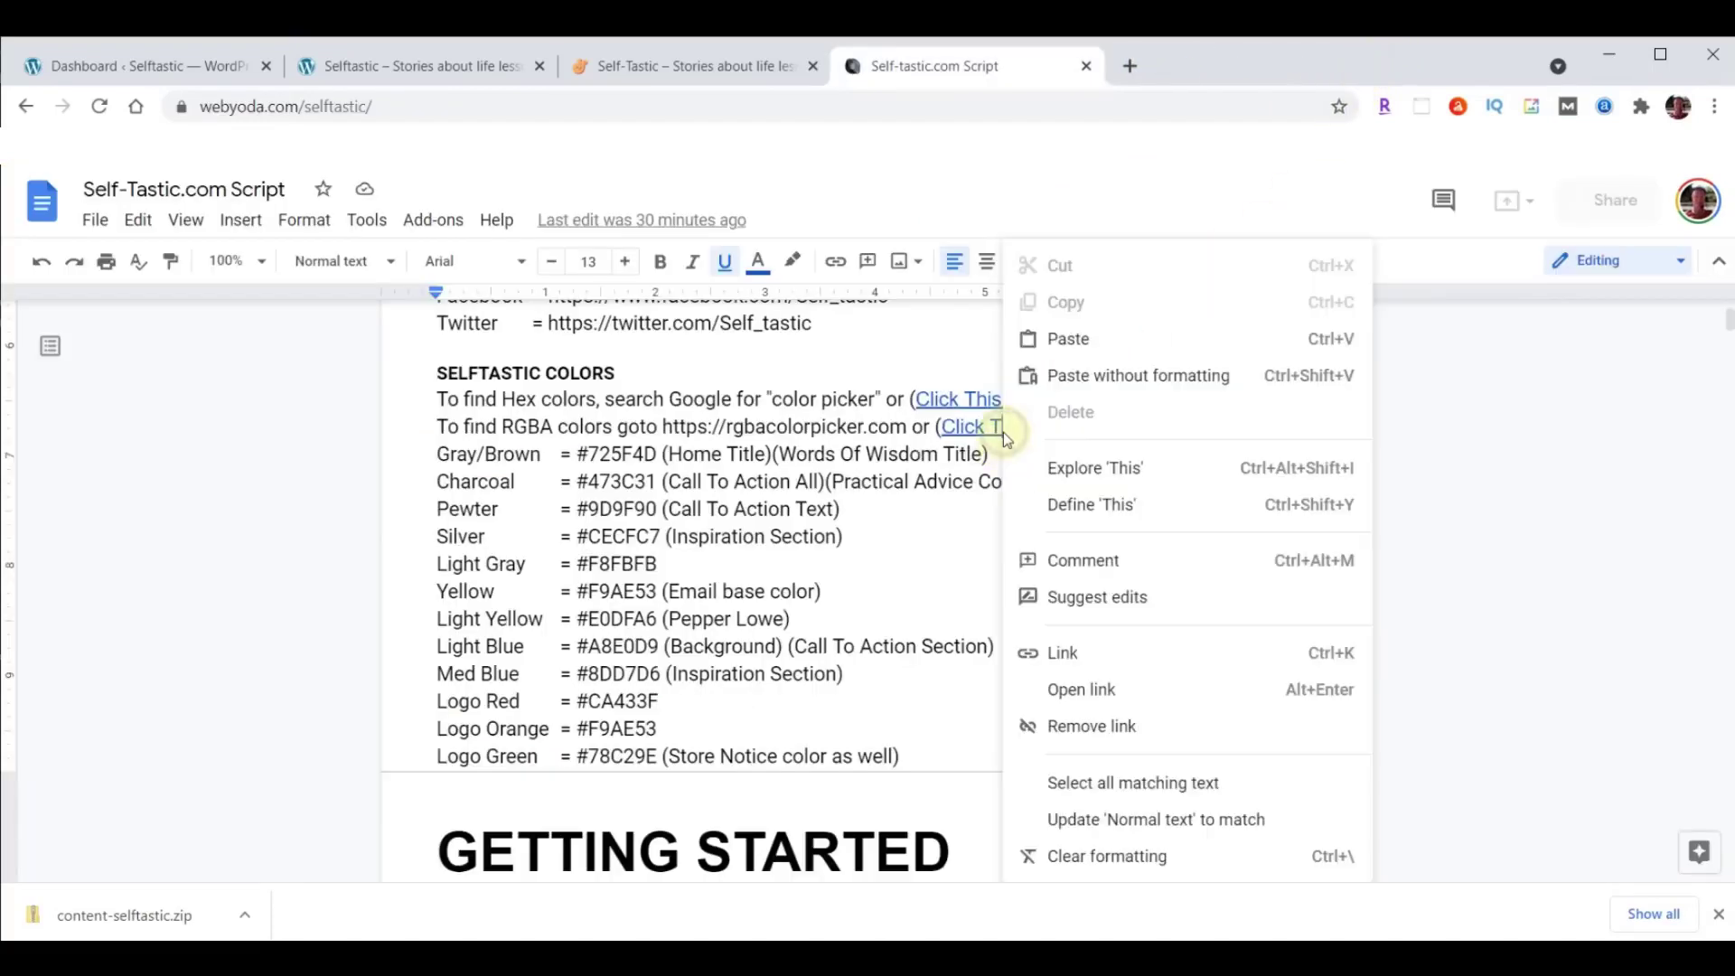
- Set yellow to 0.88 opacity in the RGBA picker, copy rgba(255, 255, 0, 0.88), and close it
{"action": "left_click", "coordinate": [1072, 688]}
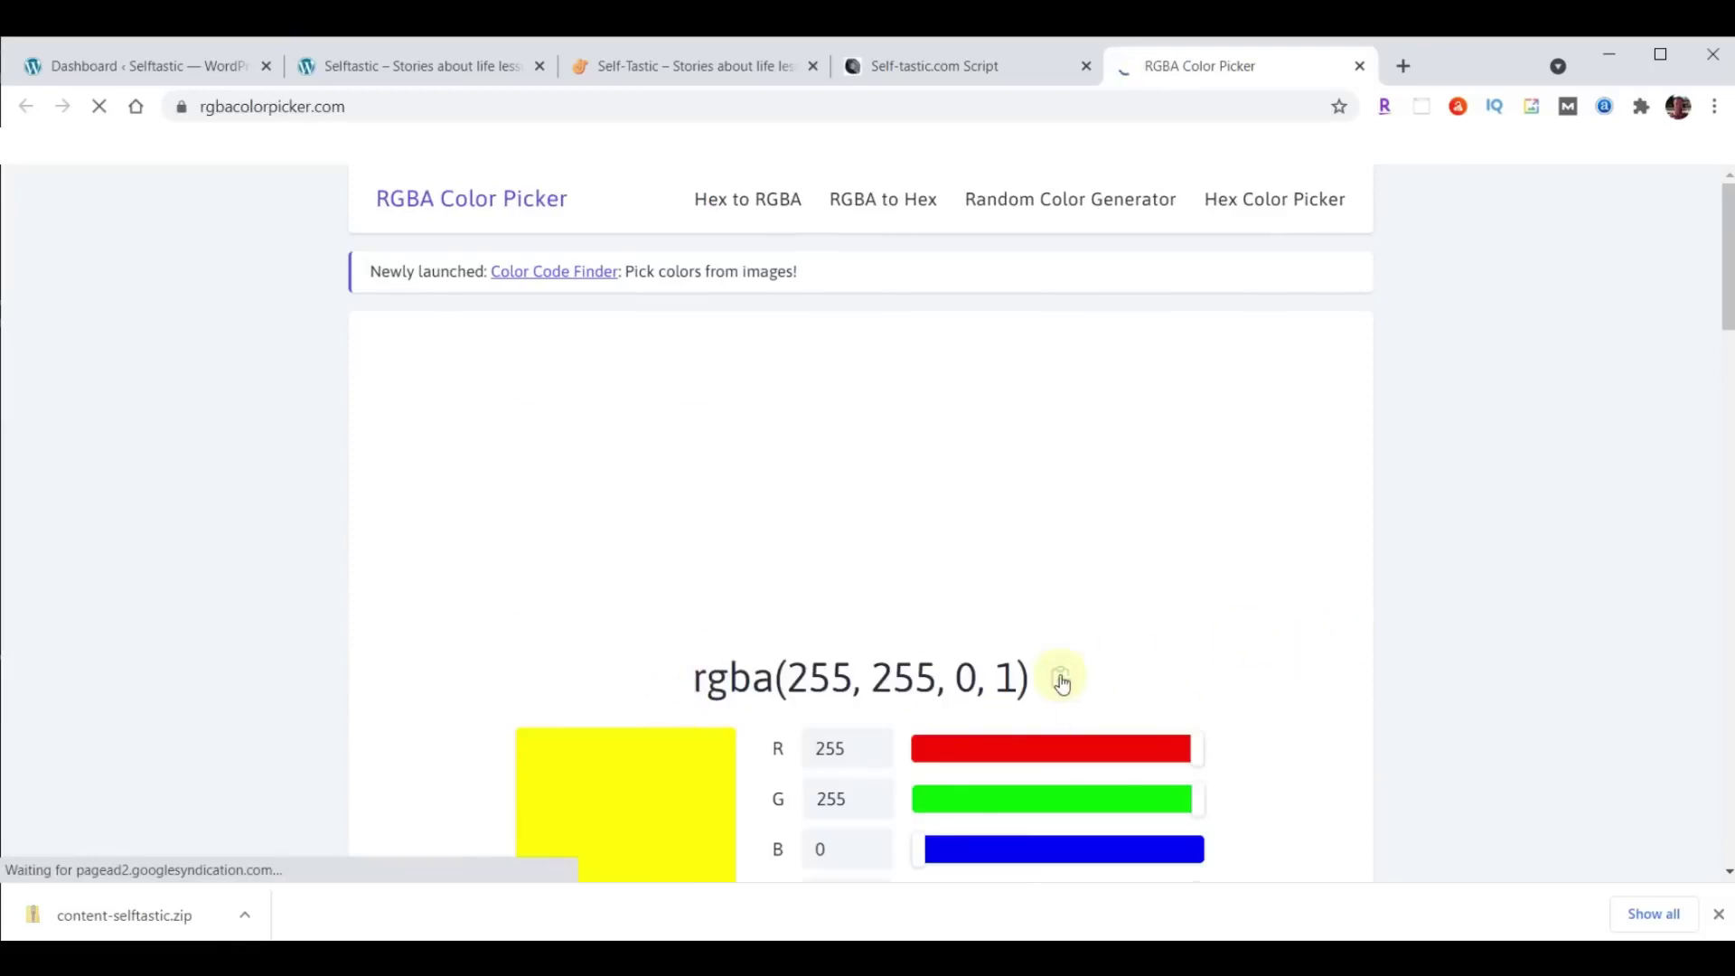
{"action": "double_click", "coordinate": [1005, 682]}
{"action": "scroll", "coordinate": [1515, 531], "scroll_direction": "down", "scroll_amount": 1}
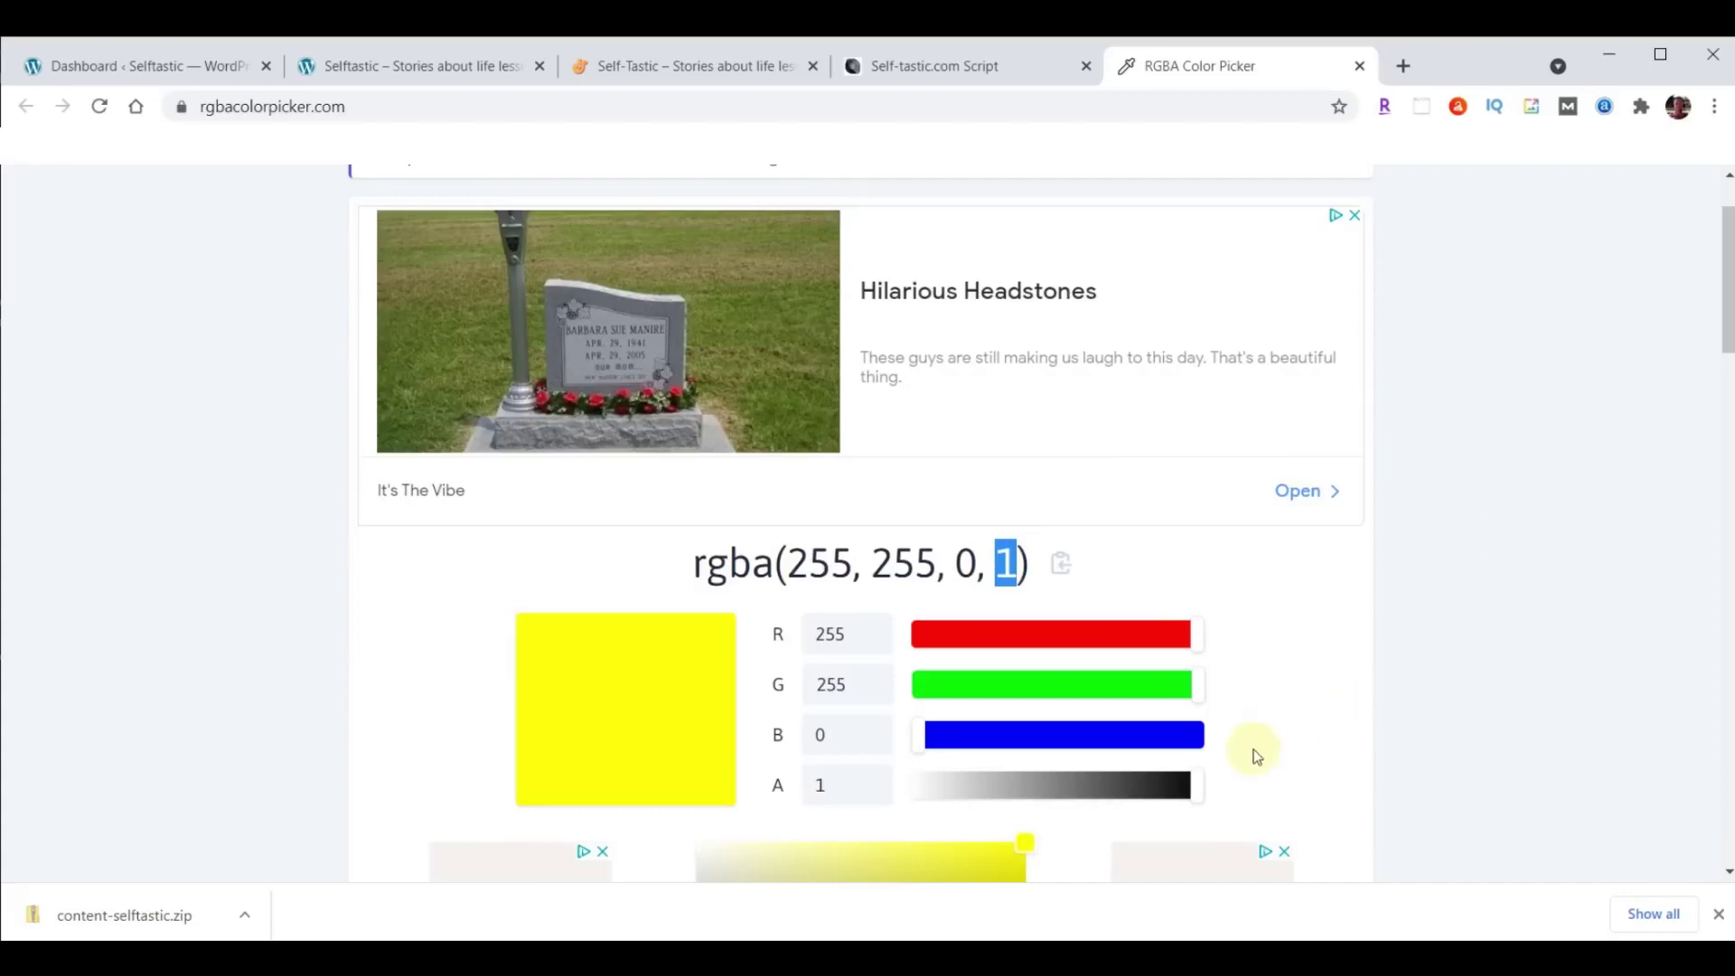
{"action": "left_click_drag", "start_coordinate": [1195, 788], "coordinate": [987, 795]}
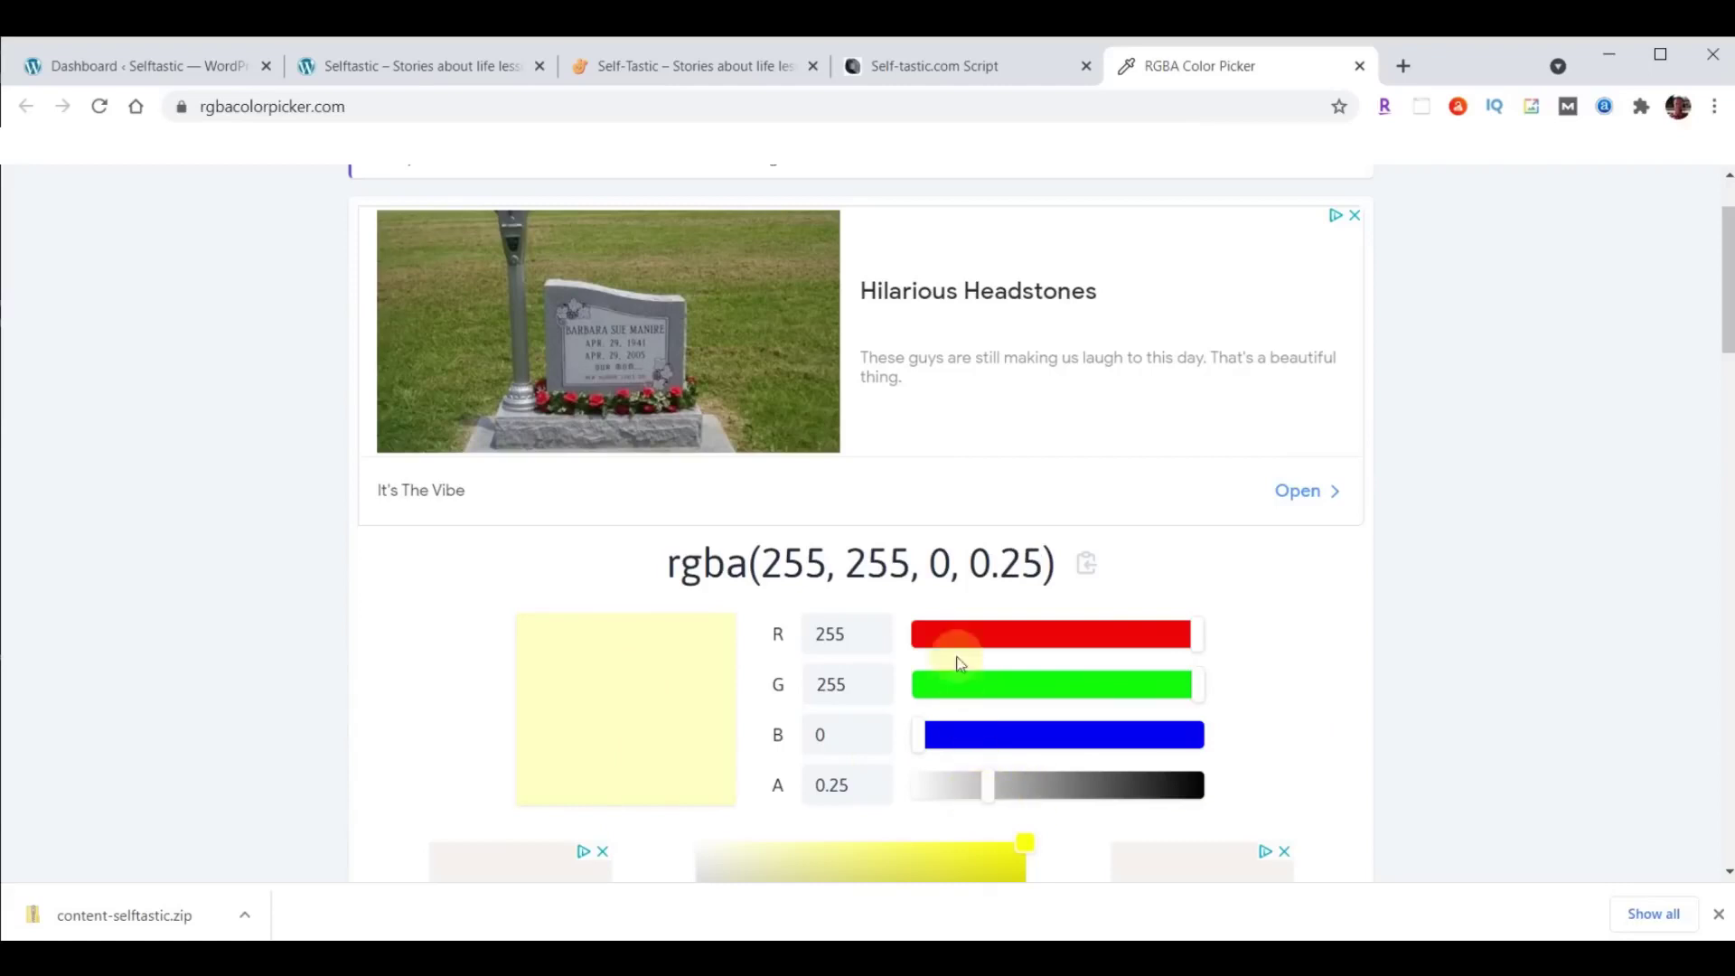
{"action": "left_click_drag", "start_coordinate": [986, 788], "coordinate": [1162, 774]}
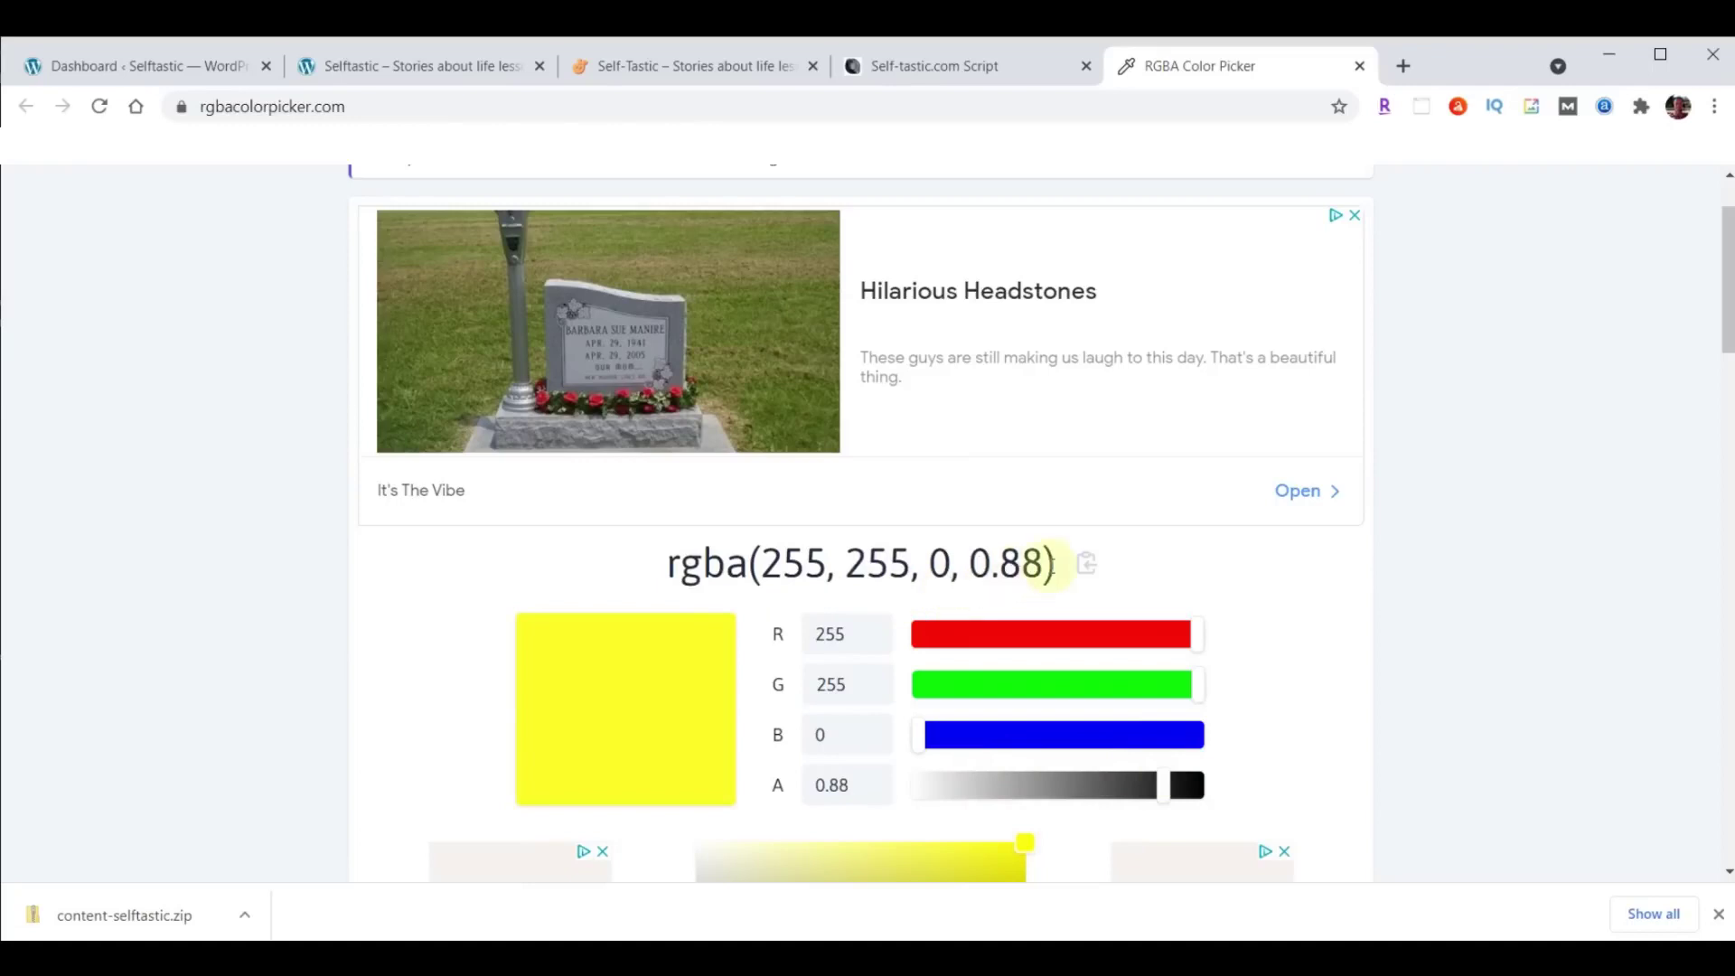
{"action": "left_click", "coordinate": [1085, 568]}
{"action": "left_click", "coordinate": [1359, 65]}
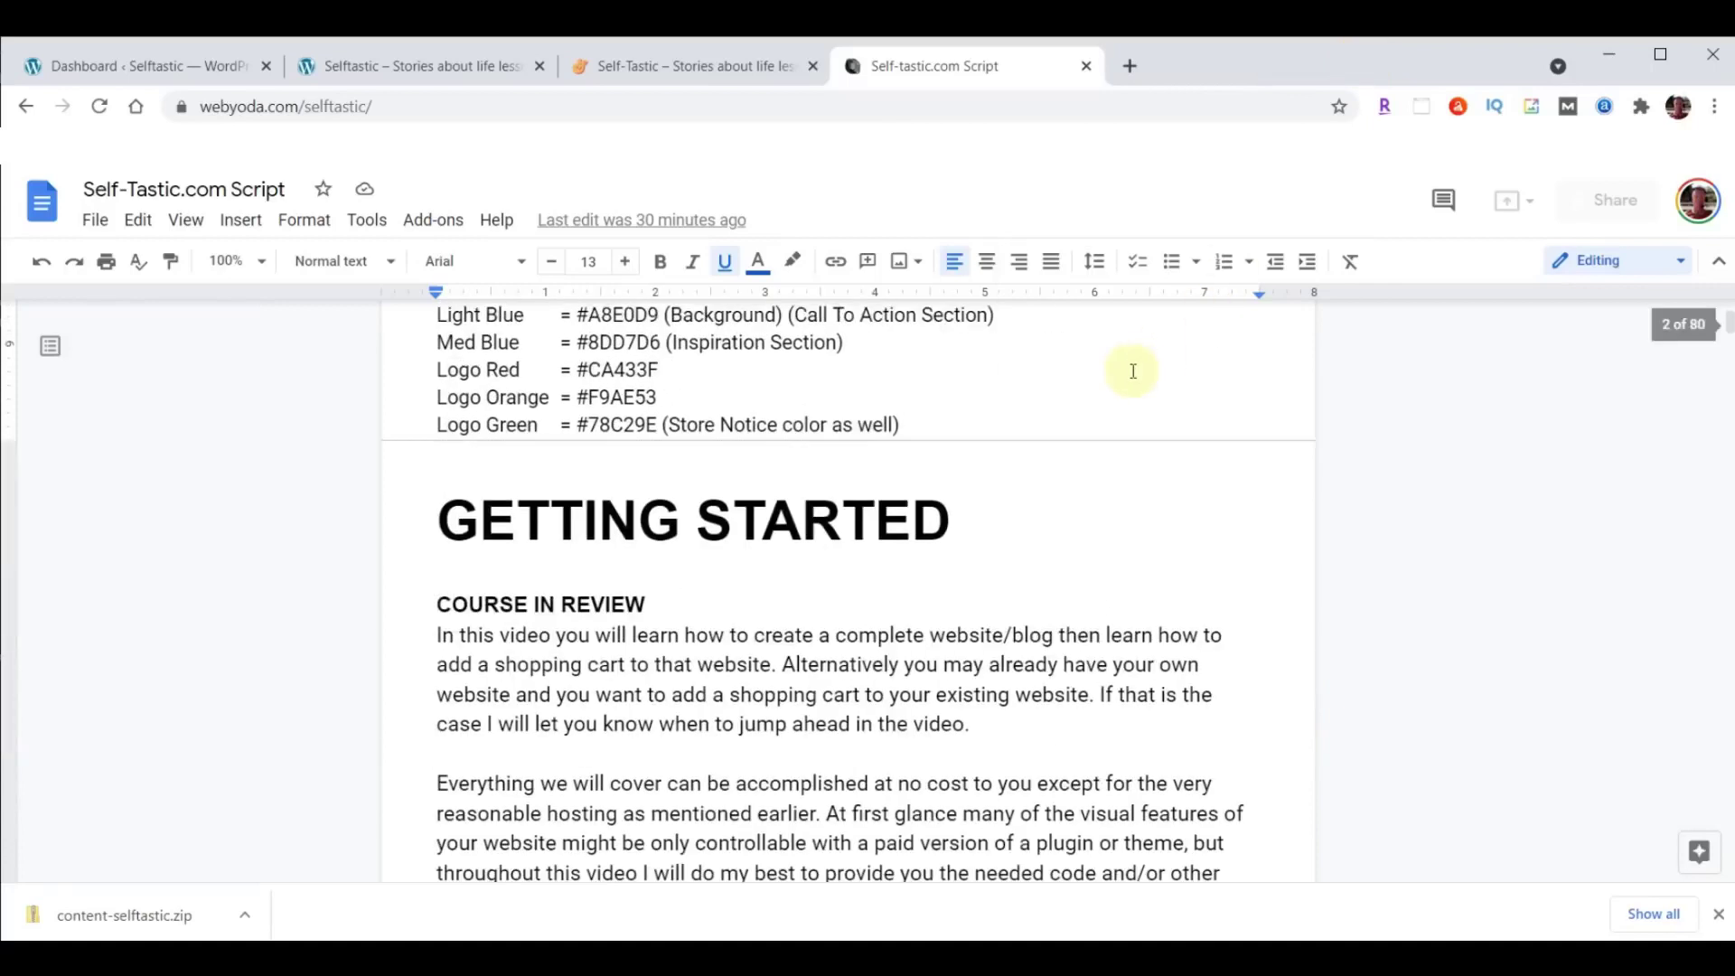
- Scroll down to the 'YODA YOU TALK TOO FAST' heading and select the run of w's before it
{"action": "scroll", "coordinate": [1133, 370], "scroll_direction": "down", "scroll_amount": 1}
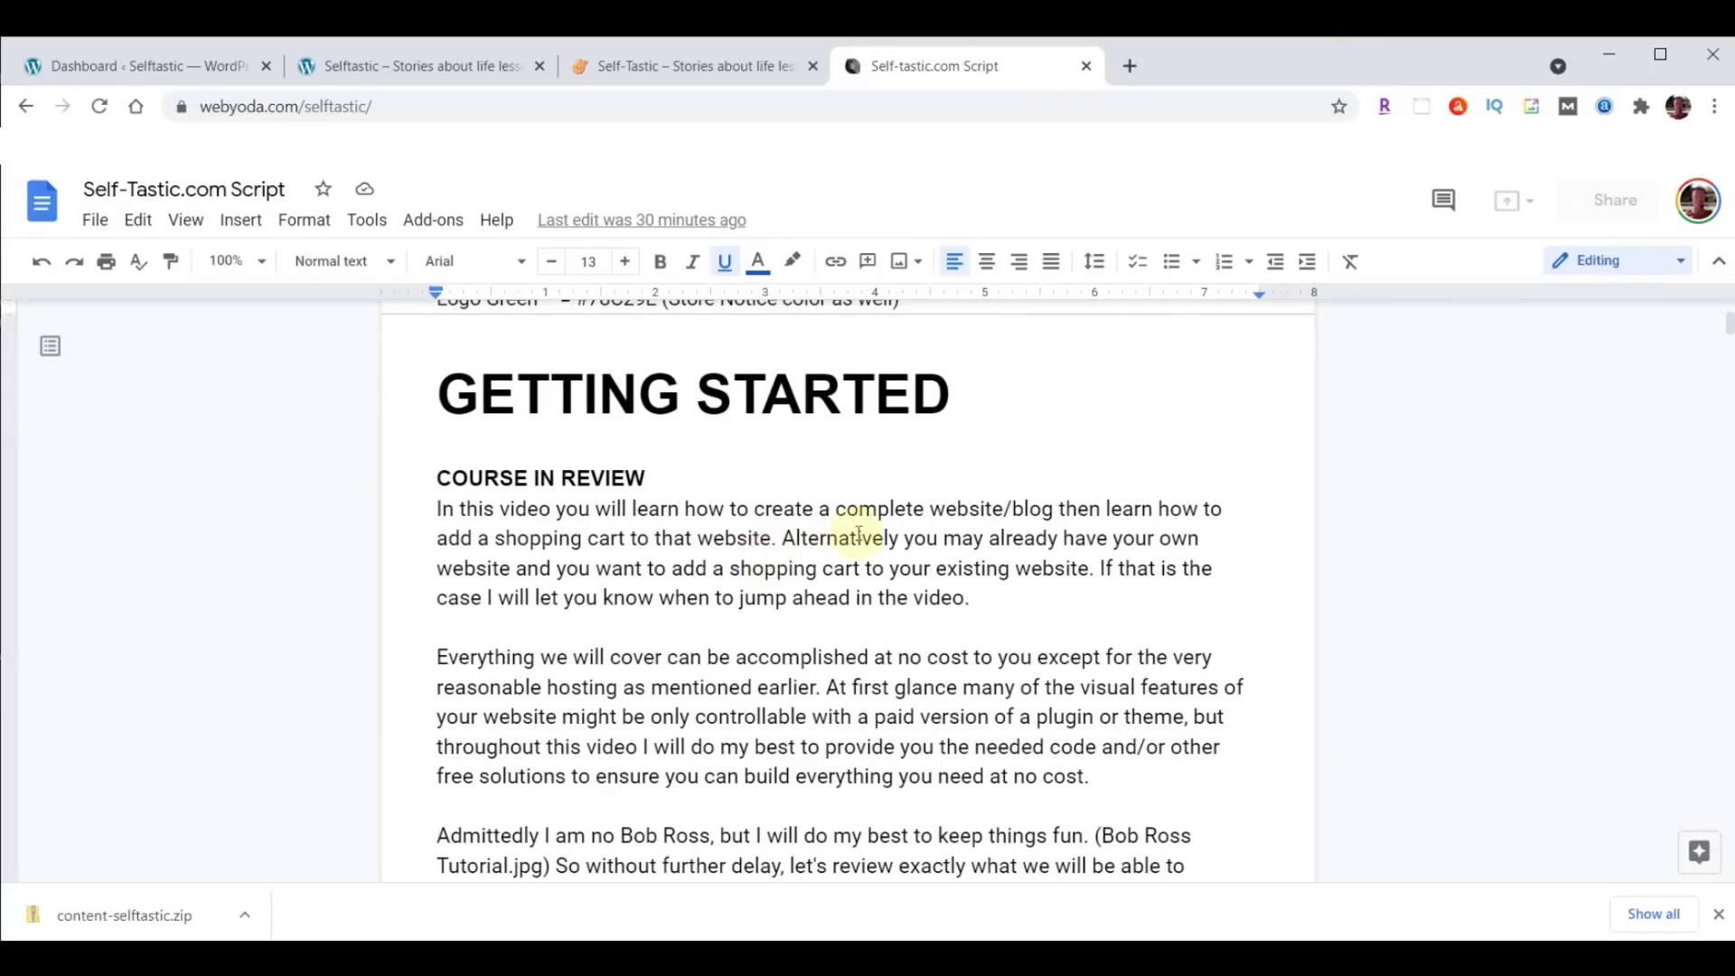
{"action": "scroll", "coordinate": [908, 534], "scroll_direction": "down", "scroll_amount": 6}
{"action": "scroll", "coordinate": [1023, 543], "scroll_direction": "down", "scroll_amount": 3}
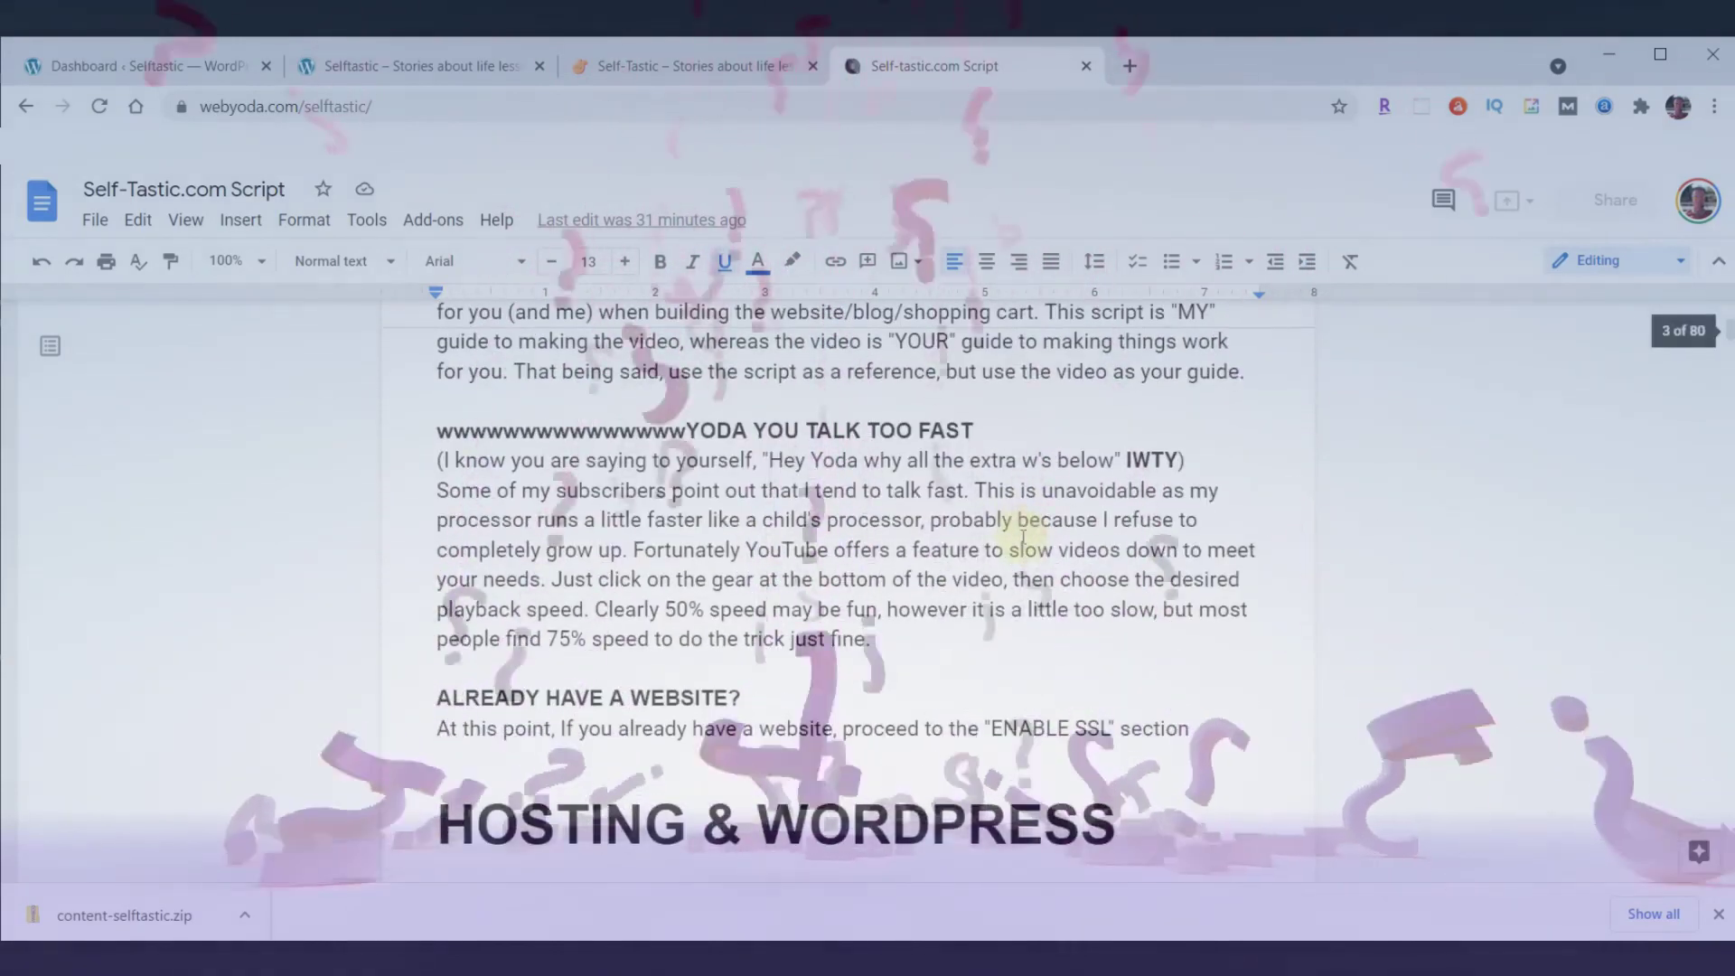
{"action": "left_click", "coordinate": [437, 430]}
{"action": "left_click_drag", "start_coordinate": [438, 431], "coordinate": [688, 423]}
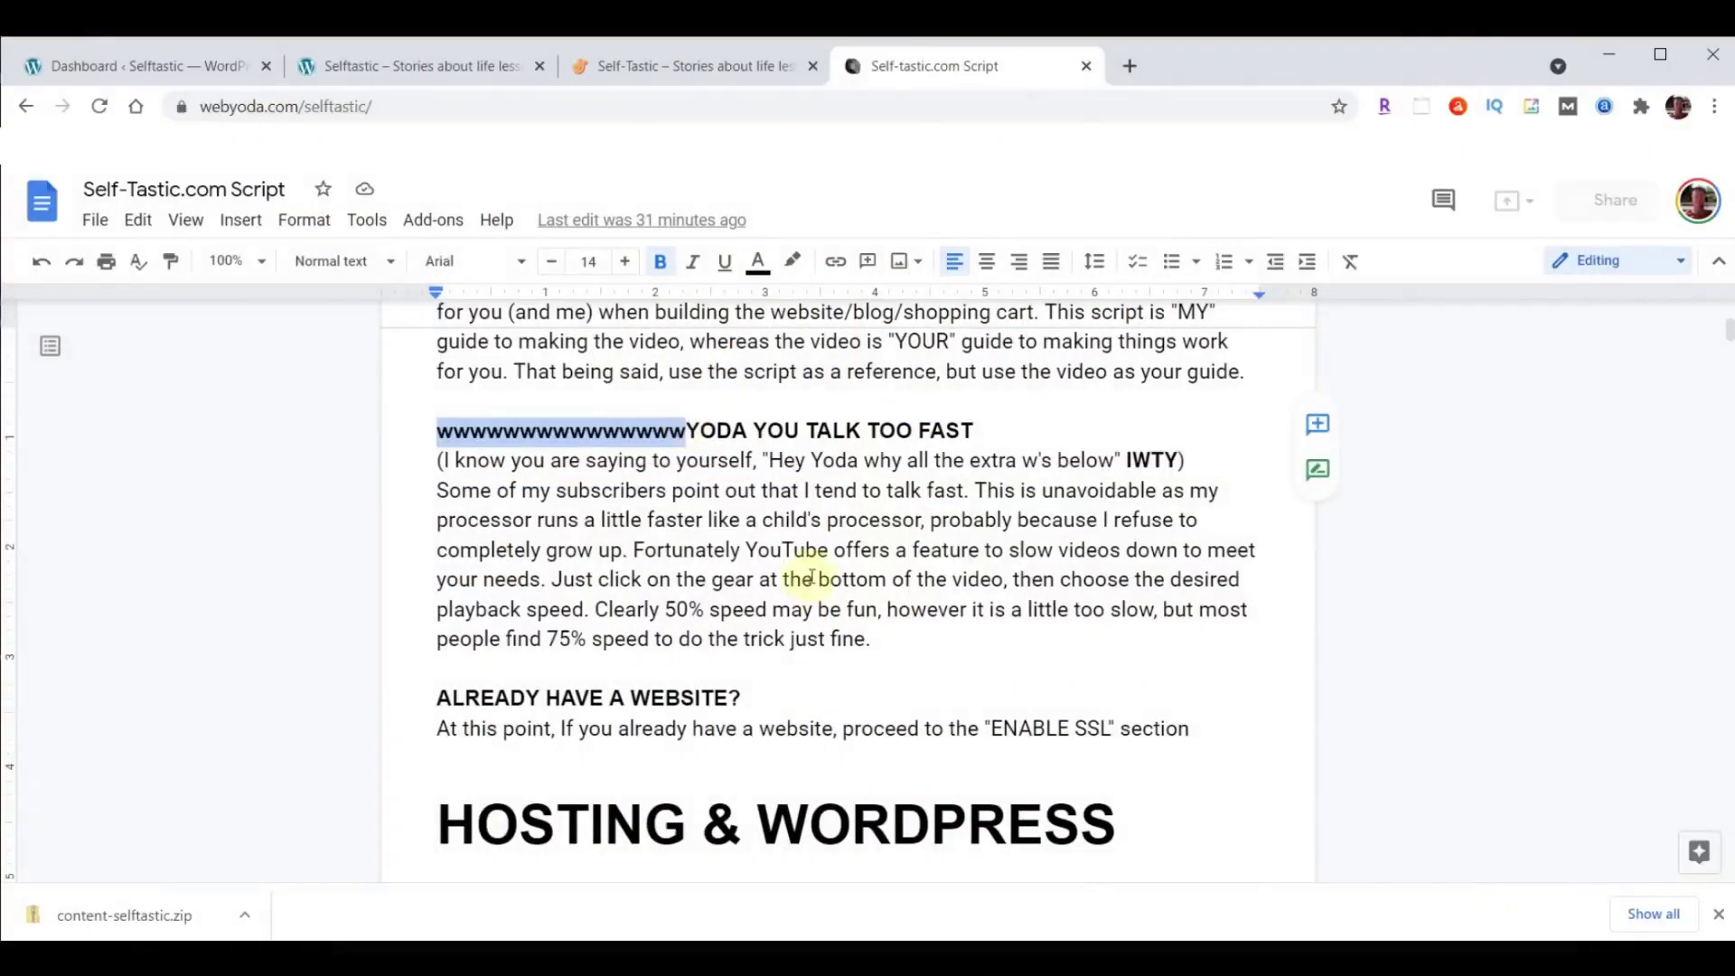
- Read through the script's THEME & PLUGINS steps, then open the Pages list in the WordPress dashboard
{"action": "left_click", "coordinate": [810, 577]}
{"action": "scroll", "coordinate": [935, 559], "scroll_direction": "down", "scroll_amount": 5}
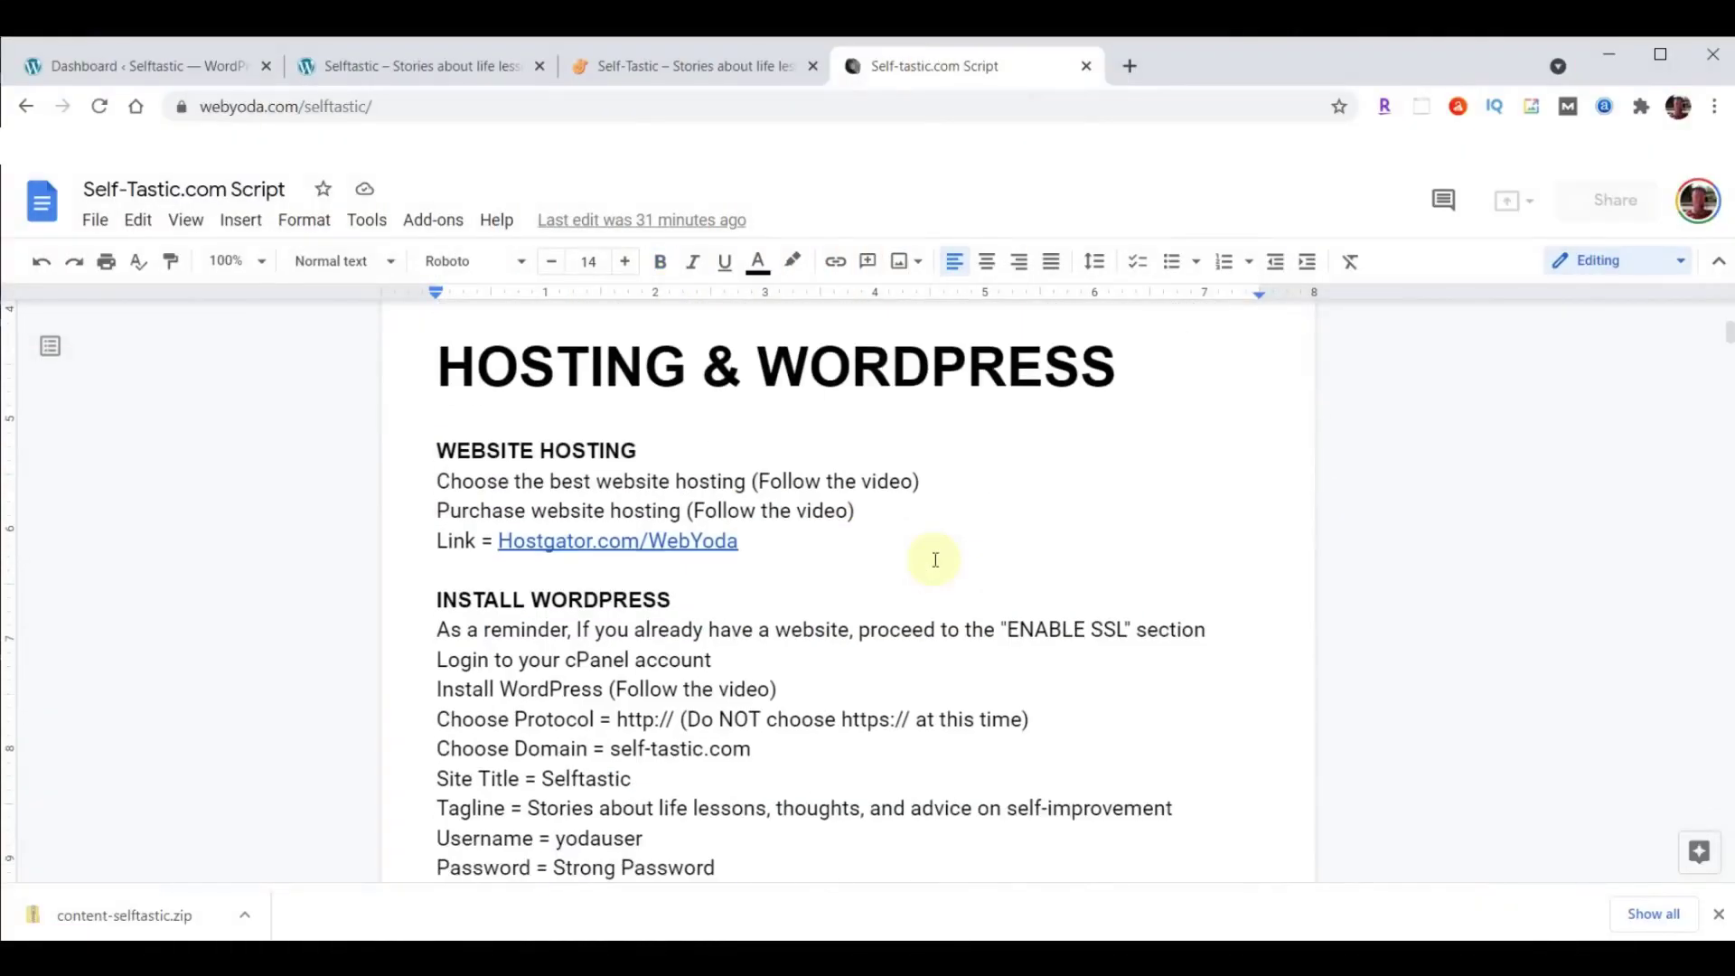
{"action": "scroll", "coordinate": [935, 559], "scroll_direction": "down", "scroll_amount": 4}
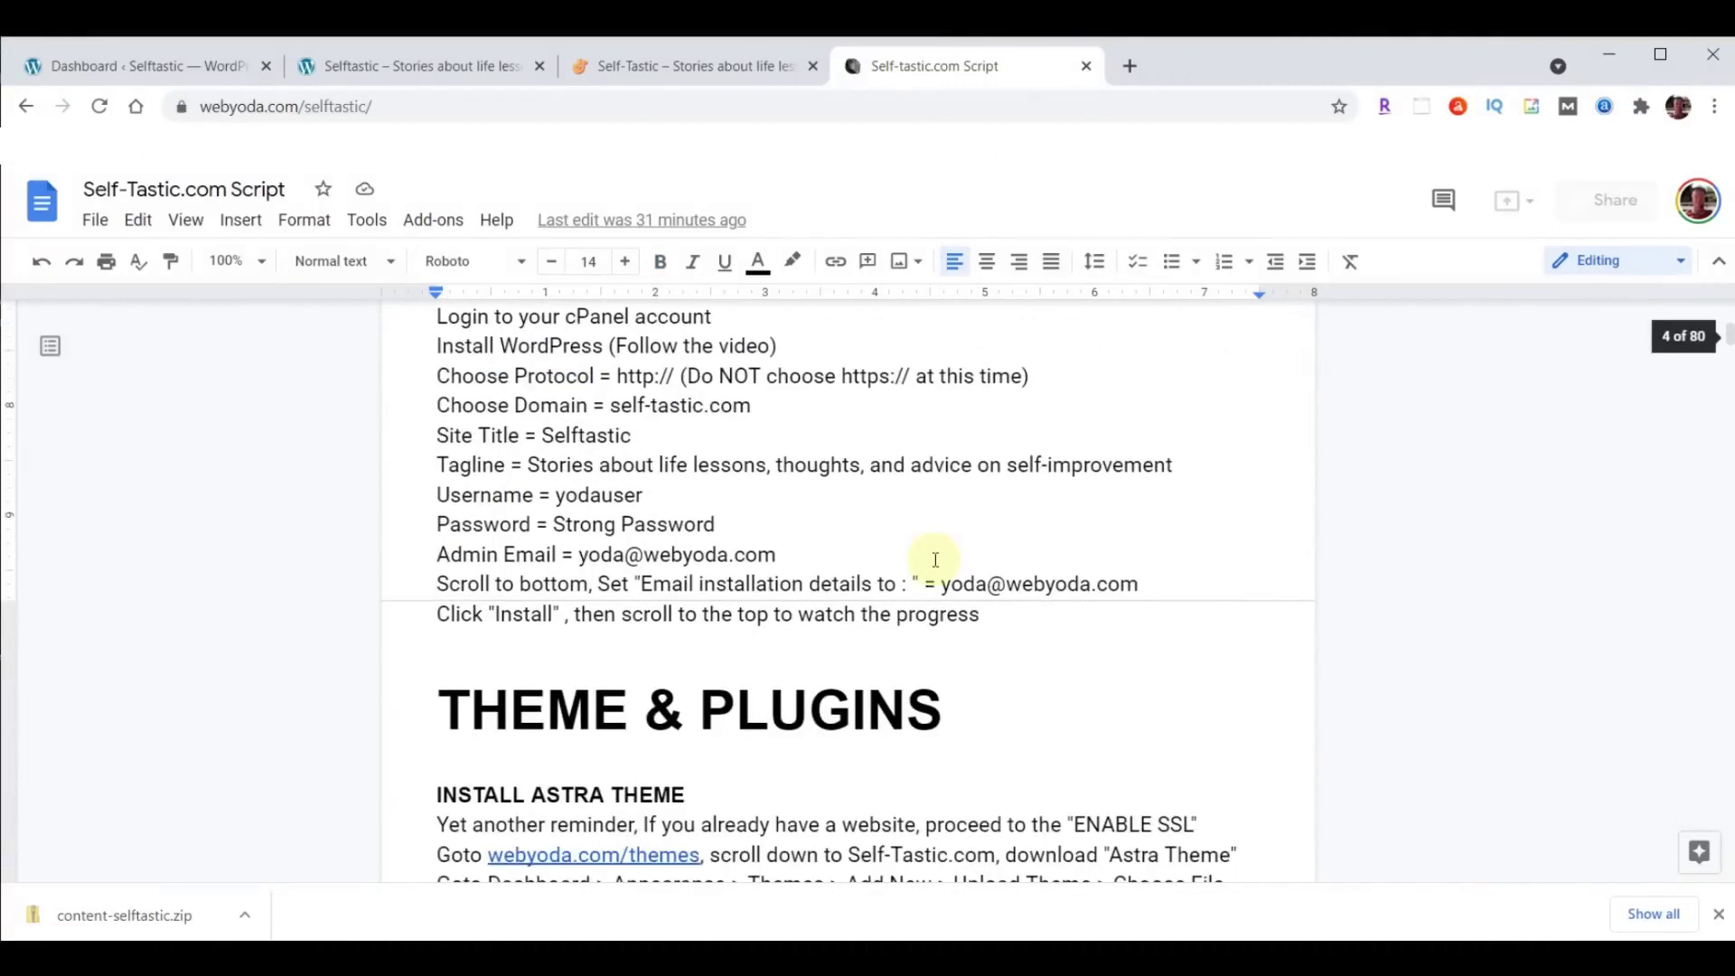
{"action": "scroll", "coordinate": [935, 560], "scroll_direction": "down", "scroll_amount": 4}
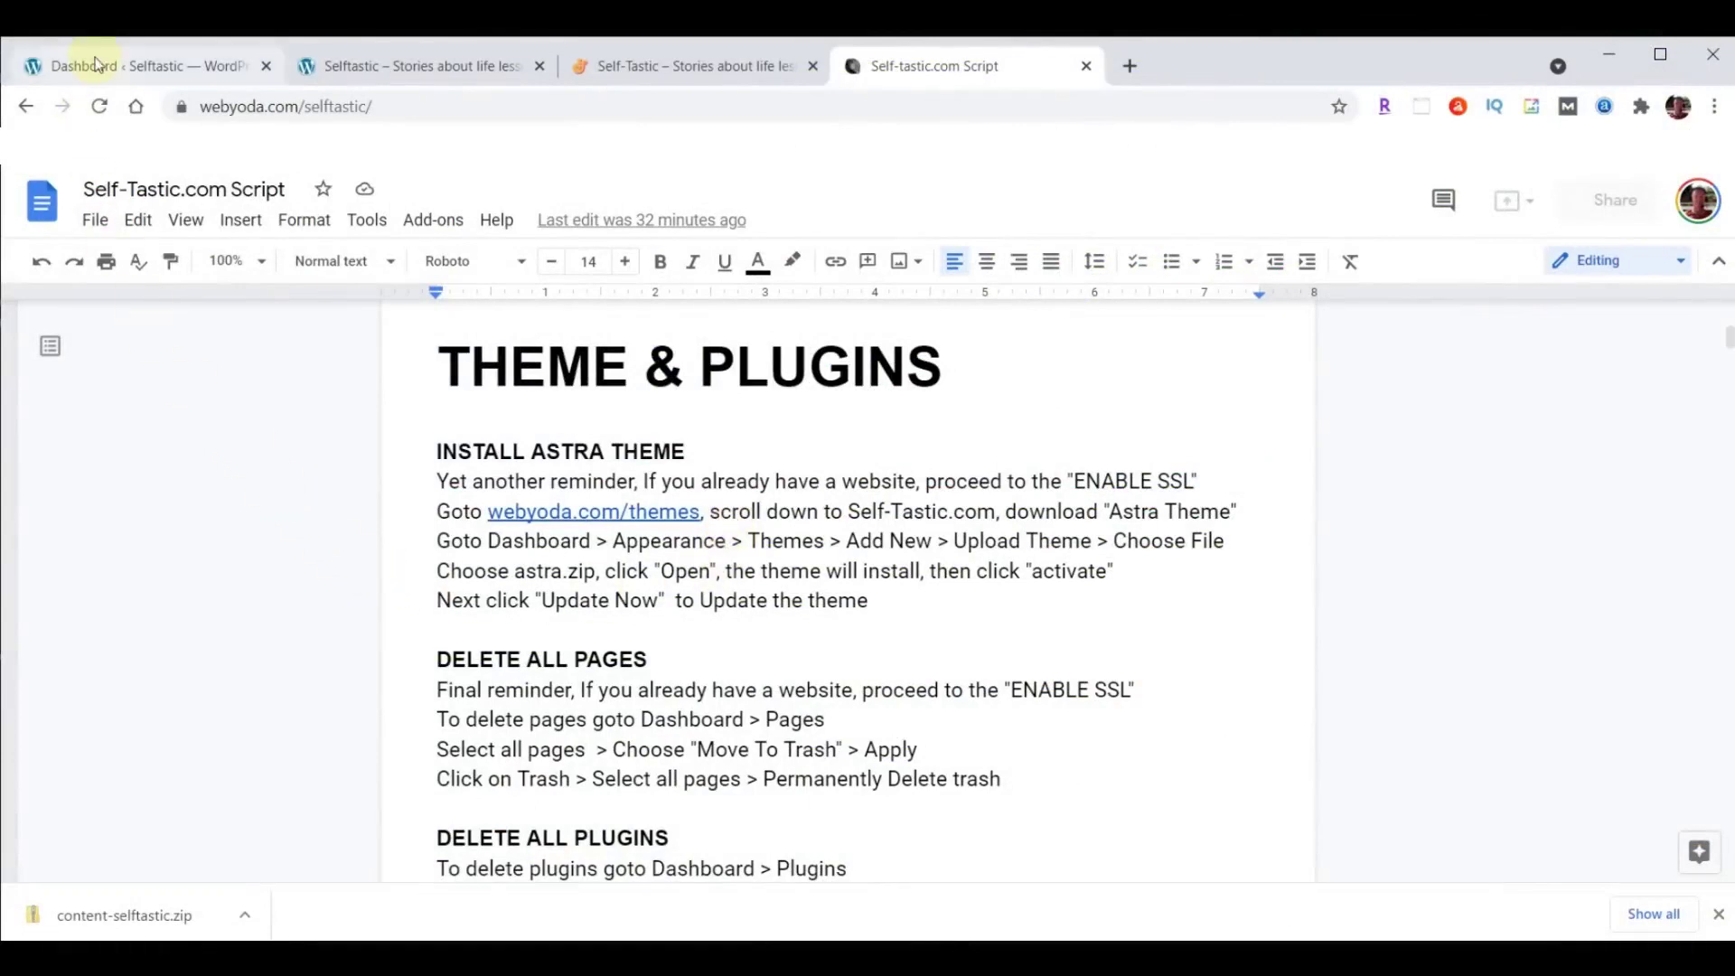
{"action": "left_click", "coordinate": [90, 65]}
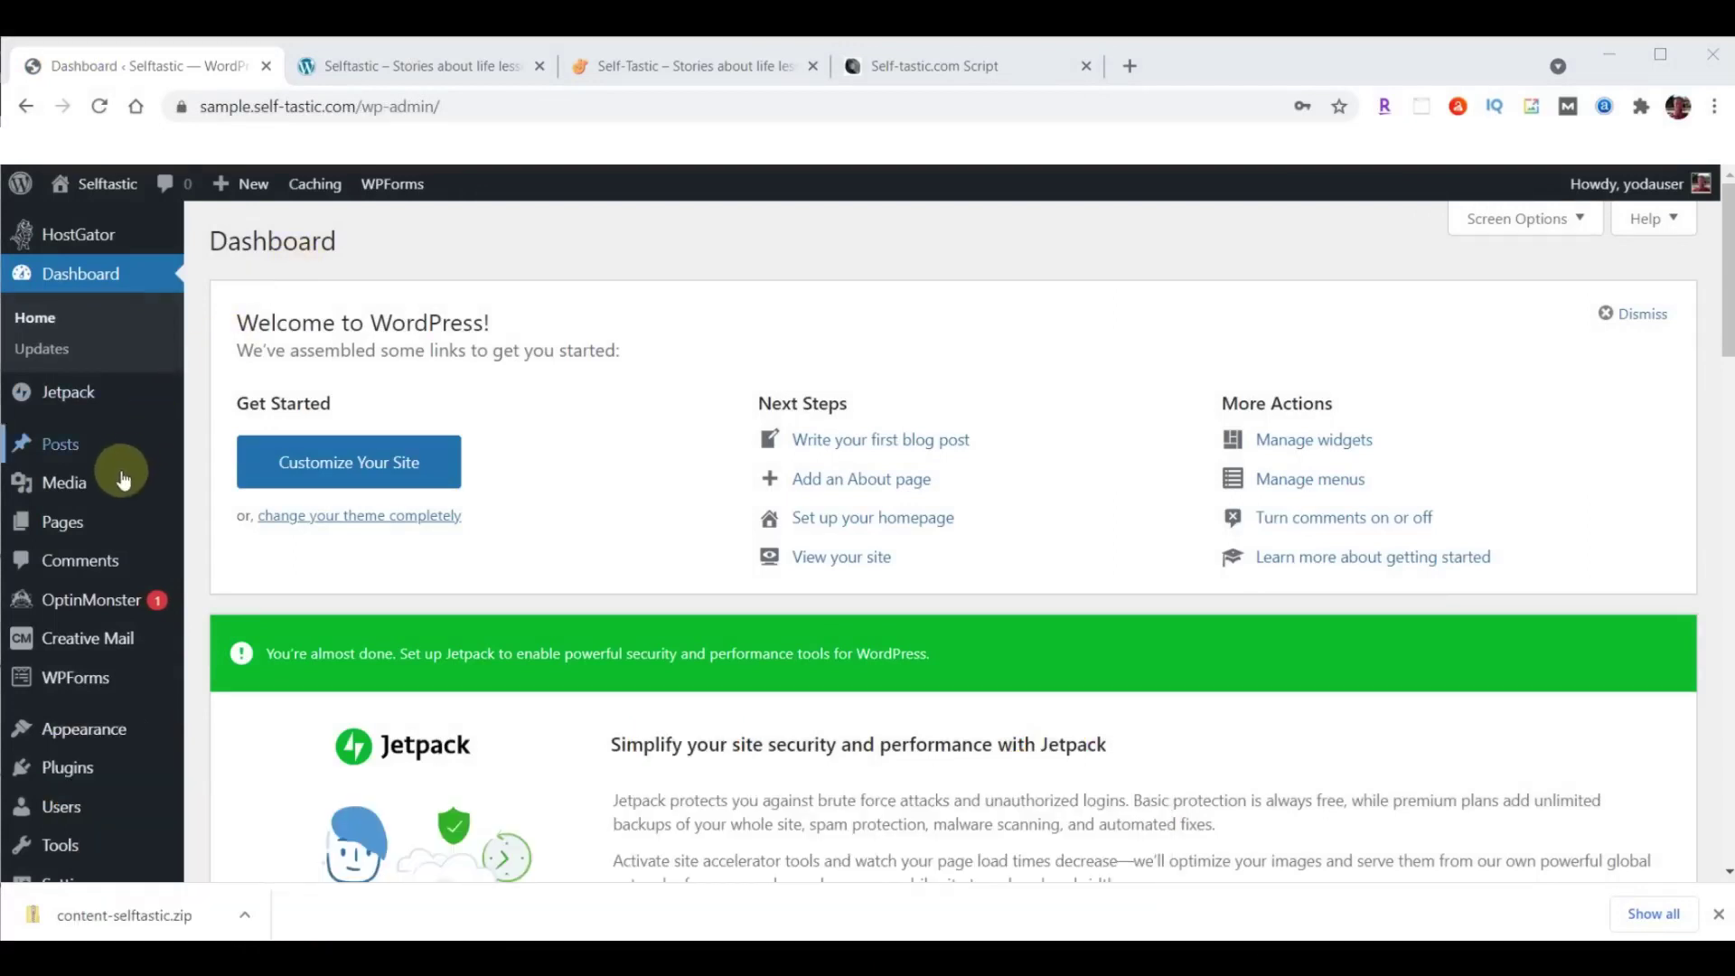
{"action": "left_click", "coordinate": [56, 529]}
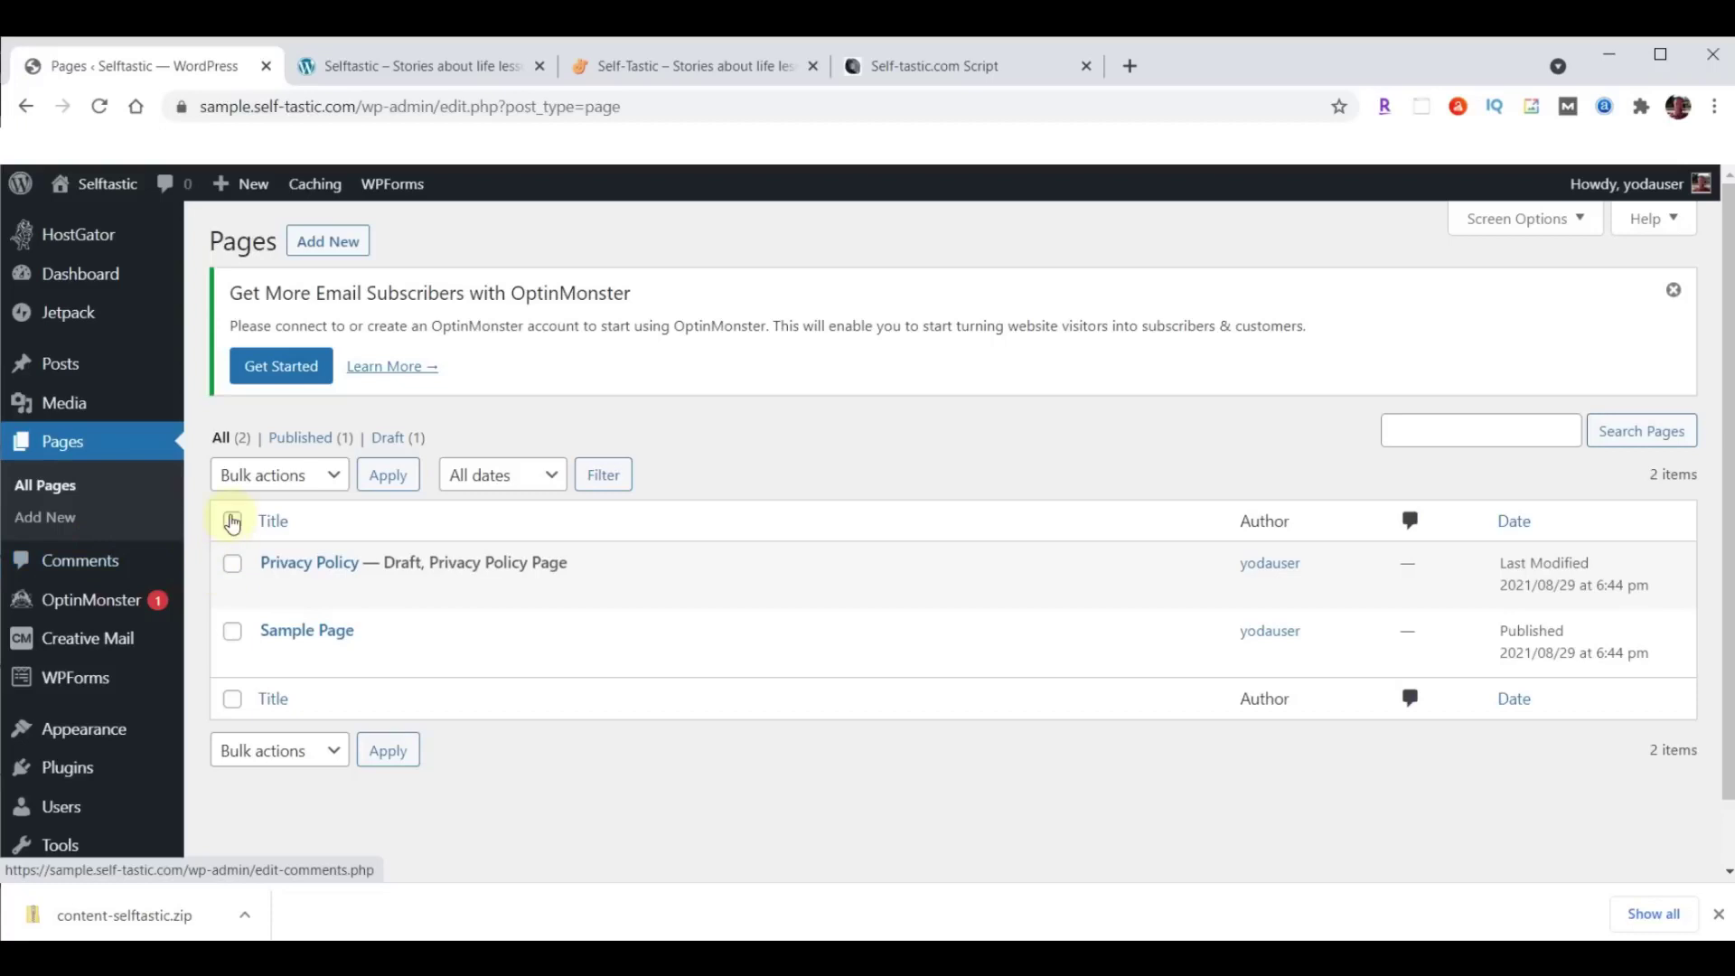
- Move both pages, Privacy Policy and Sample Page, to the Trash with the Move to Trash bulk action
{"action": "left_click", "coordinate": [233, 521]}
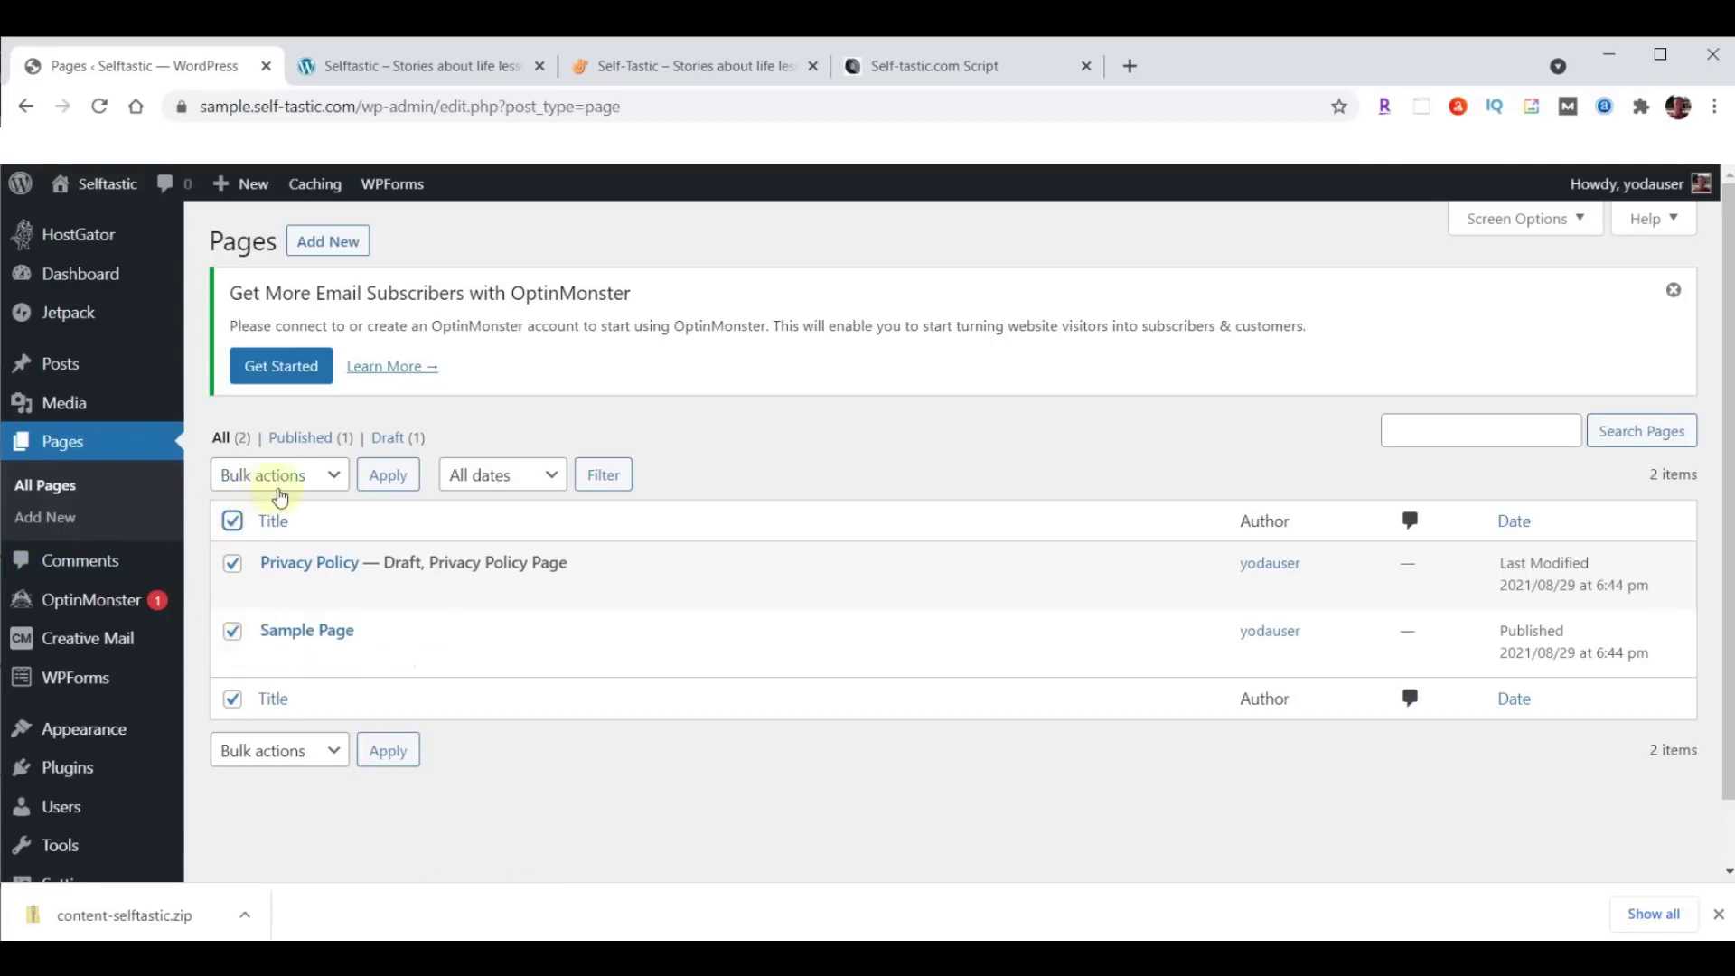
{"action": "left_click", "coordinate": [336, 474]}
{"action": "left_click", "coordinate": [284, 550]}
{"action": "left_click", "coordinate": [384, 479]}
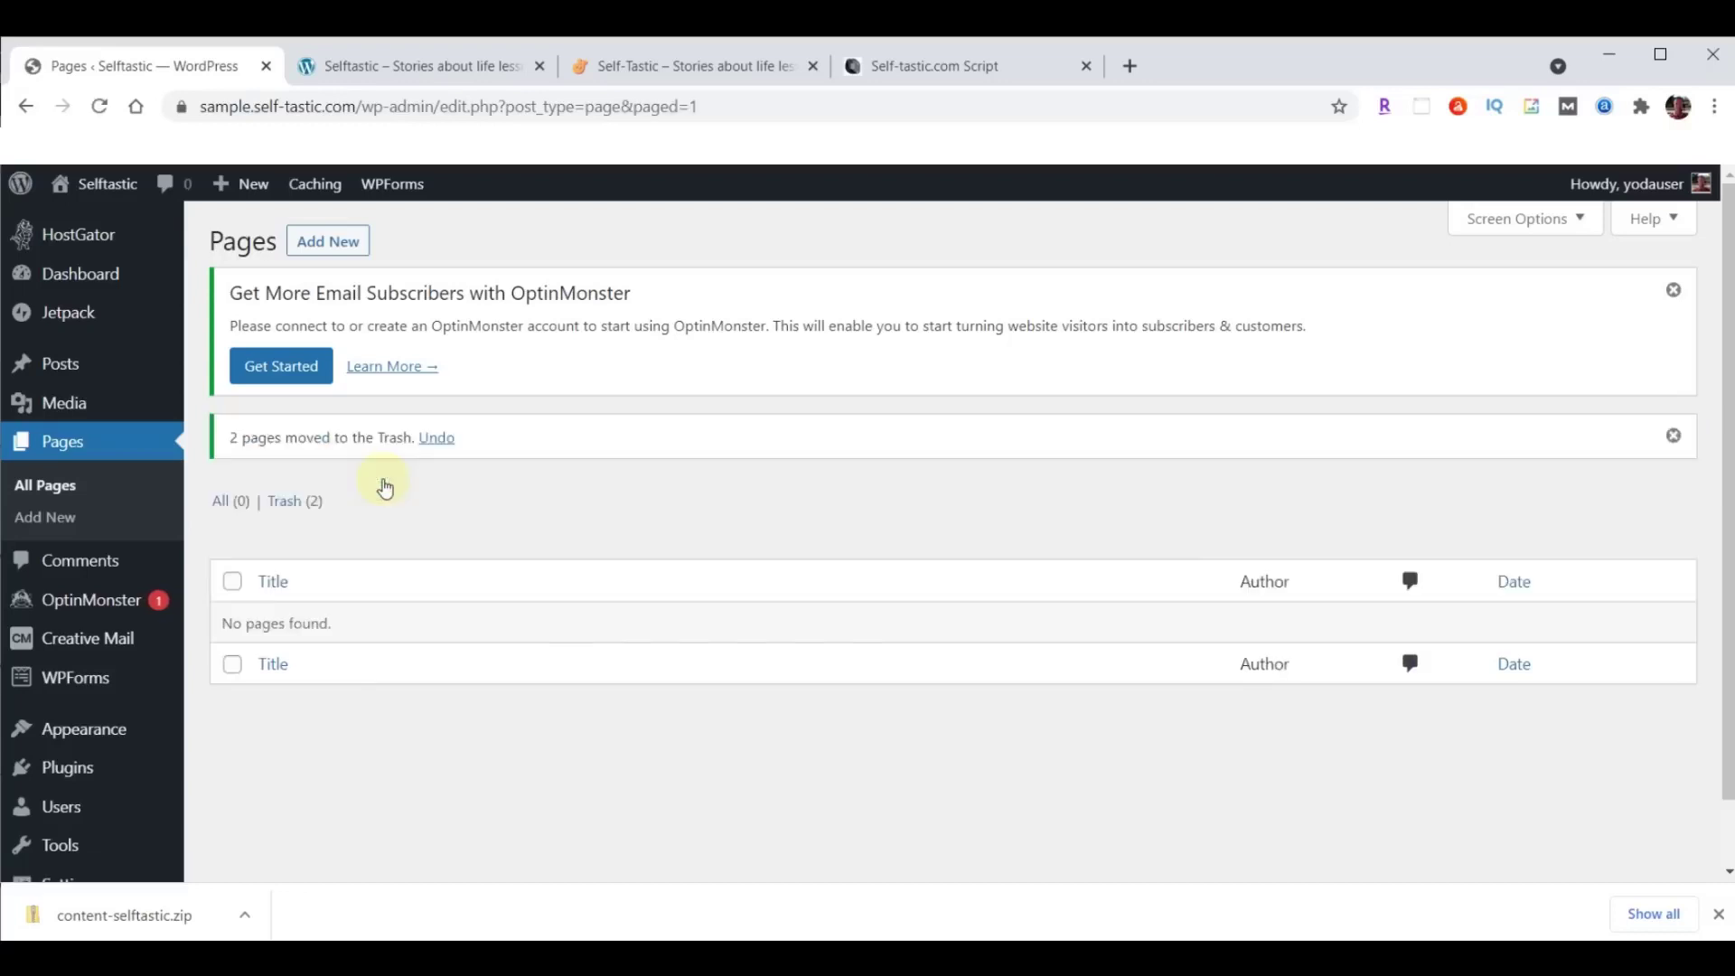
- Permanently delete both trashed pages from the Trash, then go to Plugins
{"action": "left_click", "coordinate": [285, 502]}
{"action": "left_click", "coordinate": [232, 521]}
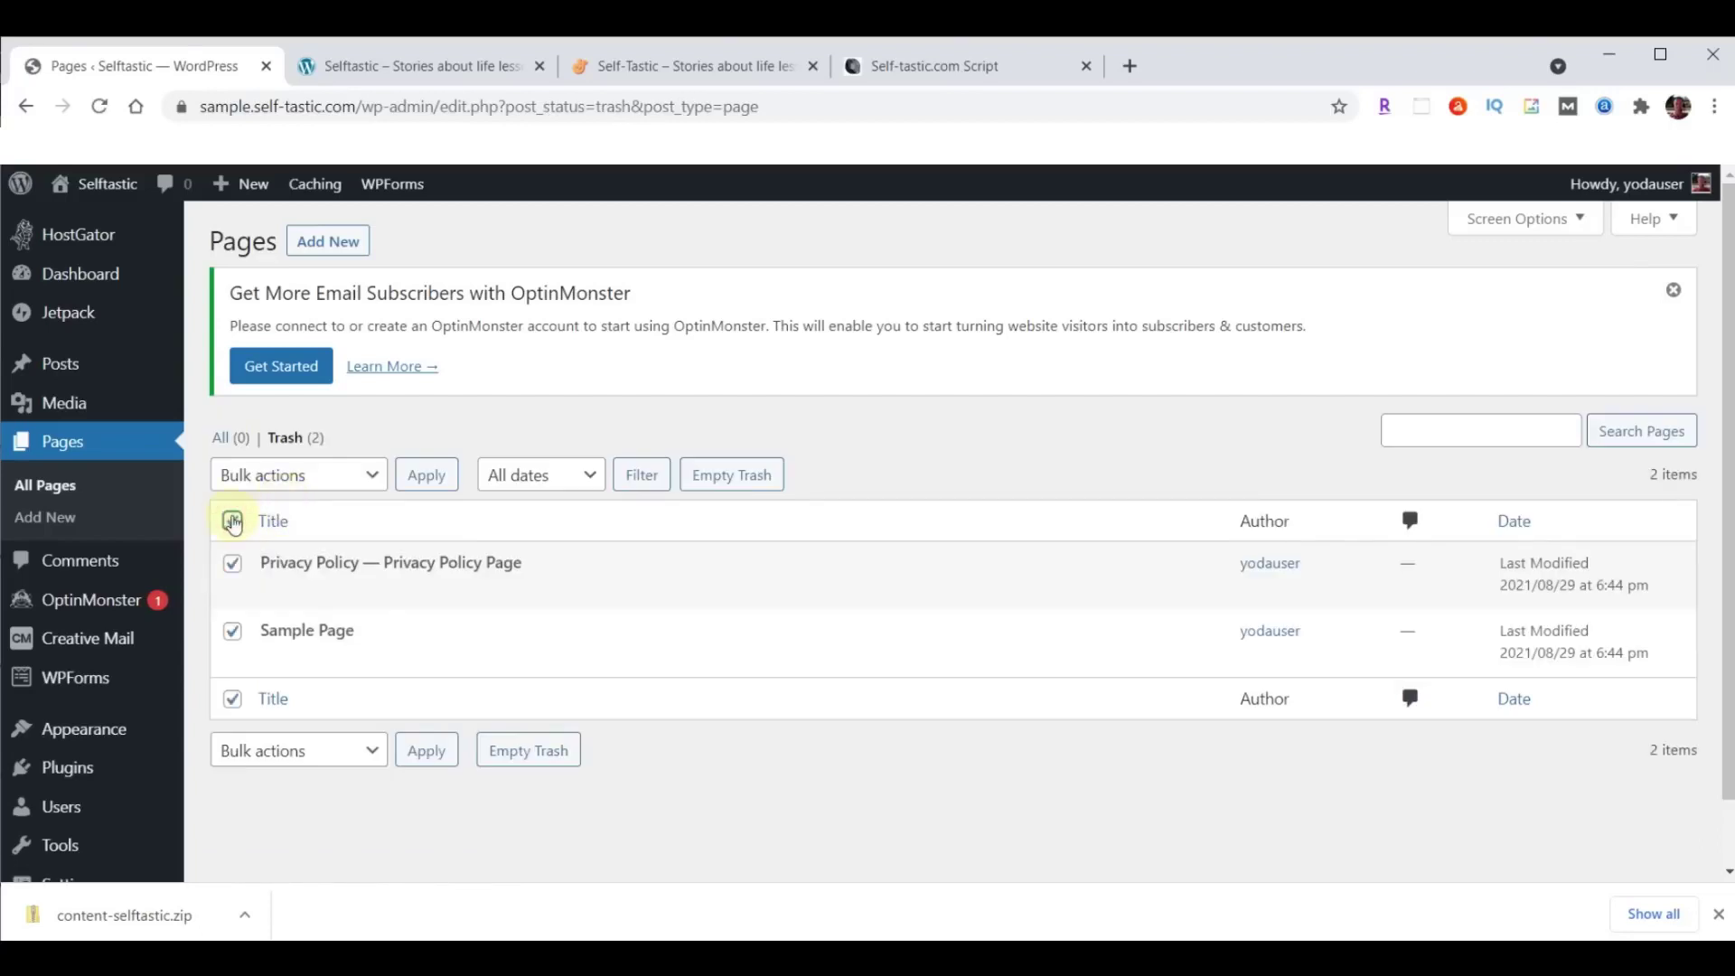
{"action": "left_click", "coordinate": [343, 471]}
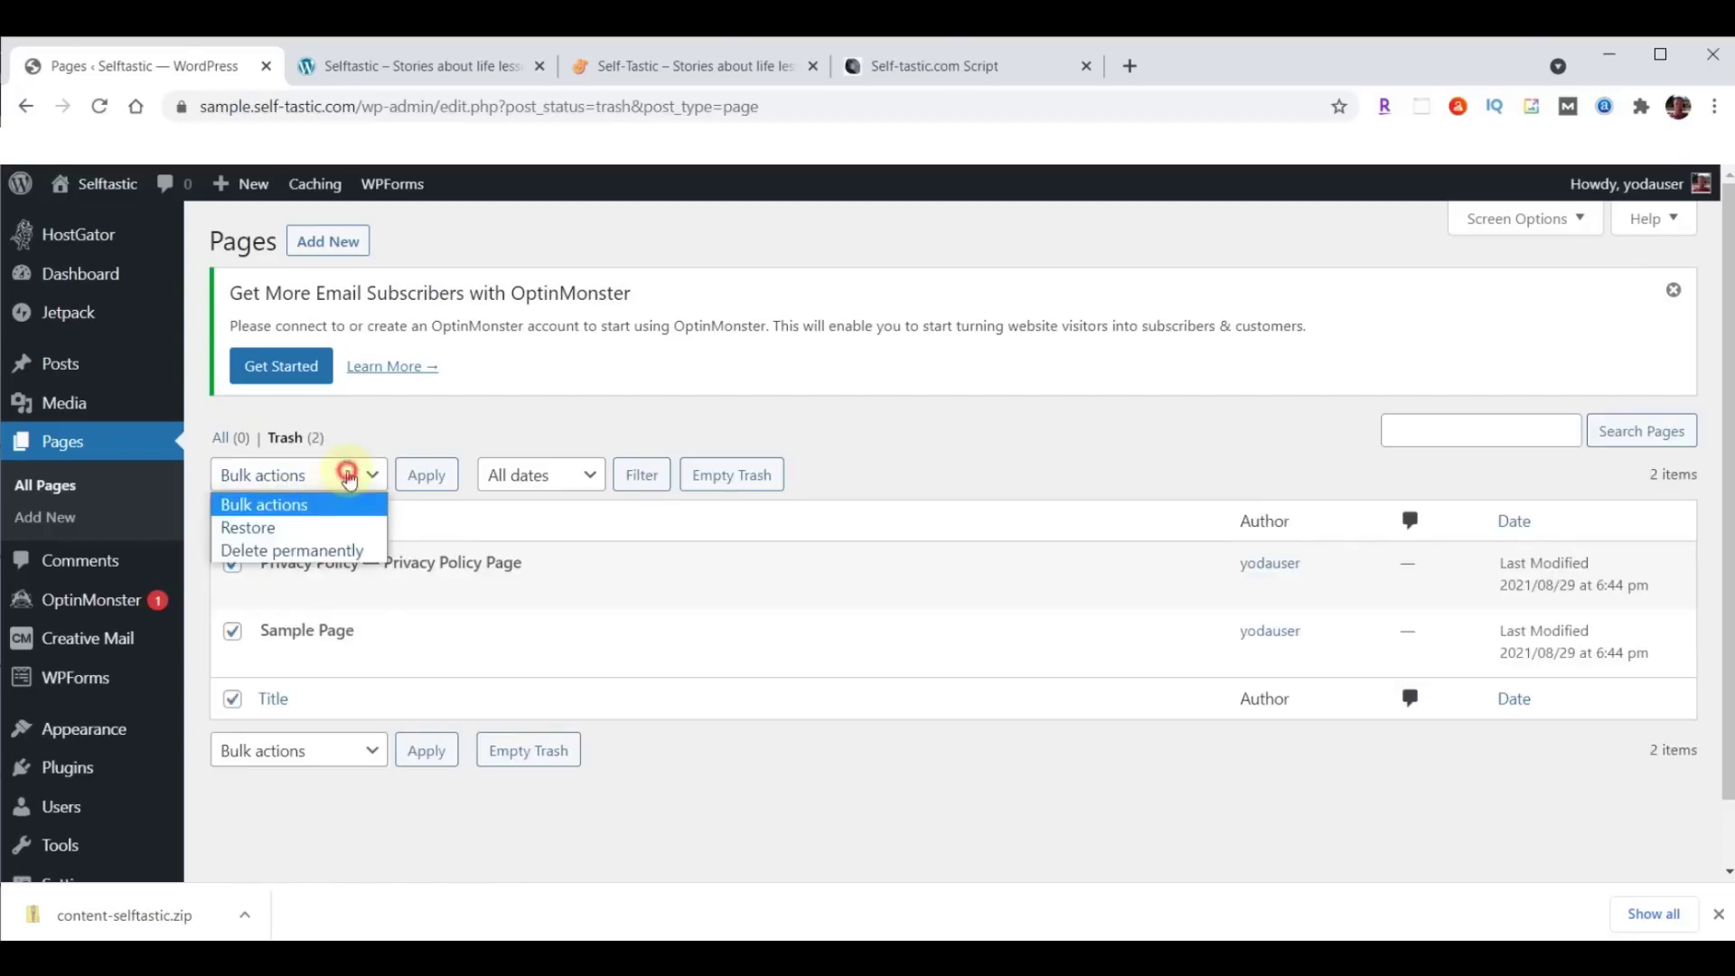
{"action": "left_click", "coordinate": [308, 550]}
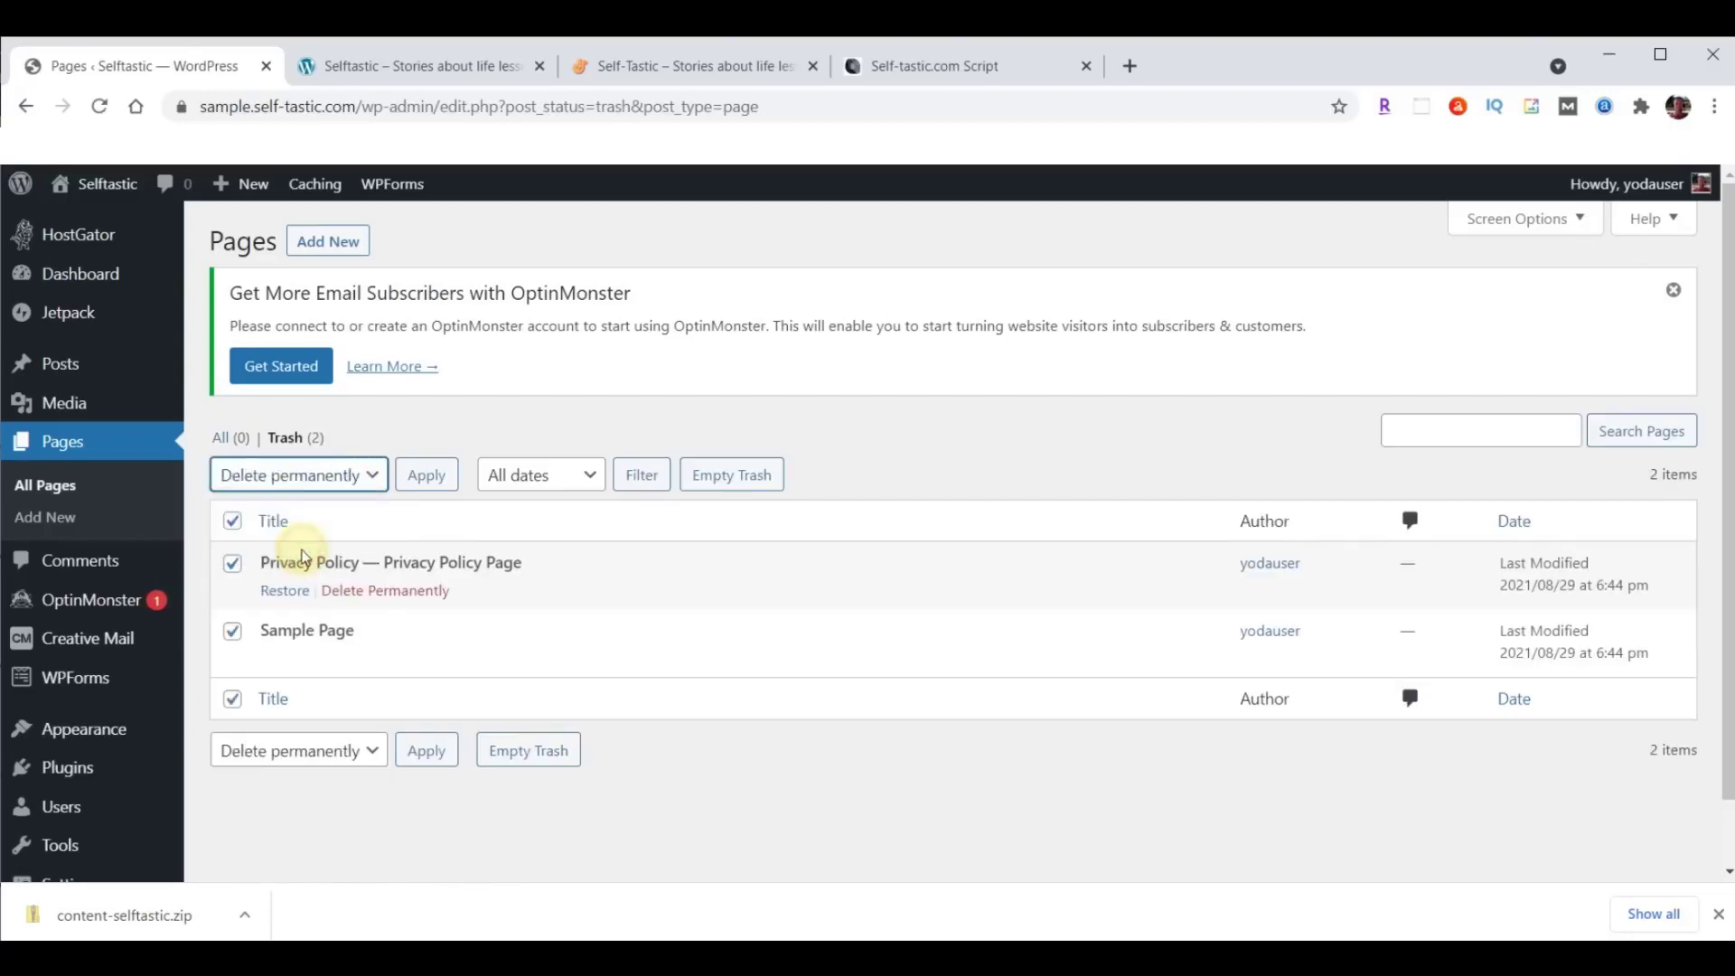
{"action": "left_click", "coordinate": [418, 475]}
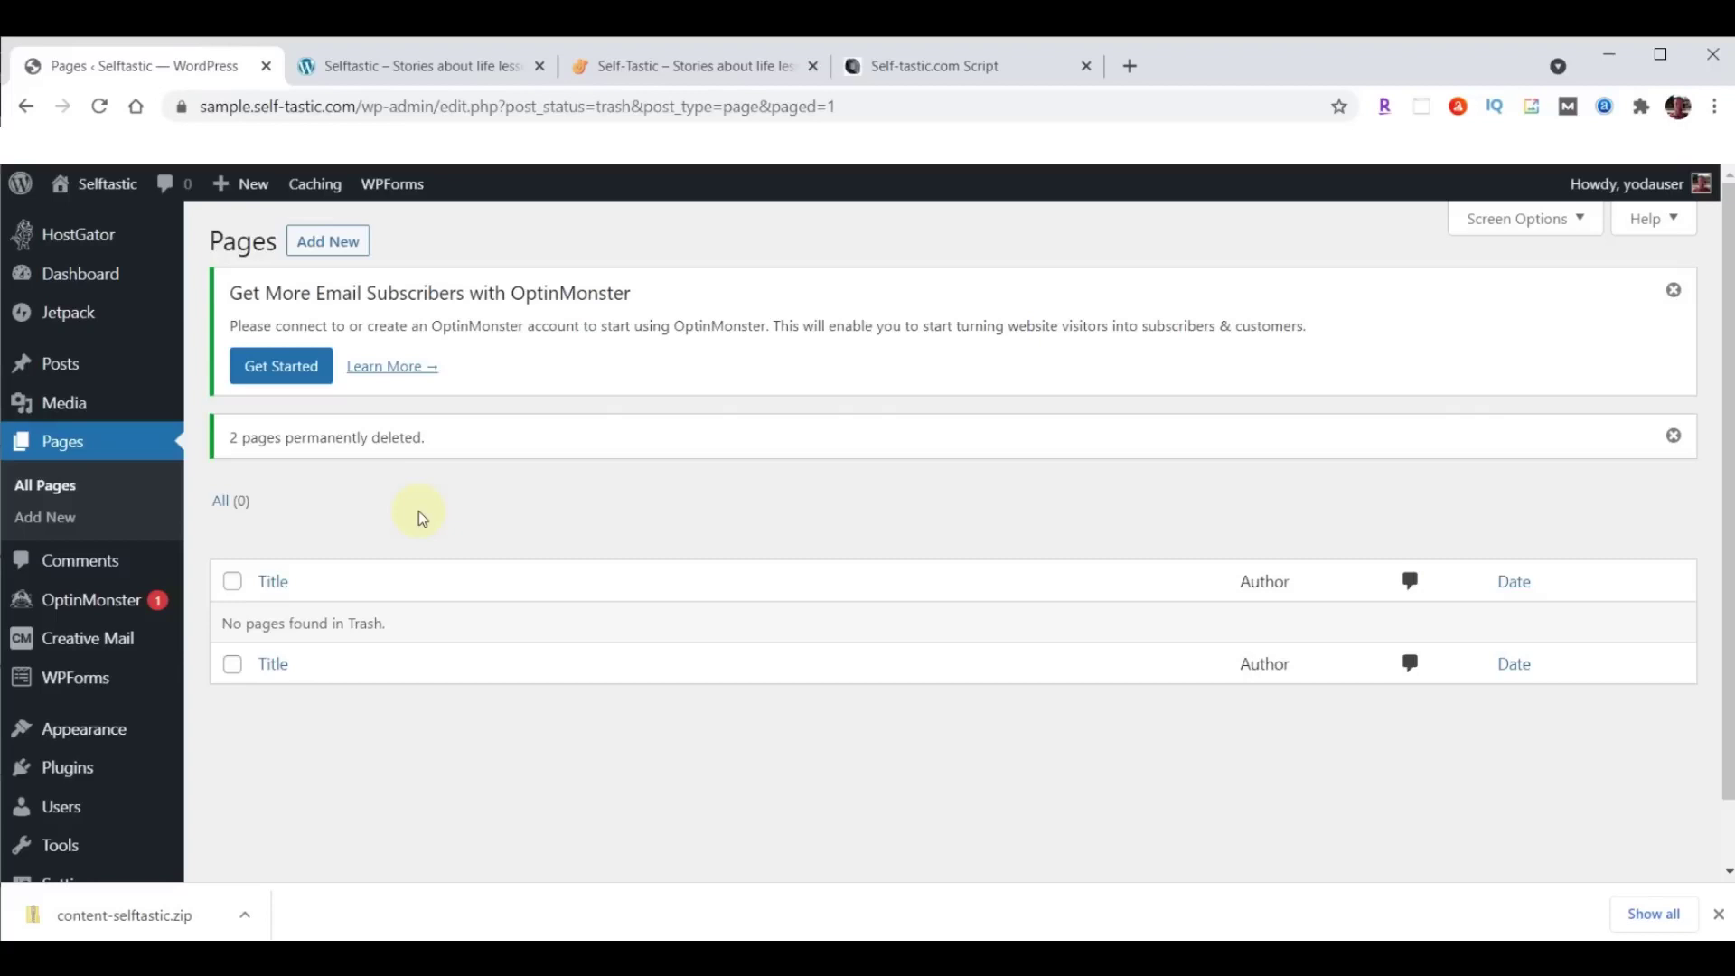
{"action": "left_click", "coordinate": [59, 775]}
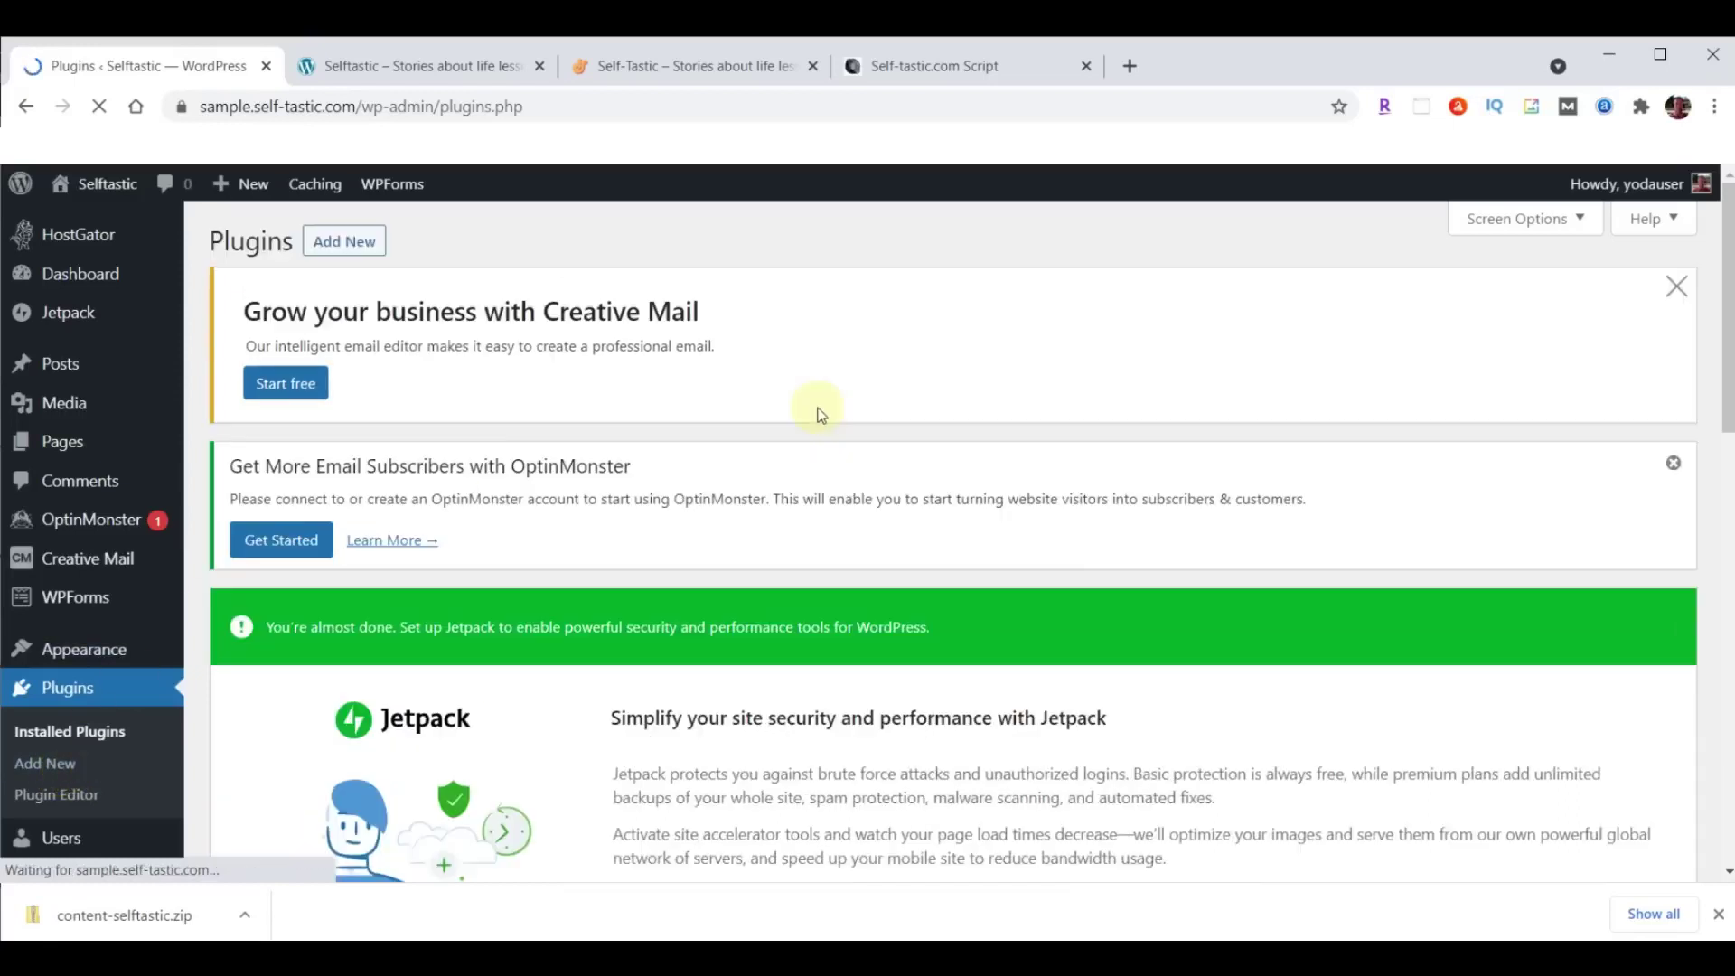
- Deactivate all seven installed plugins at once with the Bulk actions Deactivate option
{"action": "scroll", "coordinate": [818, 414], "scroll_direction": "down", "scroll_amount": 1}
{"action": "scroll", "coordinate": [819, 417], "scroll_direction": "down", "scroll_amount": 6}
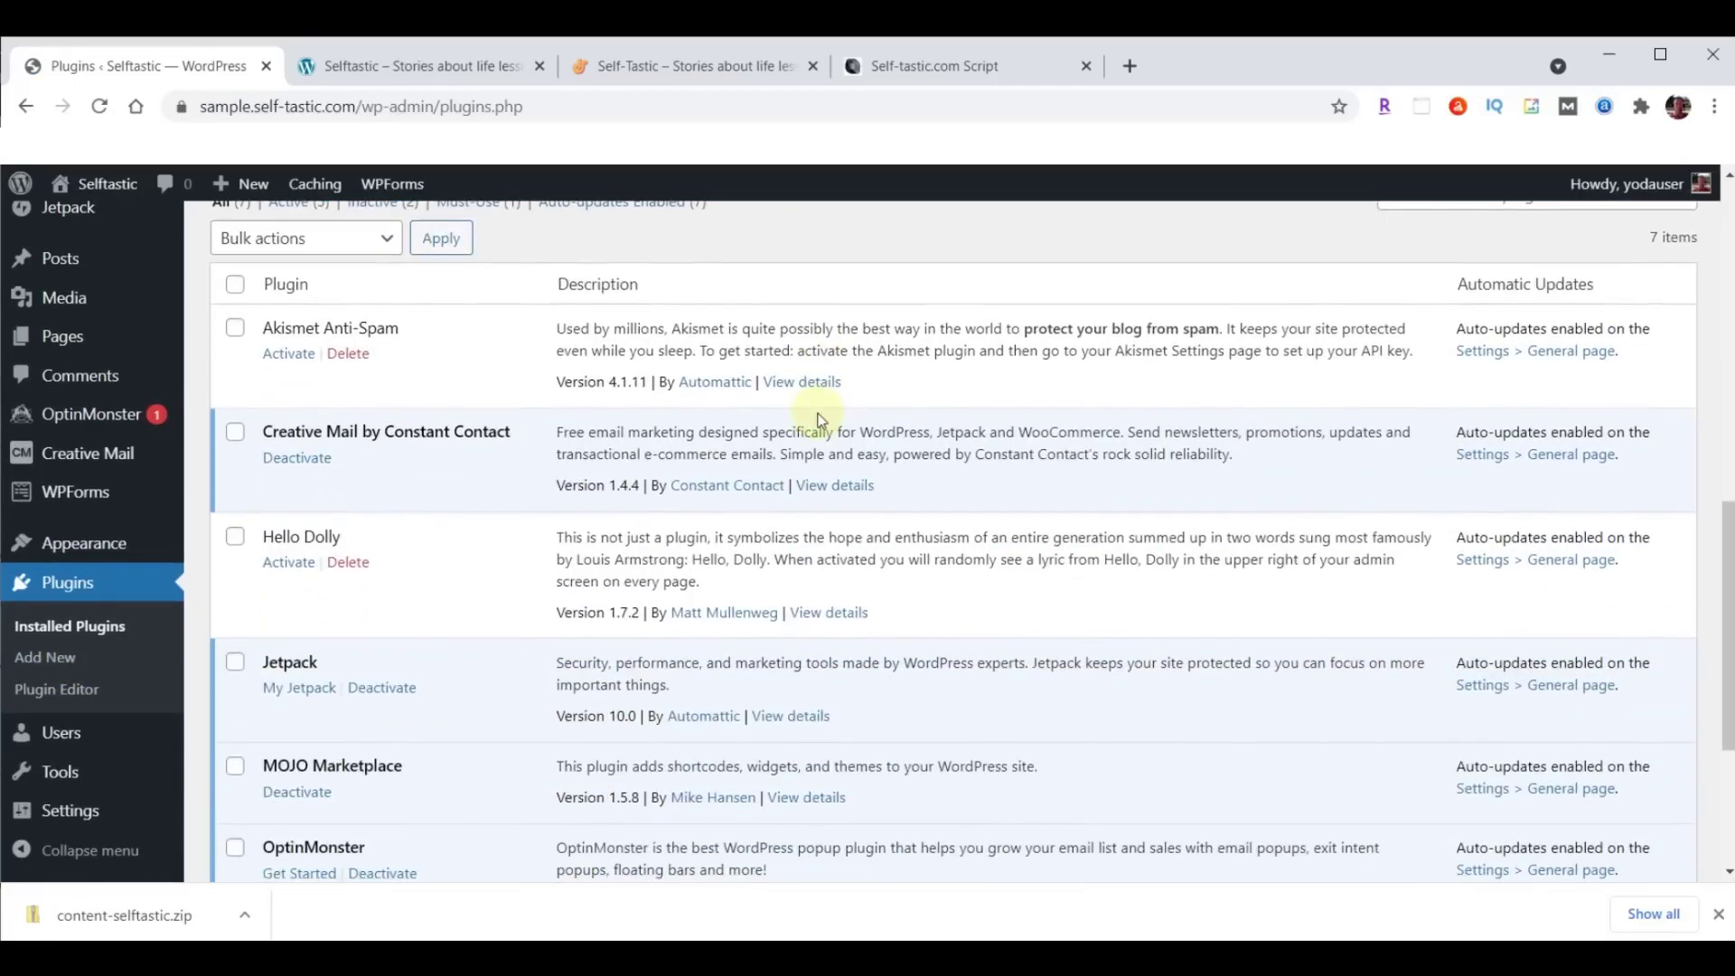
{"action": "scroll", "coordinate": [407, 378], "scroll_direction": "up", "scroll_amount": 1}
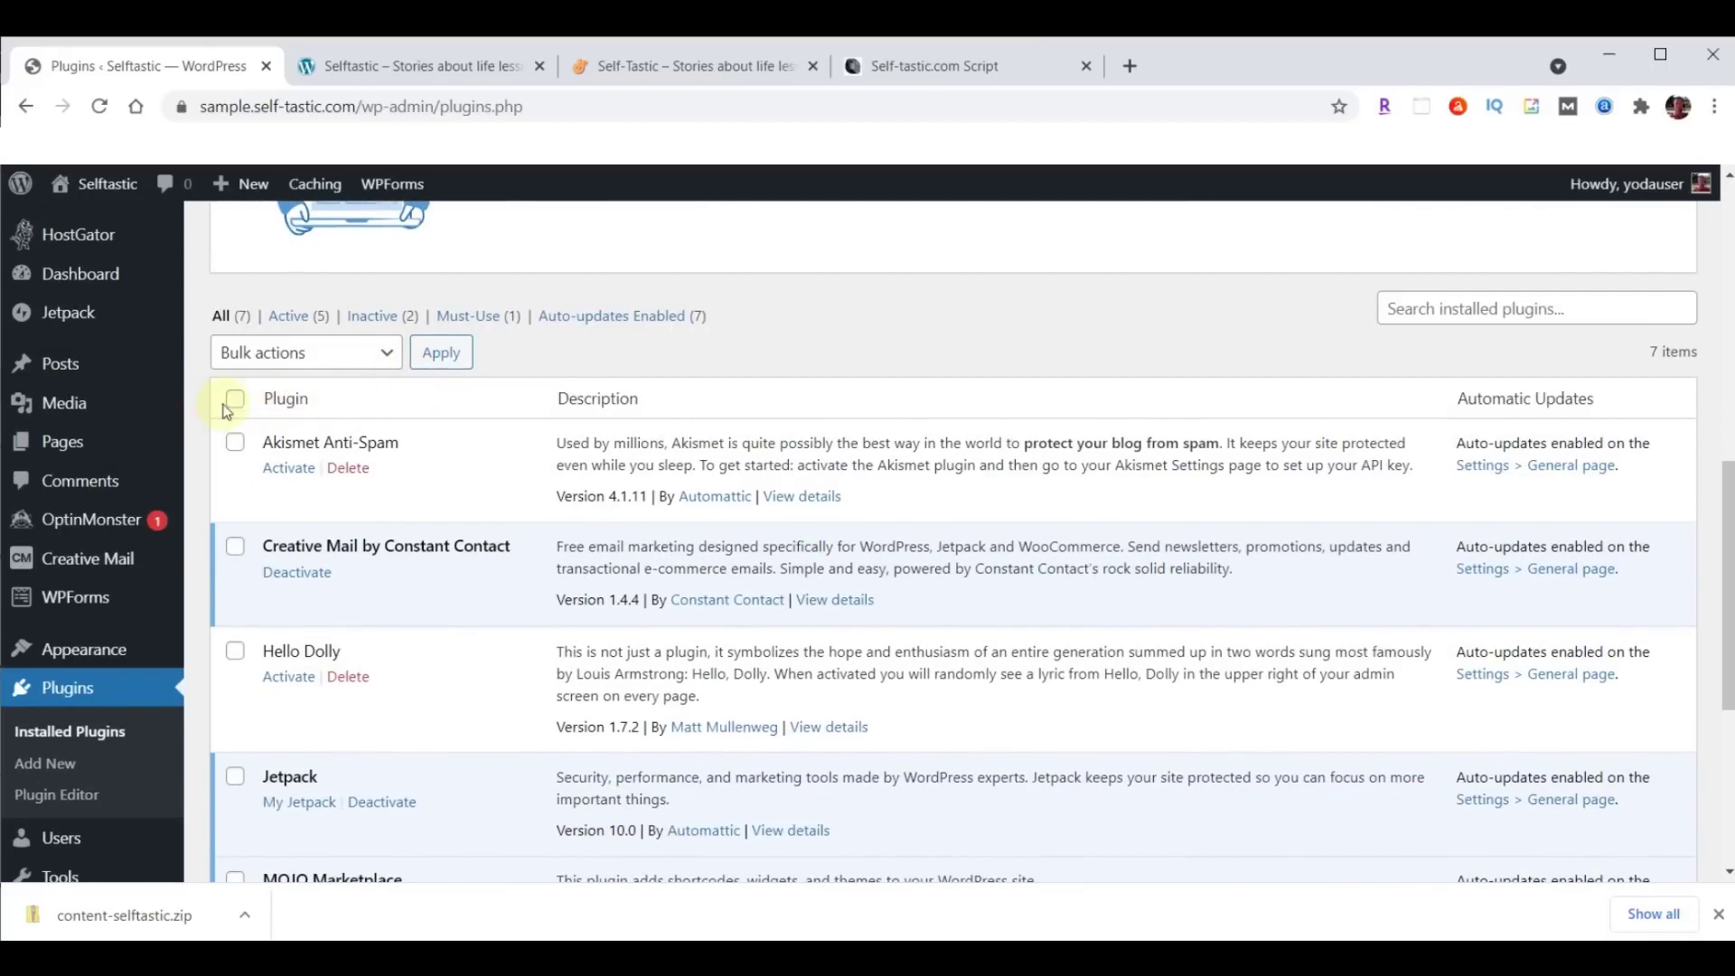
{"action": "left_click", "coordinate": [236, 400]}
{"action": "left_click", "coordinate": [389, 358]}
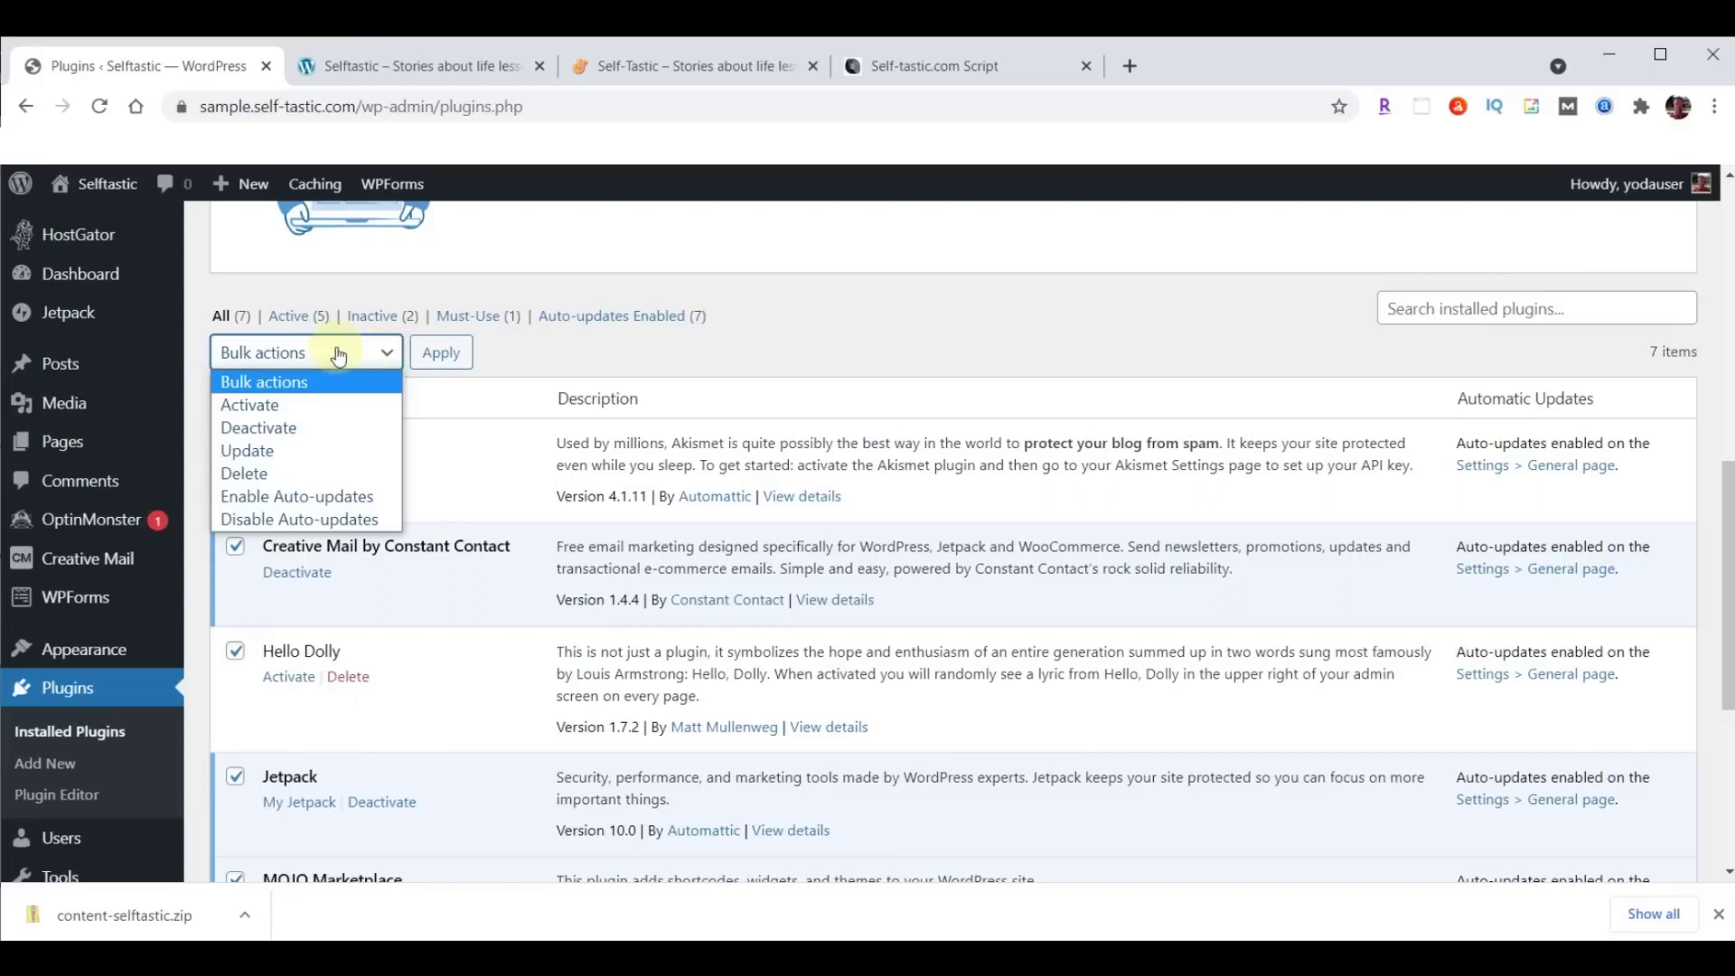
{"action": "left_click", "coordinate": [256, 430]}
{"action": "left_click", "coordinate": [442, 354]}
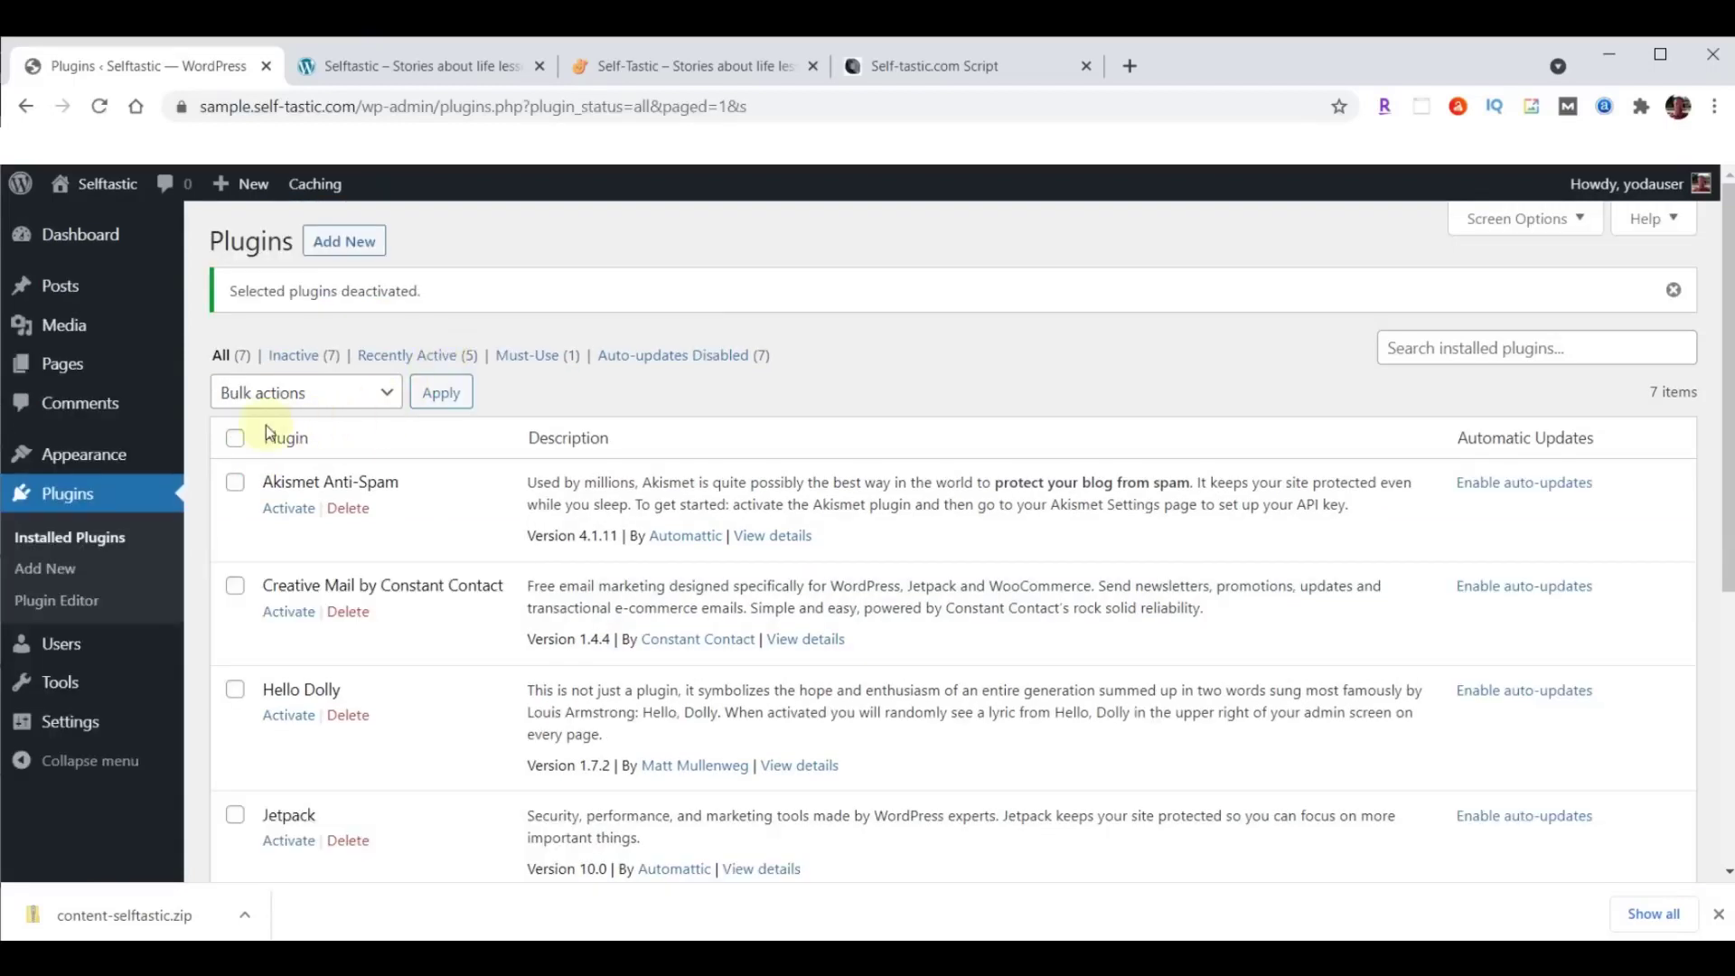
- Bulk-delete all seven plugins, confirming removal of their files and data
{"action": "left_click", "coordinate": [236, 440]}
{"action": "left_click", "coordinate": [349, 392]}
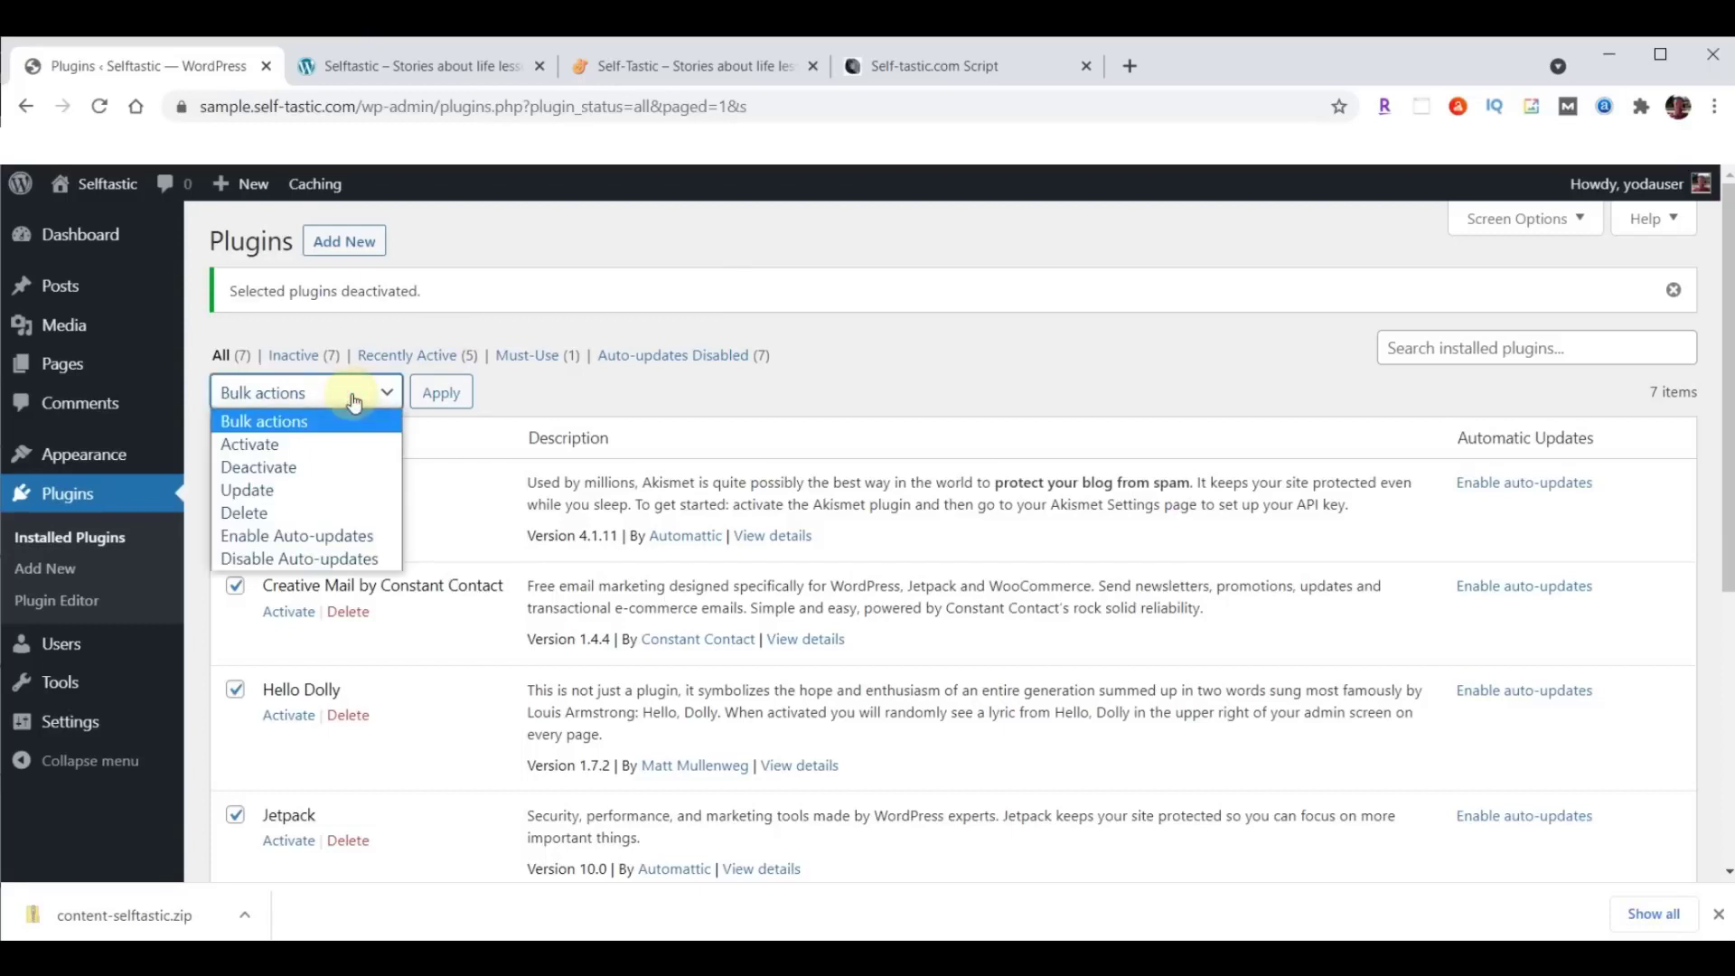
{"action": "left_click", "coordinate": [269, 511]}
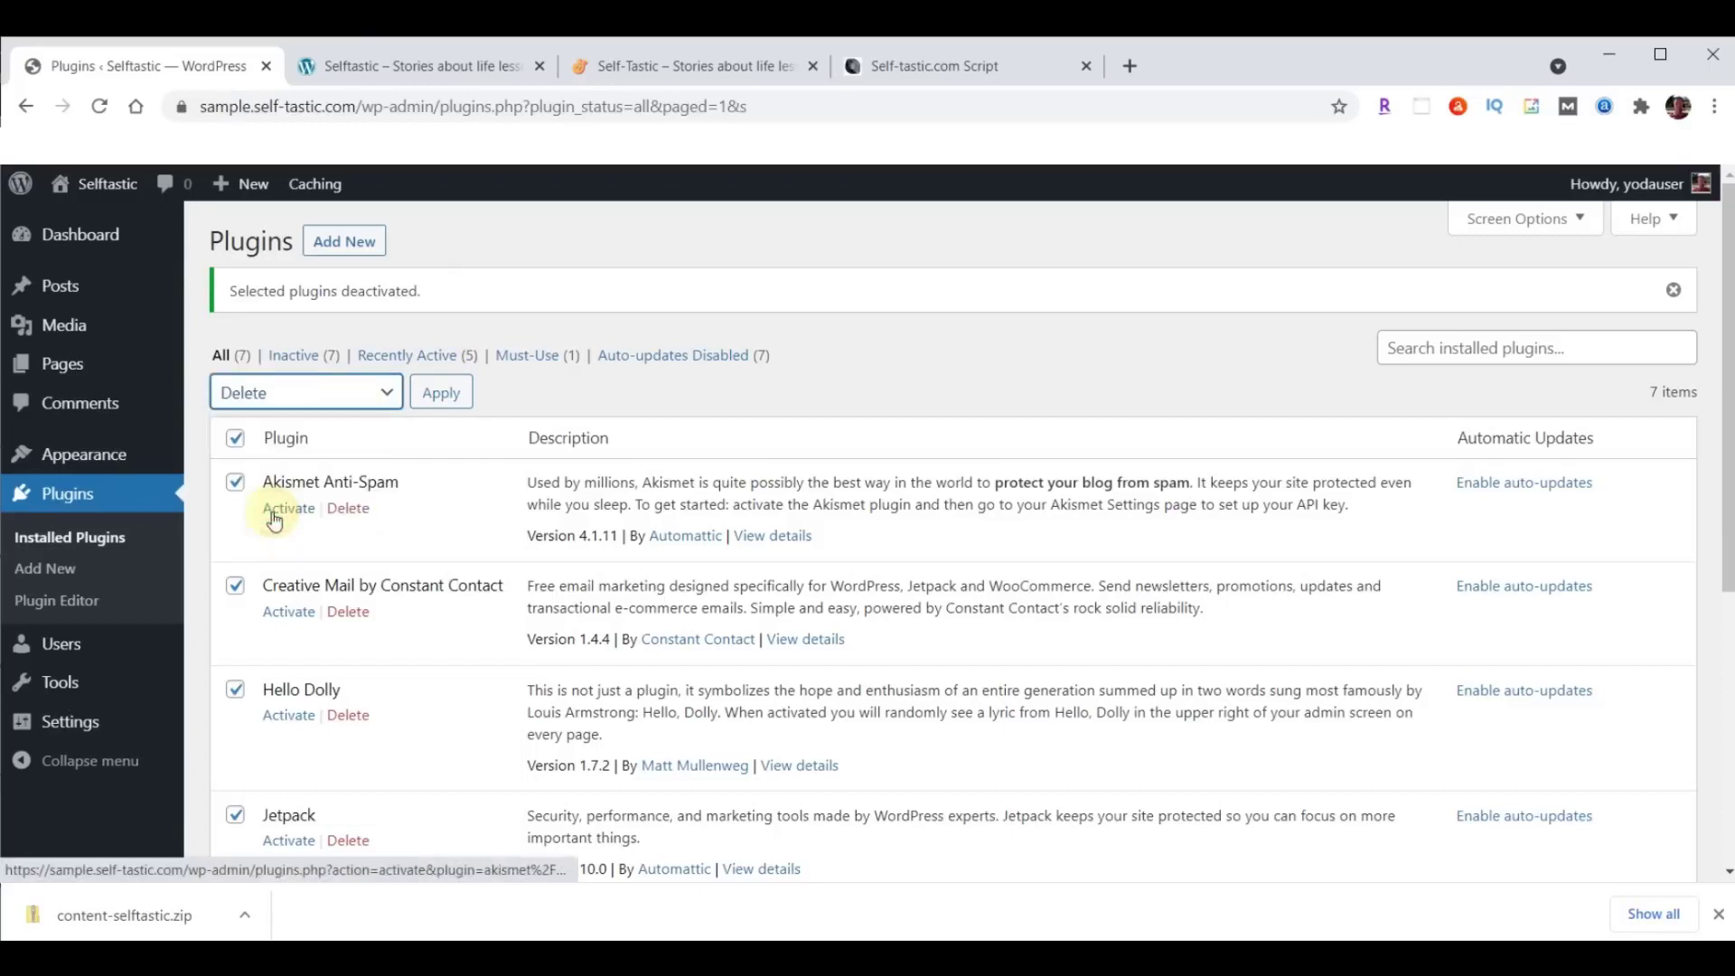
{"action": "left_click", "coordinate": [442, 400]}
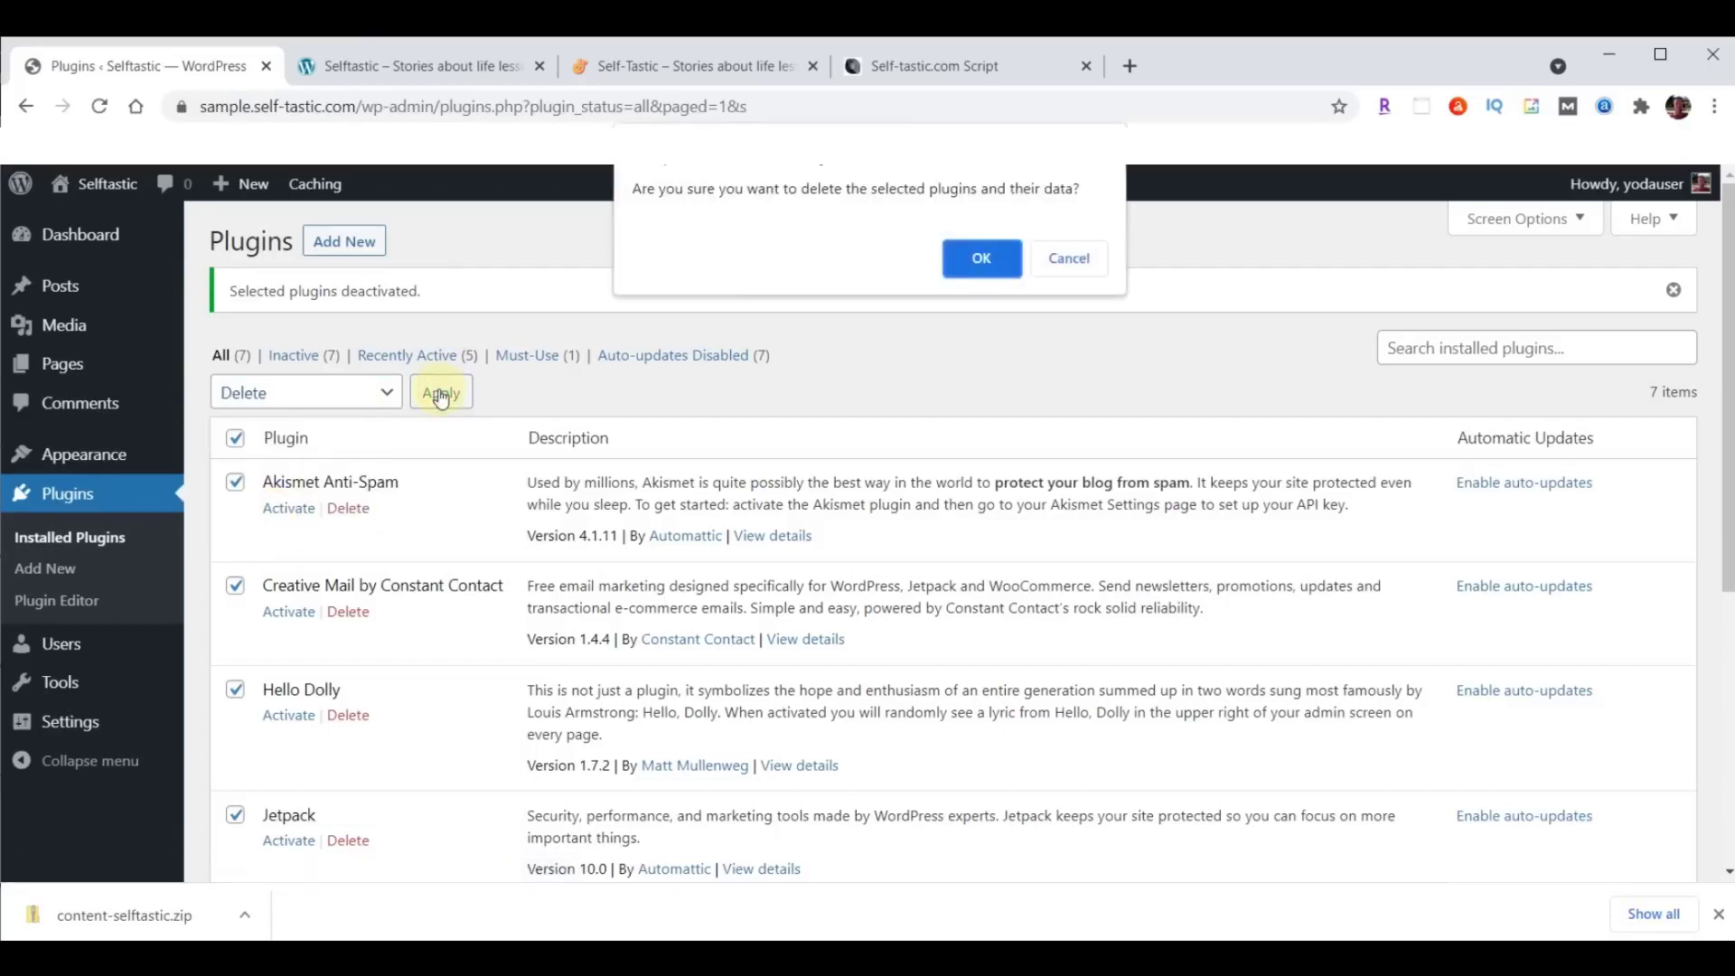
{"action": "left_click", "coordinate": [980, 261]}
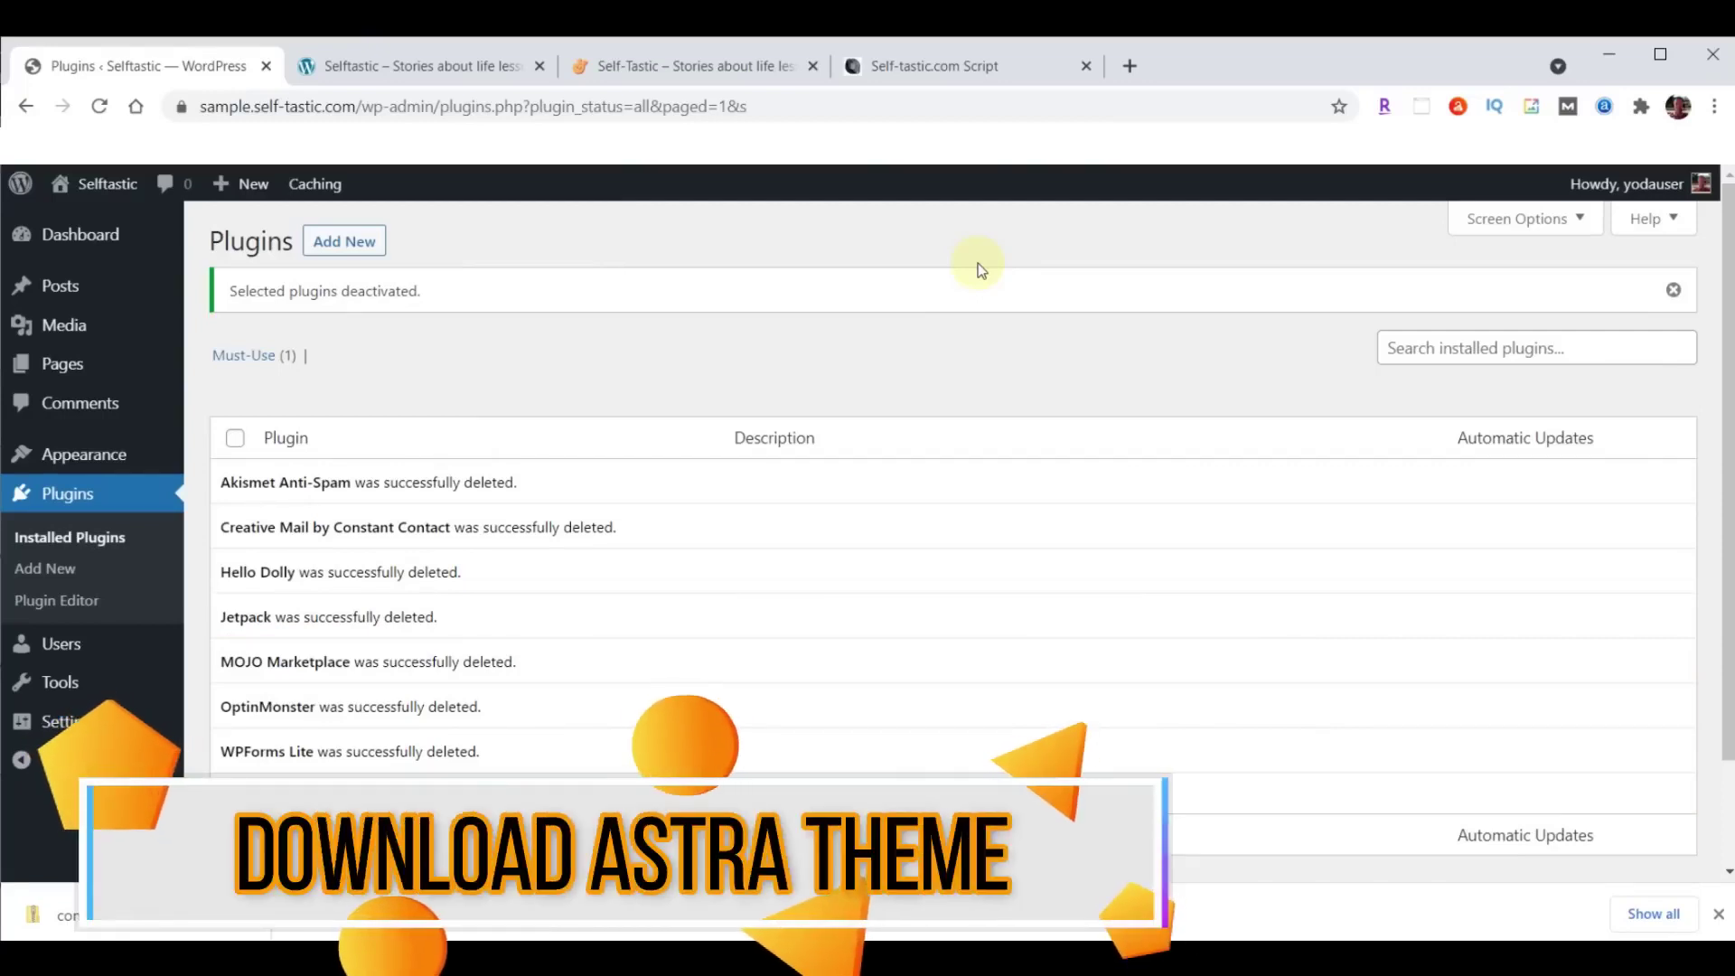
{"action": "left_click", "coordinate": [61, 456]}
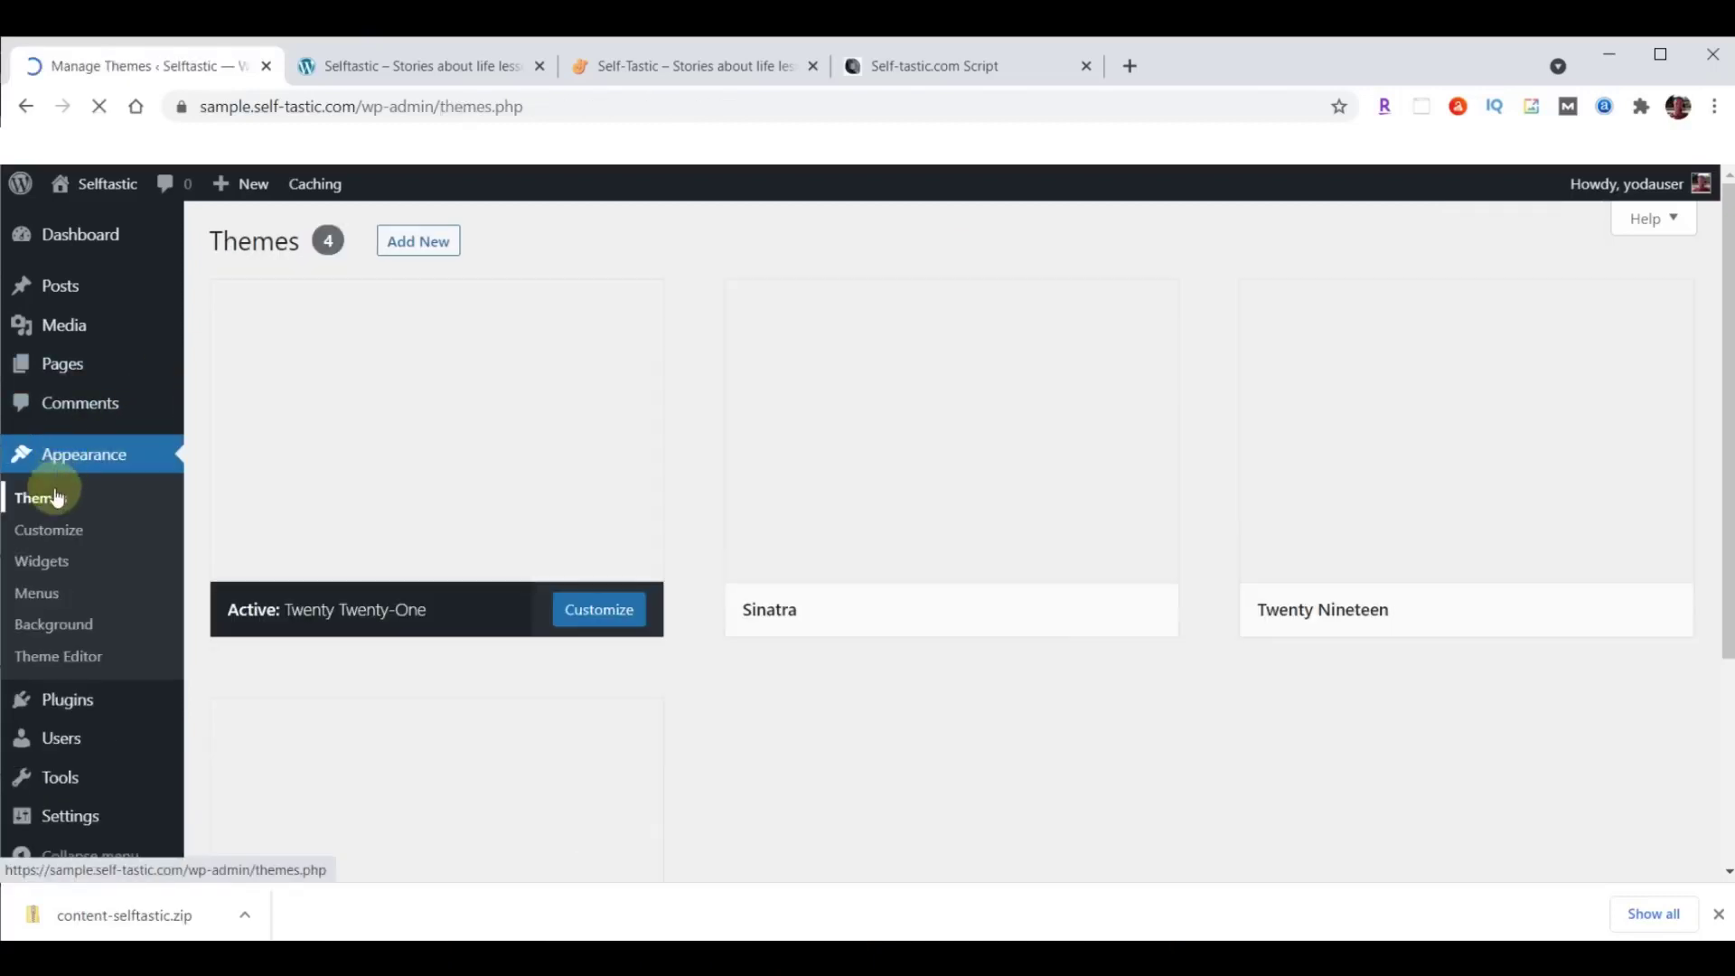
- Show the Add Themes gallery, then paste webyoda.com/themes into a new browser tab
{"action": "left_click", "coordinate": [426, 242]}
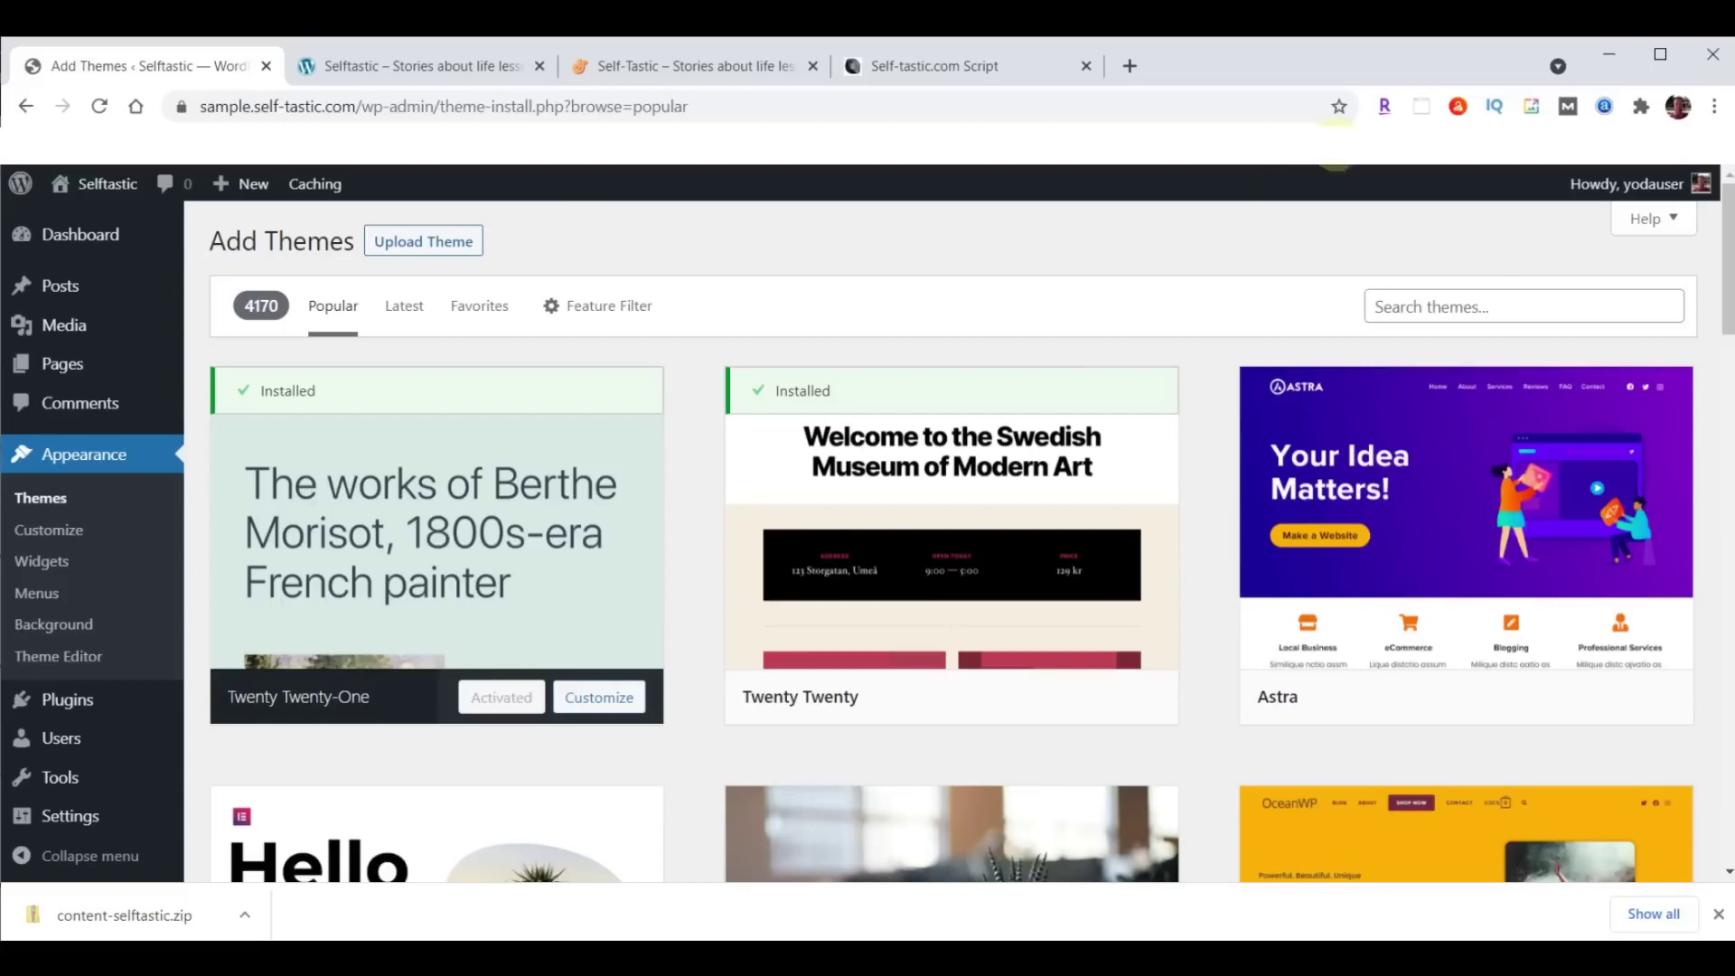
{"action": "left_click", "coordinate": [1131, 65]}
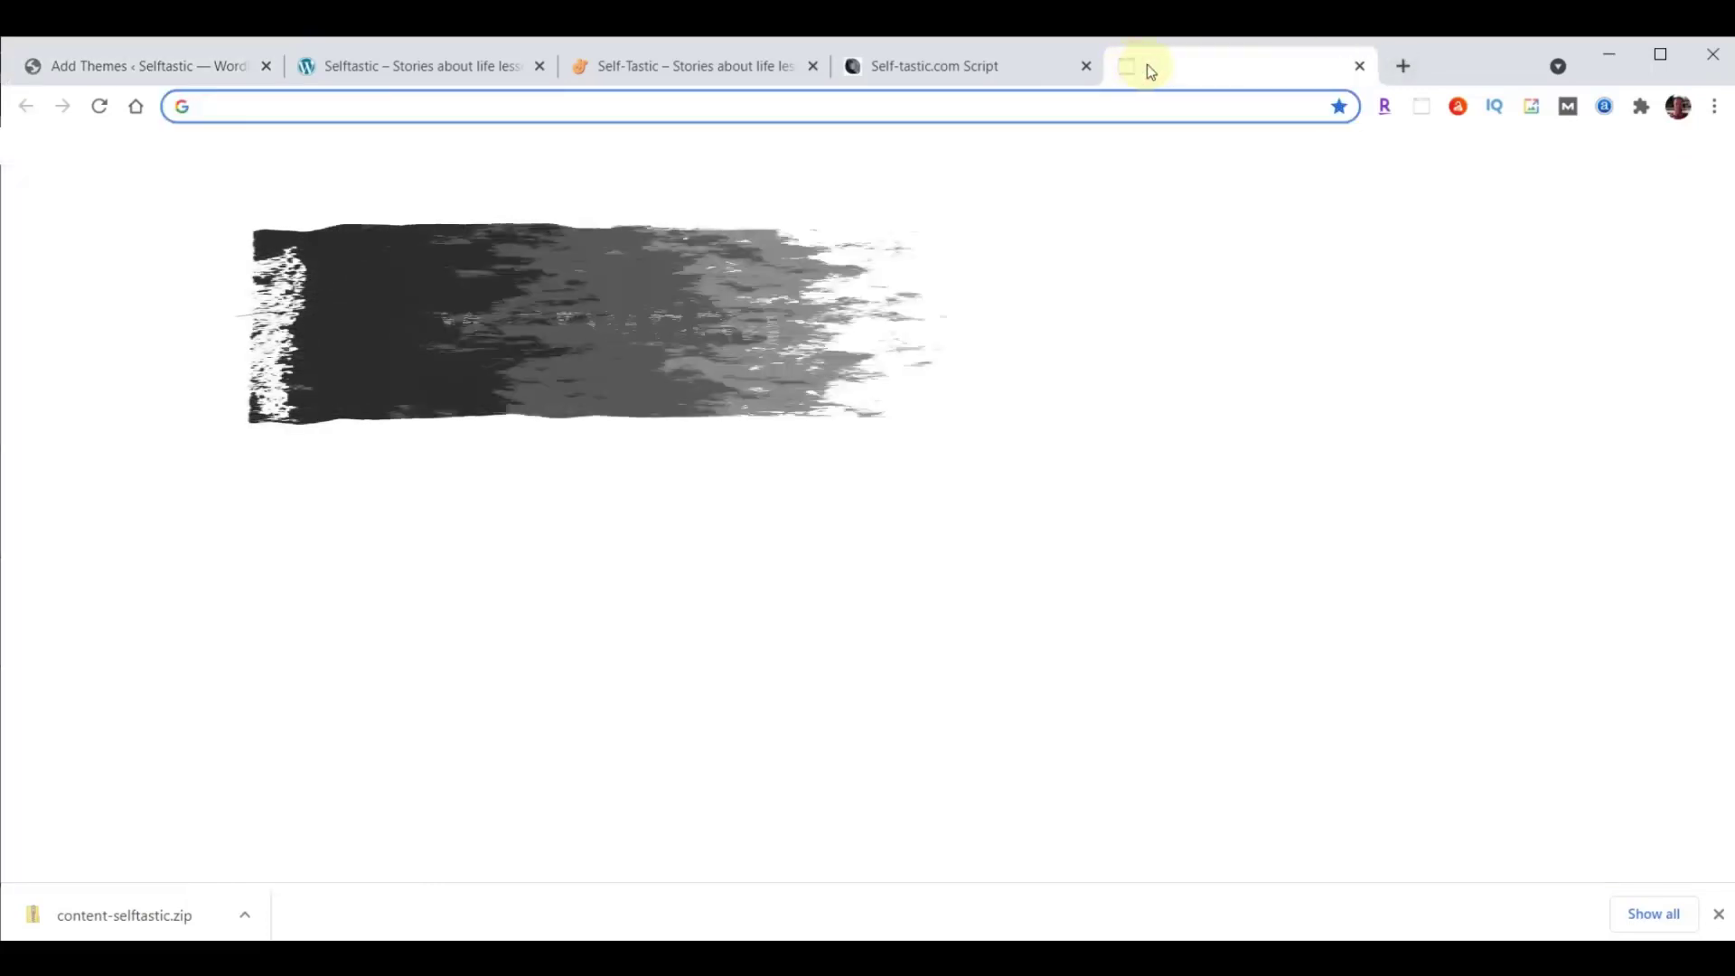
{"action": "type", "text": "webyoda.com/themes"}
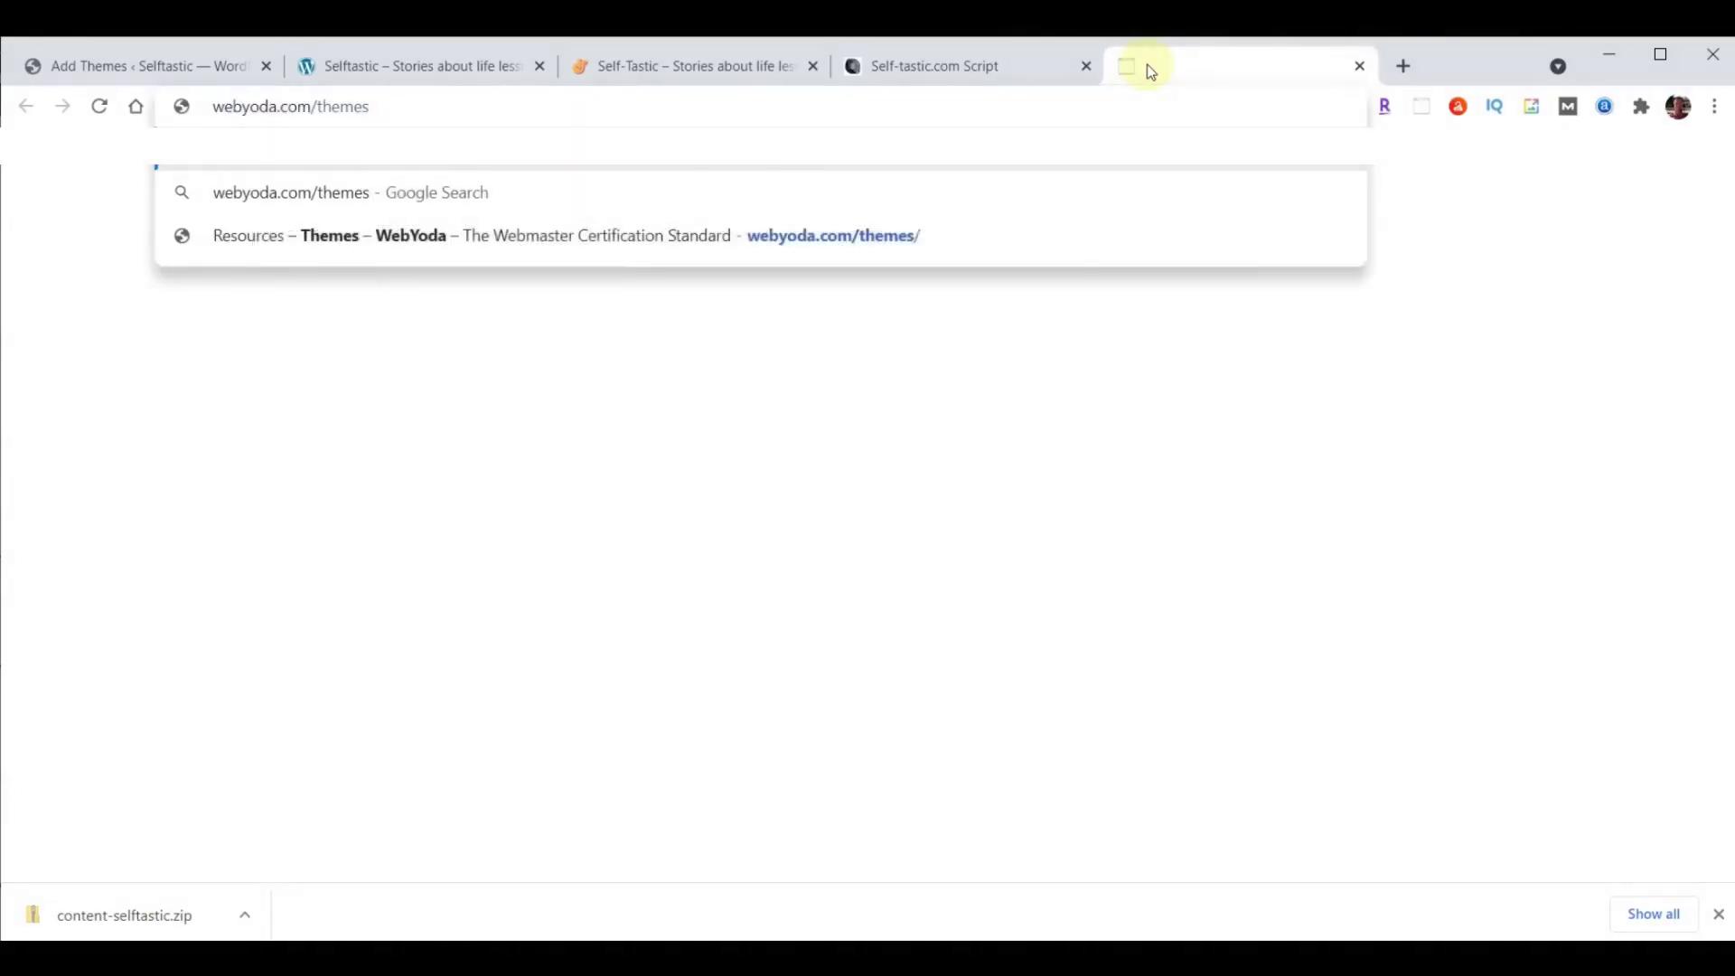
- Load webyoda.com/themes and download astra.zip from the Self-Tastic.com section
{"action": "key", "text": "Return"}
{"action": "scroll", "coordinate": [1370, 483], "scroll_direction": "down", "scroll_amount": 3}
{"action": "scroll", "coordinate": [1389, 506], "scroll_direction": "down", "scroll_amount": 10}
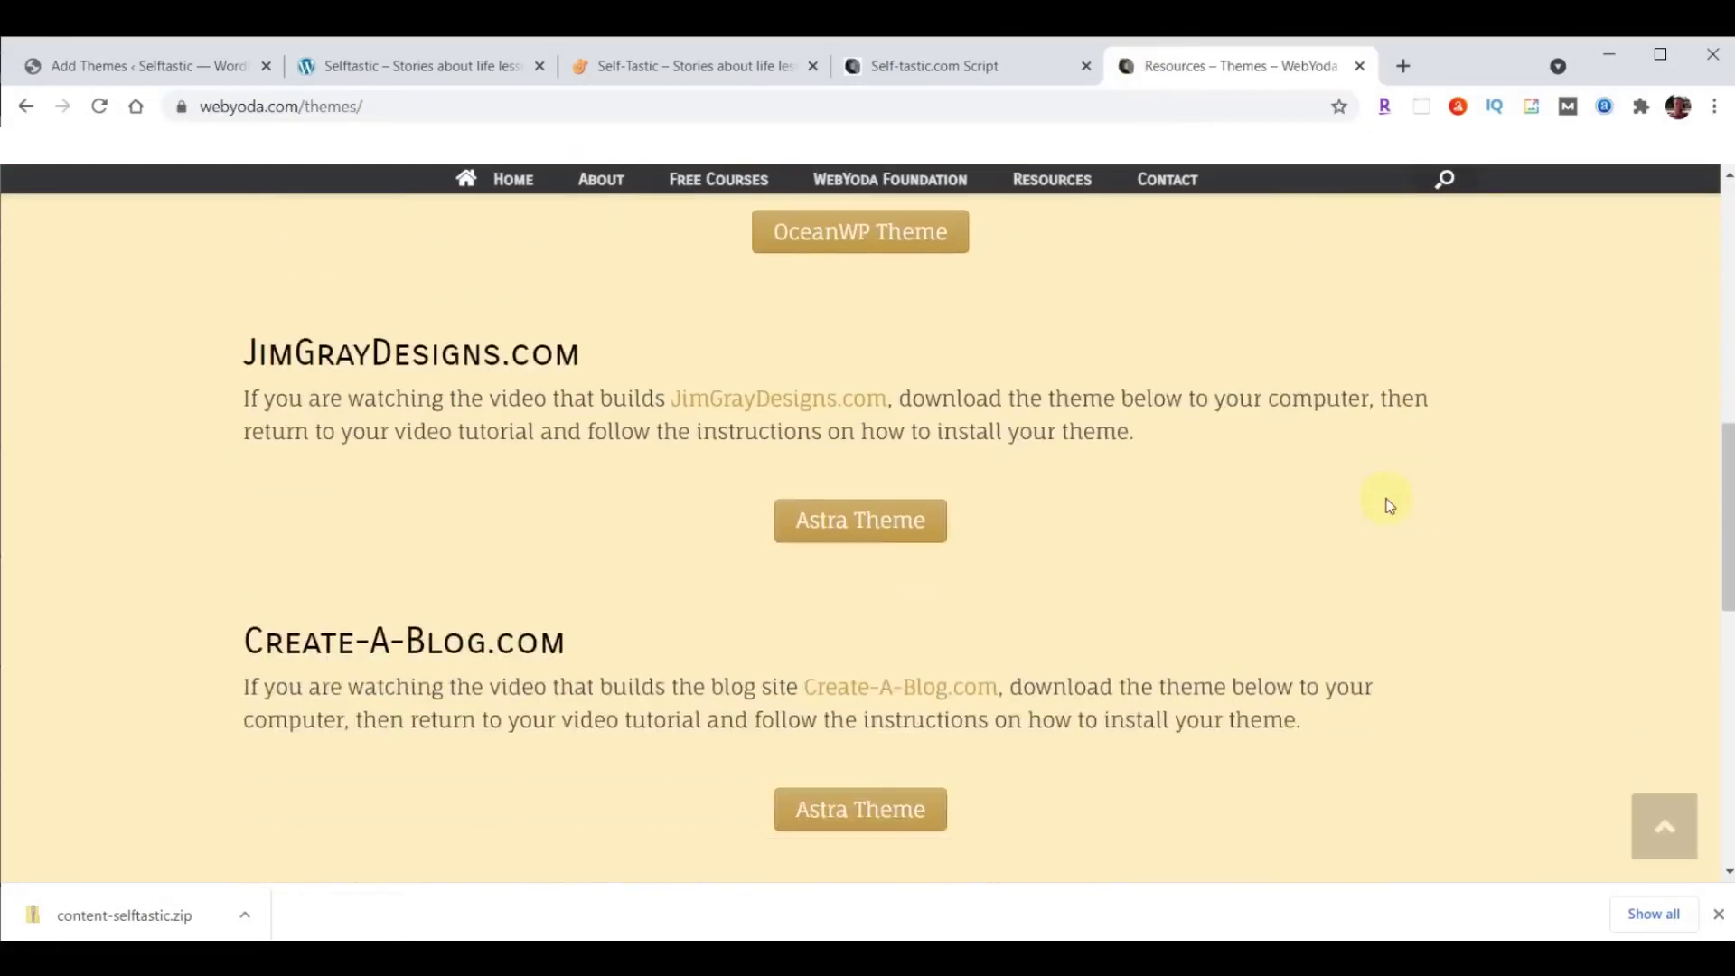
{"action": "scroll", "coordinate": [1385, 502], "scroll_direction": "down", "scroll_amount": 3}
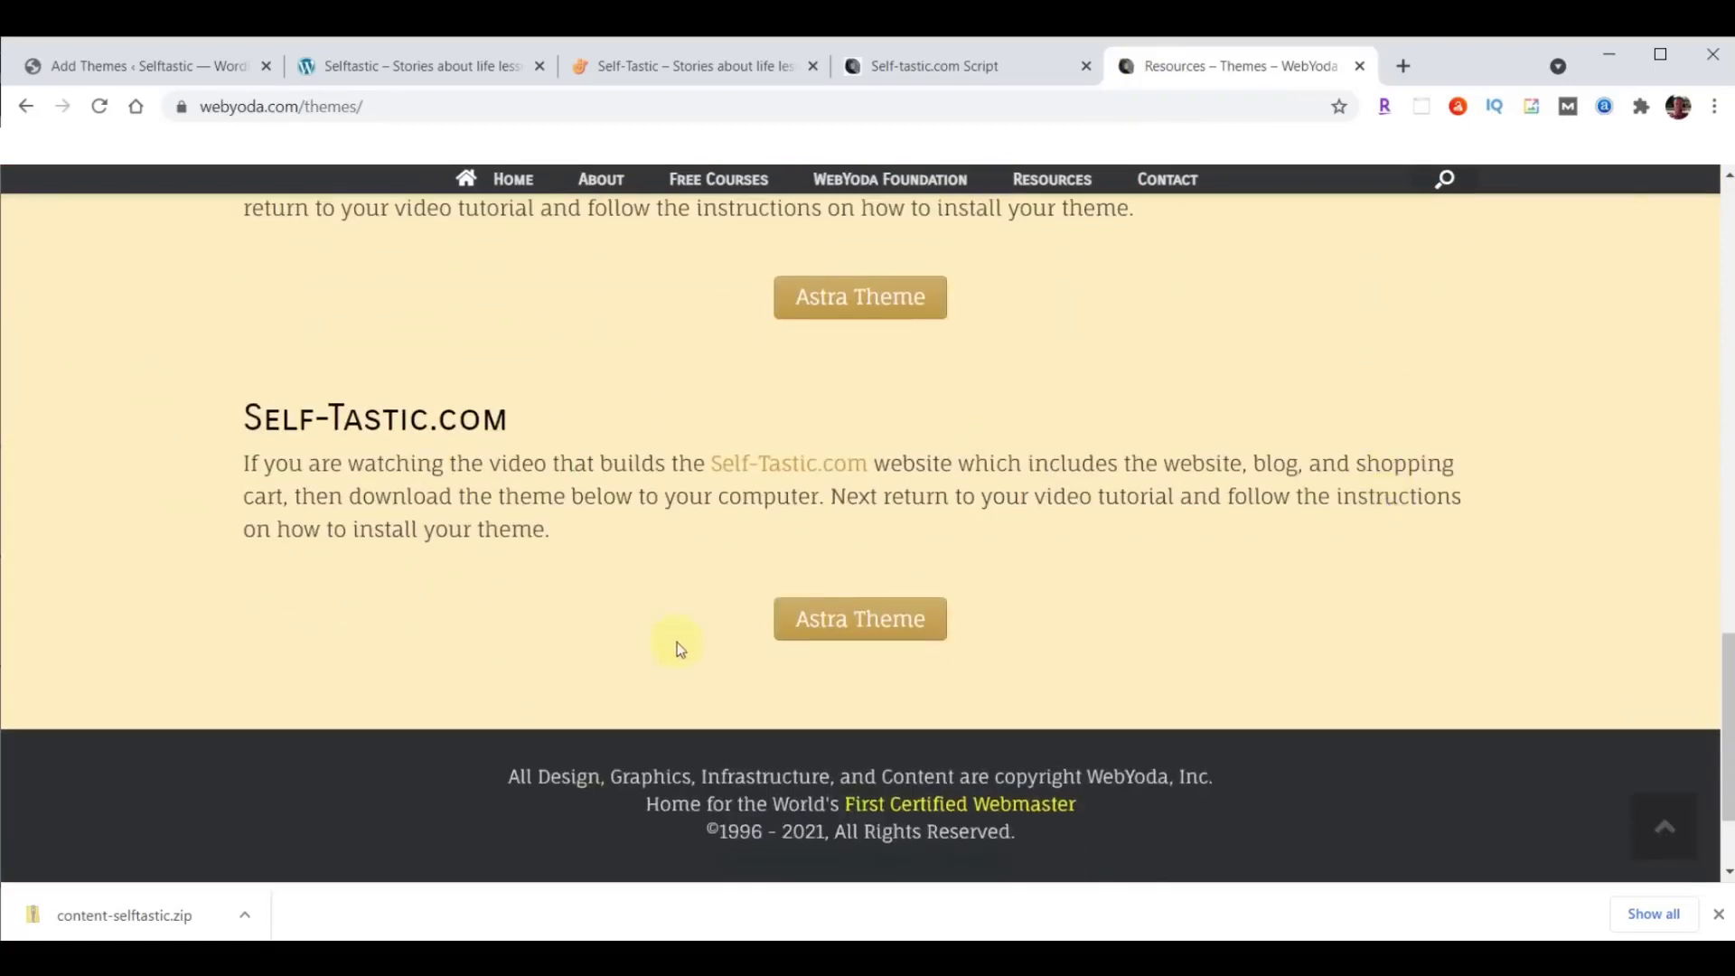
{"action": "left_click", "coordinate": [891, 618]}
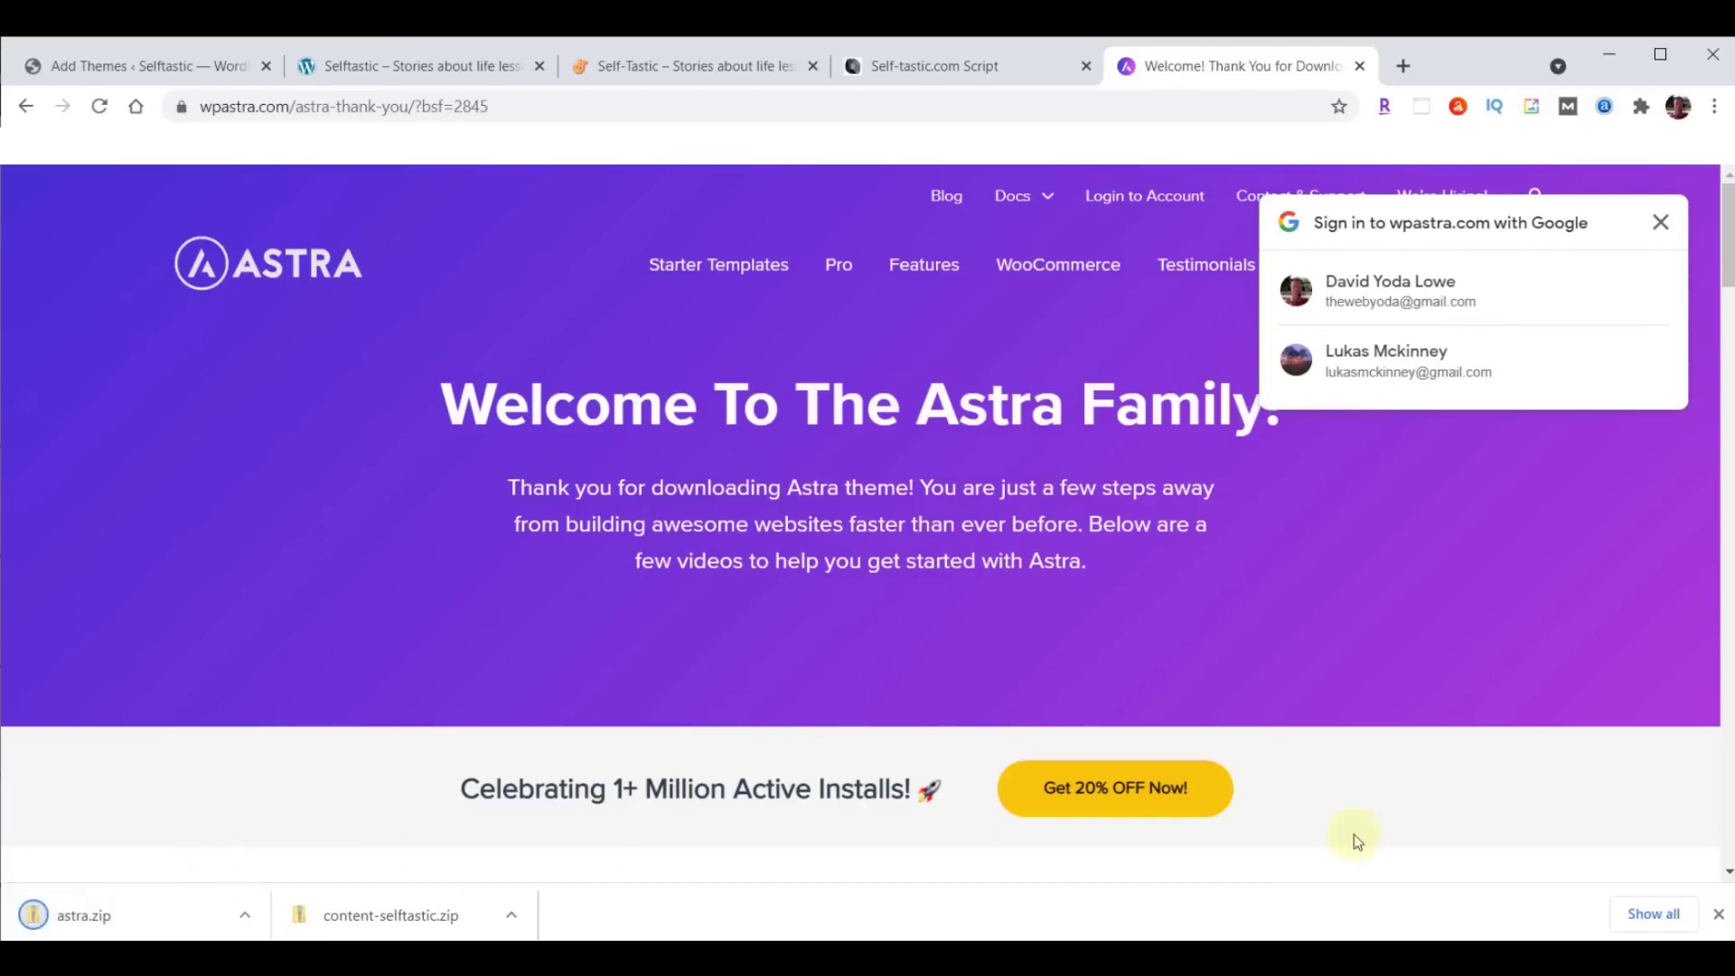
{"action": "left_click", "coordinate": [1718, 914]}
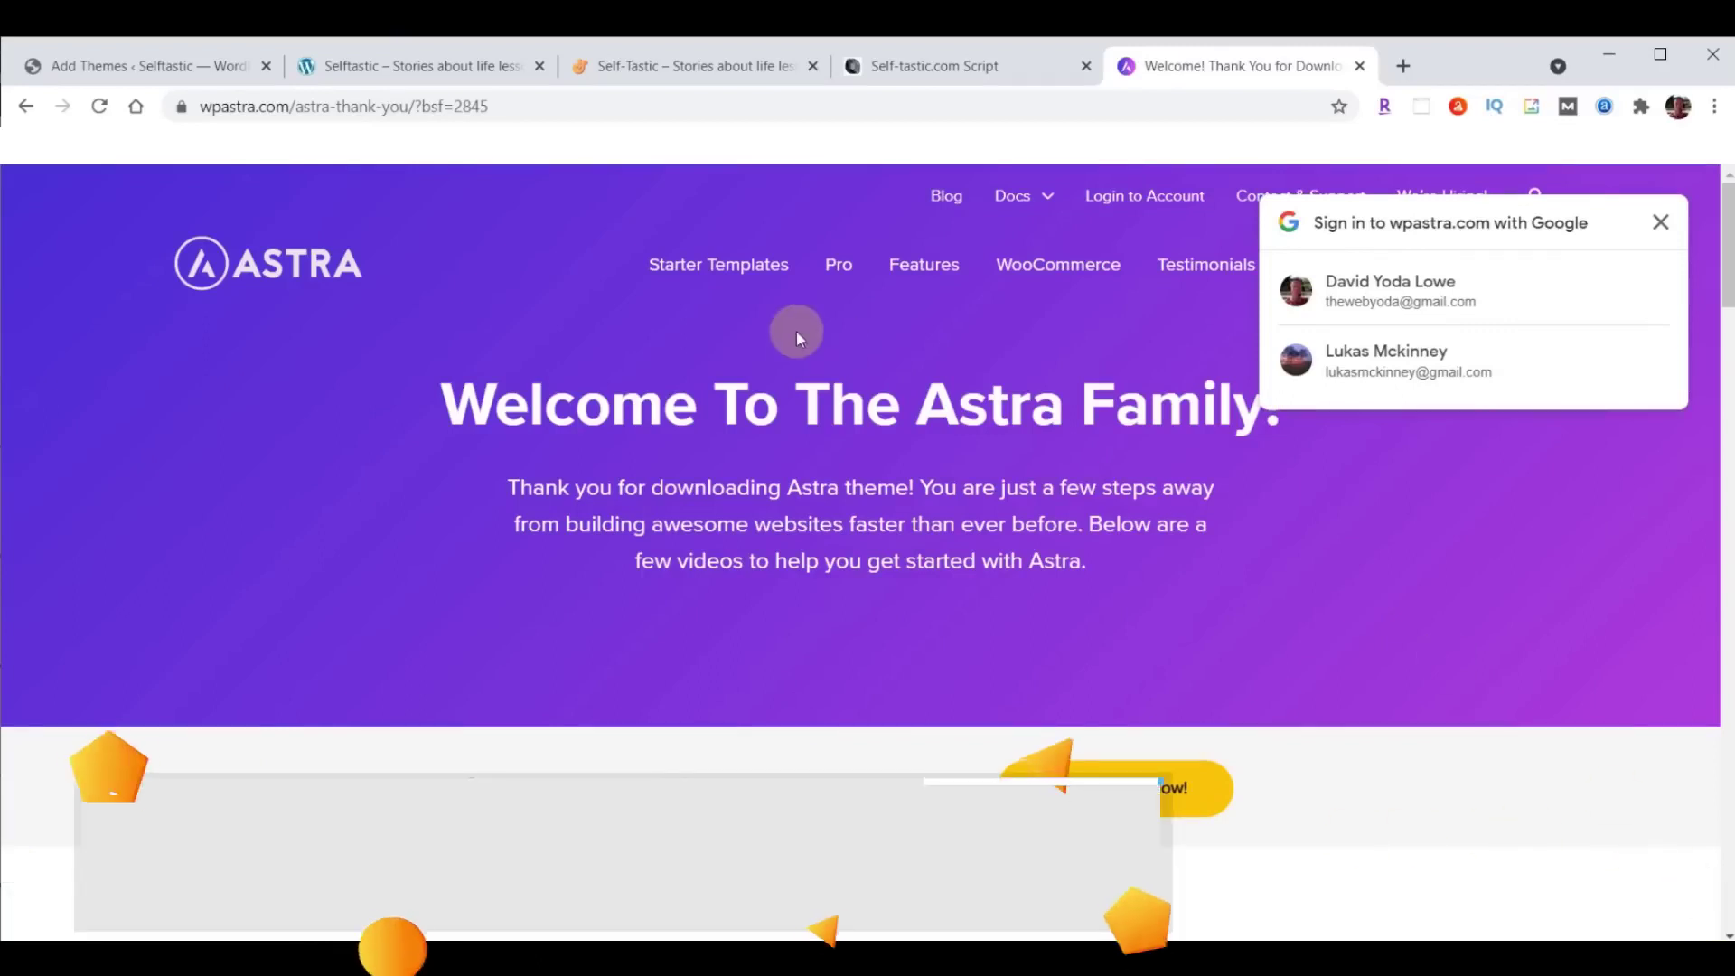
{"action": "left_click", "coordinate": [706, 108]}
- Load webyoda.com/plugins and download Astra Starter Sites, Head/Foot Elementor, Profile Press and Social Sharing
{"action": "type", "text": "webyoda.com"}
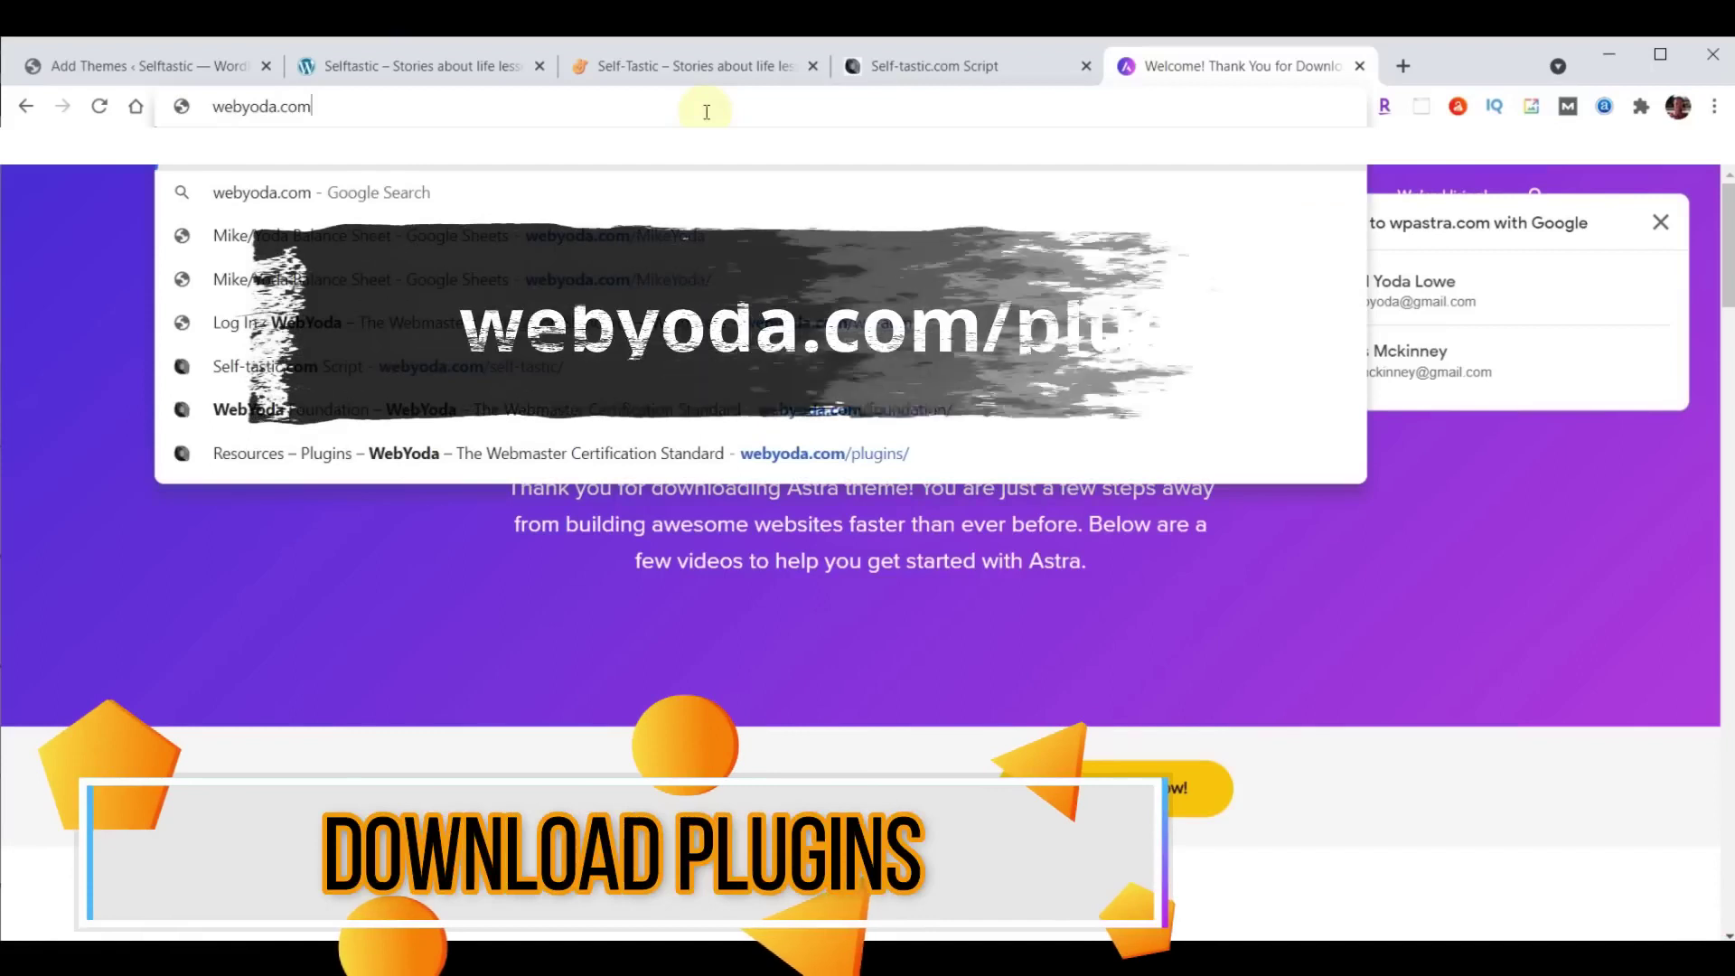
{"action": "type", "text": "/plugins"}
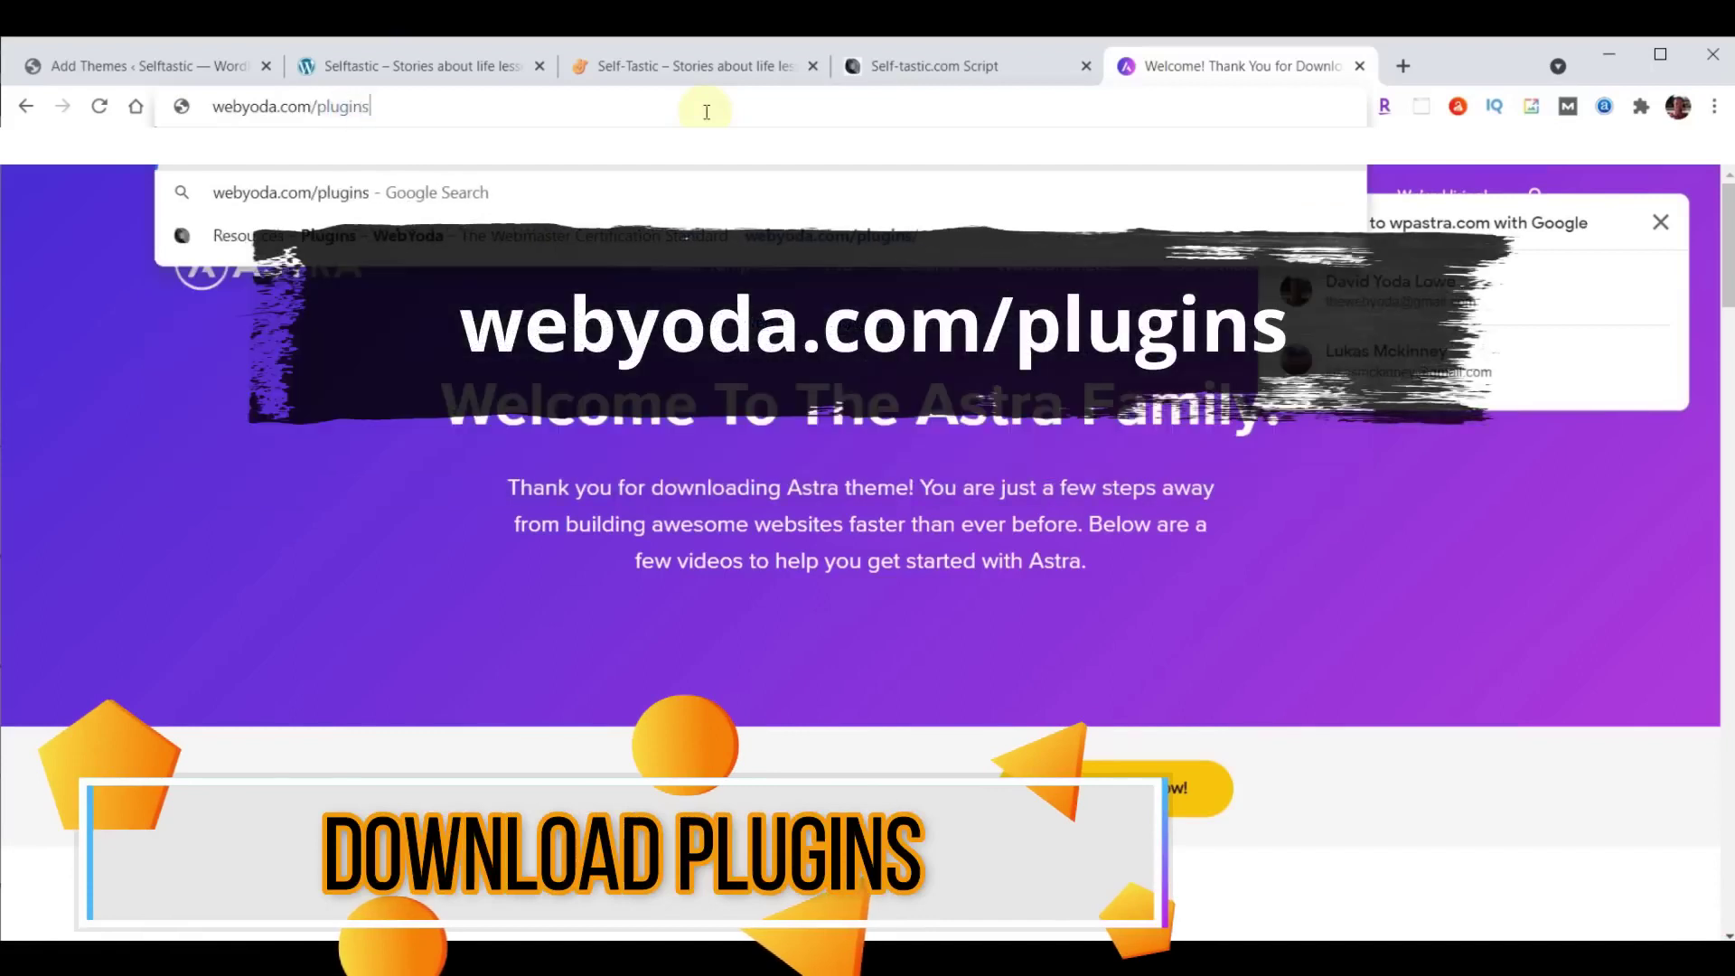
{"action": "key", "text": "Return"}
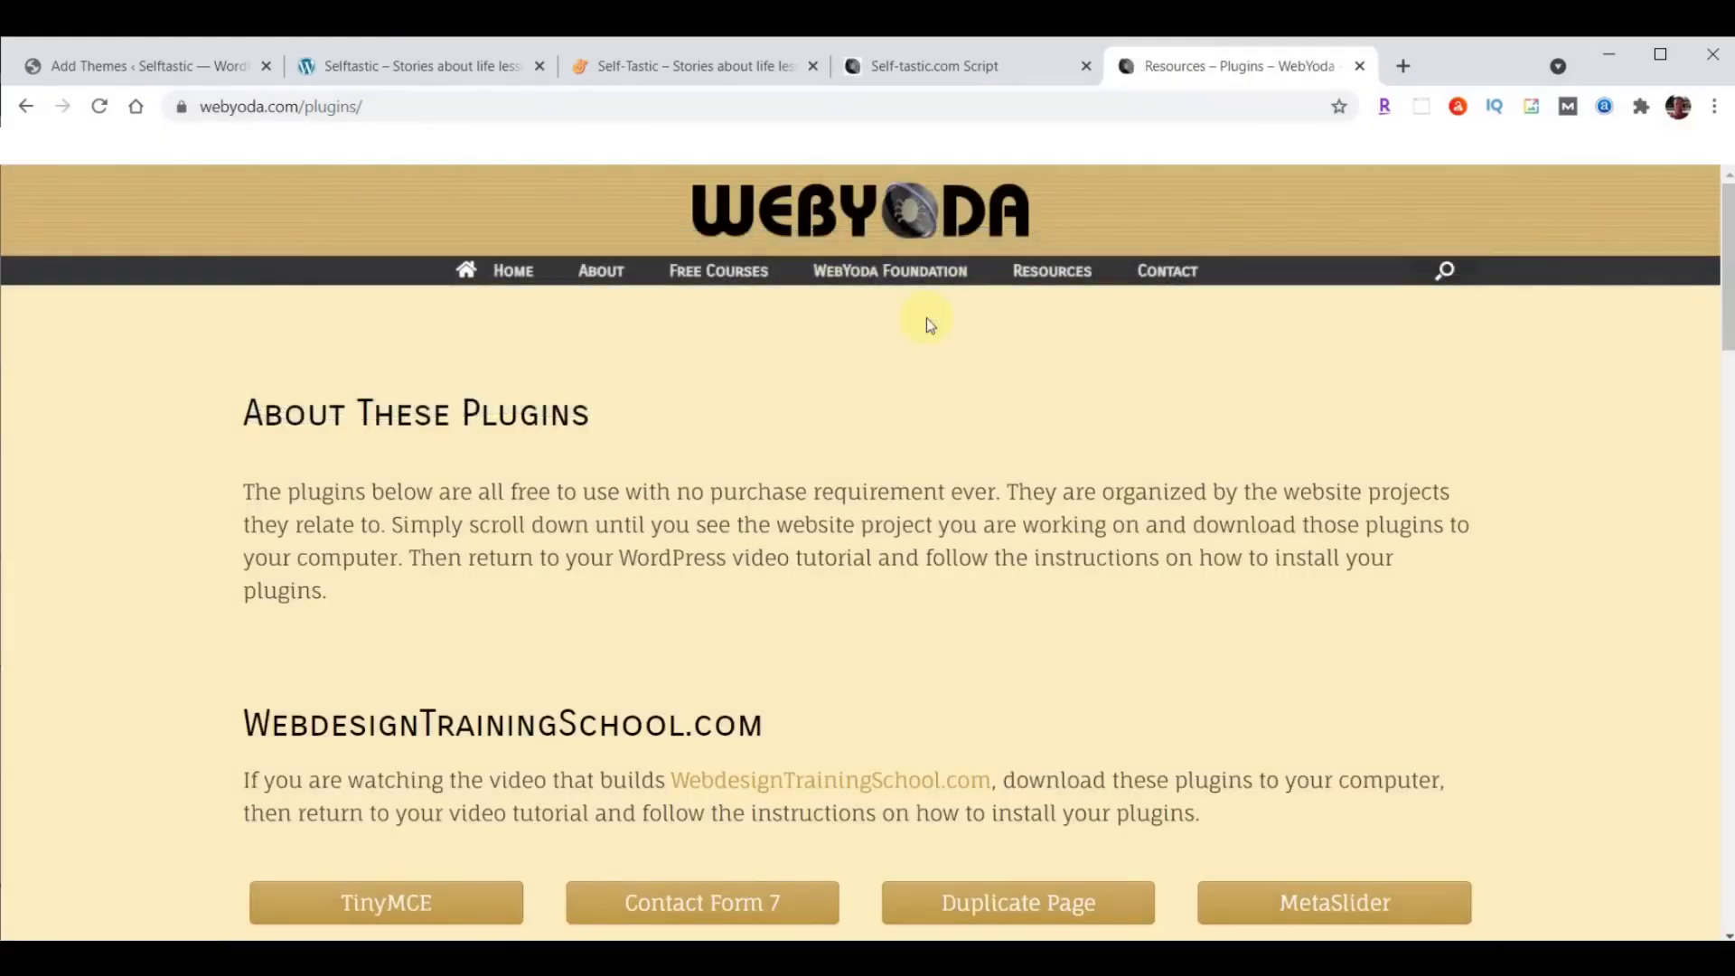
{"action": "scroll", "coordinate": [926, 317], "scroll_direction": "down", "scroll_amount": 15}
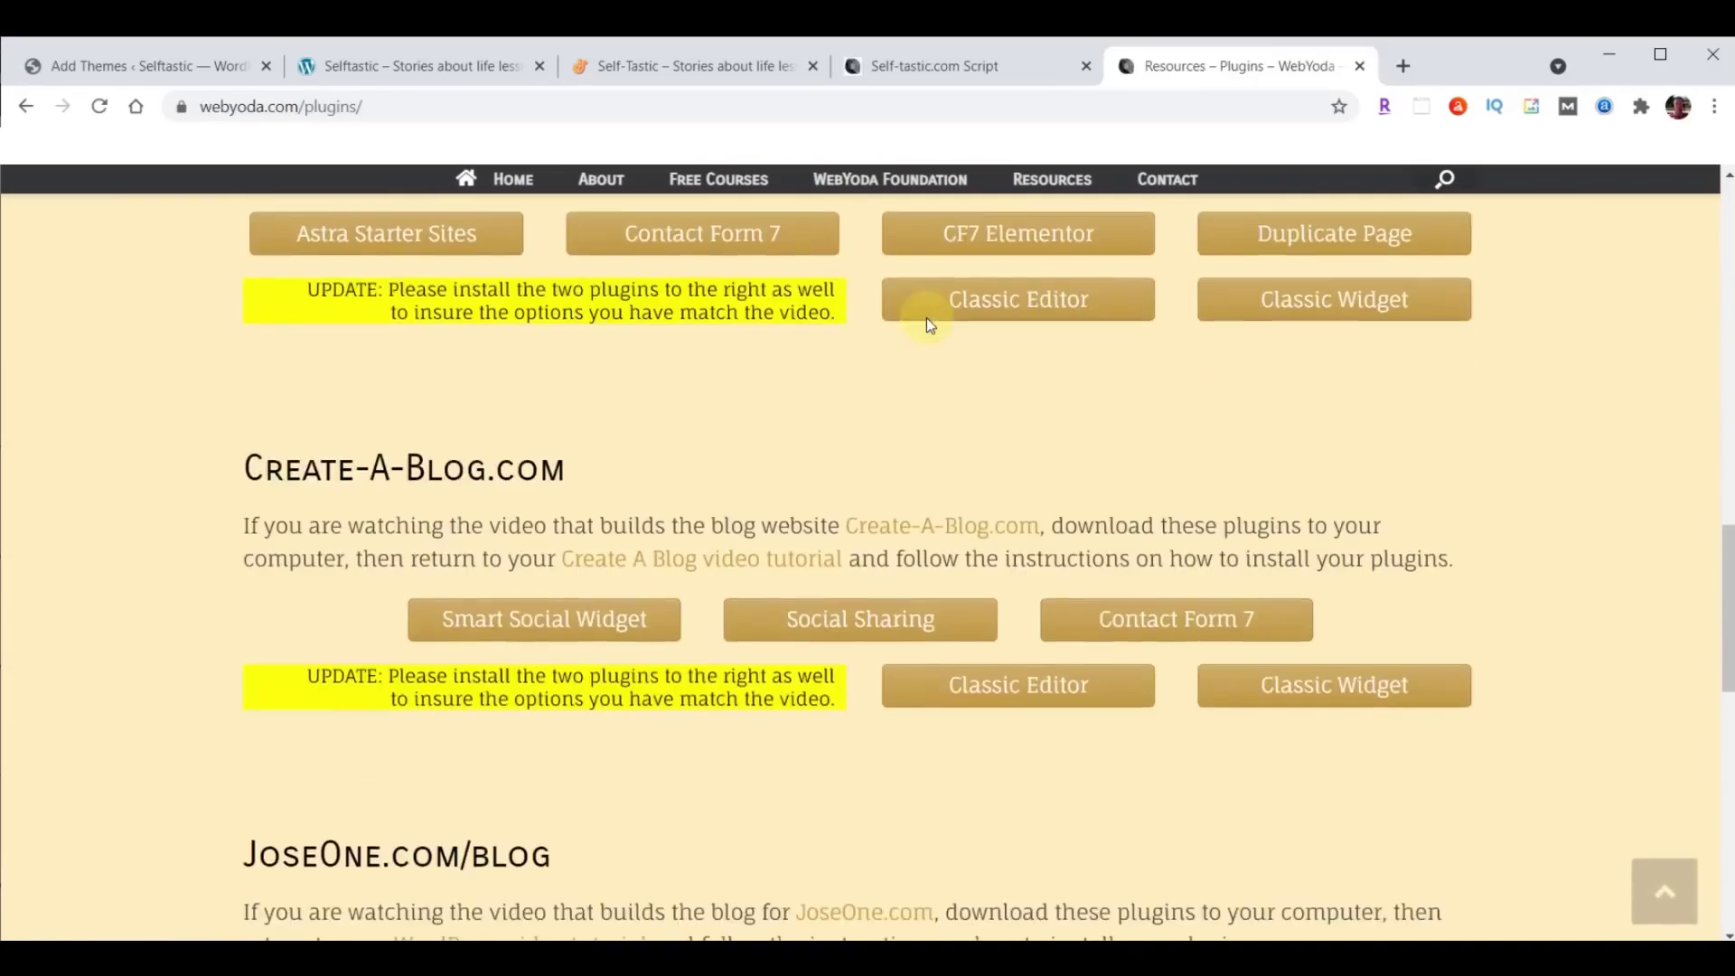
{"action": "scroll", "coordinate": [925, 317], "scroll_direction": "down", "scroll_amount": 5}
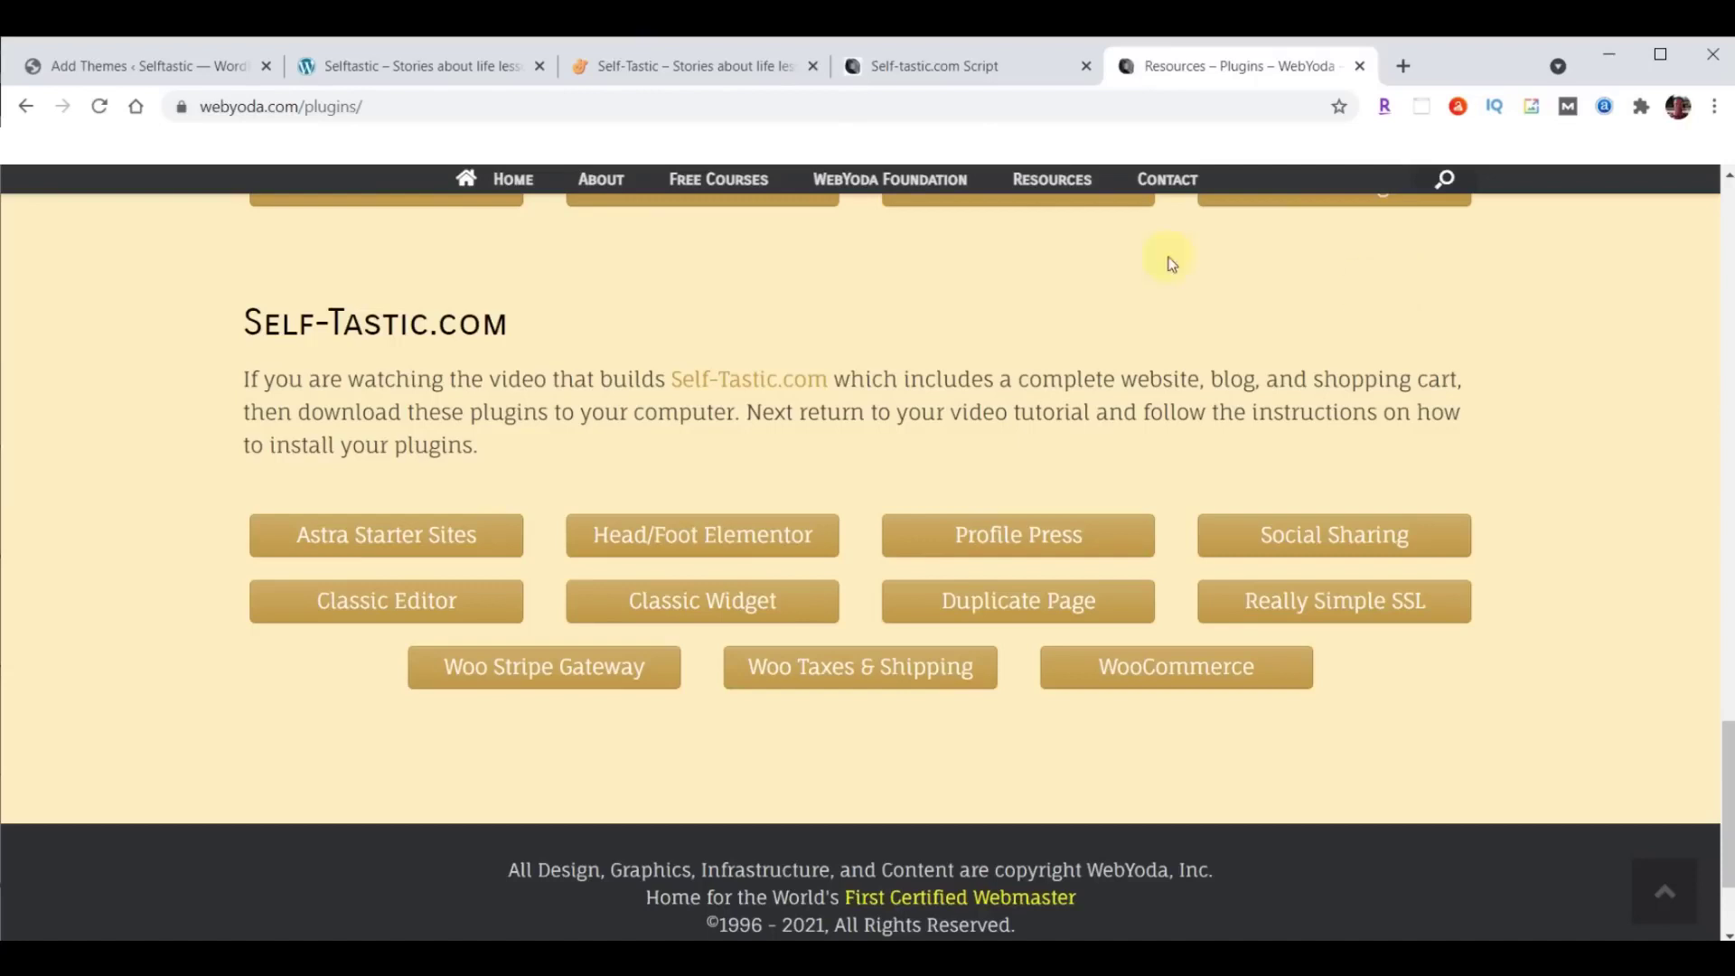
{"action": "left_click", "coordinate": [366, 543]}
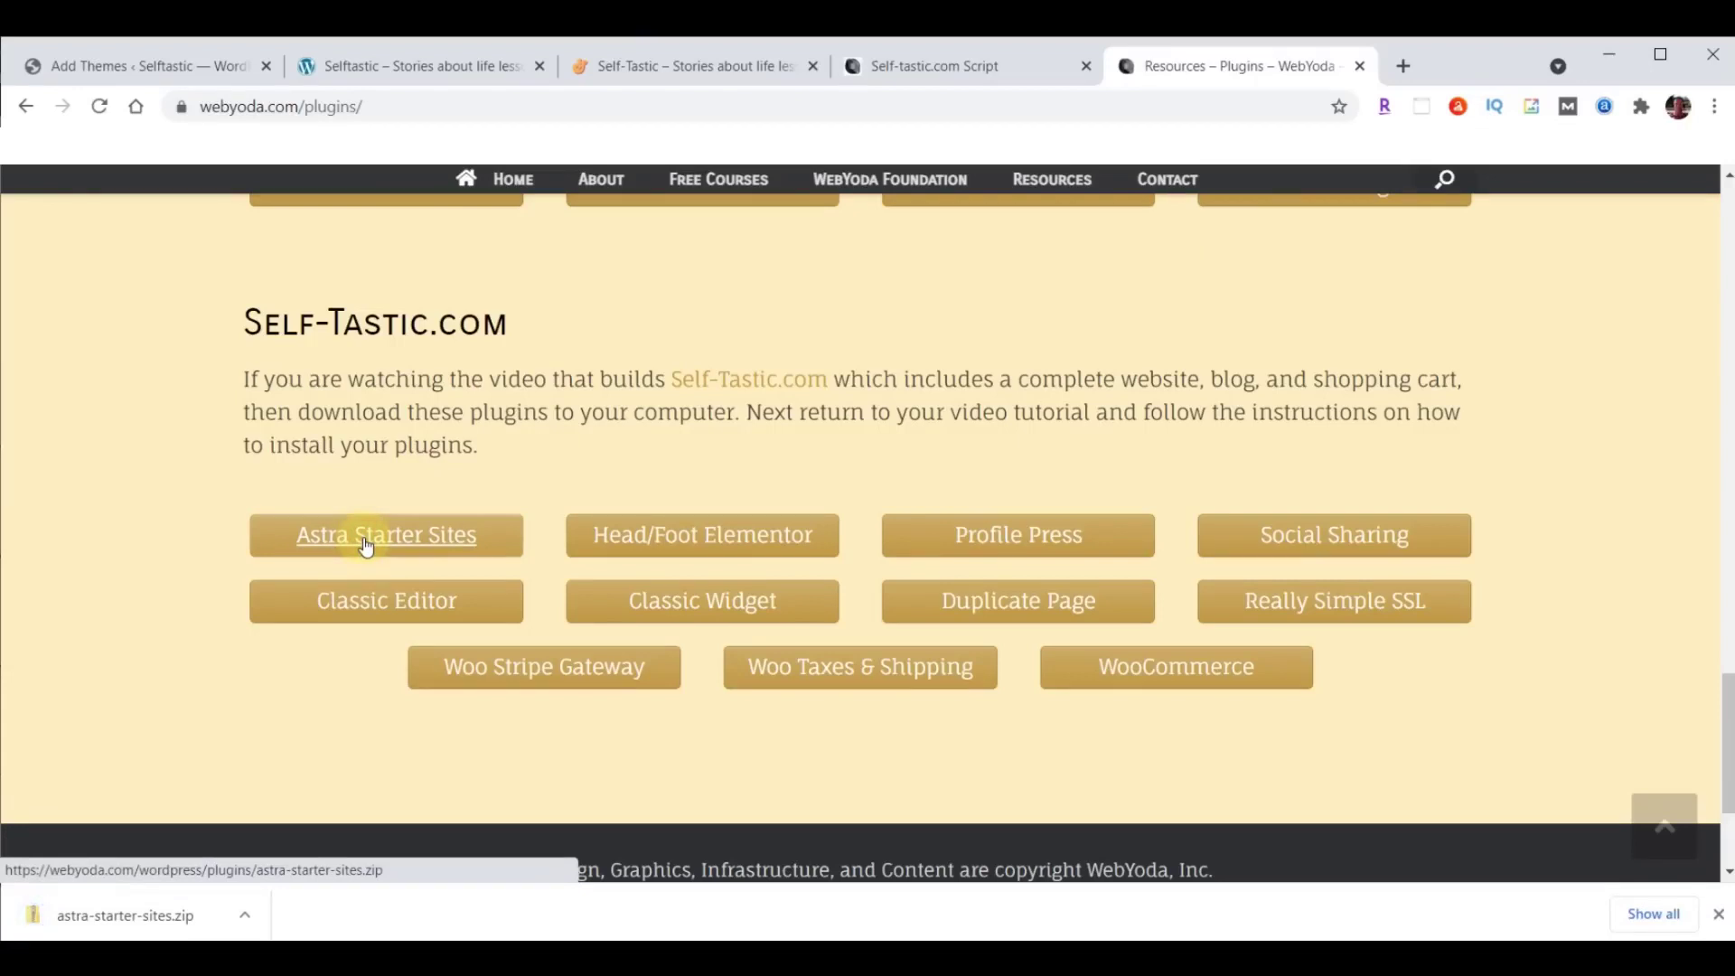
{"action": "left_click", "coordinate": [755, 535]}
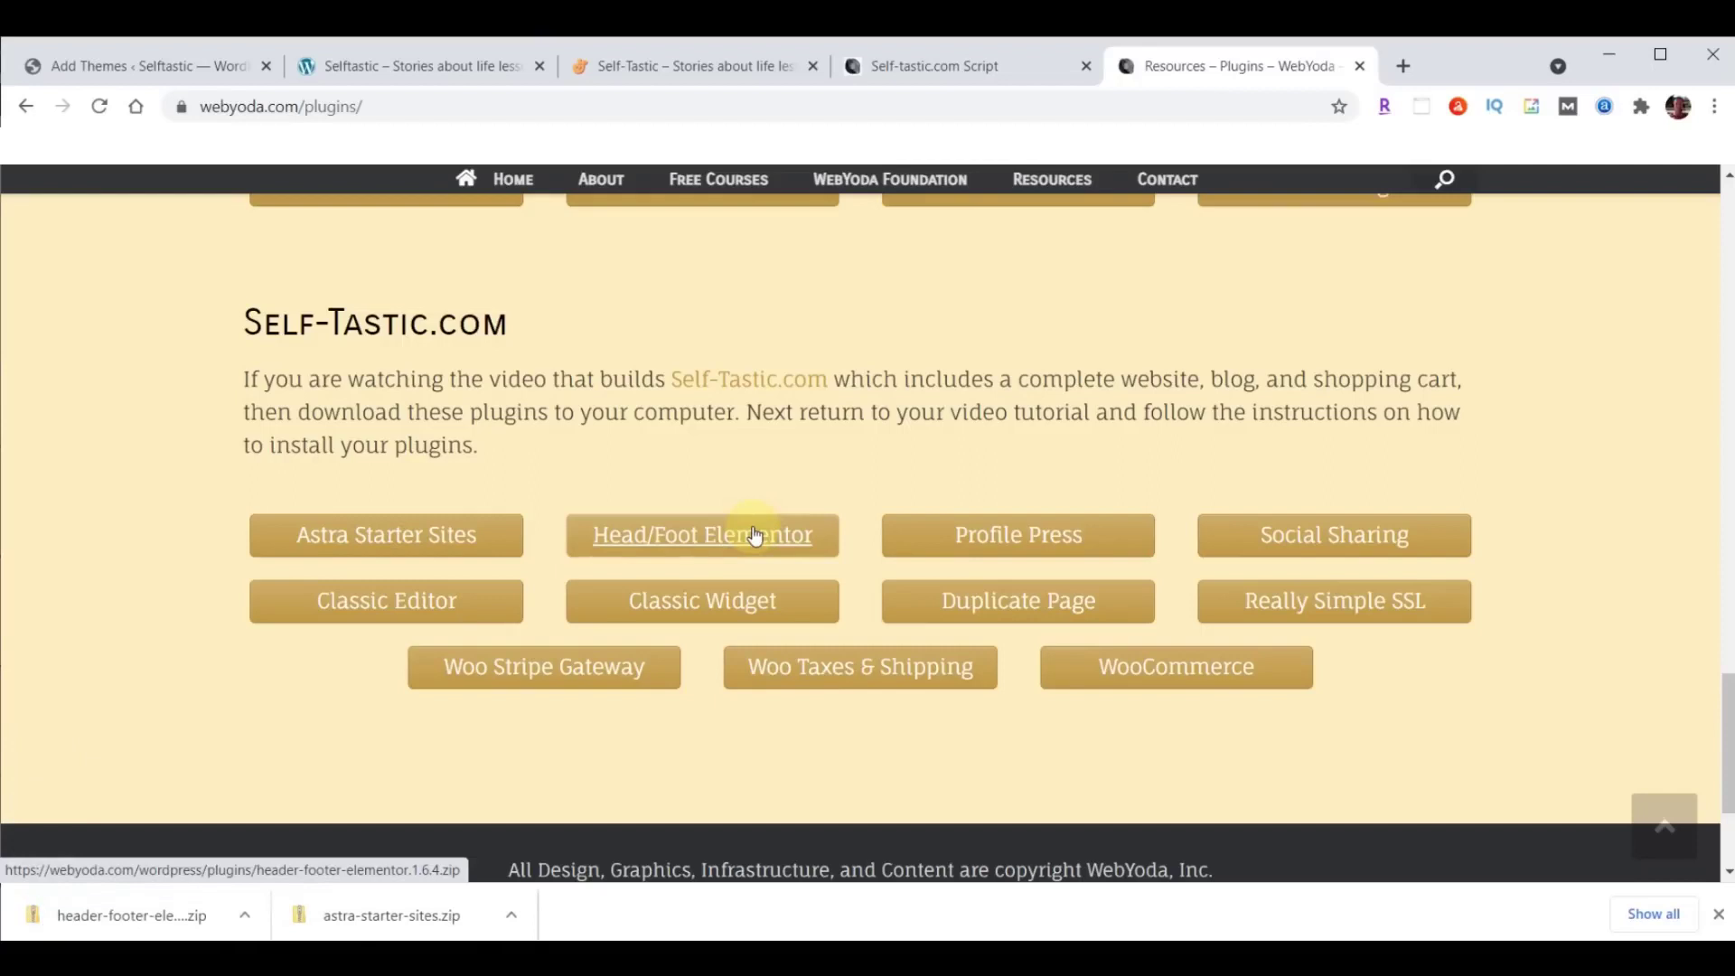
{"action": "left_click", "coordinate": [1048, 537]}
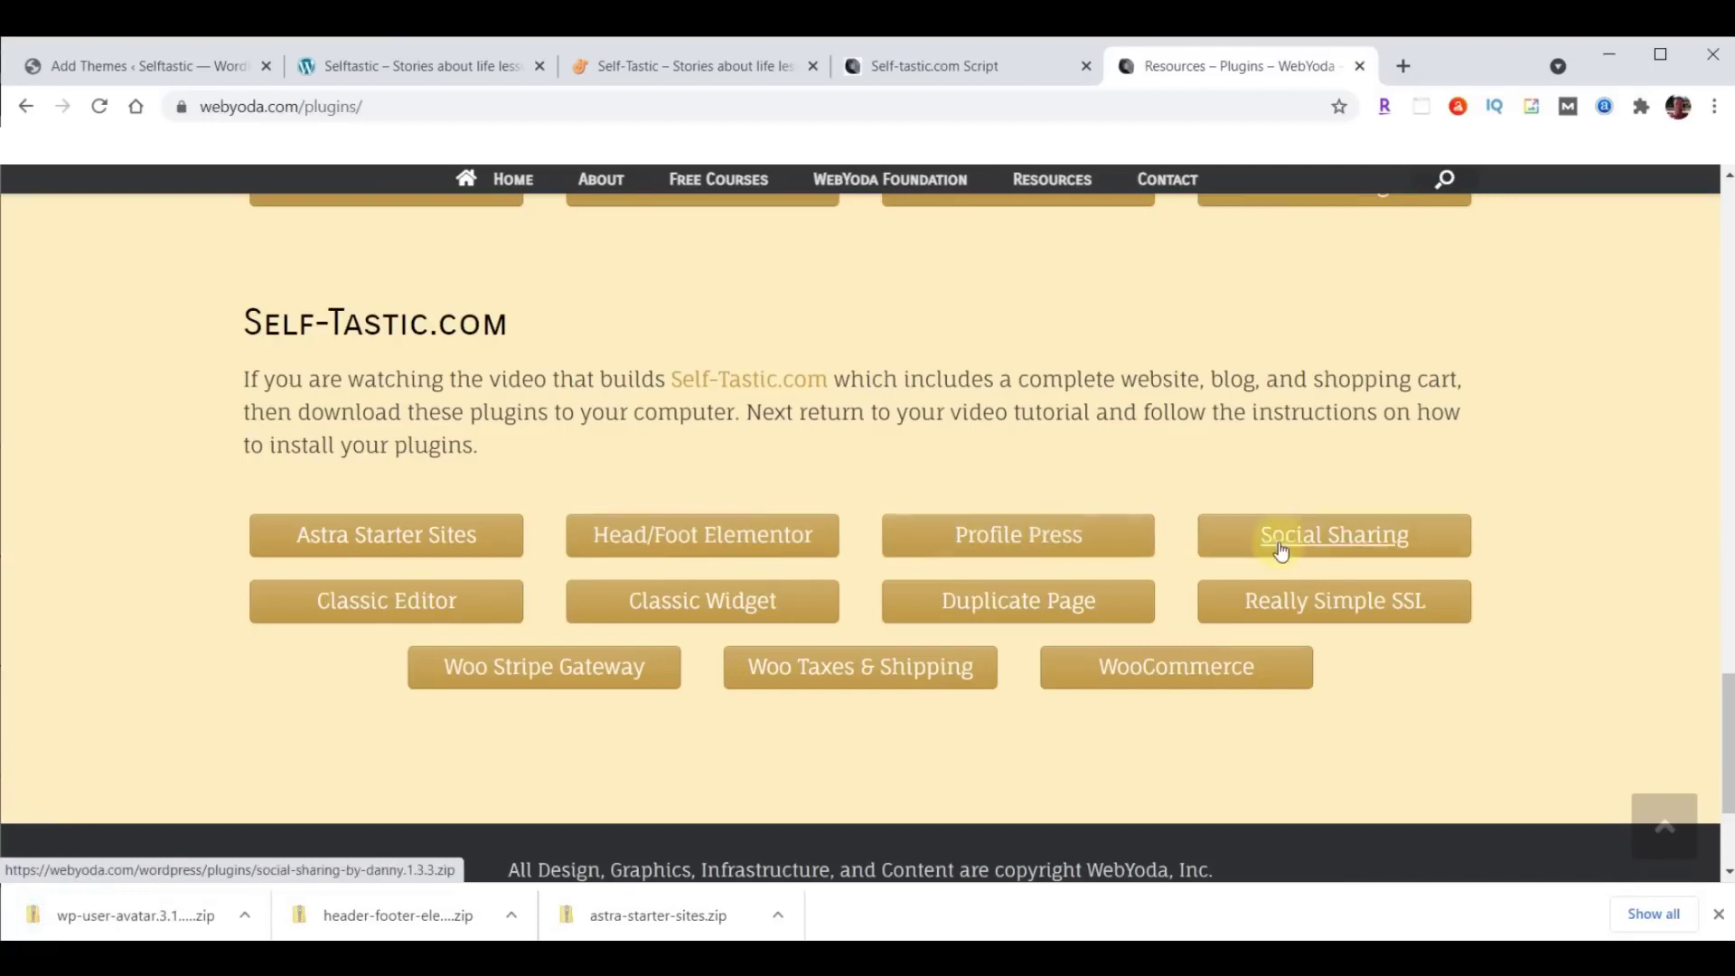
{"action": "left_click", "coordinate": [1369, 535]}
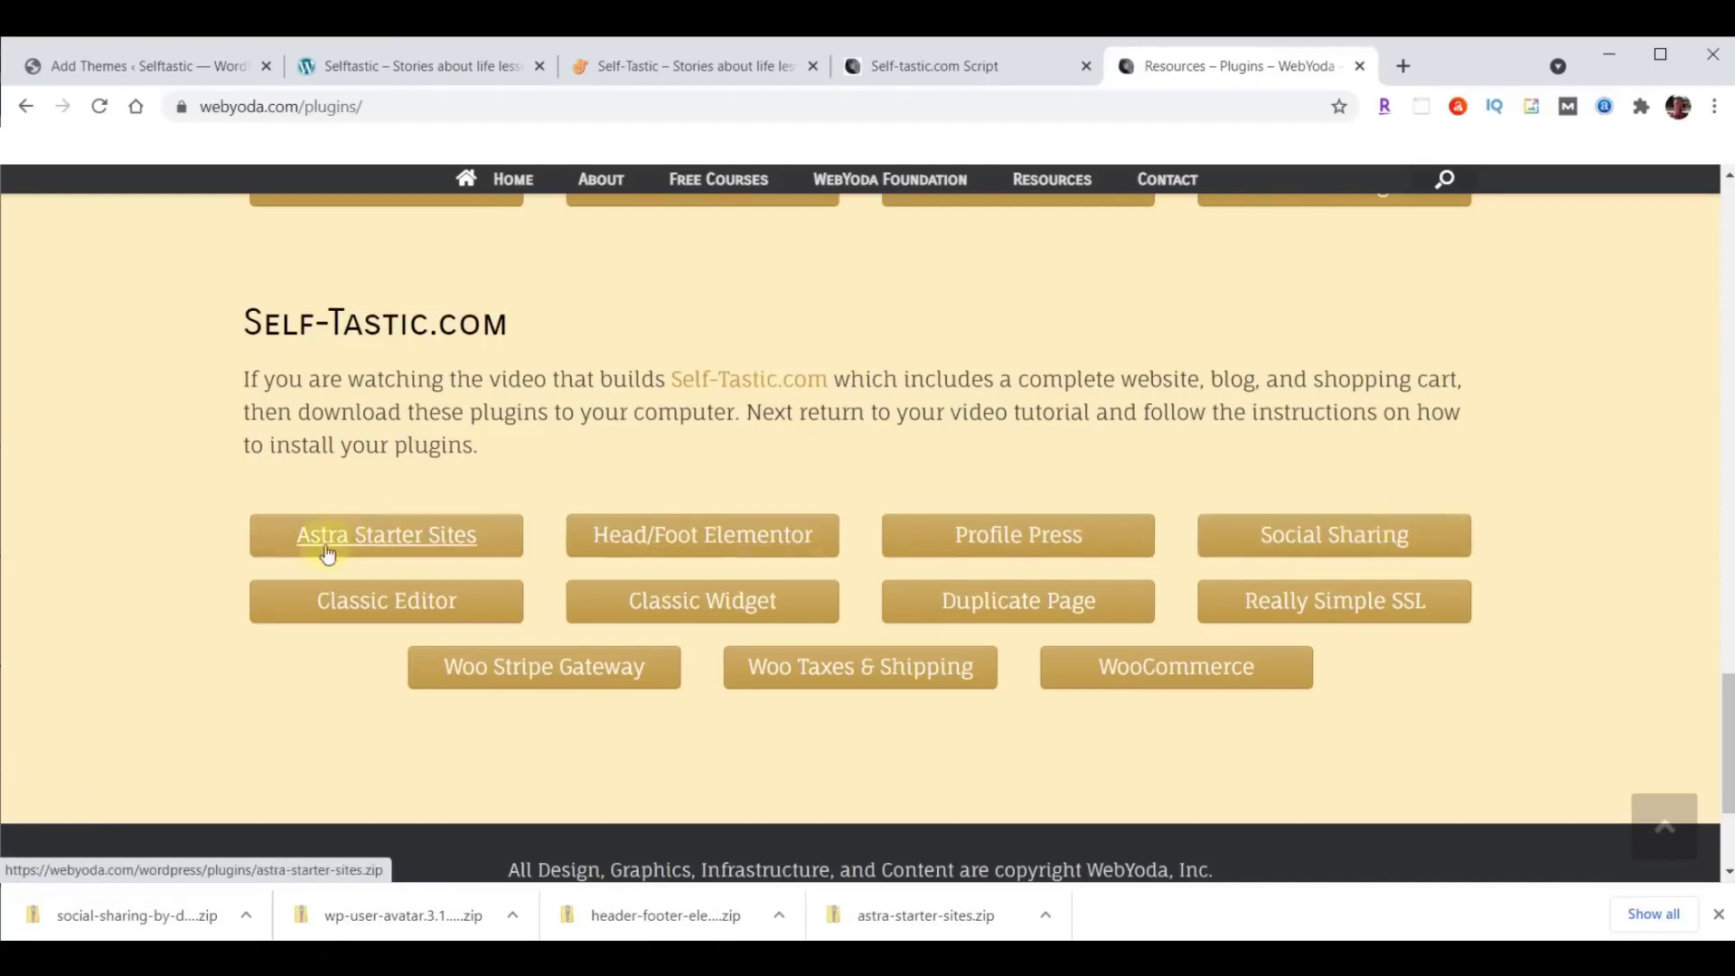
- Download Classic Editor, Classic Widget, Duplicate Page, Really Simple SSL, Woo Stripe Gateway and Woo Taxes & Shipping
{"action": "left_click", "coordinate": [379, 606]}
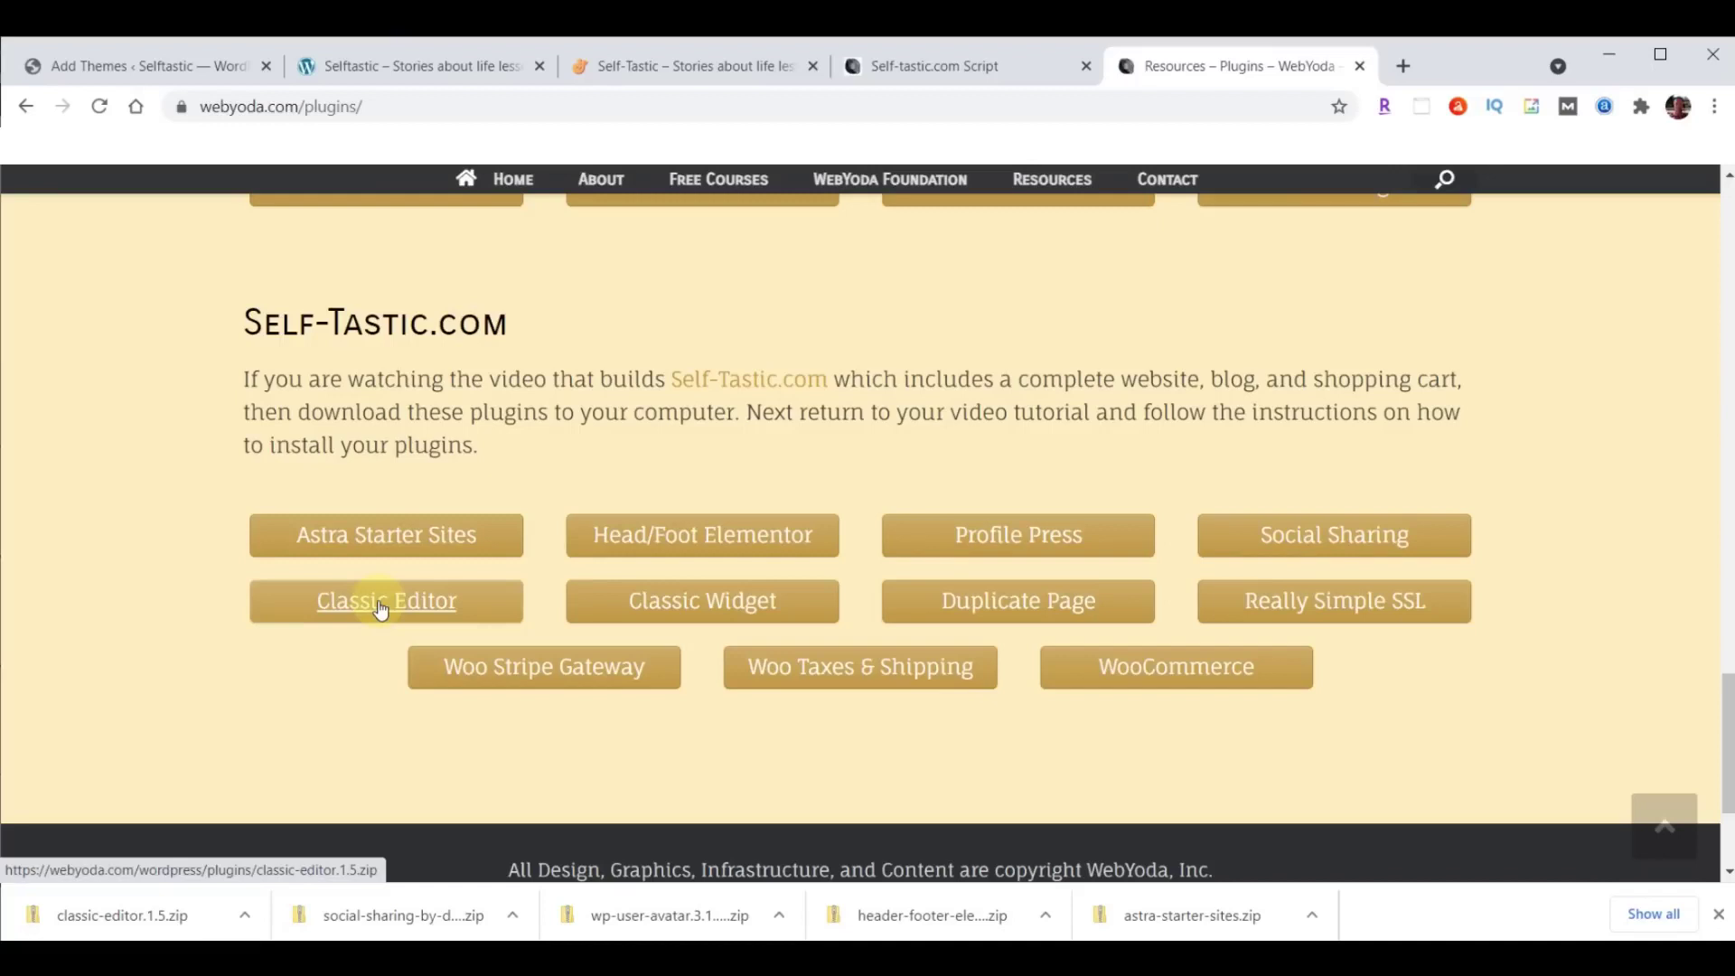
{"action": "left_click", "coordinate": [707, 604]}
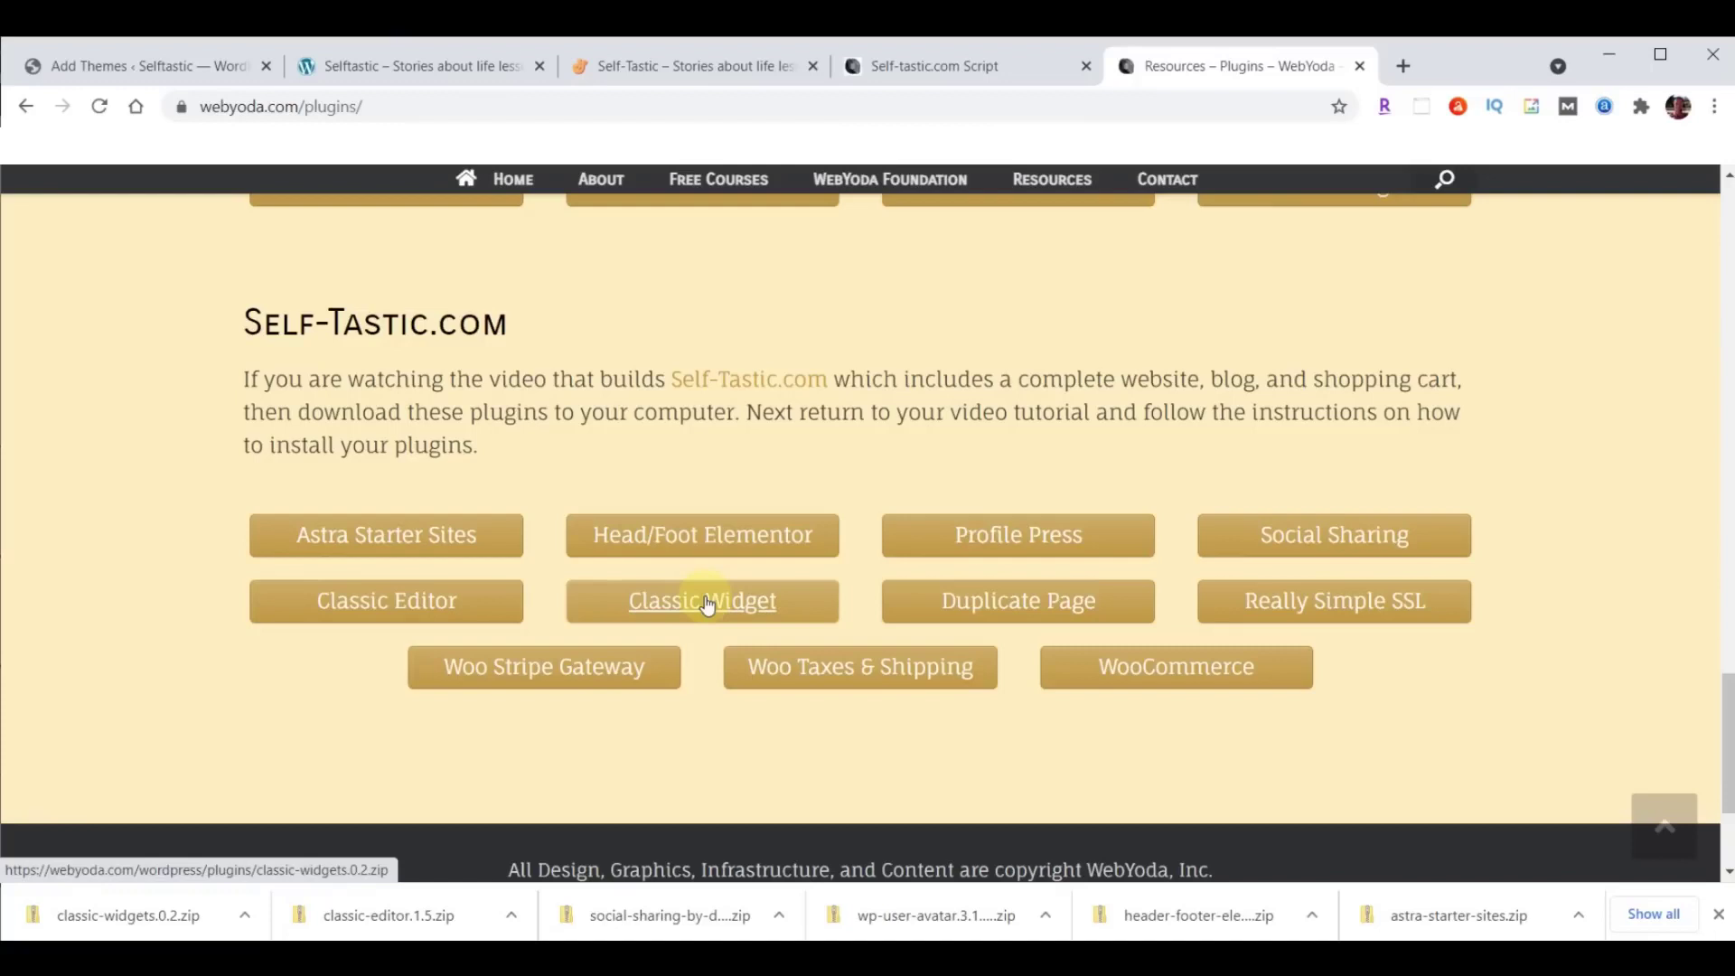
{"action": "left_click", "coordinate": [1018, 606]}
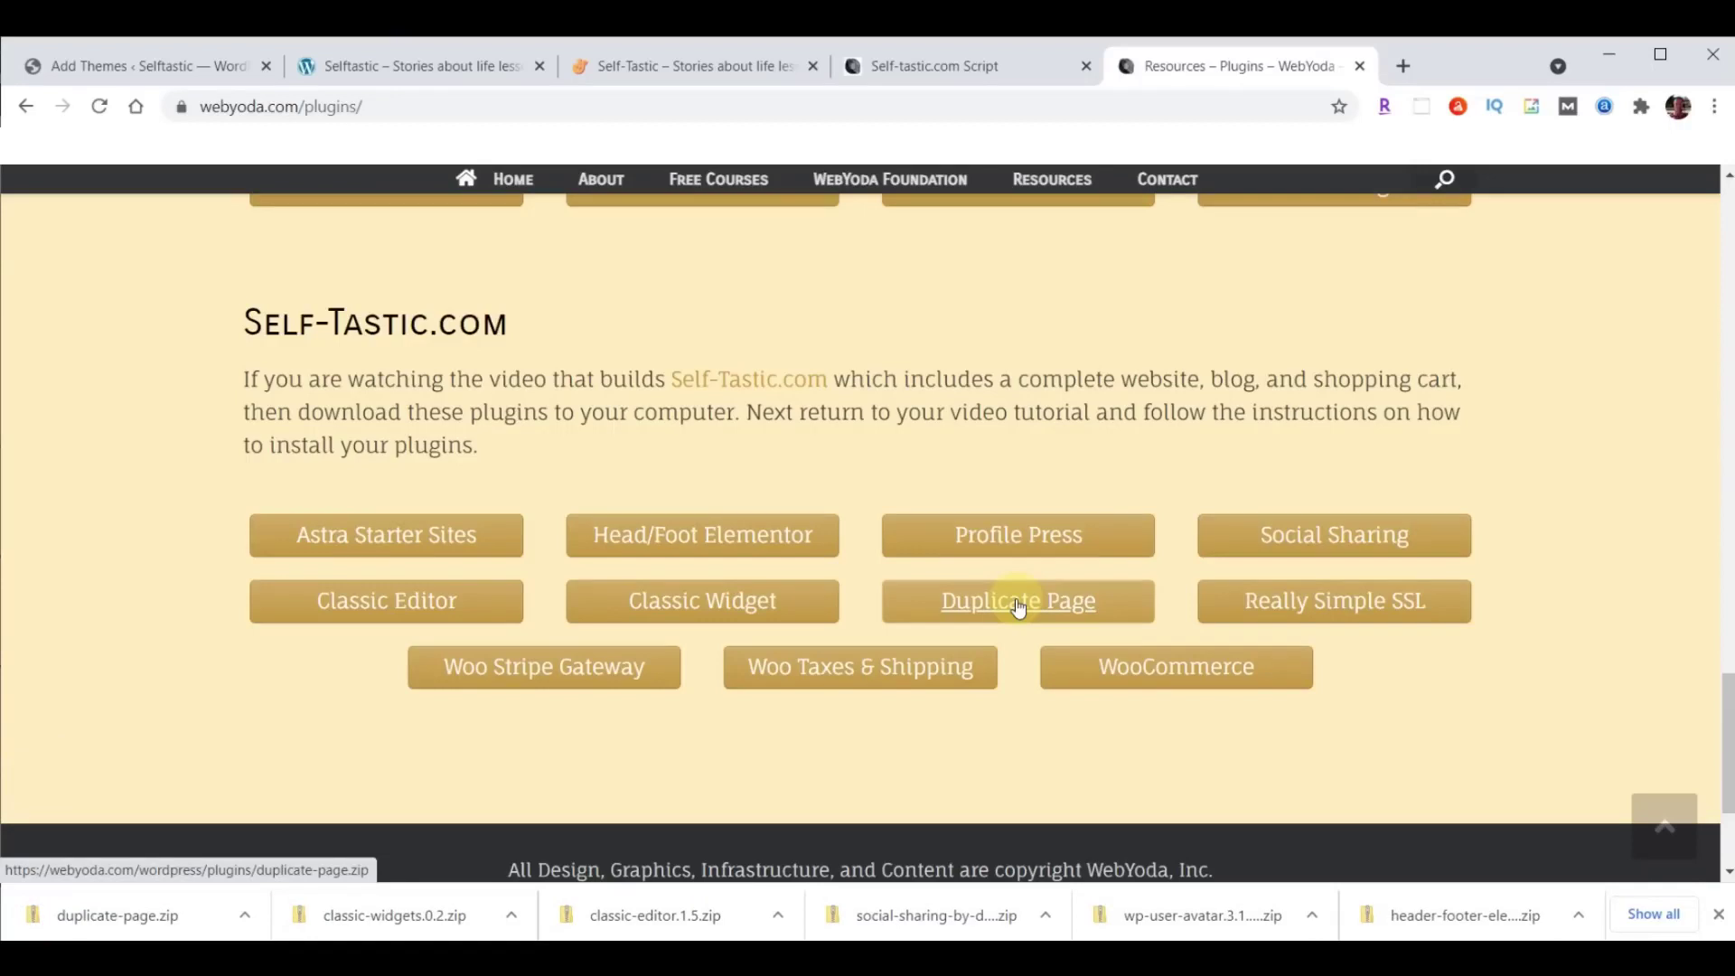
{"action": "left_click", "coordinate": [1333, 603]}
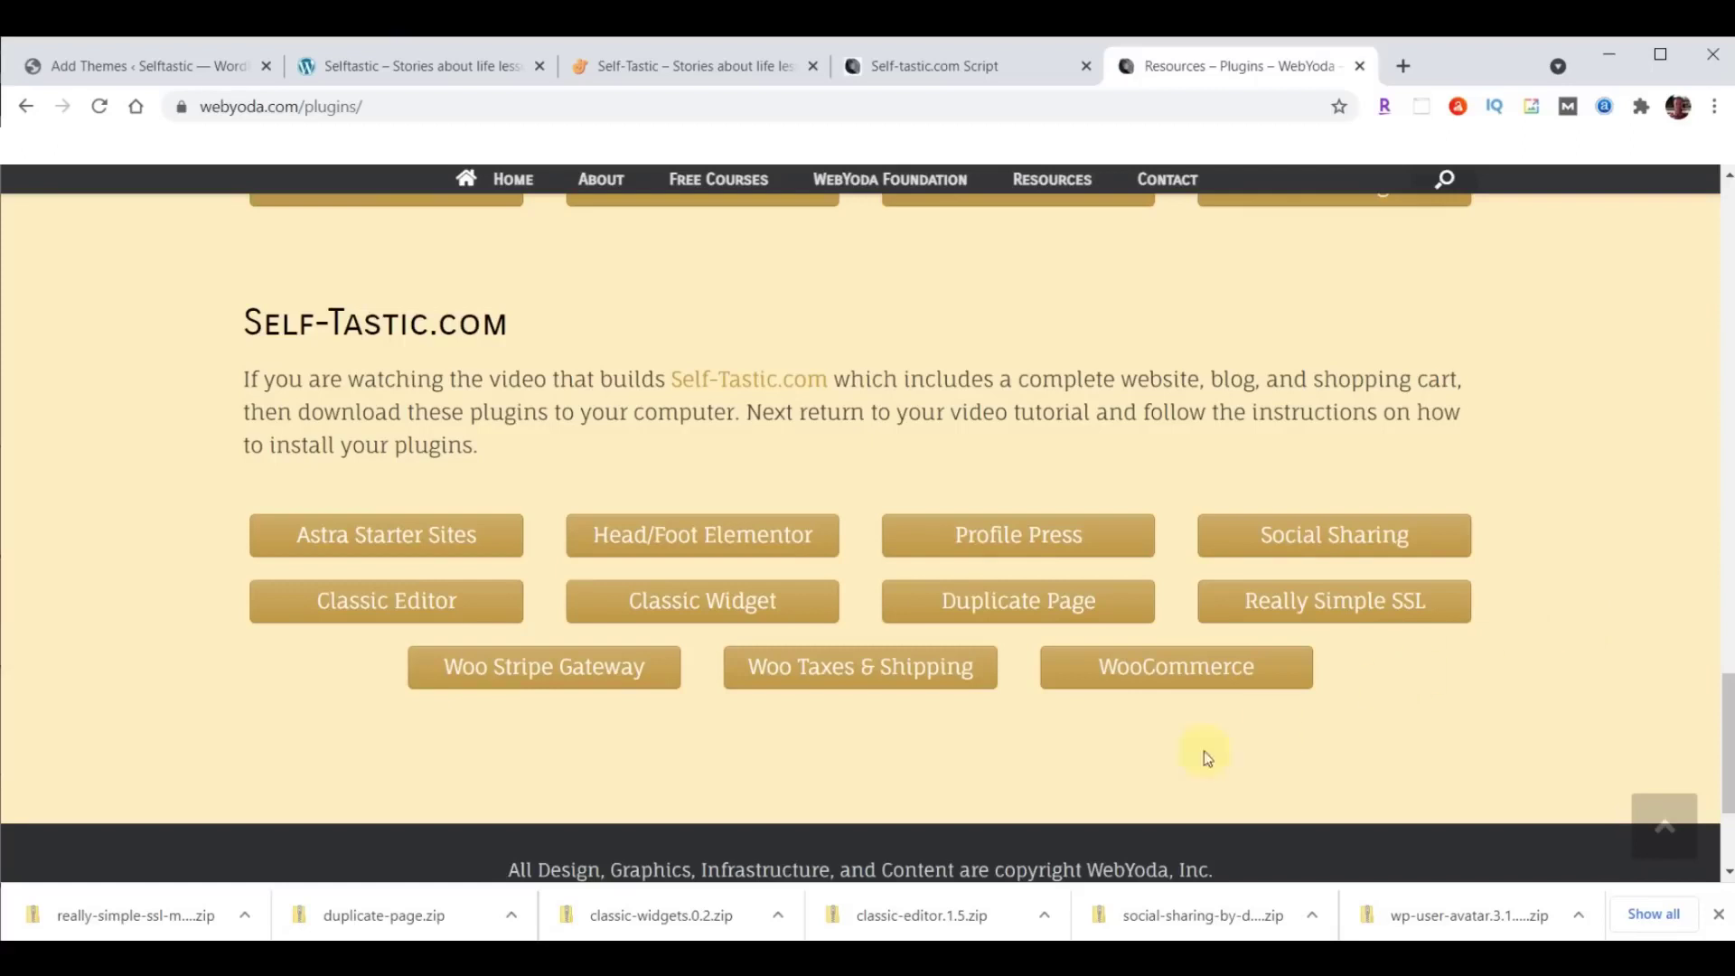
{"action": "left_click", "coordinate": [522, 671]}
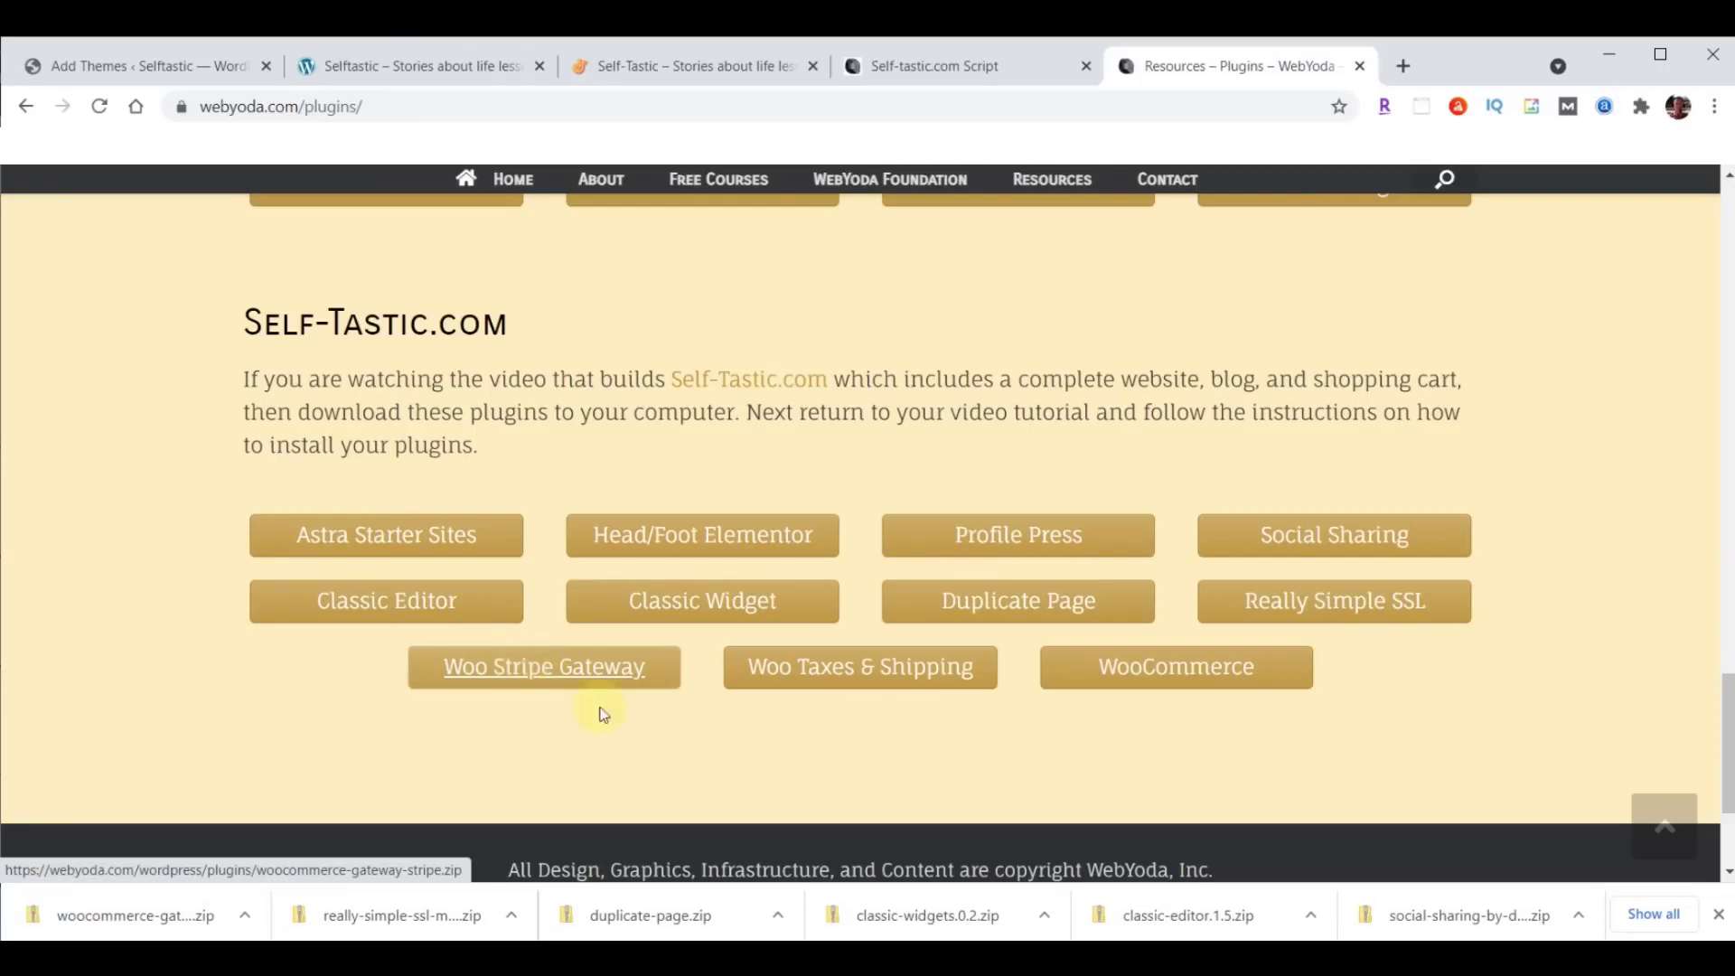
{"action": "left_click", "coordinate": [866, 671]}
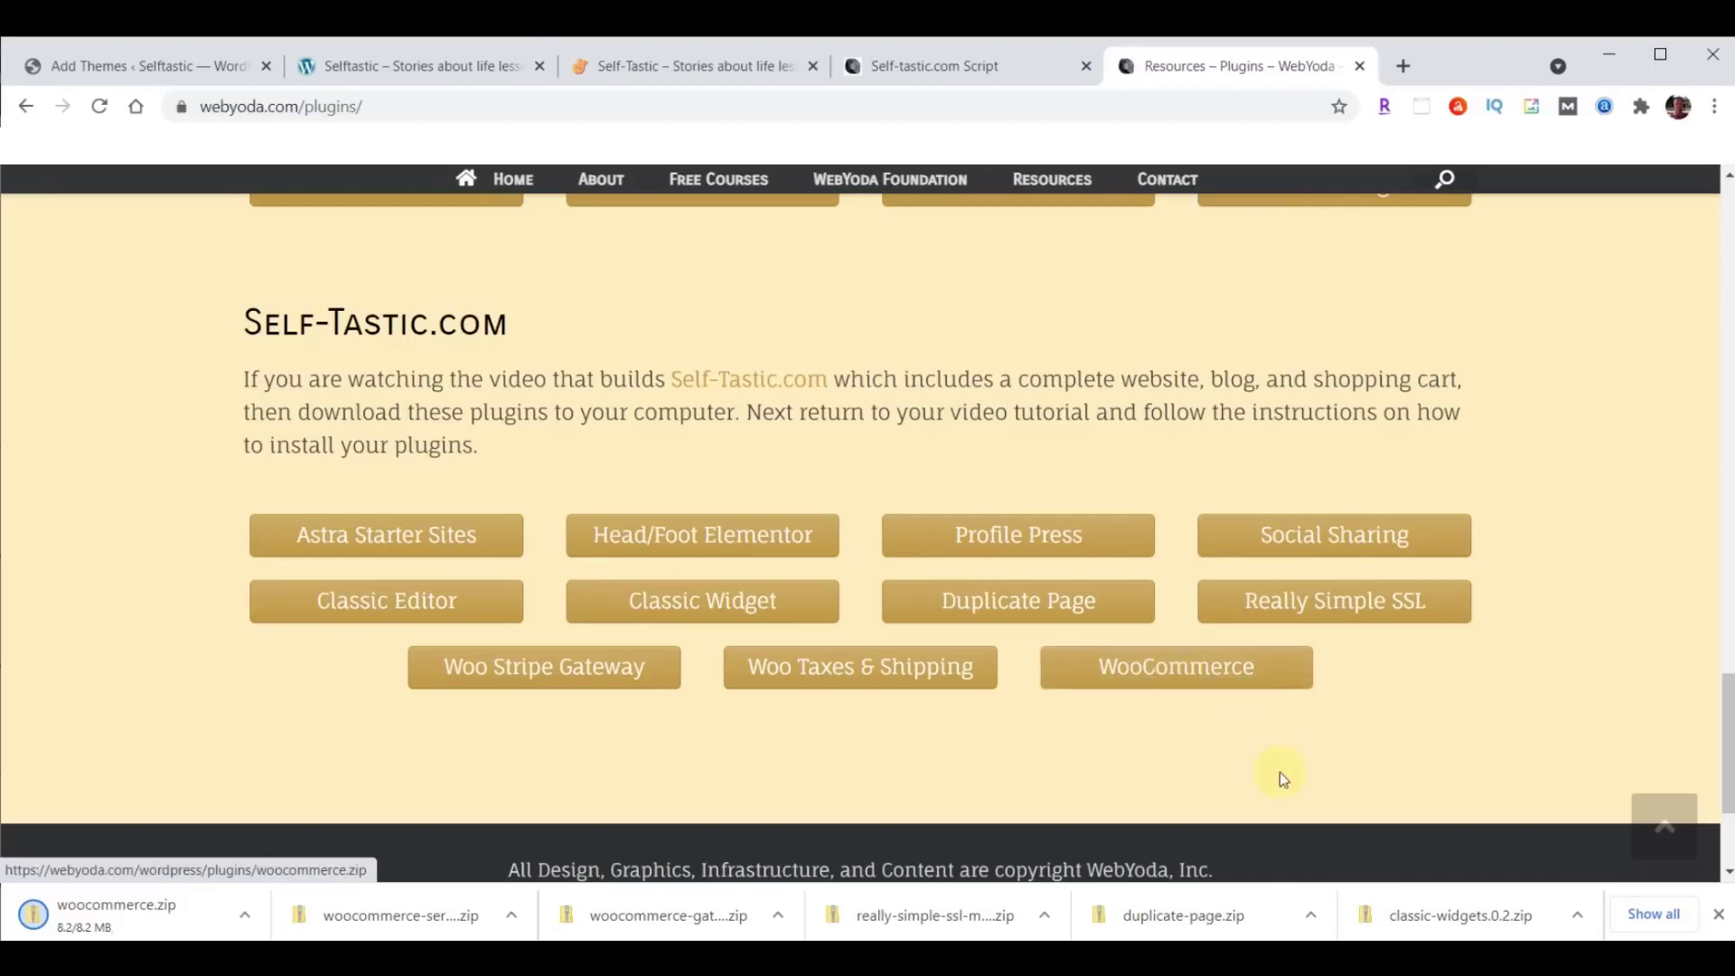
{"action": "left_click", "coordinate": [1719, 915]}
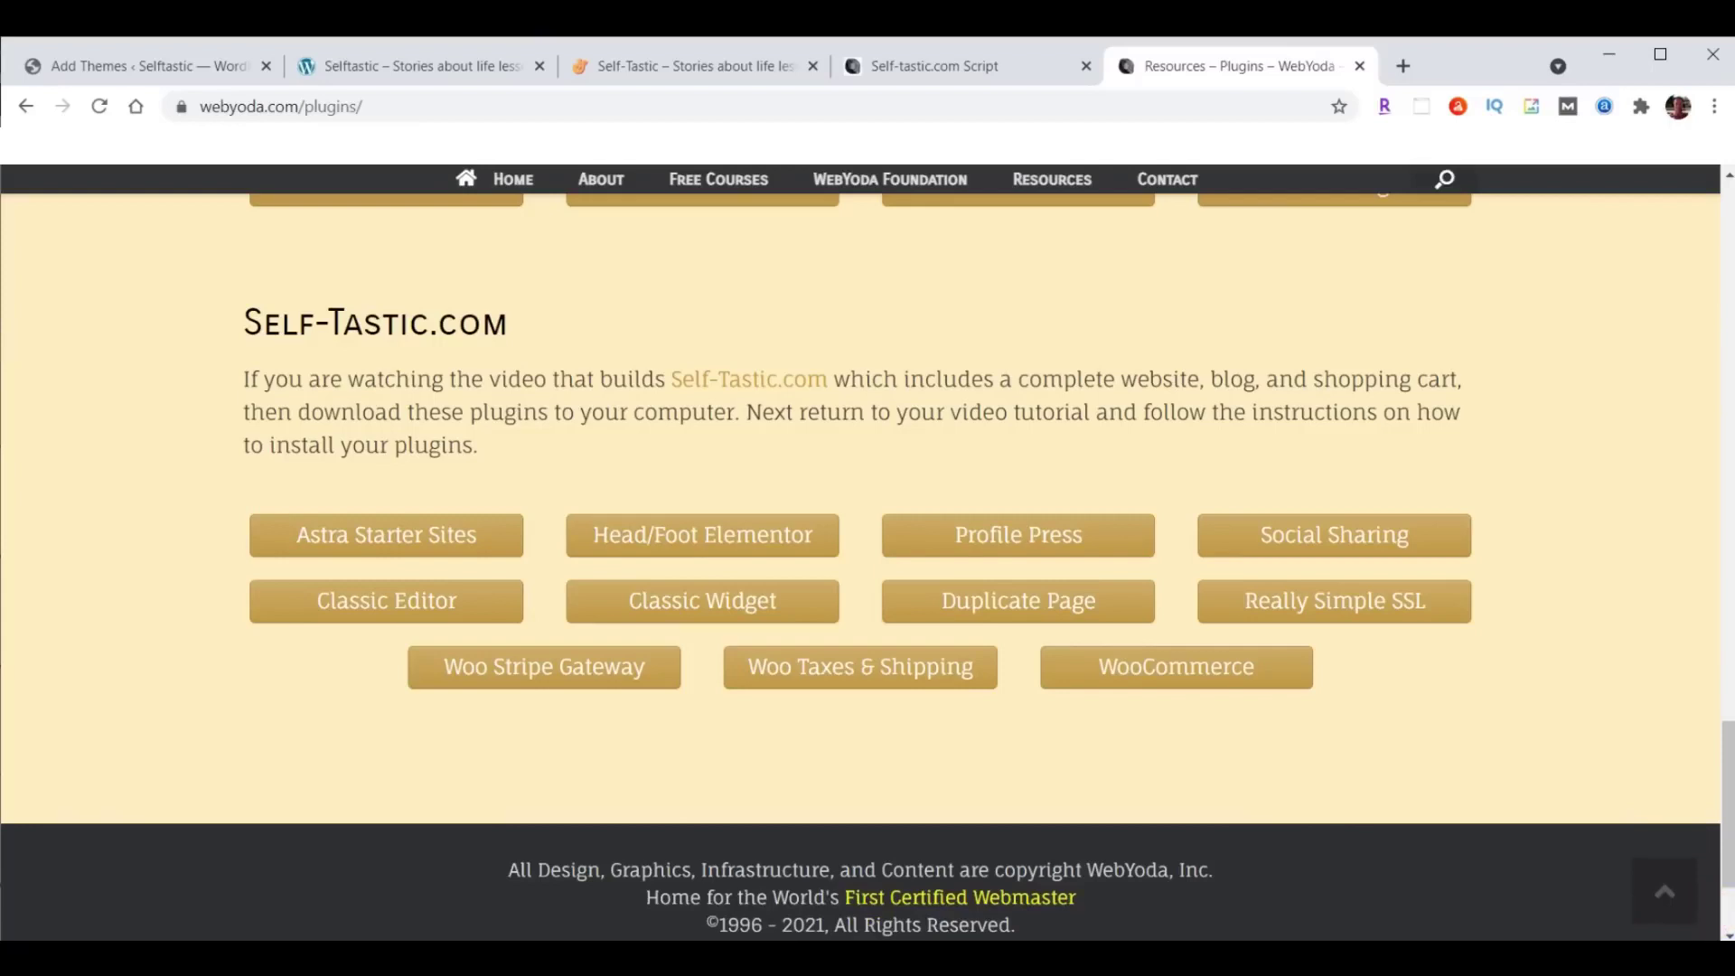
{"action": "key", "text": "alt+Tab"}
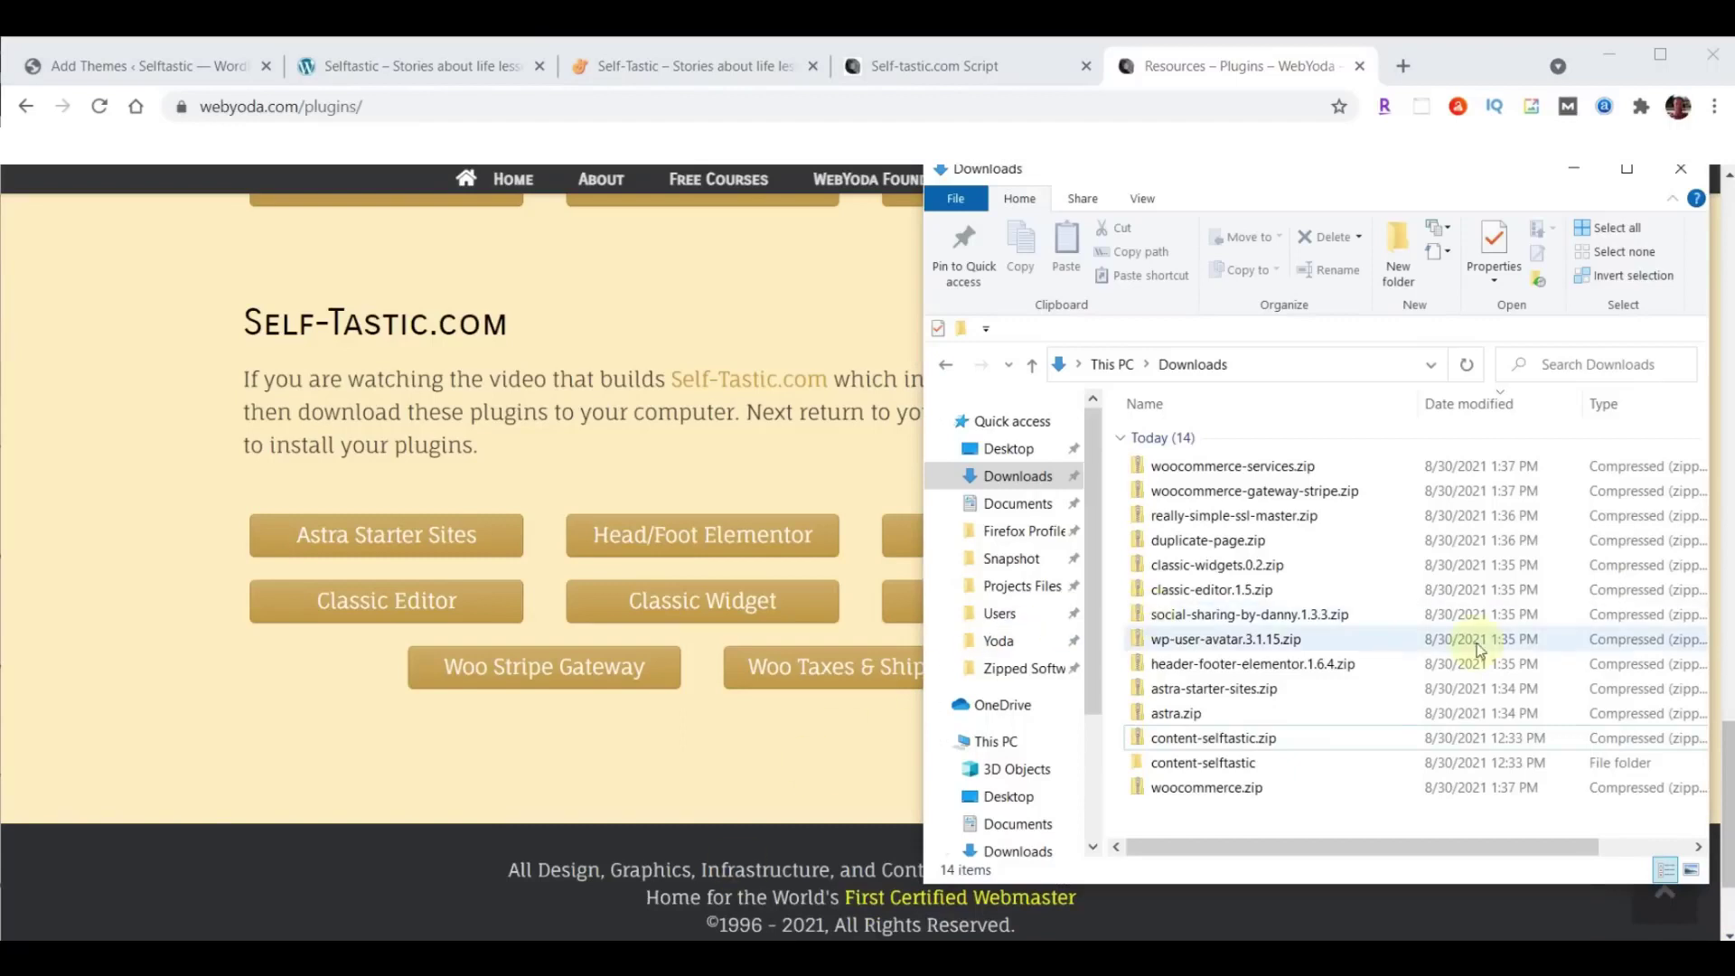
- Sort the Downloads folder by Date modified, oldest first, then go back to Add Themes
{"action": "left_click", "coordinate": [1459, 408]}
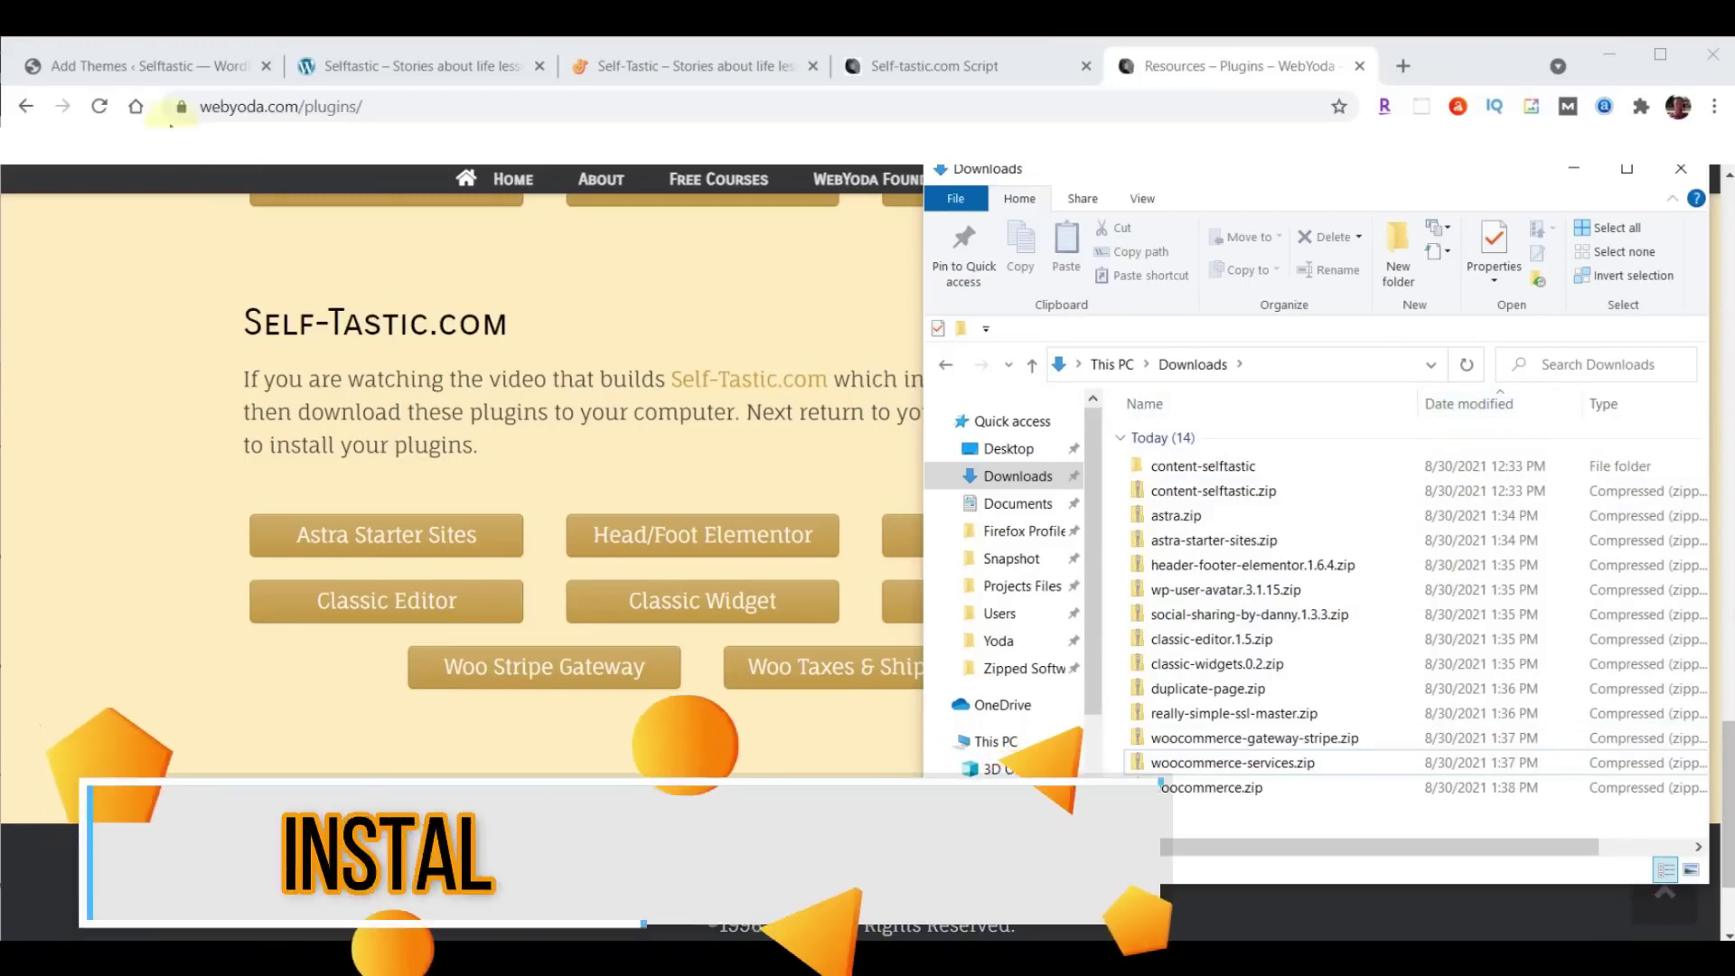
{"action": "left_click", "coordinate": [90, 69]}
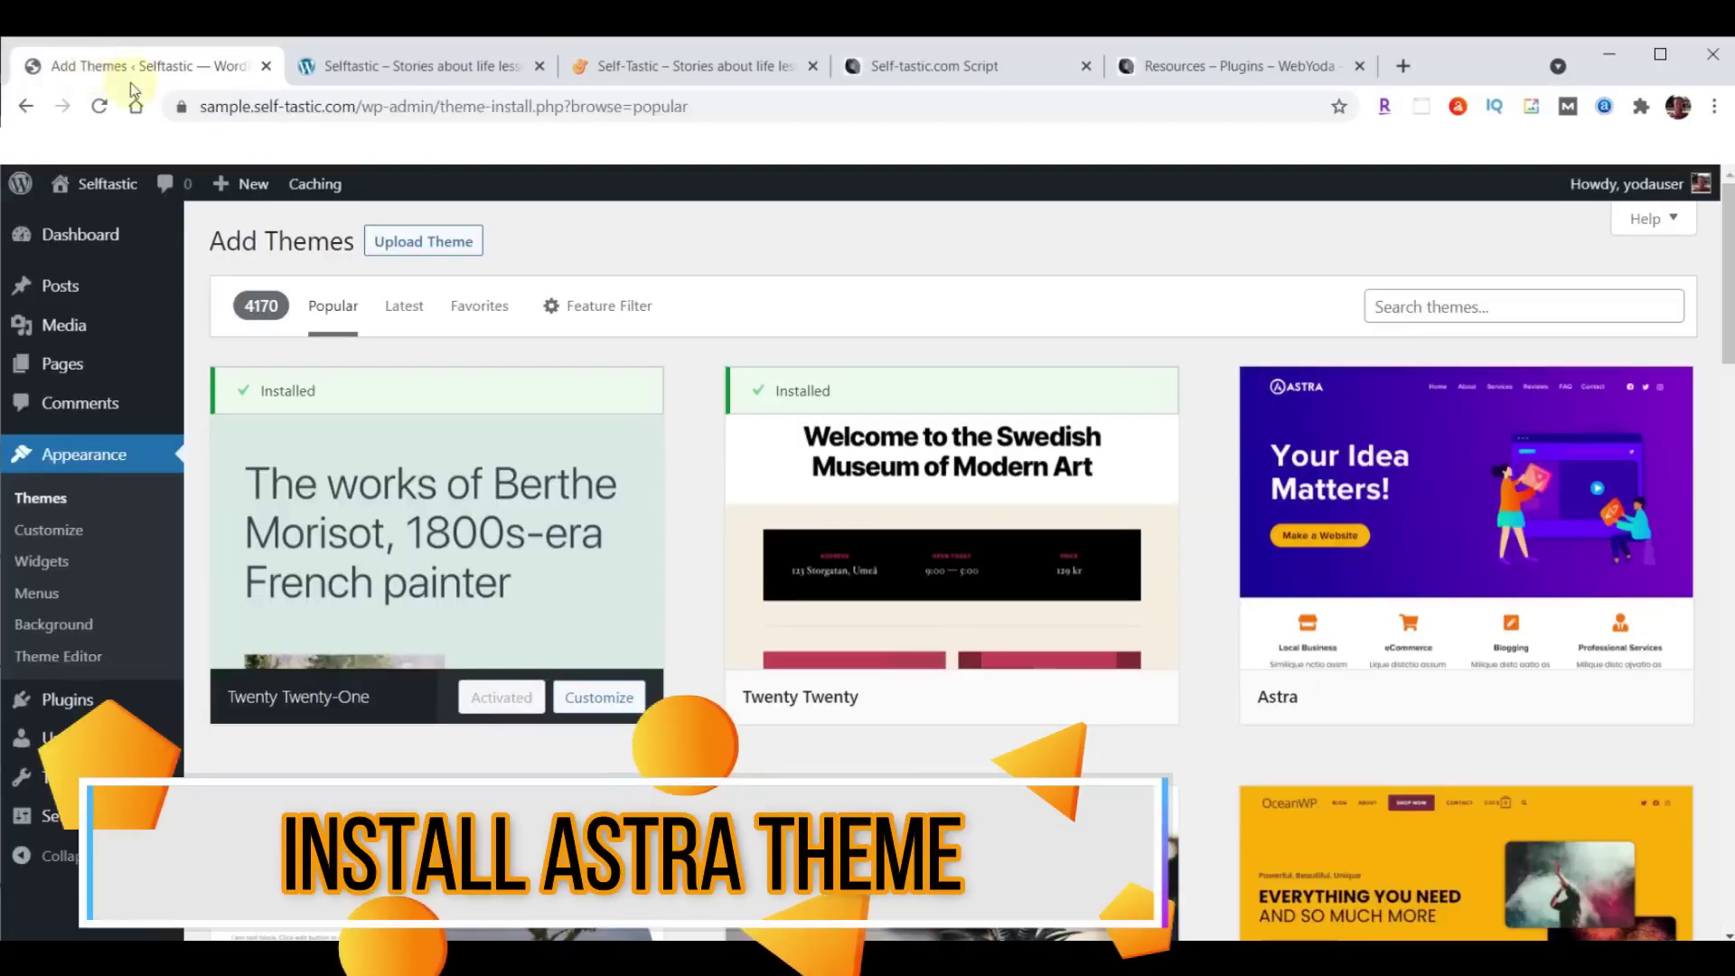
- Upload astra.zip from Downloads, install and activate Astra, then update it to the latest version
{"action": "left_click", "coordinate": [409, 259]}
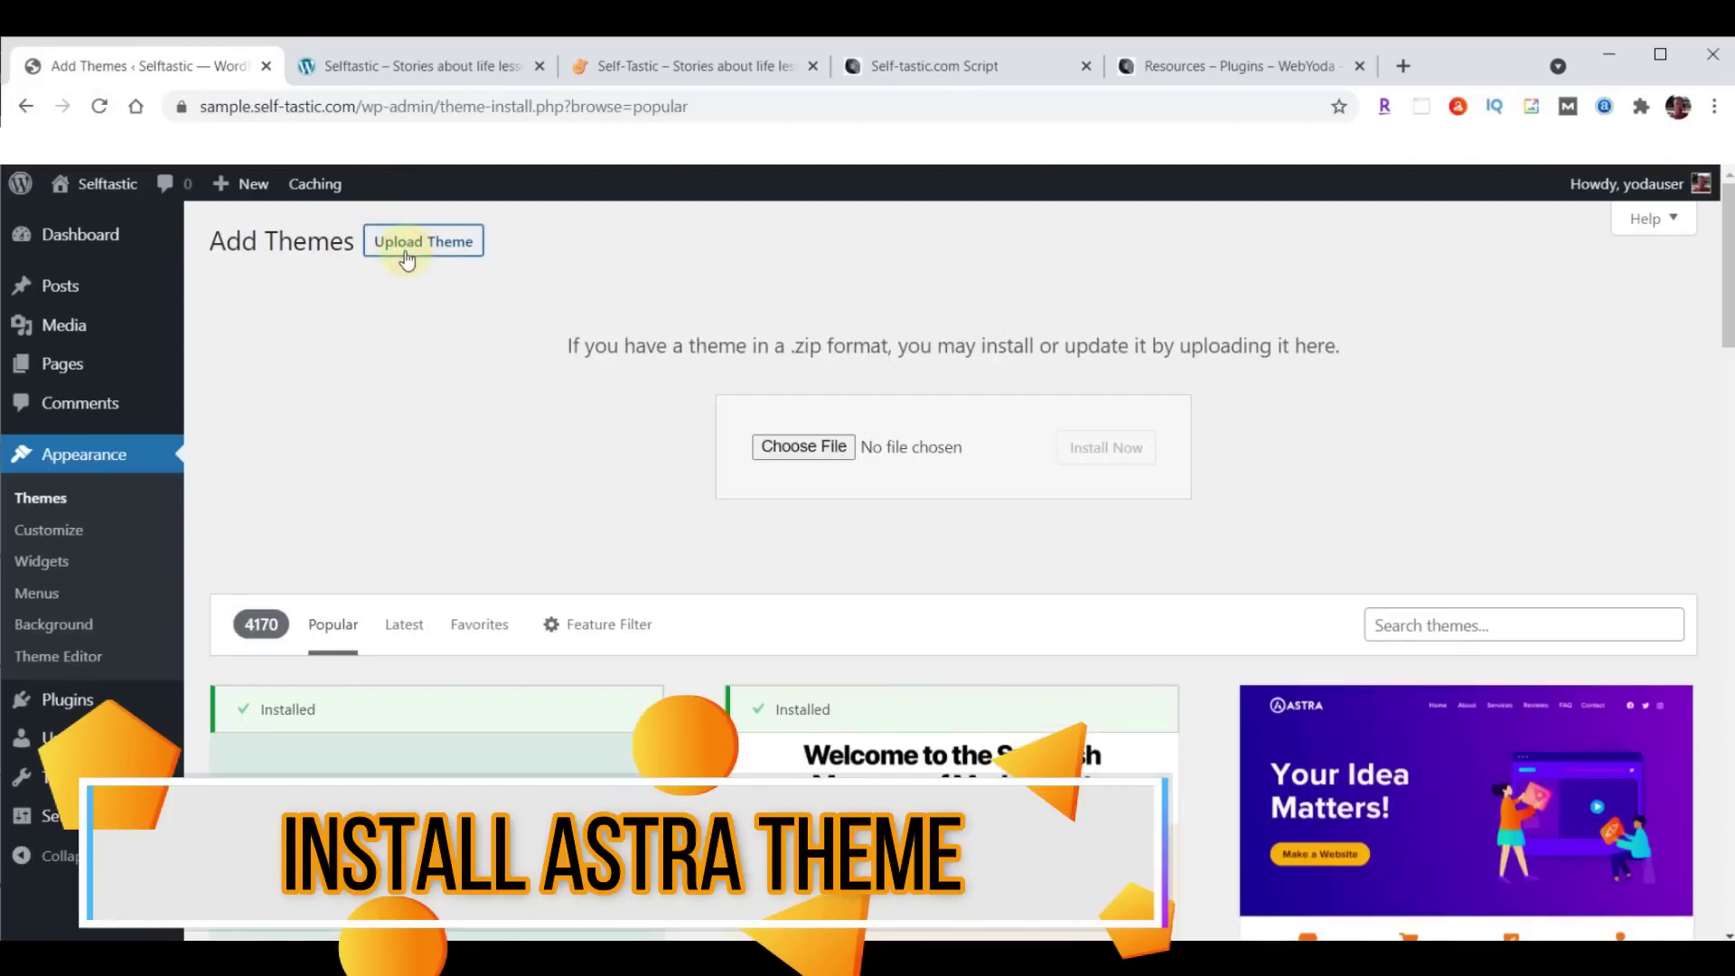
{"action": "left_click", "coordinate": [802, 446]}
{"action": "left_click", "coordinate": [79, 323]}
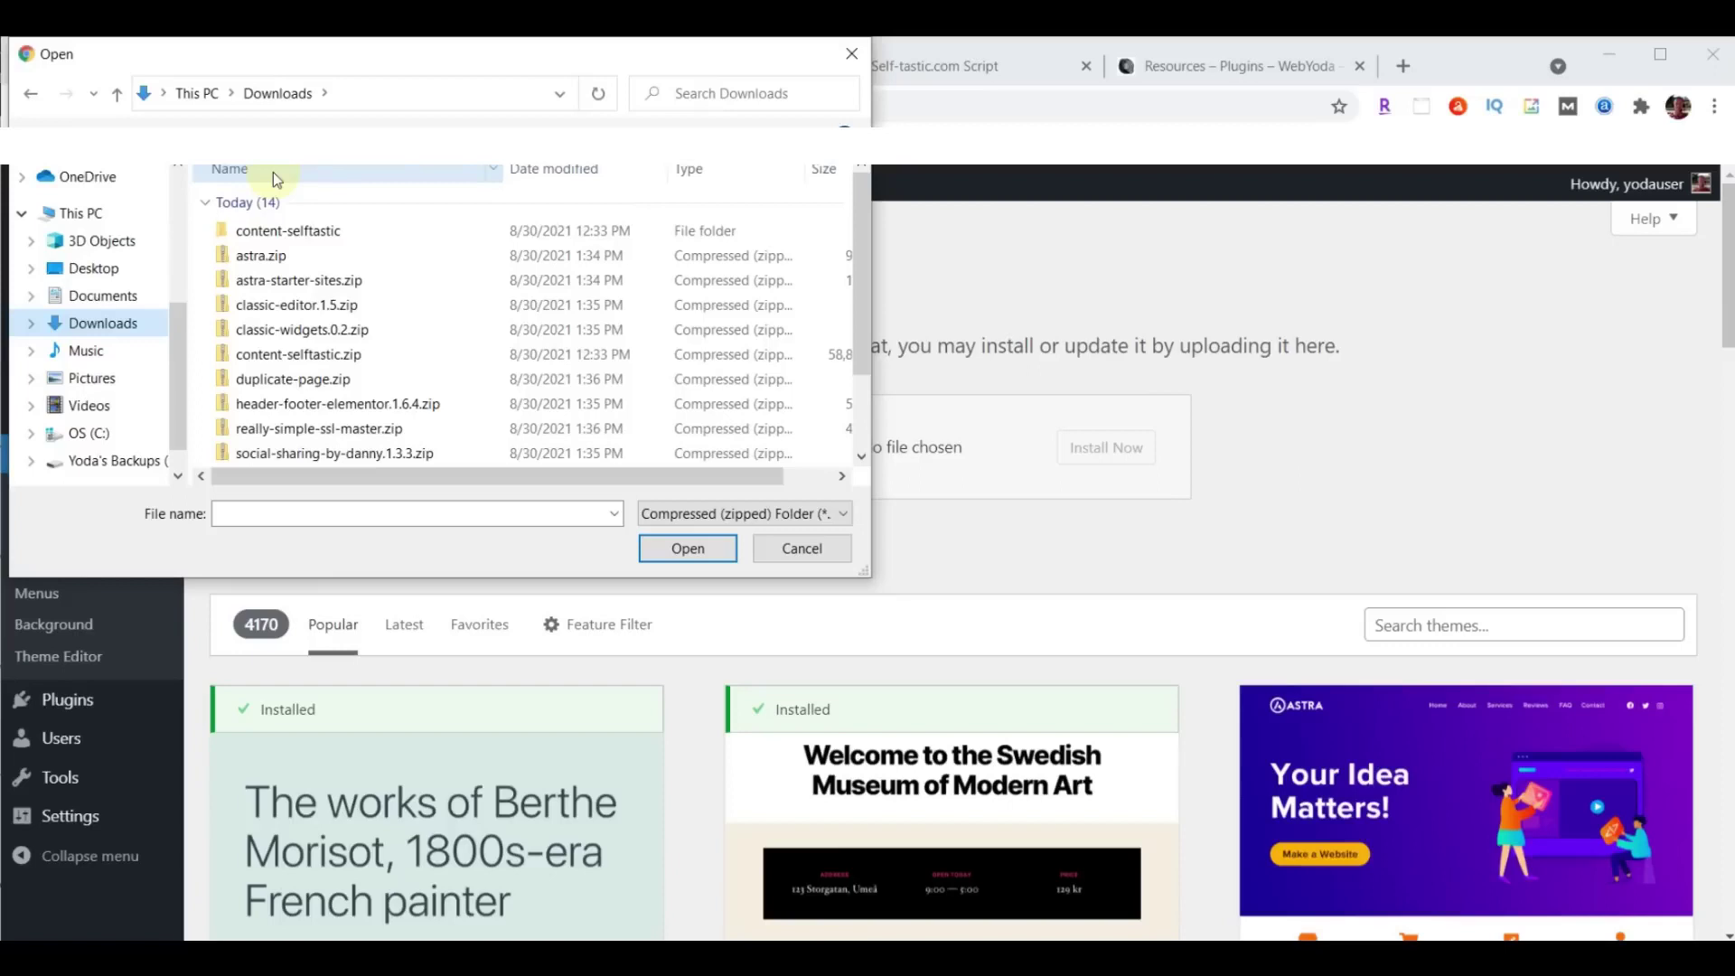
{"action": "left_click", "coordinate": [281, 259]}
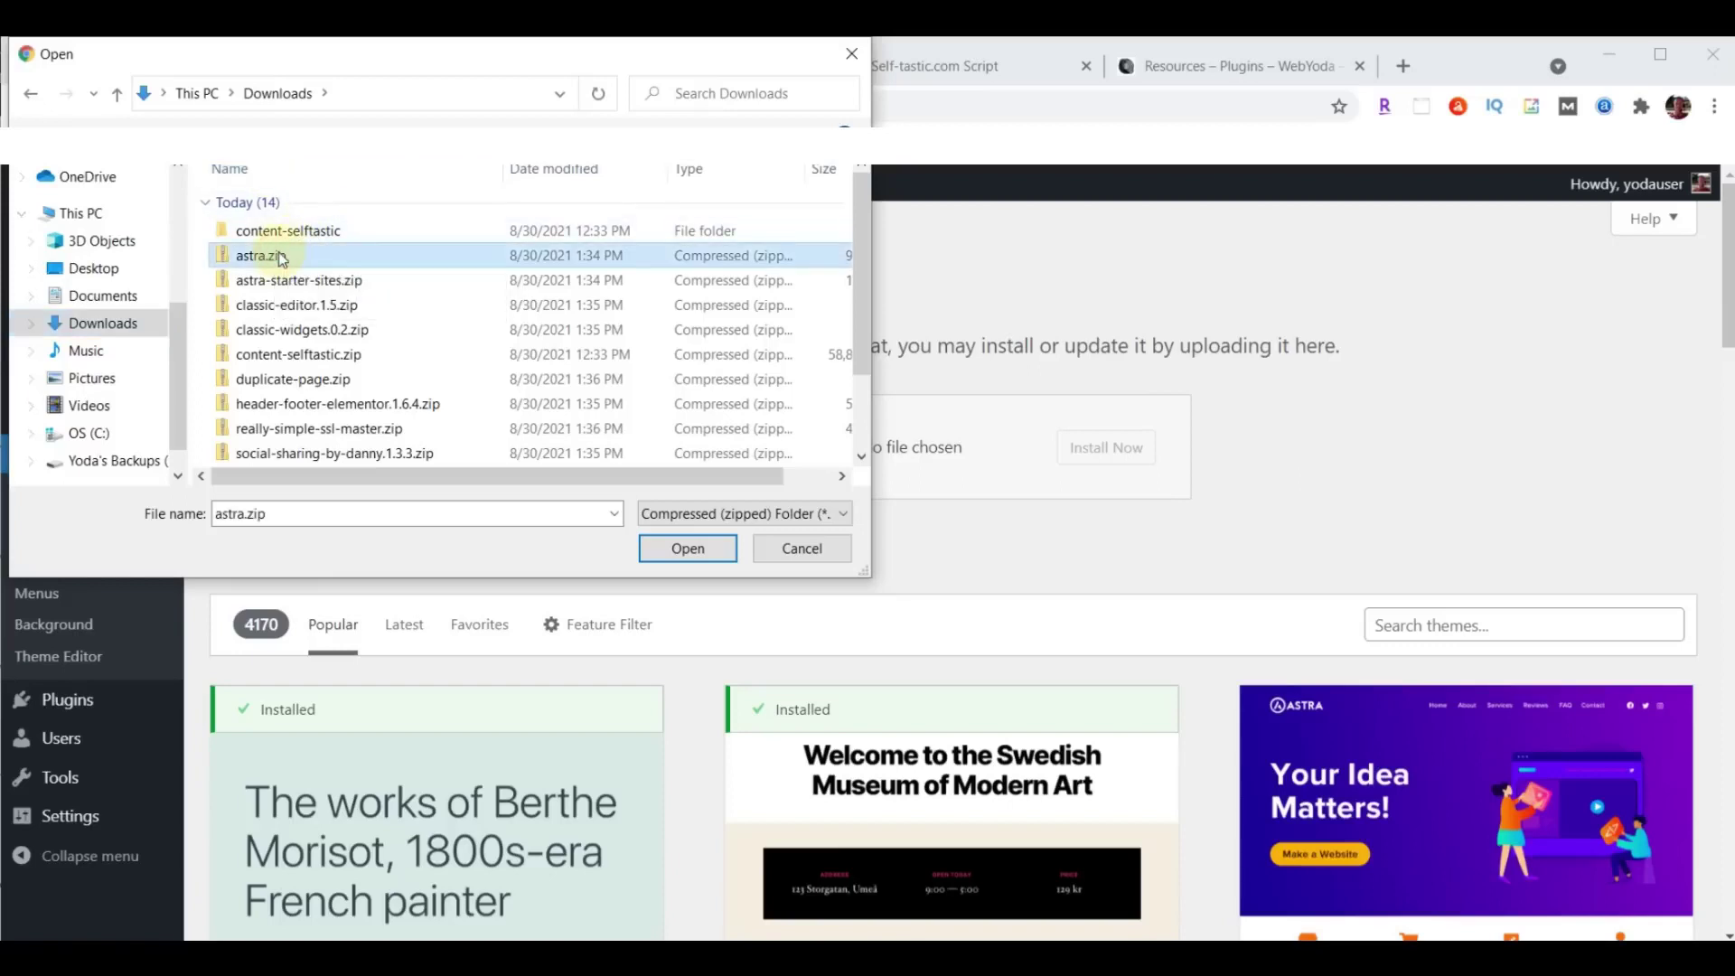
{"action": "left_click", "coordinate": [684, 552]}
{"action": "left_click", "coordinate": [1120, 449]}
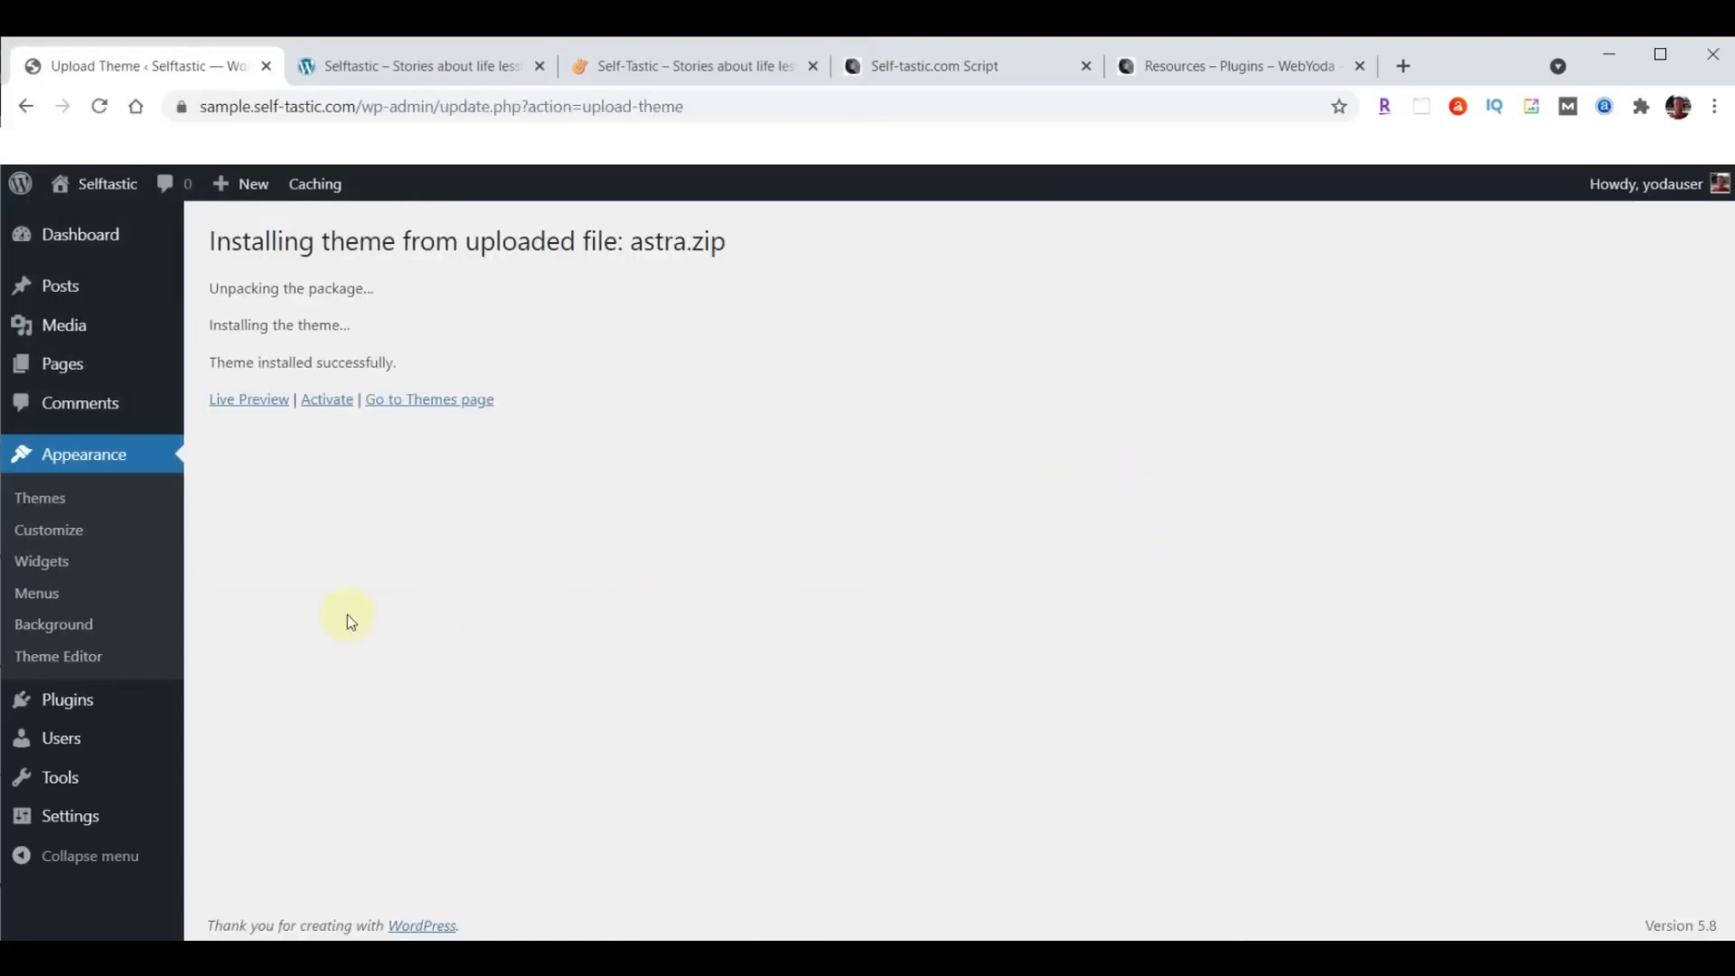
{"action": "left_click", "coordinate": [324, 402]}
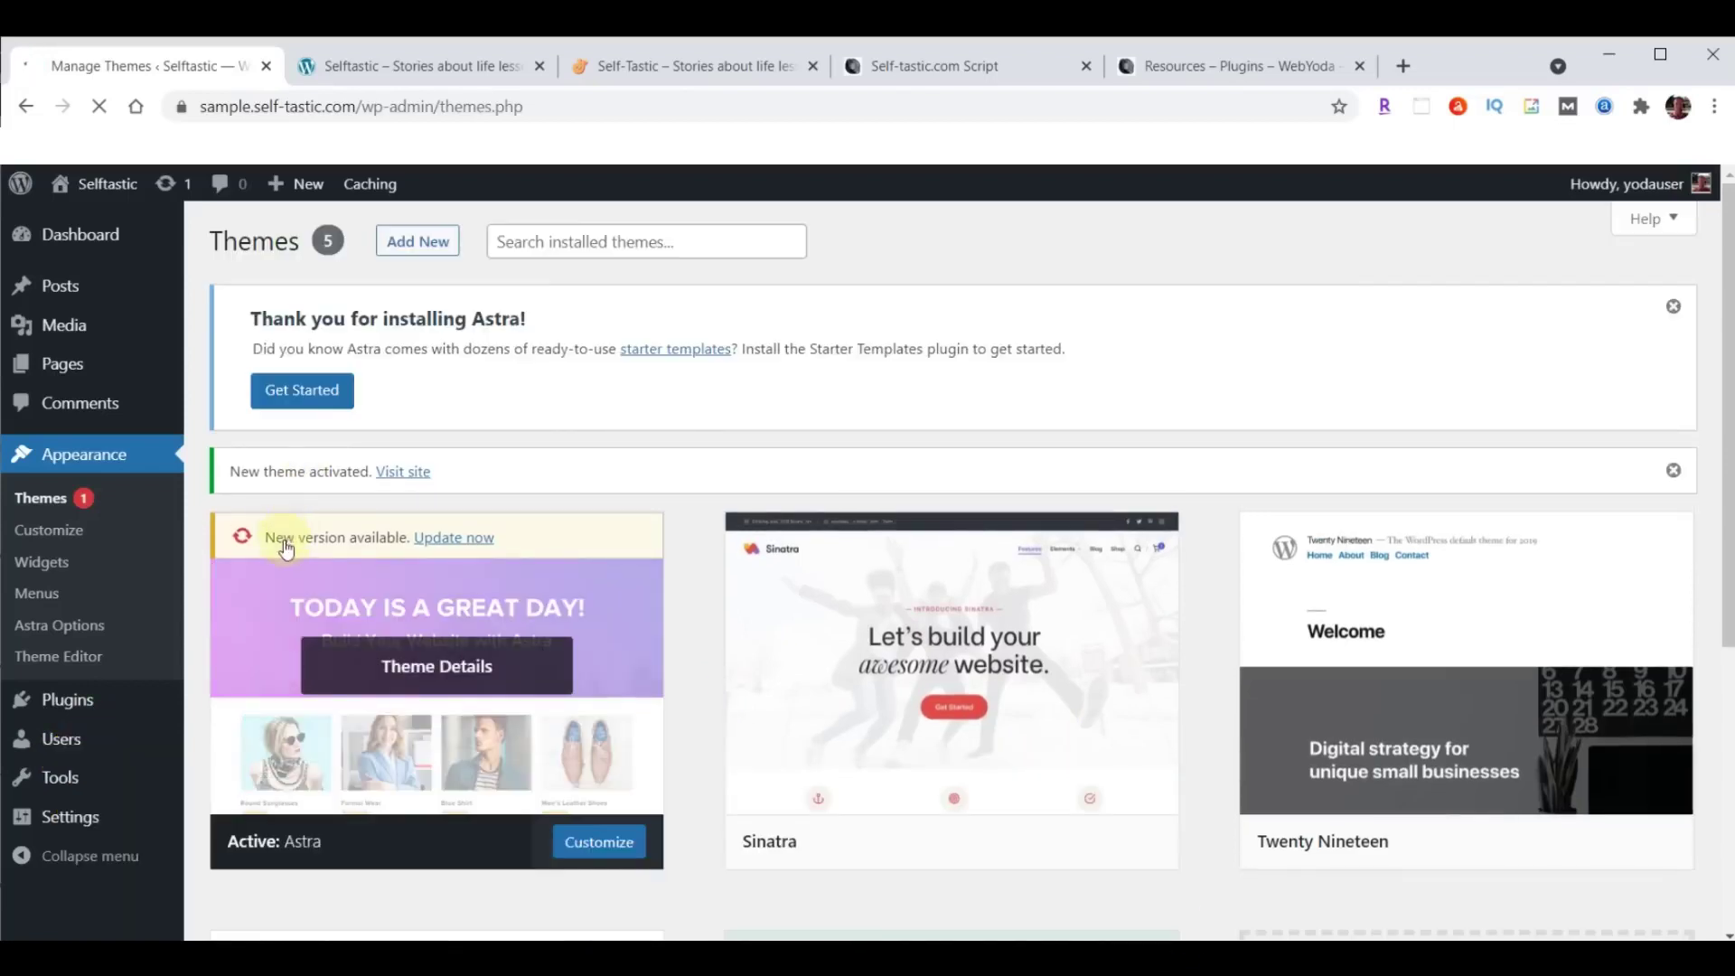
{"action": "left_click", "coordinate": [455, 541]}
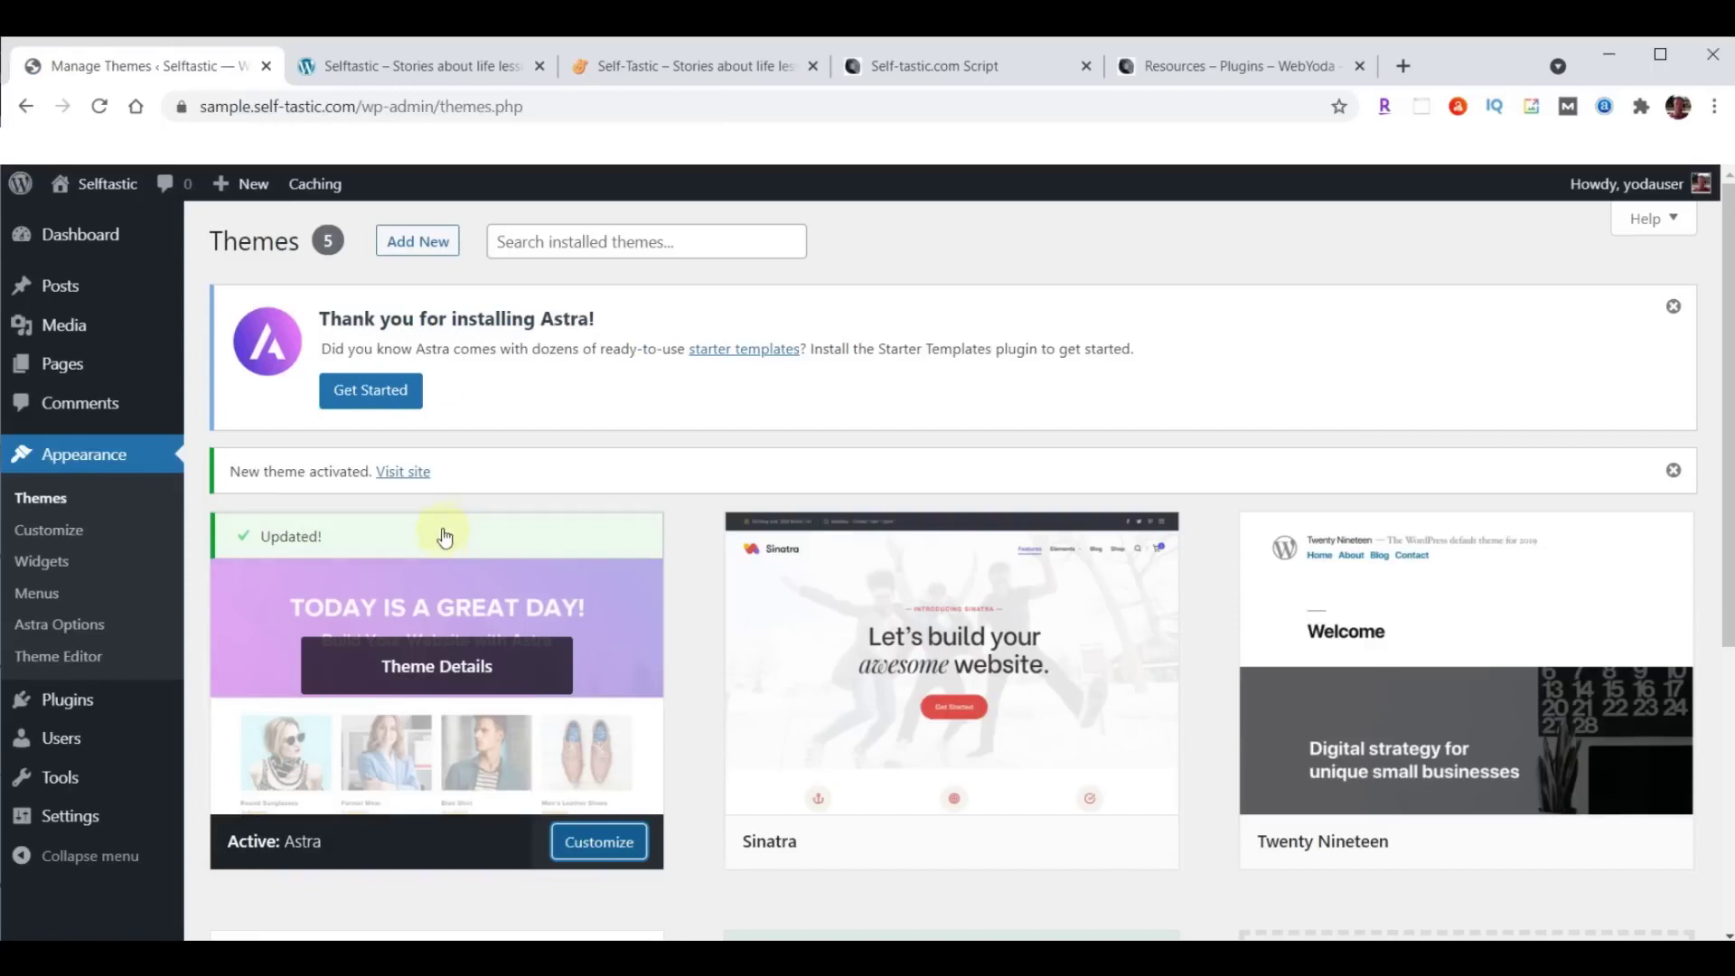
- Reload sample.self-tastic.com to verify the Astra layout, comparing it with self-tastic.com
{"action": "left_click", "coordinate": [408, 59]}
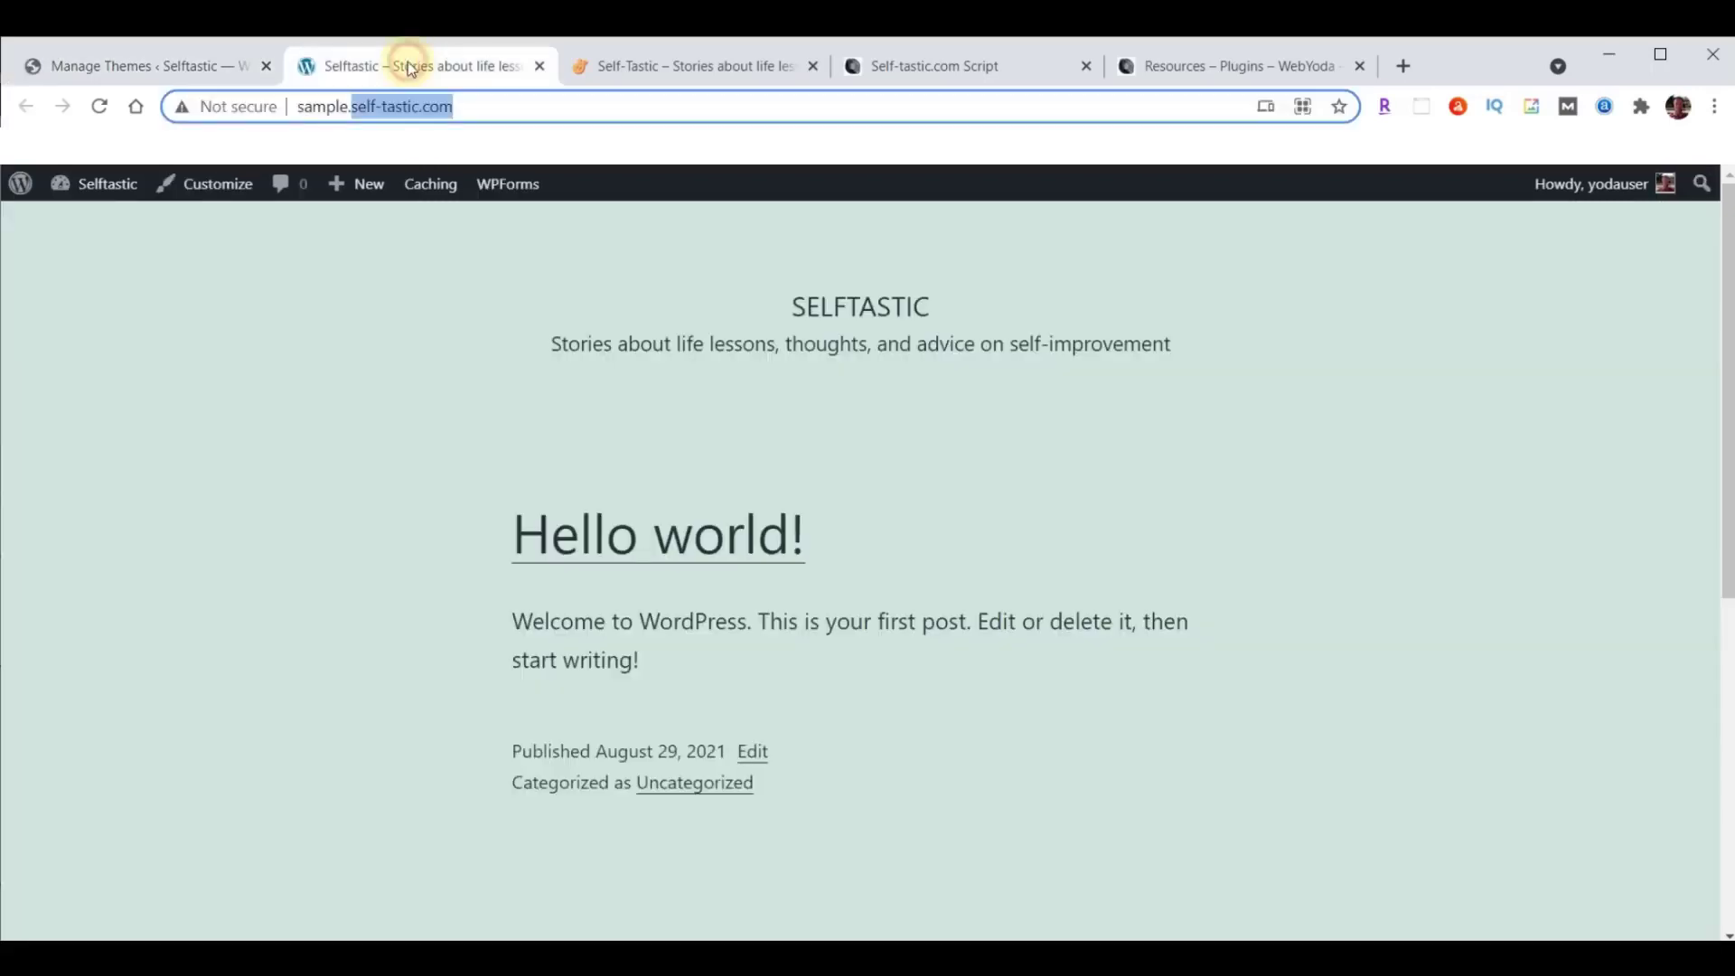
{"action": "left_click", "coordinate": [101, 106]}
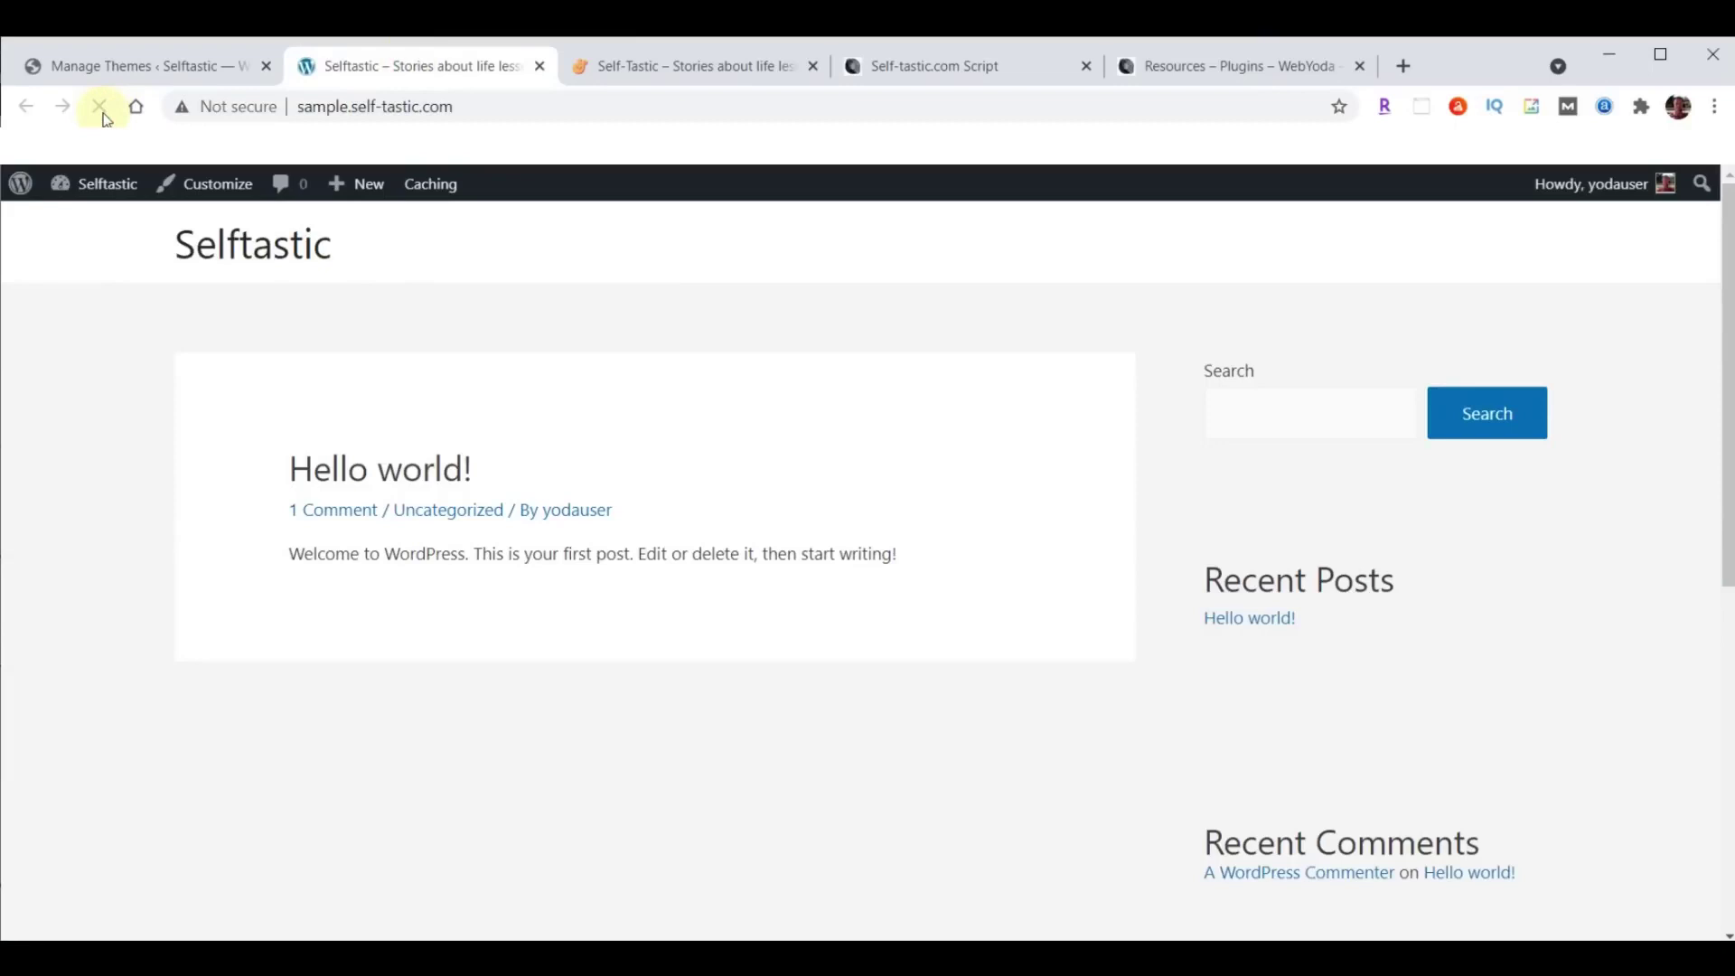
{"action": "left_click", "coordinate": [698, 66]}
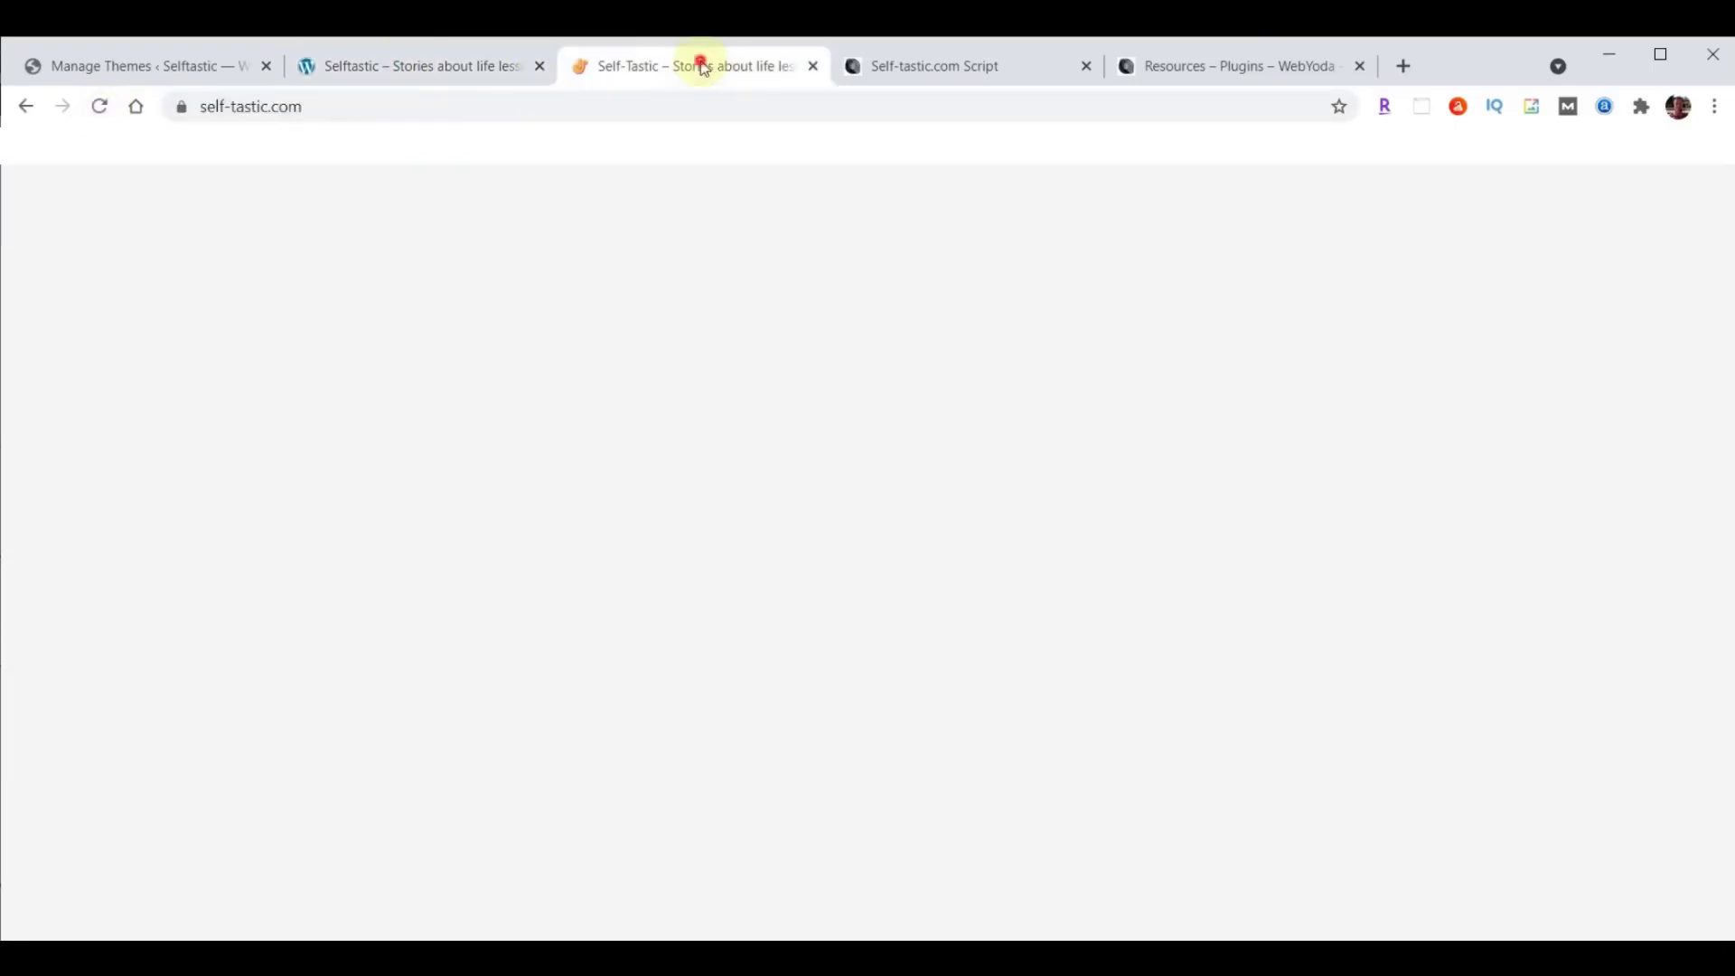
{"action": "left_click", "coordinate": [421, 74]}
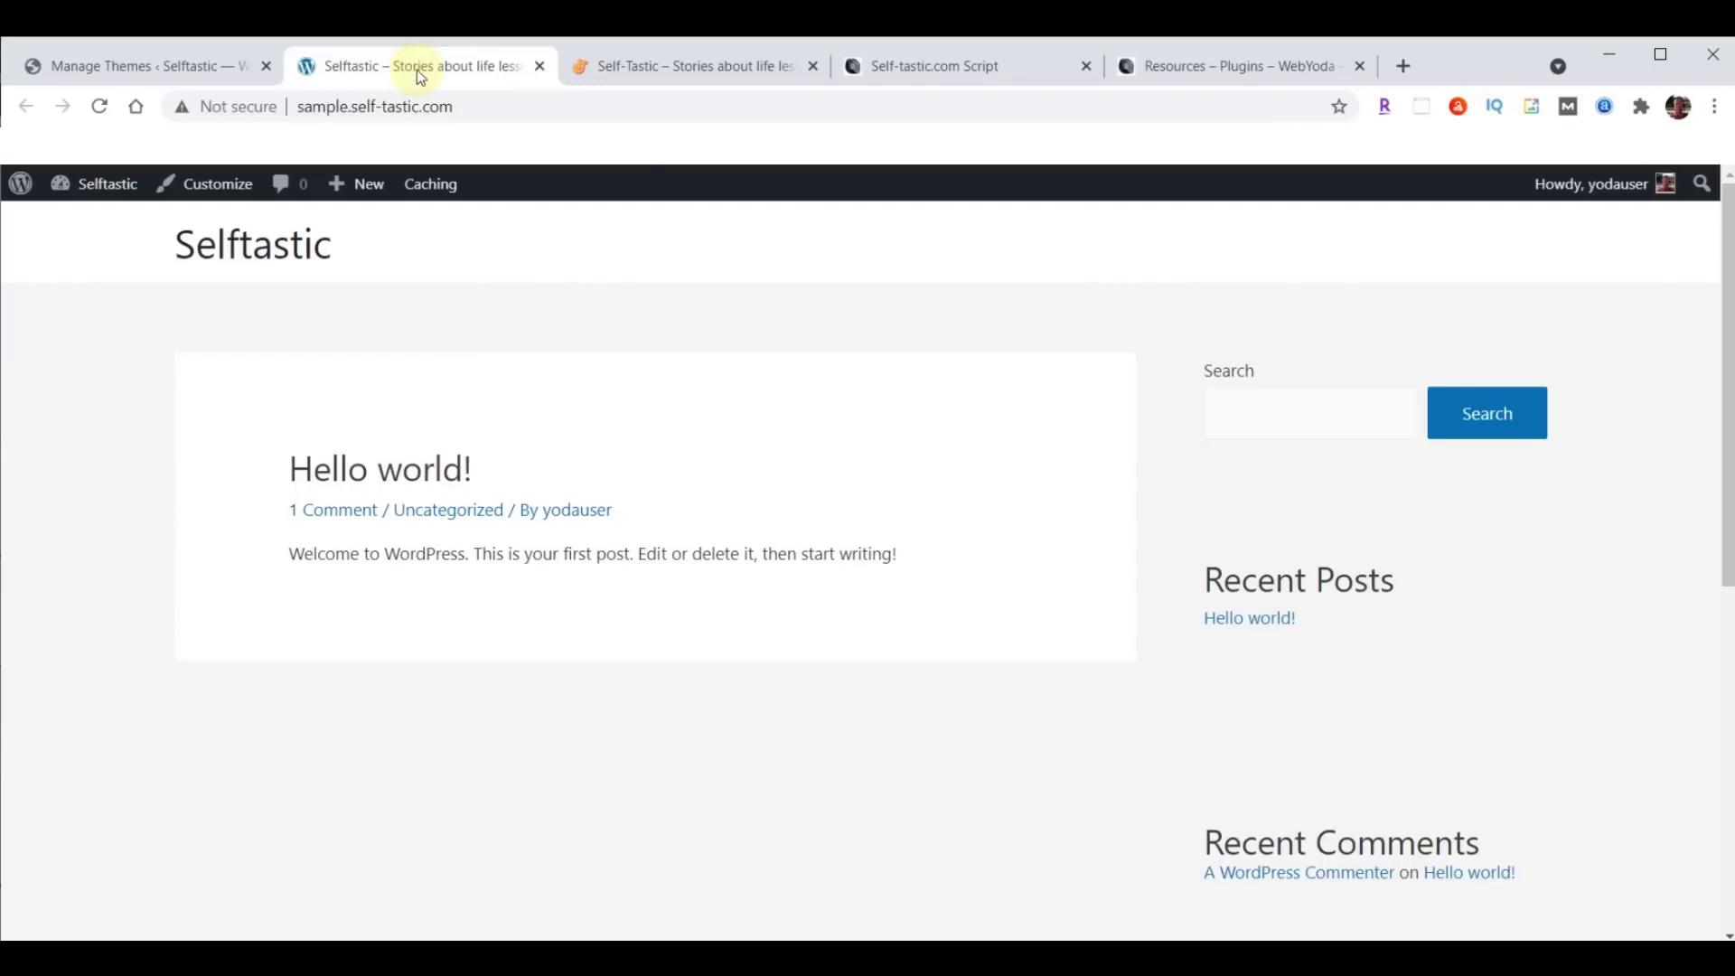
{"action": "left_click", "coordinate": [116, 68]}
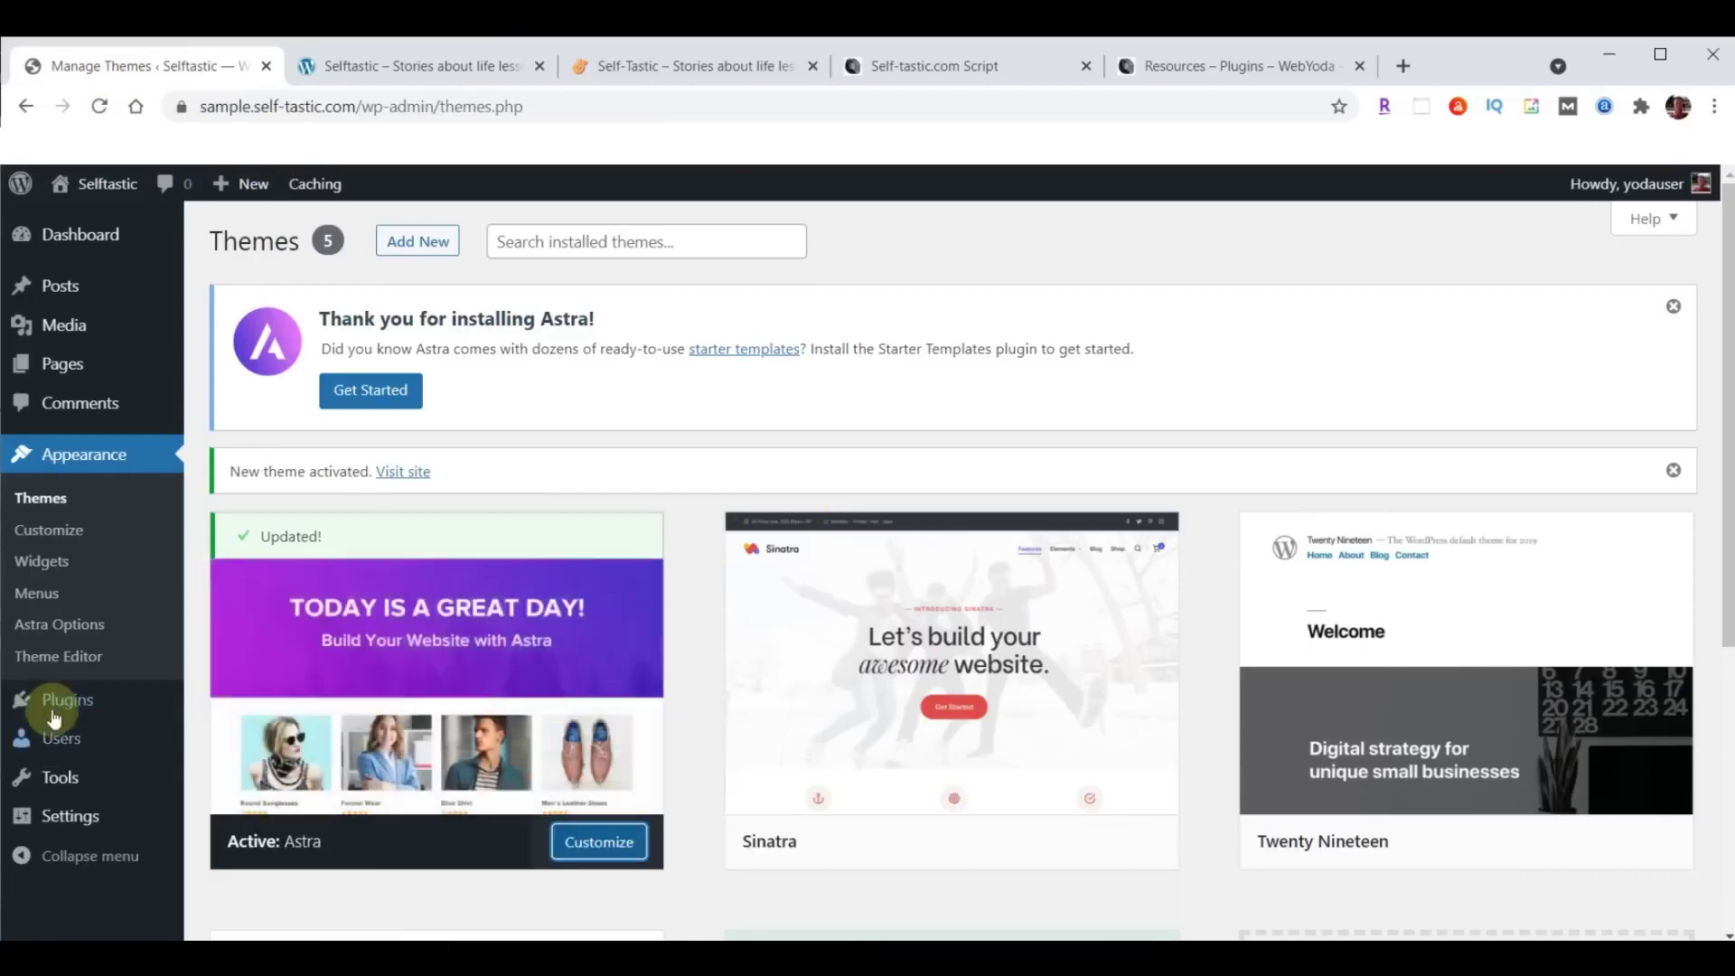
- Upload astra-starter-sites.zip, then install and activate Astra Starter Sites 1.3.20
{"action": "mouse_move", "coordinate": [72, 711]}
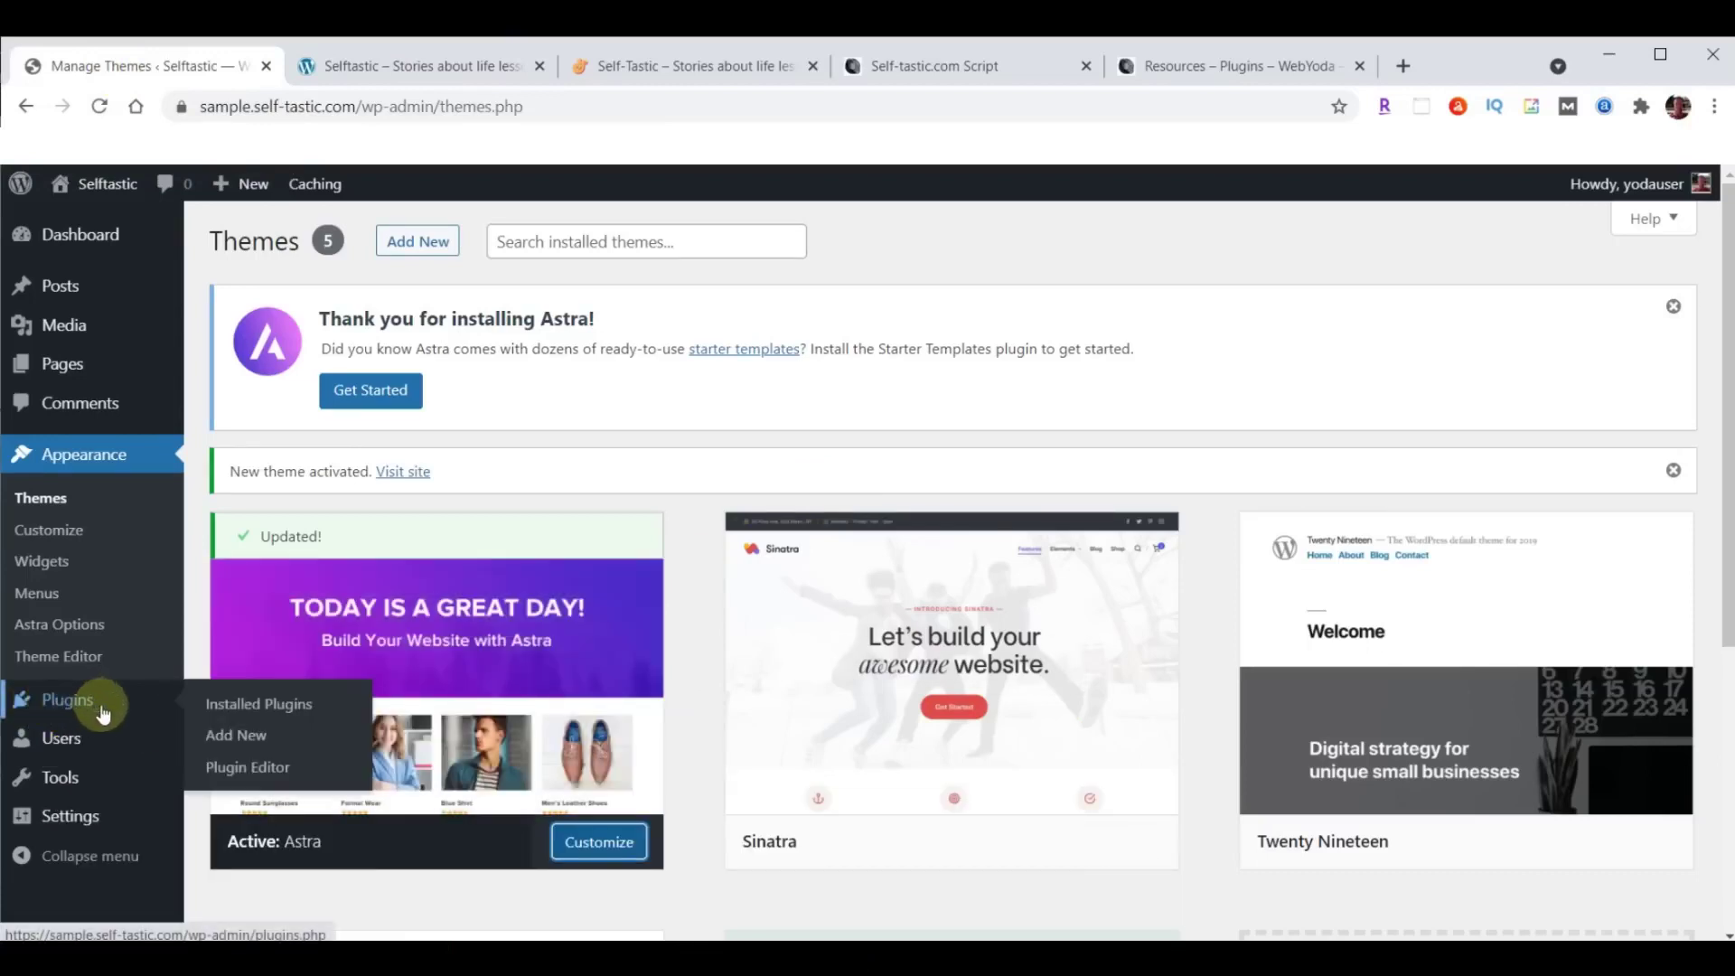
{"action": "left_click", "coordinate": [233, 736]}
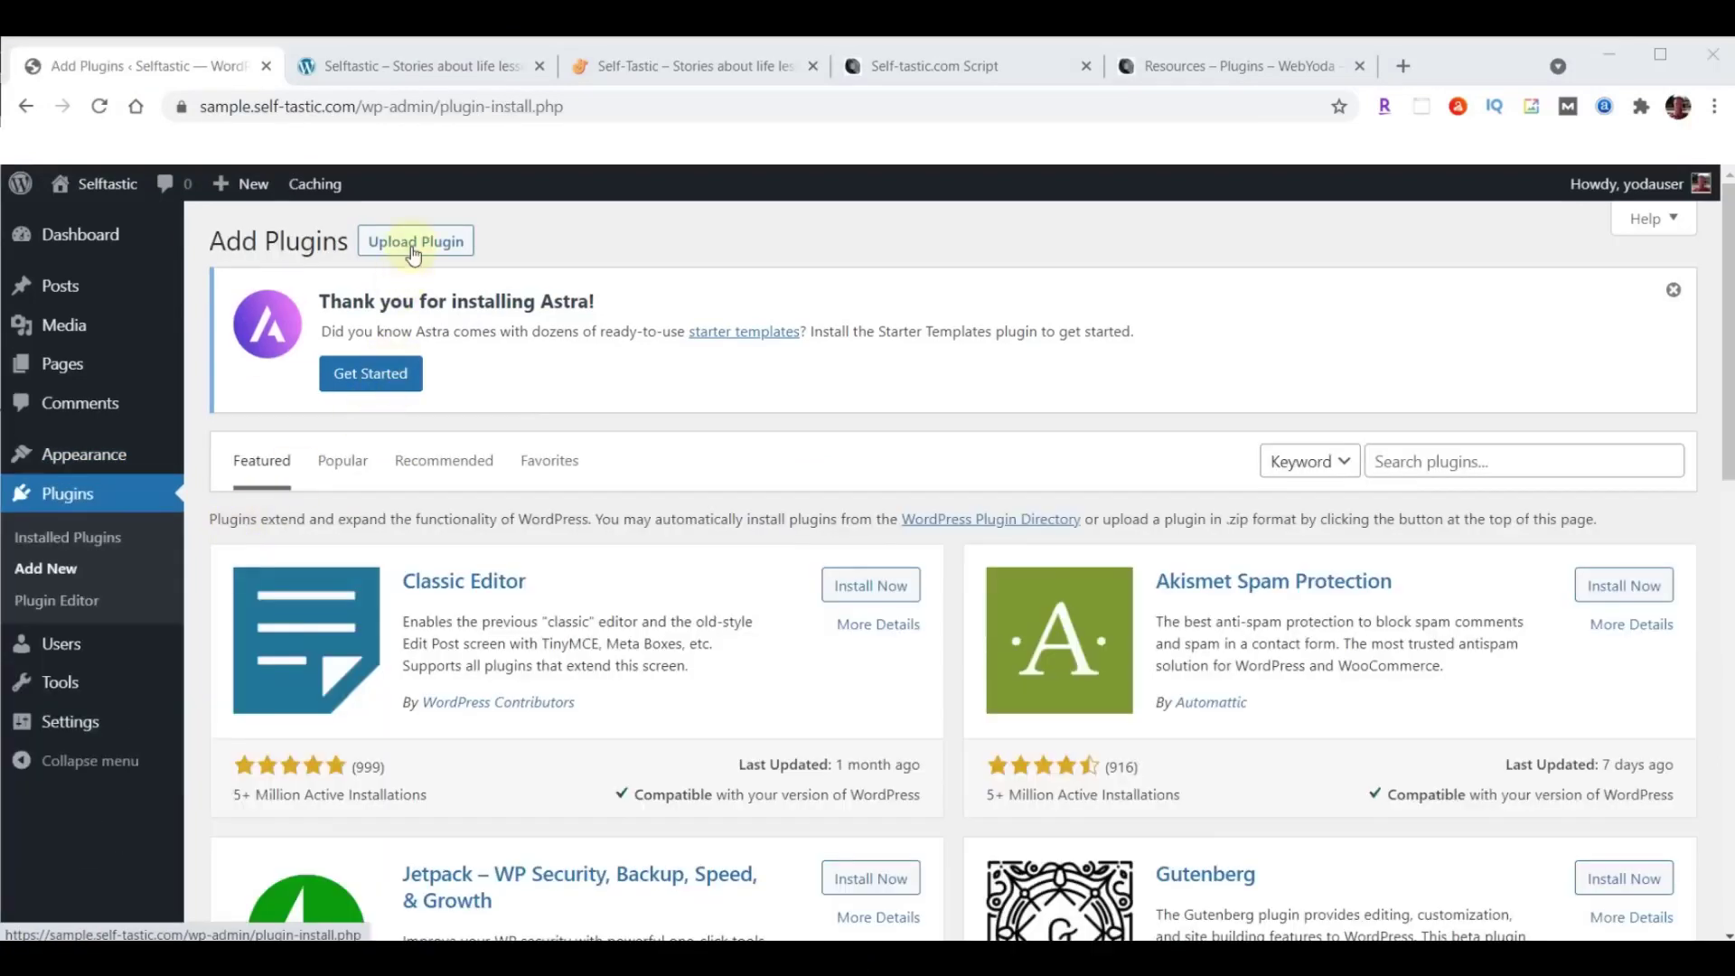
{"action": "left_click", "coordinate": [402, 241]}
{"action": "left_click", "coordinate": [797, 615]}
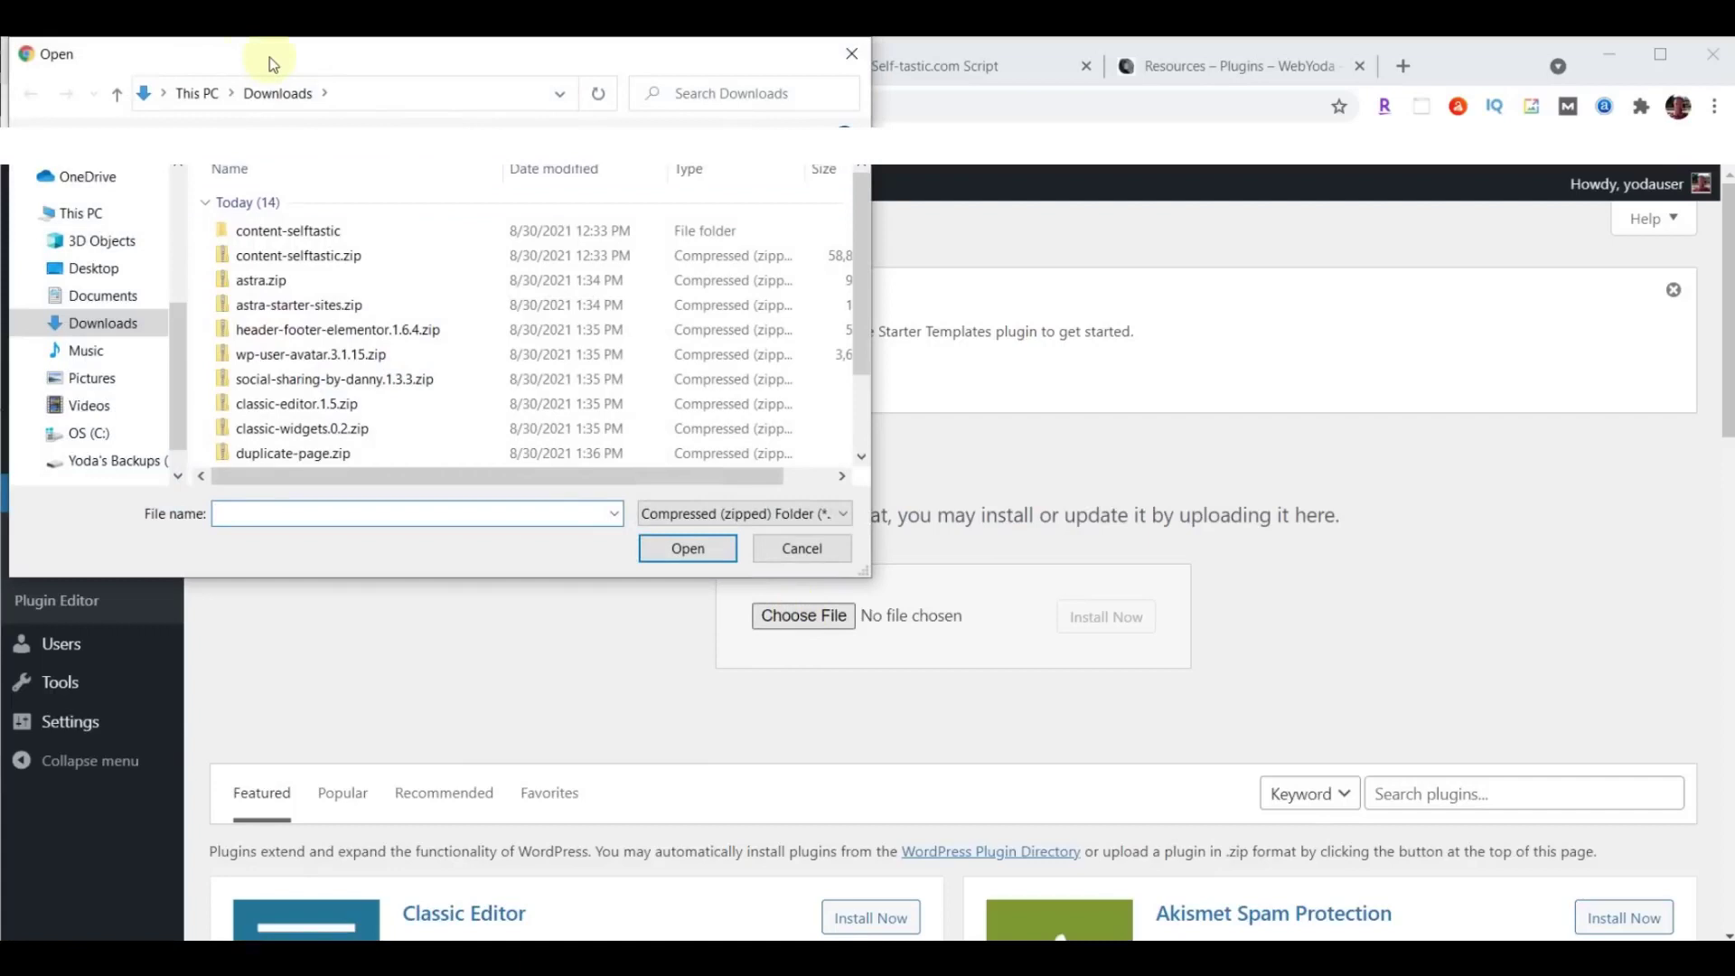
{"action": "left_click", "coordinate": [285, 317]}
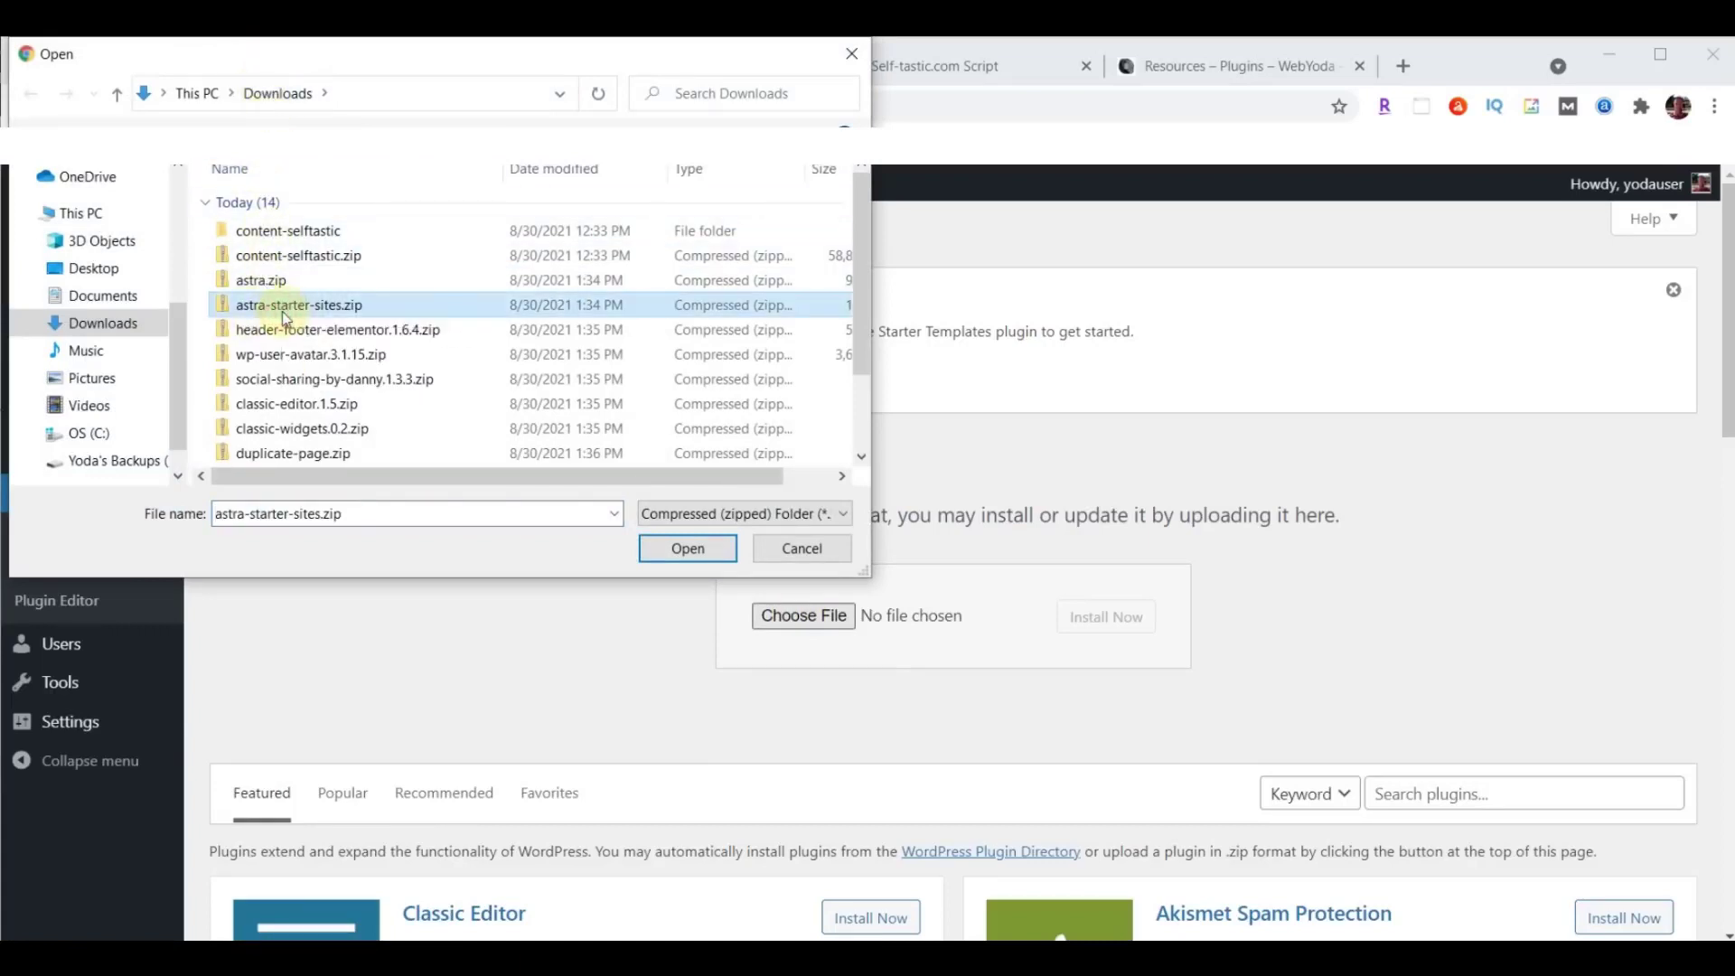
{"action": "left_click", "coordinate": [686, 549]}
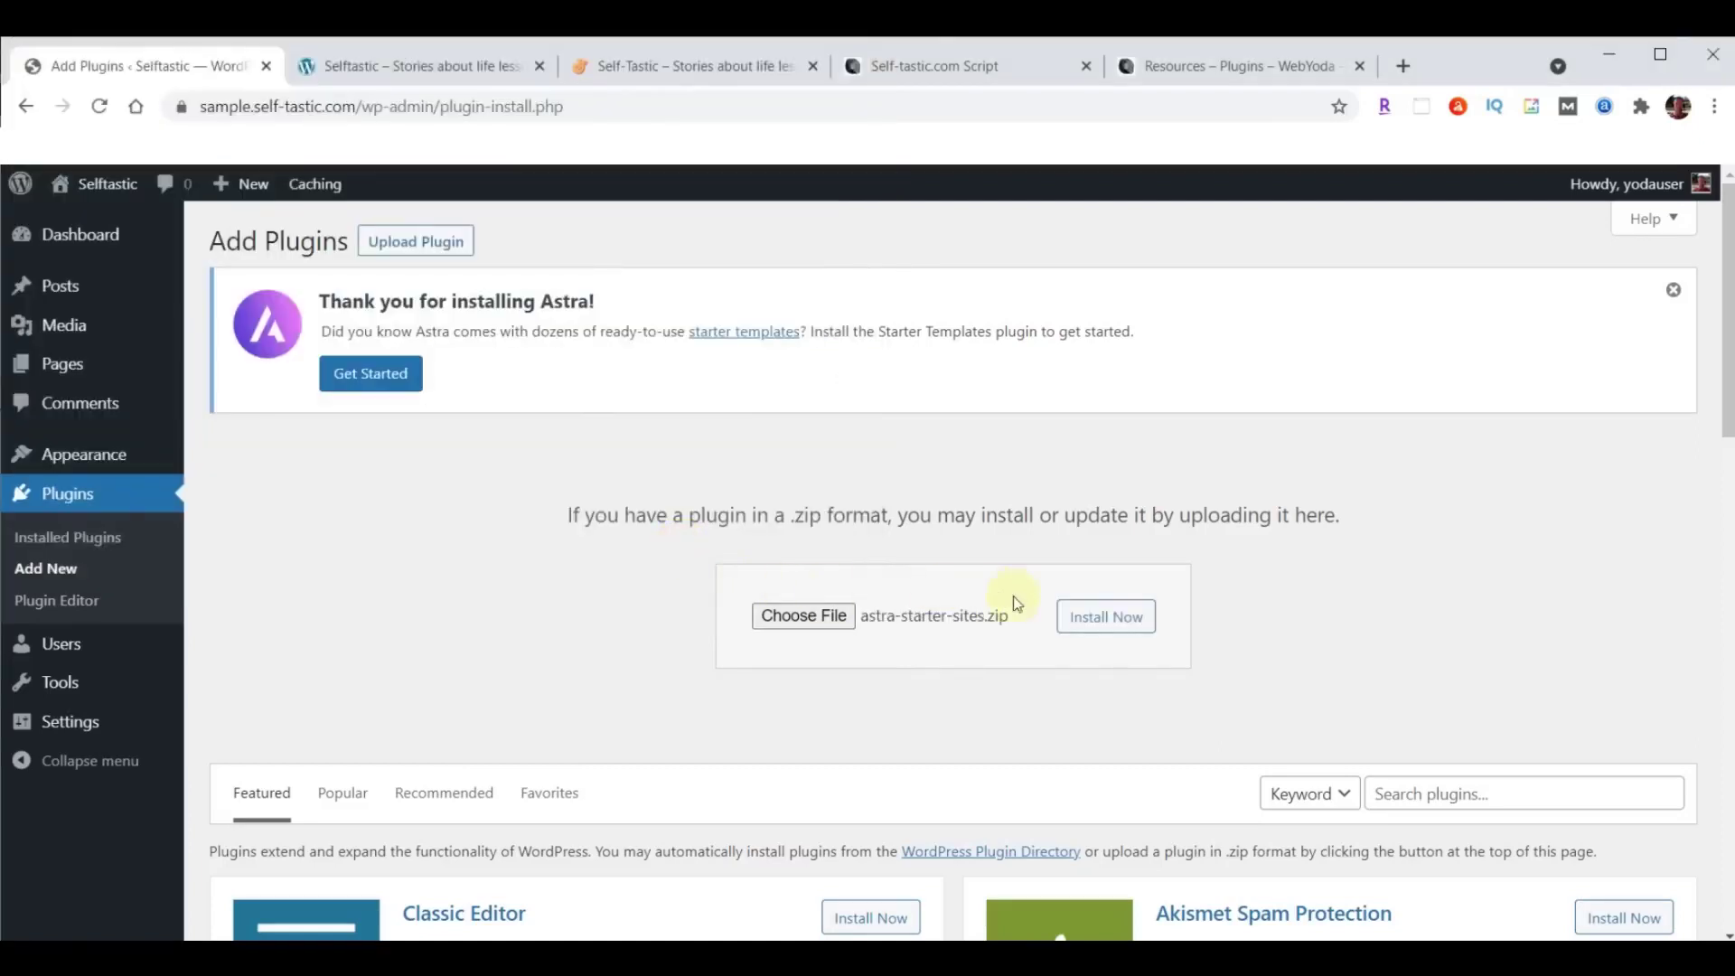
{"action": "left_click", "coordinate": [1098, 618]}
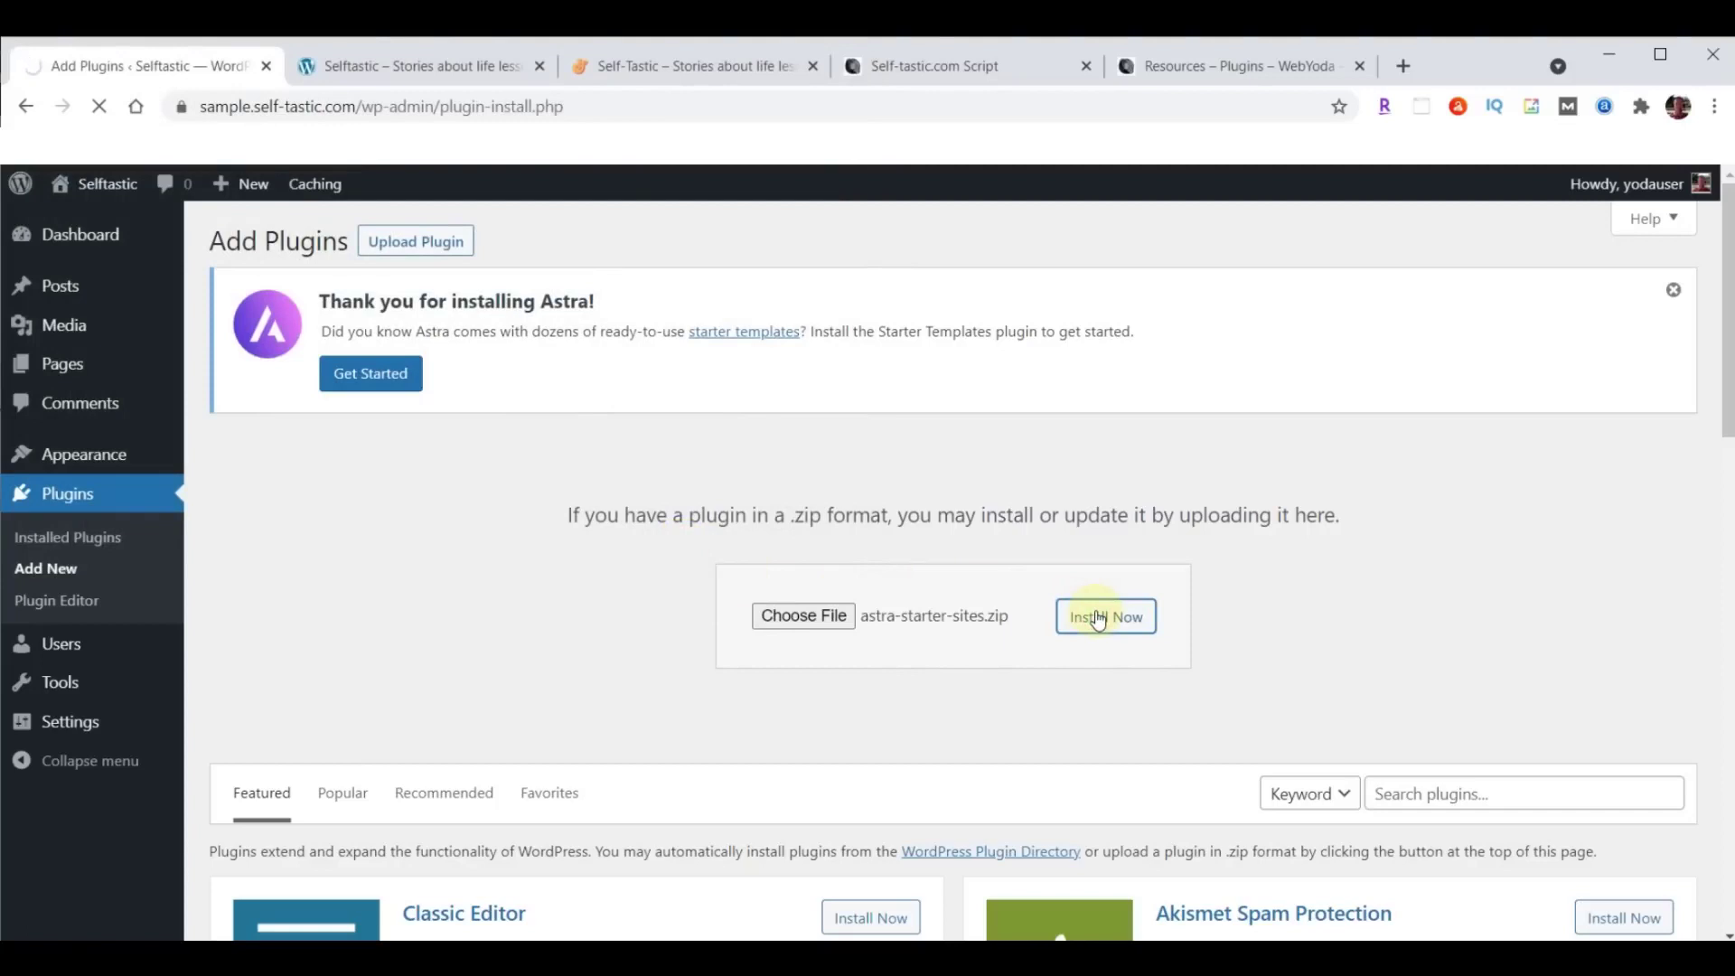
{"action": "left_click", "coordinate": [262, 589]}
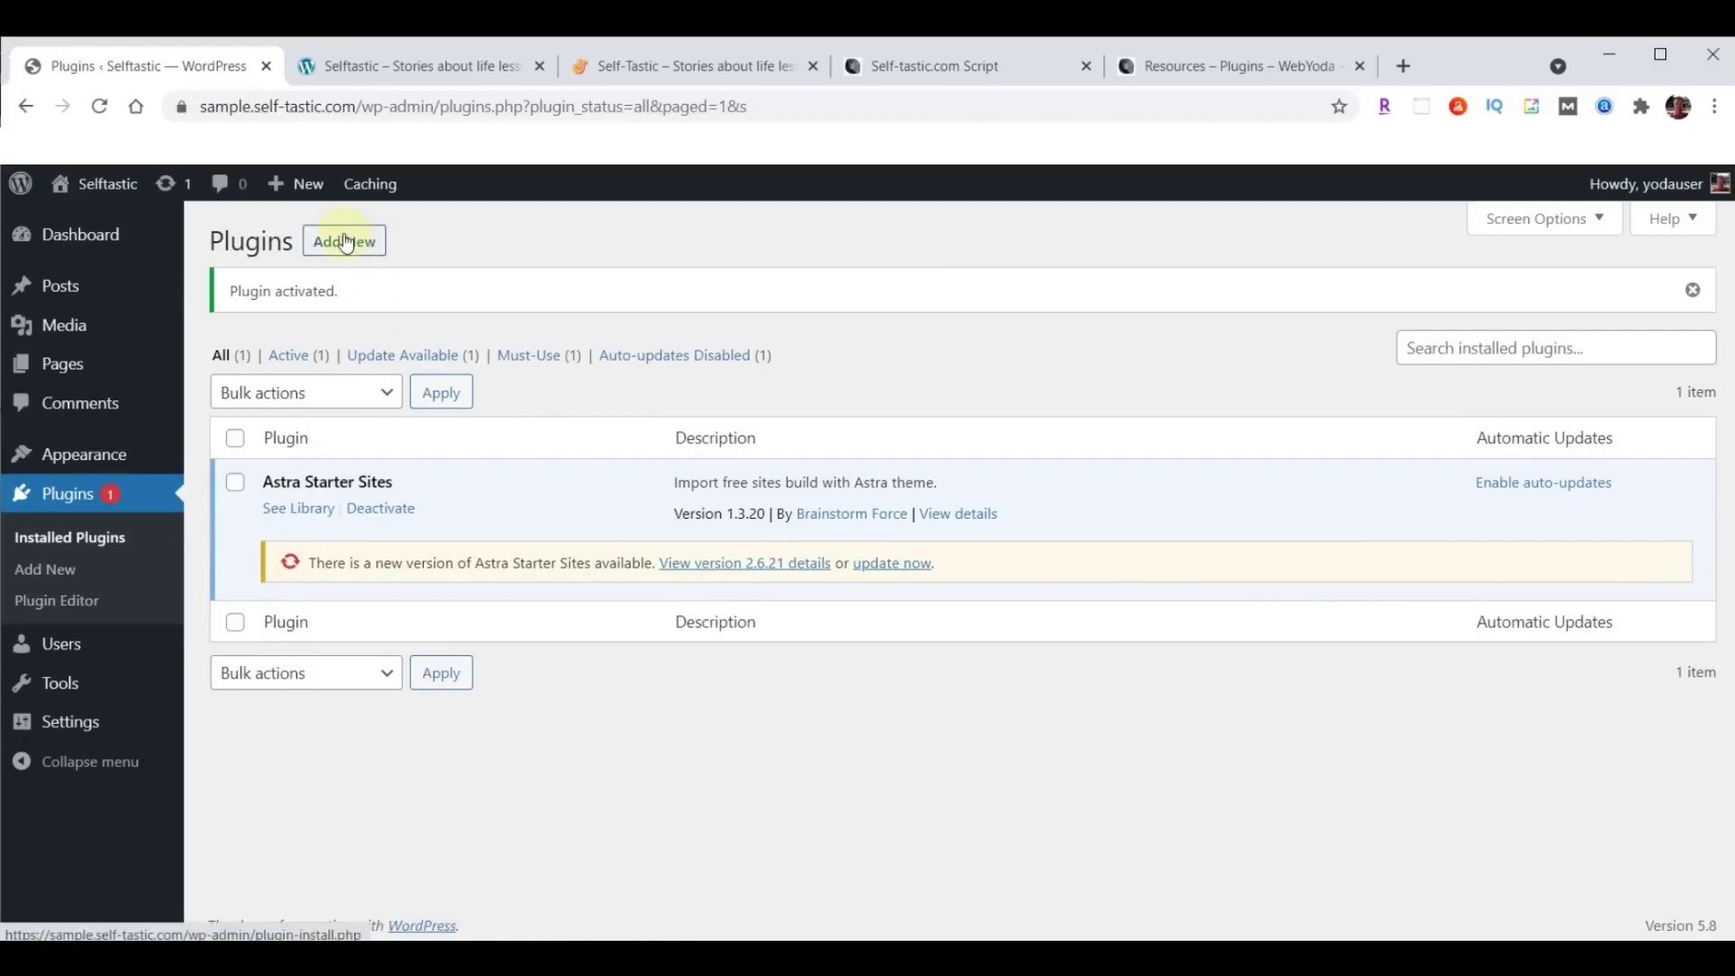
{"action": "left_click", "coordinate": [344, 243]}
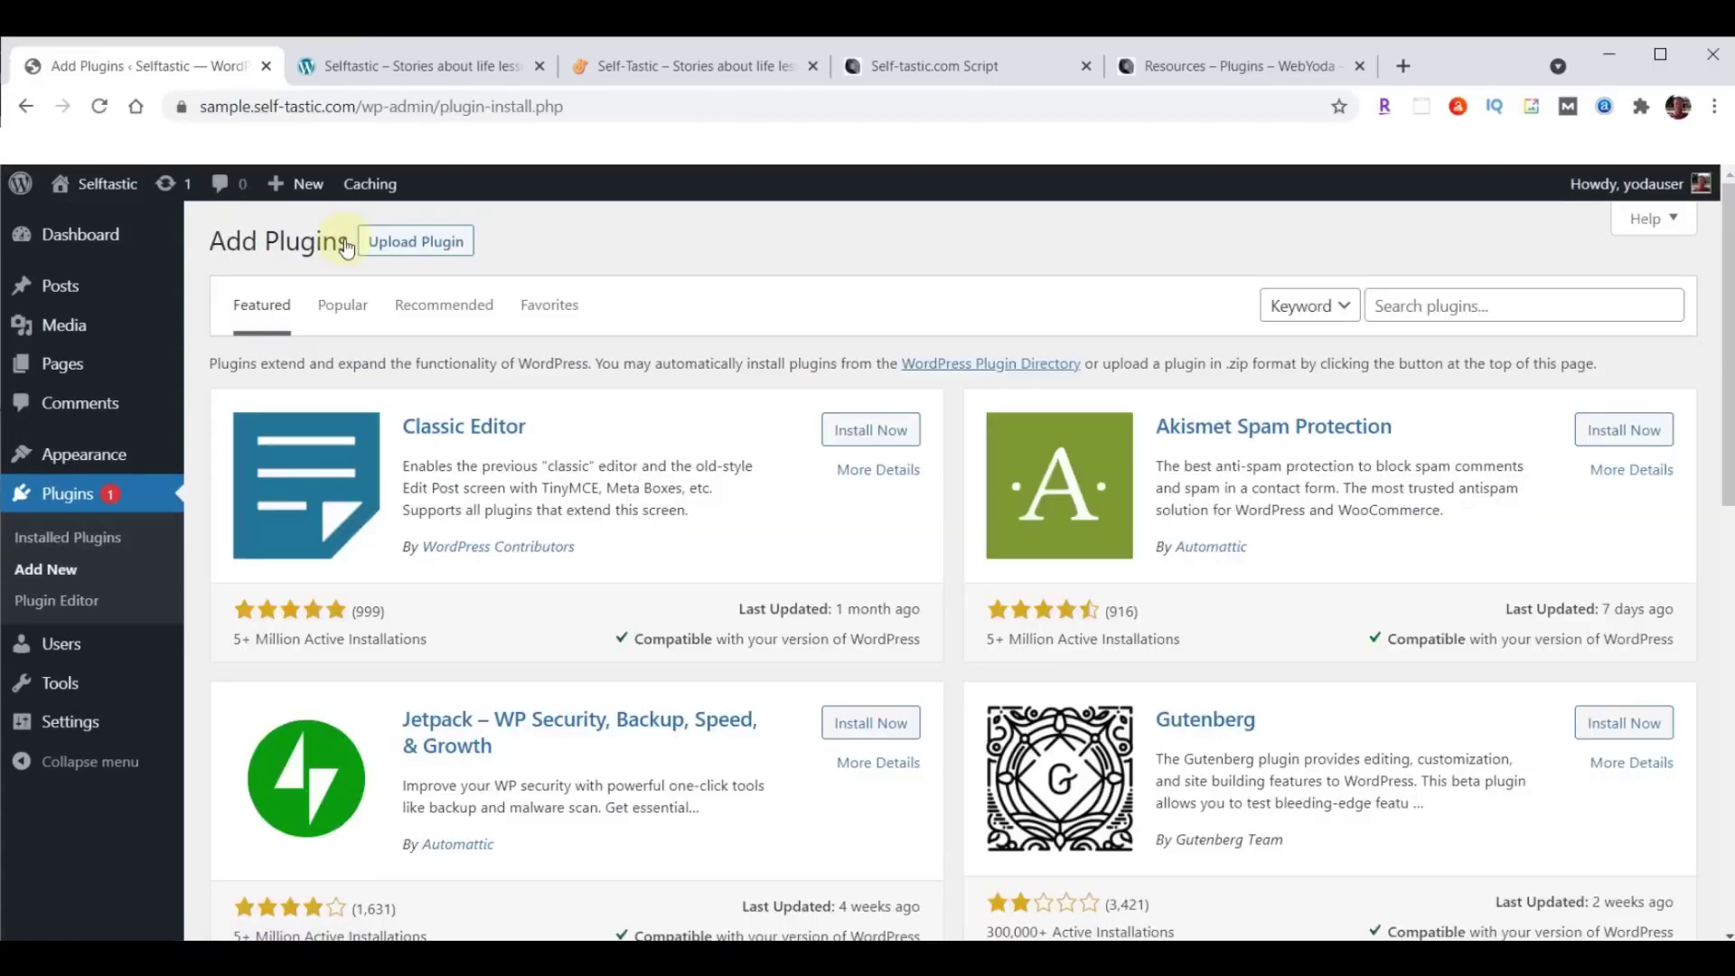
- Upload header-footer-elementor.1.6.4.zip, then install and activate Elementor Header & Footer Builder 1.6.4
{"action": "left_click", "coordinate": [416, 241]}
{"action": "left_click", "coordinate": [819, 449]}
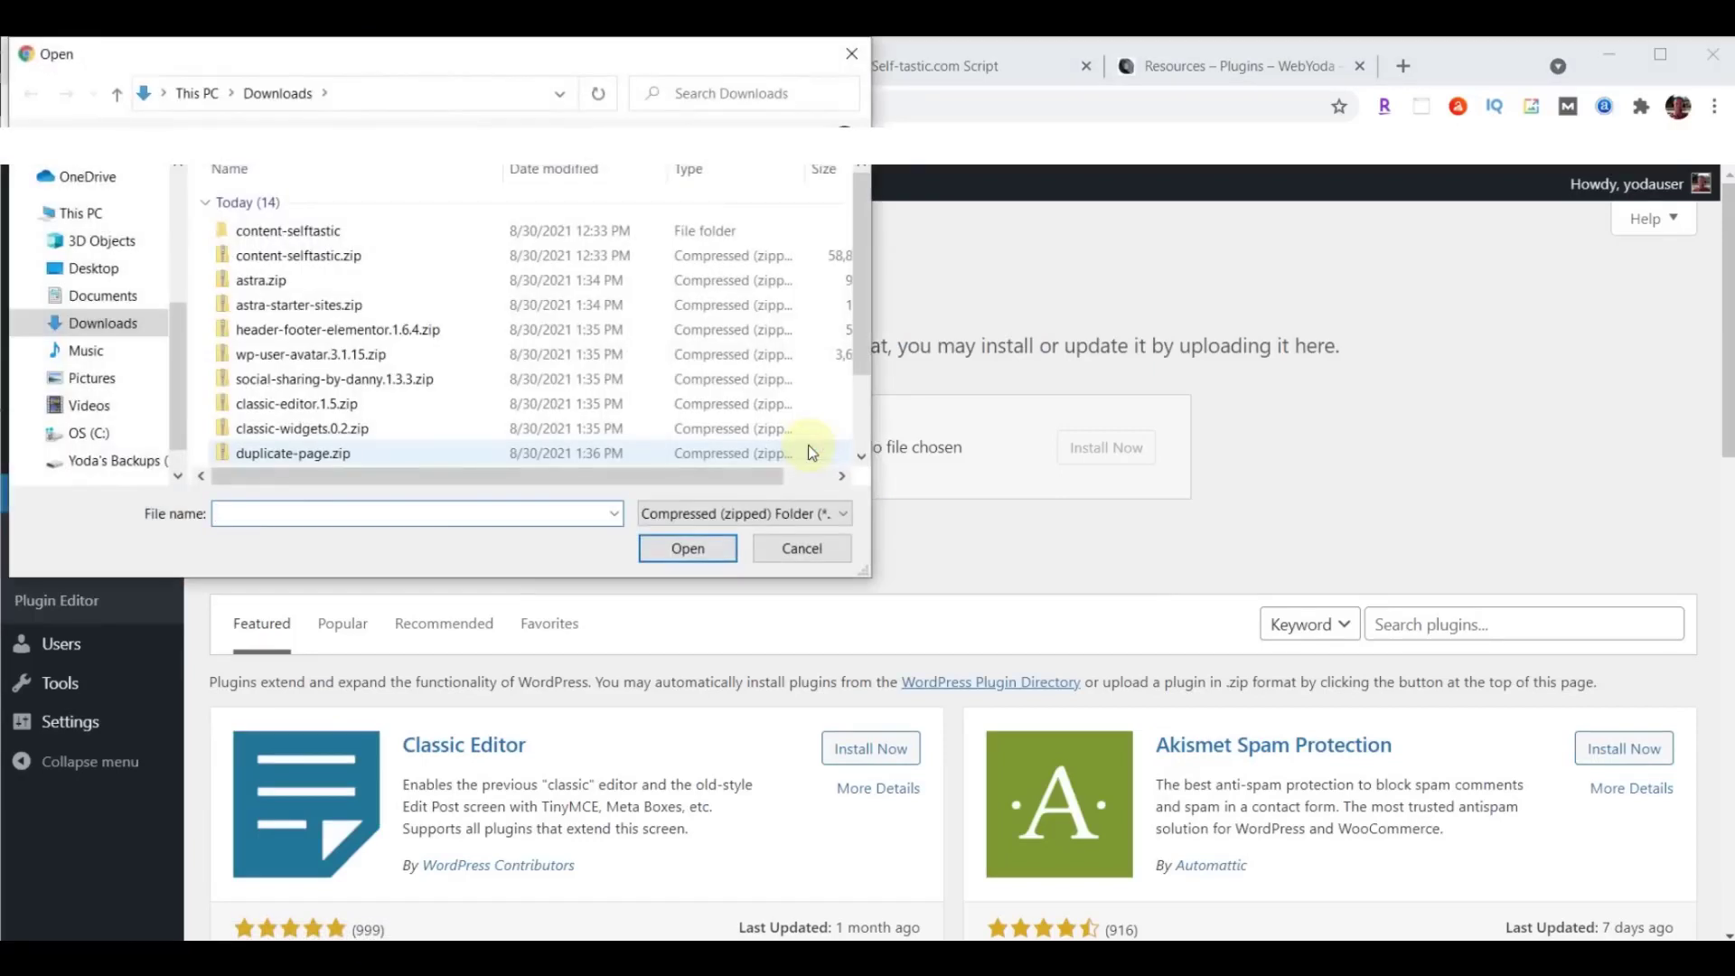
{"action": "left_click", "coordinate": [300, 340]}
{"action": "left_click", "coordinate": [686, 549]}
{"action": "left_click", "coordinate": [1116, 465]}
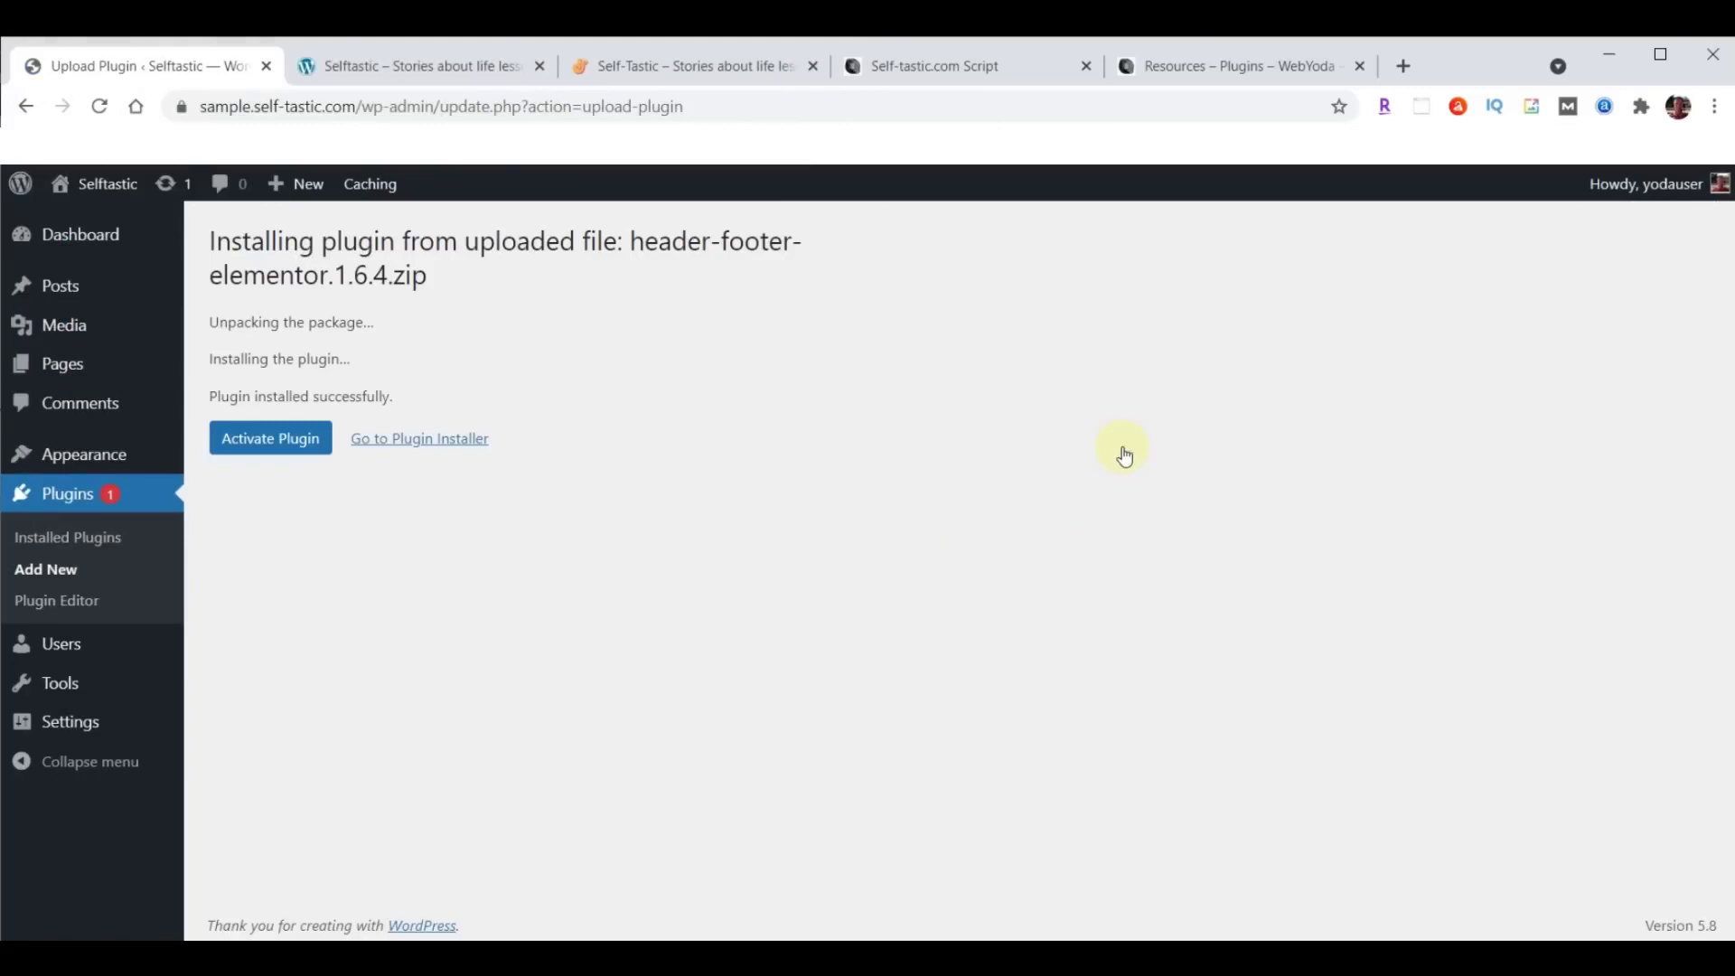
{"action": "left_click", "coordinate": [265, 441]}
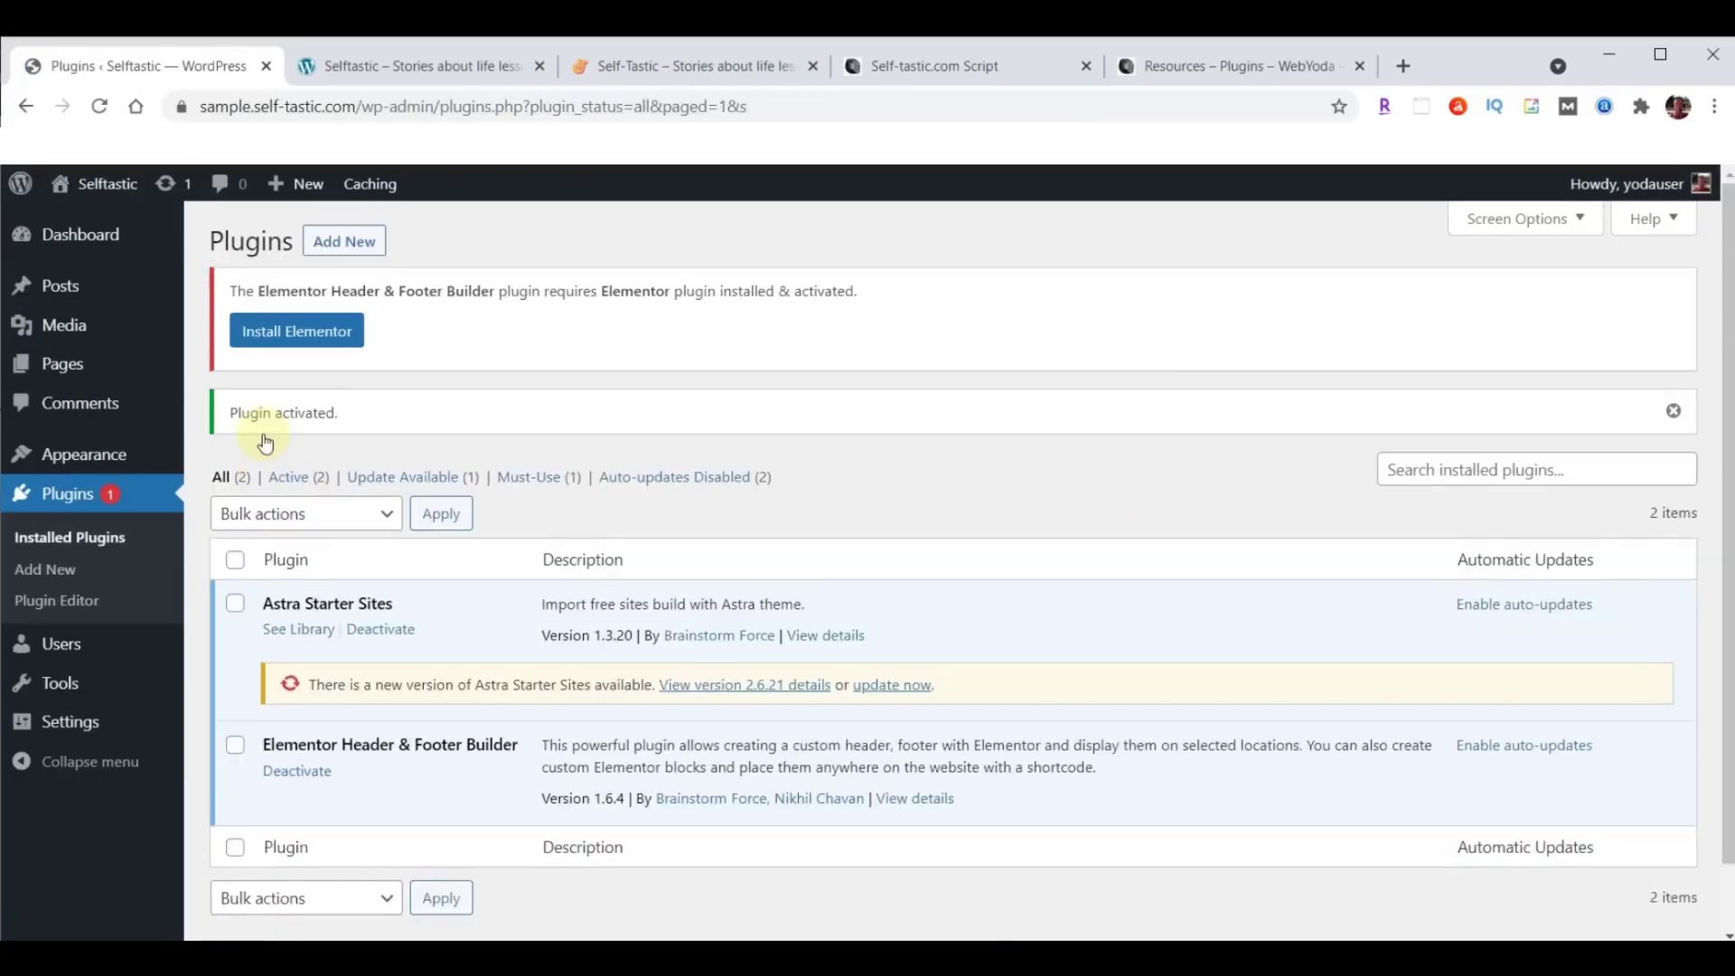
- Upload wp-user-avatar.3.1.15.zip, then install and activate the ProfilePress plugin
{"action": "left_click", "coordinate": [342, 252]}
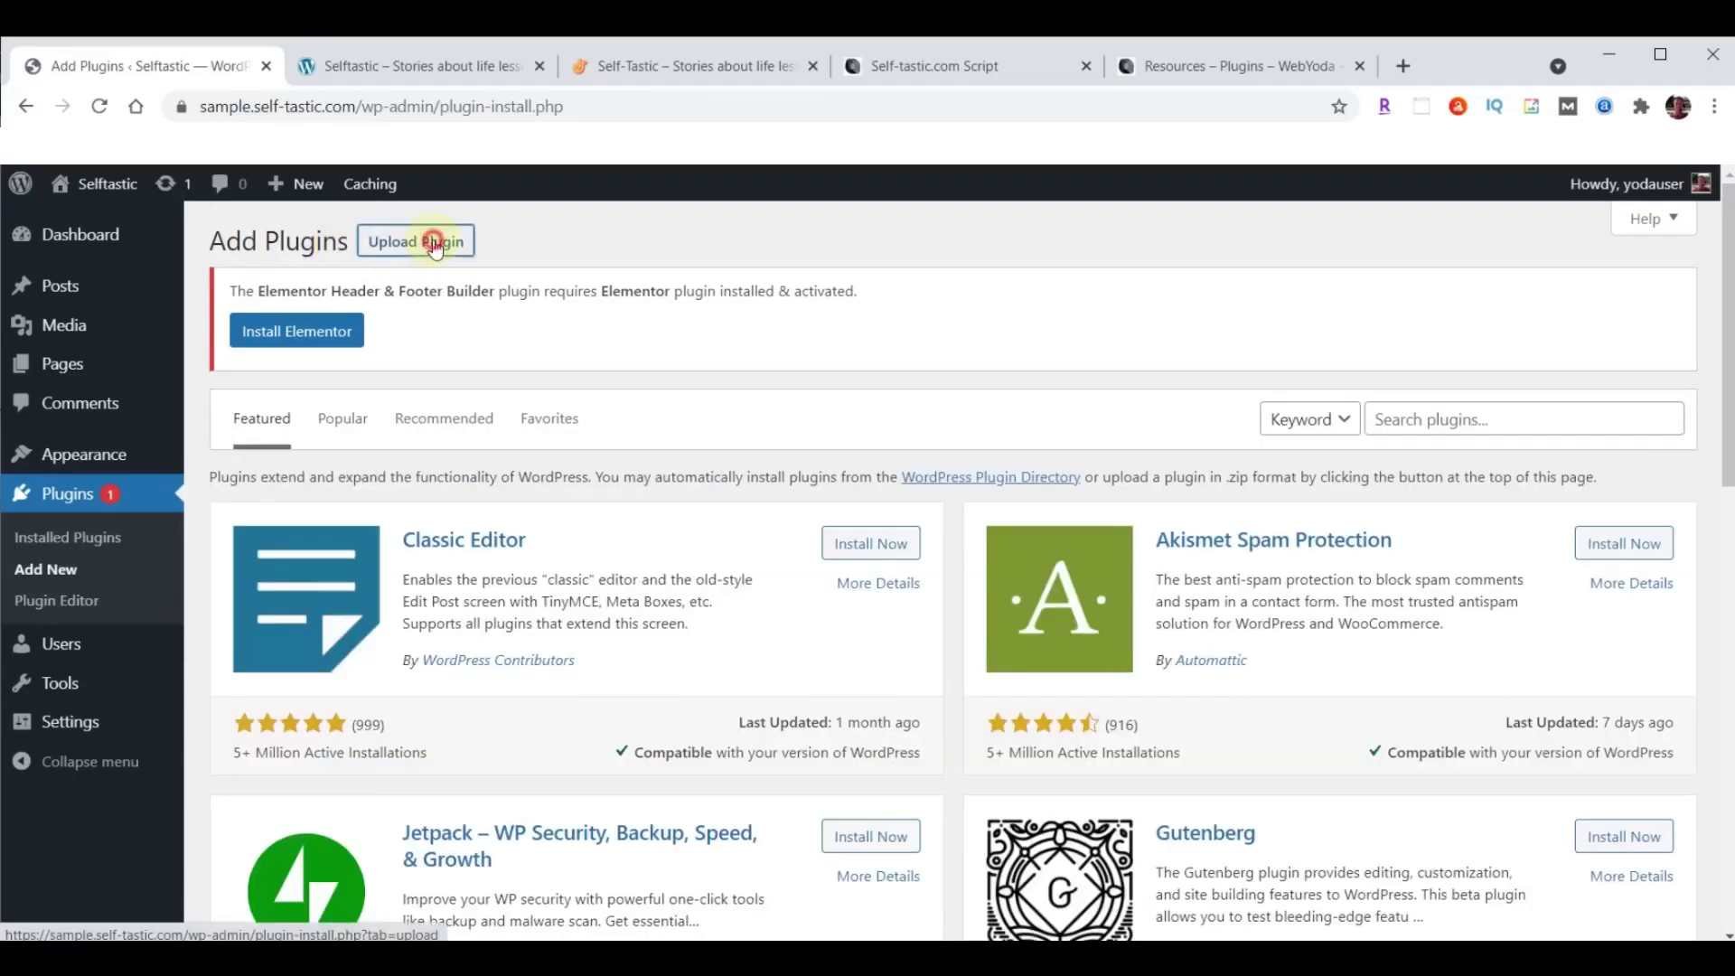
{"action": "left_click", "coordinate": [435, 246]}
{"action": "left_click", "coordinate": [793, 574]}
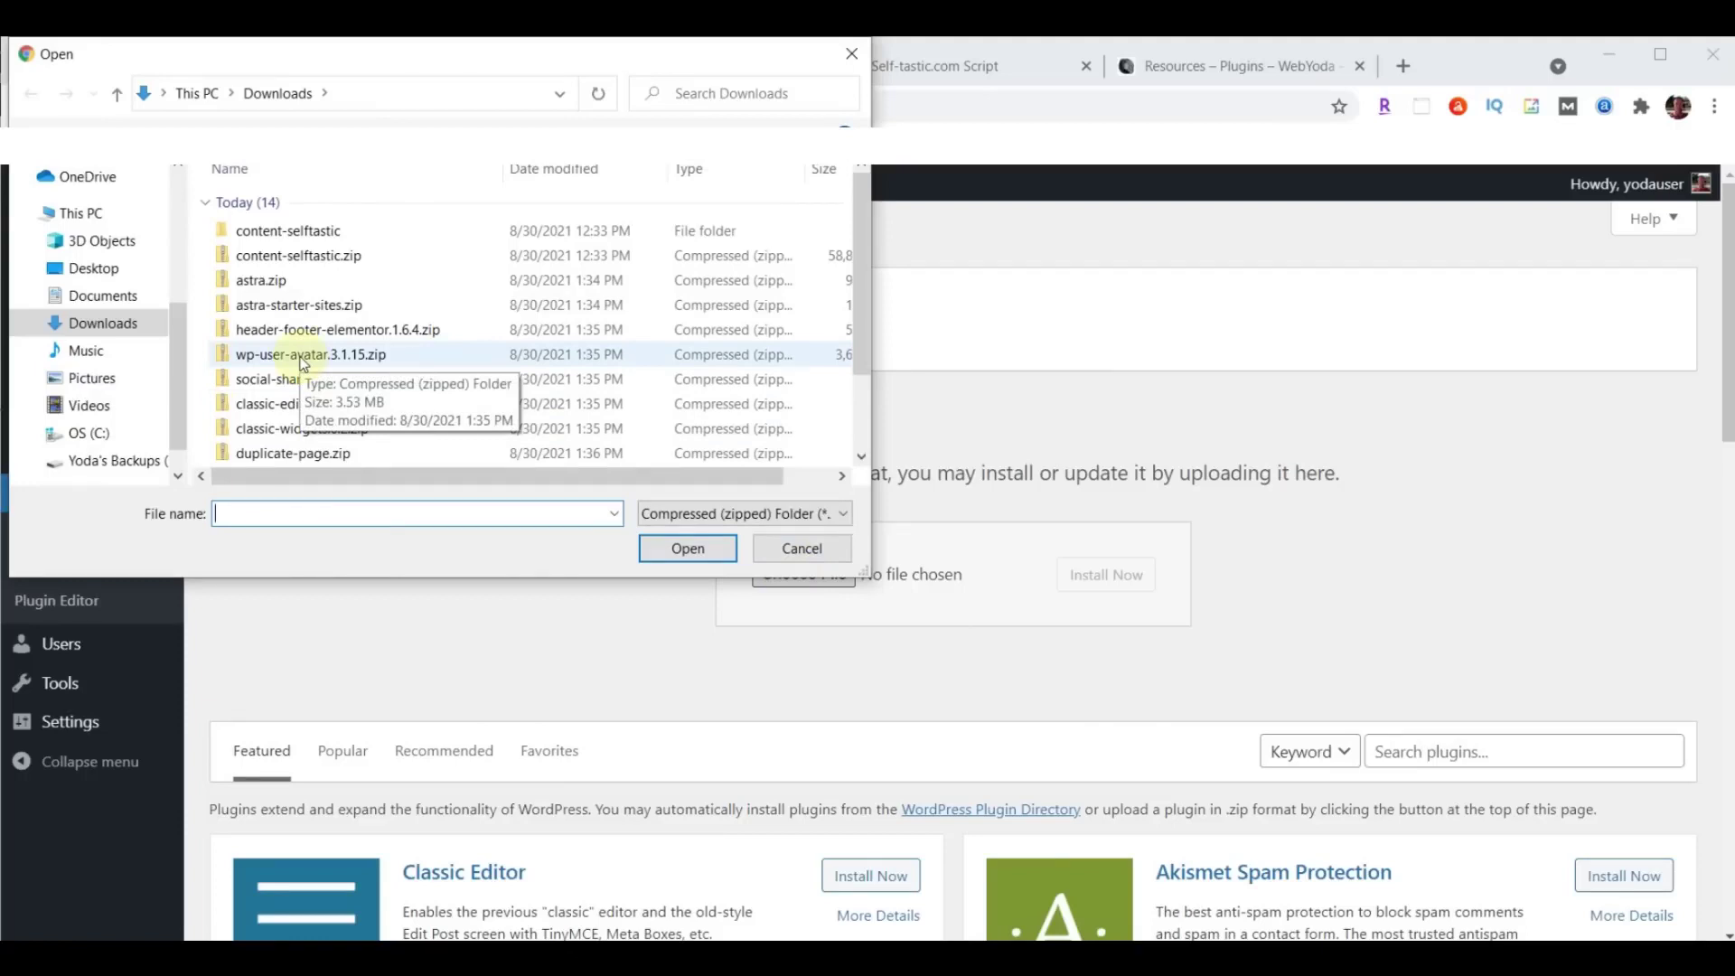
{"action": "left_click", "coordinate": [309, 359]}
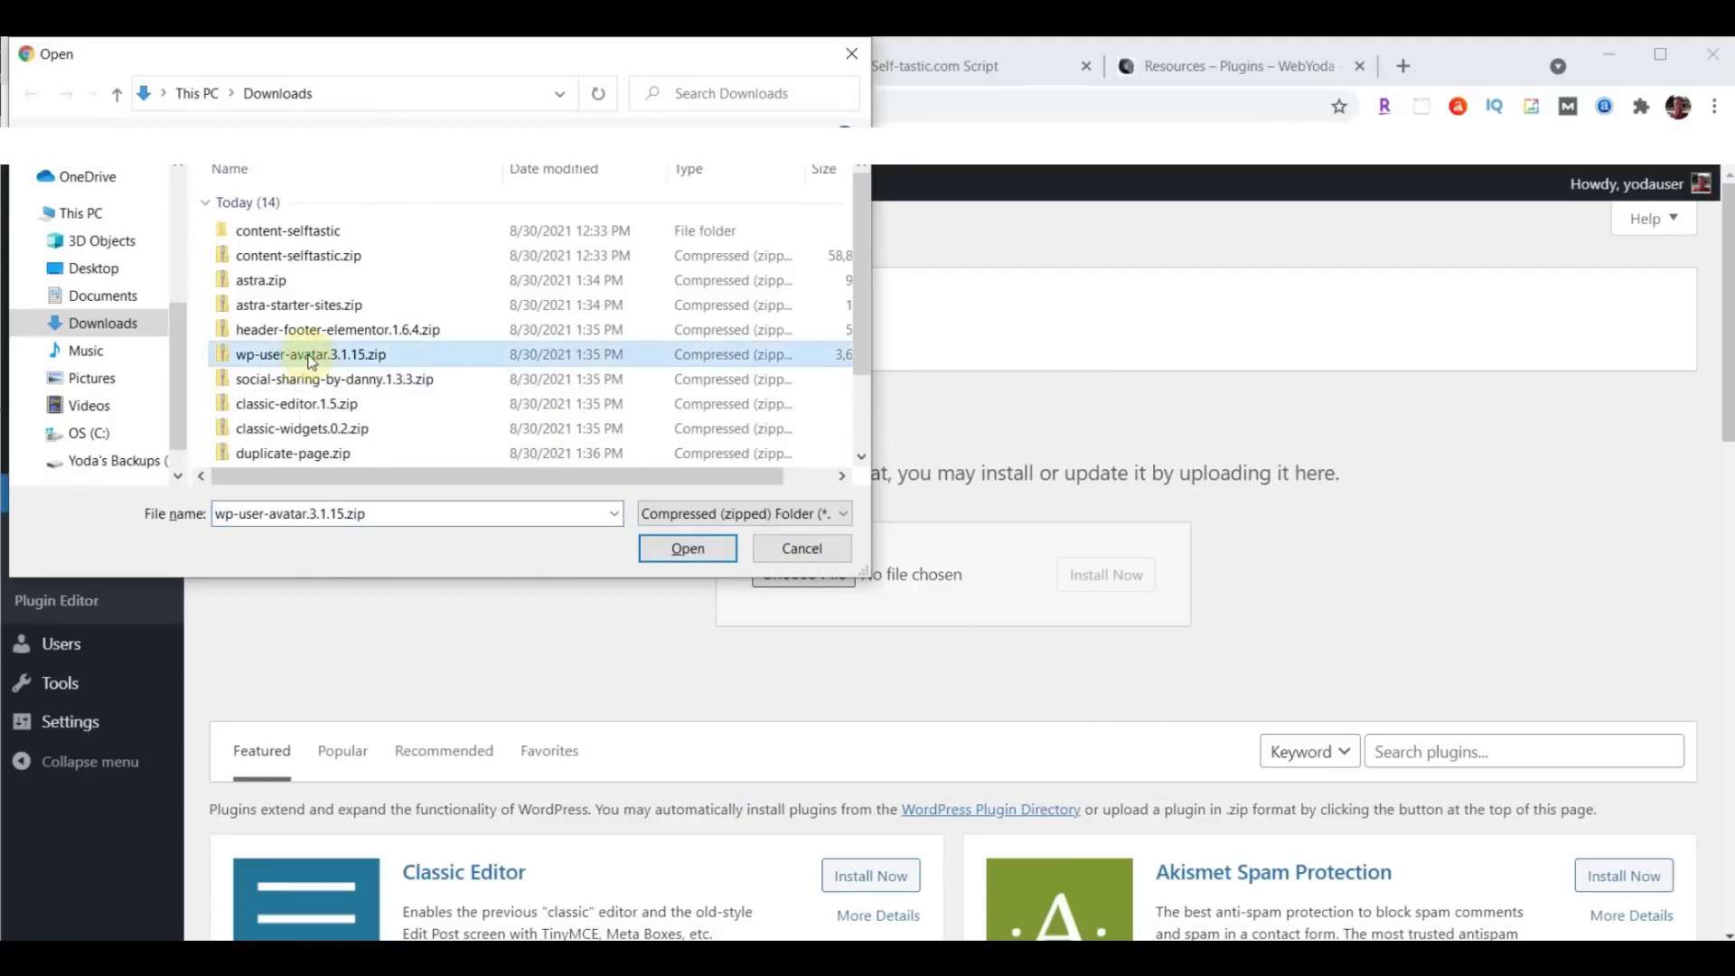
{"action": "left_click", "coordinate": [684, 548]}
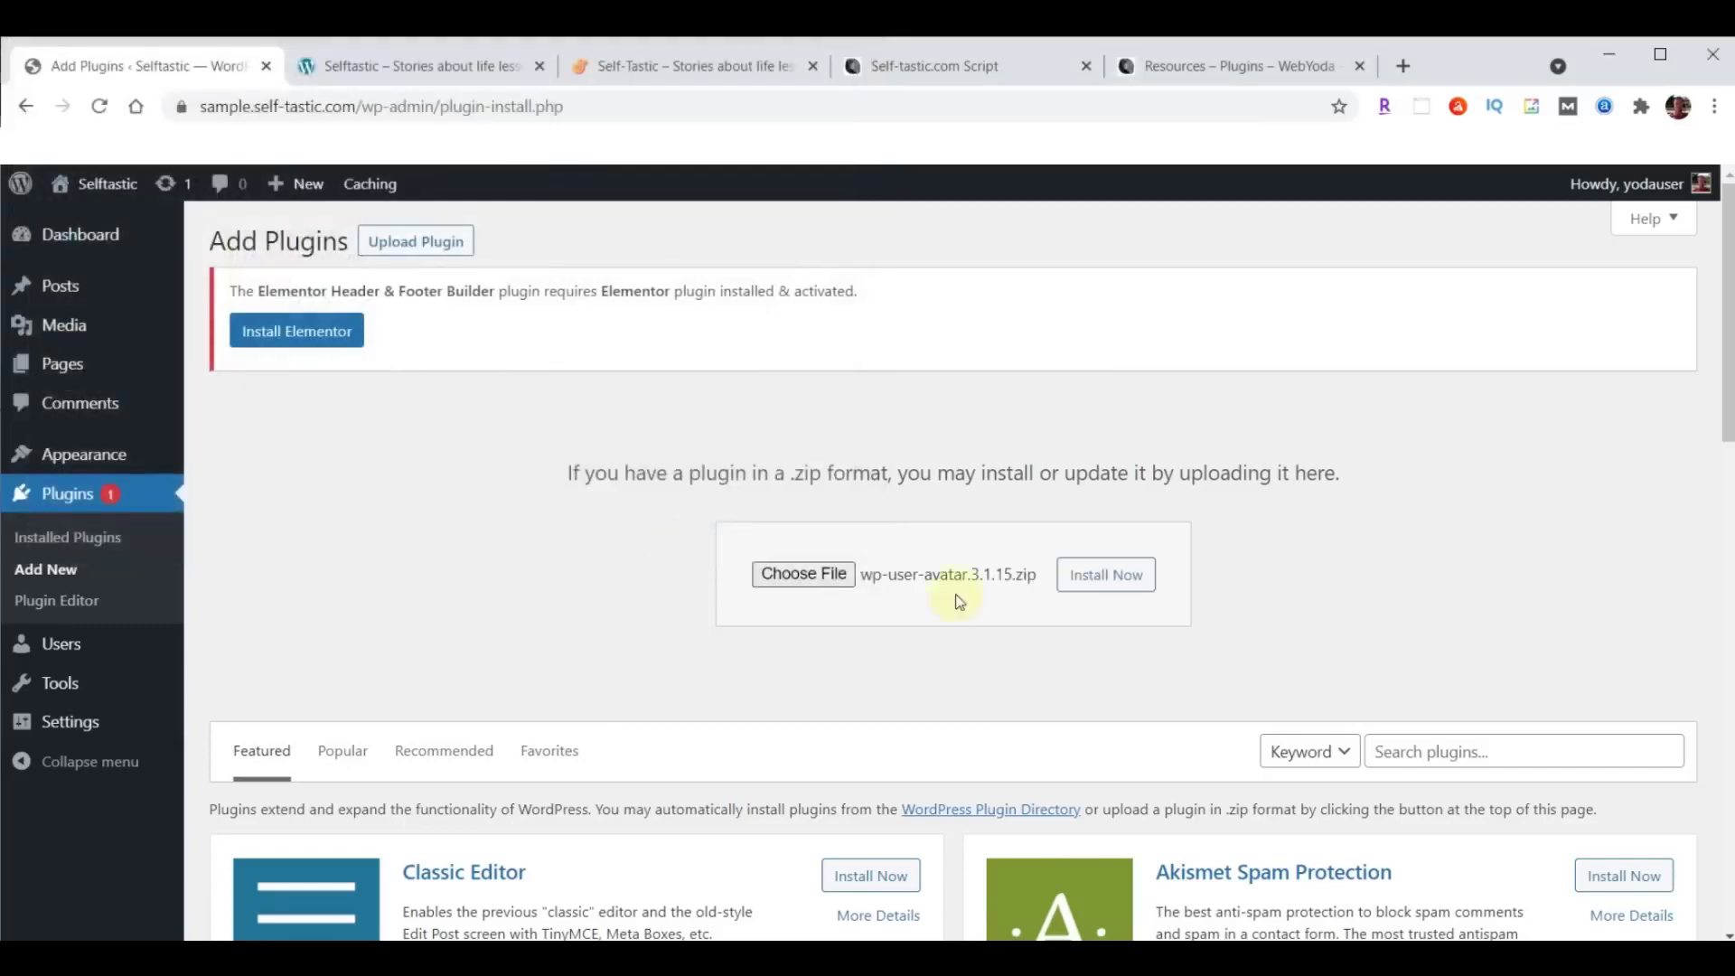
{"action": "left_click", "coordinate": [1123, 586]}
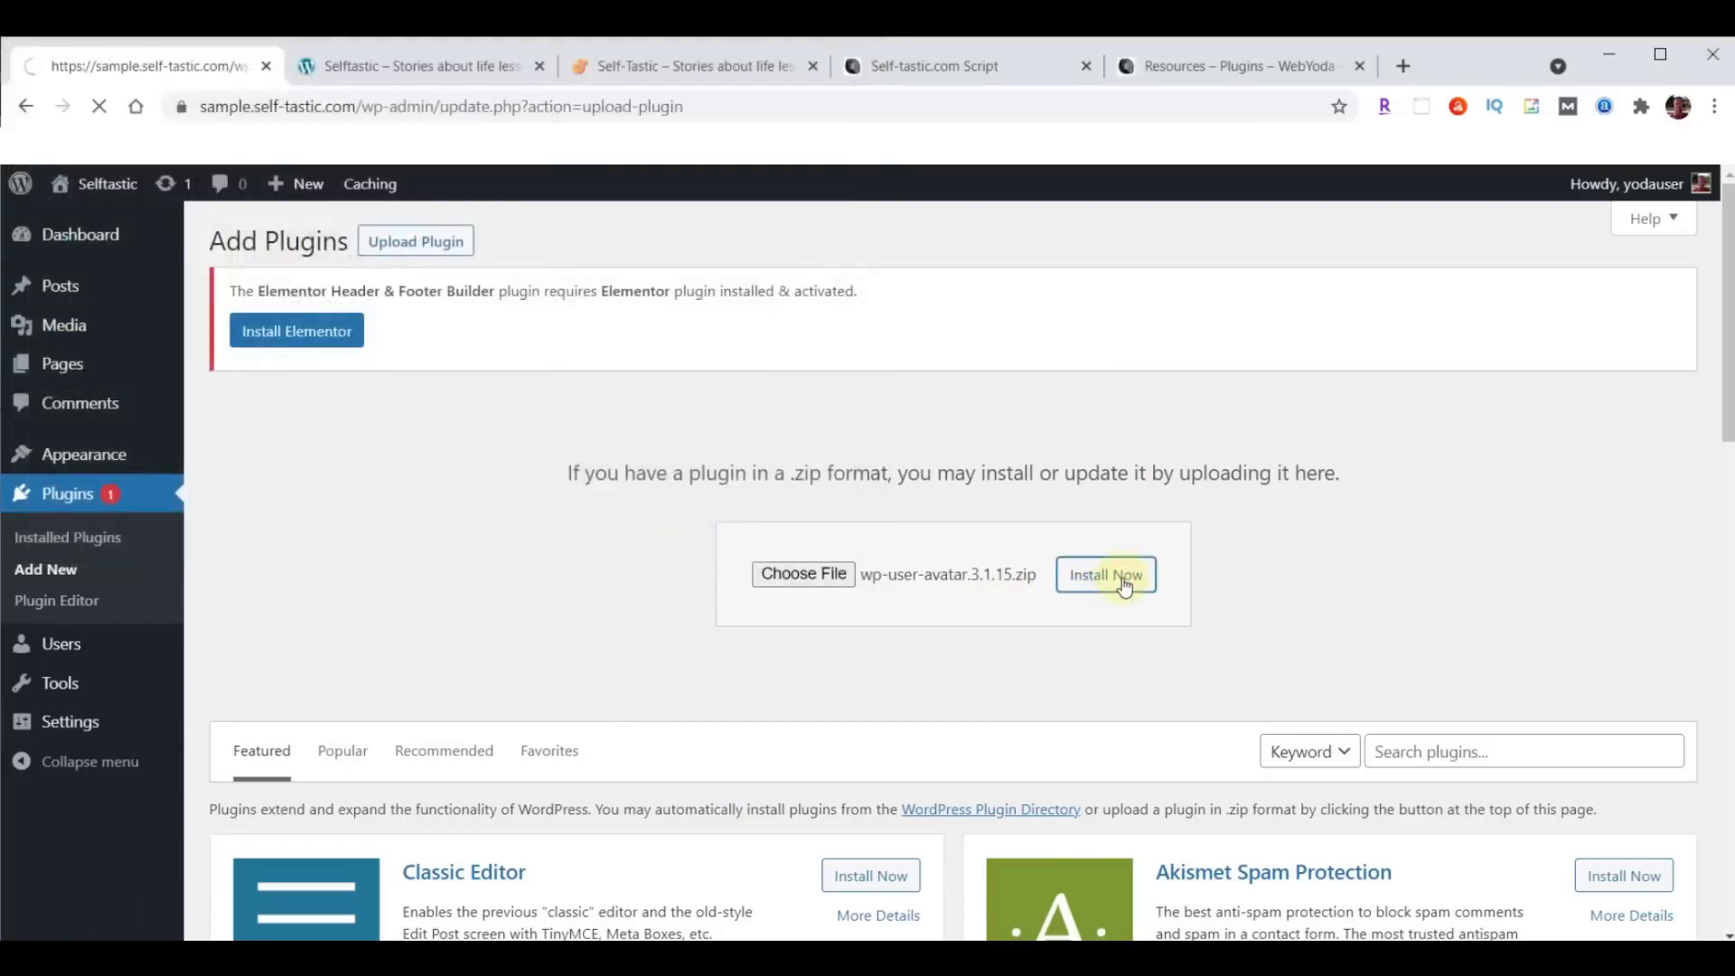
{"action": "left_click", "coordinate": [258, 411]}
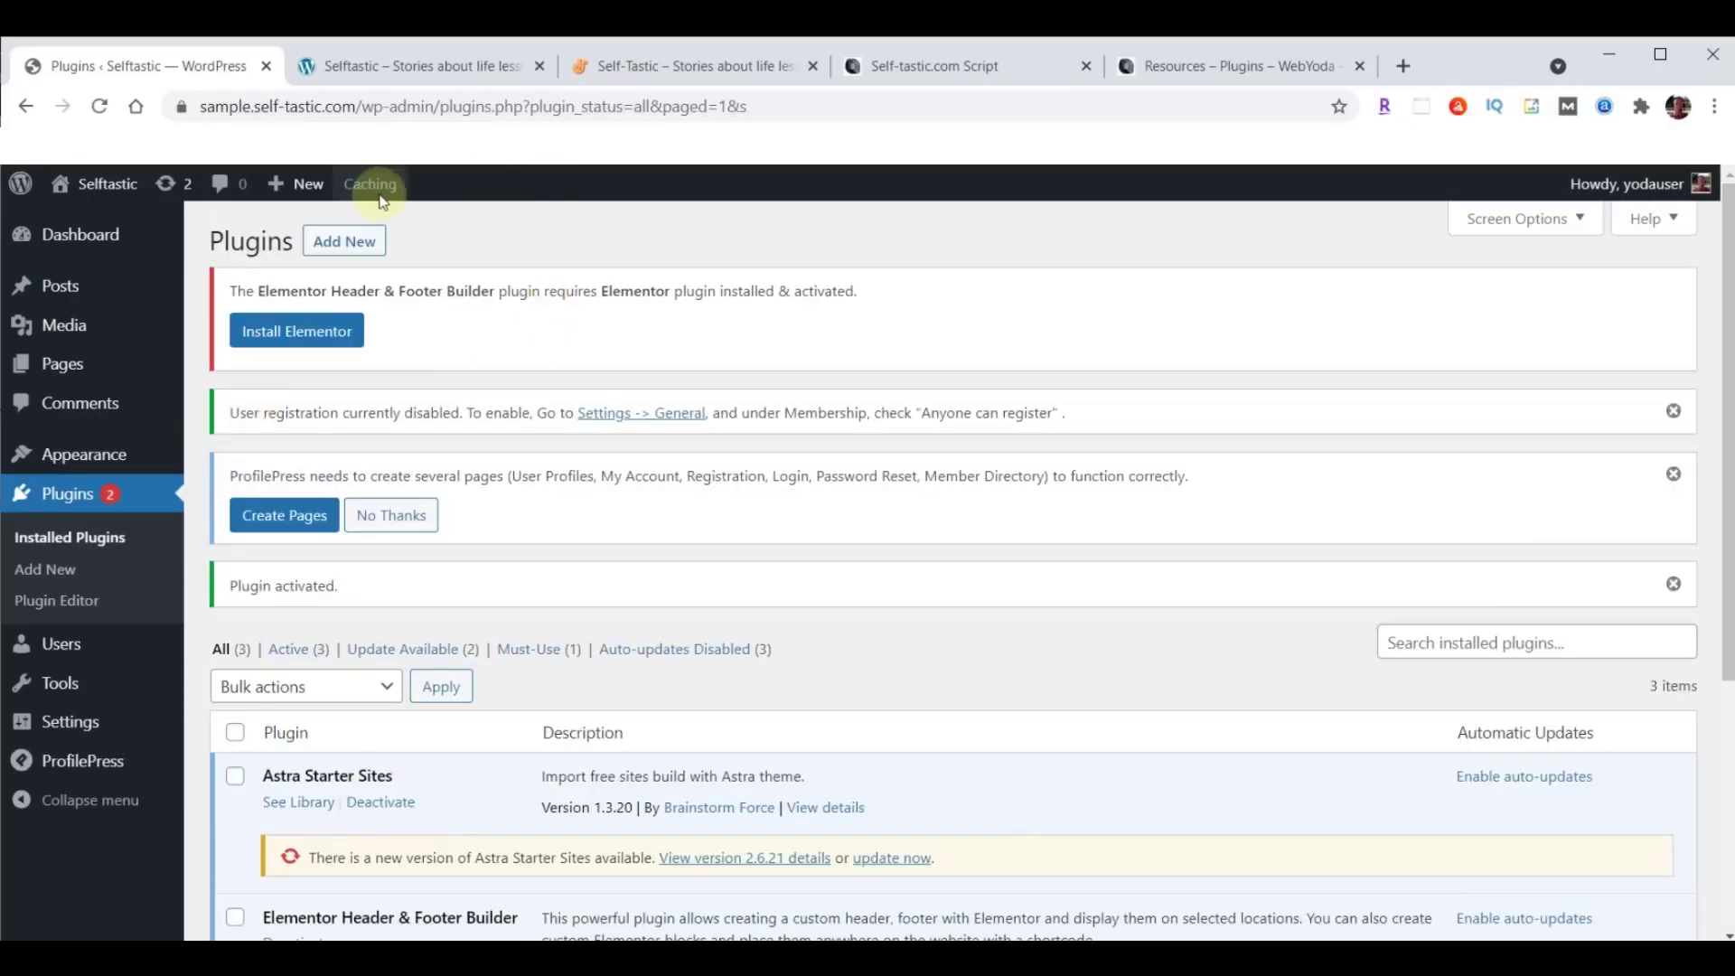
{"action": "left_click", "coordinate": [349, 248]}
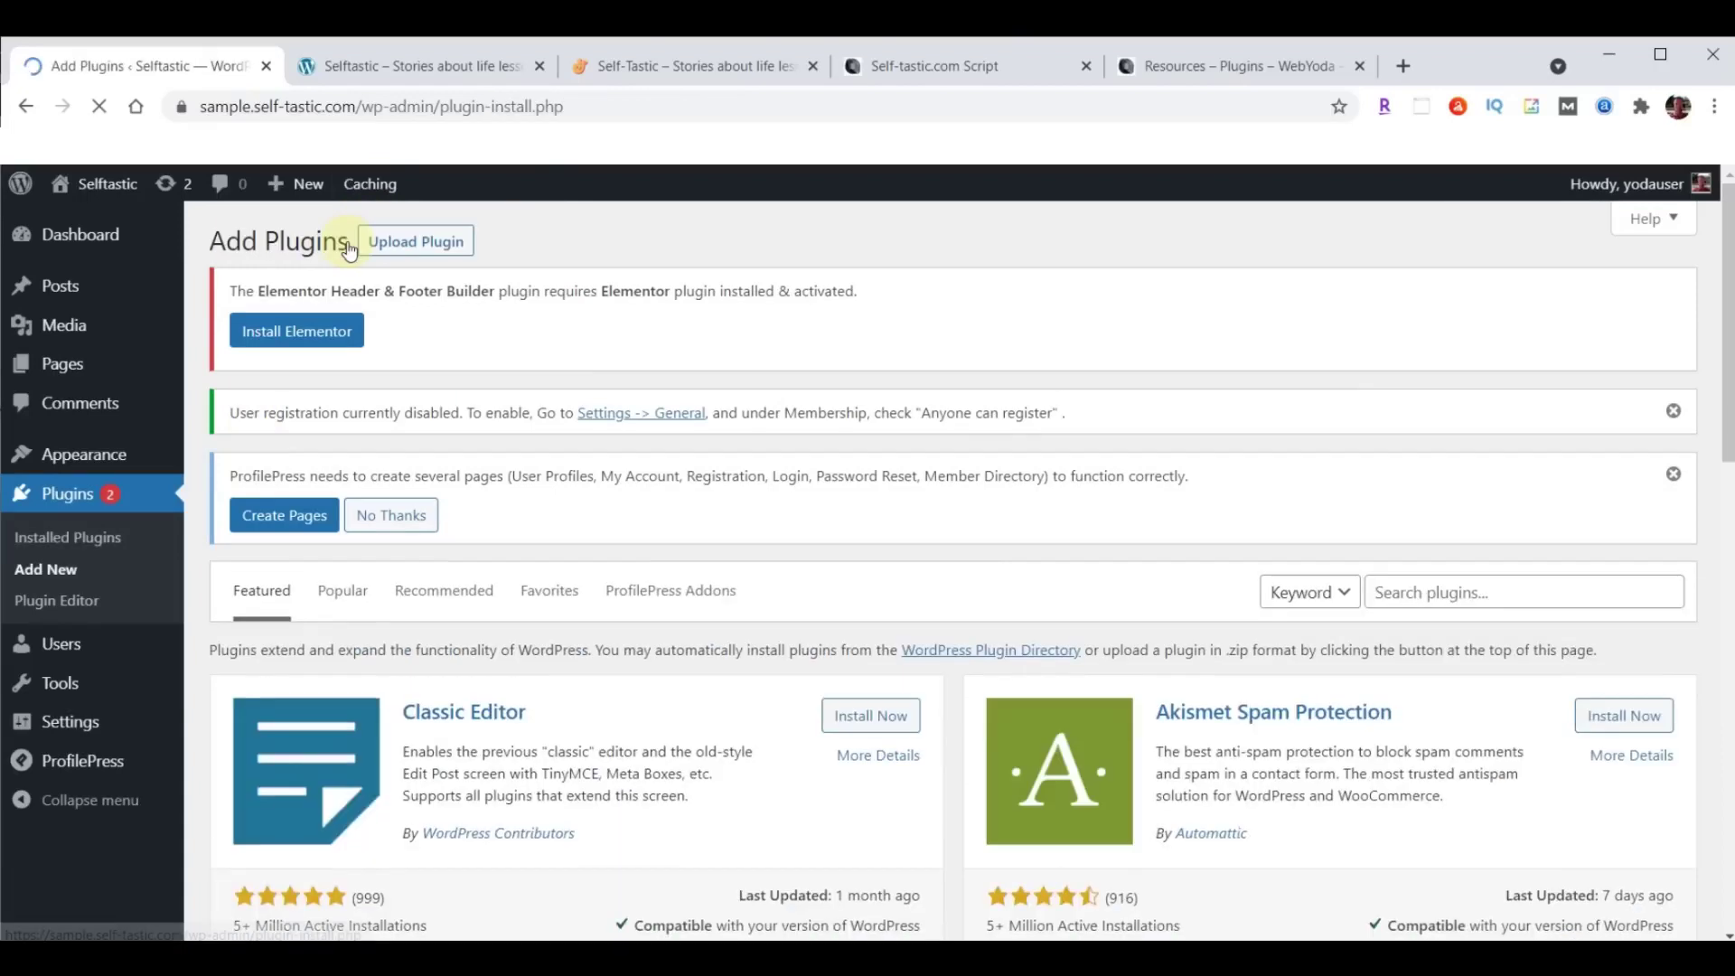
- Upload social-sharing-by-danny.1.3.3.zip, then install and activate the social sharing plugin
{"action": "left_click", "coordinate": [429, 249]}
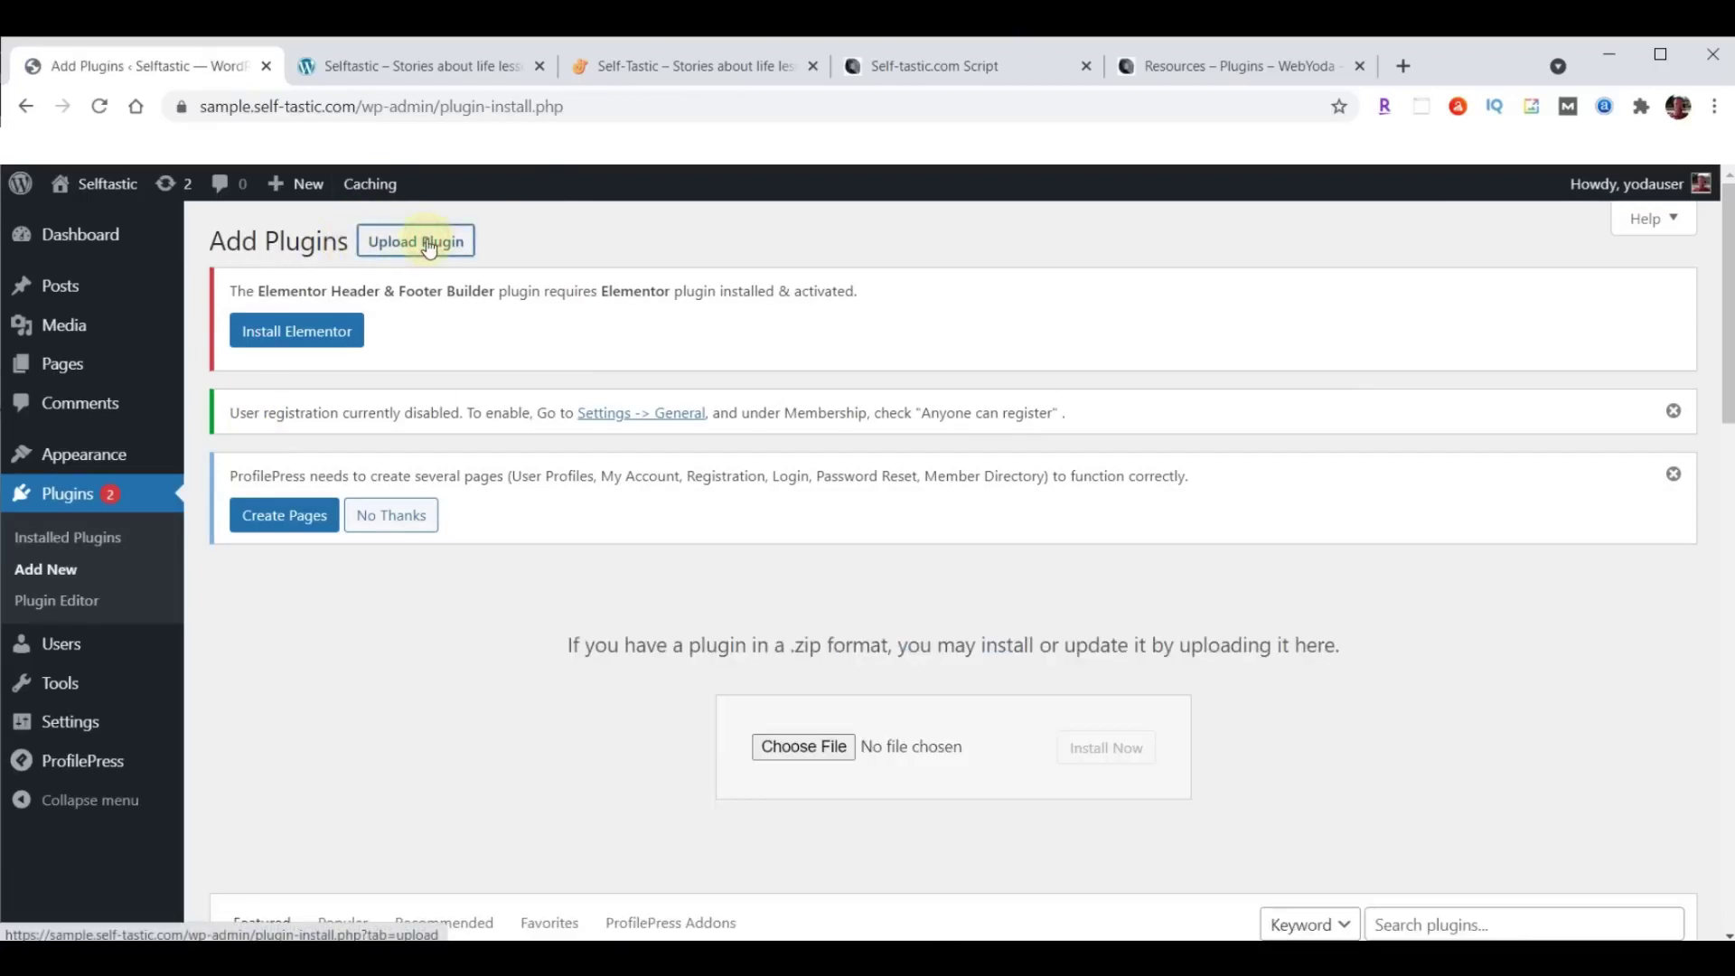
{"action": "left_click", "coordinate": [788, 748]}
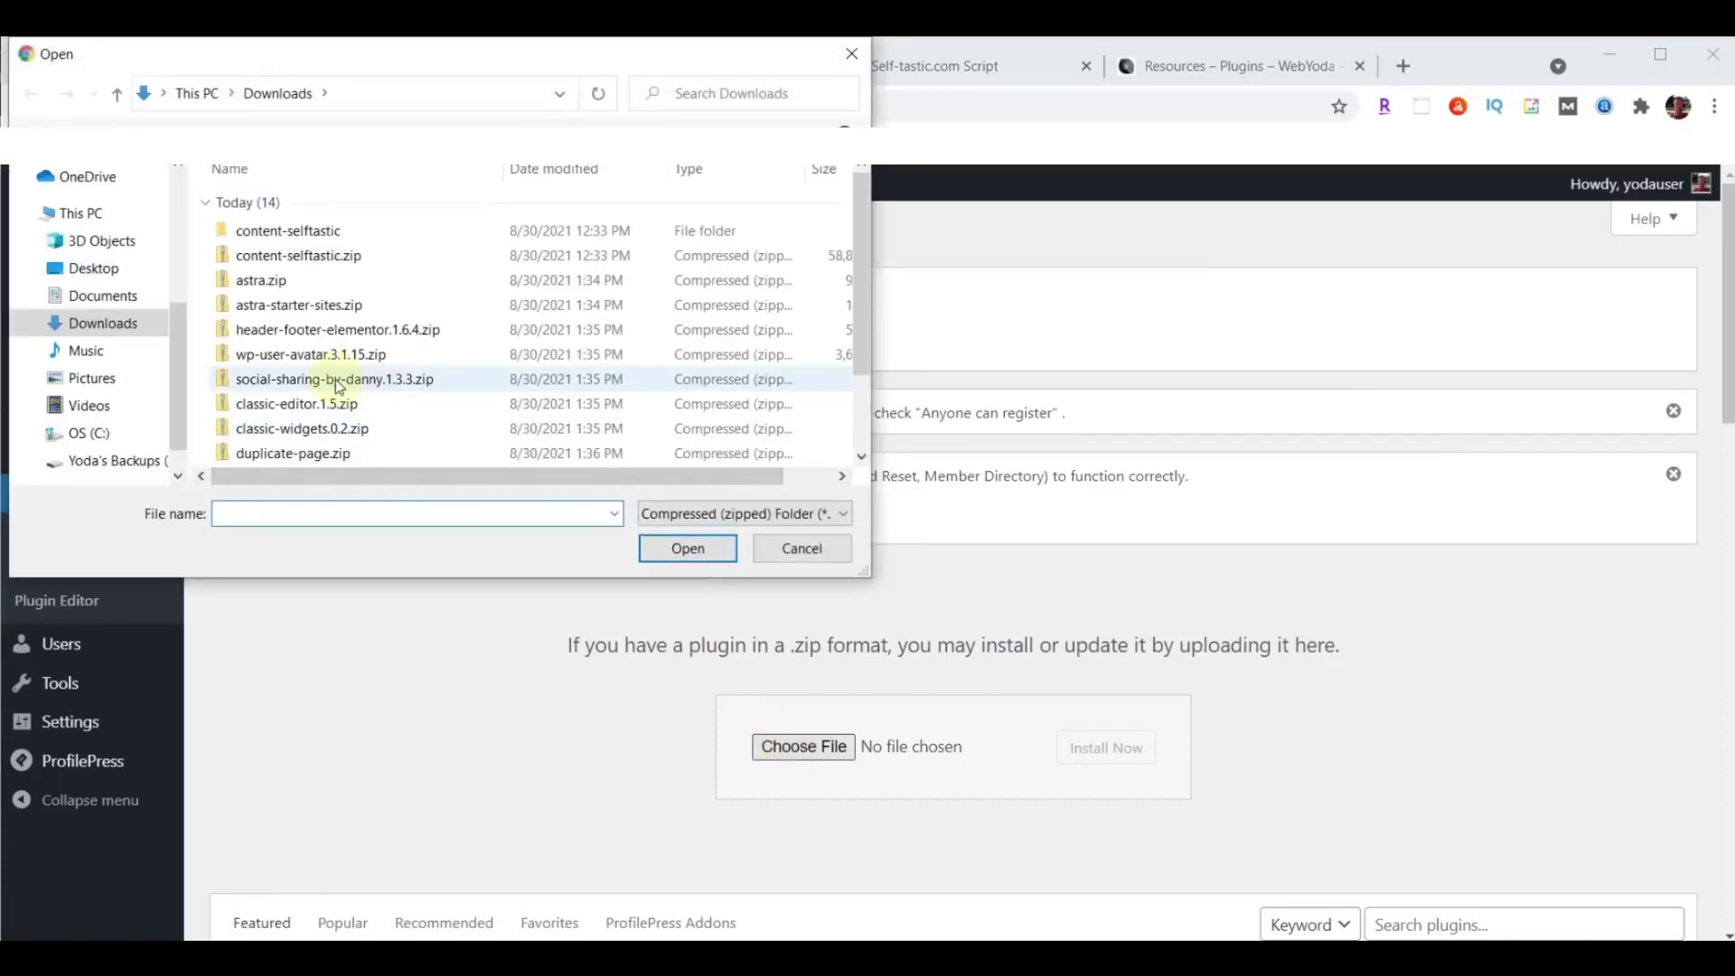
{"action": "left_click", "coordinate": [340, 387]}
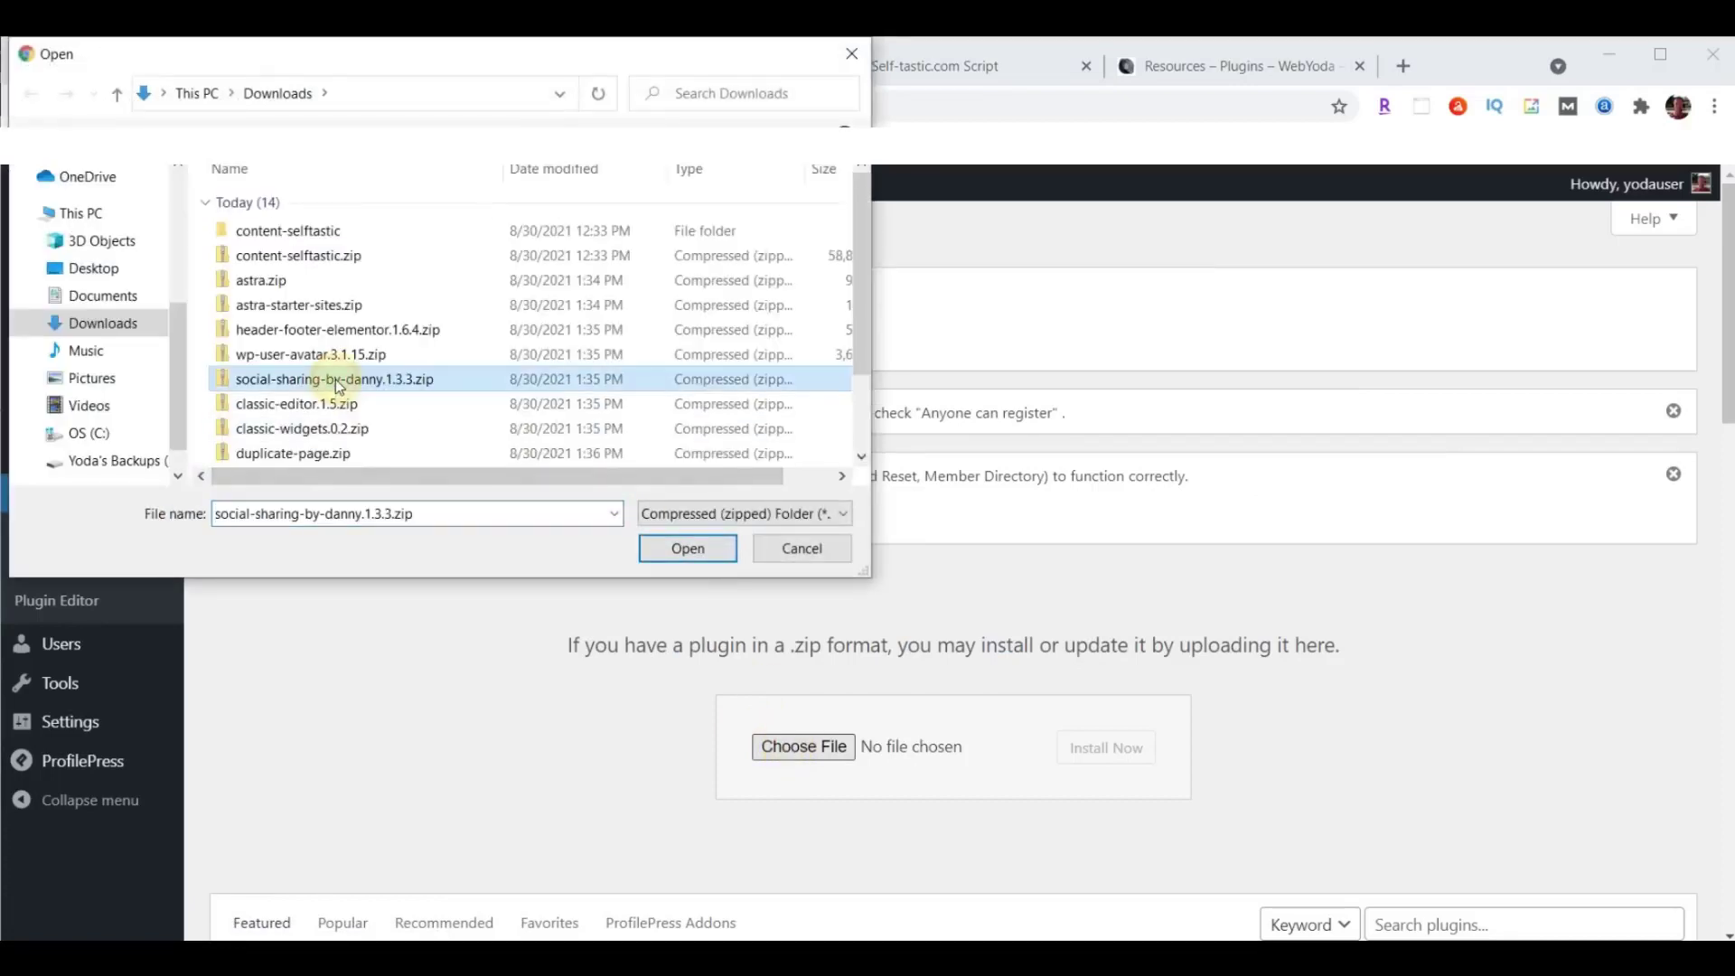
{"action": "left_click", "coordinate": [686, 549]}
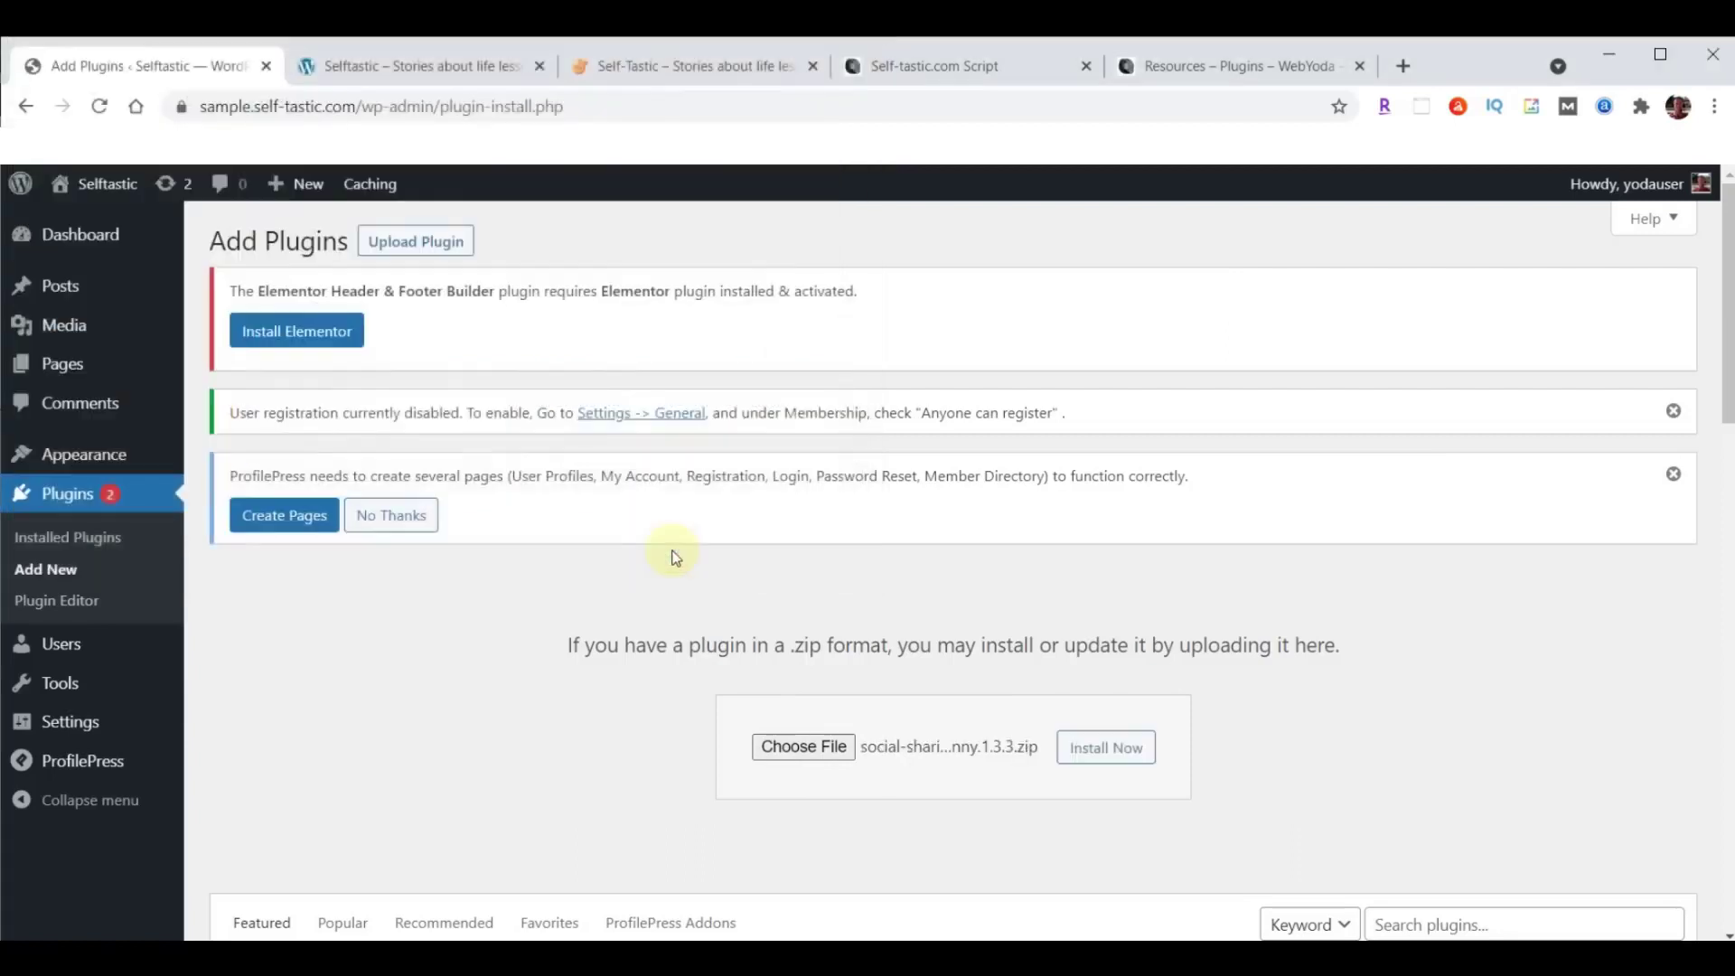
{"action": "left_click", "coordinate": [1106, 747]}
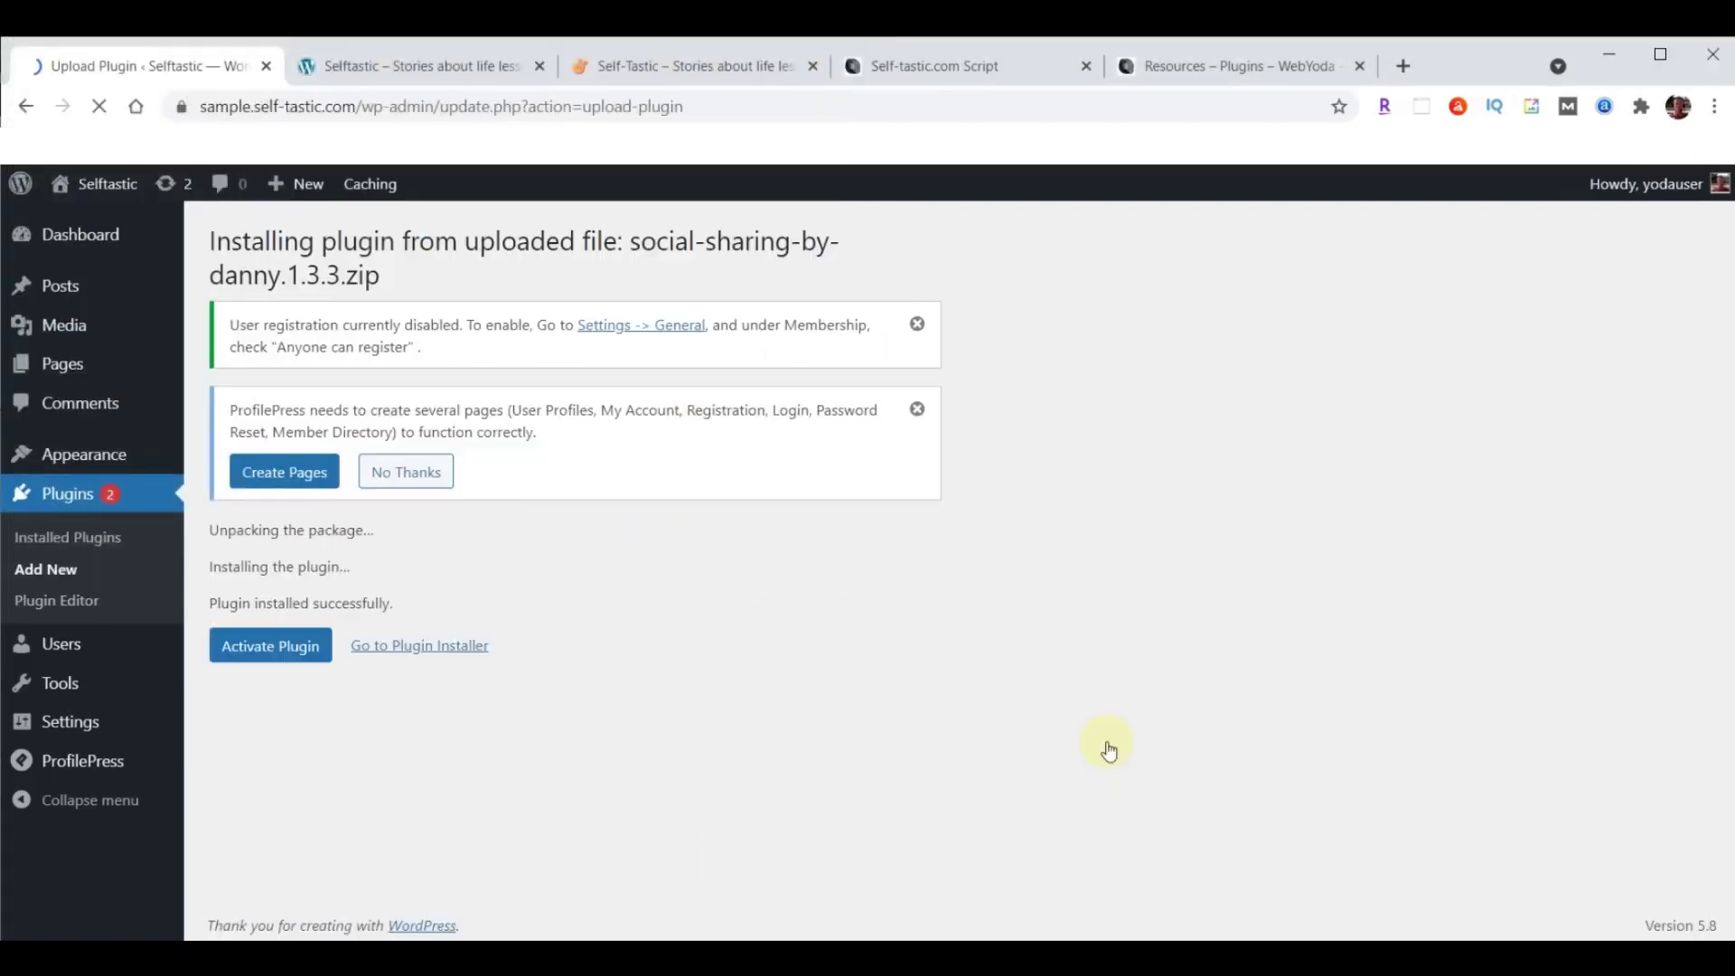
{"action": "left_click", "coordinate": [282, 650]}
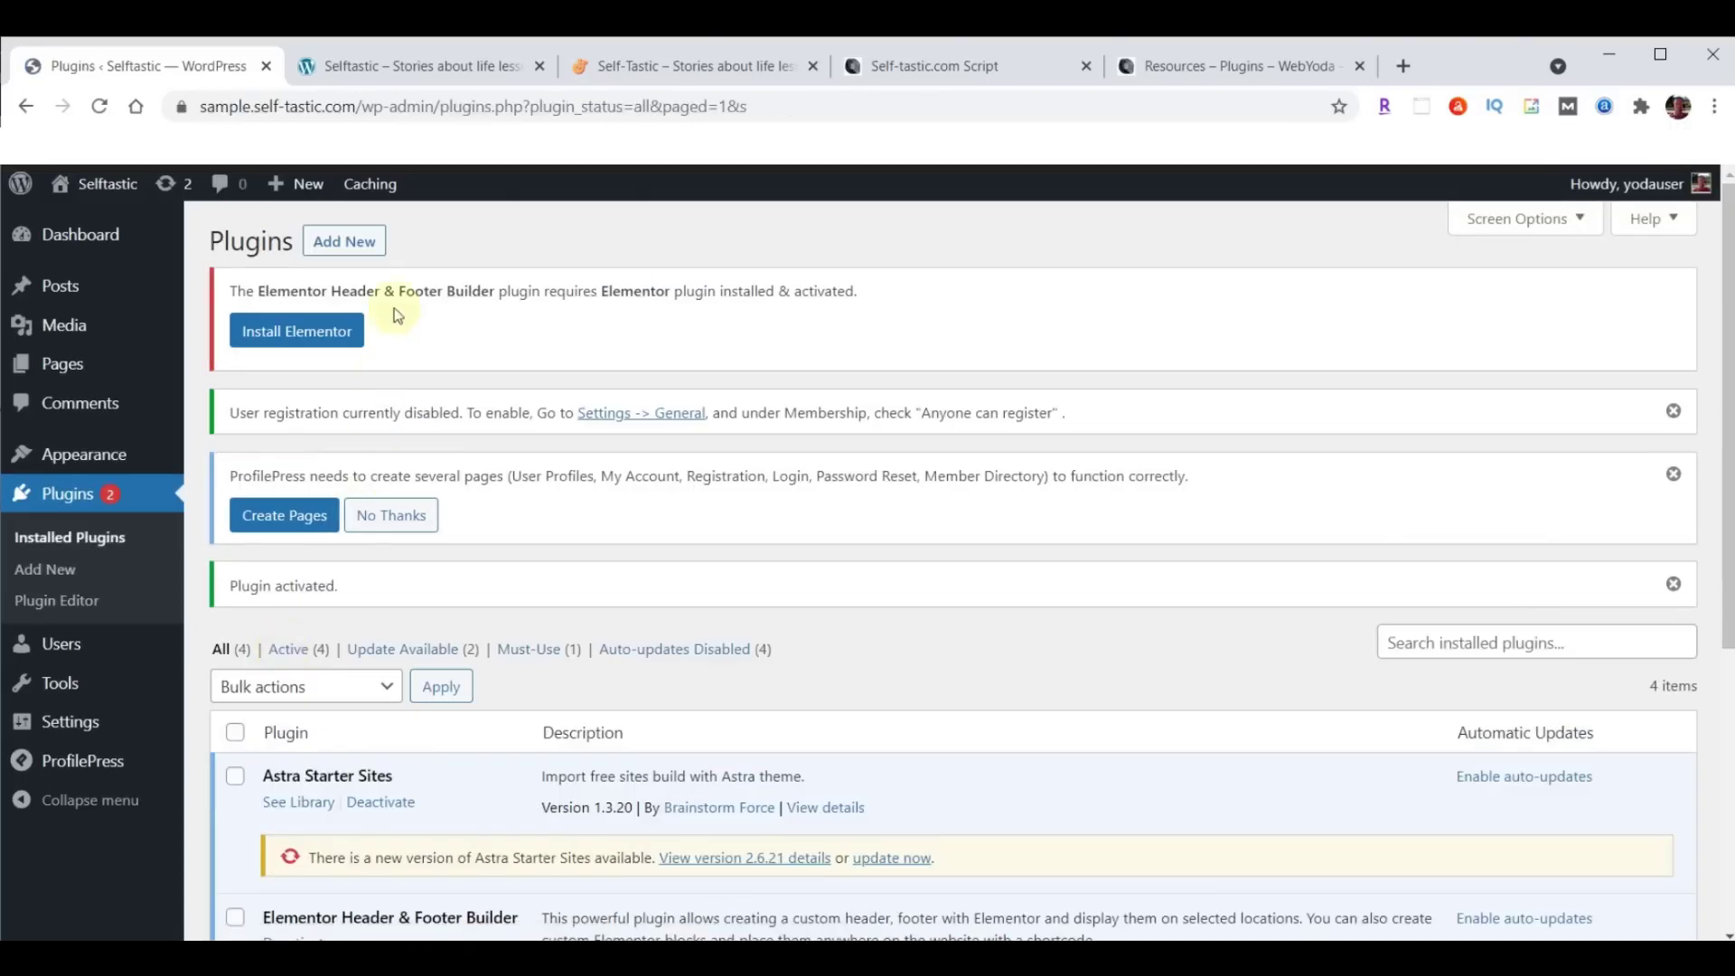
{"action": "left_click", "coordinate": [356, 245]}
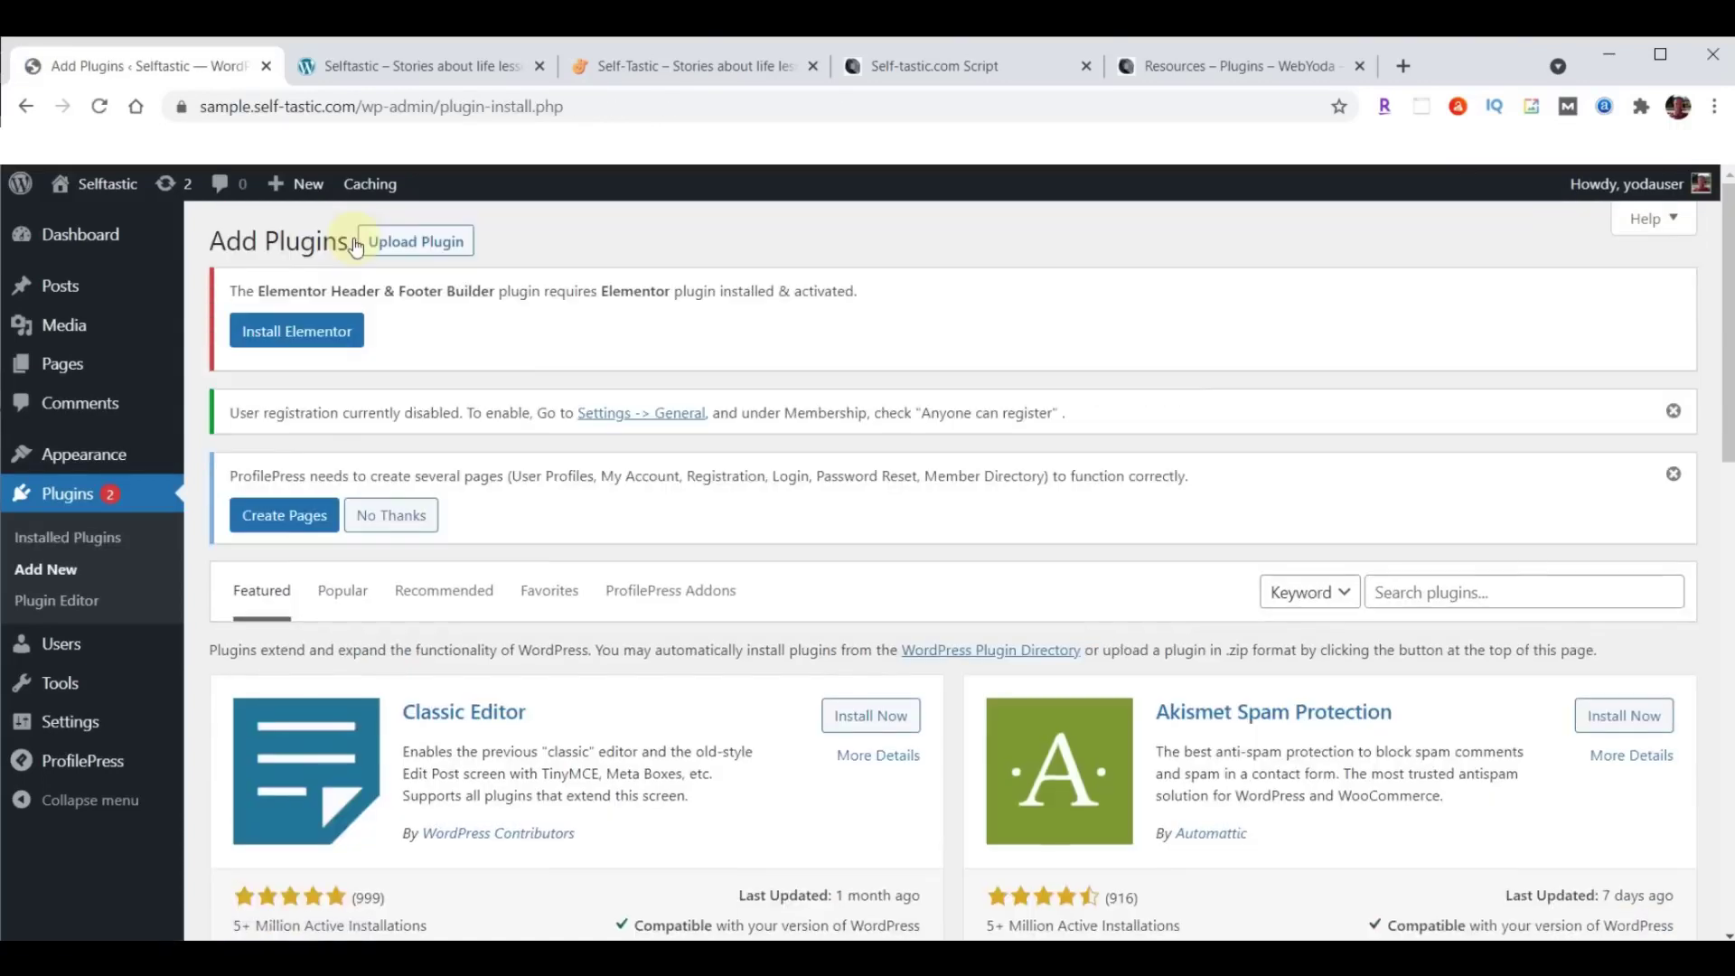
- Upload classic-editor.1.5.zip, then install and activate the Classic Editor plugin
{"action": "left_click", "coordinate": [377, 242]}
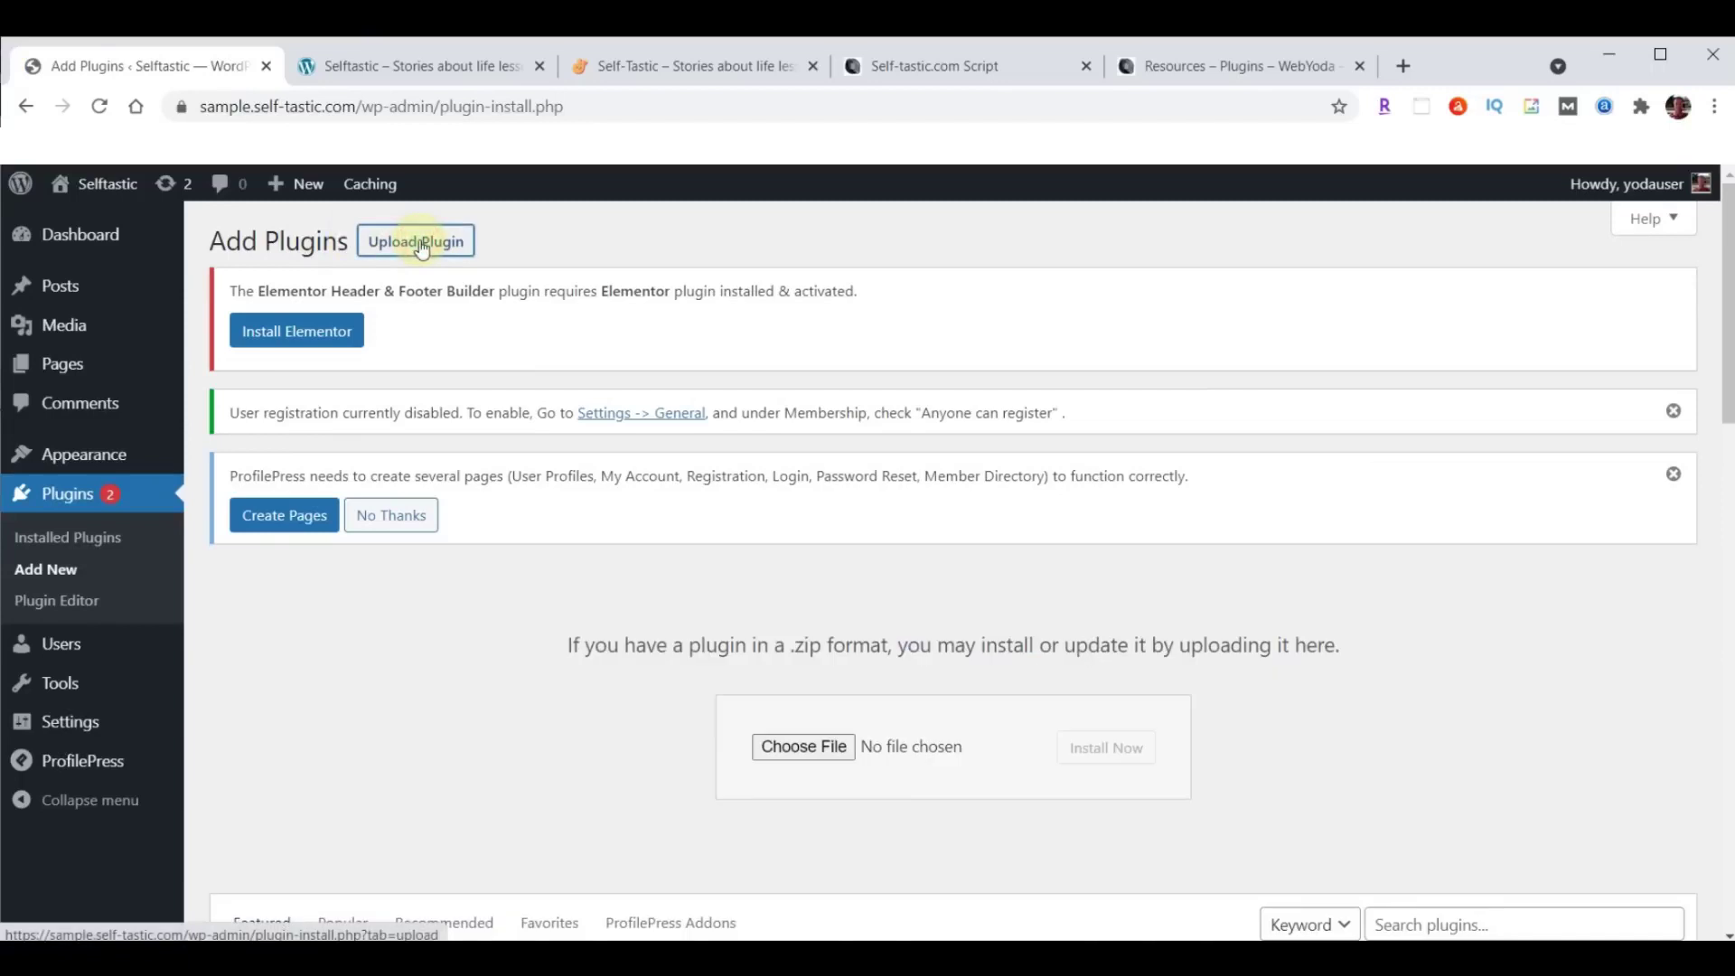
{"action": "left_click", "coordinate": [824, 745]}
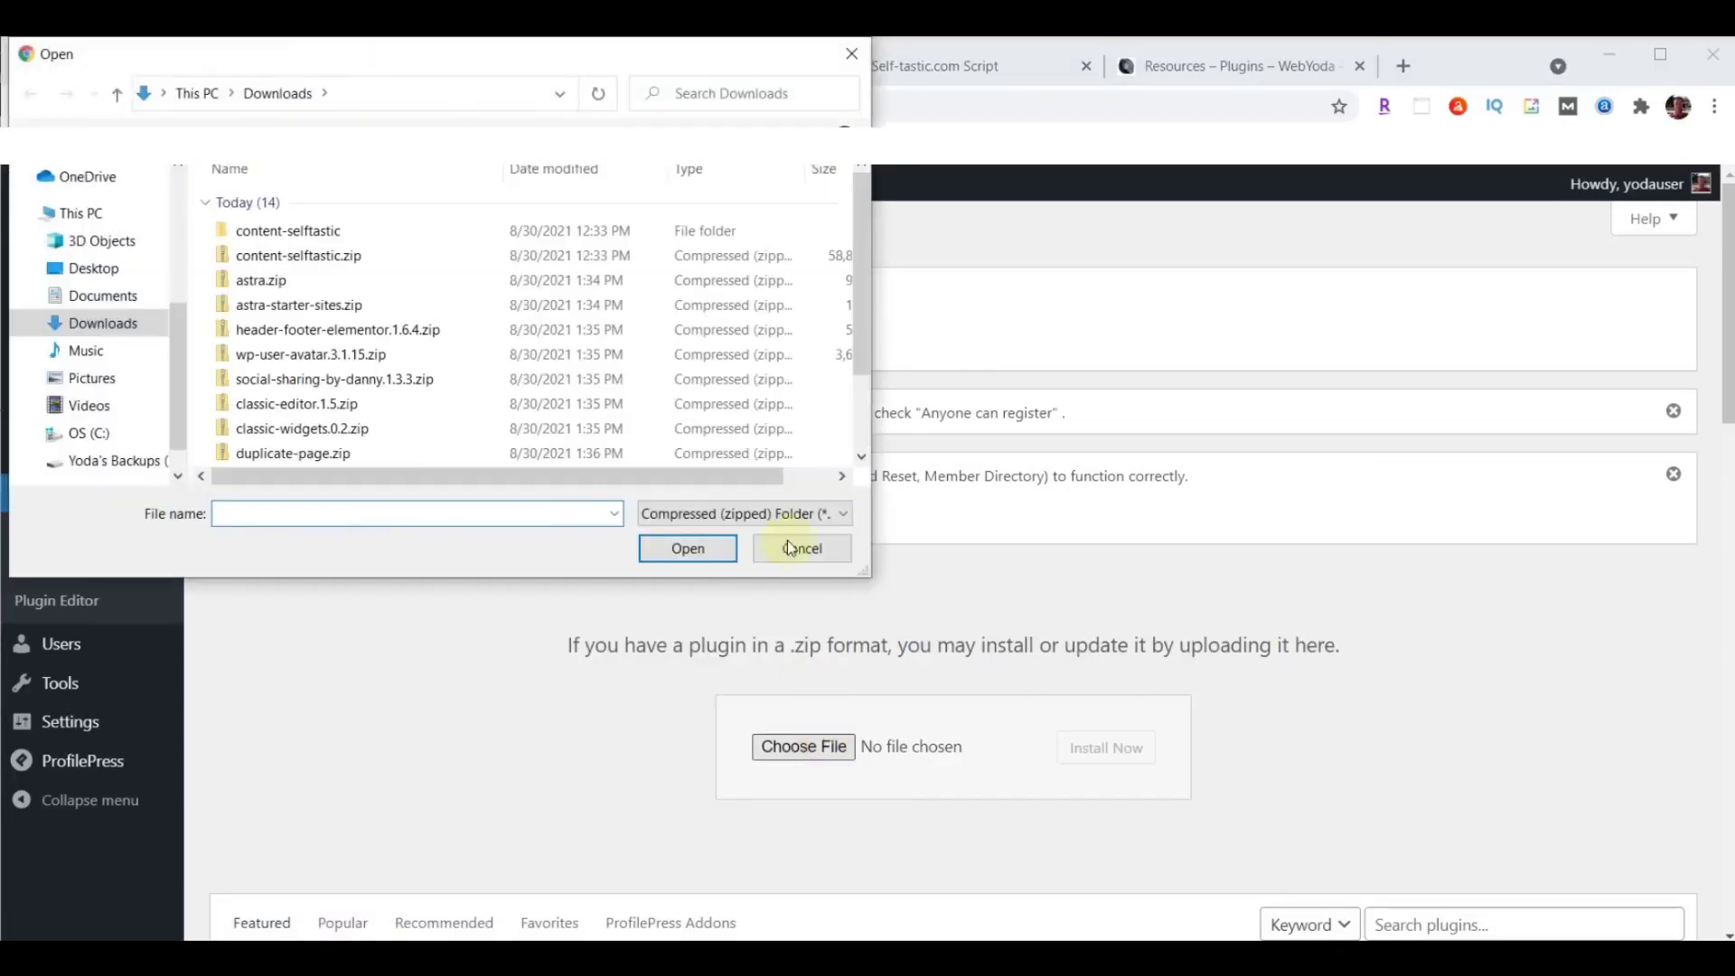
{"action": "left_click", "coordinate": [252, 408]}
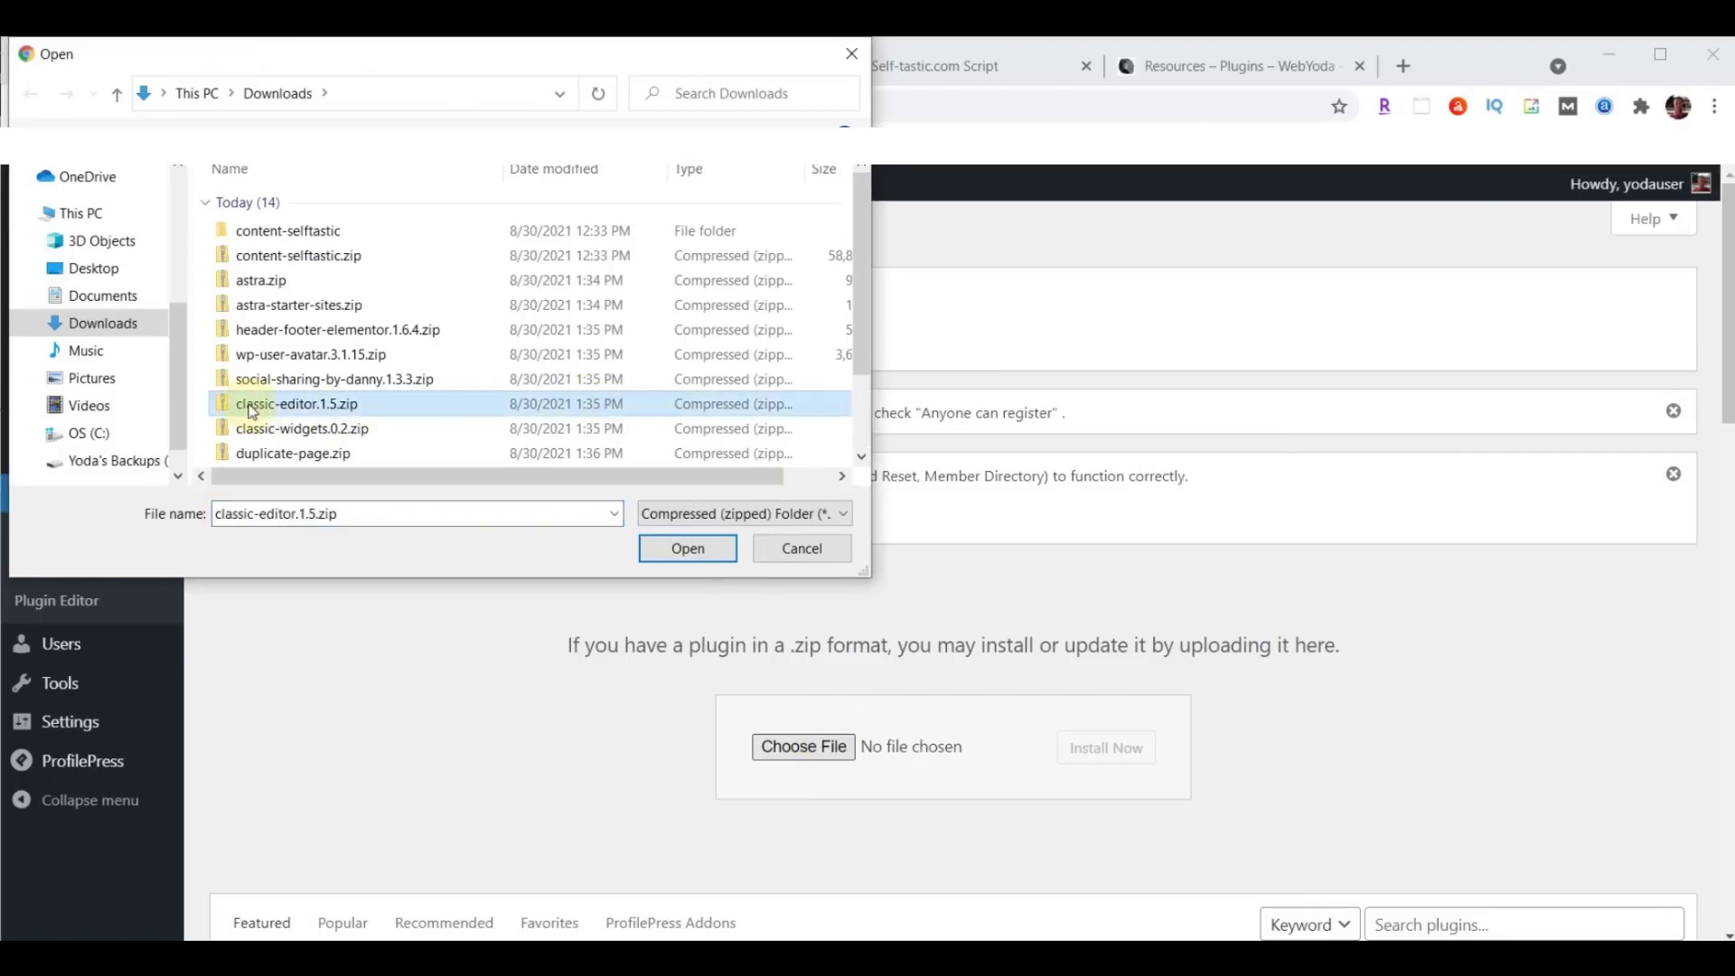
{"action": "left_click", "coordinate": [684, 546]}
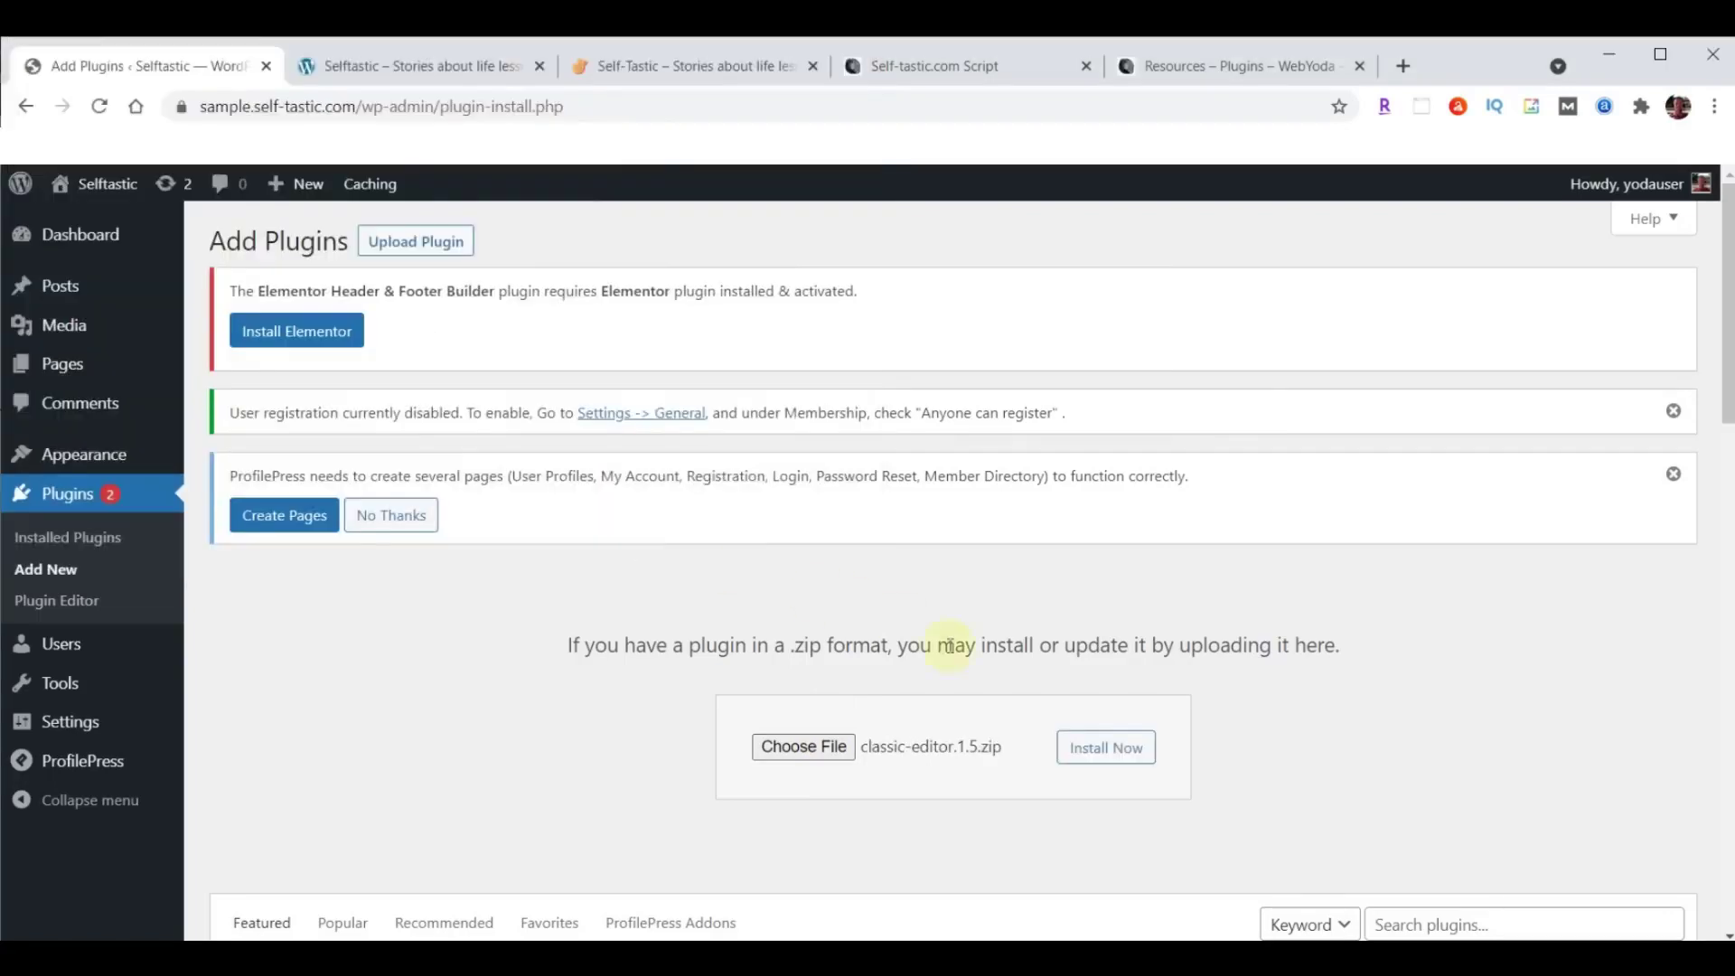
{"action": "left_click", "coordinate": [1090, 758]}
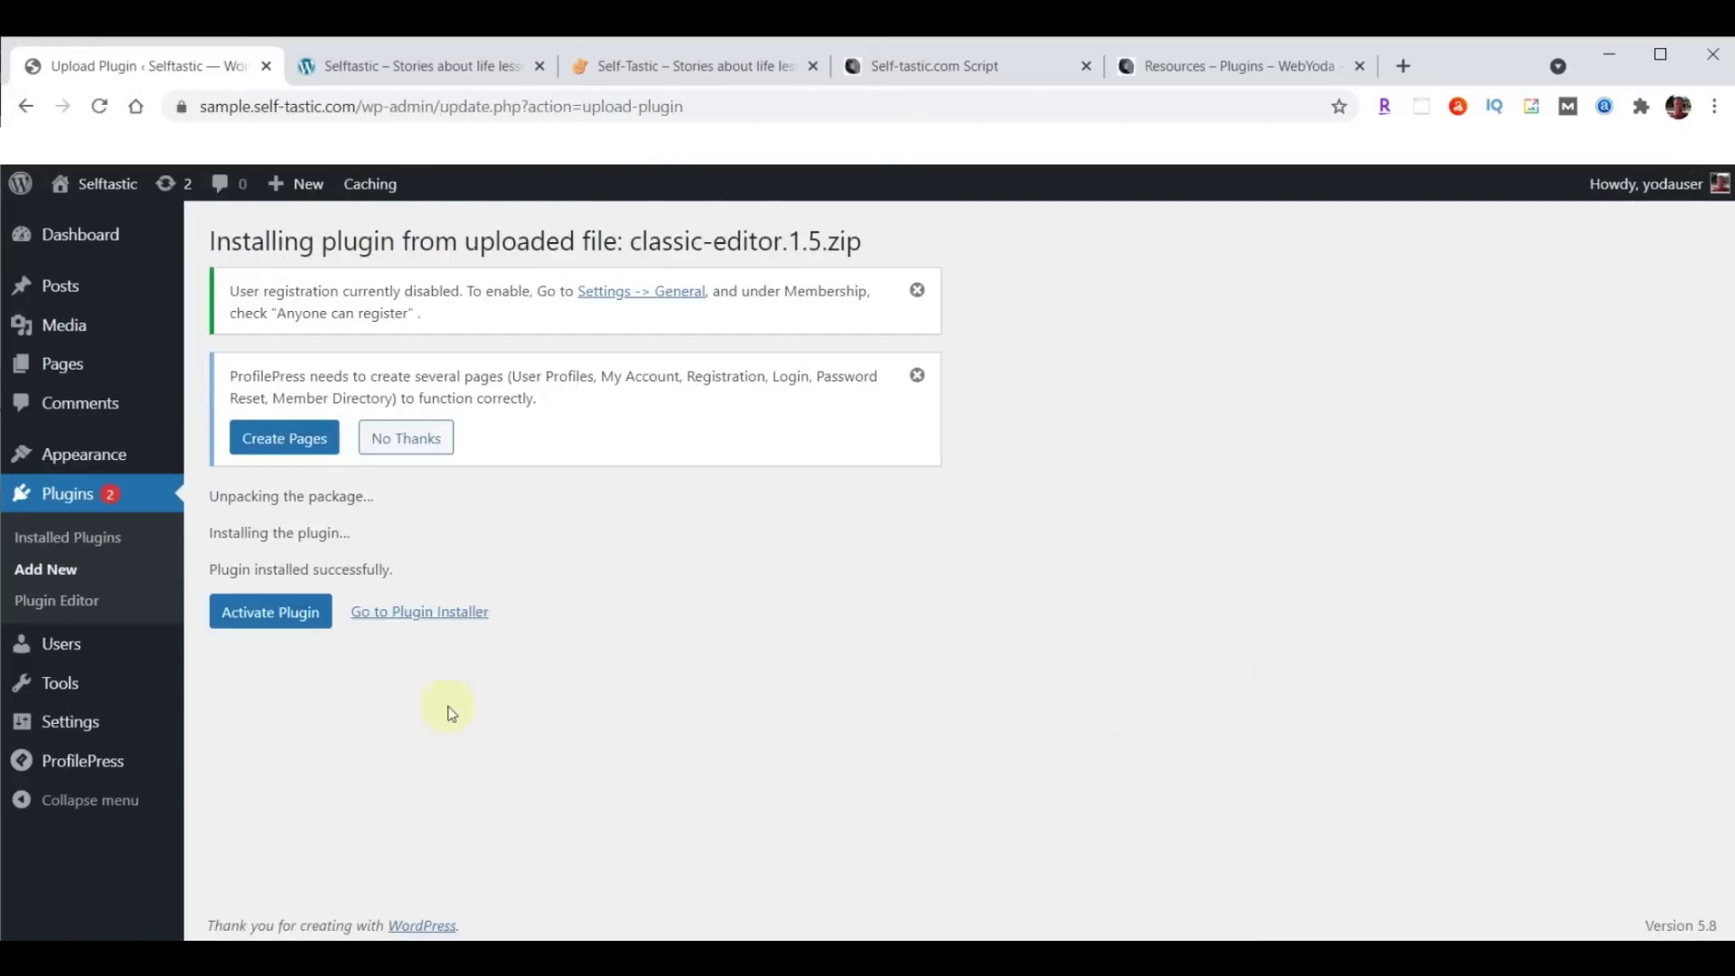
{"action": "left_click", "coordinate": [259, 614]}
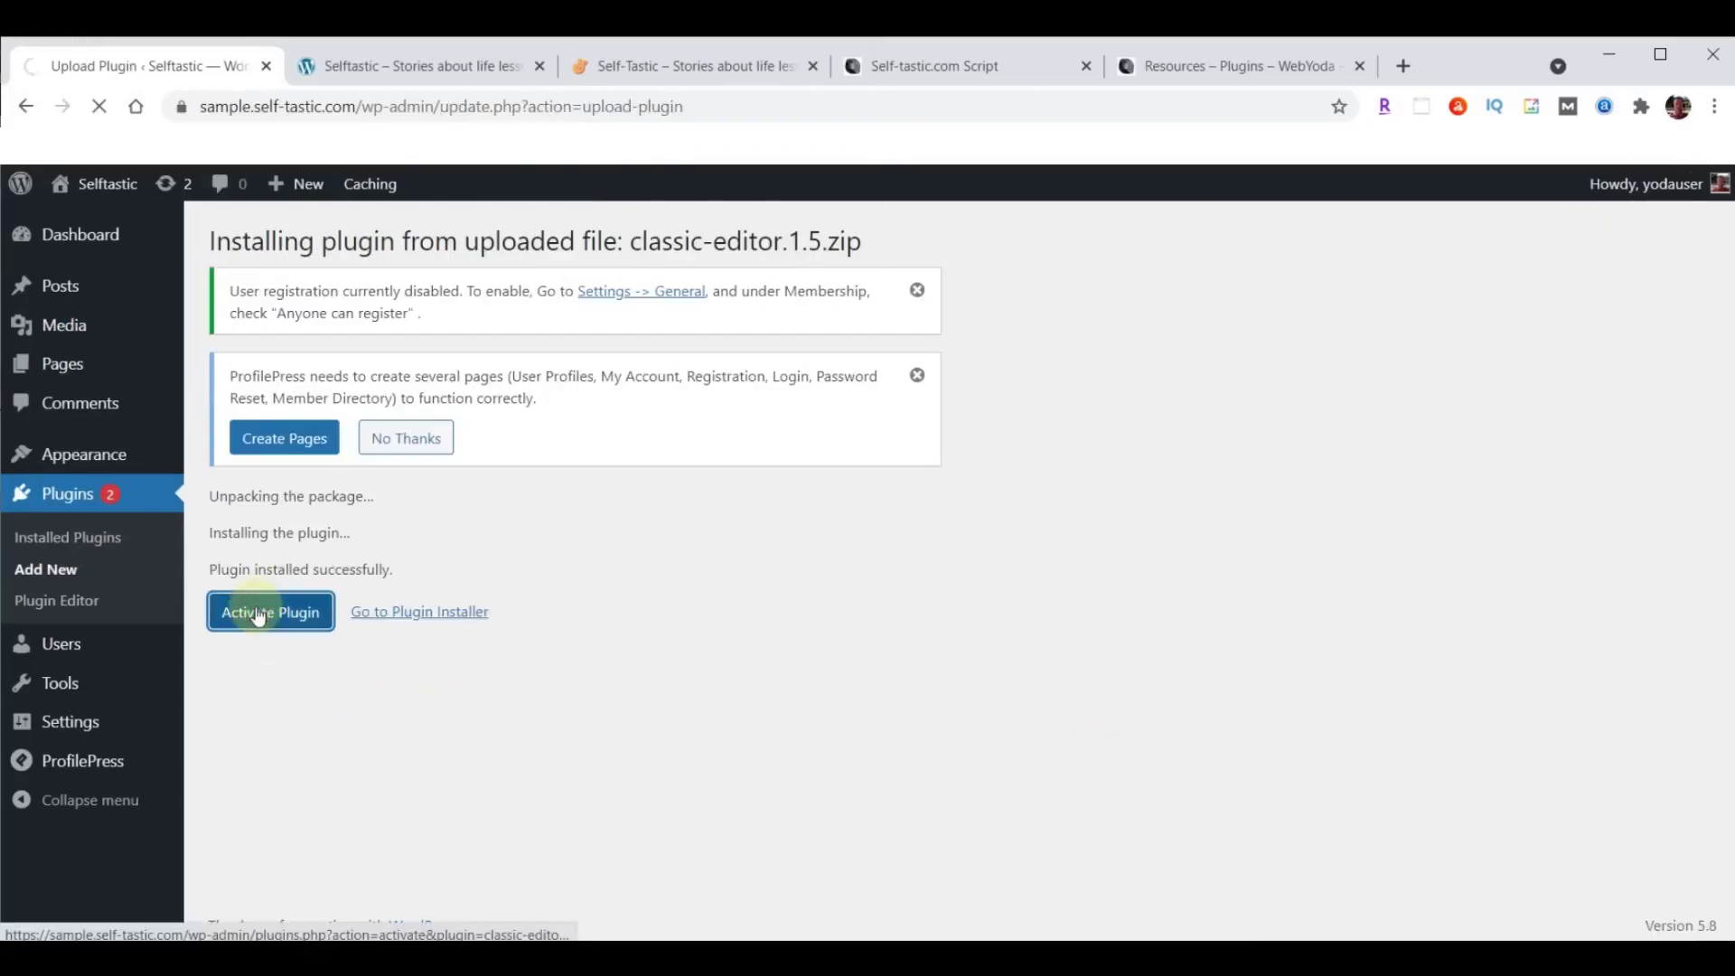
- Upload classic-widgets.0.2.zip, then install and activate the Classic Widgets plugin
{"action": "left_click", "coordinate": [344, 242]}
{"action": "left_click", "coordinate": [429, 242]}
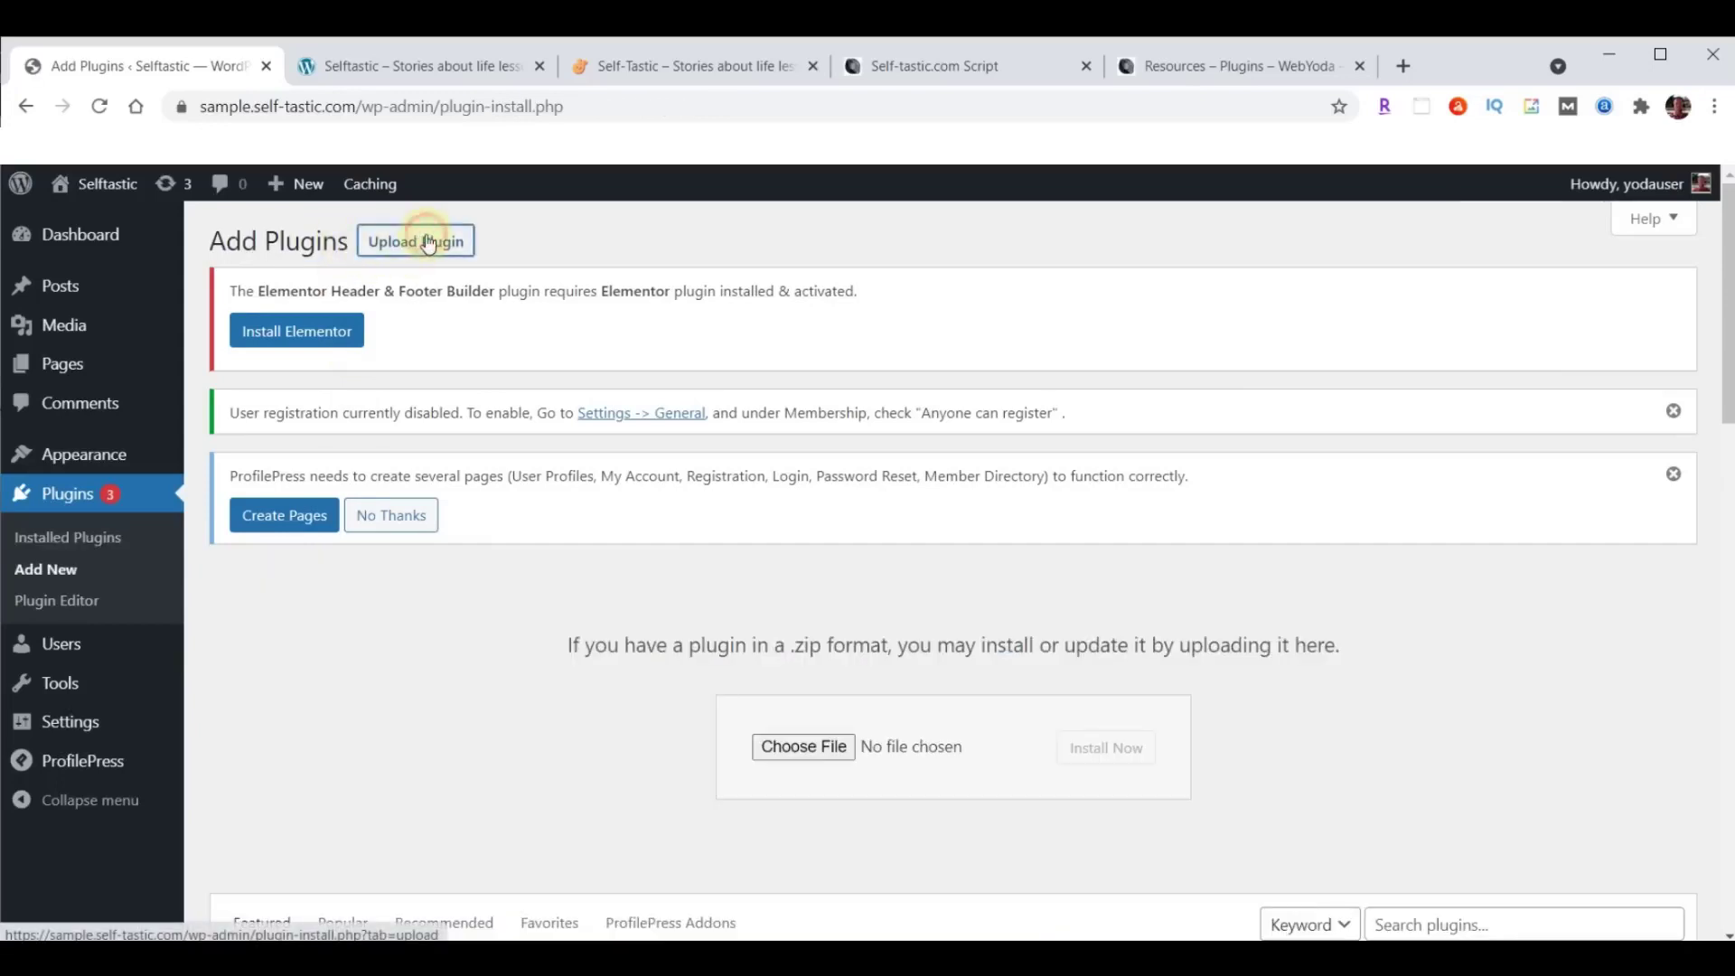
{"action": "left_click", "coordinate": [807, 749]}
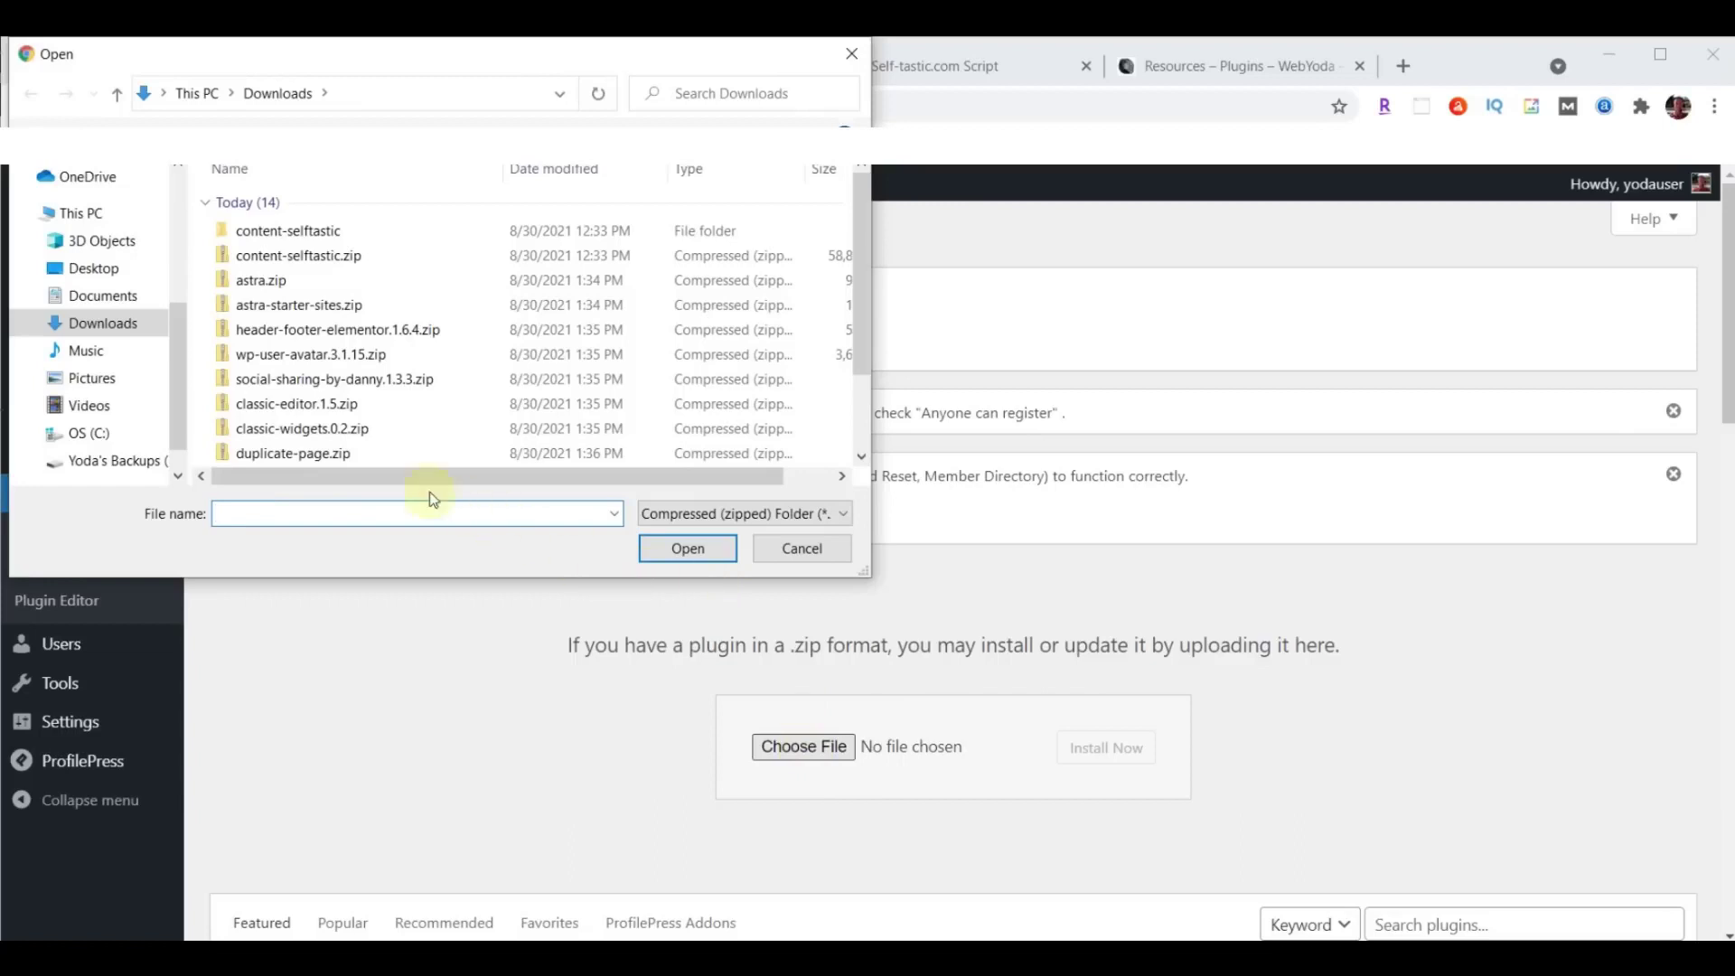
{"action": "left_click", "coordinate": [316, 435]}
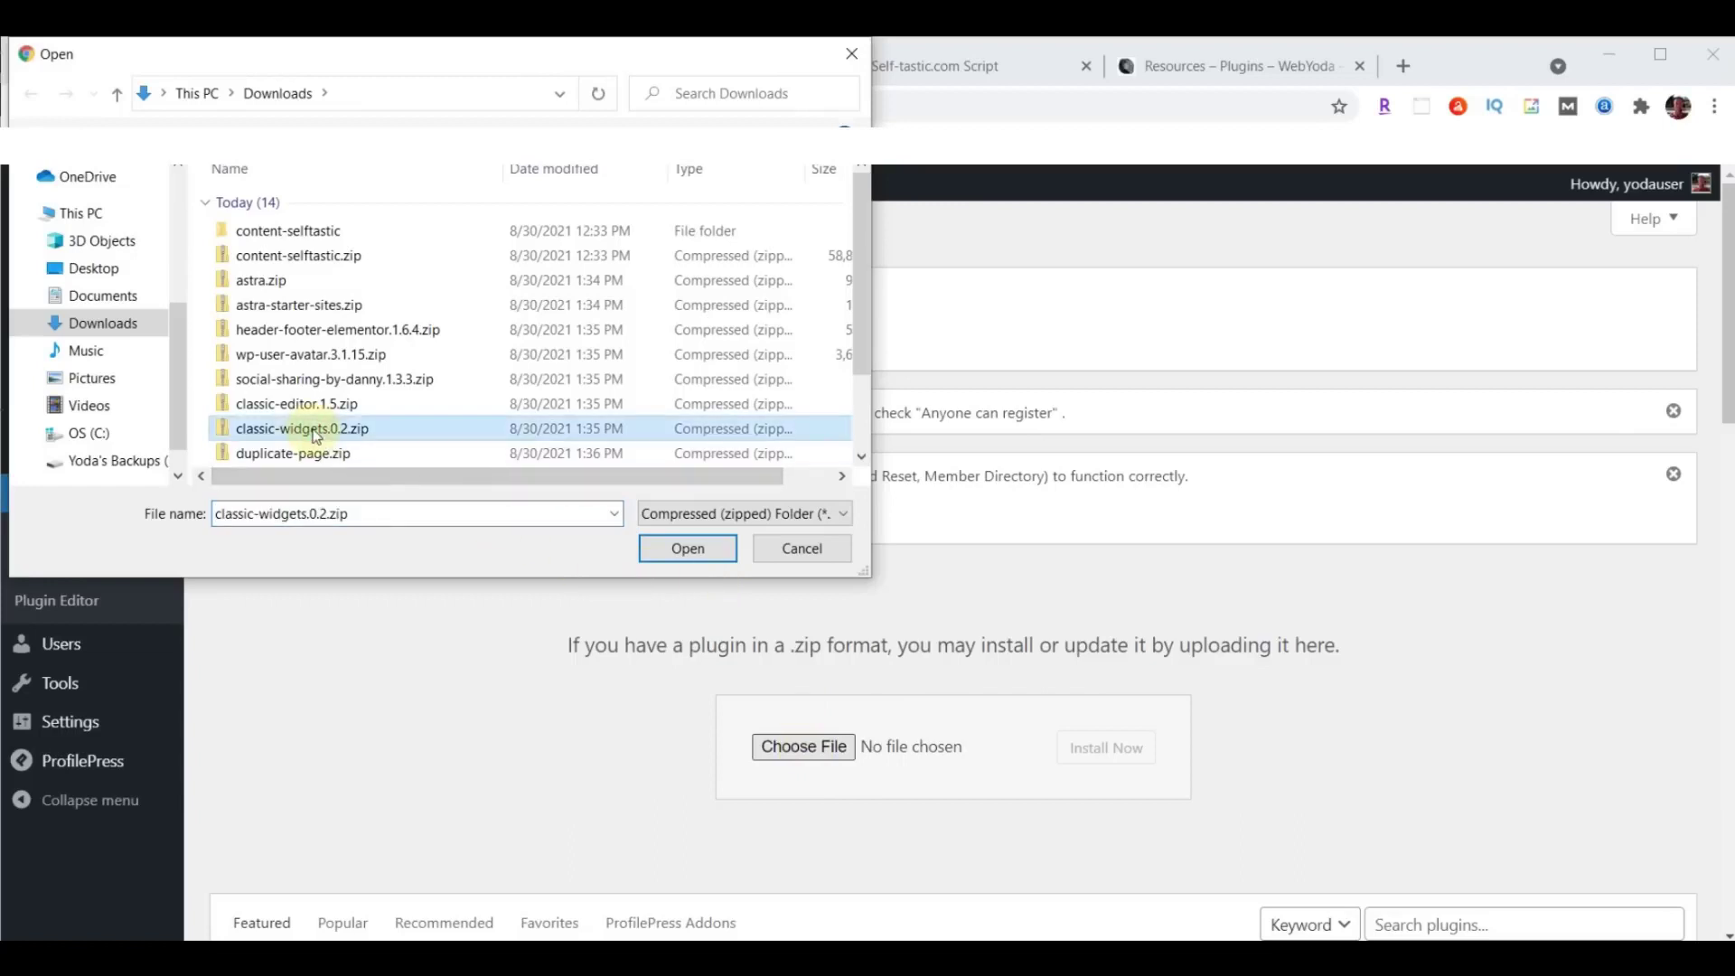
{"action": "left_click", "coordinate": [693, 555]}
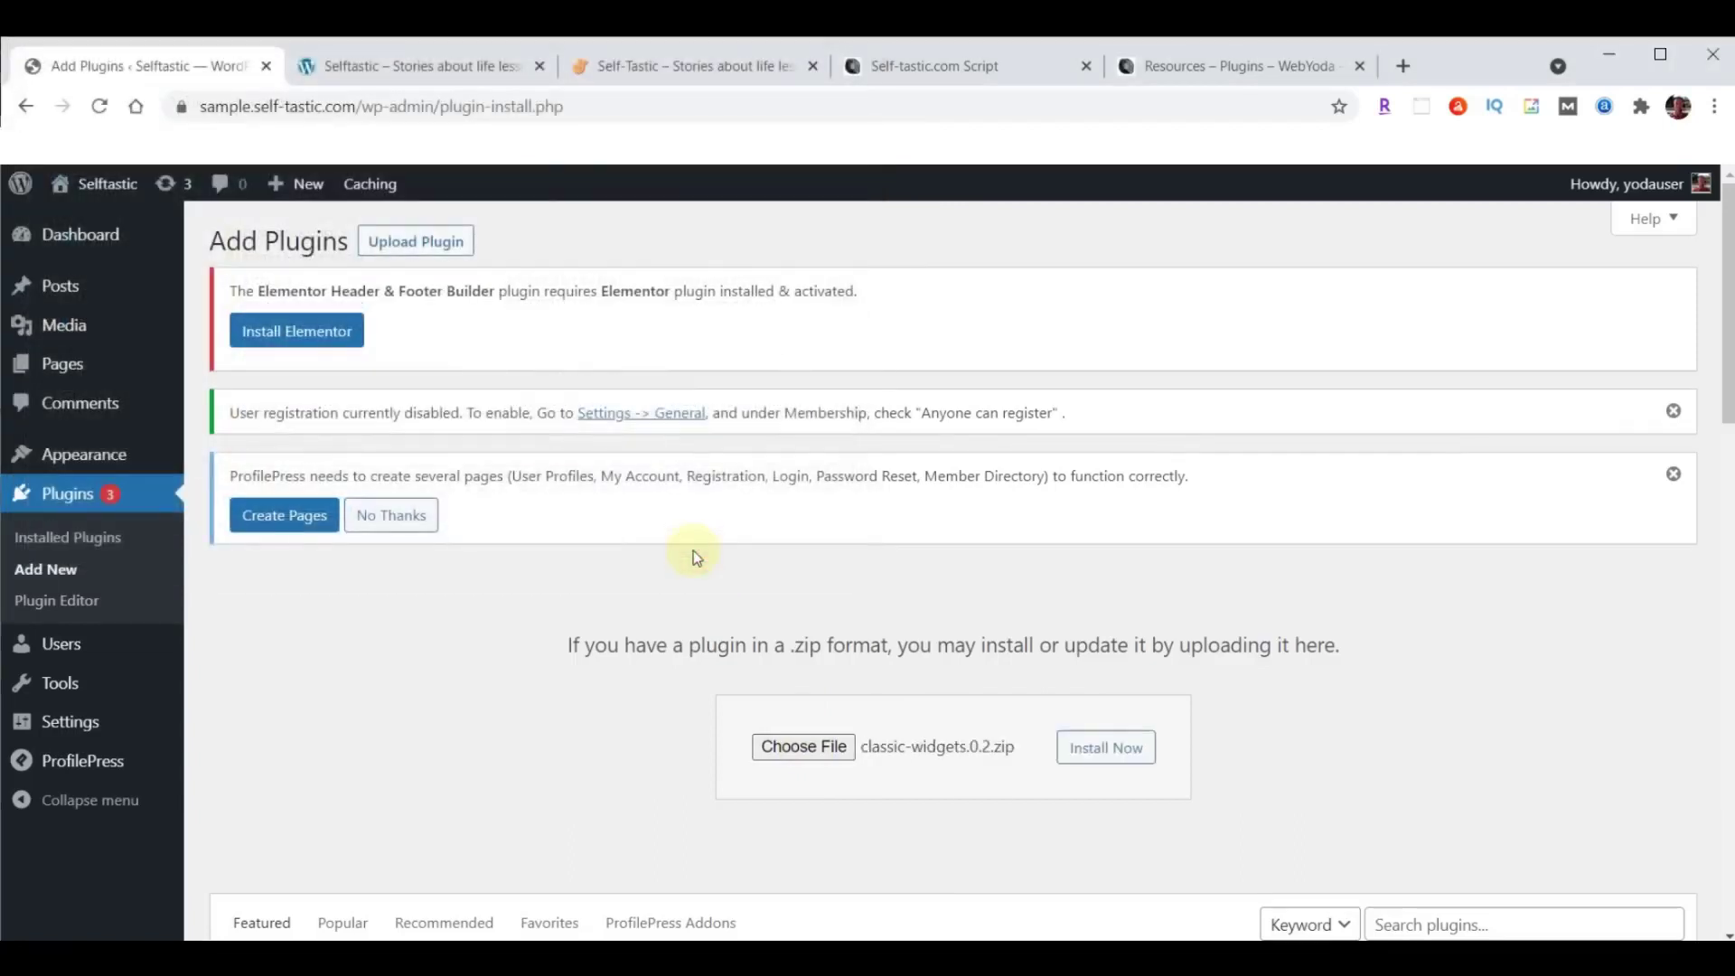
{"action": "left_click", "coordinate": [1111, 761]}
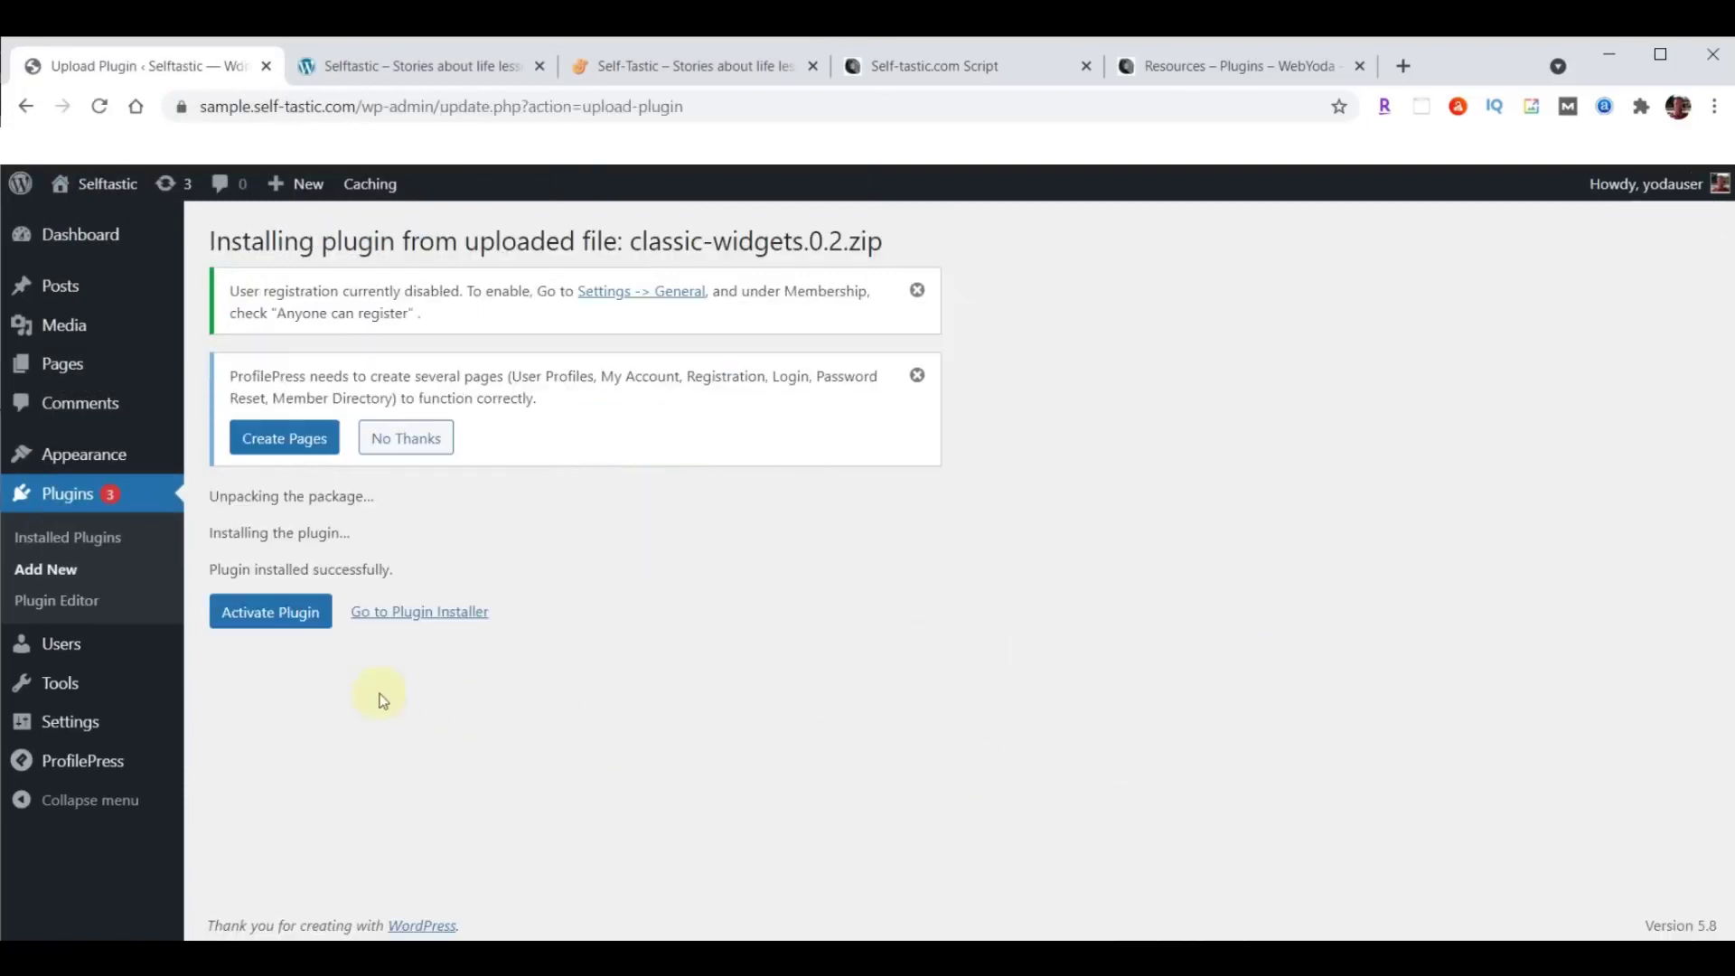
{"action": "left_click", "coordinate": [279, 612]}
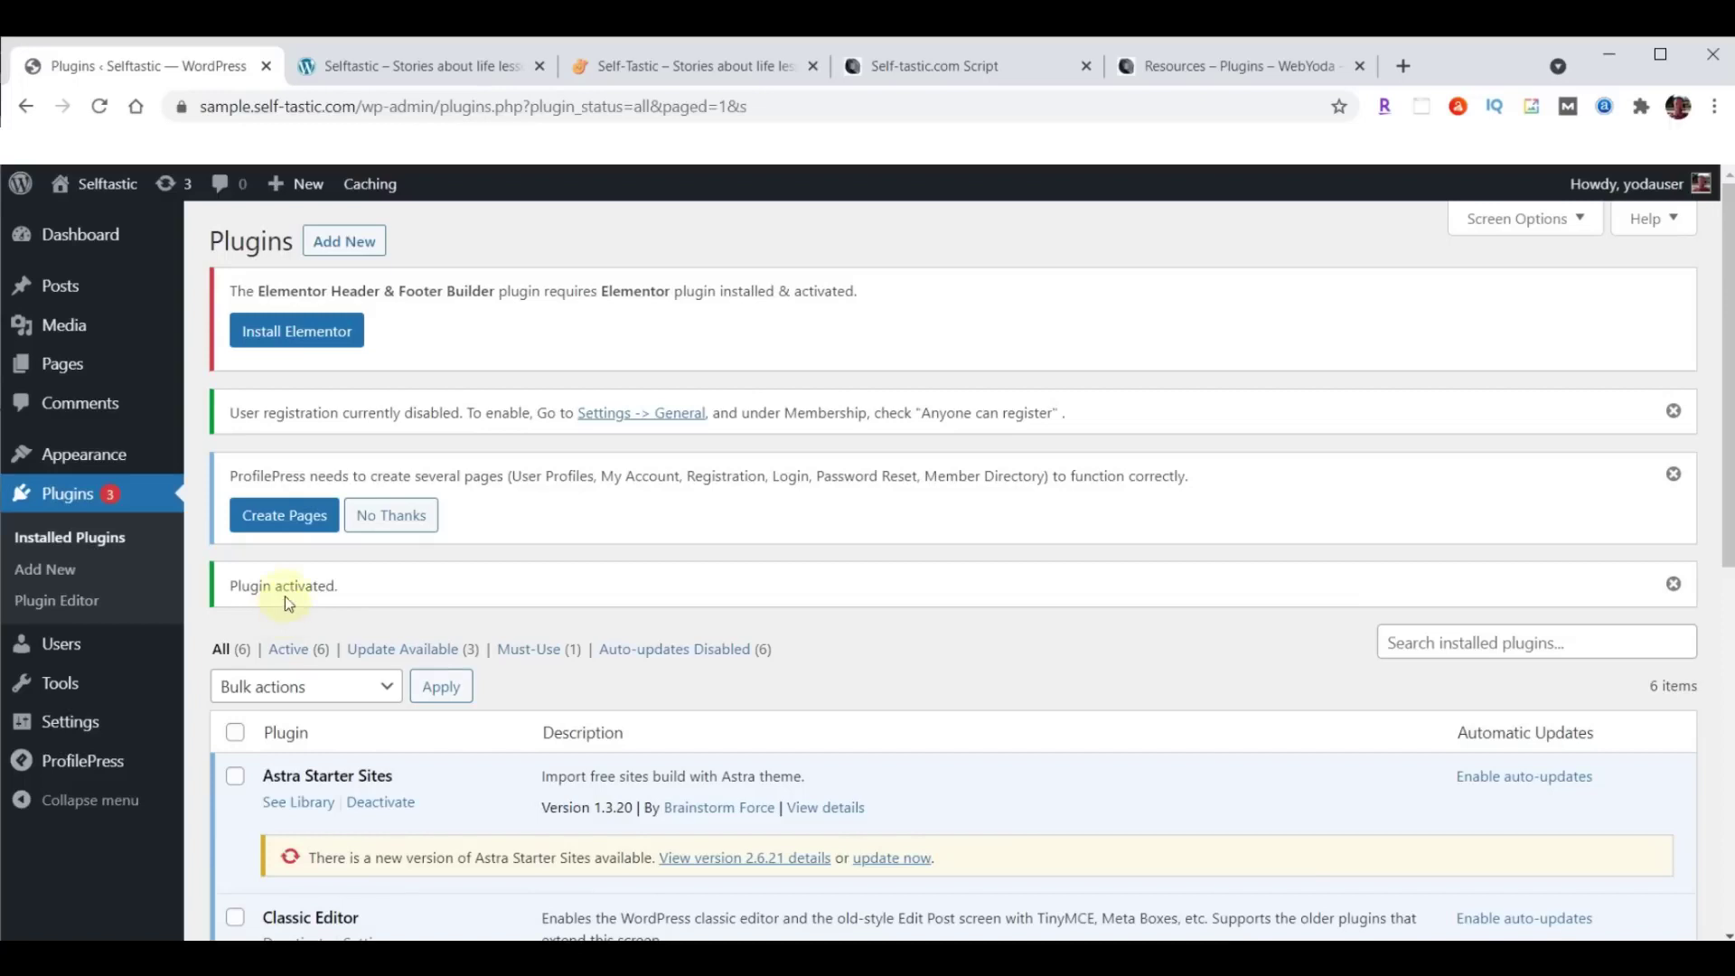
- Upload duplicate-page.zip, then install and activate the Duplicate Page plugin
{"action": "left_click", "coordinate": [325, 243]}
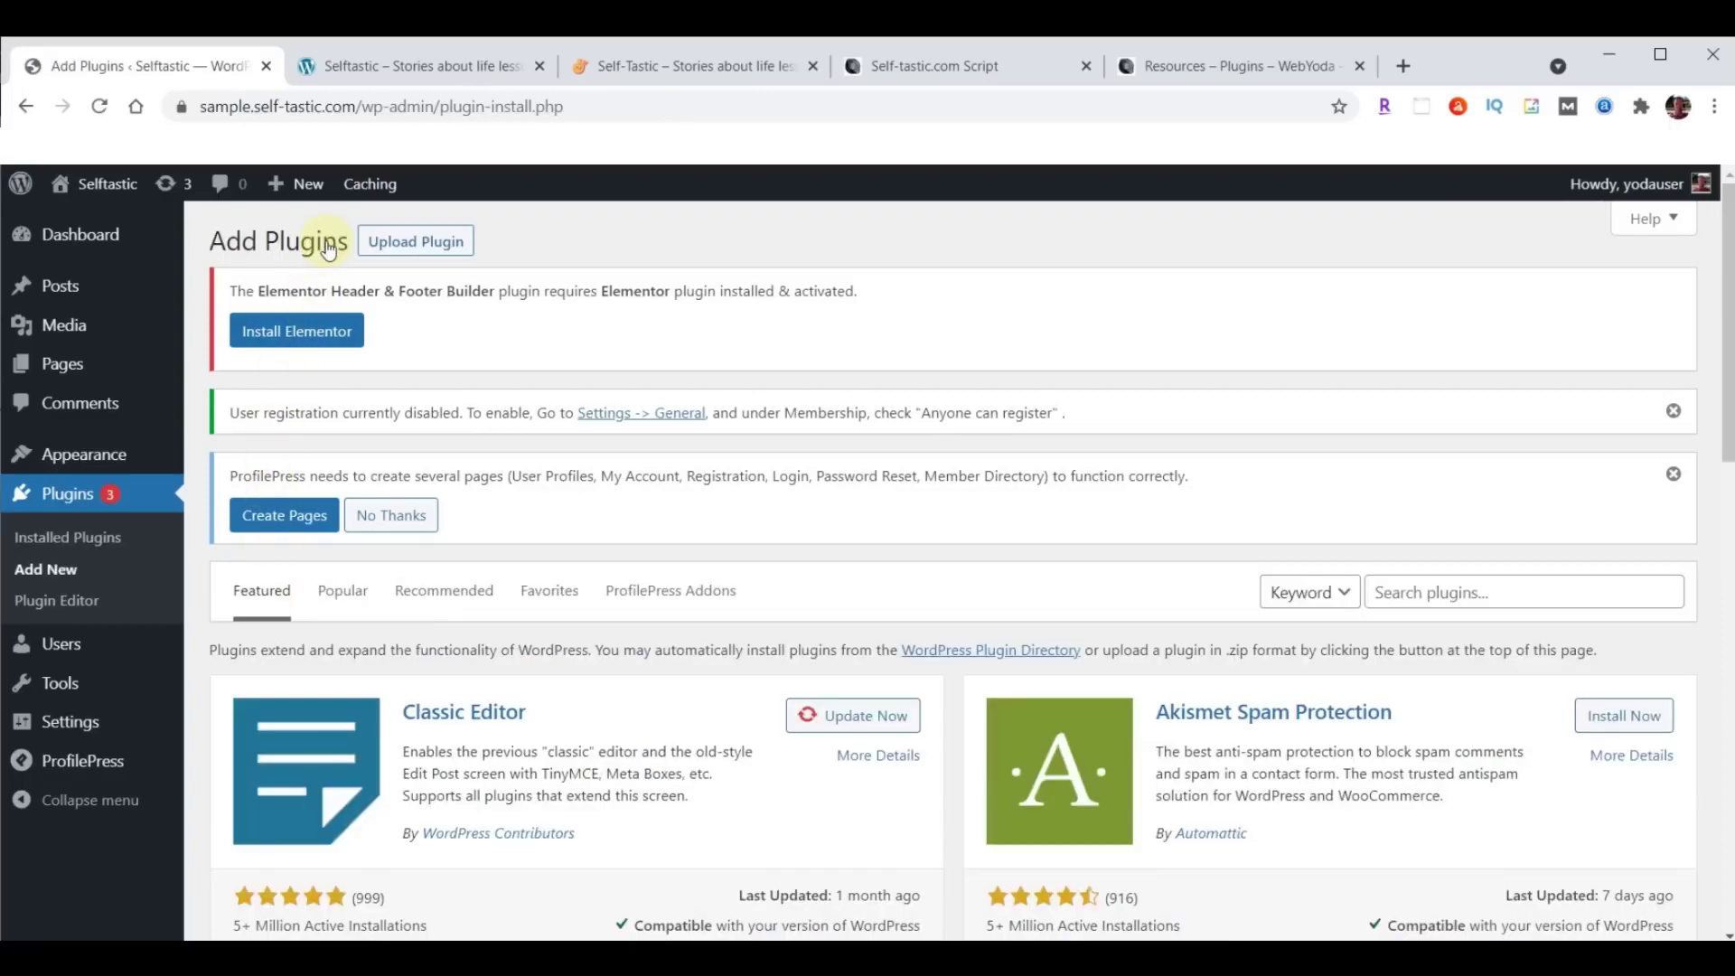
{"action": "left_click", "coordinate": [438, 242]}
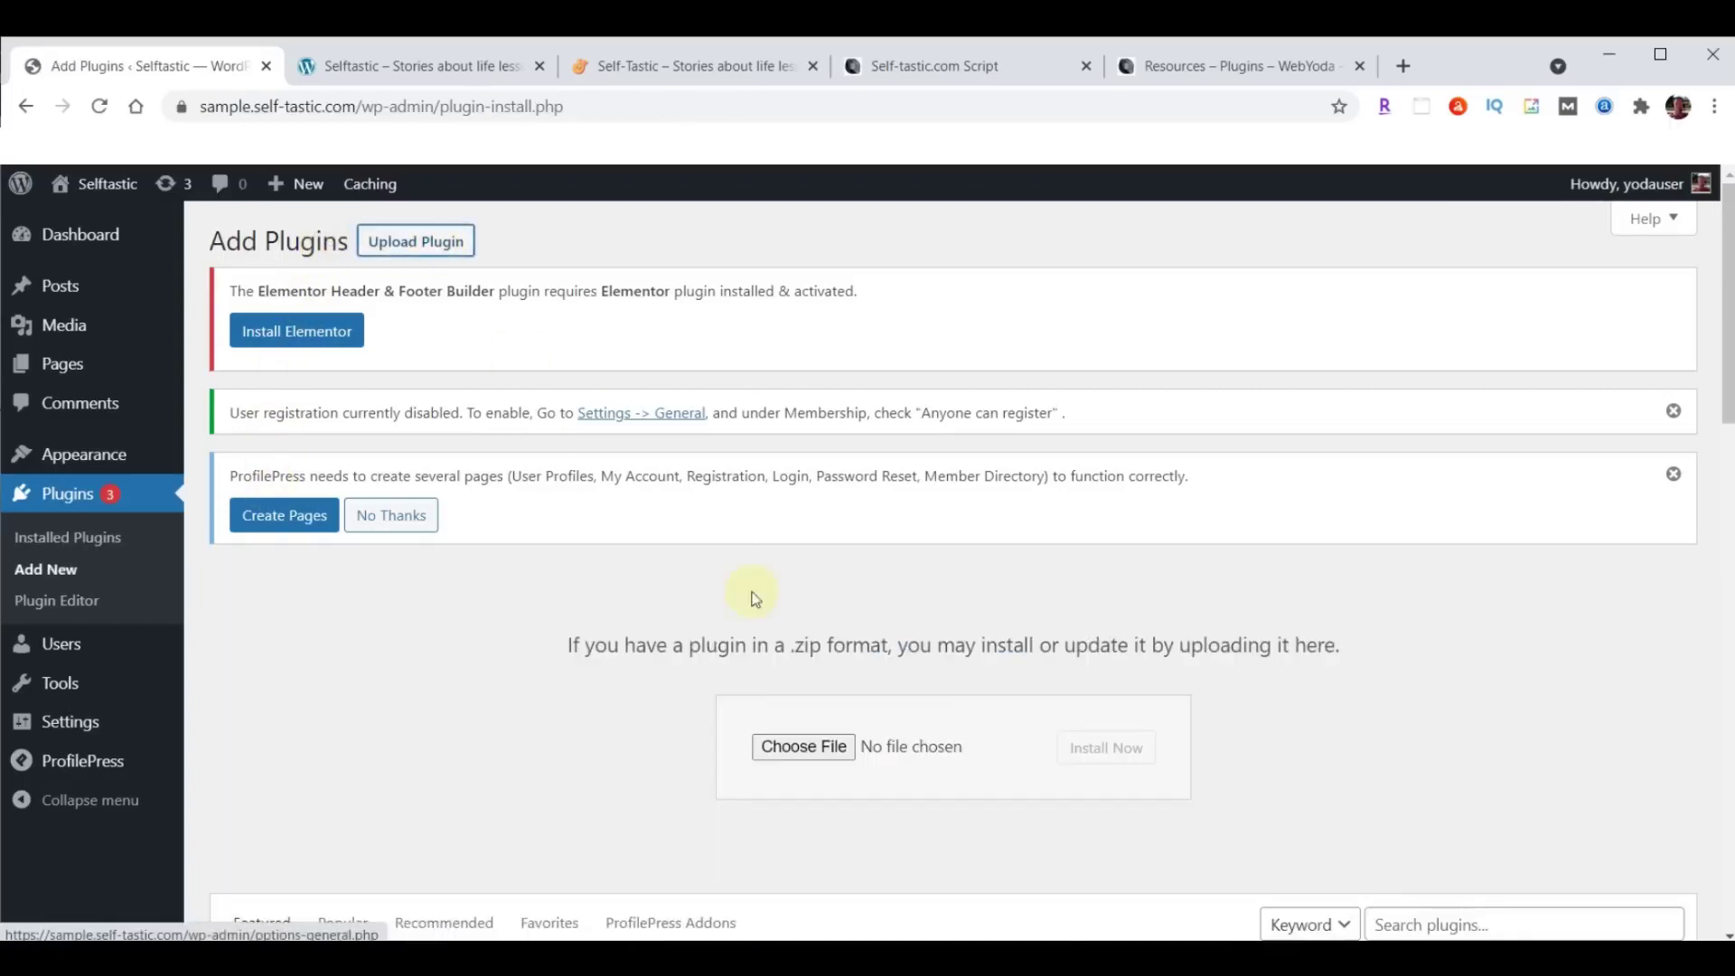
{"action": "left_click", "coordinate": [803, 747]}
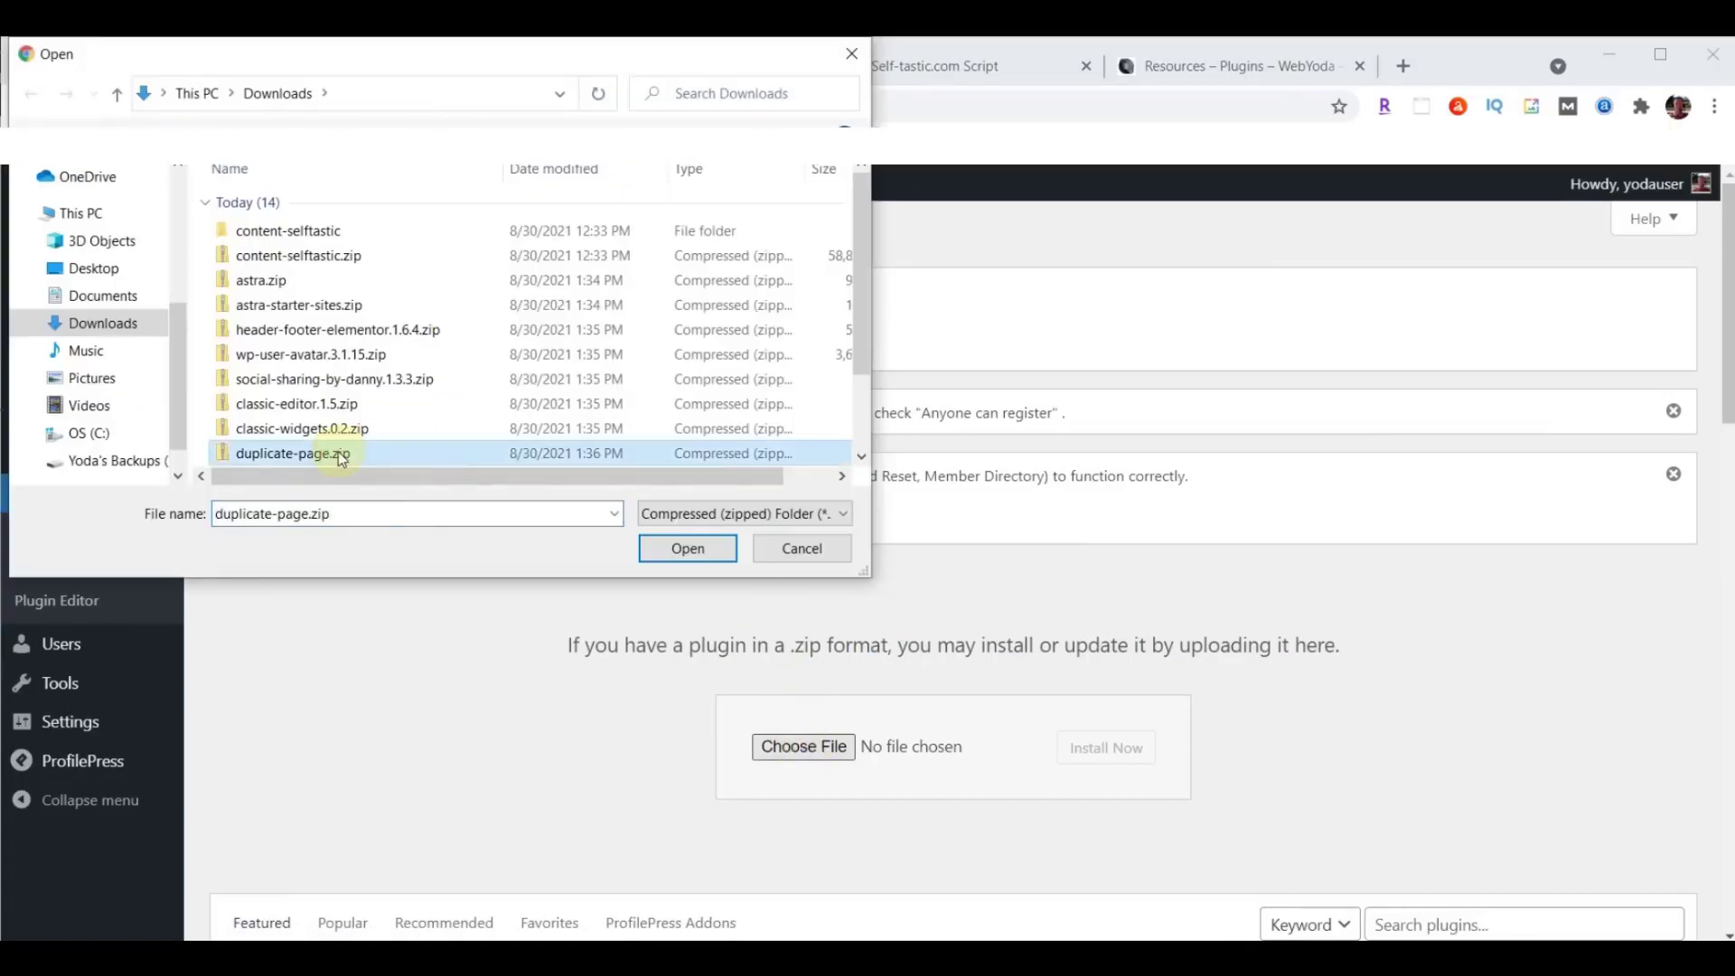
{"action": "left_click", "coordinate": [686, 548]}
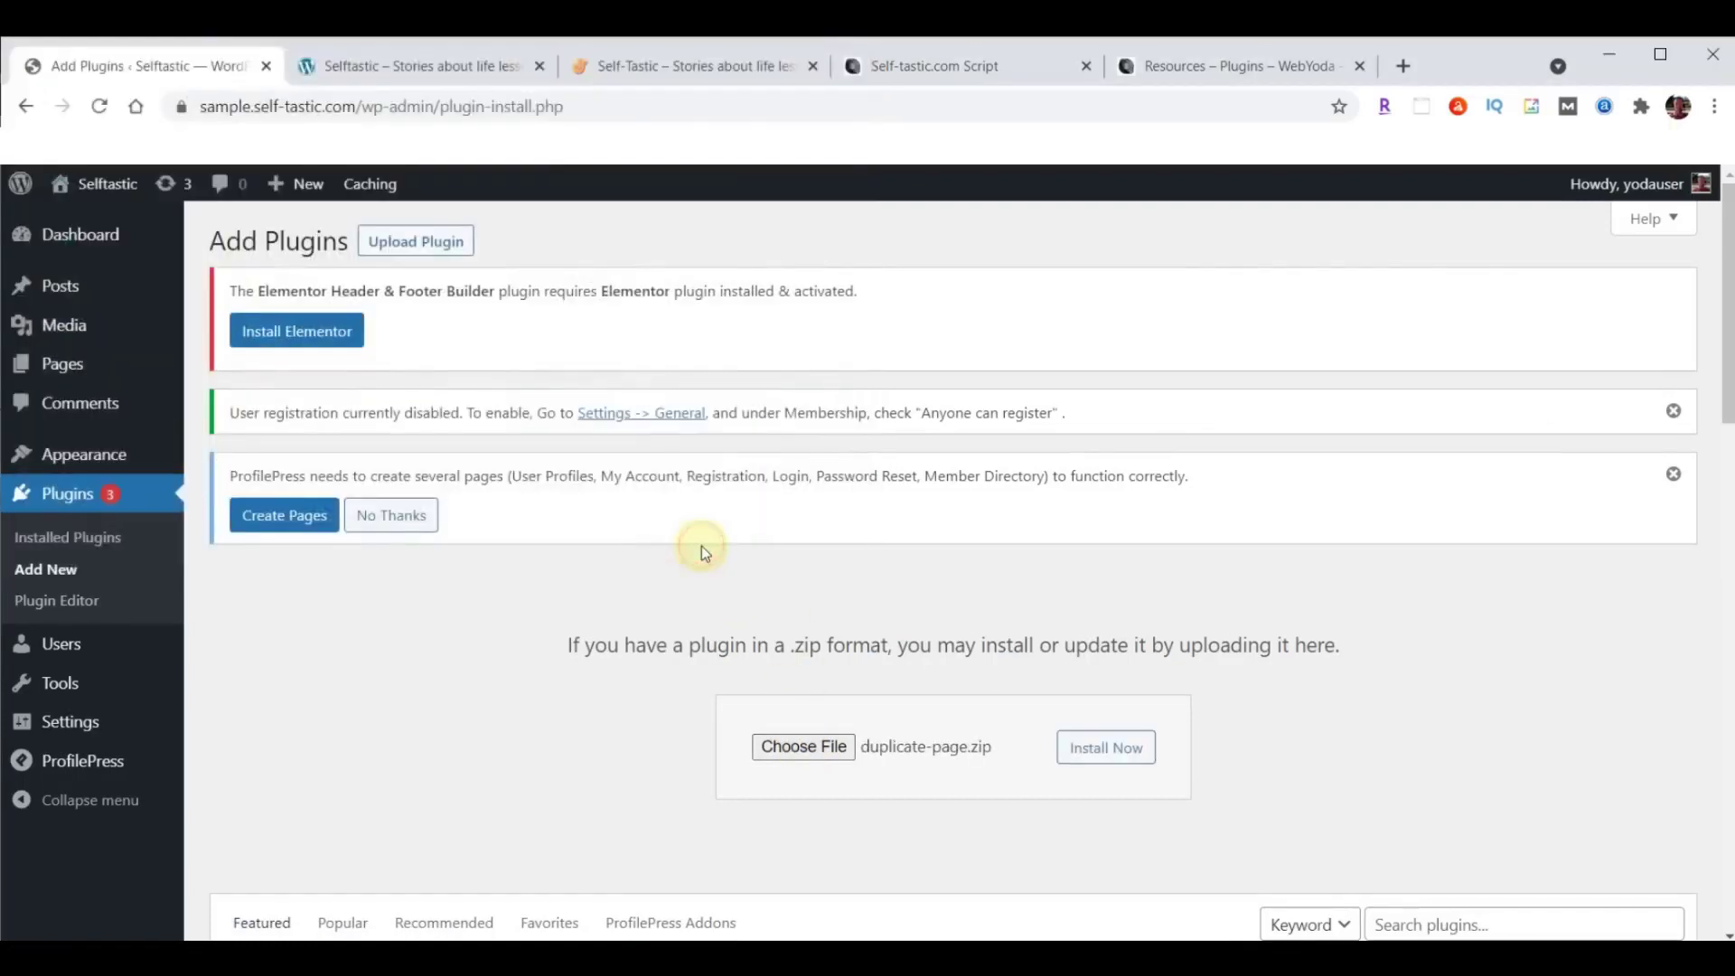
{"action": "left_click", "coordinate": [1124, 759]}
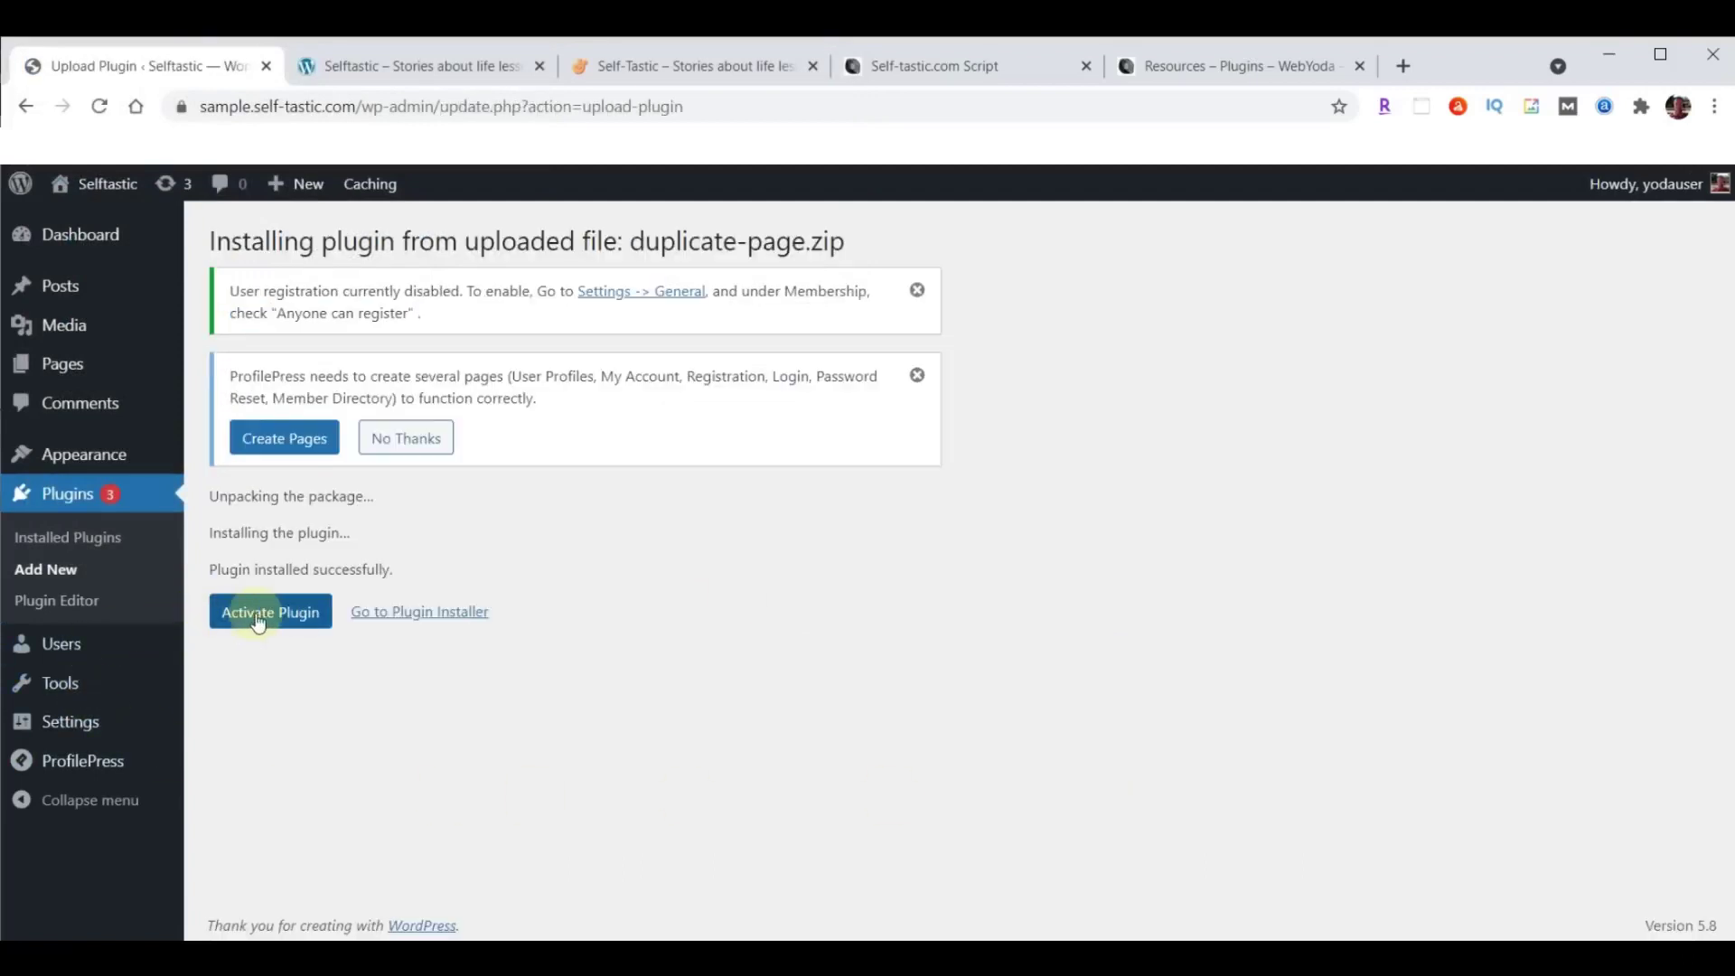
{"action": "left_click", "coordinate": [260, 622]}
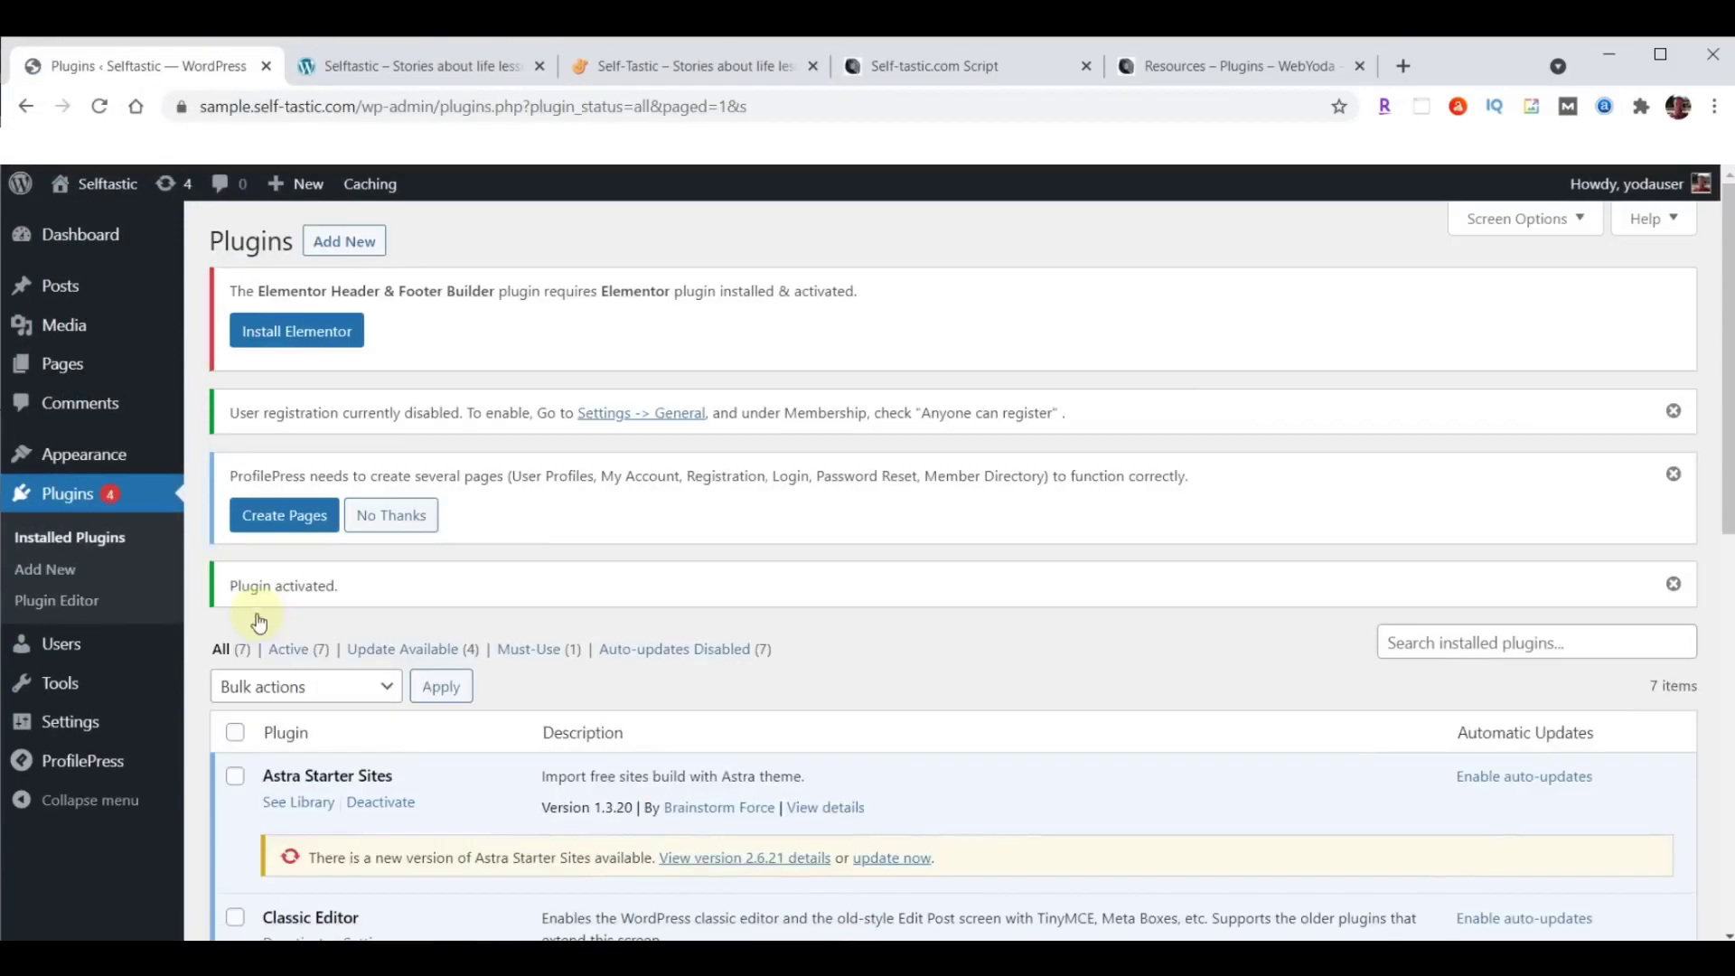
{"action": "left_click", "coordinate": [919, 65]}
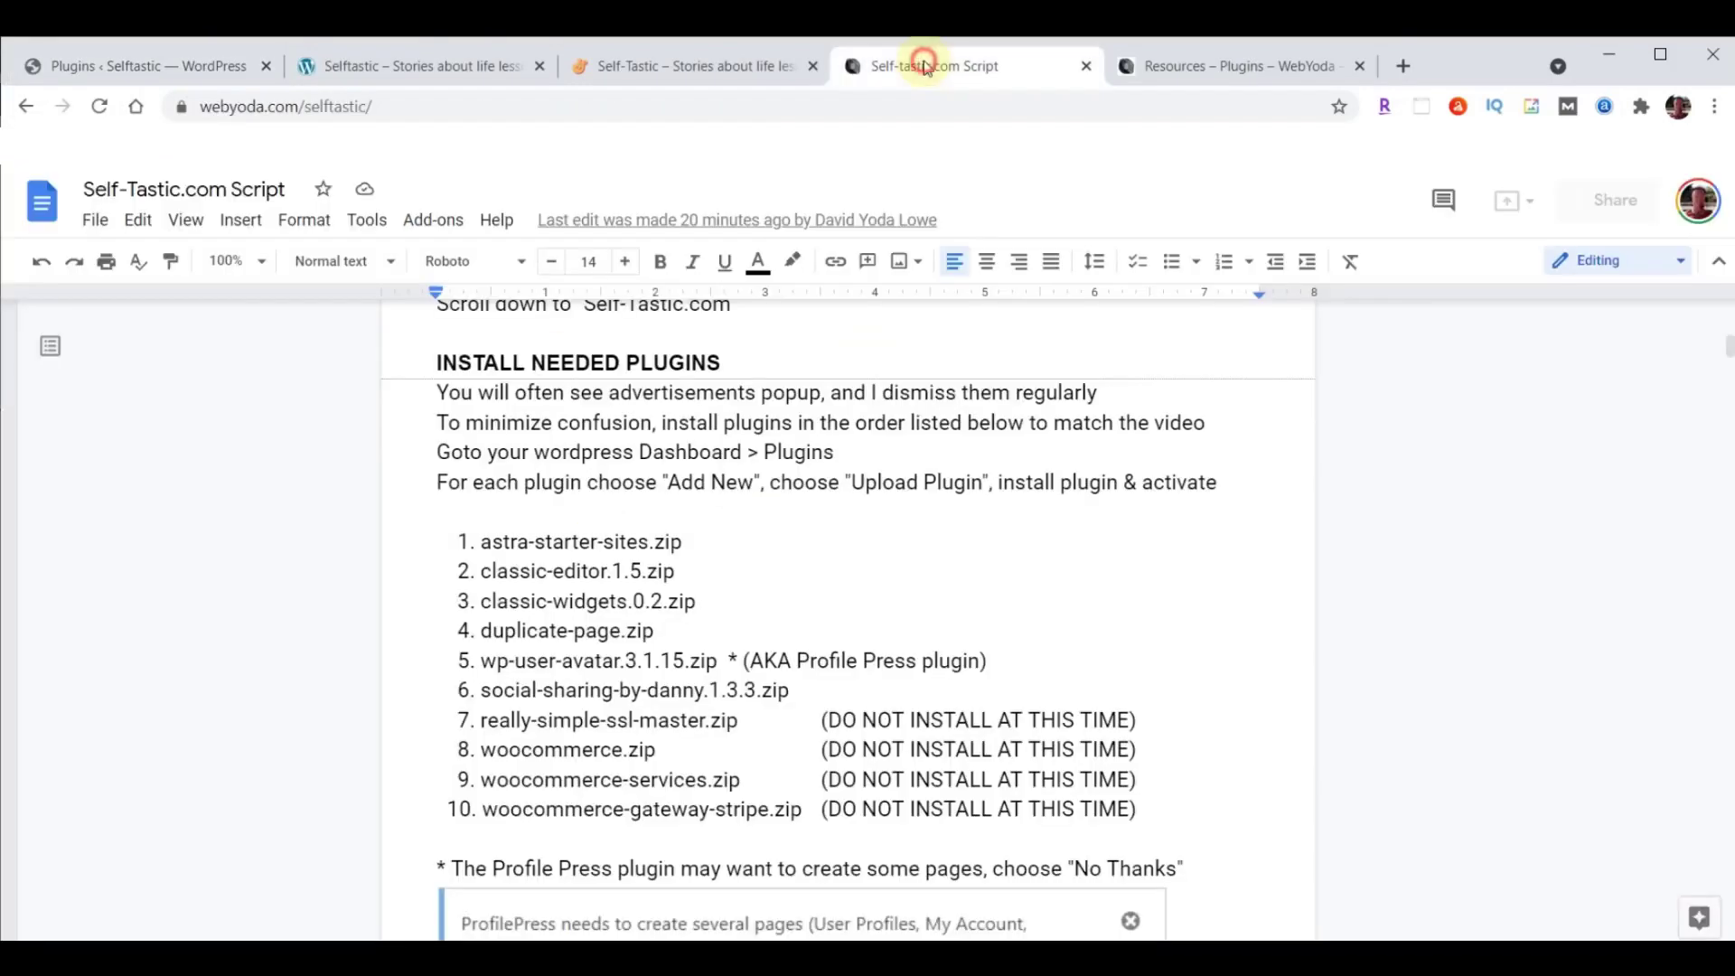
- In the Self-tastic.com Script, review items 7–10 (plugins not to install) and the ProfilePress note
{"action": "left_click_drag", "start_coordinate": [463, 719], "coordinate": [1150, 808]}
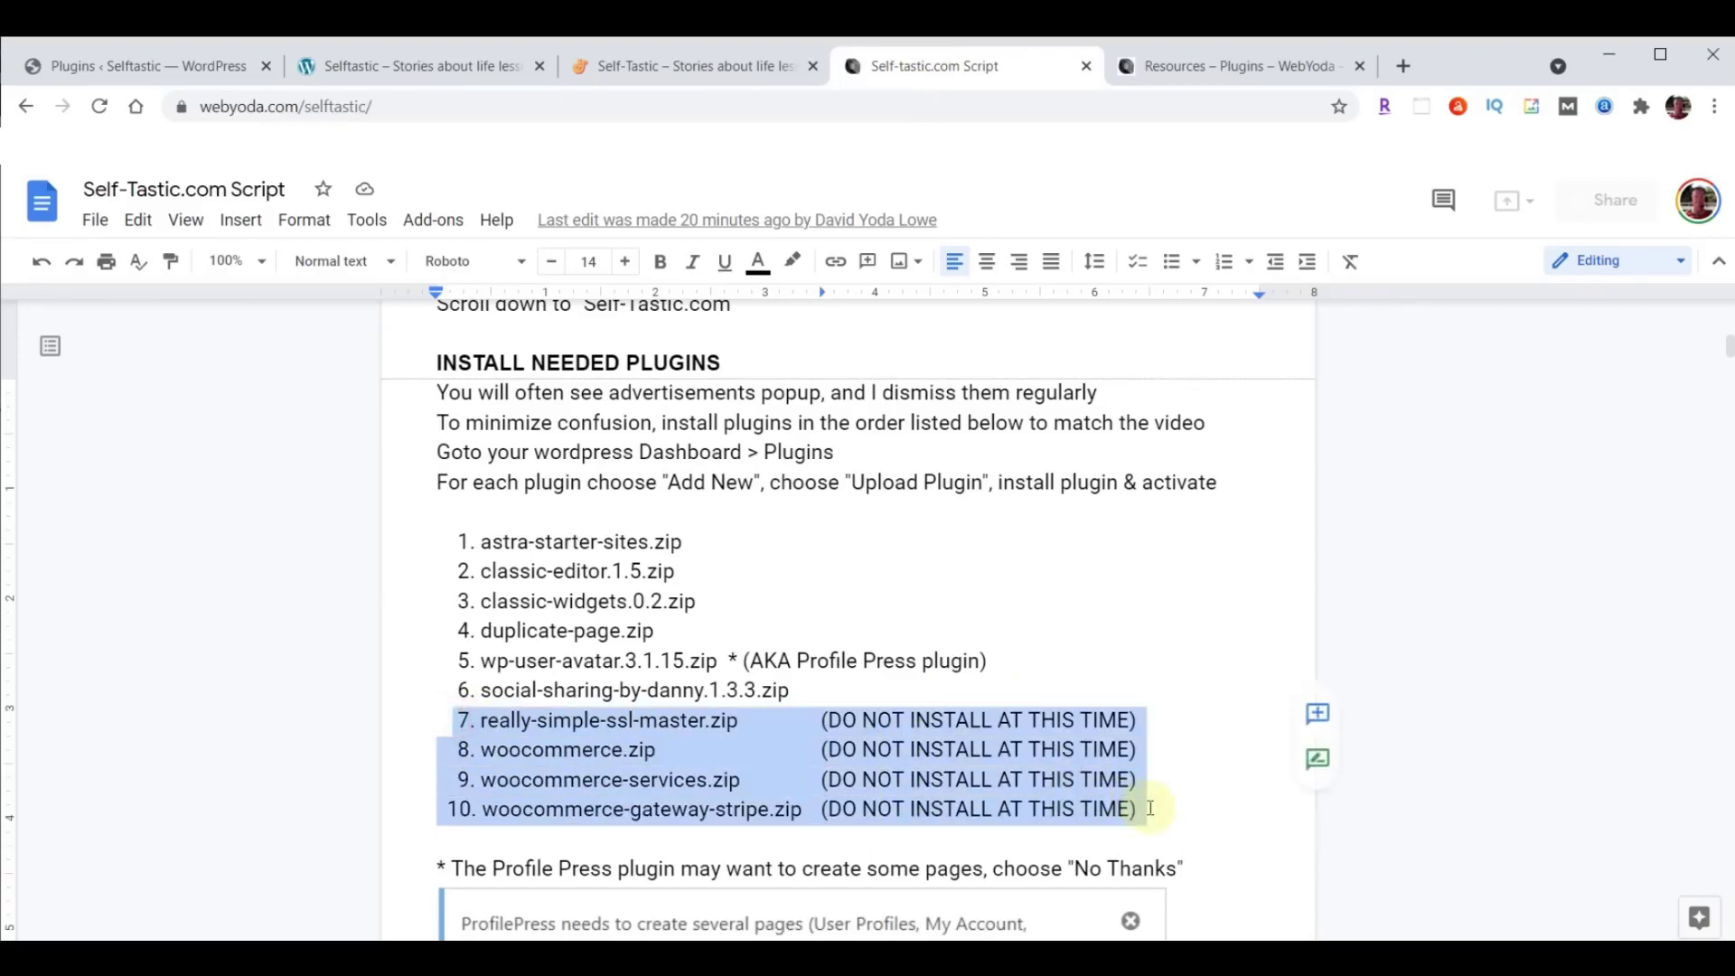
{"action": "left_click", "coordinate": [674, 789]}
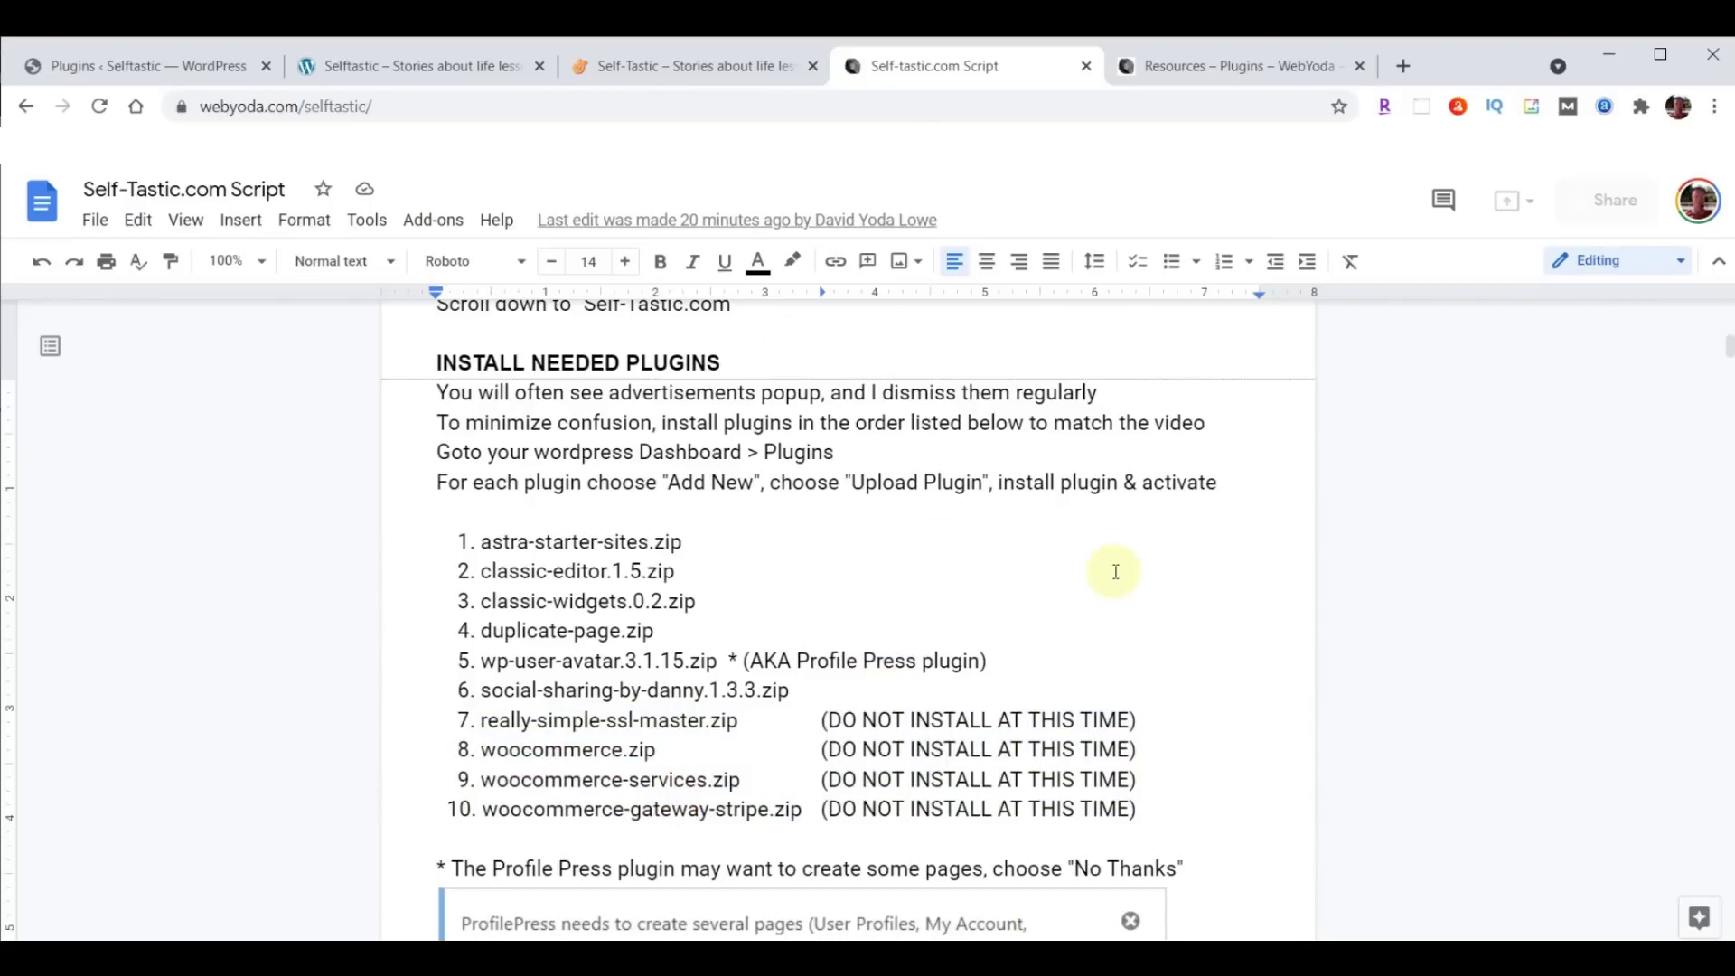
{"action": "scroll", "coordinate": [1115, 571], "scroll_direction": "down", "scroll_amount": 1}
{"action": "scroll", "coordinate": [1116, 571], "scroll_direction": "down", "scroll_amount": 1}
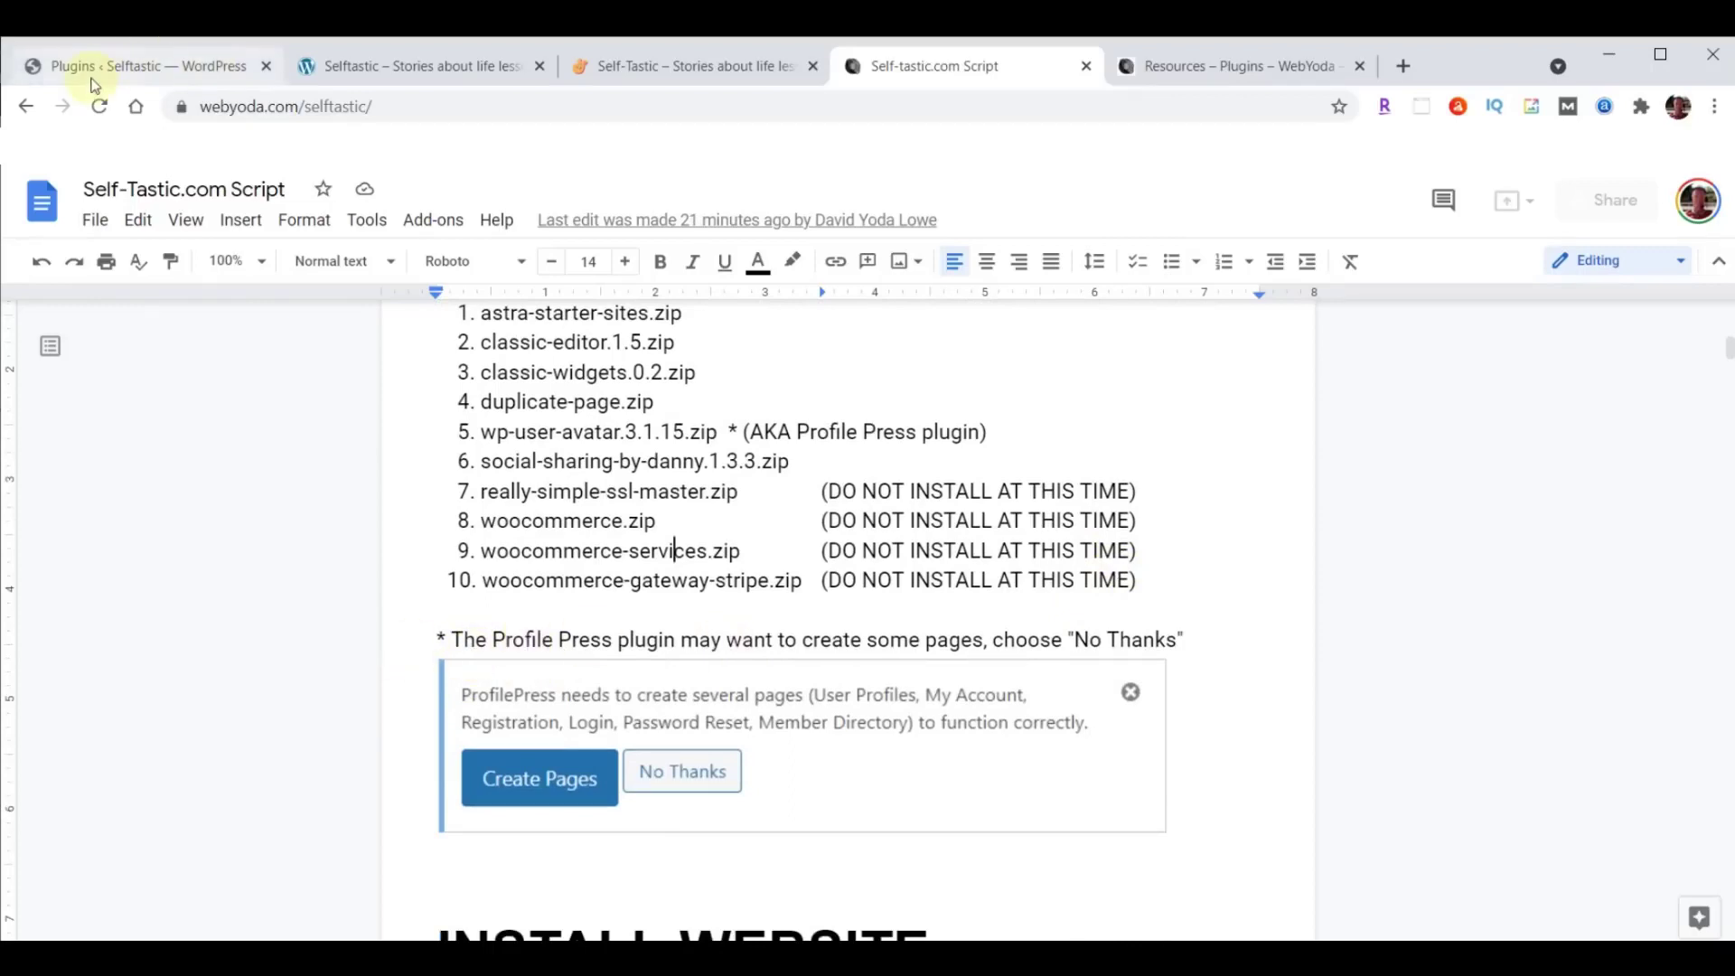
{"action": "left_click", "coordinate": [122, 70]}
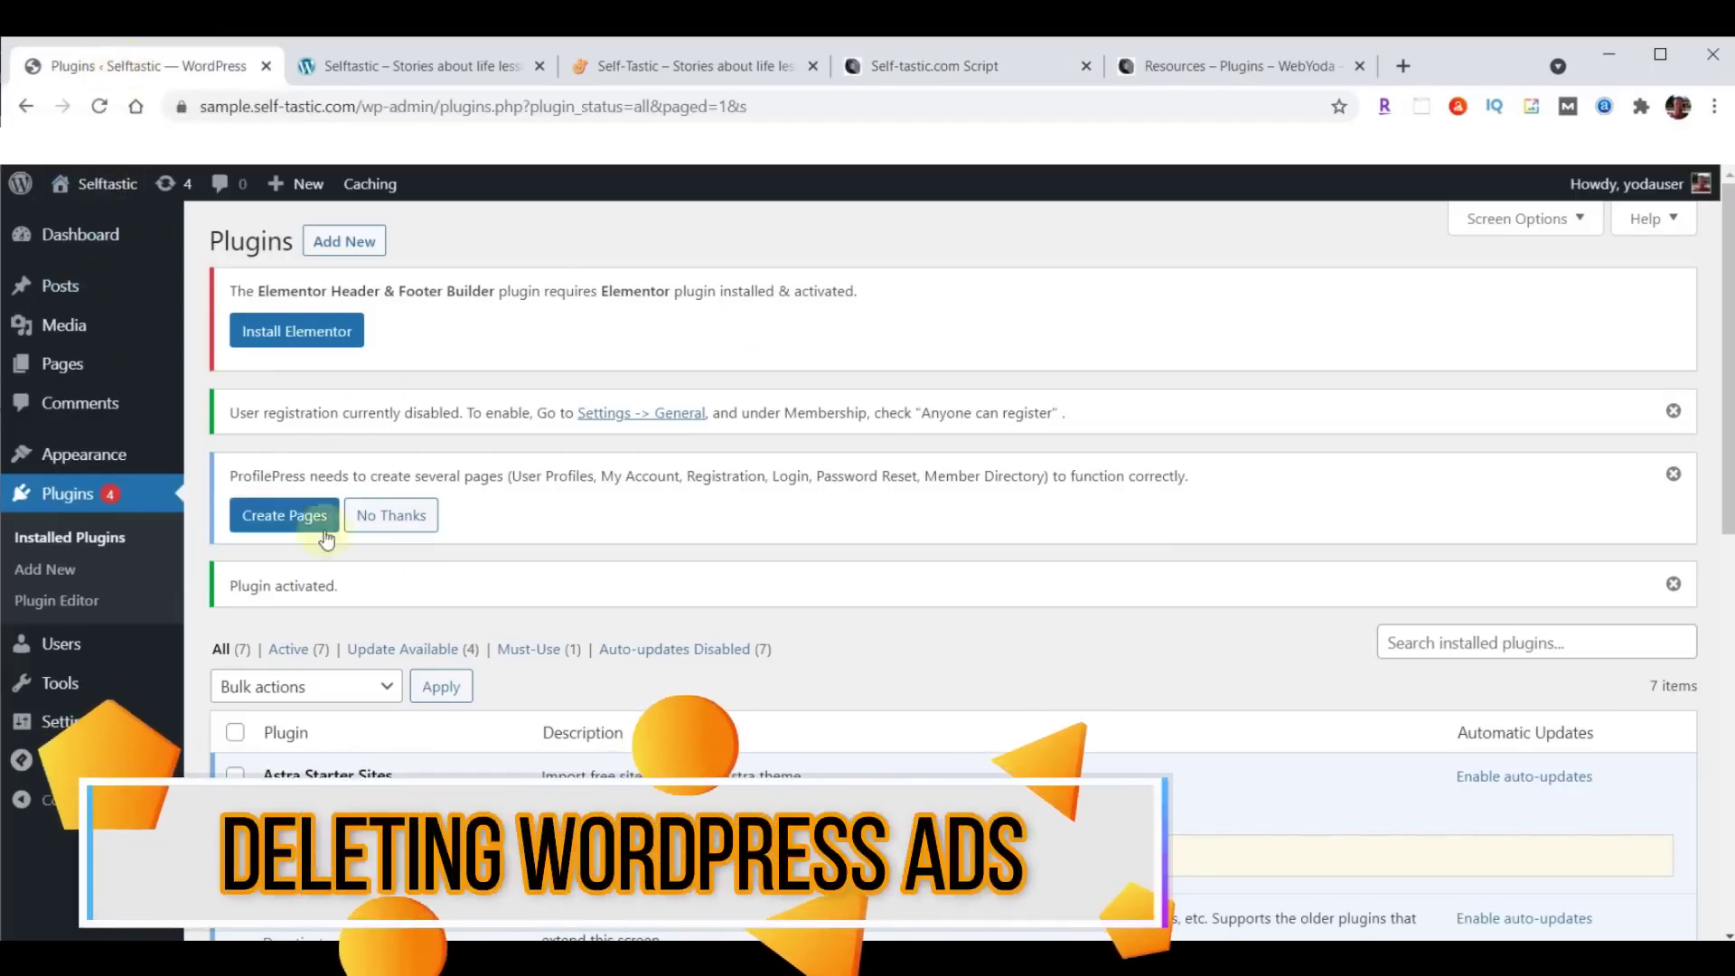
- Dismiss the user registration disabled, ProfilePress create pages, and Plugin activated notices
{"action": "left_click", "coordinate": [1673, 410]}
{"action": "left_click", "coordinate": [1673, 415]}
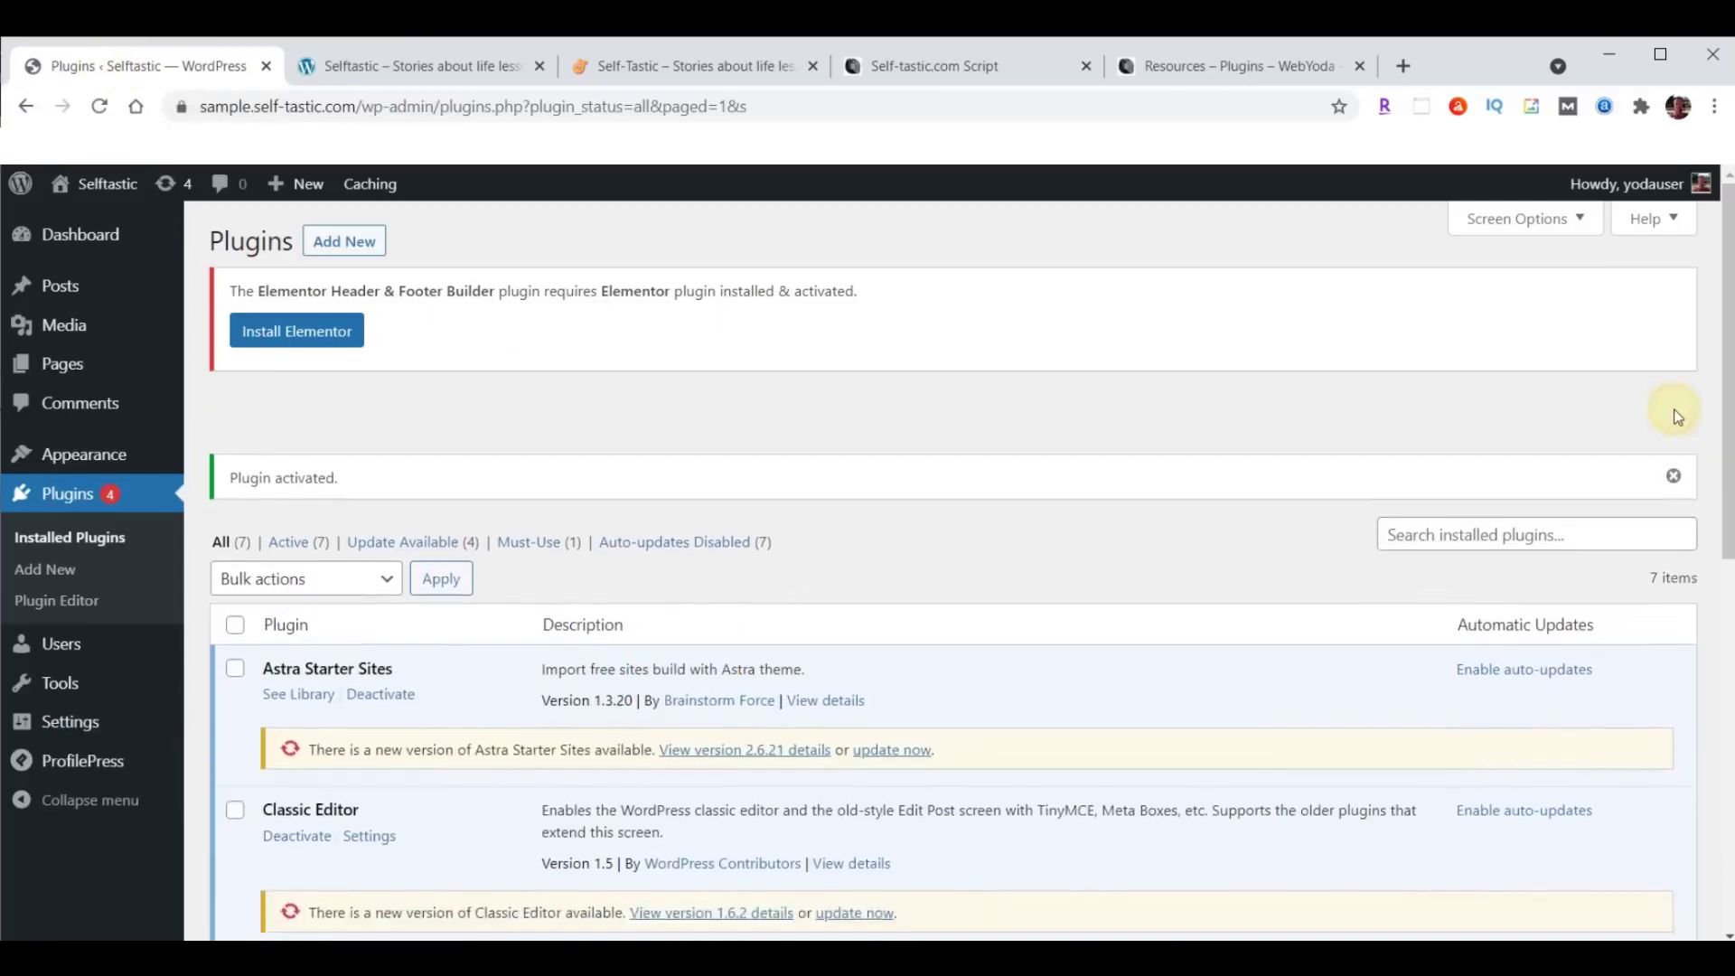
{"action": "left_click", "coordinate": [1673, 413]}
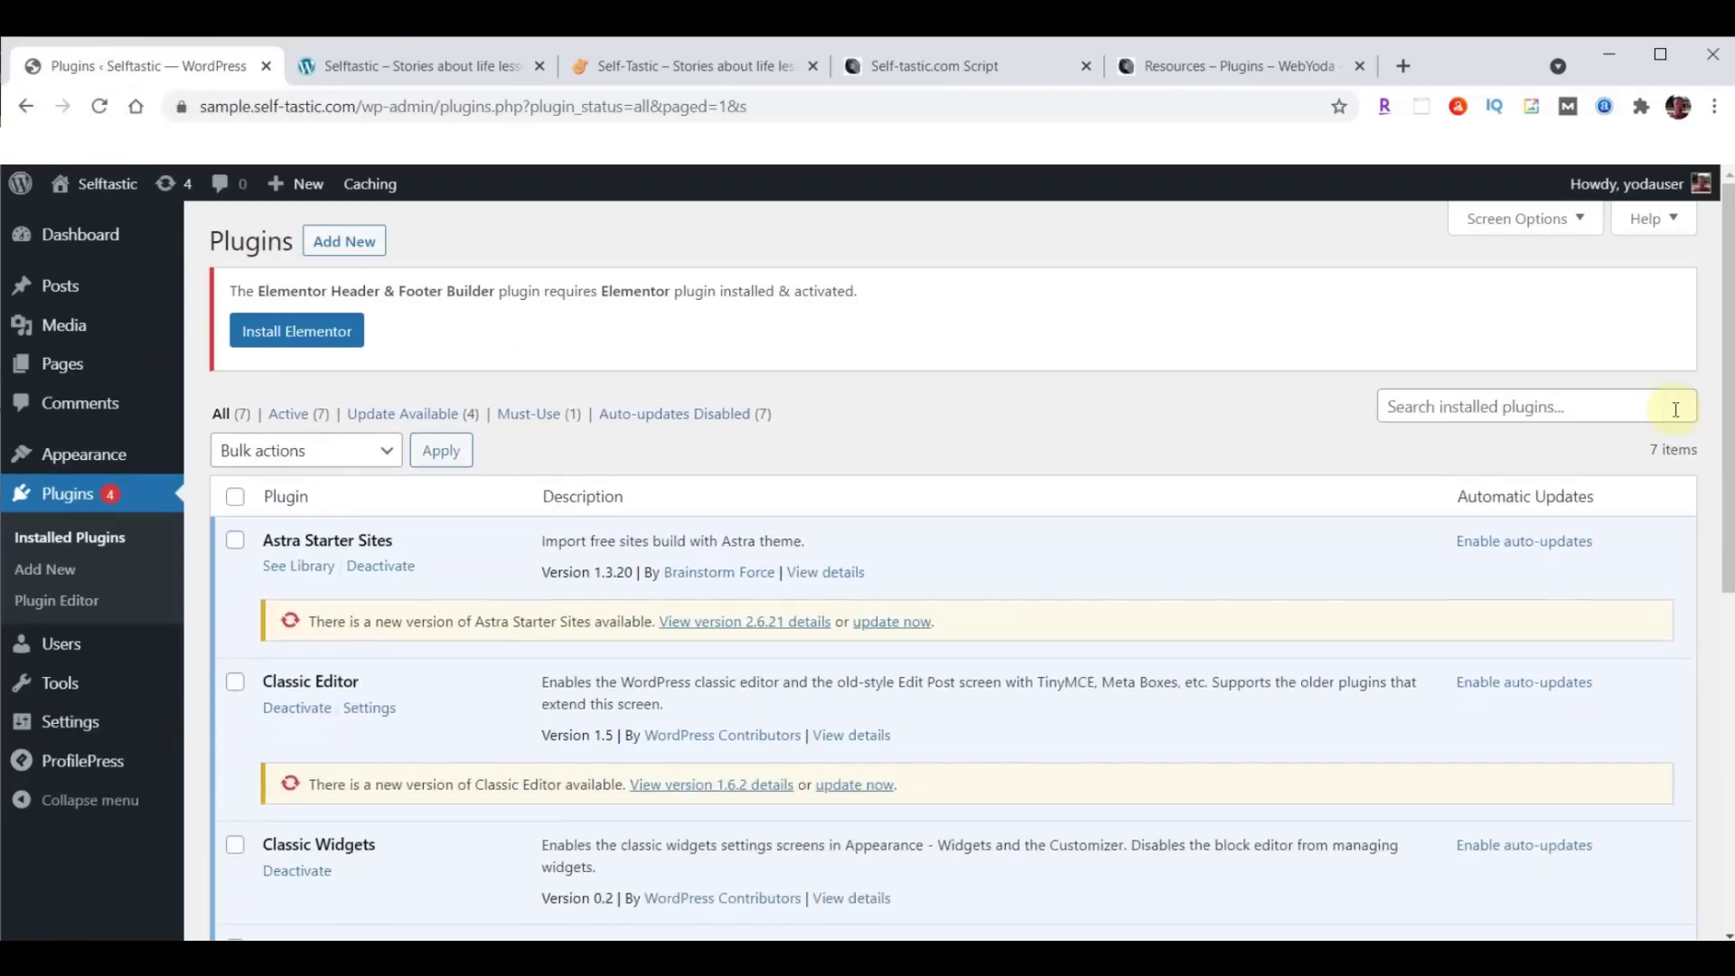
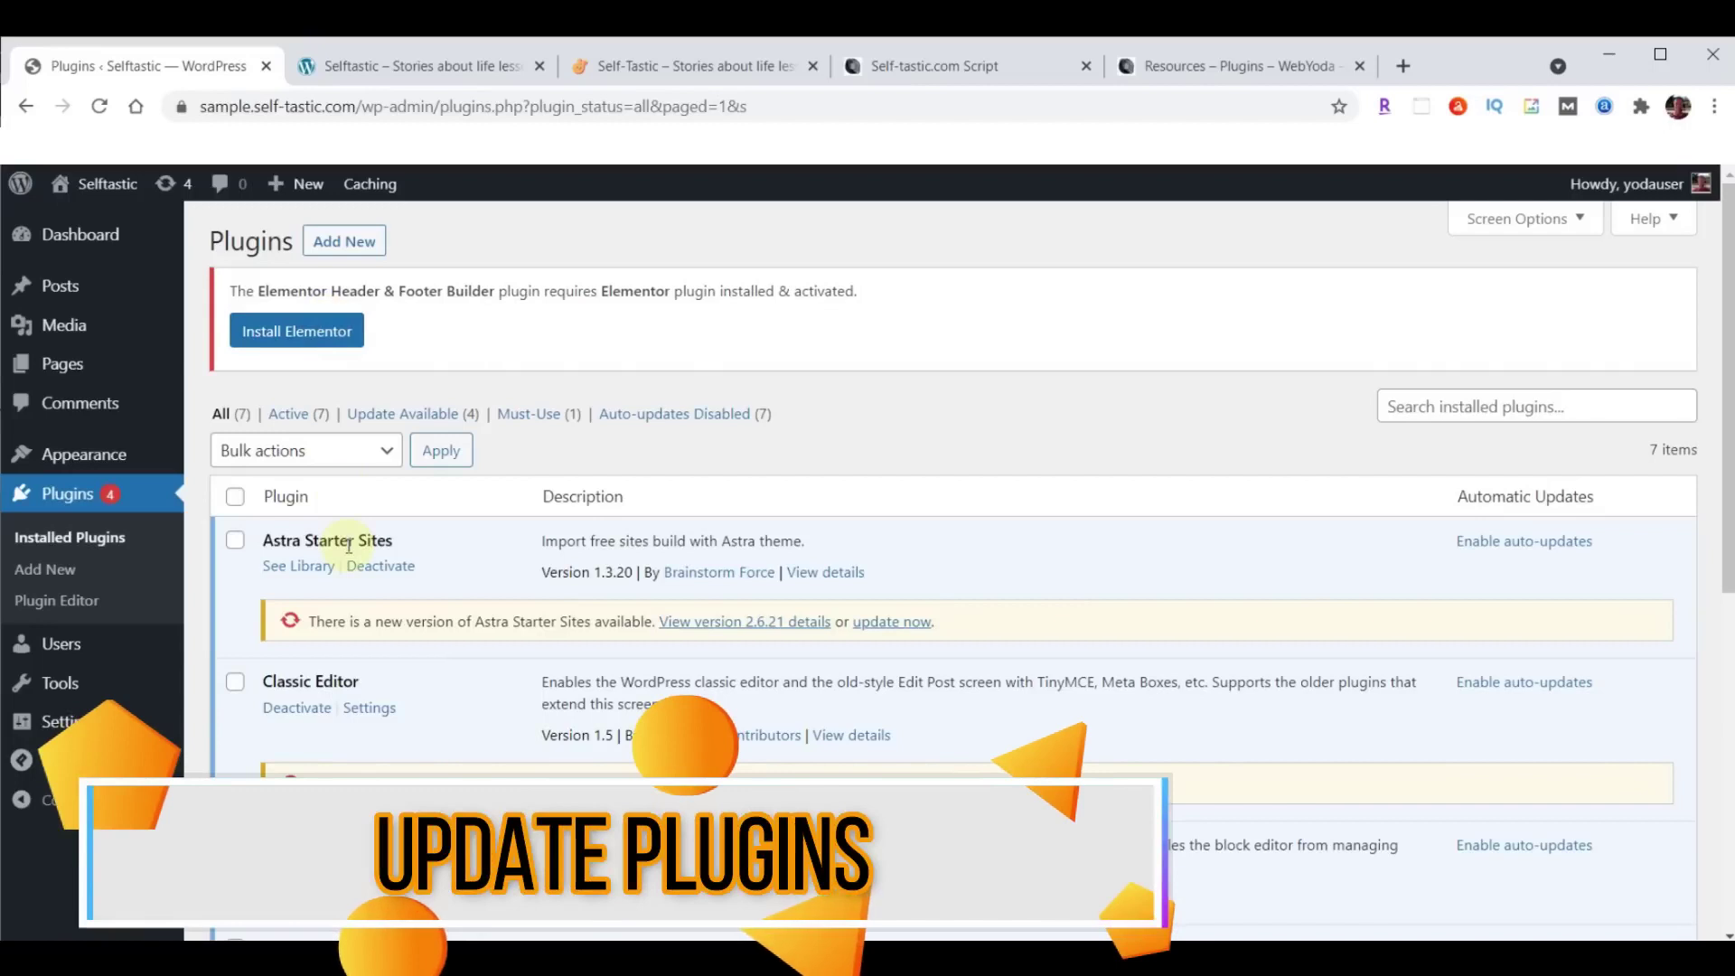
- Bulk-update all plugins, including Astra Starter Sites and Classic Editor
{"action": "left_click", "coordinate": [234, 498]}
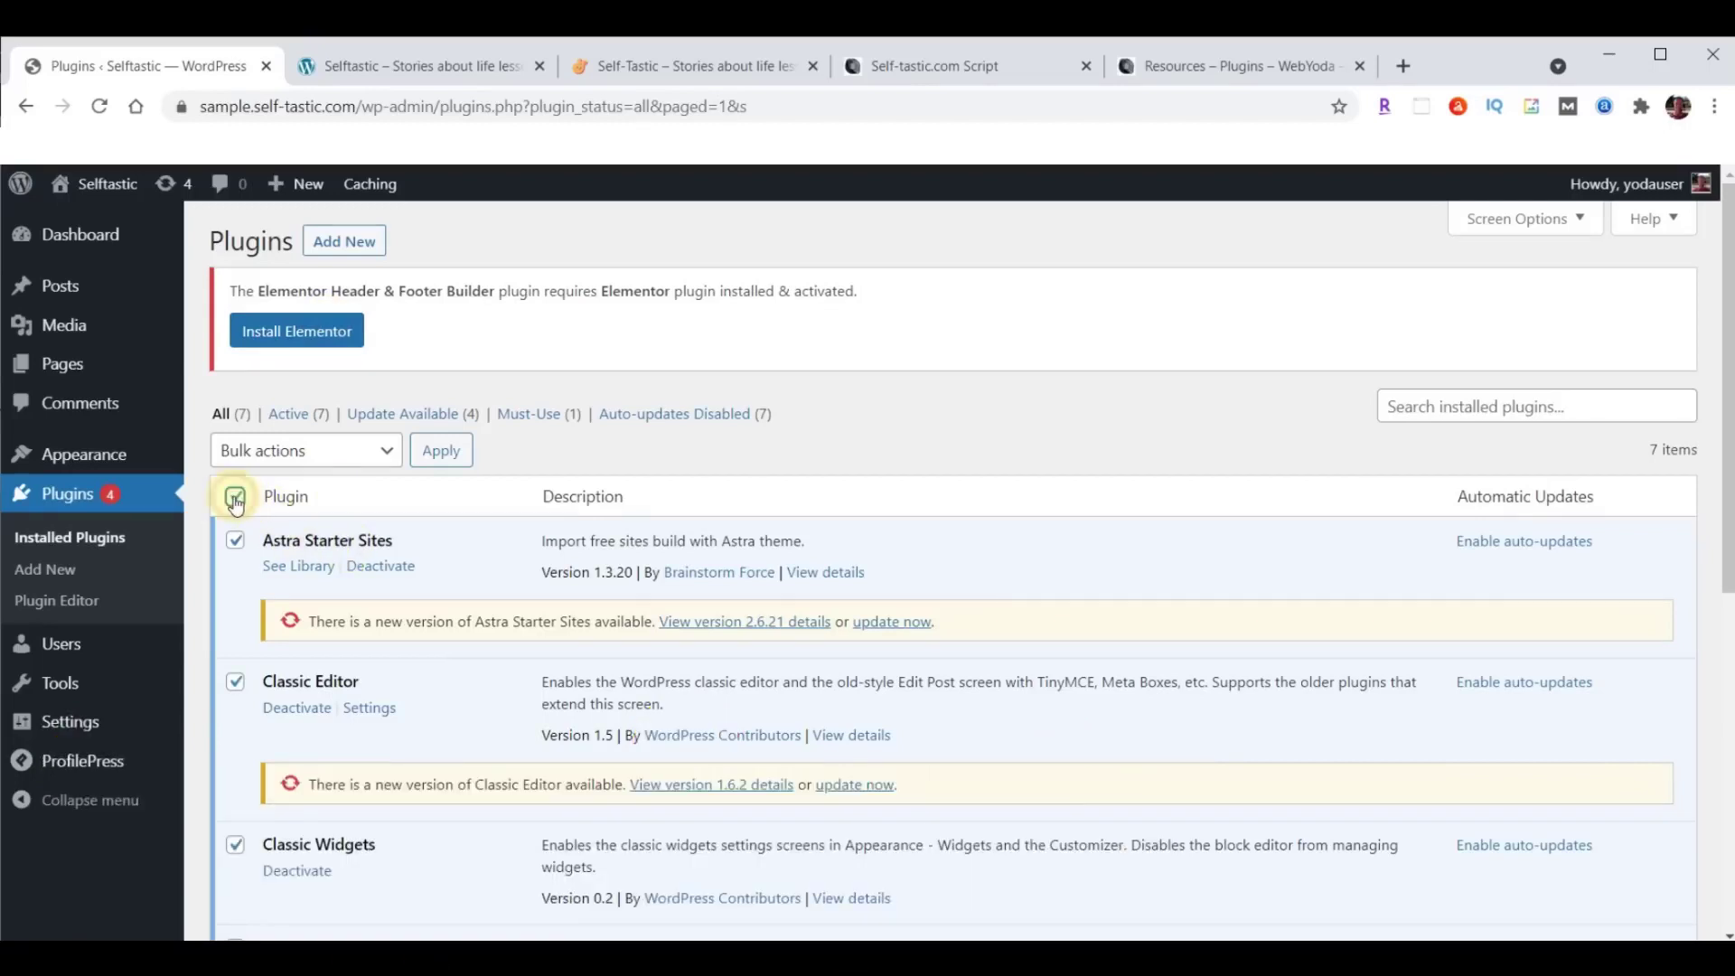
{"action": "left_click", "coordinate": [277, 456]}
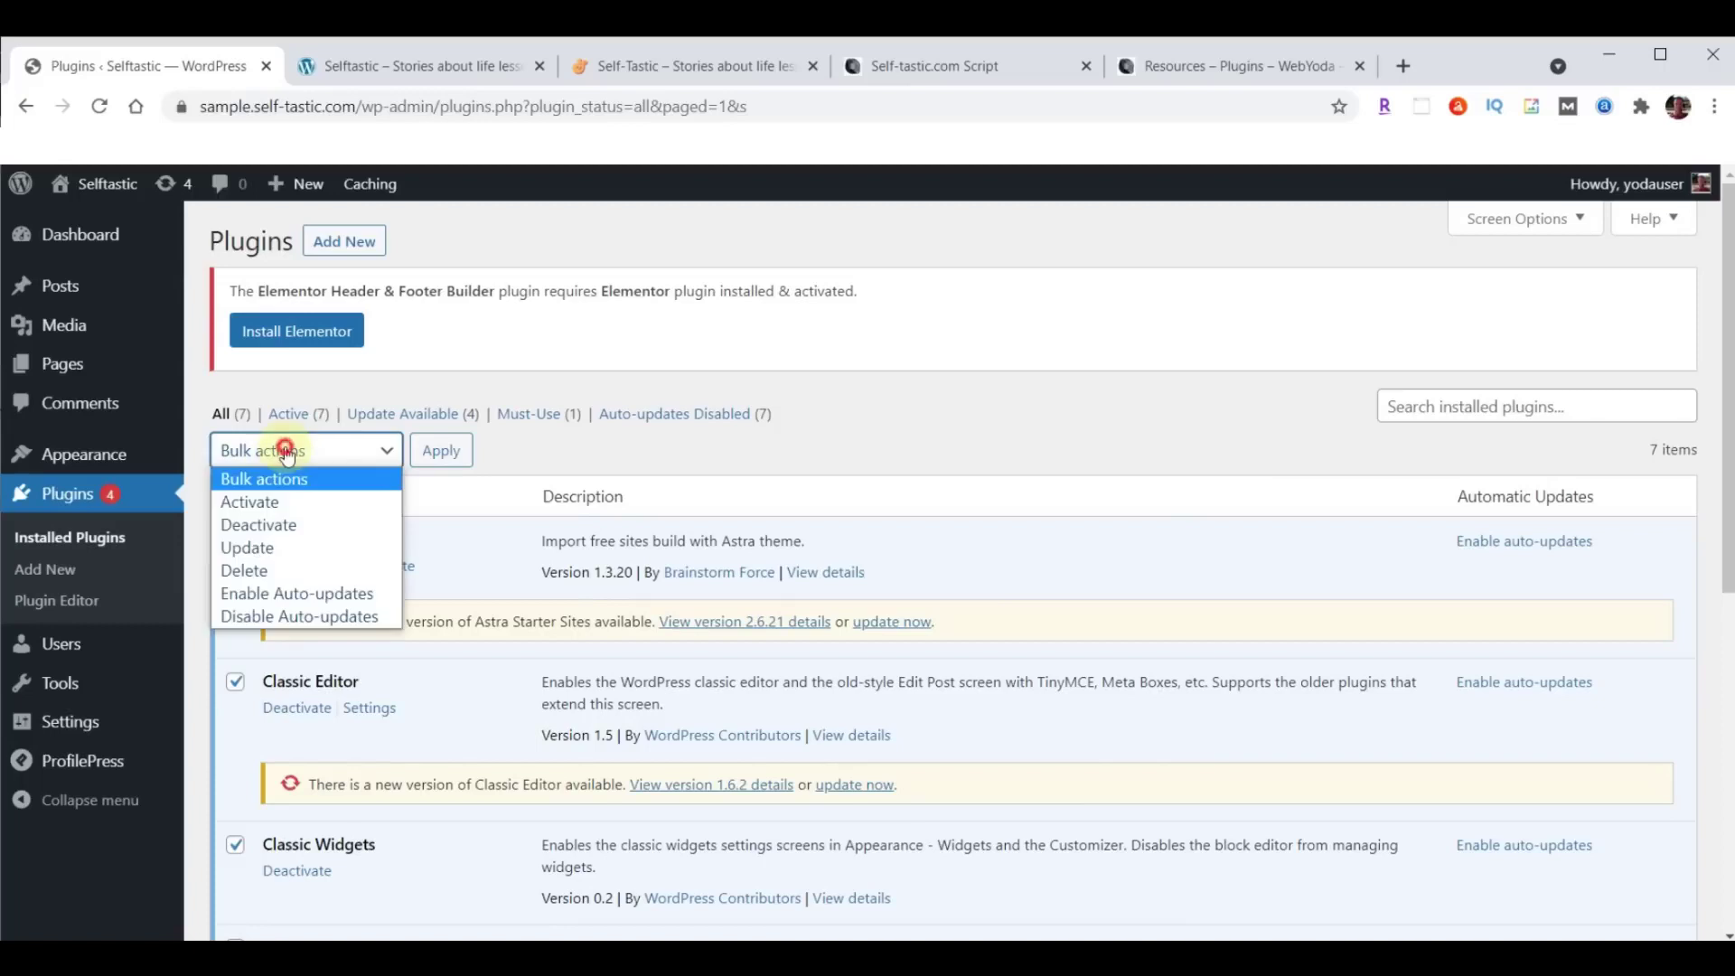
{"action": "left_click", "coordinate": [267, 548]}
{"action": "left_click", "coordinate": [432, 472]}
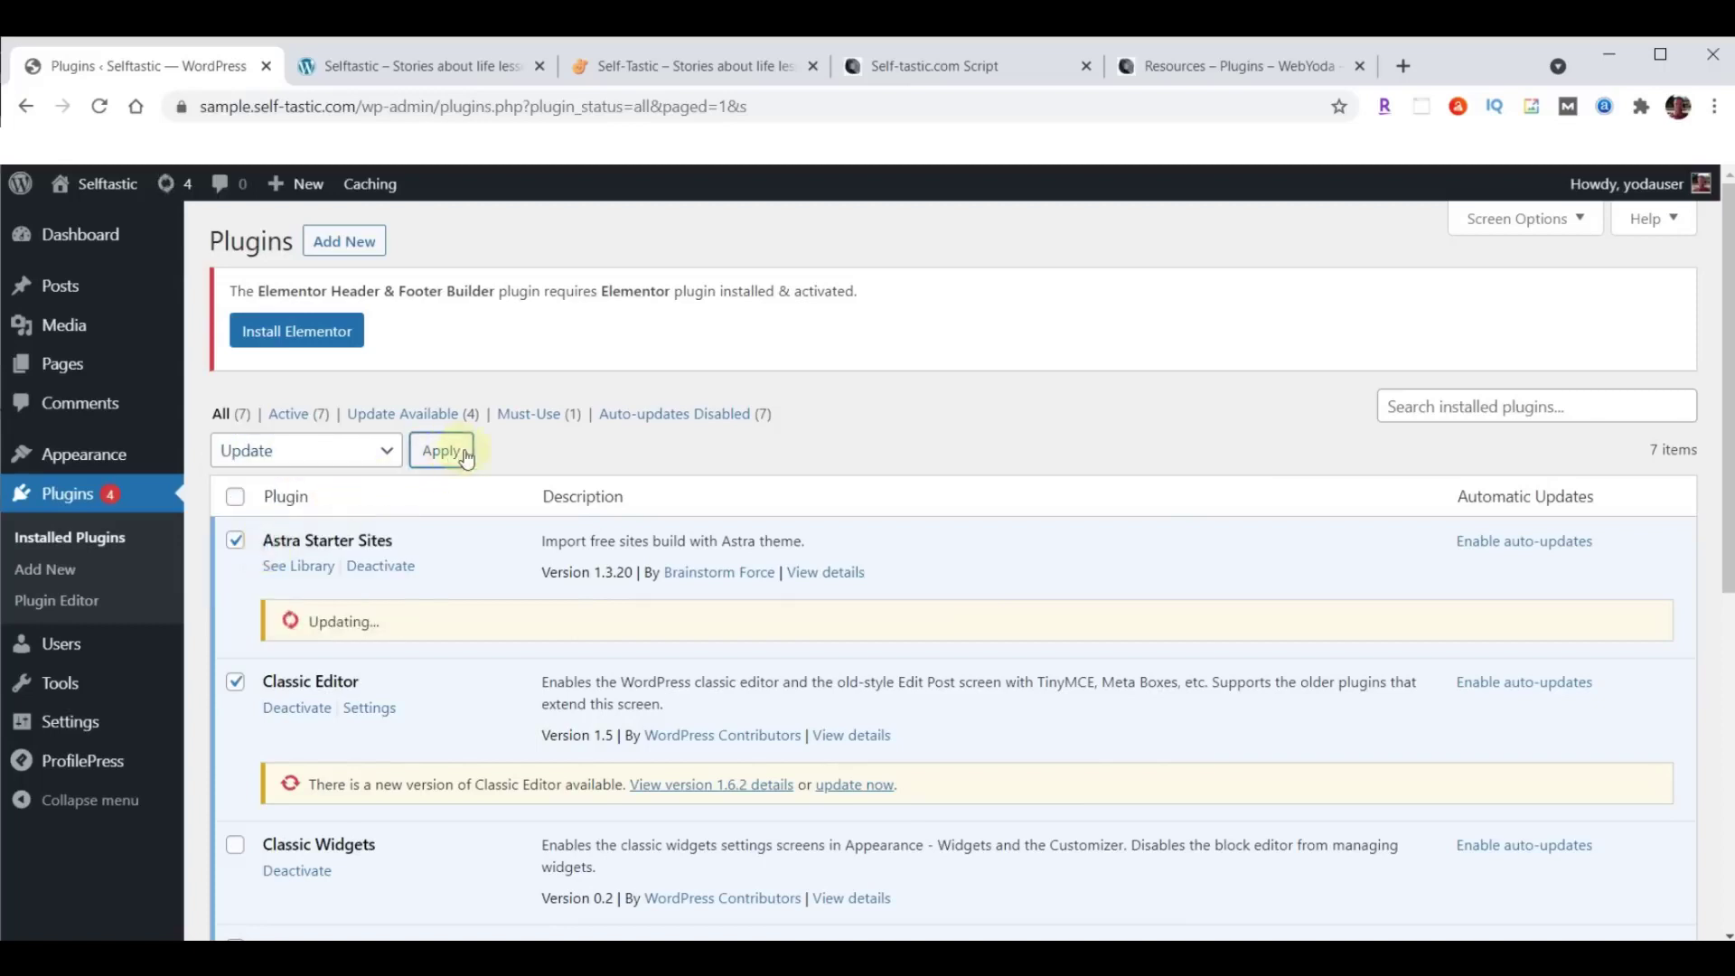
- Check the update results and open the Astra Starter Sites template library
{"action": "scroll", "coordinate": [972, 488], "scroll_direction": "down", "scroll_amount": 8}
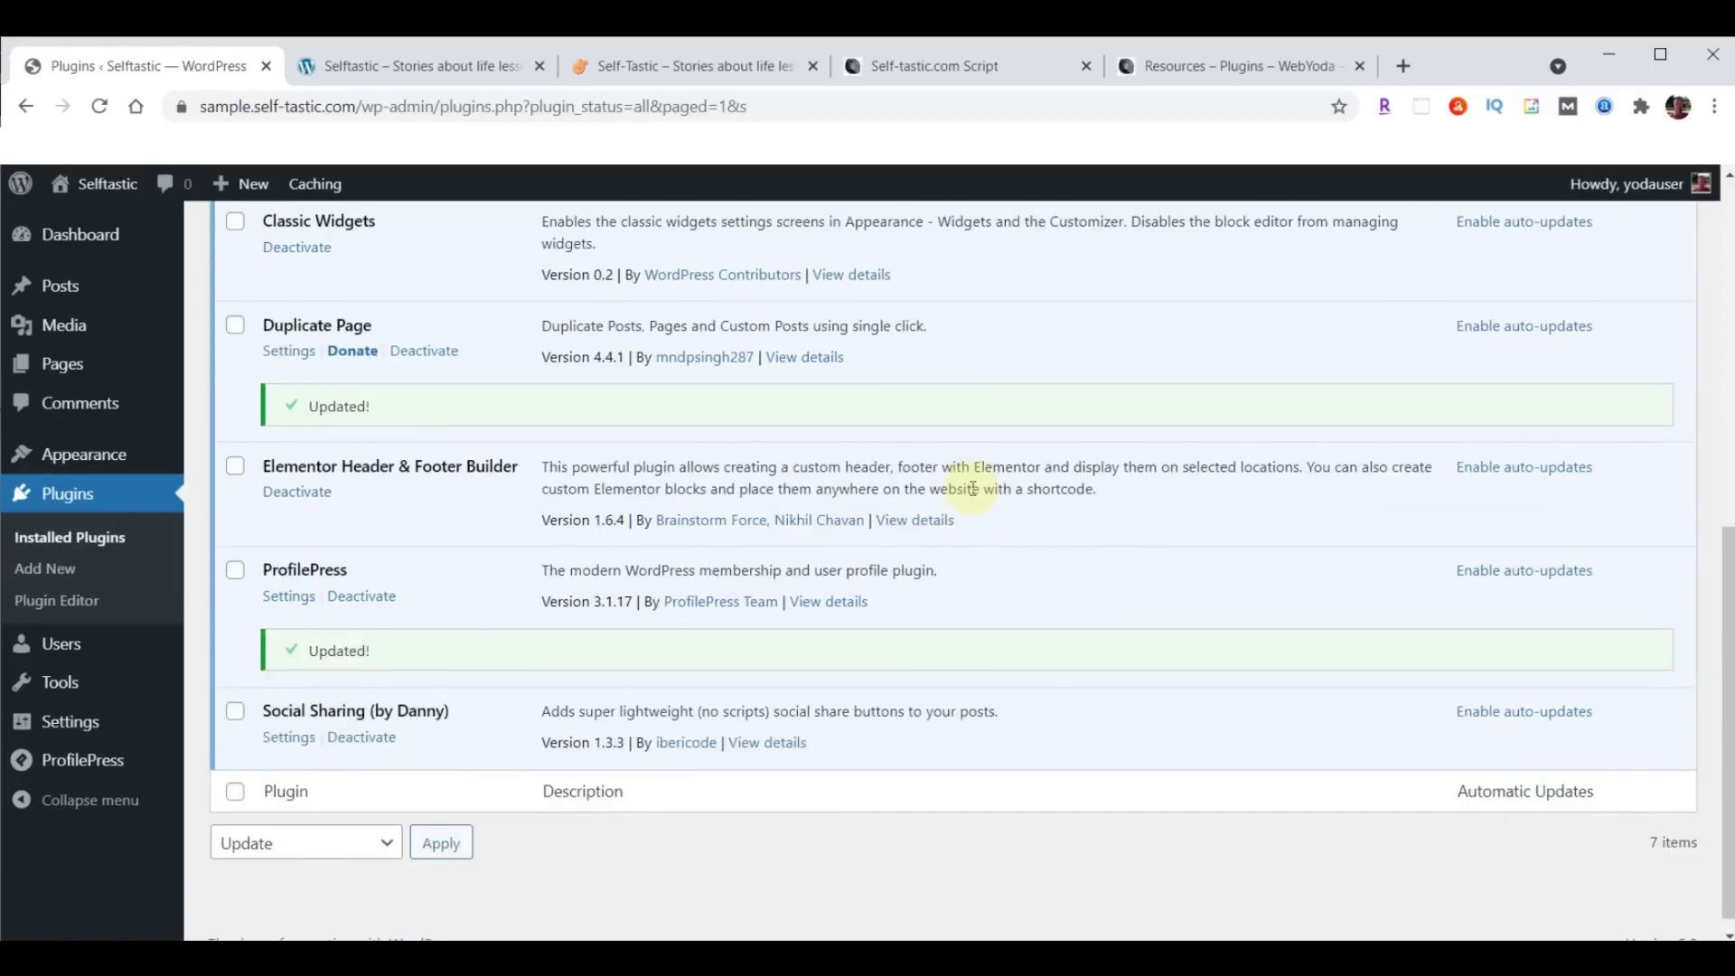
{"action": "scroll", "coordinate": [934, 576], "scroll_direction": "up", "scroll_amount": 6}
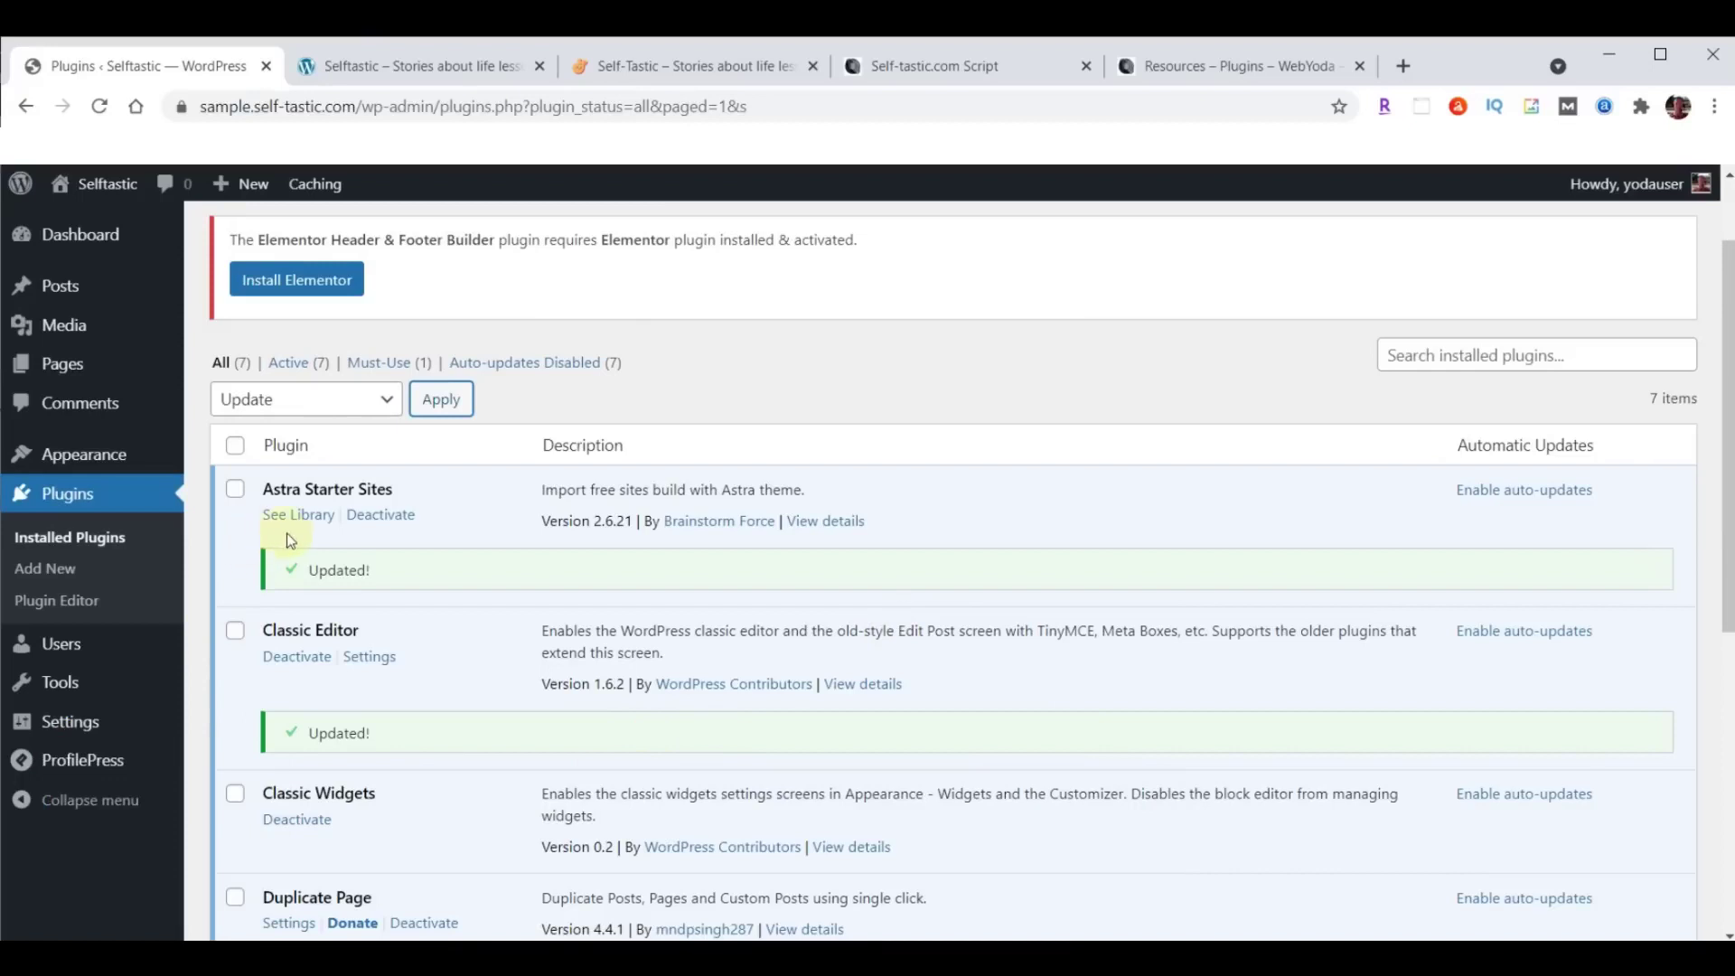
{"action": "left_click", "coordinate": [295, 513]}
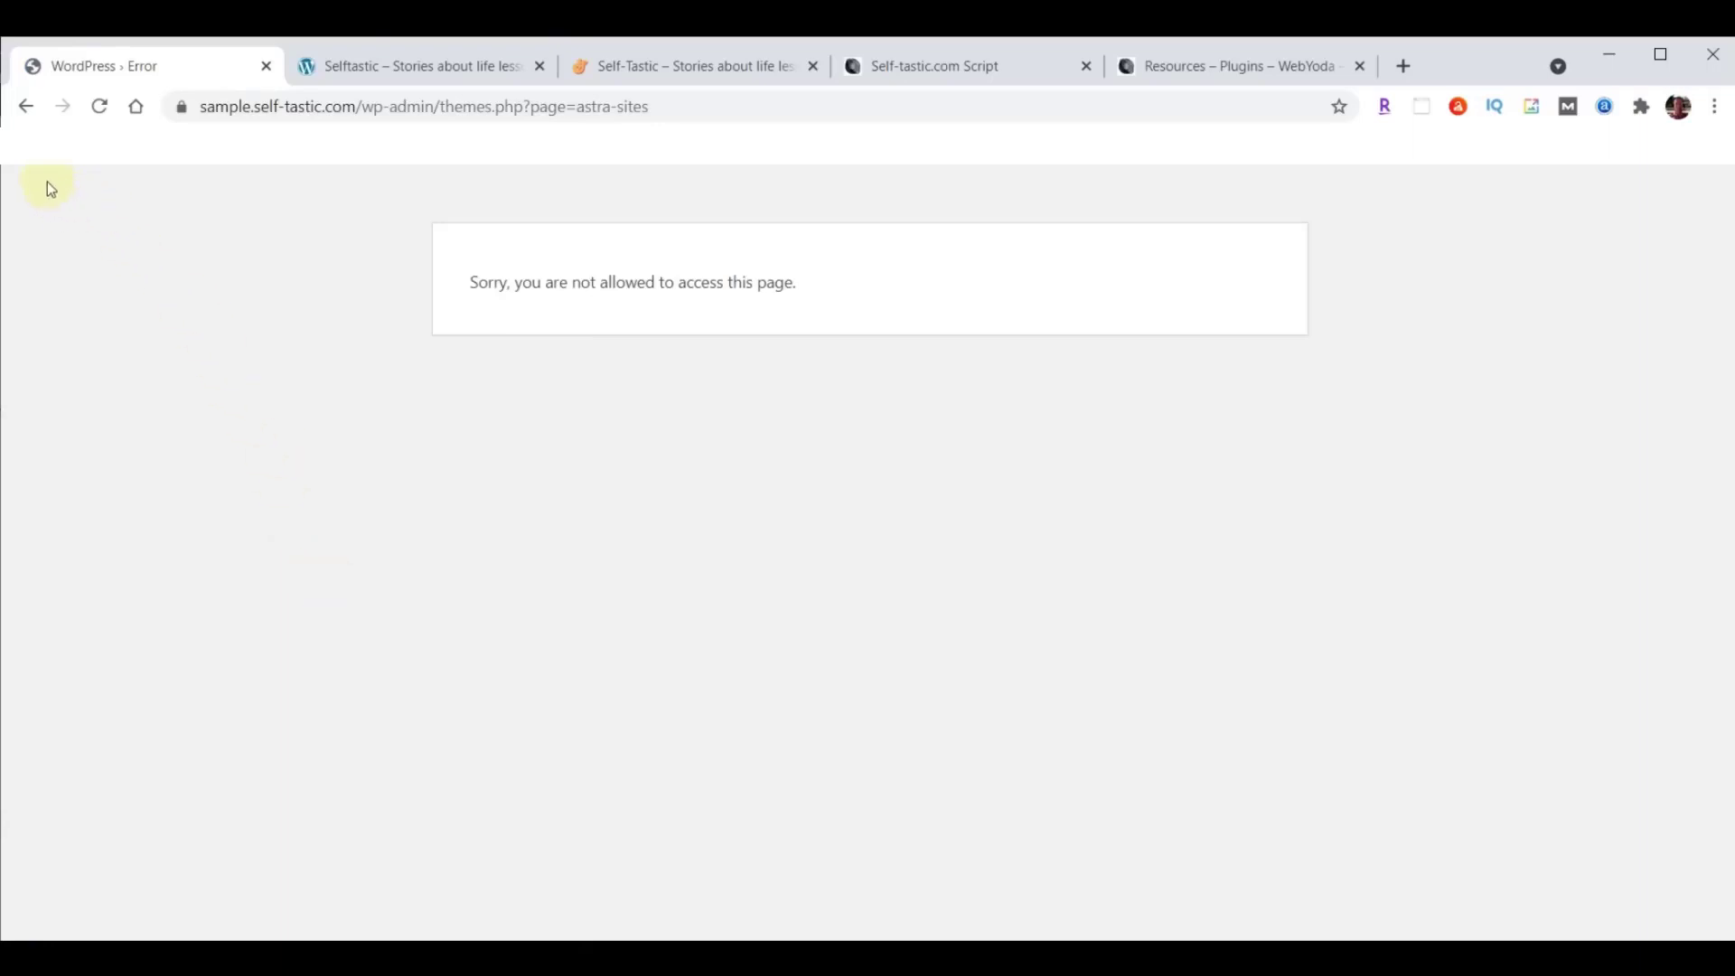
- Go back from the Astra access error and open the Starter Templates library instead
{"action": "left_click", "coordinate": [23, 106]}
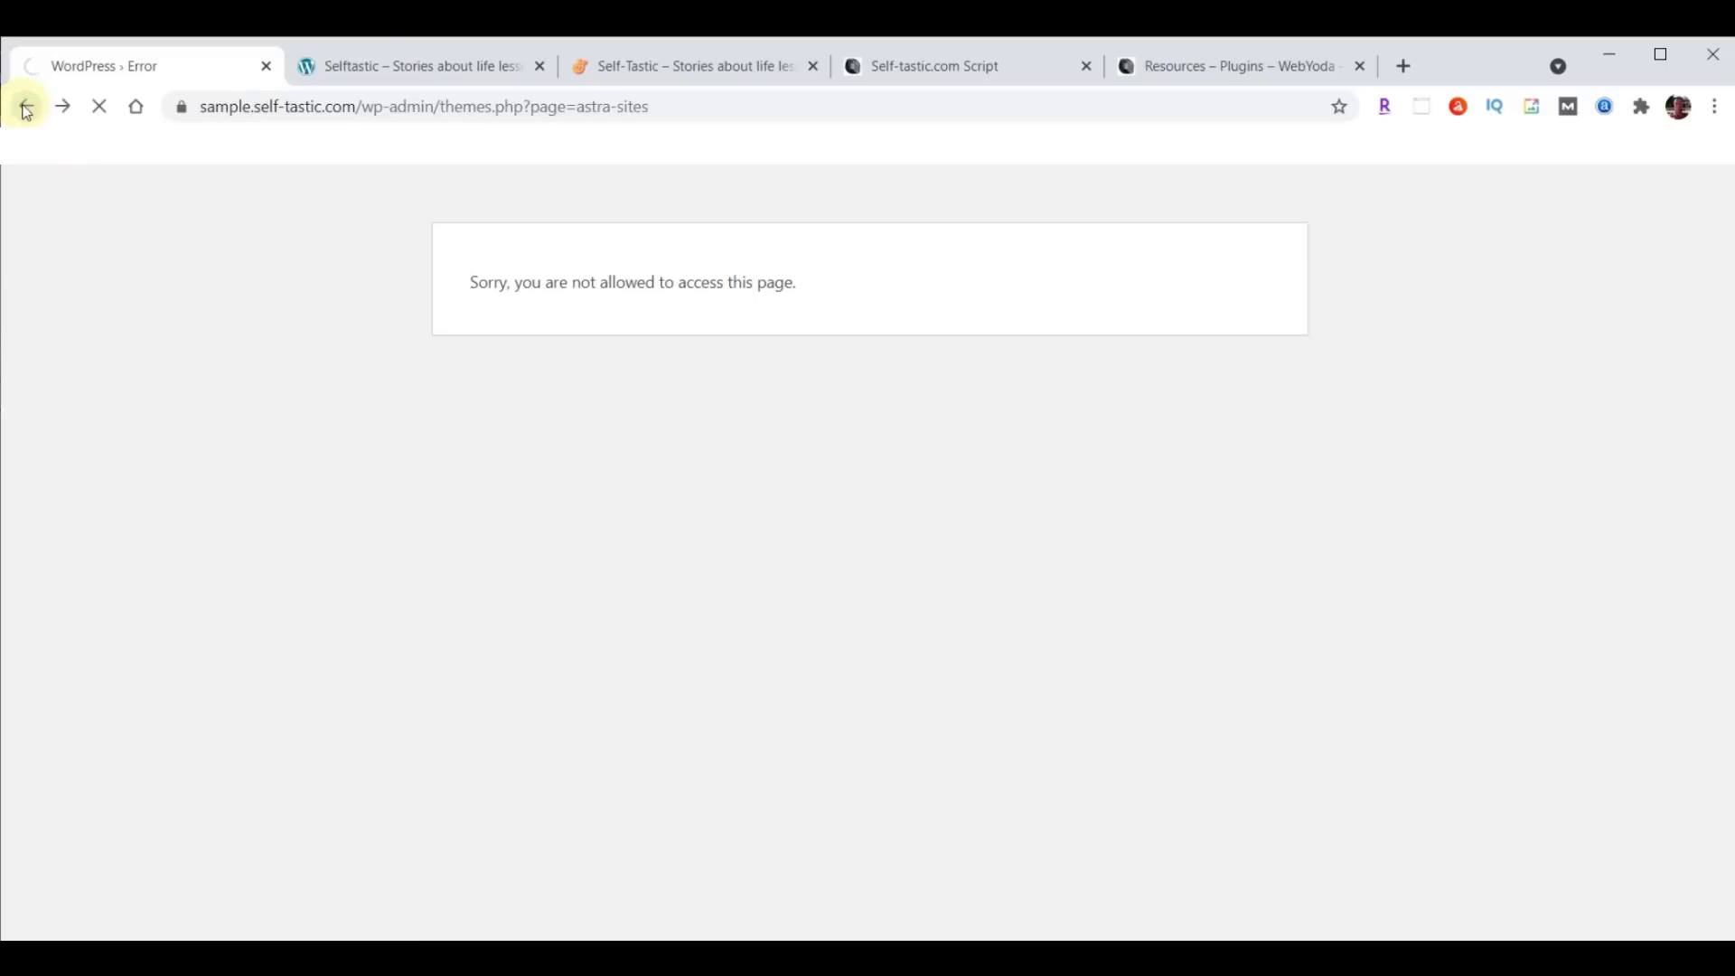
{"action": "scroll", "coordinate": [569, 599], "scroll_direction": "down", "scroll_amount": 3}
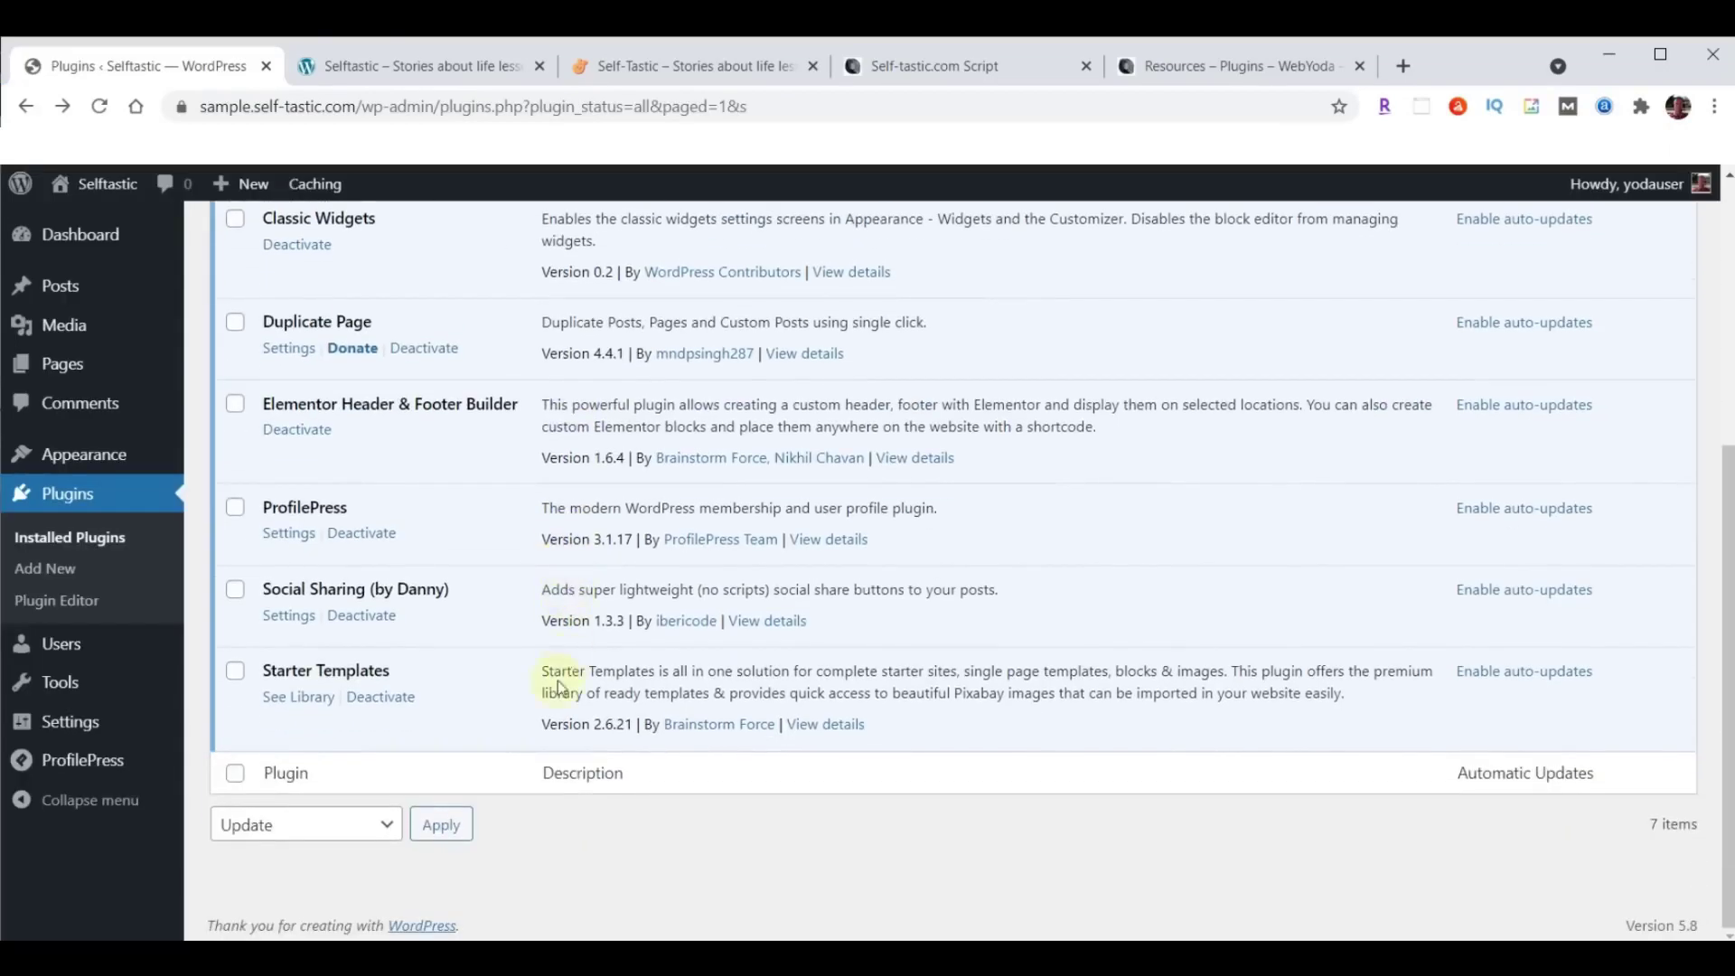
{"action": "left_click", "coordinate": [301, 708]}
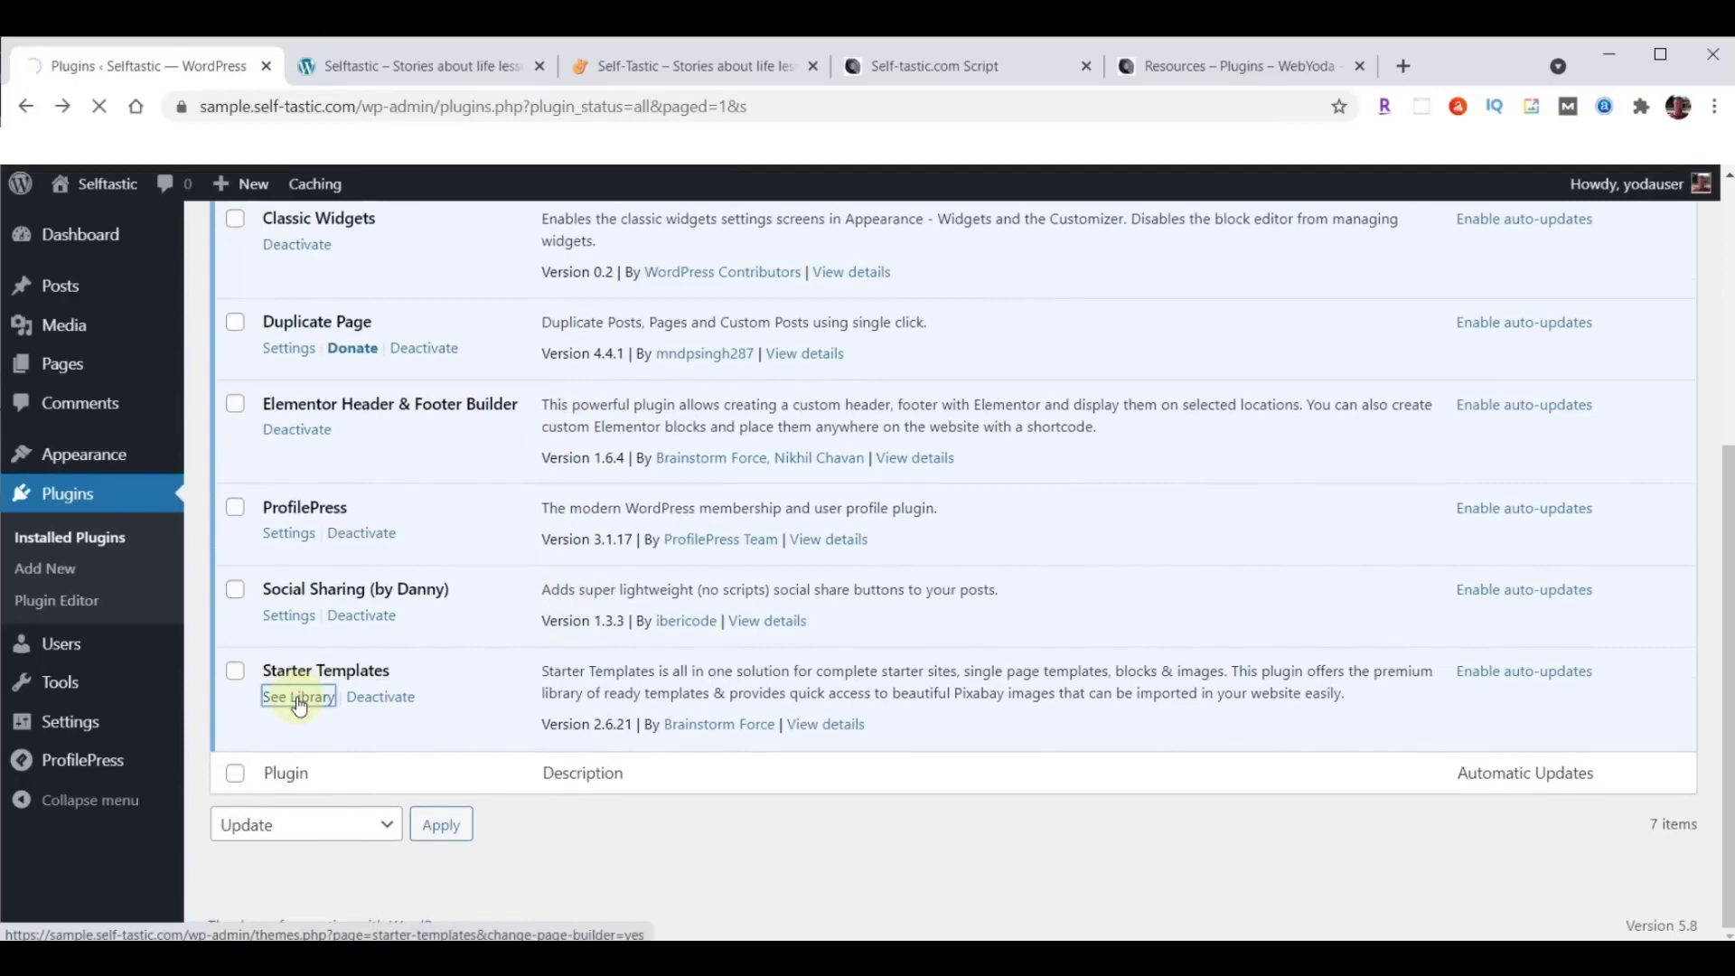
{"action": "scroll", "coordinate": [1439, 318], "scroll_direction": "down", "scroll_amount": 2}
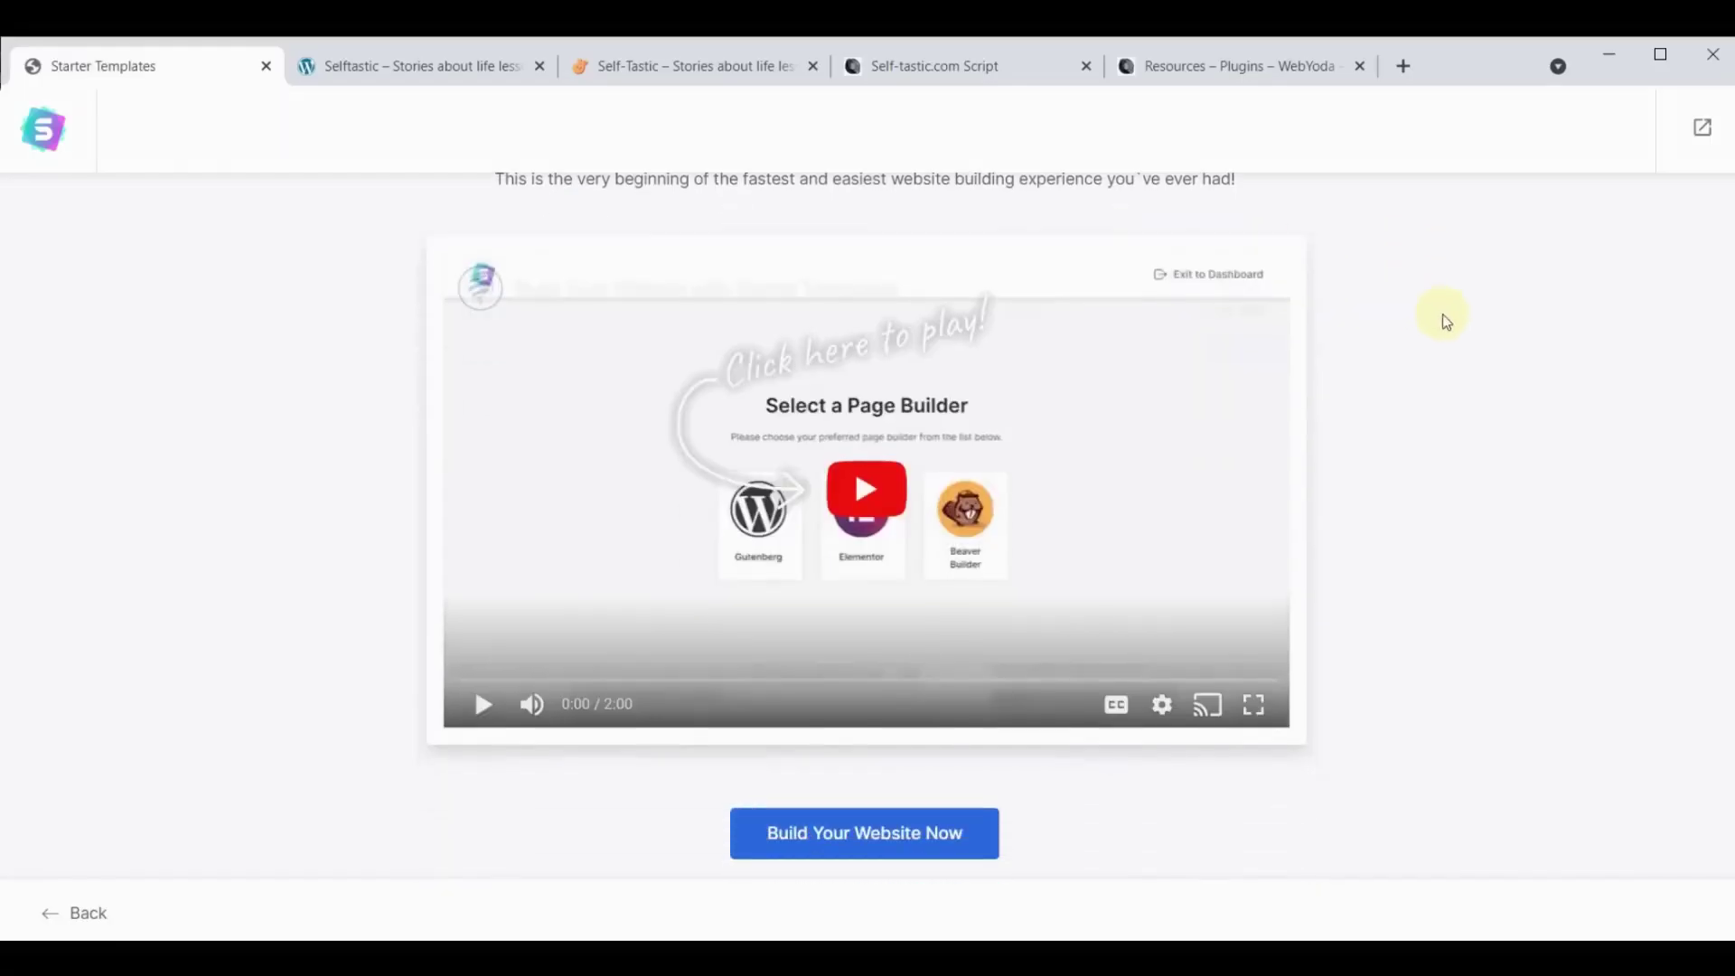
- Start building a website from templates with Elementor as the page builder
{"action": "left_click", "coordinate": [885, 832]}
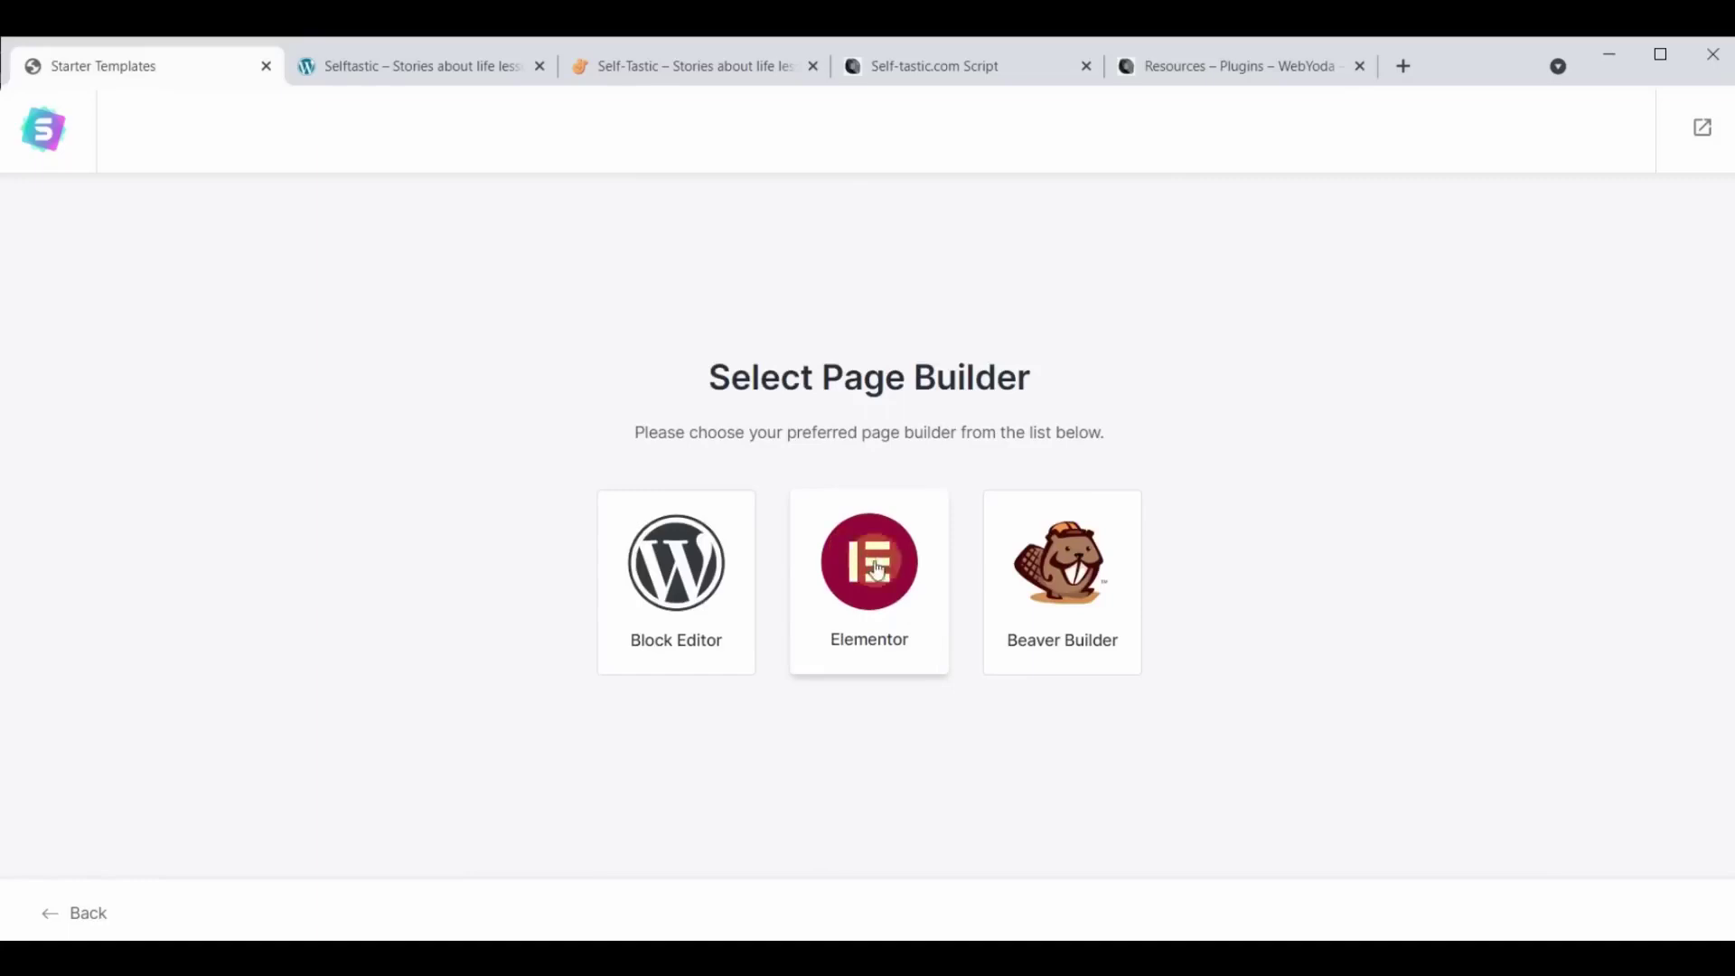
{"action": "left_click", "coordinate": [884, 575]}
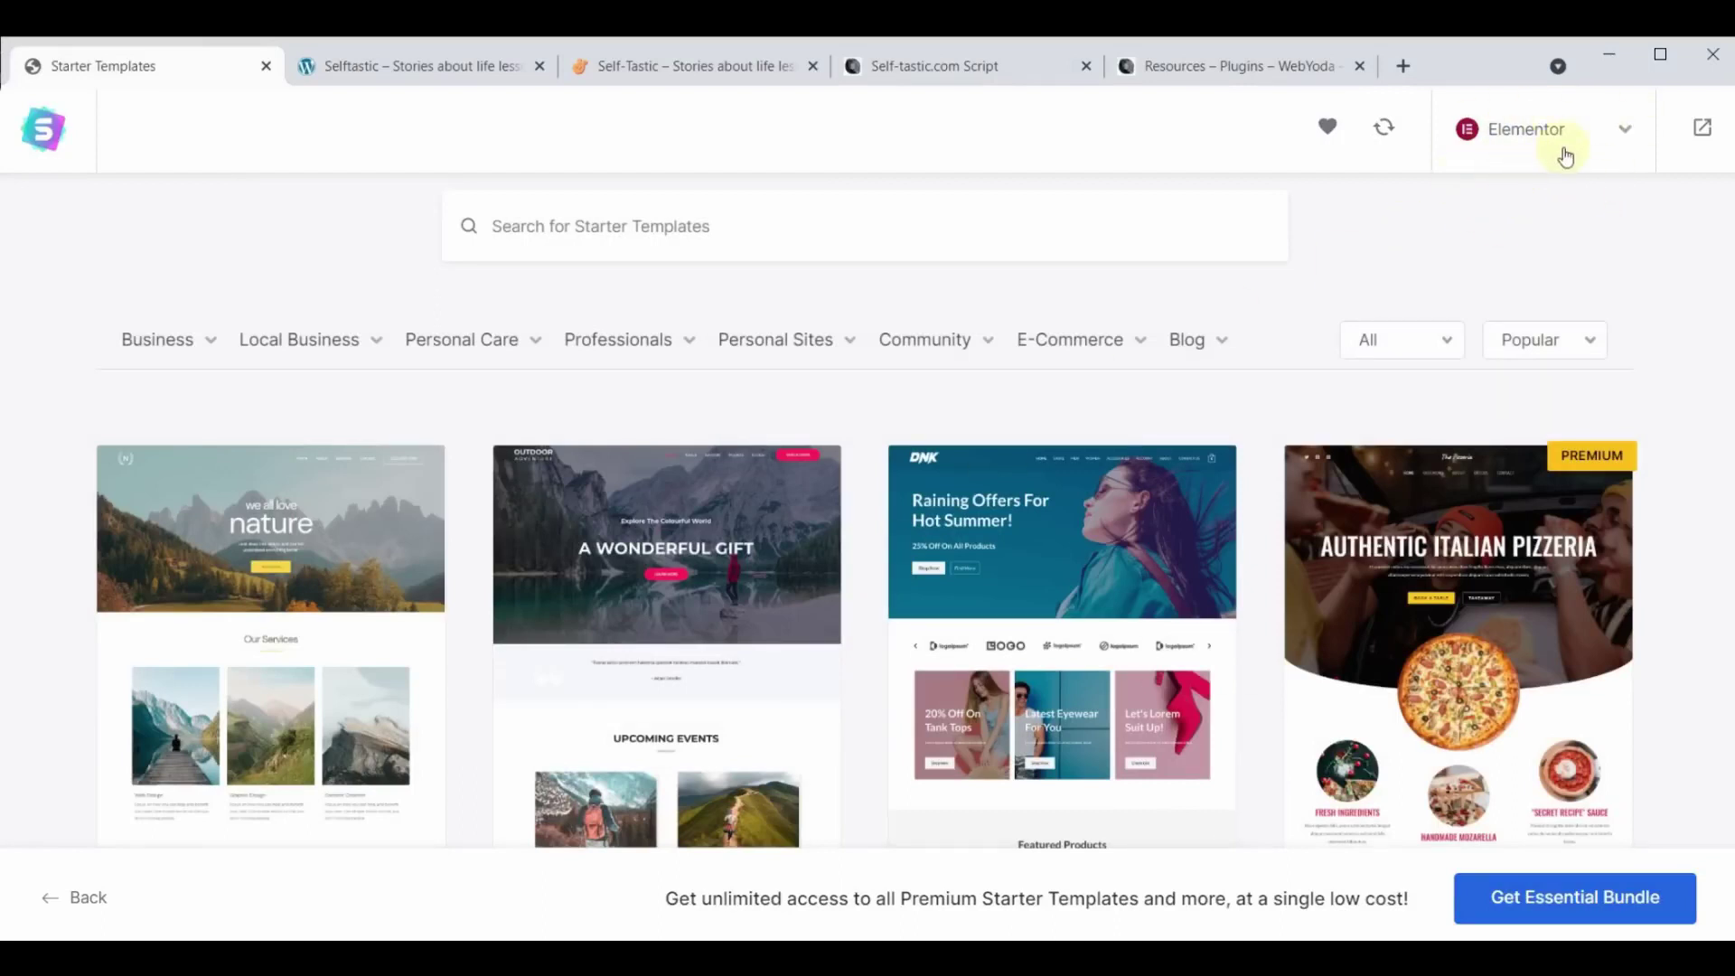
{"action": "scroll", "coordinate": [1041, 576], "scroll_direction": "down", "scroll_amount": 5}
{"action": "scroll", "coordinate": [1041, 576], "scroll_direction": "down", "scroll_amount": 15}
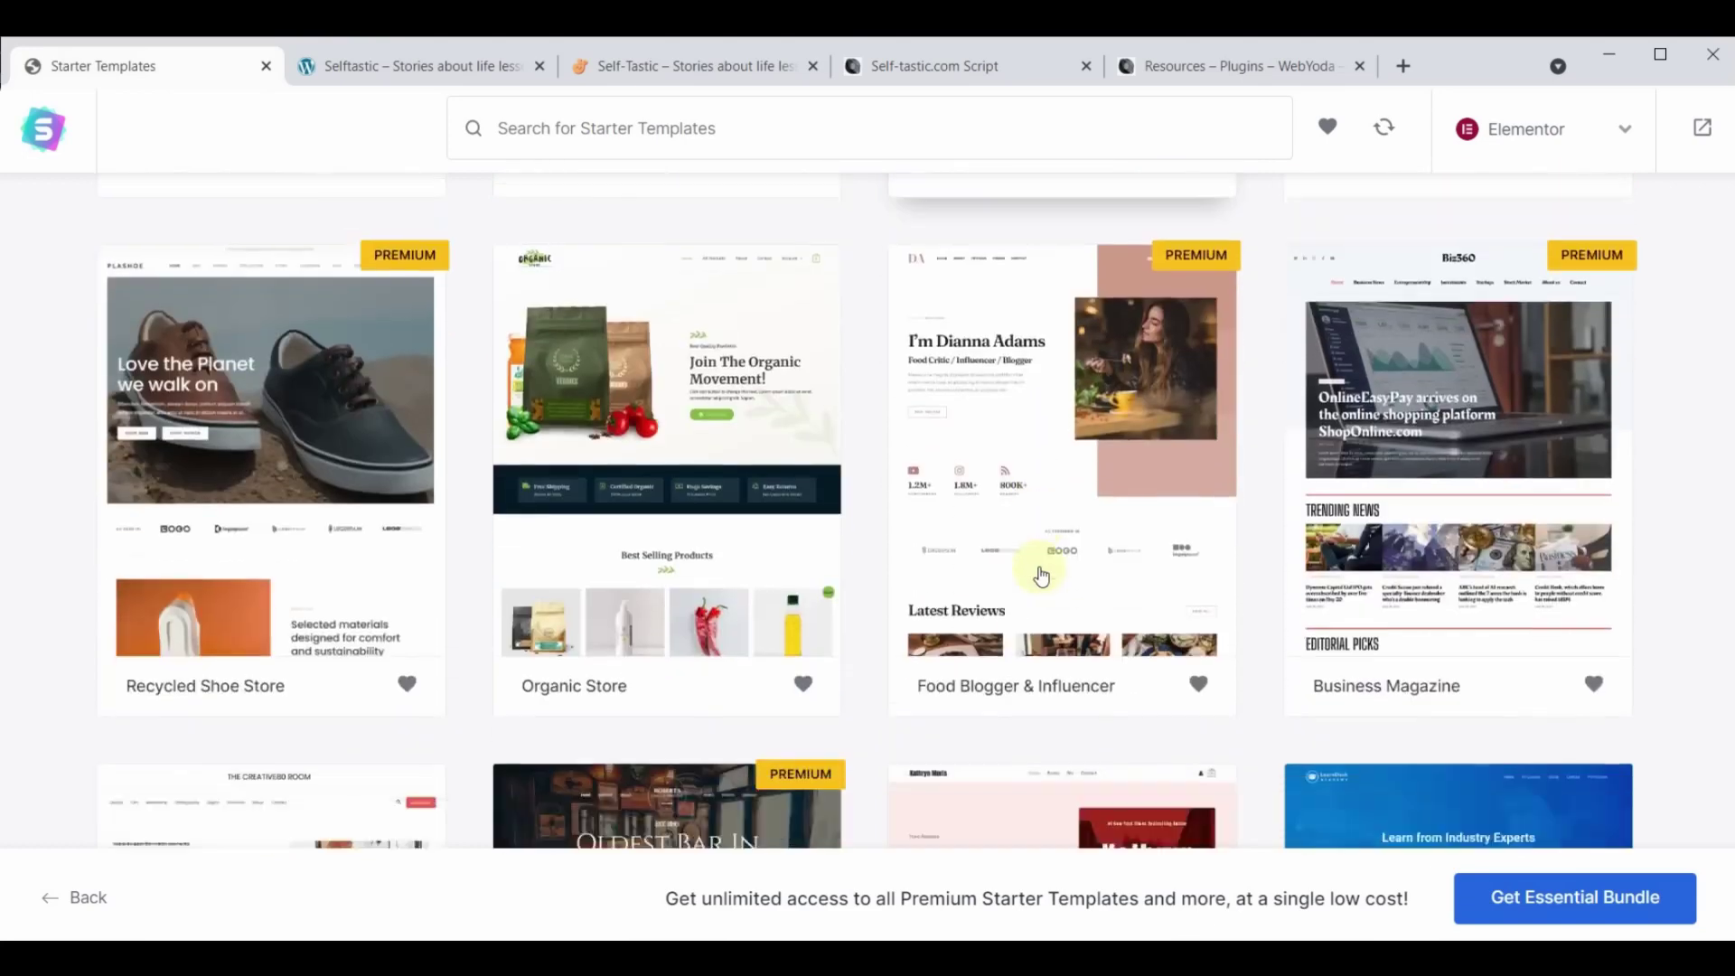
{"action": "scroll", "coordinate": [1041, 576], "scroll_direction": "down", "scroll_amount": 18}
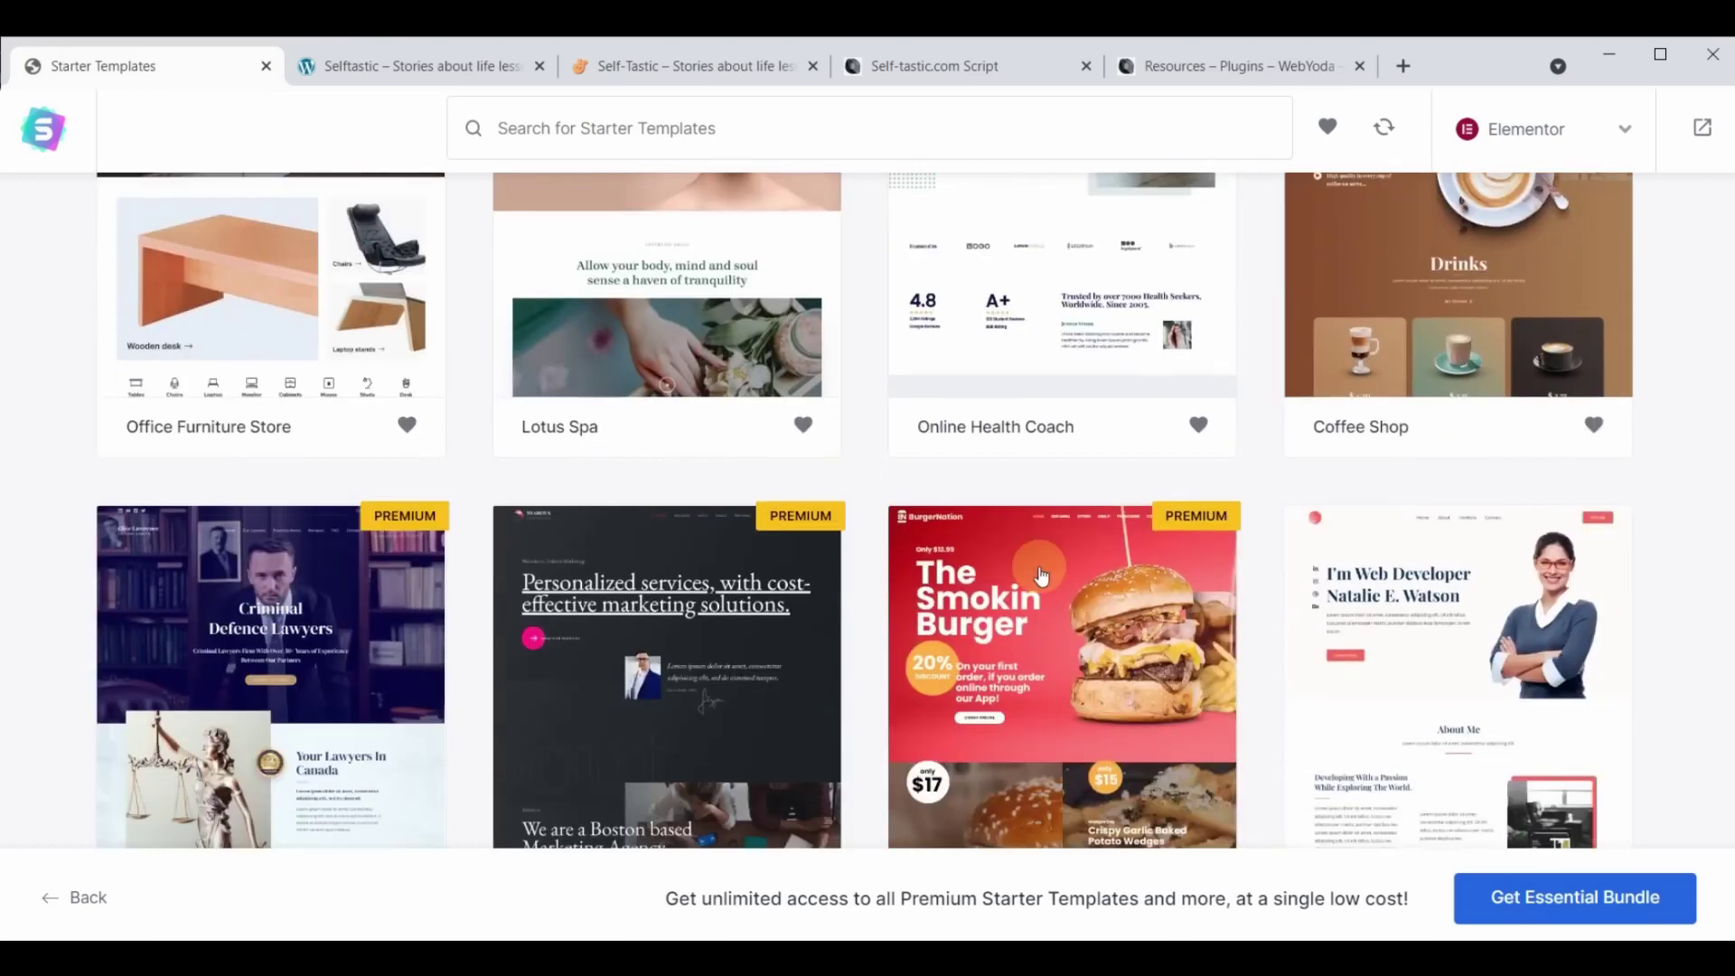
{"action": "scroll", "coordinate": [1041, 580], "scroll_direction": "down", "scroll_amount": 20}
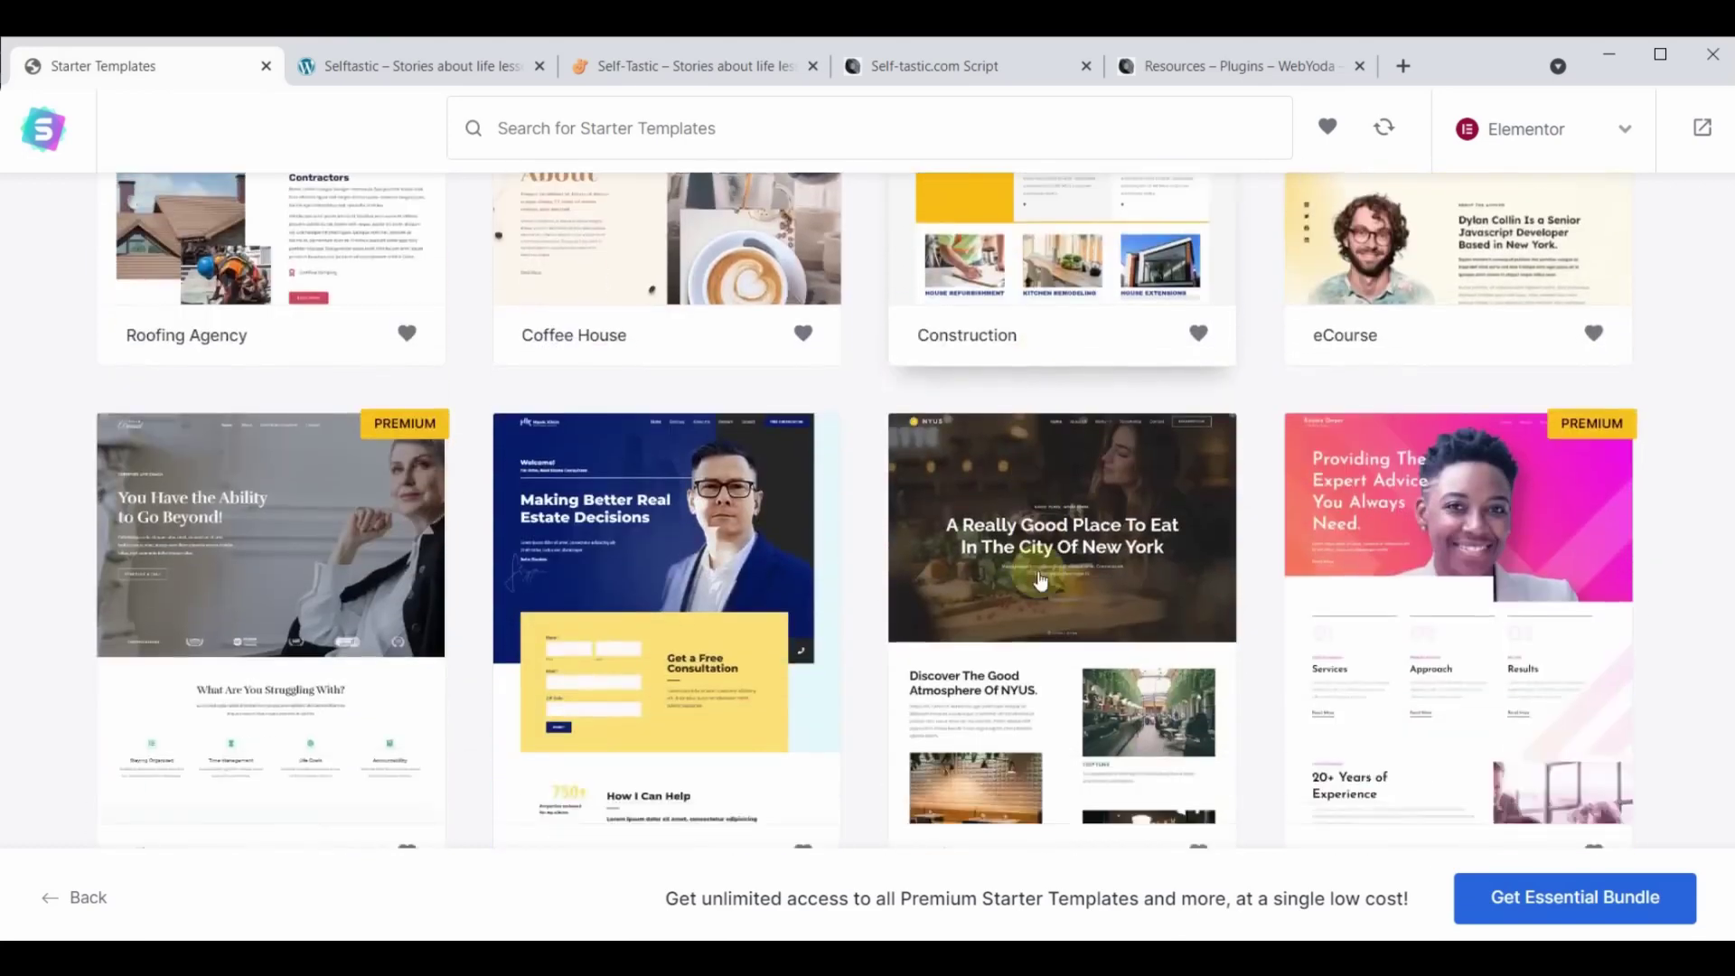
{"action": "scroll", "coordinate": [1041, 580], "scroll_direction": "down", "scroll_amount": 5}
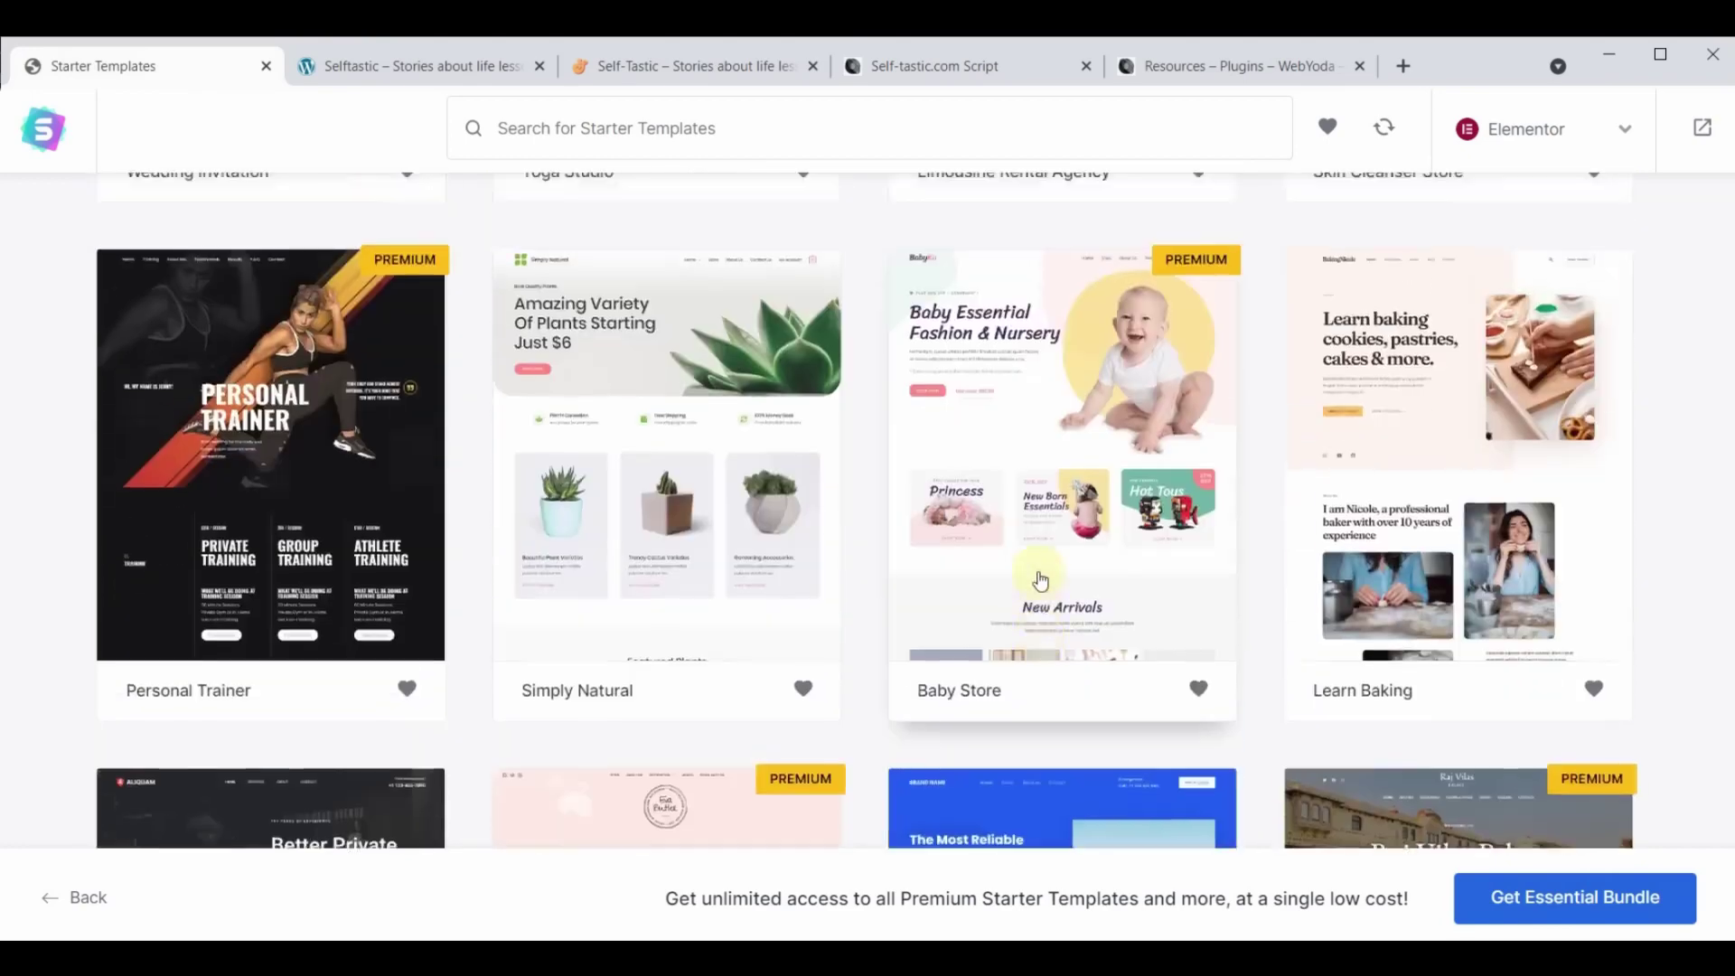
{"action": "scroll", "coordinate": [1041, 580], "scroll_direction": "up", "scroll_amount": 20}
{"action": "scroll", "coordinate": [1039, 580], "scroll_direction": "up", "scroll_amount": 20}
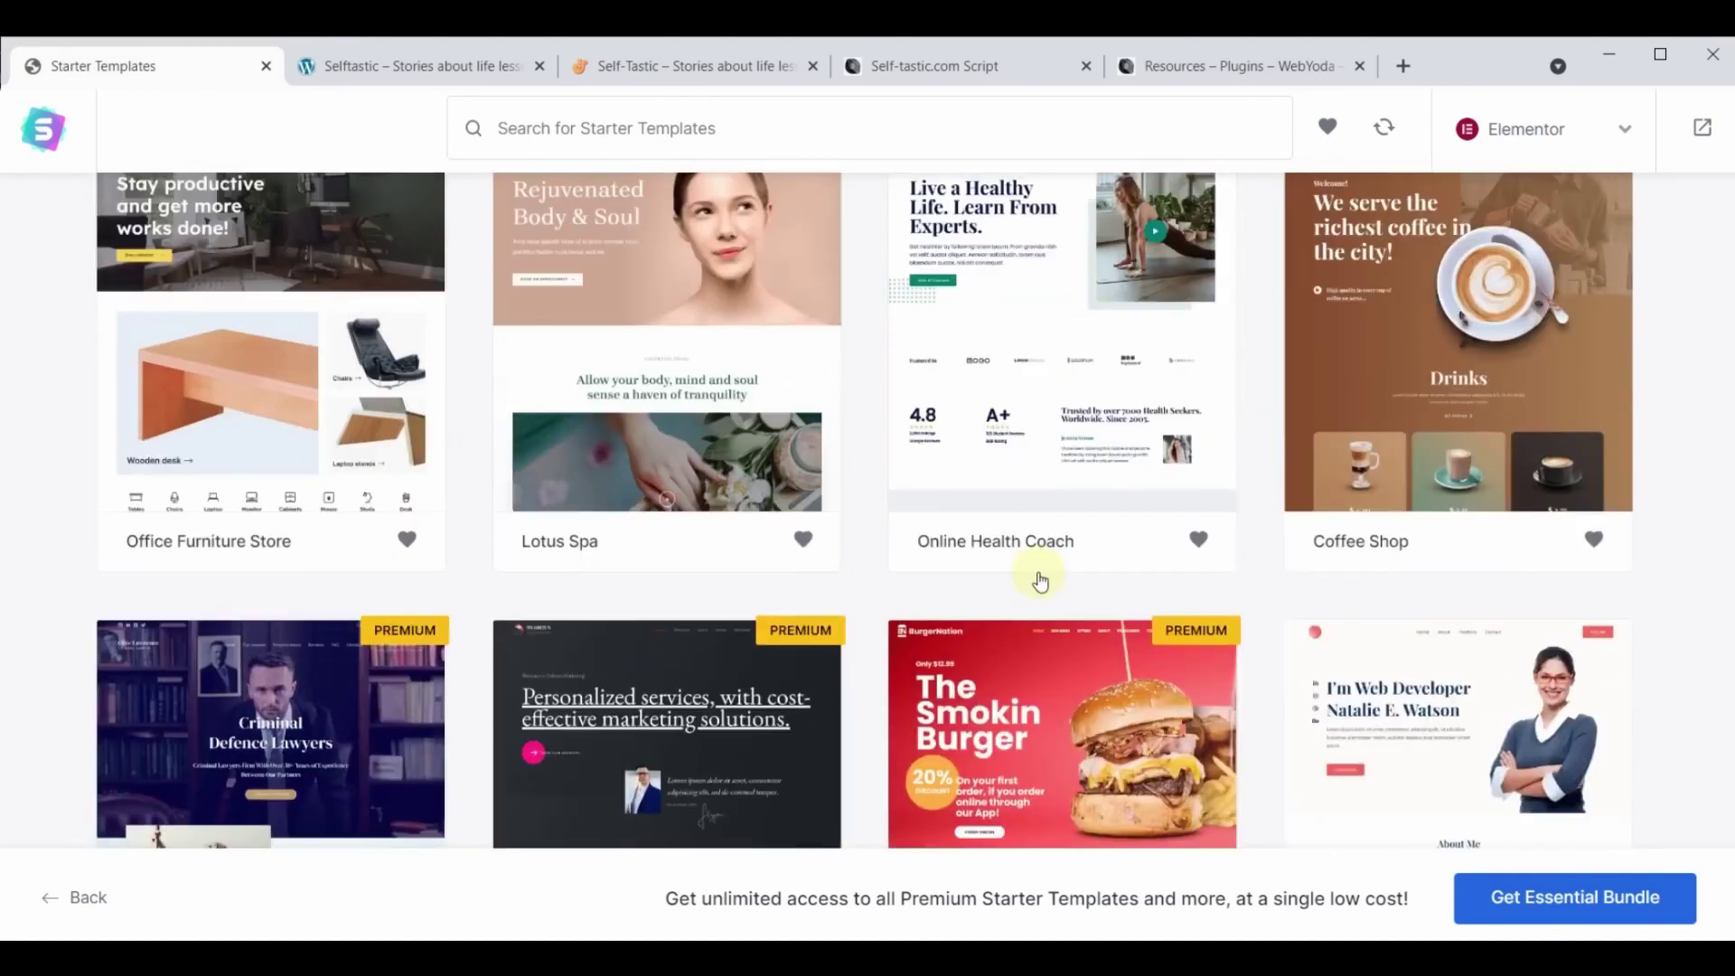
{"action": "scroll", "coordinate": [1039, 580], "scroll_direction": "up", "scroll_amount": 2}
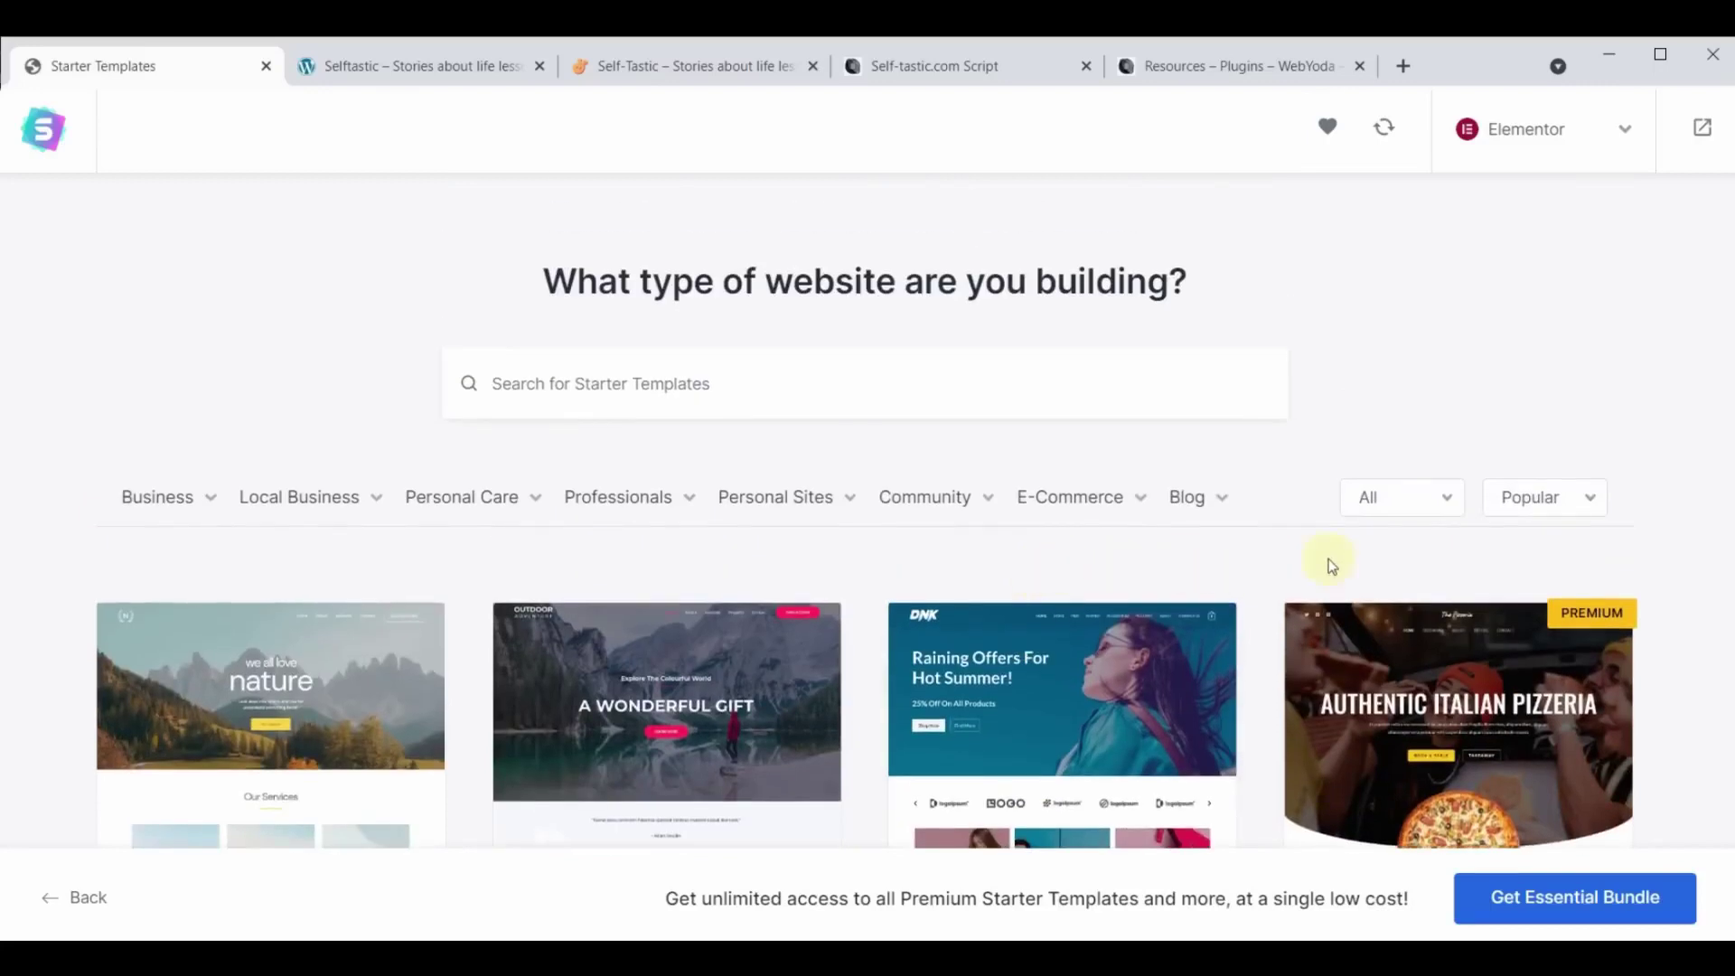
{"action": "left_click", "coordinate": [1445, 508]}
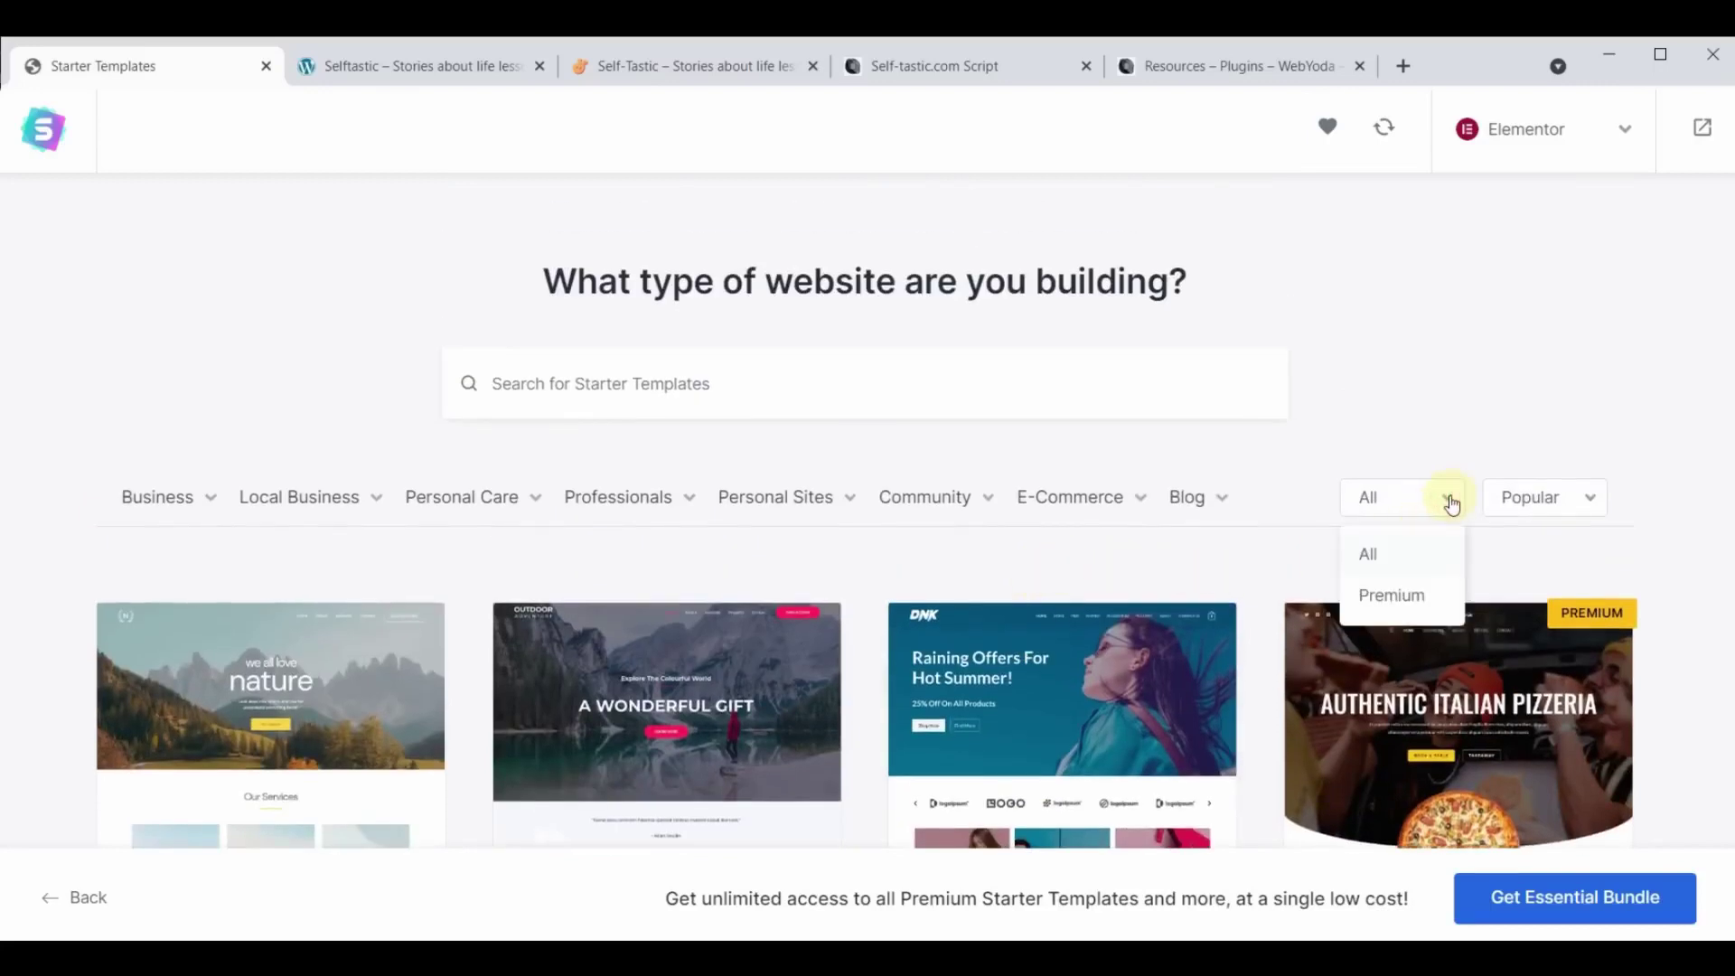
{"action": "left_click", "coordinate": [1389, 592]}
{"action": "scroll", "coordinate": [959, 562], "scroll_direction": "down", "scroll_amount": 1}
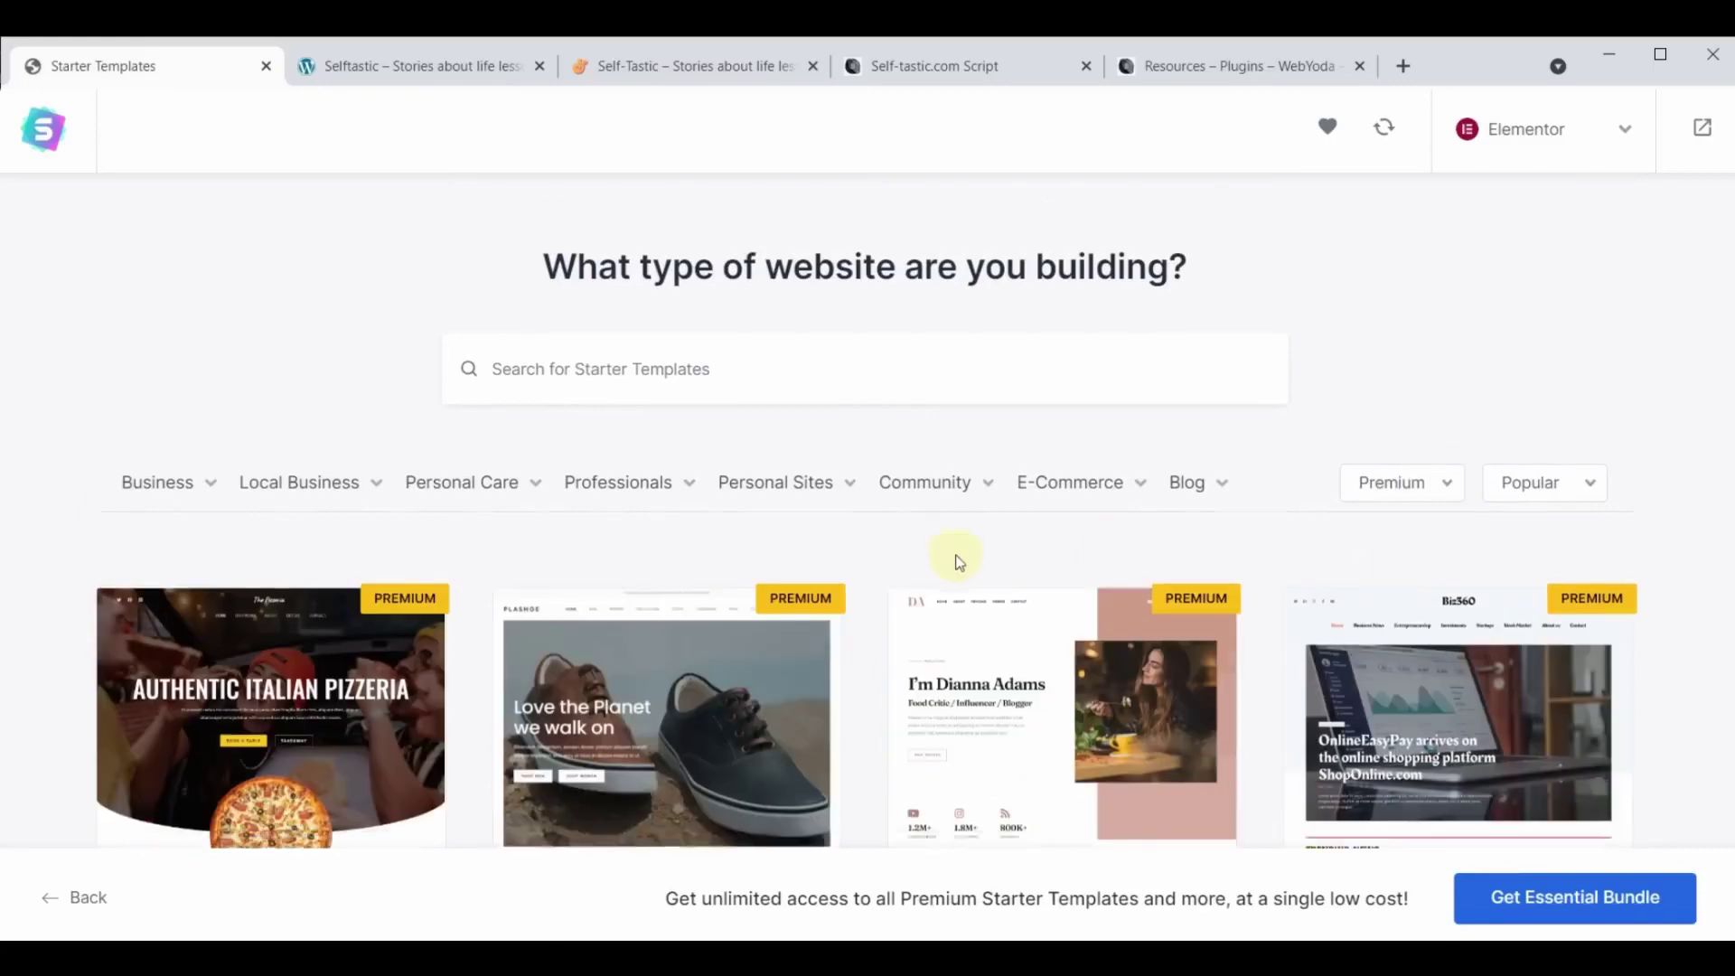
{"action": "scroll", "coordinate": [960, 562], "scroll_direction": "down", "scroll_amount": 20}
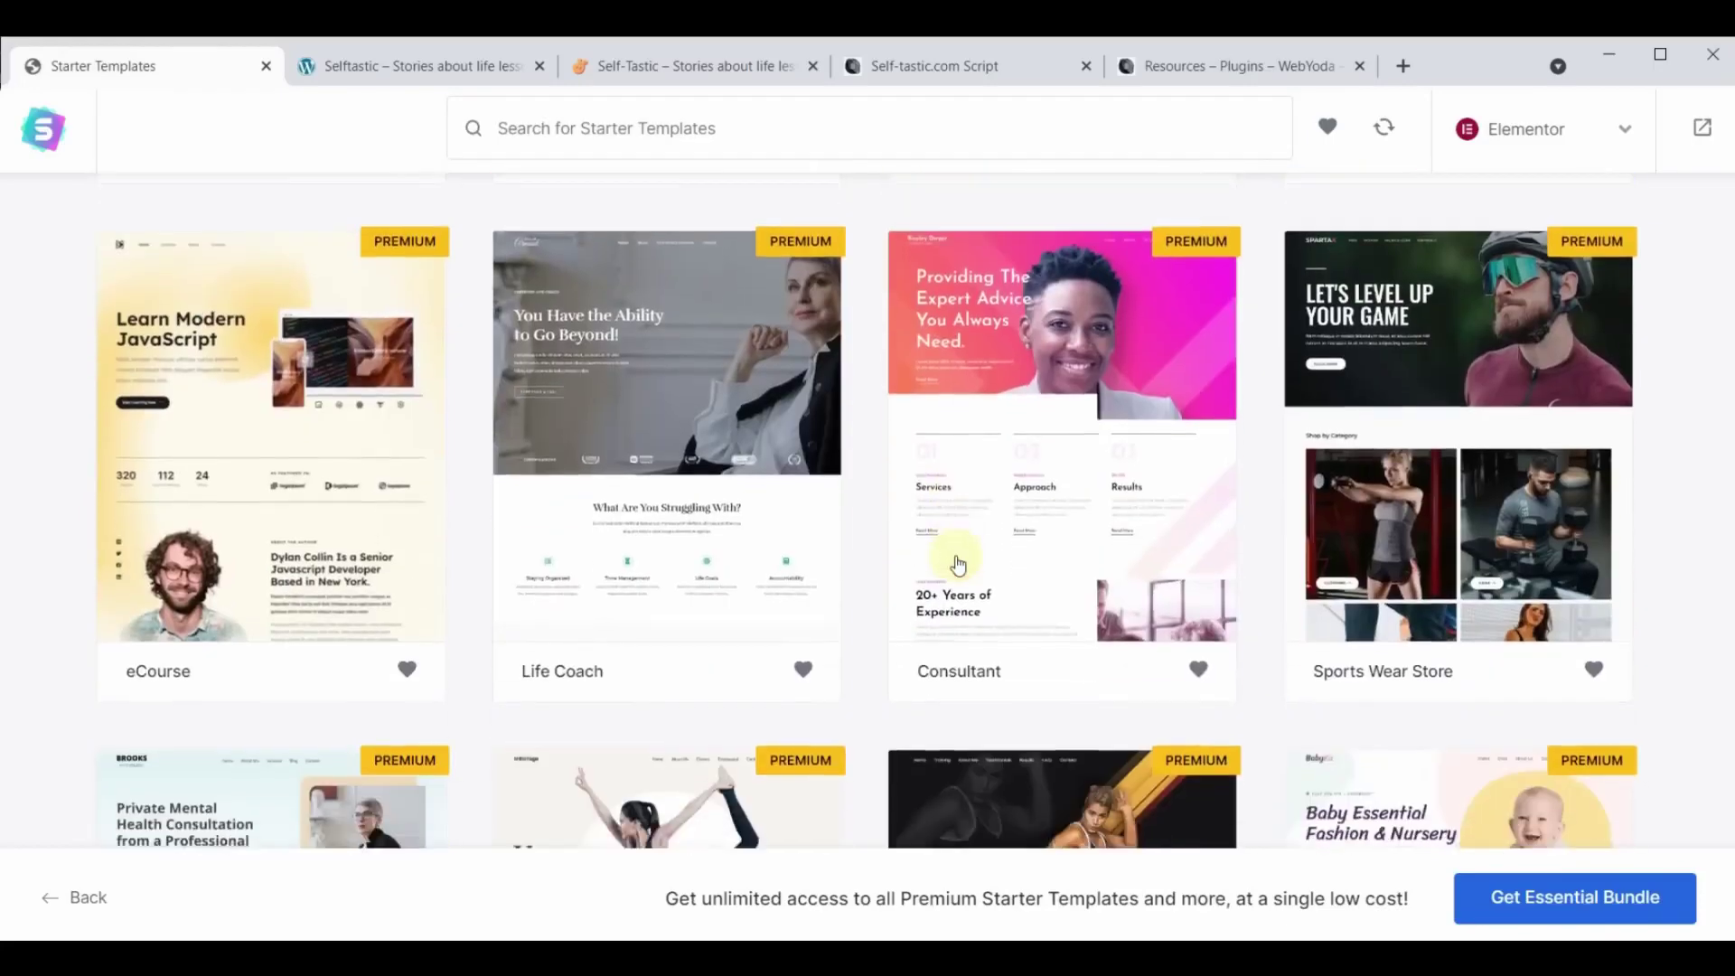
{"action": "scroll", "coordinate": [959, 565], "scroll_direction": "down", "scroll_amount": 14}
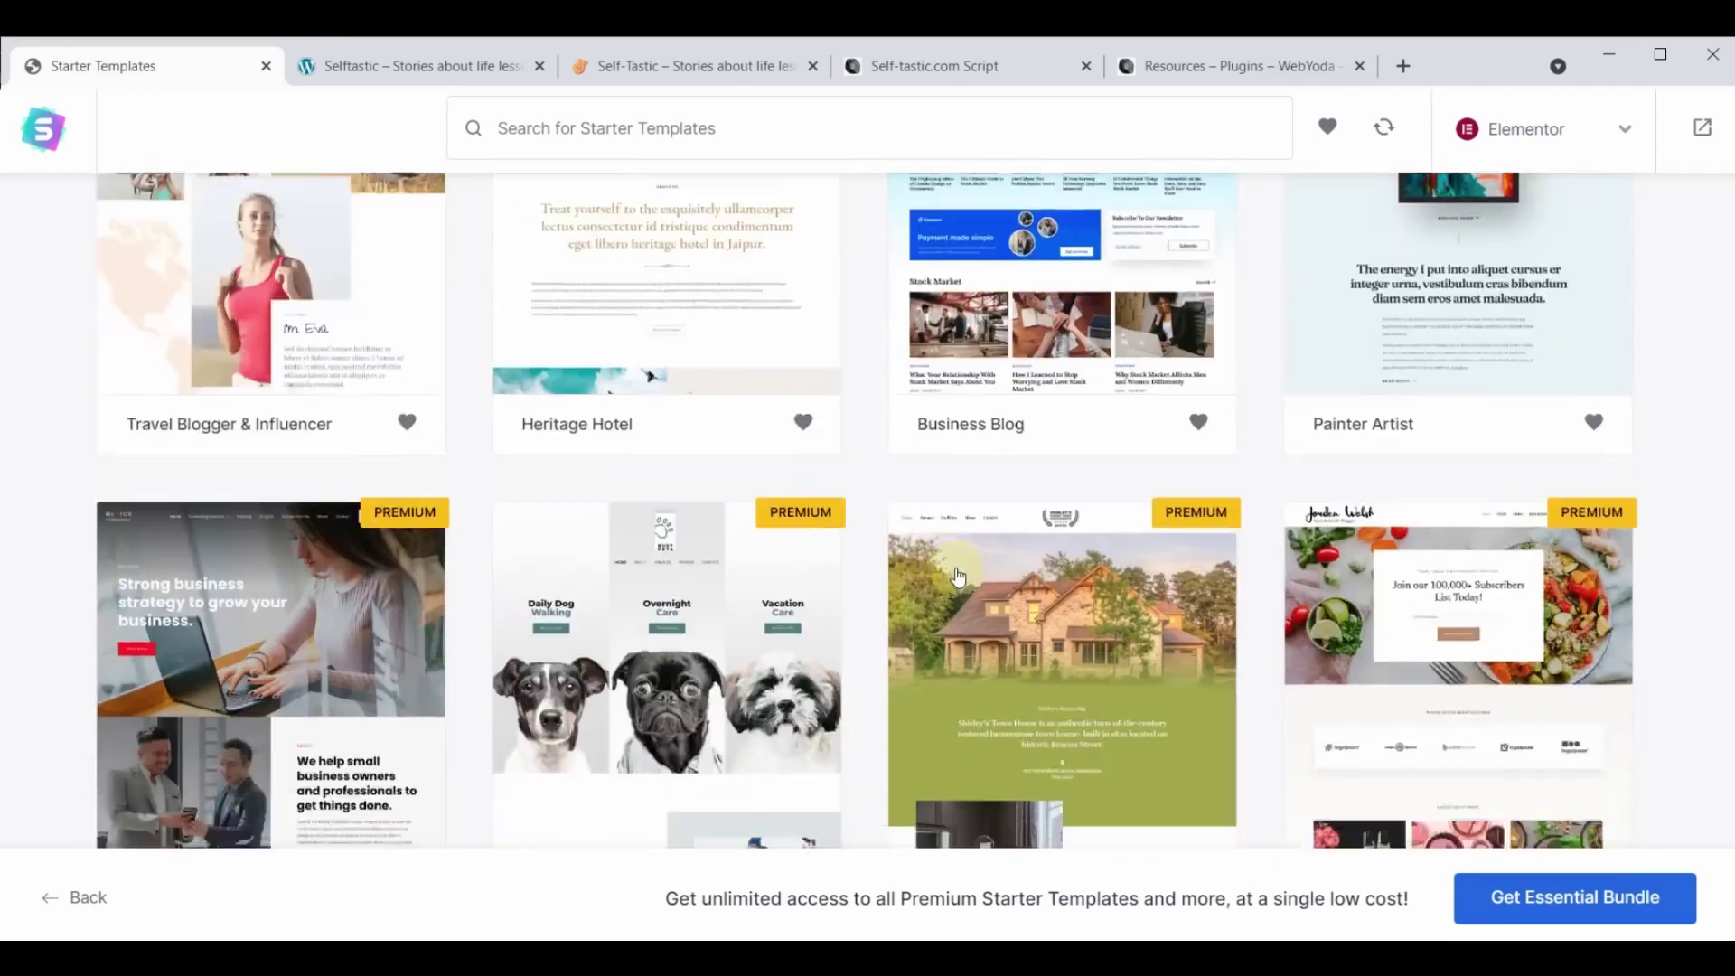
{"action": "scroll", "coordinate": [960, 575], "scroll_direction": "down", "scroll_amount": 3}
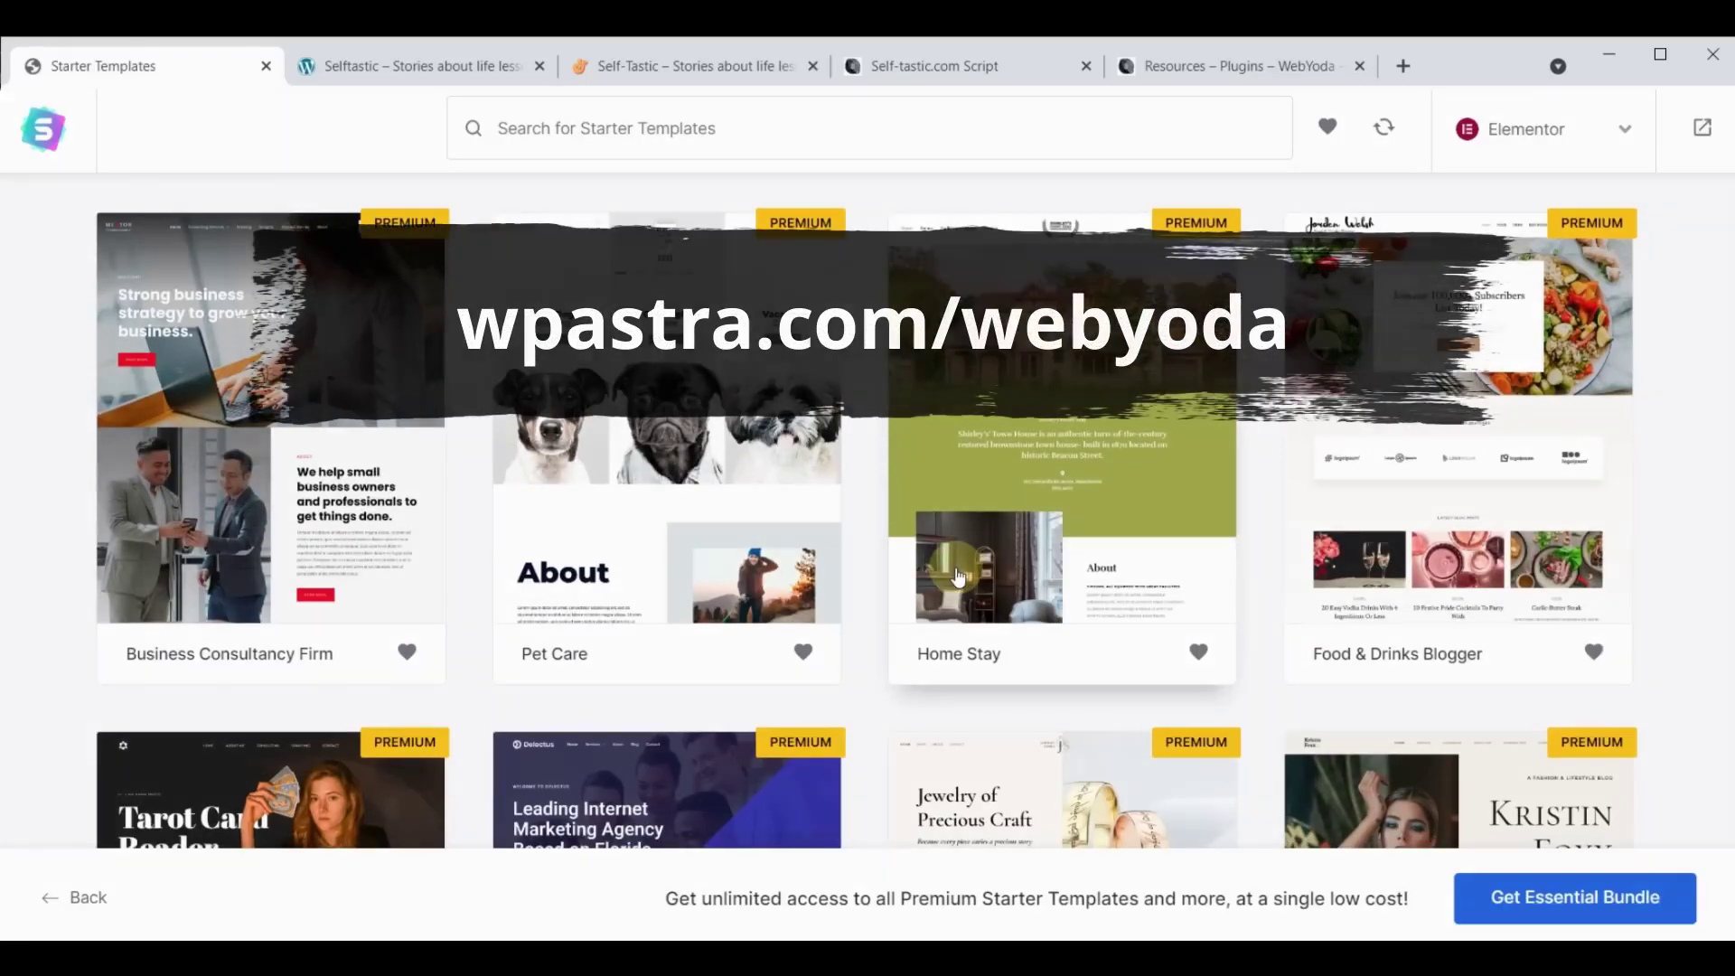
{"action": "scroll", "coordinate": [1057, 710], "scroll_direction": "up", "scroll_amount": 20}
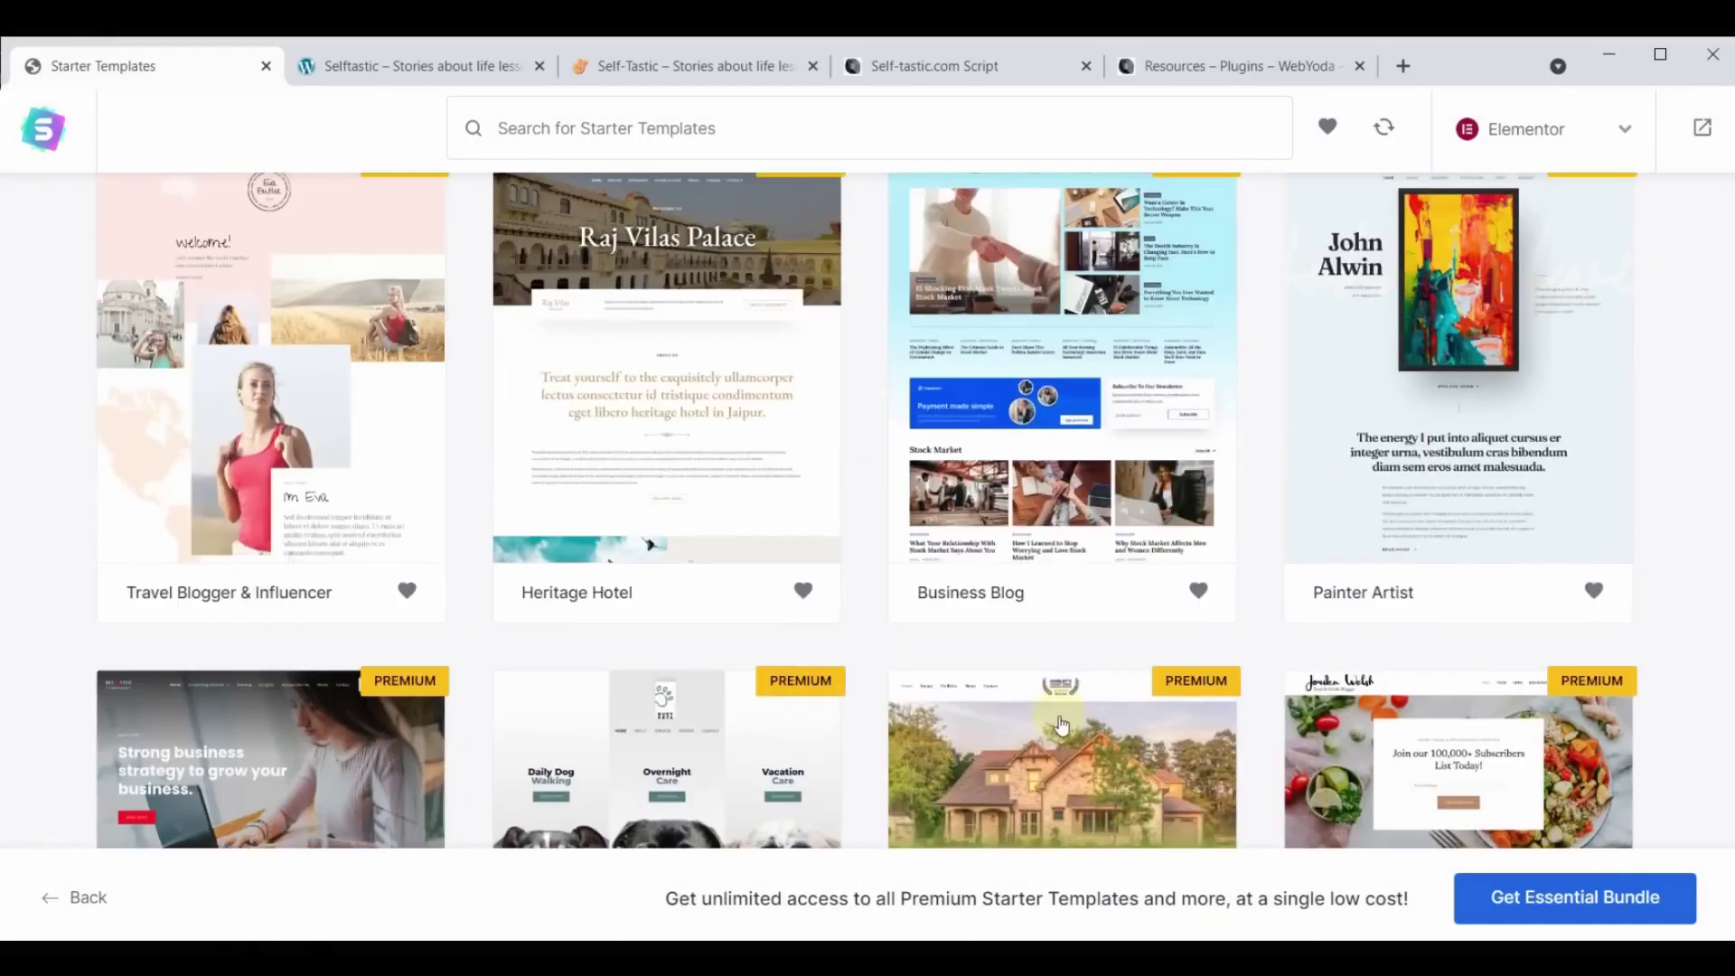
{"action": "scroll", "coordinate": [1057, 719], "scroll_direction": "up", "scroll_amount": 10}
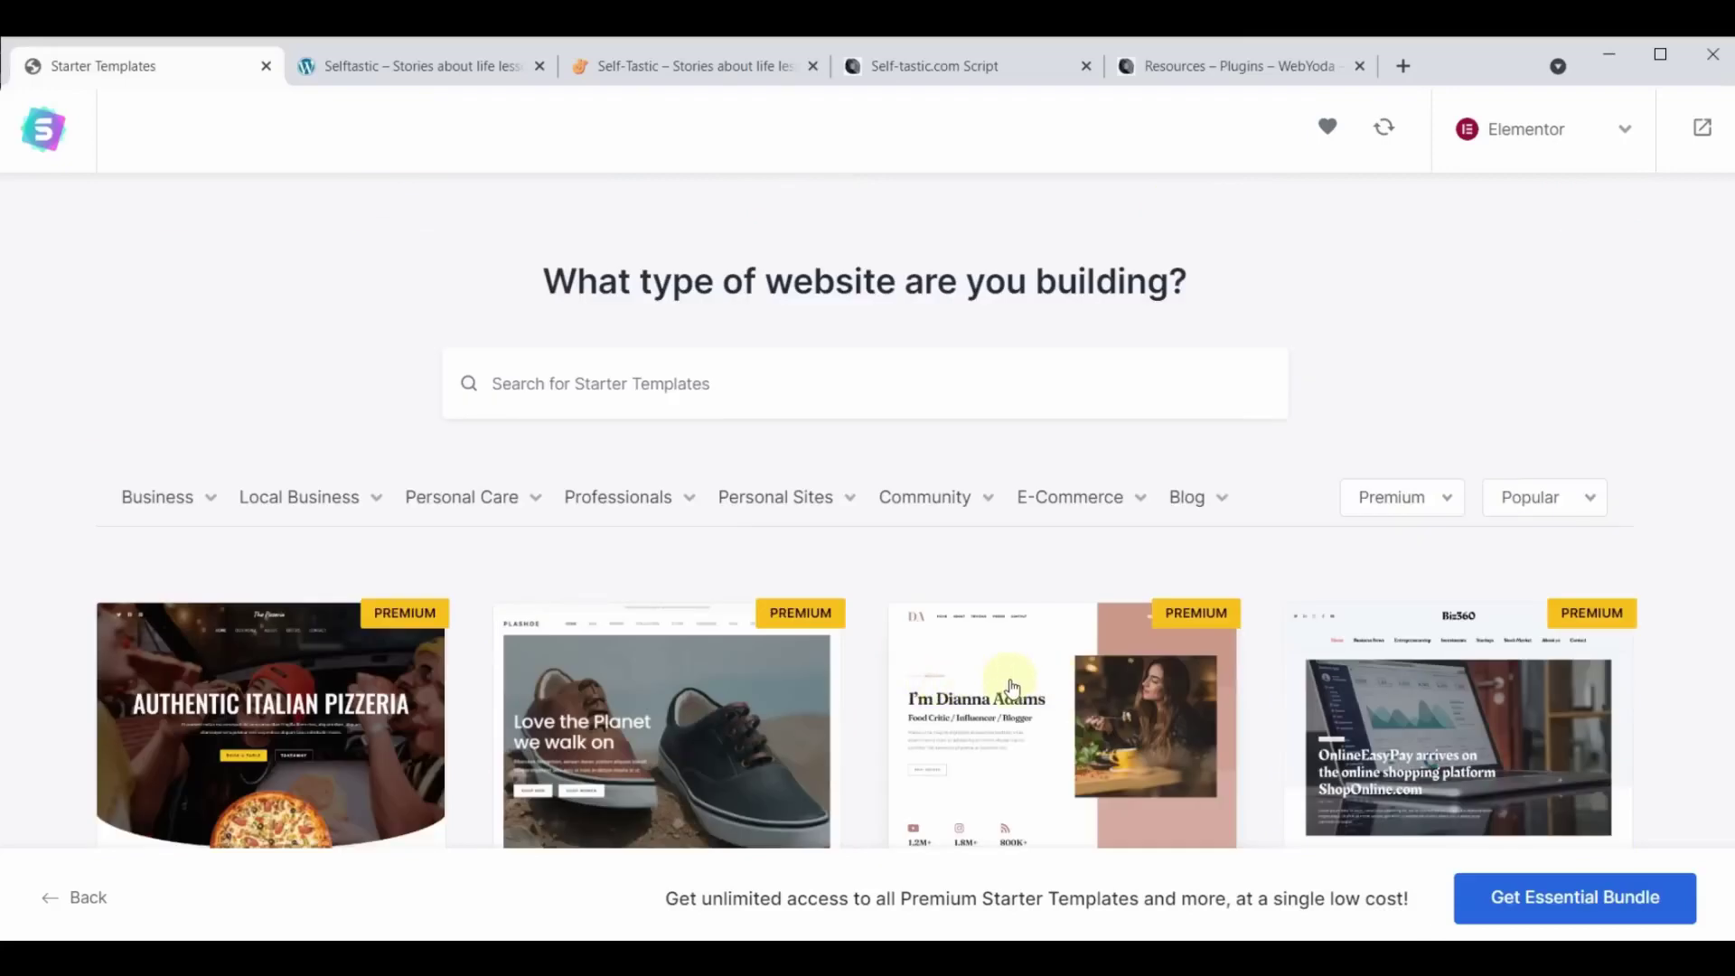
{"action": "left_click", "coordinate": [1414, 498]}
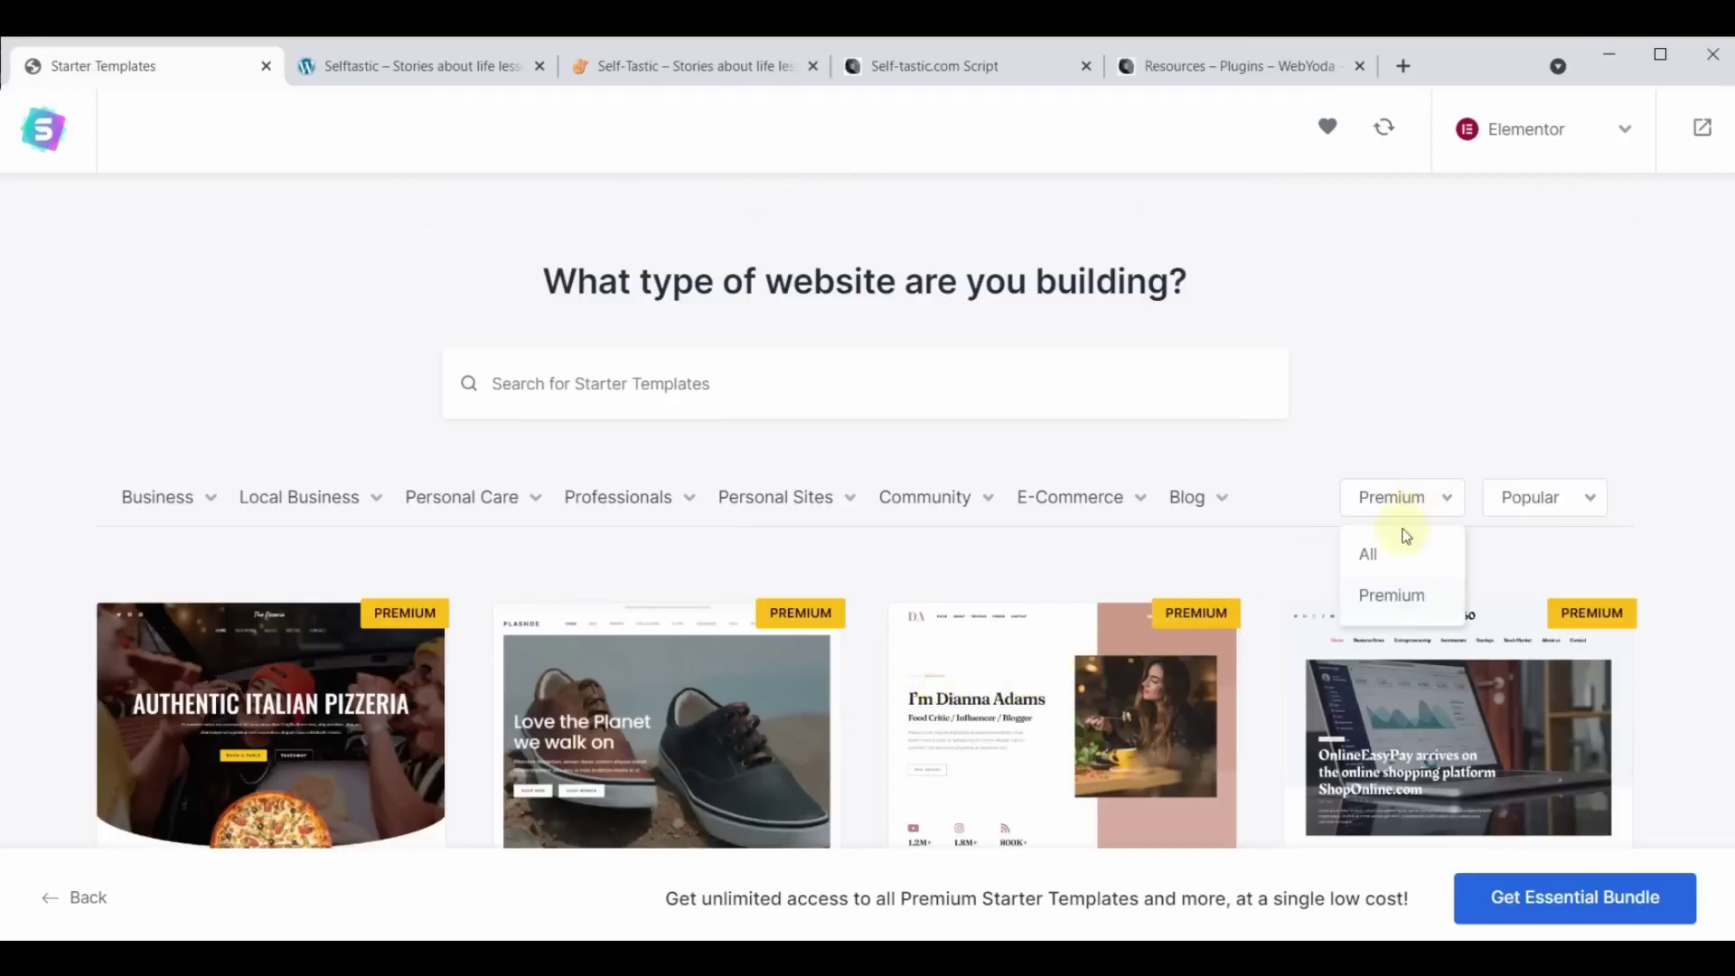
{"action": "left_click", "coordinate": [1381, 553]}
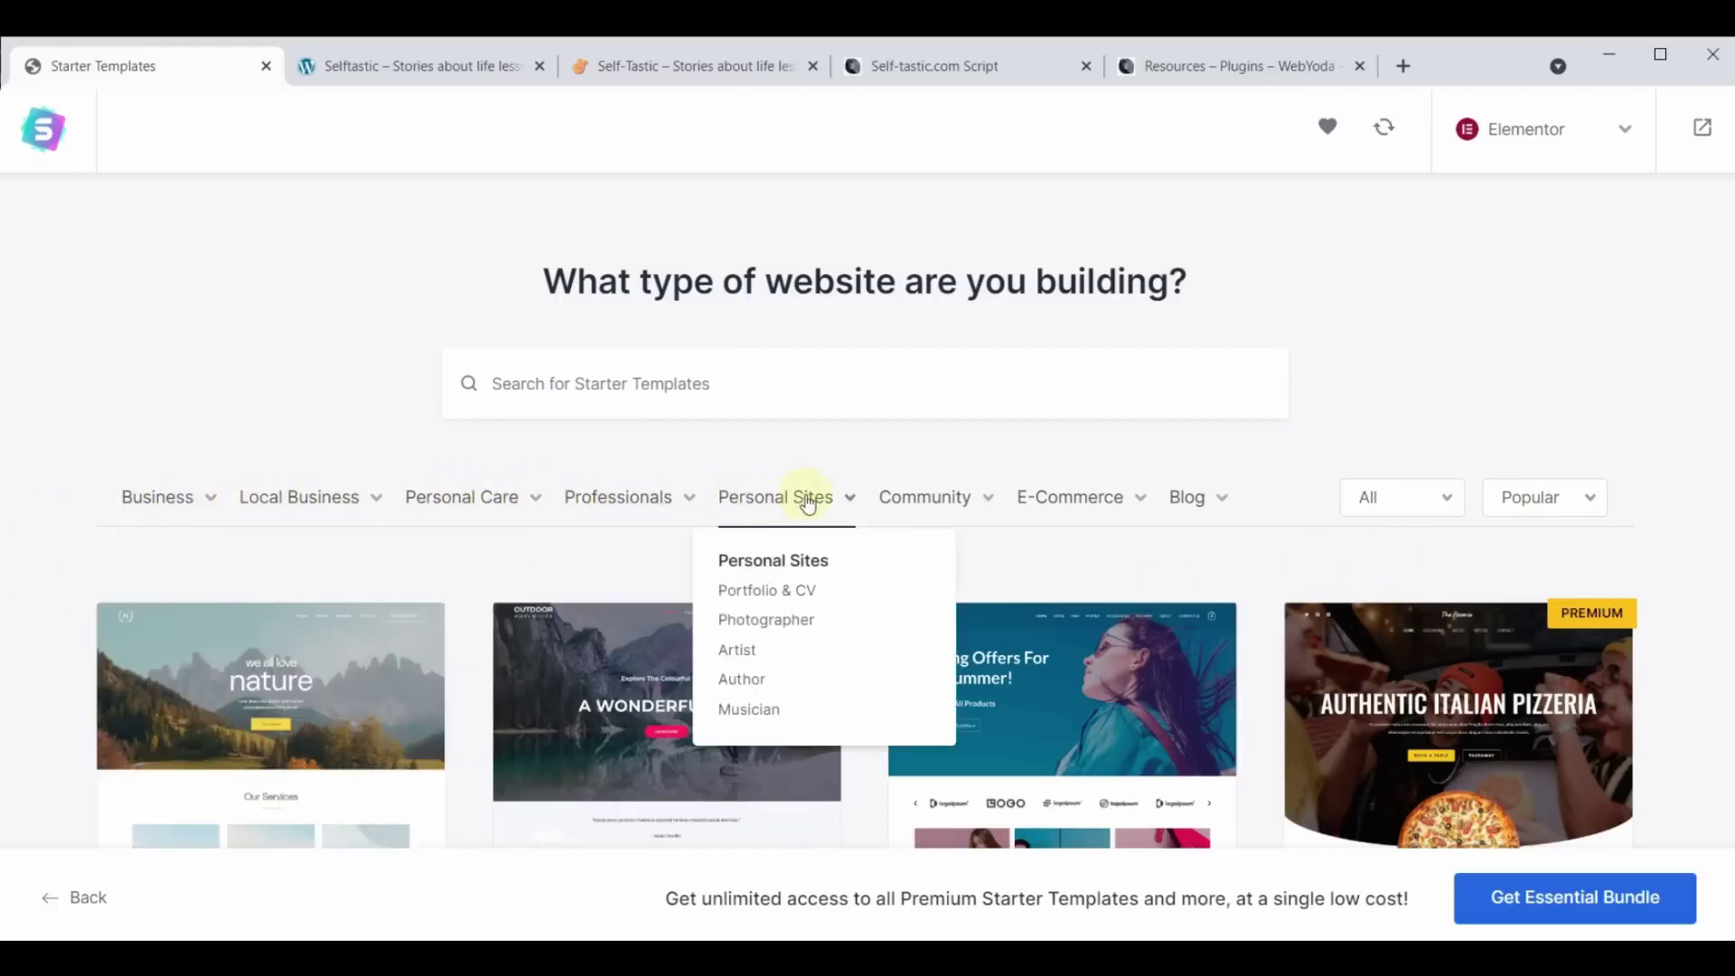
{"action": "mouse_move", "coordinate": [954, 500]}
{"action": "mouse_move", "coordinate": [1189, 506]}
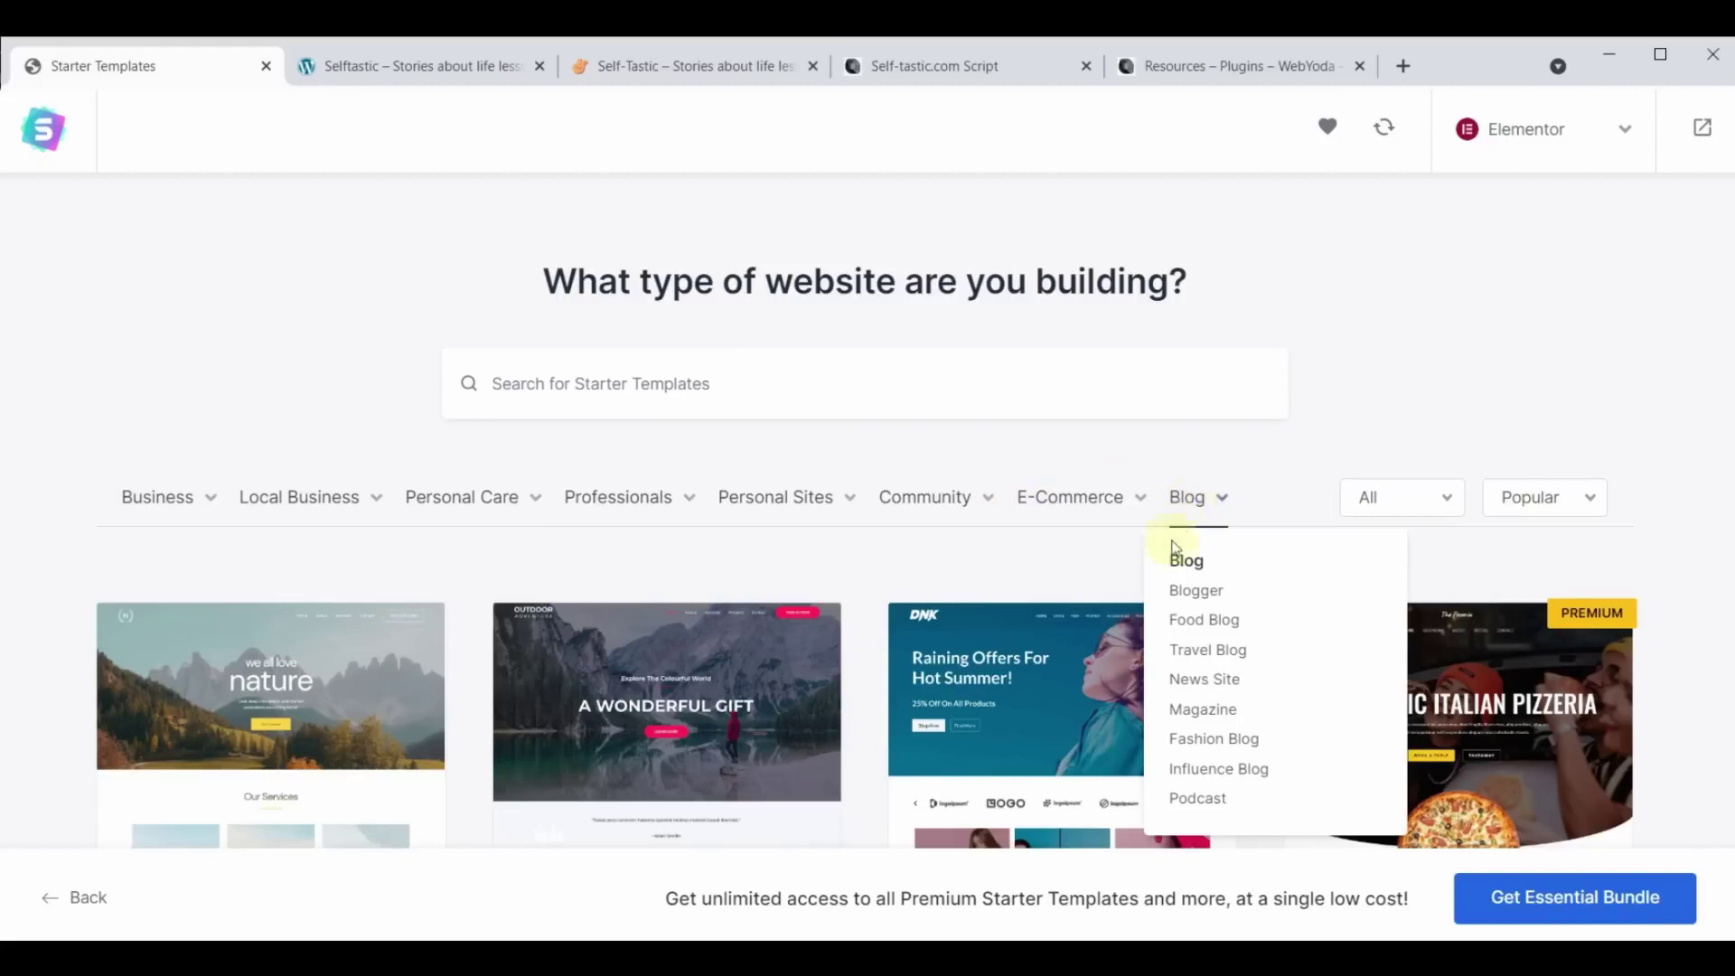
{"action": "left_click", "coordinate": [777, 380]}
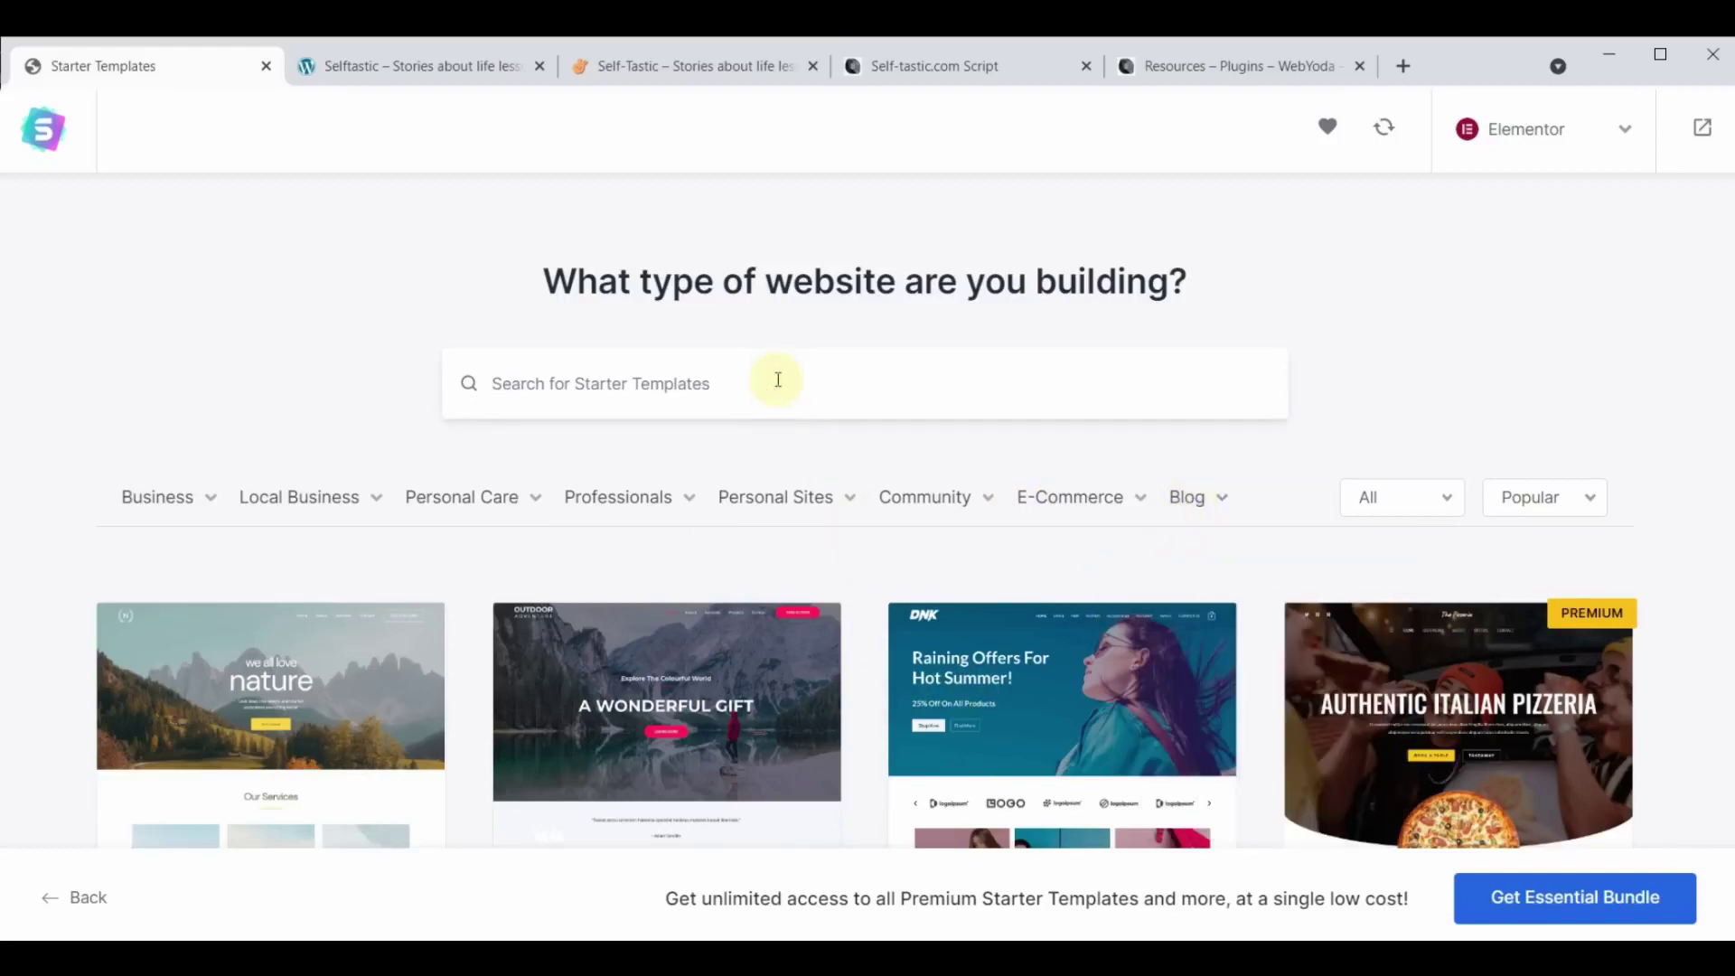
{"action": "type", "text": "cosmetics"}
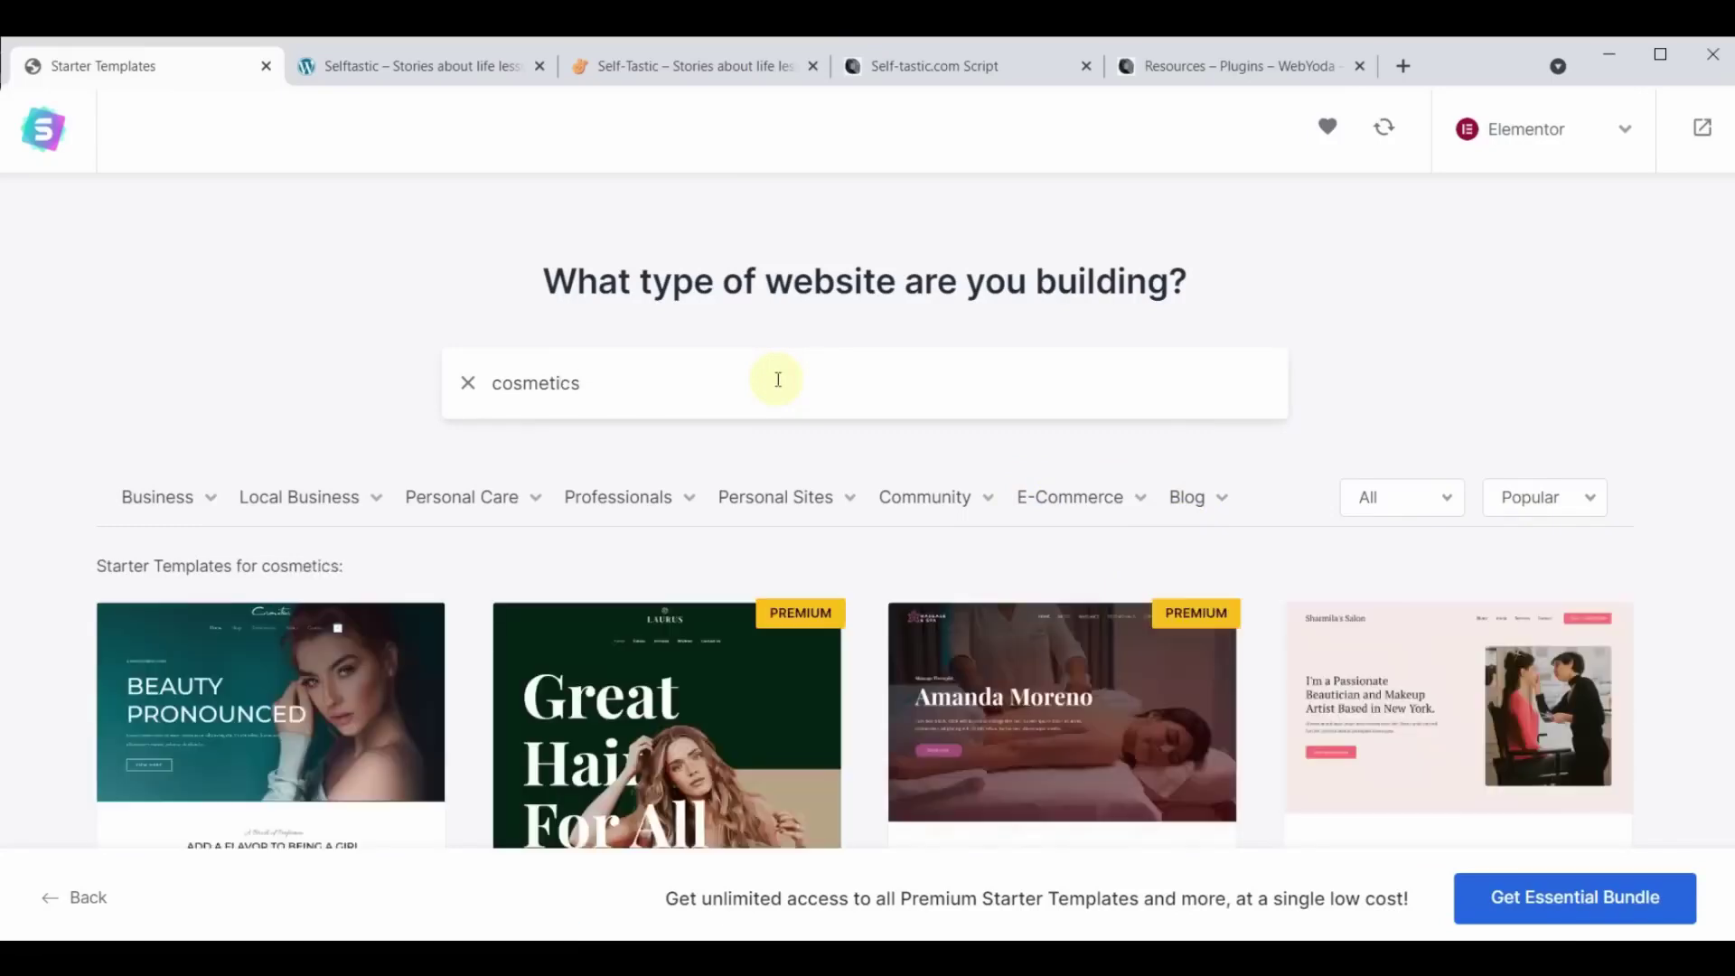
{"action": "scroll", "coordinate": [813, 704], "scroll_direction": "down", "scroll_amount": 5}
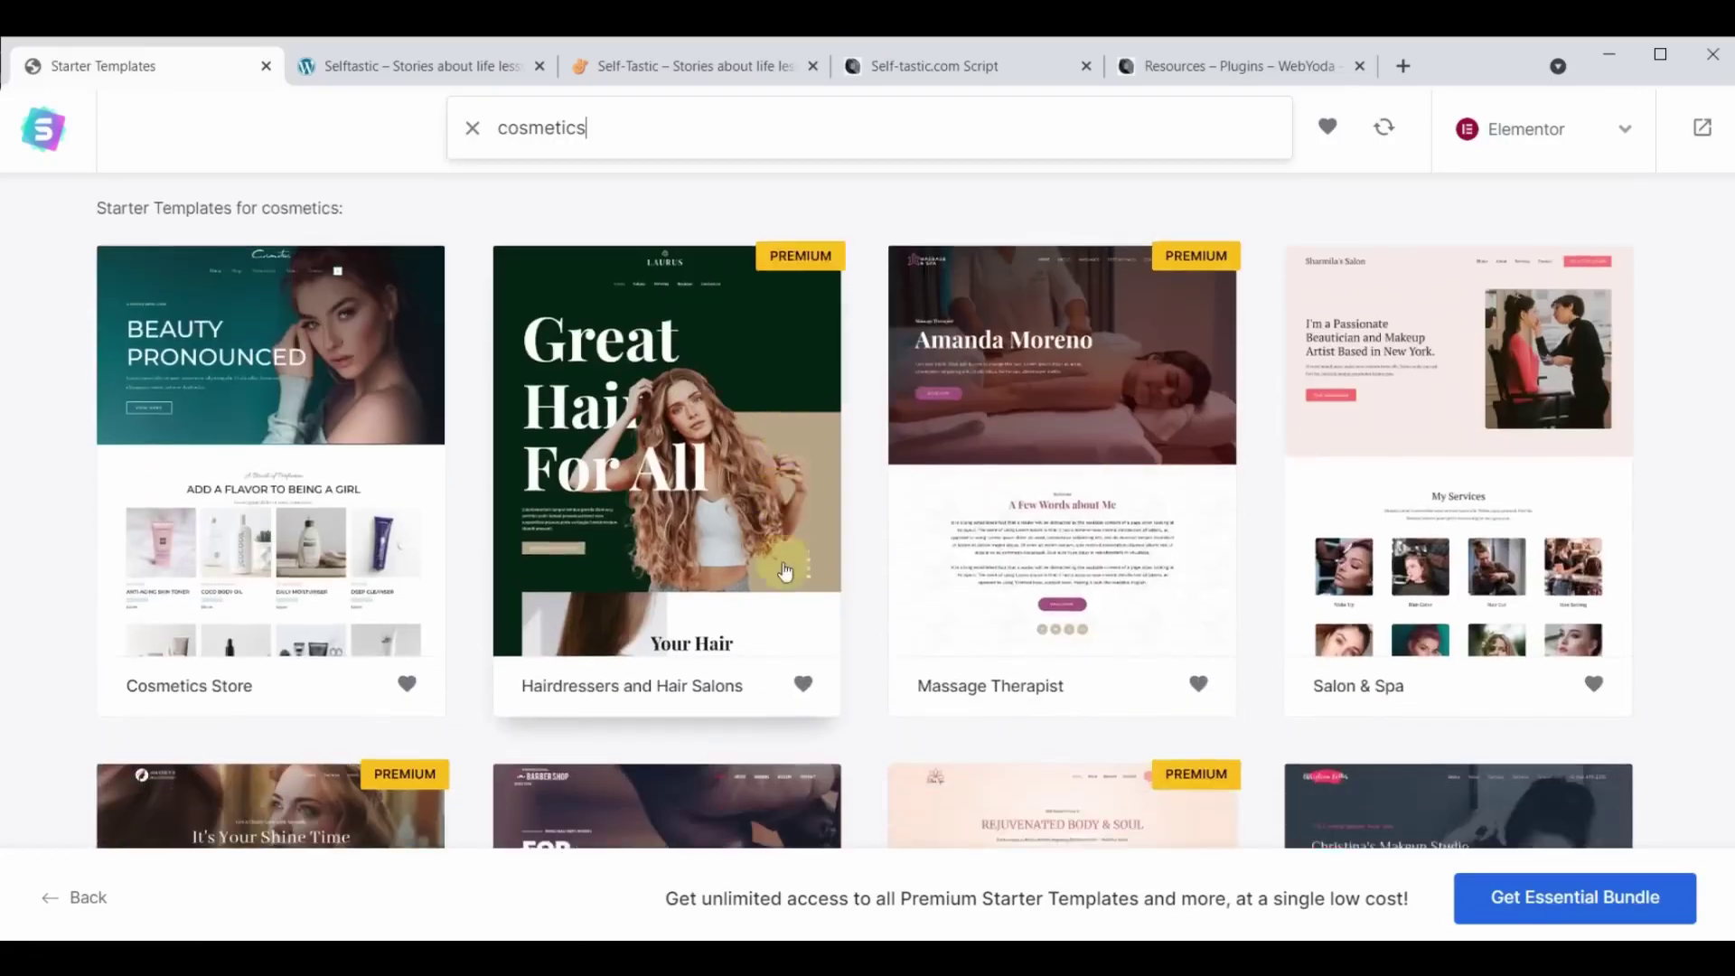
{"action": "scroll", "coordinate": [813, 705], "scroll_direction": "up", "scroll_amount": 5}
{"action": "scroll", "coordinate": [813, 705], "scroll_direction": "down", "scroll_amount": 4}
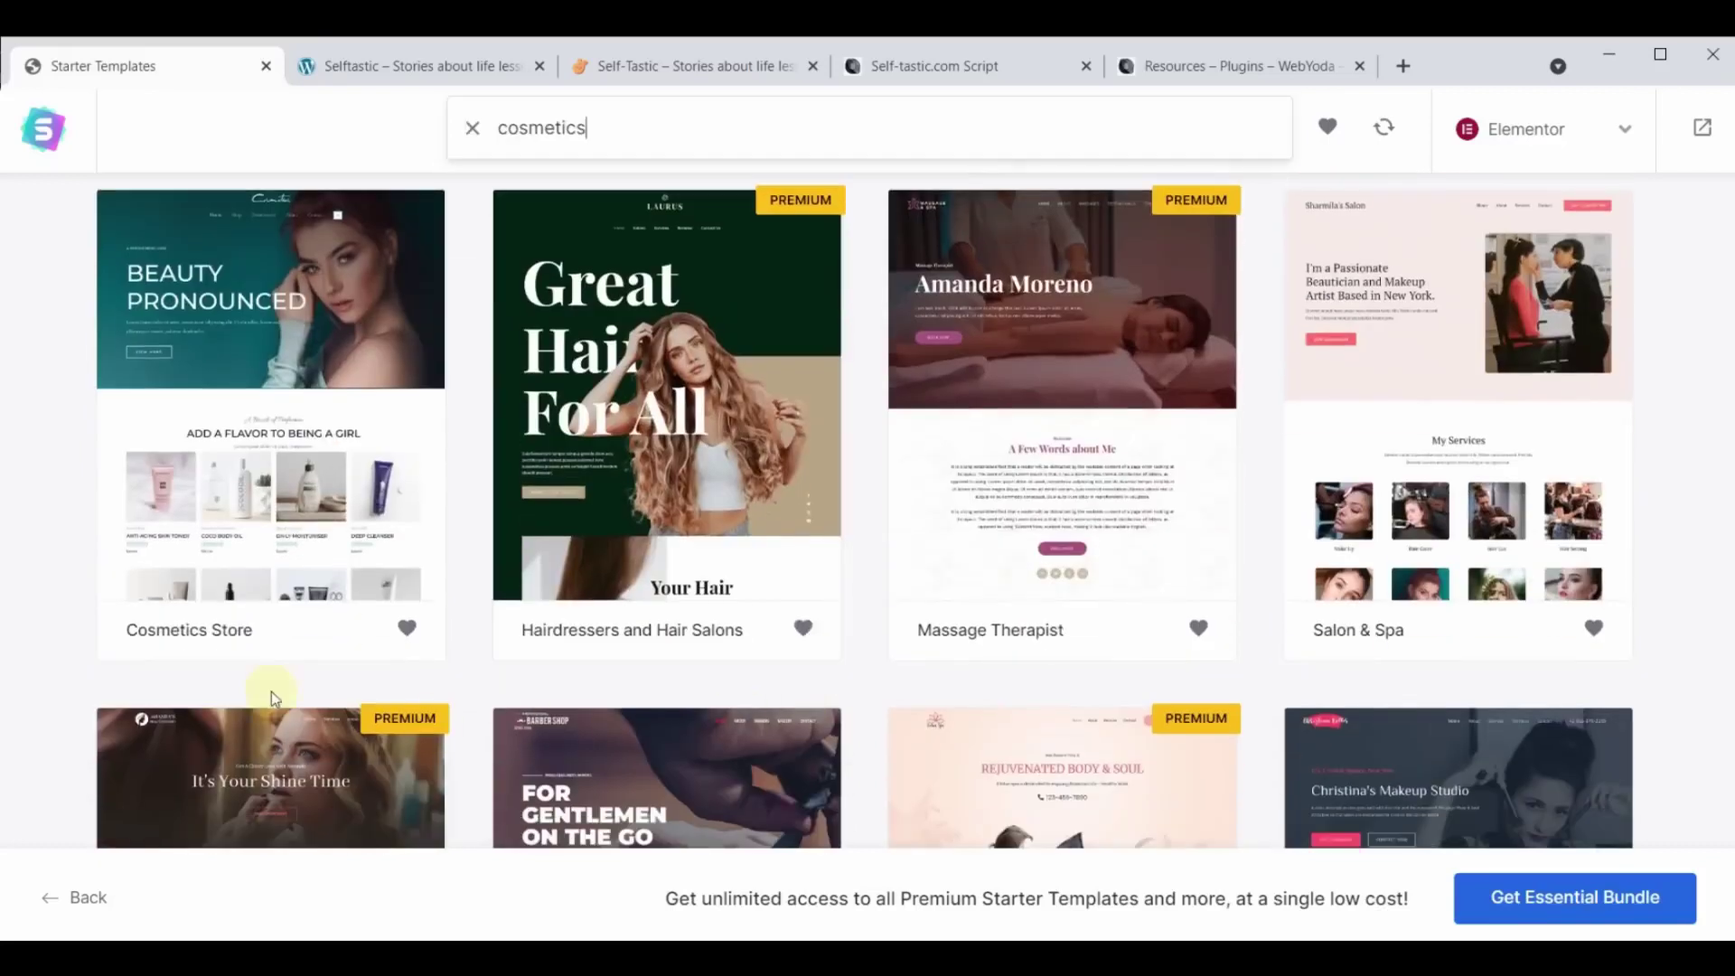
{"action": "scroll", "coordinate": [952, 569], "scroll_direction": "up", "scroll_amount": 3}
{"action": "scroll", "coordinate": [951, 570], "scroll_direction": "up", "scroll_amount": 1}
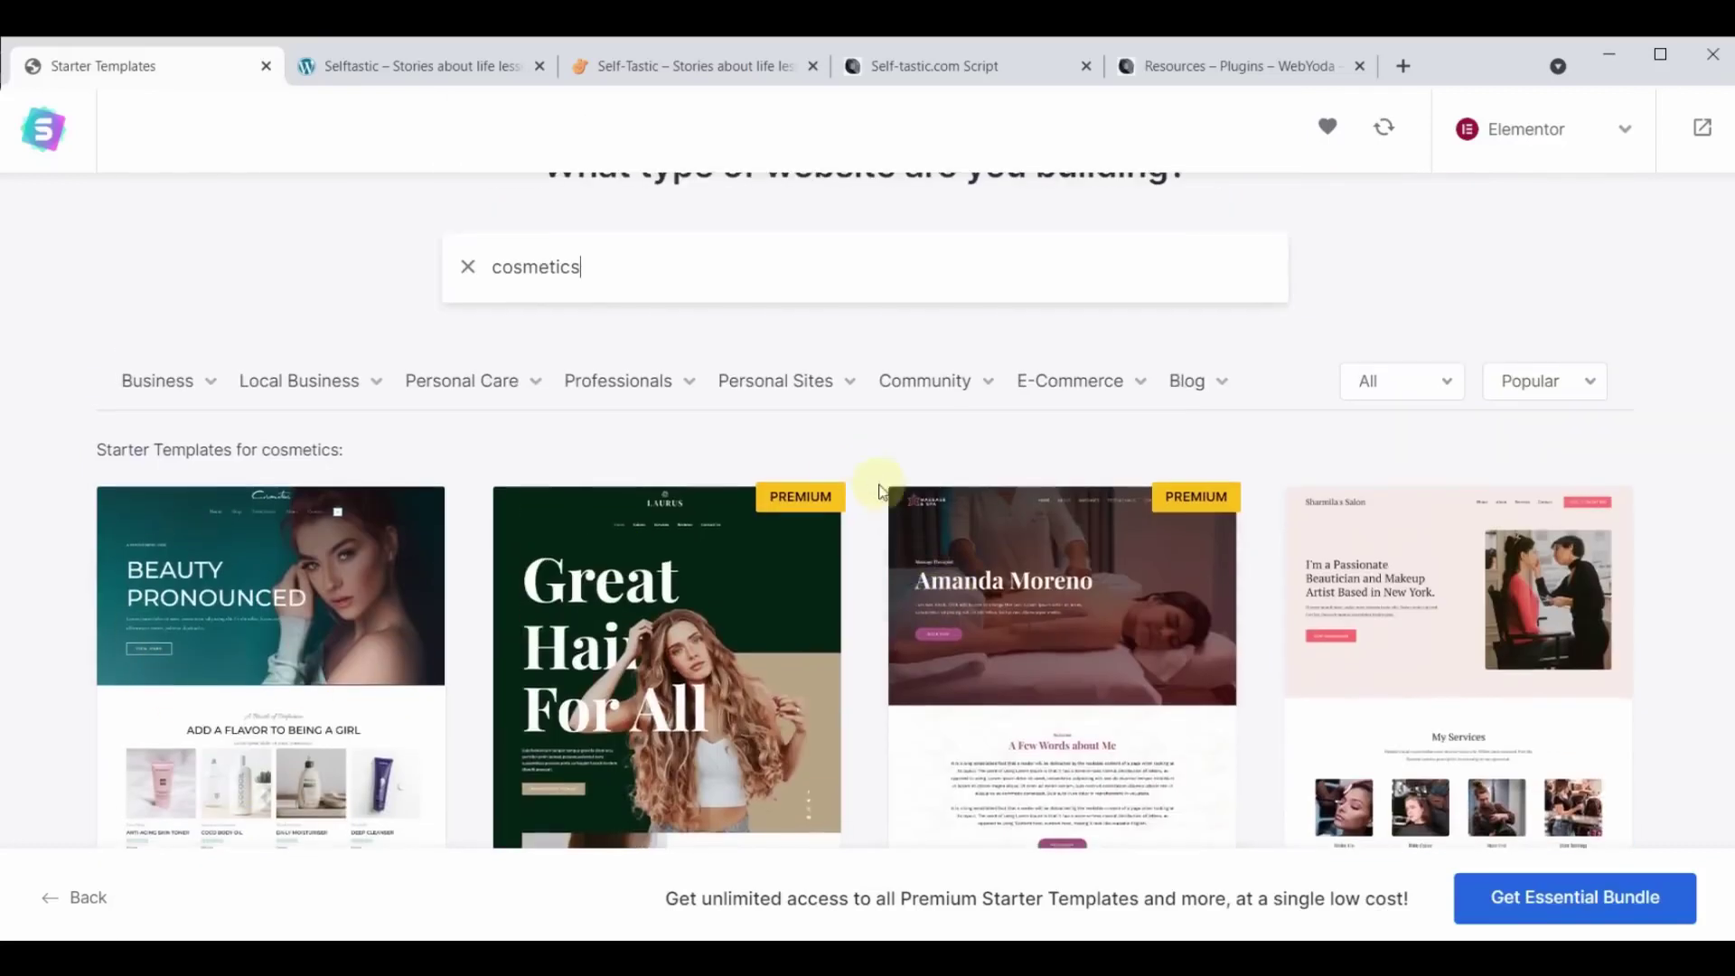
{"action": "scroll", "coordinate": [885, 506], "scroll_direction": "down", "scroll_amount": 10}
{"action": "scroll", "coordinate": [881, 542], "scroll_direction": "up", "scroll_amount": 10}
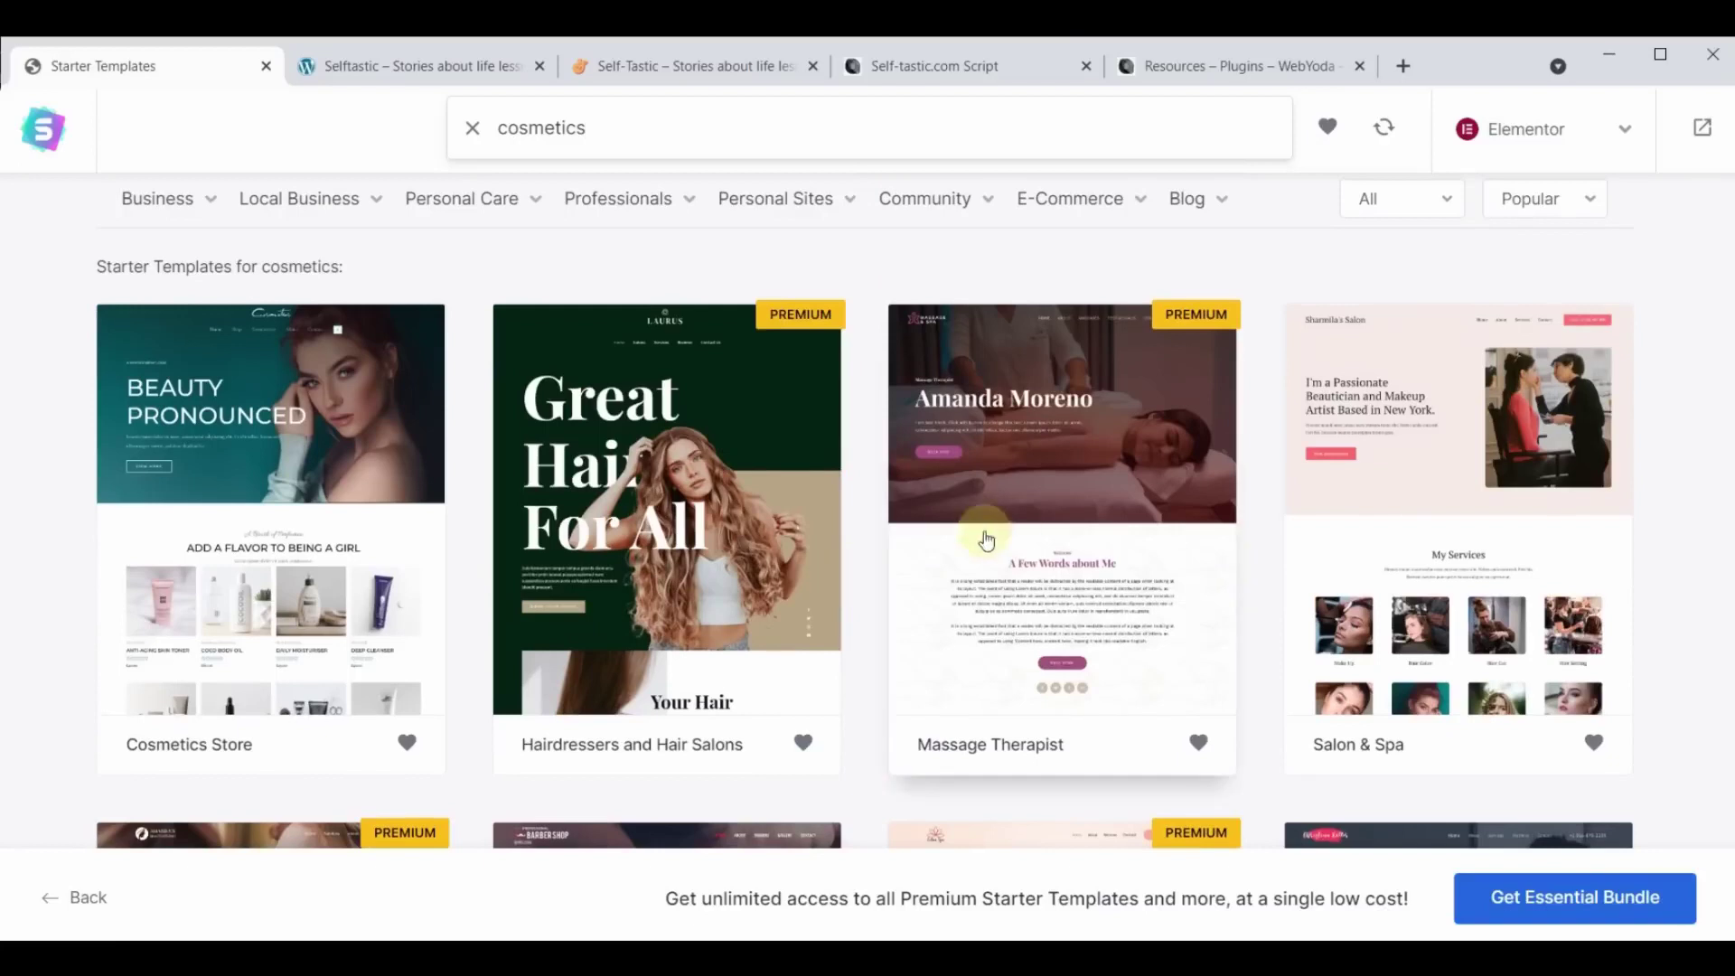
- Choose the Cosmetics Store template, skipping the logo and keeping default colours and fonts
{"action": "left_click", "coordinate": [221, 419]}
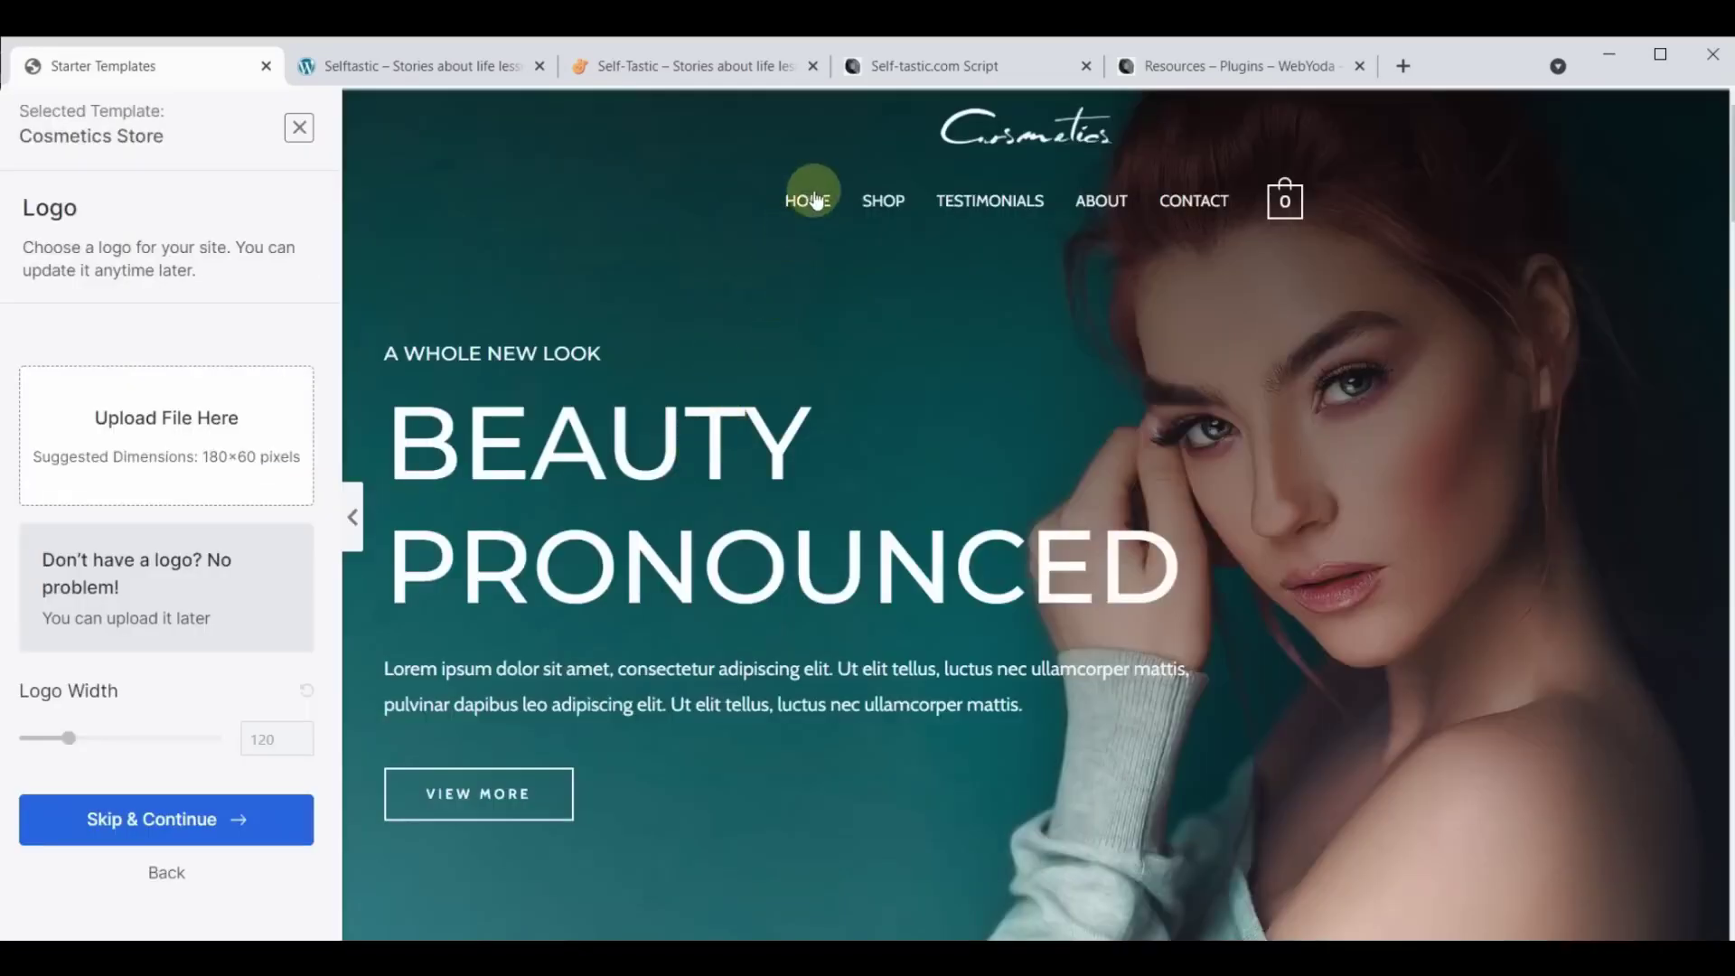
{"action": "mouse_move", "coordinate": [1265, 213]}
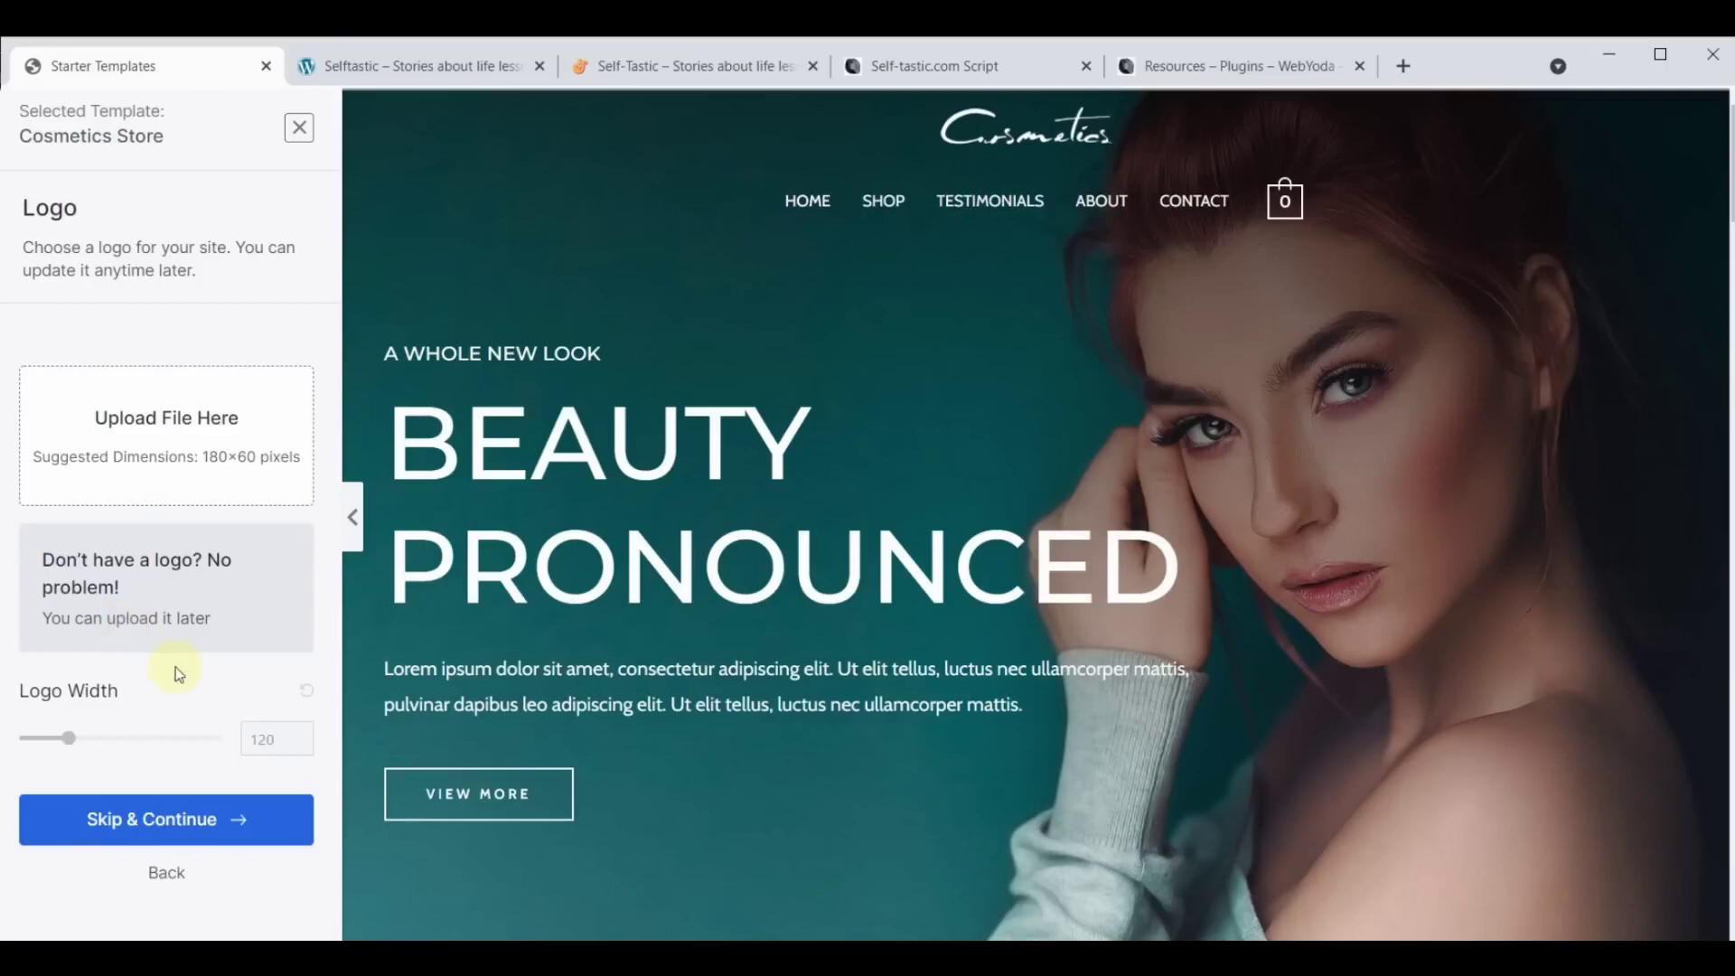
{"action": "left_click", "coordinate": [155, 820]}
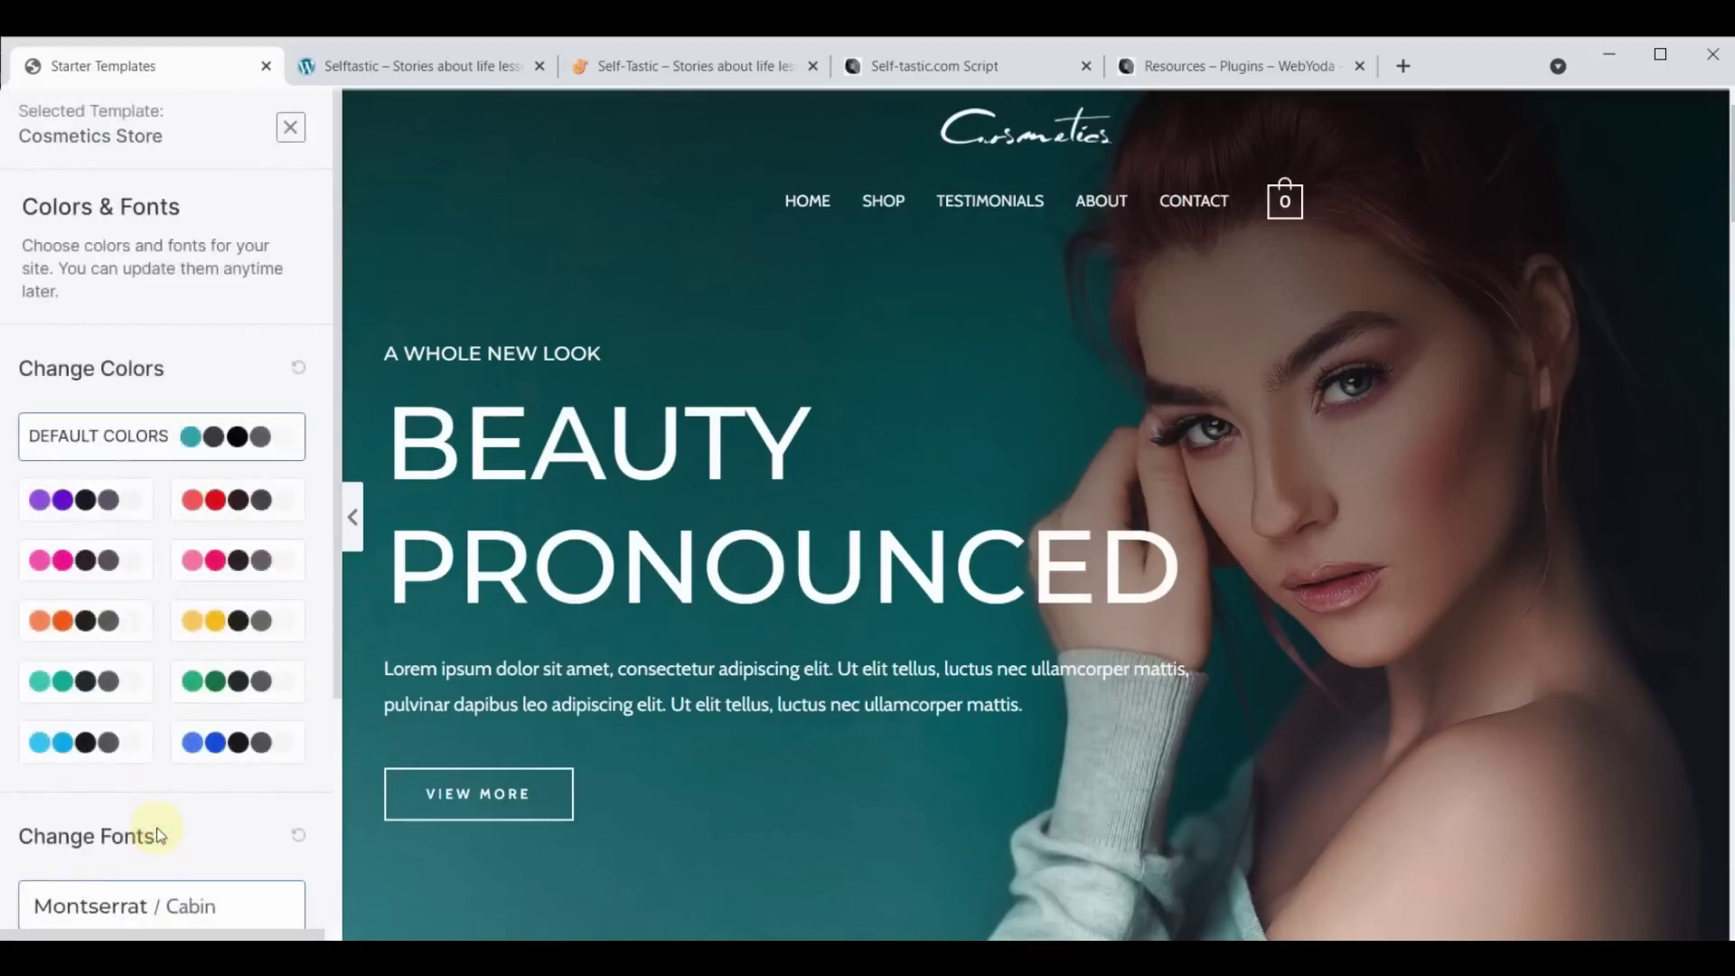
{"action": "scroll", "coordinate": [156, 834], "scroll_direction": "down", "scroll_amount": 4}
{"action": "left_click", "coordinate": [159, 830]}
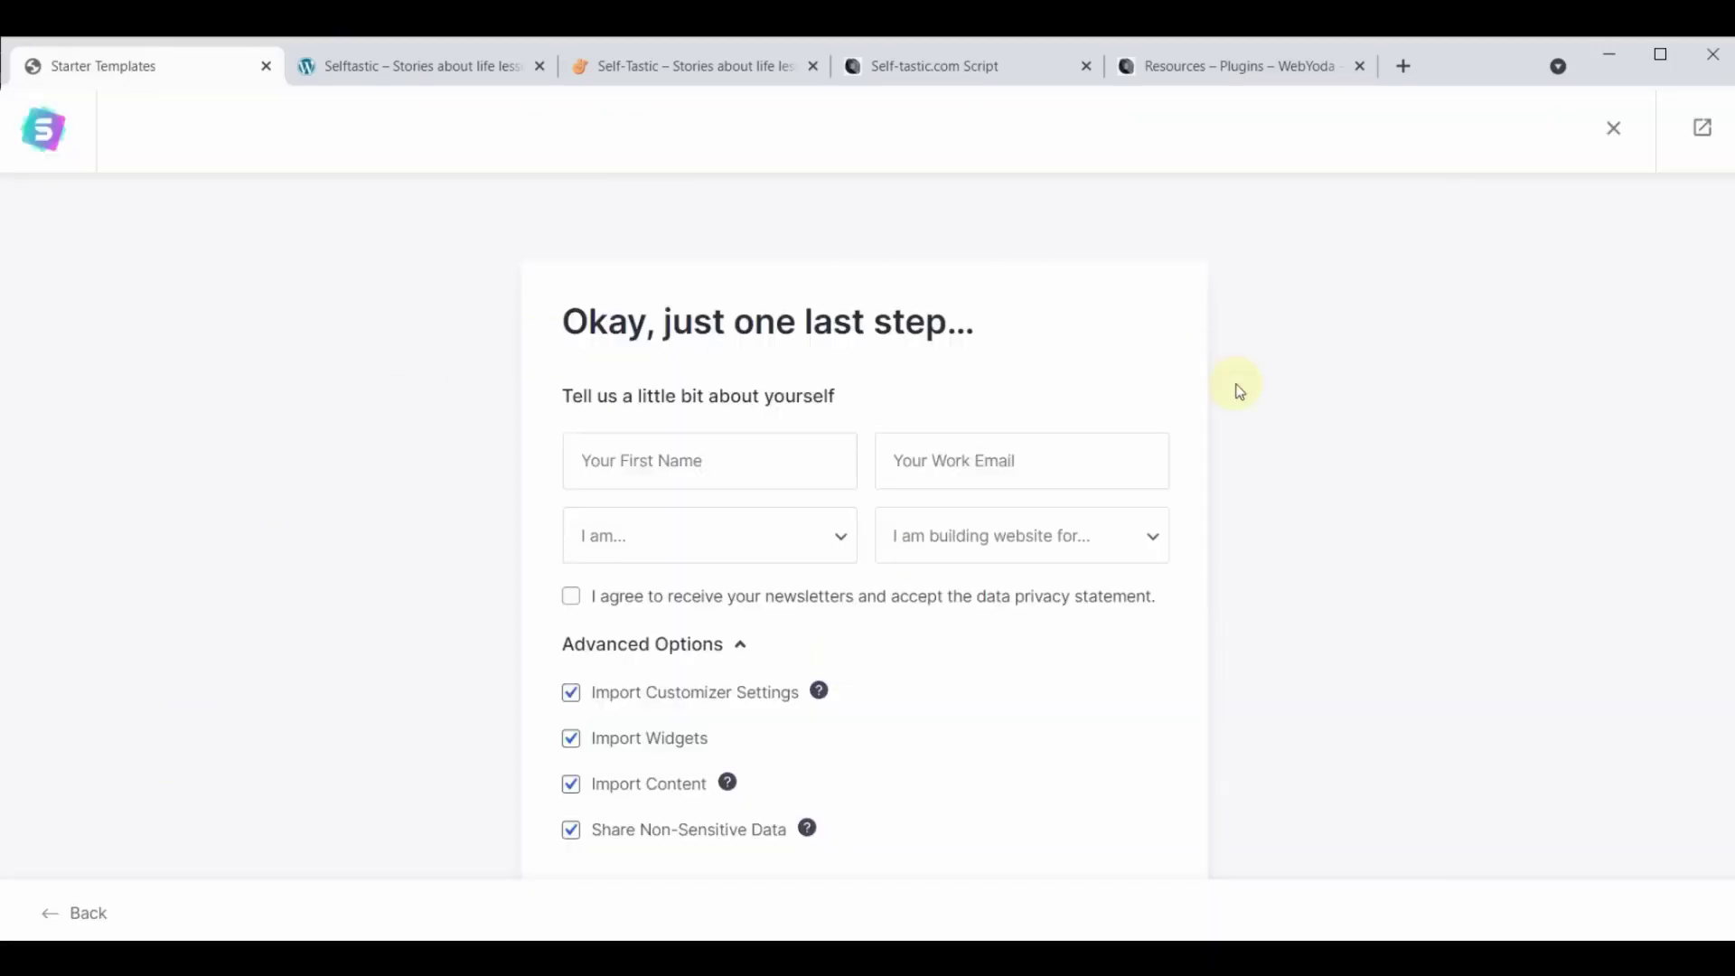
- Enter the first name and the work email address in the details form
{"action": "left_click", "coordinate": [667, 452]}
{"action": "type", "text": "Yoda"}
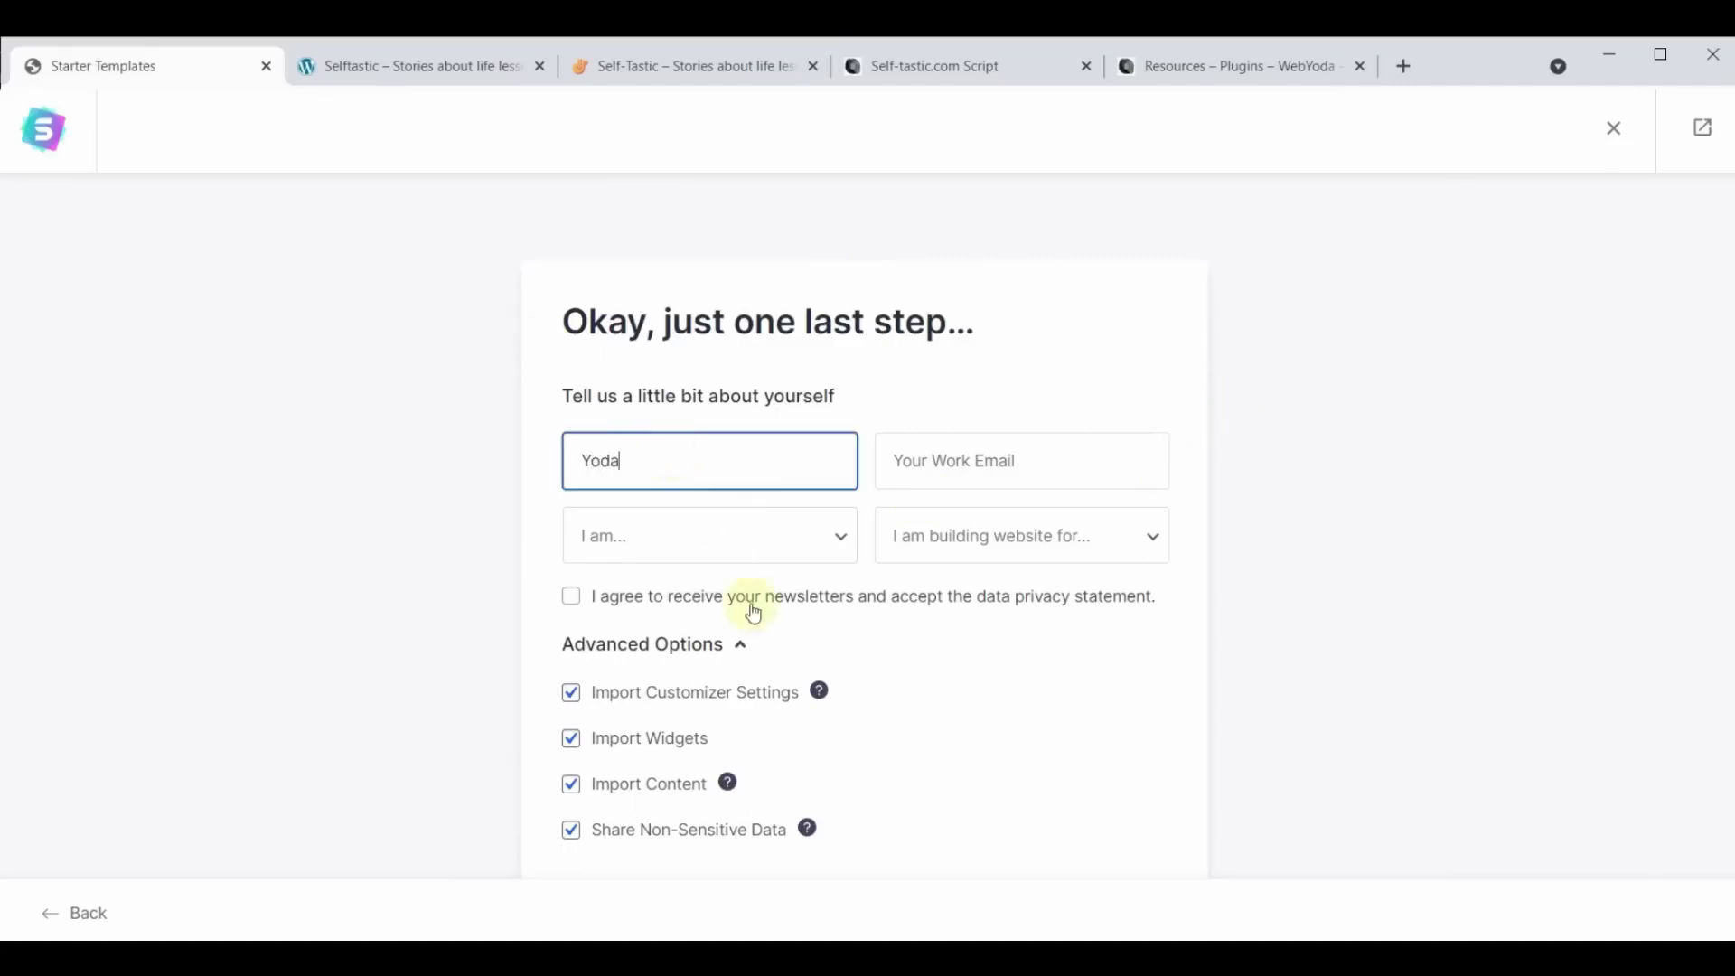
{"action": "left_click", "coordinate": [1016, 458]}
{"action": "type", "text": "yo"}
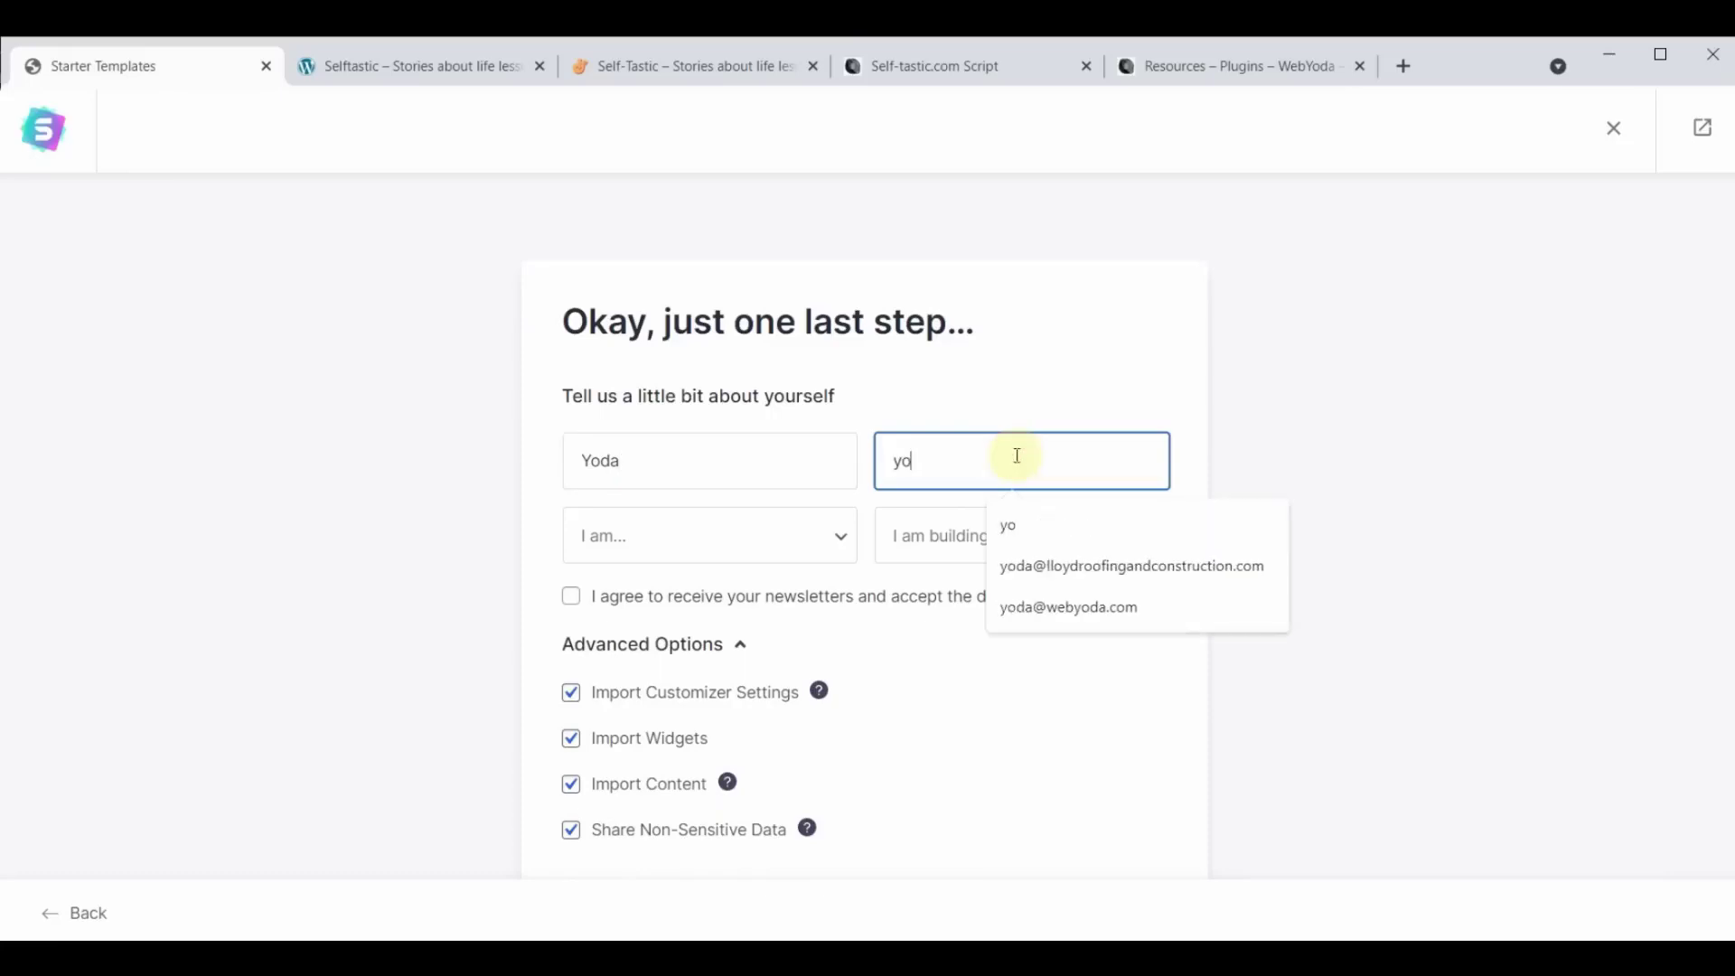
{"action": "left_click", "coordinate": [1084, 567]}
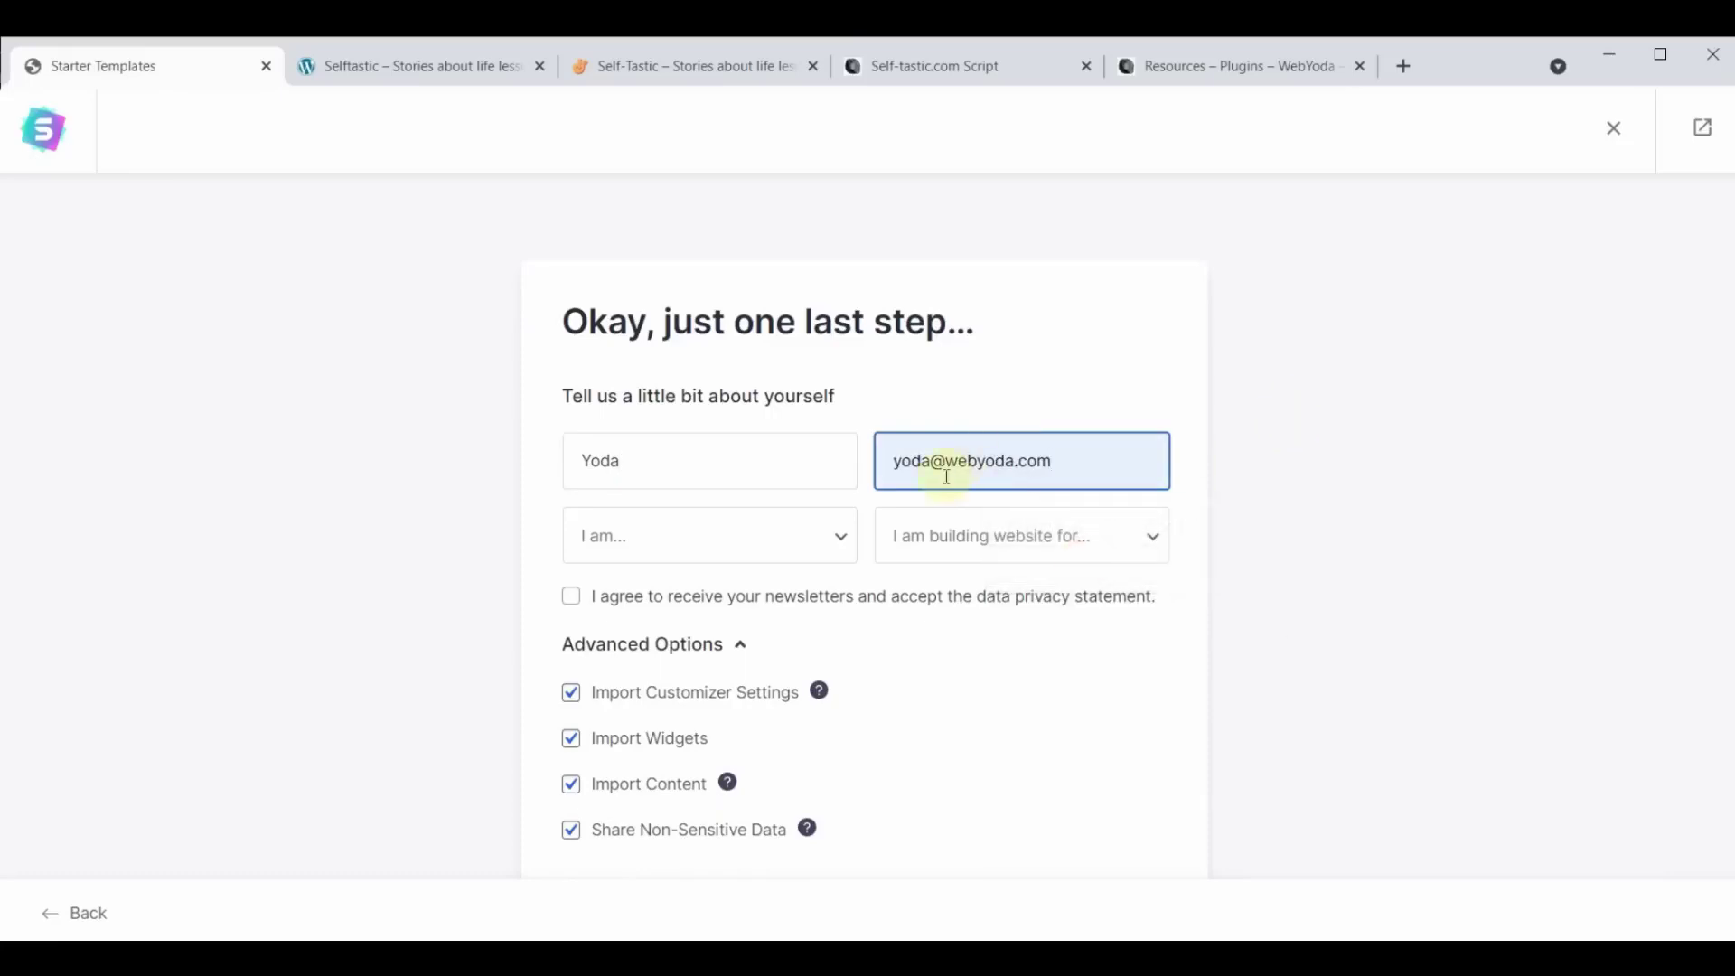
- Set experience to Intermediate and the site's audience to Myself/My Company
{"action": "left_click", "coordinate": [842, 537]}
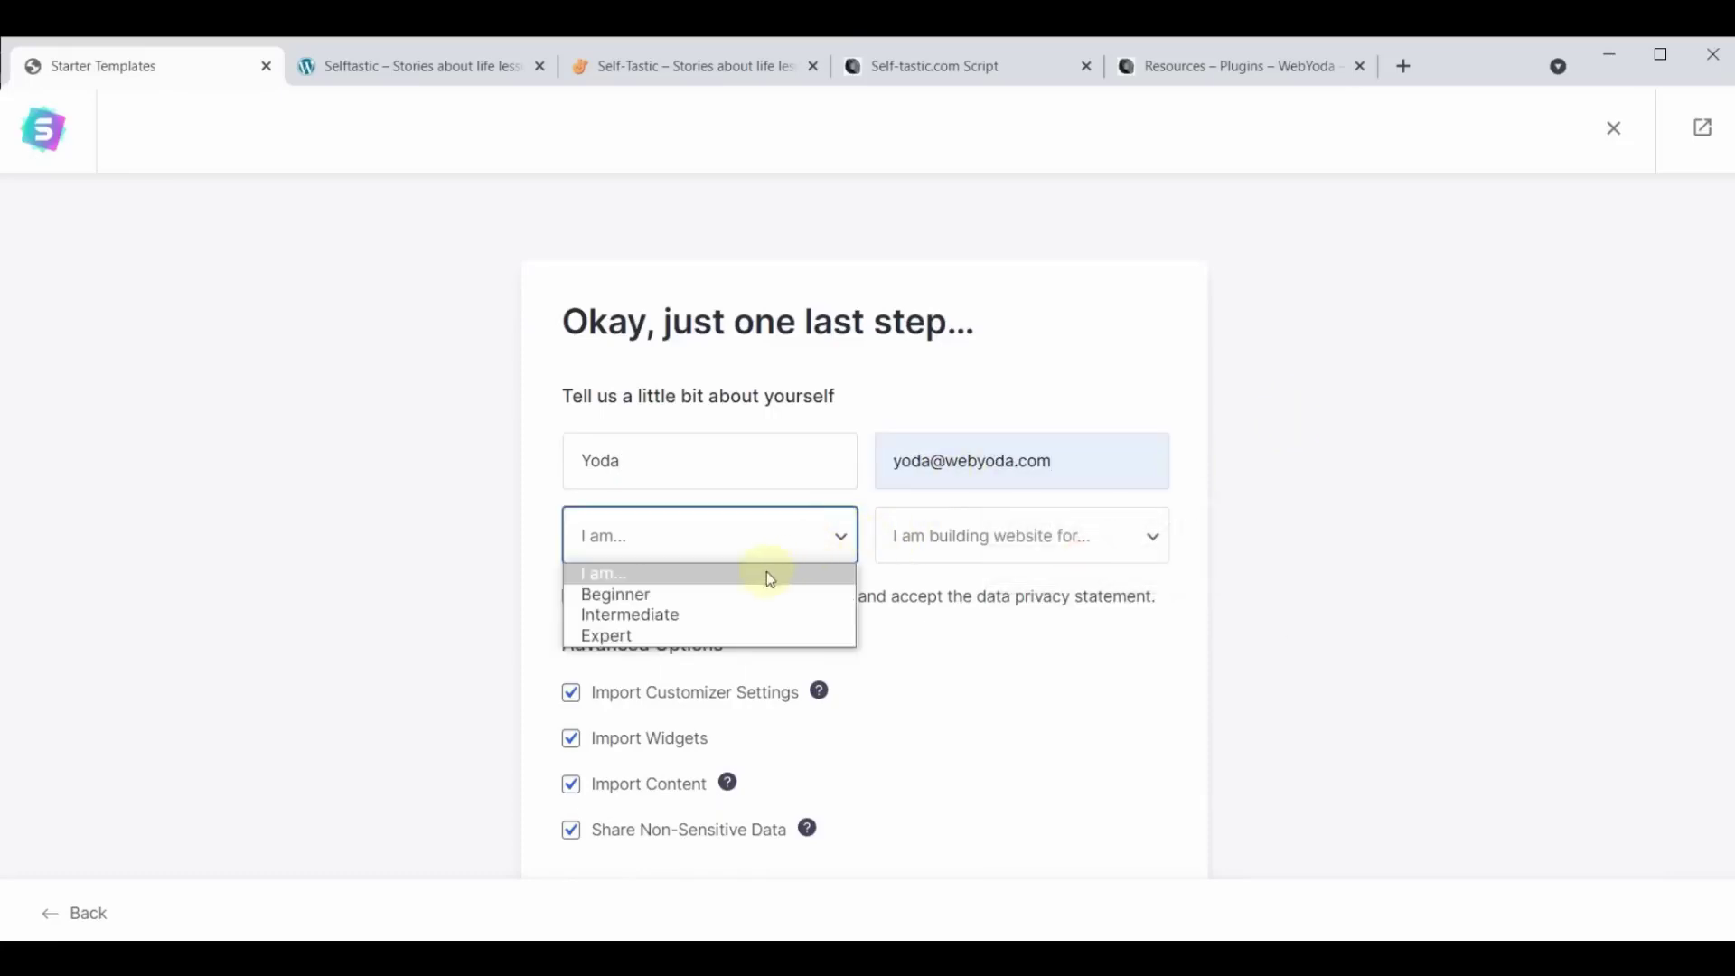
{"action": "left_click", "coordinate": [650, 622]}
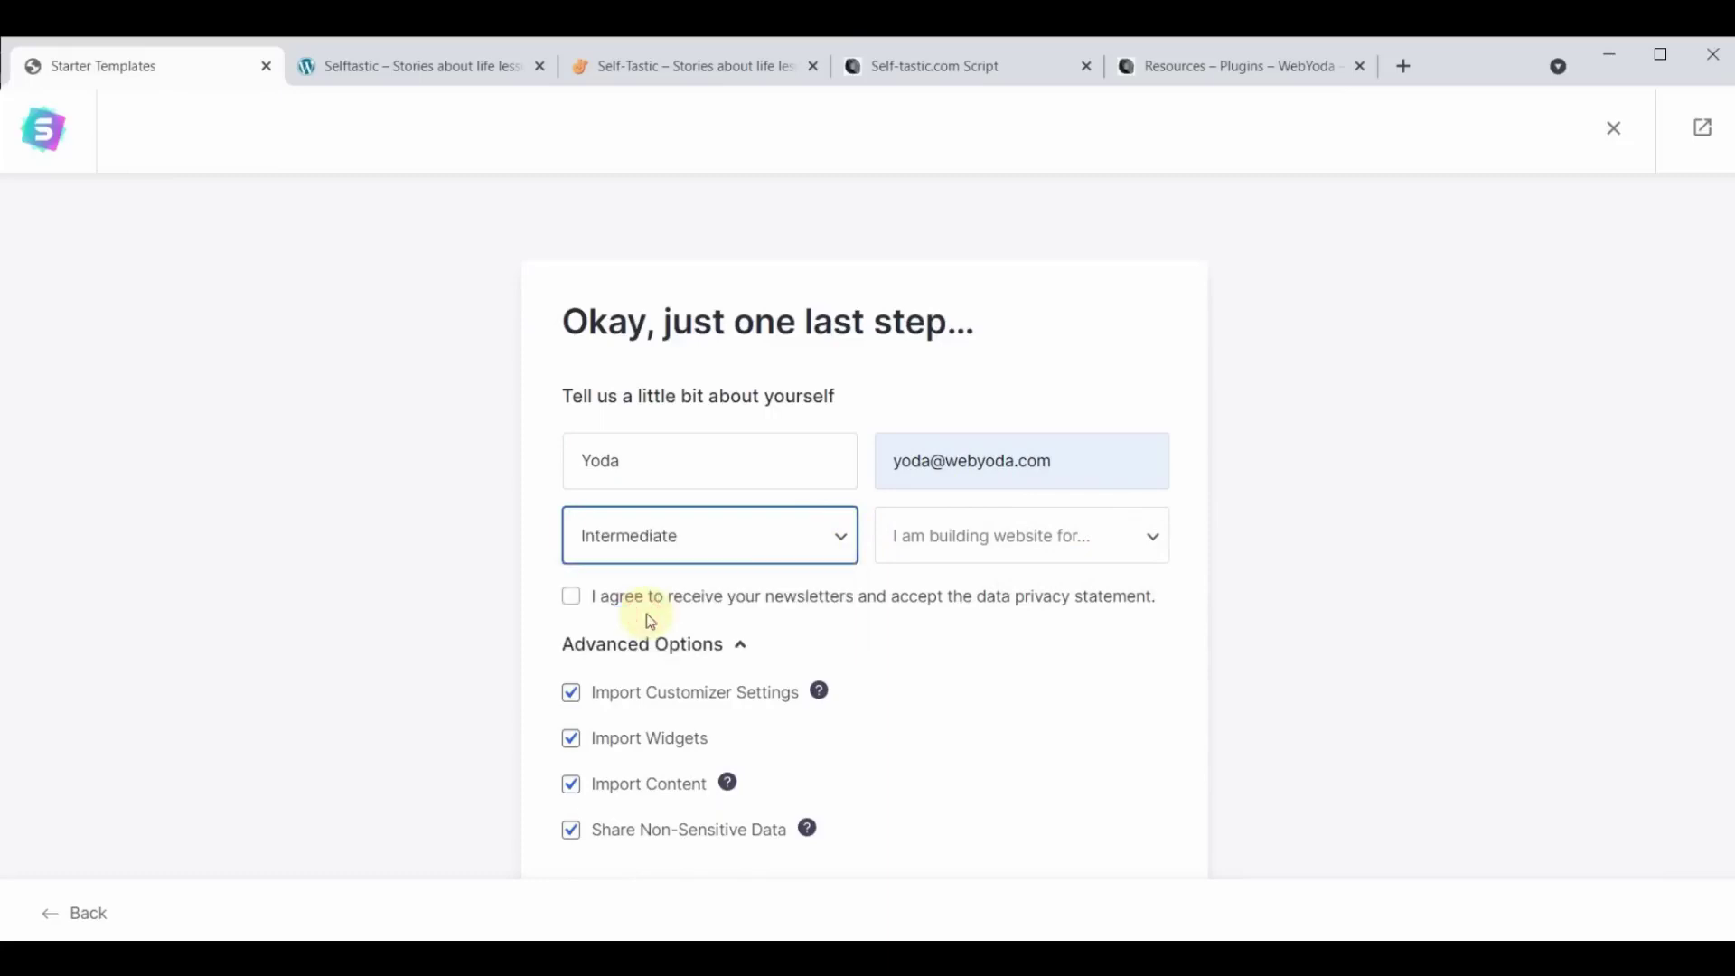
{"action": "left_click", "coordinate": [1085, 549]}
{"action": "left_click", "coordinate": [1028, 594]}
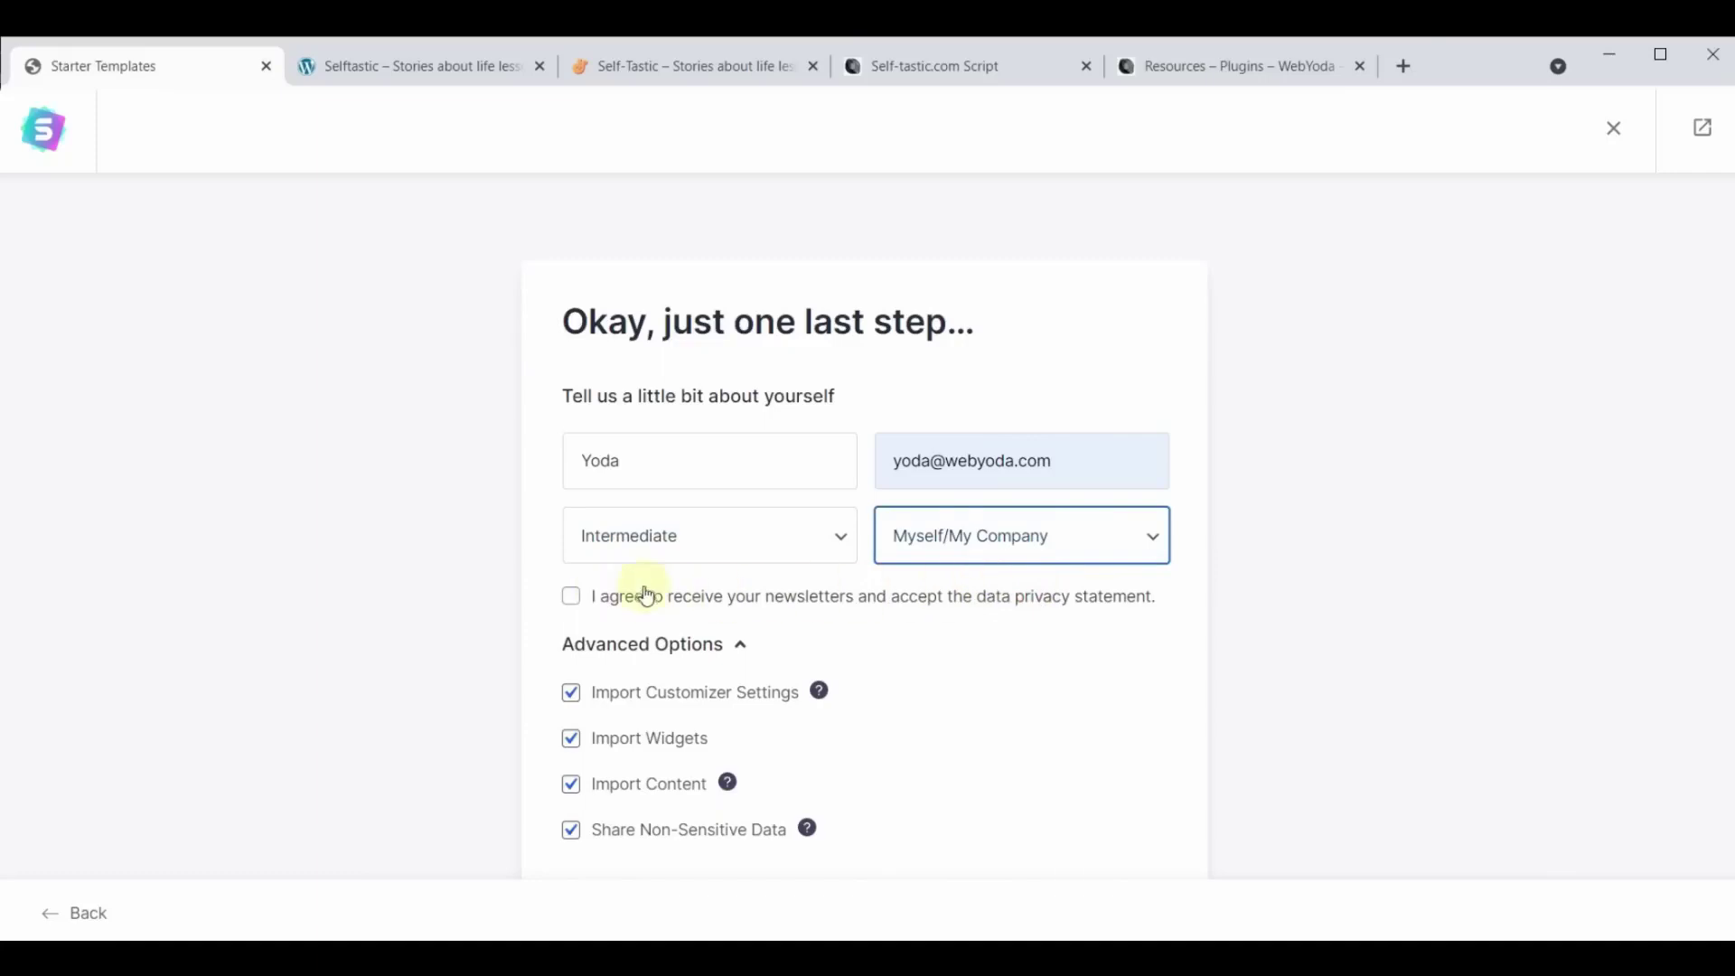
{"action": "scroll", "coordinate": [1369, 472], "scroll_direction": "down", "scroll_amount": 3}
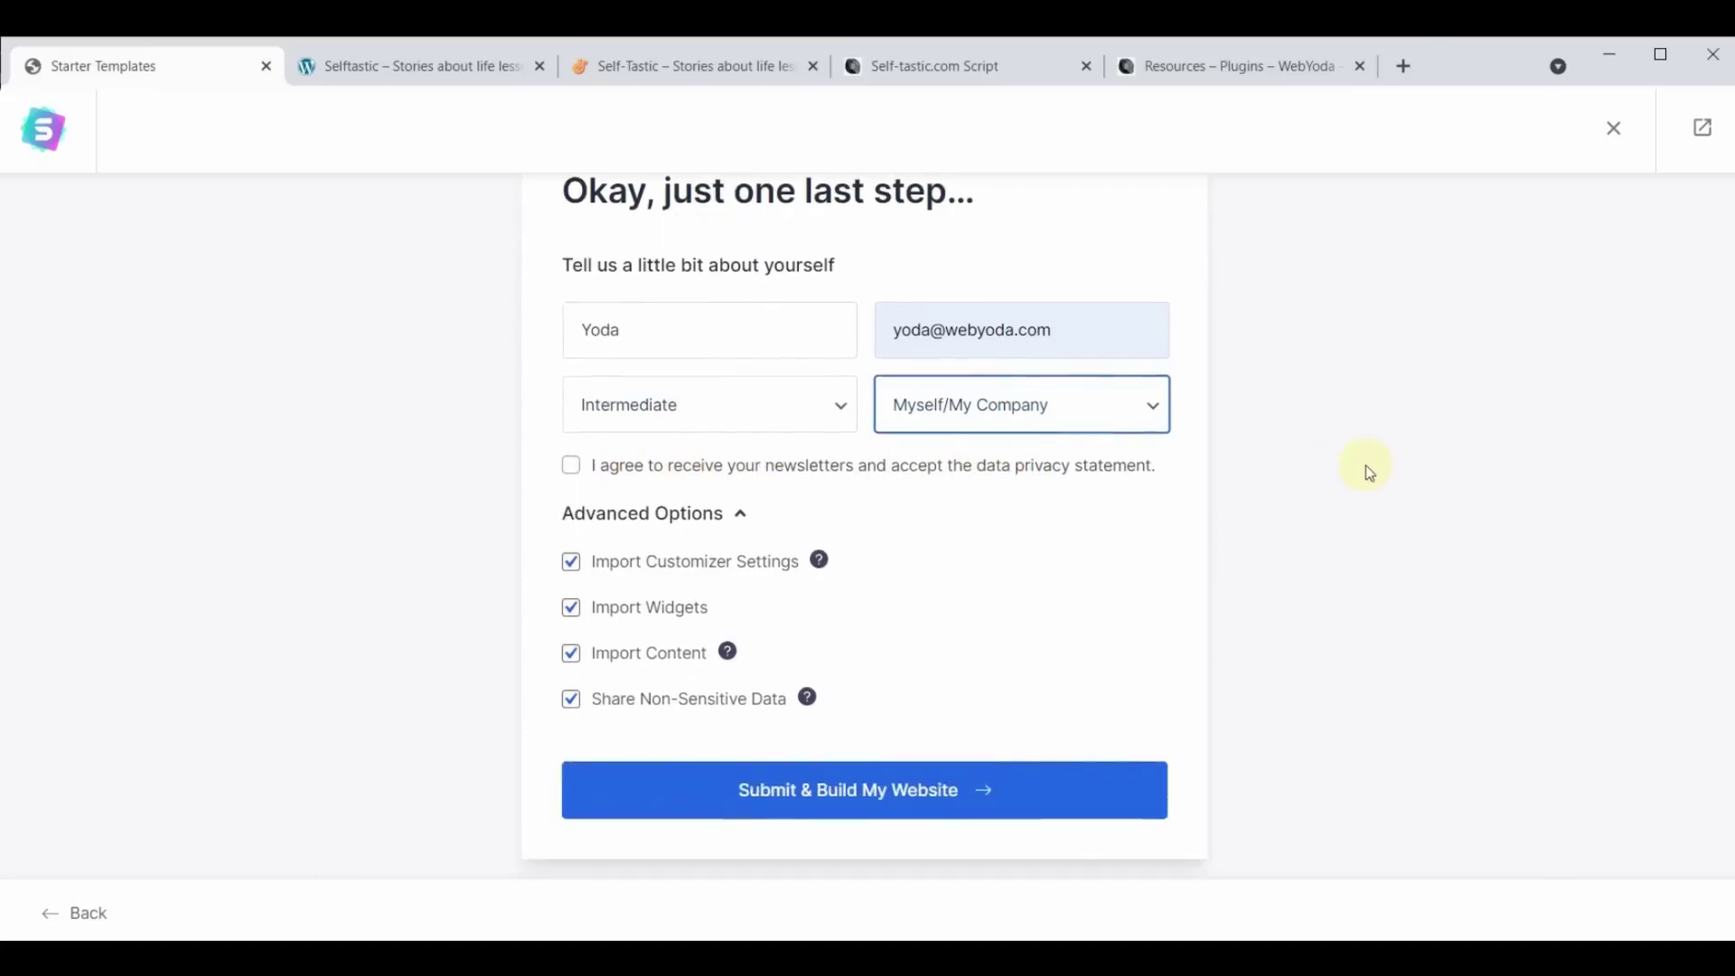
- Build the site from the Cosmetics Store template, then reload the Selftastic front page
{"action": "left_click", "coordinate": [838, 803]}
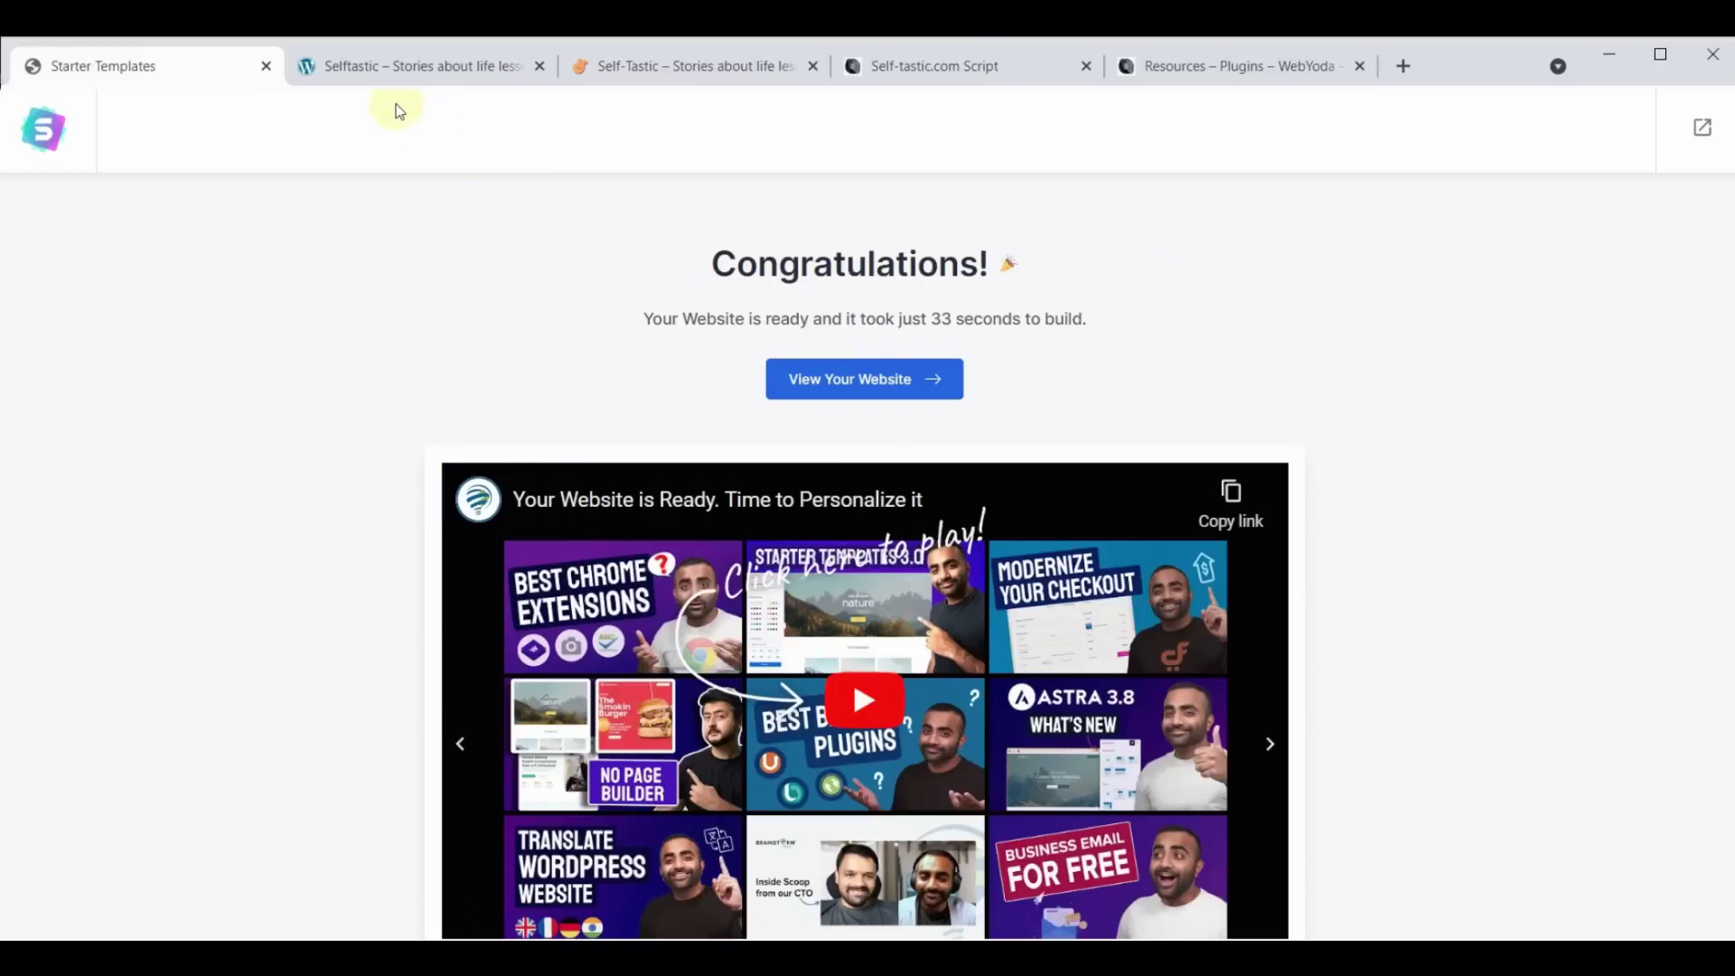
{"action": "left_click", "coordinate": [407, 66]}
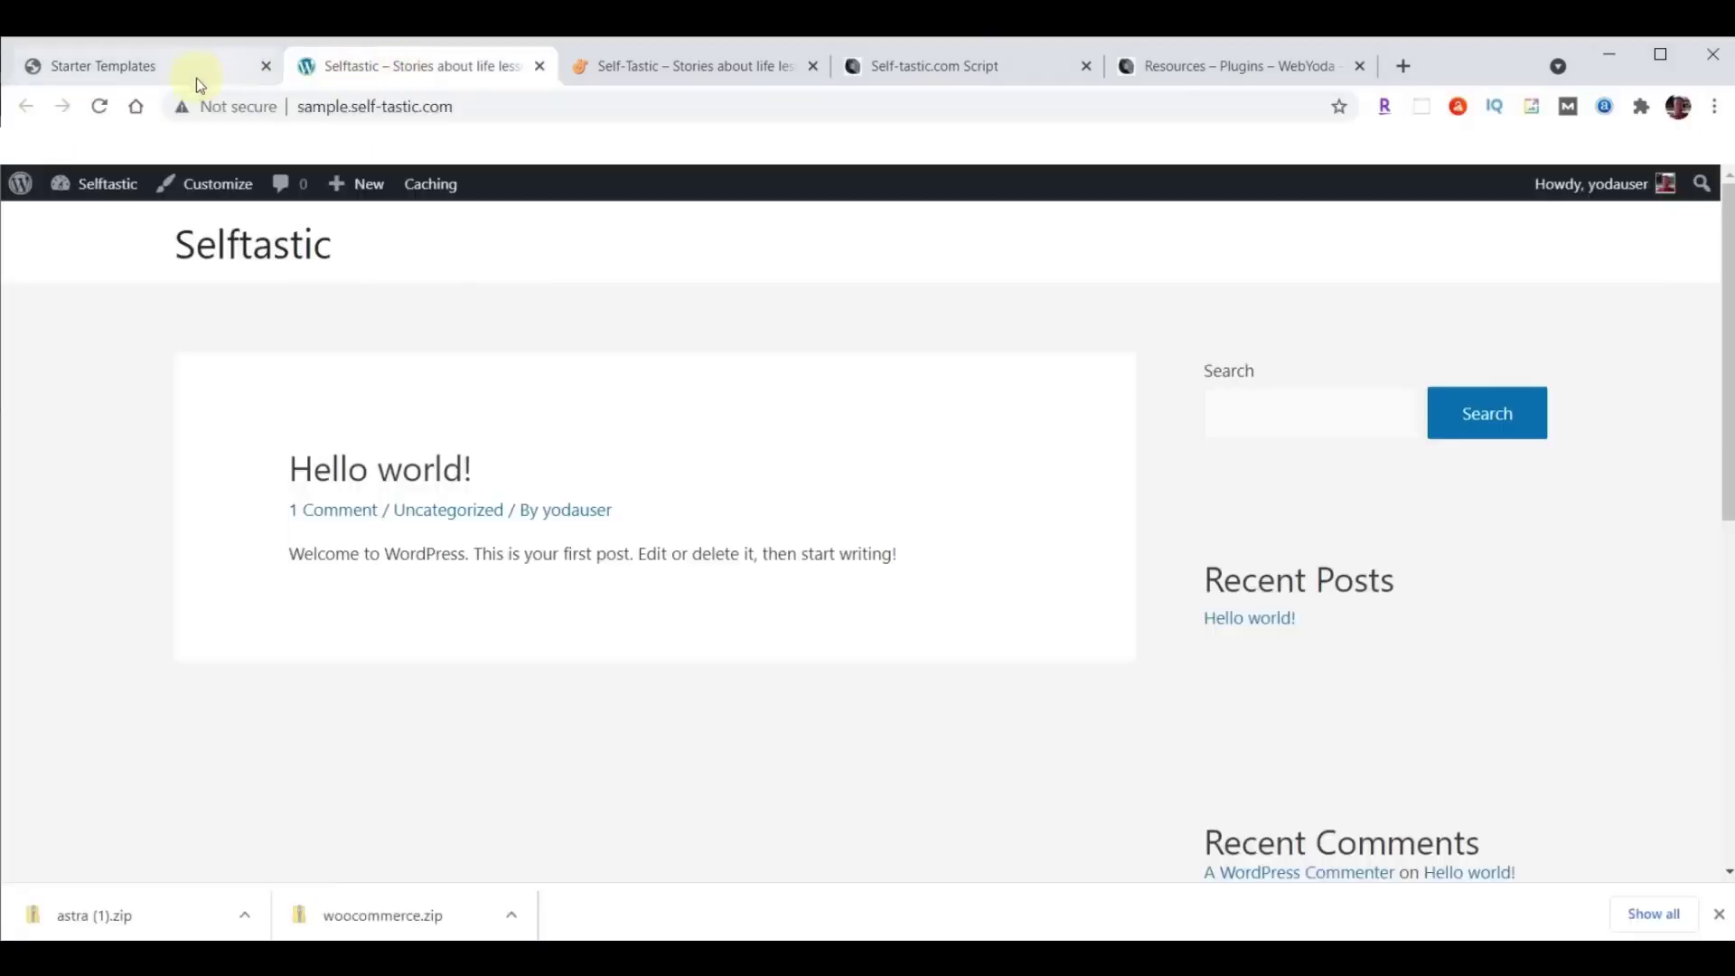
{"action": "left_click", "coordinate": [106, 106]}
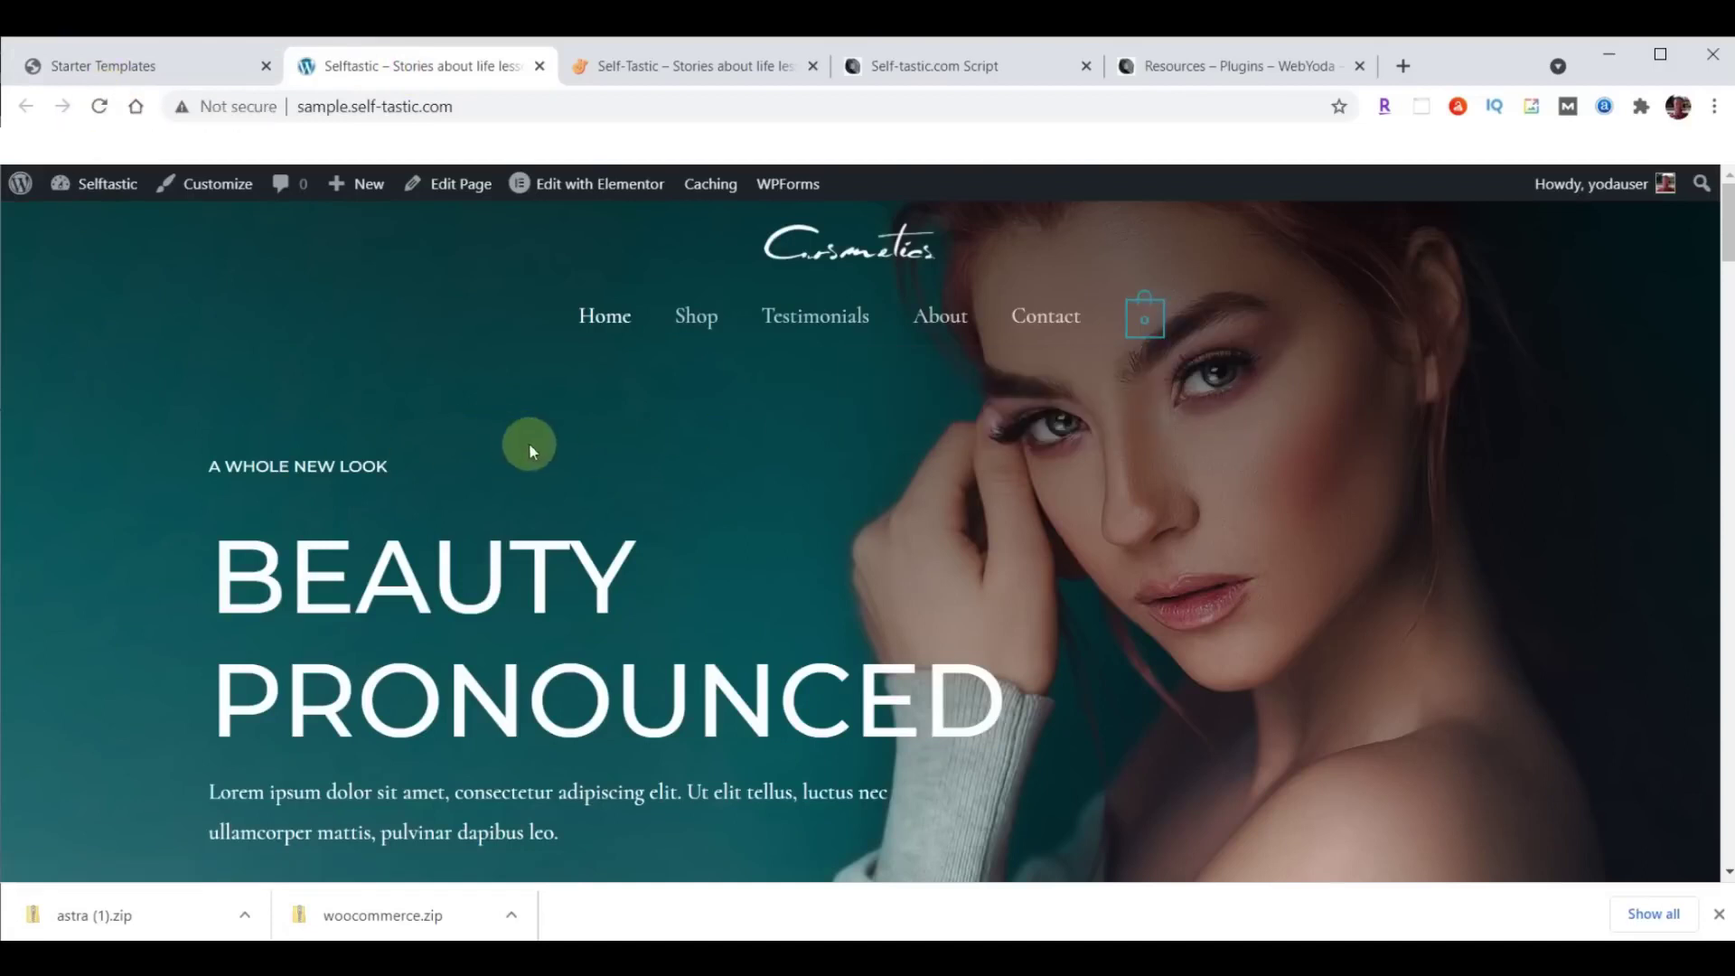
- Compare the new Cosmetics home page with the live Self-Tastic site, then return to Starter Templates
{"action": "scroll", "coordinate": [529, 443], "scroll_direction": "down", "scroll_amount": 15}
{"action": "scroll", "coordinate": [525, 617], "scroll_direction": "up", "scroll_amount": 15}
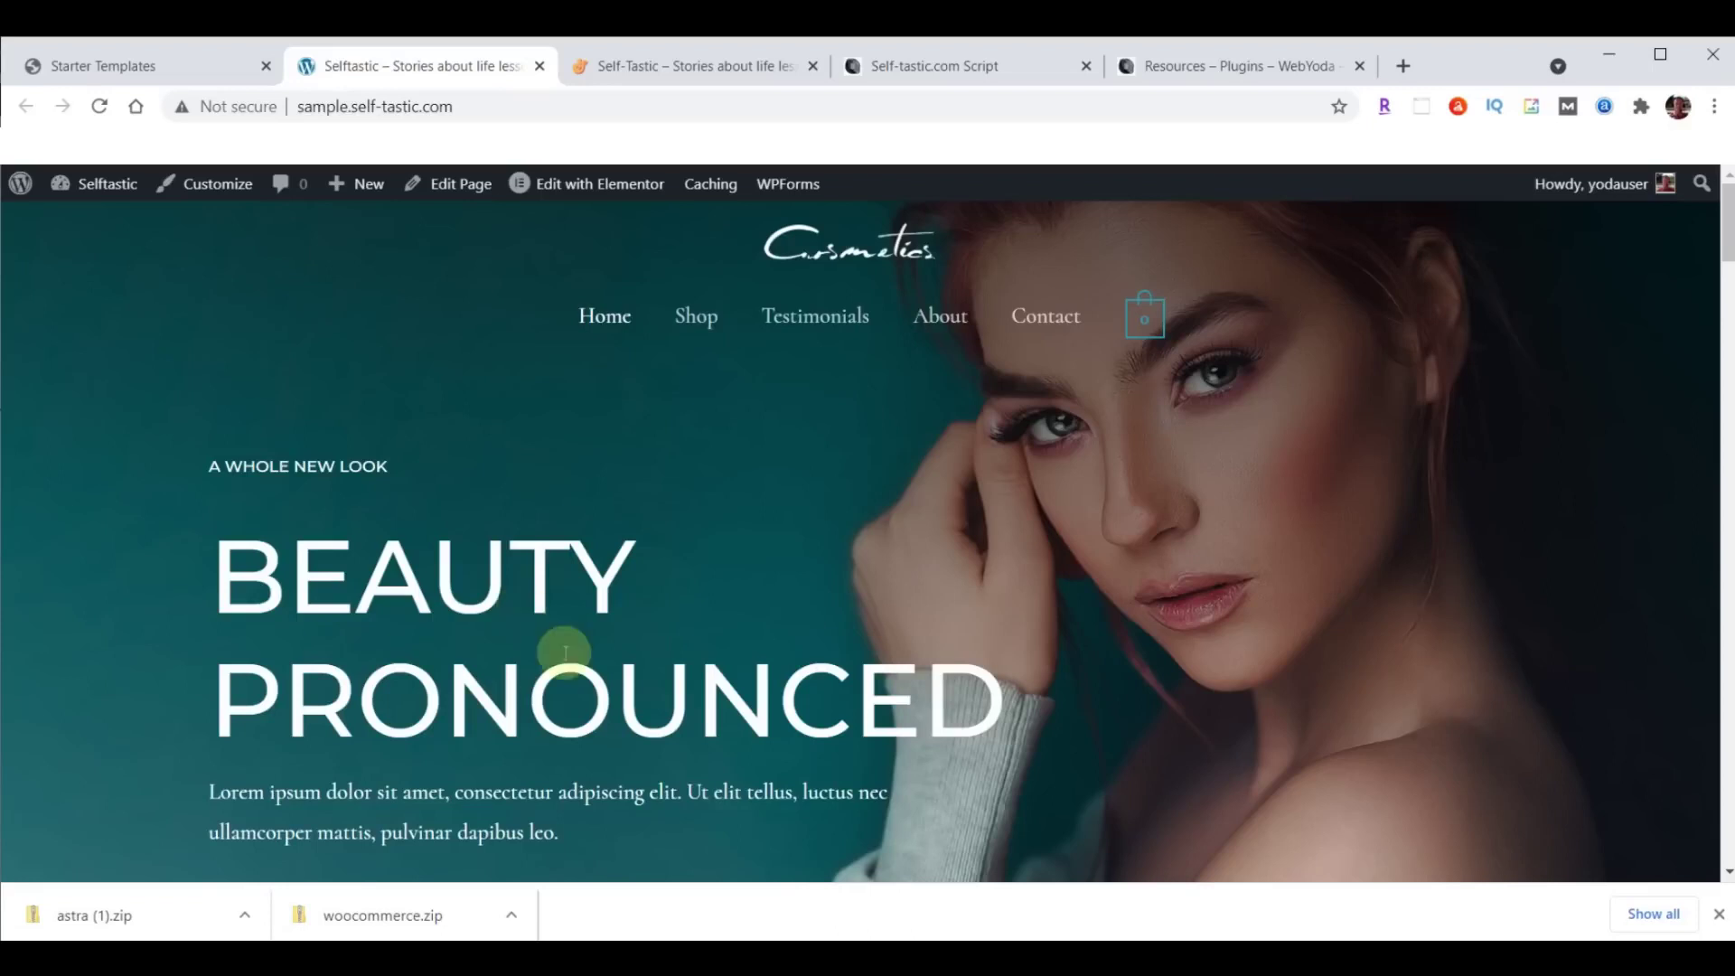
{"action": "scroll", "coordinate": [623, 515], "scroll_direction": "down", "scroll_amount": 6}
{"action": "scroll", "coordinate": [659, 701], "scroll_direction": "up", "scroll_amount": 6}
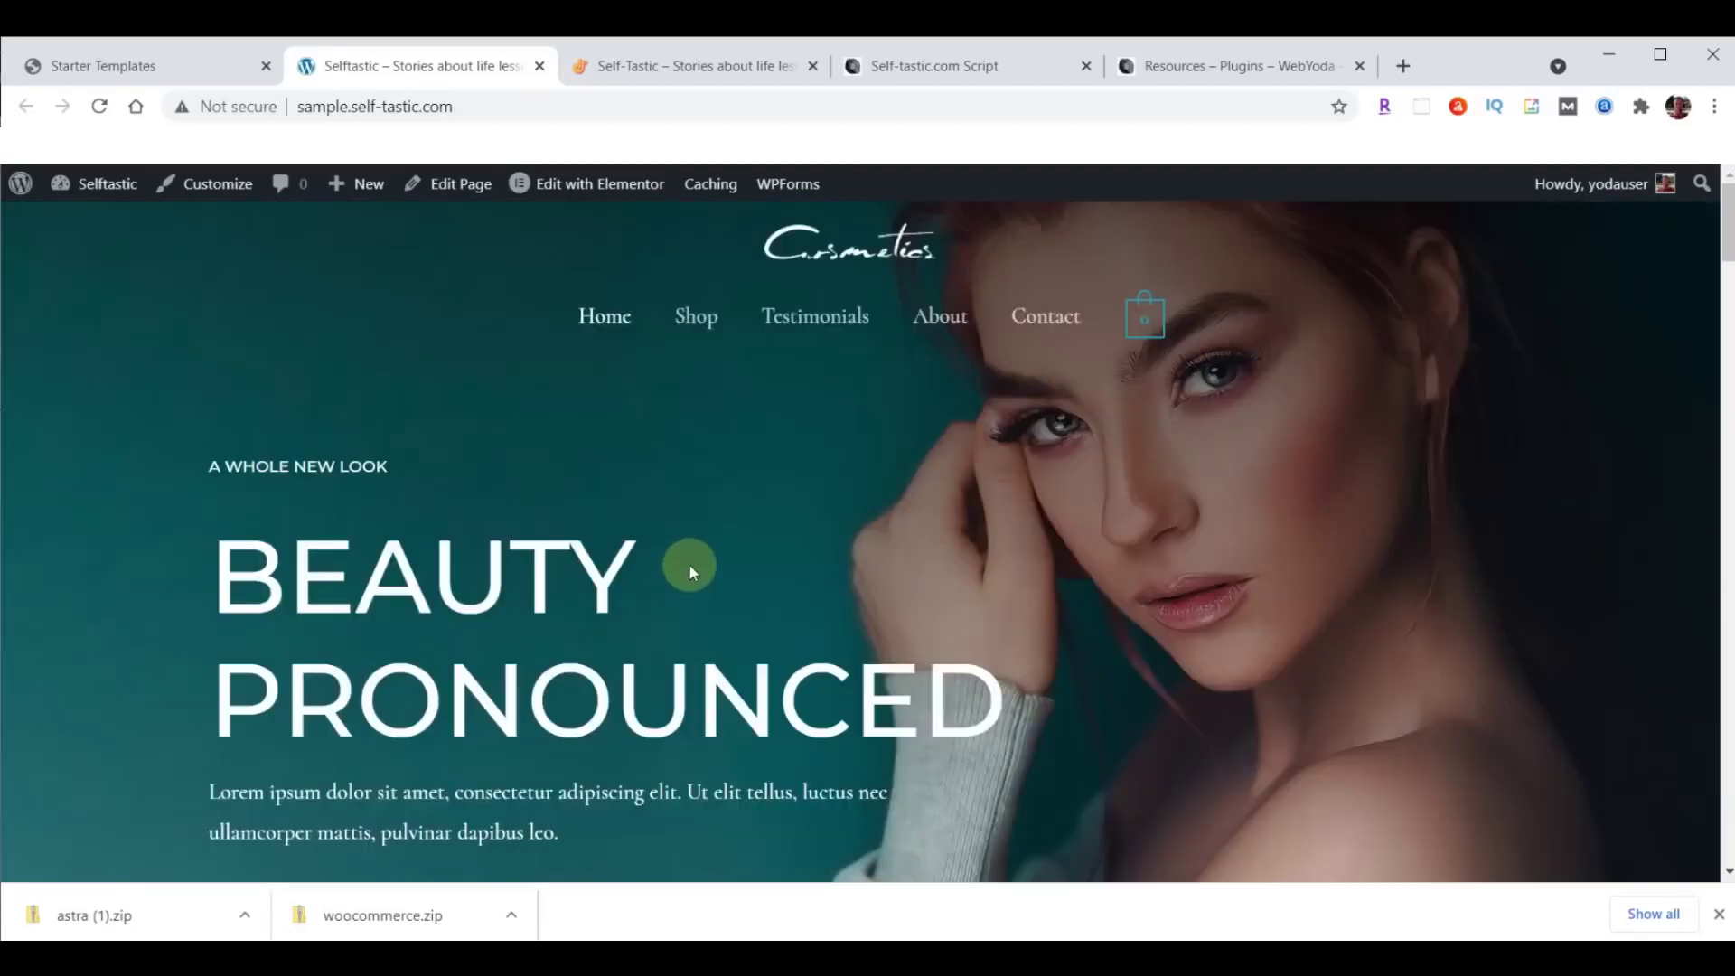
{"action": "left_click", "coordinate": [685, 61]}
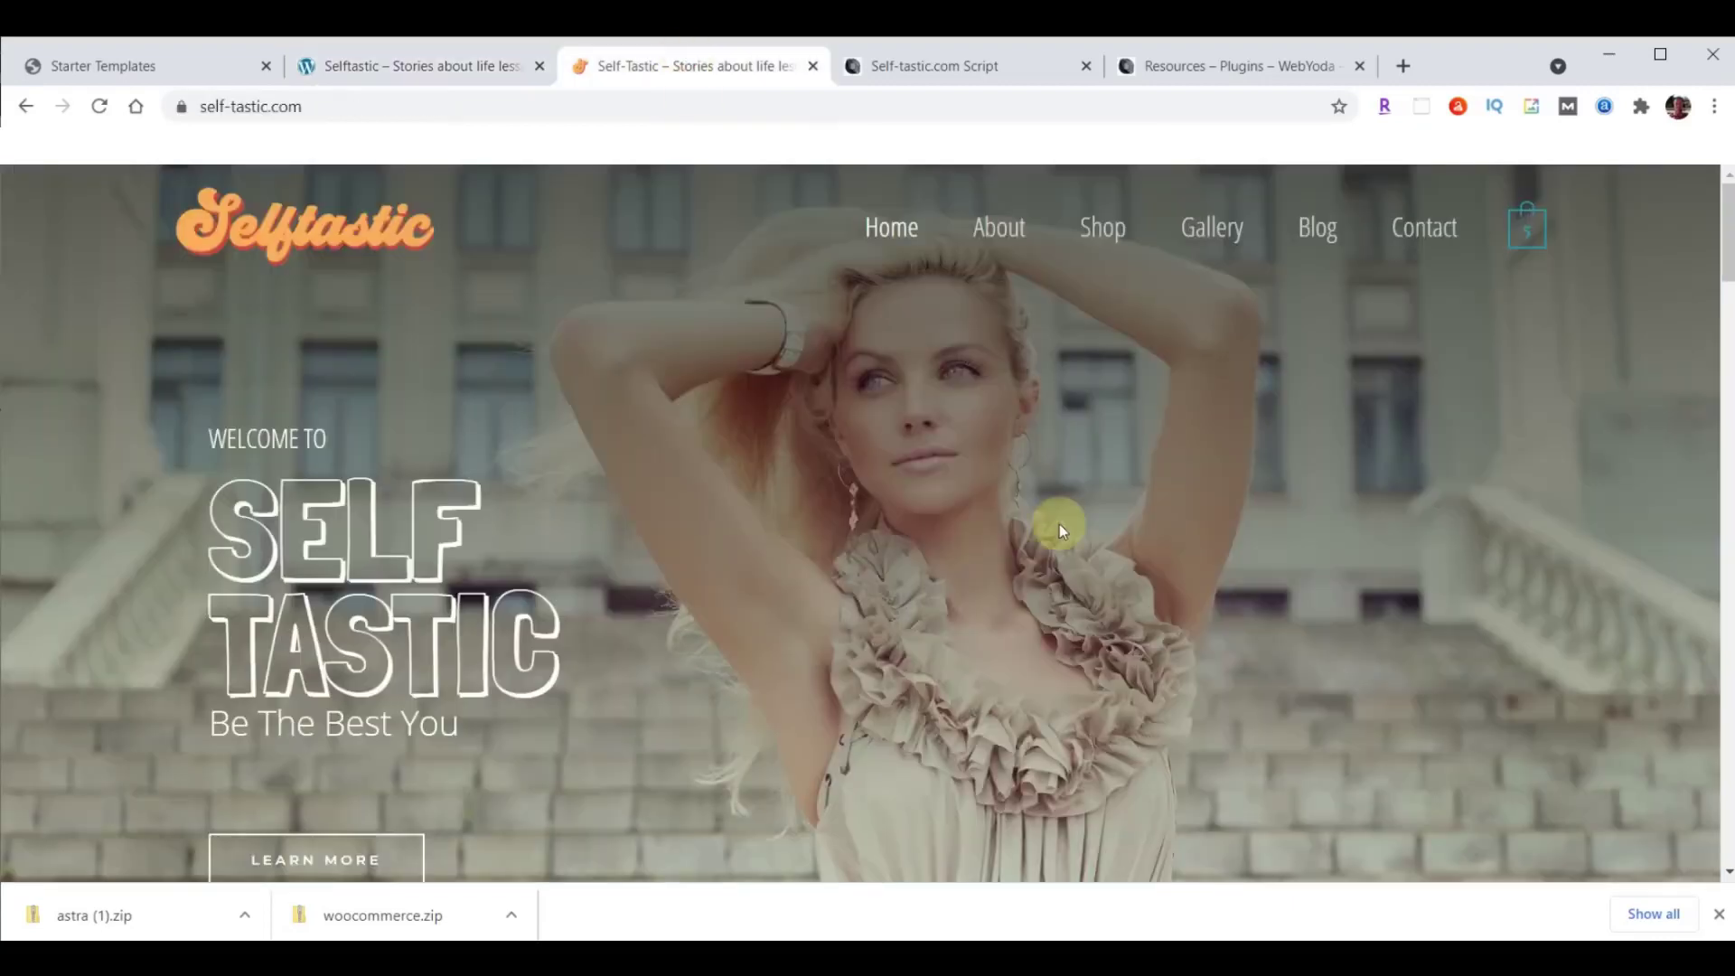
{"action": "scroll", "coordinate": [1059, 527], "scroll_direction": "down", "scroll_amount": 8}
{"action": "scroll", "coordinate": [1059, 523], "scroll_direction": "down", "scroll_amount": 8}
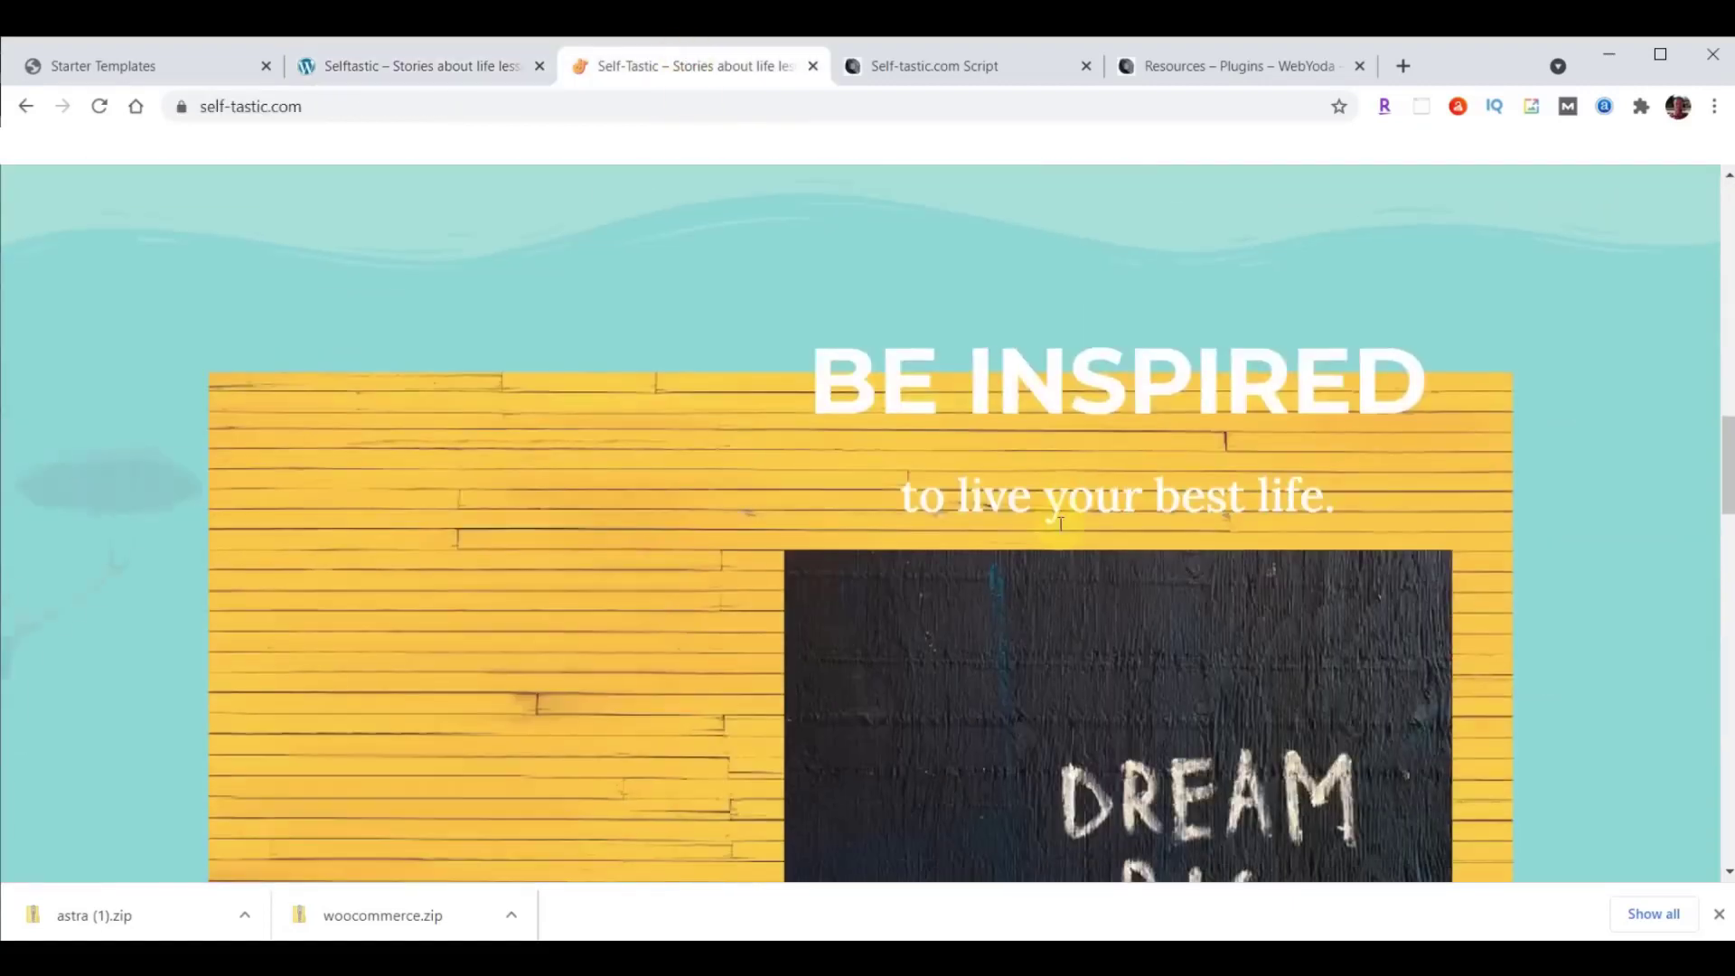
{"action": "scroll", "coordinate": [1059, 523], "scroll_direction": "up", "scroll_amount": 15}
{"action": "left_click", "coordinate": [416, 69]}
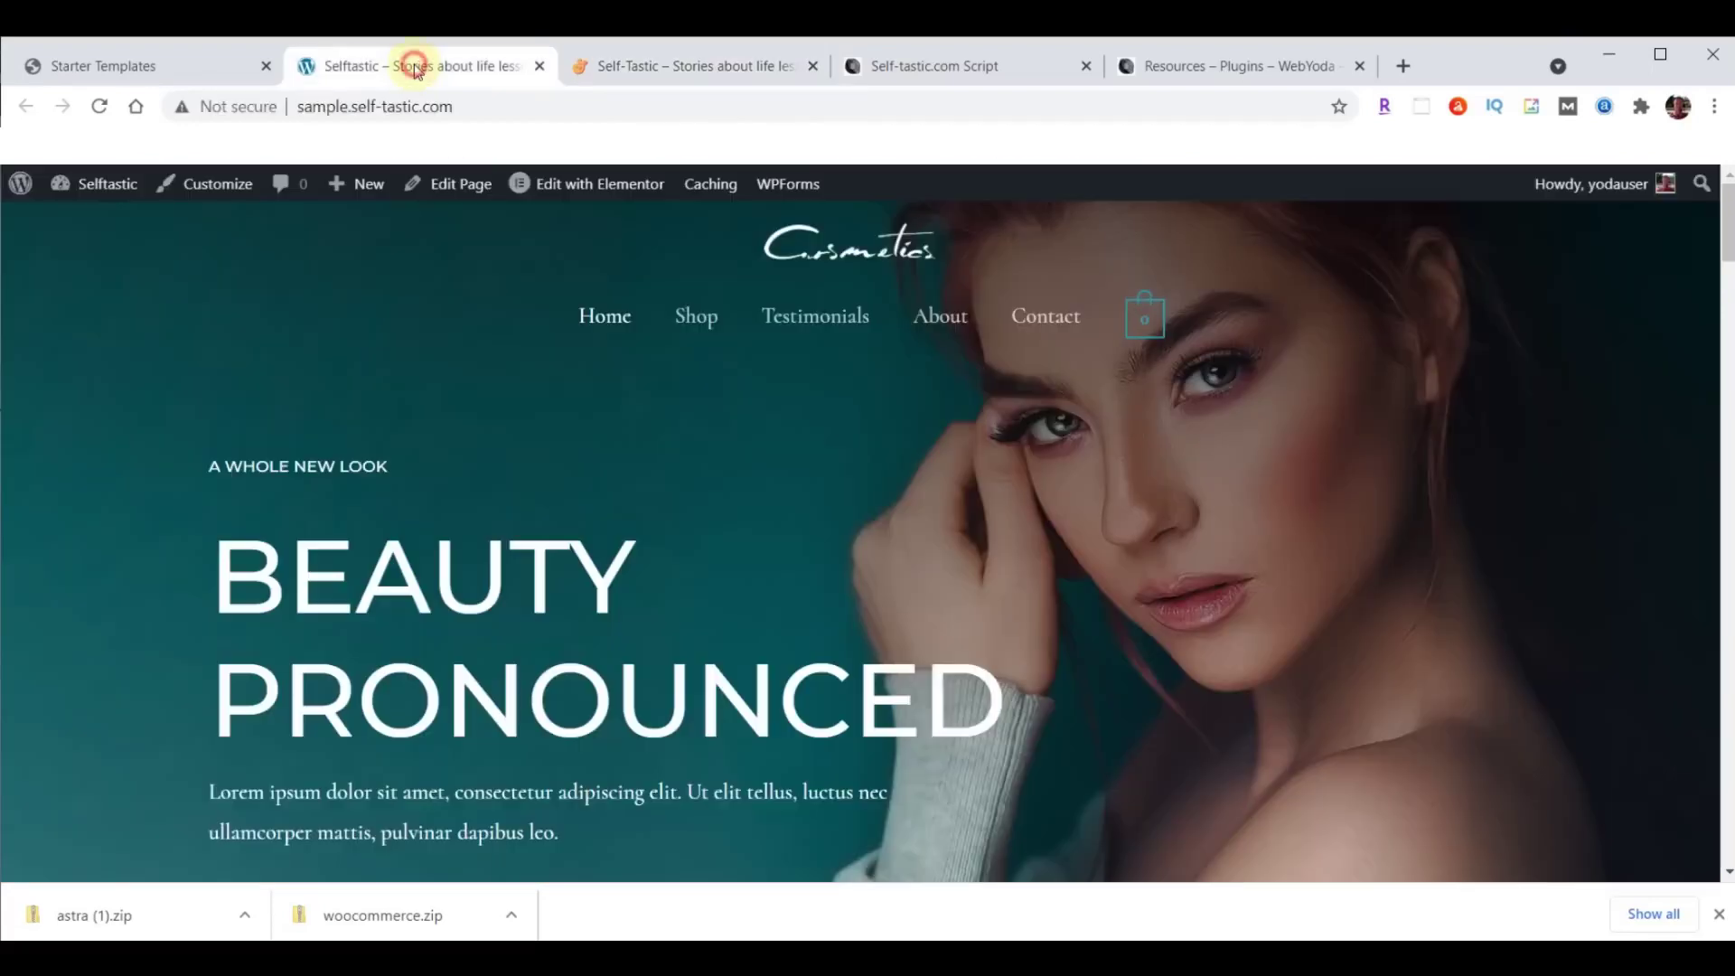
{"action": "left_click", "coordinate": [126, 69]}
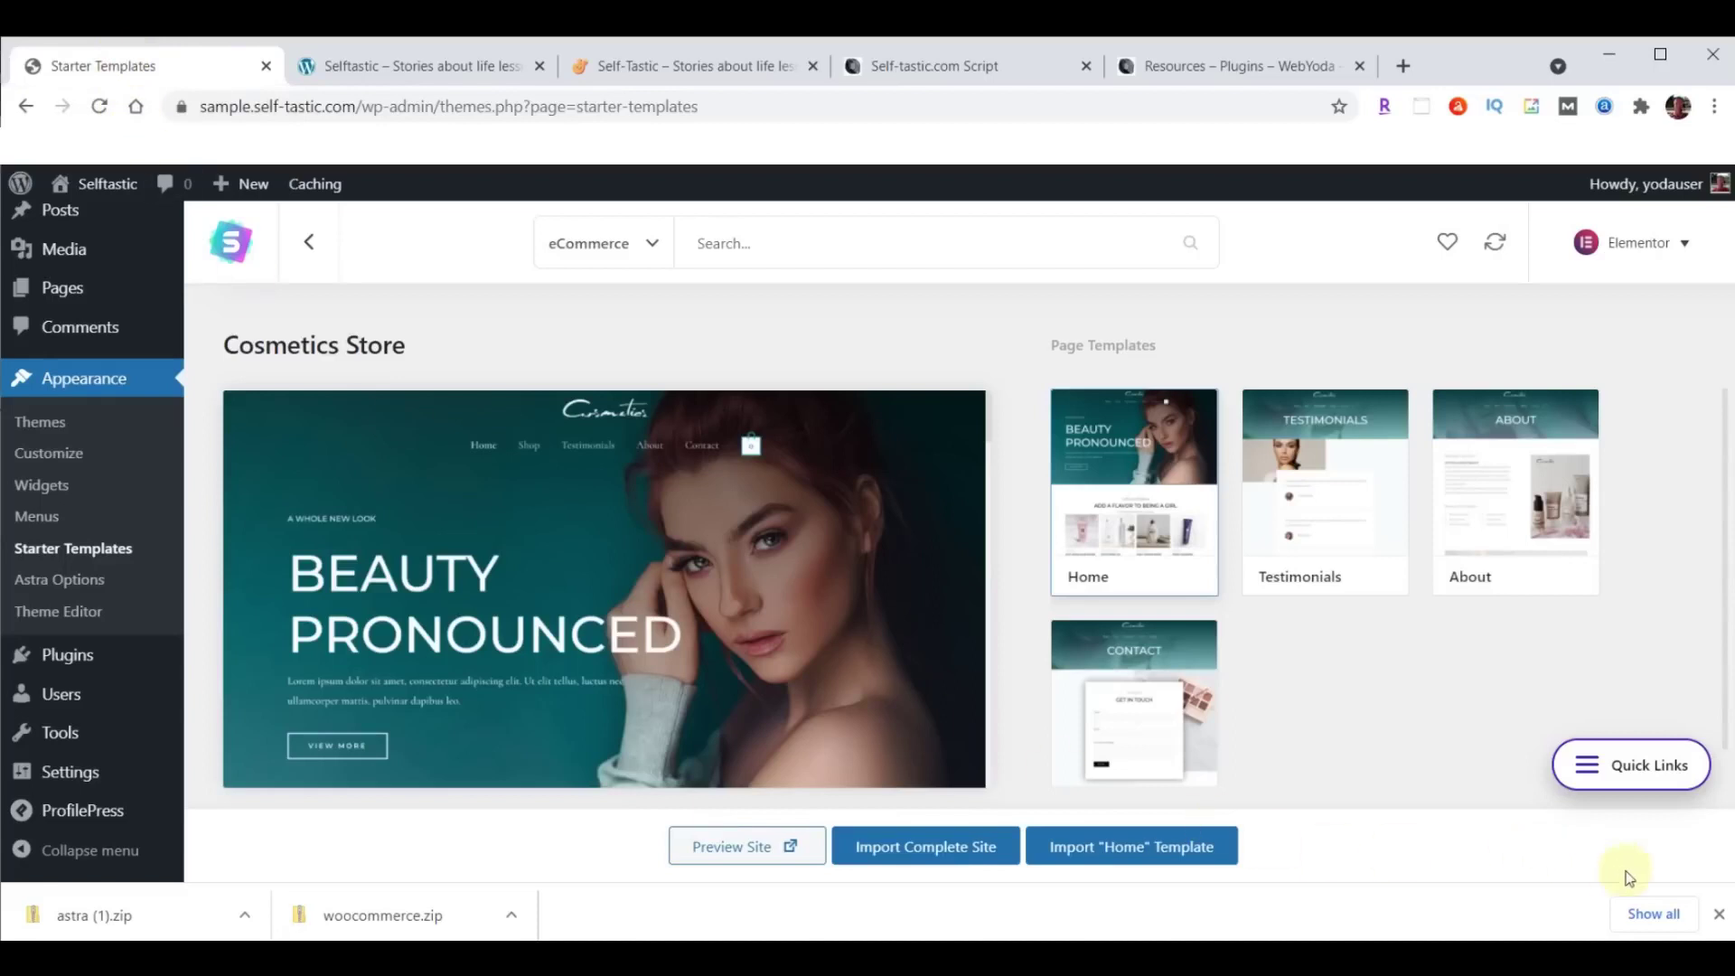
- Close the downloads bar and deactivate WooCommerce under Installed Plugins
{"action": "left_click", "coordinate": [1717, 915]}
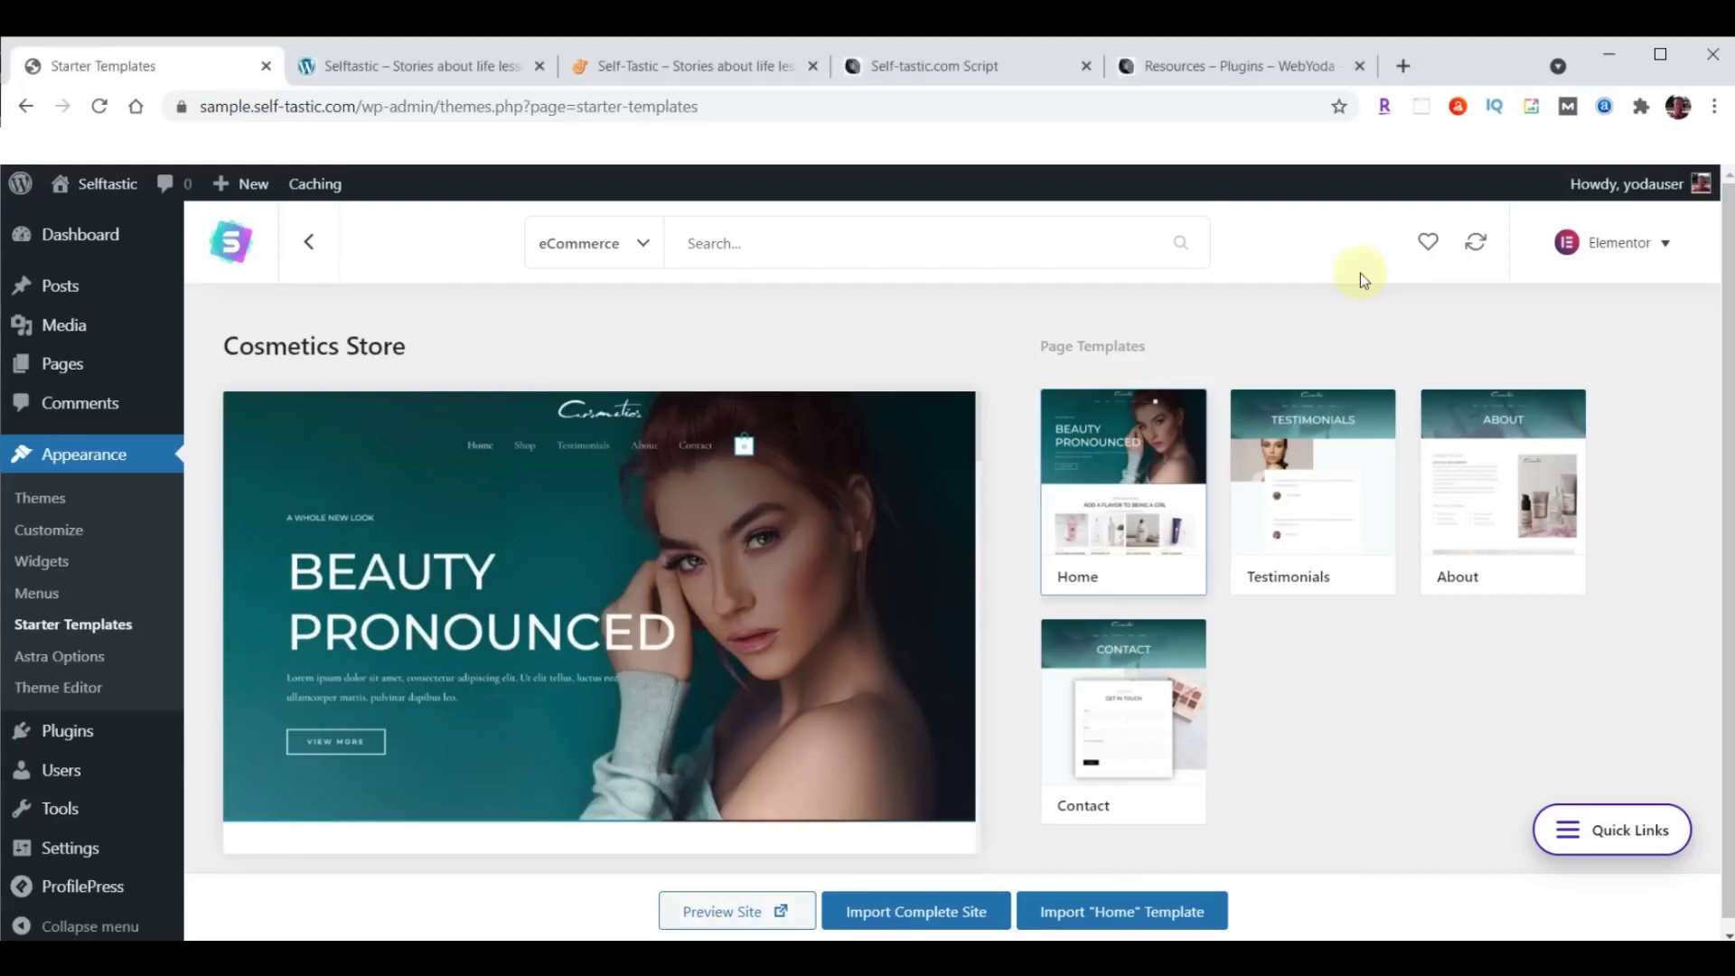
{"action": "left_click", "coordinate": [66, 735]}
{"action": "scroll", "coordinate": [510, 542], "scroll_direction": "down", "scroll_amount": 6}
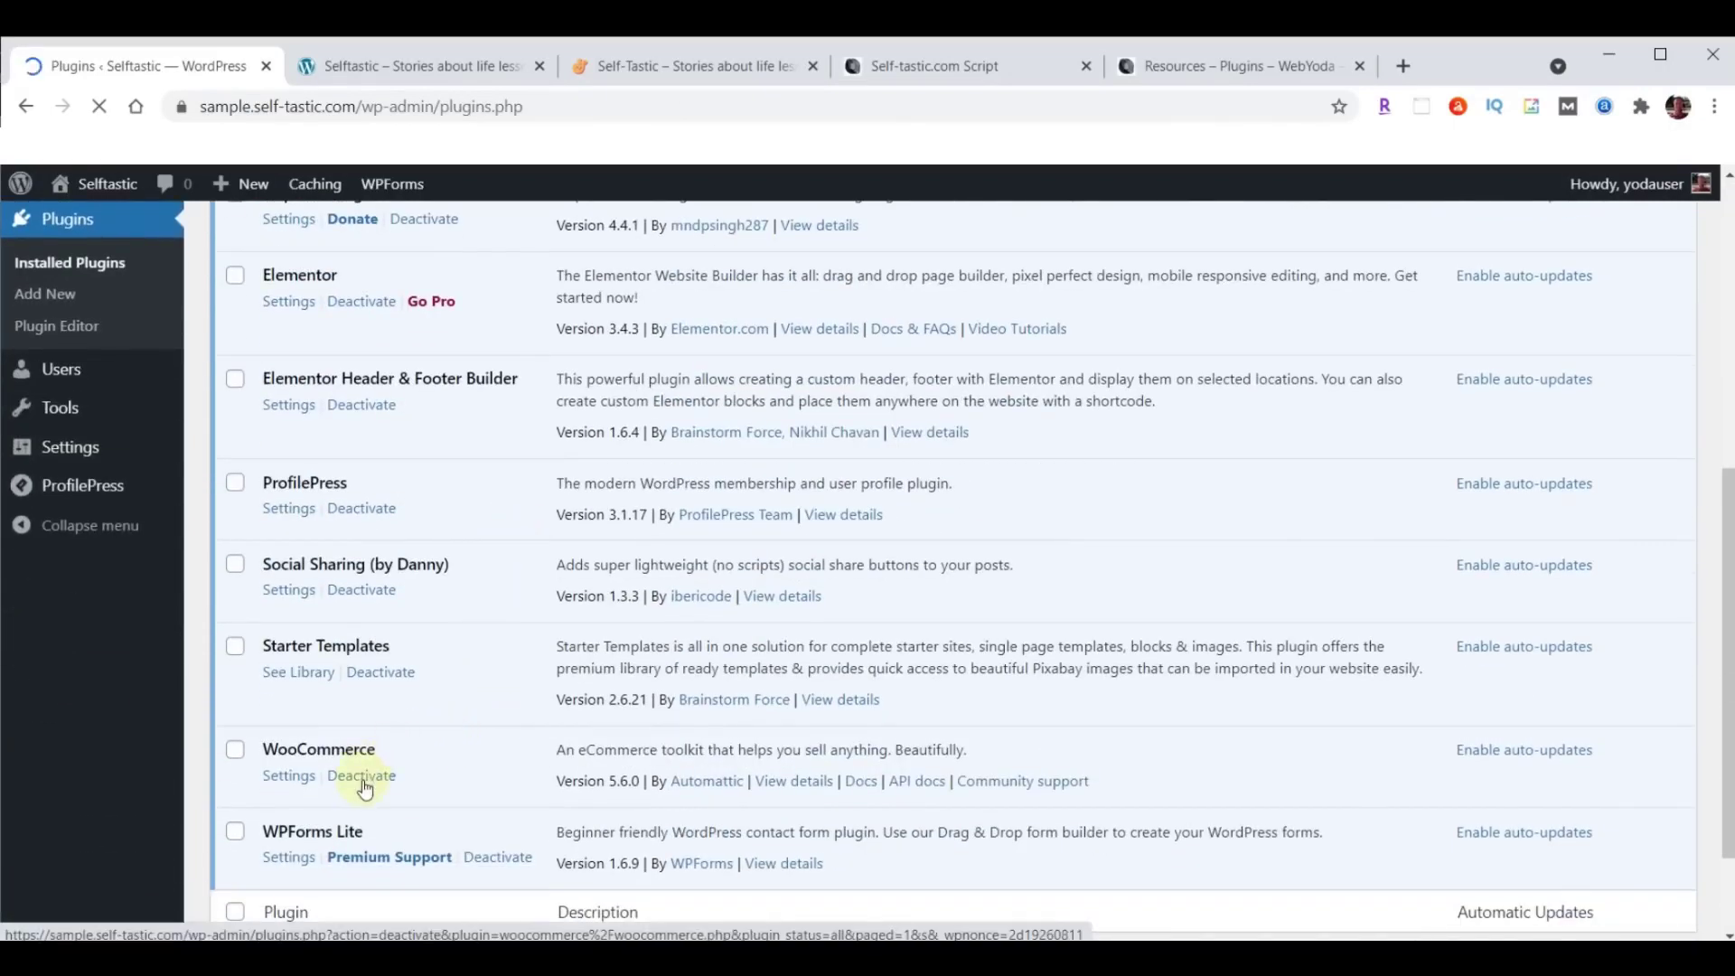
{"action": "left_click", "coordinate": [361, 777]}
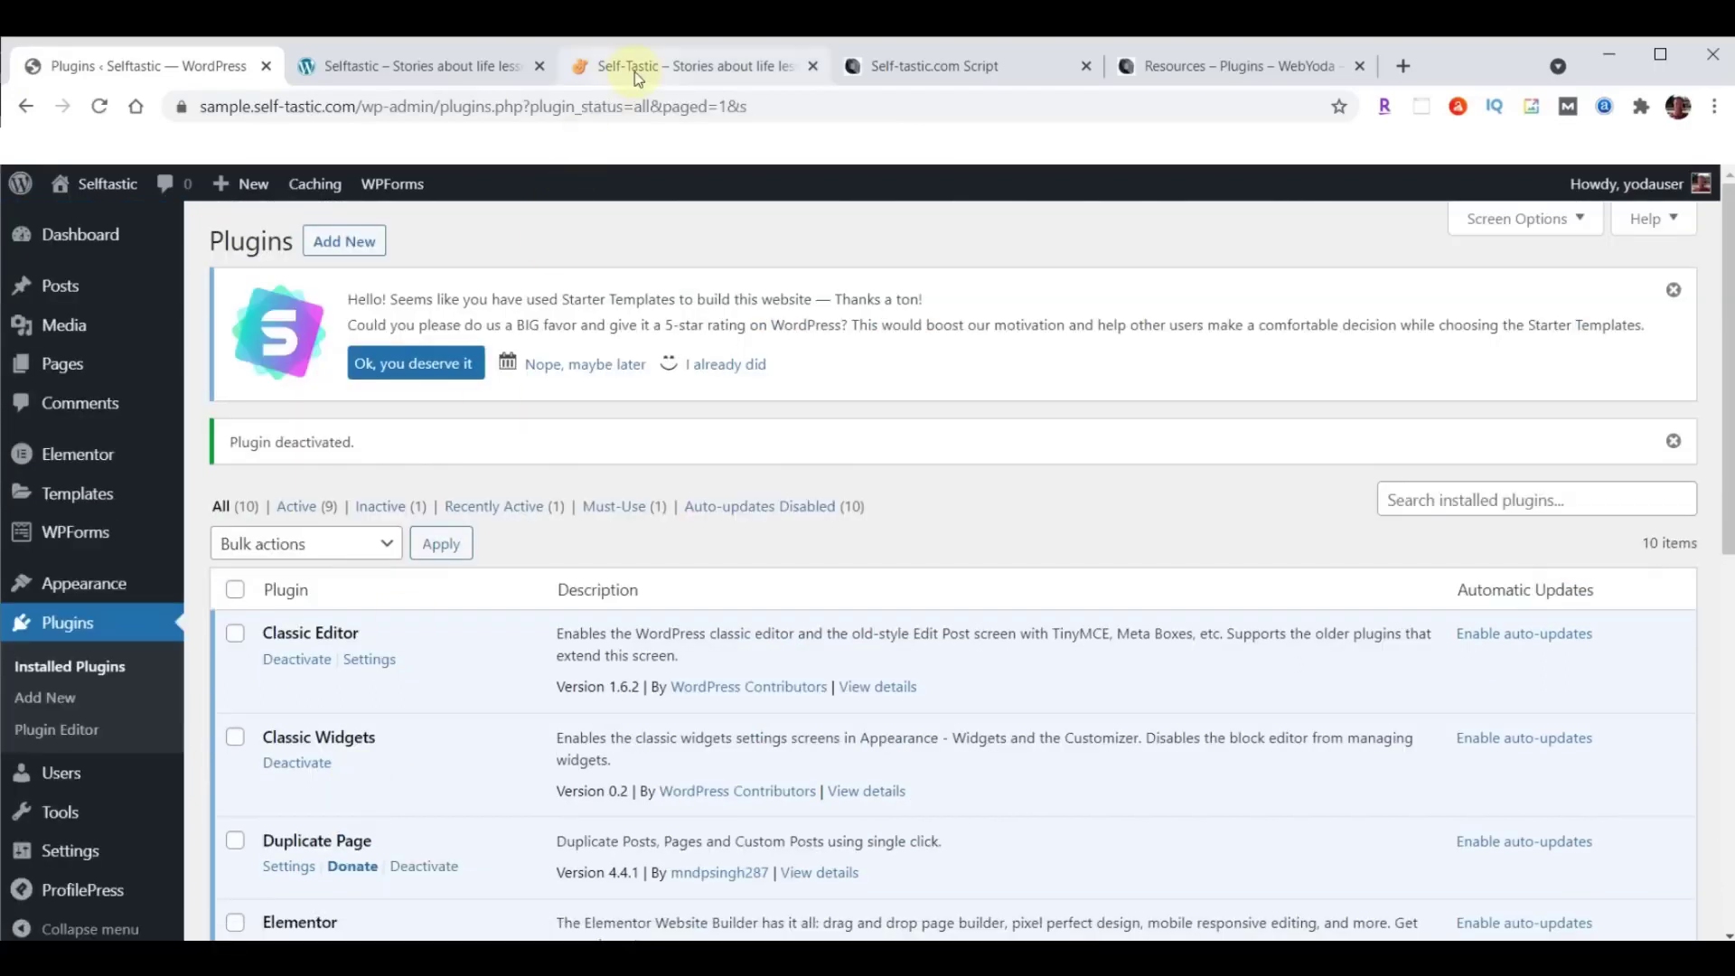
- Check the live Self-Tastic and Selftastic sample sites, then return to the plugins page
{"action": "left_click", "coordinate": [634, 73]}
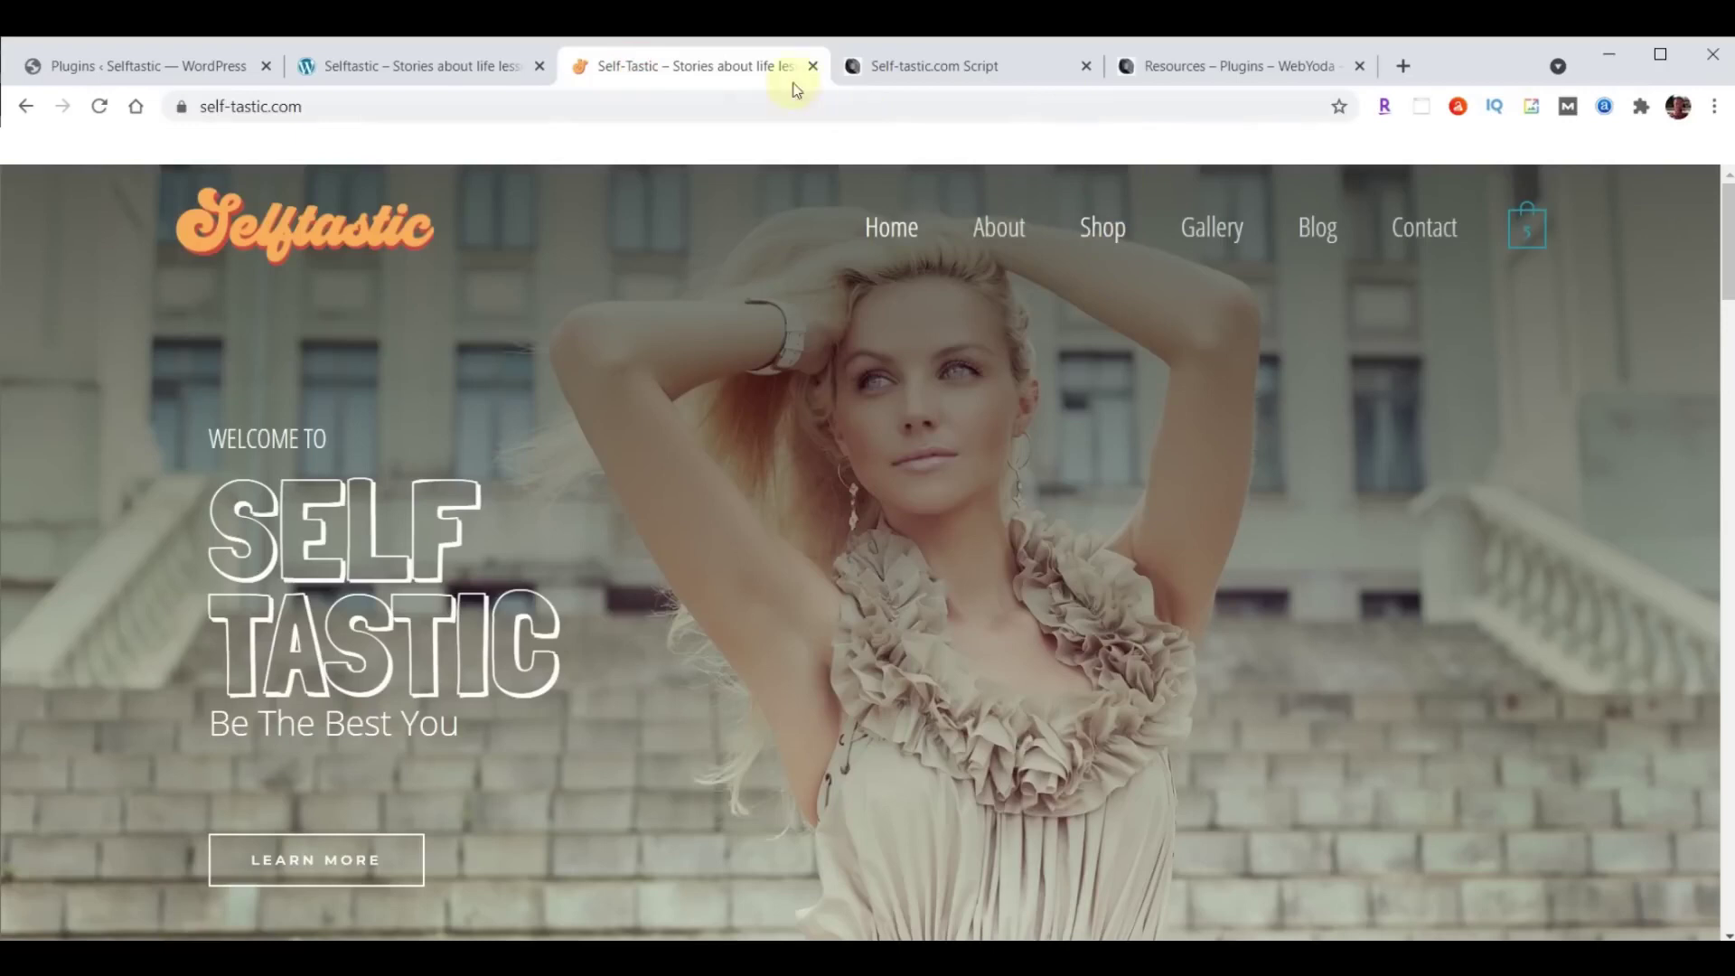
{"action": "left_click", "coordinate": [469, 54]}
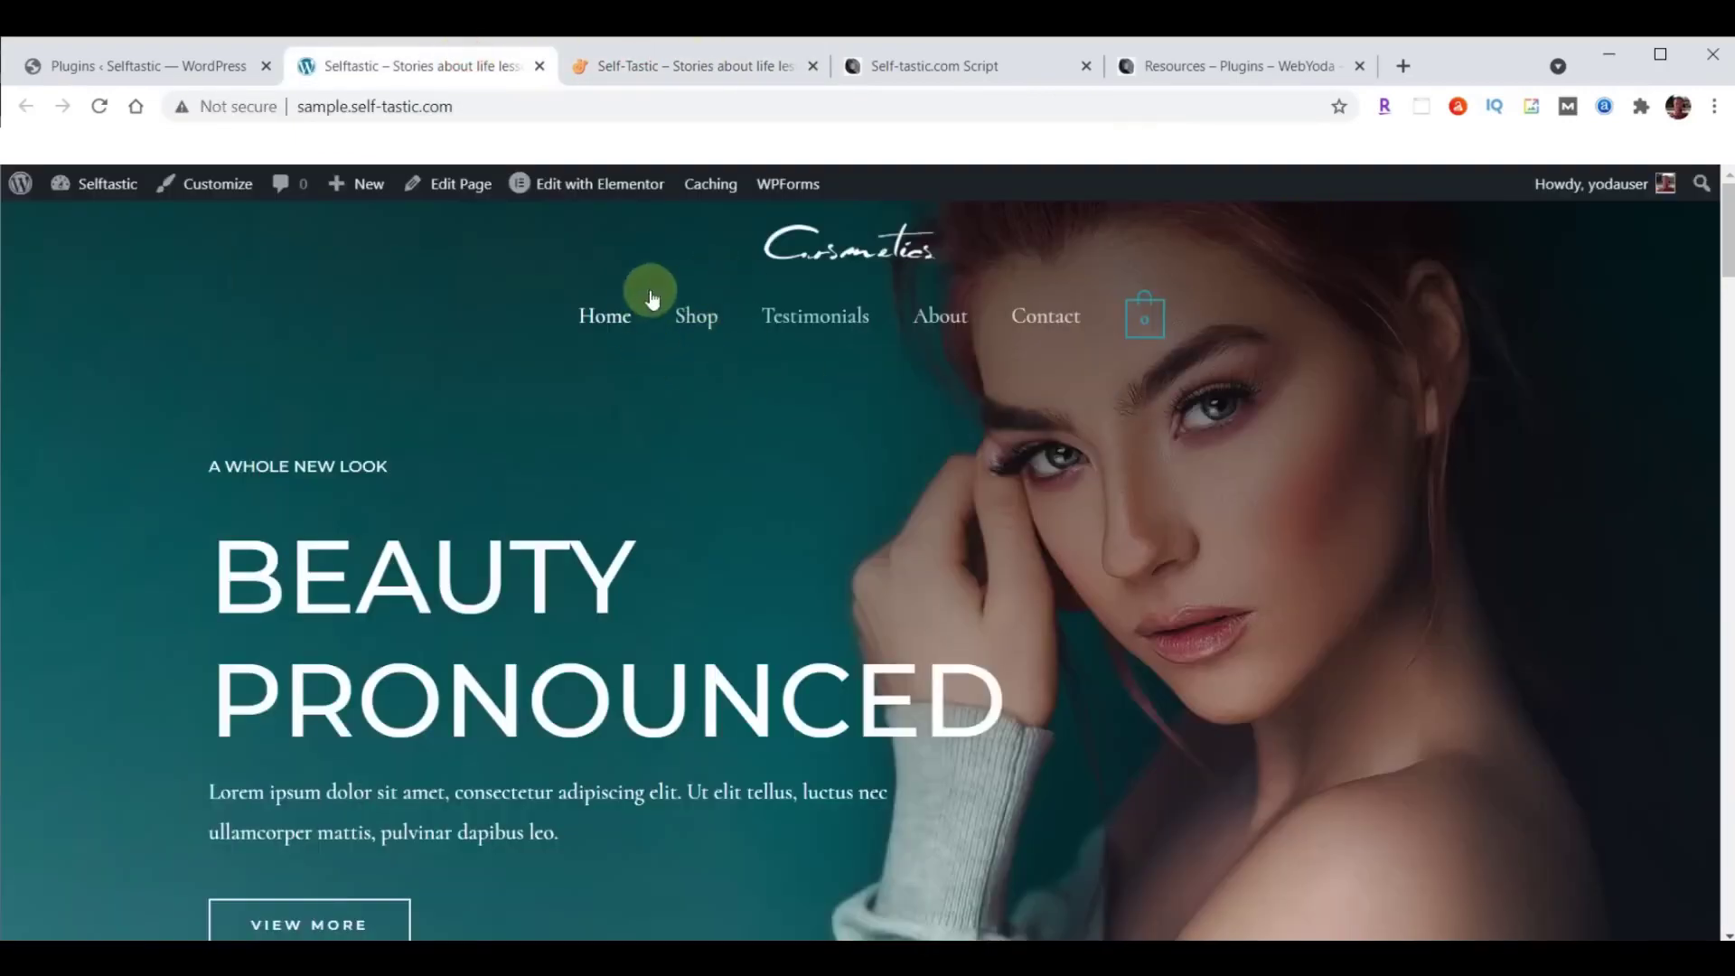
{"action": "left_click", "coordinate": [127, 66]}
- Load Menu (Primary Menu) in the Appearance > Menus editor
{"action": "mouse_move", "coordinate": [147, 464]}
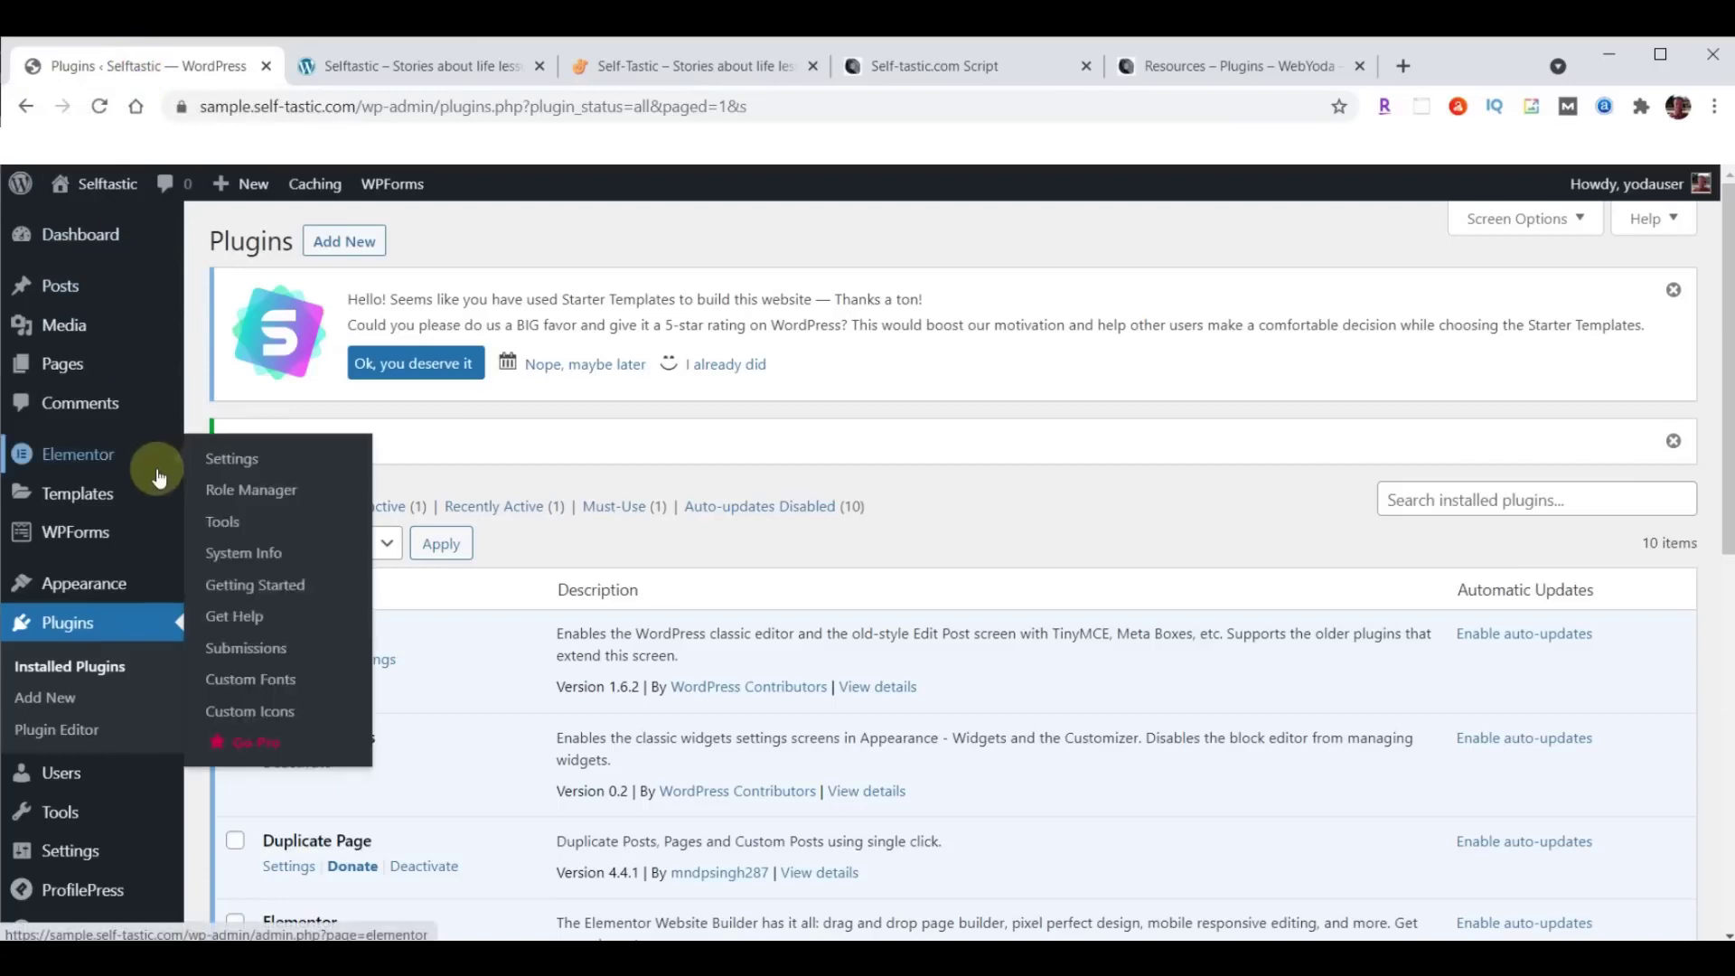
{"action": "mouse_move", "coordinate": [102, 595]}
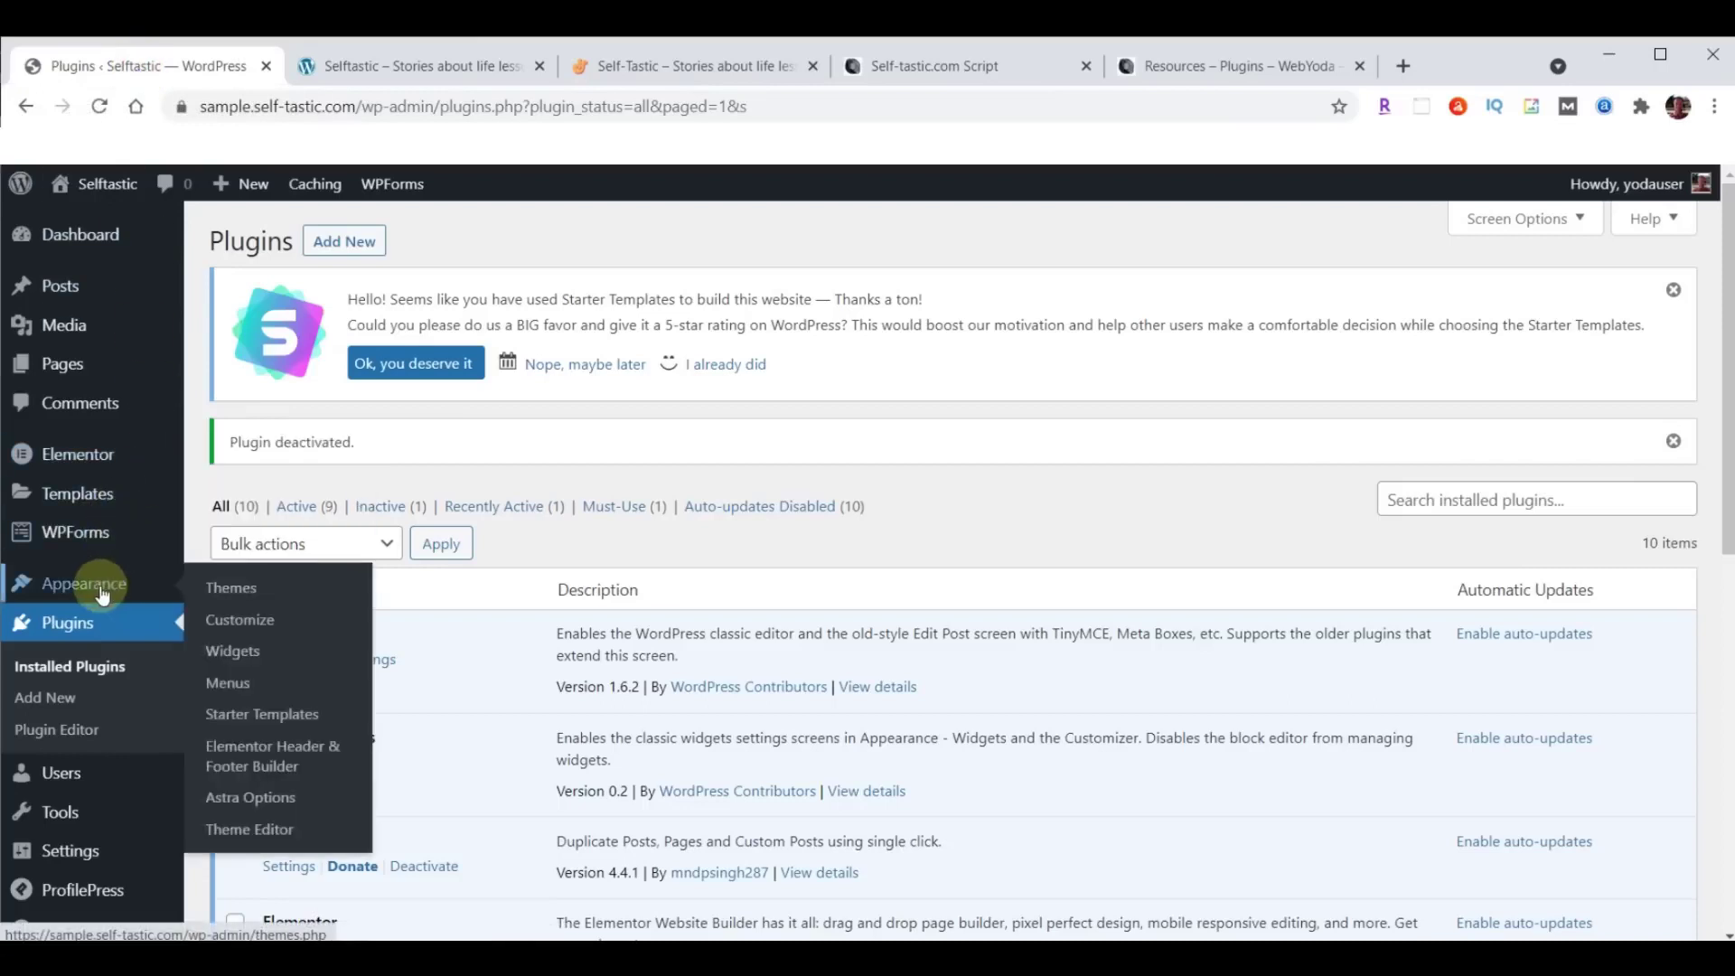
{"action": "left_click", "coordinate": [220, 689]}
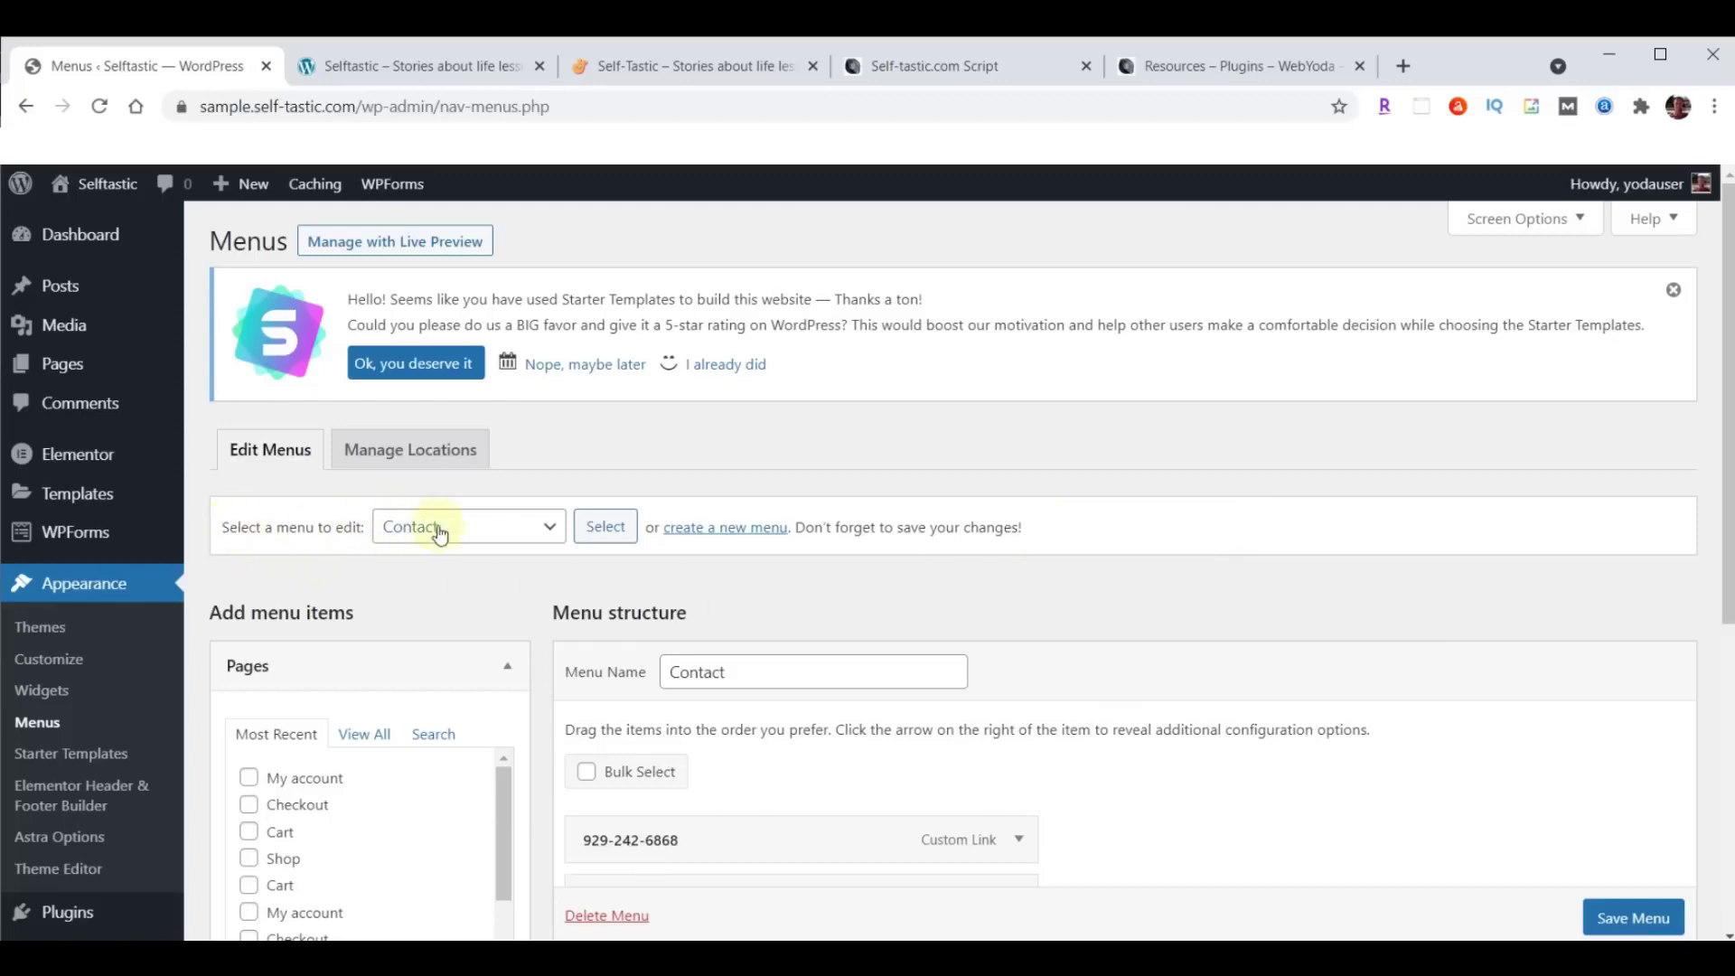
{"action": "left_click", "coordinate": [550, 530]}
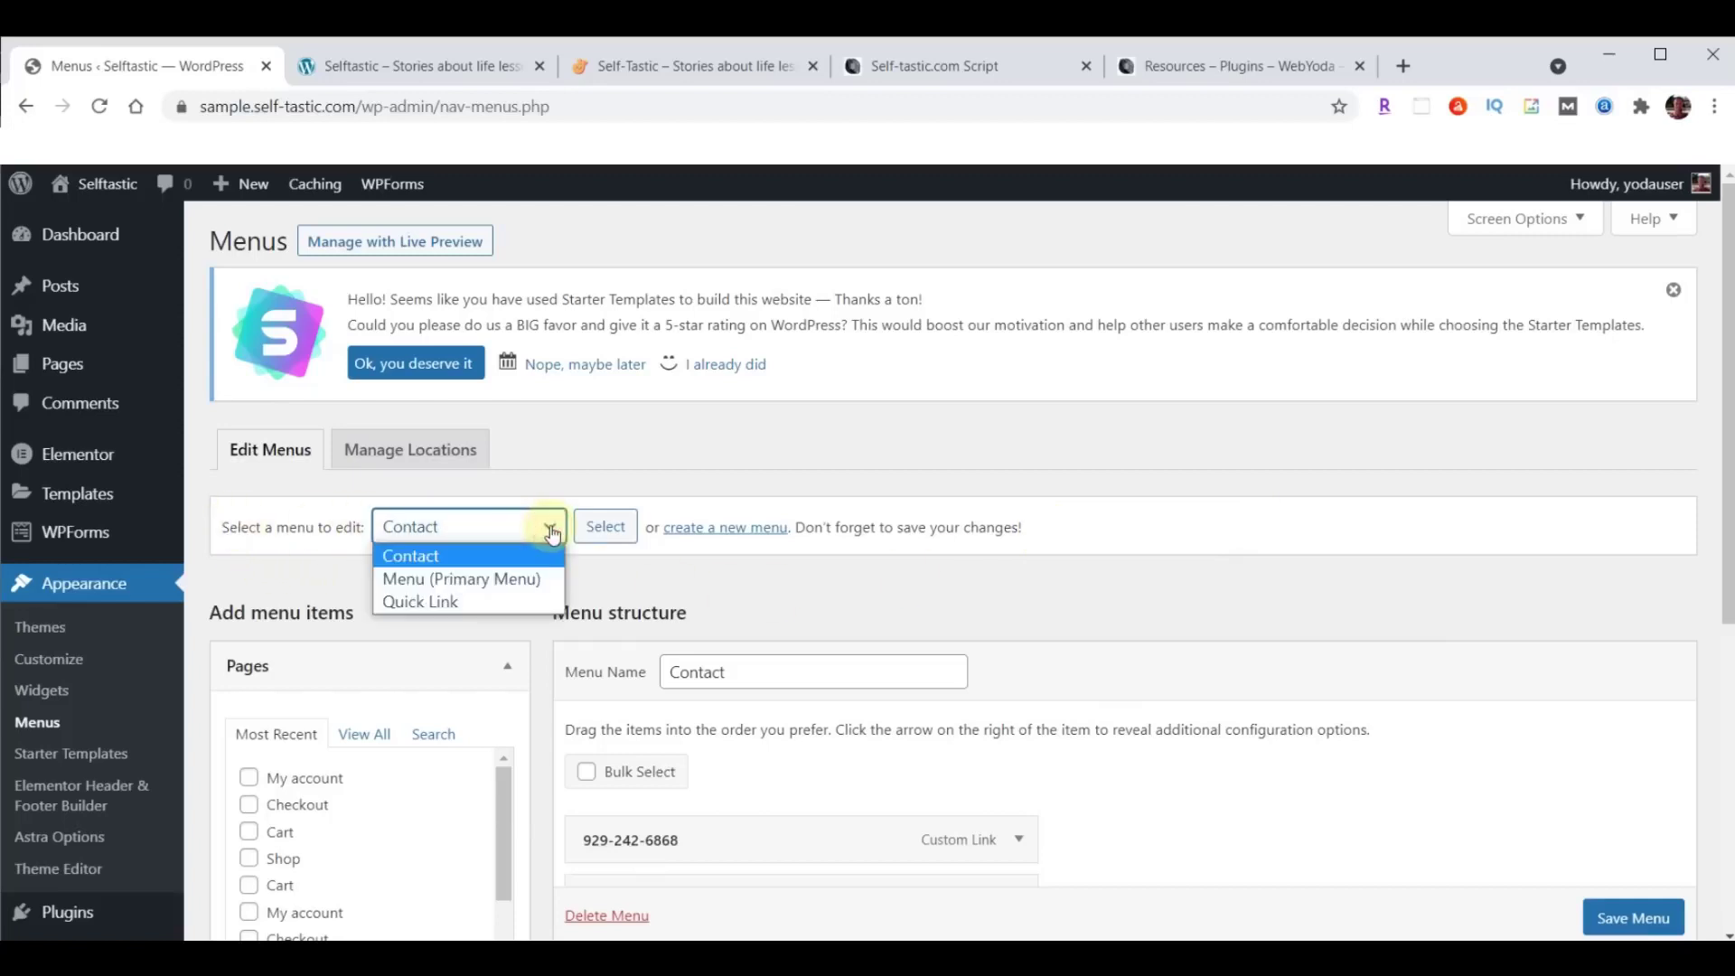
{"action": "left_click", "coordinate": [478, 579]}
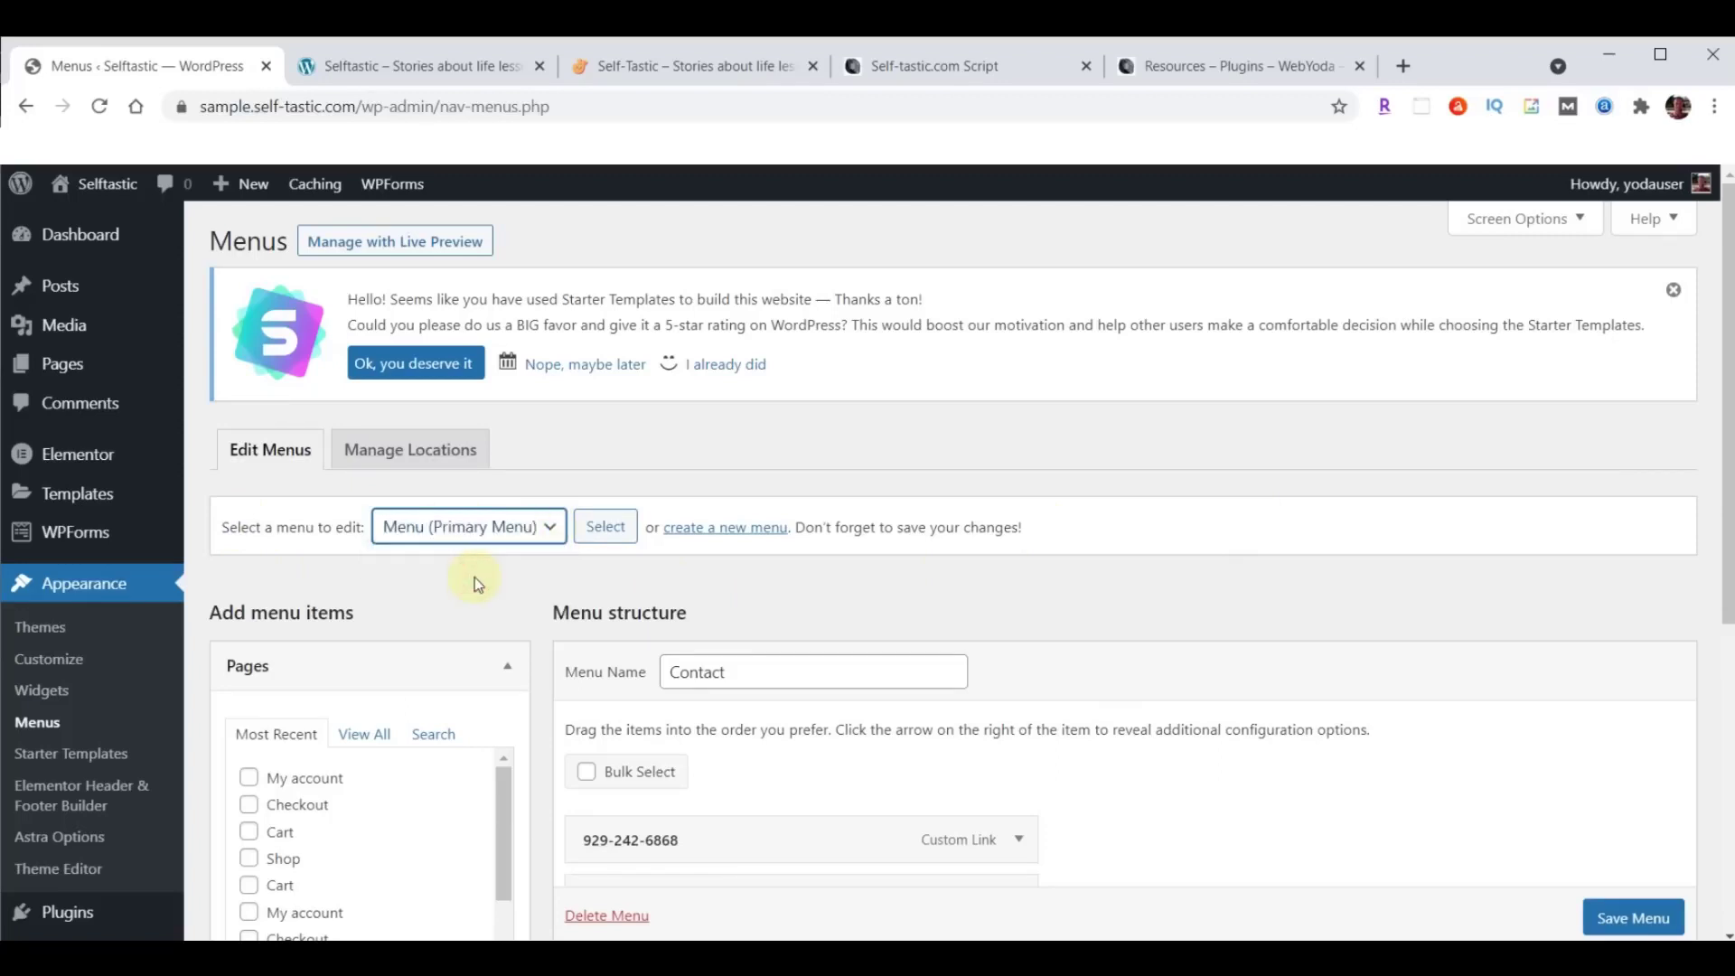
{"action": "left_click", "coordinate": [606, 527]}
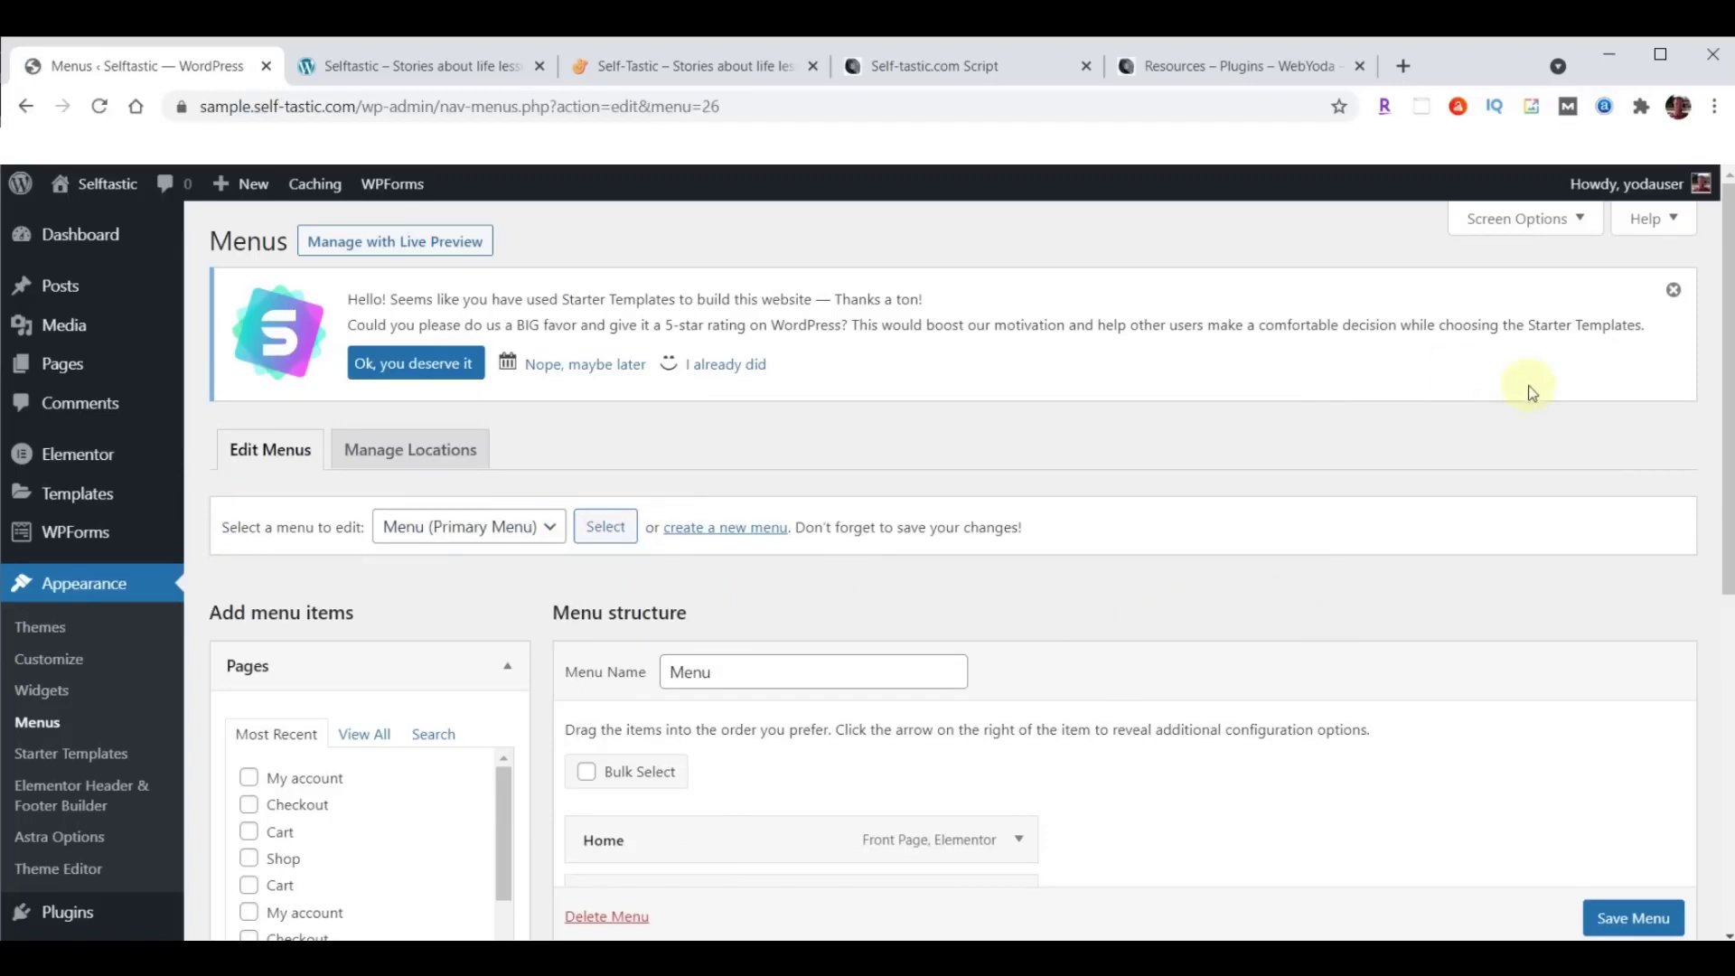
- Remove the Shop item from the primary menu and save the menu
{"action": "scroll", "coordinate": [1527, 425], "scroll_direction": "down", "scroll_amount": 3}
{"action": "scroll", "coordinate": [1527, 445], "scroll_direction": "down", "scroll_amount": 2}
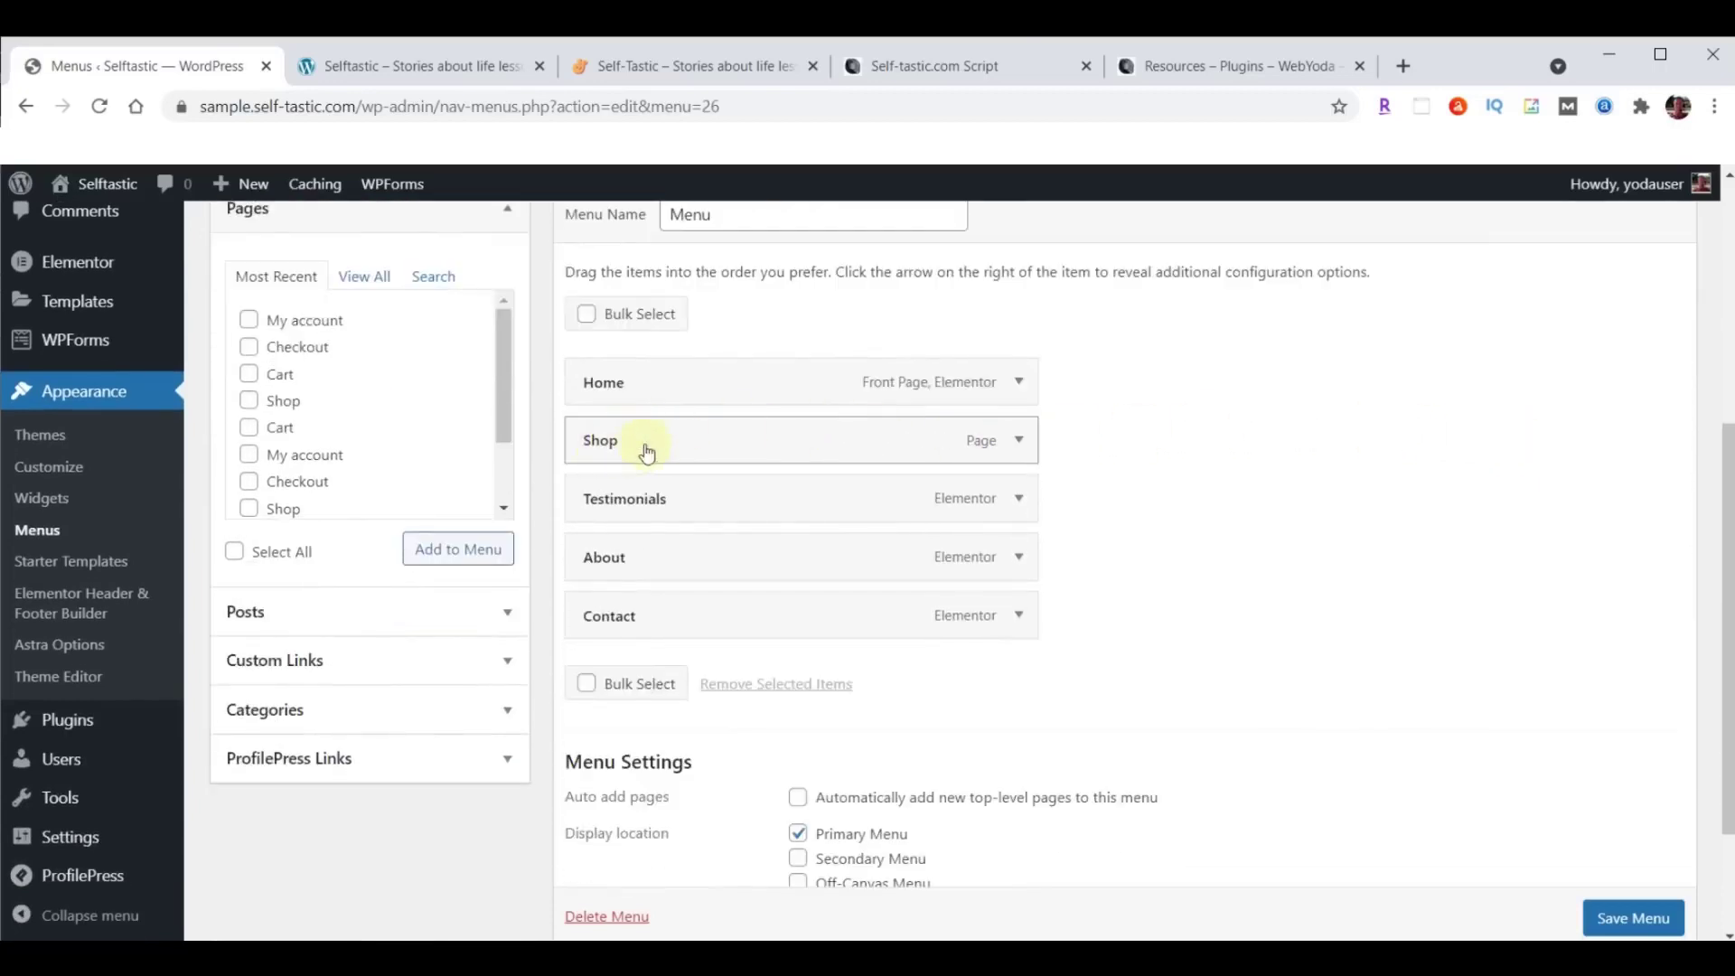
{"action": "left_click", "coordinate": [1020, 443]}
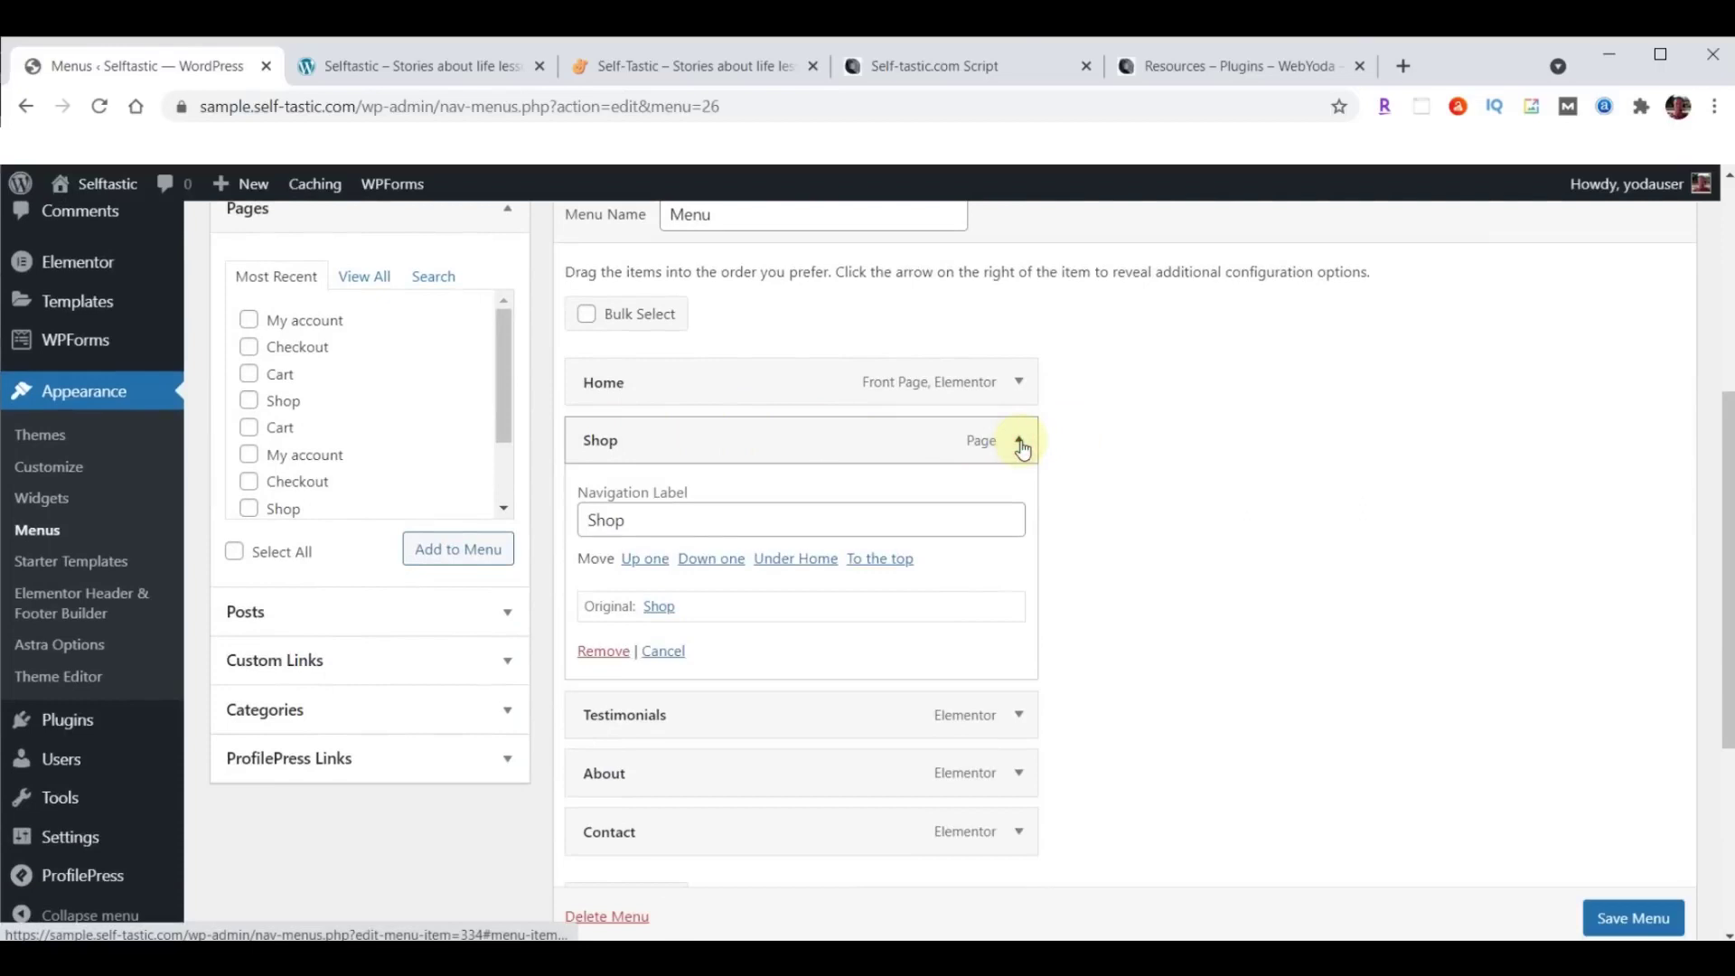
{"action": "left_click", "coordinate": [600, 652]}
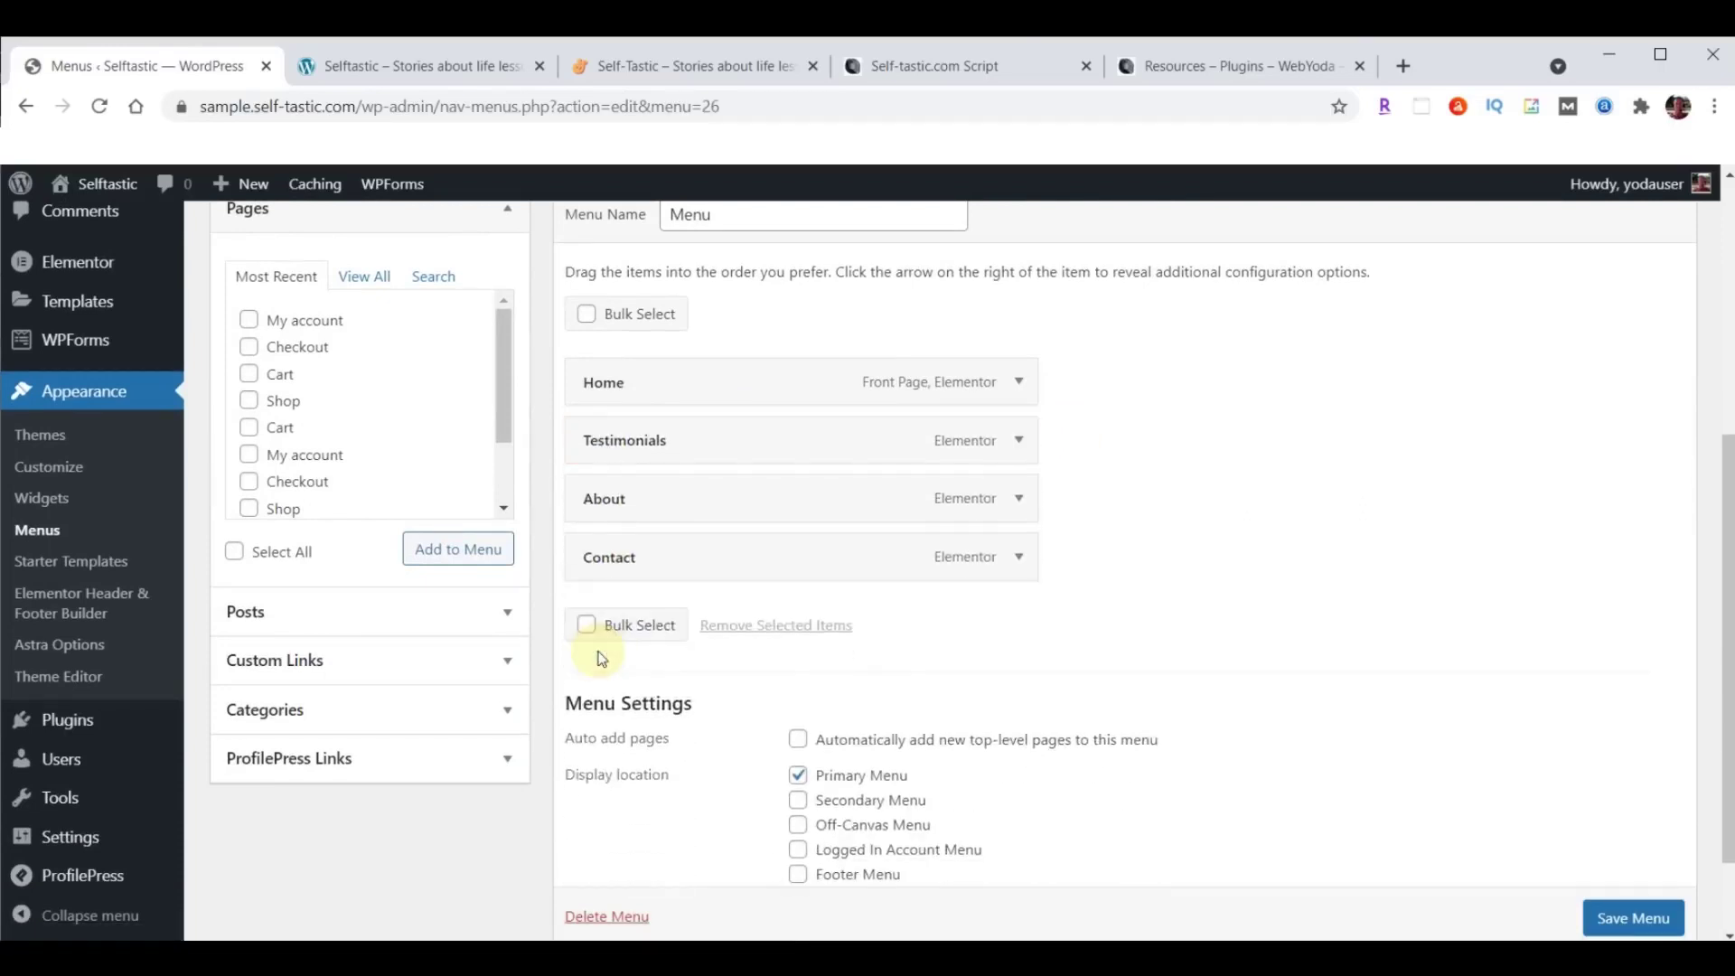
{"action": "left_click", "coordinate": [1613, 914]}
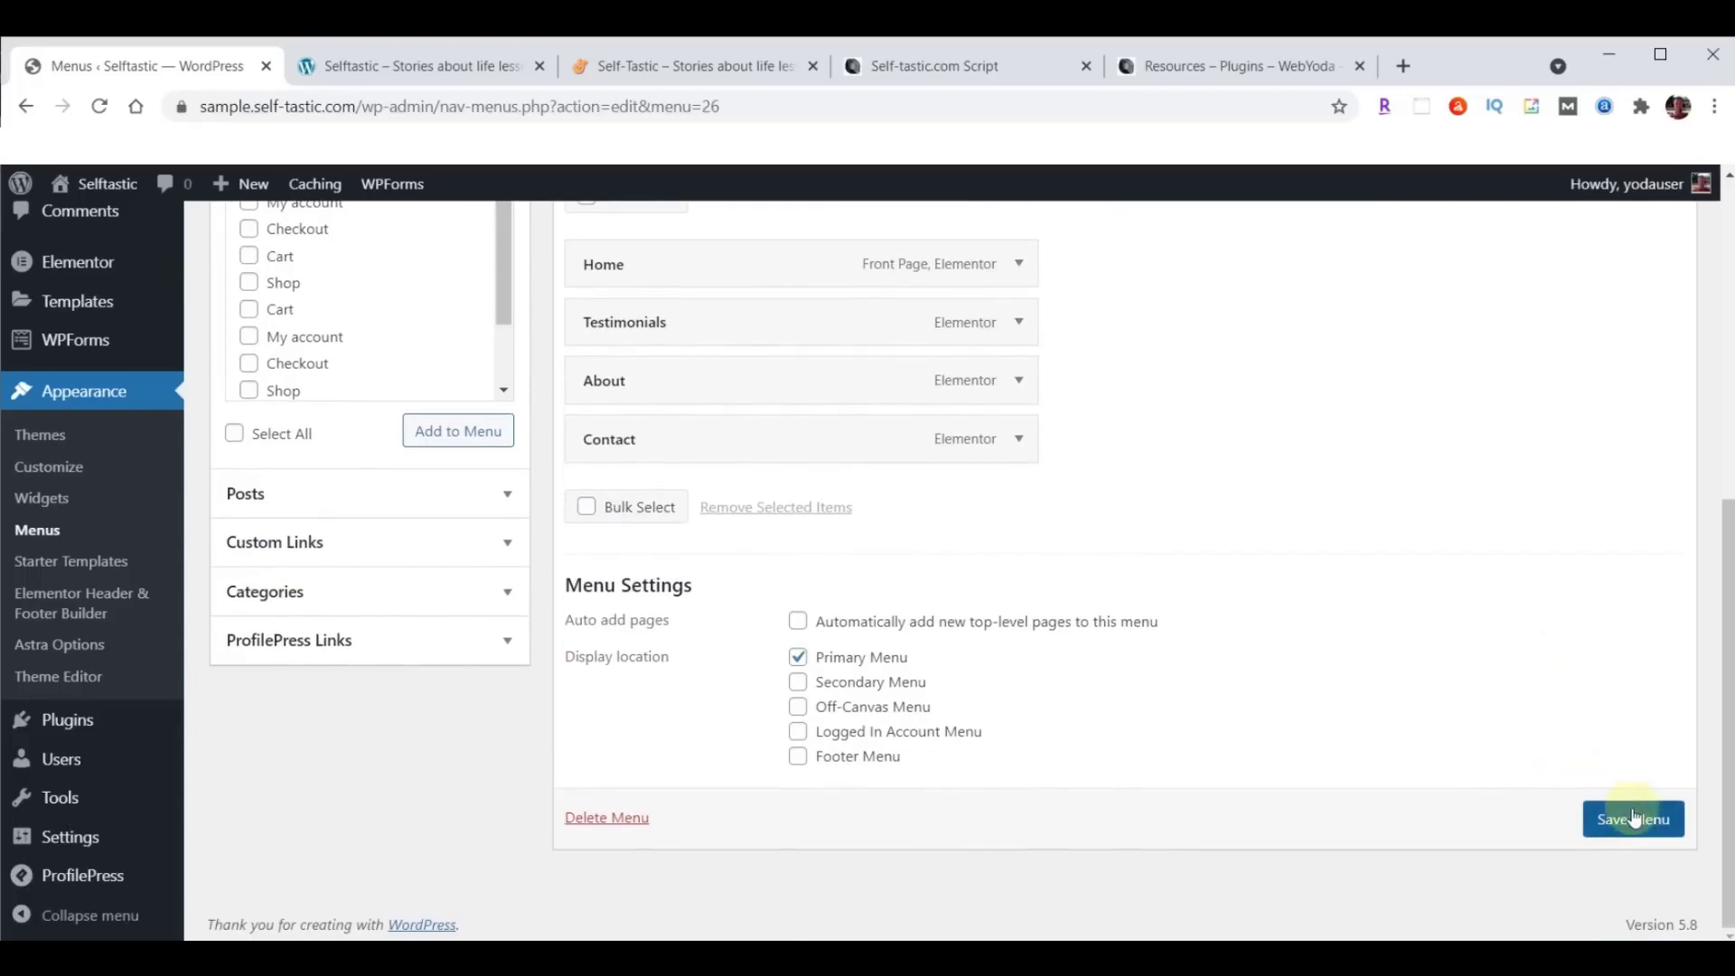
{"action": "left_click", "coordinate": [1634, 820]}
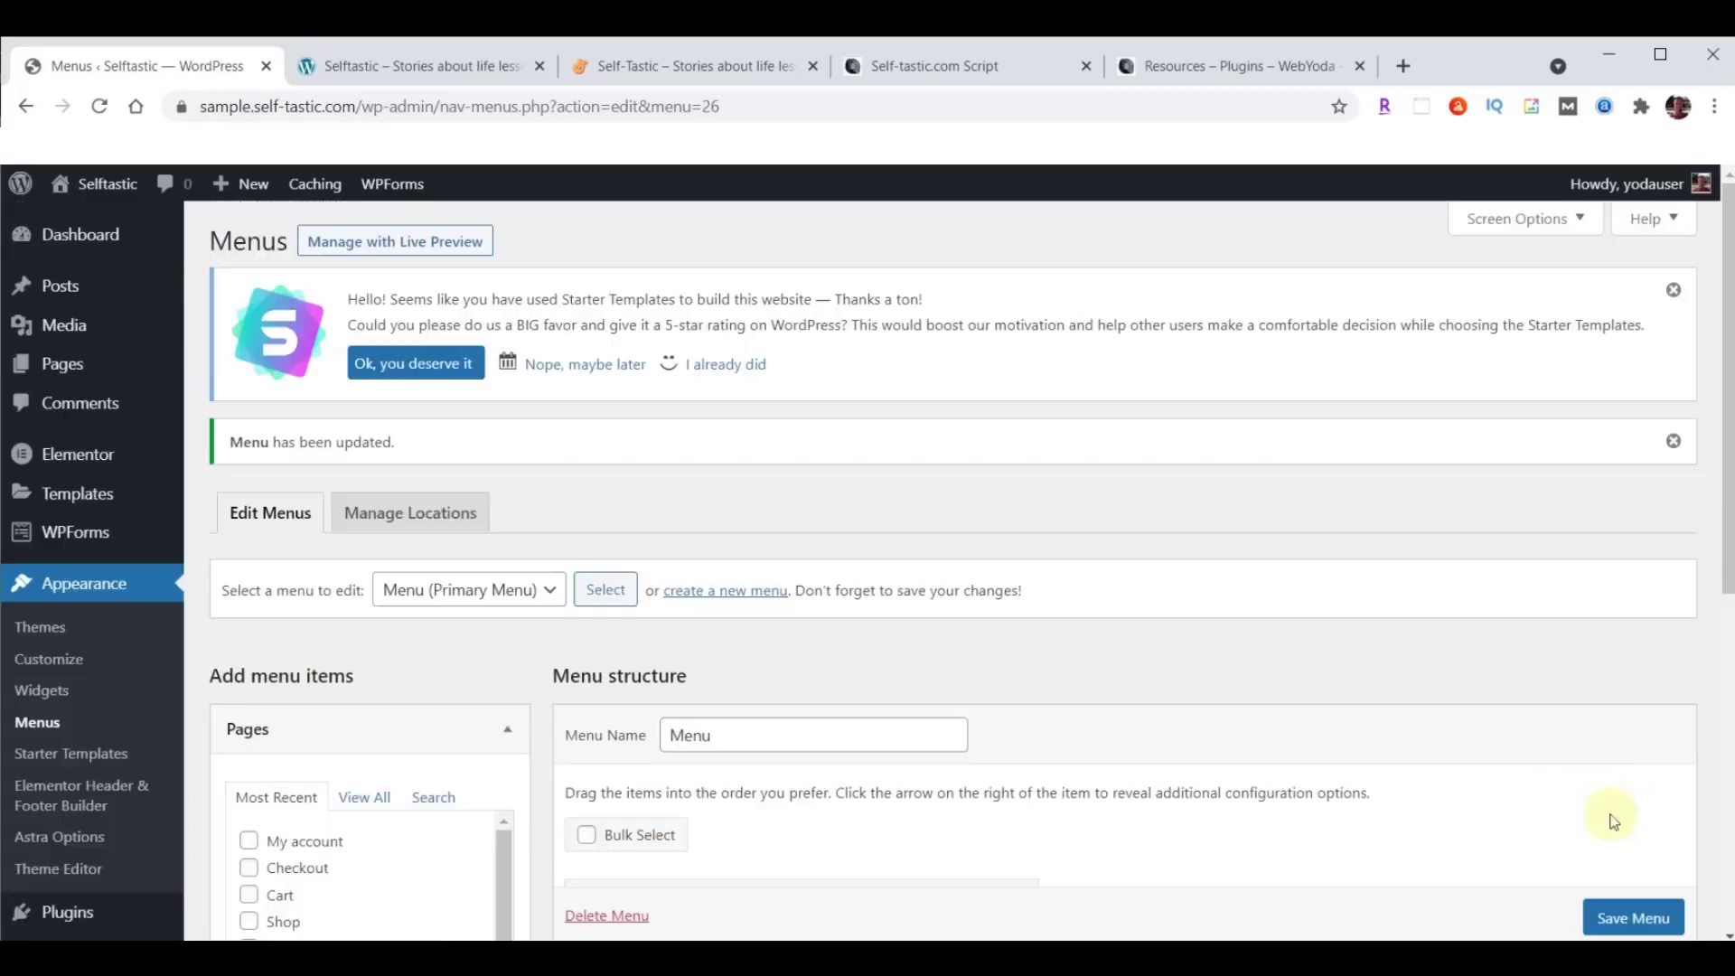
- Reload the site homepage to confirm Shop is gone, then return to the menu editor
{"action": "left_click", "coordinate": [395, 73]}
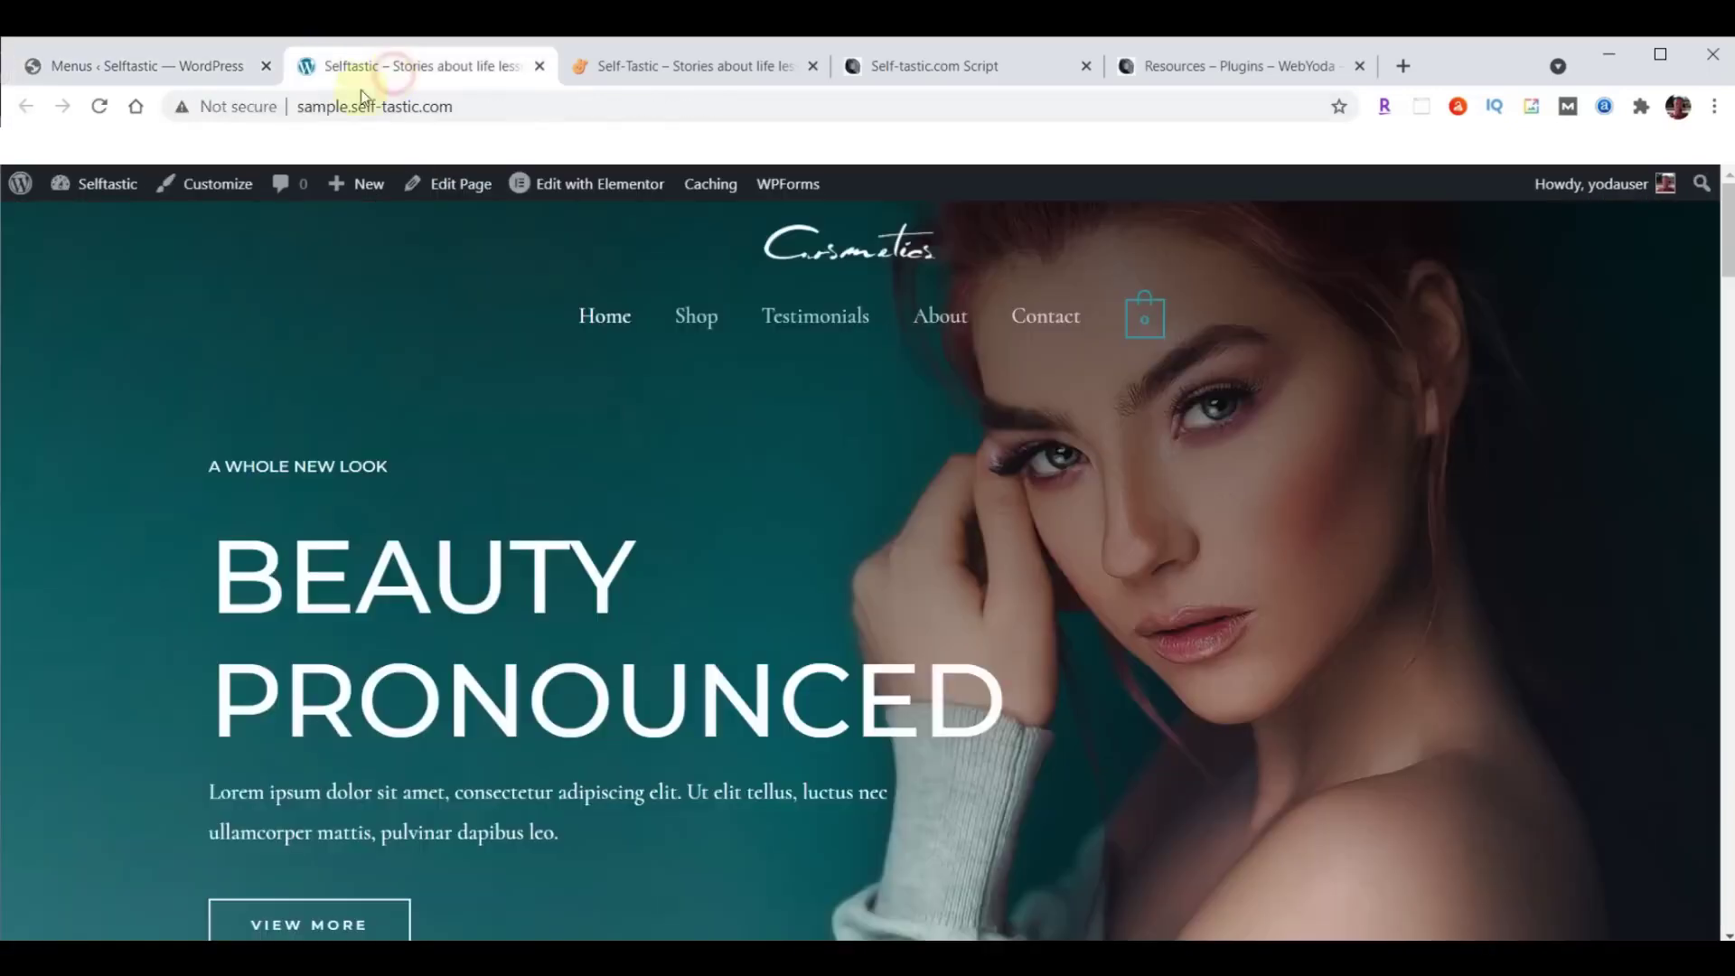
{"action": "left_click", "coordinate": [99, 105]}
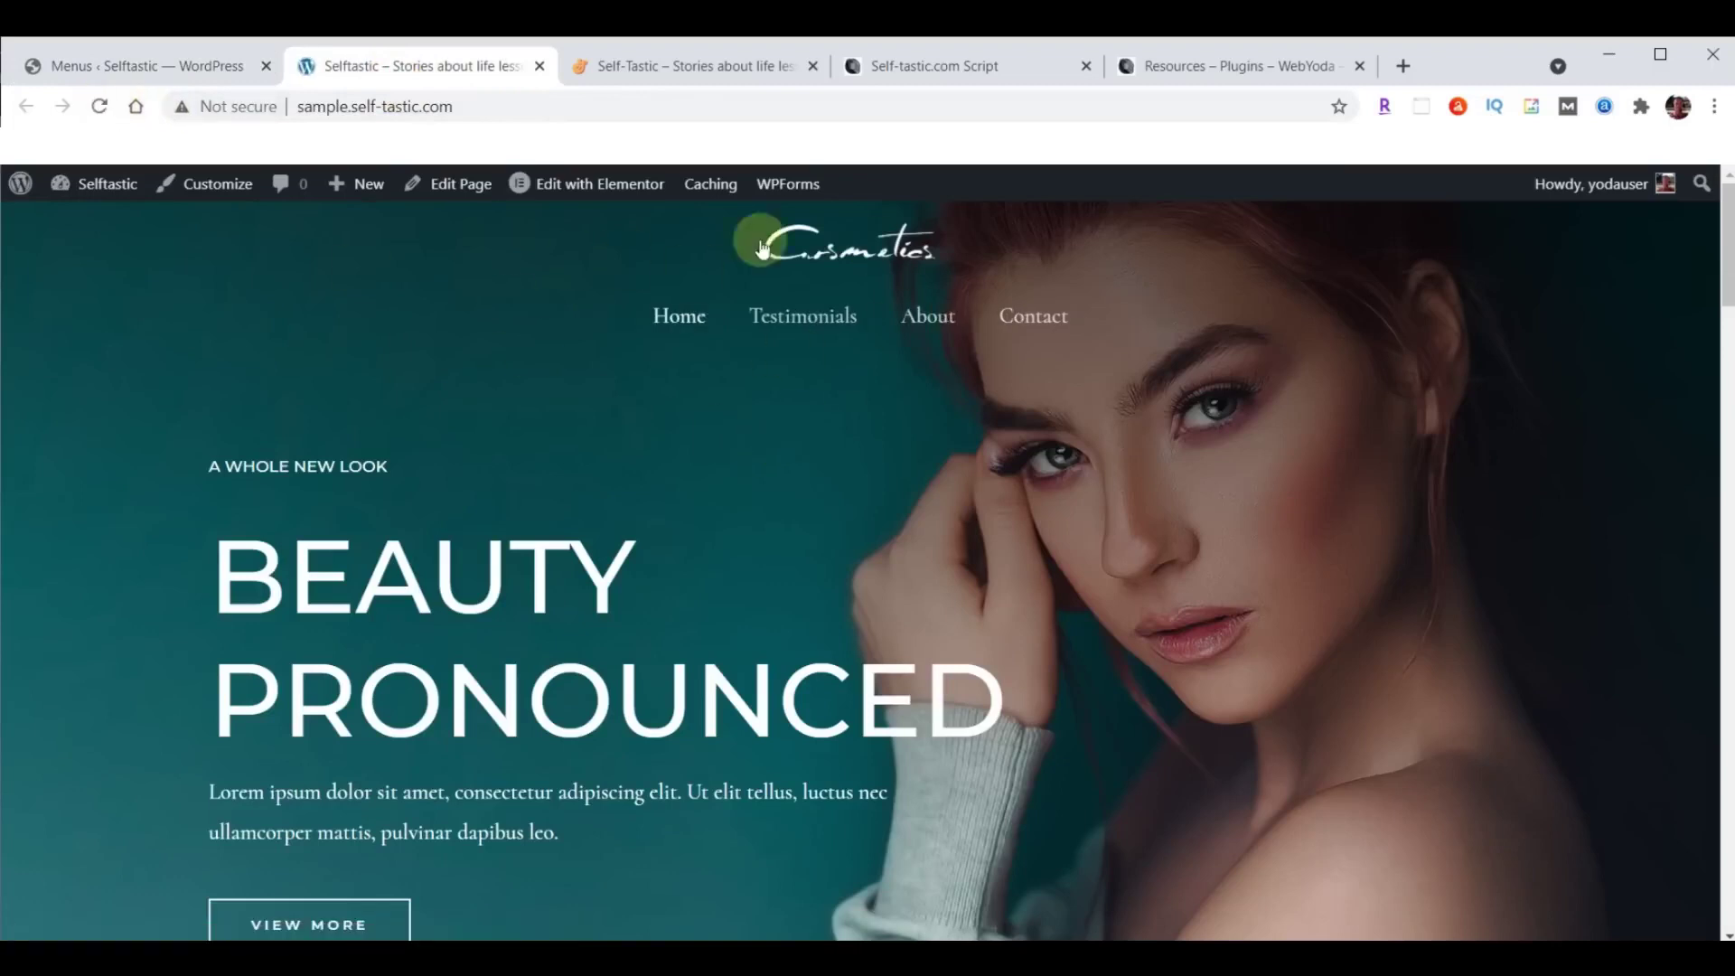
{"action": "left_click", "coordinate": [108, 65]}
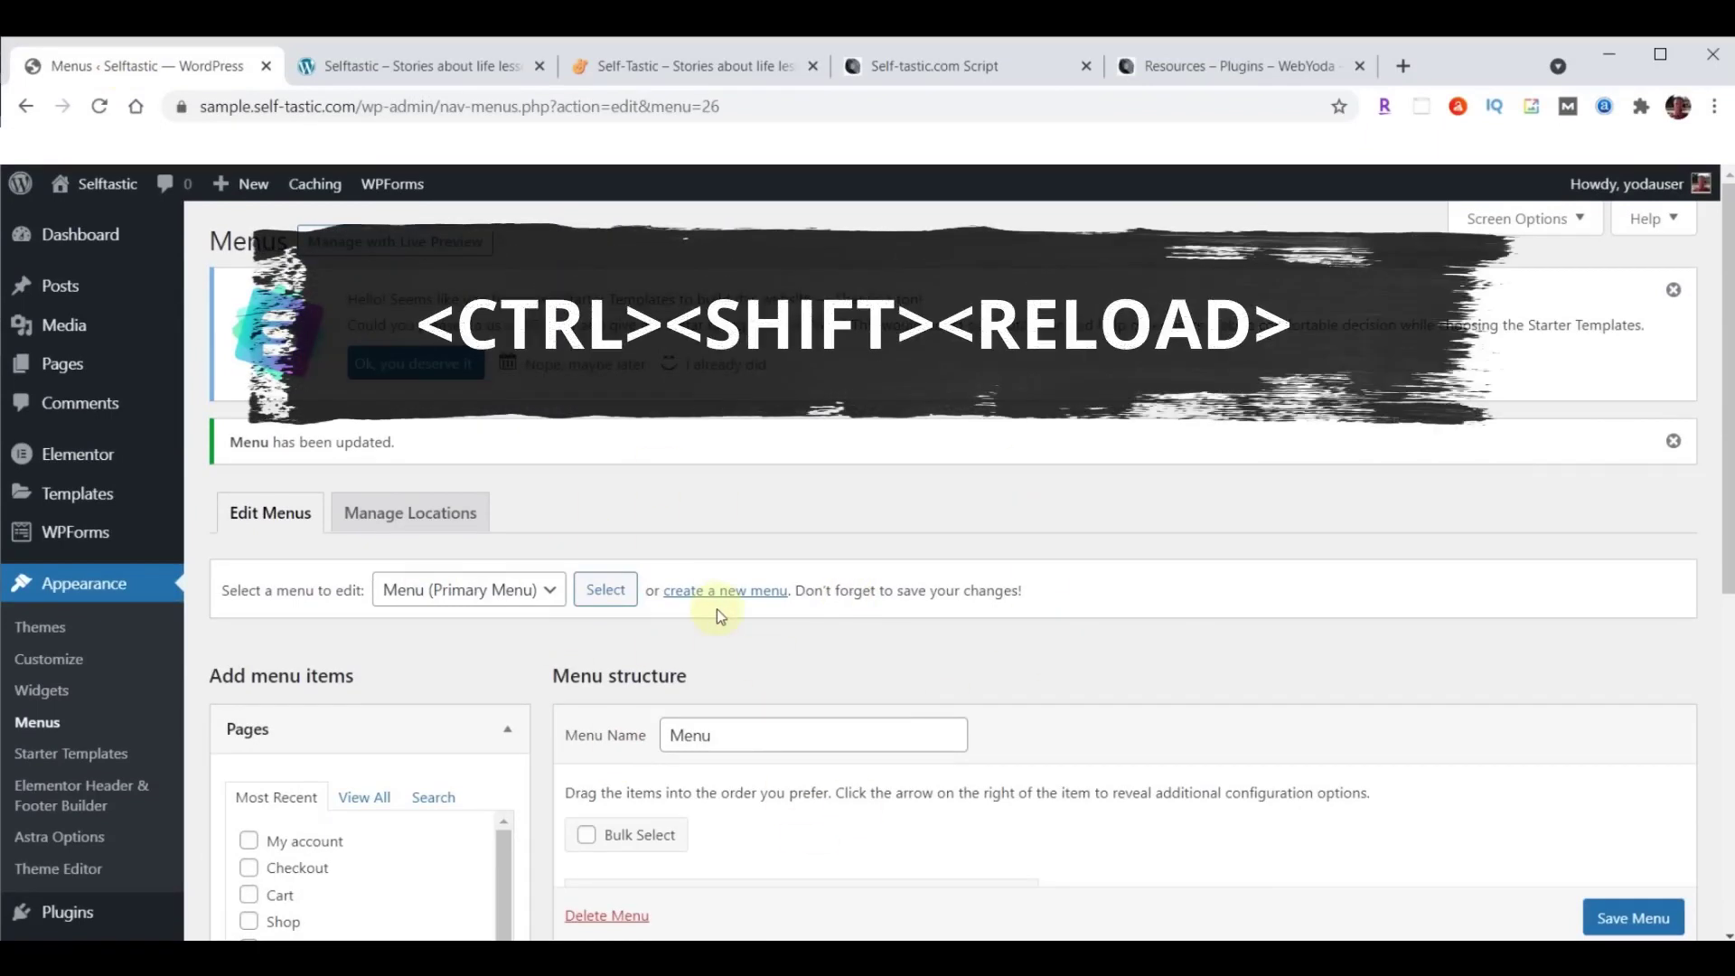
- Reload the menu editor showing Home, Testimonials, About and Contact, then open BackupBuddy Backups
{"action": "left_click", "coordinate": [99, 107], "text": "ctrl+shift"}
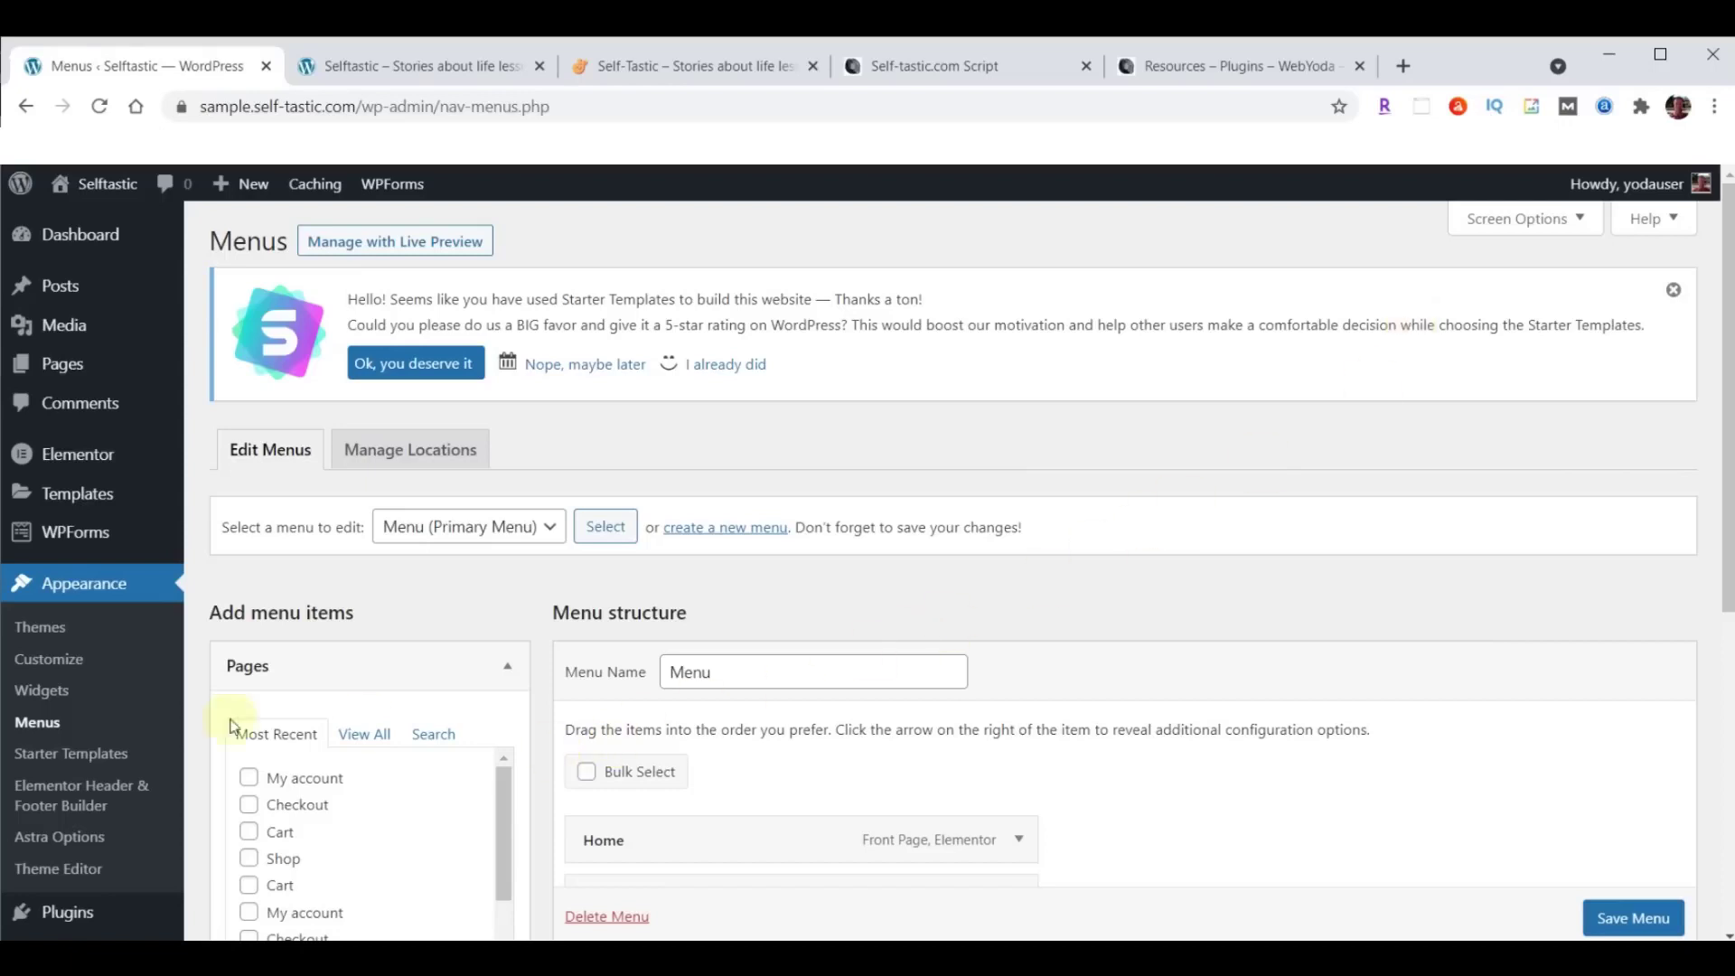
{"action": "scroll", "coordinate": [144, 712], "scroll_direction": "down", "scroll_amount": 5}
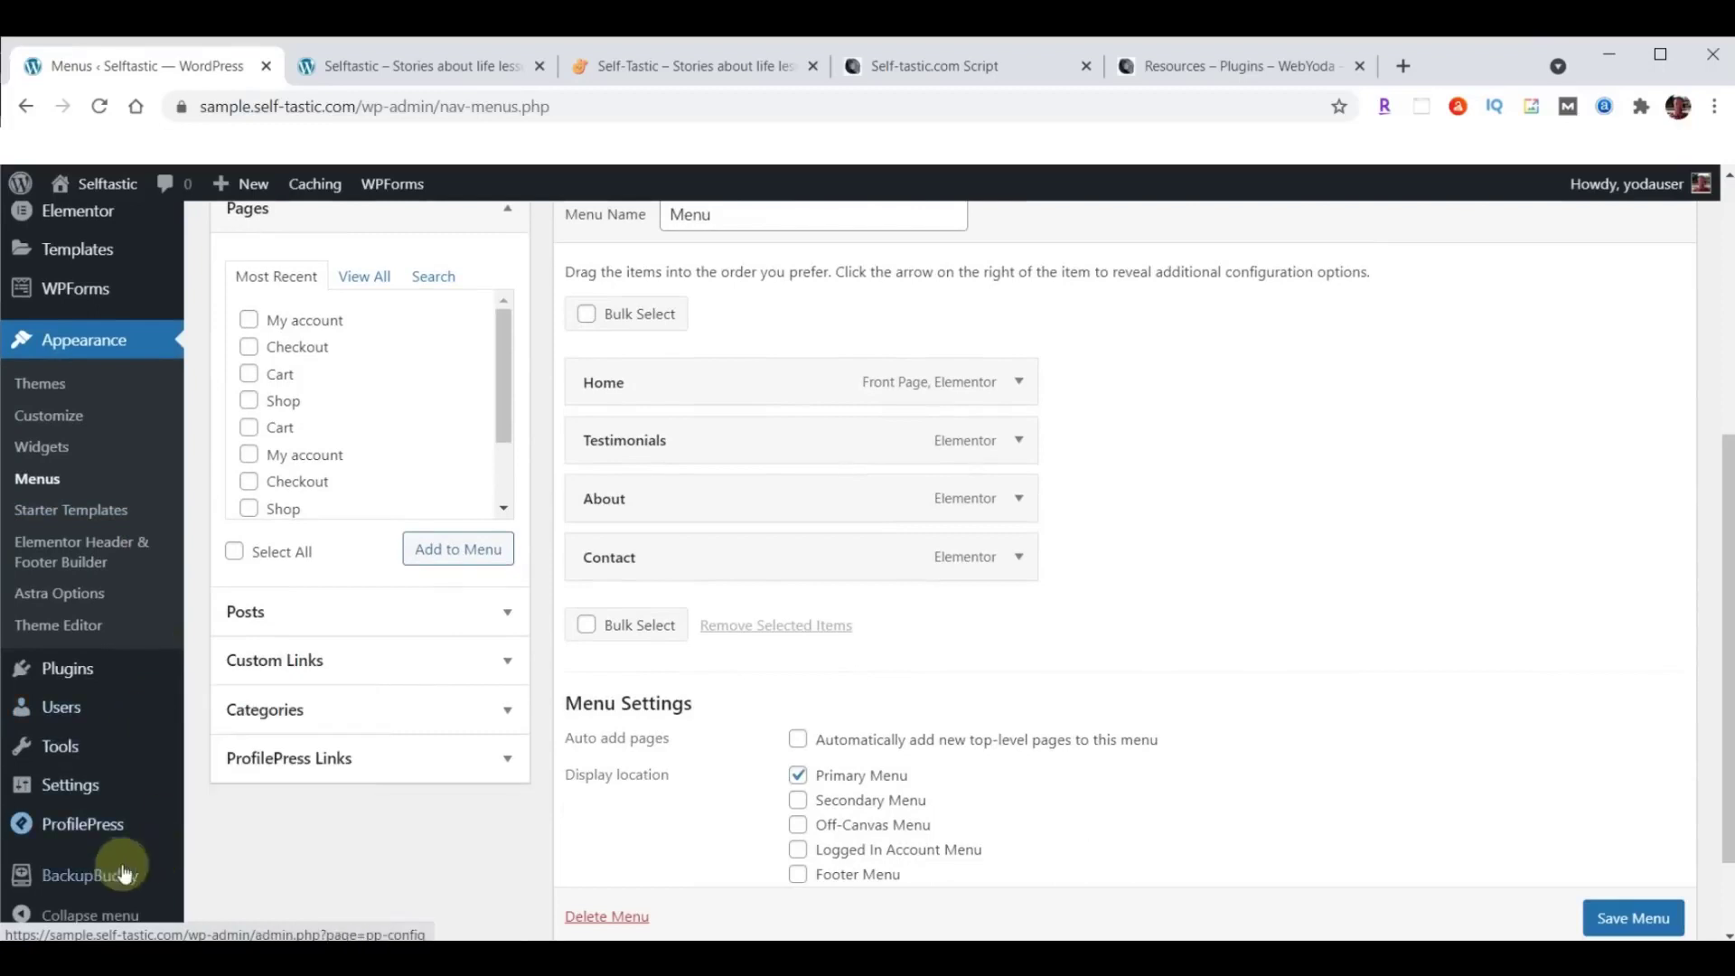
{"action": "left_click", "coordinate": [88, 874]}
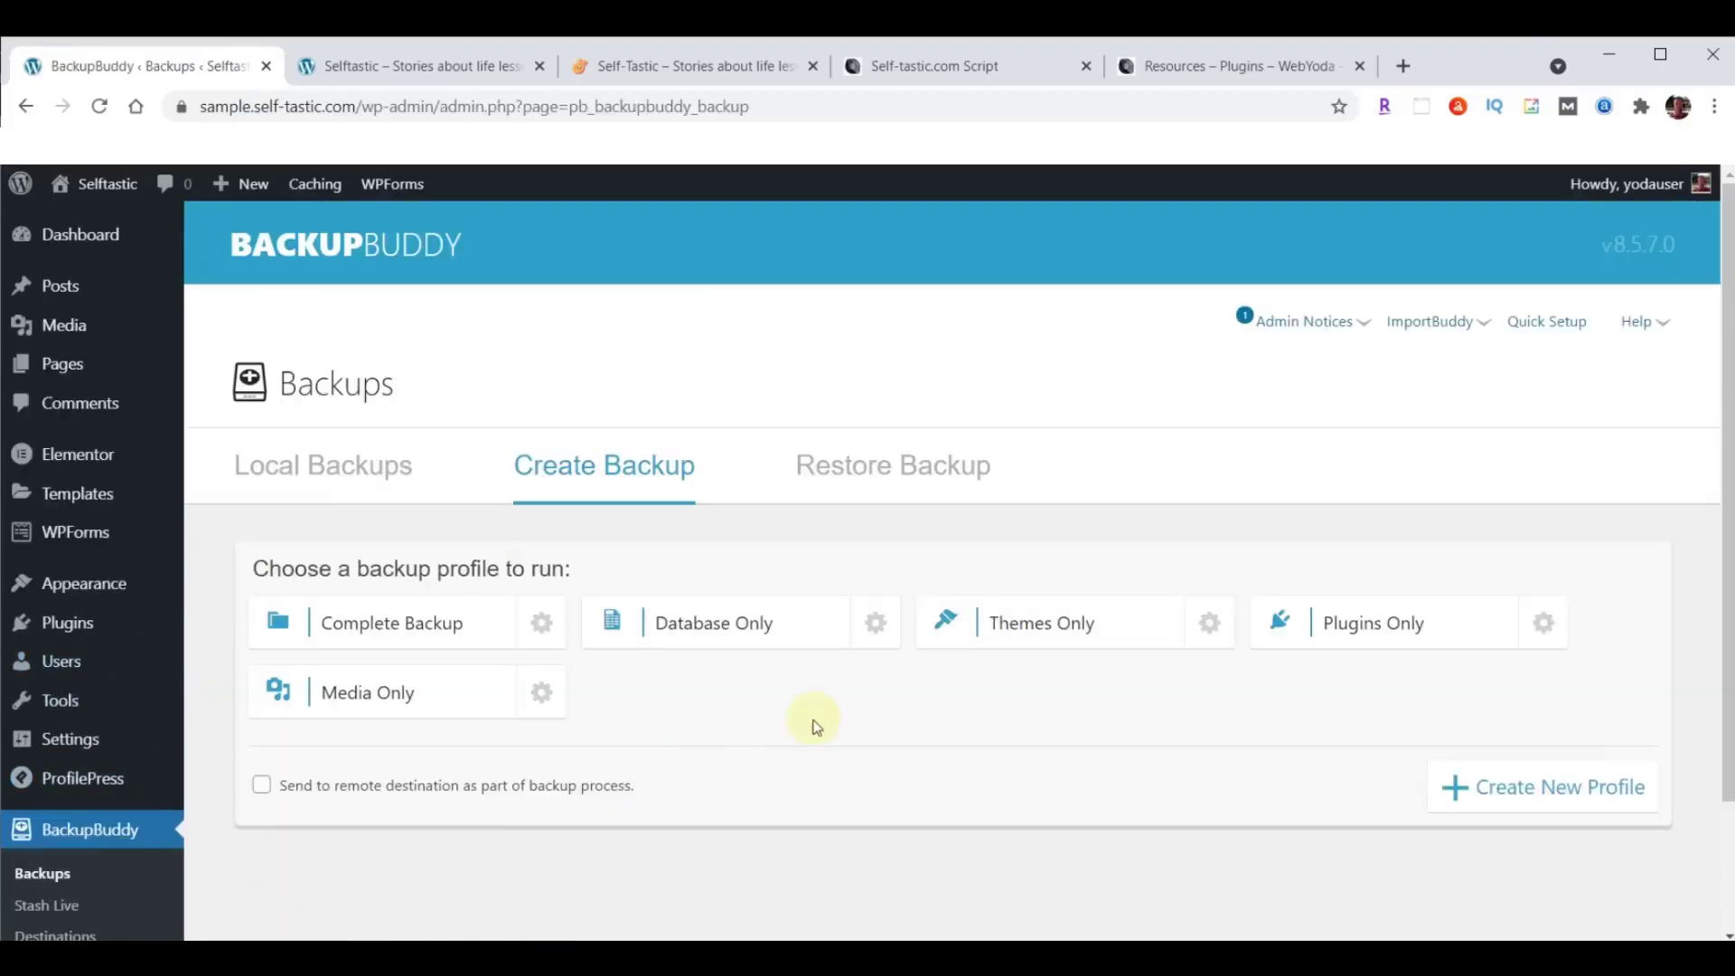
- Run a BackupBuddy Complete Backup, download the 68.53 MB backup file, then view the Self-Tastic site
{"action": "left_click", "coordinate": [386, 629]}
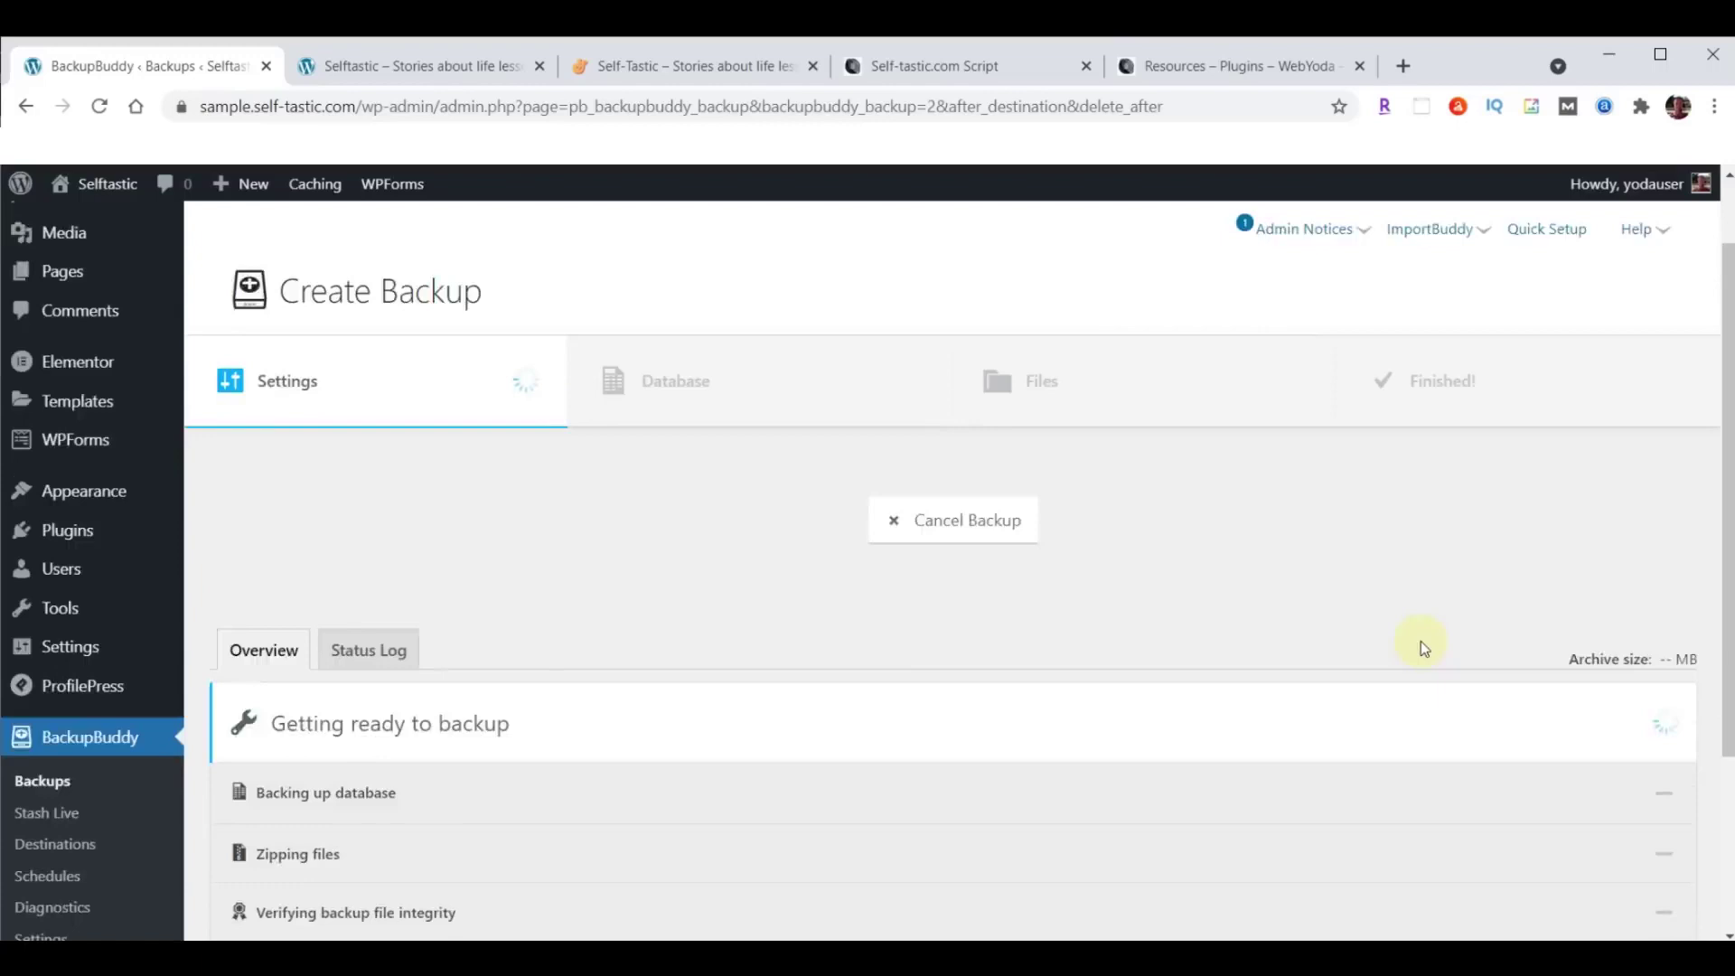
{"action": "scroll", "coordinate": [1420, 645], "scroll_direction": "down", "scroll_amount": 3}
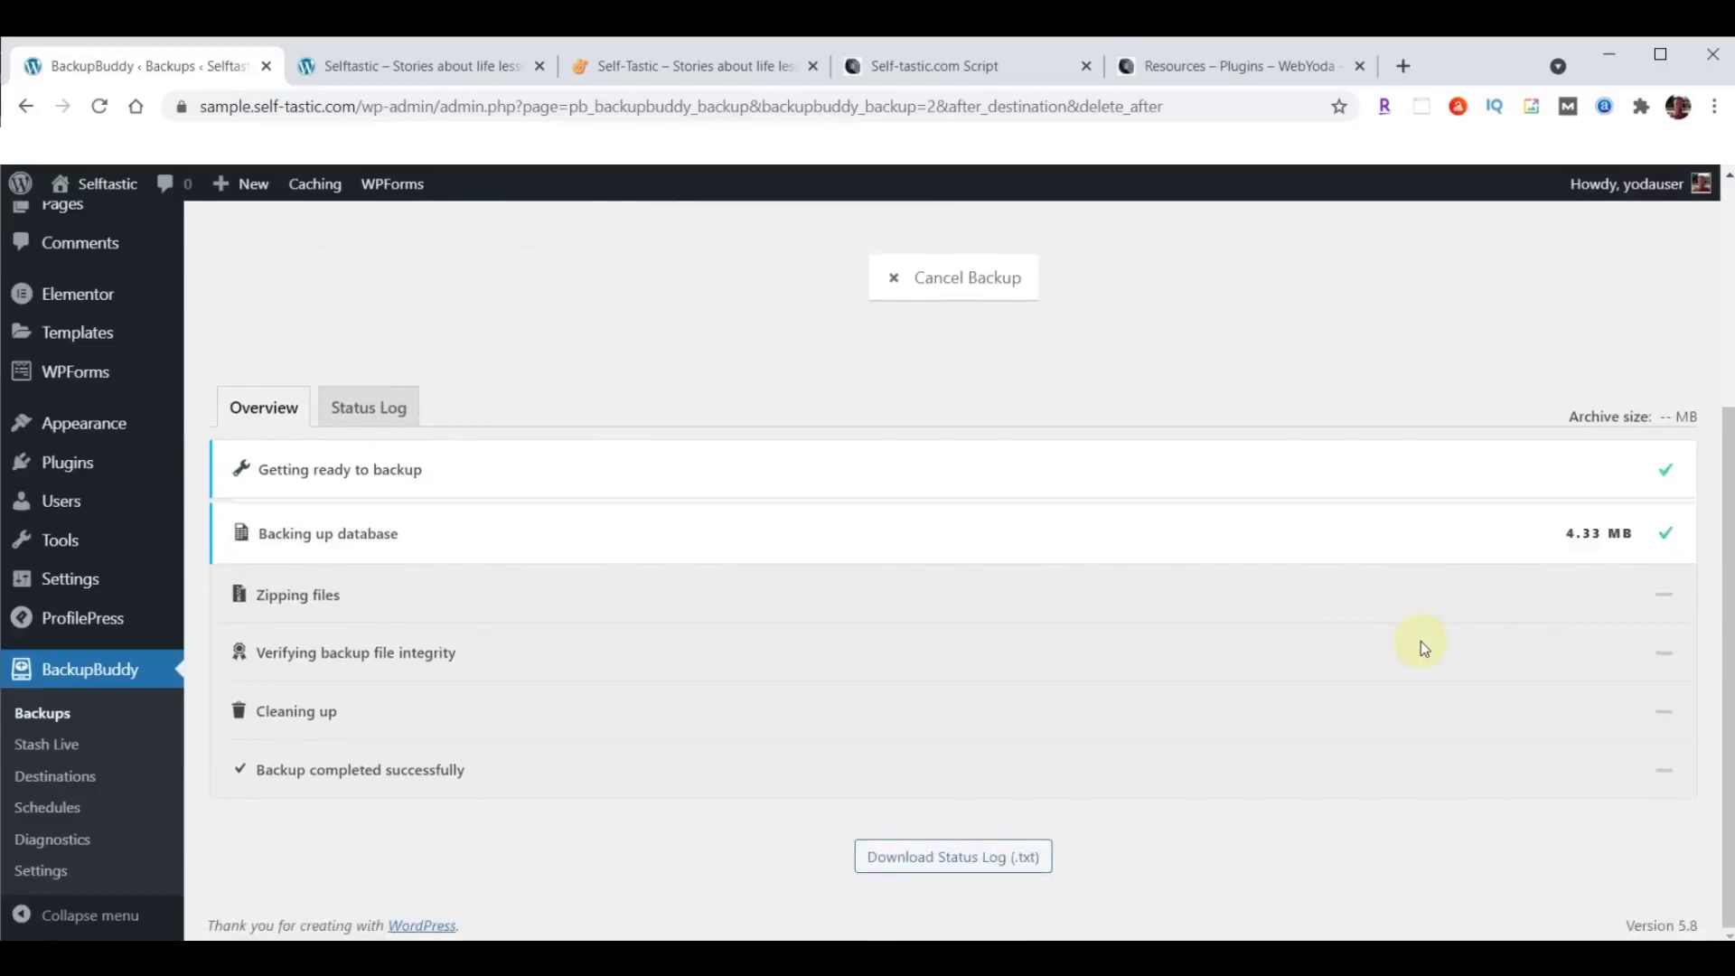
{"action": "scroll", "coordinate": [1420, 642], "scroll_direction": "down", "scroll_amount": 2}
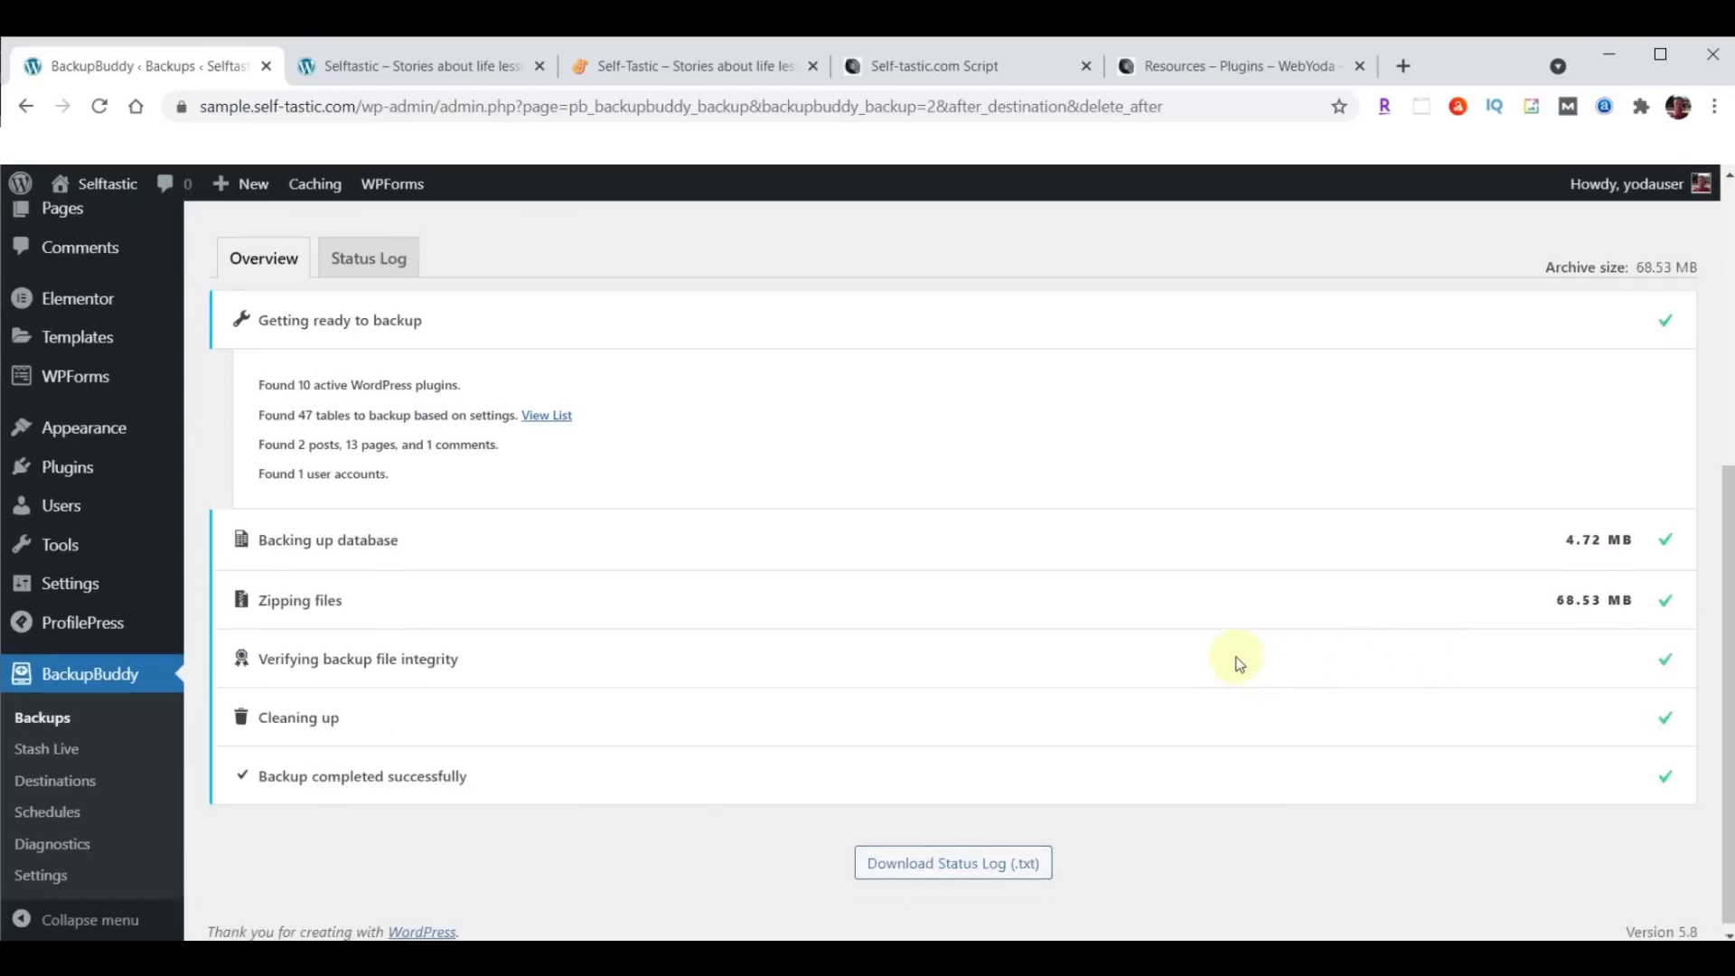
{"action": "scroll", "coordinate": [1238, 664], "scroll_direction": "up", "scroll_amount": 4}
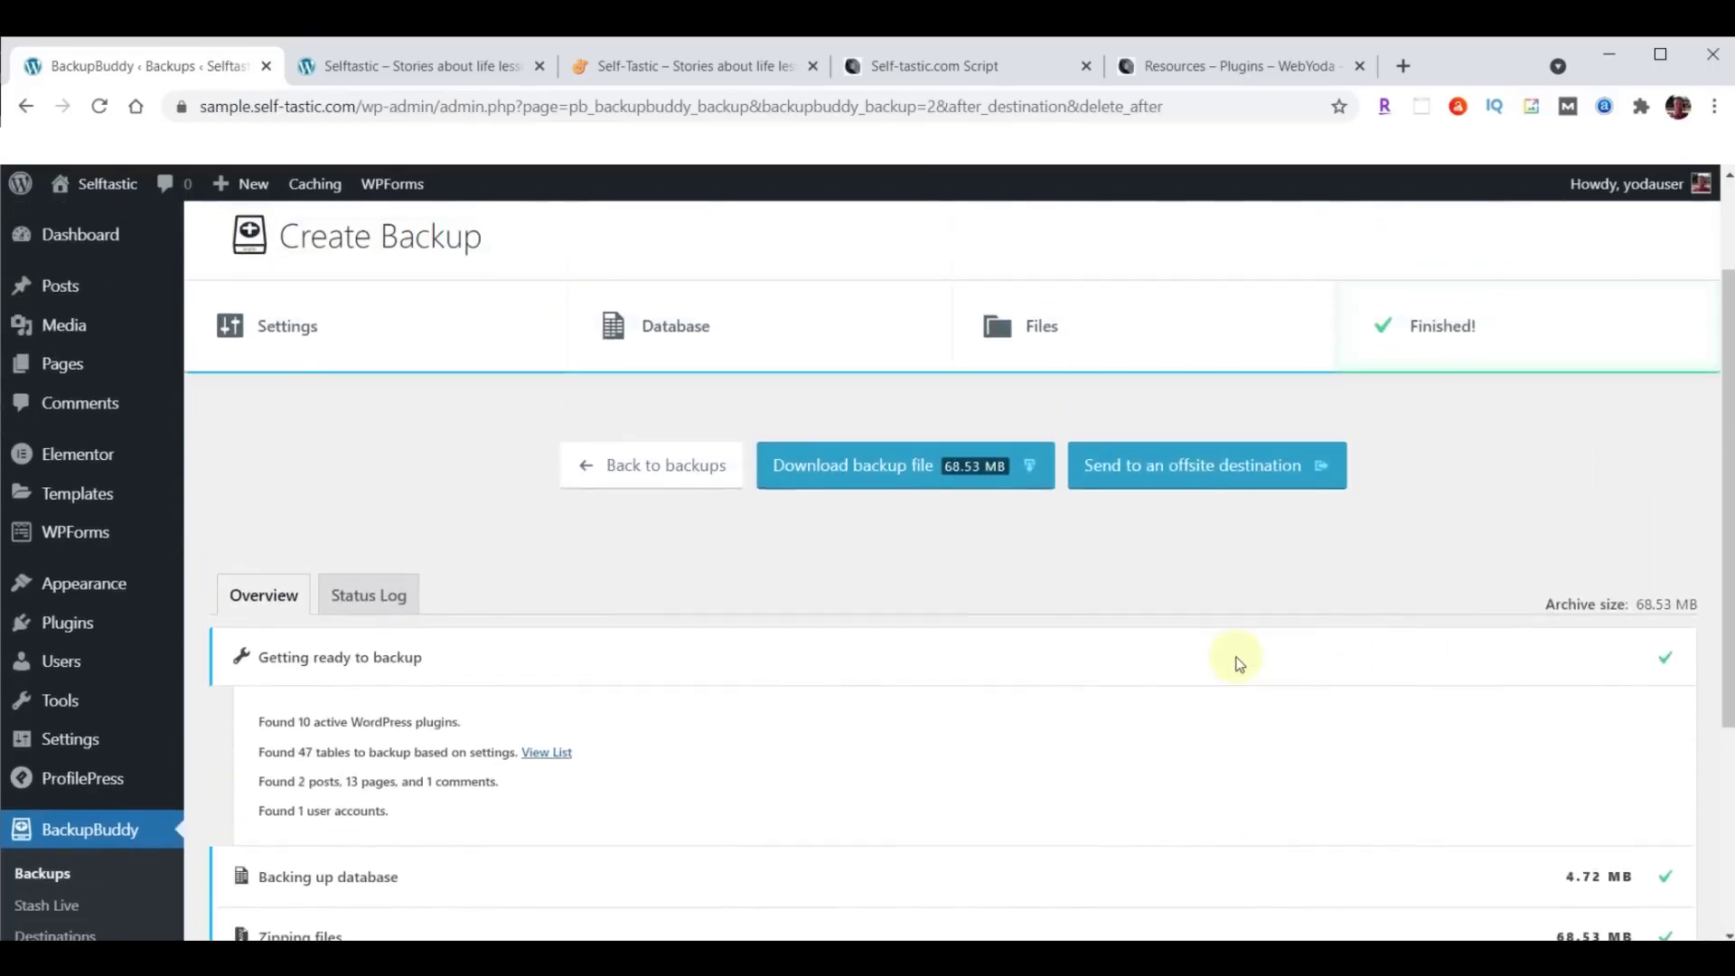
{"action": "left_click", "coordinate": [915, 474]}
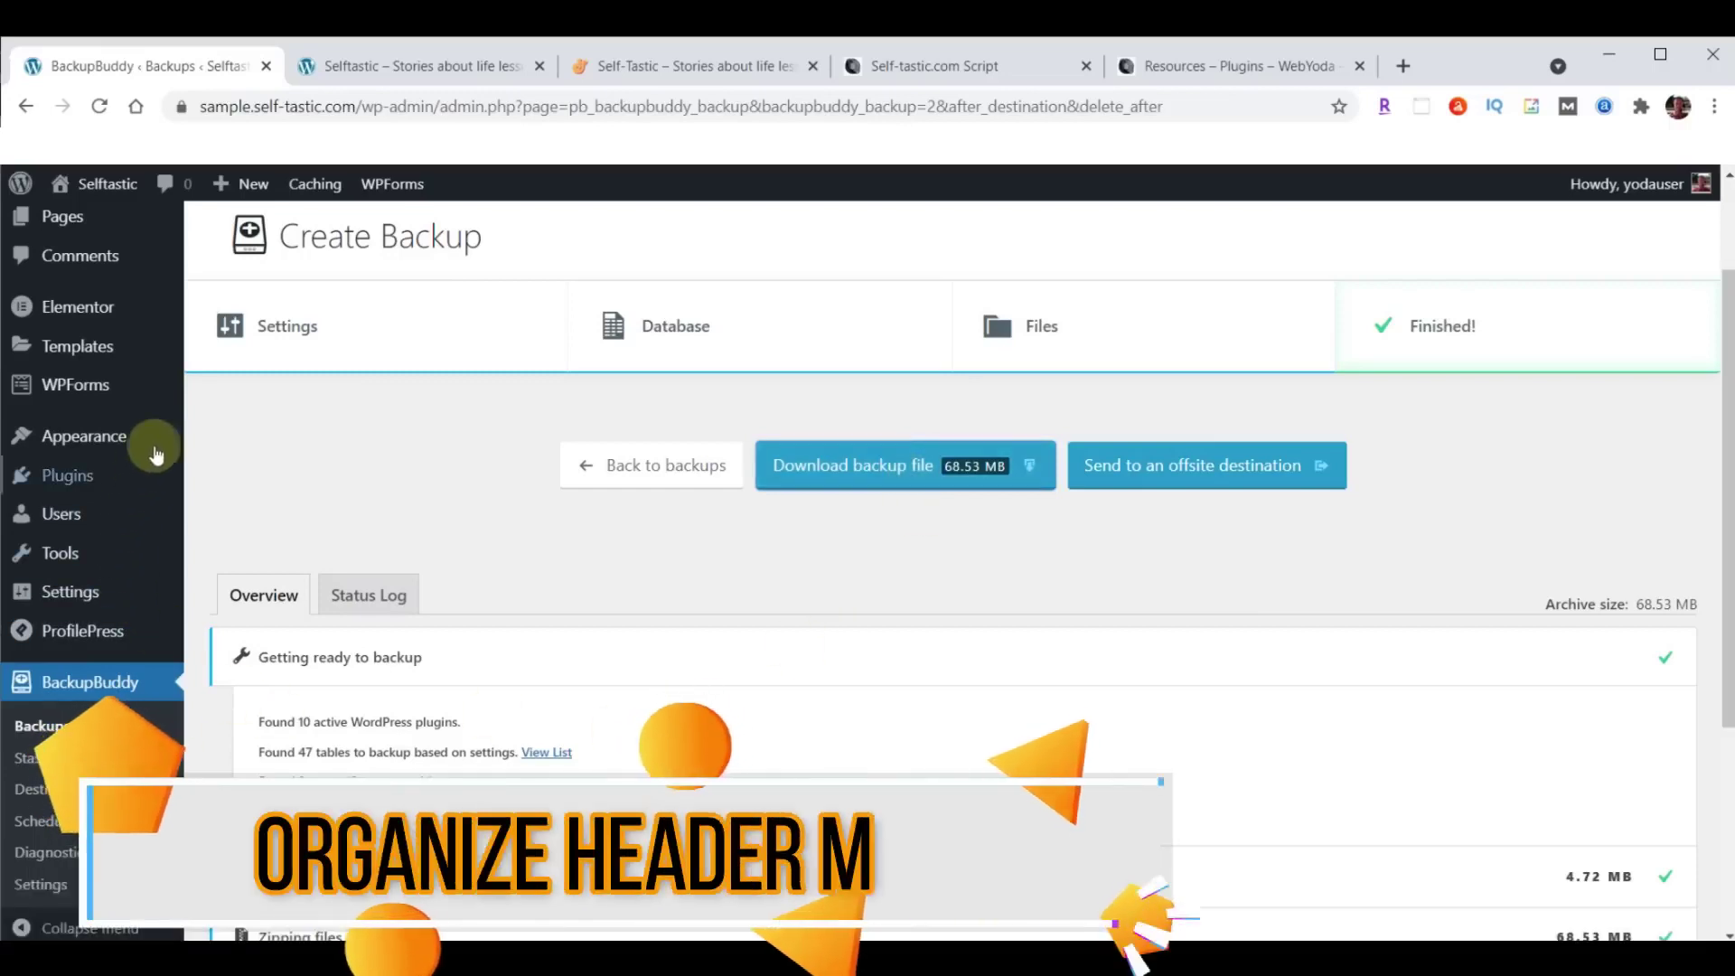
{"action": "left_click", "coordinate": [680, 70]}
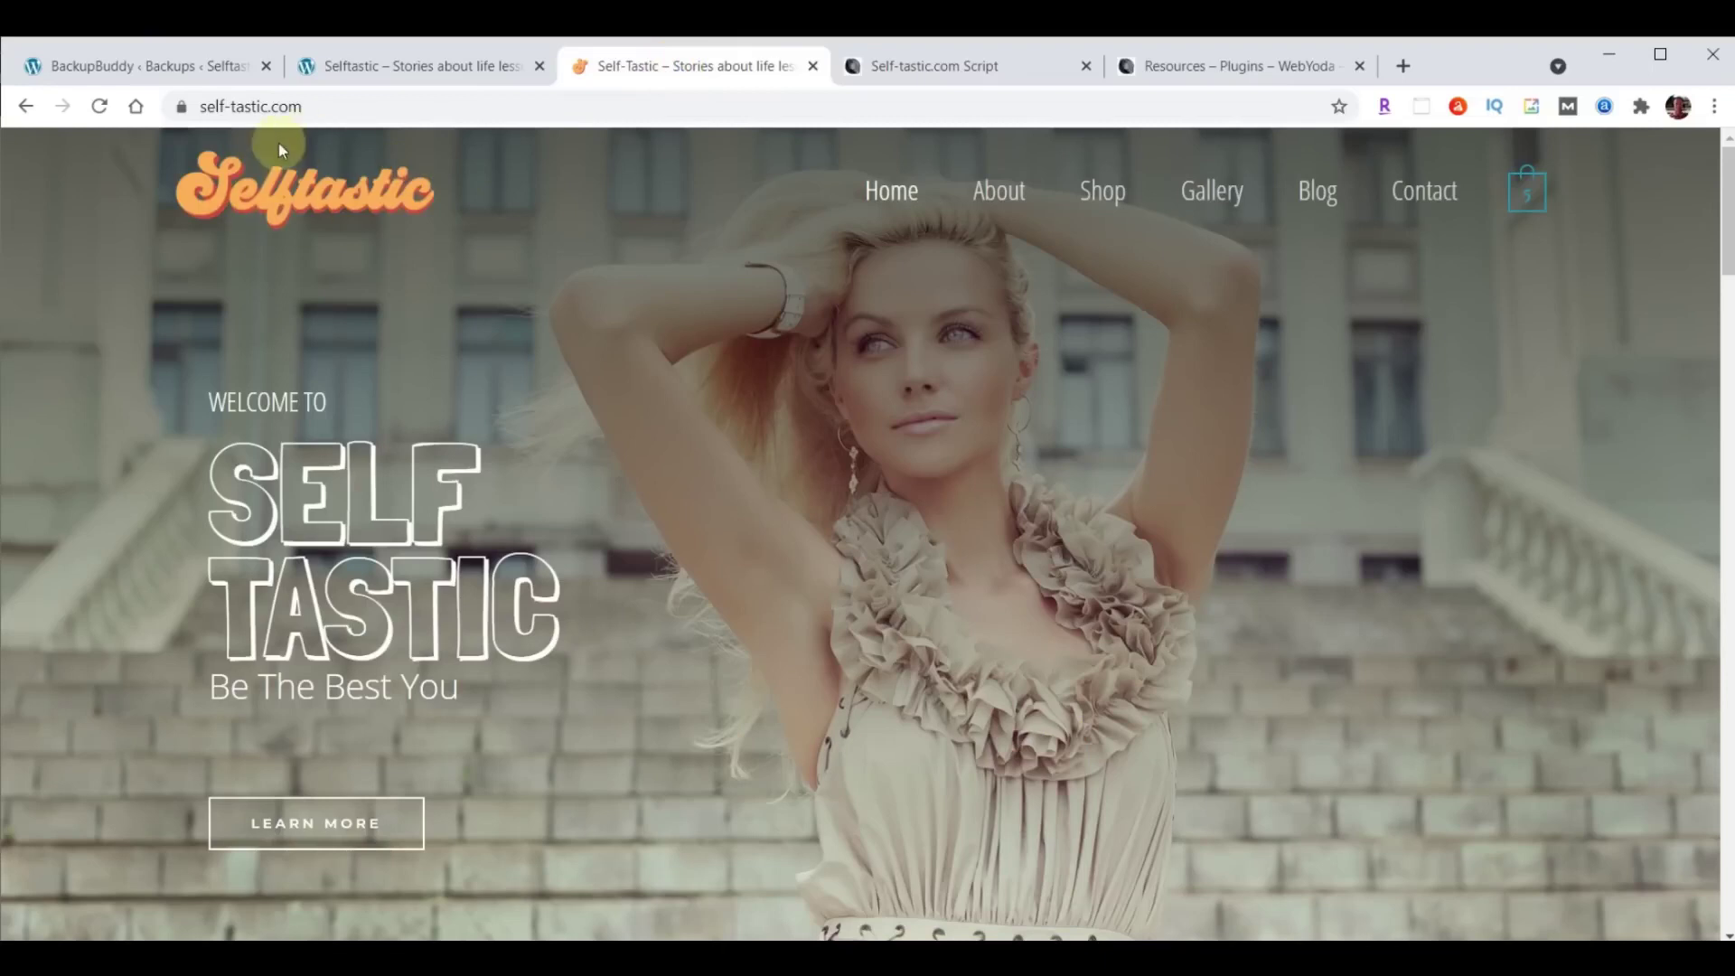
- In the Header Builder, put Site Identity & Logo left and Primary Menu right in the middle row
{"action": "left_click", "coordinate": [424, 66]}
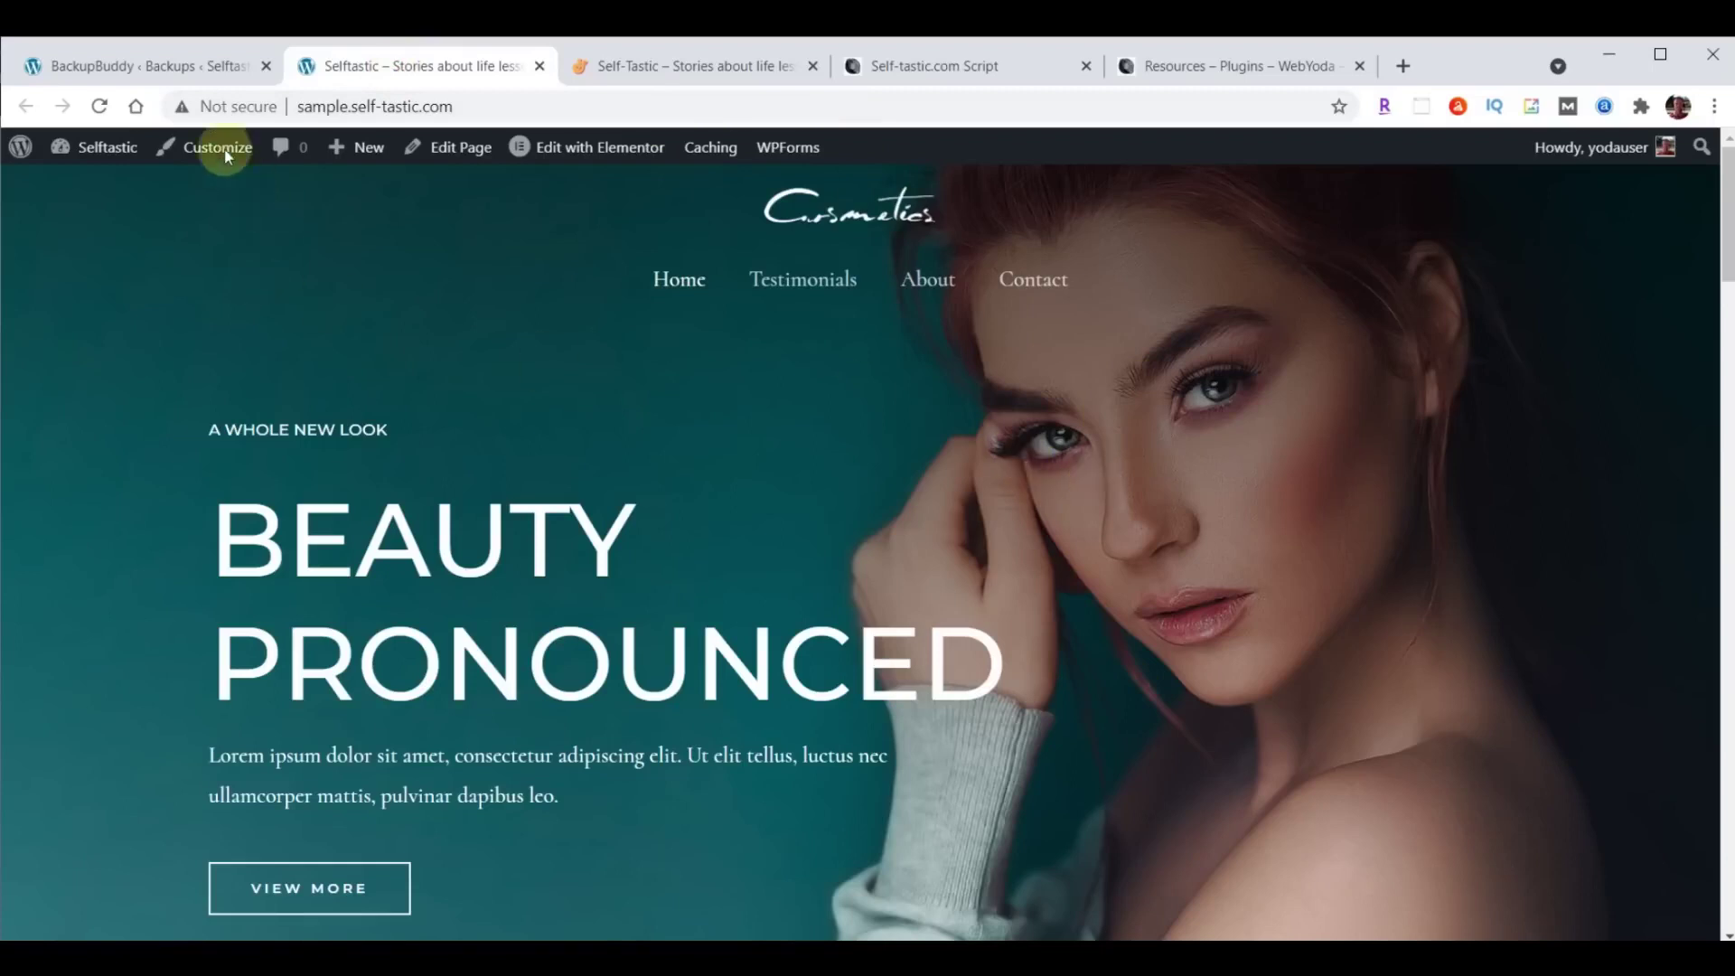
{"action": "left_click", "coordinate": [140, 65]}
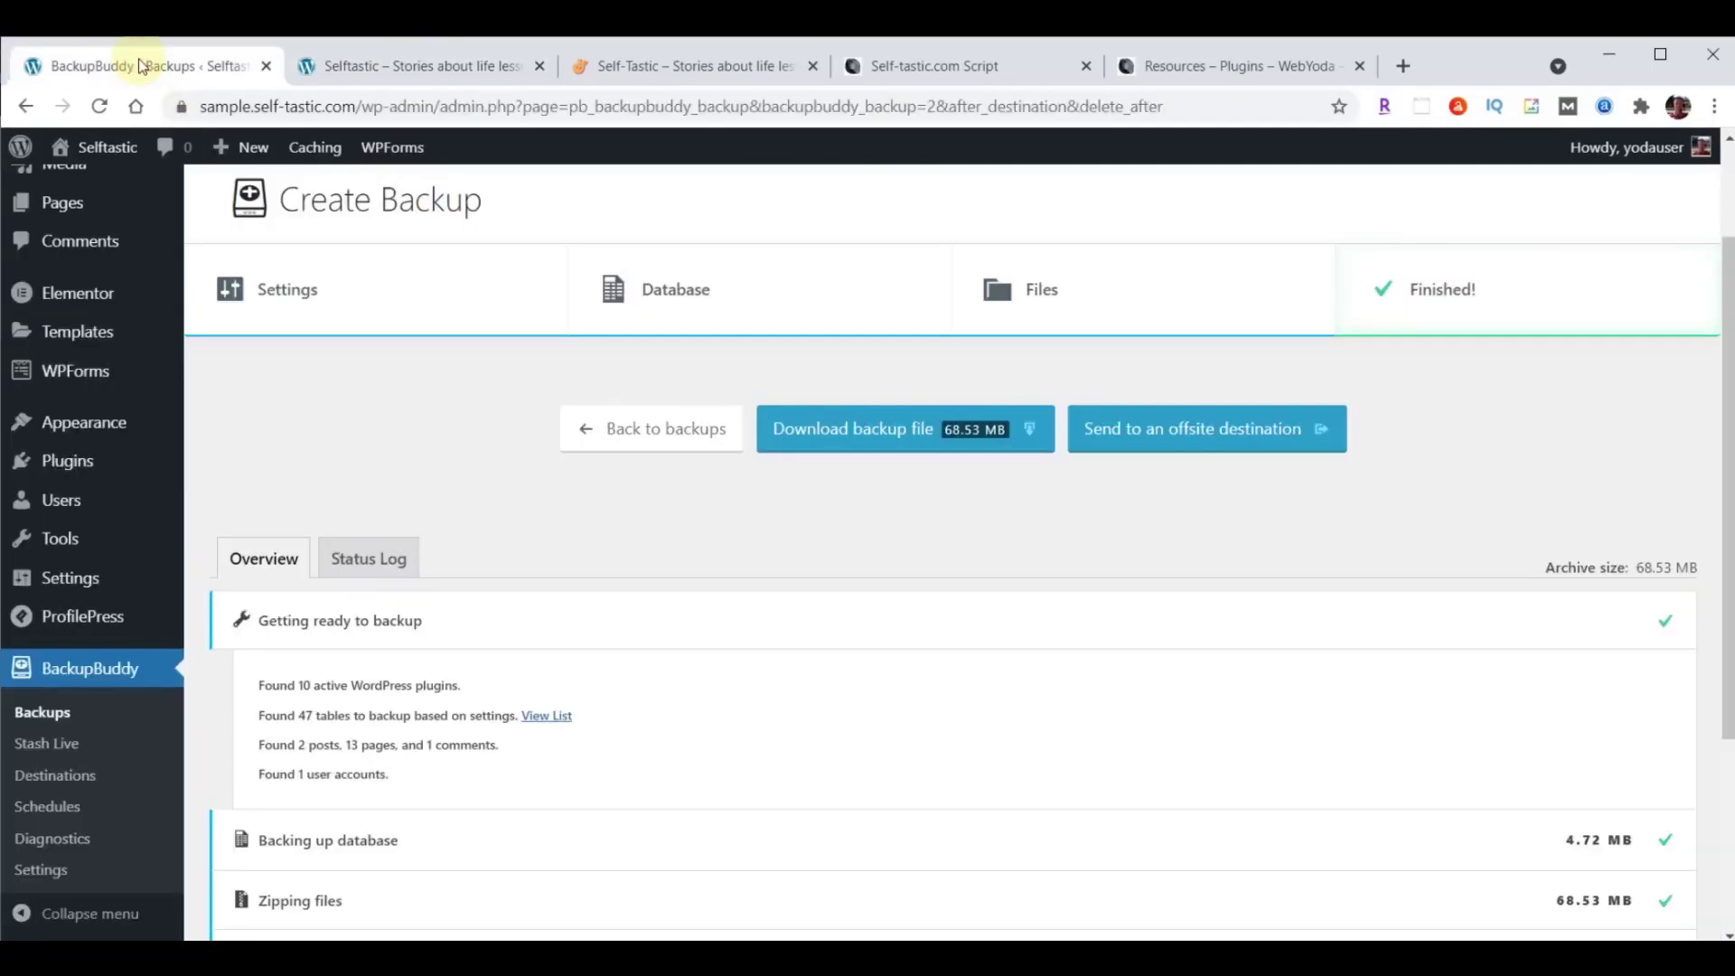
{"action": "mouse_move", "coordinate": [90, 421]}
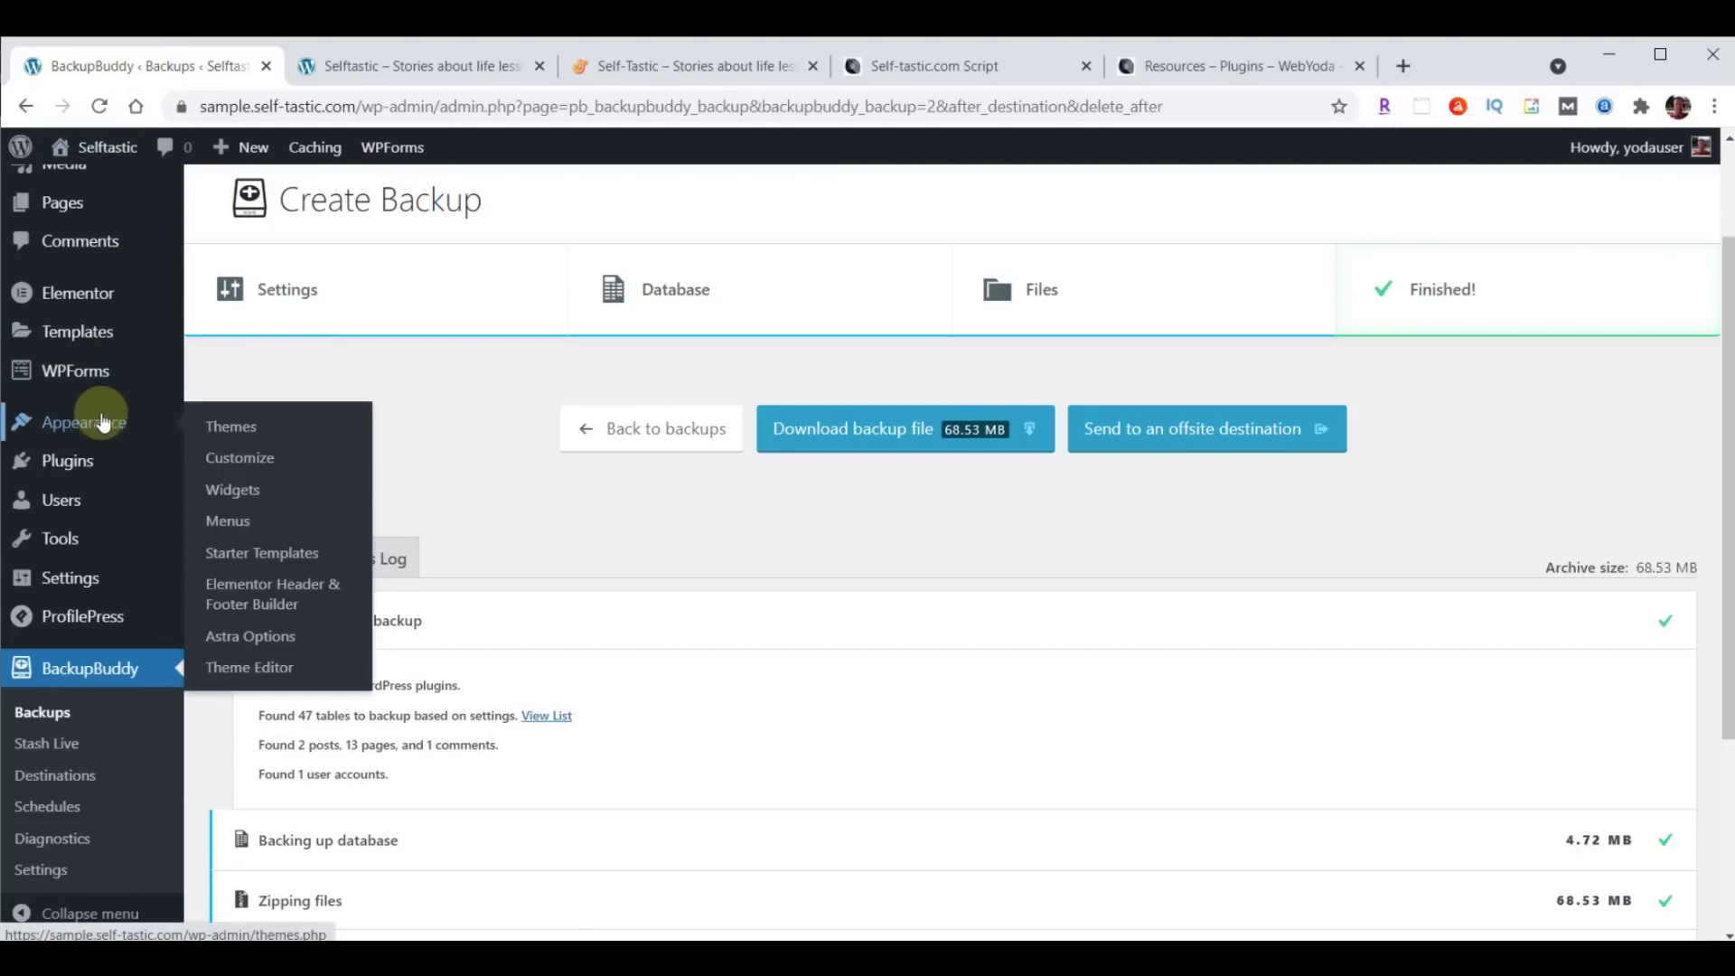
{"action": "left_click", "coordinate": [226, 459]}
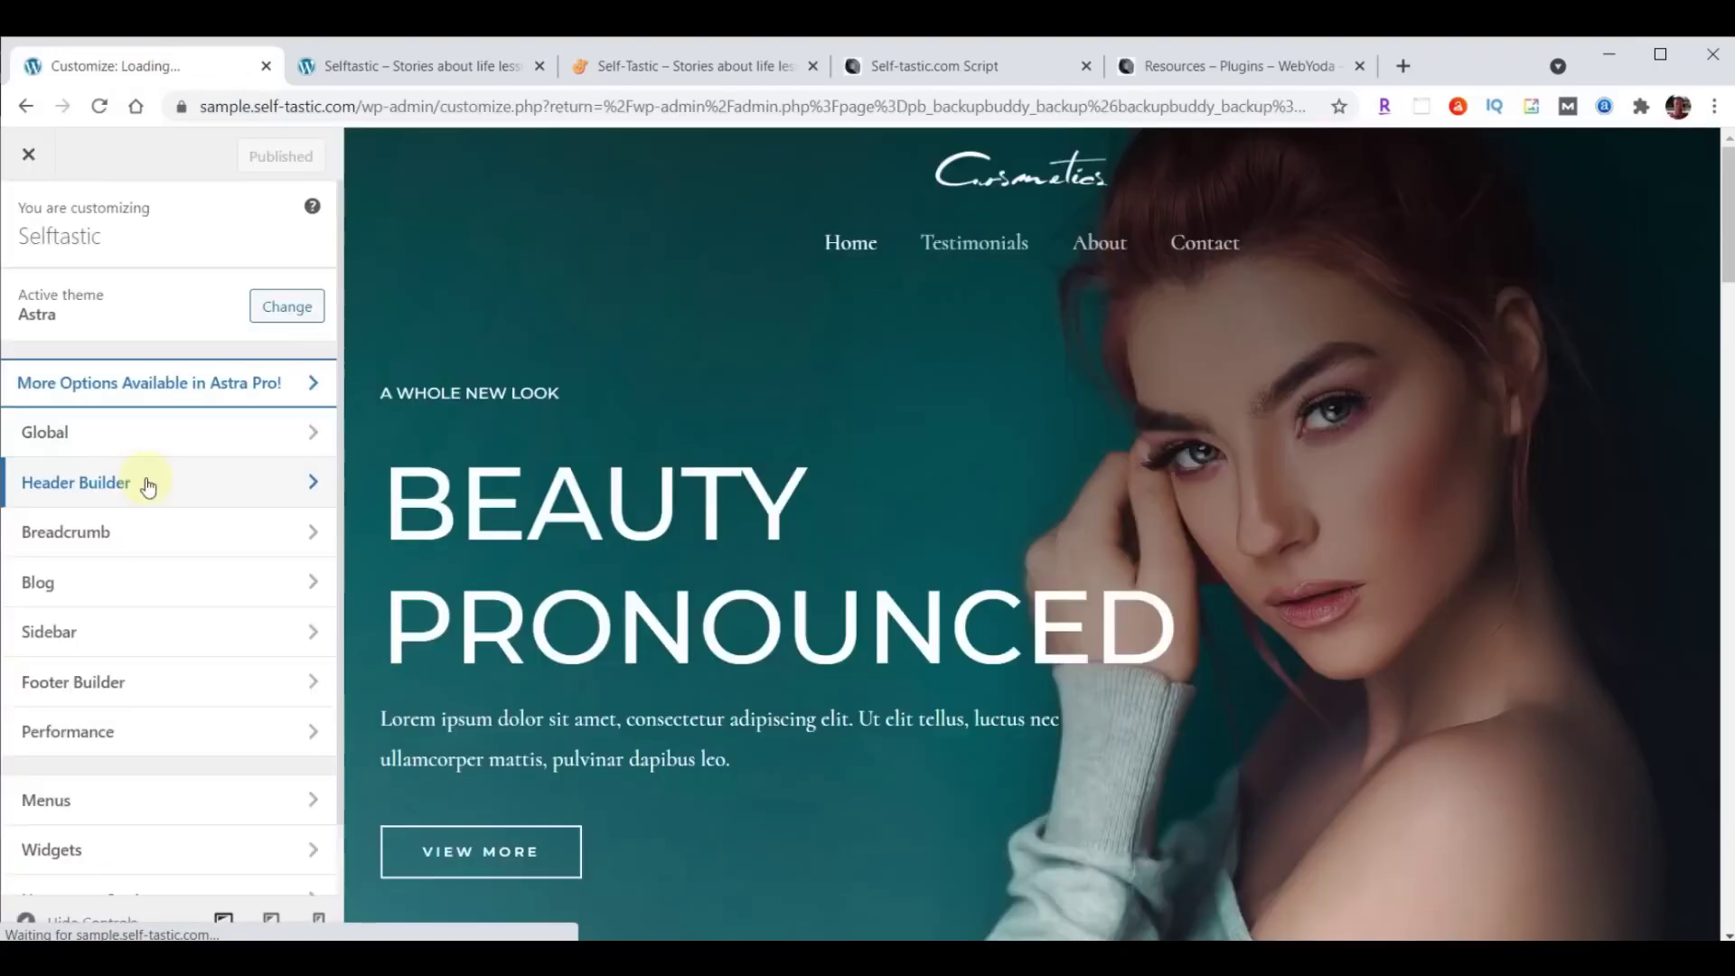
{"action": "left_click", "coordinate": [148, 485]}
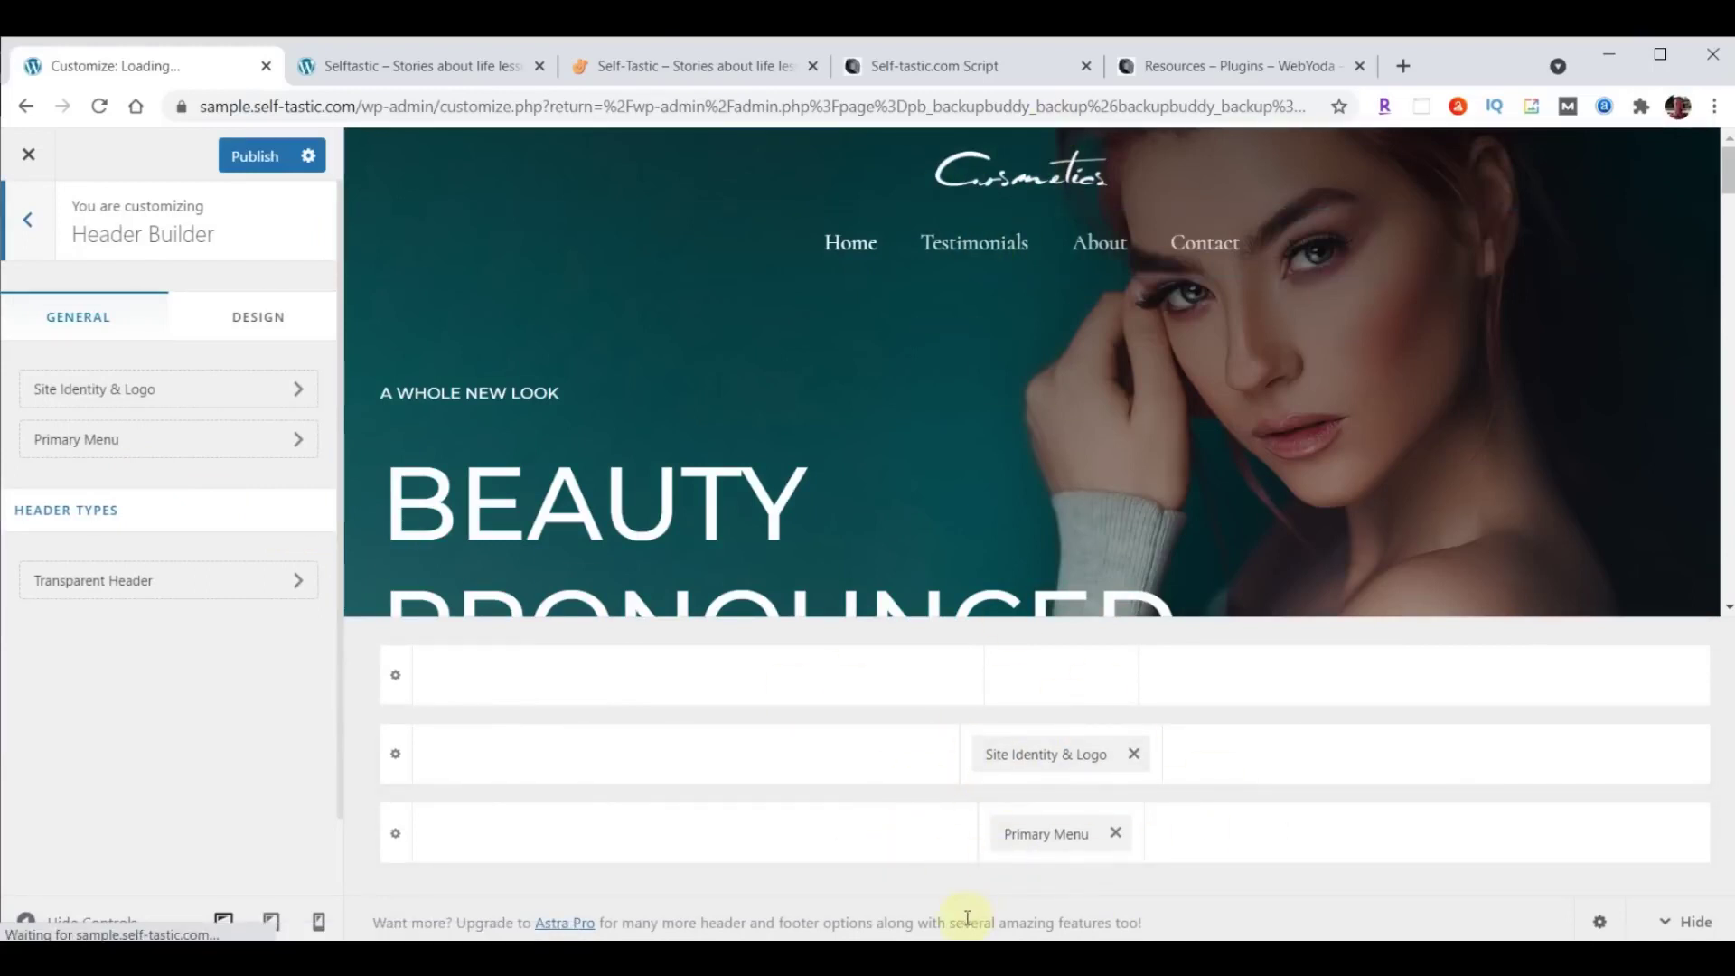
{"action": "left_click_drag", "start_coordinate": [1037, 755], "coordinate": [524, 793]}
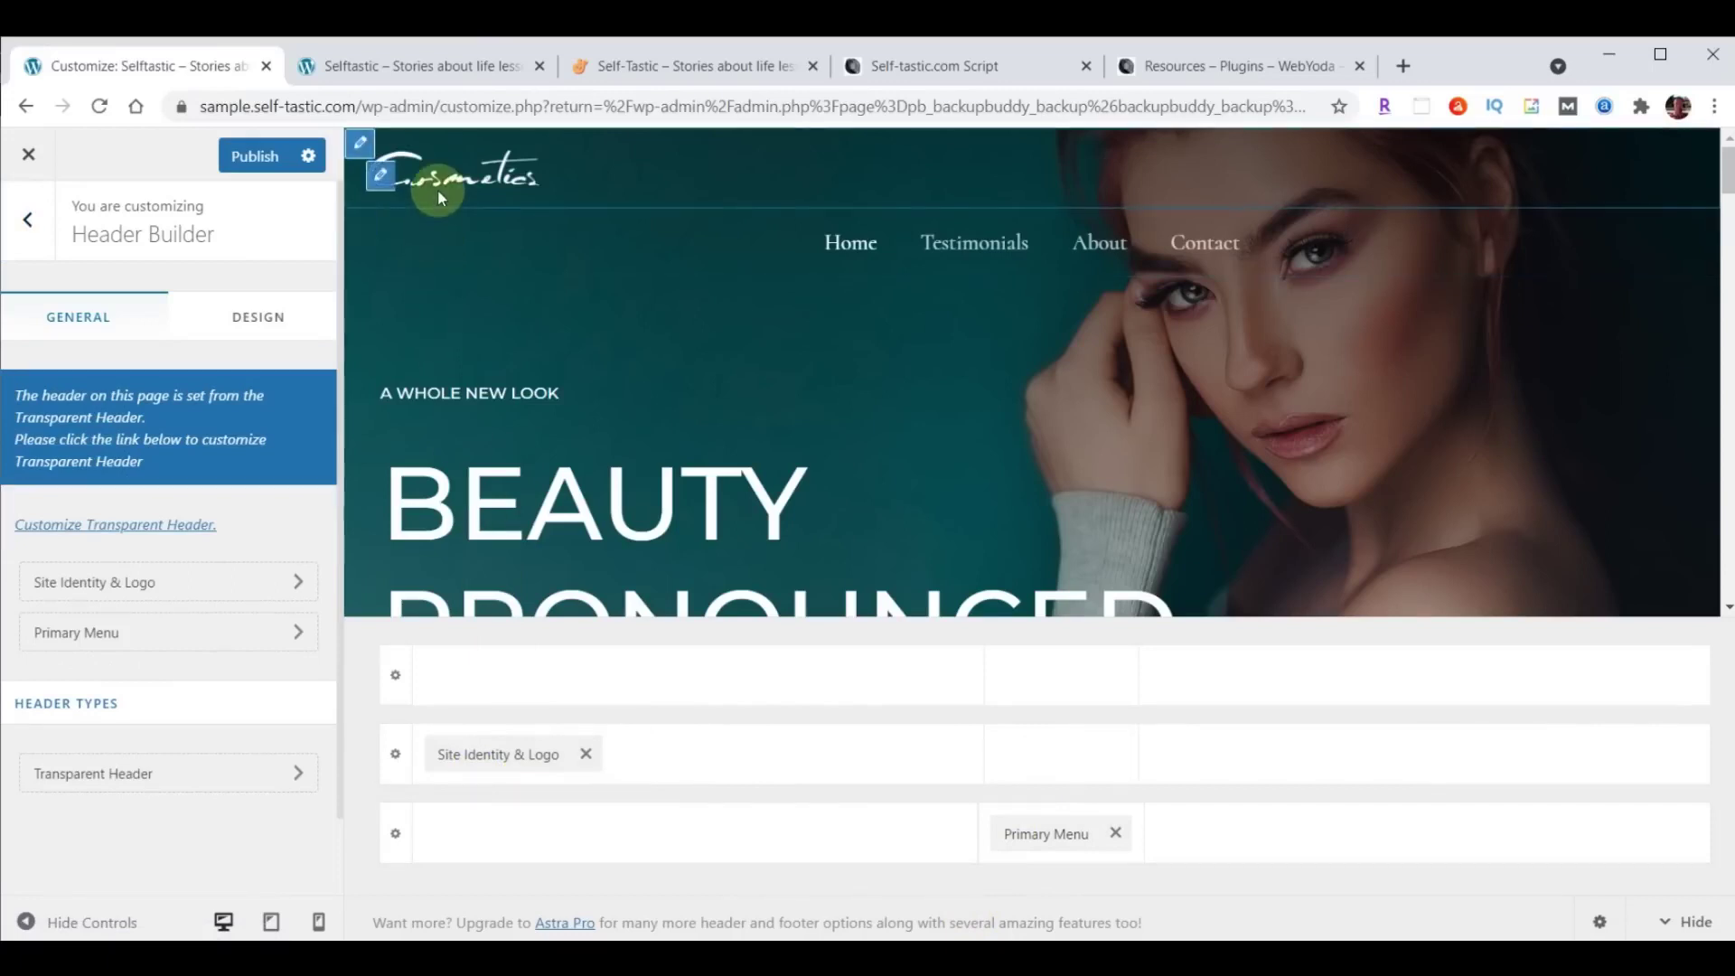
{"action": "left_click_drag", "start_coordinate": [1033, 824], "coordinate": [1554, 795]}
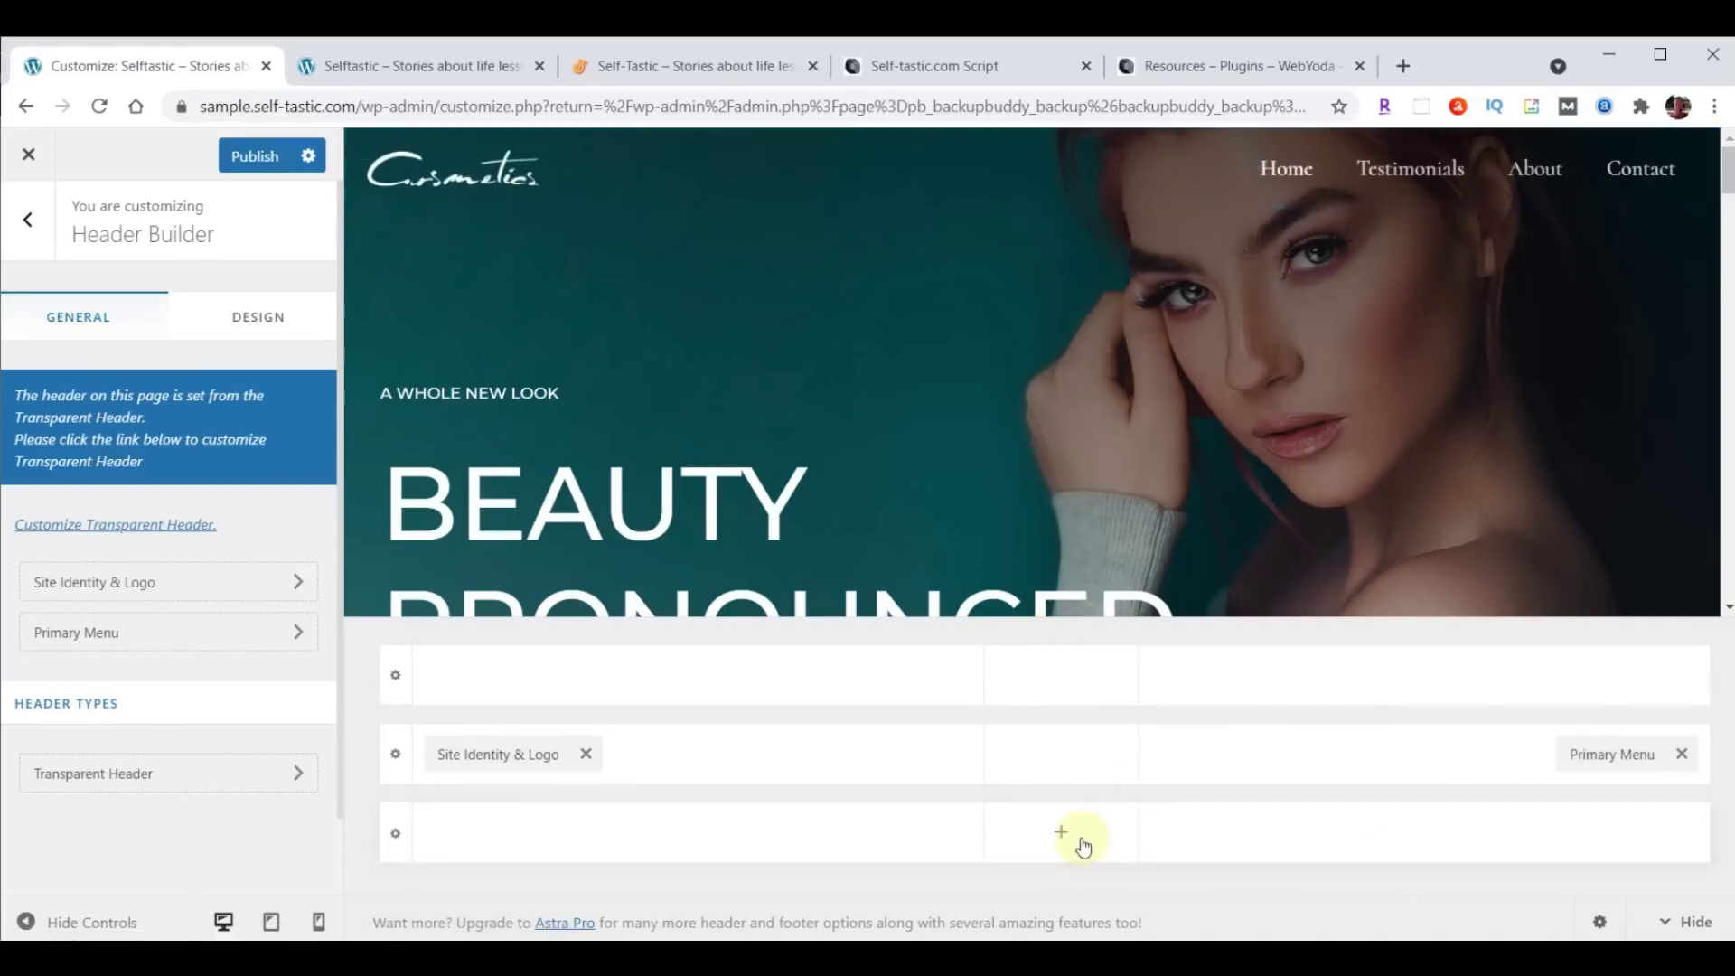
- In the Logo settings, start replacing the site logo by choosing to upload a new file
{"action": "left_click", "coordinate": [180, 587]}
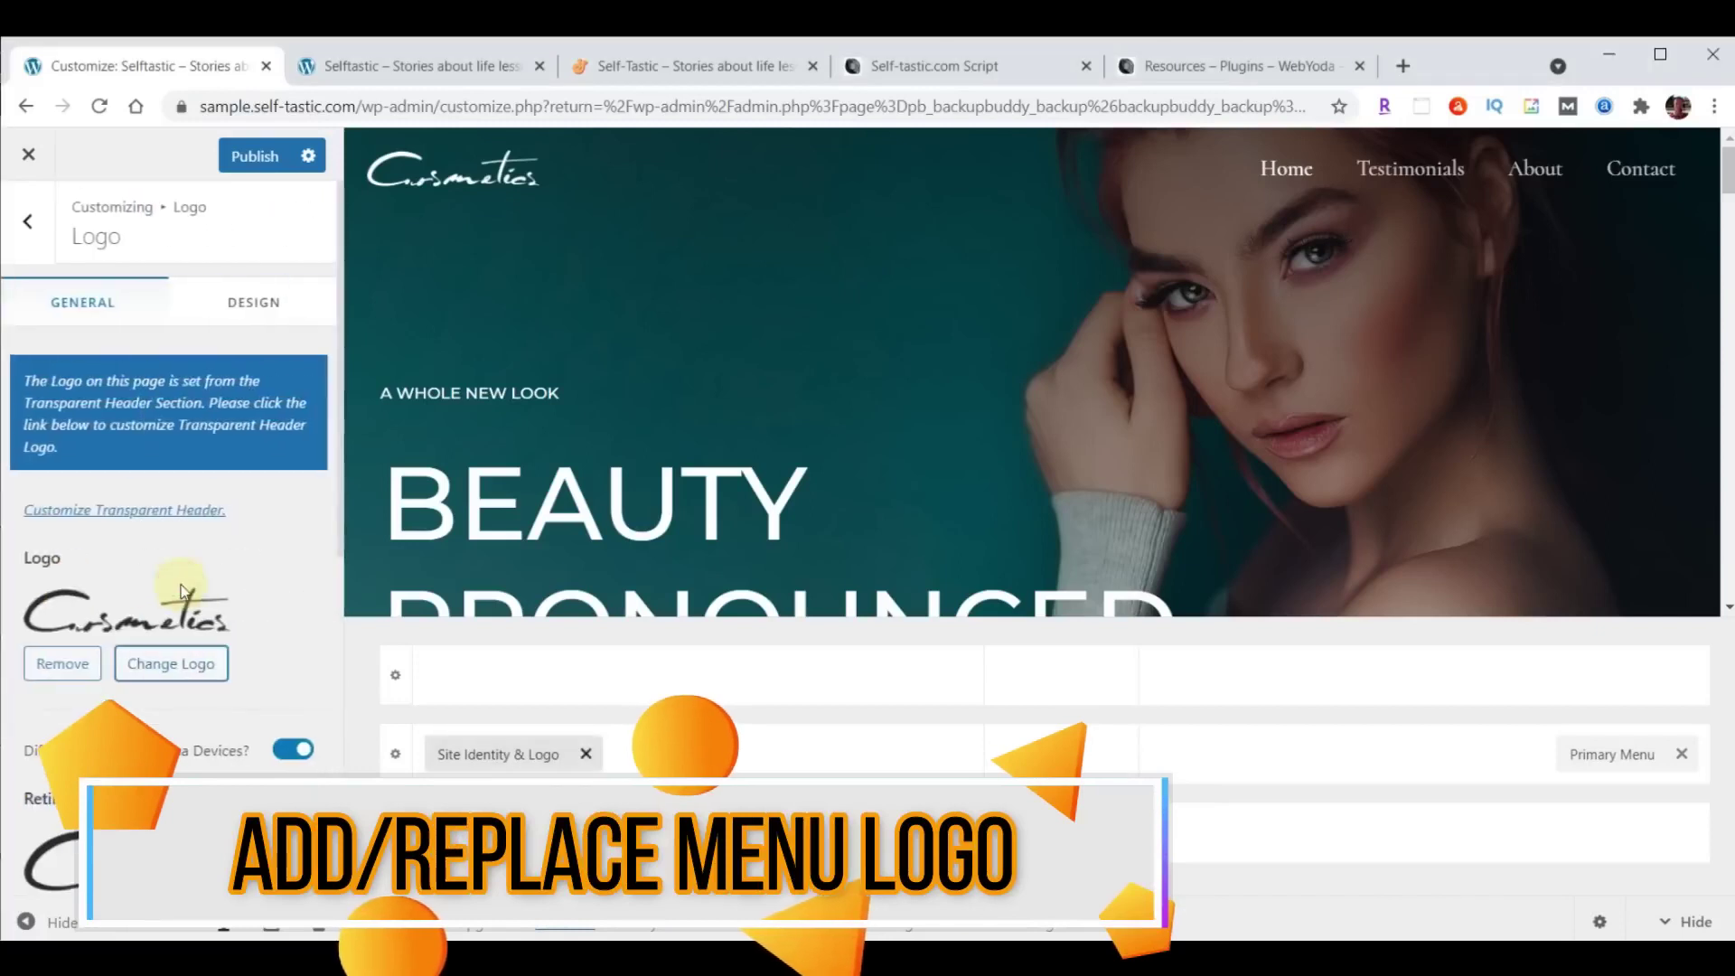
{"action": "left_click", "coordinate": [193, 651]}
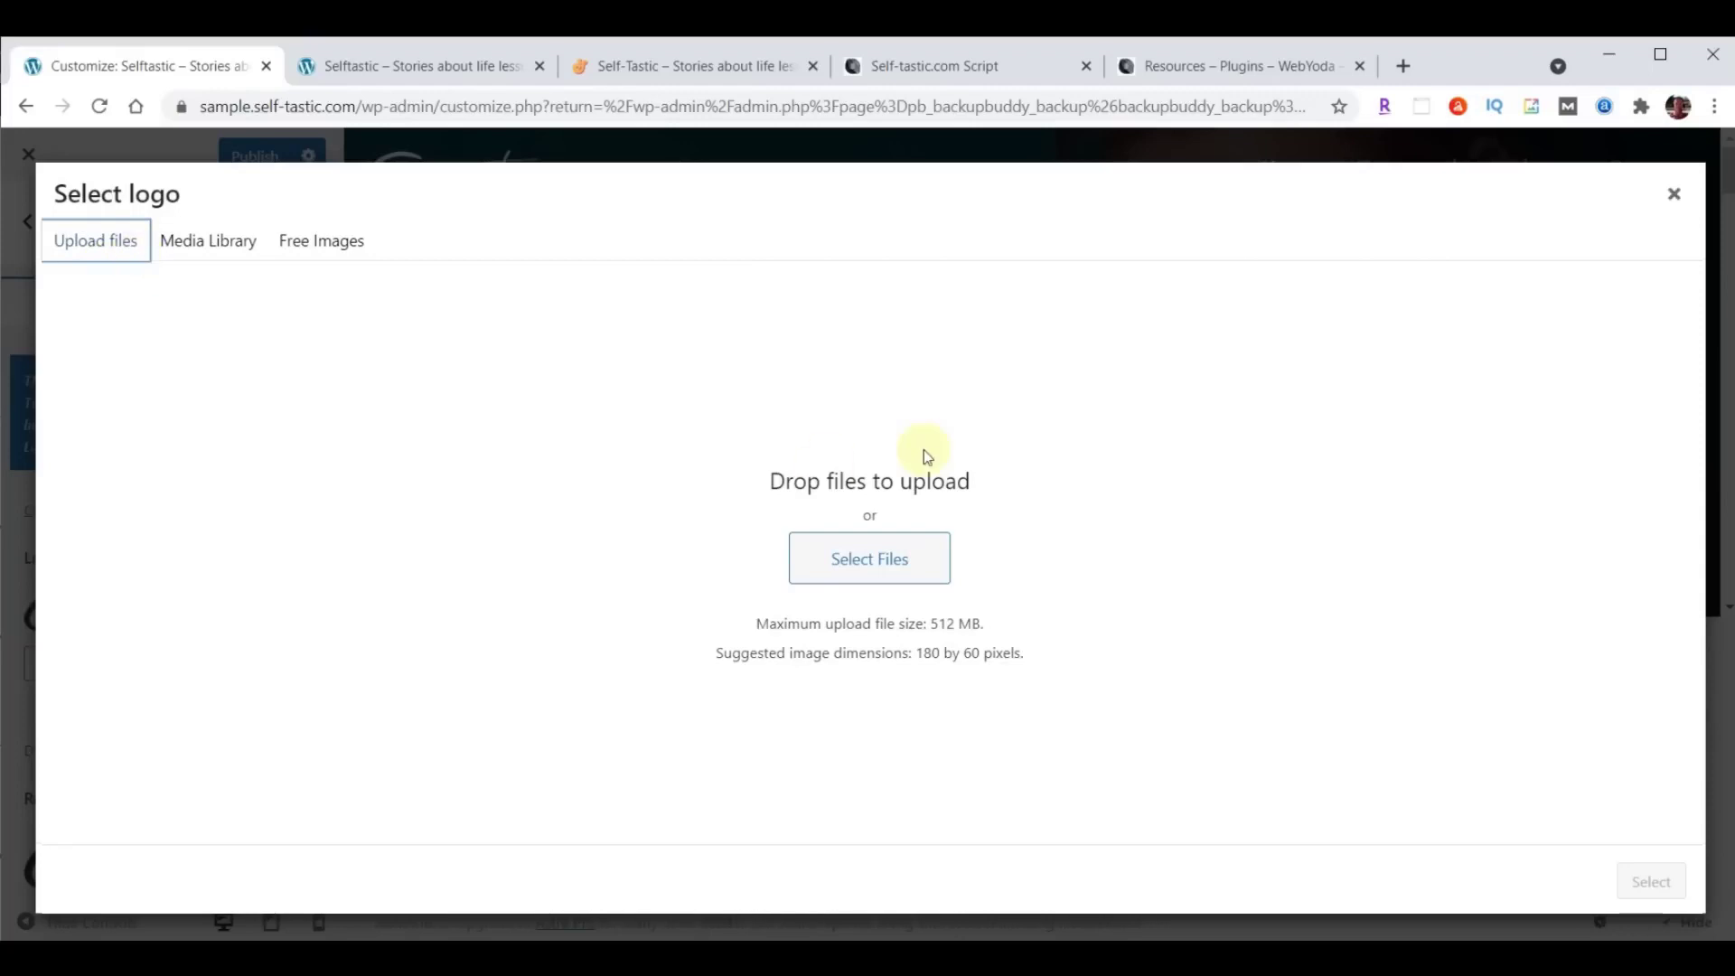
{"action": "left_click", "coordinate": [207, 244]}
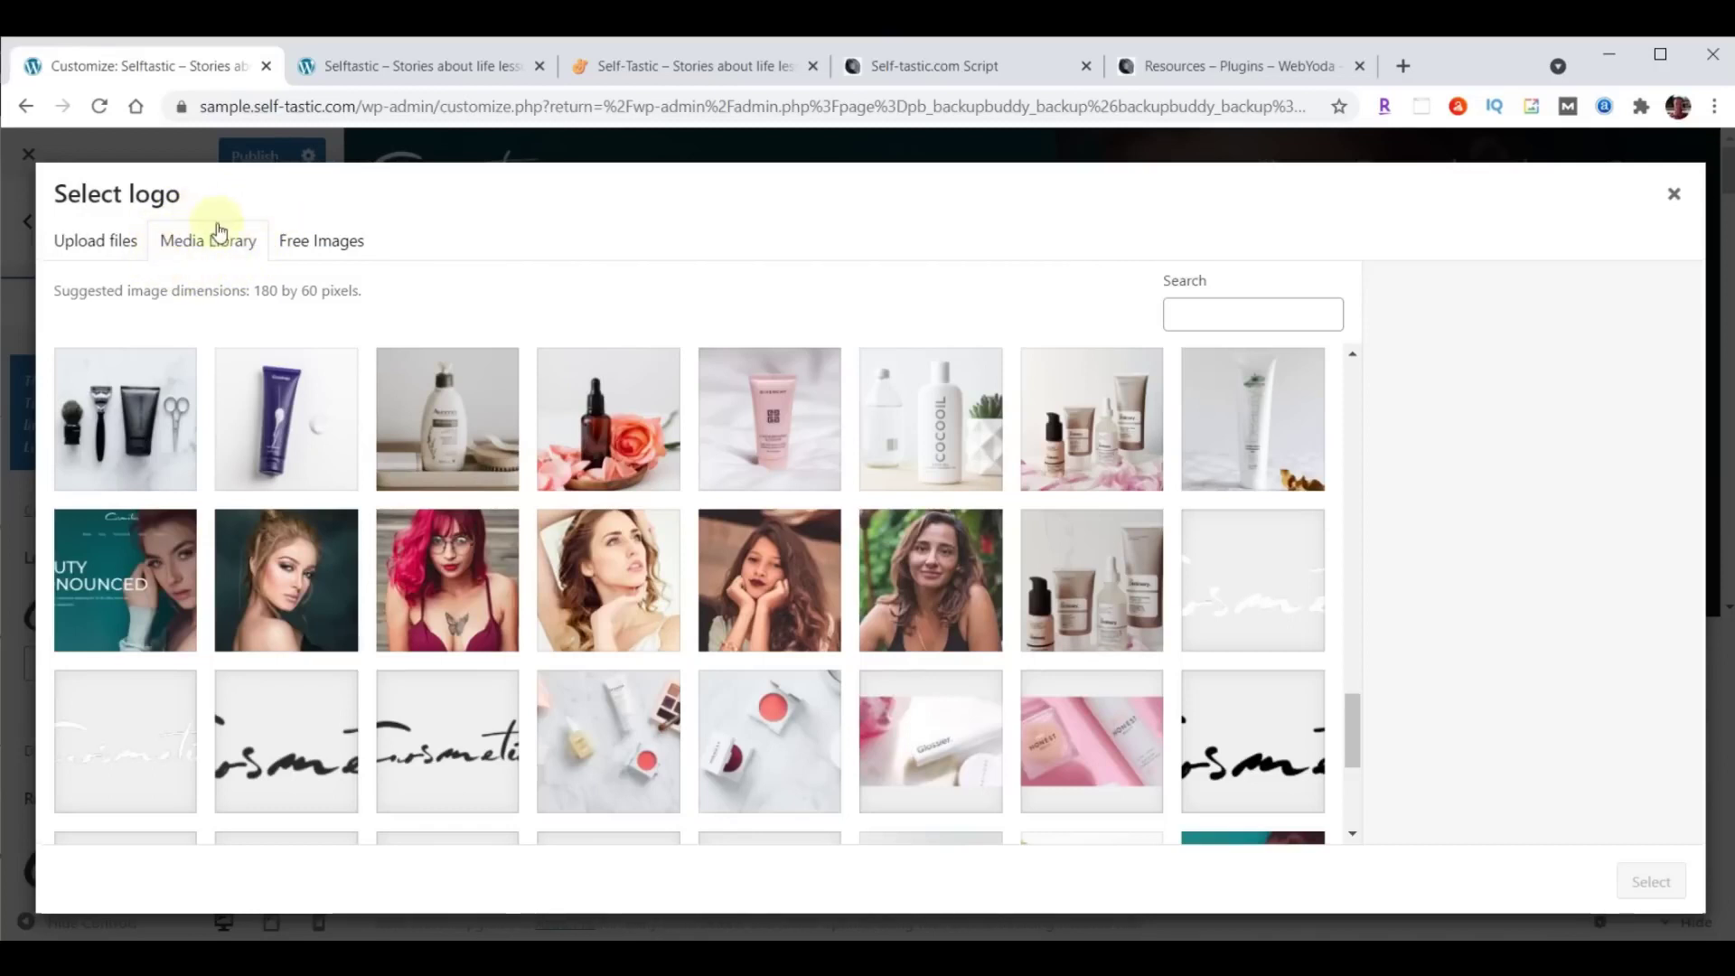
{"action": "left_click", "coordinate": [102, 245]}
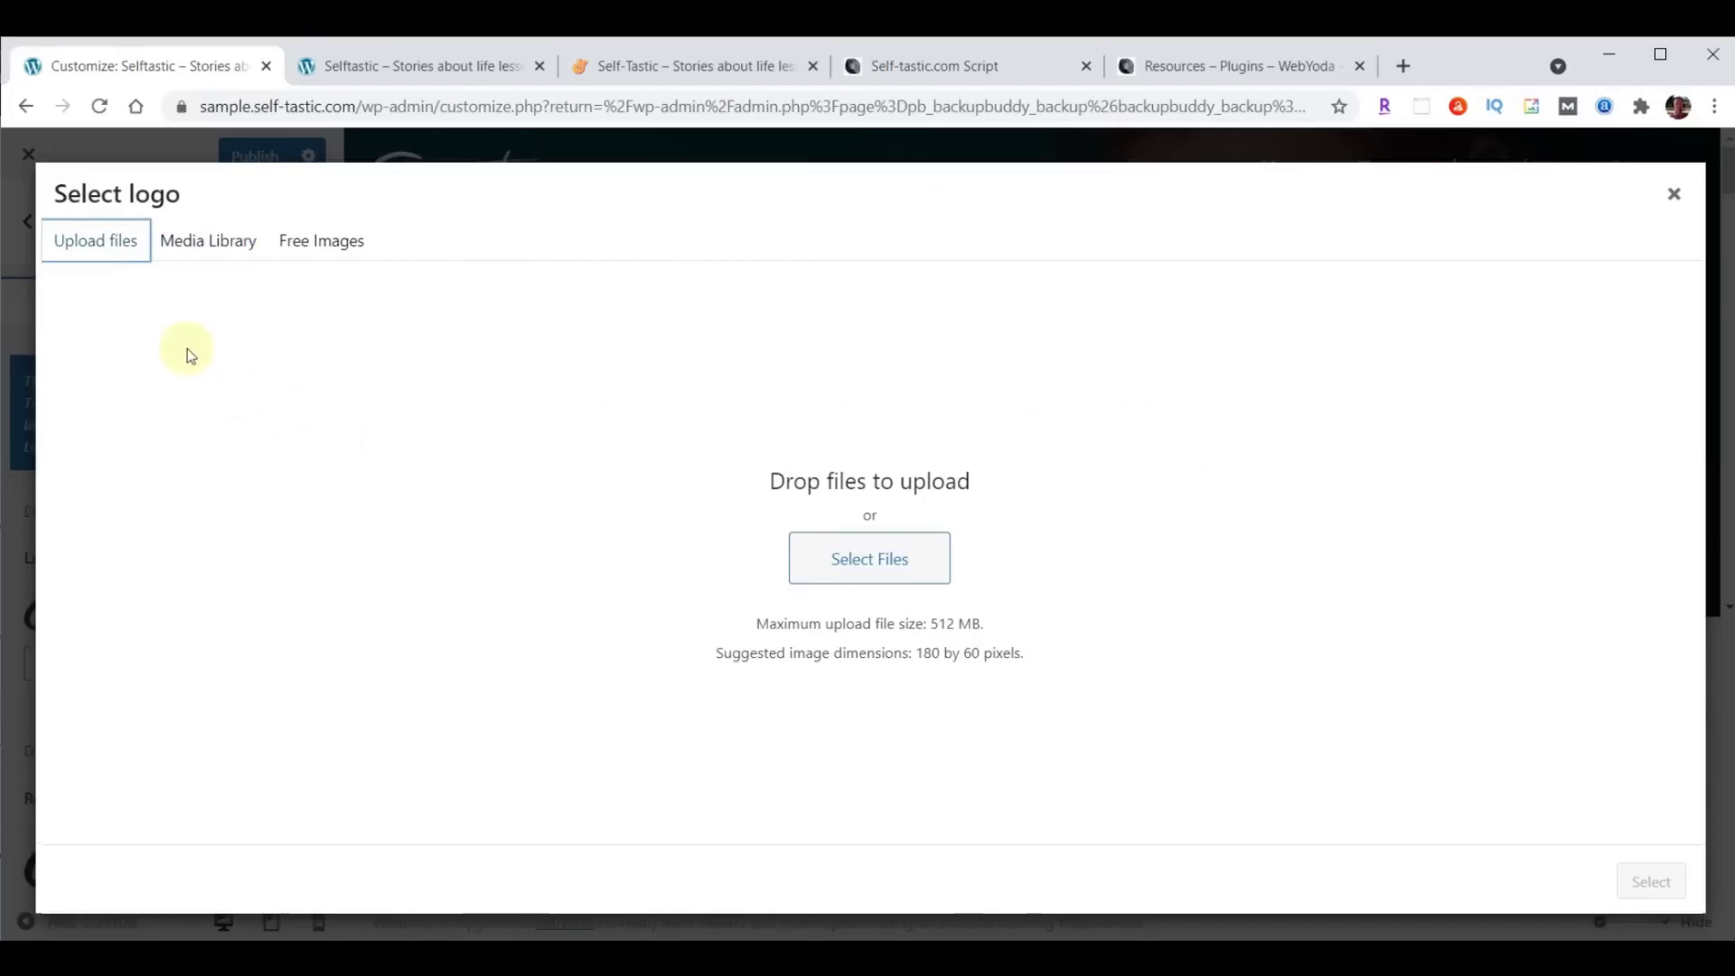
{"action": "left_click", "coordinate": [209, 244]}
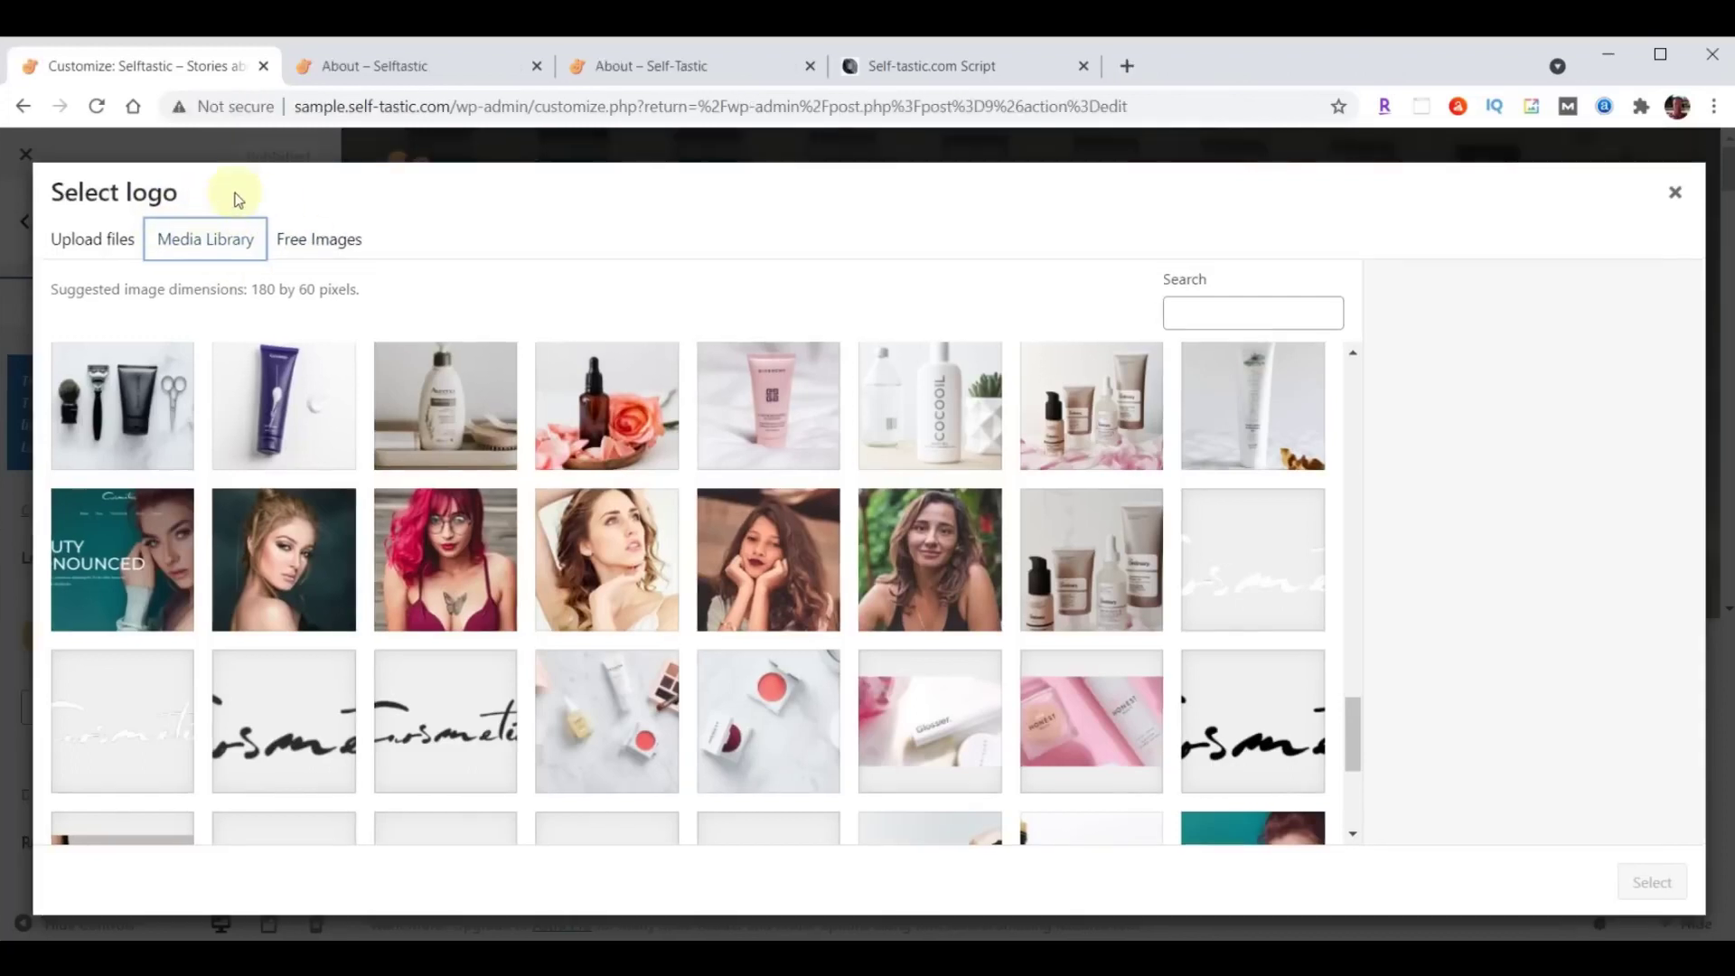
{"action": "left_click", "coordinate": [88, 240]}
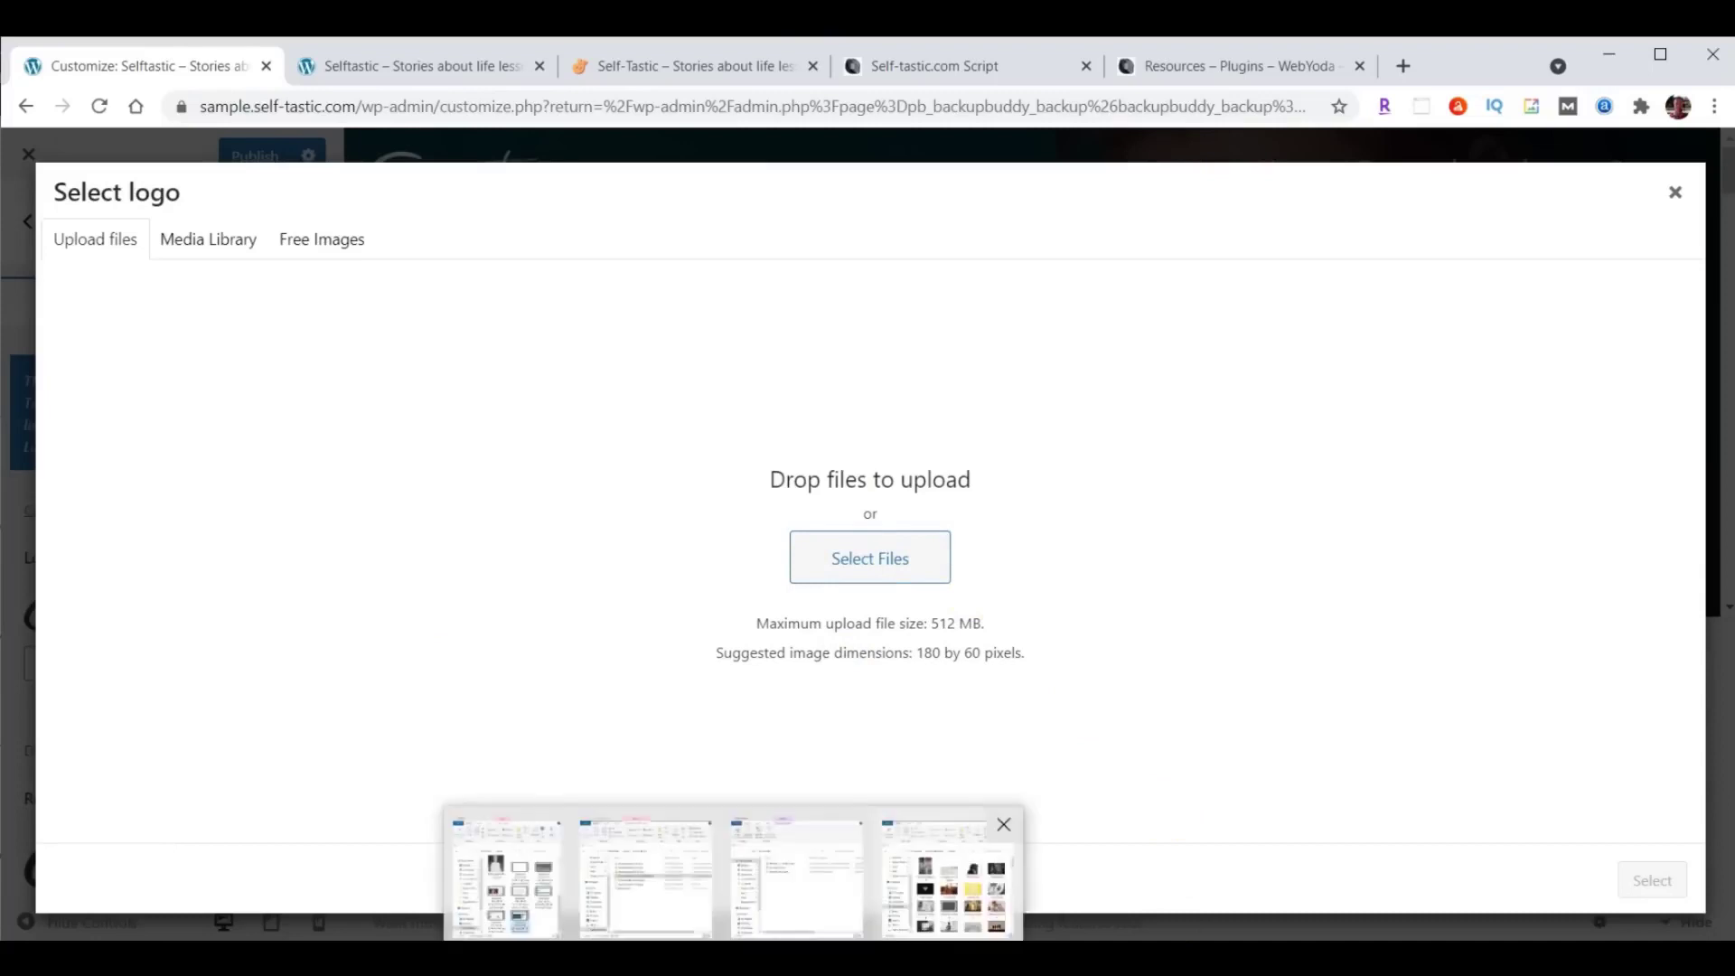
- Upload logo-menu.png from the content folder and set it as the site logo, skipping cropping
{"action": "left_click", "coordinate": [980, 881]}
{"action": "left_click_drag", "start_coordinate": [1347, 168], "coordinate": [1402, 164]}
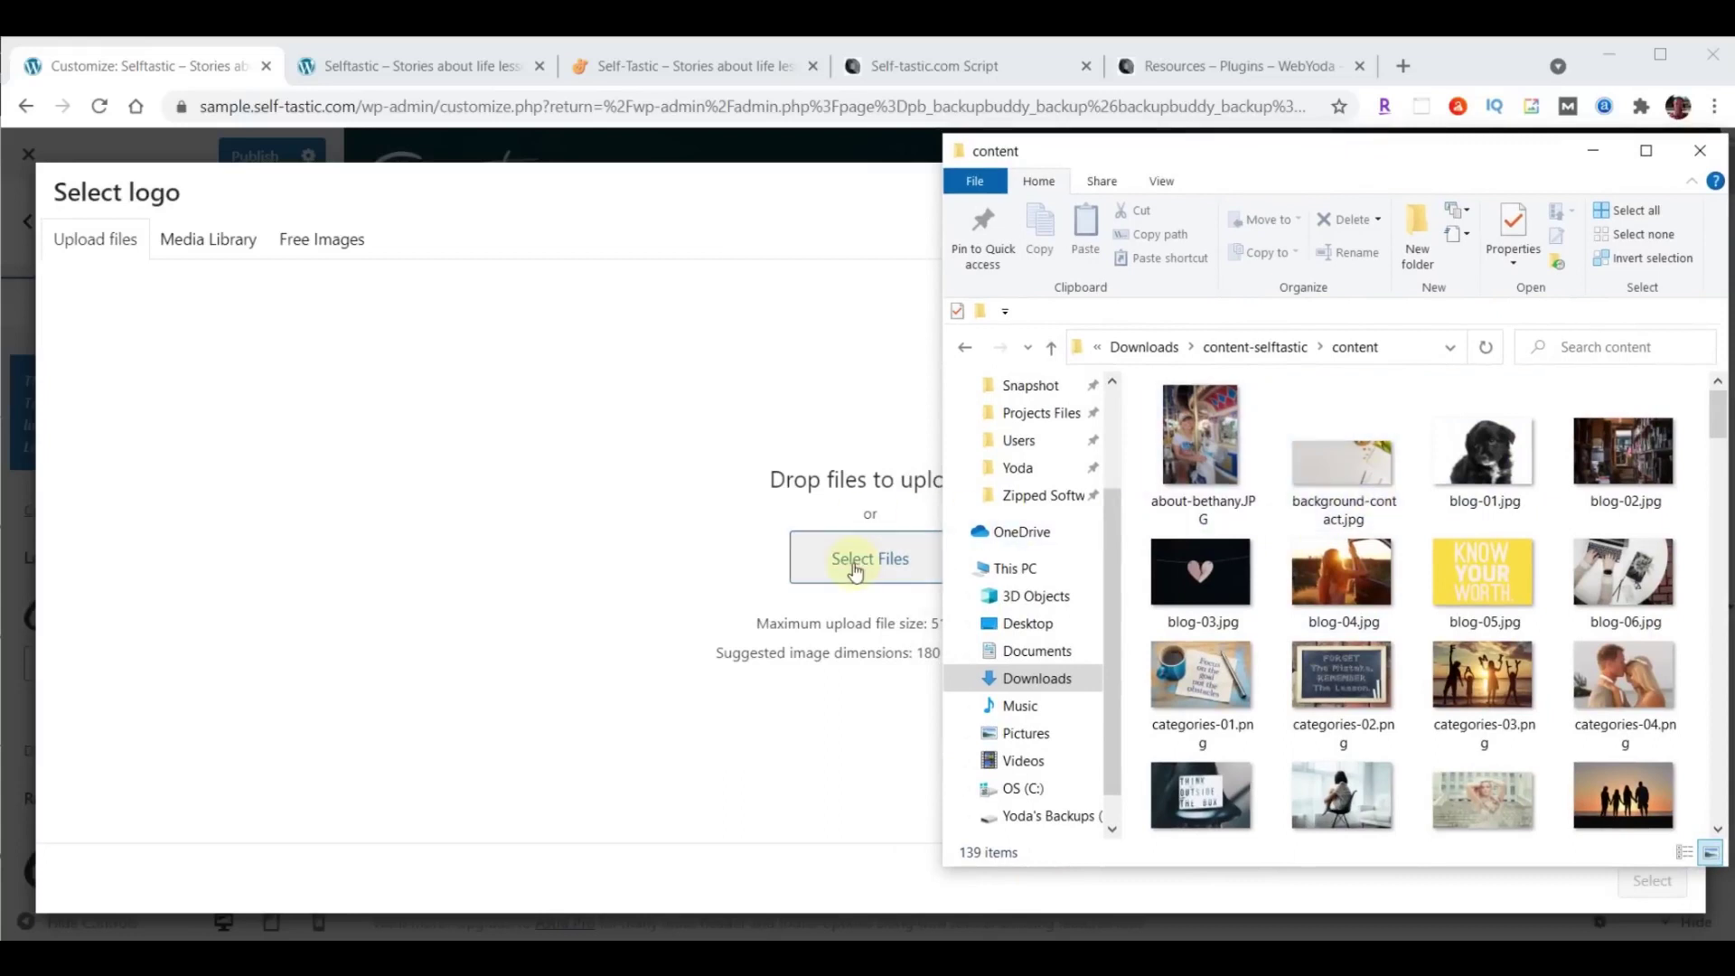
{"action": "scroll", "coordinate": [1461, 543], "scroll_direction": "down", "scroll_amount": 5}
{"action": "scroll", "coordinate": [1461, 542], "scroll_direction": "down", "scroll_amount": 10}
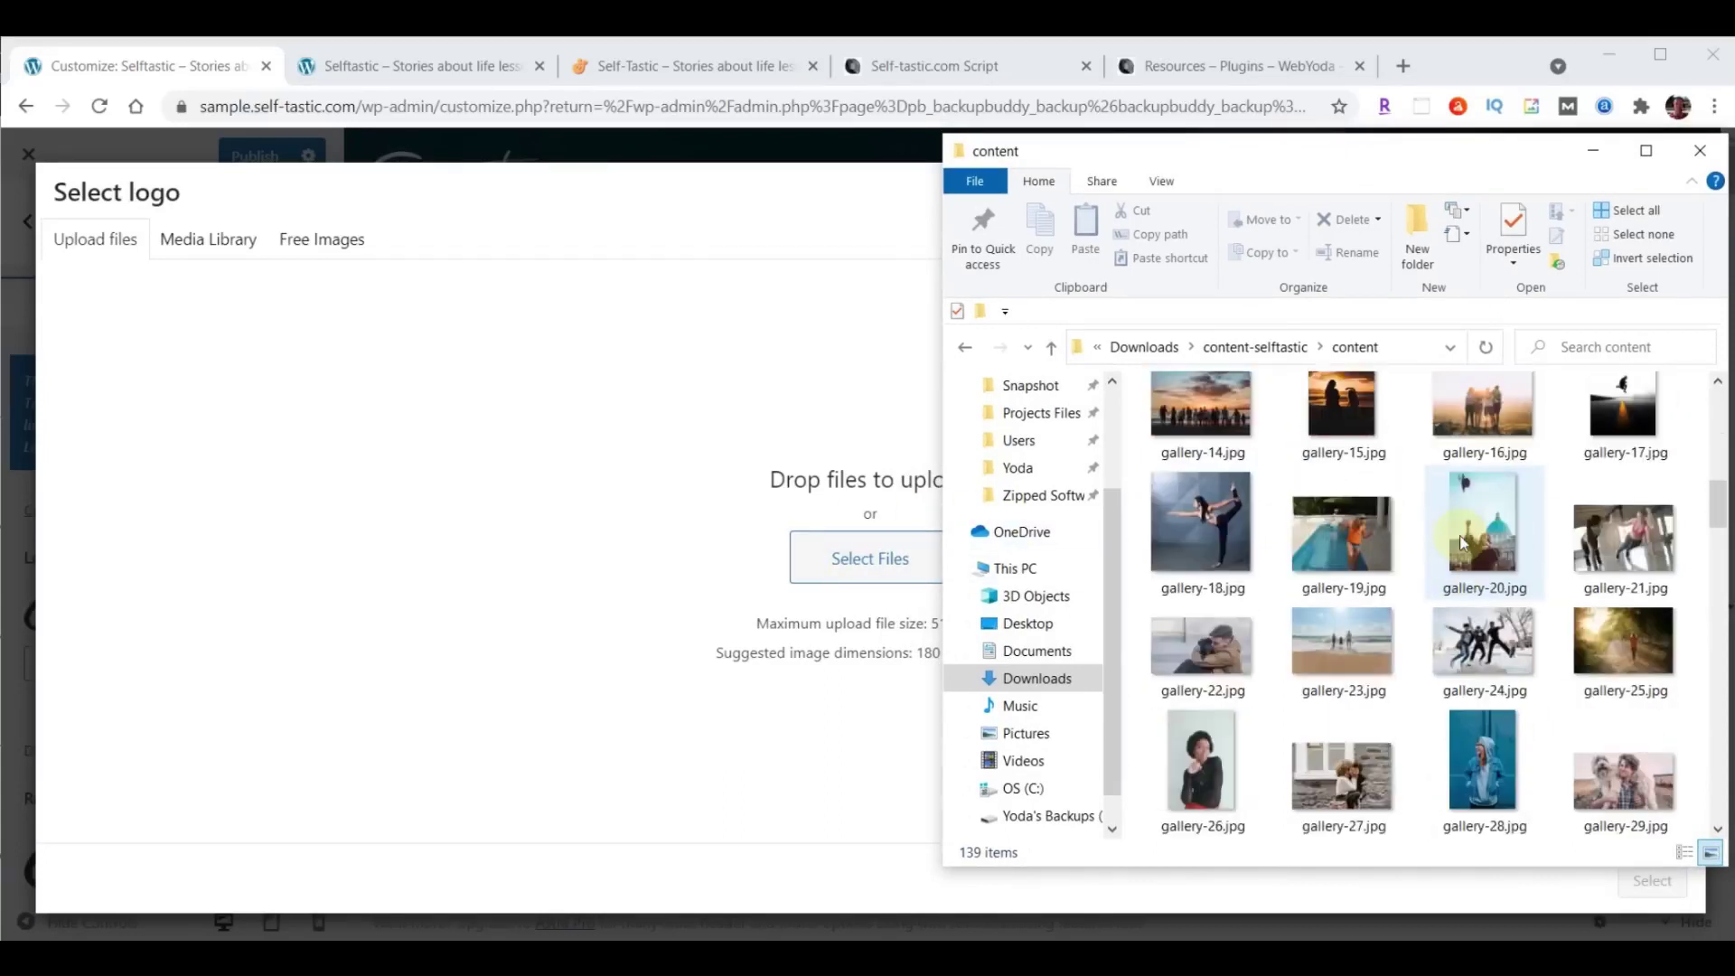
{"action": "scroll", "coordinate": [1463, 542], "scroll_direction": "down", "scroll_amount": 10}
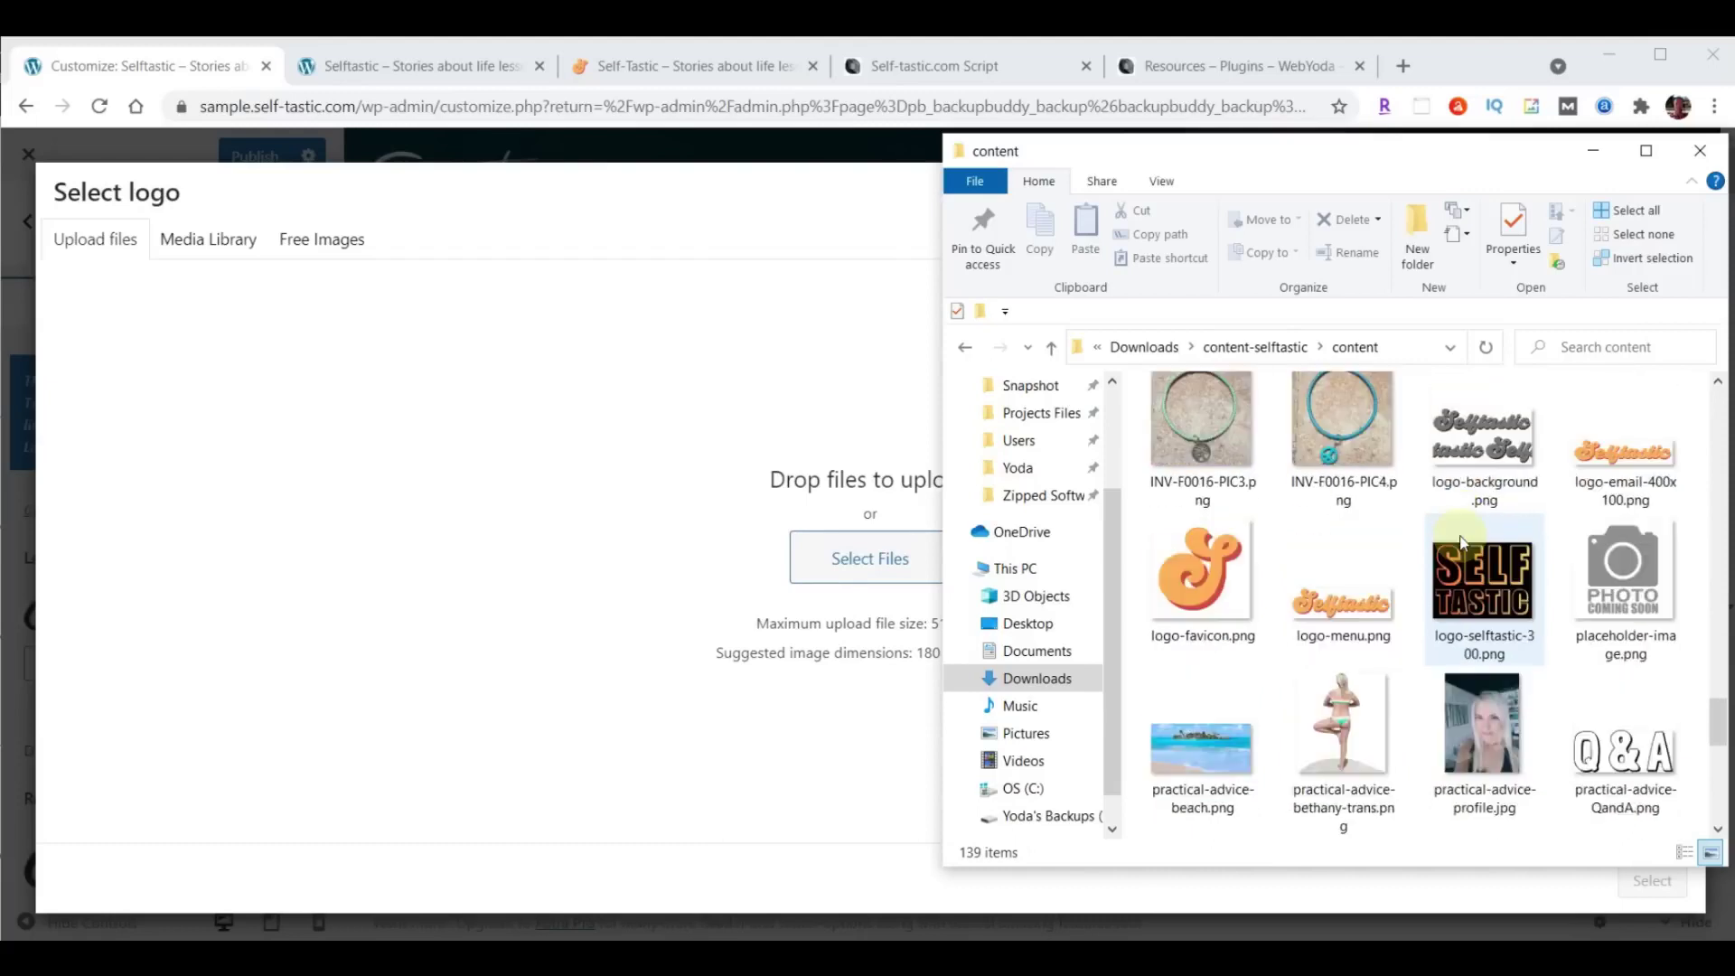
{"action": "left_click_drag", "start_coordinate": [1341, 592], "coordinate": [828, 545]}
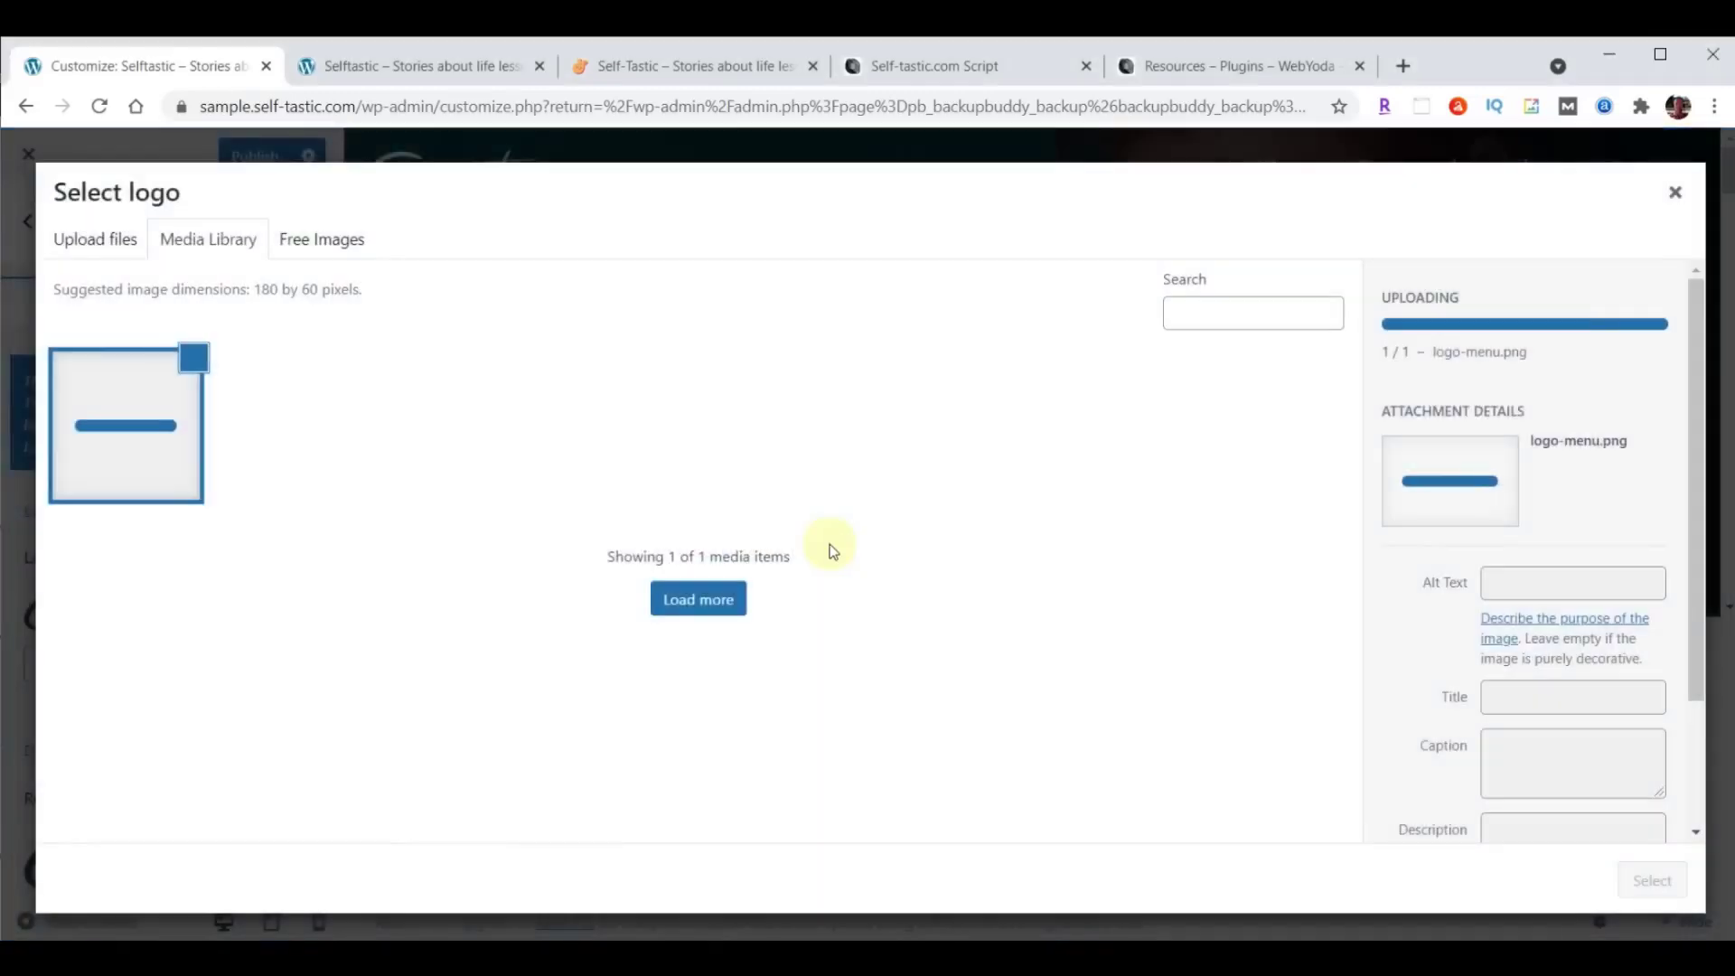
{"action": "left_click", "coordinate": [1650, 882]}
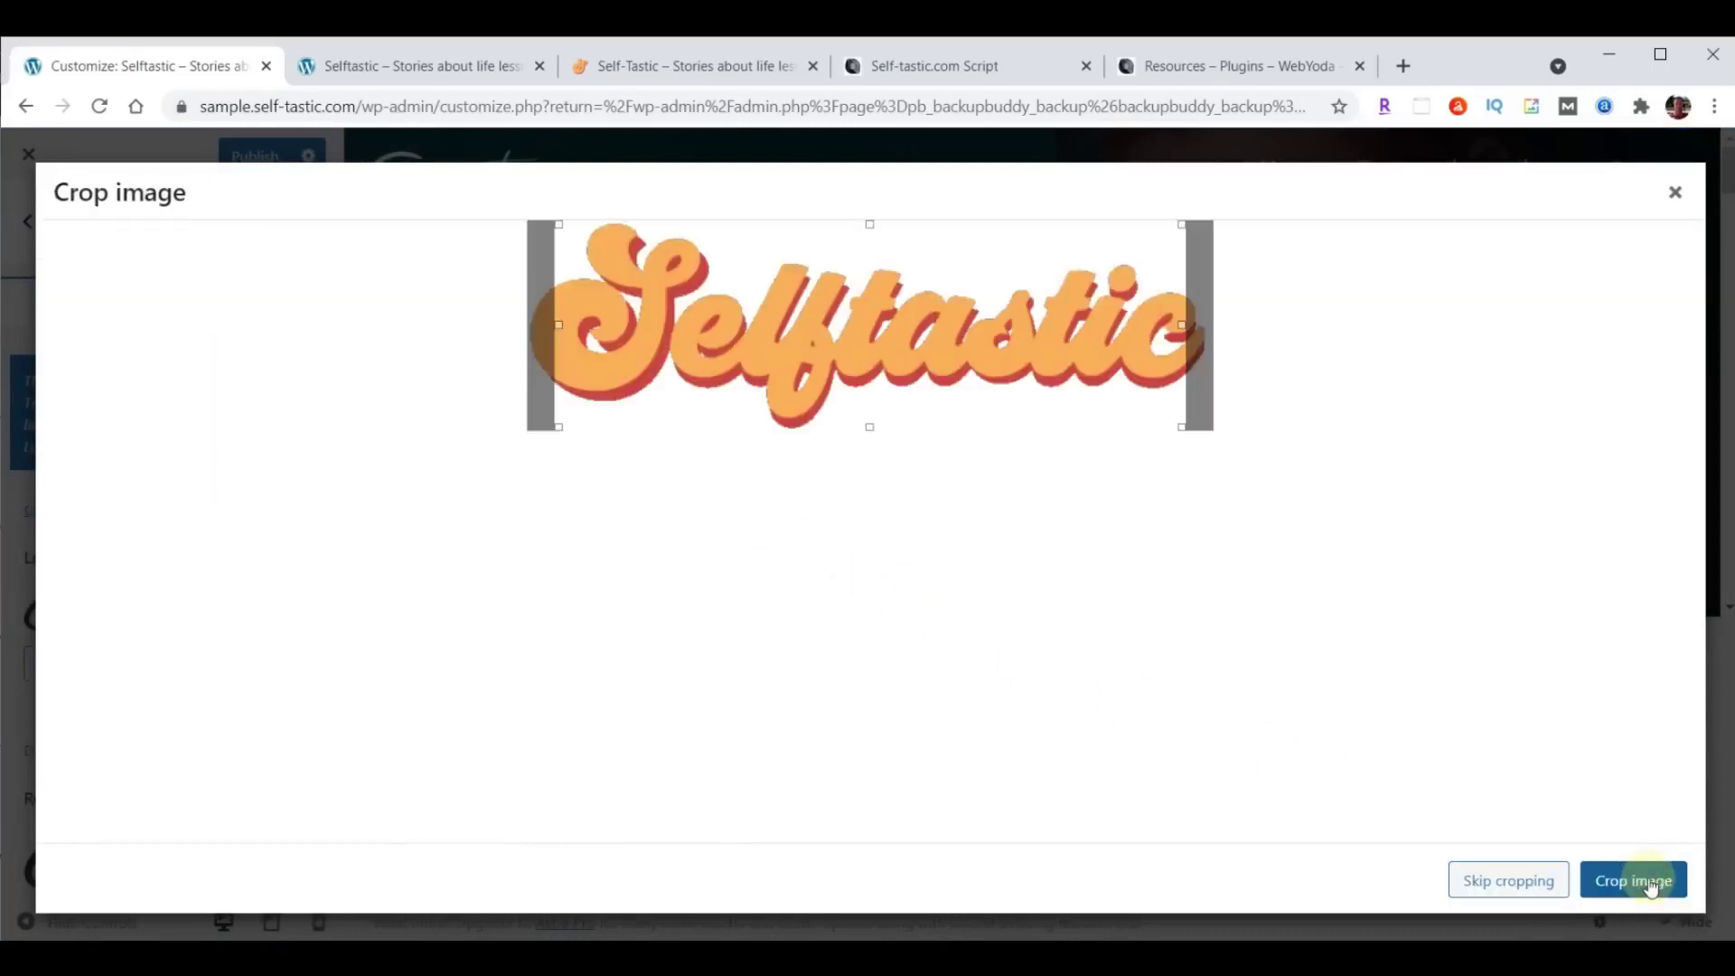
{"action": "left_click", "coordinate": [1502, 881]}
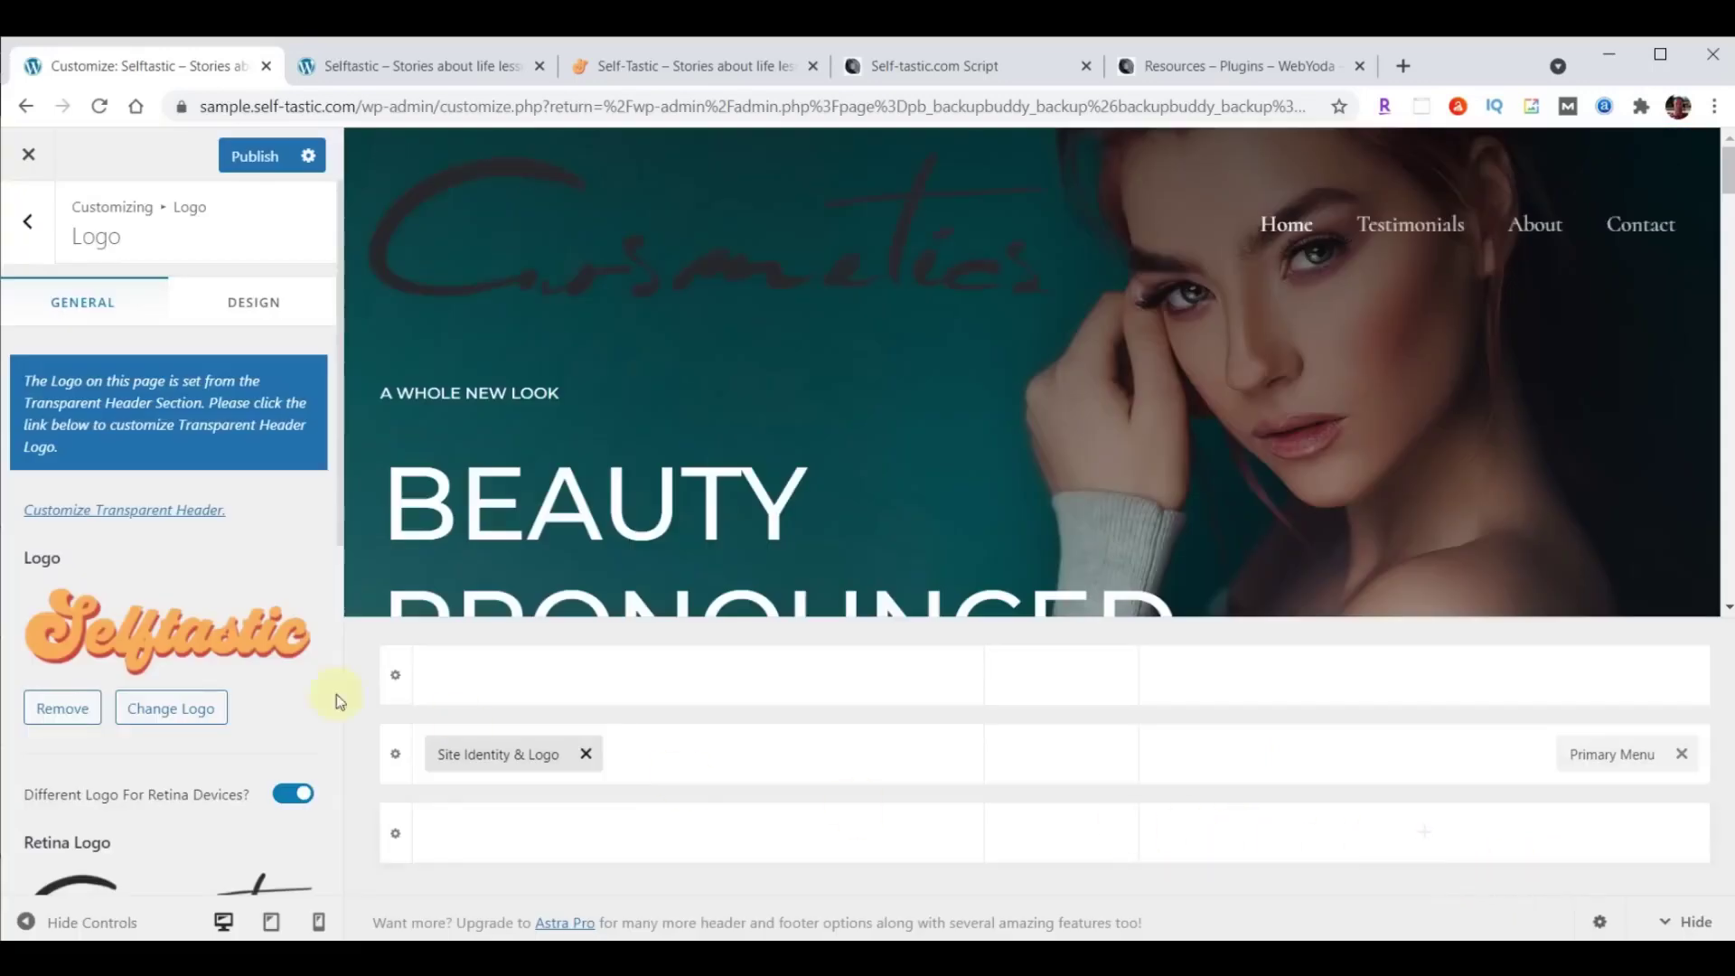
- Set the Selftastic logo from the media library as the Retina Logo
{"action": "scroll", "coordinate": [198, 521], "scroll_direction": "down", "scroll_amount": 1}
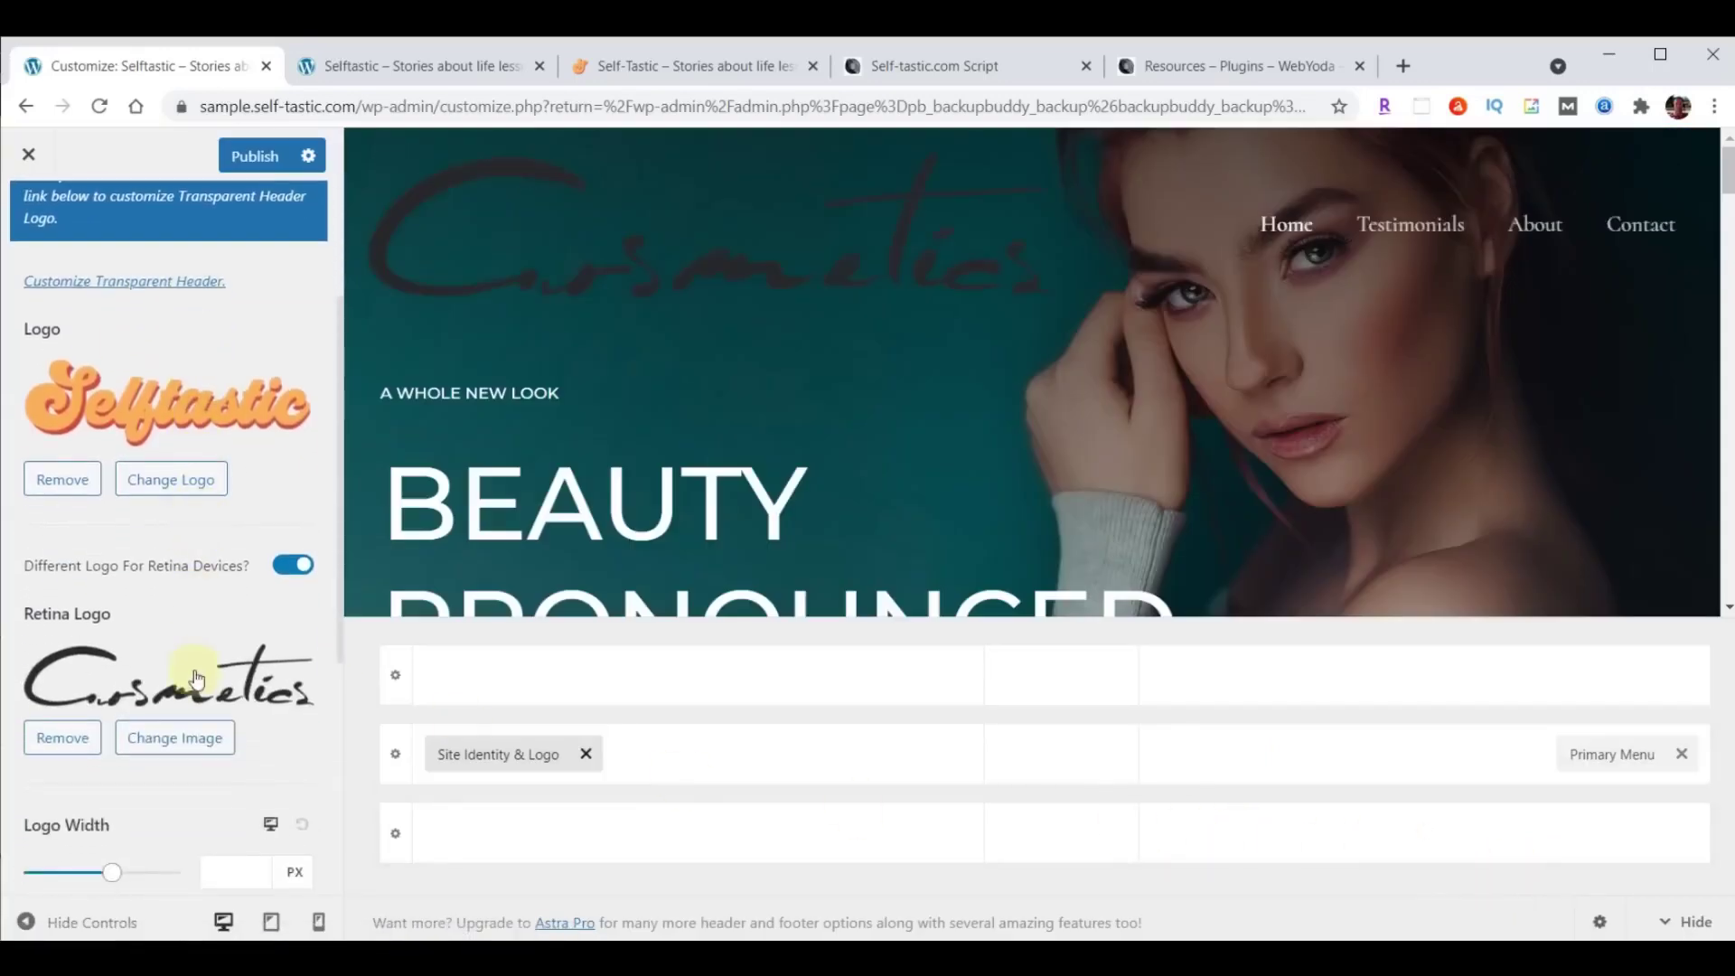
{"action": "left_click", "coordinate": [174, 736]}
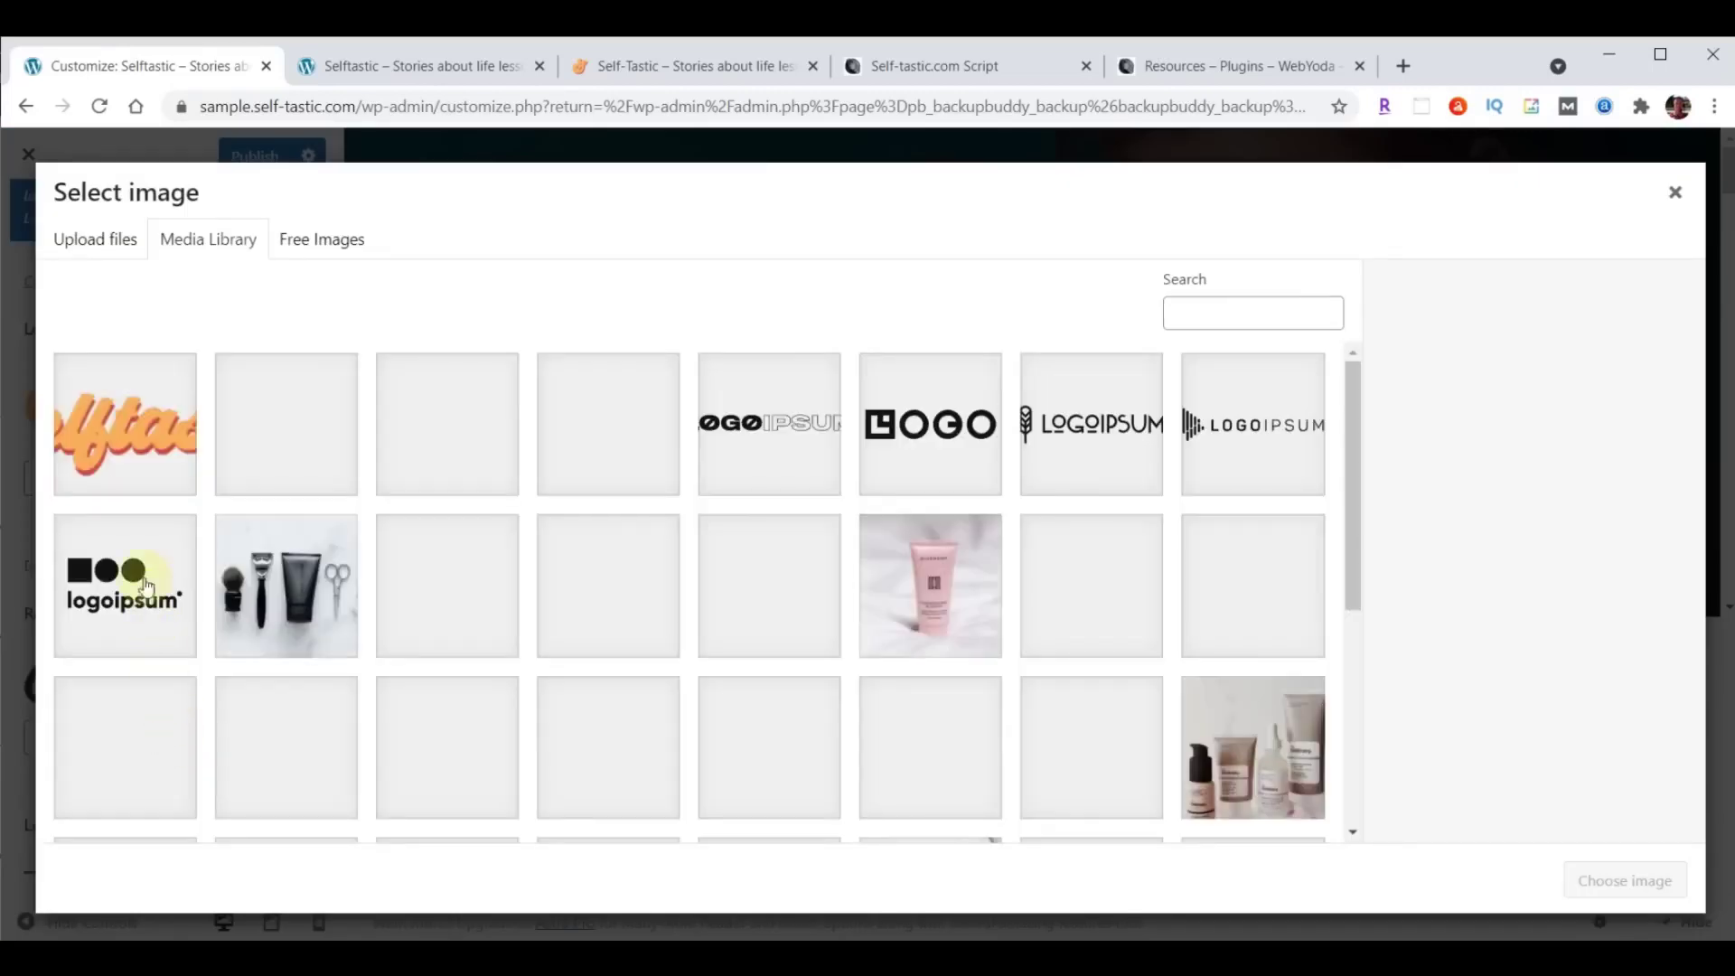
{"action": "left_click", "coordinate": [137, 434]}
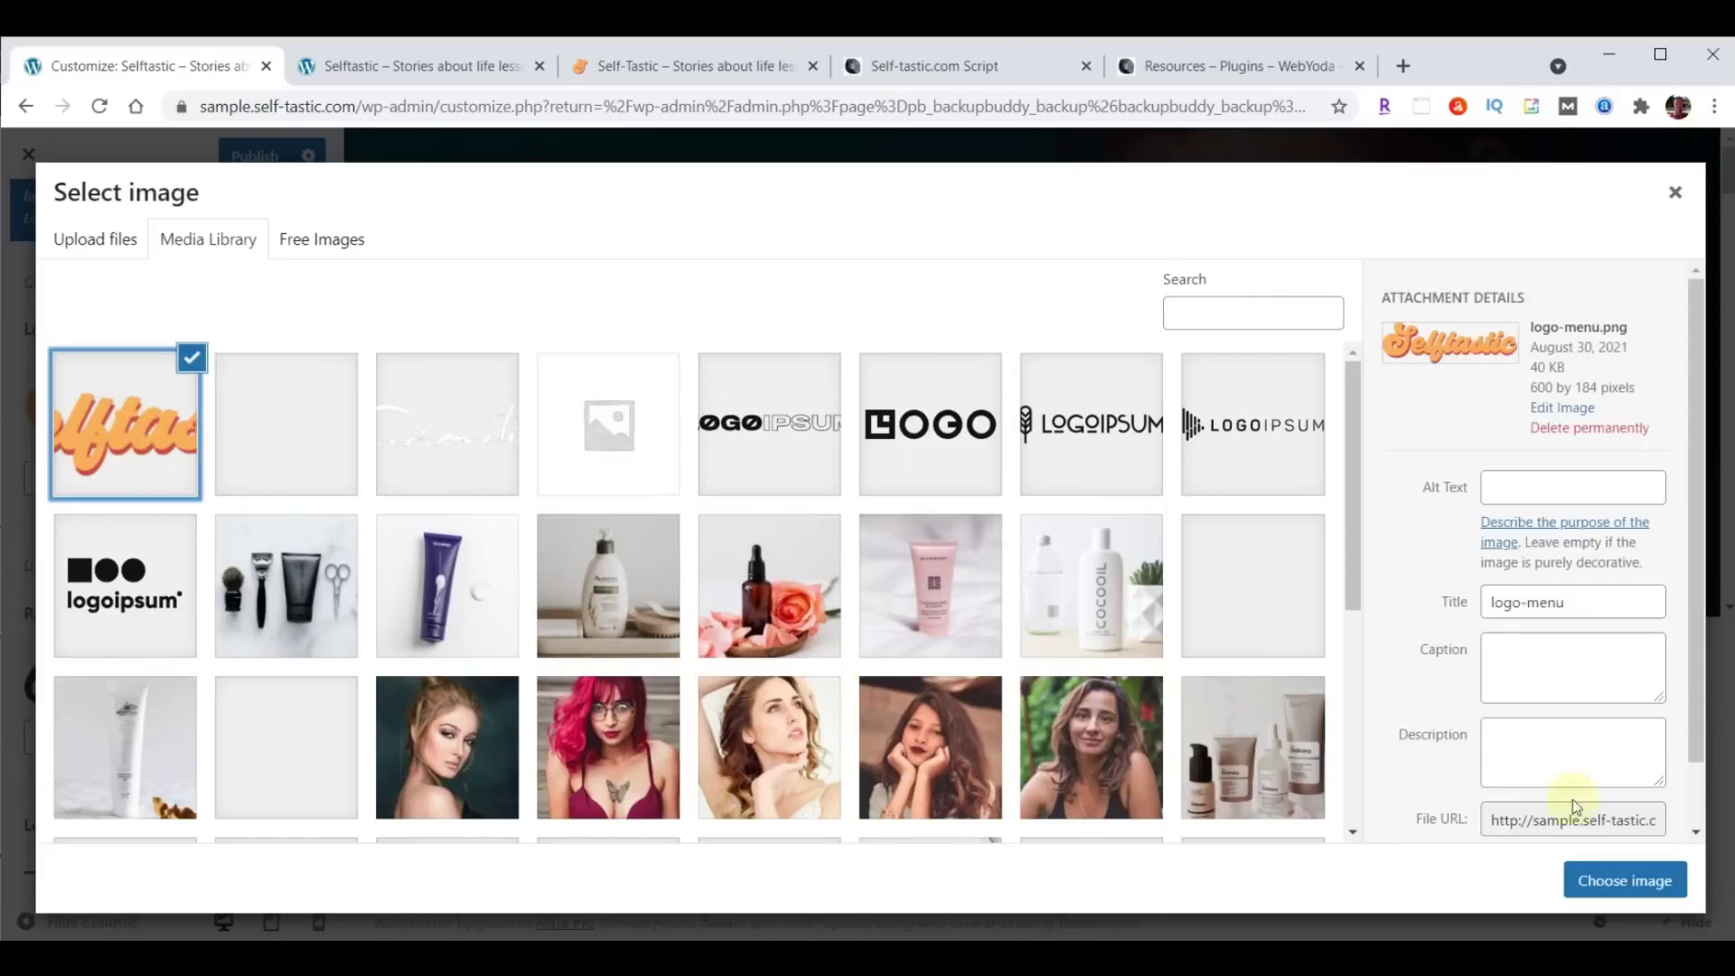
{"action": "left_click", "coordinate": [1627, 881]}
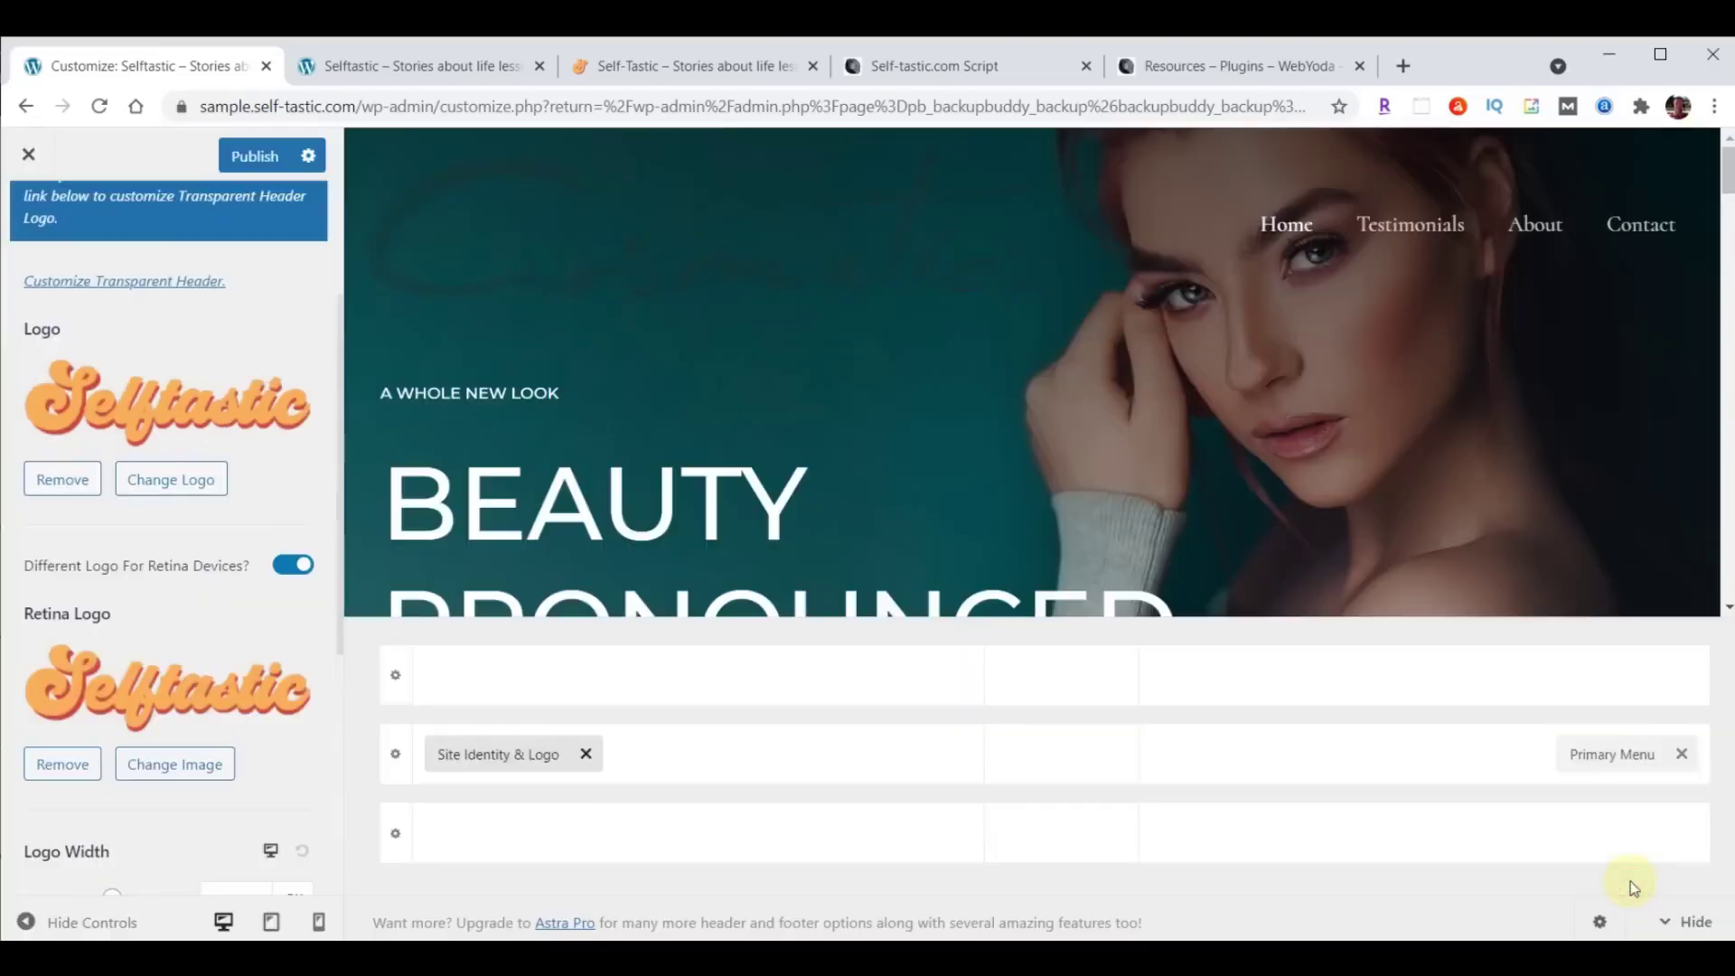
{"action": "scroll", "coordinate": [302, 599], "scroll_direction": "down", "scroll_amount": 3}
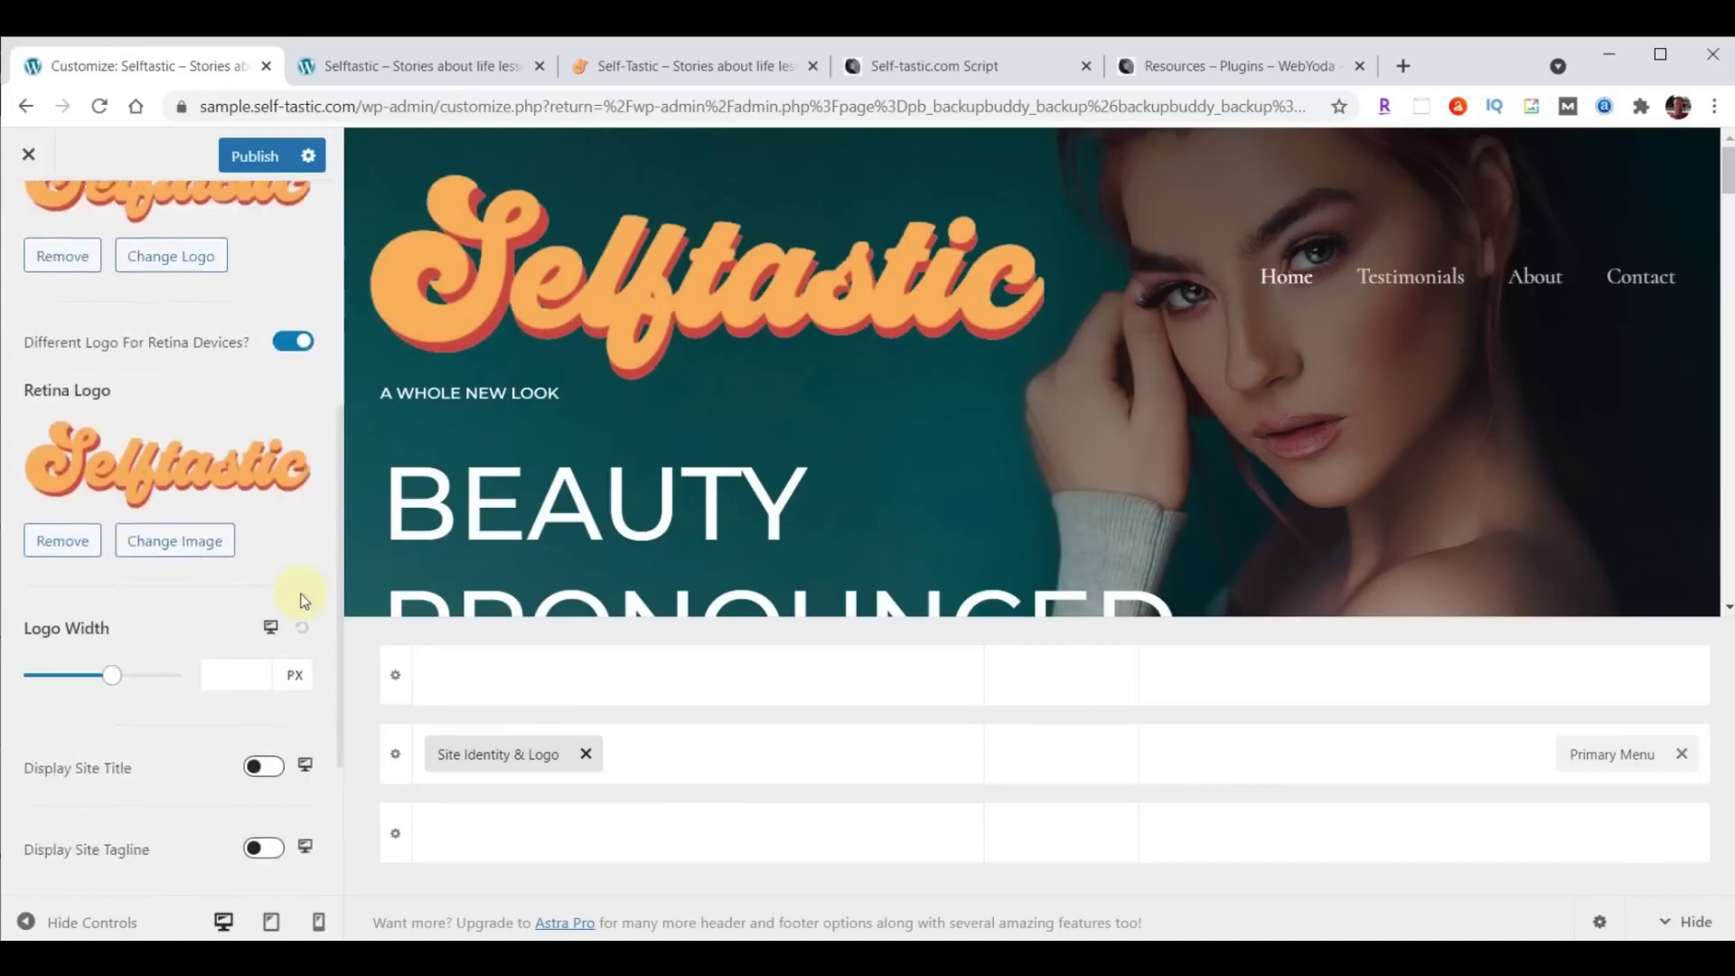
- Set the desktop logo width to 230 px
{"action": "scroll", "coordinate": [302, 599], "scroll_direction": "down", "scroll_amount": 1}
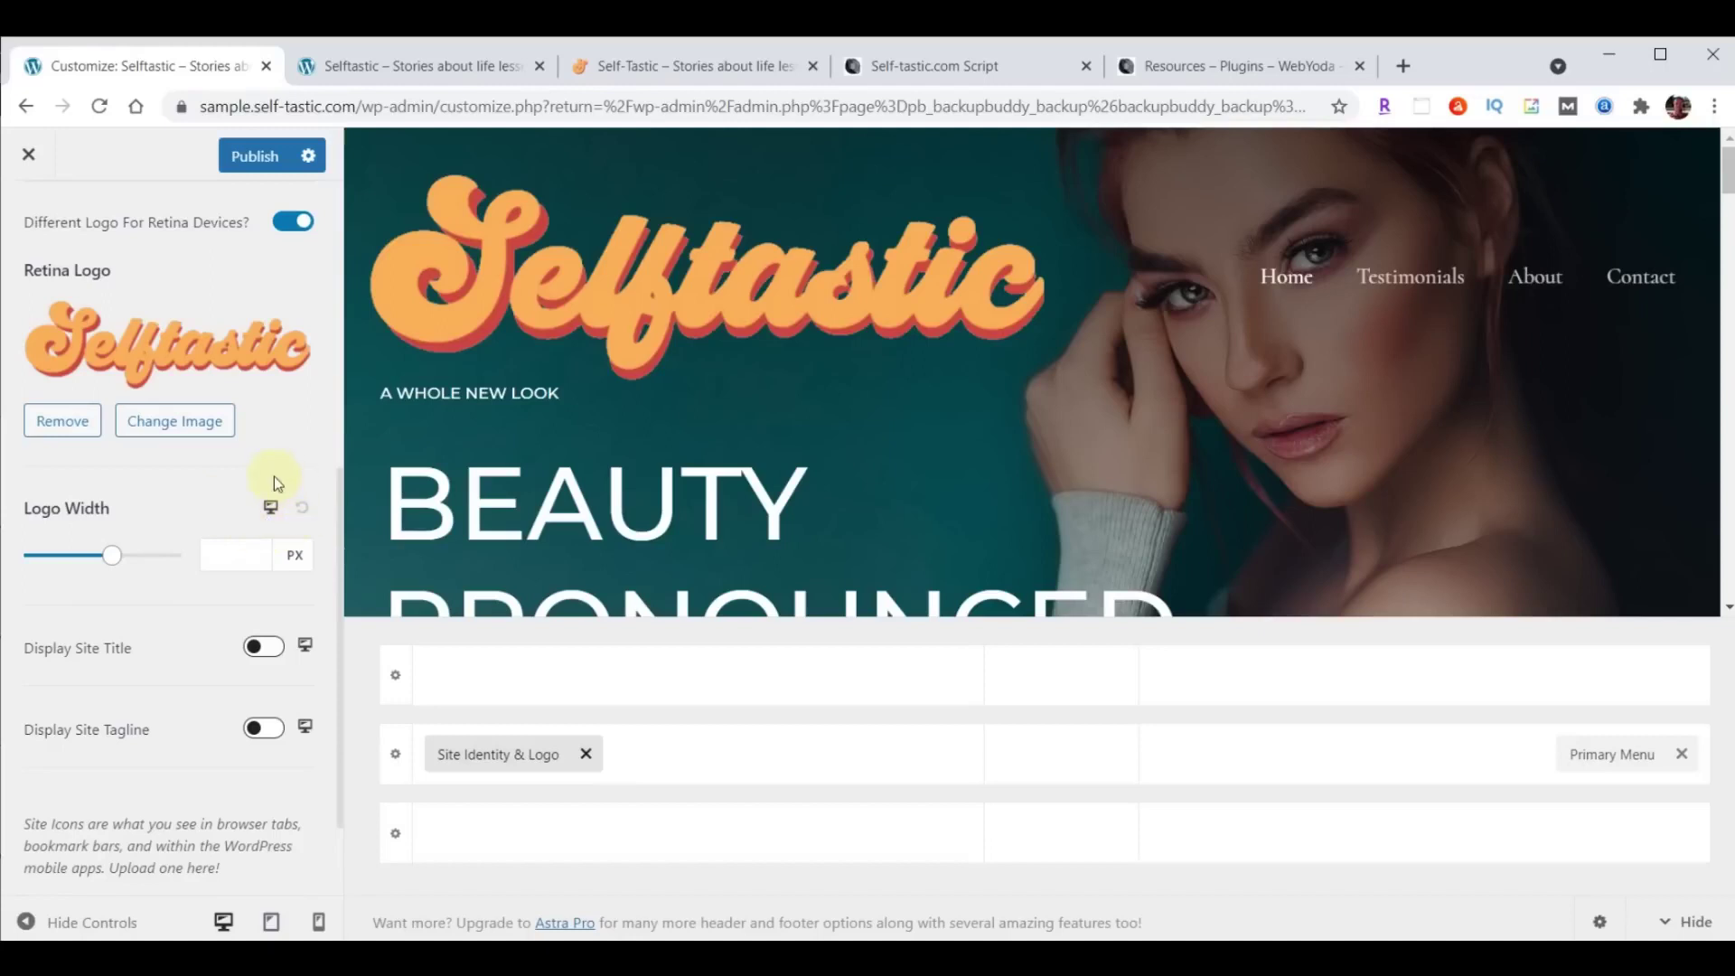
{"action": "left_click", "coordinate": [226, 555]}
{"action": "type", "text": "230"}
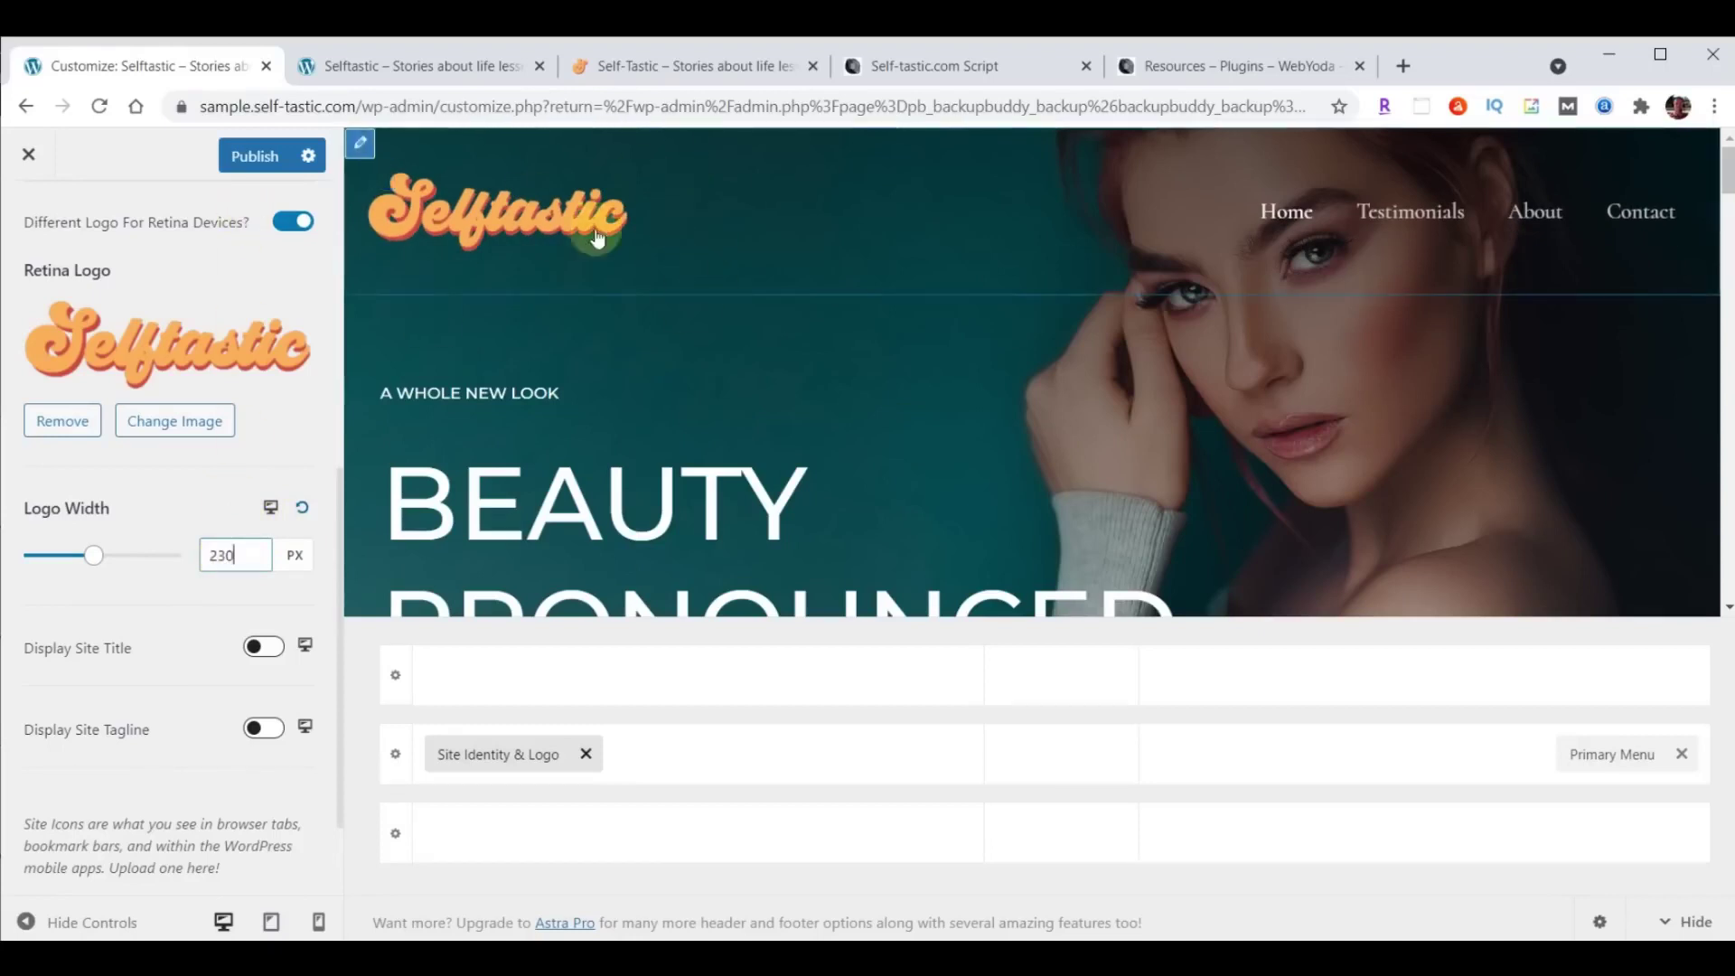
- Set the tablet logo width to 200 px and move Site Identity & Logo and Toggle Button into the middle row
{"action": "left_click", "coordinate": [271, 508]}
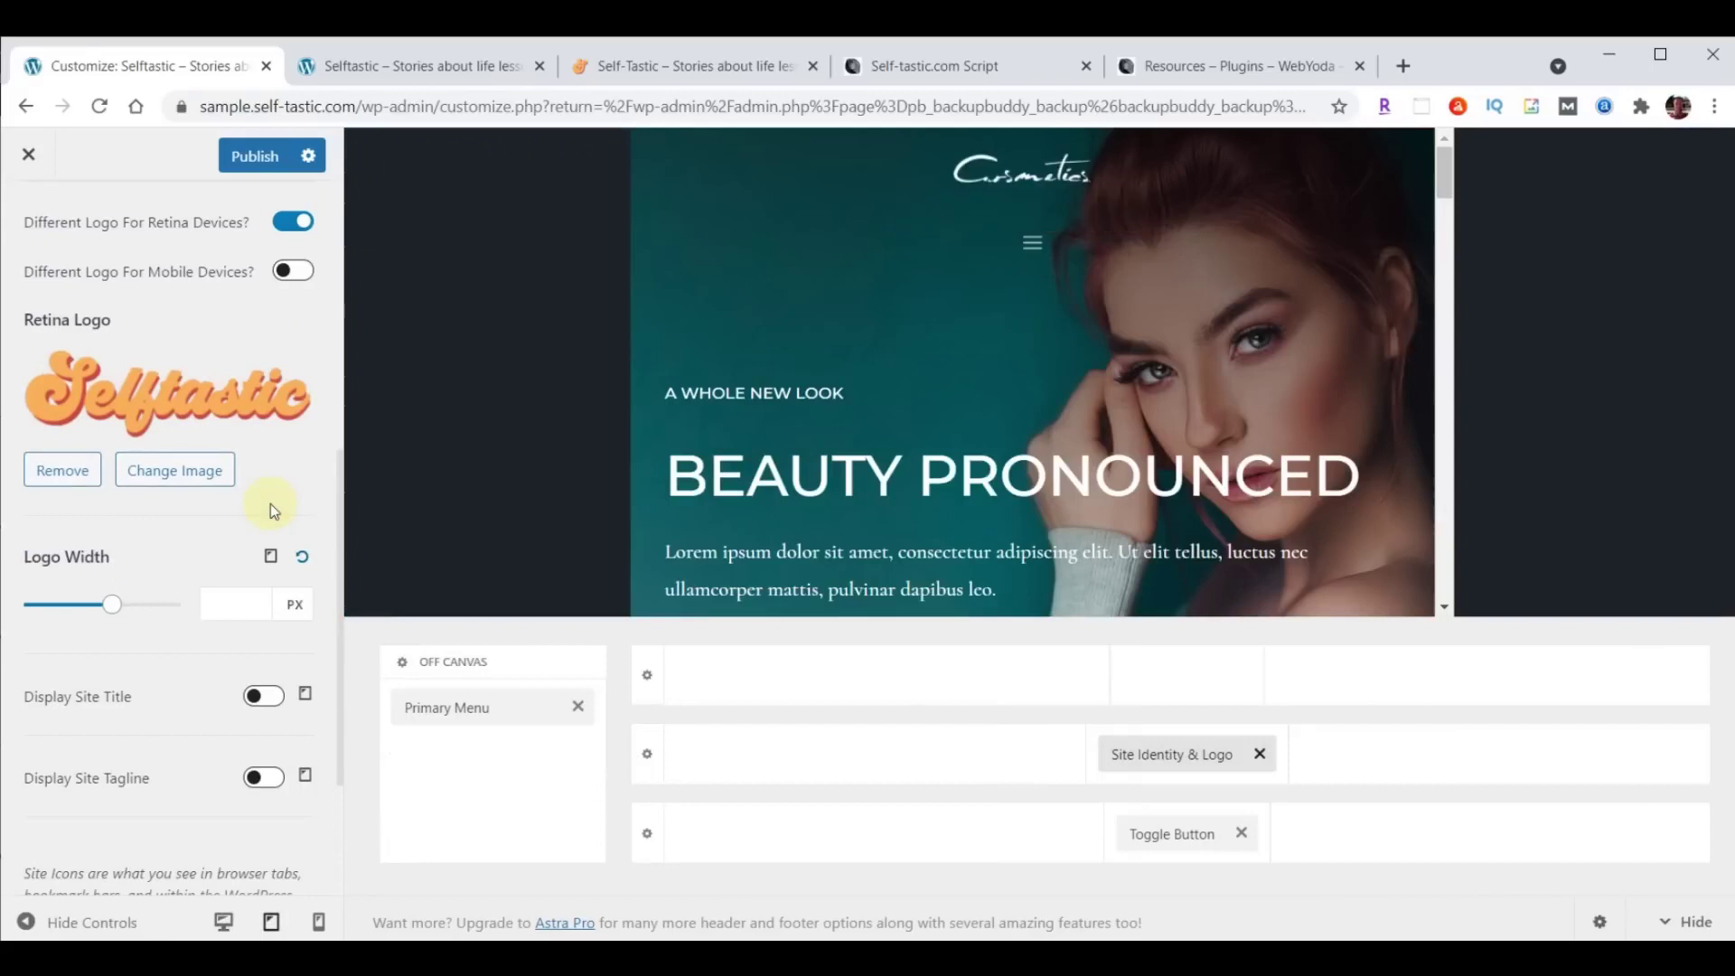
{"action": "left_click", "coordinate": [224, 601]}
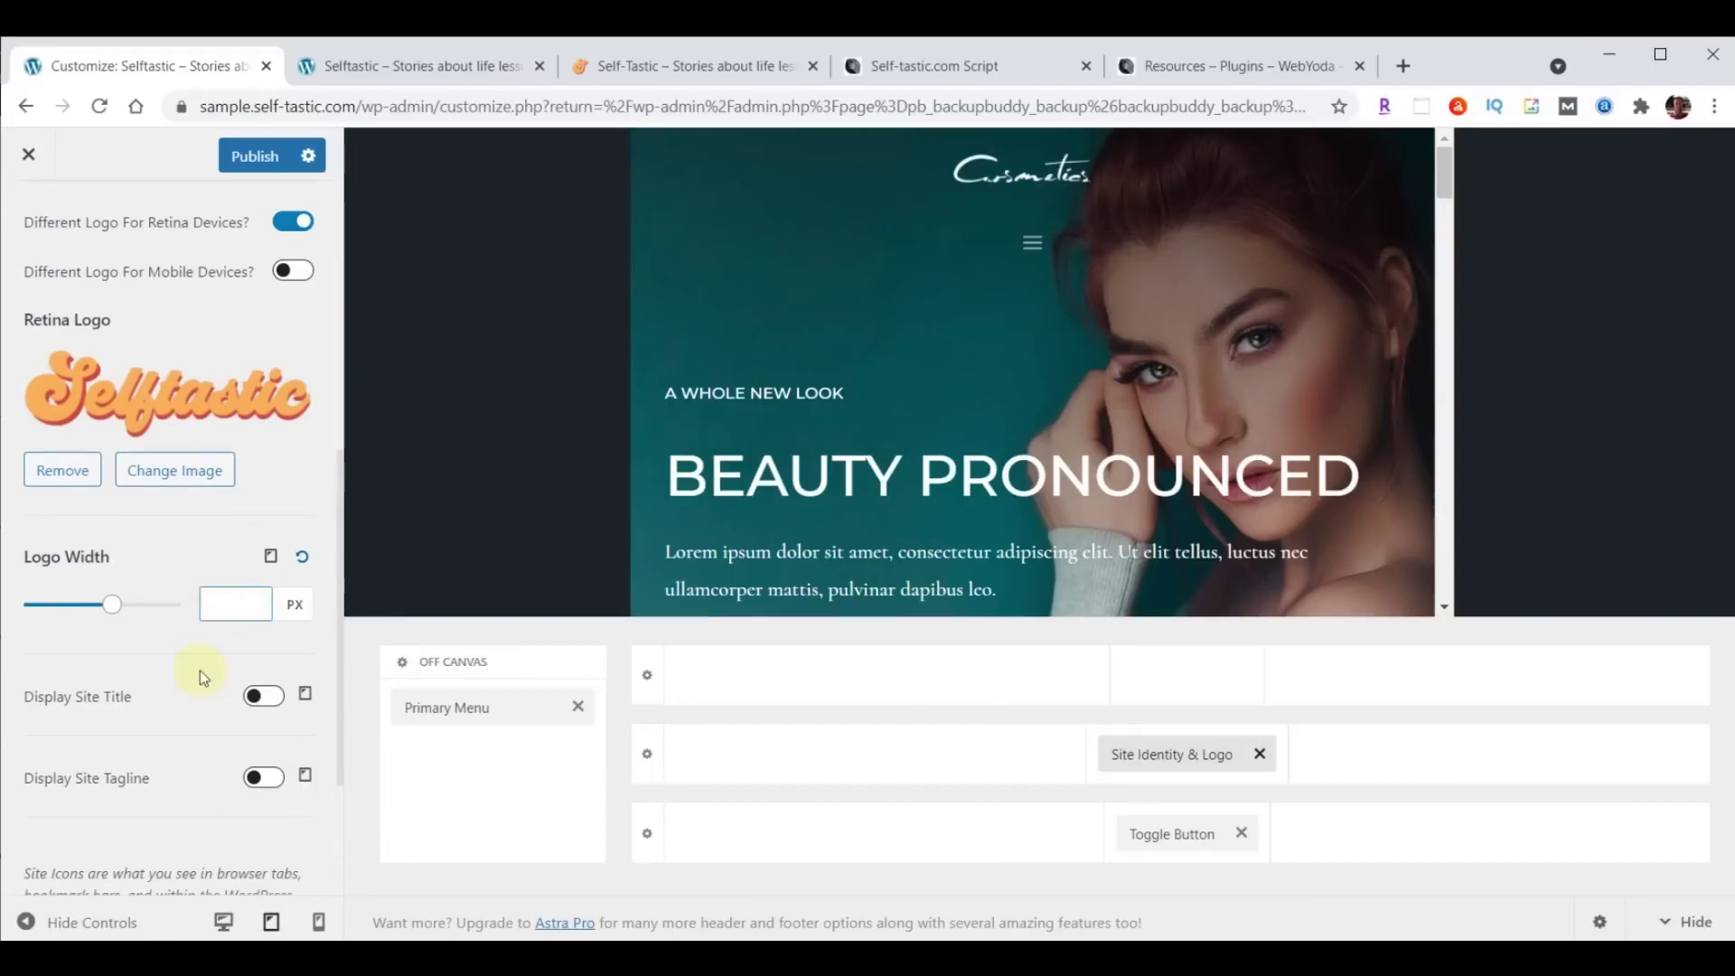
{"action": "type", "text": "200"}
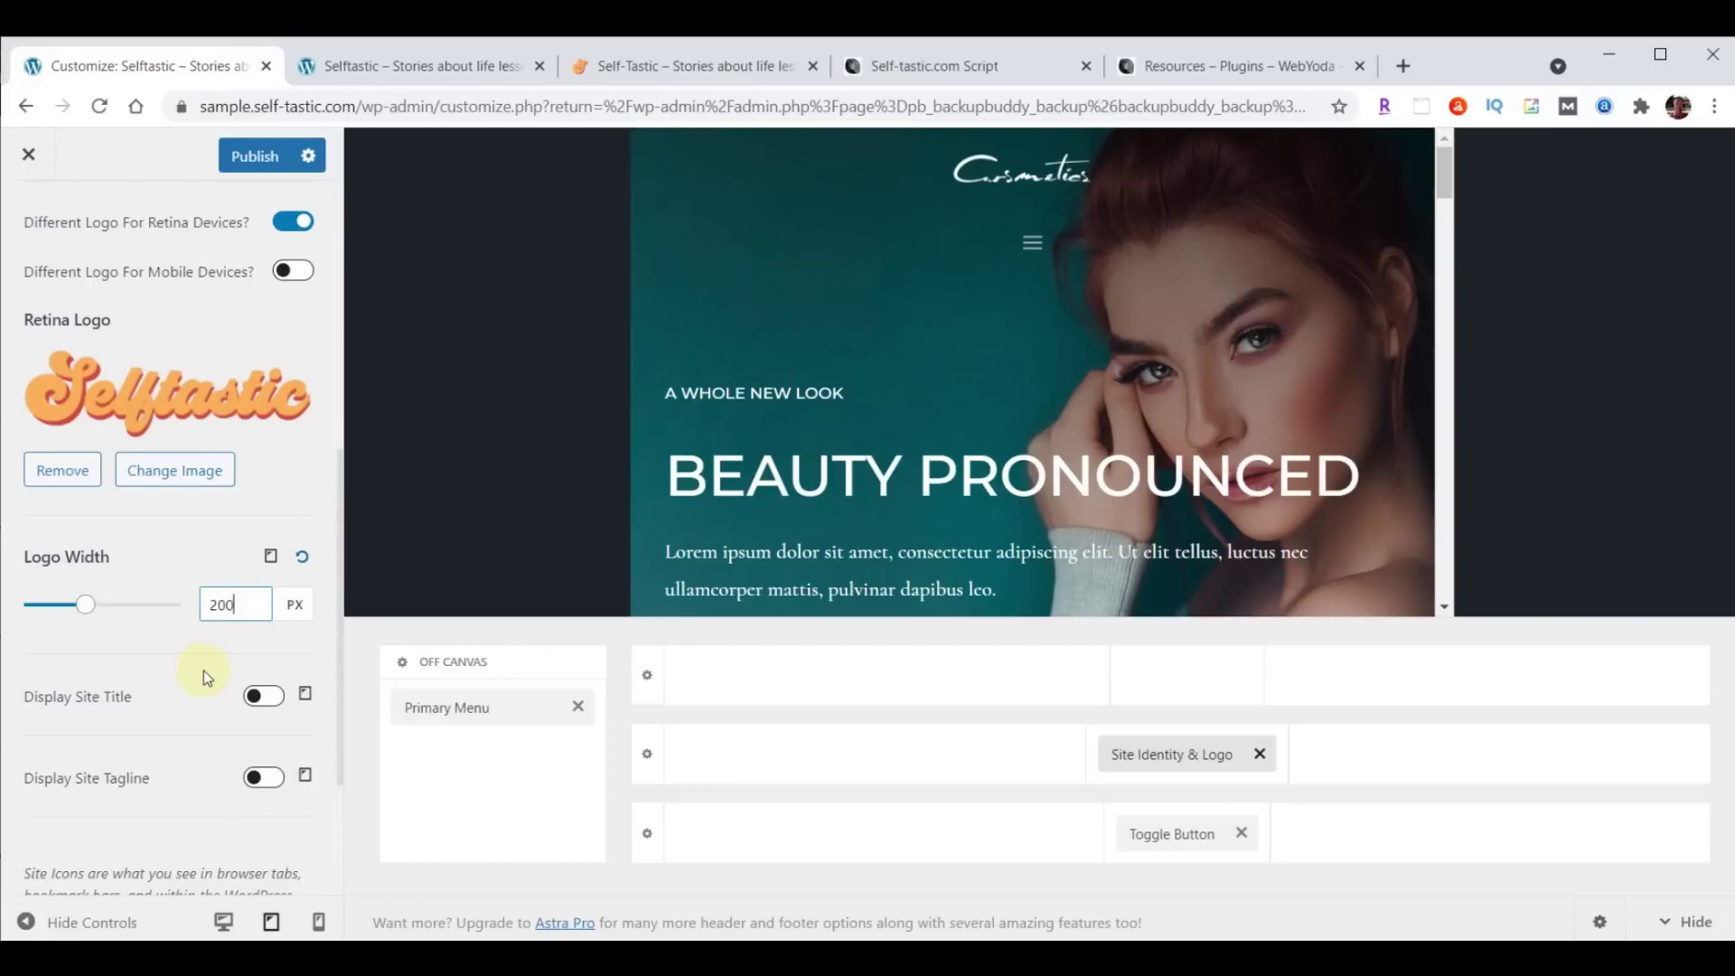
{"action": "left_click_drag", "start_coordinate": [1161, 758], "coordinate": [785, 768]}
{"action": "left_click_drag", "start_coordinate": [1181, 835], "coordinate": [1472, 783]}
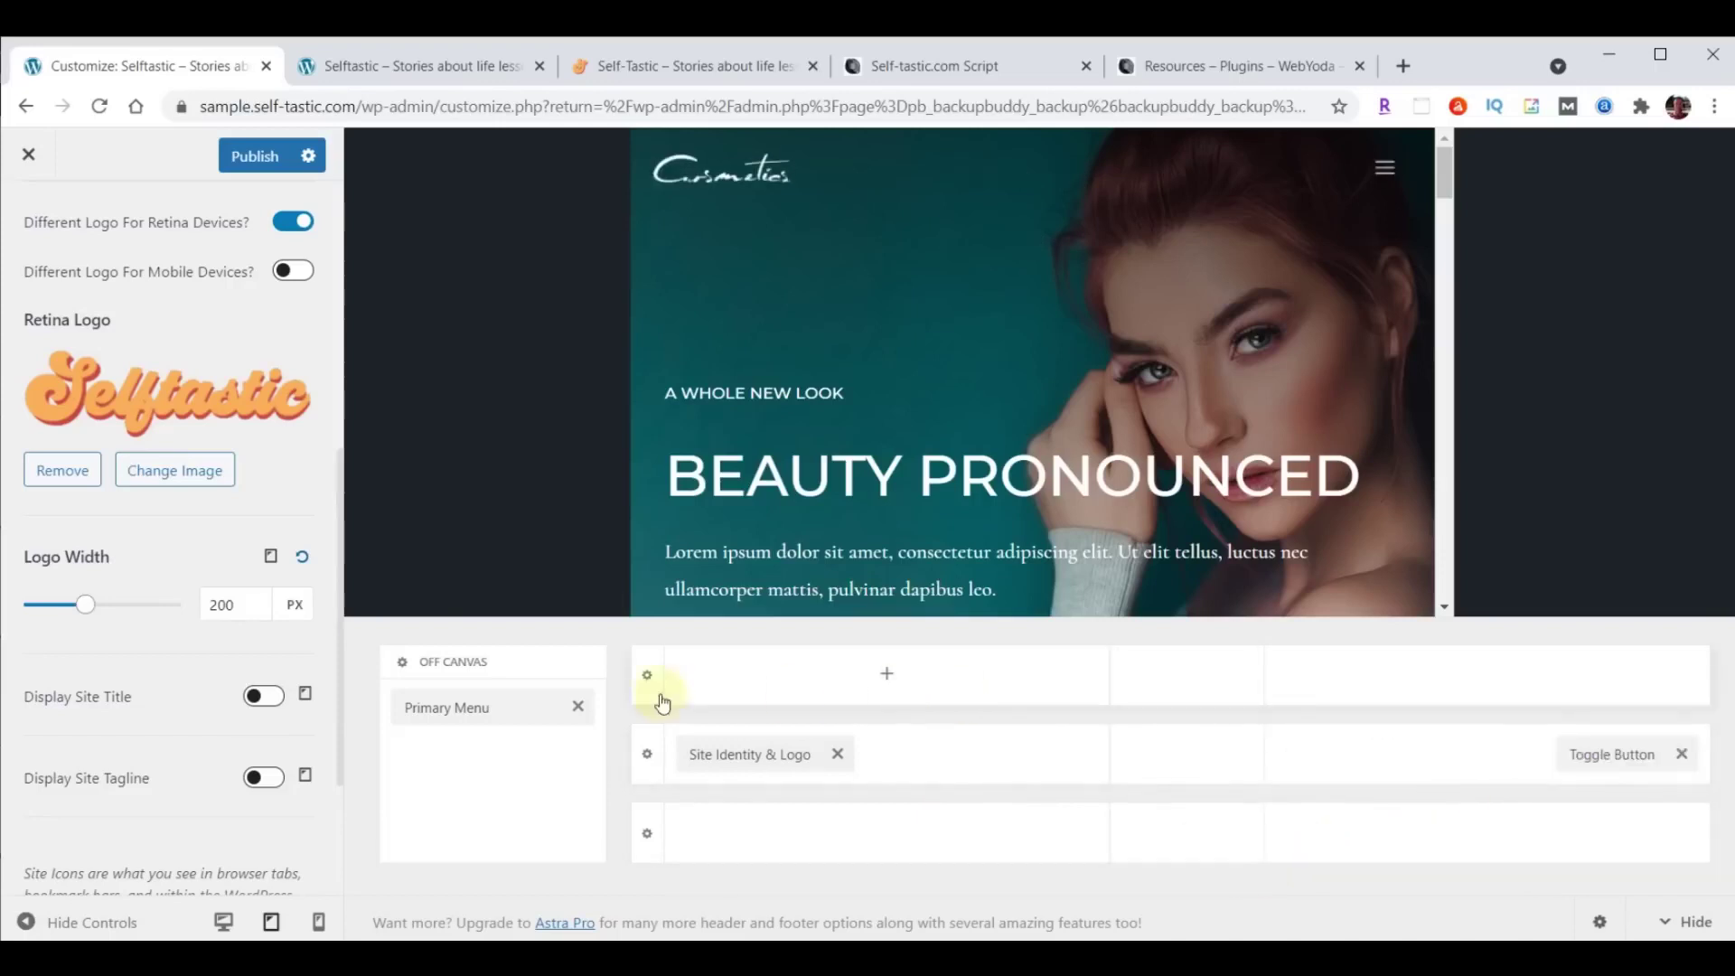
- Set the mobile logo width to 180 px
{"action": "left_click", "coordinate": [272, 559]}
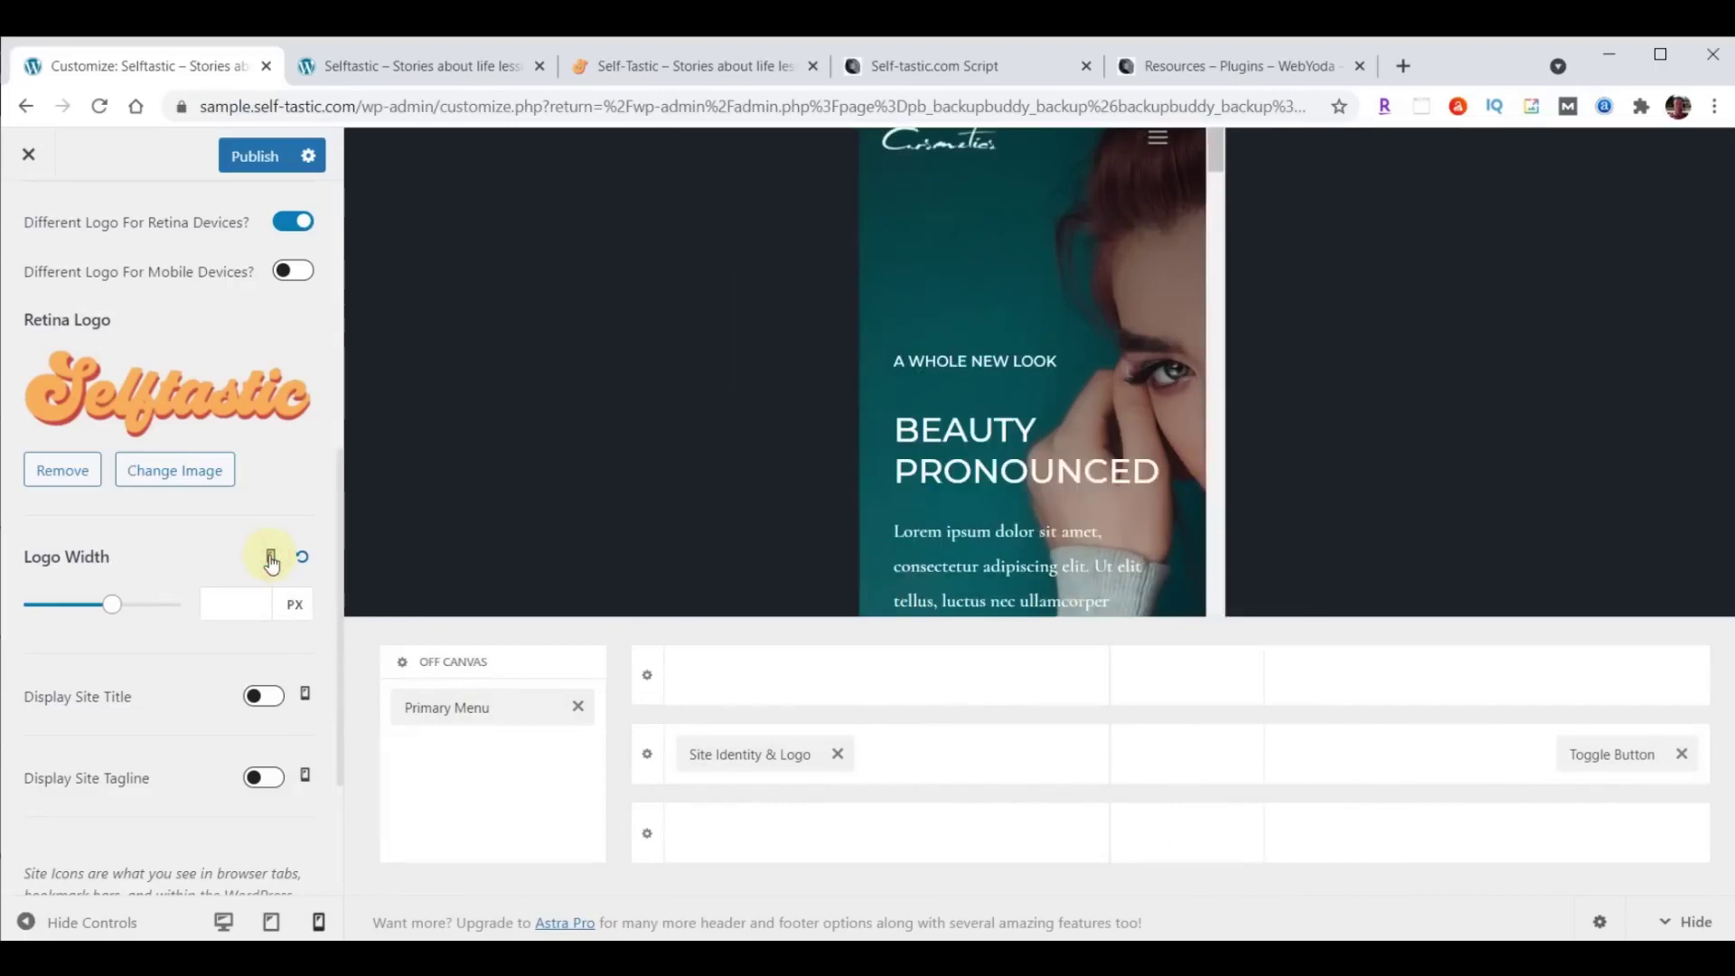
{"action": "type", "text": "180"}
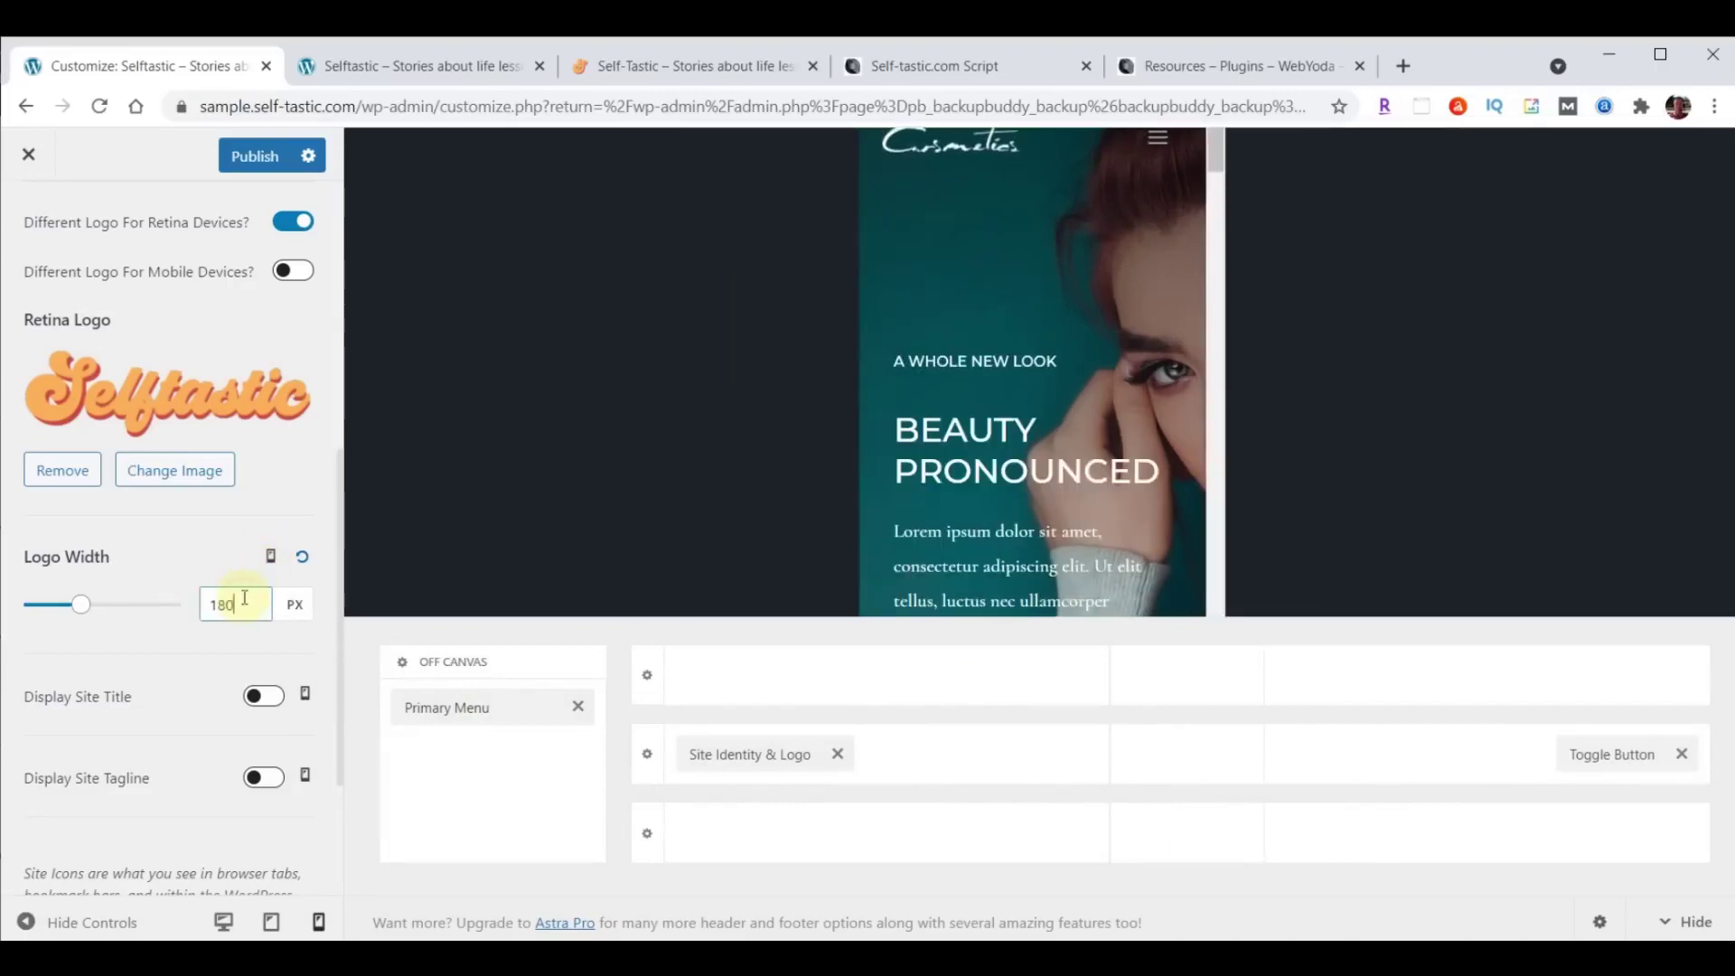
{"action": "scroll", "coordinate": [136, 655], "scroll_direction": "down", "scroll_amount": 1}
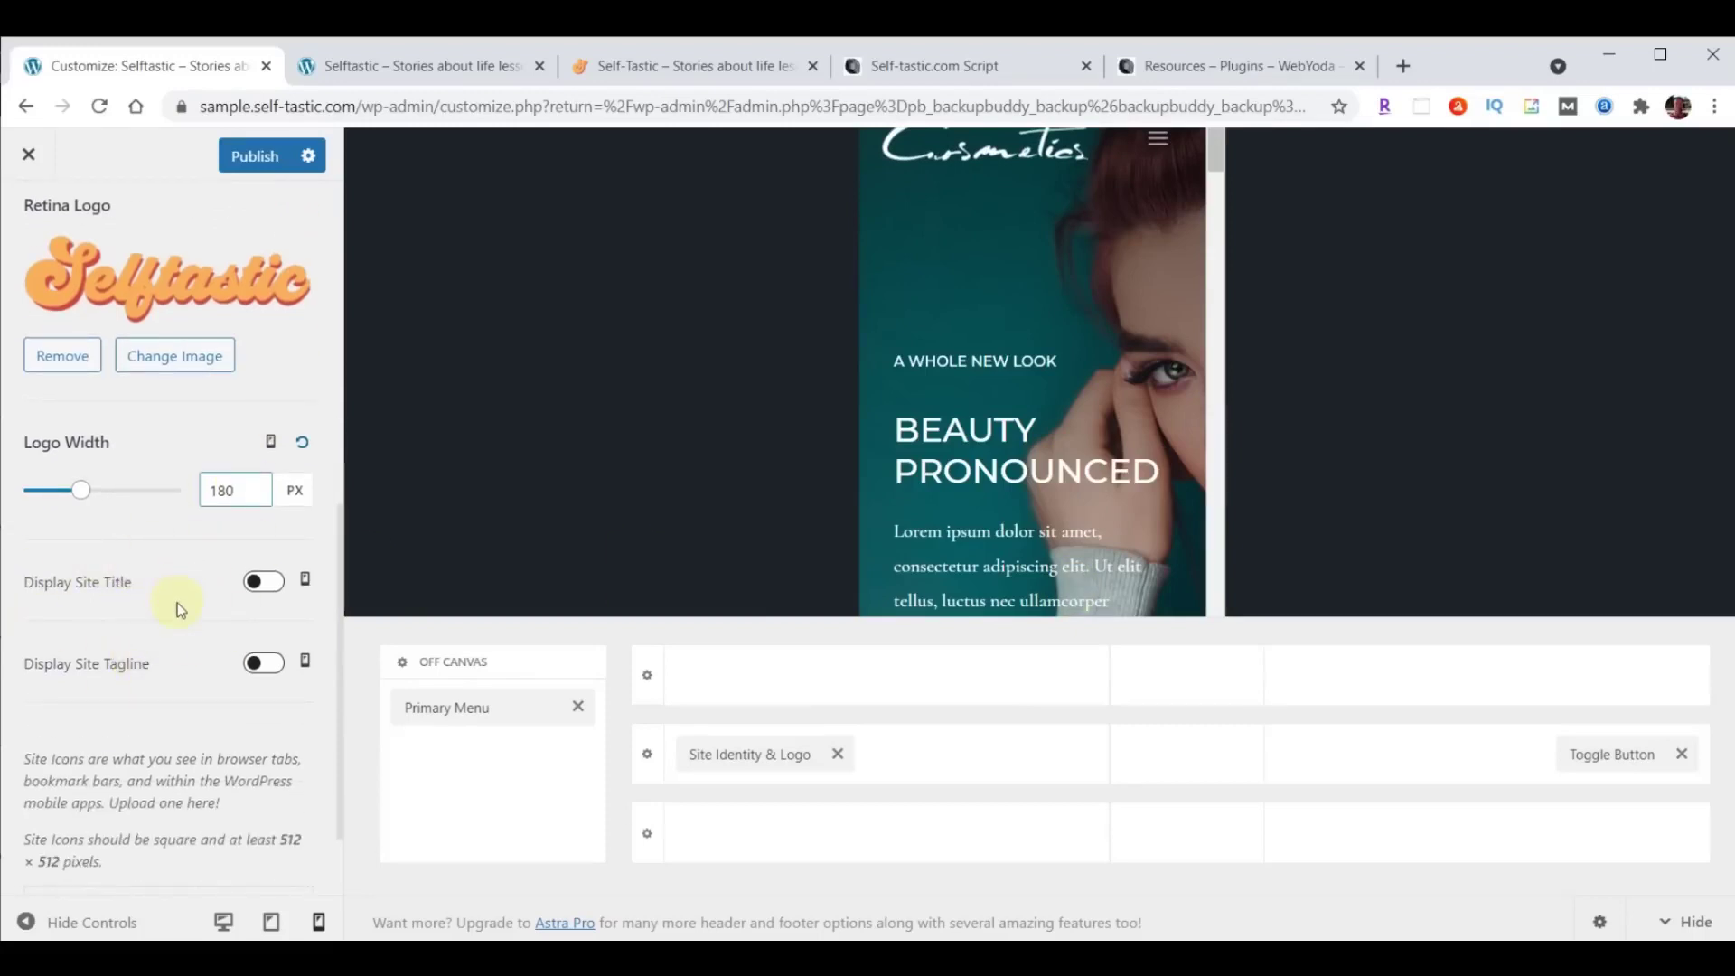
{"action": "scroll", "coordinate": [178, 607], "scroll_direction": "down", "scroll_amount": 1}
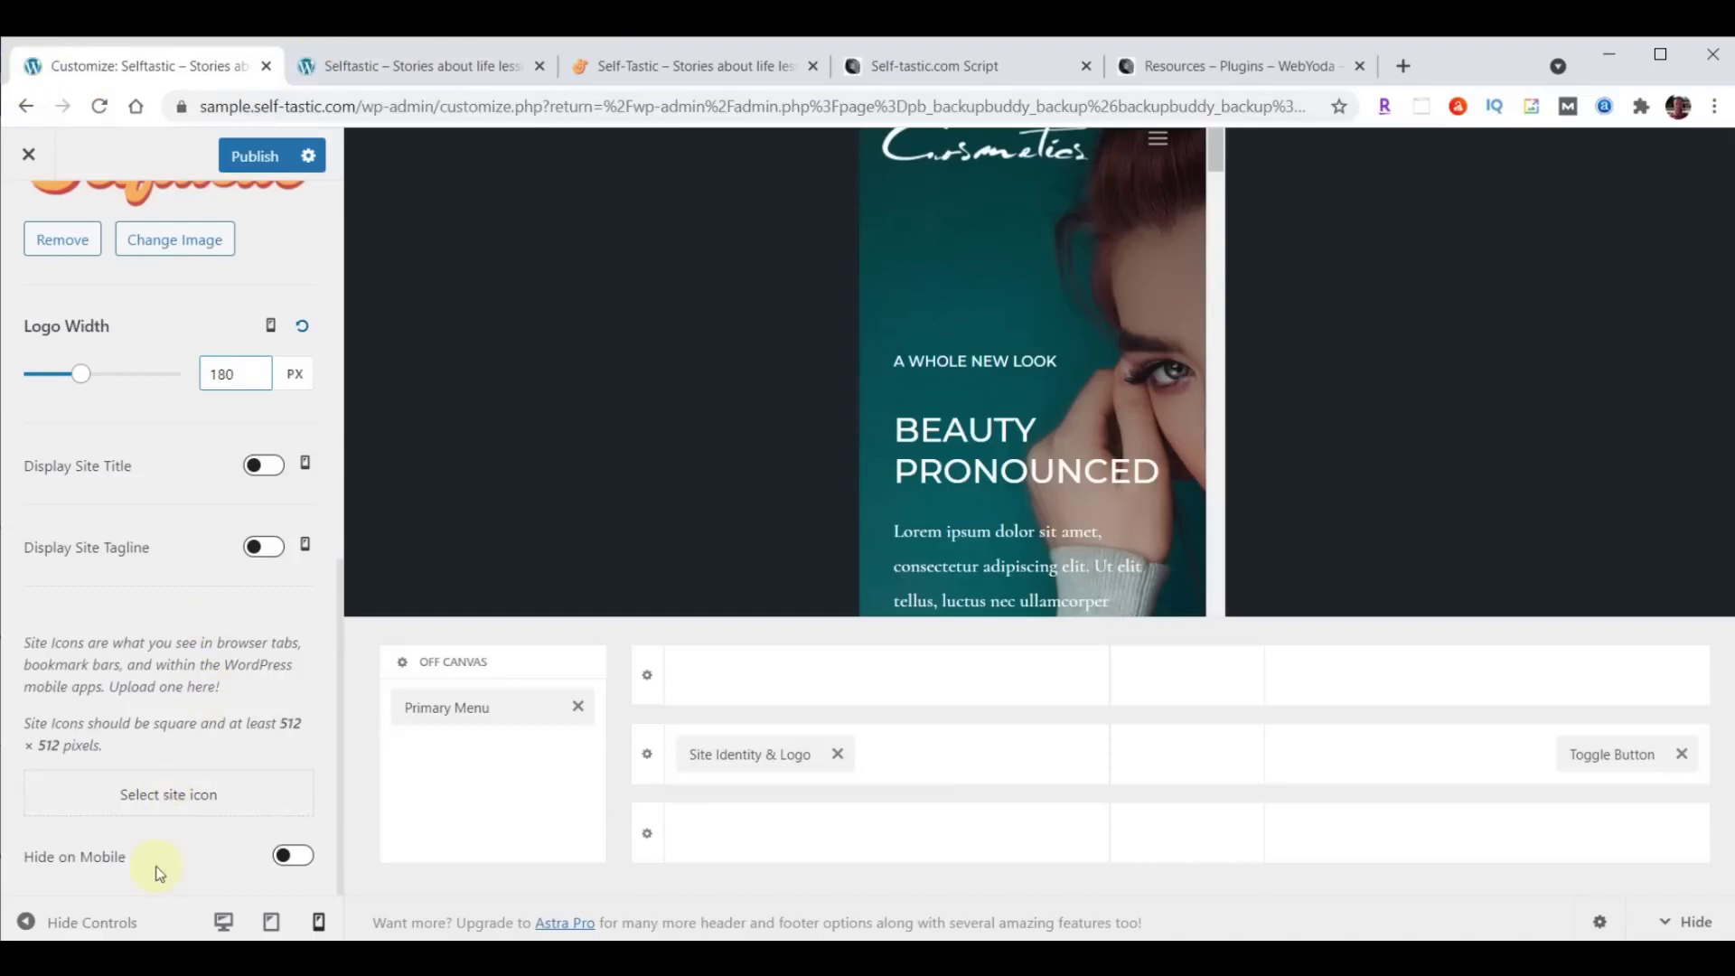
{"action": "left_click", "coordinate": [163, 795]}
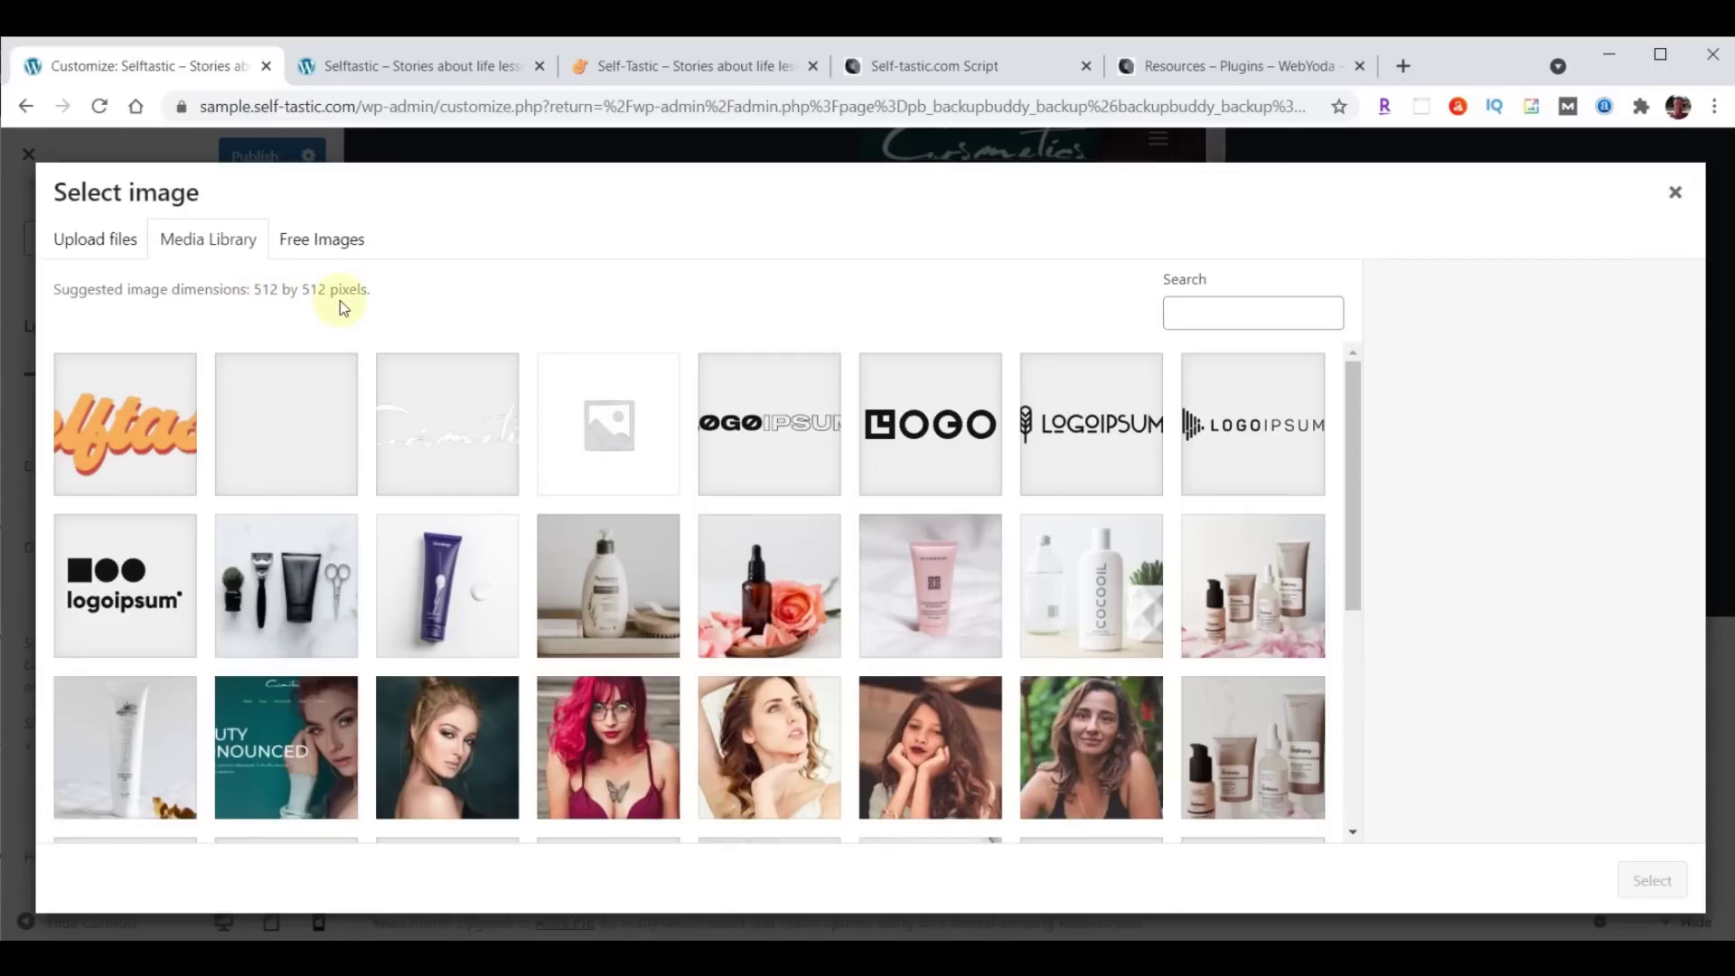
- Upload logo-favicon.png, crop it as the site icon, and publish the customizer changes
{"action": "key", "text": "alt+Tab"}
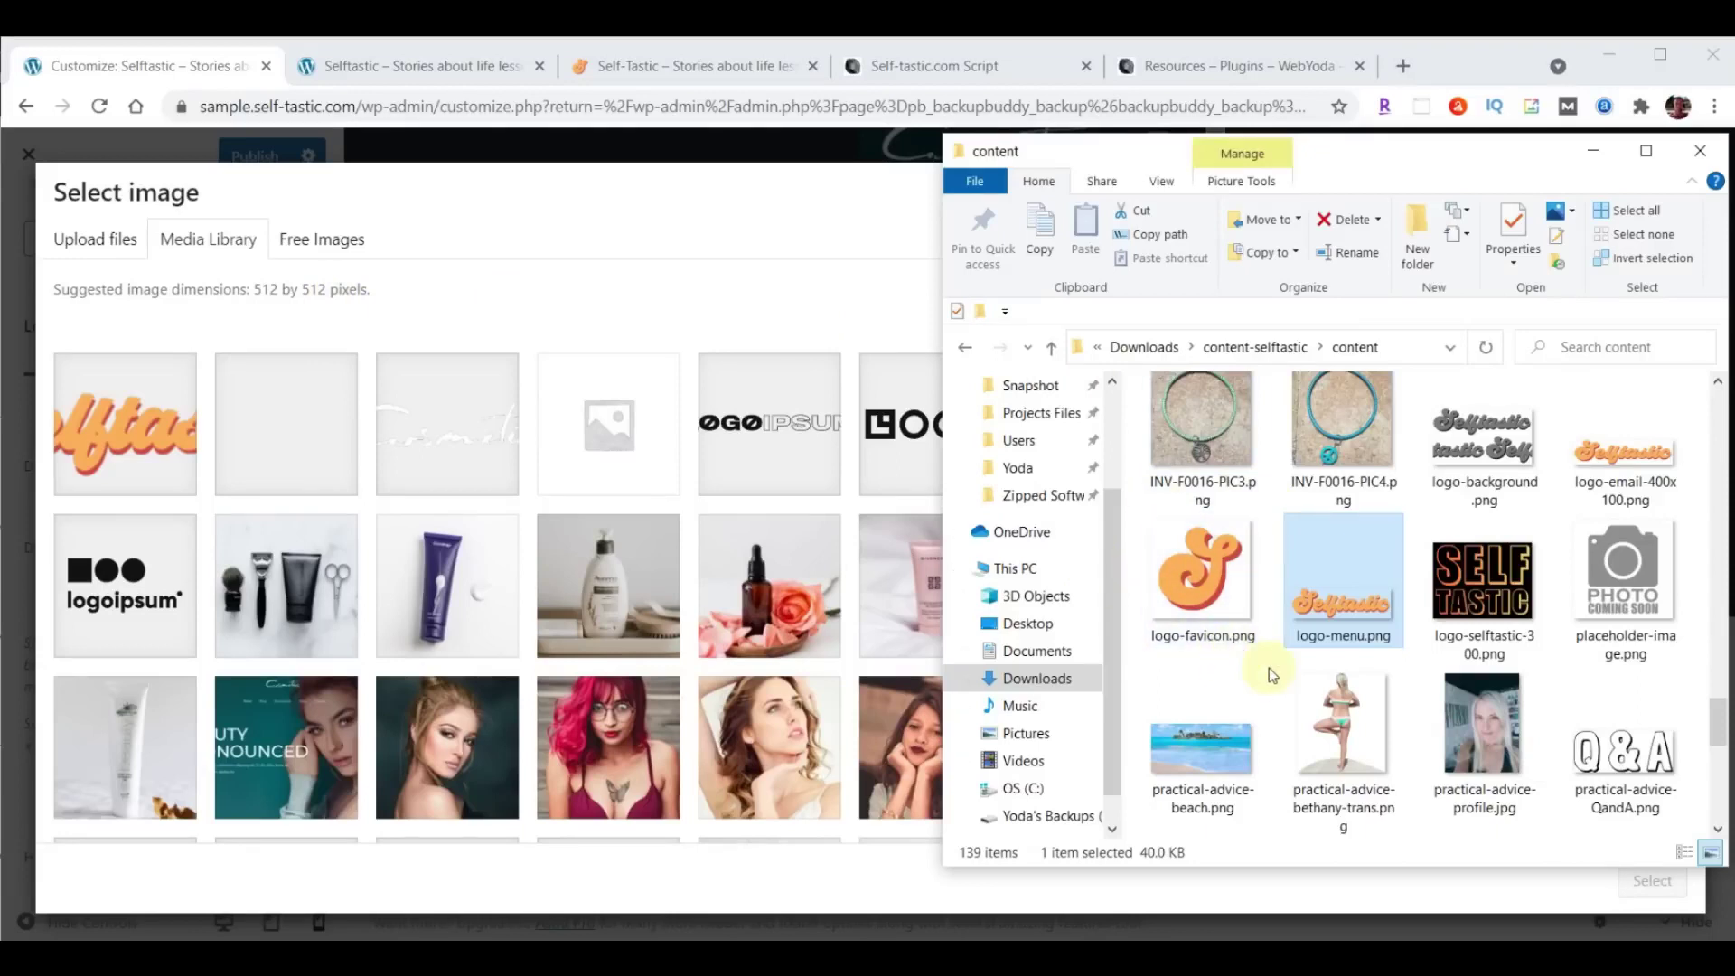
{"action": "left_click", "coordinate": [1194, 576]}
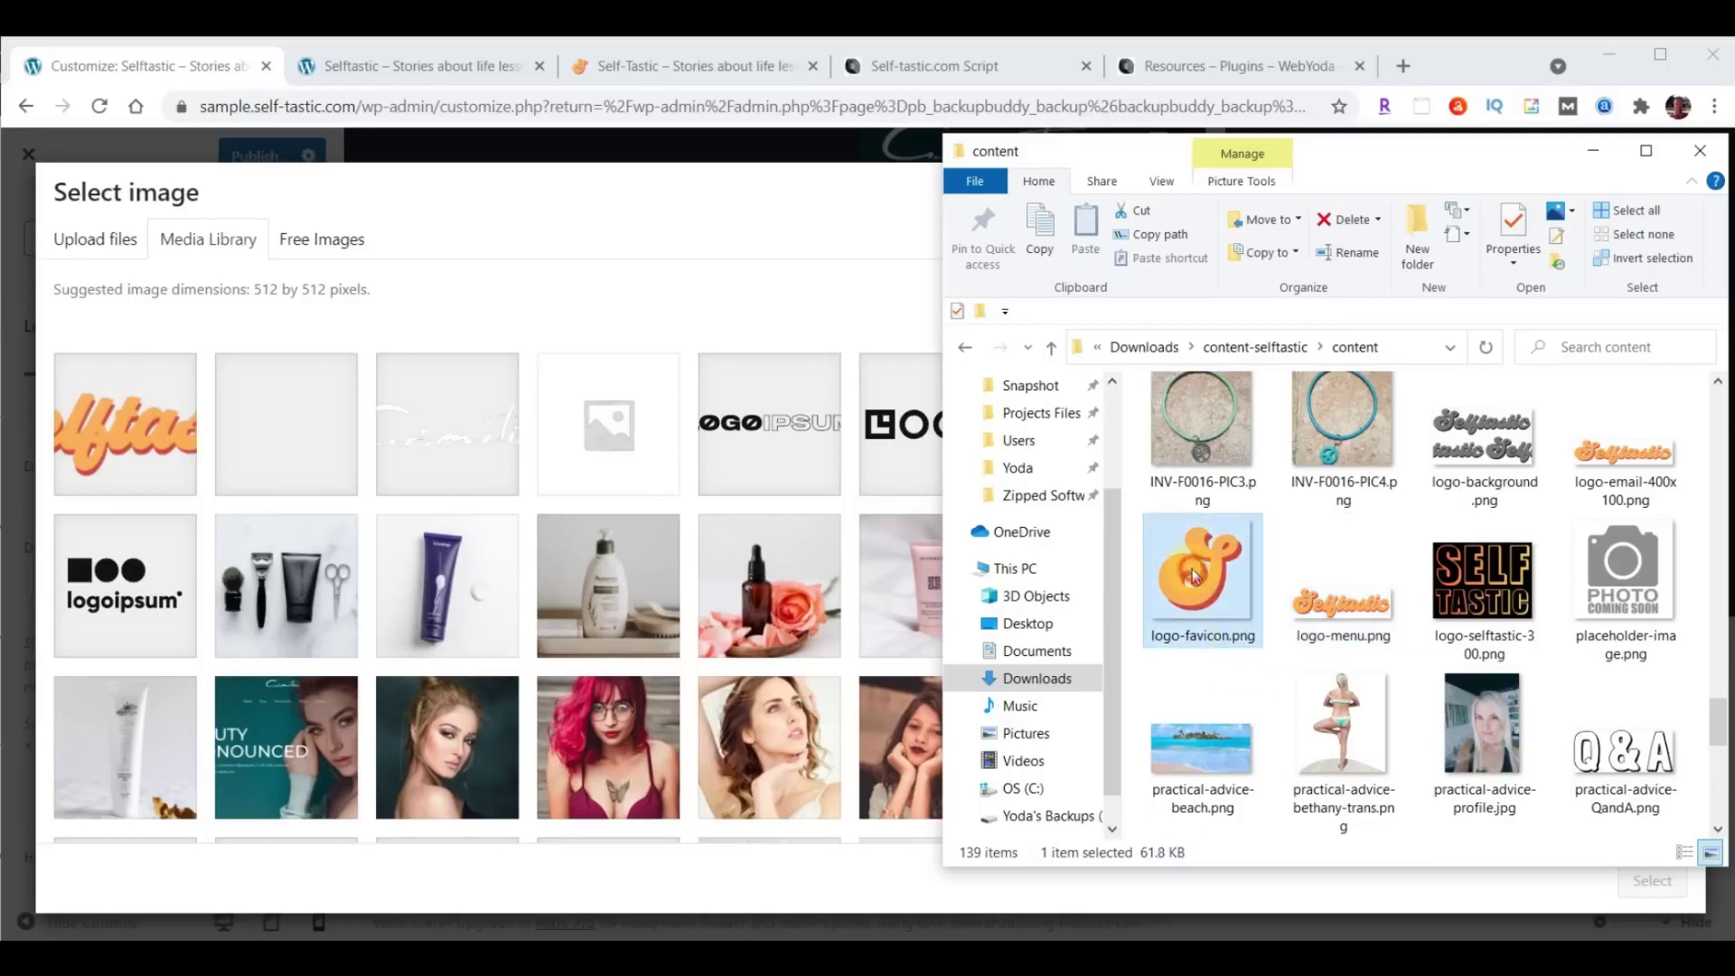
{"action": "left_click_drag", "start_coordinate": [1195, 576], "coordinate": [560, 513]}
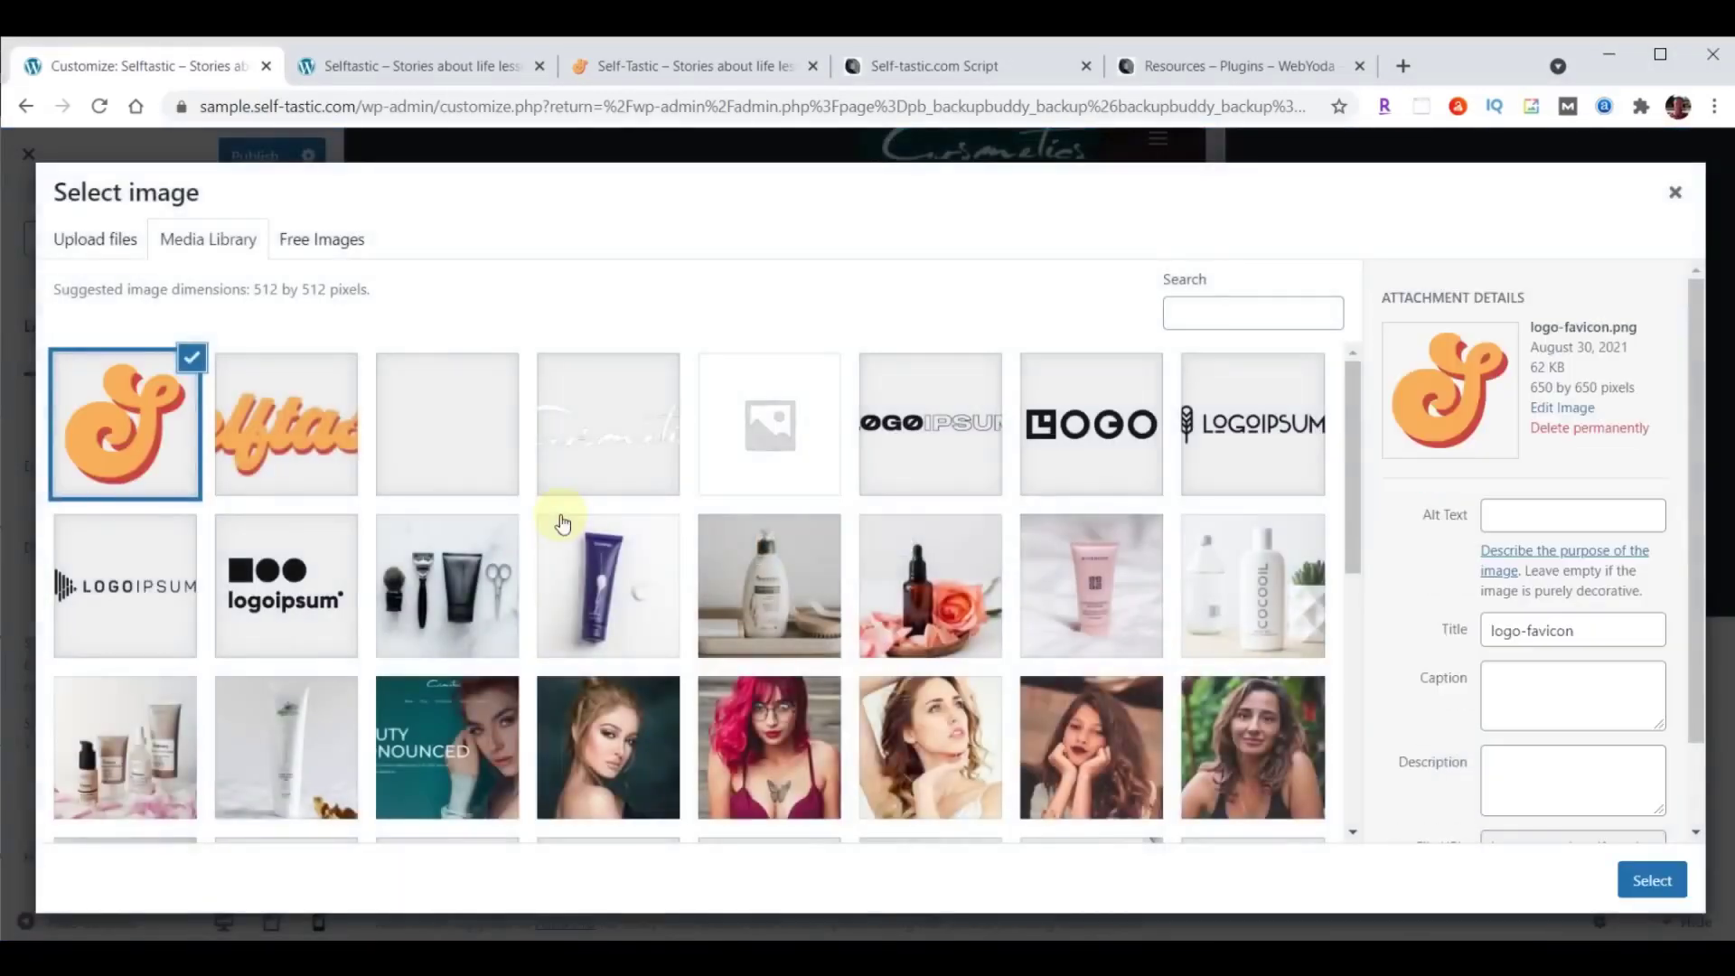
{"action": "left_click", "coordinate": [1644, 889]}
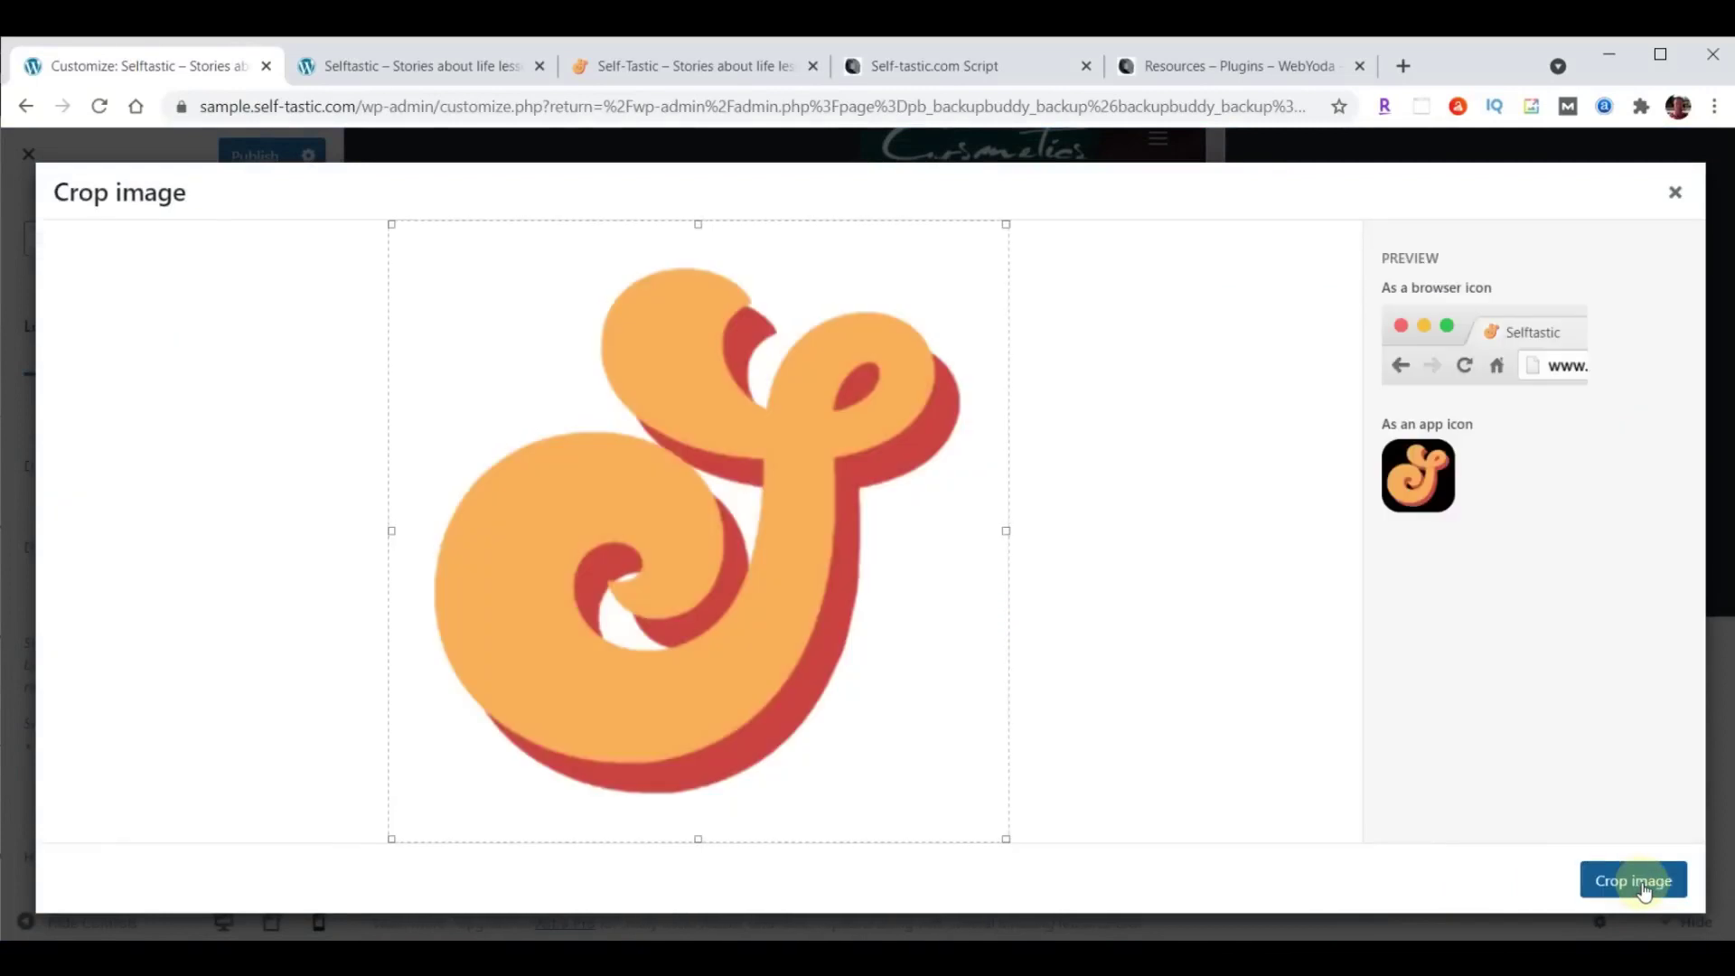
{"action": "left_click", "coordinate": [1643, 885]}
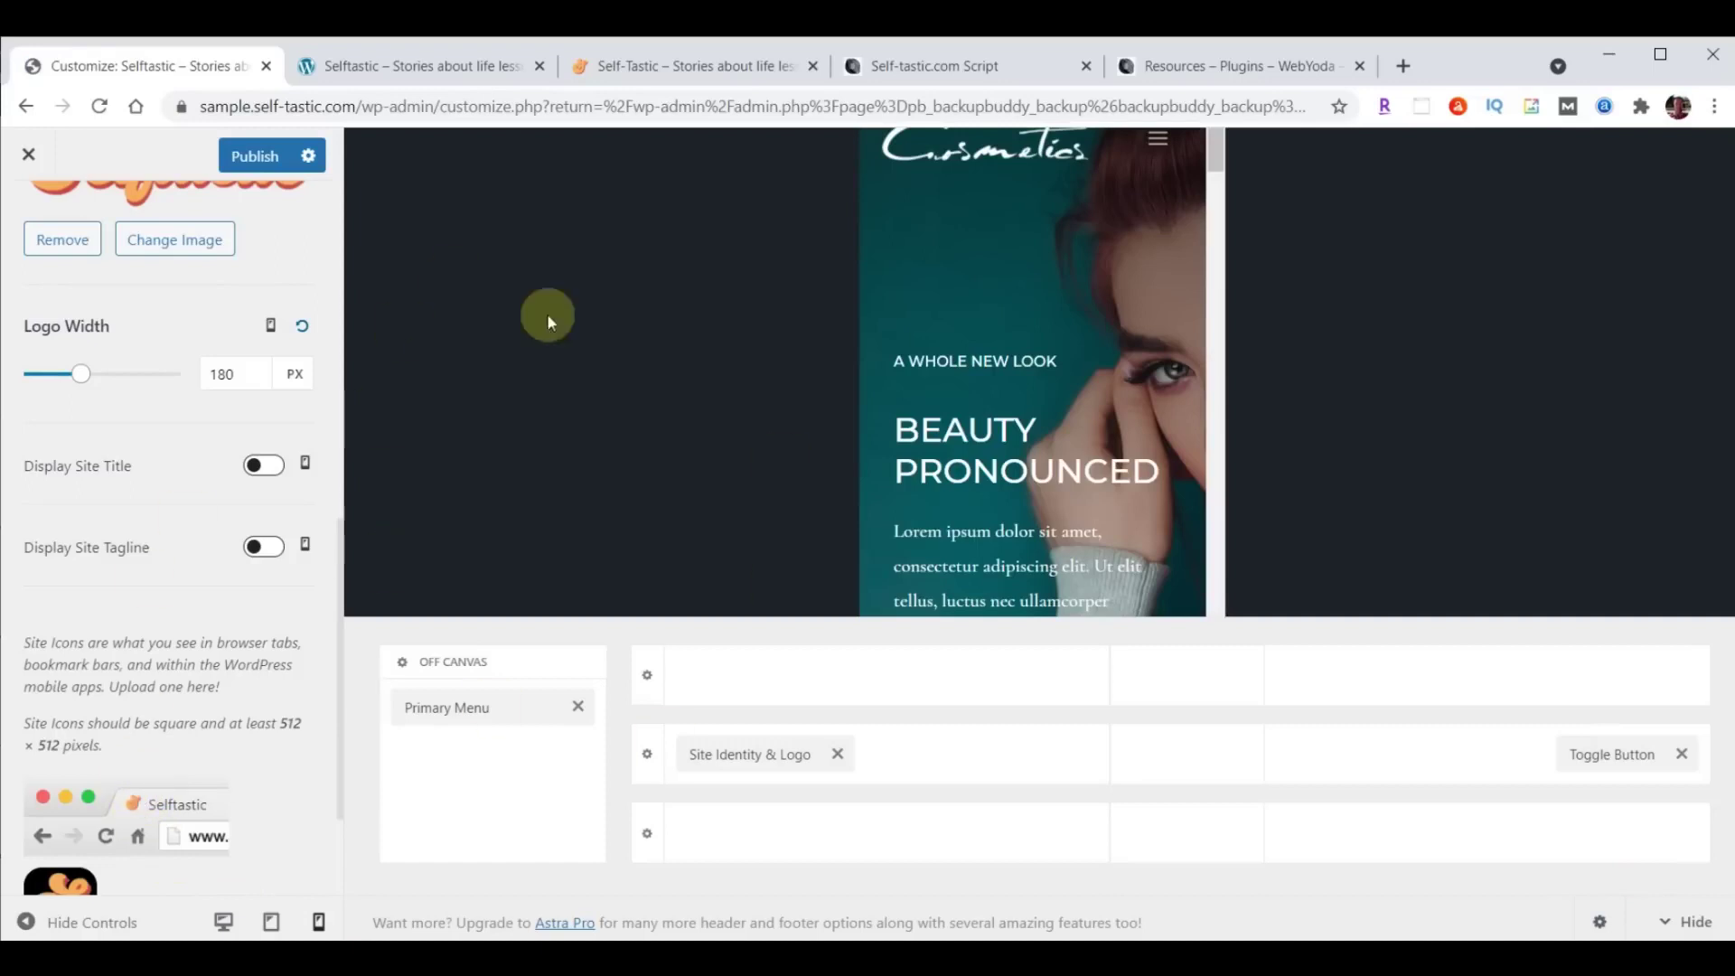
{"action": "left_click", "coordinate": [250, 159]}
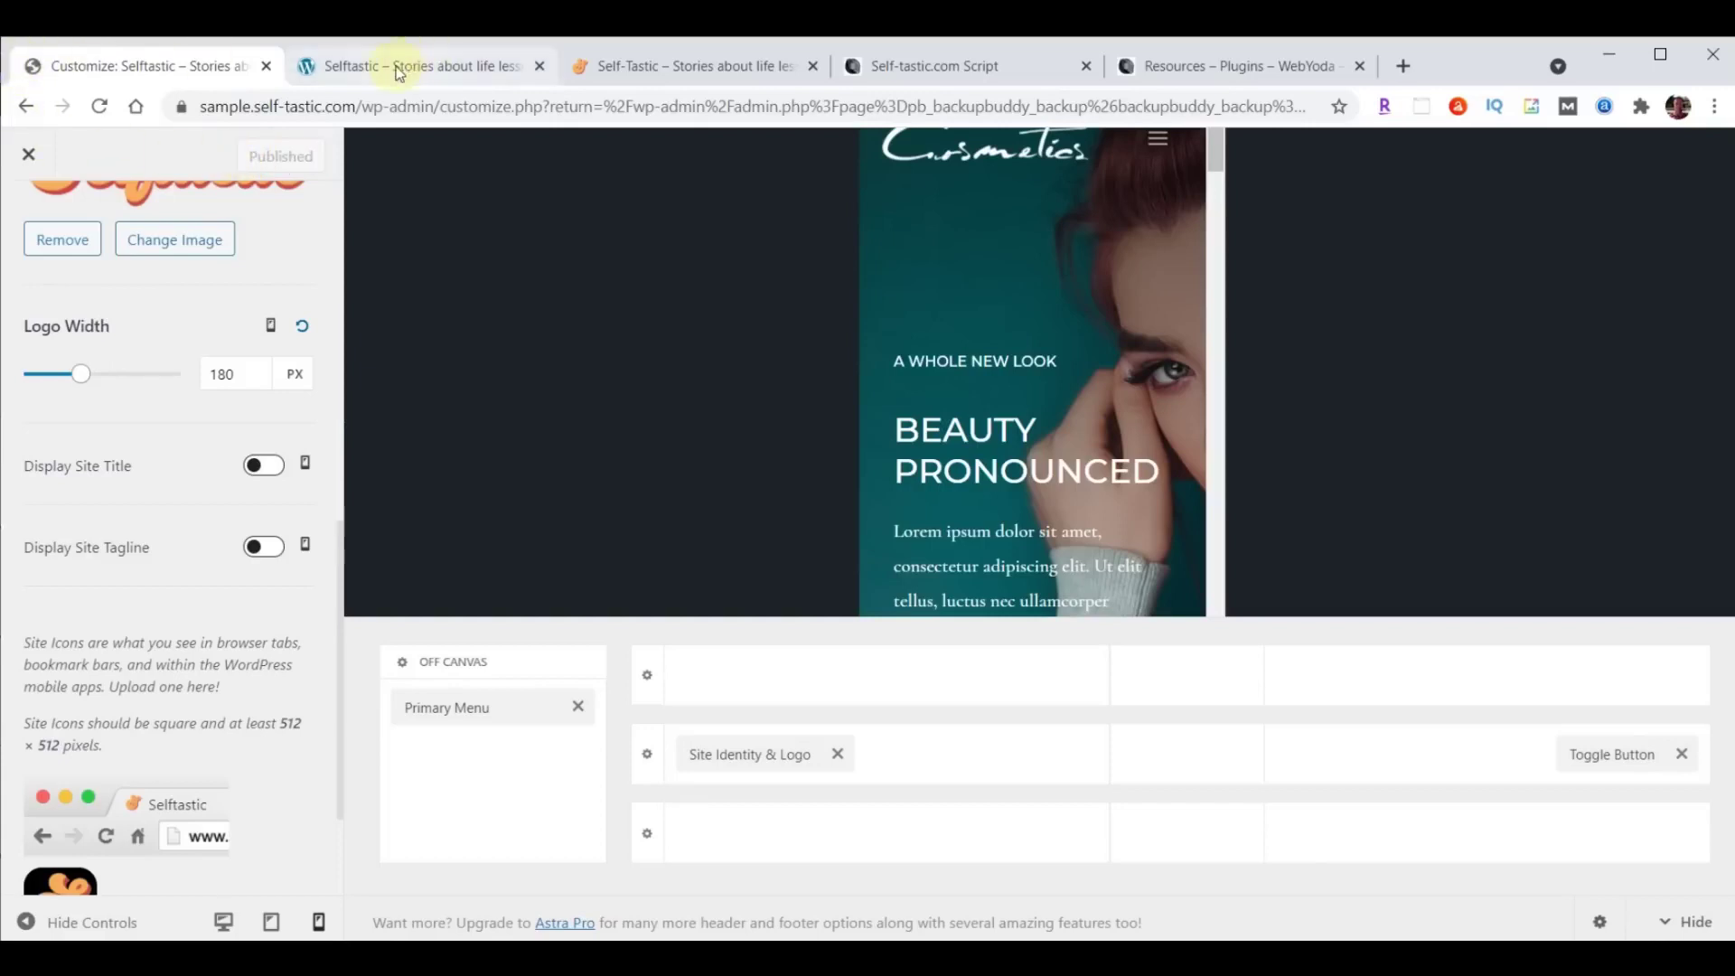
- Reload the live site to check the header, then return to the Customizer's Logo section
{"action": "left_click", "coordinate": [312, 70]}
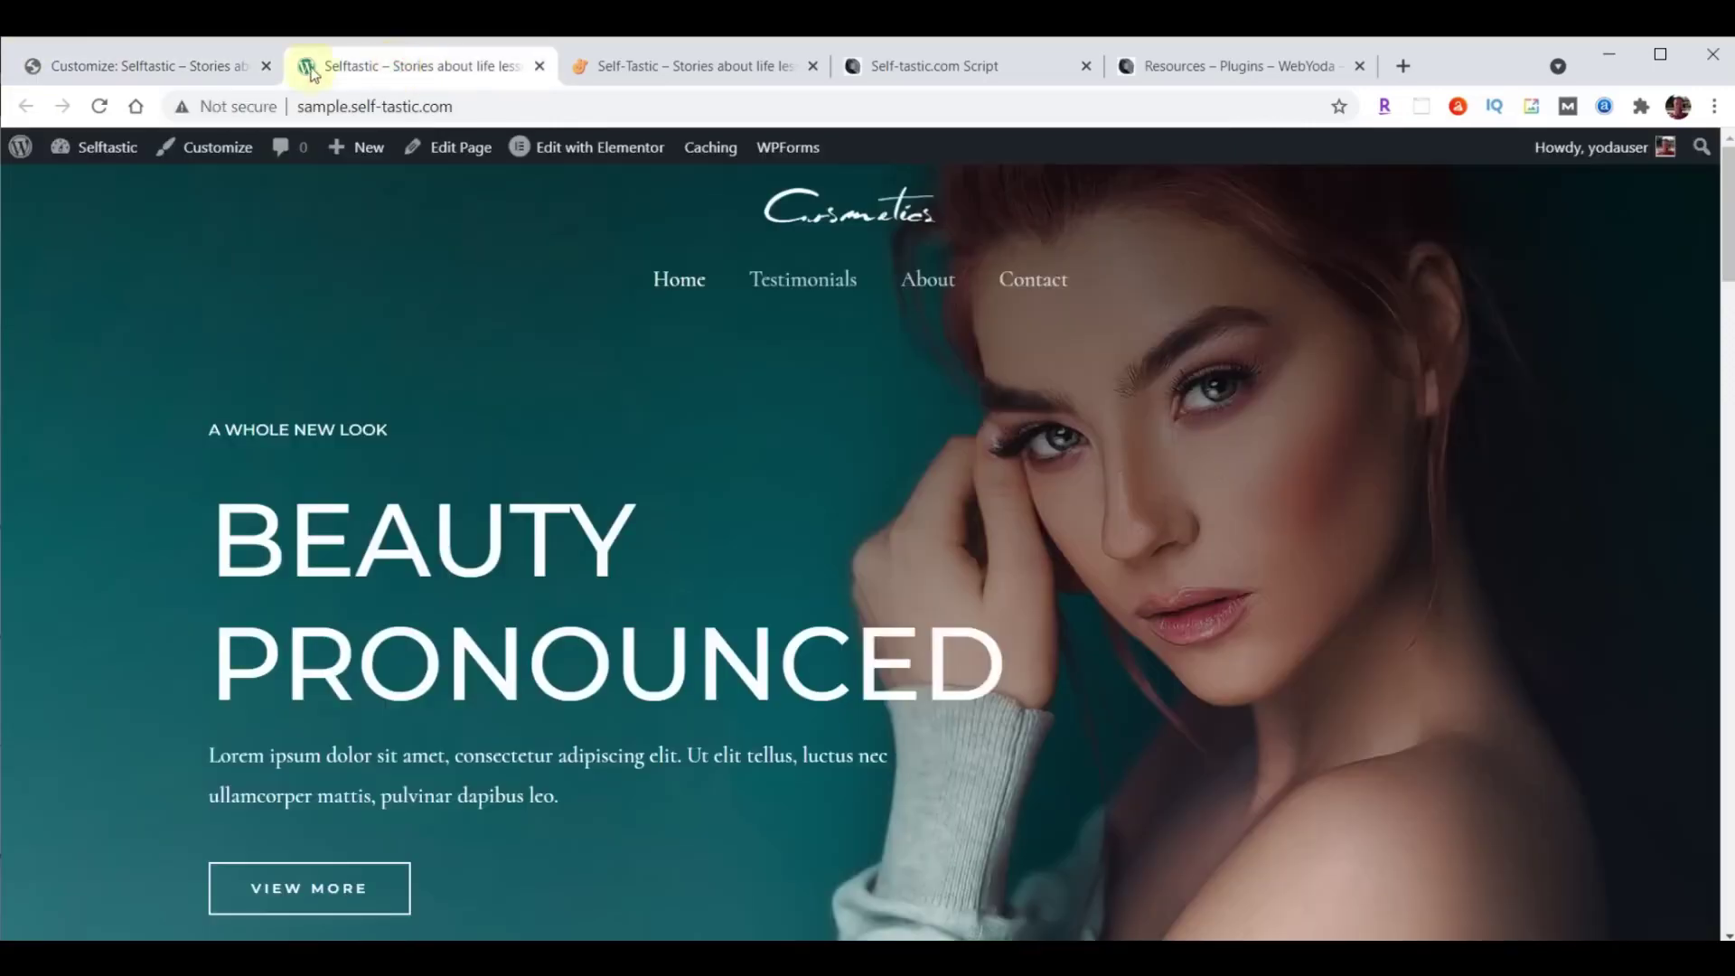
{"action": "left_click", "coordinate": [101, 106]}
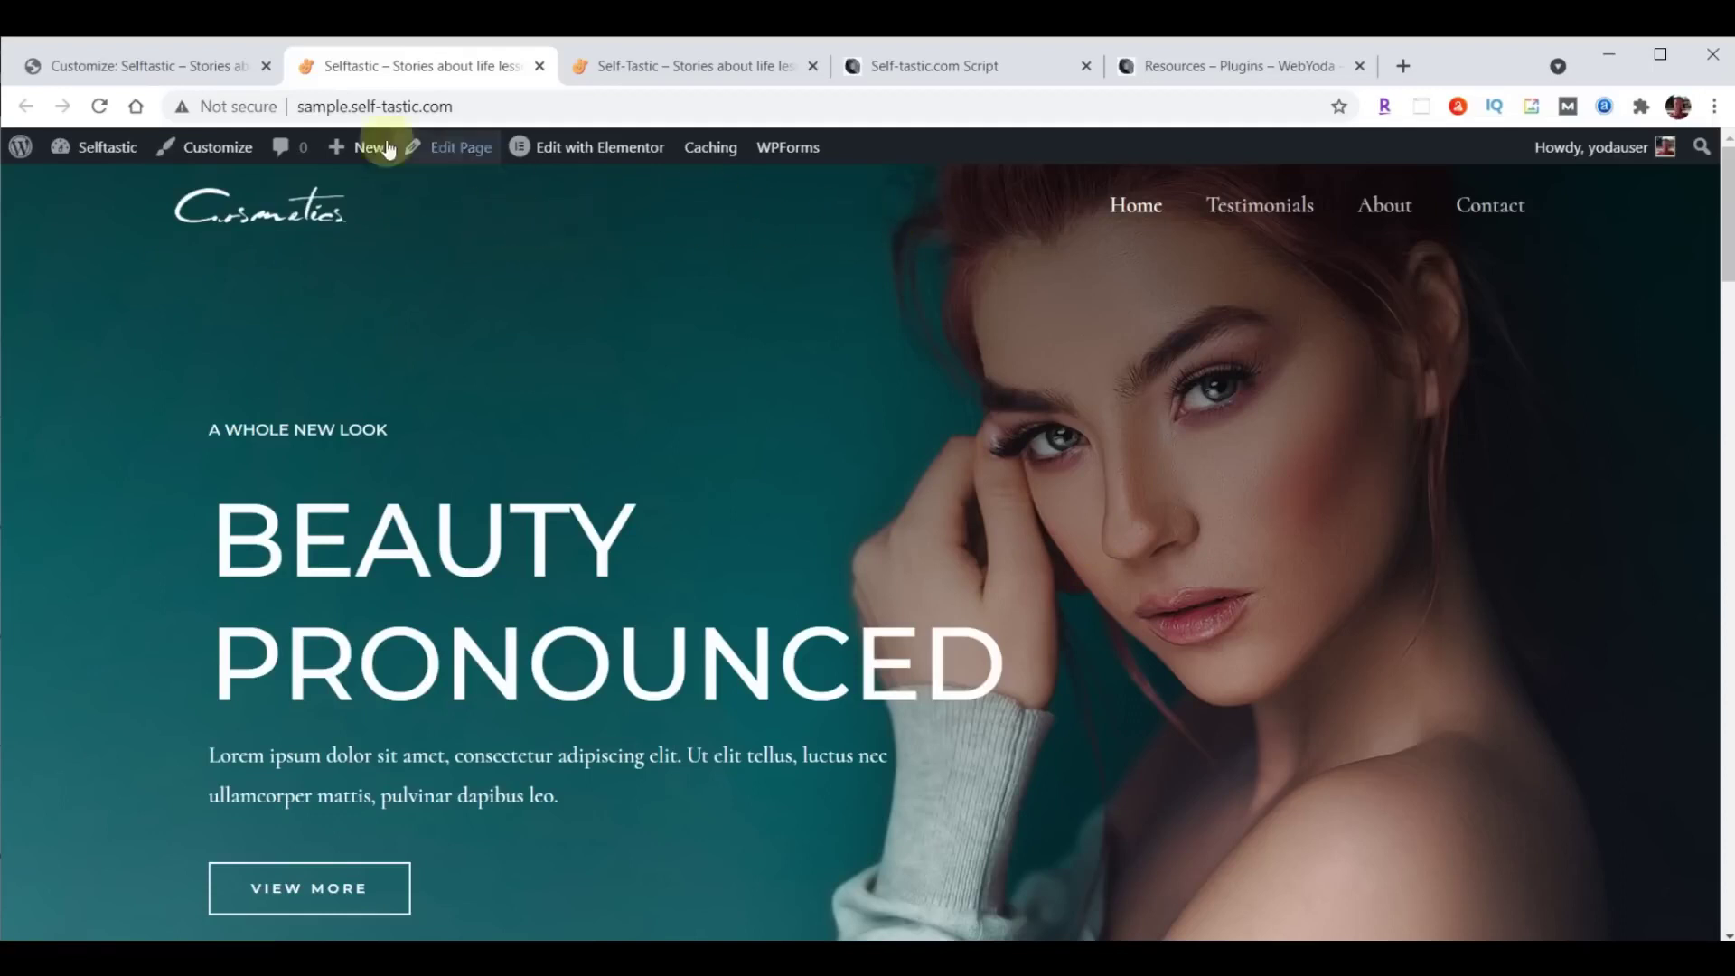
{"action": "left_click", "coordinate": [138, 58]}
{"action": "scroll", "coordinate": [158, 562], "scroll_direction": "up", "scroll_amount": 5}
{"action": "scroll", "coordinate": [164, 570], "scroll_direction": "up", "scroll_amount": 1}
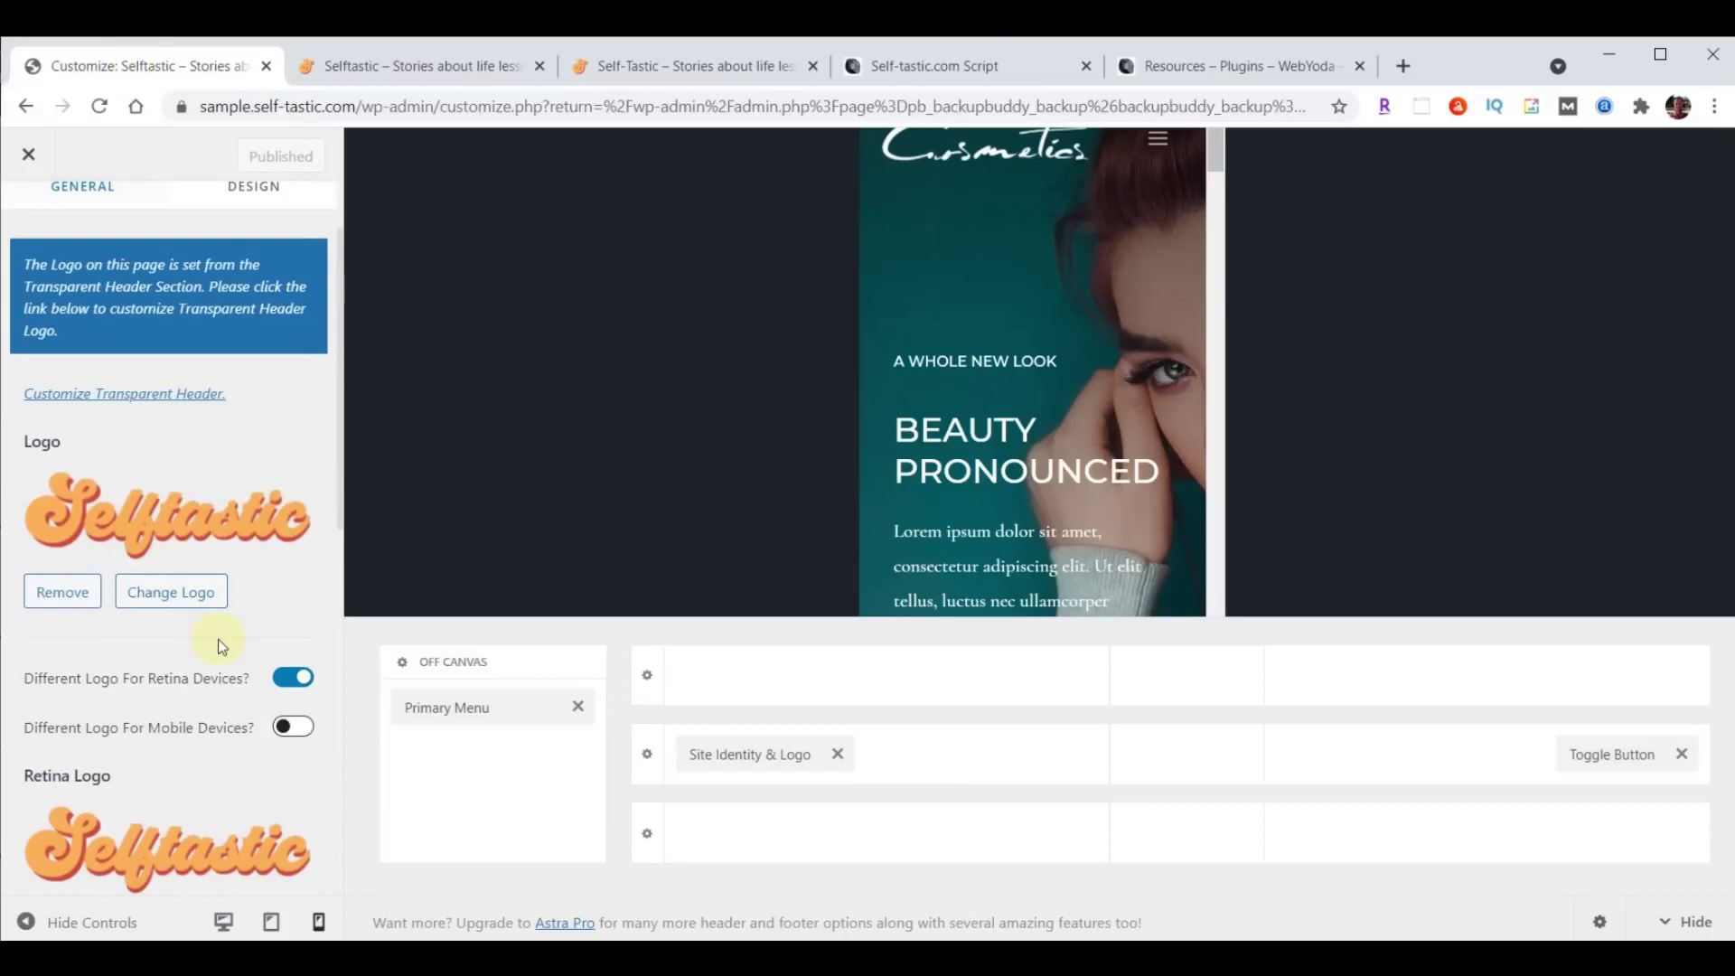
- In the transparent header settings, replace the logo with the Selftastic image
{"action": "scroll", "coordinate": [191, 701], "scroll_direction": "up", "scroll_amount": 2}
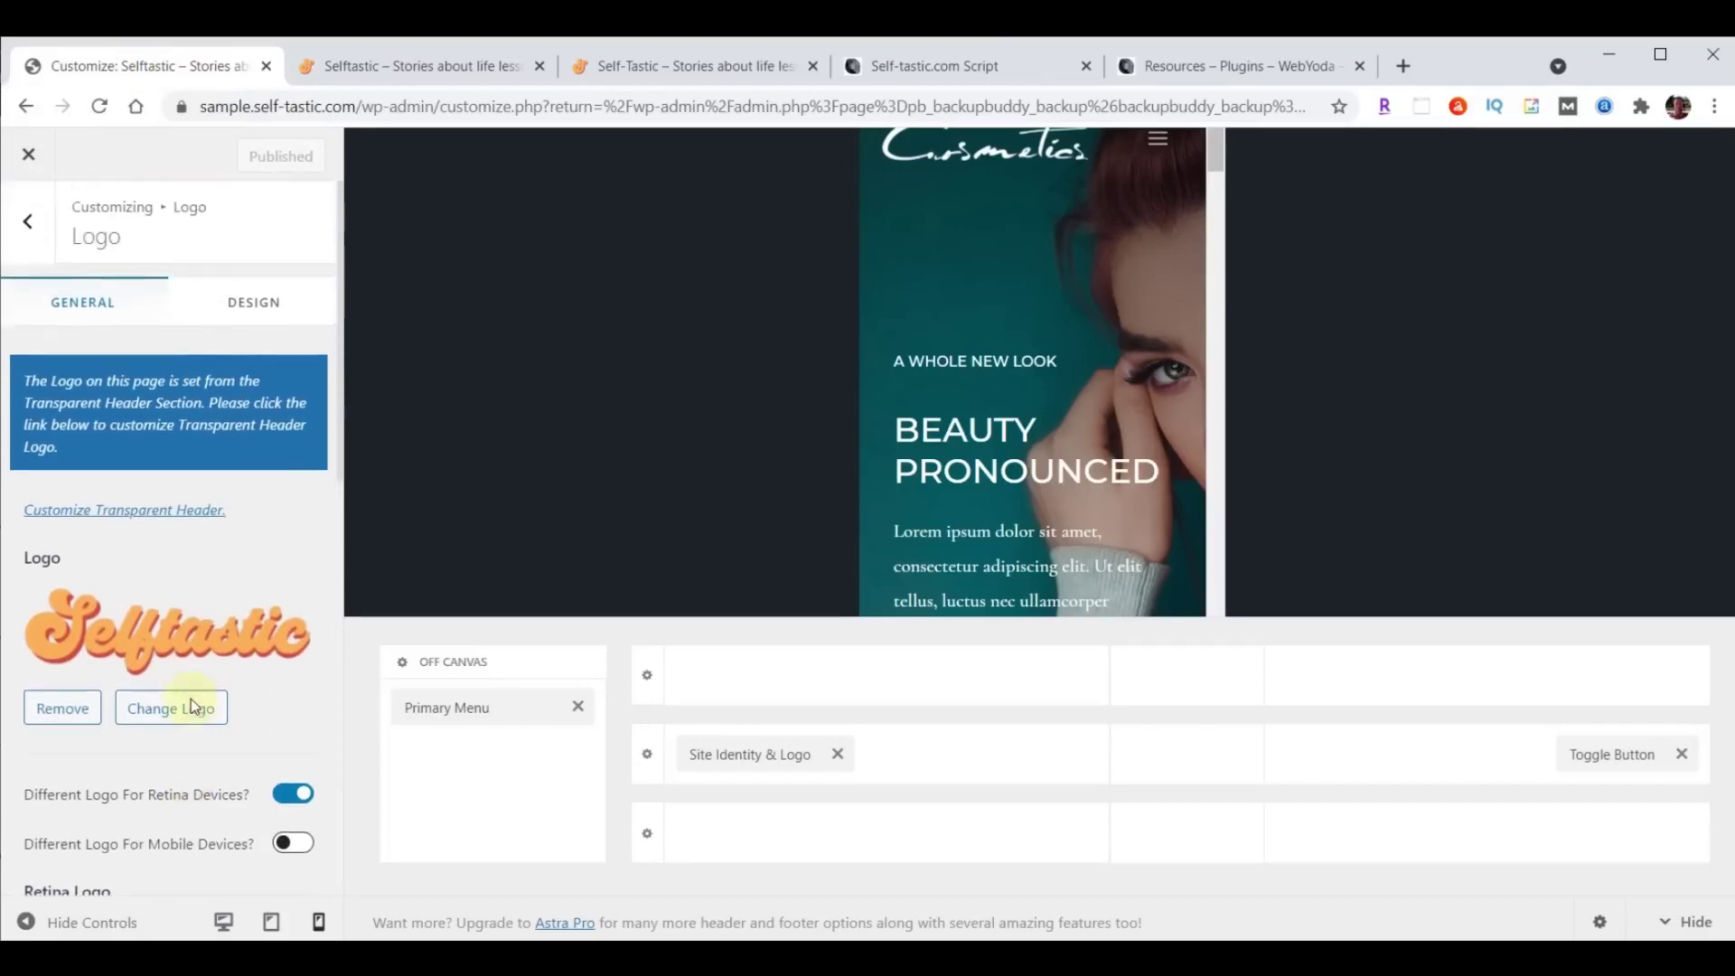
{"action": "left_click", "coordinate": [144, 520]}
{"action": "scroll", "coordinate": [166, 497], "scroll_direction": "down", "scroll_amount": 5}
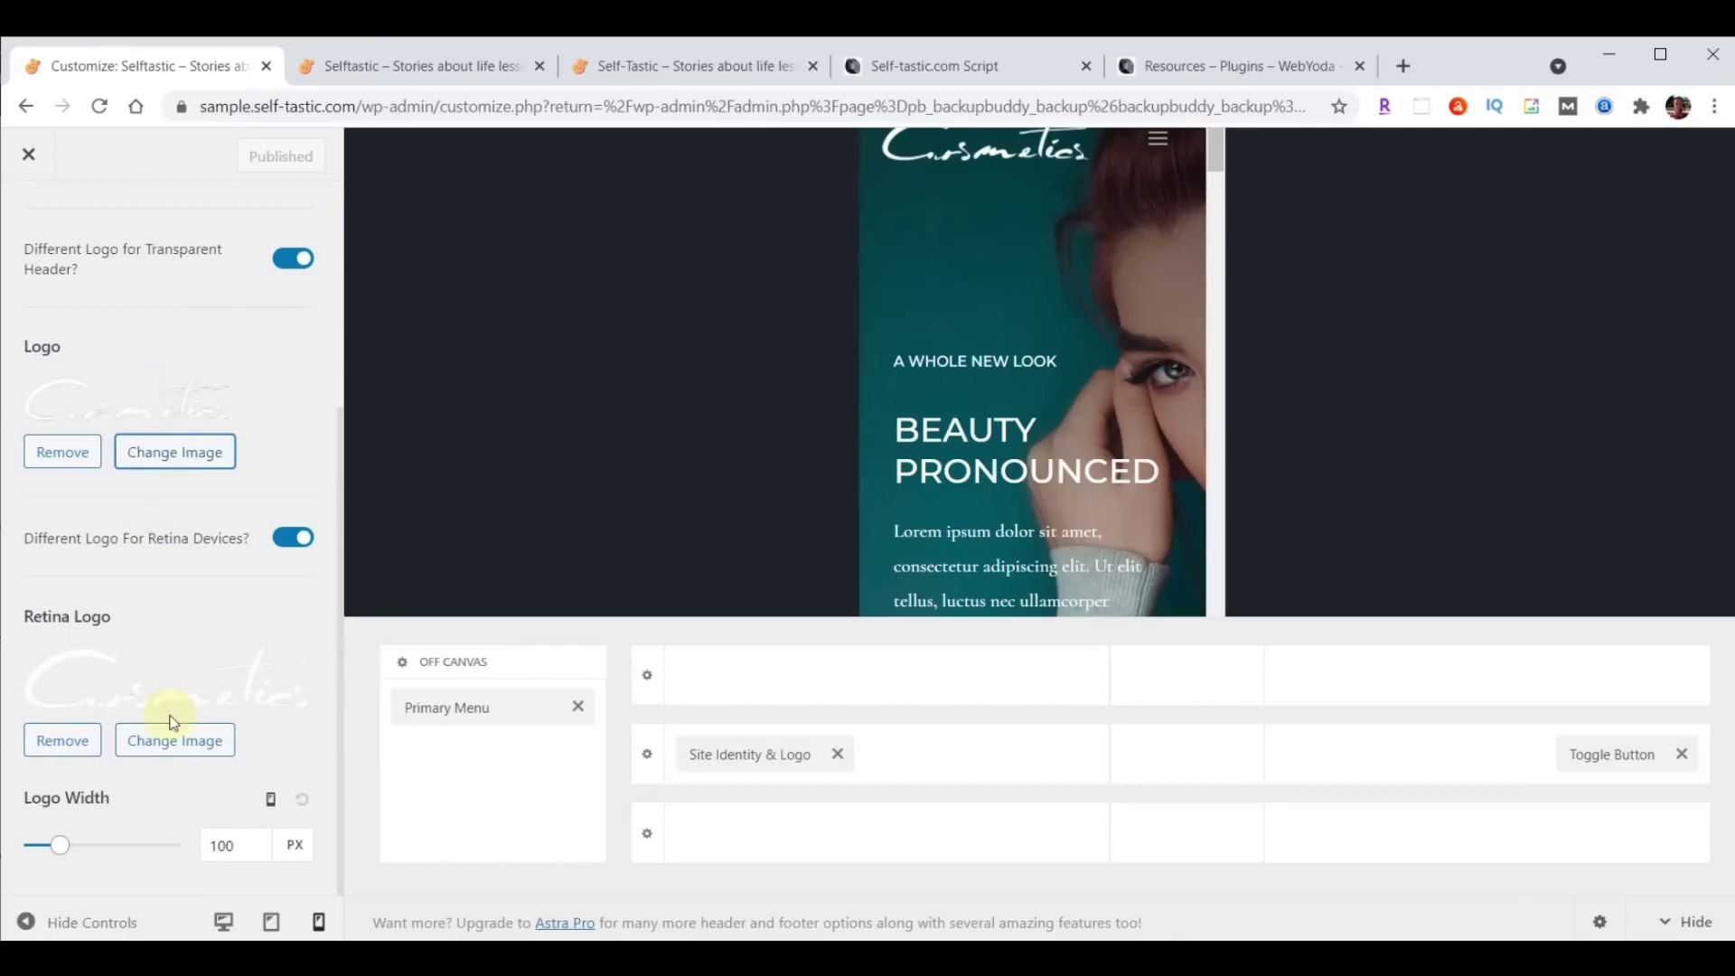
{"action": "left_click", "coordinate": [176, 457]}
{"action": "left_click", "coordinate": [431, 441]}
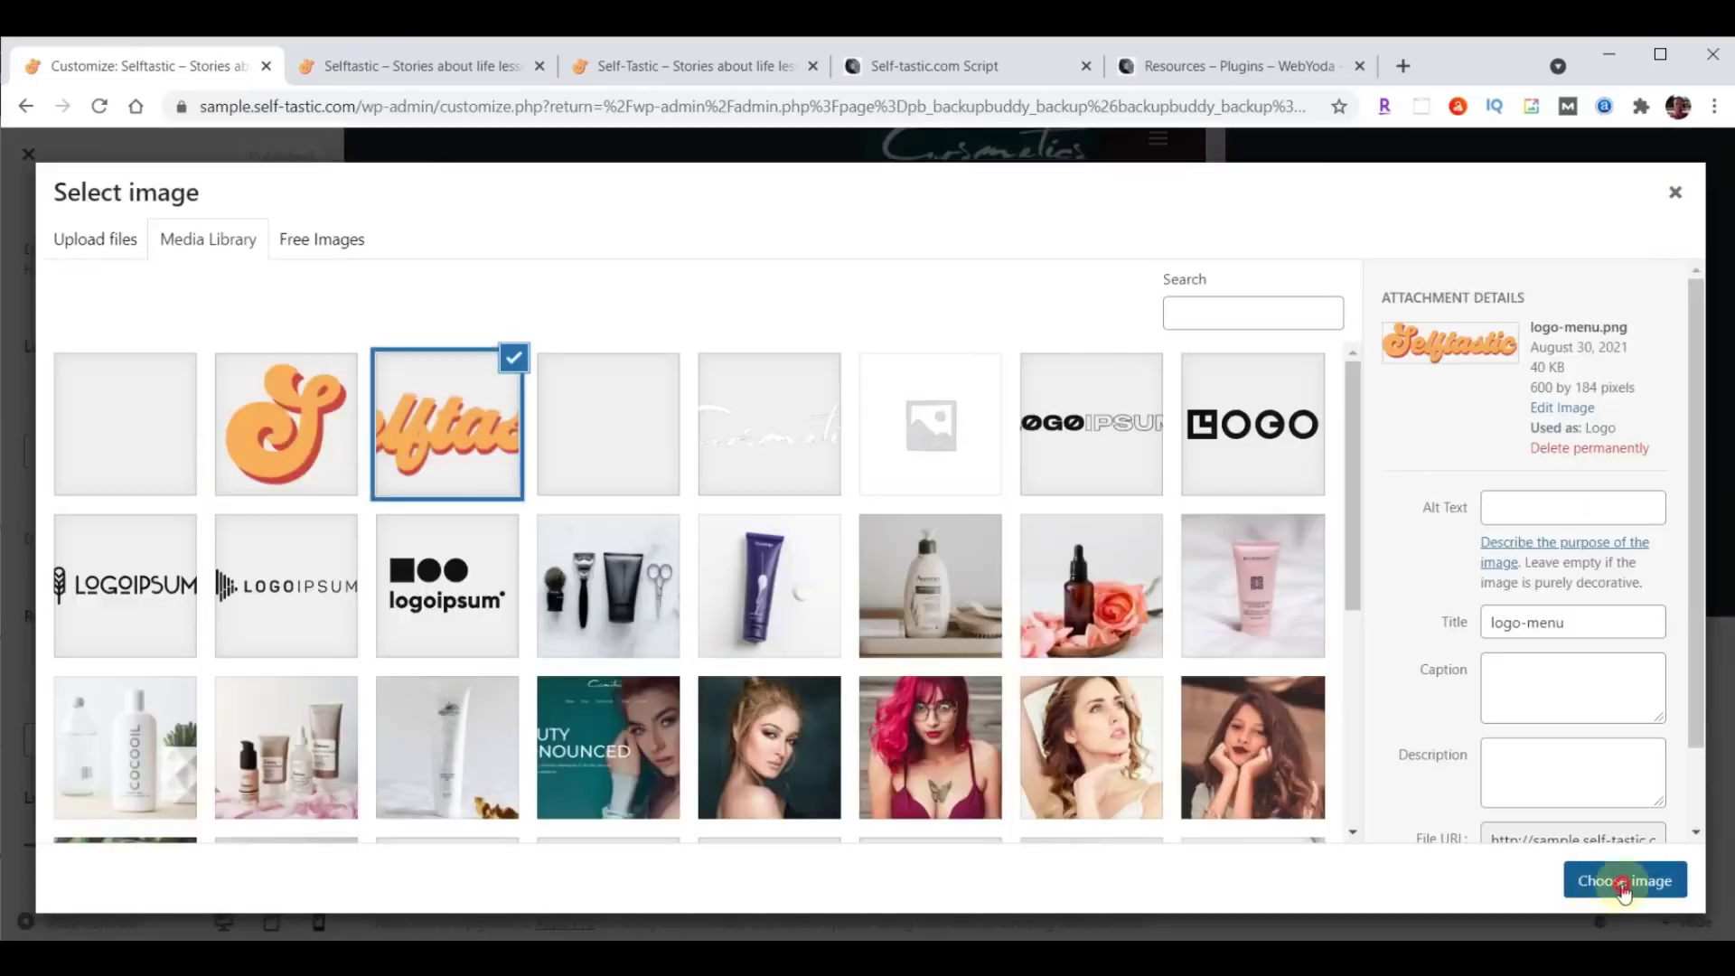
{"action": "left_click", "coordinate": [1625, 882]}
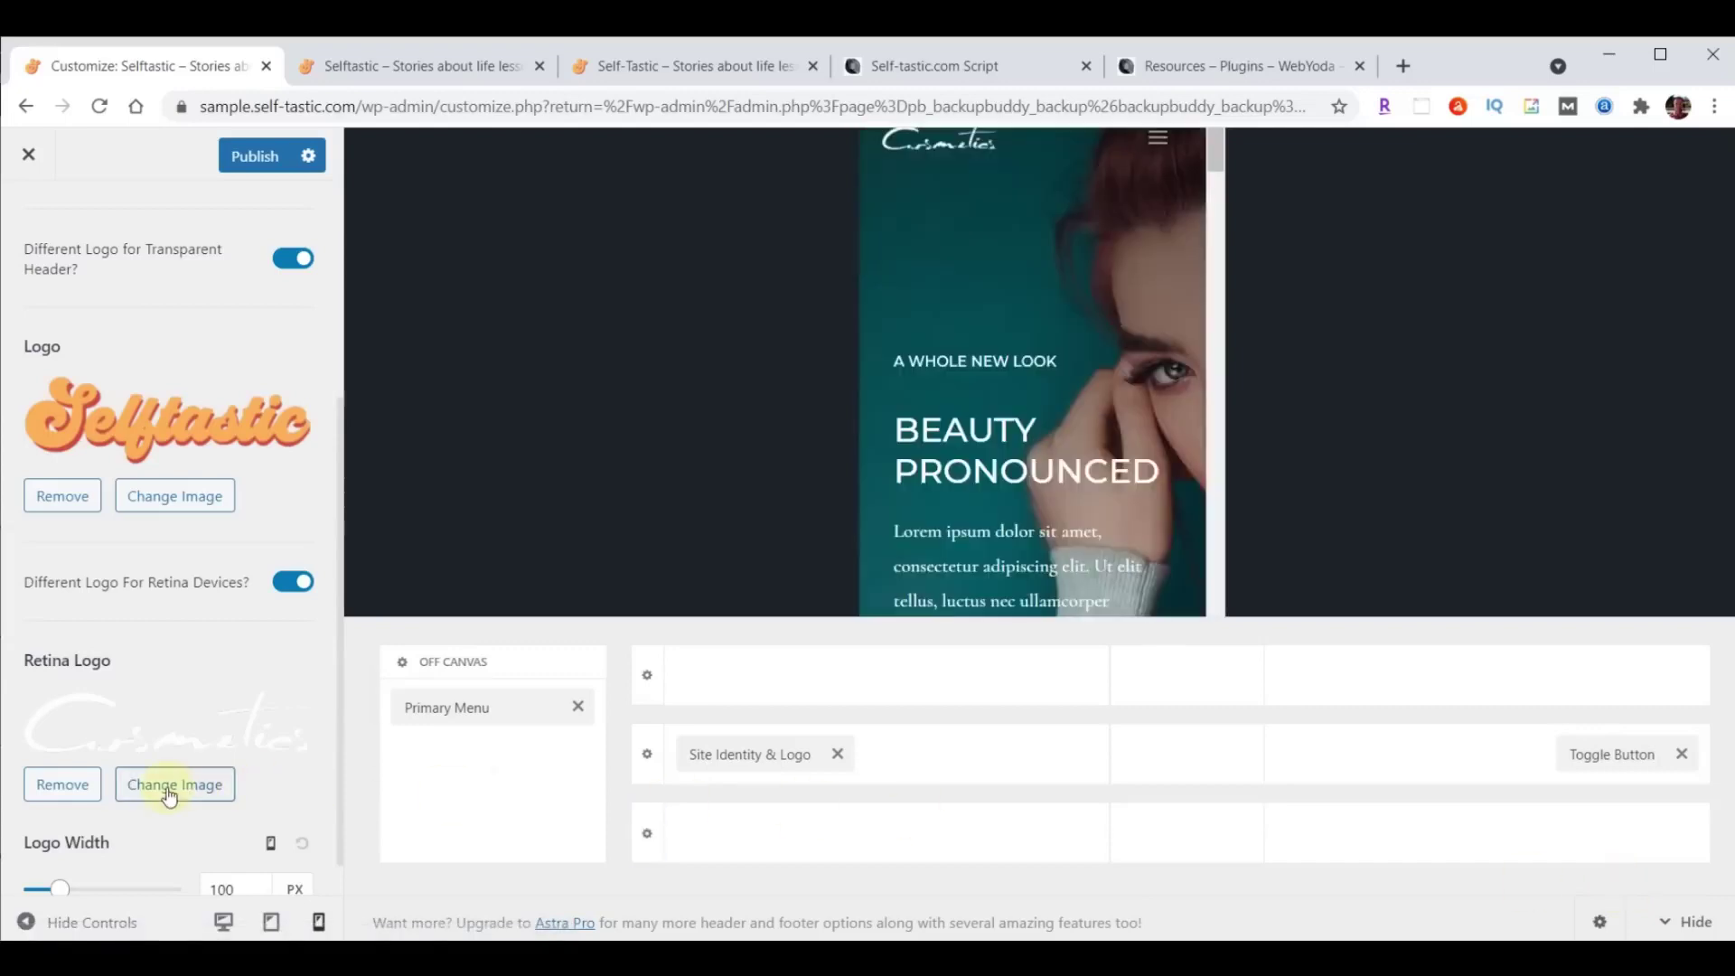
- Set the Selftastic image as the transparent header's retina logo
{"action": "left_click", "coordinate": [172, 784]}
{"action": "left_click", "coordinate": [432, 439]}
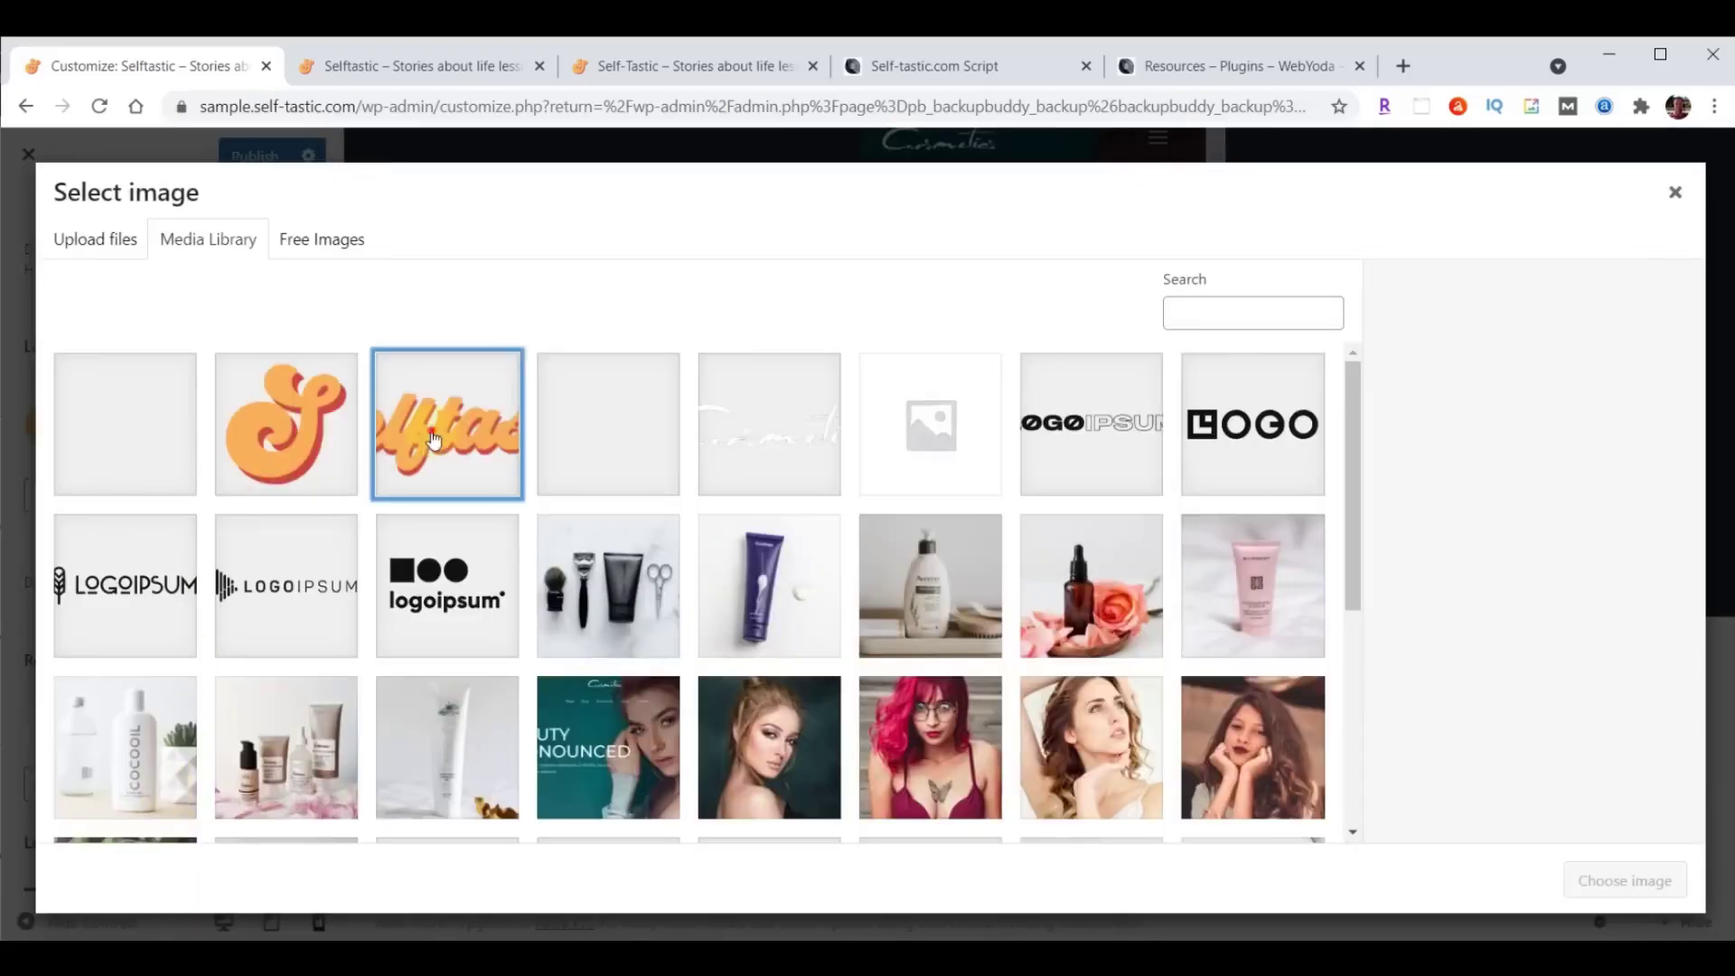
{"action": "left_click", "coordinate": [1618, 880]}
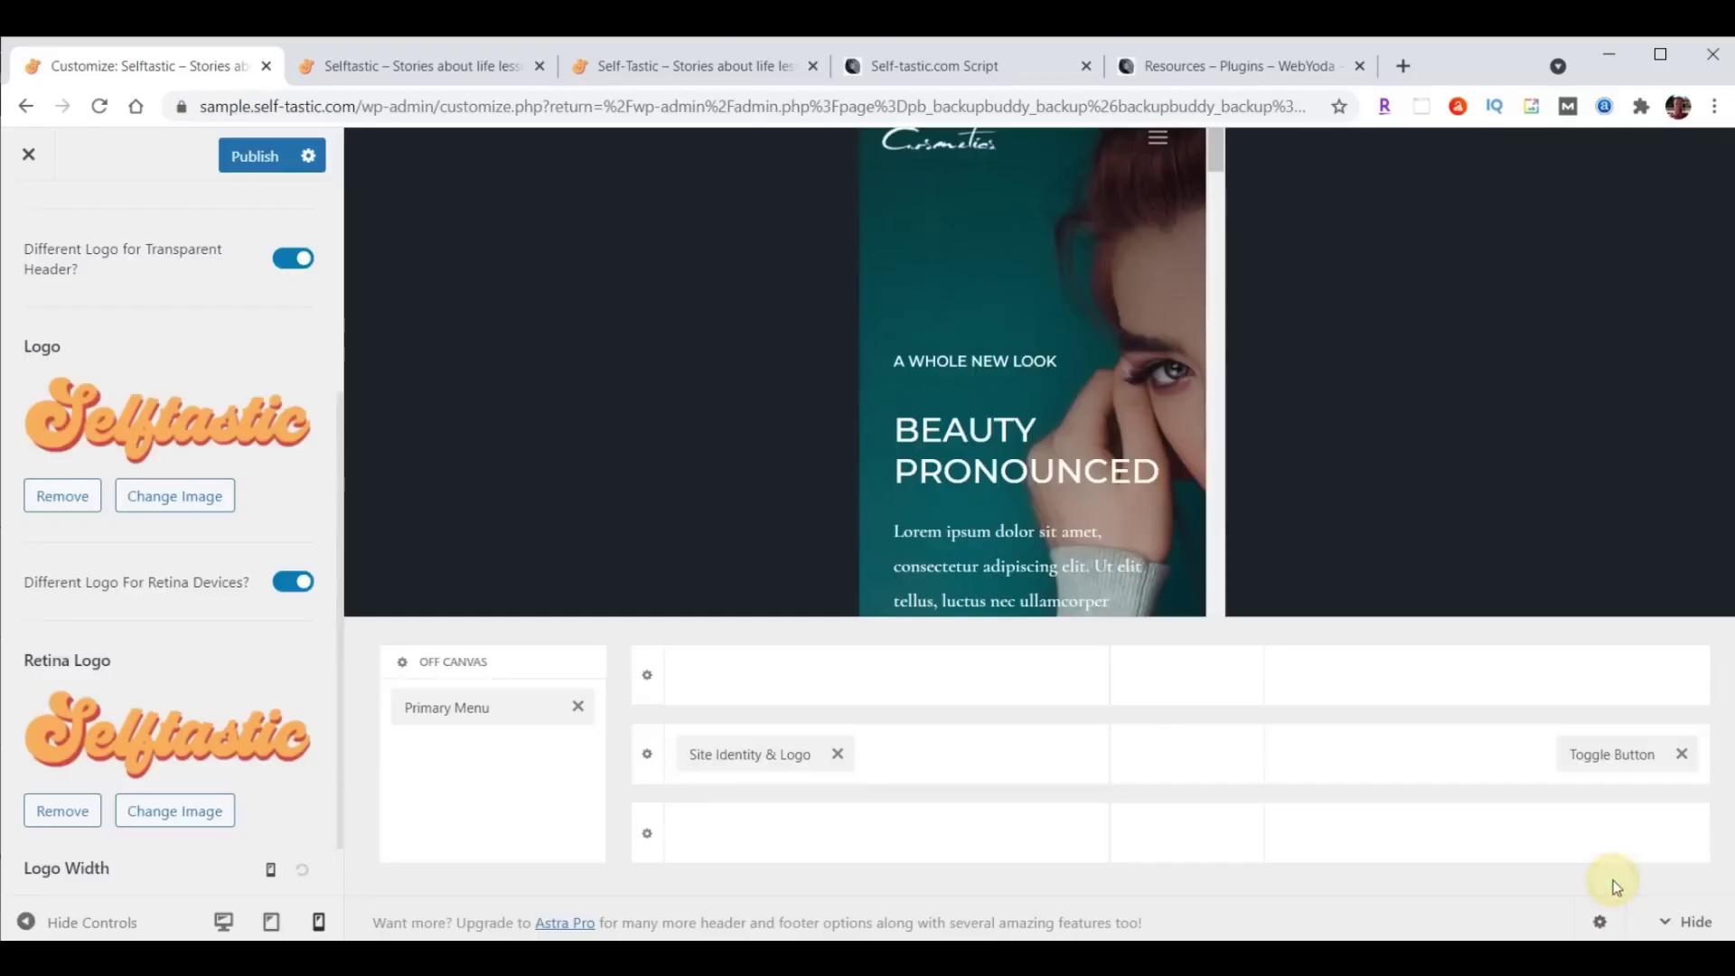
{"action": "scroll", "coordinate": [271, 569], "scroll_direction": "down", "scroll_amount": 1}
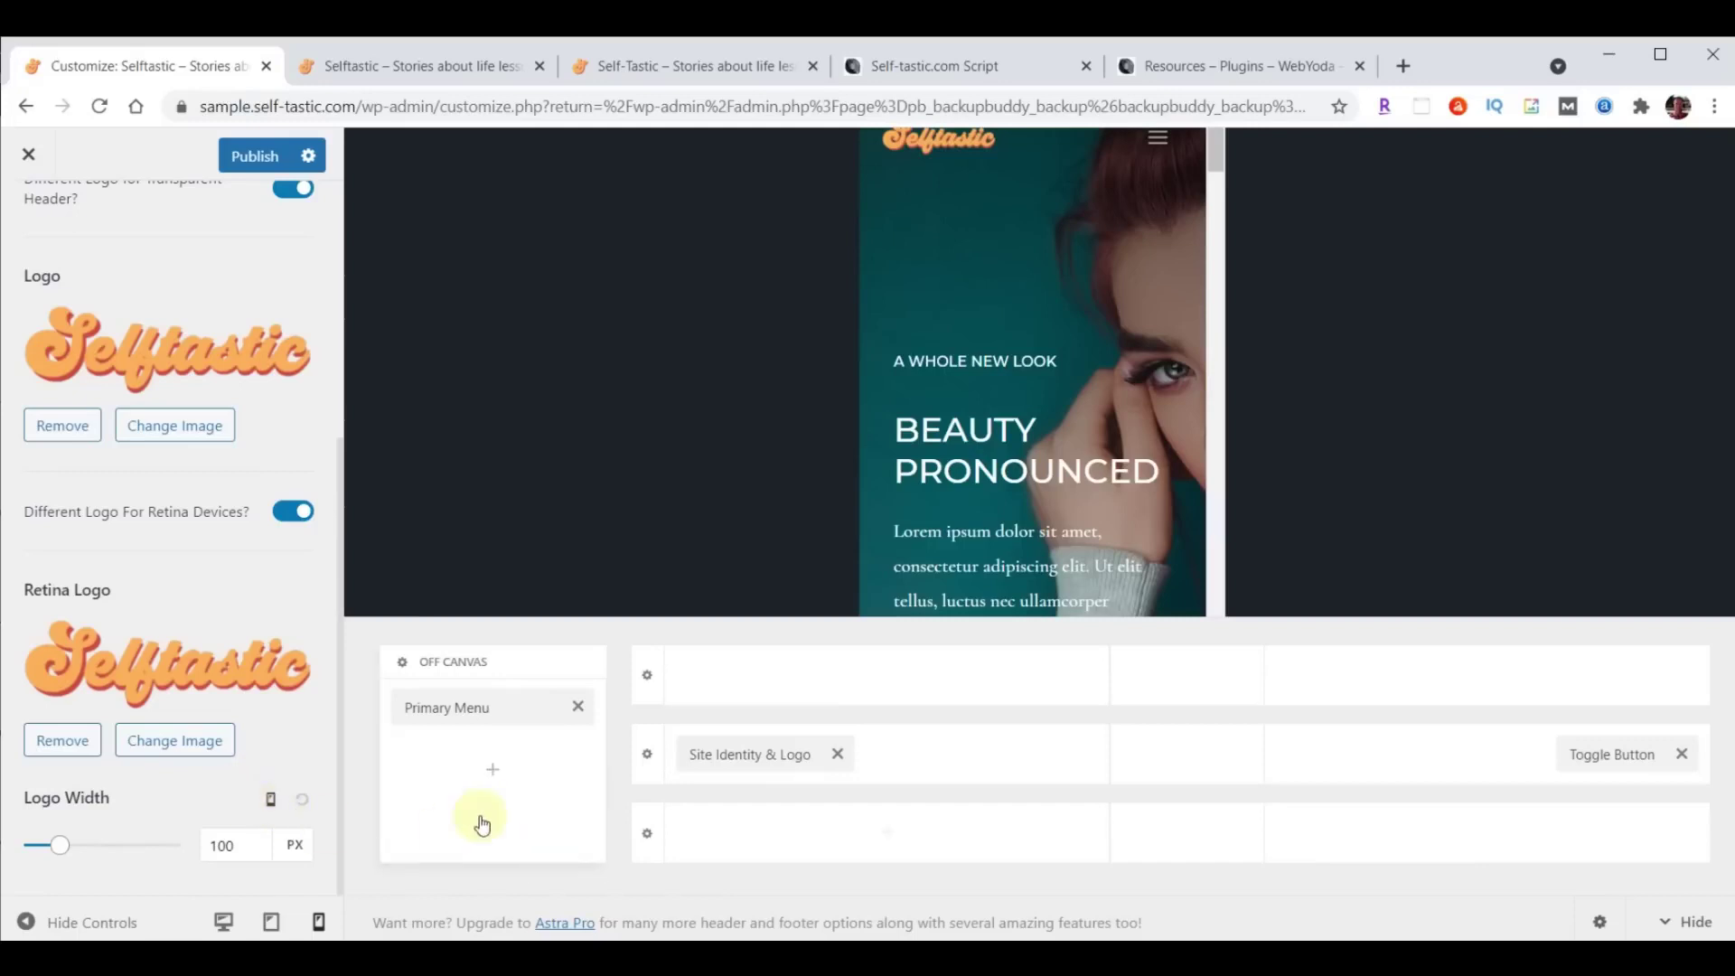
- Set the transparent header logo width to 230 px desktop and 180 px mobile, then publish
{"action": "left_click", "coordinate": [272, 802]}
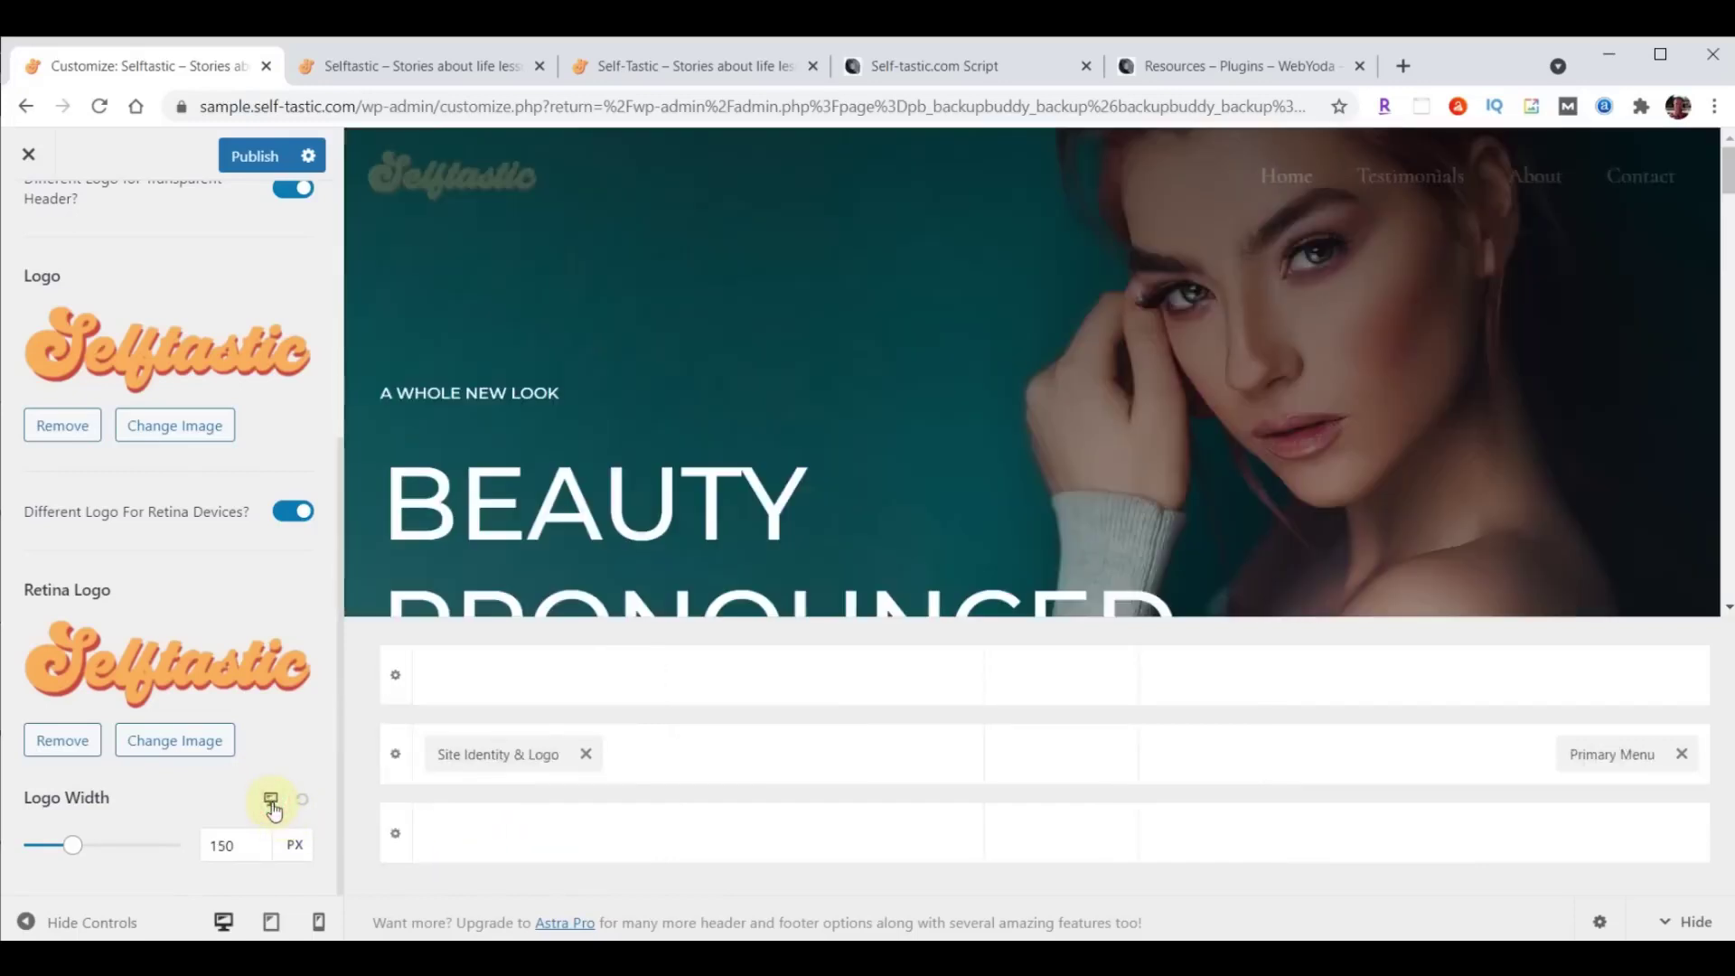
{"action": "left_click_drag", "start_coordinate": [239, 846], "coordinate": [173, 854]}
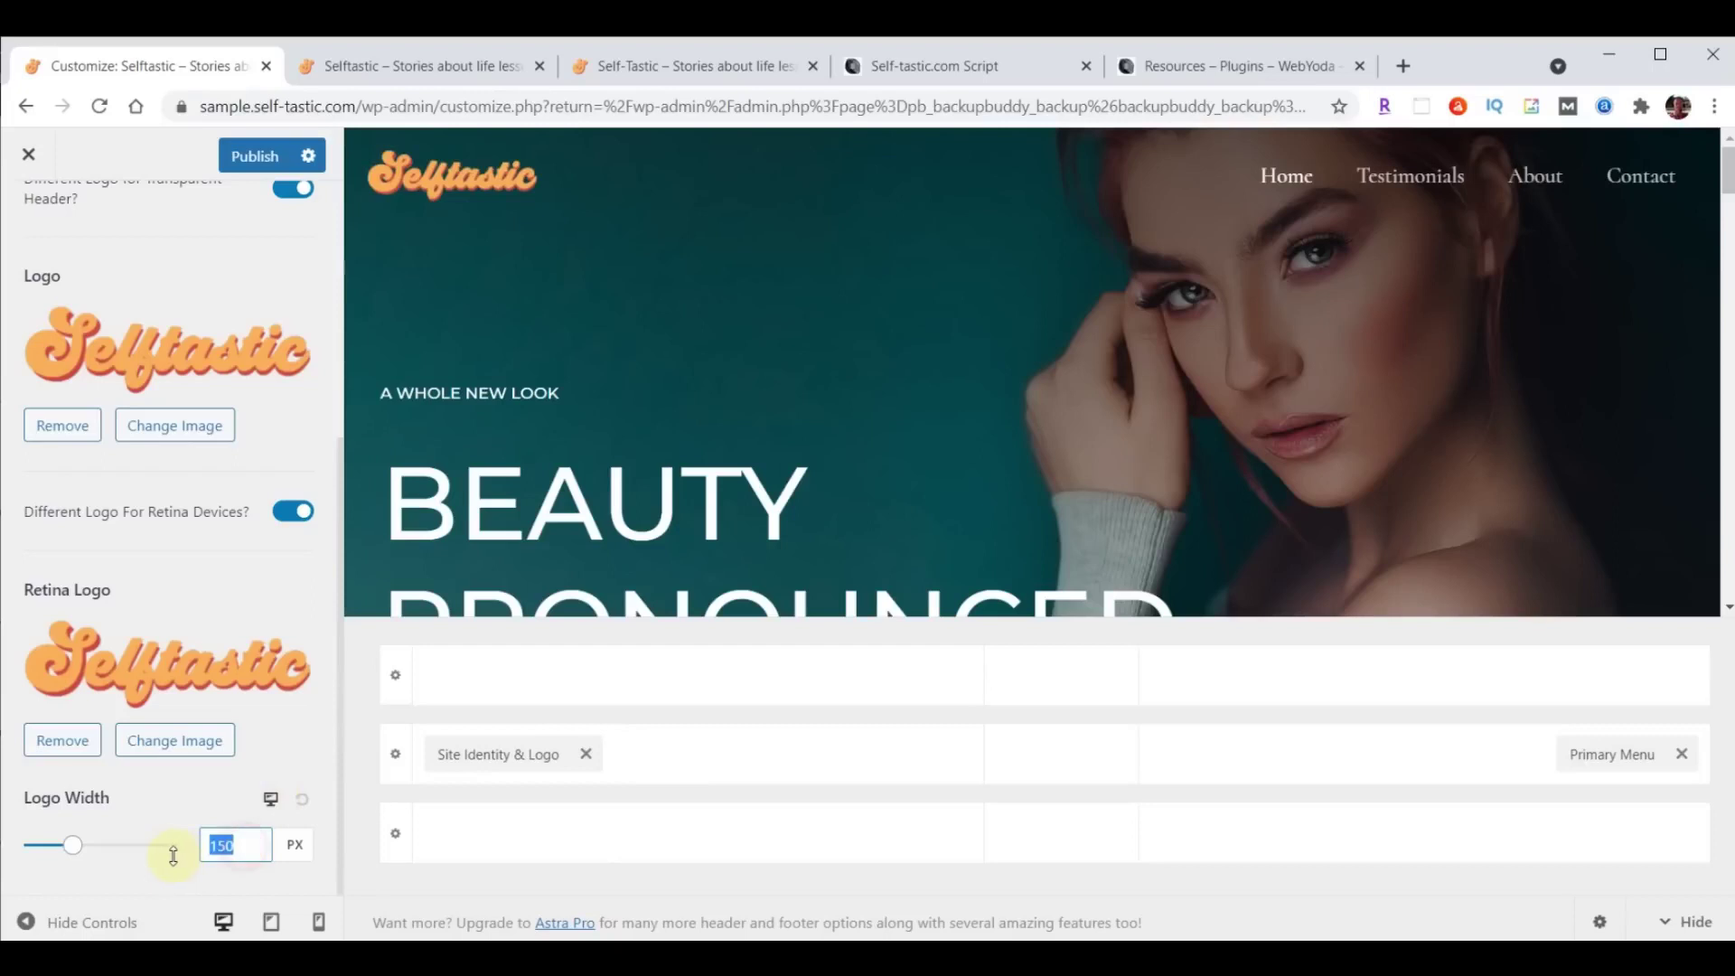
{"action": "type", "text": "230"}
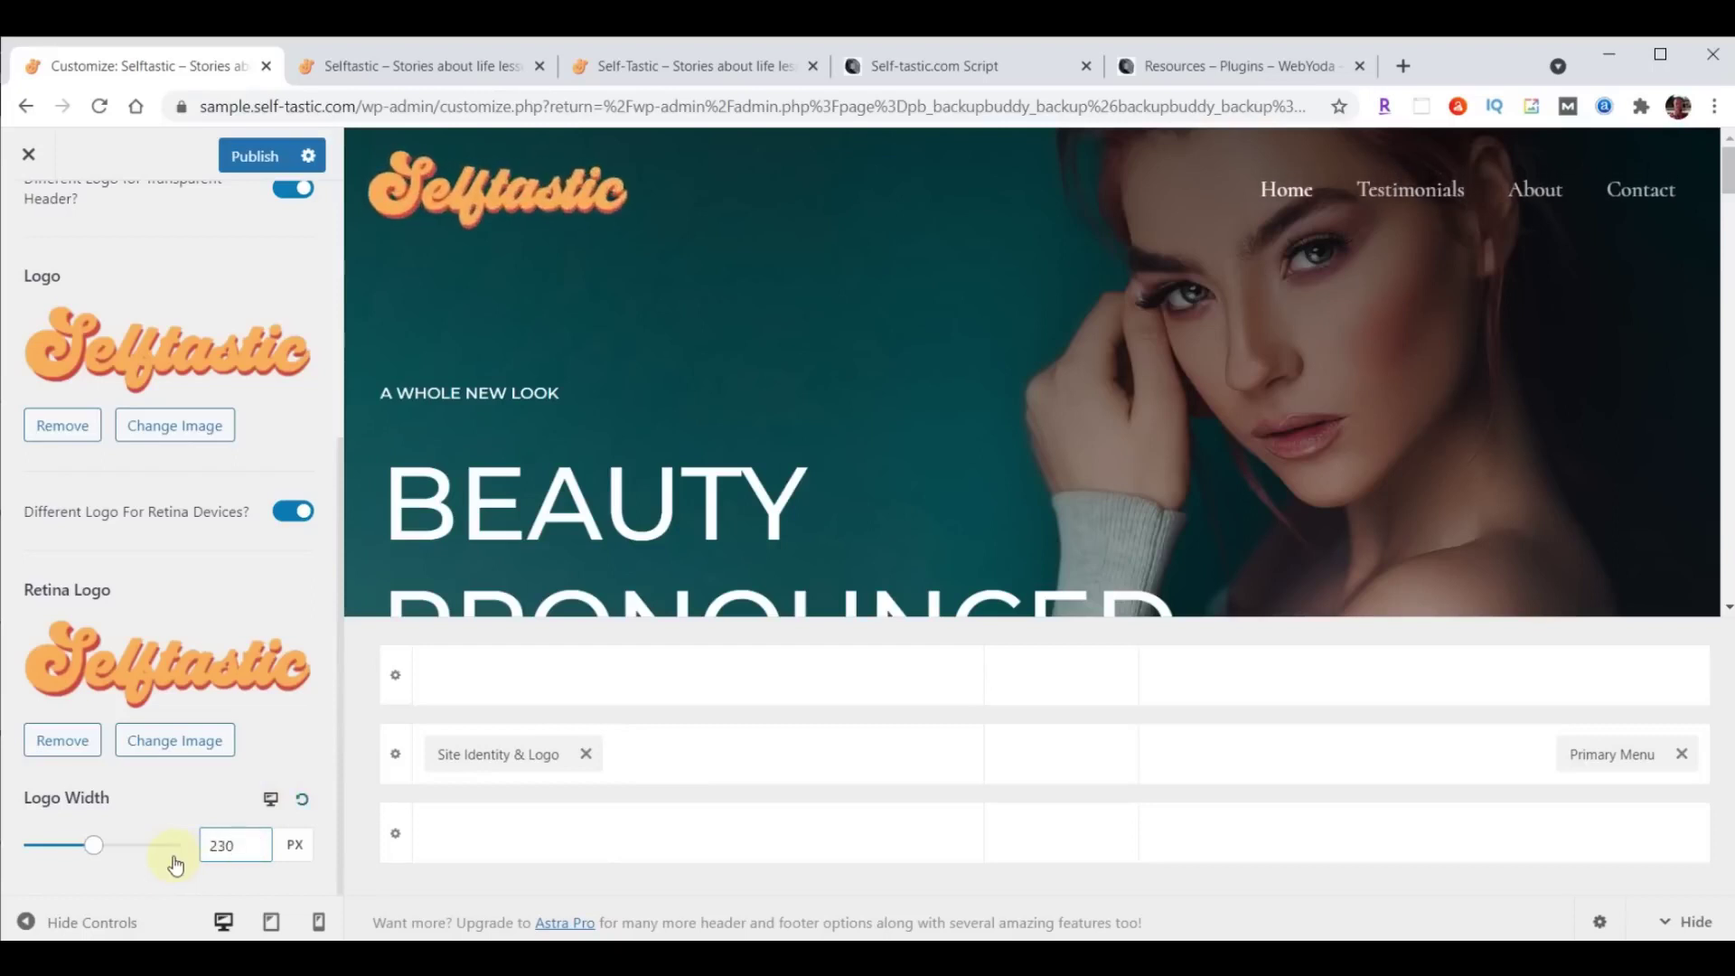
{"action": "left_click", "coordinate": [271, 798]}
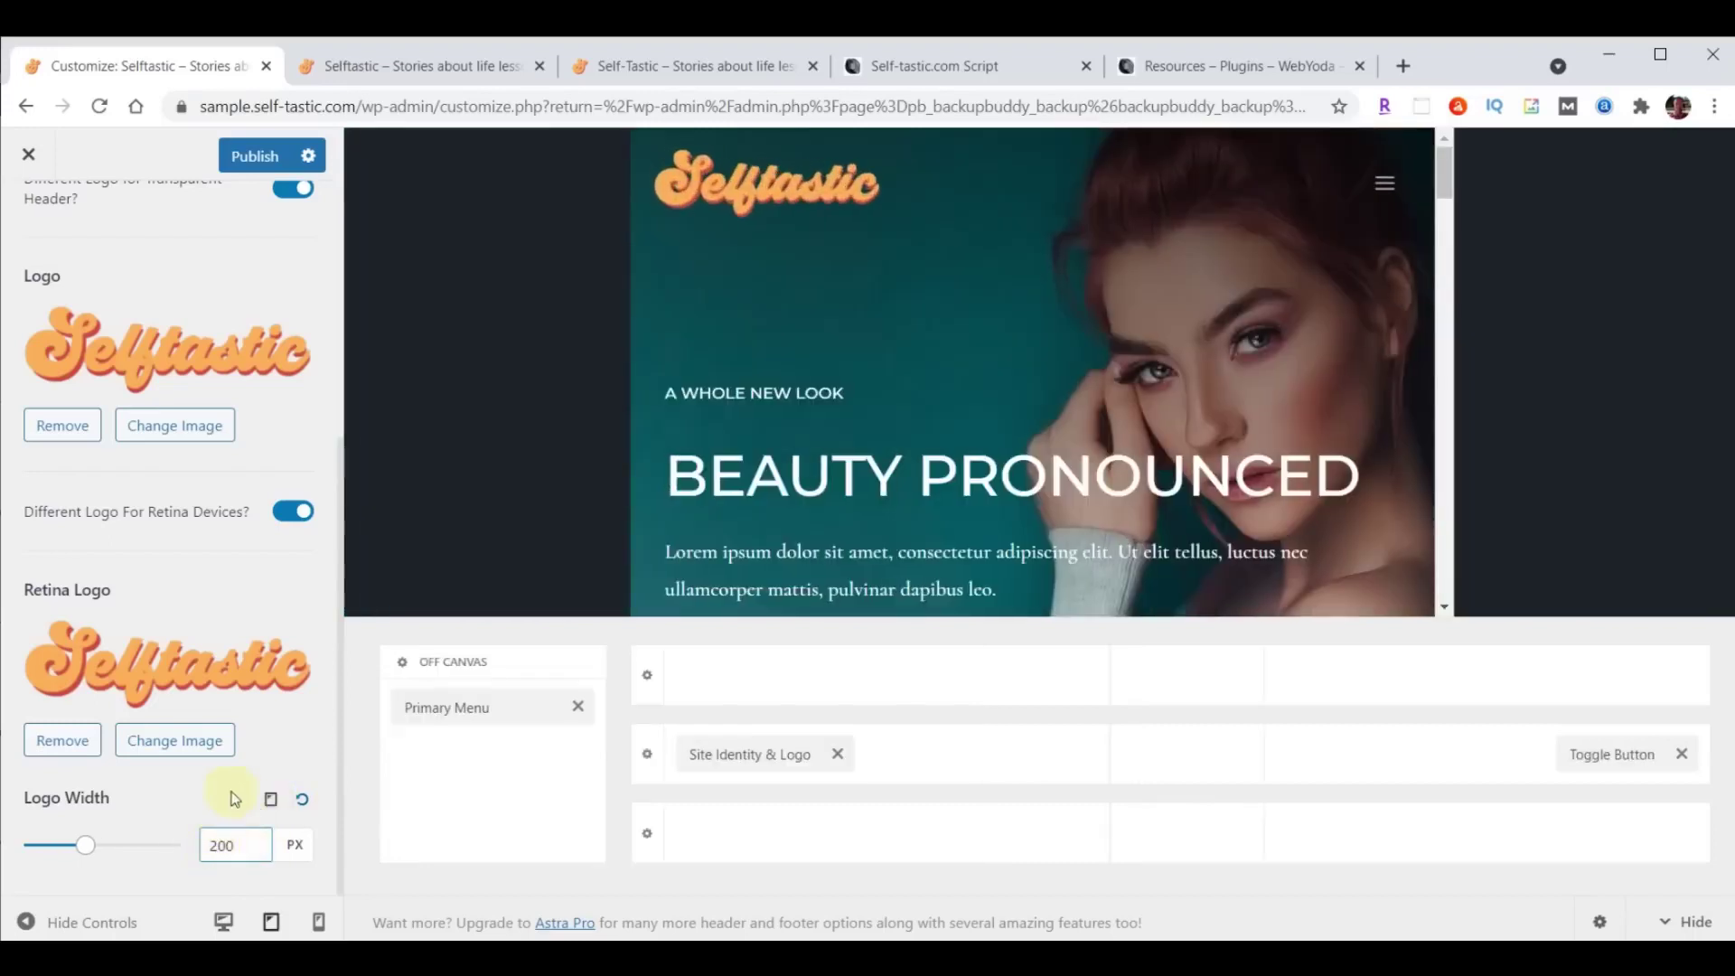
{"action": "left_click", "coordinate": [271, 799]}
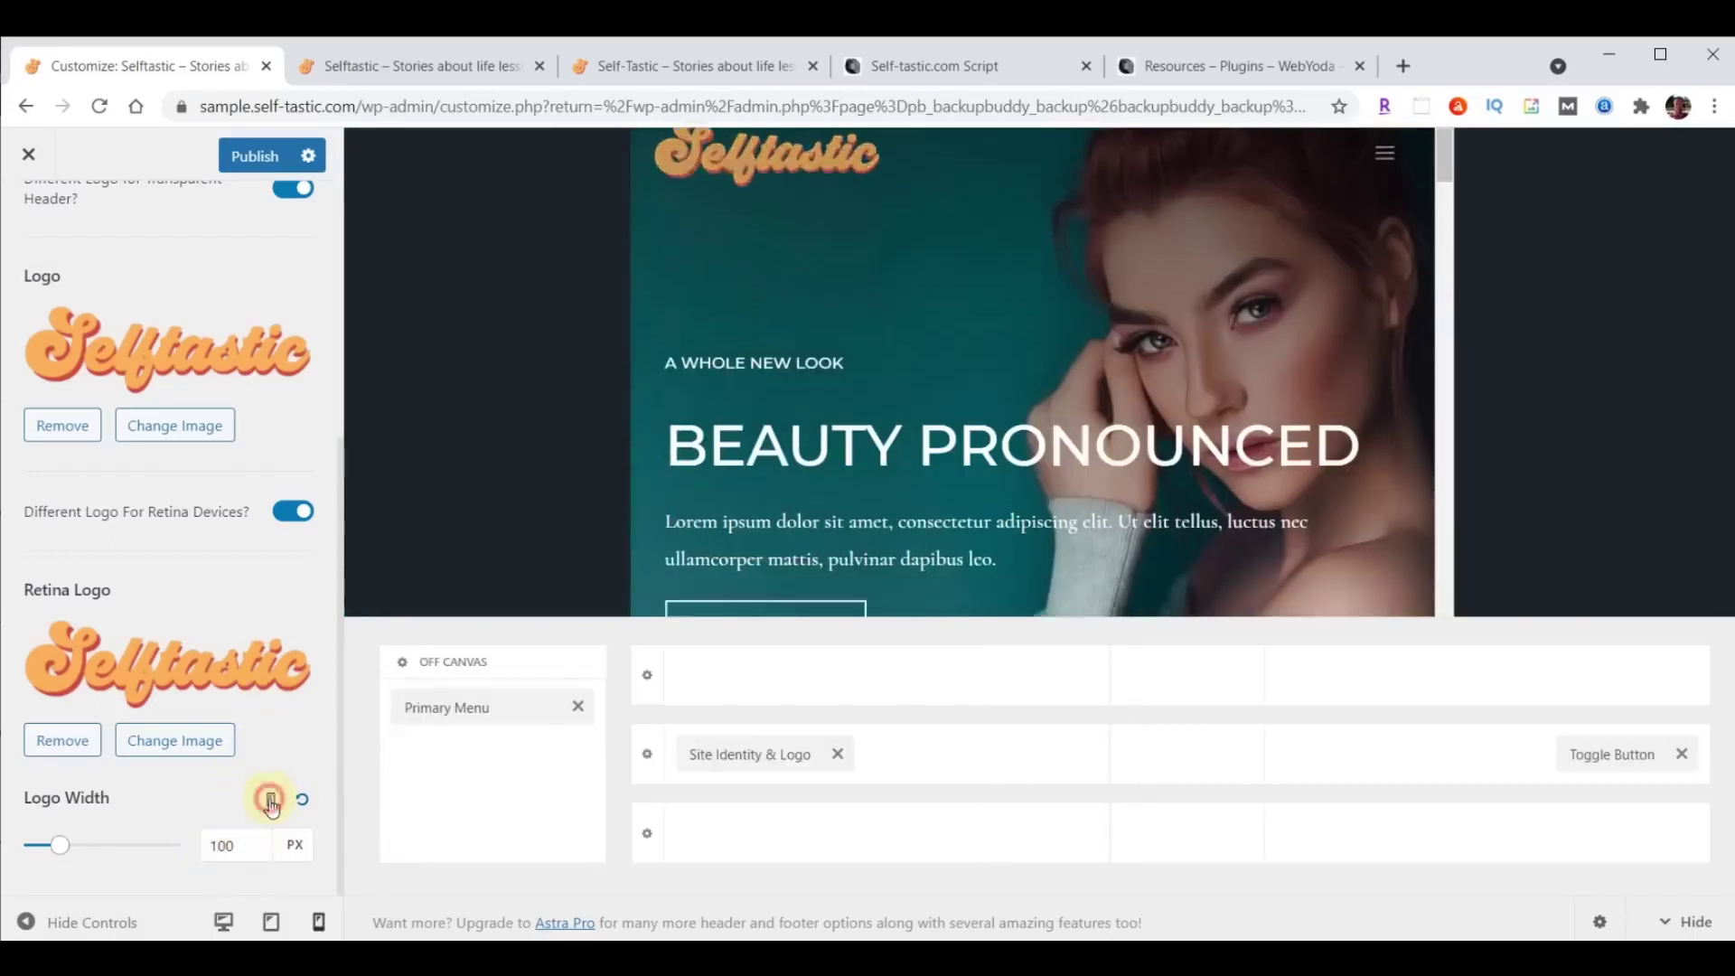
{"action": "double_click", "coordinate": [237, 845]}
{"action": "type", "text": "180"}
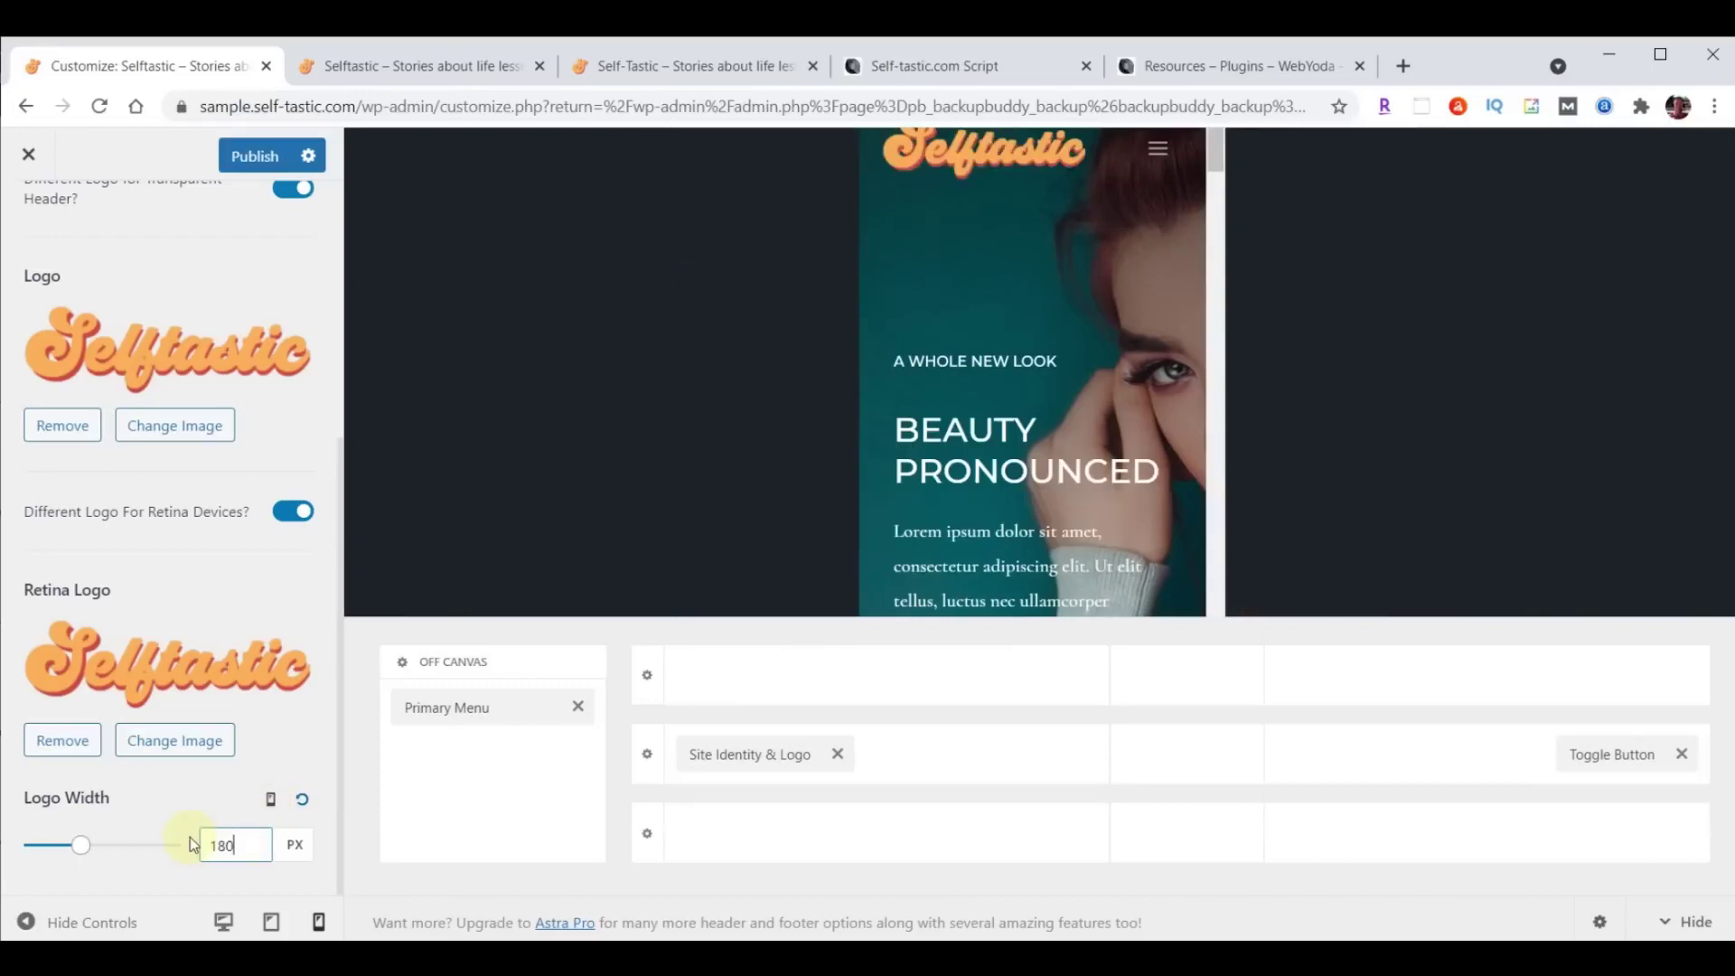
{"action": "left_click", "coordinate": [252, 158]}
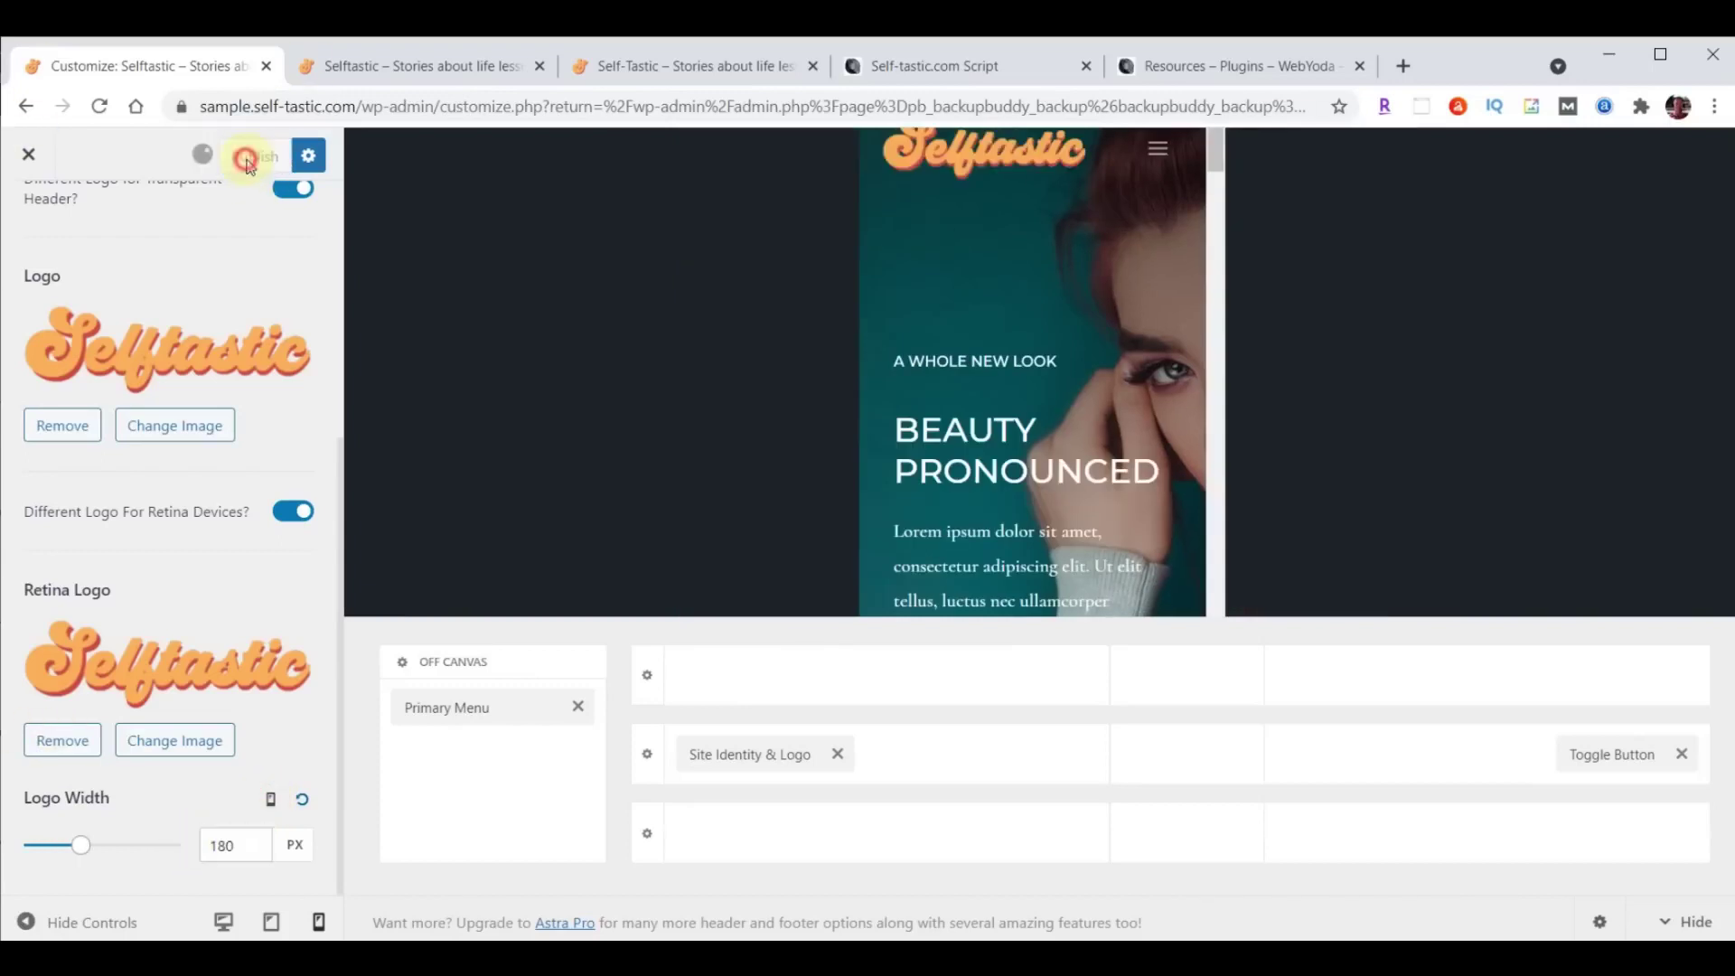
{"action": "left_click", "coordinate": [341, 64]}
{"action": "left_click", "coordinate": [100, 107]}
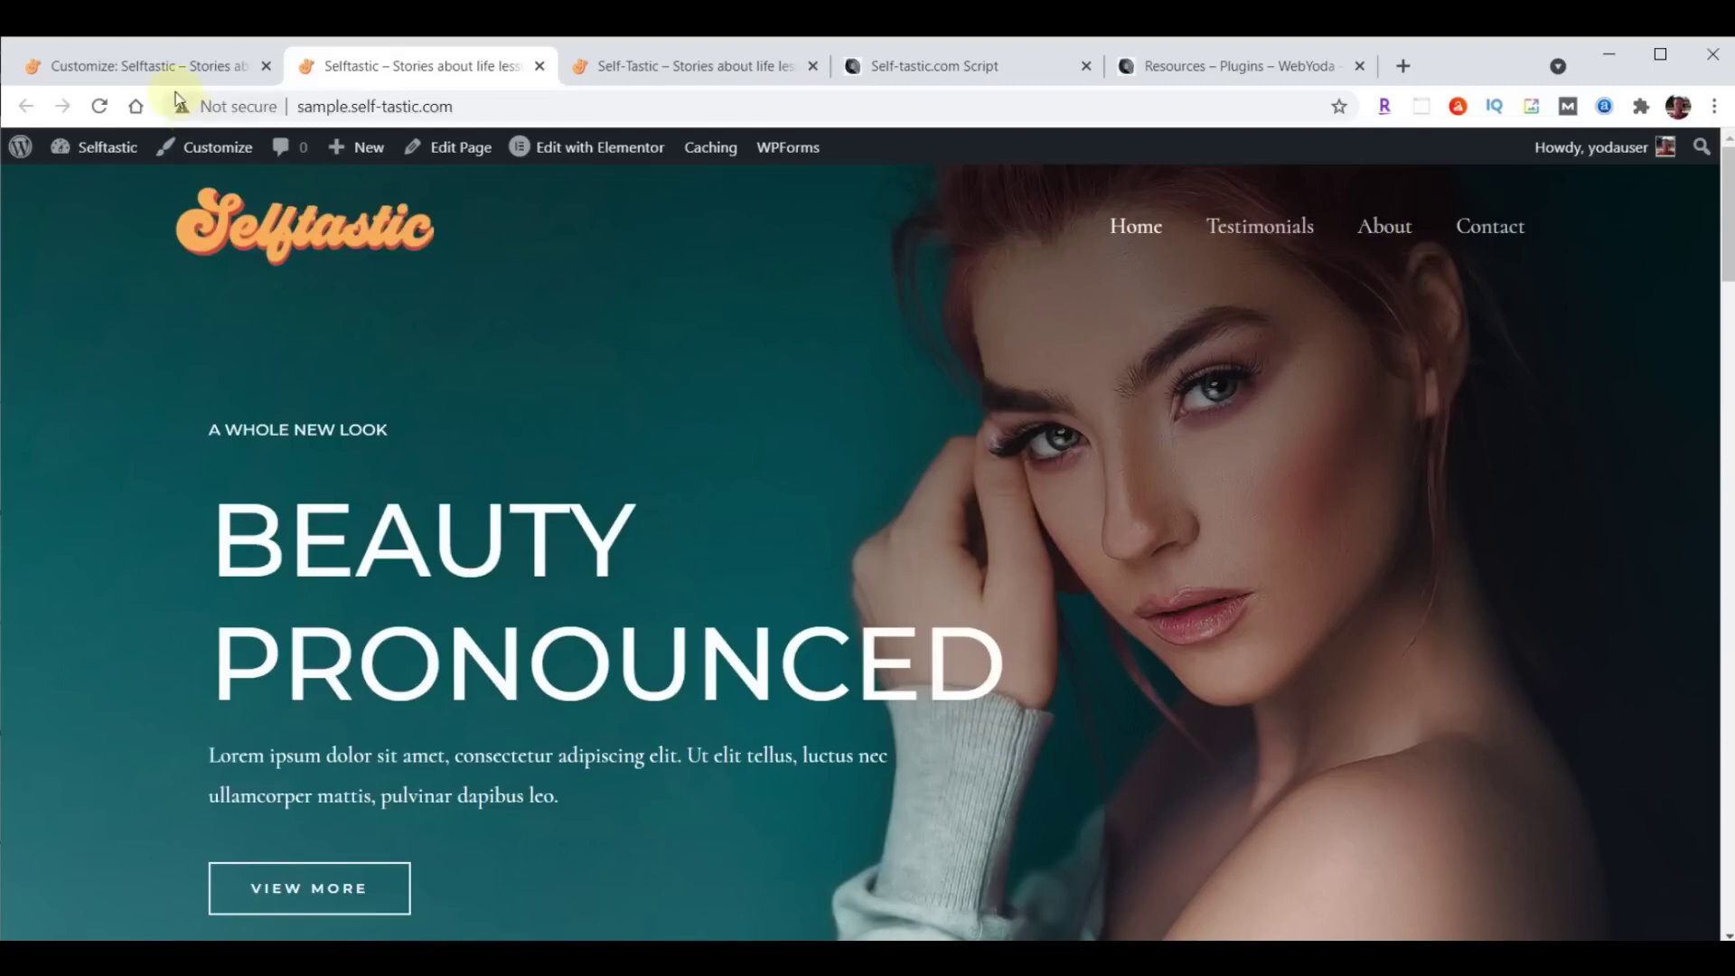
{"action": "left_click", "coordinate": [145, 68]}
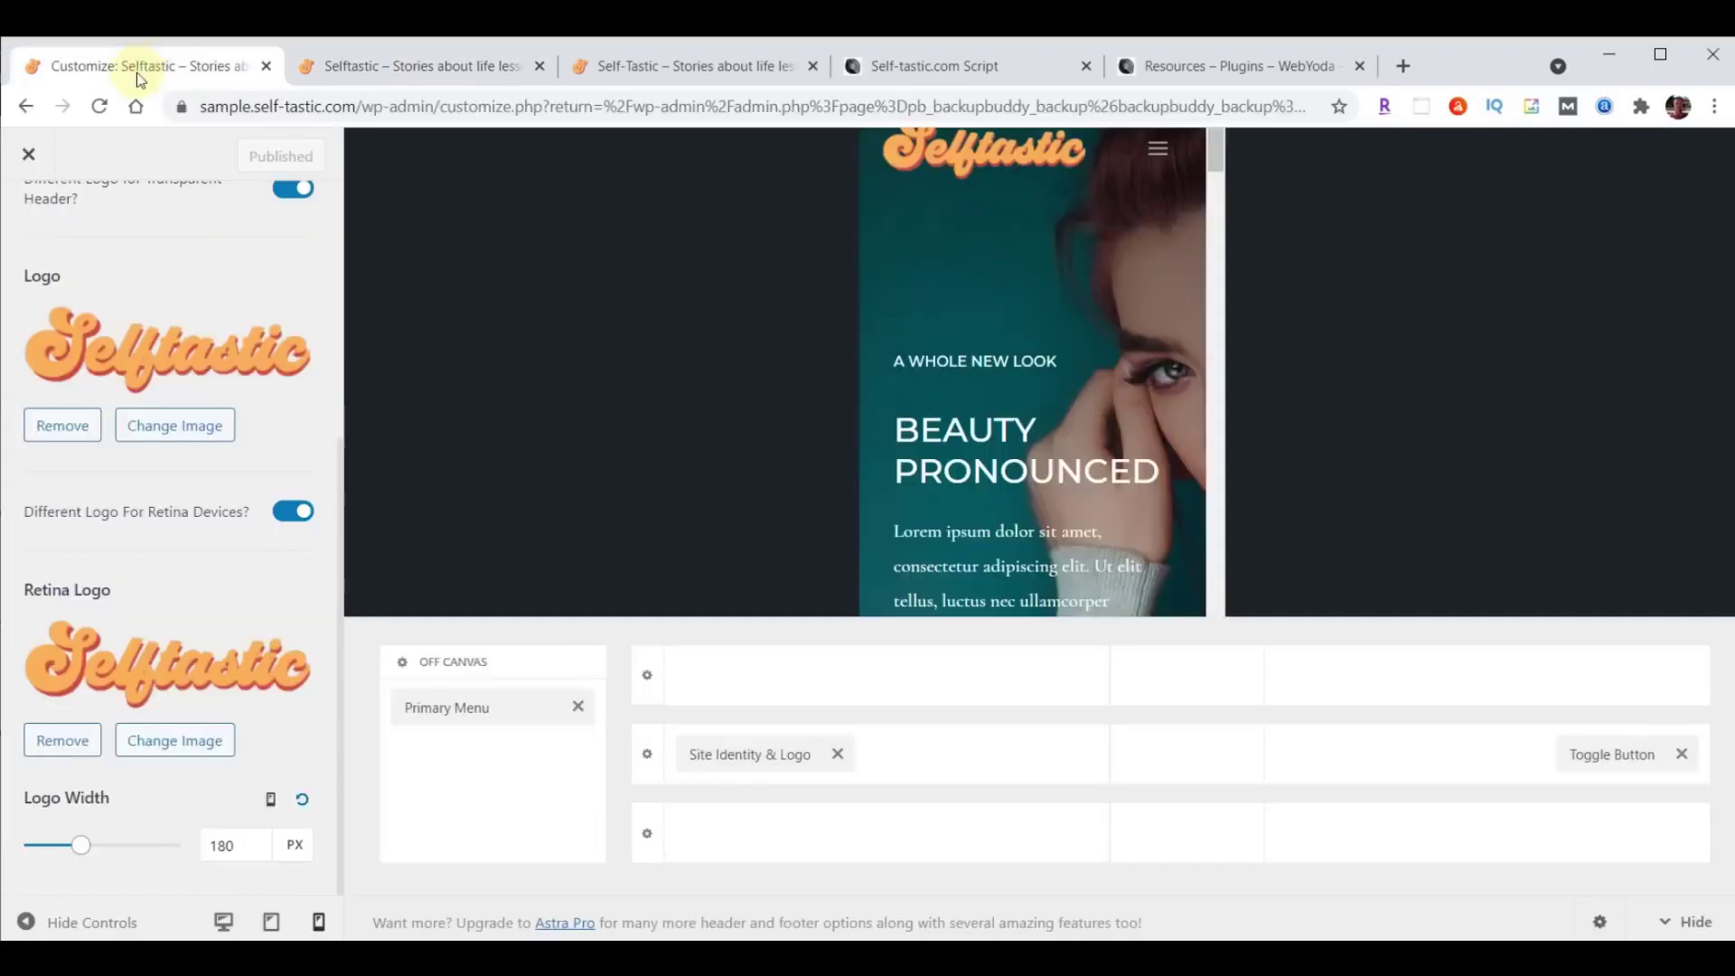
{"action": "left_click", "coordinate": [28, 154]}
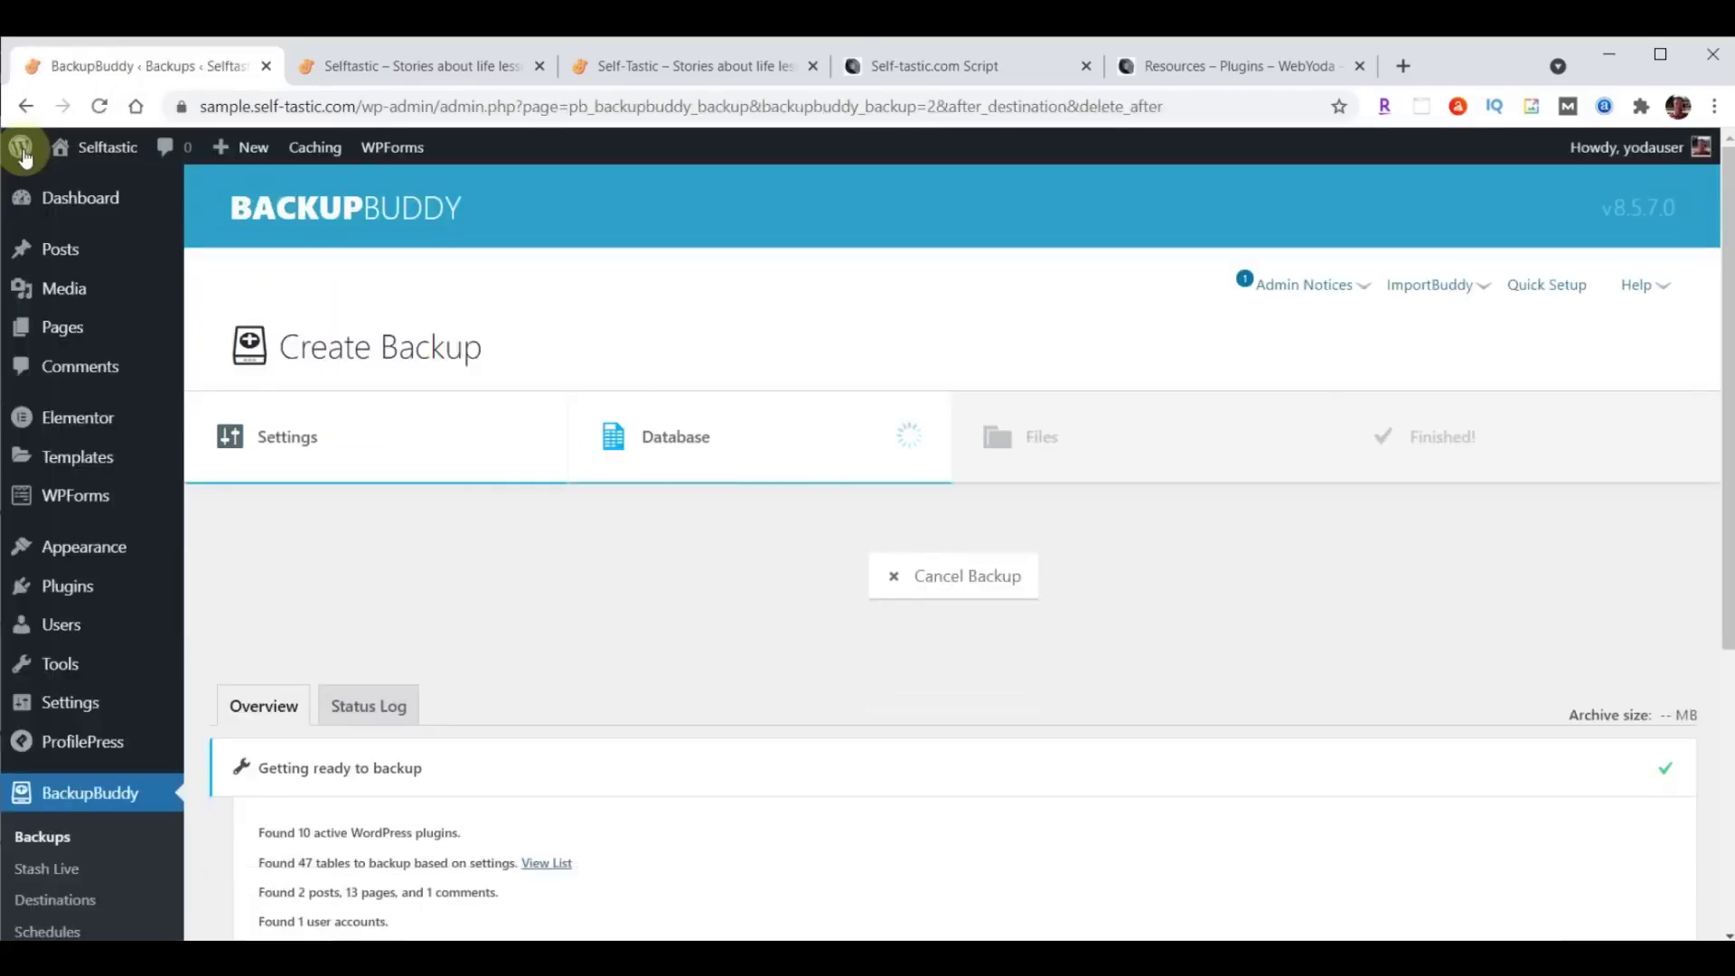
- Open the theme Customizer from the Appearance menu
{"action": "mouse_move", "coordinate": [76, 550]}
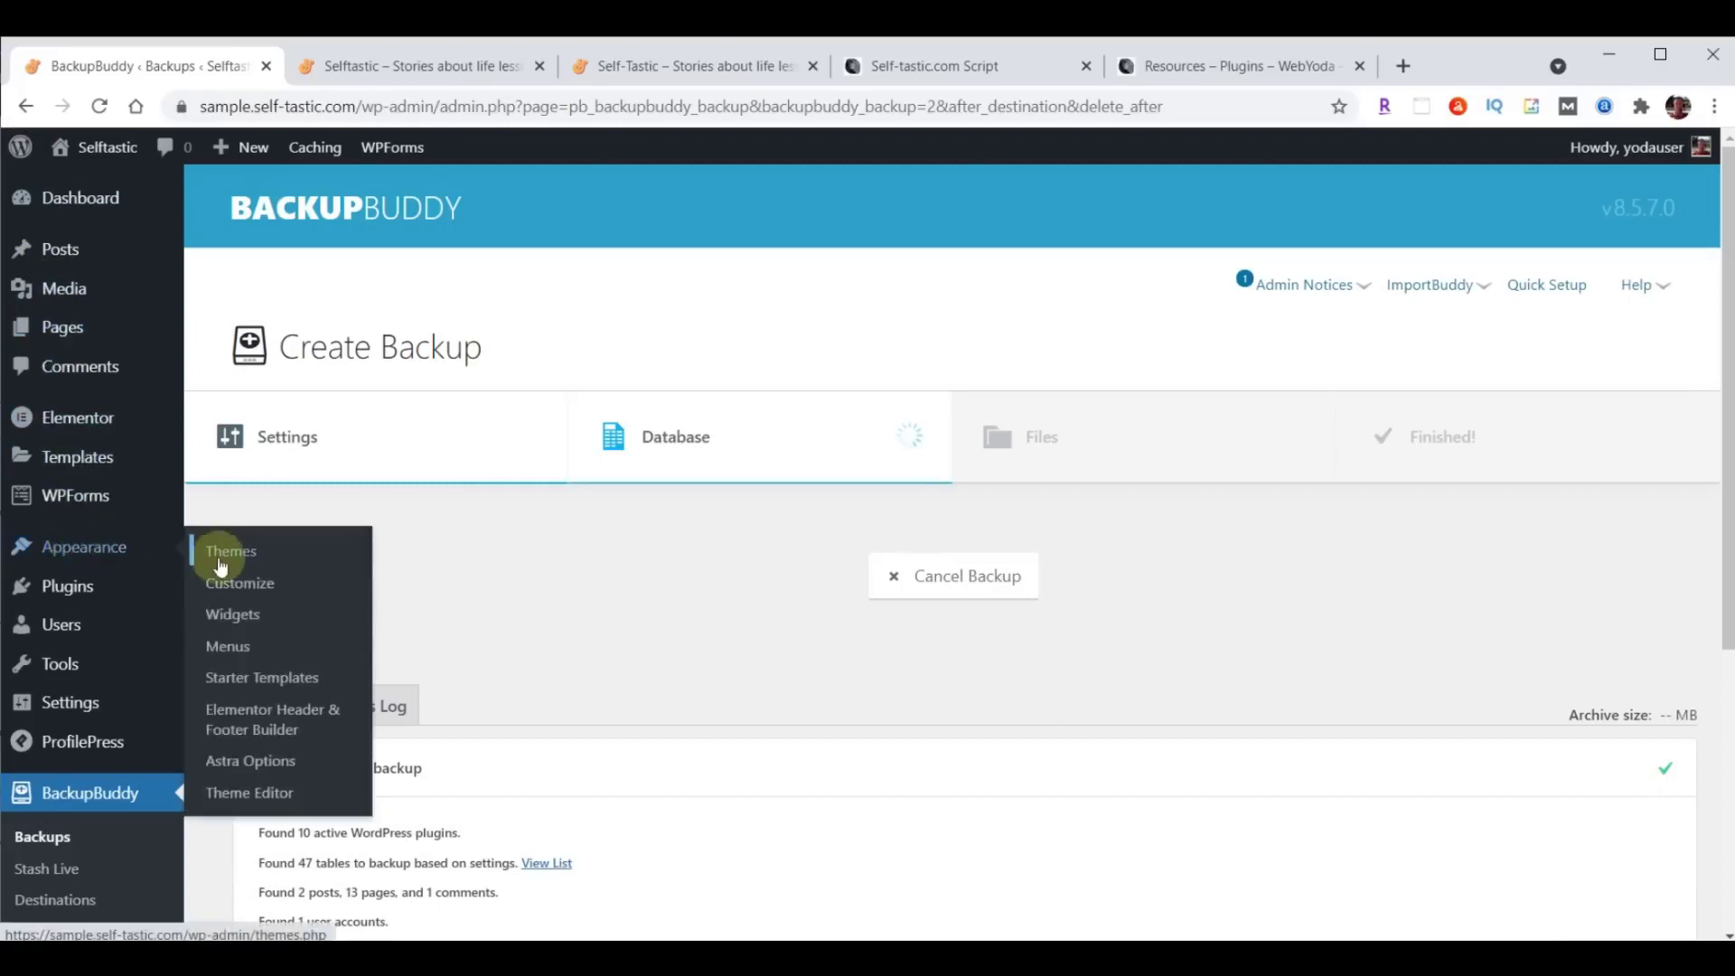
{"action": "left_click", "coordinate": [236, 583]}
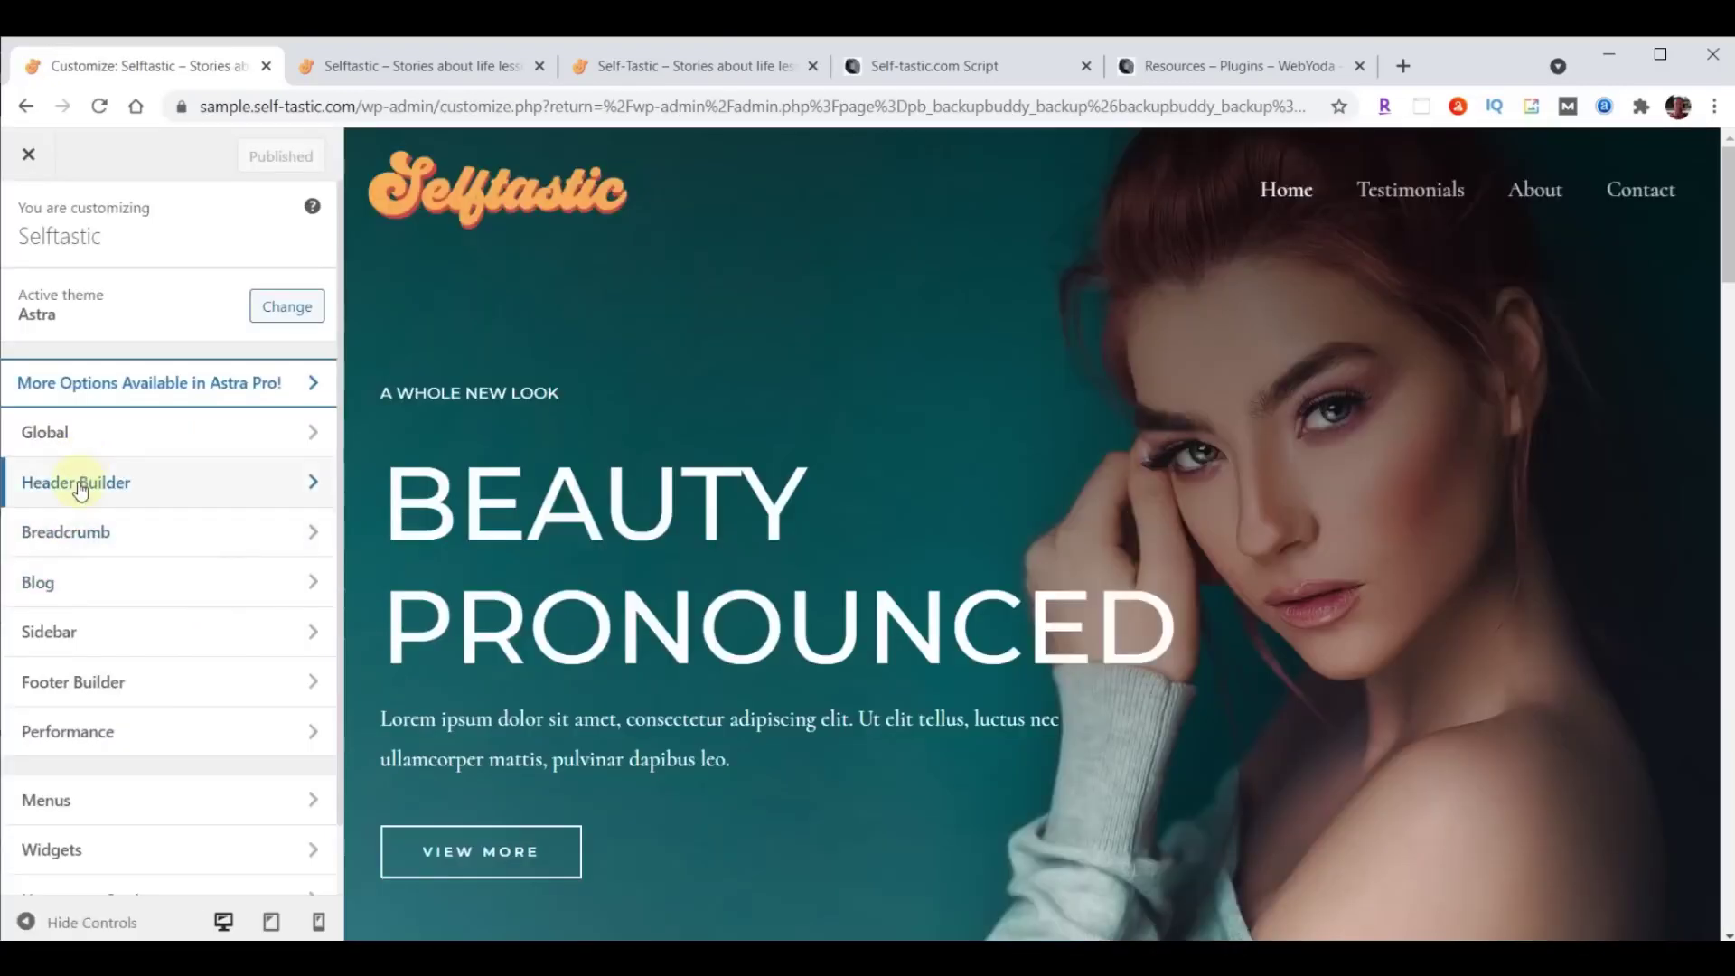
- Open the Primary Menu's design settings and its menu font options in the Header Builder
{"action": "left_click", "coordinate": [79, 486]}
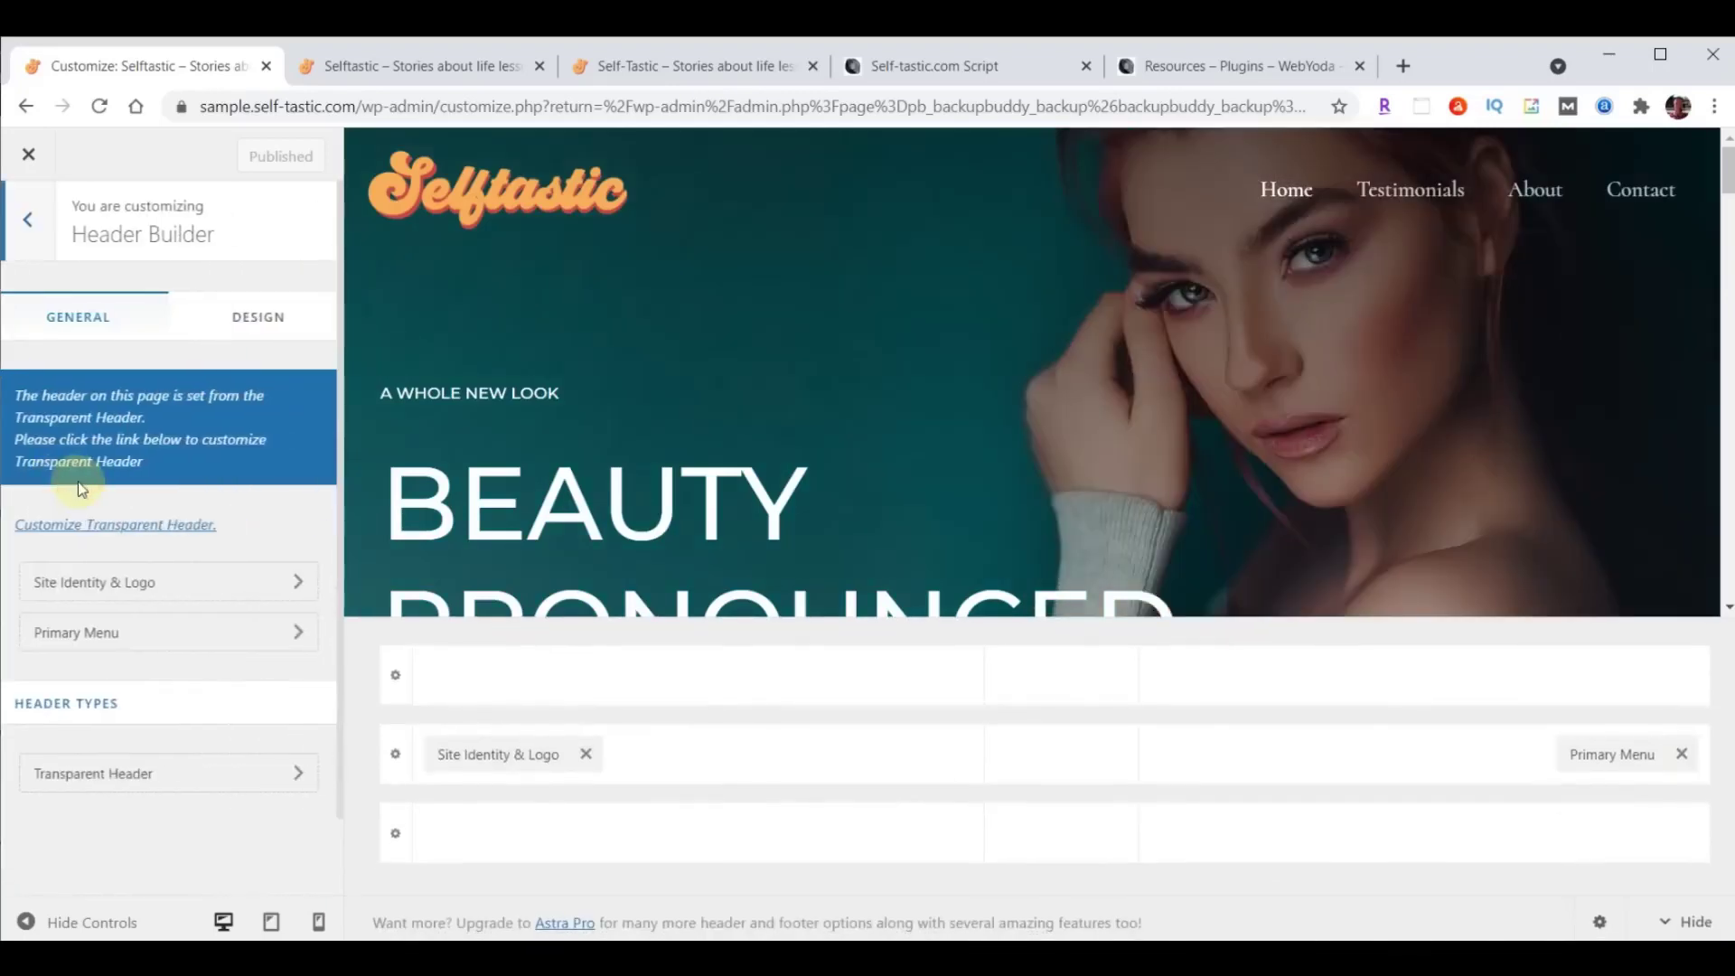
{"action": "left_click", "coordinate": [96, 635]}
{"action": "left_click", "coordinate": [264, 312]}
{"action": "left_click", "coordinate": [258, 307]}
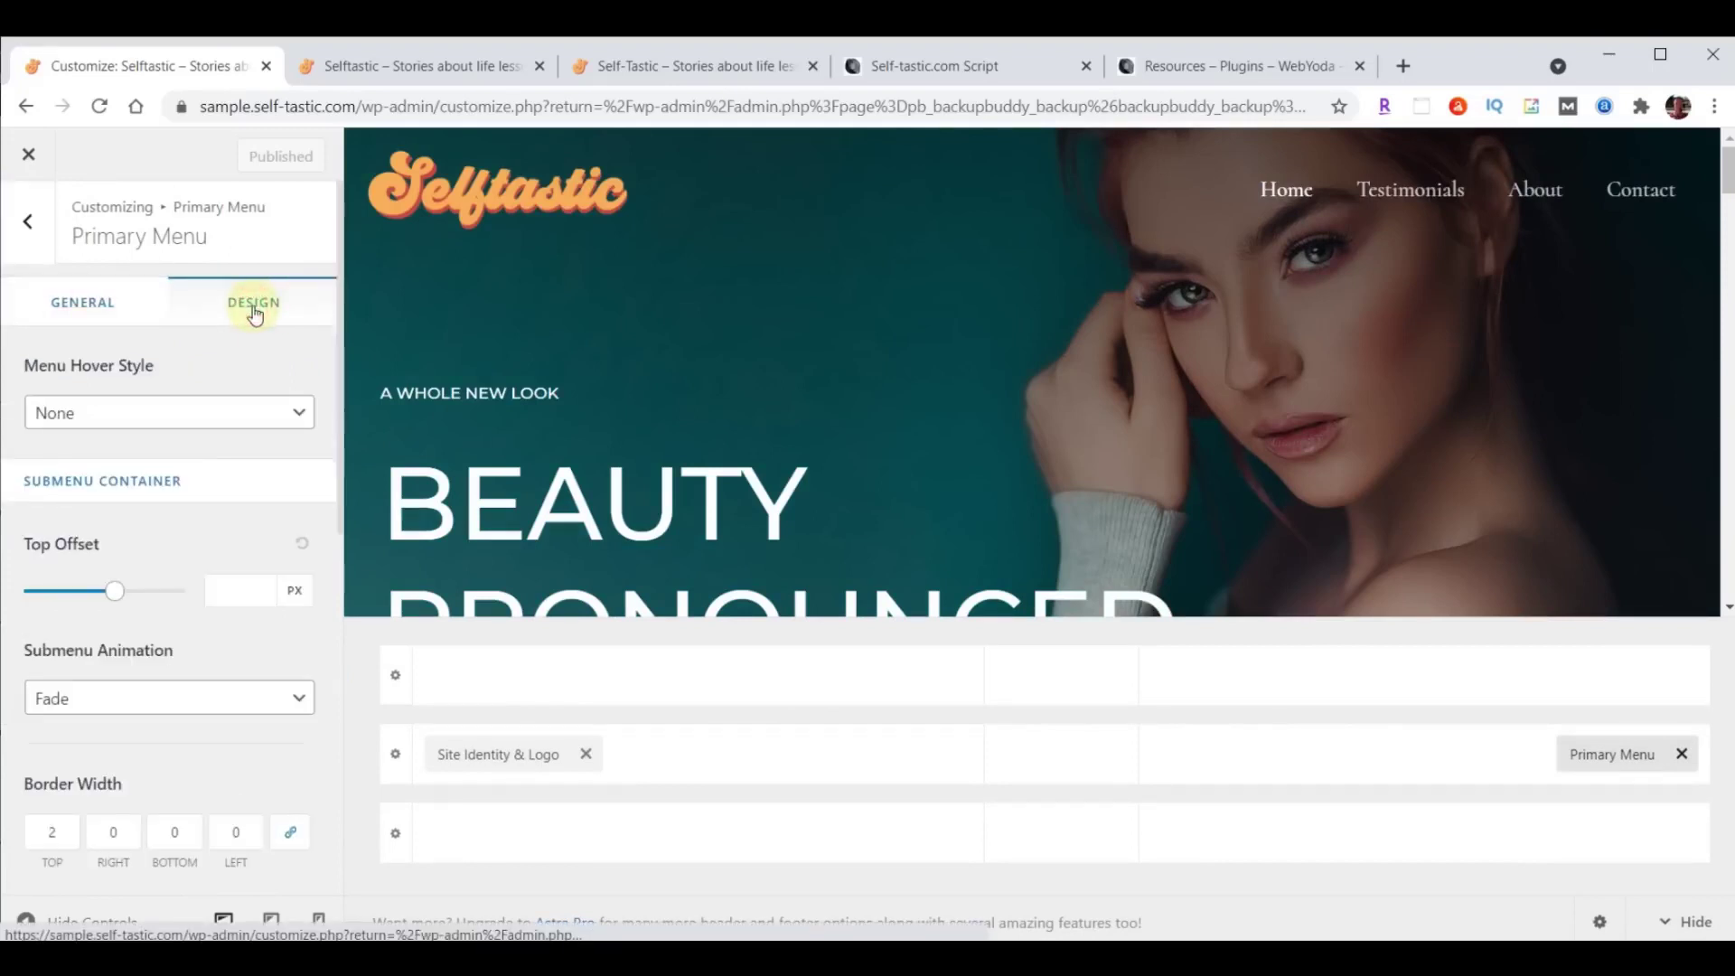
{"action": "scroll", "coordinate": [256, 407], "scroll_direction": "down", "scroll_amount": 4}
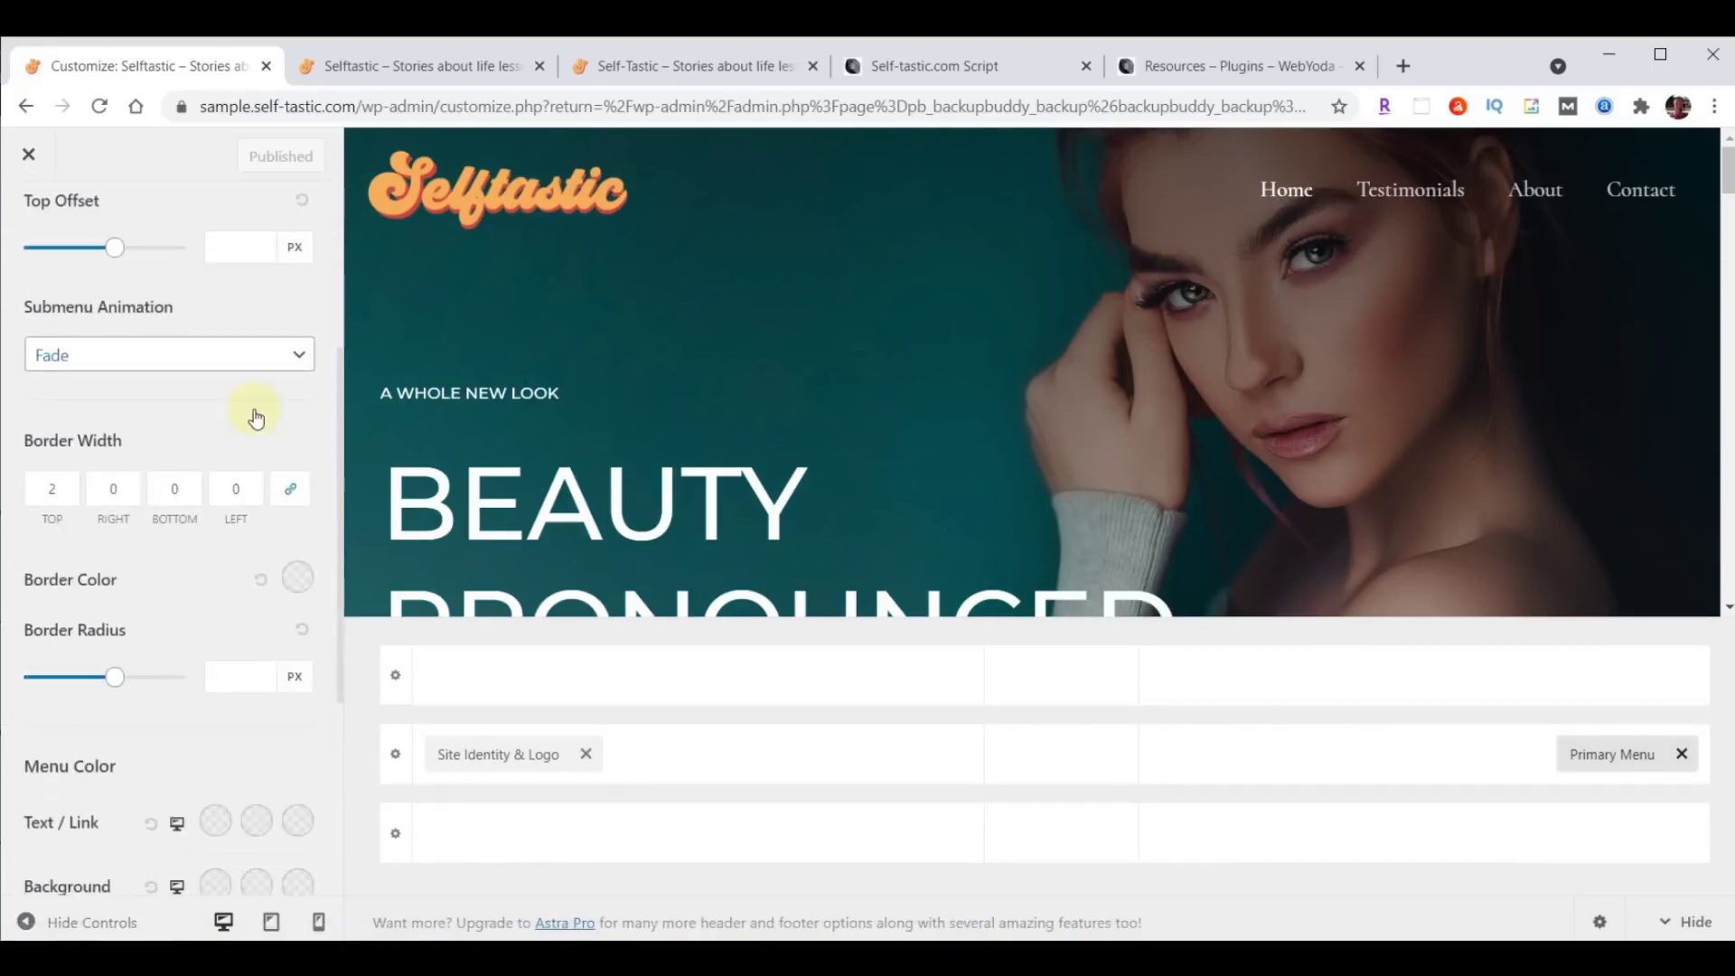
{"action": "scroll", "coordinate": [255, 415], "scroll_direction": "down", "scroll_amount": 3}
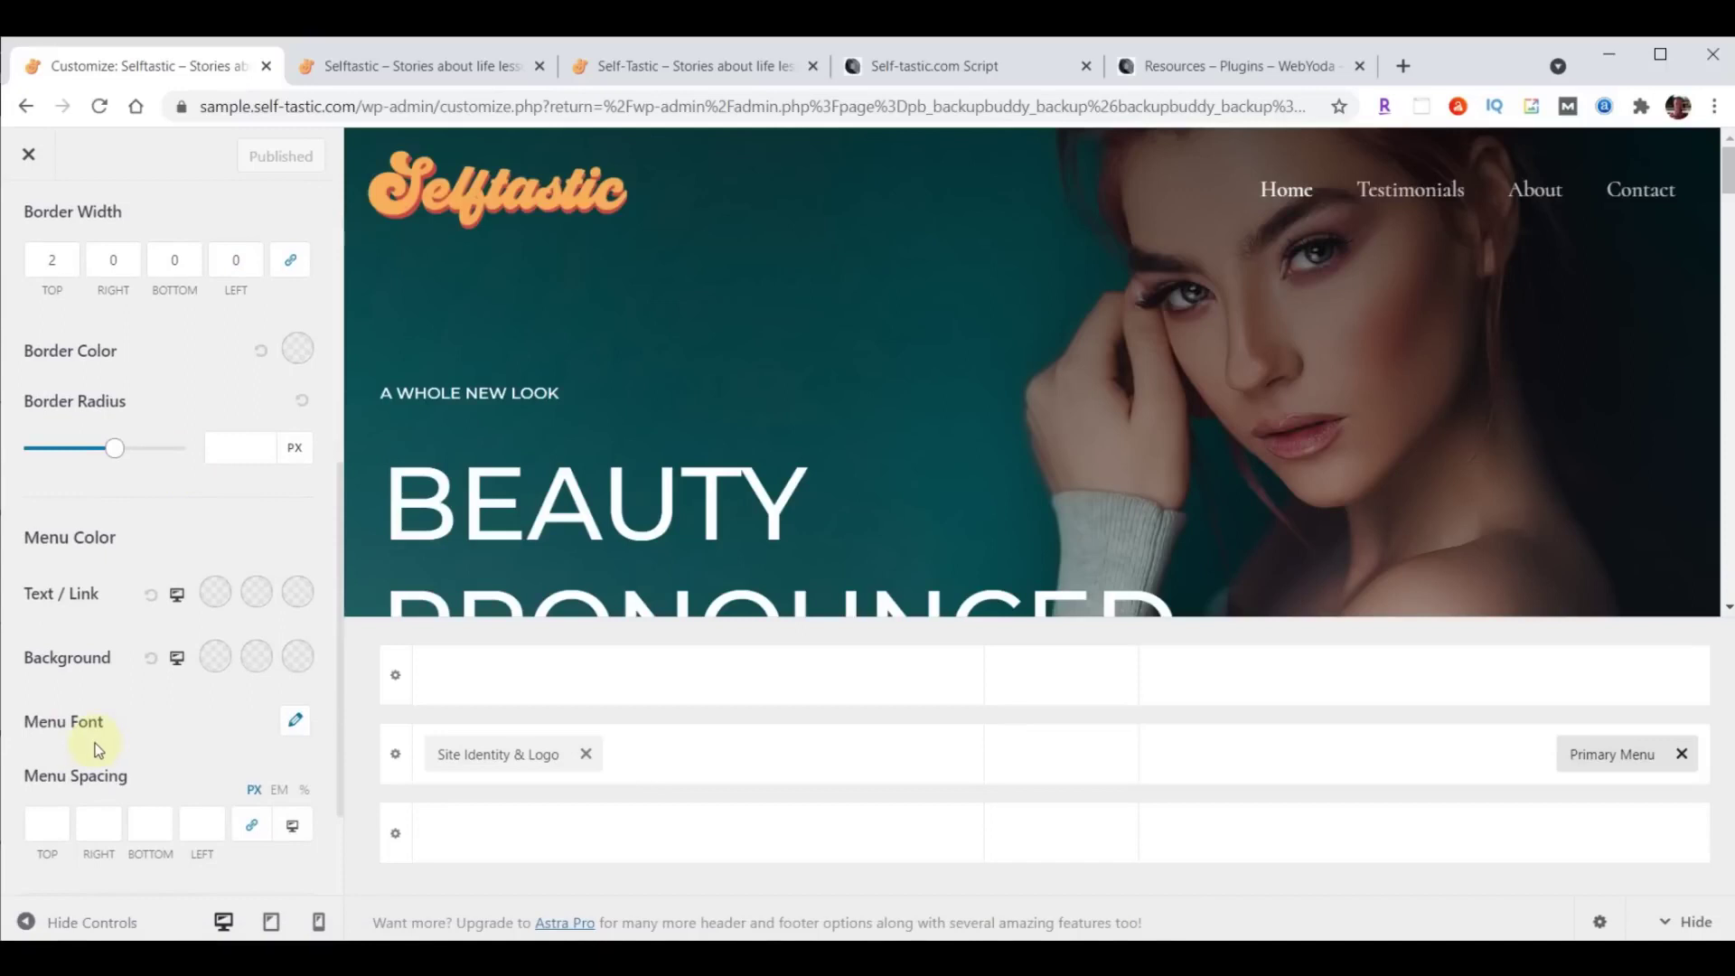
{"action": "left_click", "coordinate": [295, 731]}
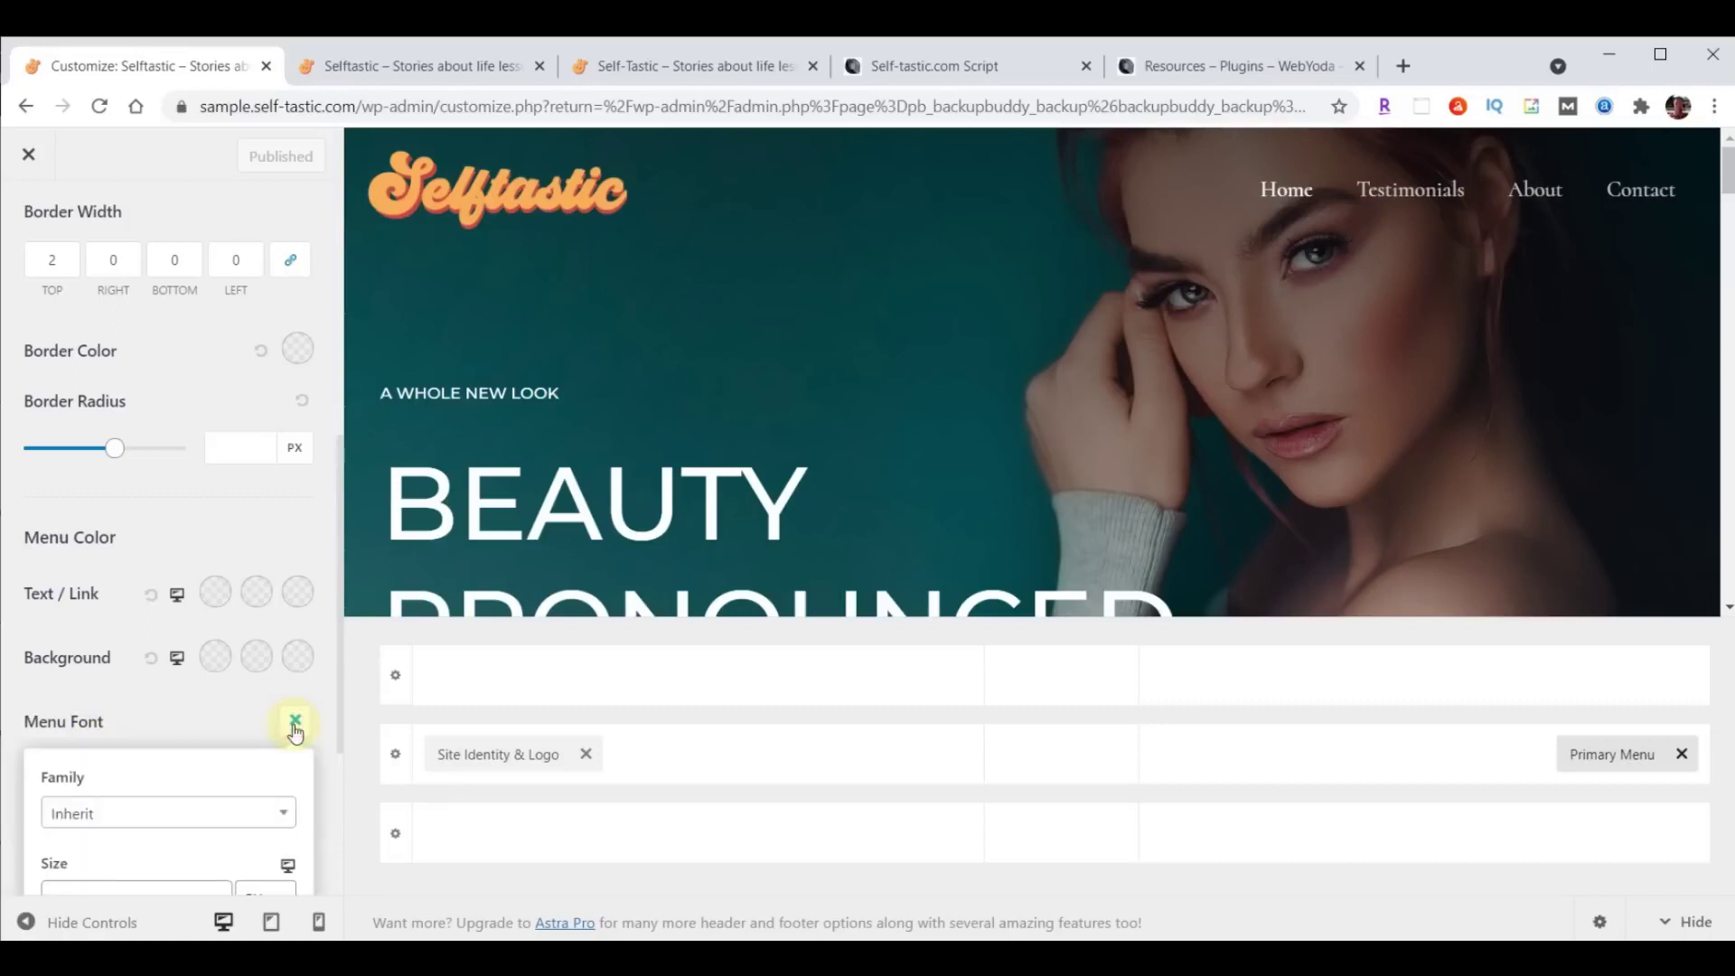
{"action": "scroll", "coordinate": [291, 723], "scroll_direction": "down", "scroll_amount": 3}
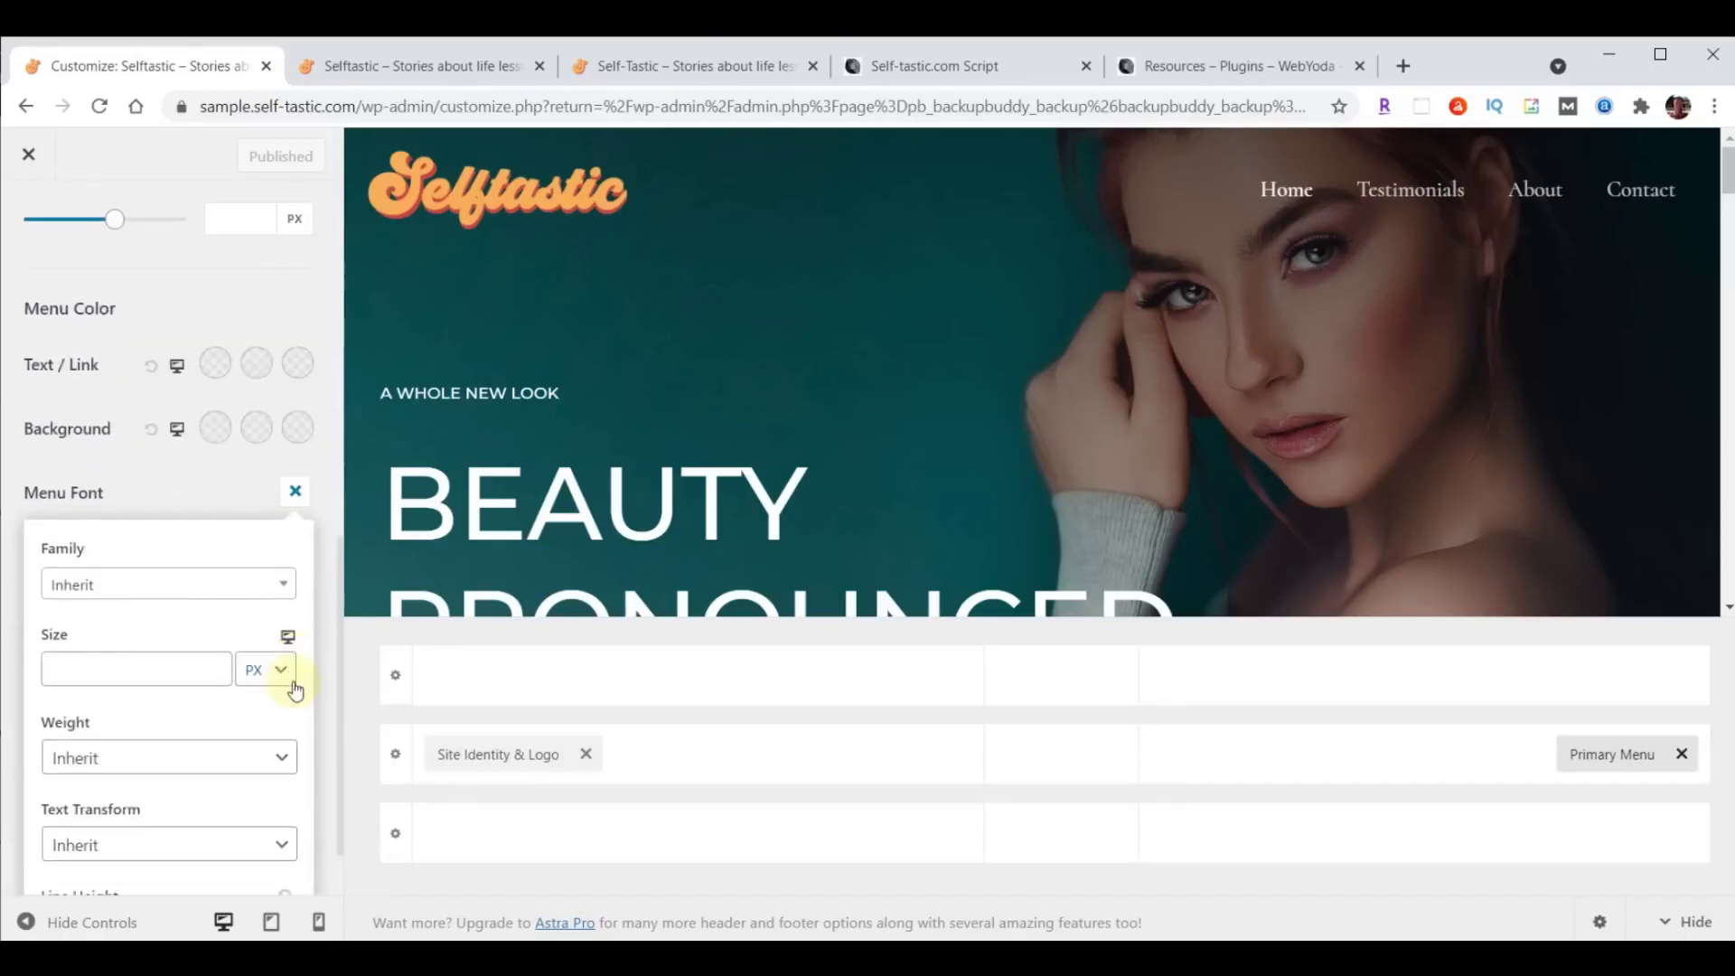
- Set the menu font to Open Sans Condensed at 24 px
{"action": "left_click", "coordinate": [137, 596]}
{"action": "type", "text": "open"}
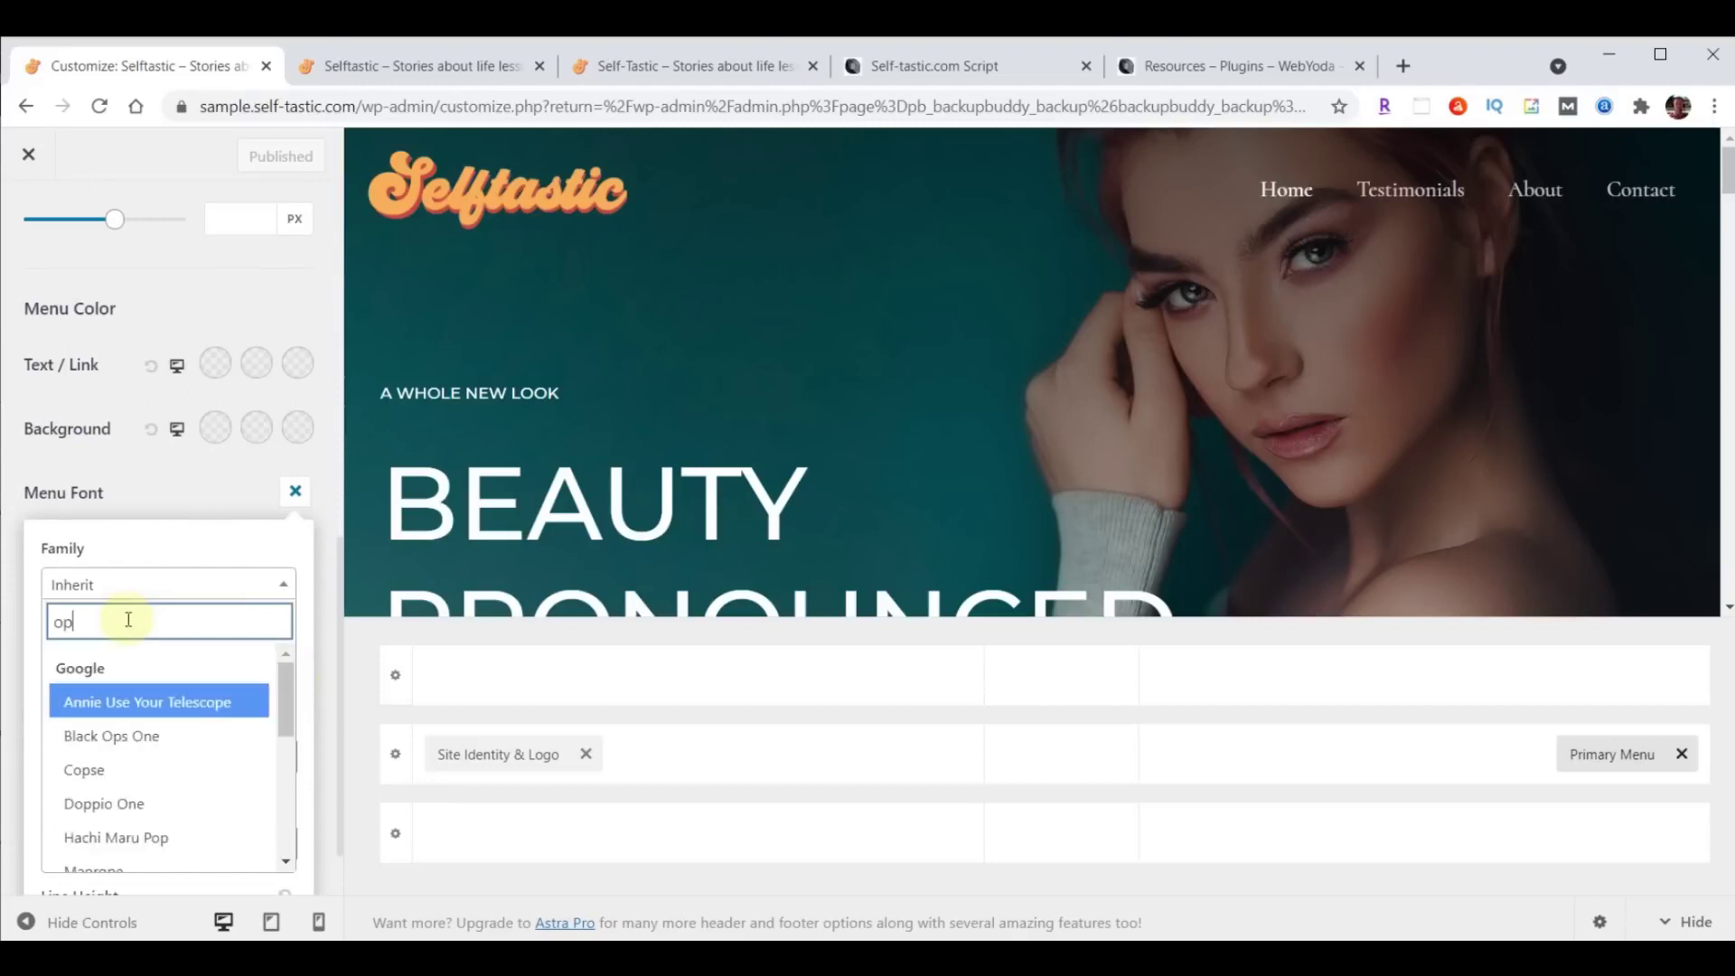
{"action": "left_click", "coordinate": [119, 735]}
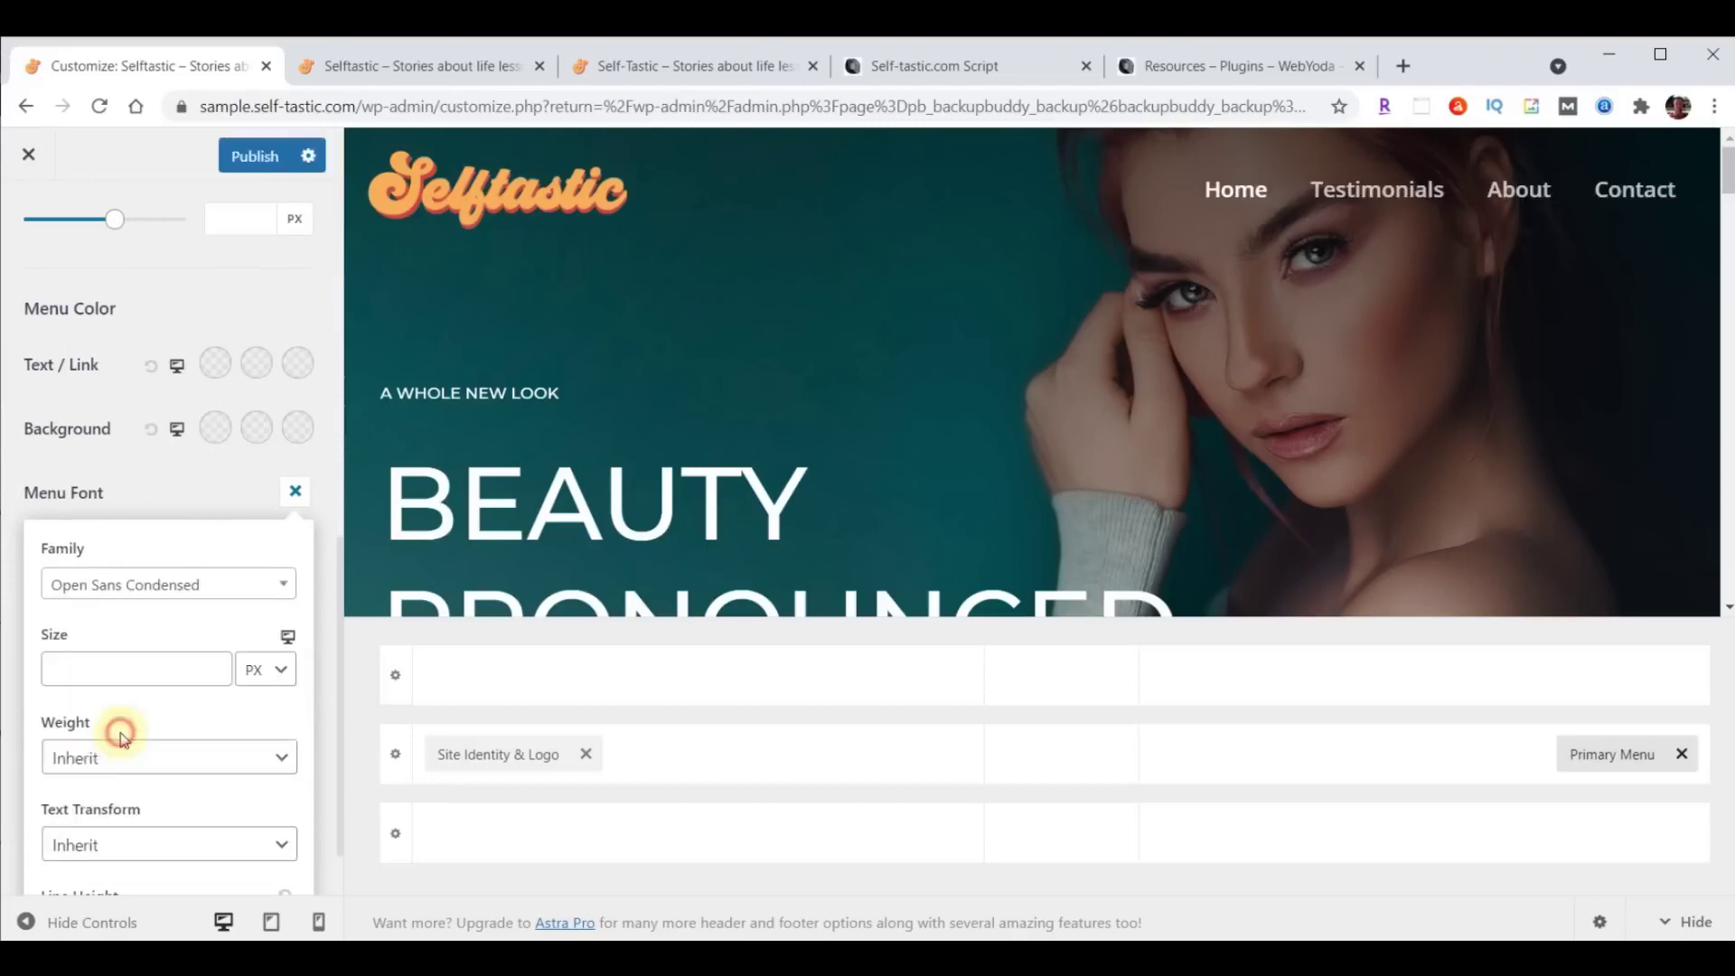
{"action": "left_click", "coordinate": [115, 683]}
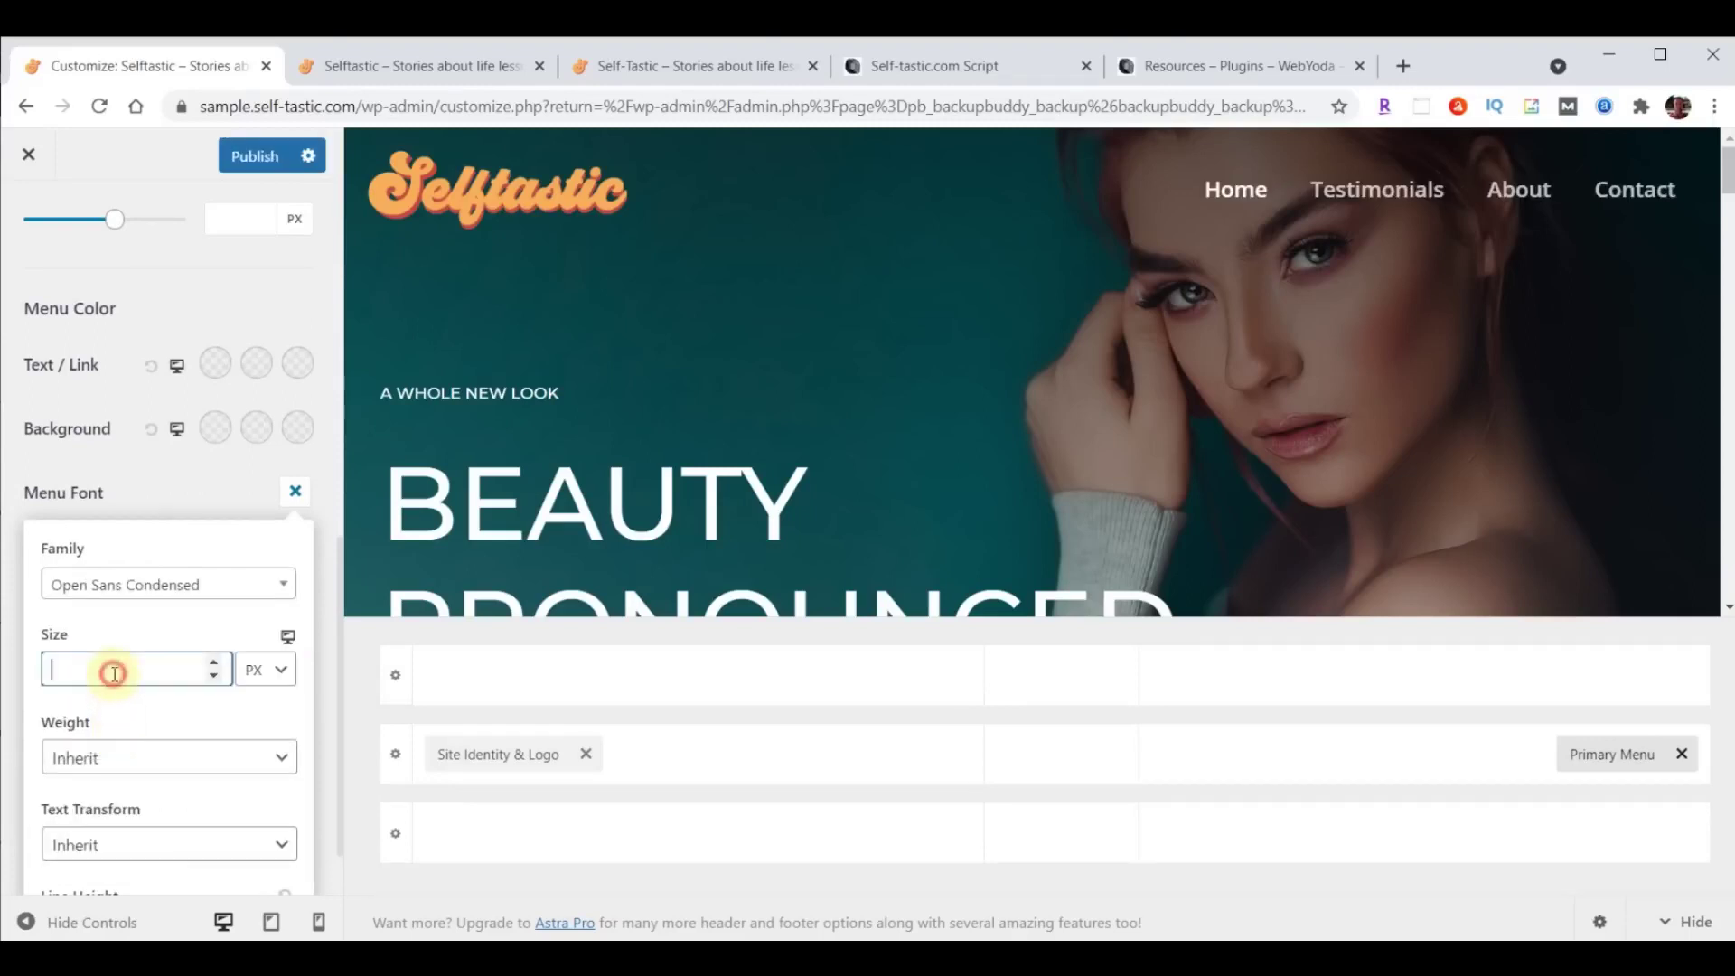
{"action": "type", "text": "24"}
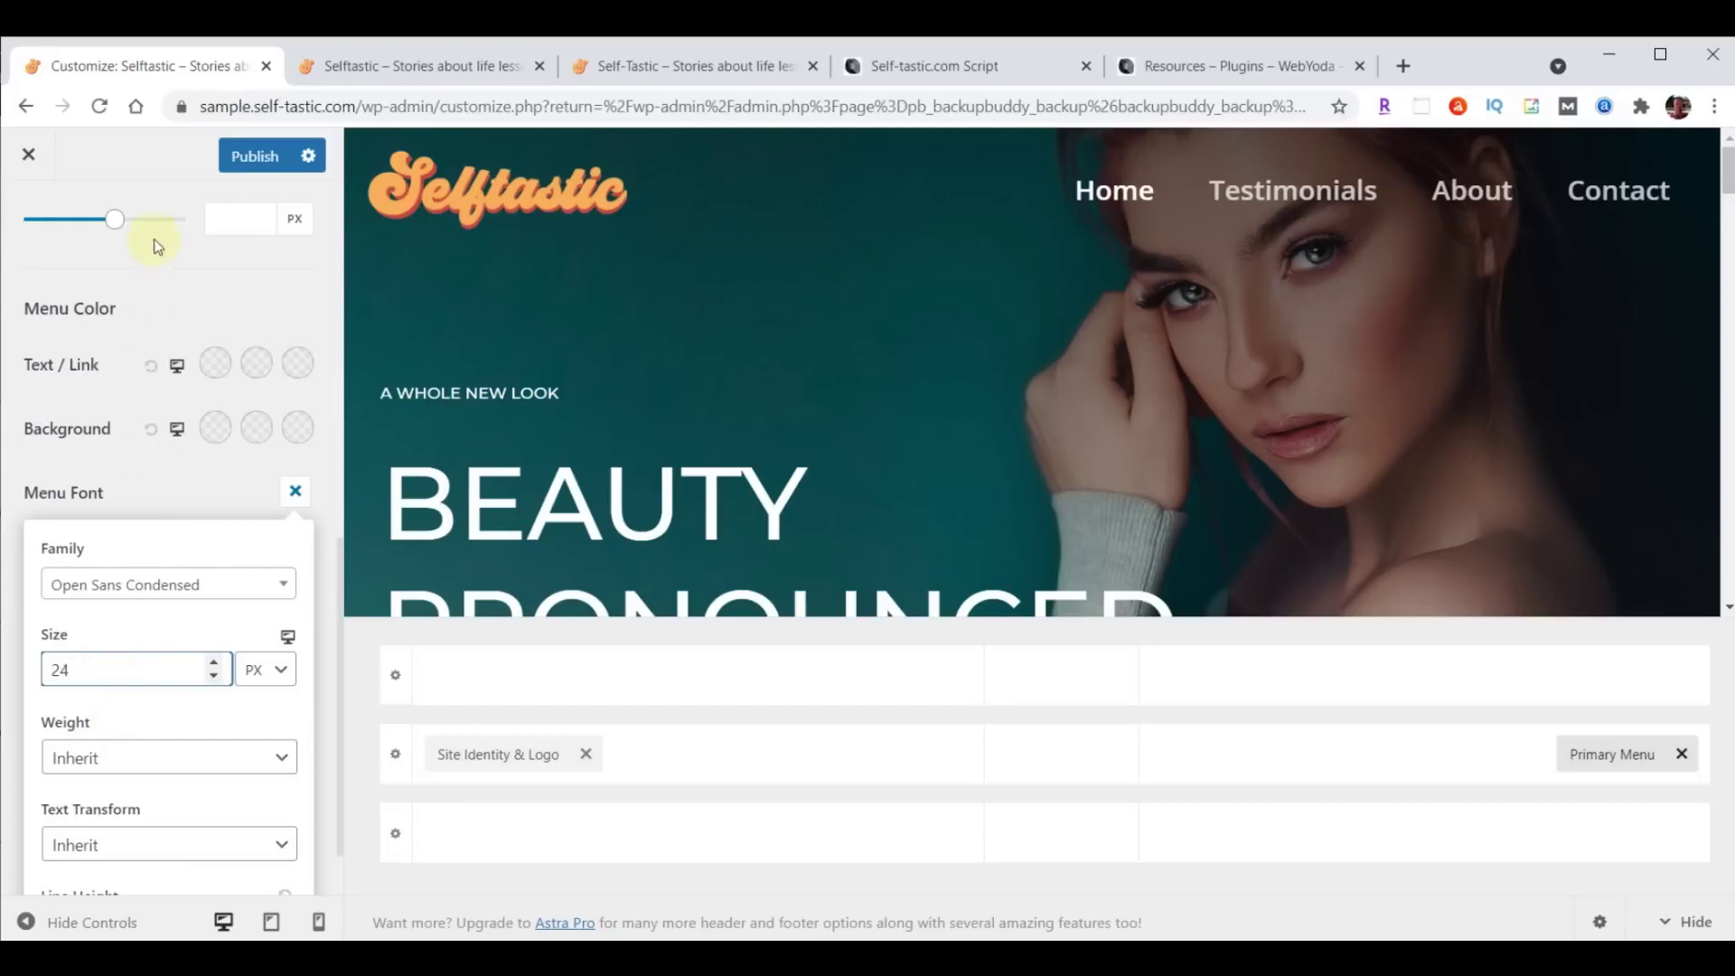
- Publish the font change and reload the live site to confirm the new menu font
{"action": "left_click", "coordinate": [250, 165]}
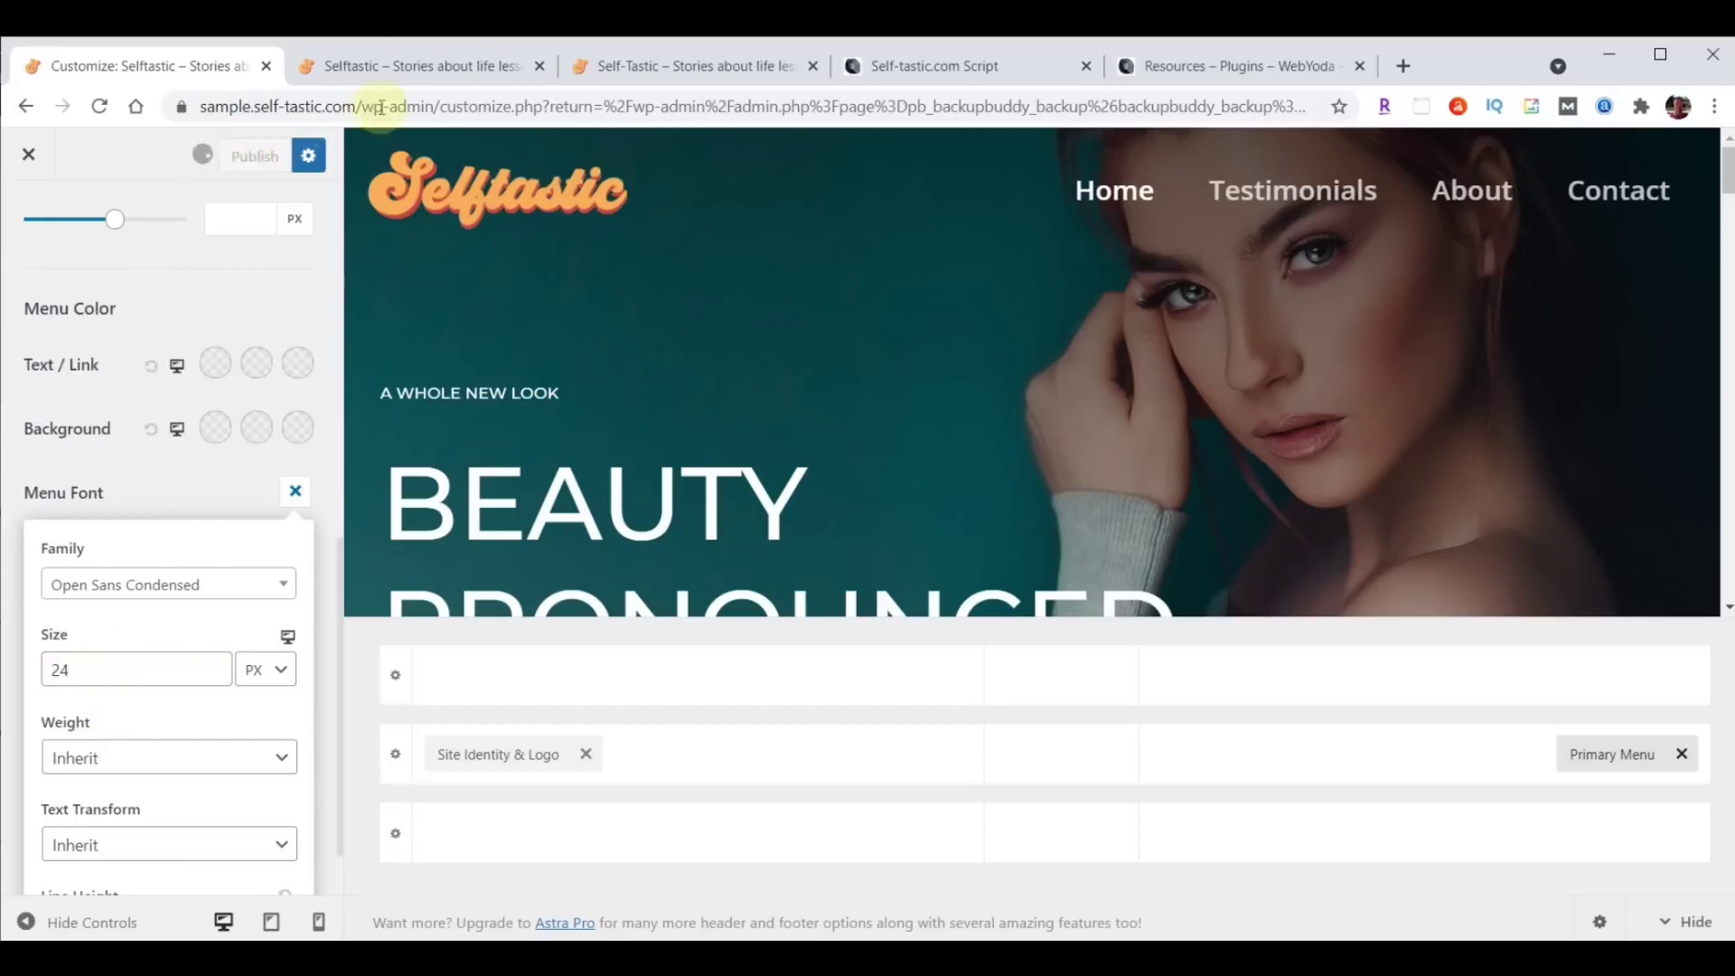
{"action": "left_click", "coordinate": [438, 66]}
{"action": "left_click", "coordinate": [103, 106]}
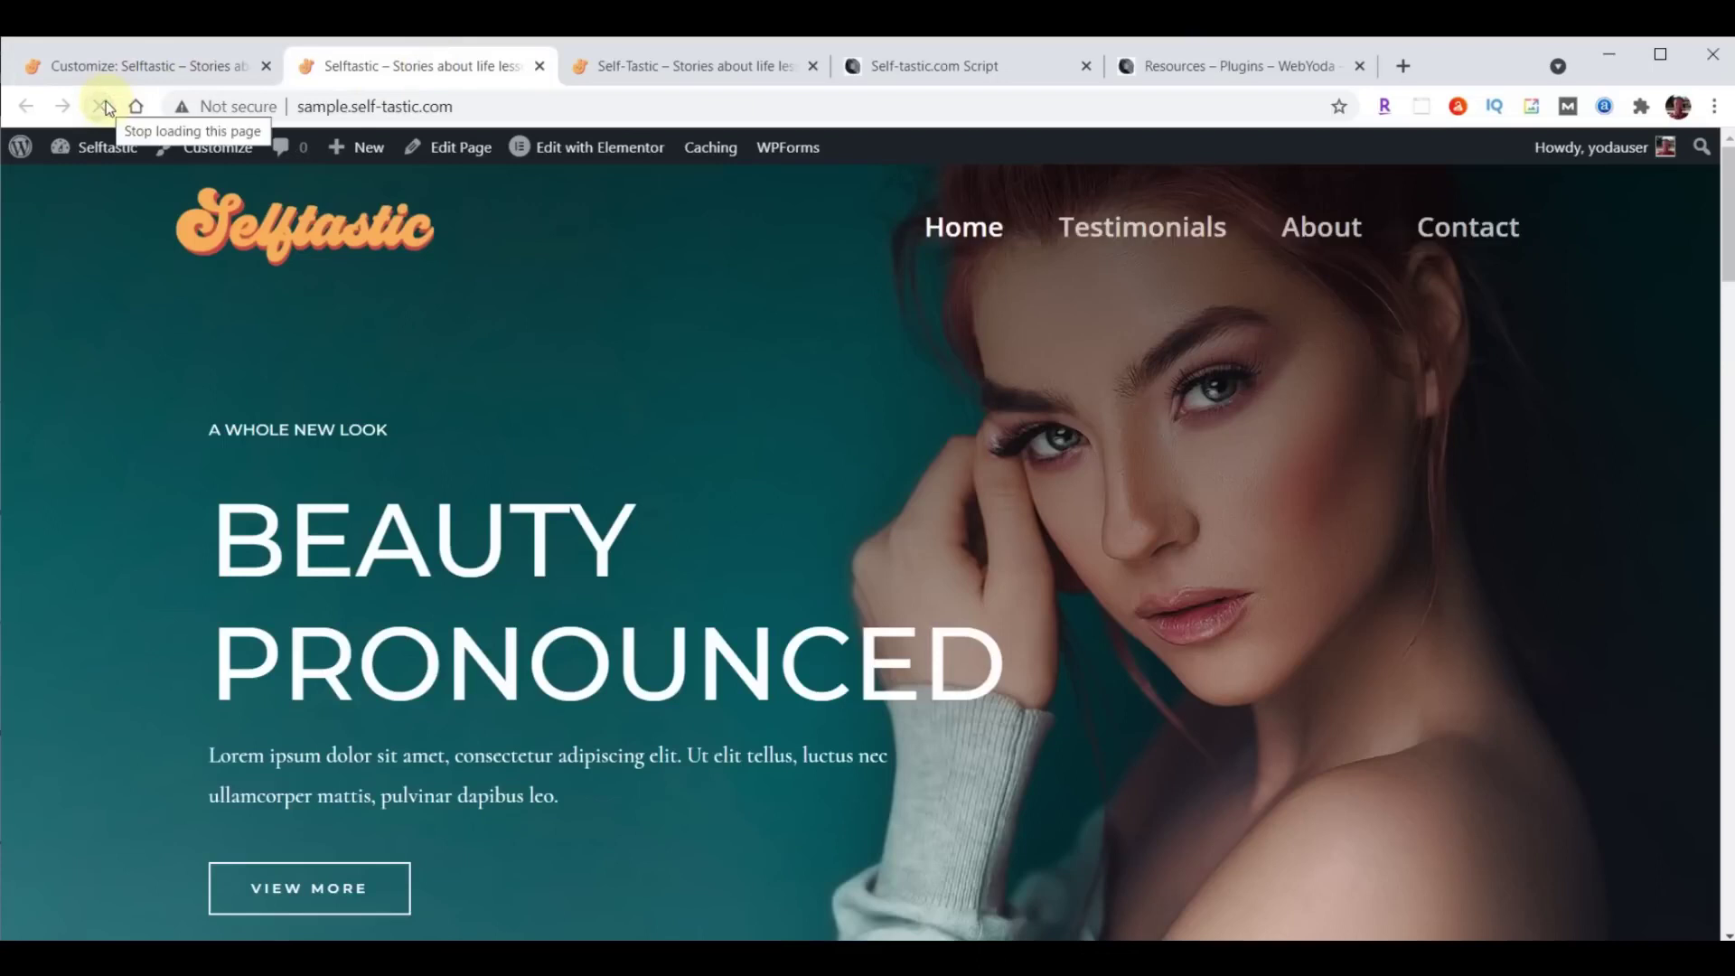
{"action": "left_click", "coordinate": [107, 70]}
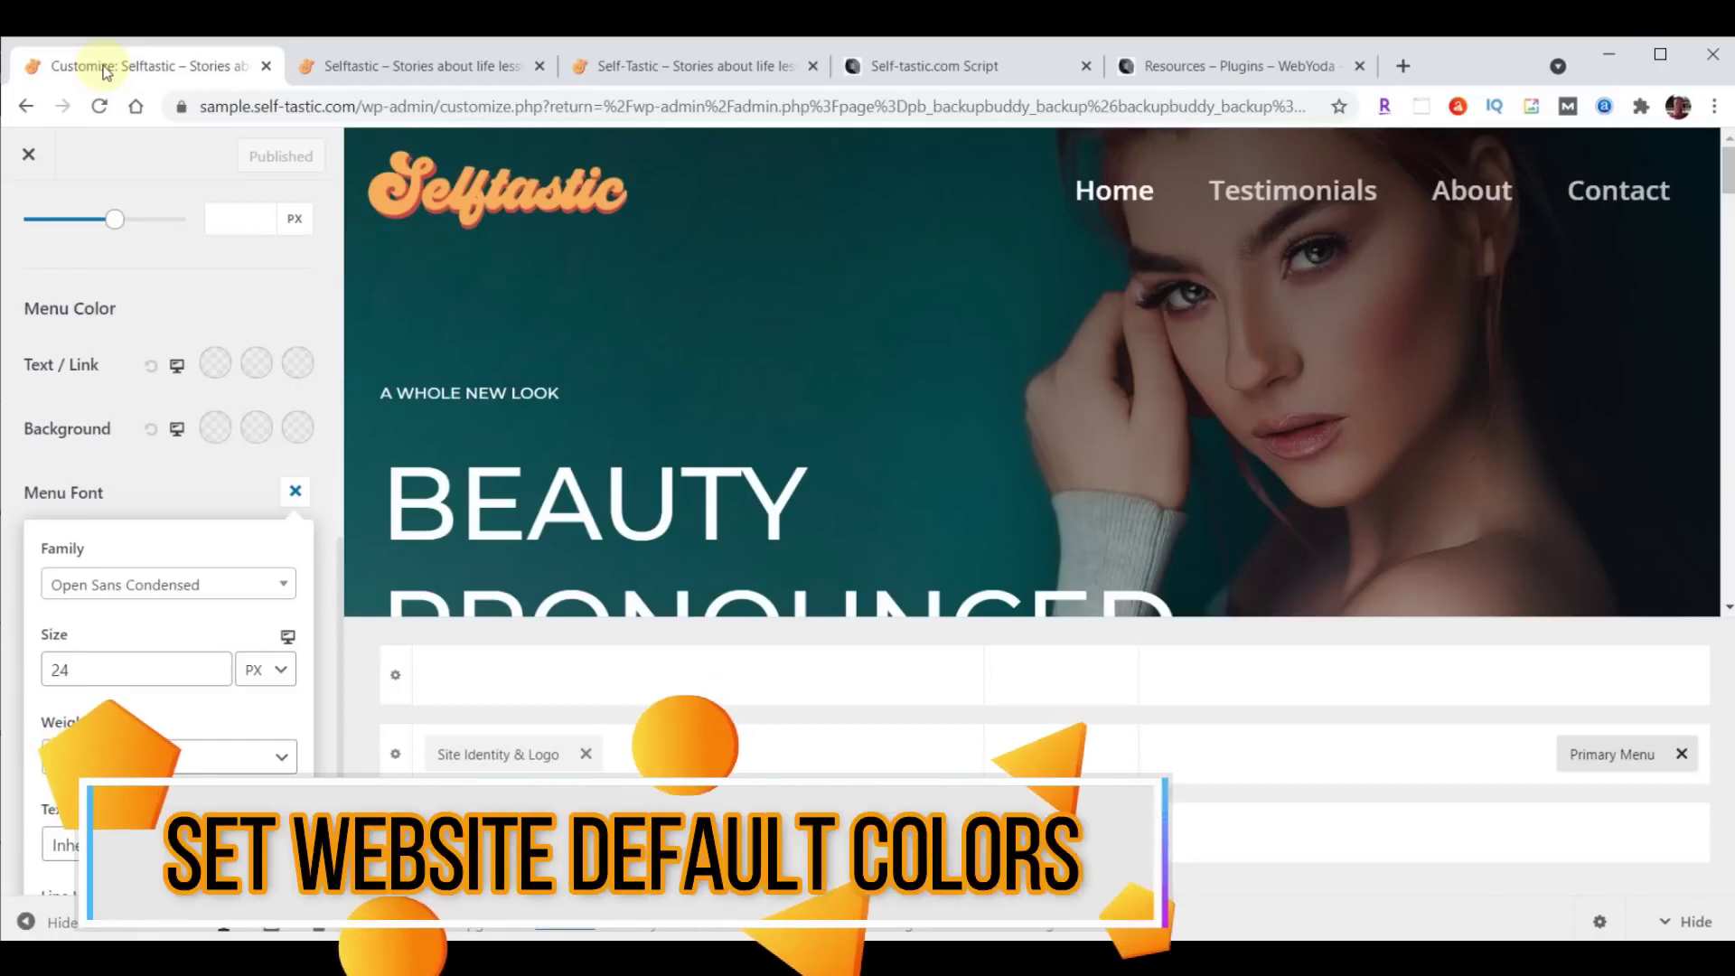
- Close the Customizer and reopen it at the Global > Colors settings
{"action": "left_click", "coordinate": [29, 161]}
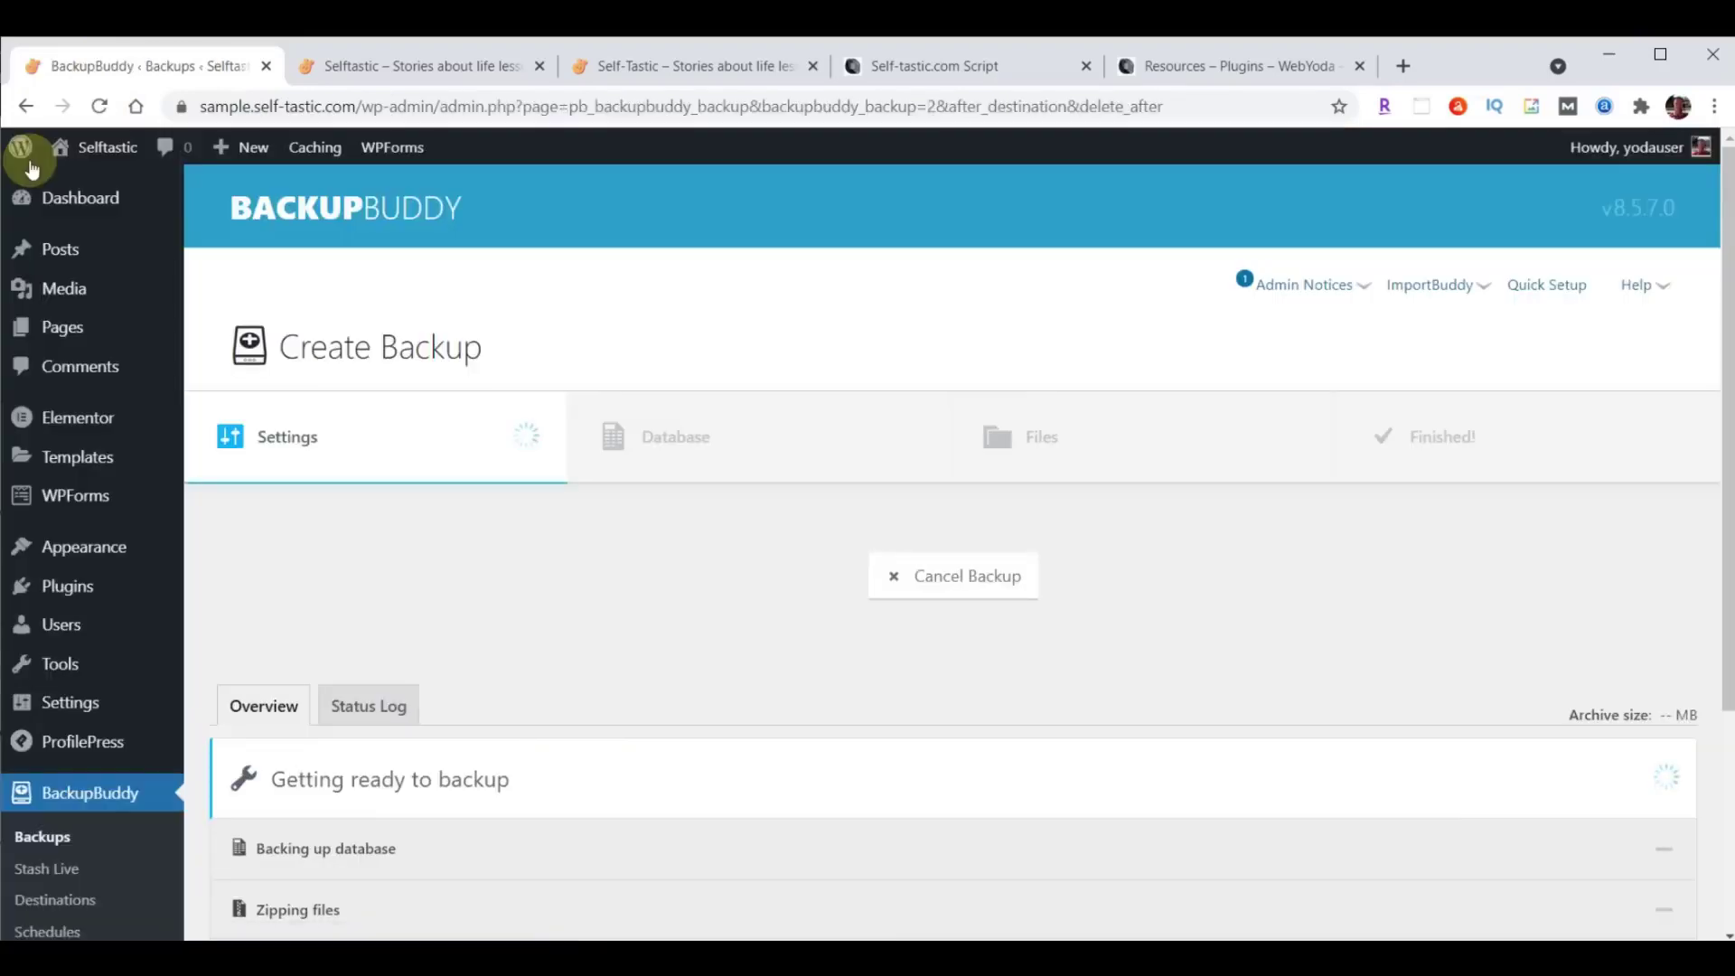
{"action": "mouse_move", "coordinate": [65, 547]}
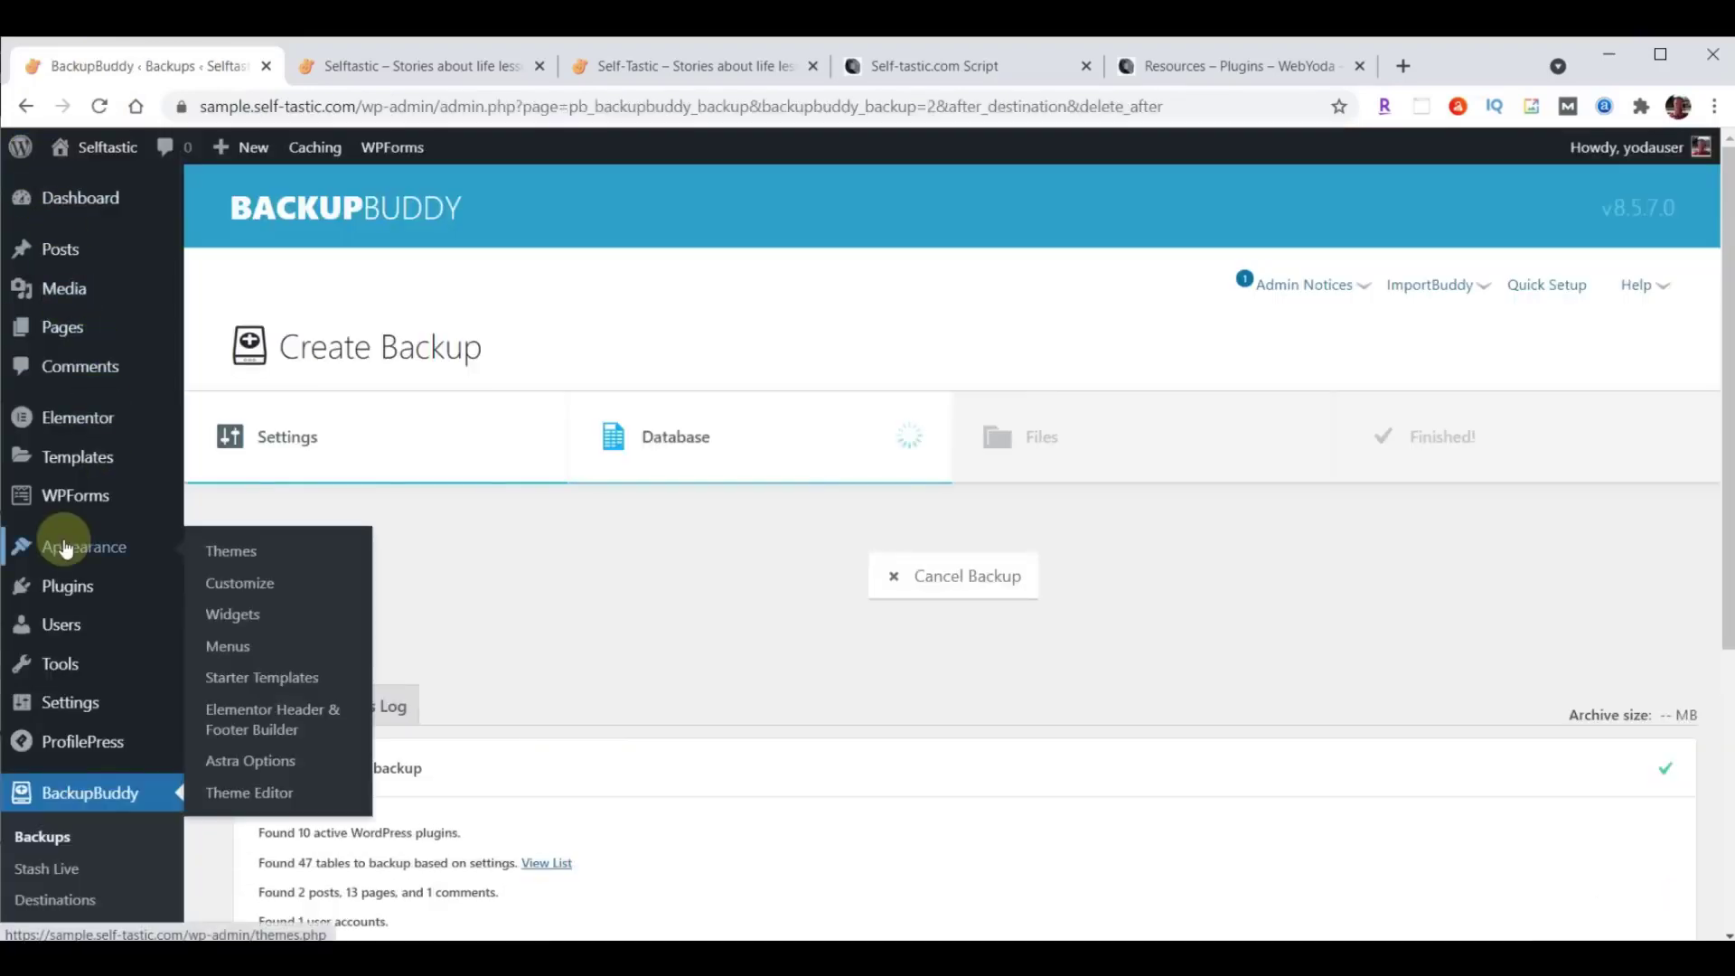
{"action": "left_click", "coordinate": [230, 578]}
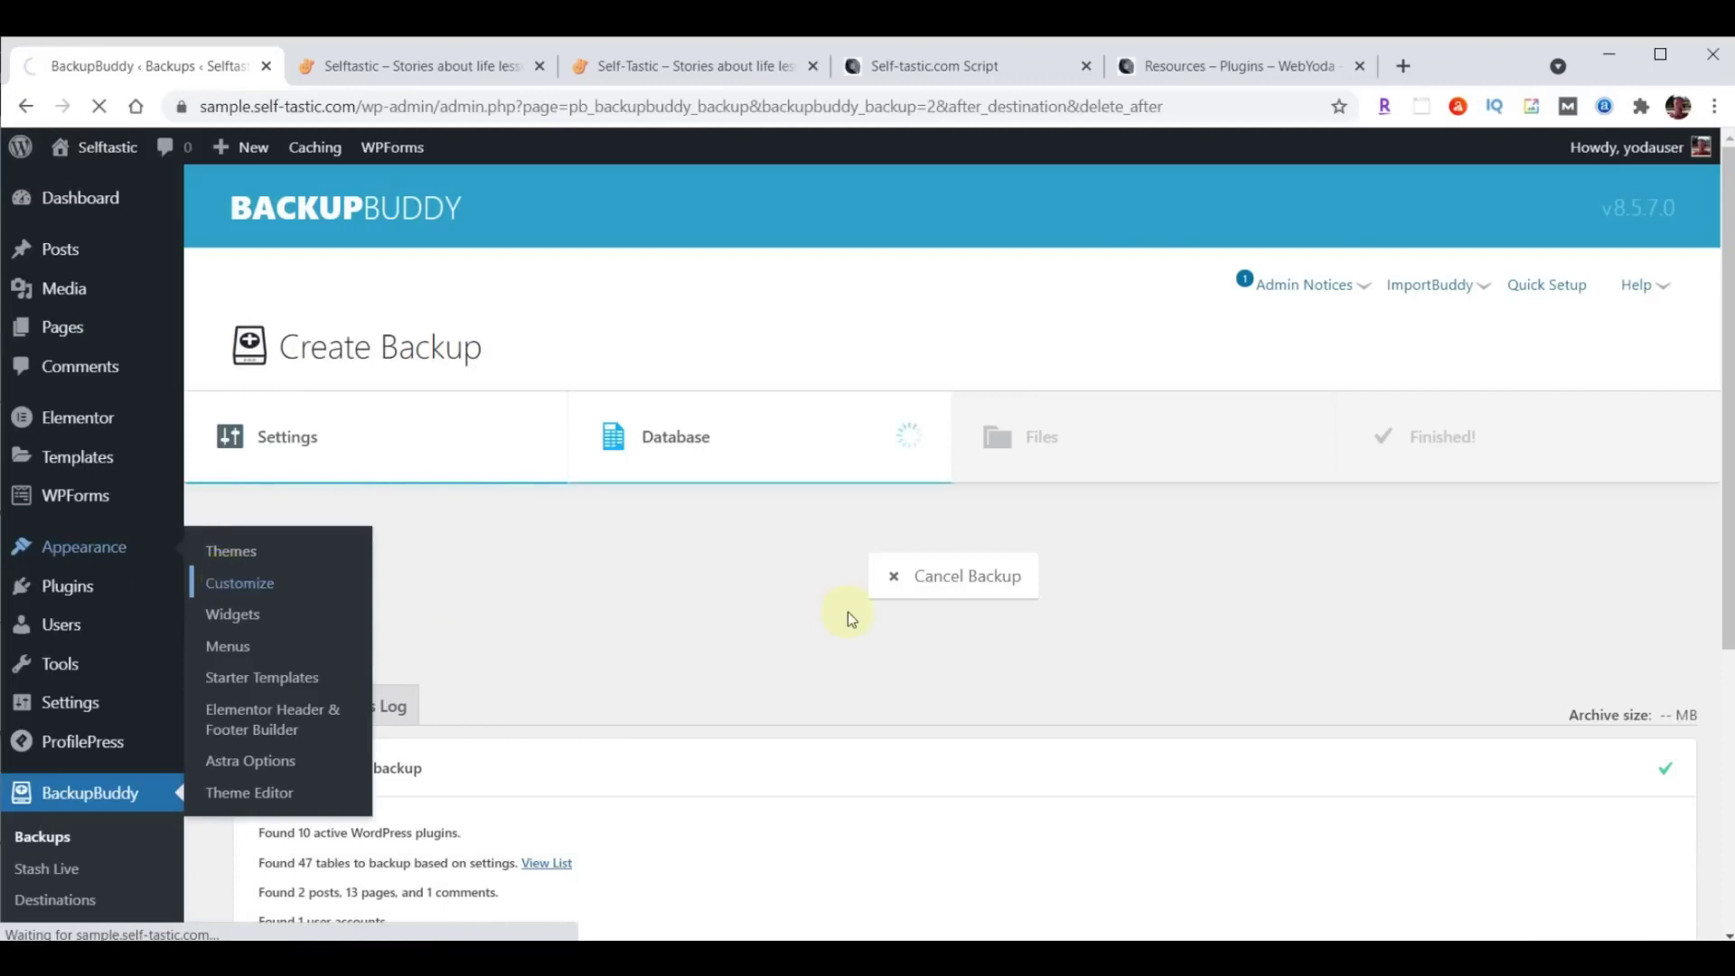
{"action": "left_click", "coordinate": [78, 431]}
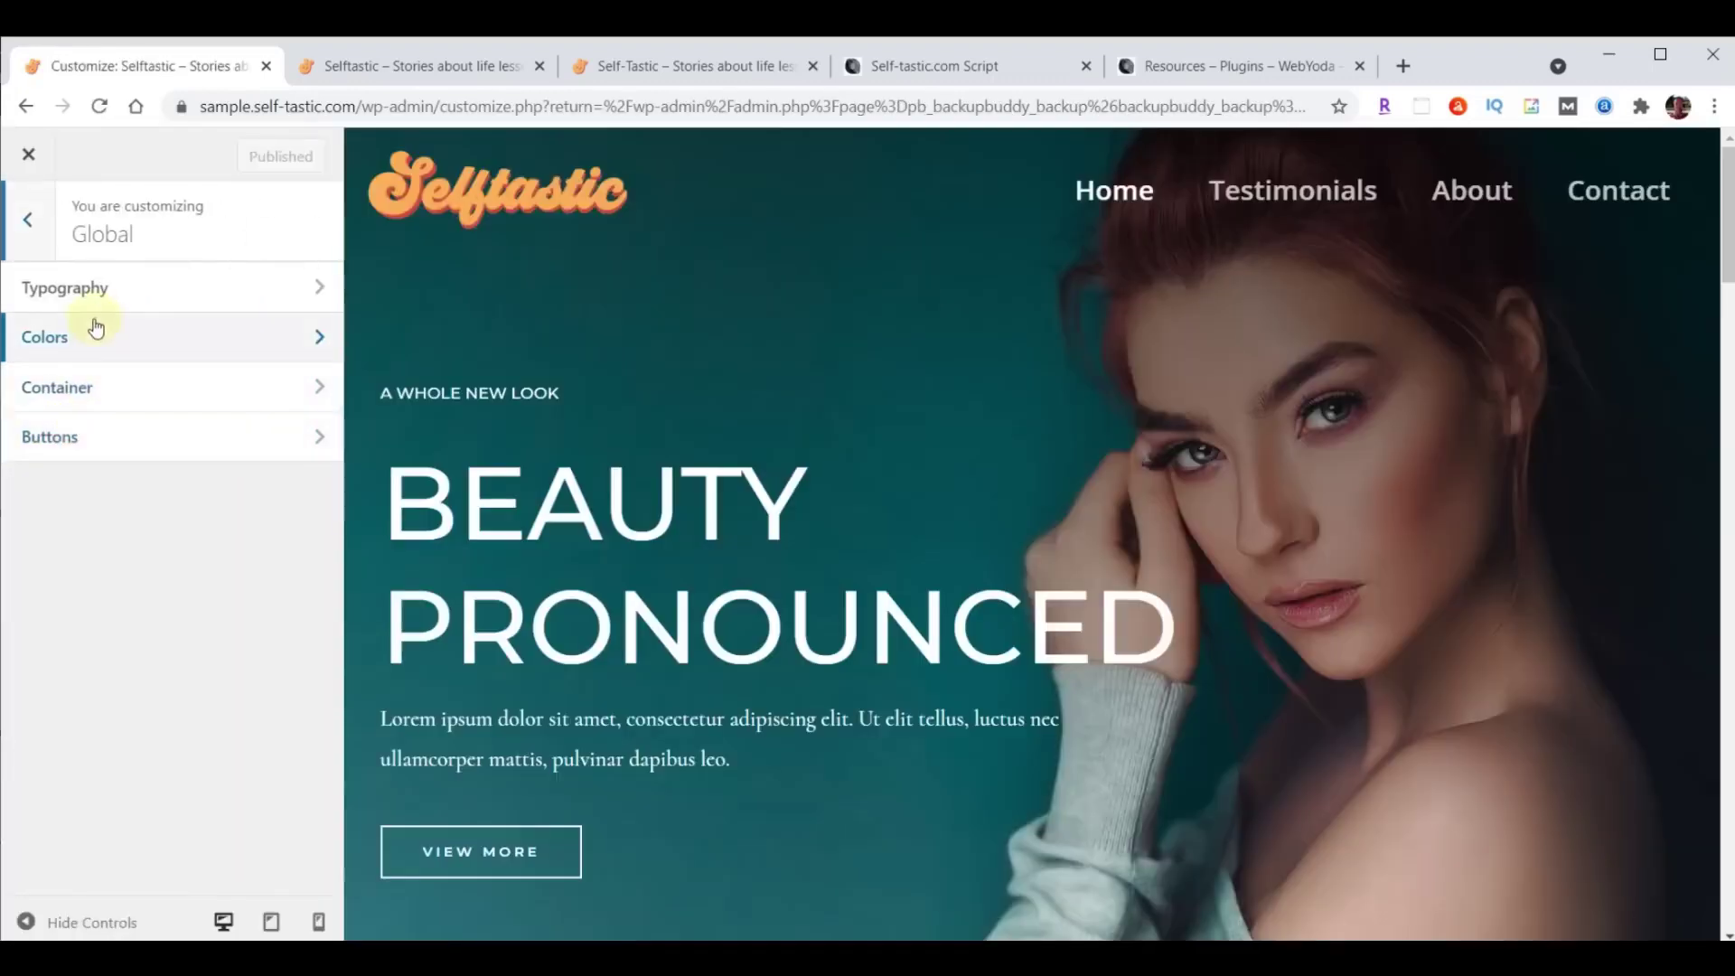
{"action": "left_click", "coordinate": [97, 329]}
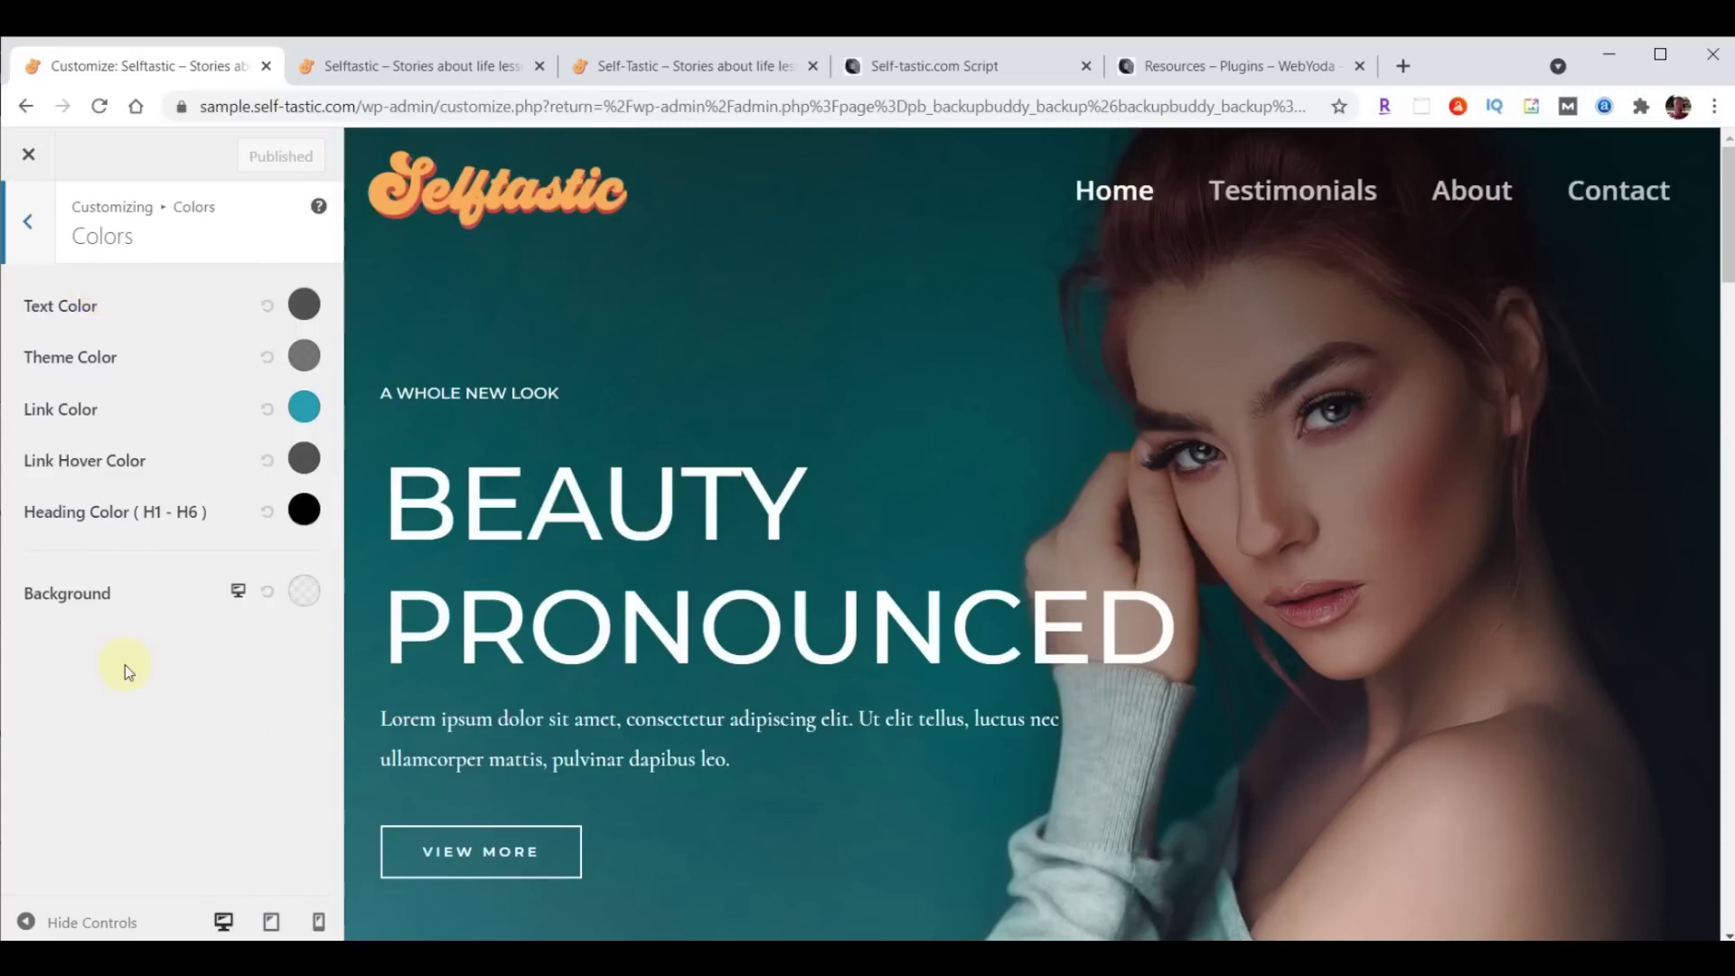
- Change the Background colour from black to light teal #a8e0d9, then view the script document
{"action": "left_click", "coordinate": [305, 593]}
{"action": "scroll", "coordinate": [232, 650], "scroll_direction": "down", "scroll_amount": 3}
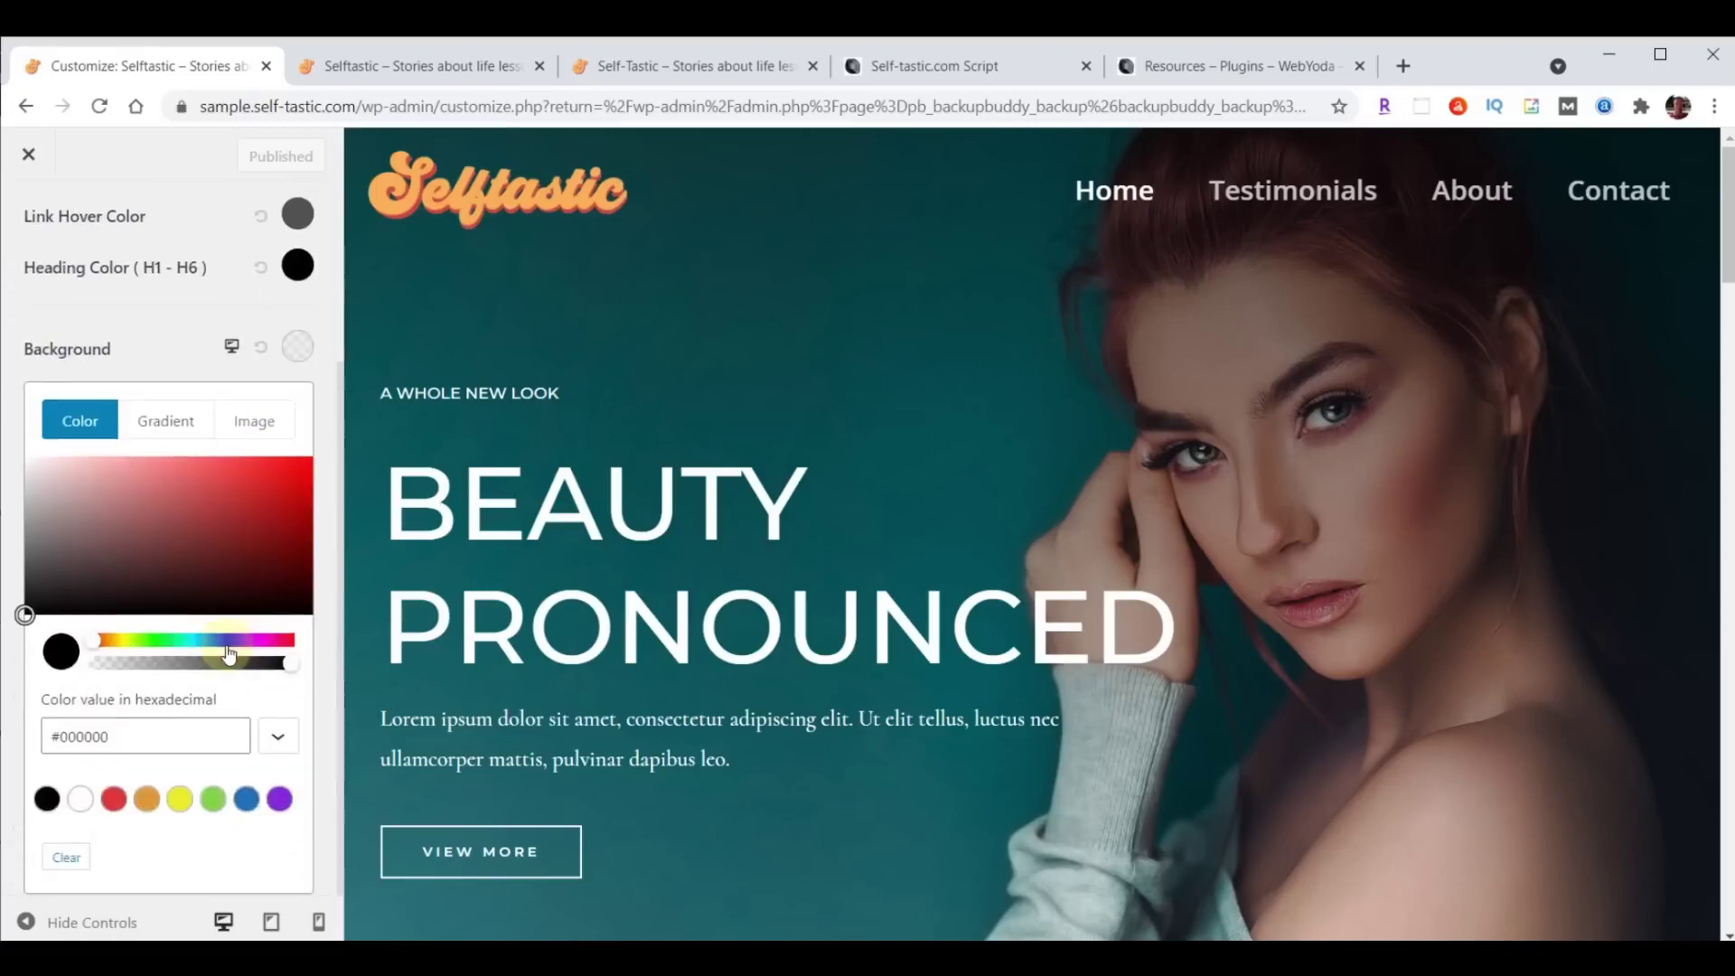
{"action": "left_click", "coordinate": [145, 735]}
{"action": "key", "text": "ctrl+a"}
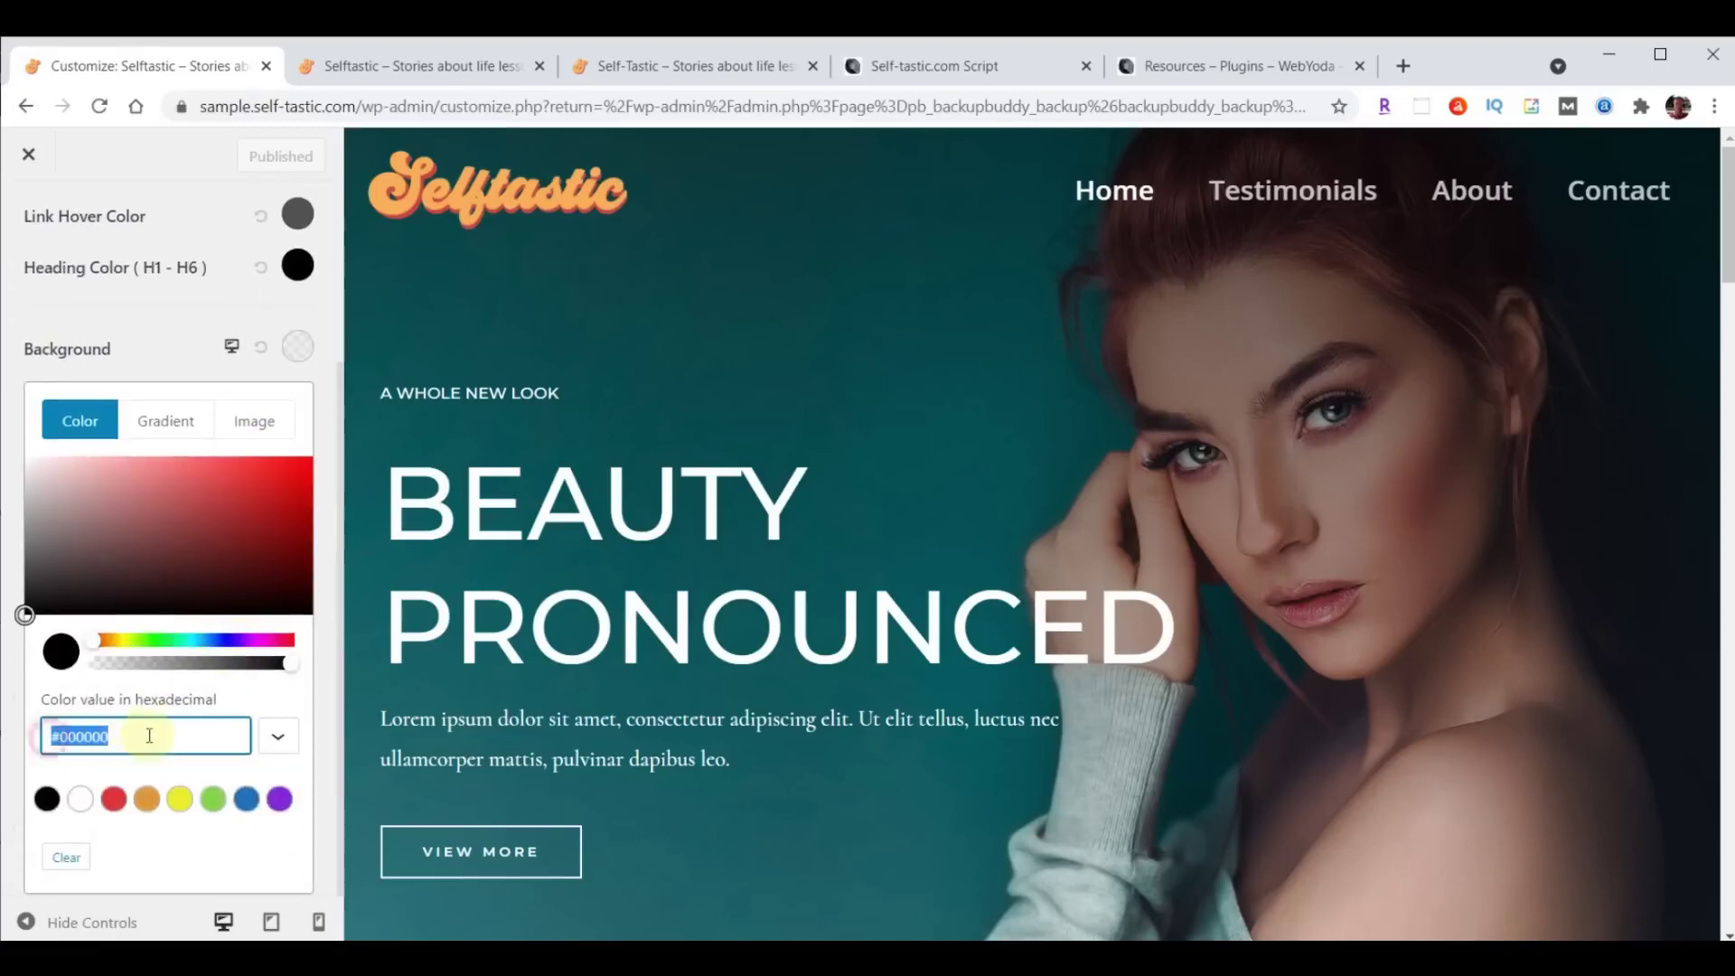
{"action": "type", "text": "#a8e0d9"}
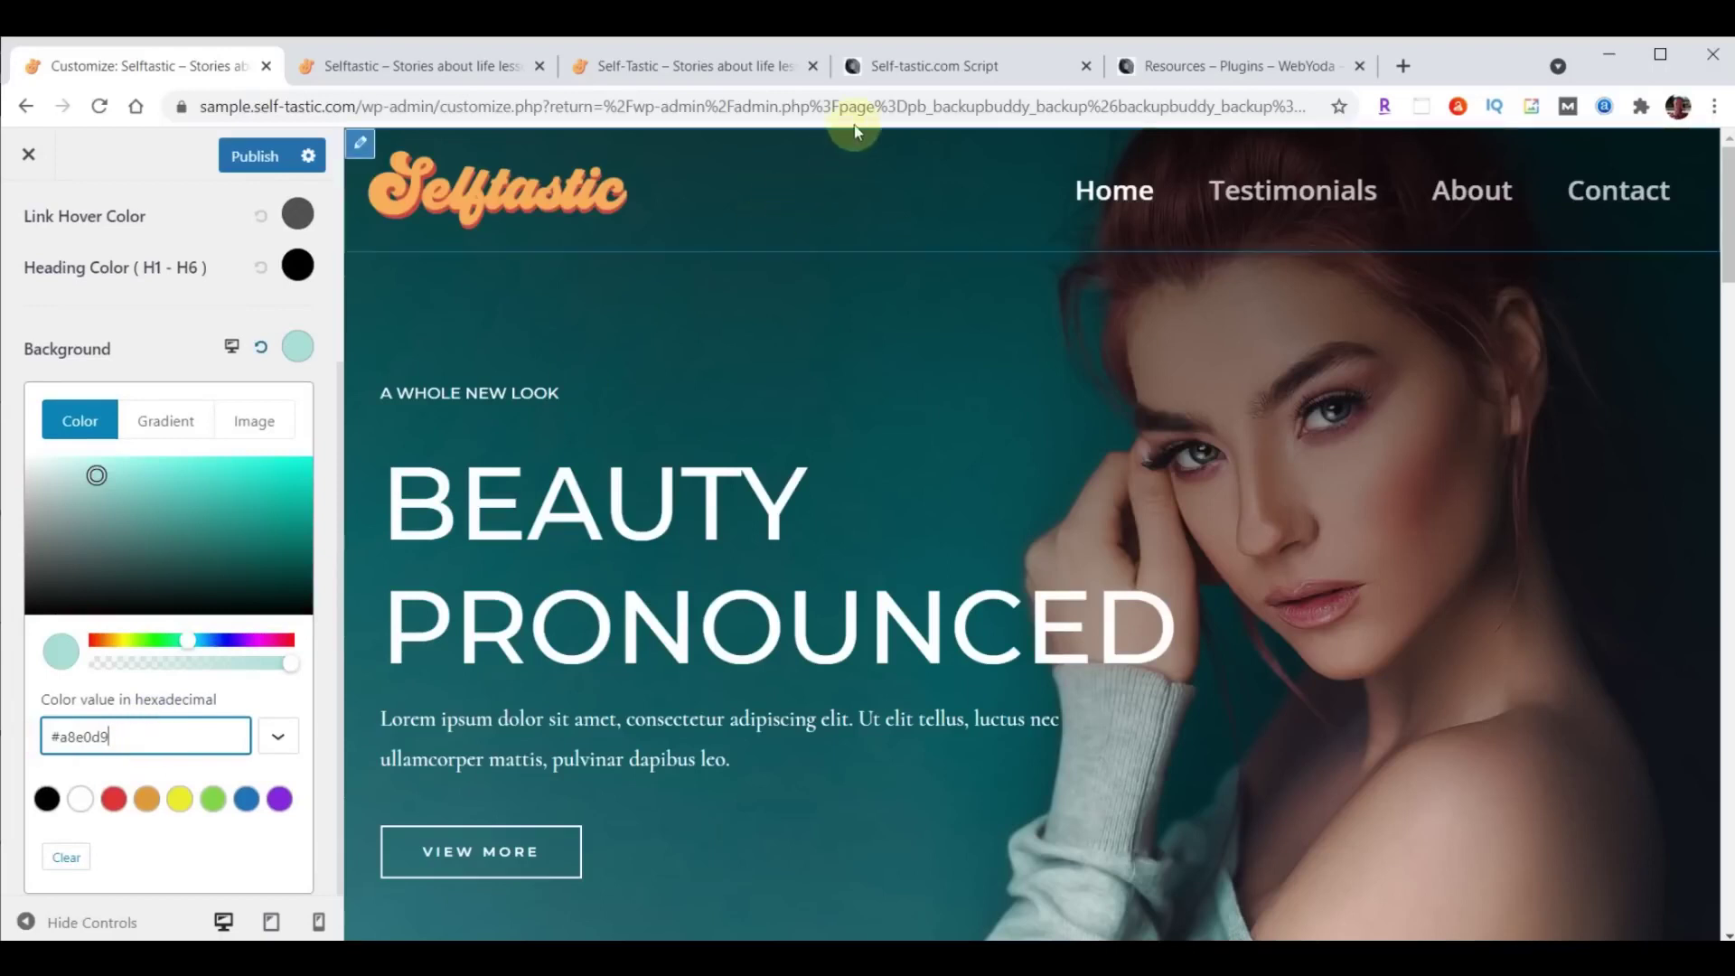
{"action": "left_click", "coordinate": [918, 63]}
{"action": "scroll", "coordinate": [1626, 620], "scroll_direction": "up", "scroll_amount": 20}
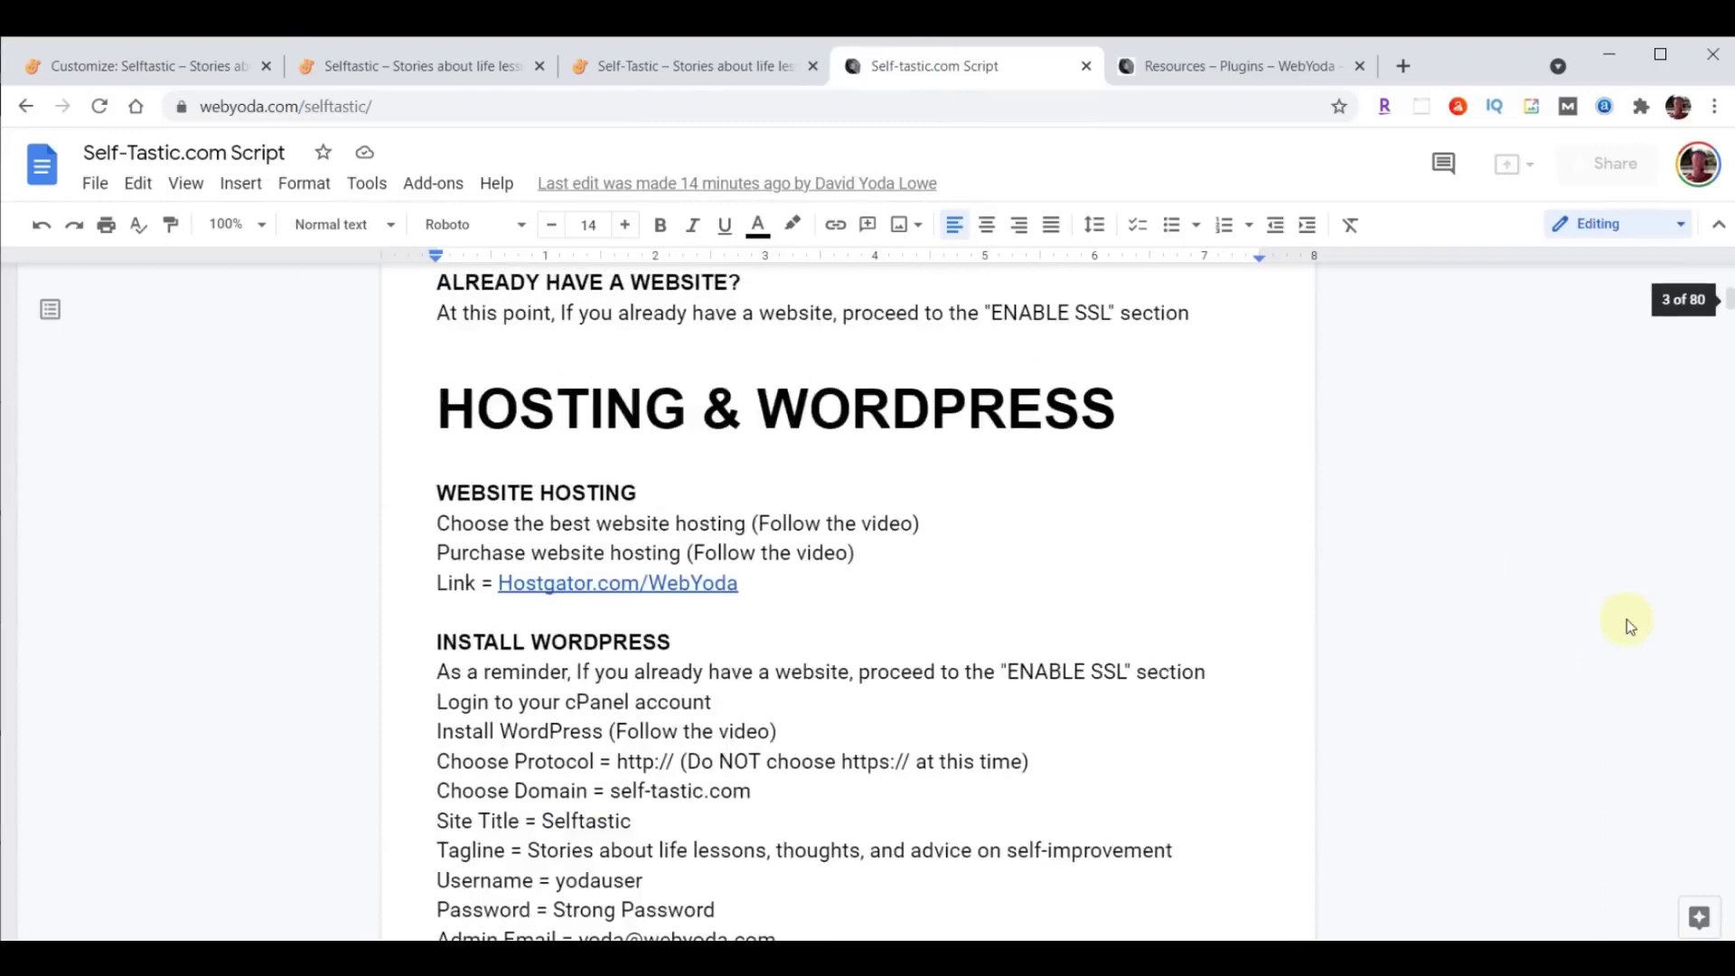
{"action": "scroll", "coordinate": [1366, 549], "scroll_direction": "down", "scroll_amount": 5}
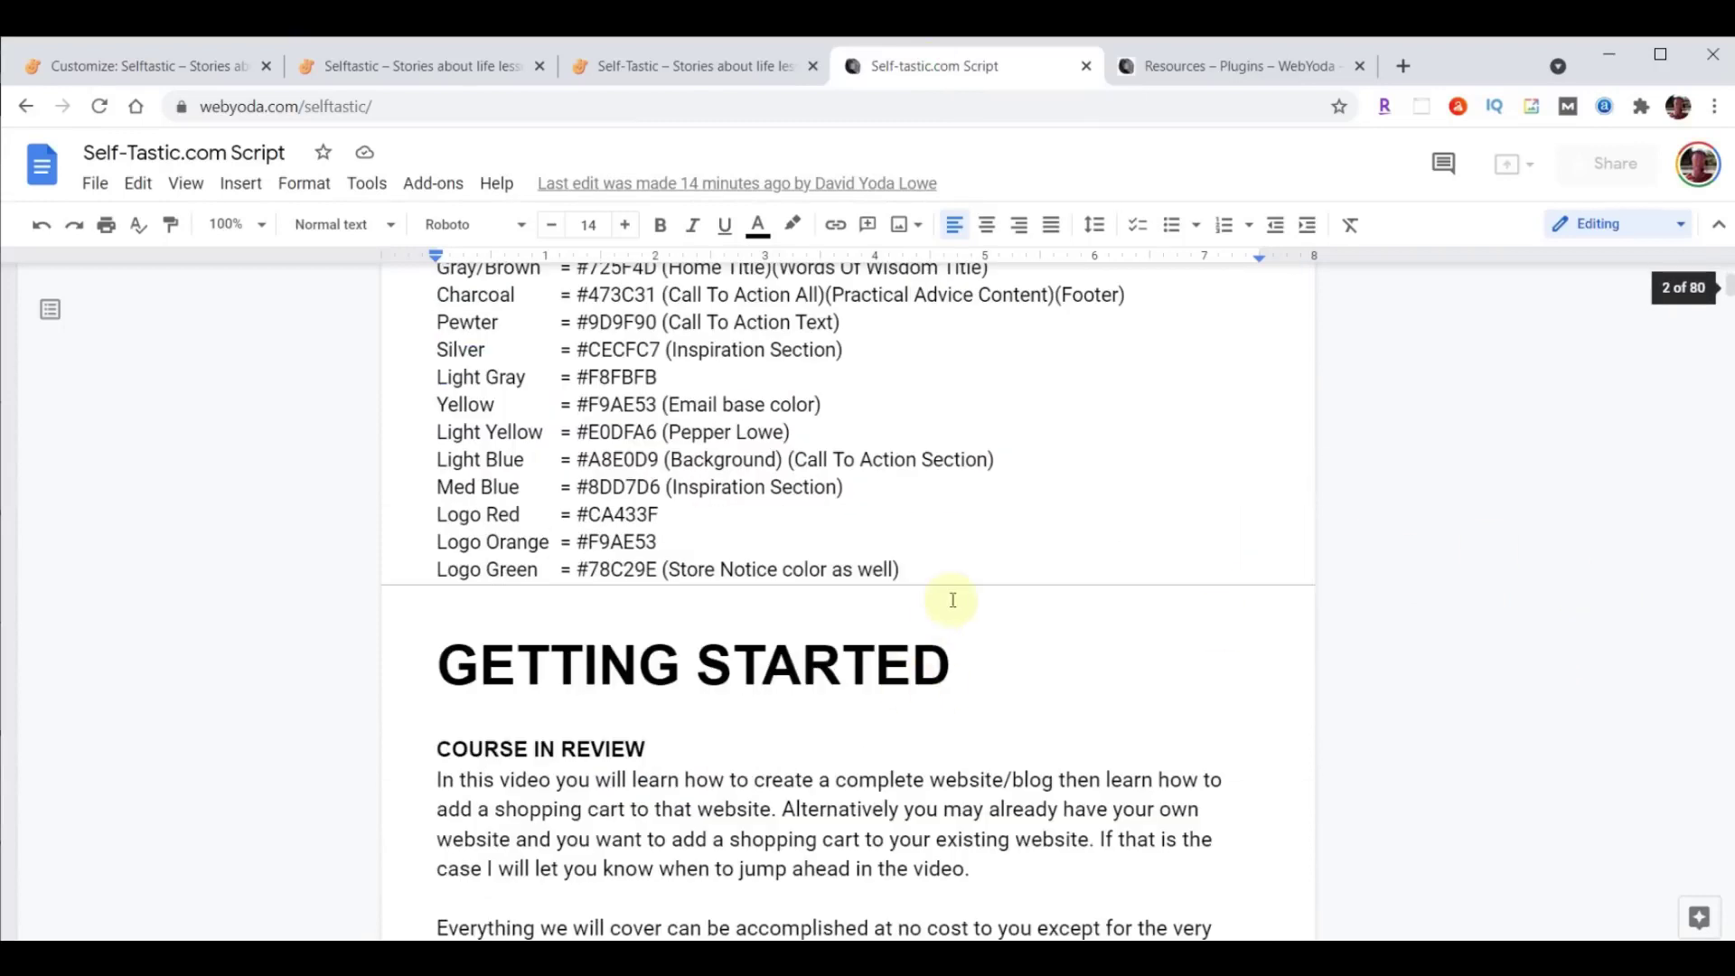
{"action": "scroll", "coordinate": [944, 596], "scroll_direction": "up", "scroll_amount": 3}
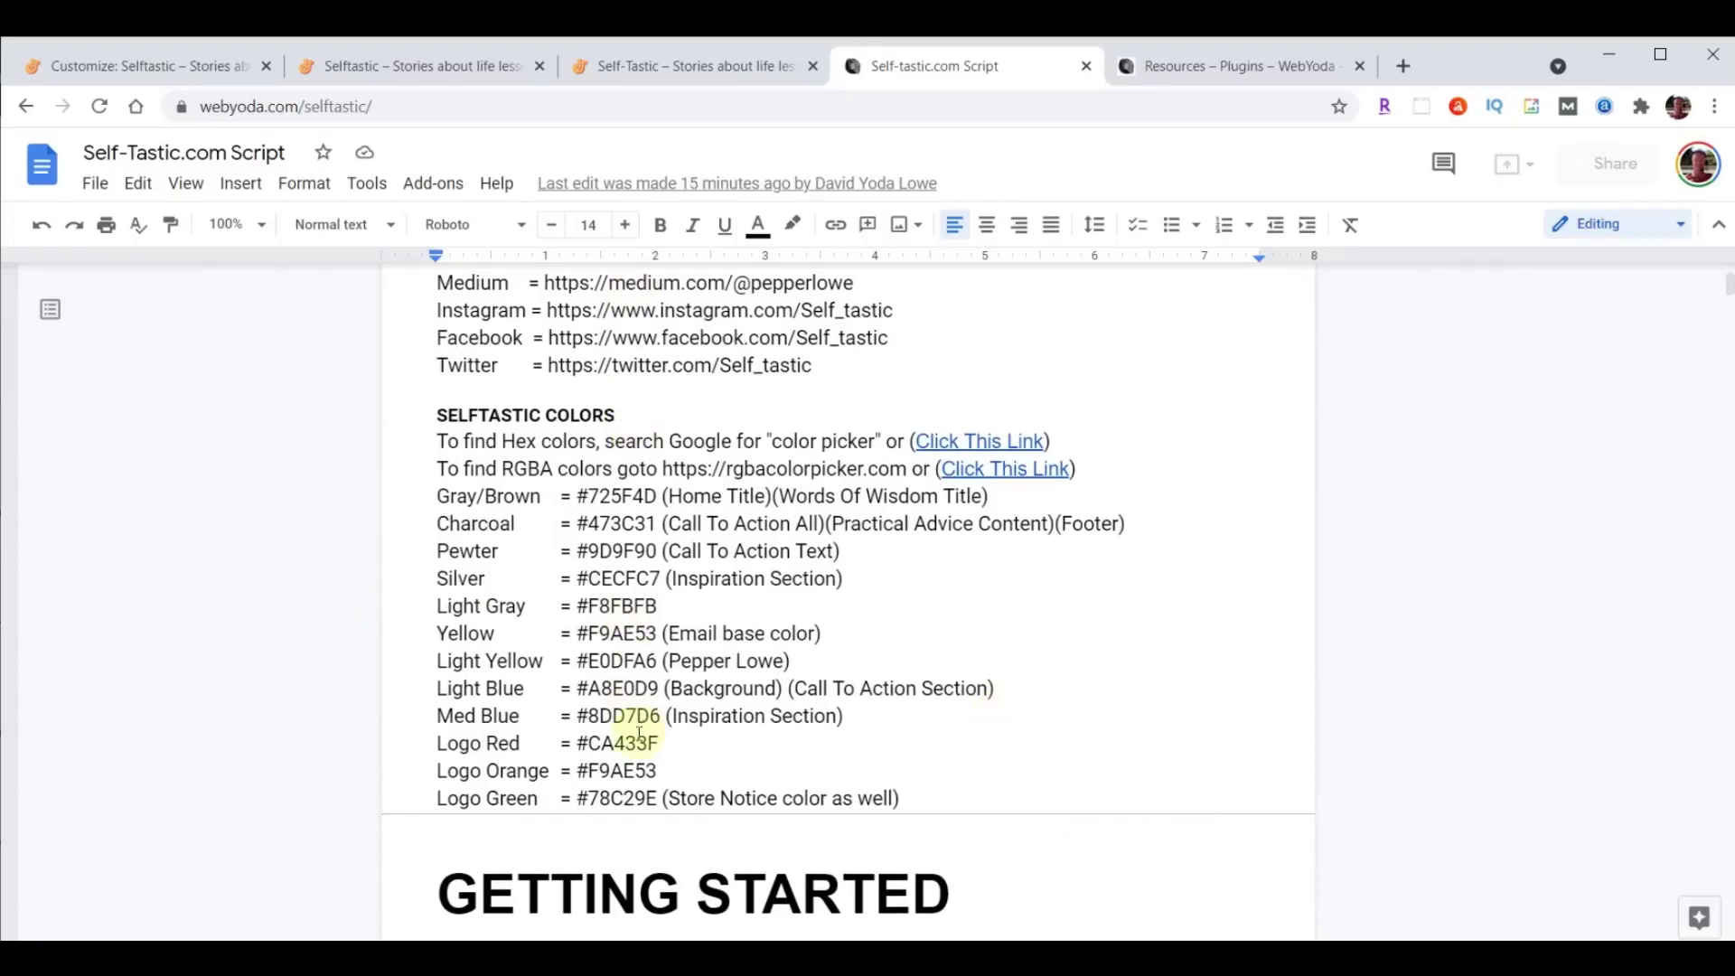
{"action": "mouse_move", "coordinate": [1377, 746]}
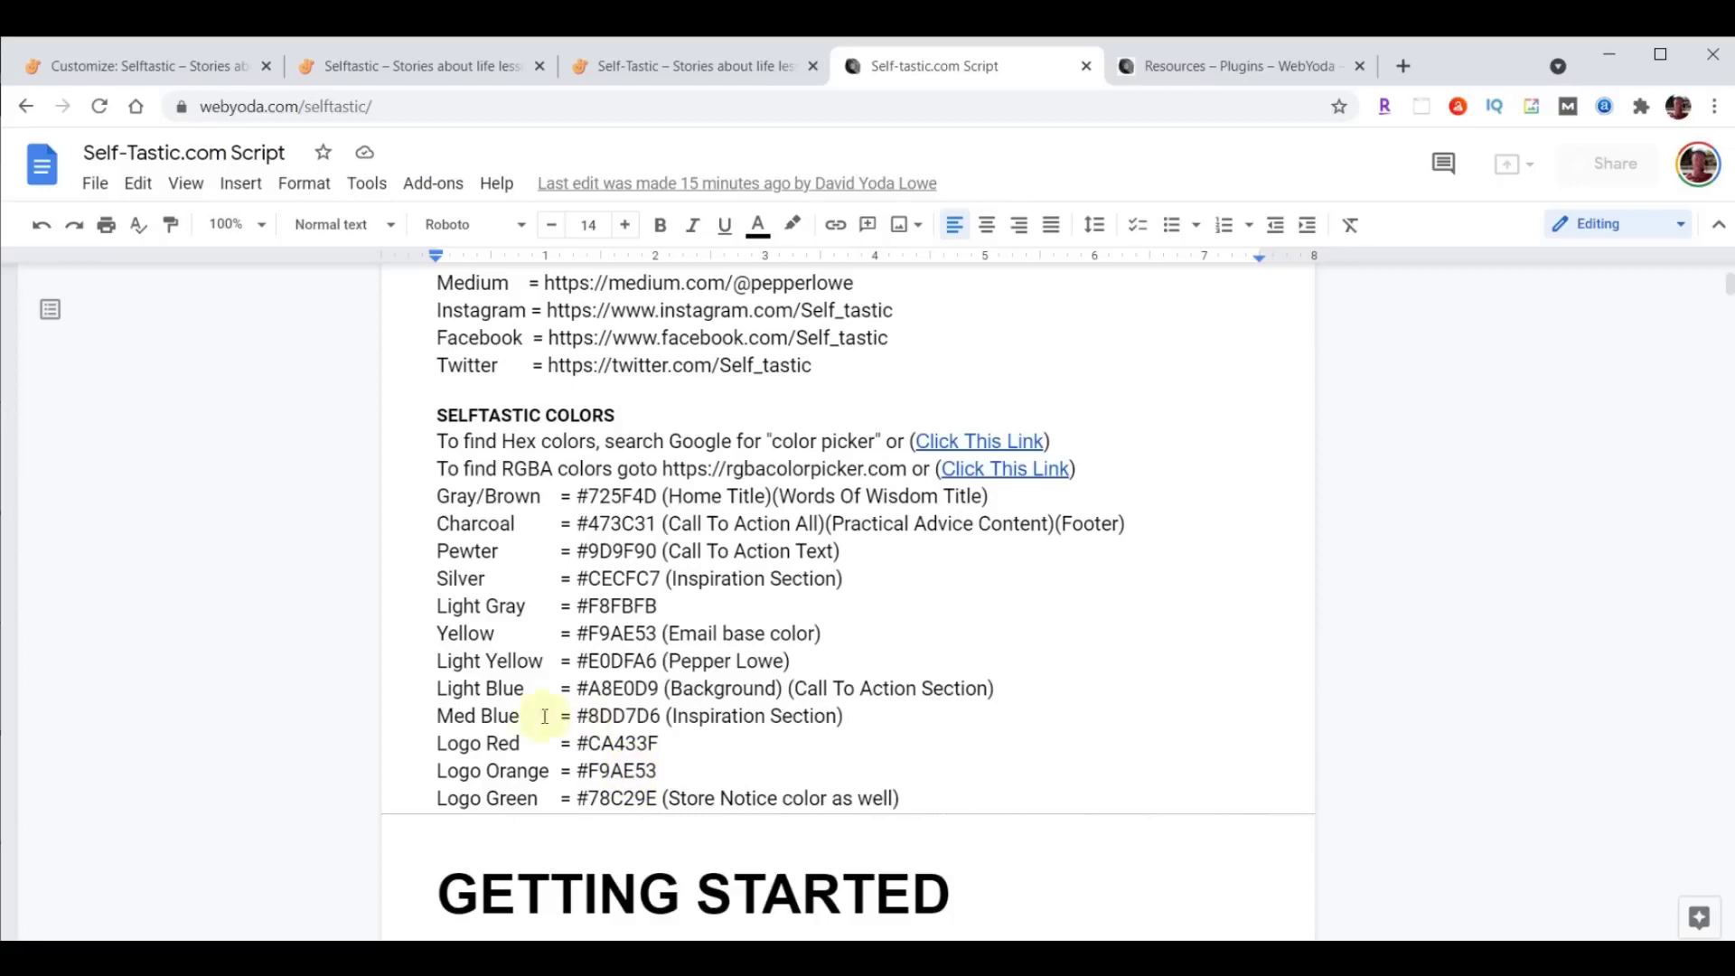
{"action": "left_click_drag", "start_coordinate": [428, 689], "coordinate": [1121, 693]}
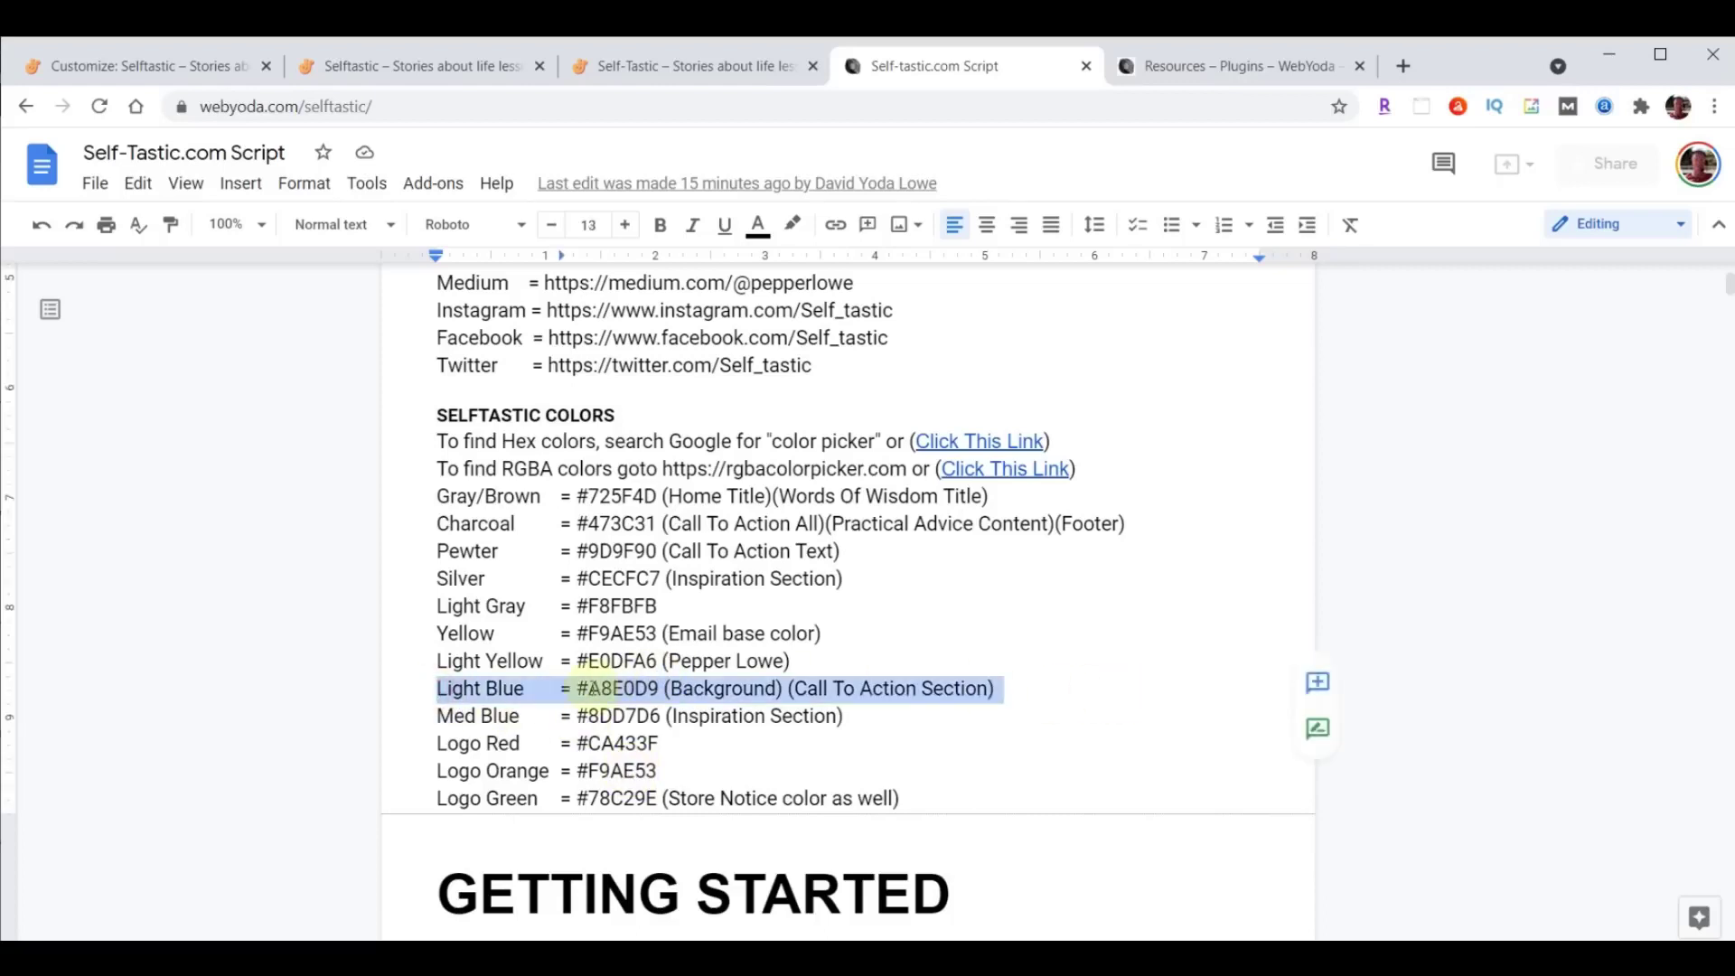
{"action": "left_click", "coordinate": [582, 689]}
{"action": "left_click_drag", "start_coordinate": [577, 688], "coordinate": [659, 688]}
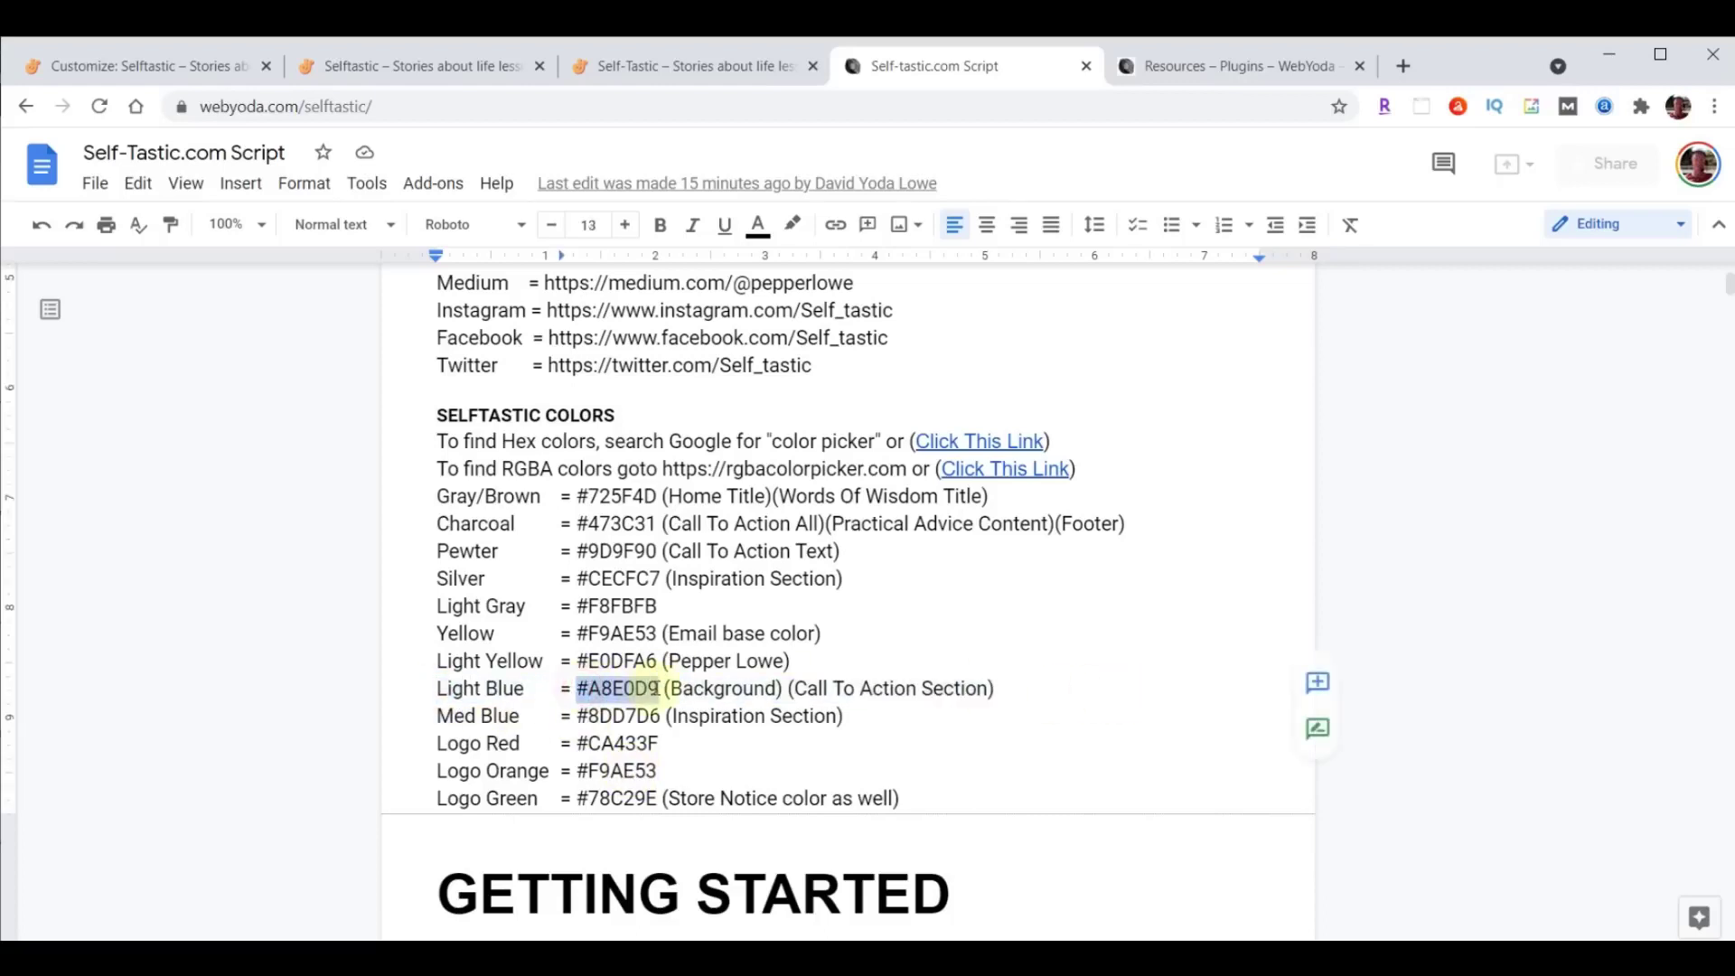
{"action": "left_click", "coordinate": [149, 66]}
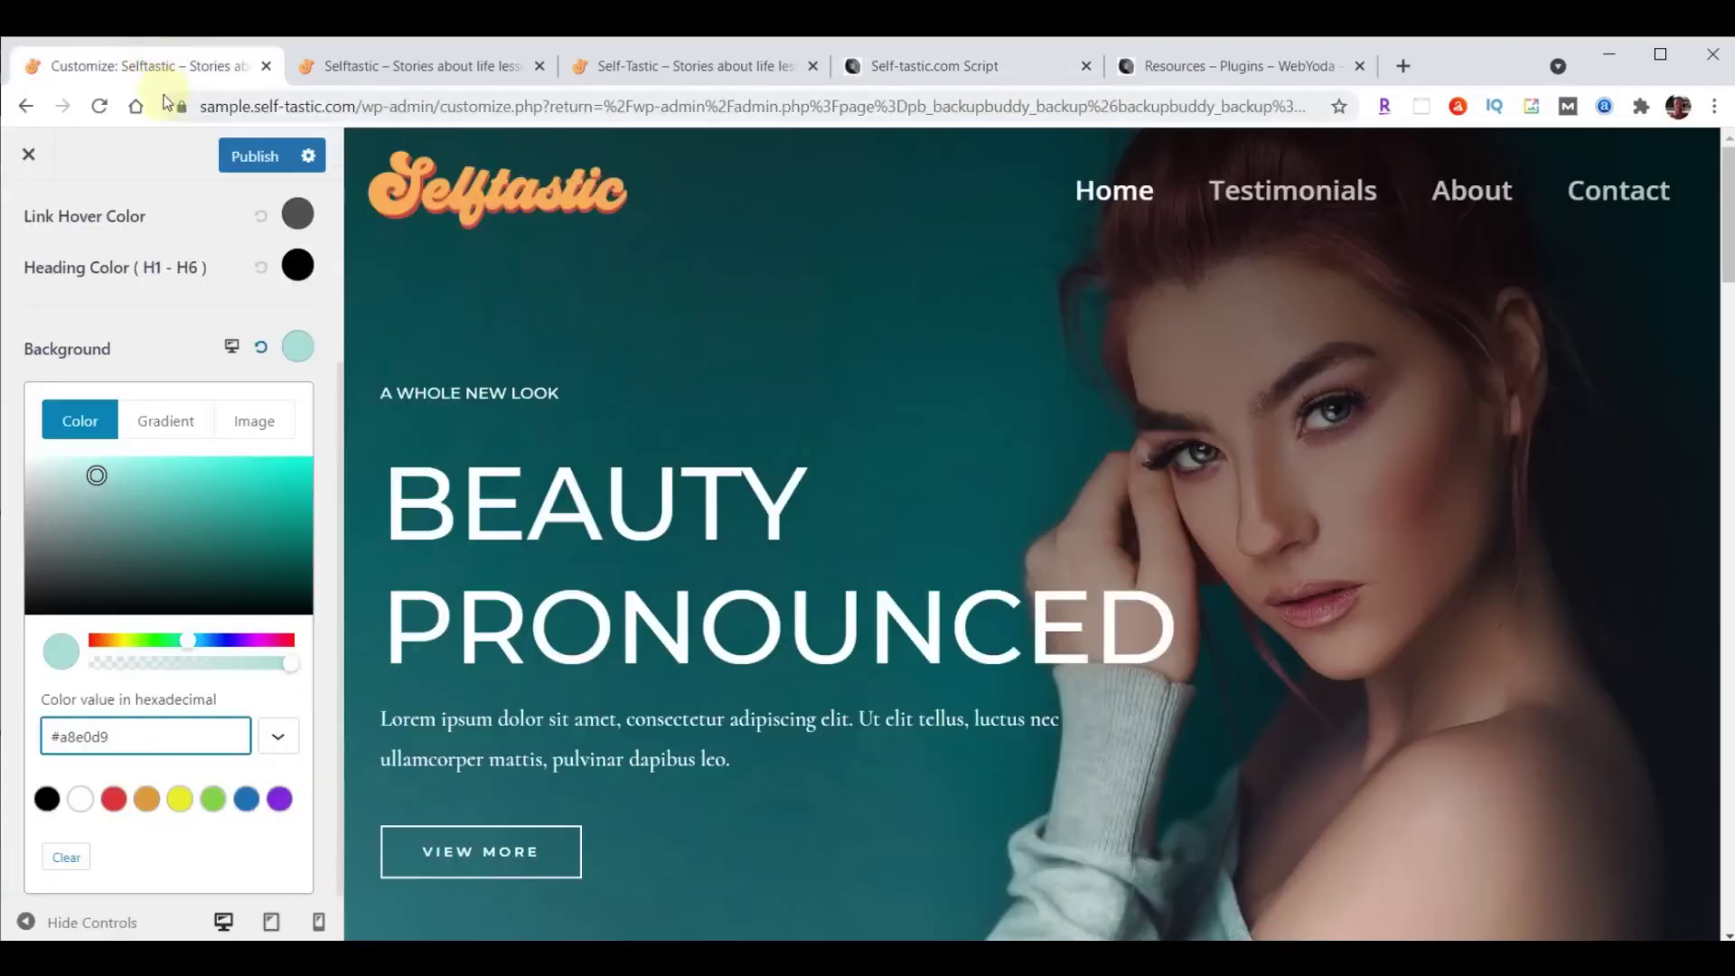
{"action": "left_click", "coordinate": [253, 157]}
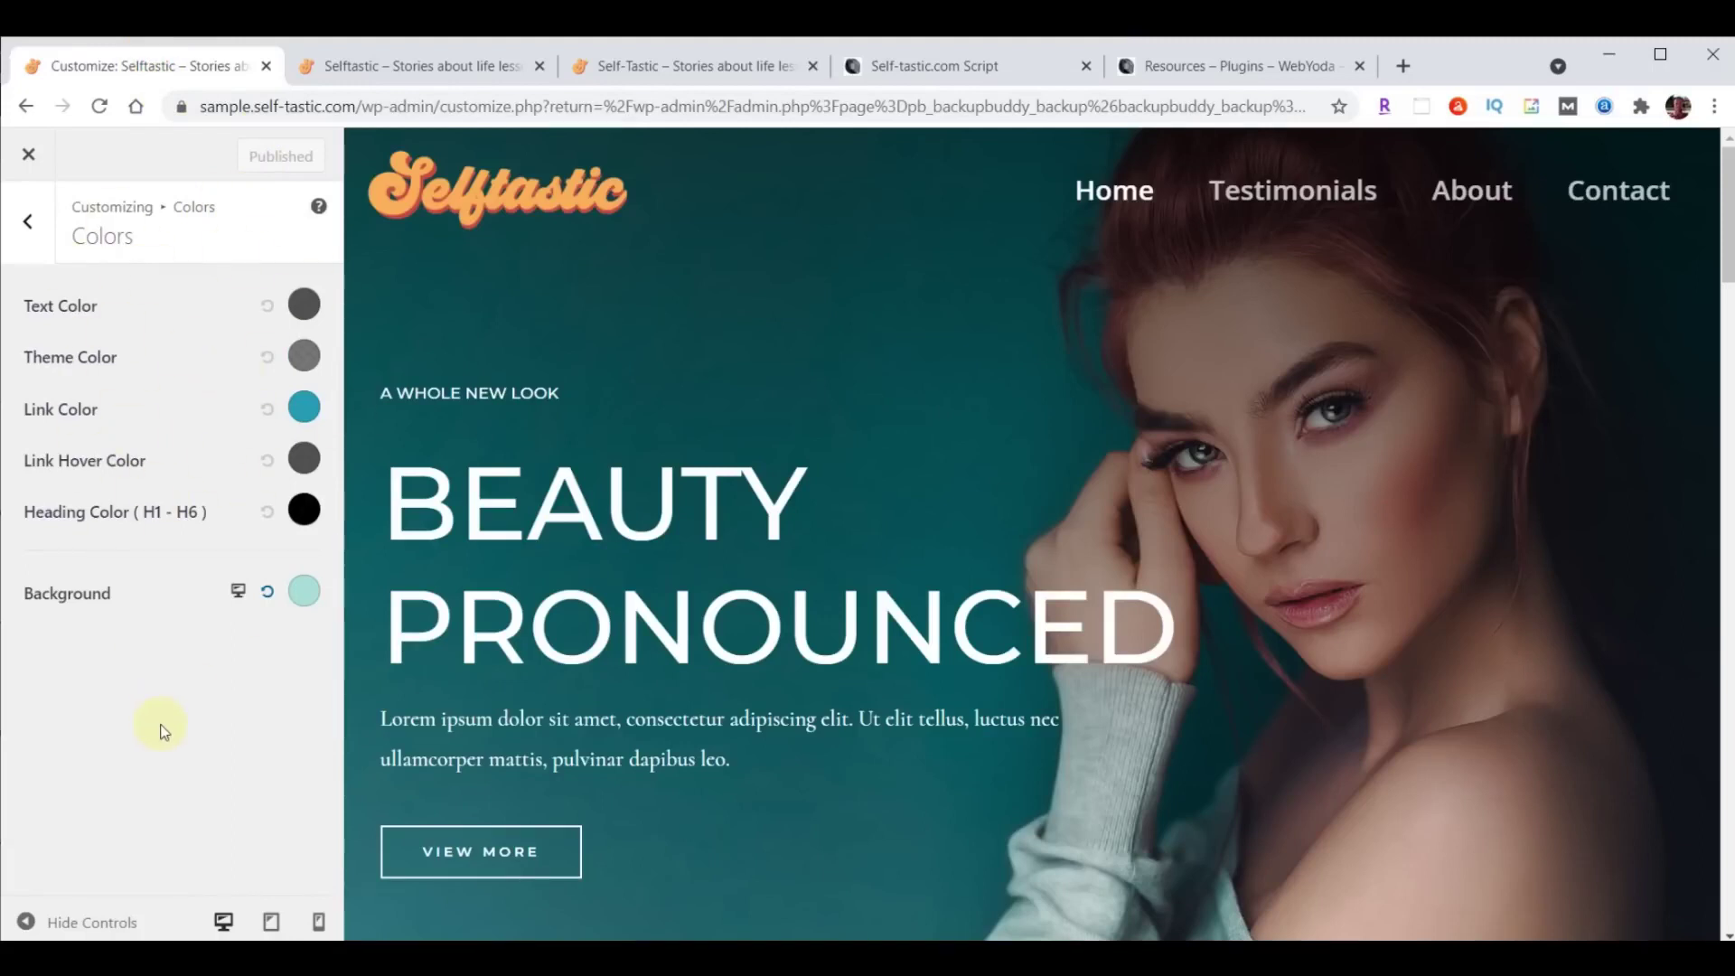
- Close the Customizer, view the live site's Testimonials page, then return to the WordPress admin
{"action": "left_click", "coordinate": [33, 164]}
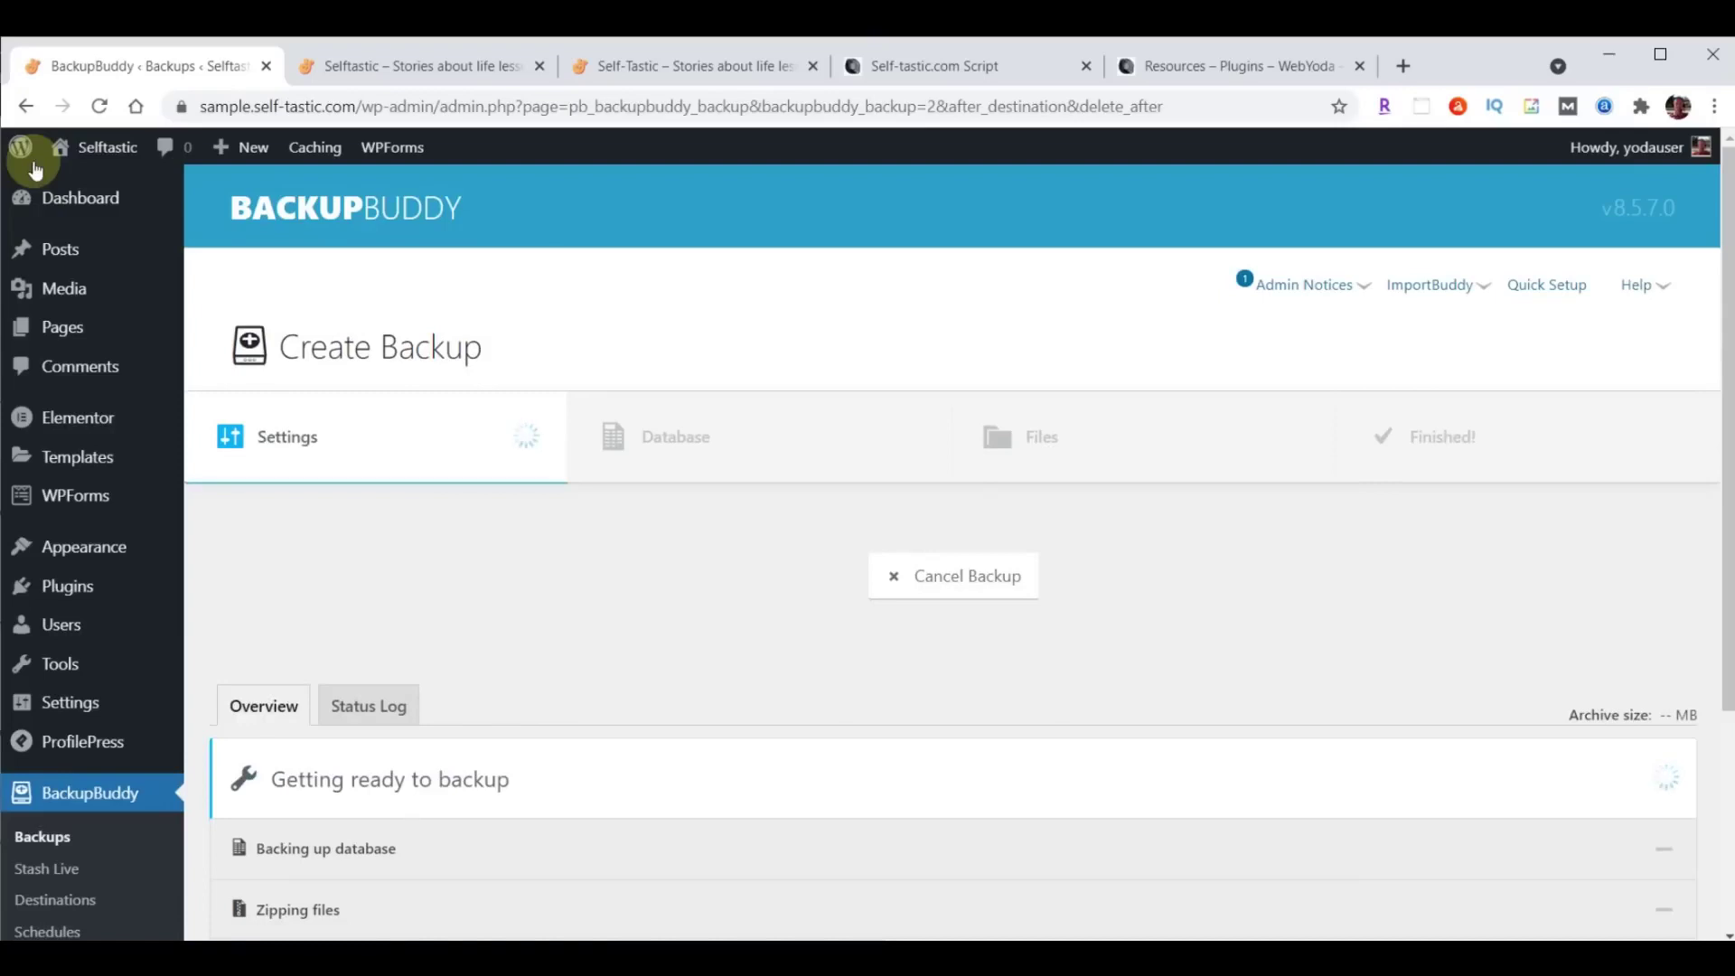
{"action": "left_click", "coordinate": [450, 68]}
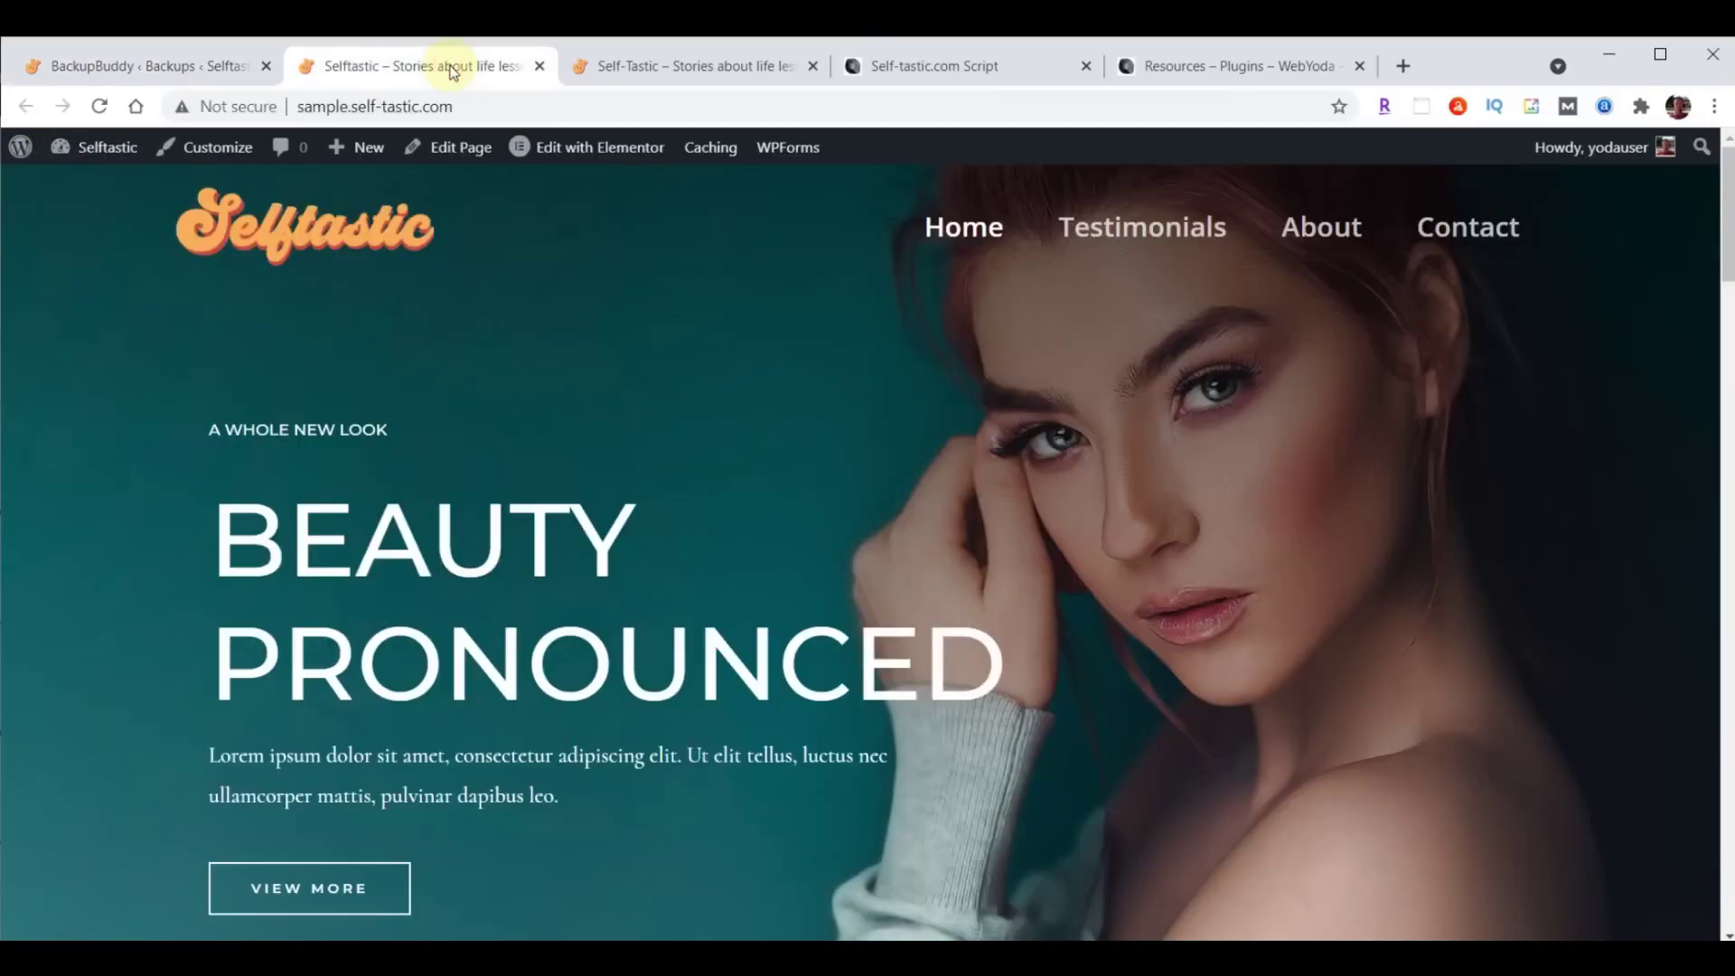
{"action": "left_click", "coordinate": [1131, 237]}
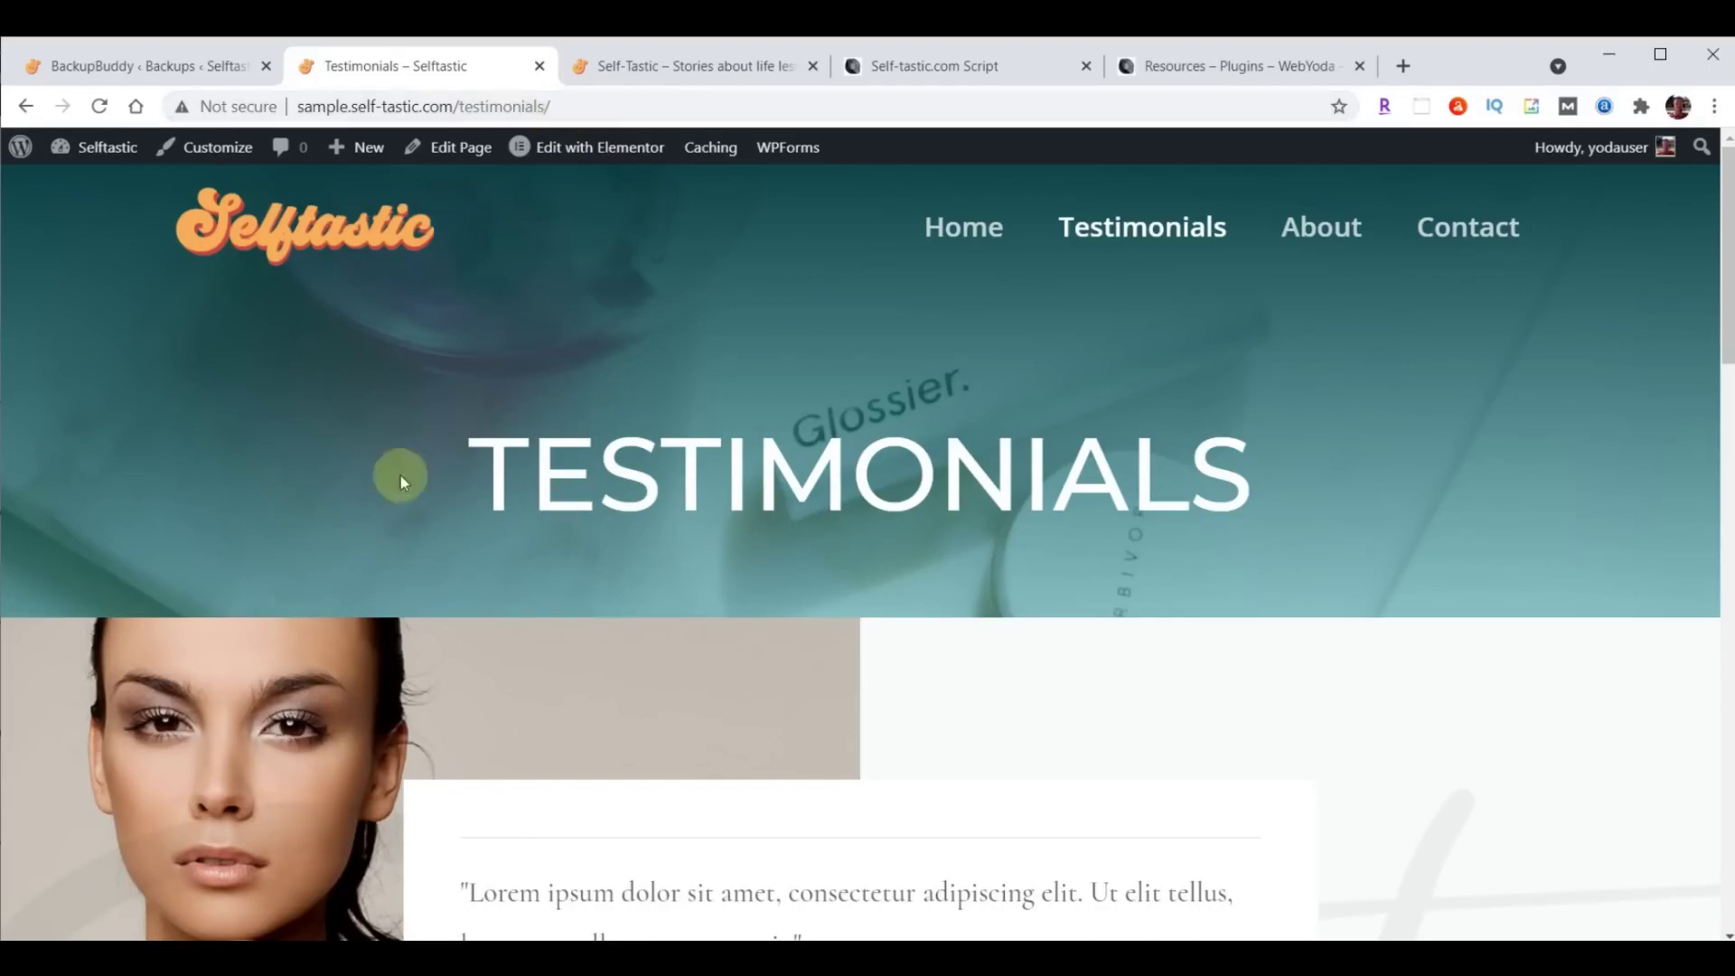
{"action": "left_click", "coordinate": [91, 64]}
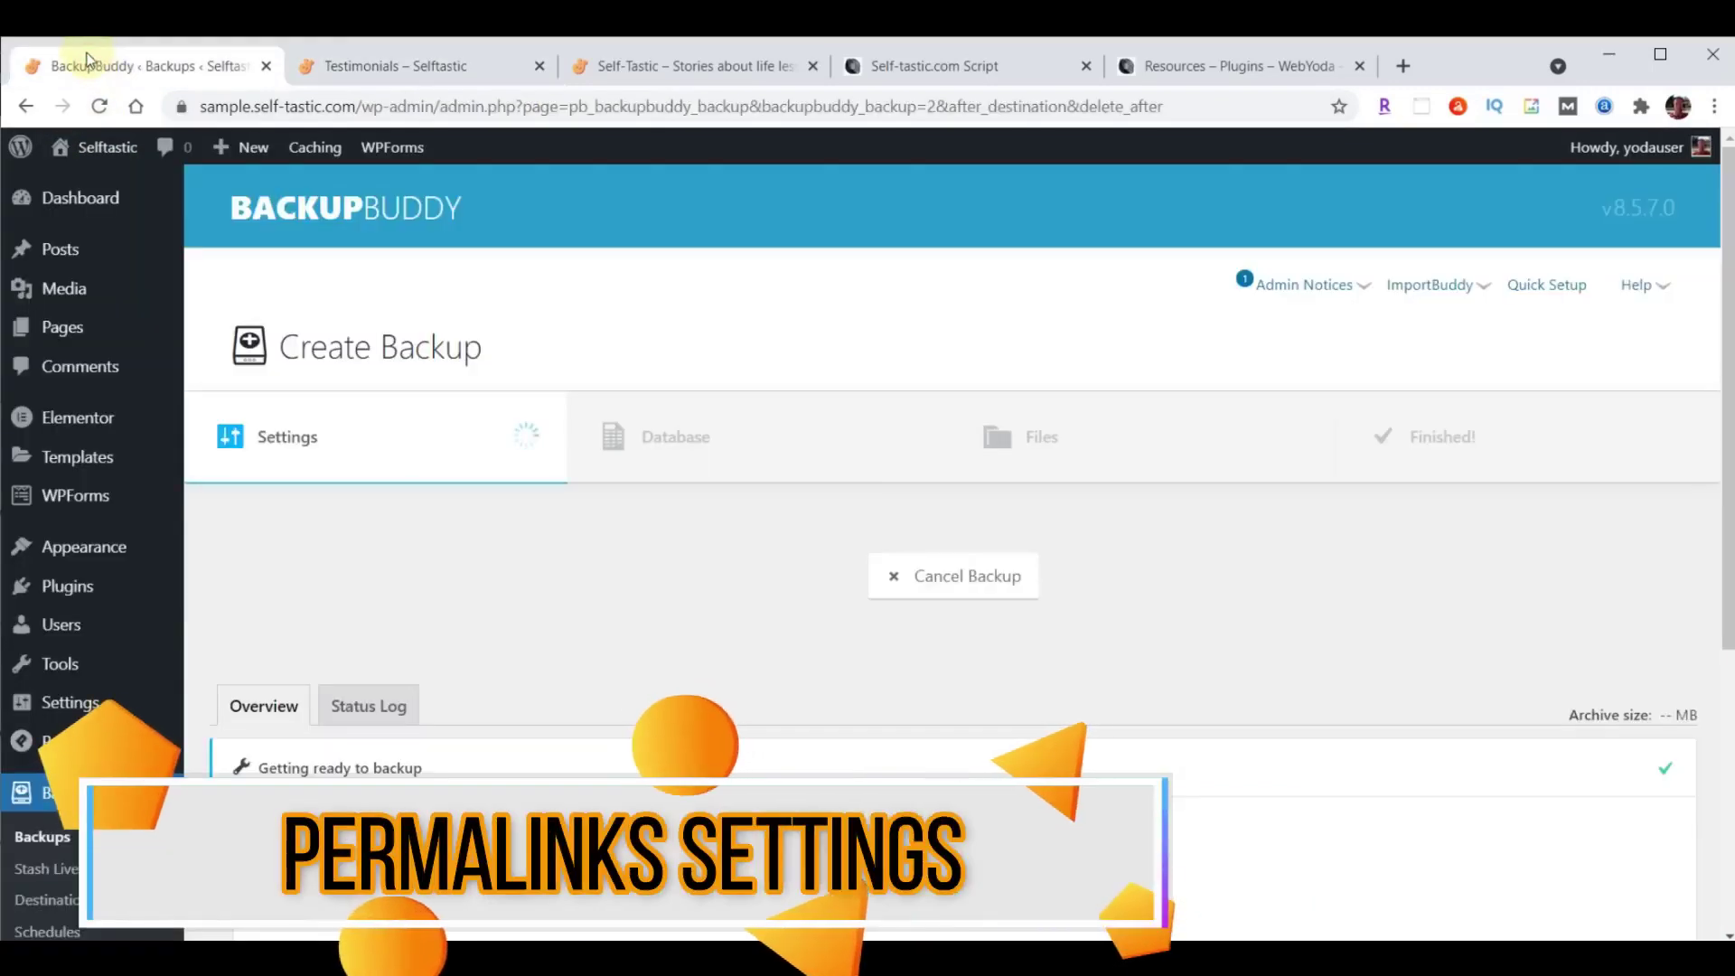
- Switch the permalink structure to Post name and save the changes
{"action": "left_click", "coordinate": [65, 707]}
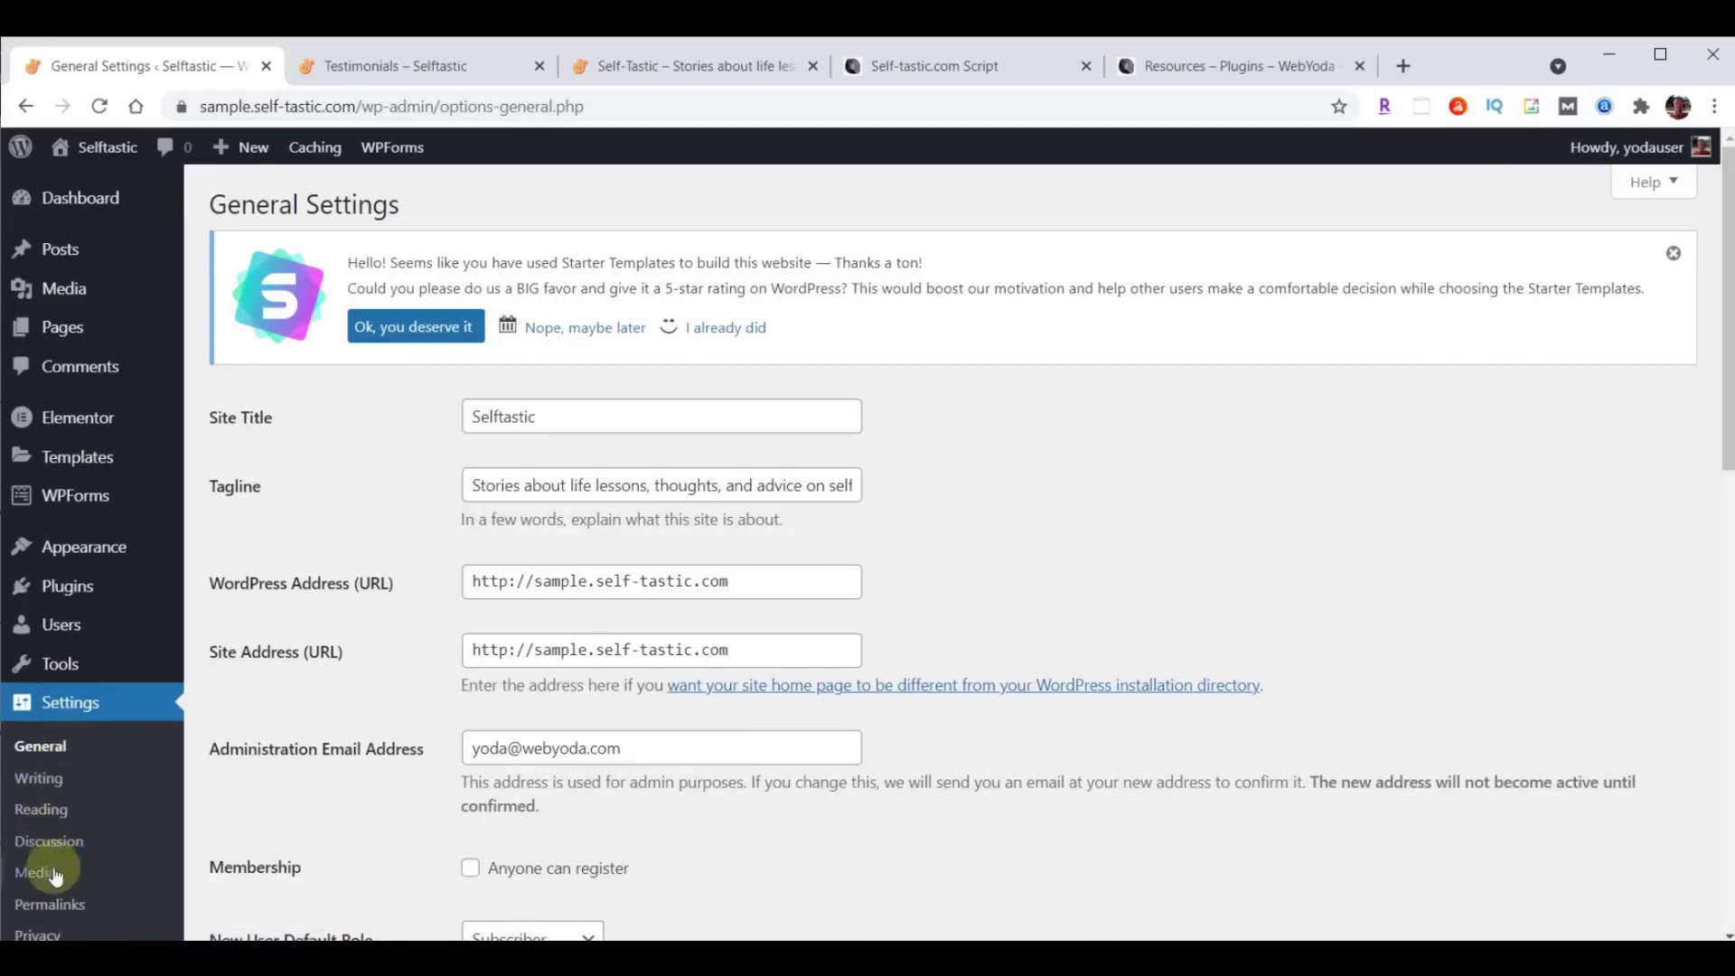
{"action": "left_click", "coordinate": [52, 907]}
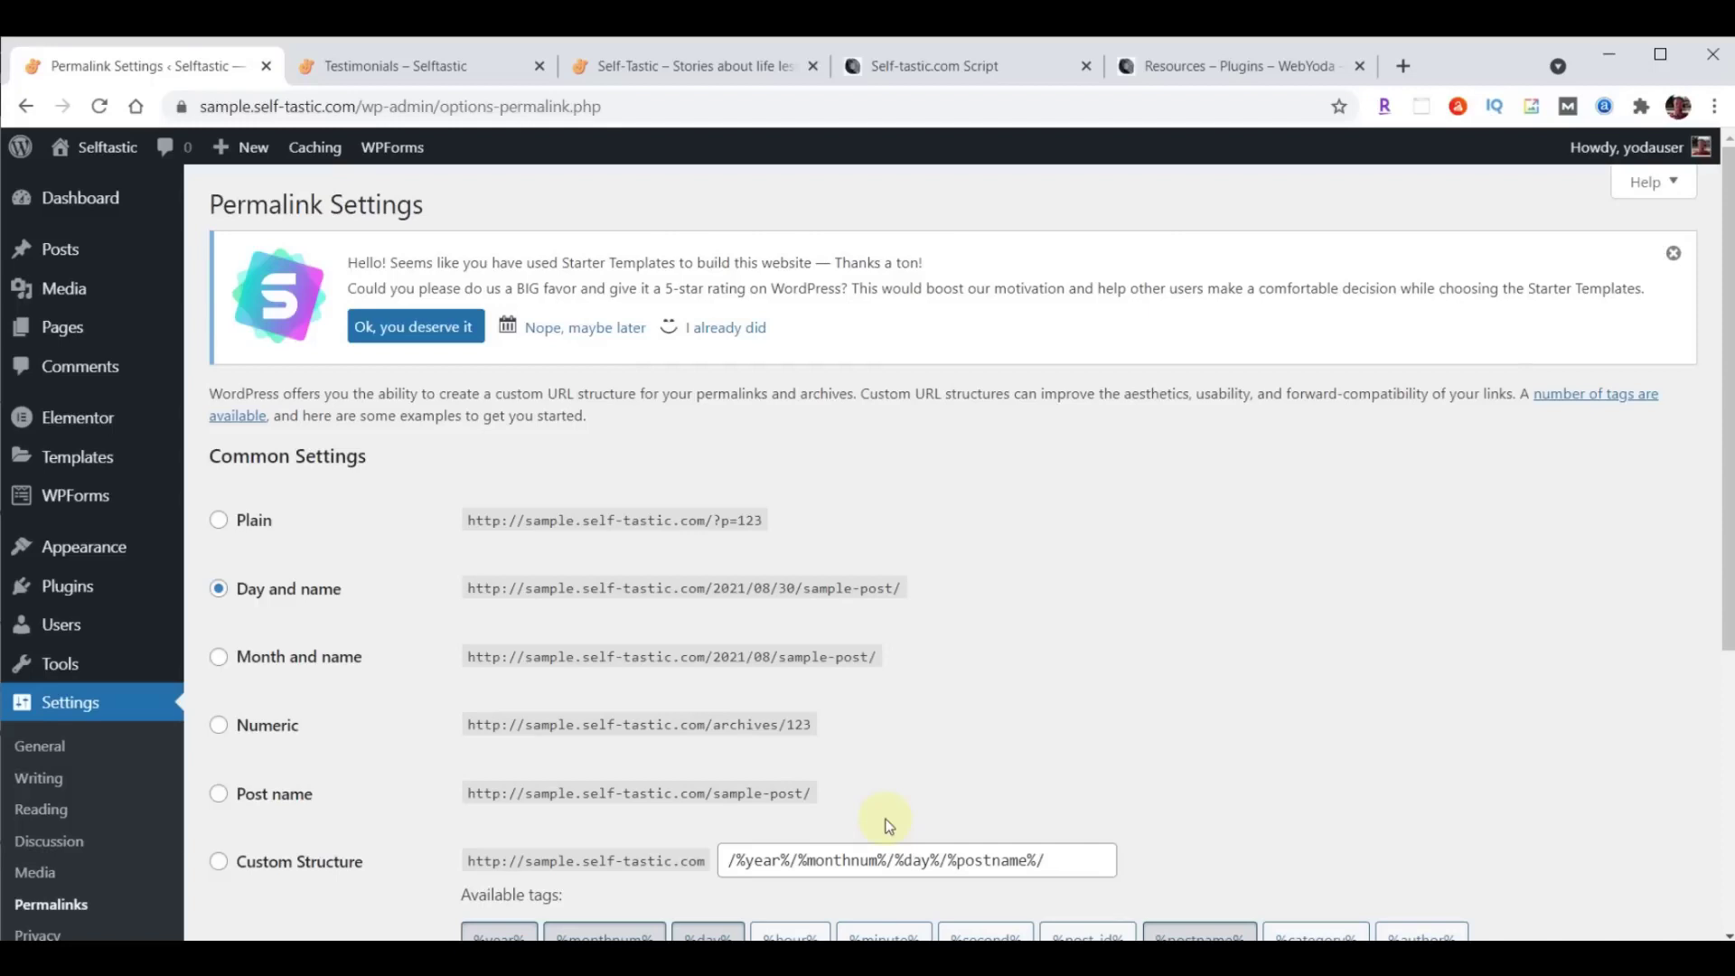
{"action": "key", "text": "Down"}
{"action": "key", "text": "Down"}
{"action": "key", "text": "Down"}
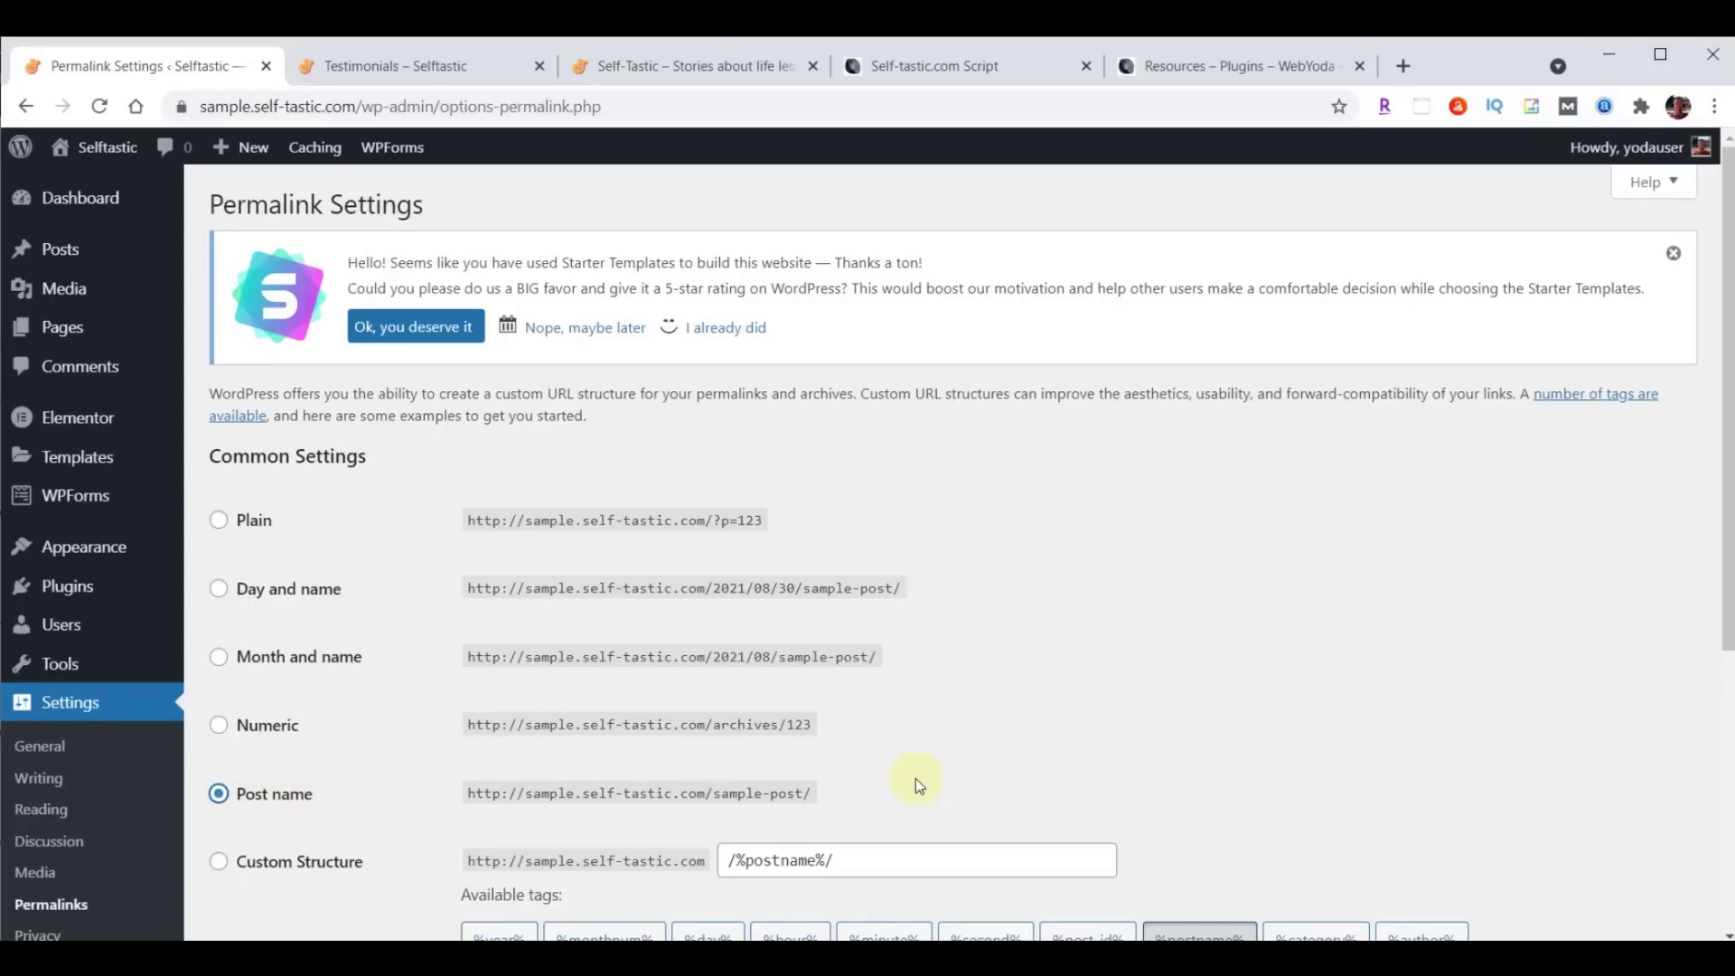
{"action": "scroll", "coordinate": [1142, 517], "scroll_direction": "down", "scroll_amount": 5}
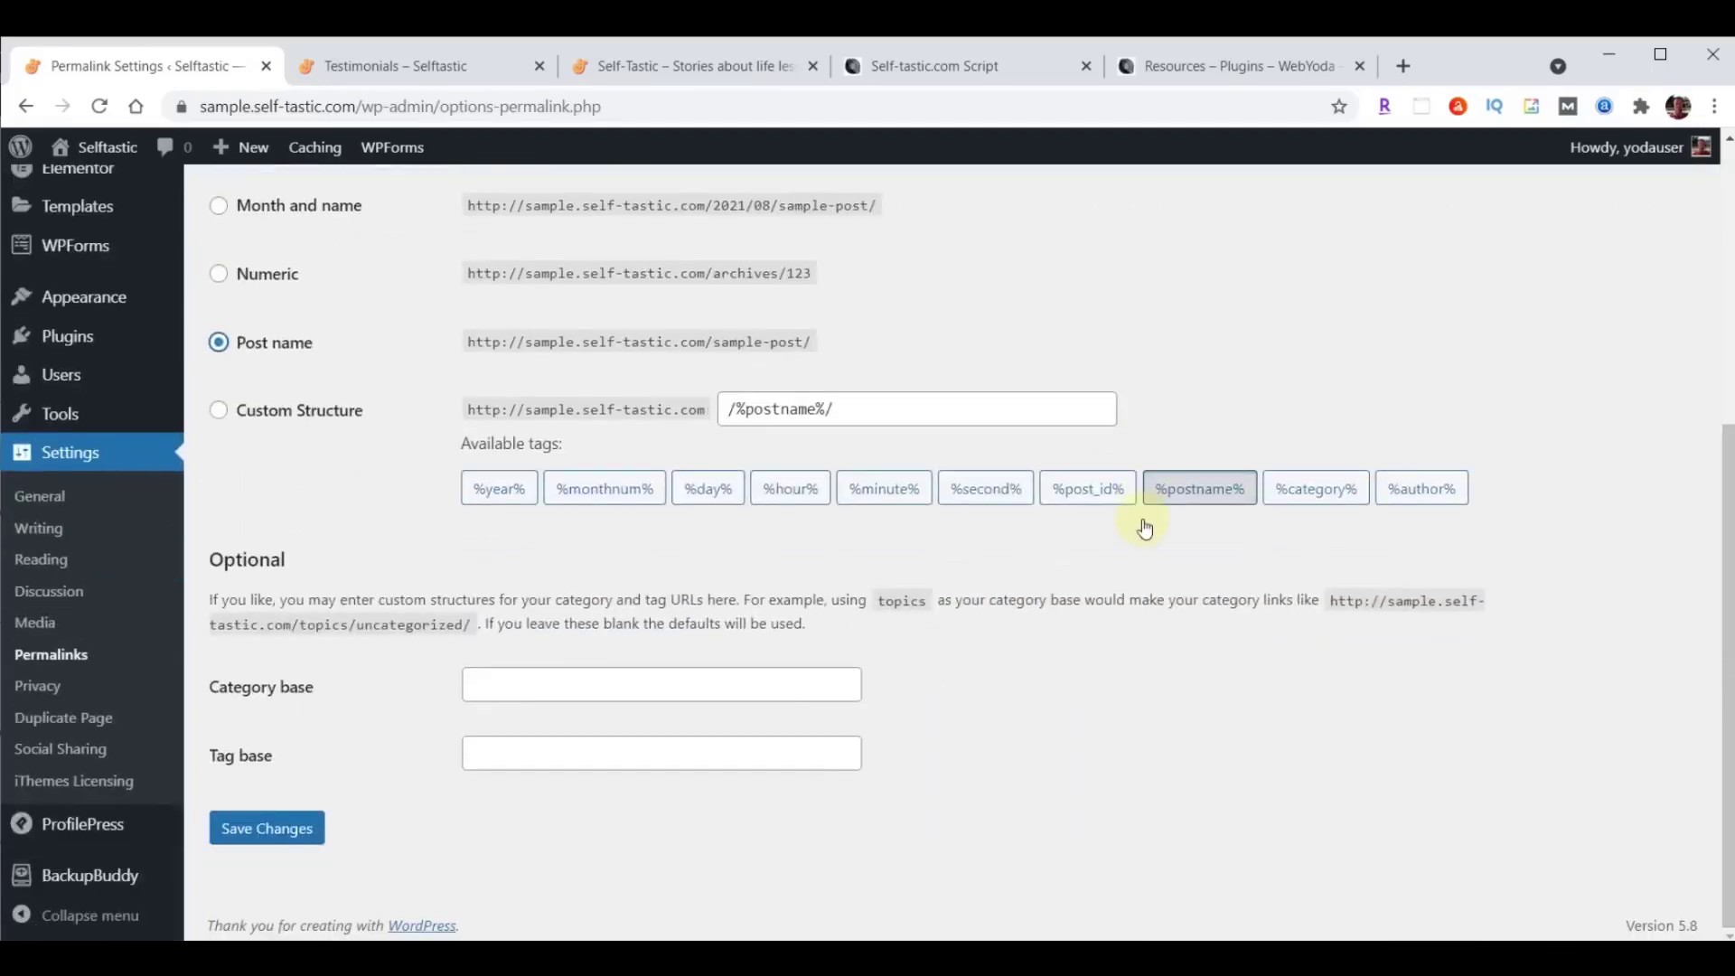
{"action": "left_click", "coordinate": [236, 827]}
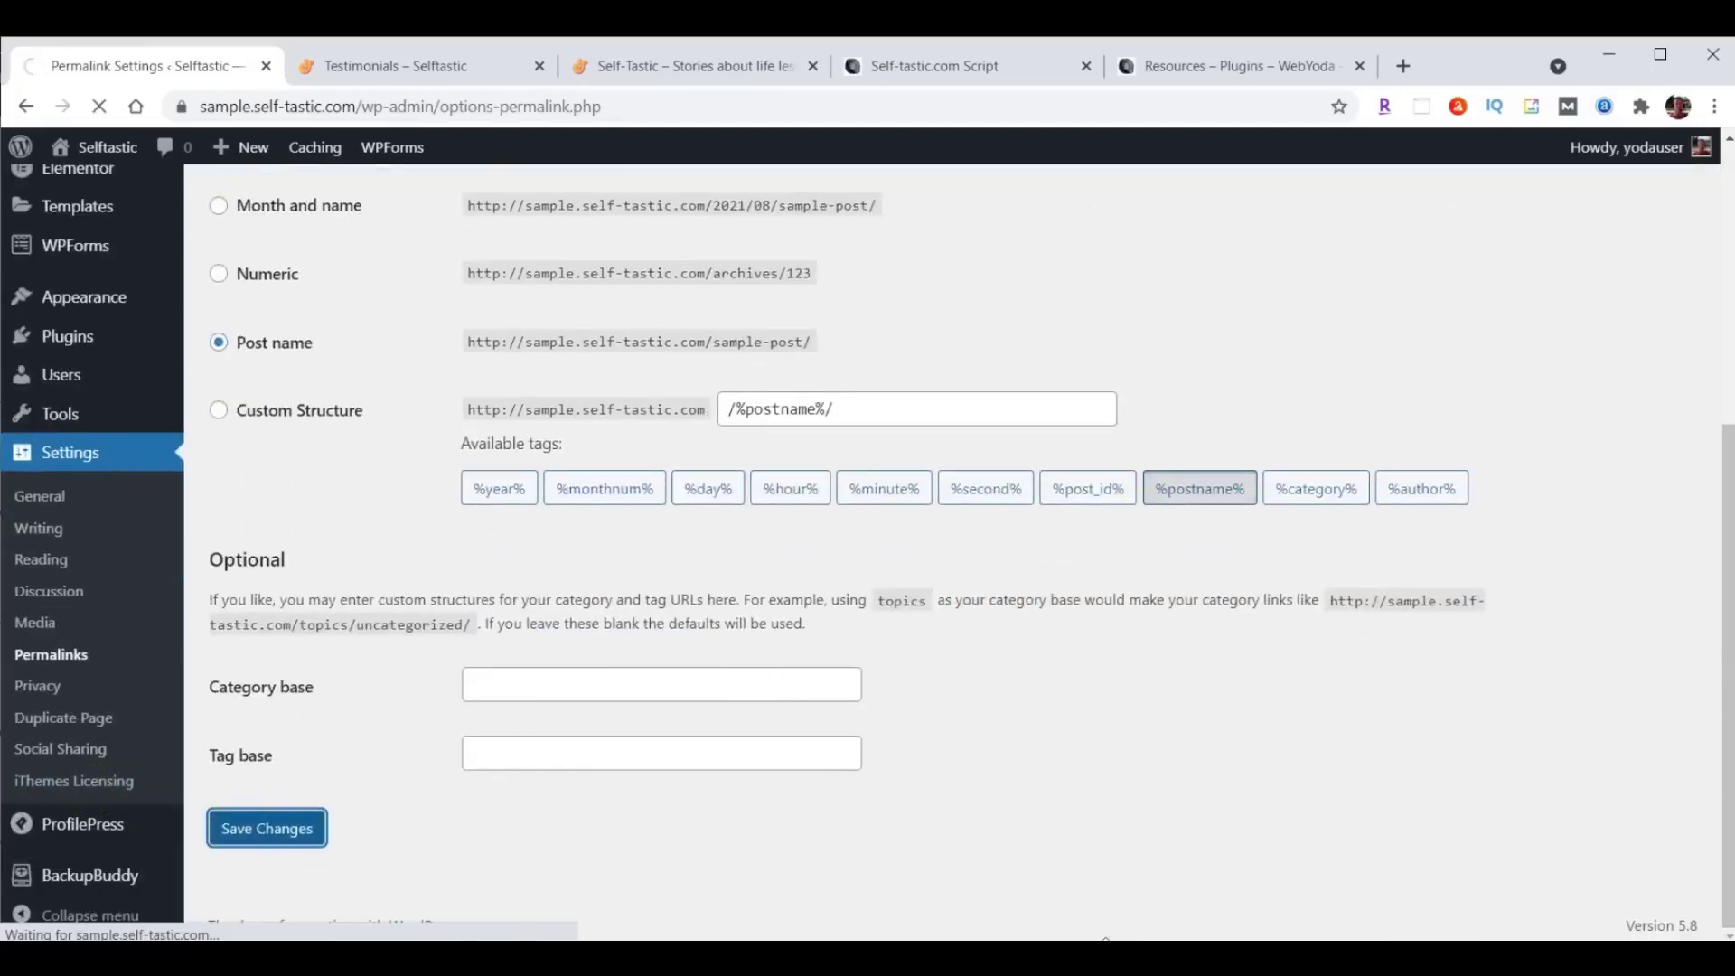
- Check the Testimonials and Home pages against the original self-tastic.com, then open the Pages list
{"action": "left_click", "coordinate": [383, 68]}
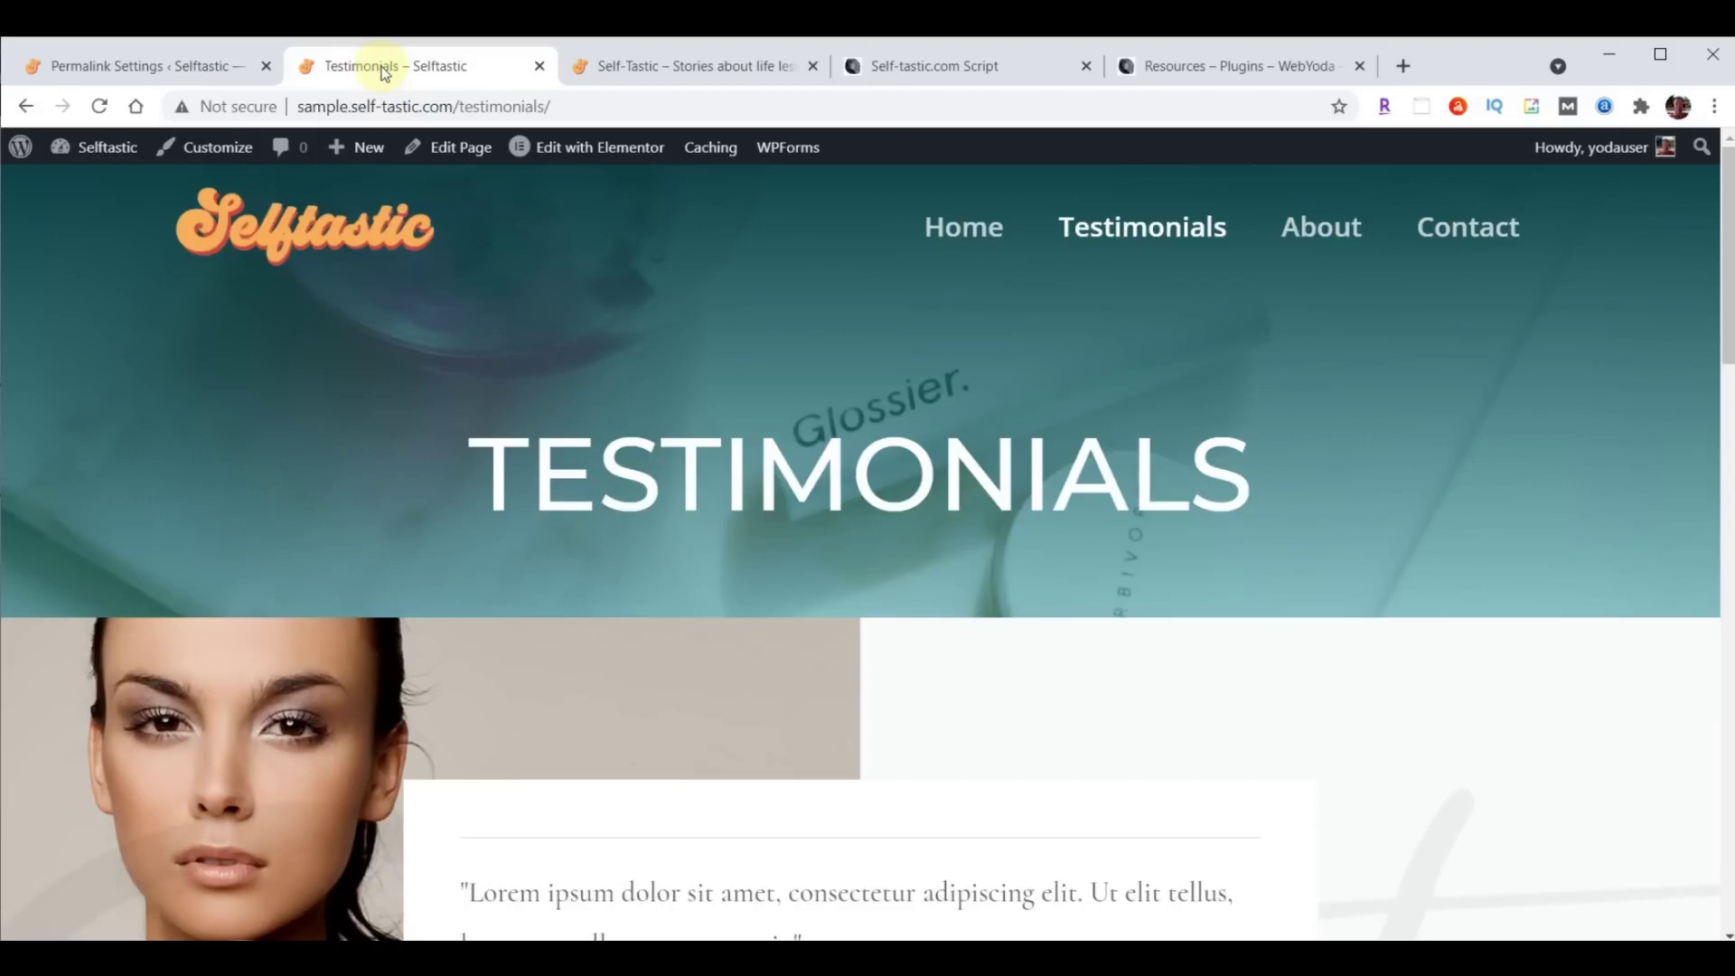
{"action": "left_click", "coordinate": [940, 228]}
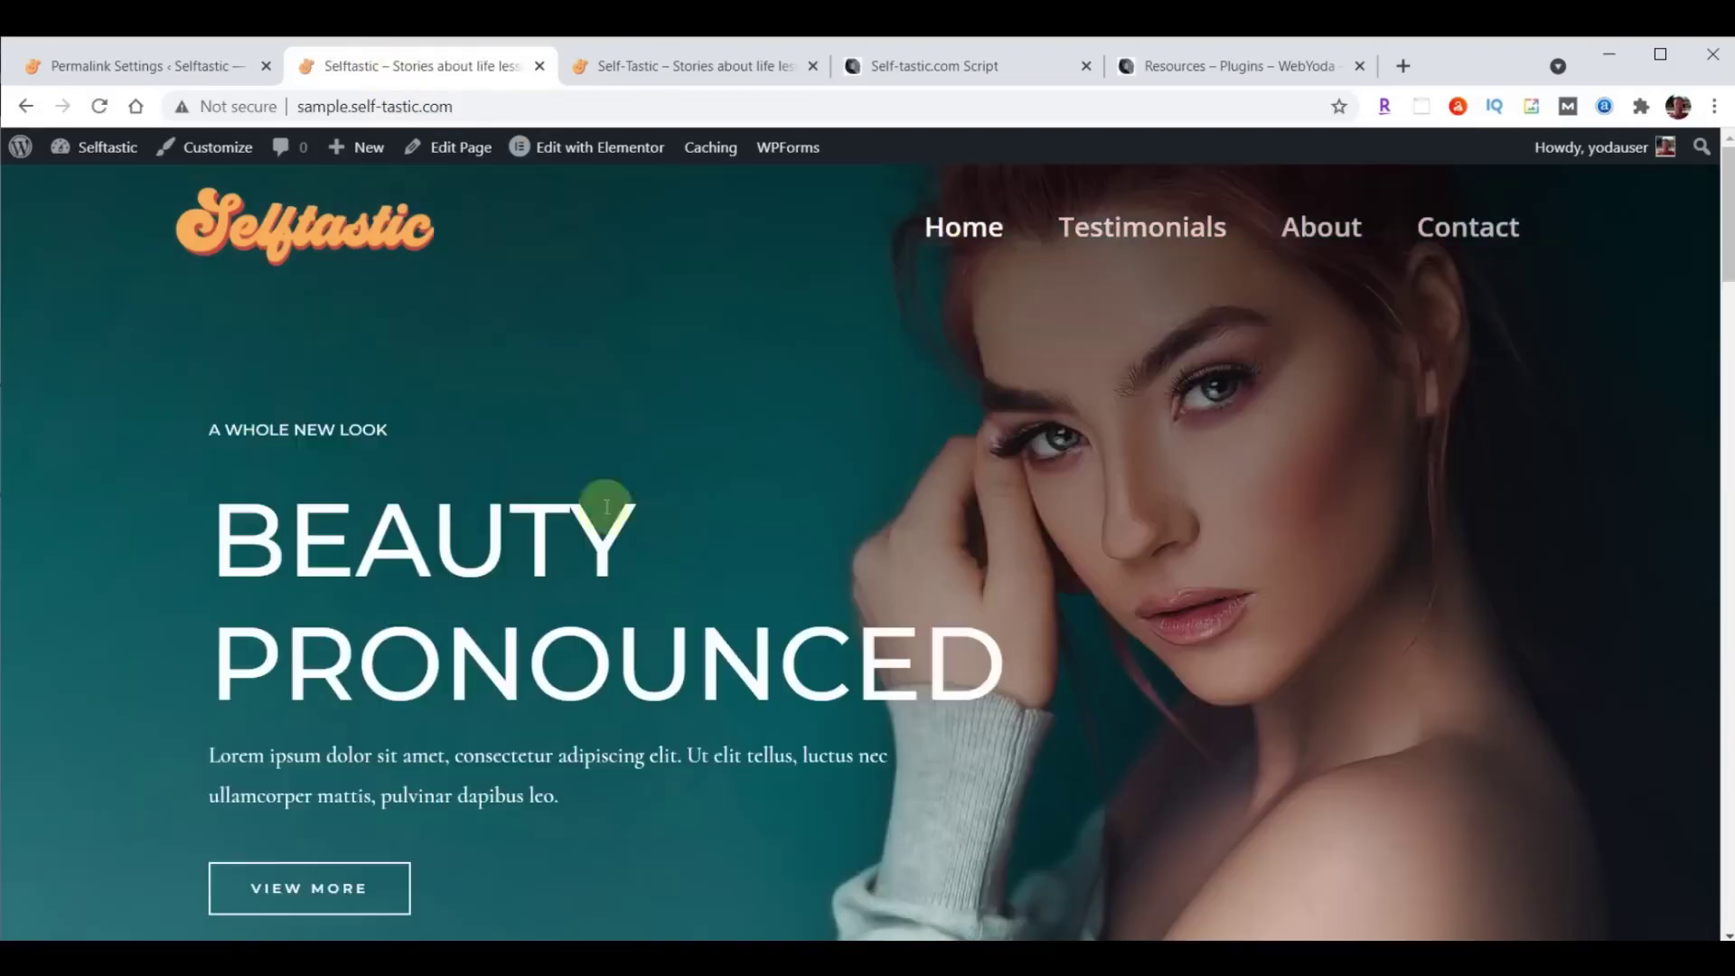
{"action": "left_click", "coordinate": [701, 68]}
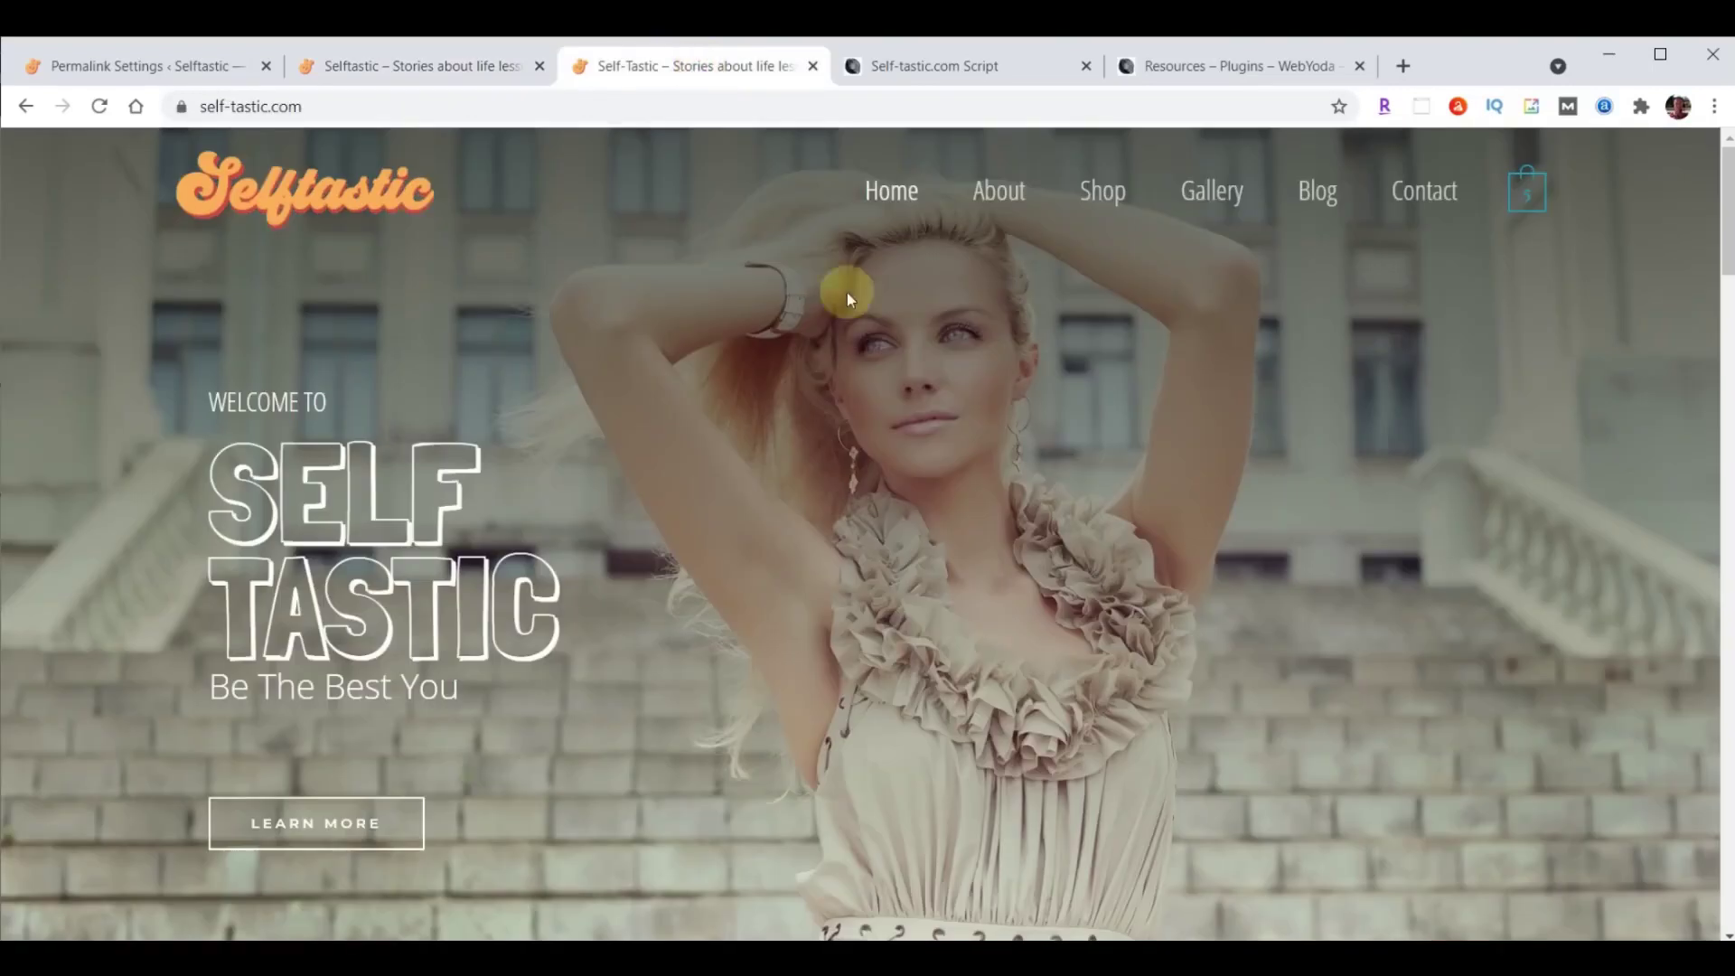
{"action": "left_click", "coordinate": [442, 68]}
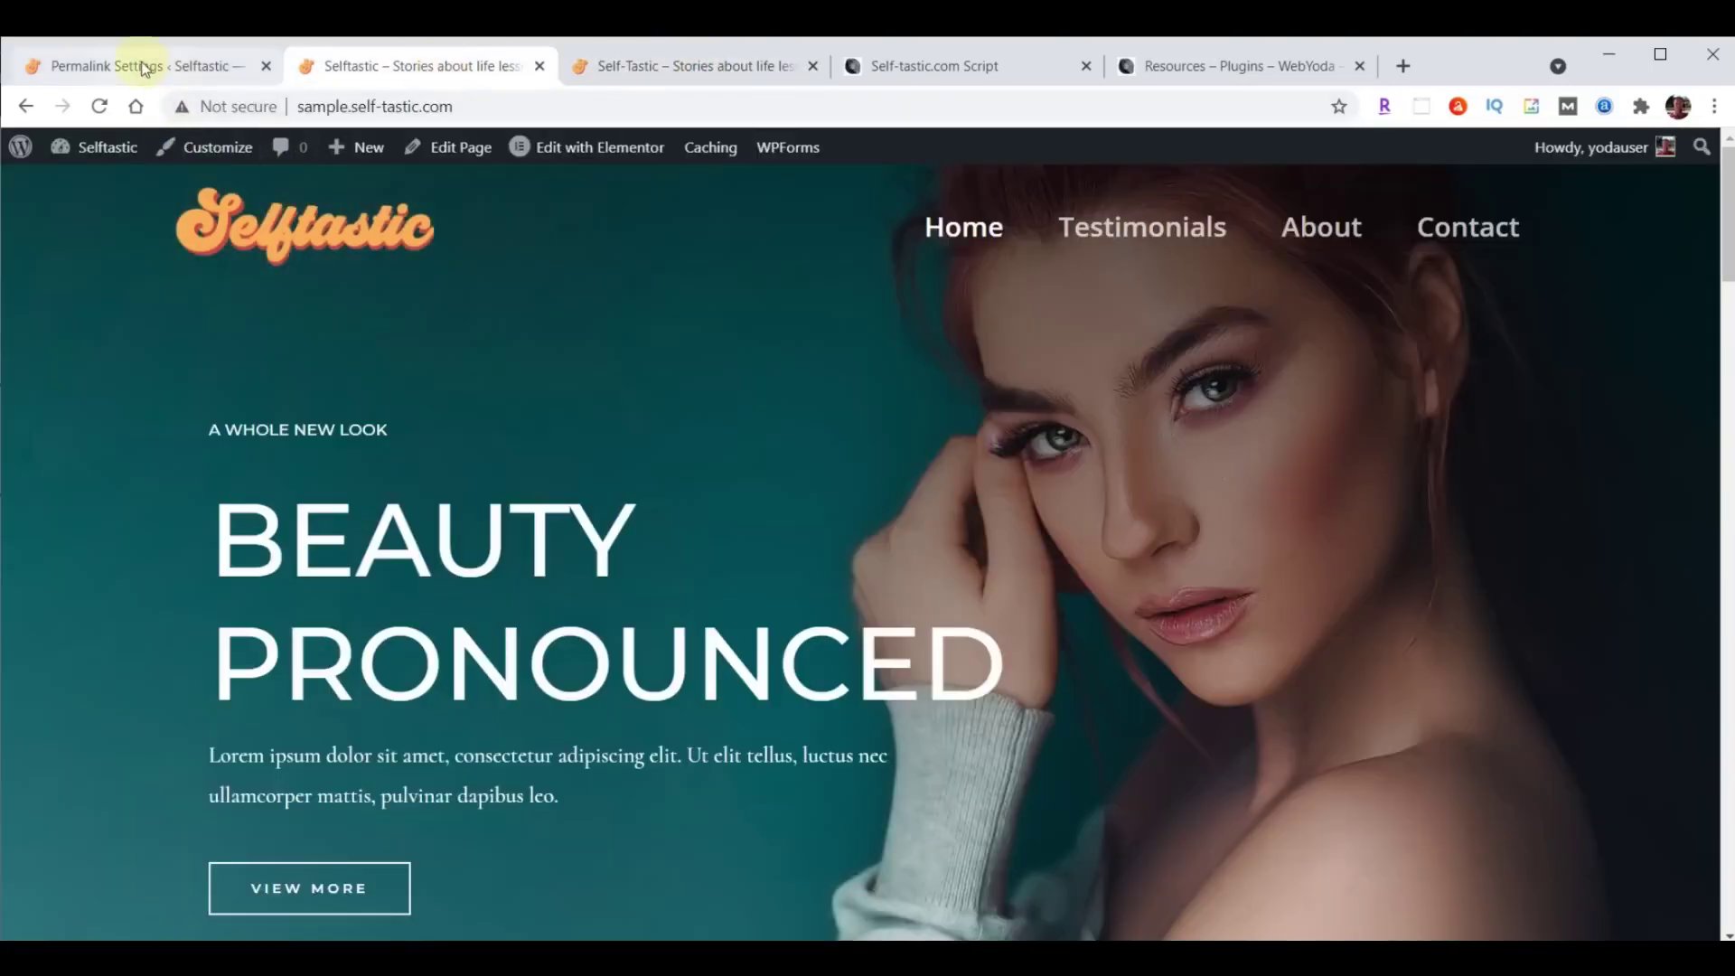
{"action": "left_click", "coordinate": [142, 68]}
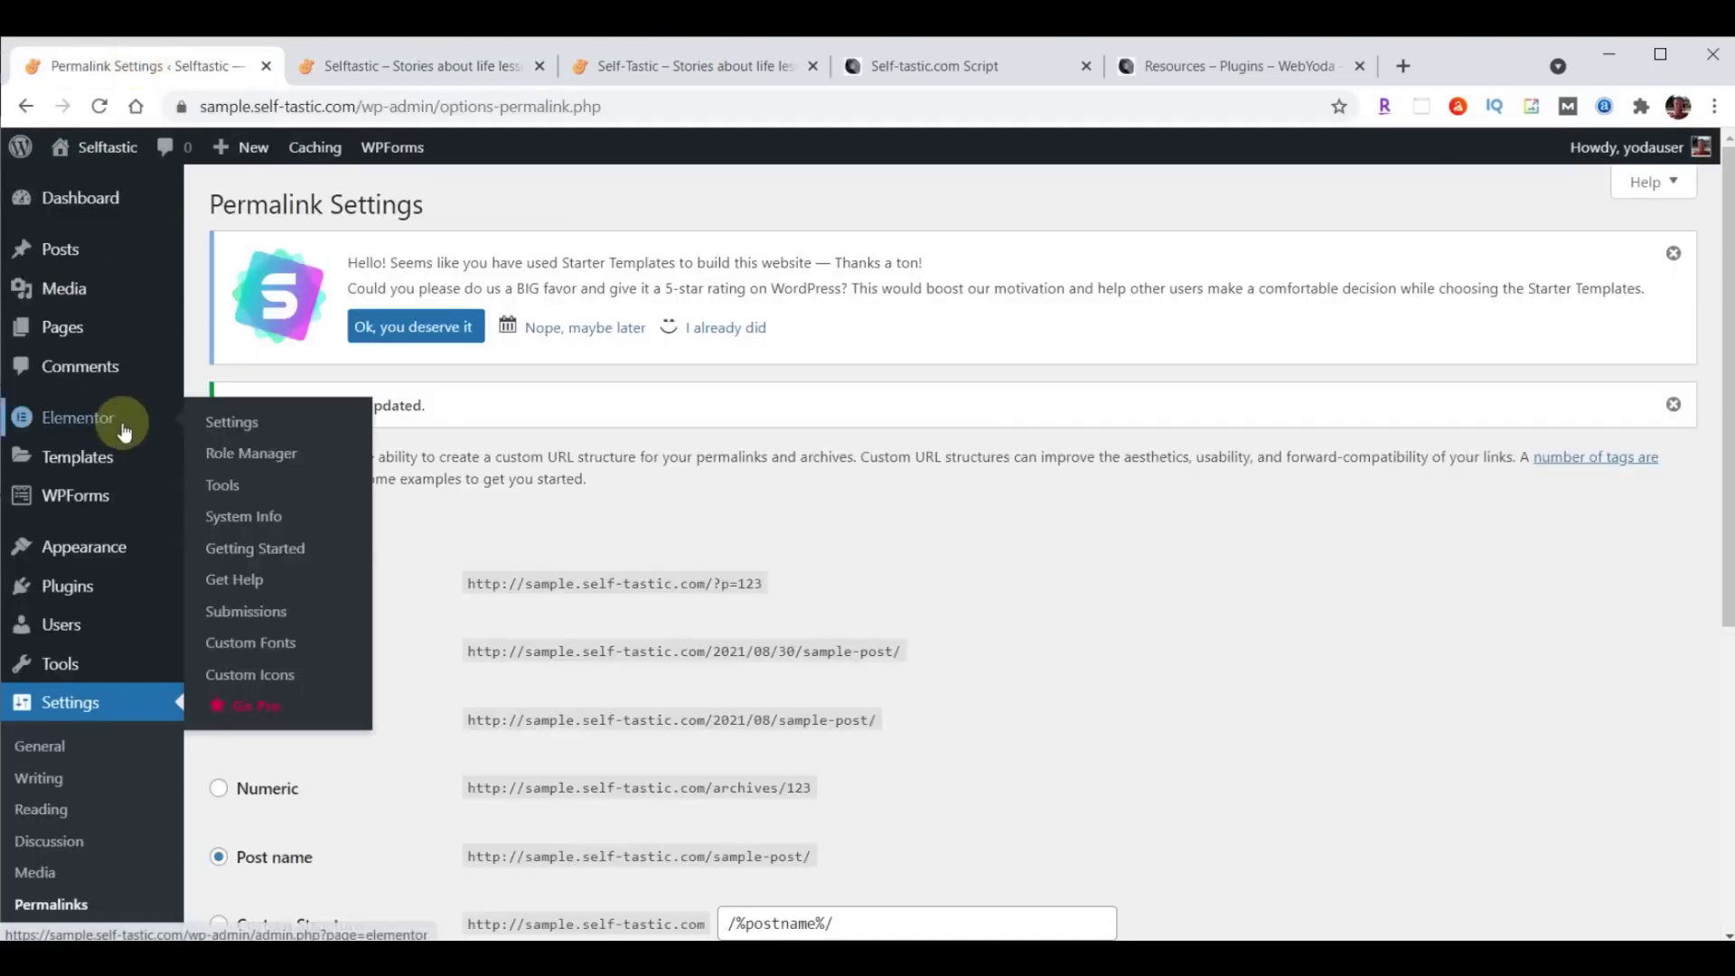
{"action": "left_click", "coordinate": [65, 333]}
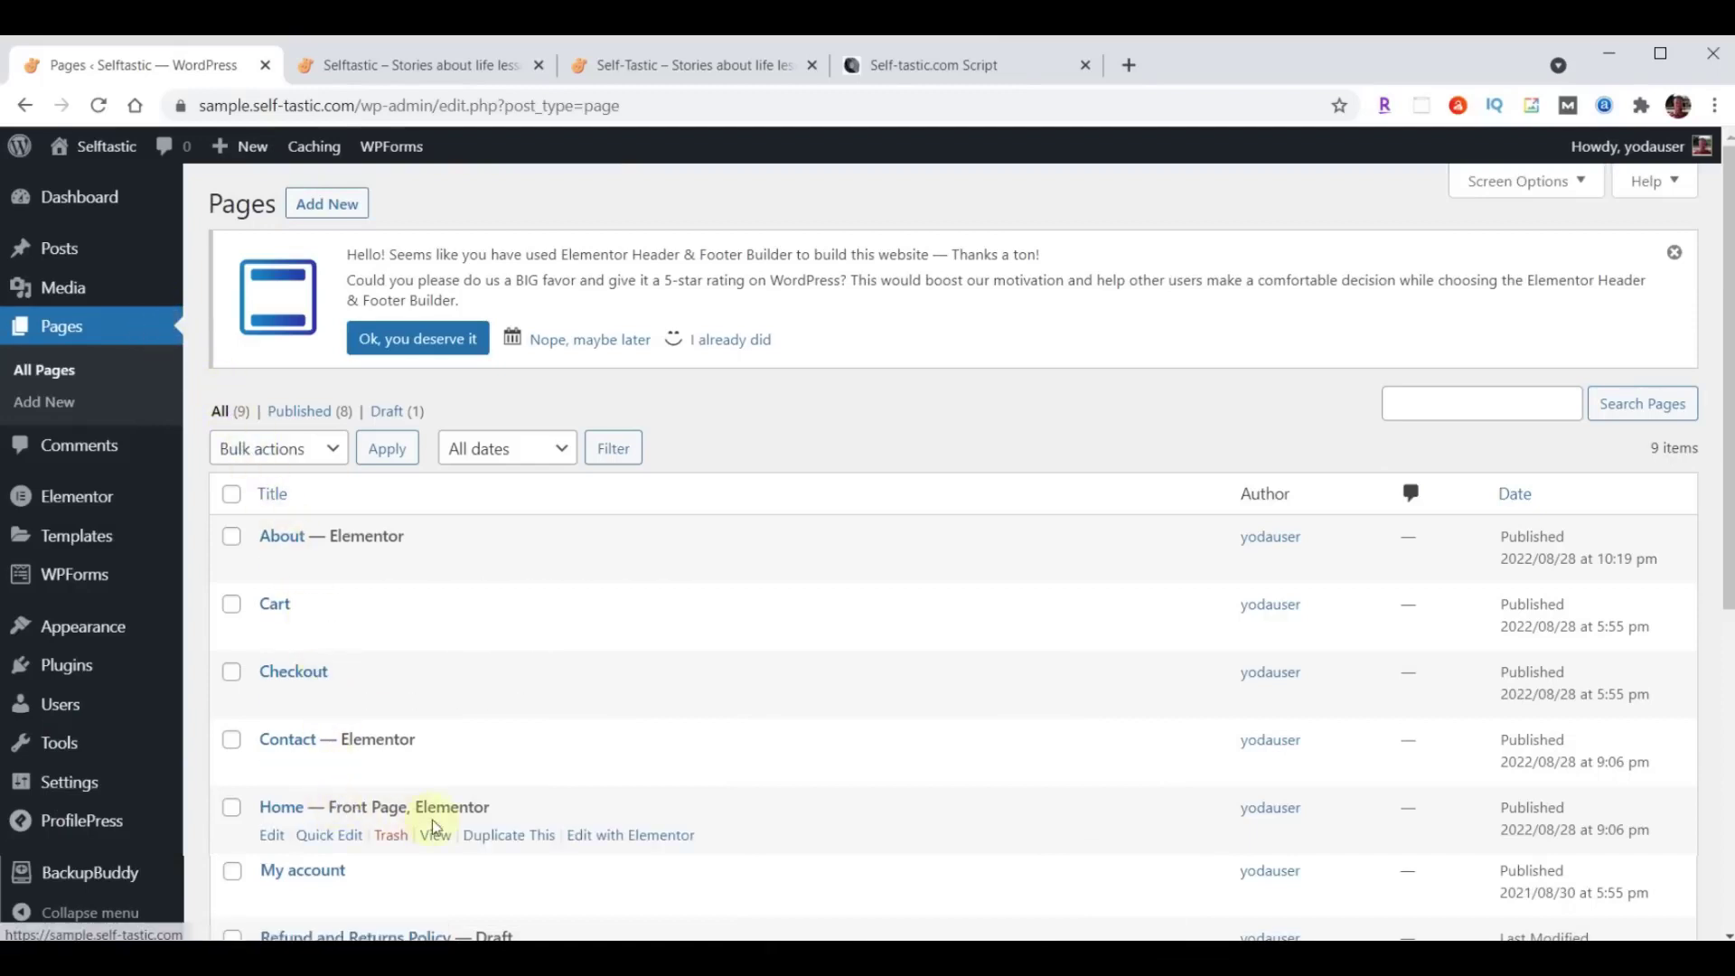
- Open Home in Elementor and inspect the hero, shampoo image section and logo strip
{"action": "left_click", "coordinate": [630, 840]}
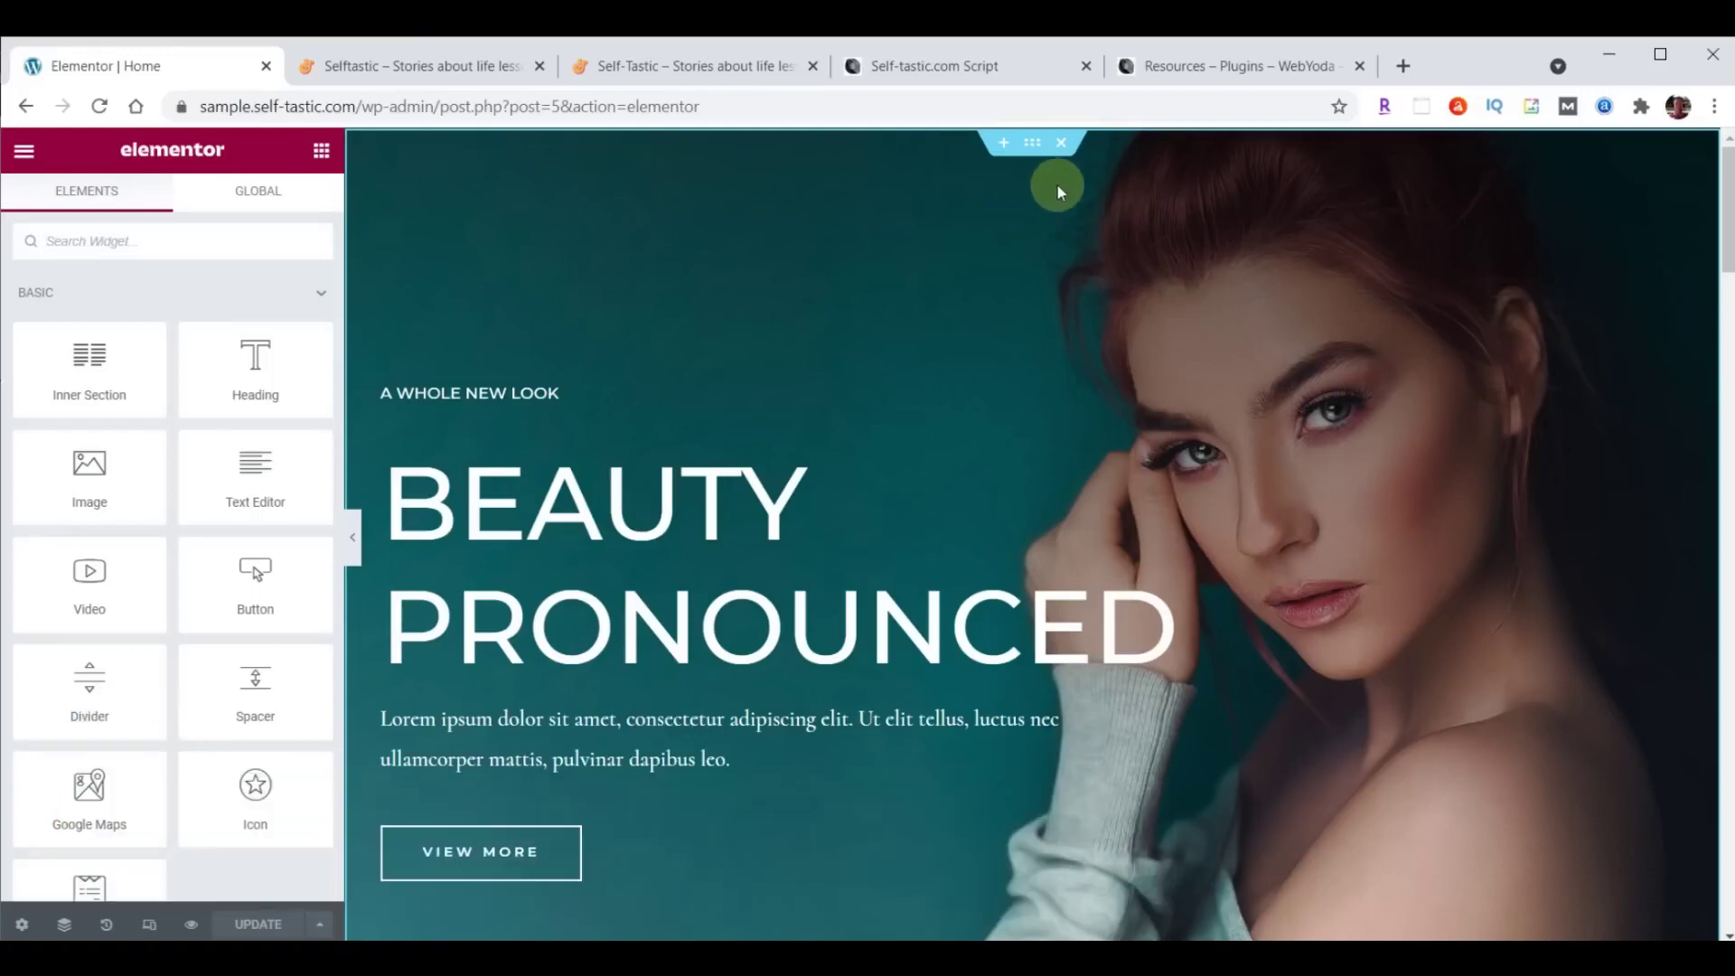
{"action": "left_click", "coordinate": [1033, 146]}
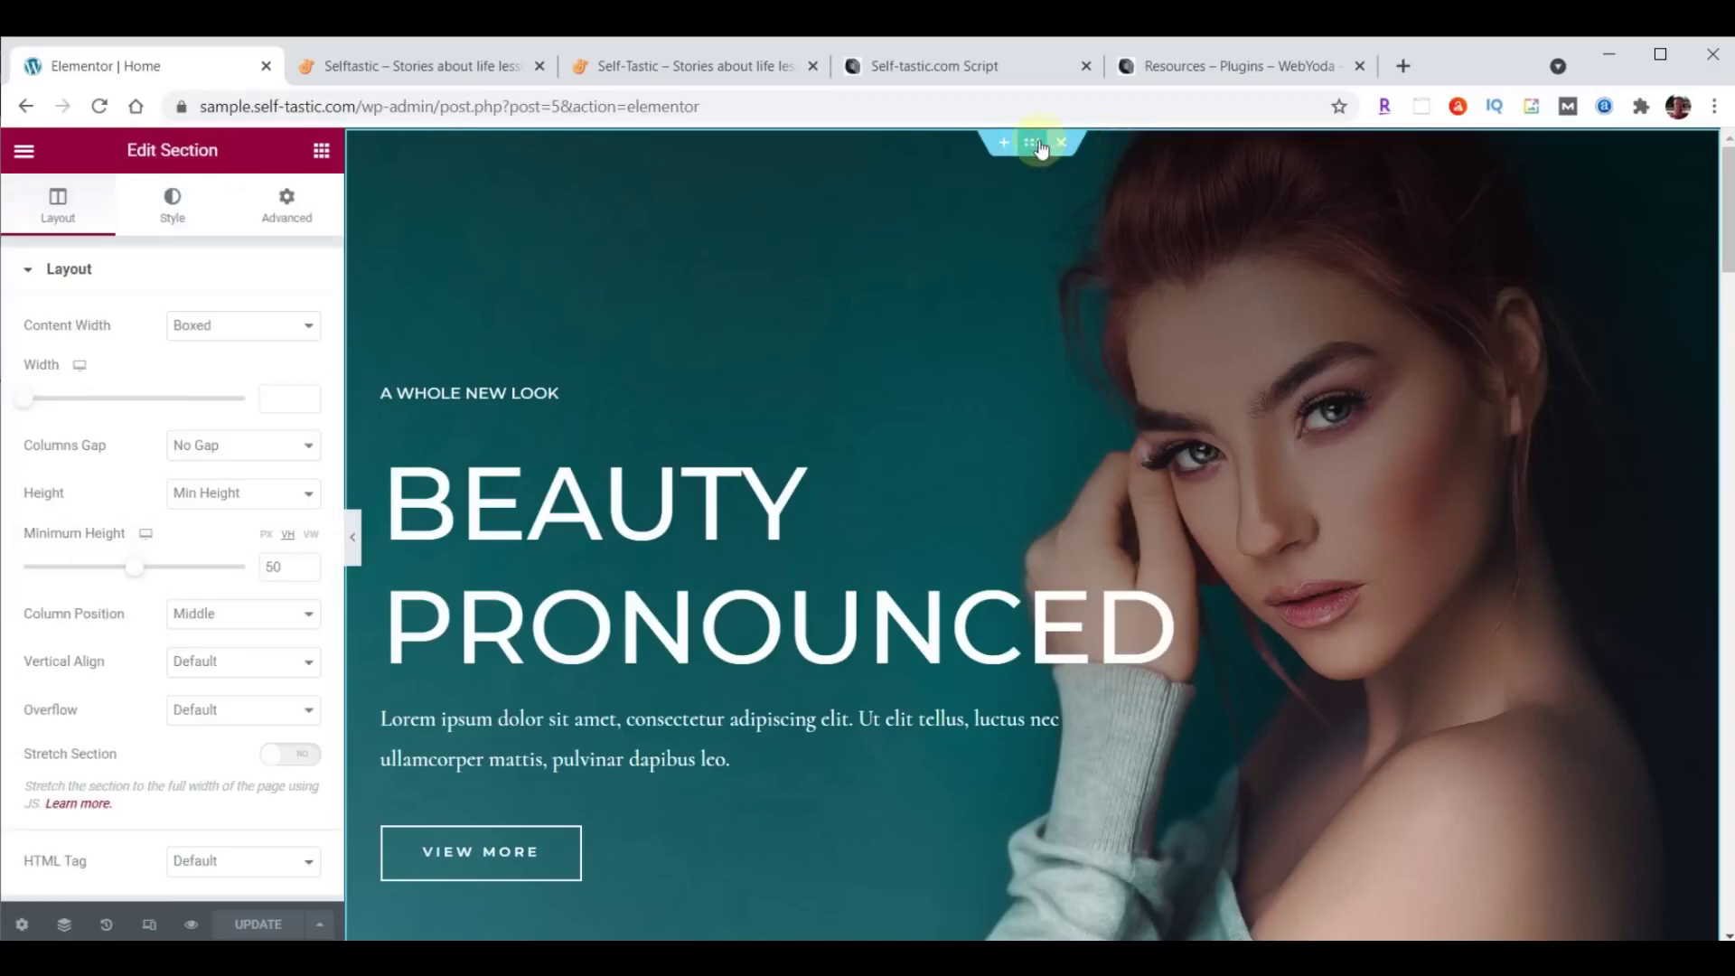
{"action": "scroll", "coordinate": [1167, 407], "scroll_direction": "down", "scroll_amount": 3}
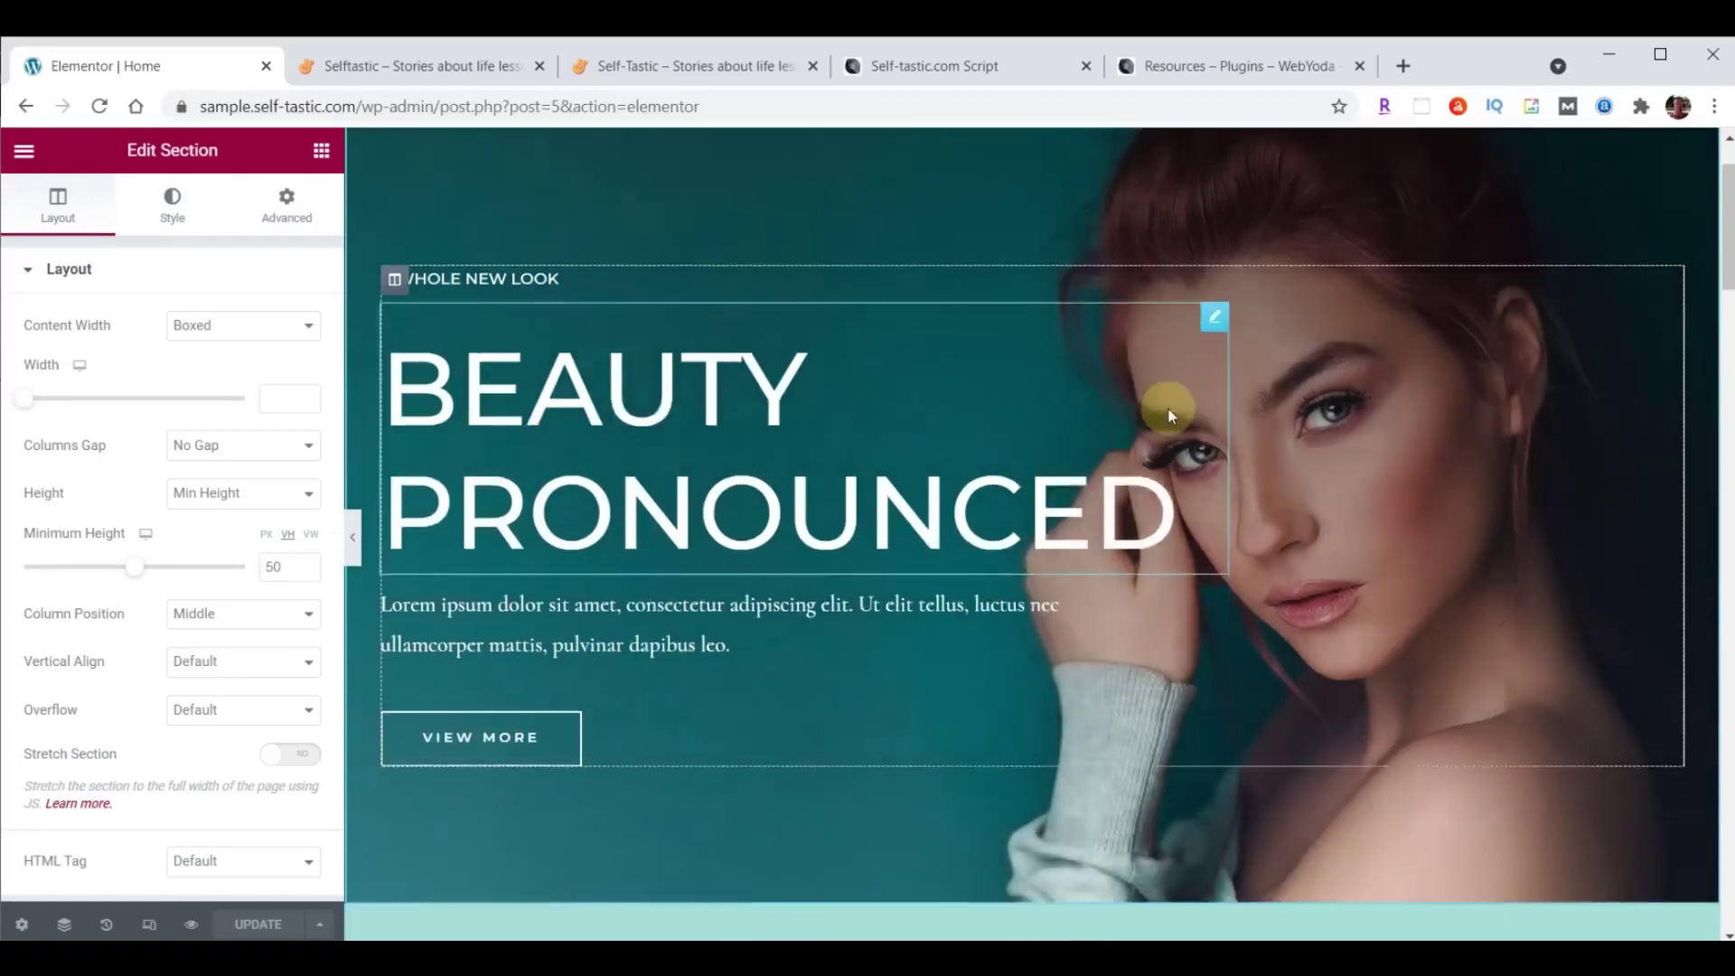
{"action": "scroll", "coordinate": [1164, 743], "scroll_direction": "down", "scroll_amount": 2}
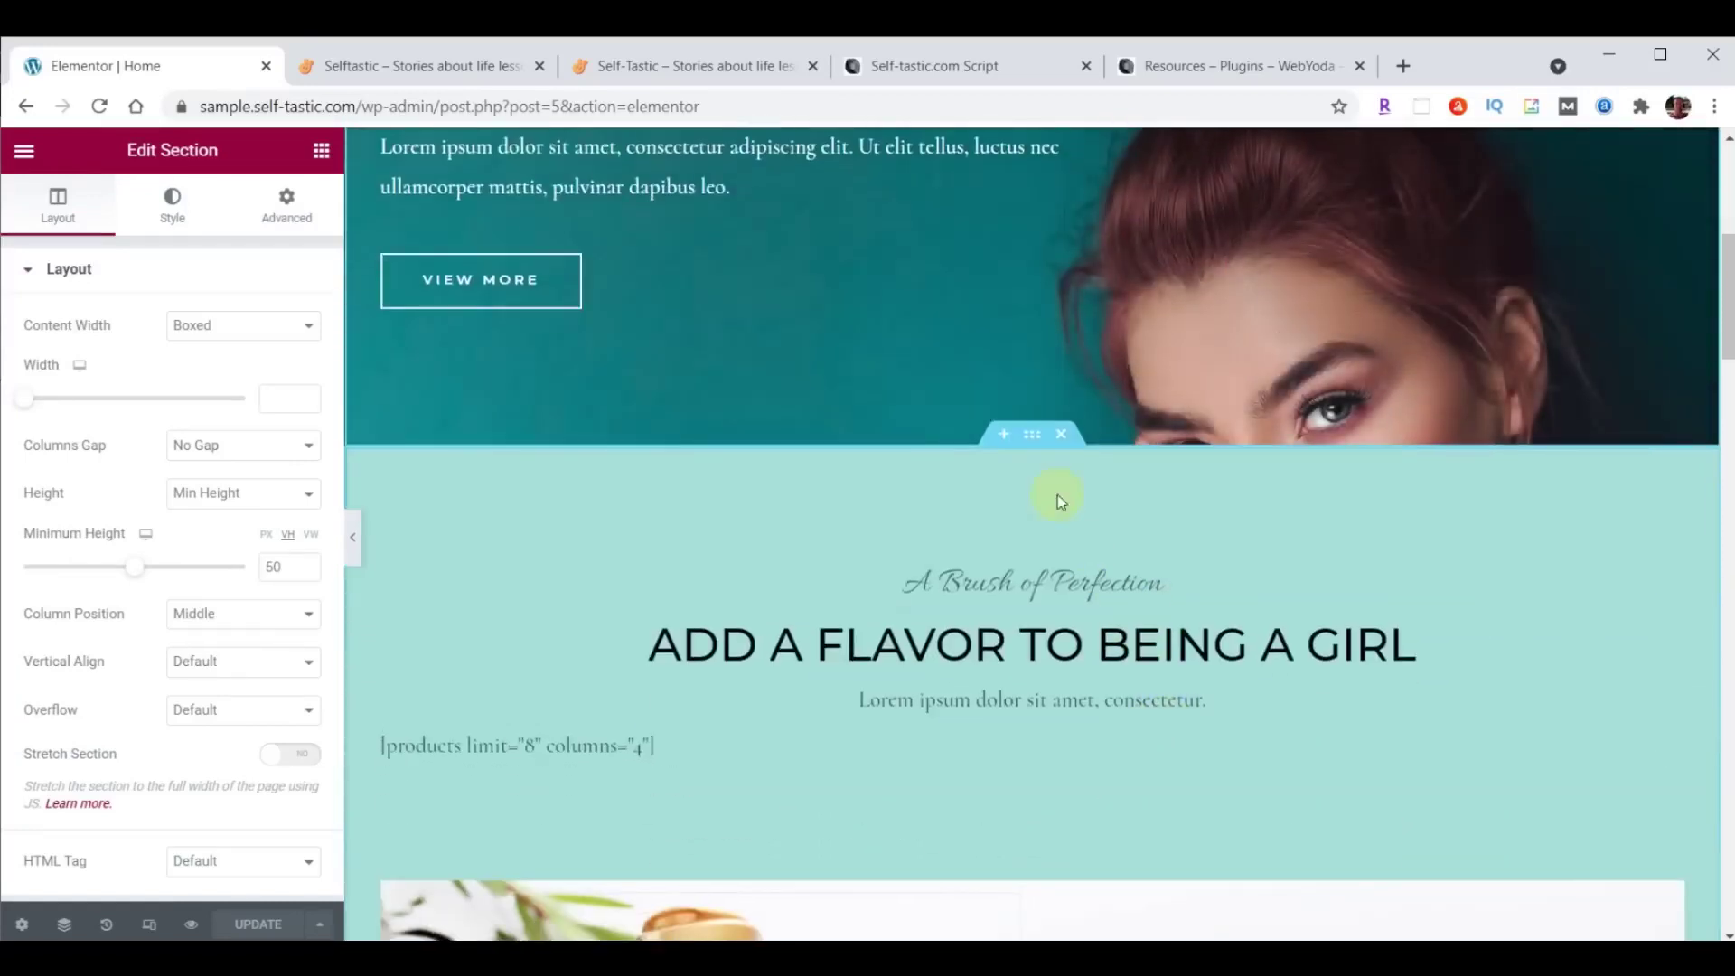
{"action": "scroll", "coordinate": [1197, 569], "scroll_direction": "down", "scroll_amount": 4}
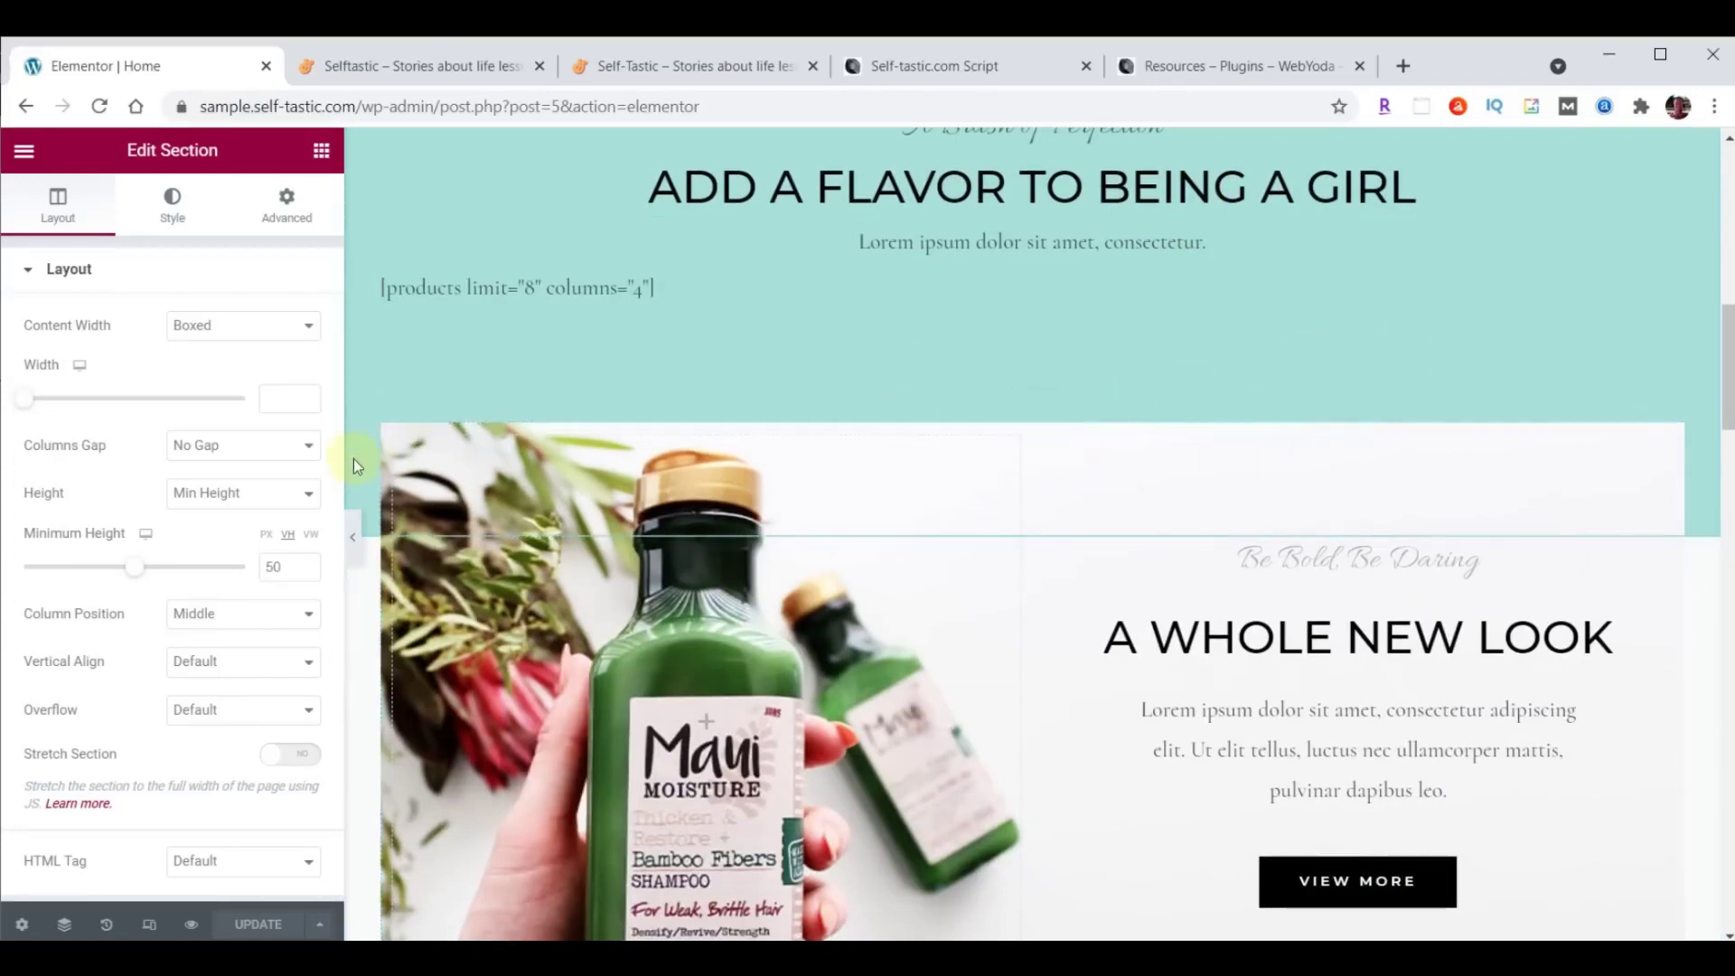
{"action": "left_click", "coordinate": [1015, 412]}
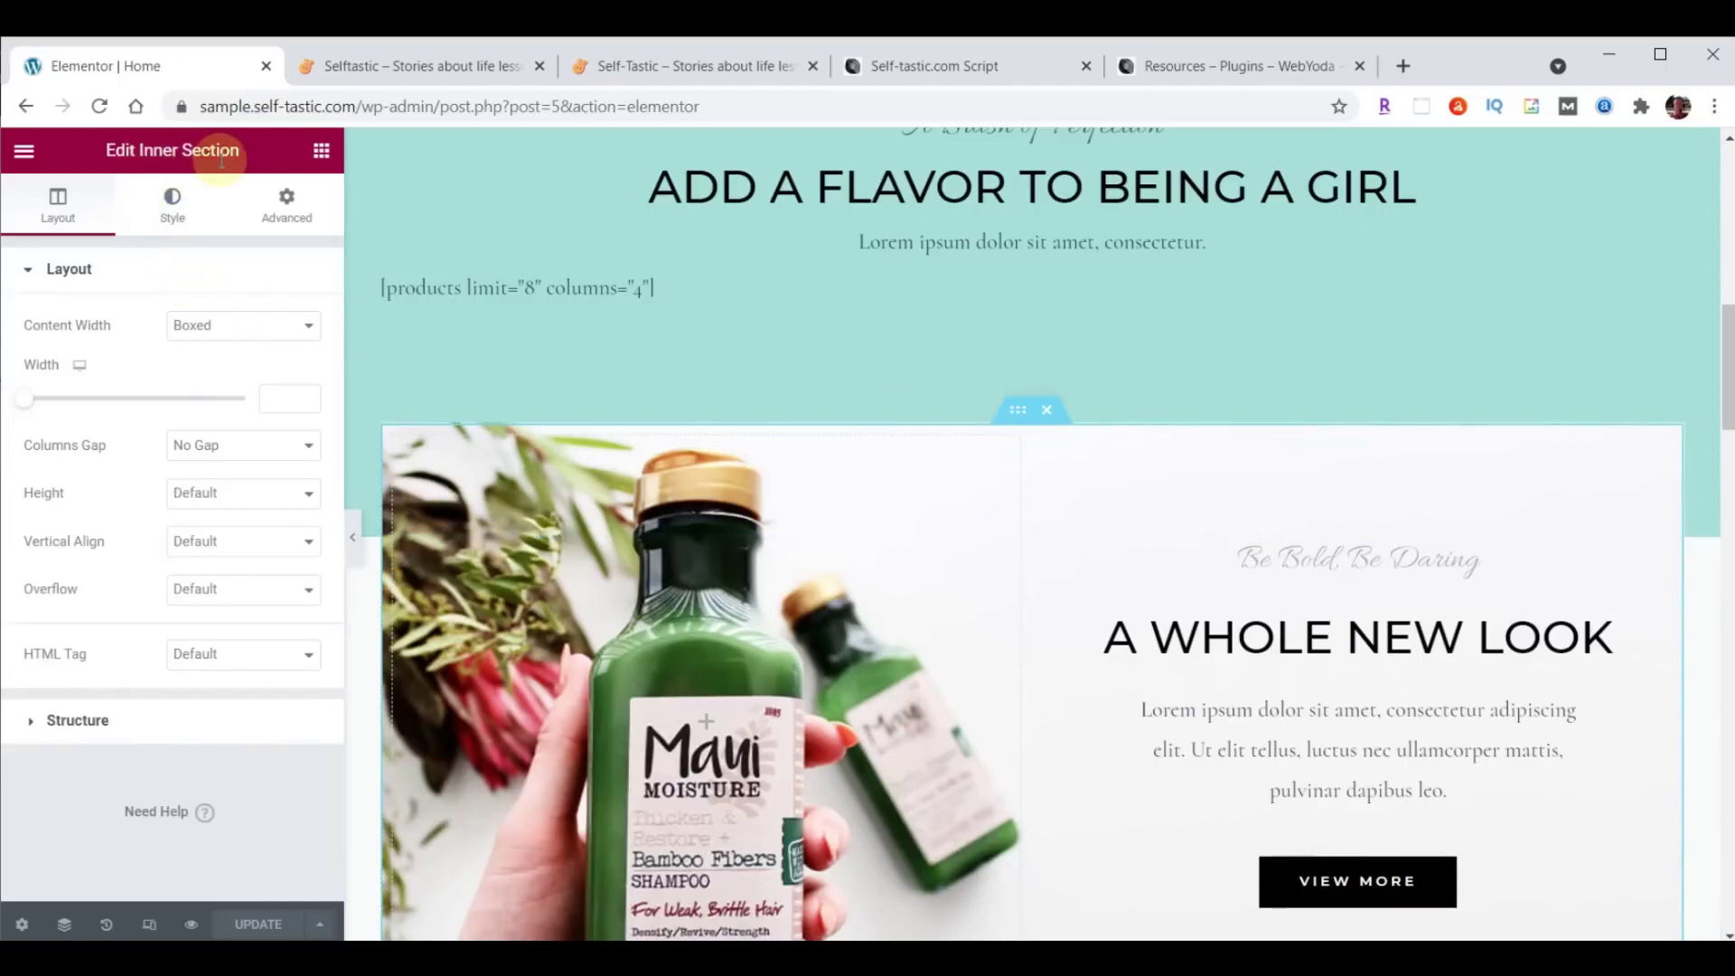
{"action": "scroll", "coordinate": [1129, 499], "scroll_direction": "down", "scroll_amount": 1}
{"action": "scroll", "coordinate": [1174, 501], "scroll_direction": "down", "scroll_amount": 6}
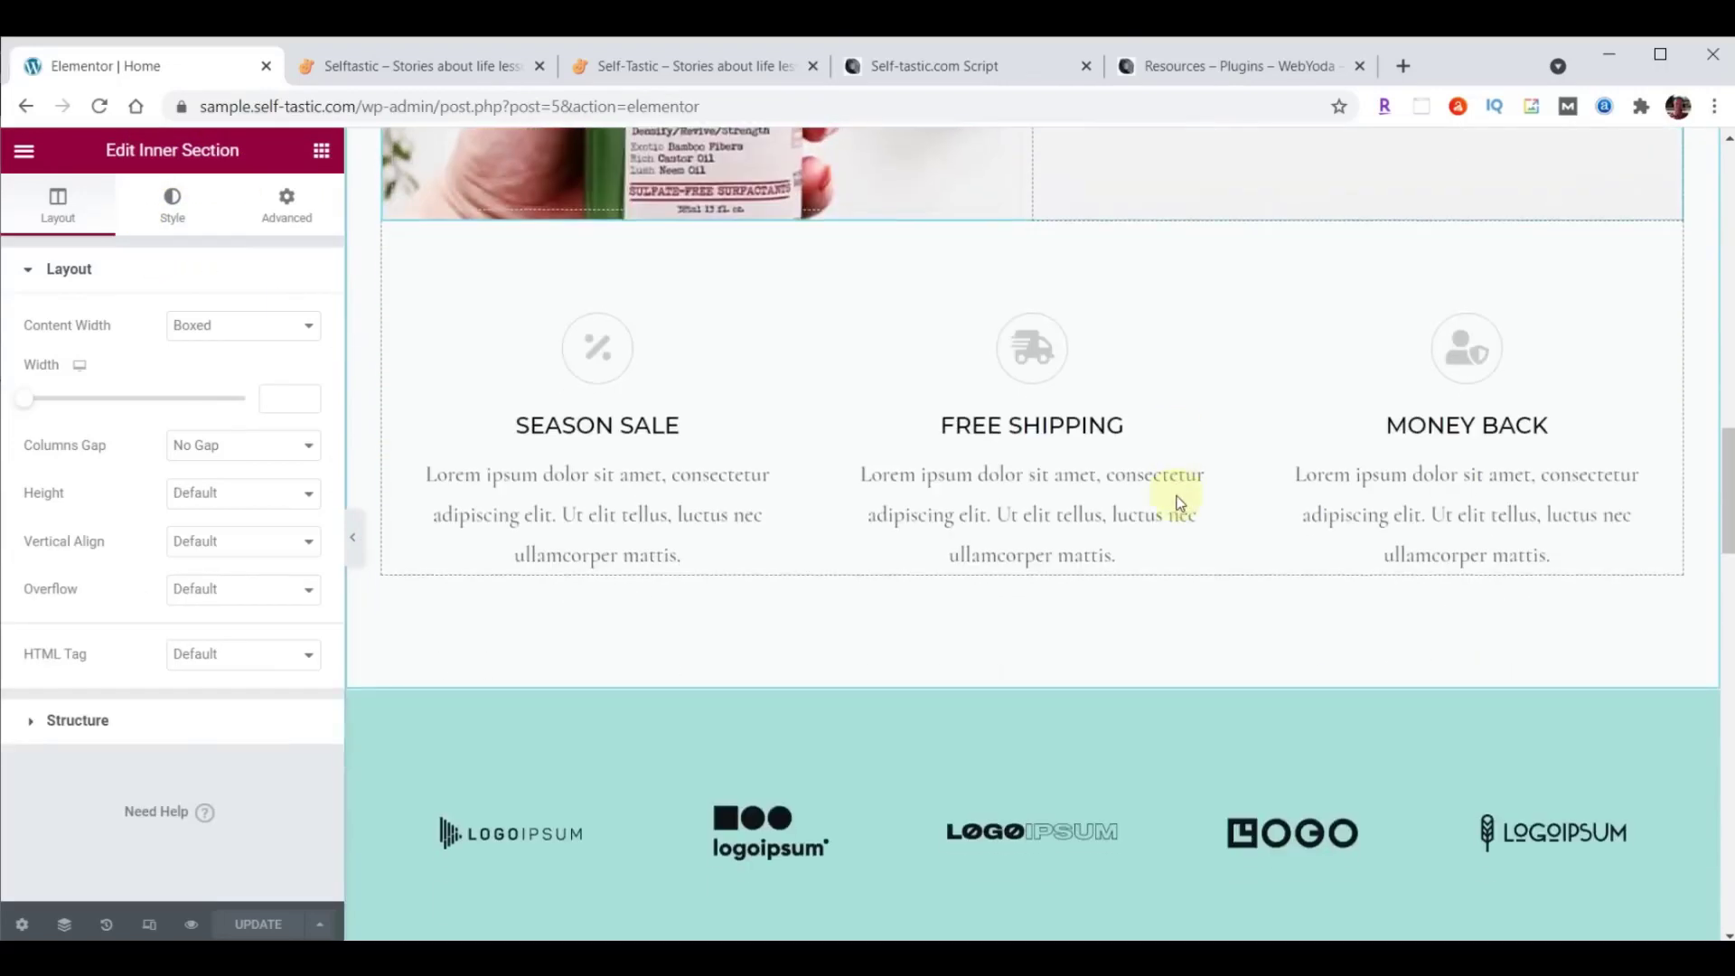
{"action": "left_click", "coordinate": [1032, 677]}
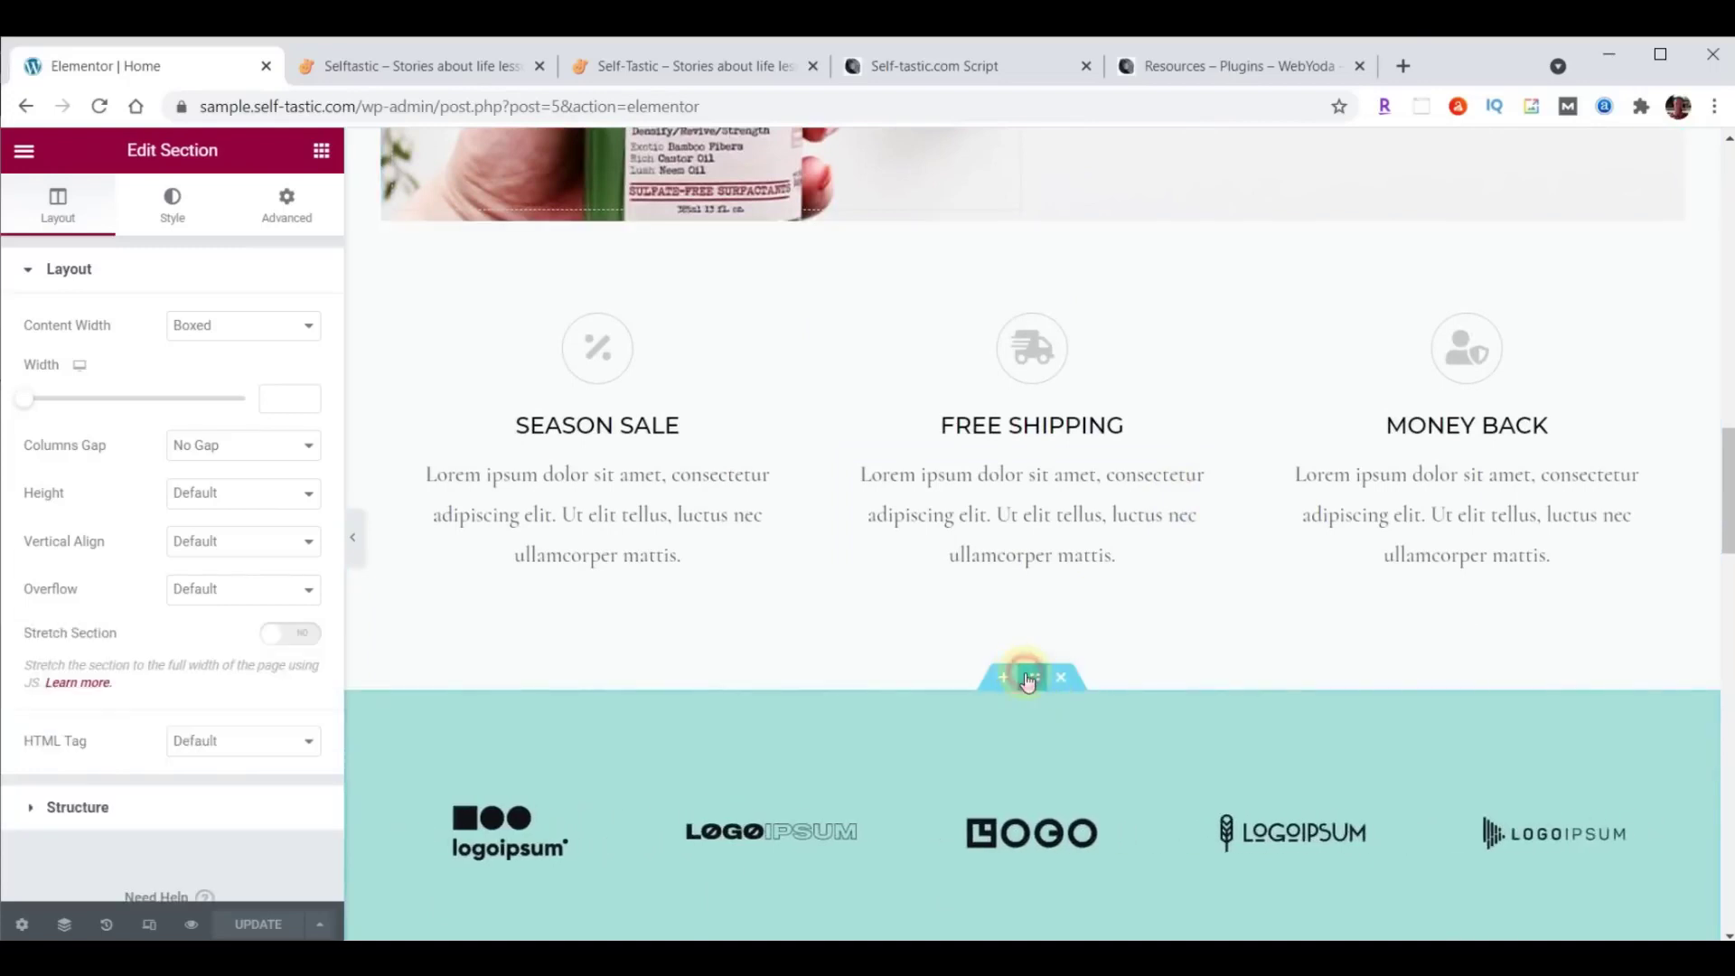
- Inspect the Season Sale / Free Shipping / Money Back row and the testimonials section and column
{"action": "scroll", "coordinate": [1319, 437], "scroll_direction": "down", "scroll_amount": 3}
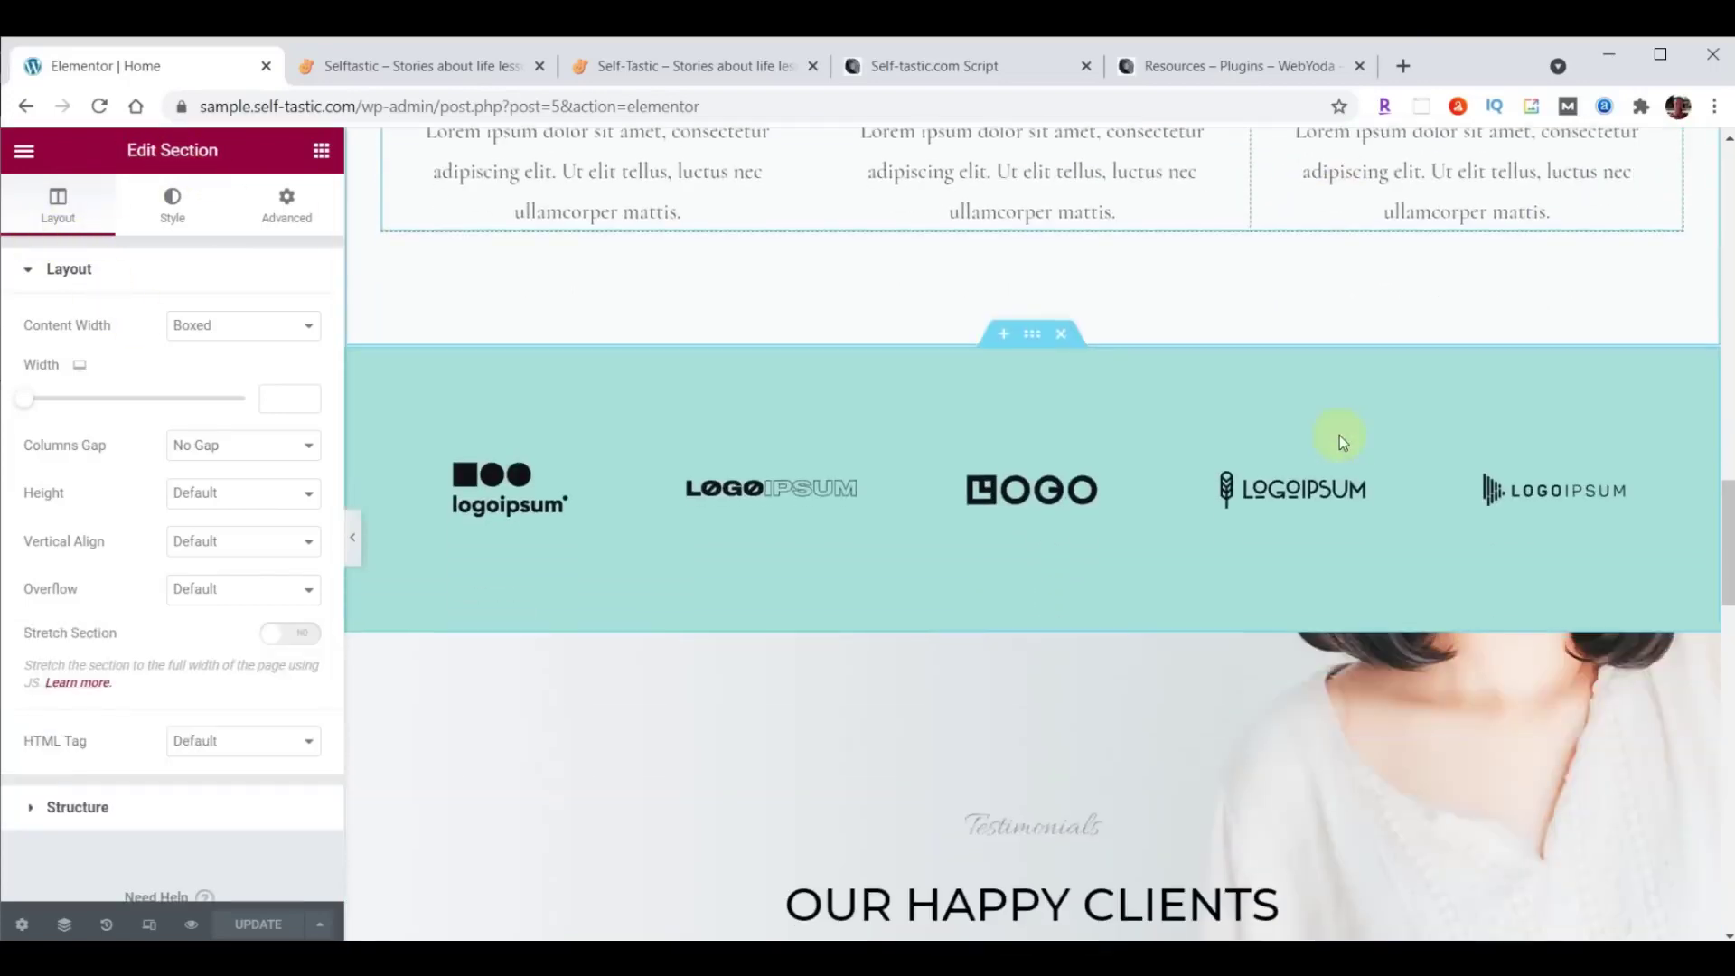
{"action": "scroll", "coordinate": [1641, 499], "scroll_direction": "down", "scroll_amount": 3}
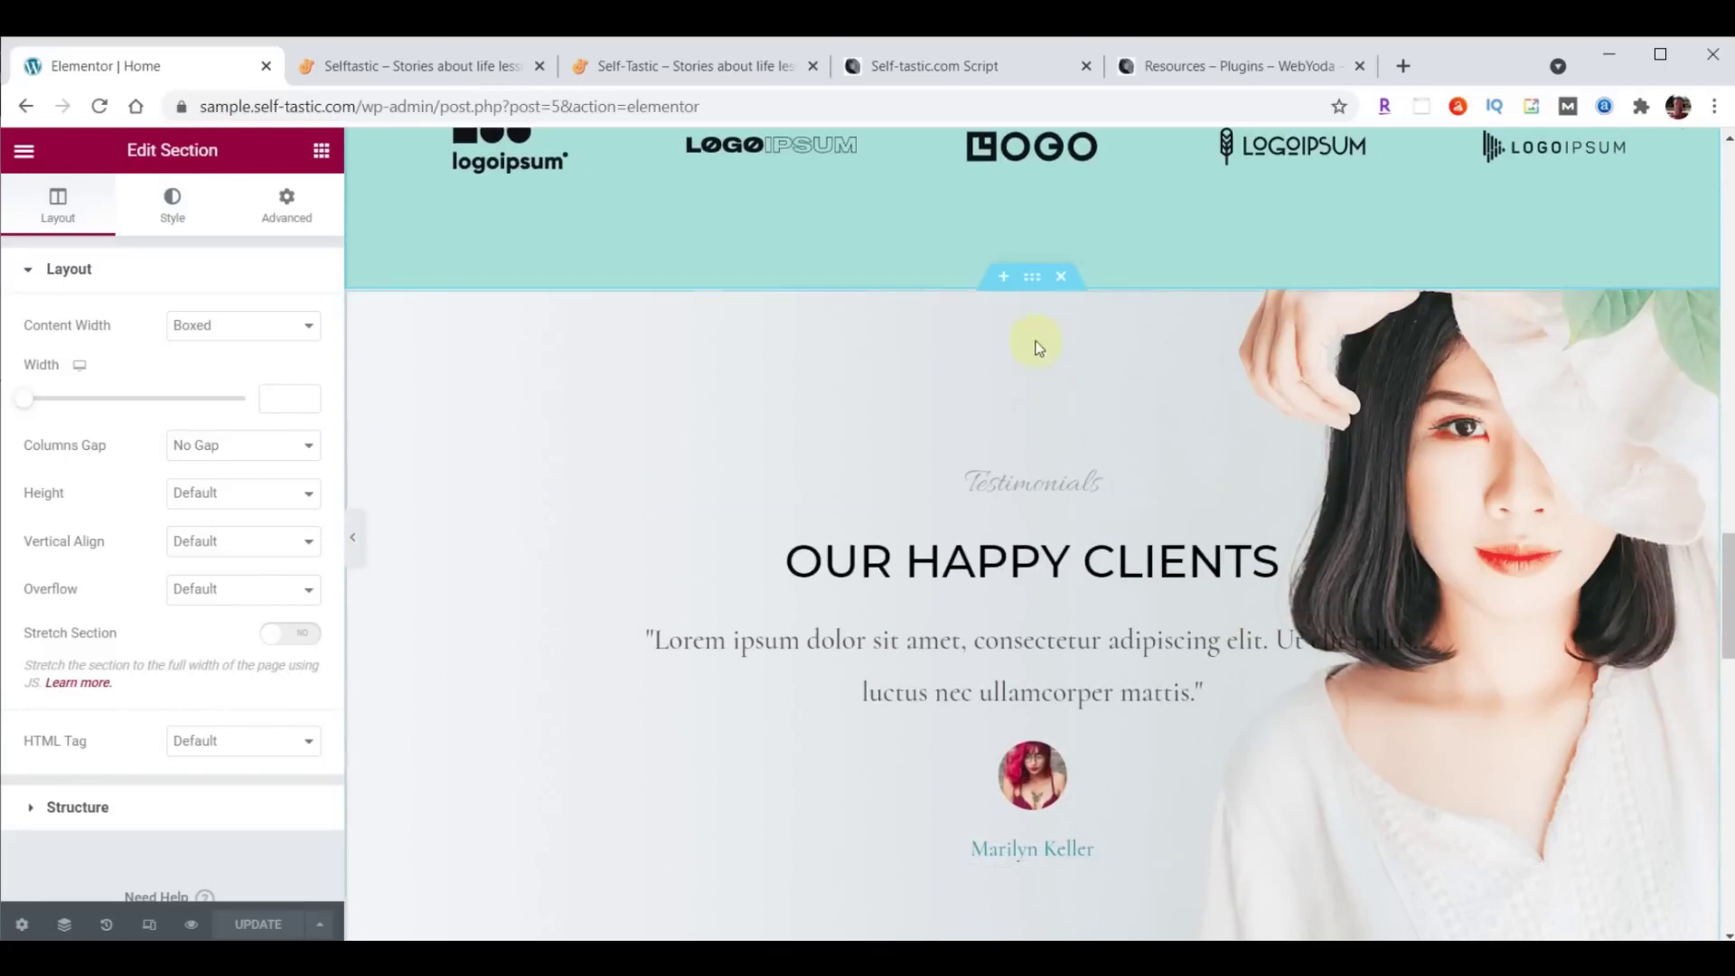
{"action": "scroll", "coordinate": [1055, 491], "scroll_direction": "up", "scroll_amount": 10}
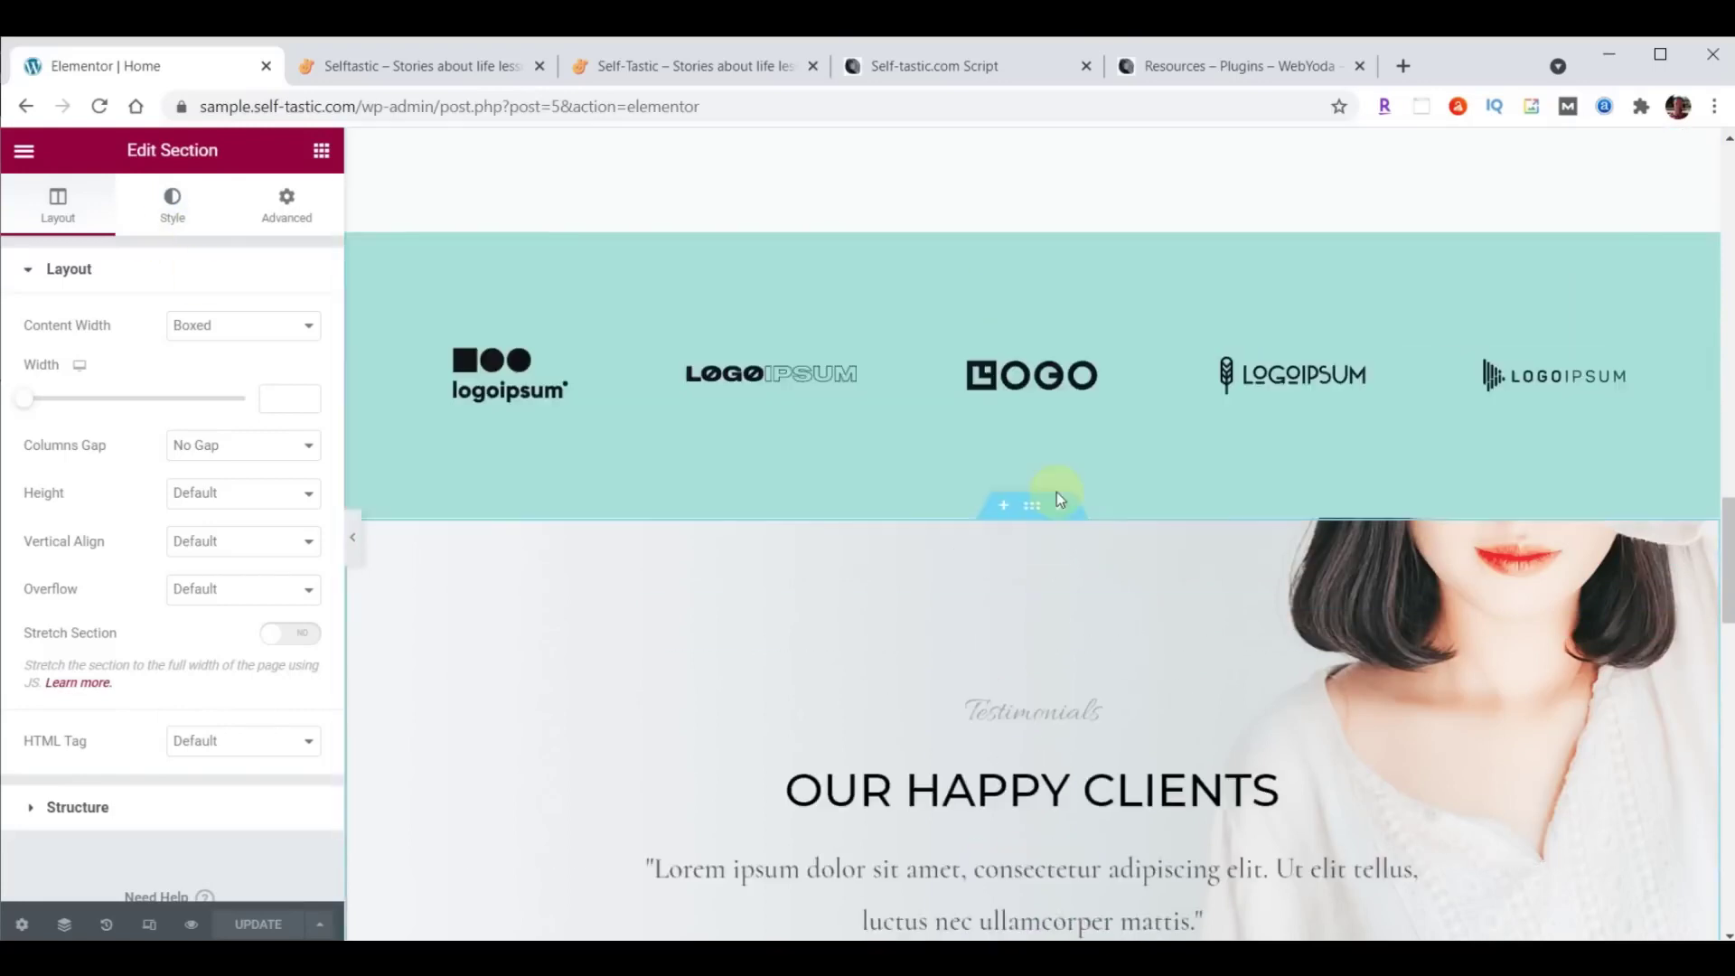
{"action": "scroll", "coordinate": [1055, 490], "scroll_direction": "up", "scroll_amount": 3}
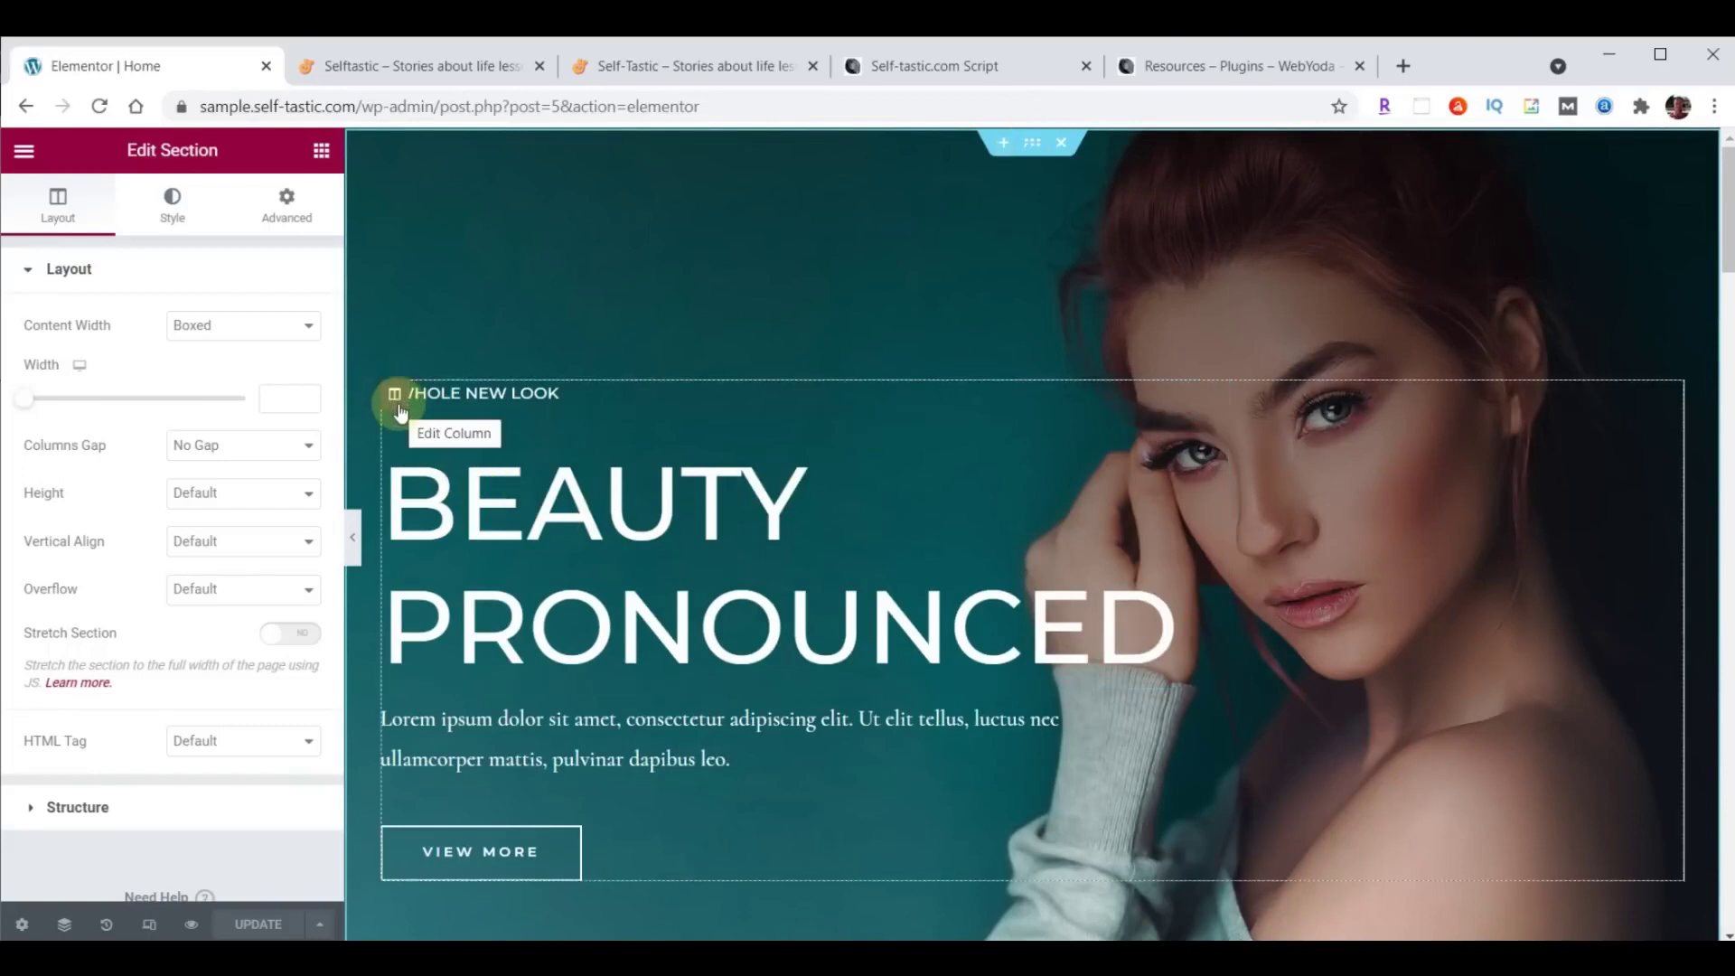
{"action": "scroll", "coordinate": [795, 463], "scroll_direction": "down", "scroll_amount": 10}
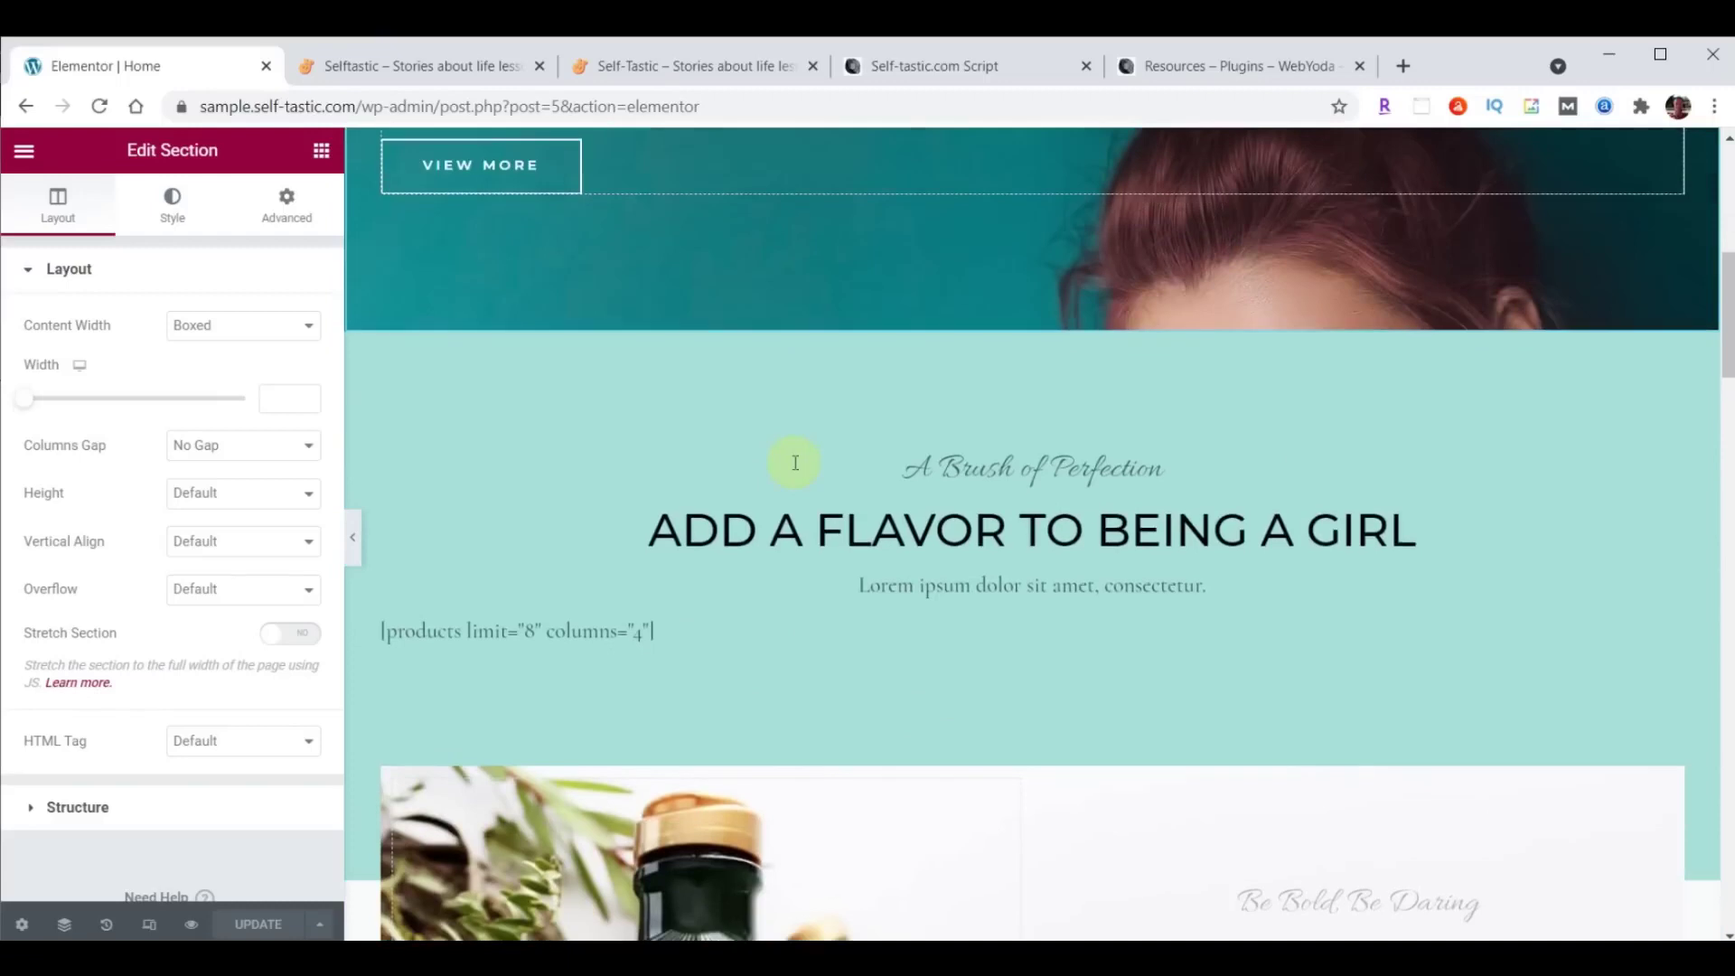
{"action": "scroll", "coordinate": [795, 462], "scroll_direction": "down", "scroll_amount": 3}
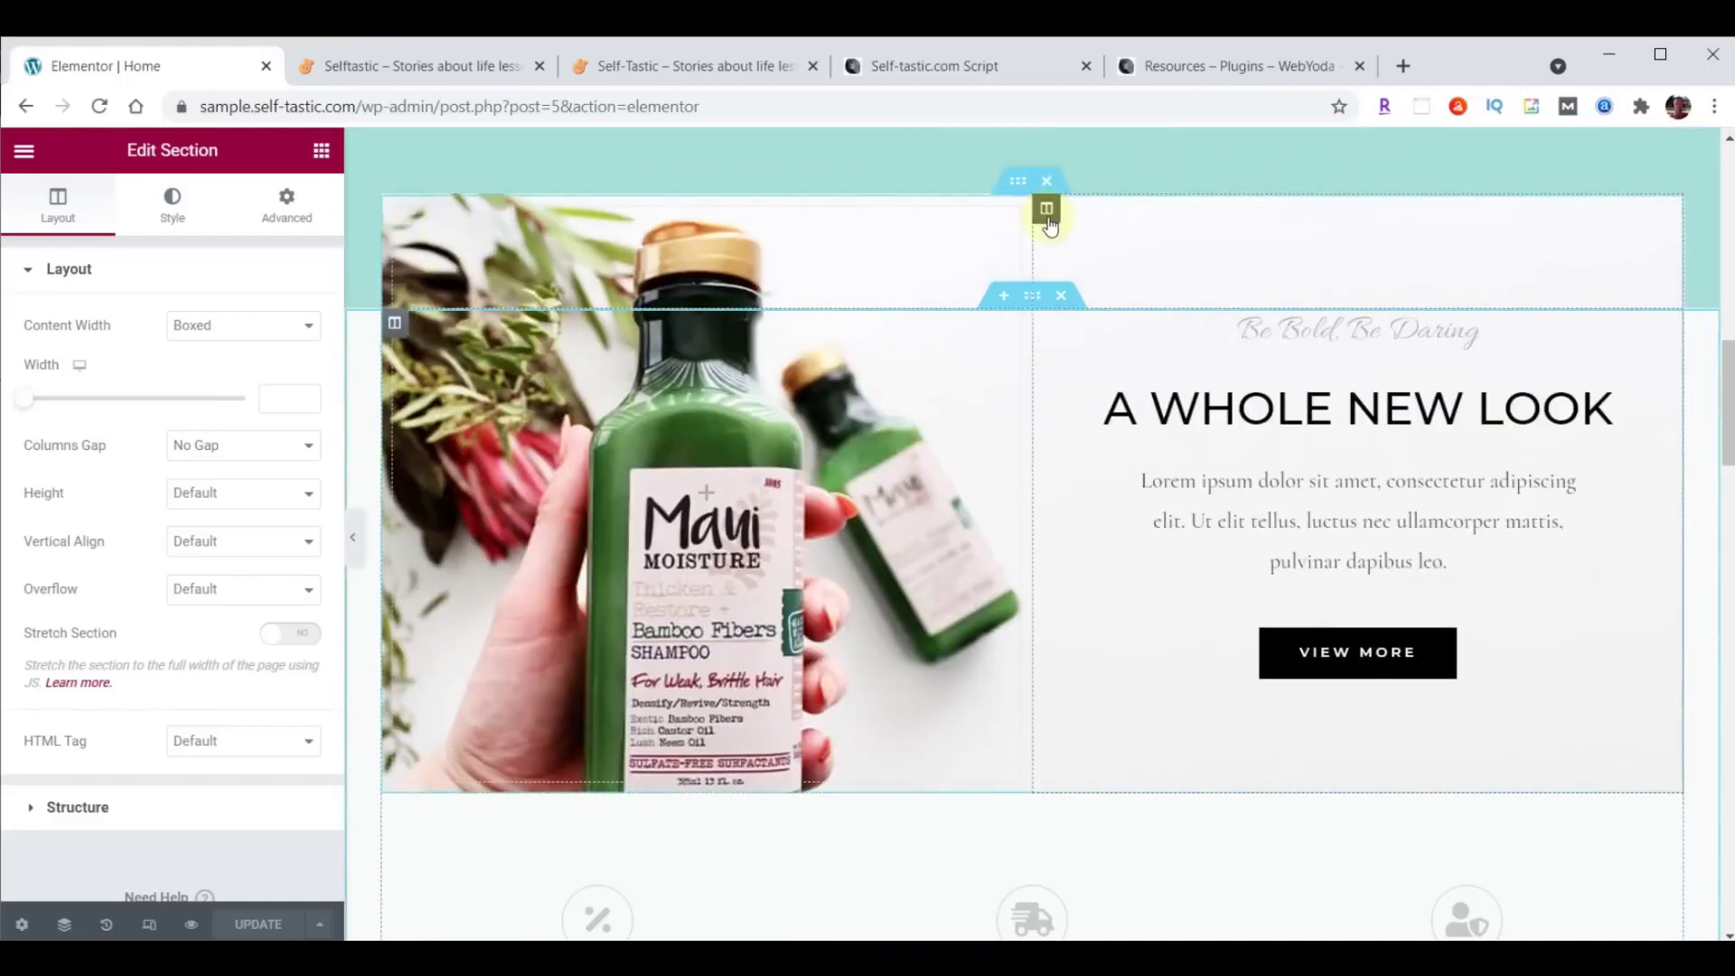
{"action": "scroll", "coordinate": [984, 399], "scroll_direction": "down", "scroll_amount": 6}
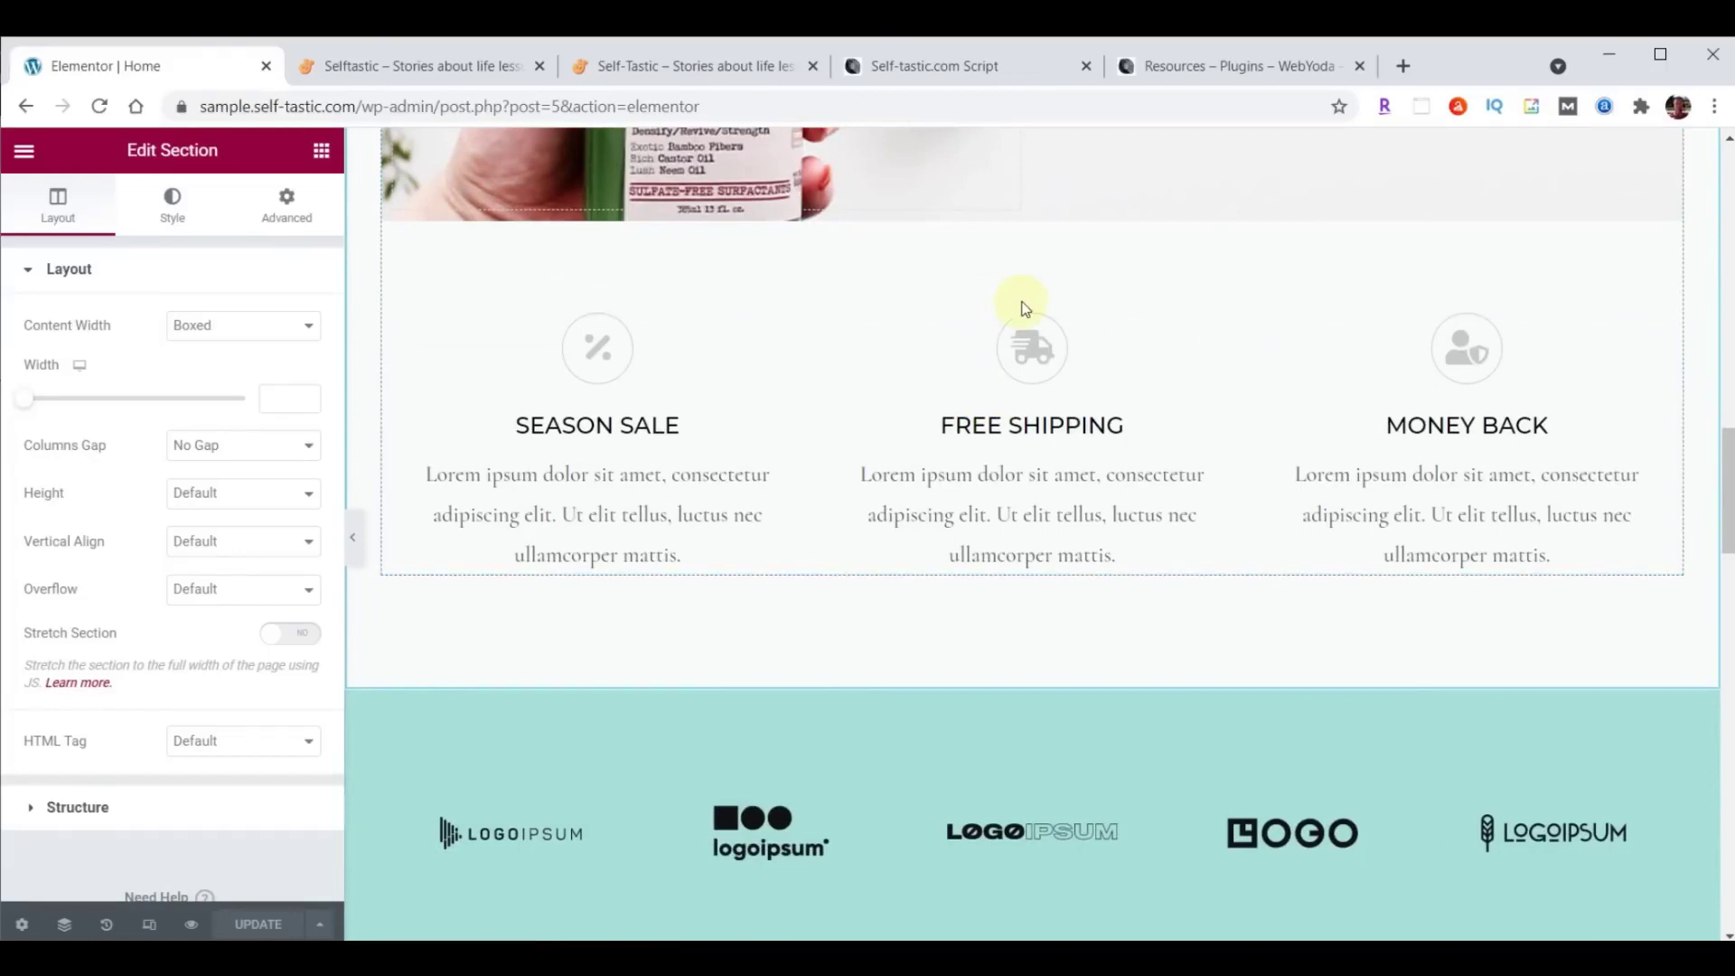
{"action": "left_click", "coordinate": [1019, 300]}
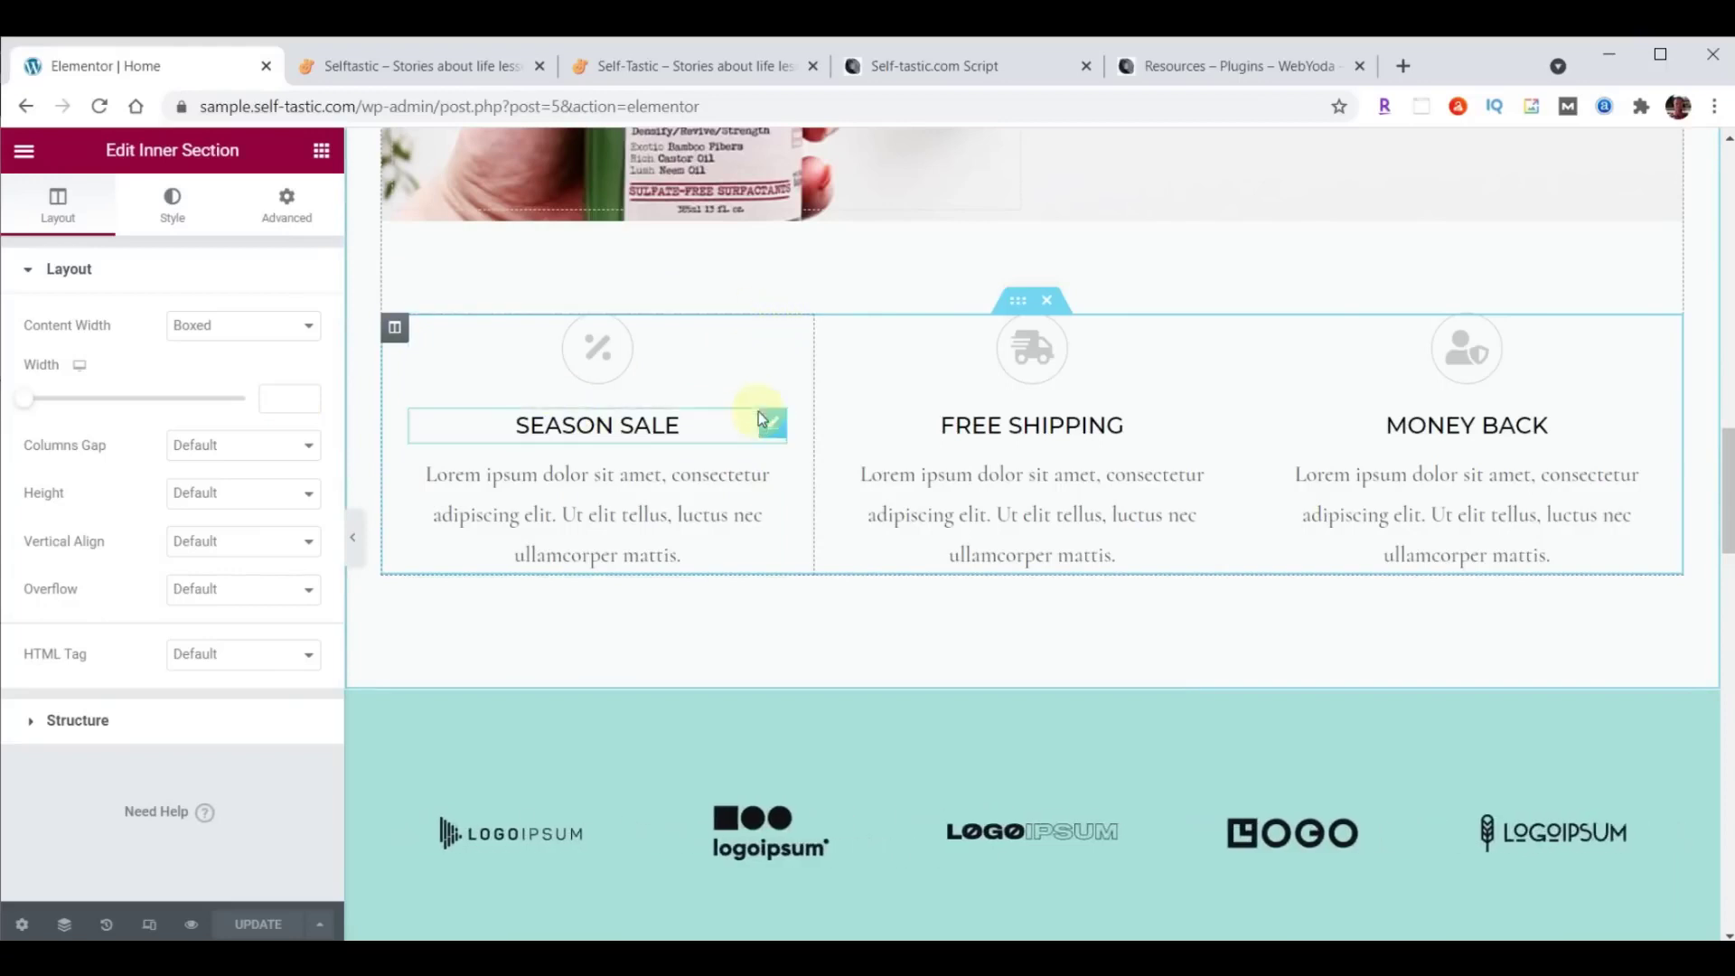
{"action": "scroll", "coordinate": [1248, 271], "scroll_direction": "down", "scroll_amount": 9}
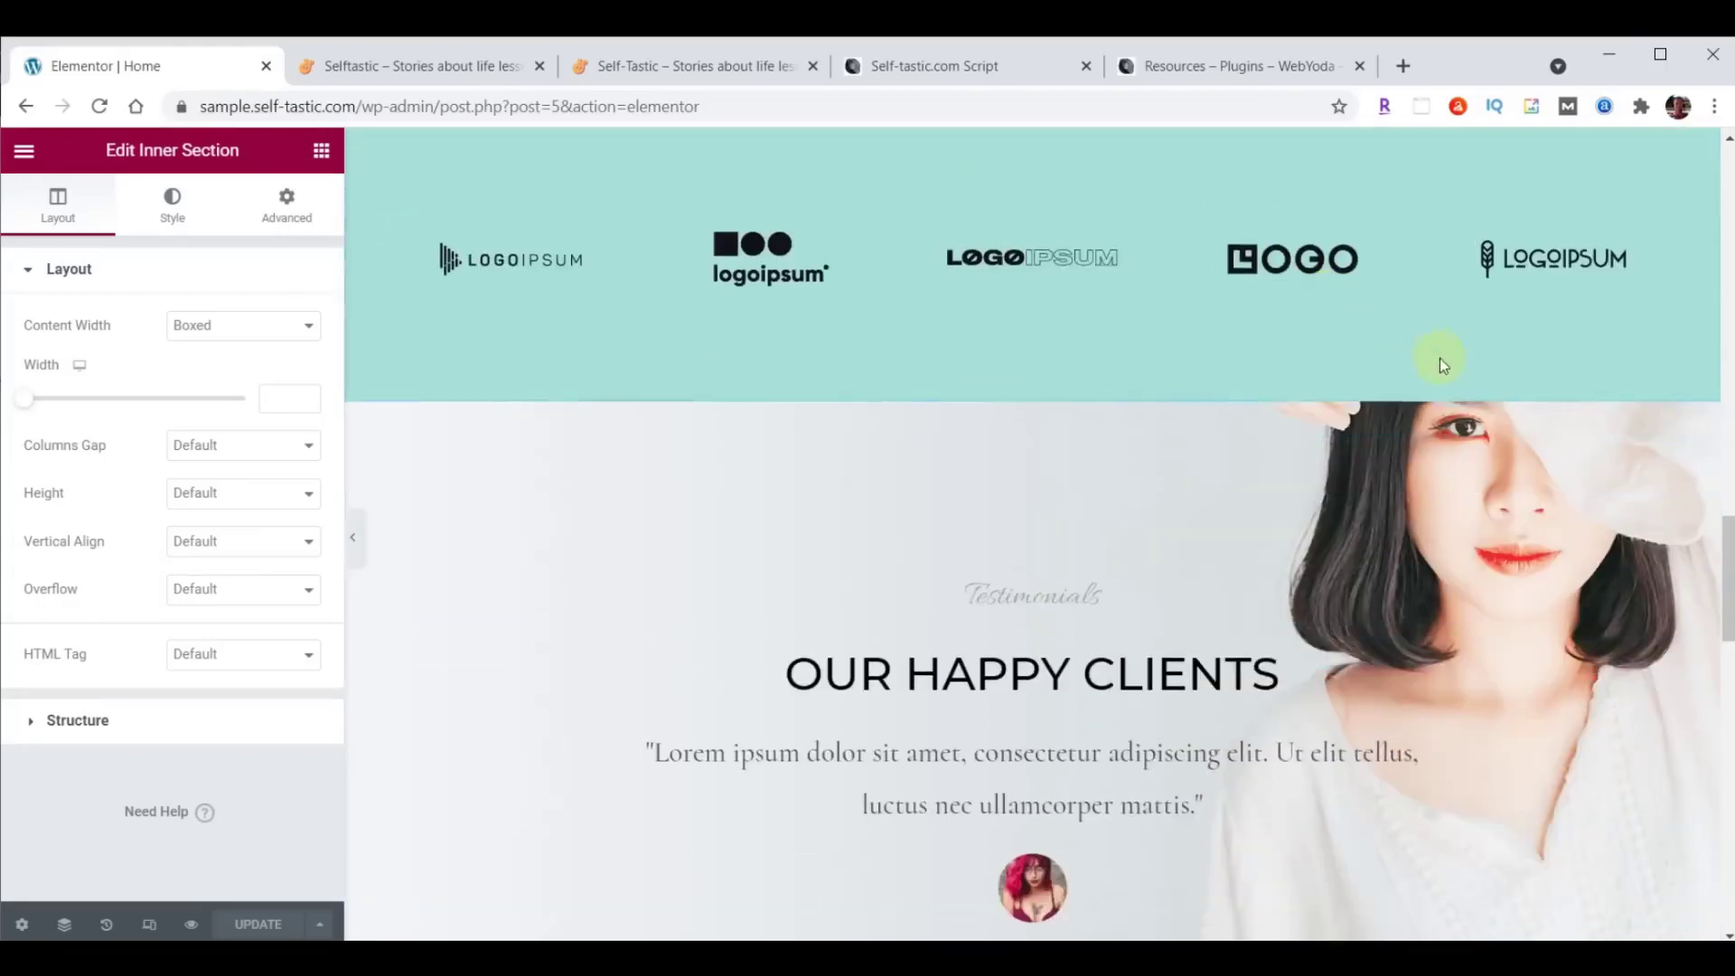
{"action": "left_click", "coordinate": [1032, 162]}
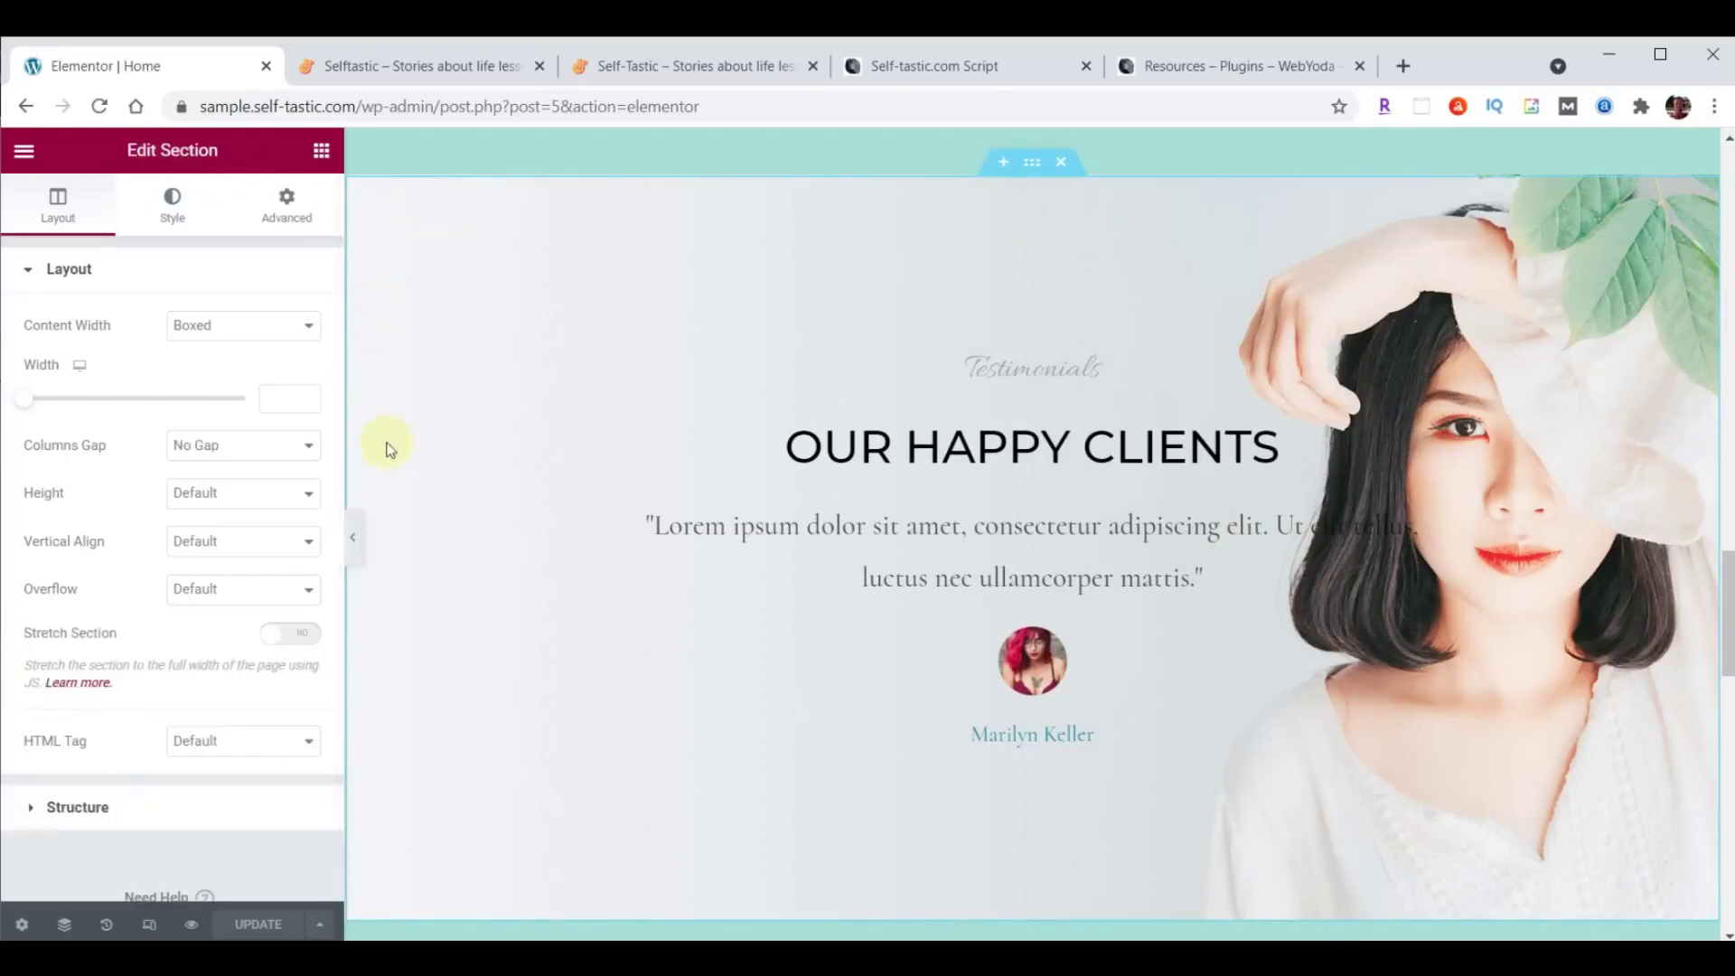
{"action": "left_click", "coordinate": [395, 362]}
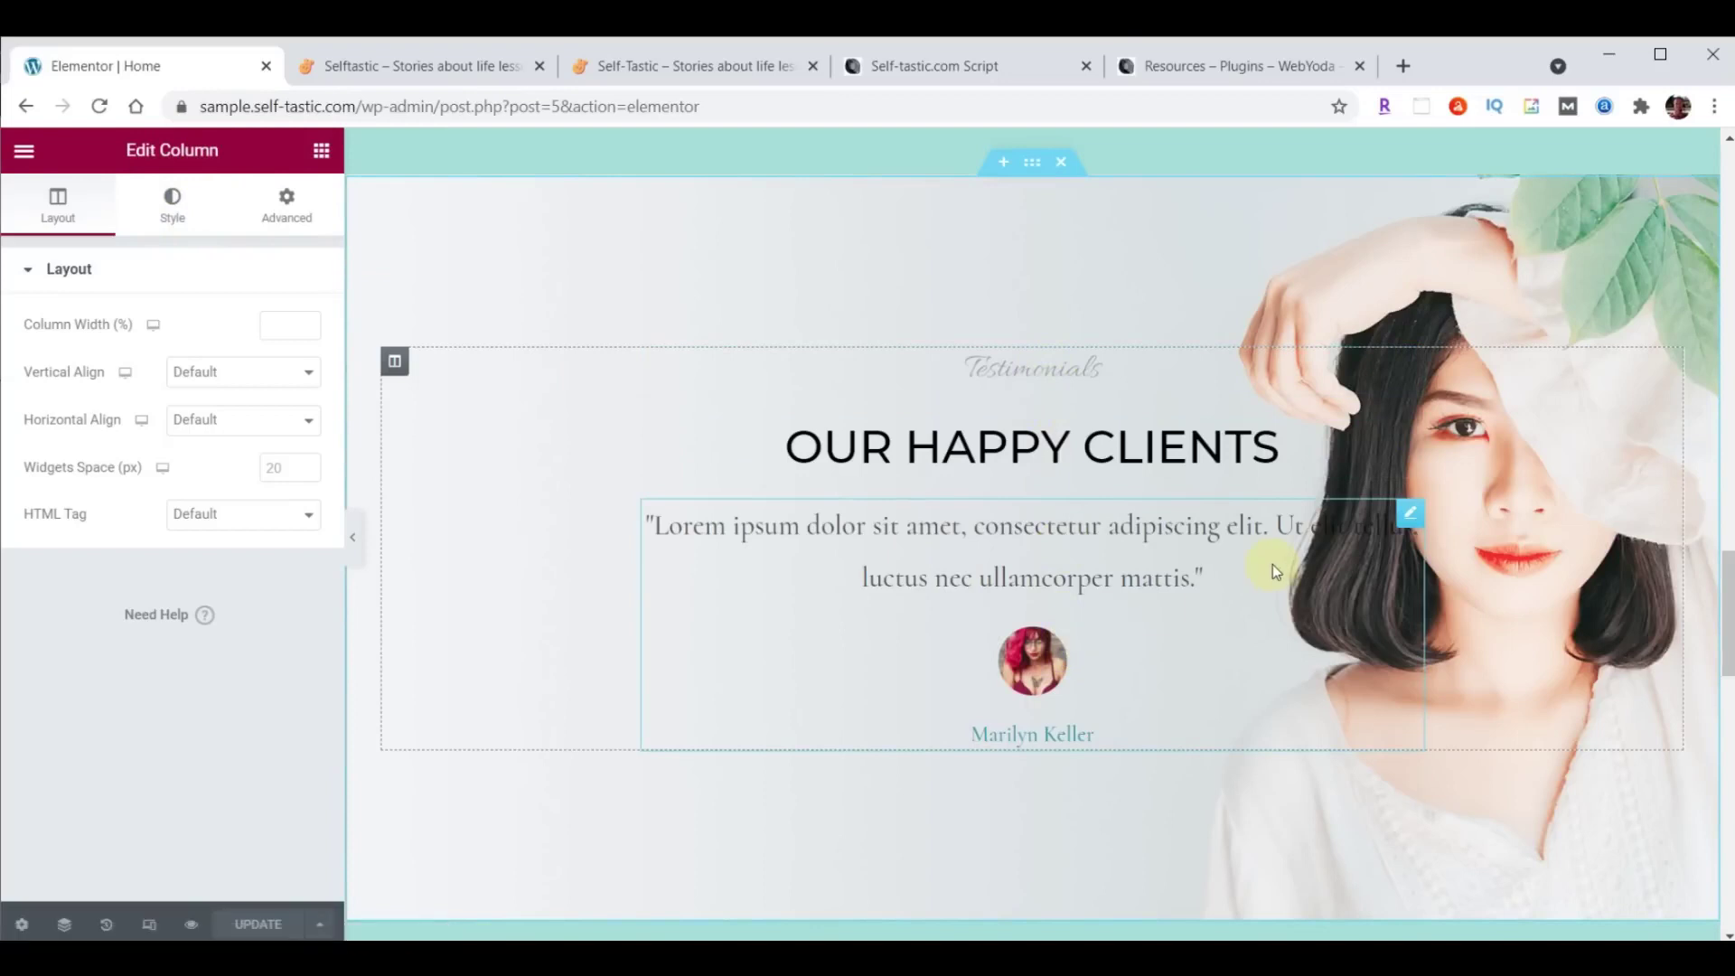
{"action": "left_click", "coordinate": [1189, 446]}
{"action": "left_click", "coordinate": [1411, 362]}
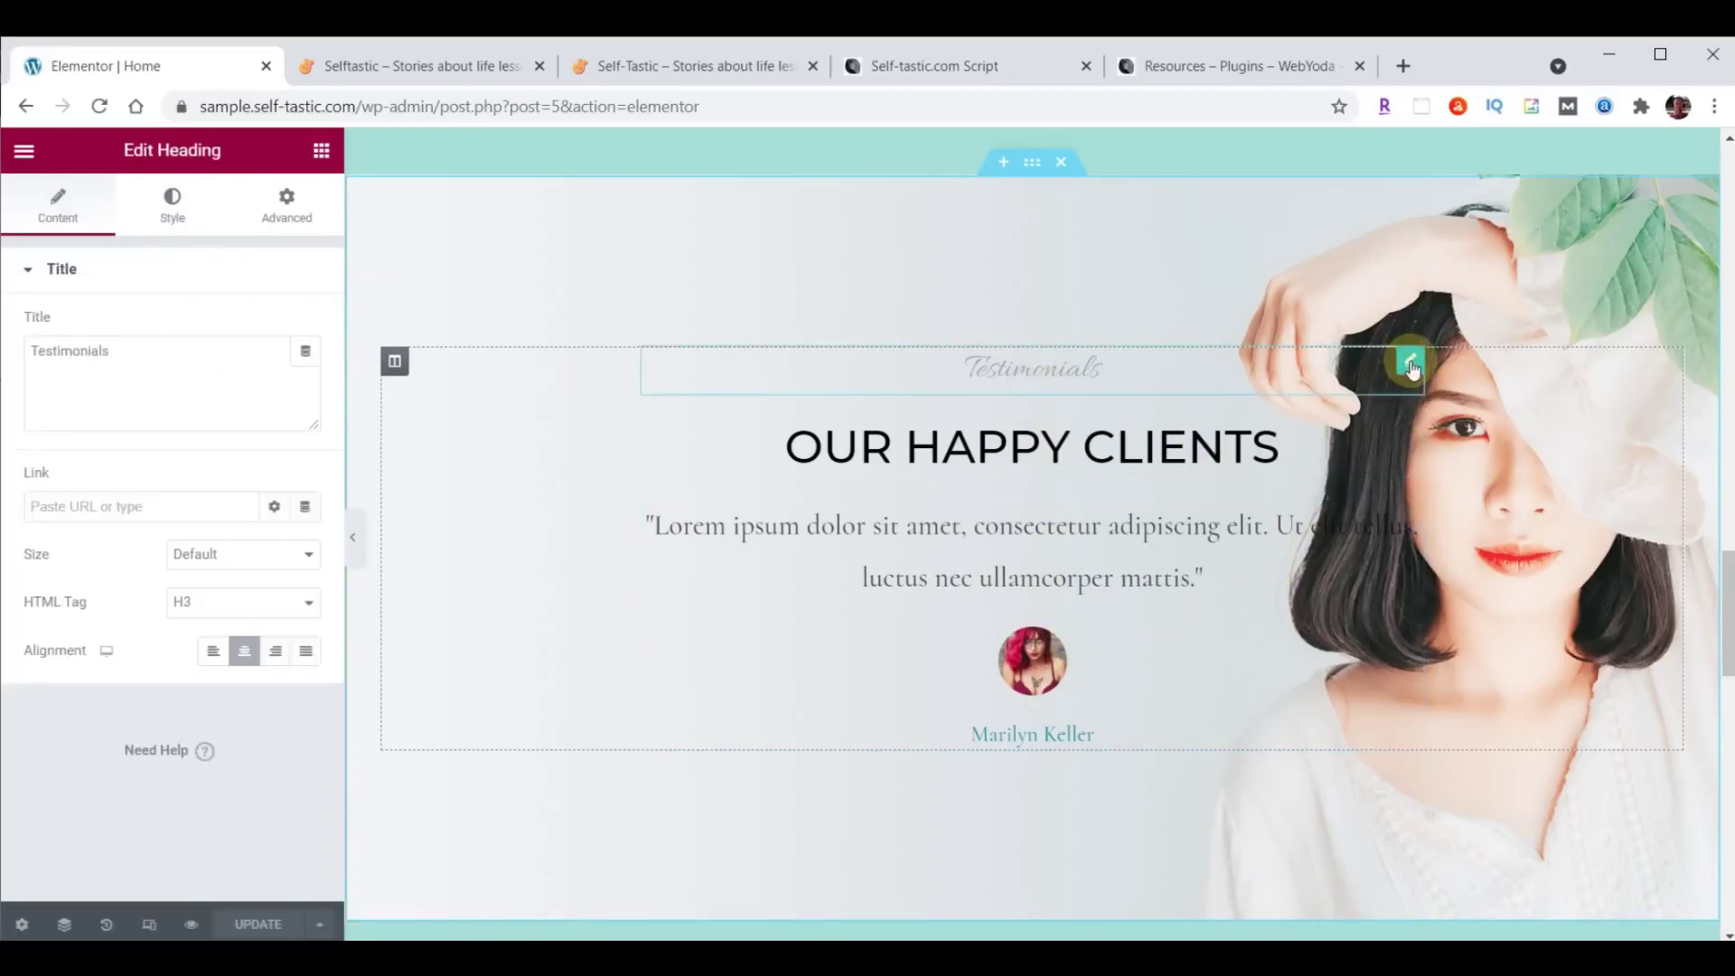
{"action": "left_click", "coordinate": [1408, 437]}
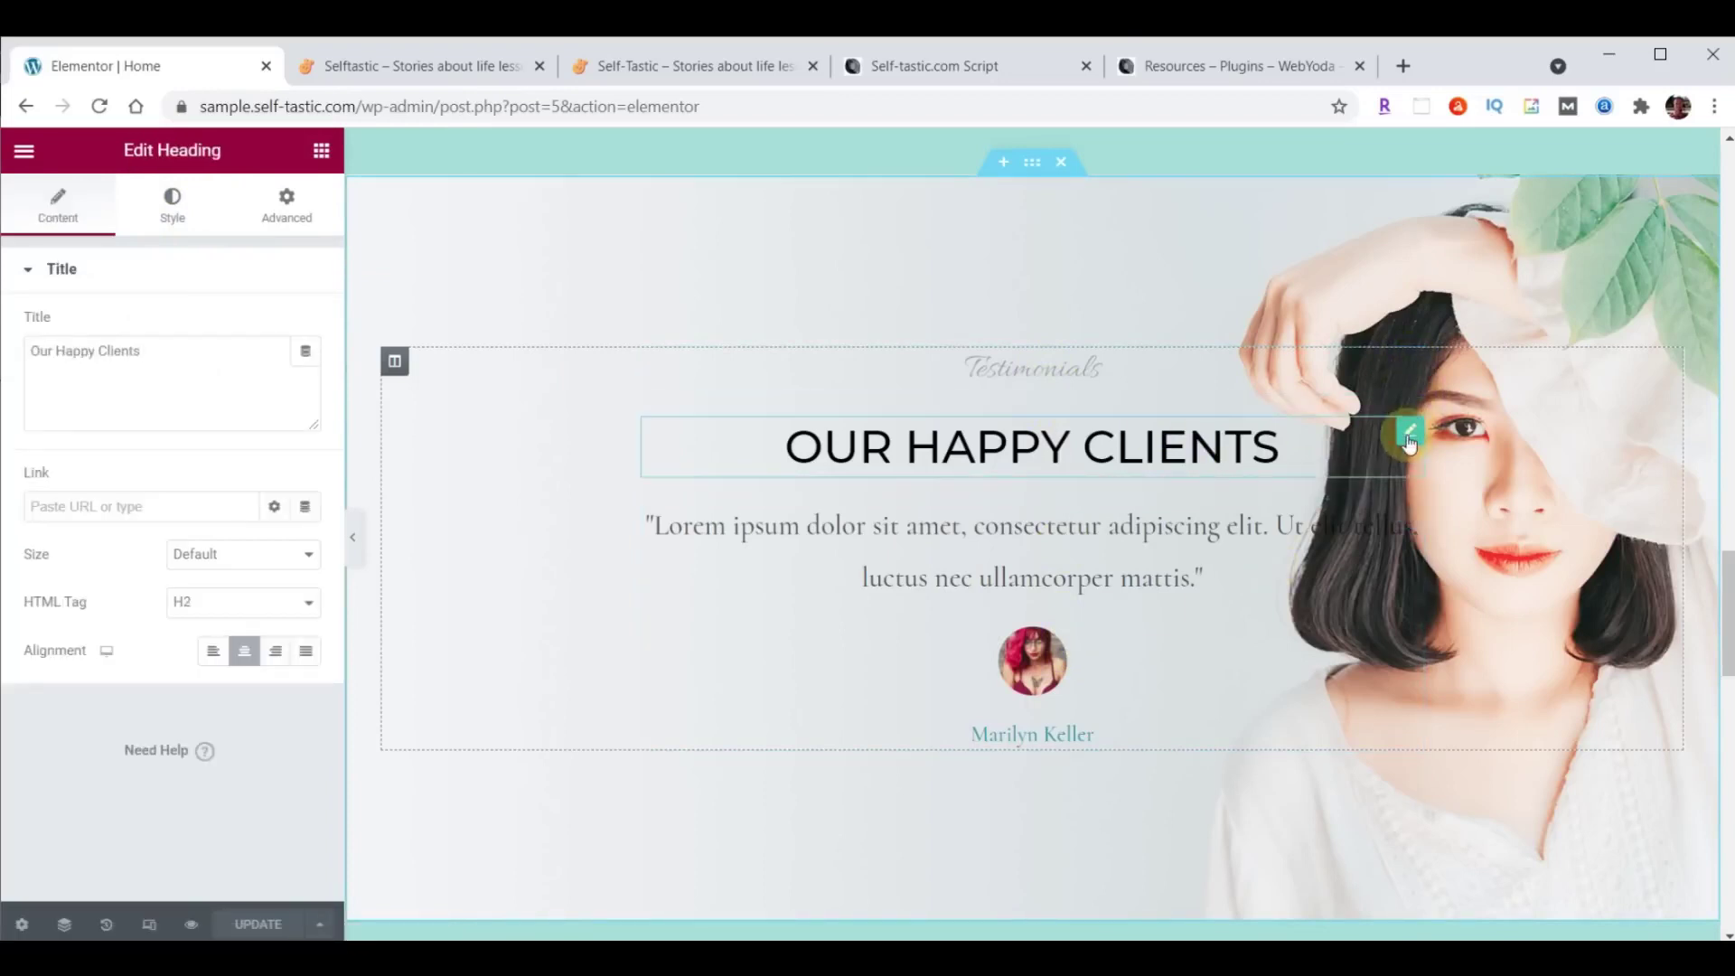
{"action": "left_click", "coordinate": [1407, 514]}
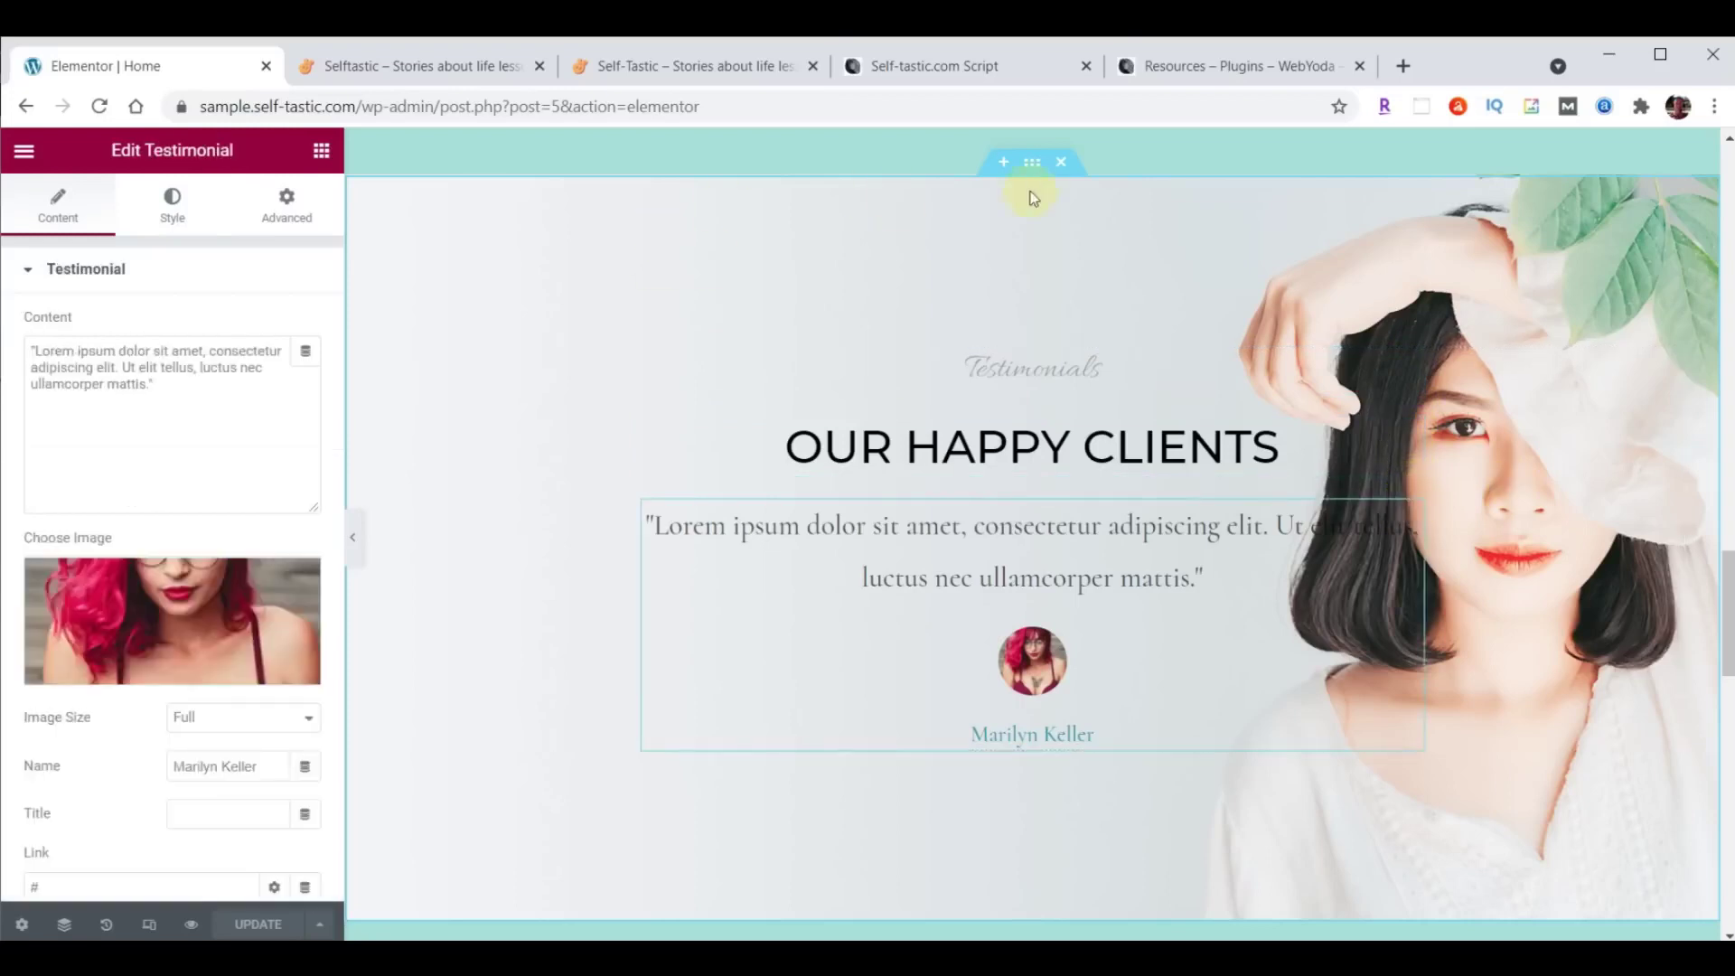
{"action": "left_click", "coordinate": [946, 165]}
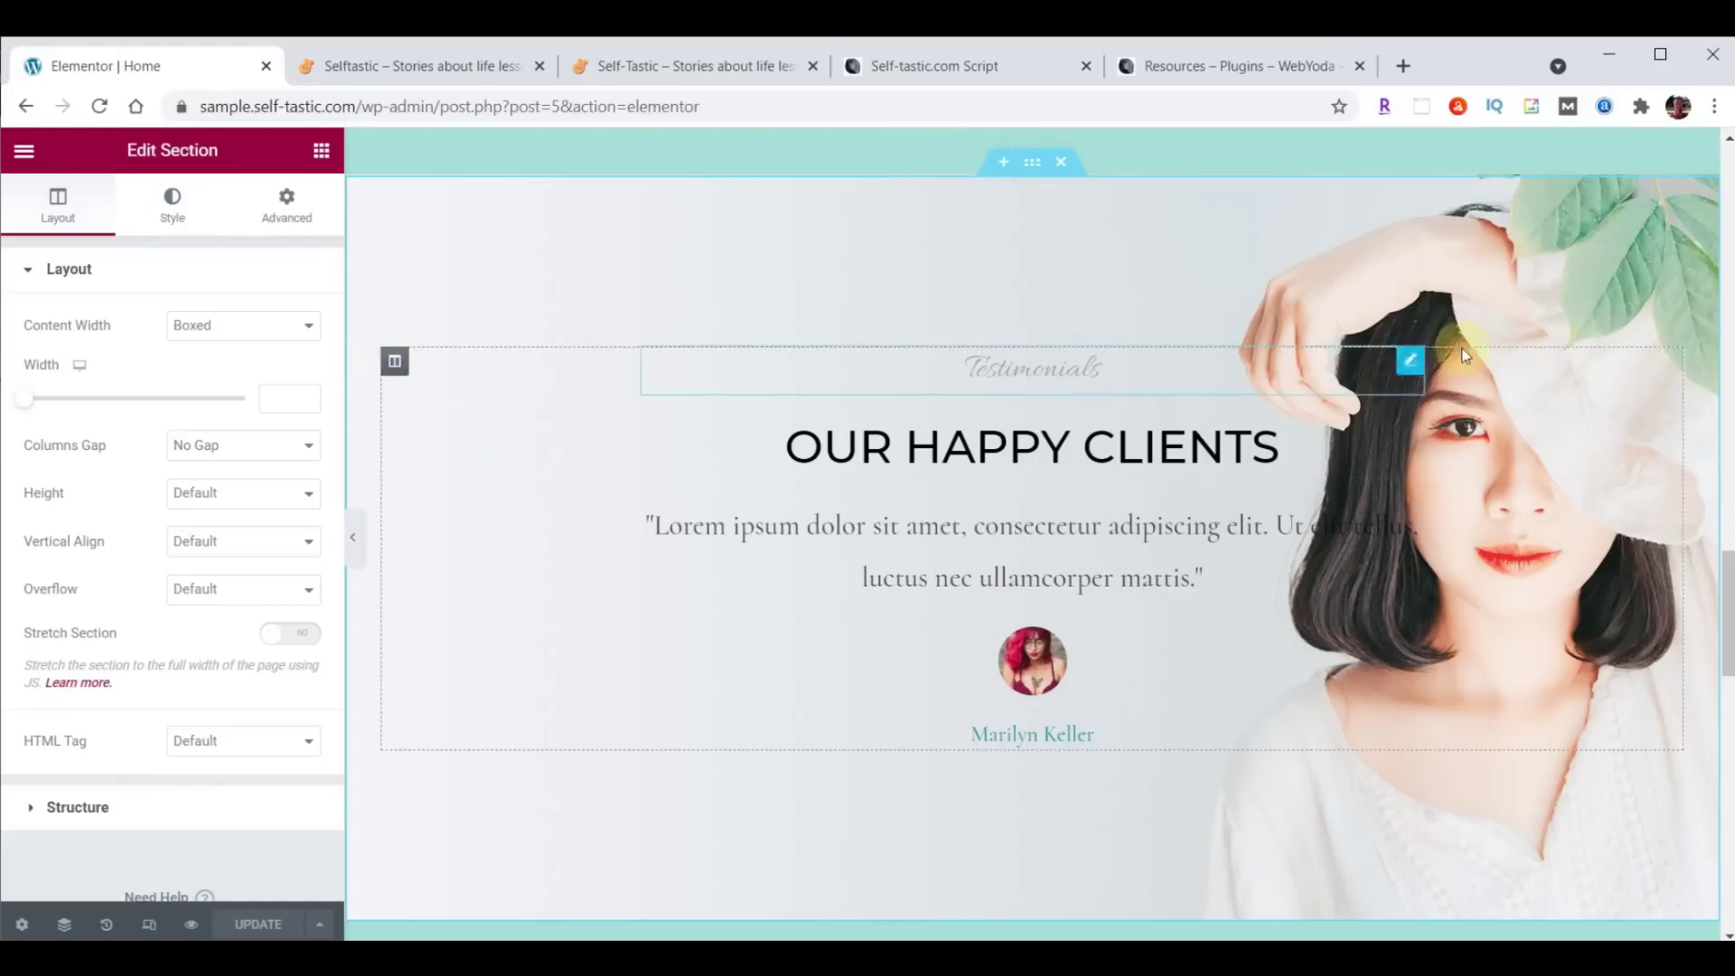
{"action": "left_click", "coordinate": [1412, 362]}
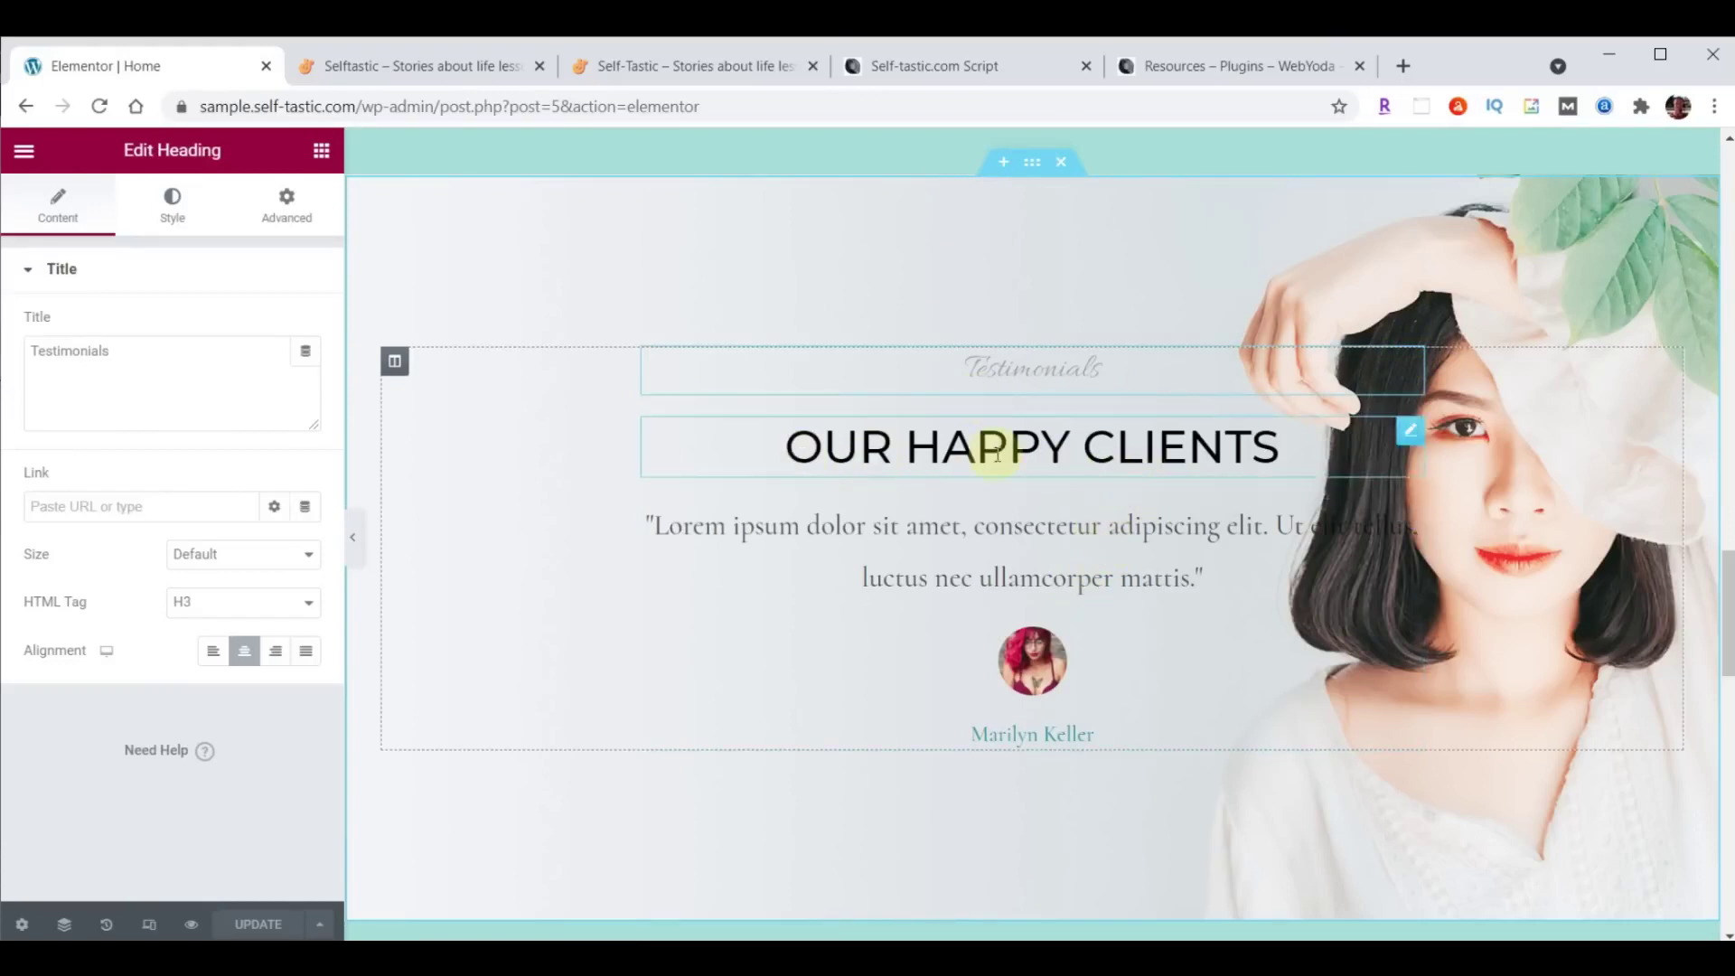
{"action": "left_click", "coordinate": [1412, 436]}
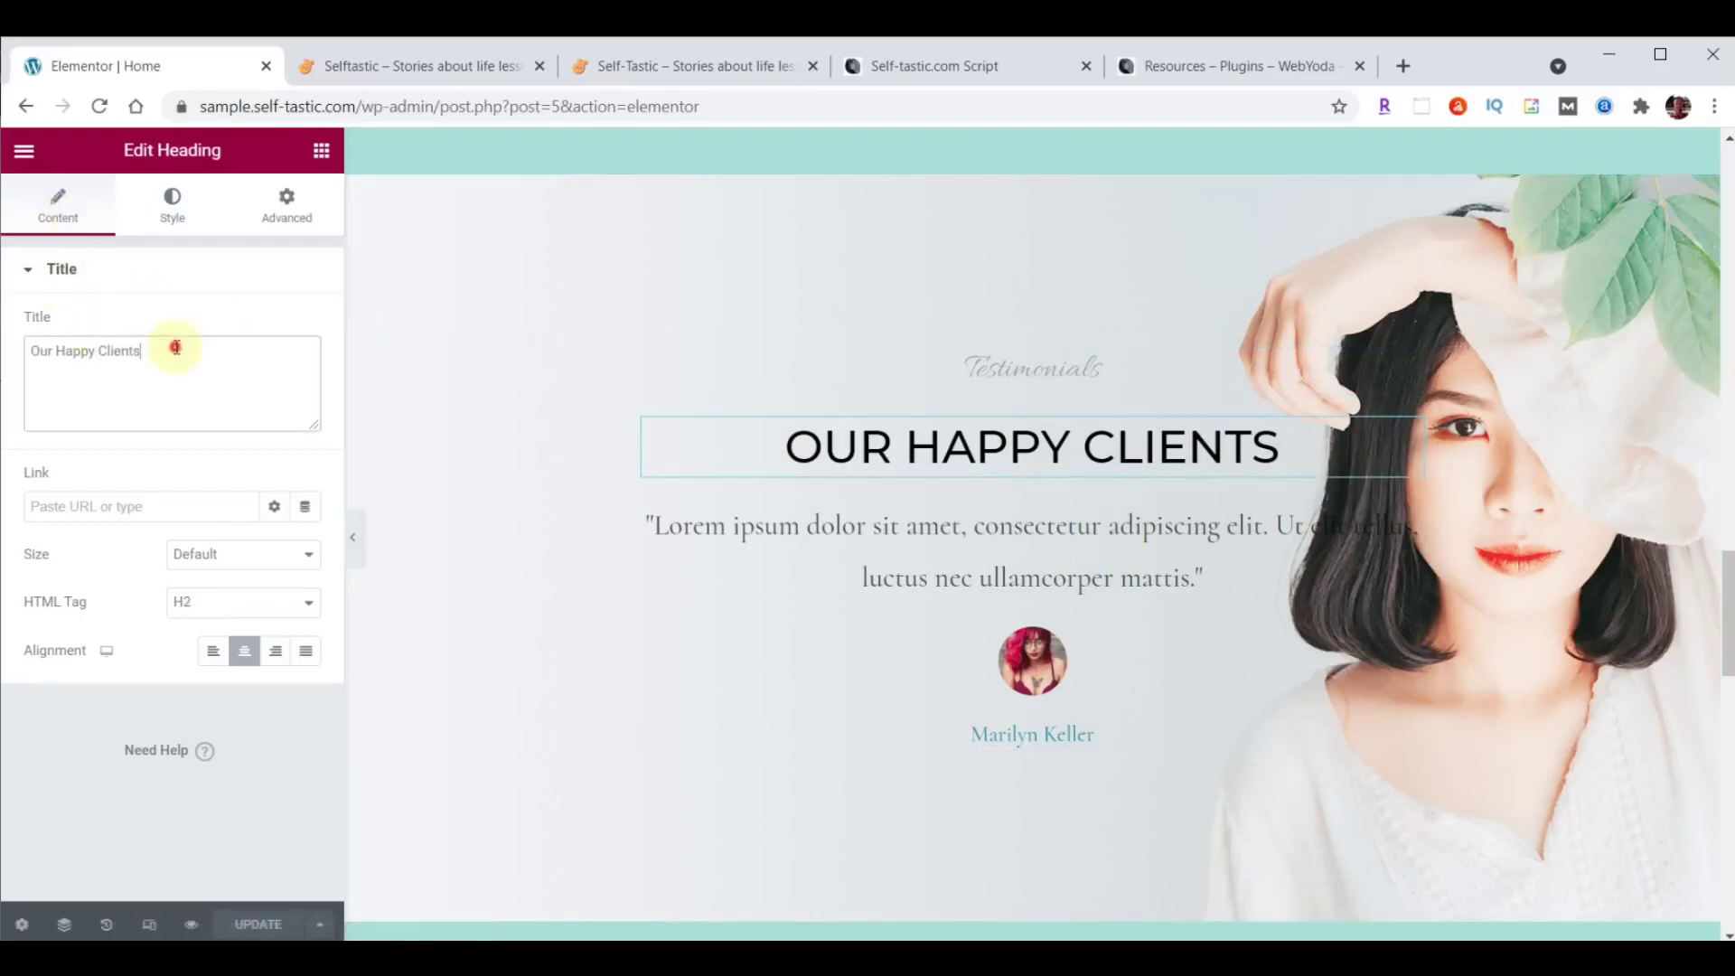
{"action": "left_click", "coordinate": [172, 204]}
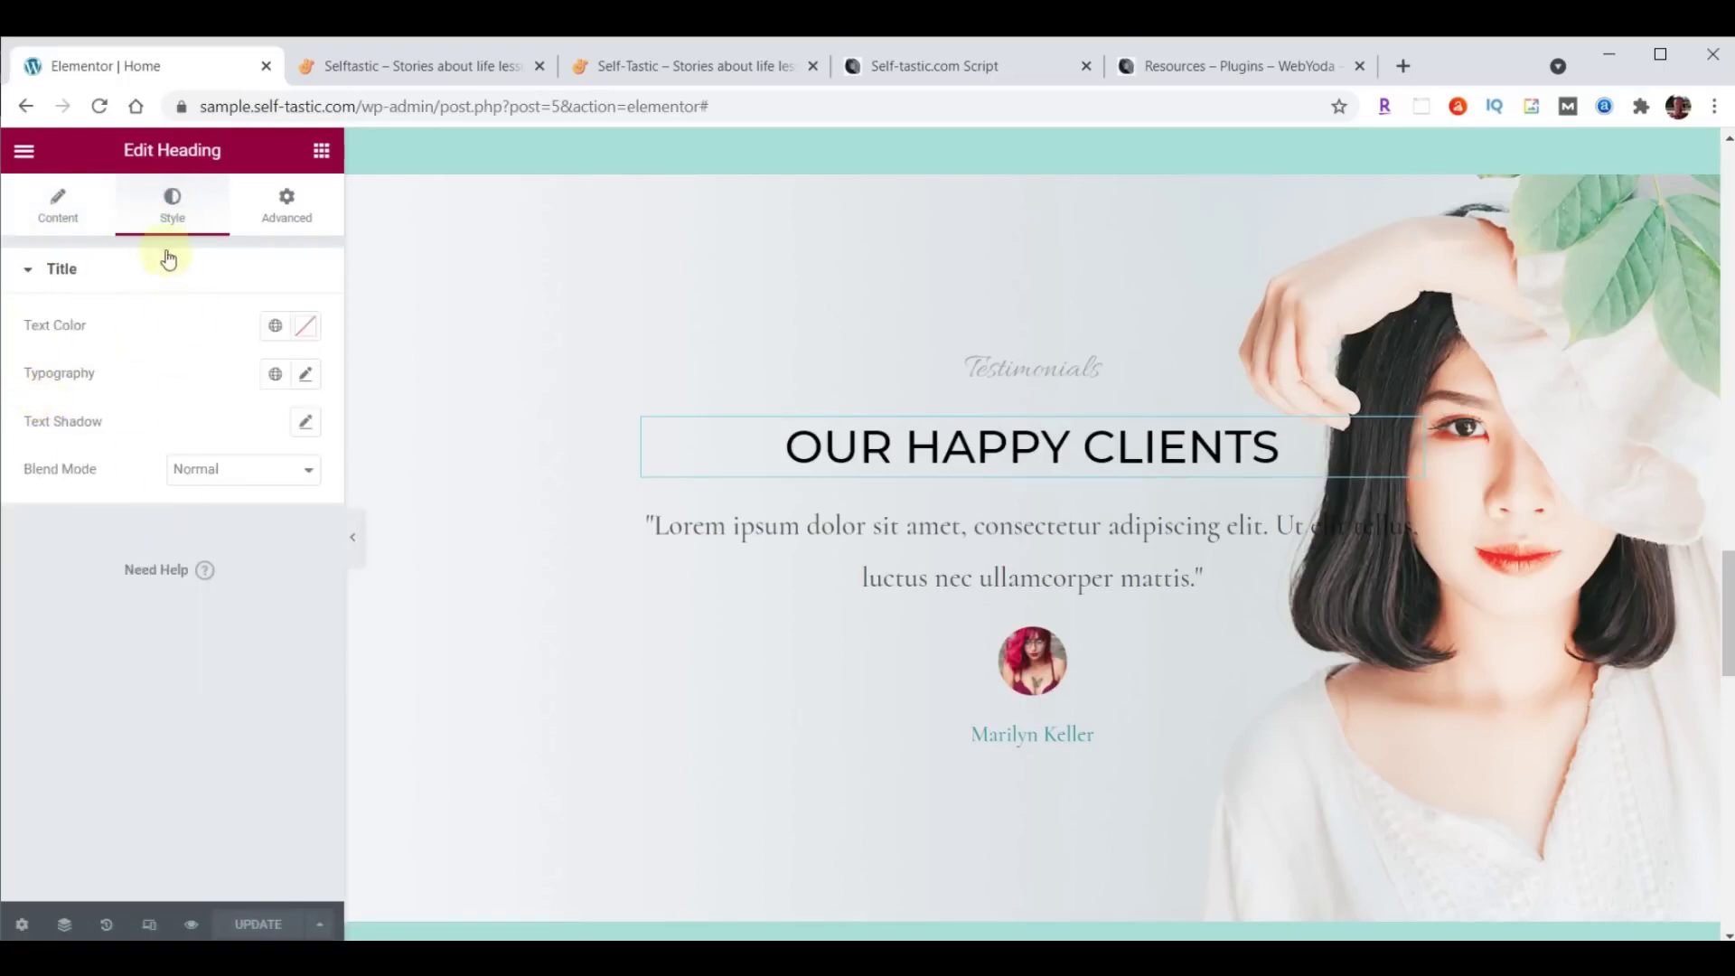
{"action": "left_click", "coordinate": [286, 222]}
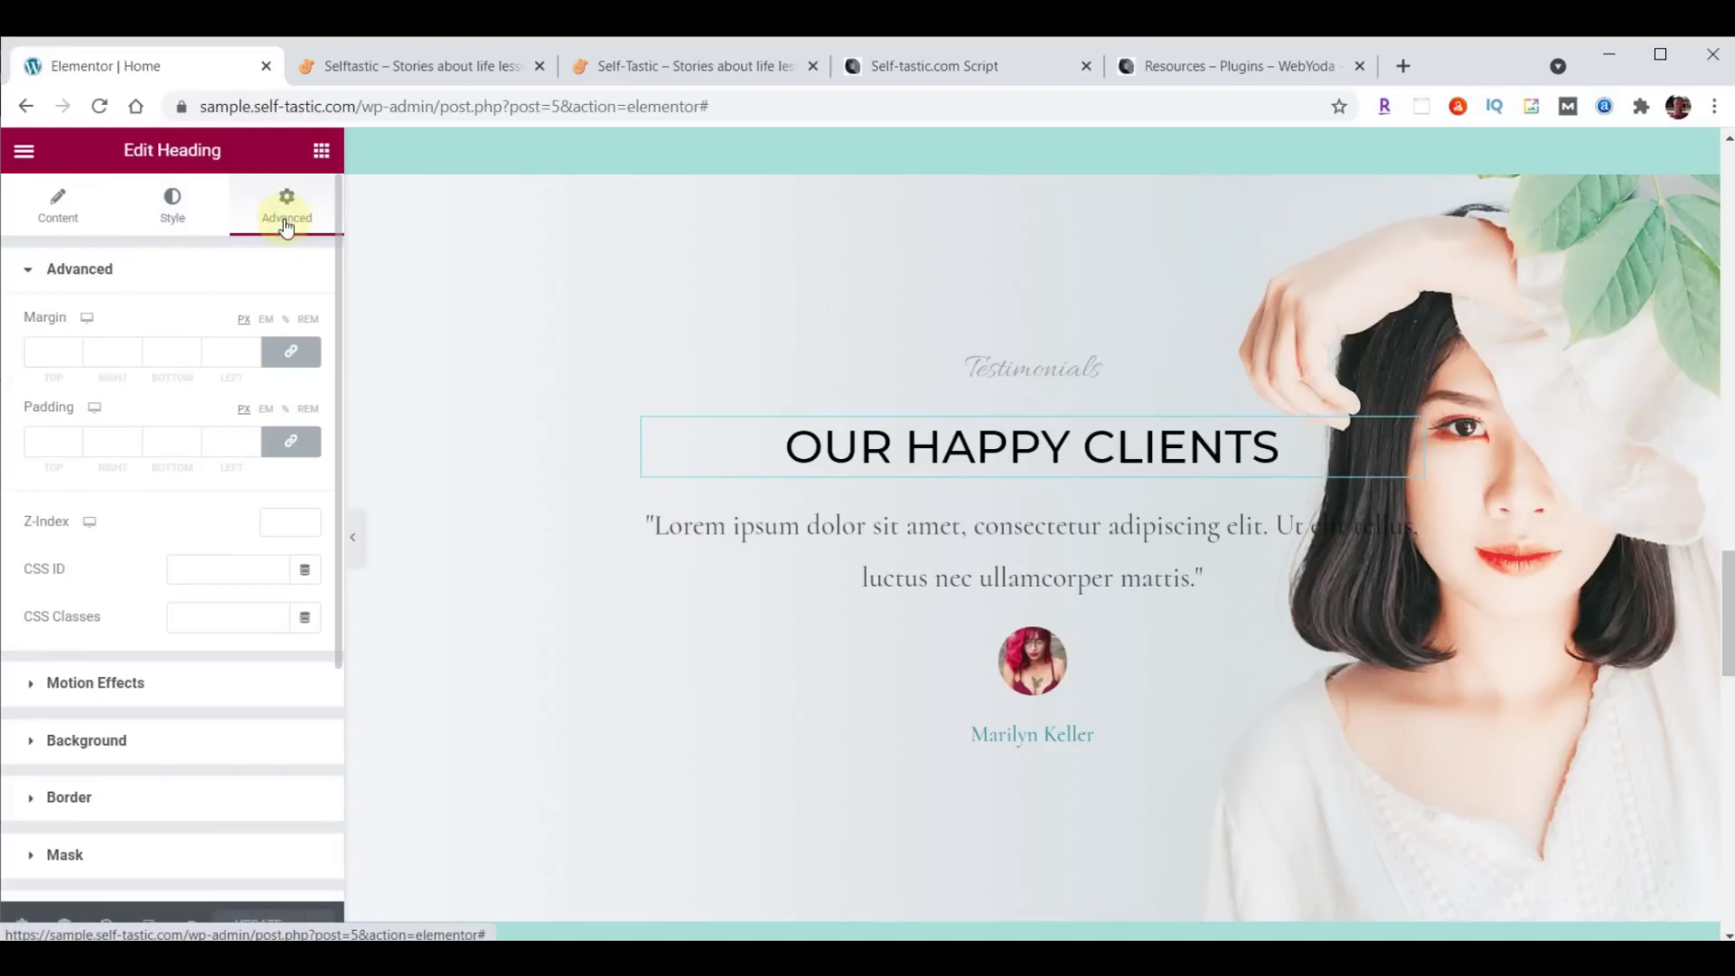
{"action": "scroll", "coordinate": [1234, 497], "scroll_direction": "up", "scroll_amount": 15}
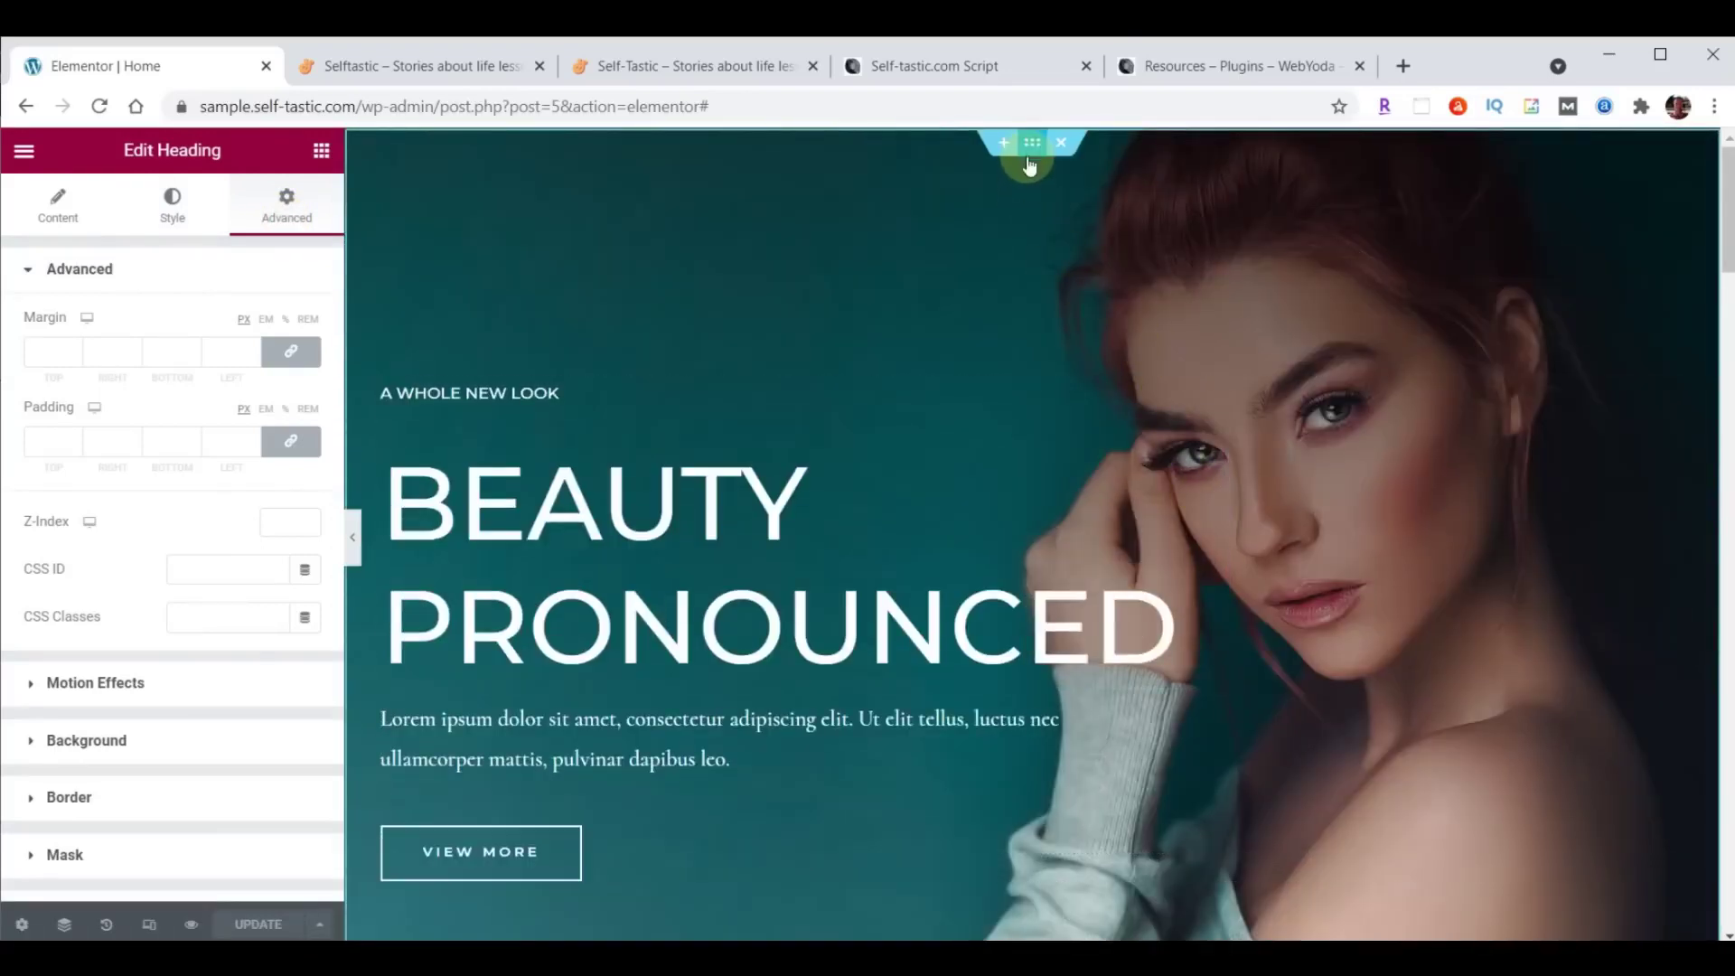
{"action": "left_click", "coordinate": [1030, 145]}
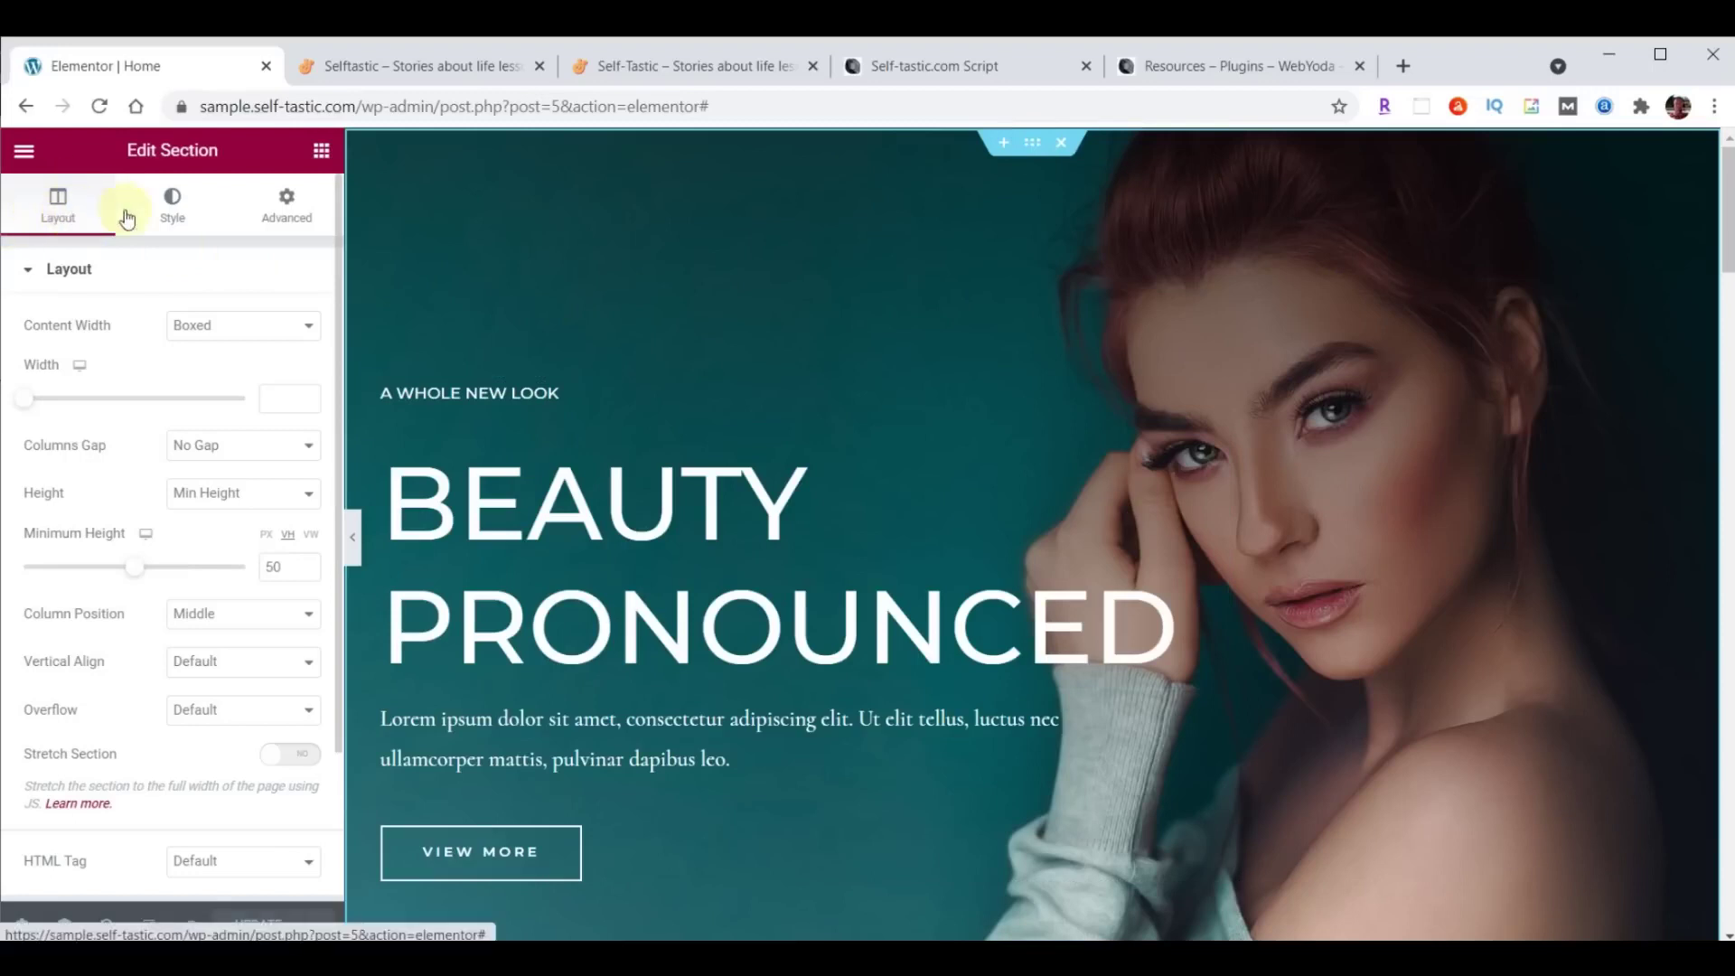
{"action": "left_click", "coordinate": [168, 202]}
{"action": "left_click", "coordinate": [285, 206]}
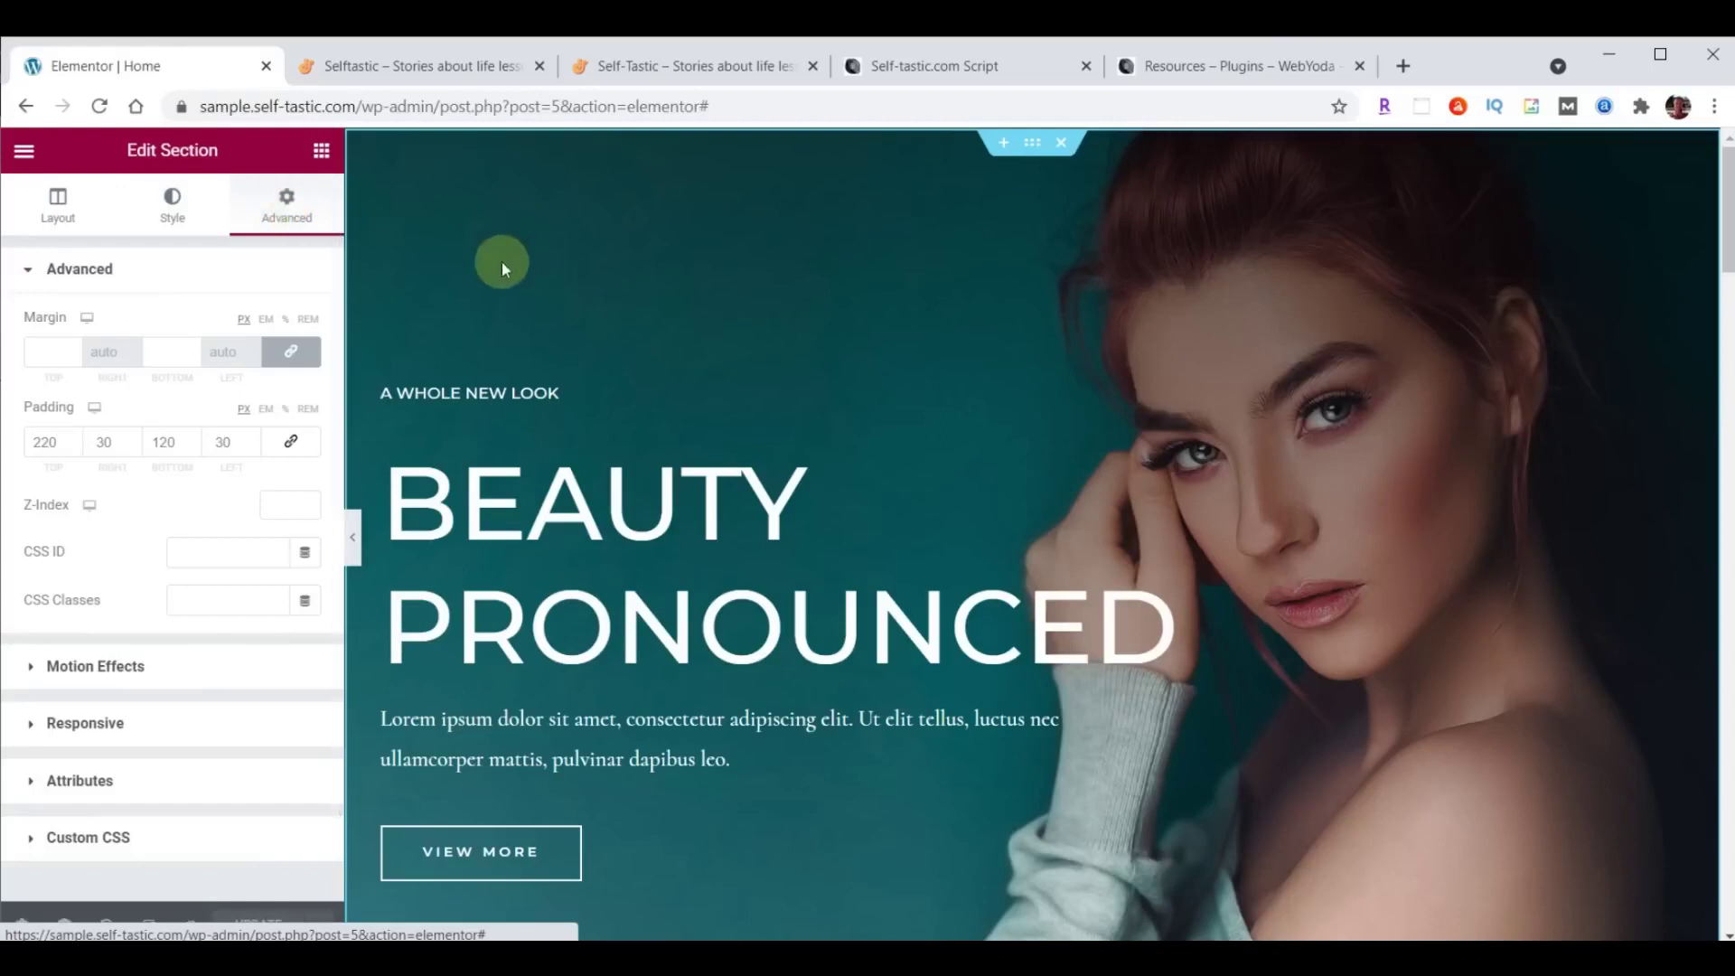
{"action": "left_click", "coordinate": [394, 396]}
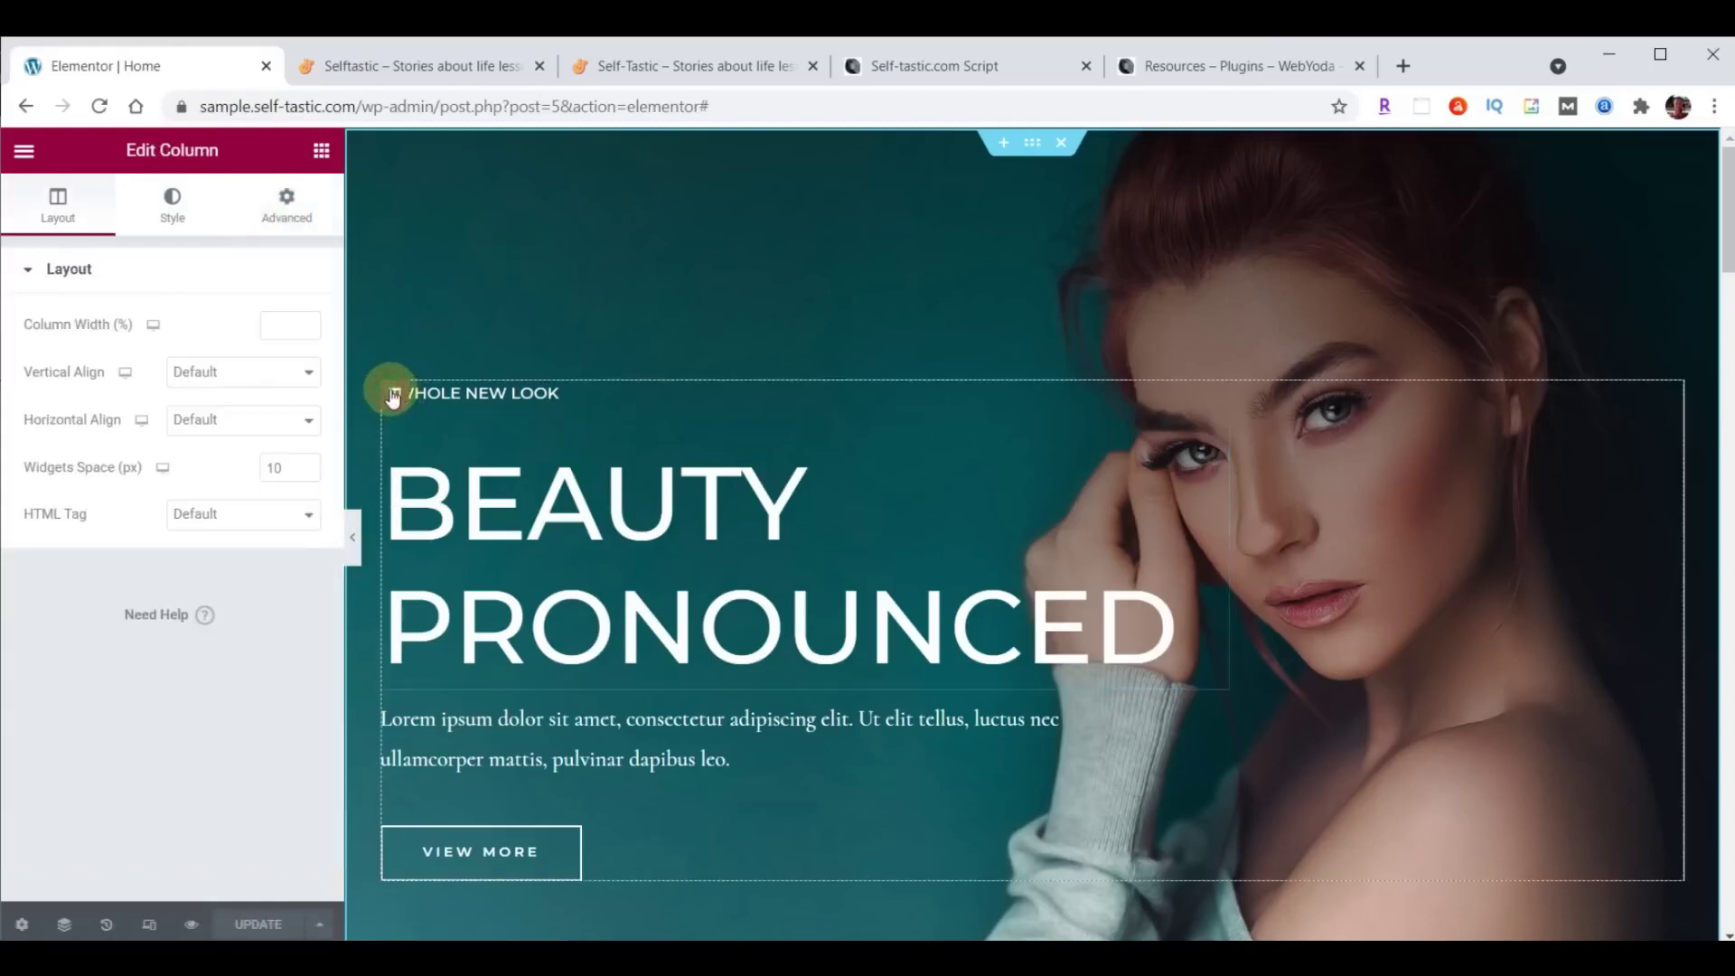
{"action": "left_click", "coordinate": [70, 226]}
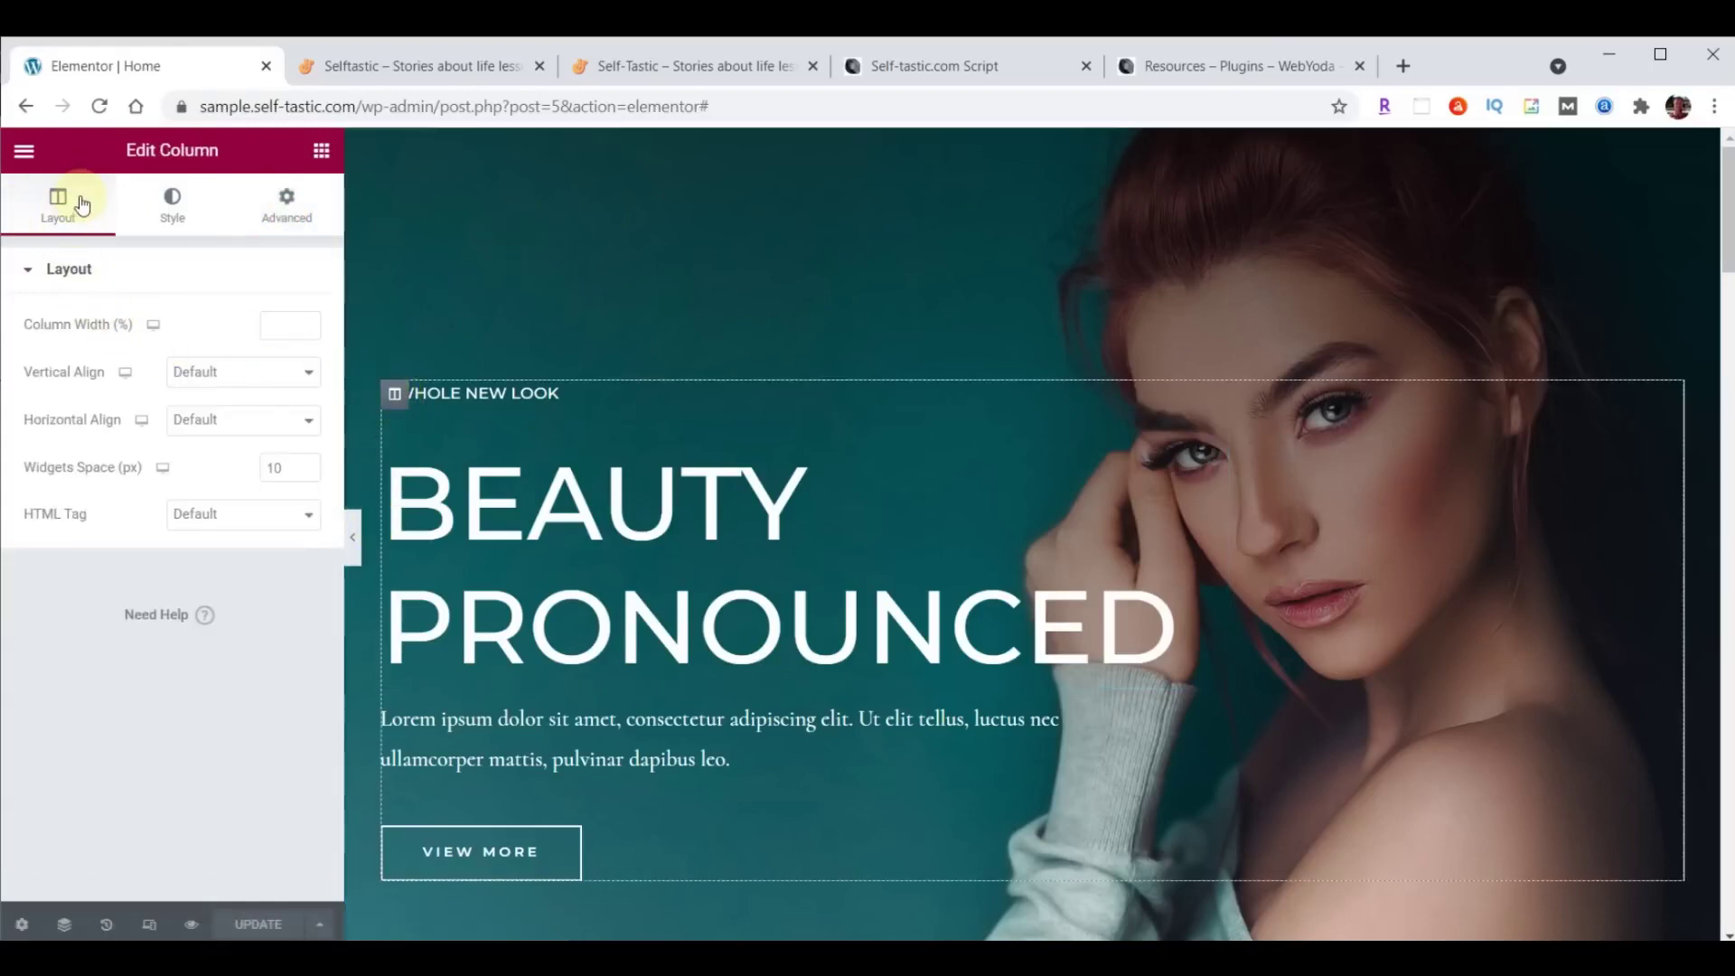
{"action": "left_click", "coordinate": [176, 208]}
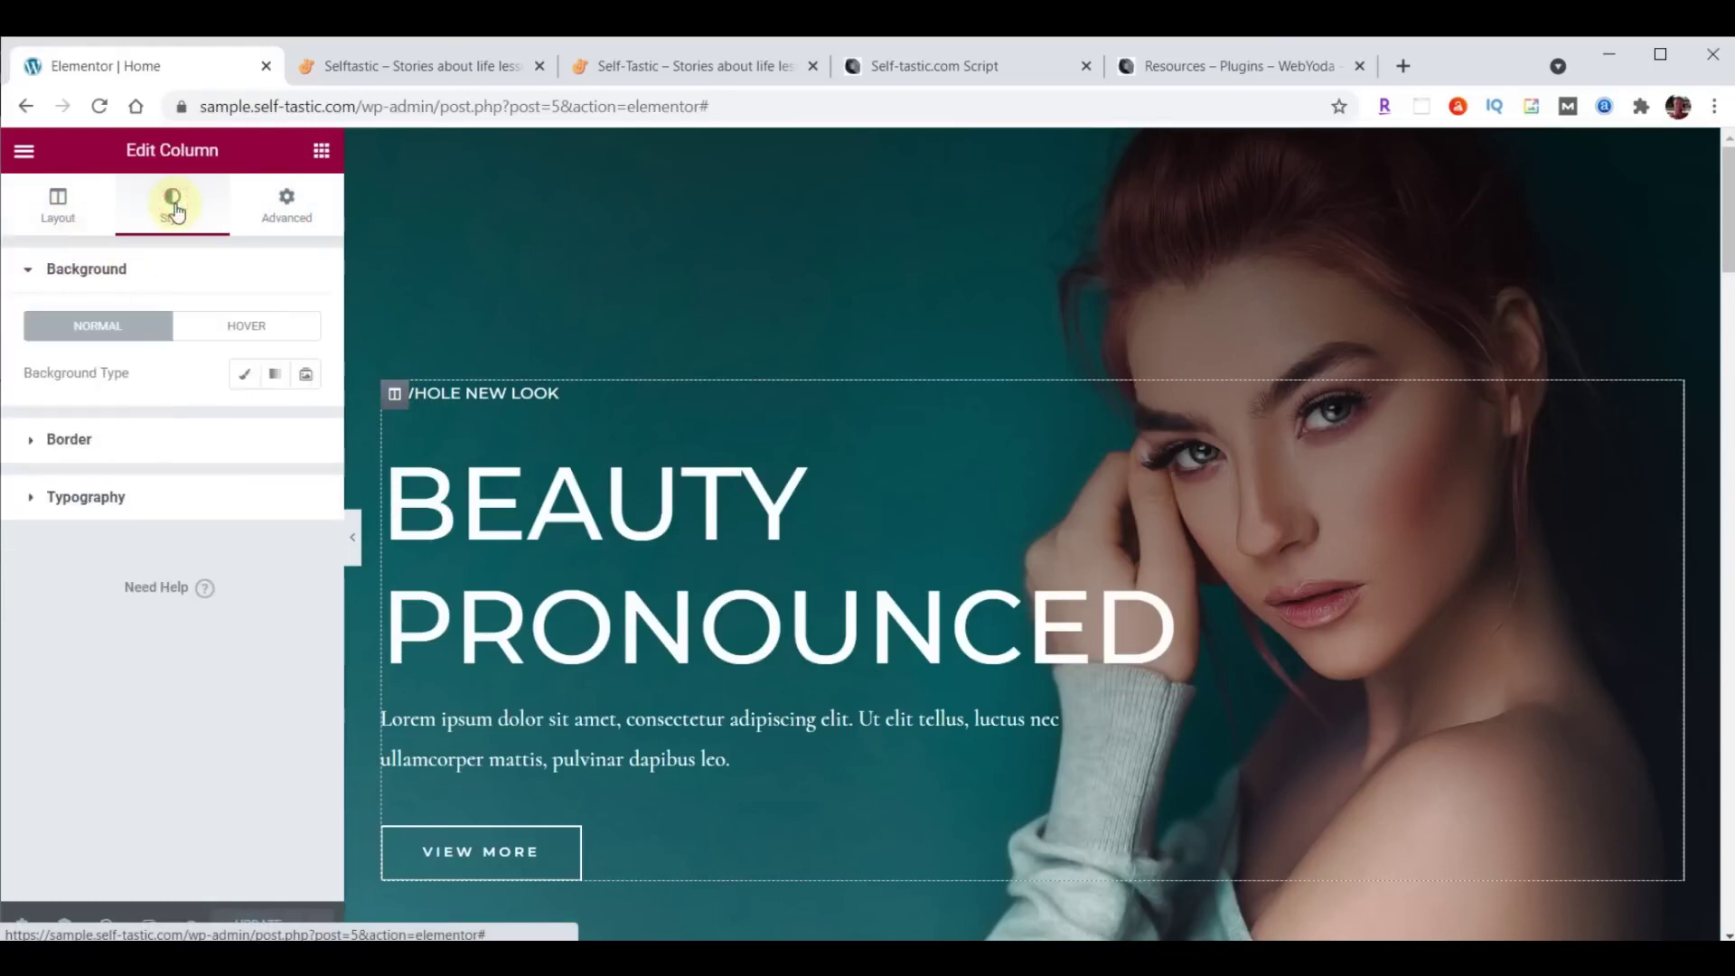
{"action": "left_click", "coordinate": [289, 206]}
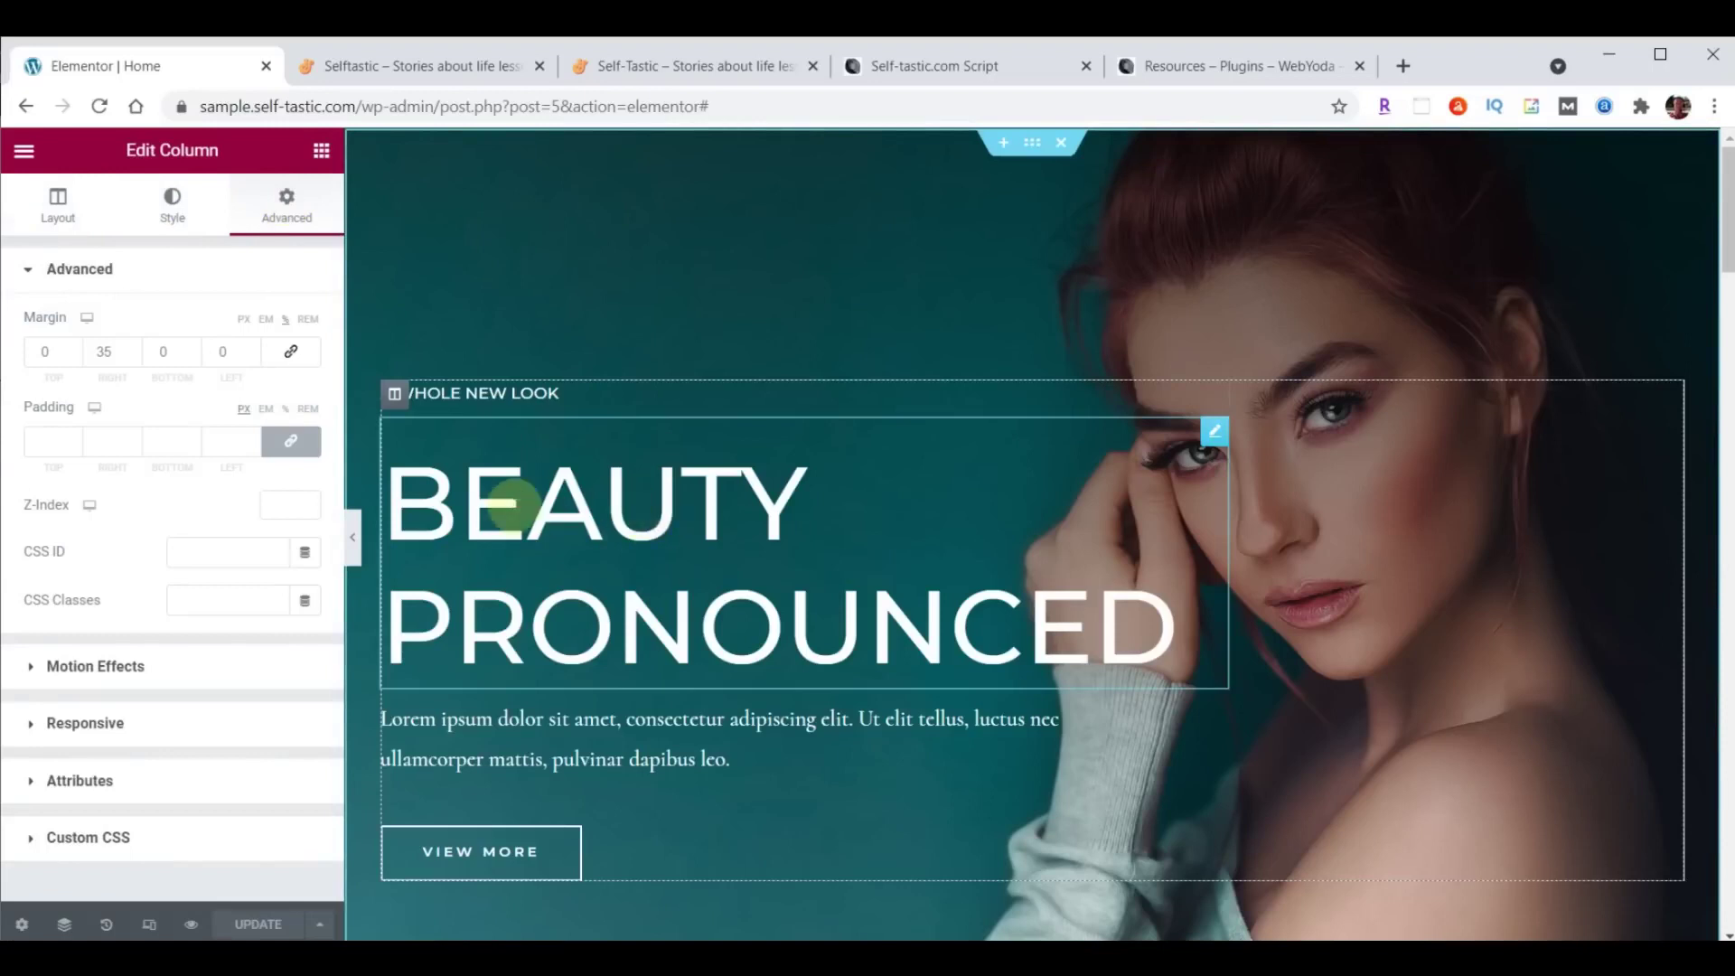
{"action": "left_click", "coordinate": [1214, 431]}
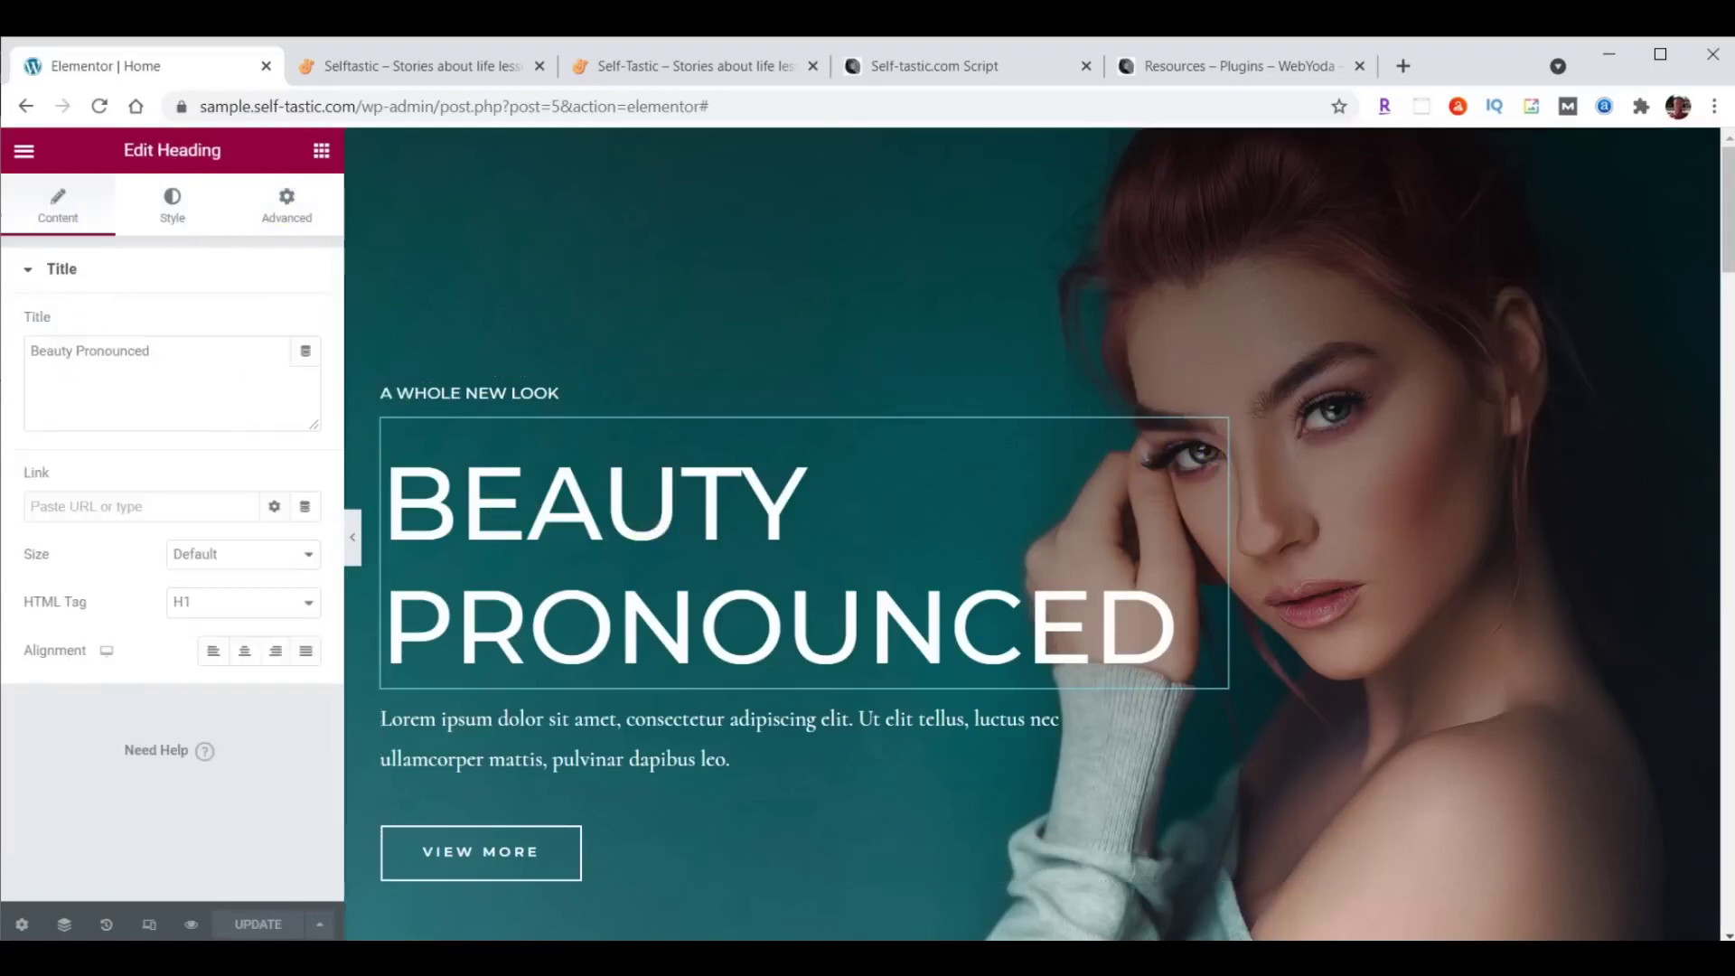
{"action": "left_click", "coordinate": [164, 213]}
{"action": "left_click", "coordinate": [277, 215]}
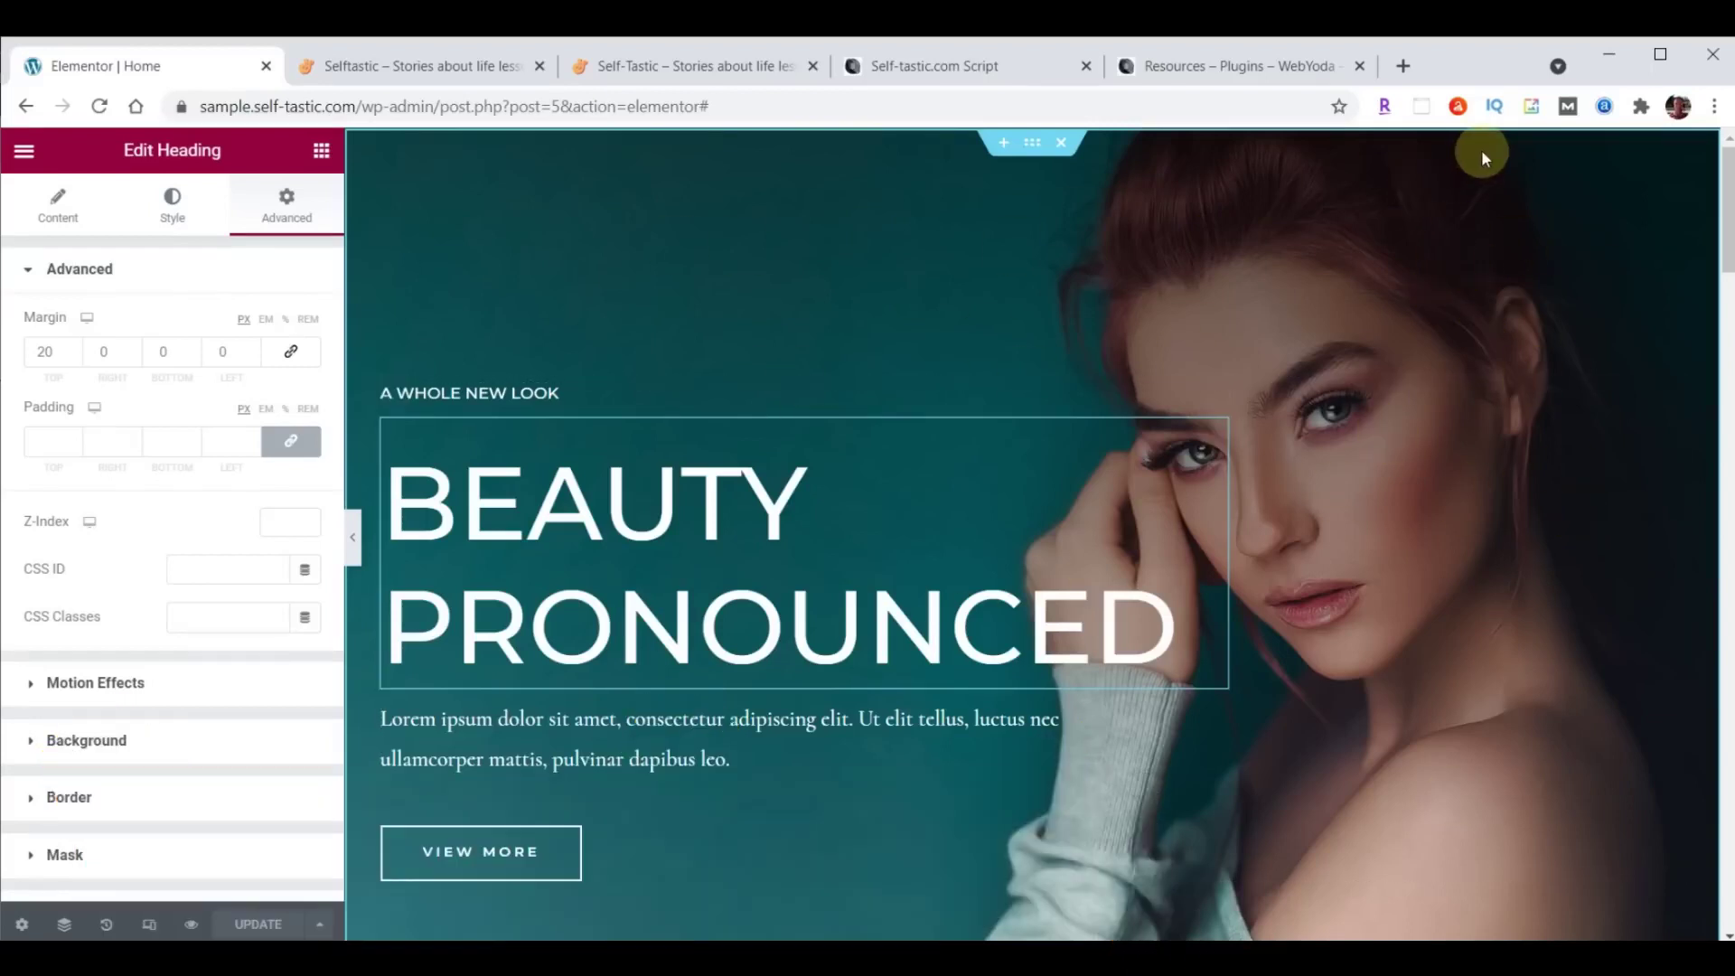
{"action": "left_click", "coordinate": [1034, 149]}
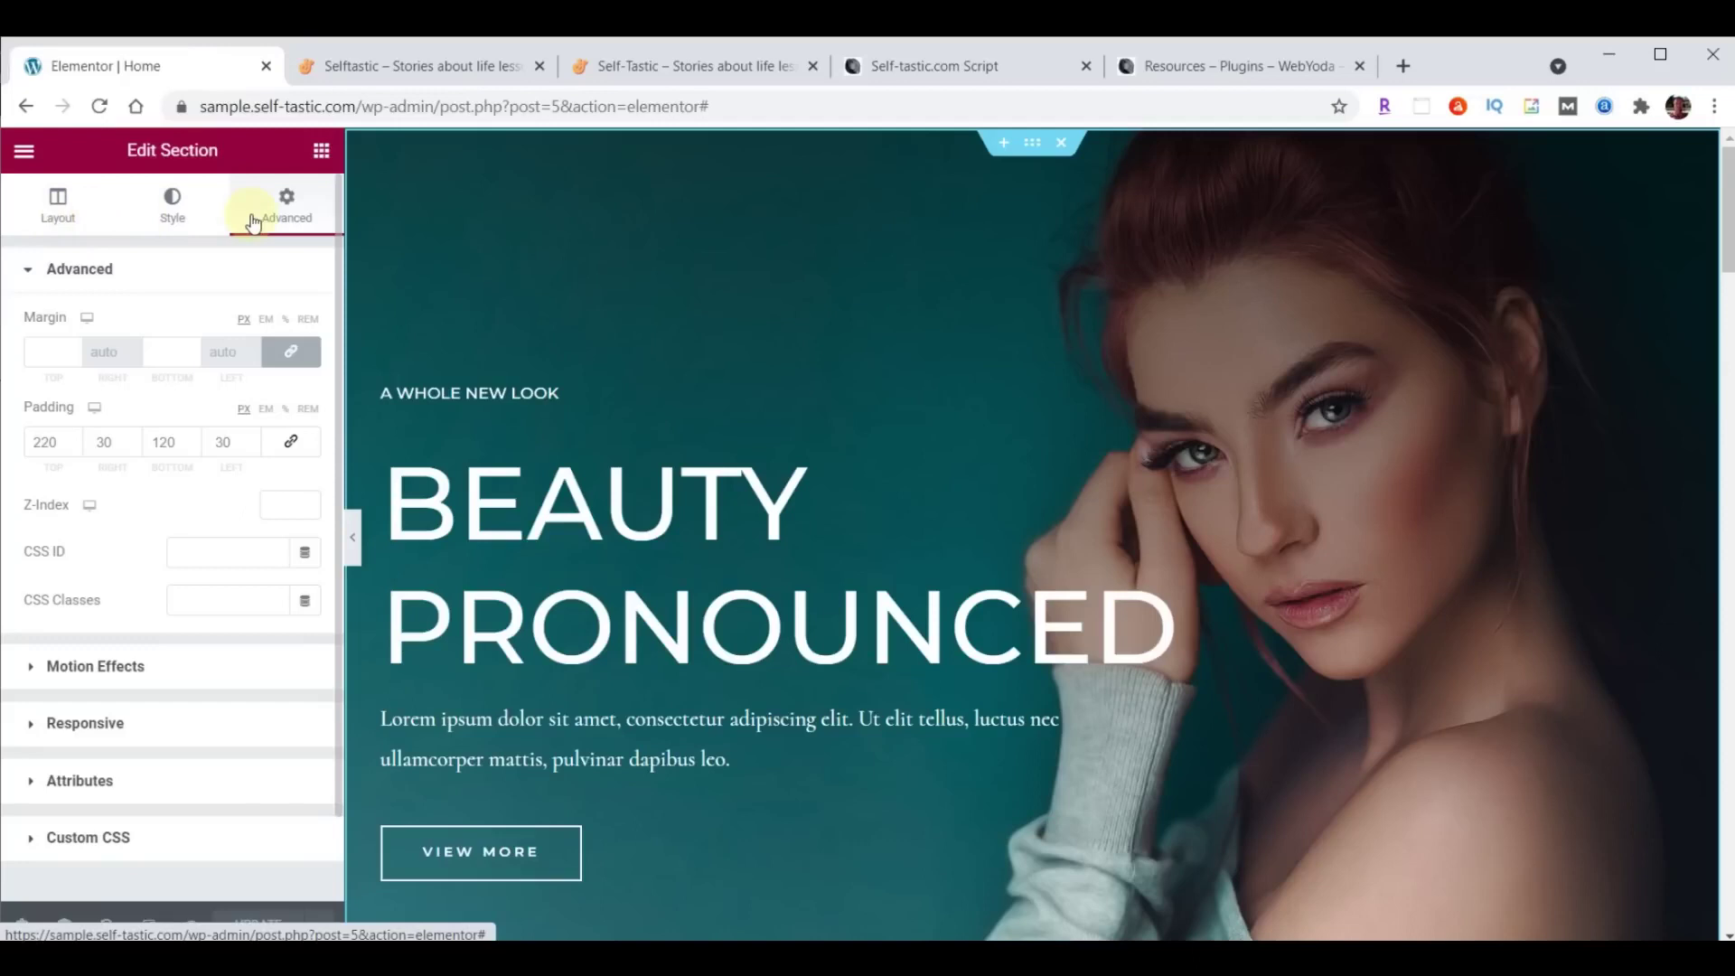
- Upload cover-home.jpg as the hero background image, update the Home page and view the live site
{"action": "left_click", "coordinate": [177, 213]}
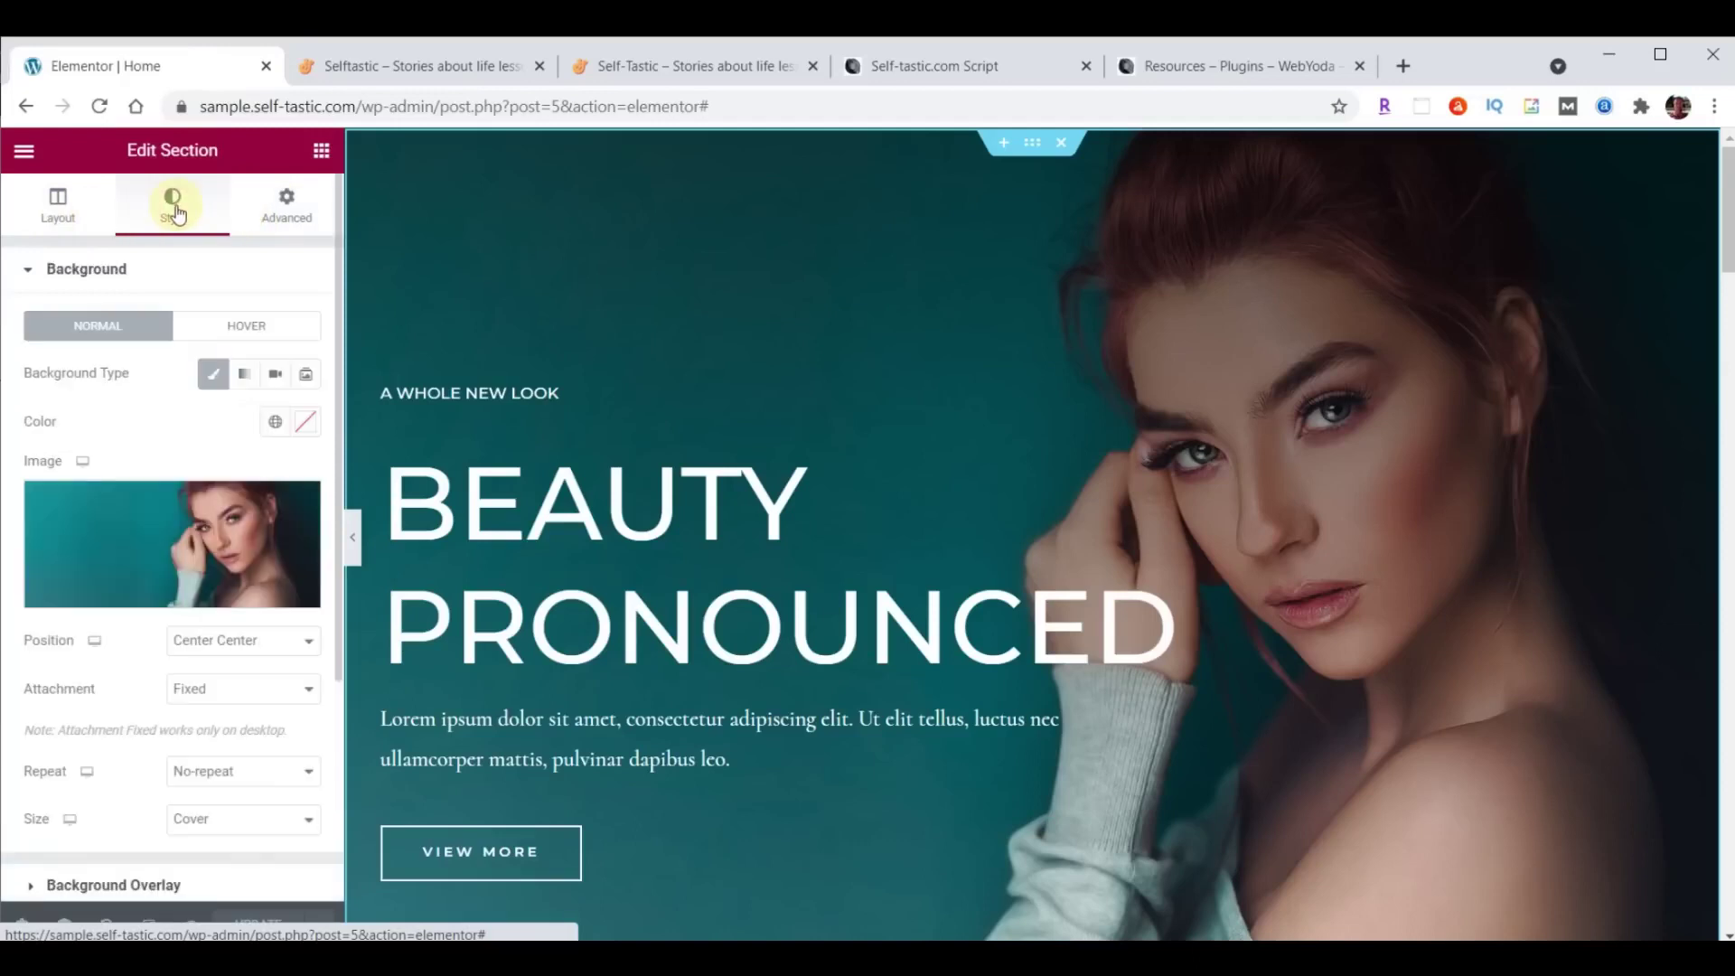
{"action": "mouse_move", "coordinate": [230, 524]}
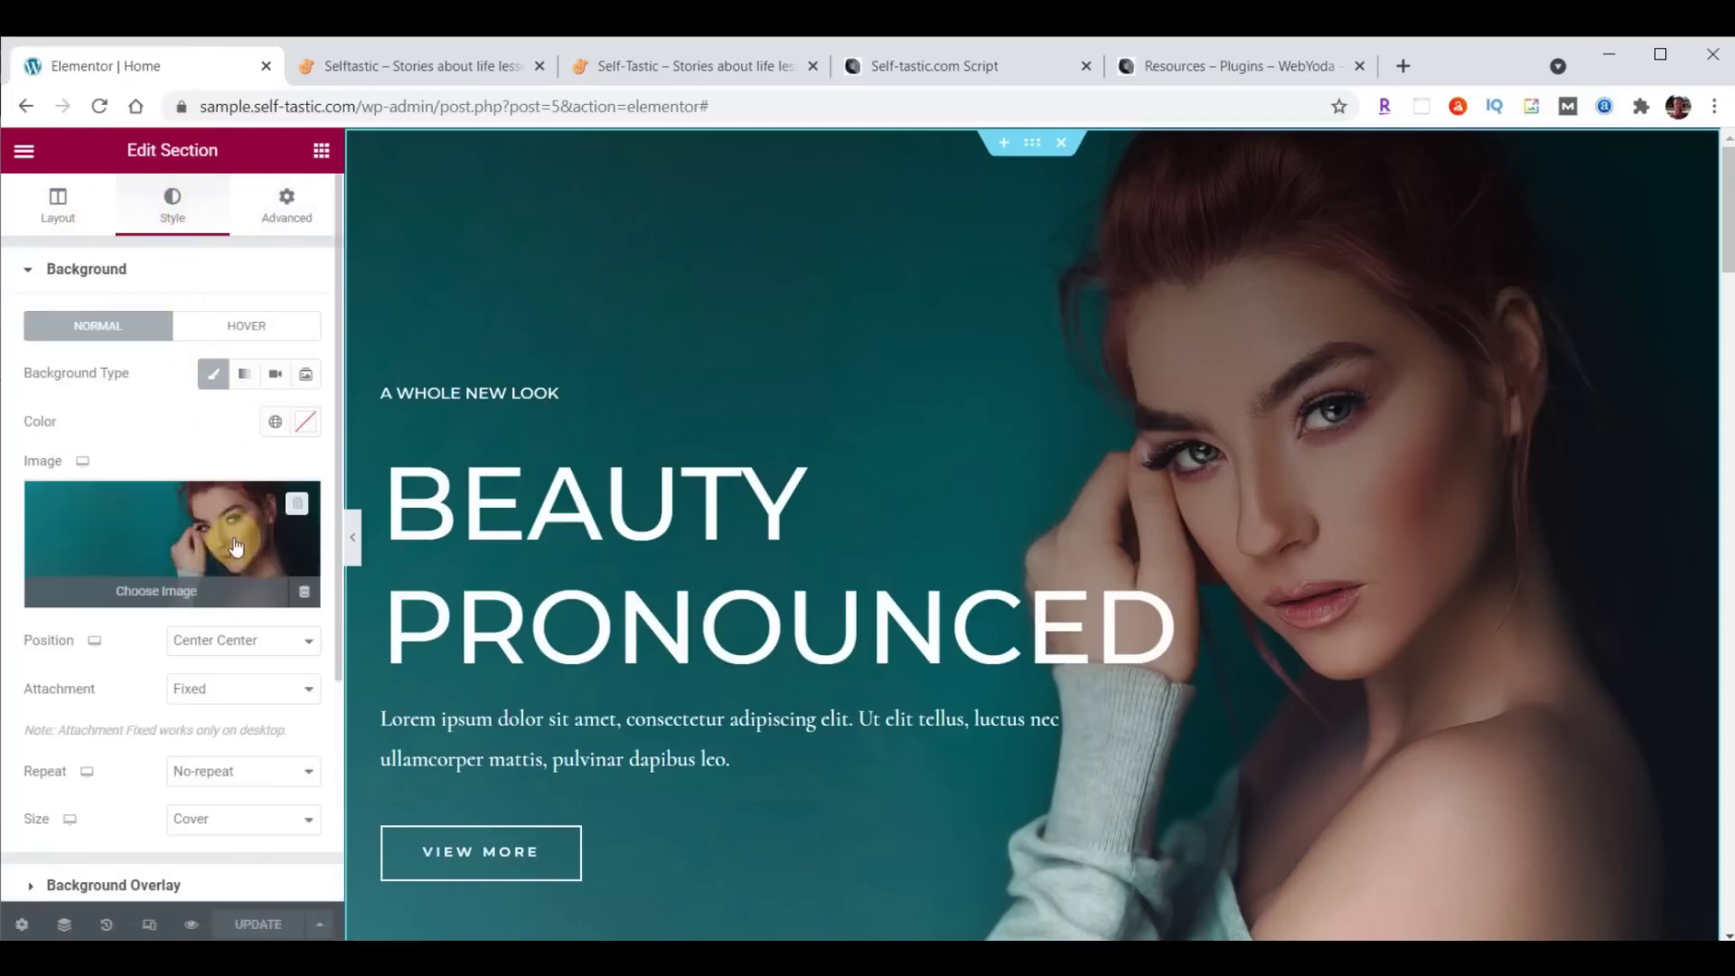
{"action": "scroll", "coordinate": [234, 546], "scroll_direction": "down", "scroll_amount": 2}
{"action": "left_click", "coordinate": [161, 384]}
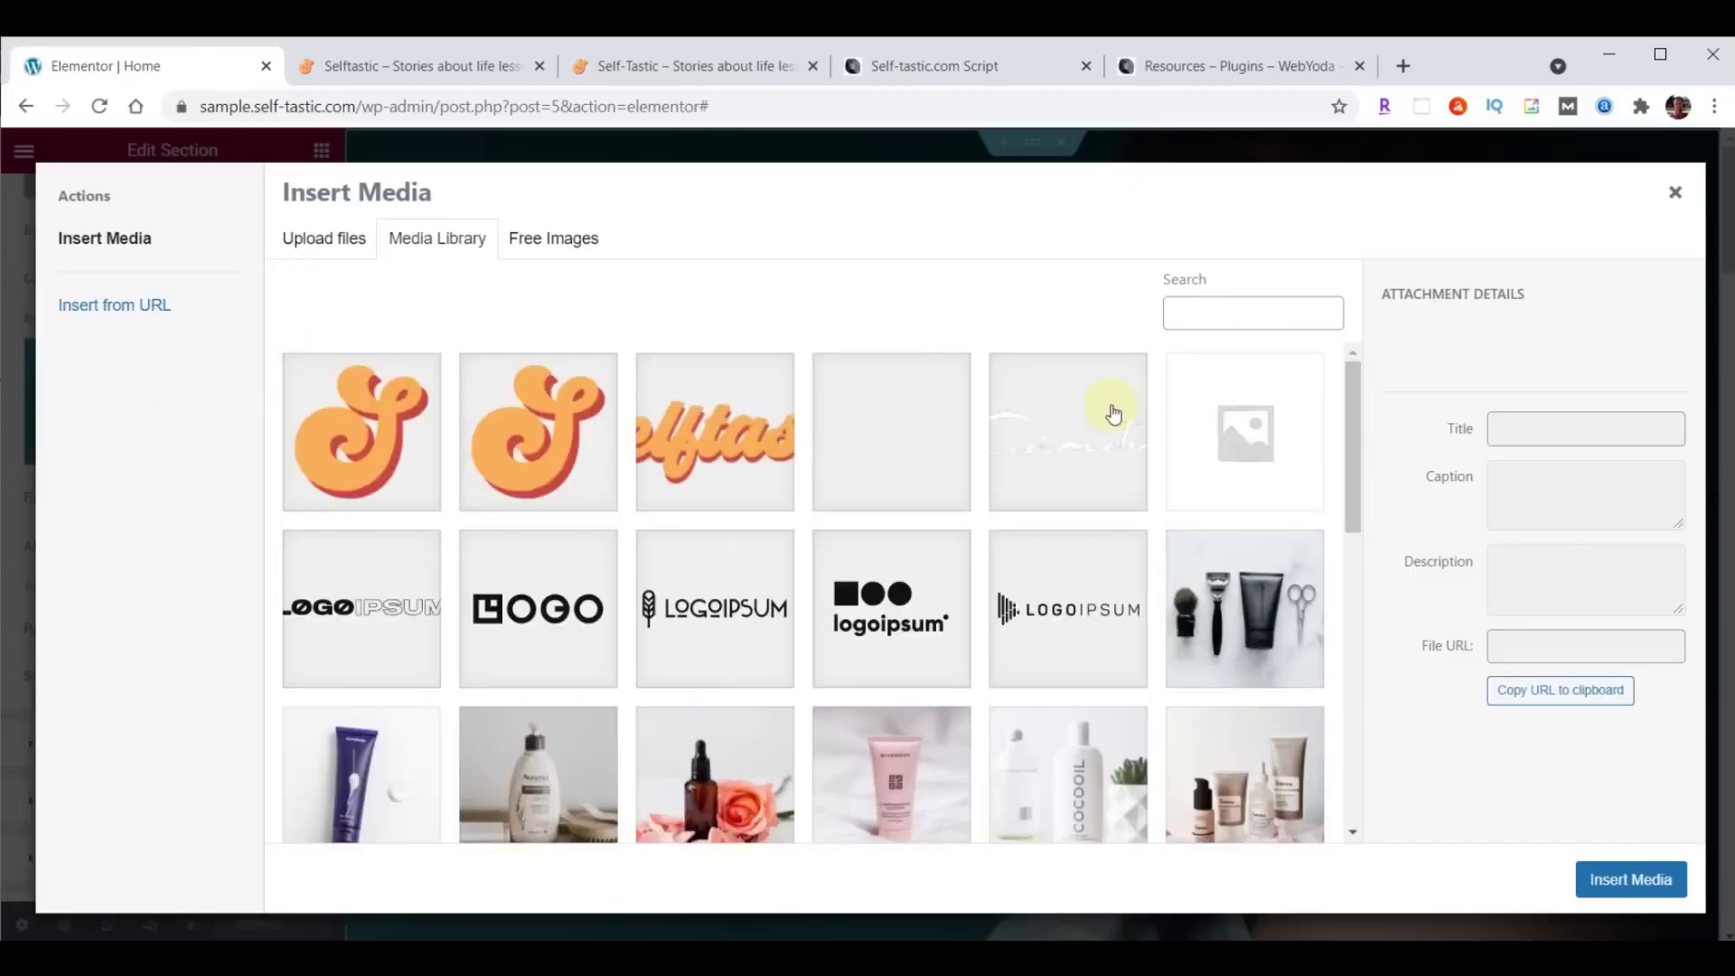
{"action": "key", "text": "alt+Tab"}
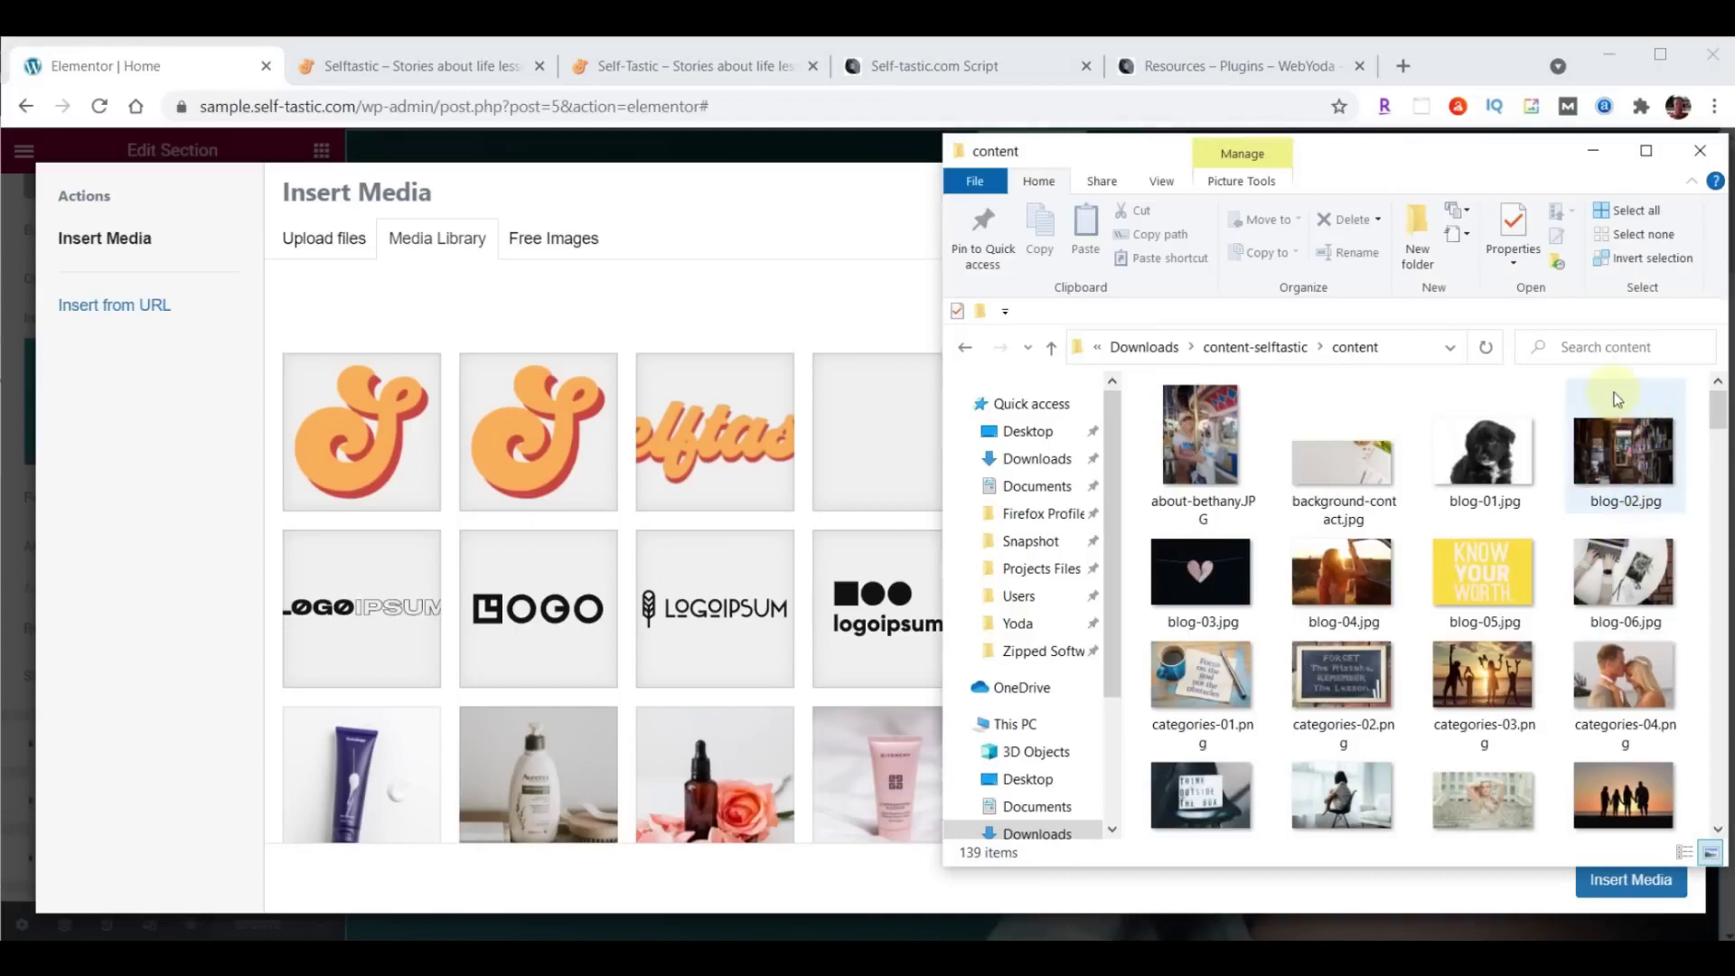
{"action": "scroll", "coordinate": [1613, 392], "scroll_direction": "down", "scroll_amount": 4}
{"action": "scroll", "coordinate": [1616, 399], "scroll_direction": "up", "scroll_amount": 2}
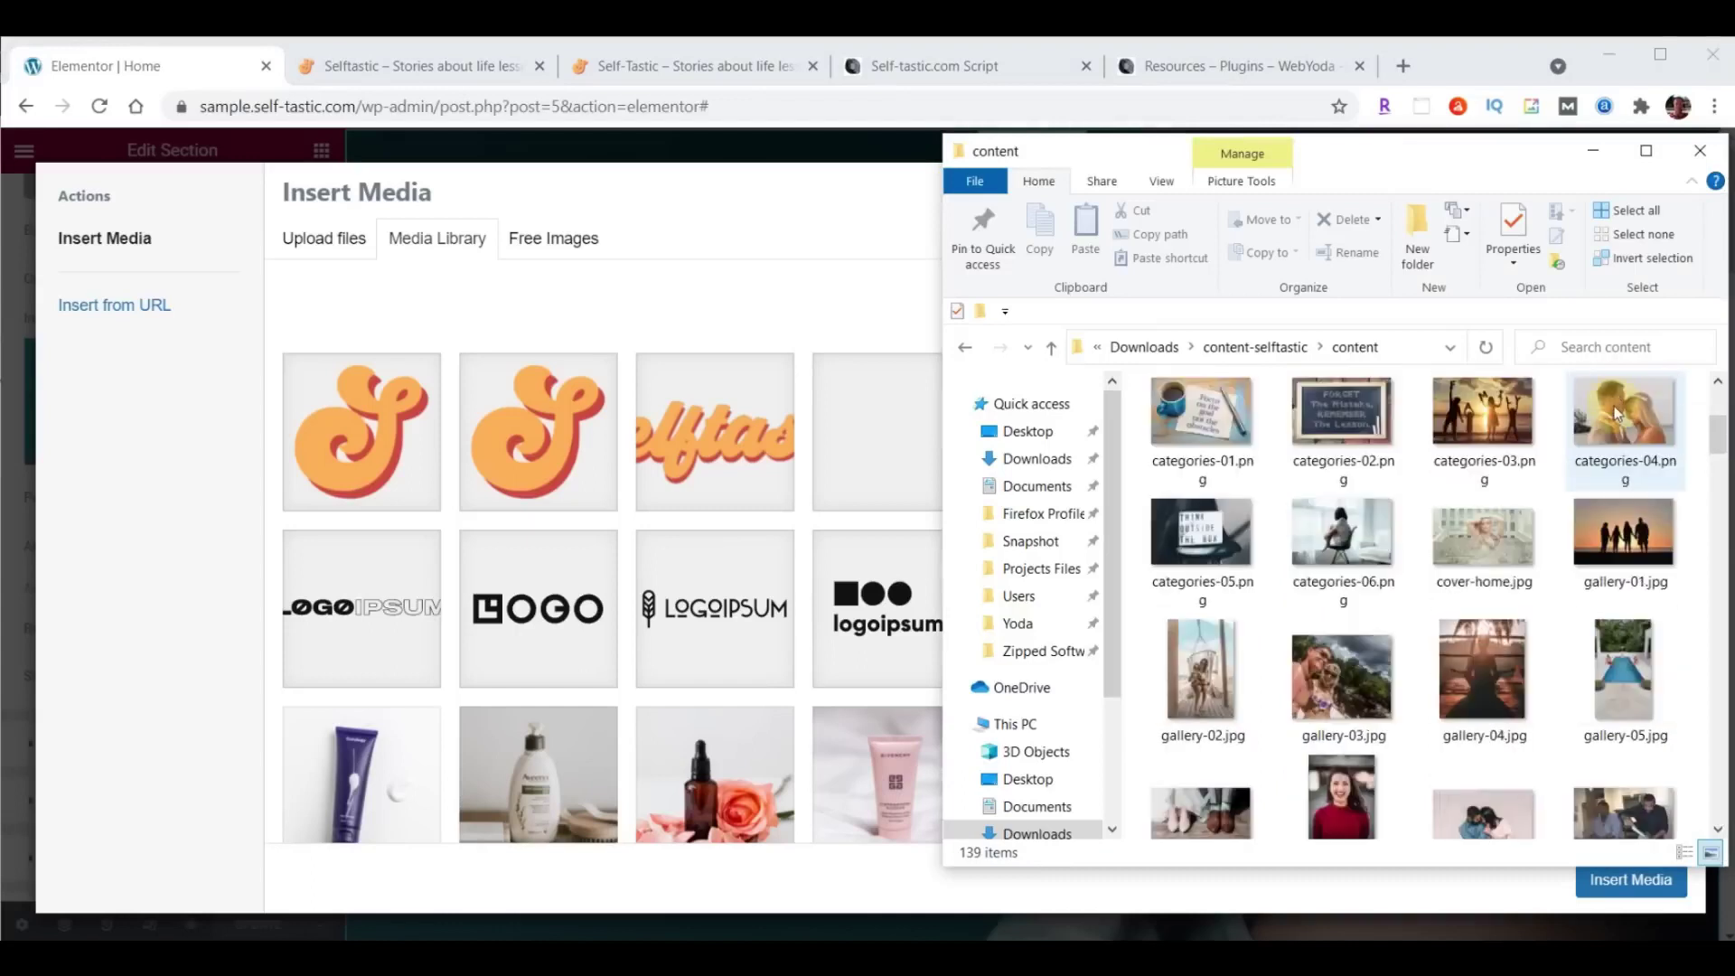
{"action": "left_click_drag", "start_coordinate": [1476, 535], "coordinate": [696, 556]}
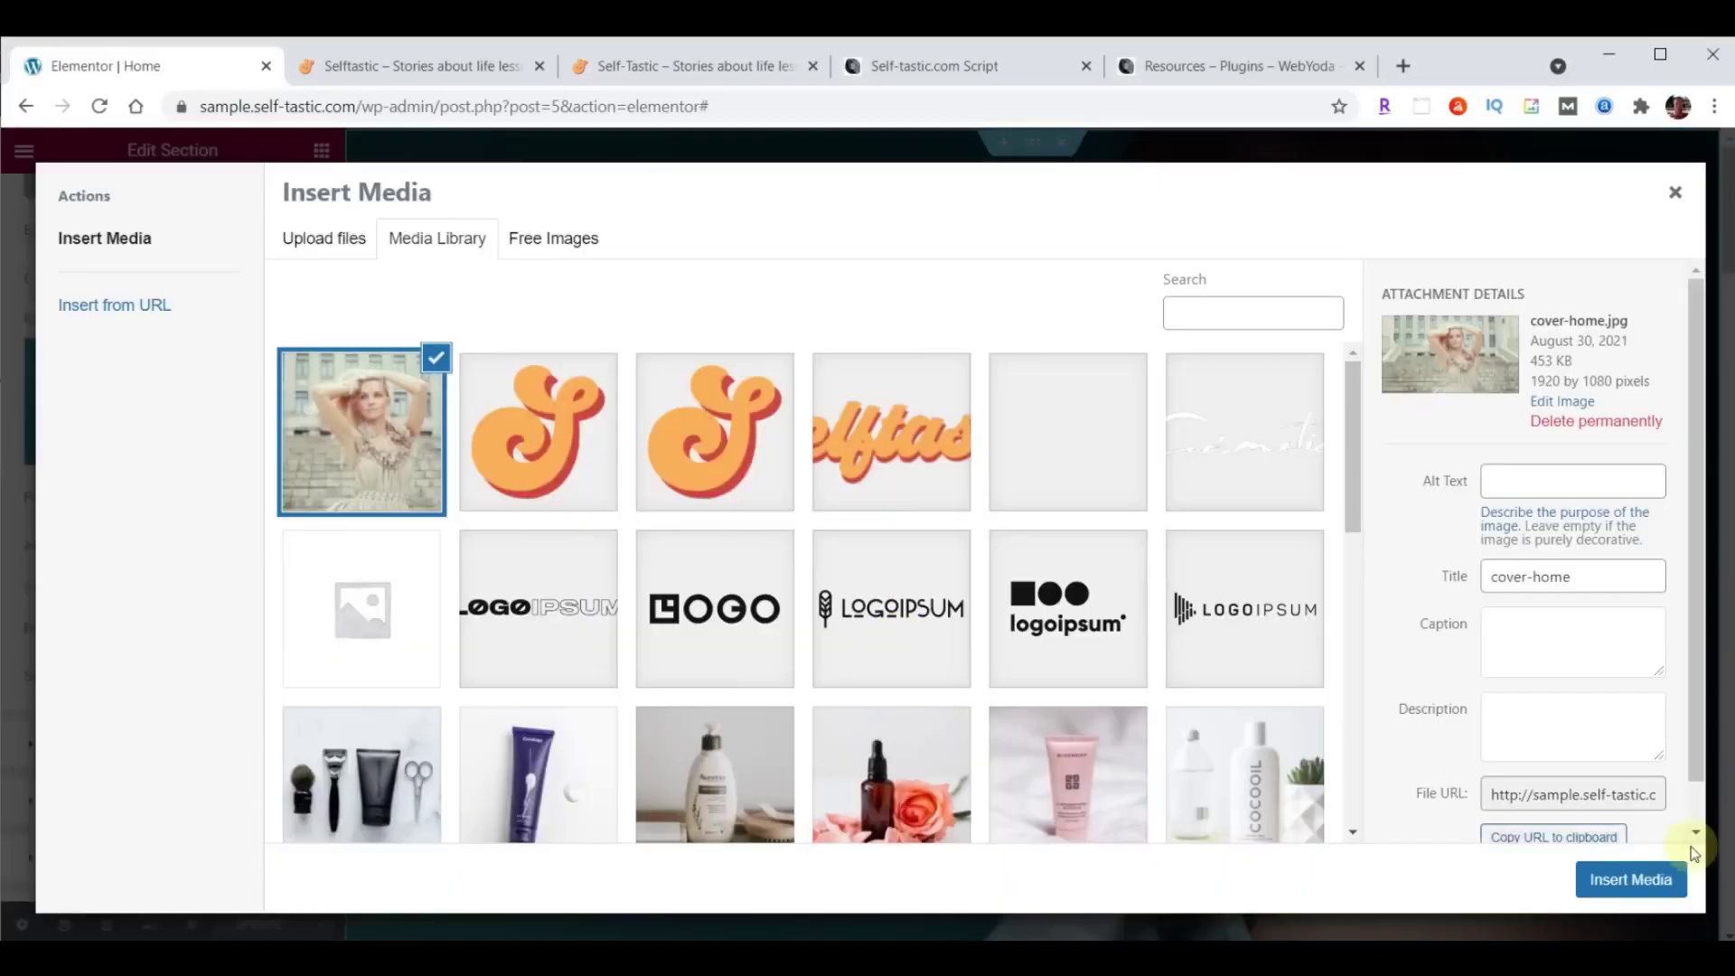
{"action": "left_click", "coordinate": [1632, 879]}
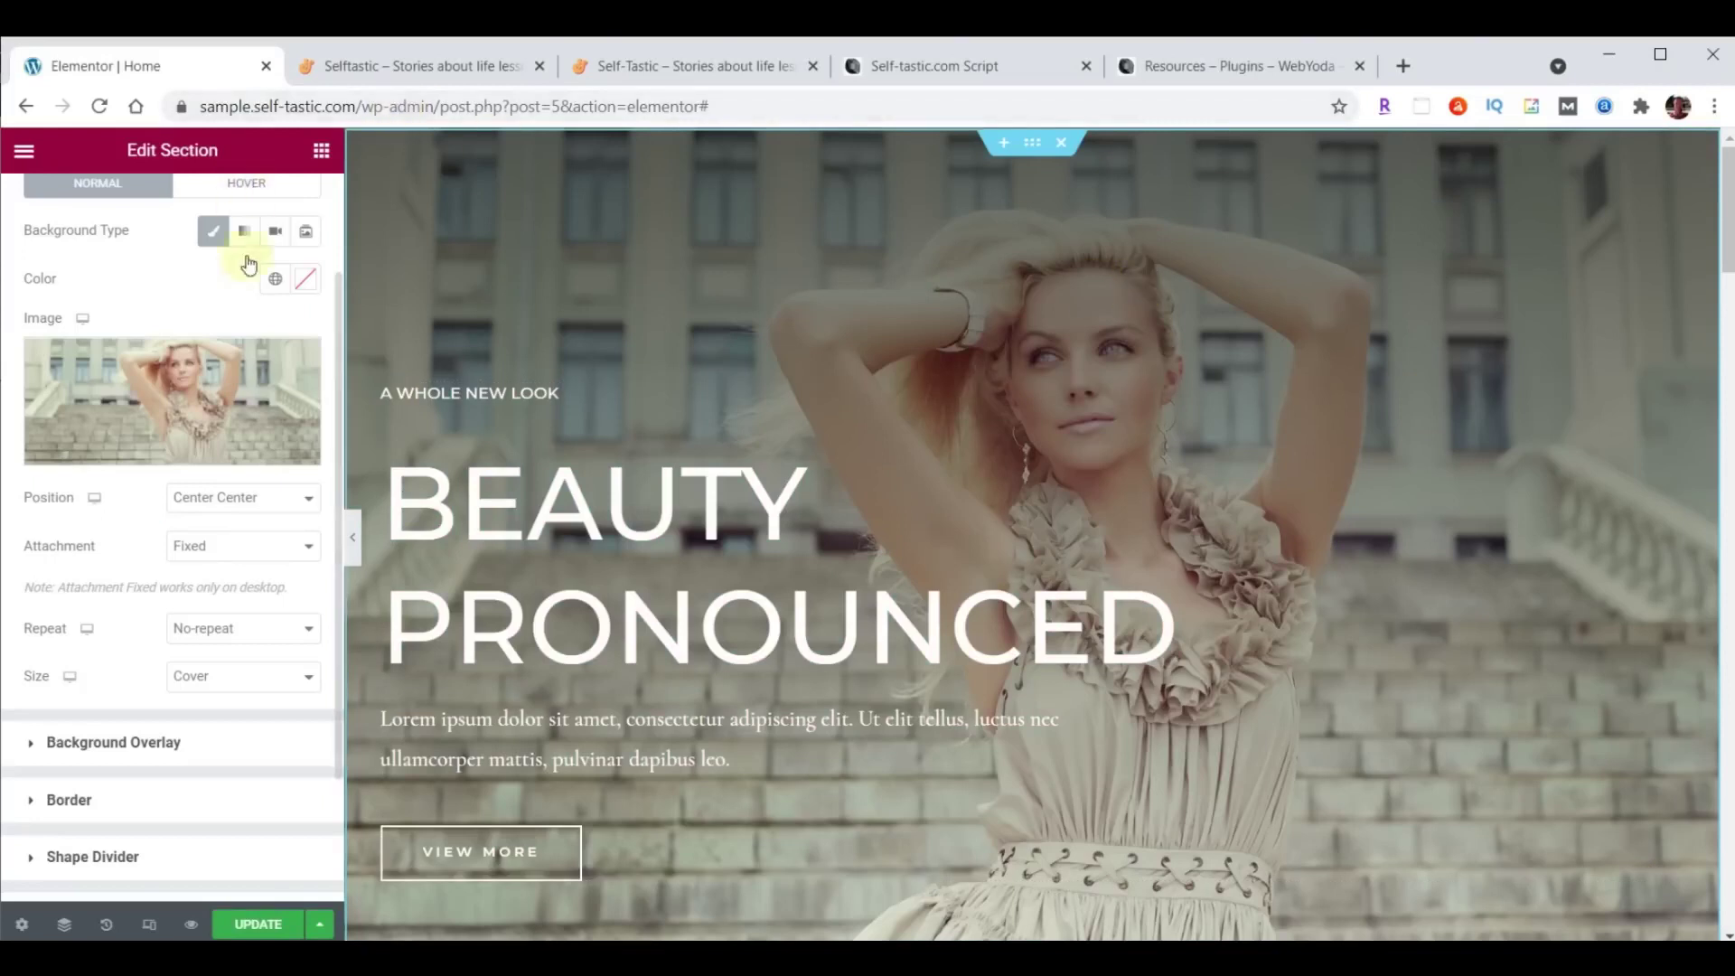
{"action": "left_click", "coordinate": [258, 925]}
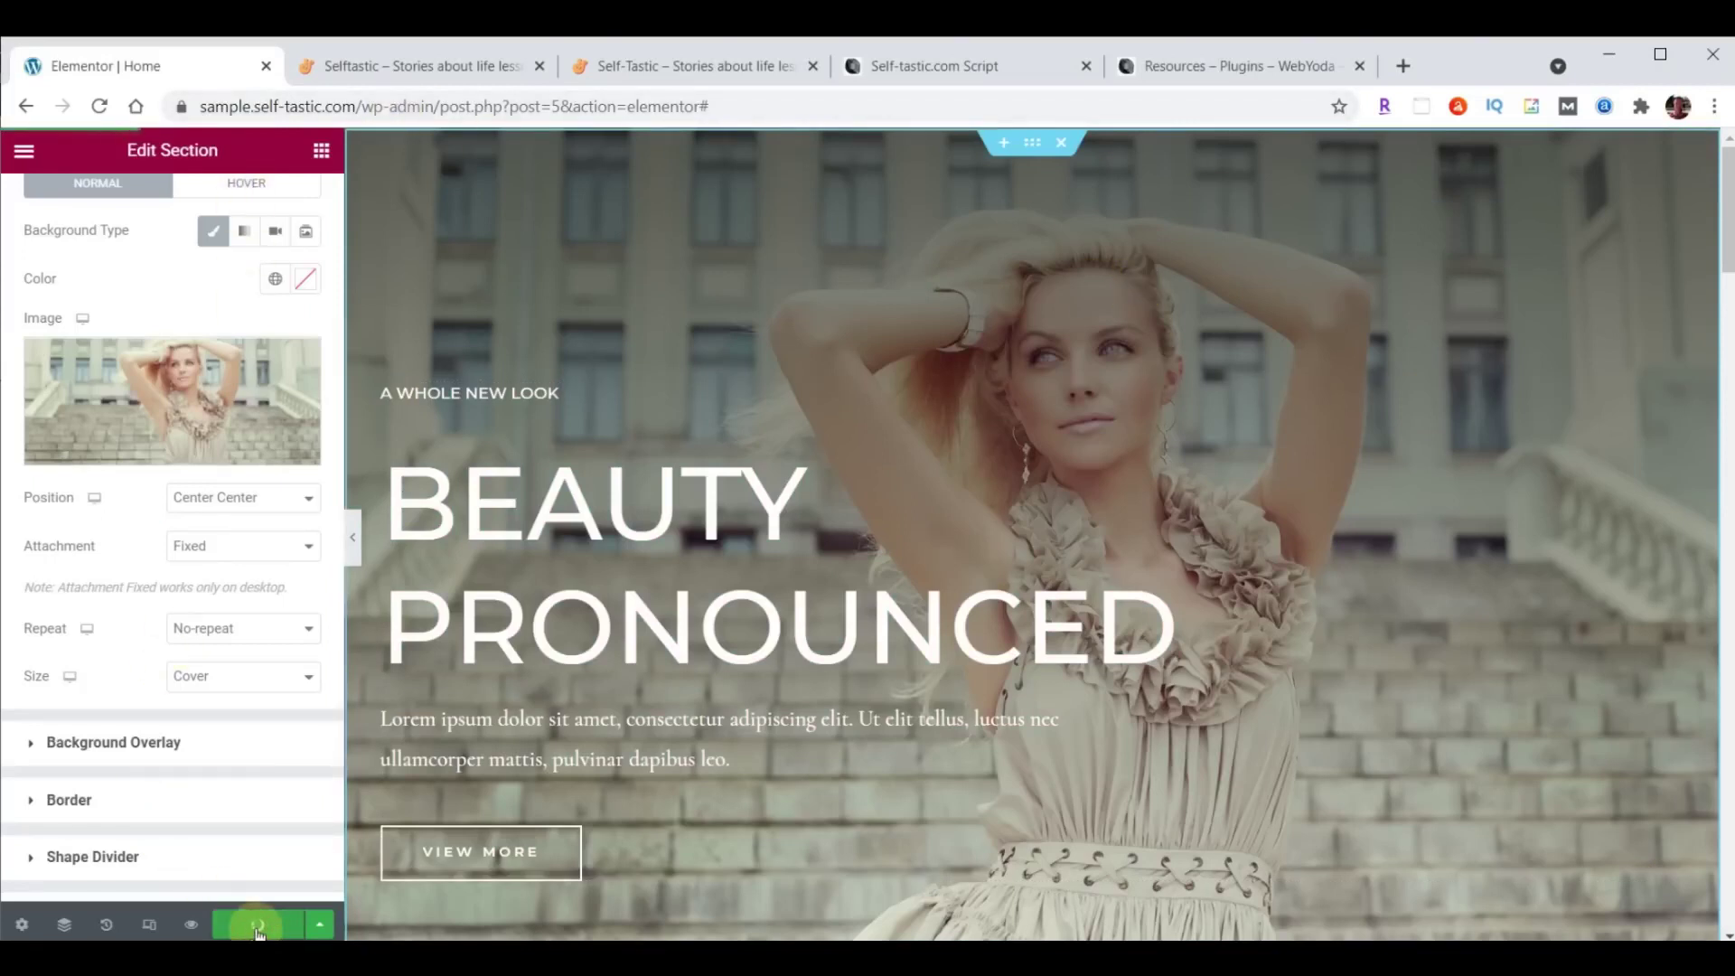
{"action": "left_click", "coordinate": [441, 66]}
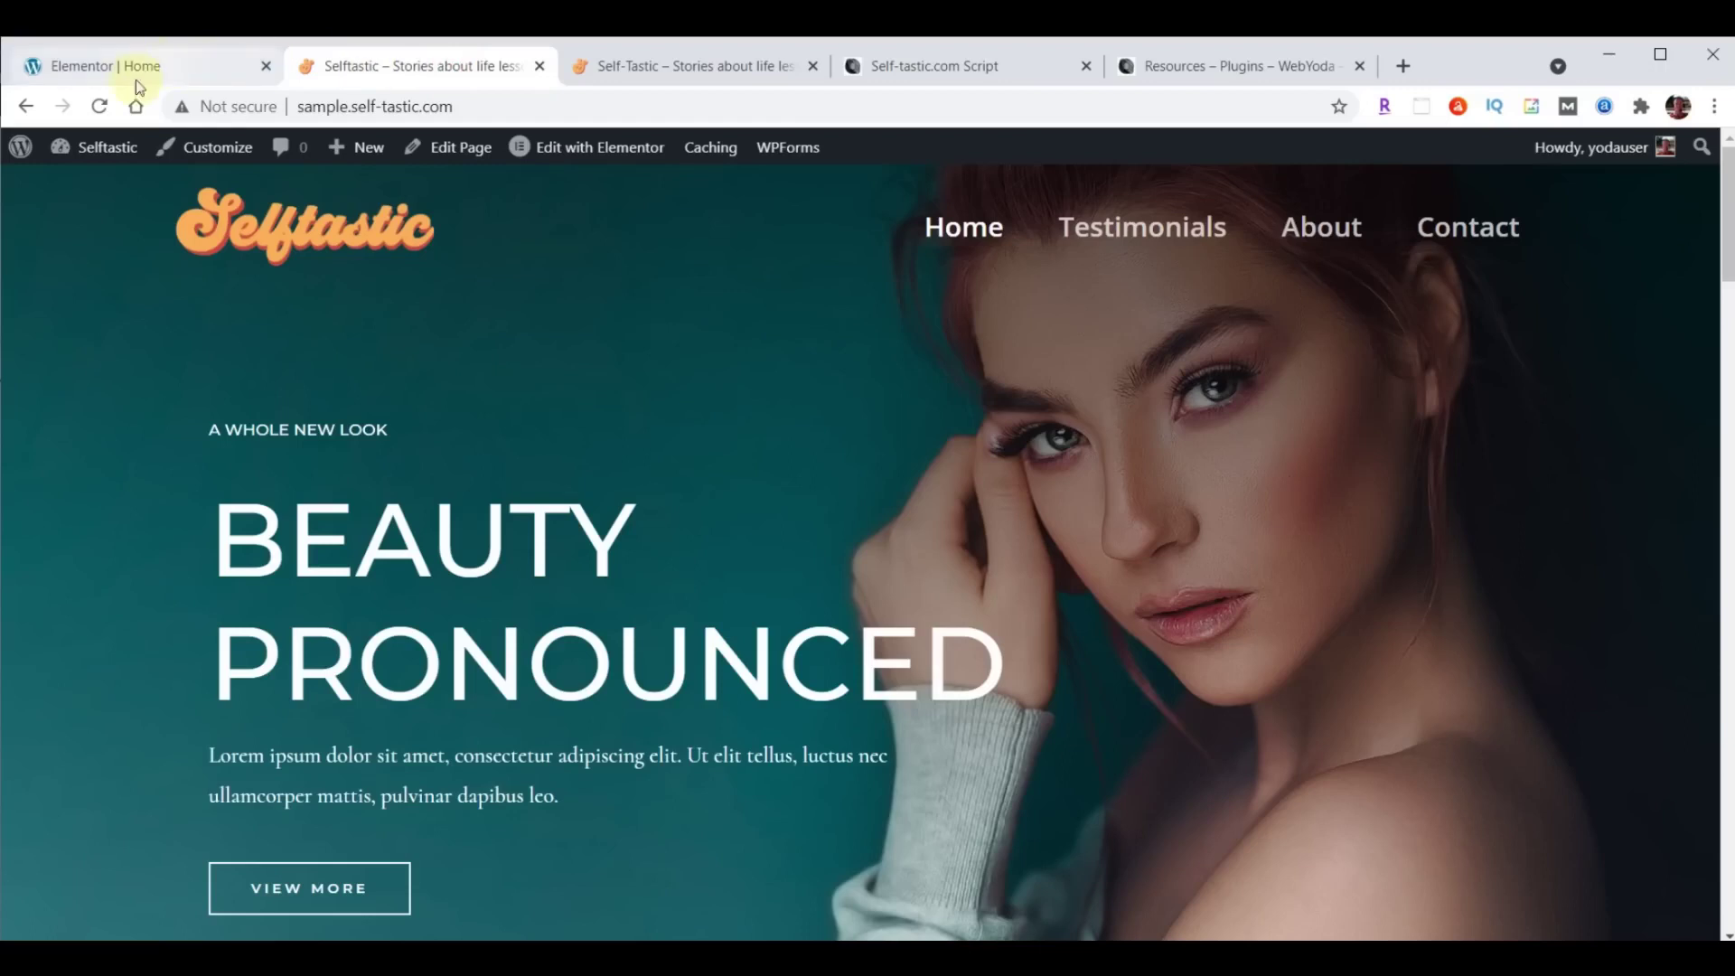
{"action": "left_click", "coordinate": [99, 106]}
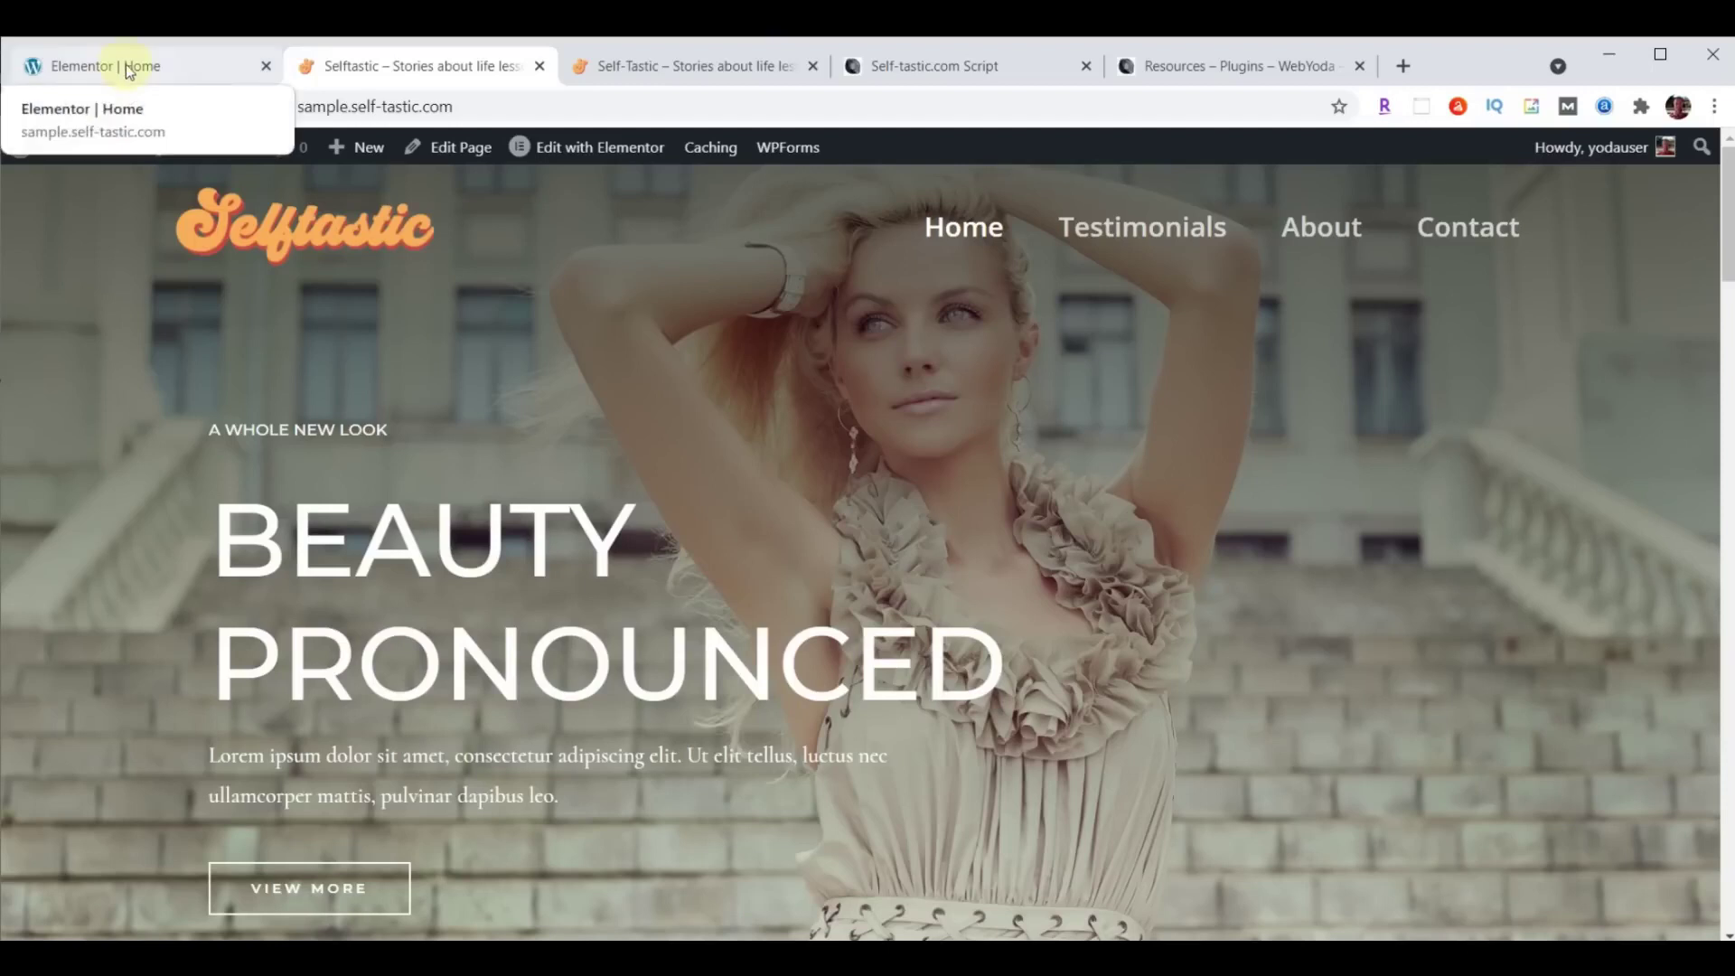
{"action": "left_click", "coordinate": [126, 66]}
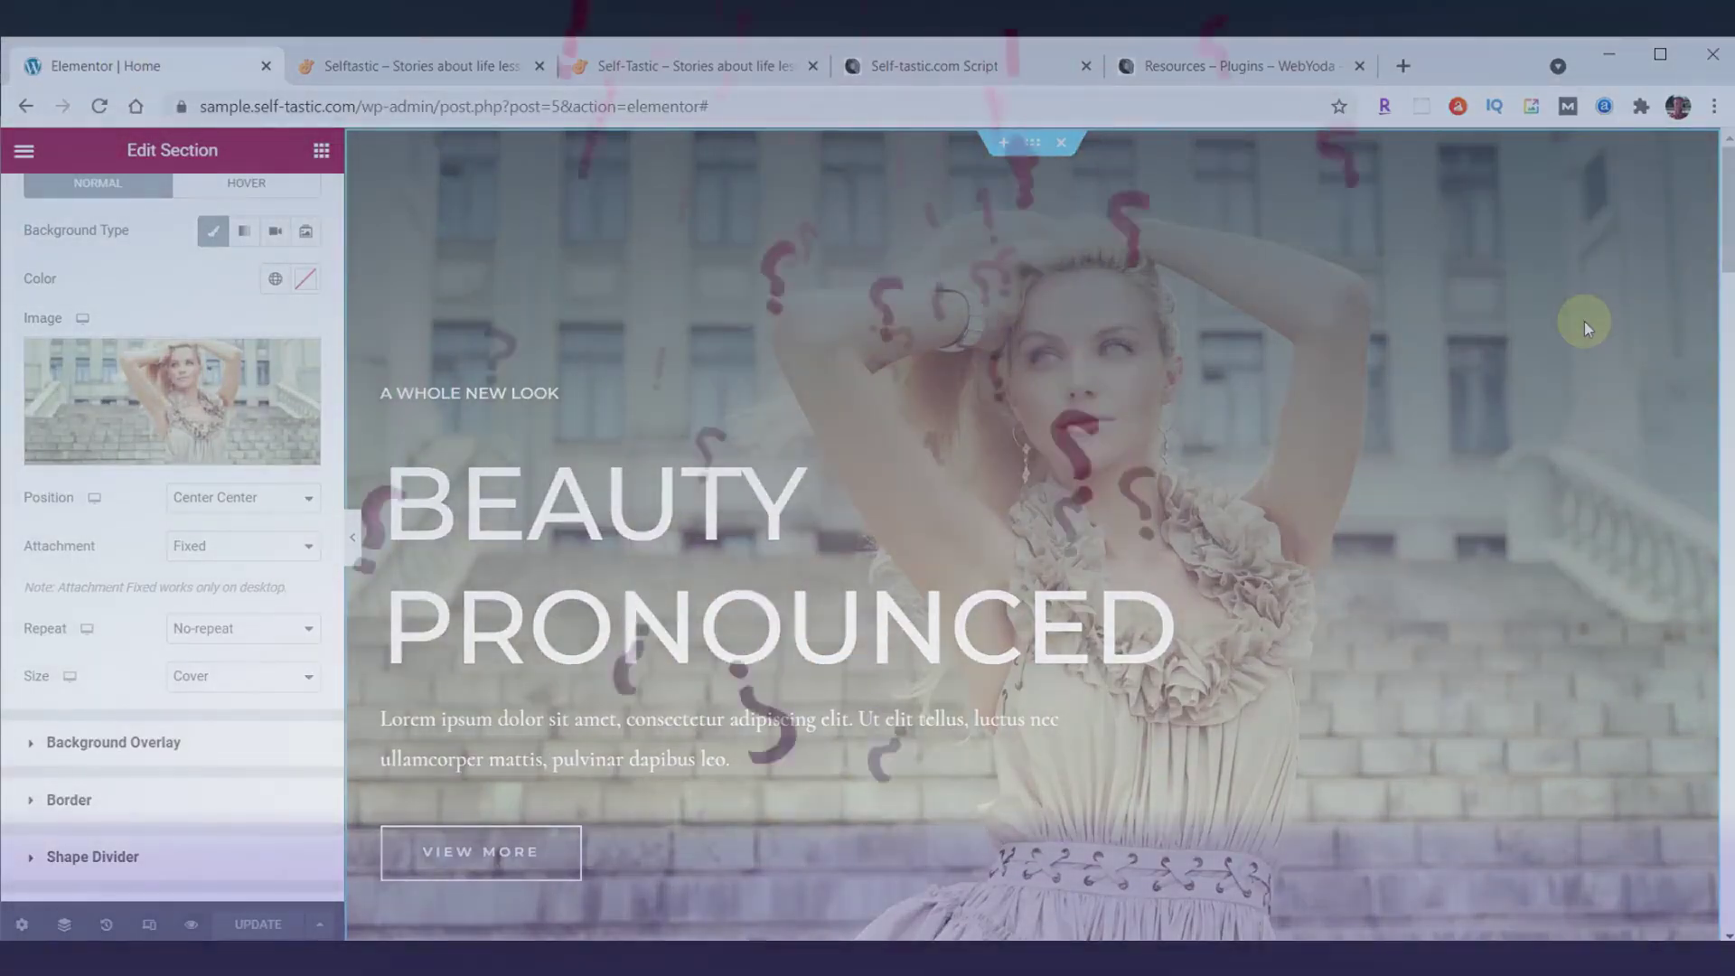
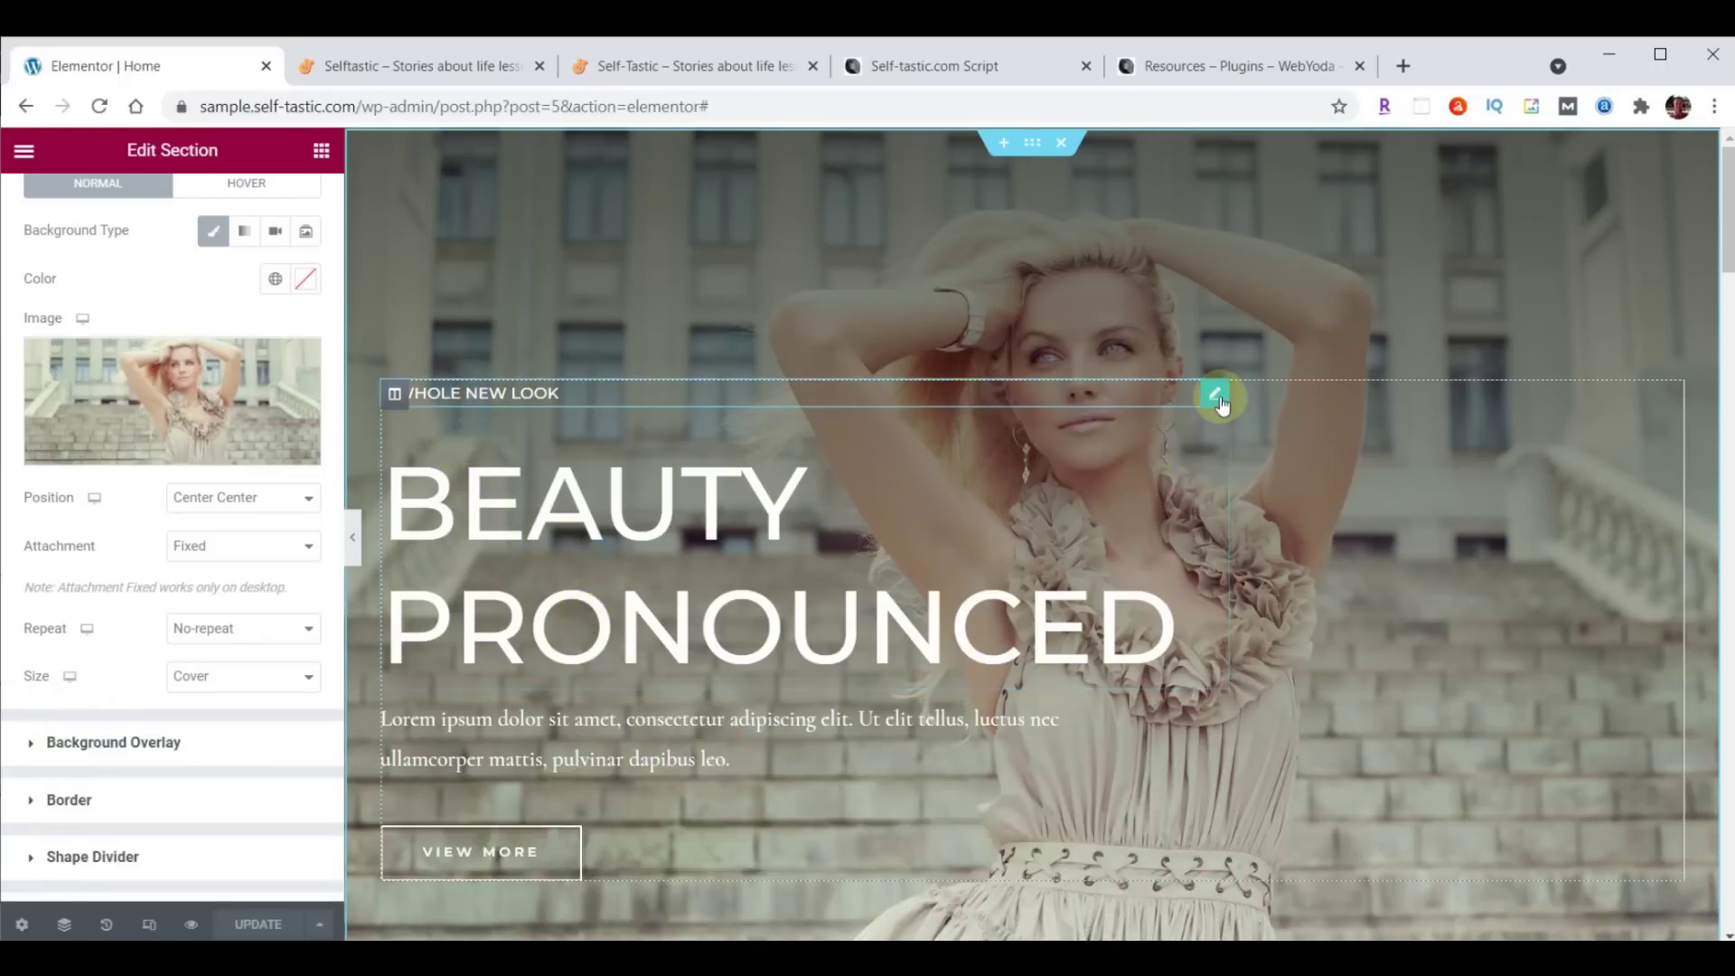
- Change the small top heading's title from A Whole New Look to WELCOME TO
{"action": "left_click", "coordinate": [1216, 394]}
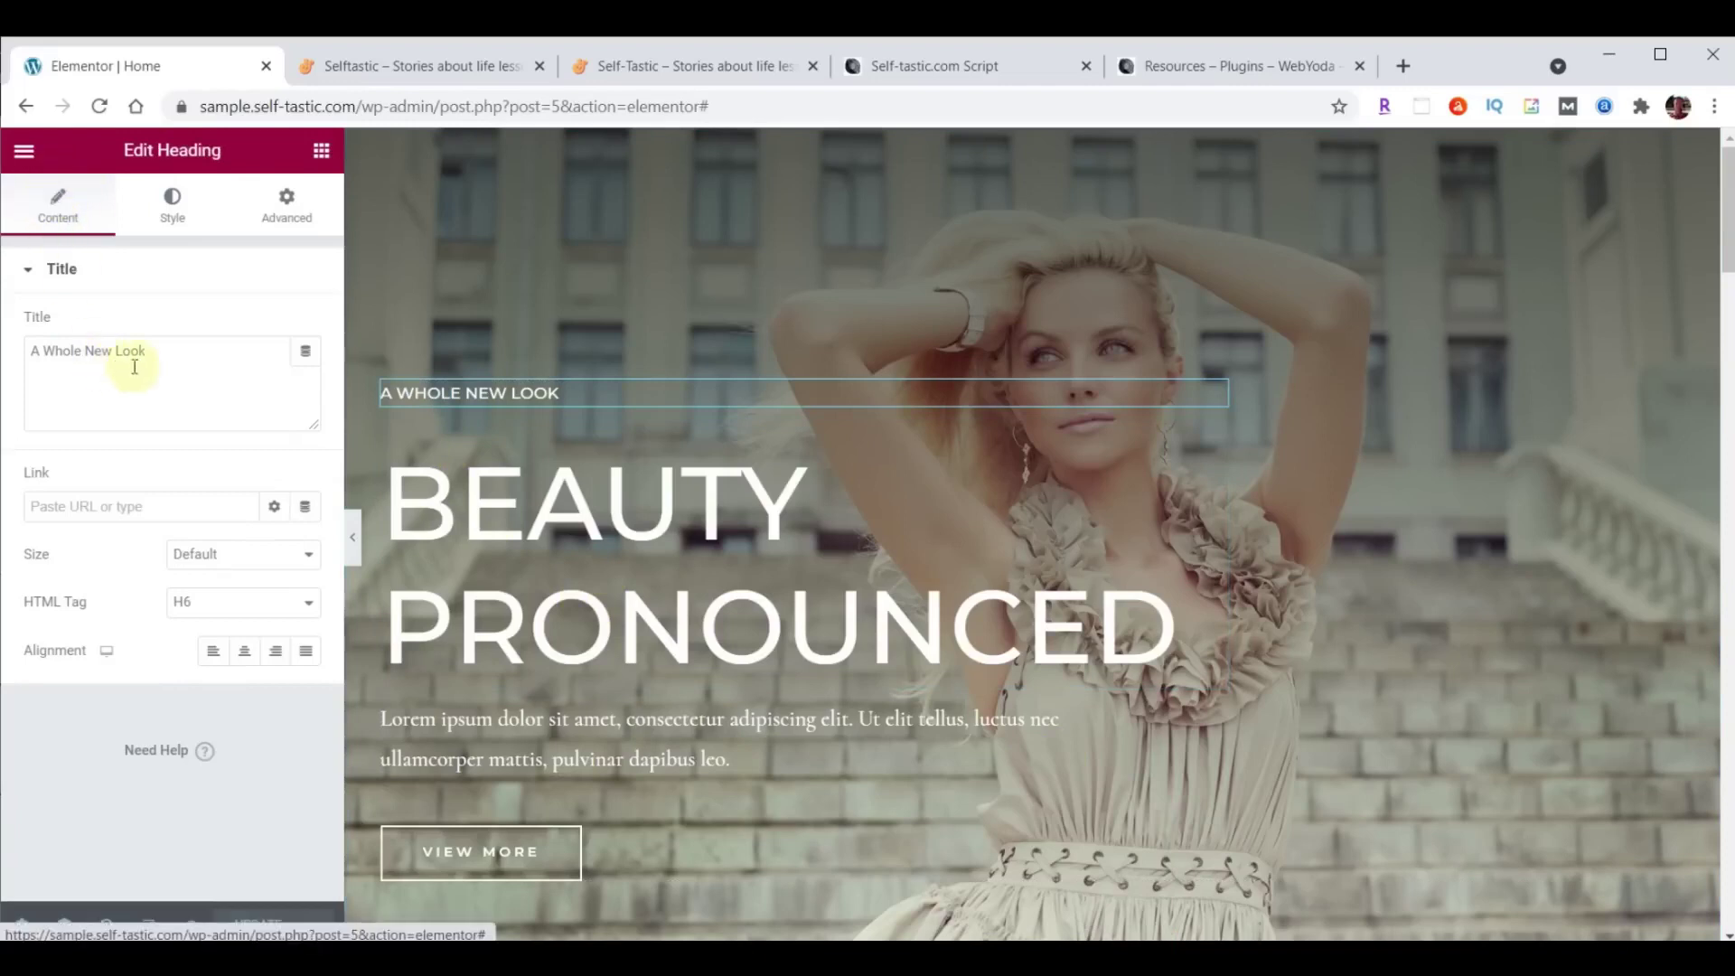
{"action": "left_click_drag", "start_coordinate": [34, 352], "coordinate": [201, 351]}
{"action": "type", "text": "WELCOME TO"}
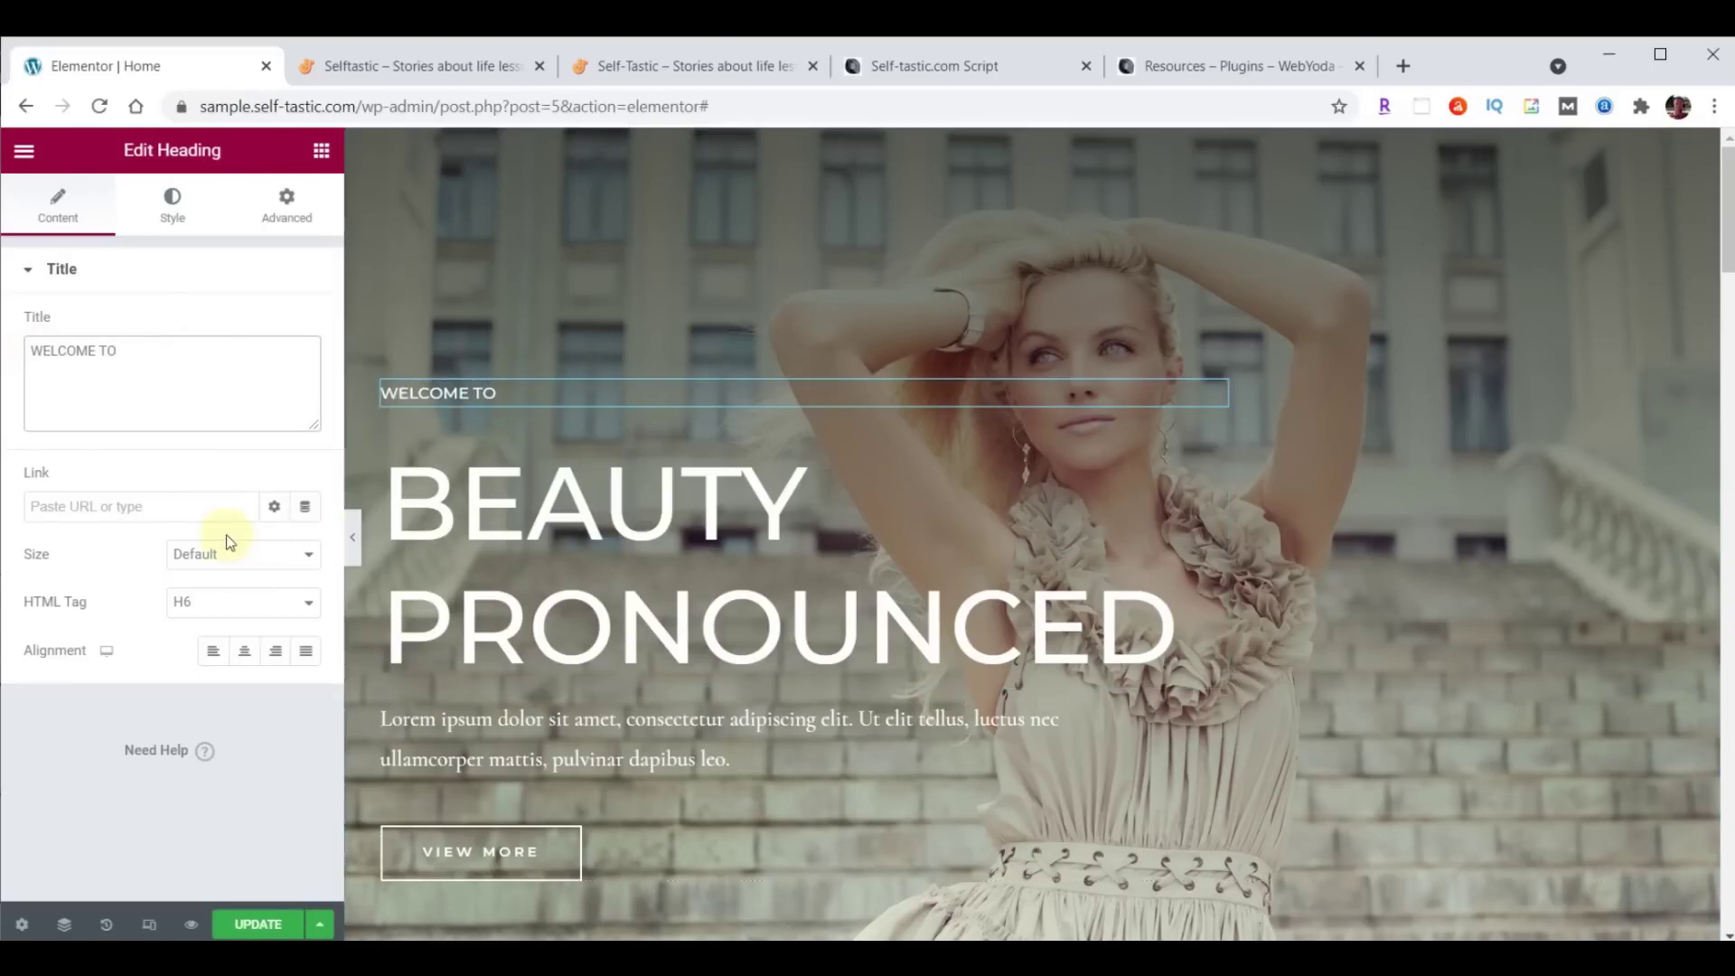
- Set the heading's typography to Open Sans Condensed at size 23
{"action": "left_click", "coordinate": [173, 206]}
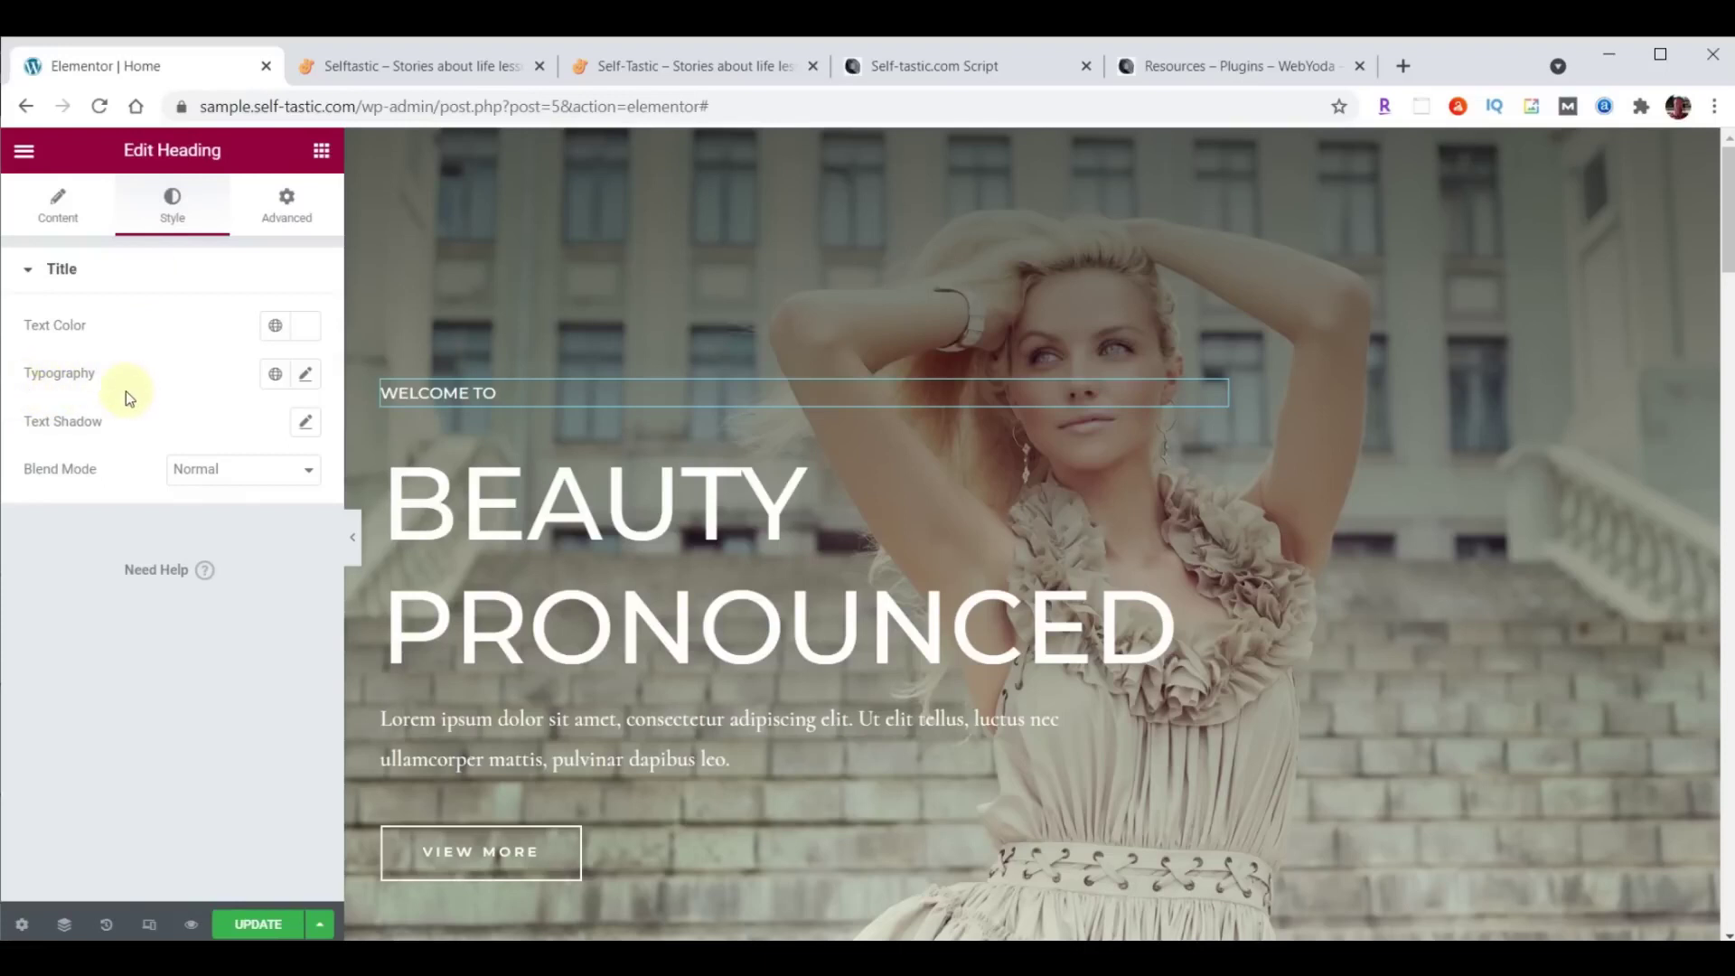
{"action": "left_click", "coordinate": [307, 375]}
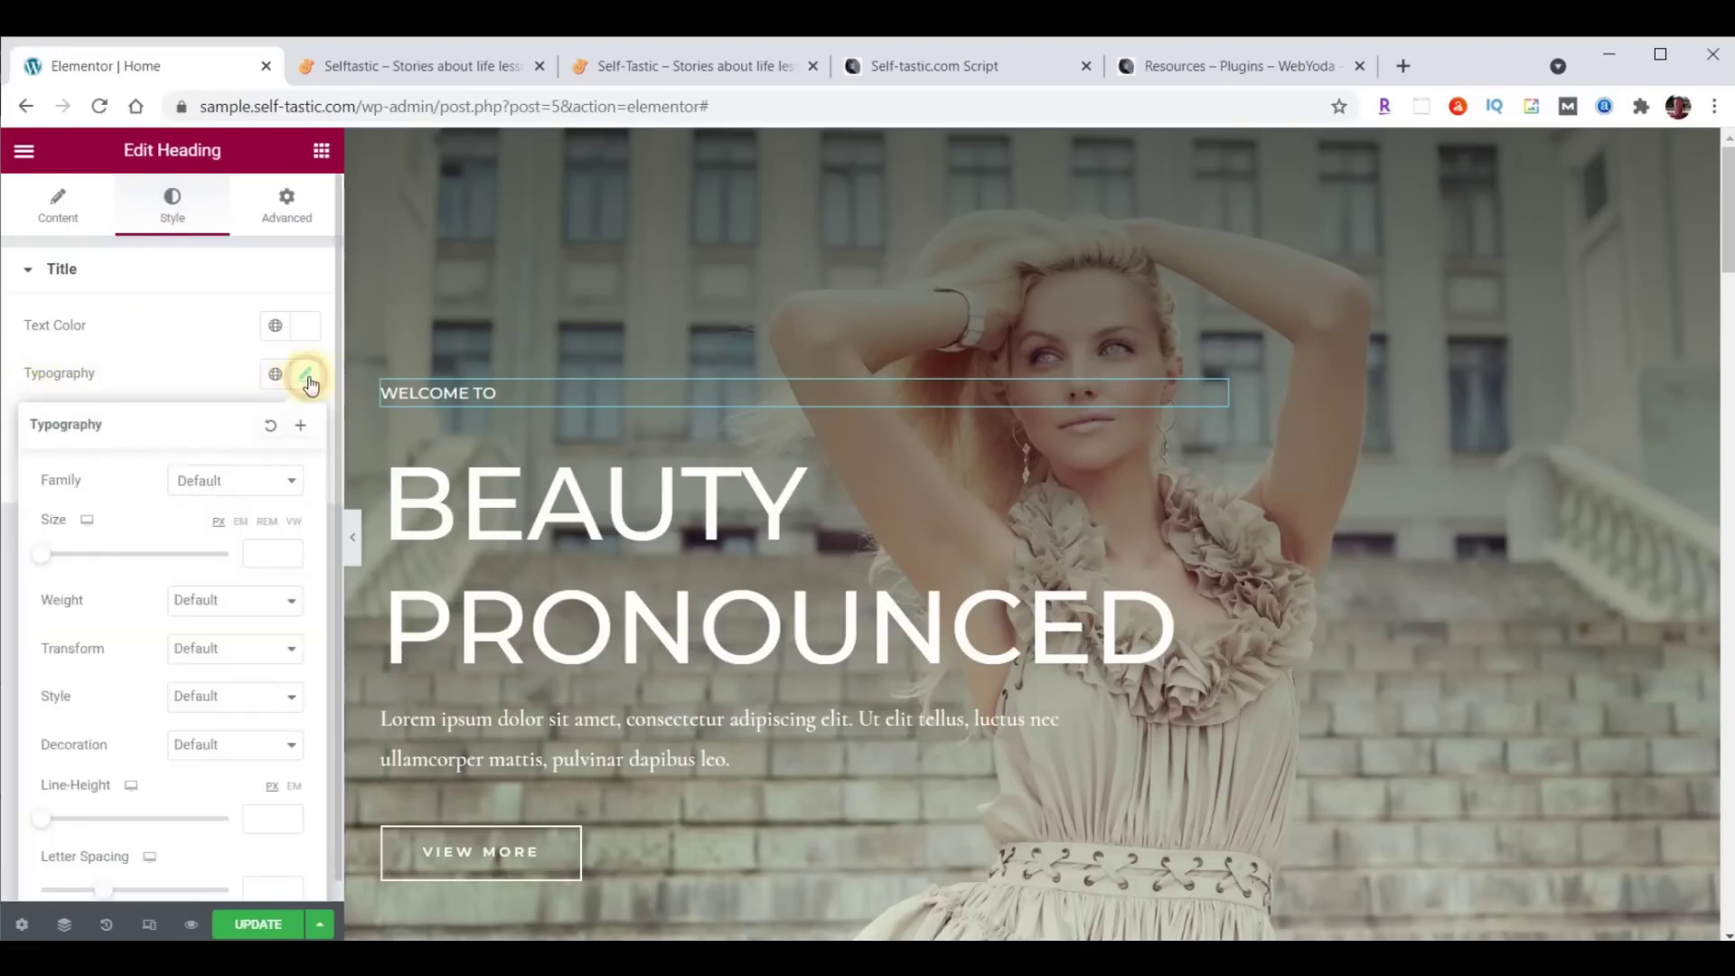
{"action": "left_click", "coordinate": [253, 483]}
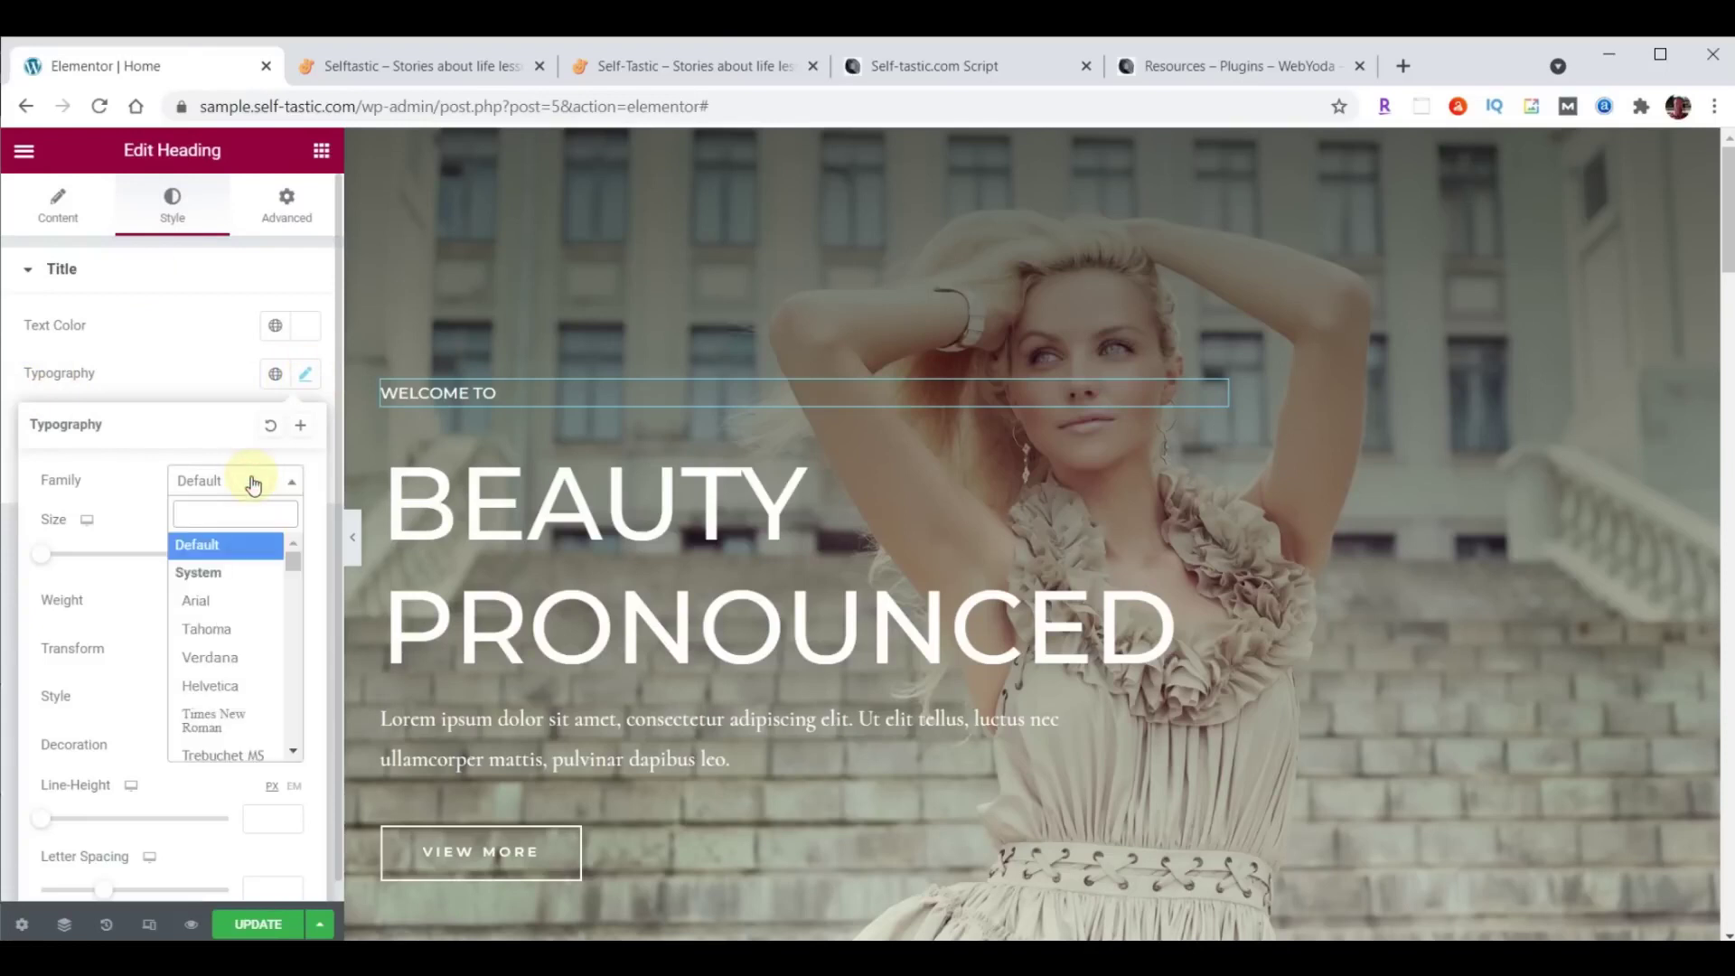
{"action": "type", "text": "Open"}
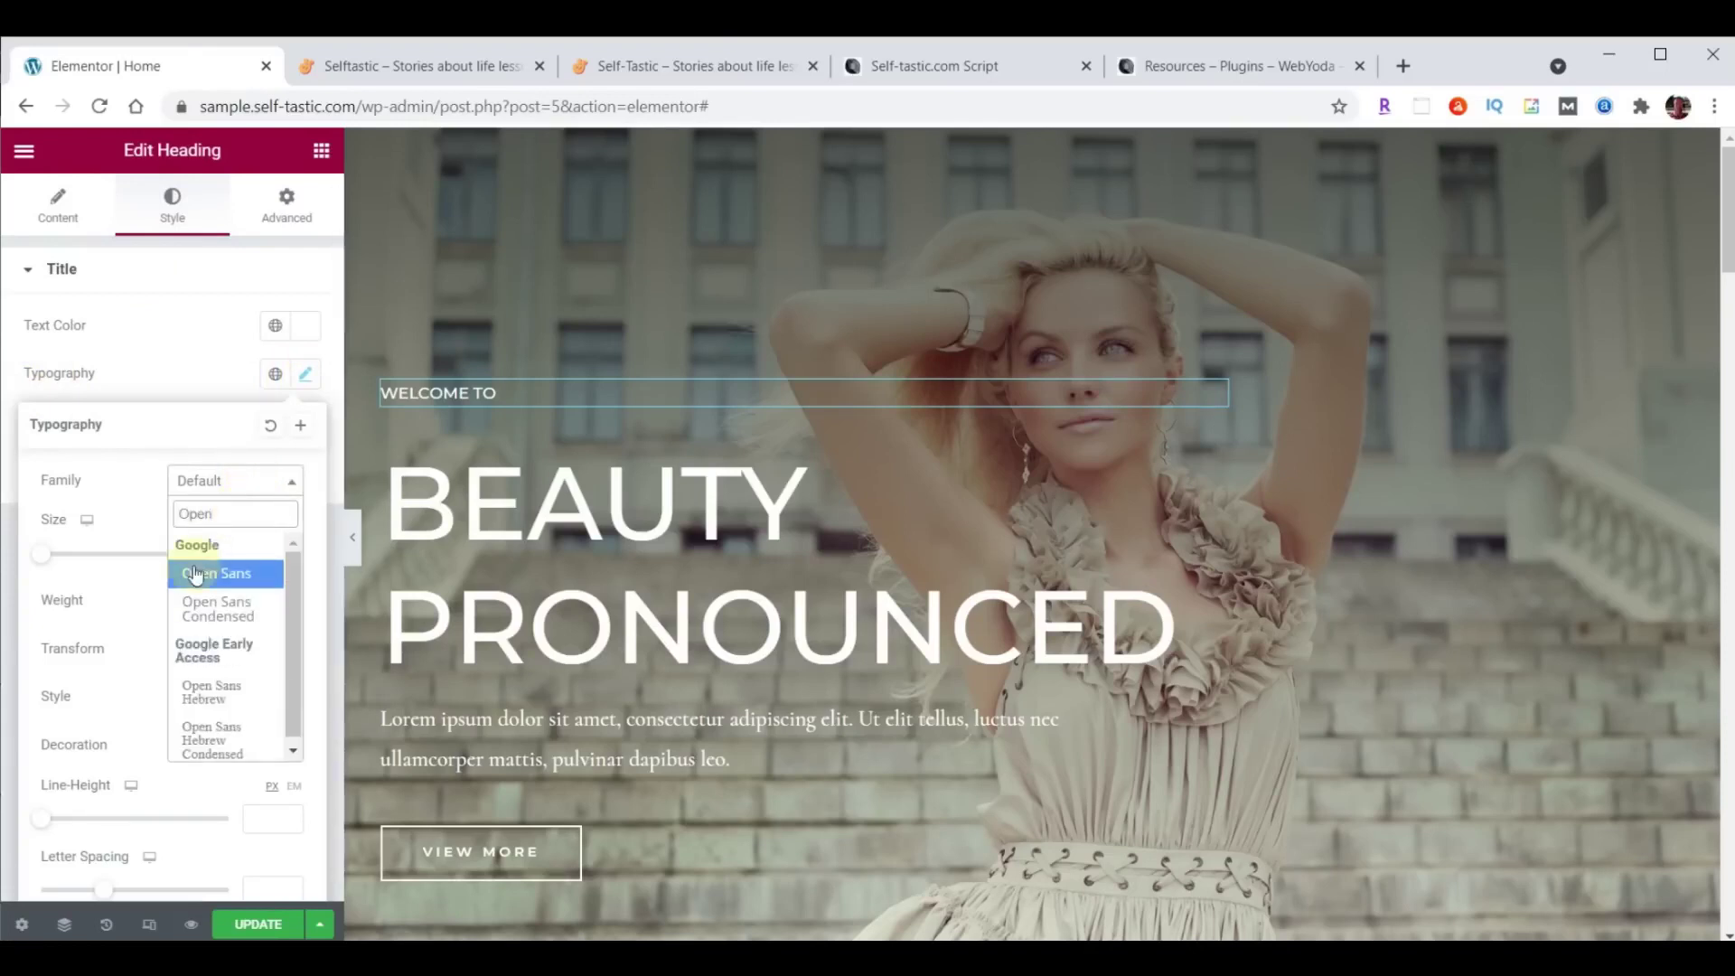
{"action": "left_click", "coordinate": [215, 607]}
{"action": "left_click", "coordinate": [267, 551]}
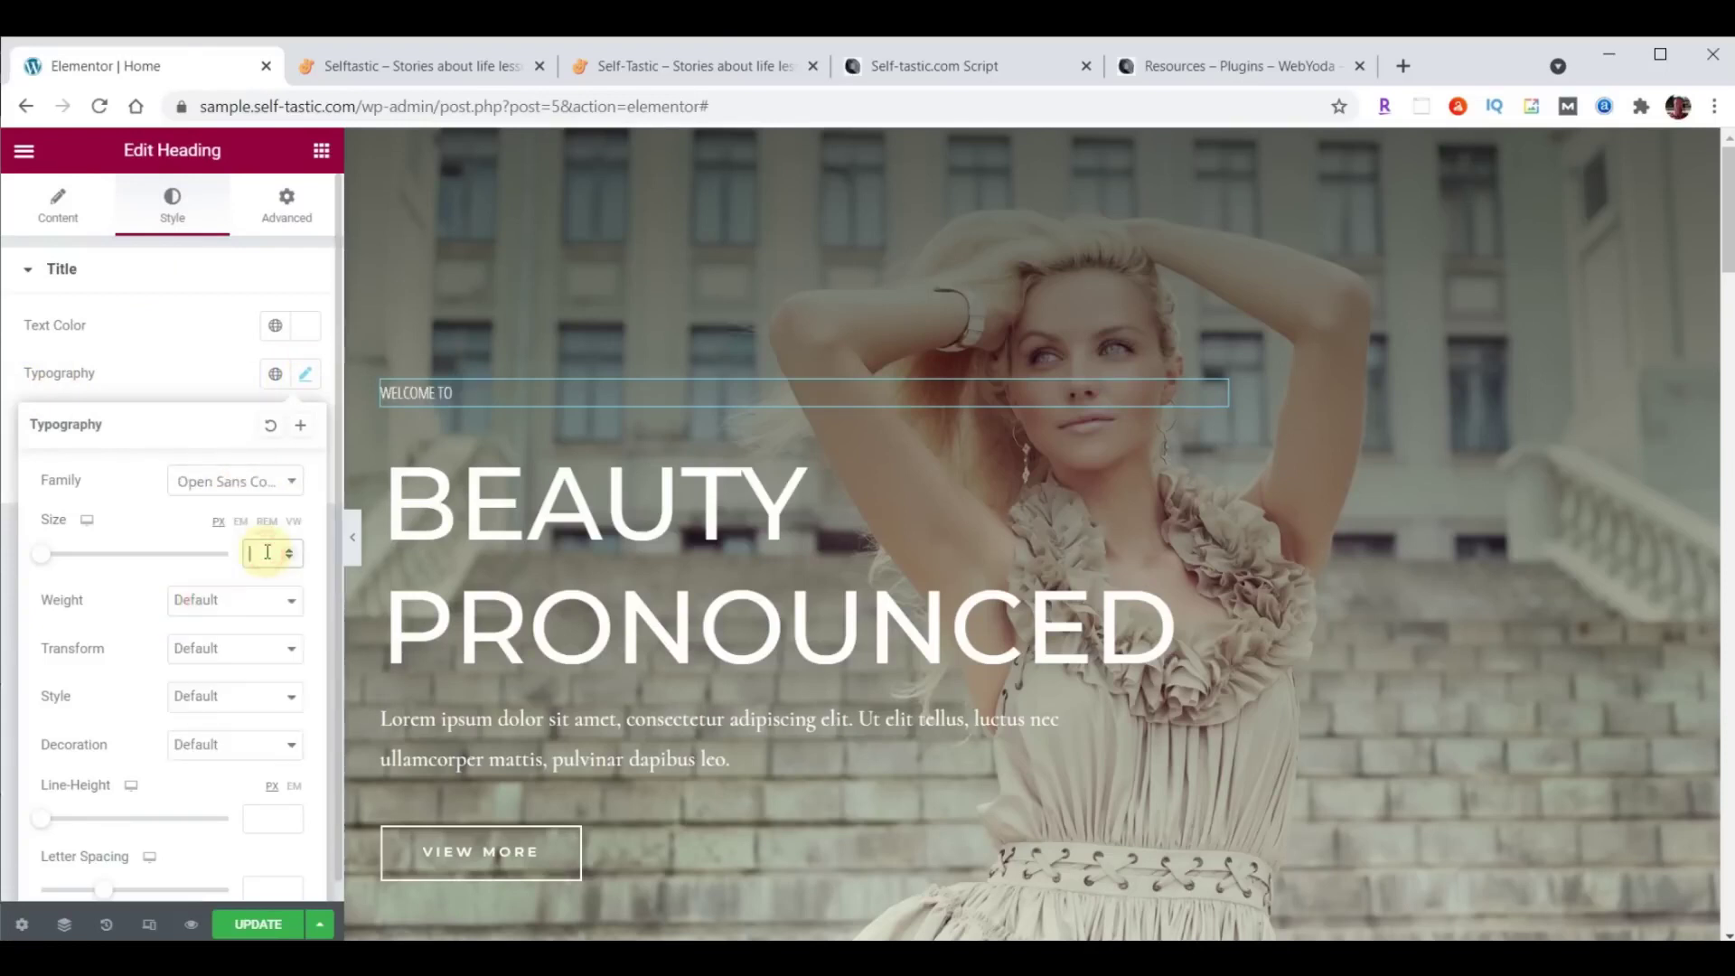
{"action": "type", "text": "23"}
- Settle the heading's font weight on thin 100 after trying 900 and 600
{"action": "left_click", "coordinate": [189, 601]}
{"action": "left_click", "coordinate": [203, 632]}
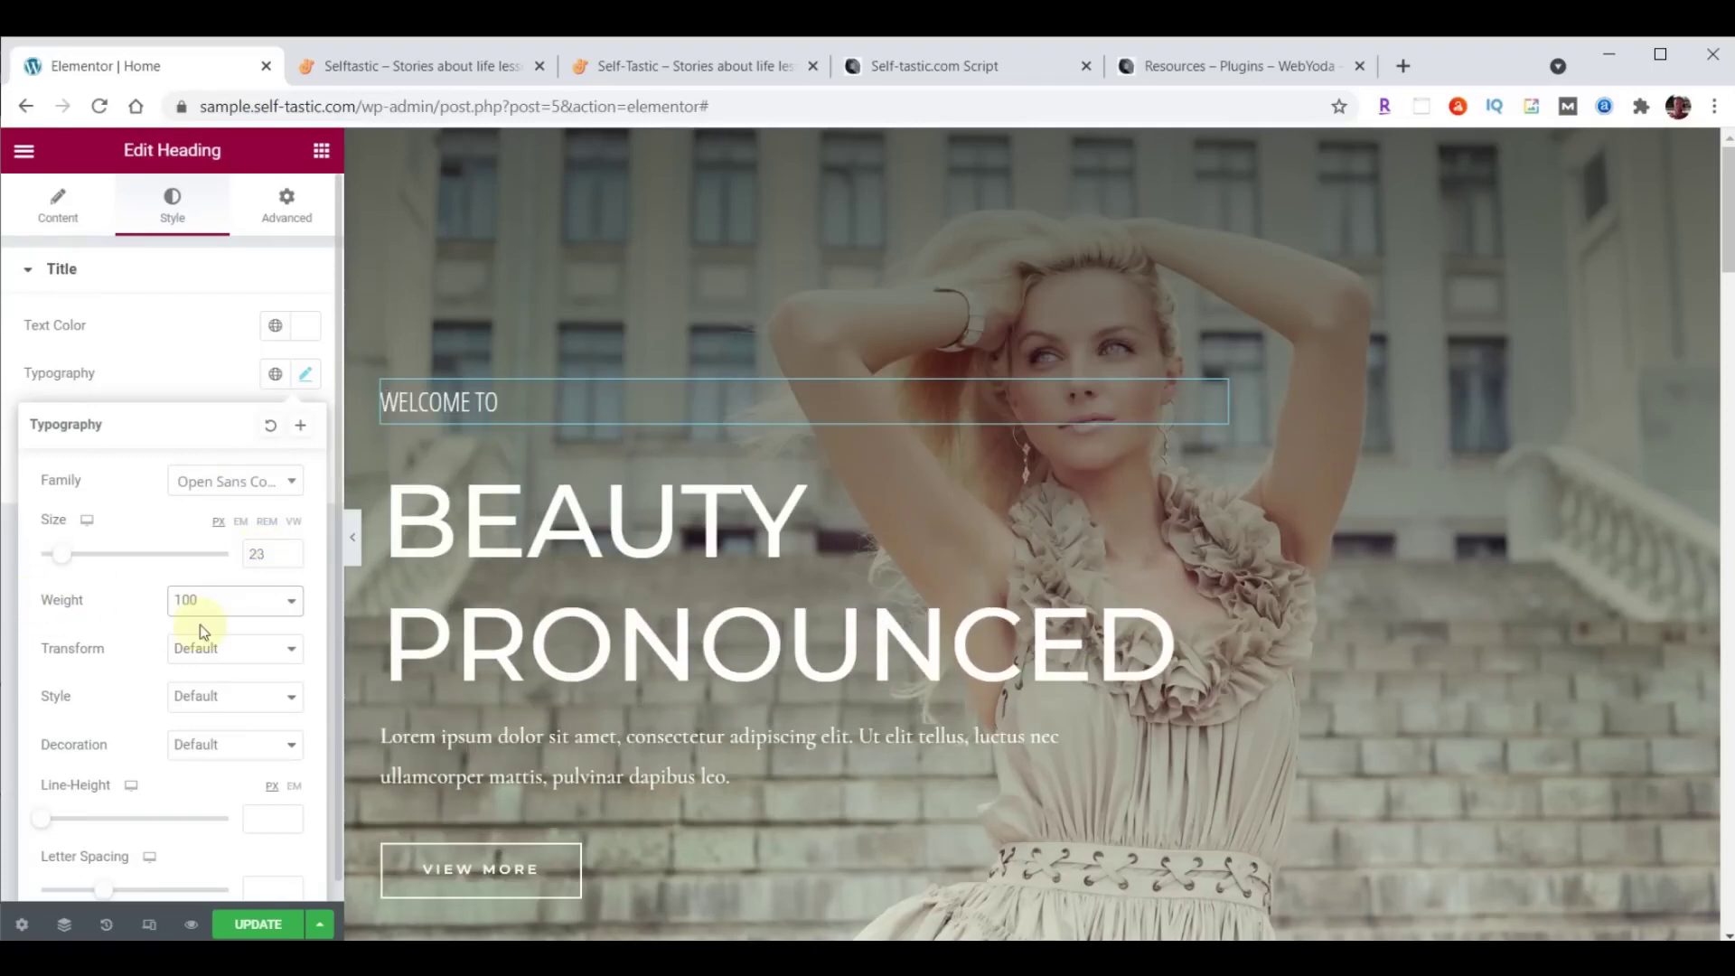
{"action": "left_click", "coordinate": [203, 611]}
{"action": "left_click", "coordinate": [213, 764]}
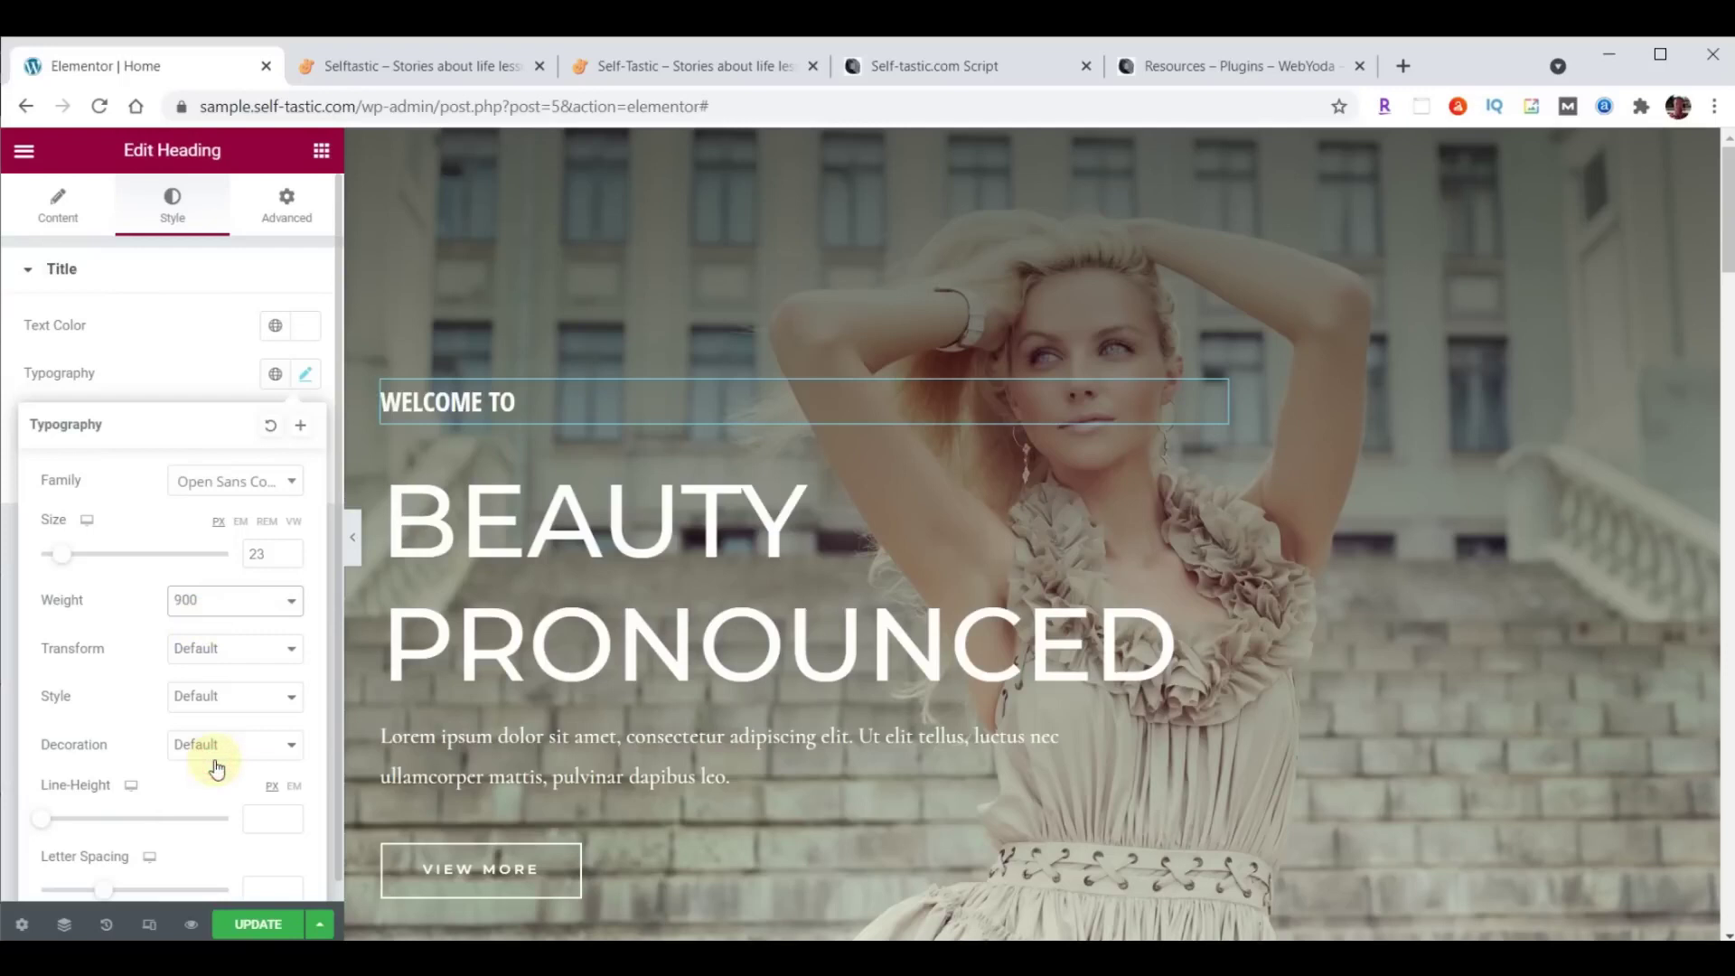
{"action": "left_click", "coordinate": [209, 622]}
{"action": "left_click", "coordinate": [204, 716]}
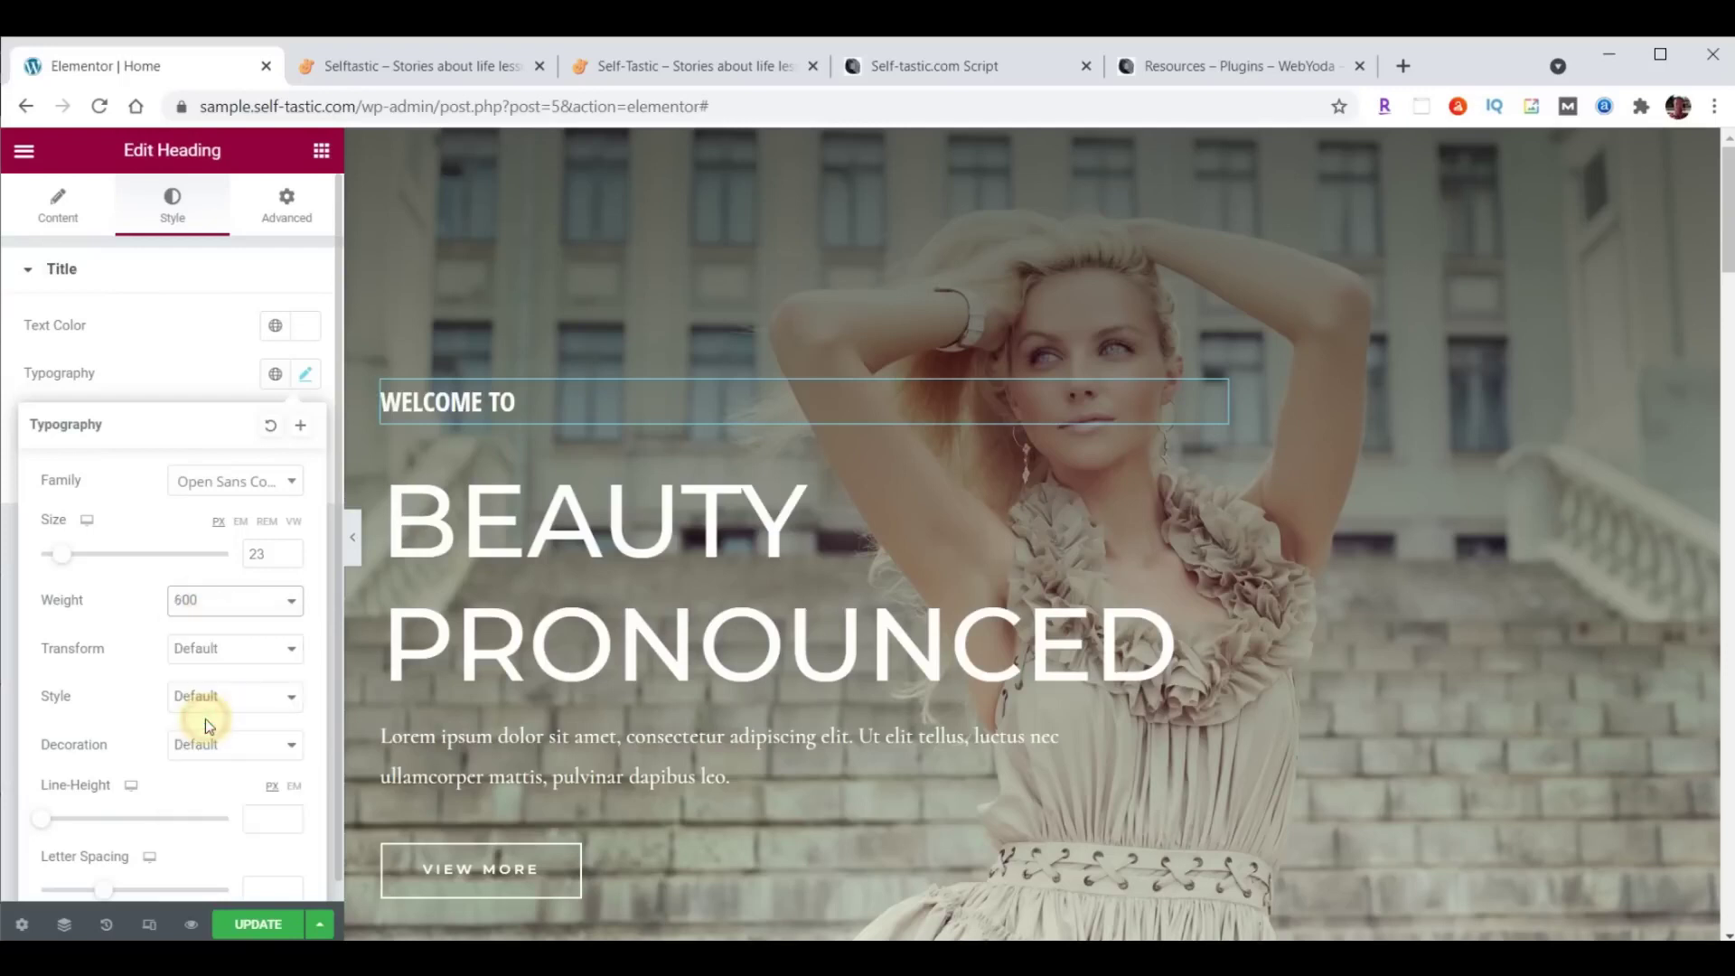
{"action": "left_click", "coordinate": [215, 602]}
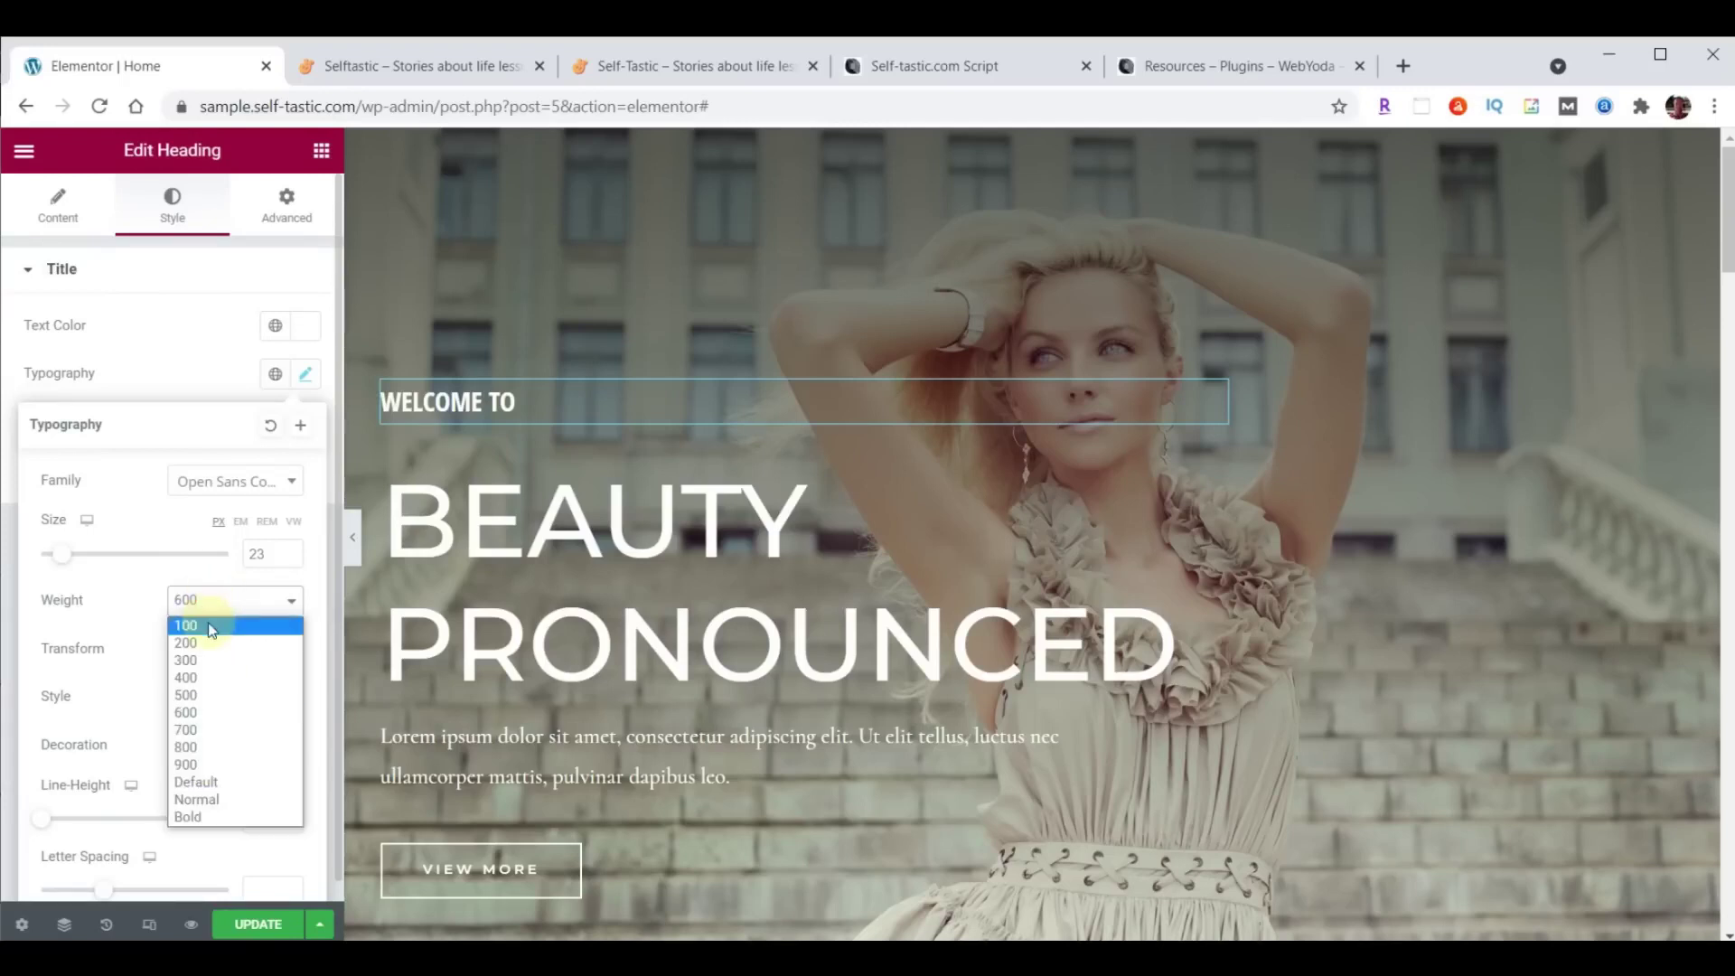
{"action": "left_click", "coordinate": [208, 622]}
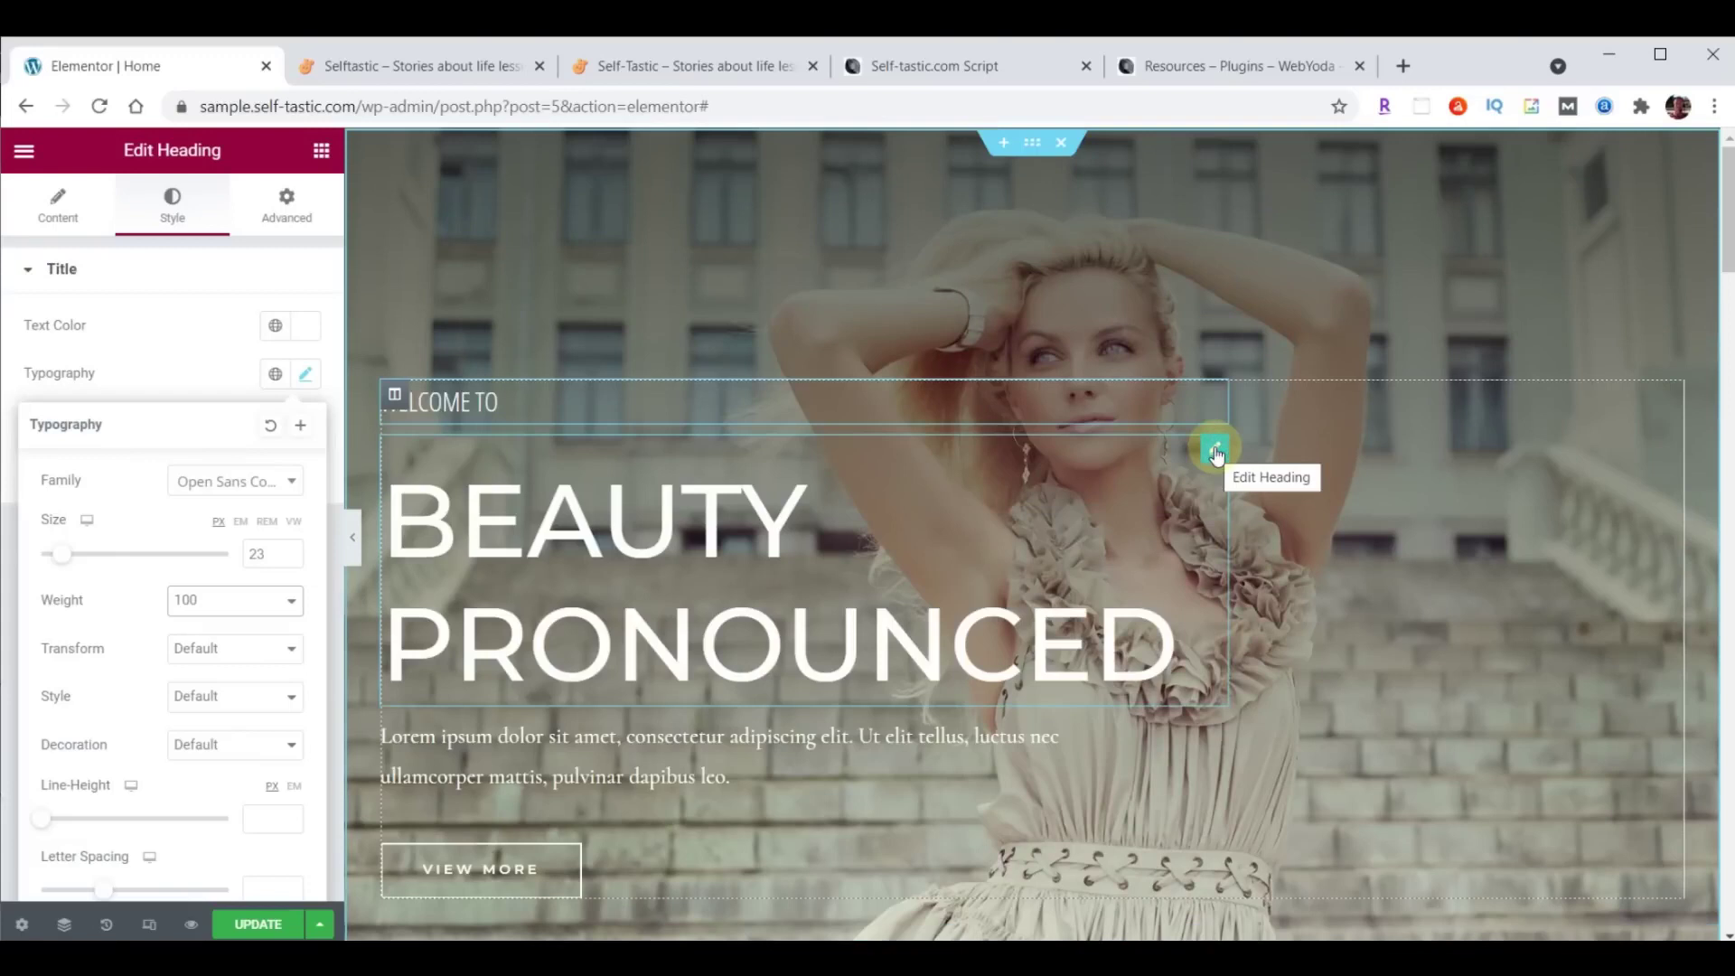
{"action": "left_click", "coordinate": [57, 215]}
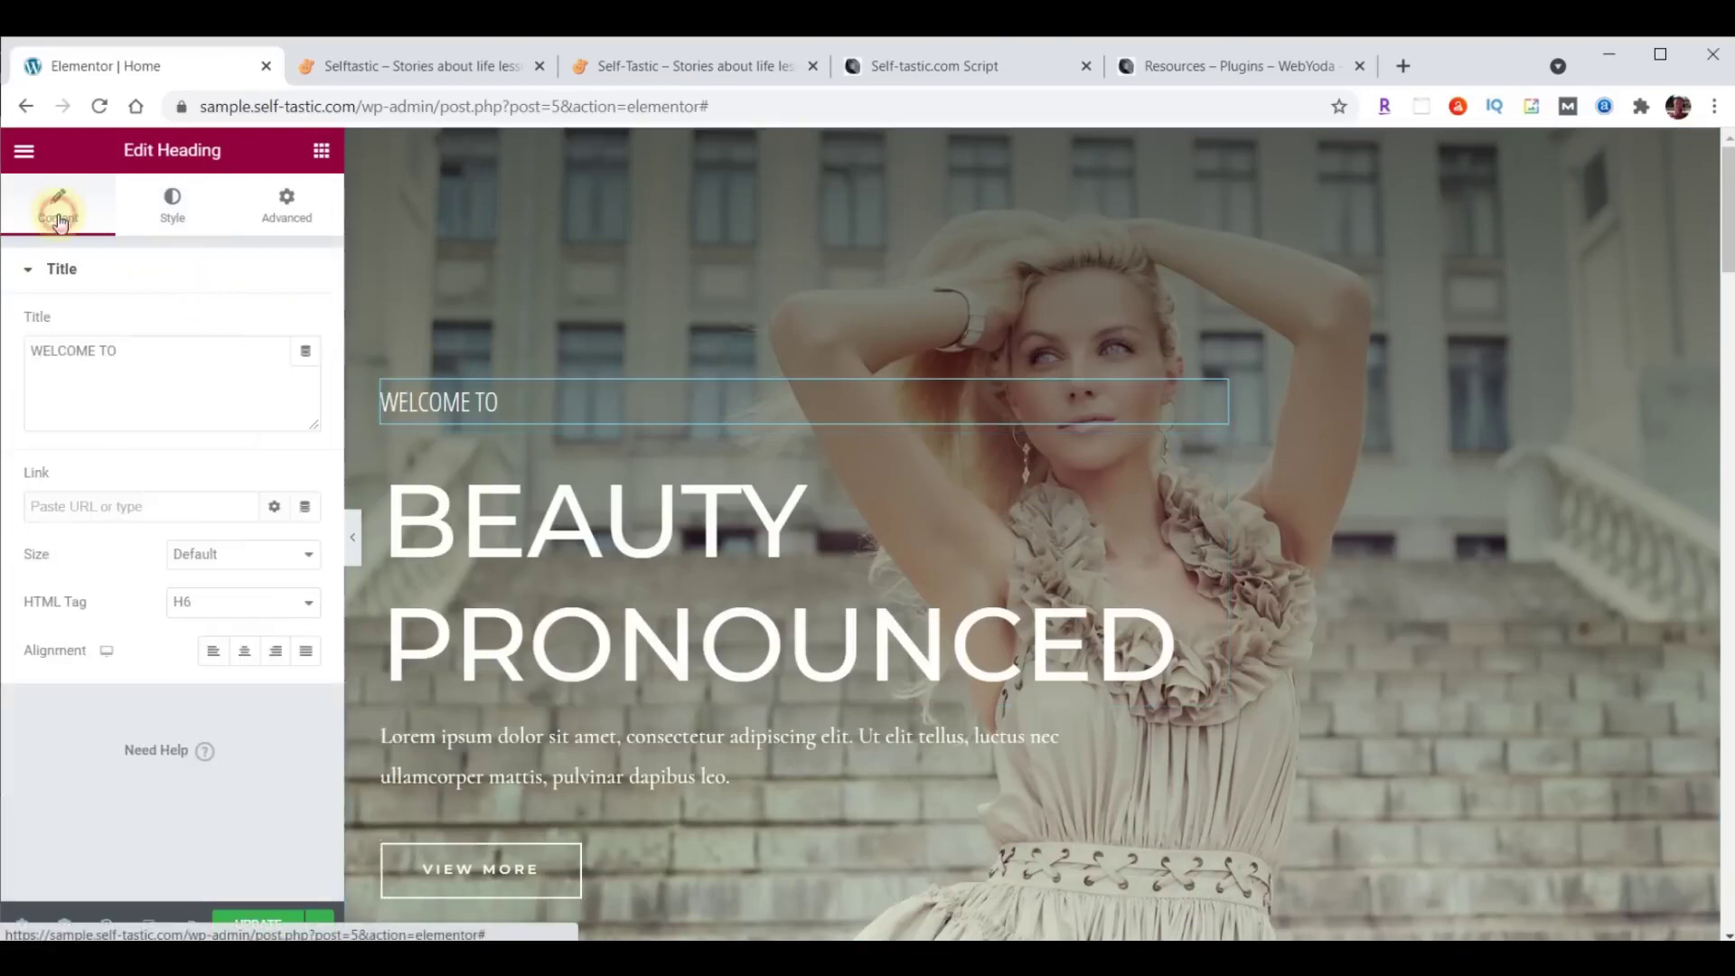
- Replace BEAUTY PRONOUNCED with SELFTASTIC, inserting <BR> to break it into SELF and TASTIC
{"action": "left_click_drag", "start_coordinate": [35, 351], "coordinate": [216, 342]}
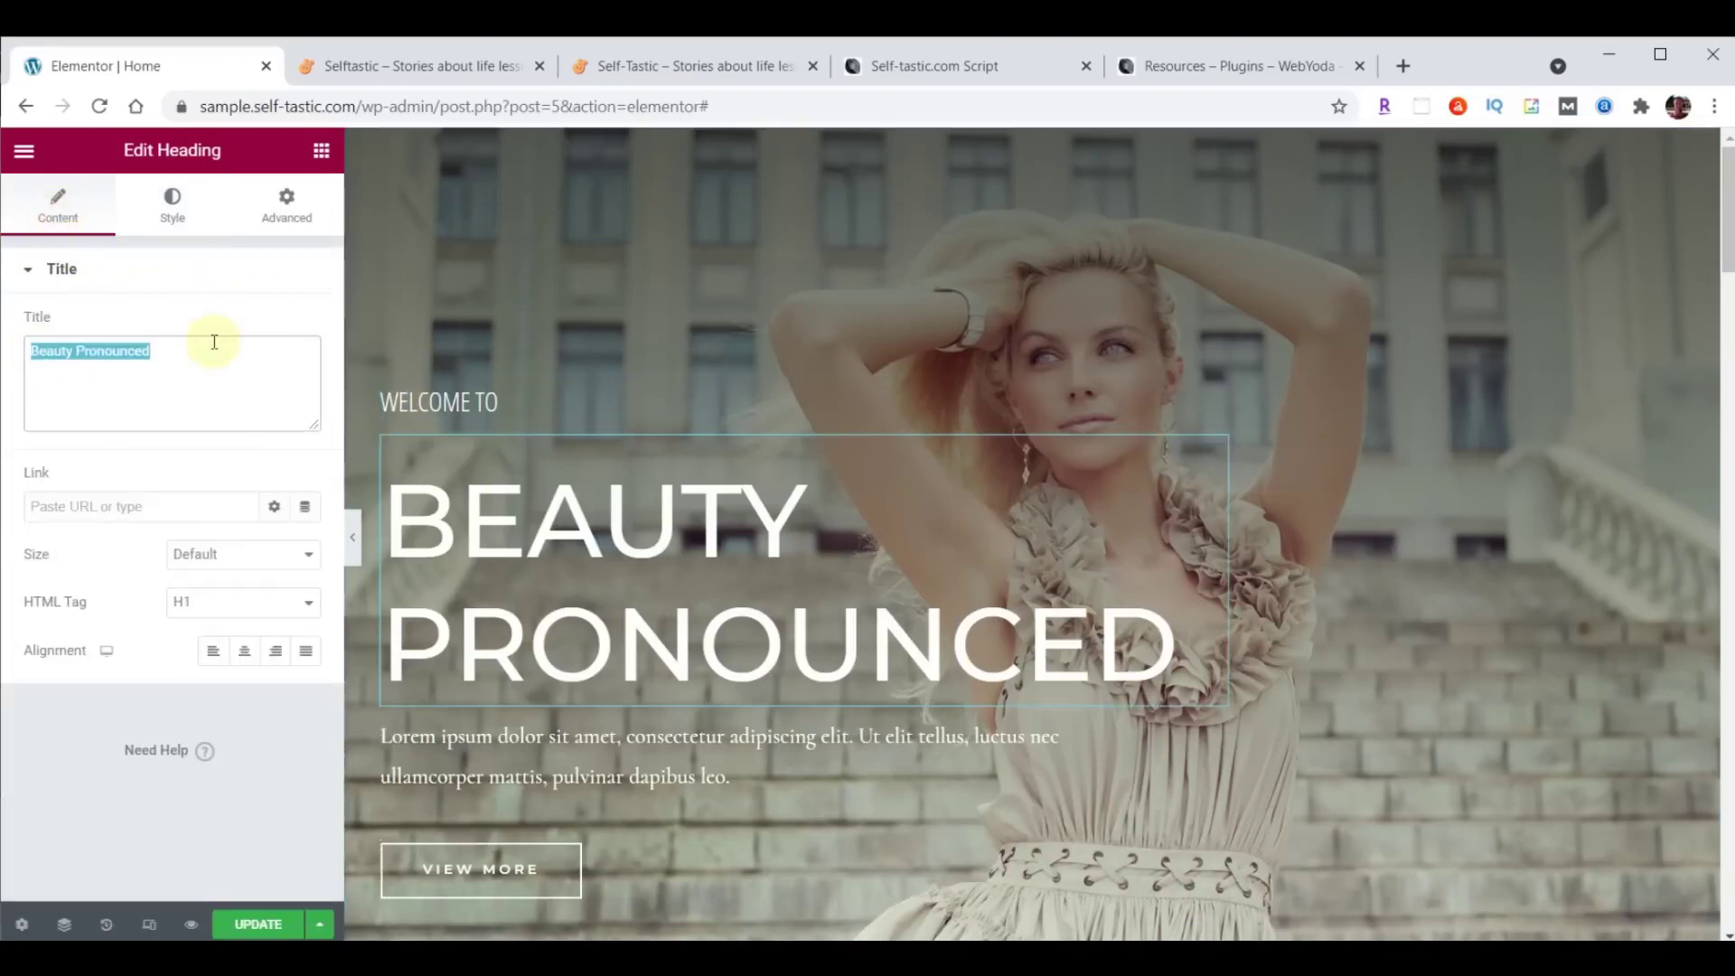
{"action": "type", "text": "SELFTASTIC"}
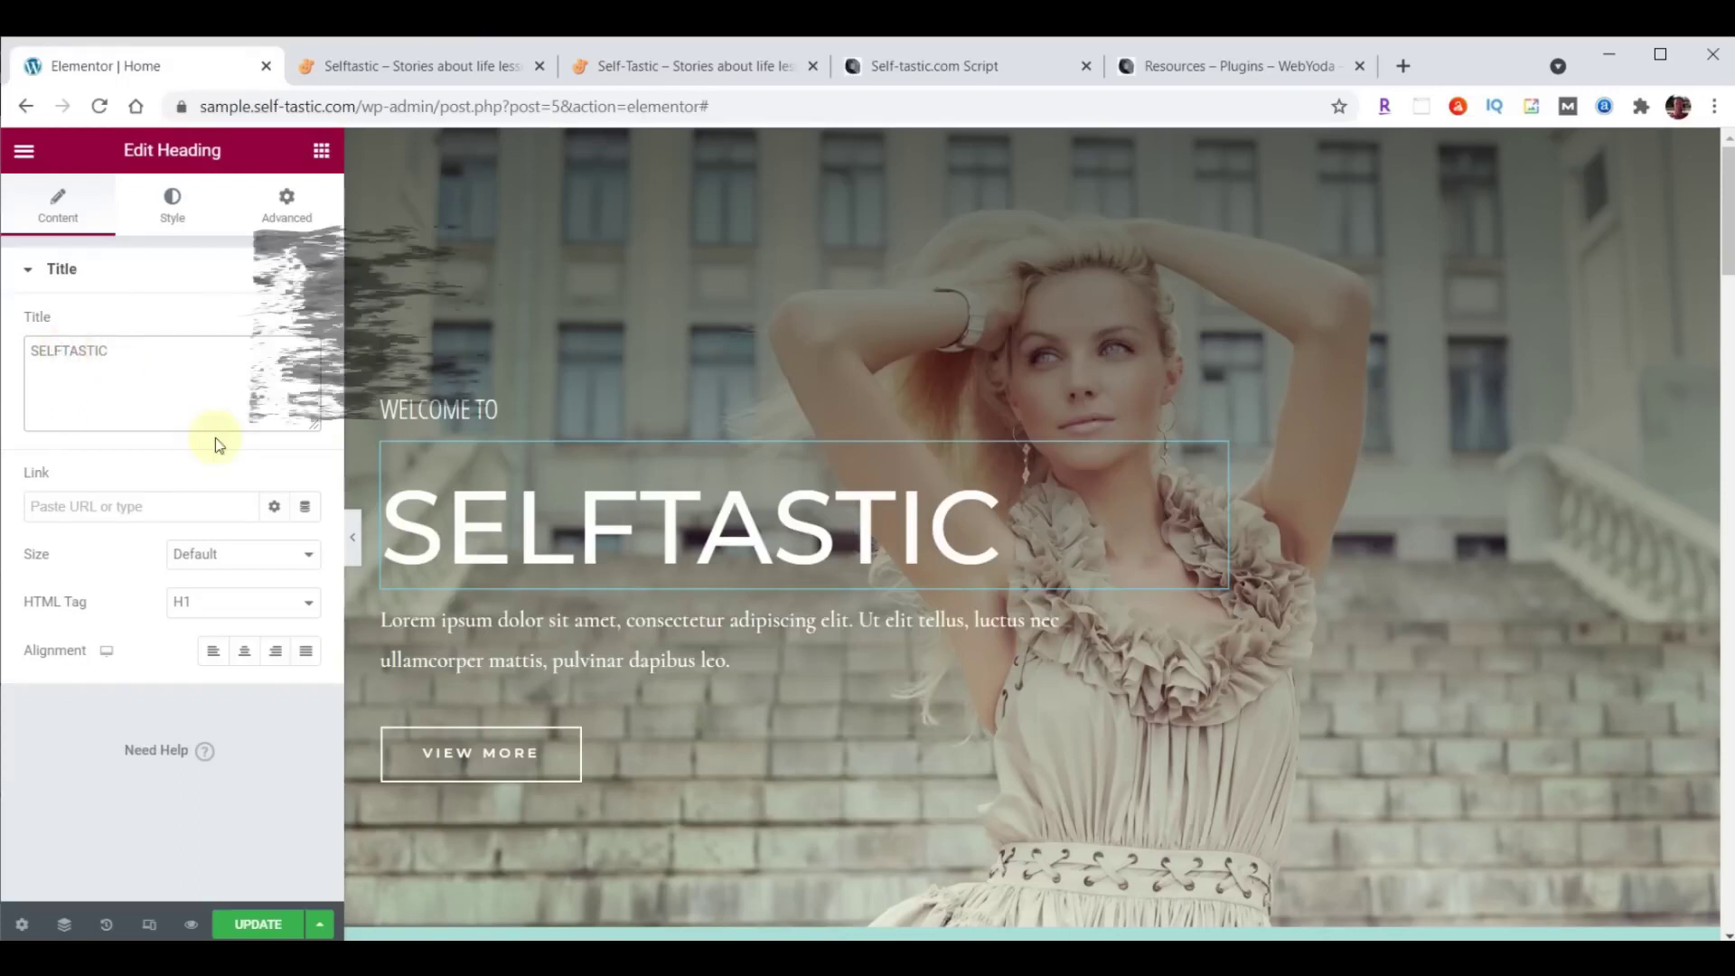
{"action": "type", "text": "<BR"}
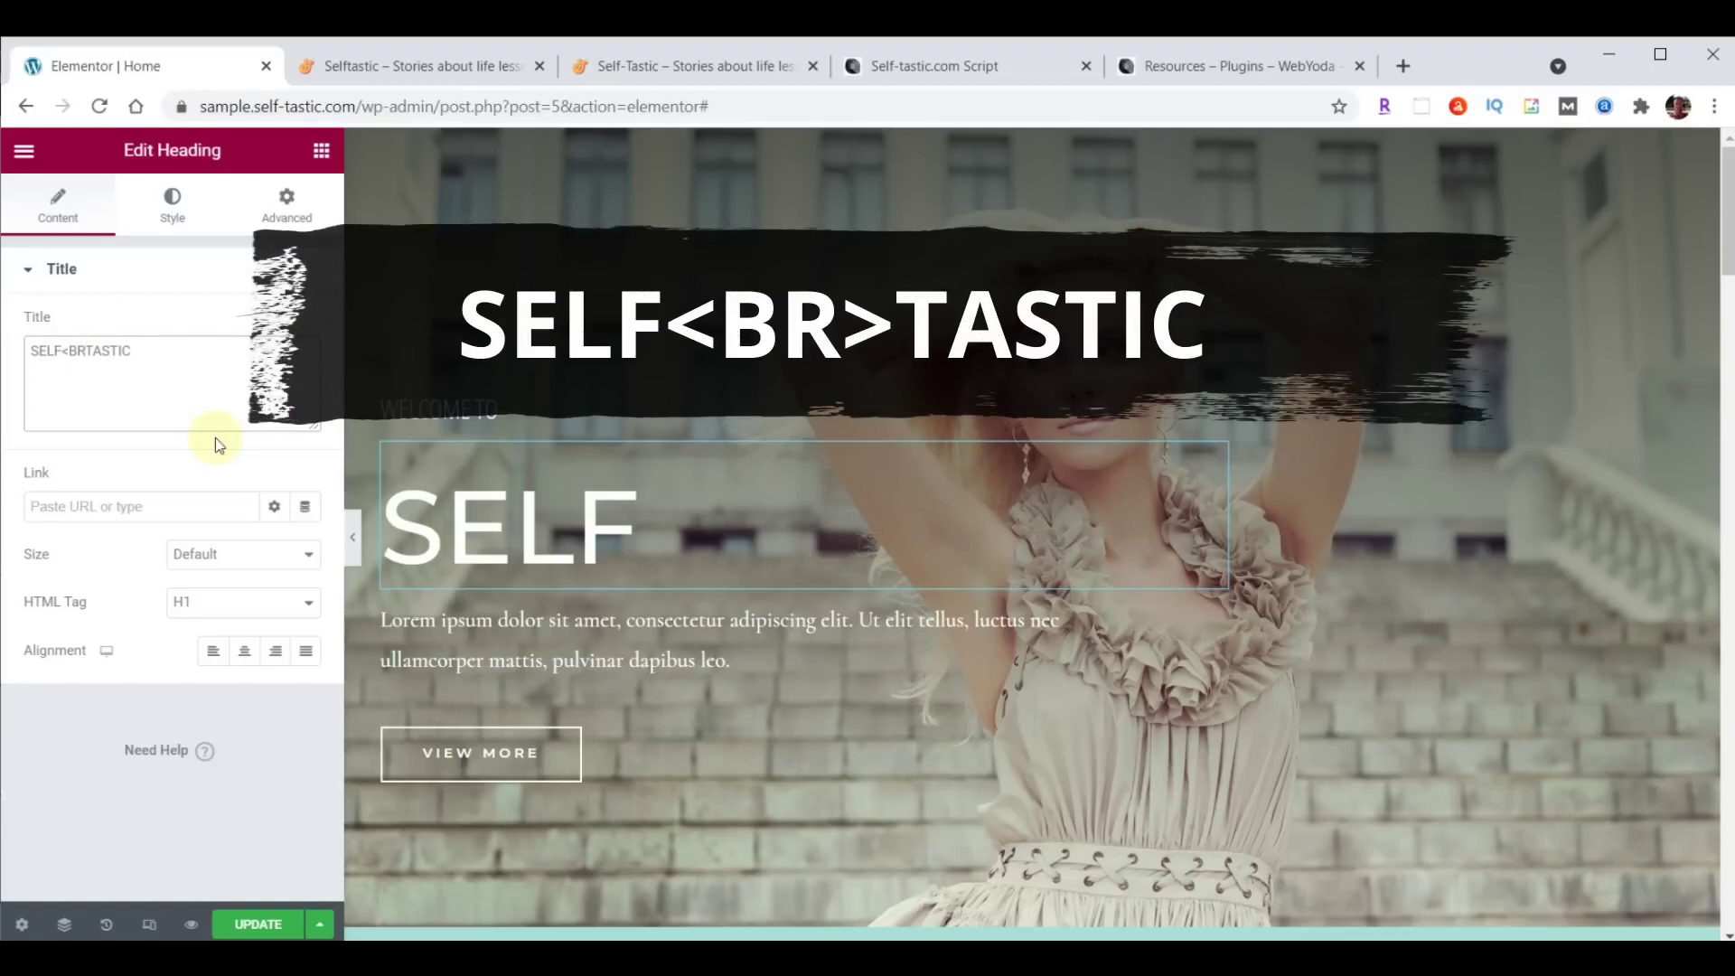
{"action": "type", "text": ">"}
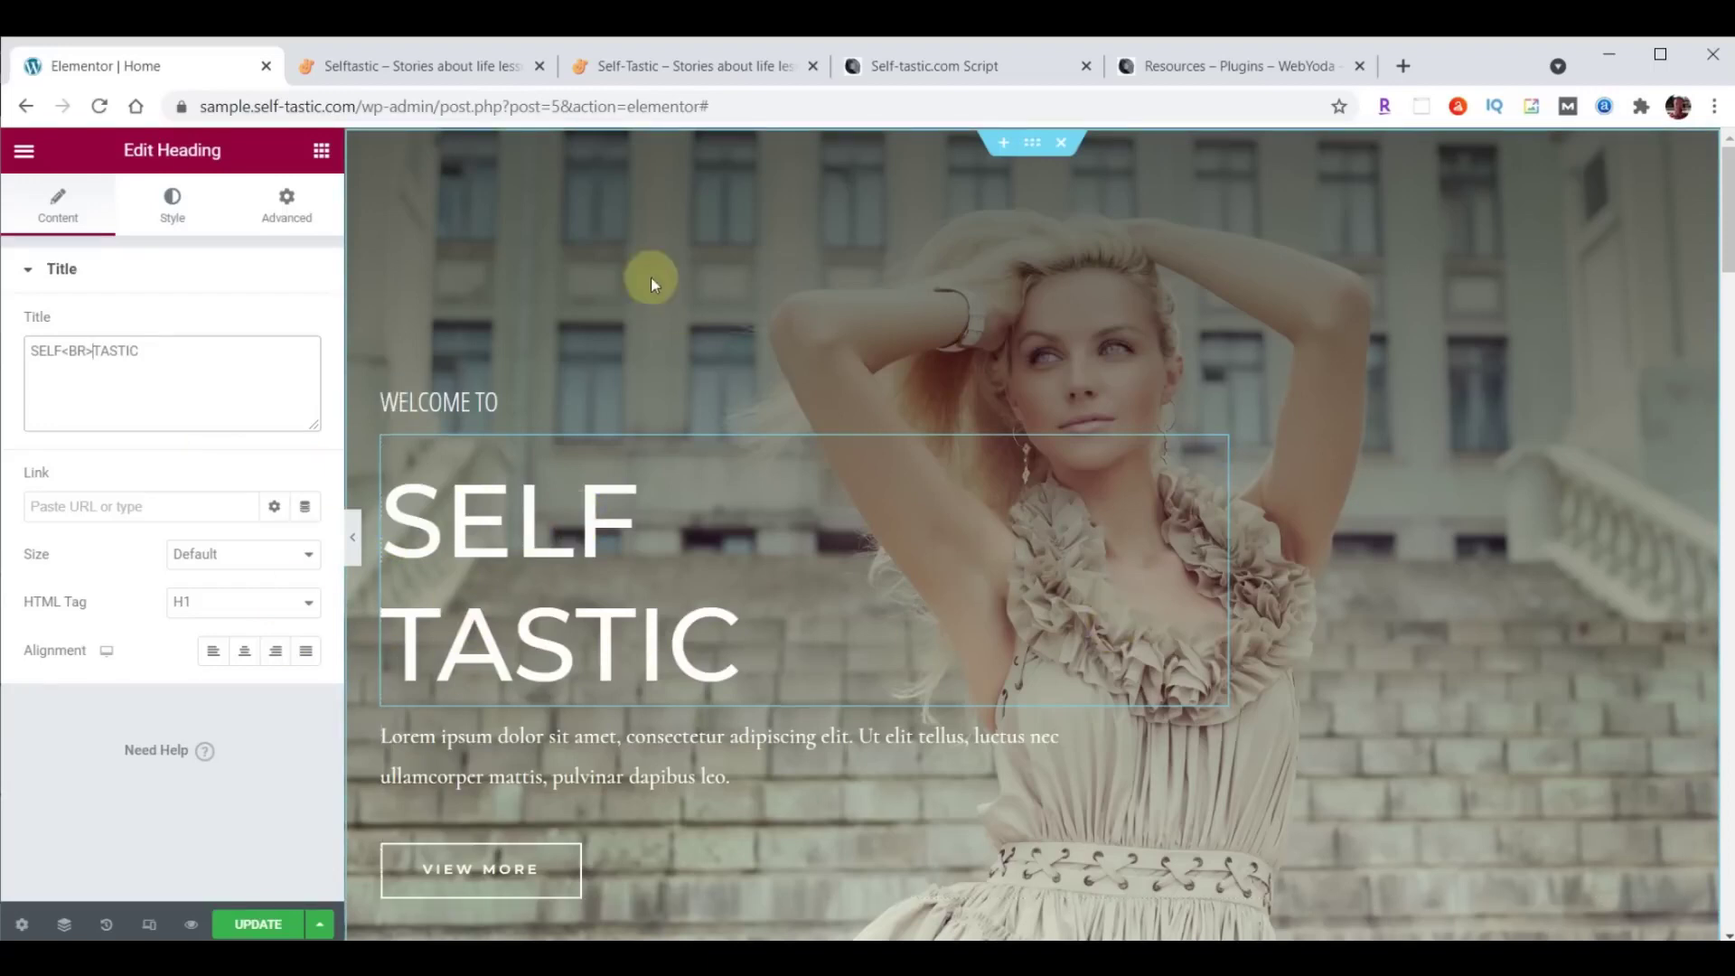
- Style the SELF TASTIC headline in Londrina Shadow, size 122, line height 100
{"action": "left_click", "coordinate": [167, 206]}
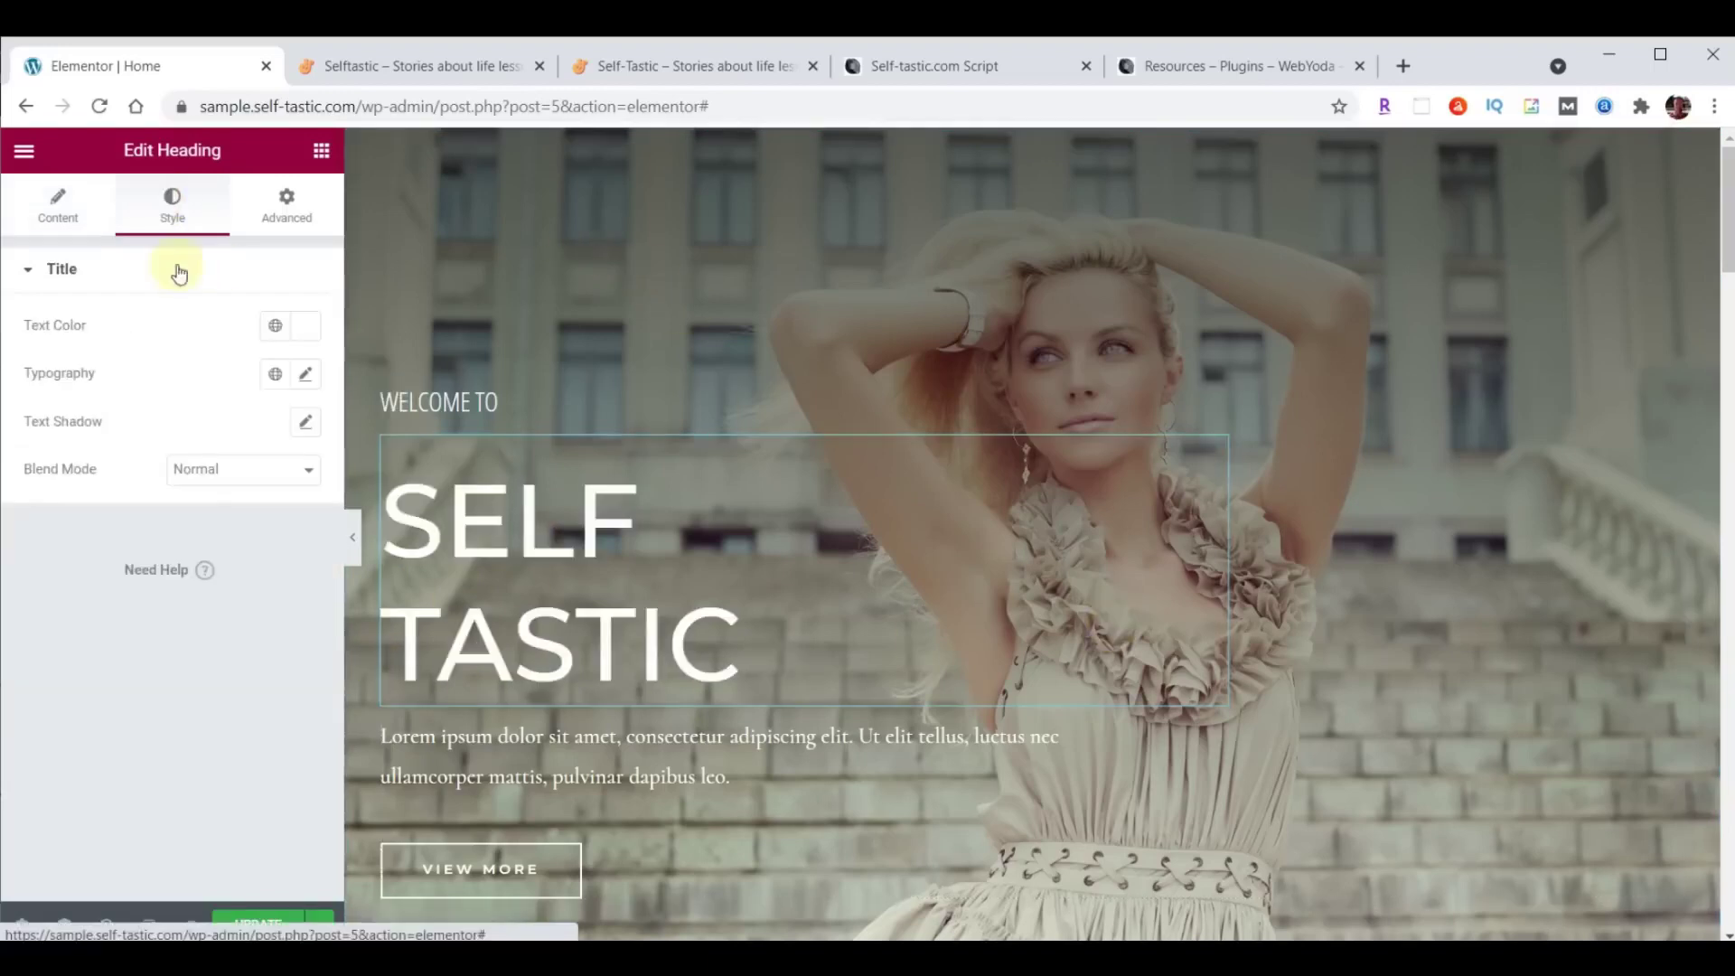
{"action": "left_click", "coordinate": [305, 373]}
{"action": "left_click", "coordinate": [220, 489]}
{"action": "type", "text": "Londrina Shadow"}
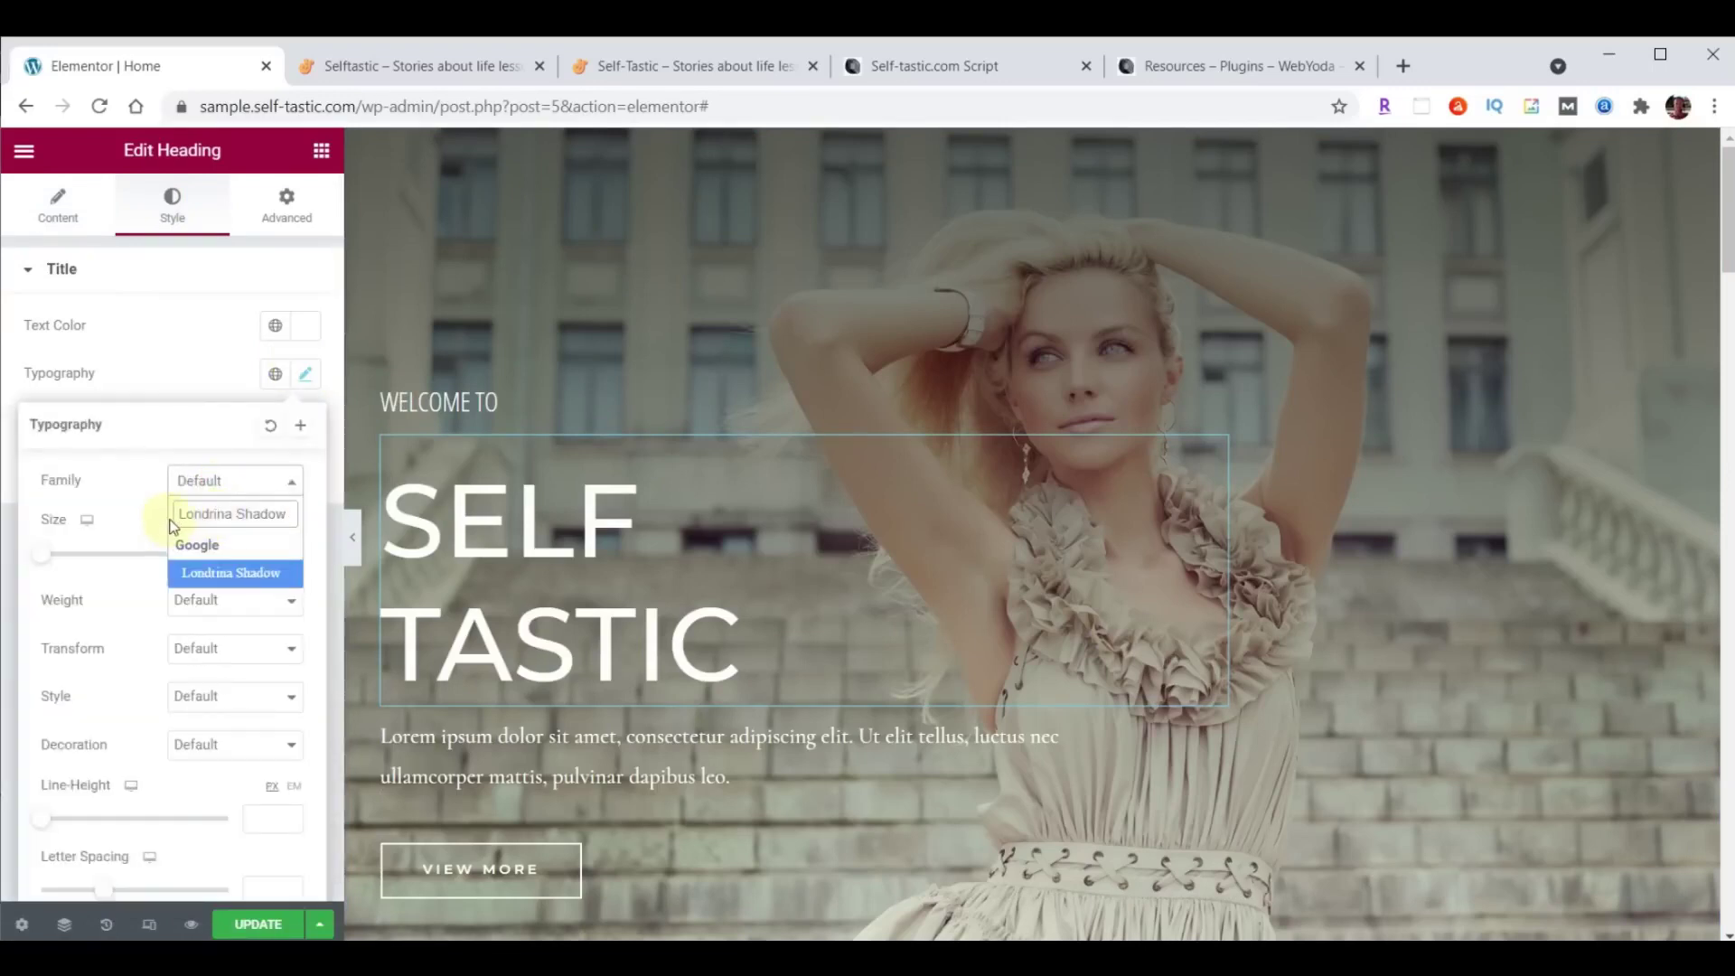
{"action": "left_click", "coordinate": [215, 572]}
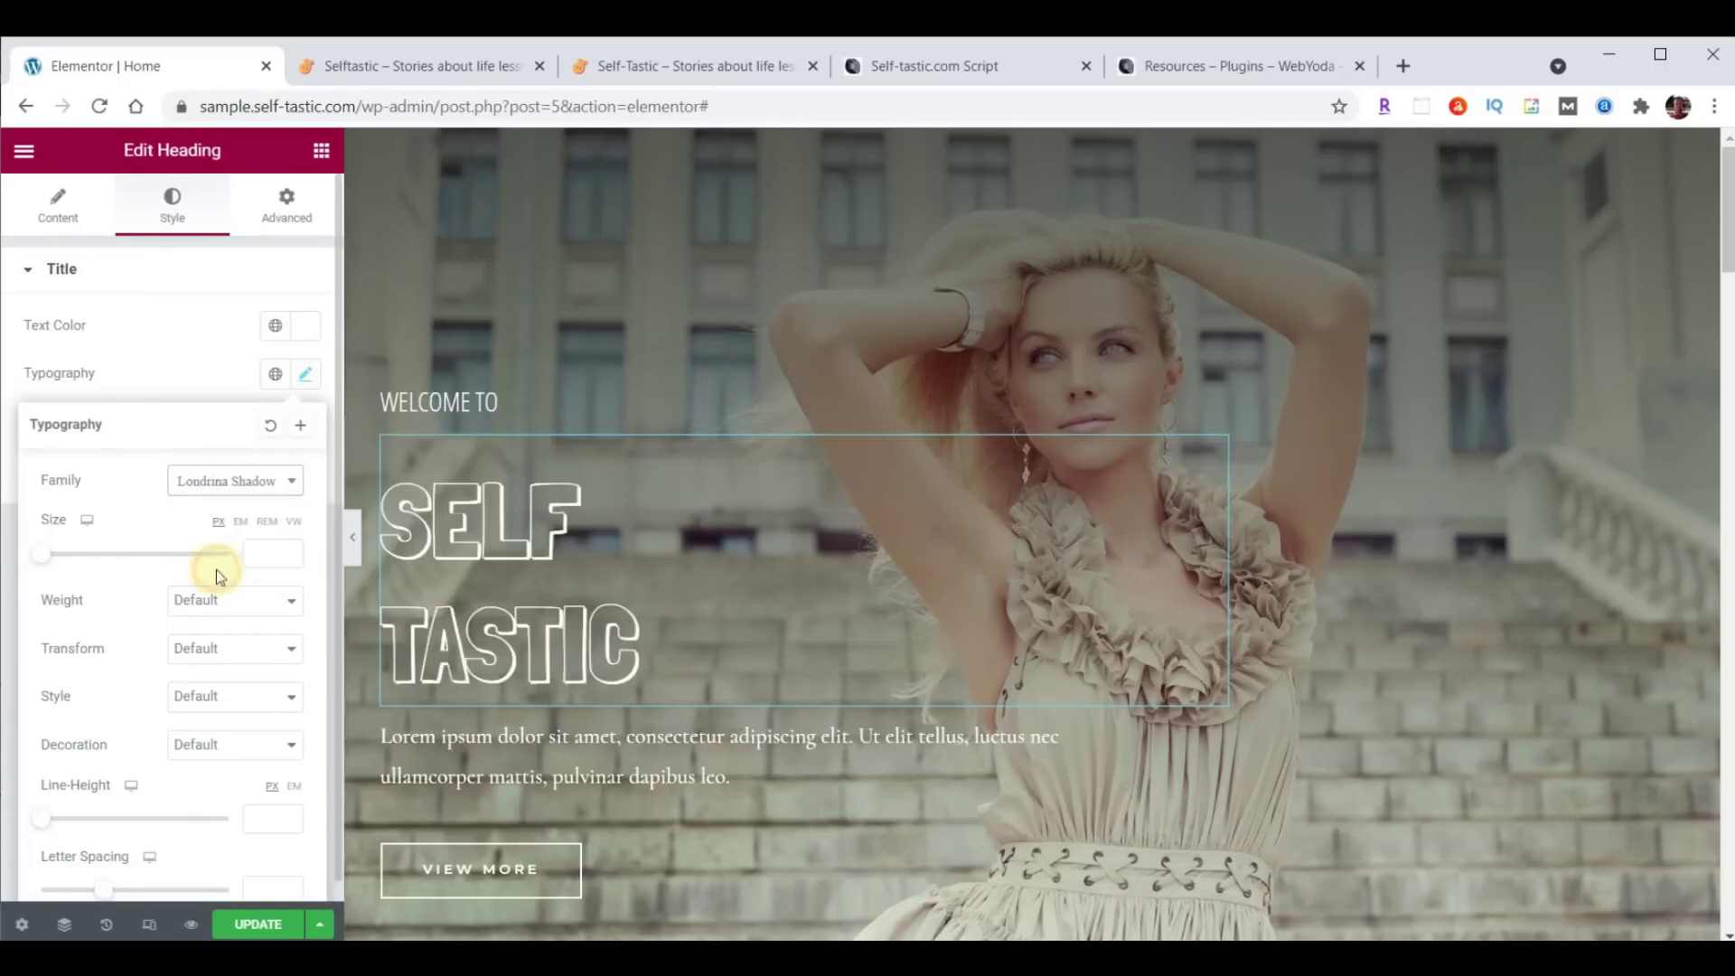
{"action": "left_click", "coordinate": [257, 549]}
{"action": "type", "text": "124"}
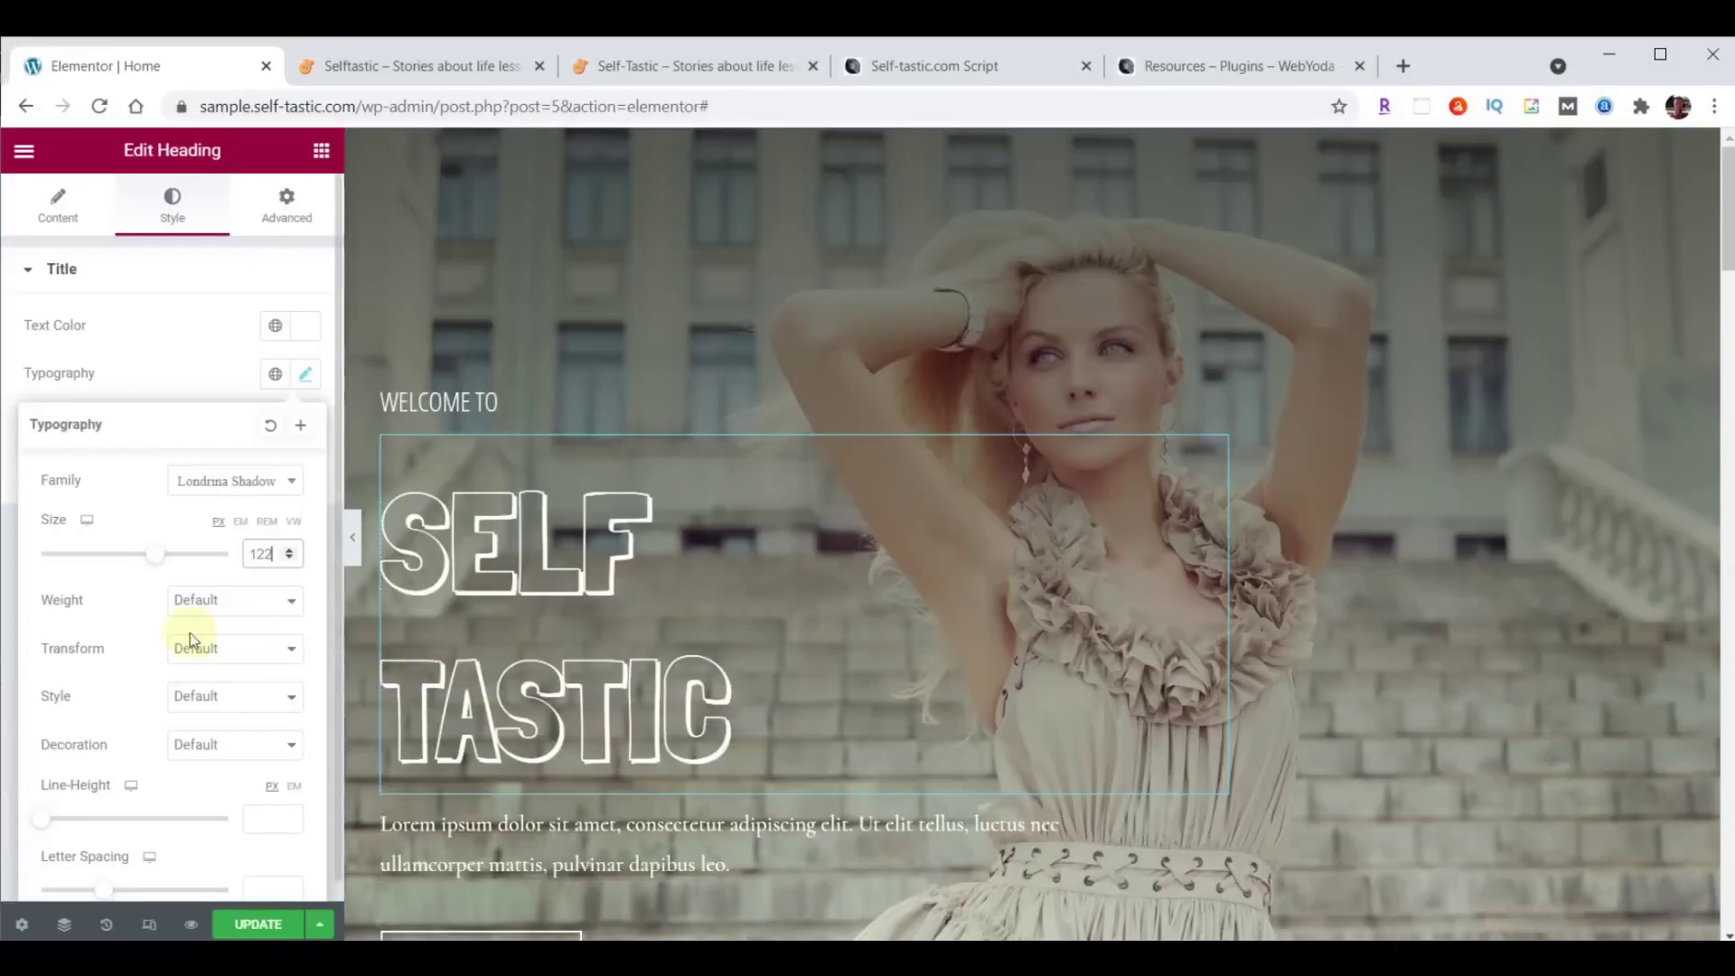
{"action": "scroll", "coordinate": [126, 668], "scroll_direction": "down", "scroll_amount": 1}
{"action": "left_click", "coordinate": [265, 799]}
{"action": "type", "text": "100"}
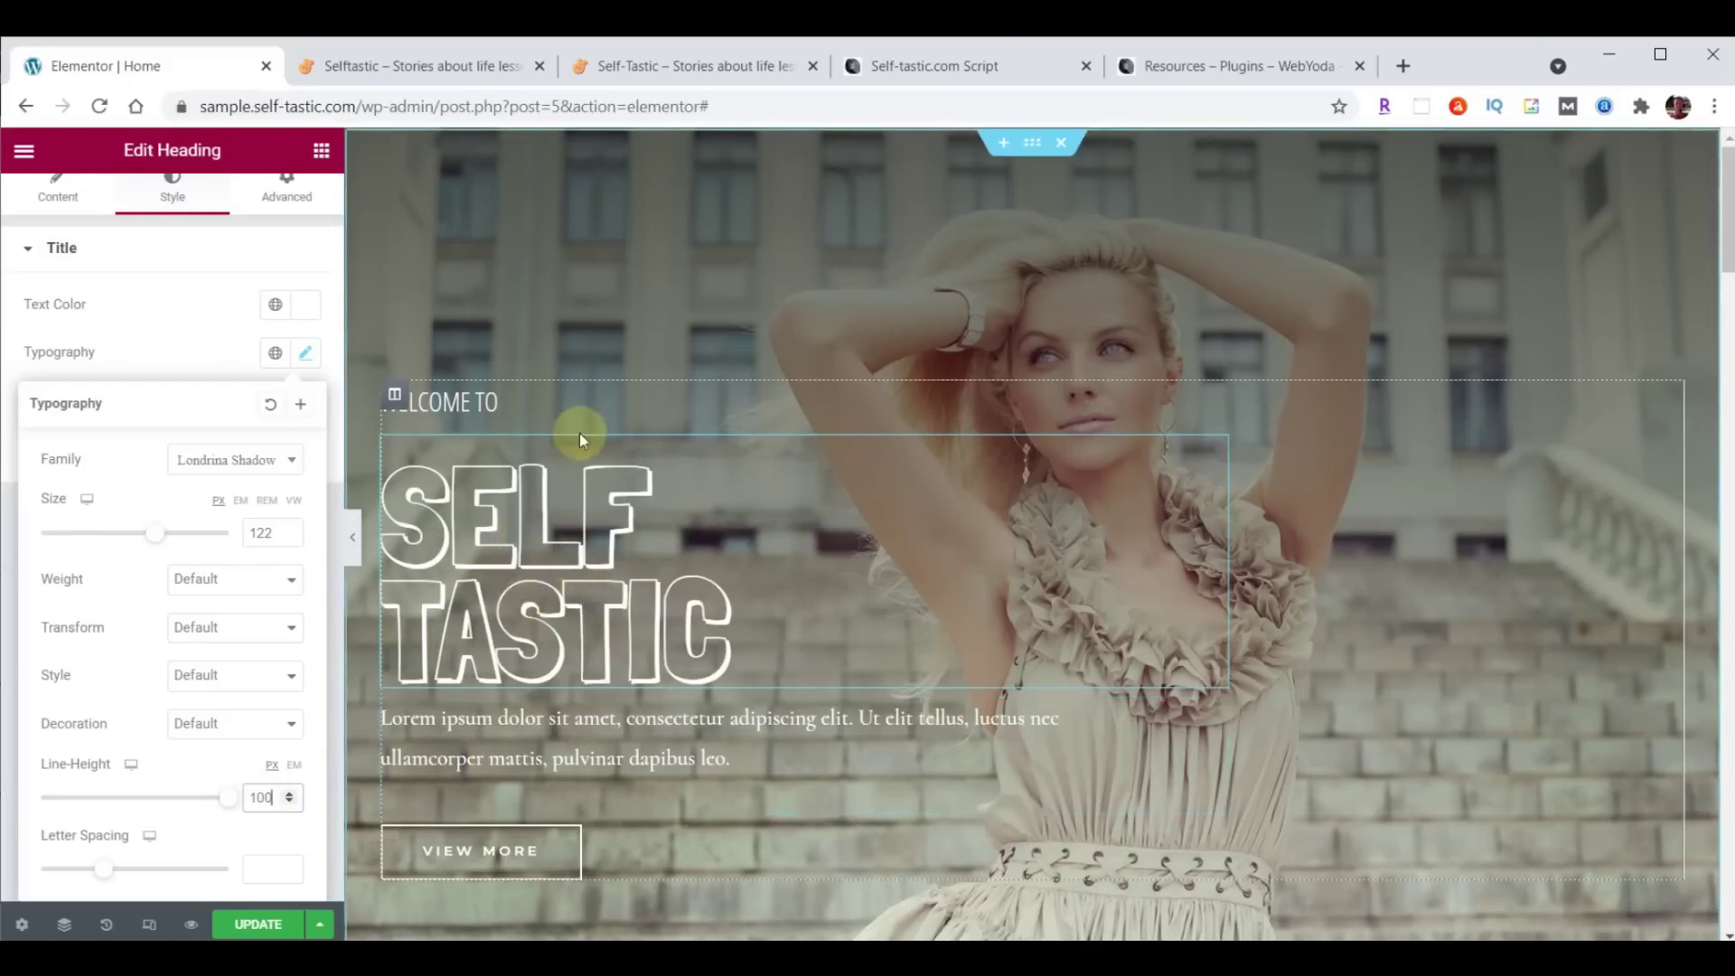
{"action": "scroll", "coordinate": [203, 360], "scroll_direction": "up", "scroll_amount": 1}
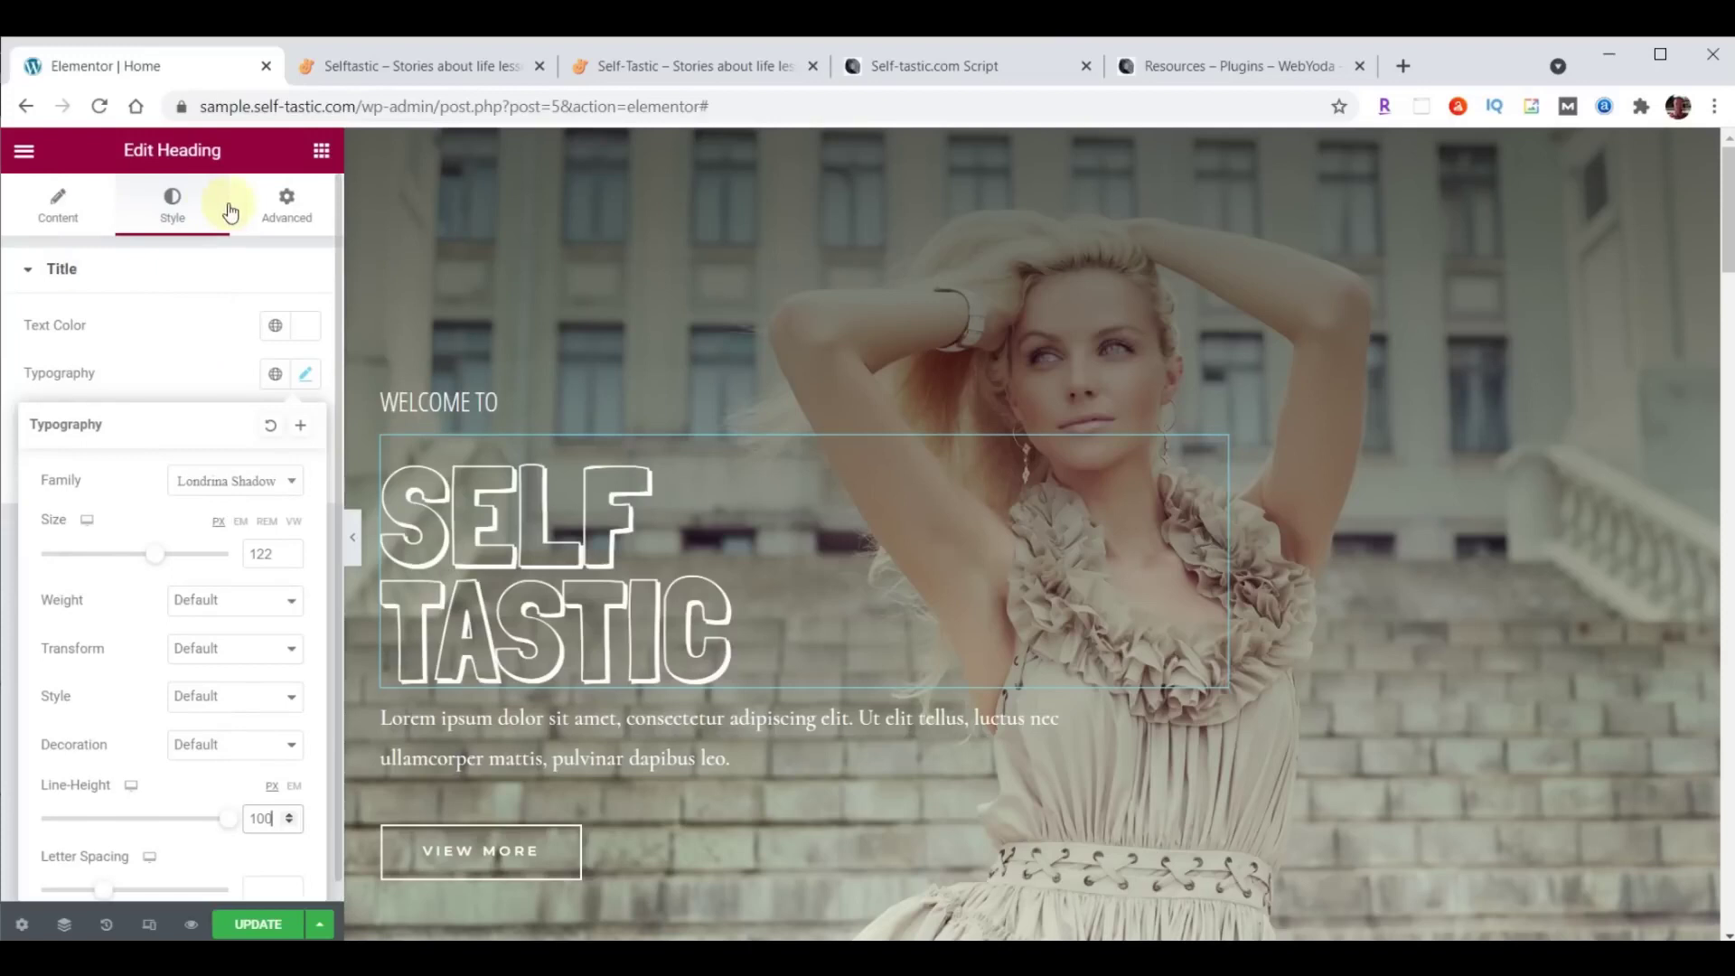
{"action": "left_click", "coordinate": [284, 207]}
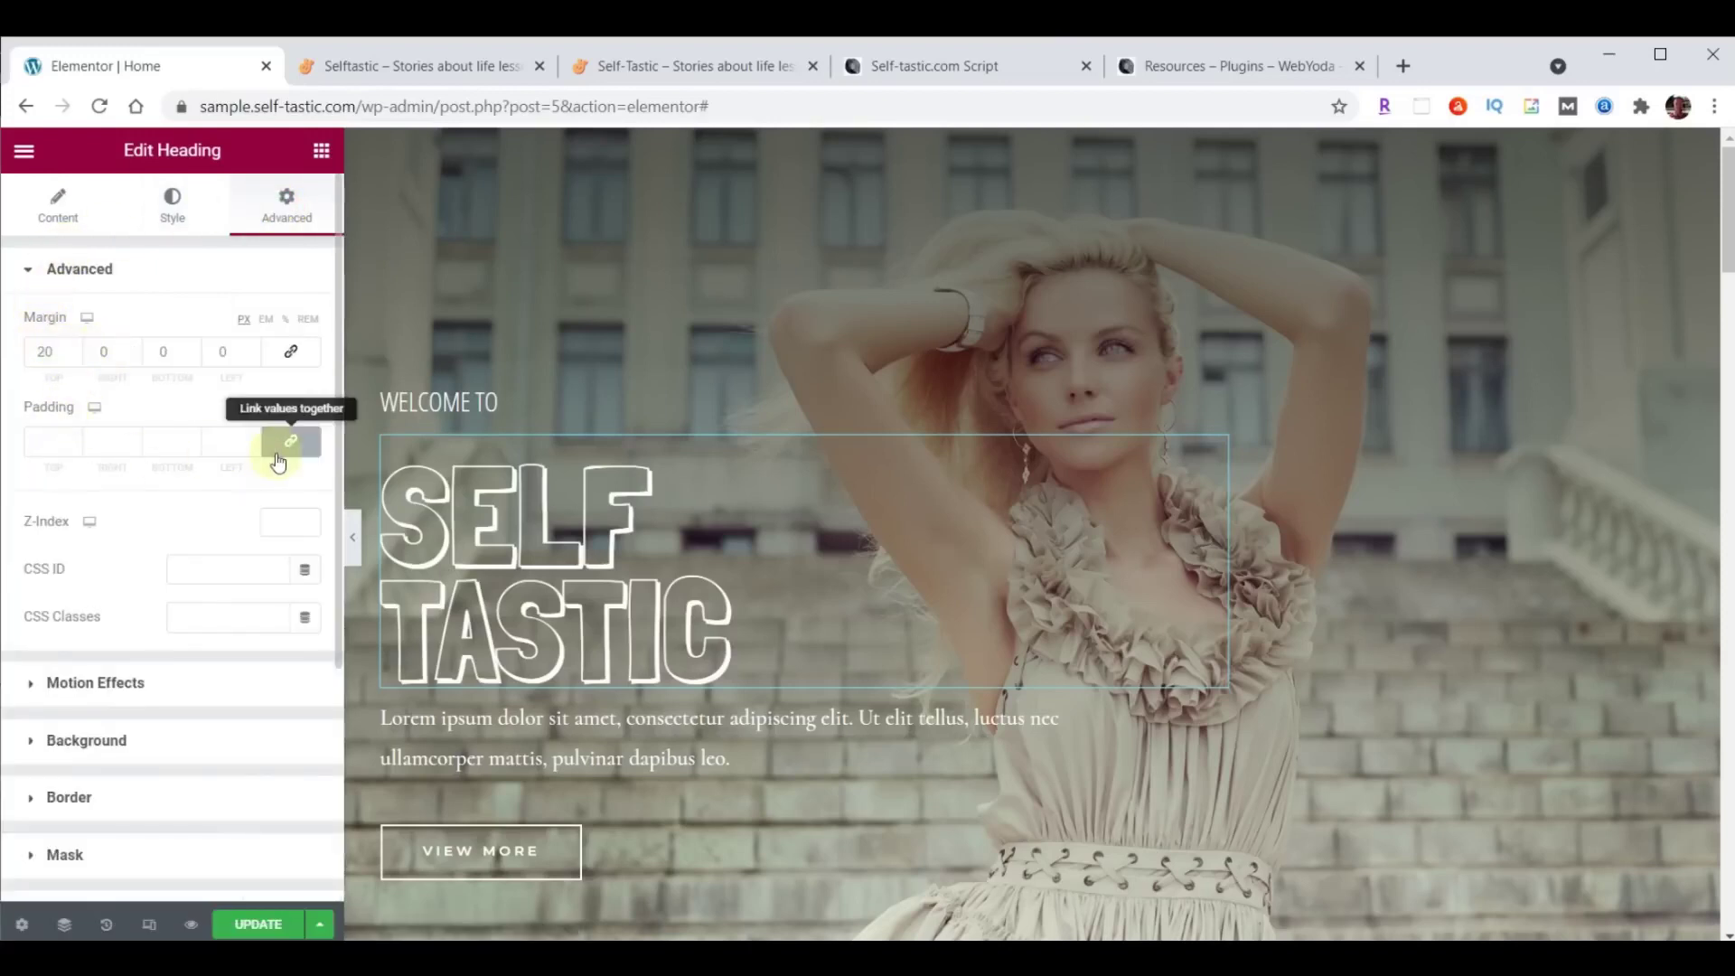
- Change the headline's top margin from 20 to 0, then open the Lorem ipsum paragraph's settings
{"action": "double_click", "coordinate": [36, 352]}
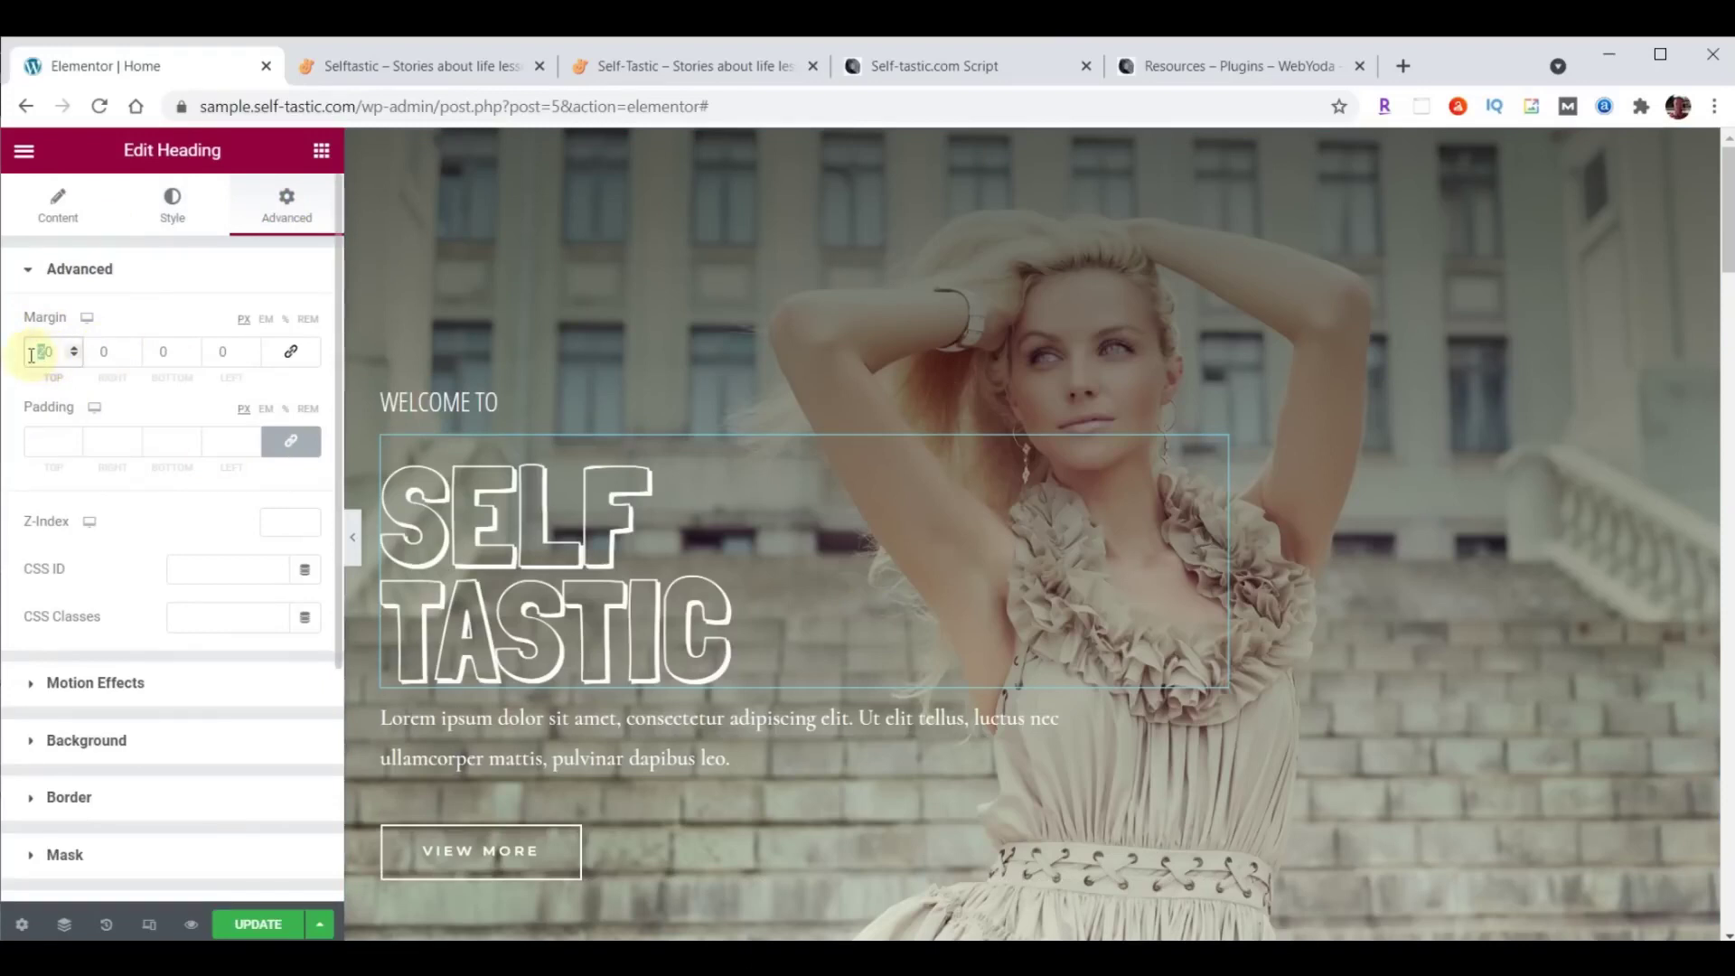
{"action": "type", "text": "00"}
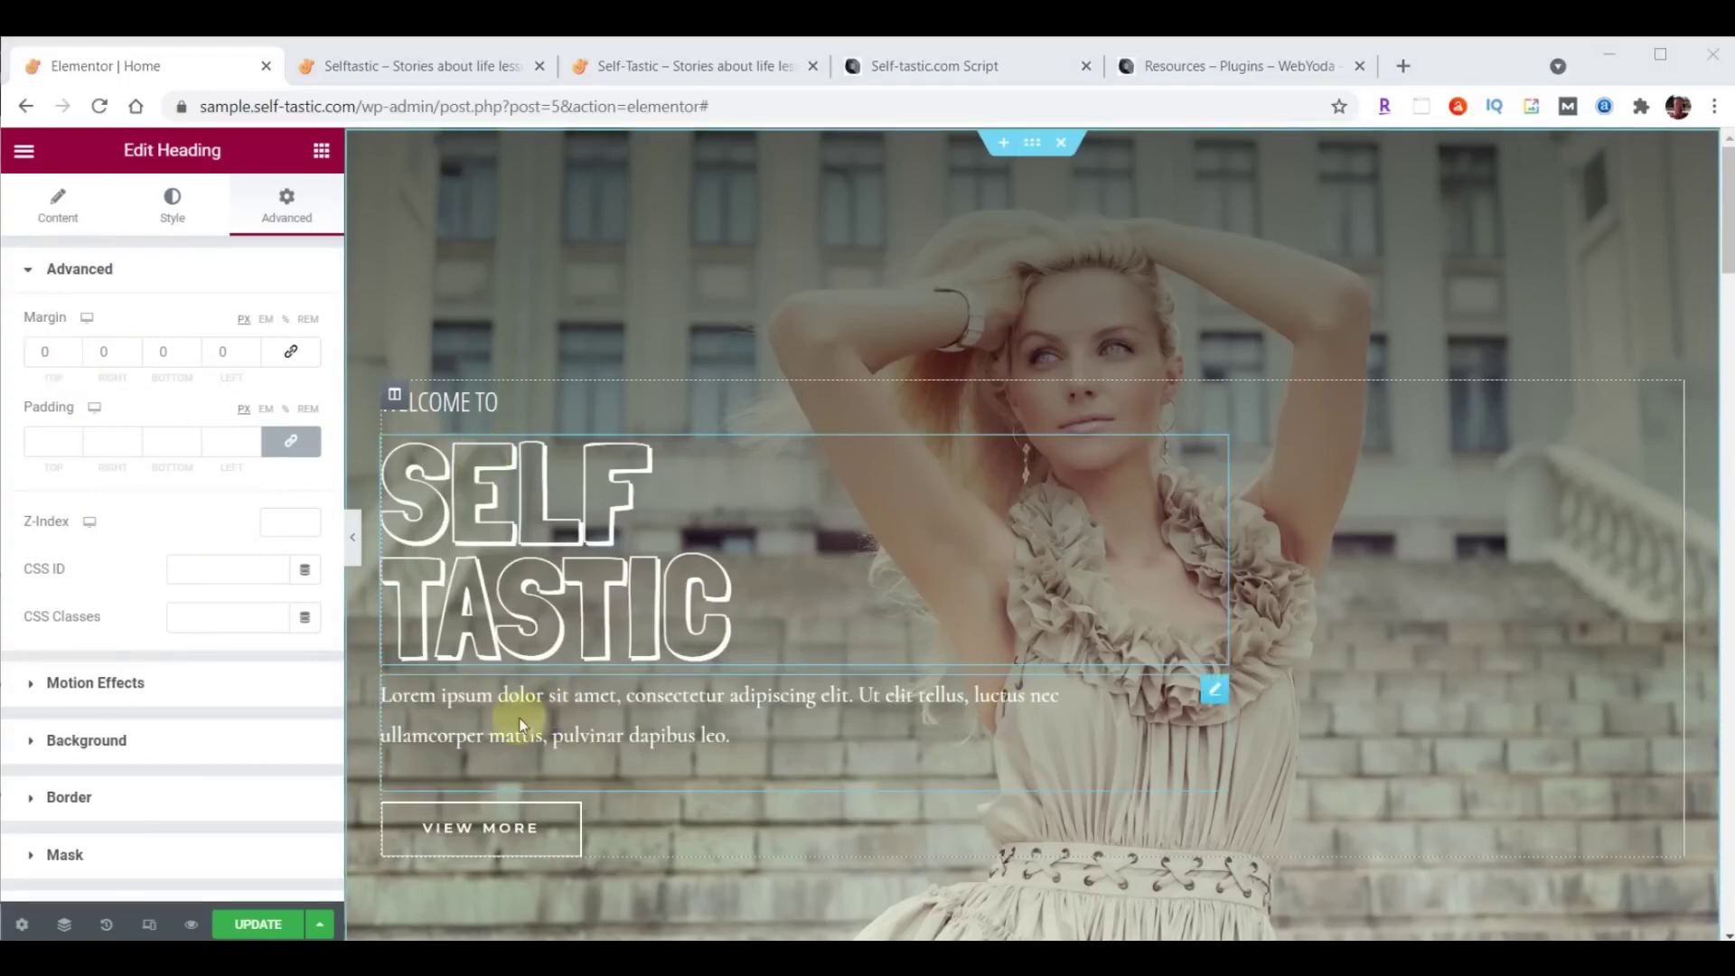
{"action": "left_click", "coordinate": [1212, 694]}
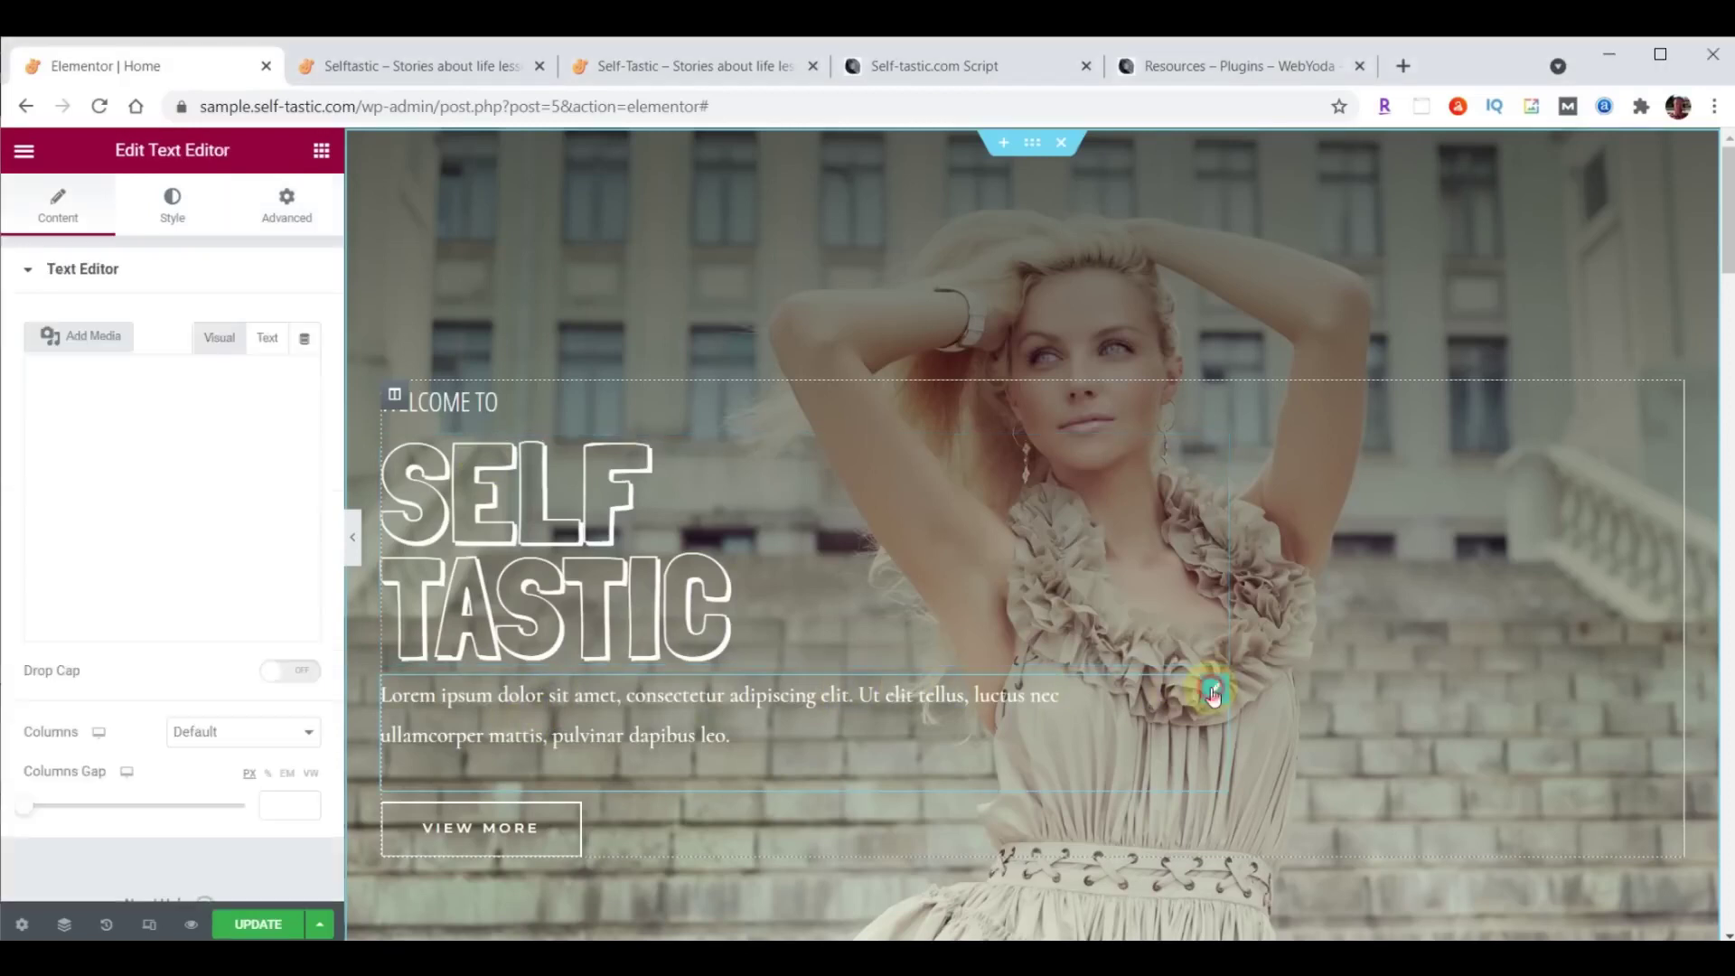
- Replace the Lorem ipsum paragraph with Be The Best You in Open Sans Condensed
{"action": "left_click_drag", "start_coordinate": [50, 470], "coordinate": [225, 650]}
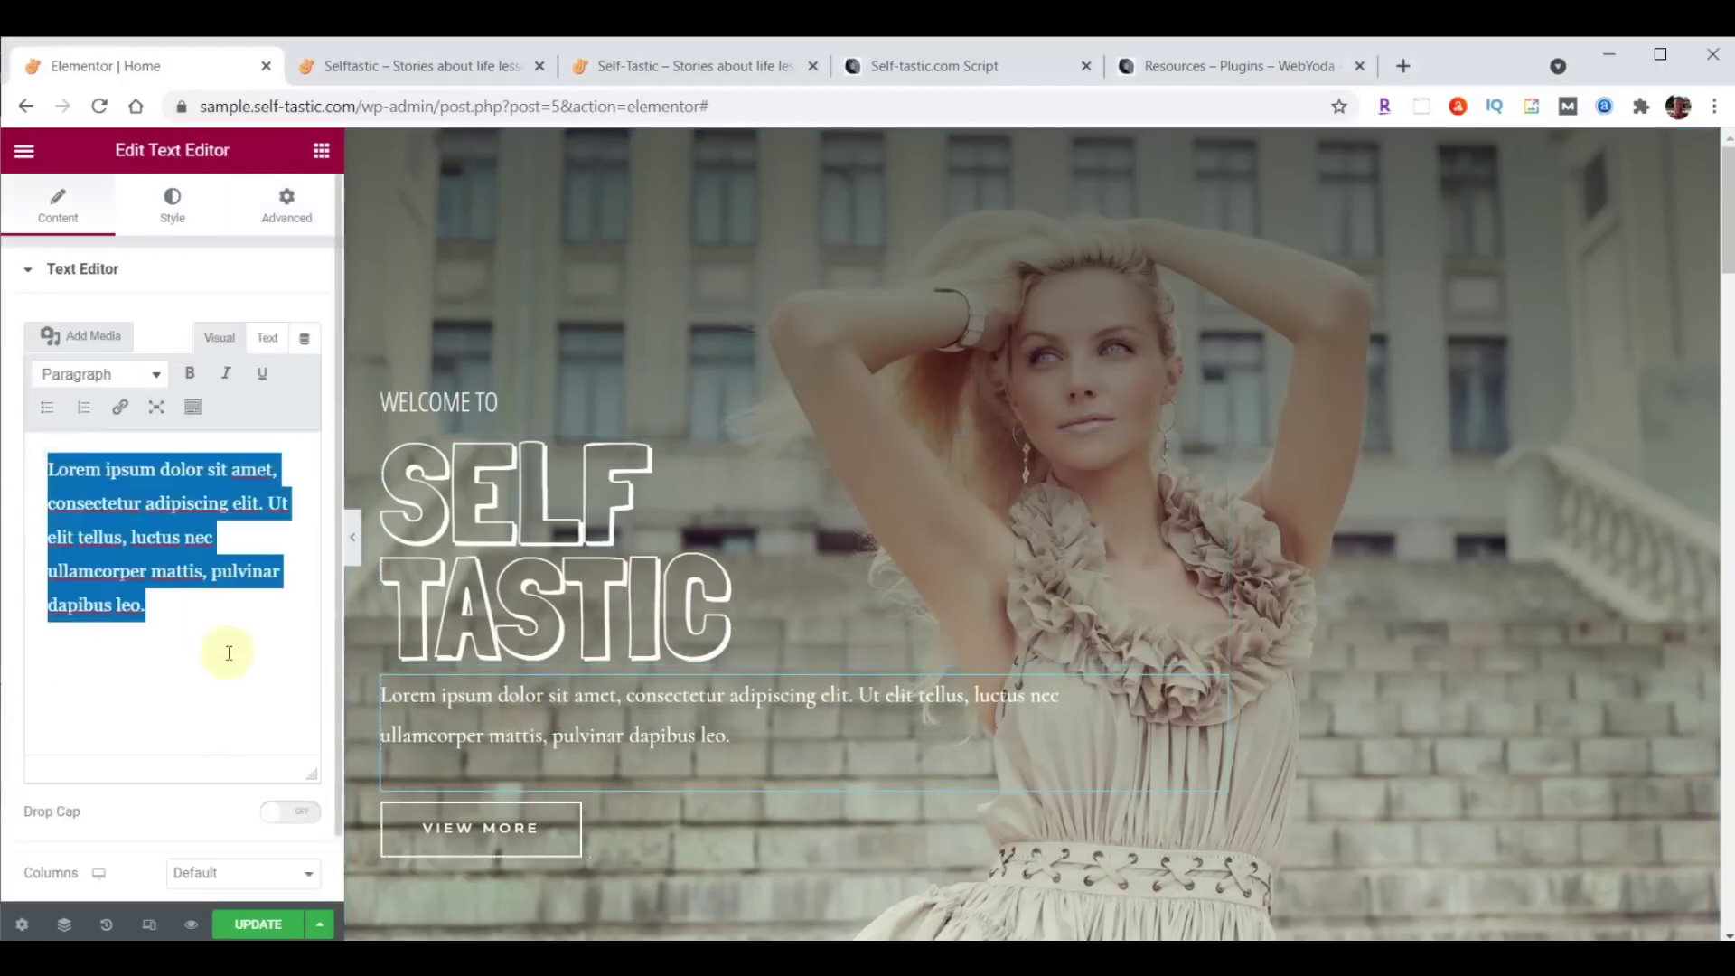
{"action": "type", "text": "Be The Best You"}
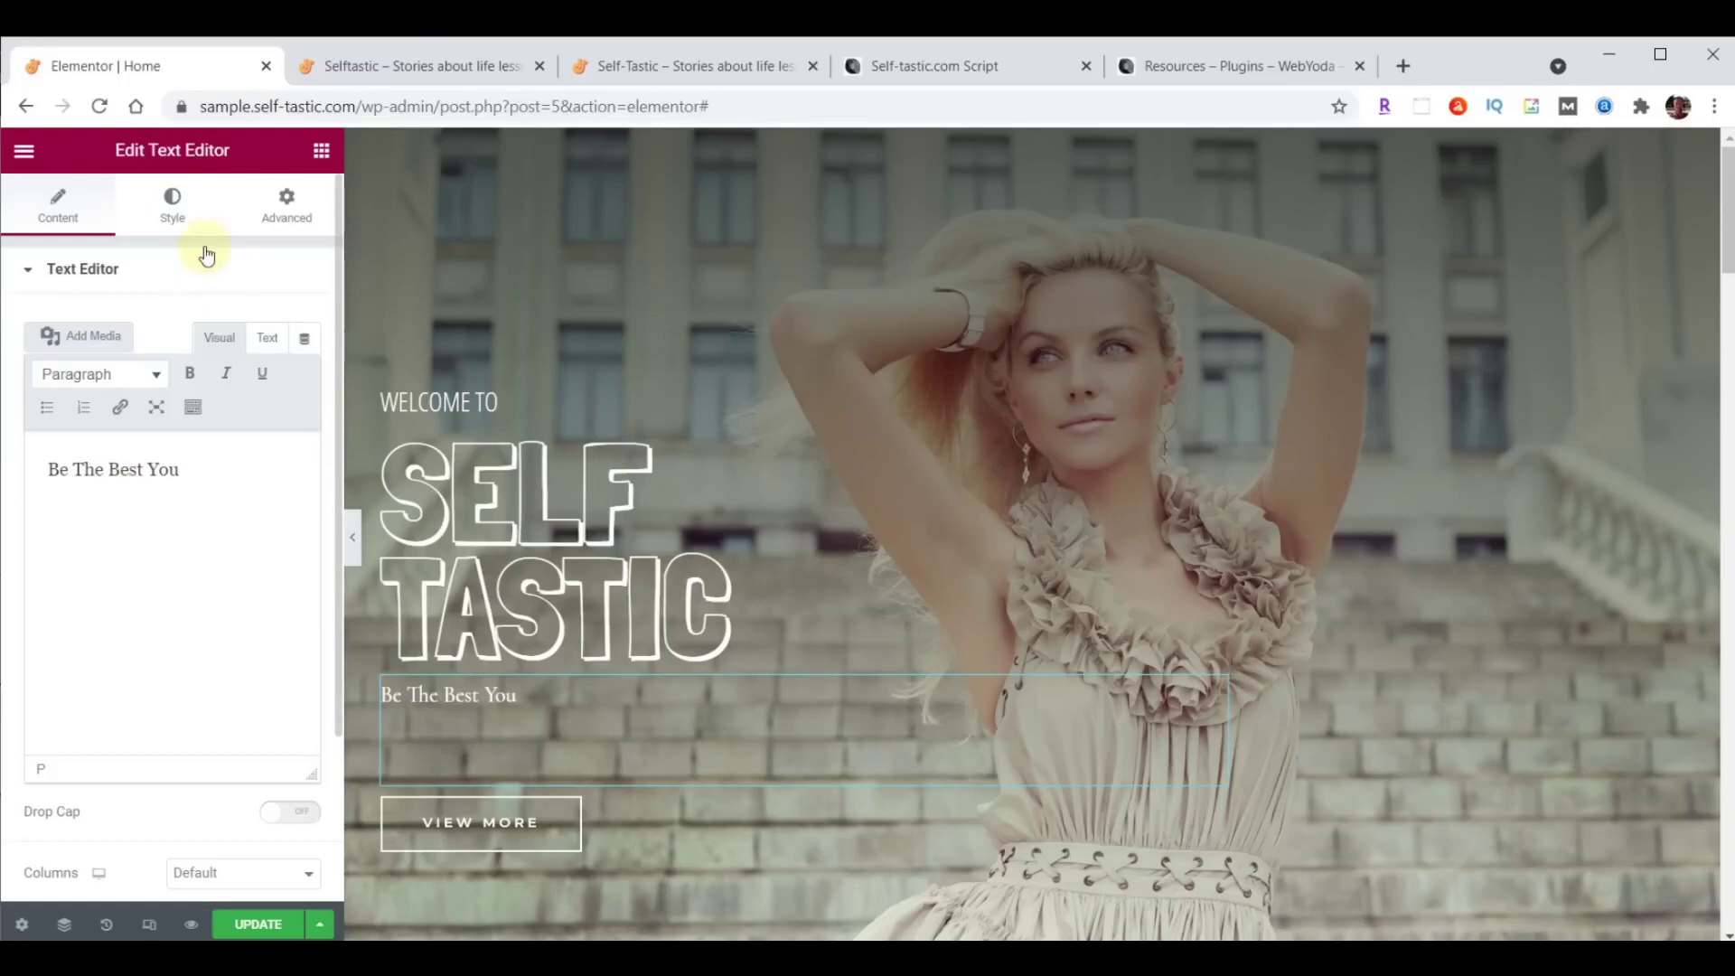
{"action": "left_click", "coordinate": [173, 208]}
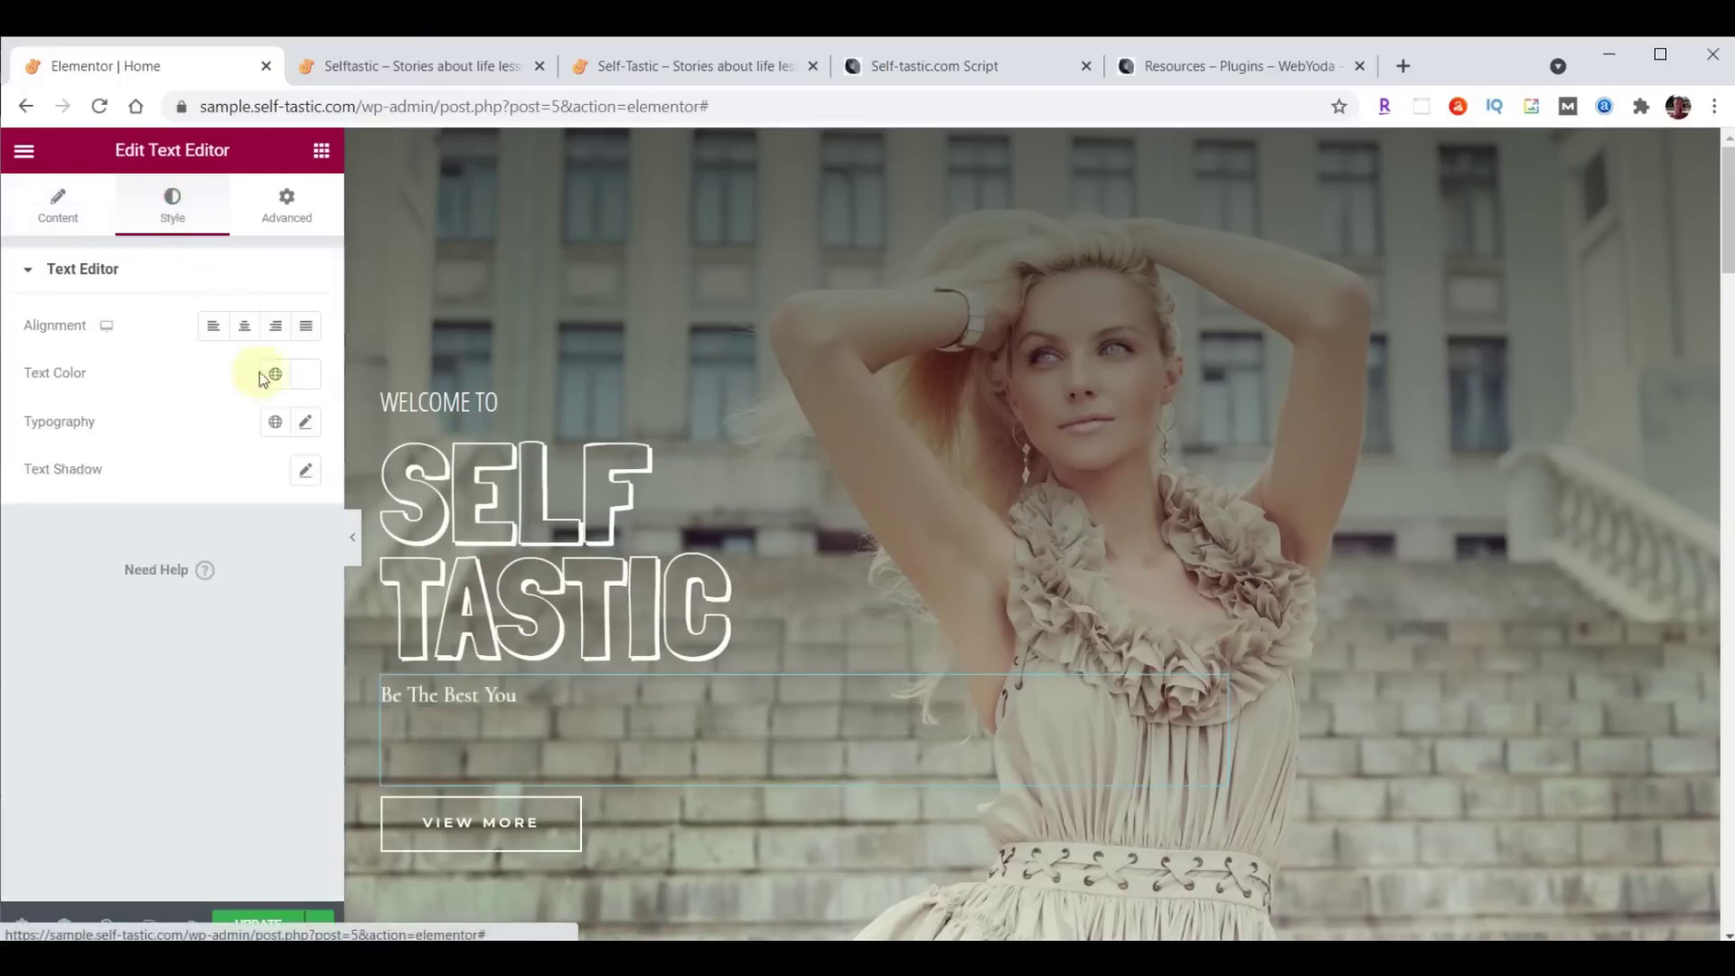
{"action": "left_click", "coordinate": [306, 421]}
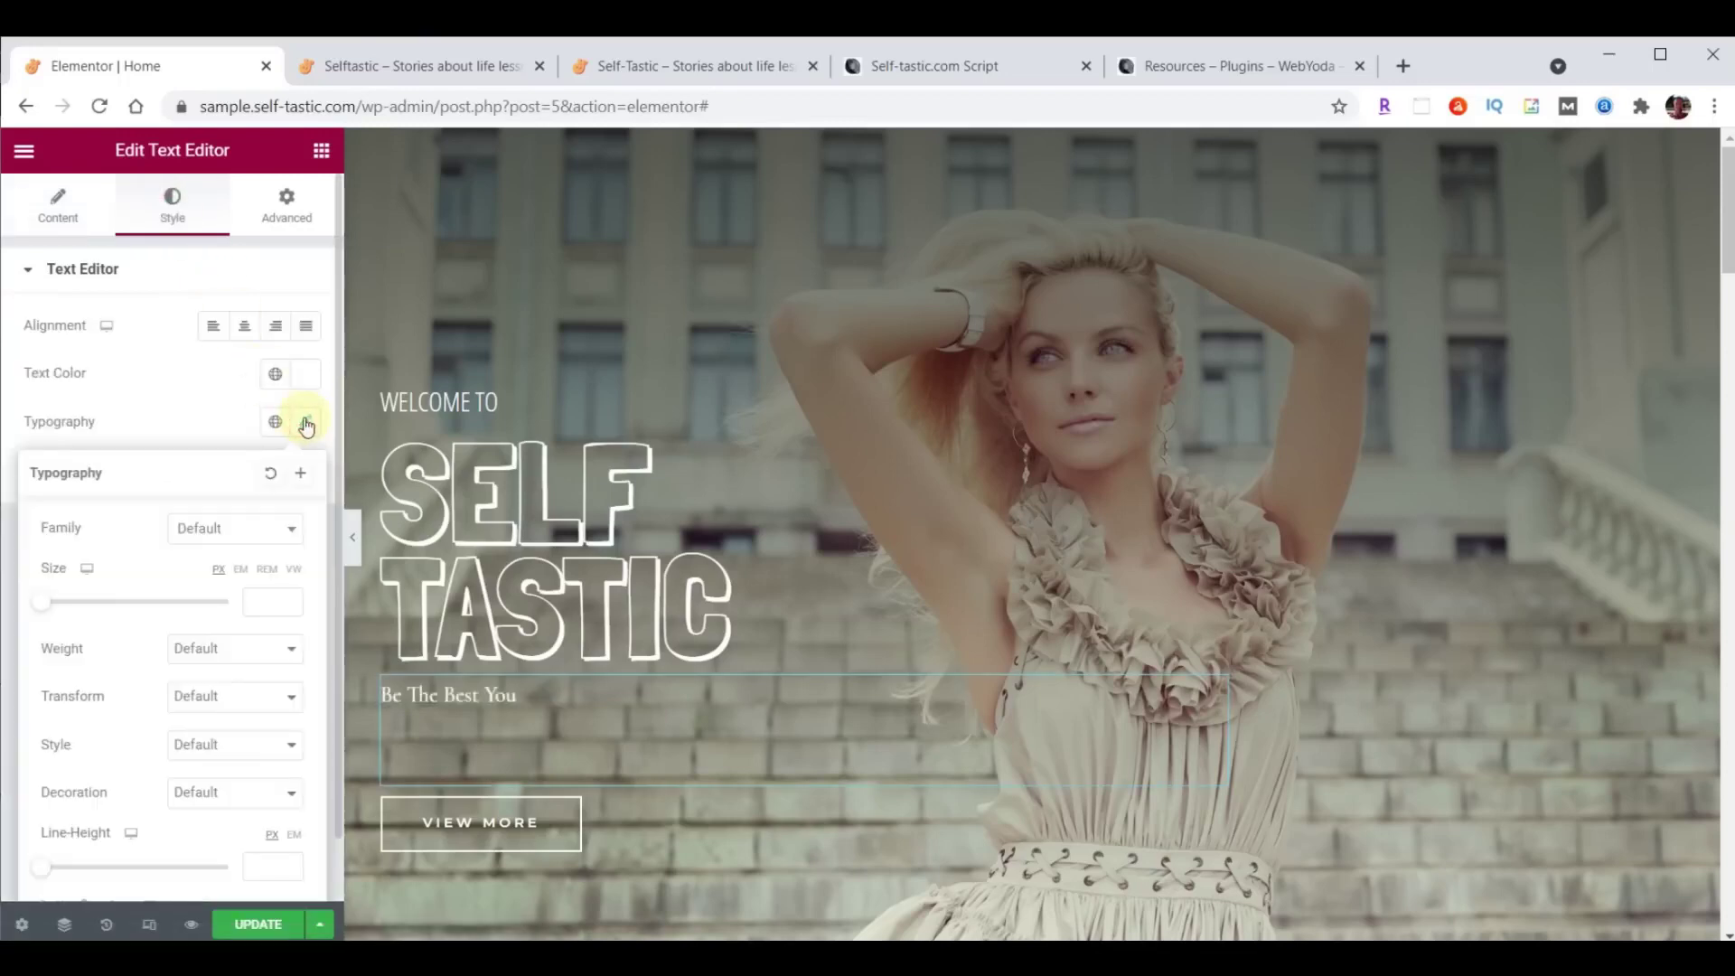
{"action": "left_click", "coordinate": [248, 529]}
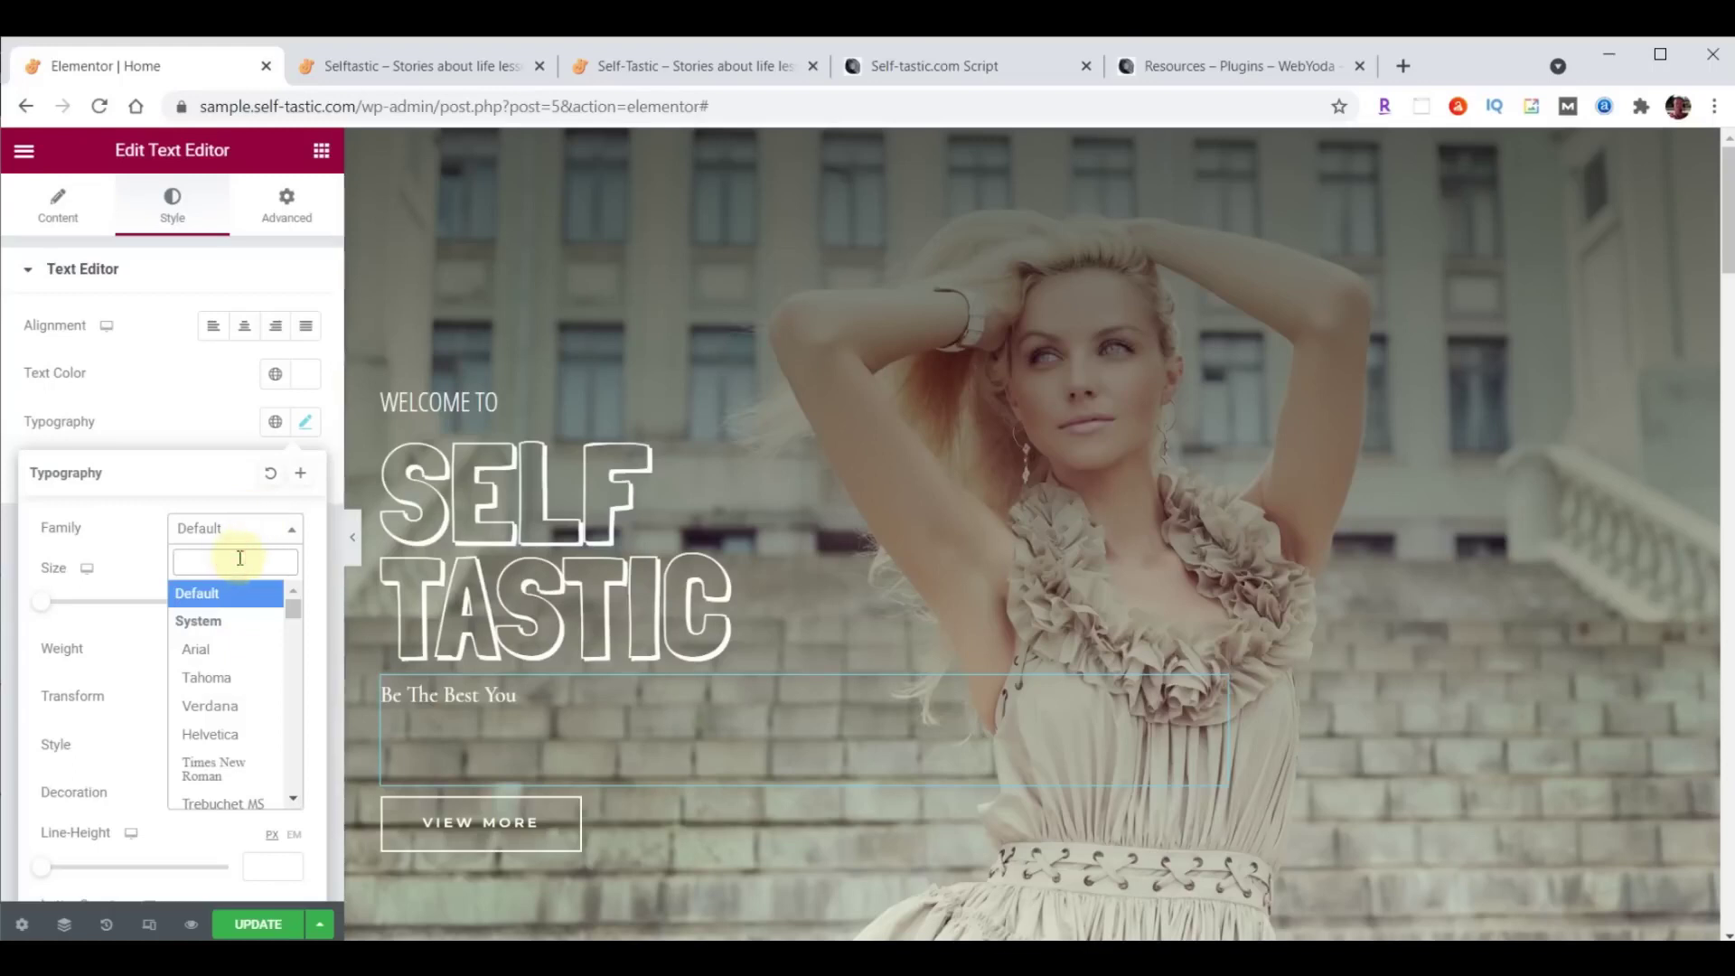
{"action": "type", "text": "open"}
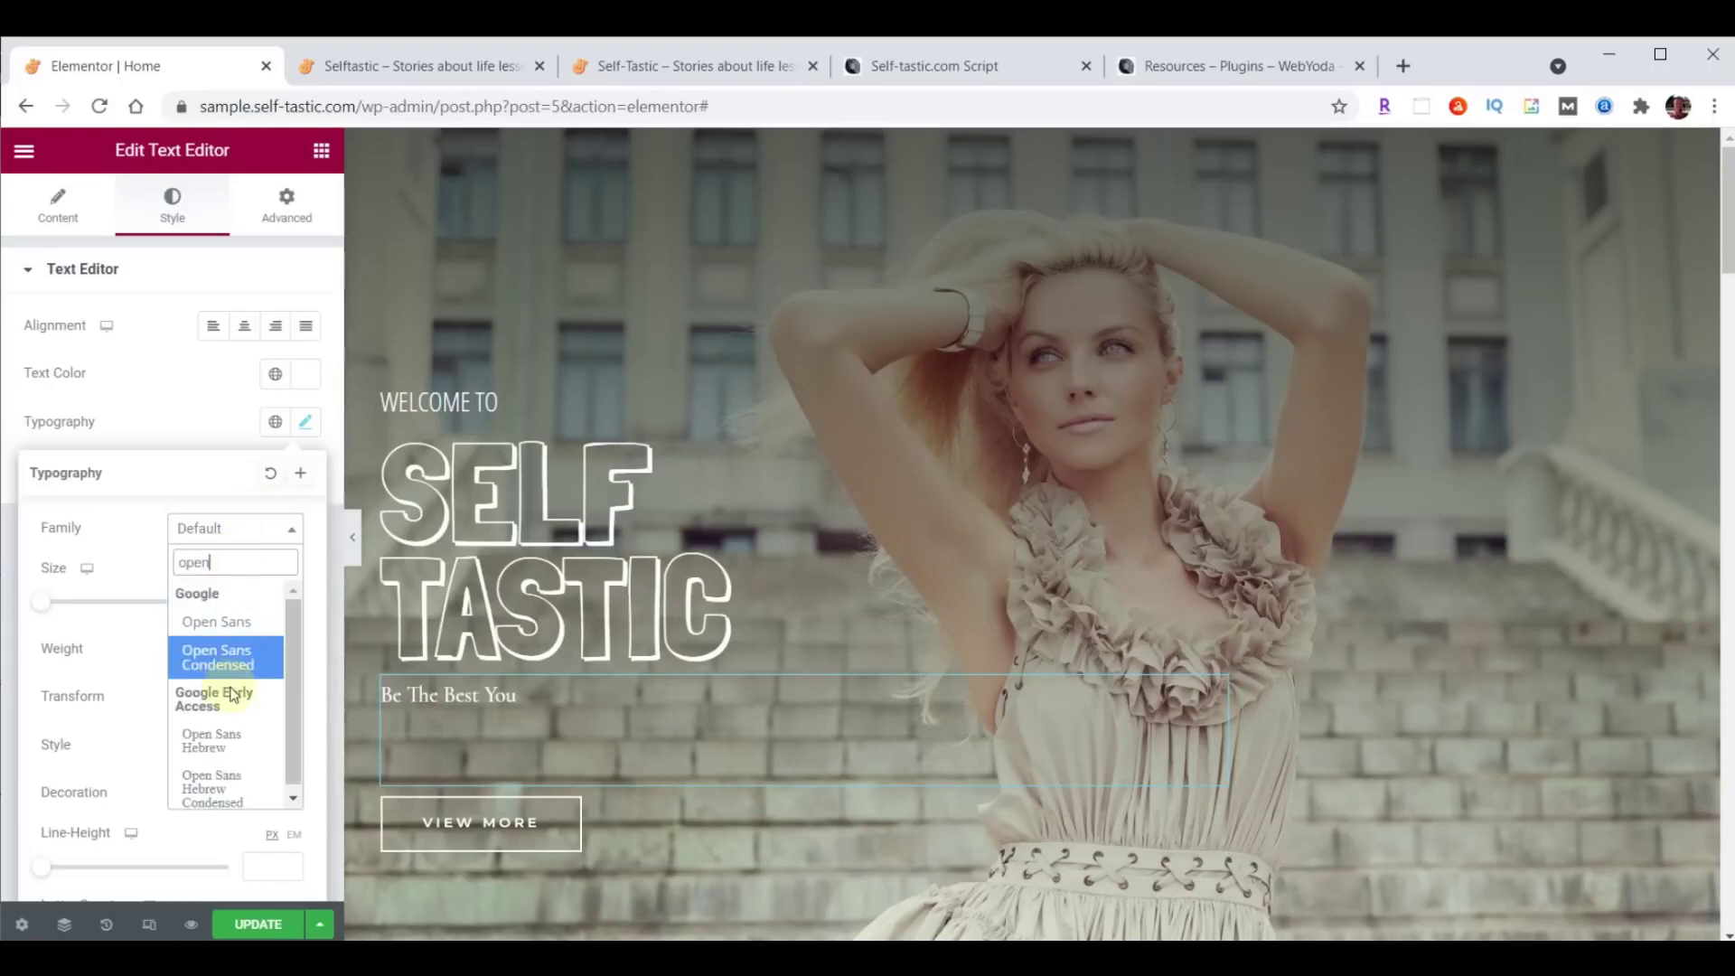
{"action": "left_click", "coordinate": [222, 660]}
- Give the tagline font size 30, weight 100 and line height 19
{"action": "left_click", "coordinate": [259, 597]}
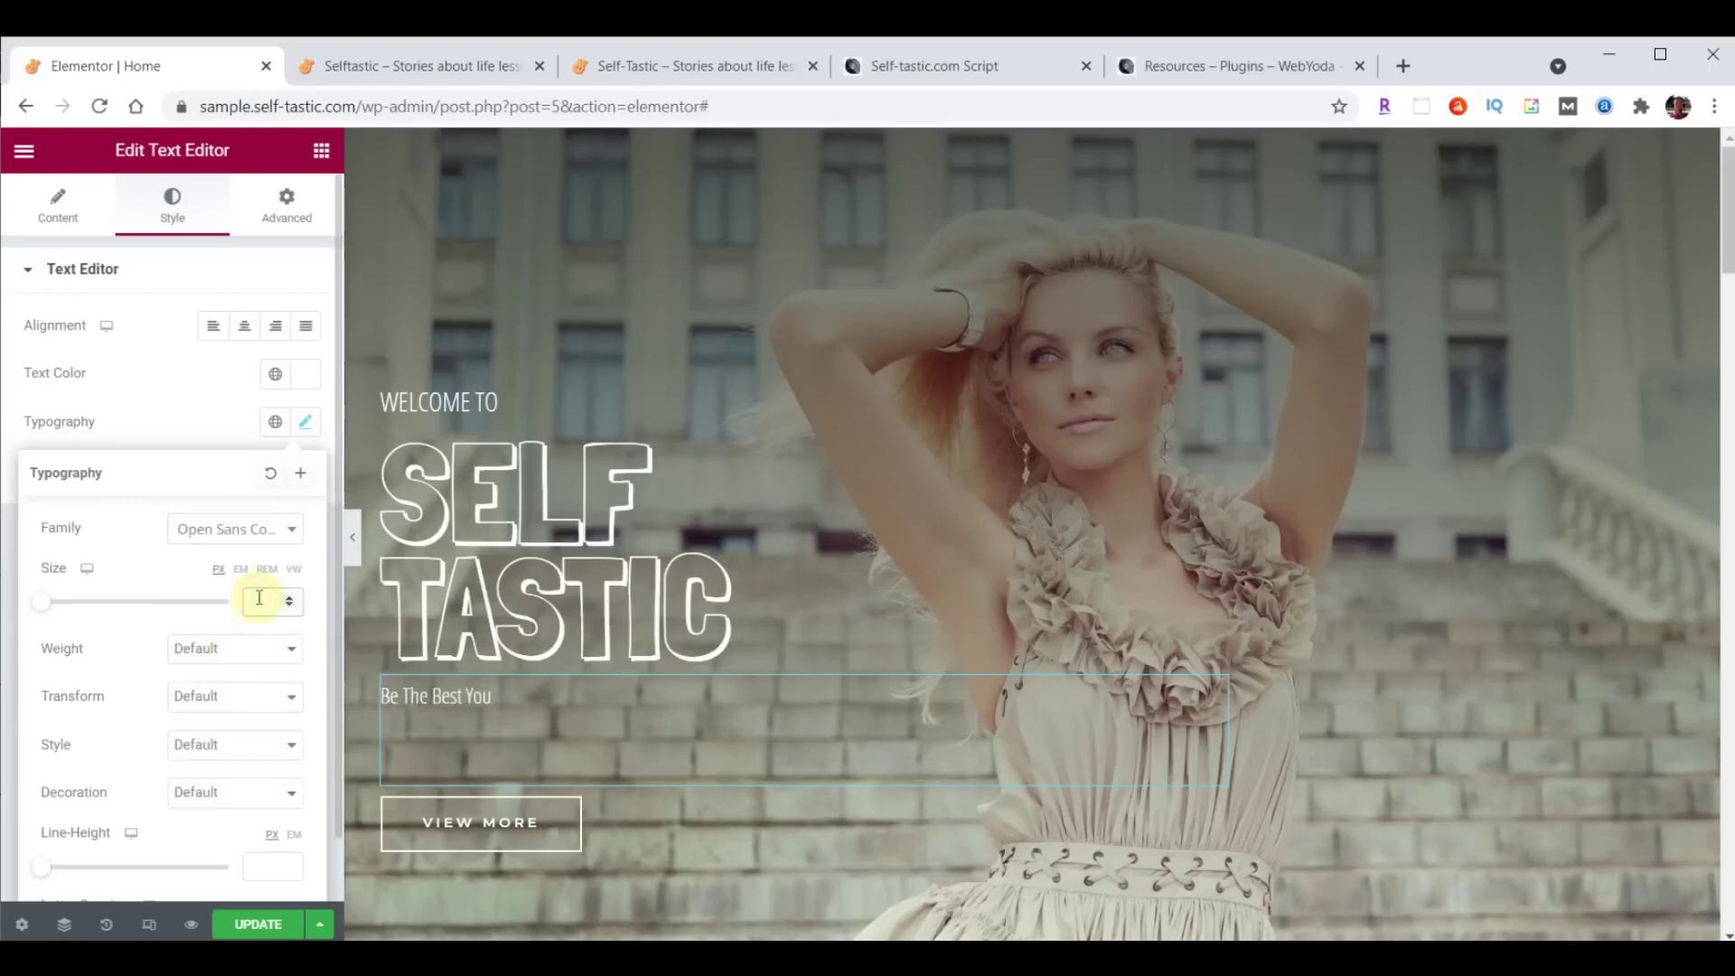
{"action": "type", "text": "30"}
{"action": "left_click", "coordinate": [208, 651]}
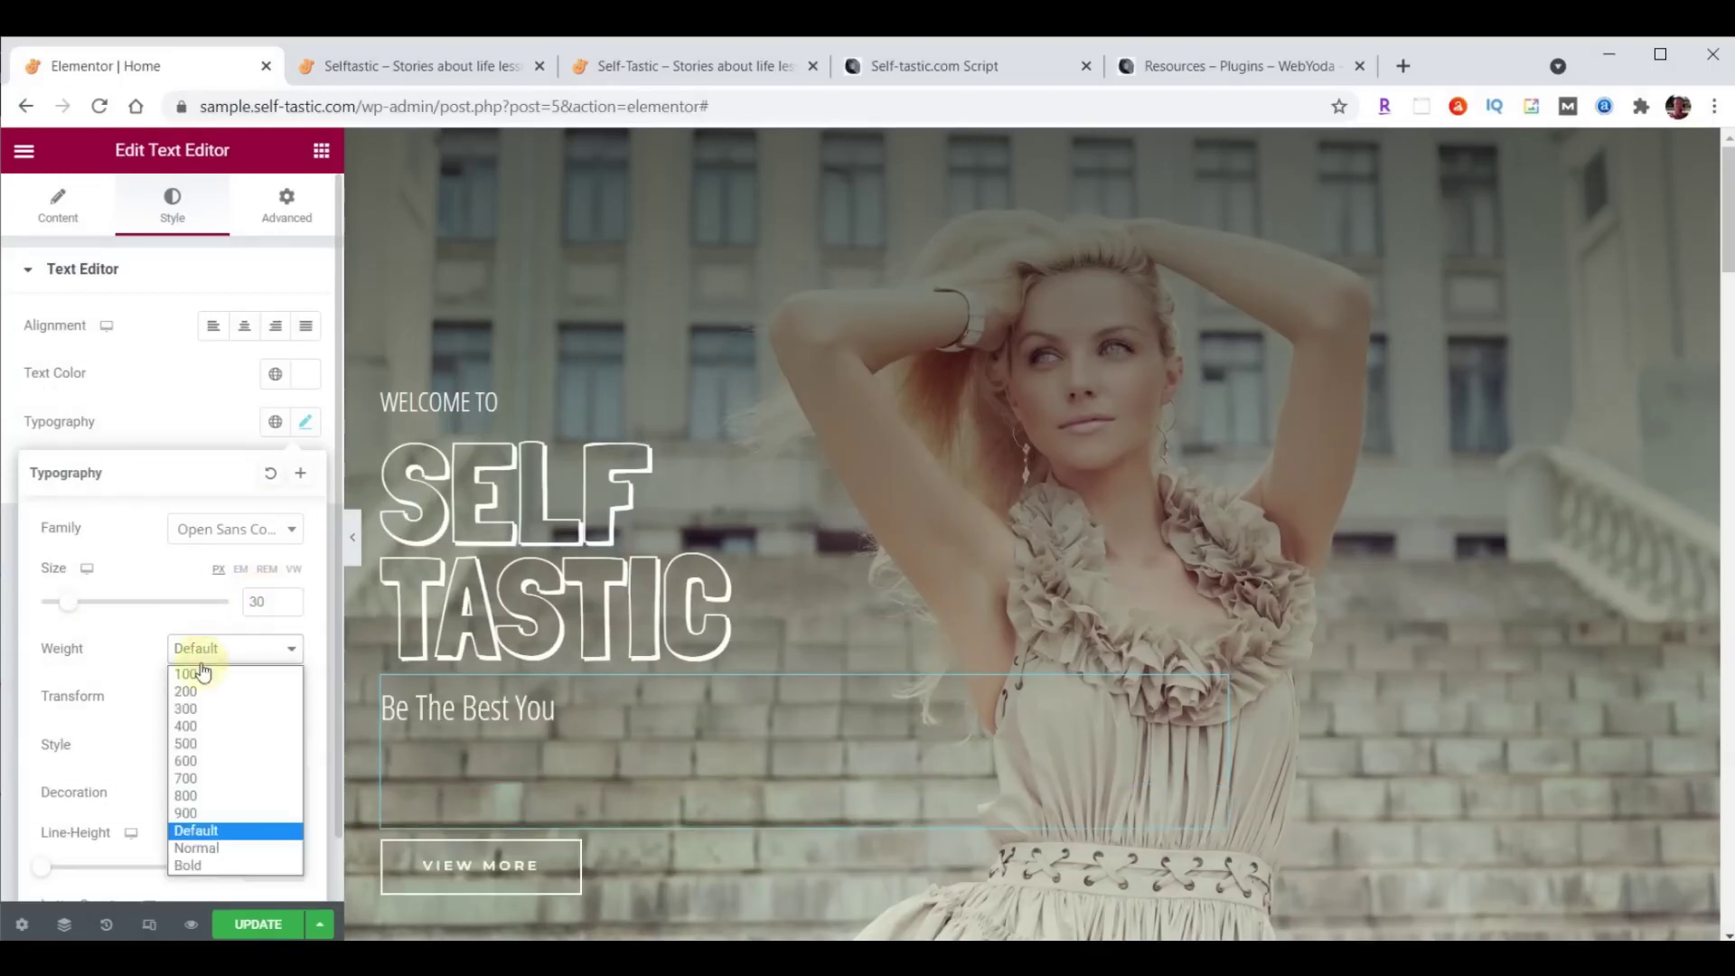
{"action": "left_click", "coordinate": [192, 675]}
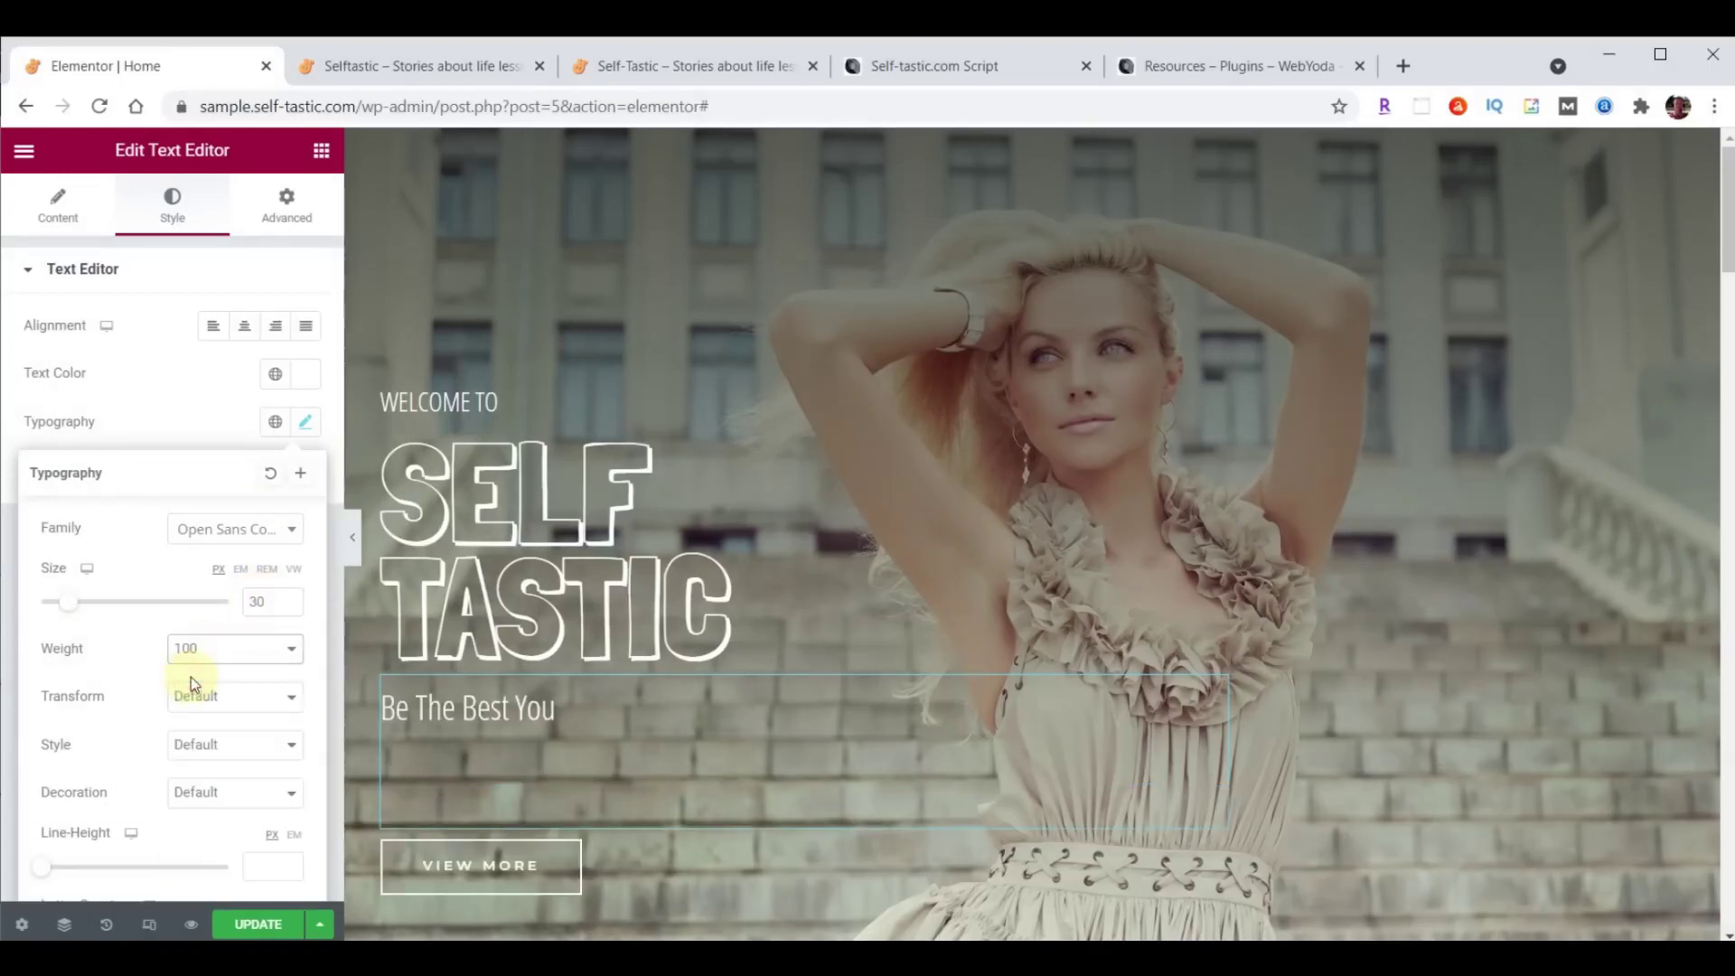
{"action": "scroll", "coordinate": [149, 772], "scroll_direction": "down", "scroll_amount": 1}
{"action": "left_click", "coordinate": [257, 799]}
{"action": "type", "text": "1"}
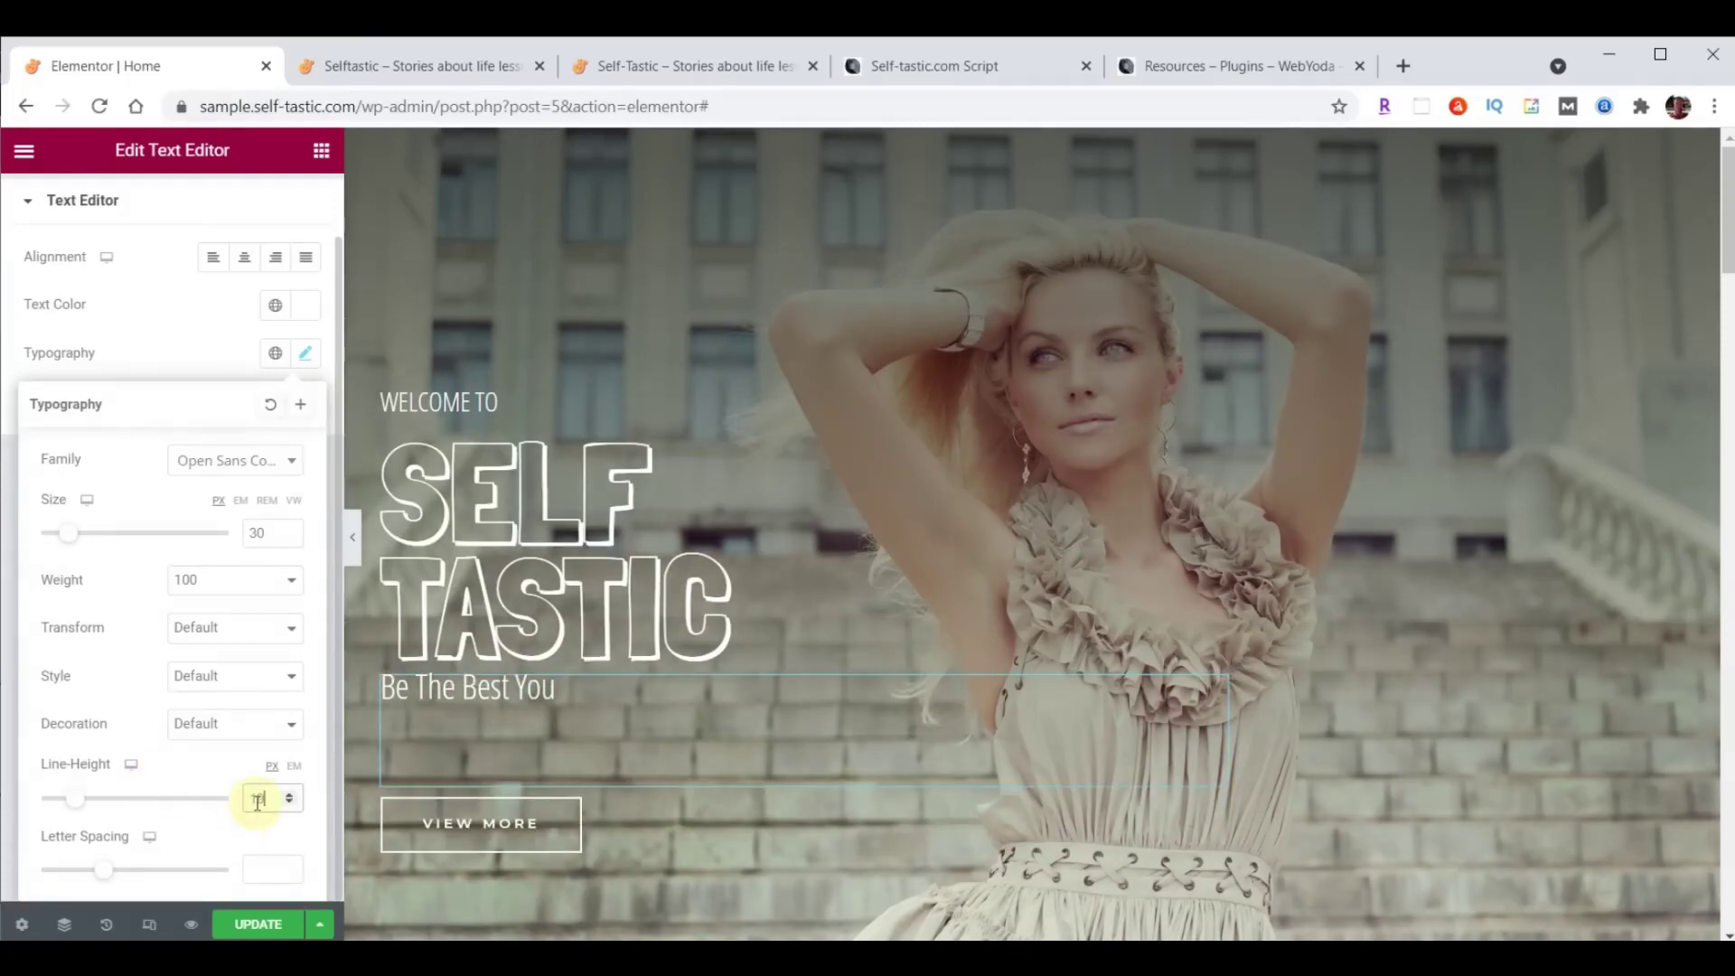
{"action": "type", "text": "9"}
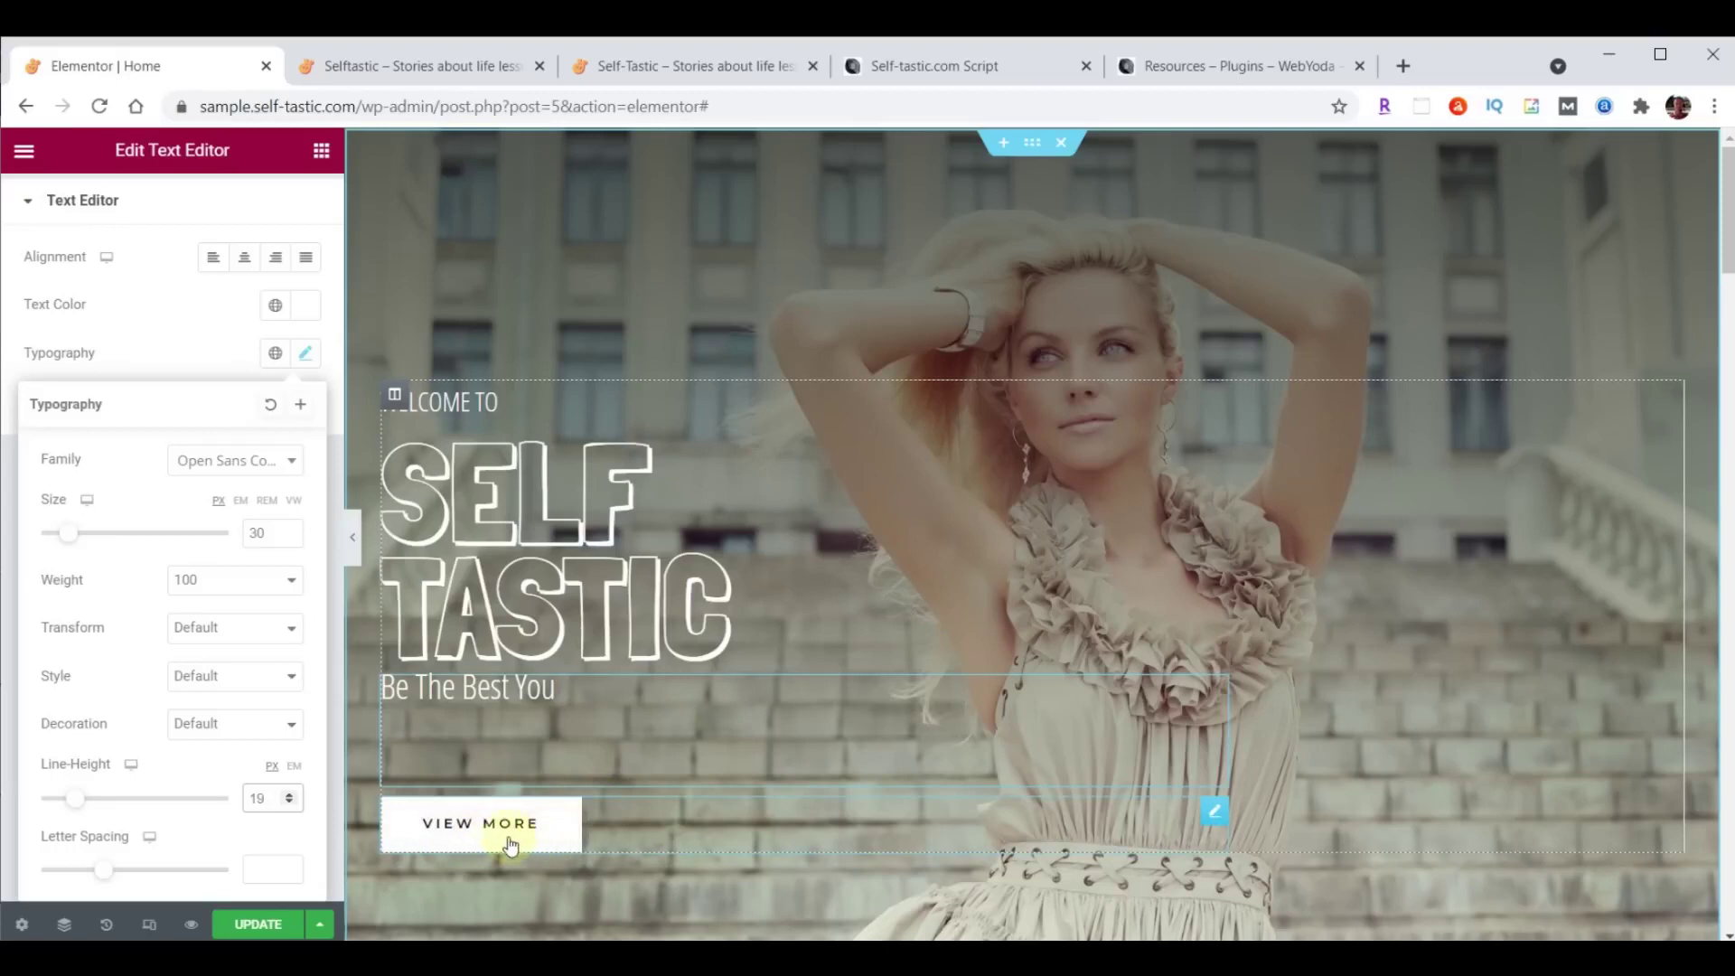
{"action": "left_click", "coordinate": [1215, 817]}
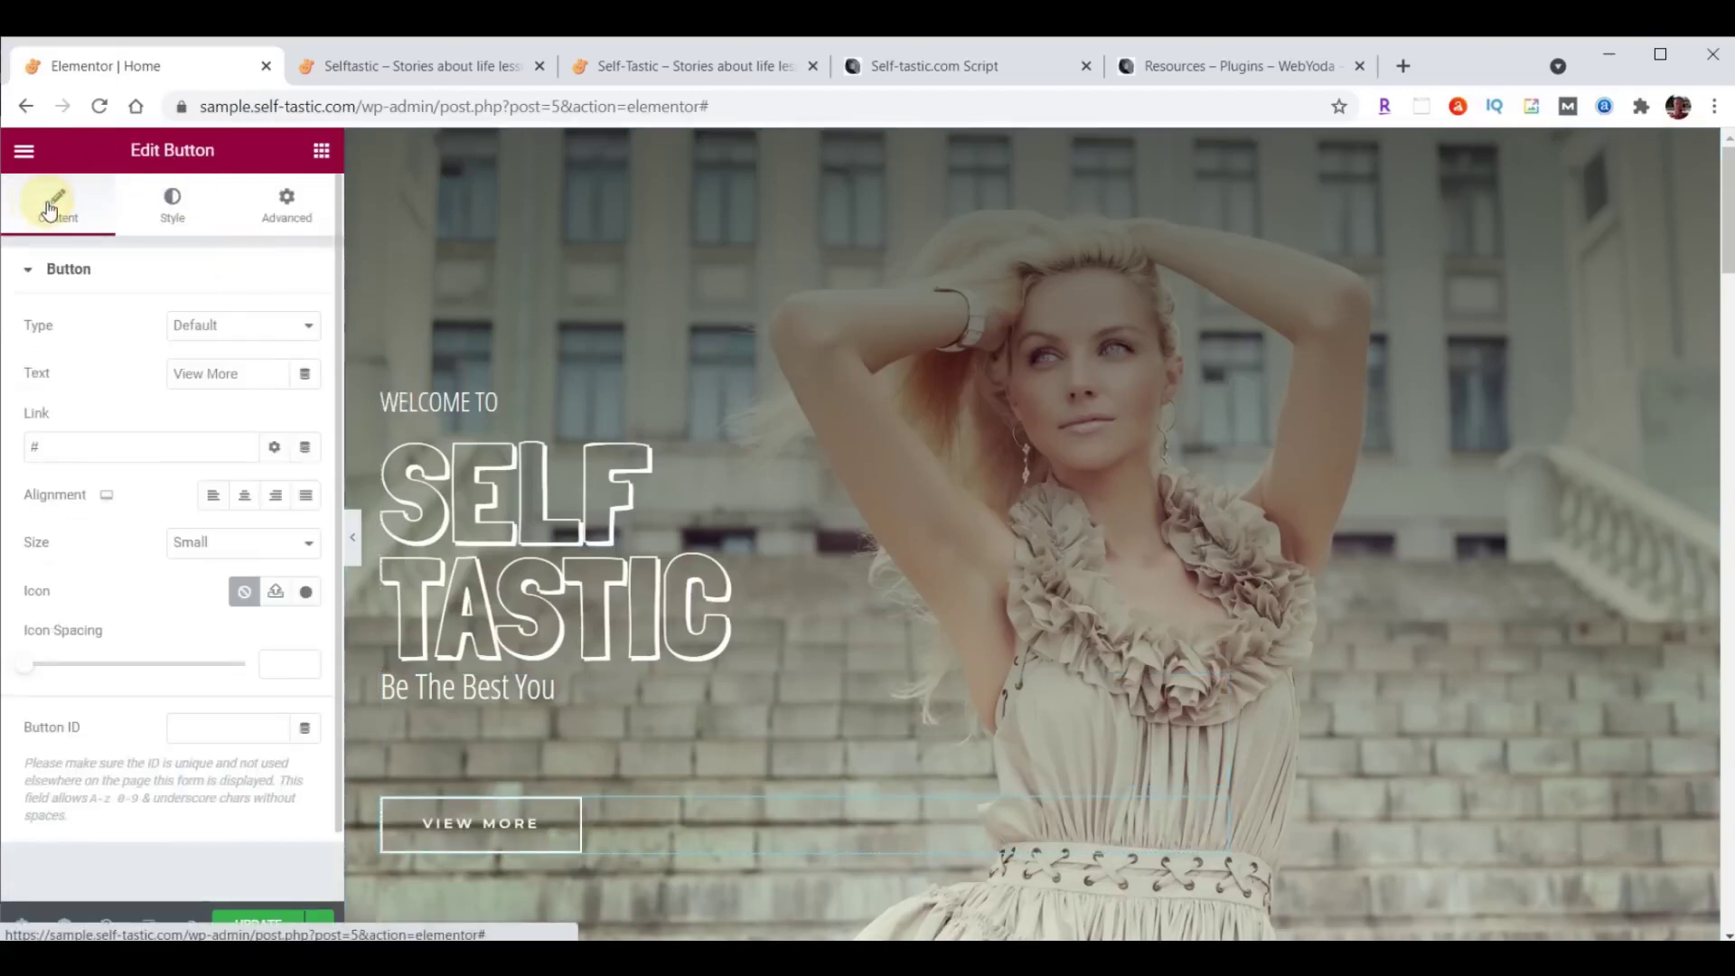
- Relabel the hero button Learn More, link it to /about/, and update the page
{"action": "triple_click", "coordinate": [241, 374]}
{"action": "type", "text": "Learn More"}
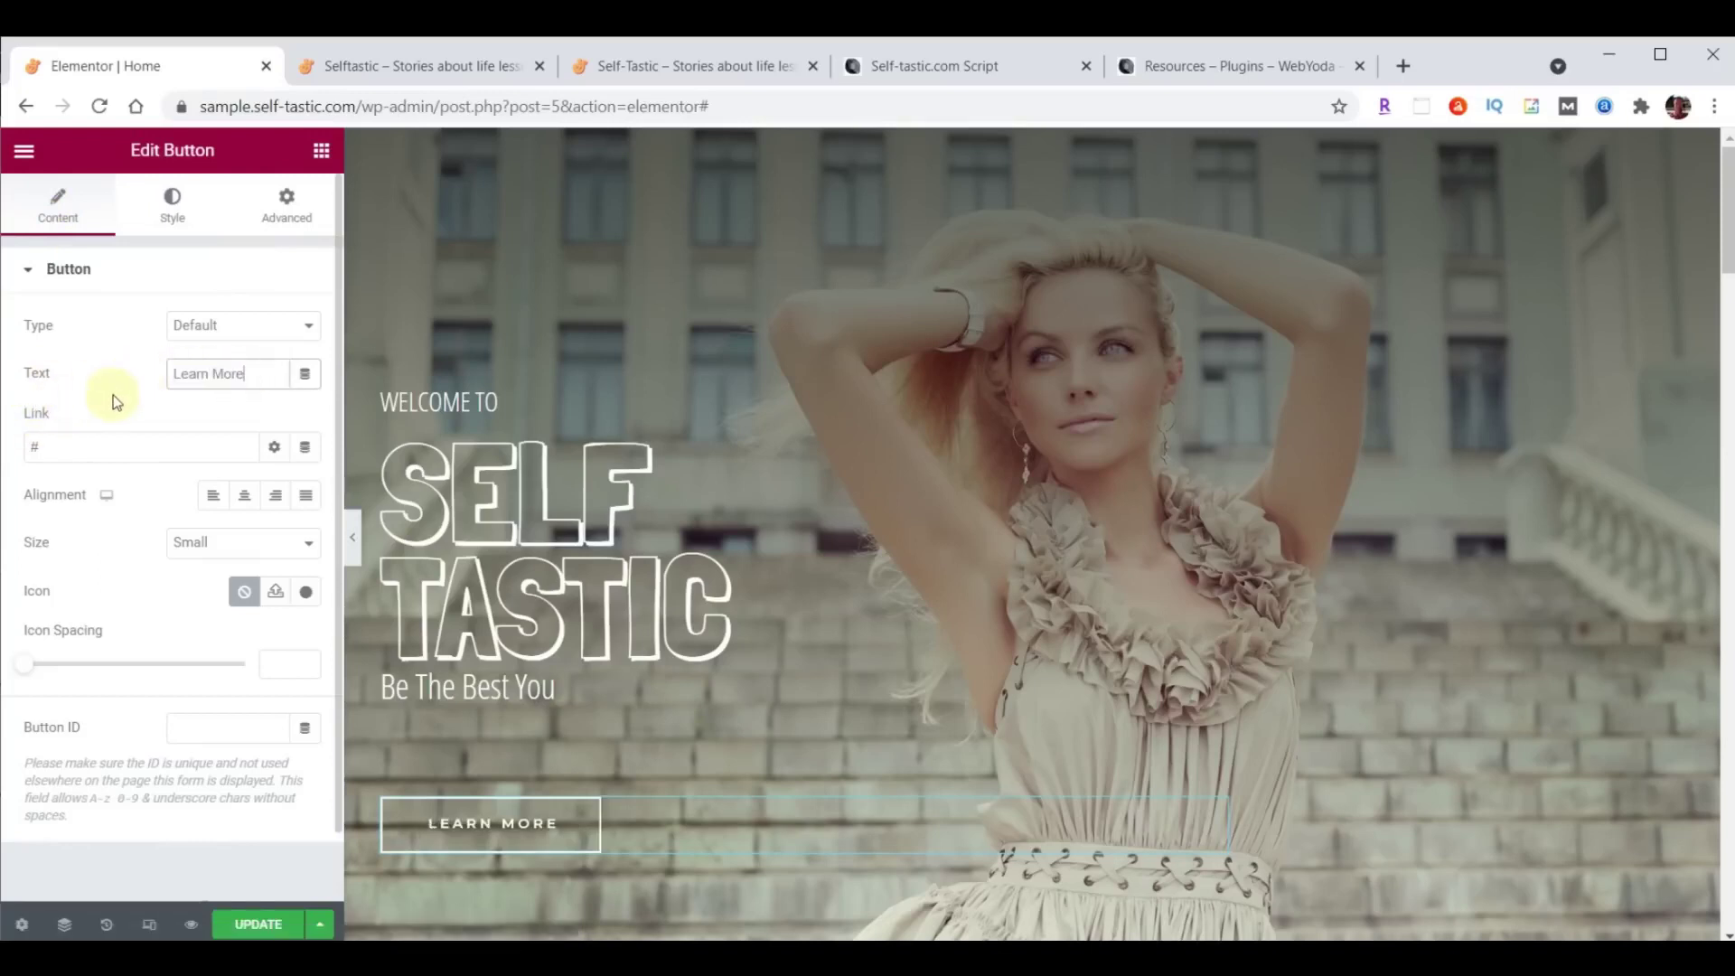
{"action": "left_click_drag", "start_coordinate": [66, 446], "coordinate": [5, 440]}
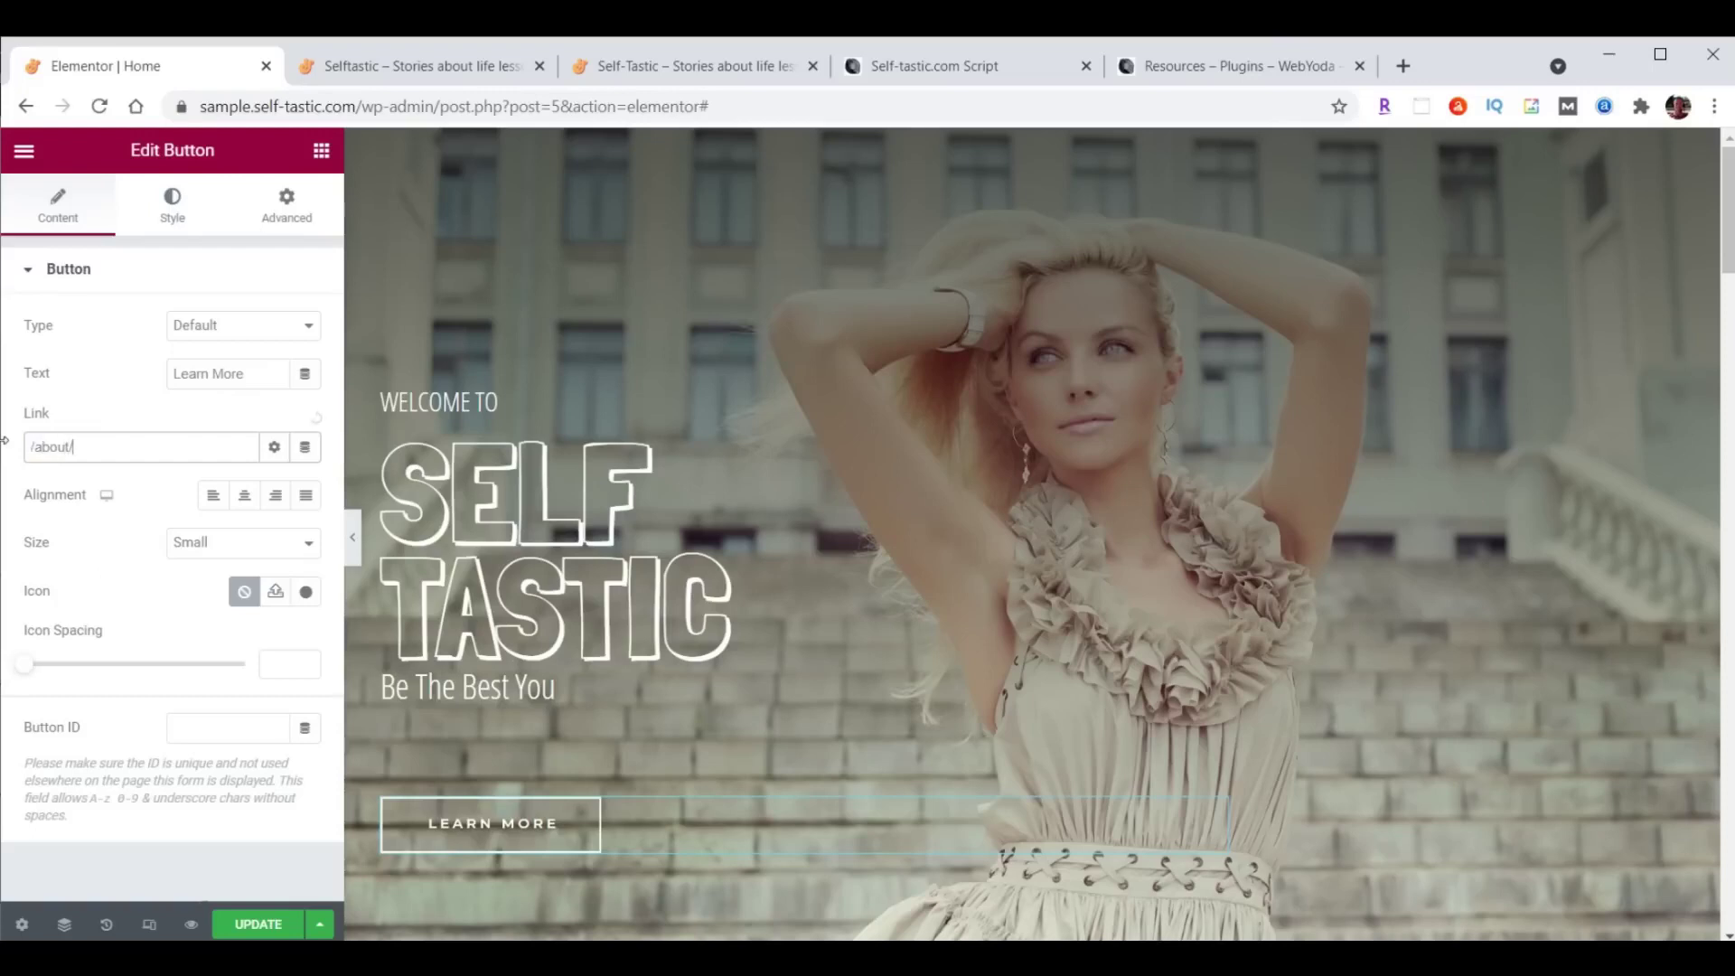
{"action": "left_click", "coordinate": [237, 923]}
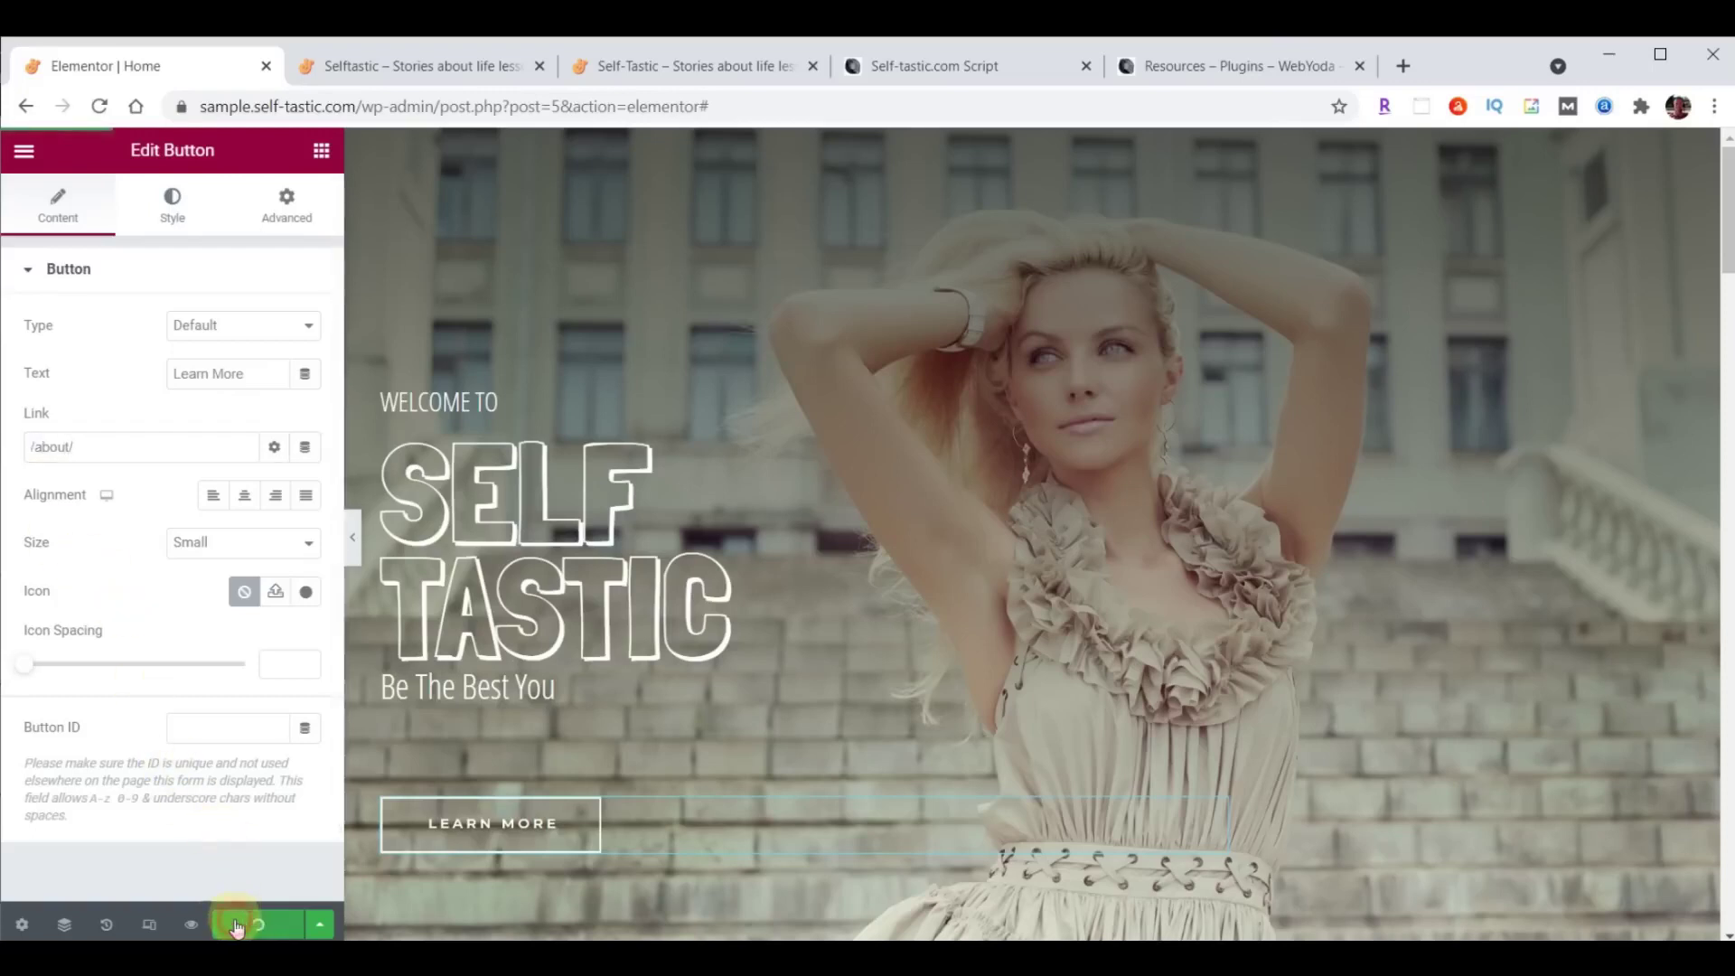
{"action": "left_click", "coordinate": [418, 68]}
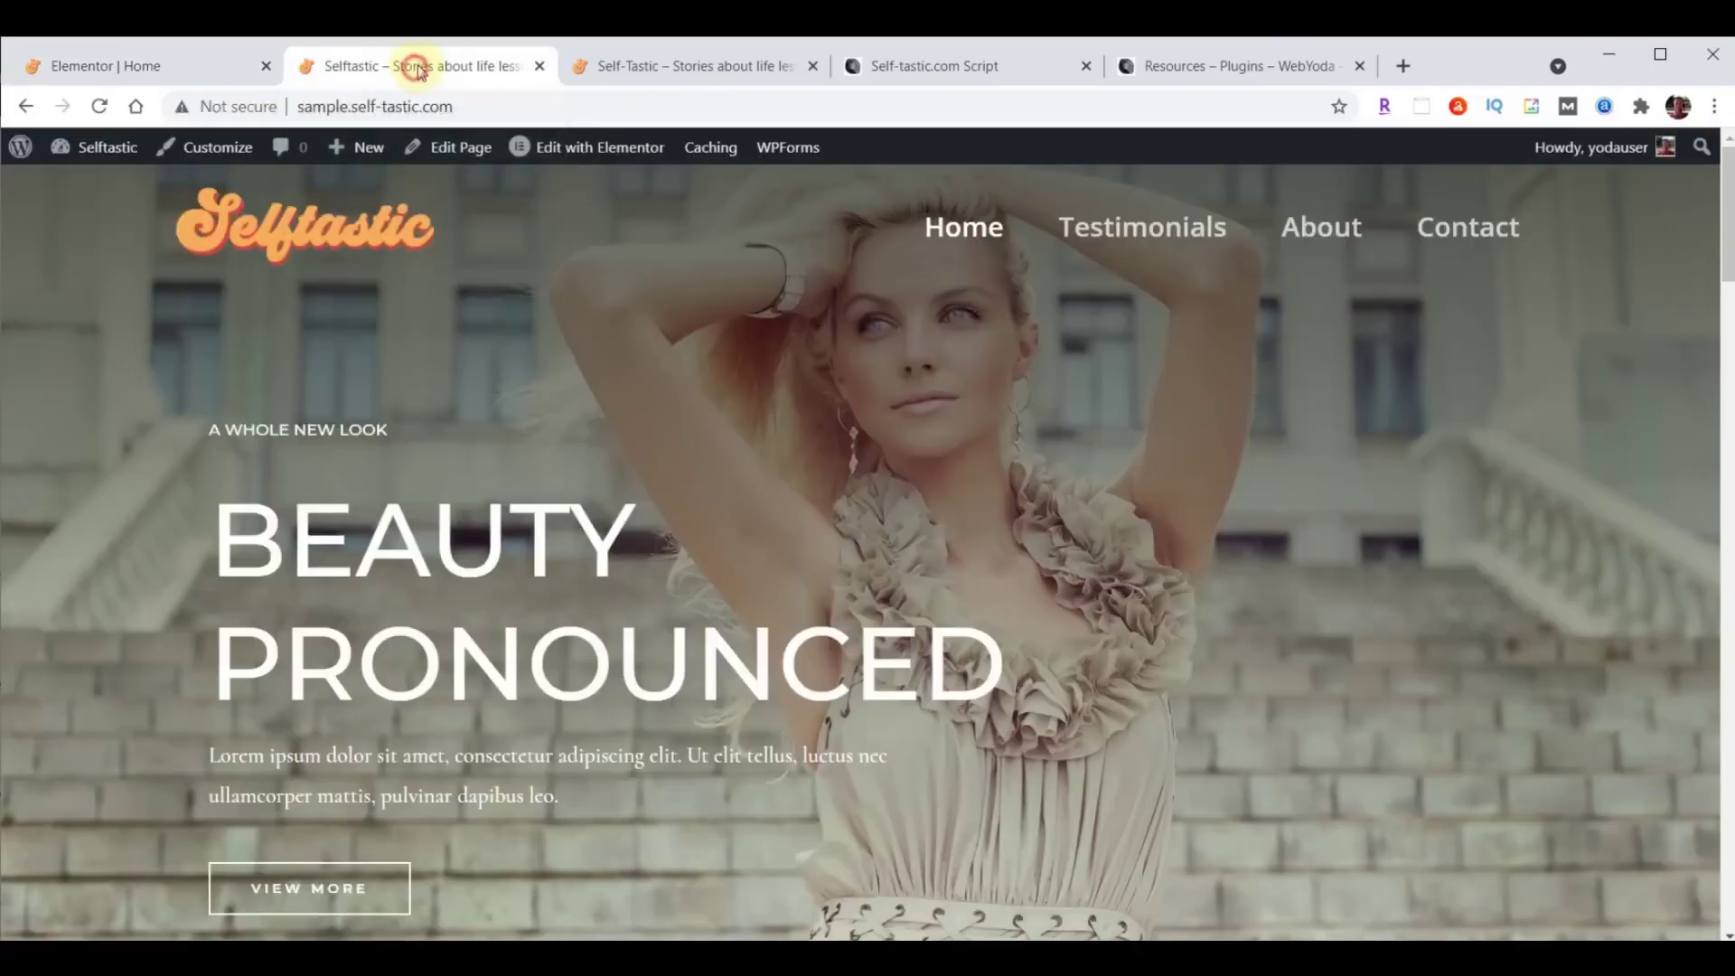
- Reload the live home page to check the SELF TASTIC hero, then return to the Elementor editor
{"action": "left_click", "coordinate": [99, 106]}
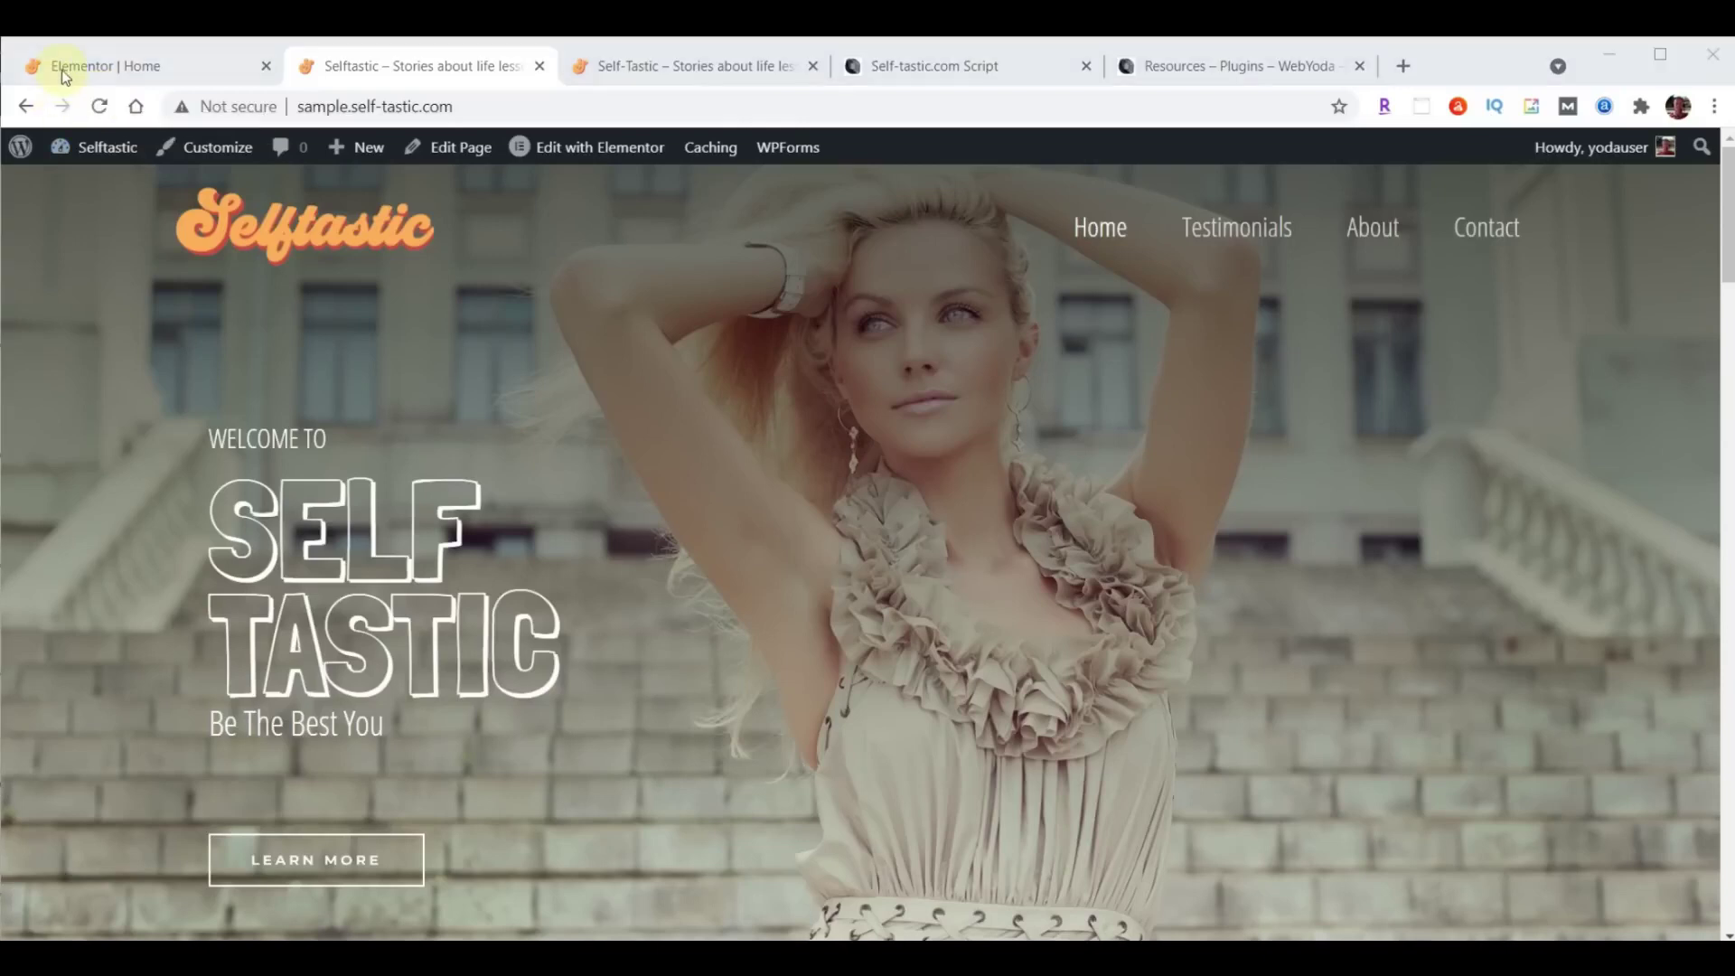
{"action": "left_click", "coordinate": [76, 71]}
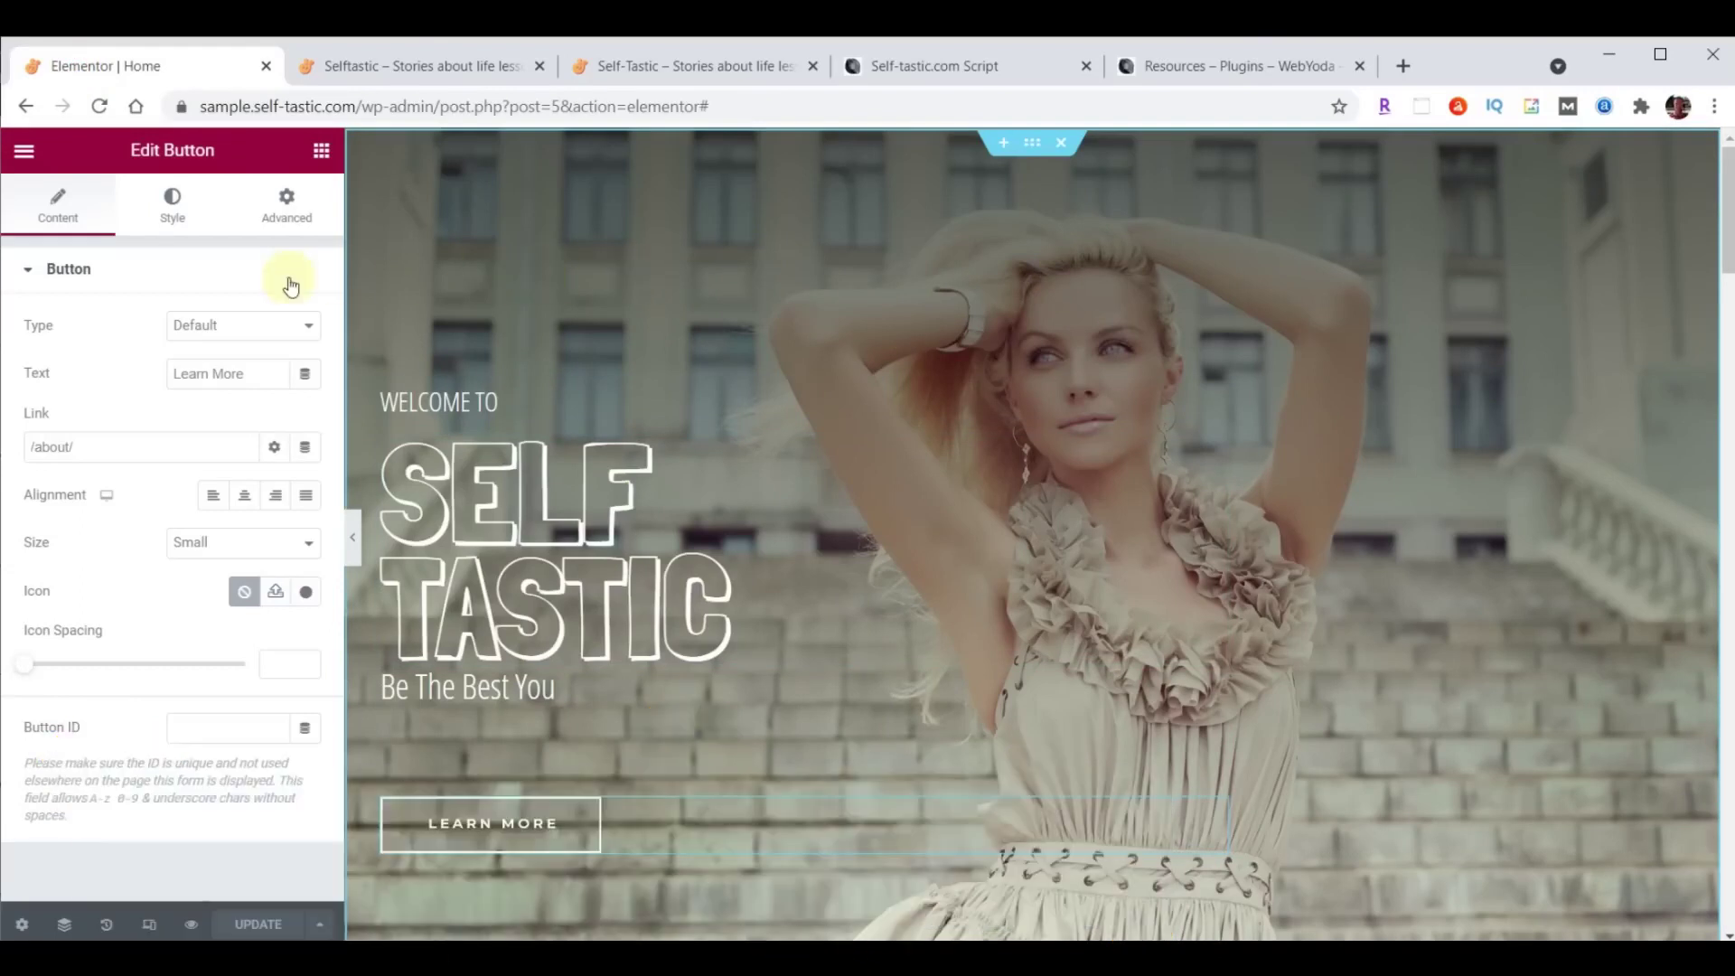
- Exit Elementor to the WordPress dashboard and go to Media > Library
{"action": "left_click", "coordinate": [26, 153]}
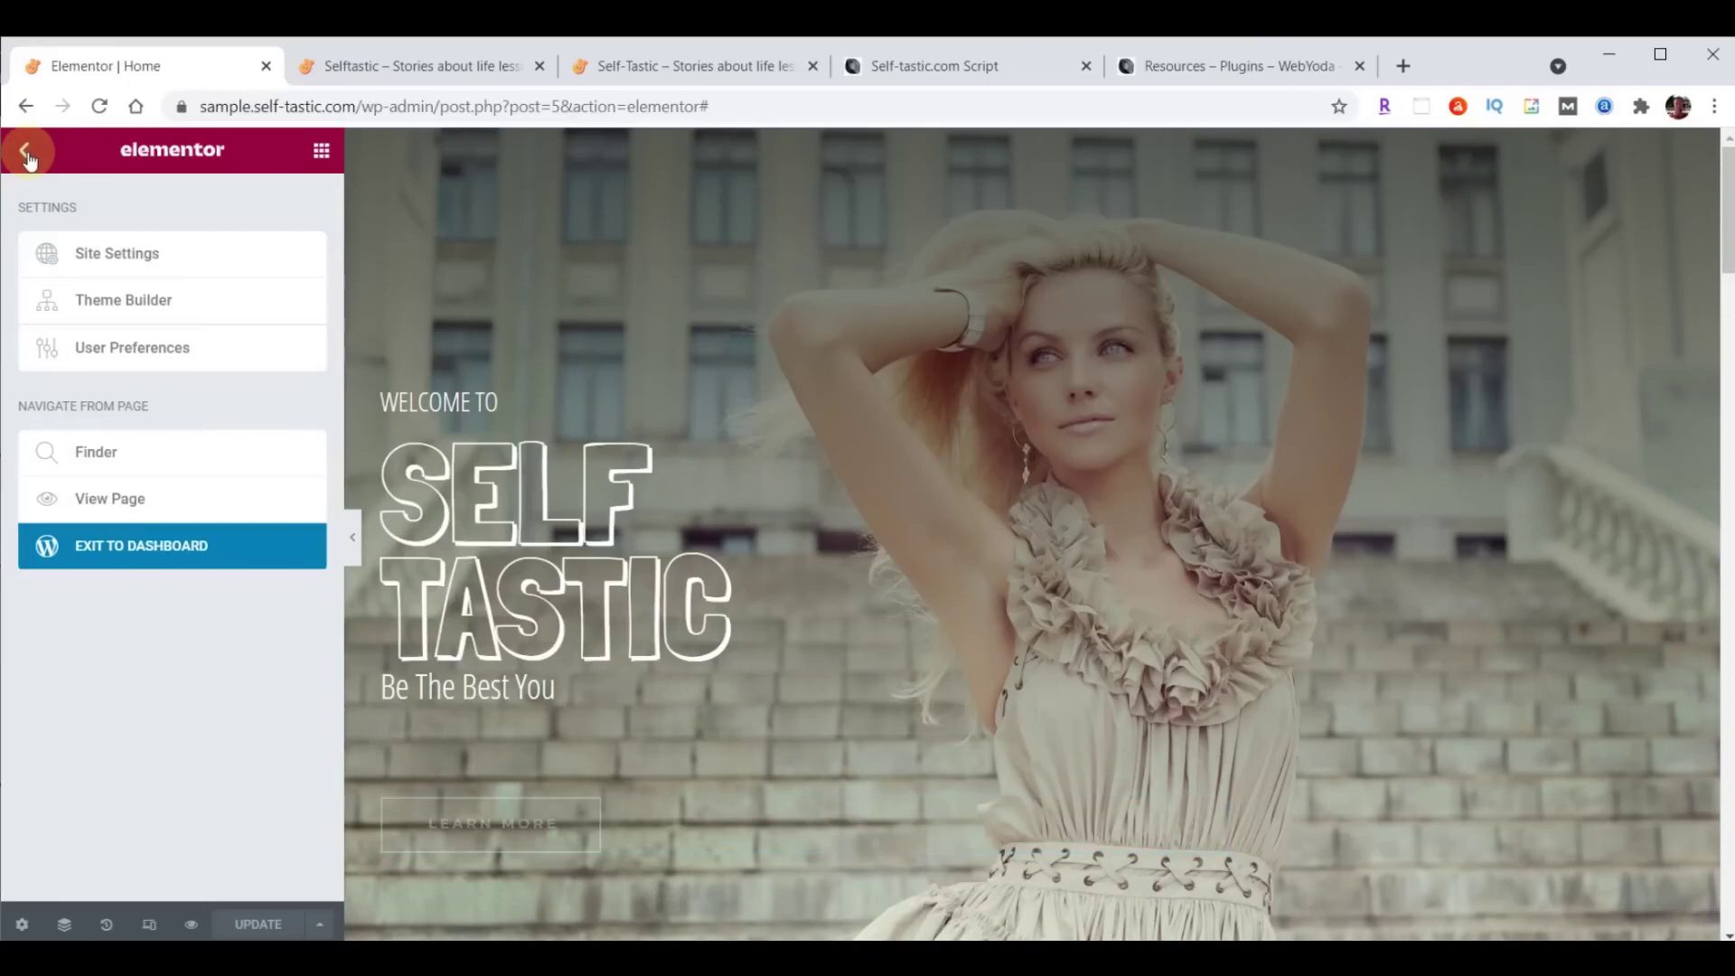
{"action": "left_click", "coordinate": [142, 556]}
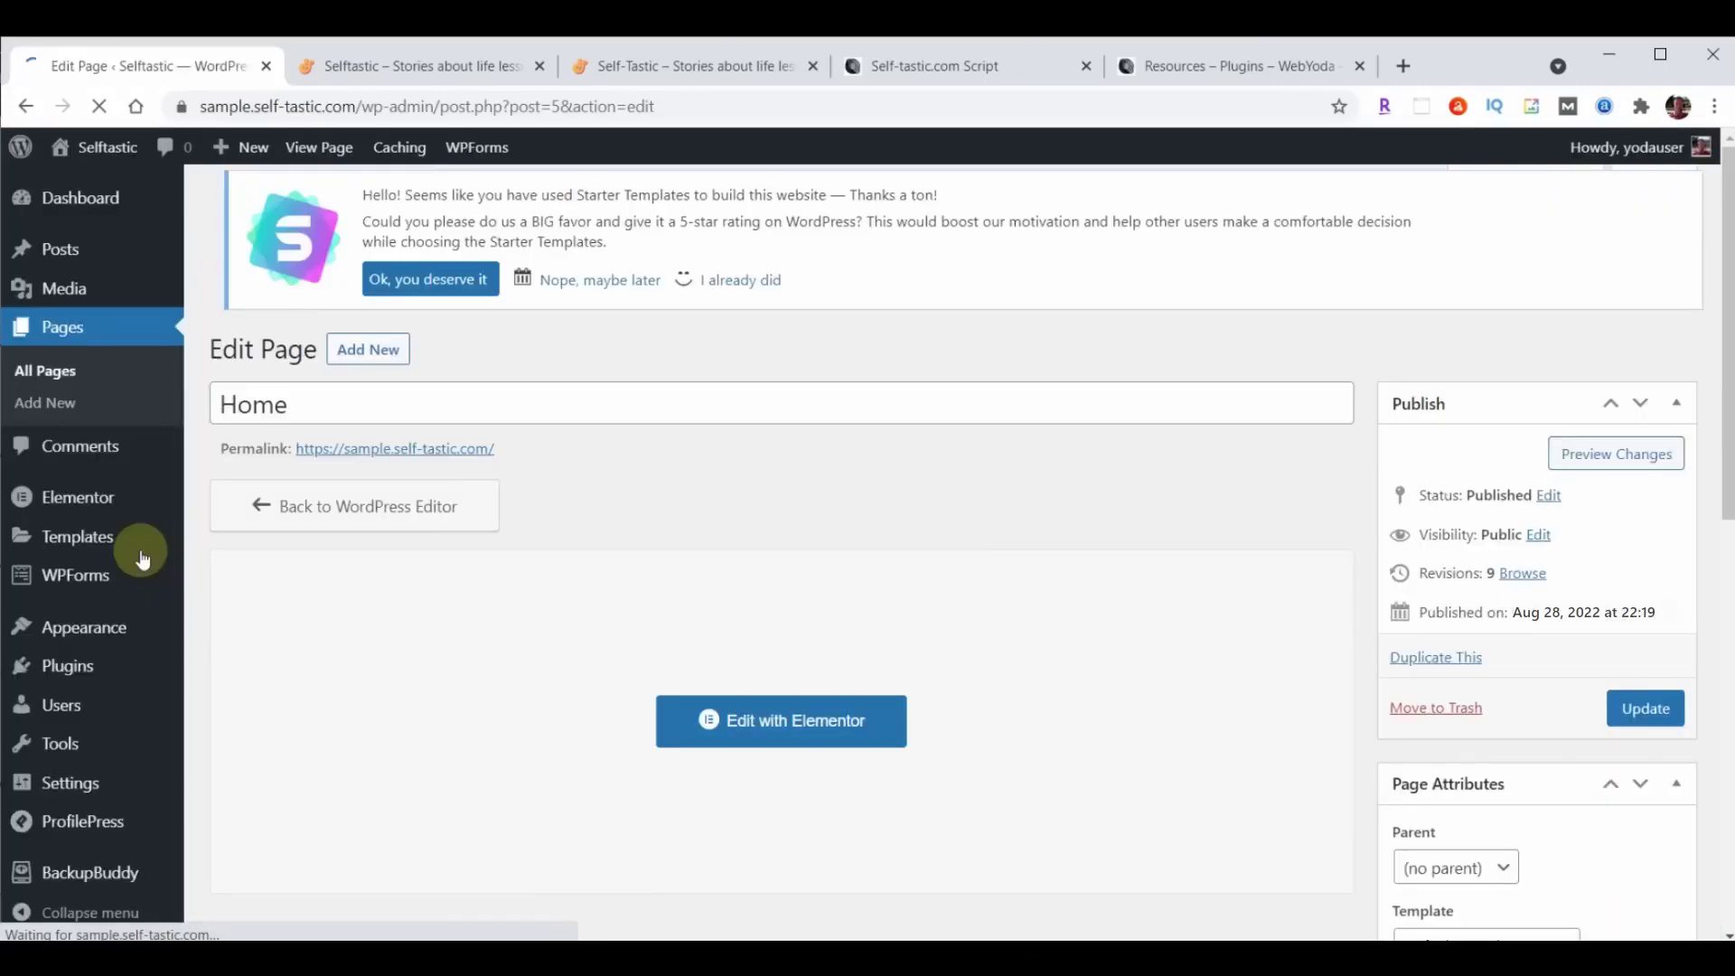
{"action": "left_click", "coordinate": [68, 289]}
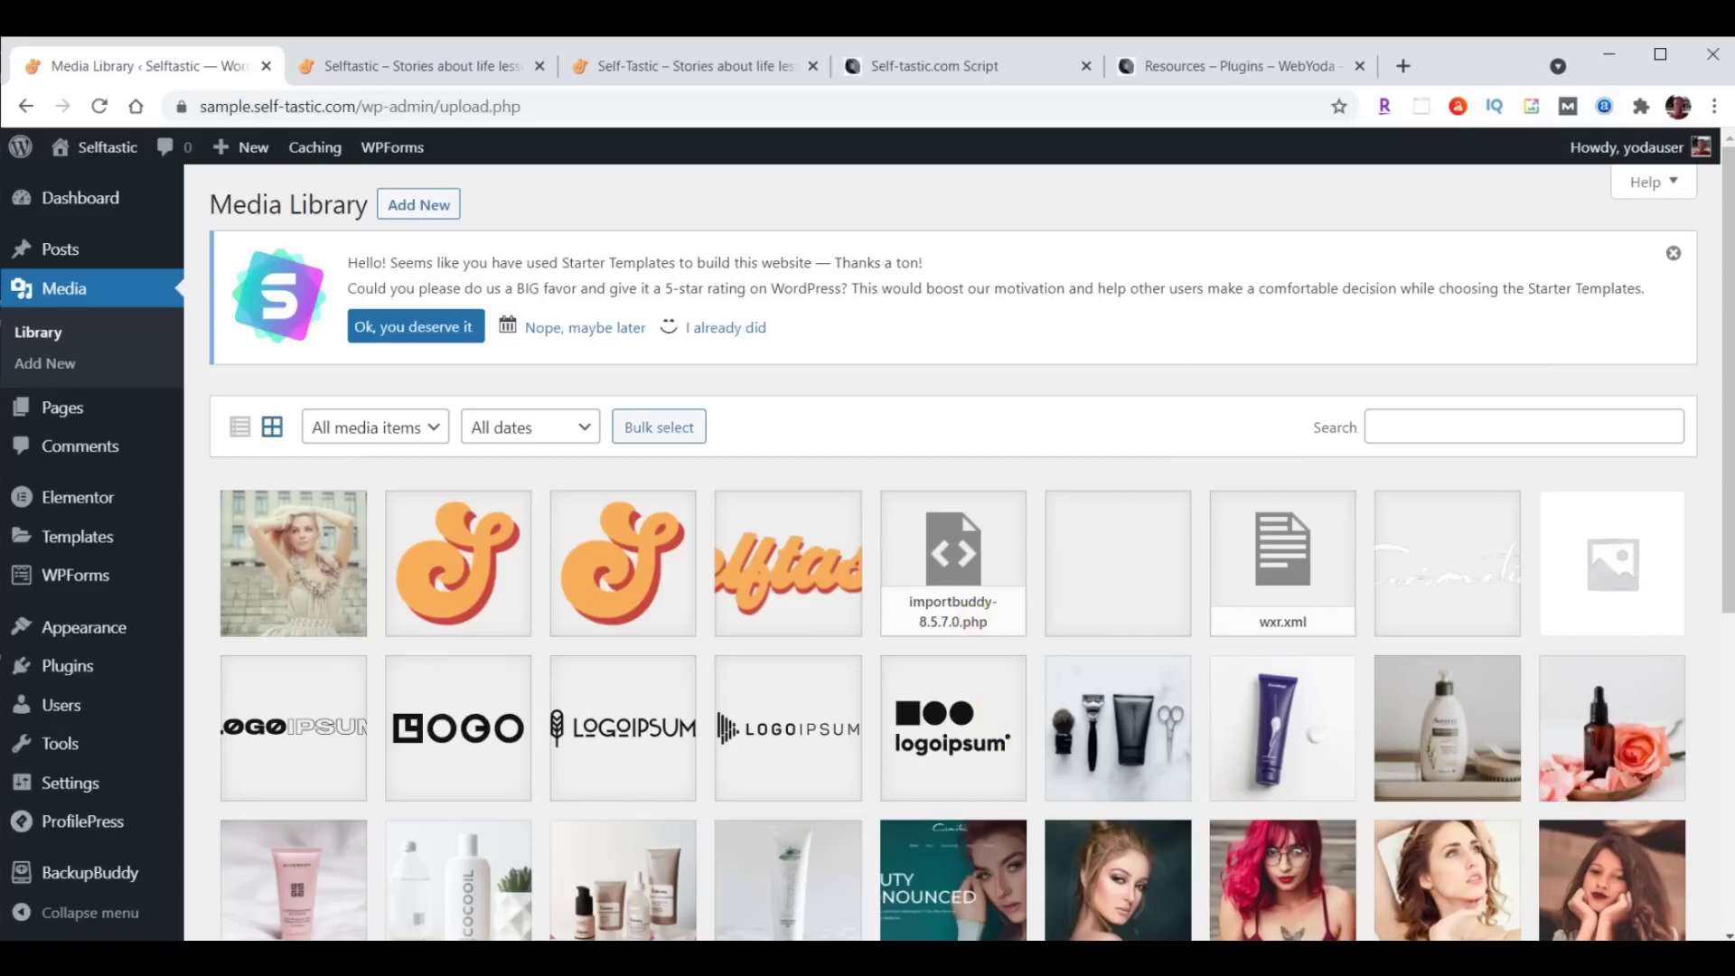
- Drag intro-selftastic.mp4 from the content folder into the Media Library to upload it
{"action": "key", "text": "alt+Tab"}
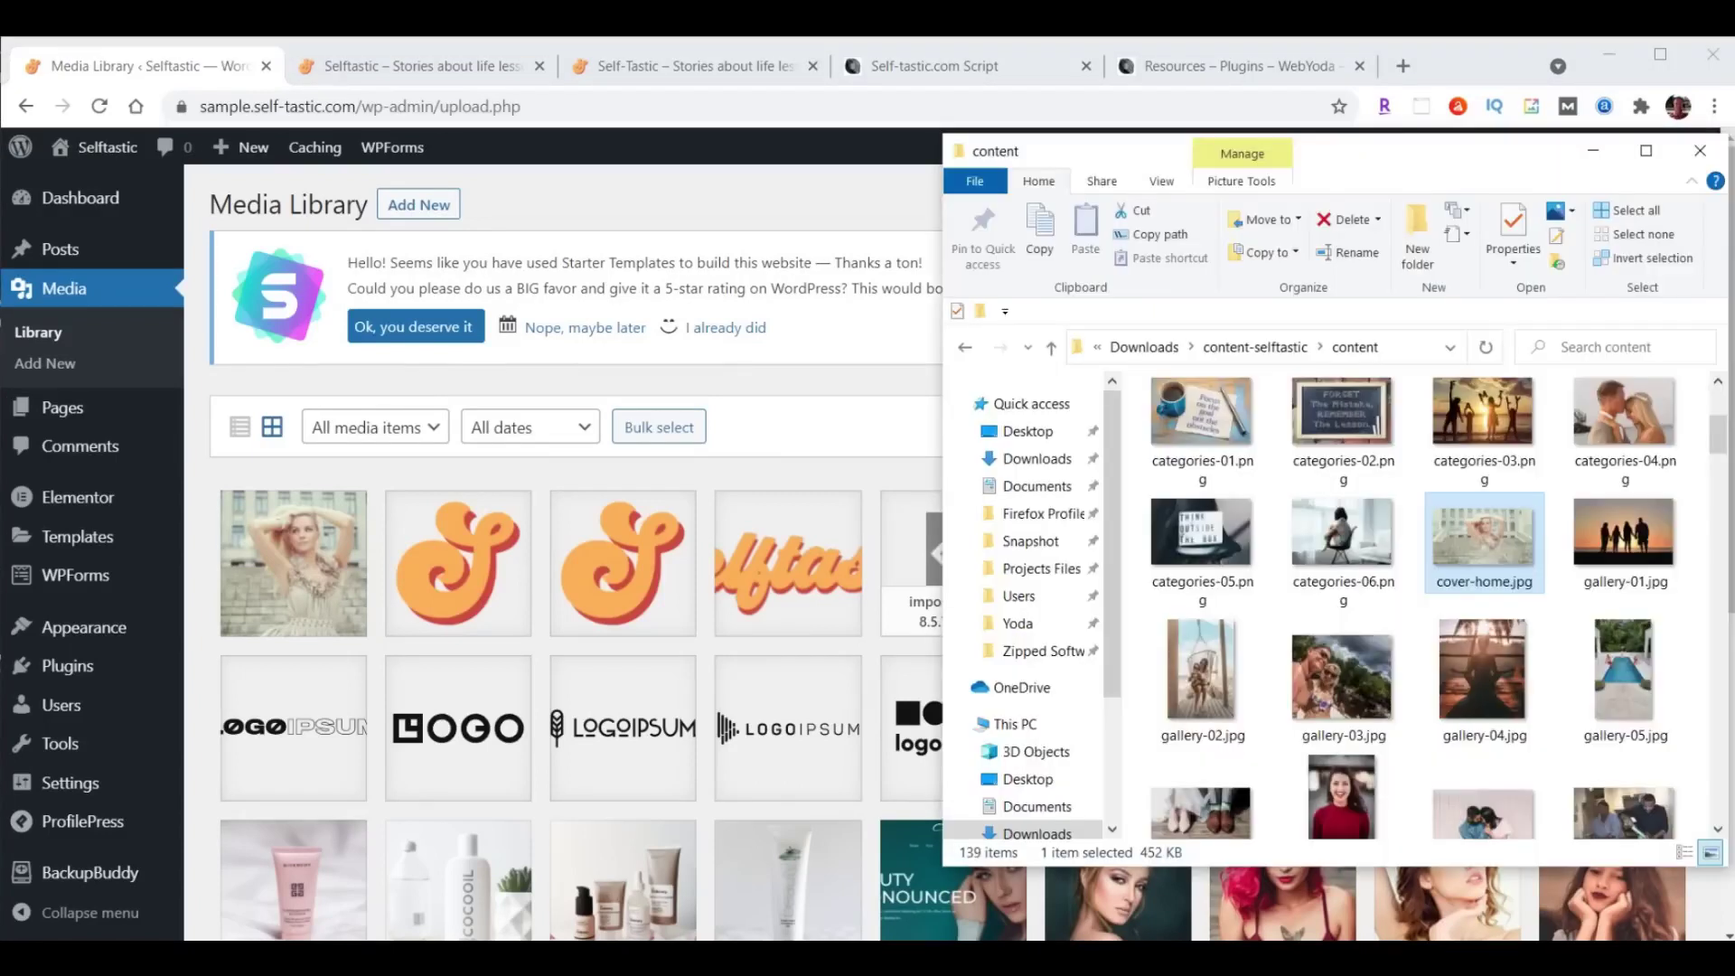
{"action": "scroll", "coordinate": [1534, 461], "scroll_direction": "down", "scroll_amount": 5}
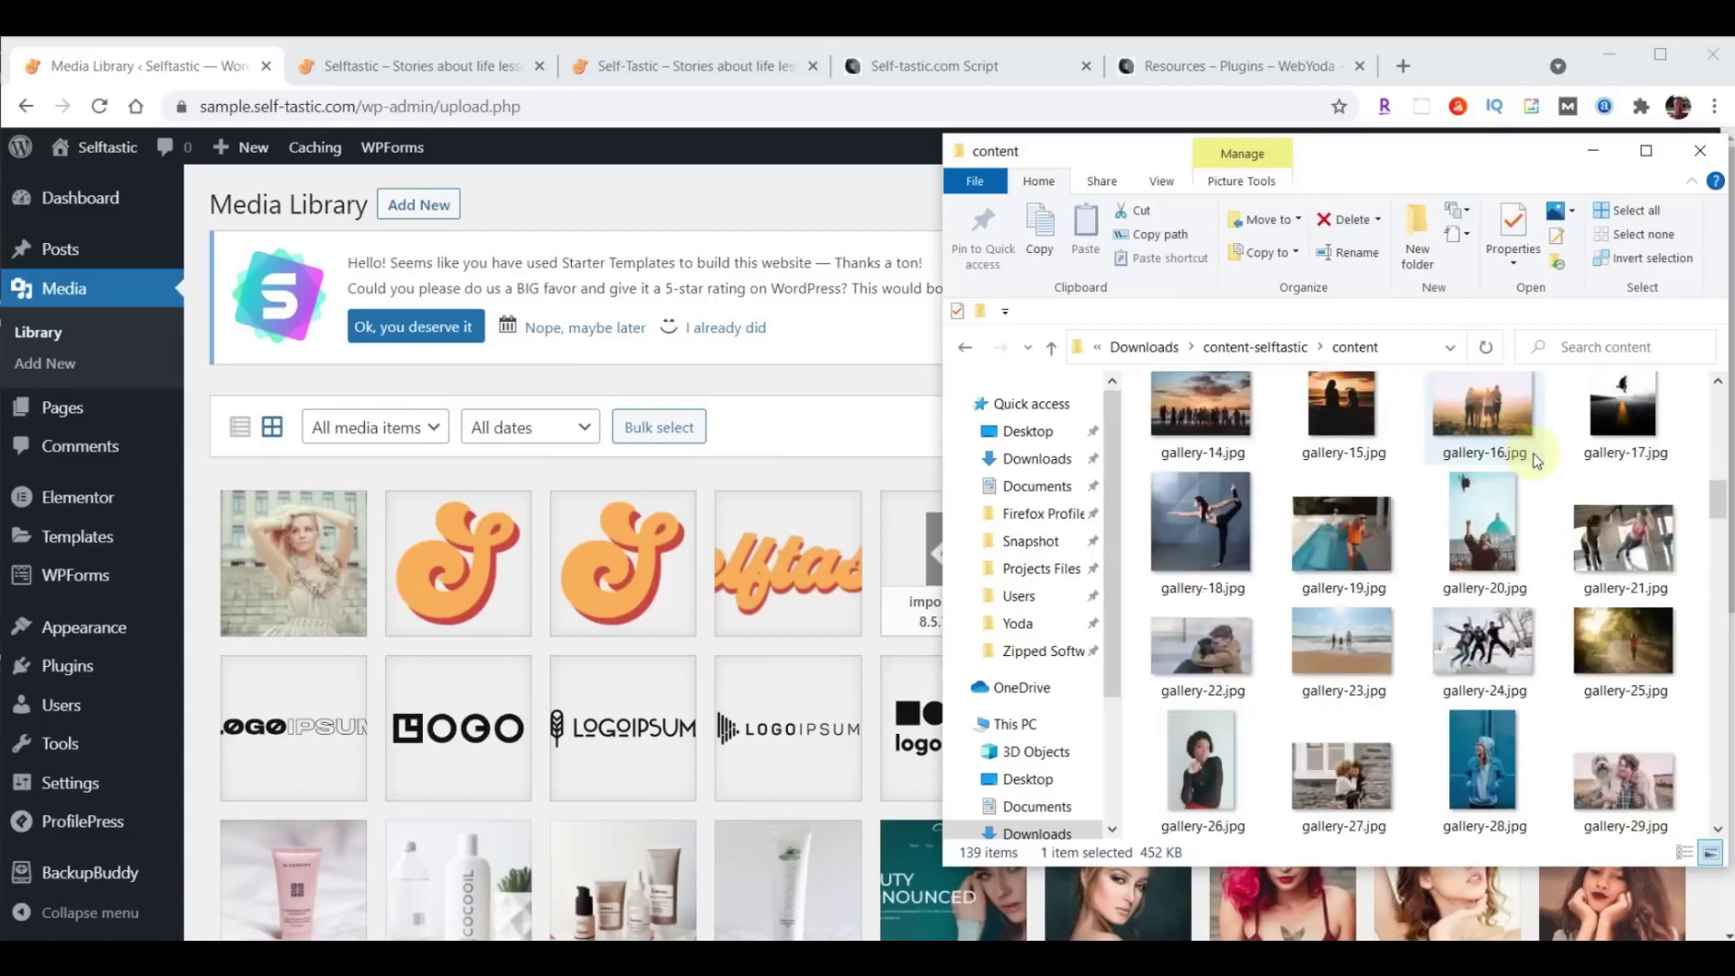
{"action": "scroll", "coordinate": [1533, 461], "scroll_direction": "down", "scroll_amount": 10}
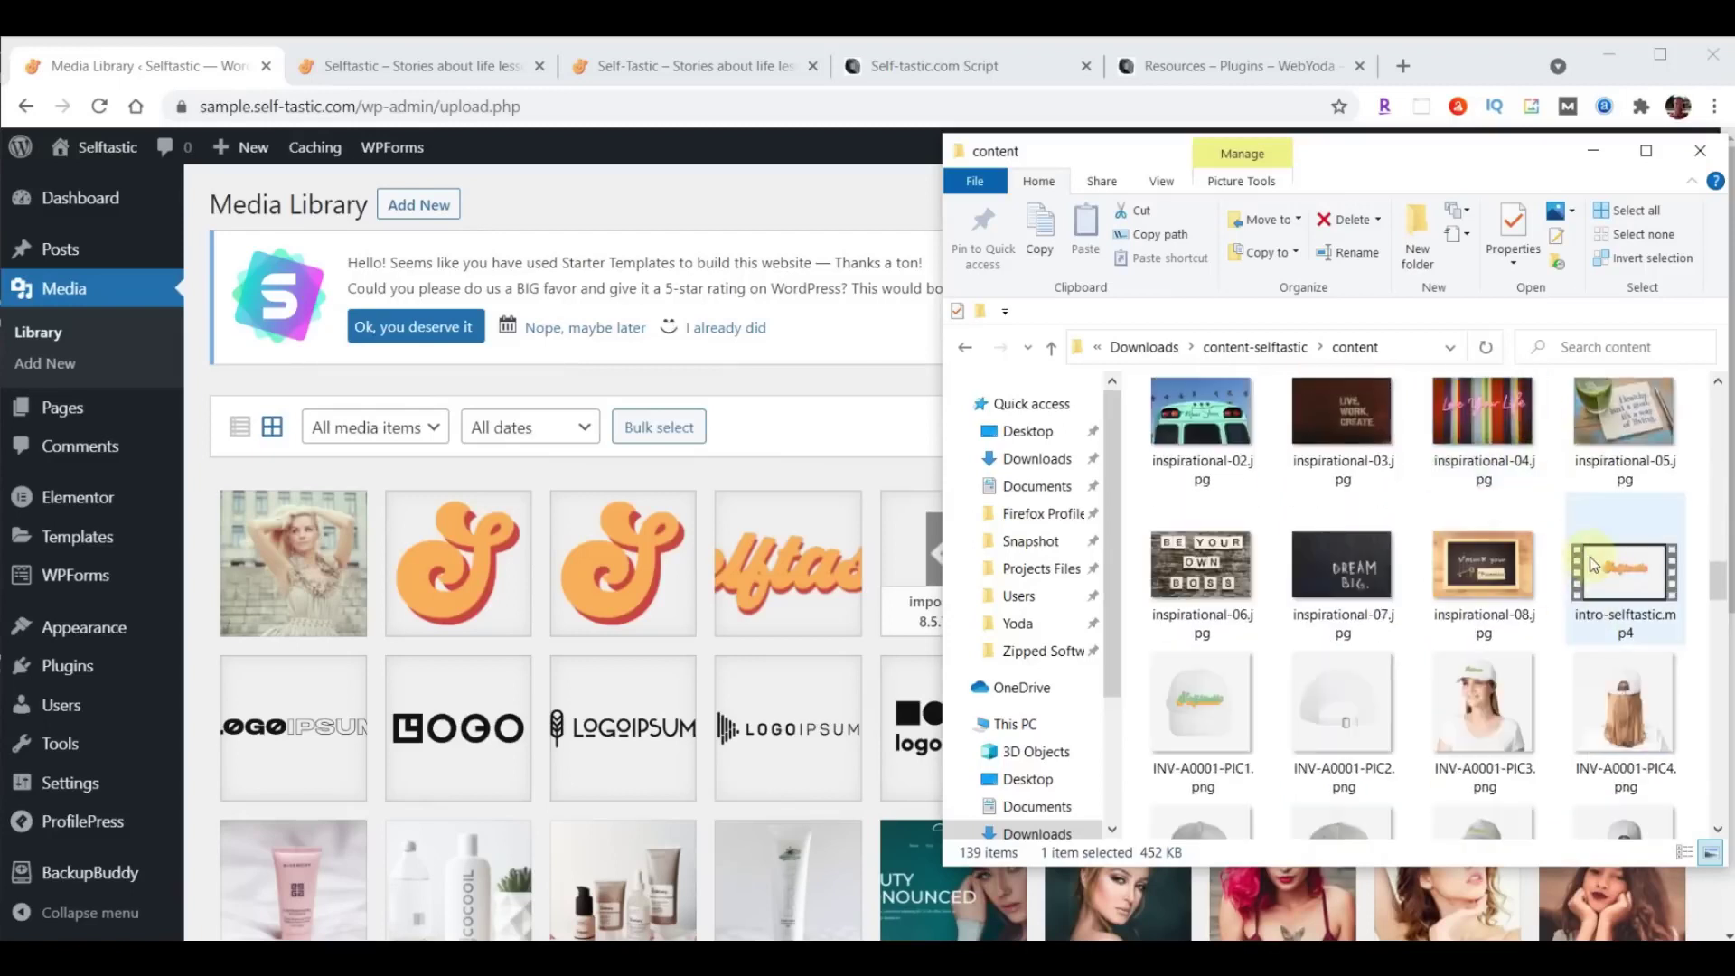
{"action": "left_click_drag", "start_coordinate": [1622, 587], "coordinate": [614, 609]}
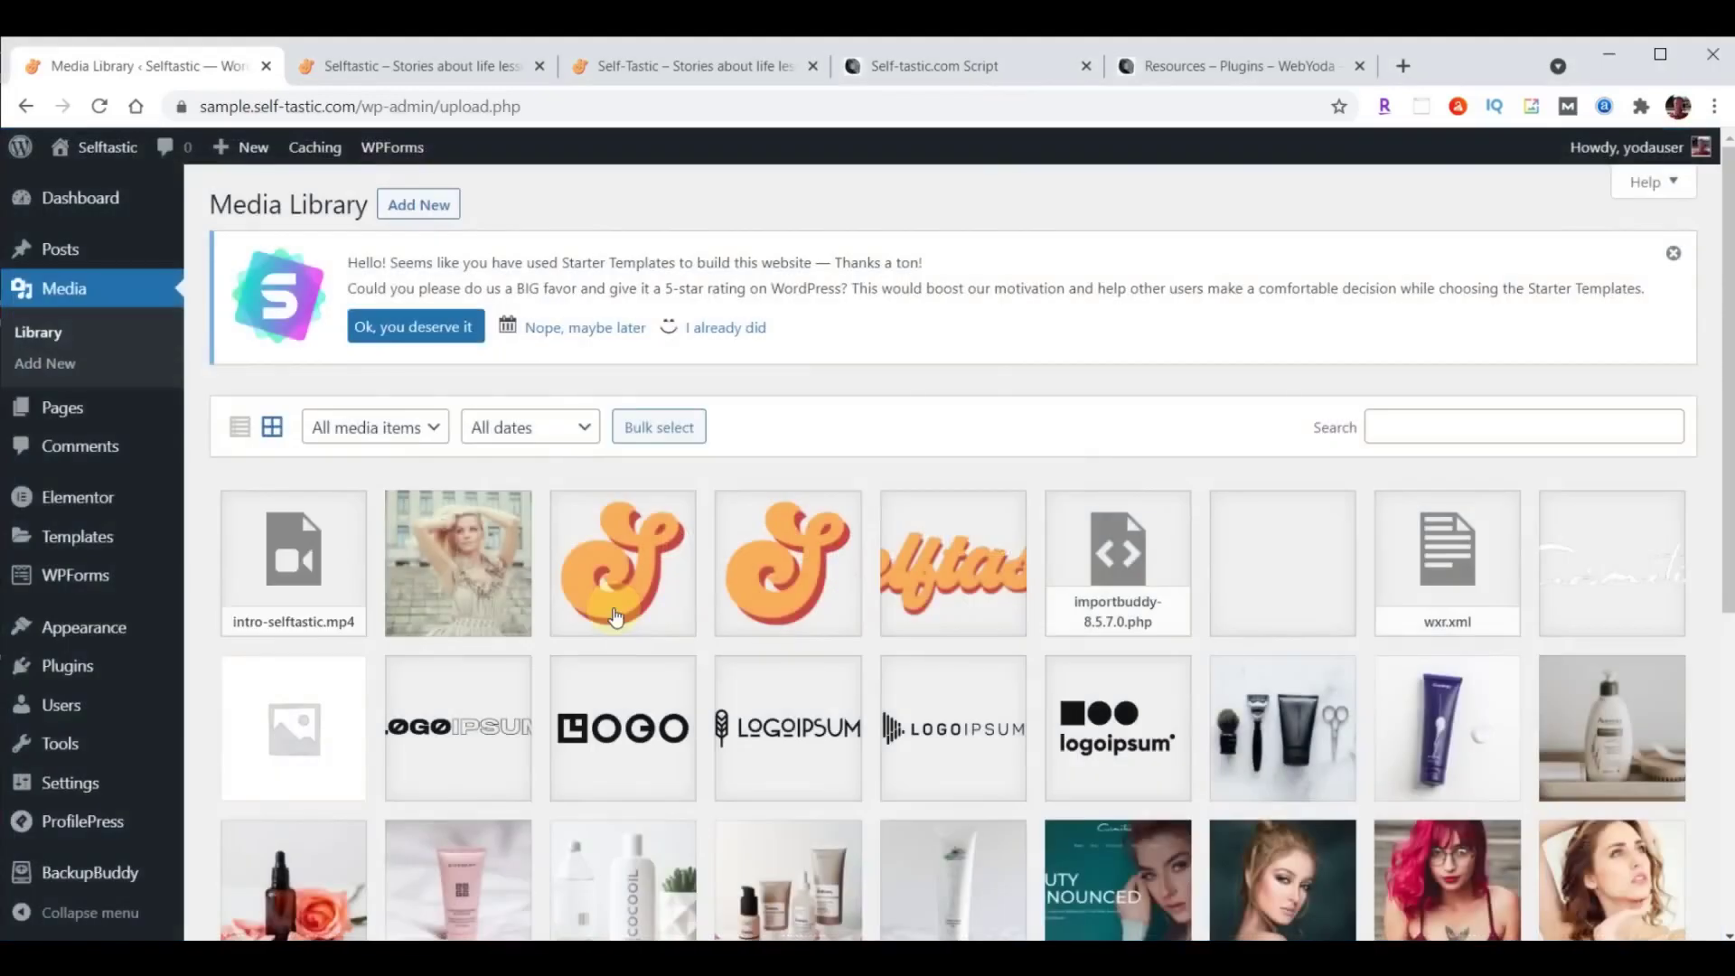
- Copy the intro-selftastic.mp4 file URL, then open the Home page in Elementor from the pages list
{"action": "left_click", "coordinate": [317, 565]}
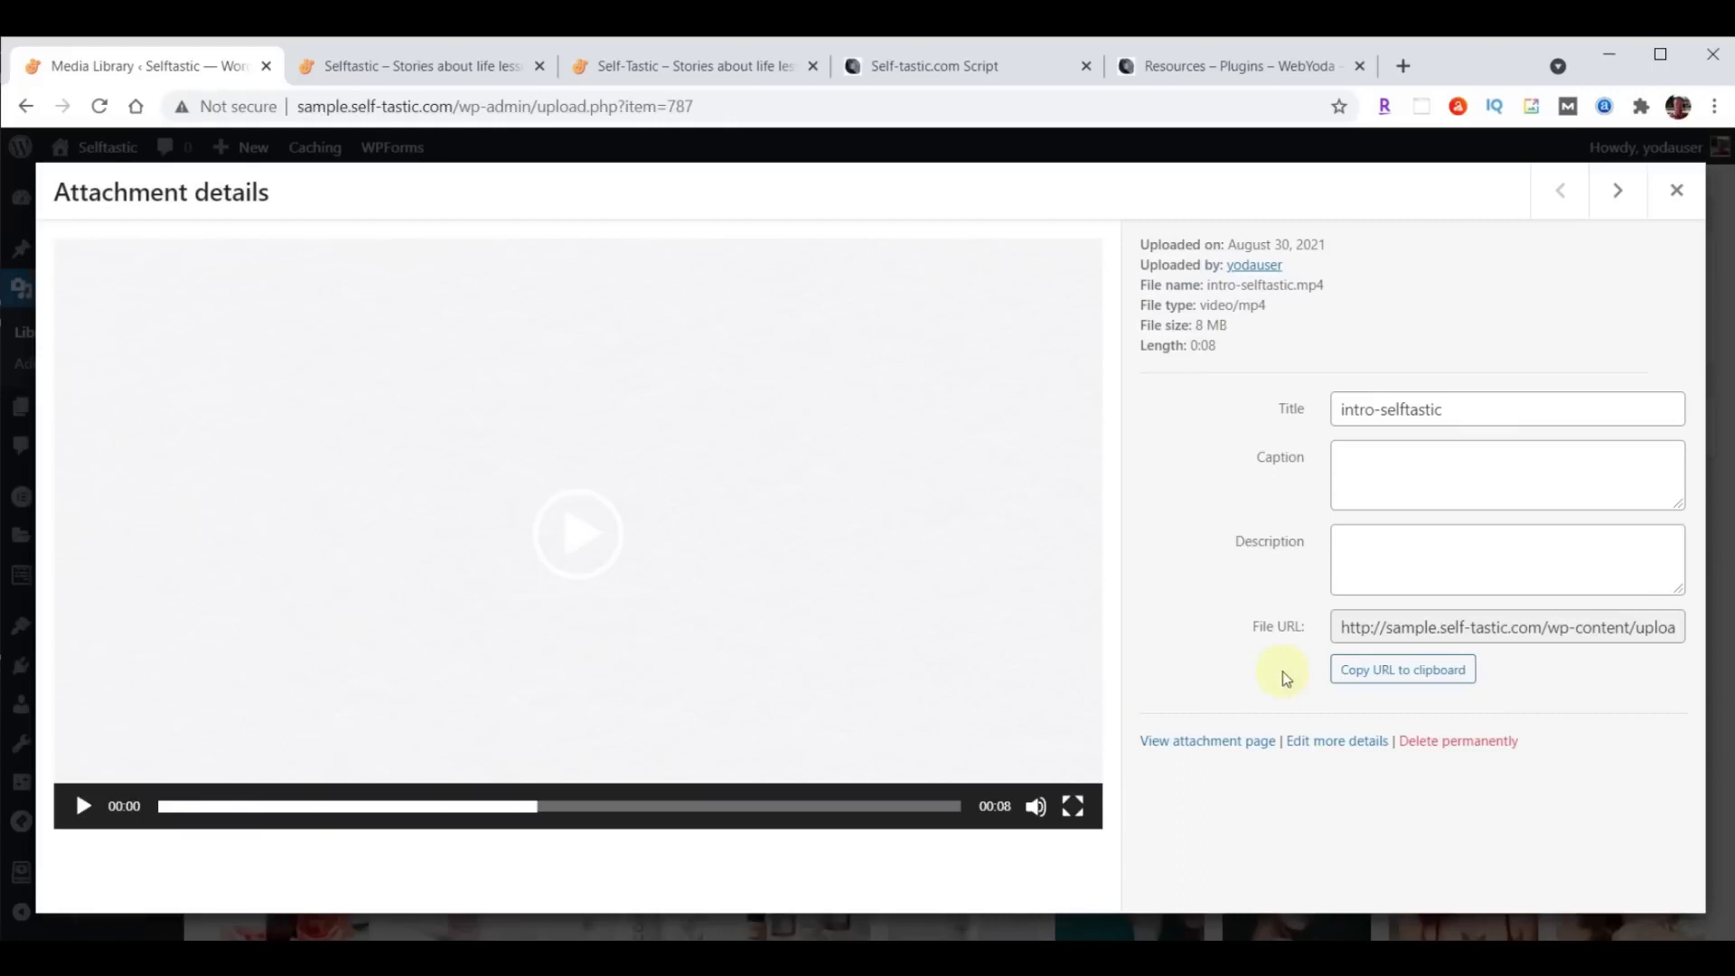
{"action": "left_click", "coordinate": [1394, 677]}
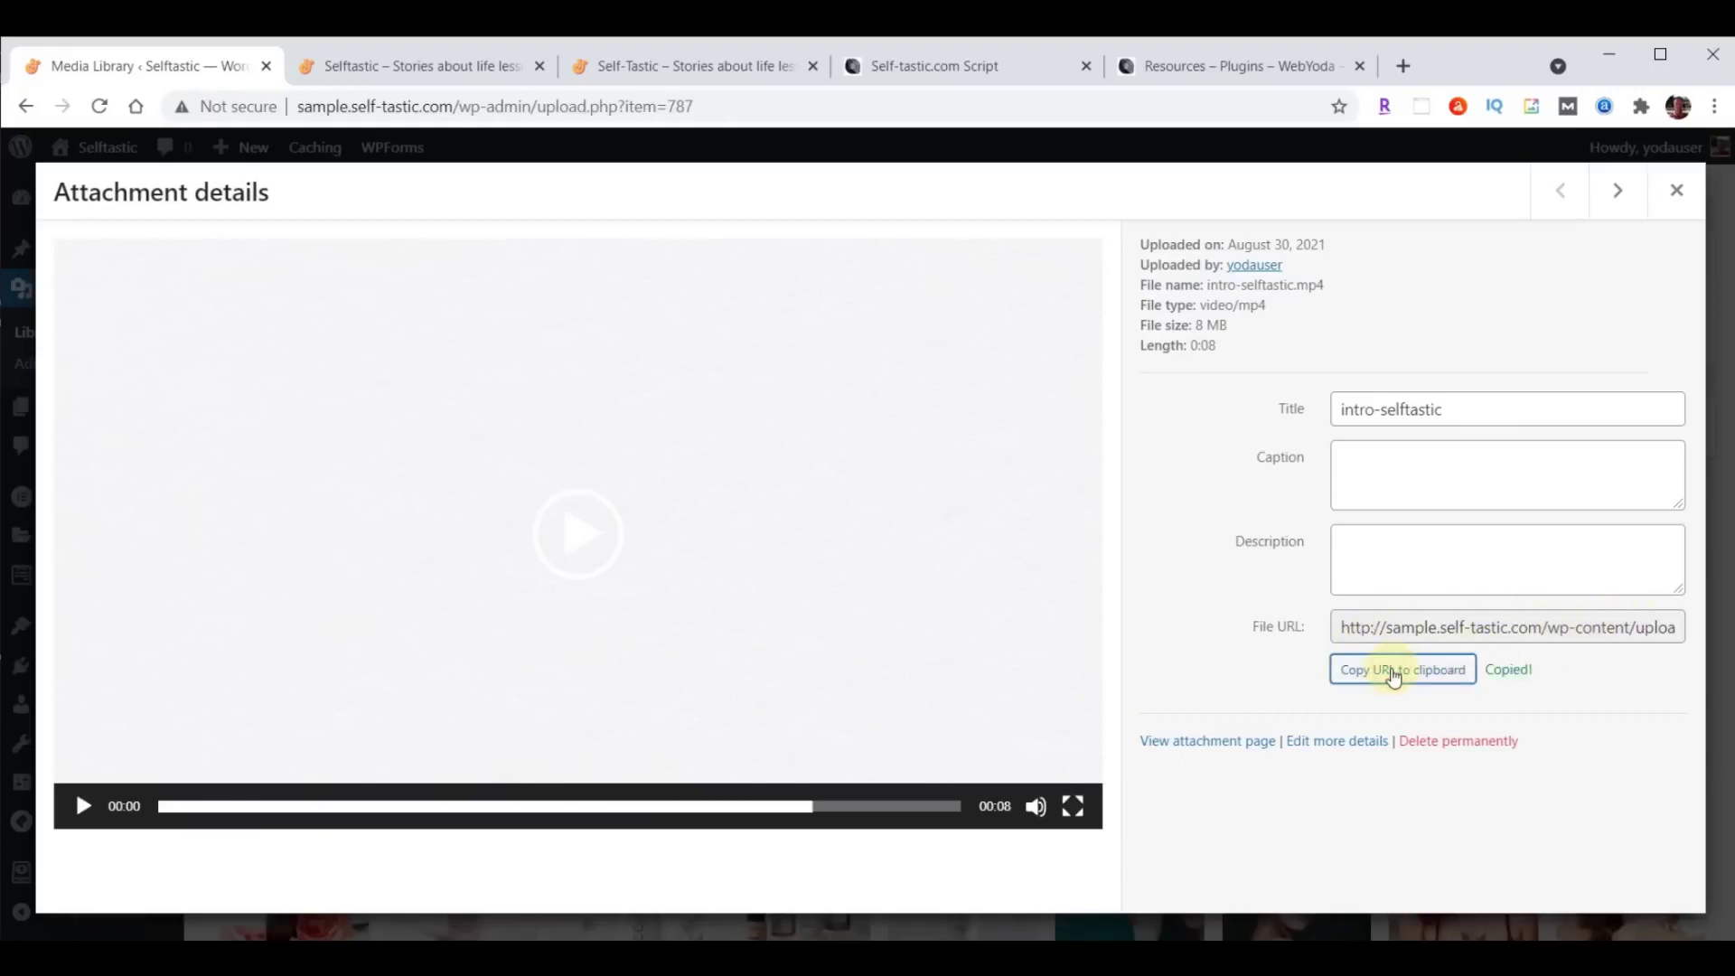
{"action": "left_click", "coordinate": [1677, 192]}
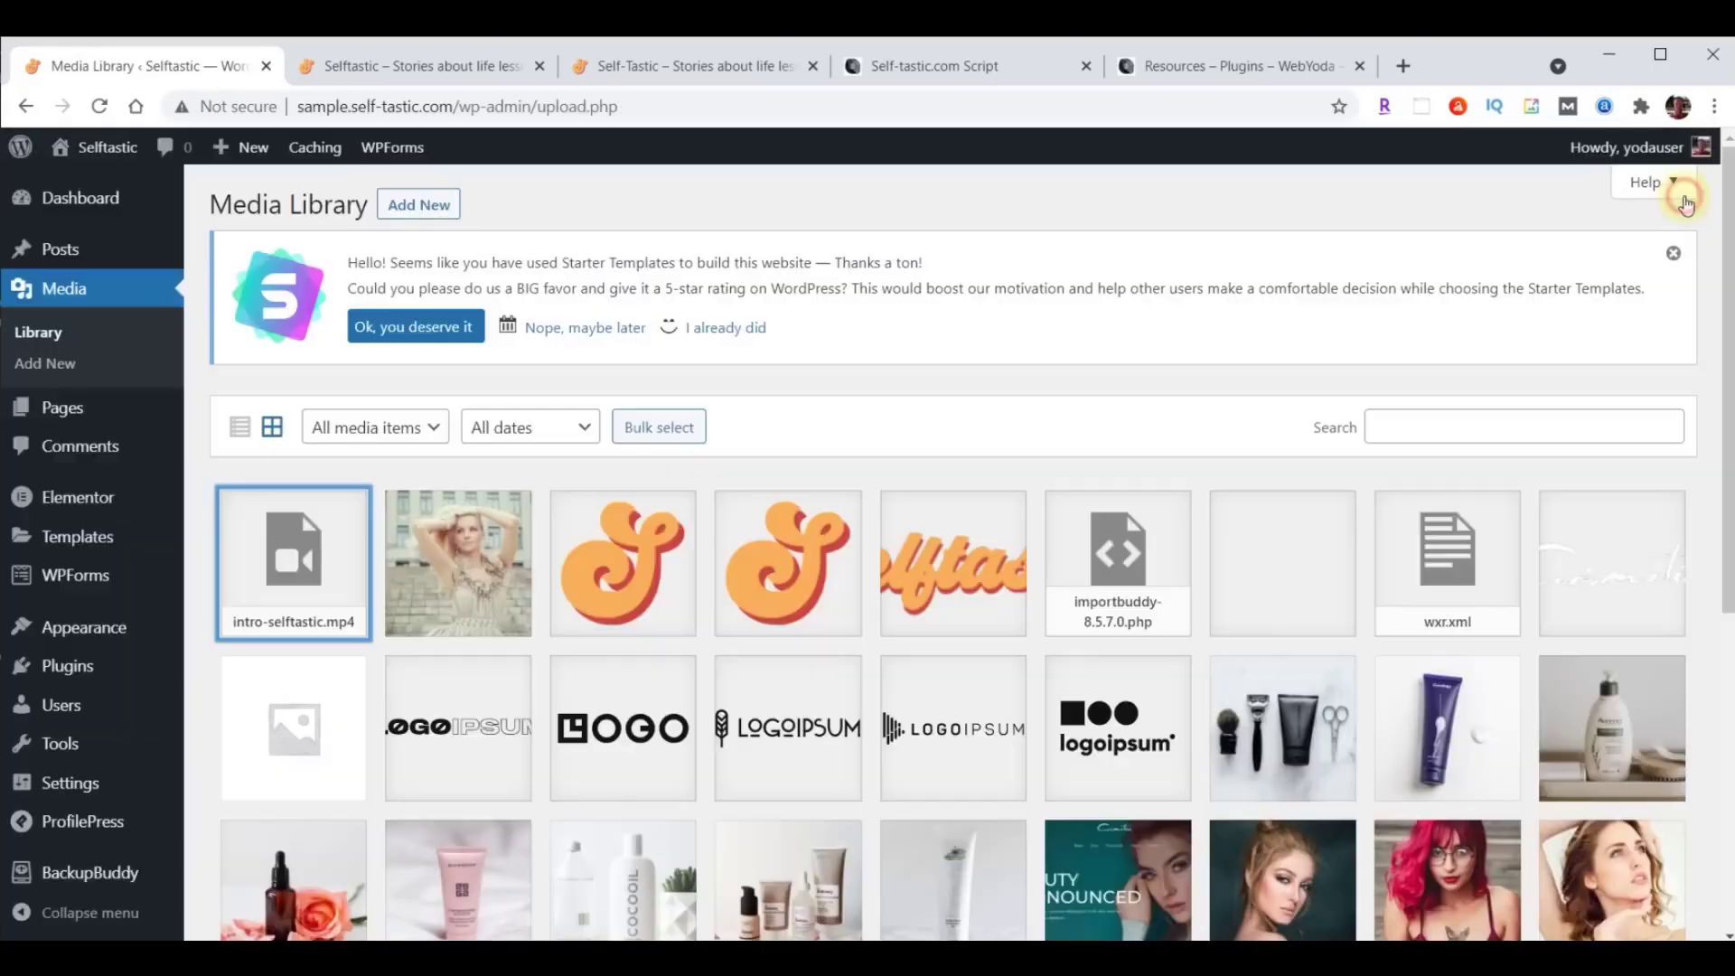
{"action": "left_click", "coordinate": [60, 414]}
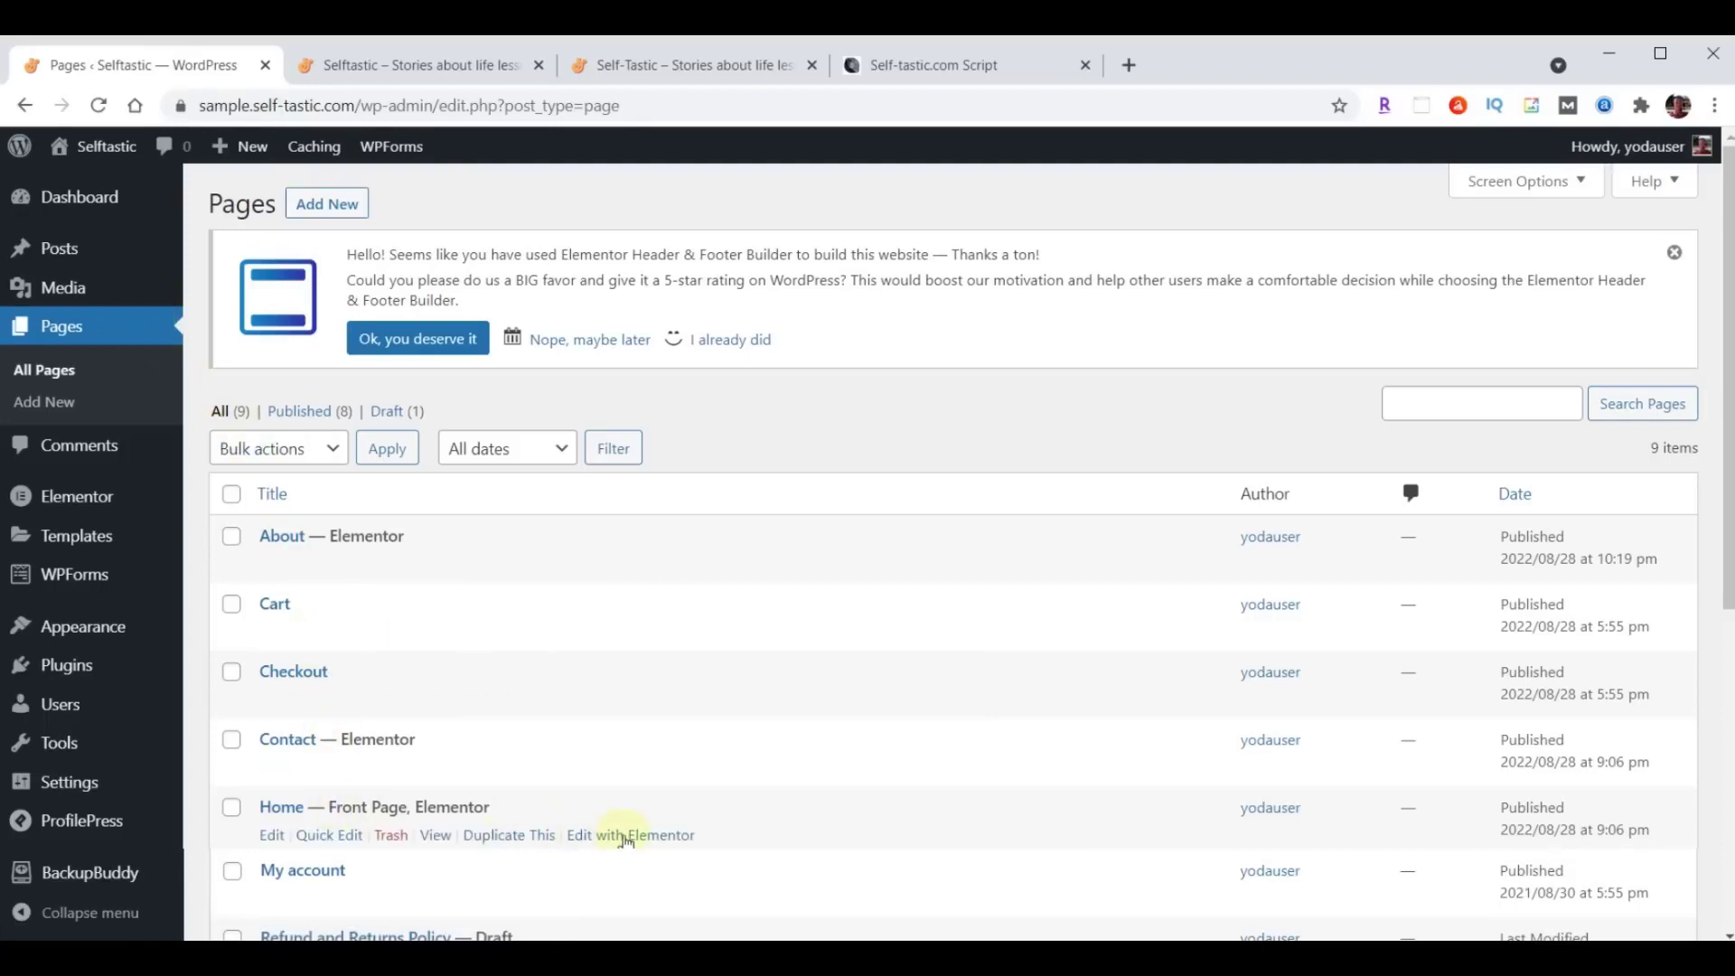
{"action": "left_click", "coordinate": [630, 836]}
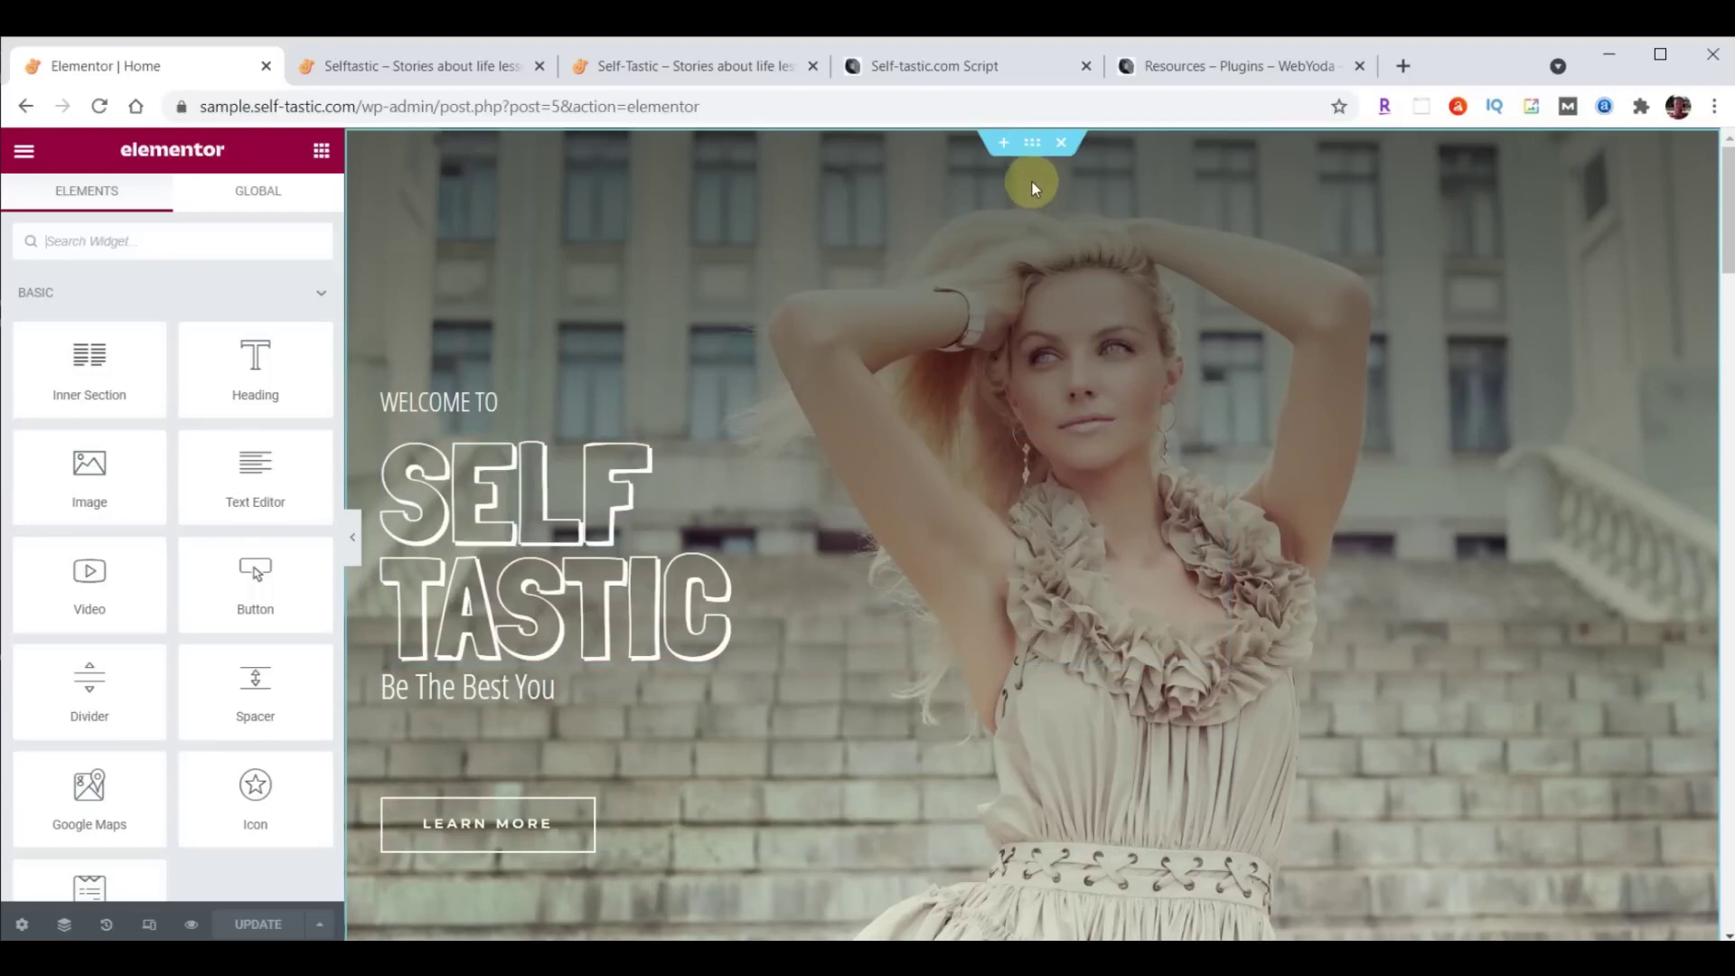
- Set the hero section's background to the intro-selftastic.mp4 video with Play Once turned on
{"action": "left_click", "coordinate": [1034, 144]}
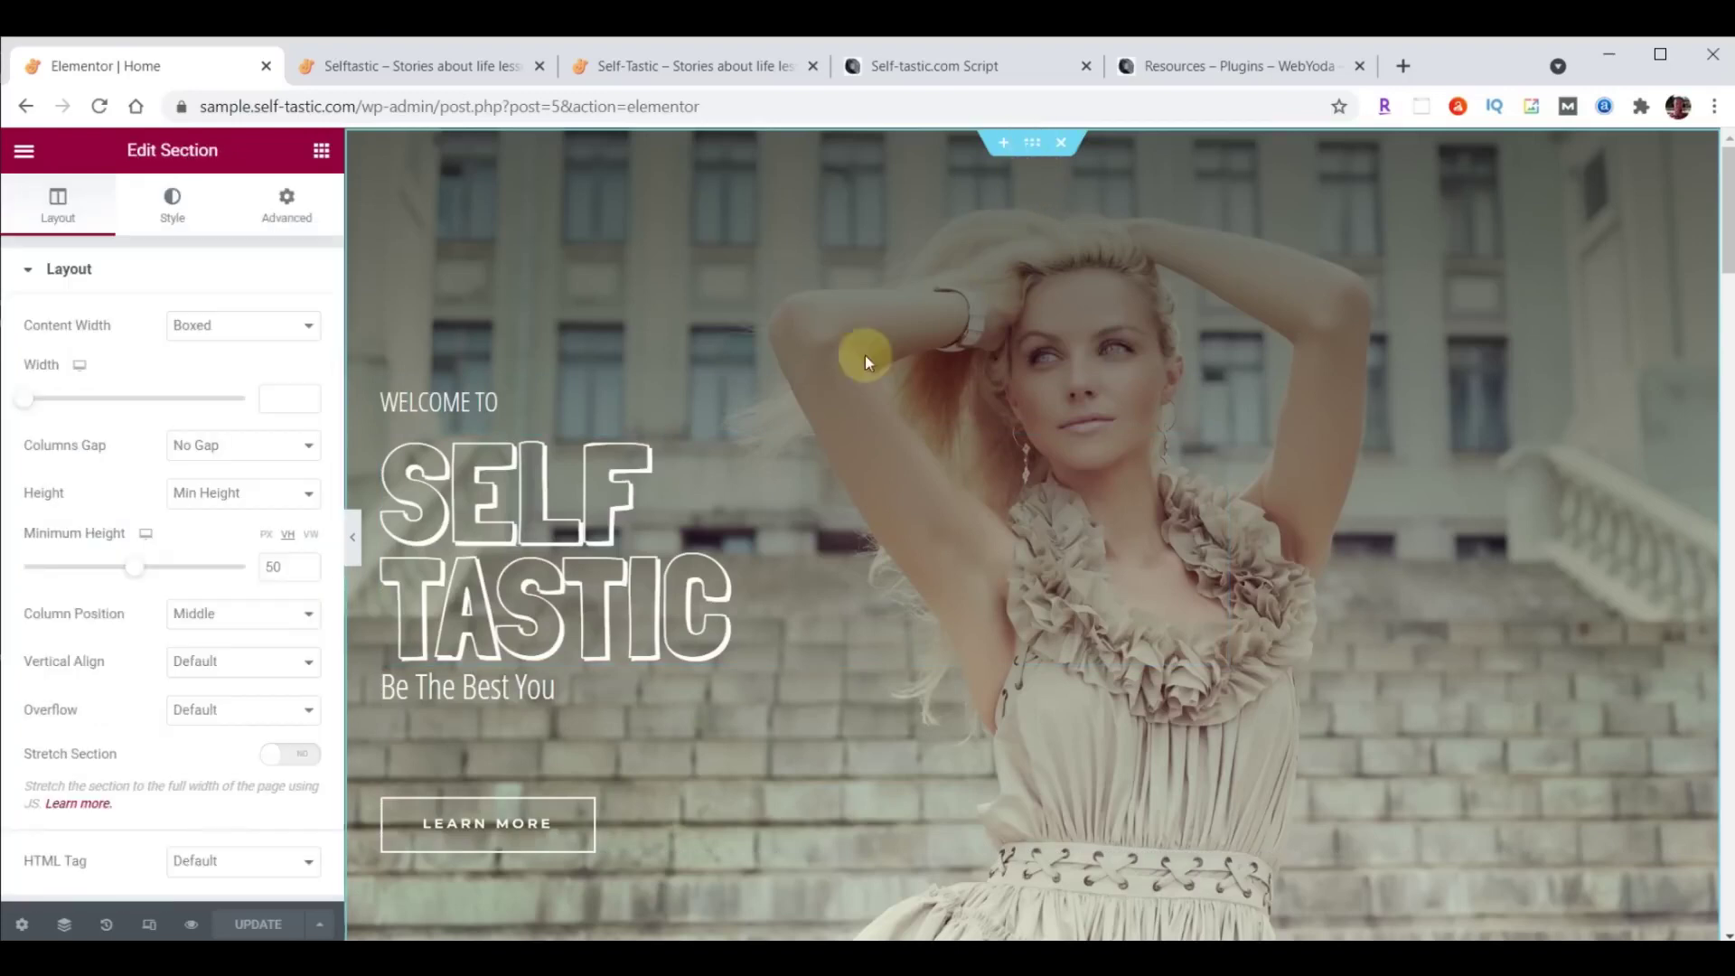
{"action": "left_click", "coordinate": [173, 211]}
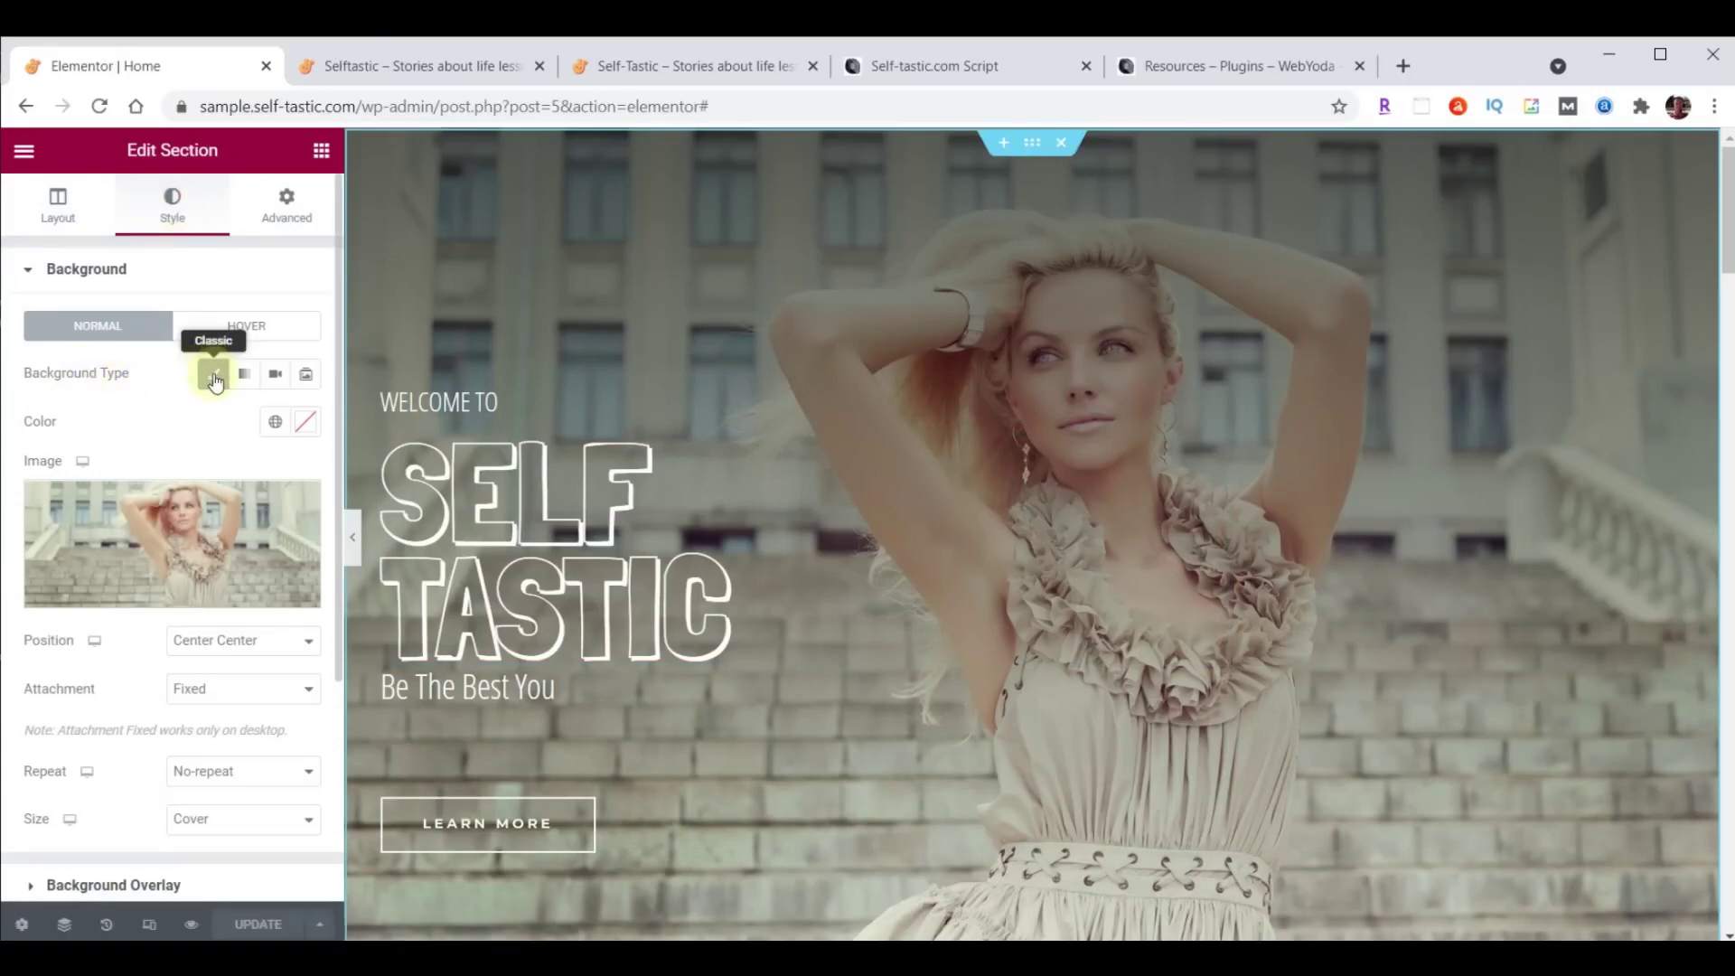
{"action": "left_click", "coordinate": [274, 375]}
{"action": "left_click", "coordinate": [140, 443]}
{"action": "key", "text": "ctrl+v"}
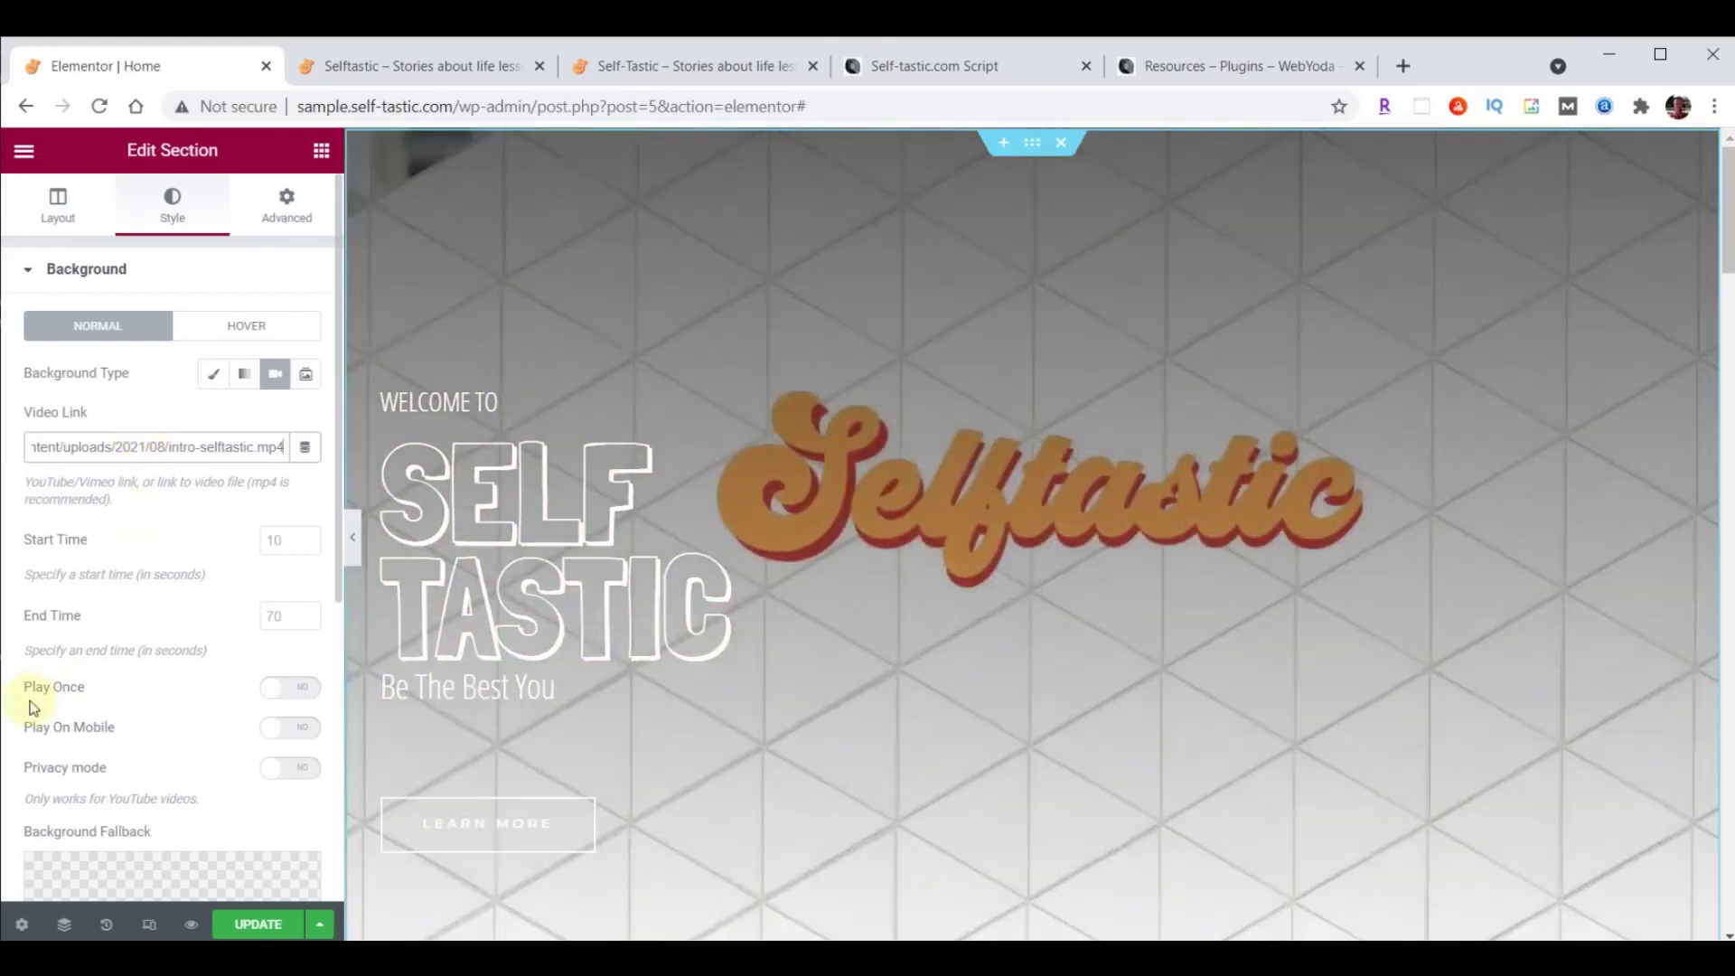
{"action": "left_click", "coordinate": [297, 691]}
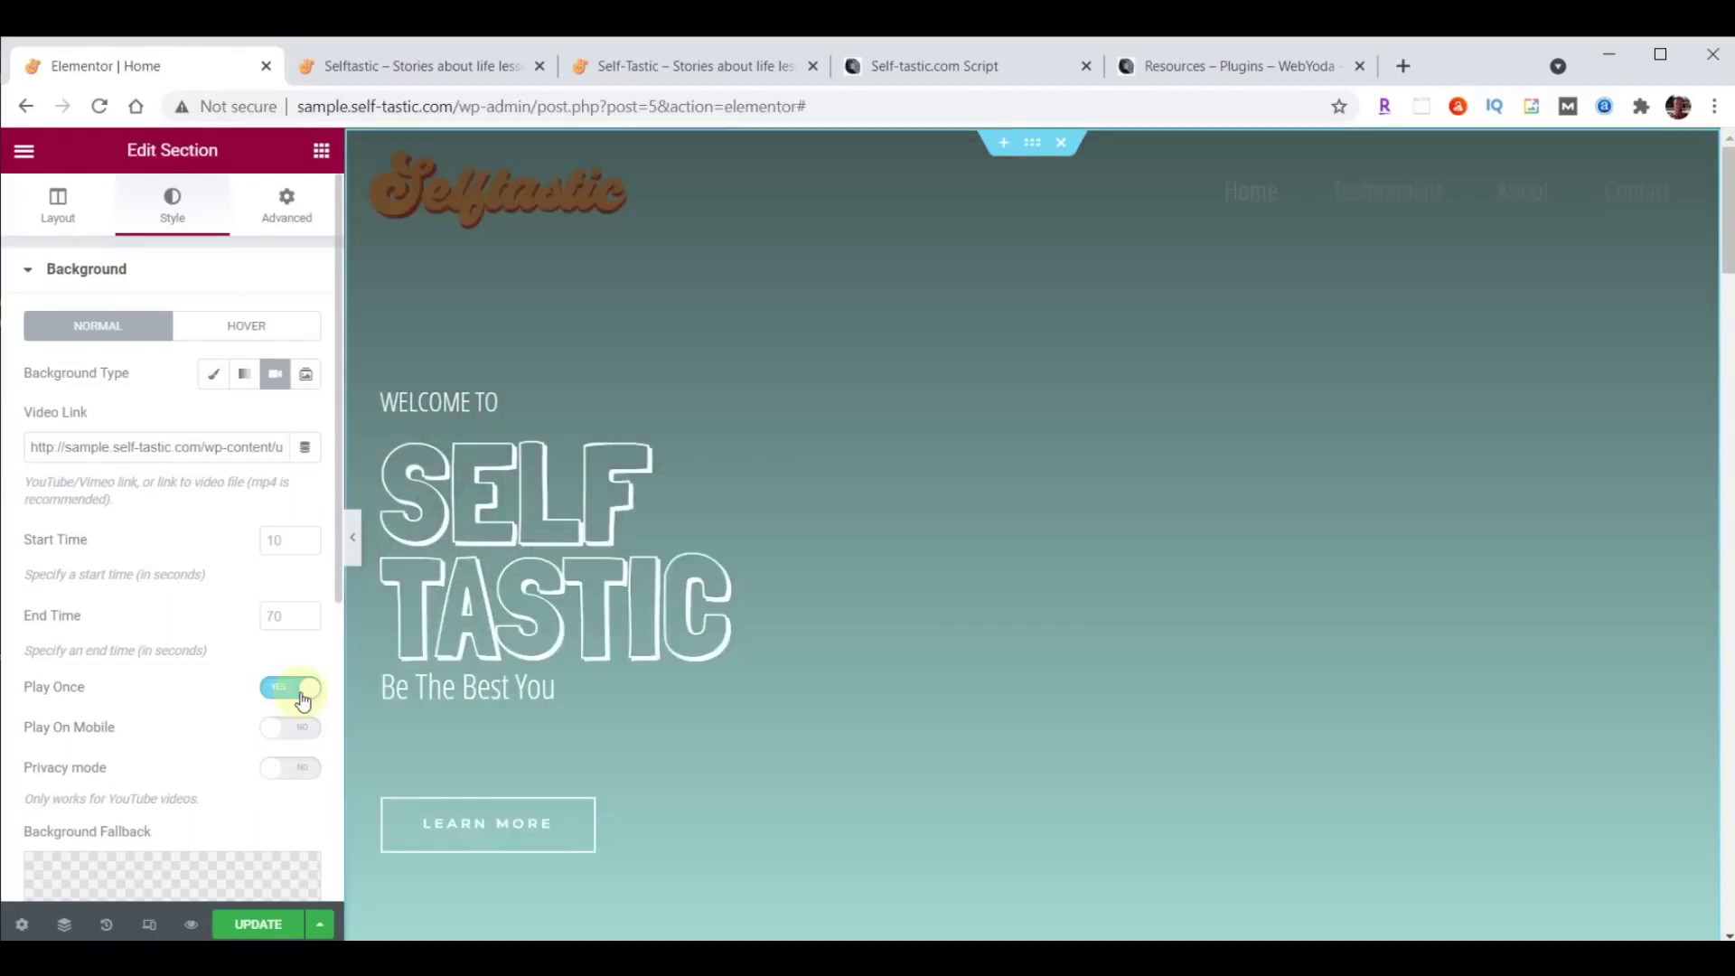
{"action": "scroll", "coordinate": [180, 508], "scroll_direction": "down", "scroll_amount": 6}
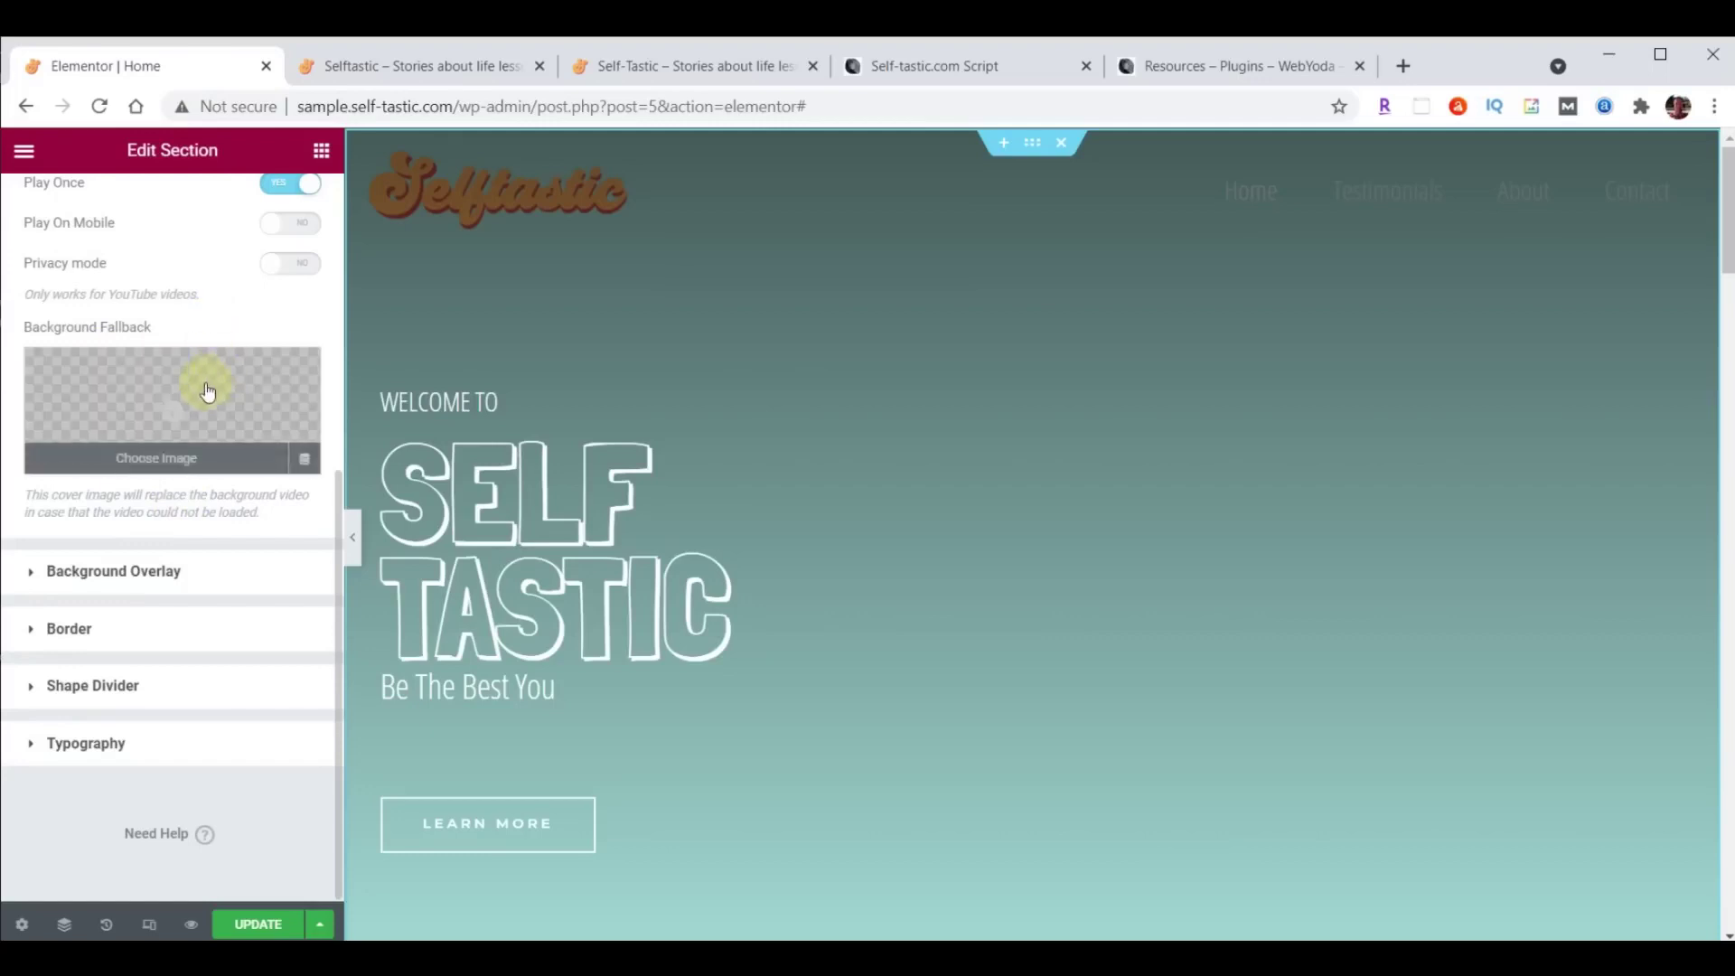
{"action": "left_click", "coordinate": [171, 408]}
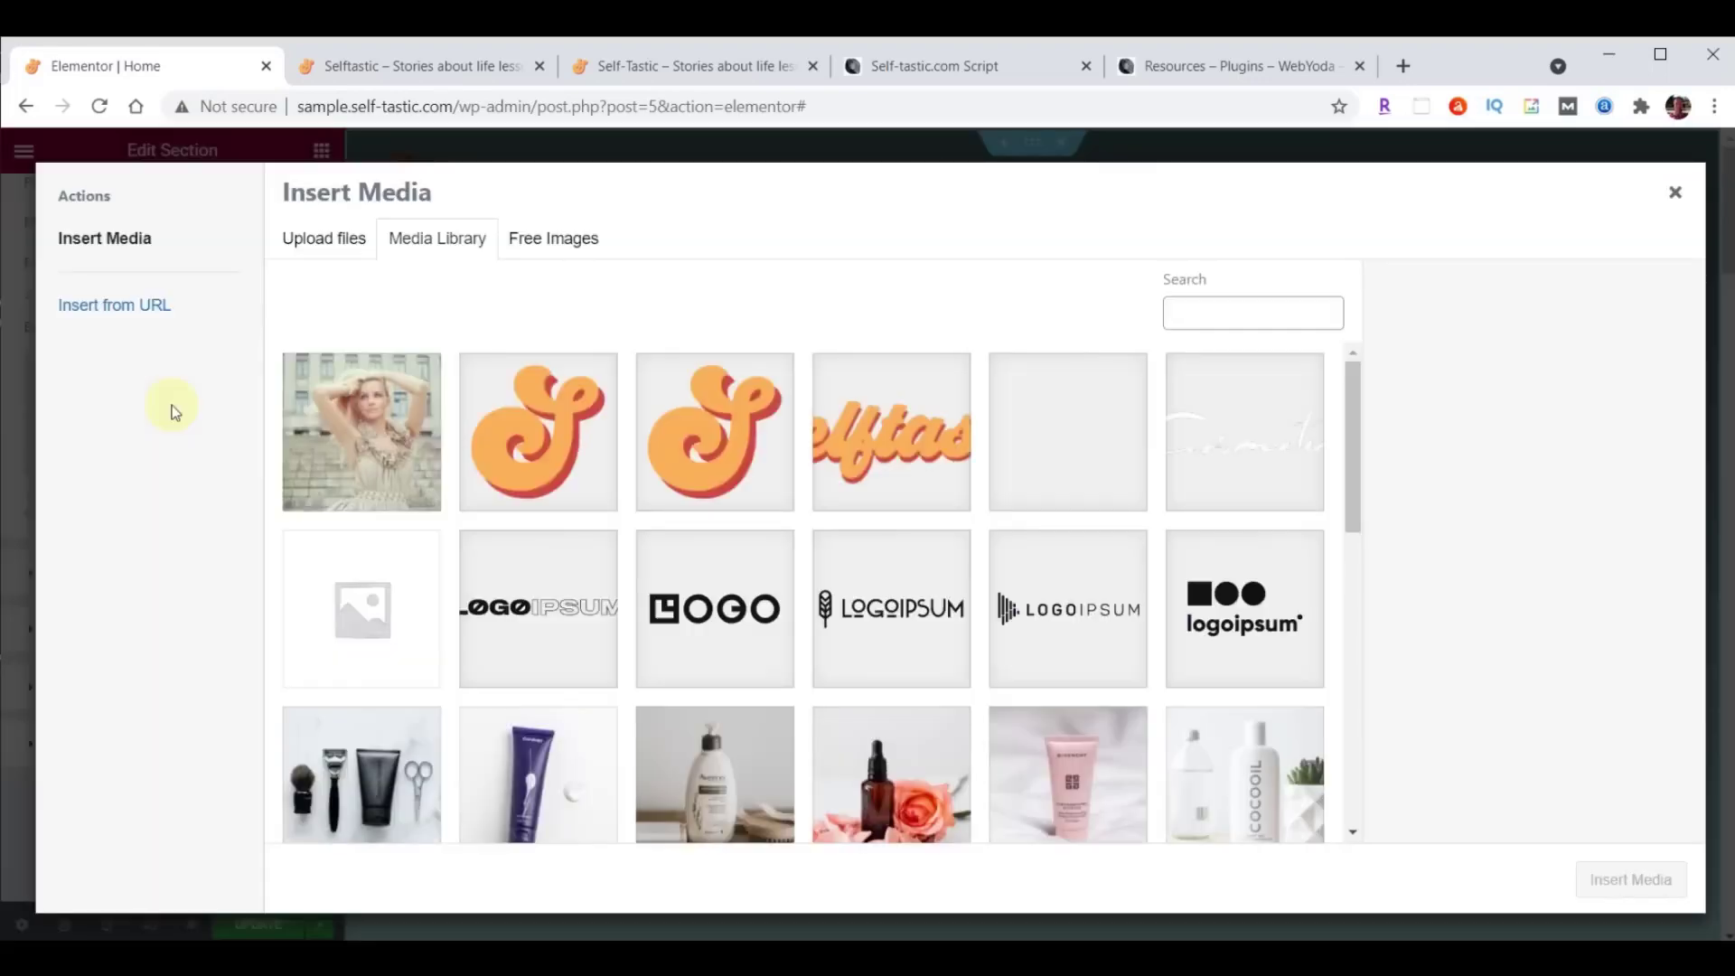
- Insert cover-home.jpg as the video background's fallback image and update the page
{"action": "left_click", "coordinate": [381, 443]}
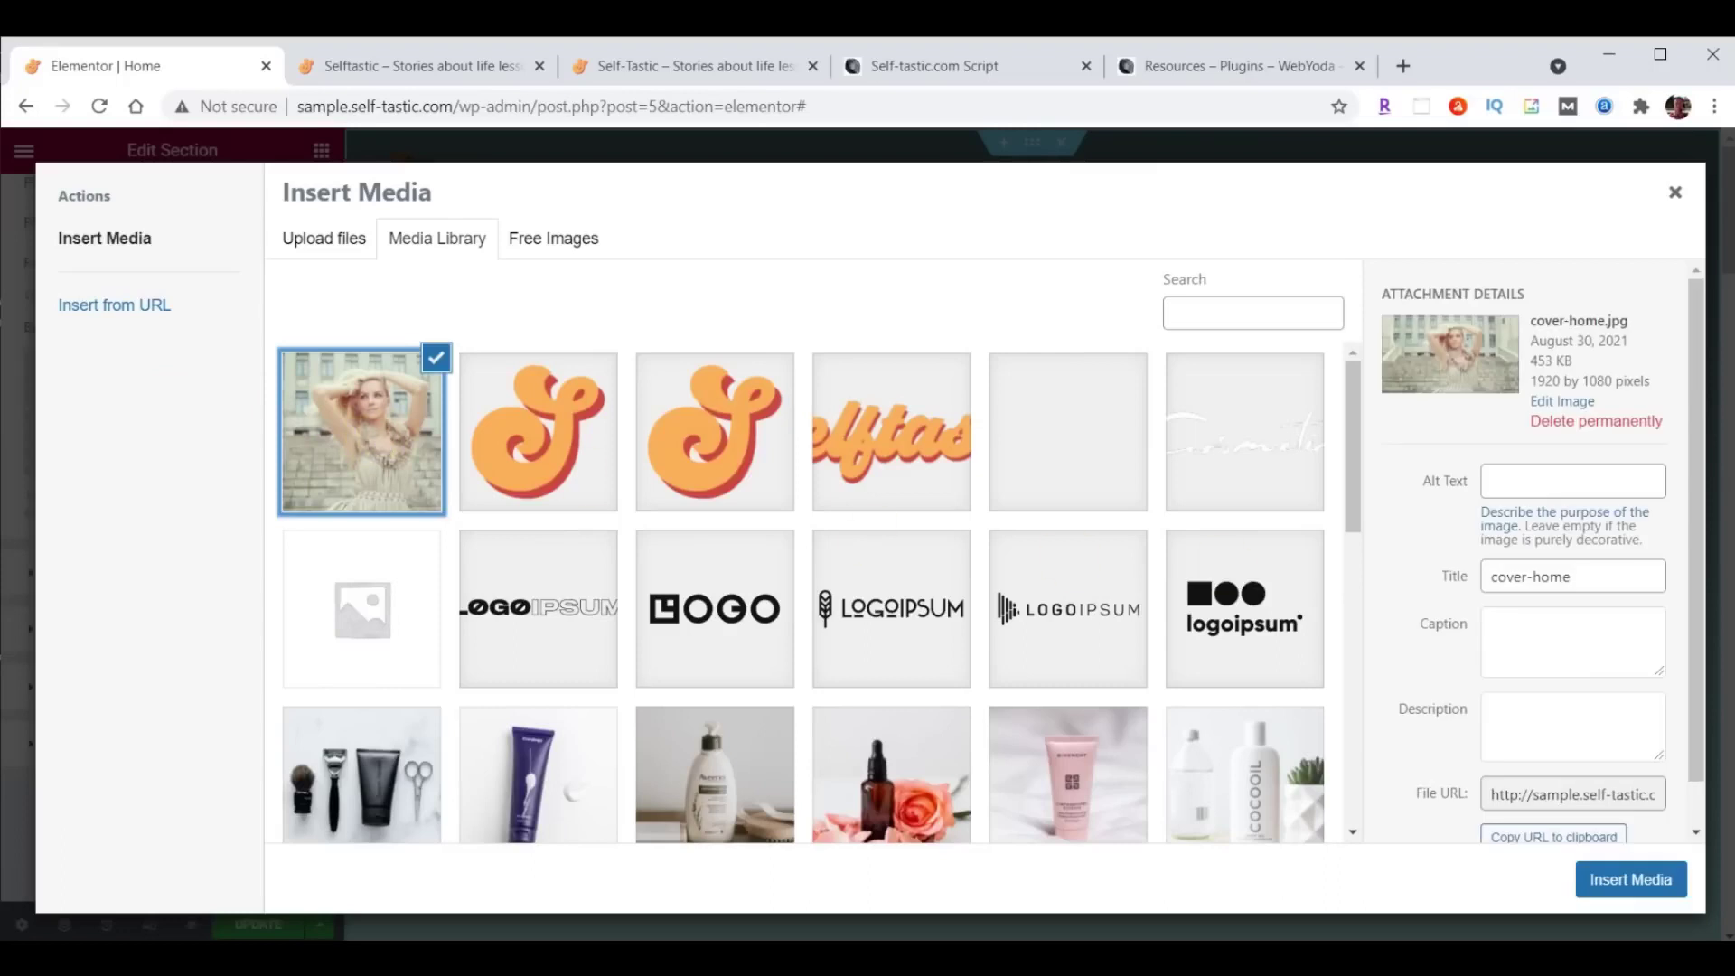
{"action": "left_click", "coordinate": [1640, 880]}
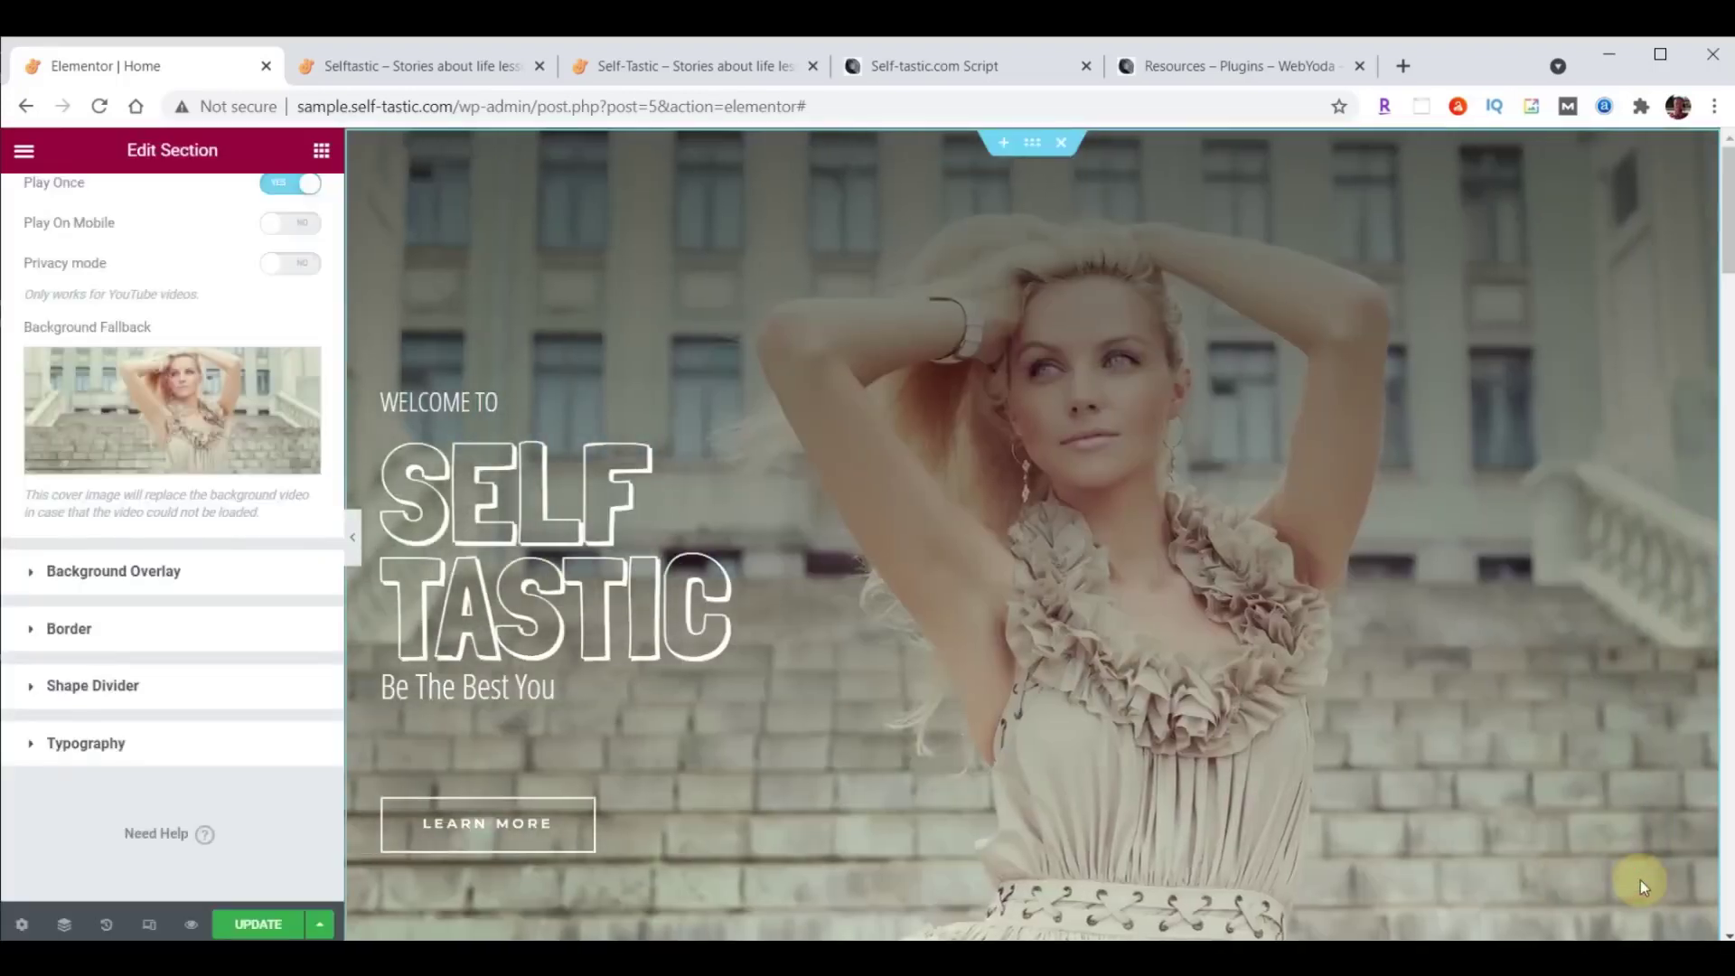
{"action": "left_click", "coordinate": [258, 923]}
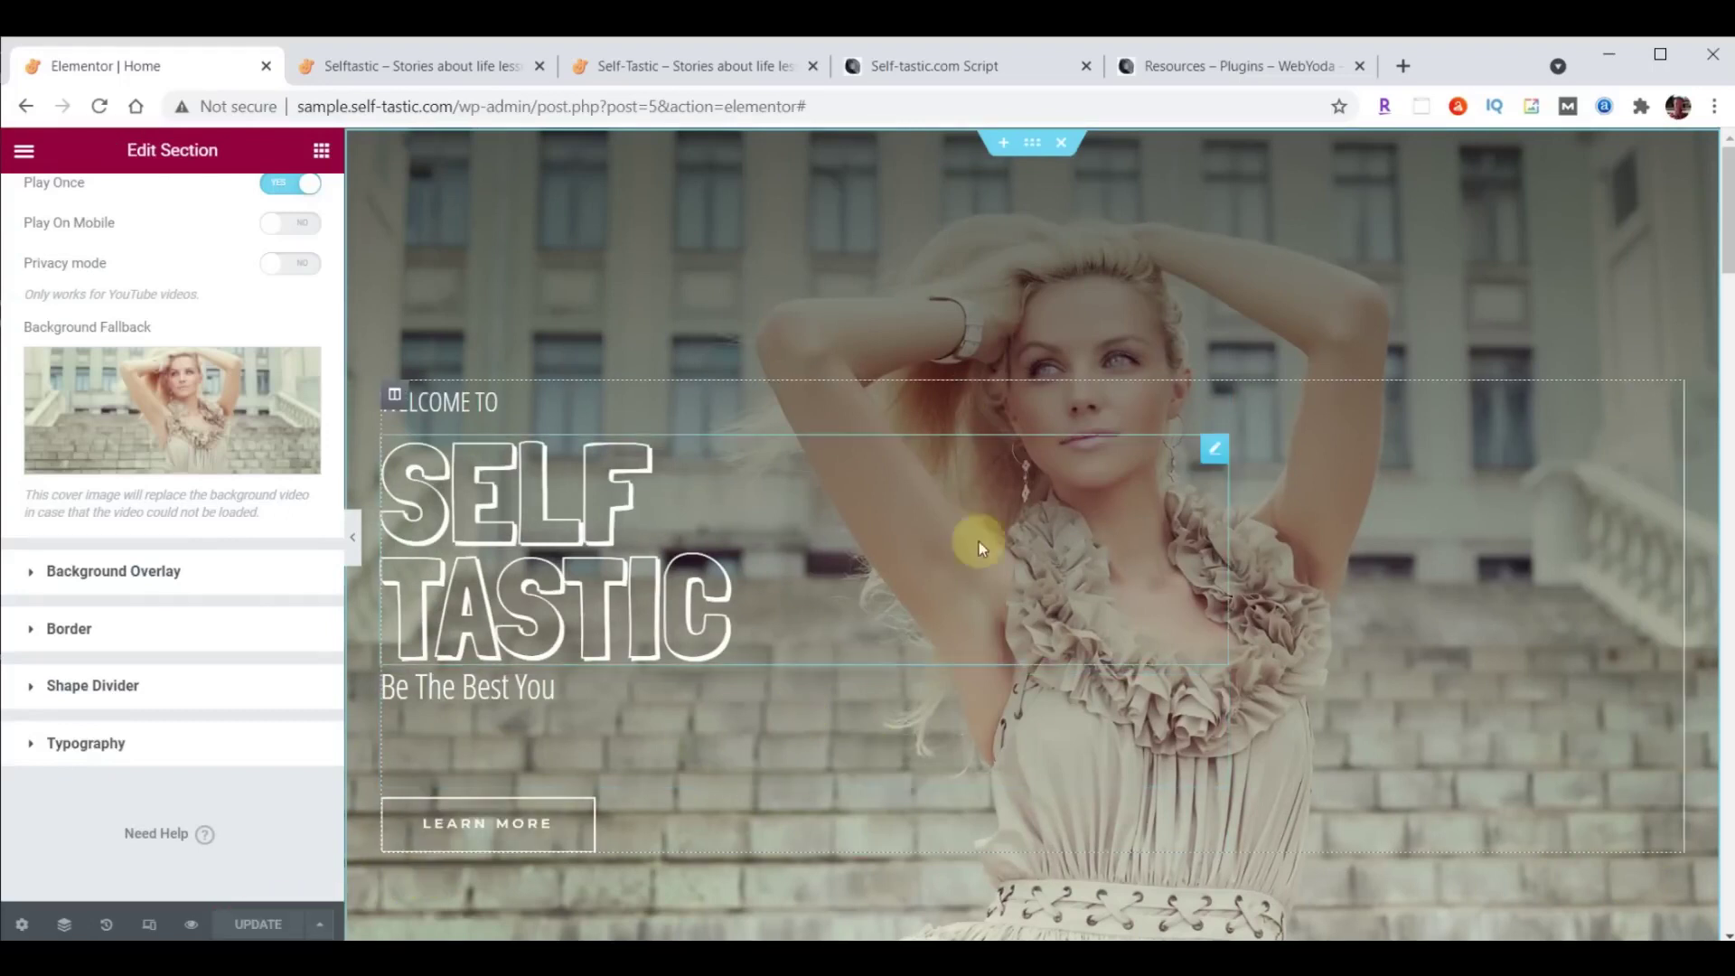
{"action": "left_click", "coordinate": [407, 65]}
{"action": "left_click", "coordinate": [101, 107]}
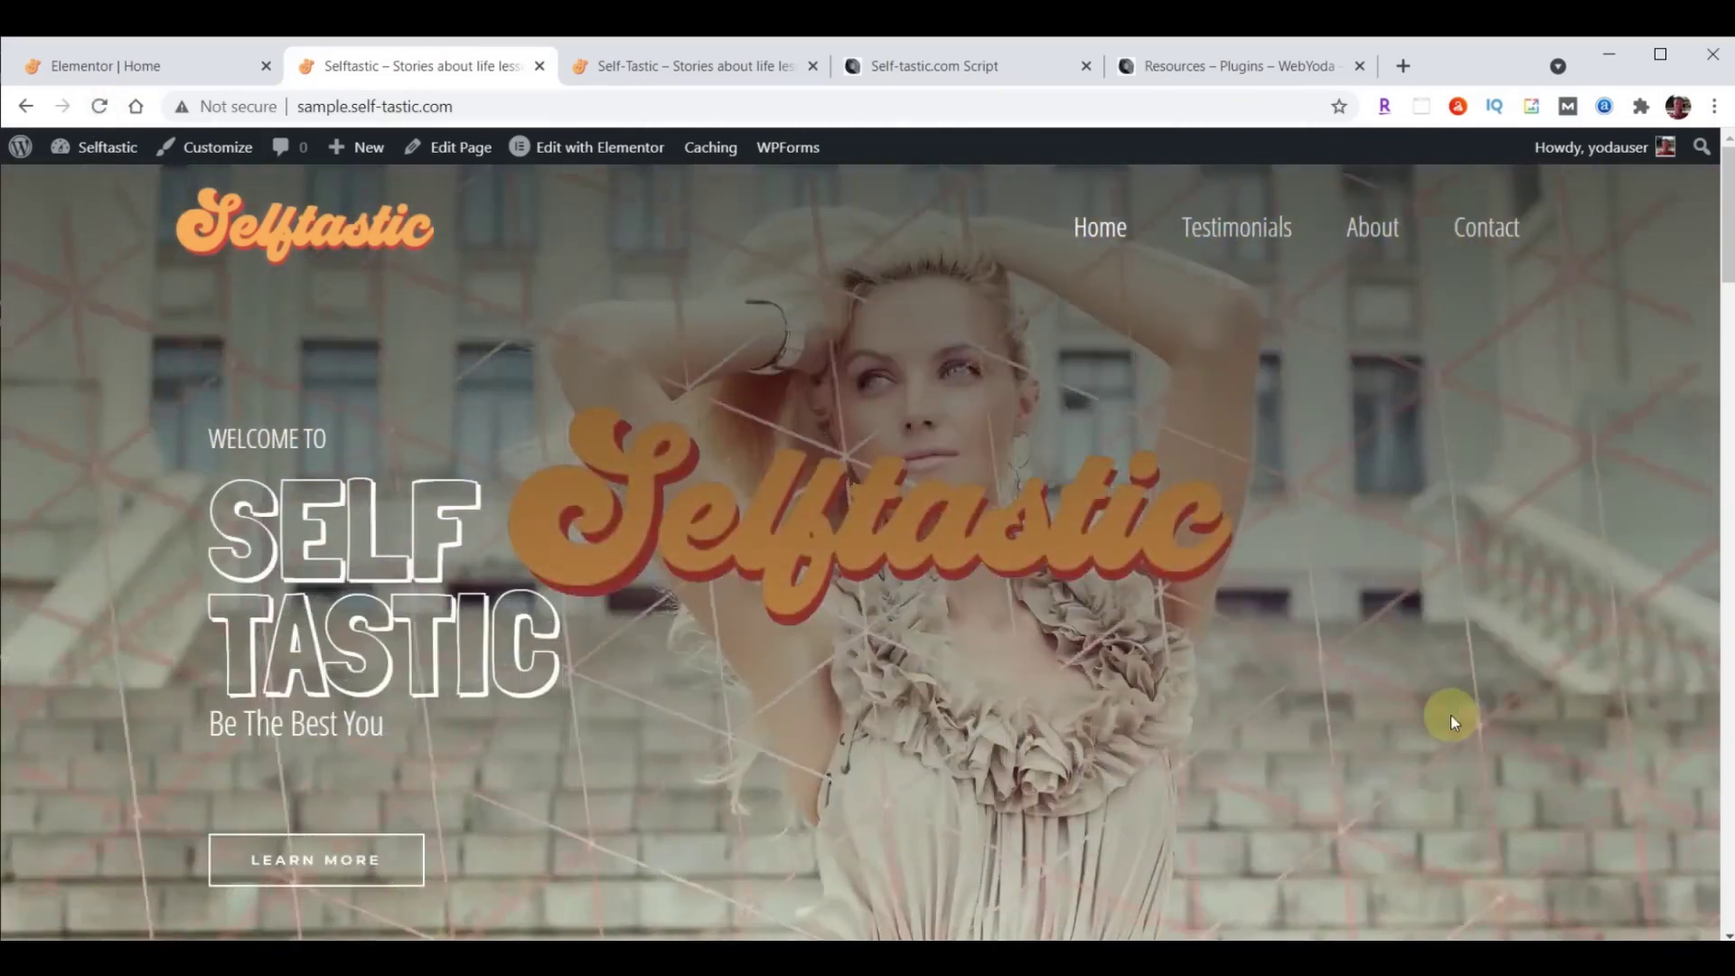
{"action": "left_click", "coordinate": [611, 52]}
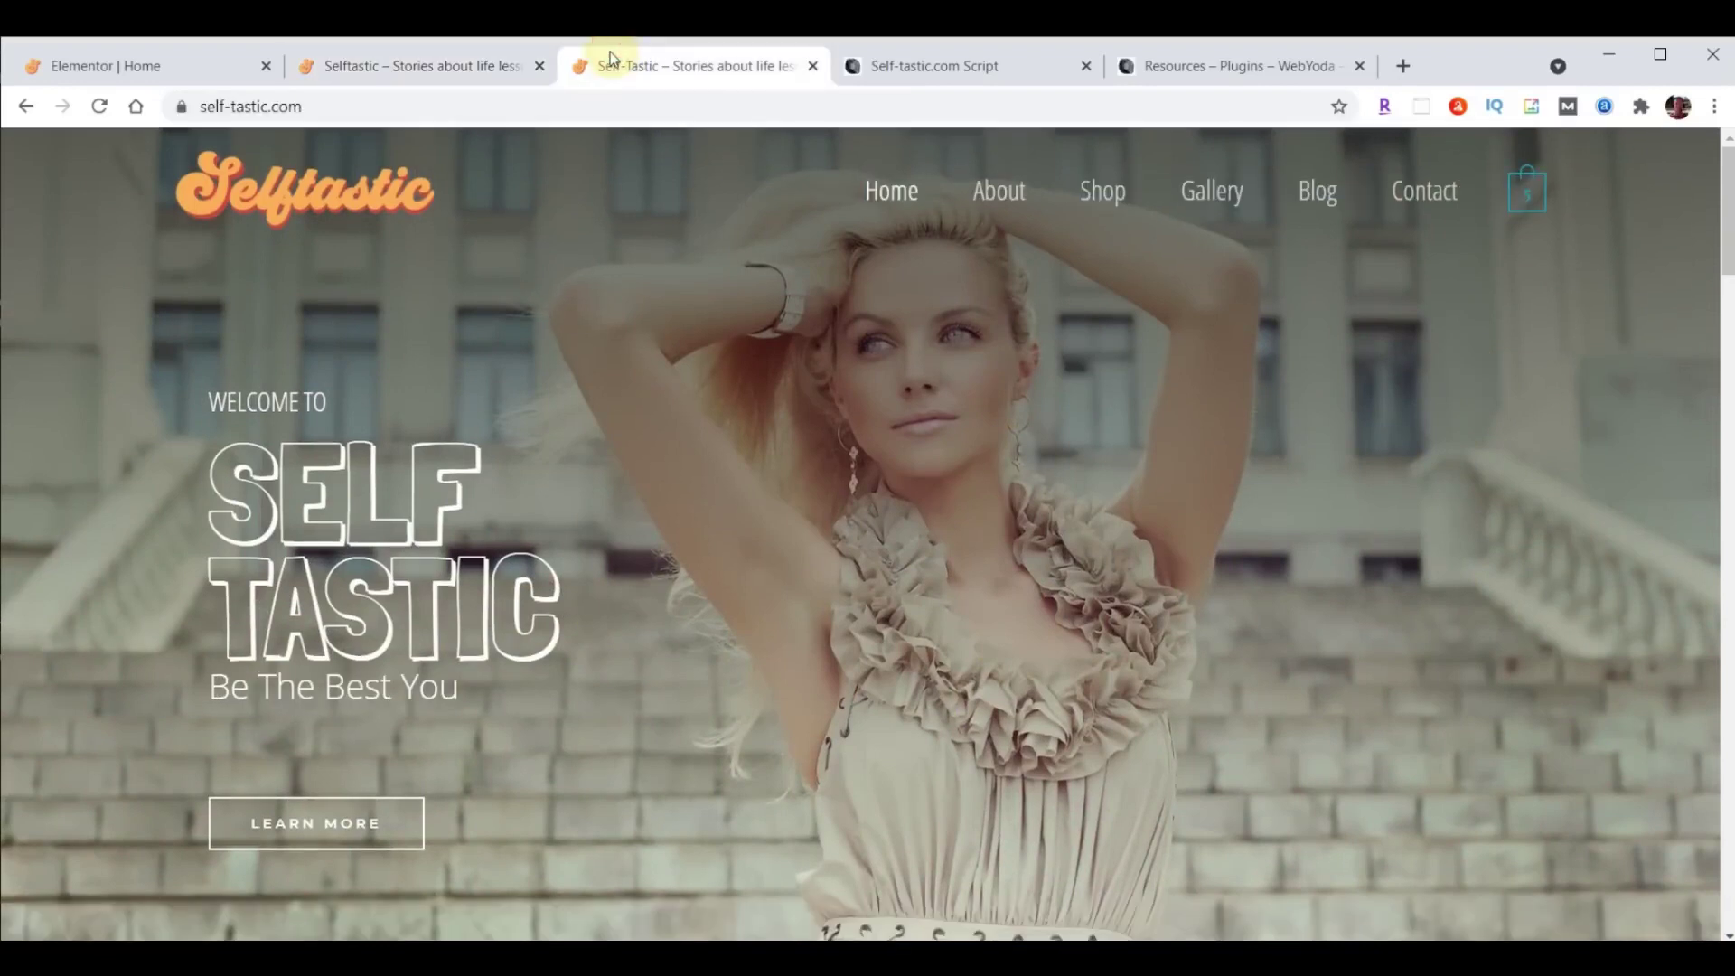
{"action": "left_click", "coordinate": [101, 106]}
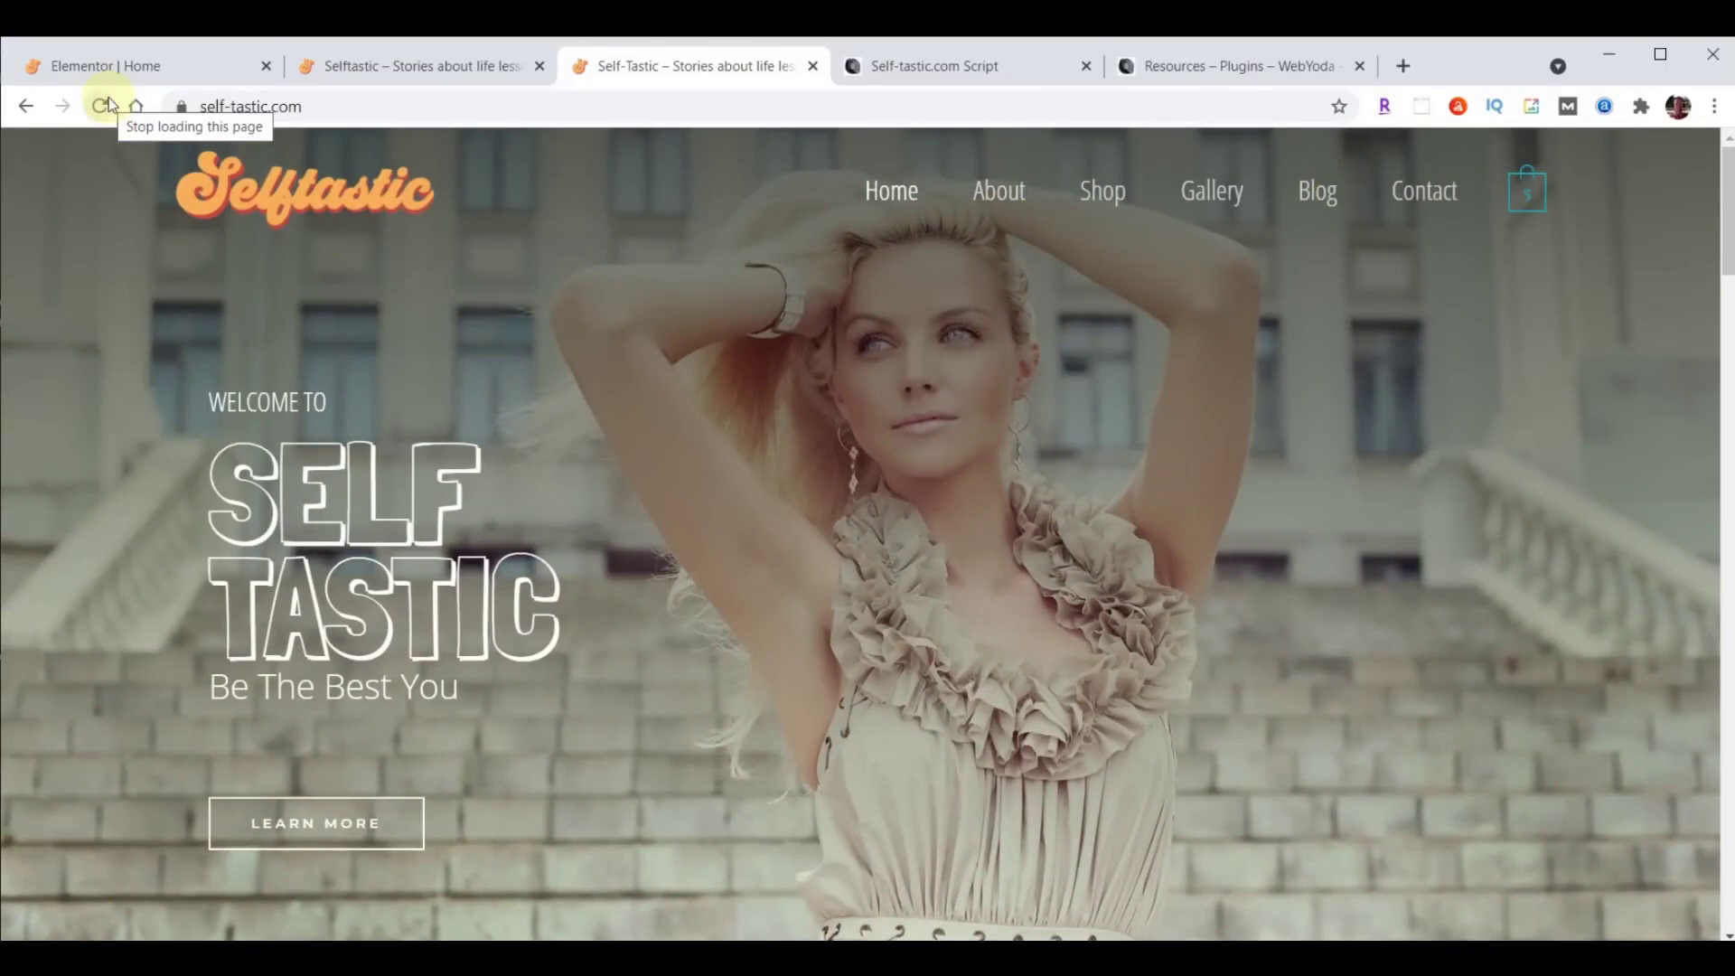
{"action": "left_click", "coordinate": [94, 70]}
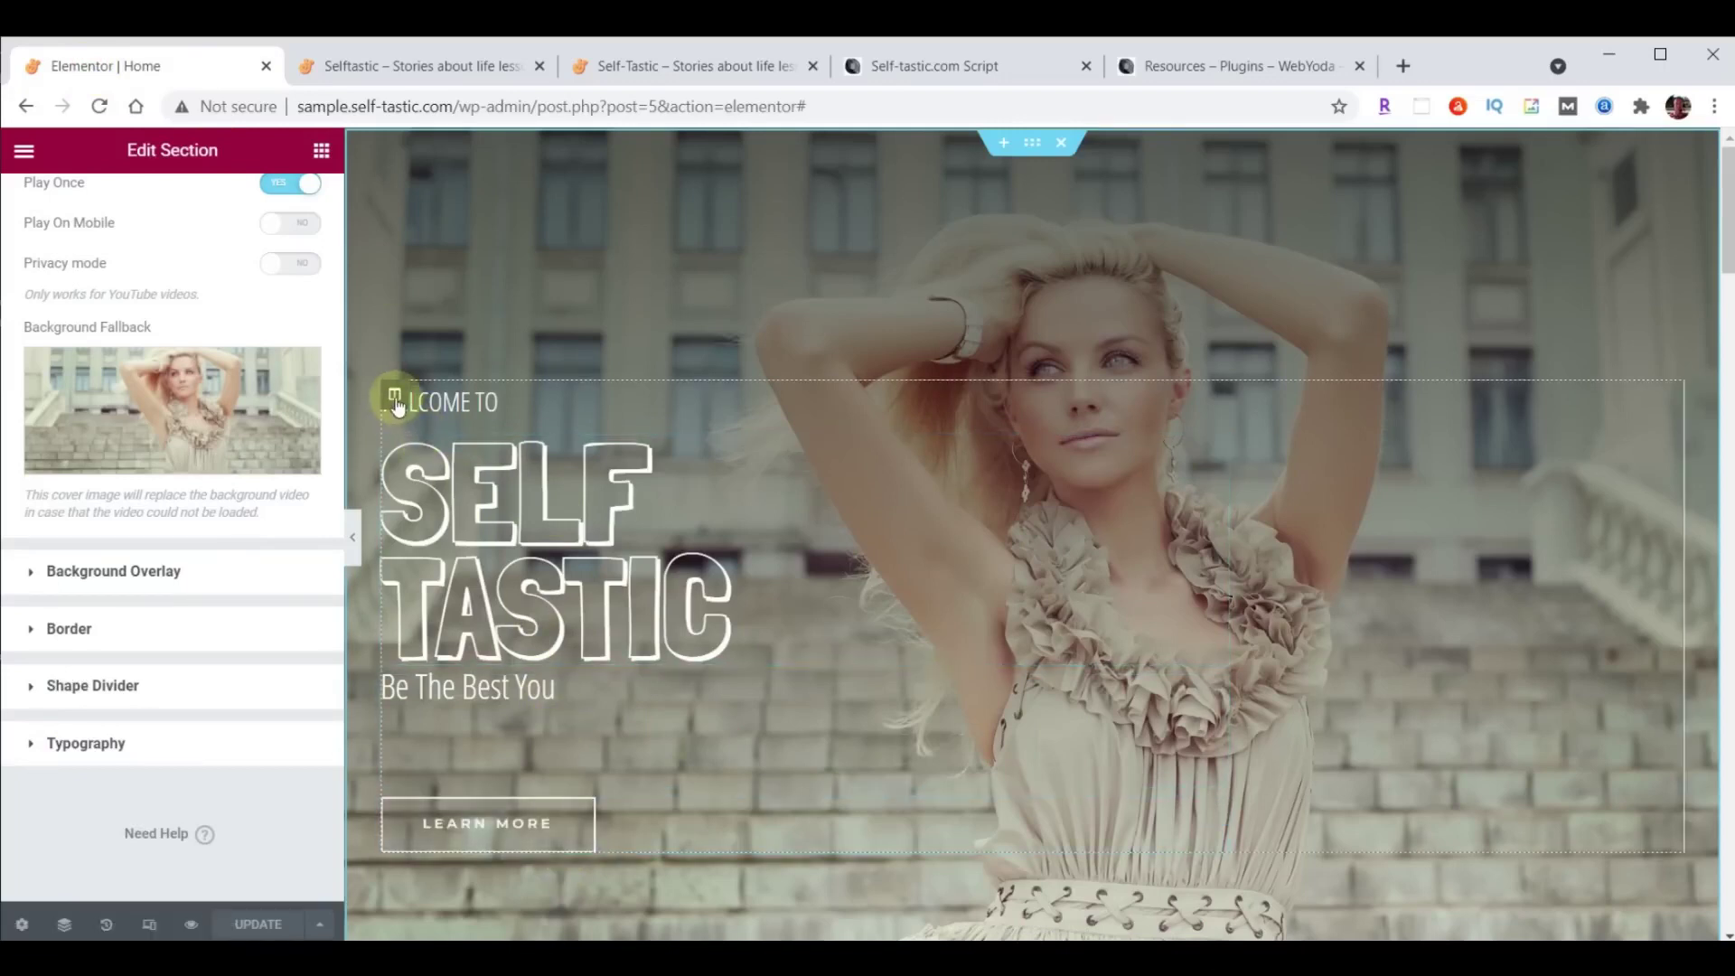
{"action": "left_click", "coordinate": [395, 398]}
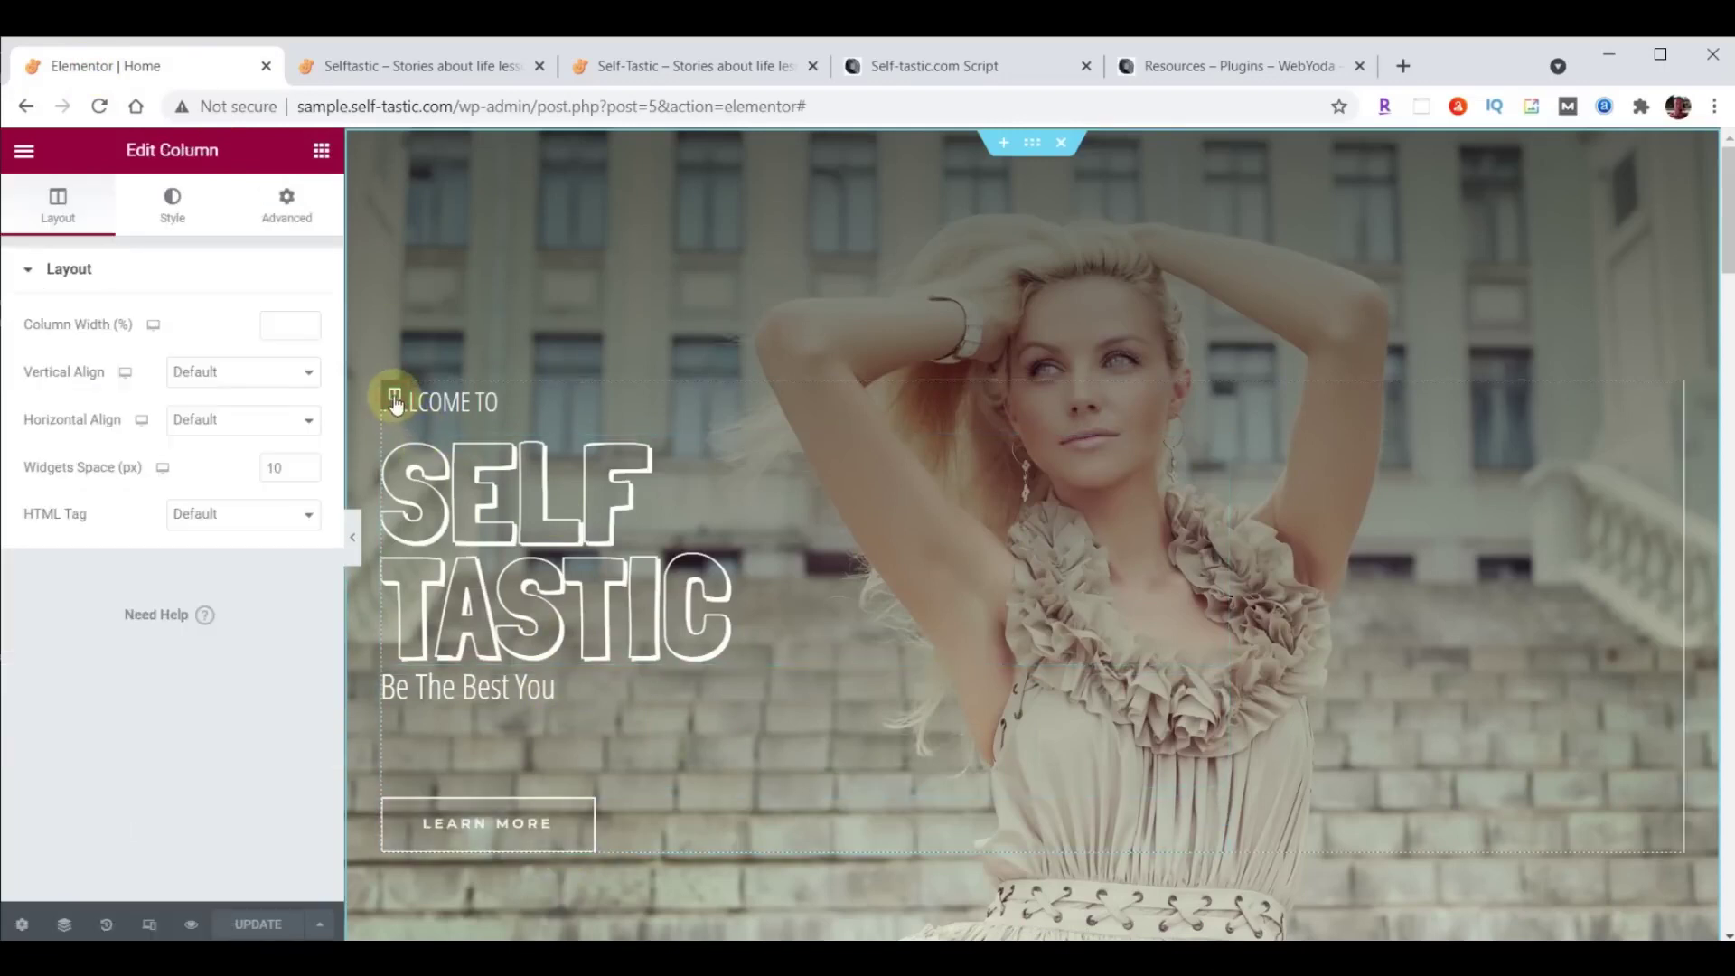
- Give the hero text column a Fade In Left entrance animation with 8000 ms delay, and save
{"action": "left_click", "coordinate": [289, 213]}
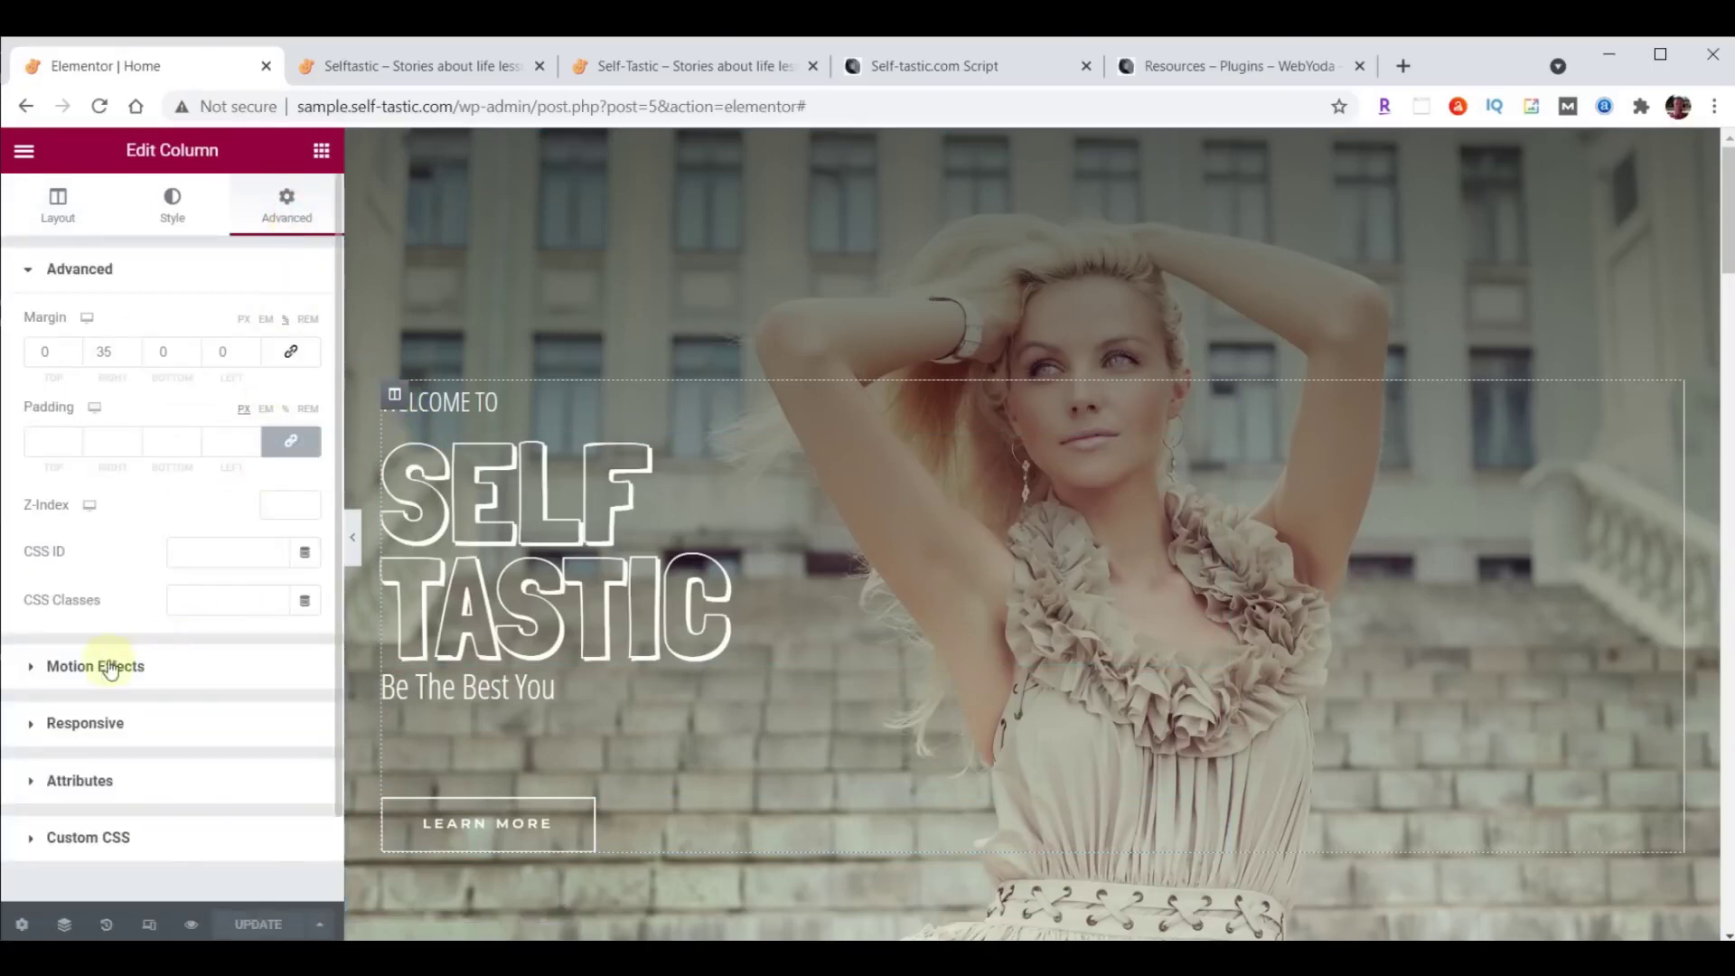
{"action": "left_click", "coordinate": [69, 665]}
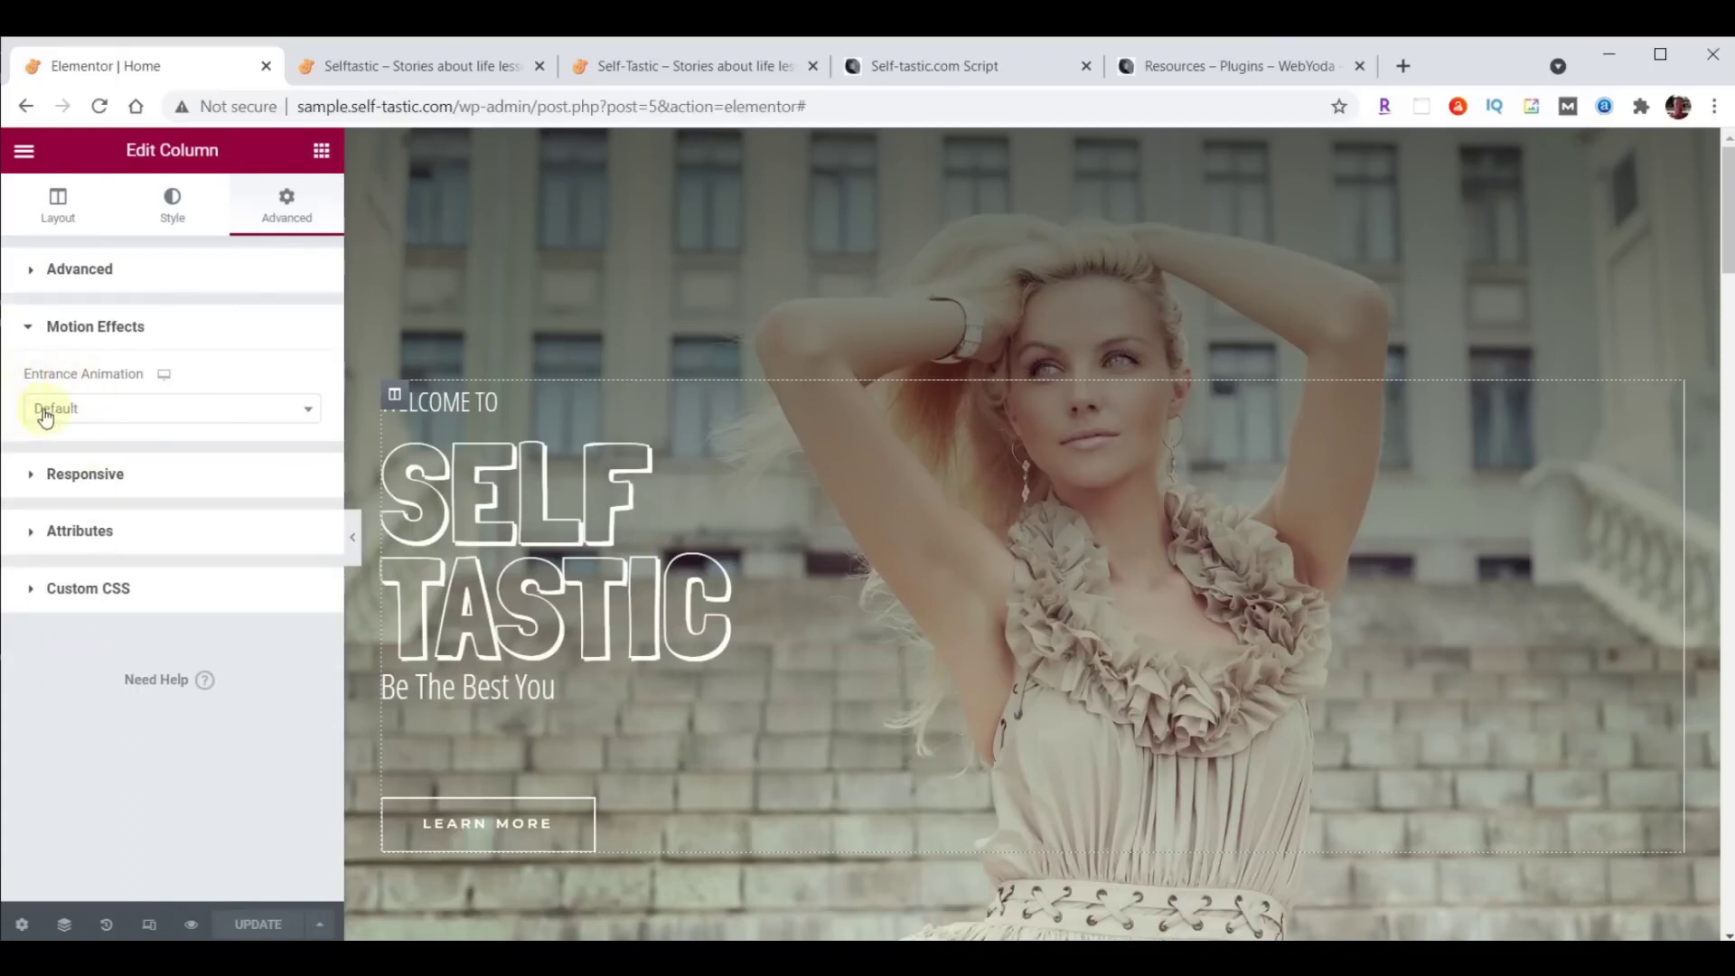
{"action": "left_click", "coordinate": [308, 411]}
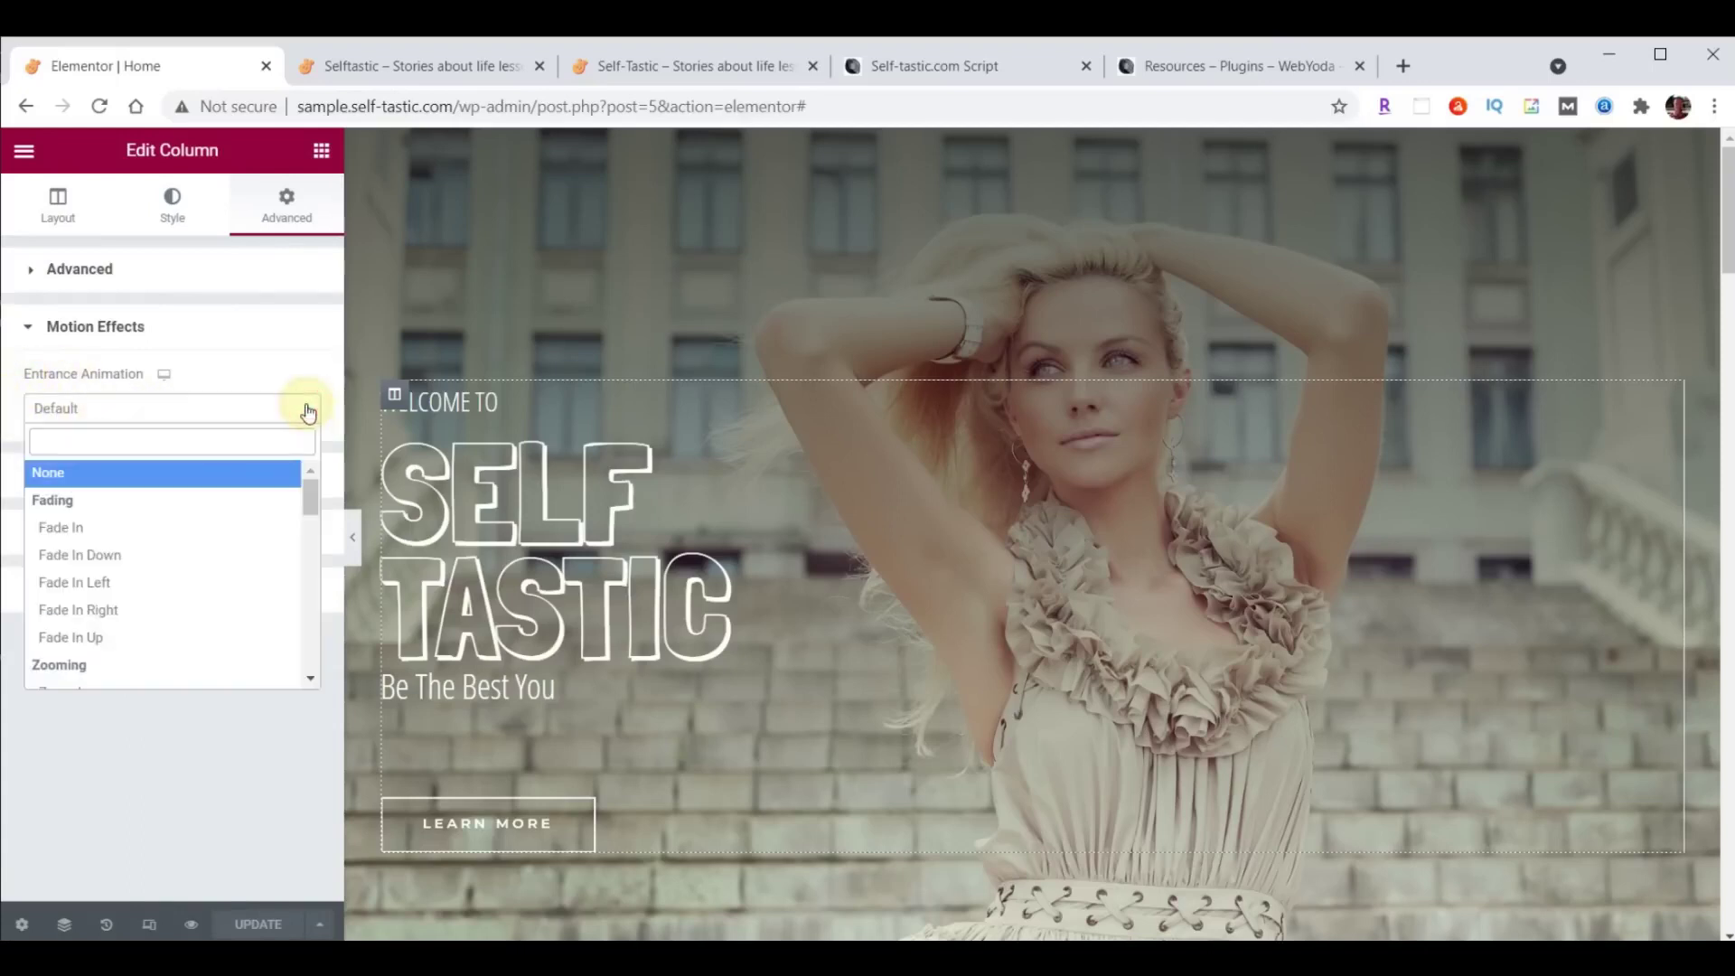
{"action": "left_click", "coordinate": [99, 584]}
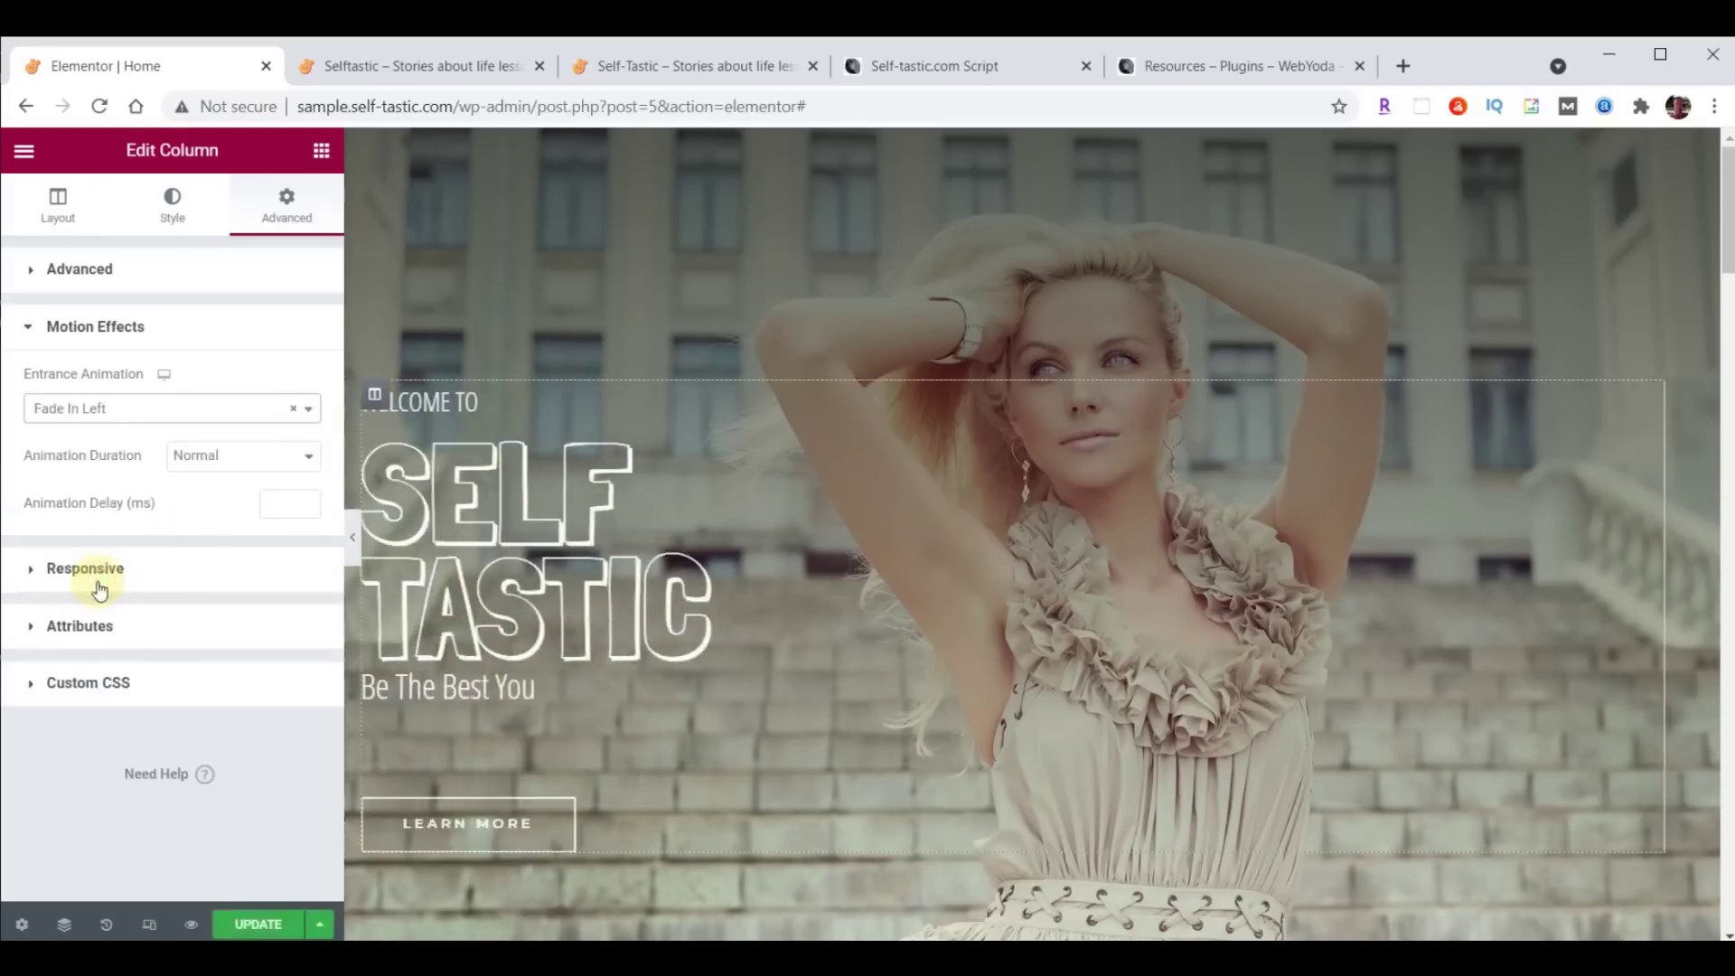
{"action": "left_click", "coordinate": [282, 506]}
{"action": "type", "text": "800"}
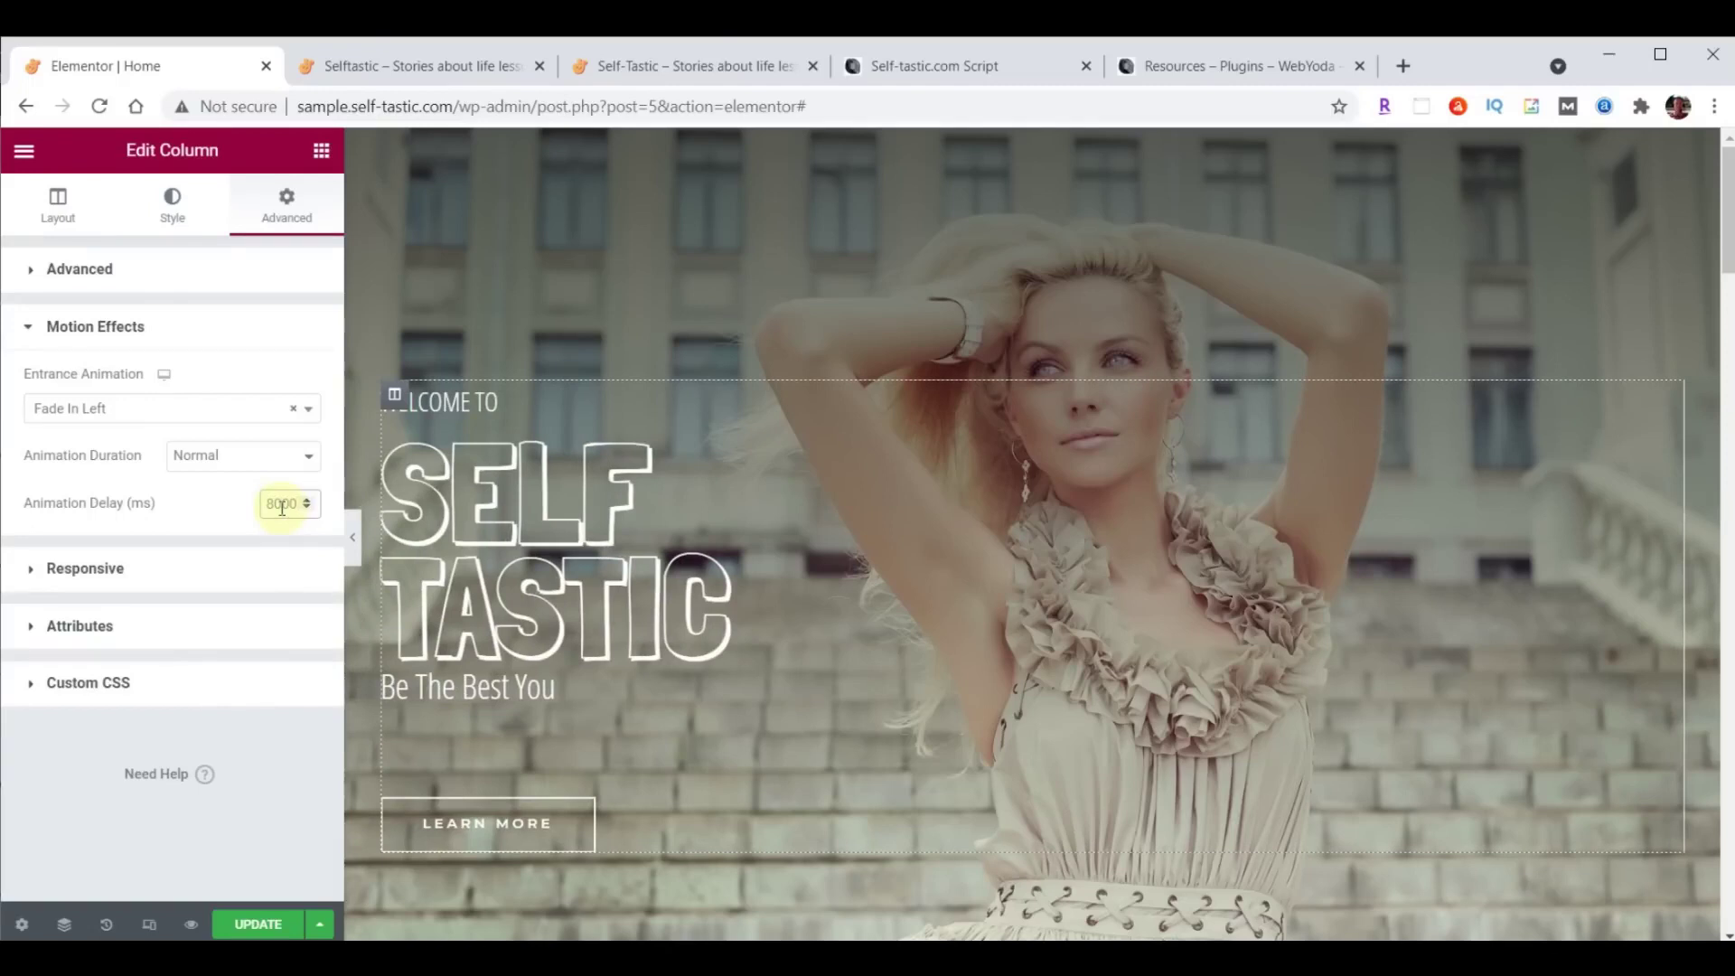
{"action": "type", "text": "0"}
{"action": "left_click", "coordinate": [257, 924]}
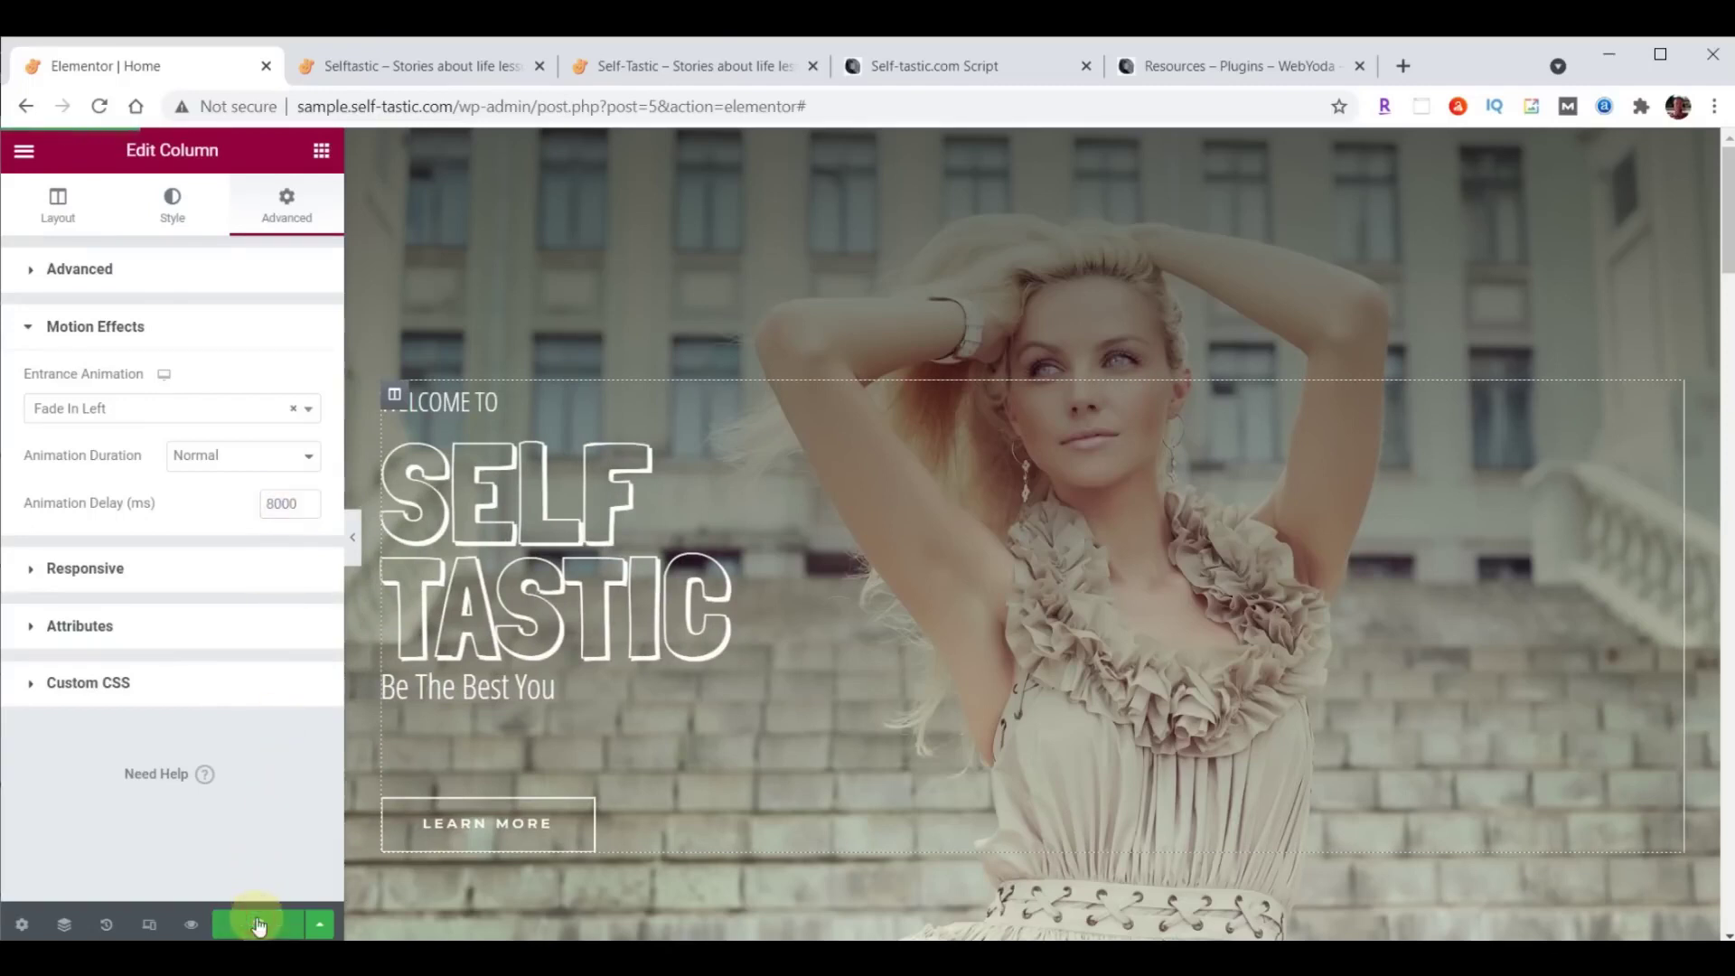
{"action": "left_click", "coordinate": [398, 63]}
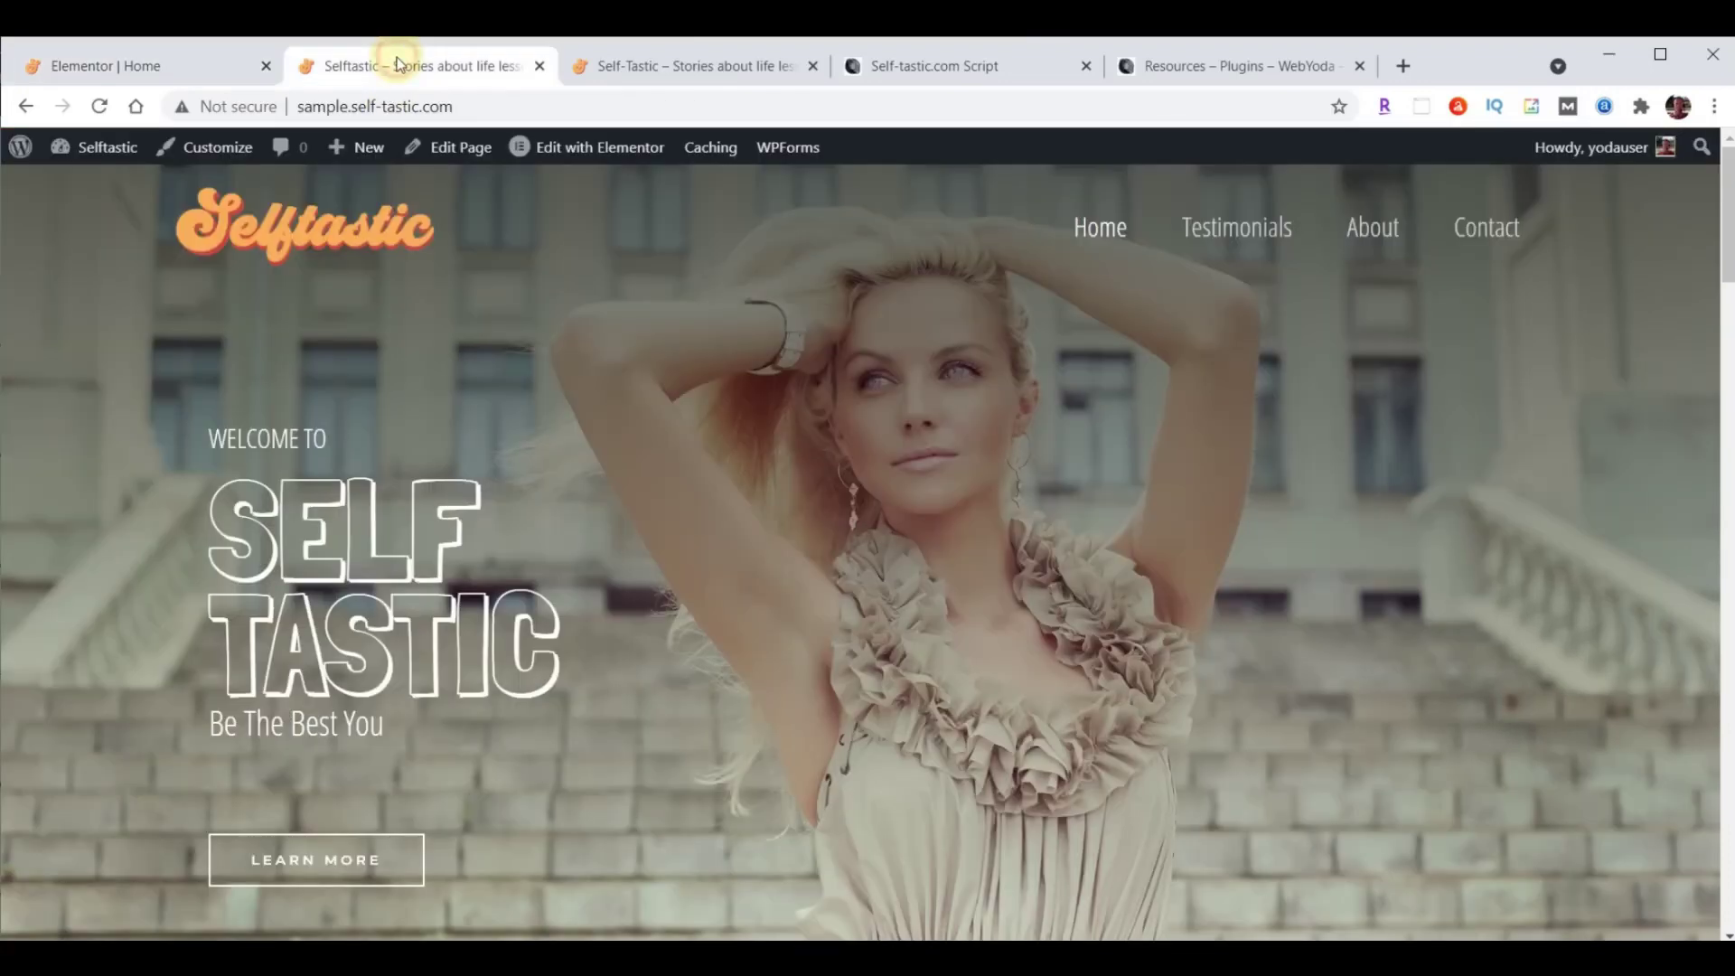
- Reload the live Selftastic home page to watch the intro video and hero text, then return to the editor
{"action": "left_click", "coordinate": [99, 107]}
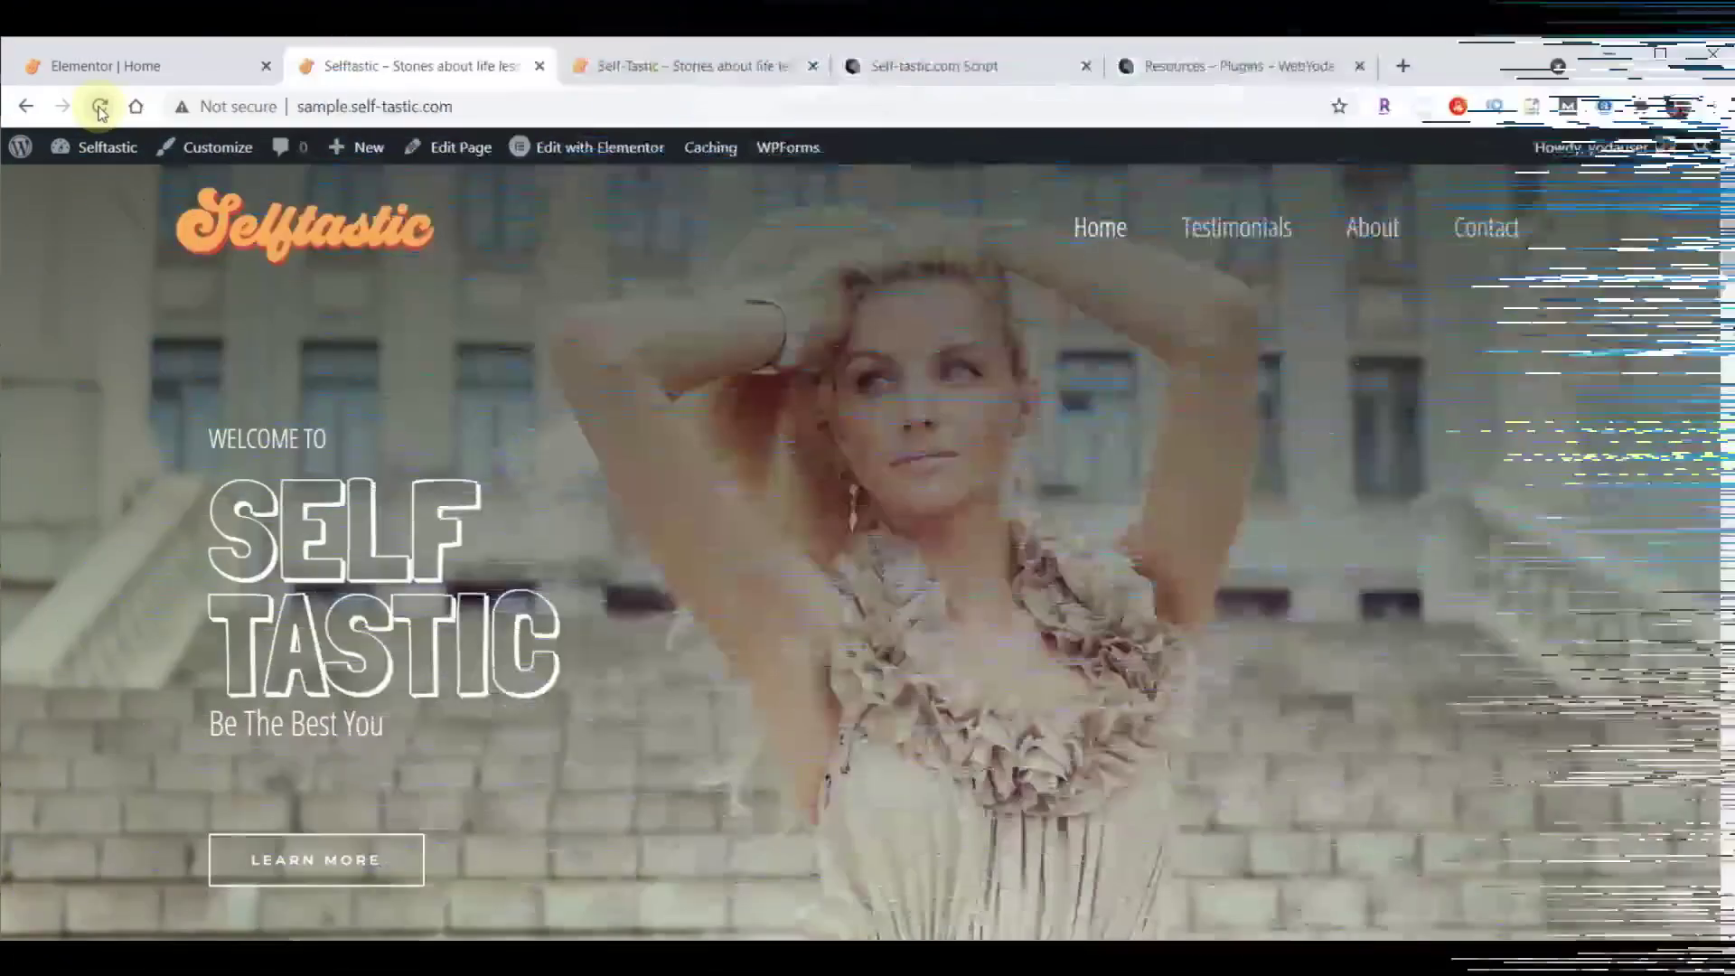
{"action": "mouse_move", "coordinate": [136, 152]}
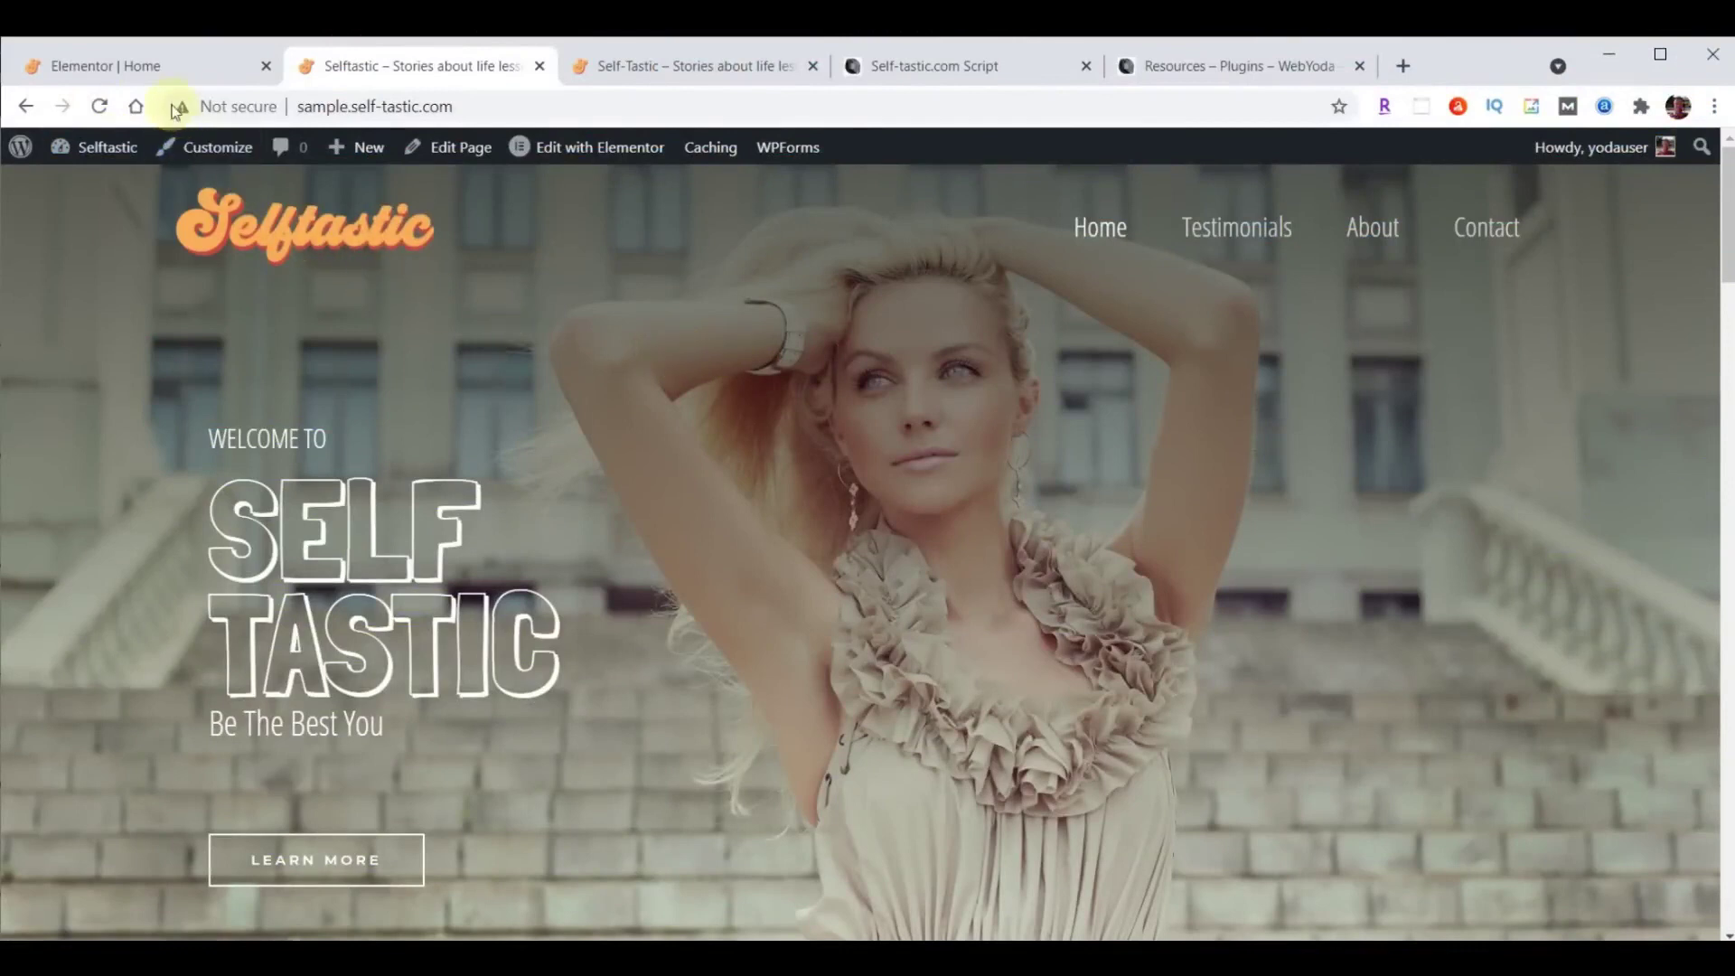
{"action": "left_click", "coordinate": [136, 66]}
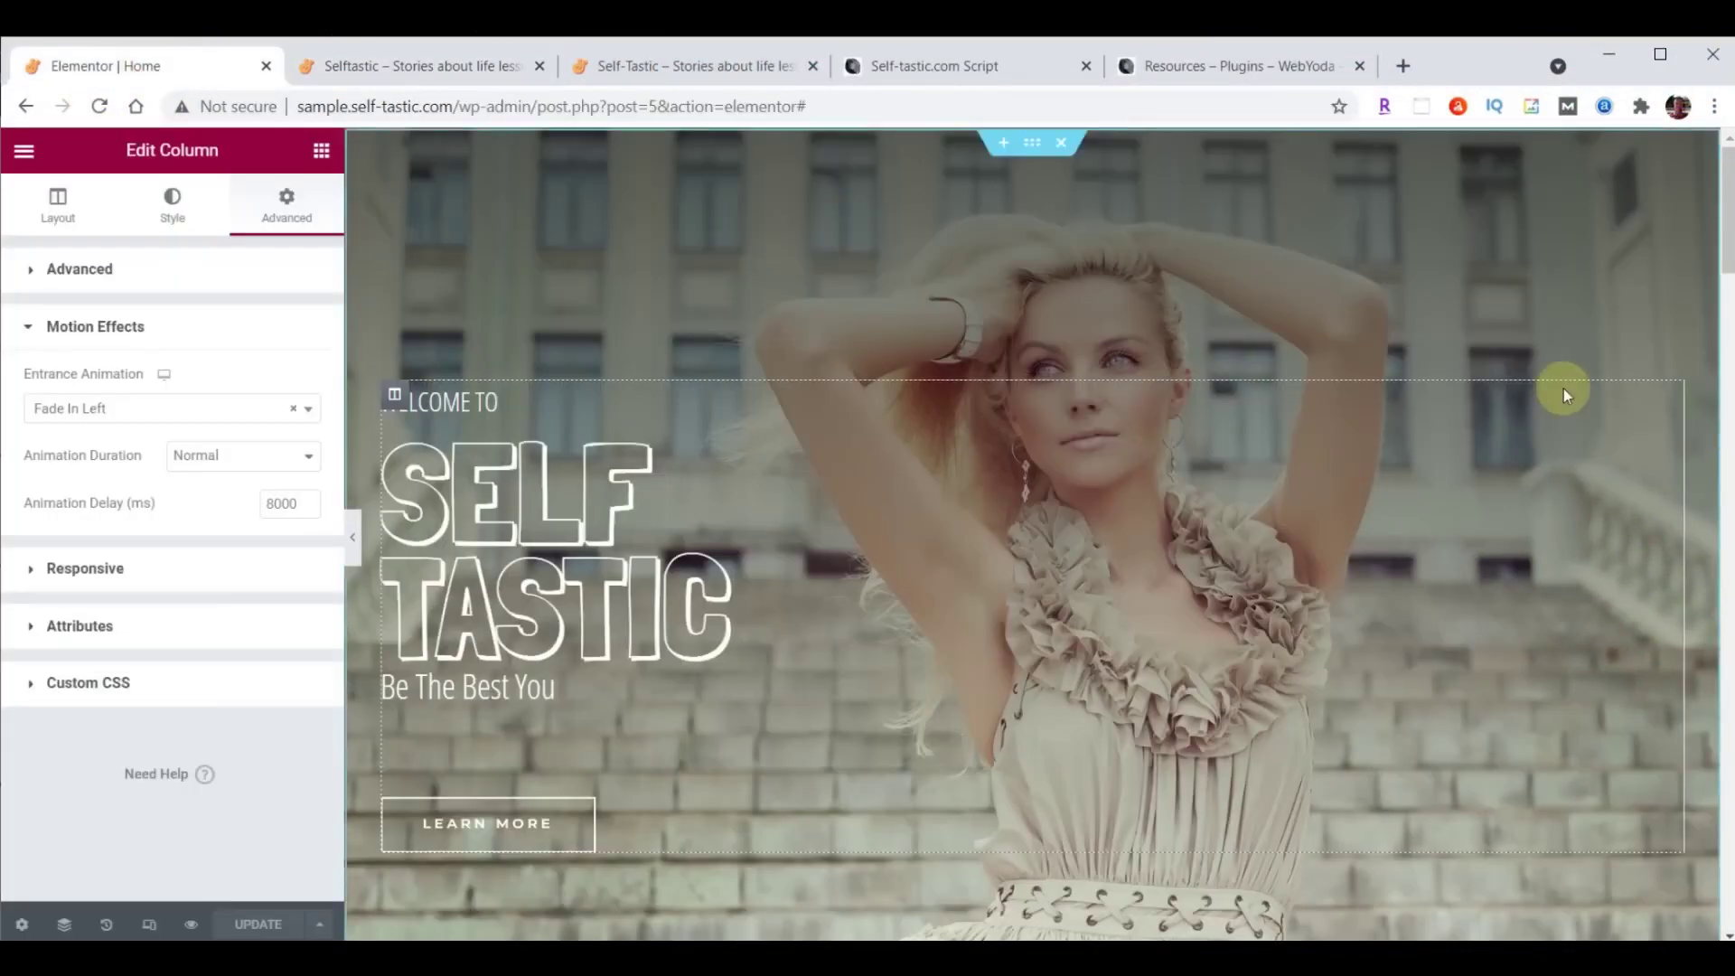
- Delete the products shortcode widget and the A Brush of Perfection line
{"action": "scroll", "coordinate": [1563, 388], "scroll_direction": "down", "scroll_amount": 10}
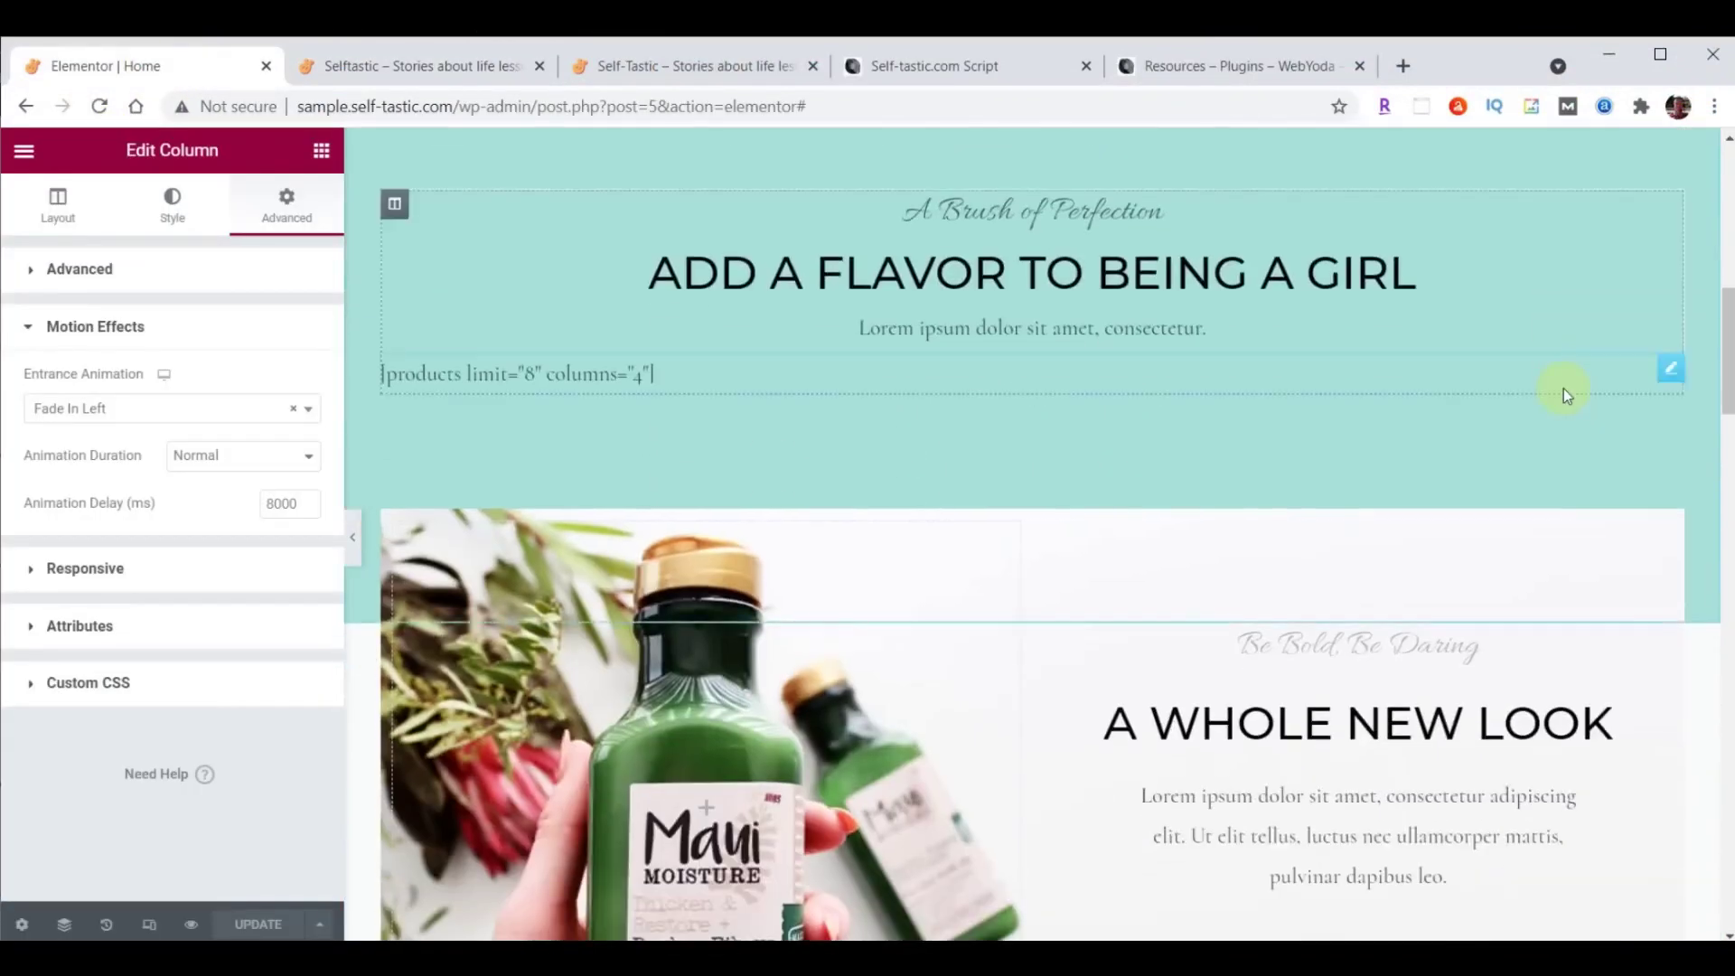
{"action": "scroll", "coordinate": [1563, 388], "scroll_direction": "up", "scroll_amount": 3}
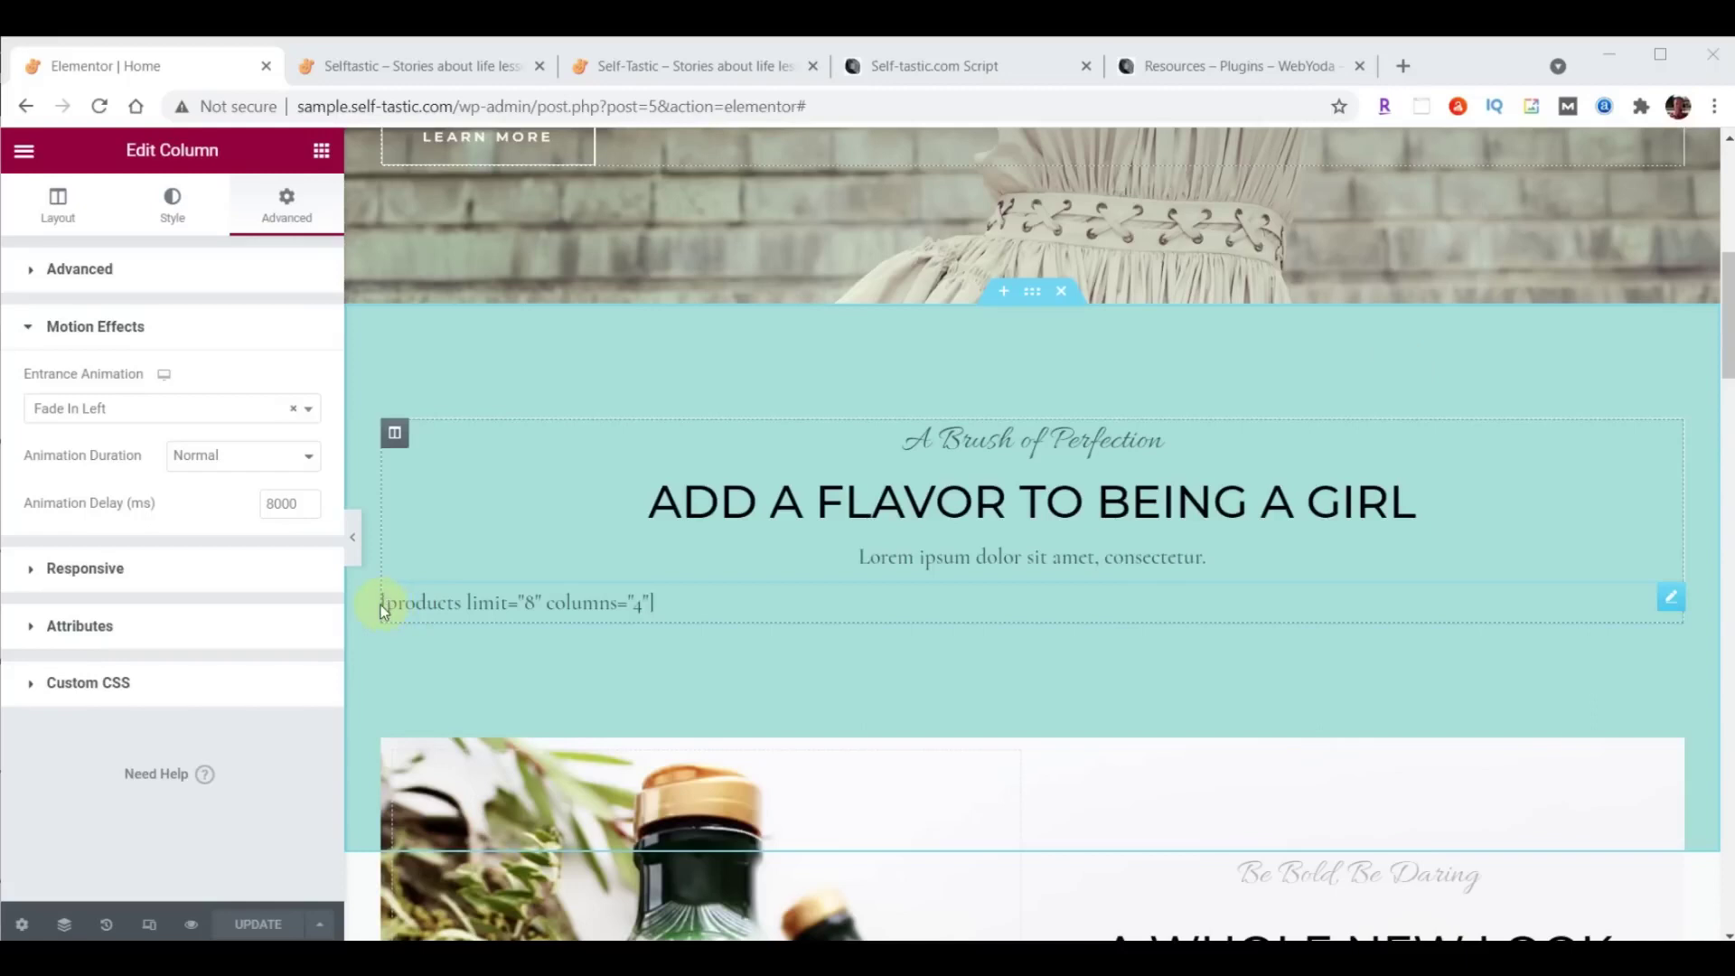
{"action": "right_click", "coordinate": [1672, 601]}
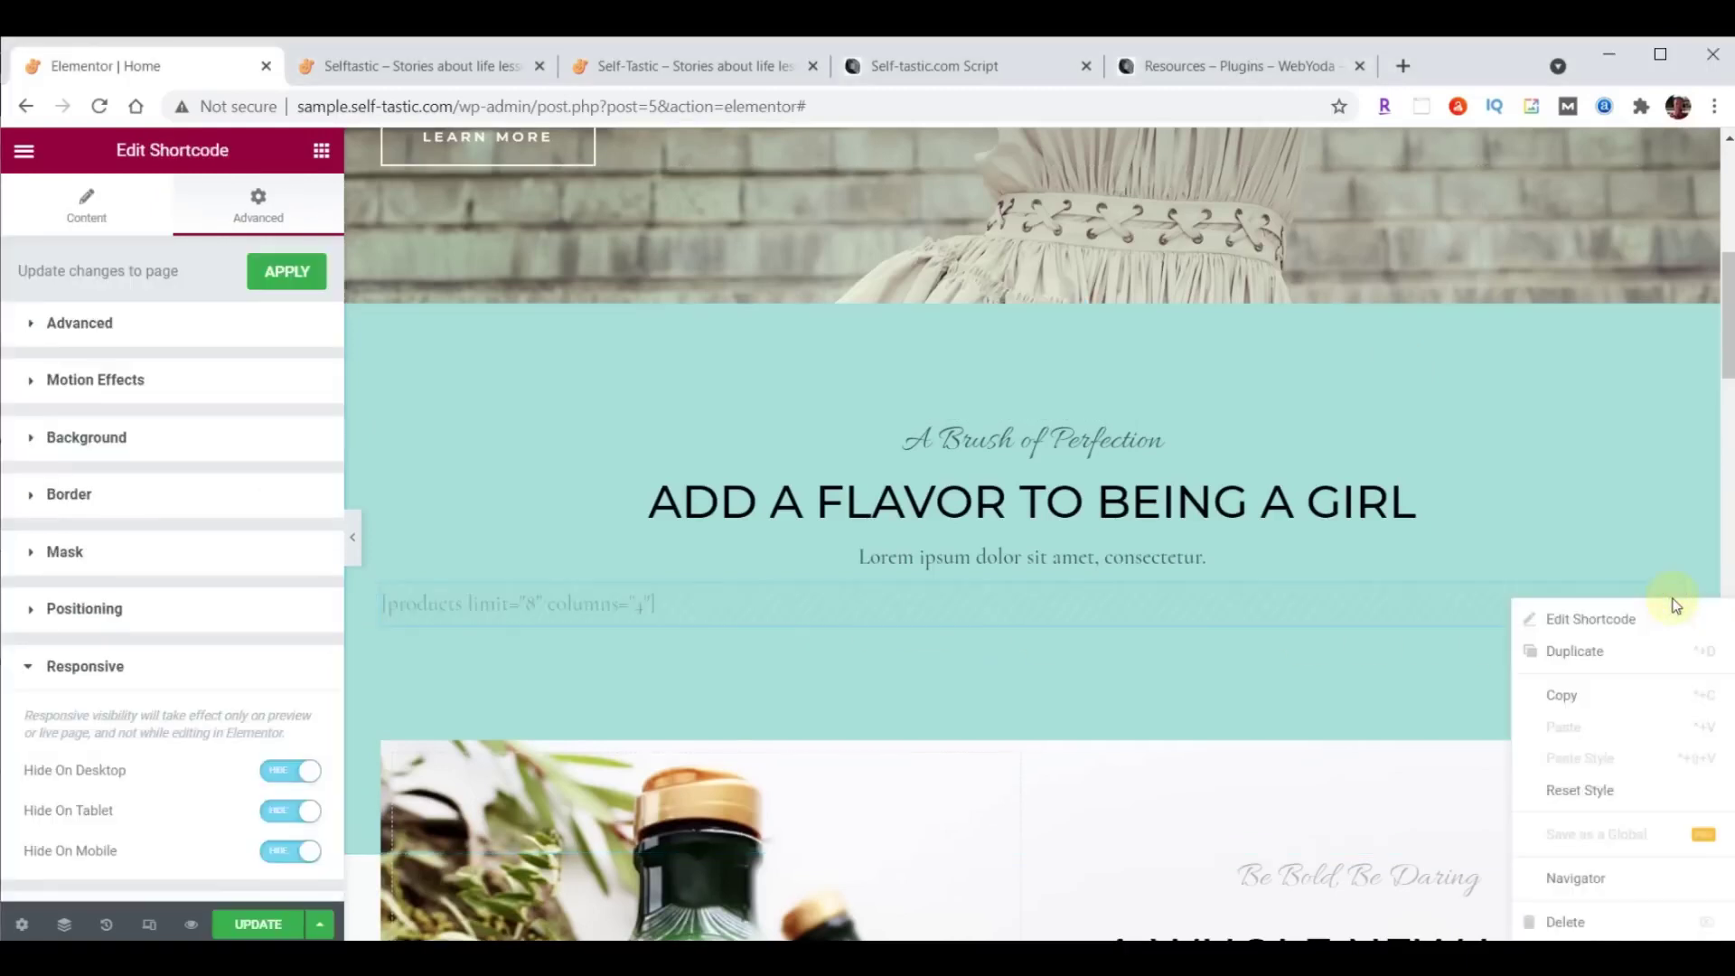
{"action": "left_click", "coordinate": [1568, 922]}
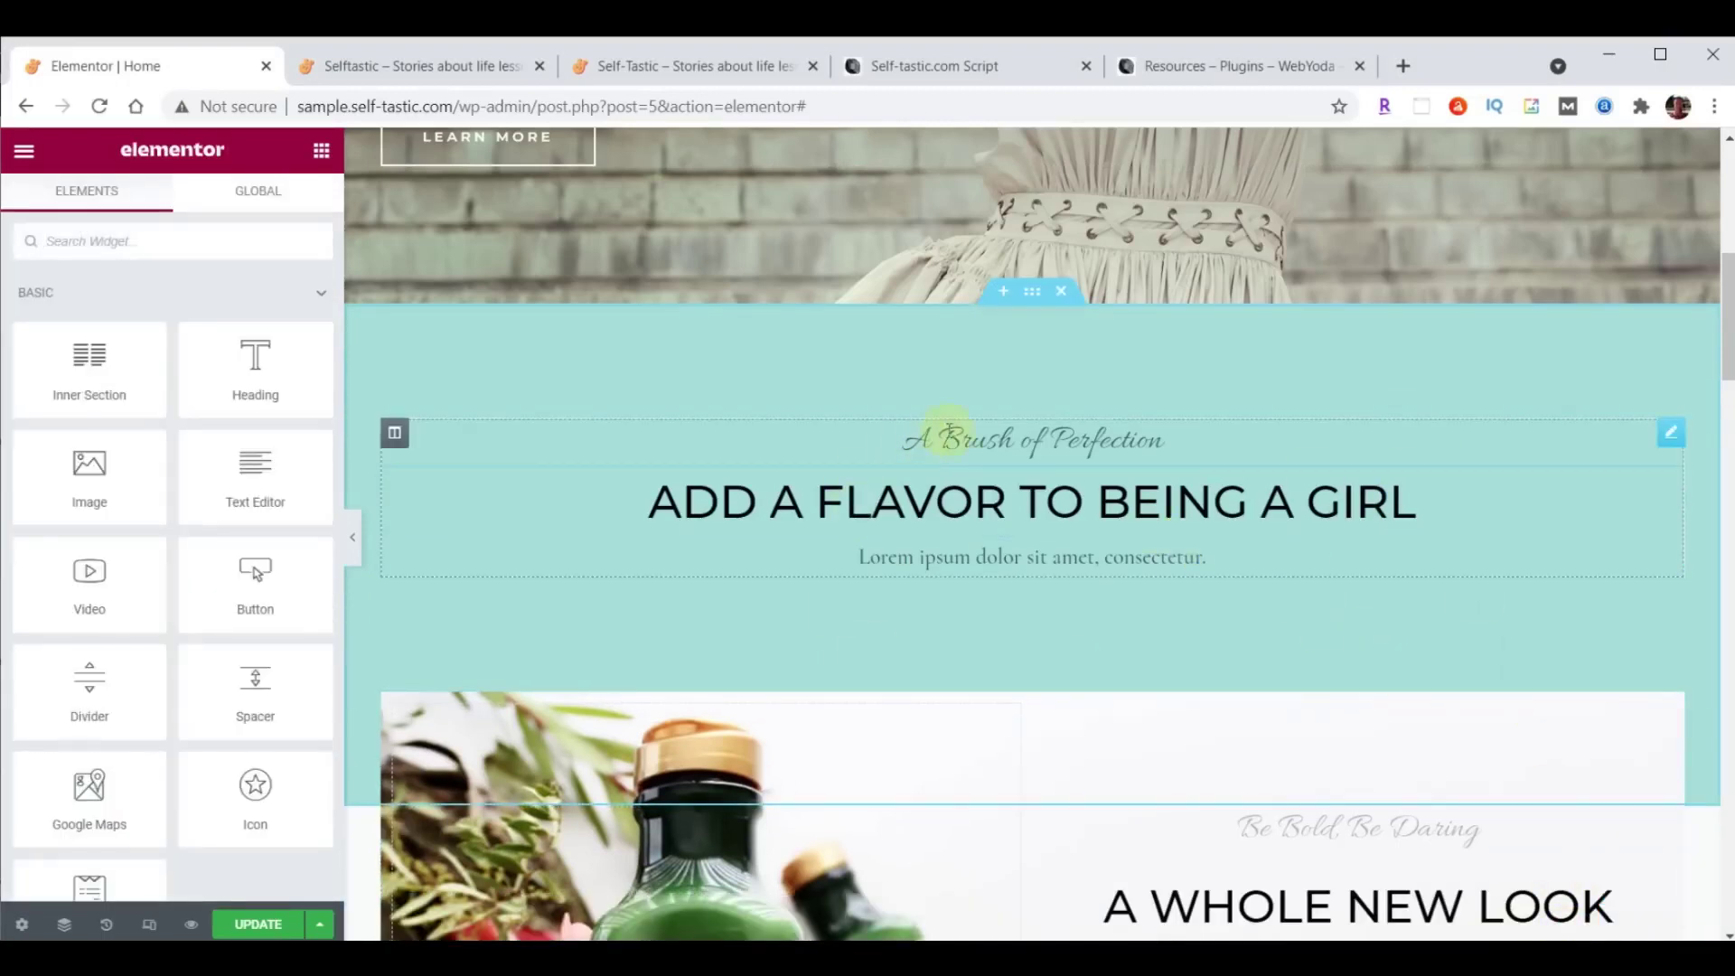
{"action": "right_click", "coordinate": [1669, 440]}
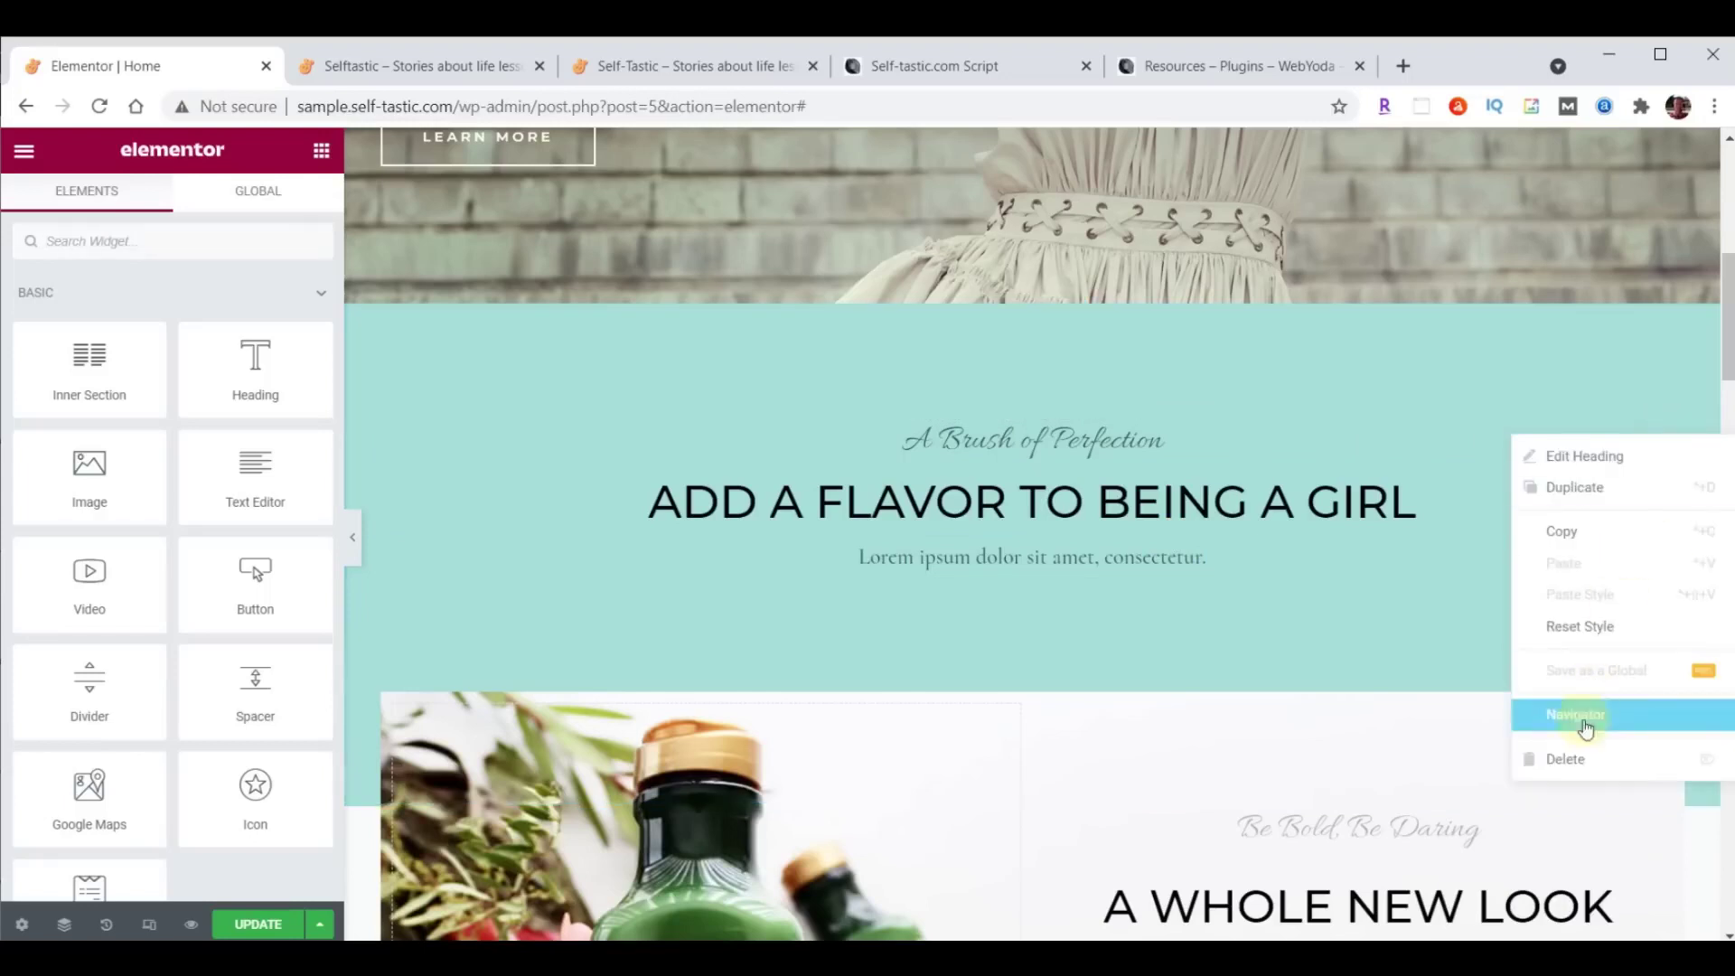
{"action": "left_click", "coordinate": [1579, 762]}
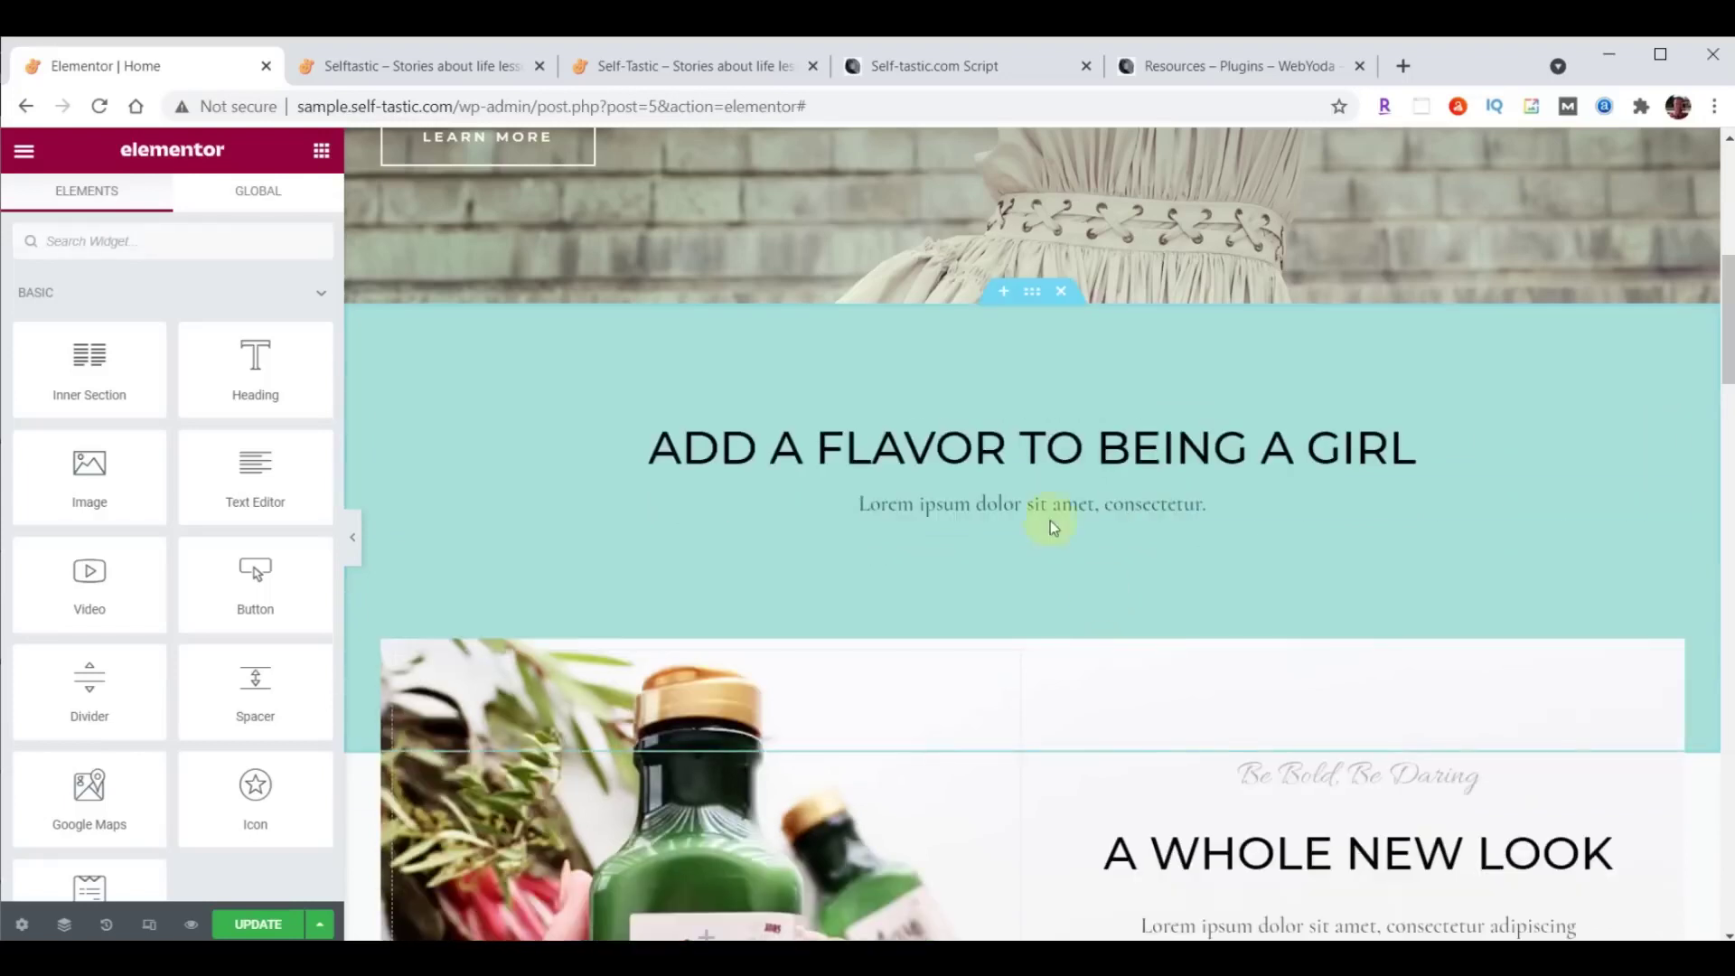
- Replace the main heading text with 'Advice and Encouragement on Improving Yourself'
{"action": "left_click", "coordinate": [965, 451]}
{"action": "left_click", "coordinate": [389, 460]}
{"action": "left_click_drag", "start_coordinate": [31, 353], "coordinate": [268, 352]}
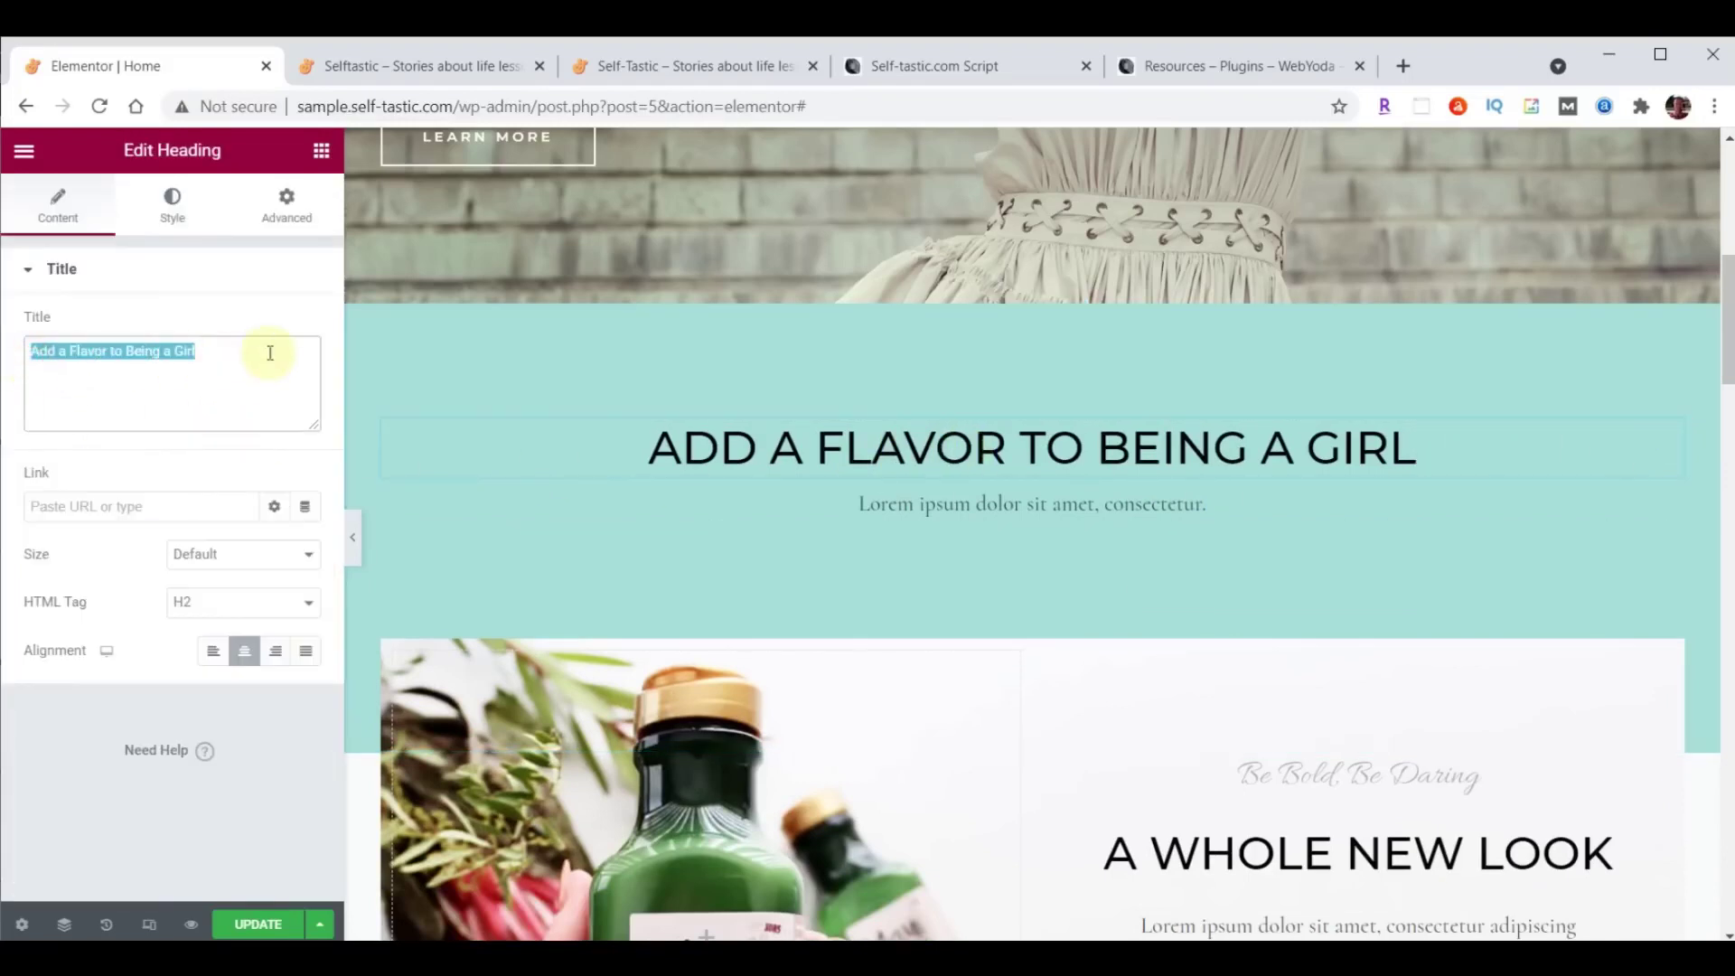
{"action": "type", "text": "Advice and encouragement on improving yourself"}
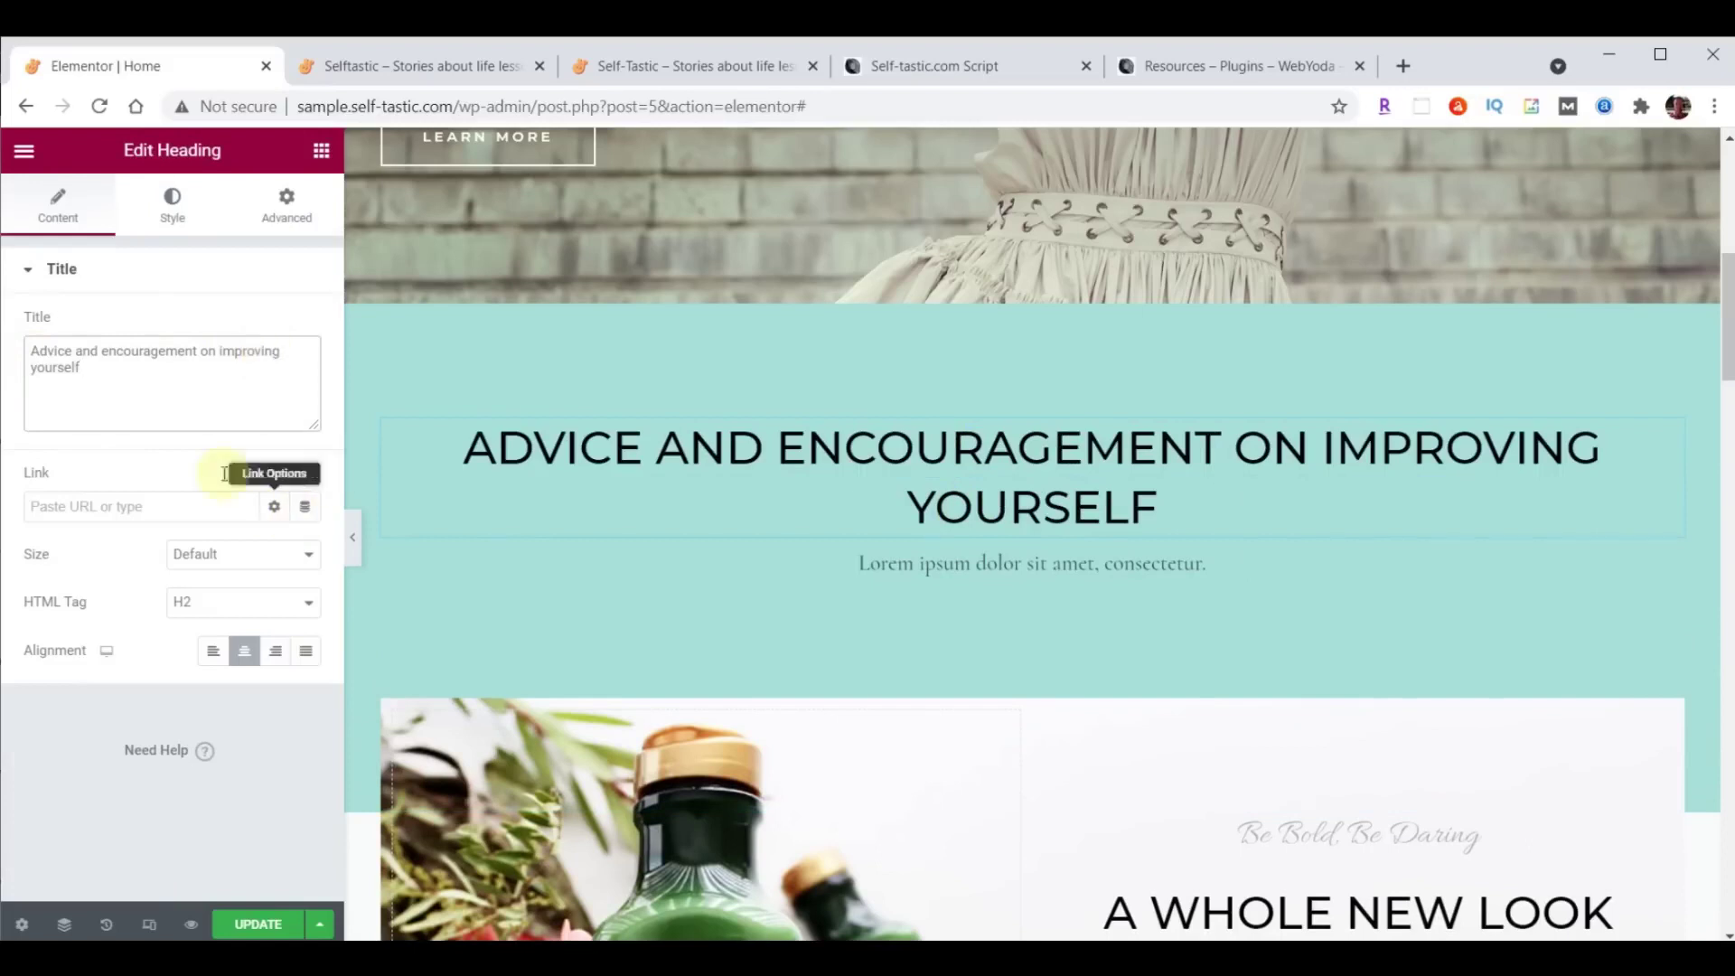
- Set the heading's text colour to brown #725F4D
{"action": "left_click", "coordinate": [174, 210]}
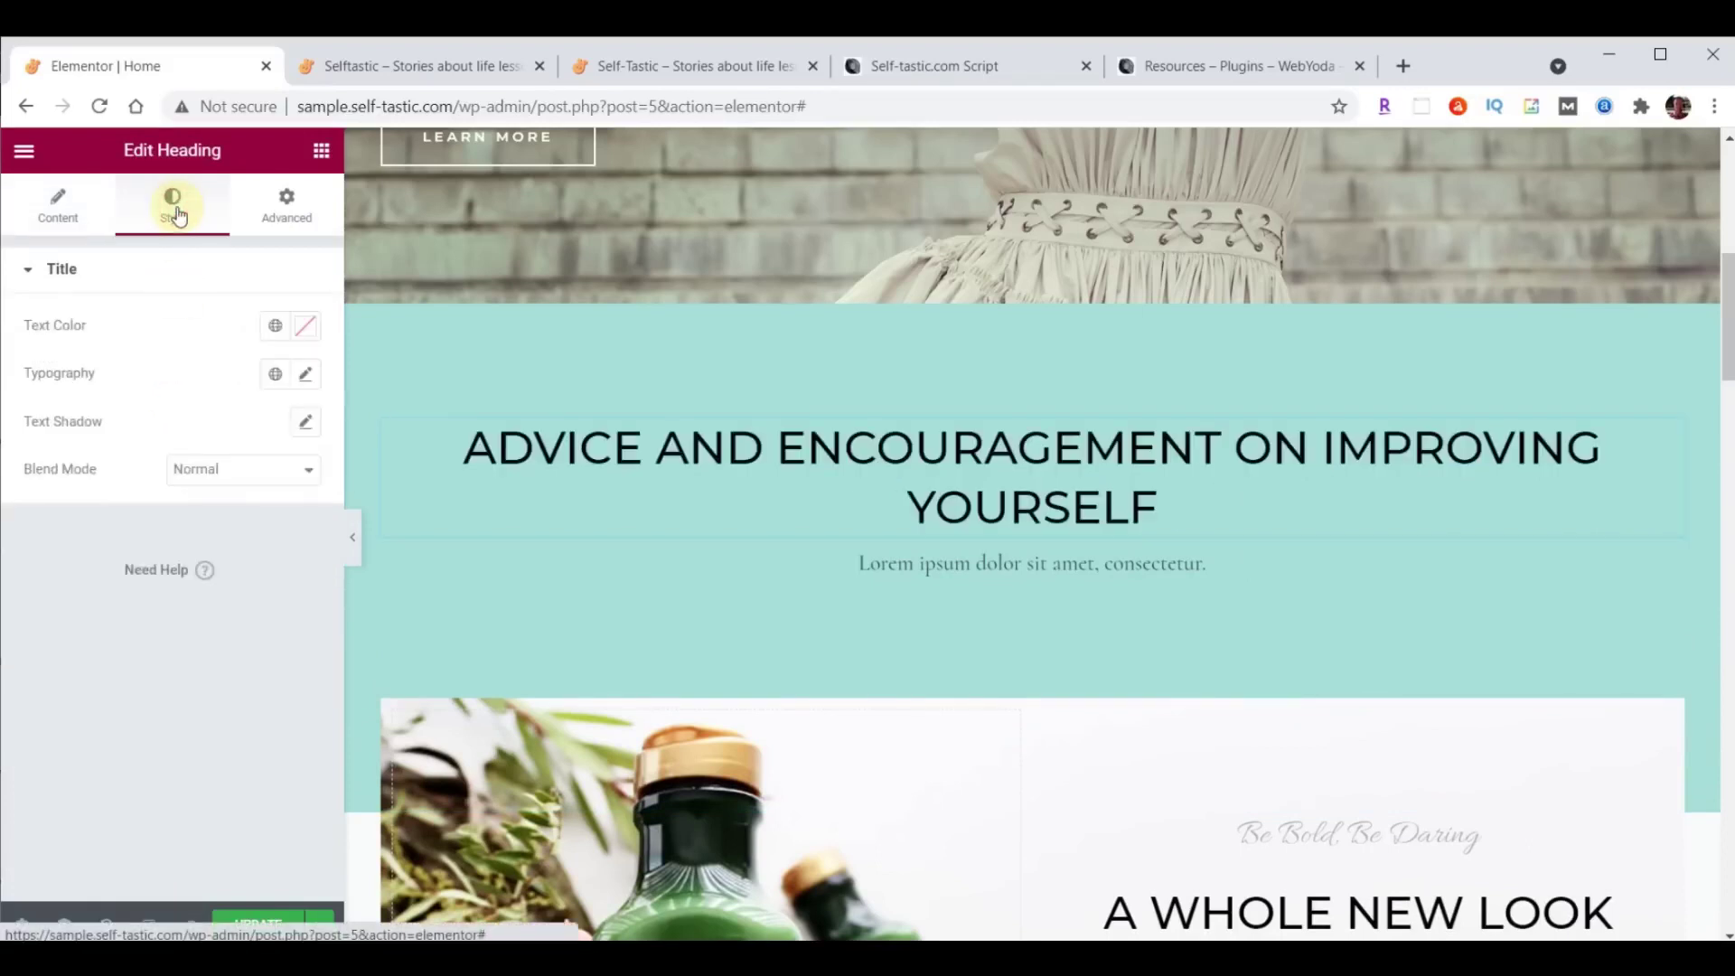
{"action": "left_click", "coordinate": [308, 327]}
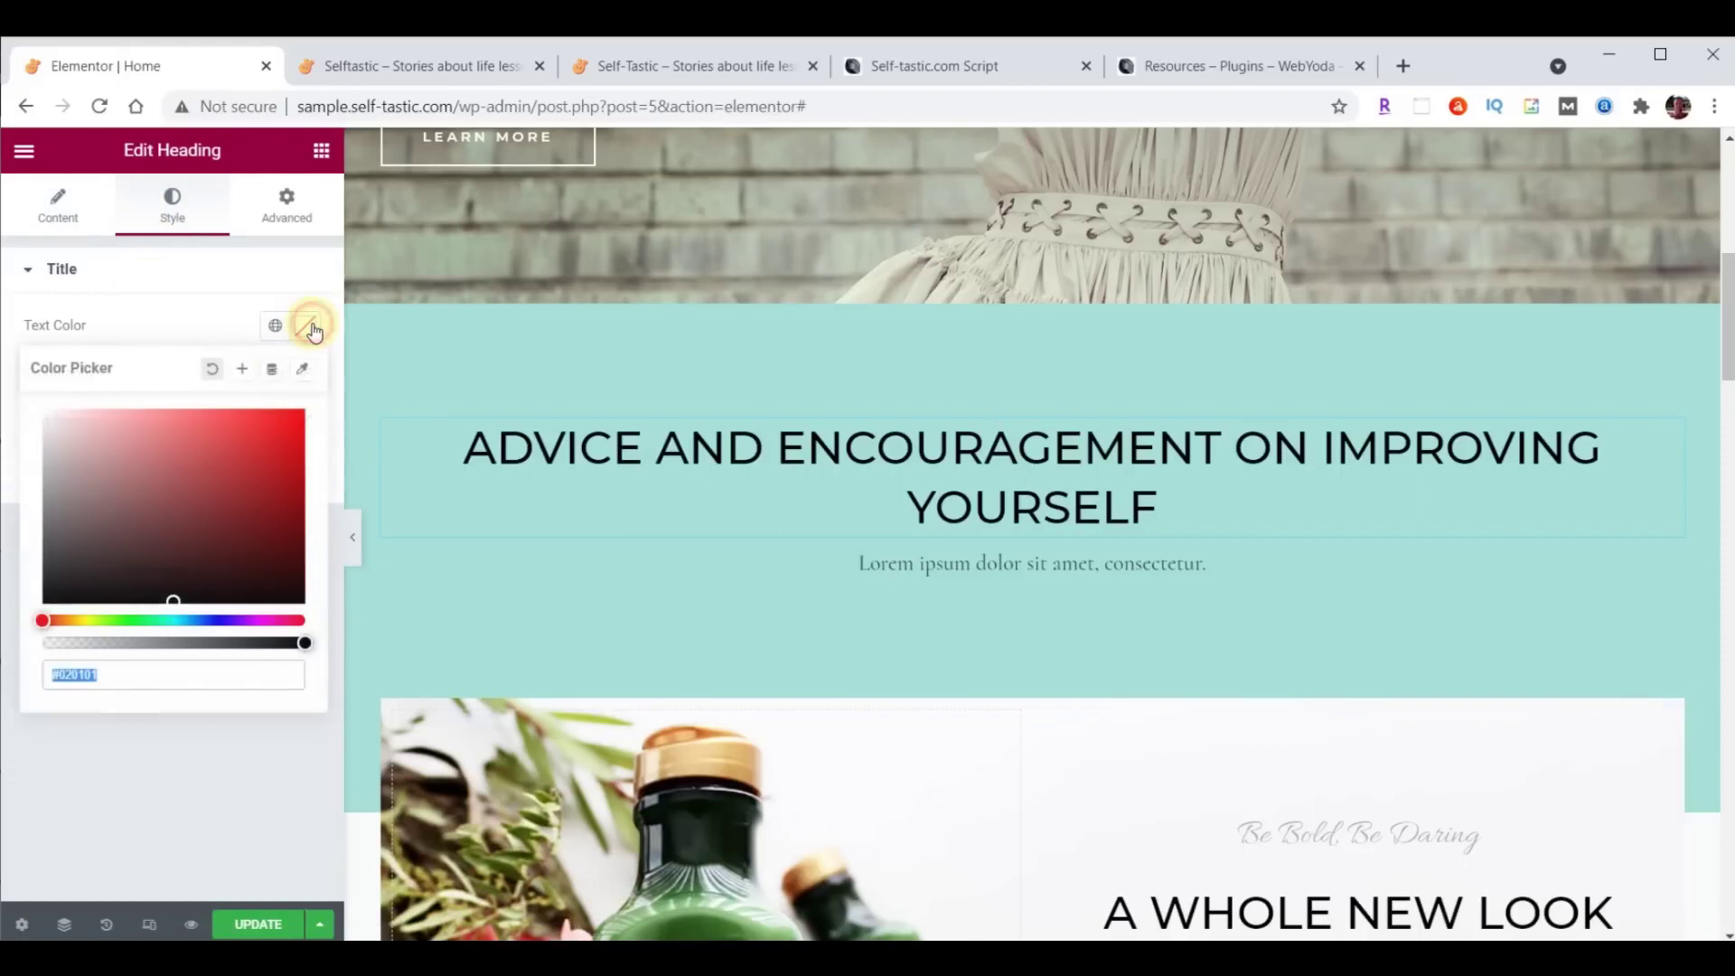
{"action": "type", "text": "725F4D"}
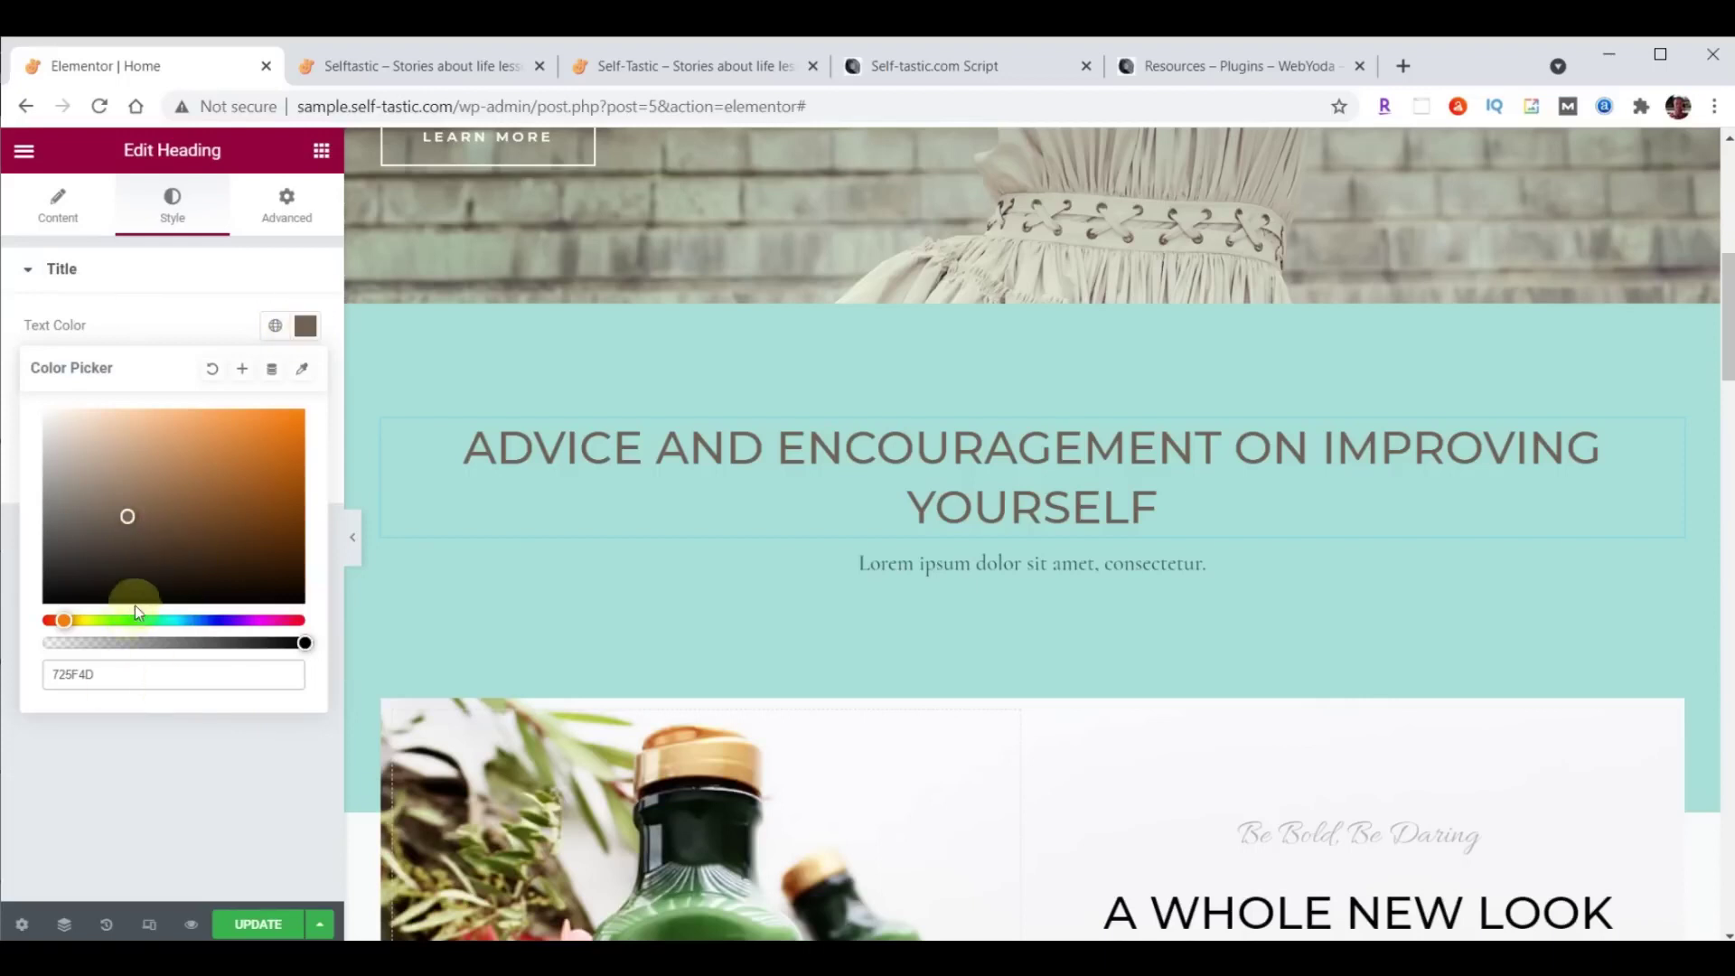
{"action": "left_click", "coordinate": [309, 327]}
{"action": "left_click", "coordinate": [309, 327]}
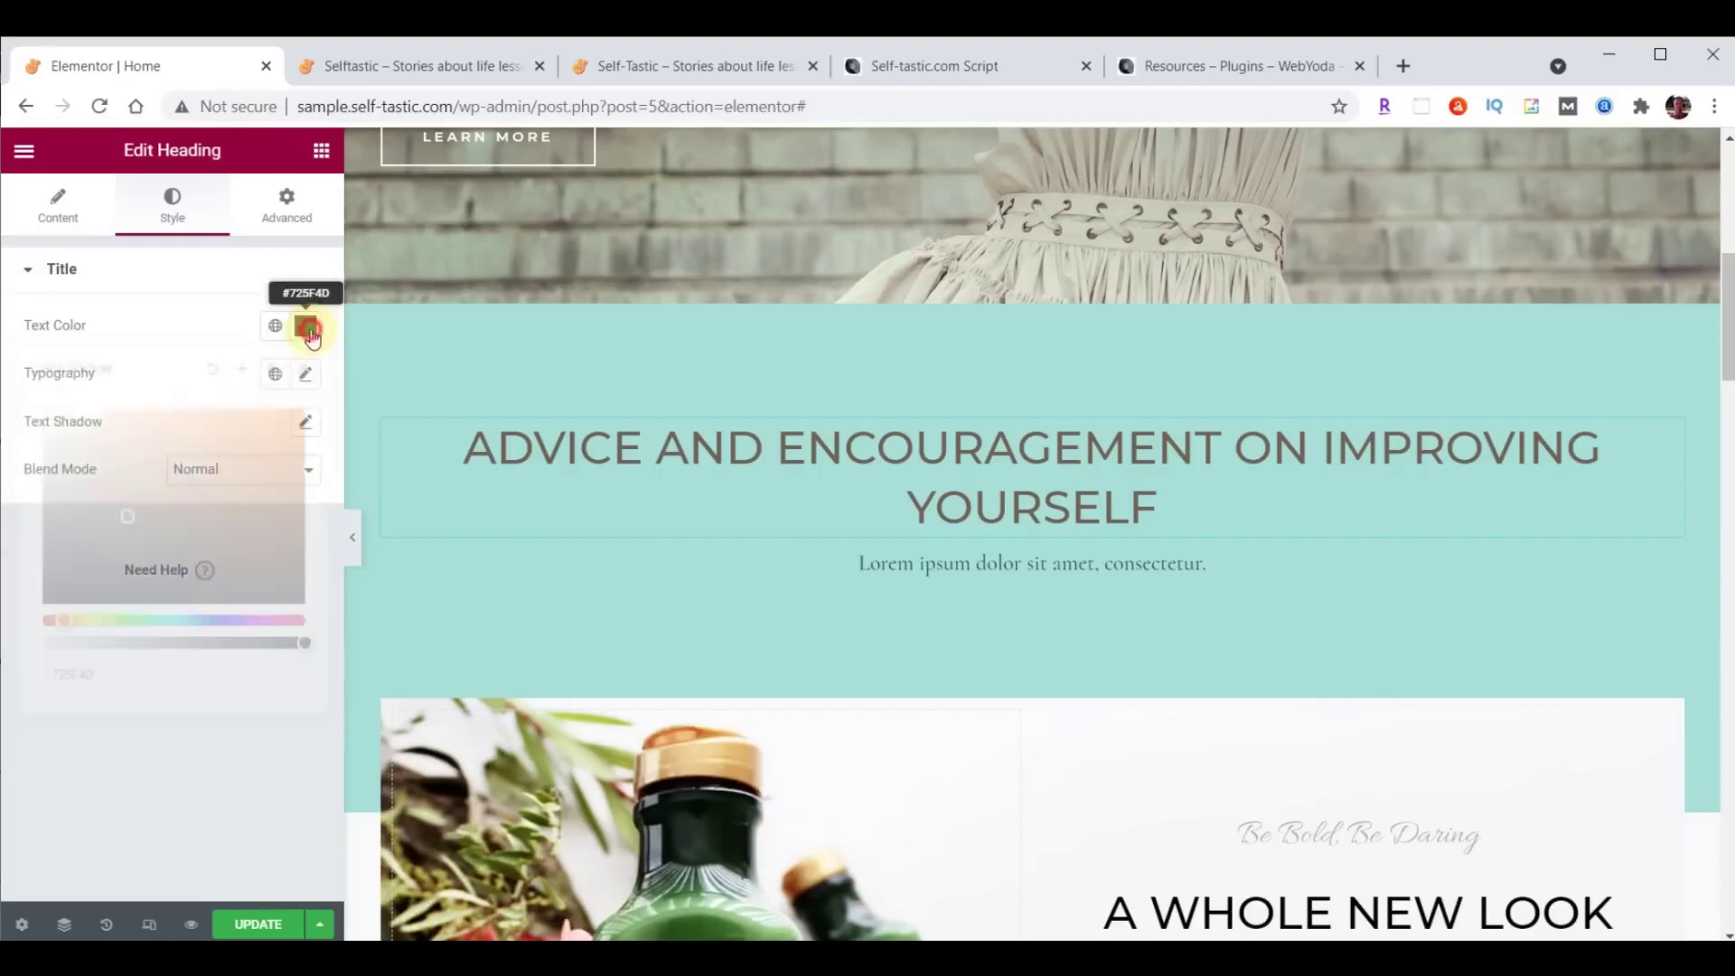
{"action": "left_click", "coordinate": [309, 327]}
{"action": "left_click", "coordinate": [309, 327]}
{"action": "left_click", "coordinate": [309, 327]}
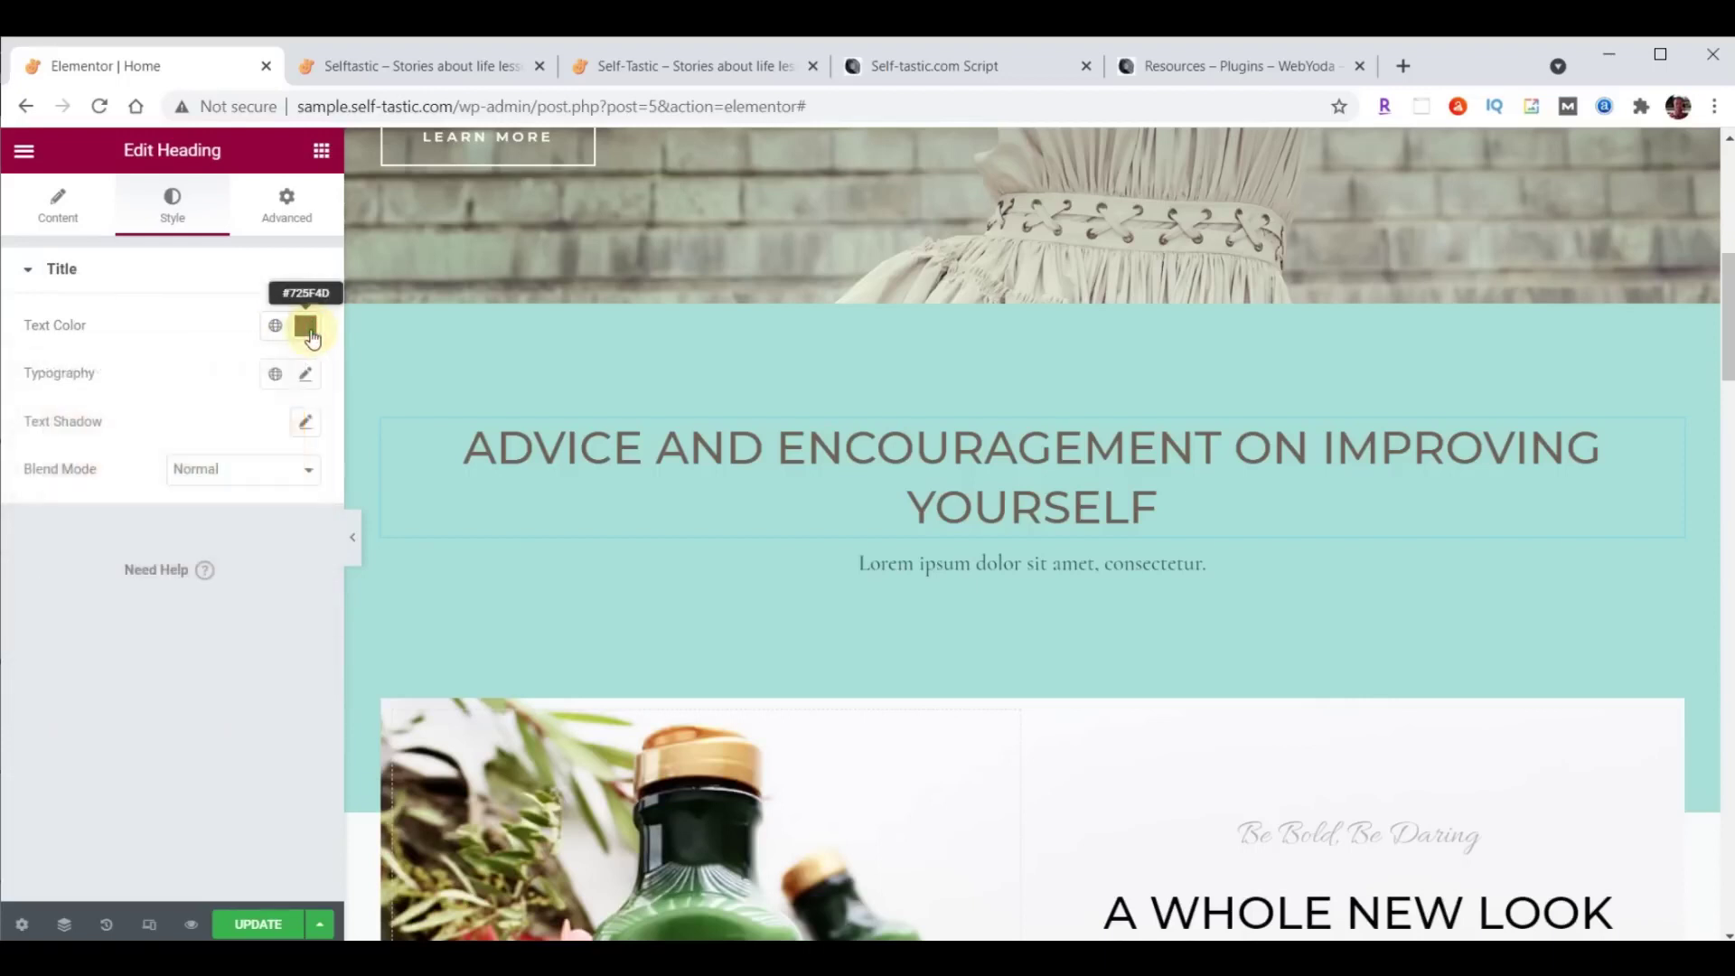
- Change the heading's font family to Open Sans Condensed
{"action": "left_click", "coordinate": [307, 380]}
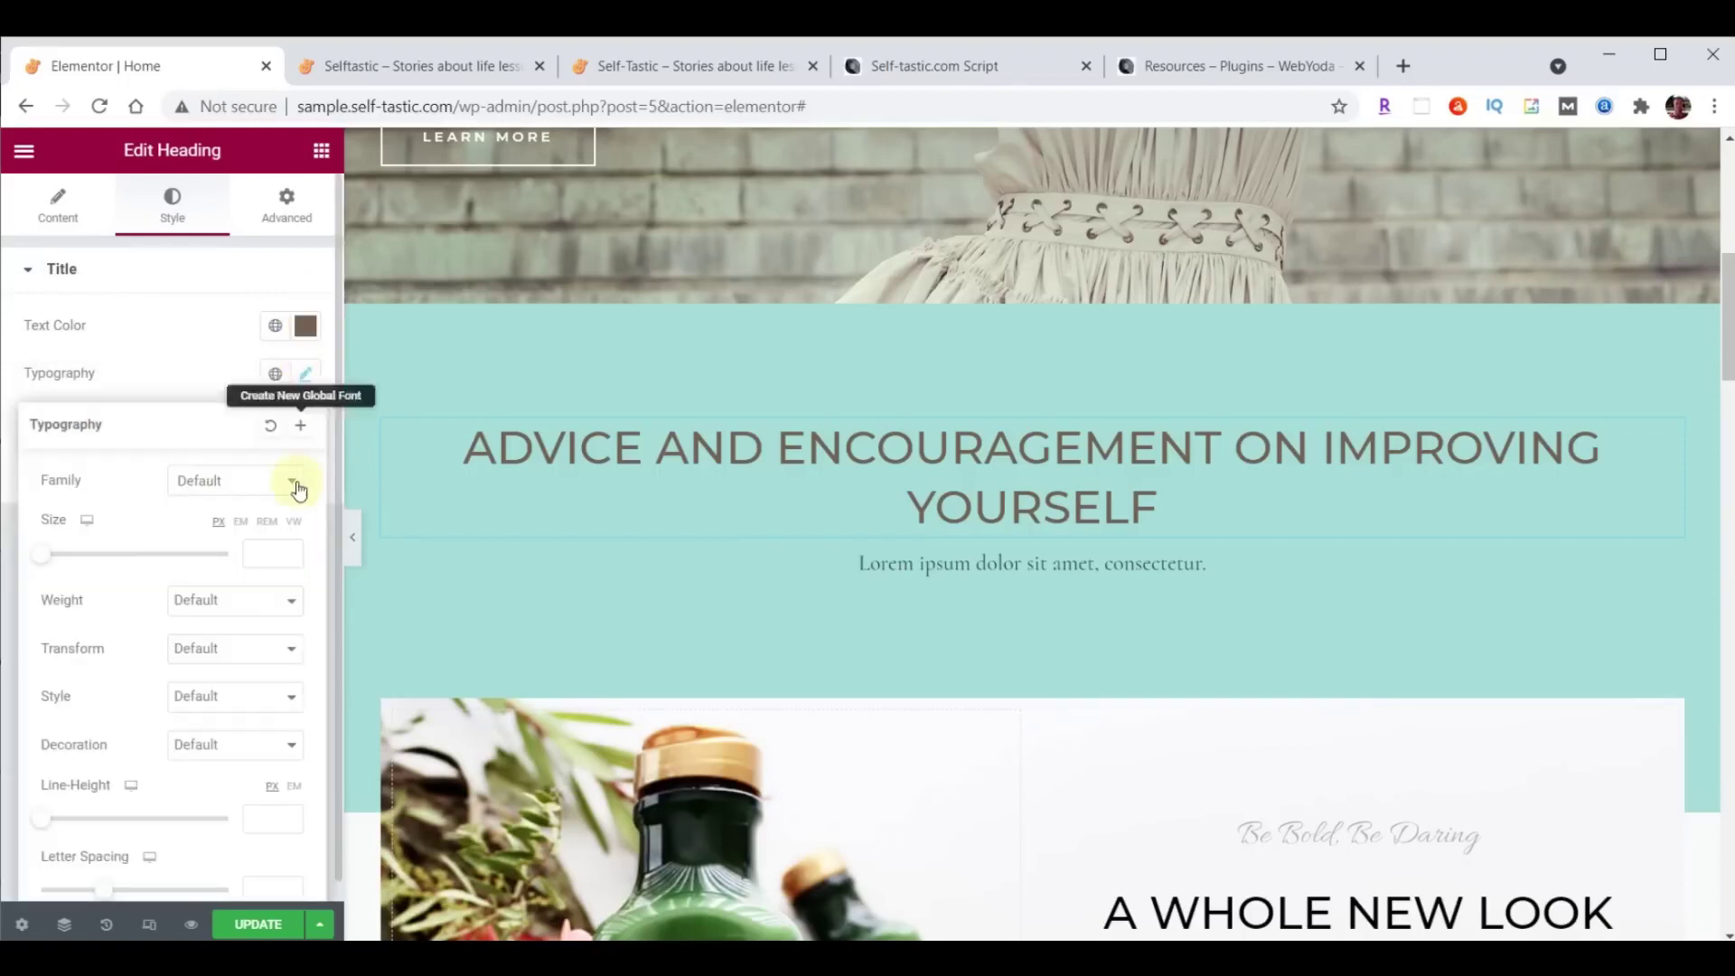
{"action": "left_click", "coordinate": [232, 486]}
{"action": "left_click", "coordinate": [225, 512]}
{"action": "type", "text": "Open"}
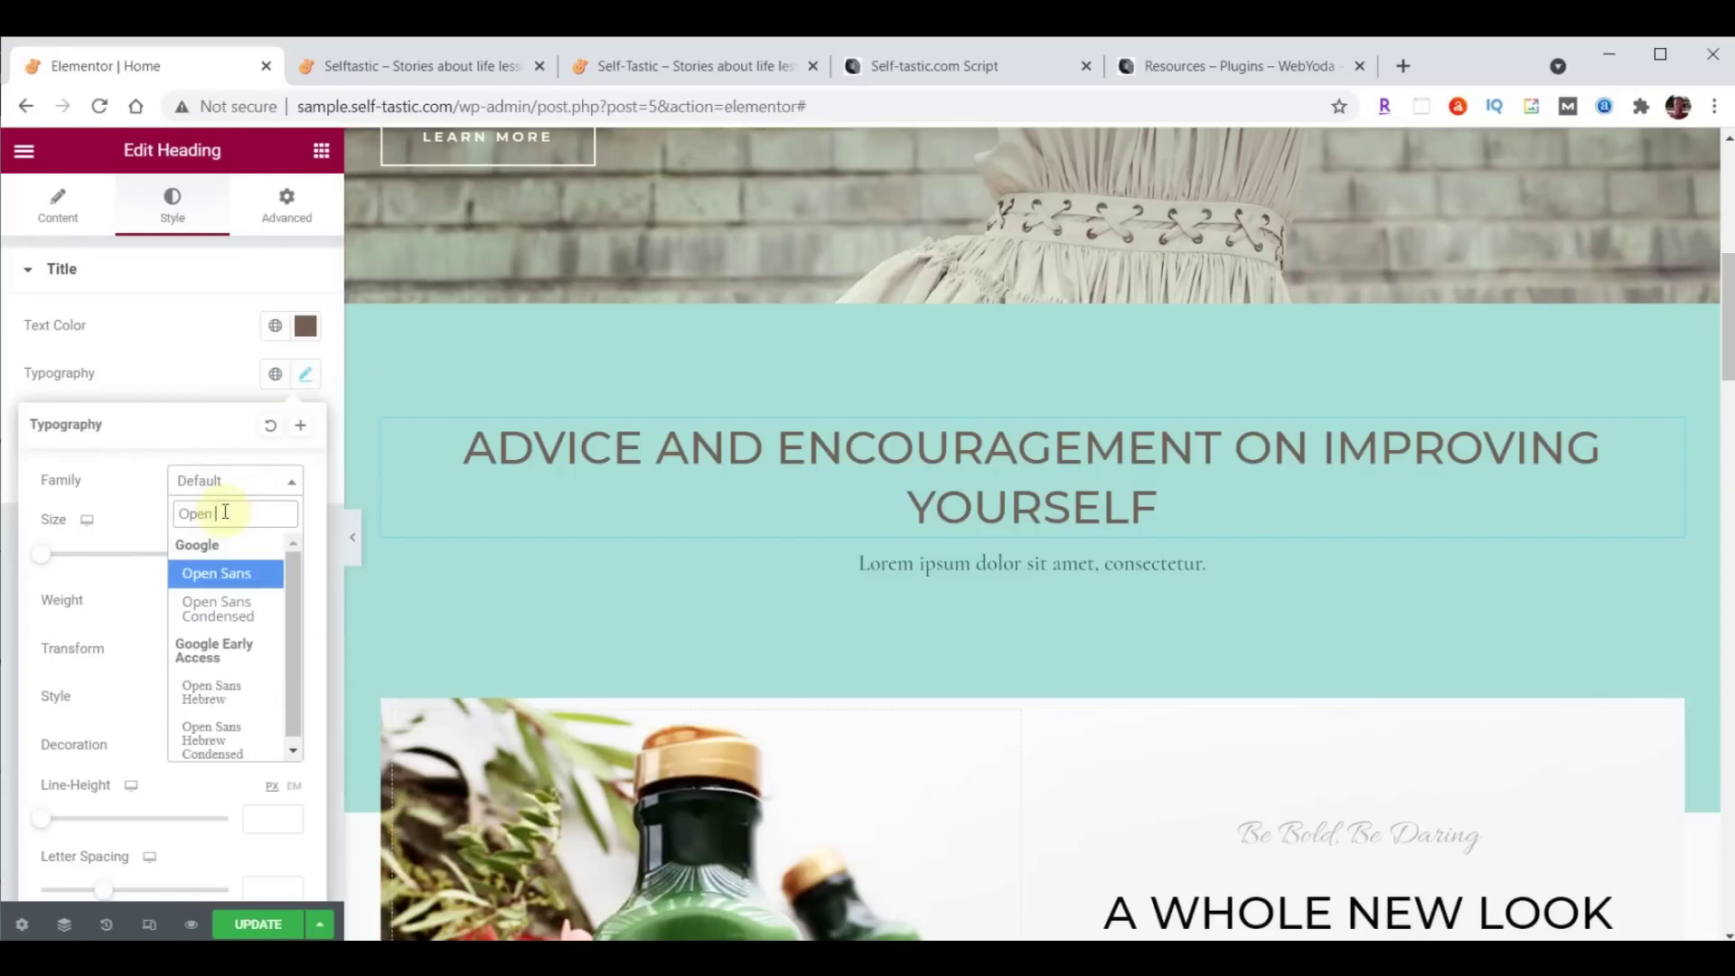
{"action": "left_click", "coordinate": [218, 609]}
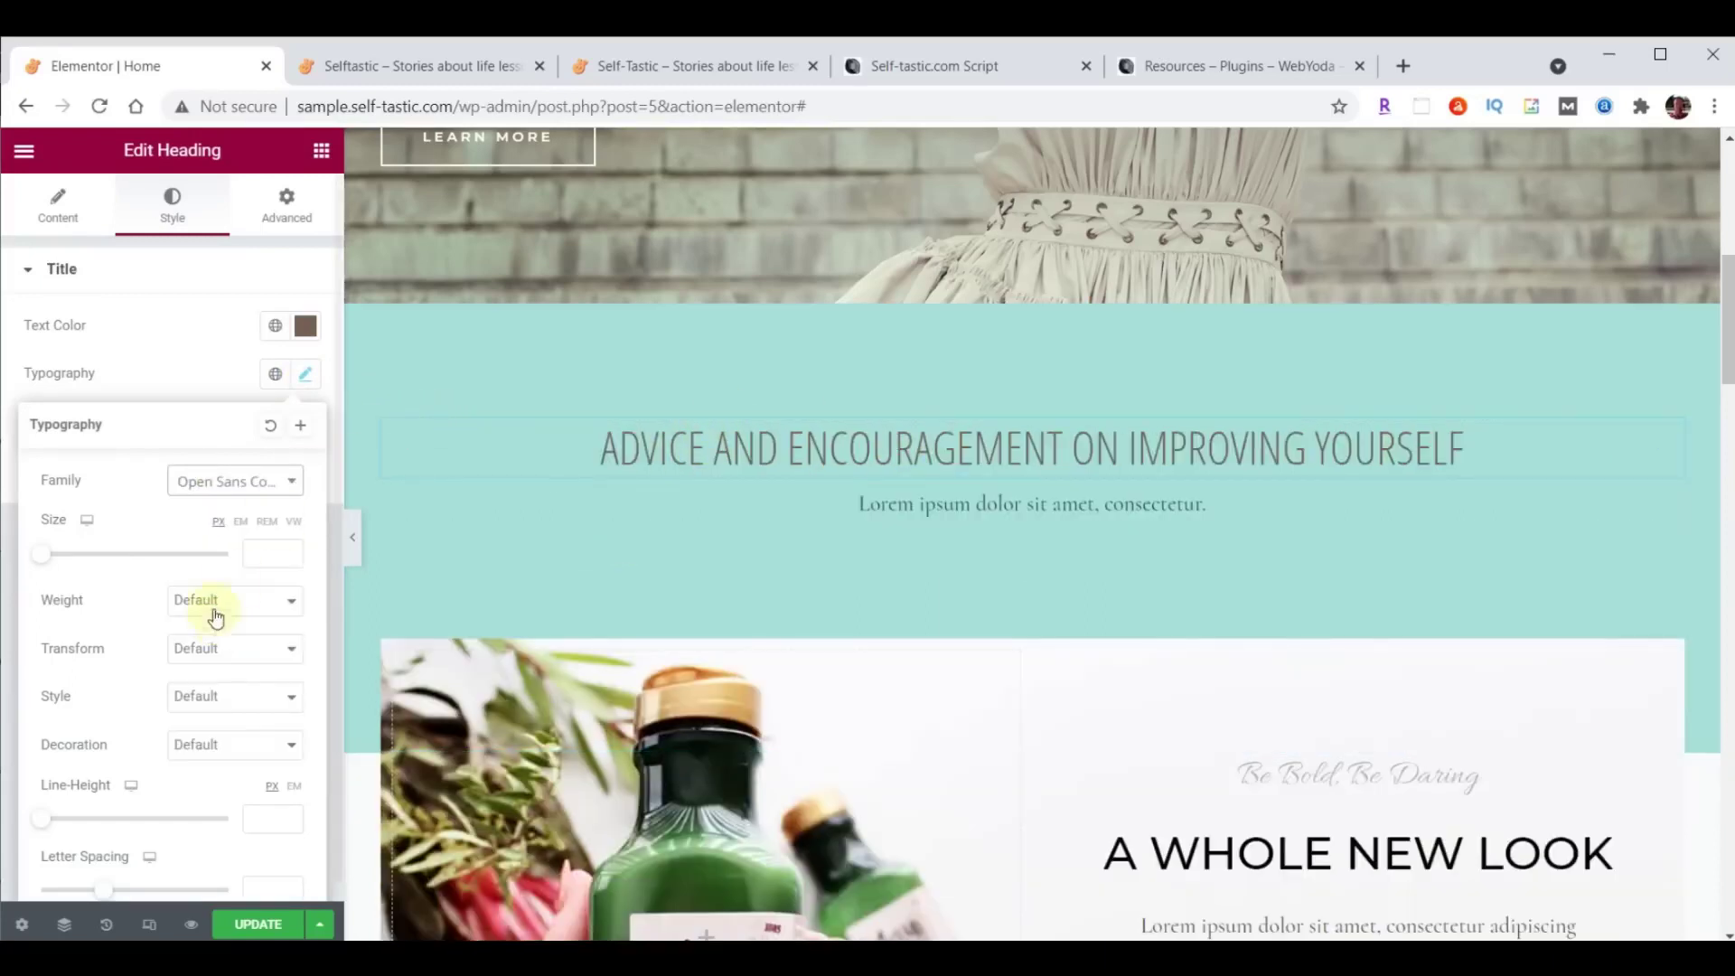
- Set the heading's linked padding to 20 px on all four sides
{"action": "left_click", "coordinate": [287, 217]}
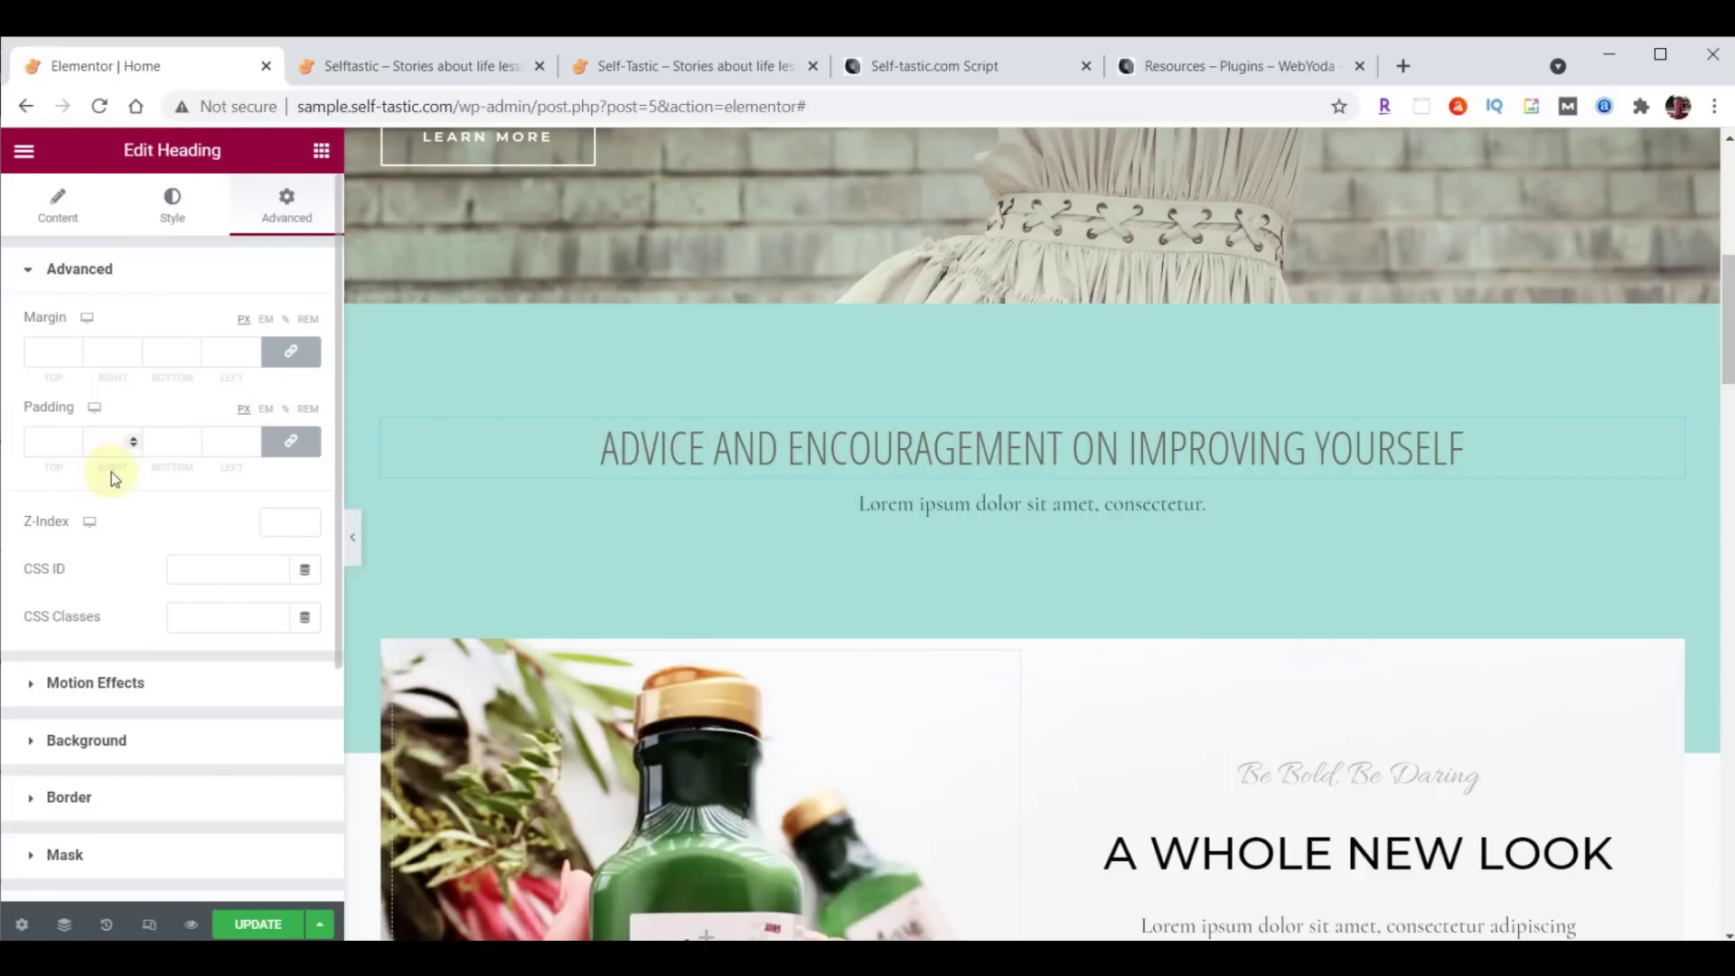
{"action": "left_click", "coordinate": [292, 444]}
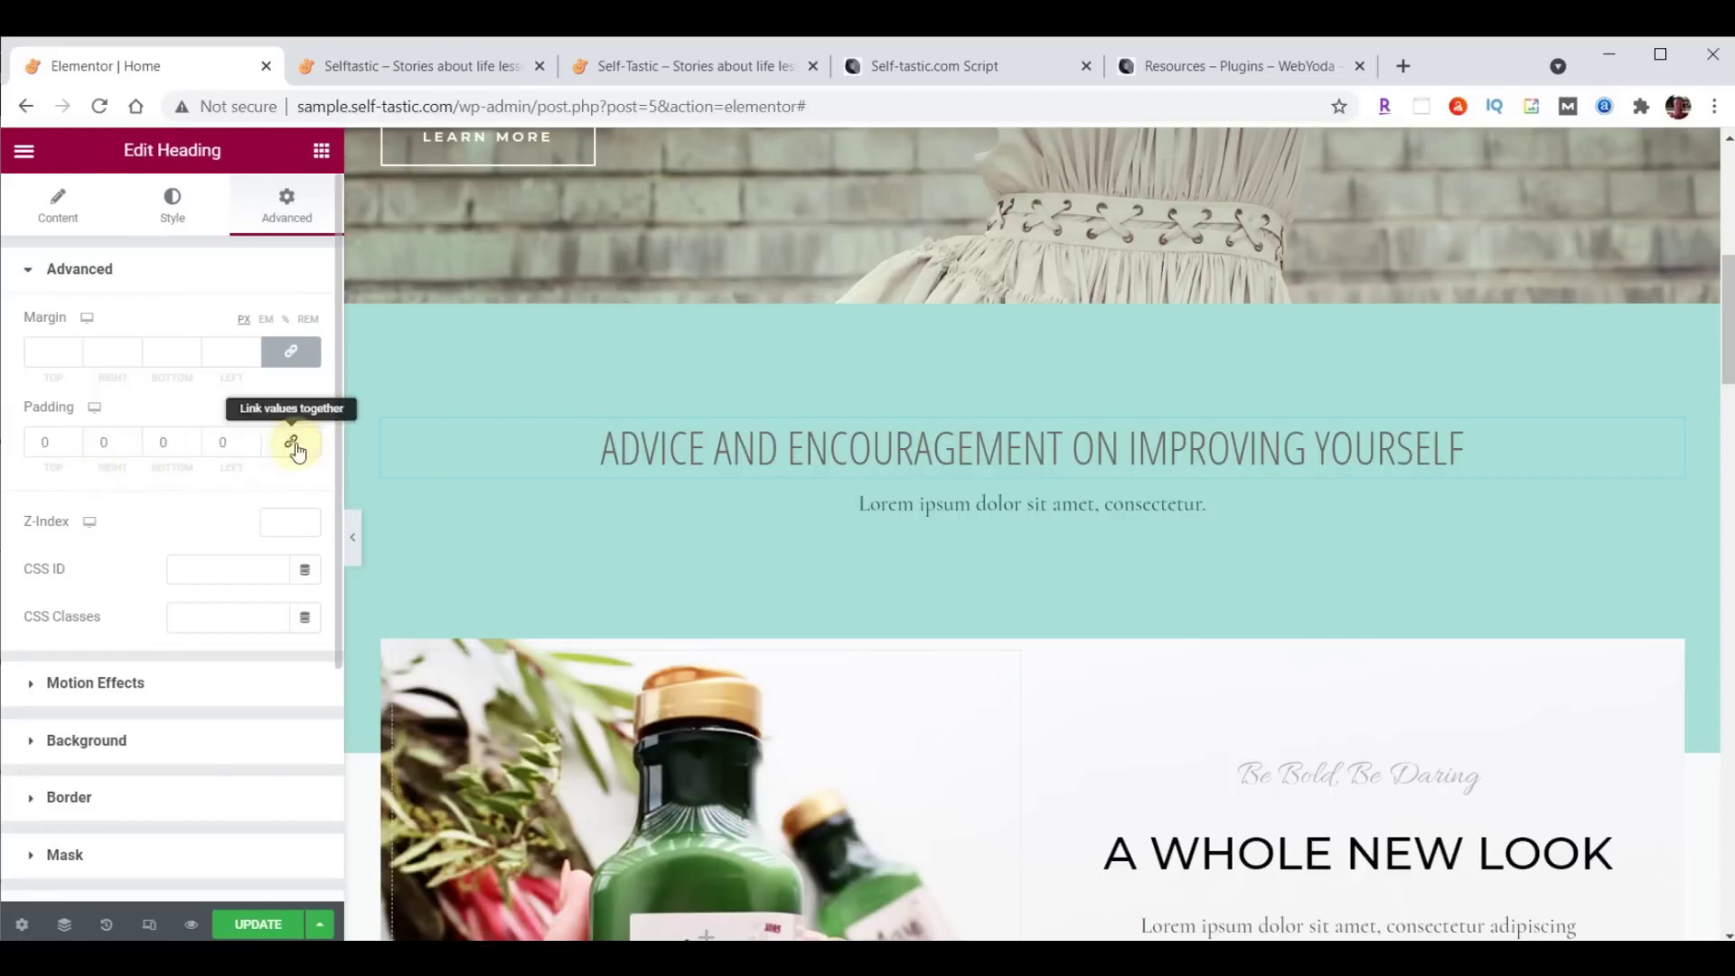
{"action": "left_click", "coordinate": [297, 455]}
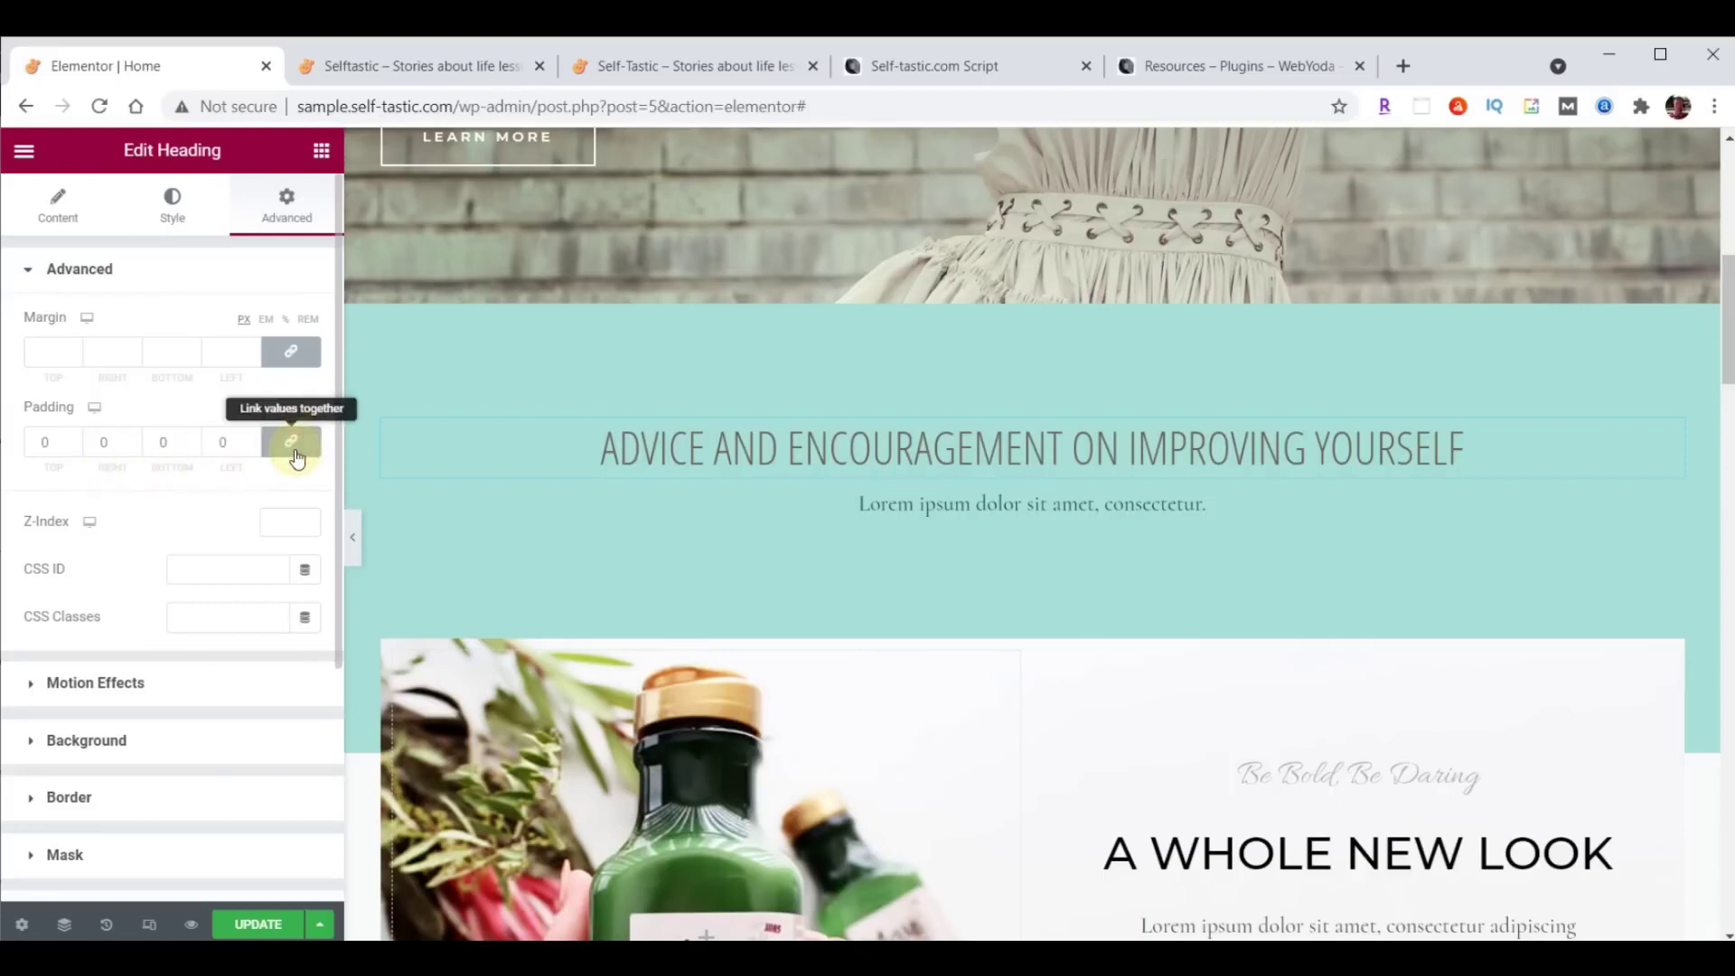
{"action": "left_click", "coordinate": [296, 455]}
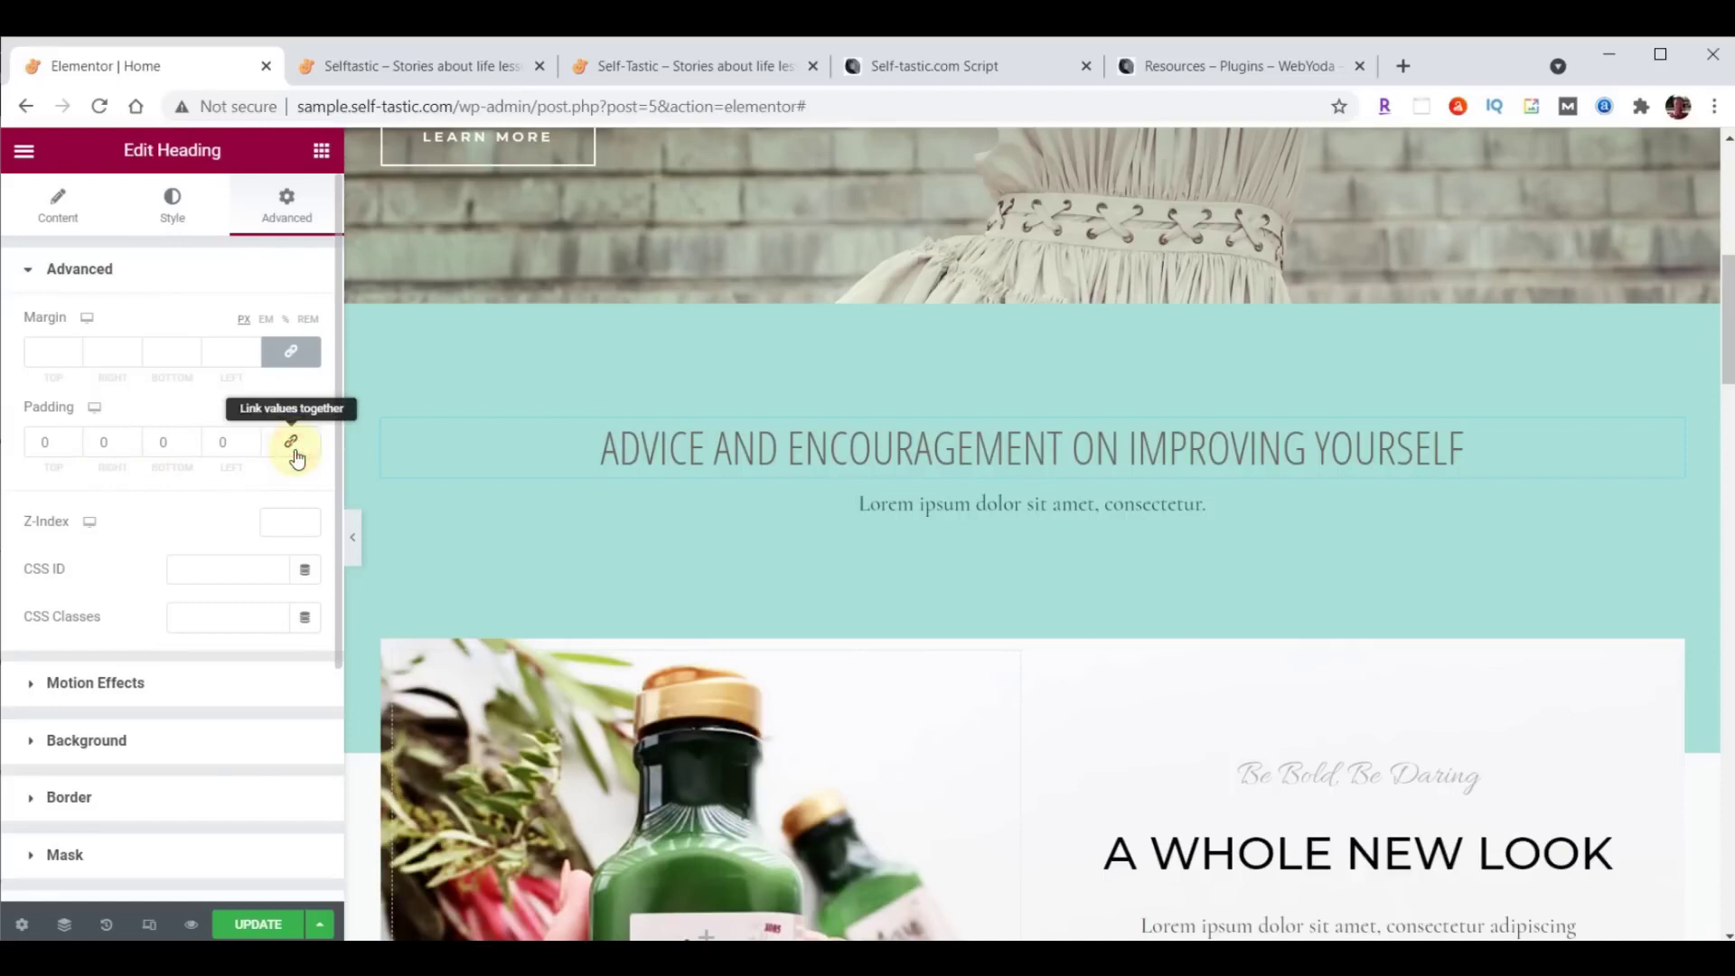
{"action": "left_click", "coordinate": [296, 456]}
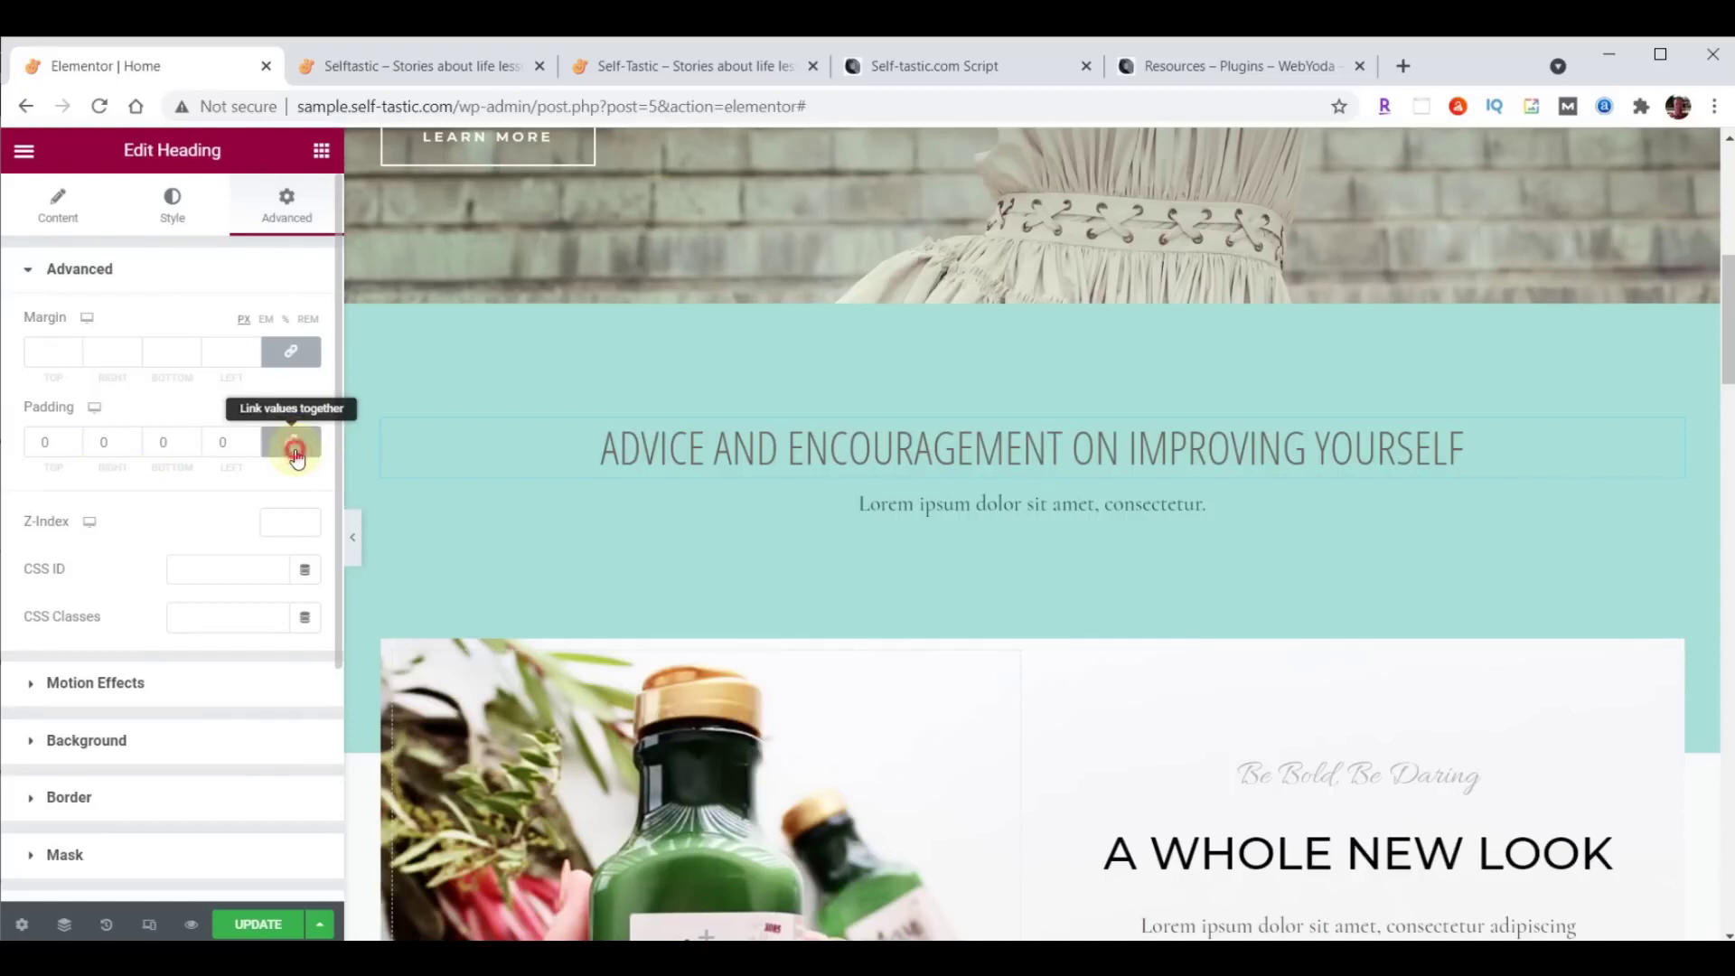
{"action": "left_click", "coordinate": [75, 438]}
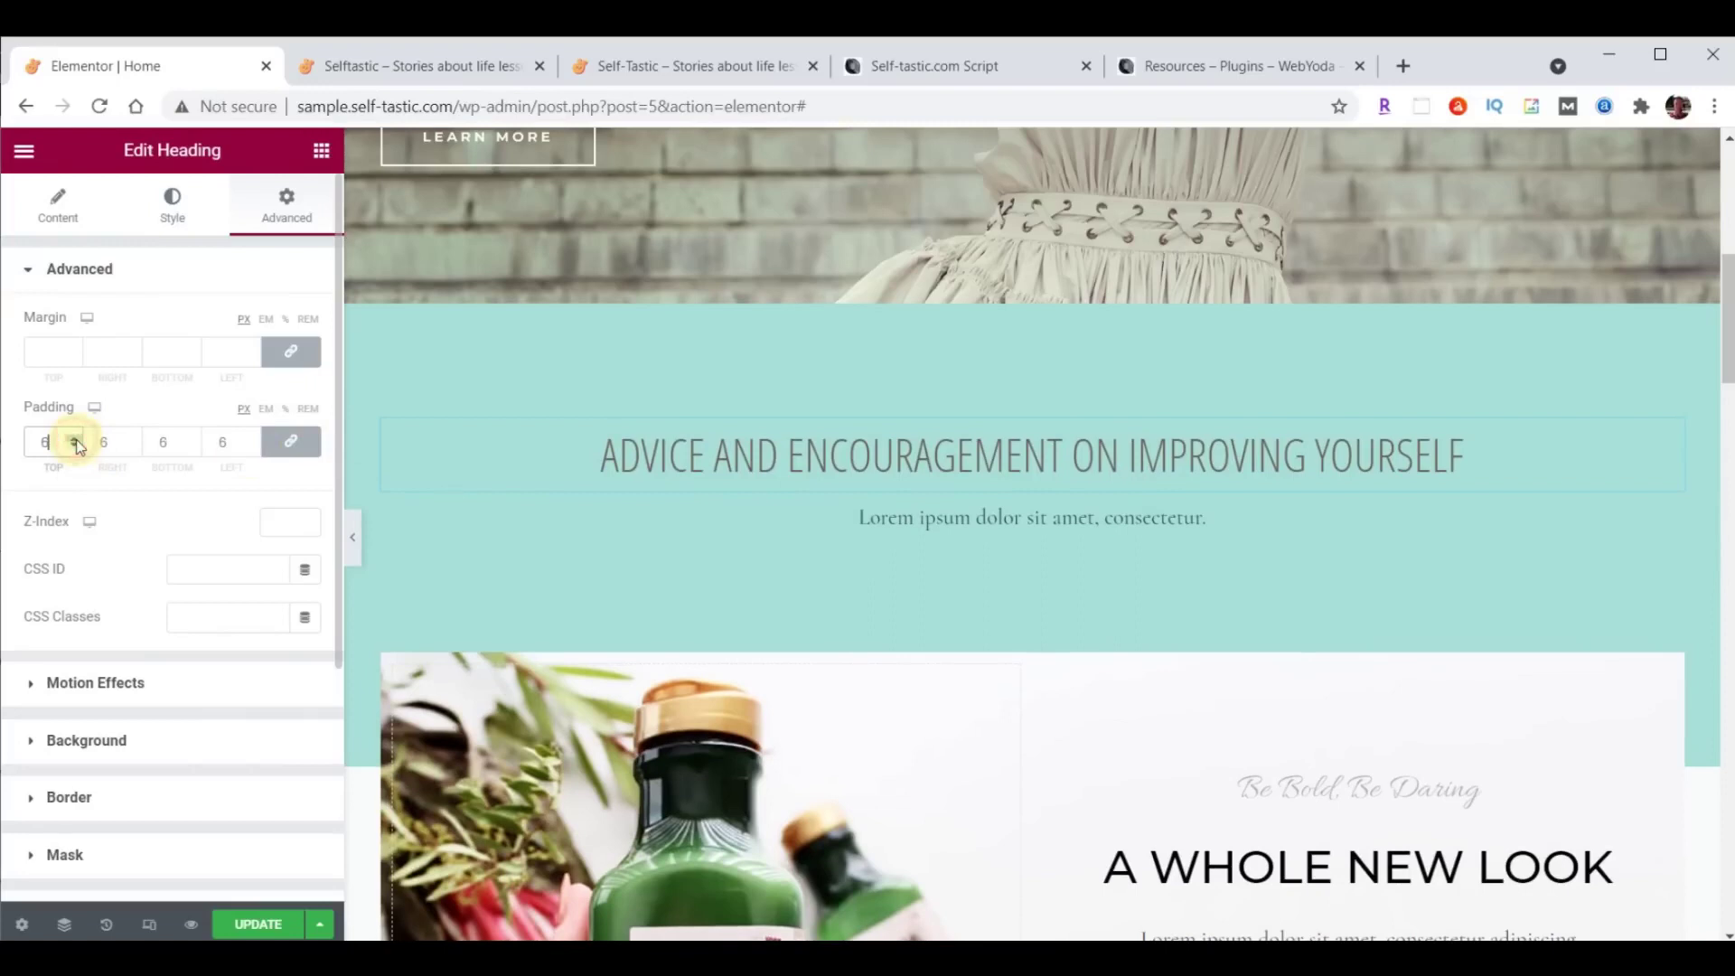
{"action": "left_click", "coordinate": [286, 449]}
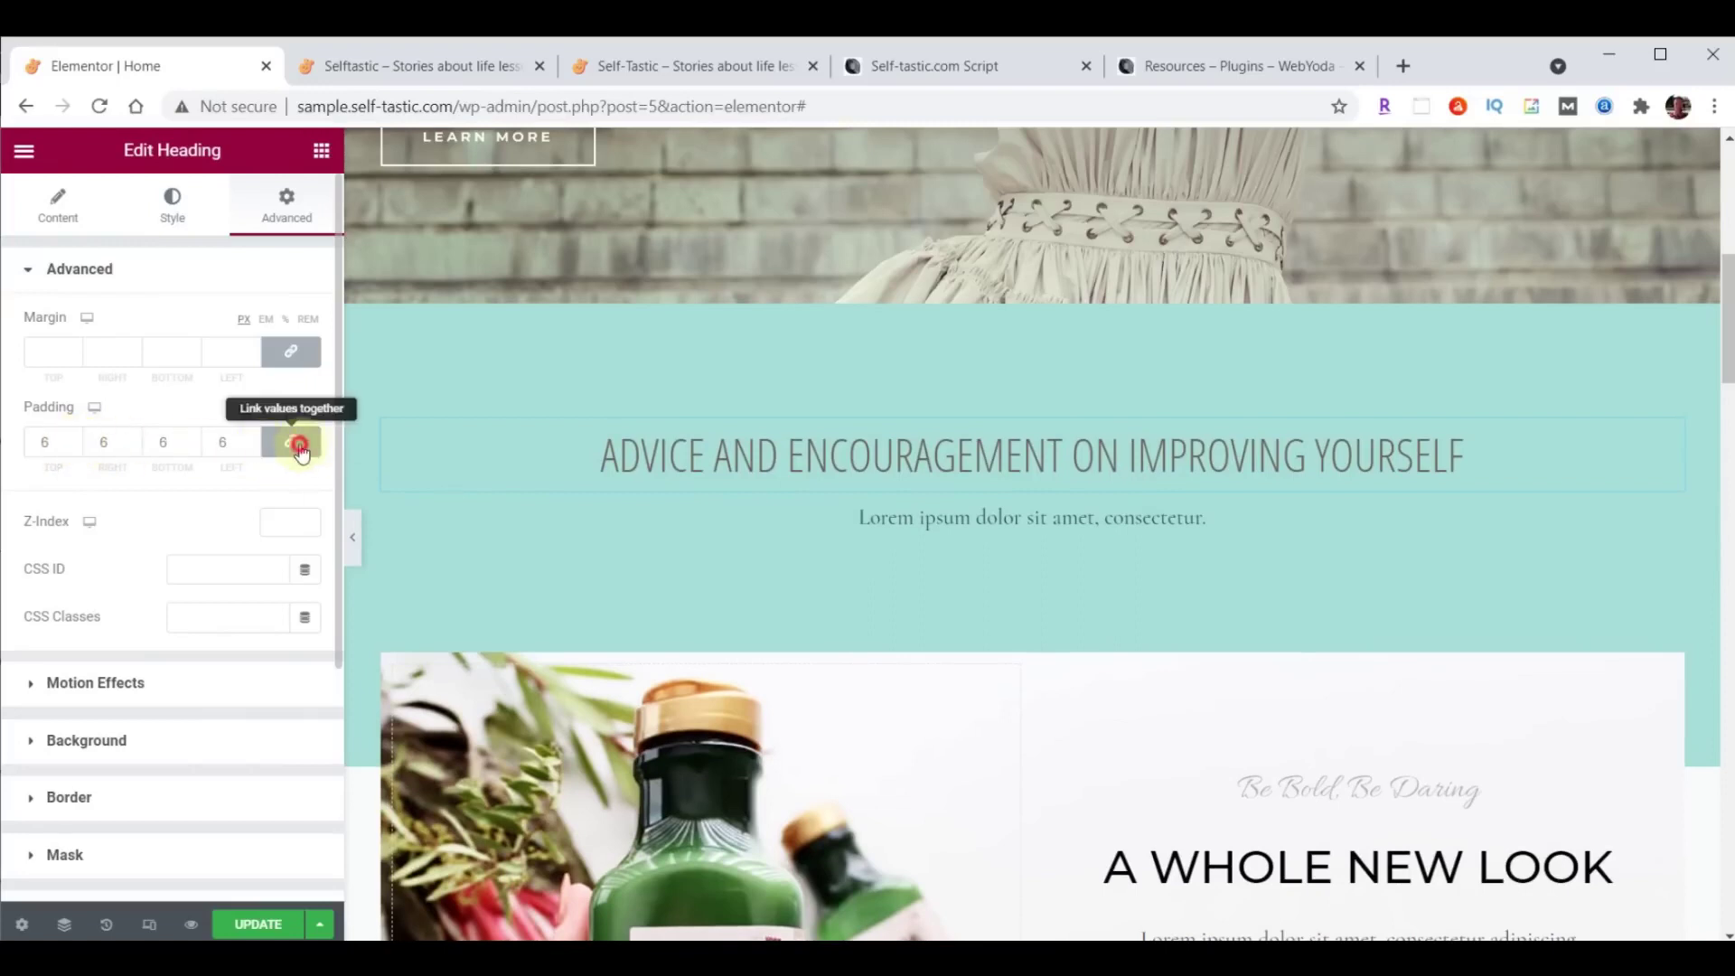
{"action": "left_click", "coordinate": [74, 447]}
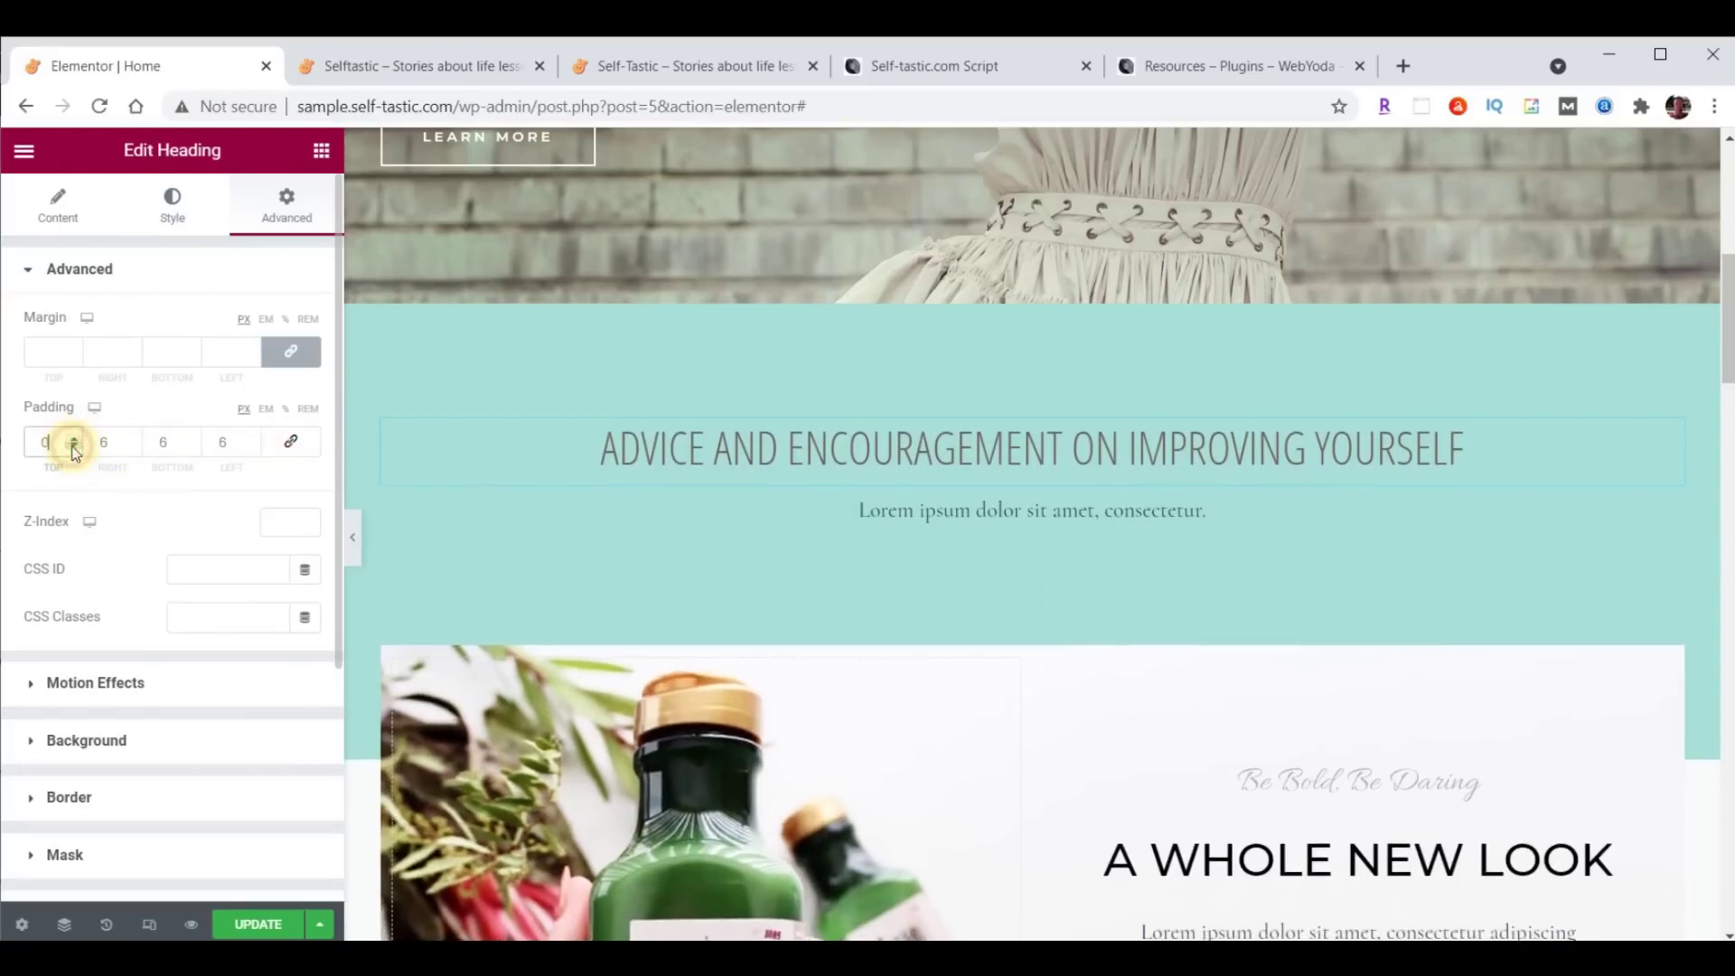
{"action": "left_click", "coordinate": [293, 447]}
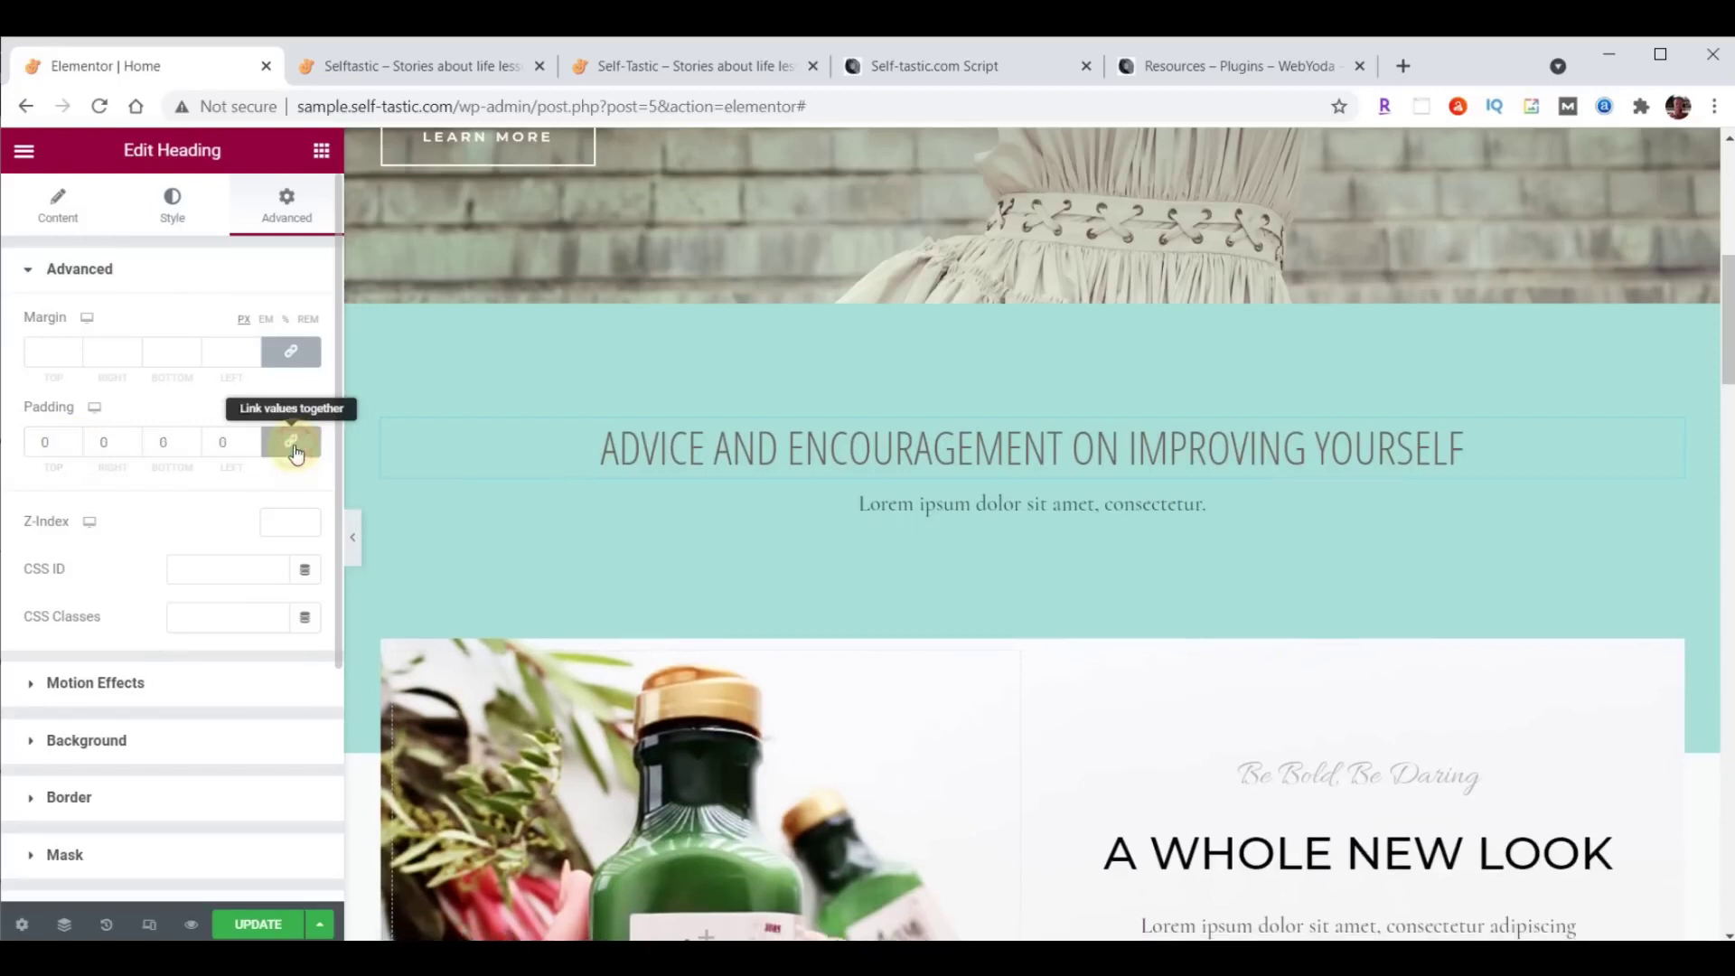
{"action": "double_click", "coordinate": [47, 442]}
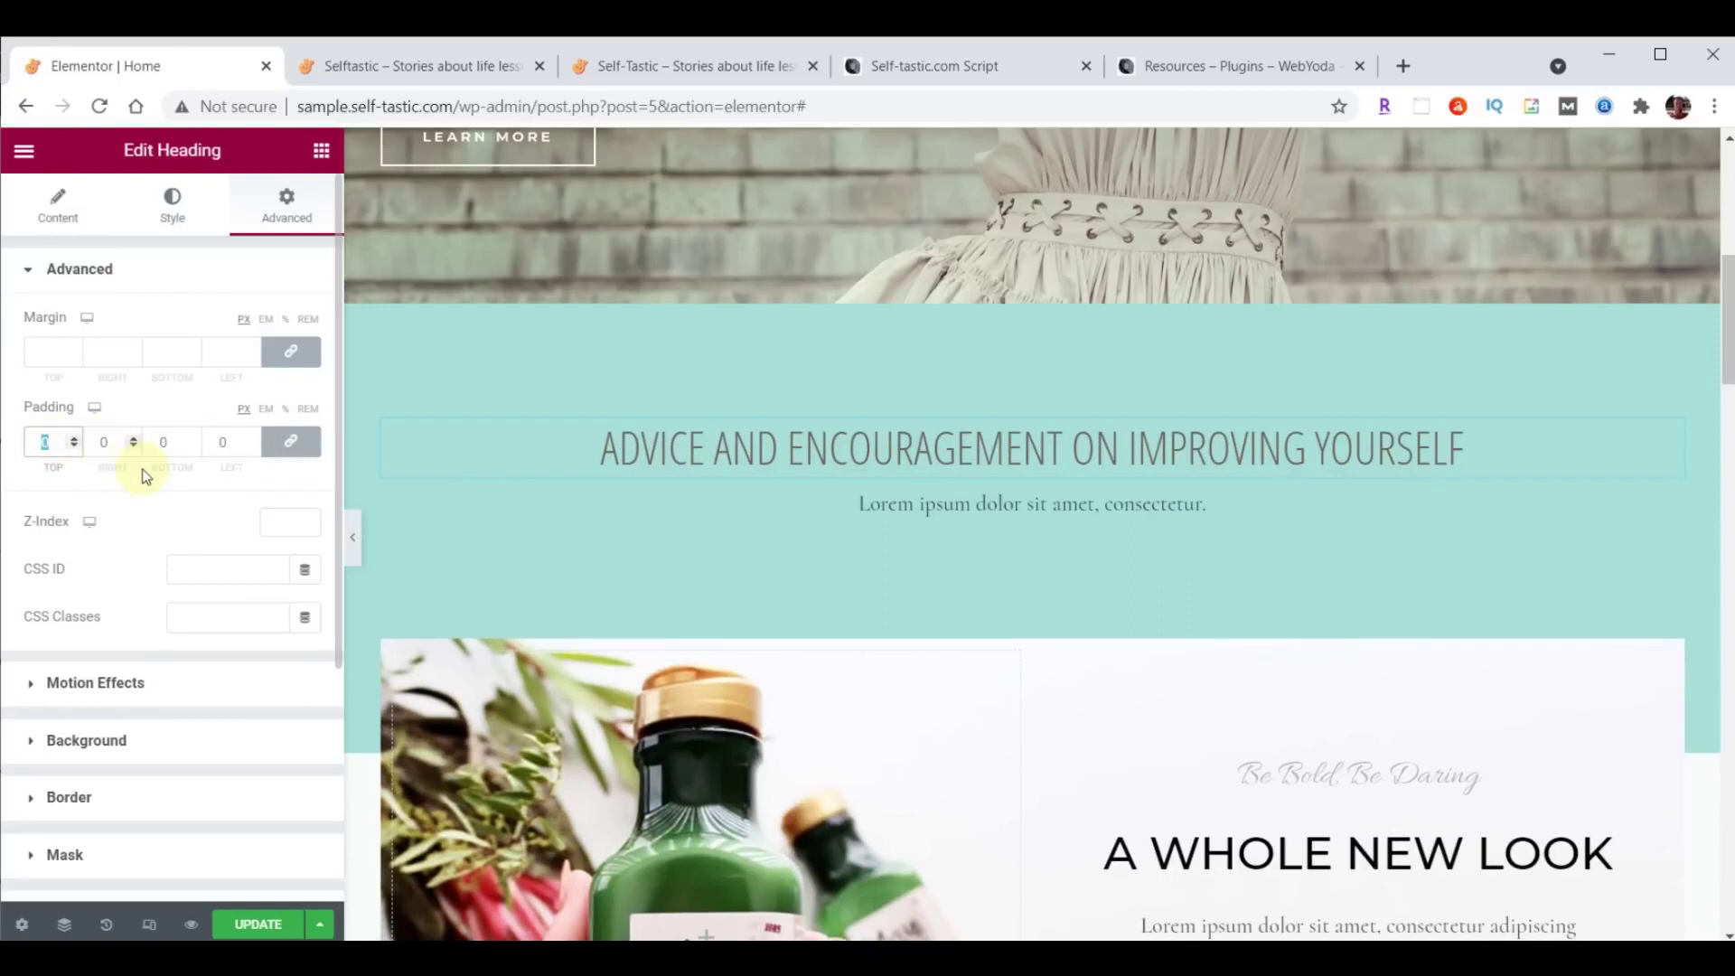
{"action": "type", "text": "20"}
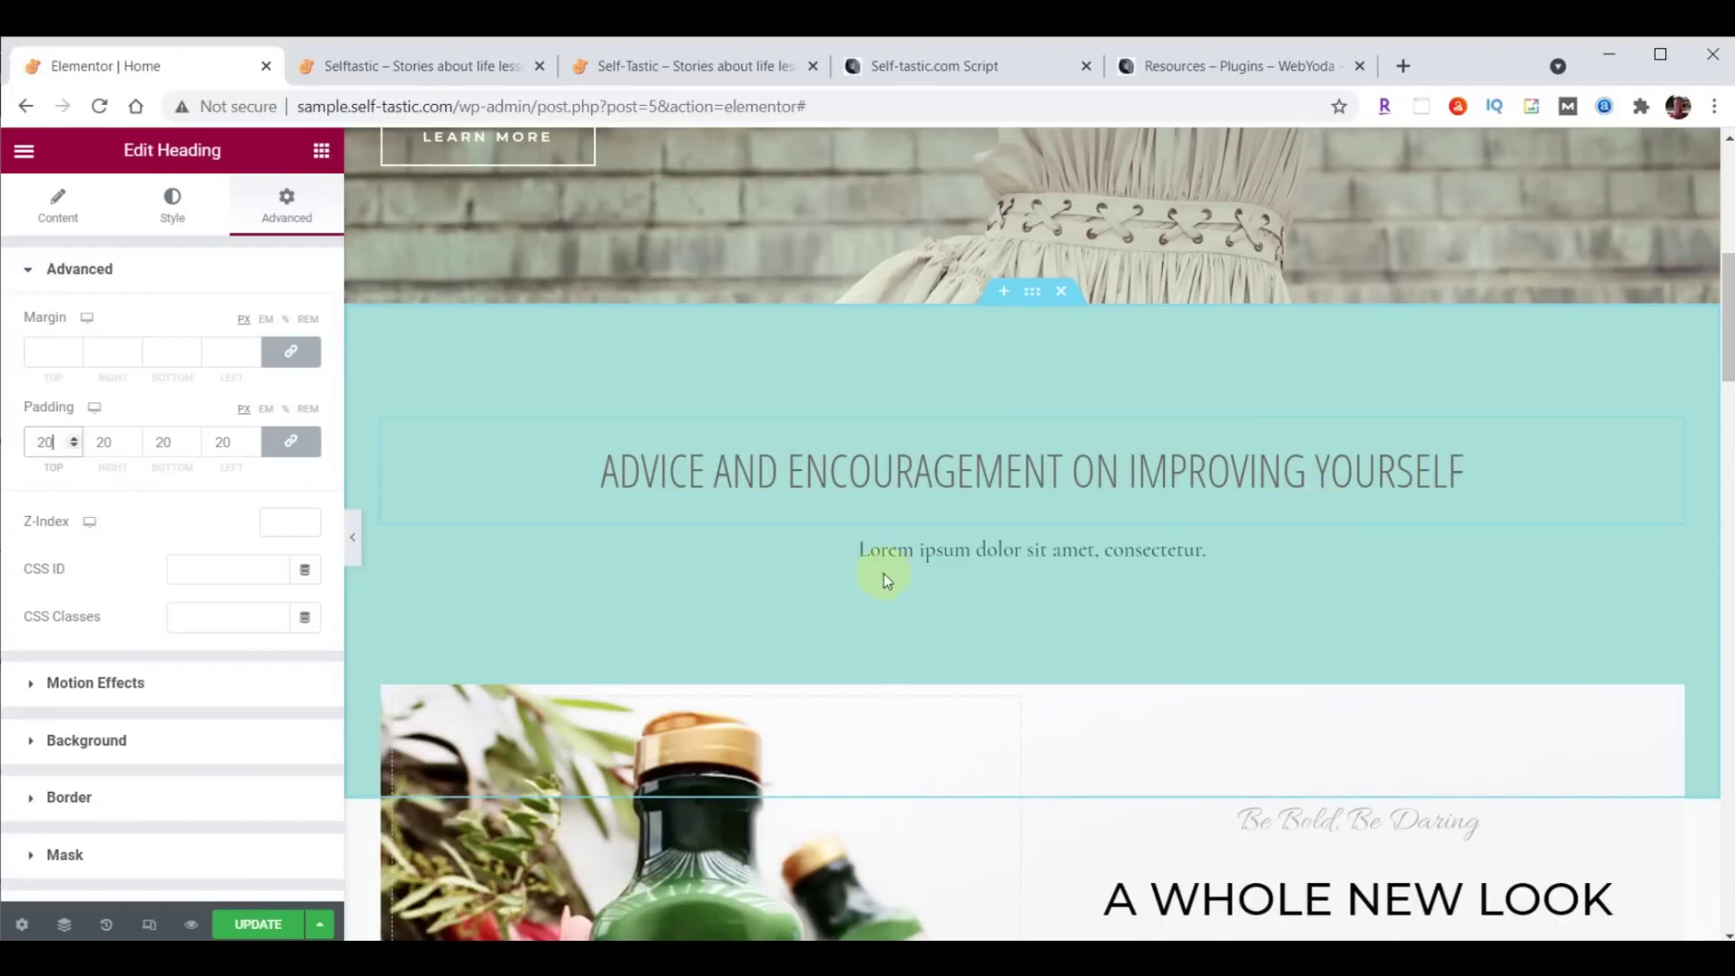
{"action": "right_click", "coordinate": [1670, 547]}
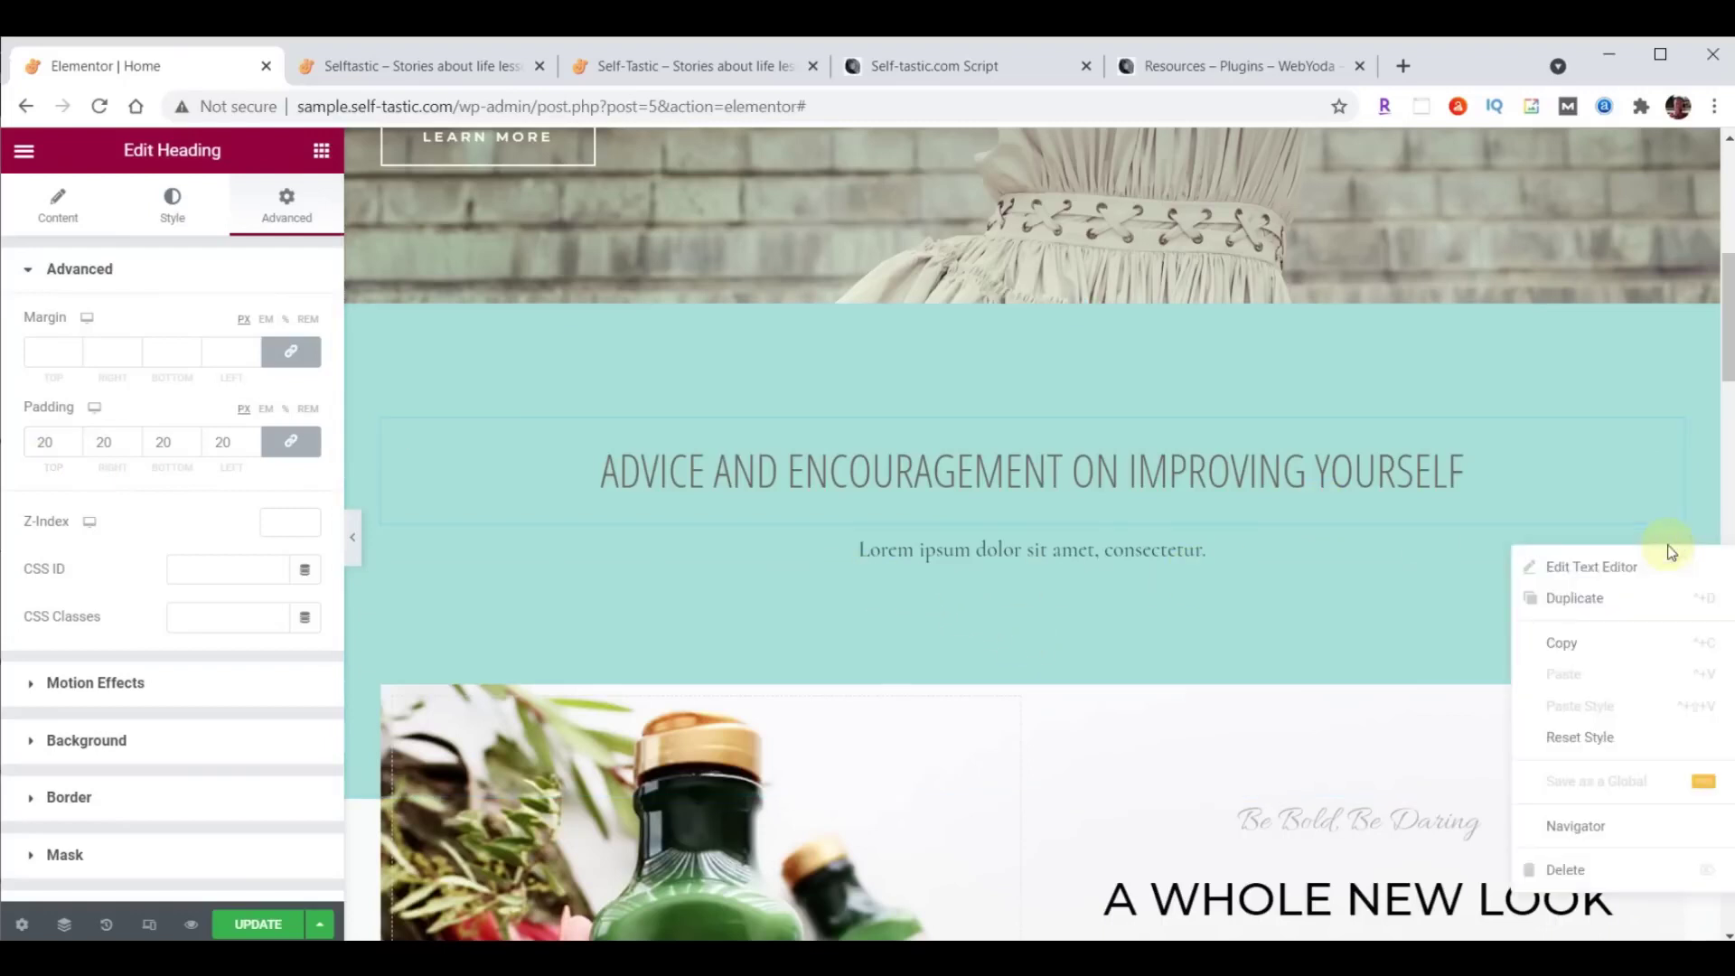
- Delete the Lorem ipsum text line and drop a two-column Inner Section just below the heading
{"action": "left_click", "coordinate": [1568, 869]}
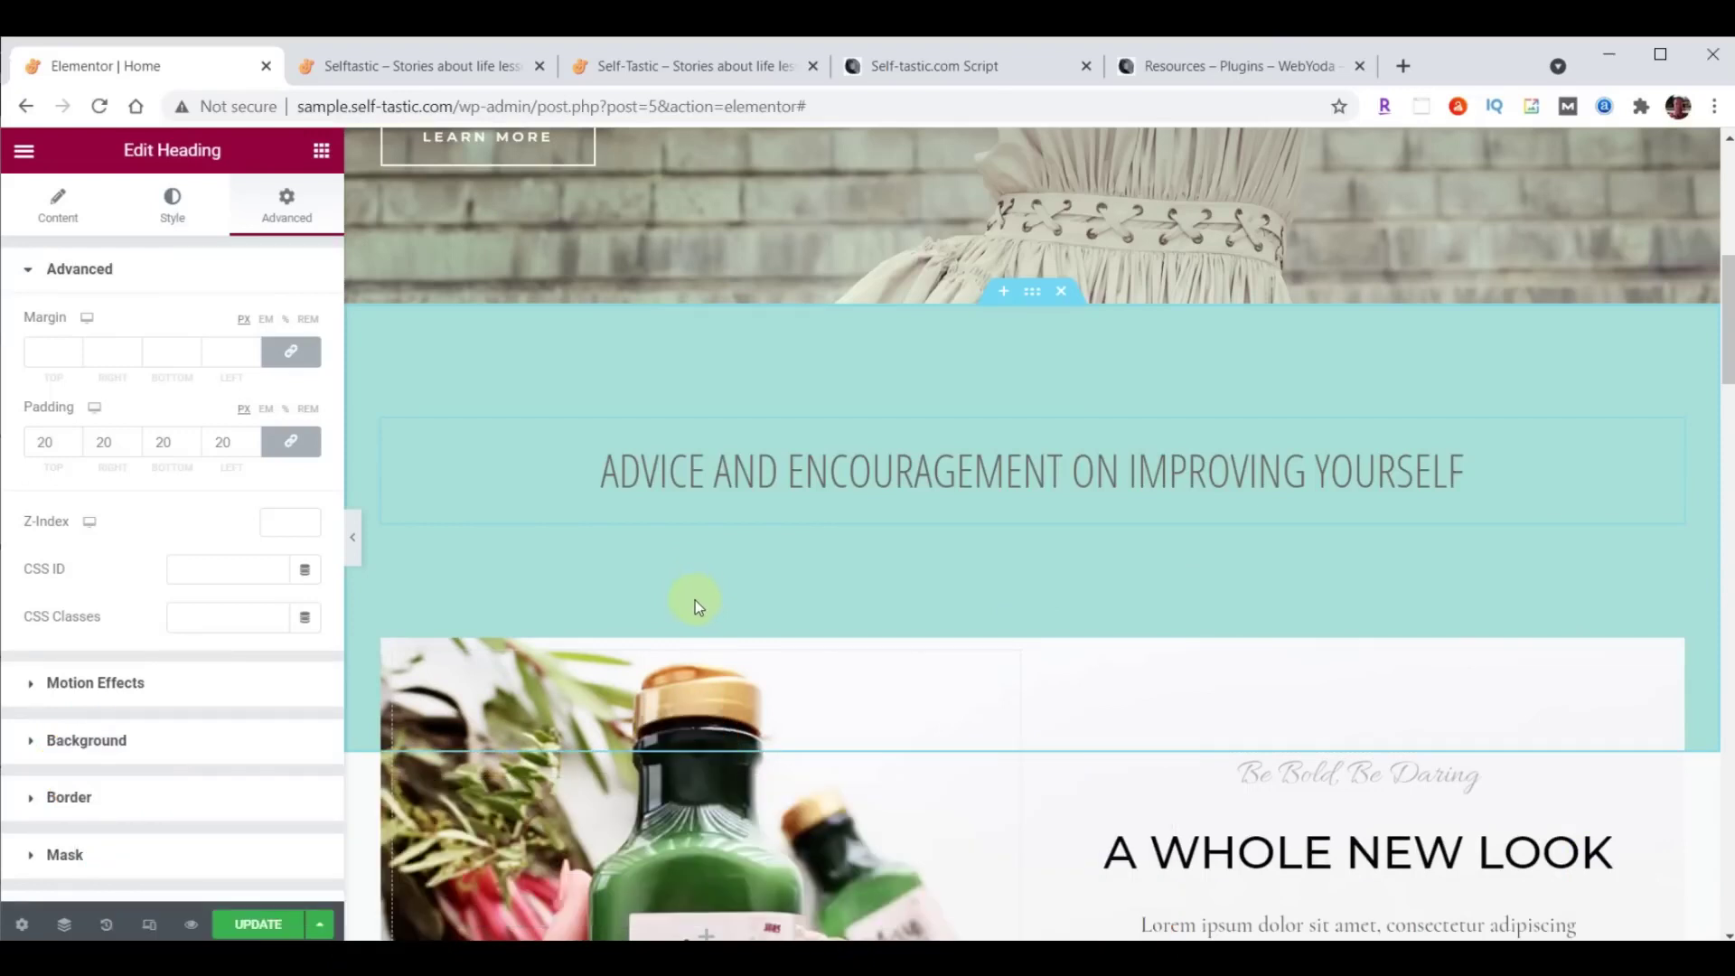
{"action": "left_click", "coordinate": [319, 154]}
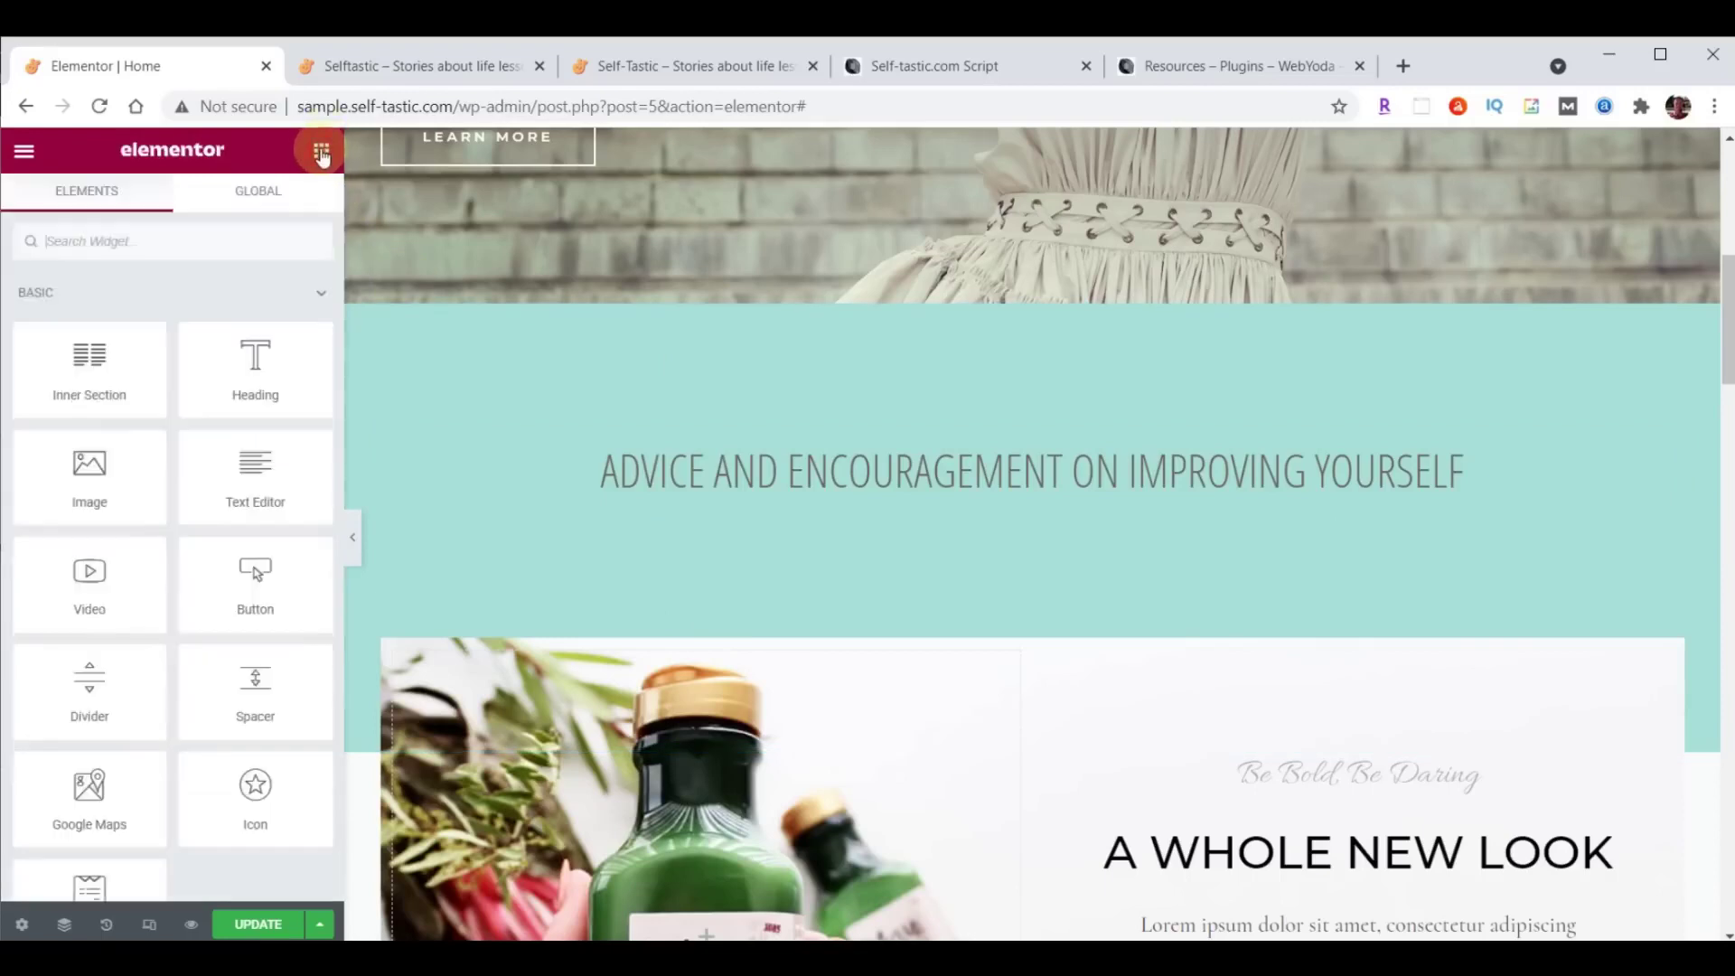
{"action": "scroll", "coordinate": [254, 535], "scroll_direction": "down", "scroll_amount": 8}
{"action": "scroll", "coordinate": [254, 535], "scroll_direction": "down", "scroll_amount": 20}
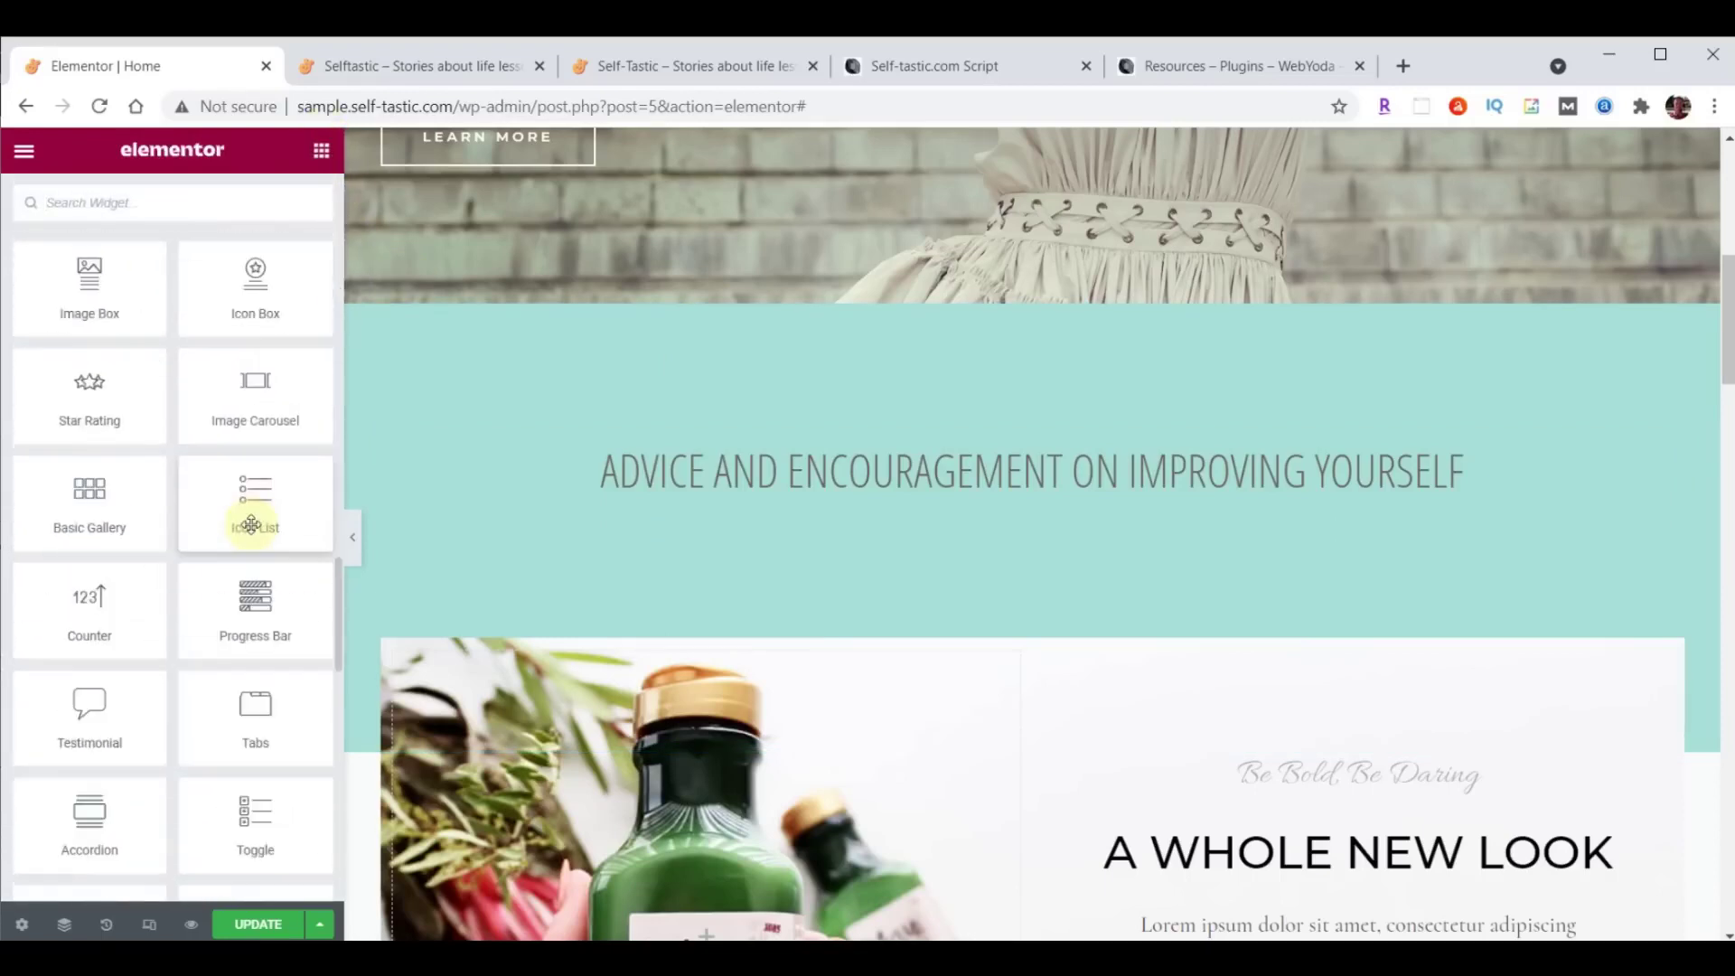
{"action": "scroll", "coordinate": [252, 523], "scroll_direction": "up", "scroll_amount": 20}
{"action": "scroll", "coordinate": [252, 520], "scroll_direction": "down", "scroll_amount": 10}
{"action": "scroll", "coordinate": [252, 515], "scroll_direction": "up", "scroll_amount": 4}
{"action": "scroll", "coordinate": [252, 511], "scroll_direction": "down", "scroll_amount": 4}
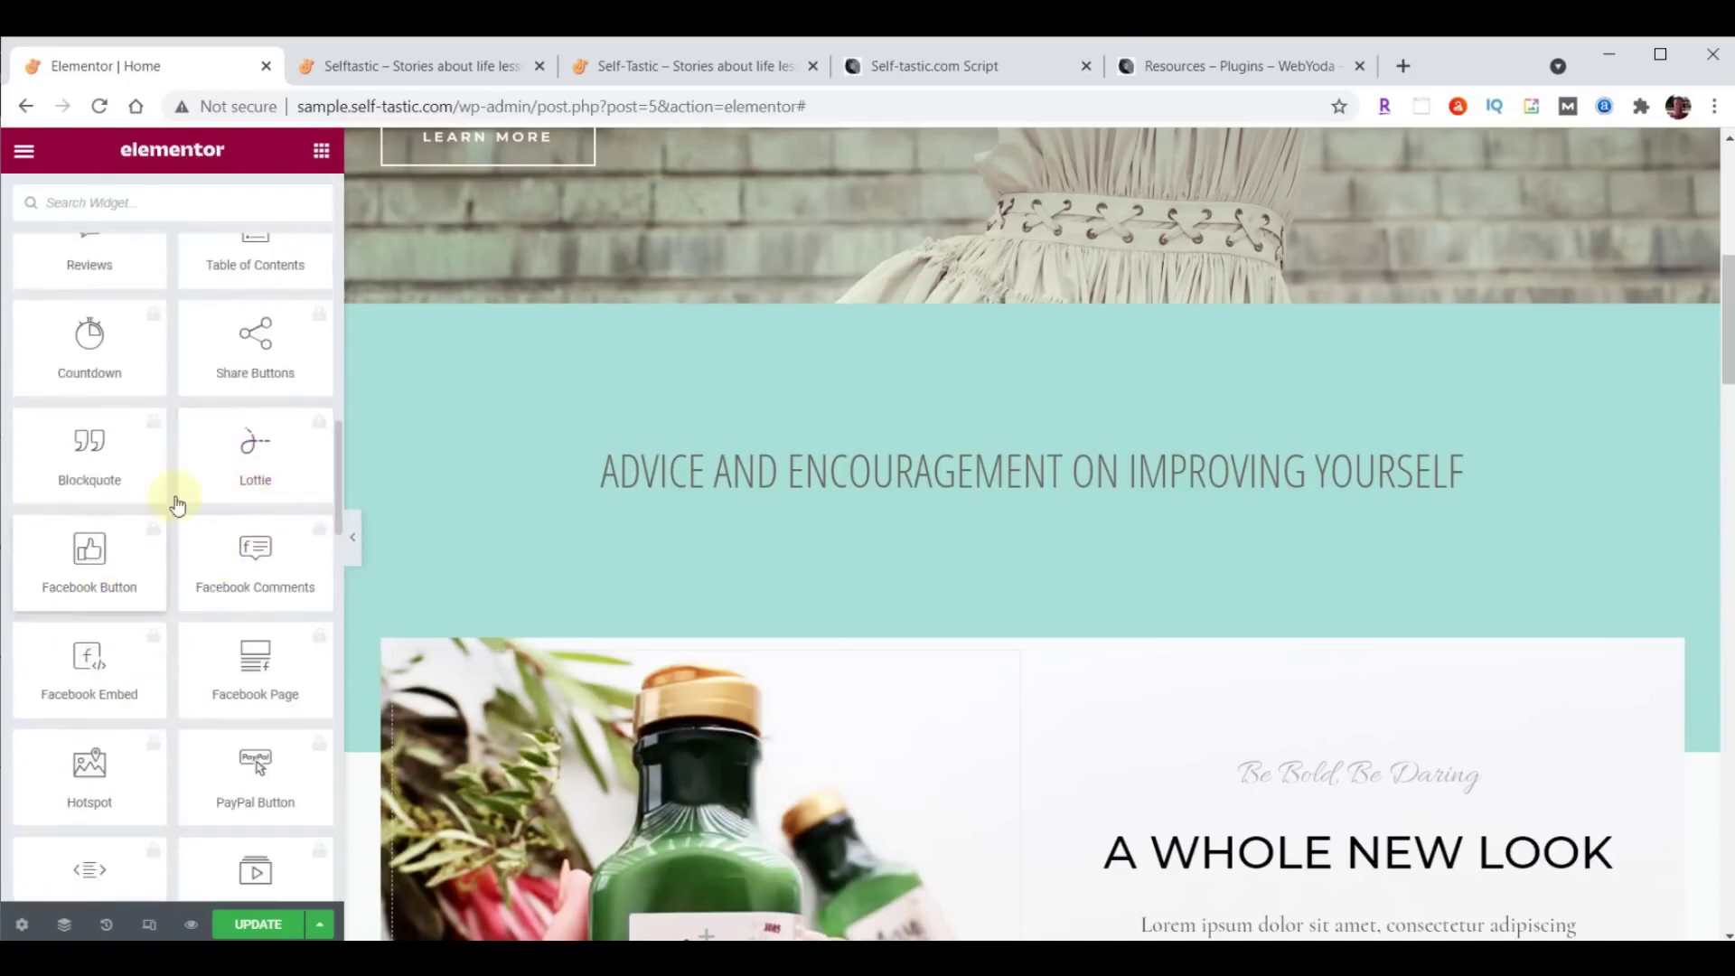
{"action": "scroll", "coordinate": [235, 682], "scroll_direction": "up", "scroll_amount": 6}
{"action": "scroll", "coordinate": [234, 678], "scroll_direction": "up", "scroll_amount": 10}
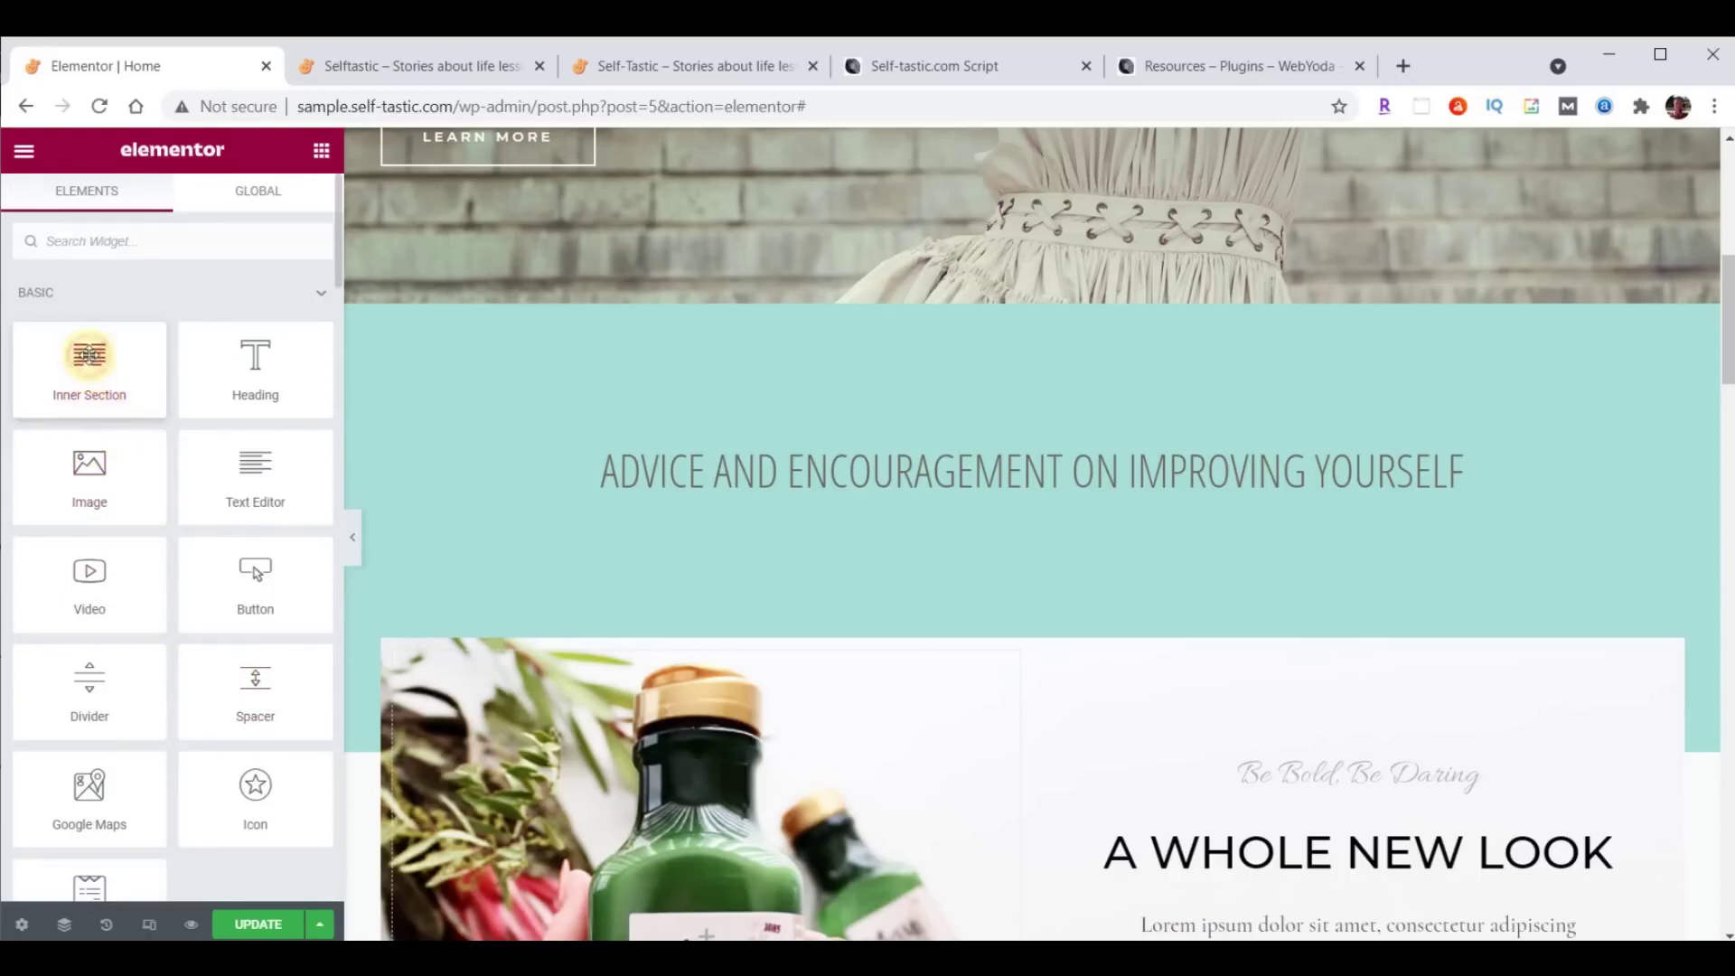
{"action": "left_click_drag", "start_coordinate": [87, 358], "coordinate": [1071, 513]}
{"action": "mouse_move", "coordinate": [1069, 461]}
{"action": "left_mouse_down"}
{"action": "mouse_move", "coordinate": [1066, 521]}
{"action": "mouse_move", "coordinate": [1064, 493]}
{"action": "left_mouse_up"}
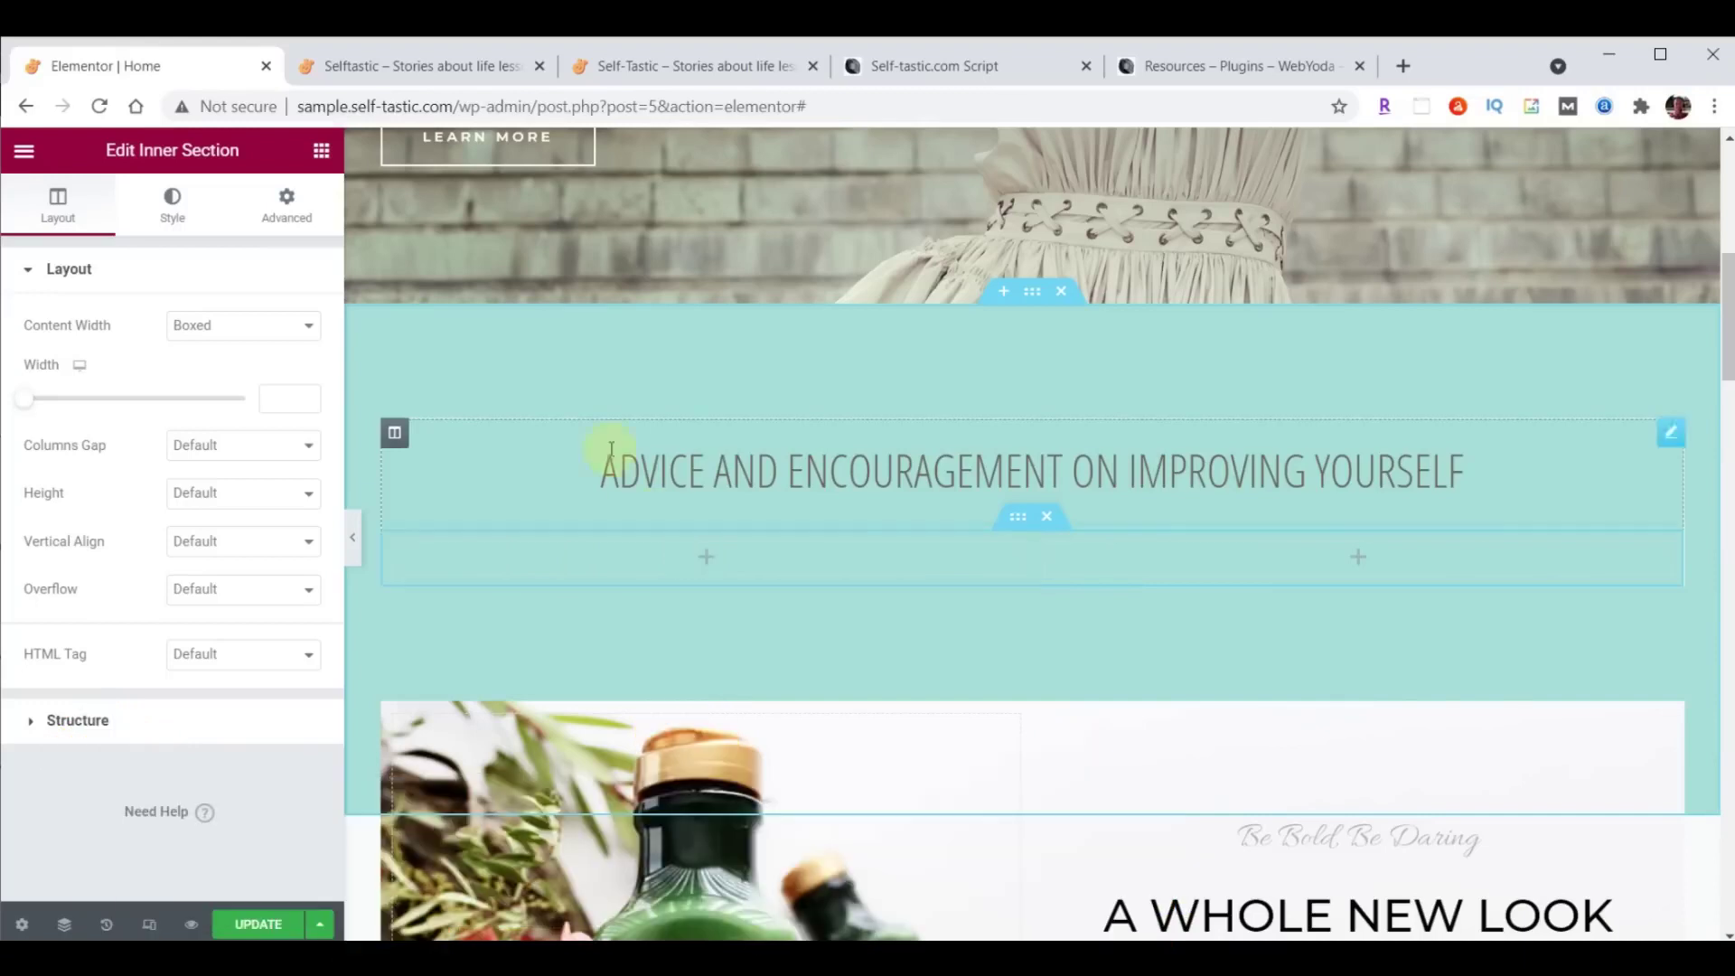
{"action": "left_click", "coordinate": [321, 151]}
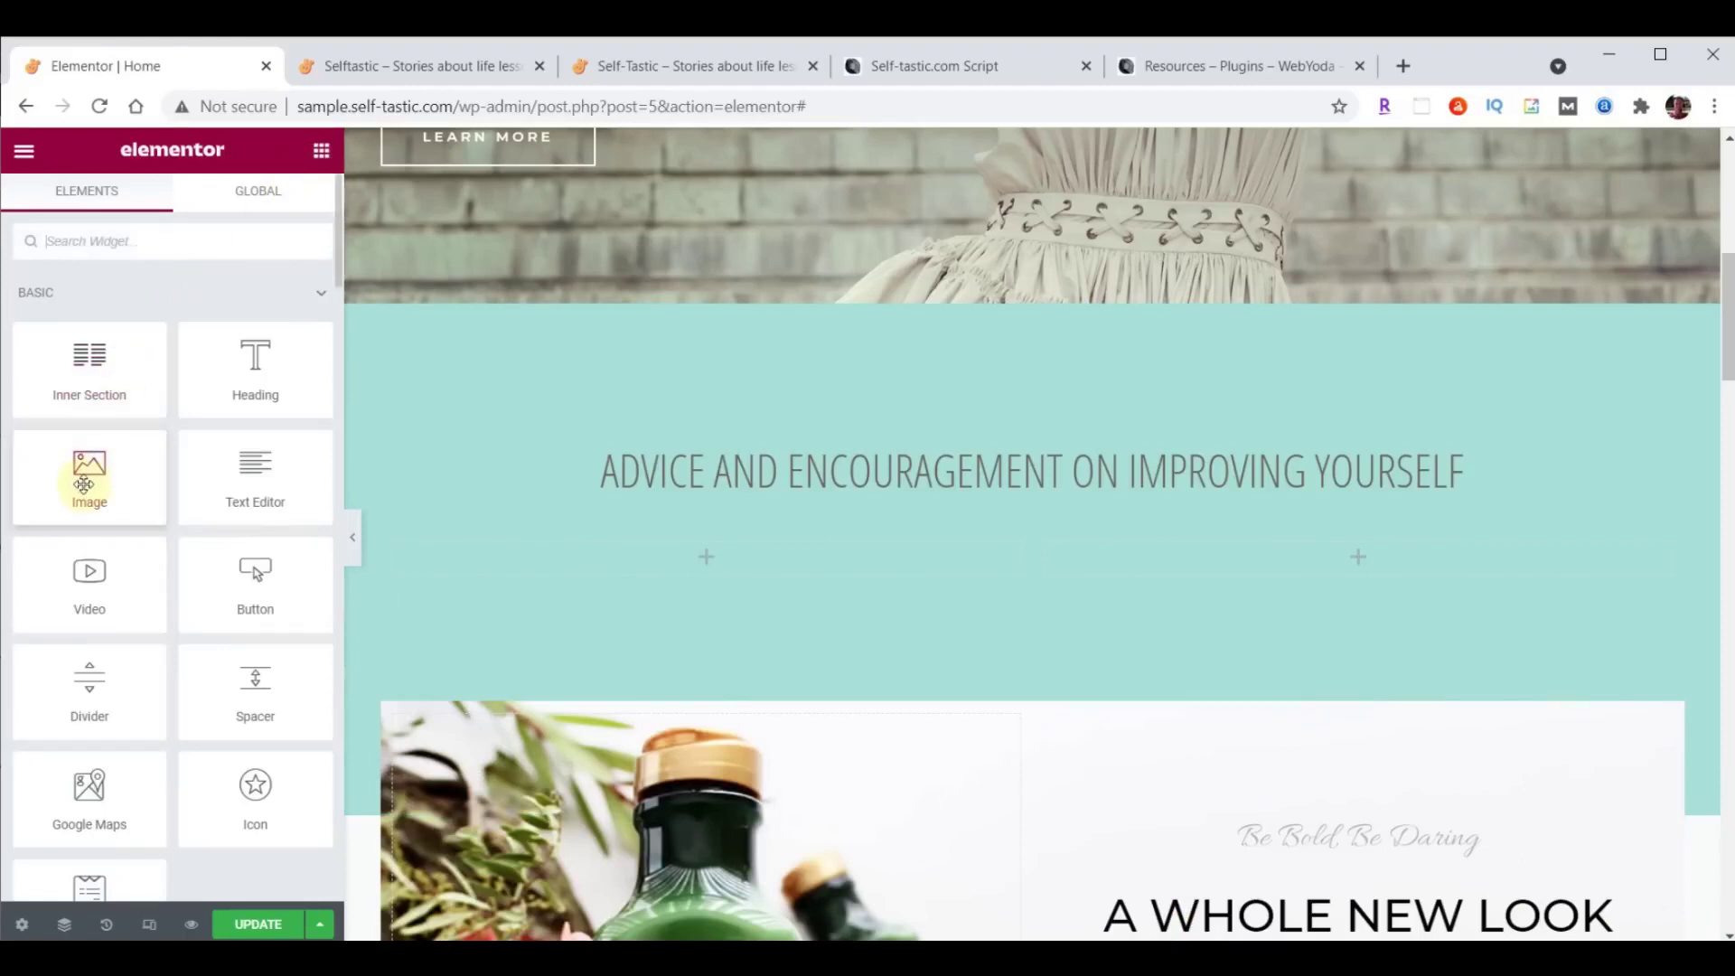
- Drag an Image widget into the inner section's left column and open the media library for it
{"action": "left_click_drag", "start_coordinate": [81, 479], "coordinate": [694, 556]}
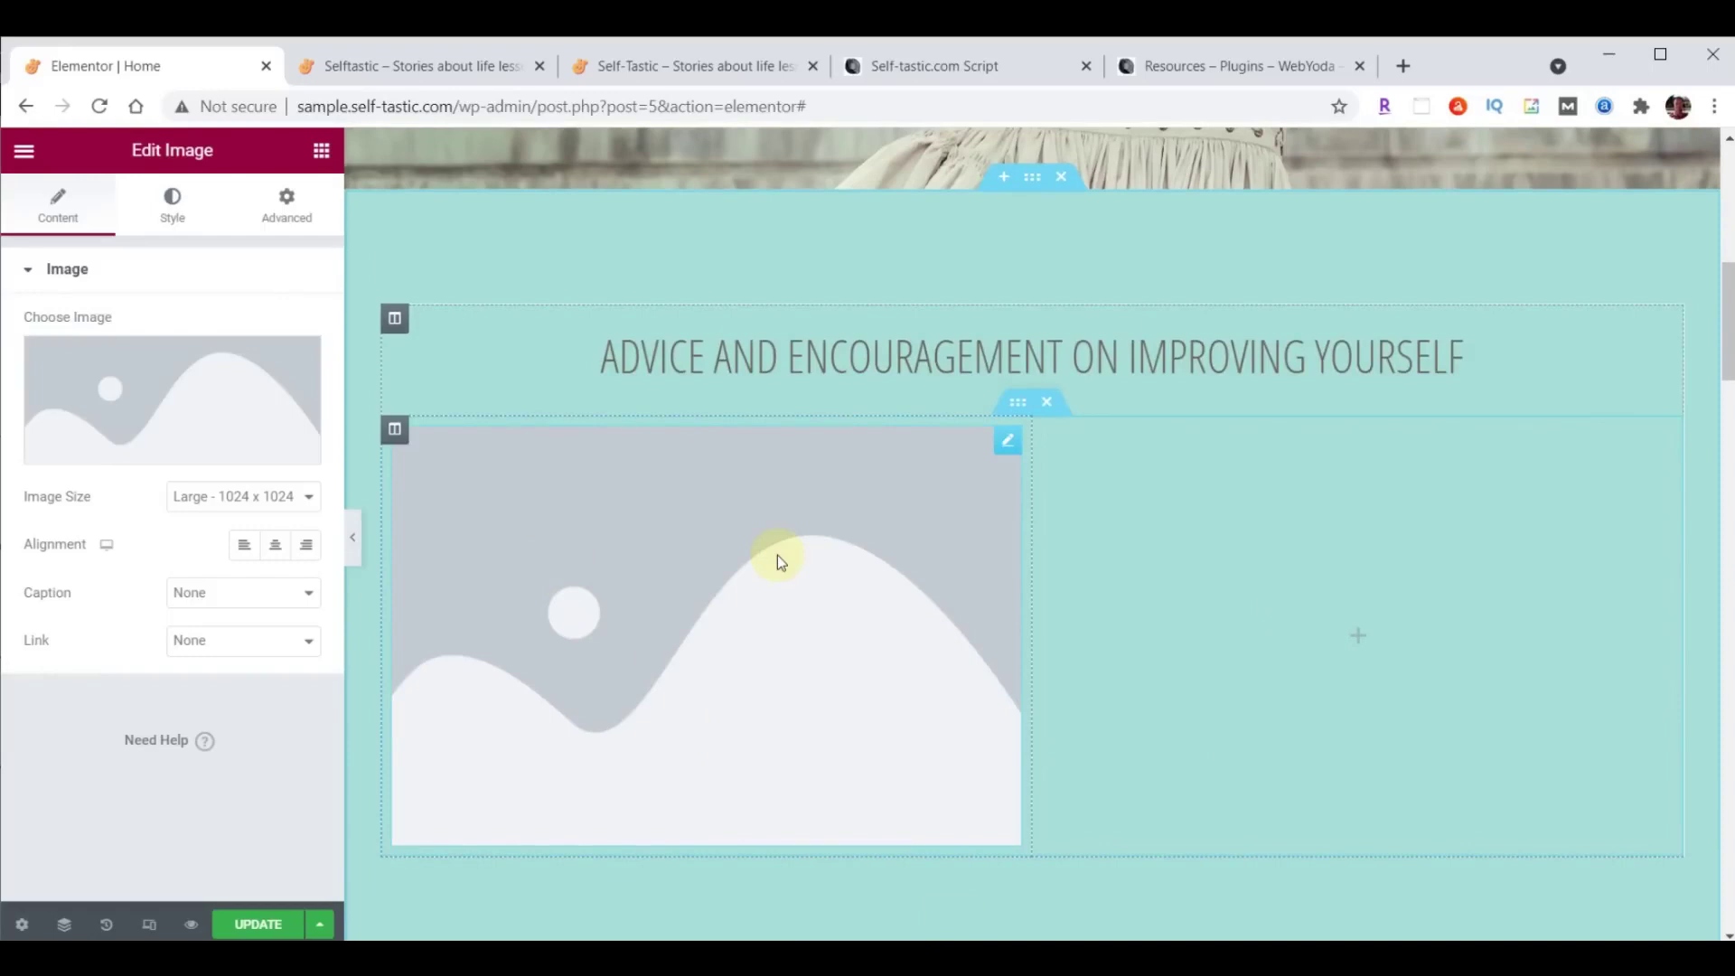
{"action": "left_click", "coordinate": [164, 389]}
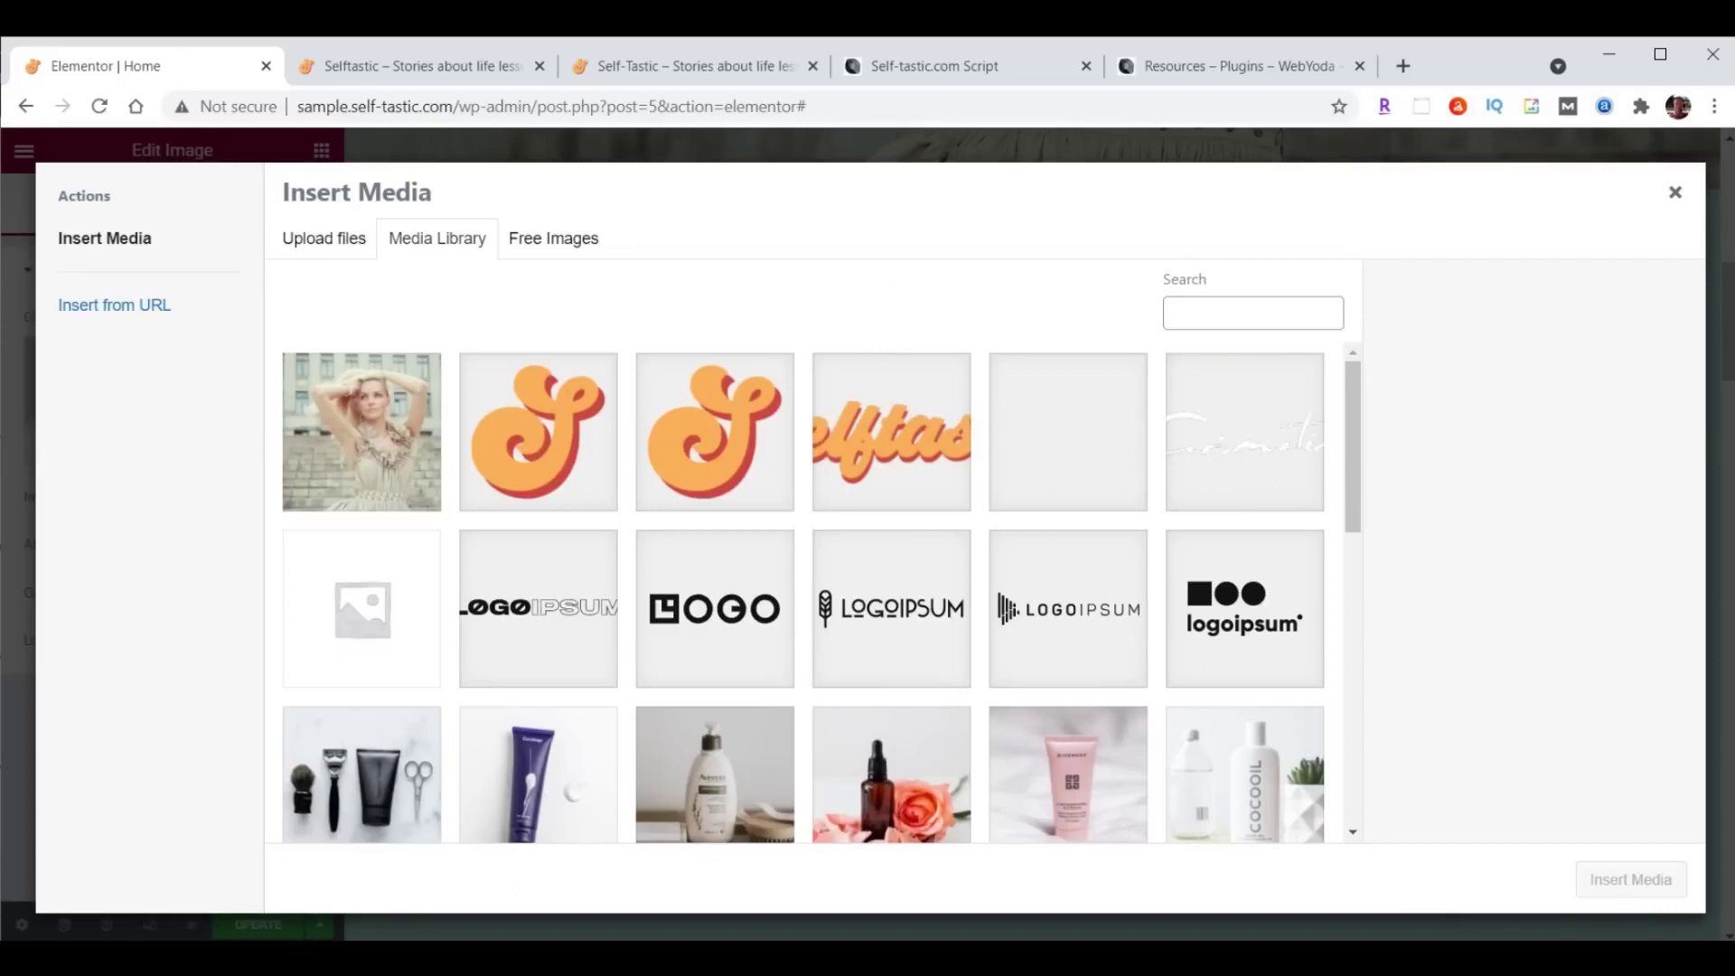
- Upload the six images categories-01 to categories-06 from File Explorer into the Media Library
{"action": "key", "text": "alt+Tab"}
{"action": "scroll", "coordinate": [1566, 599], "scroll_direction": "up", "scroll_amount": 5}
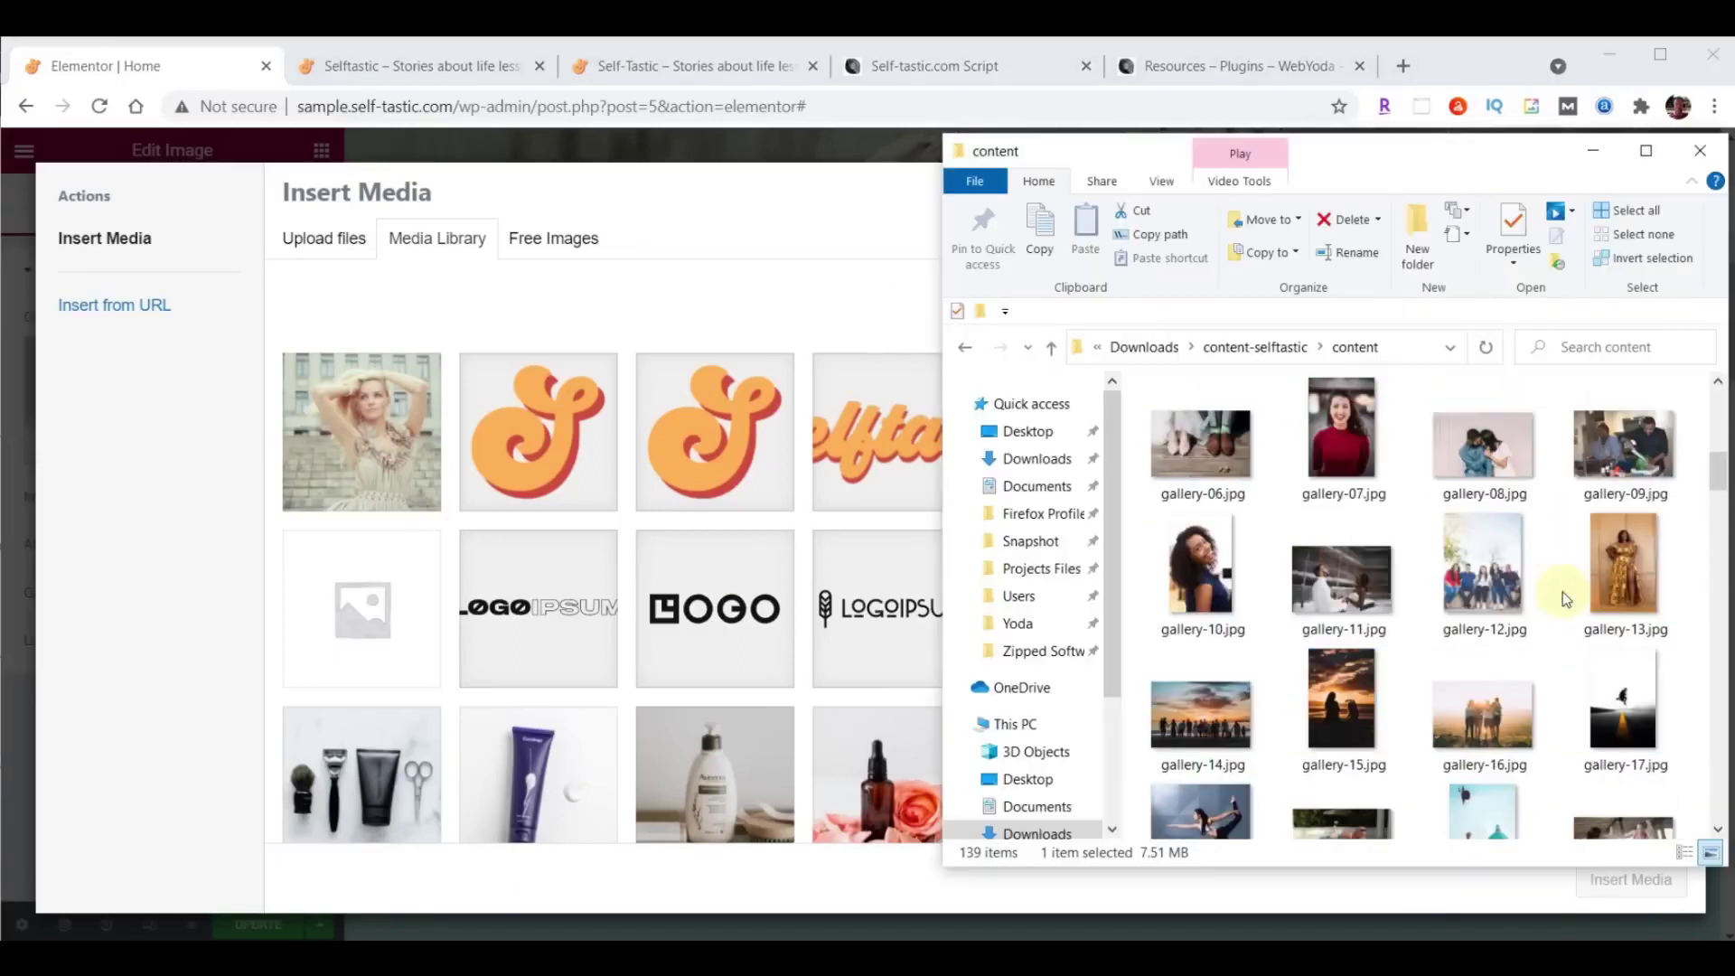
{"action": "scroll", "coordinate": [1566, 599], "scroll_direction": "up", "scroll_amount": 5}
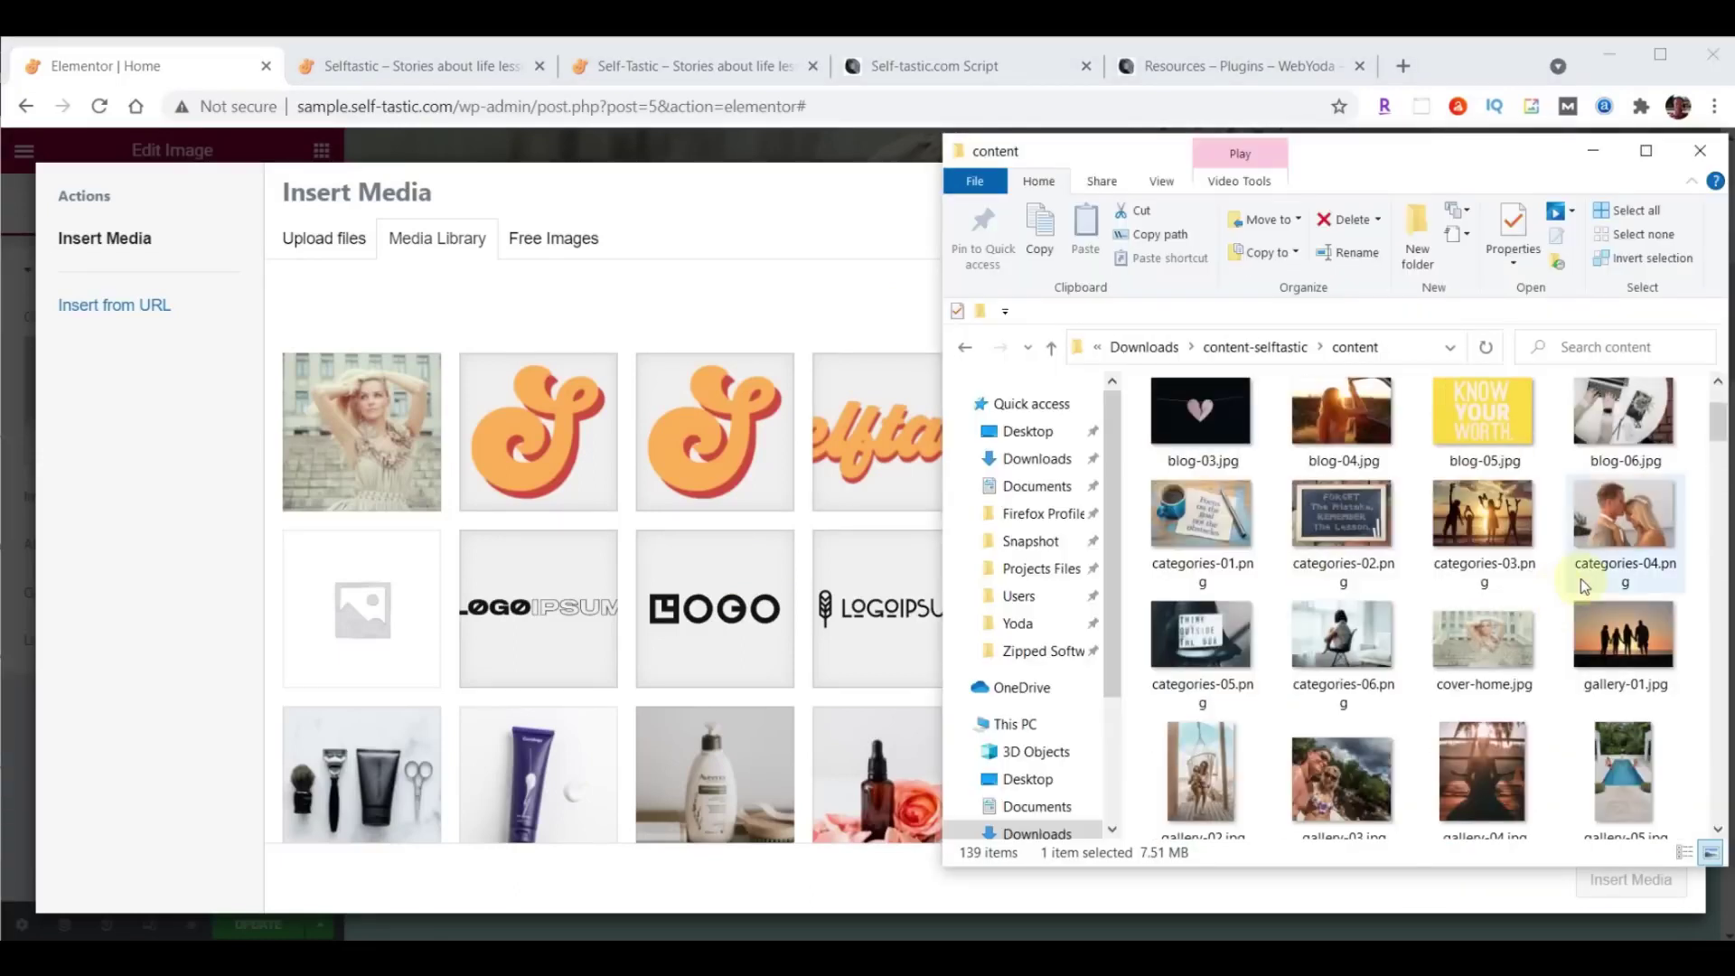
{"action": "left_click", "coordinate": [1209, 535]}
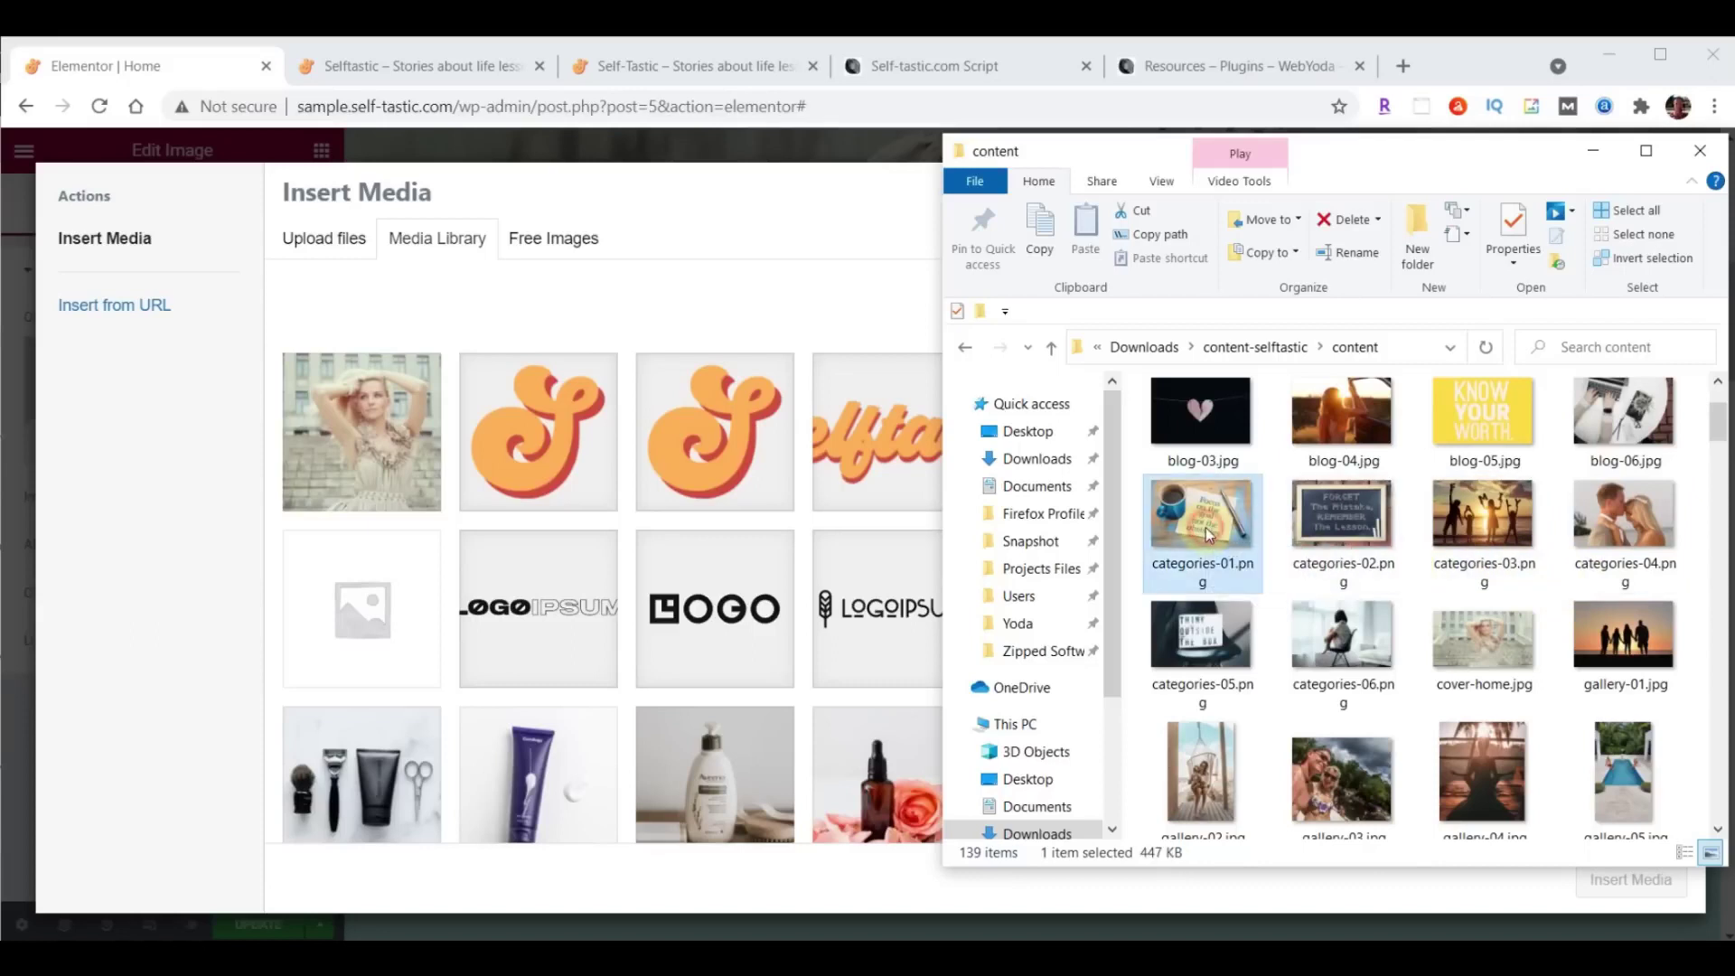
{"action": "left_click", "coordinate": [1337, 649], "text": "shift"}
{"action": "left_click_drag", "start_coordinate": [1336, 642], "coordinate": [678, 536]}
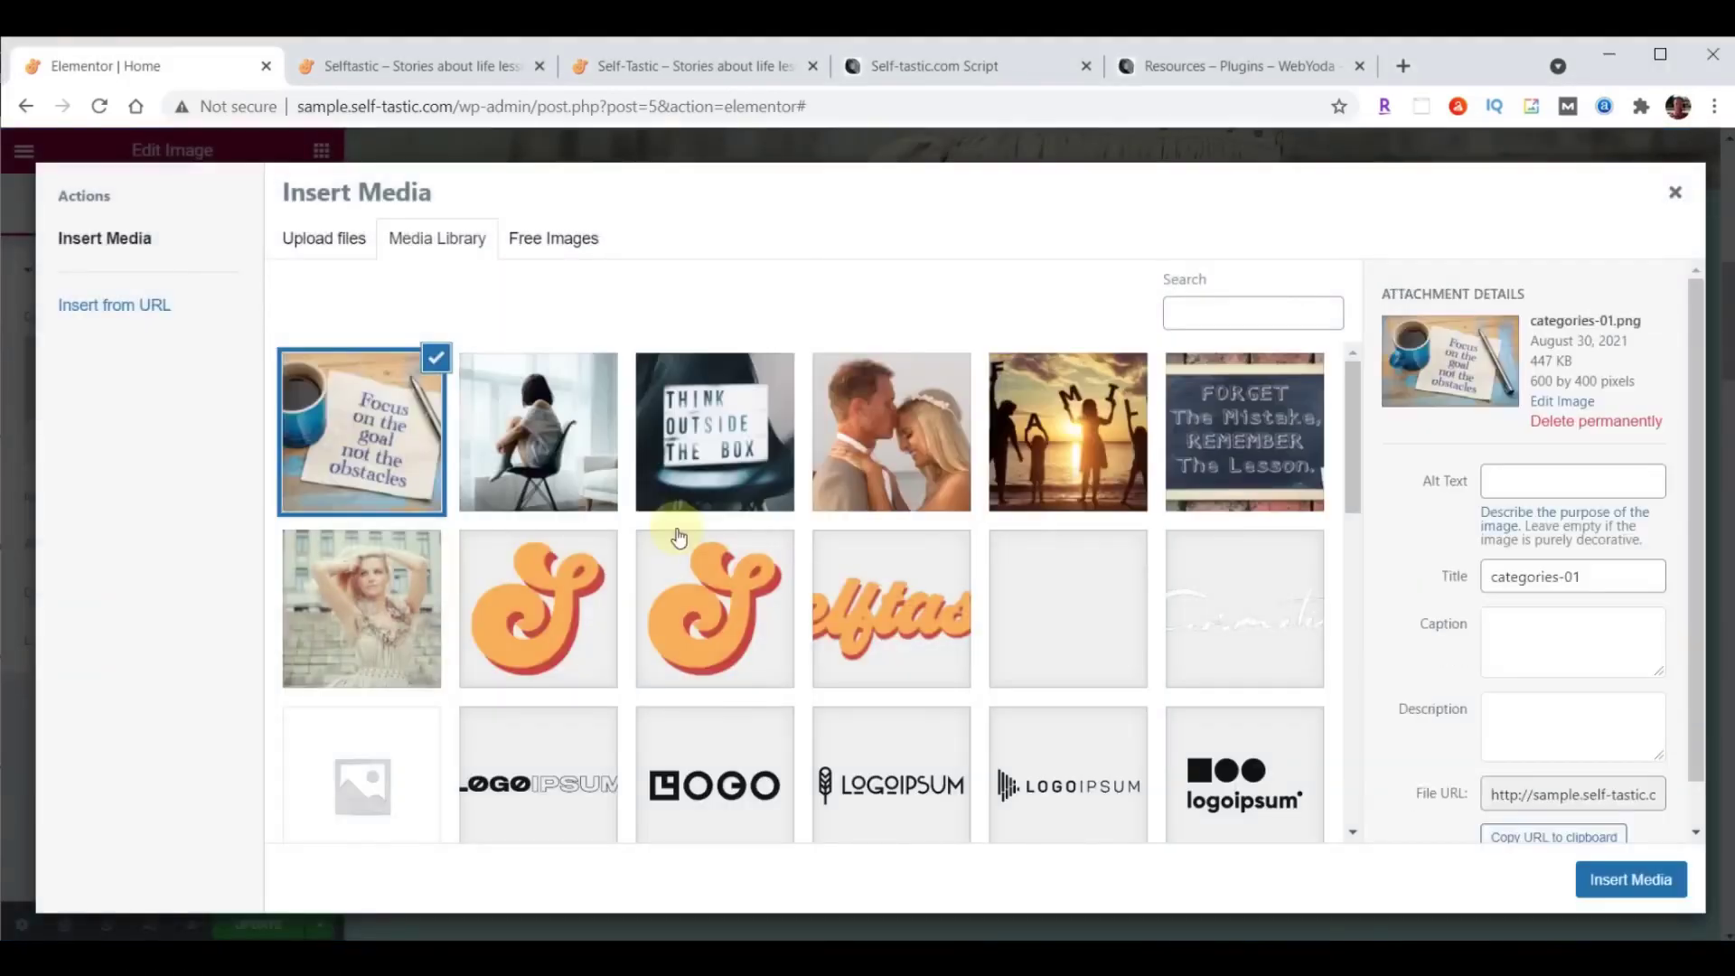
- Browse the new images and insert the coffee 'Focus on the goal' photo into the left column
{"action": "left_click", "coordinate": [555, 440]}
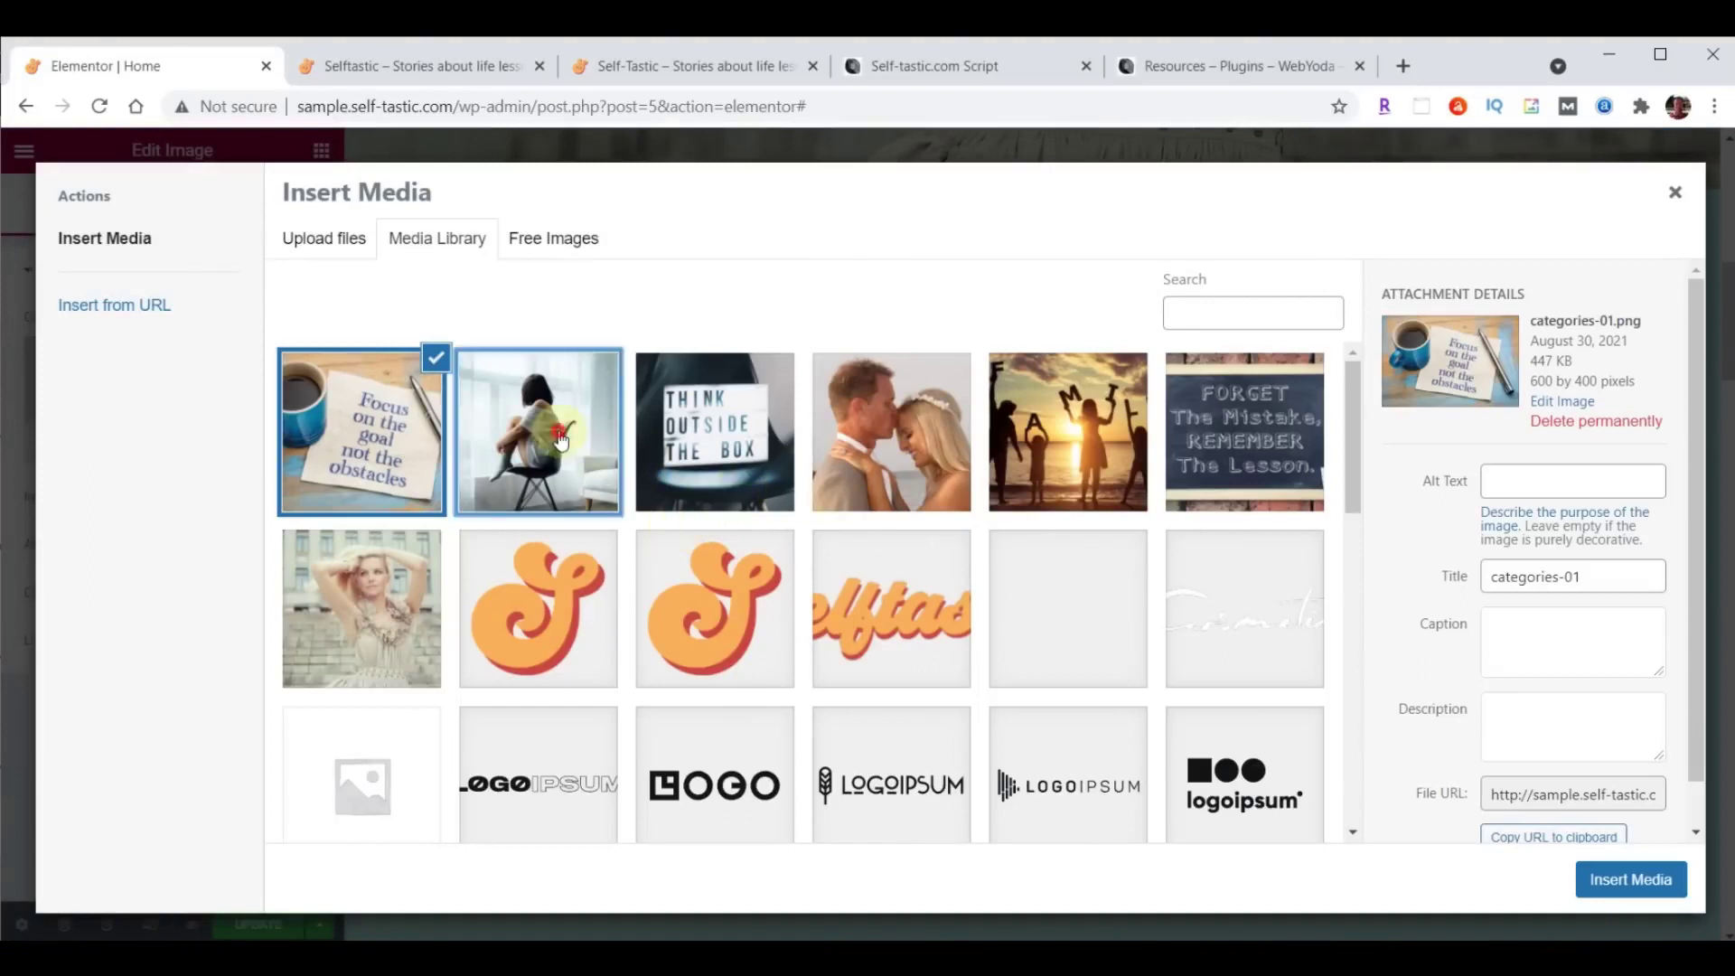
{"action": "left_click", "coordinate": [703, 433]}
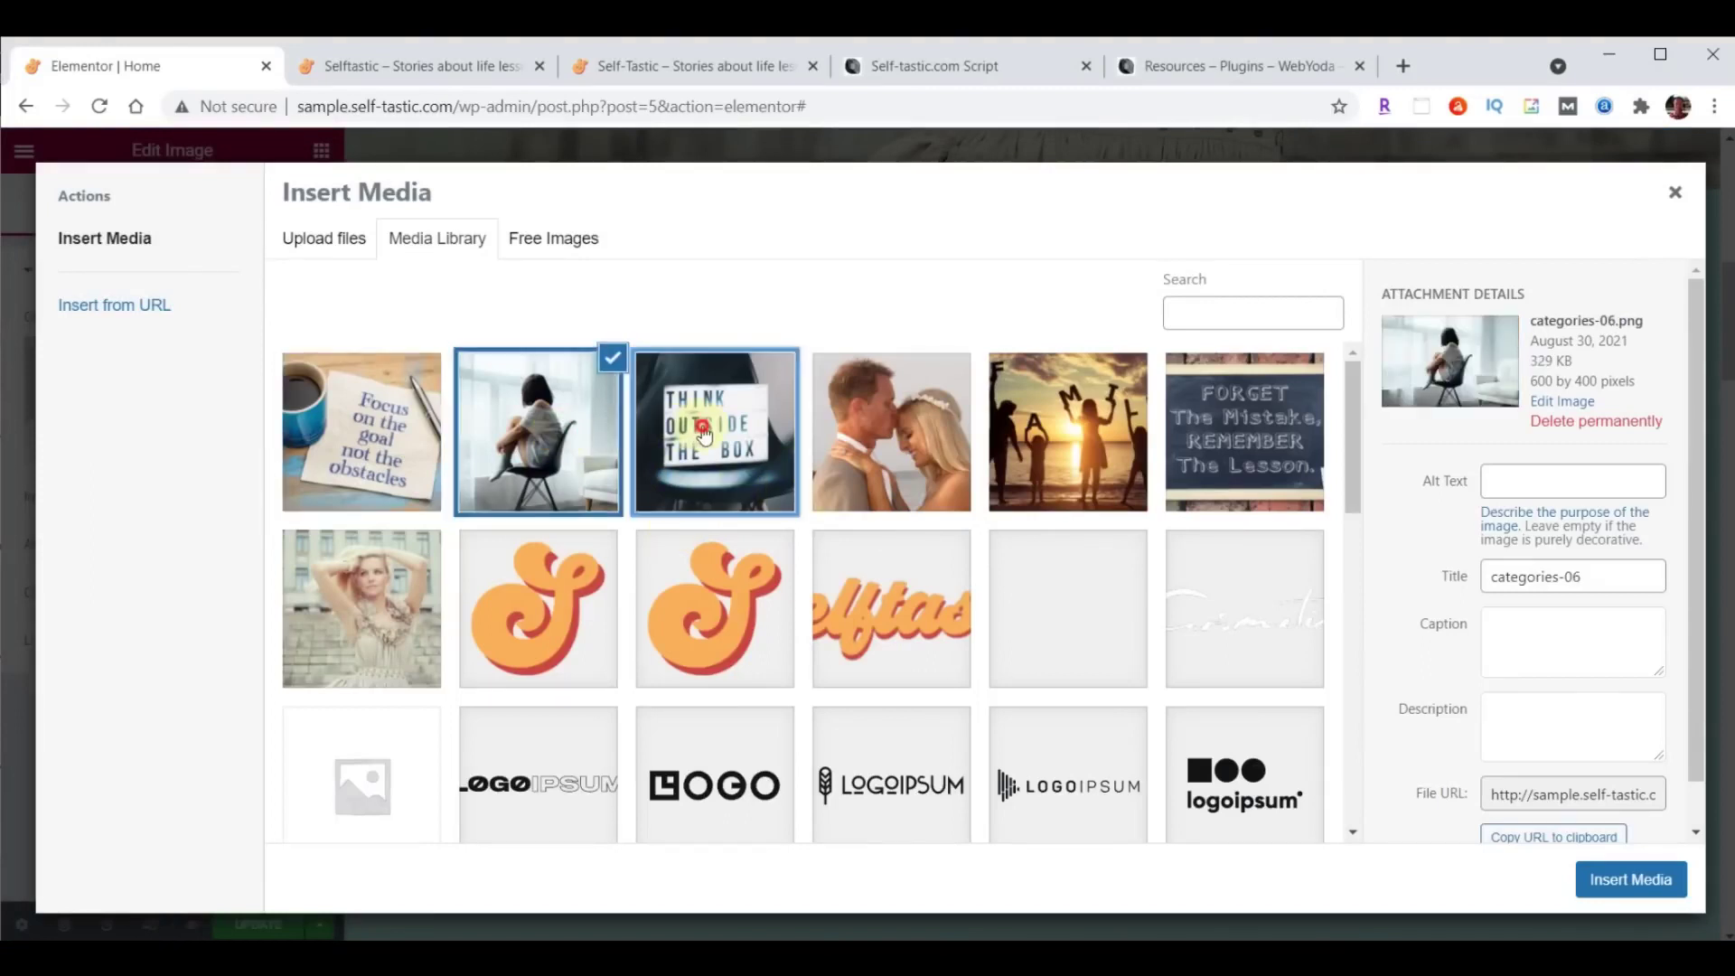
{"action": "left_click", "coordinate": [877, 425]}
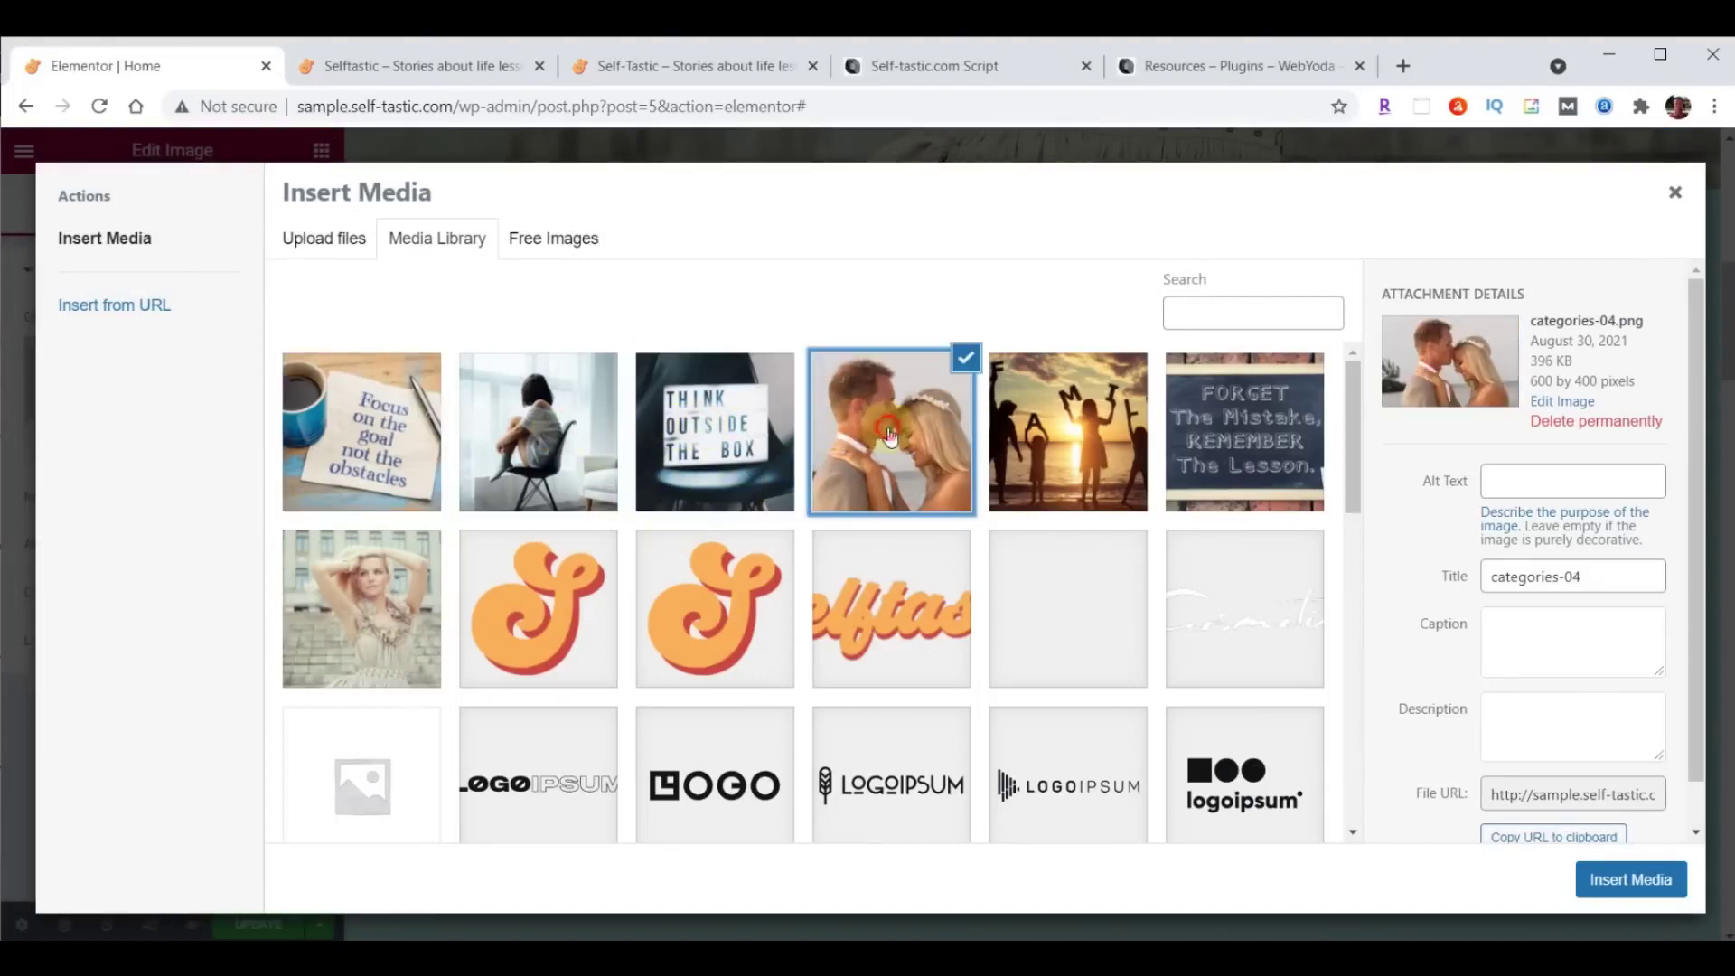
{"action": "left_click", "coordinate": [1034, 425]}
{"action": "left_click", "coordinate": [1225, 420]}
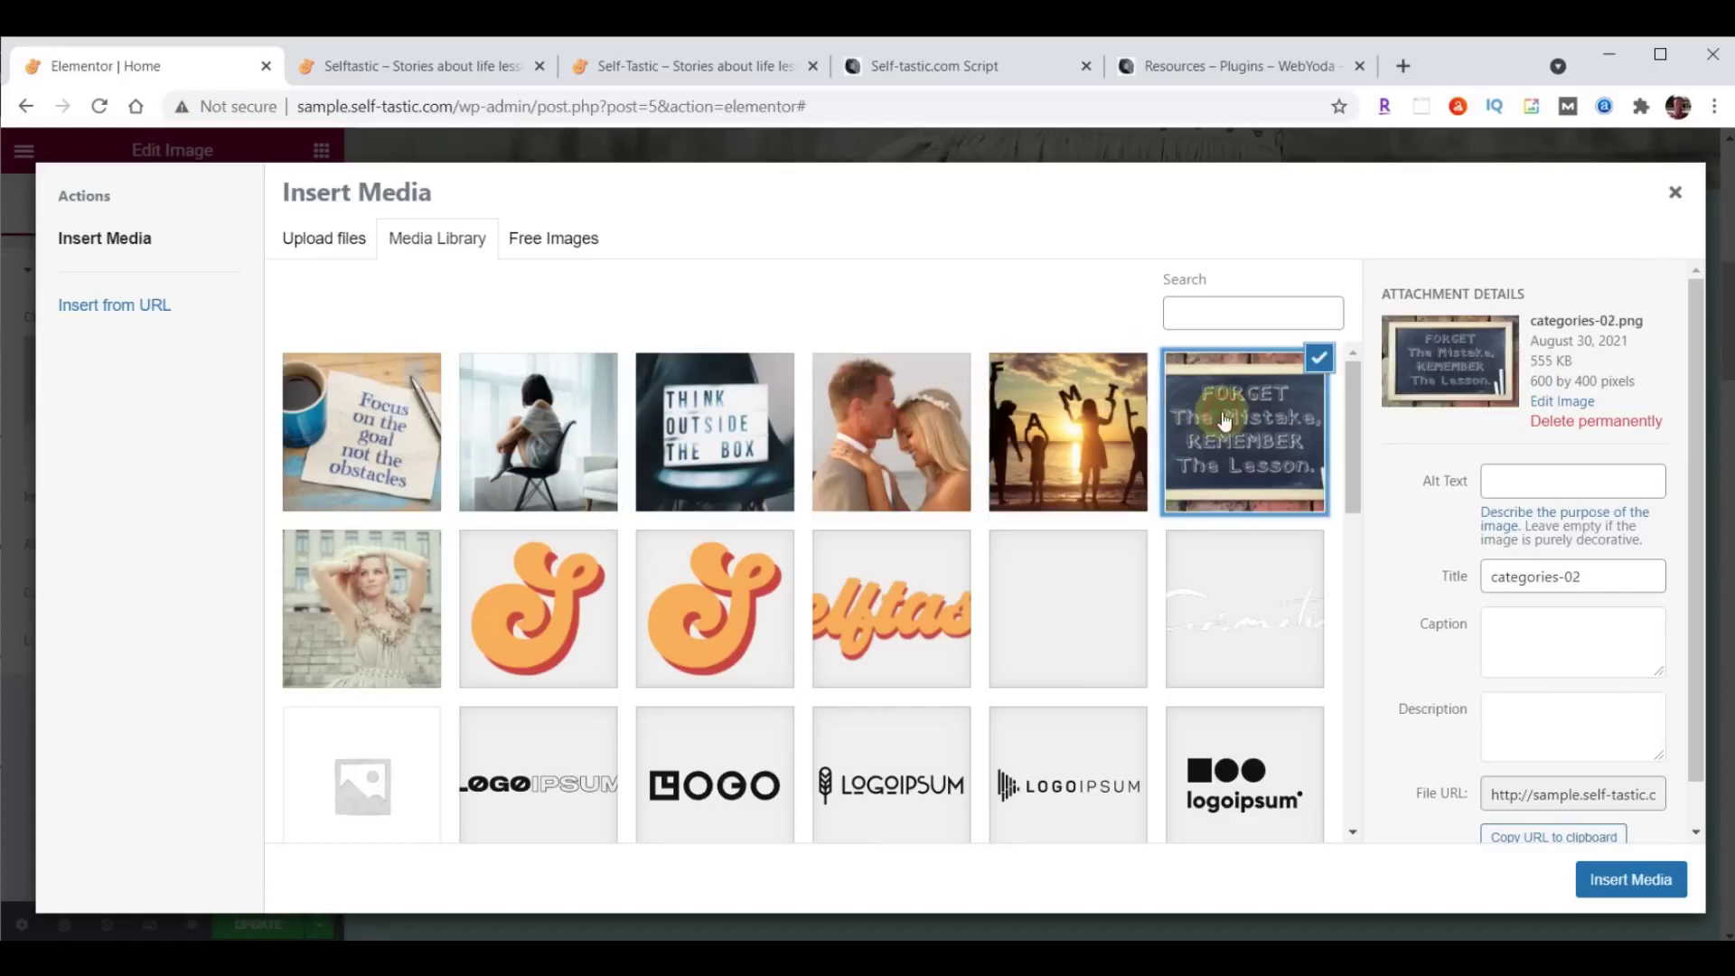
{"action": "left_click", "coordinate": [1089, 420]}
{"action": "left_click", "coordinate": [325, 420]}
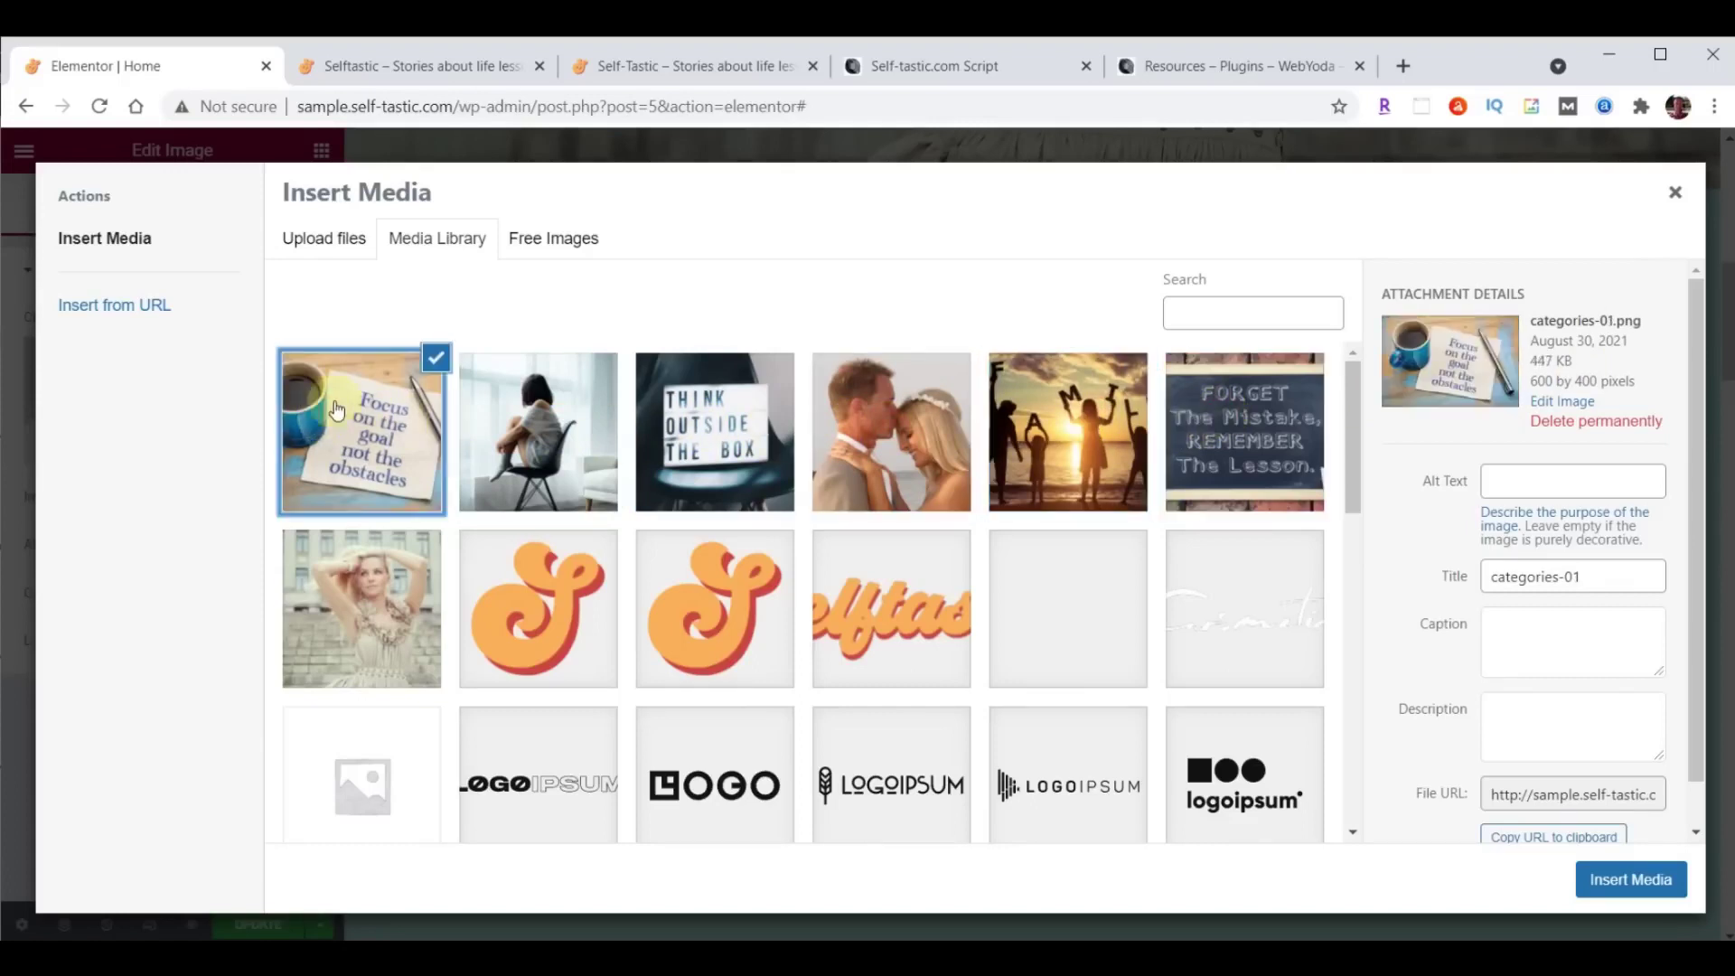
{"action": "left_click", "coordinate": [1634, 881]}
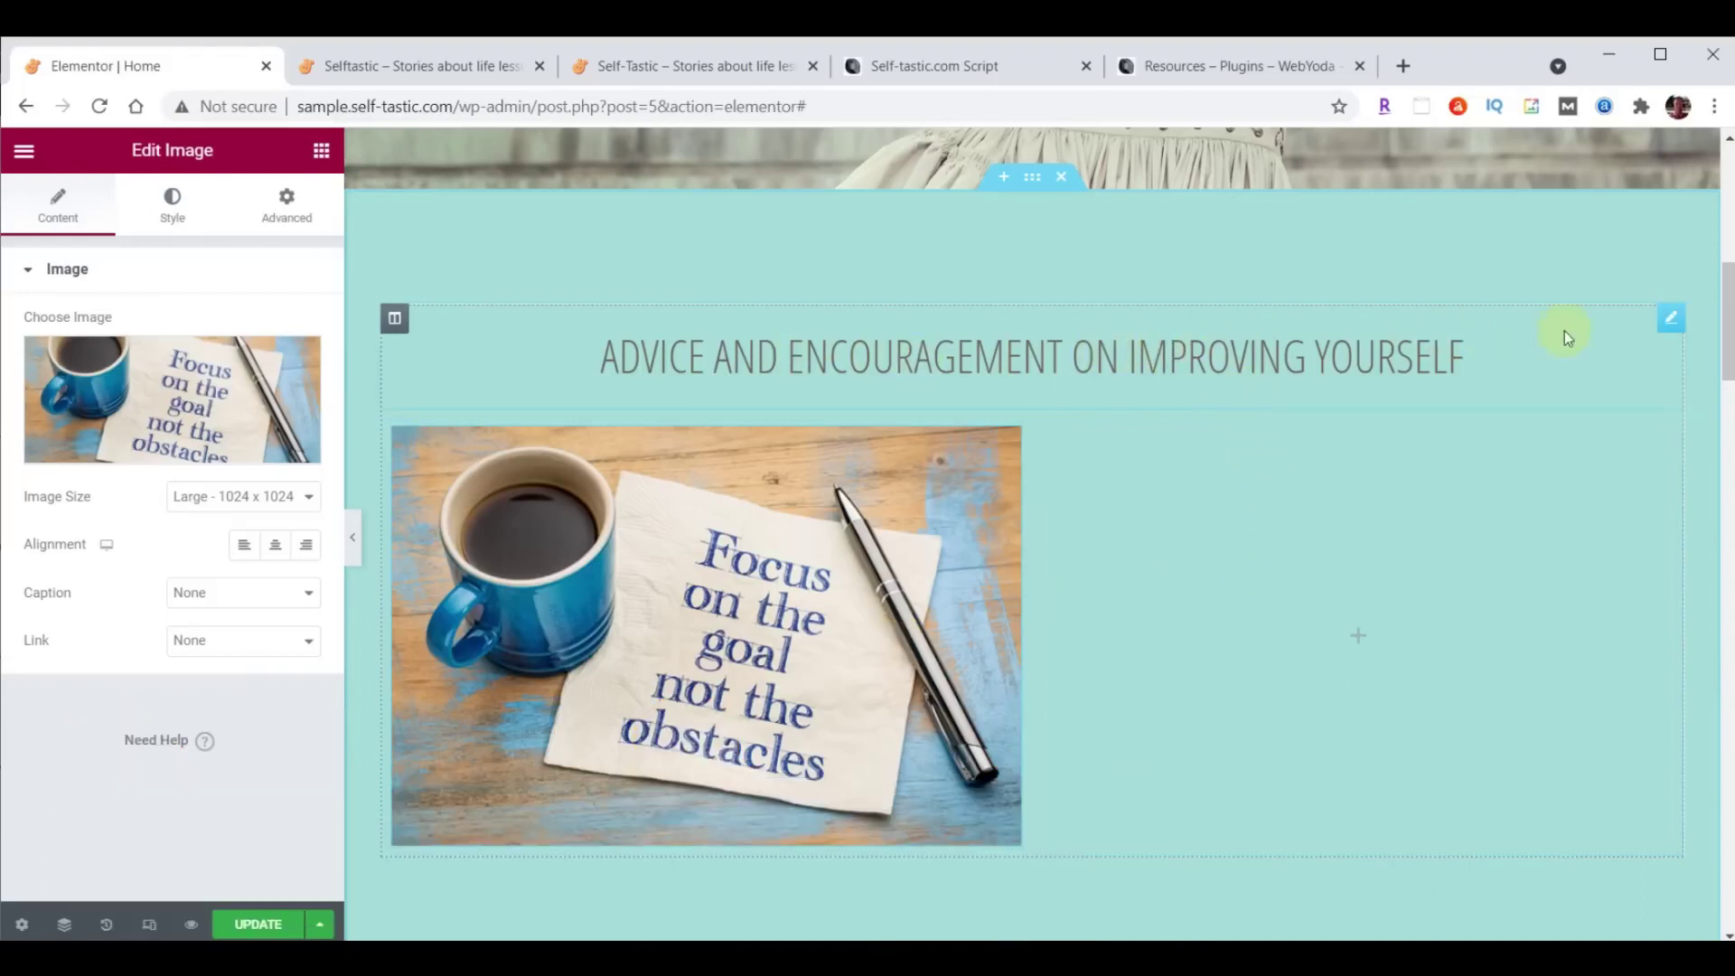
- Duplicate the section heading, move the copy under the coffee image, and retitle it 'Personal Development'
{"action": "left_click", "coordinate": [1672, 324]}
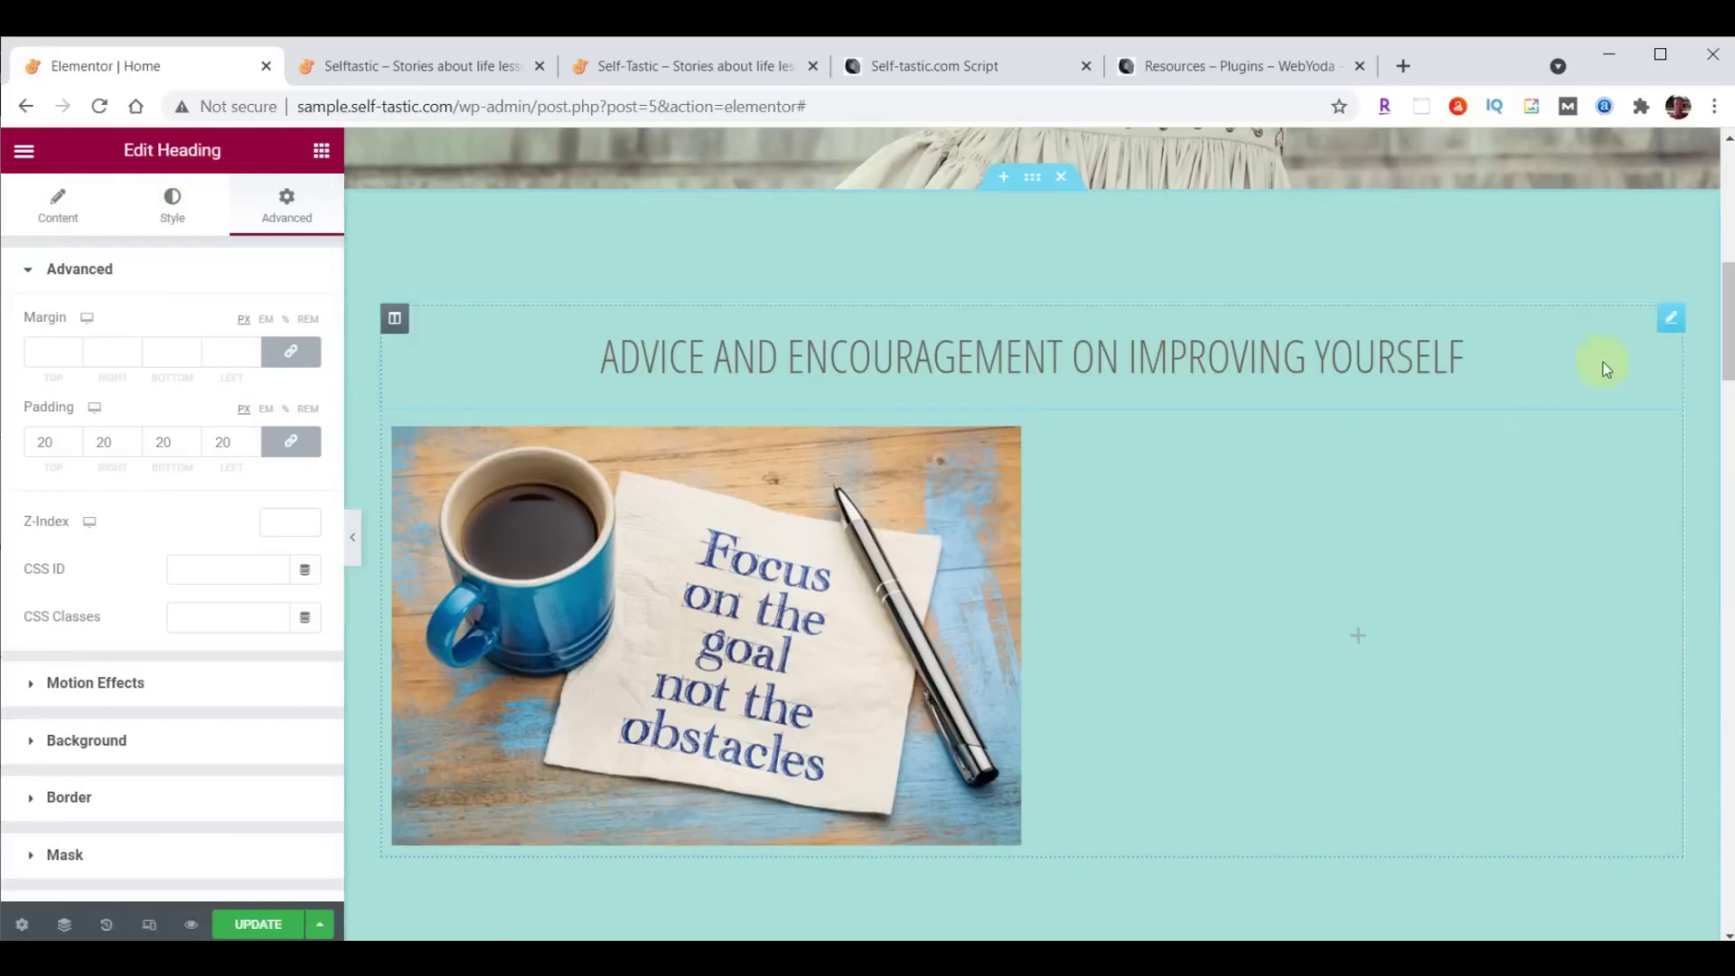
{"action": "right_click", "coordinate": [1669, 332]}
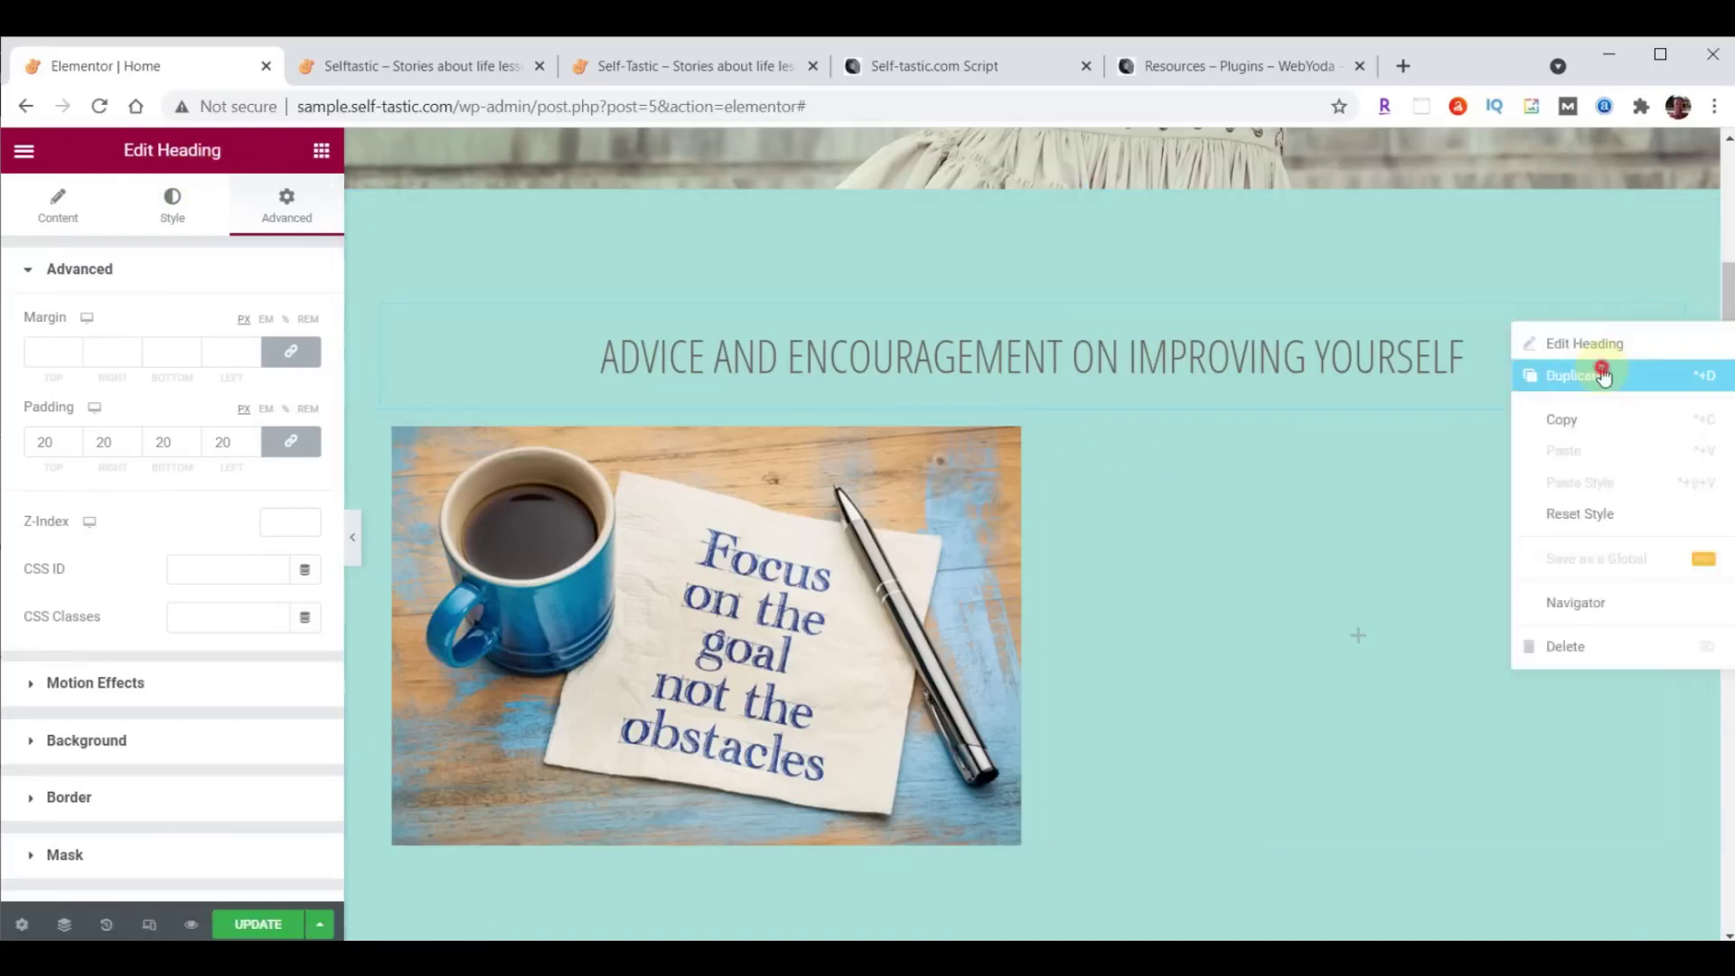
{"action": "left_click", "coordinate": [1604, 374]}
{"action": "scroll", "coordinate": [1482, 673], "scroll_direction": "down", "scroll_amount": 2}
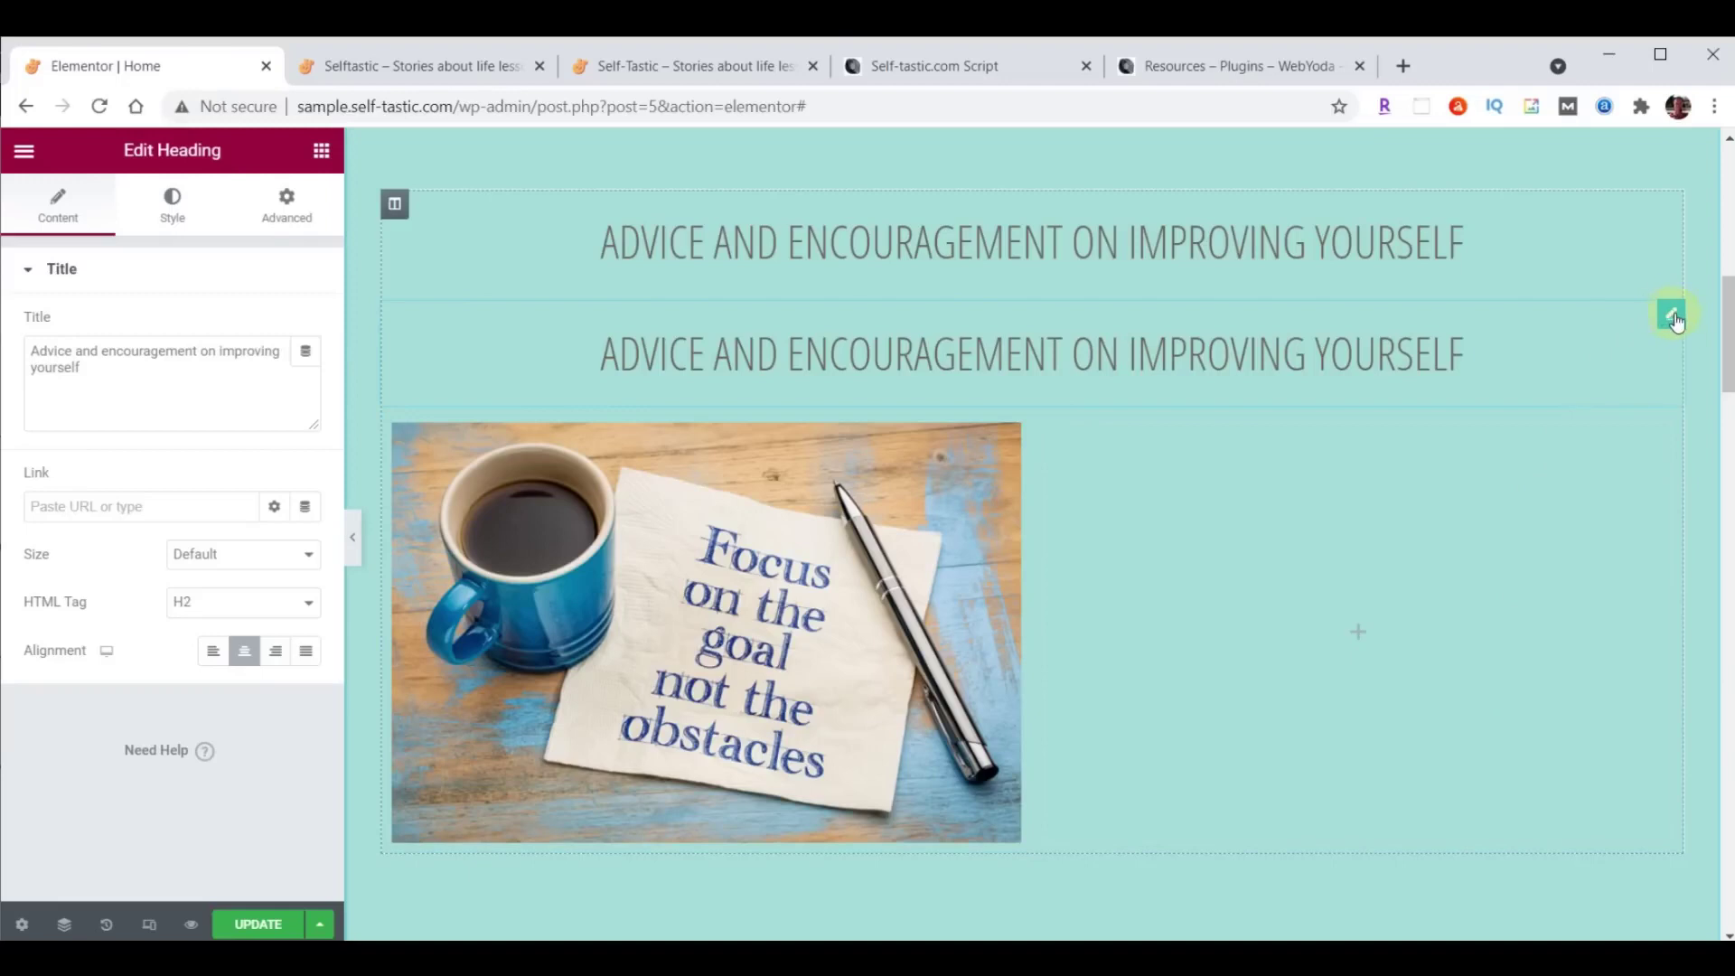
{"action": "left_click_drag", "start_coordinate": [1676, 321], "coordinate": [684, 743]}
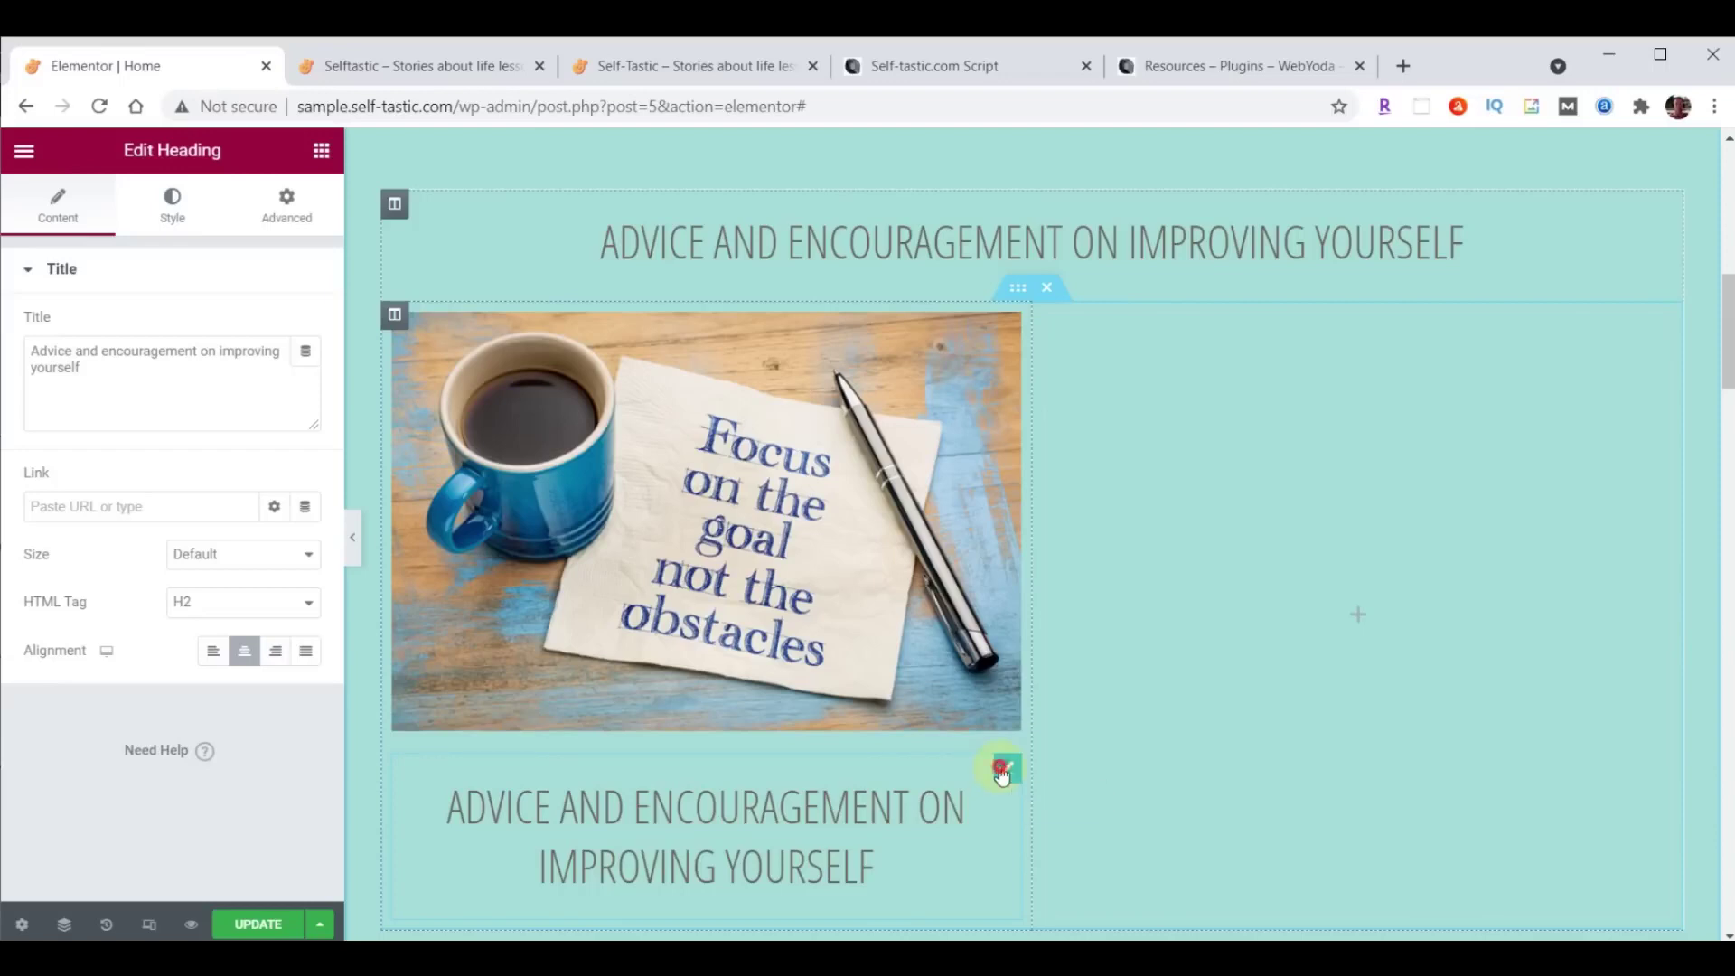
{"action": "left_click_drag", "start_coordinate": [28, 348], "coordinate": [126, 401]}
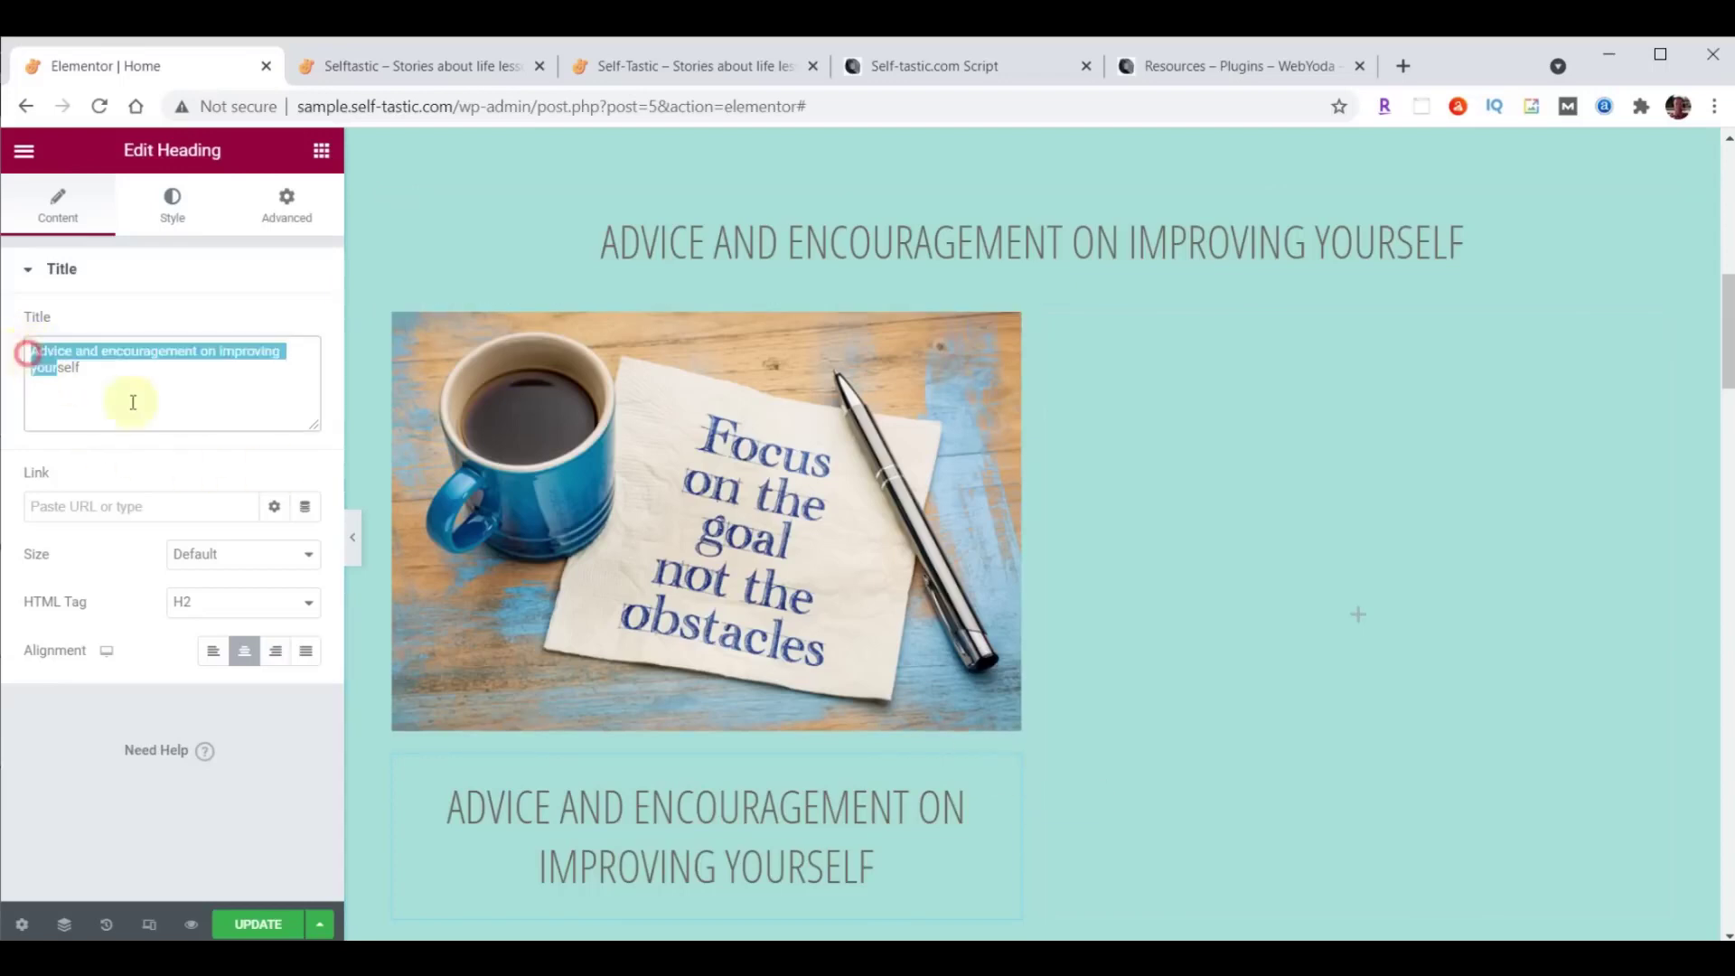
{"action": "type", "text": "Personal Development"}
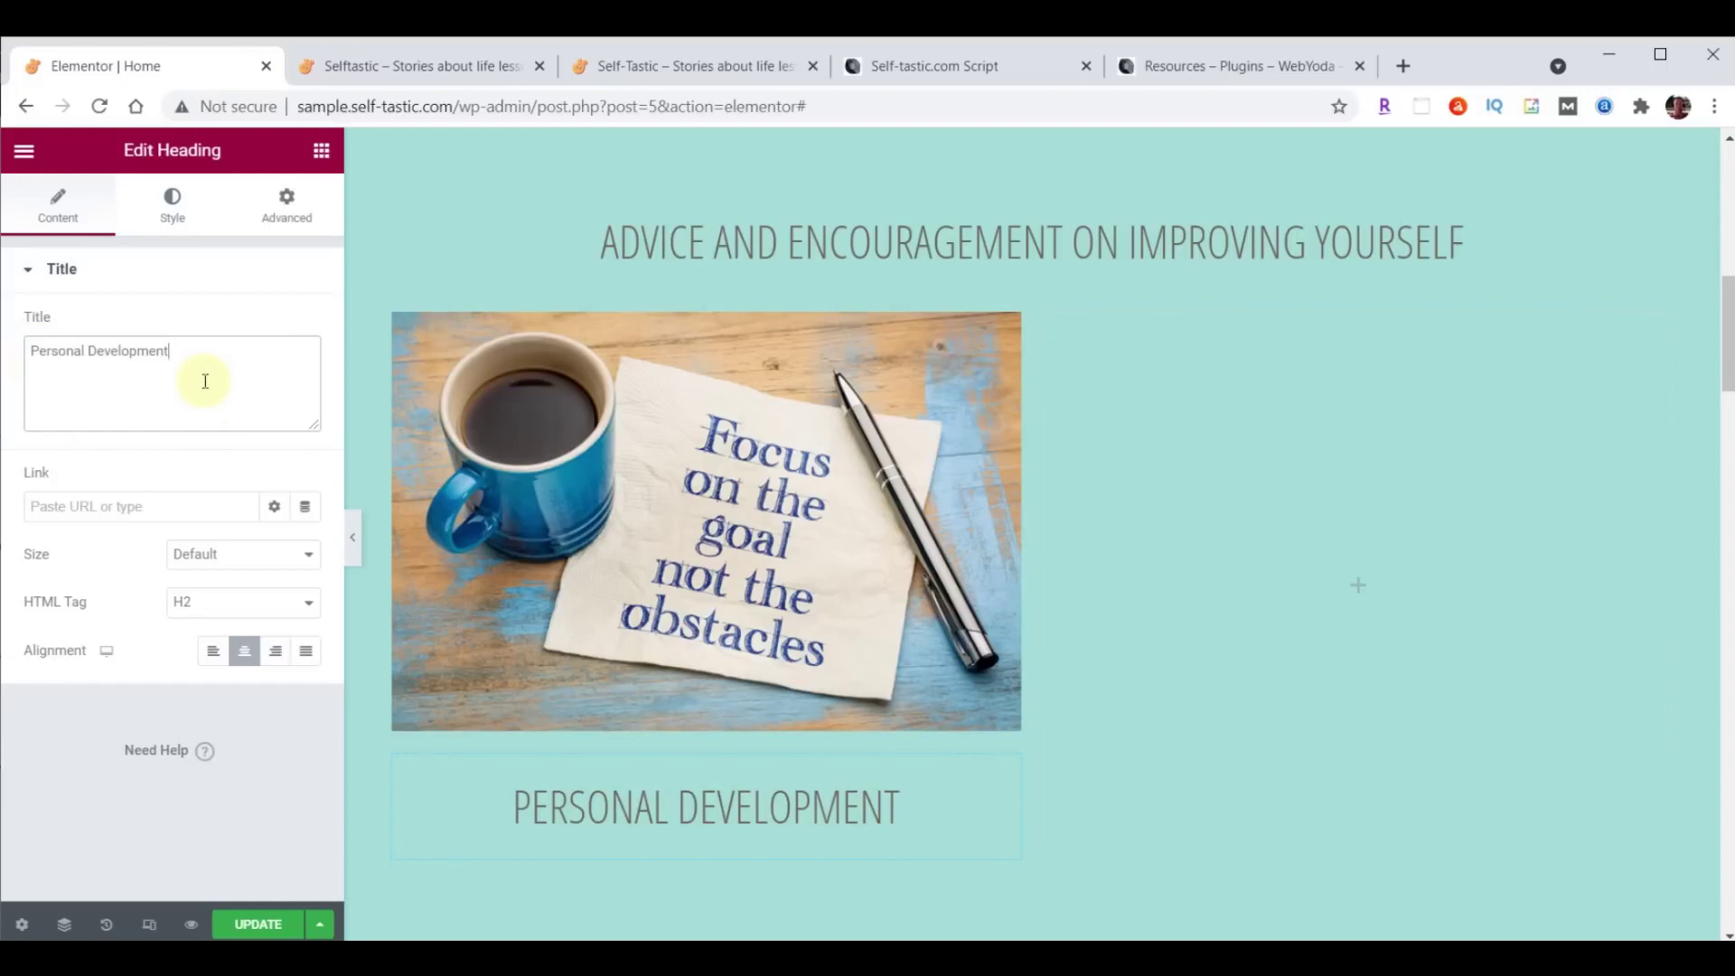
- Search the copy's typography font families for a font starting with 'wor'
{"action": "left_click", "coordinate": [164, 200]}
{"action": "left_click", "coordinate": [306, 373]}
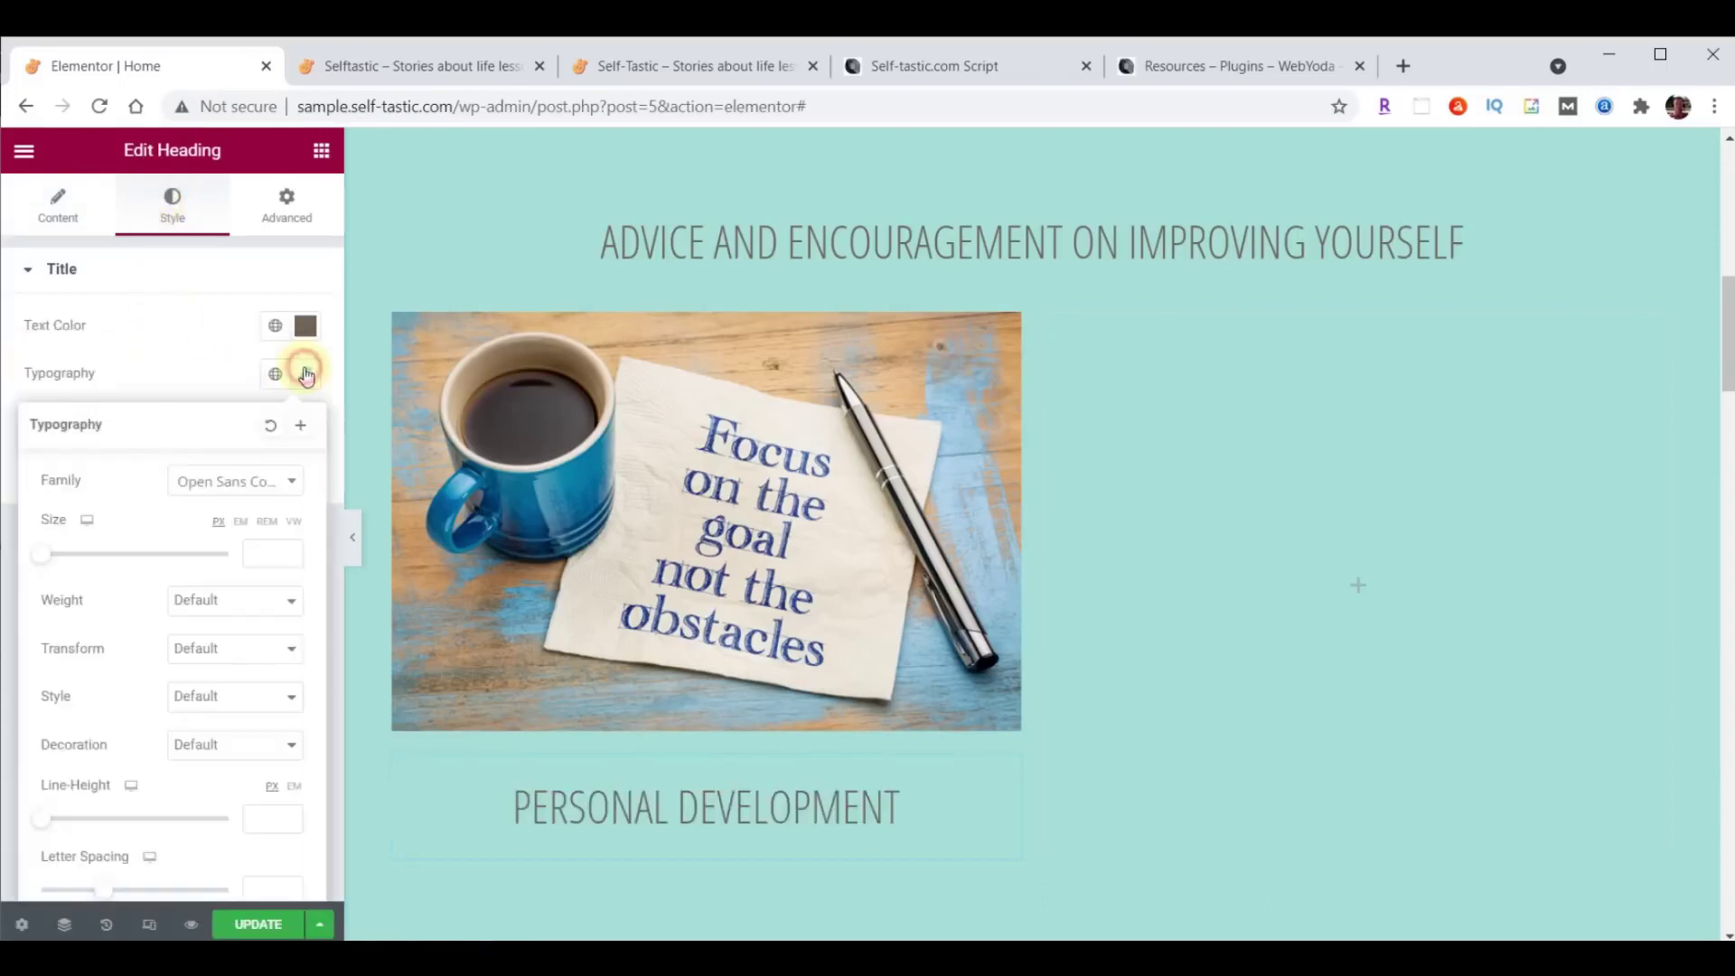
{"action": "left_click", "coordinate": [214, 484]}
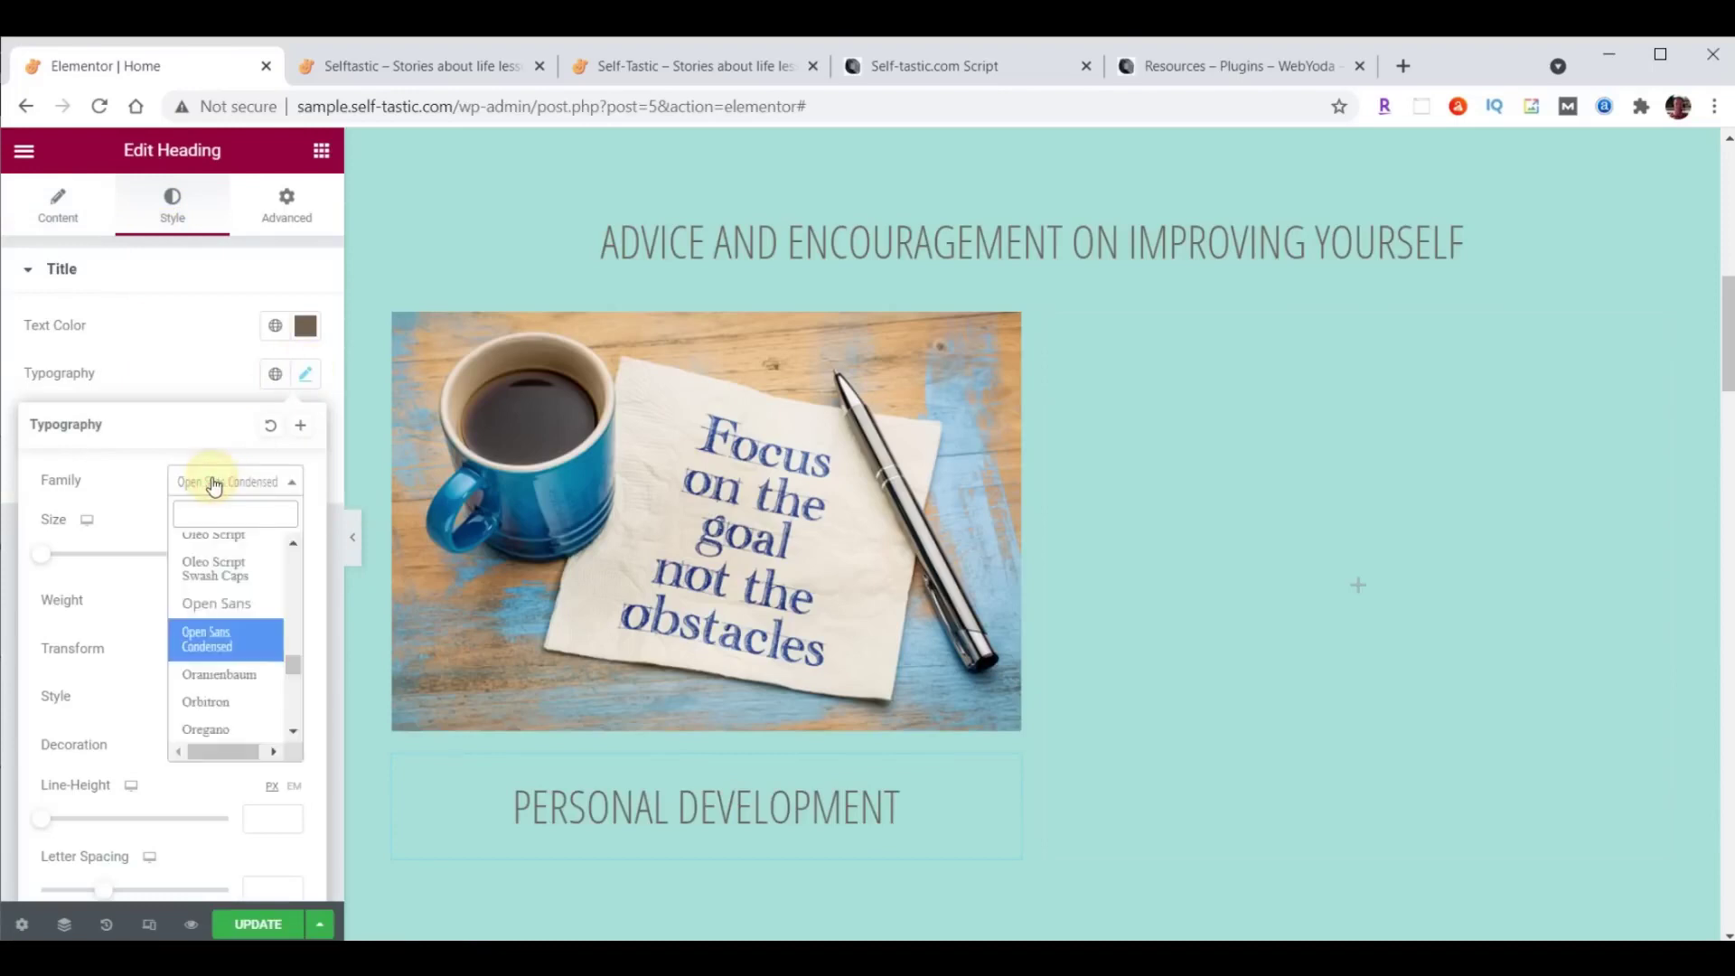
{"action": "left_click", "coordinate": [217, 506]}
{"action": "type", "text": "wor"}
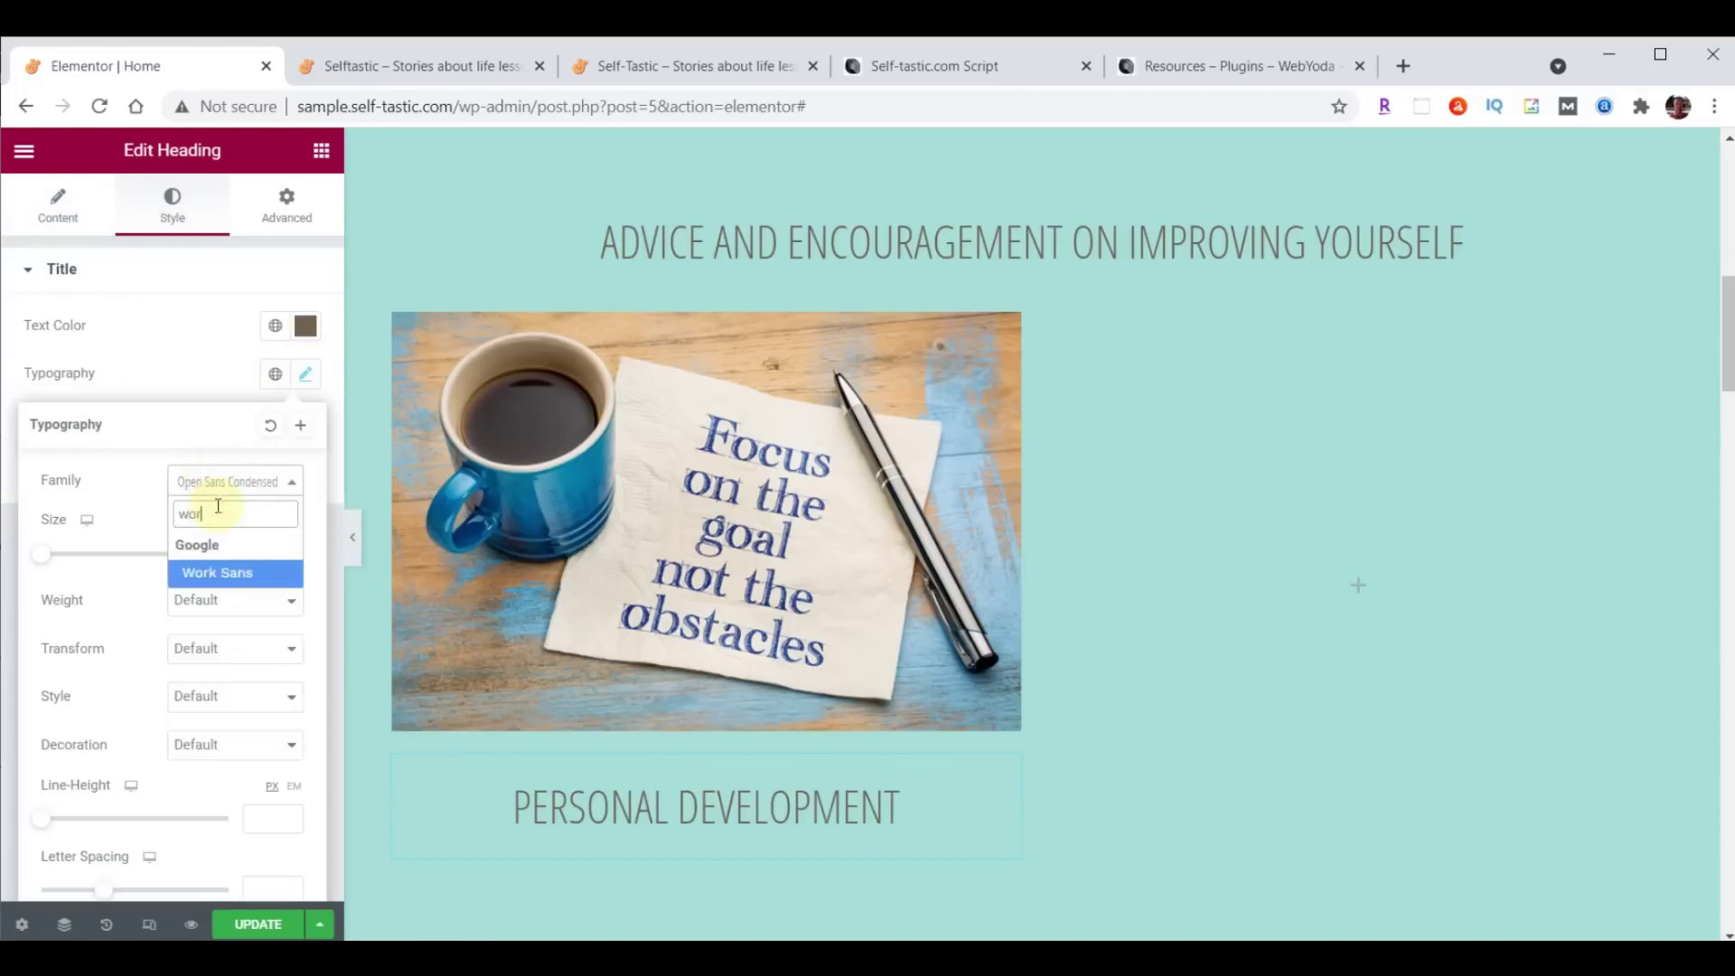
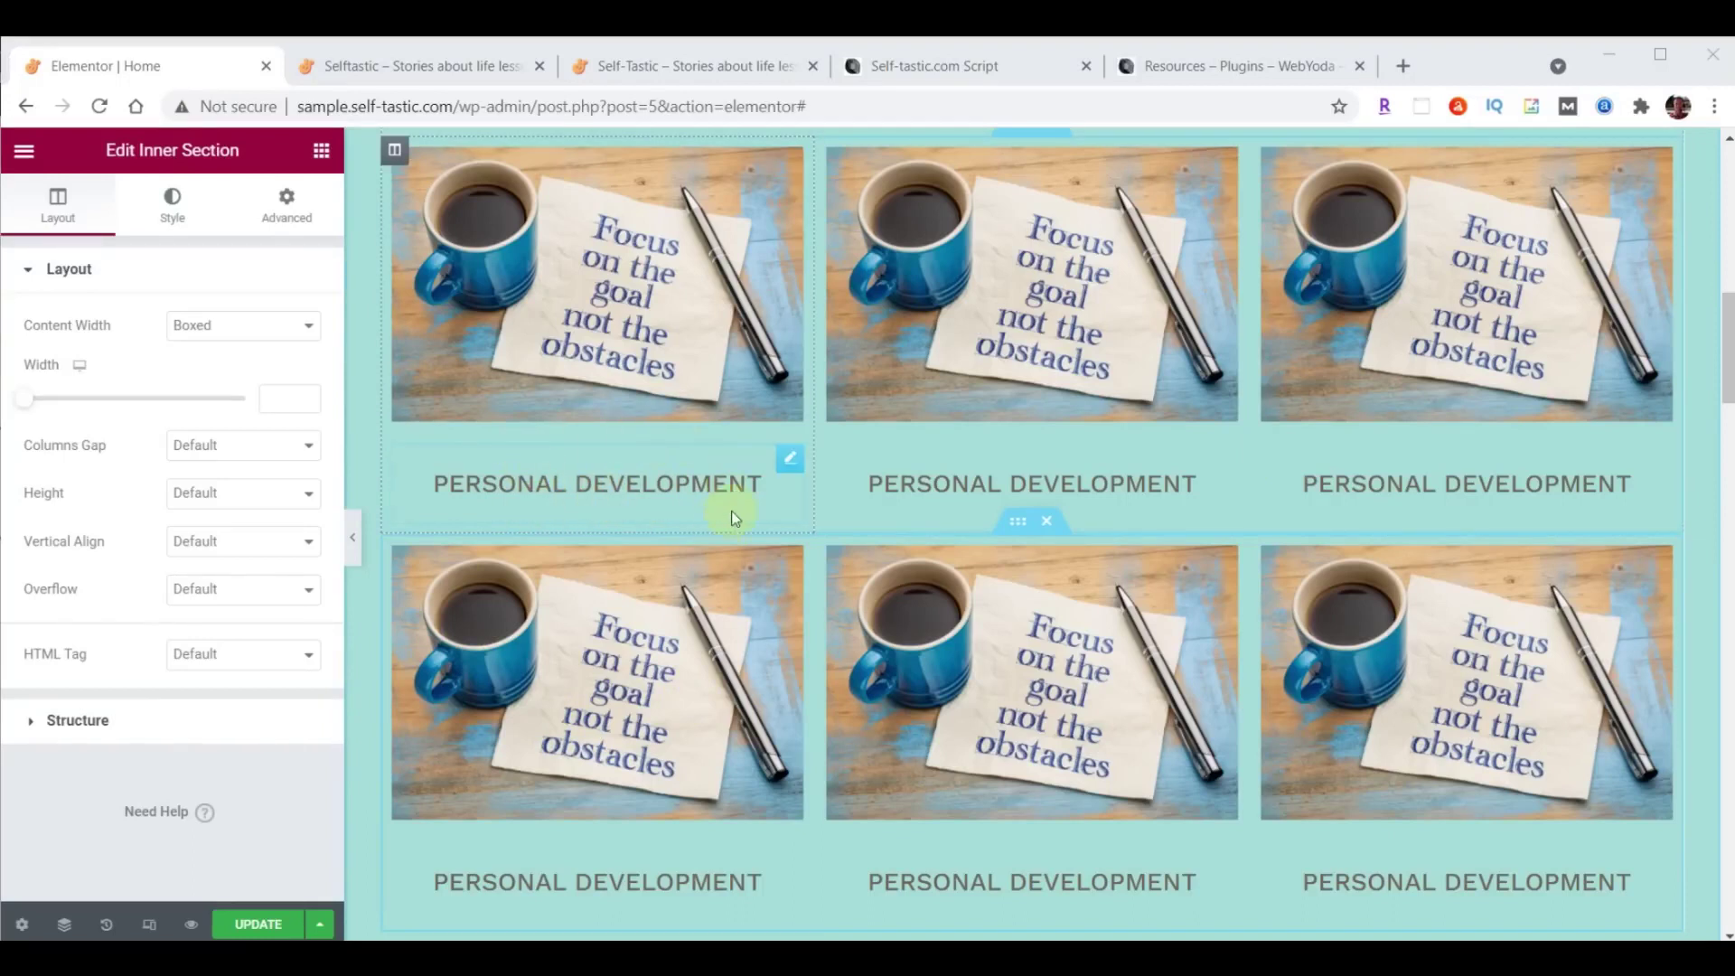
- Give the first PERSONAL DEVELOPMENT heading padding 0, unlinked, with 20 at the bottom
{"action": "left_click", "coordinate": [789, 463]}
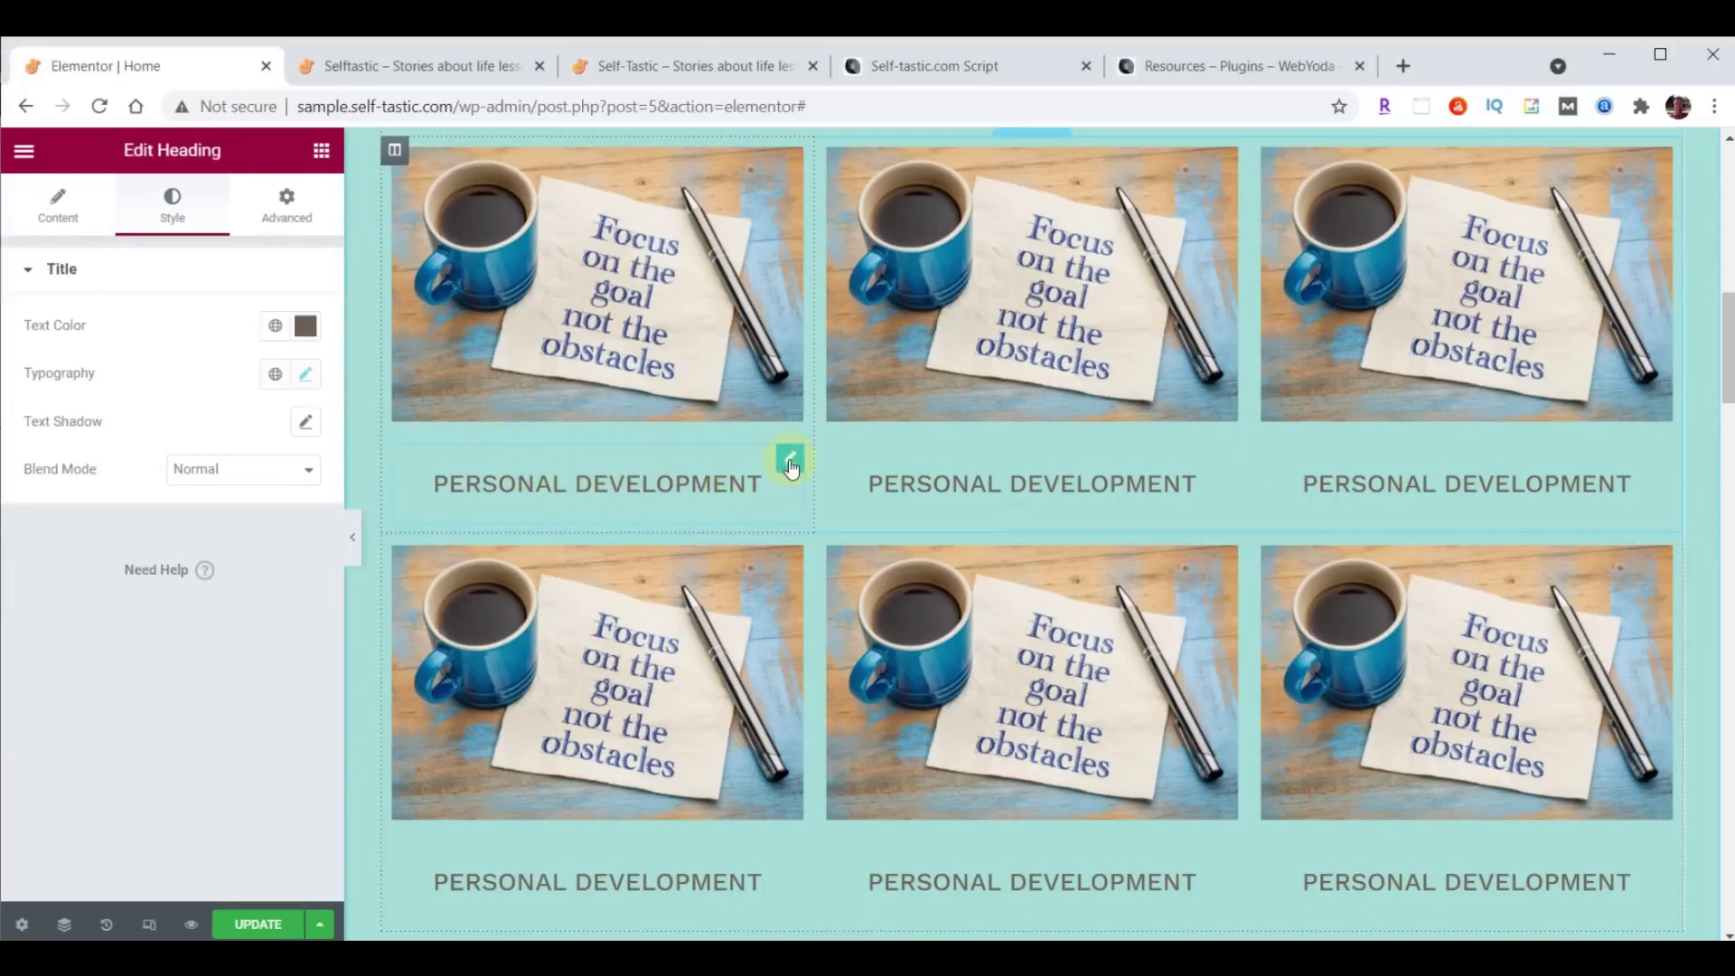
{"action": "left_click", "coordinate": [281, 226]}
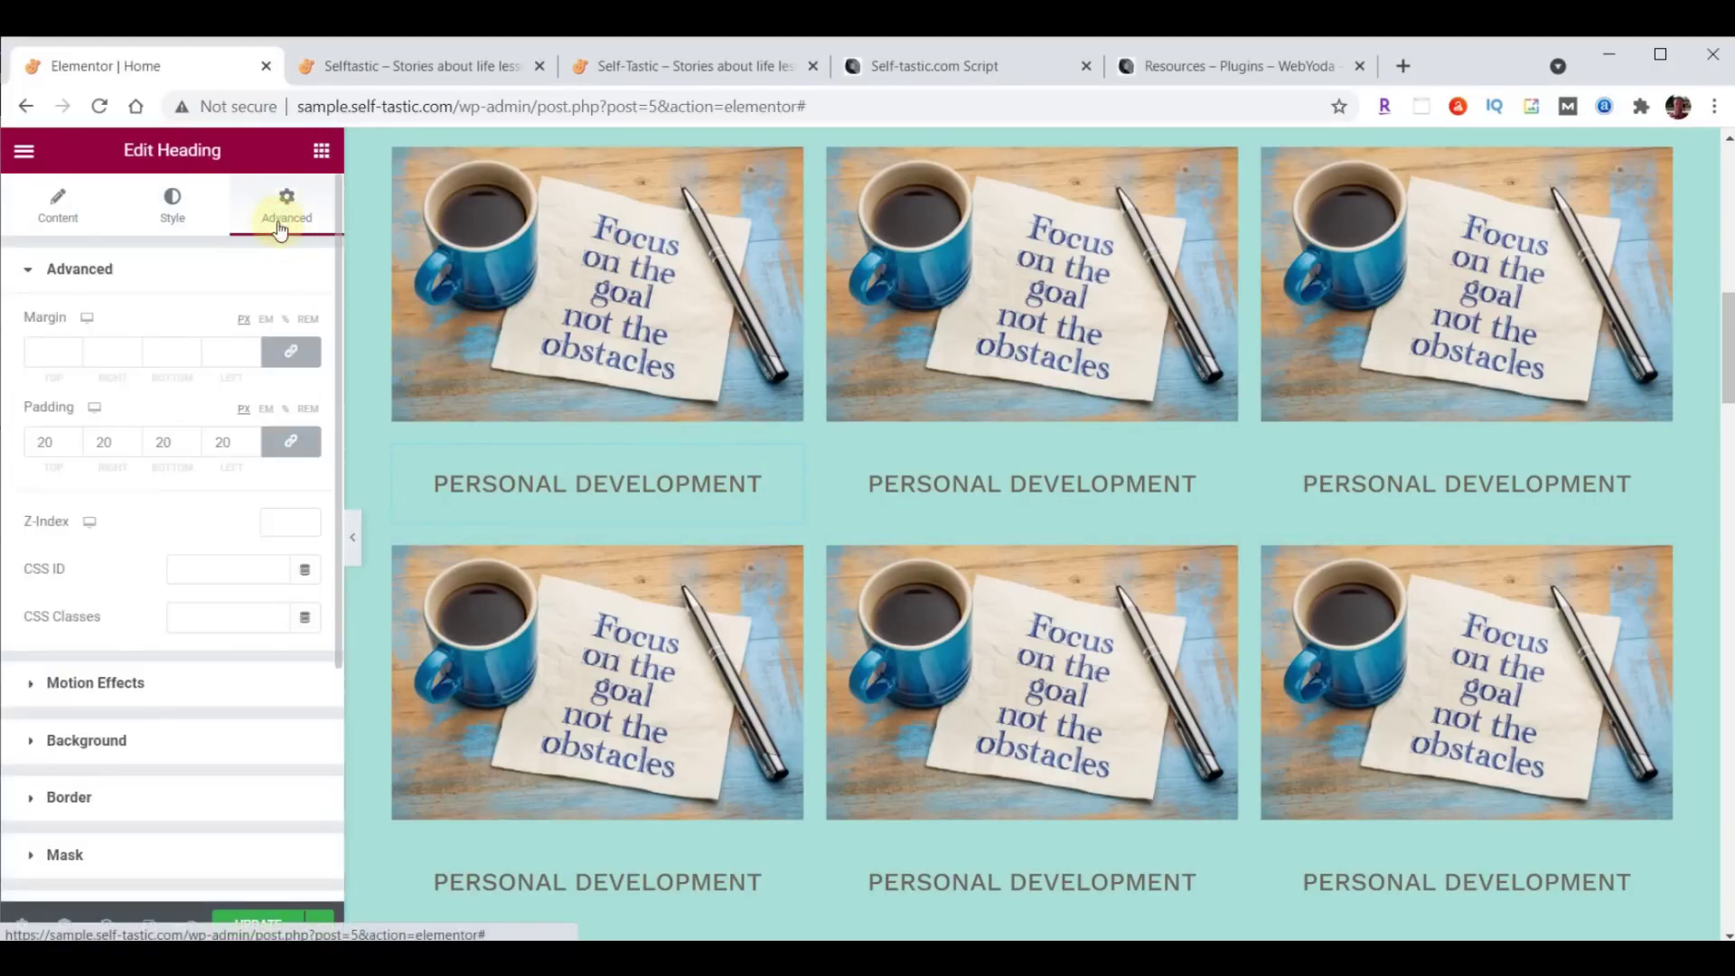
{"action": "left_click_drag", "start_coordinate": [56, 454], "coordinate": [38, 453]}
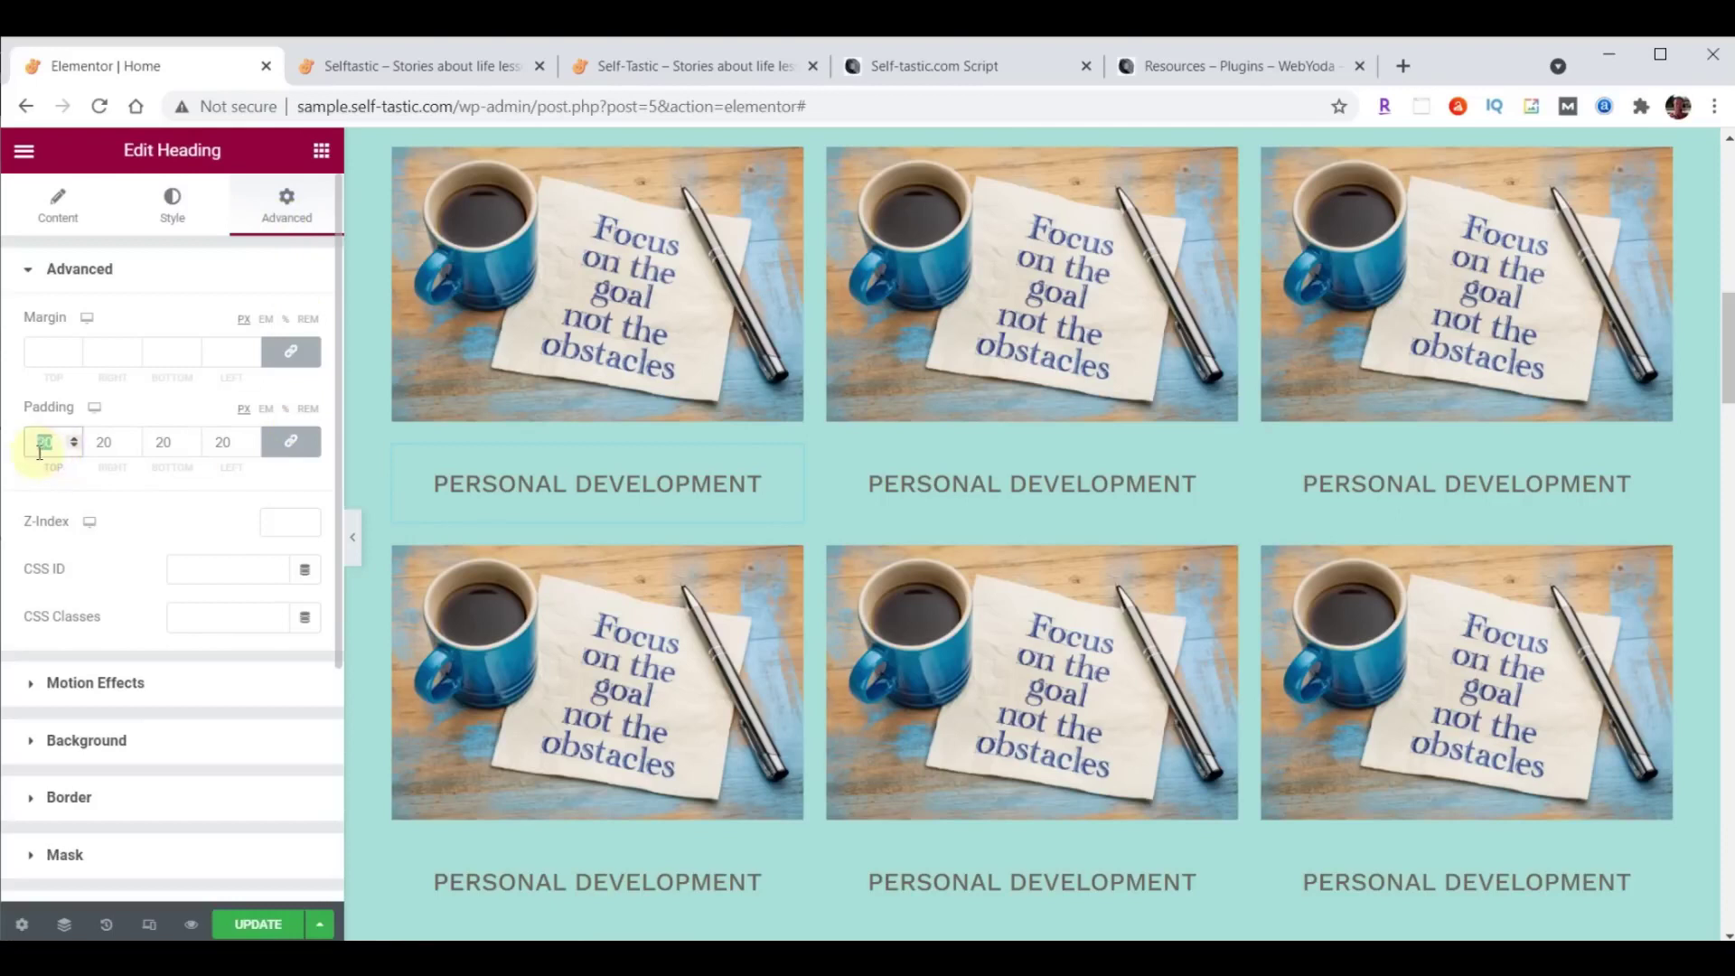
{"action": "scroll", "coordinate": [1161, 470], "scroll_direction": "up", "scroll_amount": 1}
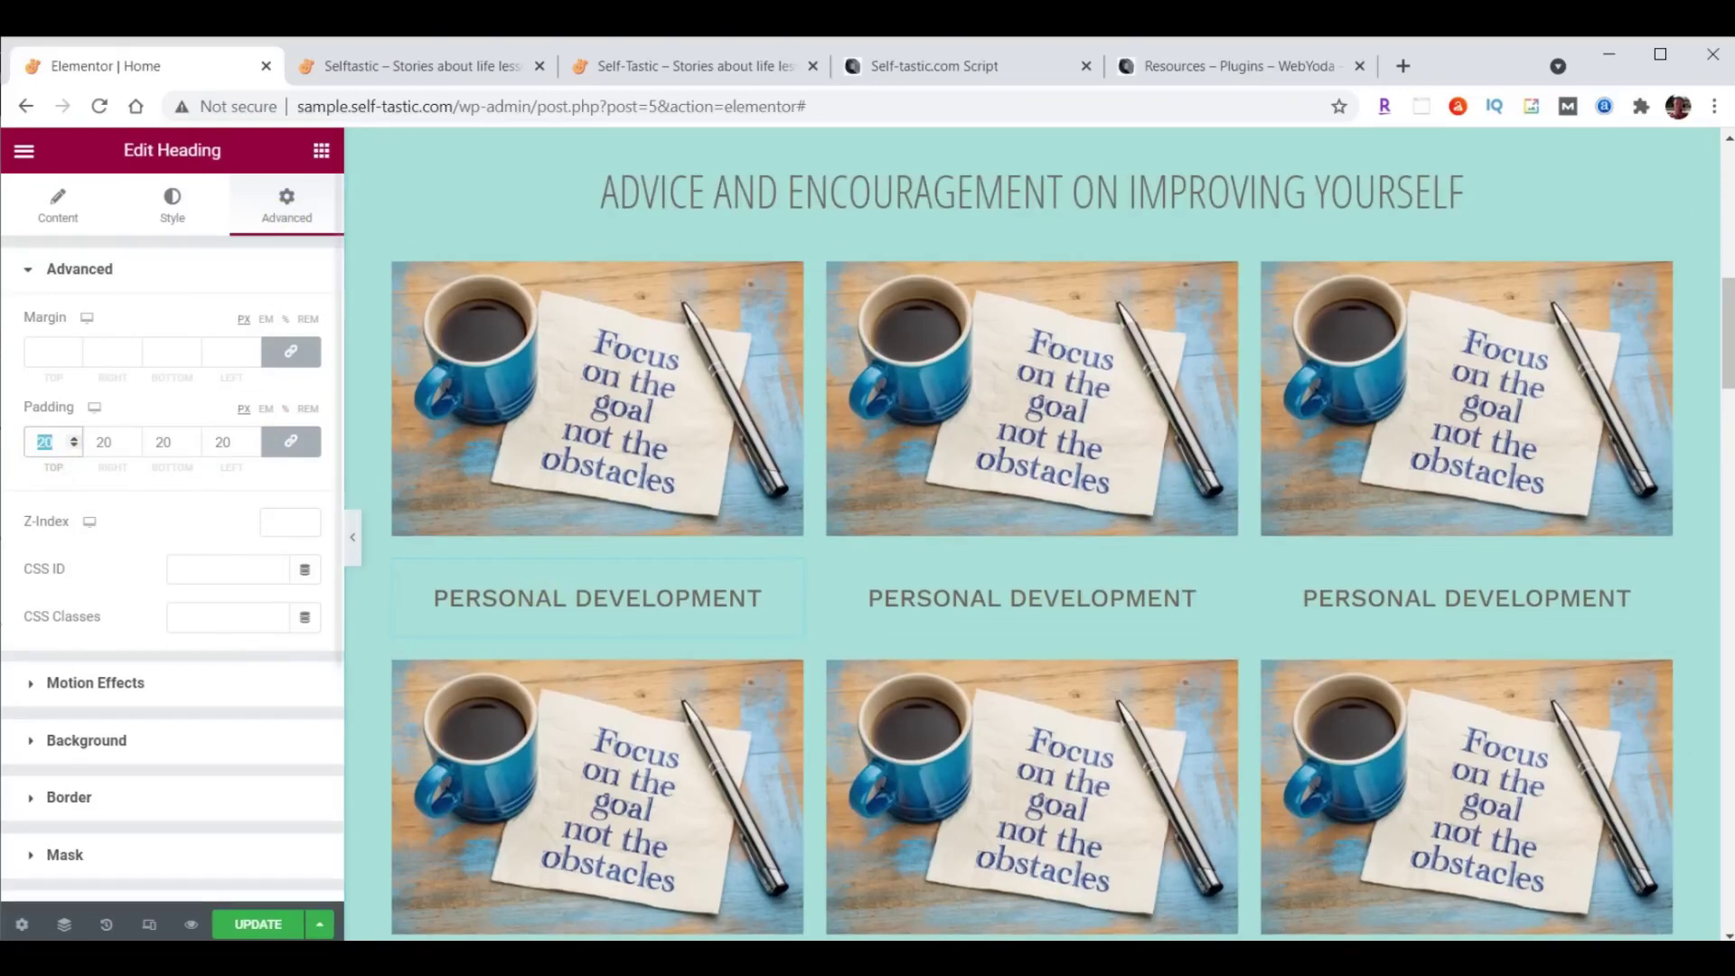
{"action": "type", "text": "0"}
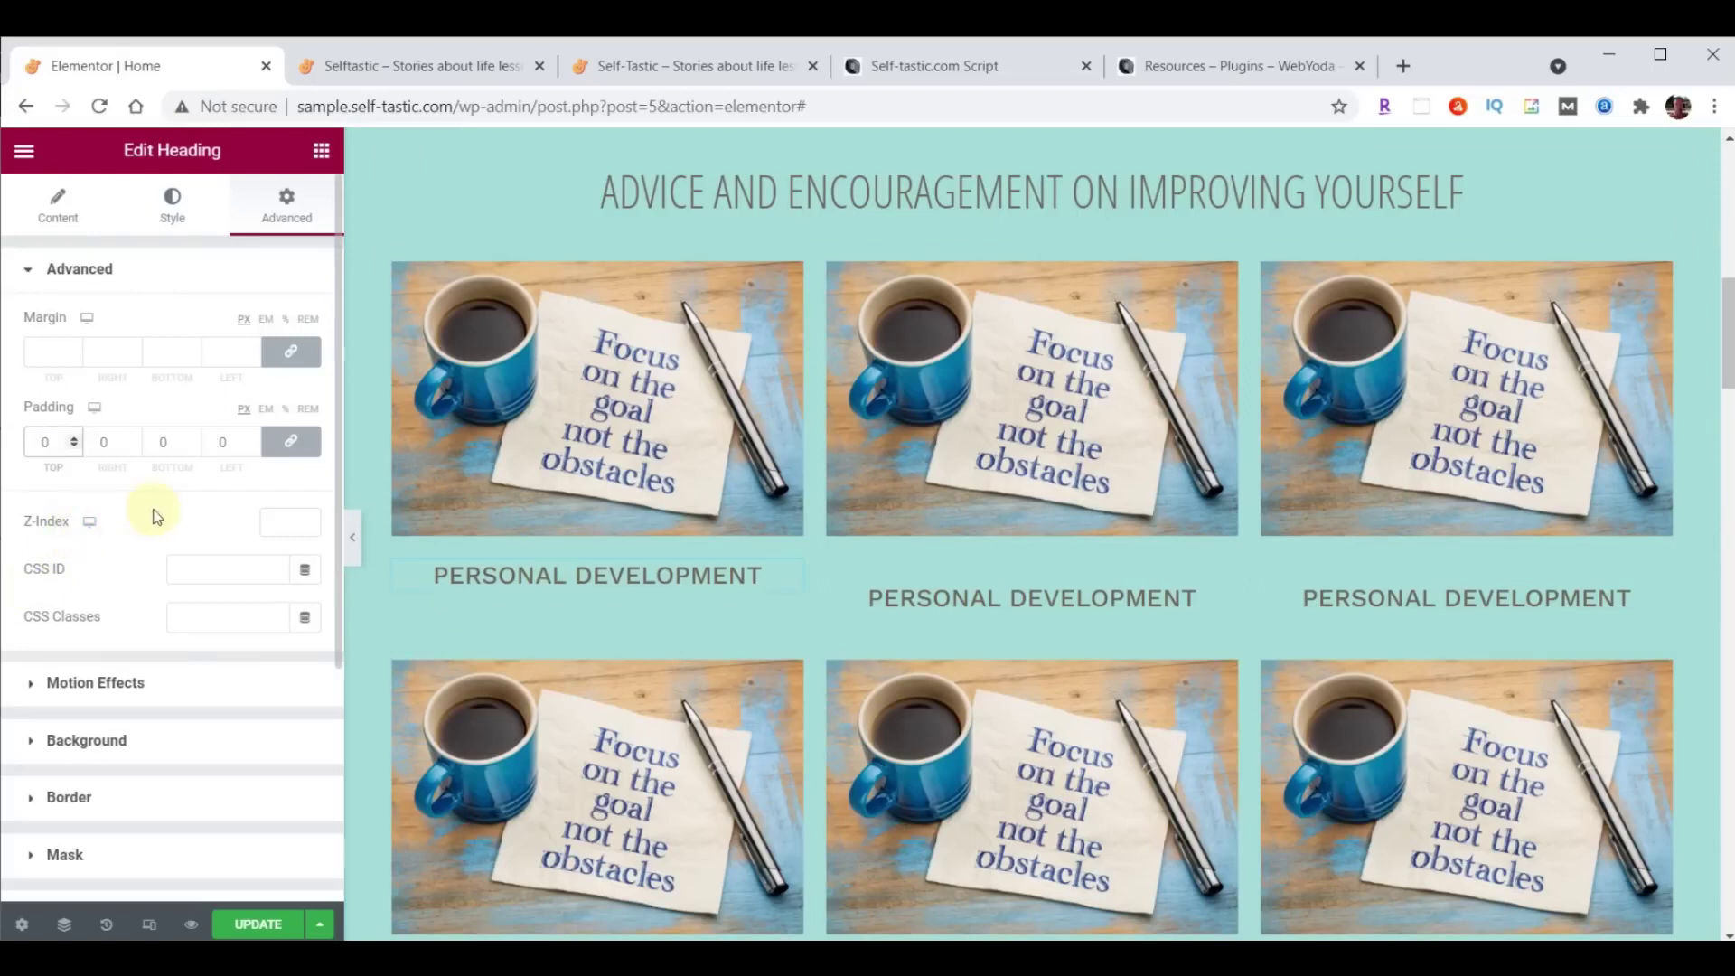
{"action": "left_click", "coordinate": [291, 445]}
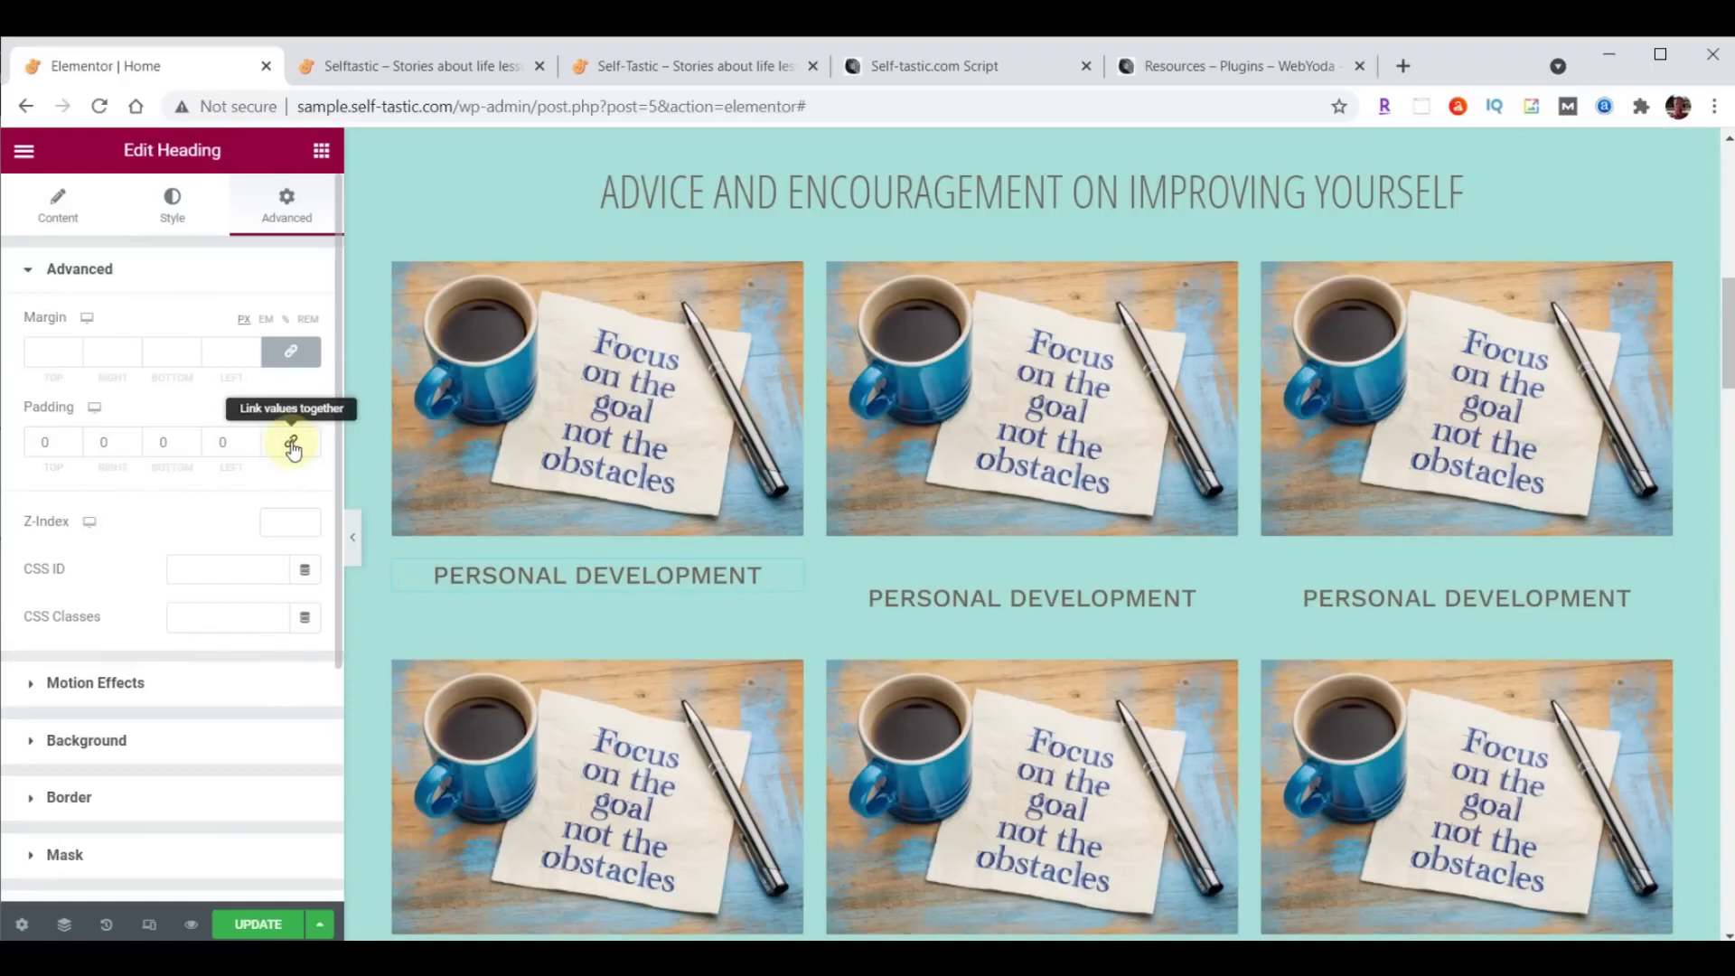
{"action": "left_click", "coordinate": [192, 437]}
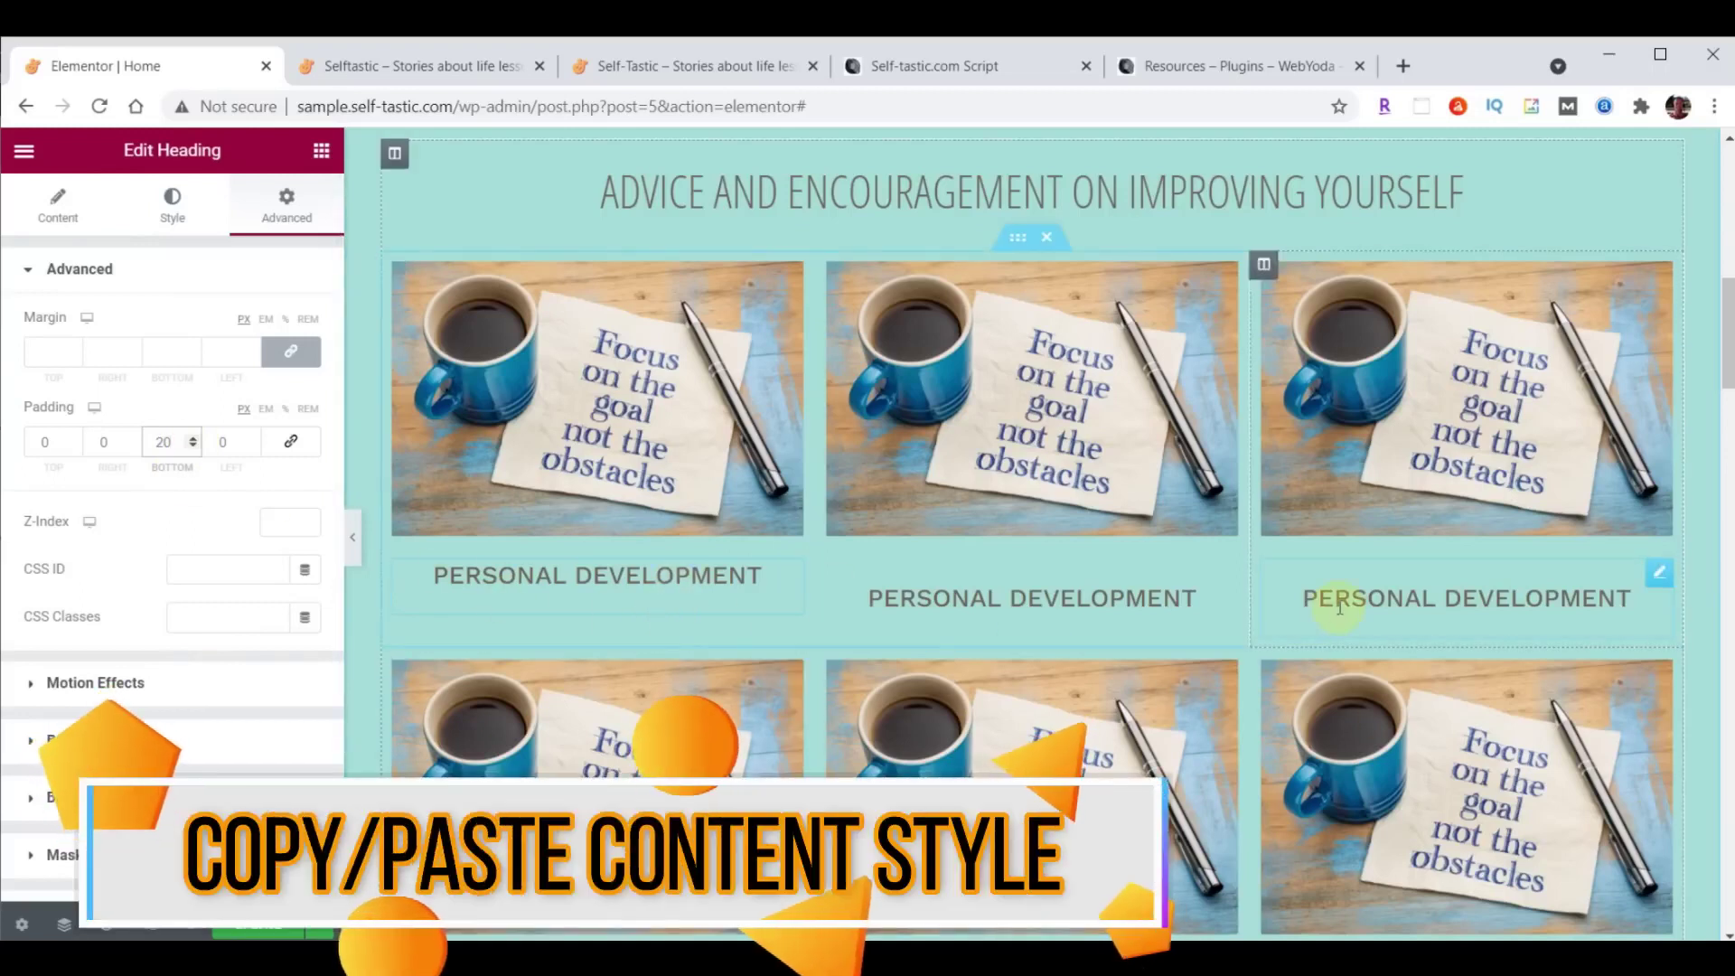
- Copy the top-left heading and paste its style onto the top-middle and top-right headings
{"action": "scroll", "coordinate": [1340, 605], "scroll_direction": "down", "scroll_amount": 1}
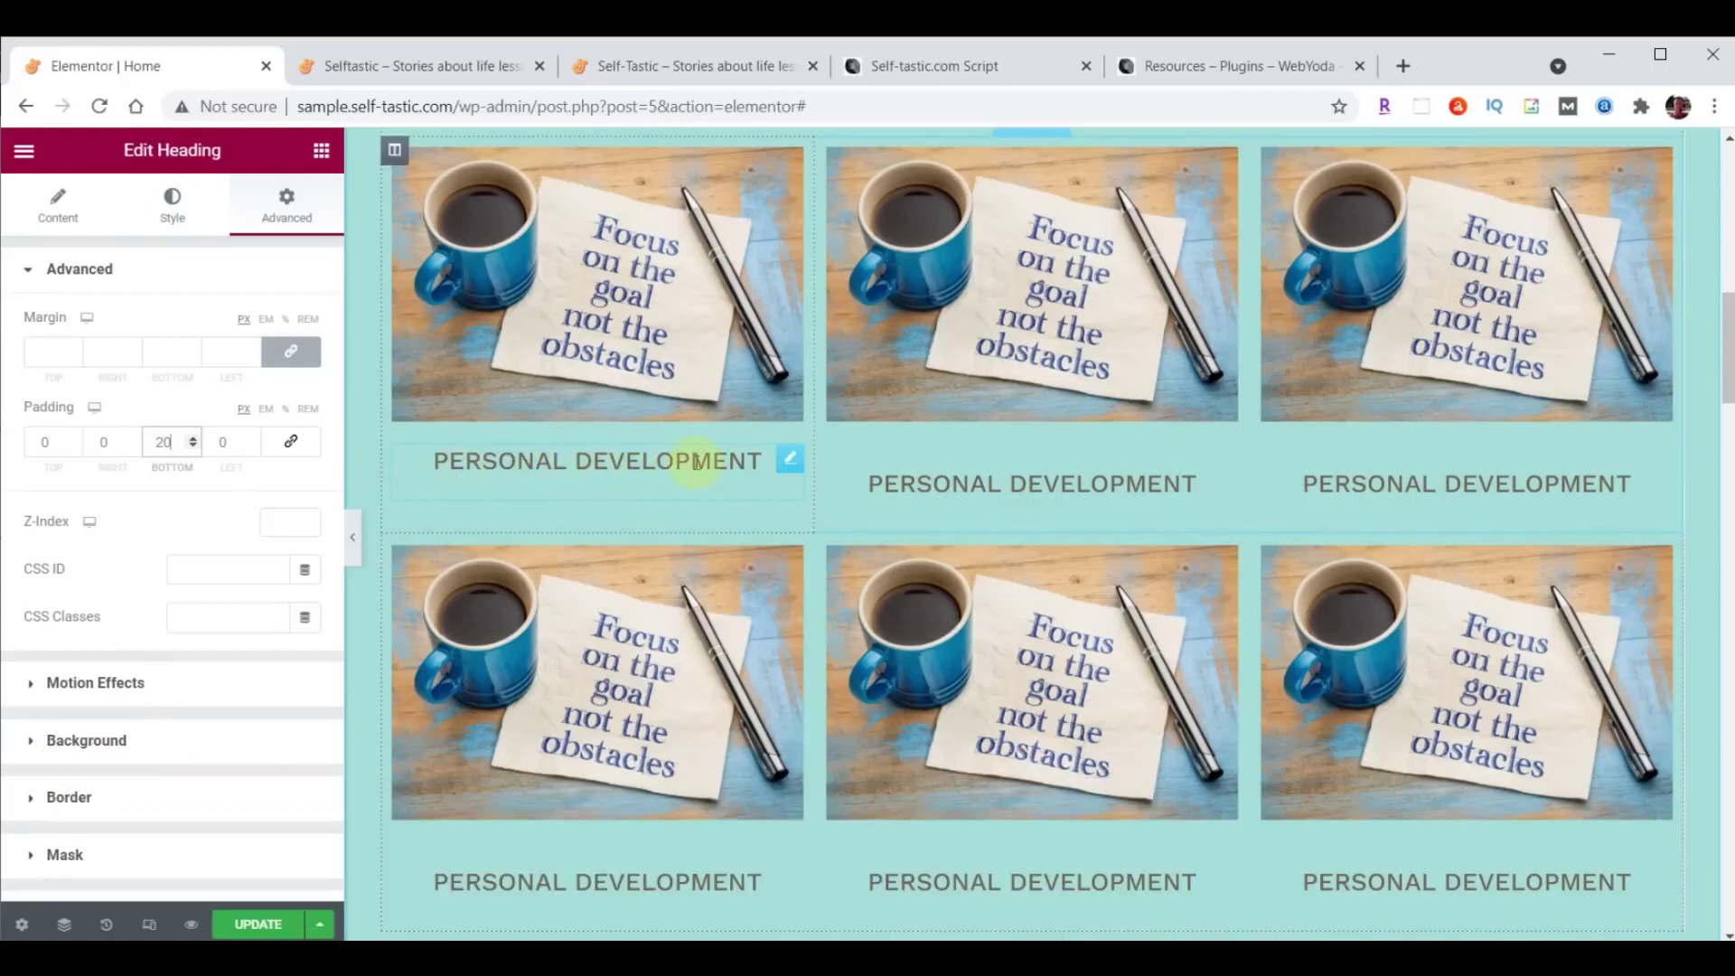
{"action": "left_click", "coordinate": [790, 466]}
{"action": "right_click", "coordinate": [788, 462]}
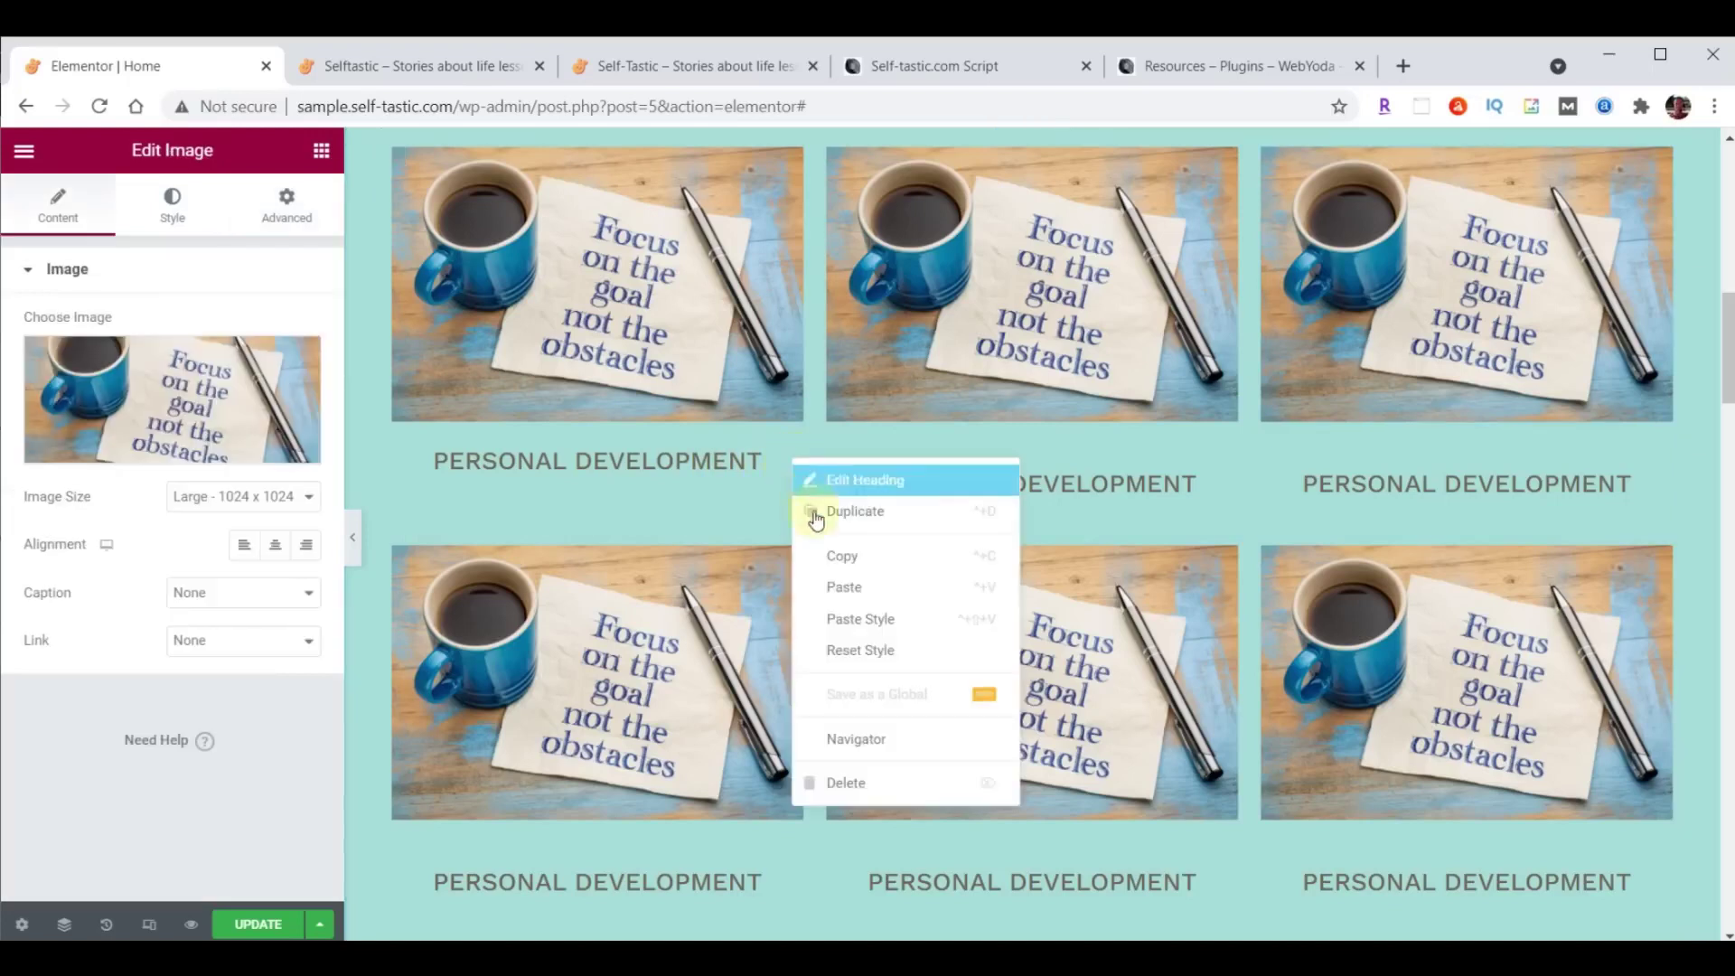
{"action": "left_click", "coordinate": [836, 552]}
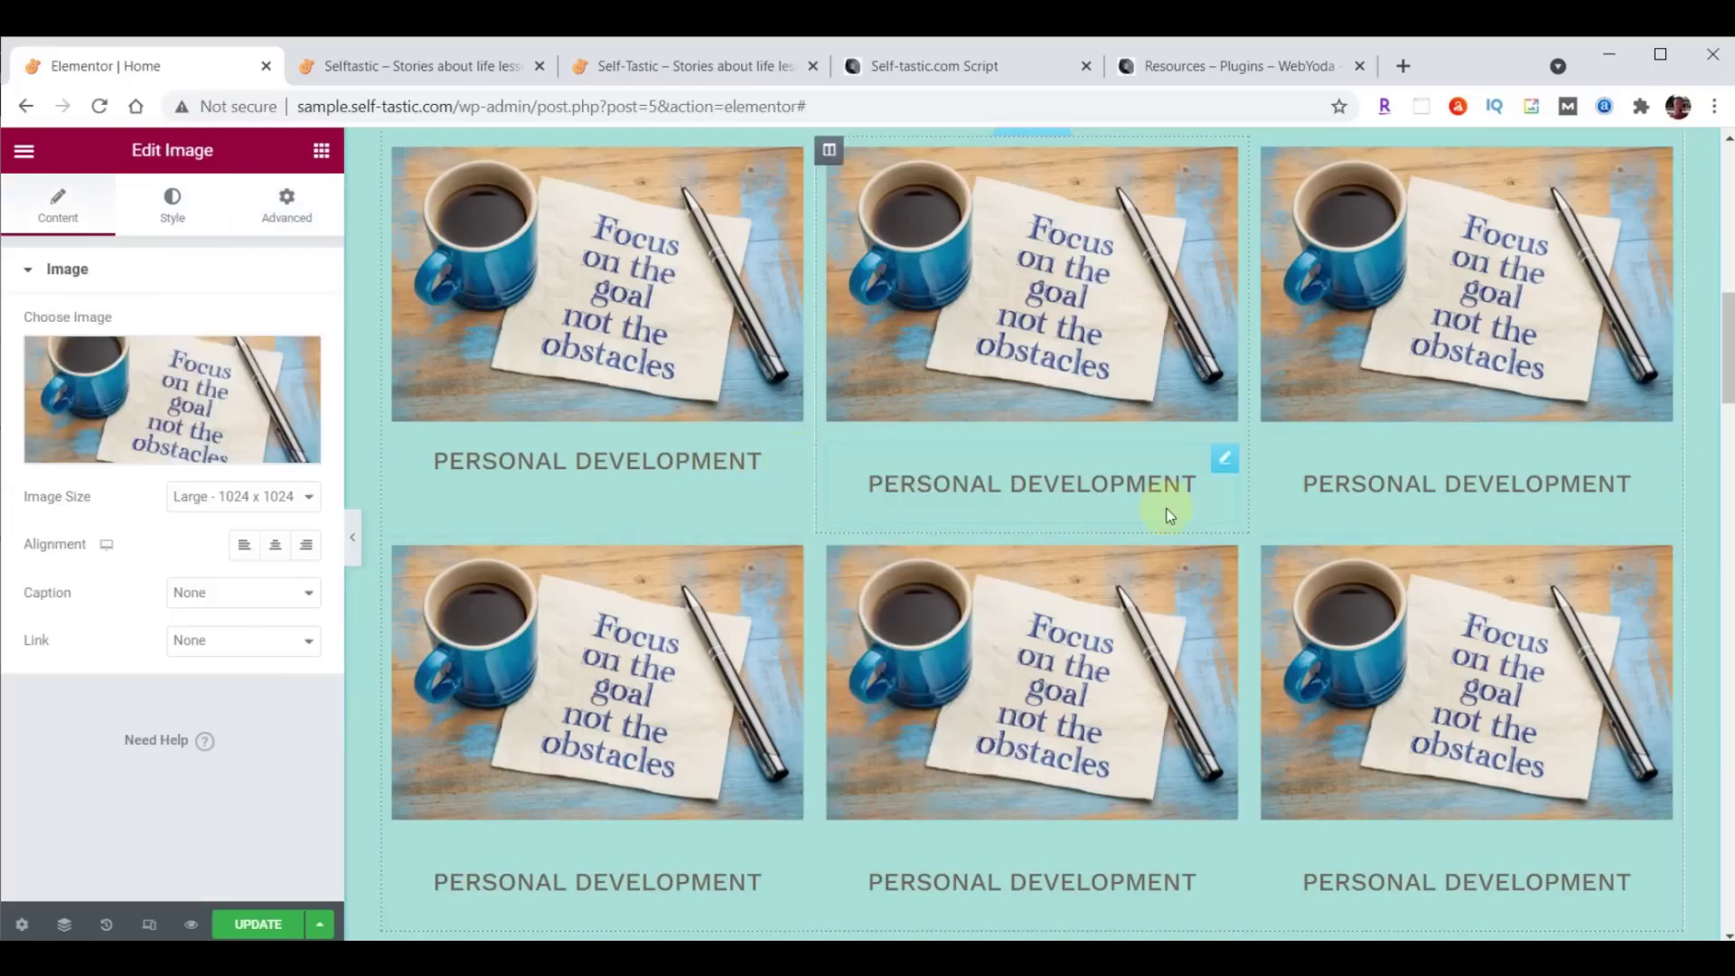
{"action": "right_click", "coordinate": [1224, 459]}
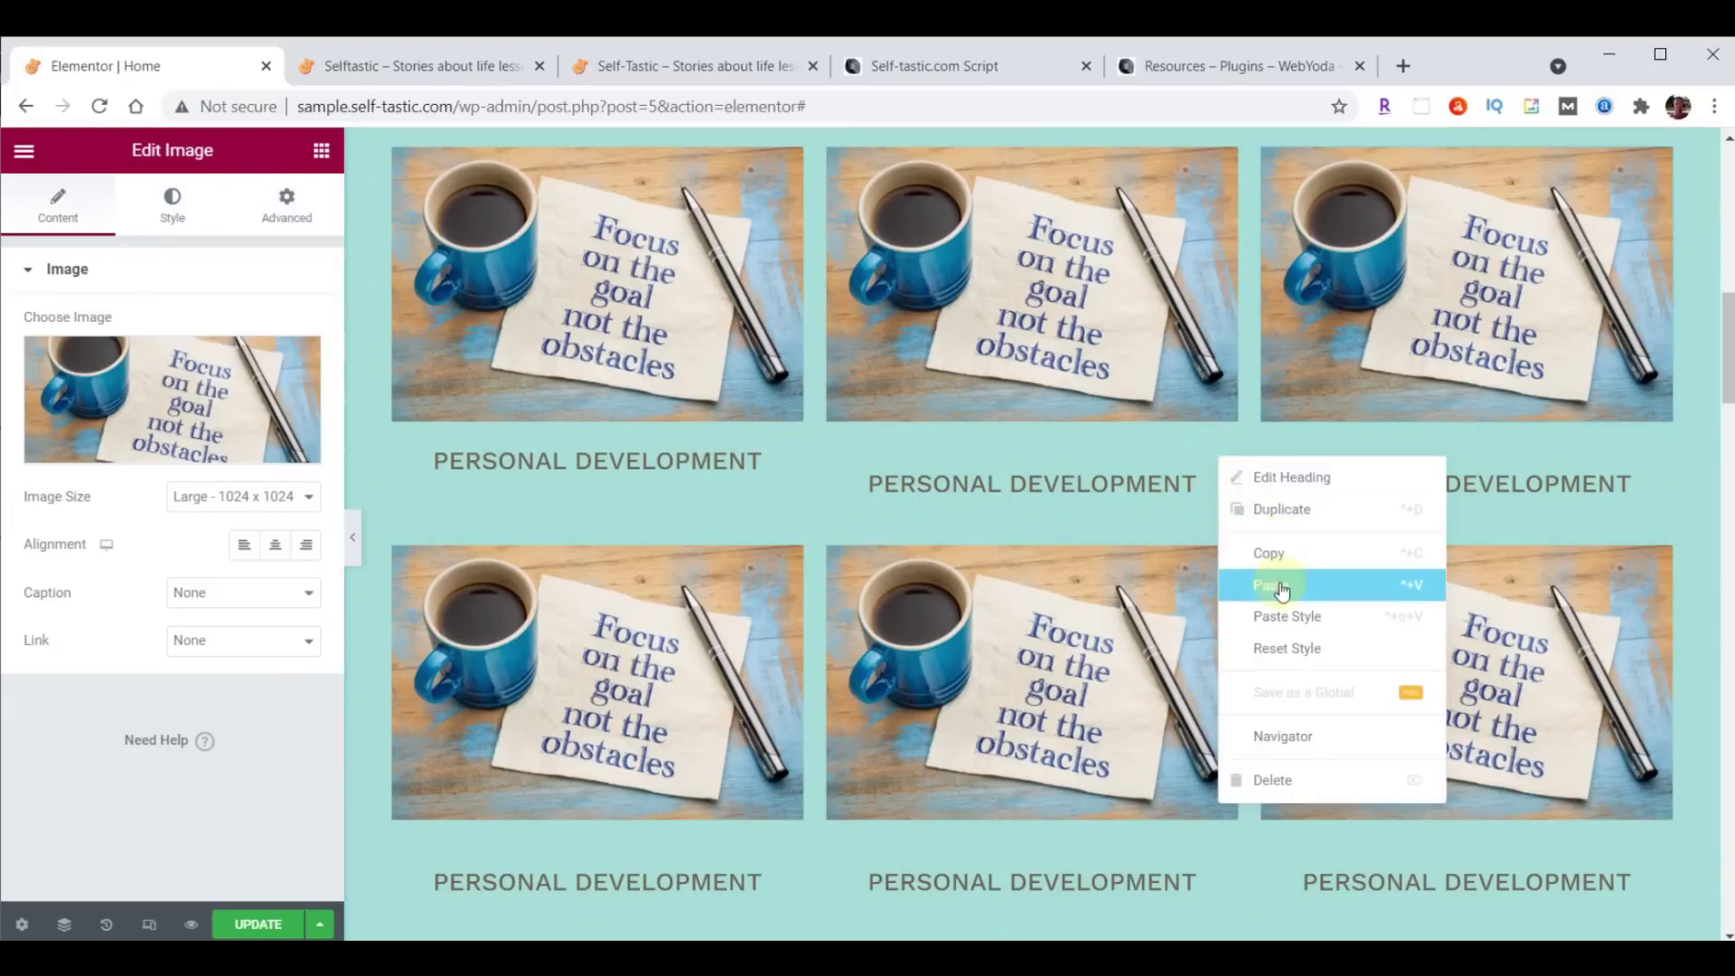
{"action": "left_click", "coordinate": [1284, 618]}
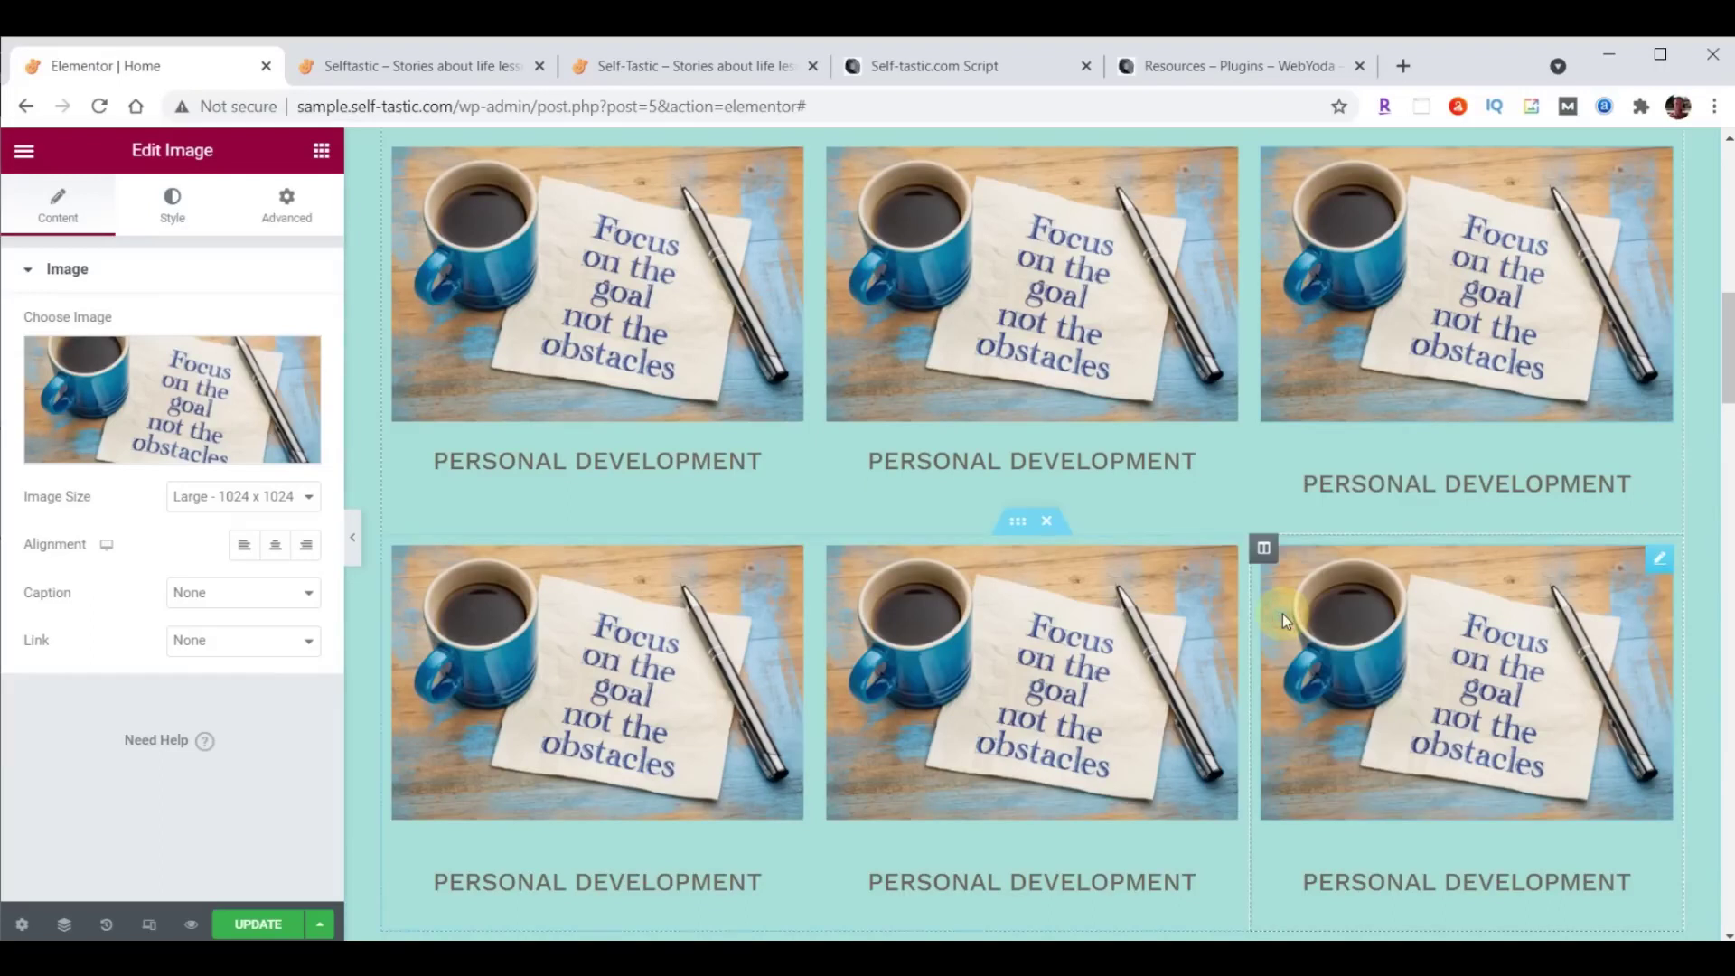
{"action": "right_click", "coordinate": [1656, 470]}
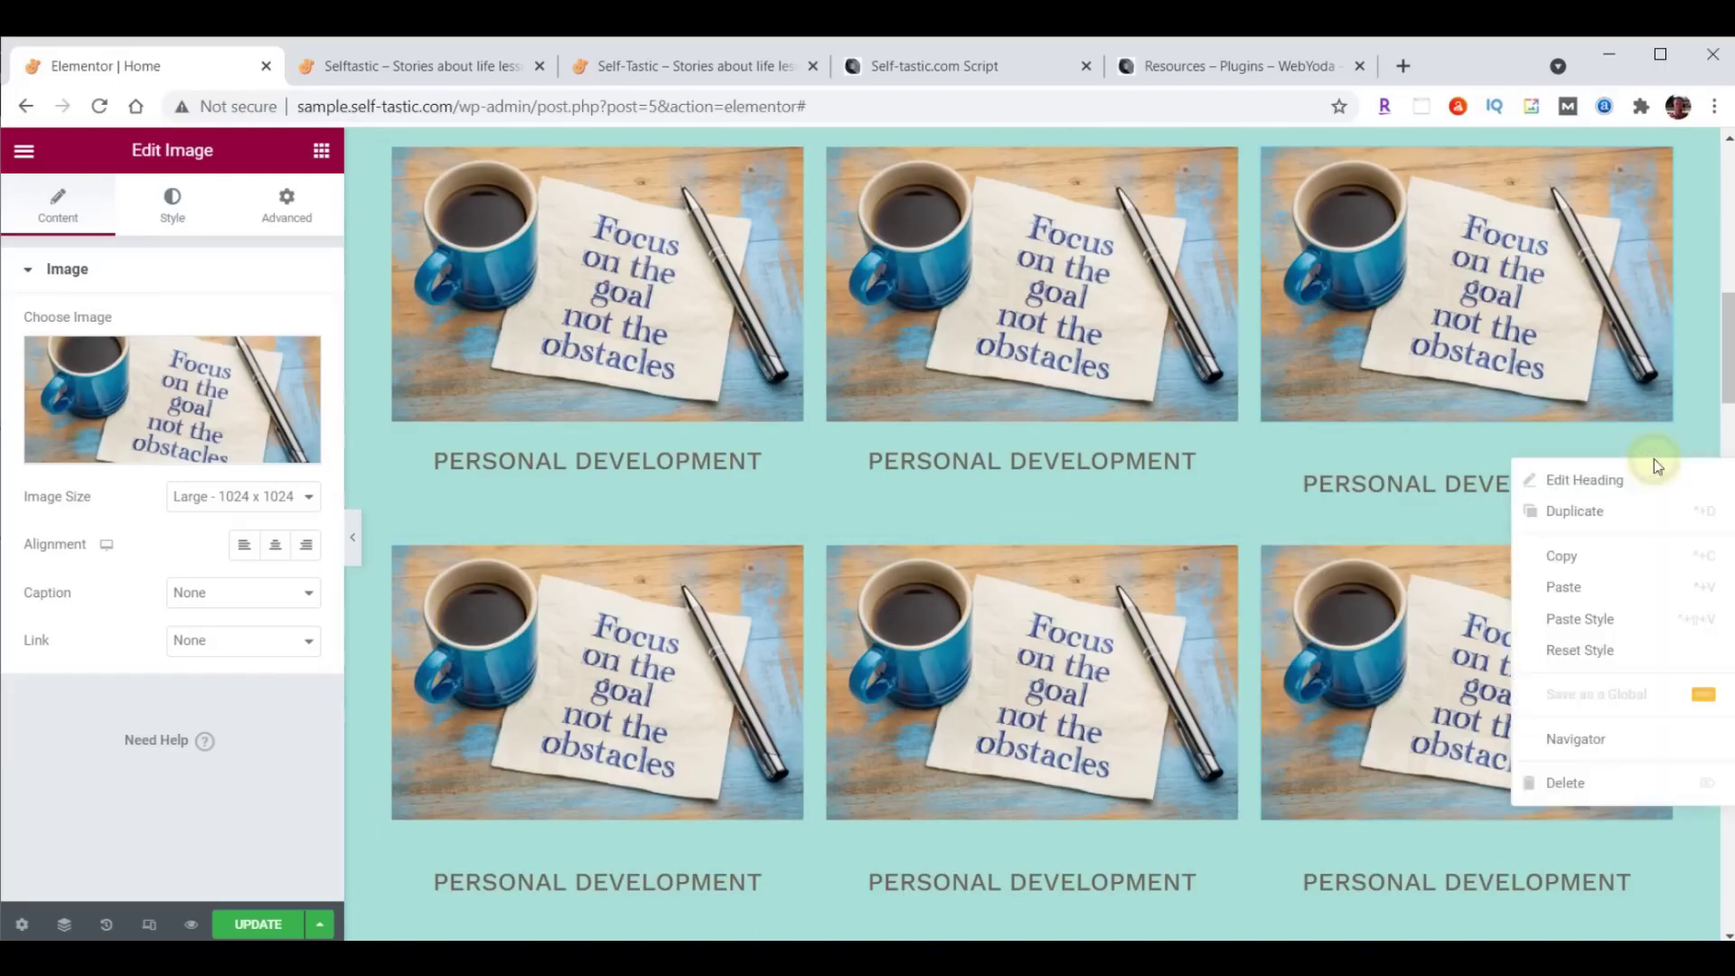
{"action": "left_click", "coordinate": [1608, 618]}
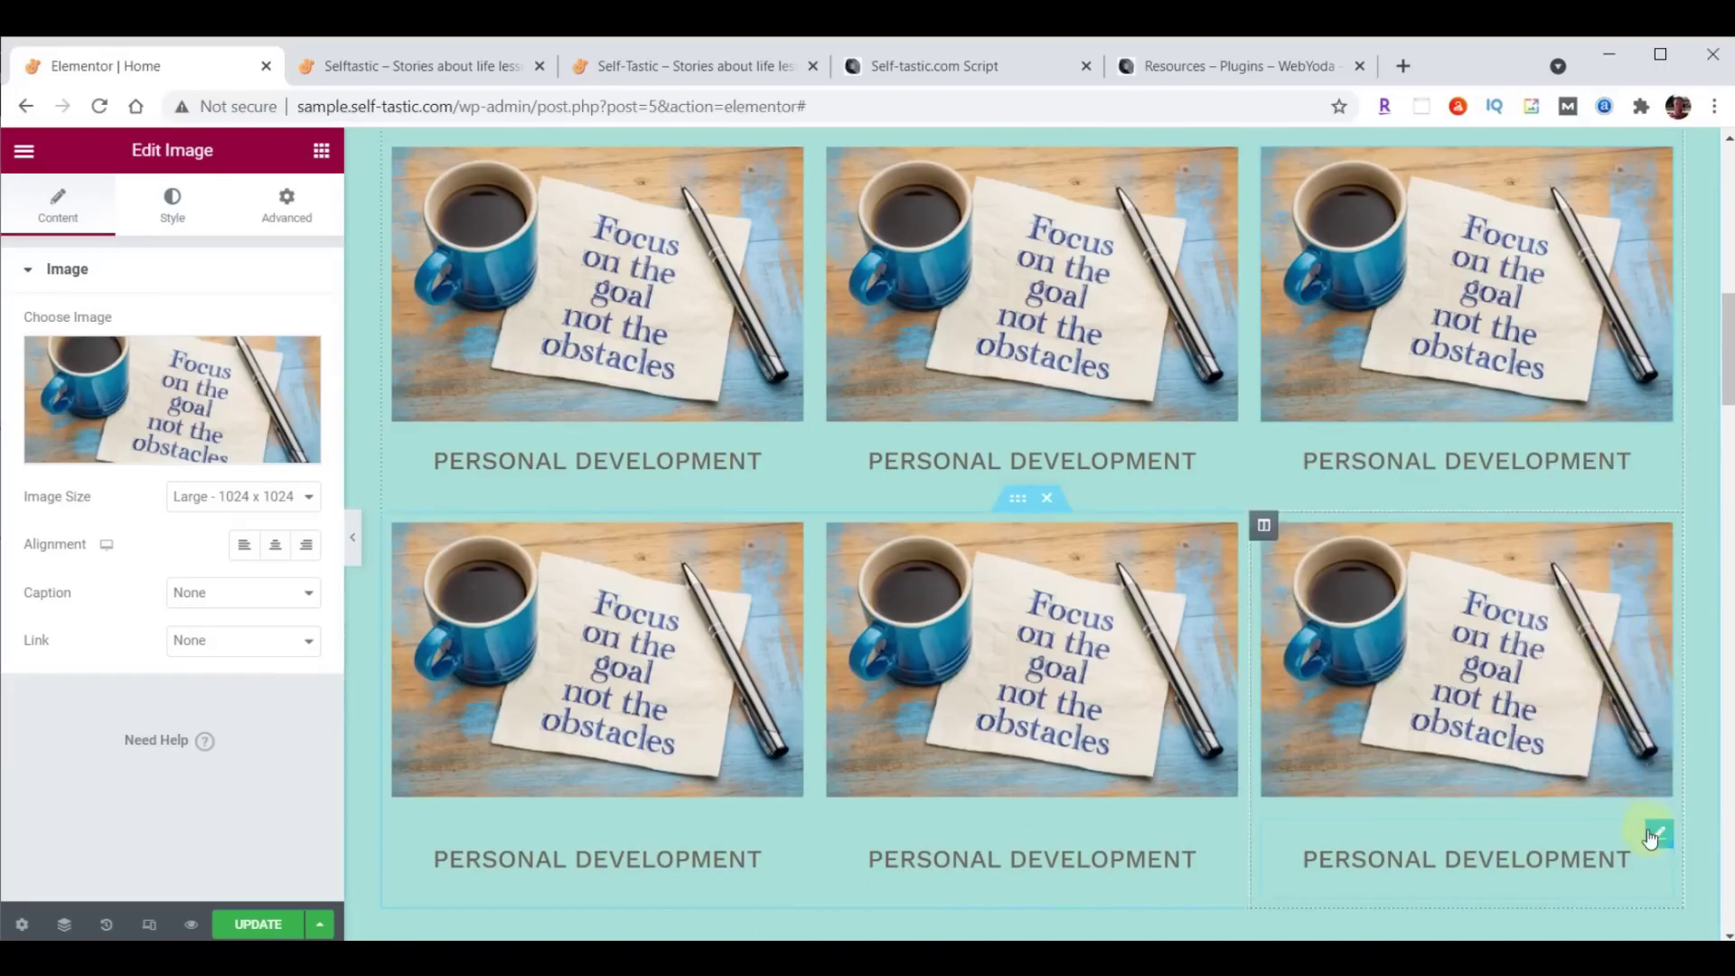
- Paste the same style onto the bottom-right, bottom-middle and bottom-left headings
{"action": "right_click", "coordinate": [1650, 838]}
{"action": "left_click", "coordinate": [1617, 773]}
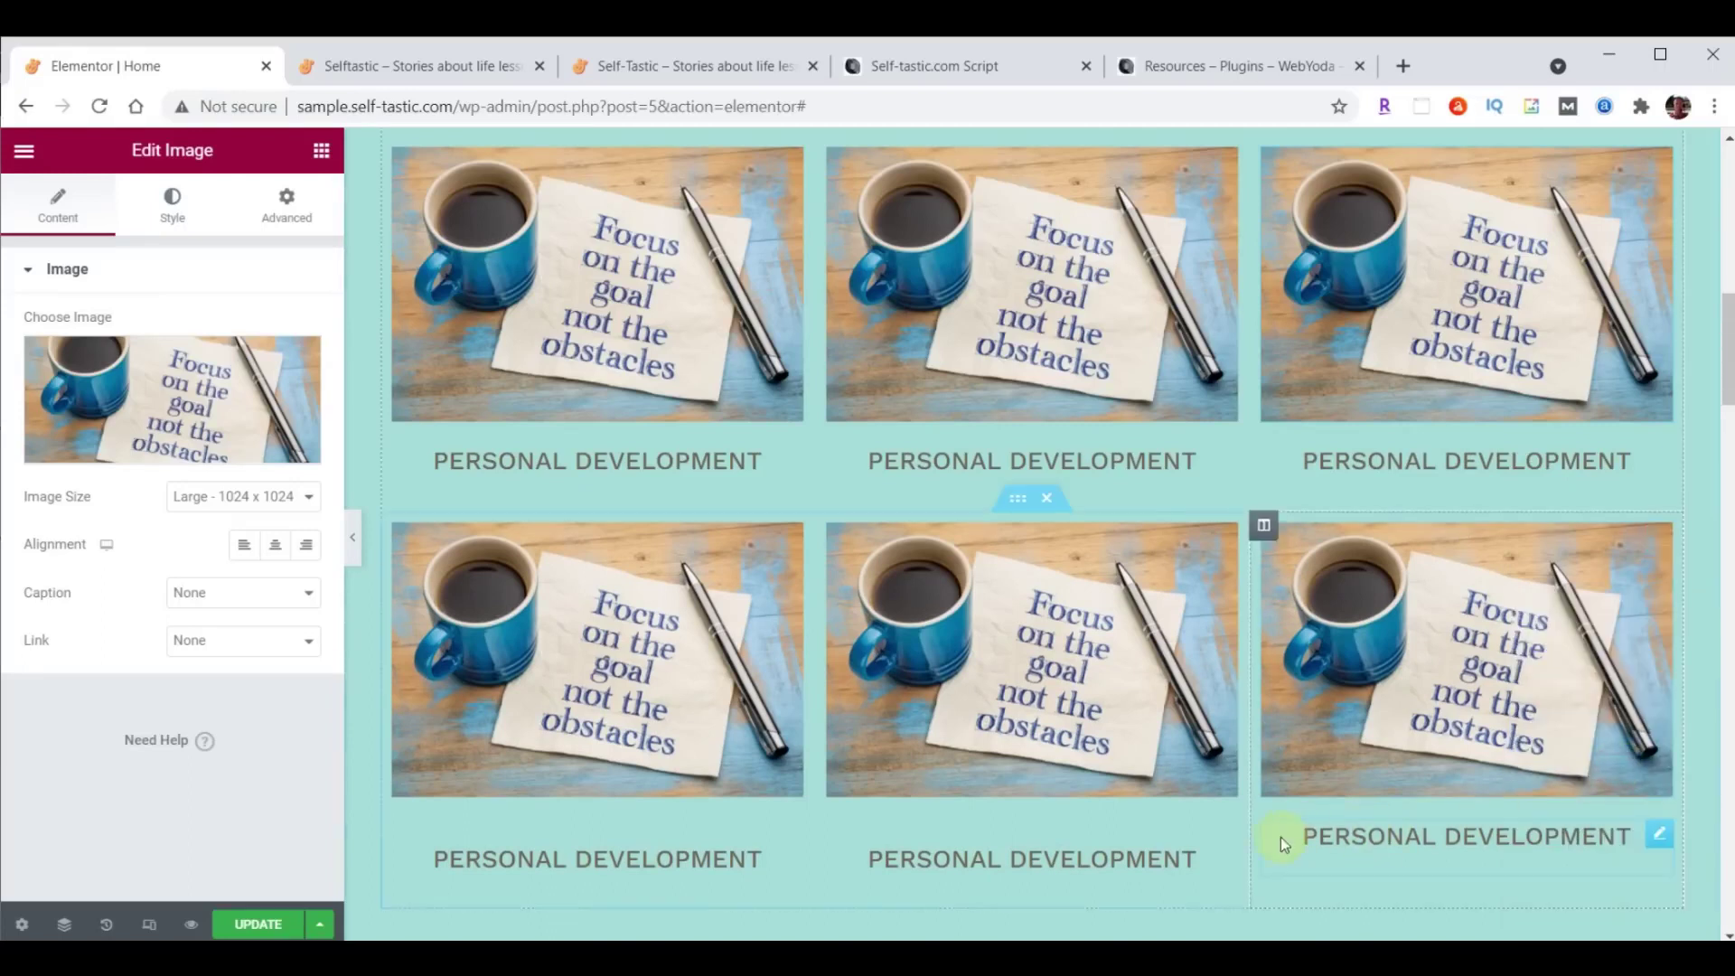
{"action": "right_click", "coordinate": [1221, 832]}
{"action": "left_click", "coordinate": [1271, 770]}
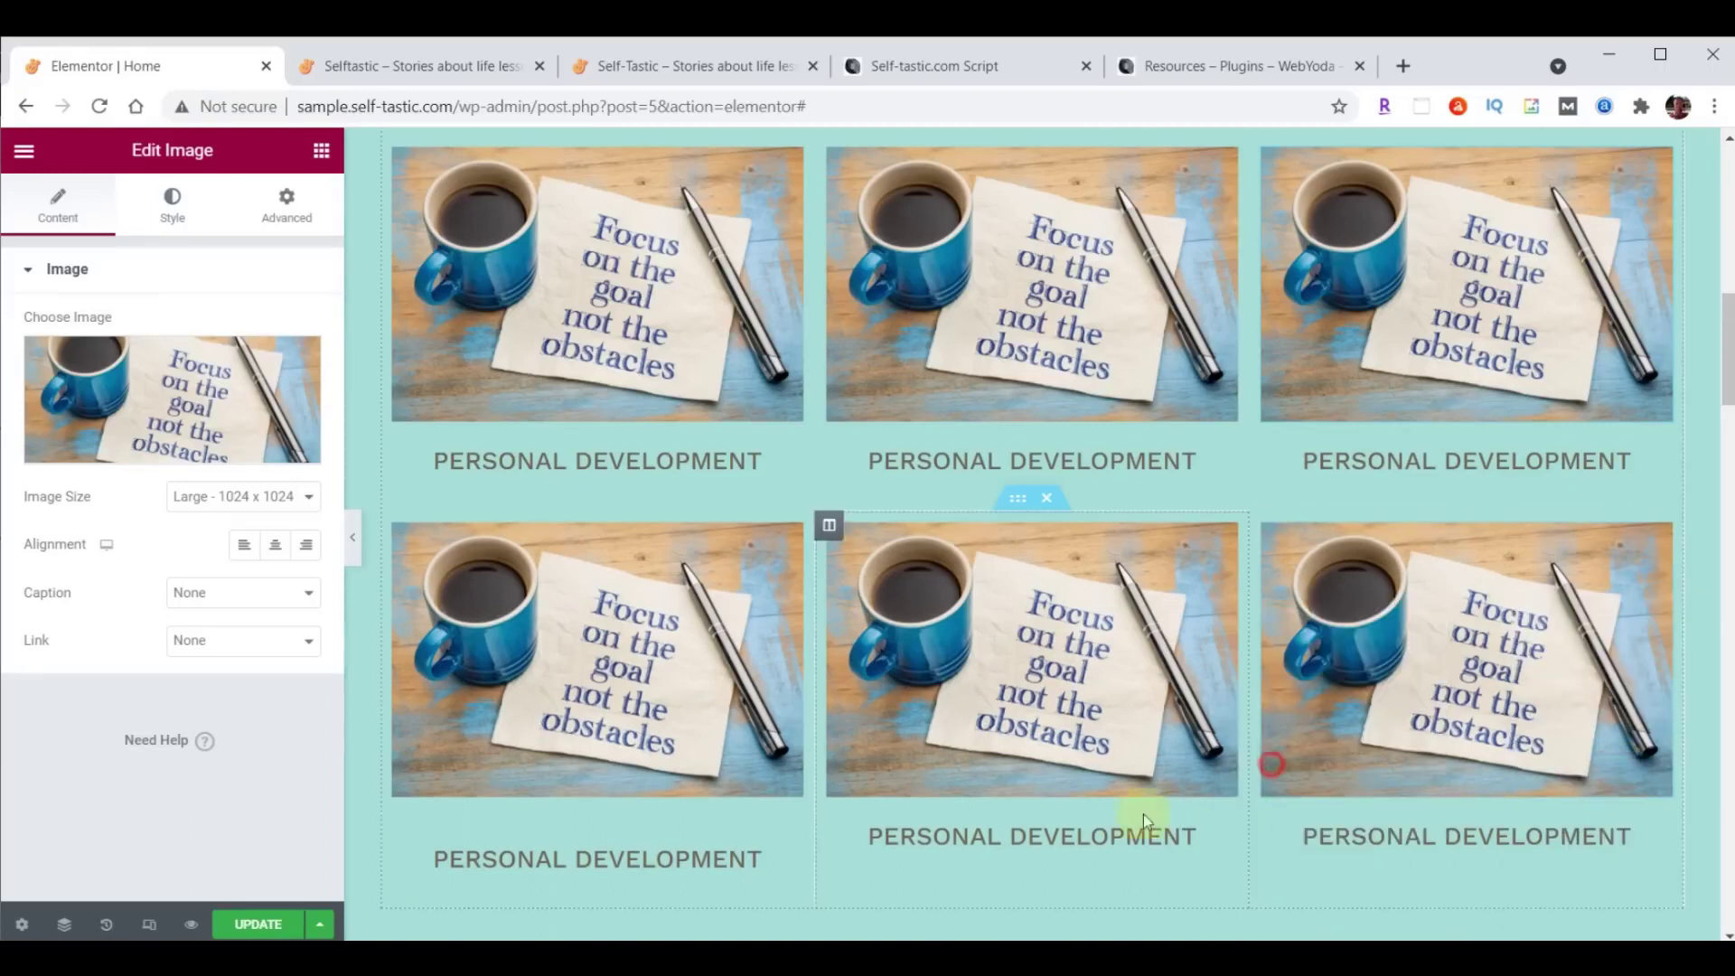
{"action": "right_click", "coordinate": [791, 839]}
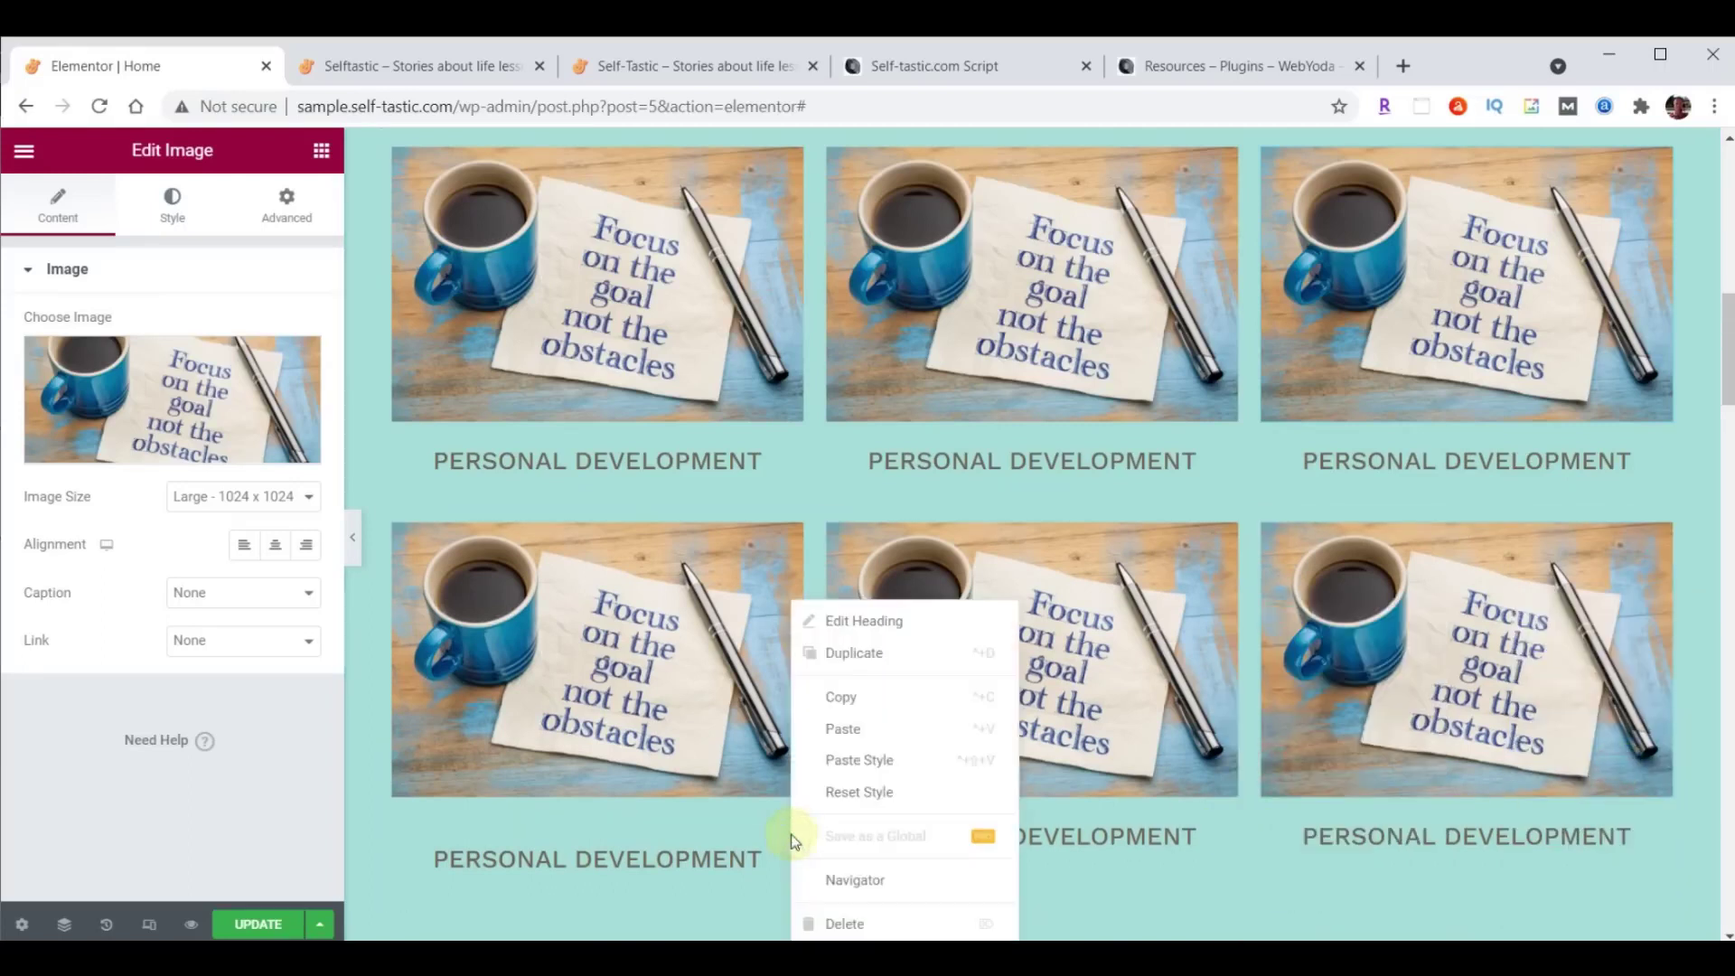
{"action": "left_click", "coordinate": [837, 762]}
{"action": "scroll", "coordinate": [994, 768], "scroll_direction": "up", "scroll_amount": 1}
{"action": "scroll", "coordinate": [1162, 774], "scroll_direction": "down", "scroll_amount": 1}
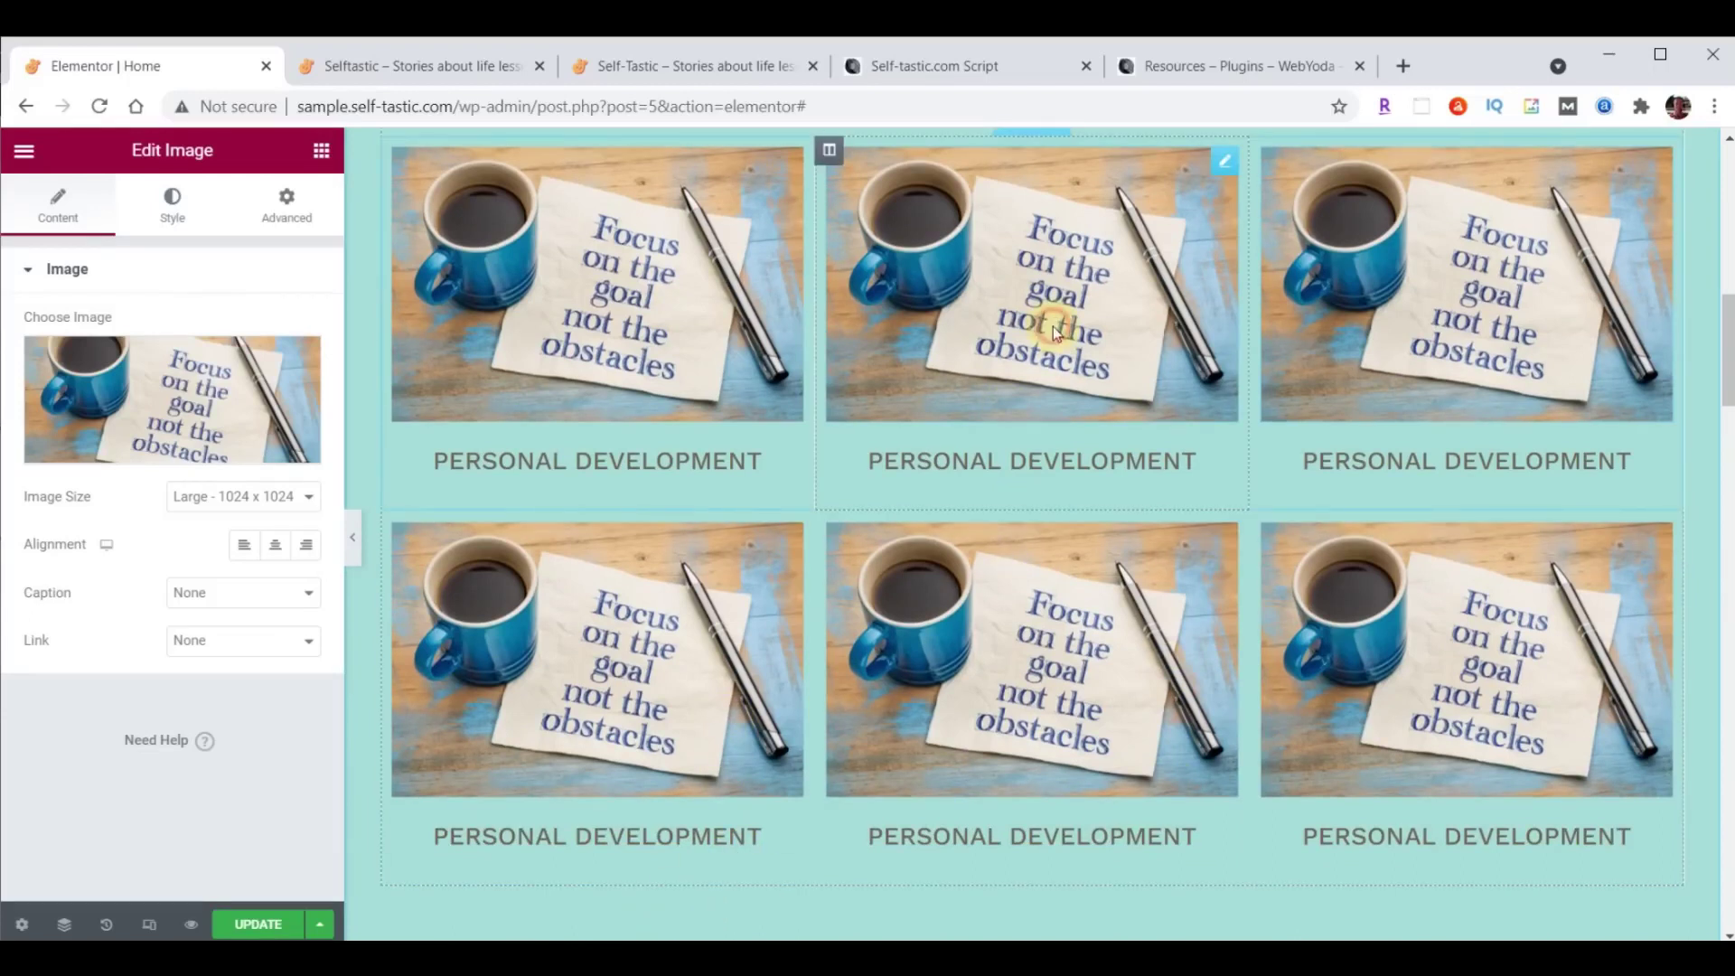
- Replace the middle card's image with the FORGET The Mistake chalkboard photo
{"action": "left_click", "coordinate": [150, 437]}
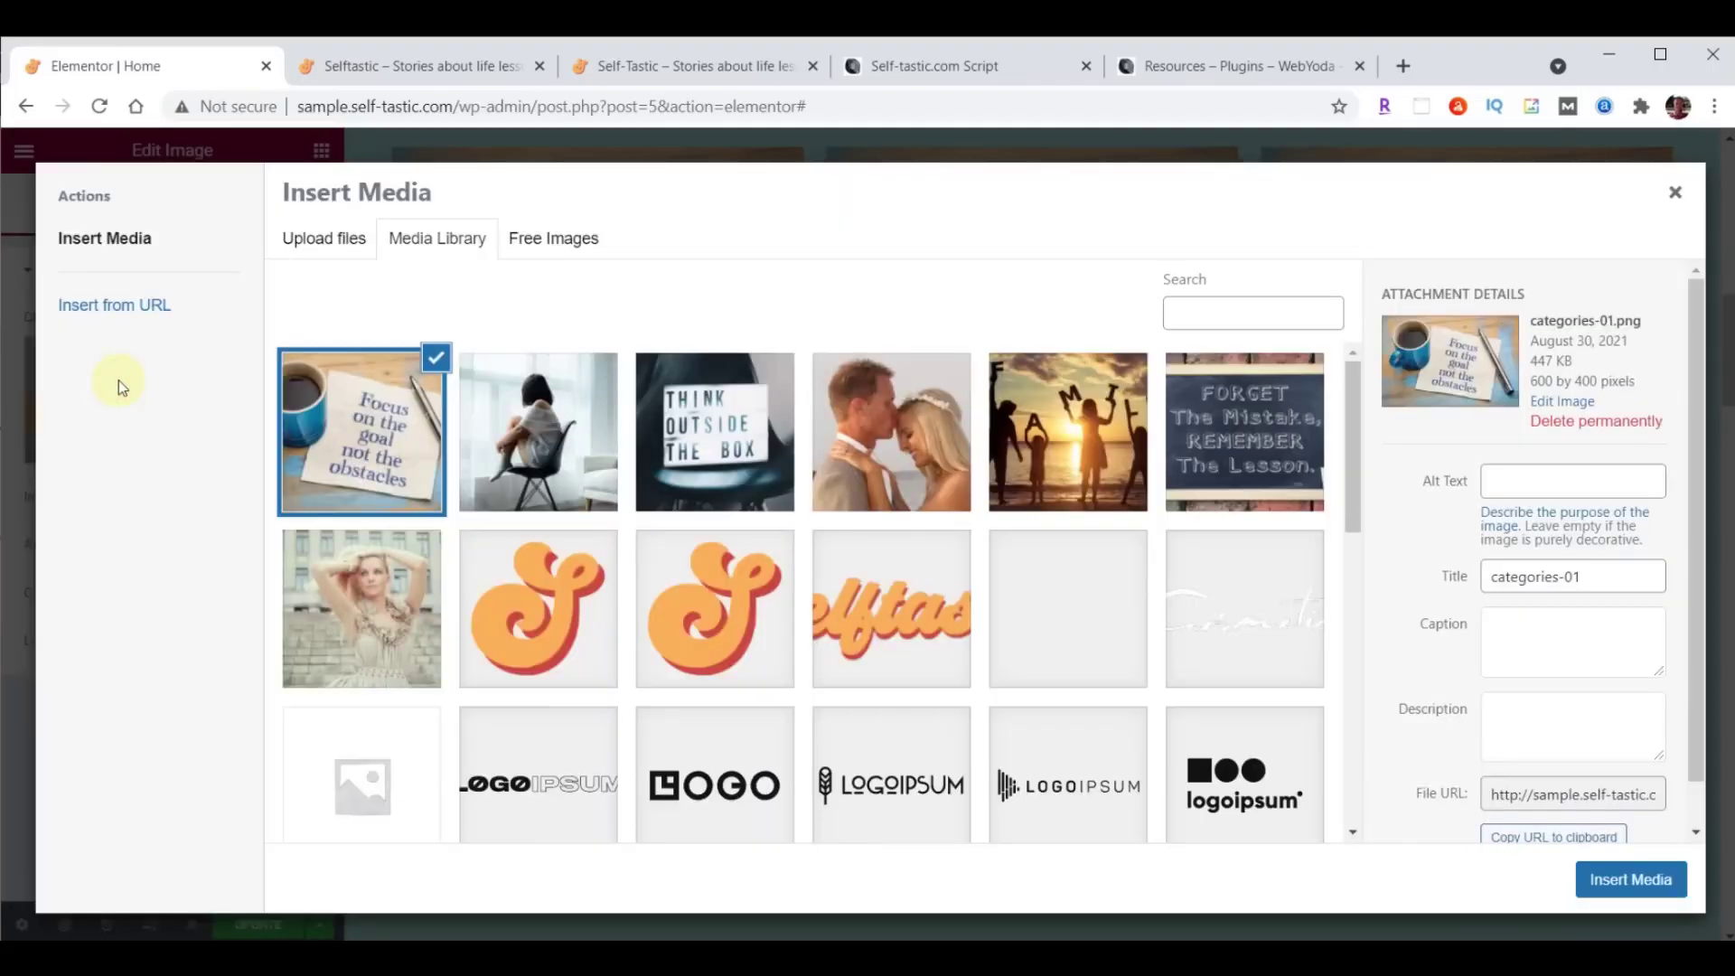
{"action": "left_click", "coordinate": [1238, 425]}
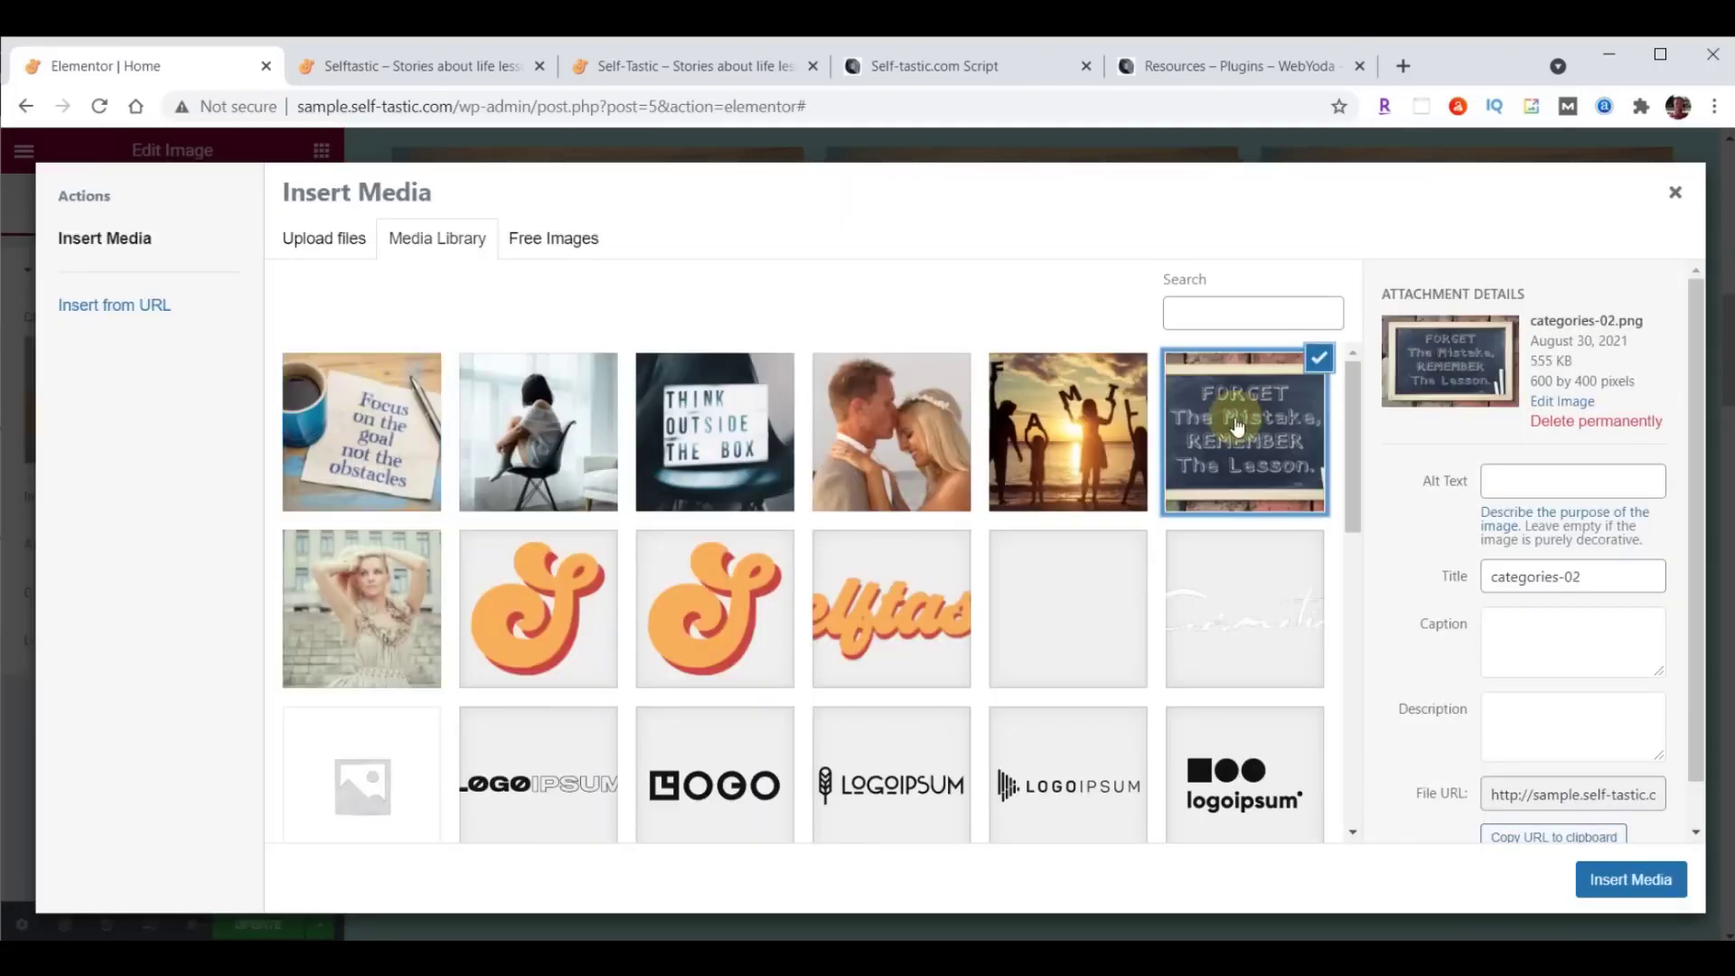
{"action": "left_click", "coordinate": [1608, 879]}
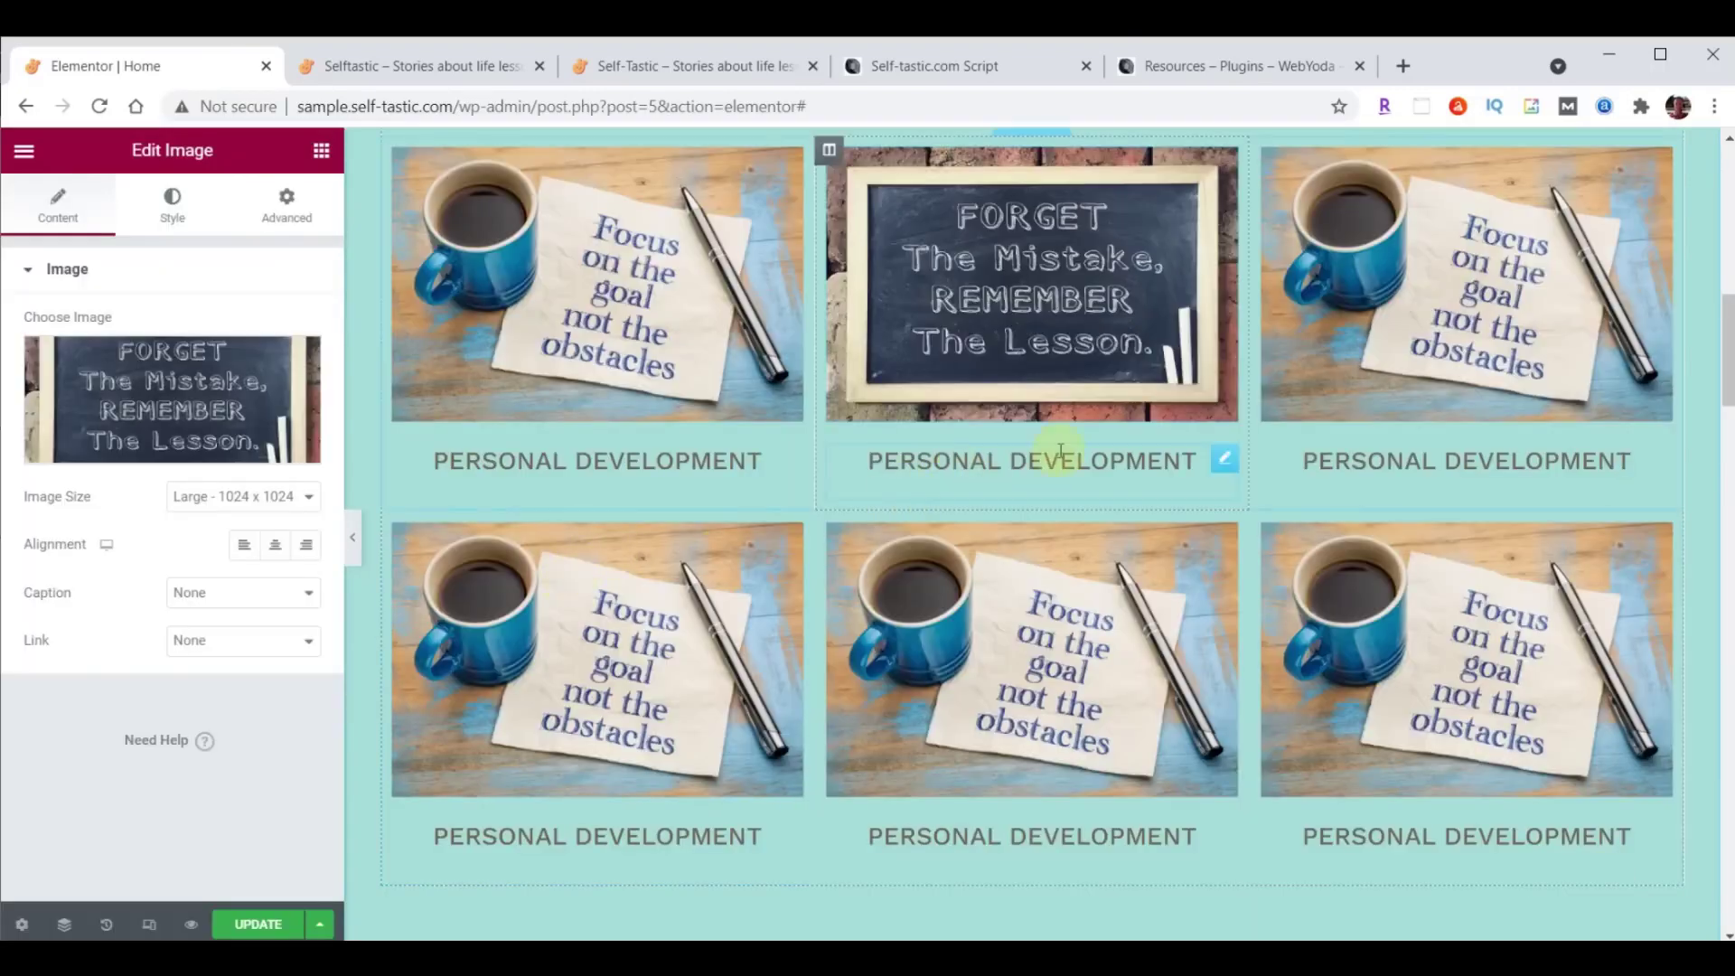
- Retitle the middle card 'Life Lessons', save the page, and go to the live site
{"action": "left_click", "coordinate": [1225, 460]}
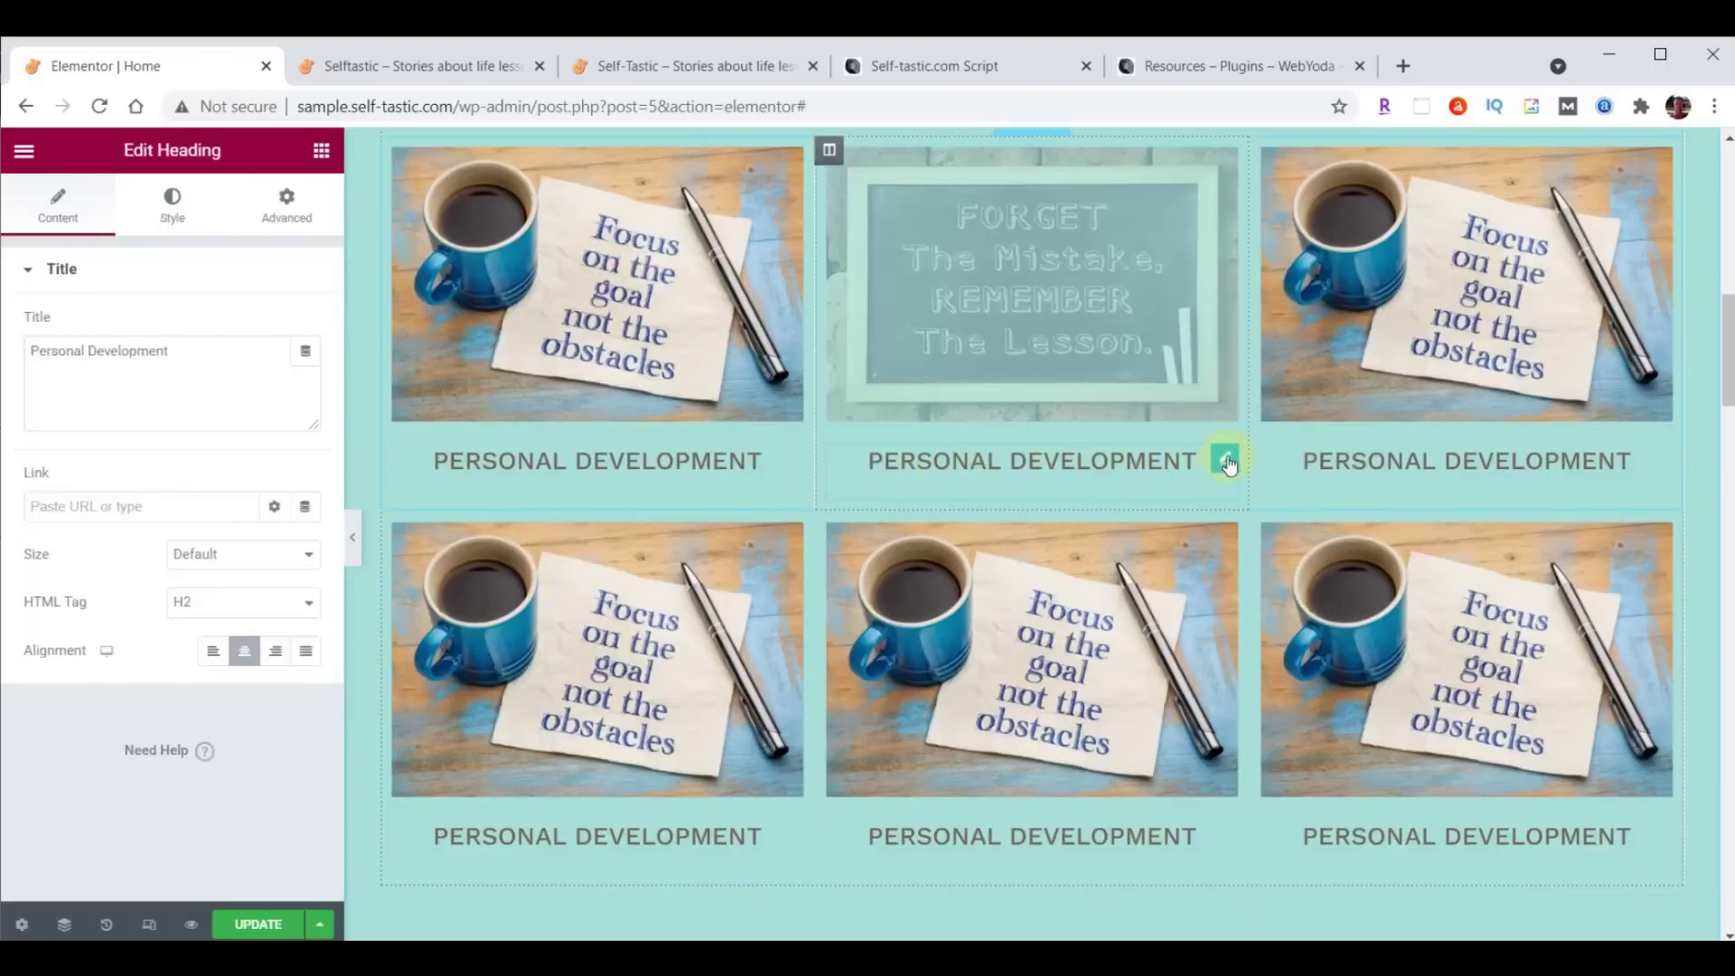
{"action": "left_click_drag", "start_coordinate": [28, 349], "coordinate": [193, 347]}
{"action": "type", "text": "Life Lessons"}
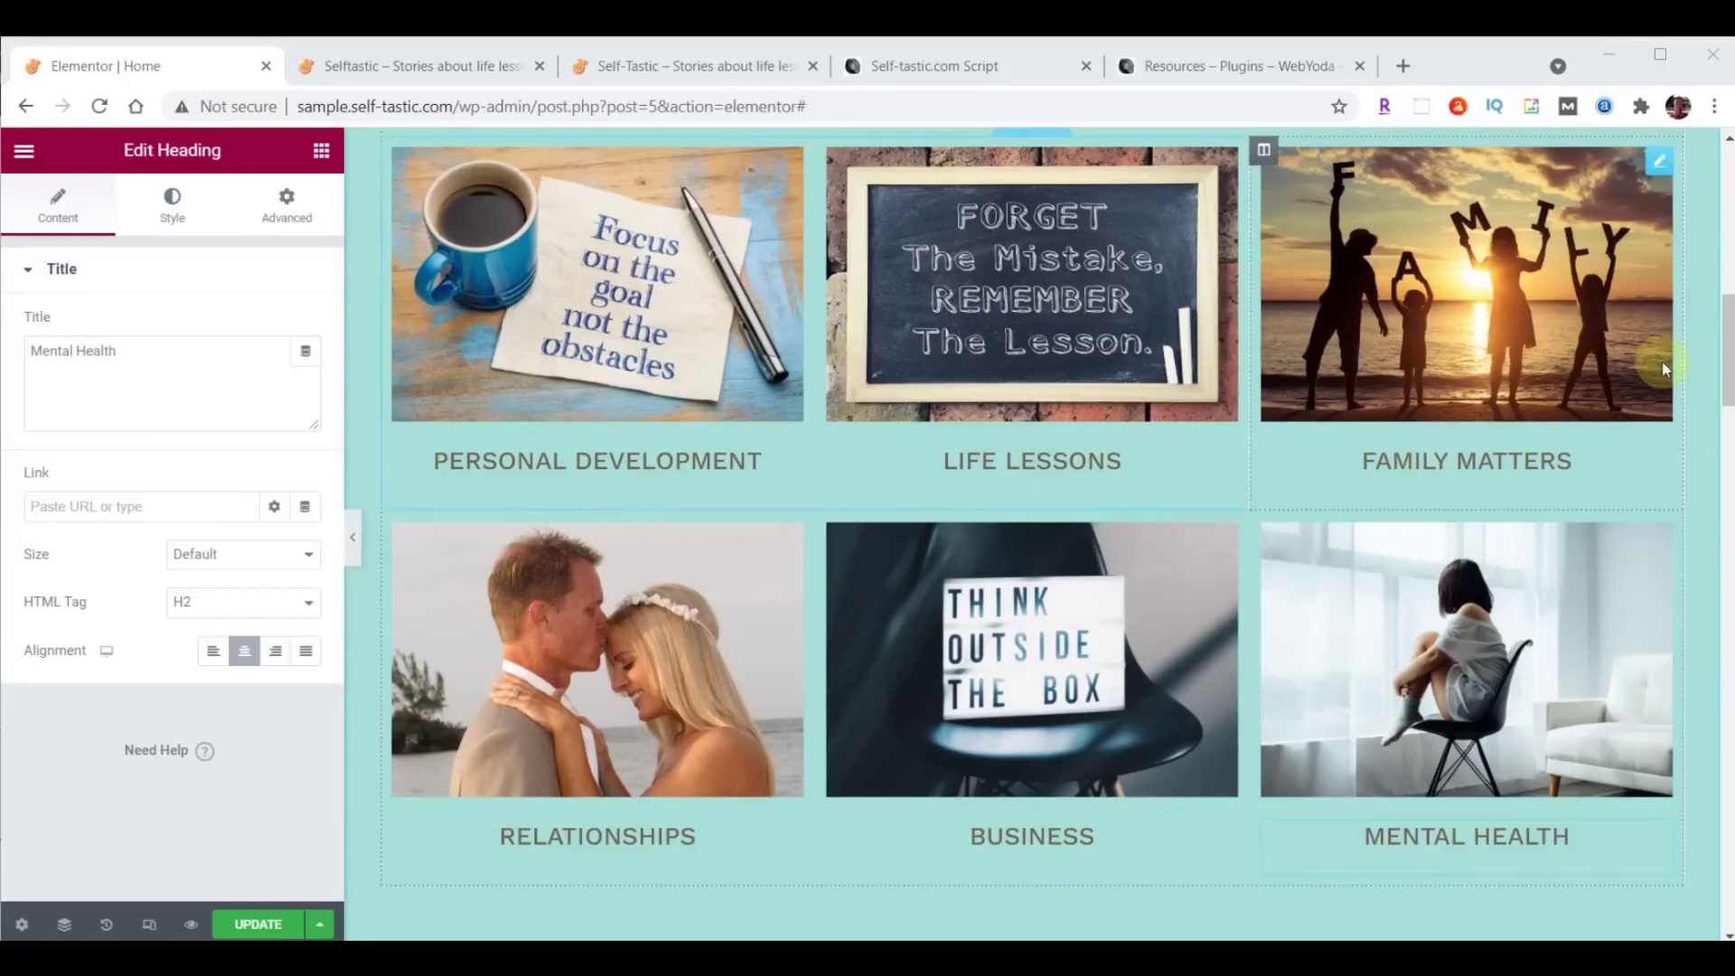
{"action": "left_click", "coordinate": [258, 922]}
{"action": "left_click", "coordinate": [435, 66]}
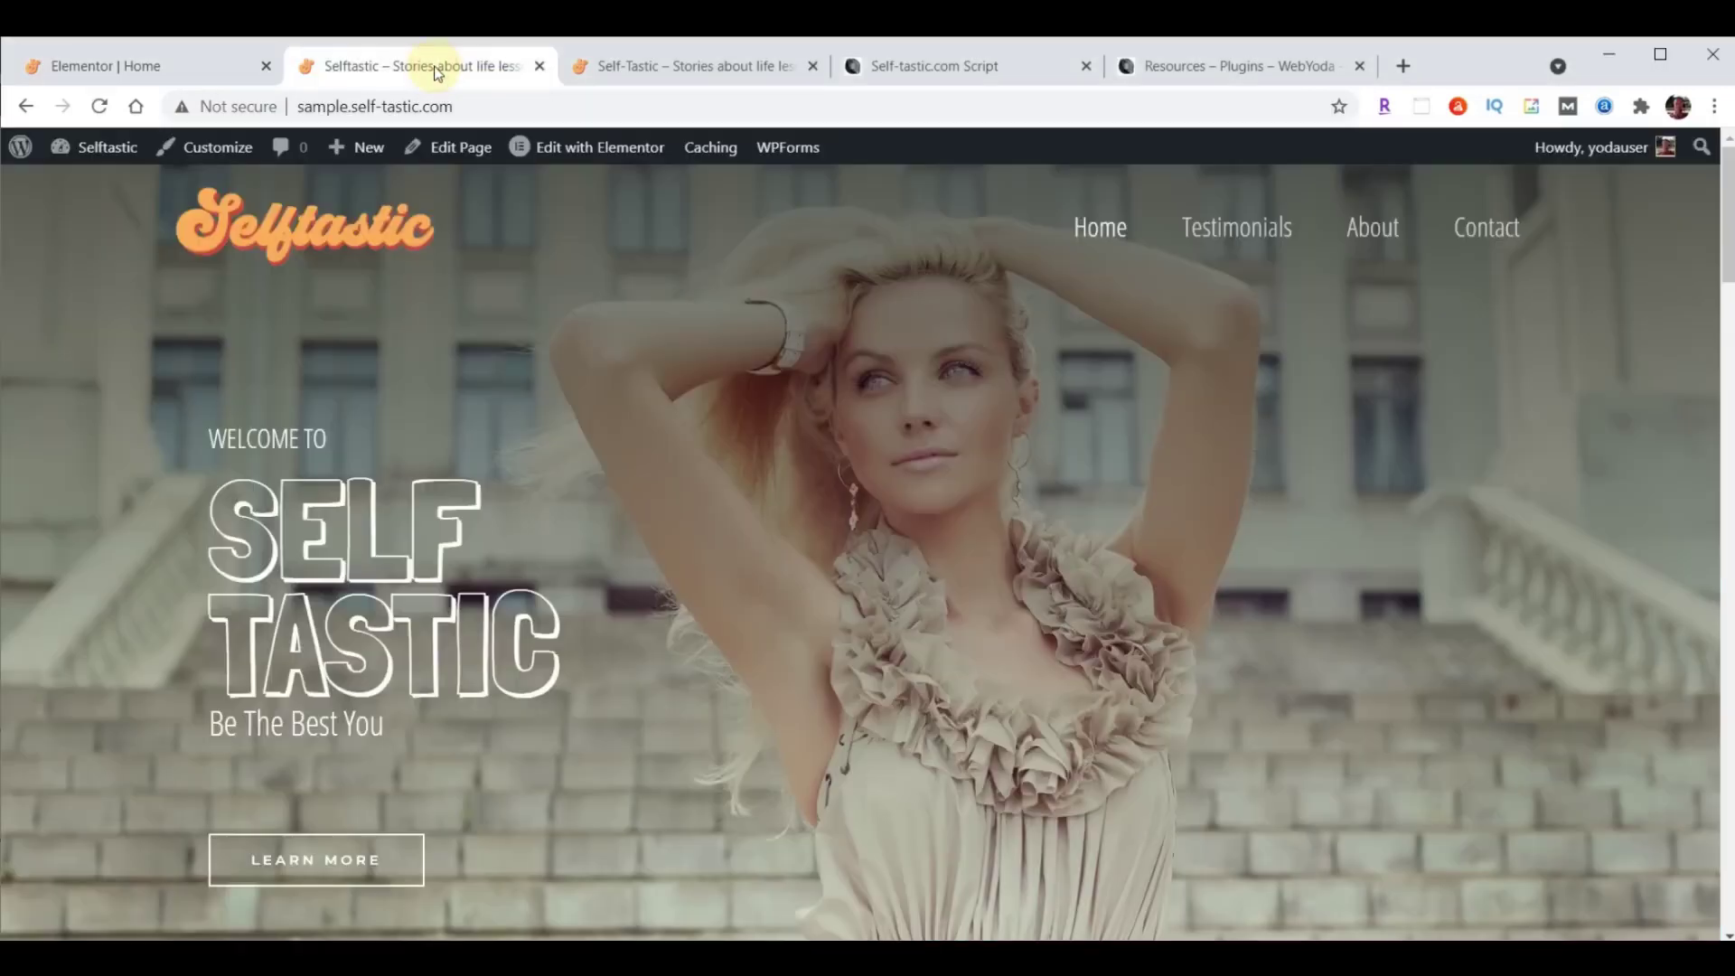
- Reload the live homepage and scroll down to the new category grid
{"action": "left_click", "coordinate": [100, 105]}
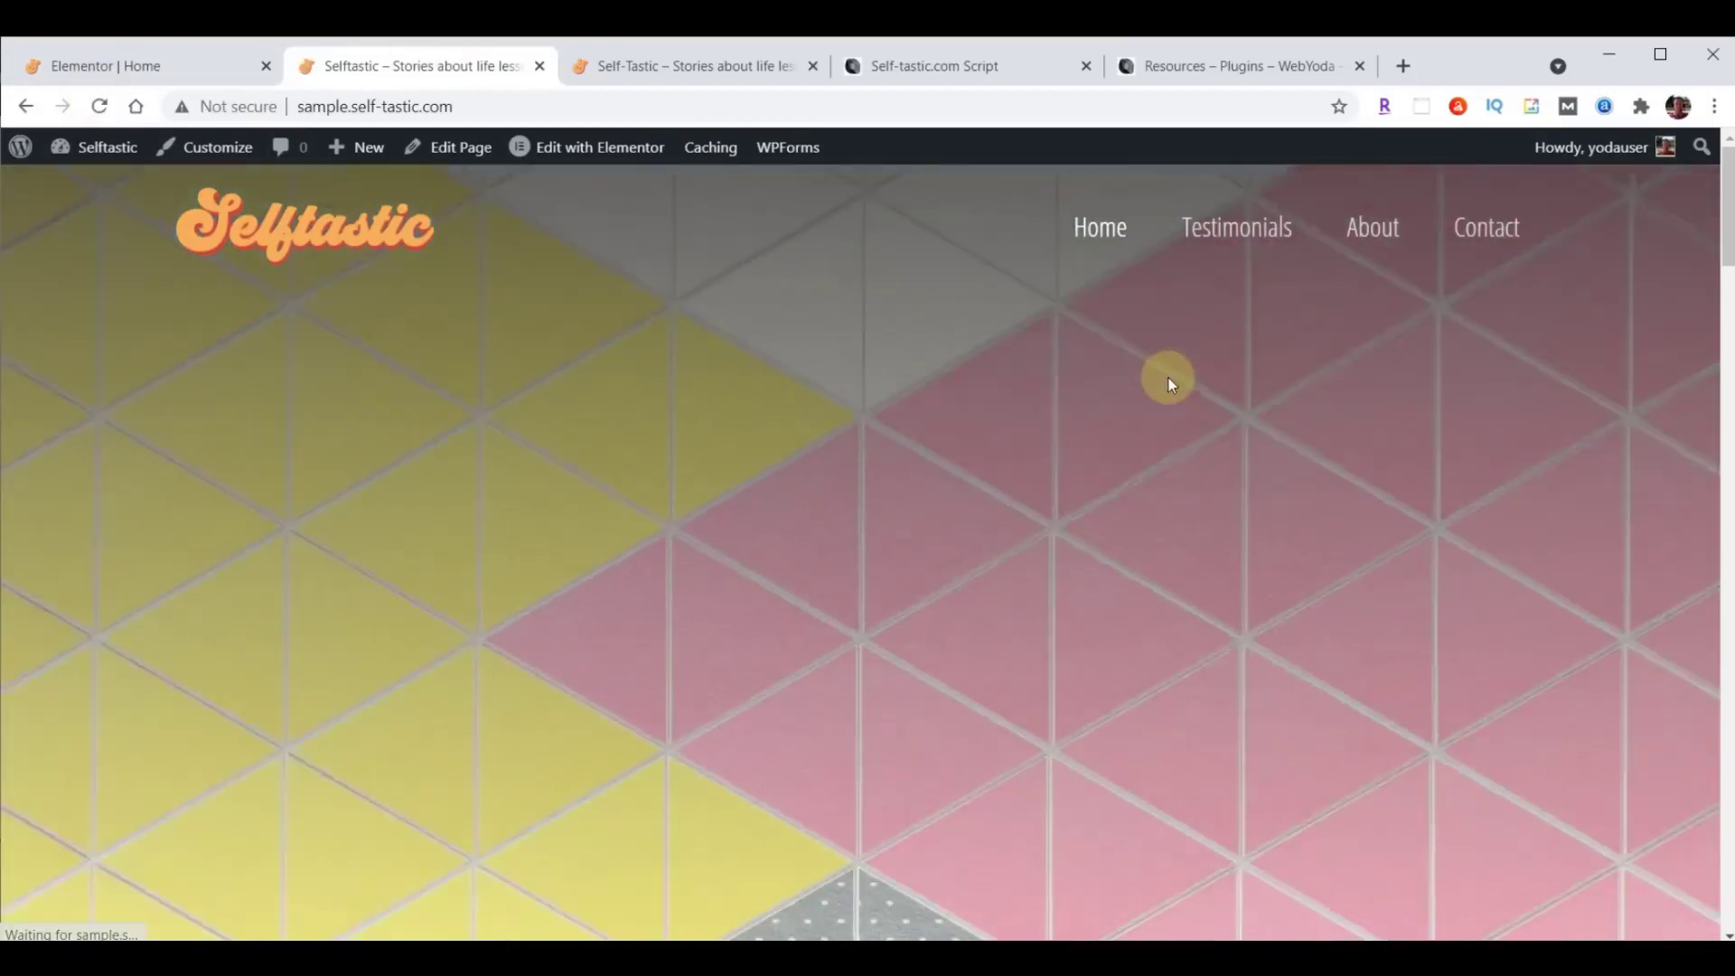
{"action": "scroll", "coordinate": [1168, 375], "scroll_direction": "down", "scroll_amount": 8}
{"action": "scroll", "coordinate": [1171, 384], "scroll_direction": "down", "scroll_amount": 1}
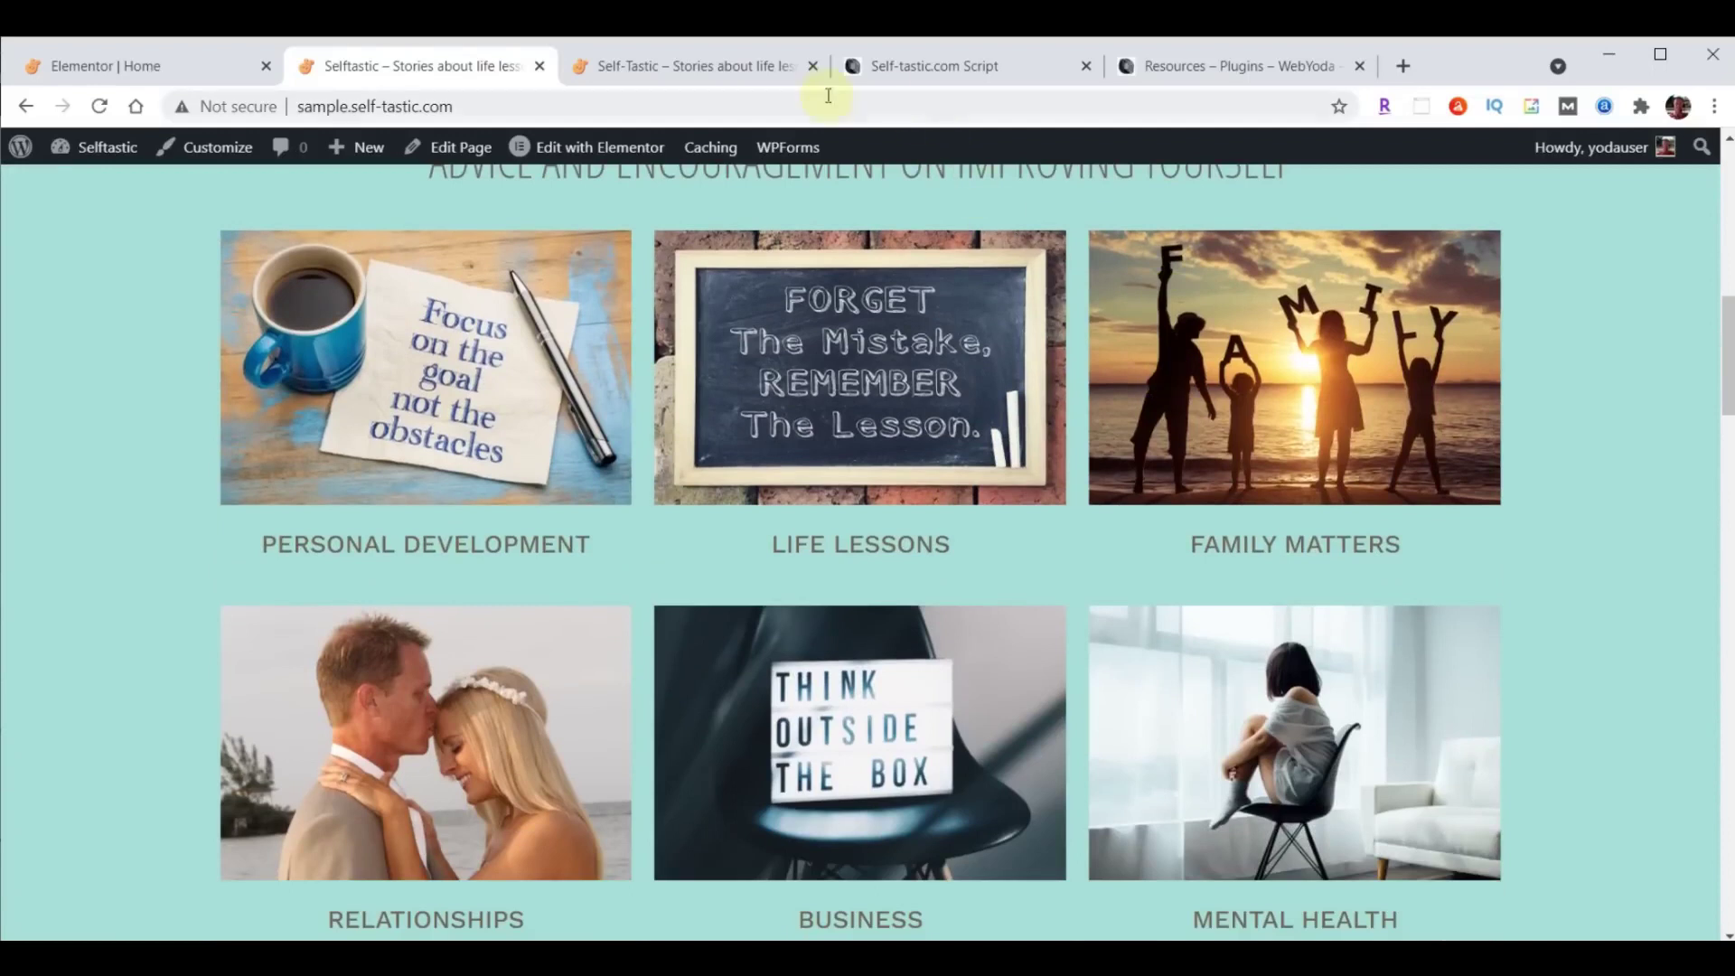
- Compare with the grid on self-tastic.com, then return to the Elementor editor
{"action": "left_click", "coordinate": [713, 66]}
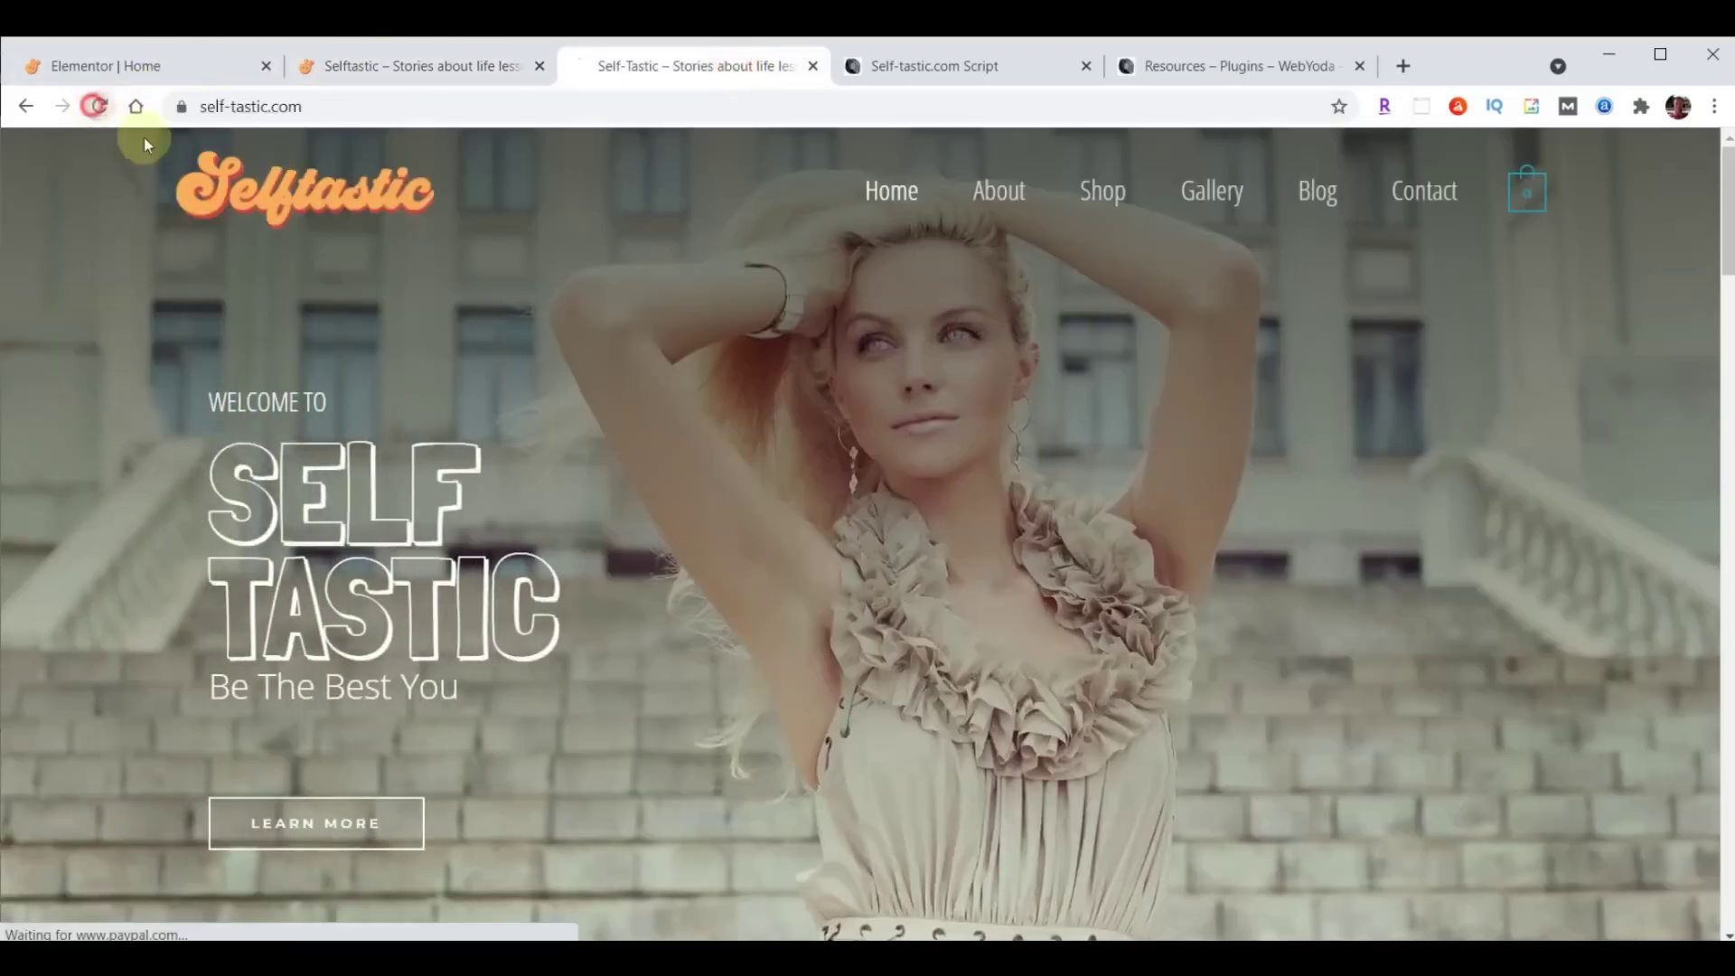
{"action": "scroll", "coordinate": [1030, 442], "scroll_direction": "down", "scroll_amount": 5}
{"action": "scroll", "coordinate": [1030, 449], "scroll_direction": "down", "scroll_amount": 4}
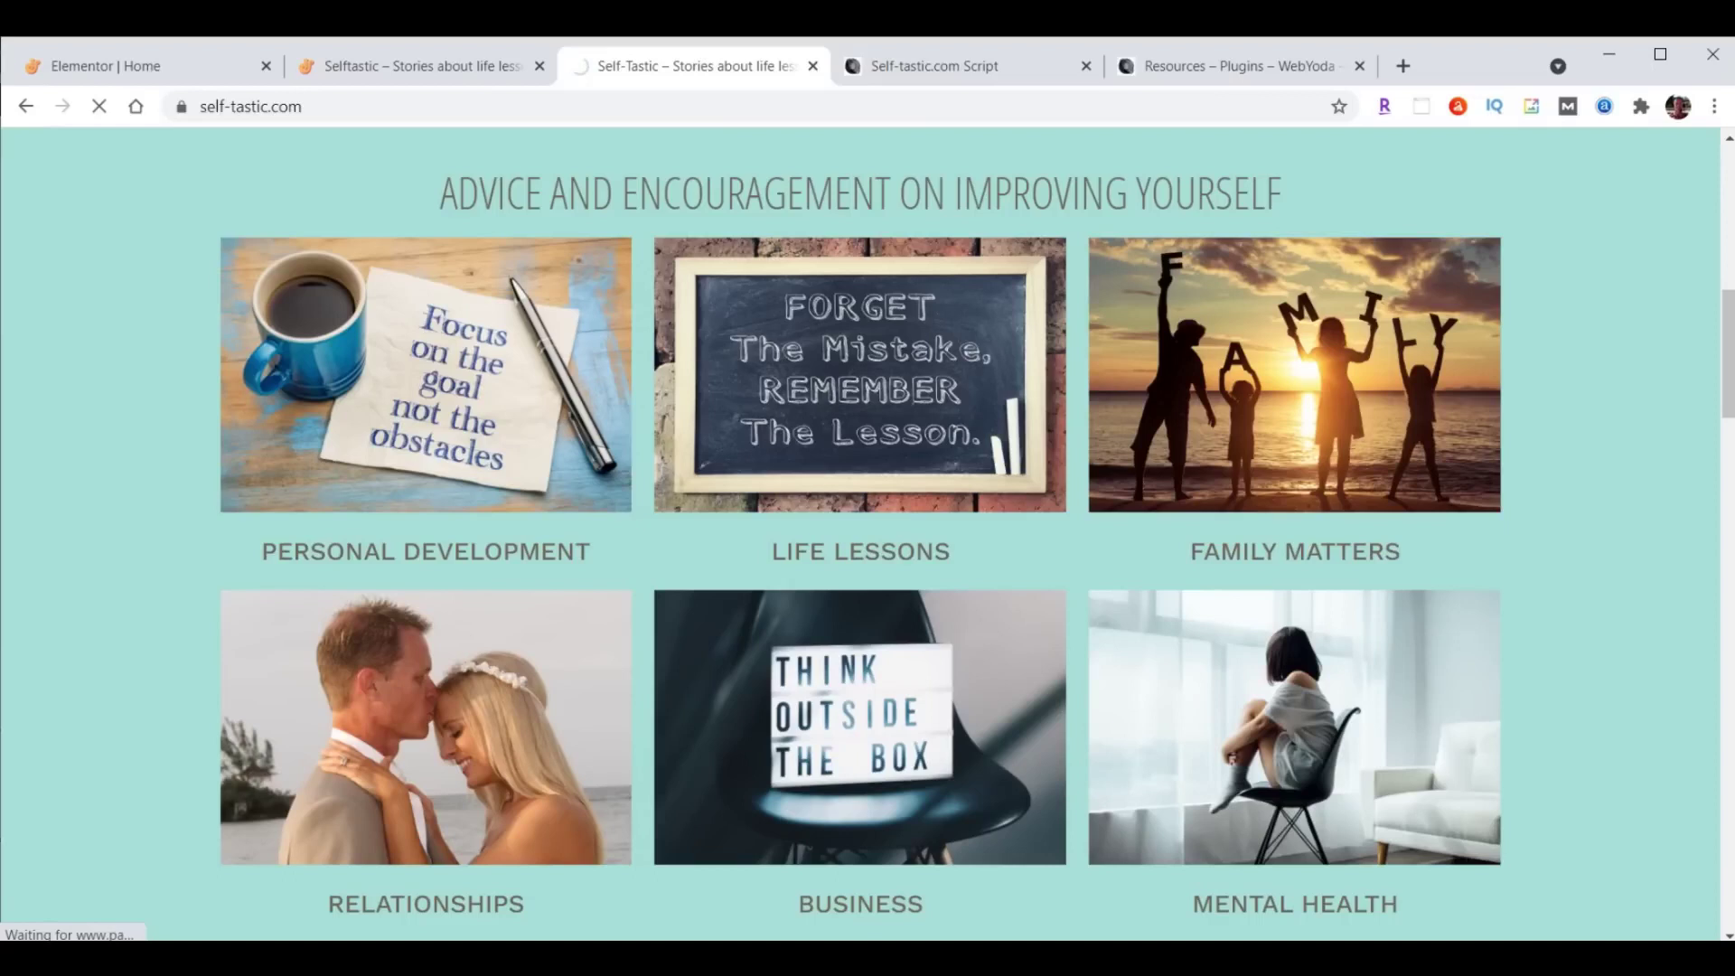
{"action": "left_click", "coordinate": [91, 63]}
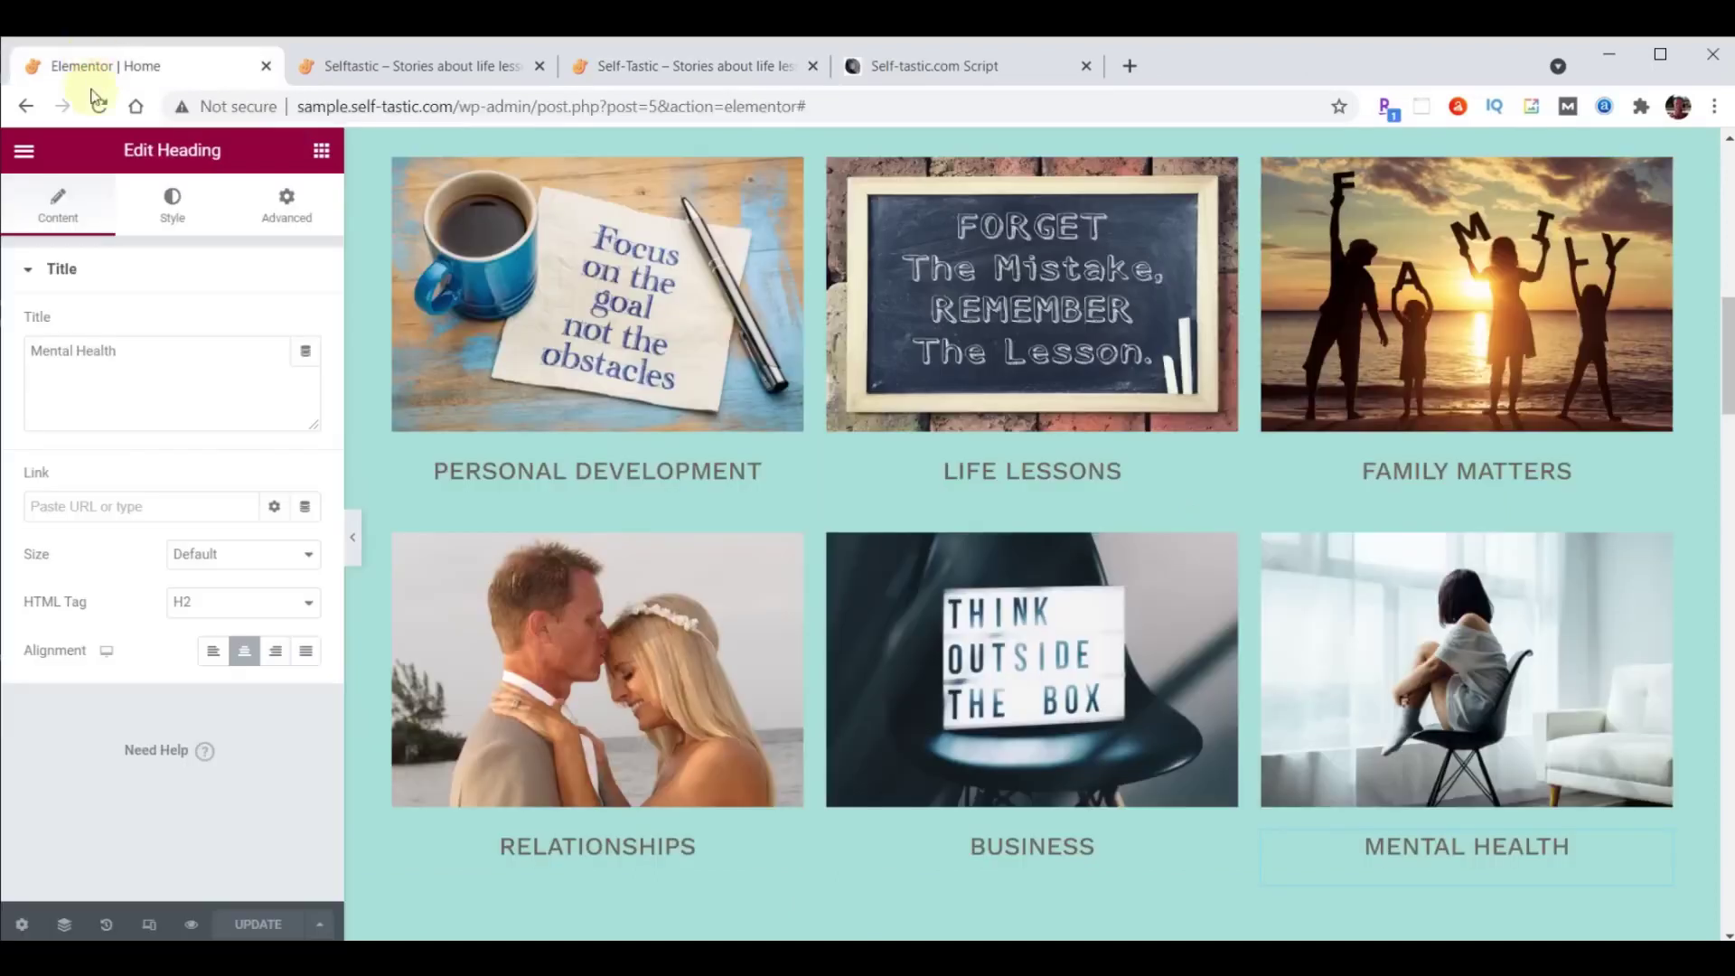
- Give the Personal Development column a Slide In Right entrance animation with 1000 ms delay
{"action": "left_click", "coordinate": [395, 163]}
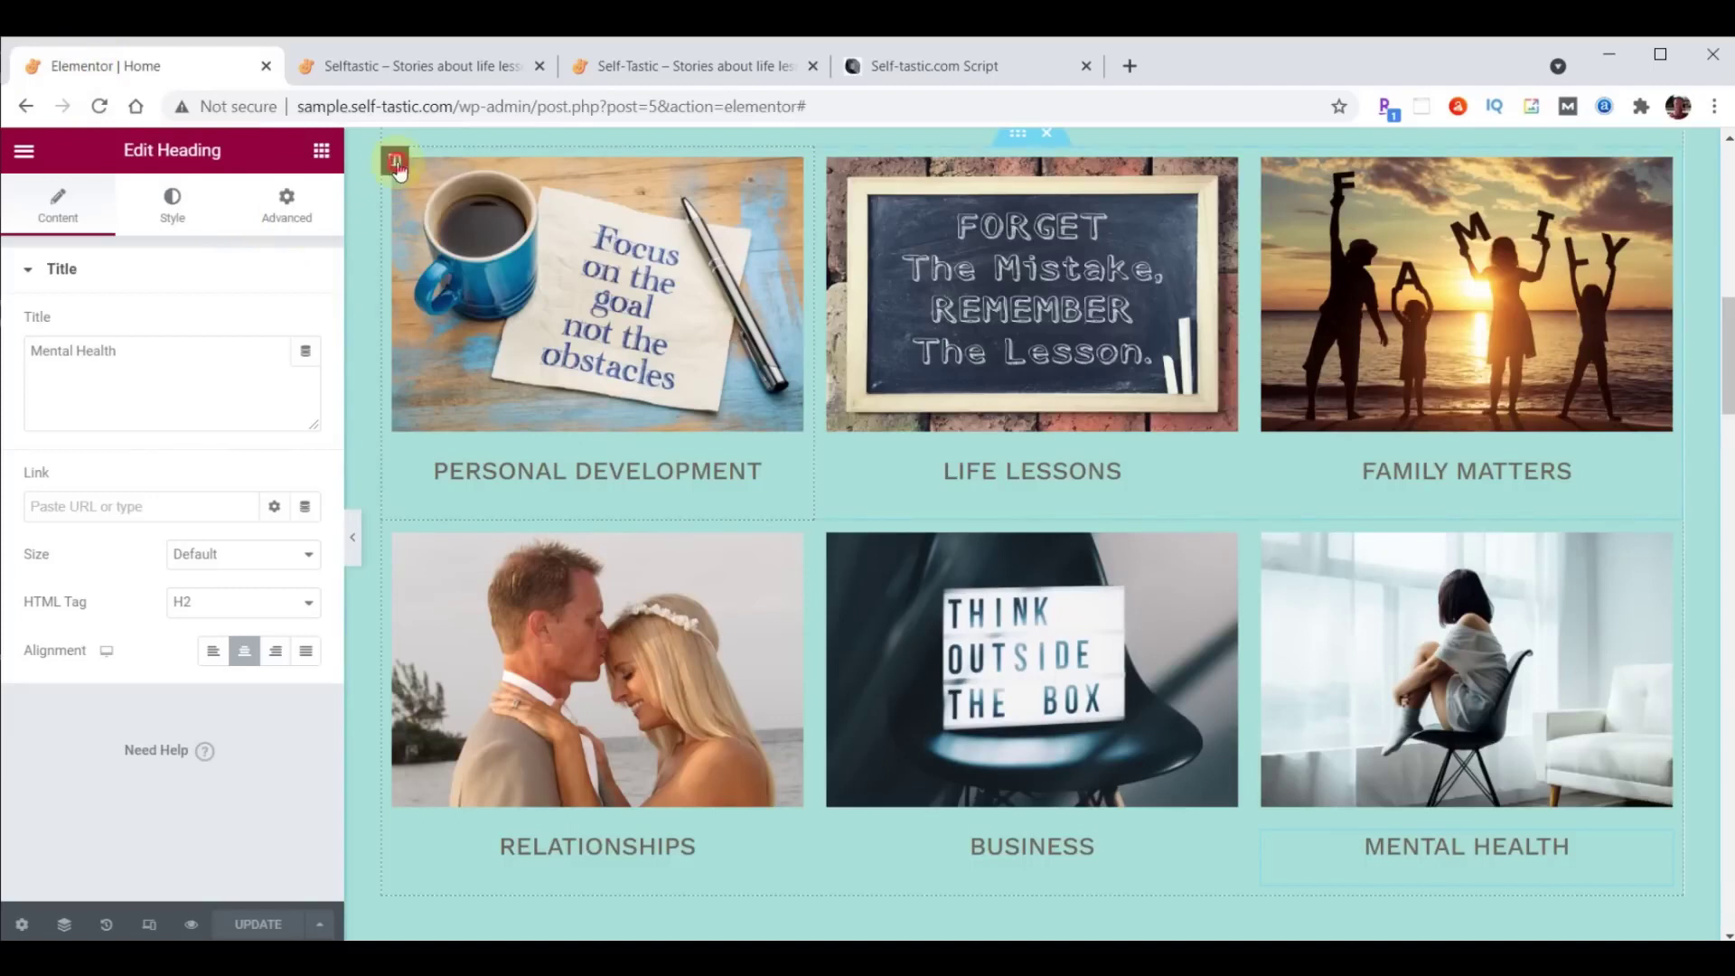
{"action": "left_click", "coordinate": [289, 210]}
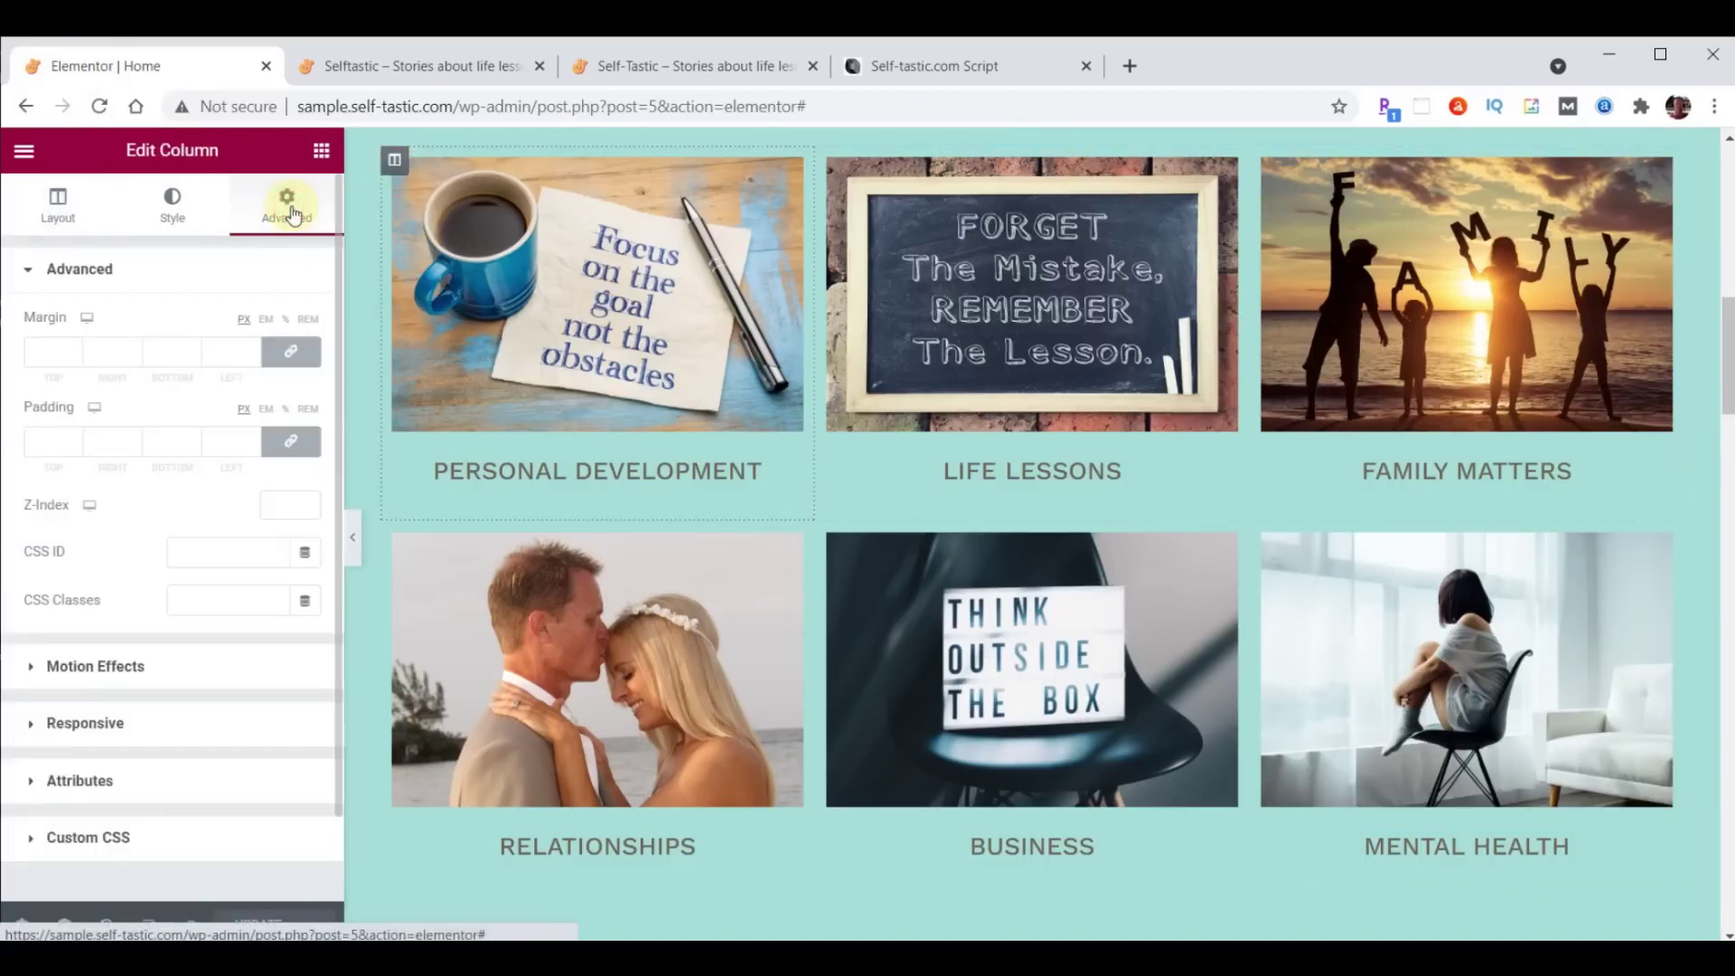
{"action": "left_click", "coordinate": [120, 665]}
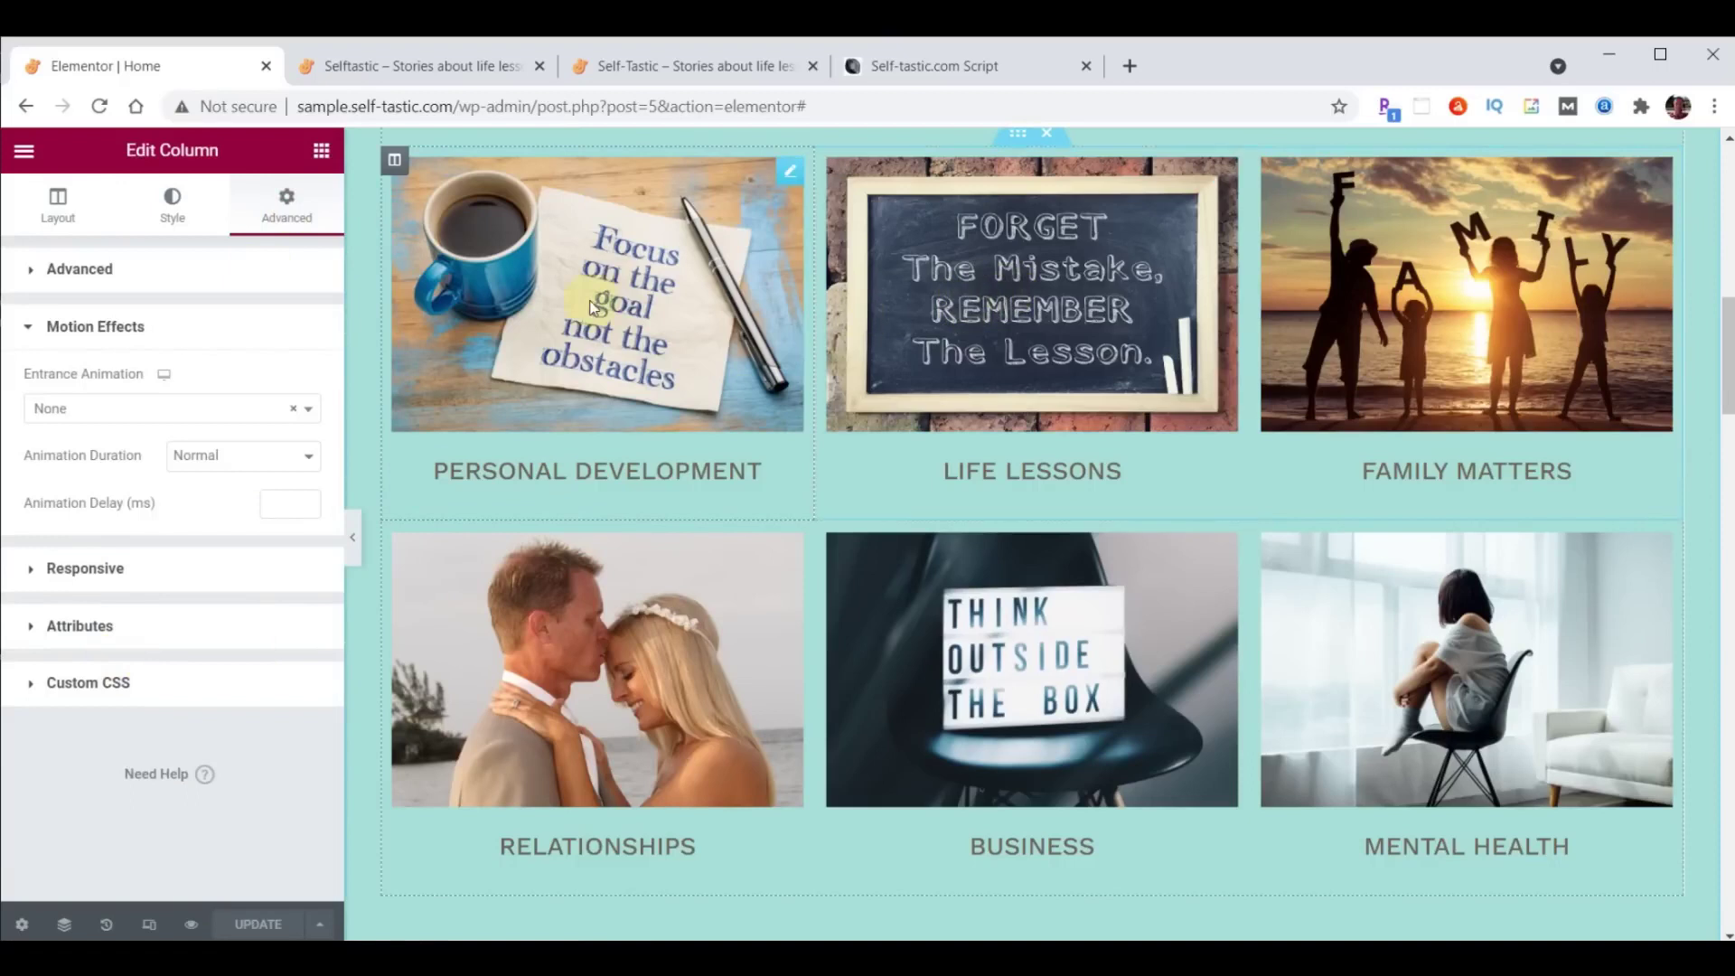
{"action": "left_click", "coordinate": [137, 411]}
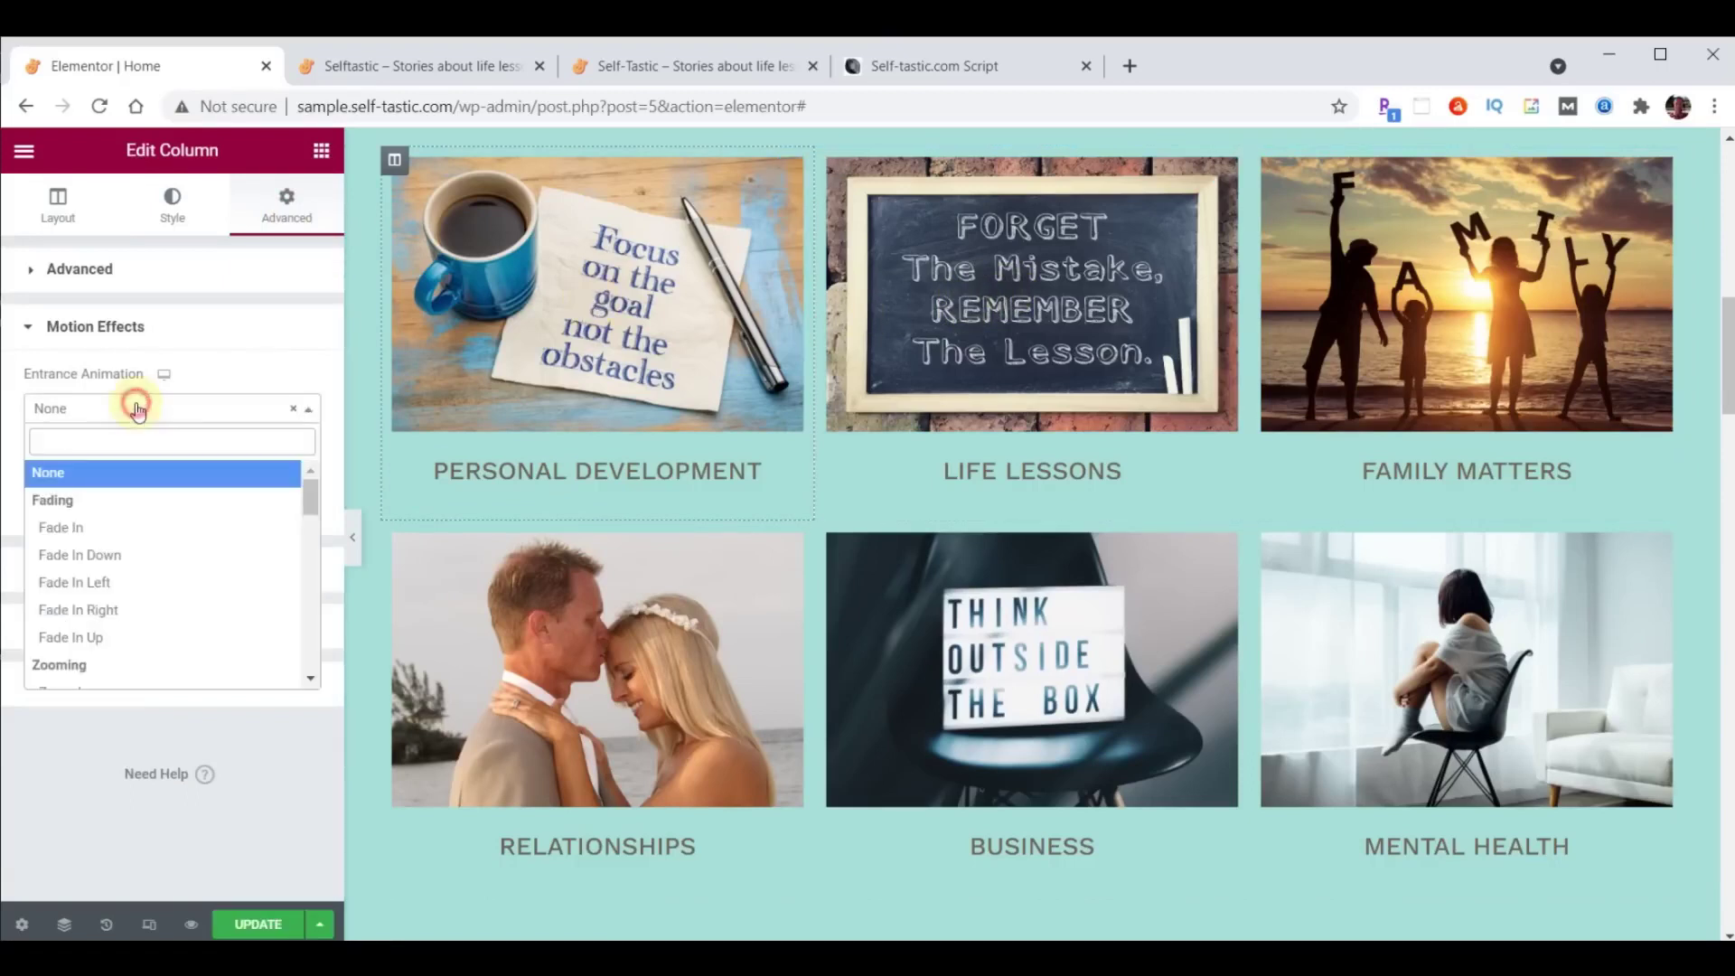
{"action": "scroll", "coordinate": [153, 556], "scroll_direction": "down", "scroll_amount": 4}
{"action": "scroll", "coordinate": [154, 560], "scroll_direction": "down", "scroll_amount": 1}
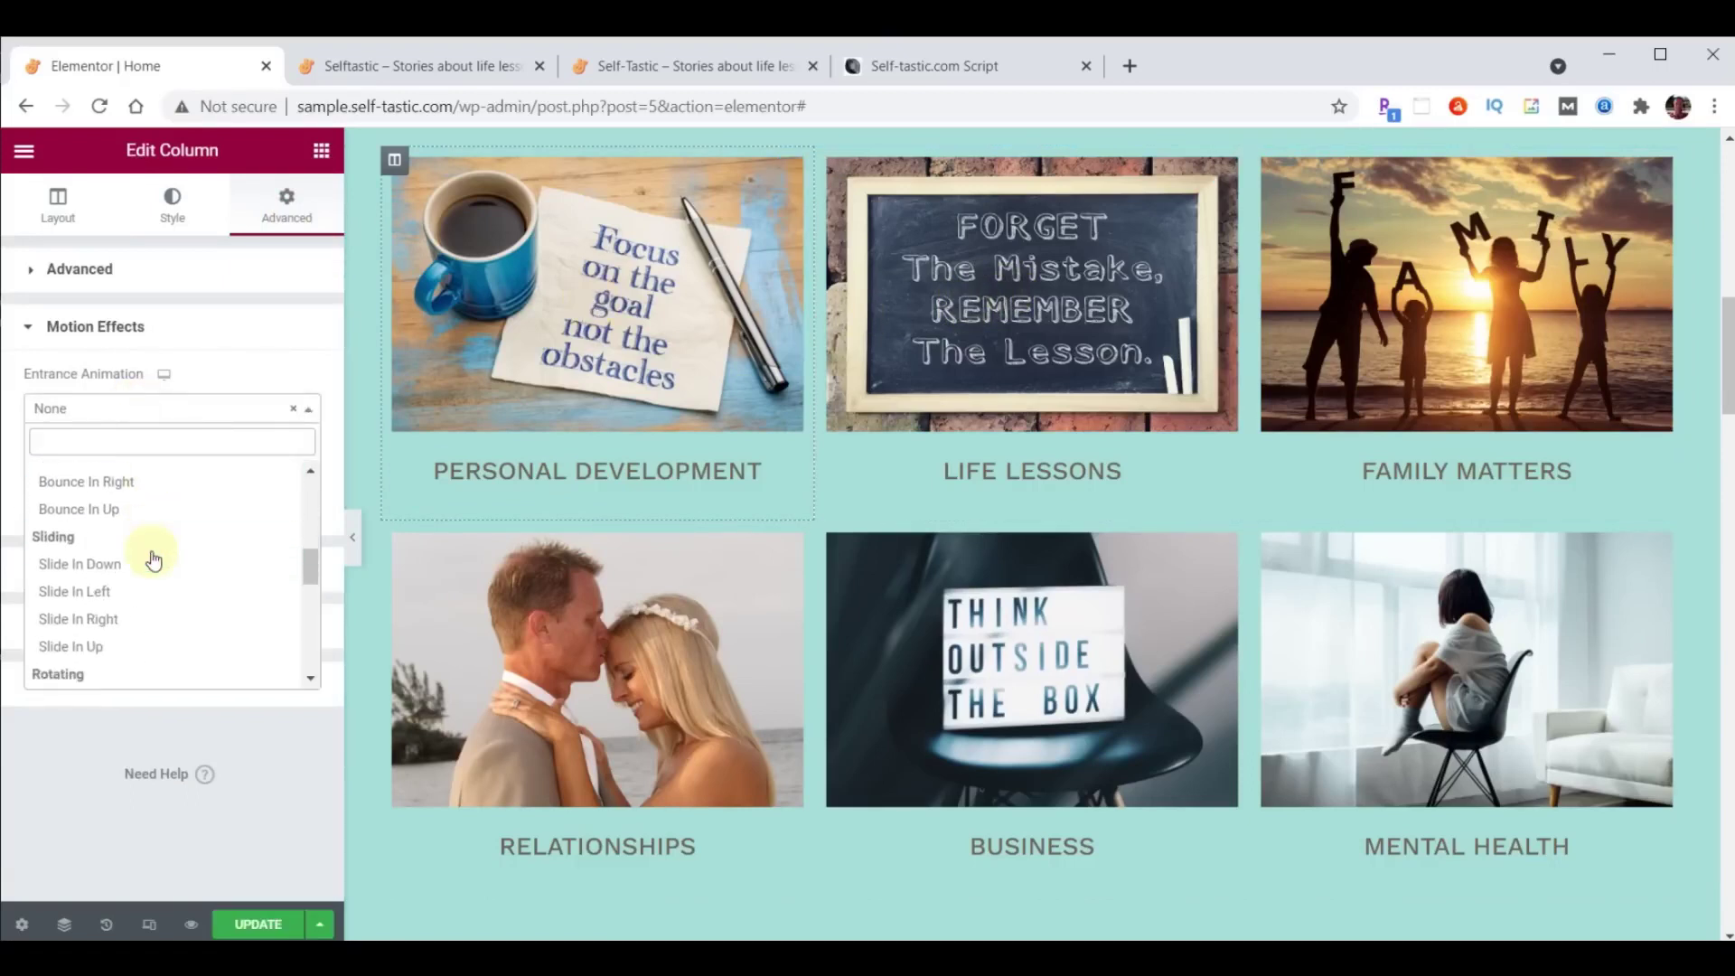
{"action": "left_click", "coordinate": [106, 619]}
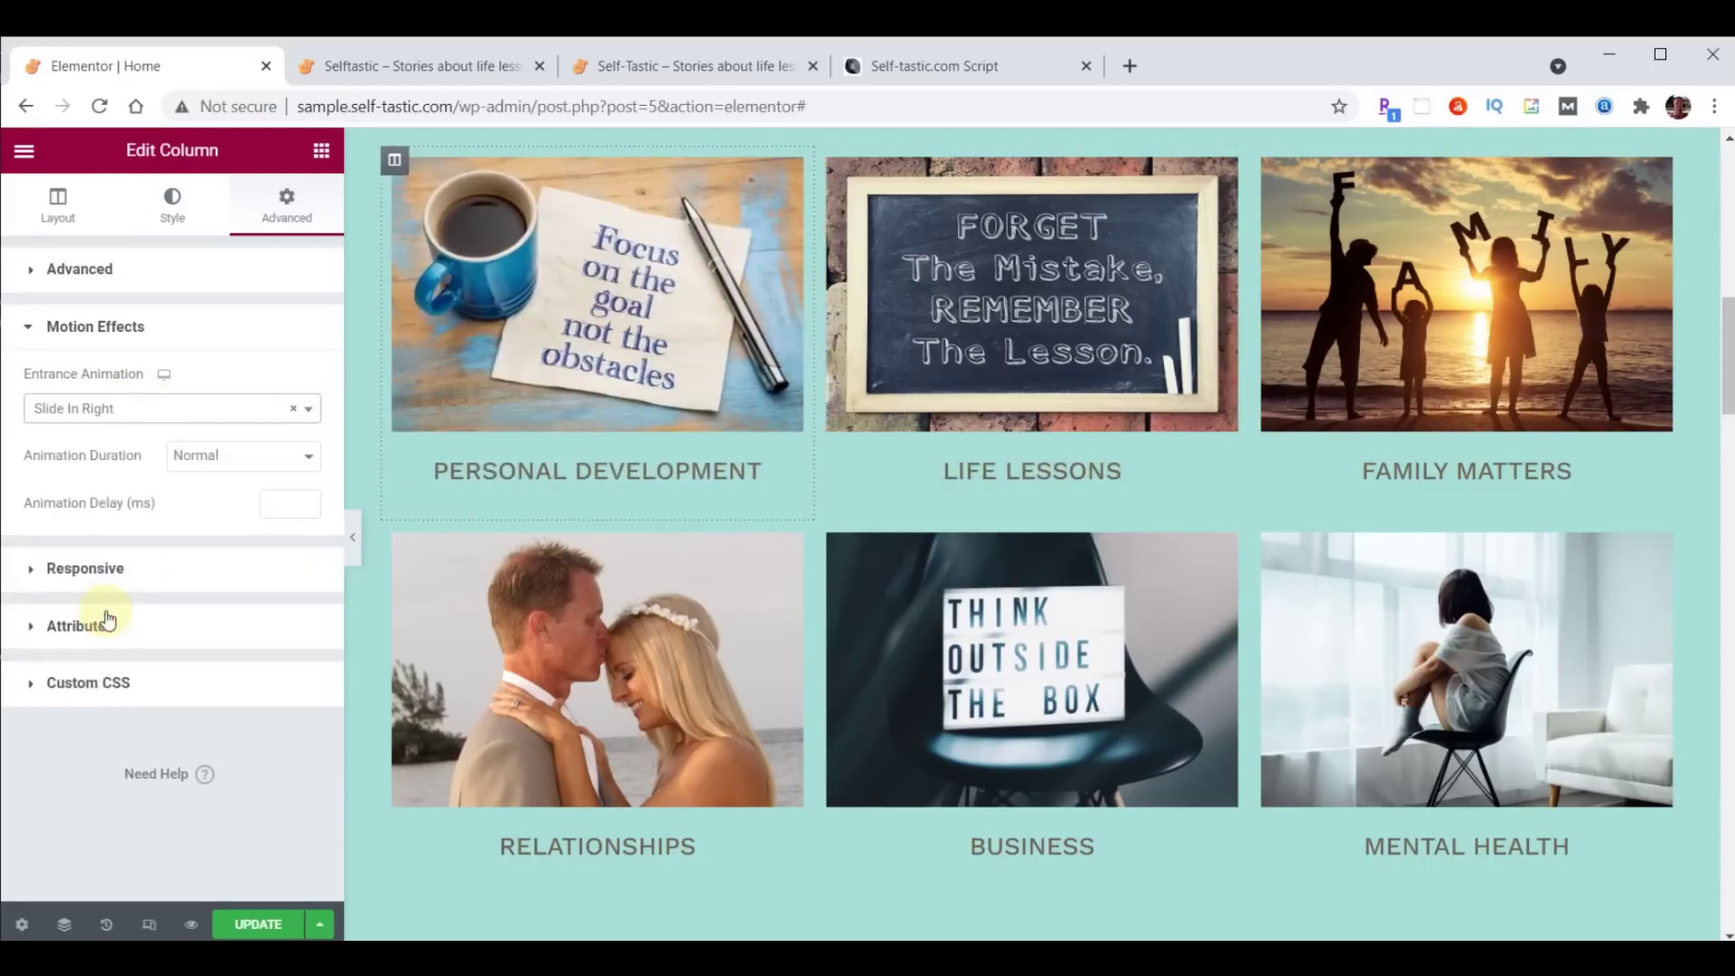
{"action": "left_click", "coordinate": [278, 506]}
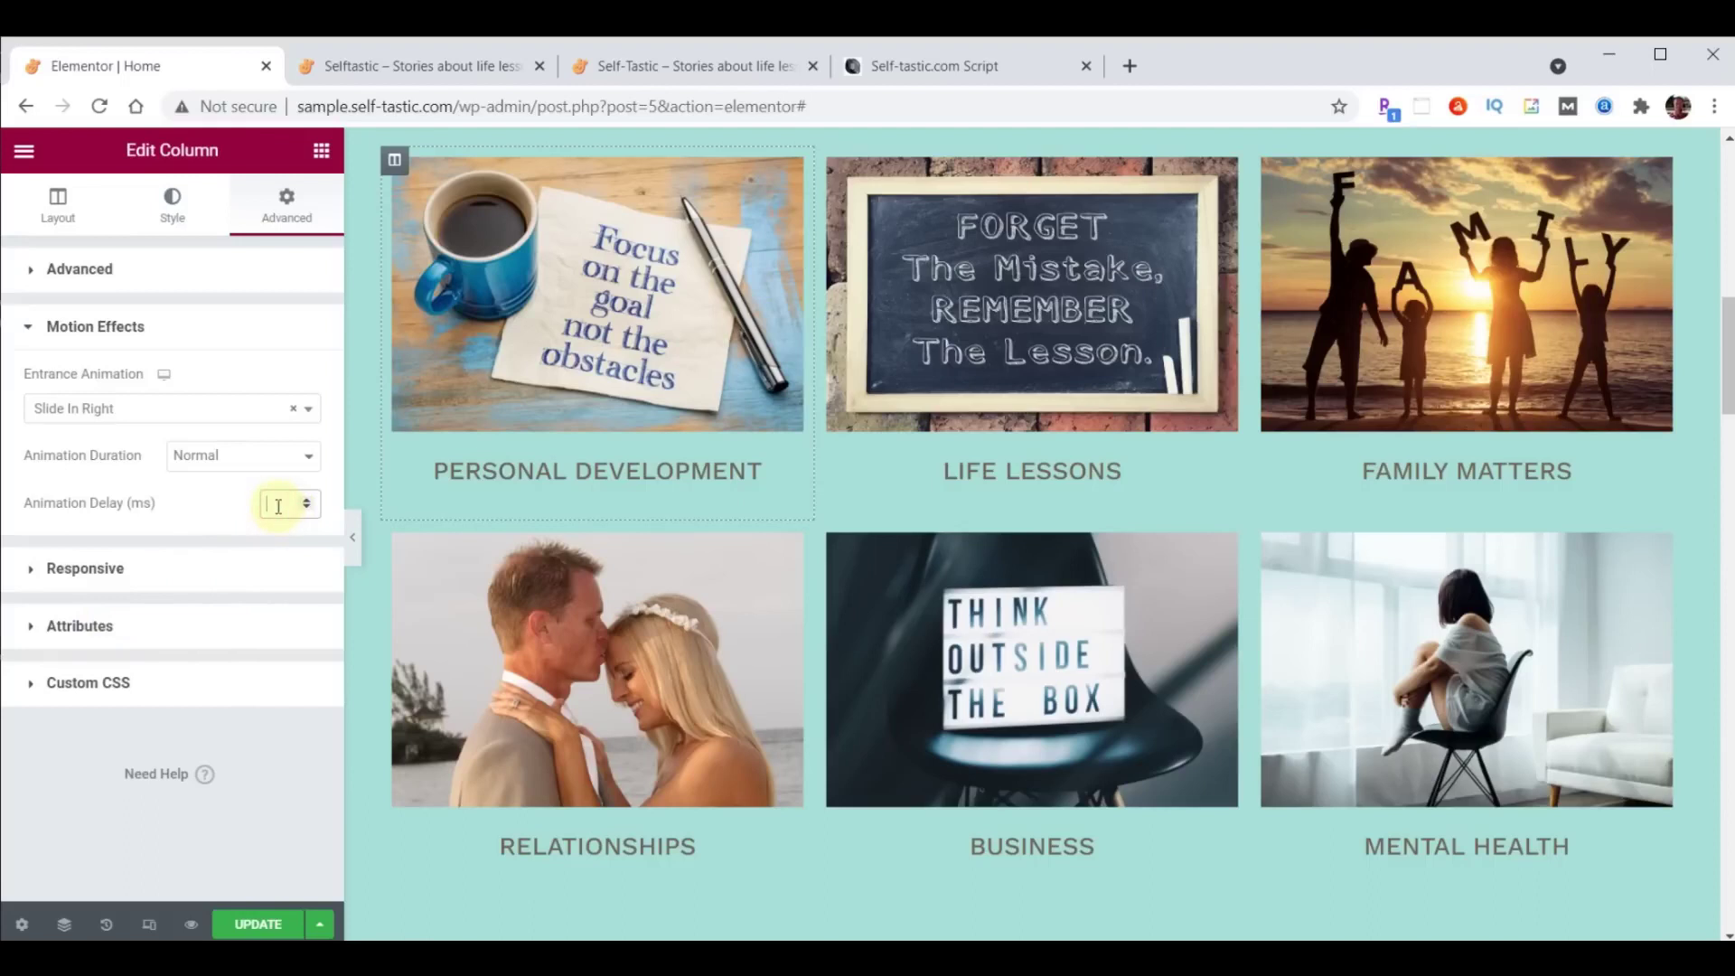
{"action": "type", "text": "1000"}
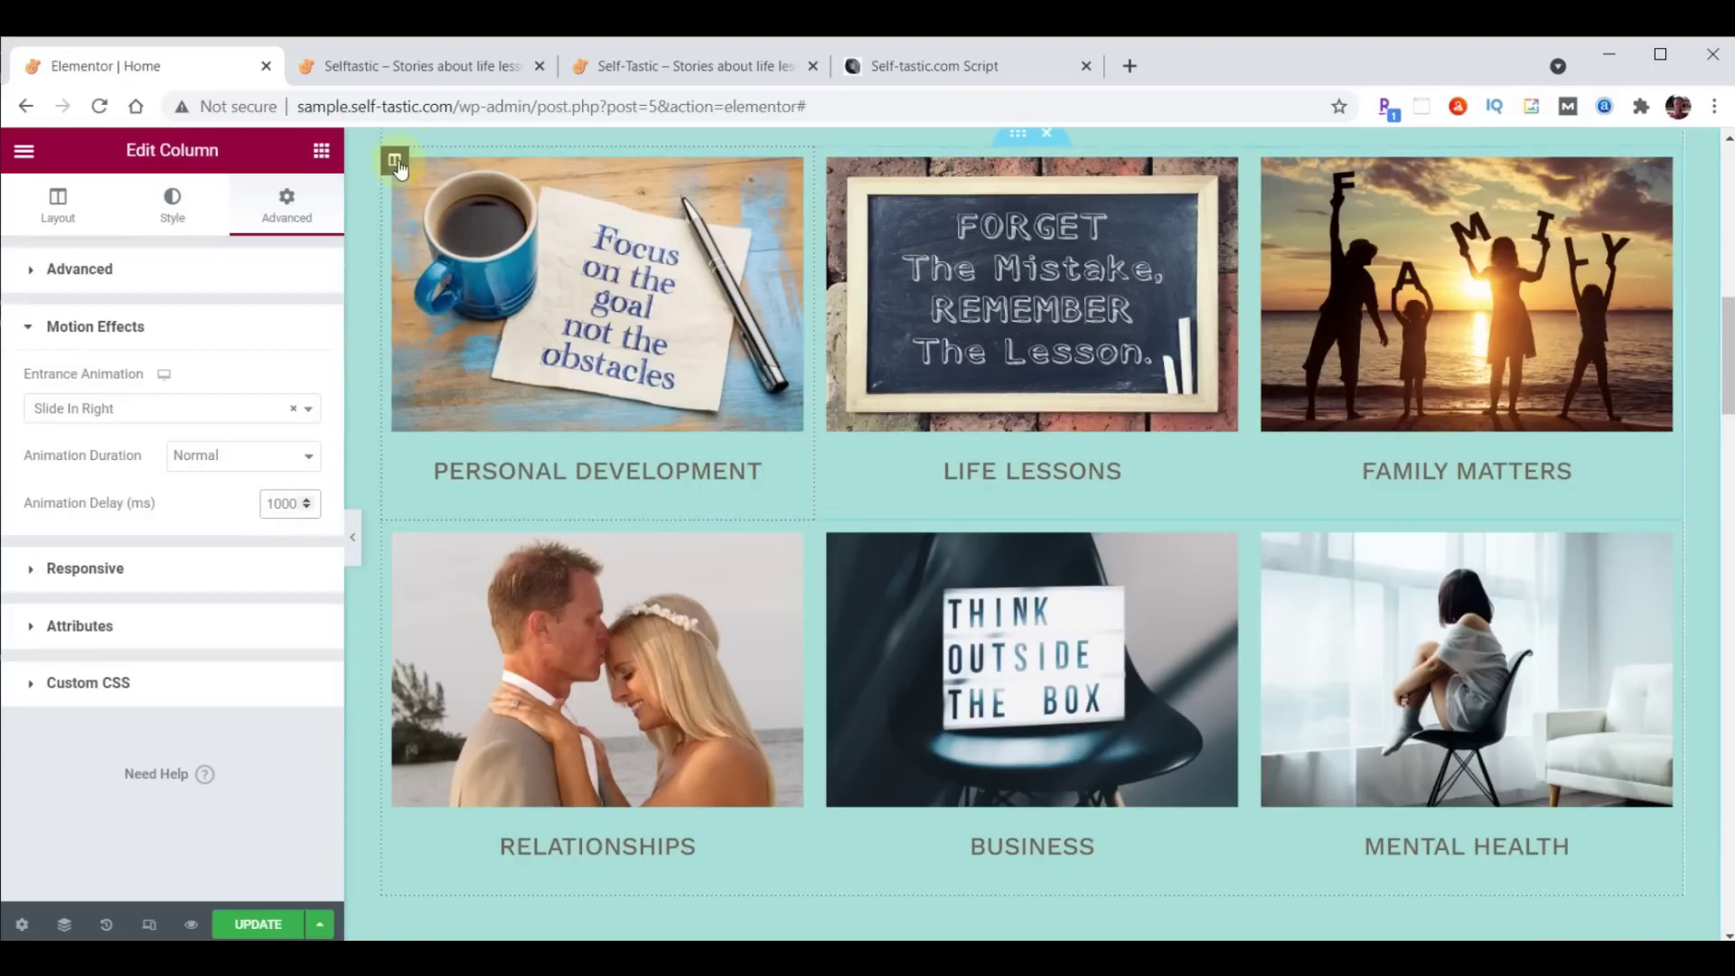
- Copy that column and paste its style onto the Relationships column
{"action": "right_click", "coordinate": [396, 163]}
{"action": "left_click", "coordinate": [445, 298]}
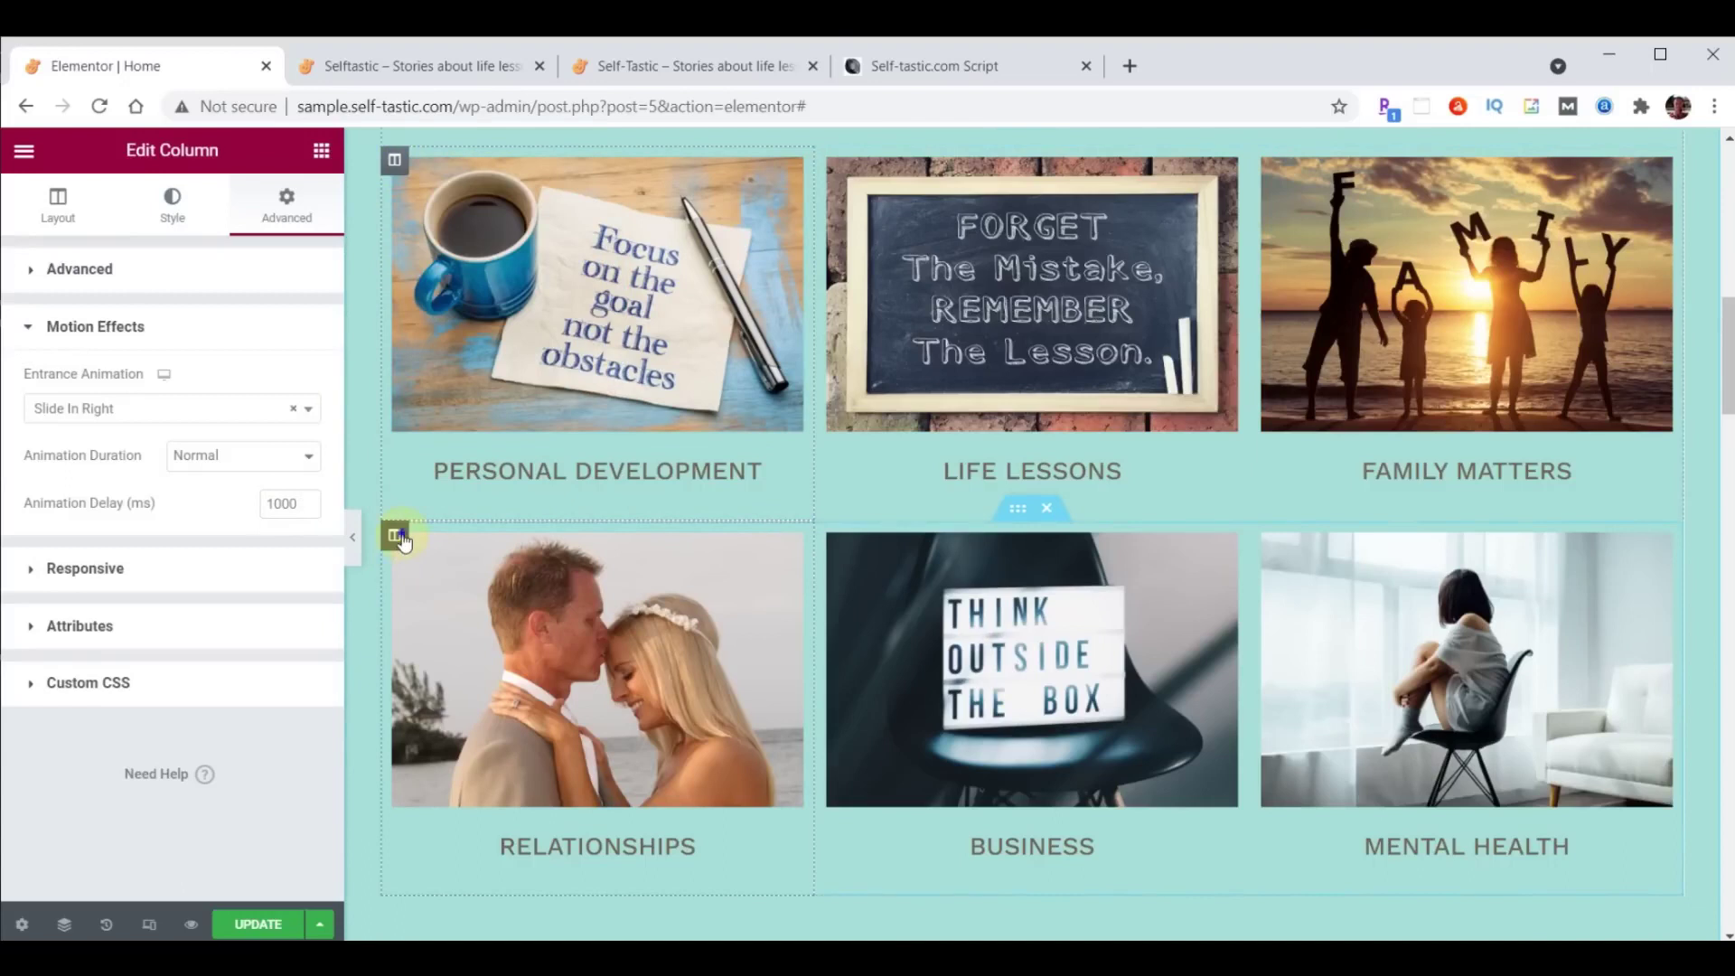
{"action": "right_click", "coordinate": [401, 538]}
{"action": "left_click", "coordinate": [484, 735]}
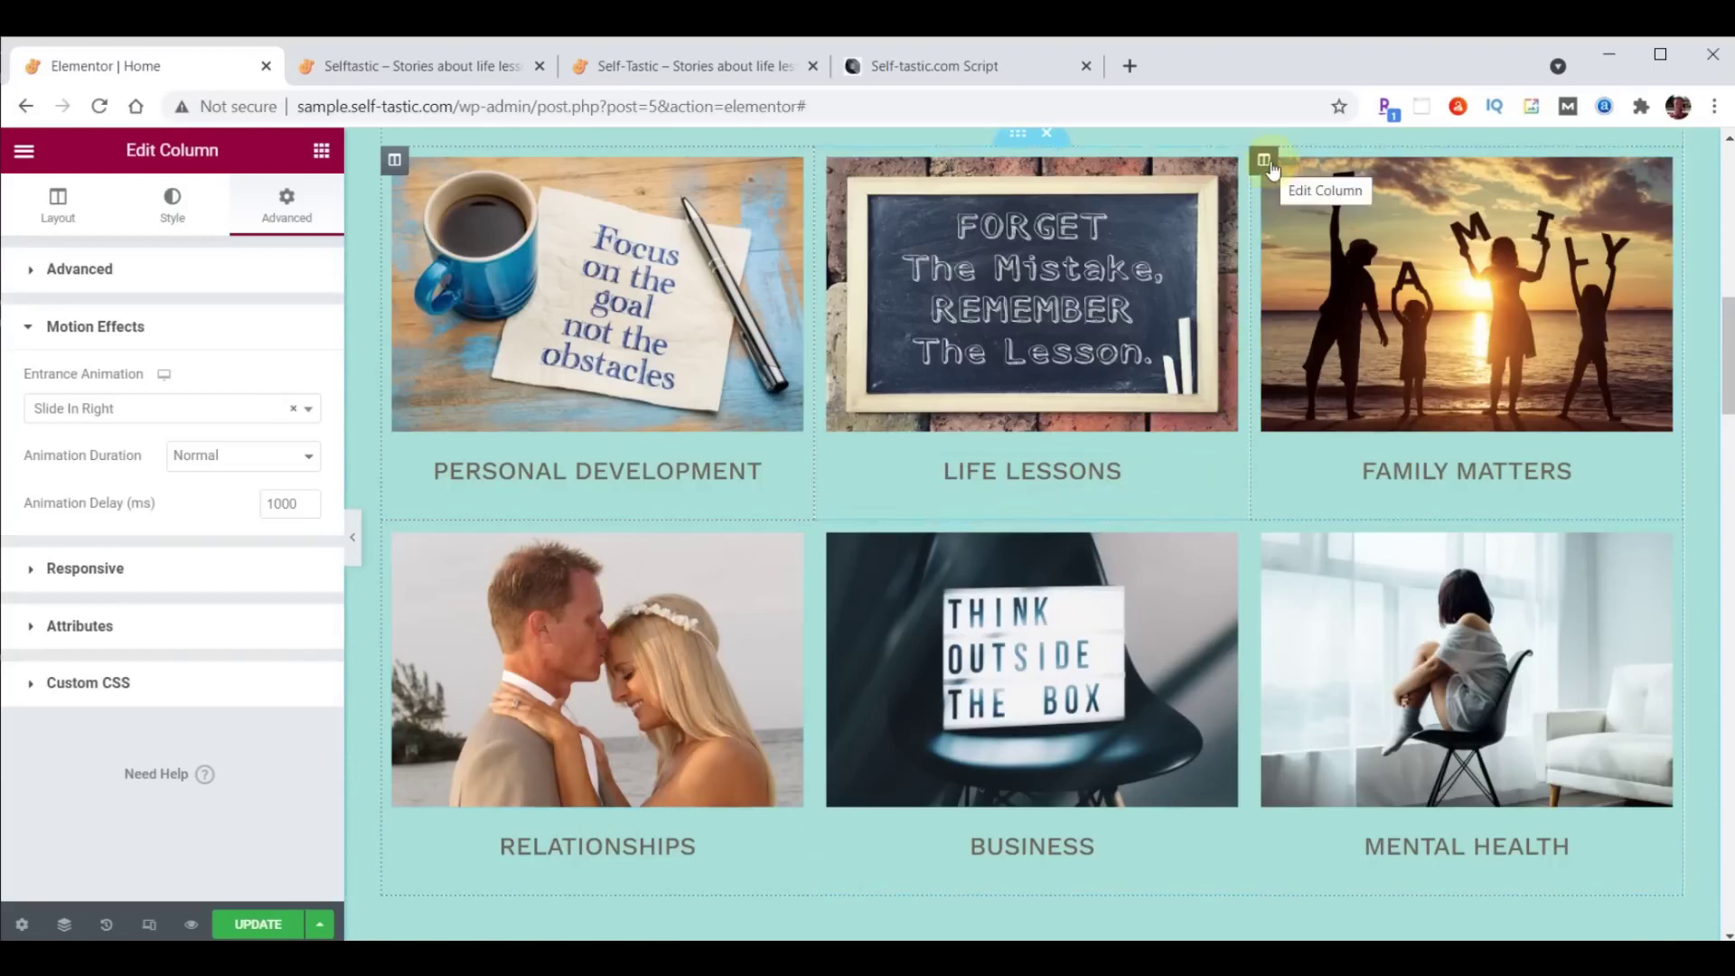
- Give the Family Matters column a Slide In Left entrance animation with 1000 ms delay
{"action": "left_click", "coordinate": [1263, 161]}
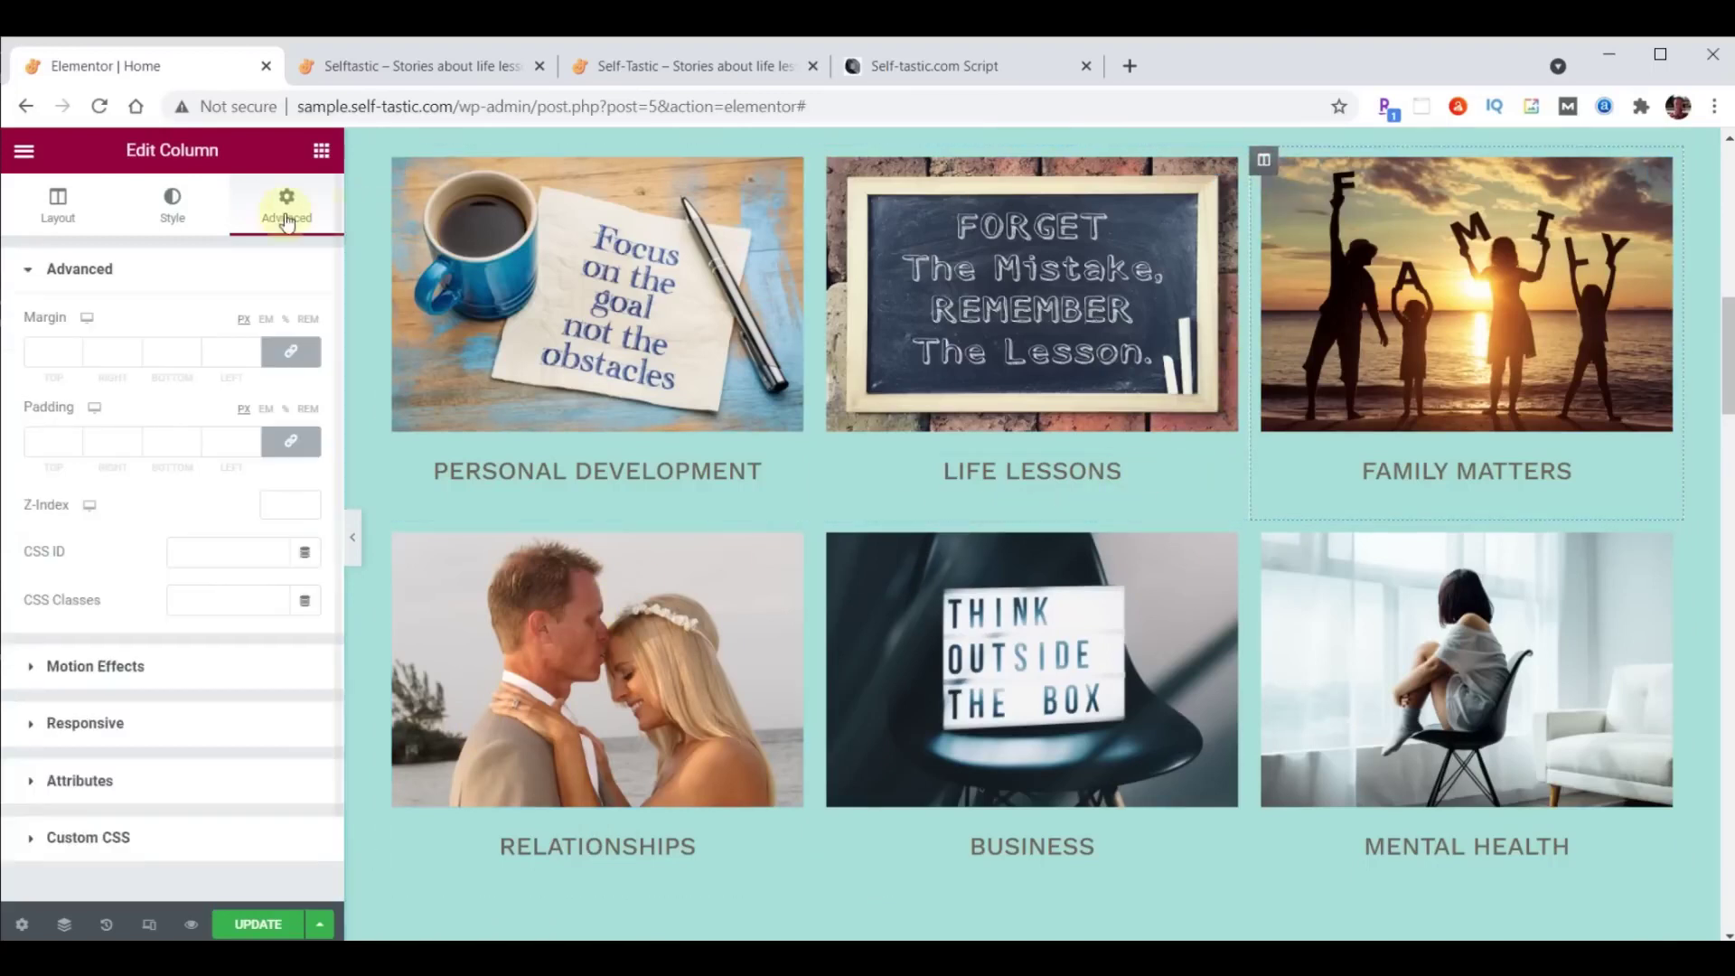
{"action": "left_click", "coordinate": [95, 666]}
{"action": "left_click", "coordinate": [137, 408]}
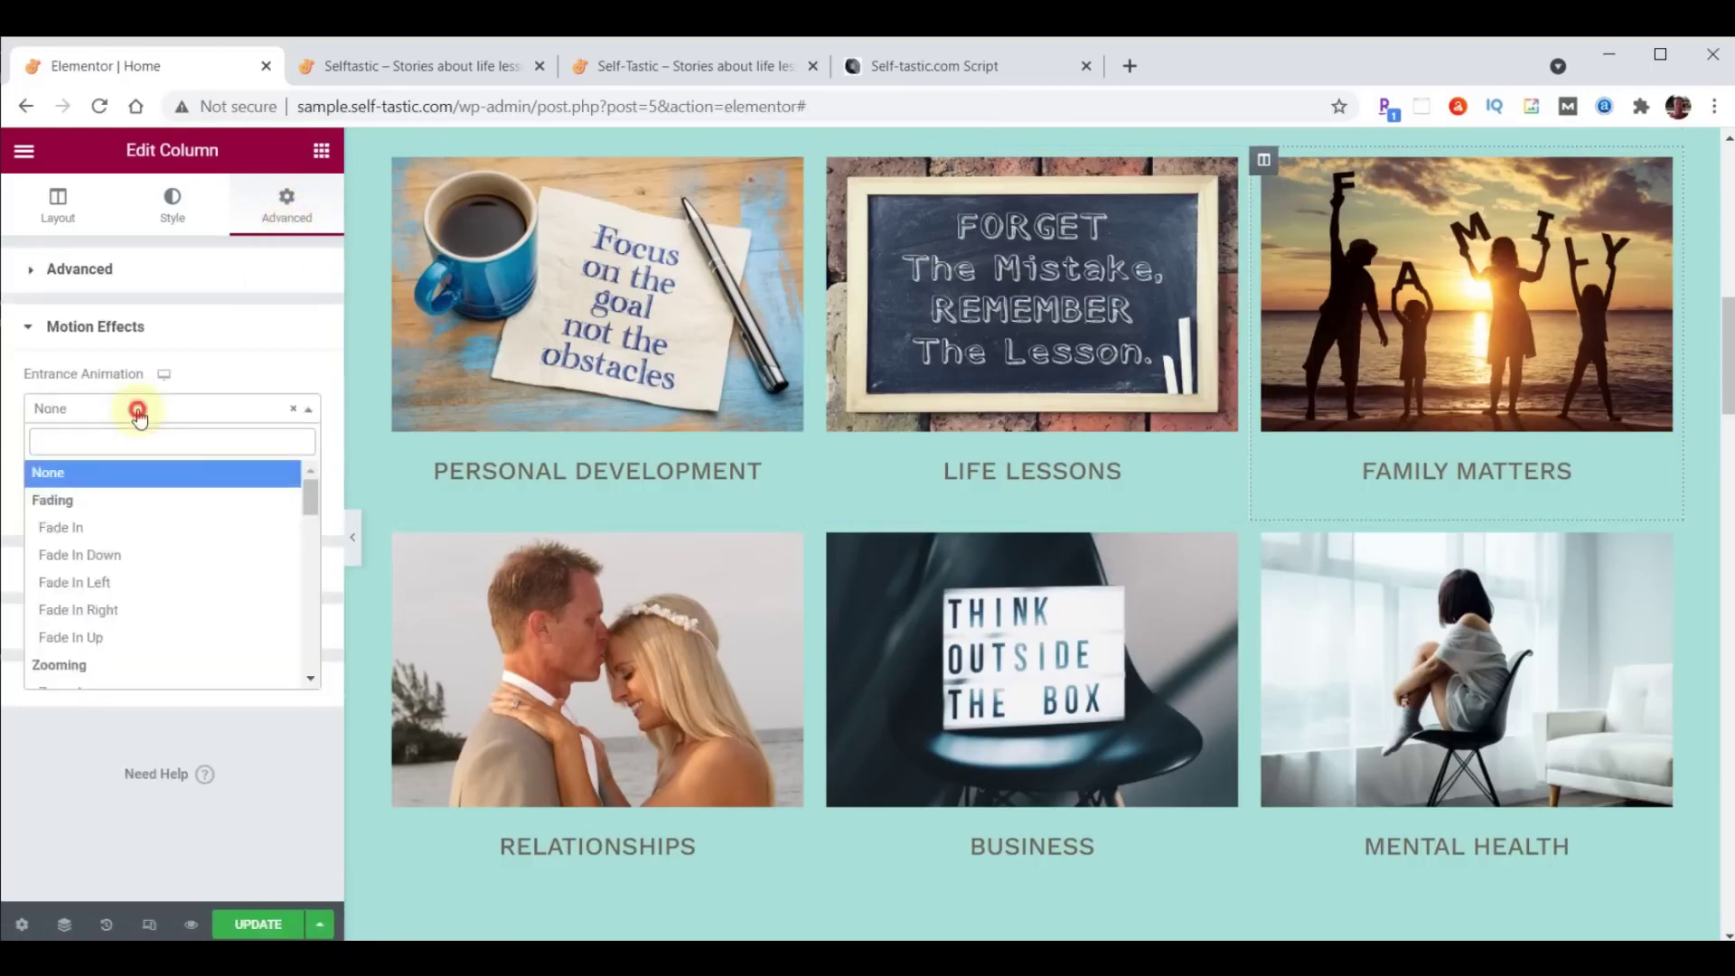
{"action": "scroll", "coordinate": [134, 543], "scroll_direction": "down", "scroll_amount": 3}
{"action": "scroll", "coordinate": [134, 543], "scroll_direction": "down", "scroll_amount": 2}
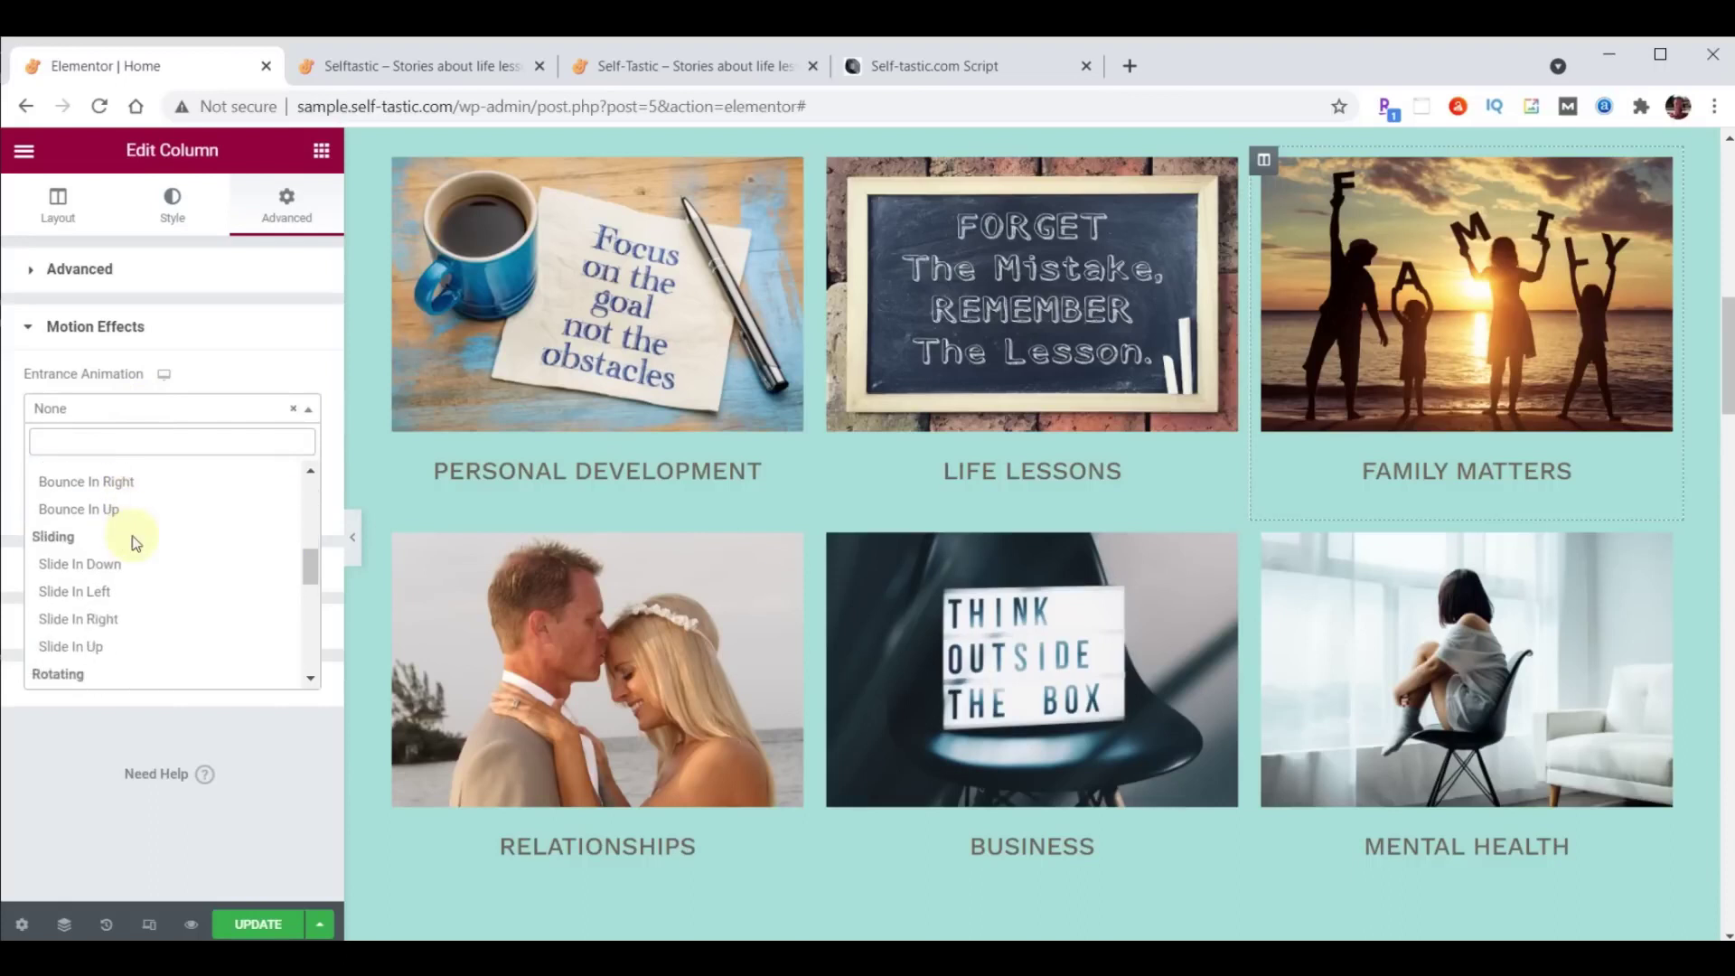
{"action": "left_click", "coordinate": [91, 592]}
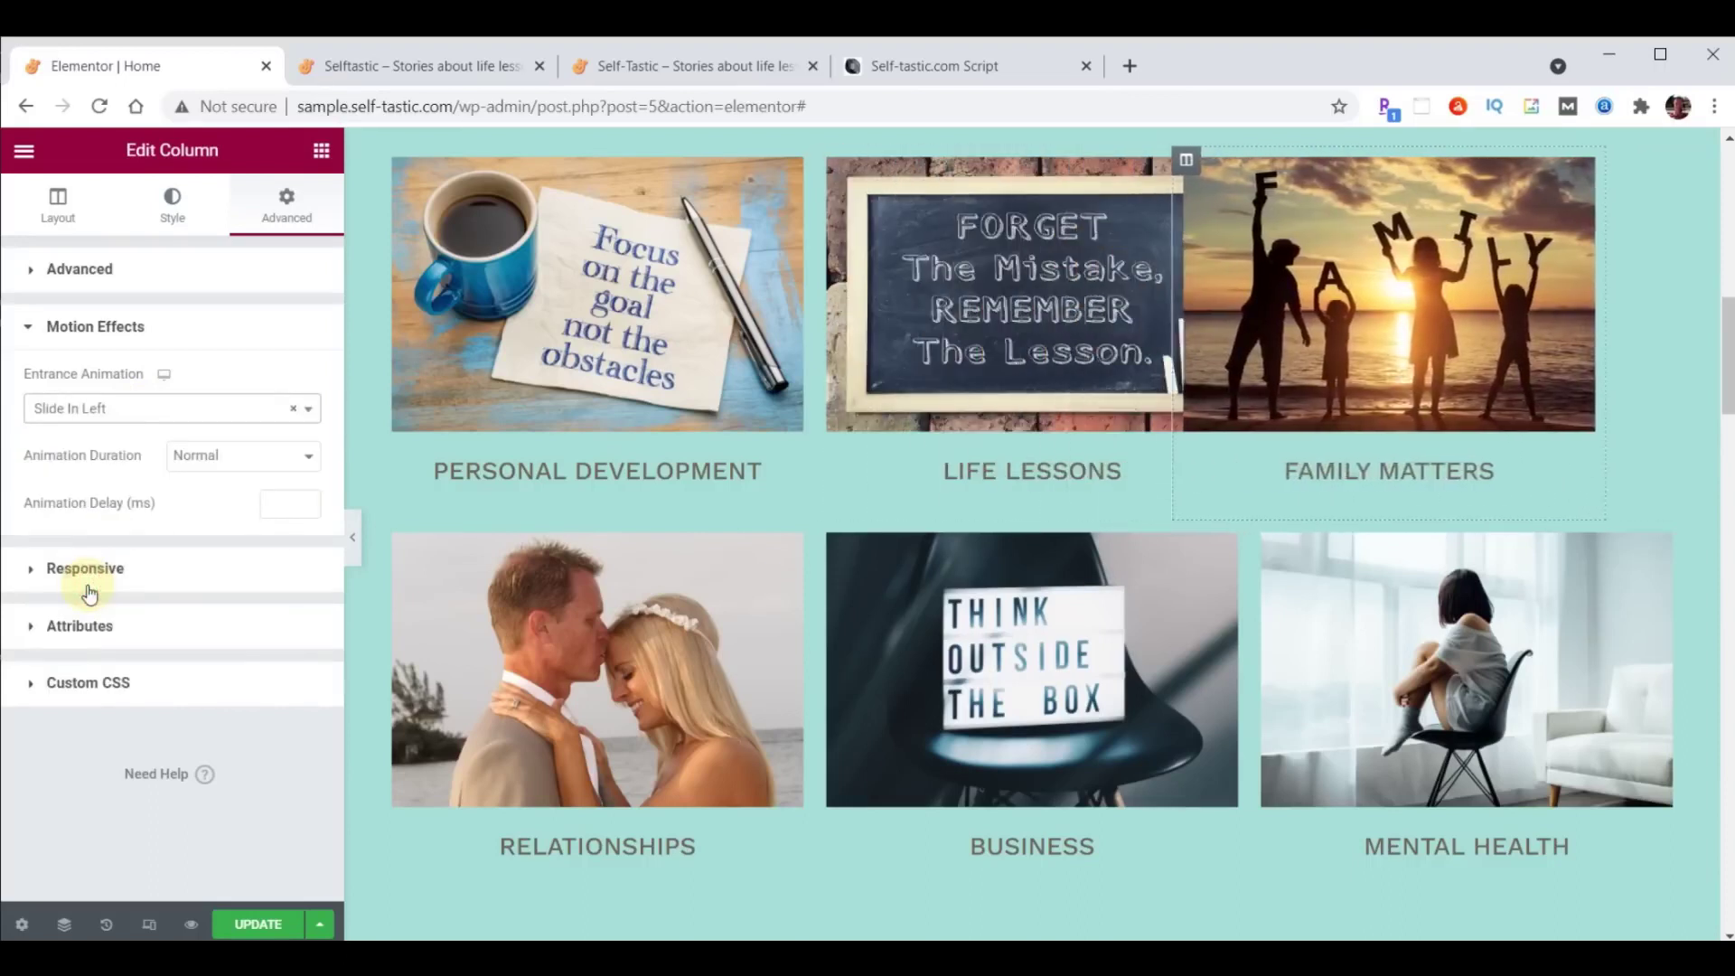
{"action": "left_click", "coordinate": [271, 503]}
{"action": "type", "text": "1000"}
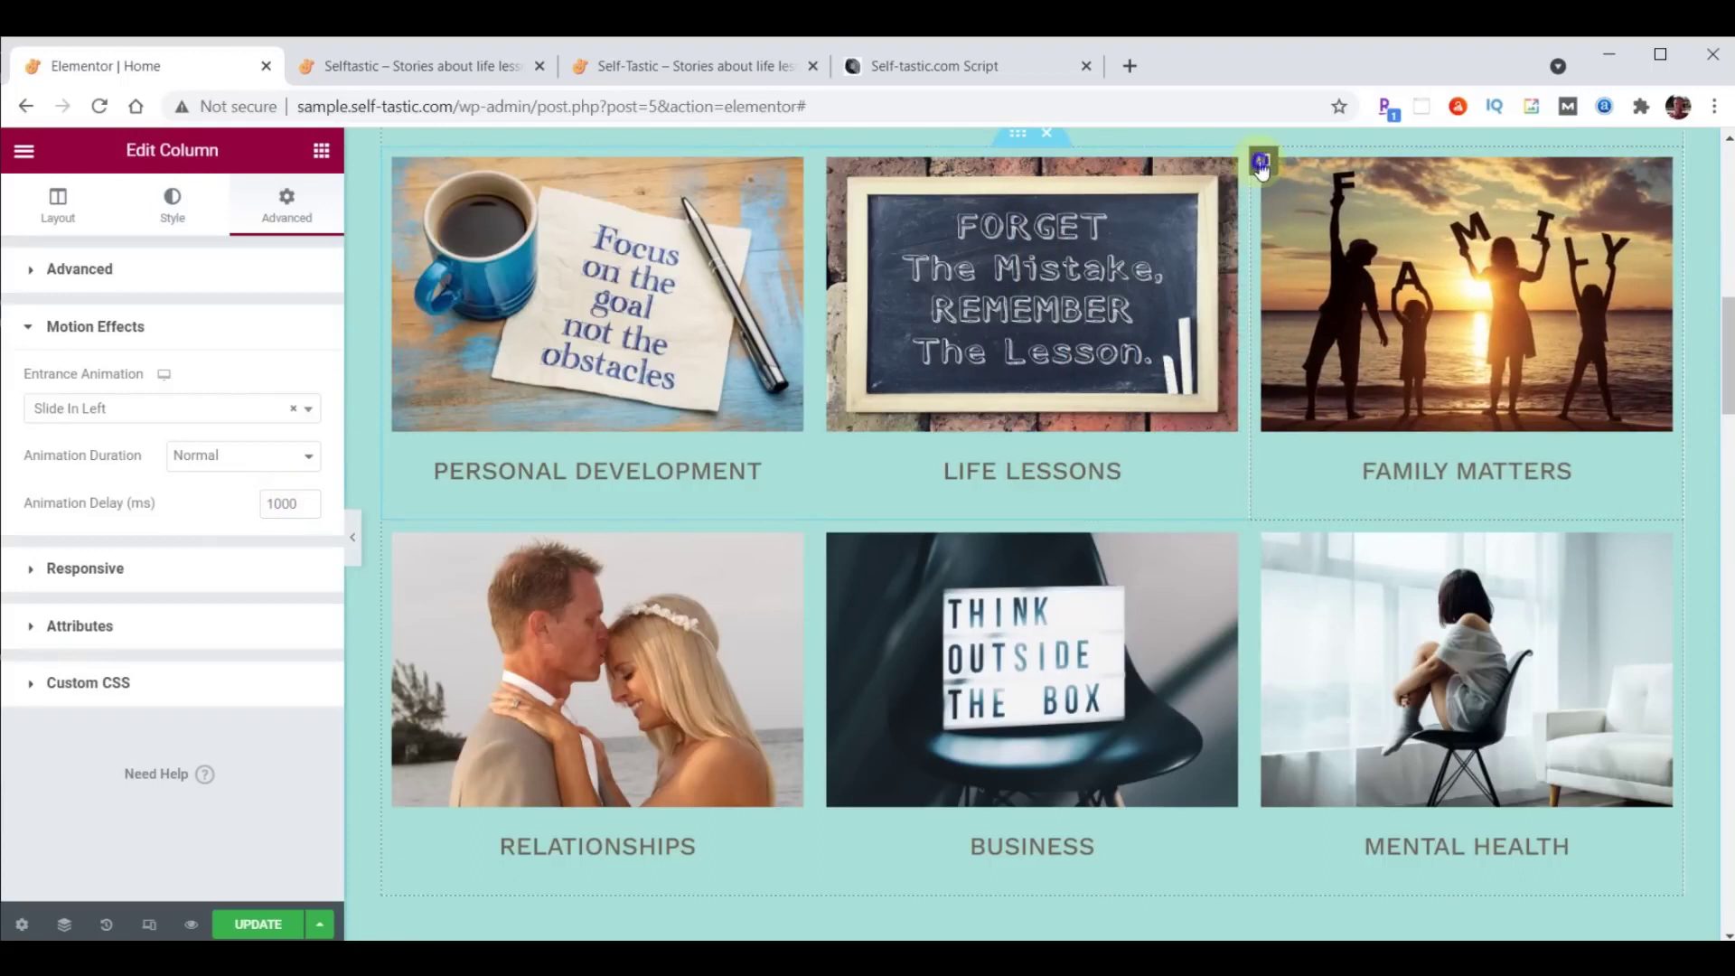
- Copy the Family Matters column and paste its style onto Mental Health
{"action": "right_click", "coordinate": [1264, 160]}
{"action": "left_click", "coordinate": [1320, 312]}
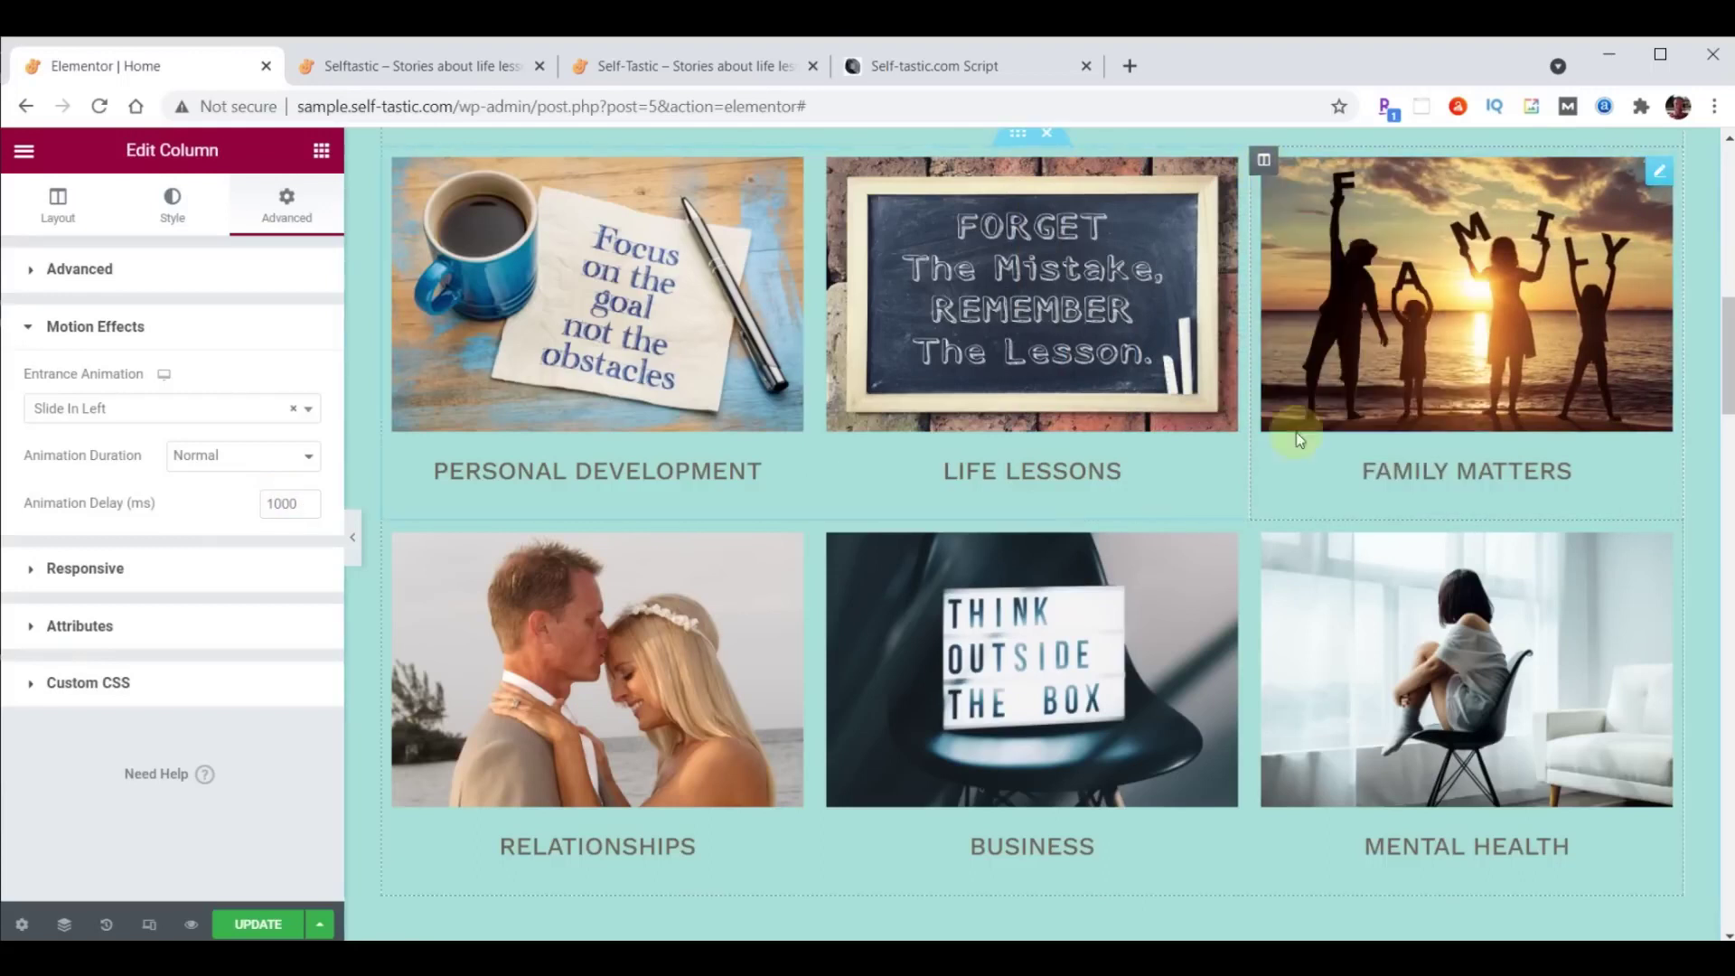
{"action": "right_click", "coordinate": [1265, 535]}
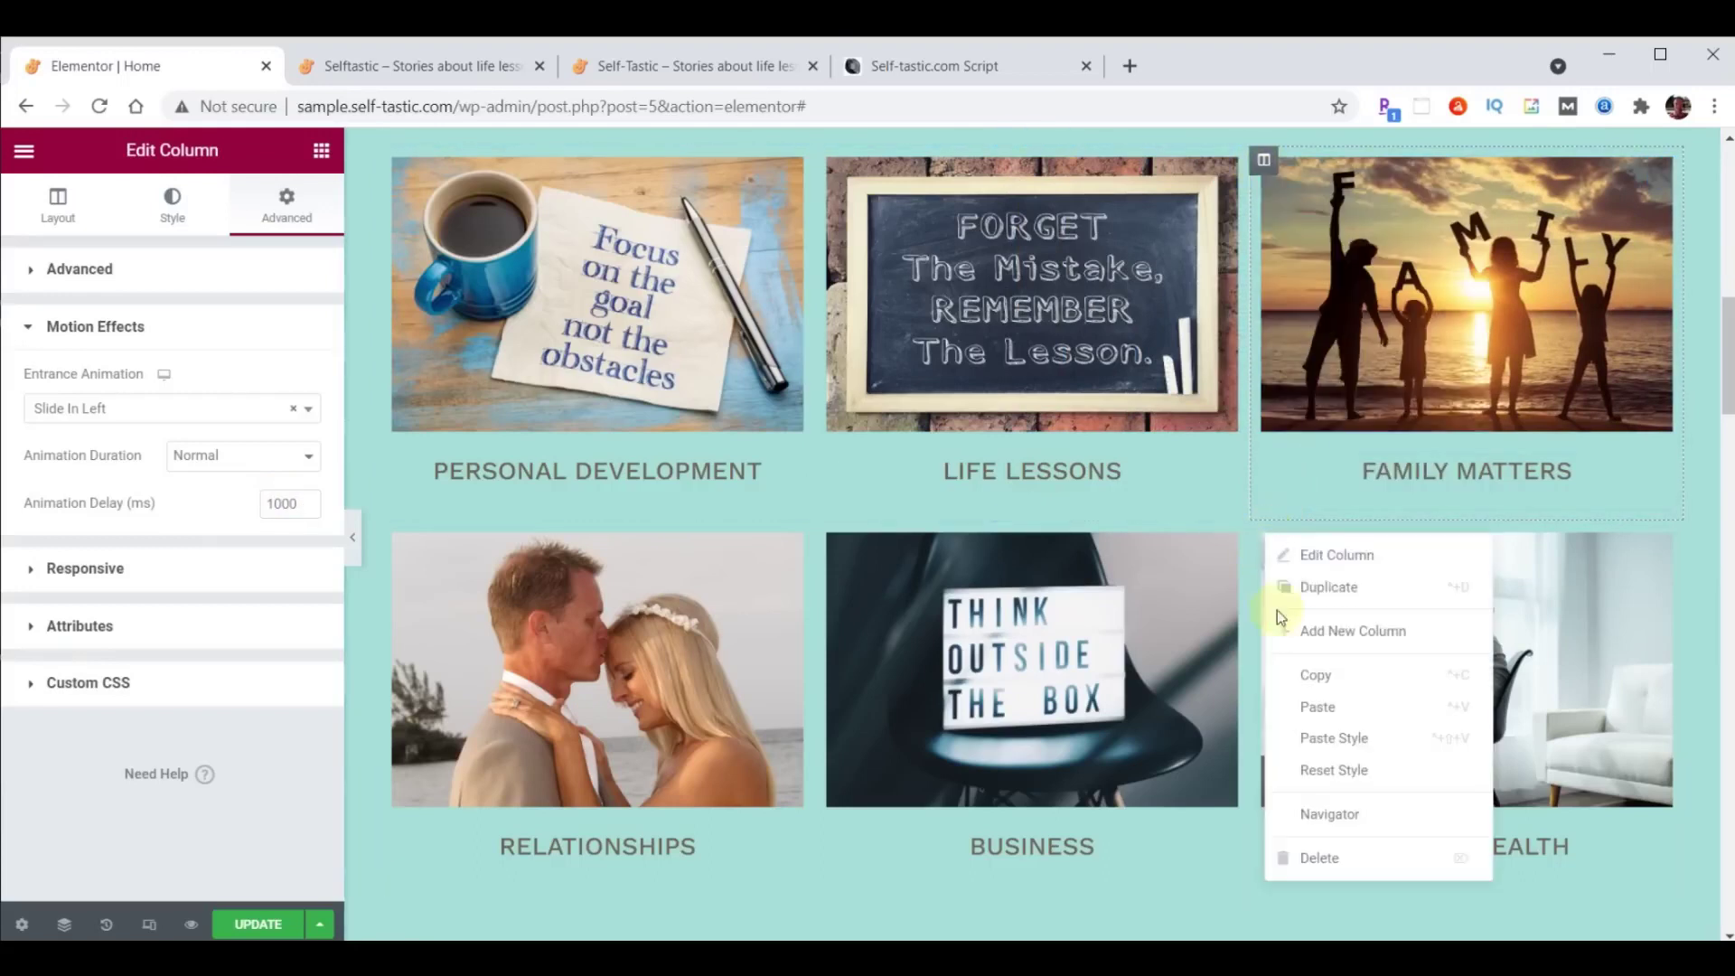
{"action": "left_click", "coordinate": [1323, 736]}
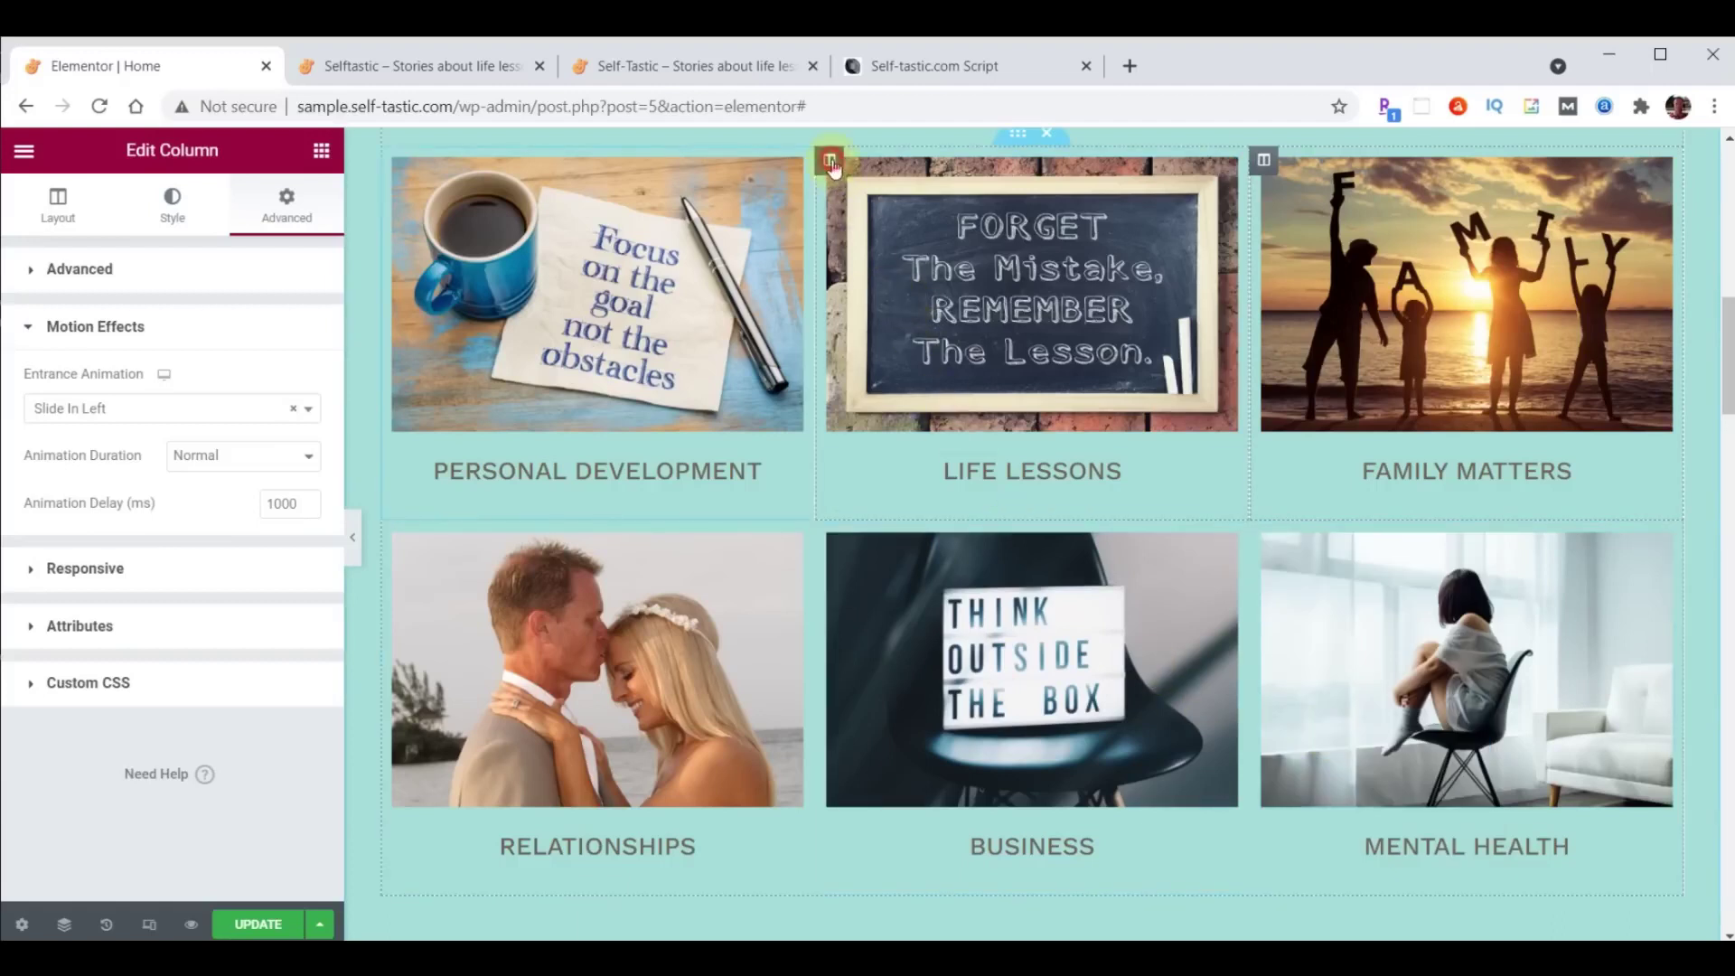
{"action": "left_click", "coordinate": [831, 162]}
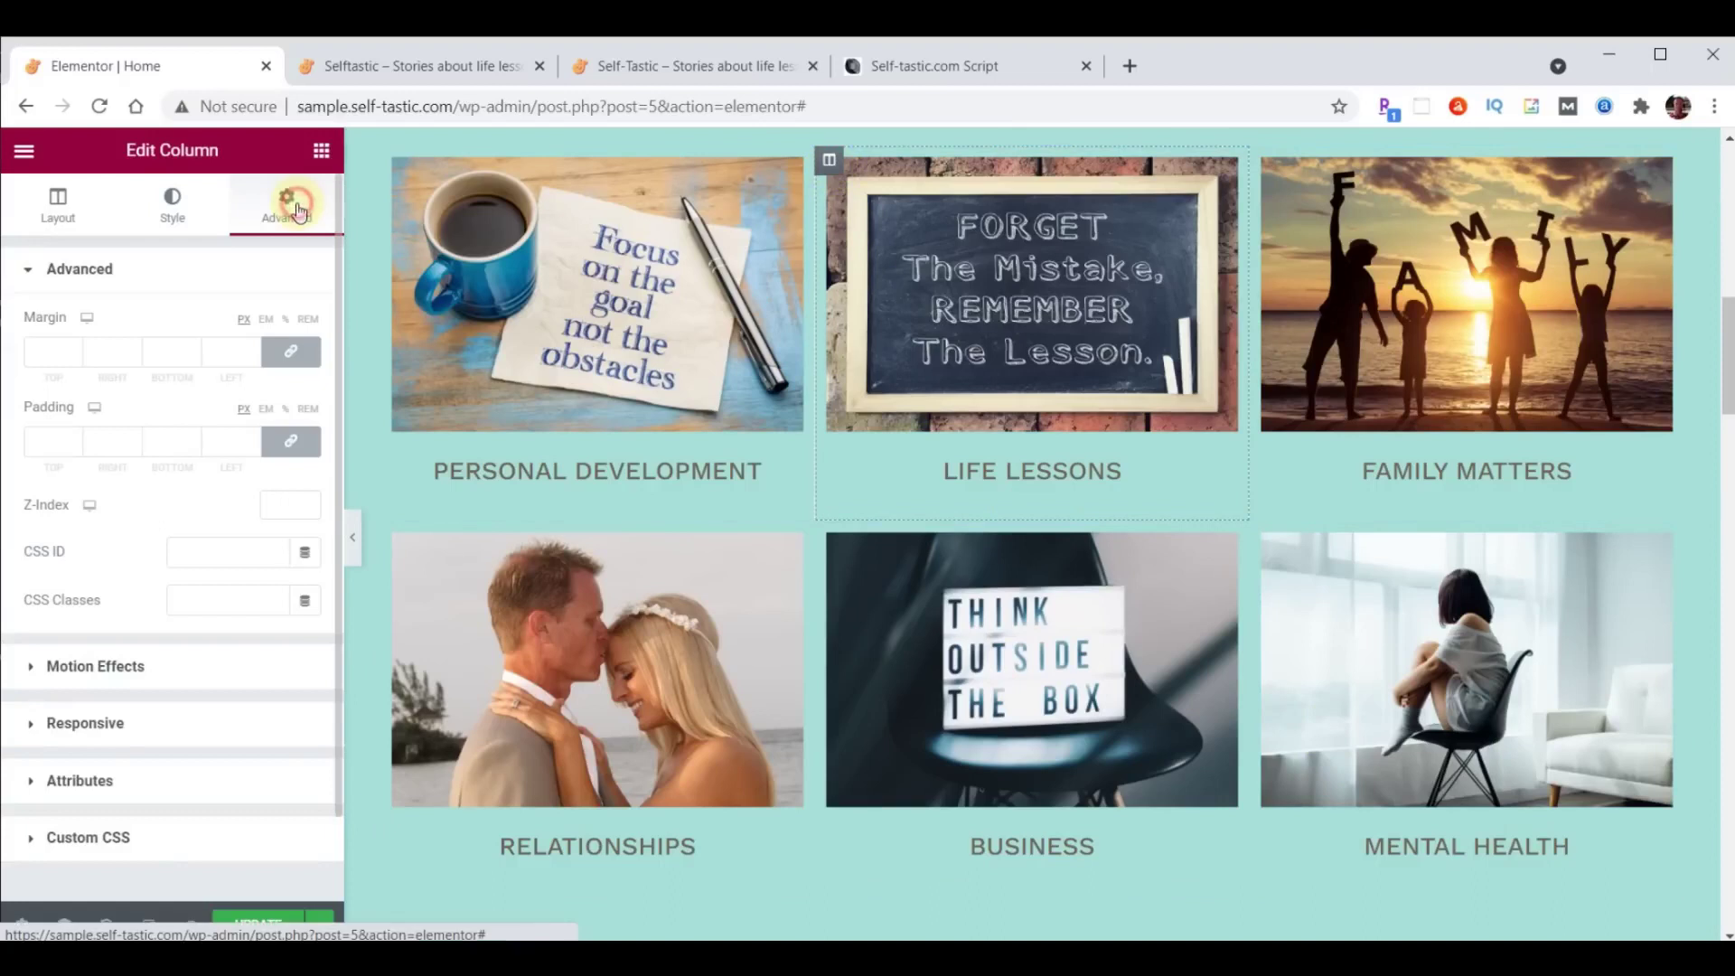
- Give the Life Lessons column a Zoom In entrance animation with 1000 ms delay
{"action": "left_click", "coordinate": [83, 669]}
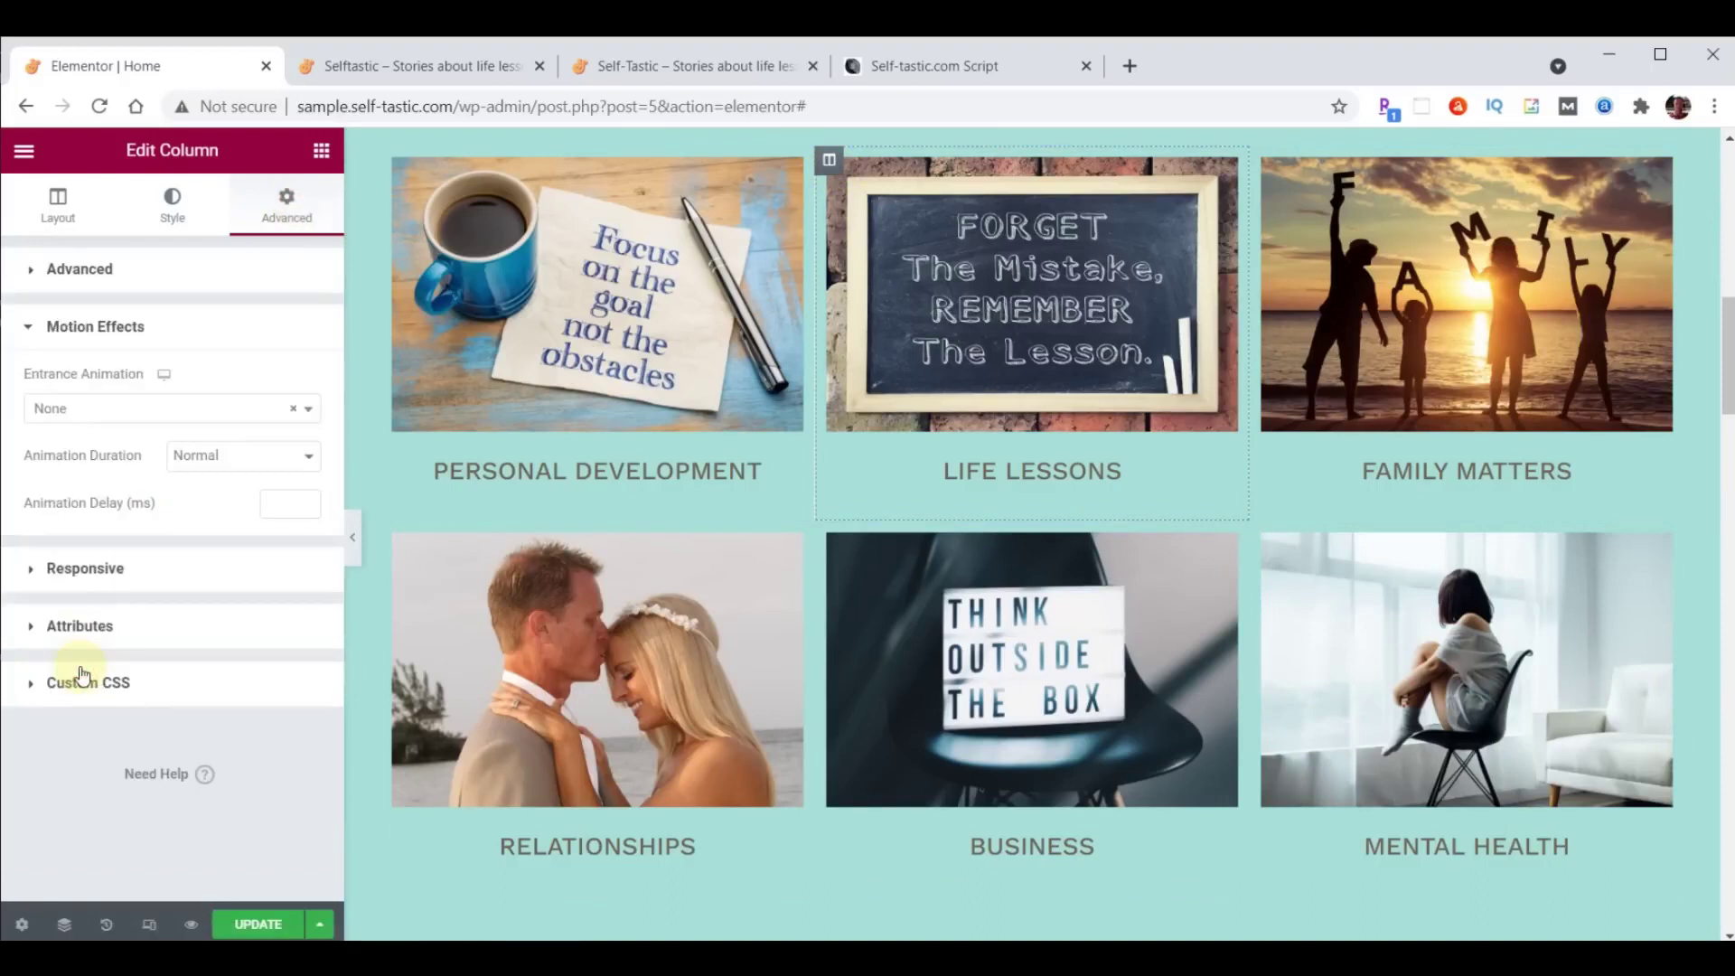
{"action": "left_click", "coordinate": [113, 408]}
{"action": "scroll", "coordinate": [123, 515], "scroll_direction": "down", "scroll_amount": 2}
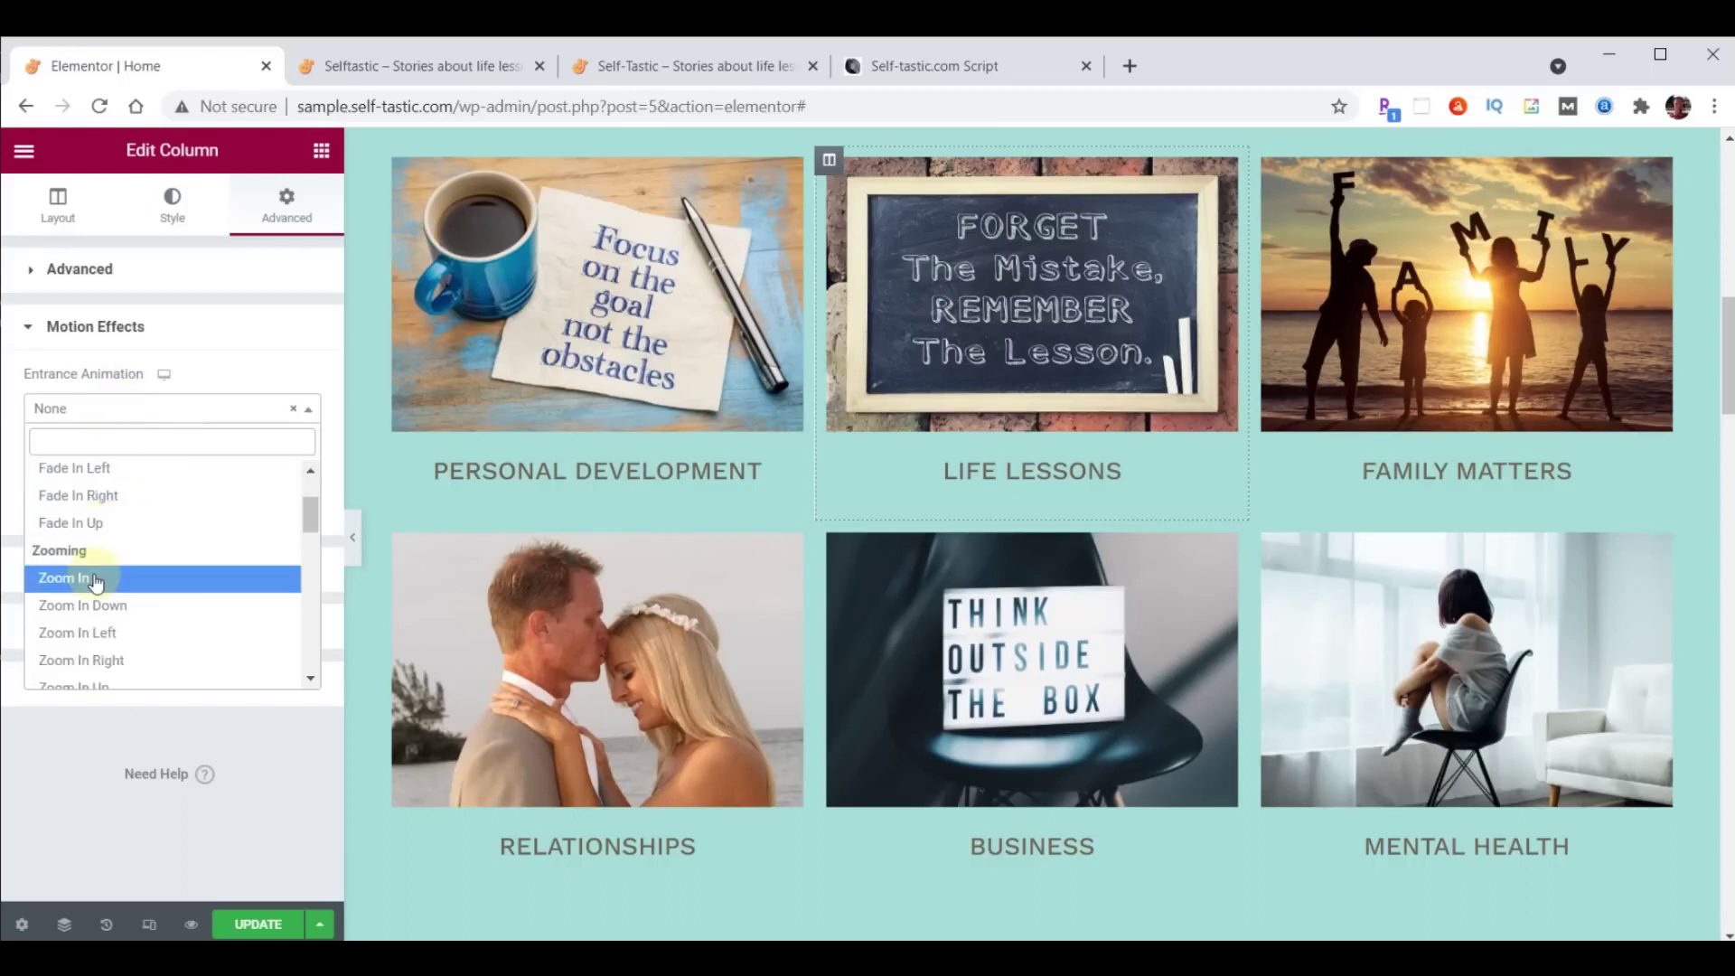
{"action": "left_click", "coordinate": [95, 578]}
{"action": "left_click", "coordinate": [273, 504]}
{"action": "type", "text": "1000"}
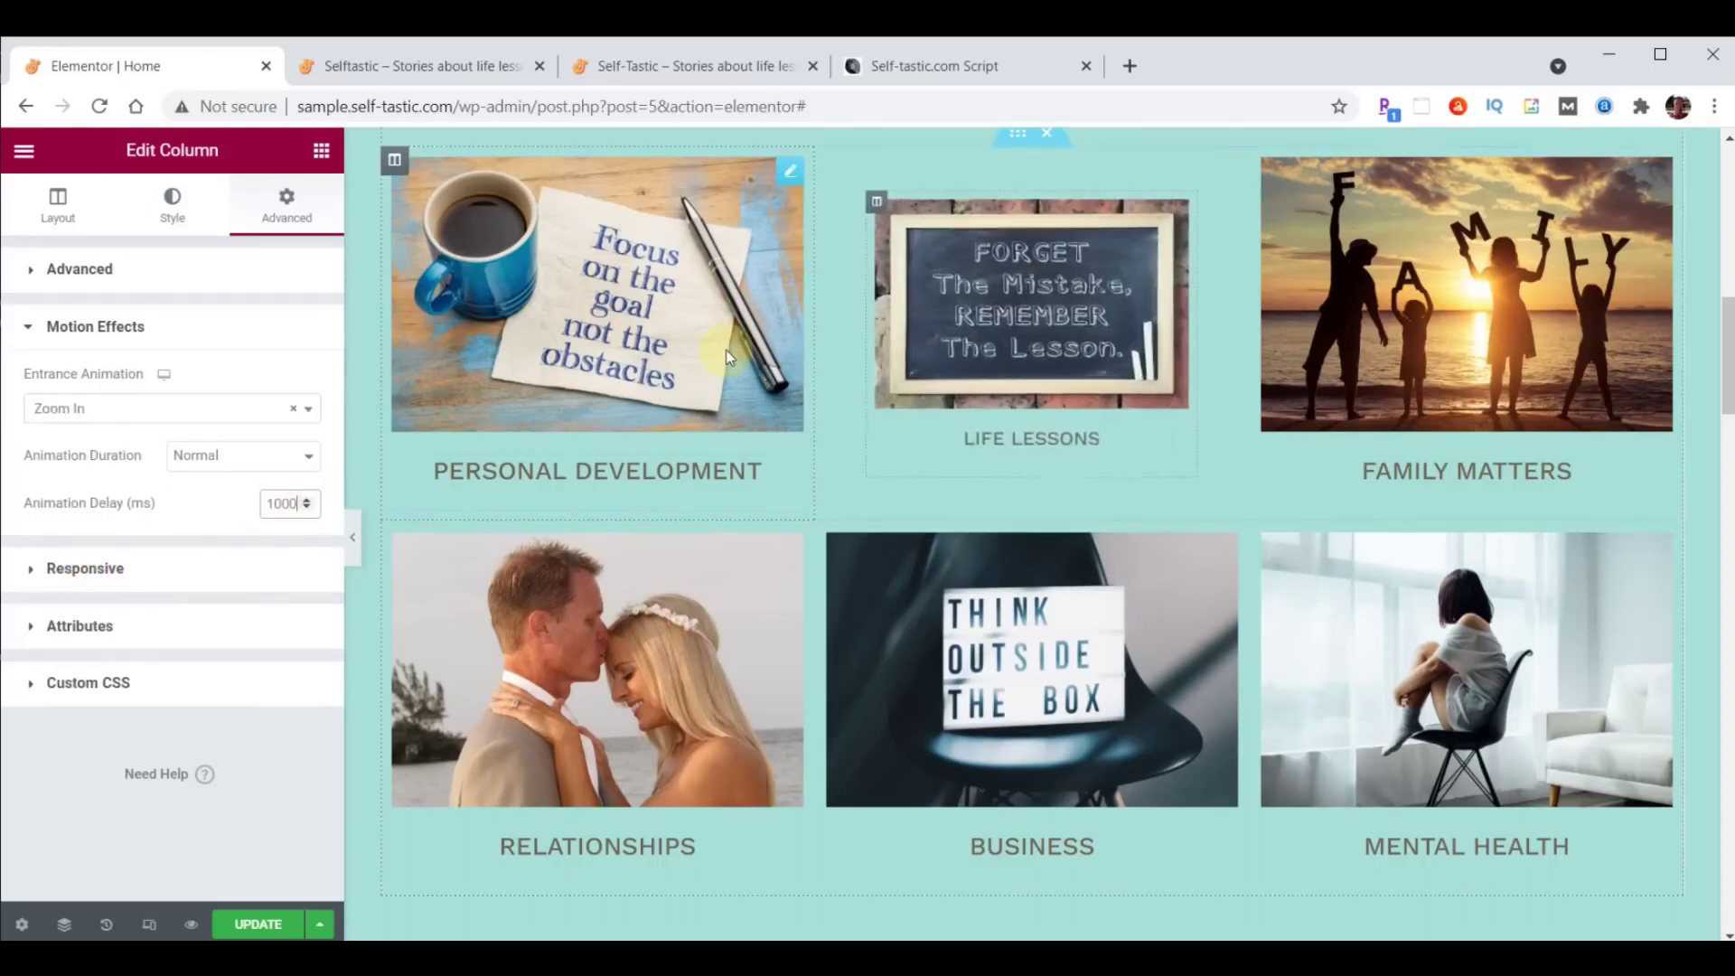
- Copy the Life Lessons column's settings and save the page
{"action": "right_click", "coordinate": [831, 170]}
{"action": "left_click", "coordinate": [882, 298]}
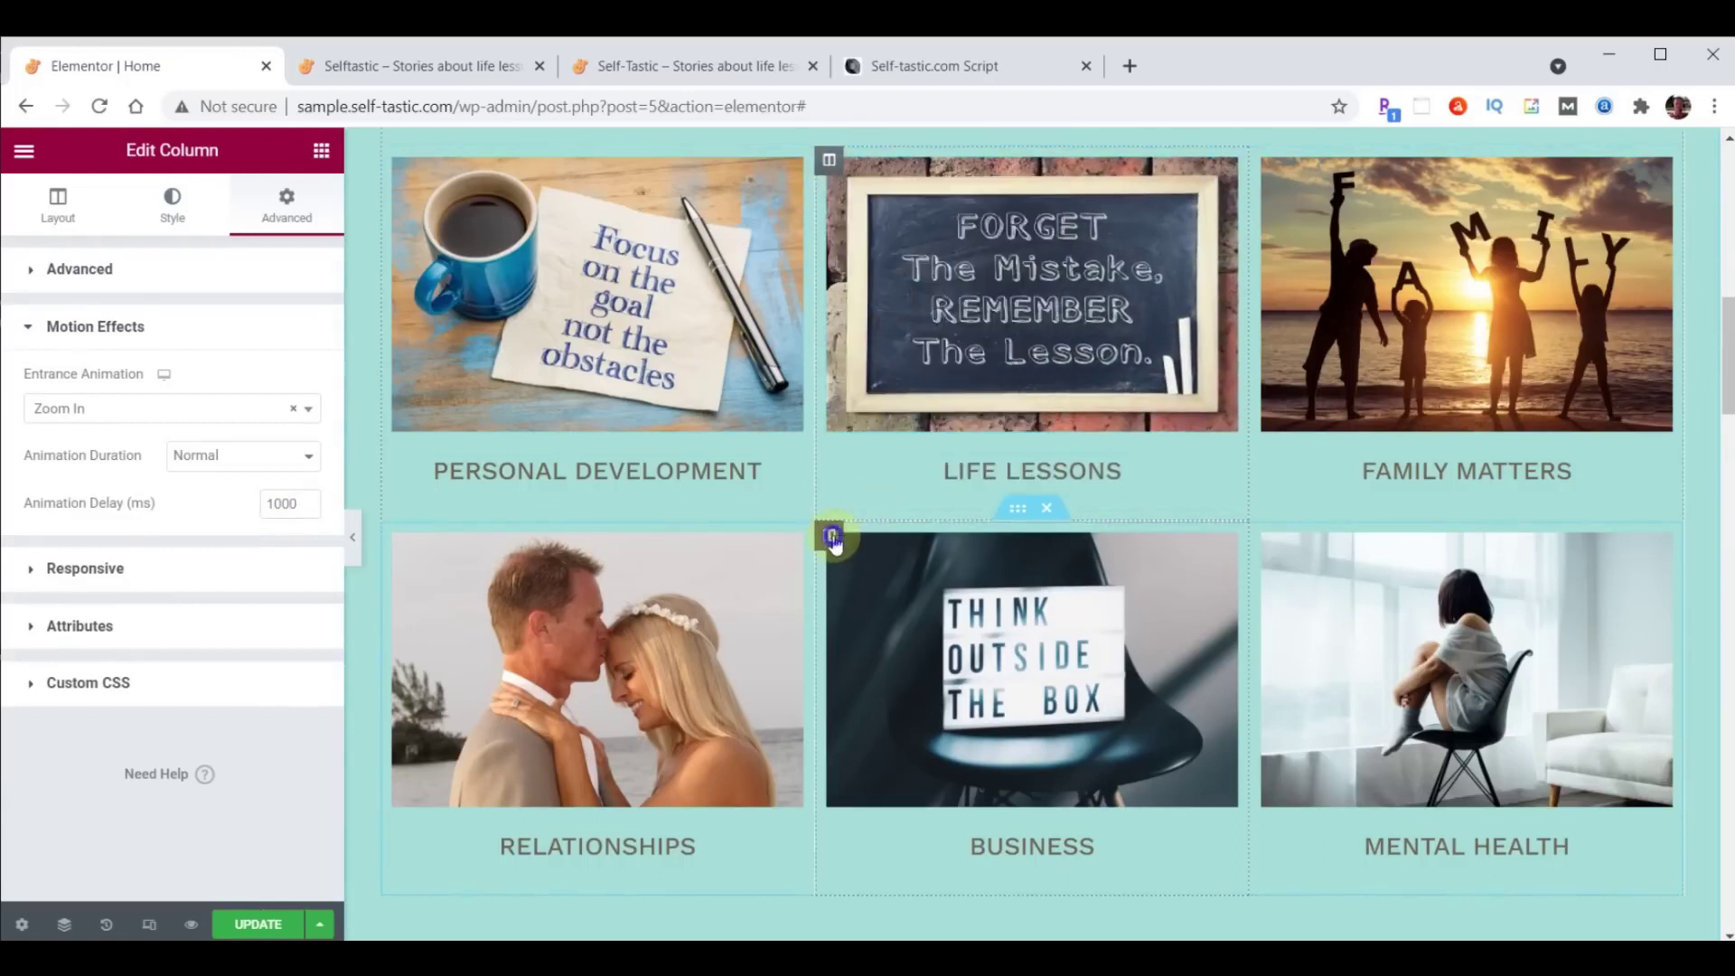
{"action": "right_click", "coordinate": [827, 536]}
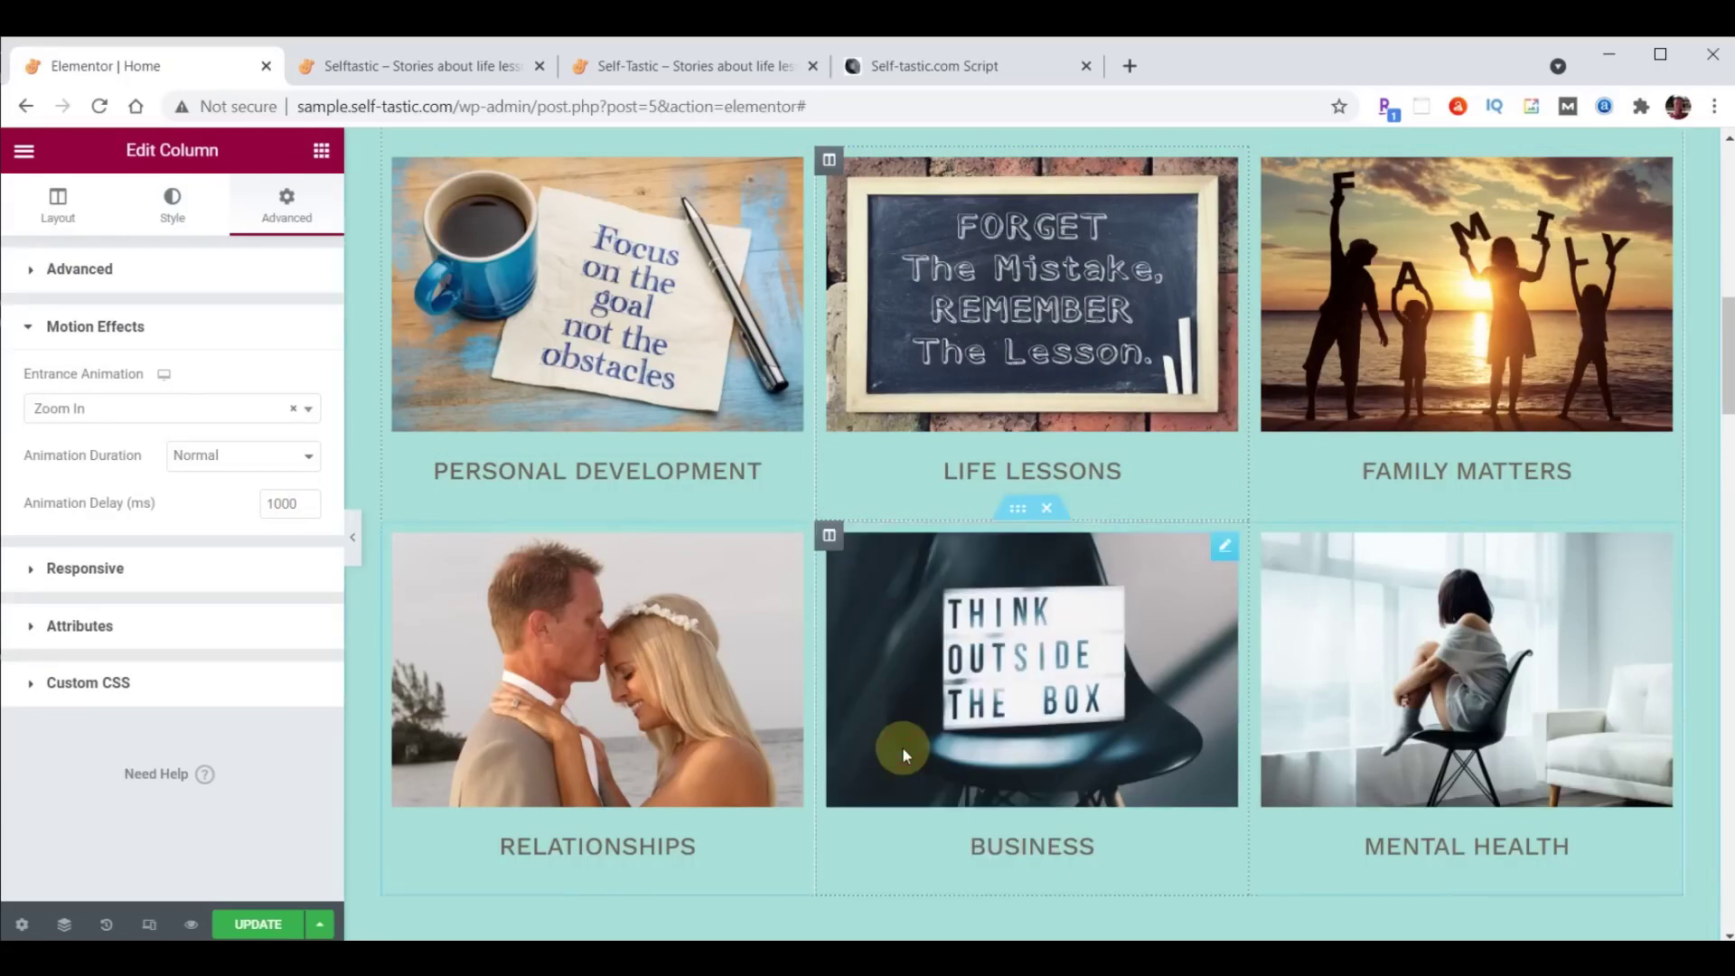
{"action": "left_click", "coordinate": [259, 923]}
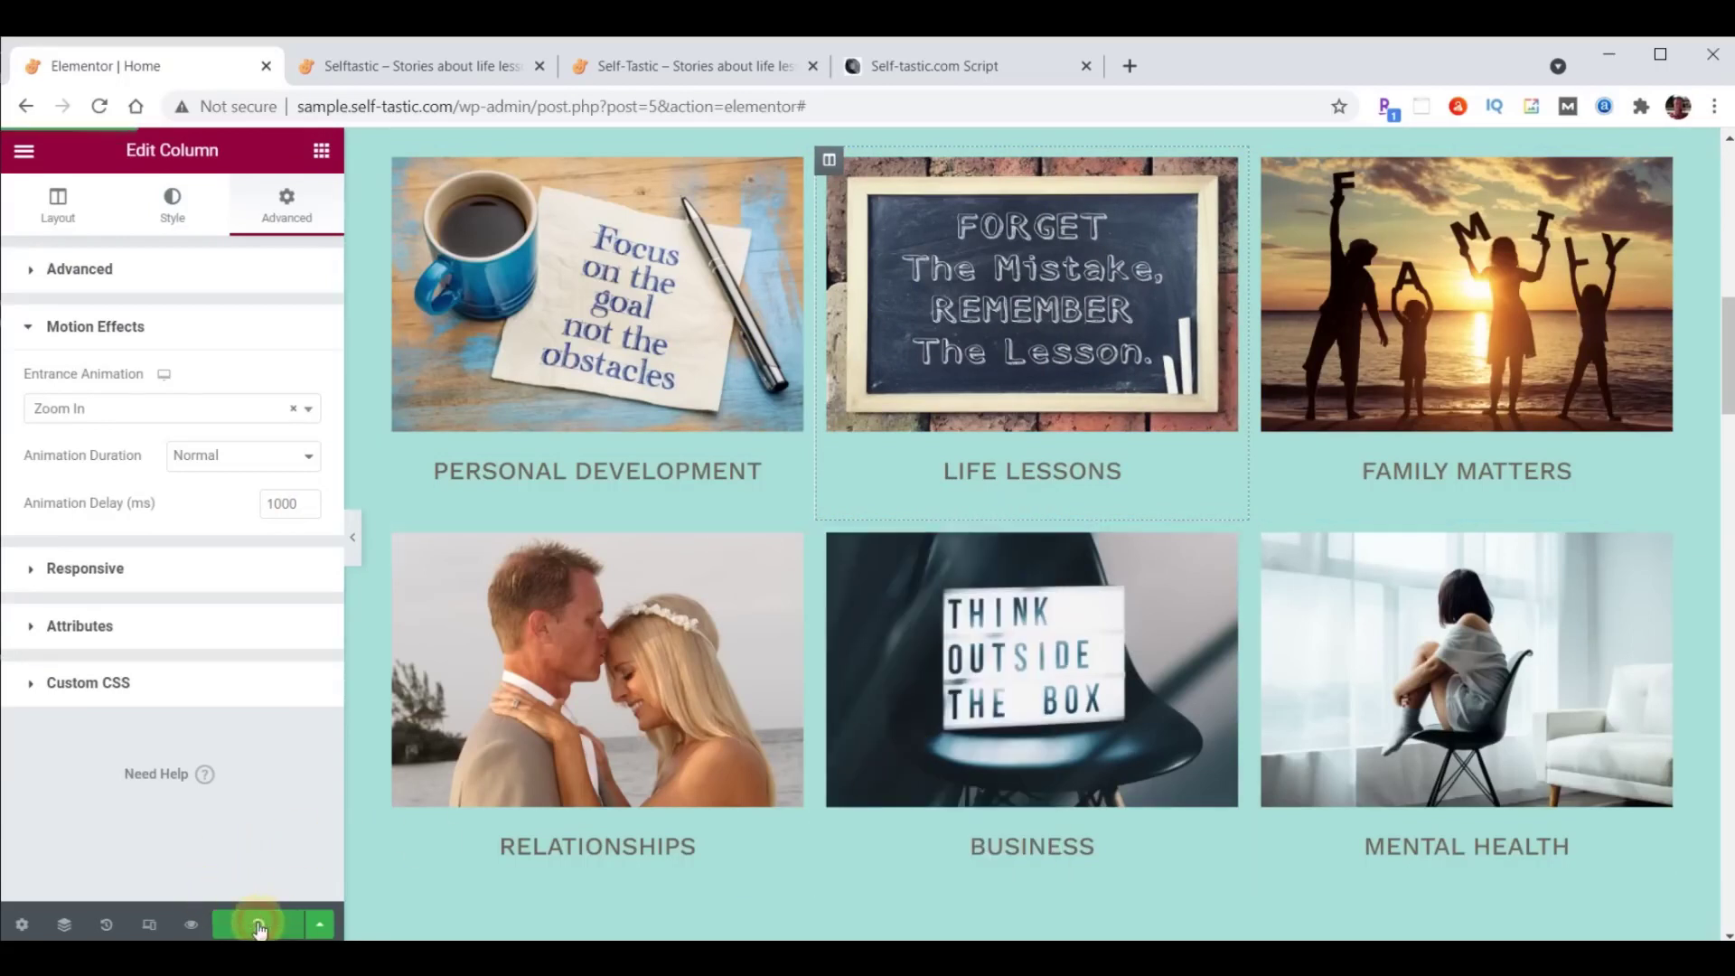
{"action": "left_click", "coordinate": [382, 67]}
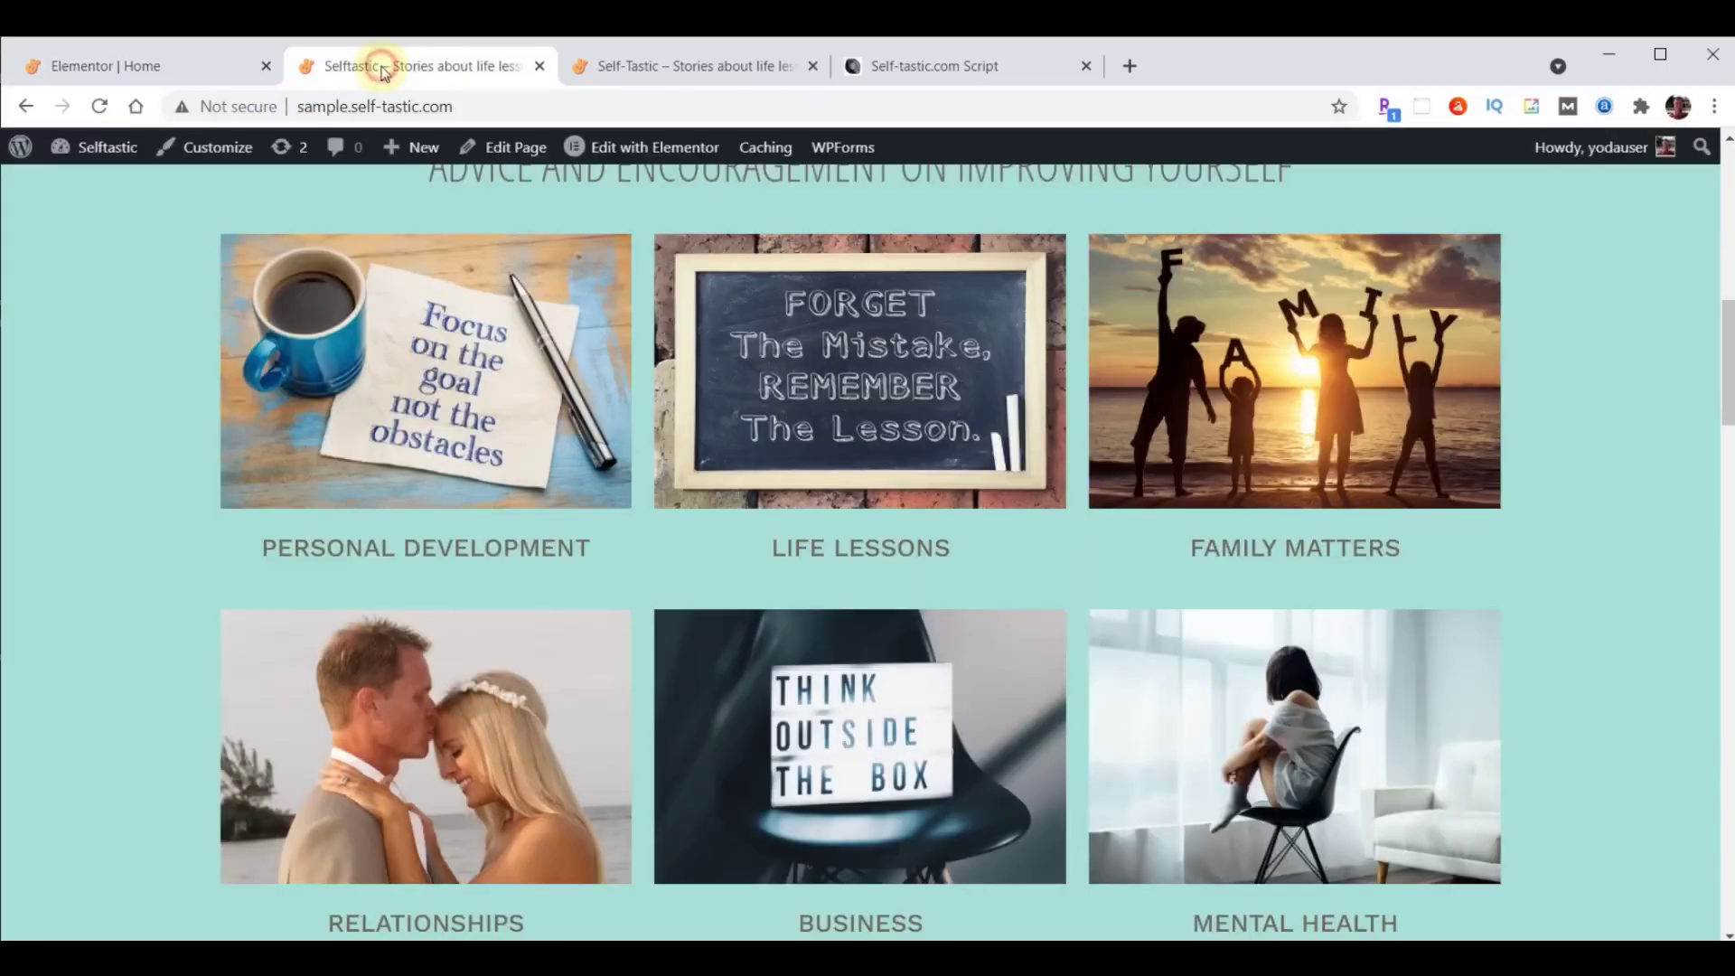
{"action": "left_click", "coordinate": [99, 107]}
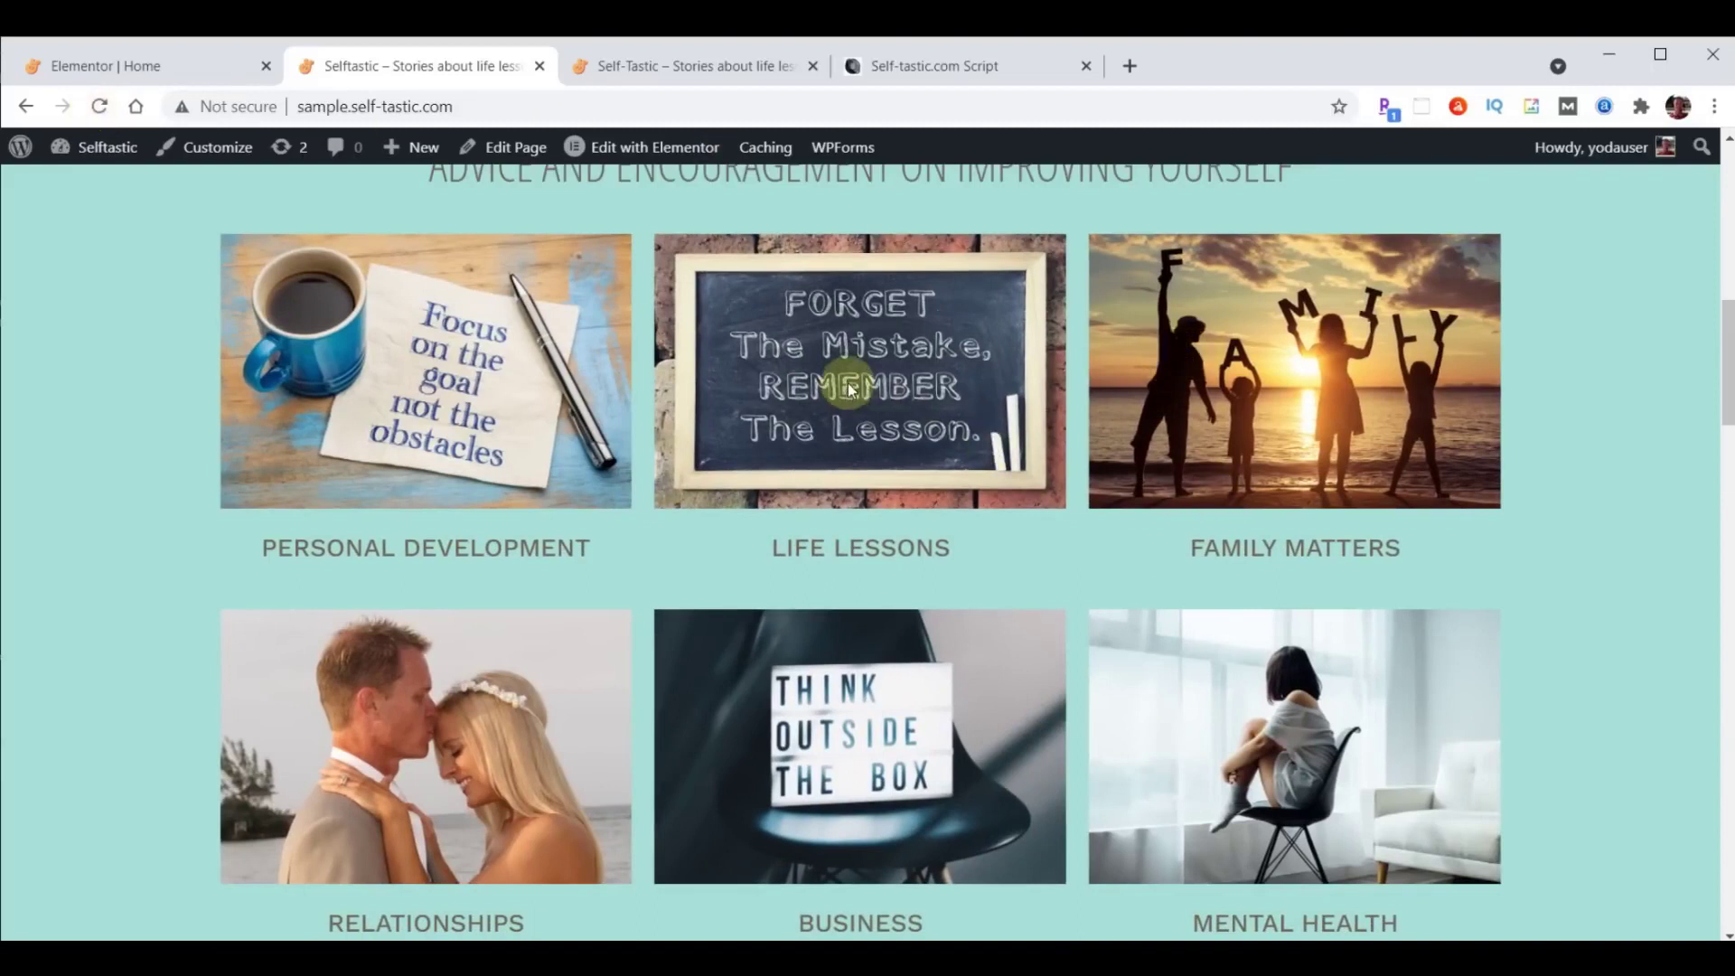
{"action": "left_click", "coordinate": [99, 107]}
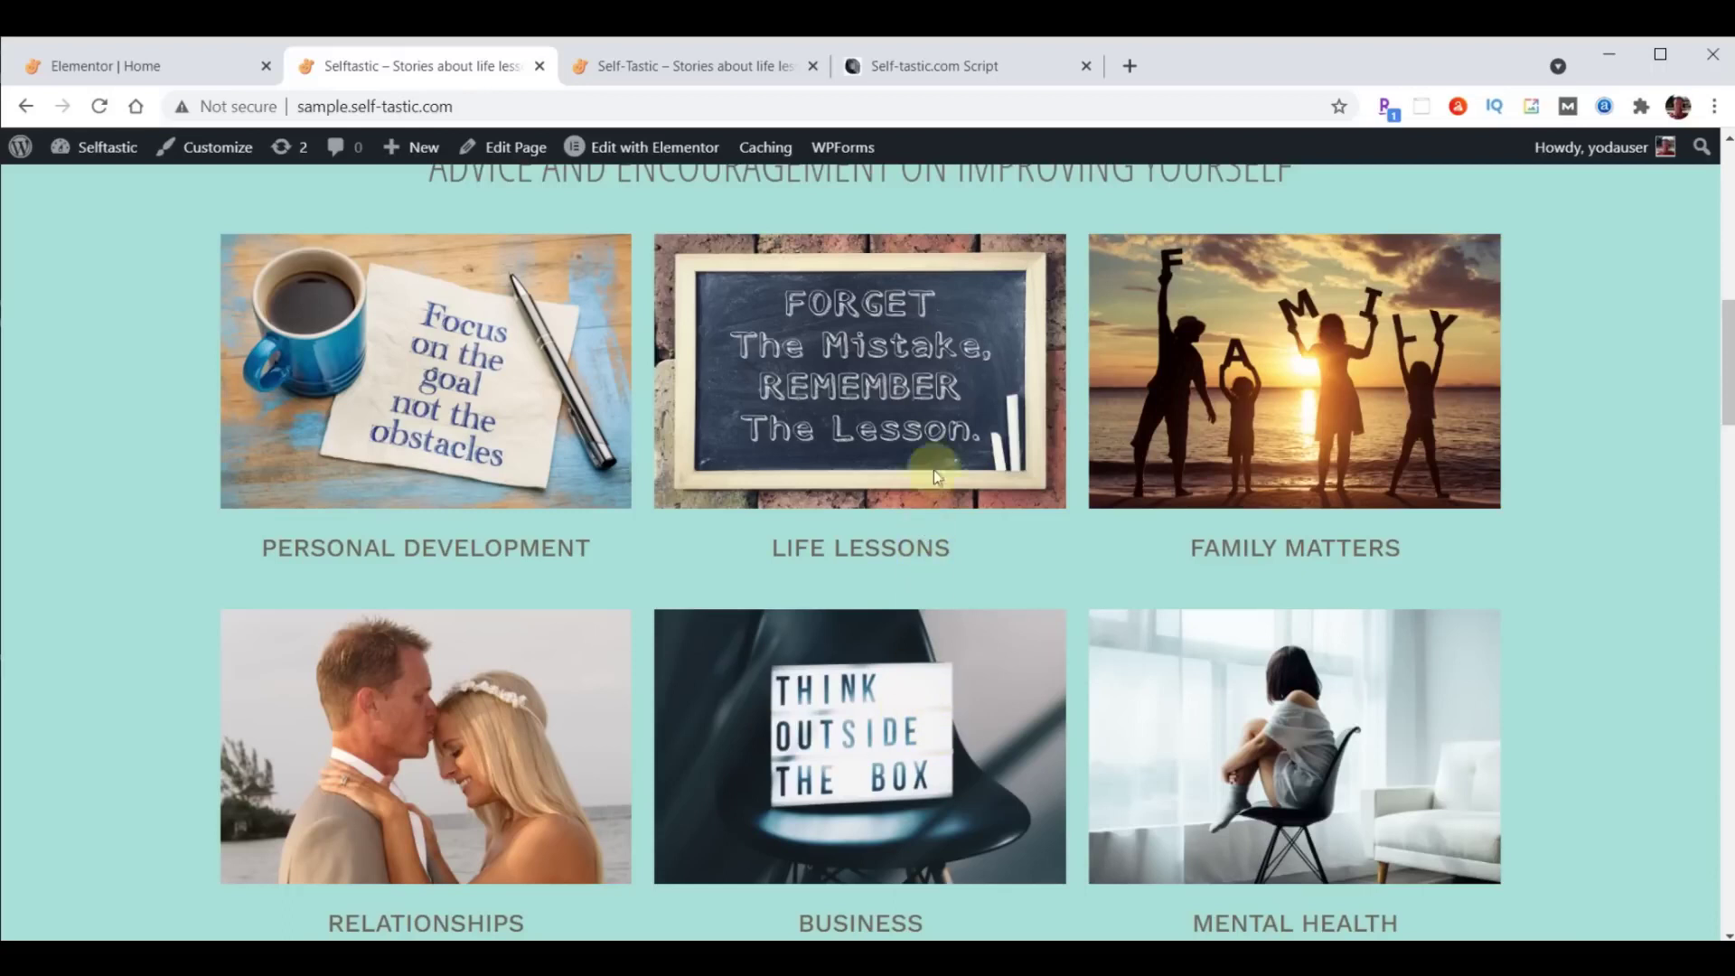
{"action": "left_click", "coordinate": [107, 72]}
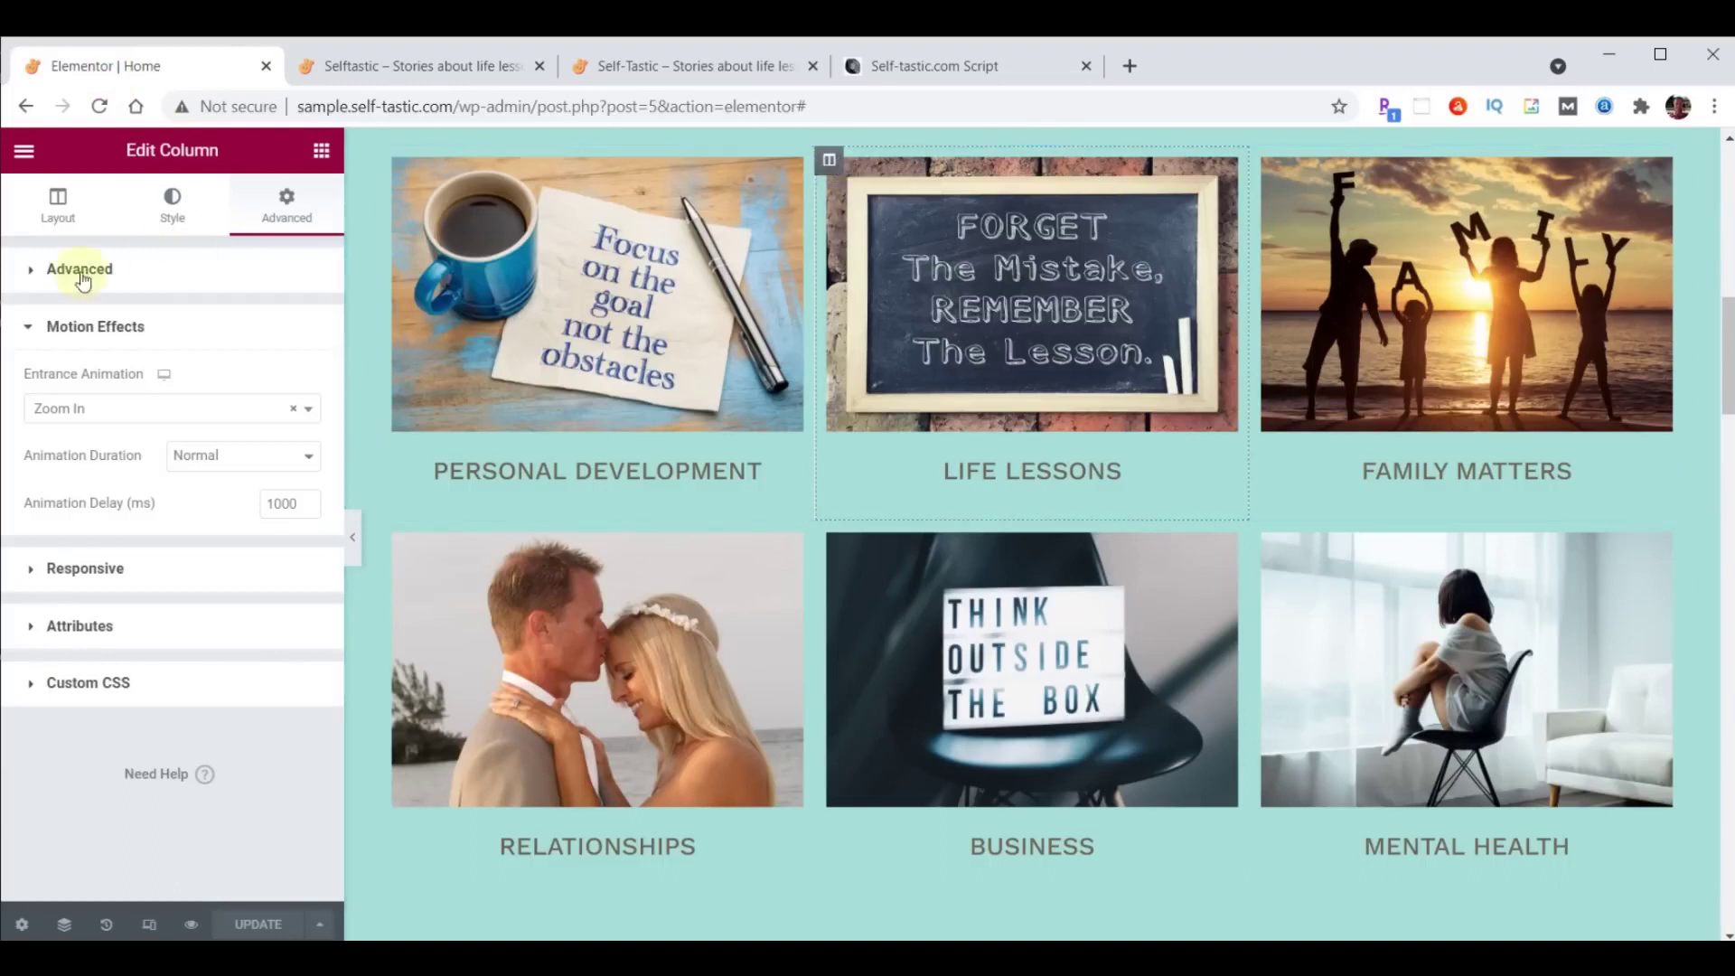
- Set the top-middle Life Lessons column's Z-Index to 1
{"action": "left_click", "coordinate": [32, 269]}
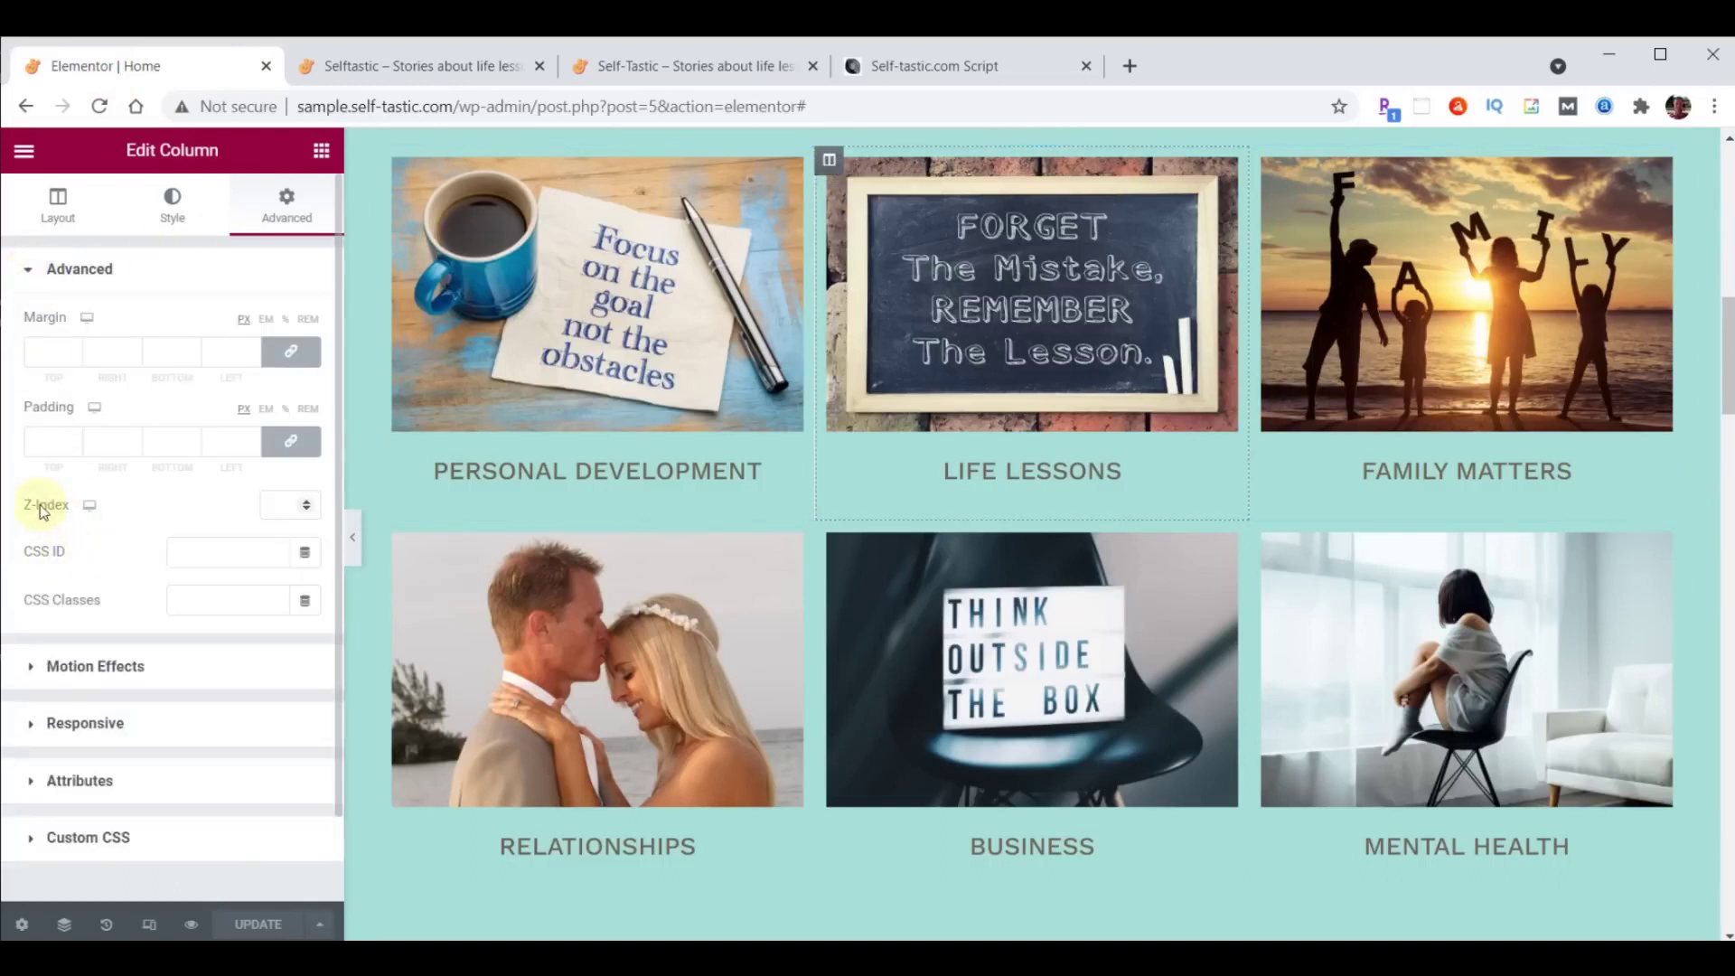
{"action": "left_click", "coordinate": [280, 503]}
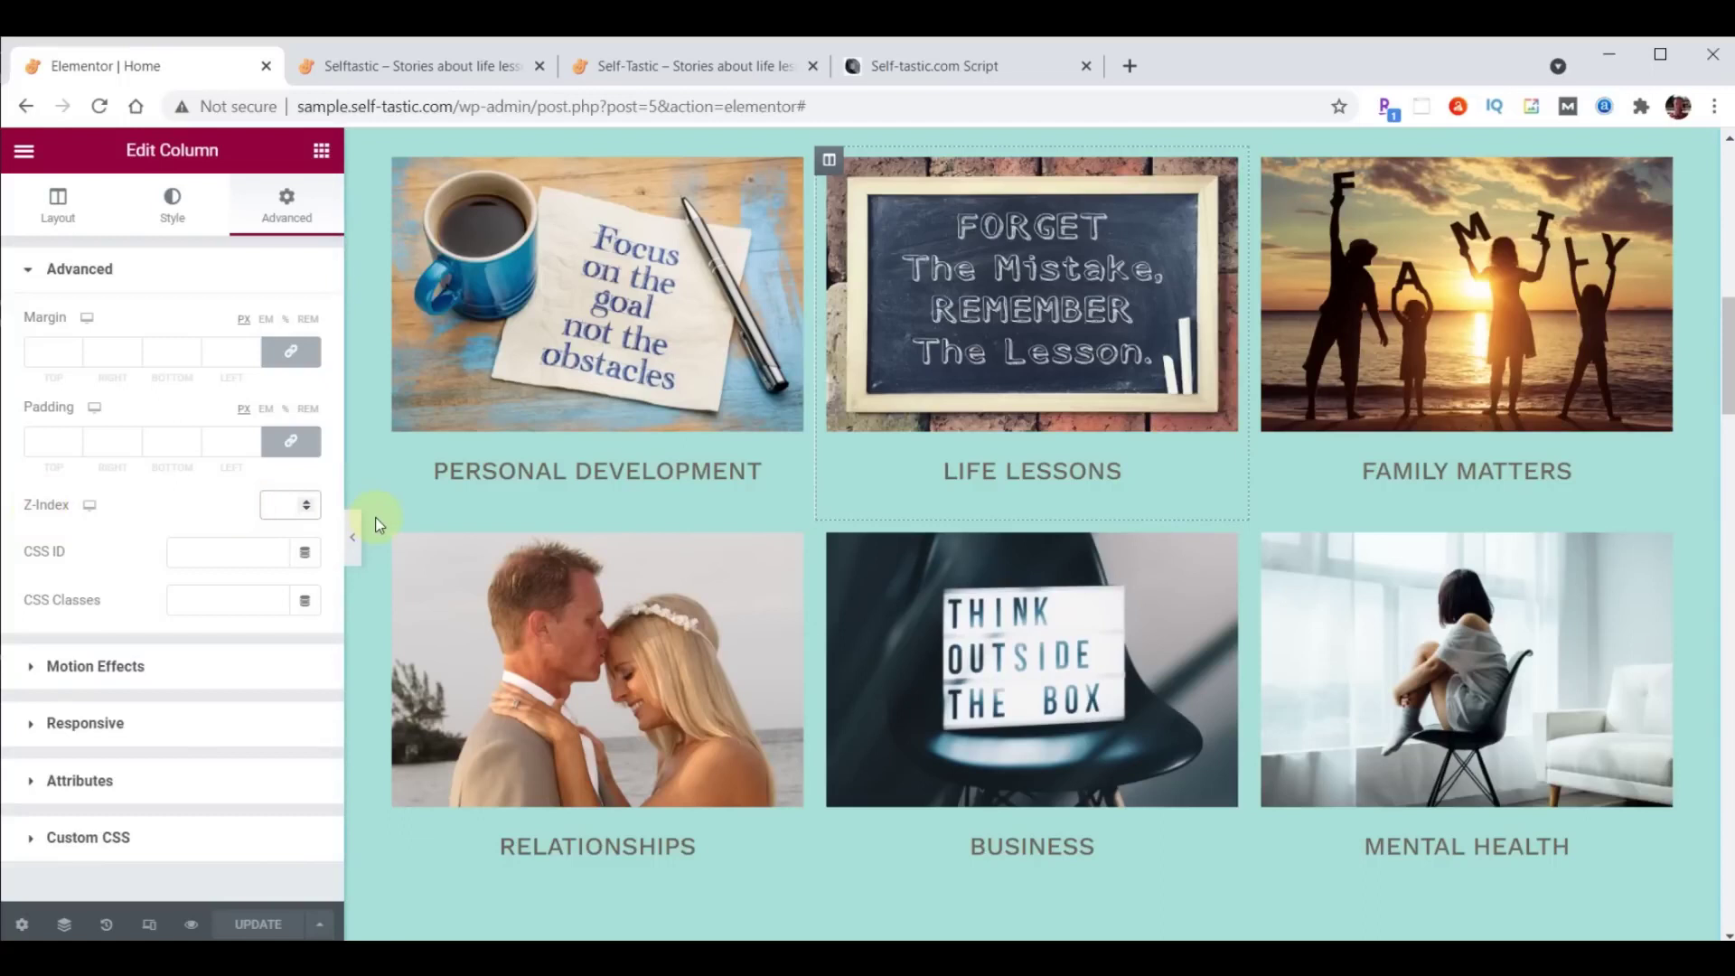
{"action": "type", "text": "1"}
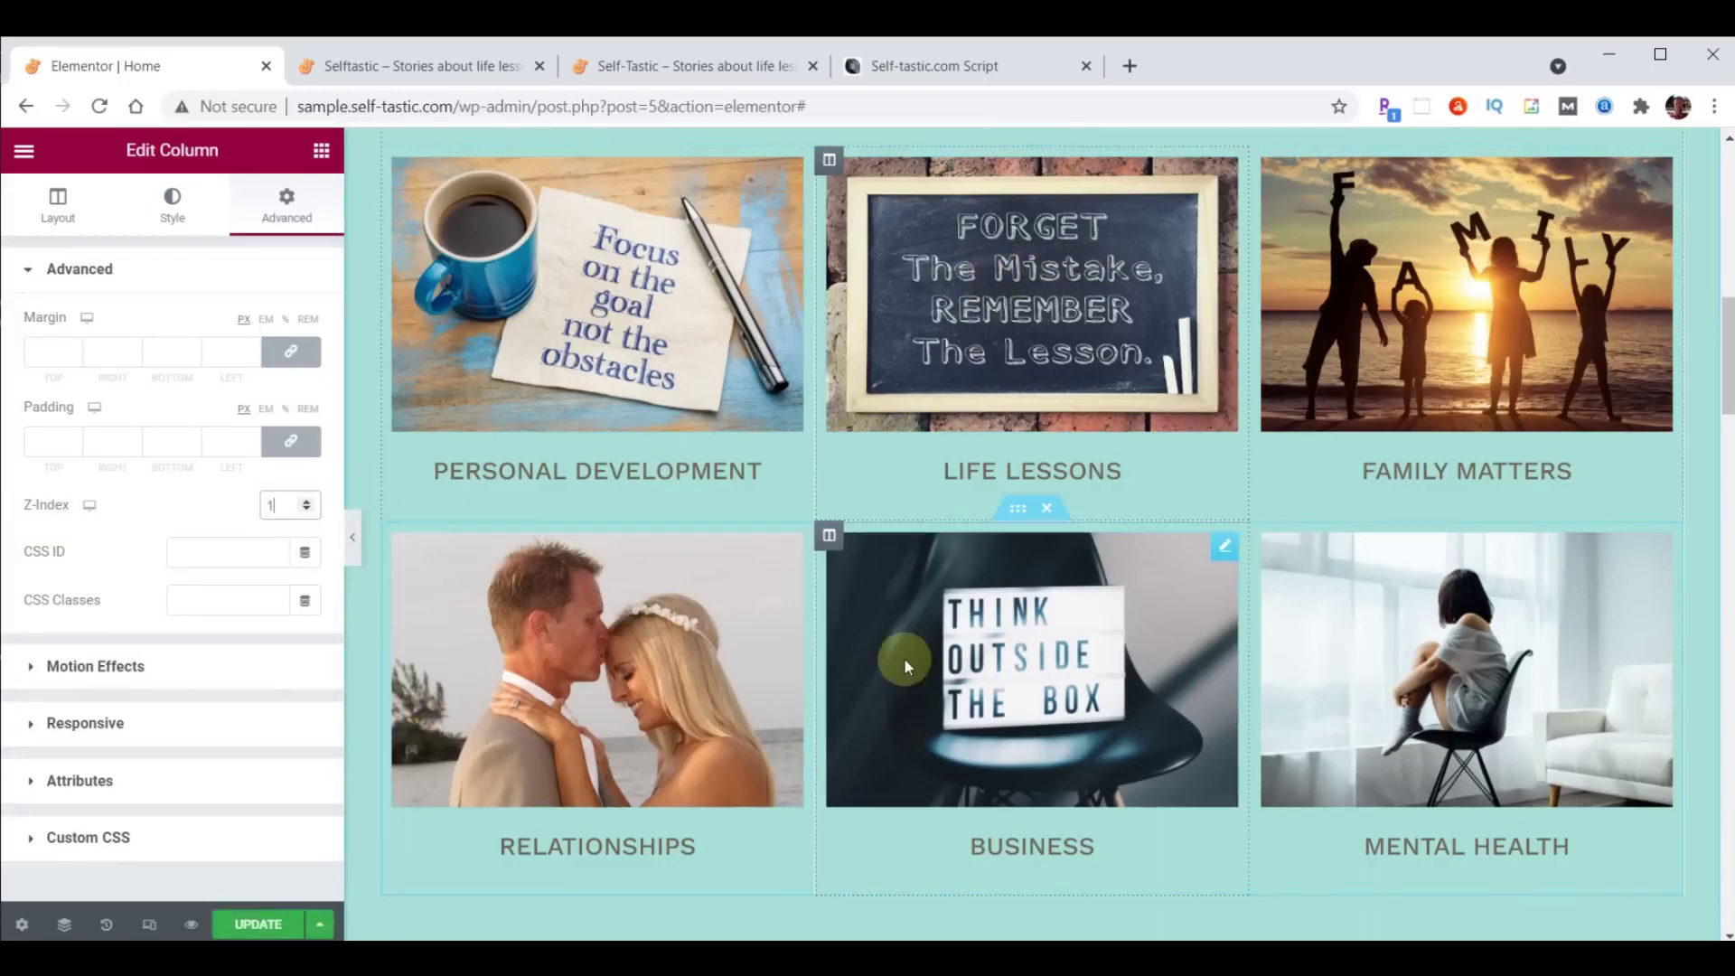
- Give the Business column Z-Index 1 too, save, and go to the live site tab
{"action": "left_click", "coordinate": [829, 536]}
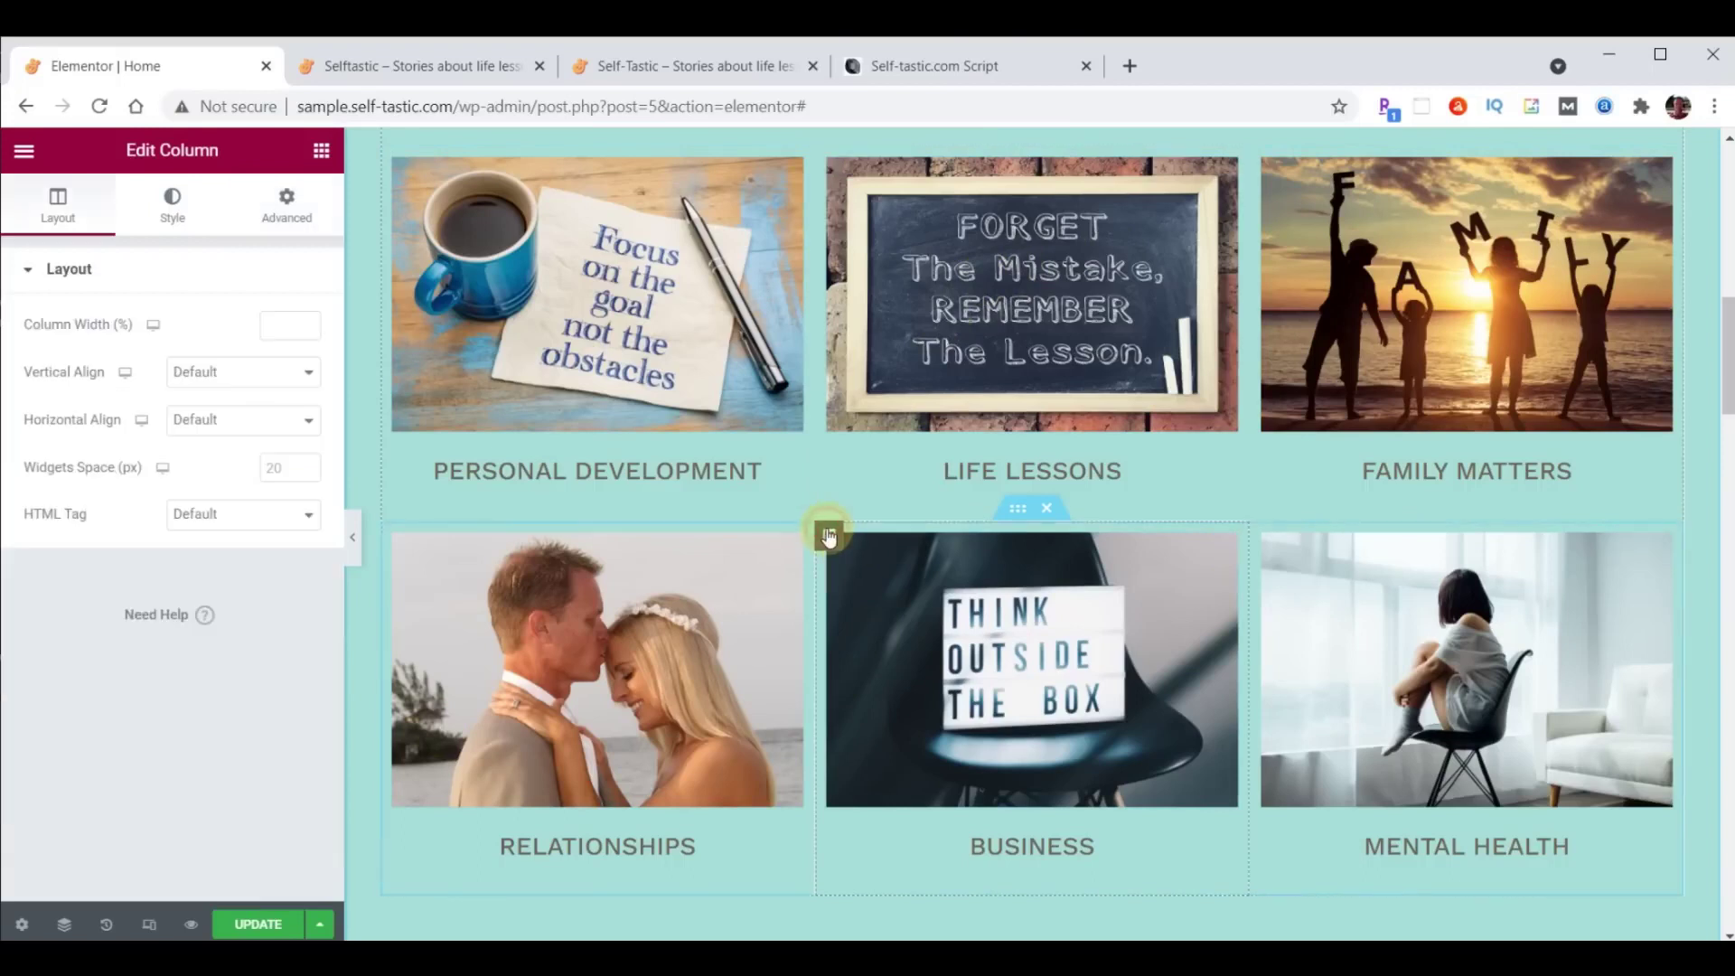
{"action": "left_click", "coordinate": [301, 213]}
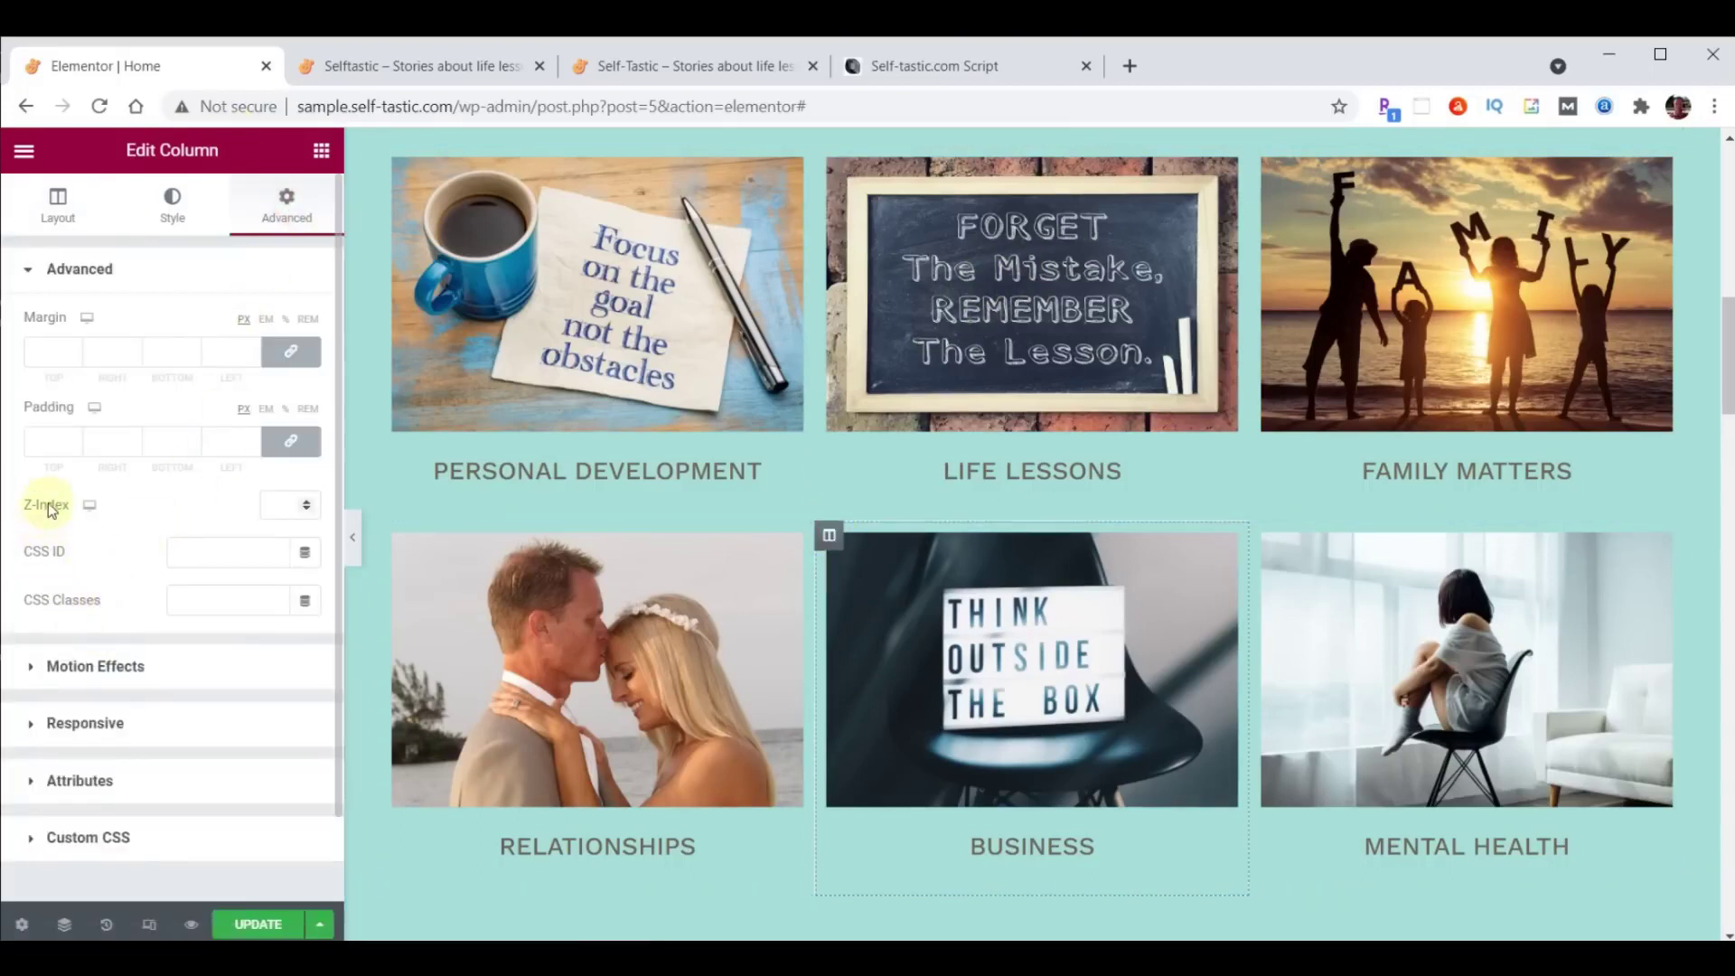
{"action": "left_click", "coordinate": [282, 503]}
{"action": "type", "text": "1"}
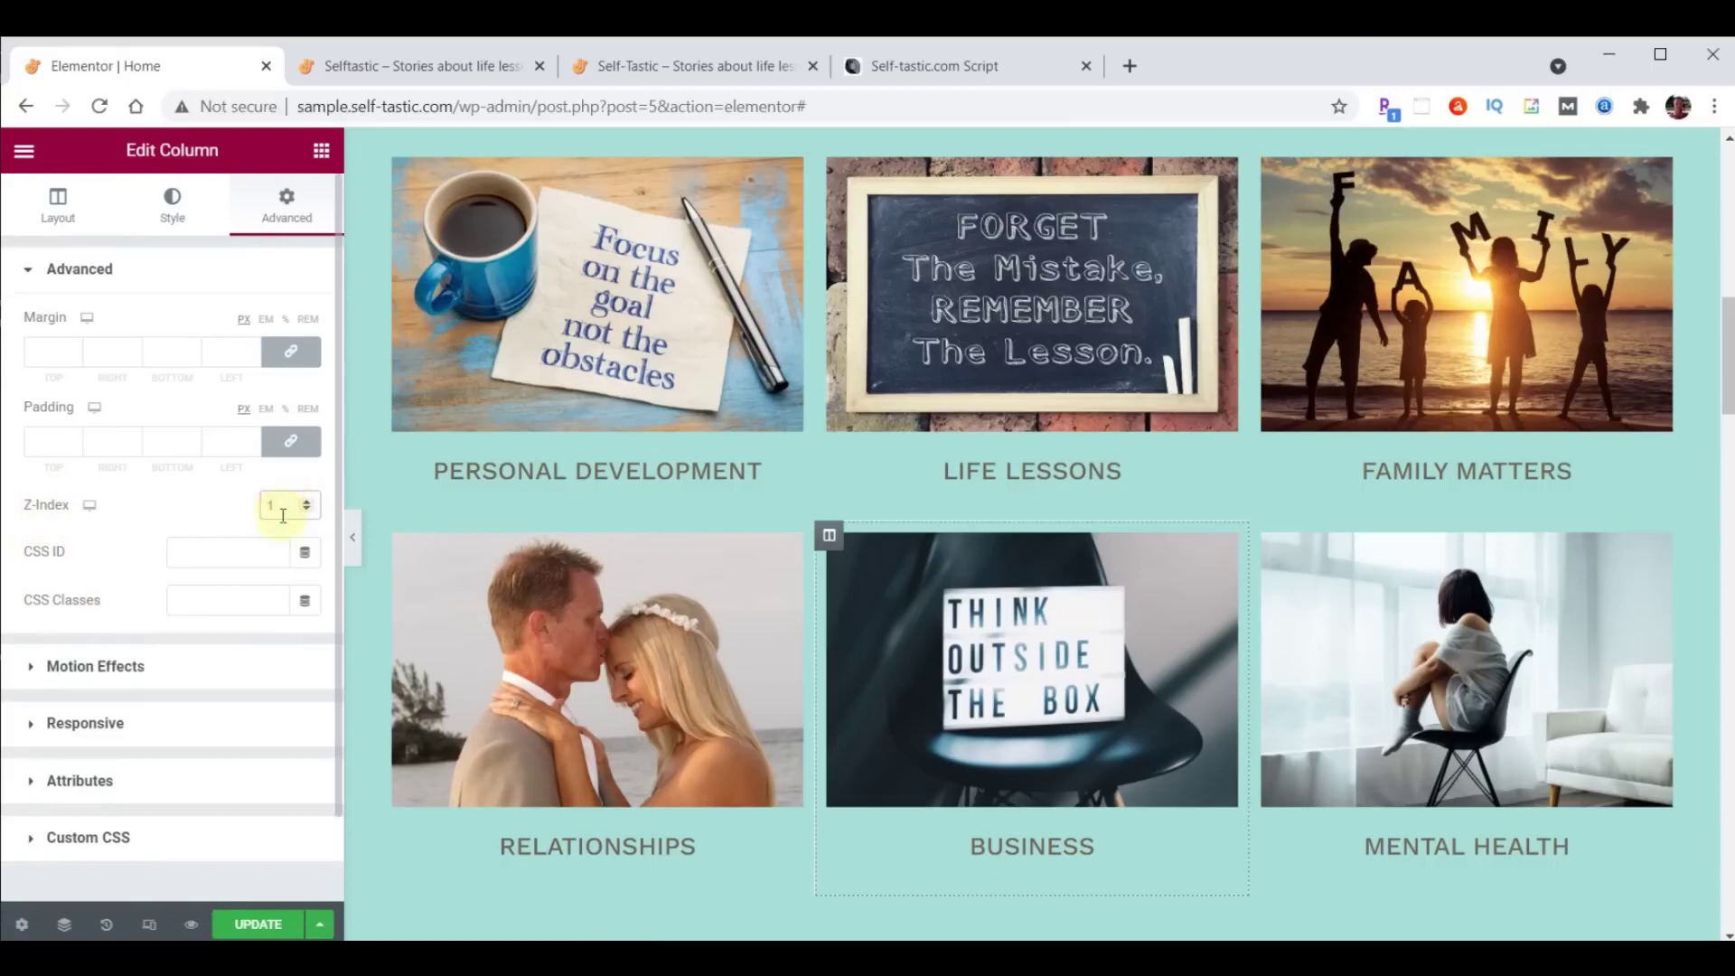
{"action": "left_click", "coordinate": [256, 925]}
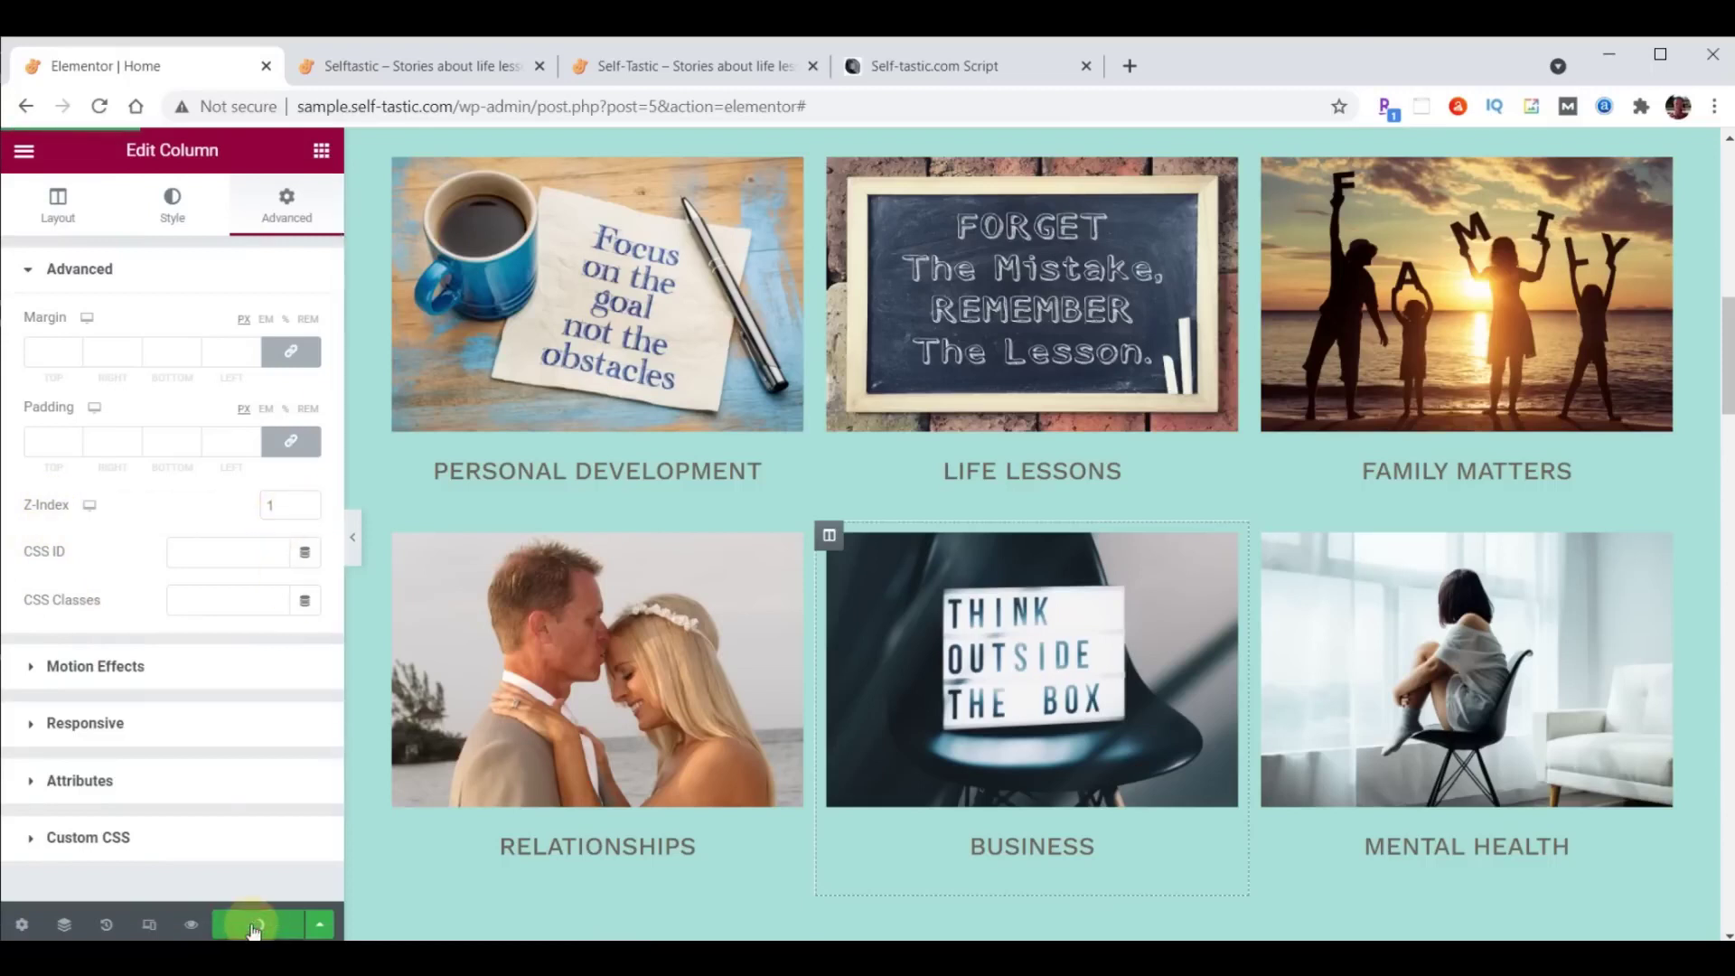
{"action": "left_click", "coordinate": [425, 73]}
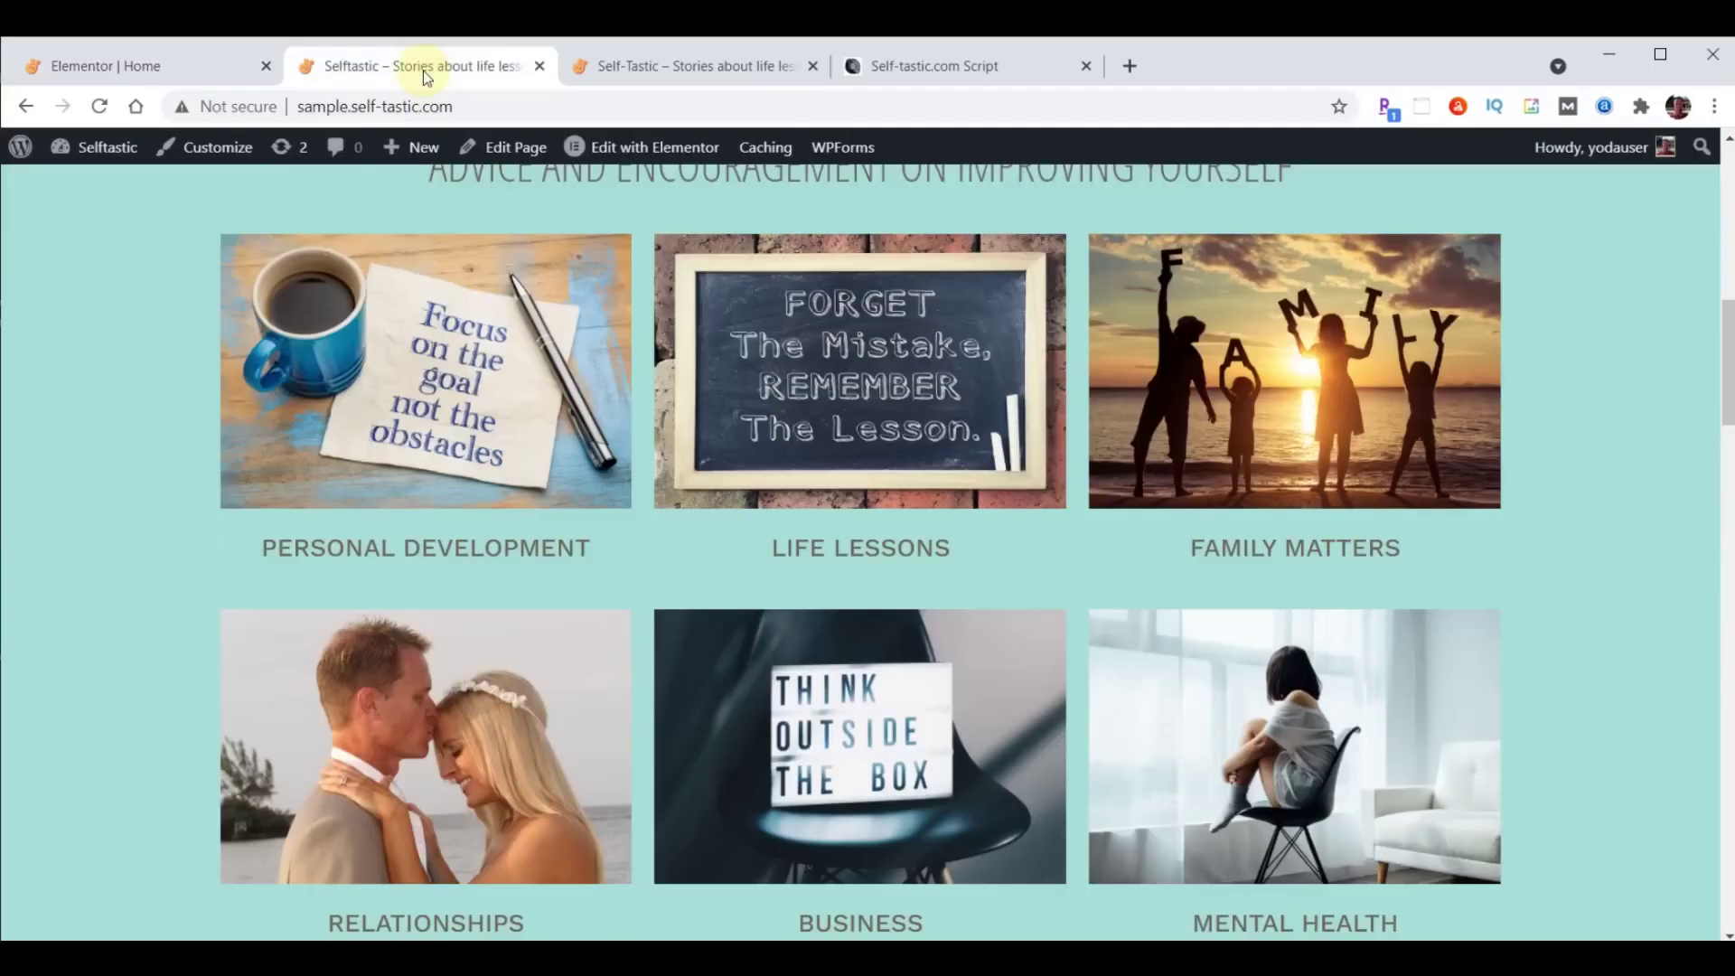
- Reload the live site, review the category grid and BE INSPIRED carousel, then return to the script
{"action": "left_click", "coordinate": [101, 107]}
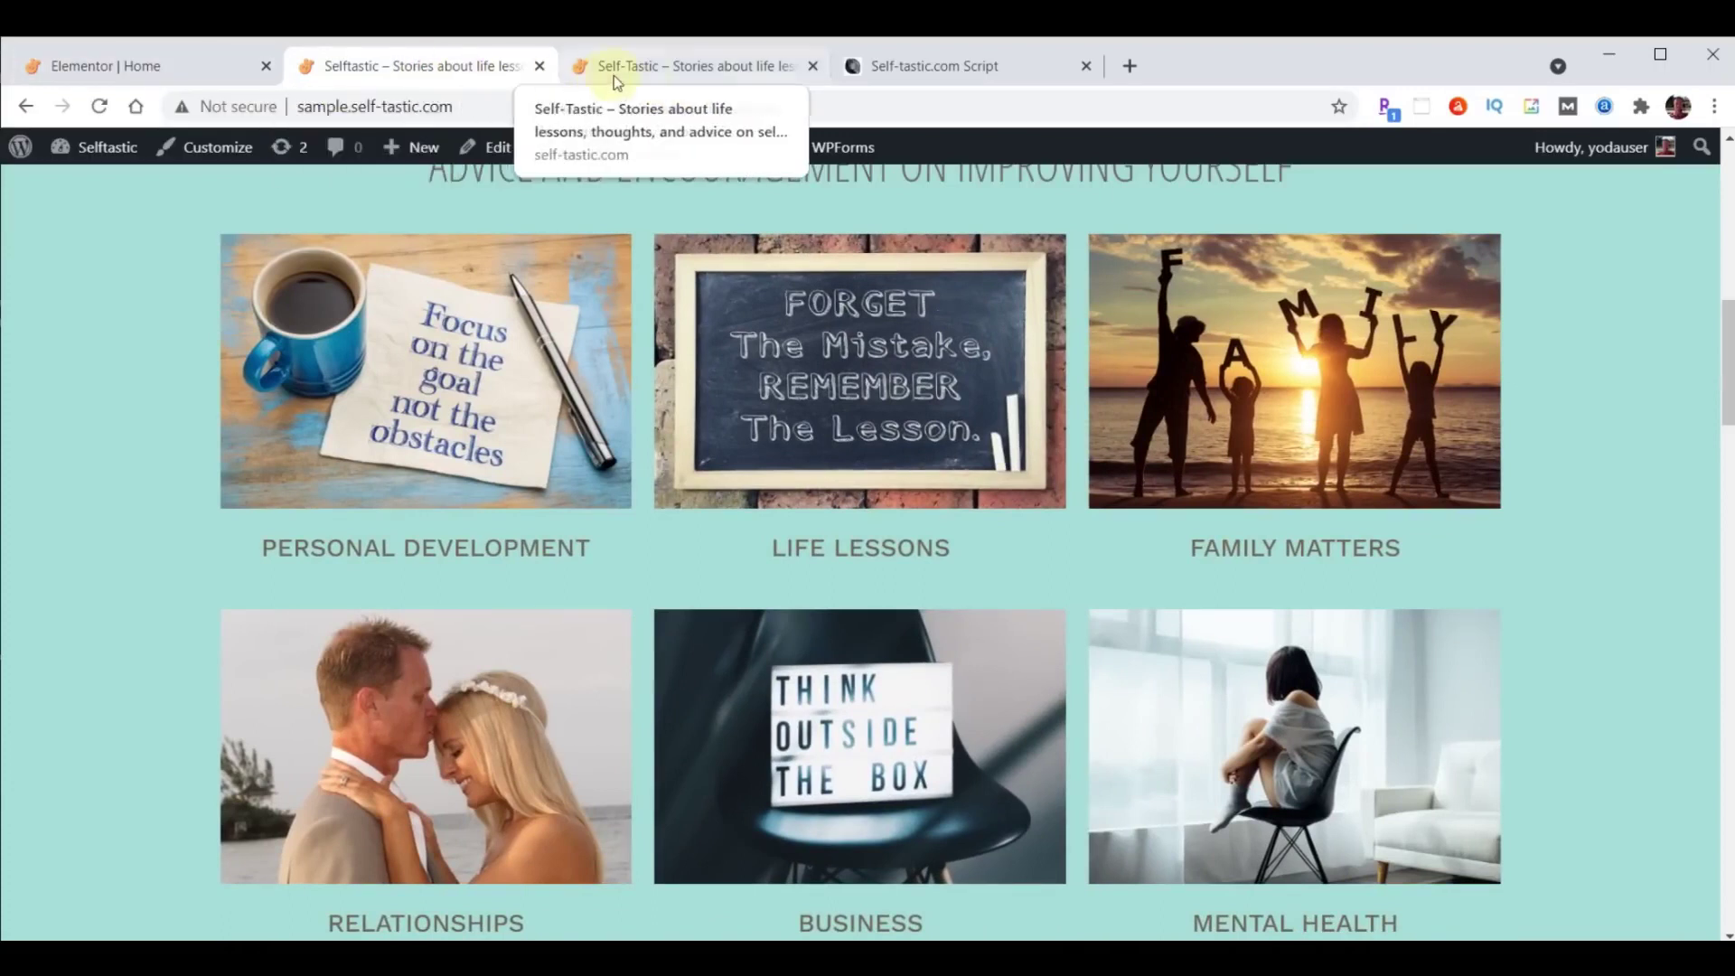
{"action": "left_click", "coordinate": [692, 65]}
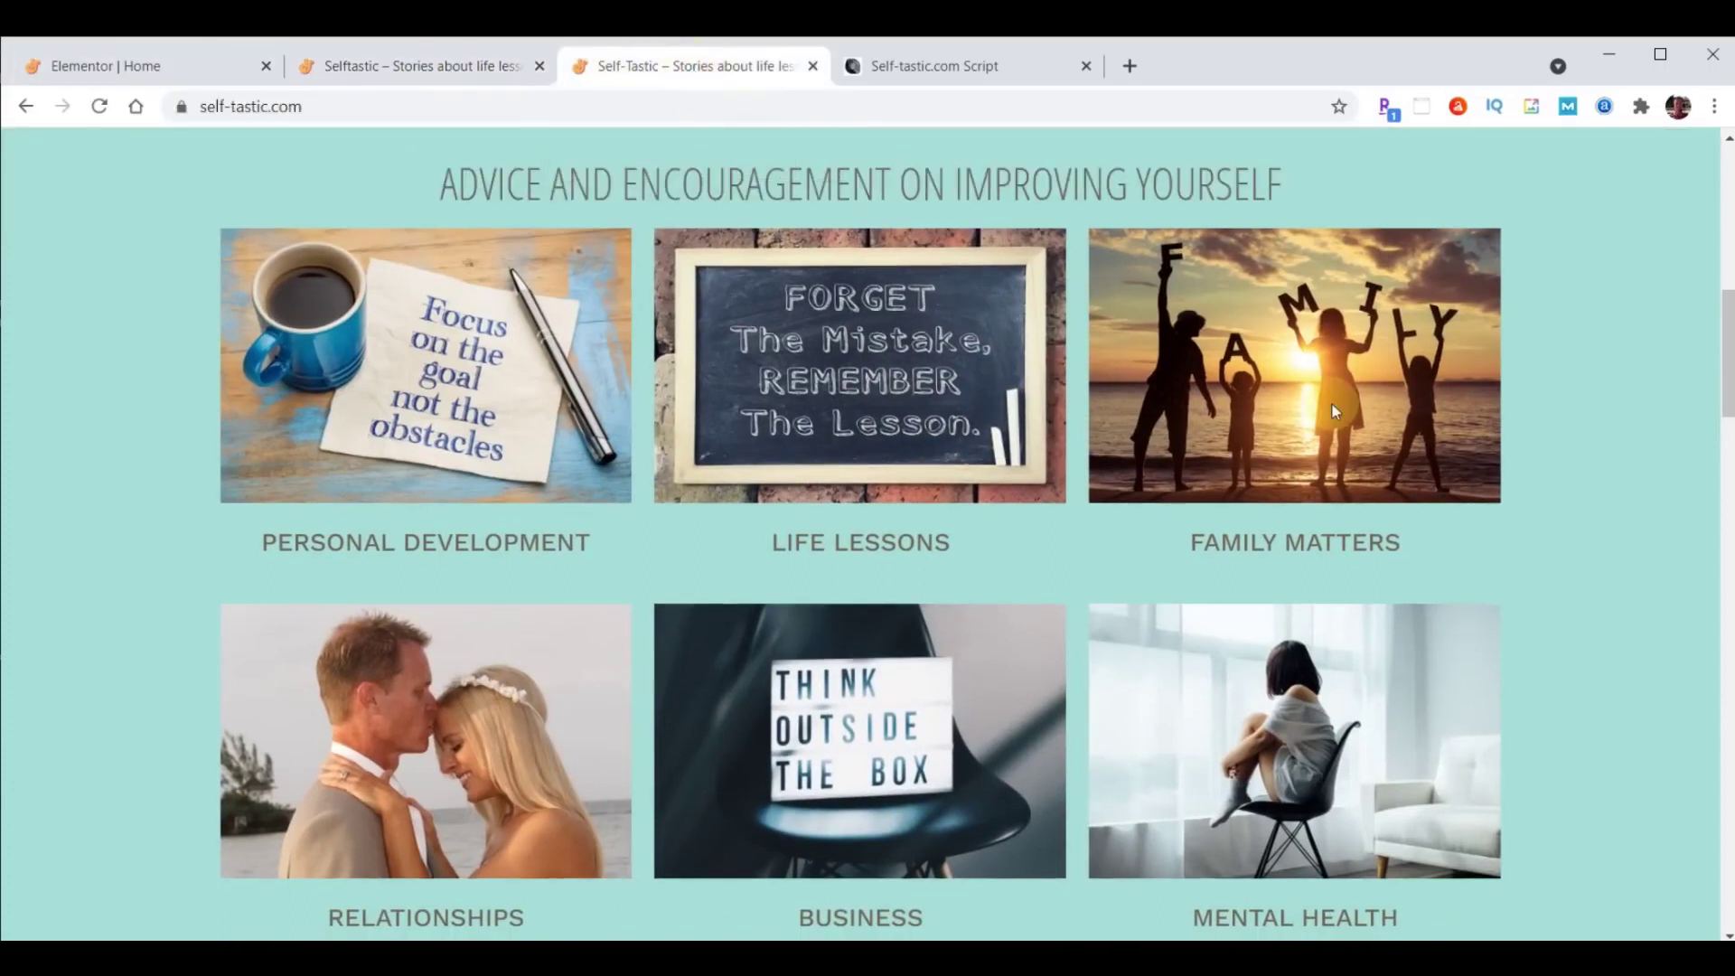
{"action": "scroll", "coordinate": [1076, 312], "scroll_direction": "down", "scroll_amount": 8}
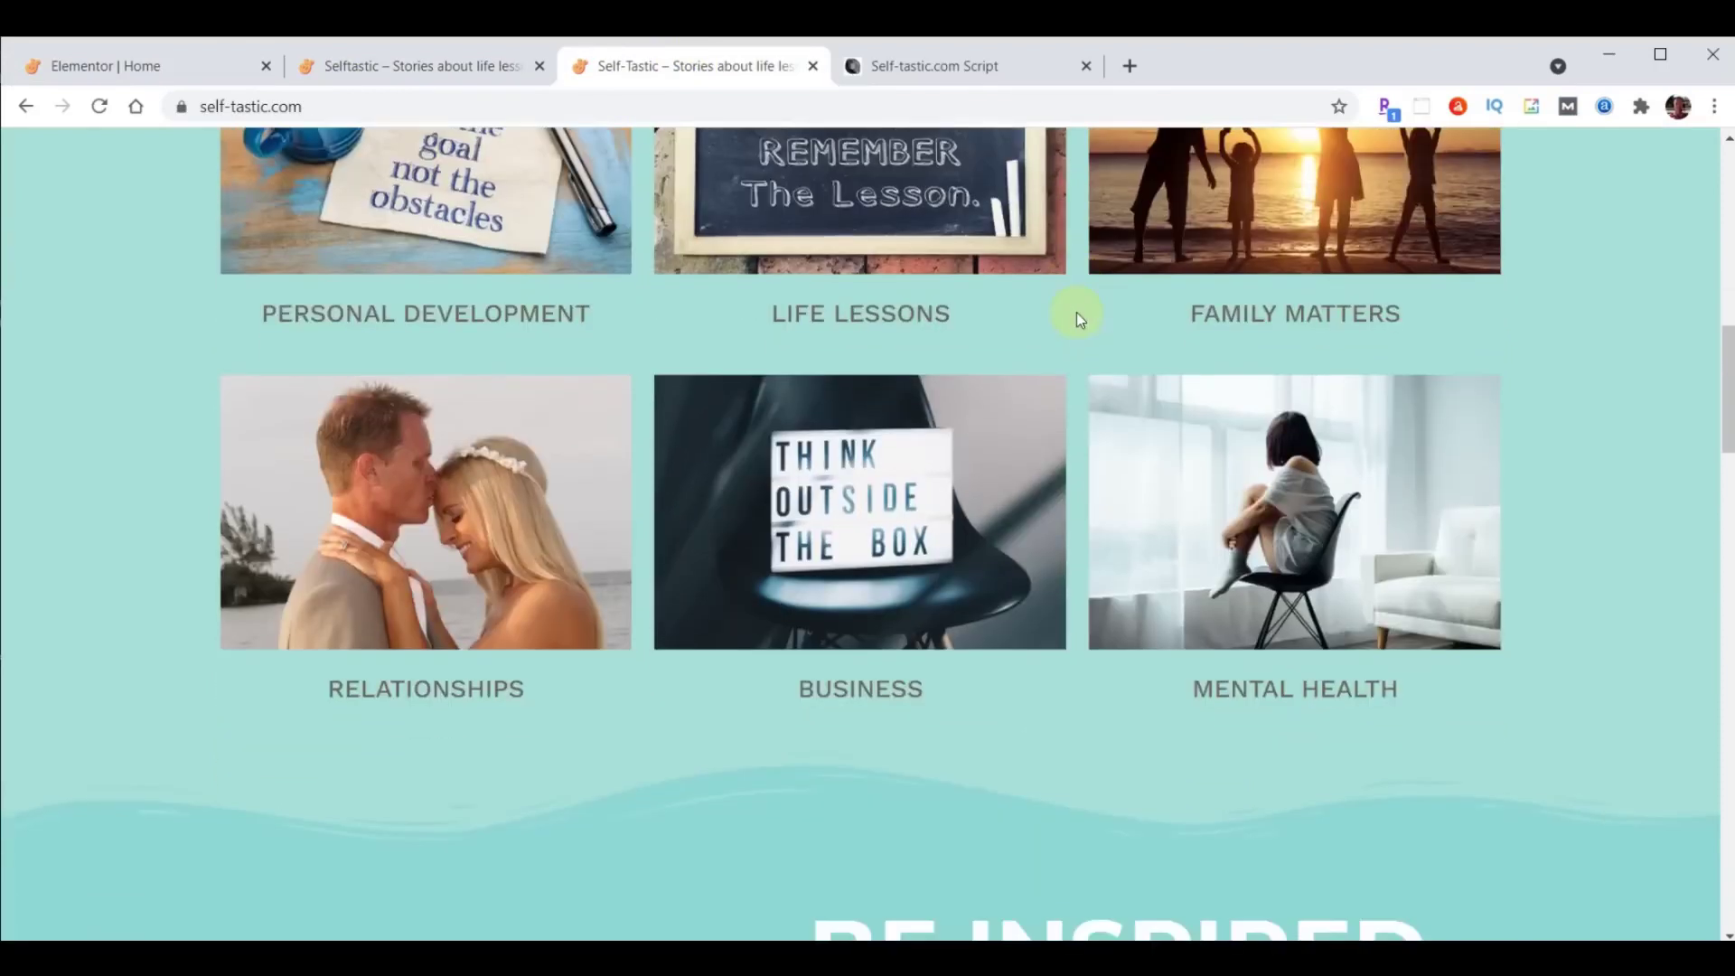
{"action": "scroll", "coordinate": [1071, 327], "scroll_direction": "down", "scroll_amount": 1}
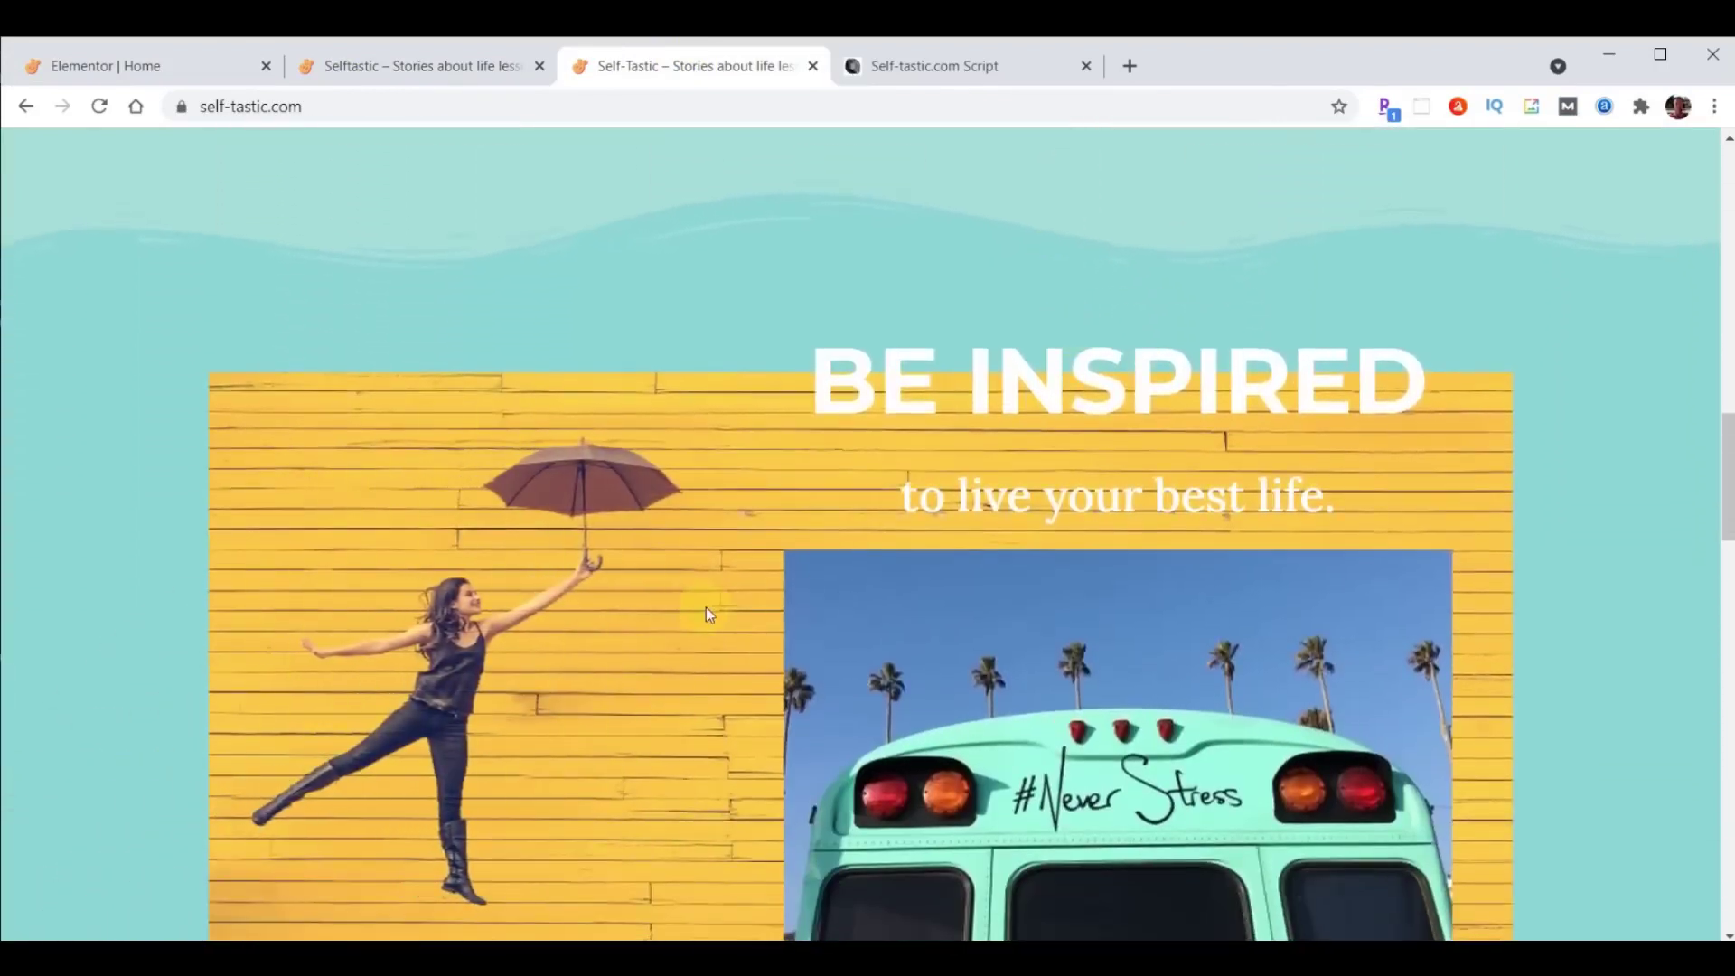
{"action": "scroll", "coordinate": [707, 607], "scroll_direction": "down", "scroll_amount": 1}
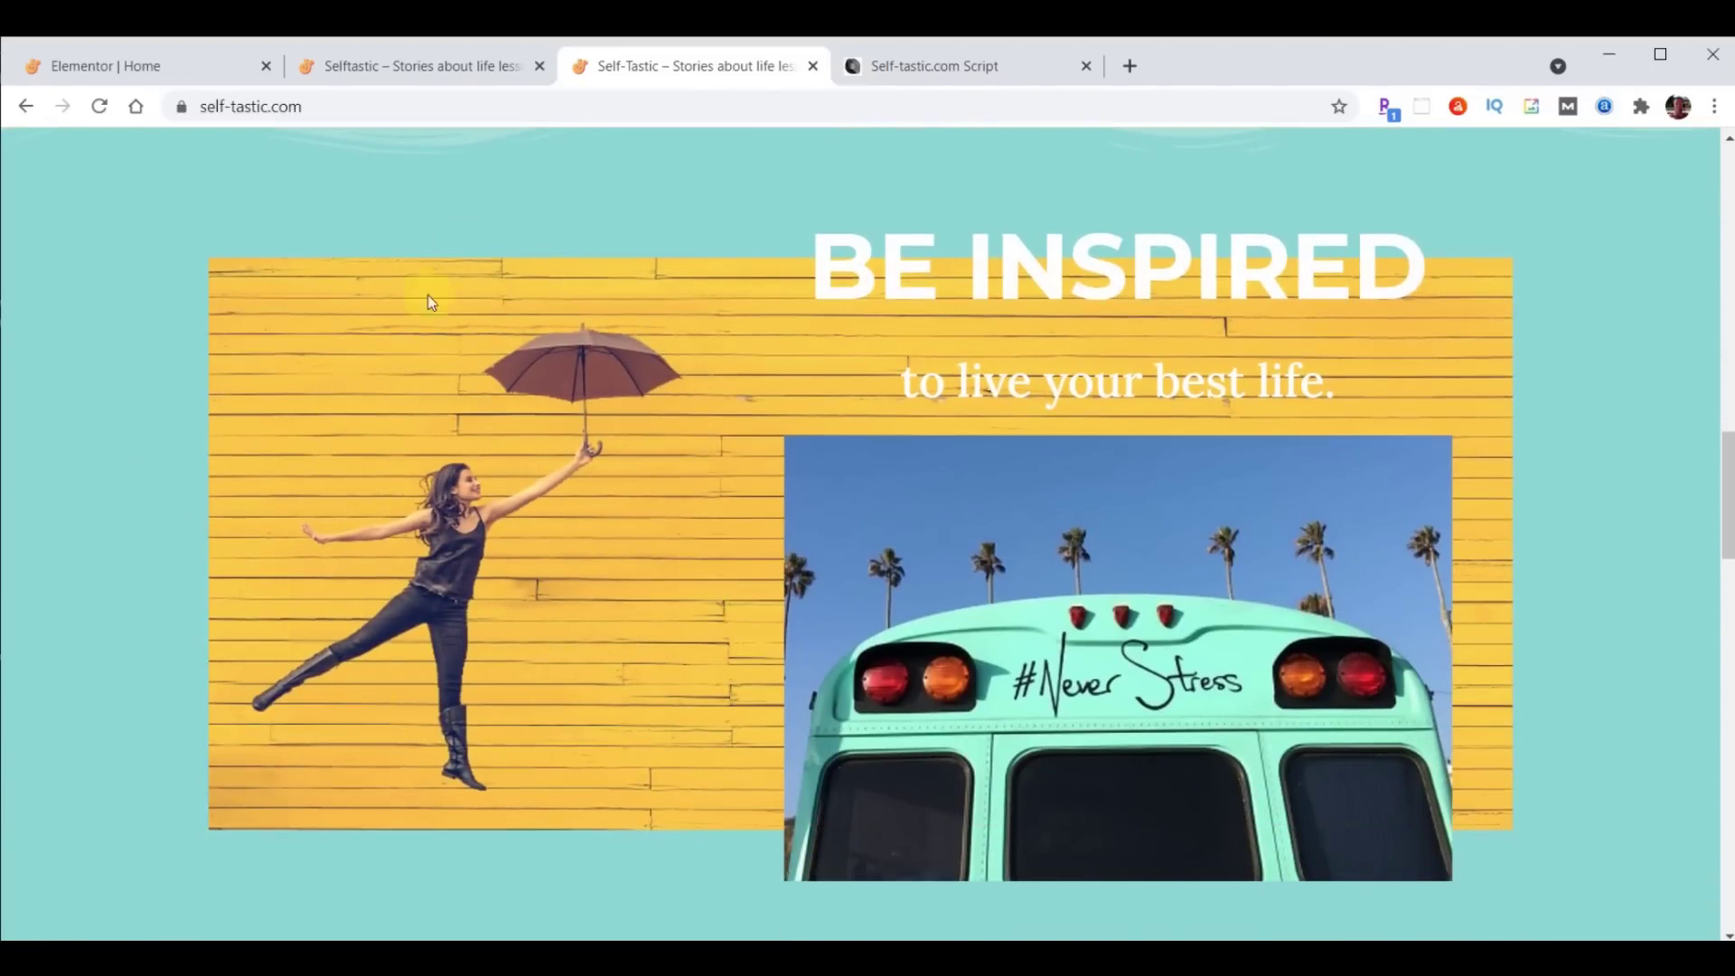
{"action": "scroll", "coordinate": [172, 499], "scroll_direction": "down", "scroll_amount": 1}
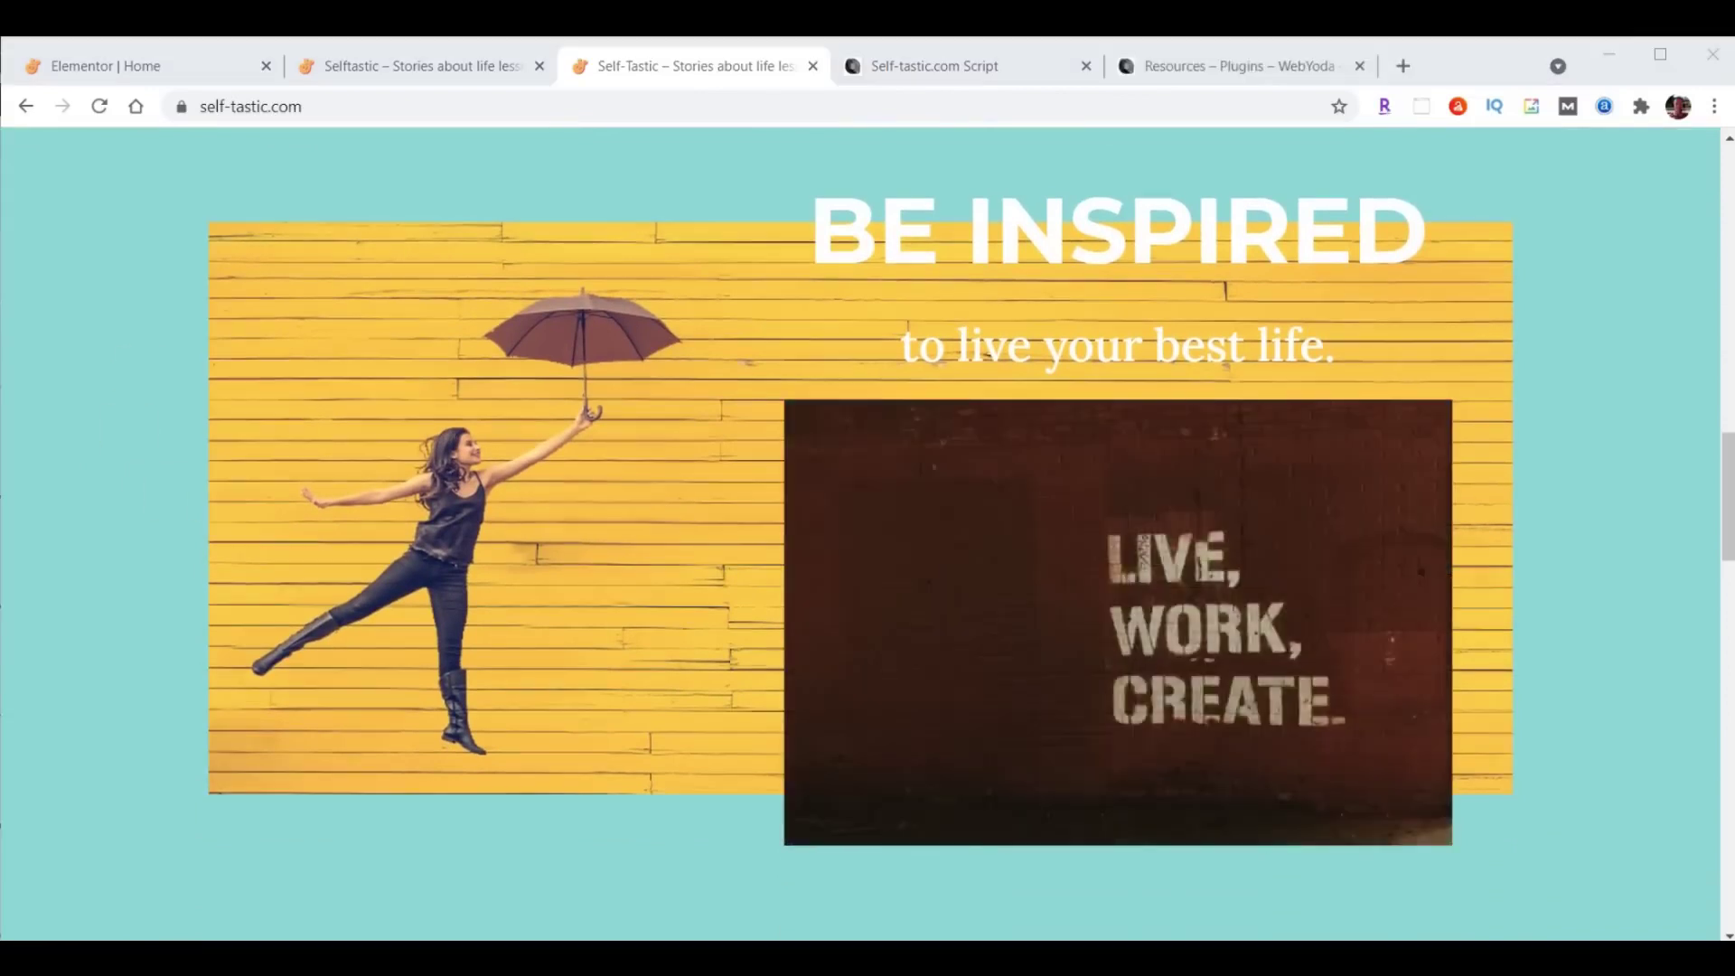
{"action": "left_click", "coordinate": [925, 68]}
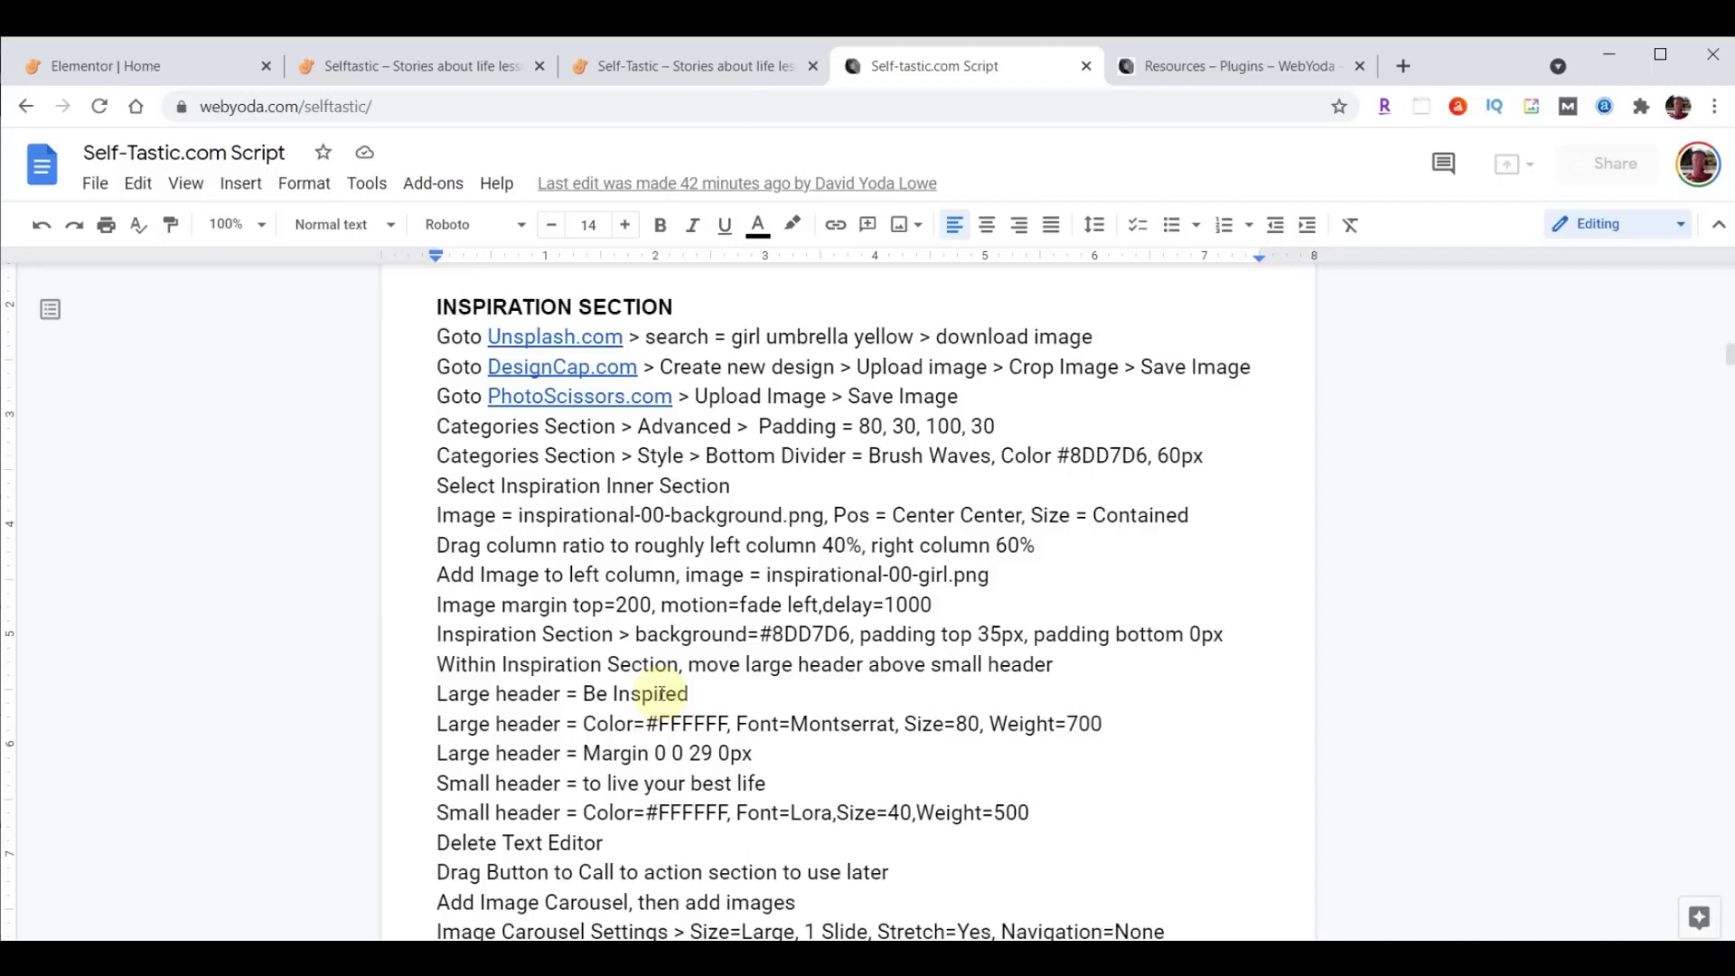
- Search Unsplash for 'girl umbrella yellow' and download the yellow-wall umbrella girl photo
{"action": "left_click", "coordinate": [553, 336]}
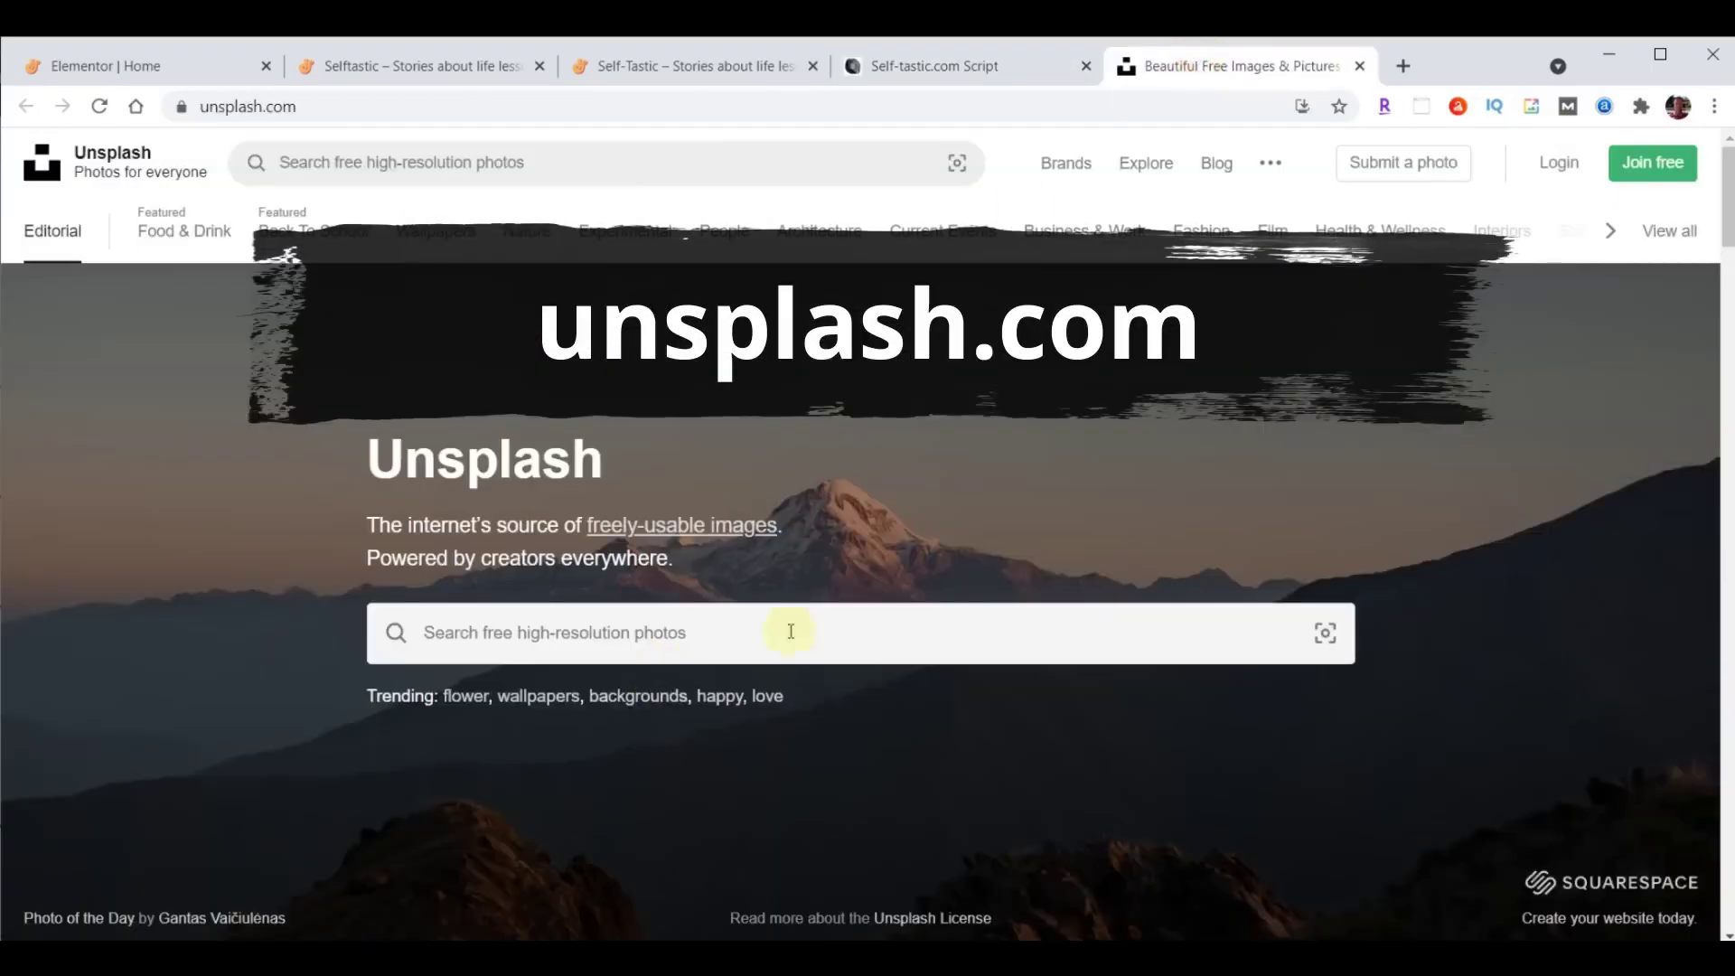
{"action": "left_click", "coordinate": [834, 617]}
{"action": "type", "text": "girl umbrella yellow"}
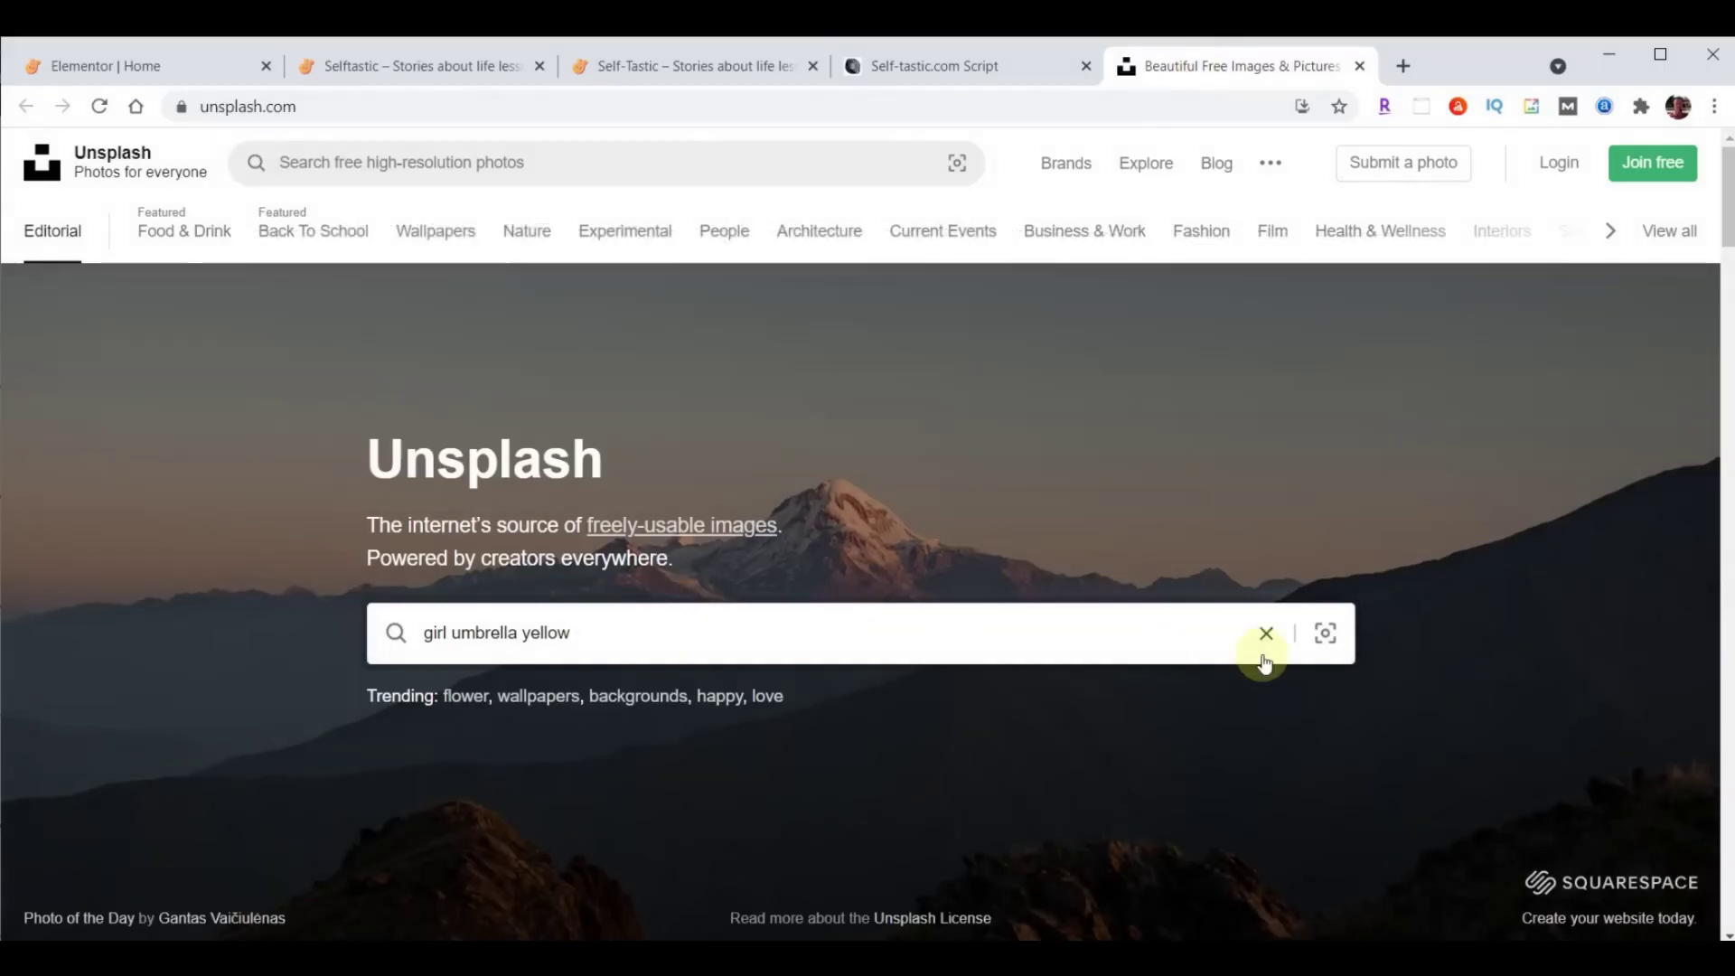
{"action": "key", "text": "Return"}
{"action": "scroll", "coordinate": [669, 807], "scroll_direction": "down", "scroll_amount": 2}
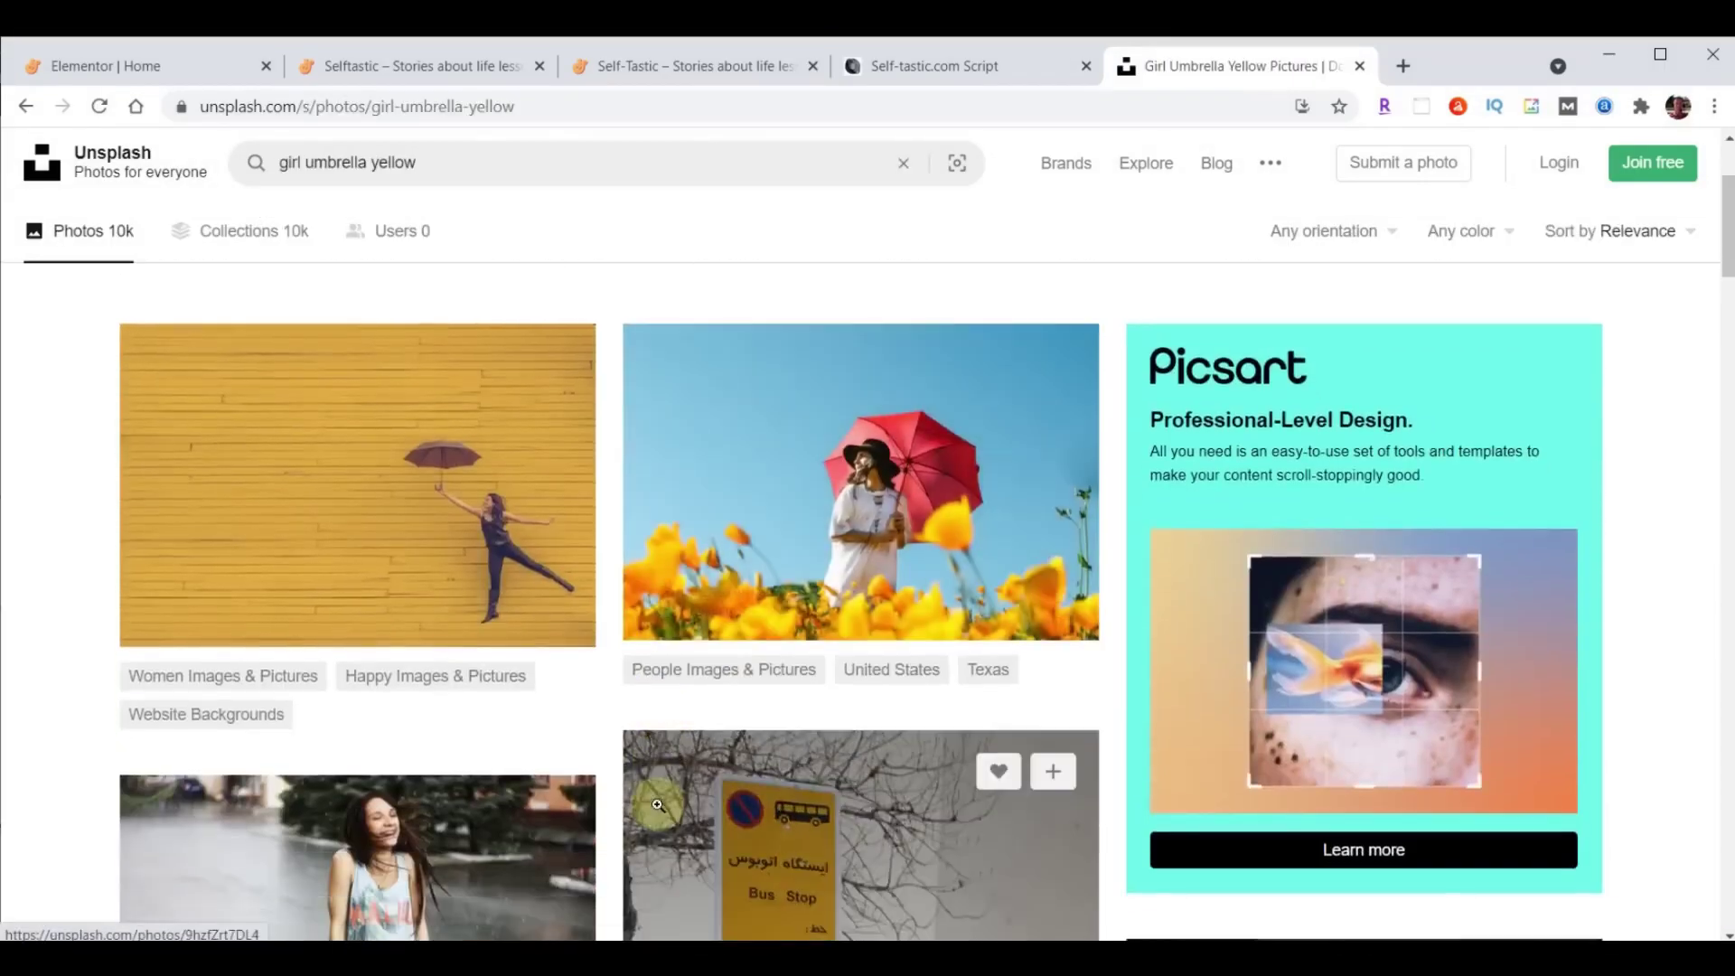
{"action": "left_click", "coordinate": [549, 608]}
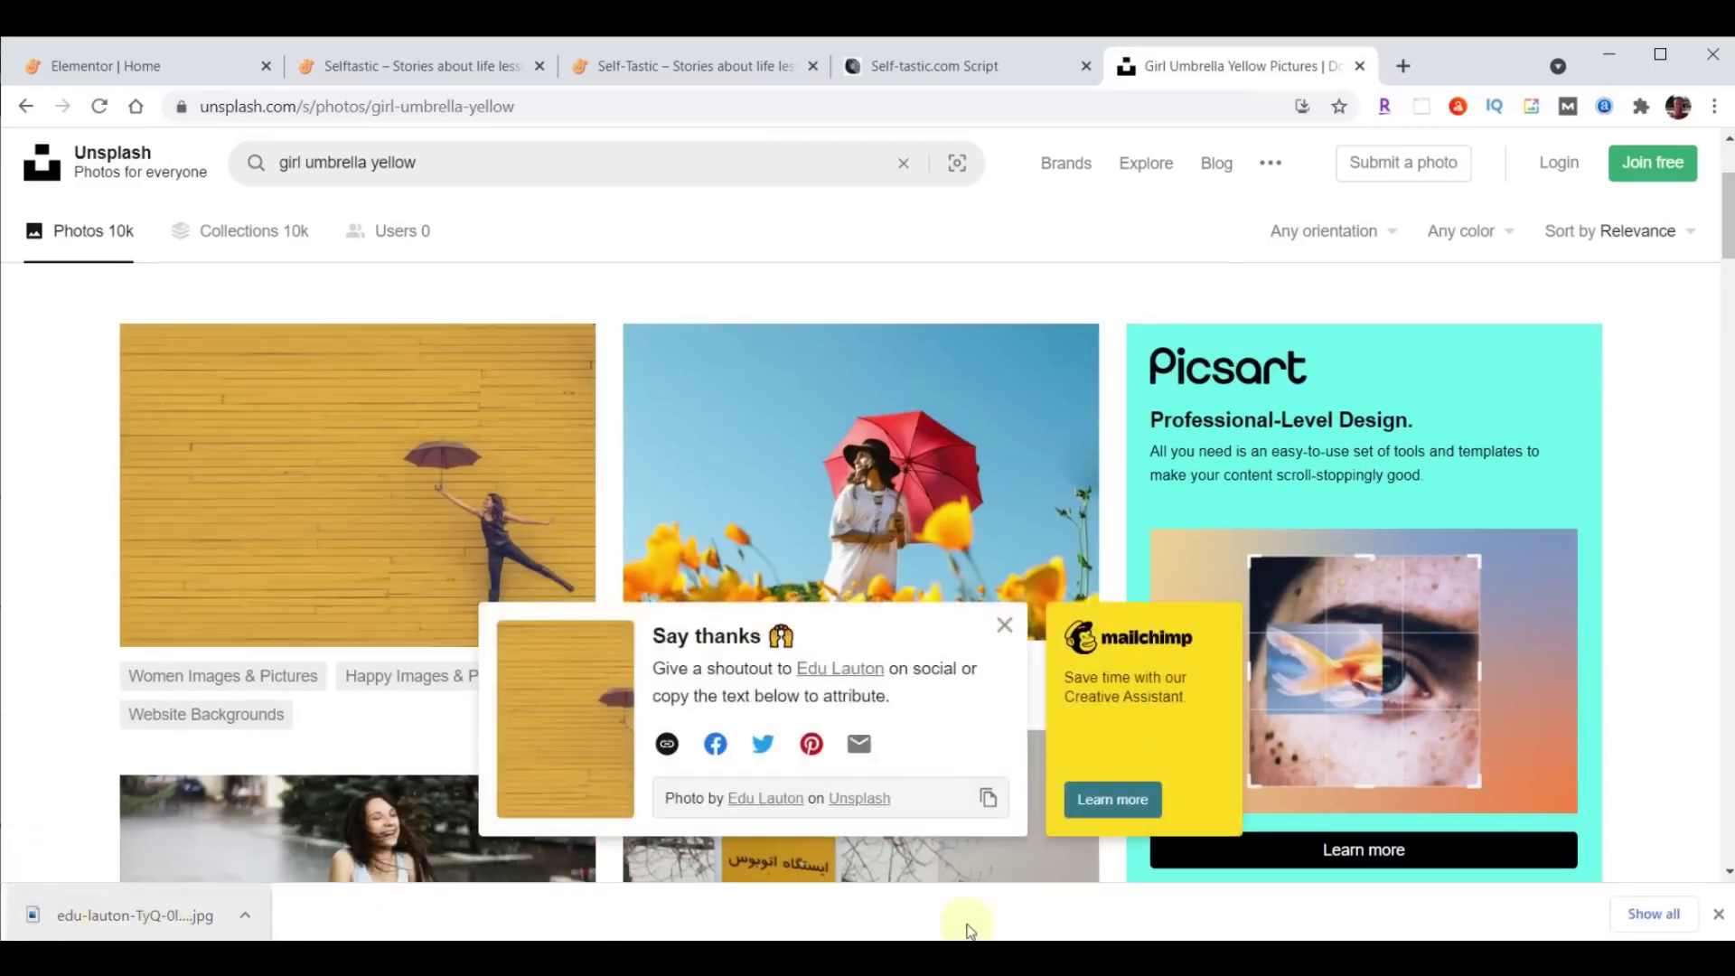
- Show the downloaded JPG in its folder, then close the Unsplash tab
{"action": "left_click", "coordinate": [1719, 914]}
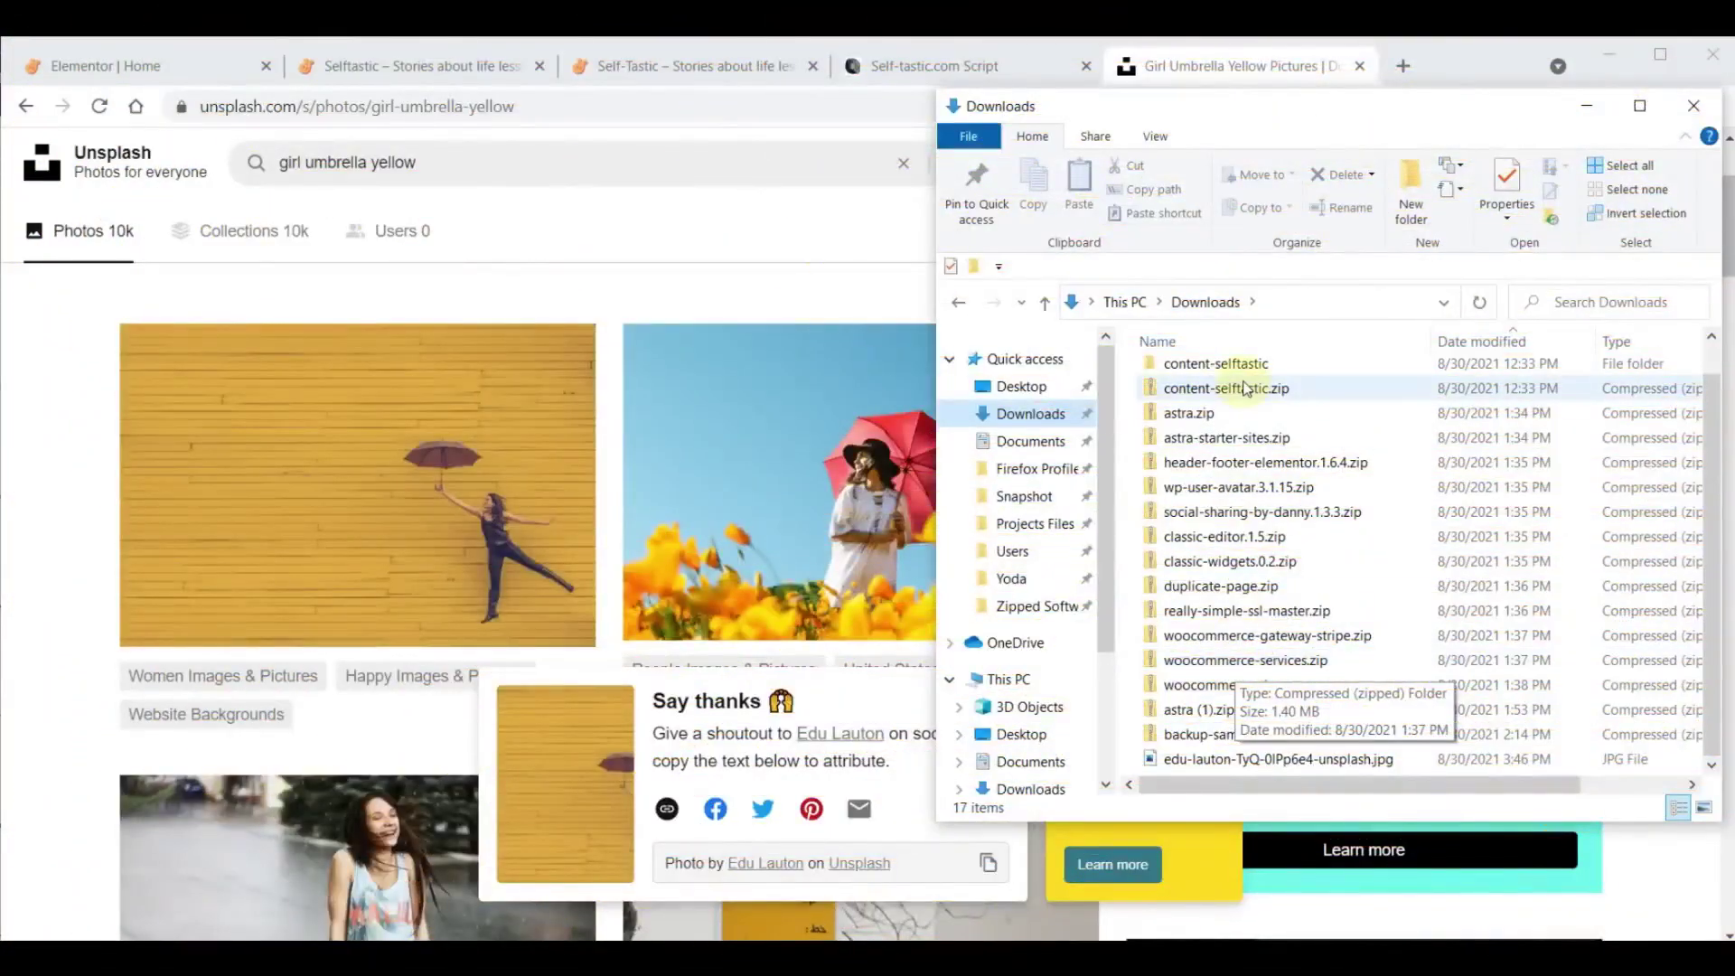
{"action": "left_click", "coordinate": [1240, 66]}
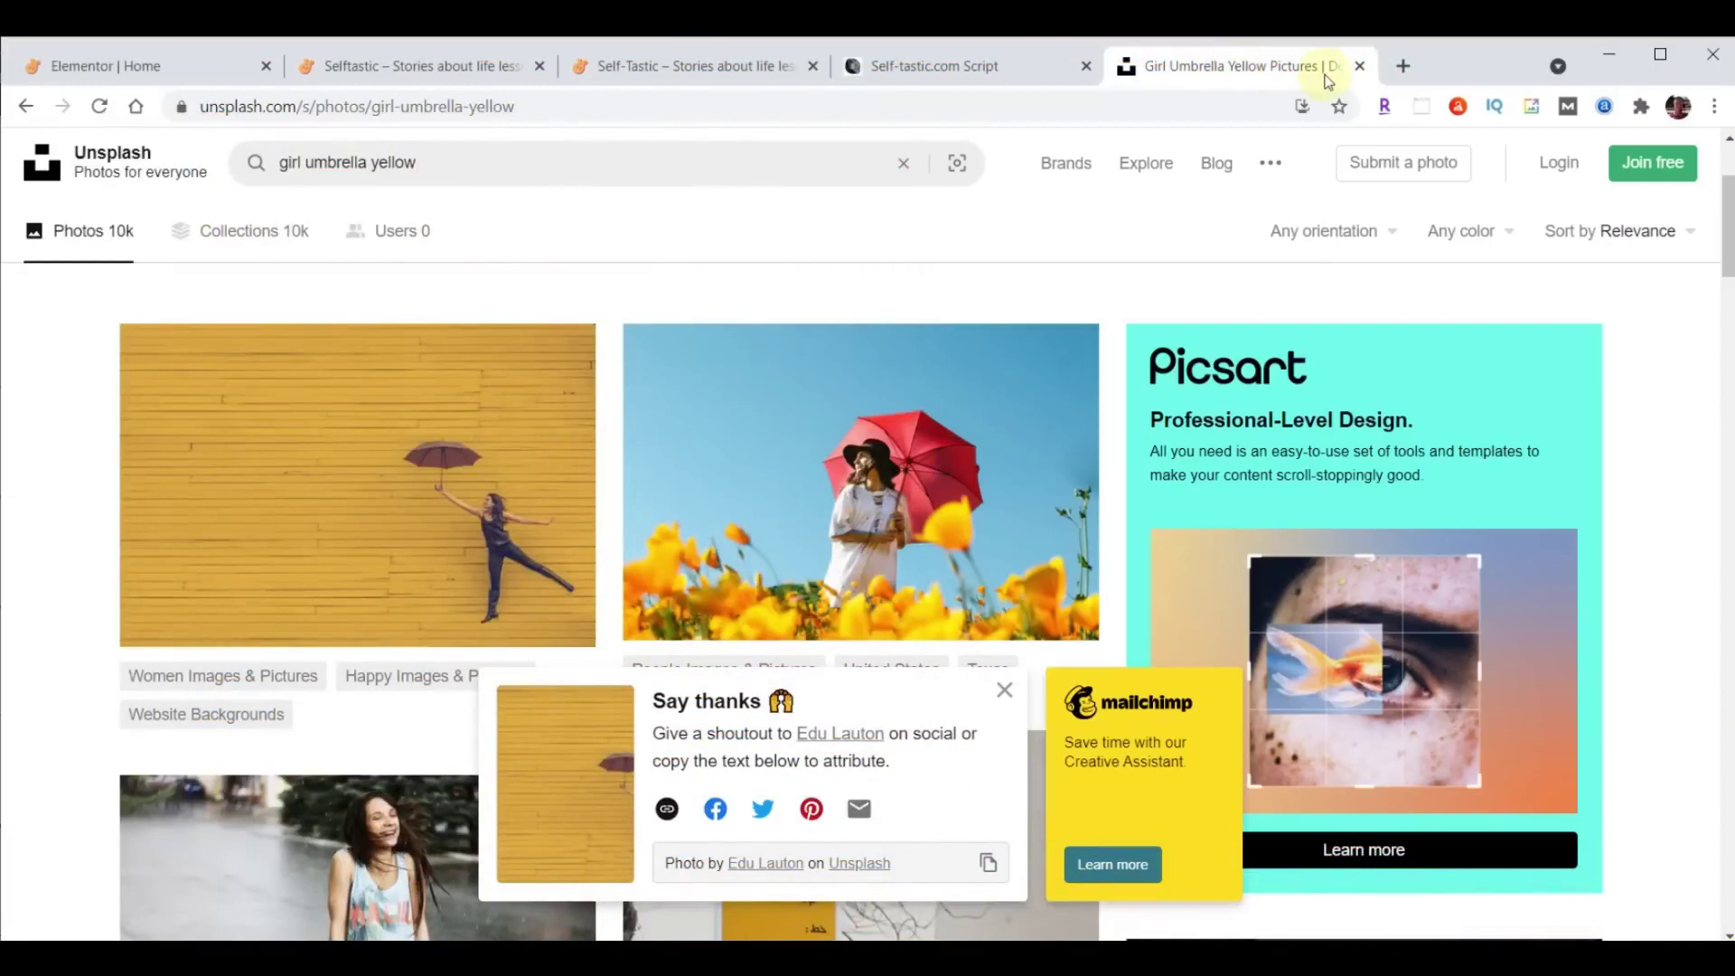
{"action": "left_click", "coordinate": [1359, 66]}
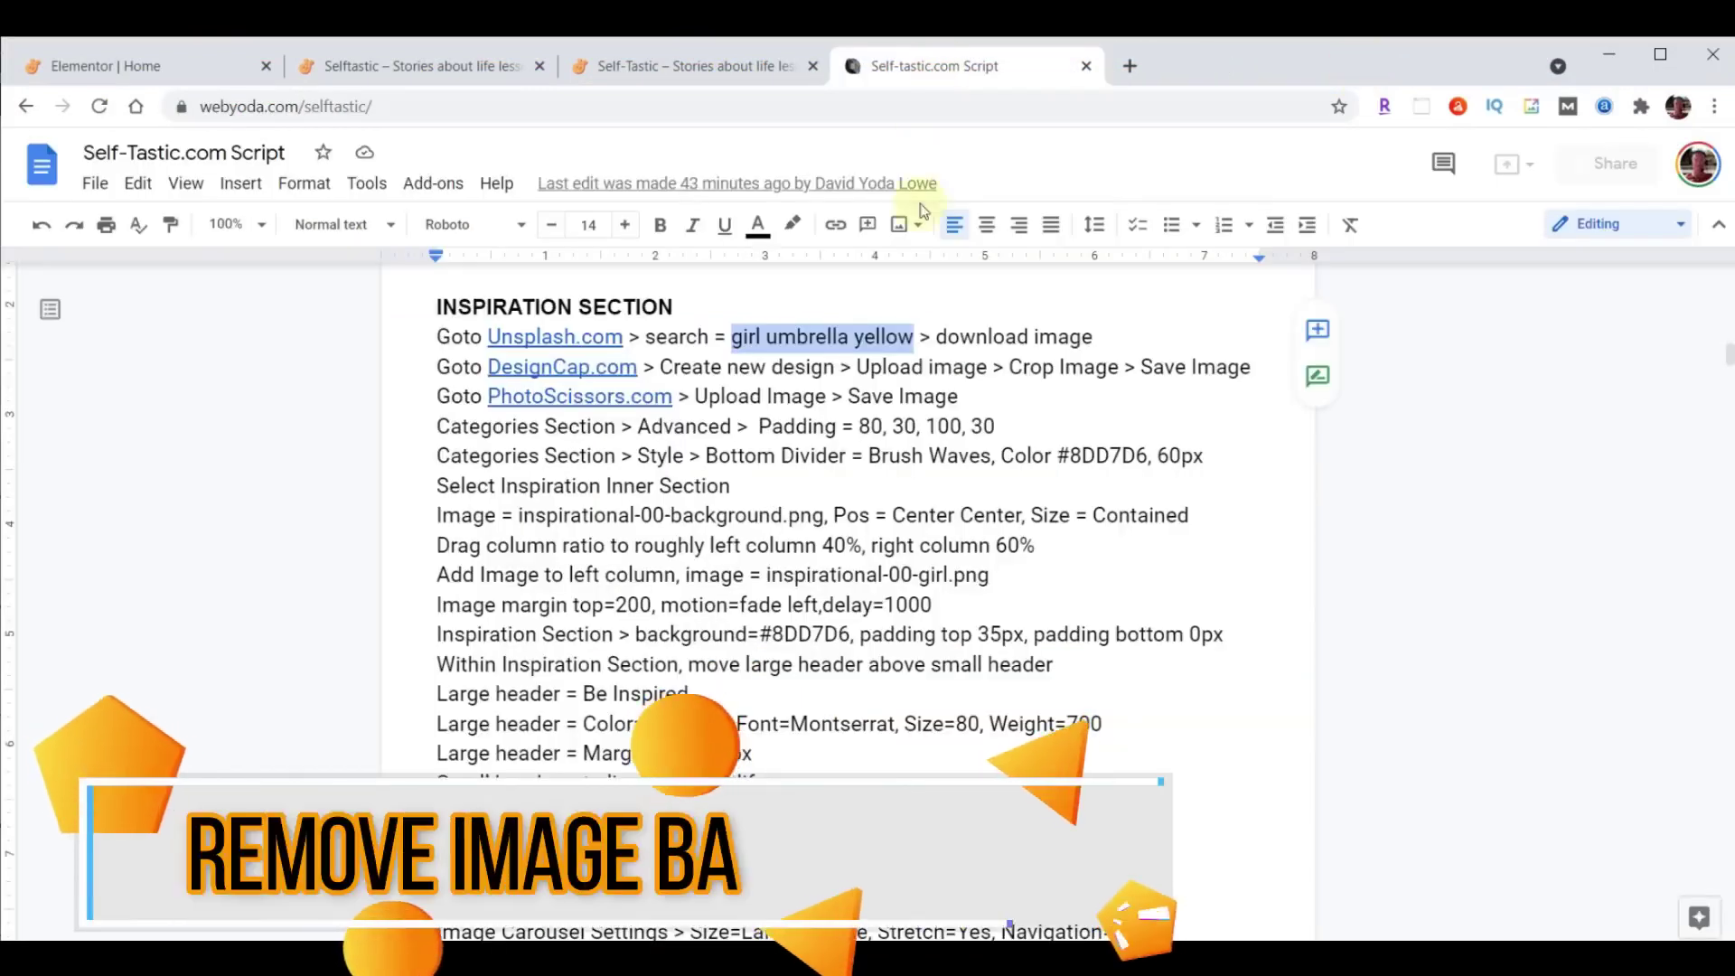
- Upload the downloaded Unsplash photo to PhotoScissors.com to cut out the umbrella girl
{"action": "left_click", "coordinate": [557, 396]}
{"action": "left_click", "coordinate": [620, 432]}
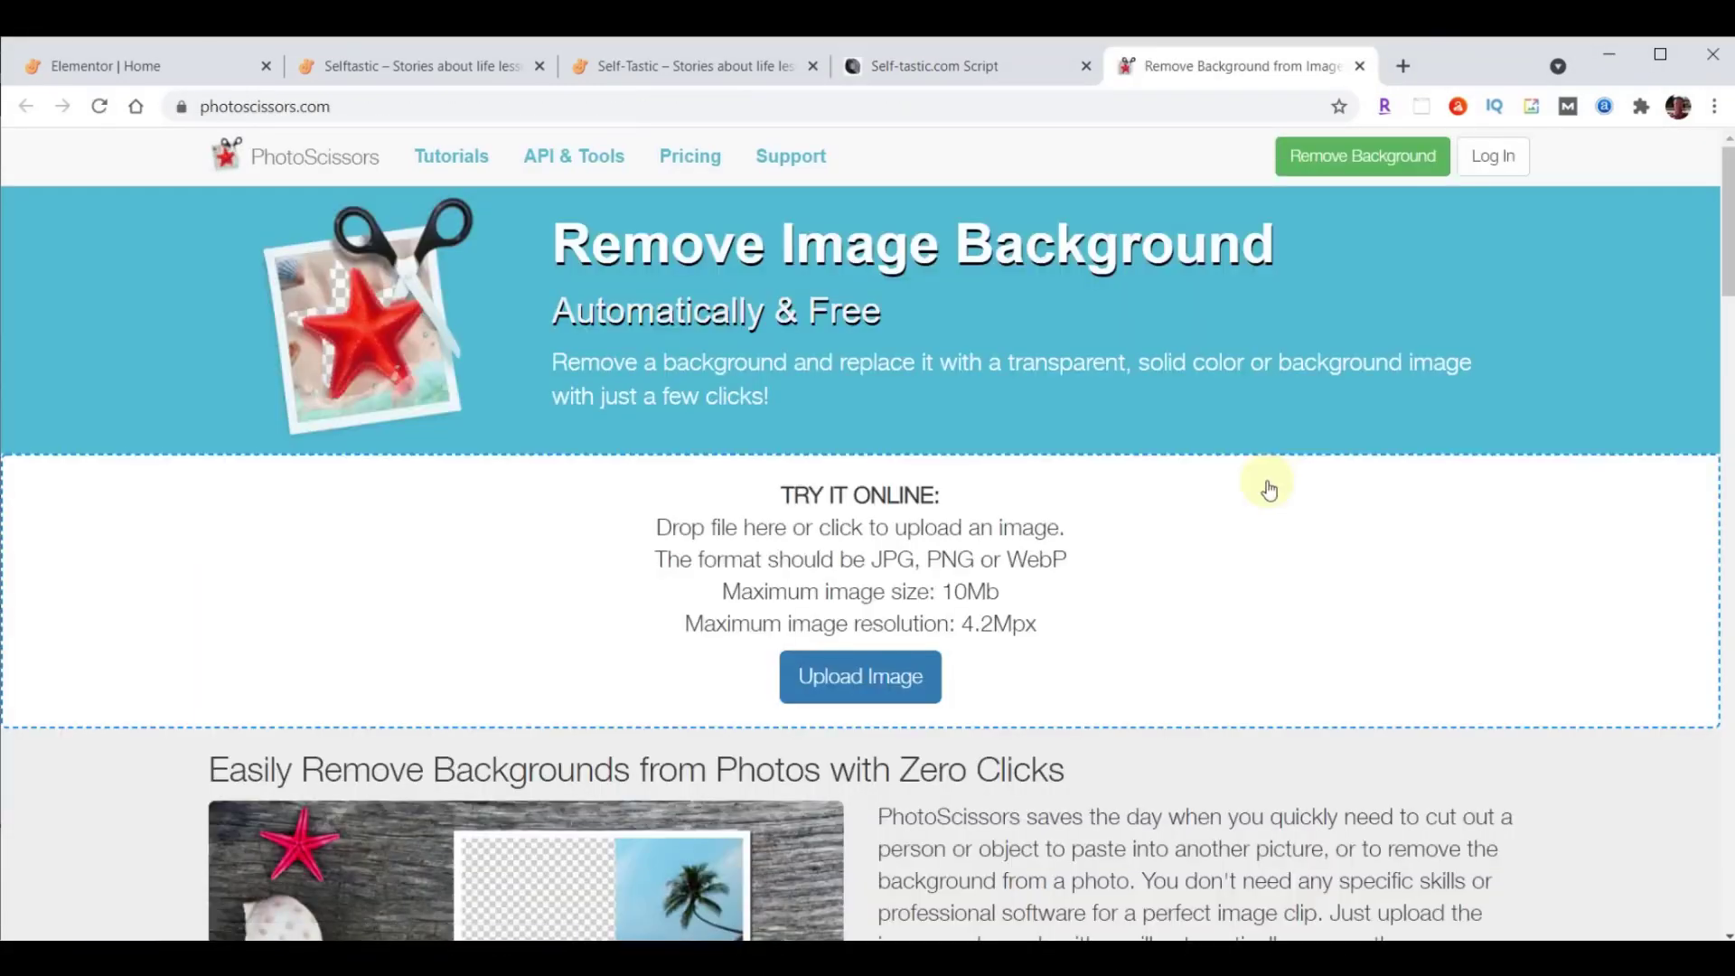
{"action": "left_click", "coordinate": [856, 694]}
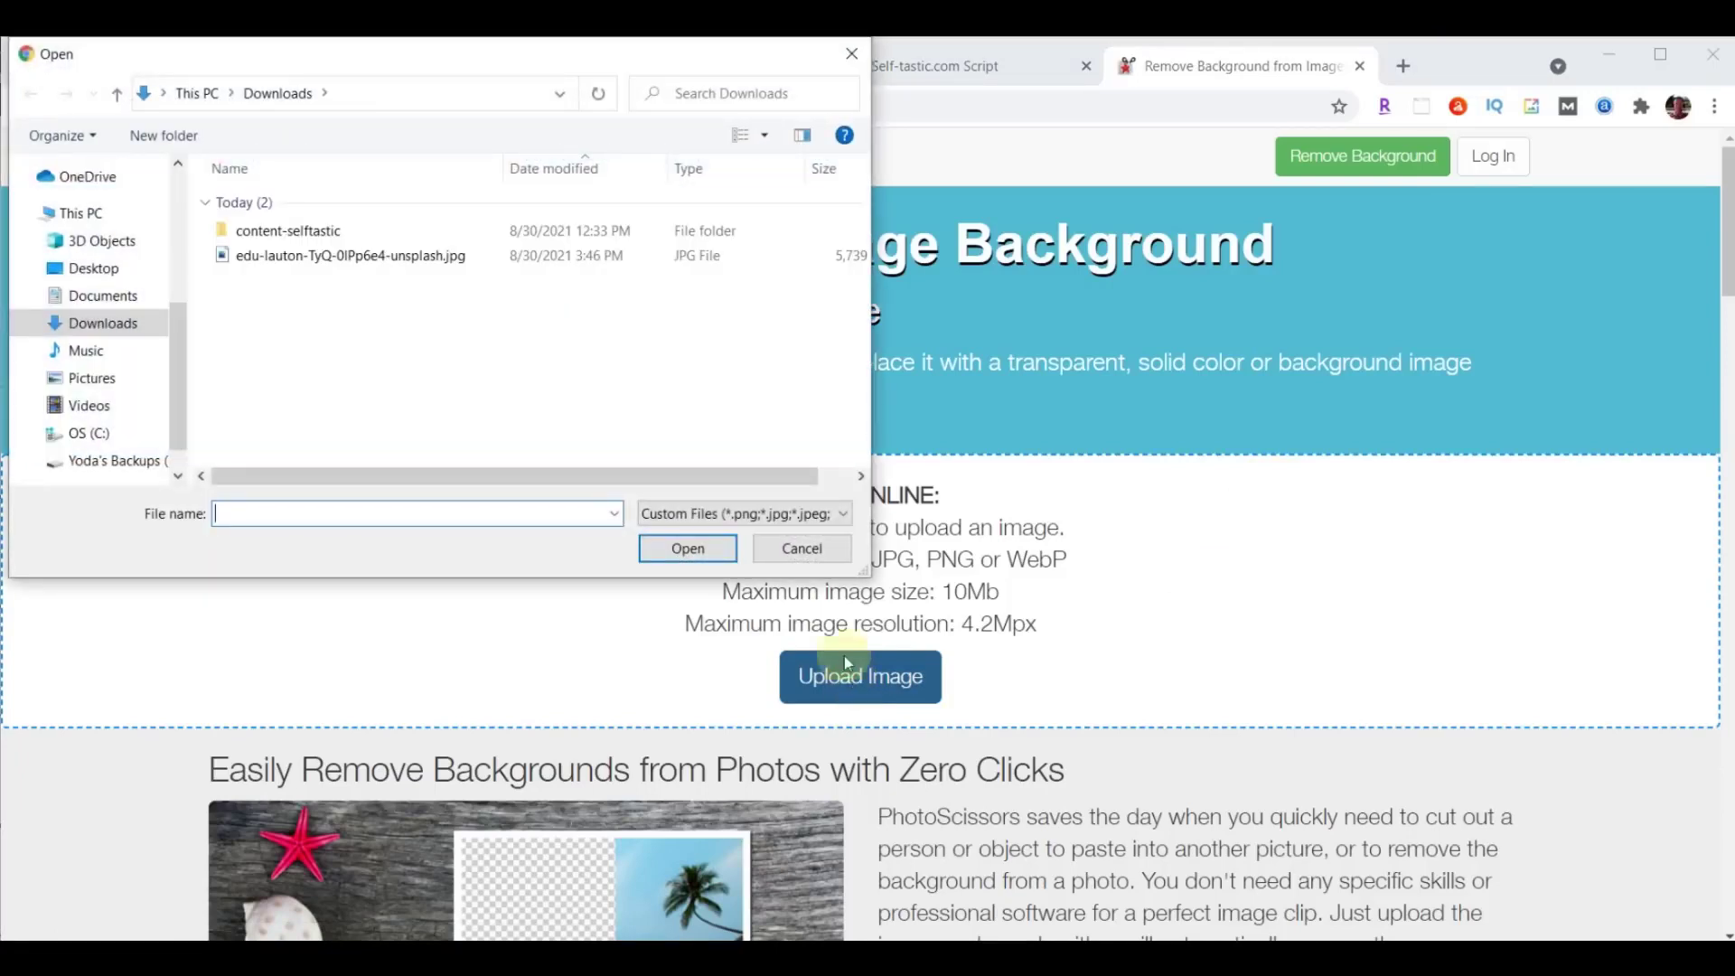
{"action": "left_click", "coordinate": [298, 257]}
{"action": "left_click", "coordinate": [689, 550]}
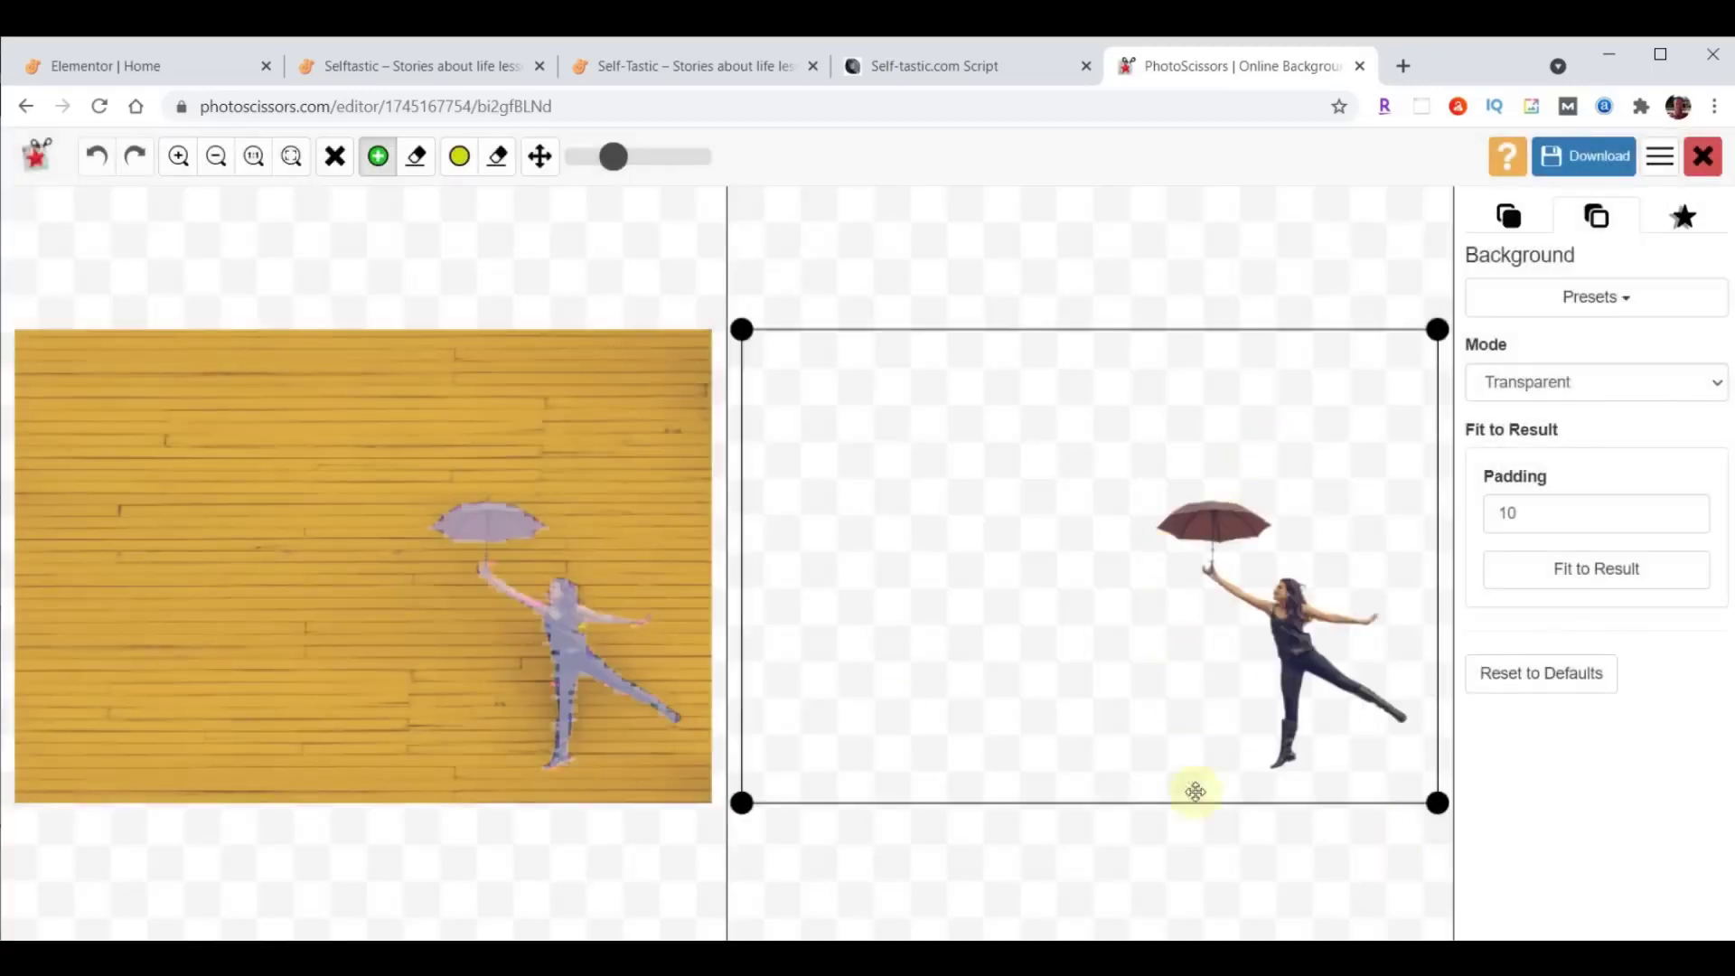
- Crop tightly around the woman, download the low-resolution PNG, and close the tab
{"action": "left_click_drag", "start_coordinate": [740, 803], "coordinate": [1127, 781]}
{"action": "left_click_drag", "start_coordinate": [1123, 331], "coordinate": [1136, 467]}
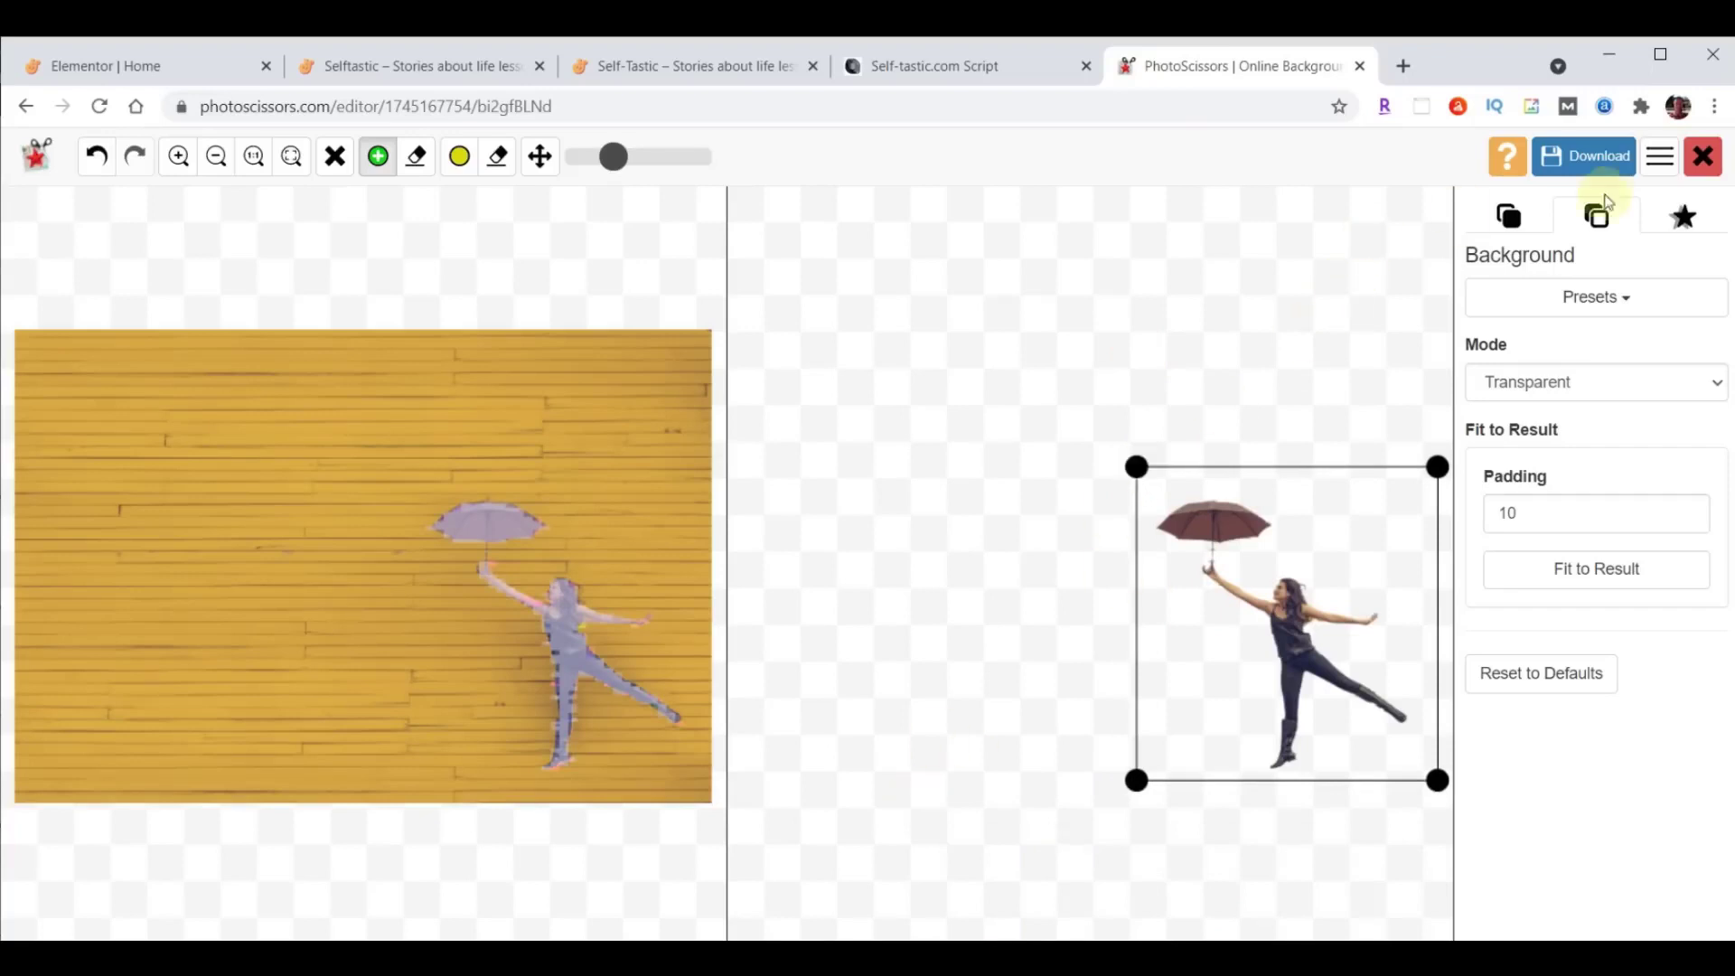
{"action": "left_click", "coordinate": [1569, 155]}
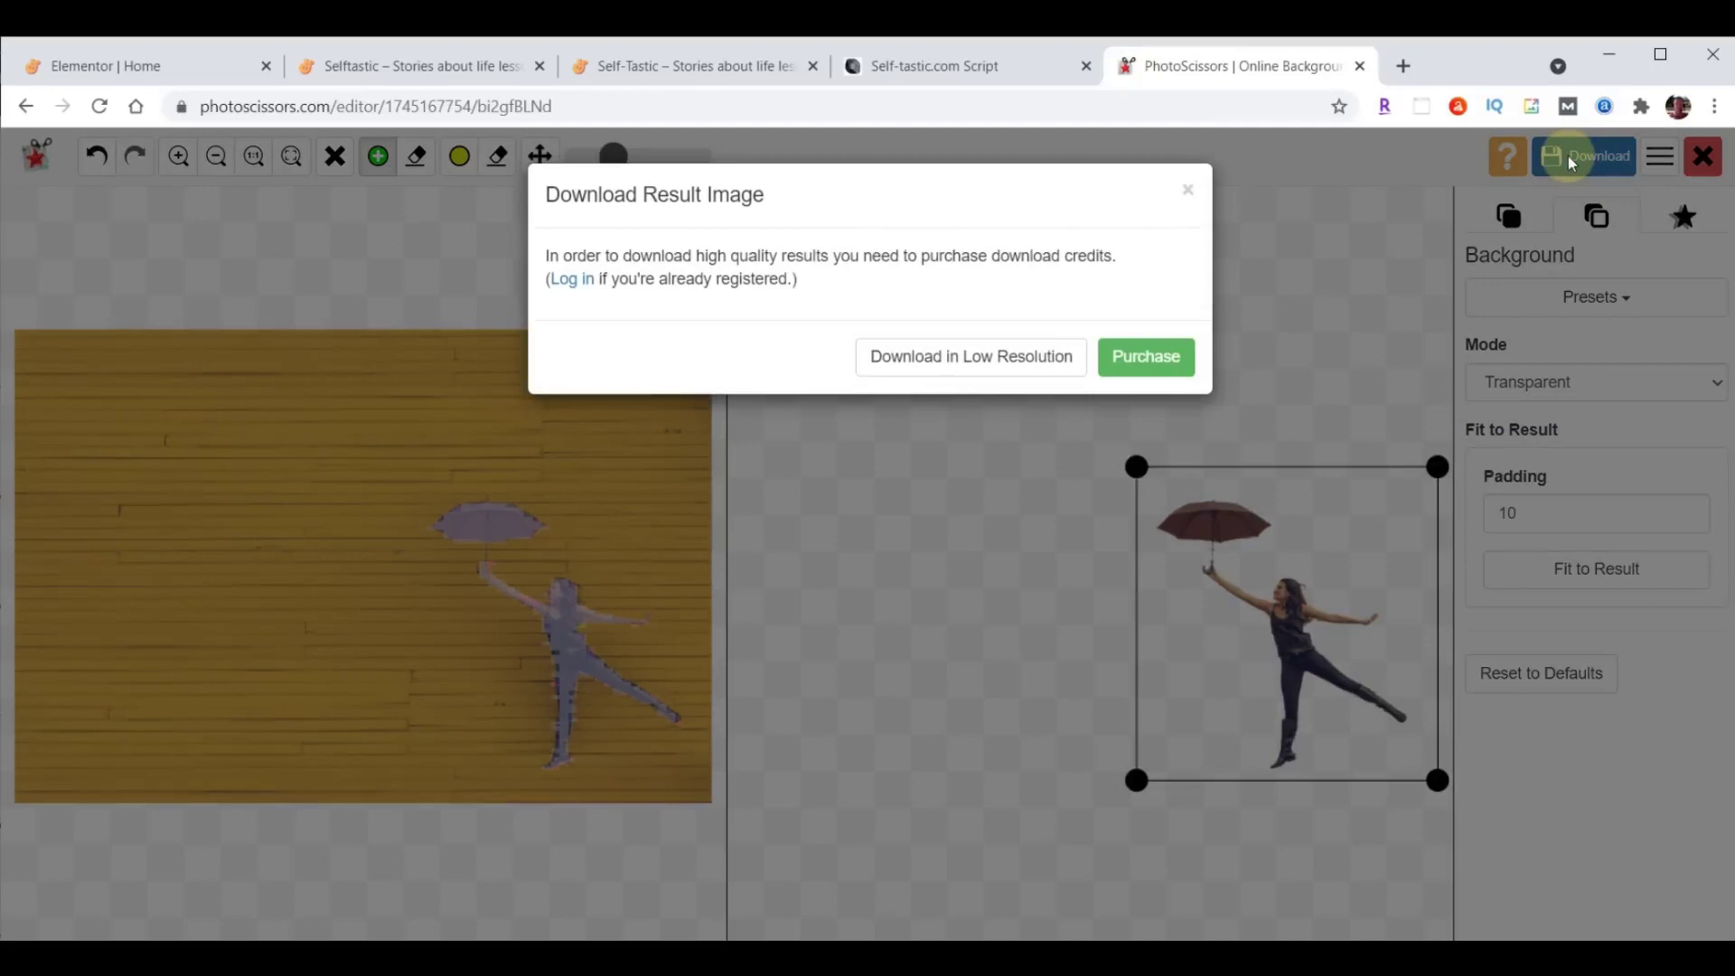
{"action": "left_click", "coordinate": [973, 352]}
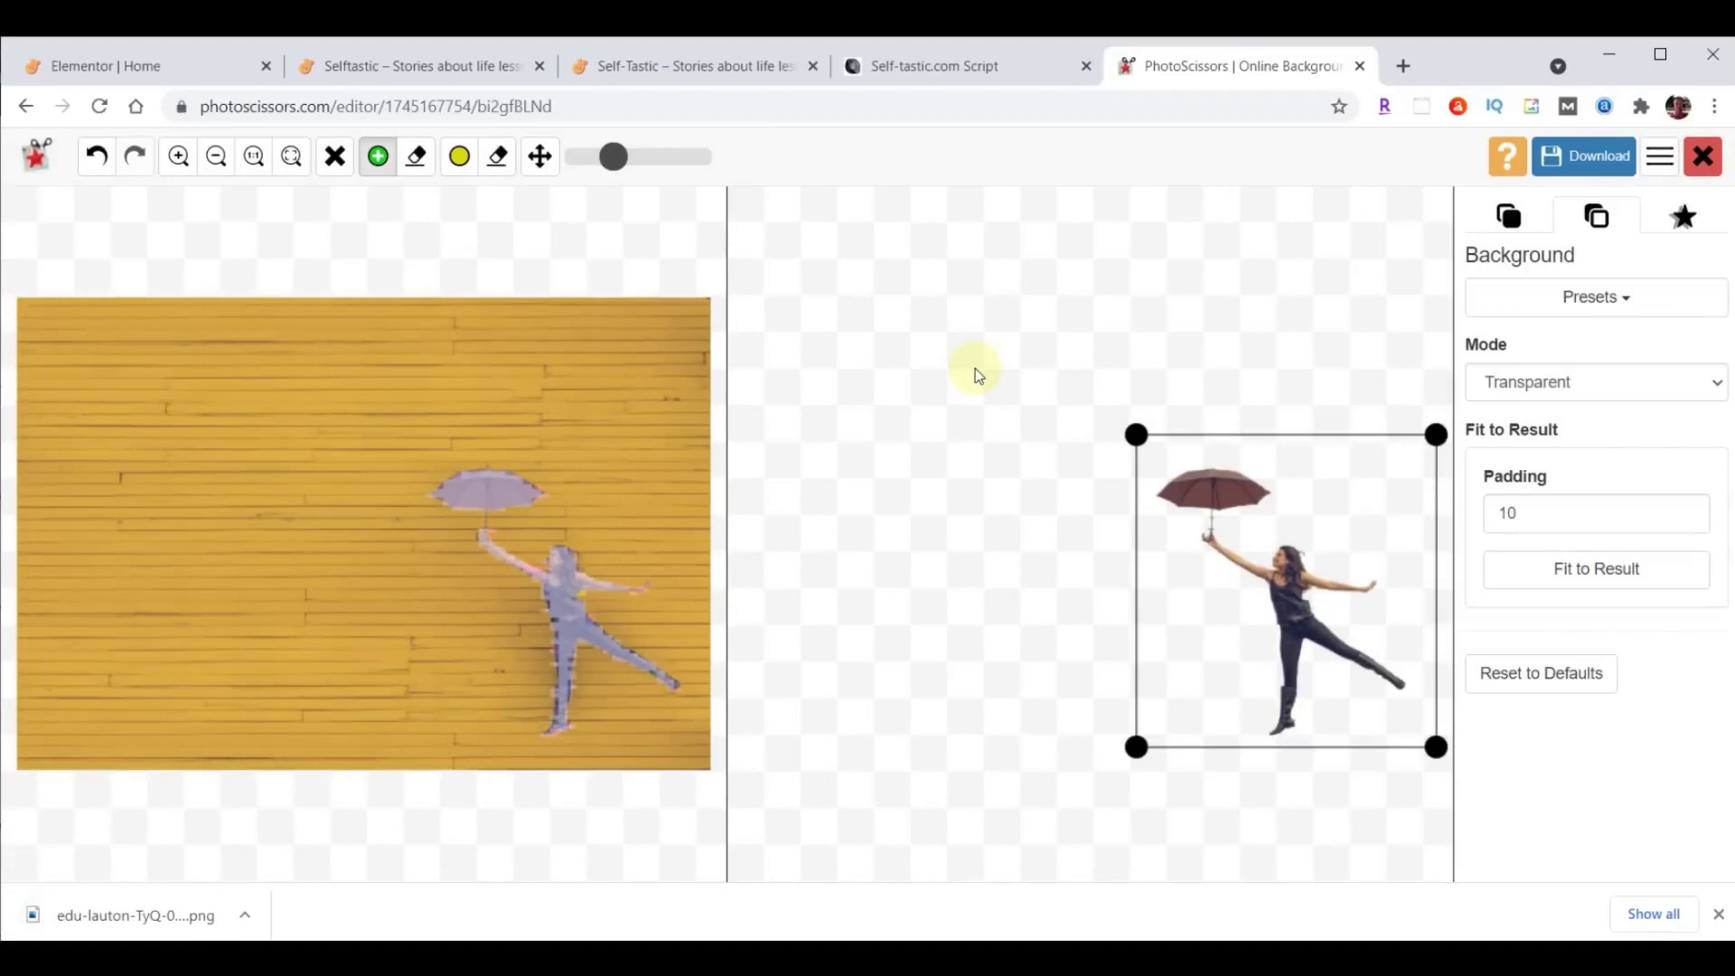
{"action": "left_click", "coordinate": [1359, 66]}
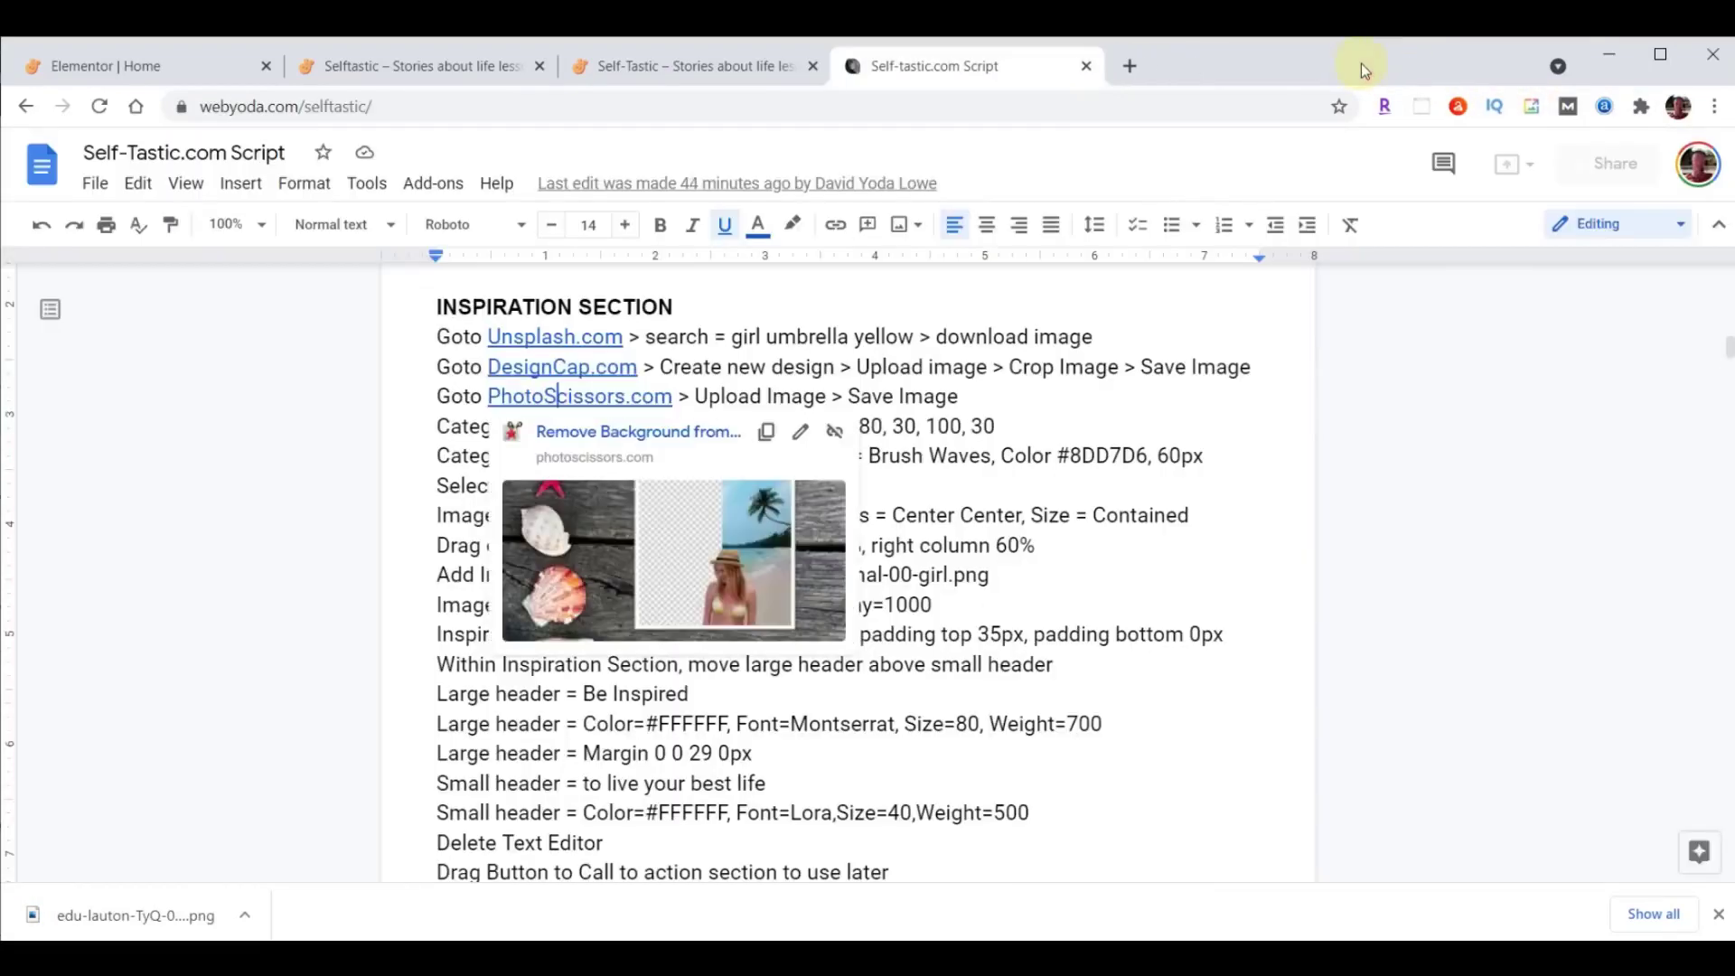
- Back in Elementor, select the A Whole New Look inner section and show its Style settings
{"action": "left_click", "coordinate": [150, 69]}
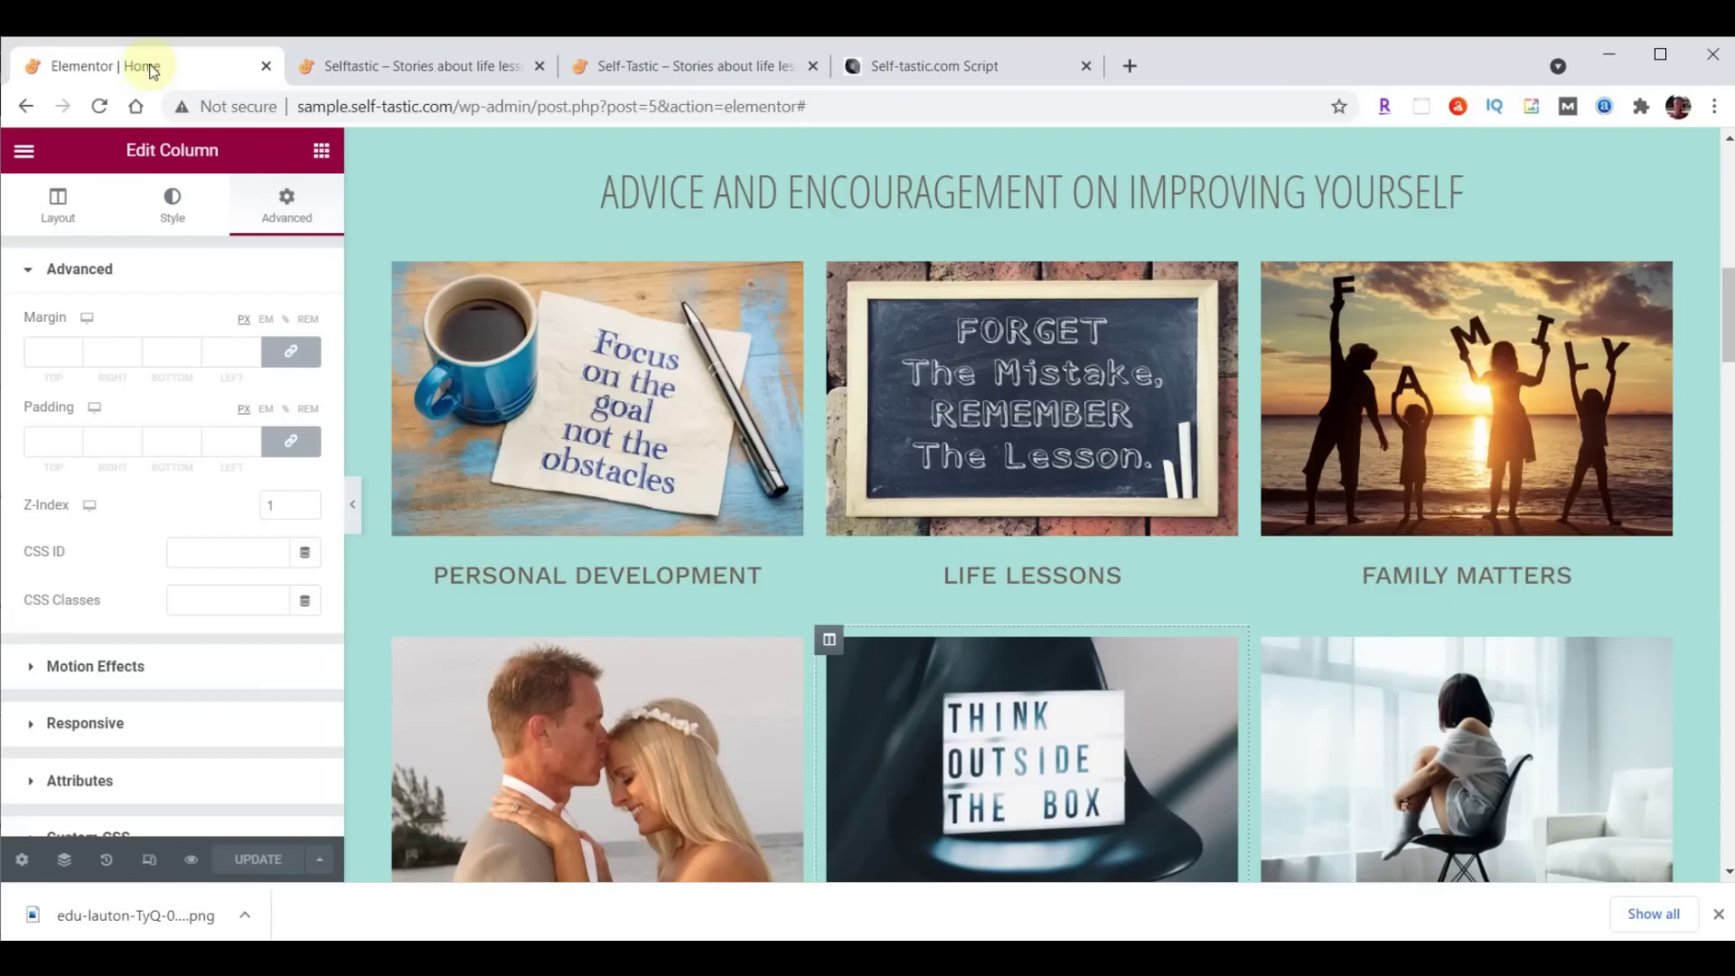
{"action": "scroll", "coordinate": [1239, 480], "scroll_direction": "down", "scroll_amount": 9}
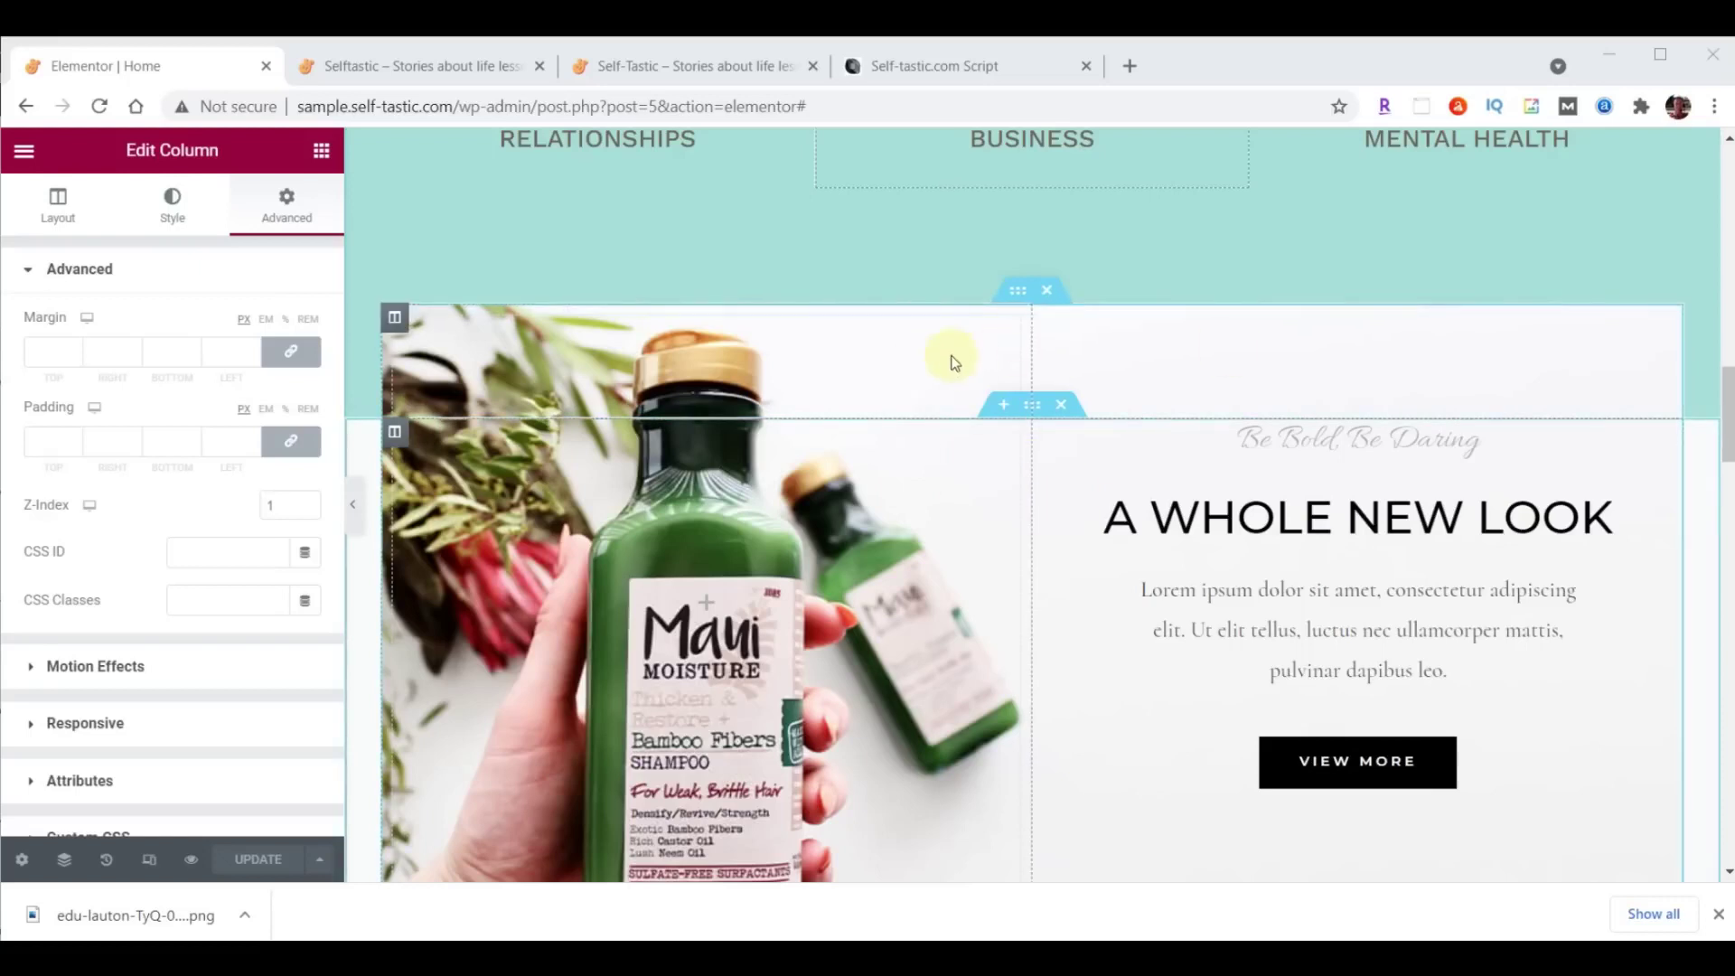
{"action": "left_click", "coordinate": [1021, 294]}
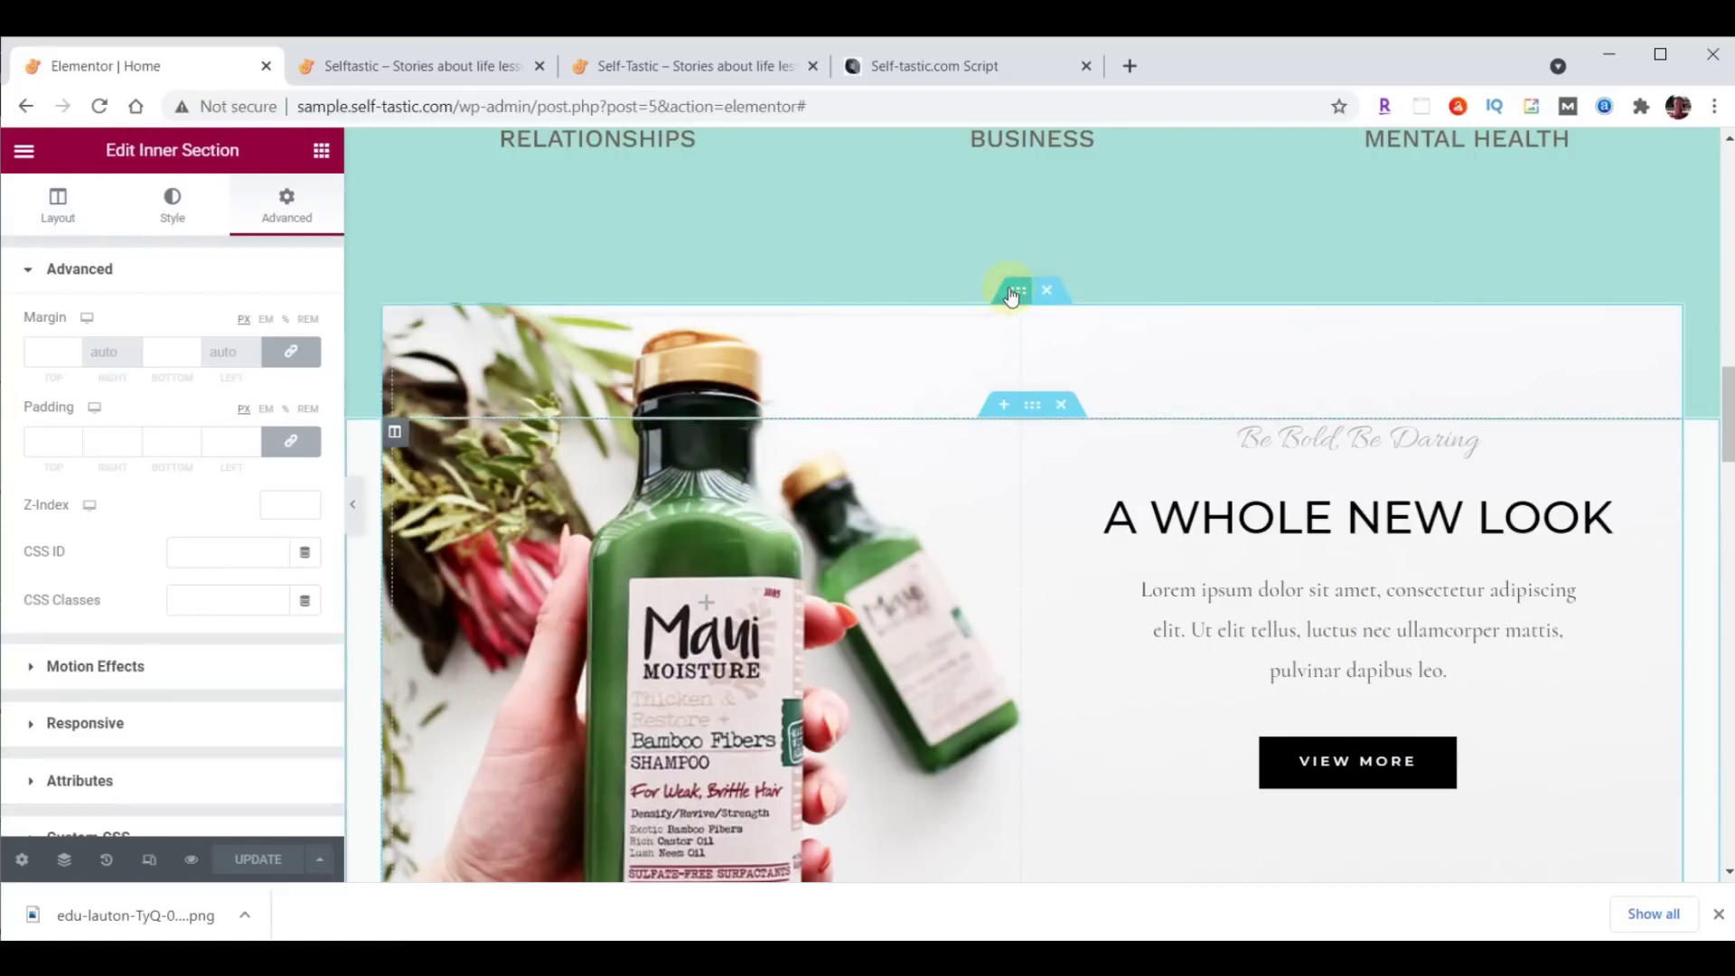
{"action": "left_click", "coordinate": [171, 203]}
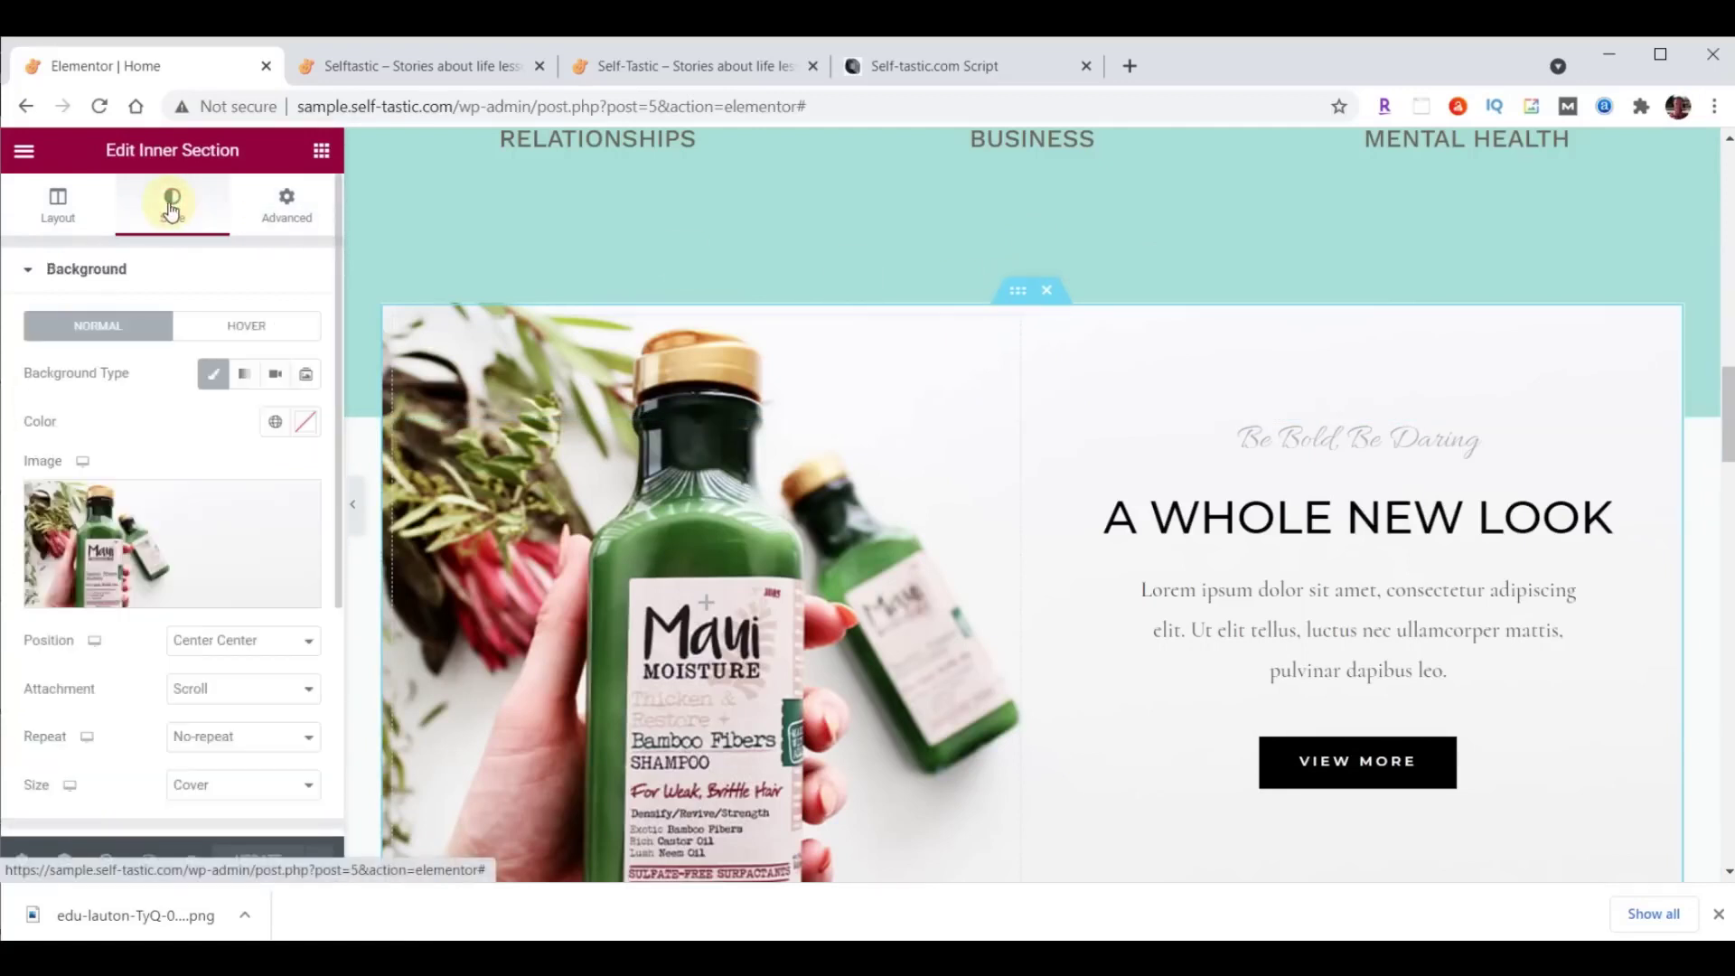
- Upload inspirational-00-background.png as the inner section's background image with Size set to Contain
{"action": "left_click", "coordinate": [179, 524]}
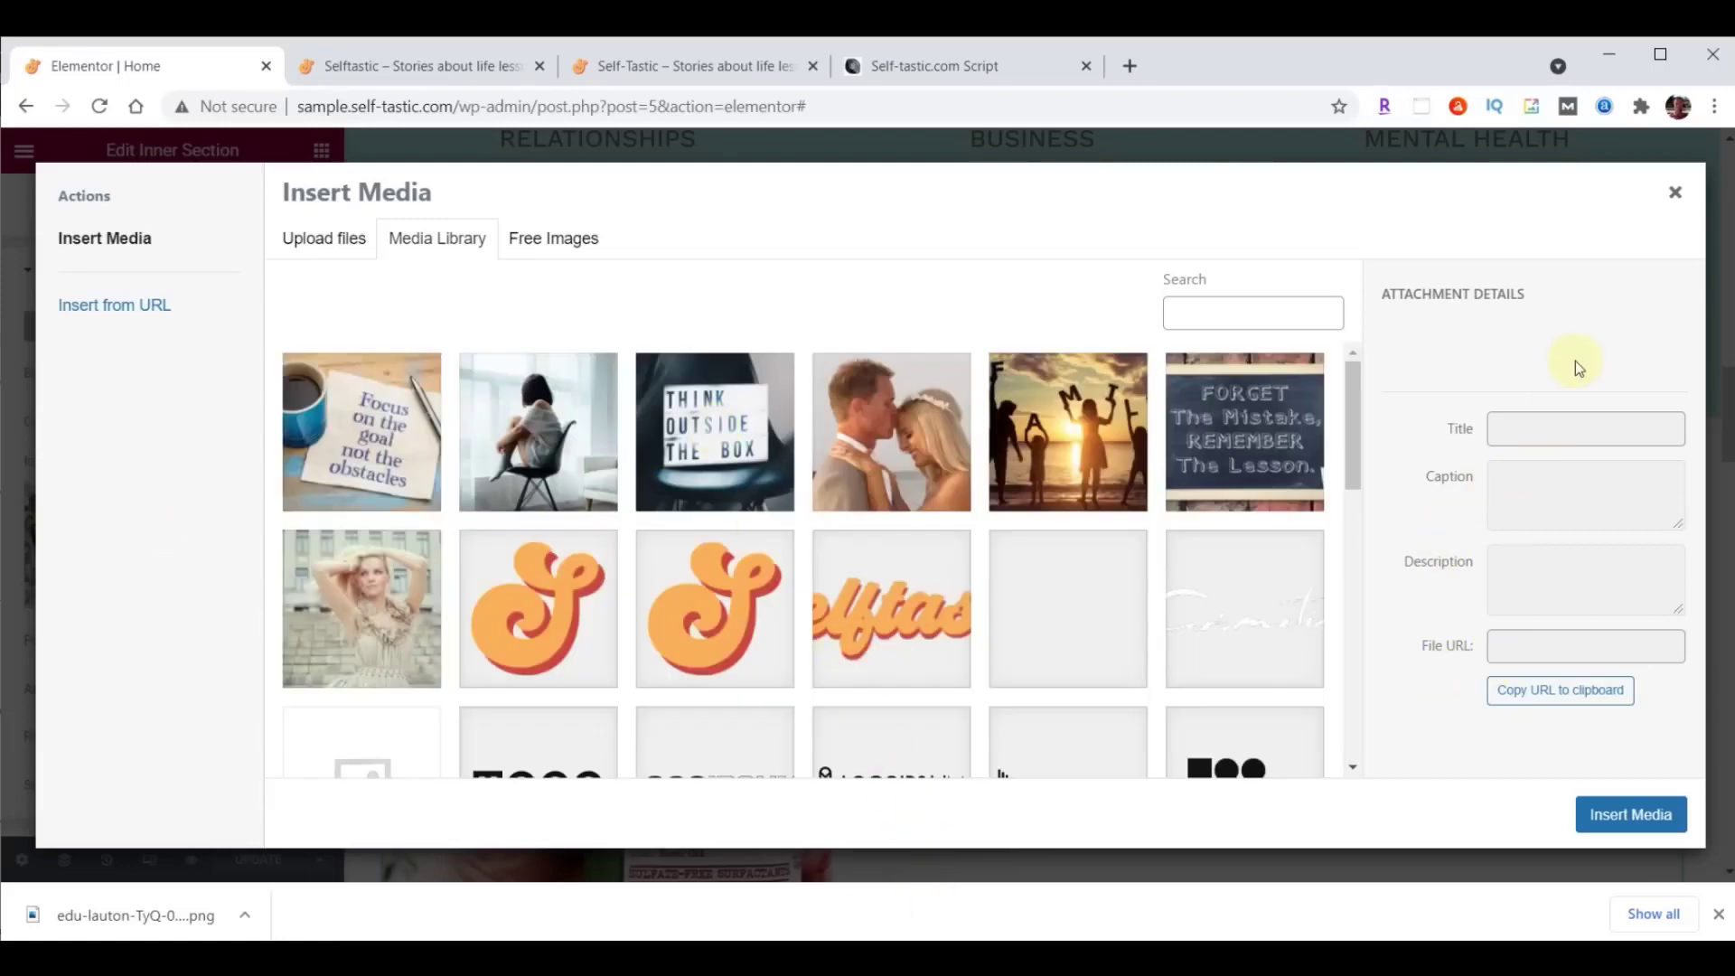
{"action": "key", "text": "alt+Tab"}
{"action": "scroll", "coordinate": [1578, 409], "scroll_direction": "down", "scroll_amount": 10}
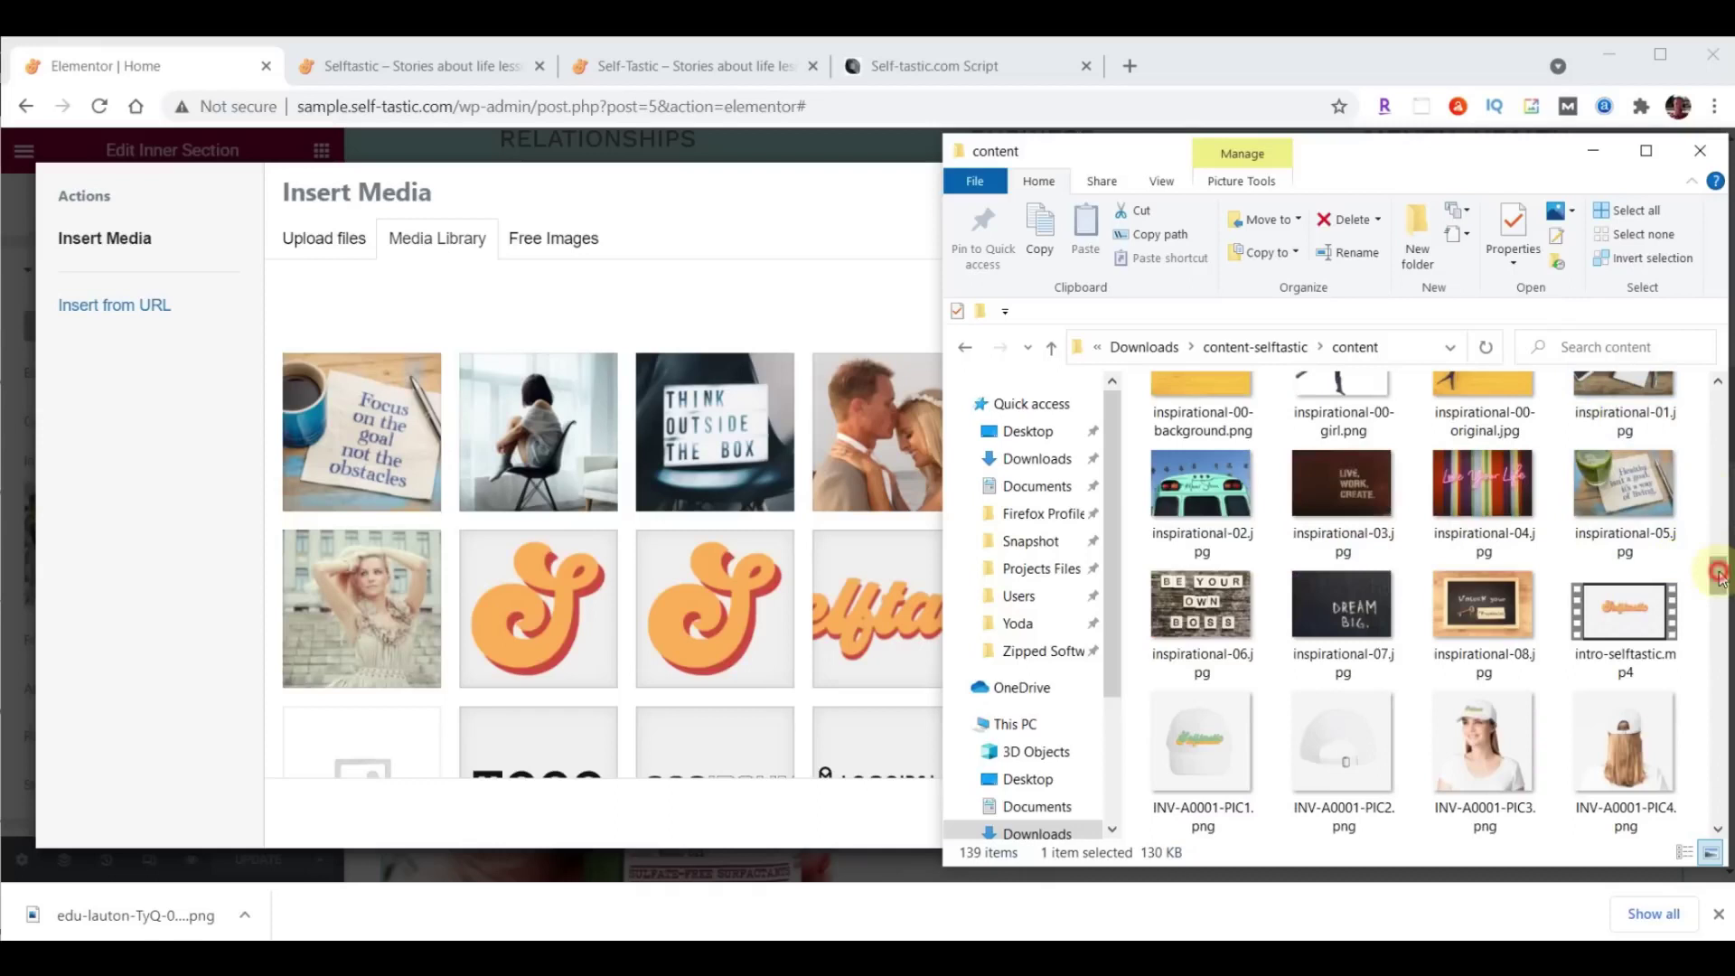
{"action": "scroll", "coordinate": [1717, 572], "scroll_direction": "up", "scroll_amount": 1}
{"action": "left_click_drag", "start_coordinate": [1206, 442], "coordinate": [610, 468]}
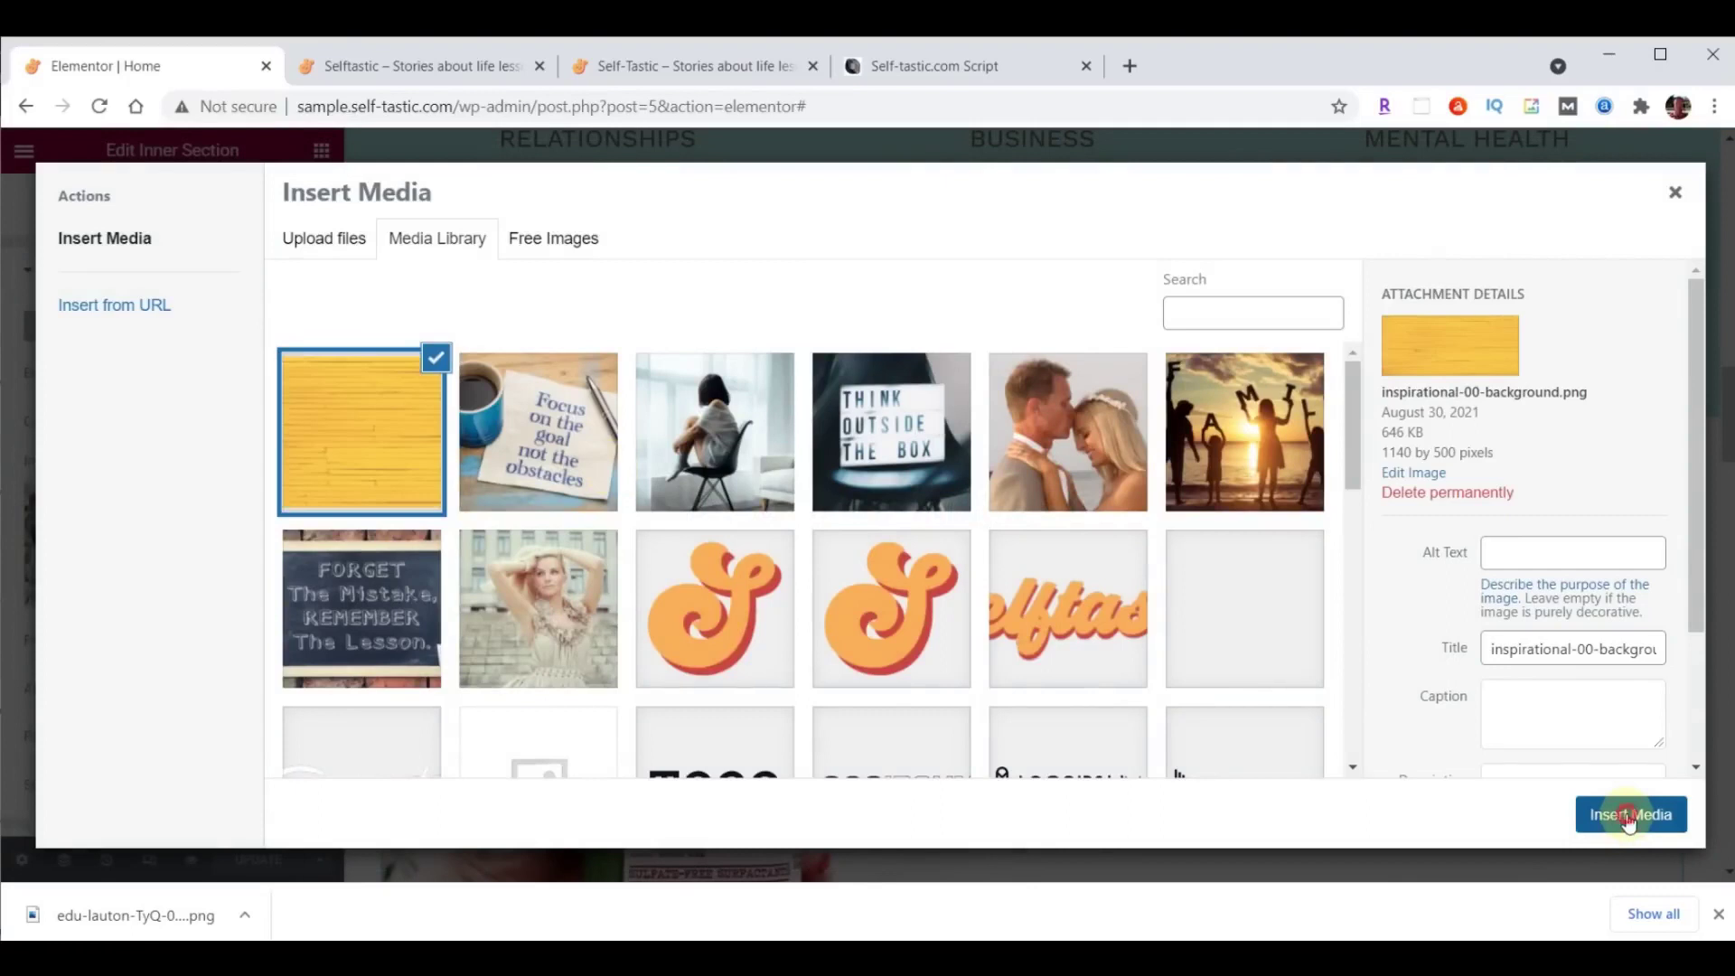
{"action": "left_click", "coordinate": [1627, 819]}
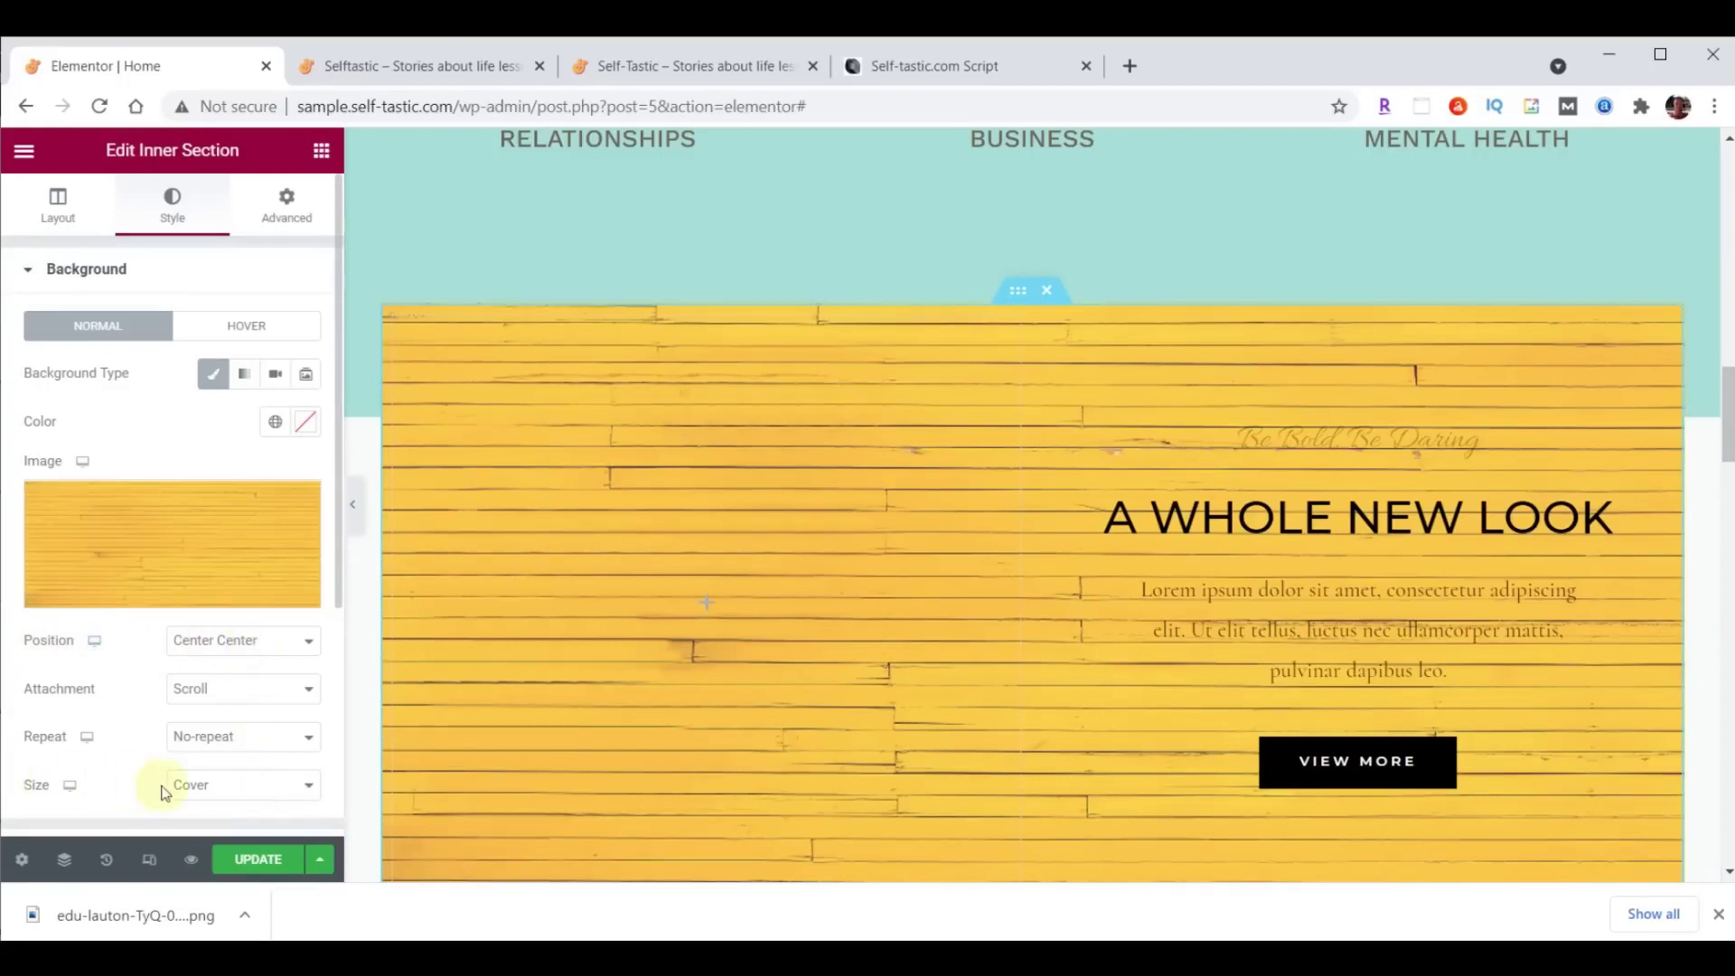
{"action": "left_click", "coordinate": [209, 794]}
{"action": "left_click", "coordinate": [209, 864]}
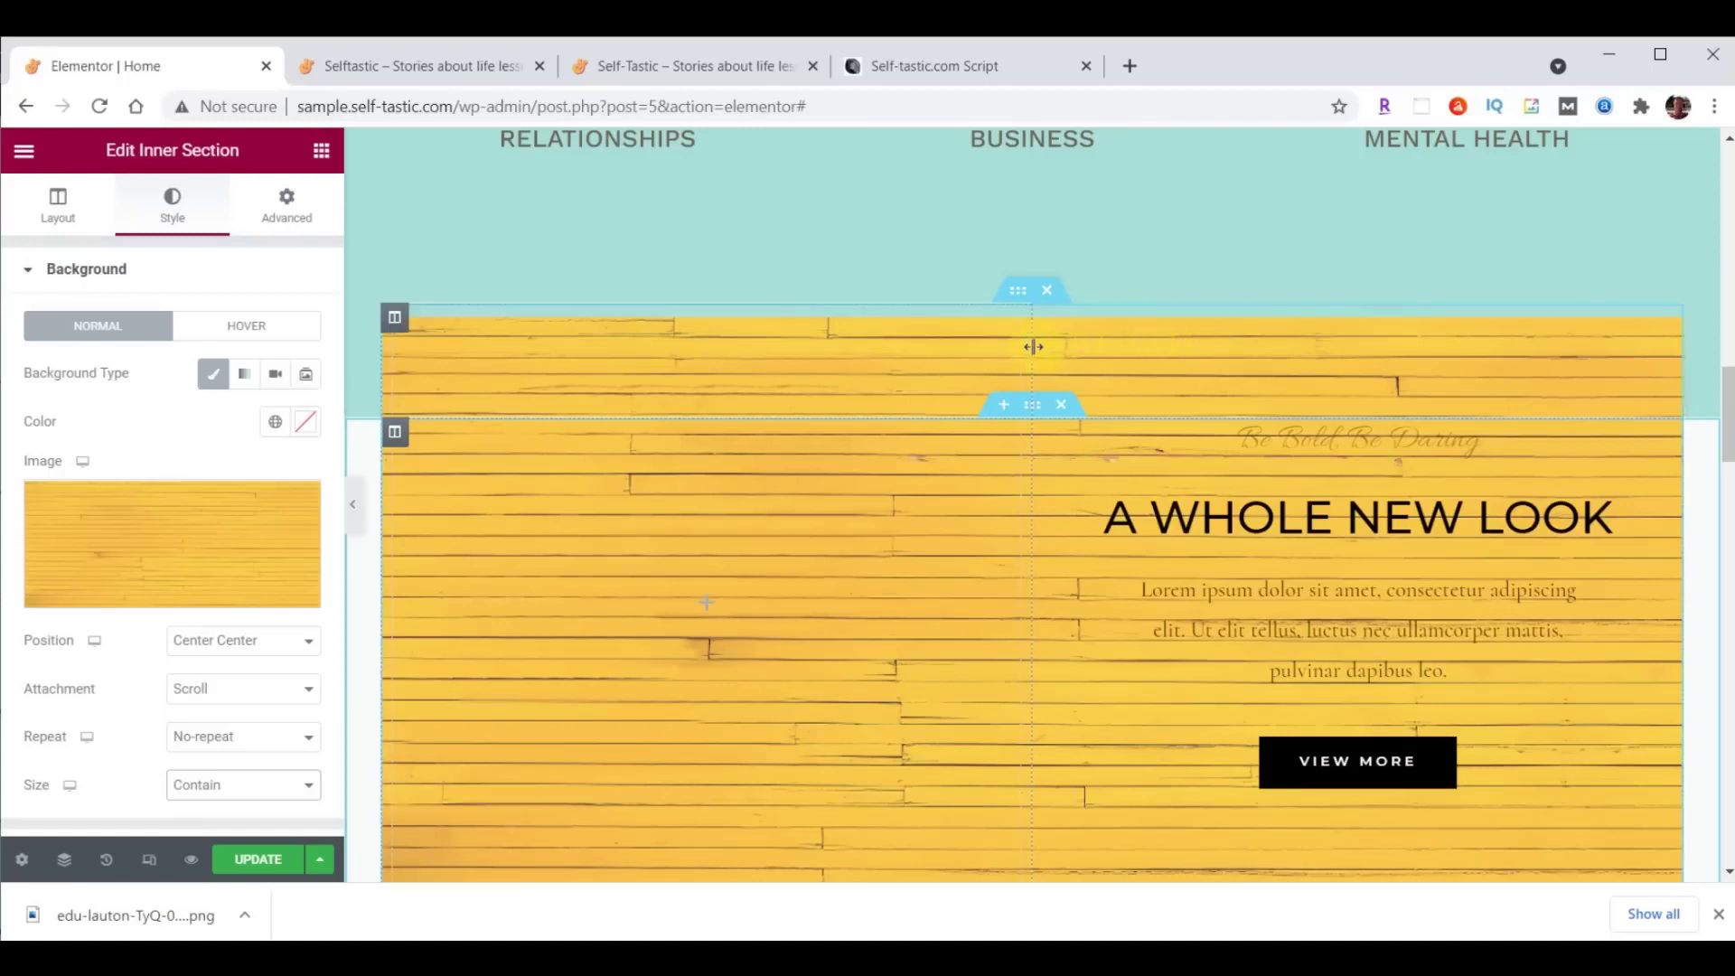
- Narrow the yellow section's left column and set its Column Width to 40%
{"action": "left_click_drag", "start_coordinate": [1033, 347], "coordinate": [913, 350]}
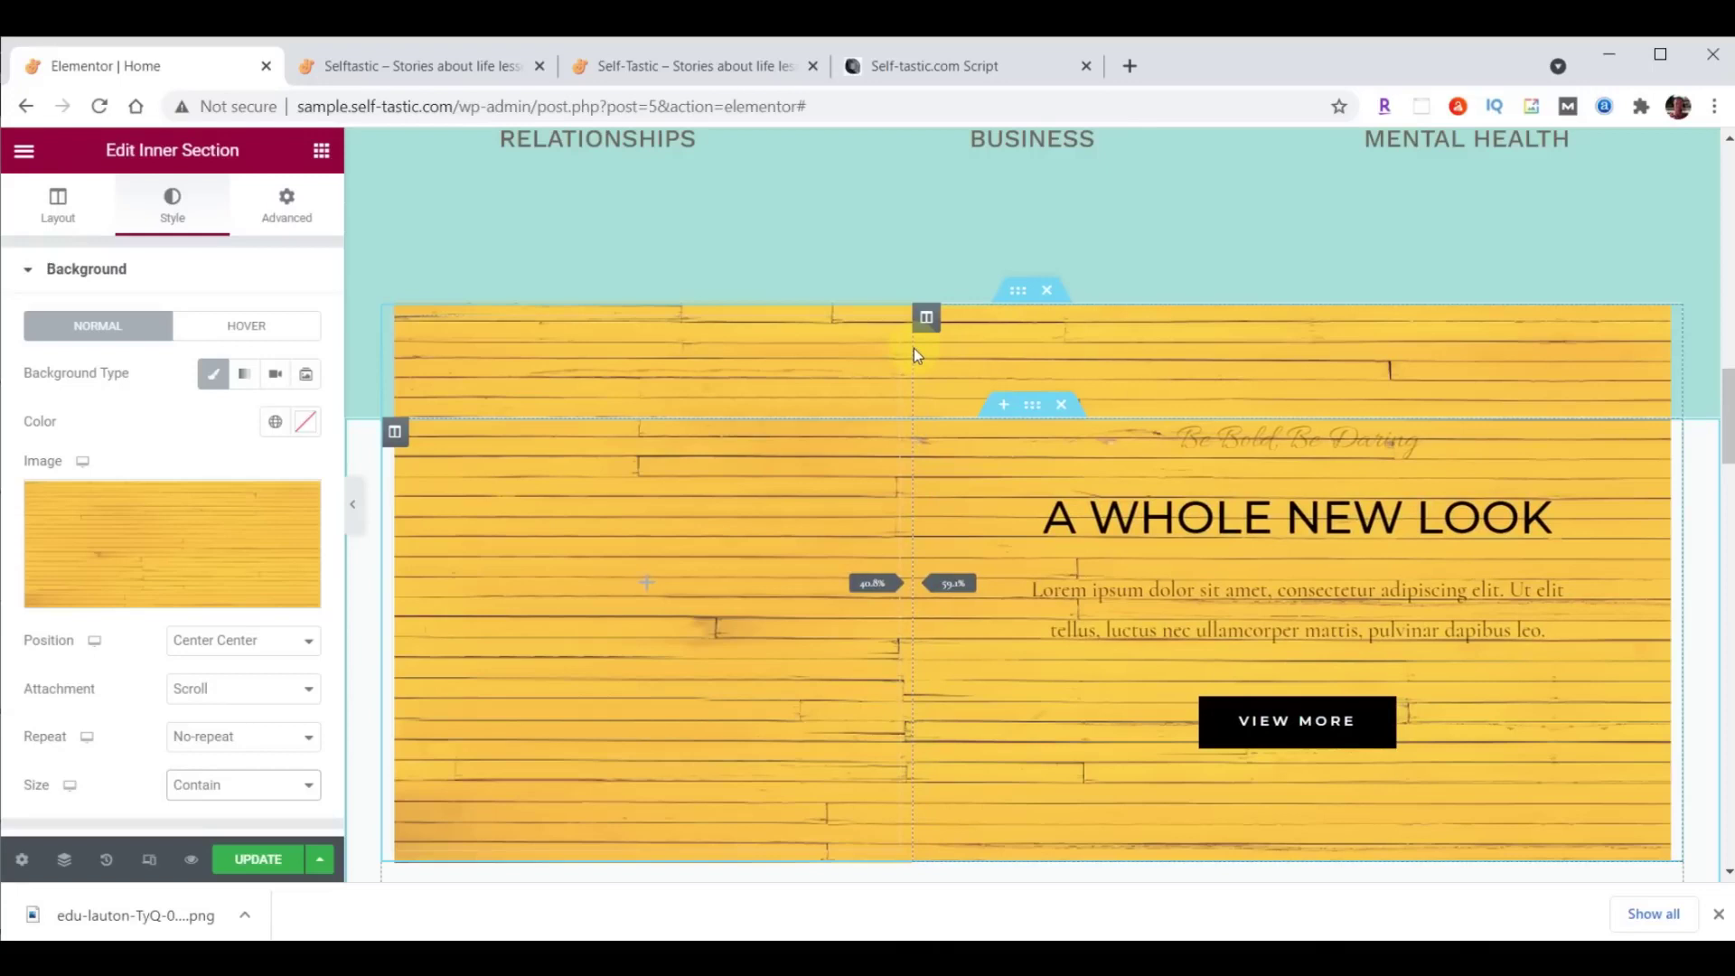
{"action": "left_click_drag", "start_coordinate": [913, 354], "coordinate": [913, 348]}
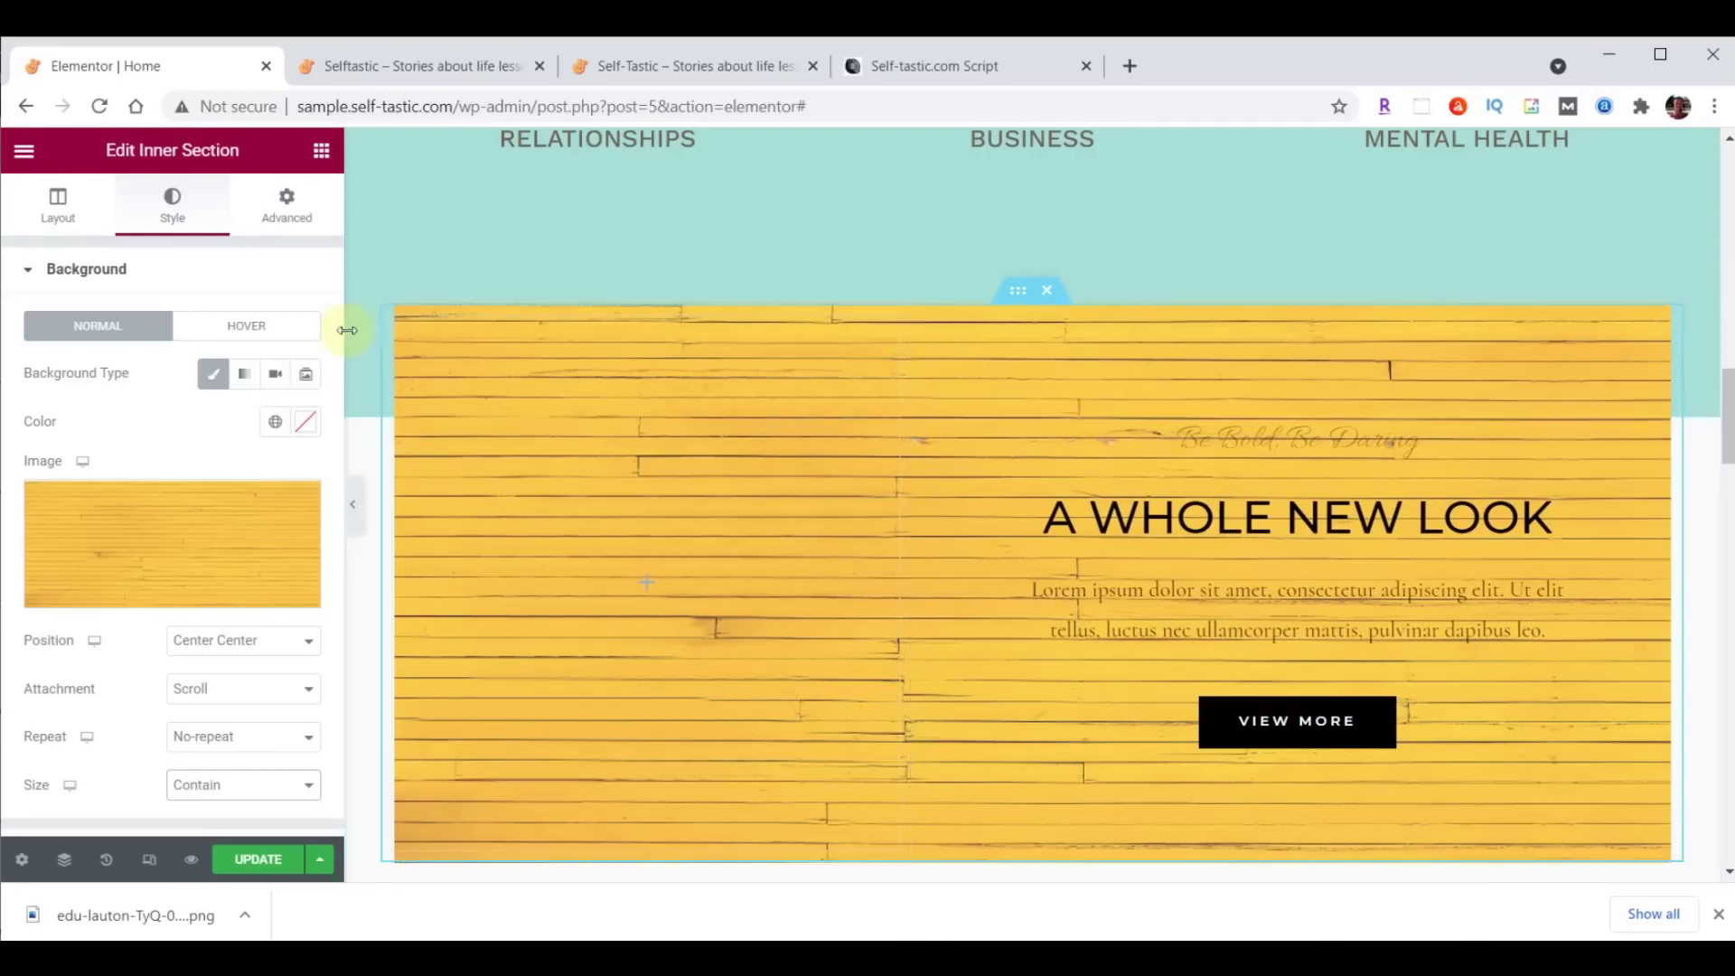
{"action": "left_click", "coordinate": [393, 317]}
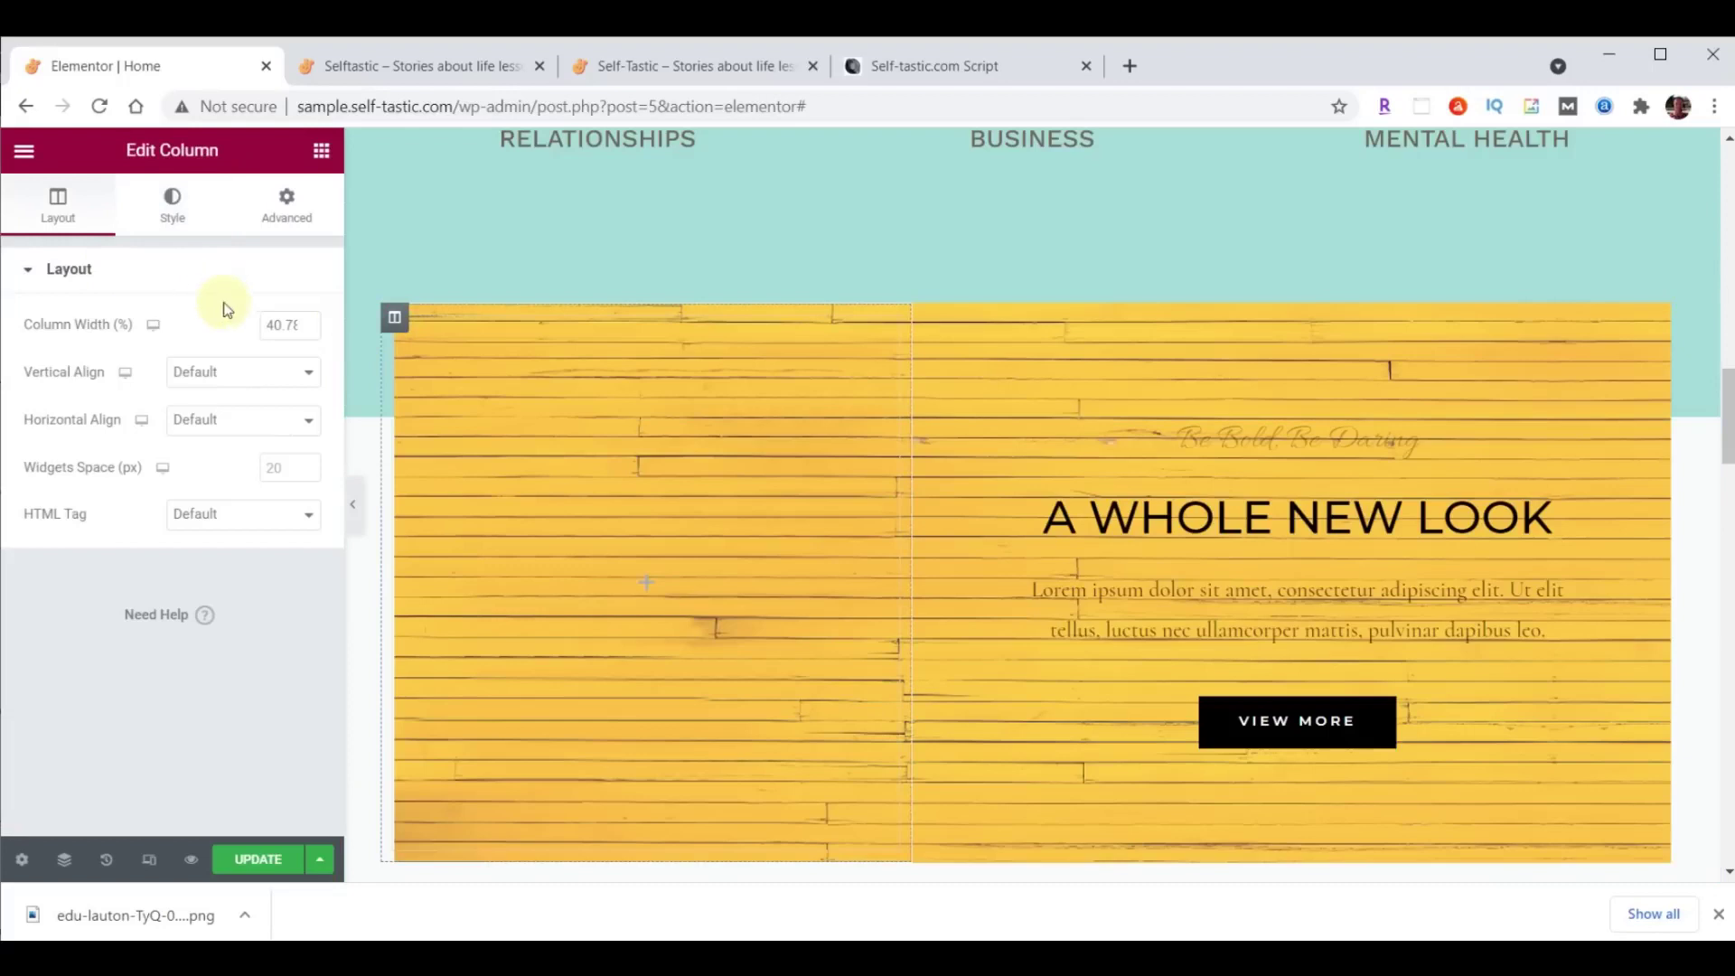
{"action": "double_click", "coordinate": [275, 324]}
{"action": "type", "text": "40"}
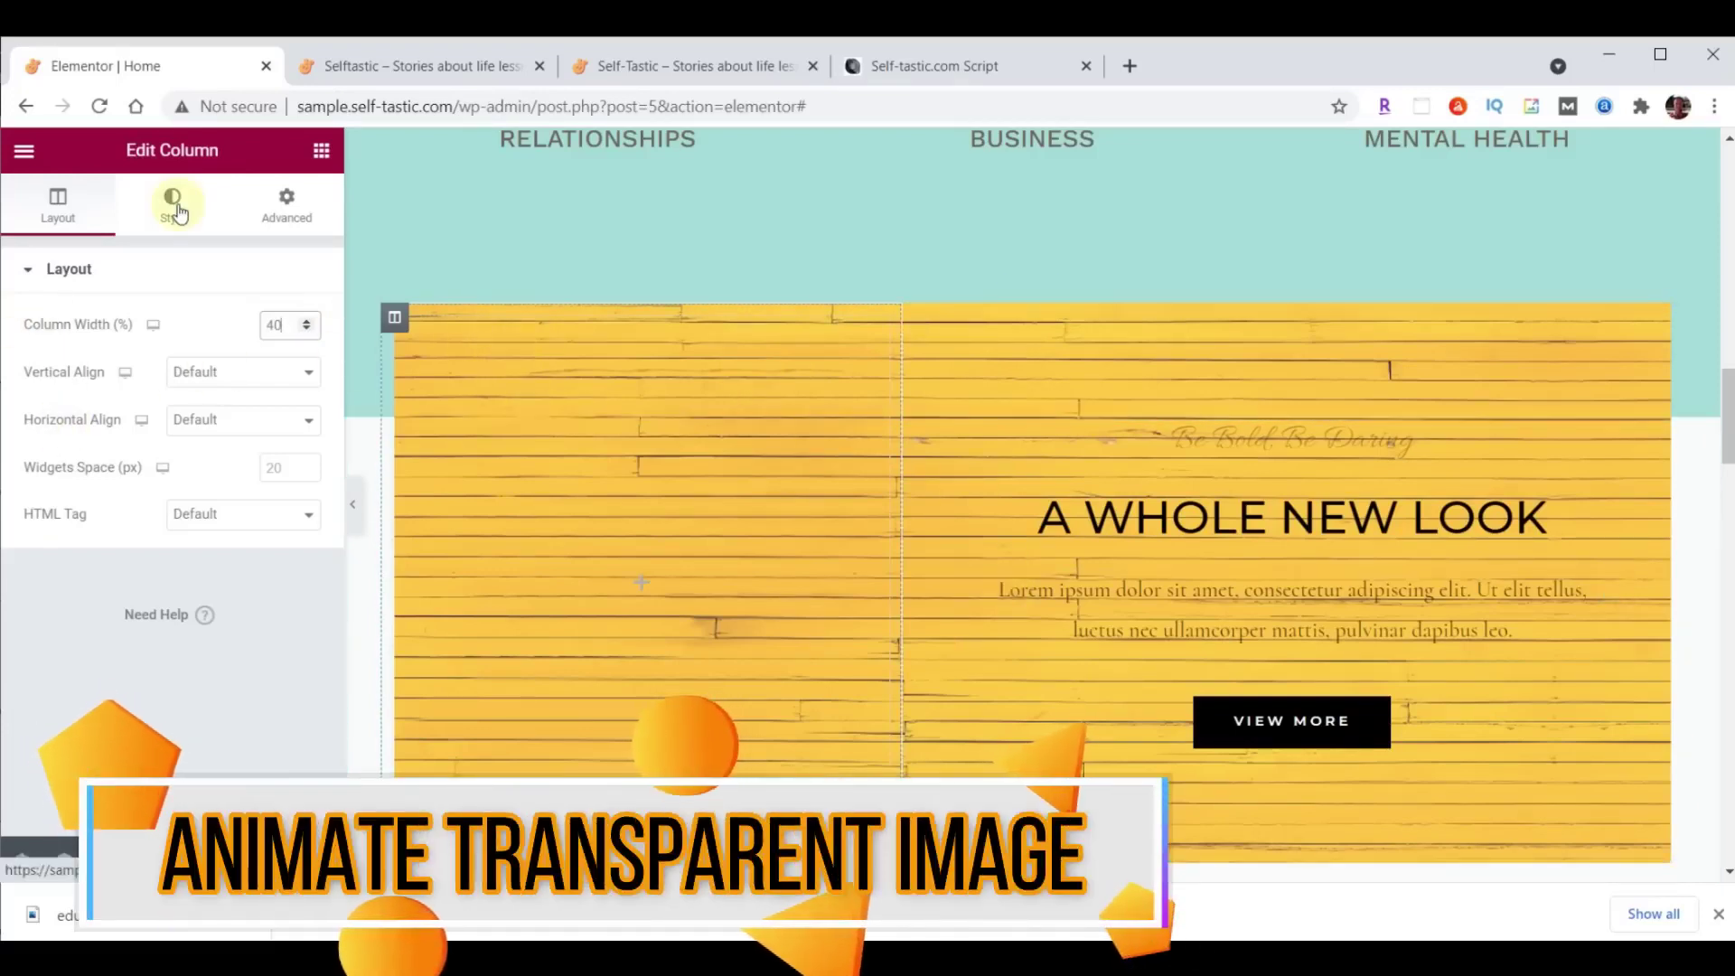
- Add an Image widget to the left column showing the uploaded inspirational-00-girl.png
{"action": "left_click", "coordinate": [320, 156]}
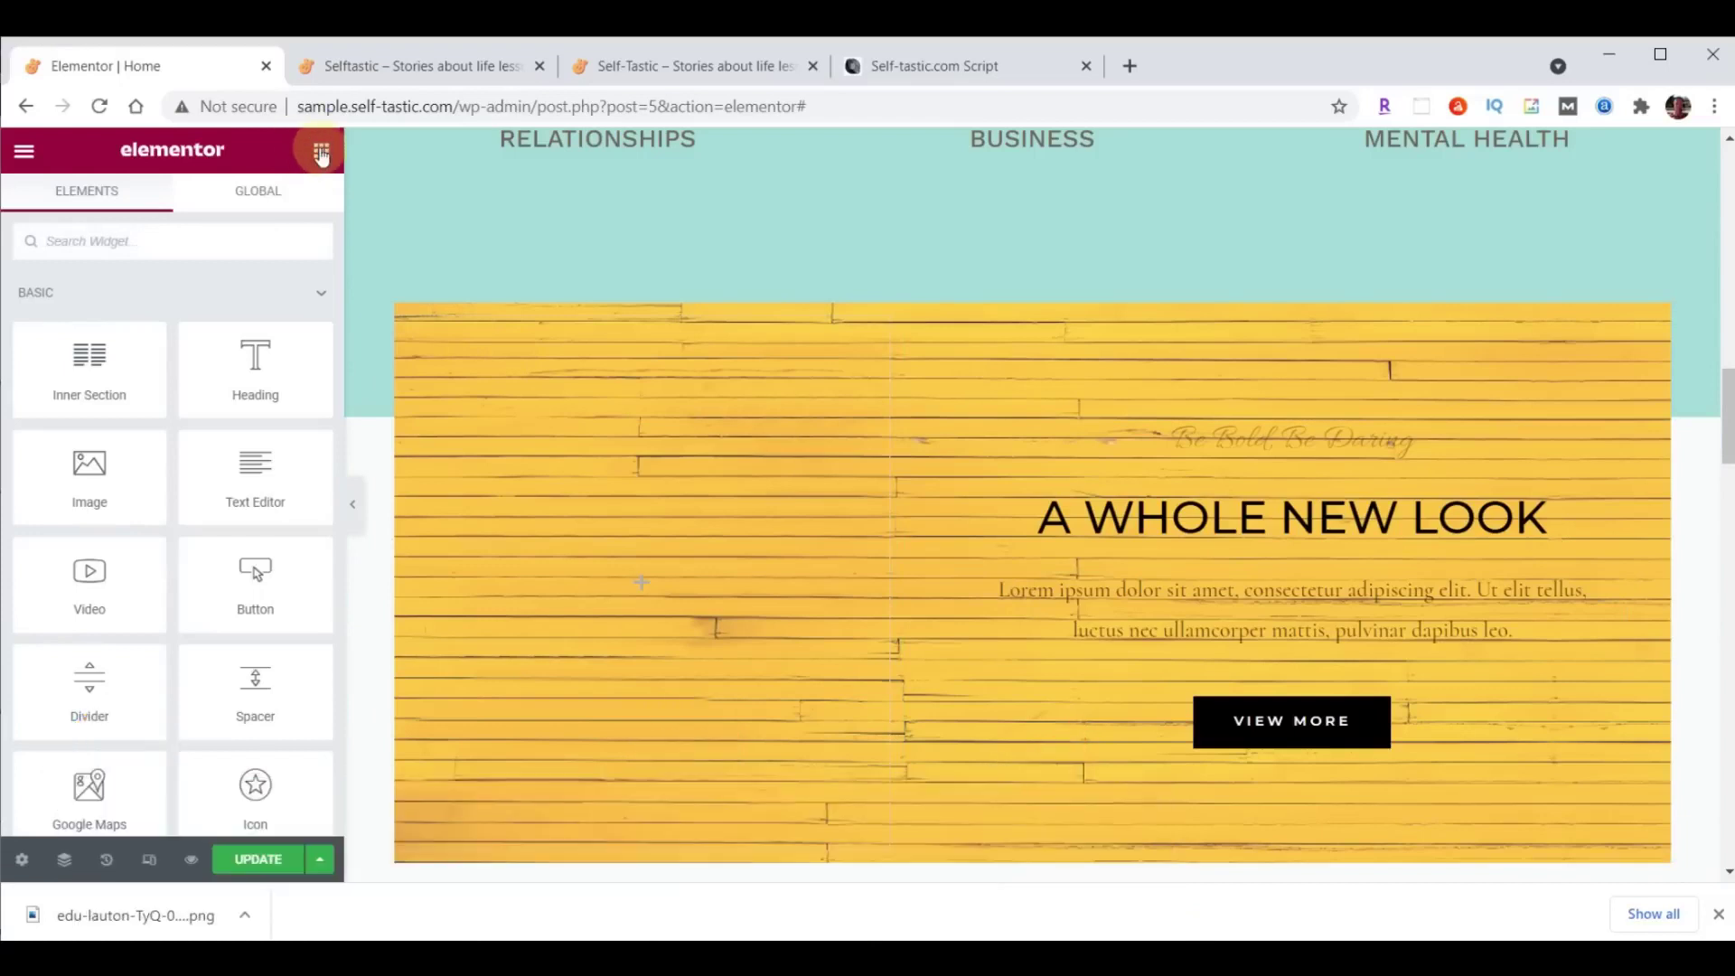
{"action": "left_click_drag", "start_coordinate": [103, 474], "coordinate": [627, 575]}
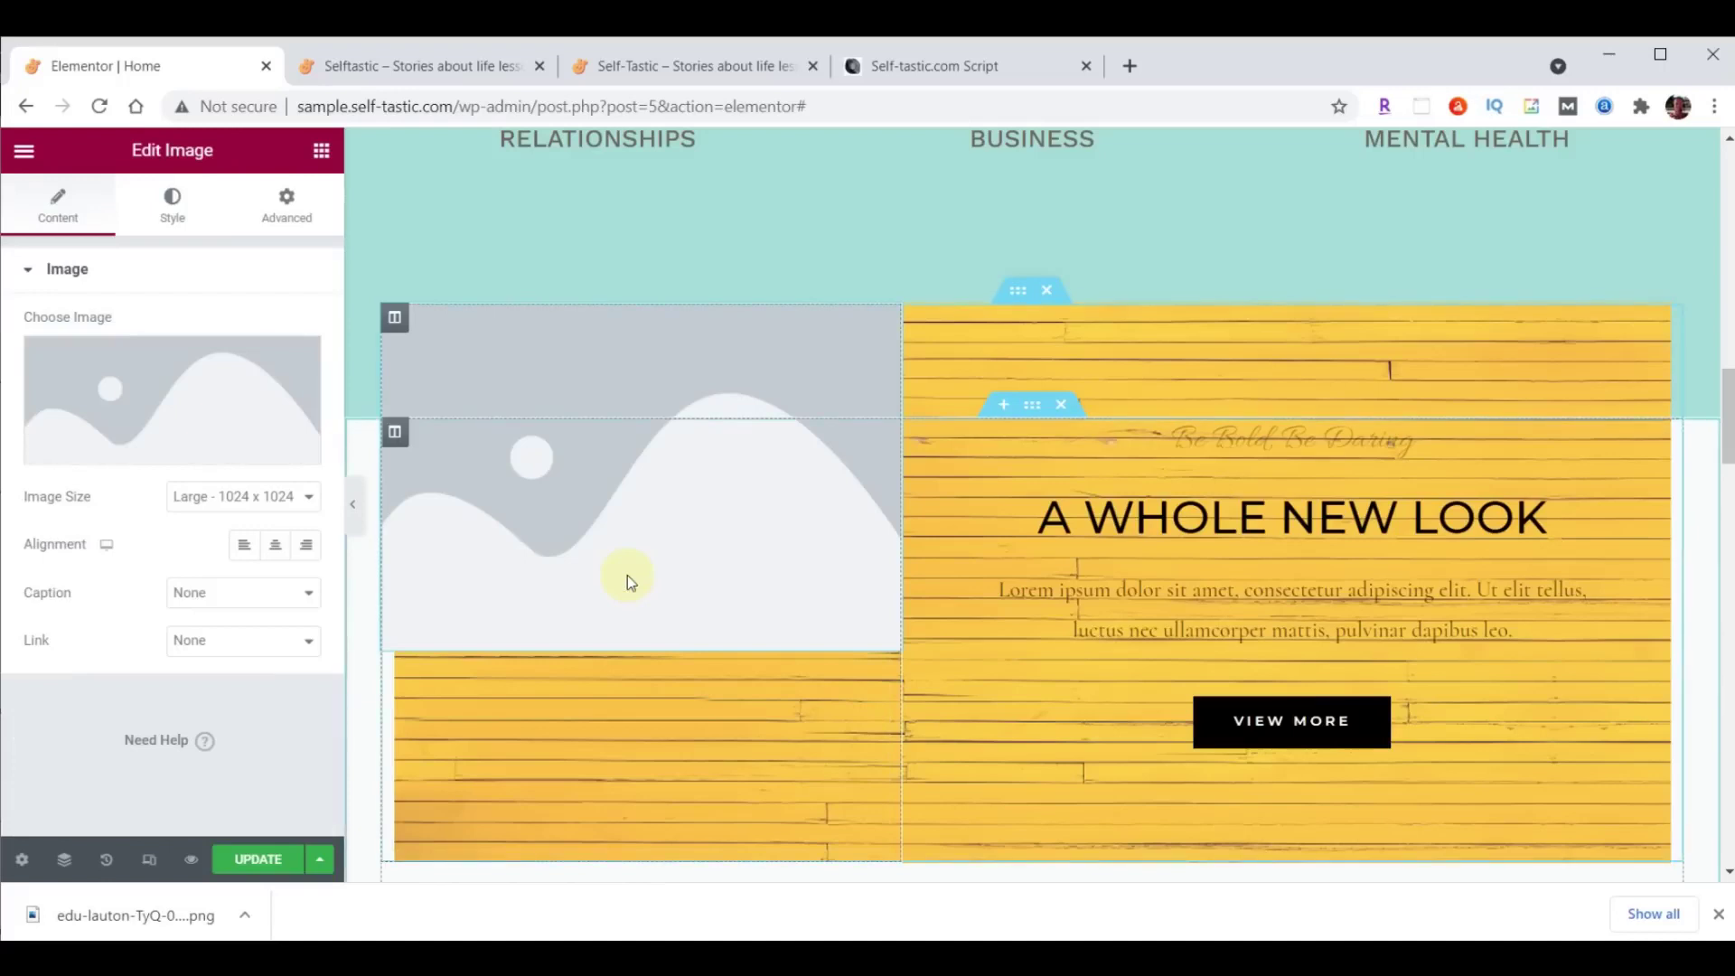
{"action": "left_click", "coordinate": [174, 388]}
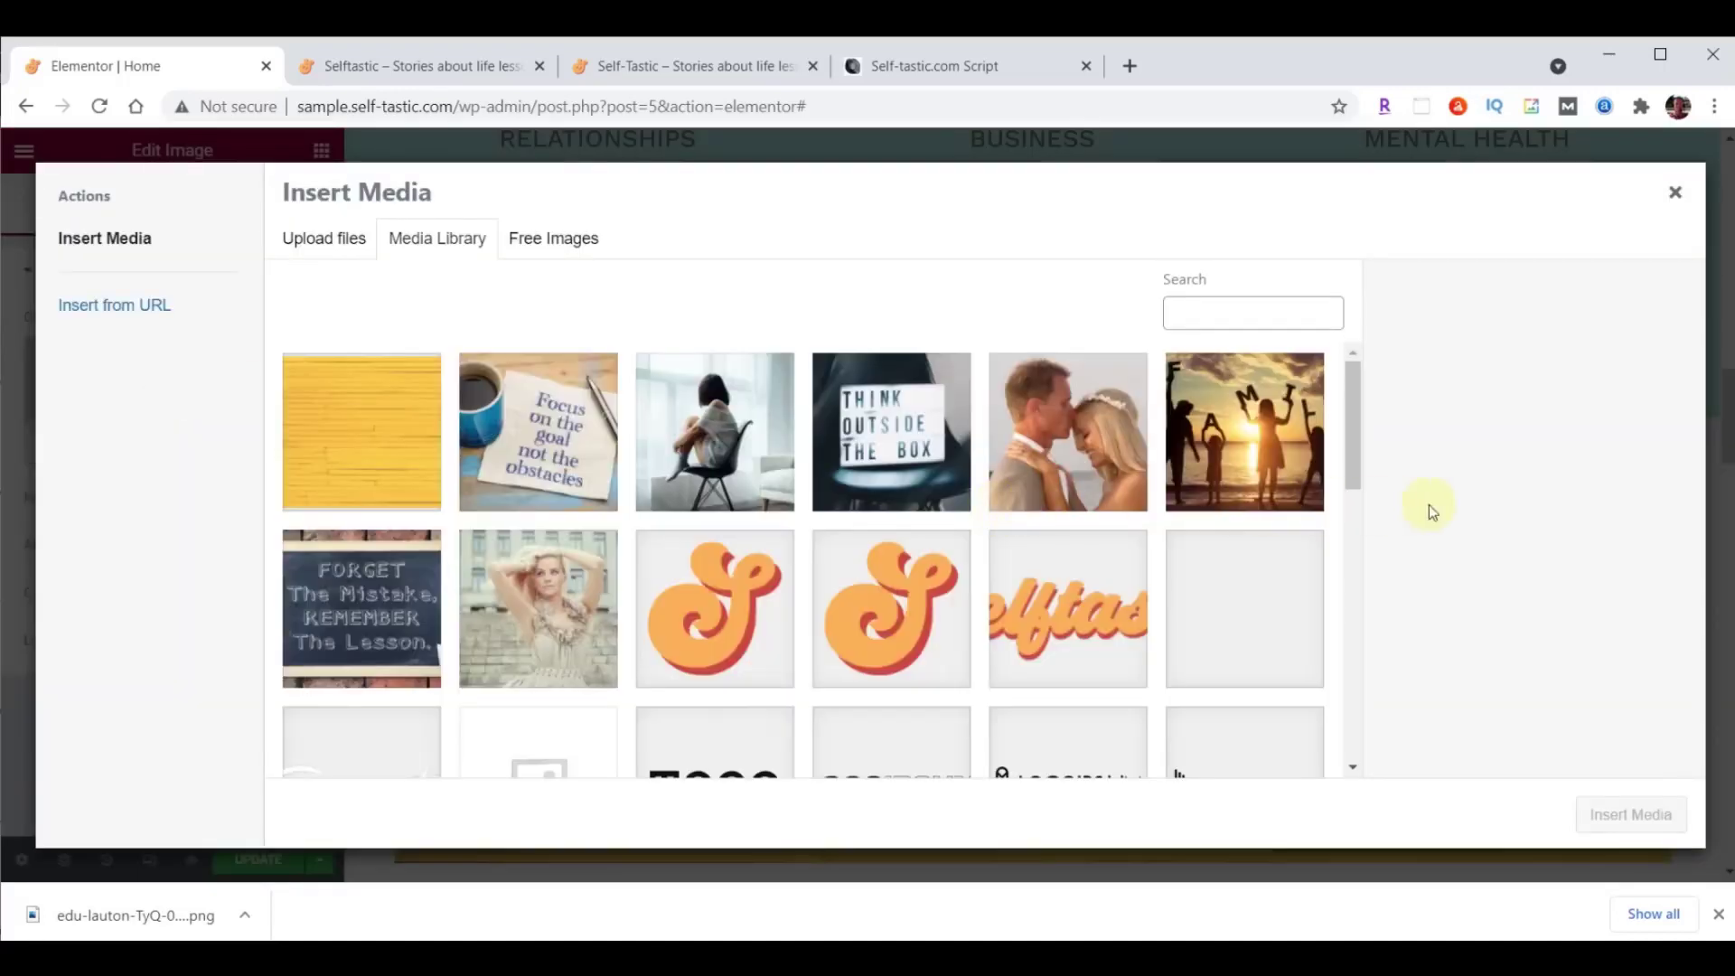
{"action": "key", "text": "alt+Tab"}
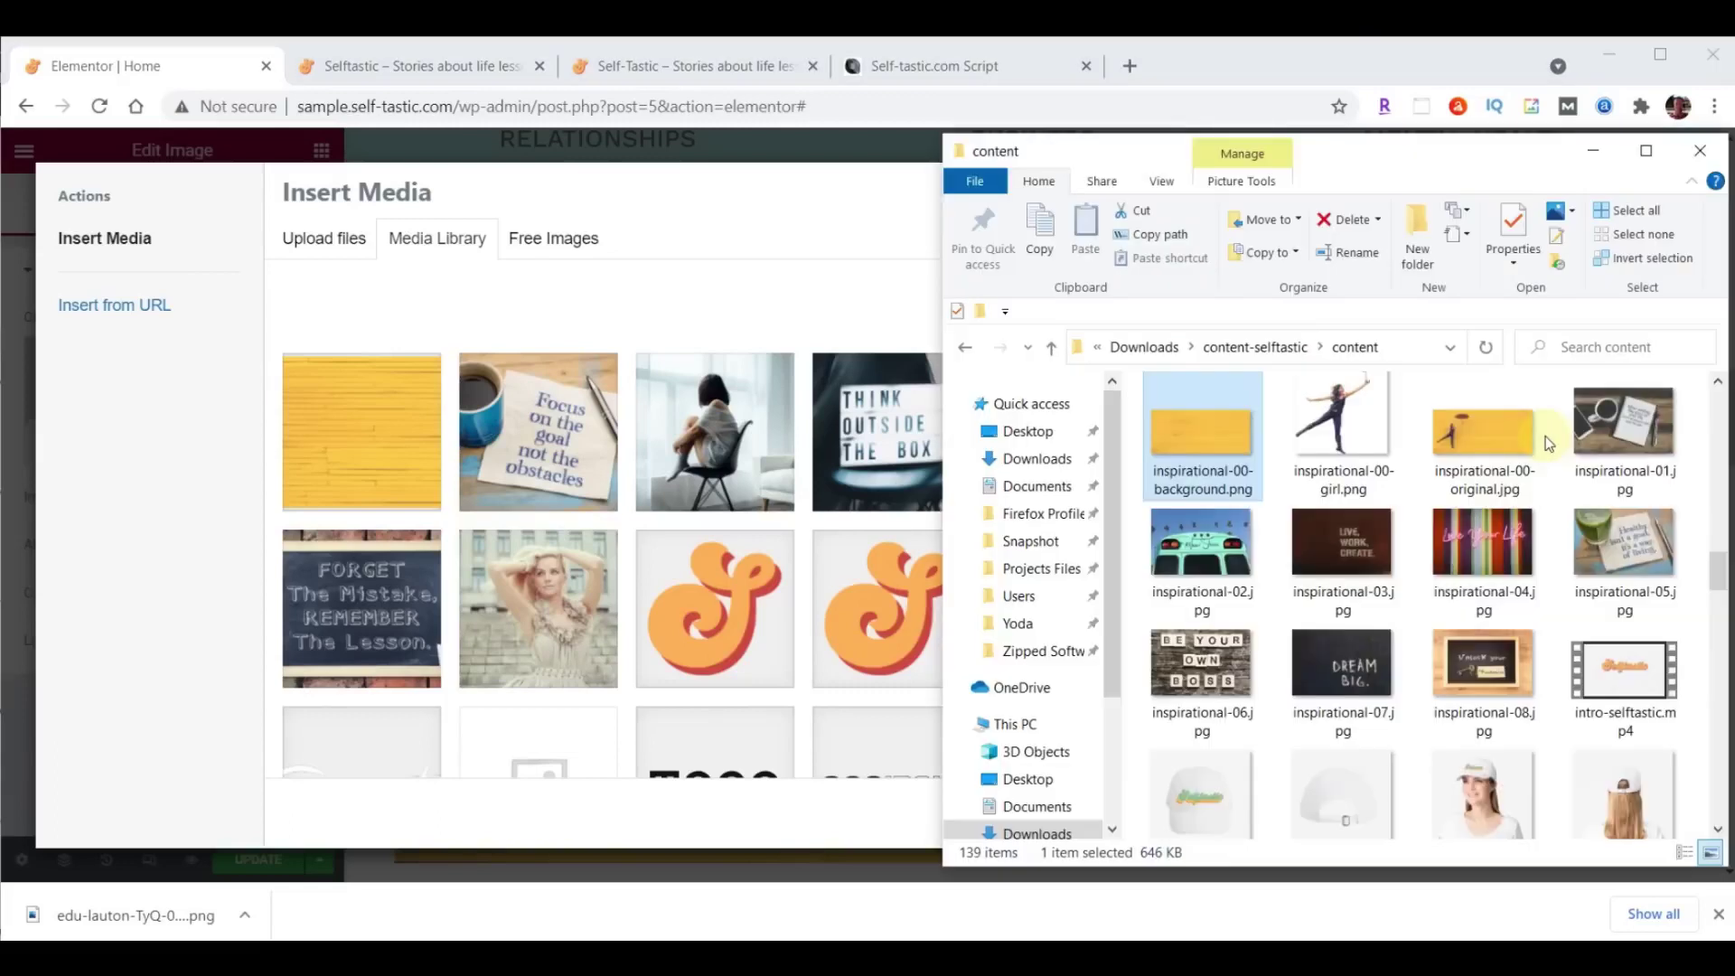
{"action": "left_click_drag", "start_coordinate": [1354, 425], "coordinate": [589, 461]}
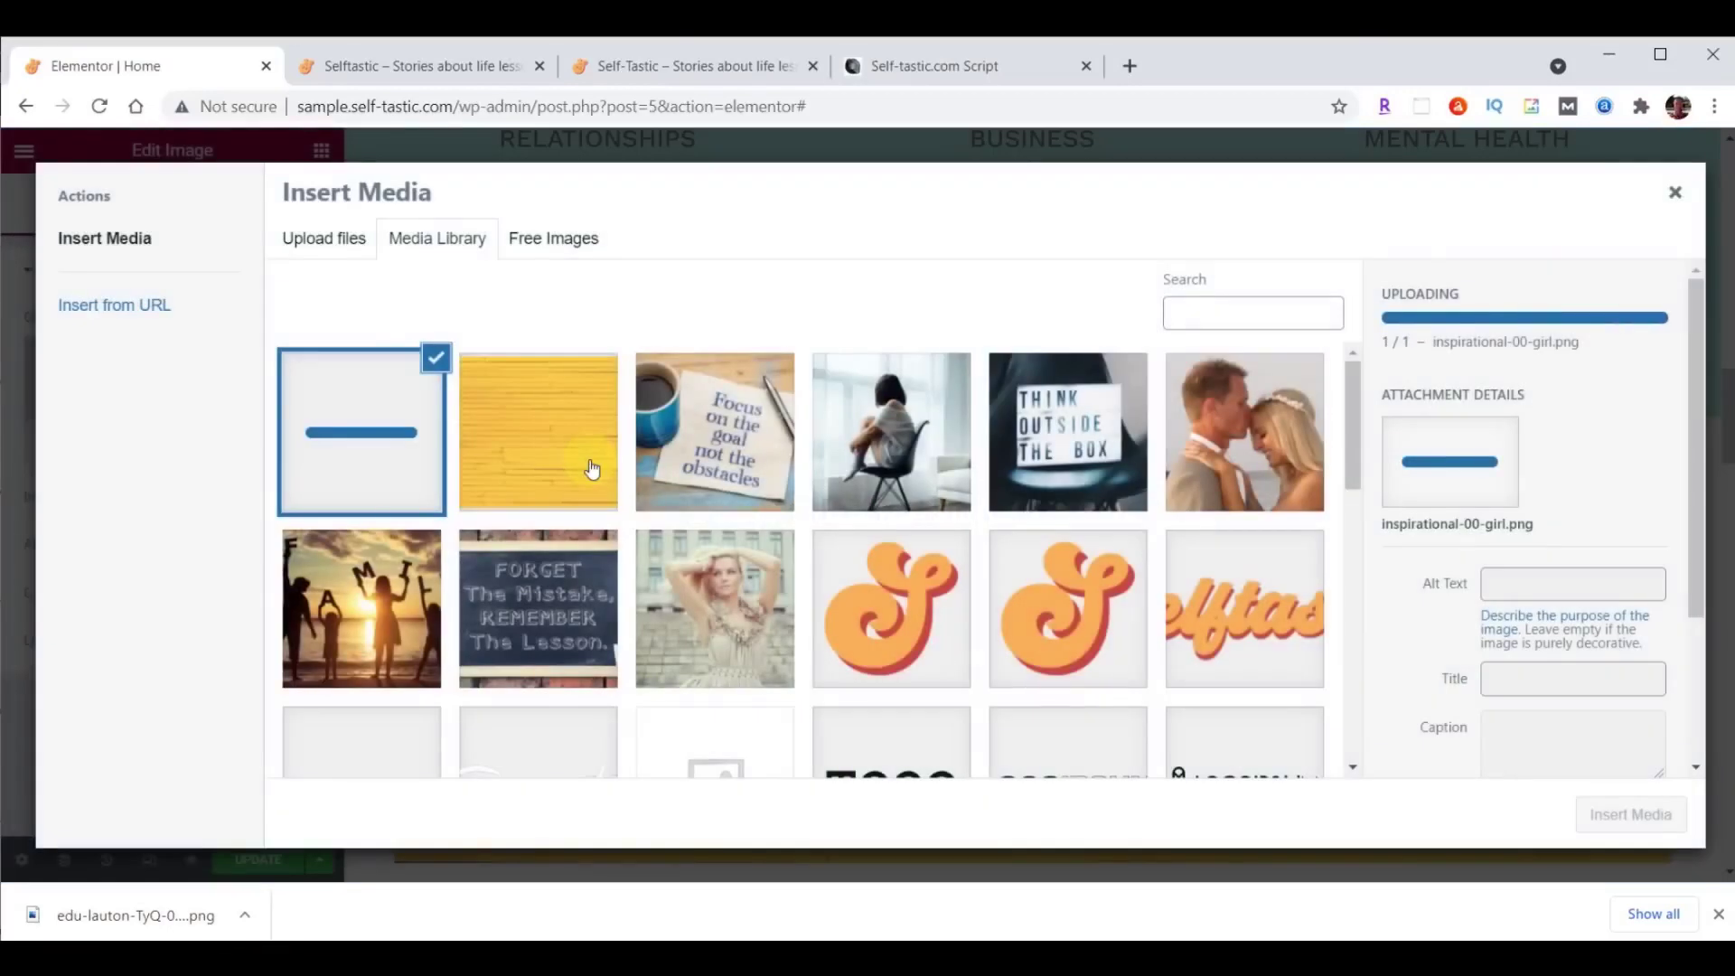
{"action": "left_click", "coordinate": [1625, 816]}
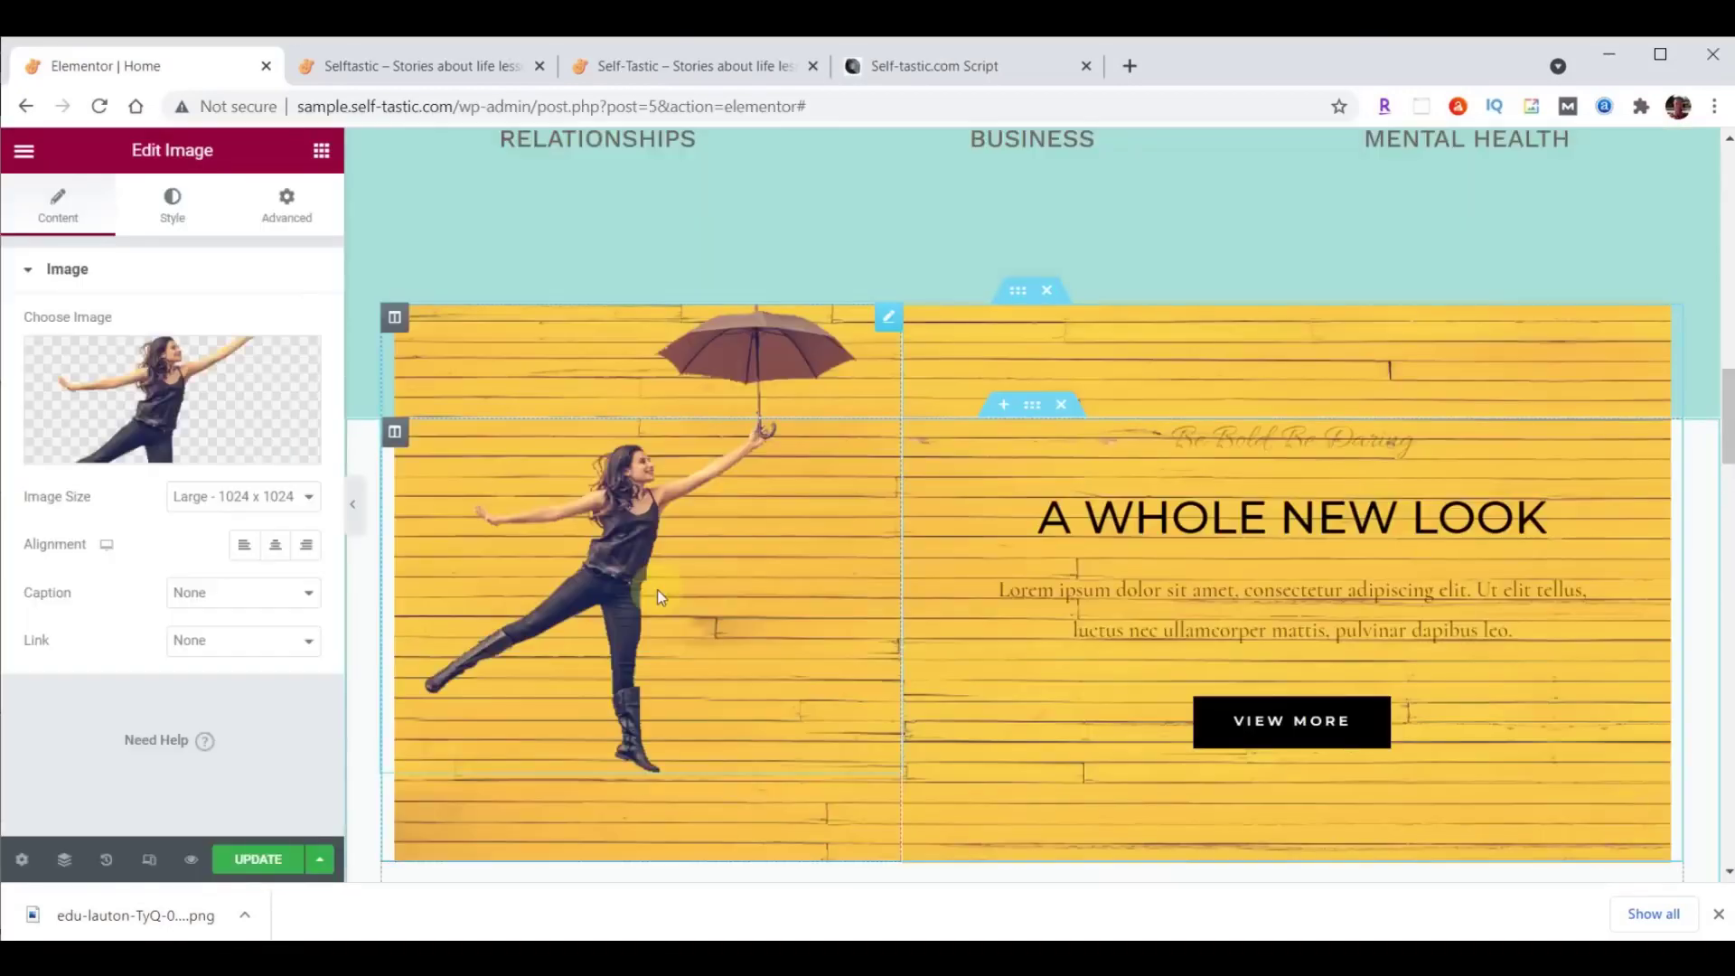
{"action": "left_click", "coordinate": [288, 202]}
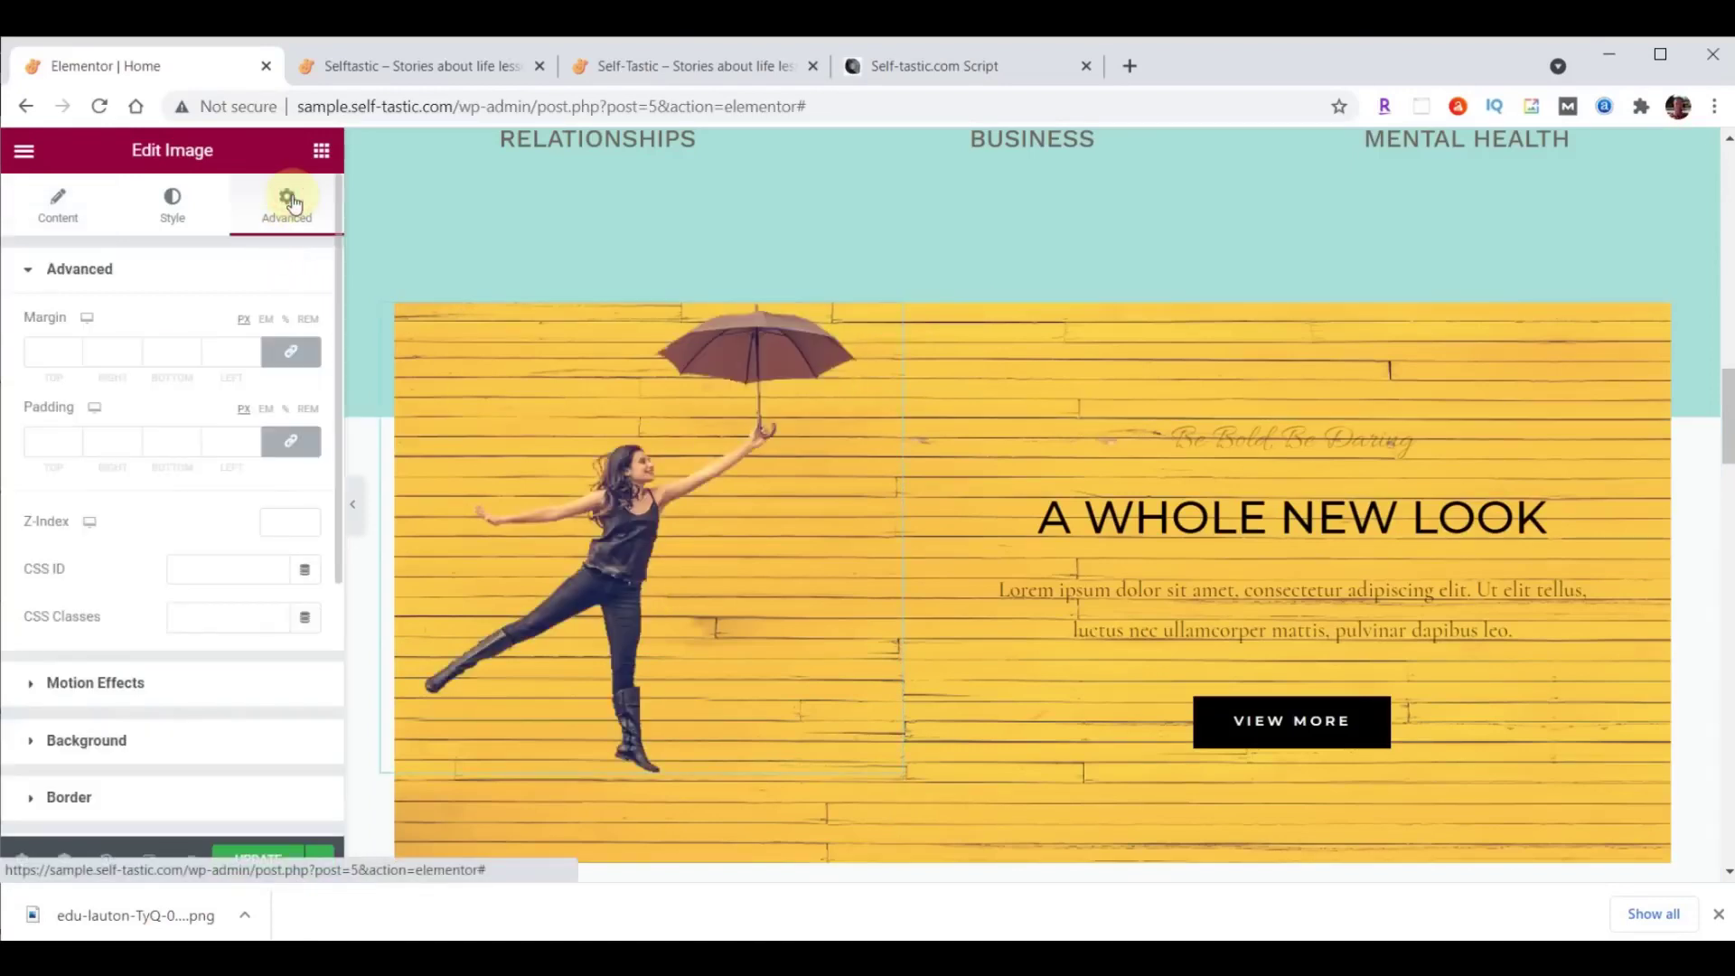
- Unlink the image's padding and give it 200 px top padding
{"action": "left_click", "coordinate": [291, 441]}
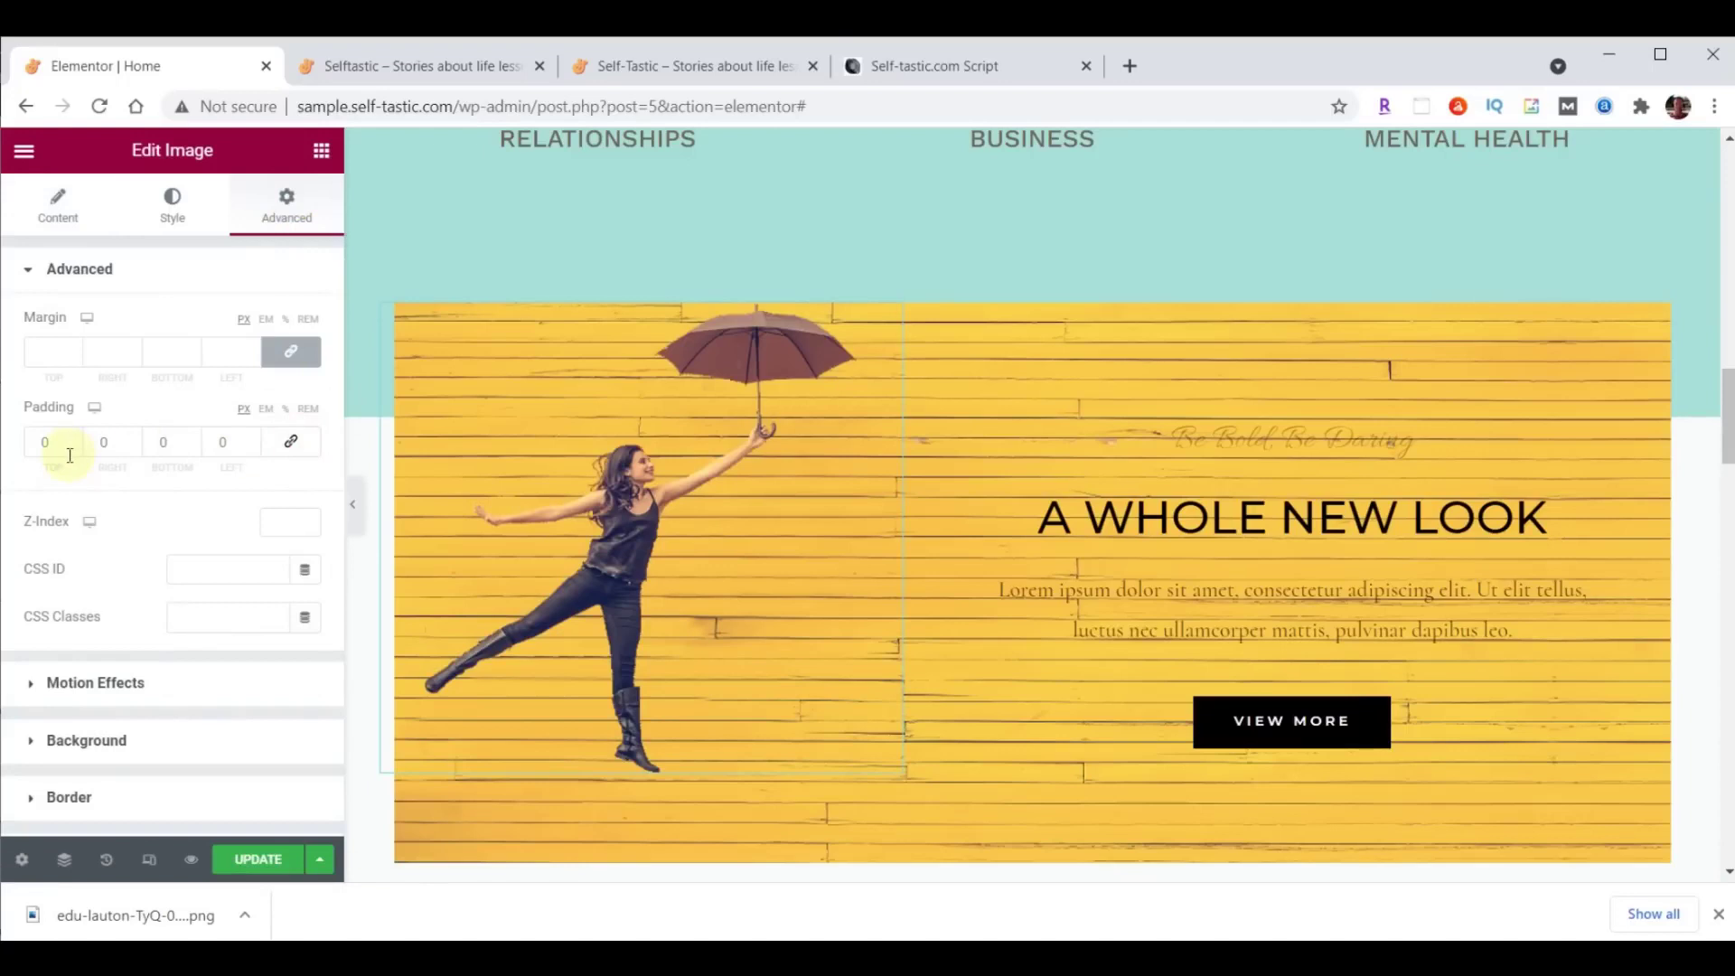
{"action": "left_click", "coordinate": [72, 447]}
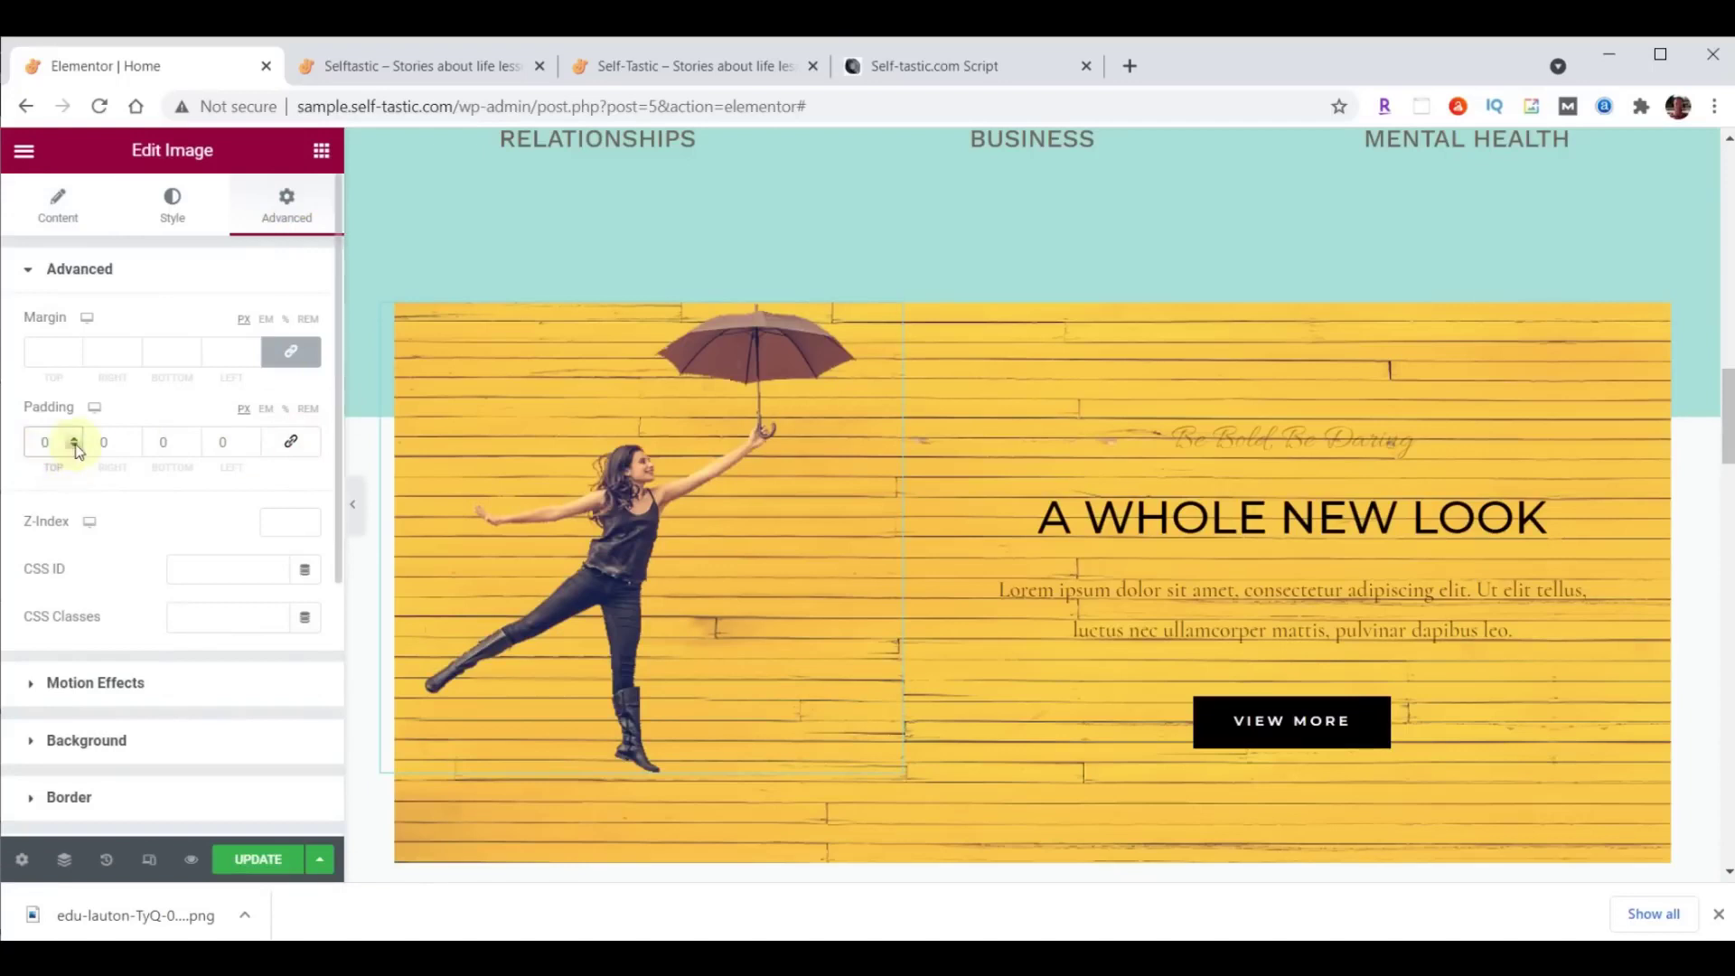
{"action": "type", "text": "200"}
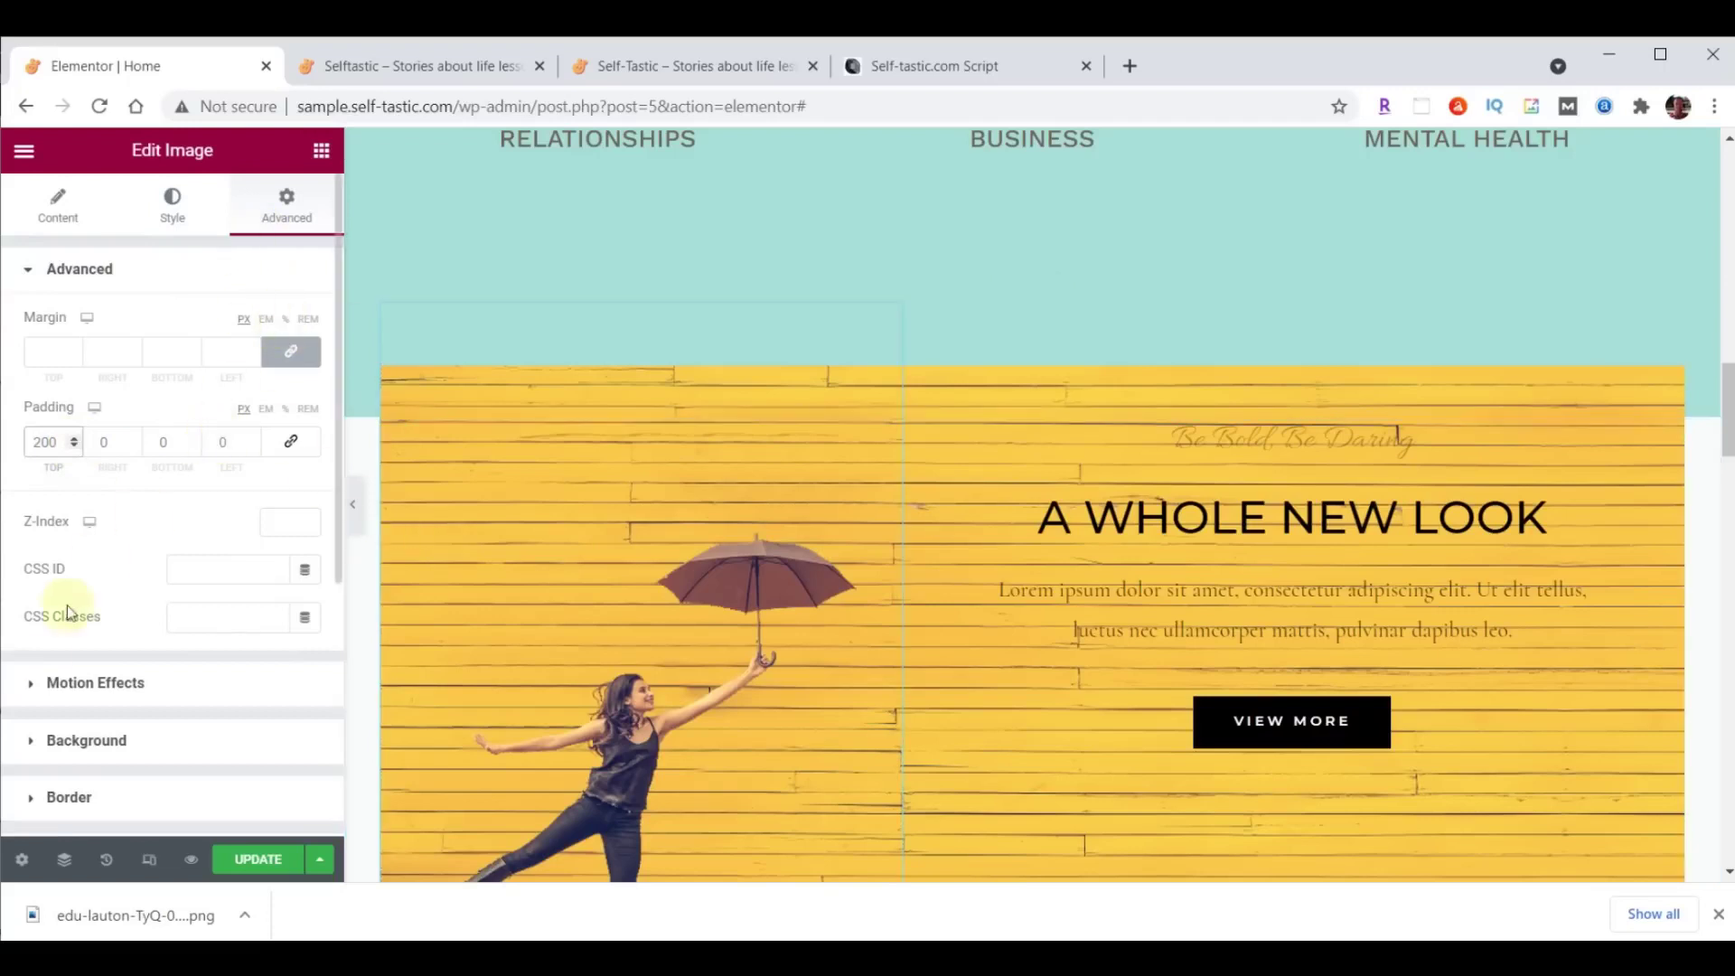
- Give the image a Slow Fade In Left entrance with a 1000 ms delay, then update the page
{"action": "left_click", "coordinate": [56, 684]}
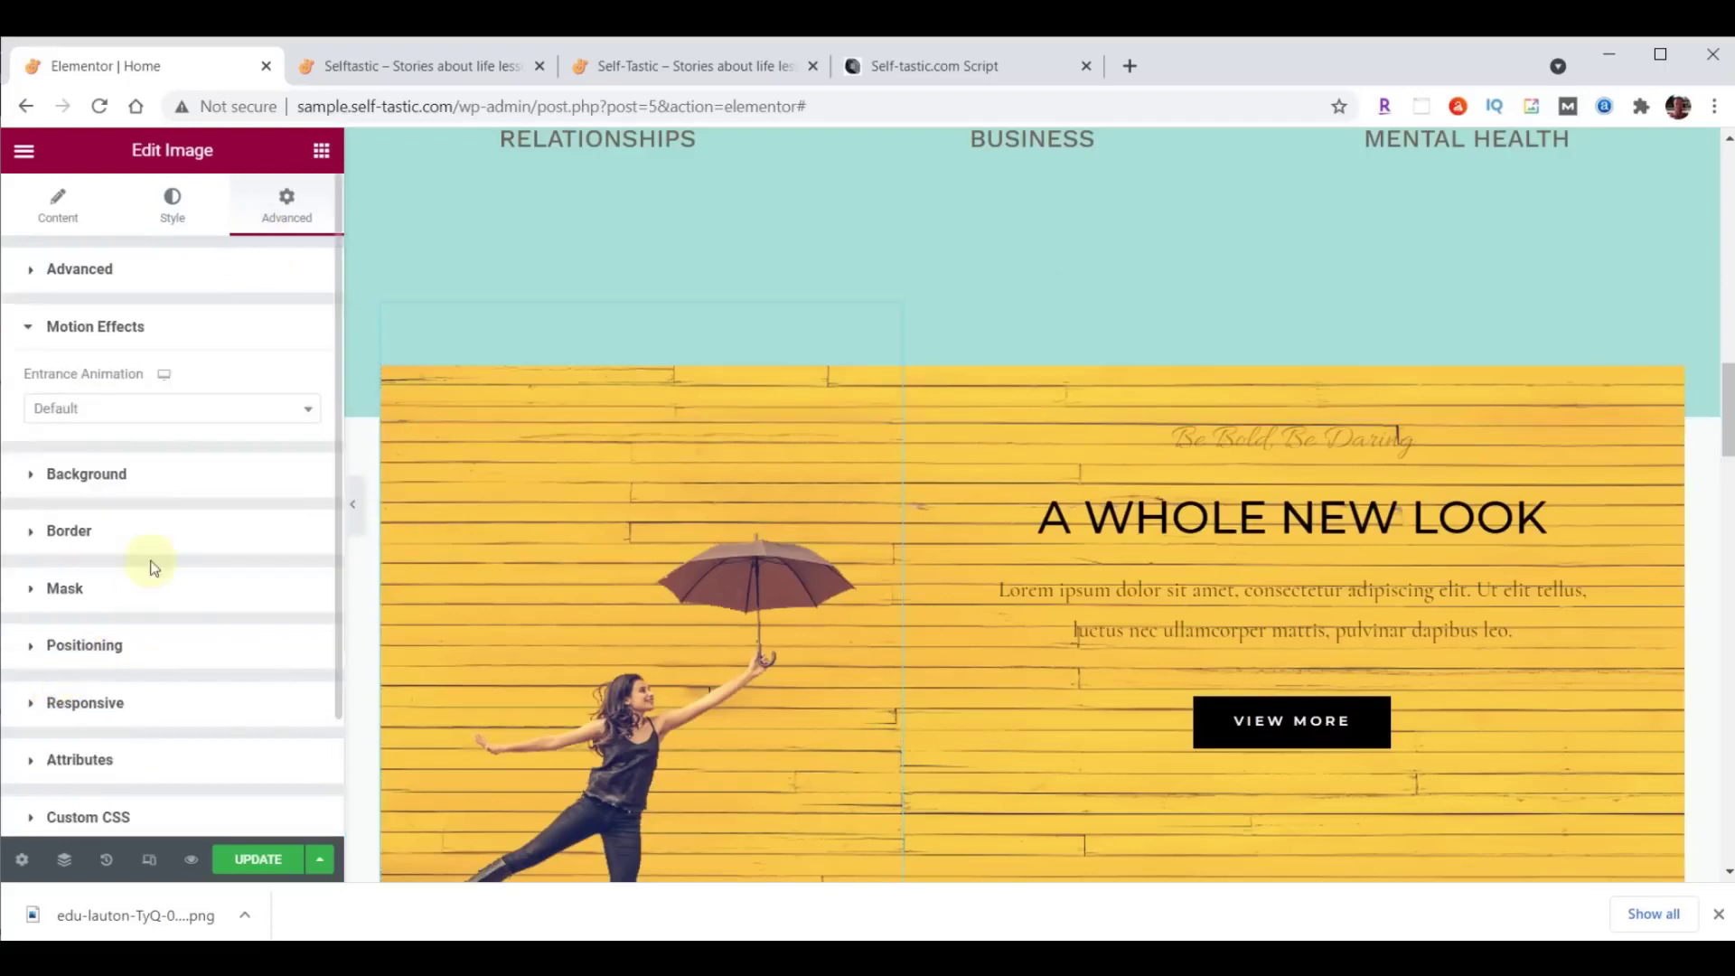
{"action": "left_click", "coordinate": [158, 414]}
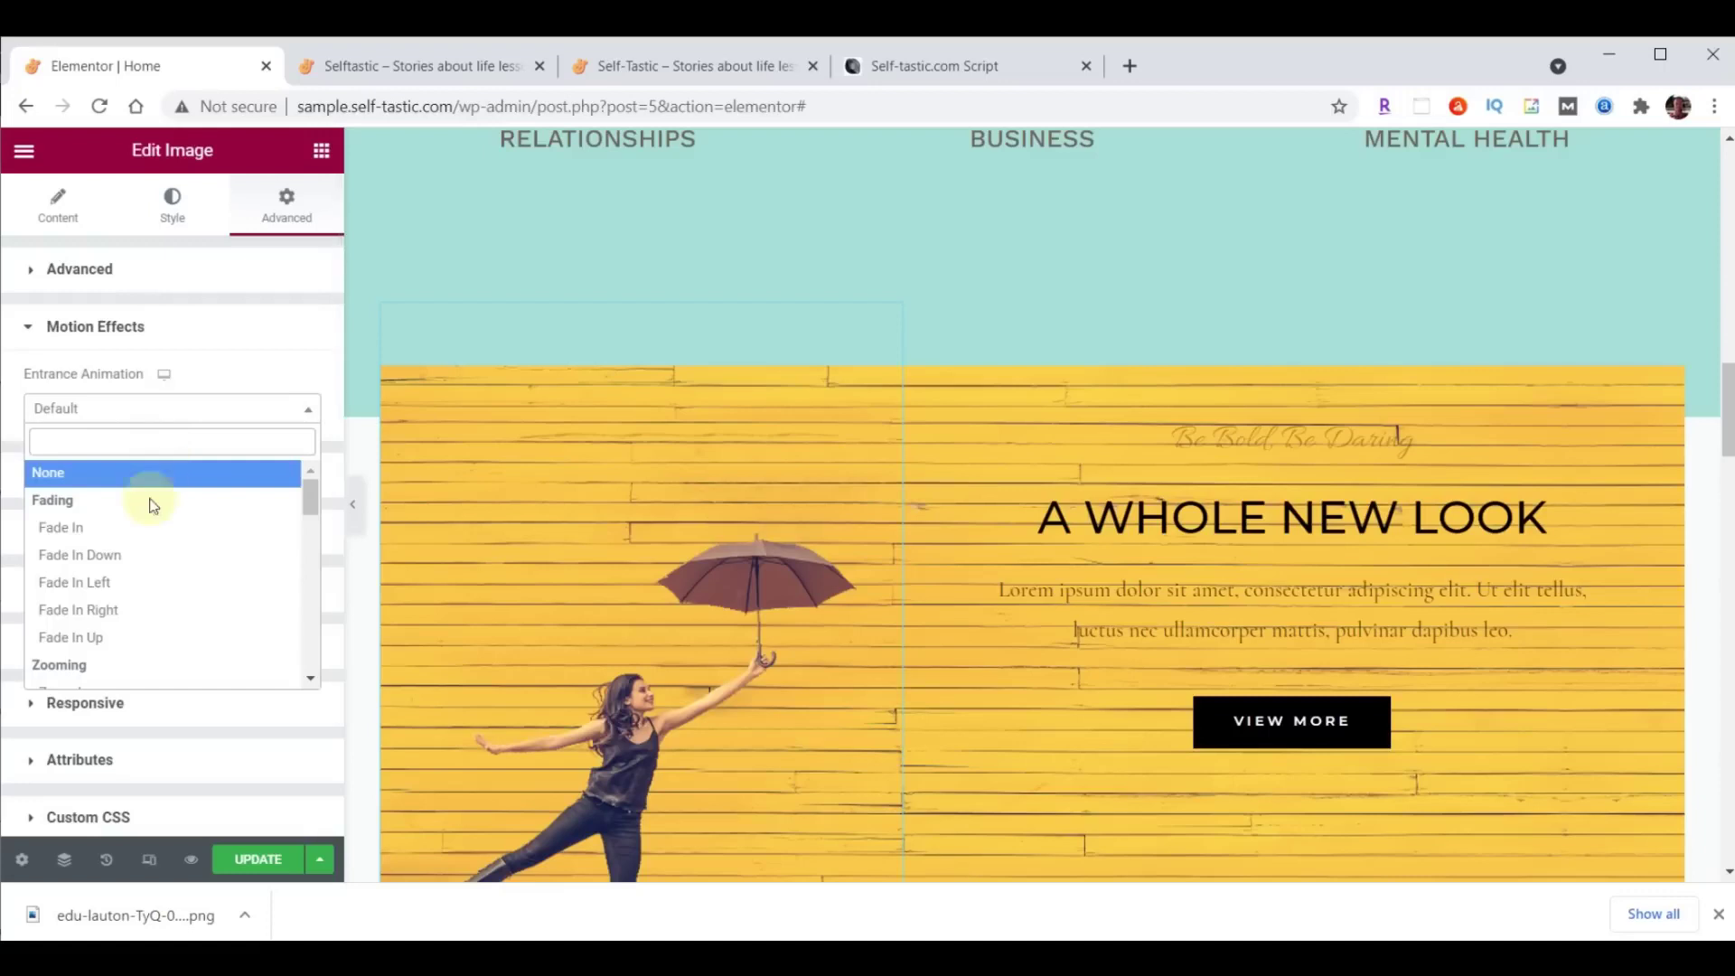
{"action": "left_click", "coordinate": [88, 583]}
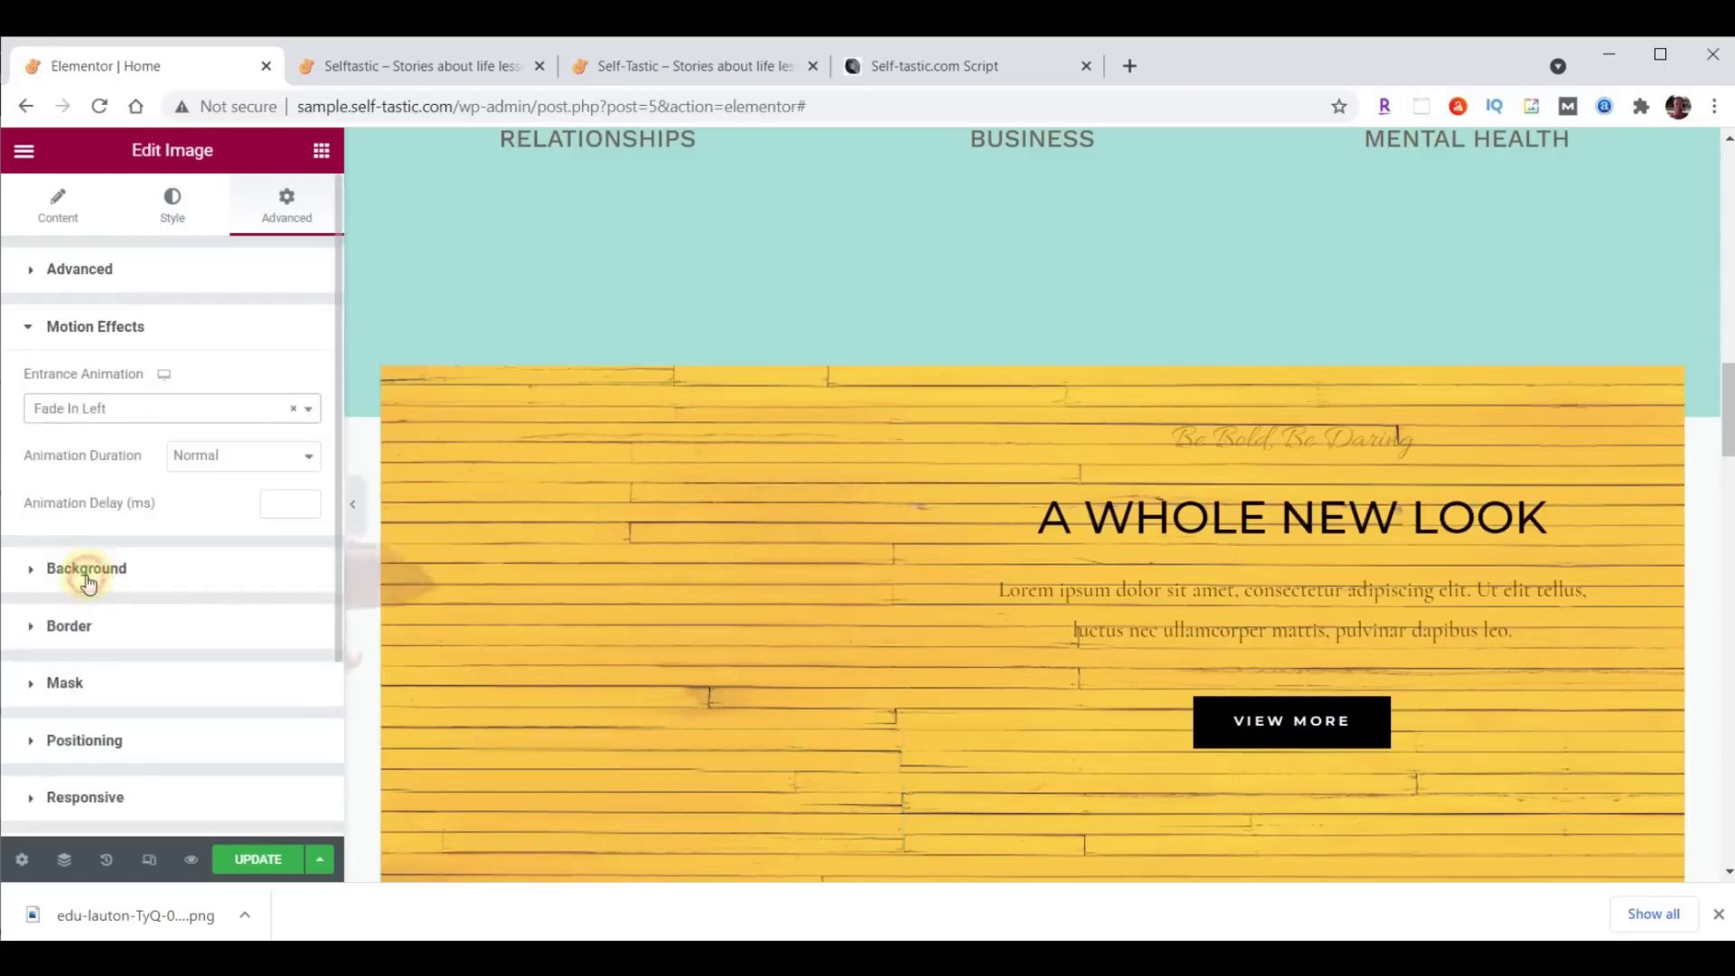
{"action": "left_click", "coordinate": [275, 503]}
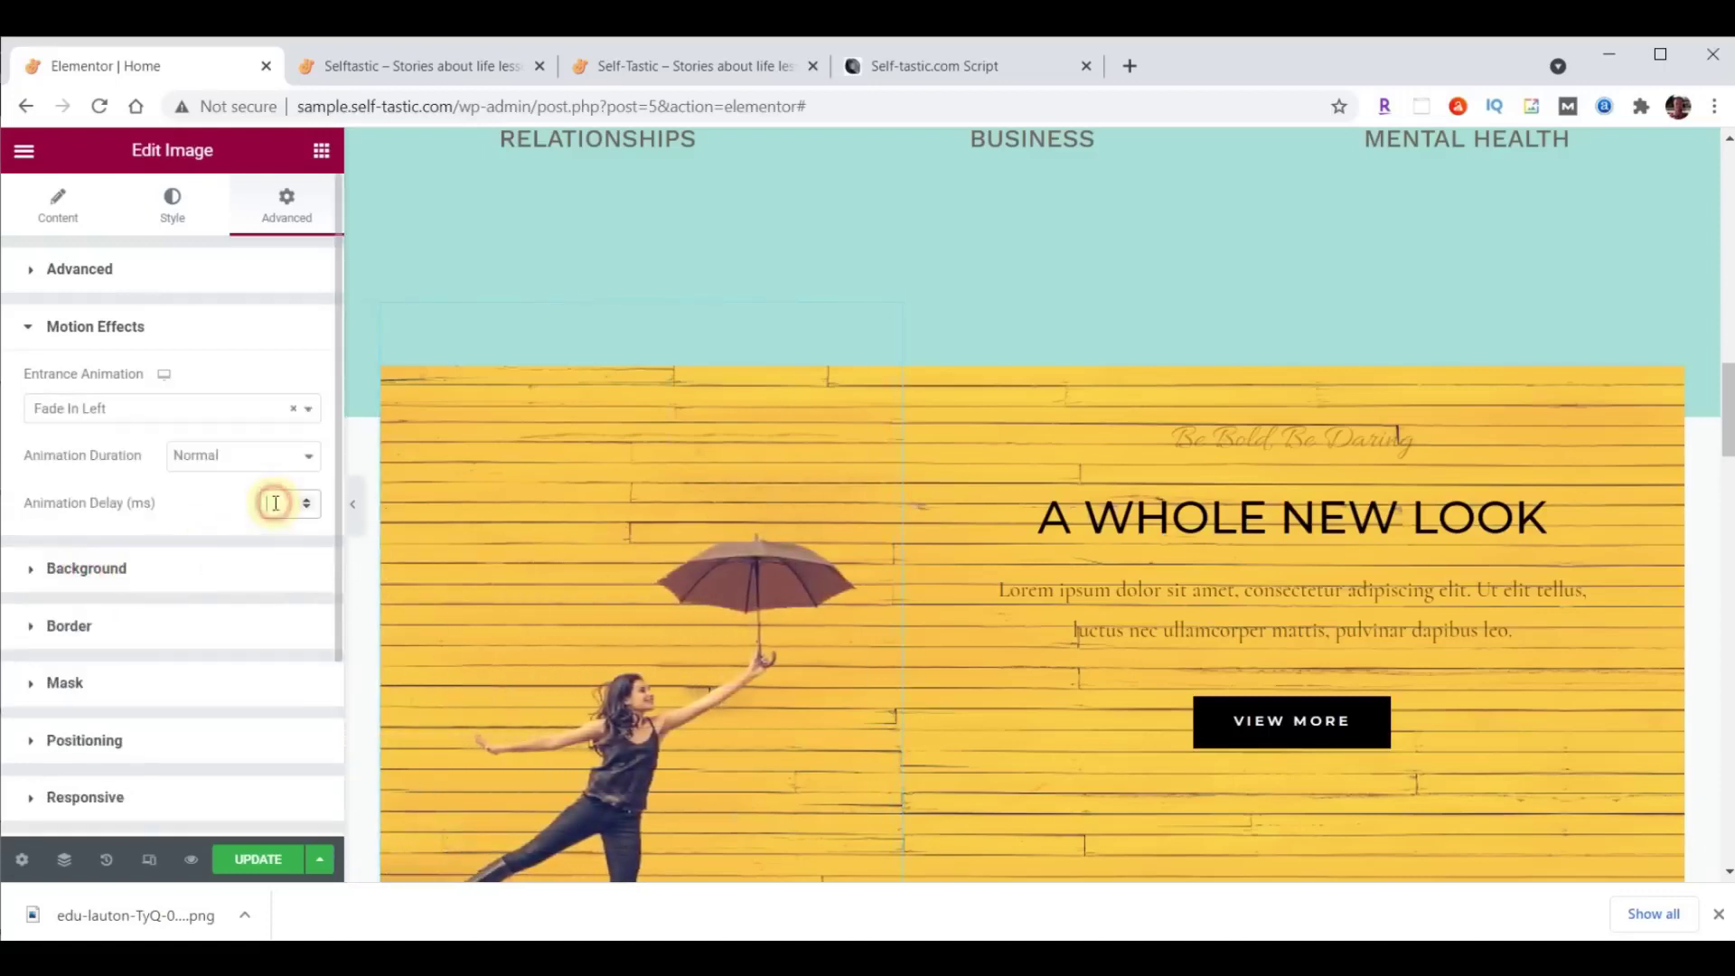
{"action": "type", "text": "1000"}
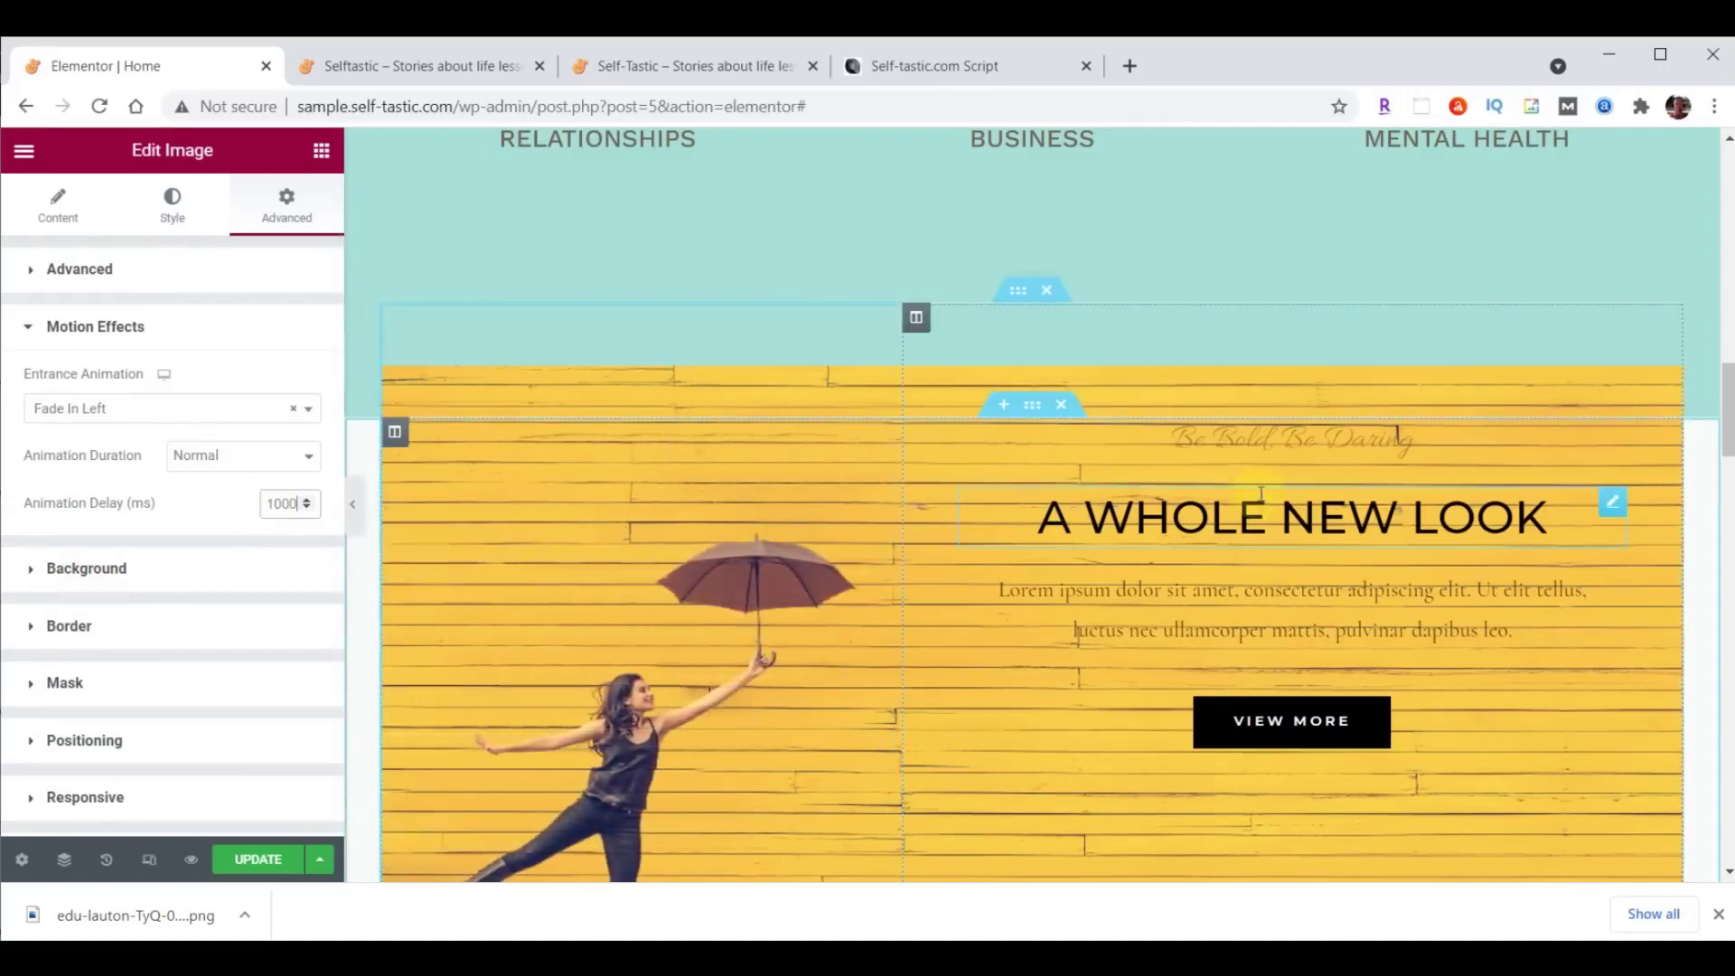
{"action": "left_click", "coordinate": [239, 464]}
{"action": "left_click", "coordinate": [236, 479]}
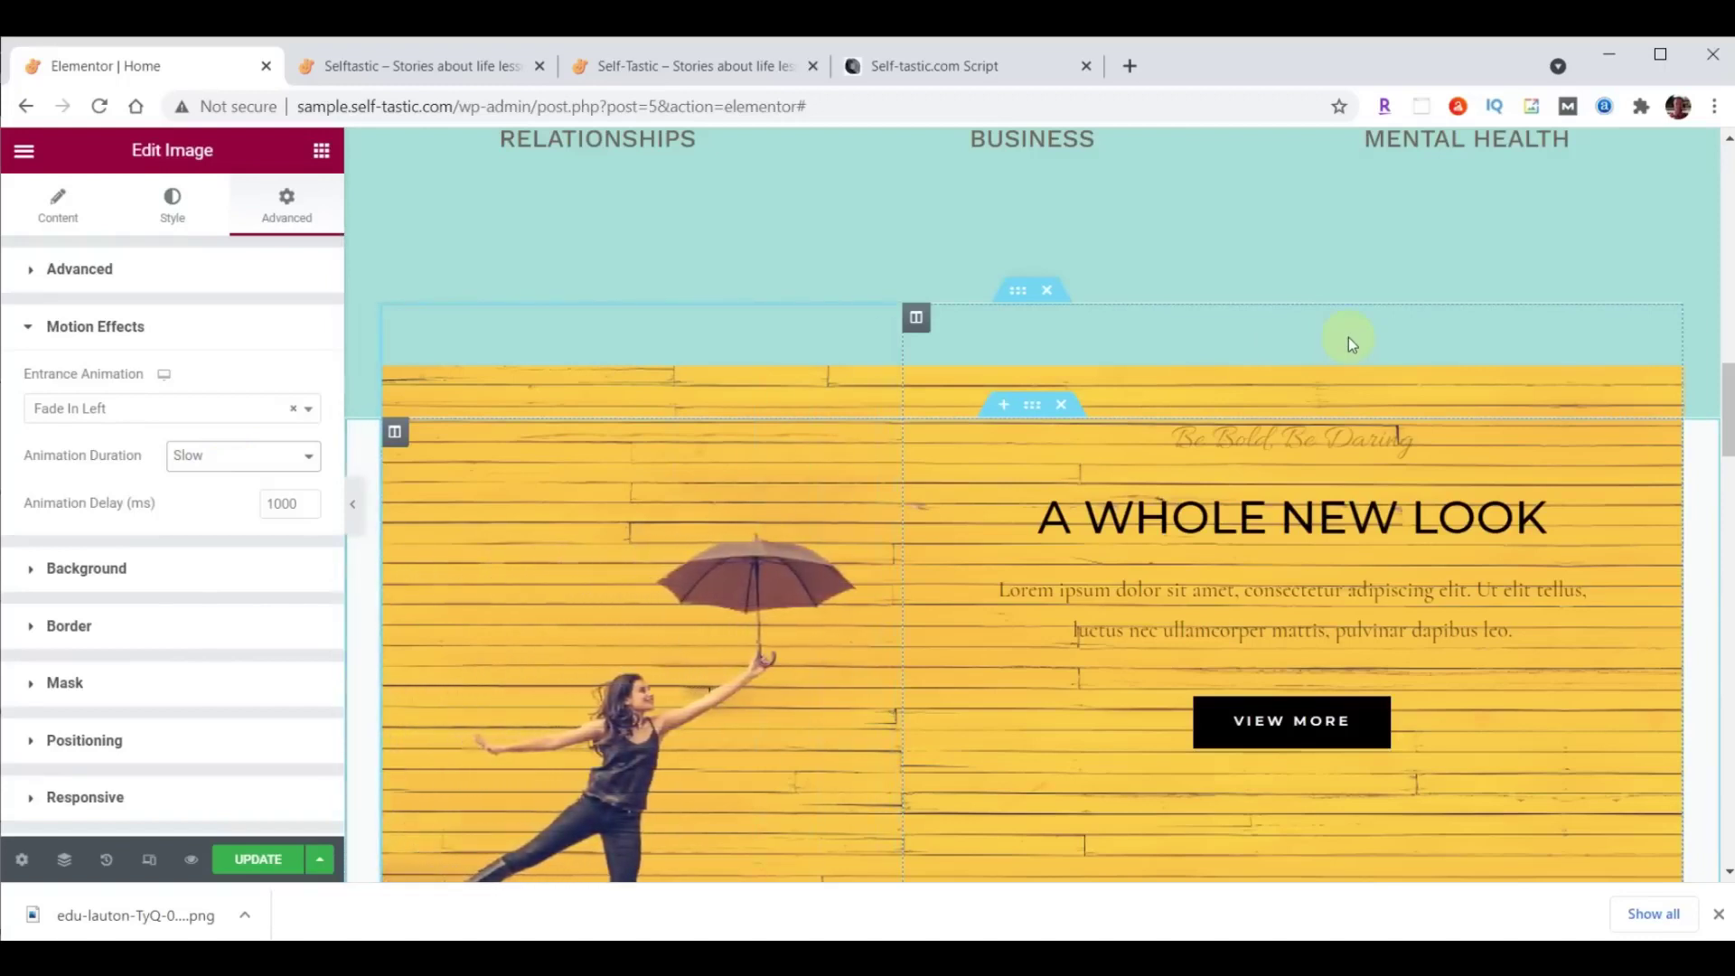
{"action": "left_click", "coordinate": [249, 863]}
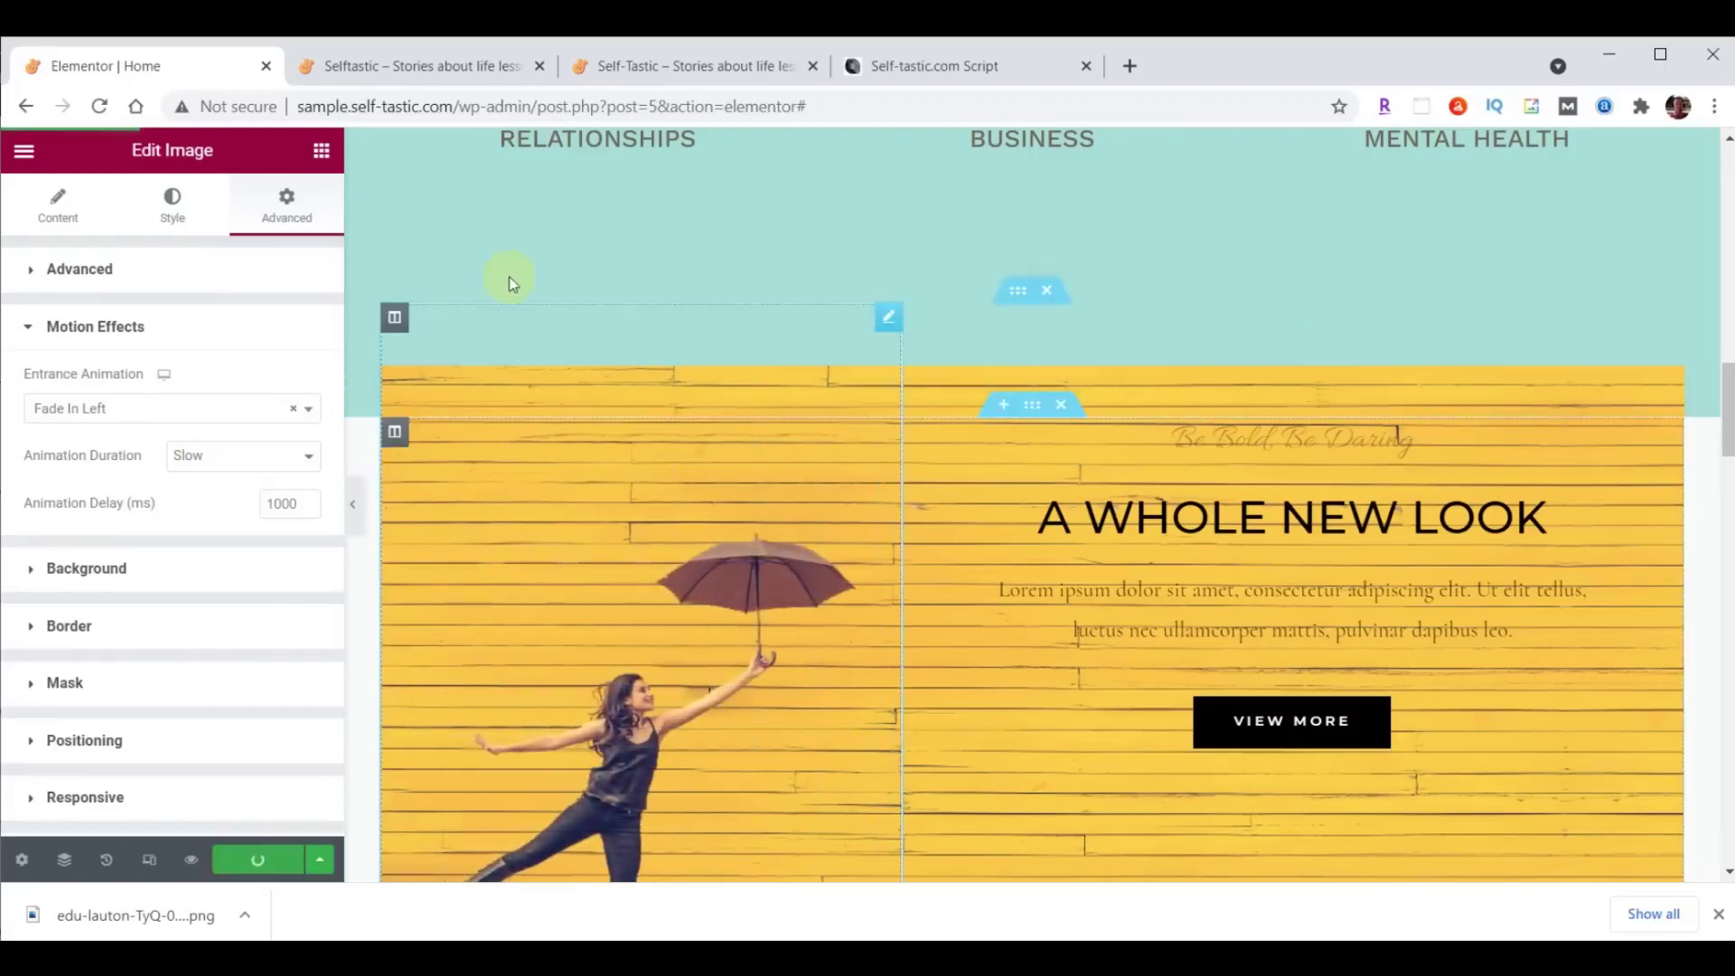
- Reload the live Selftastic homepage and scroll to the A WHOLE NEW LOOK section to check it
{"action": "left_click", "coordinate": [432, 66]}
{"action": "left_click", "coordinate": [99, 106]}
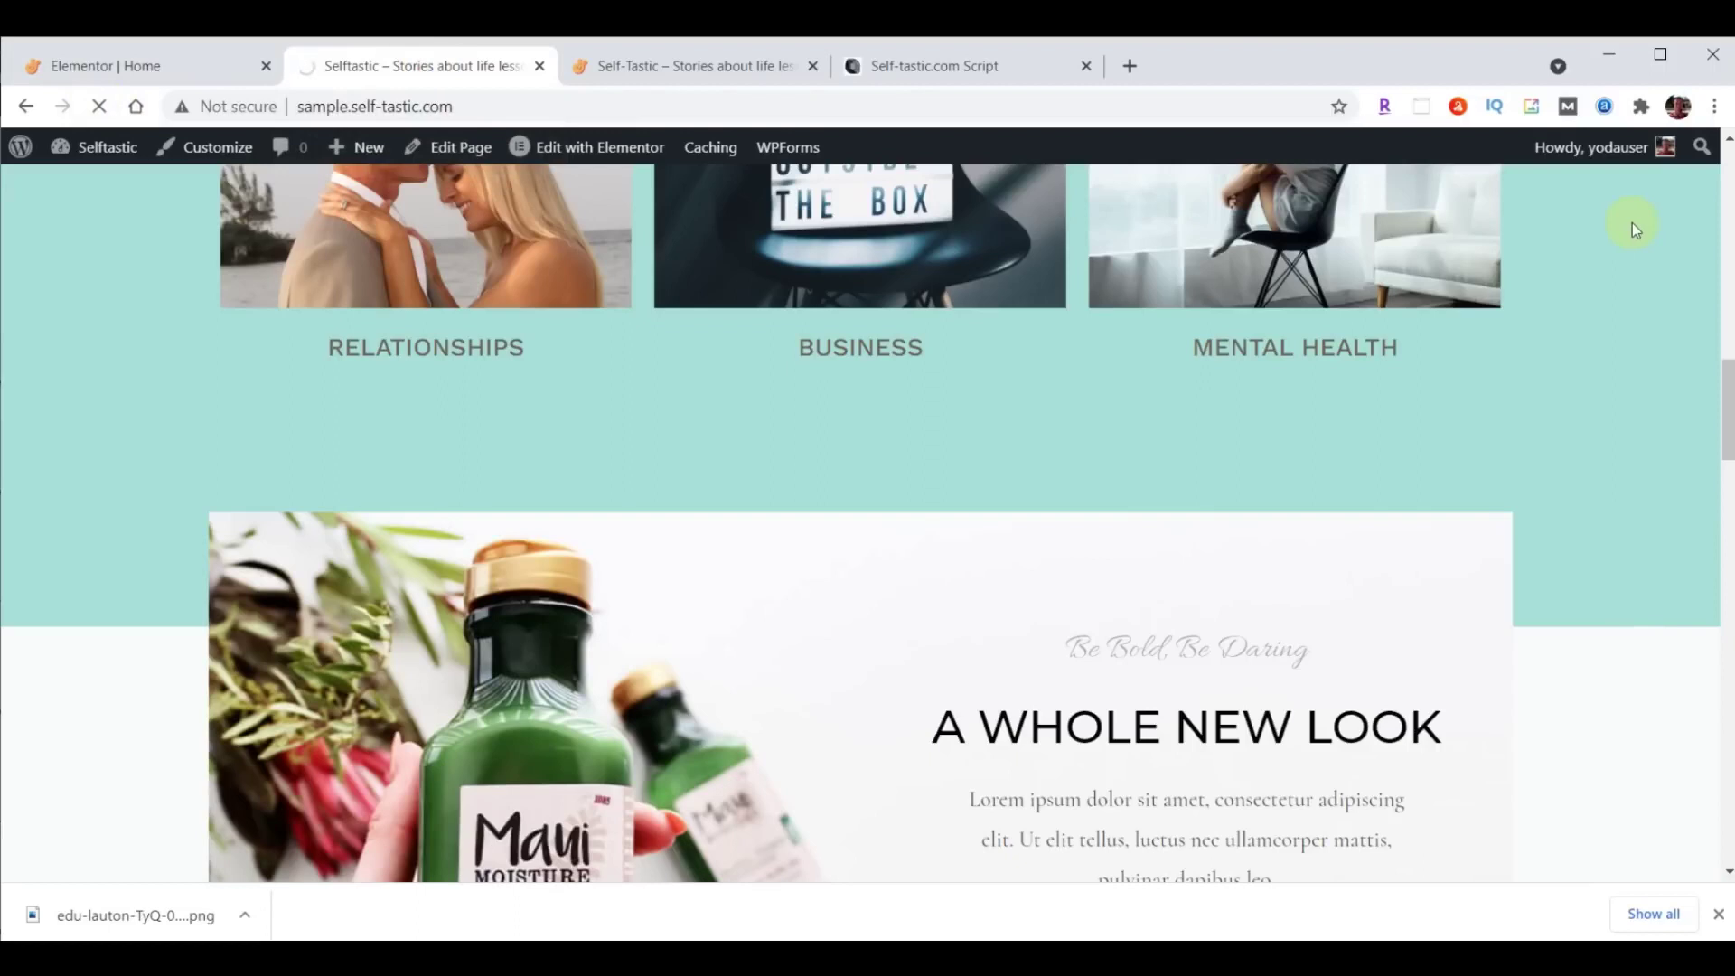
{"action": "scroll", "coordinate": [1632, 222], "scroll_direction": "down", "scroll_amount": 5}
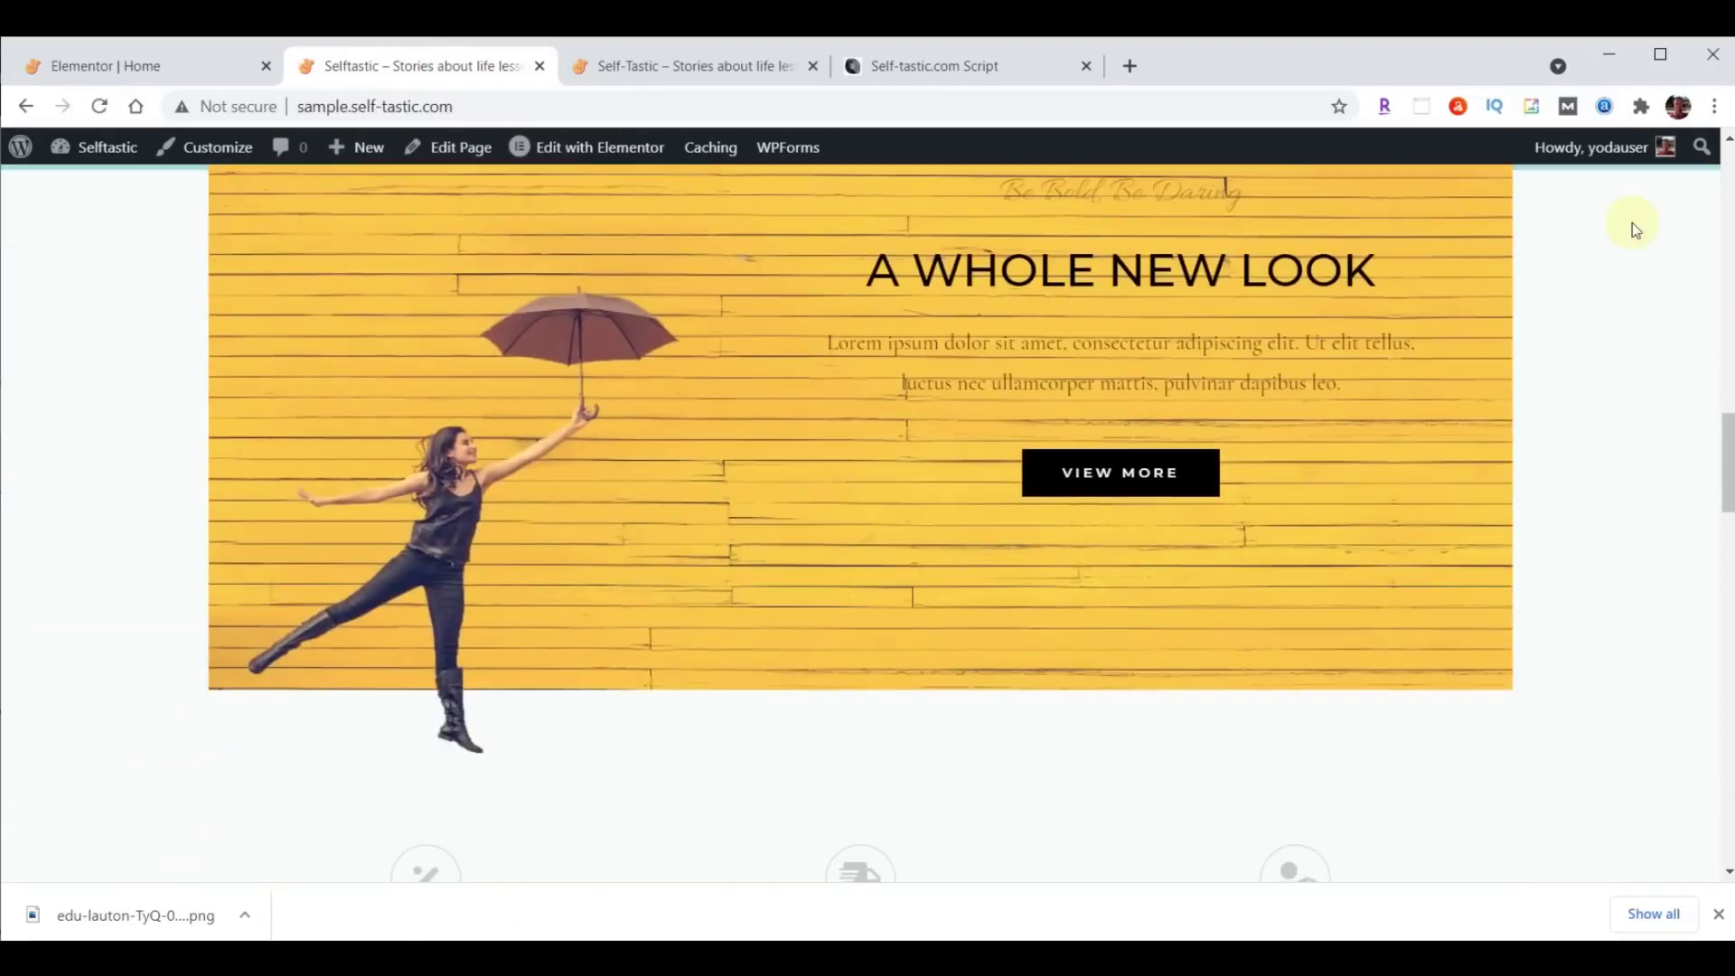
{"action": "scroll", "coordinate": [1631, 222], "scroll_direction": "up", "scroll_amount": 3}
{"action": "scroll", "coordinate": [1632, 222], "scroll_direction": "up", "scroll_amount": 3}
{"action": "scroll", "coordinate": [1632, 223], "scroll_direction": "down", "scroll_amount": 3}
{"action": "scroll", "coordinate": [836, 212], "scroll_direction": "up", "scroll_amount": 1}
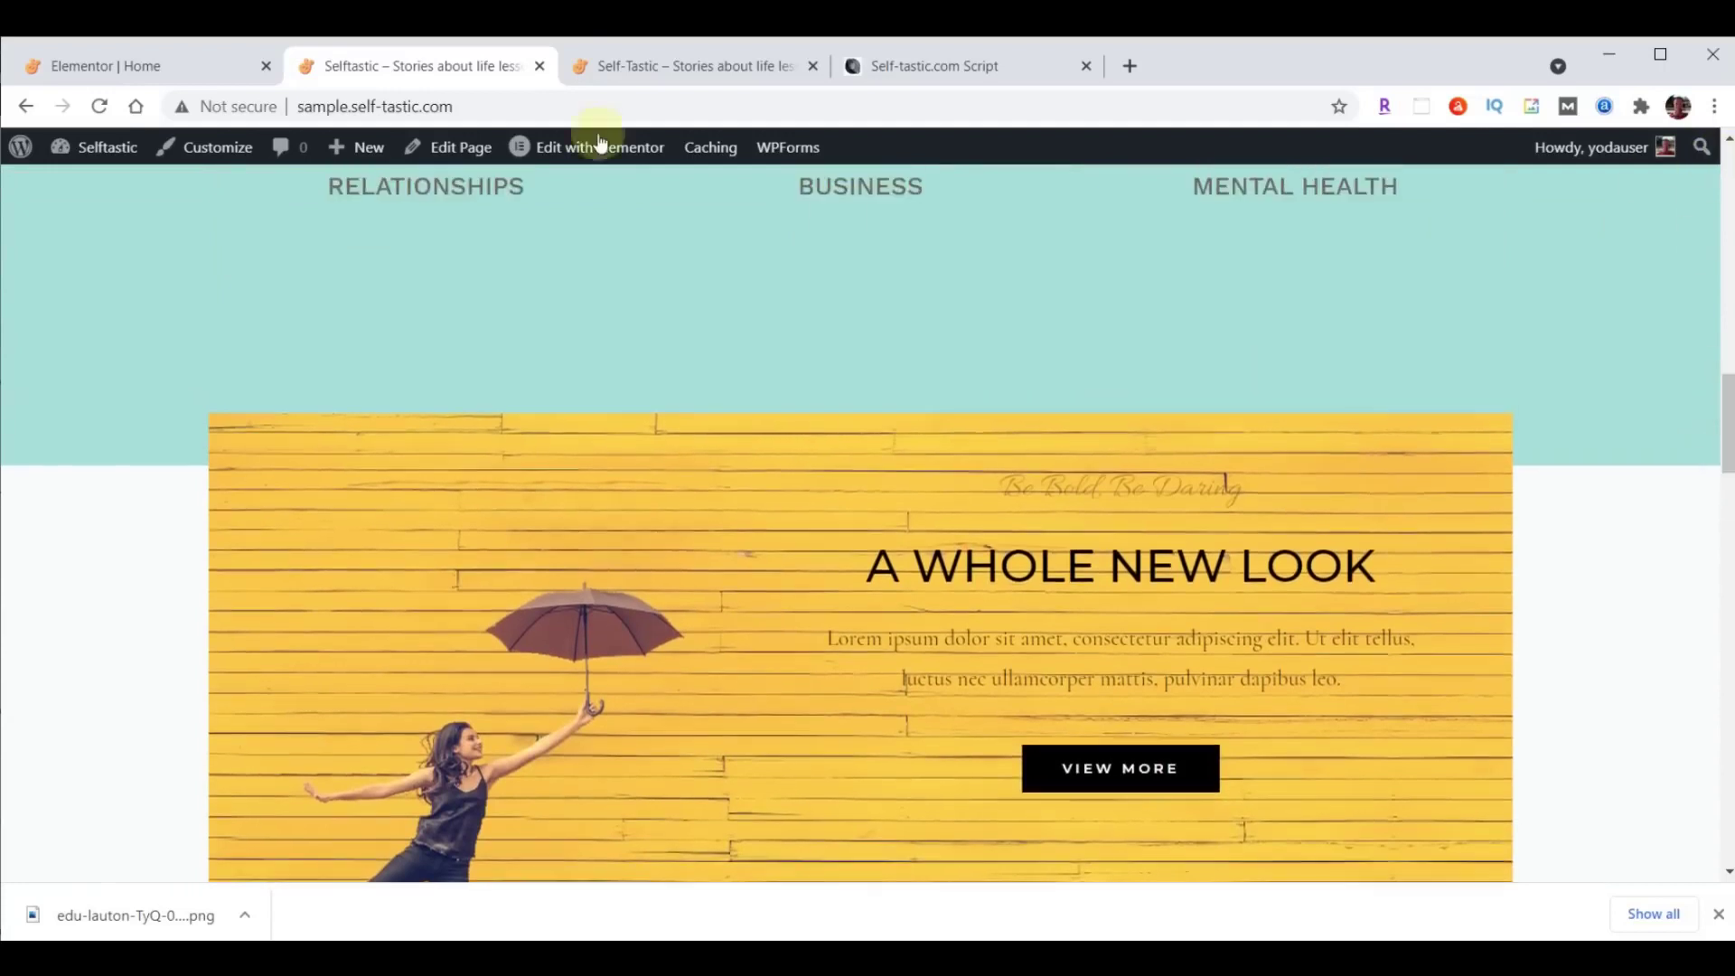
- Set the yellow section's background colour to teal #8DD7D6
{"action": "left_click", "coordinate": [164, 70]}
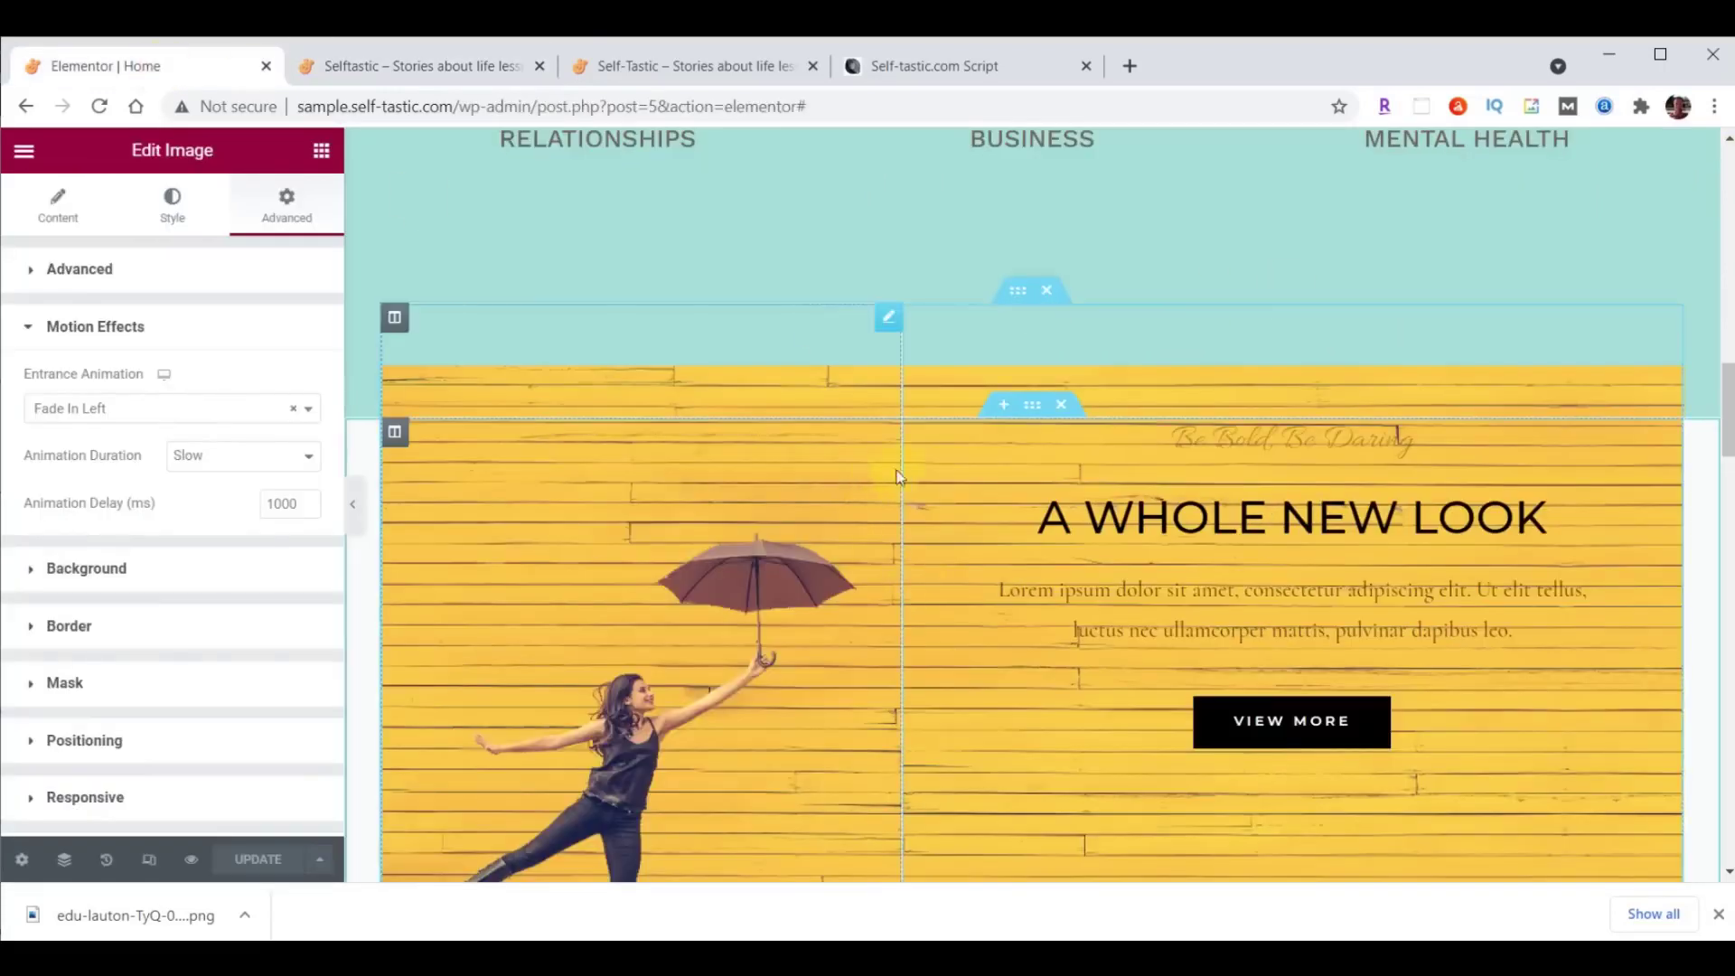
{"action": "left_click", "coordinate": [1033, 409]}
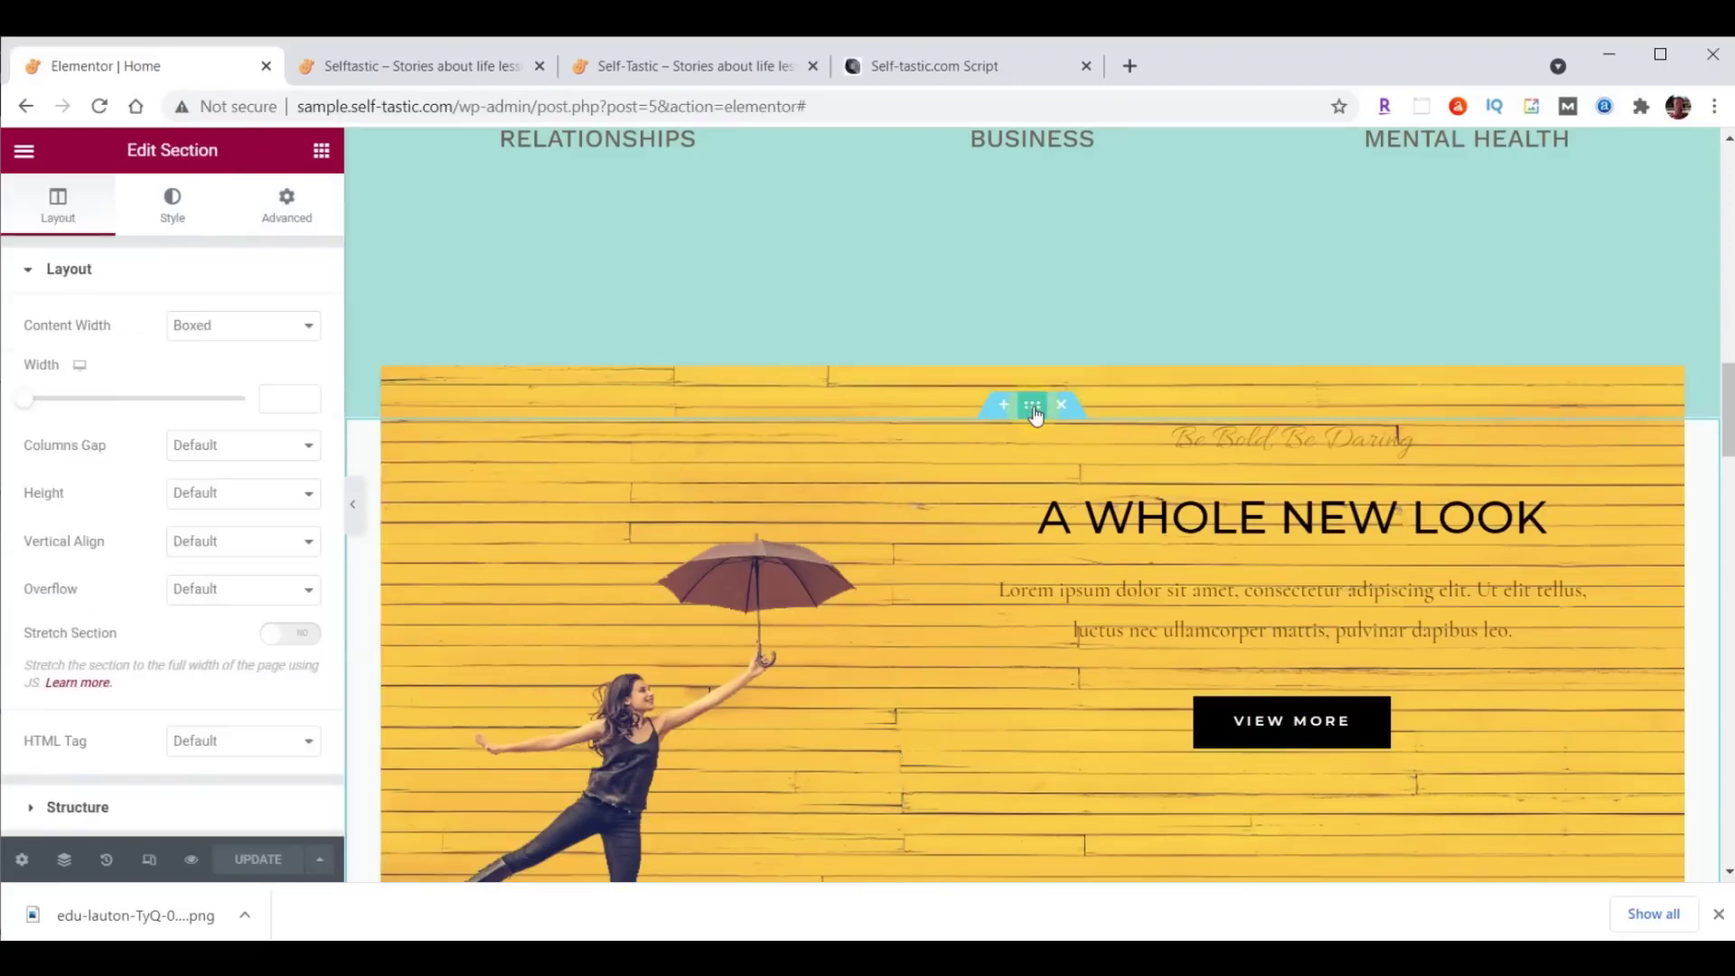
{"action": "left_click", "coordinate": [175, 215]}
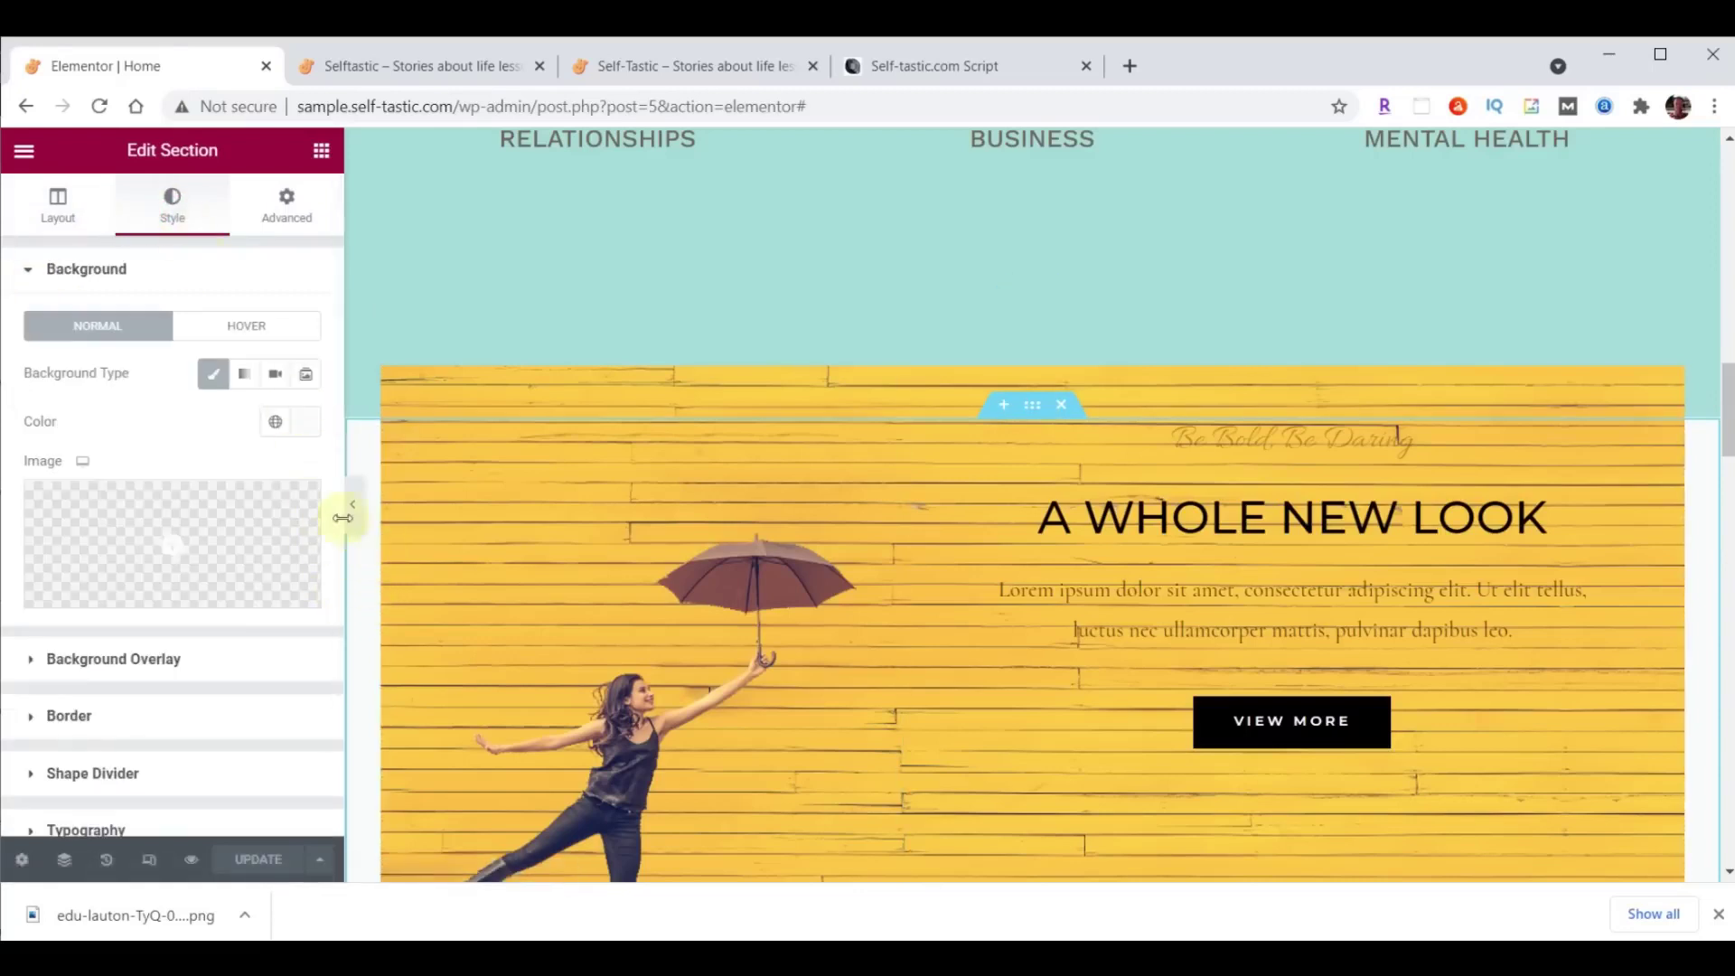
{"action": "left_click", "coordinate": [301, 422]}
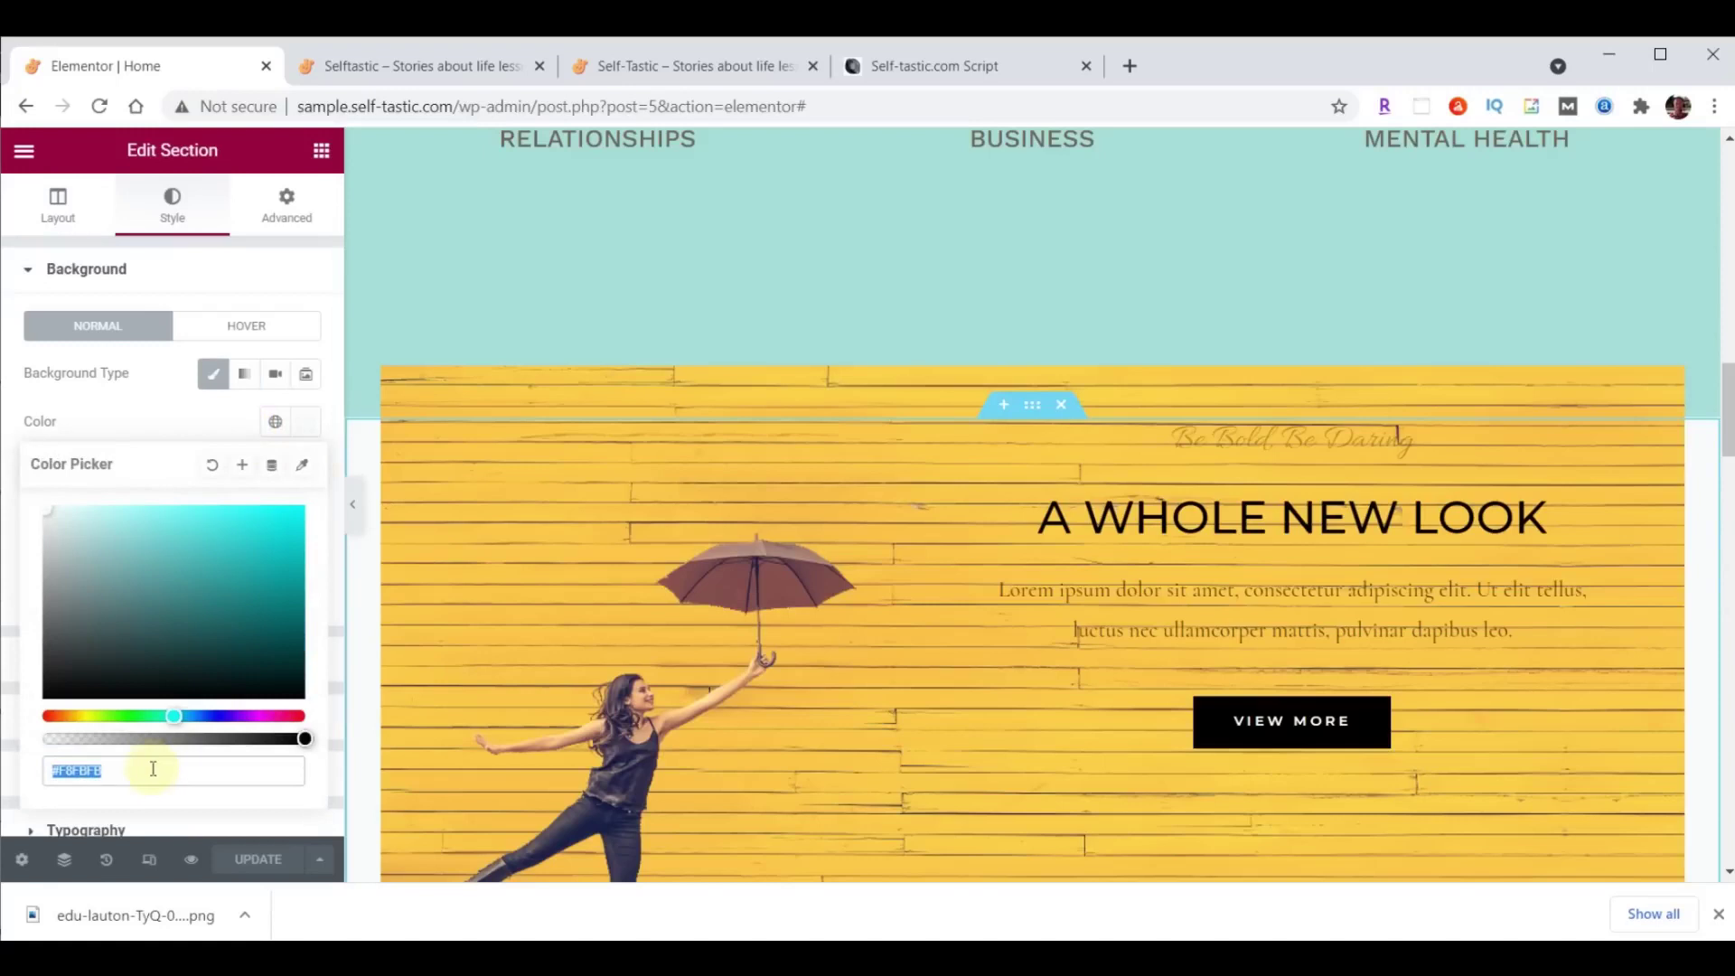
{"action": "type", "text": "#8DD7D6"}
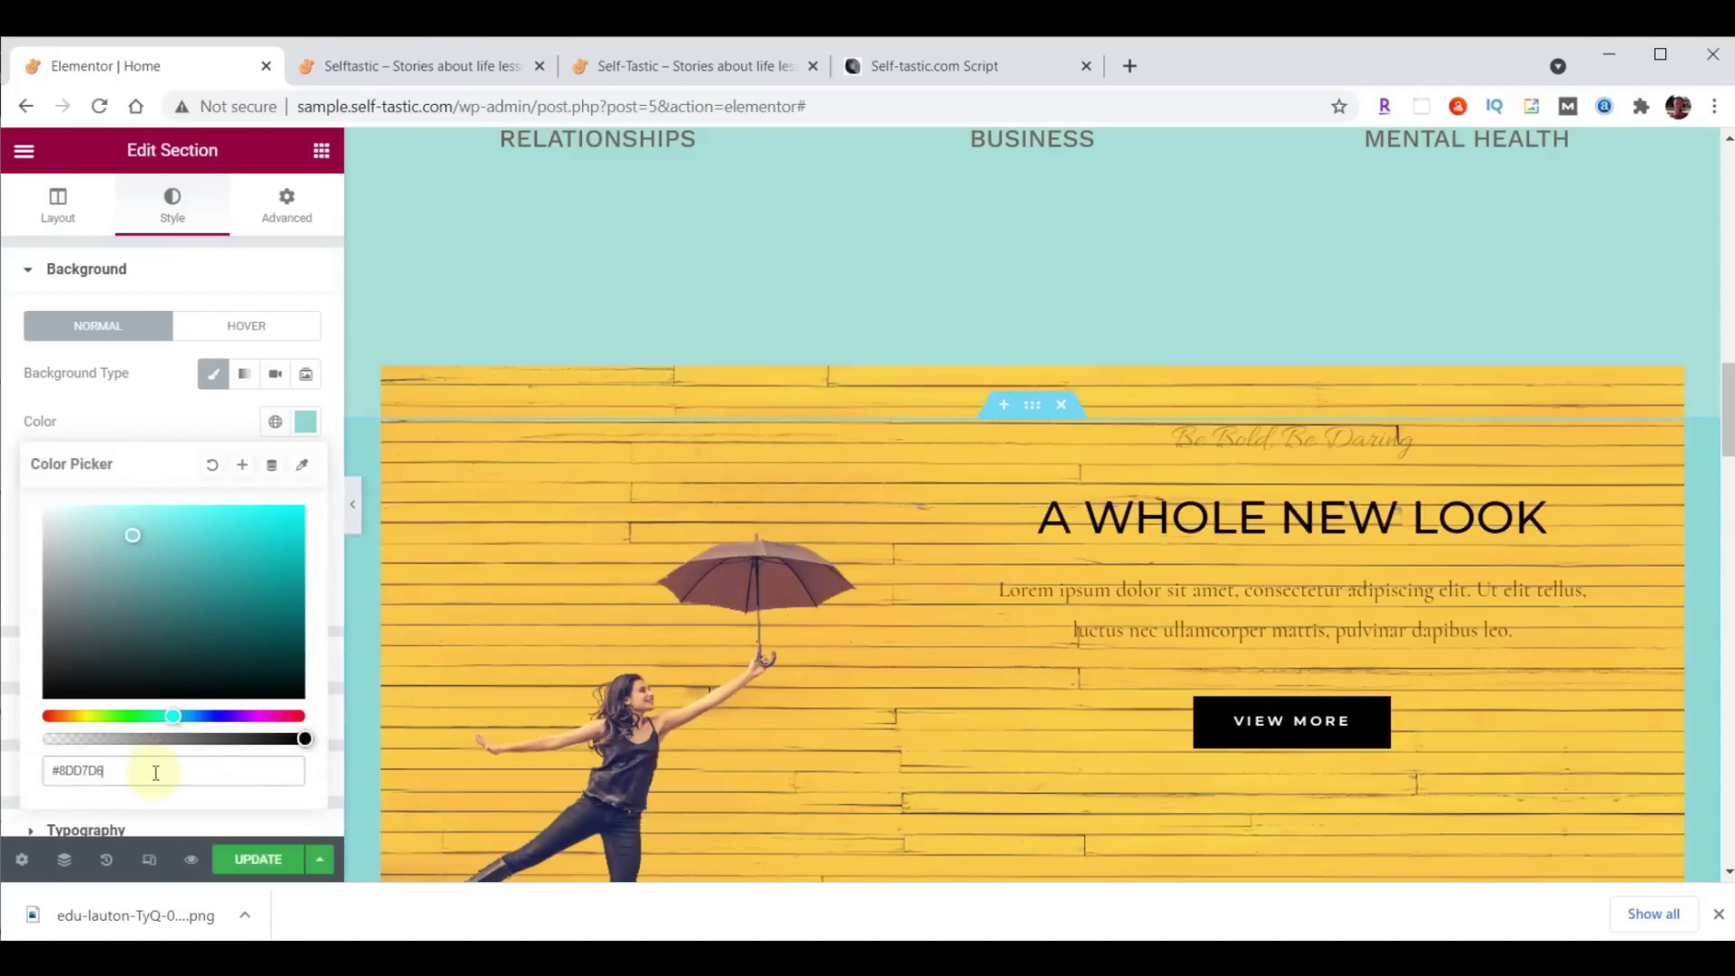
- Set the section's padding to 35 top and 0 bottom, comparing against the live wave divider
{"action": "left_click", "coordinate": [285, 204]}
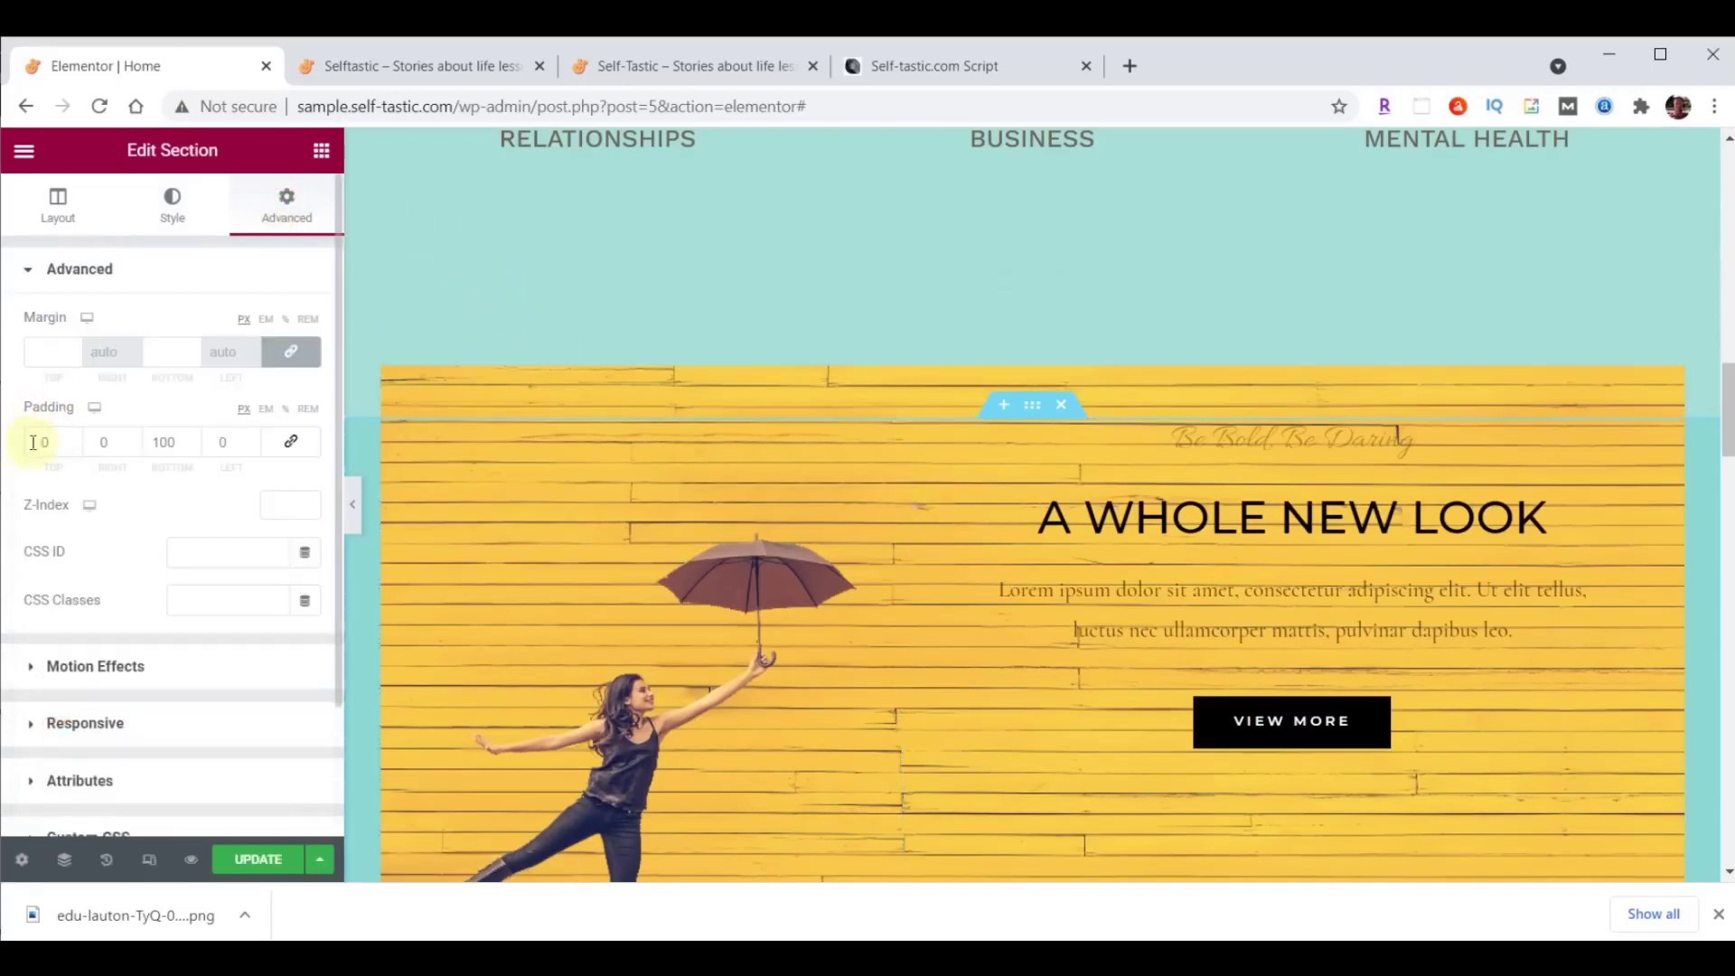
{"action": "double_click", "coordinate": [54, 442]}
{"action": "type", "text": "35"}
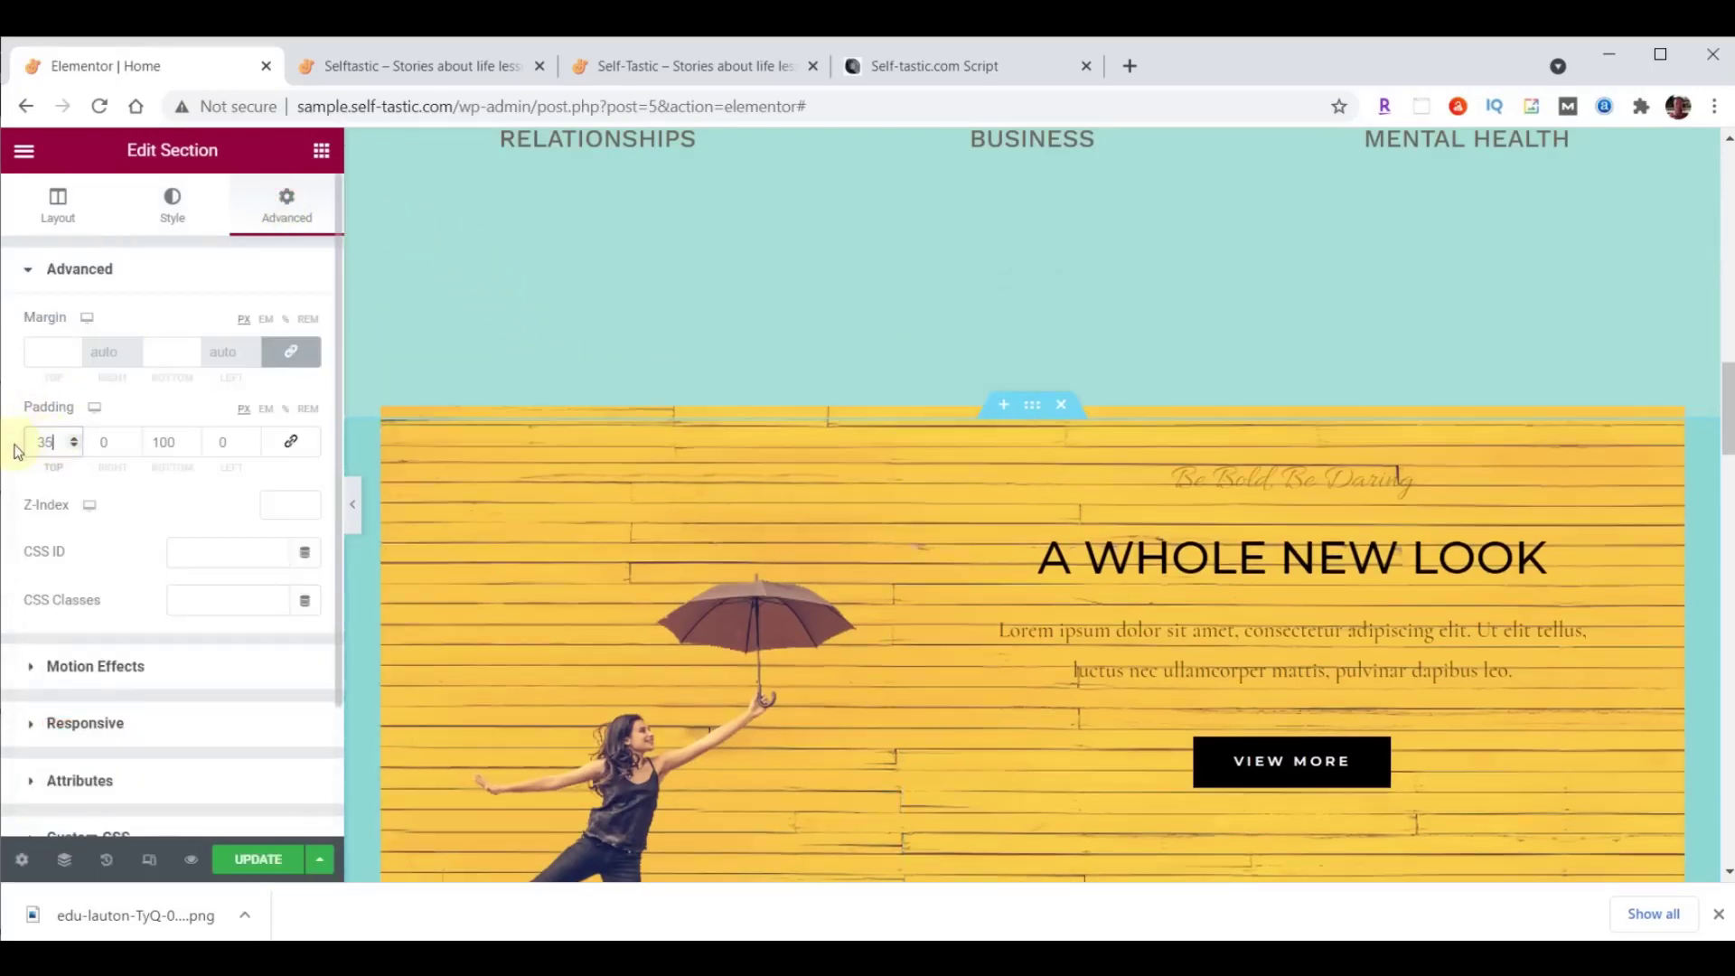
{"action": "double_click", "coordinate": [161, 443]}
{"action": "double_click", "coordinate": [180, 445]}
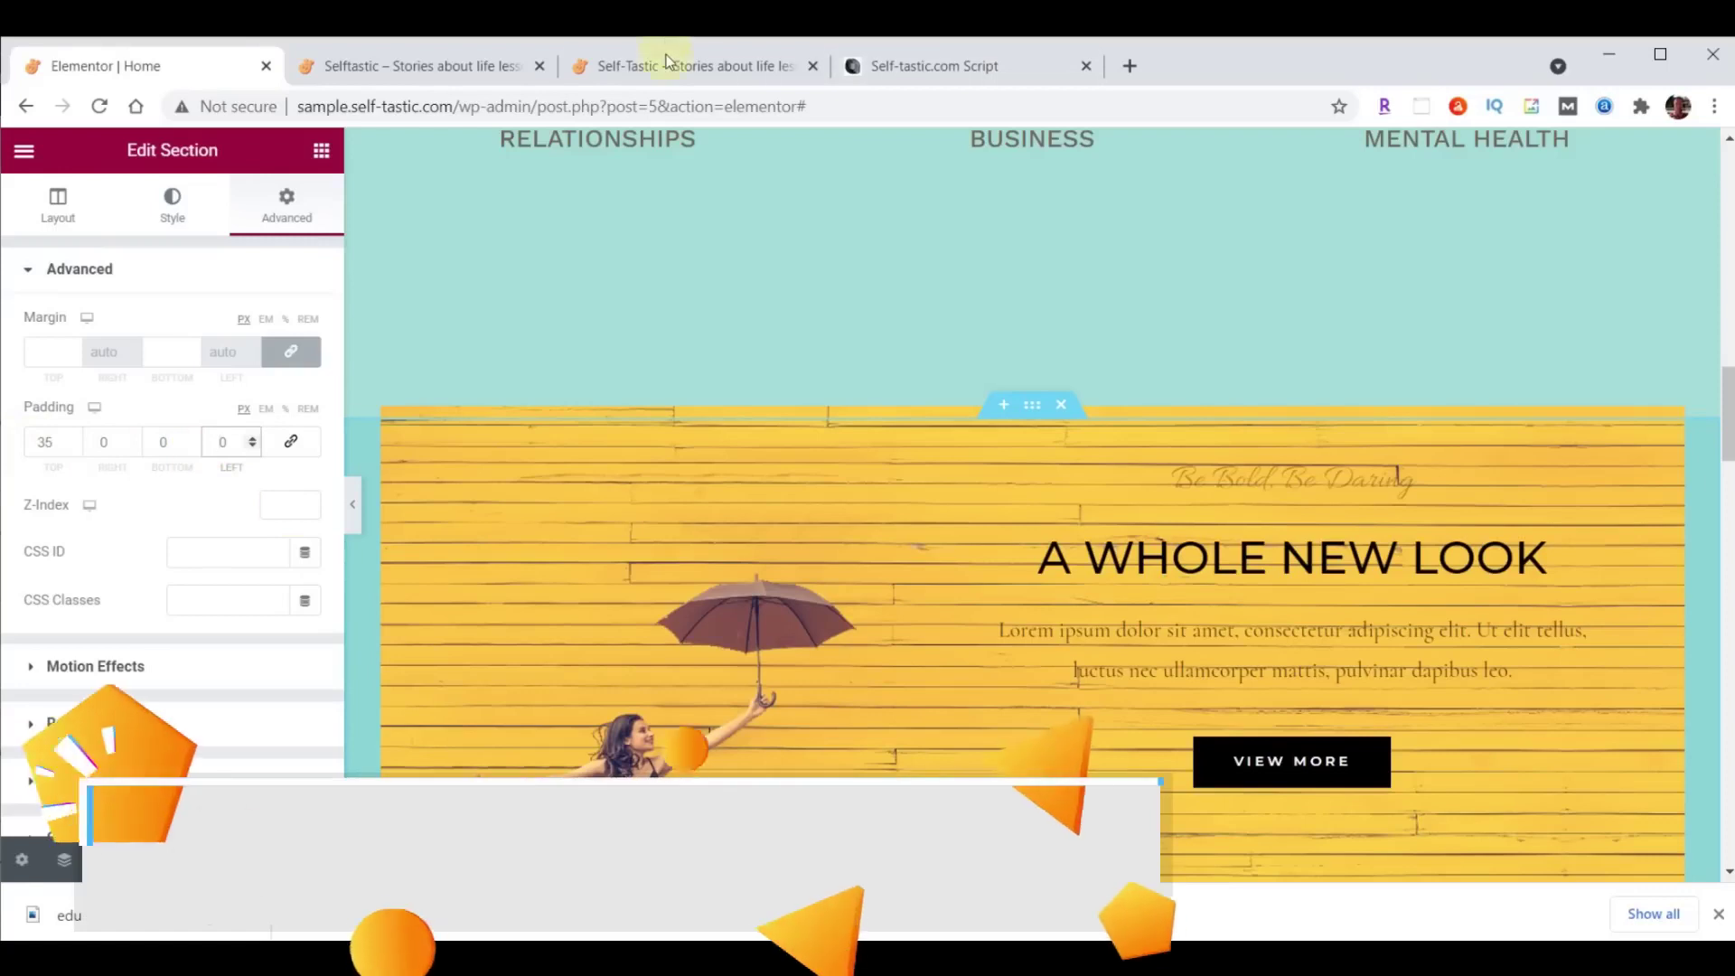
{"action": "left_click", "coordinate": [666, 58]}
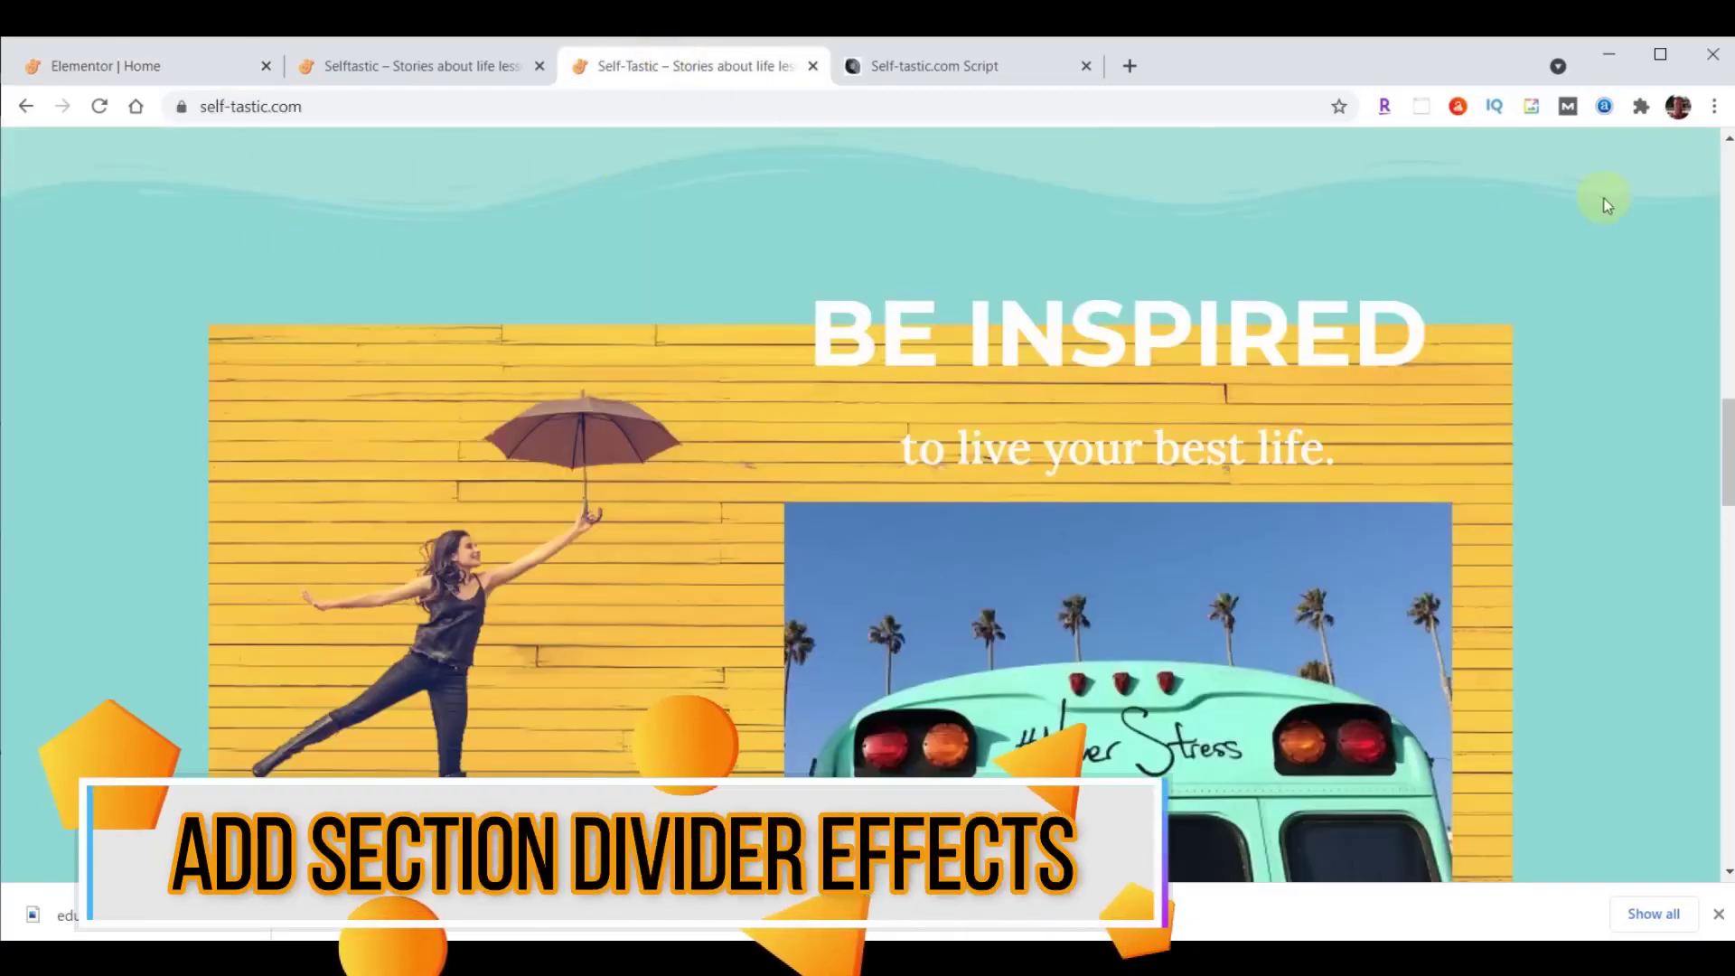
{"action": "left_click", "coordinate": [158, 65]}
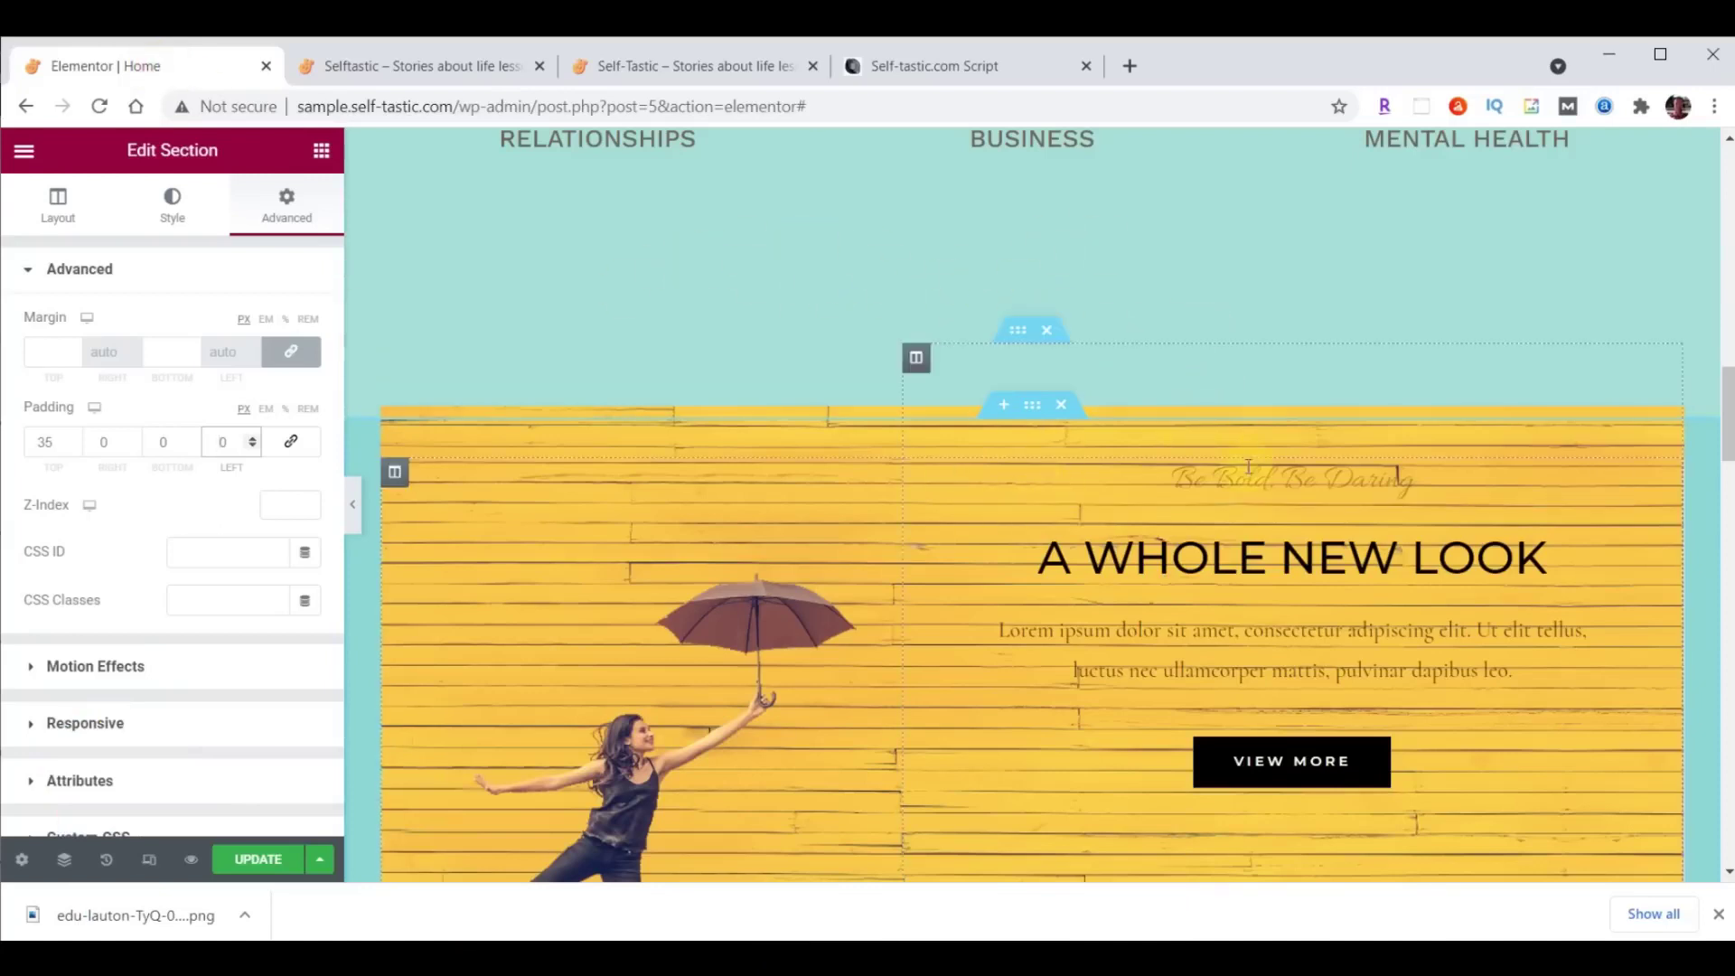
- Give the category image section a Waves Brush bottom shape divider after trying other shapes
{"action": "scroll", "coordinate": [1346, 569], "scroll_direction": "up", "scroll_amount": 7}
{"action": "scroll", "coordinate": [1337, 582], "scroll_direction": "up", "scroll_amount": 3}
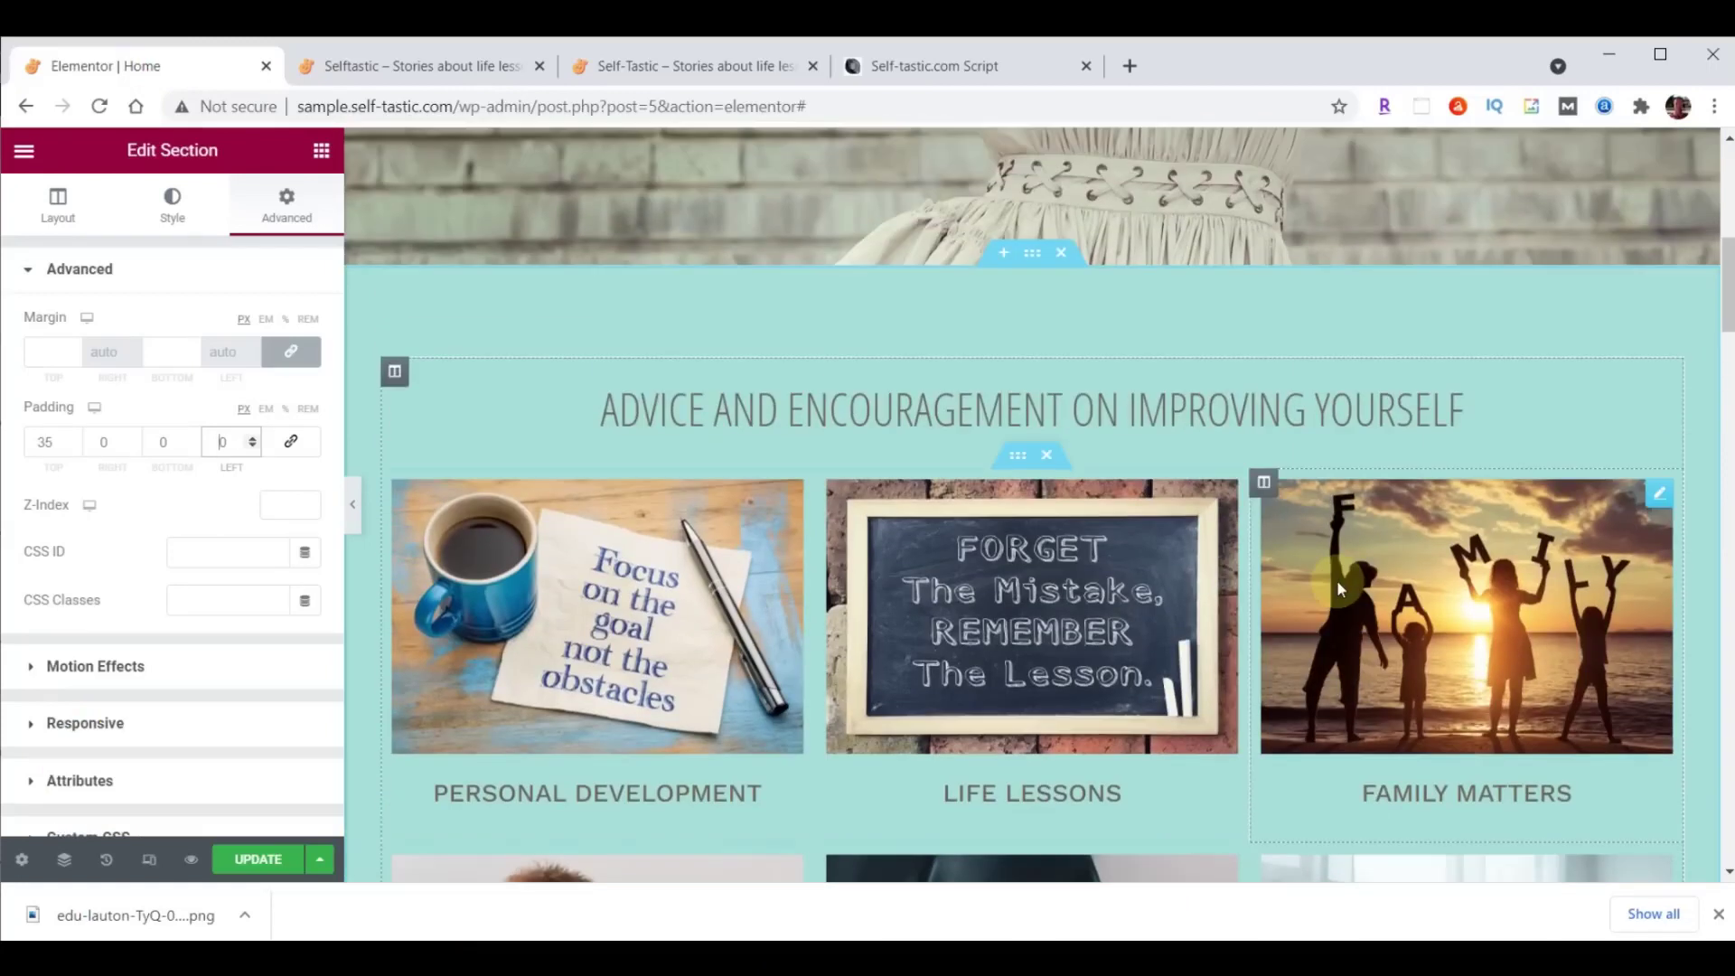
{"action": "left_click", "coordinate": [1036, 257]}
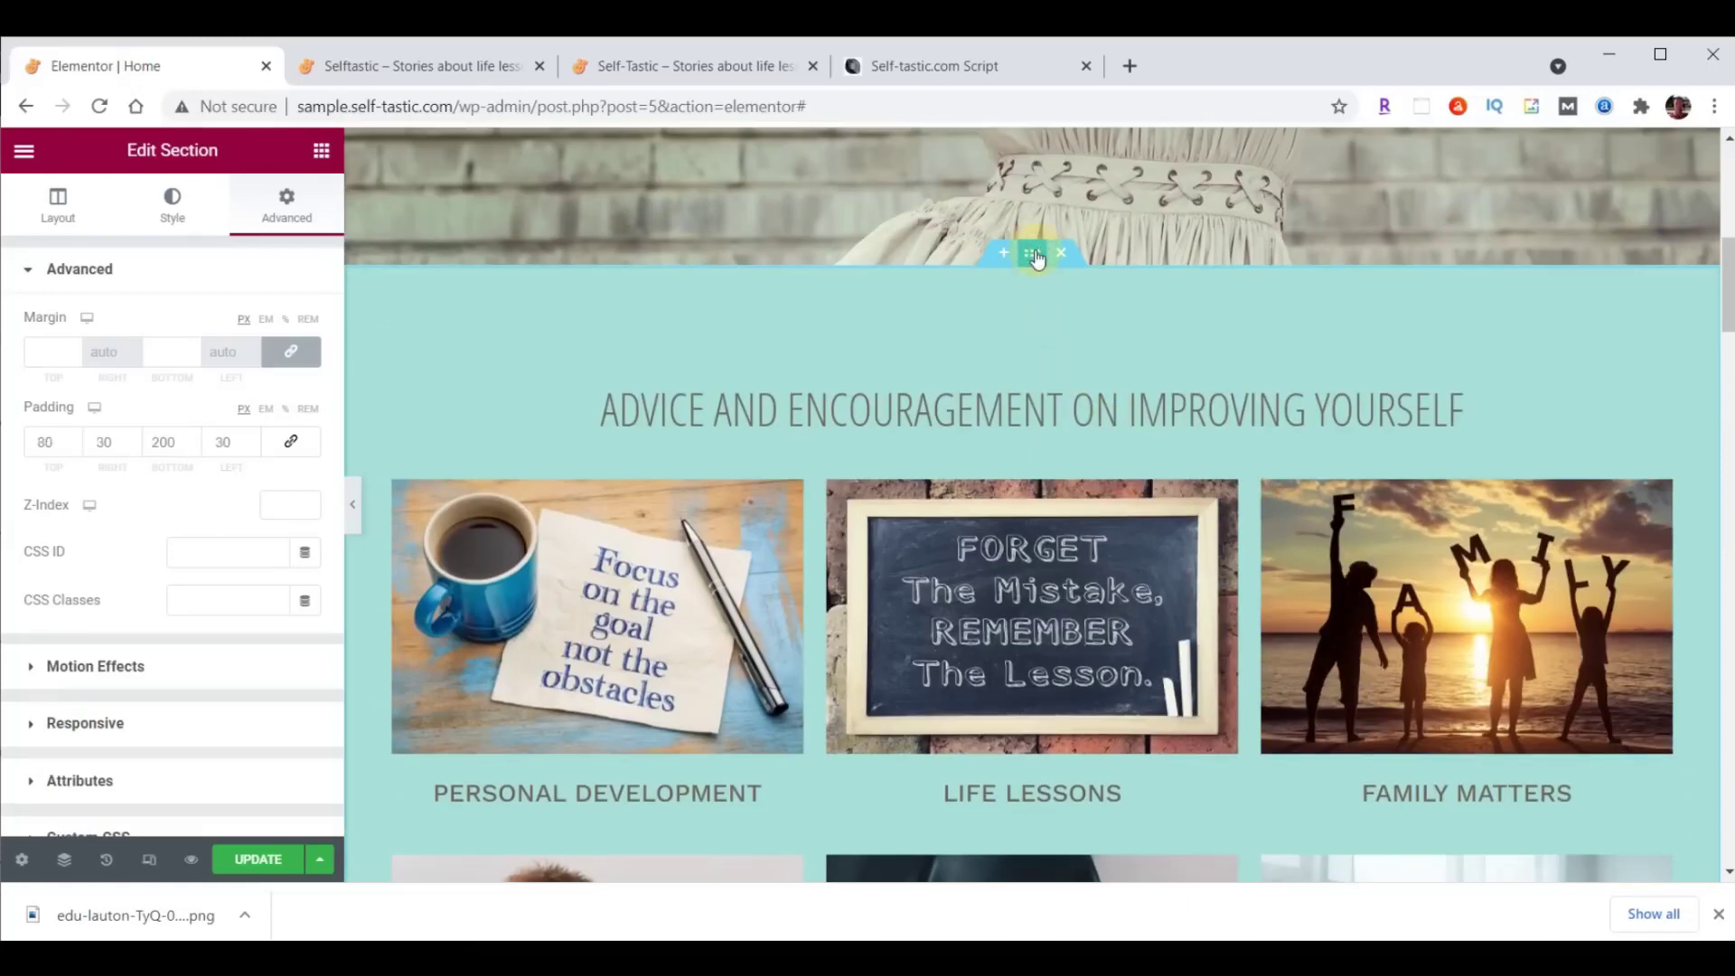
{"action": "left_click", "coordinate": [174, 220]}
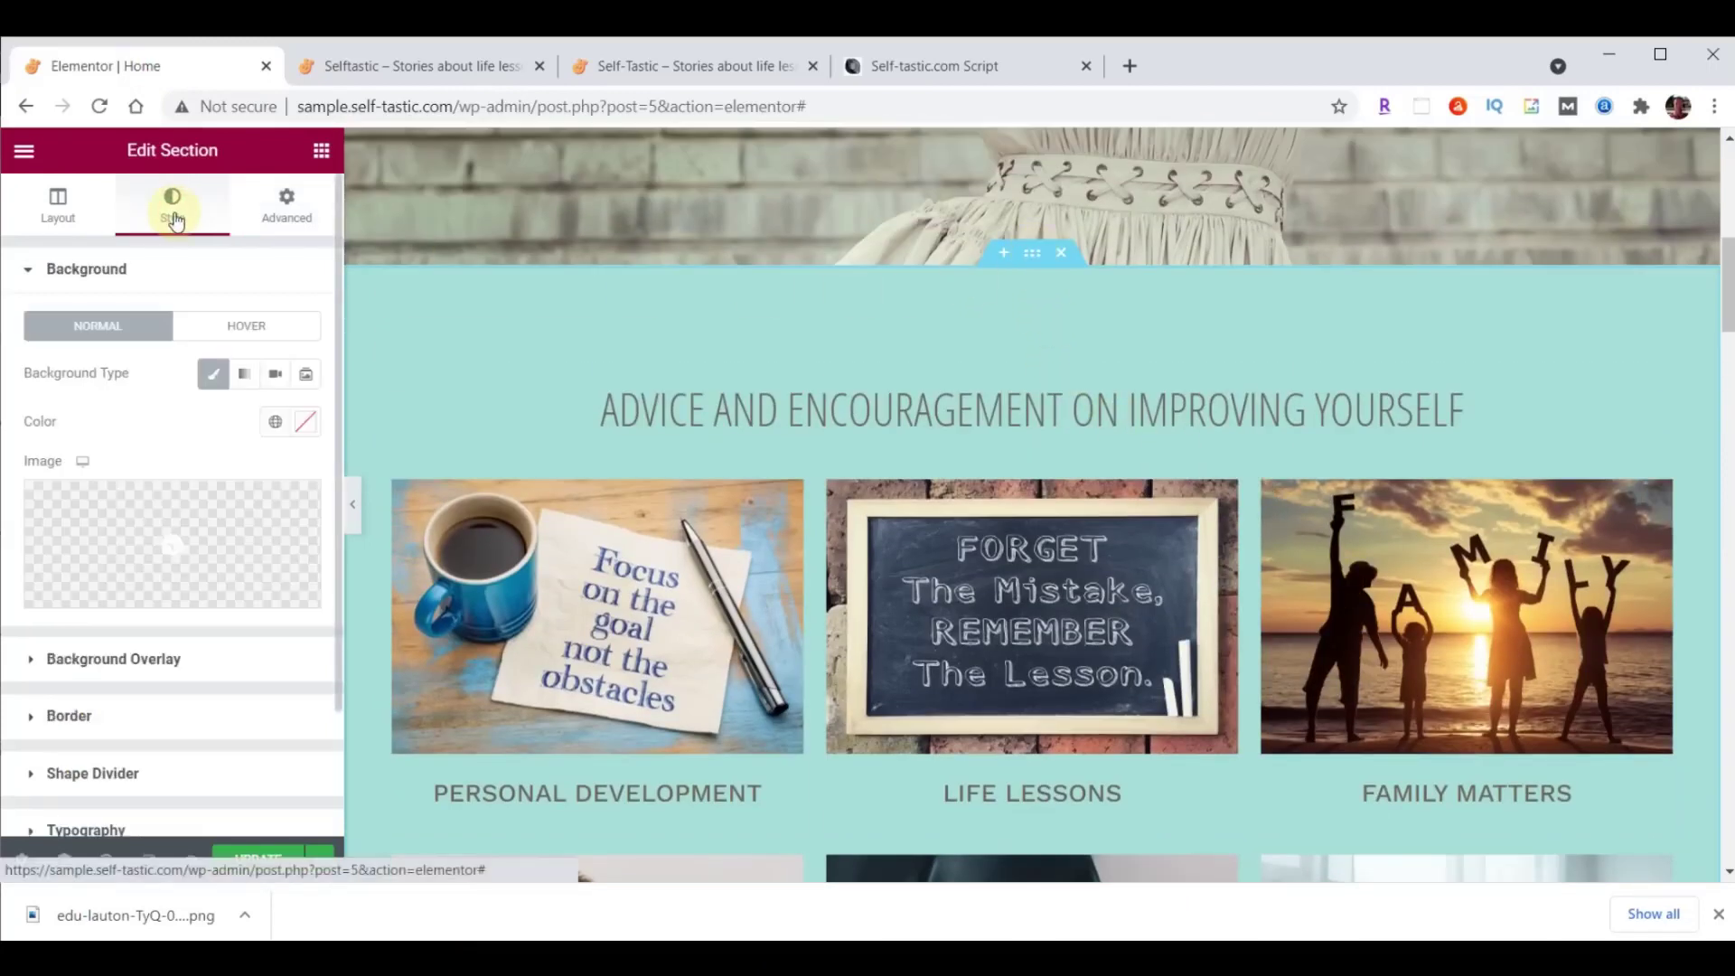
{"action": "left_click", "coordinate": [135, 775]}
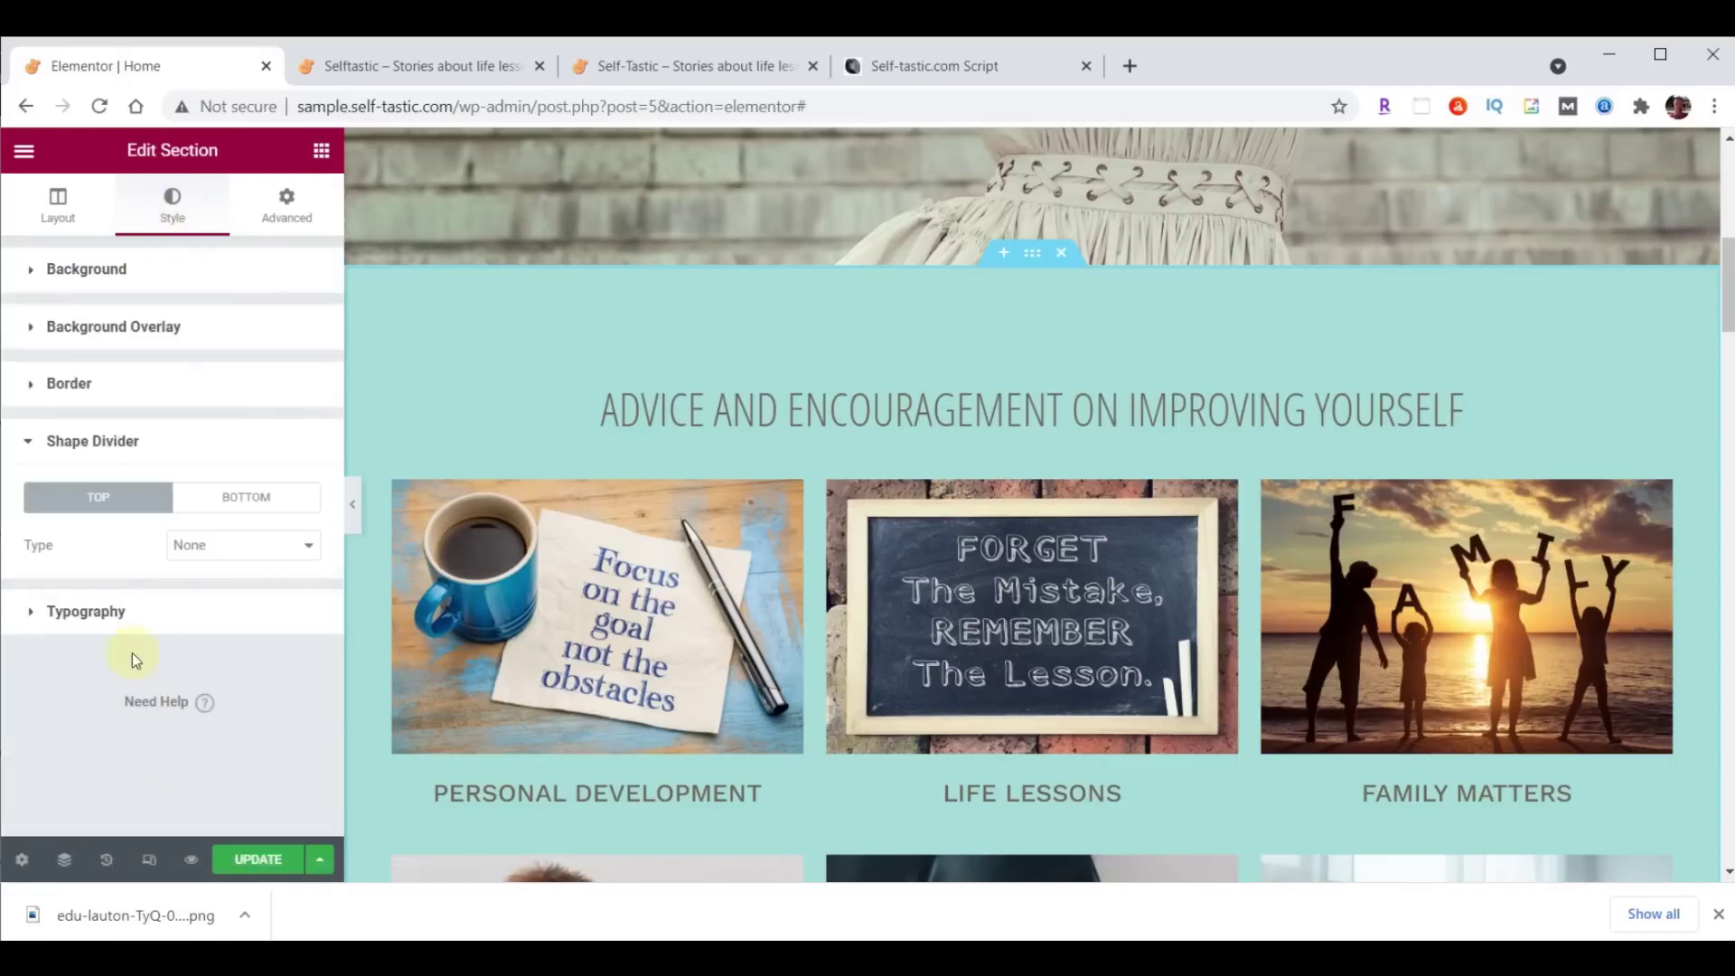
{"action": "left_click", "coordinate": [231, 497]}
{"action": "left_click", "coordinate": [244, 547]}
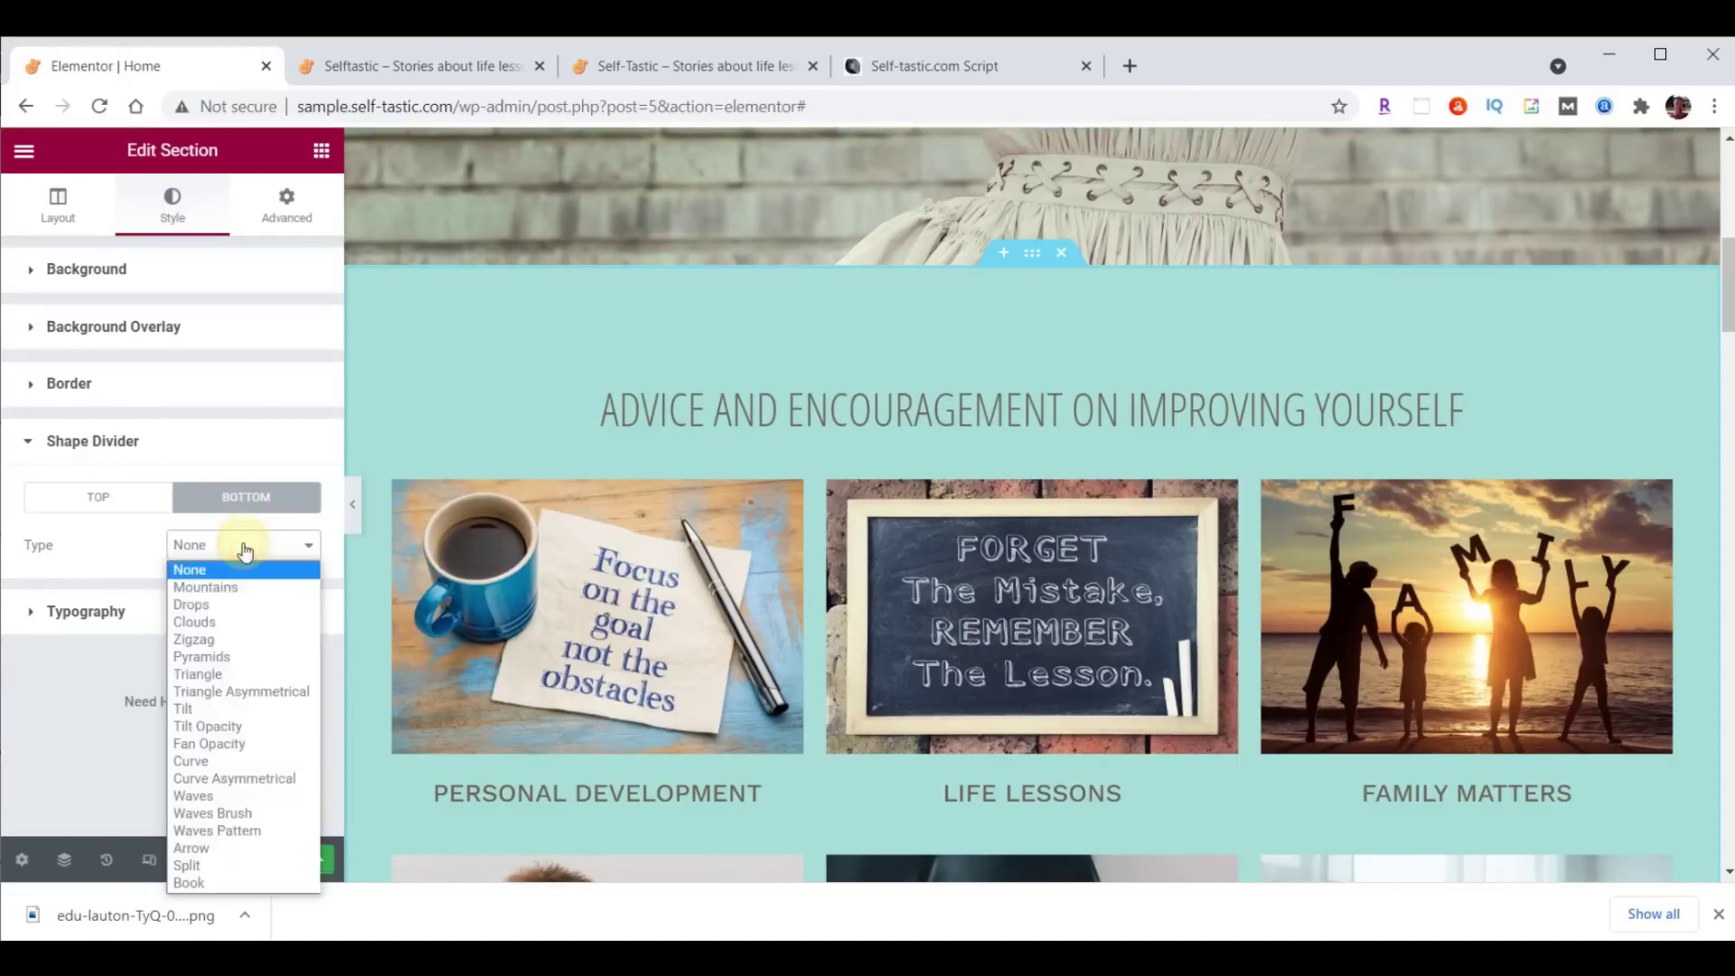
{"action": "left_click", "coordinate": [246, 814]}
{"action": "scroll", "coordinate": [714, 591], "scroll_direction": "down", "scroll_amount": 6}
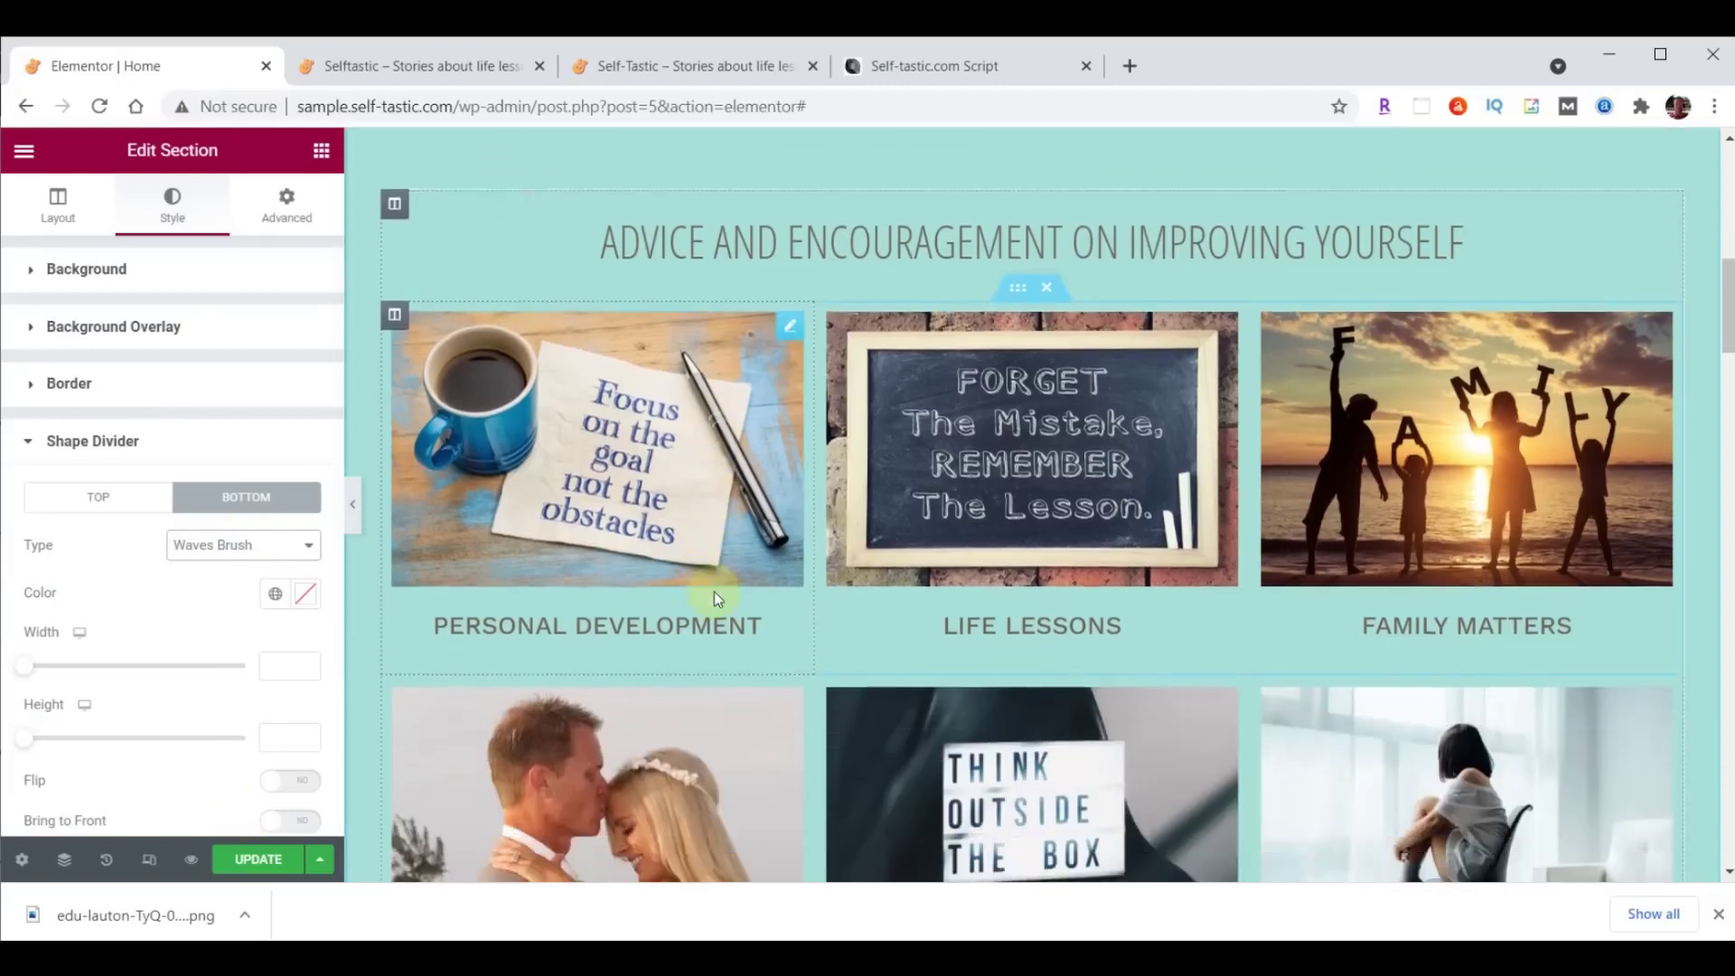
{"action": "scroll", "coordinate": [714, 591], "scroll_direction": "down", "scroll_amount": 2}
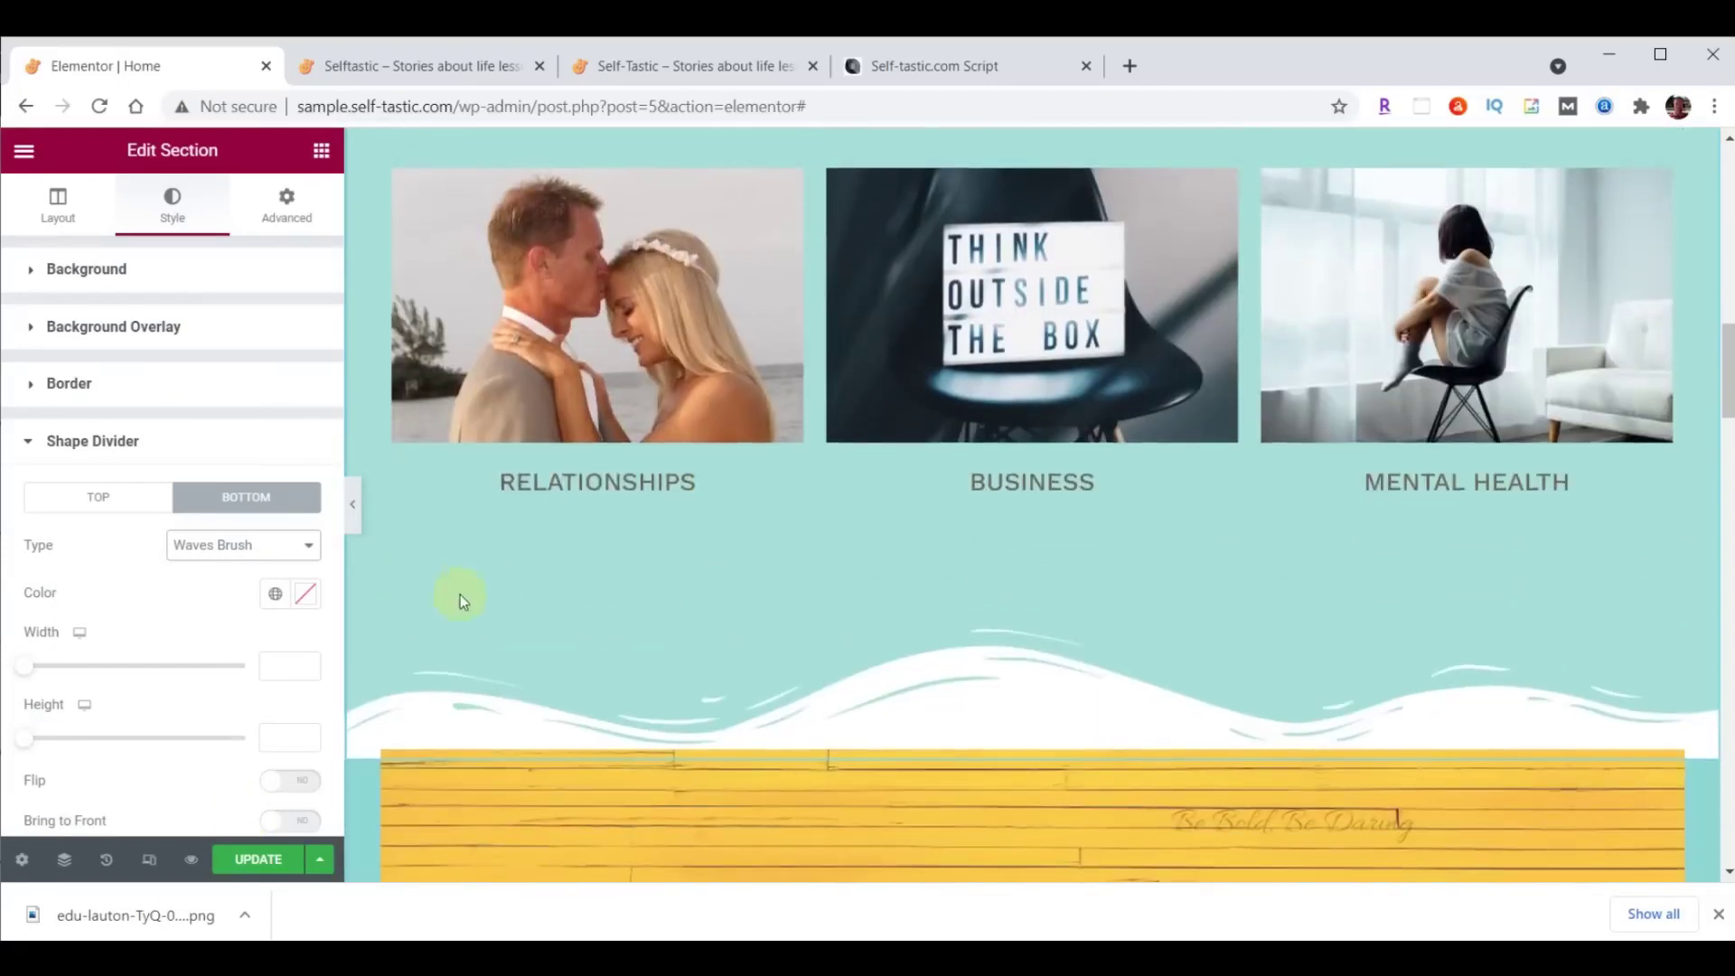
{"action": "left_click", "coordinate": [233, 546]}
{"action": "left_click", "coordinate": [222, 602]}
{"action": "left_click", "coordinate": [225, 546]}
{"action": "left_click", "coordinate": [213, 656]}
{"action": "left_click", "coordinate": [215, 544]}
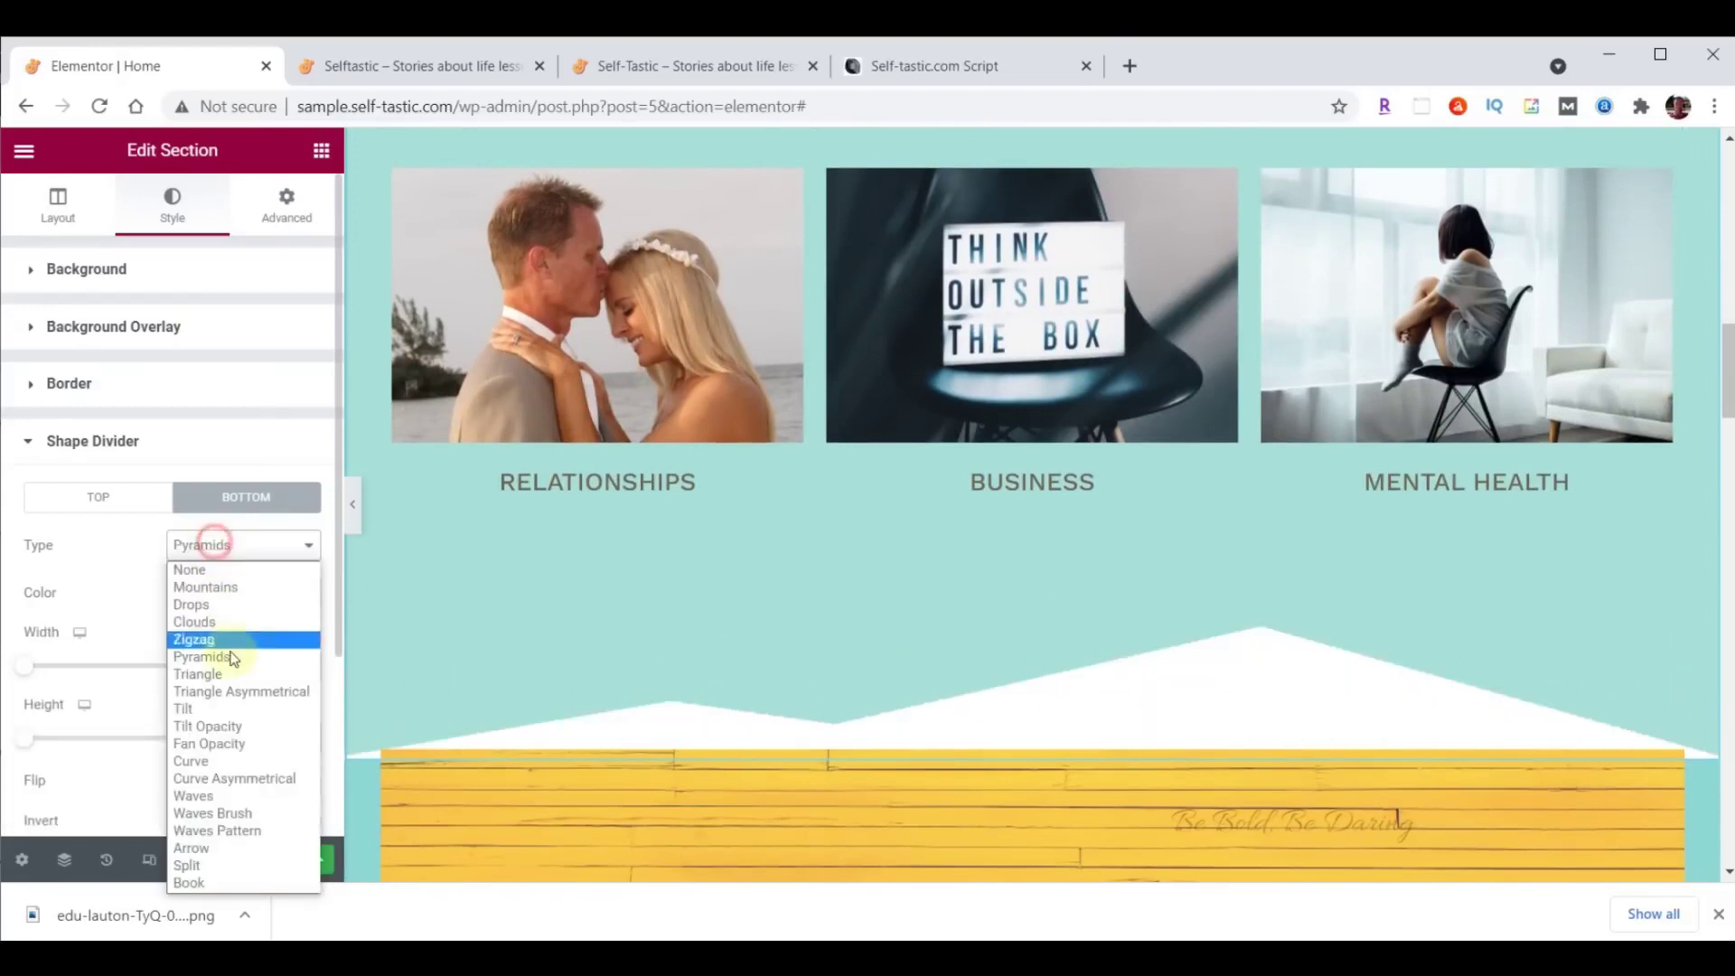
{"action": "left_click", "coordinate": [230, 691]}
{"action": "left_click", "coordinate": [240, 546]}
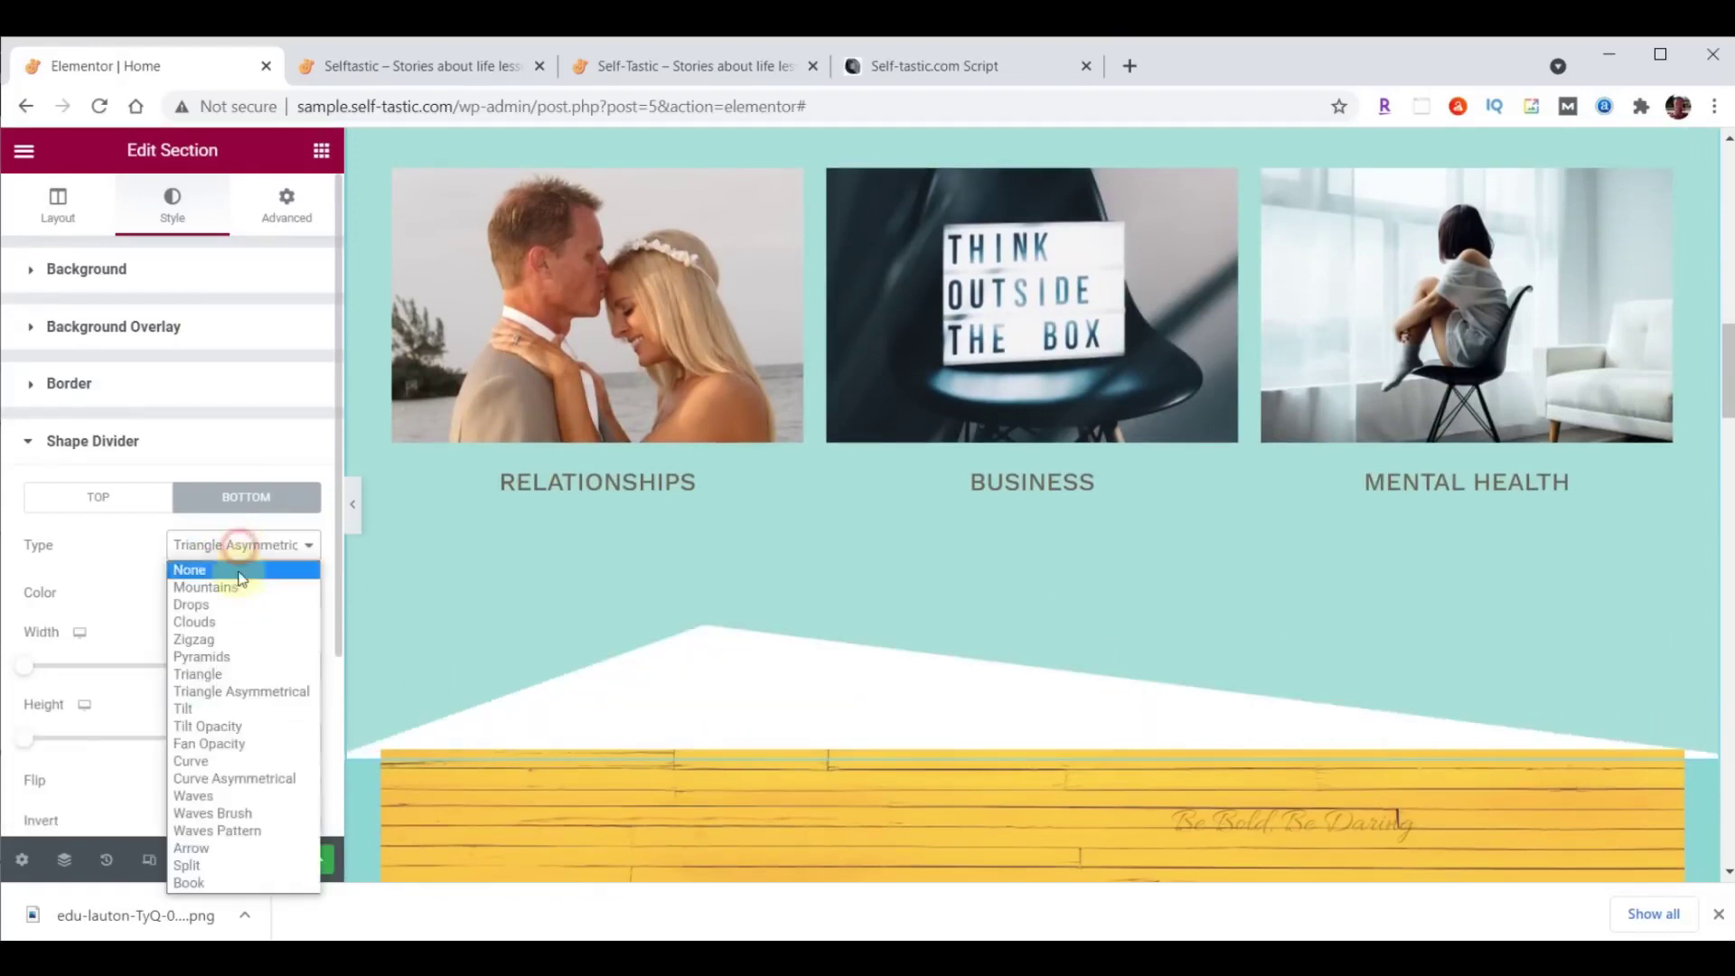
{"action": "left_click", "coordinate": [233, 742]}
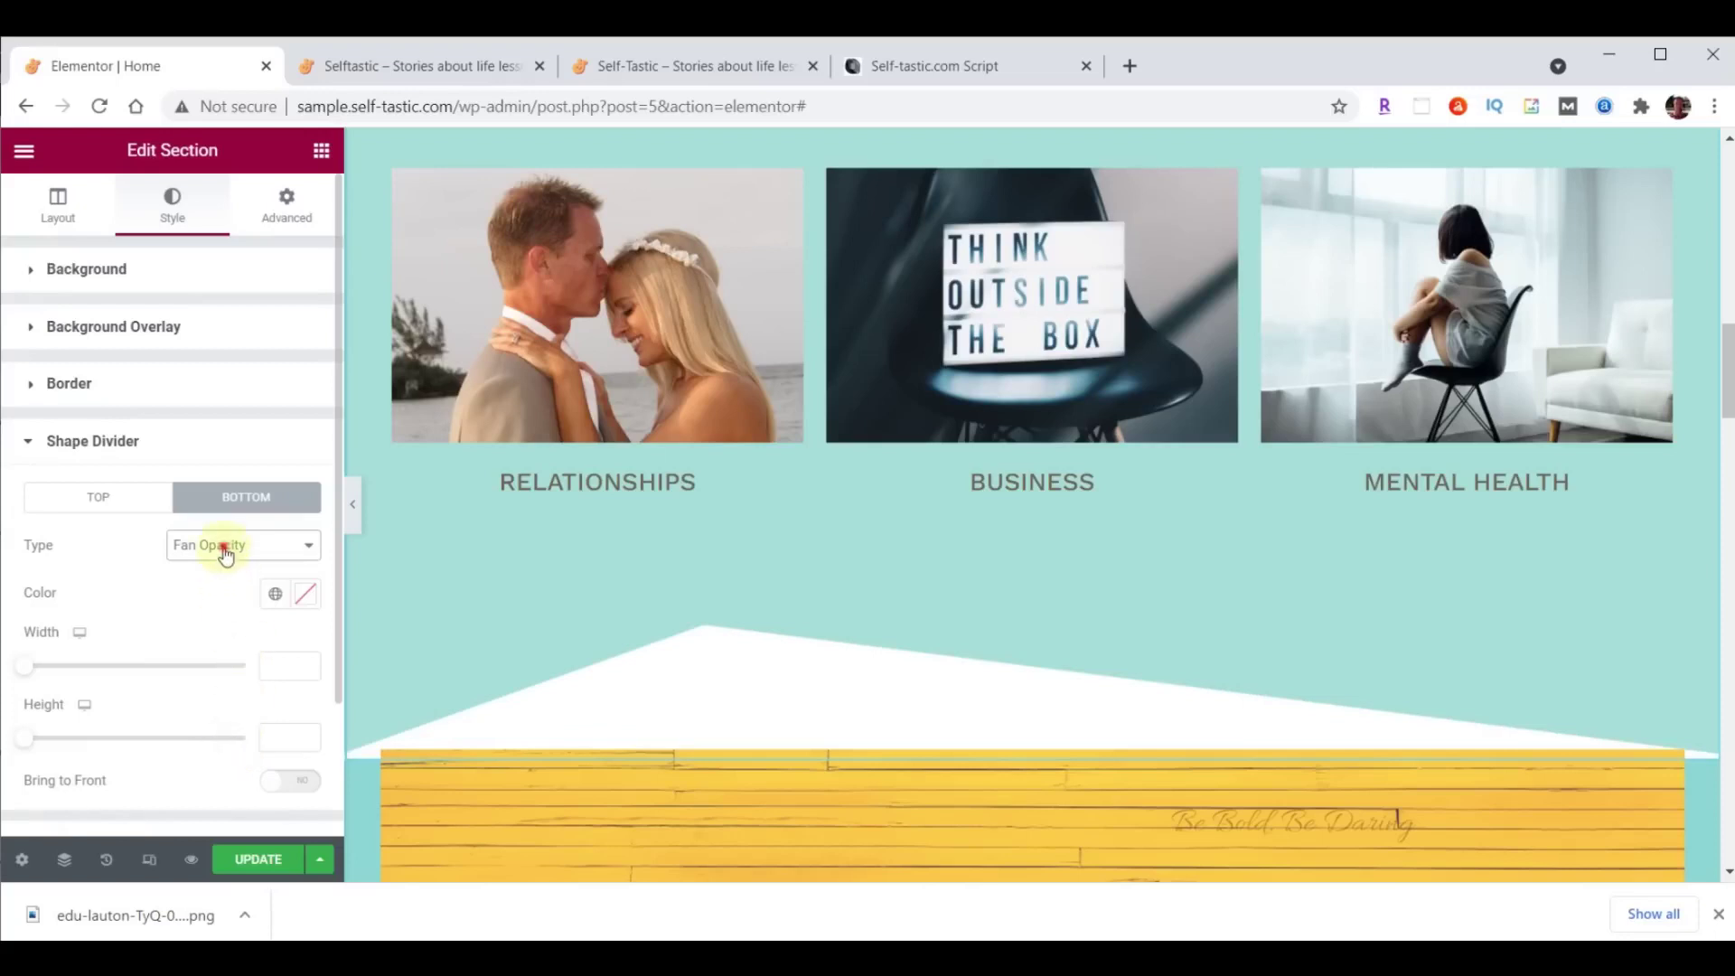
{"action": "left_click", "coordinate": [226, 547]}
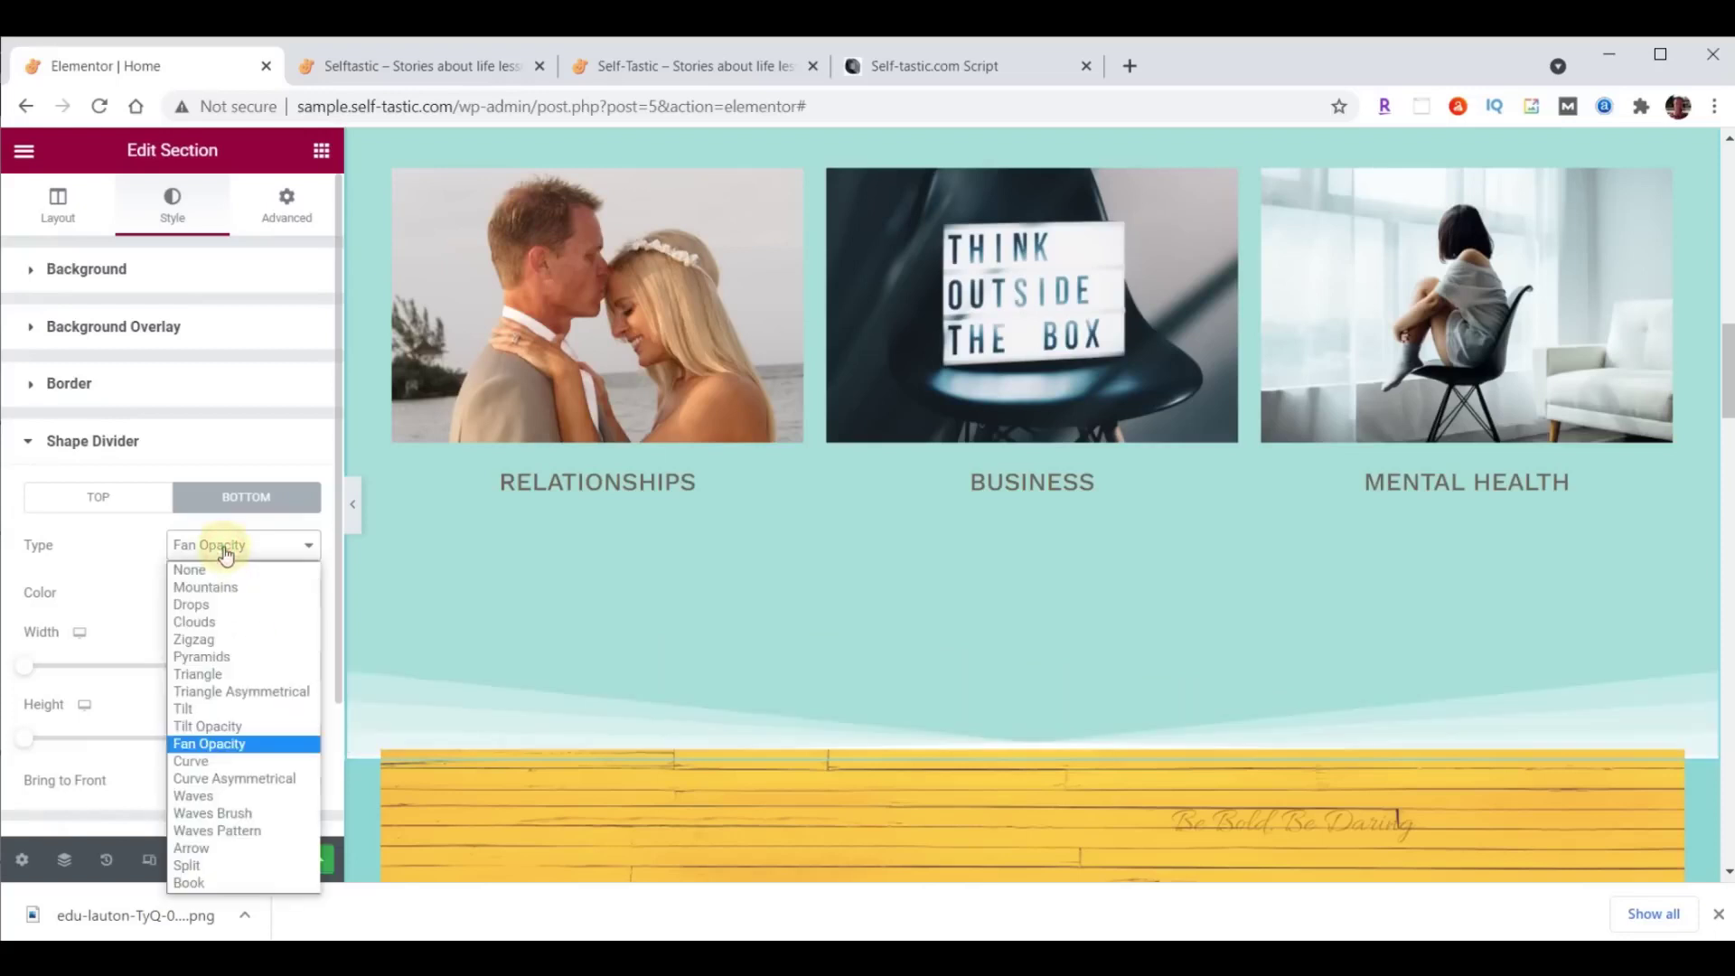
{"action": "left_click", "coordinate": [233, 815]}
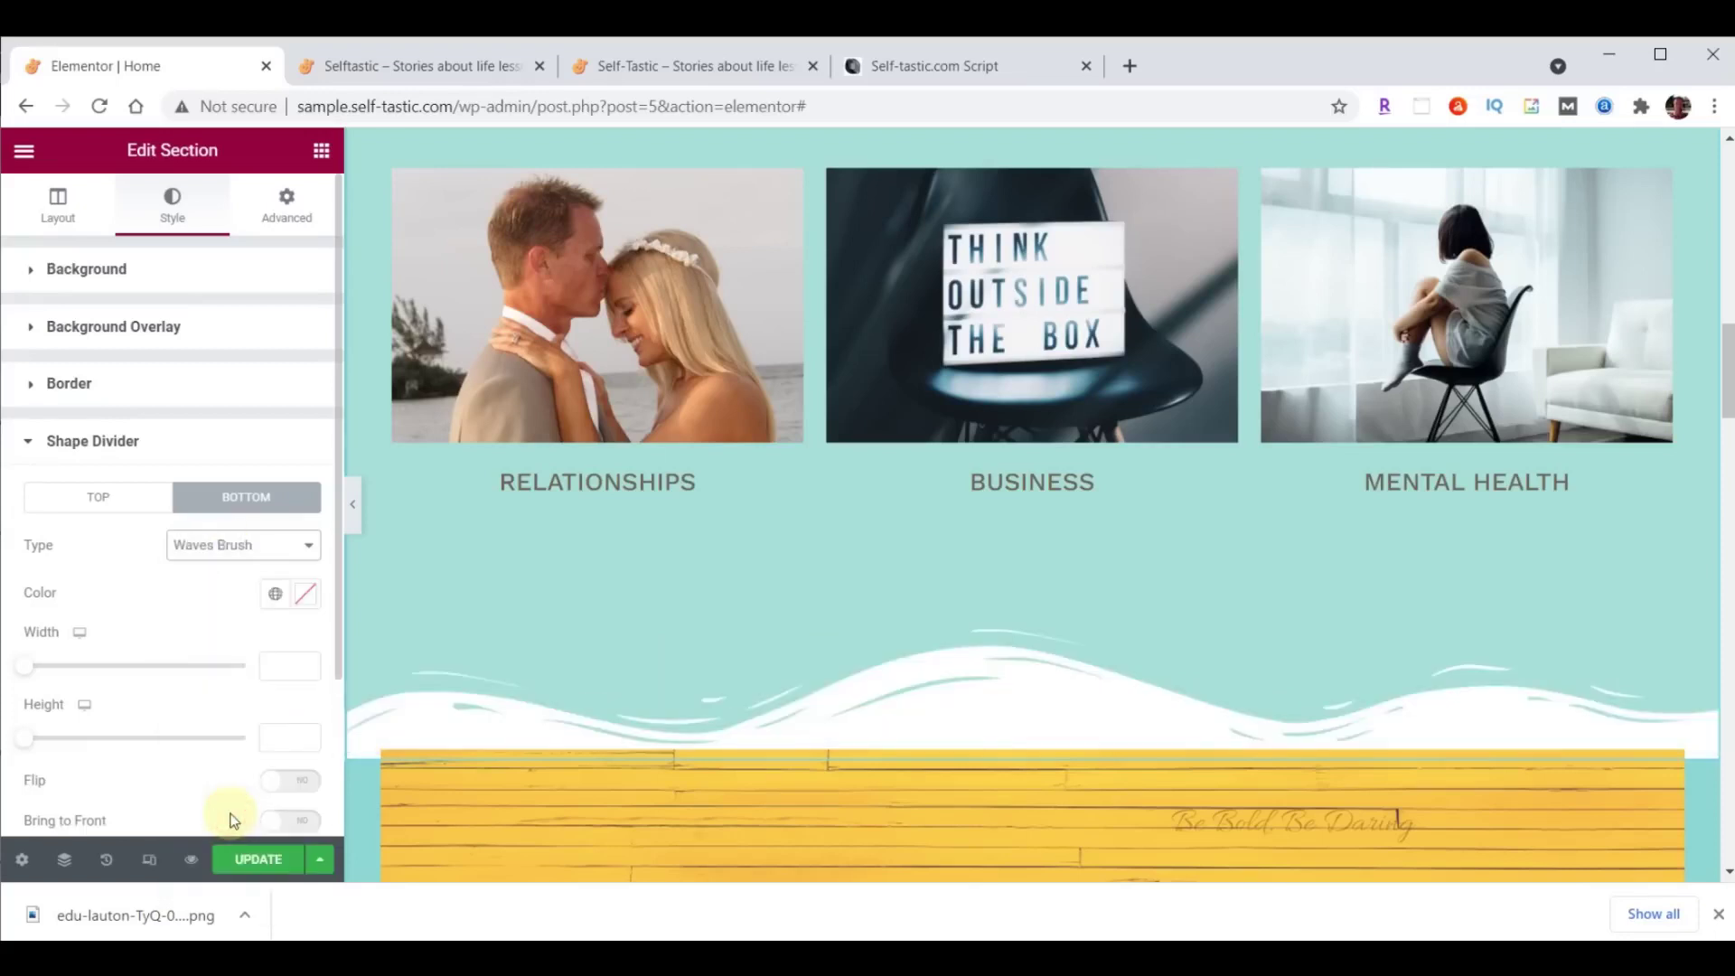
- Colour the divider teal #8DD7D6 and set its height to 60
{"action": "left_click", "coordinate": [307, 594]}
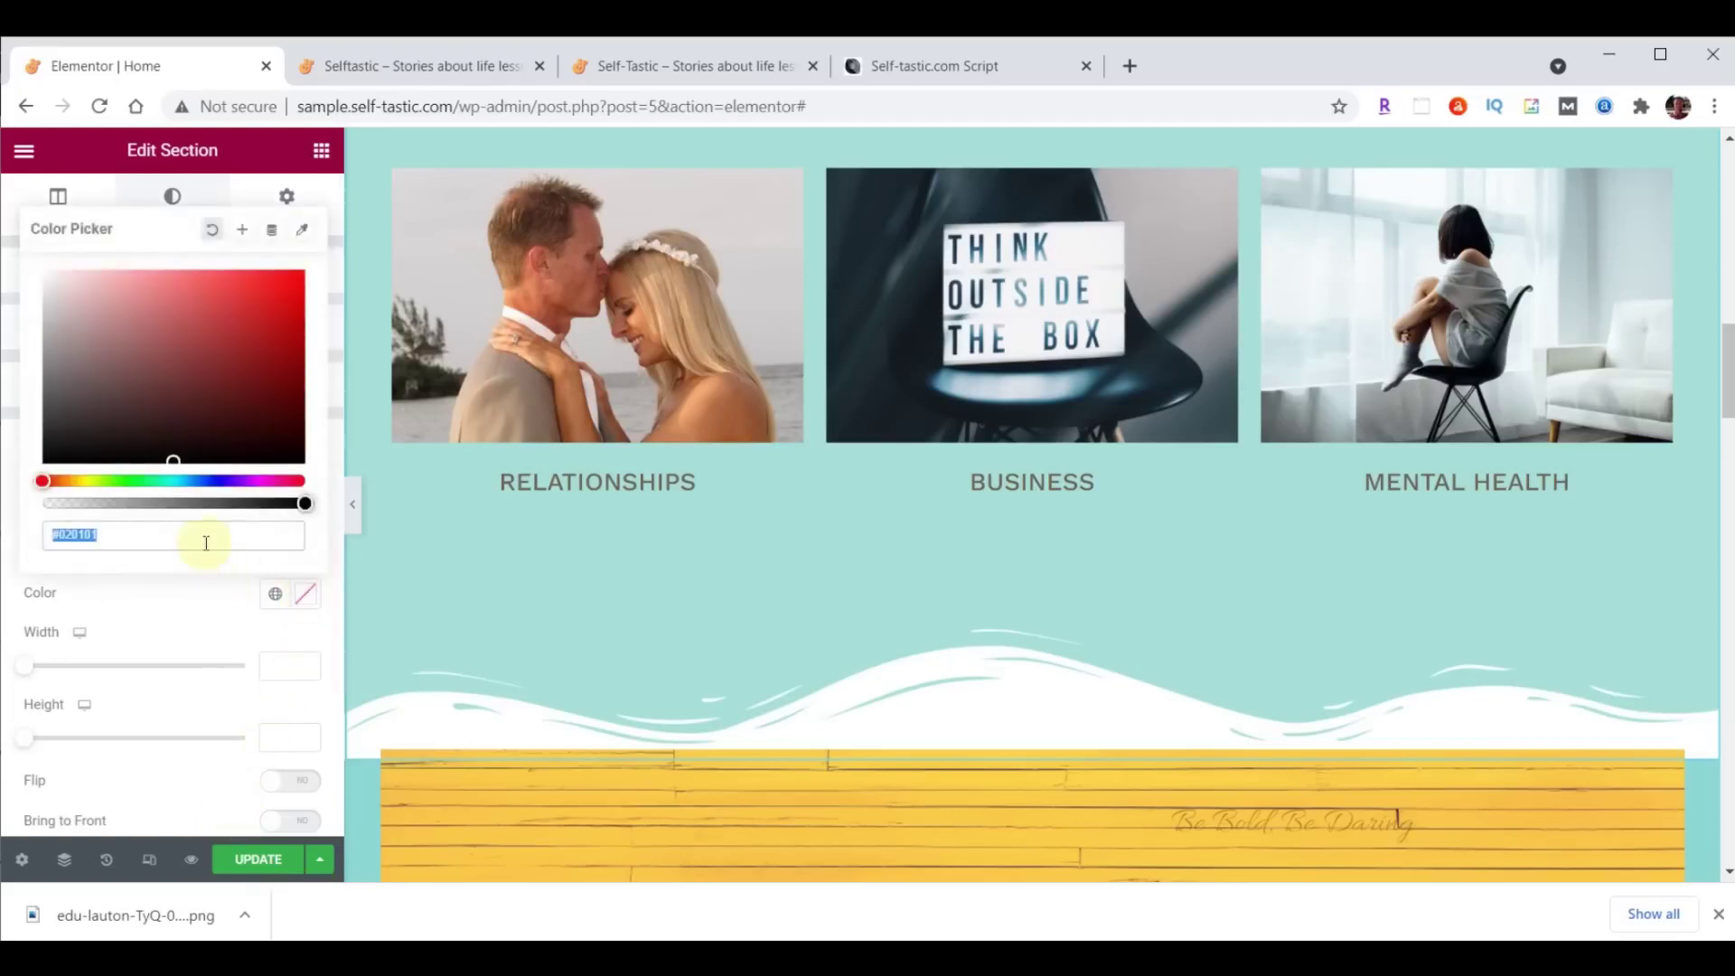
{"action": "type", "text": "#8DD7D6"}
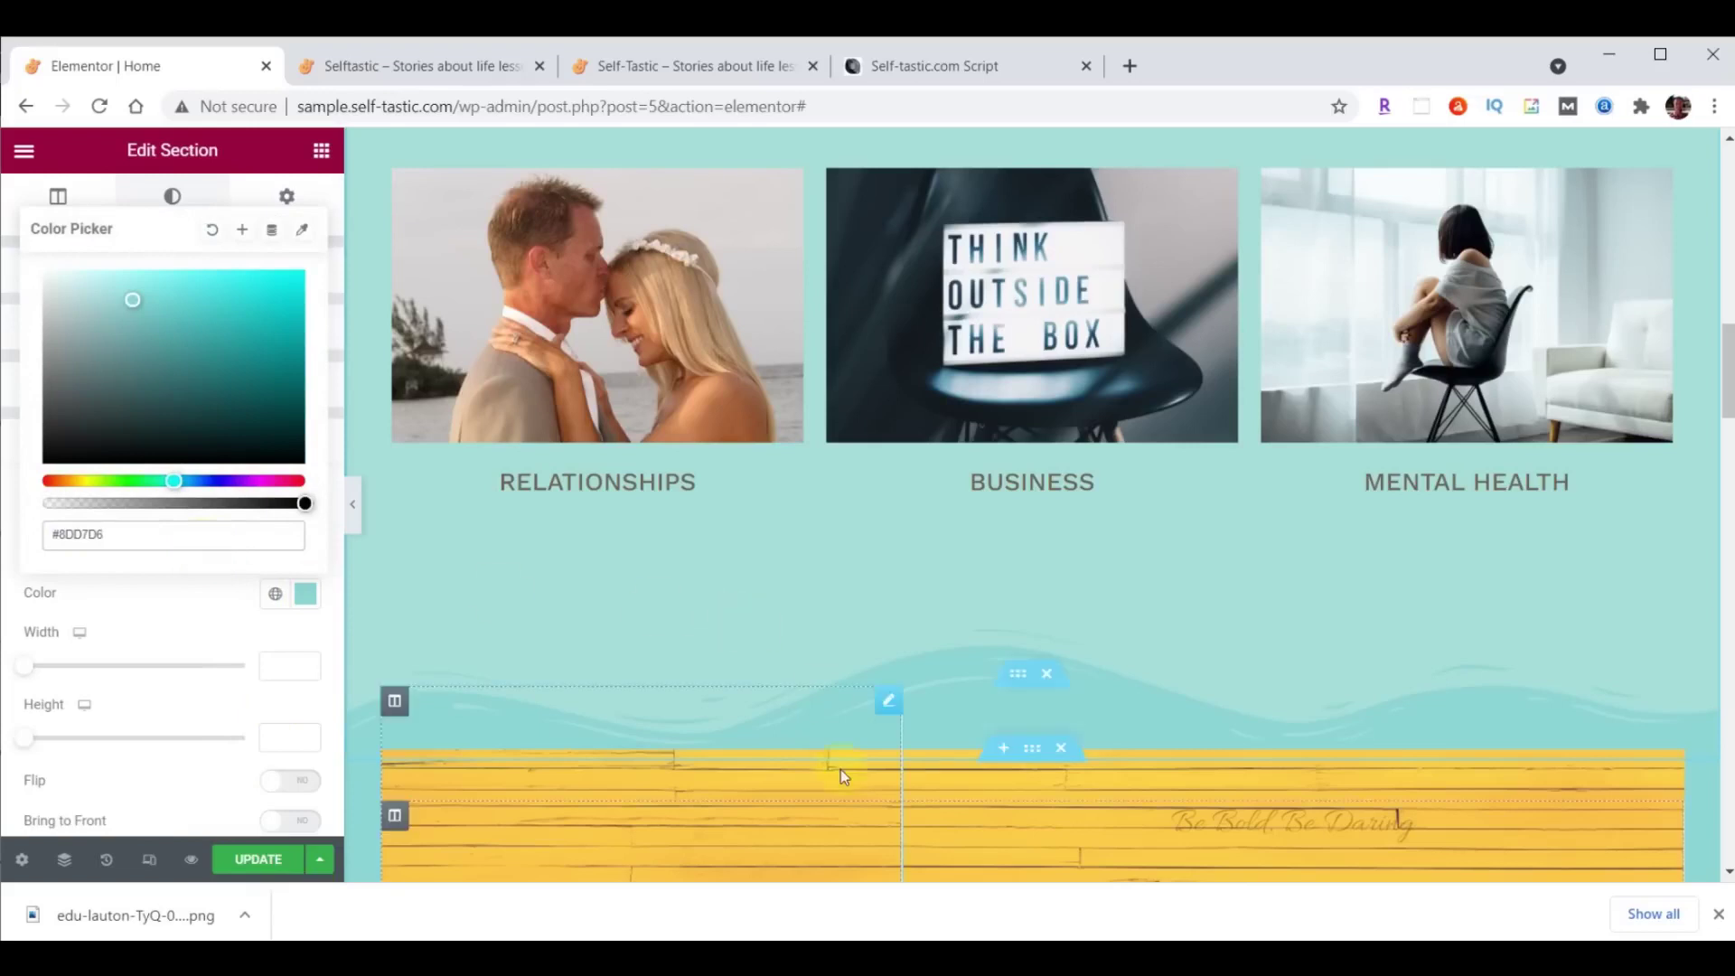
{"action": "scroll", "coordinate": [841, 767], "scroll_direction": "down", "scroll_amount": 4}
{"action": "scroll", "coordinate": [1037, 430], "scroll_direction": "up", "scroll_amount": 1}
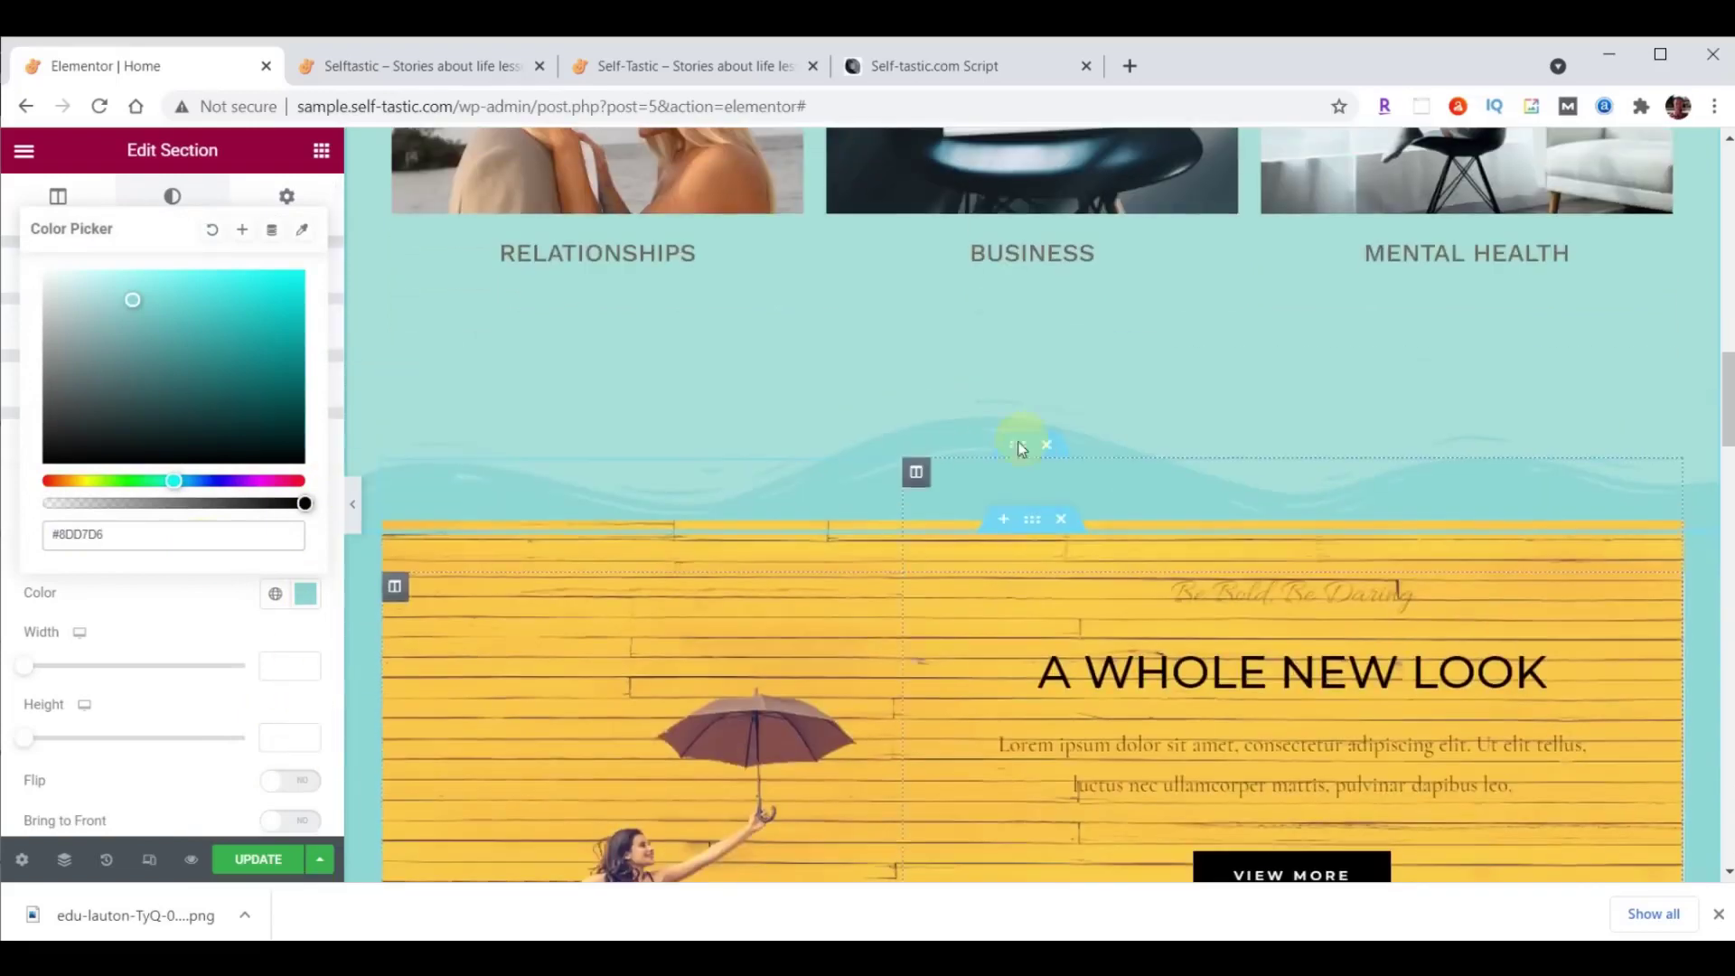
{"action": "left_click", "coordinate": [284, 737]}
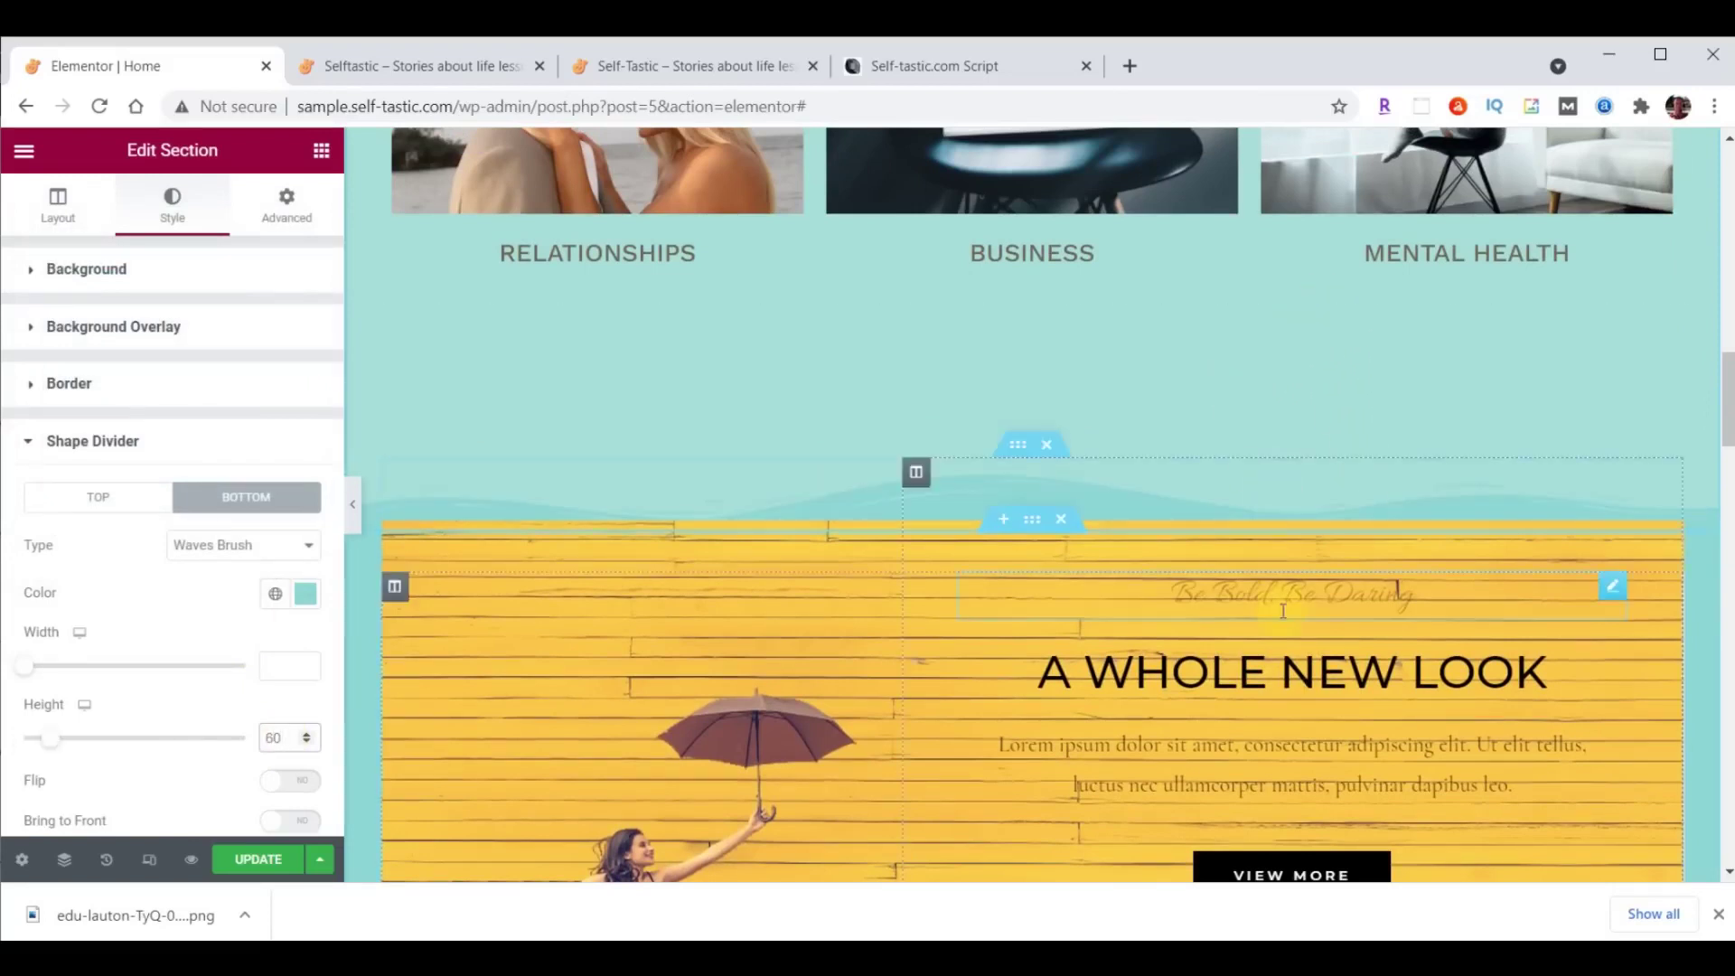
{"action": "scroll", "coordinate": [1240, 399], "scroll_direction": "up", "scroll_amount": 10}
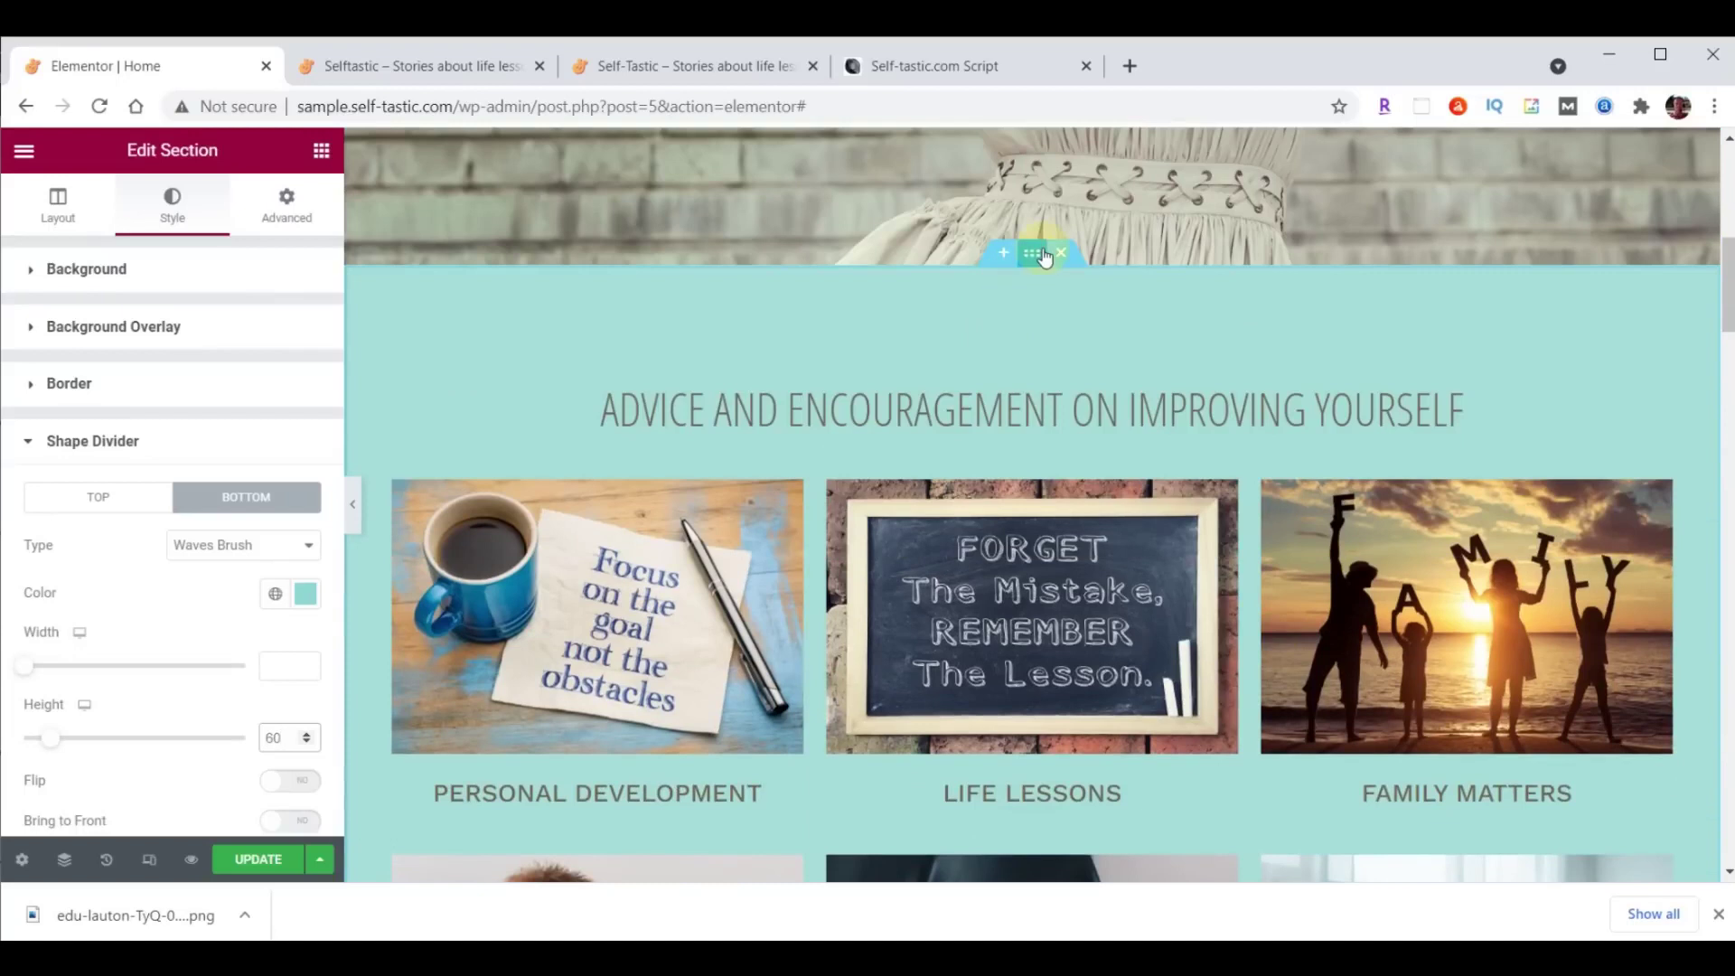
- Reduce the category section's bottom padding to 100
{"action": "left_click", "coordinate": [291, 205]}
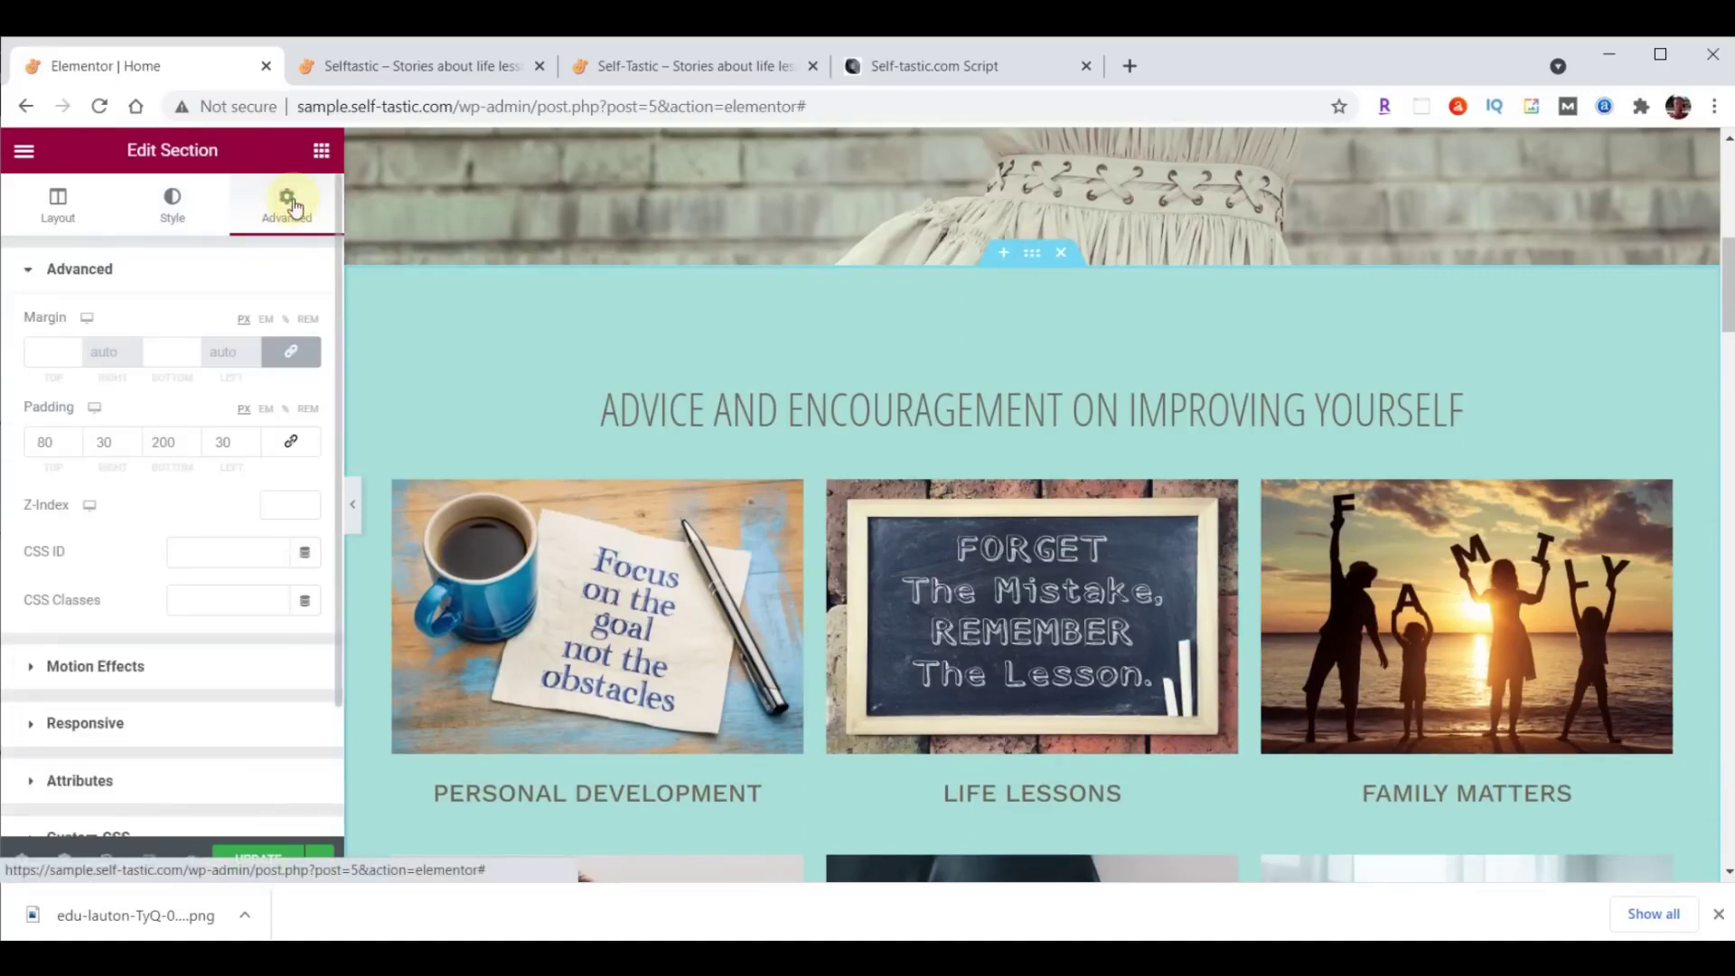
{"action": "left_click", "coordinate": [162, 442]}
{"action": "key", "text": "BackSpace"}
{"action": "type", "text": "1"}
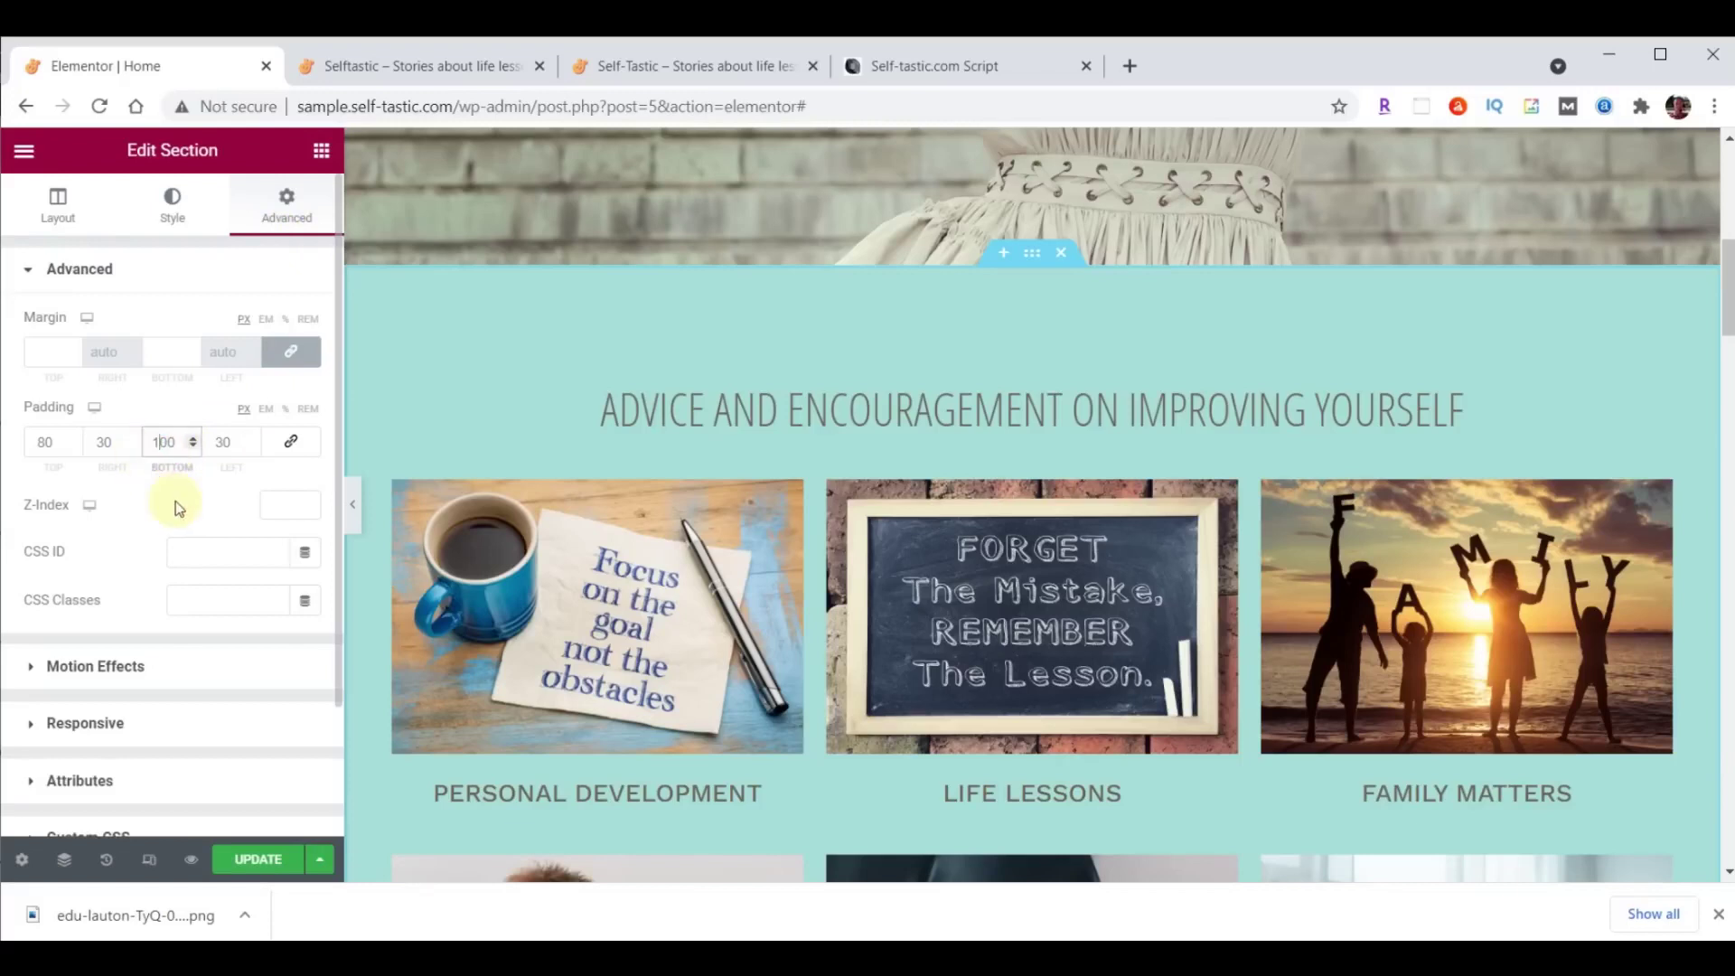
{"action": "scroll", "coordinate": [1153, 450], "scroll_direction": "down", "scroll_amount": 6}
{"action": "scroll", "coordinate": [1185, 461], "scroll_direction": "down", "scroll_amount": 1}
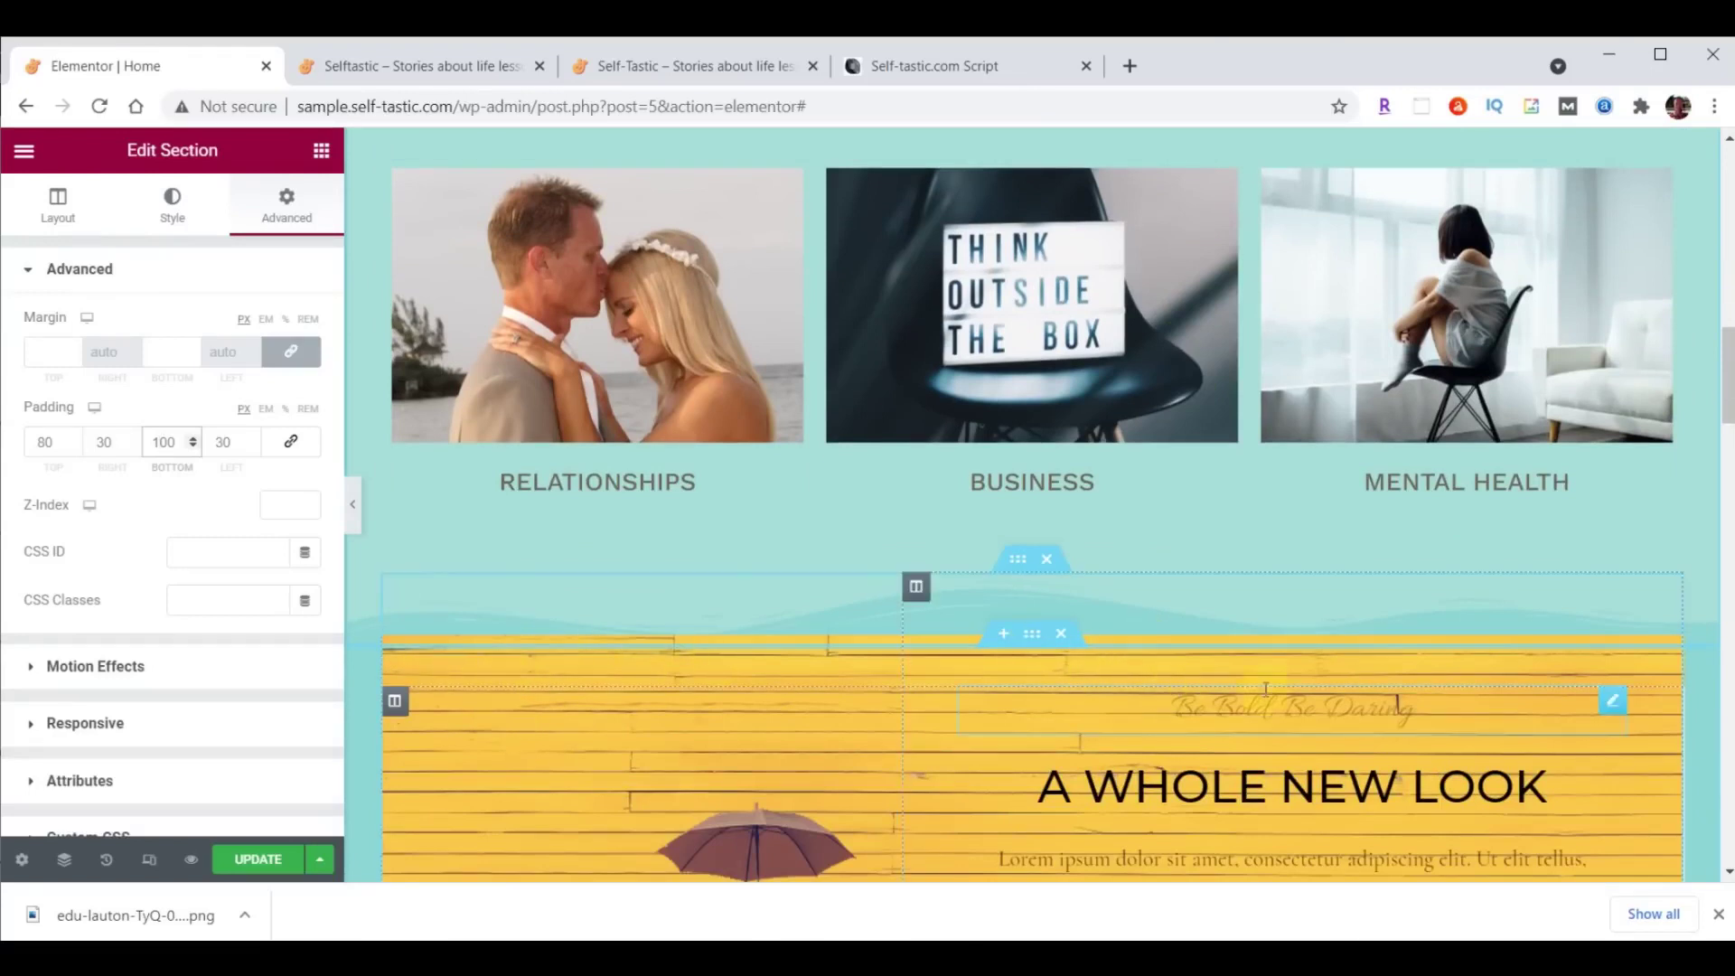
{"action": "scroll", "coordinate": [1324, 691], "scroll_direction": "down", "scroll_amount": 3}
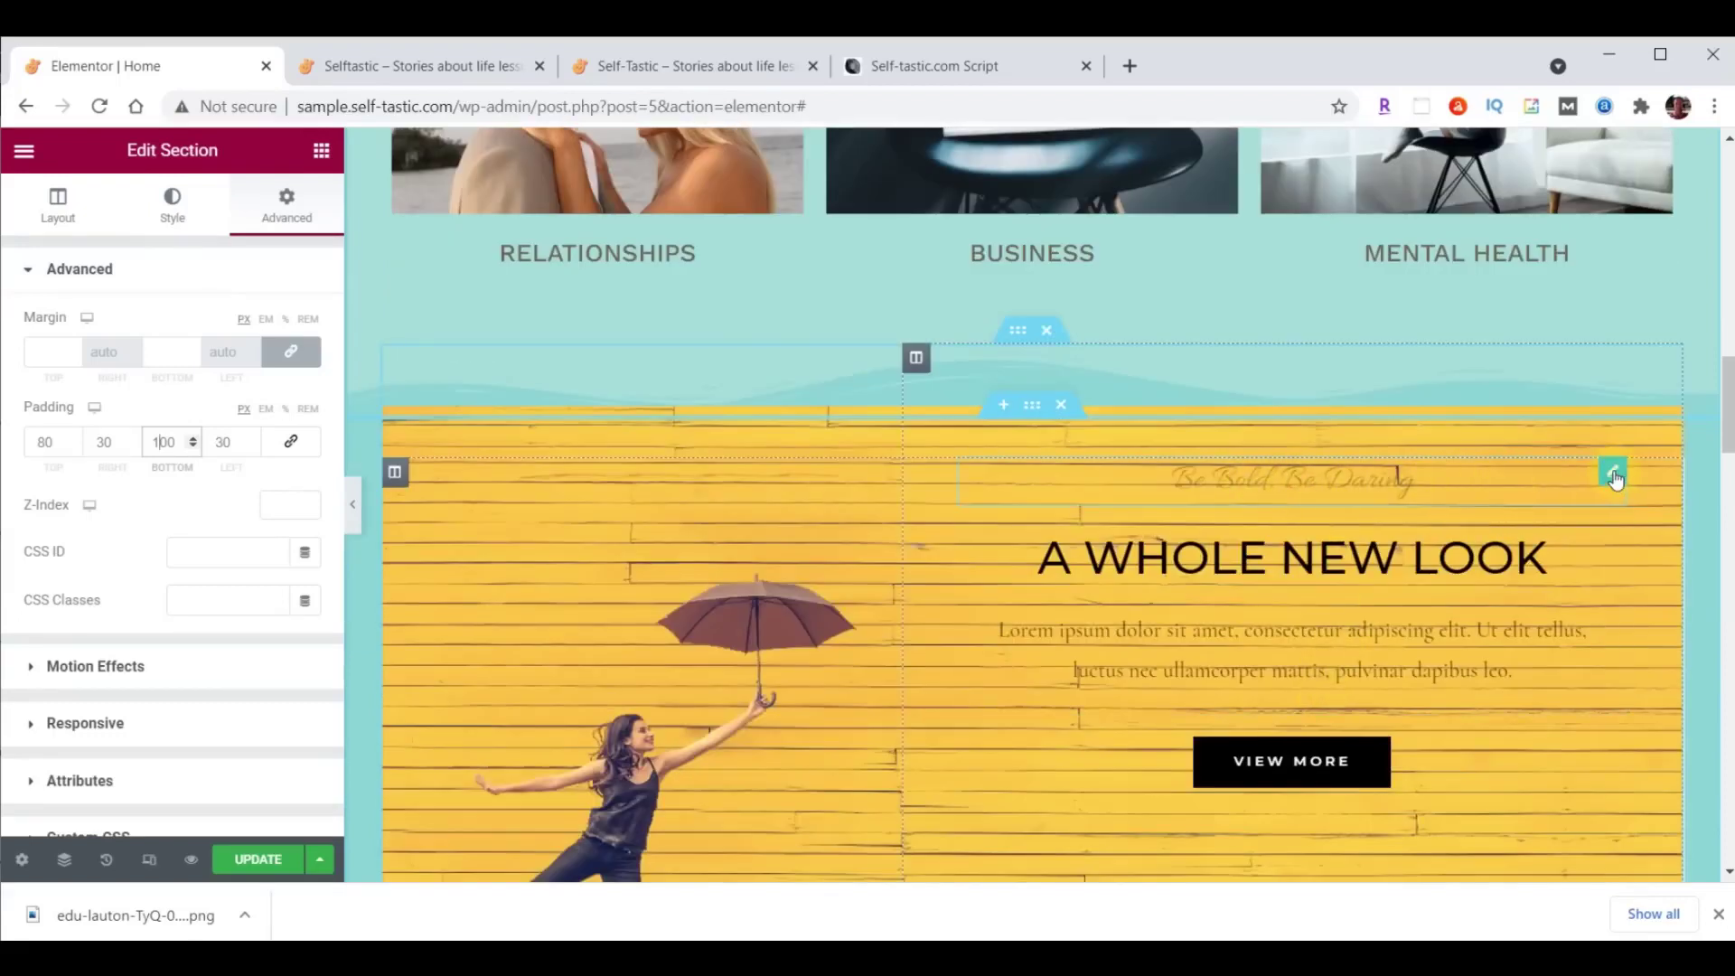
- Move 'Be Bold, Be Daring' below the heading and delete the Lorem ipsum paragraph
{"action": "left_click_drag", "start_coordinate": [1611, 479], "coordinate": [1570, 690]}
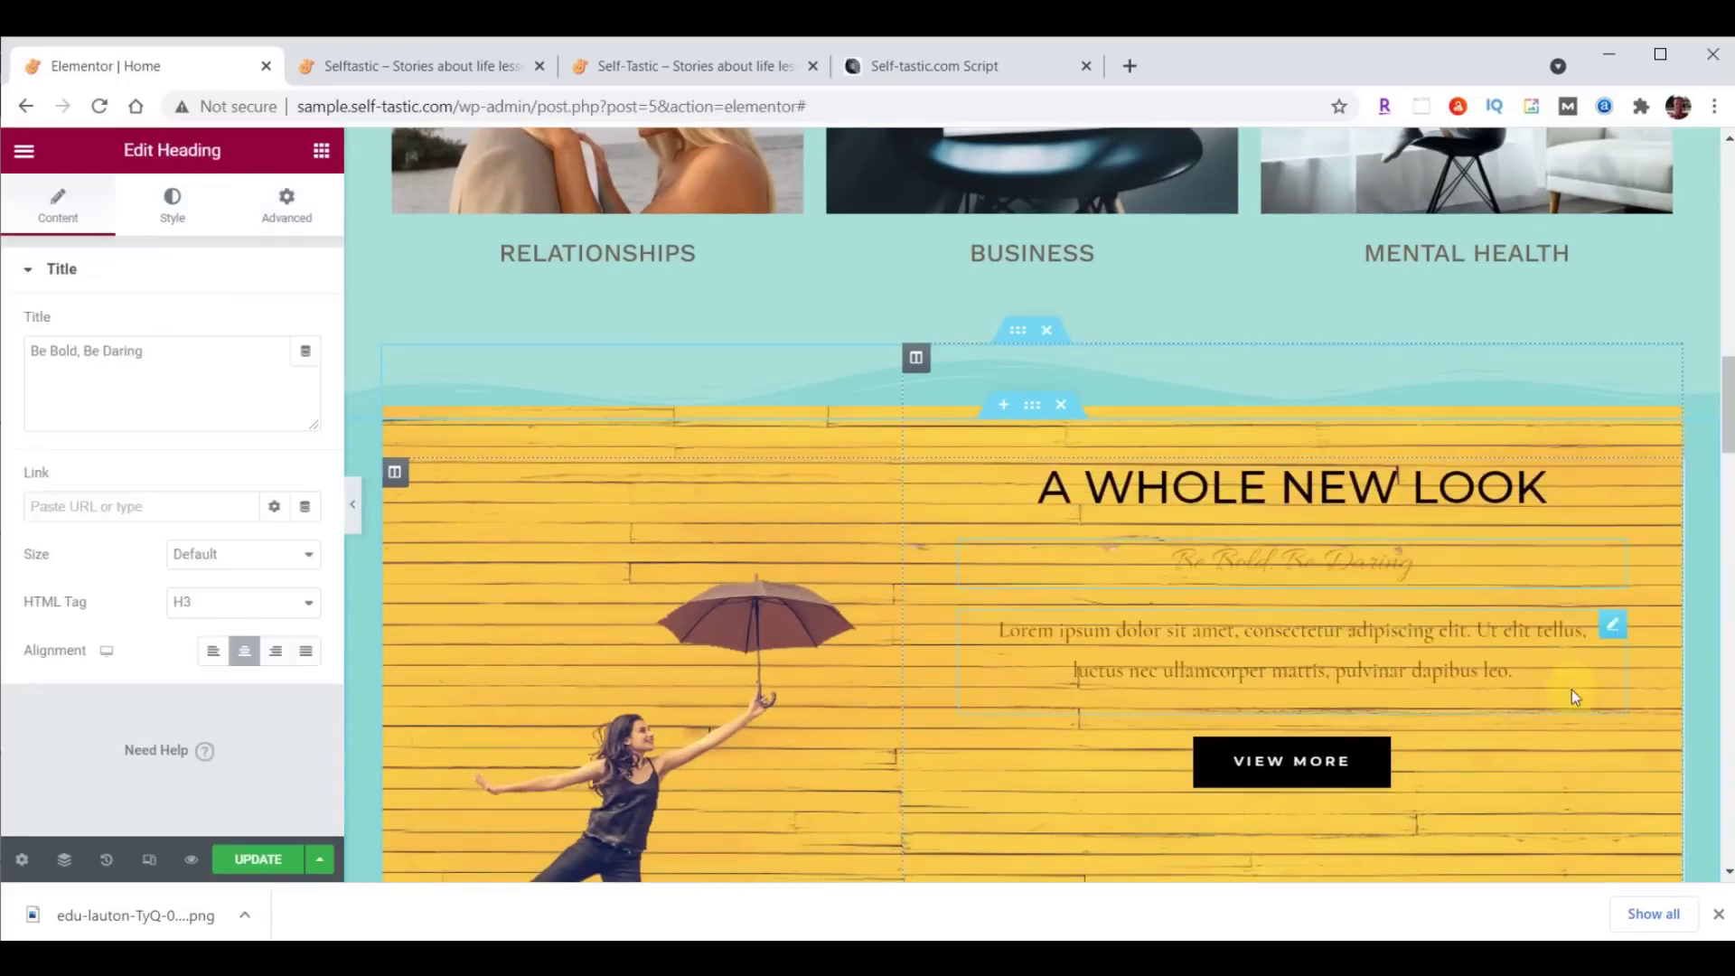
{"action": "right_click", "coordinate": [1611, 632]}
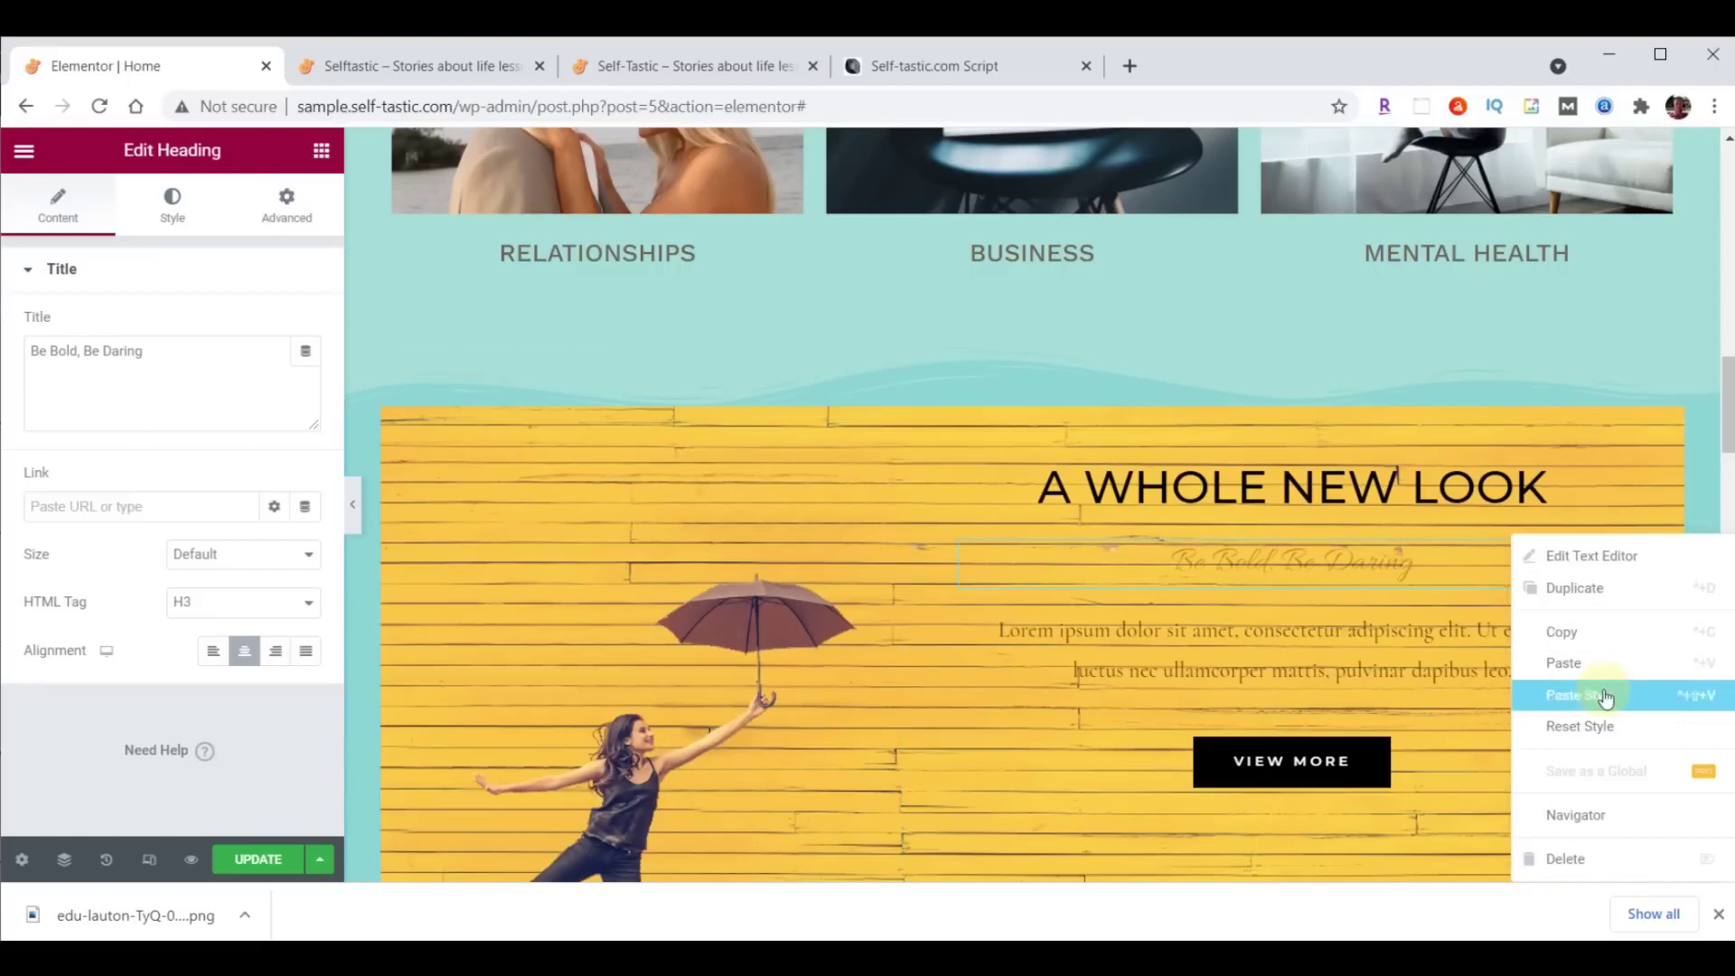
{"action": "left_click", "coordinate": [1585, 855]}
- Move the VIEW MORE button beneath the Season Sale text
{"action": "scroll", "coordinate": [1569, 772], "scroll_direction": "down", "scroll_amount": 5}
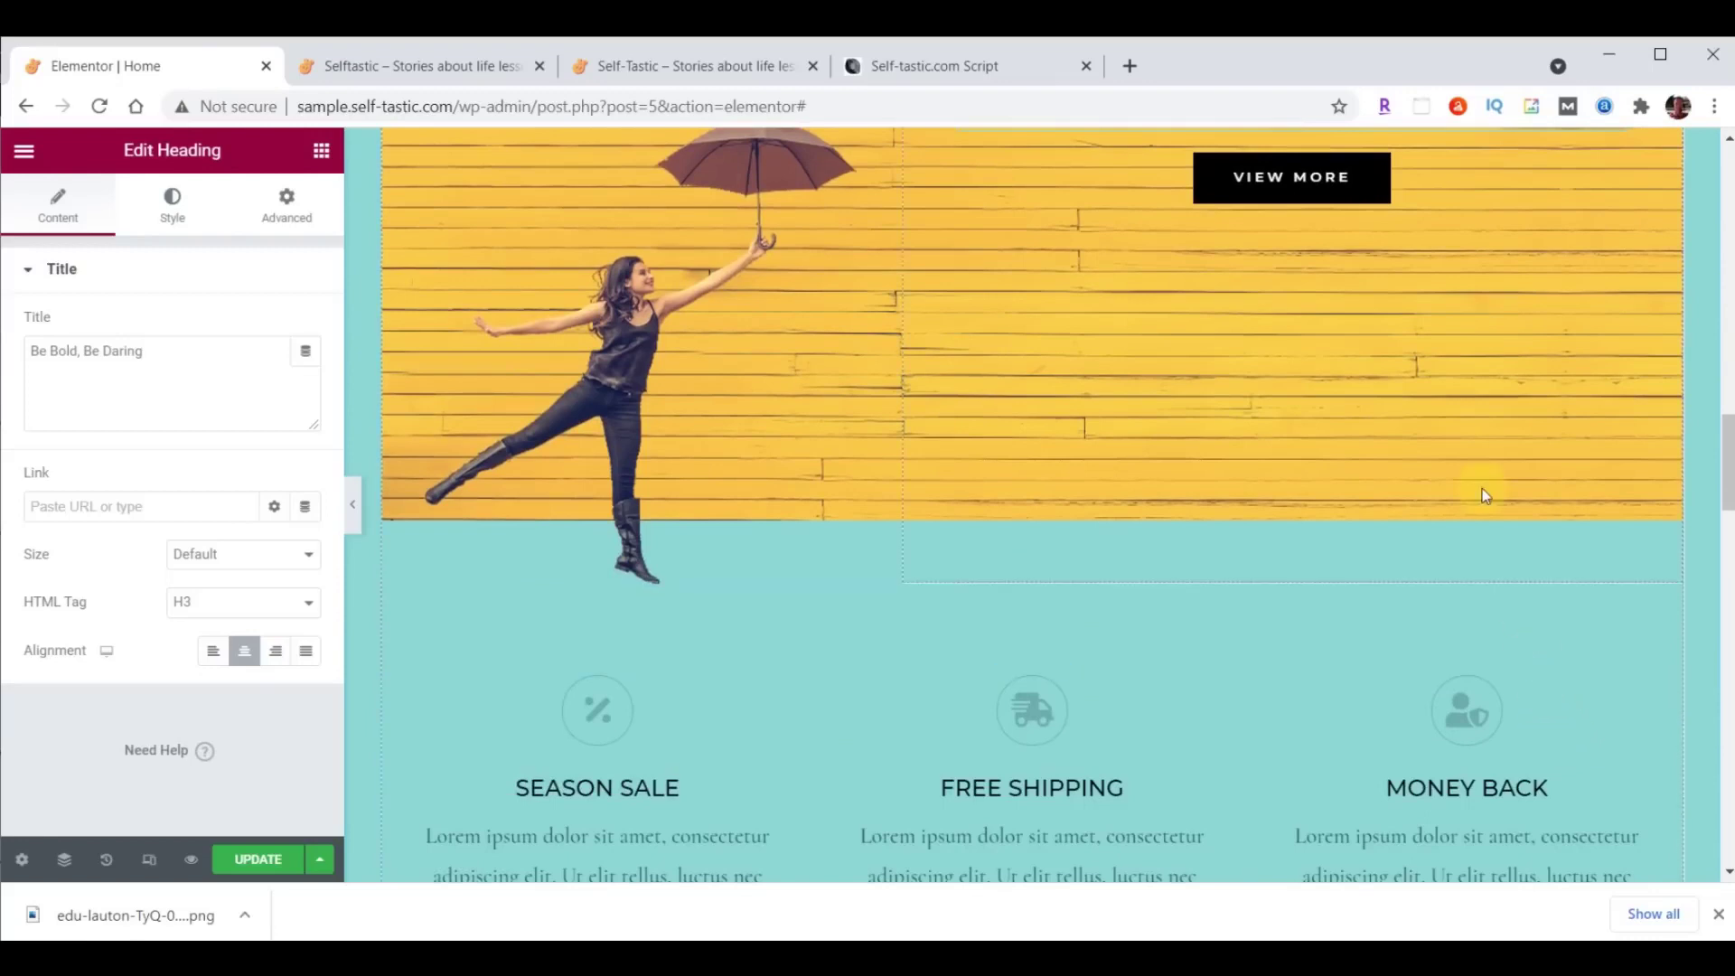
{"action": "left_click_drag", "start_coordinate": [1375, 192], "coordinate": [604, 652]}
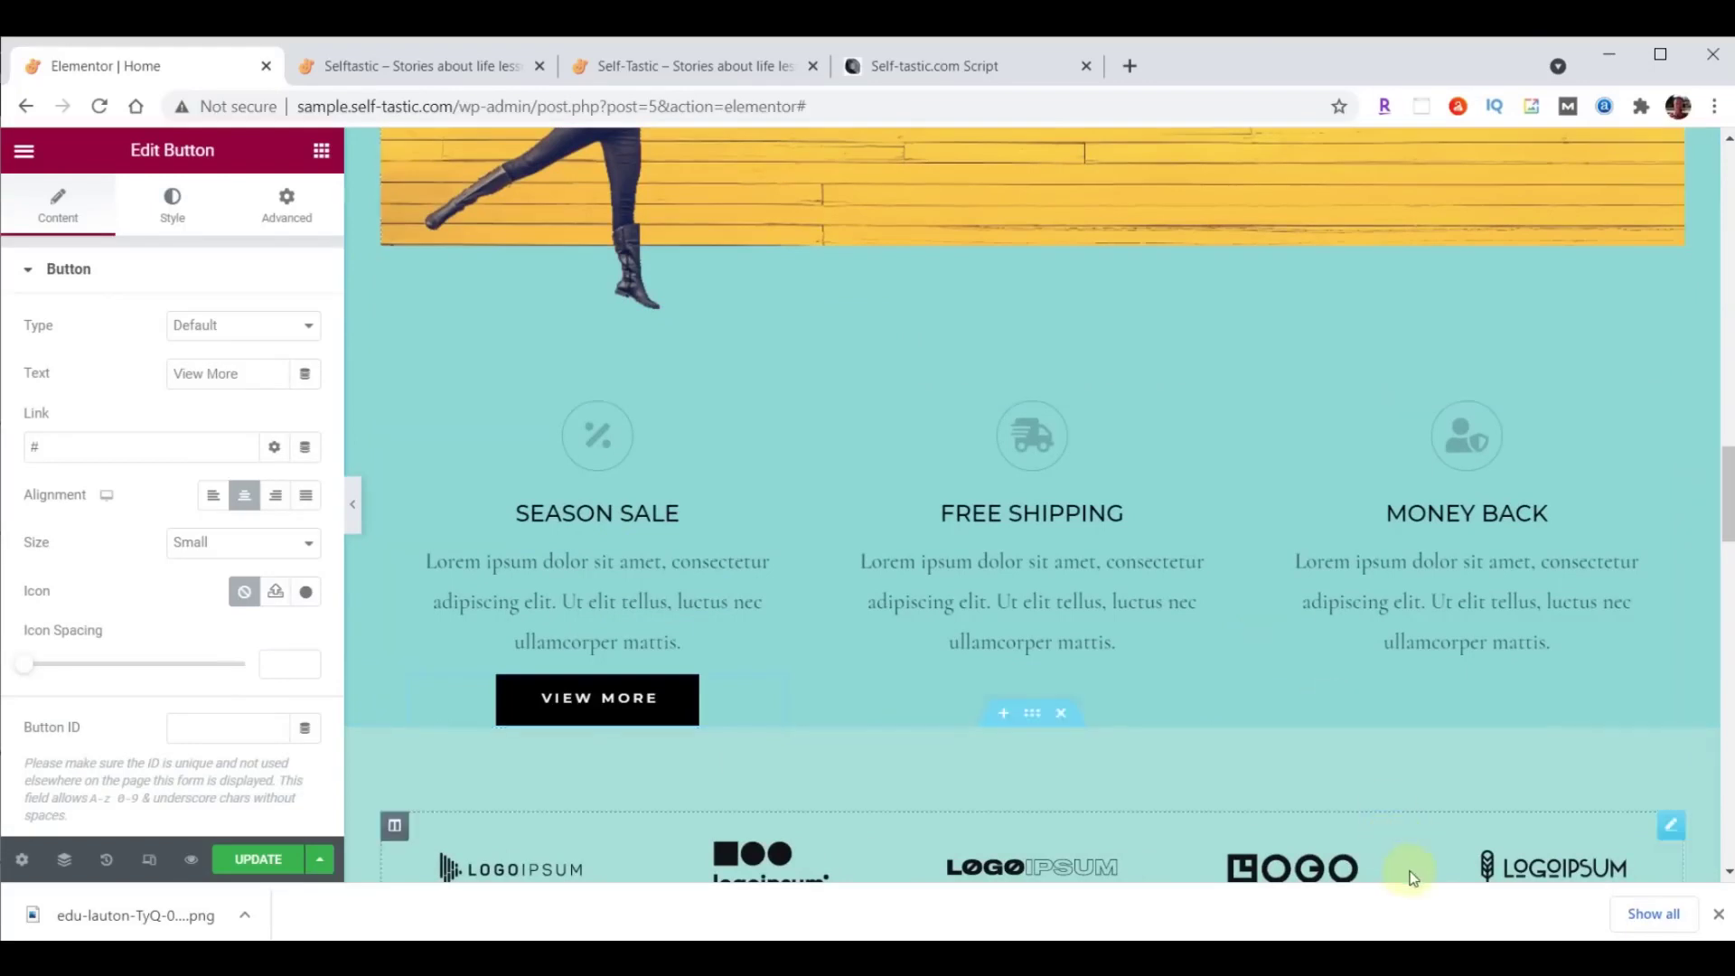
{"action": "scroll", "coordinate": [1397, 535], "scroll_direction": "up", "scroll_amount": 6}
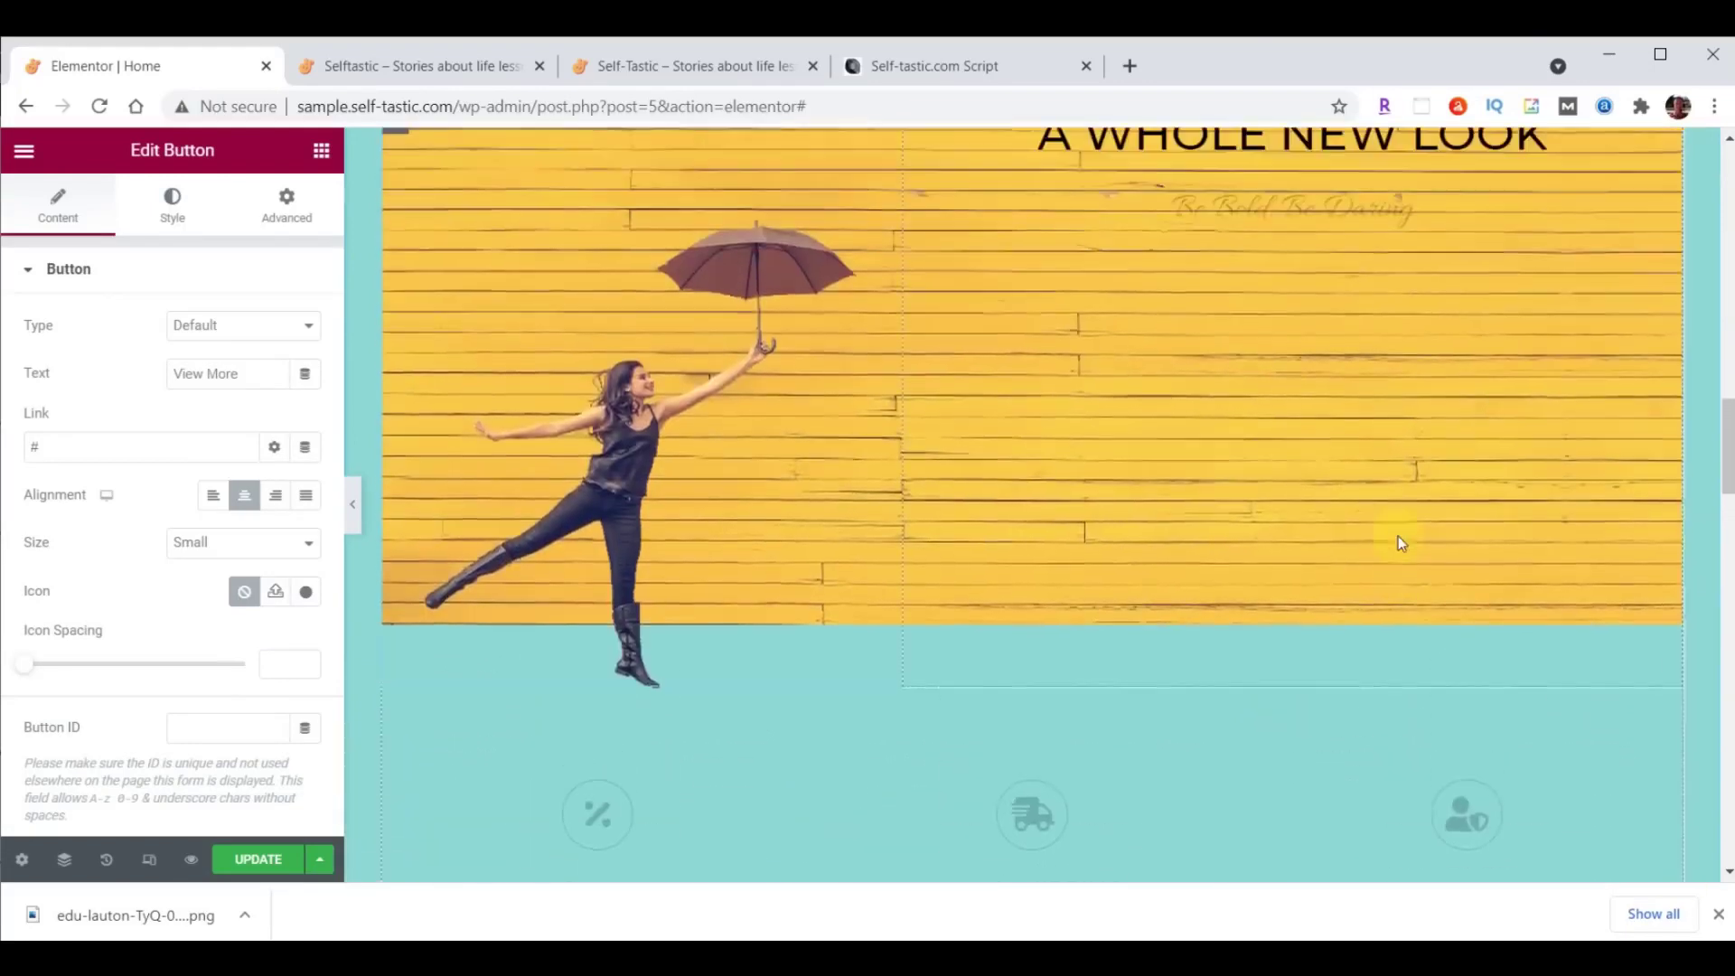
{"action": "left_click", "coordinate": [1350, 327]}
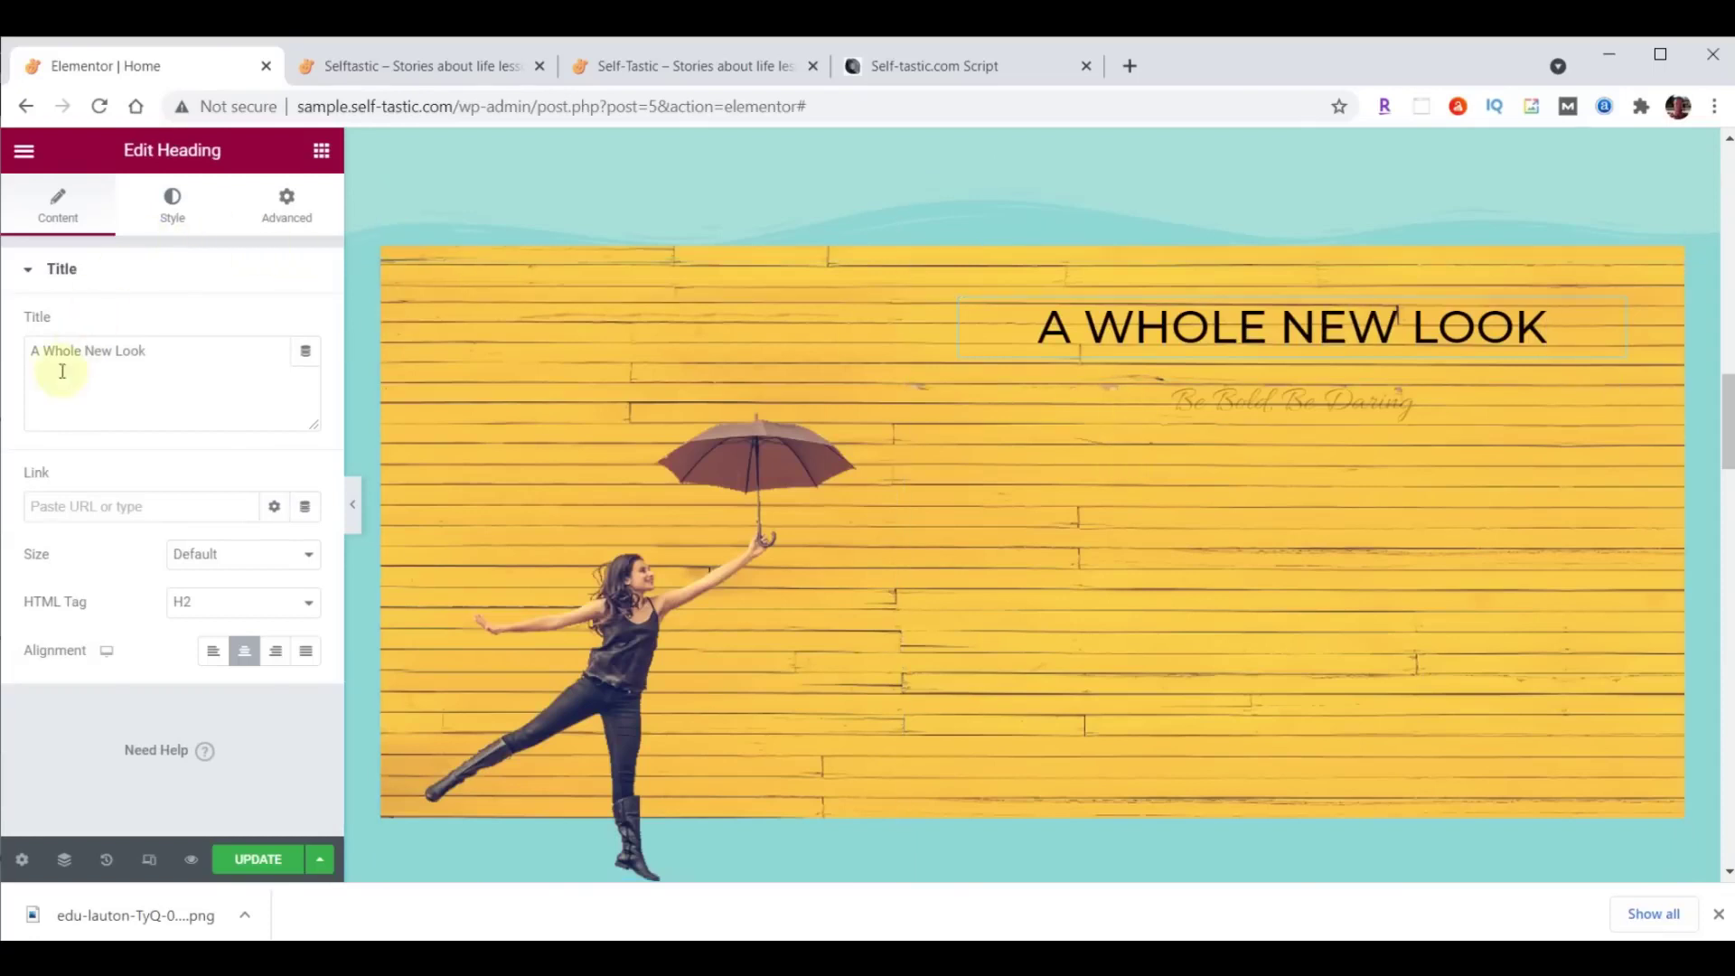
- Change the heading text to BE INSPIRED and colour it white #FFFFFF
{"action": "left_click_drag", "start_coordinate": [31, 355], "coordinate": [158, 359]}
{"action": "type", "text": "Be Inspired"}
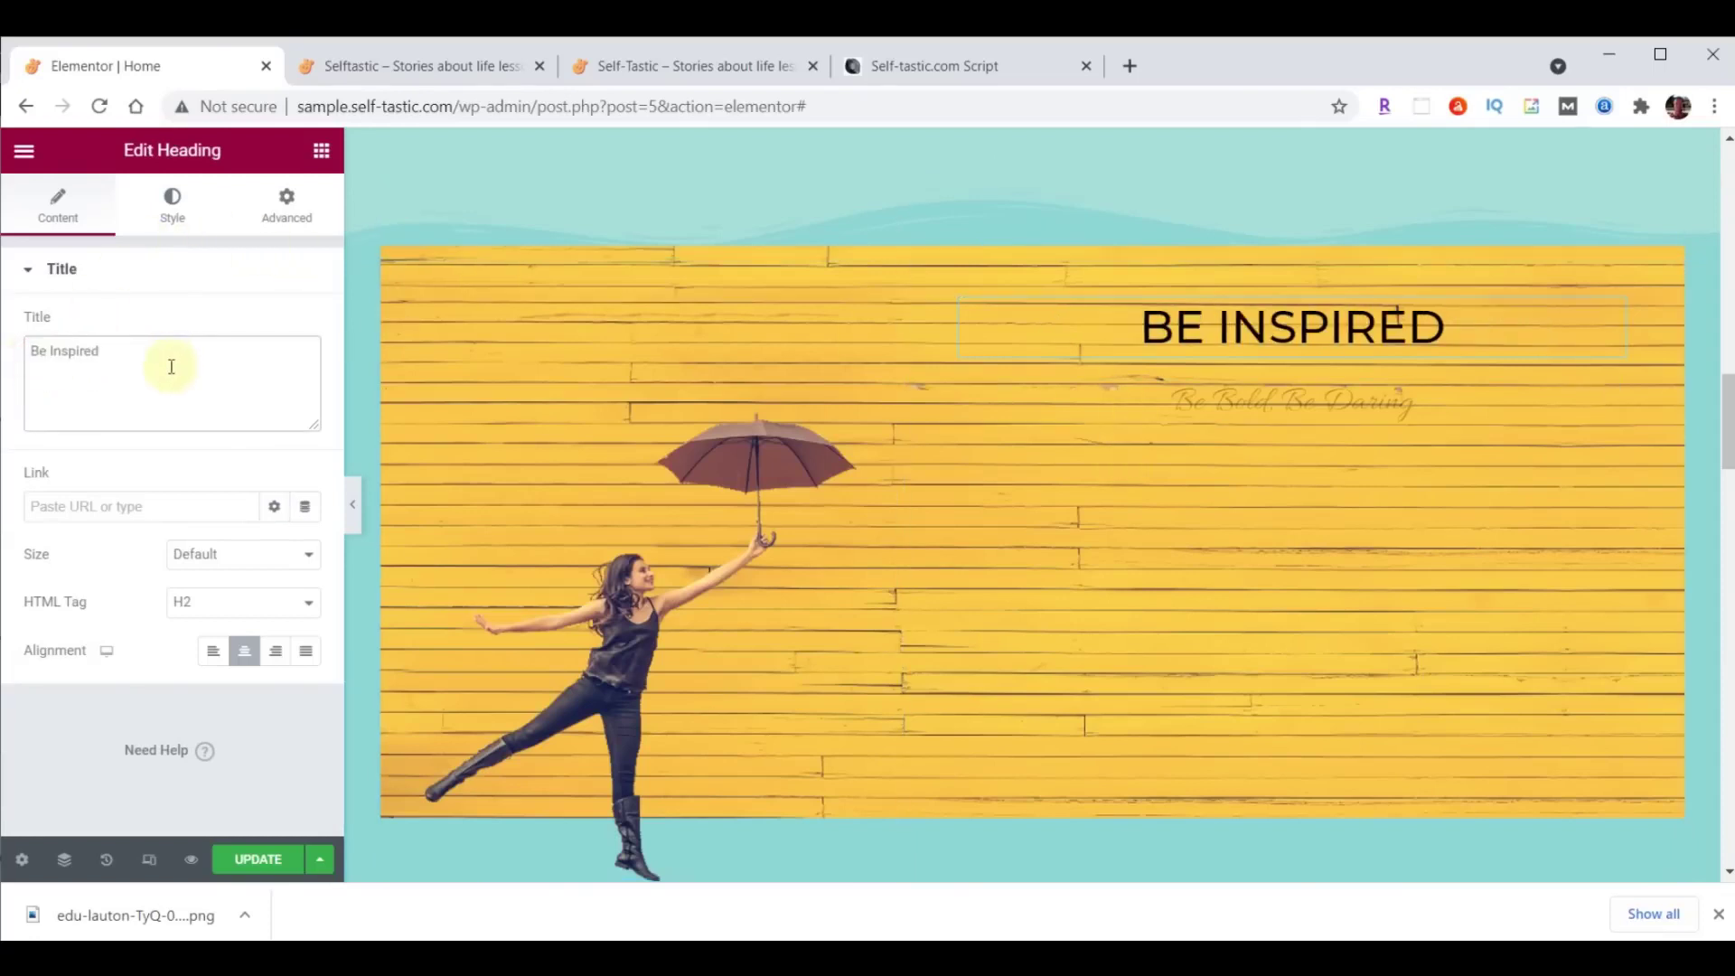
{"action": "left_click", "coordinate": [172, 204]}
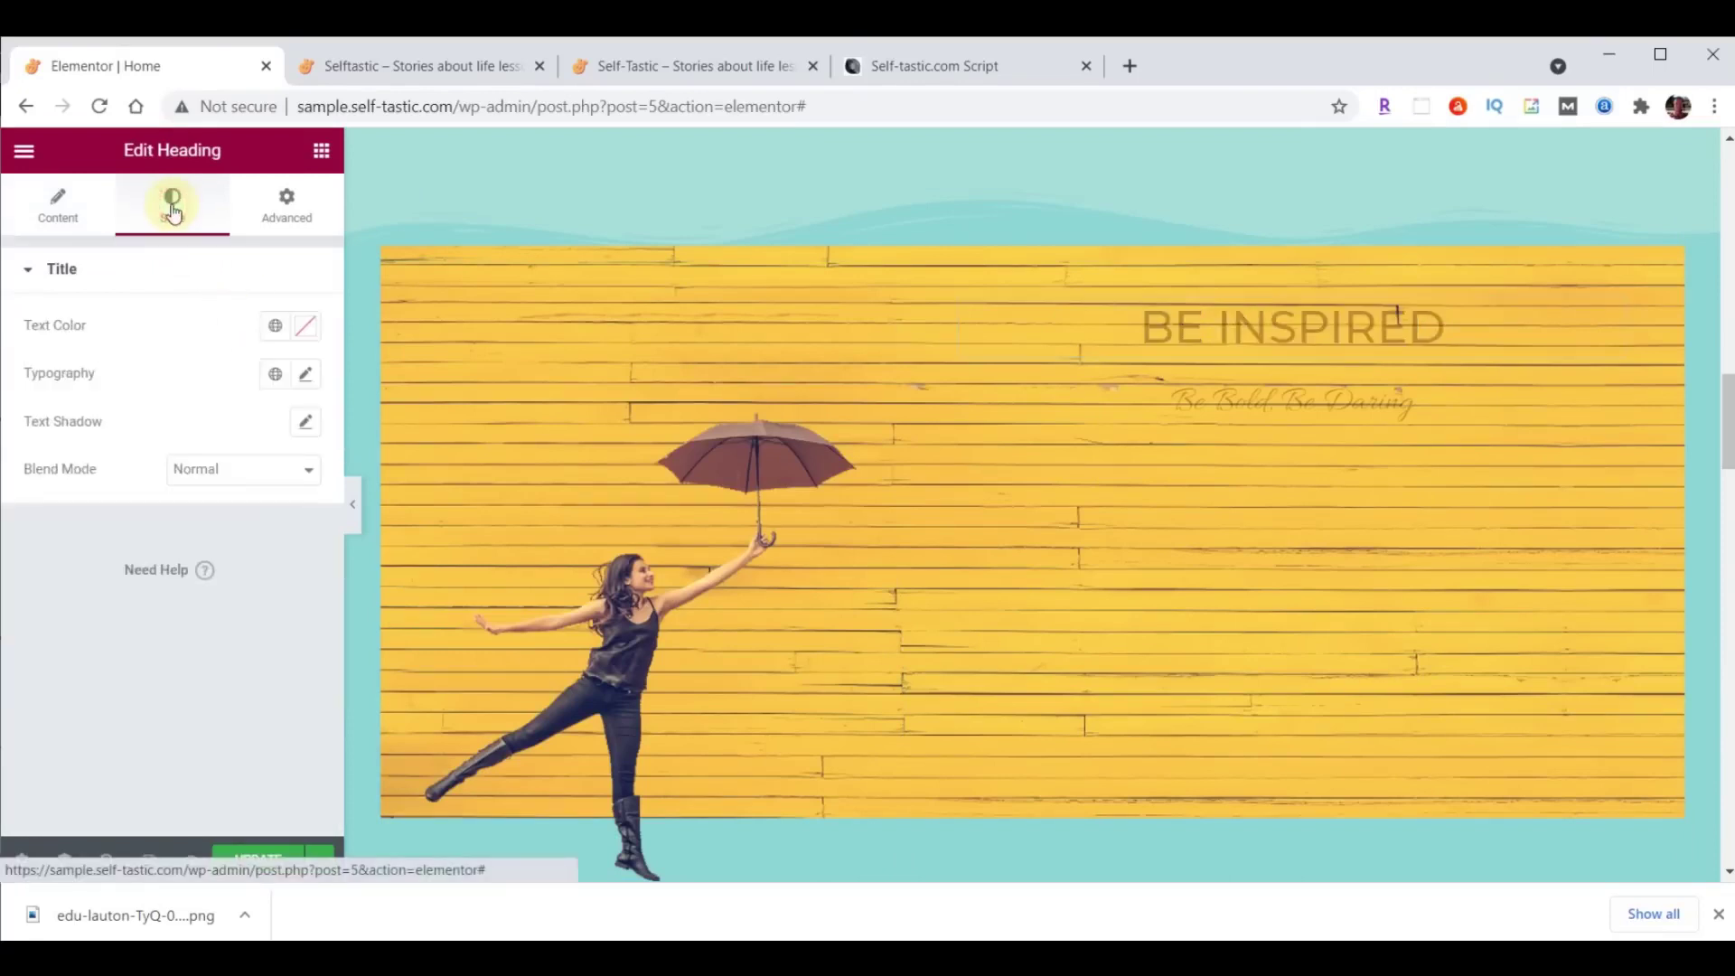
{"action": "left_click", "coordinate": [310, 329]}
{"action": "type", "text": "#FFFFFF"}
{"action": "left_click", "coordinate": [307, 331]}
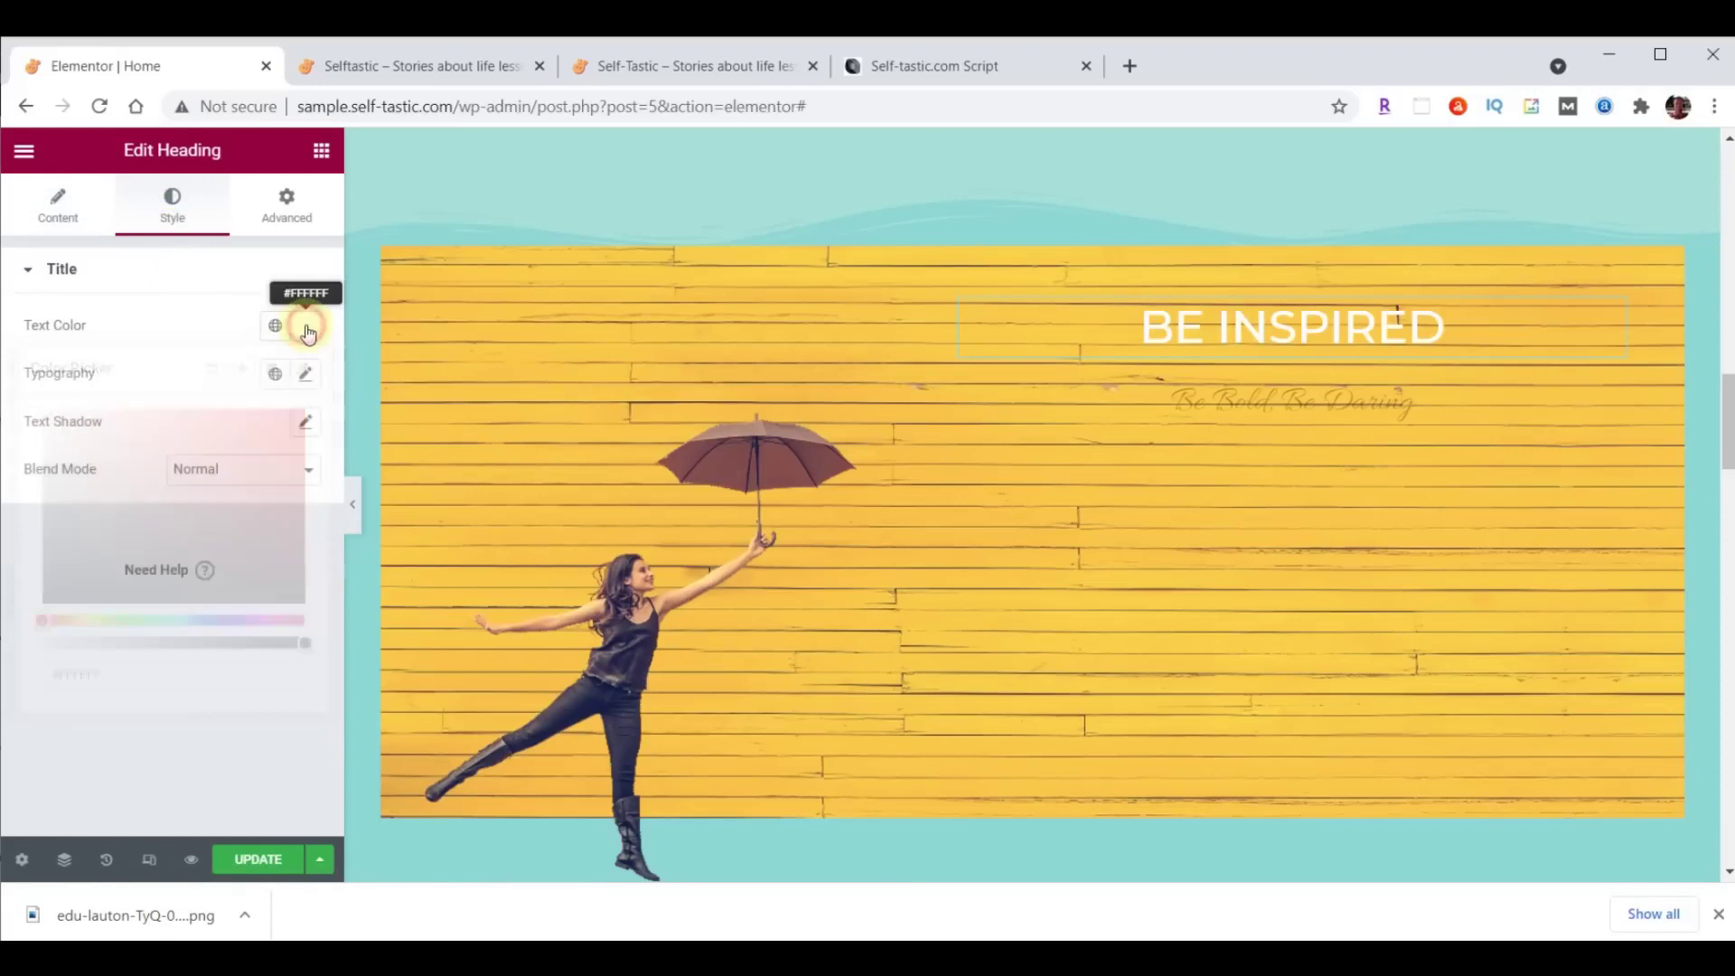
- Set the heading typography to Montserrat, 80 px, weight 700
{"action": "left_click", "coordinate": [307, 375]}
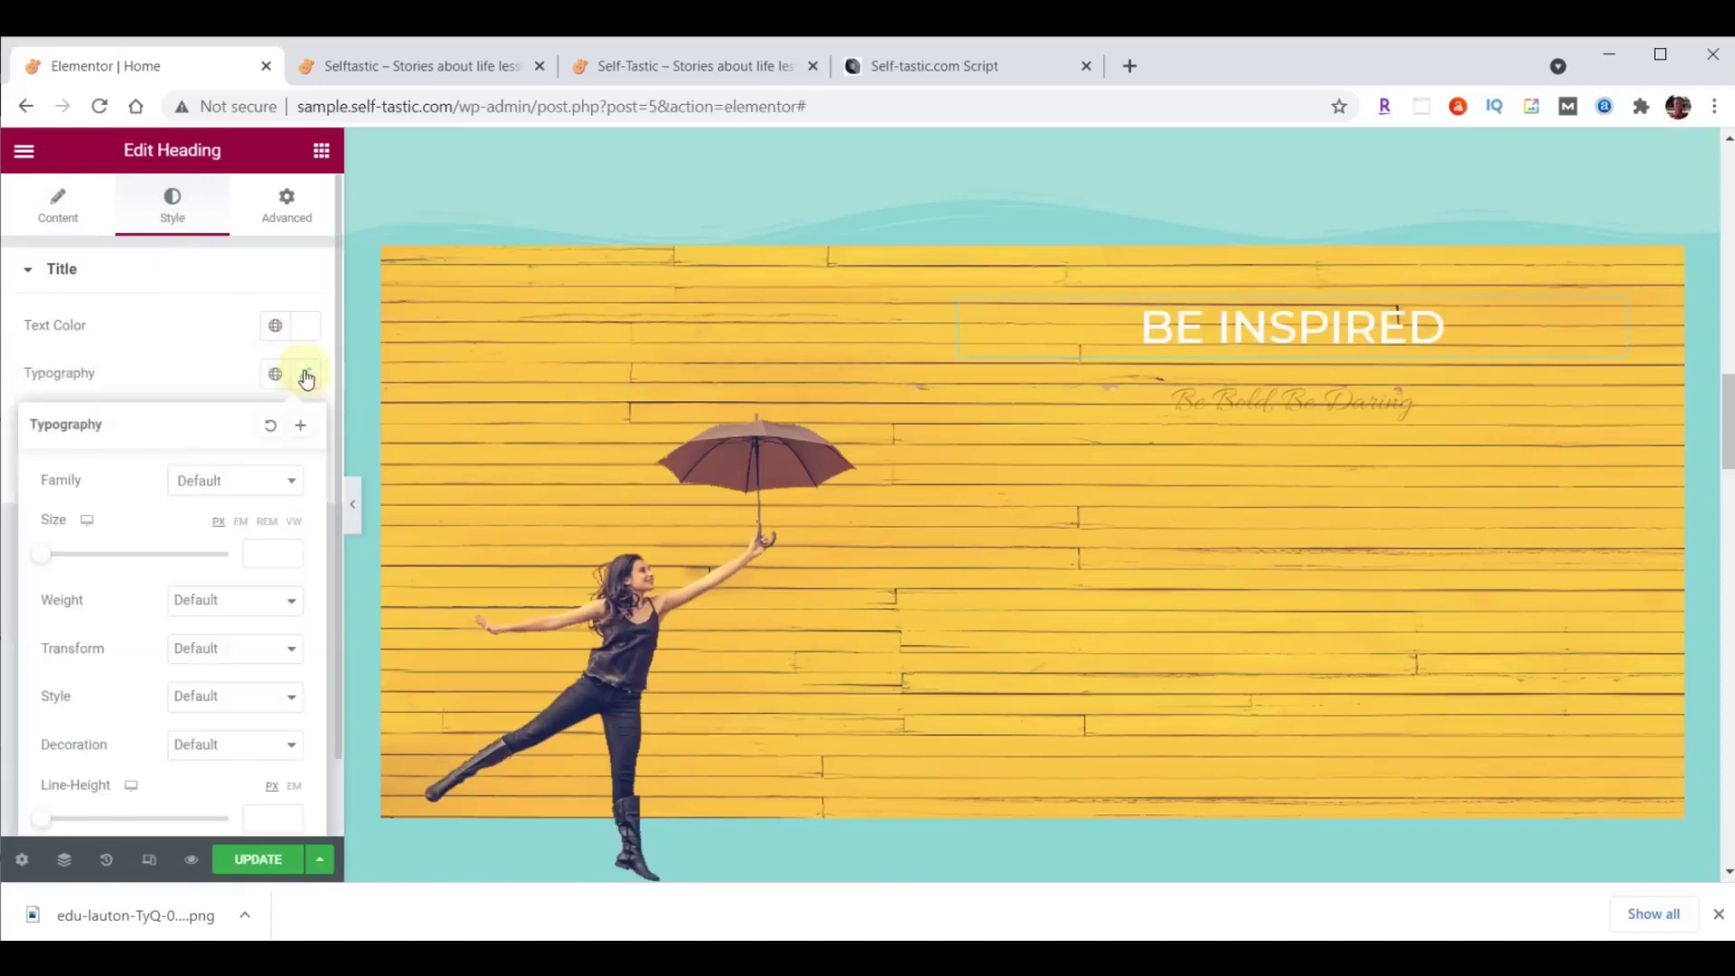
{"action": "left_click", "coordinate": [246, 481]}
{"action": "type", "text": "mont"}
{"action": "left_click", "coordinate": [239, 624]}
{"action": "left_click", "coordinate": [258, 554]}
{"action": "type", "text": "80"}
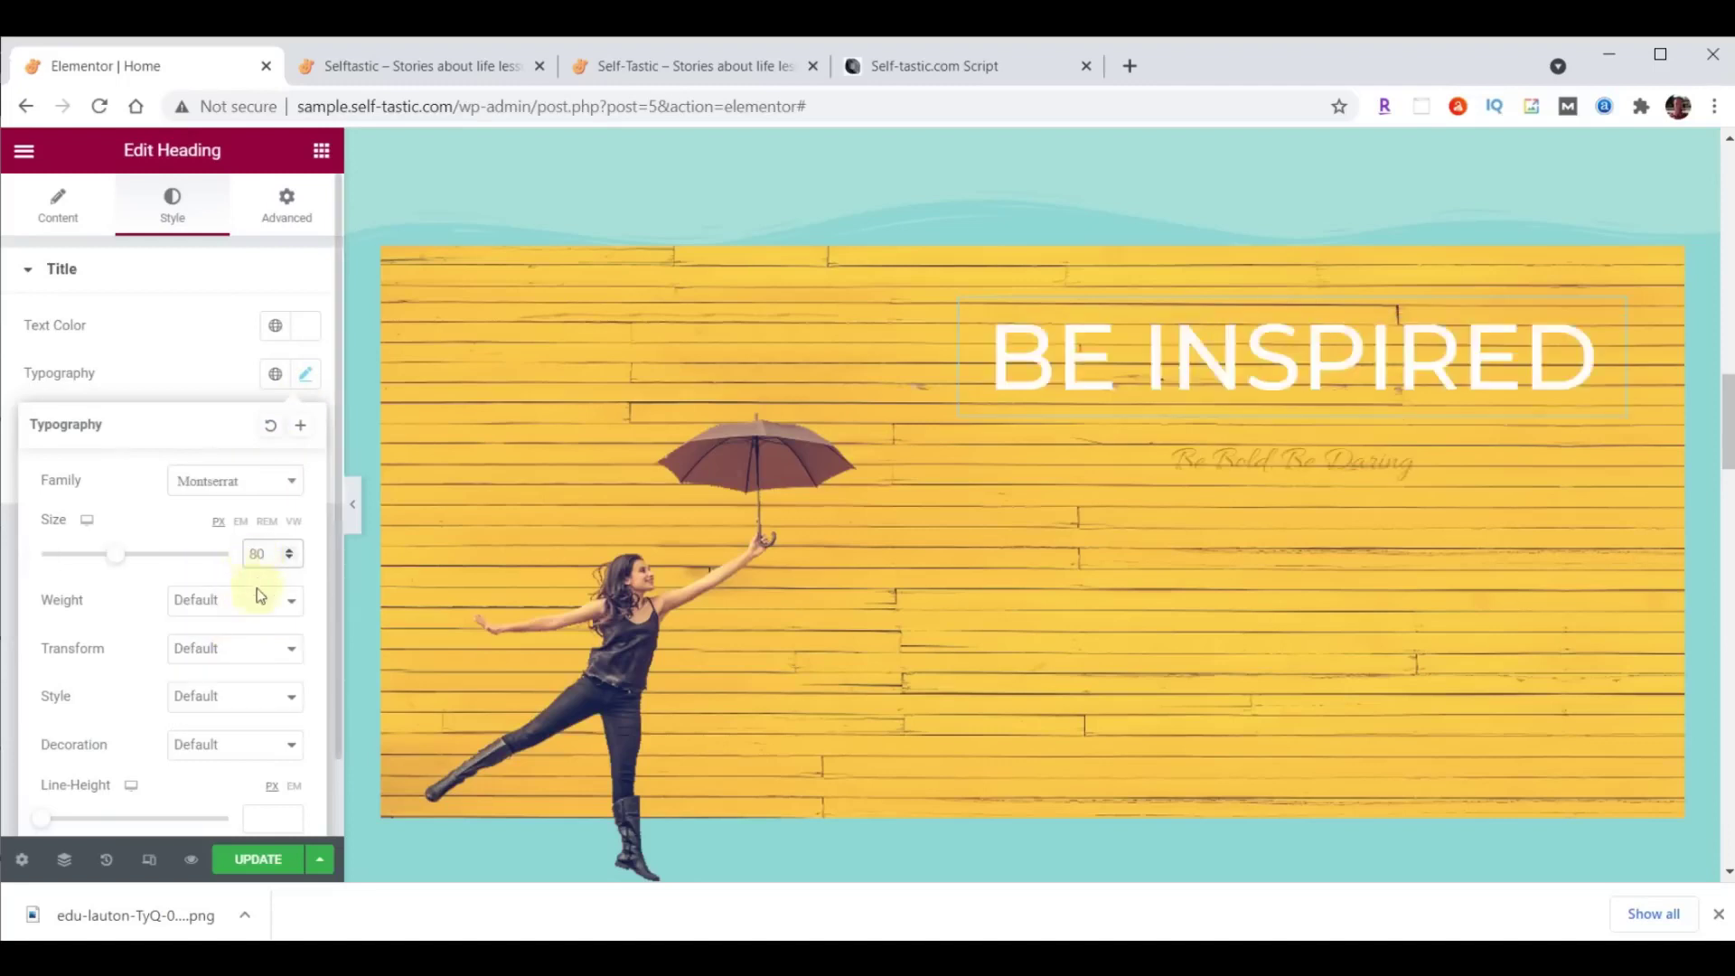
{"action": "left_click", "coordinate": [249, 600]}
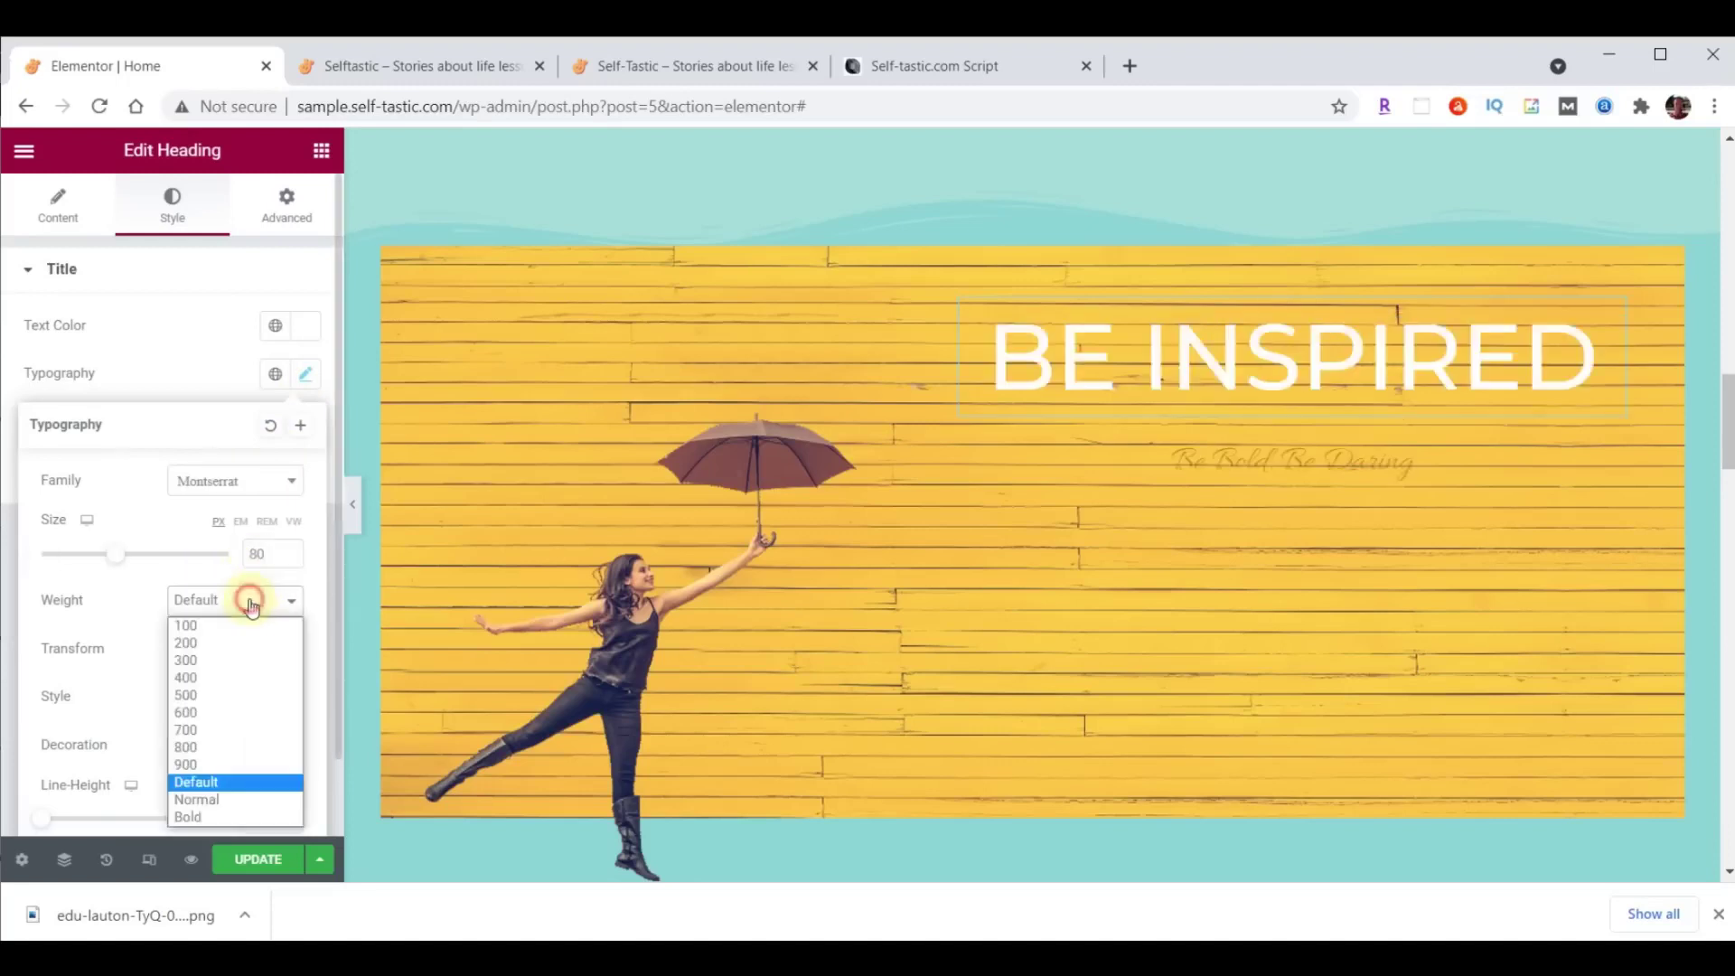
{"action": "left_click", "coordinate": [214, 729]}
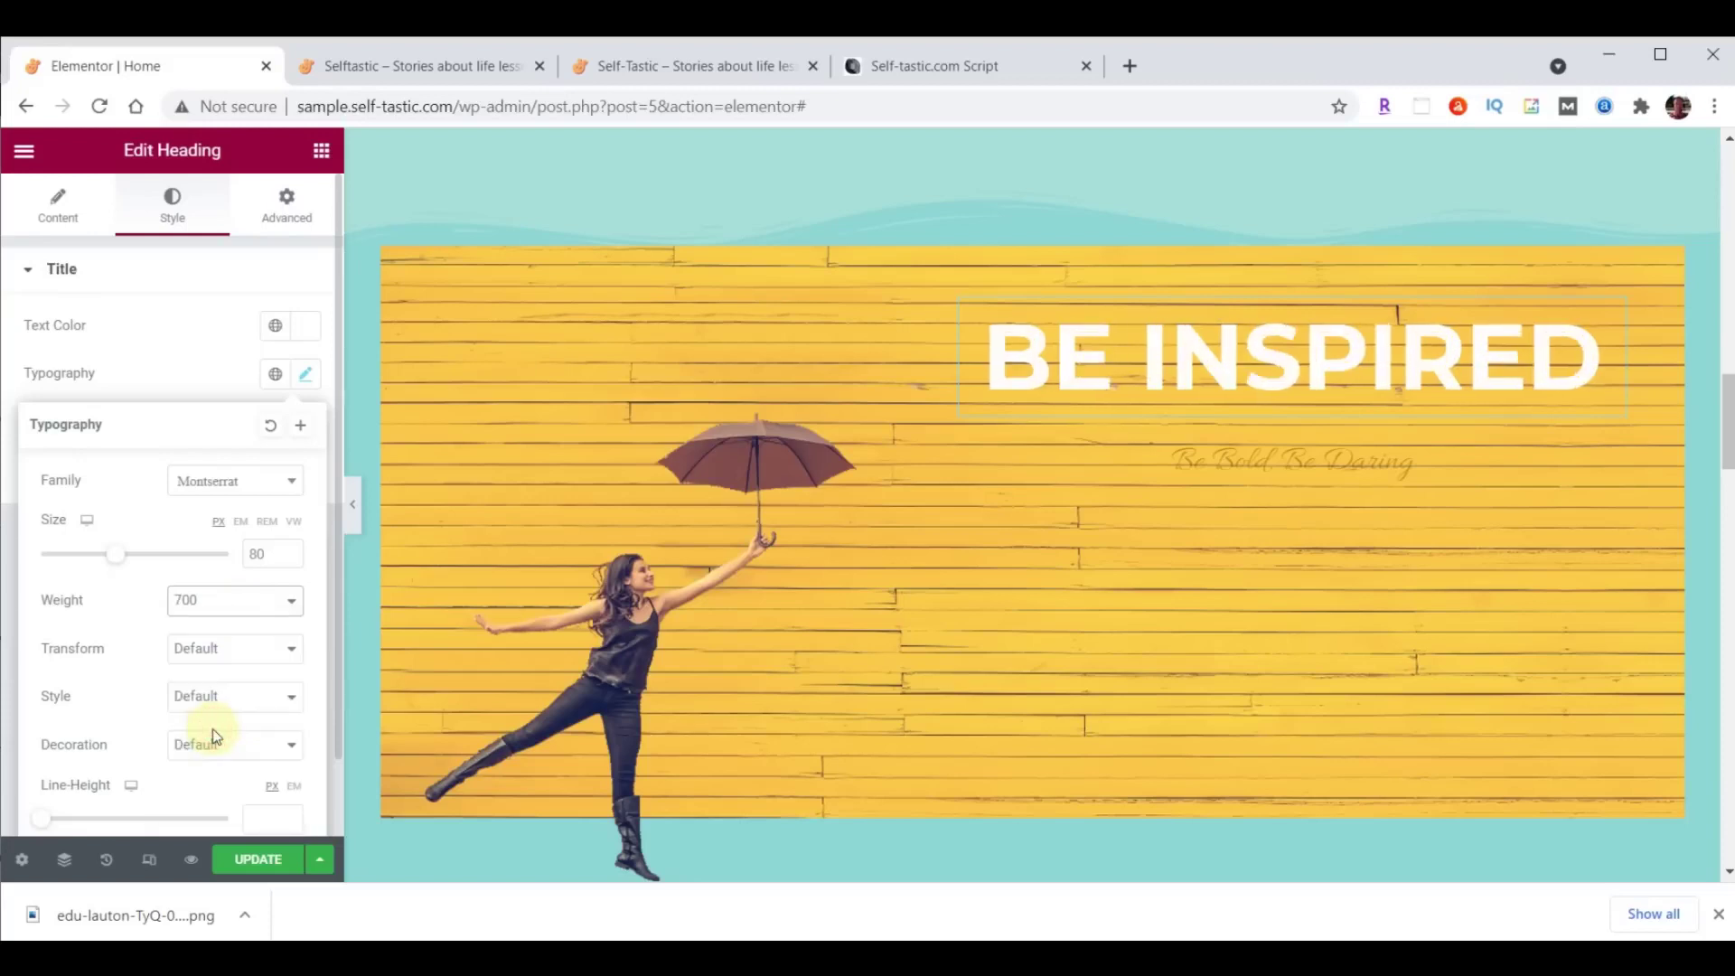
{"action": "left_click", "coordinate": [1614, 322]}
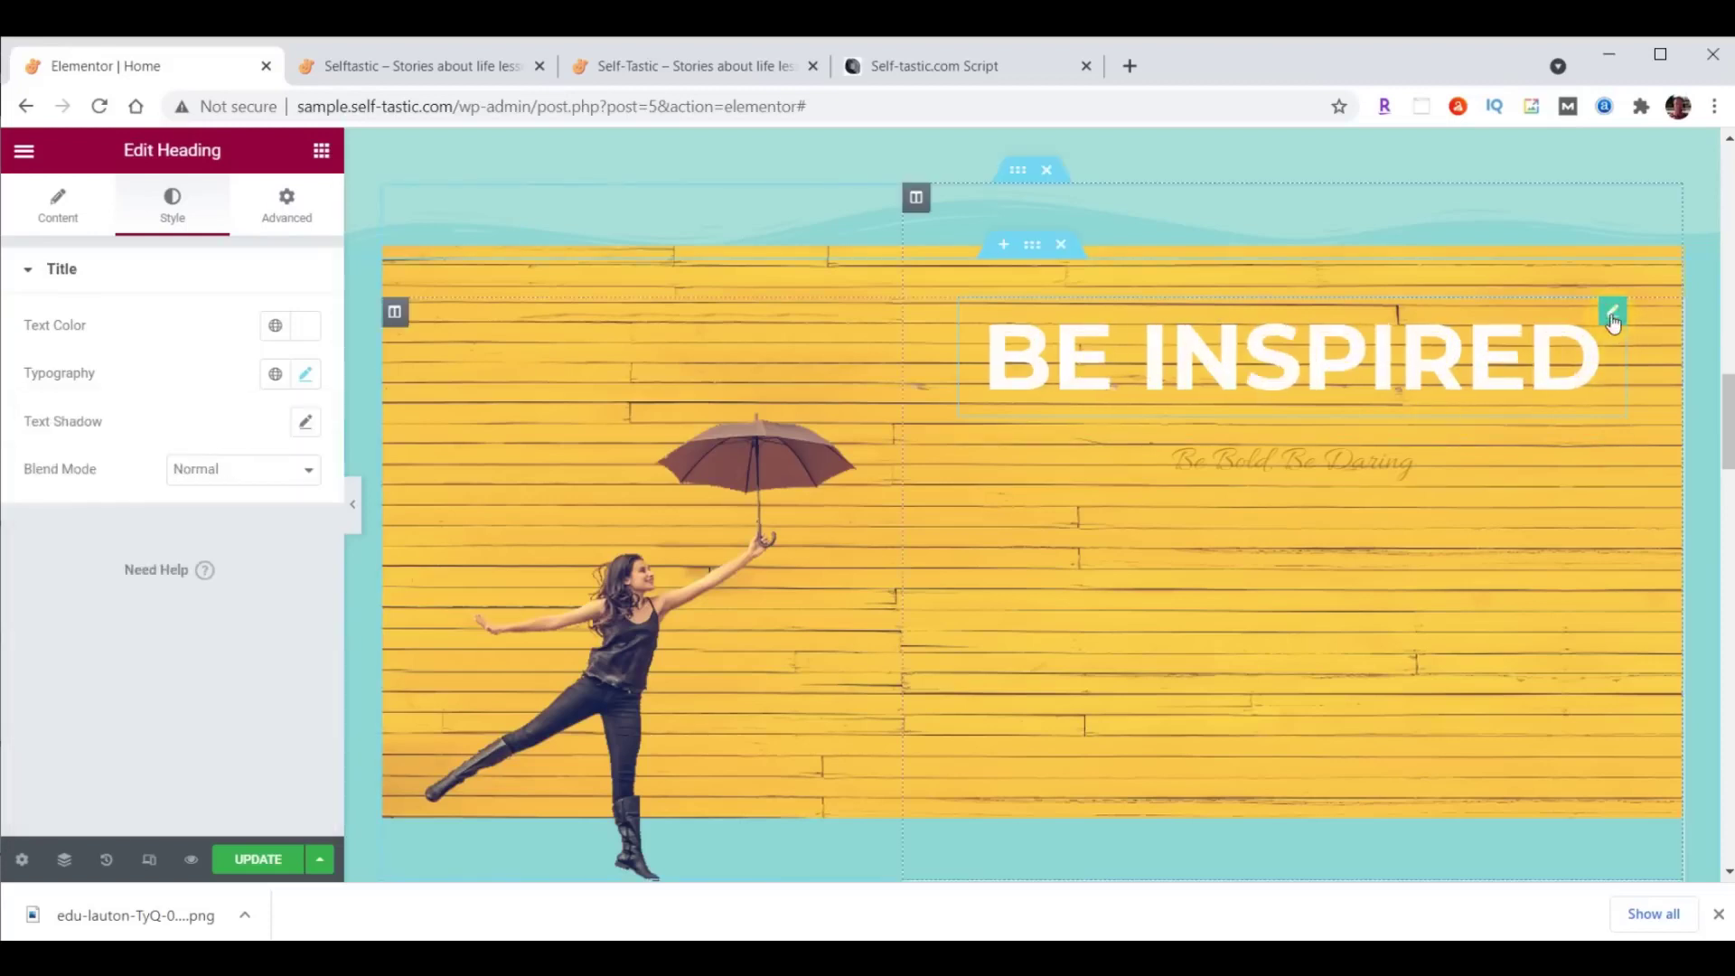
- Unlink the heading margins and give it a 29 px bottom margin
{"action": "left_click", "coordinate": [300, 217]}
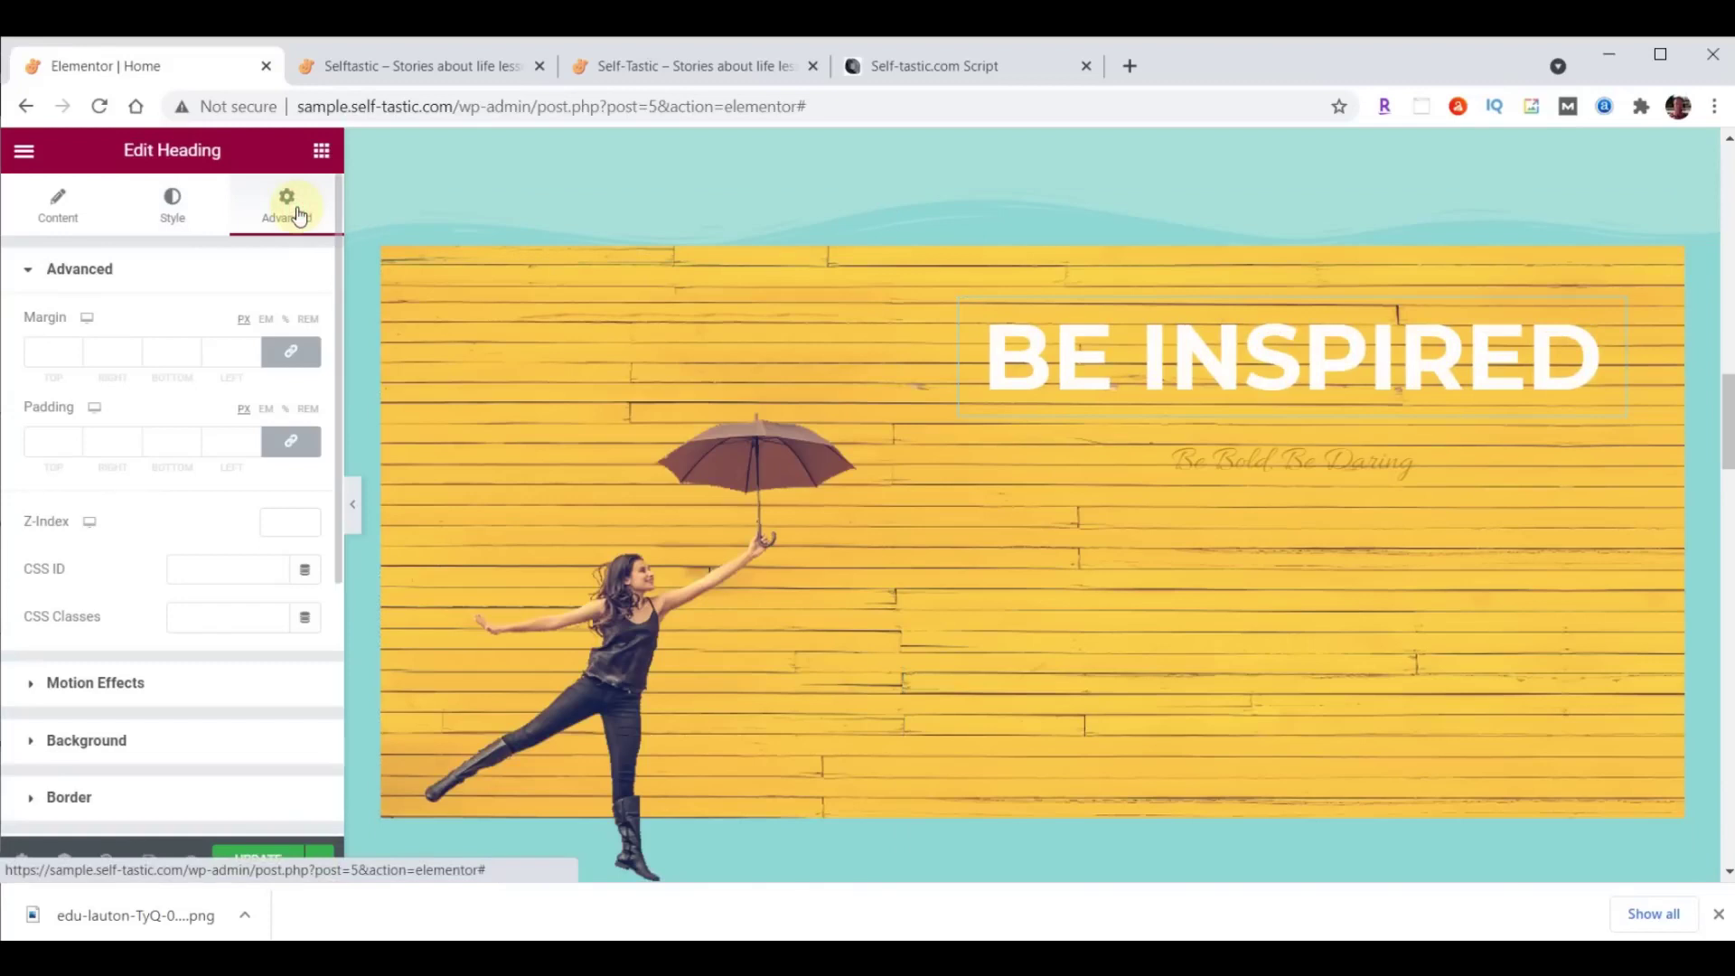
{"action": "left_click", "coordinate": [293, 352]}
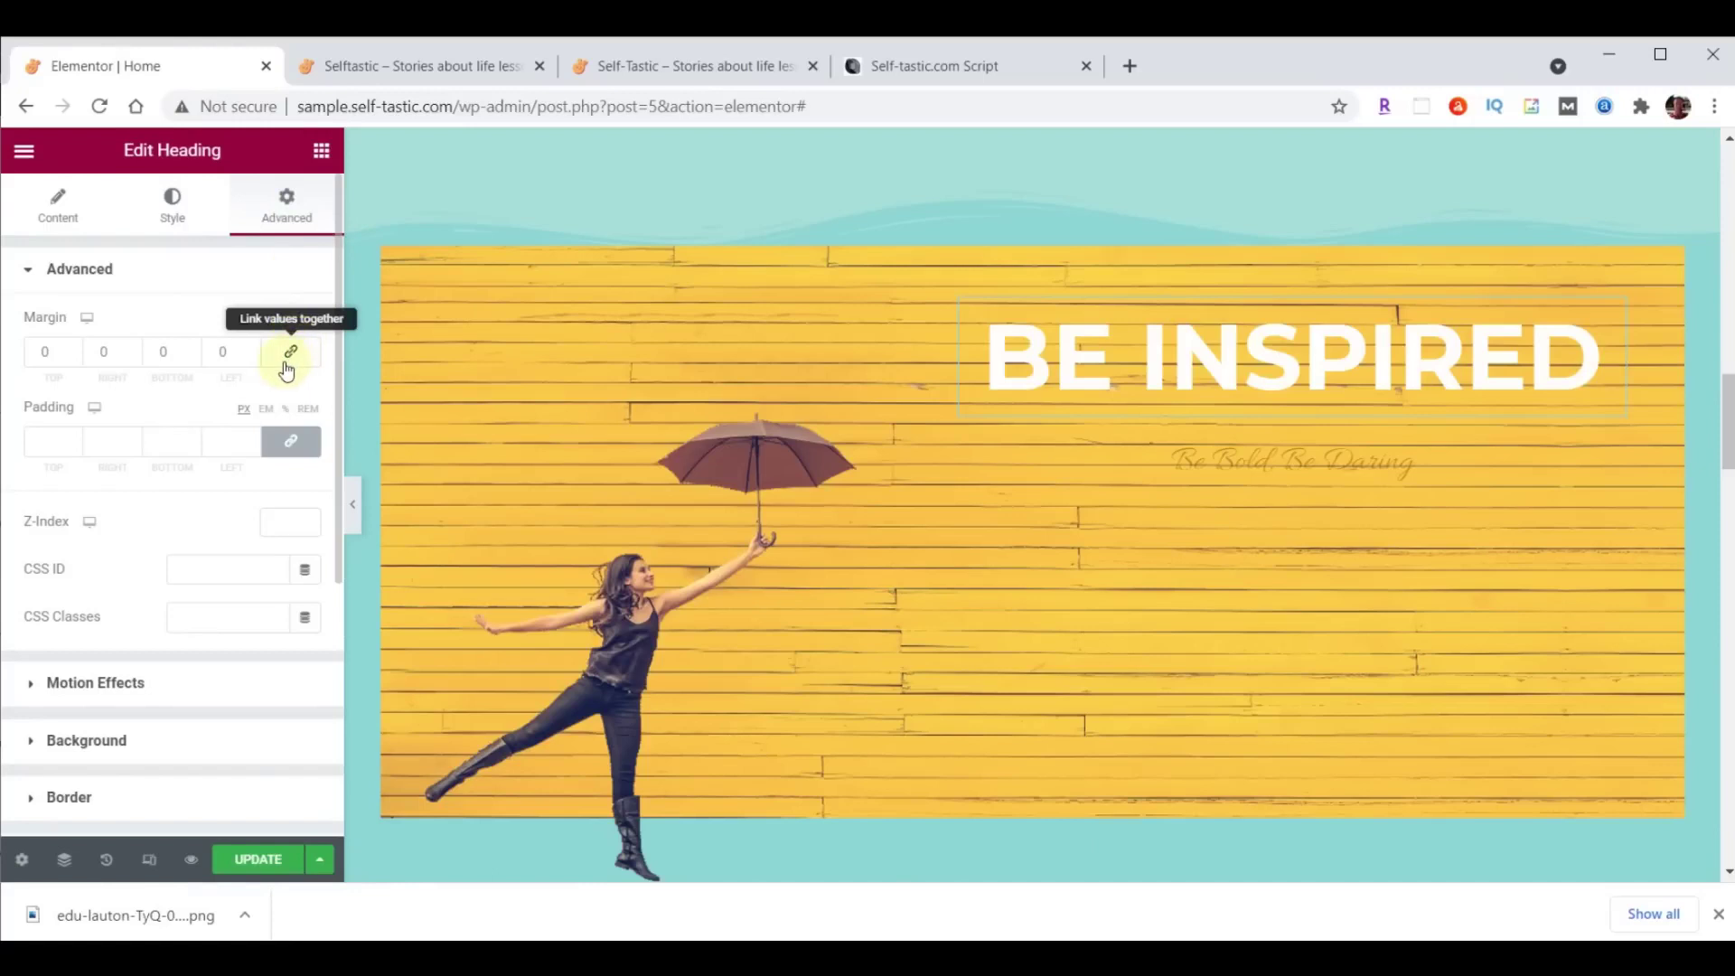
{"action": "double_click", "coordinate": [175, 351]}
{"action": "type", "text": "29"}
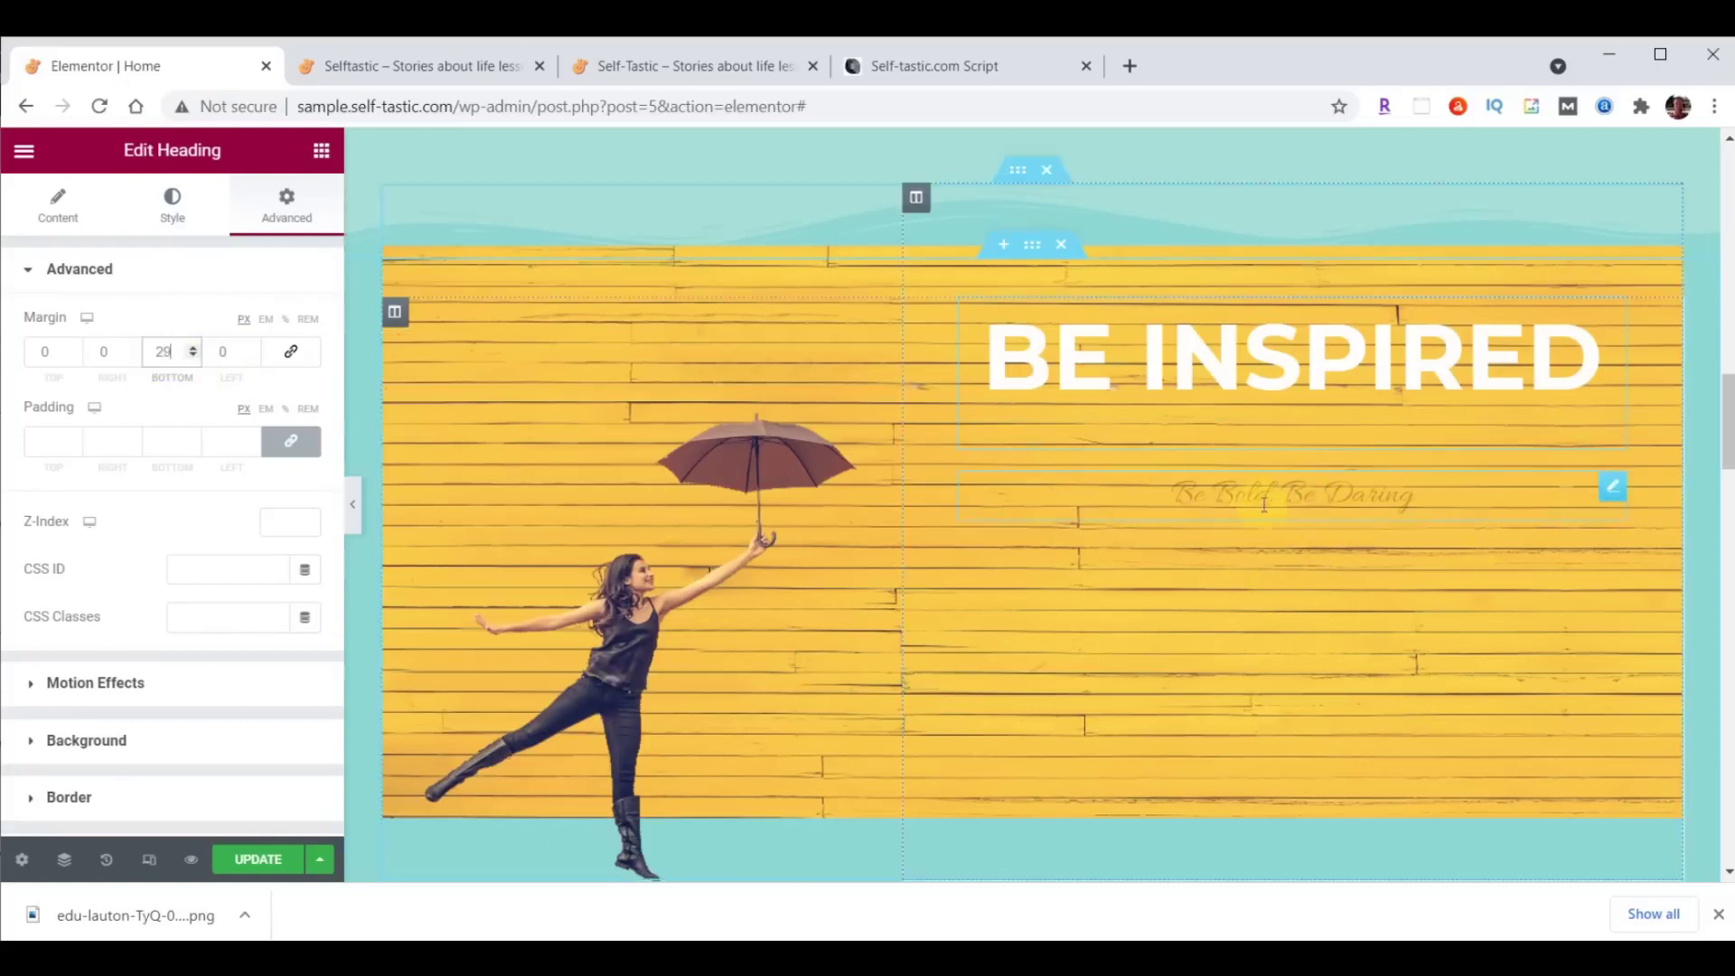
{"action": "left_click", "coordinate": [1343, 494]}
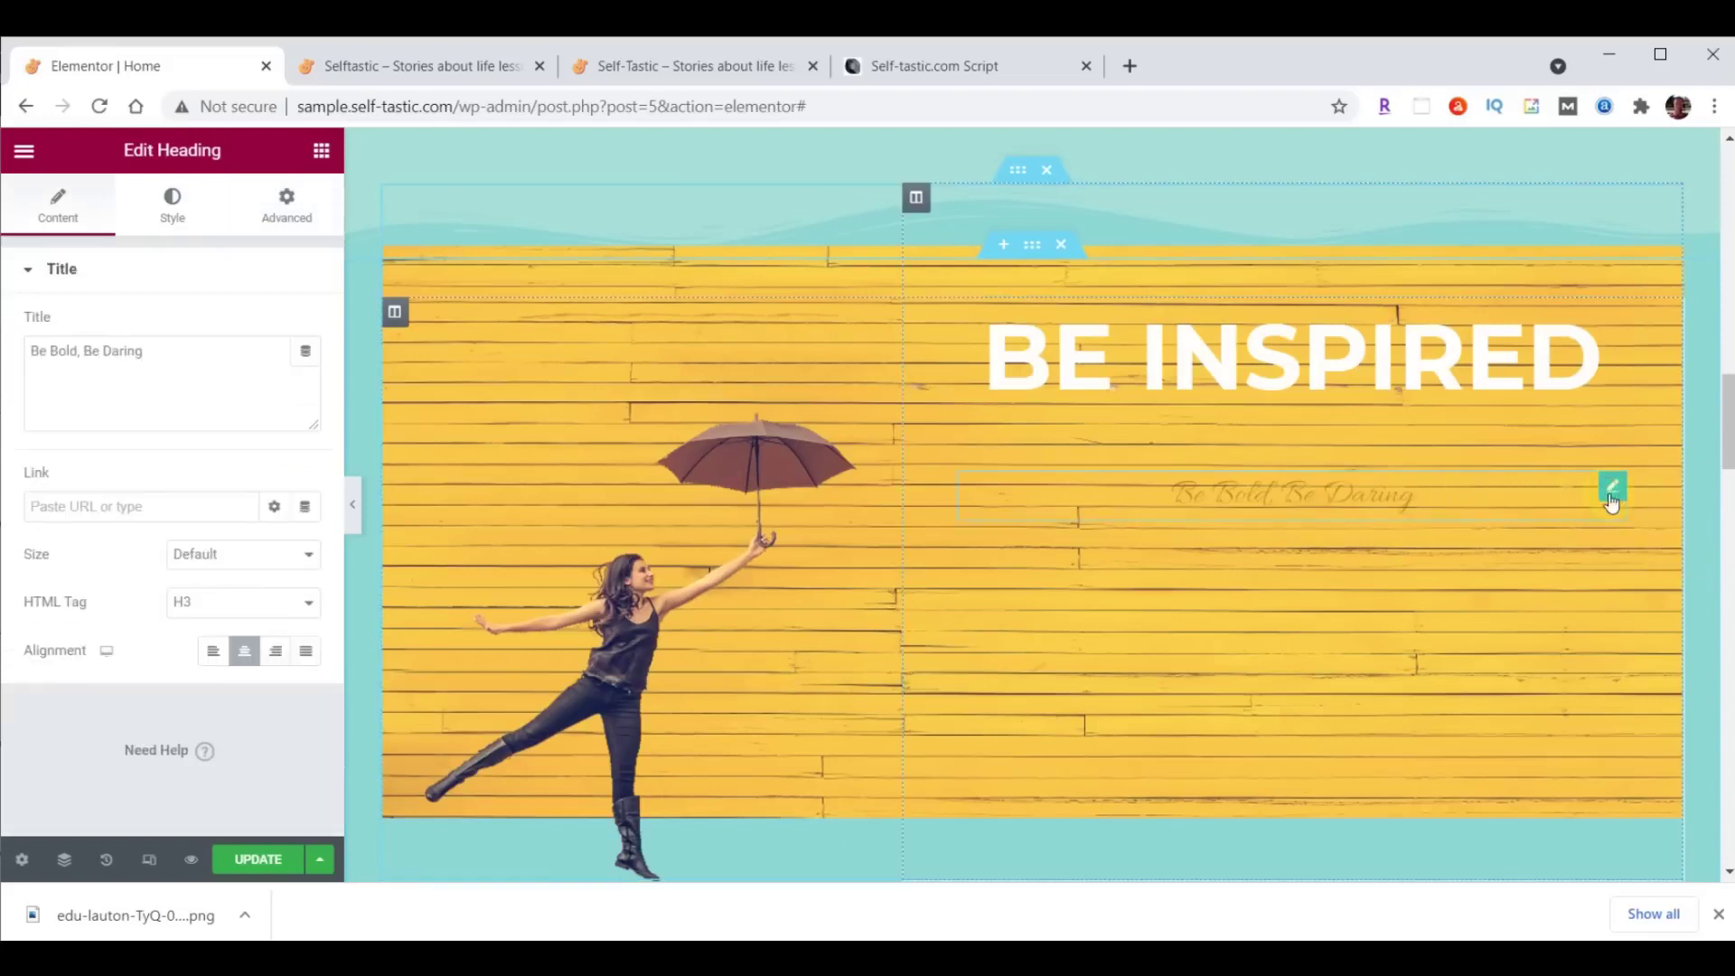
- Replace the tagline with 'to live your best life' and colour it white
{"action": "left_click_drag", "start_coordinate": [31, 351], "coordinate": [202, 341]}
{"action": "type", "text": "to live your best life"}
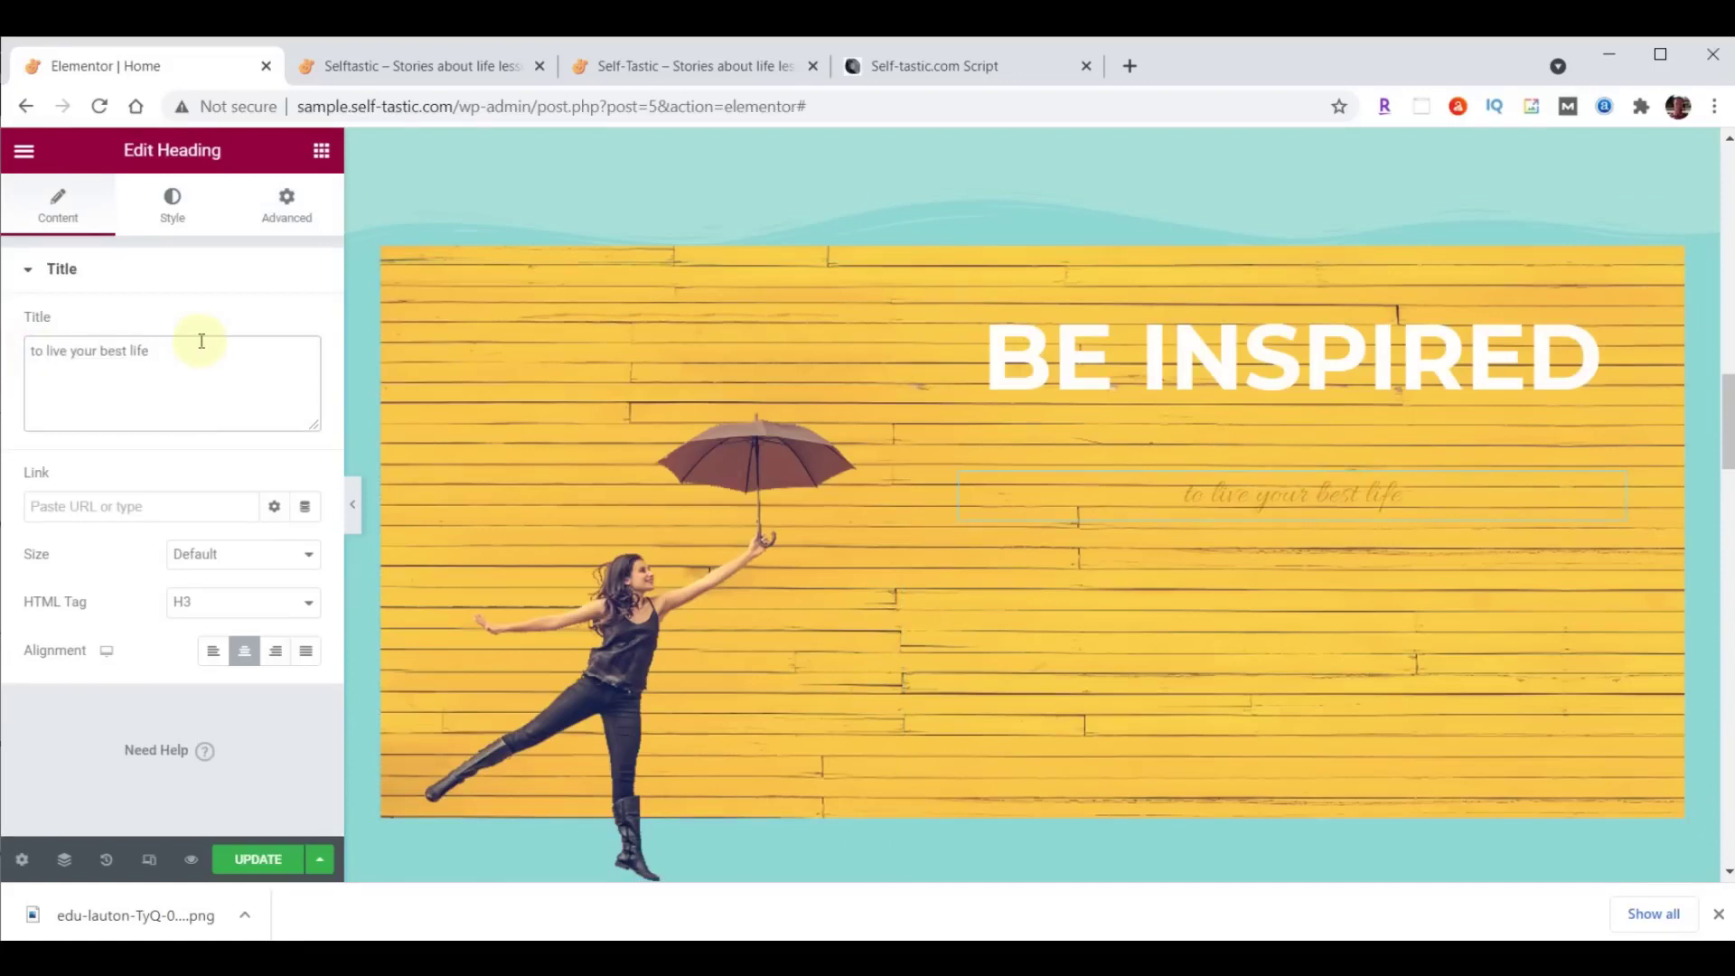
{"action": "left_click", "coordinate": [190, 220]}
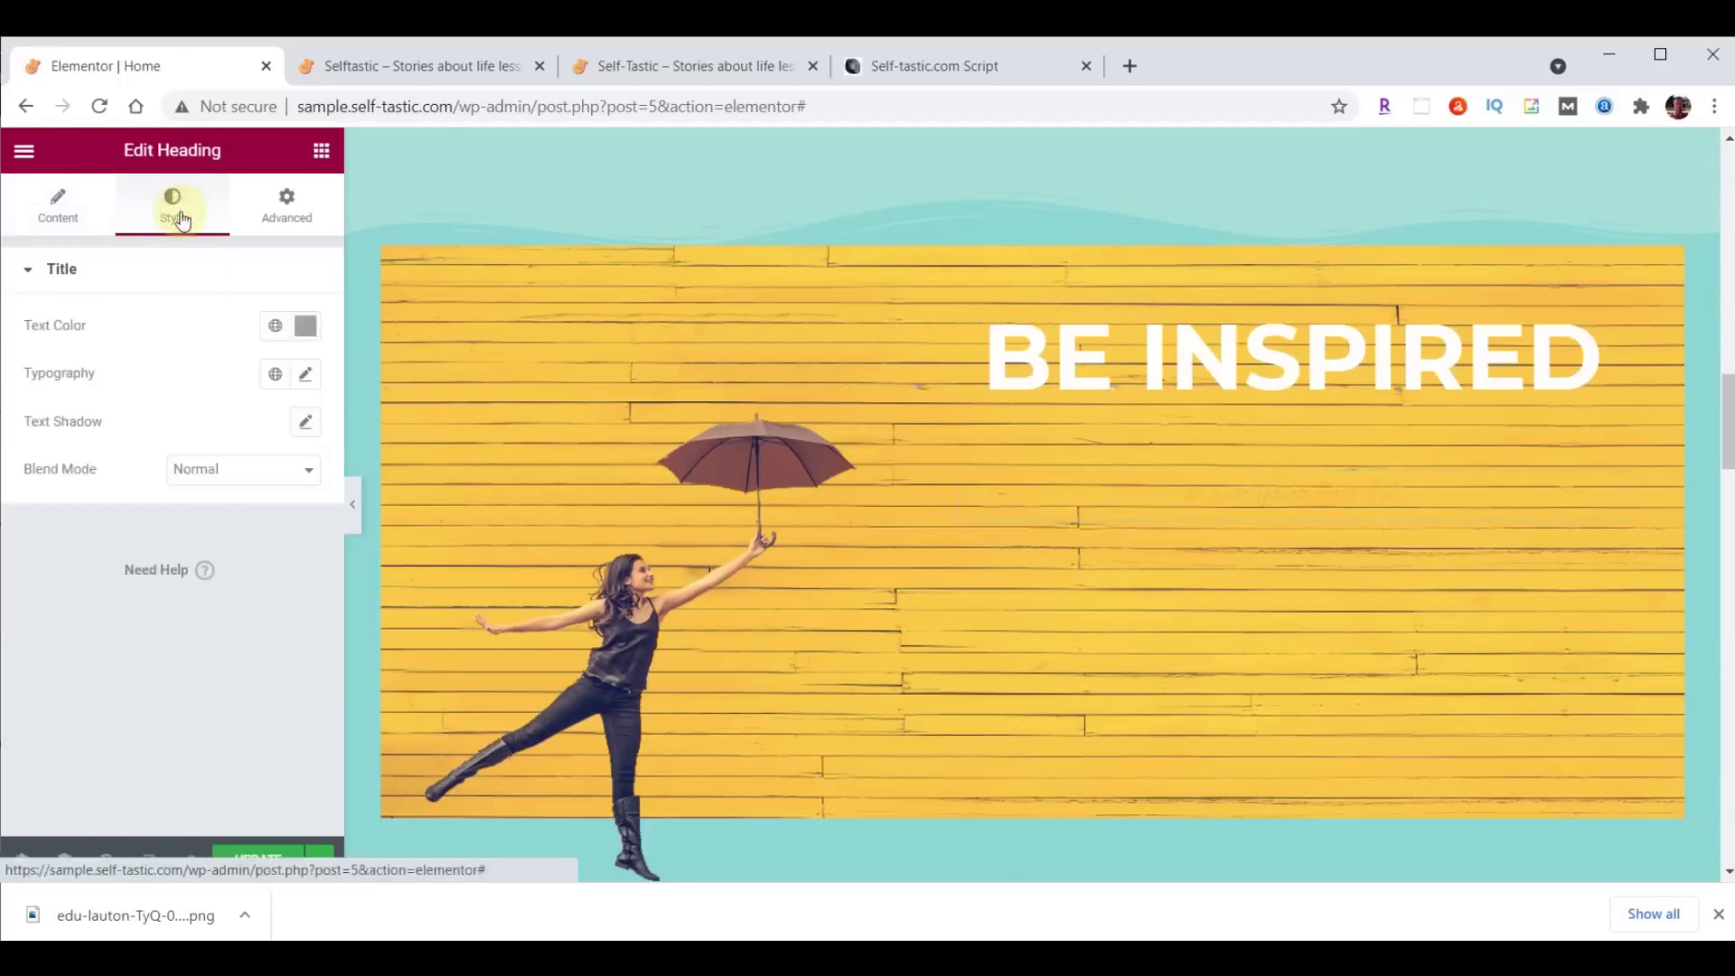
{"action": "left_click", "coordinate": [304, 329]}
{"action": "type", "text": "#FFFFFF"}
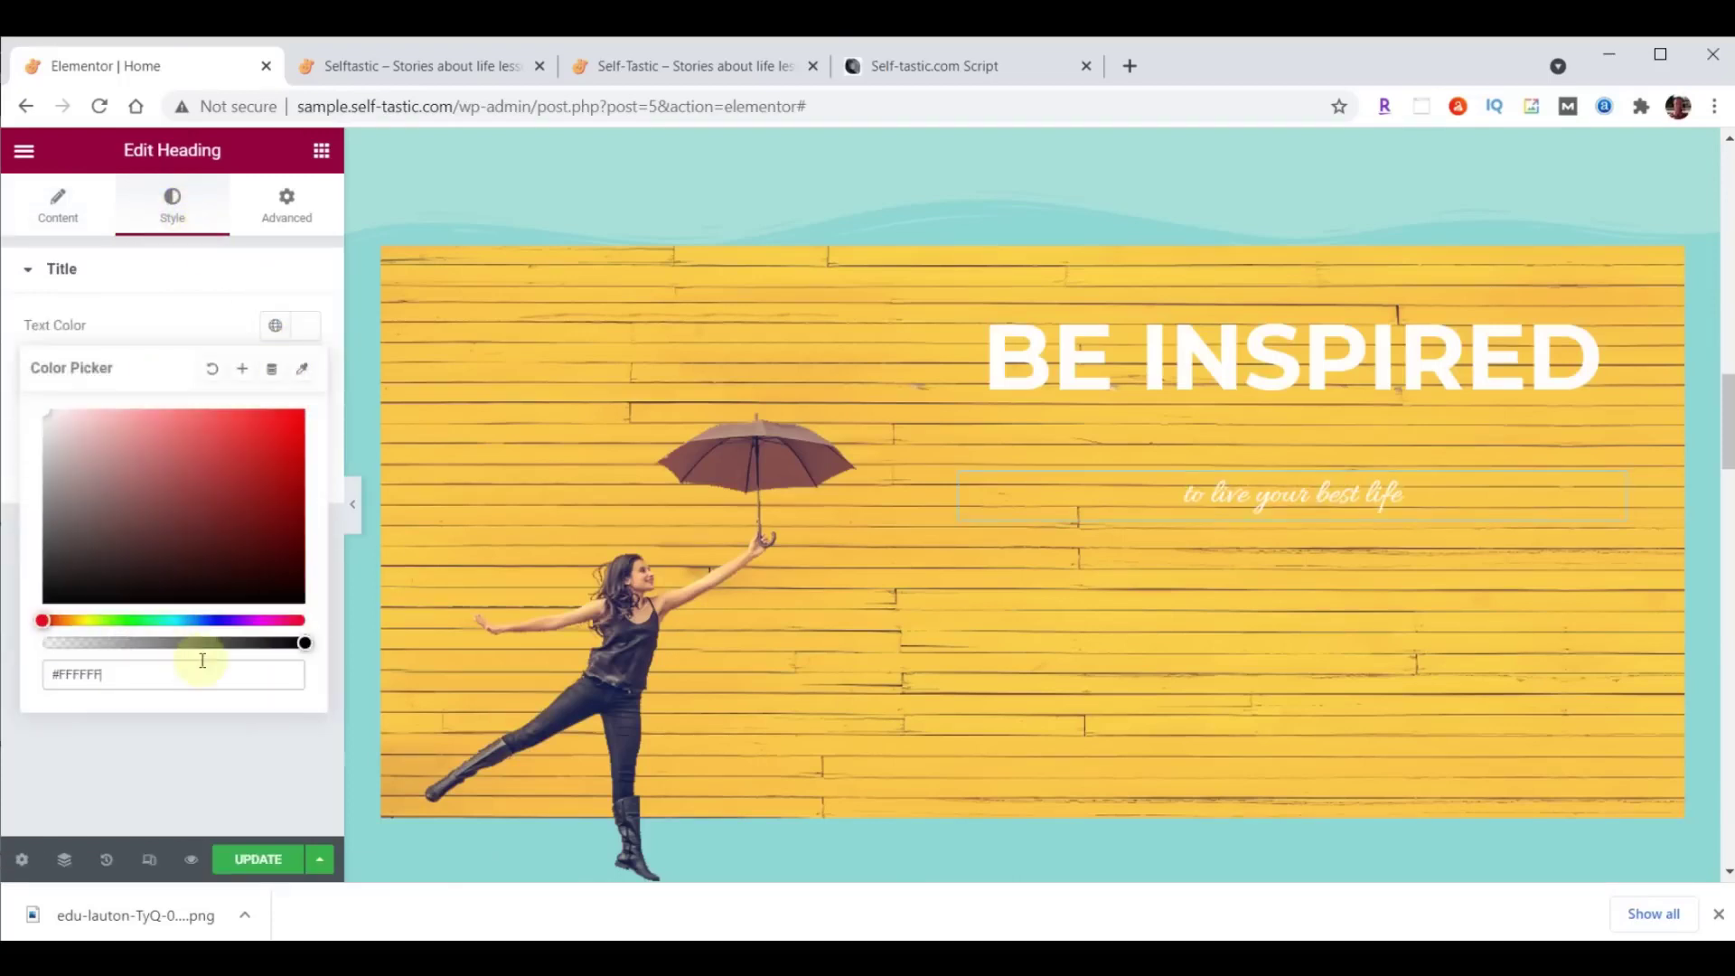
{"action": "left_click", "coordinate": [308, 328]}
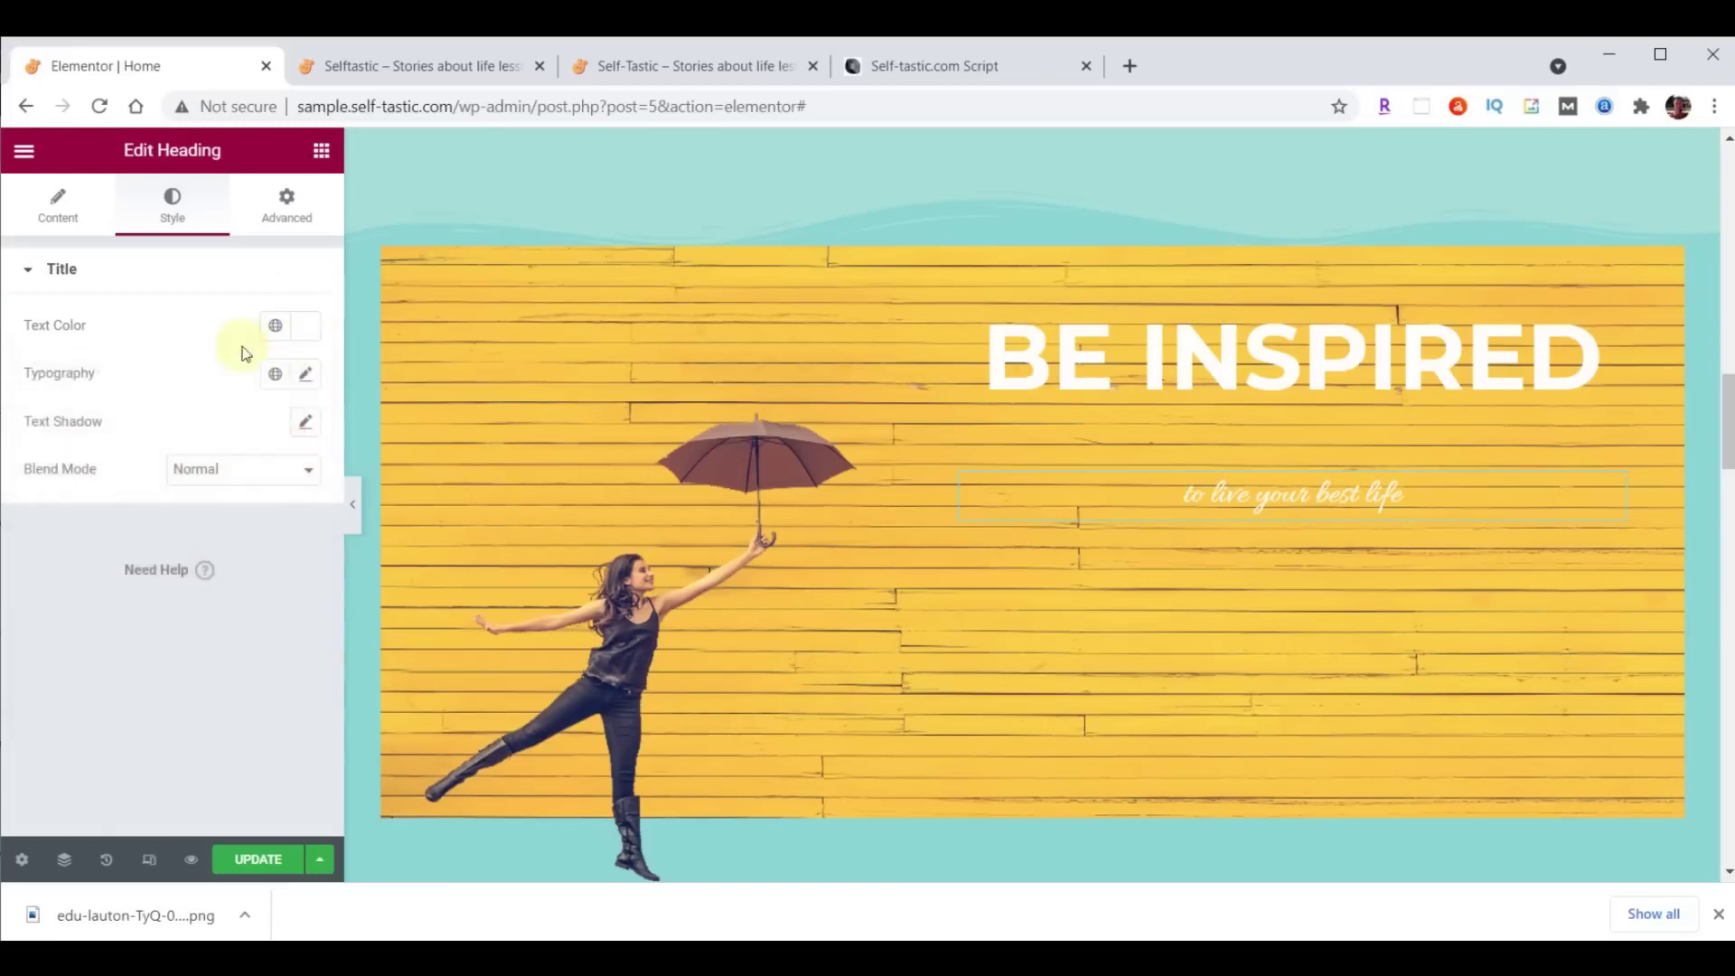
- Set the tagline typography to Lora, 40 px, weight 500
{"action": "left_click", "coordinate": [305, 376]}
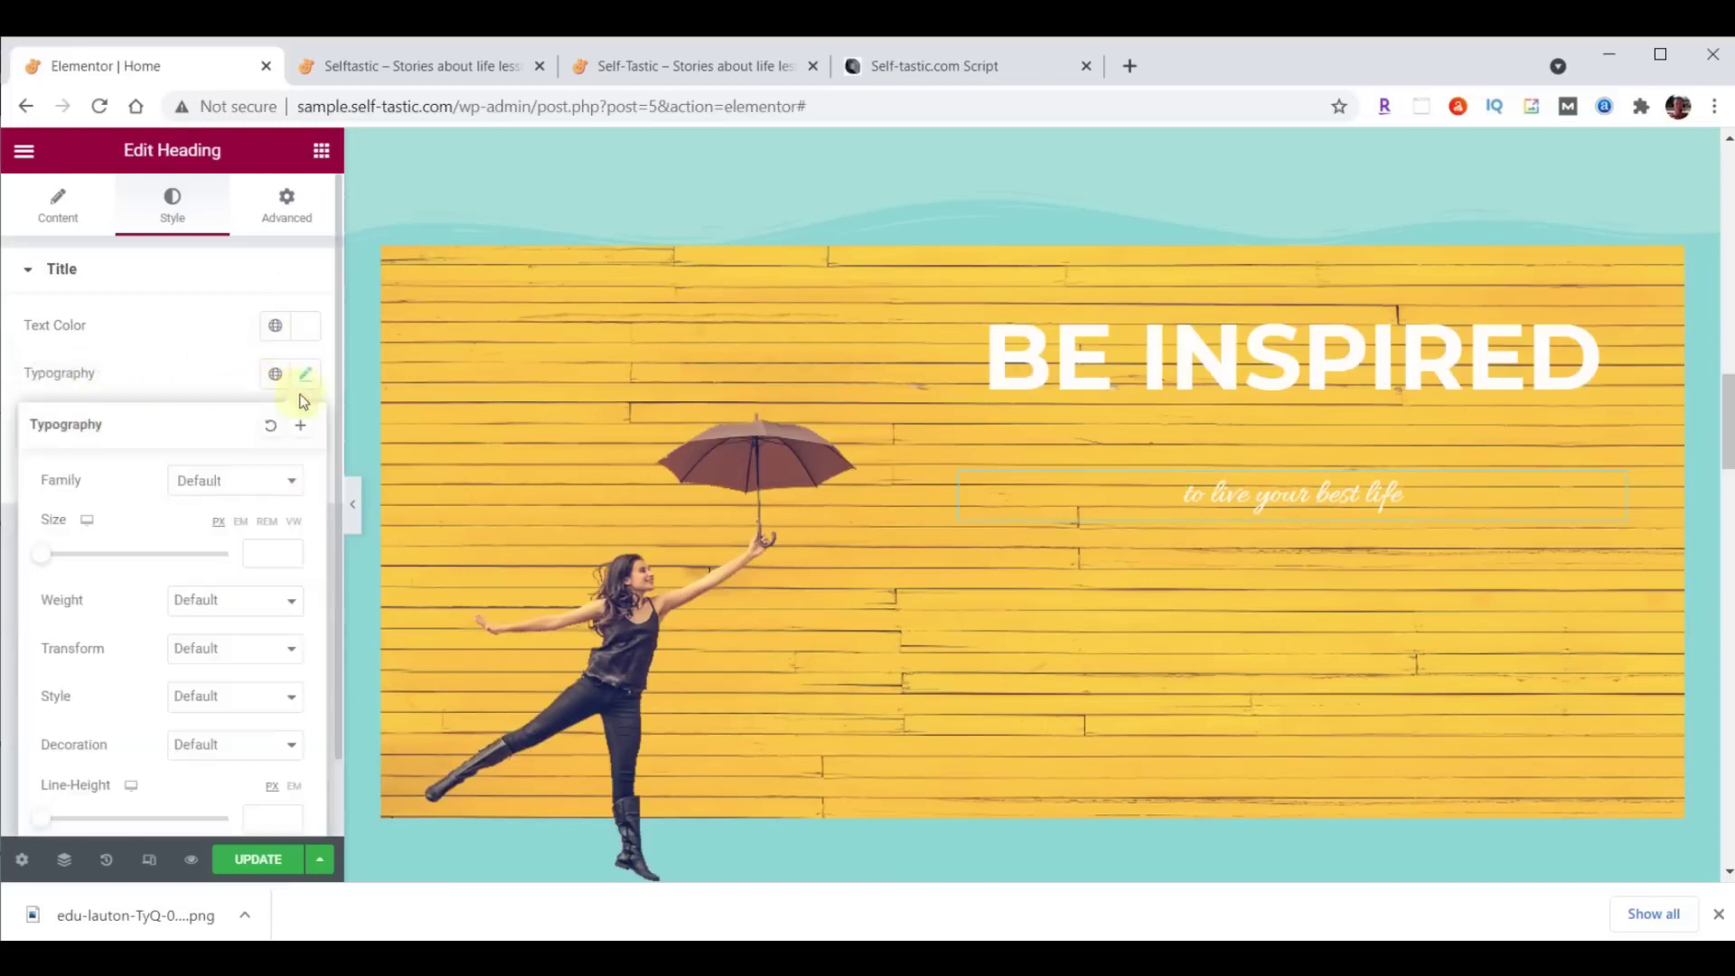
{"action": "left_click", "coordinate": [230, 479]}
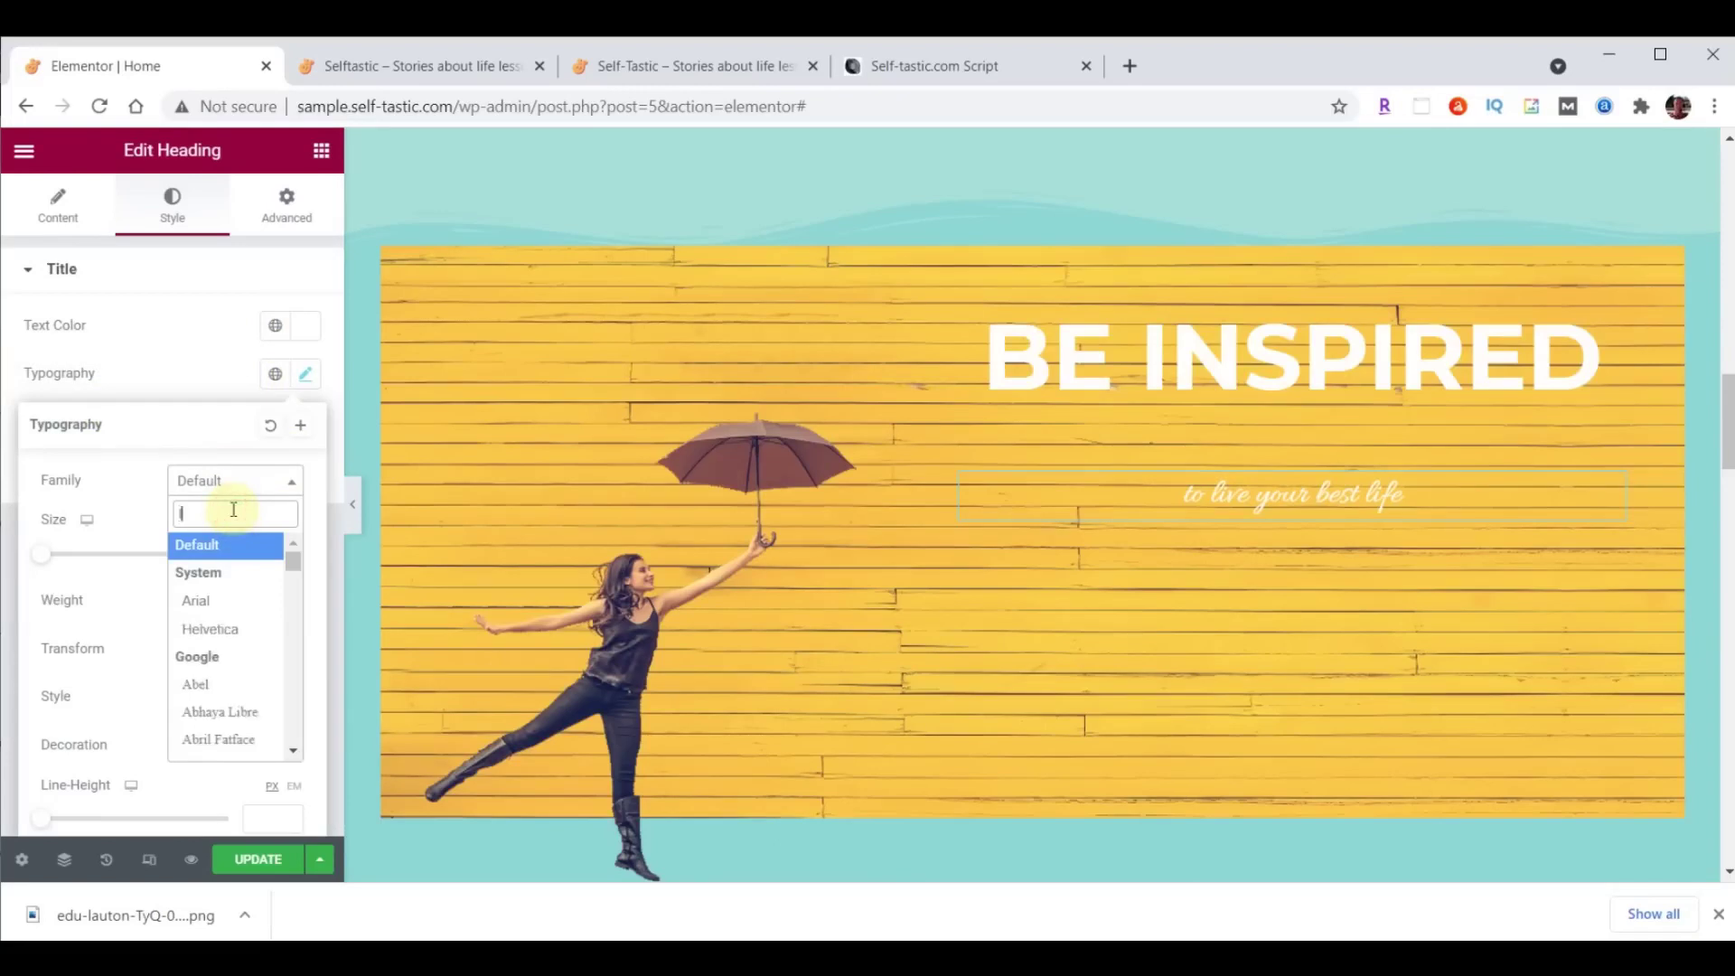
{"action": "type", "text": "lora"}
{"action": "left_click", "coordinate": [214, 571]}
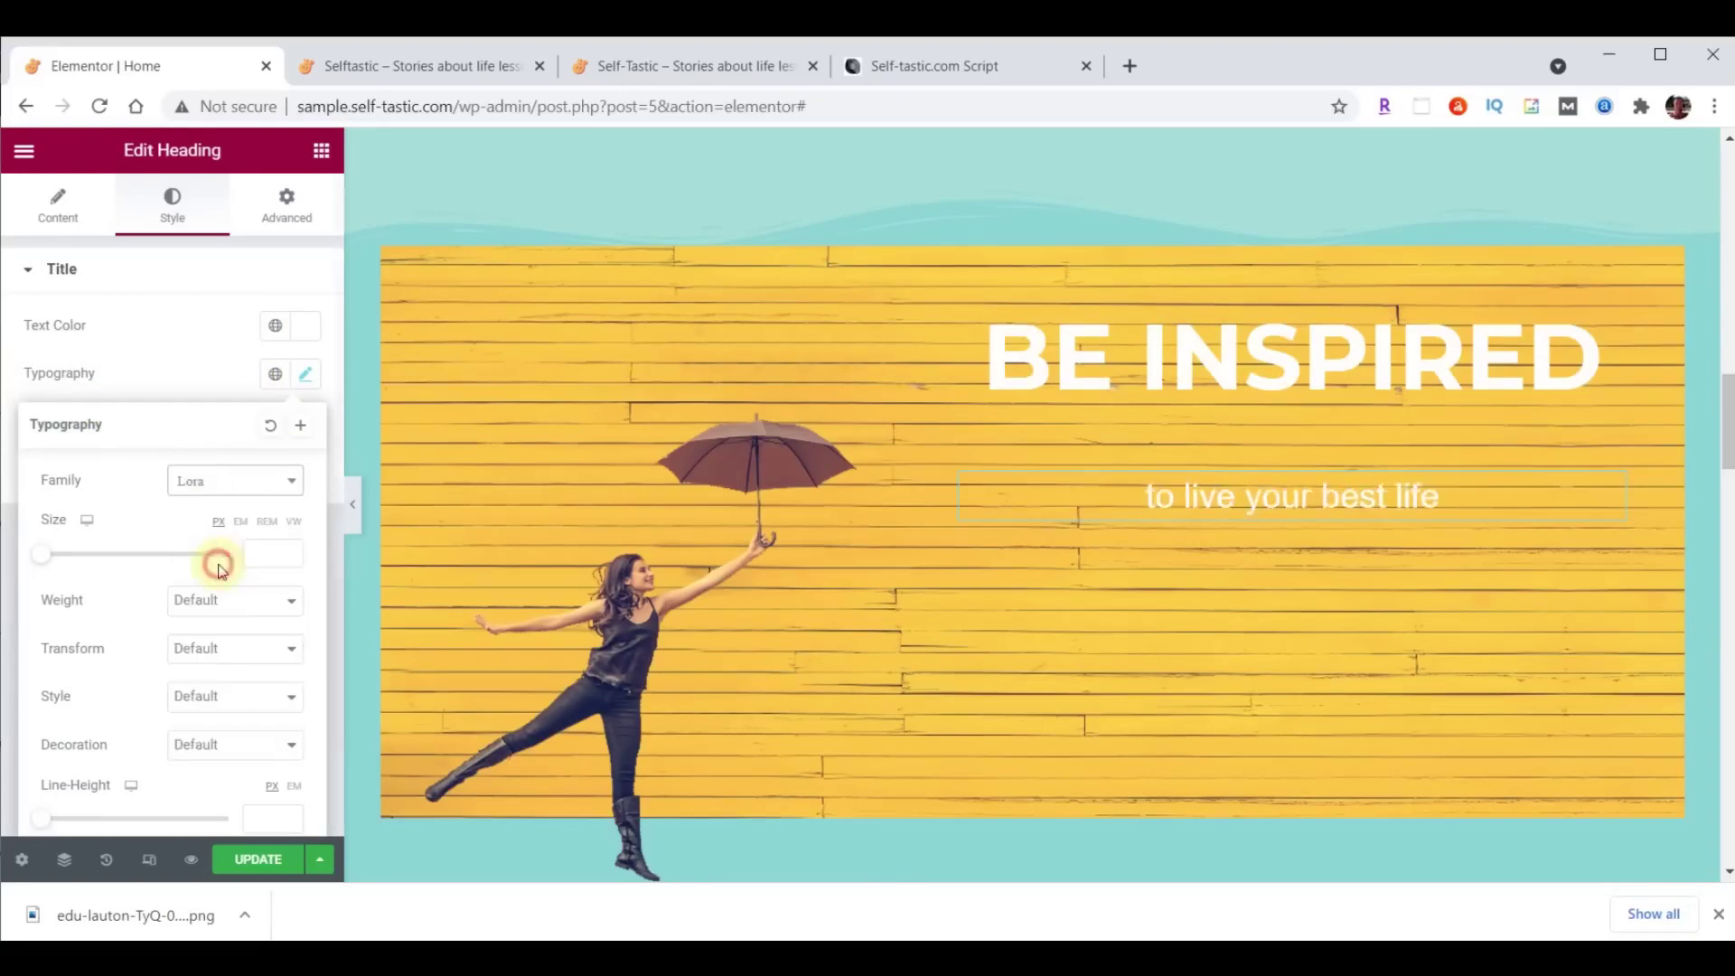
{"action": "type", "text": "40"}
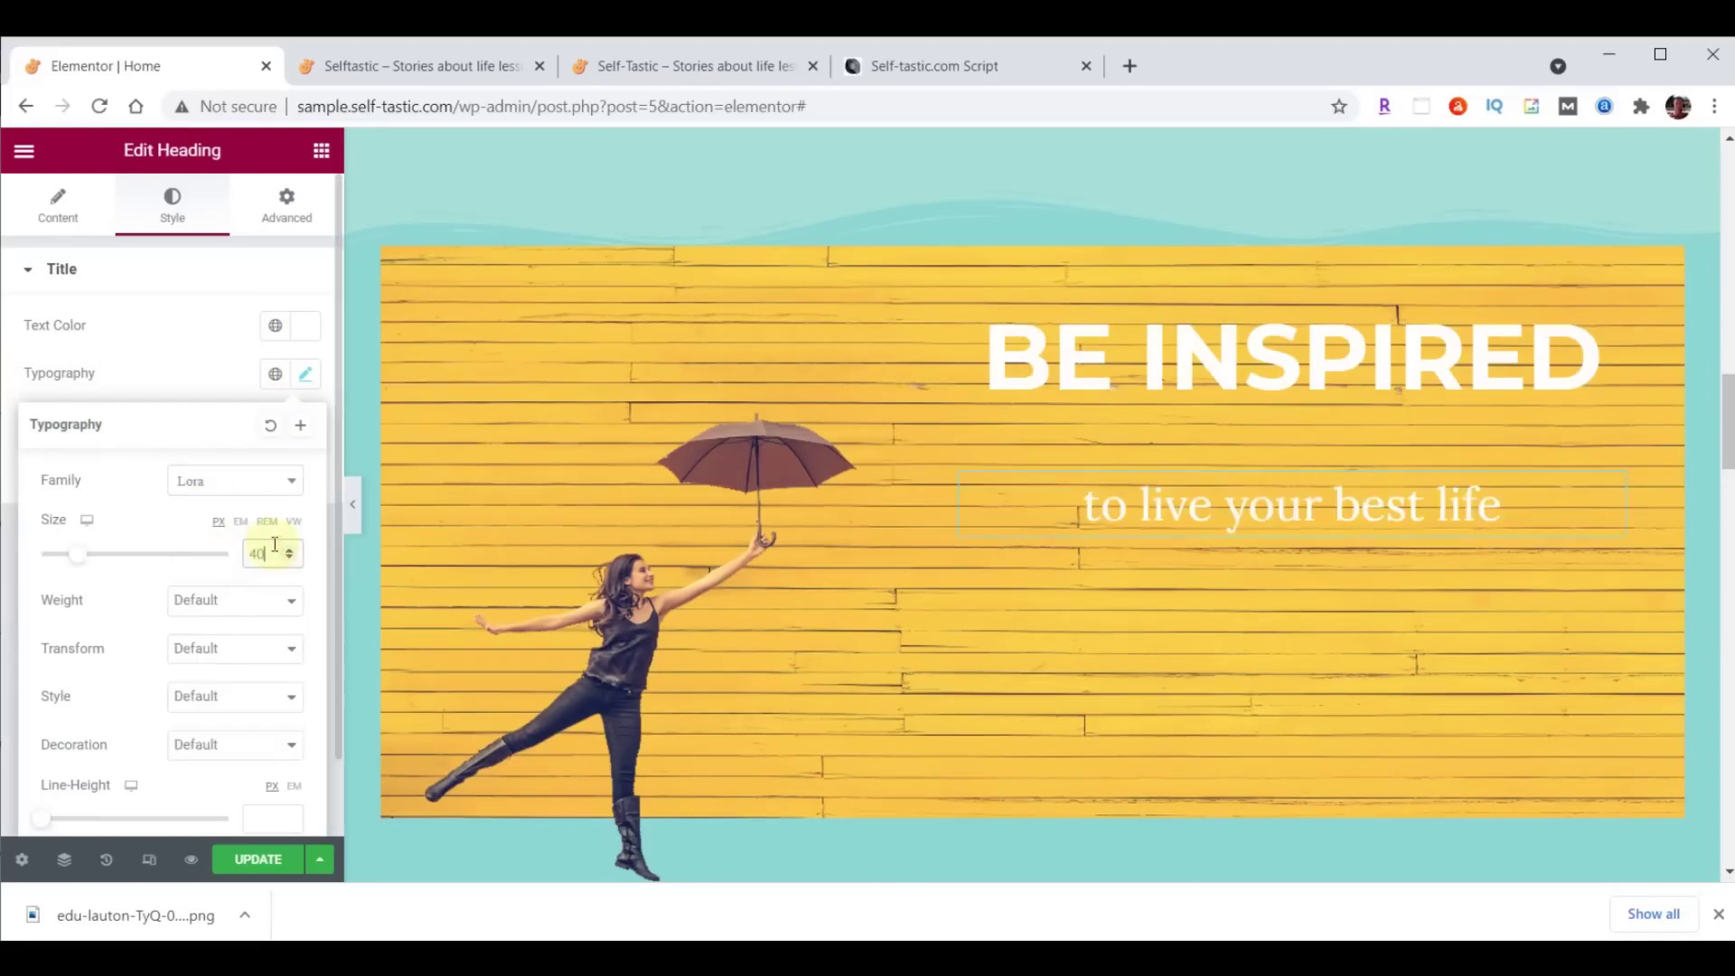
{"action": "left_click", "coordinate": [260, 610]}
{"action": "left_click", "coordinate": [188, 699]}
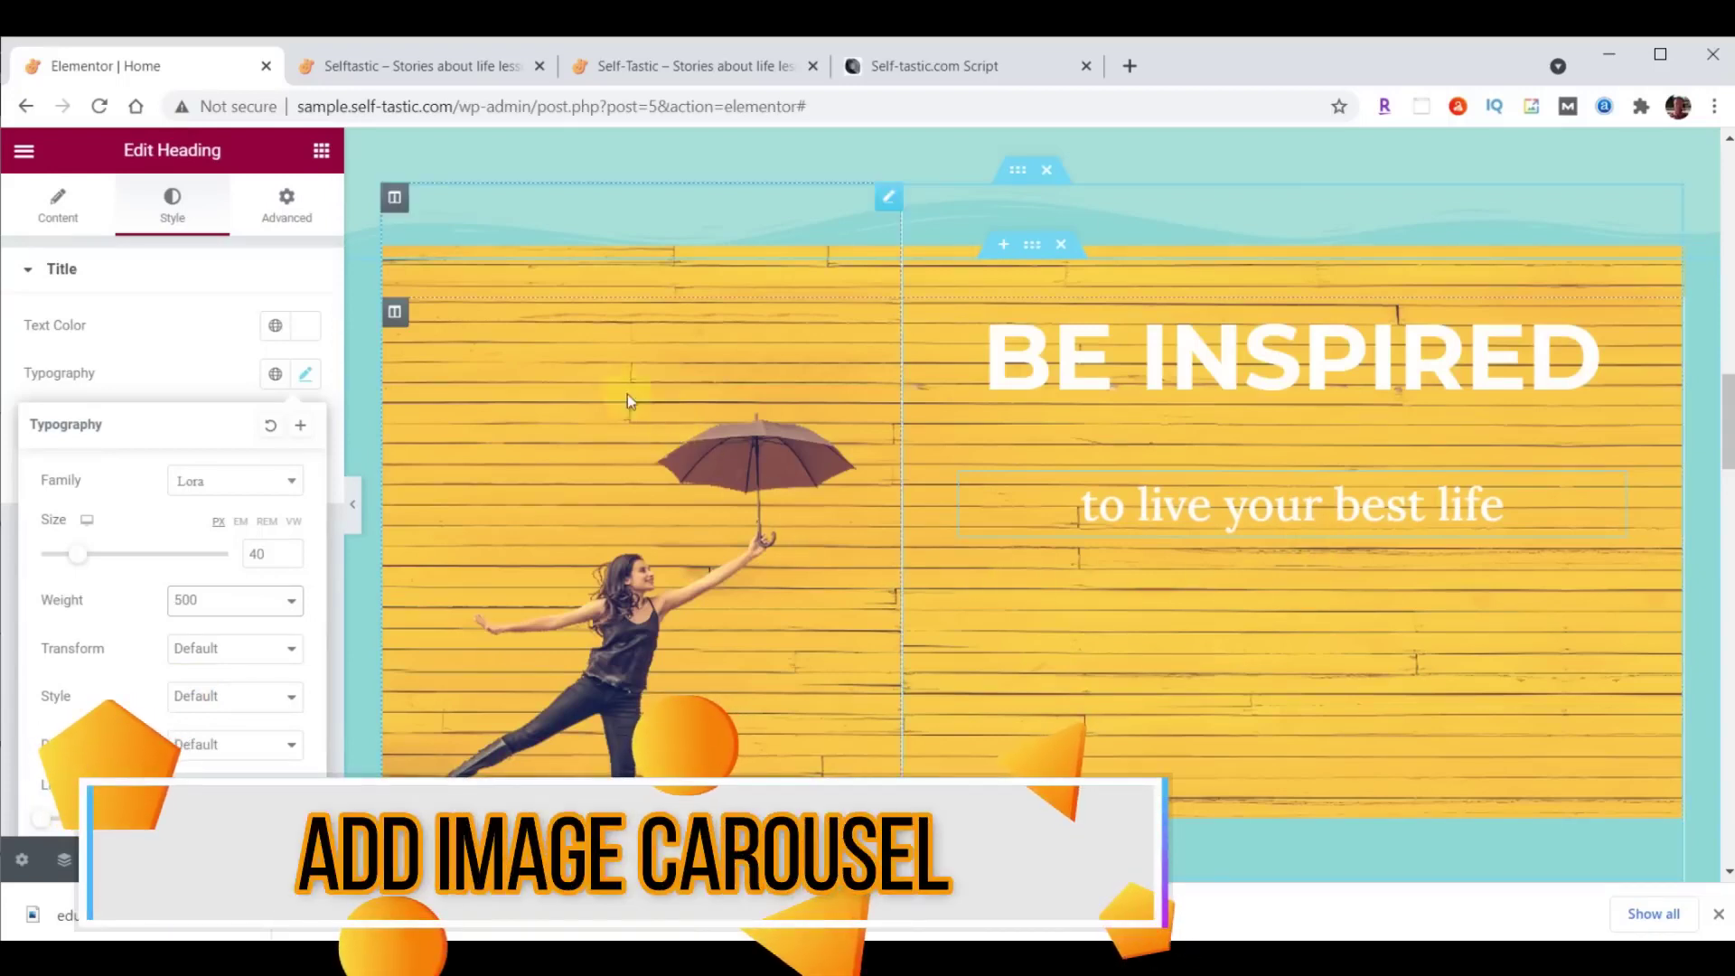
- Find the Image Carousel widget via an 'image' search, place it under the tagline, and open its gallery picker
{"action": "left_click", "coordinate": [323, 152]}
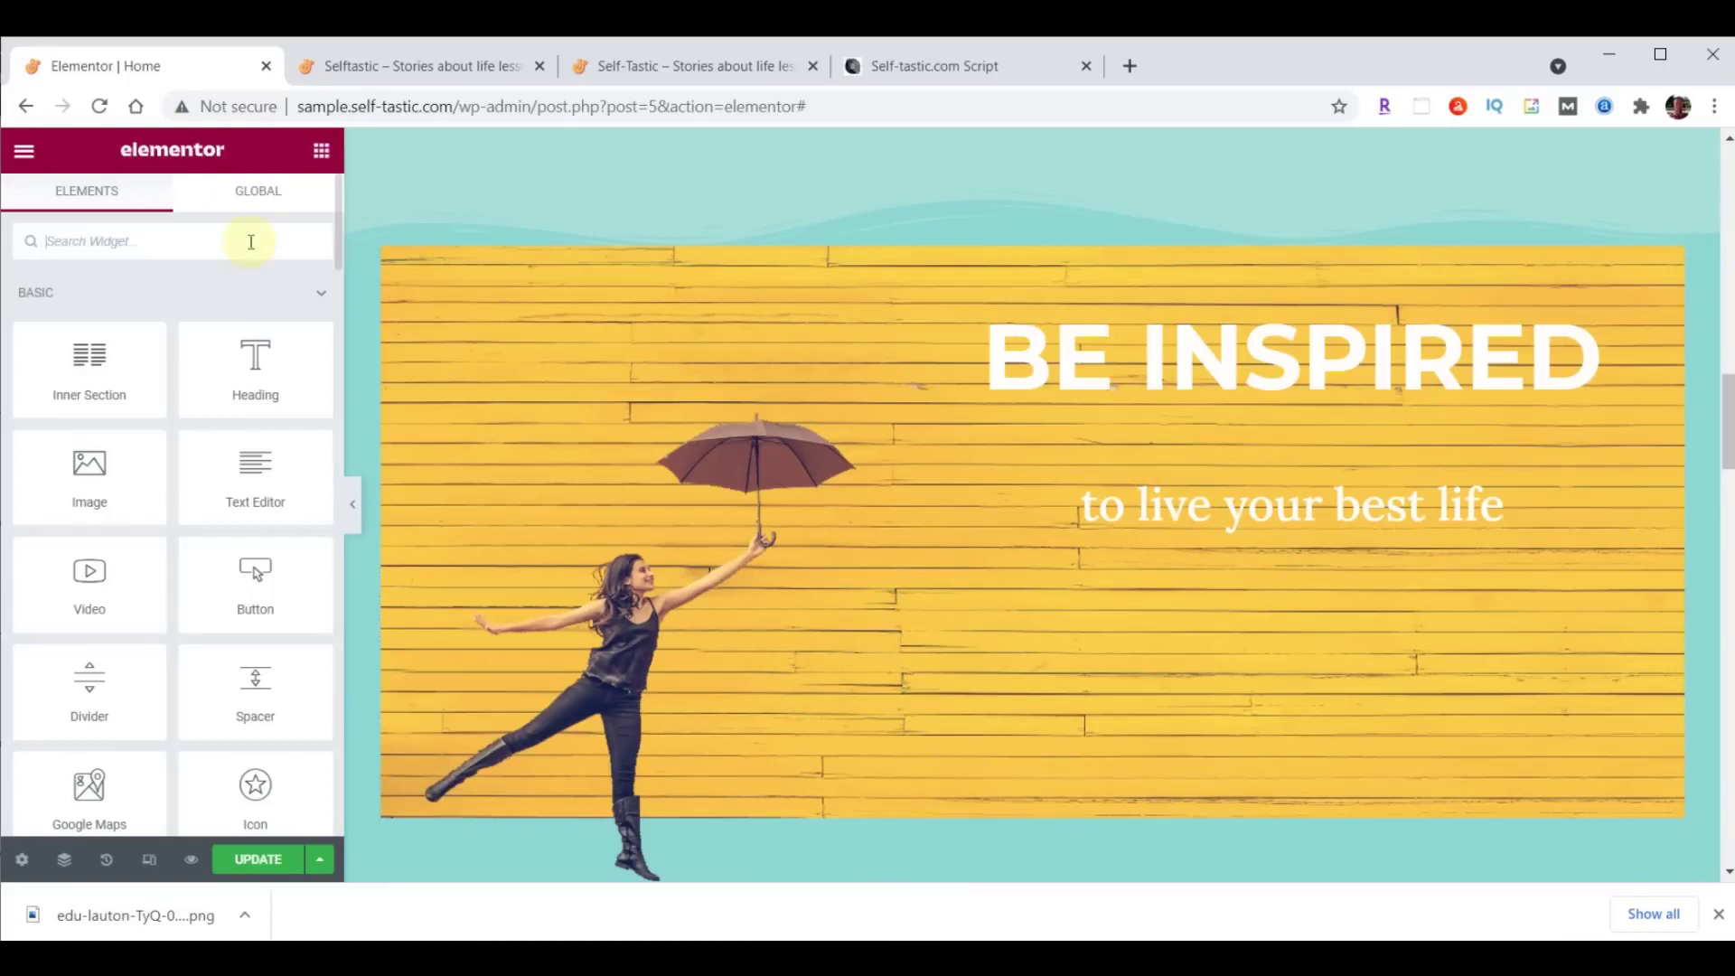
{"action": "left_click", "coordinate": [161, 235]}
{"action": "type", "text": "image"}
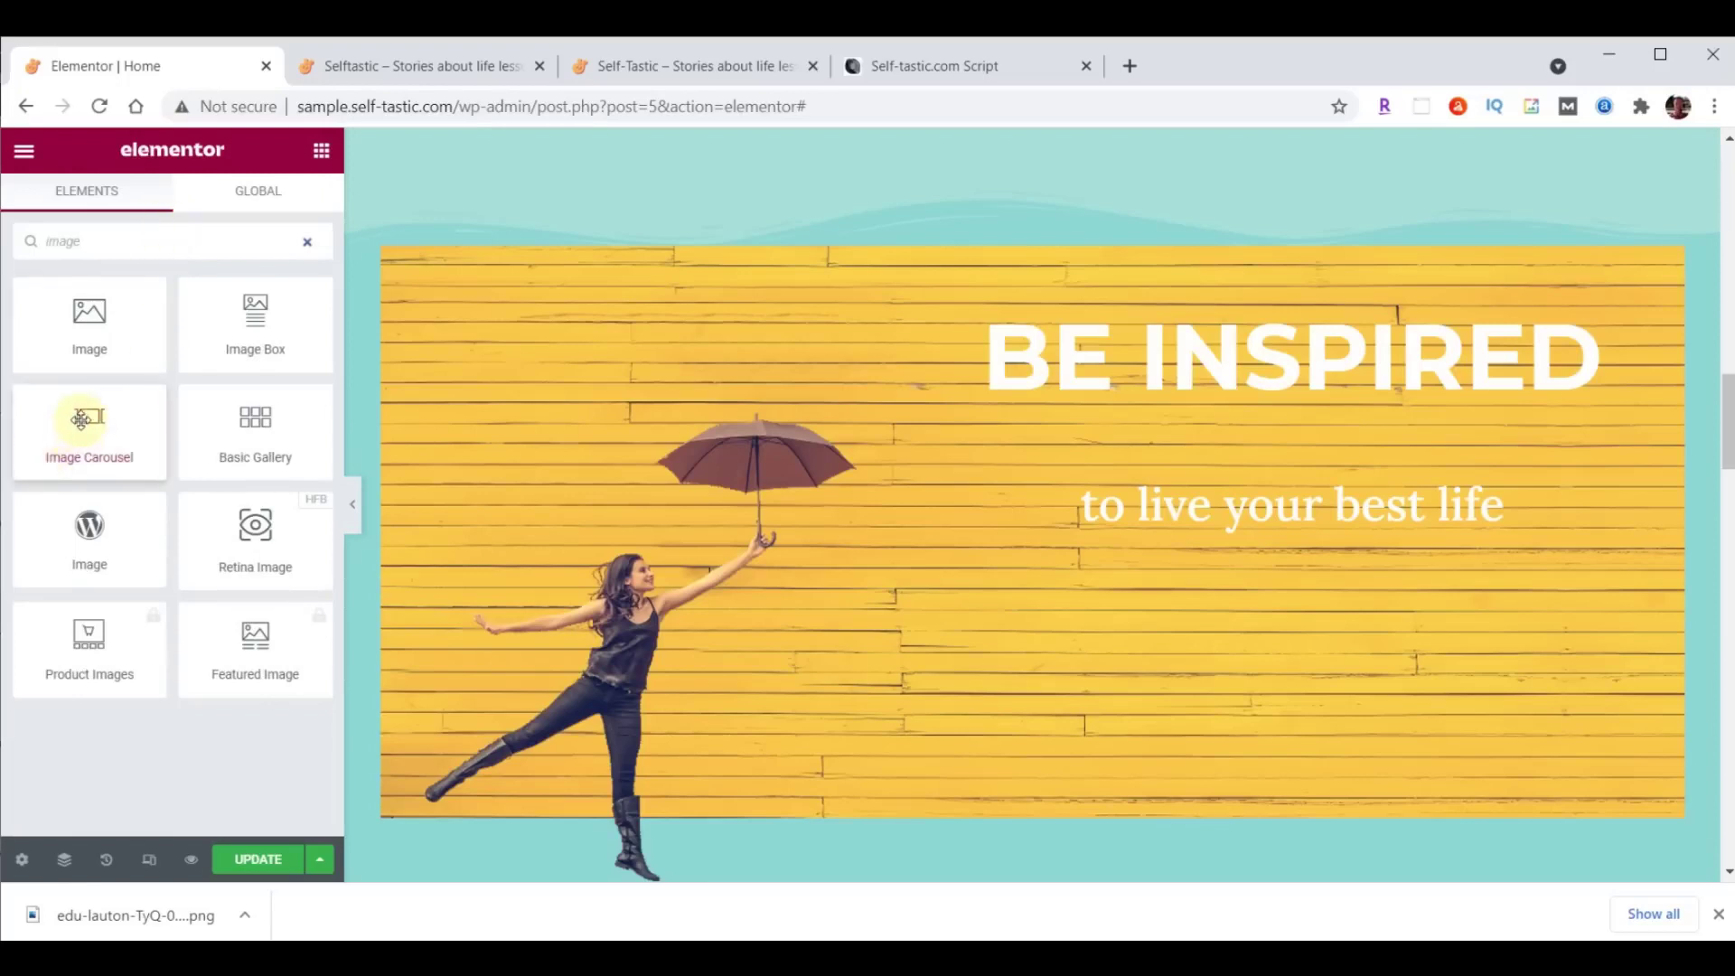
{"action": "left_click_drag", "start_coordinate": [82, 418], "coordinate": [1319, 526]}
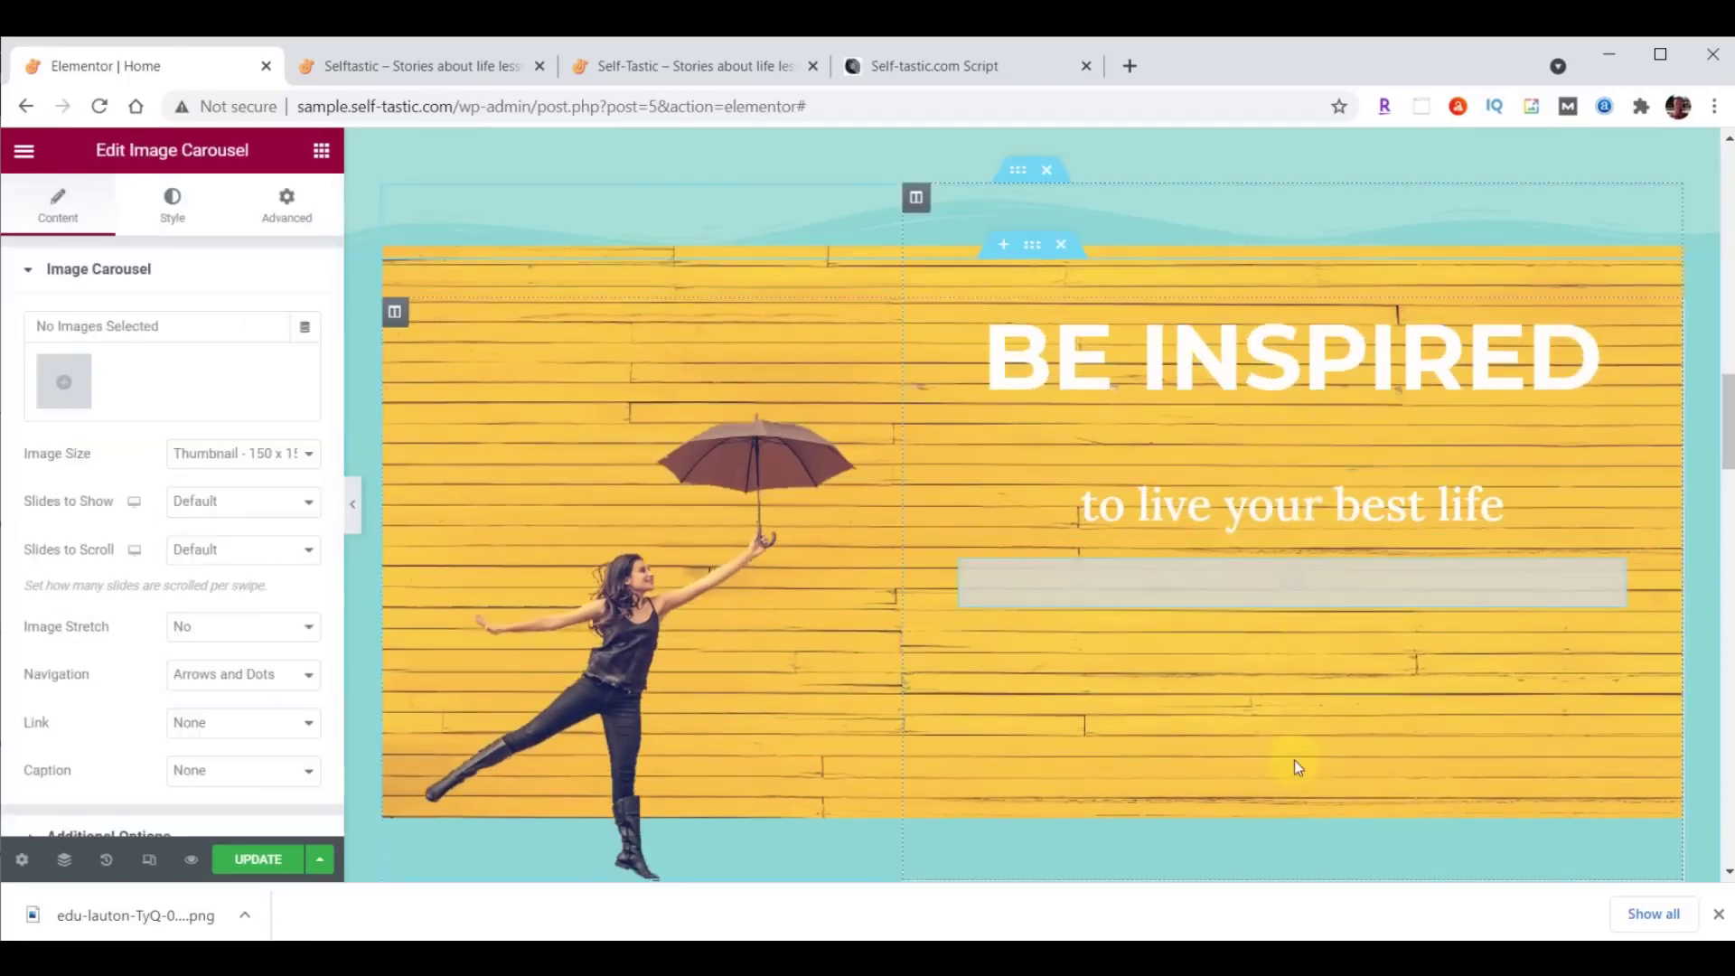
{"action": "left_click", "coordinate": [77, 397]}
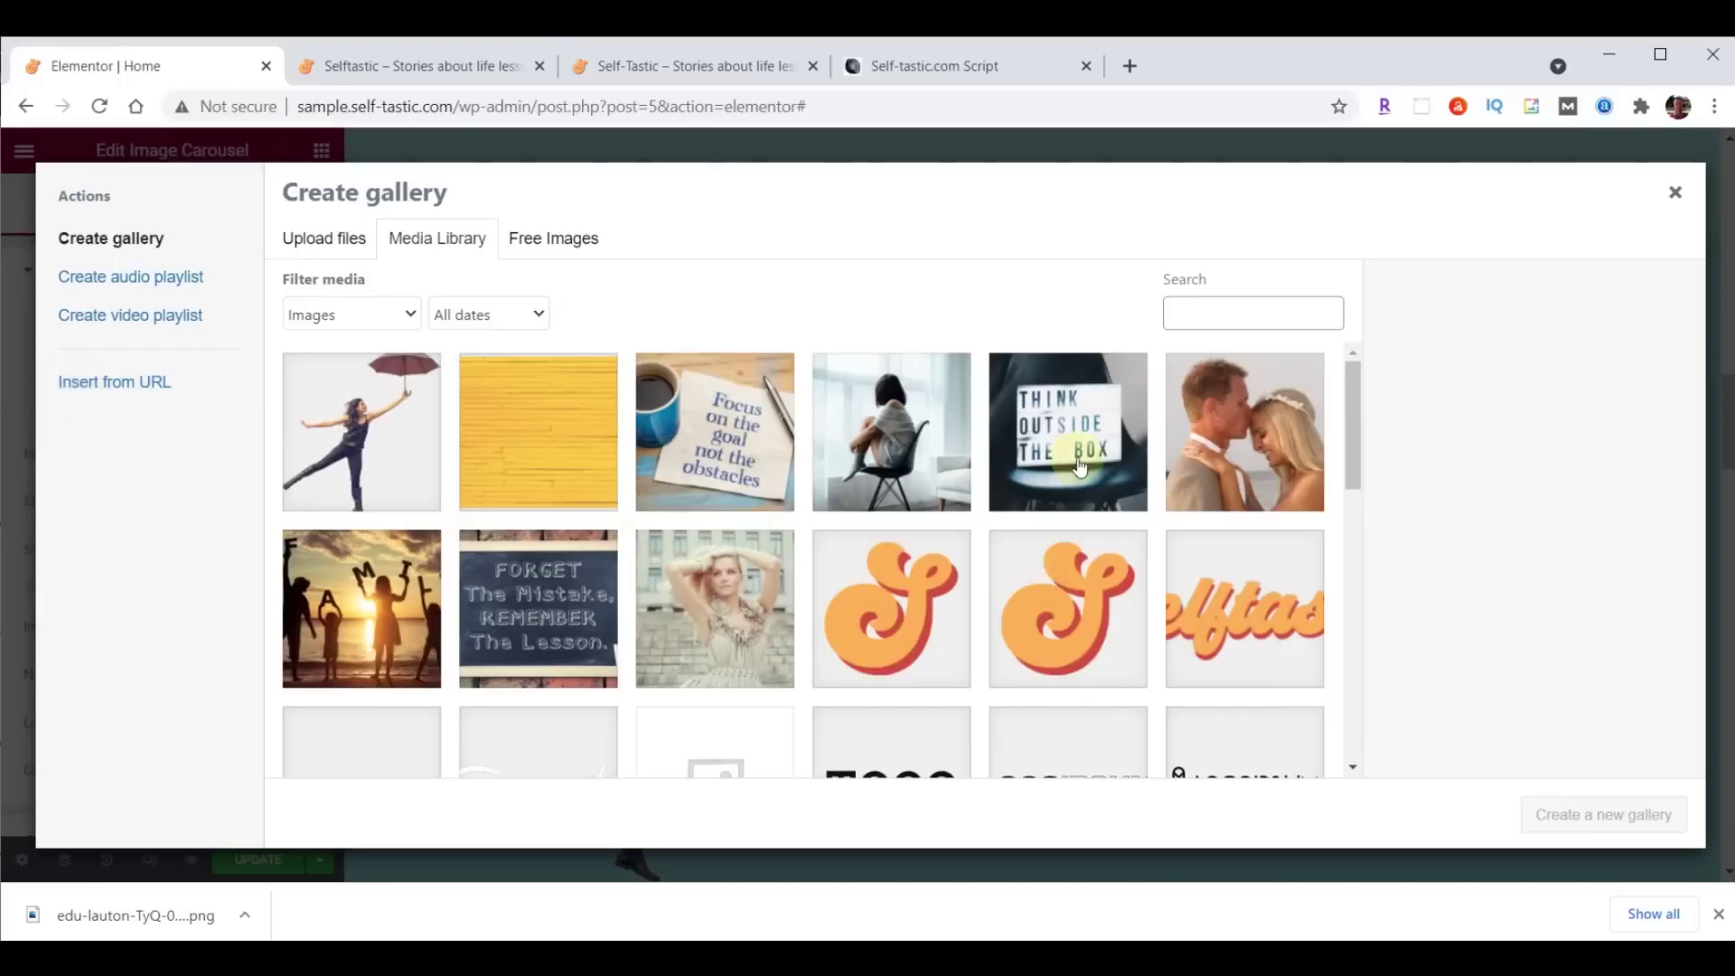
- Upload the six inspirational images and insert them as the carousel's gallery
{"action": "key", "text": "alt+Tab"}
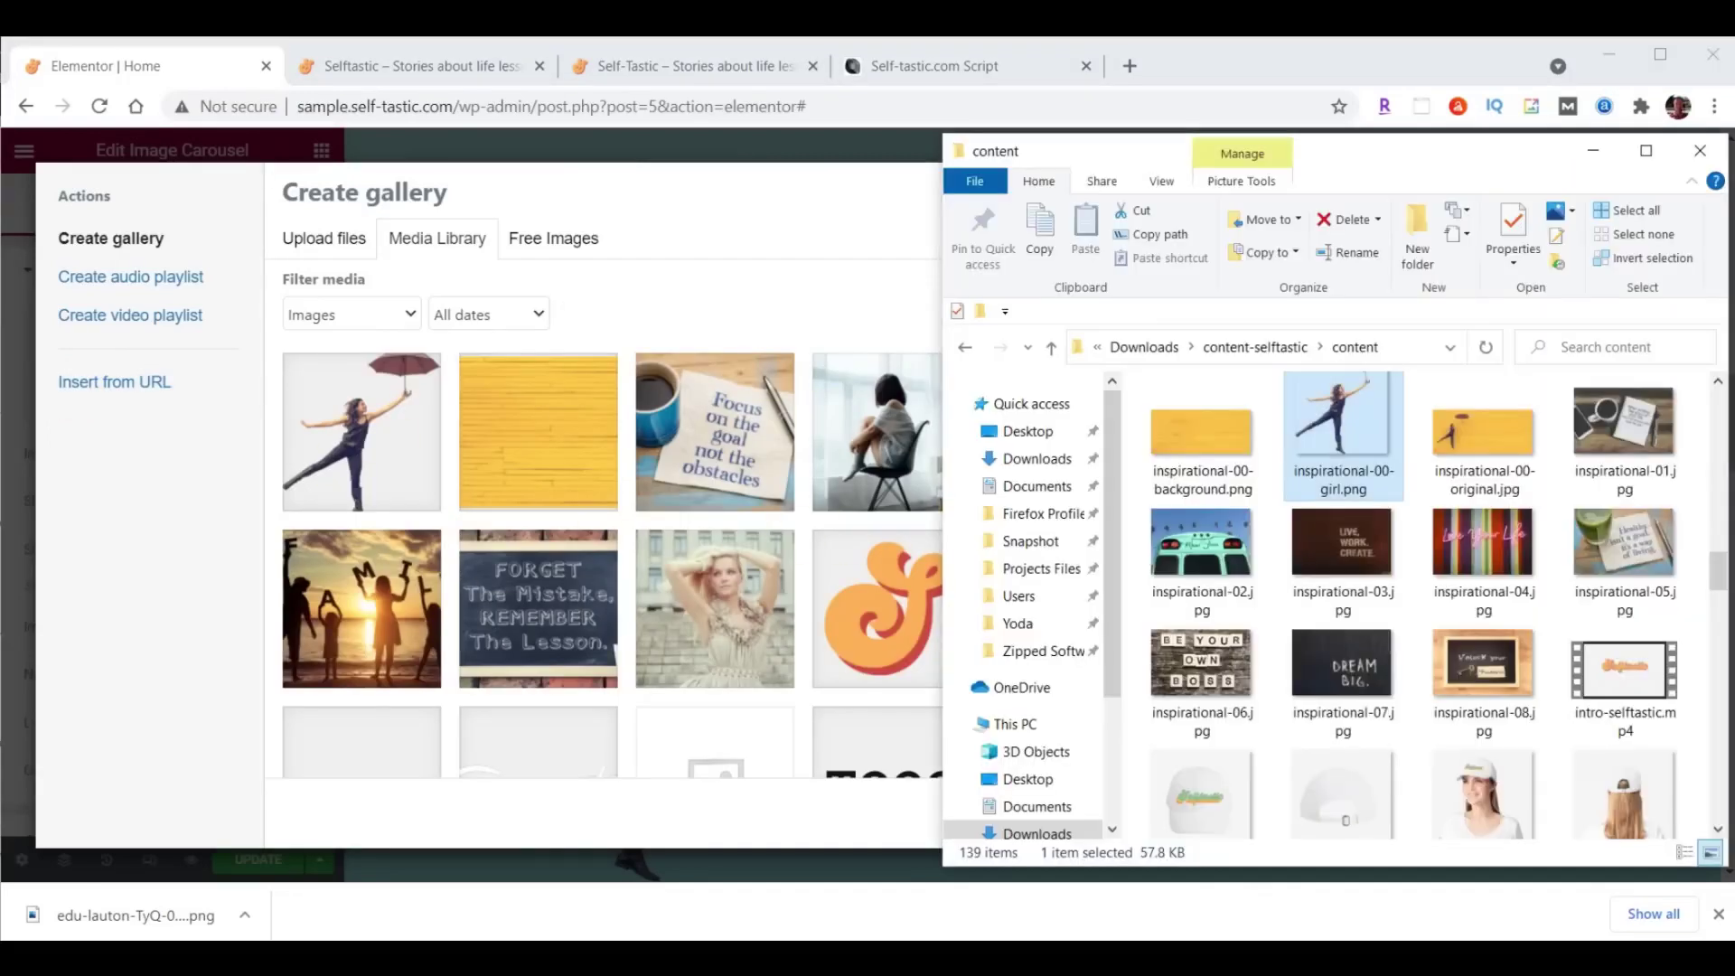
{"action": "left_click", "coordinate": [1623, 425]}
{"action": "left_click", "coordinate": [1204, 696], "text": "shift"}
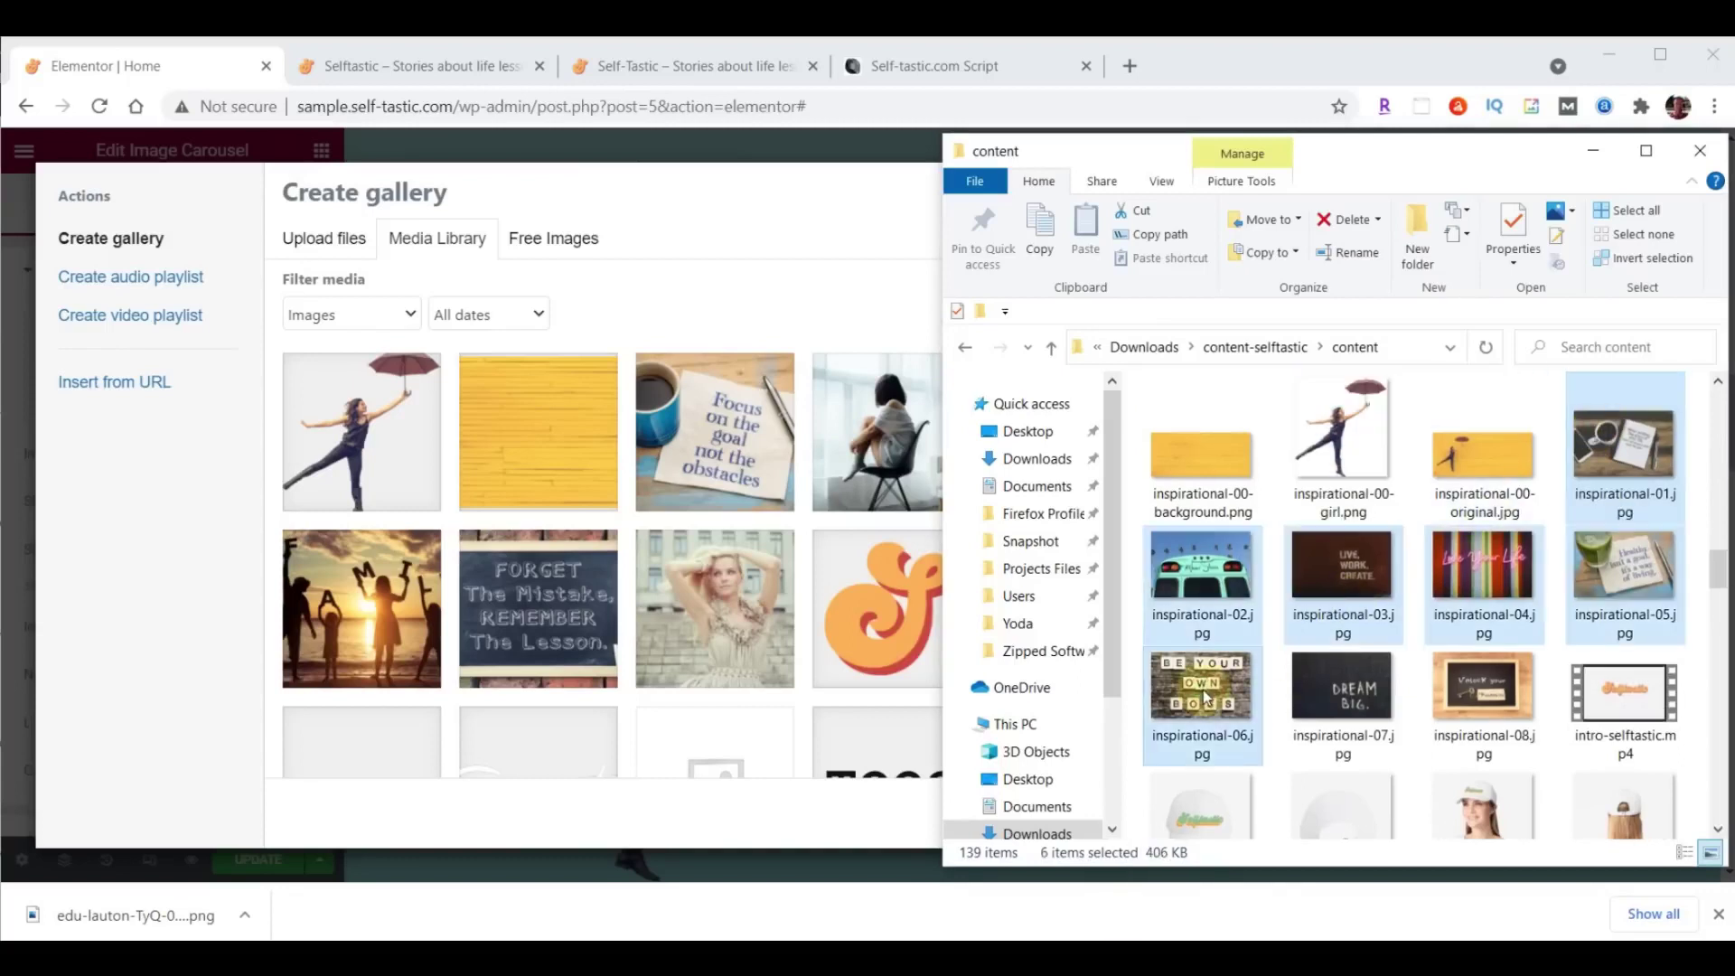
{"action": "left_click_drag", "start_coordinate": [1205, 696], "coordinate": [552, 517]}
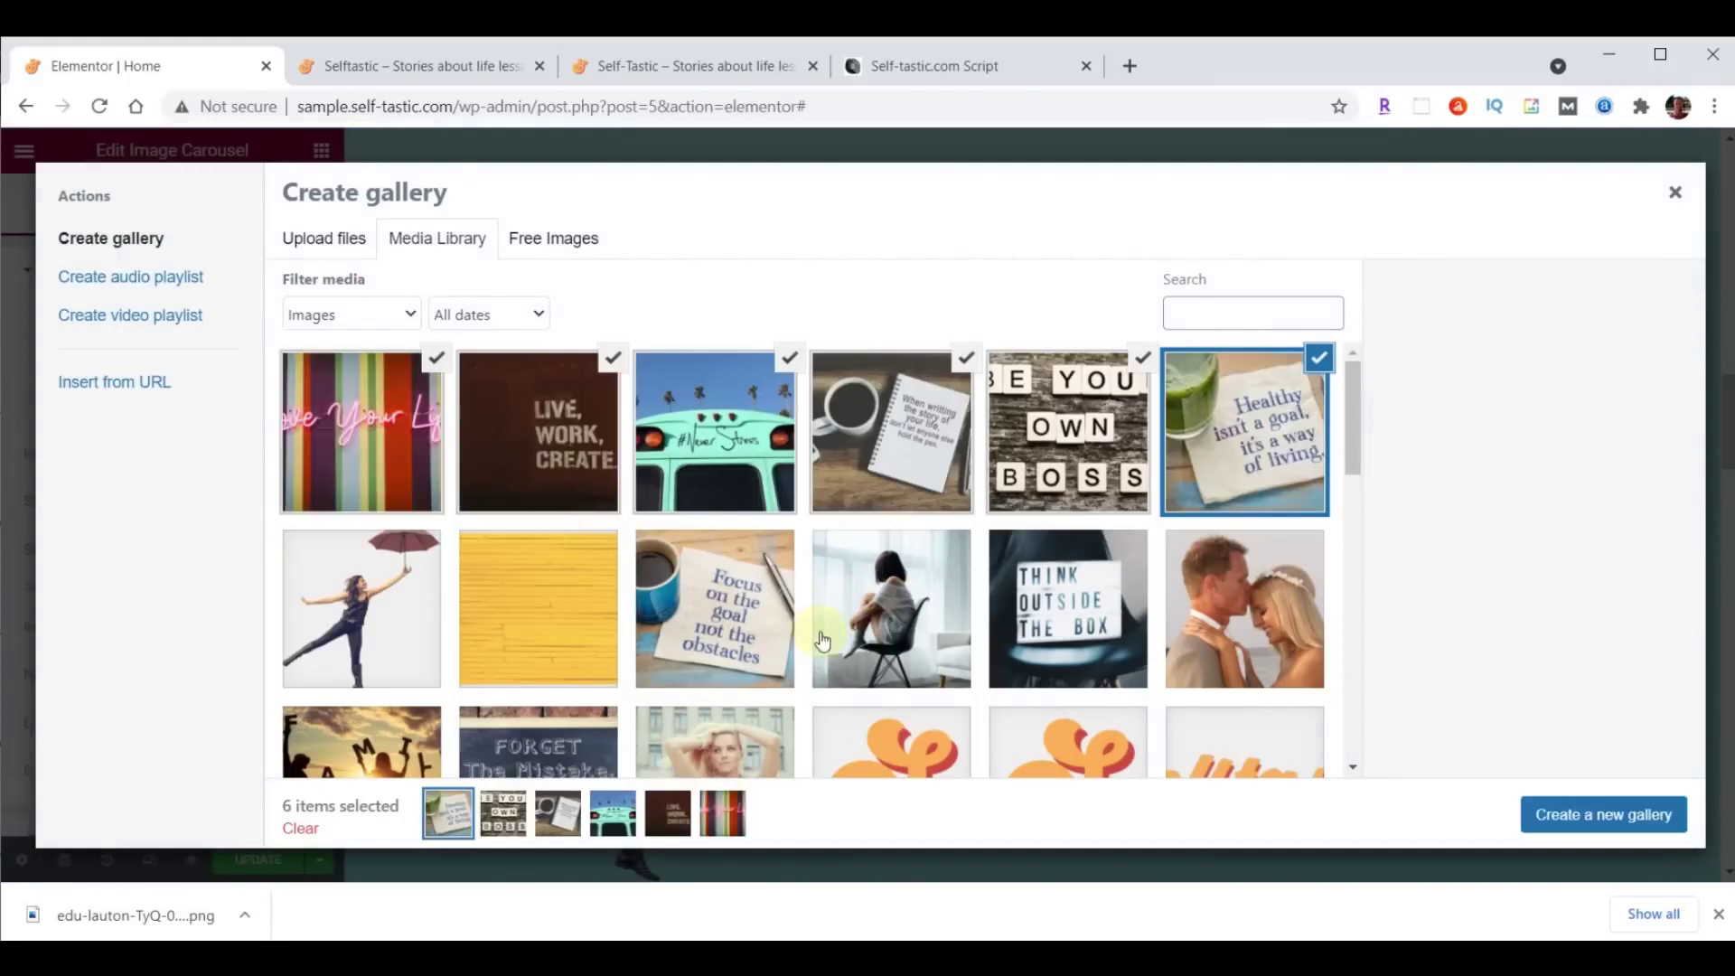
{"action": "left_click", "coordinate": [1613, 820]}
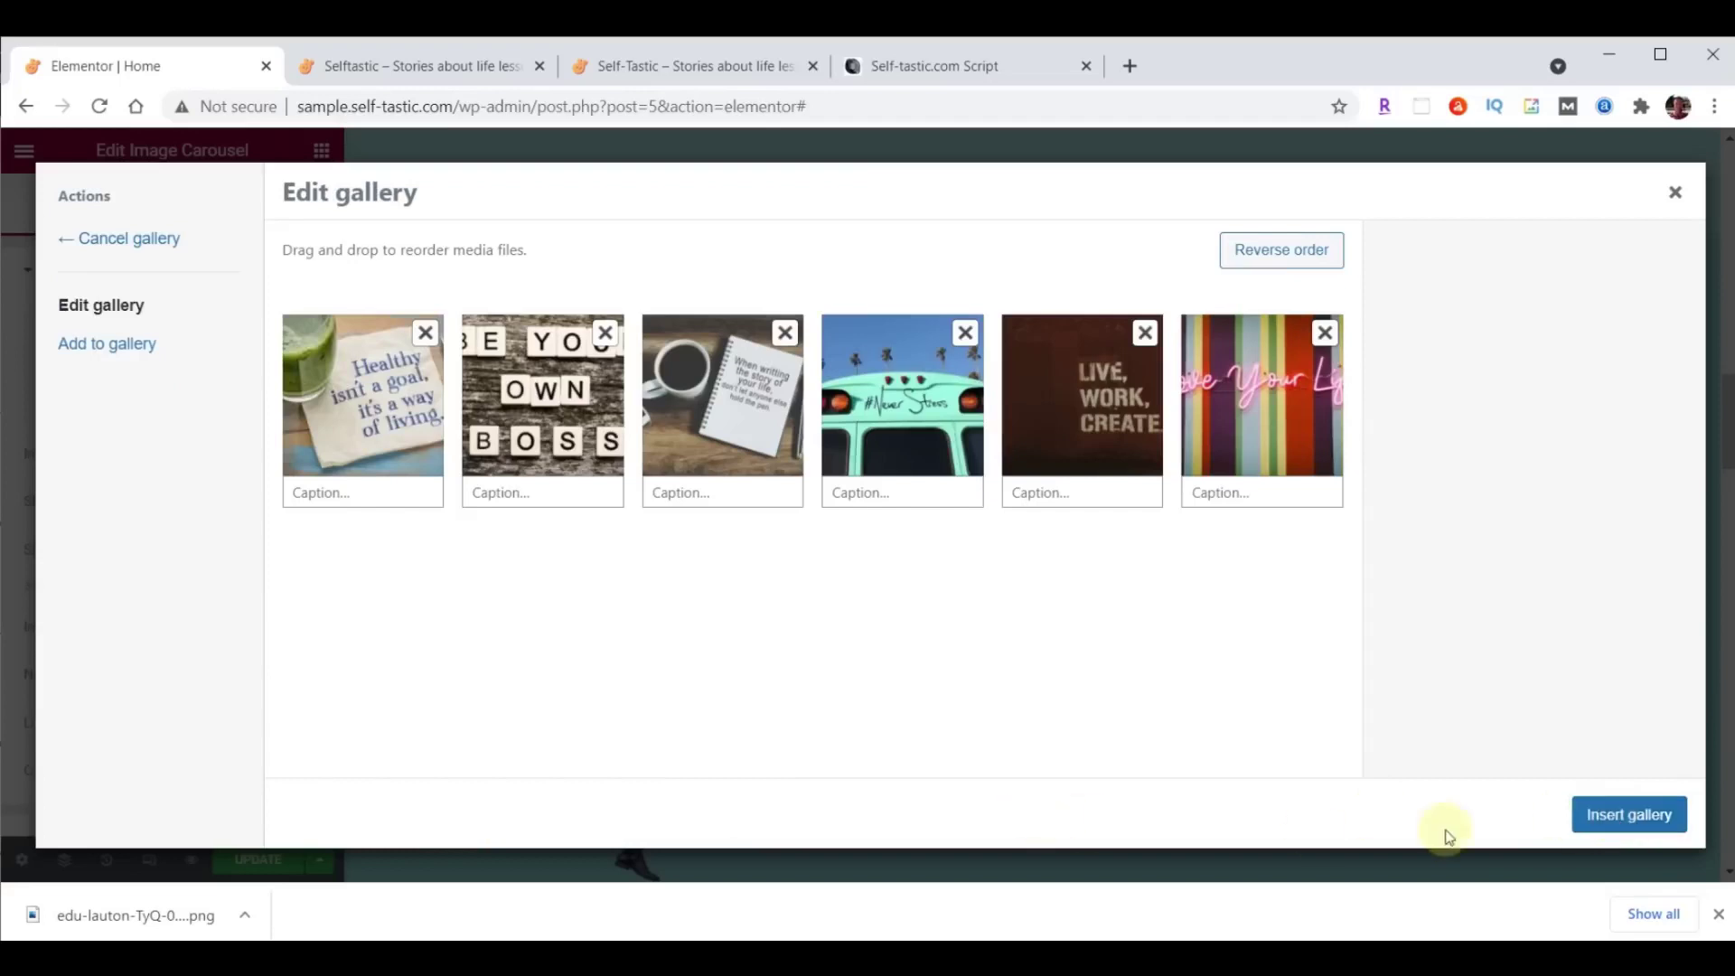
{"action": "left_click", "coordinate": [1647, 818]}
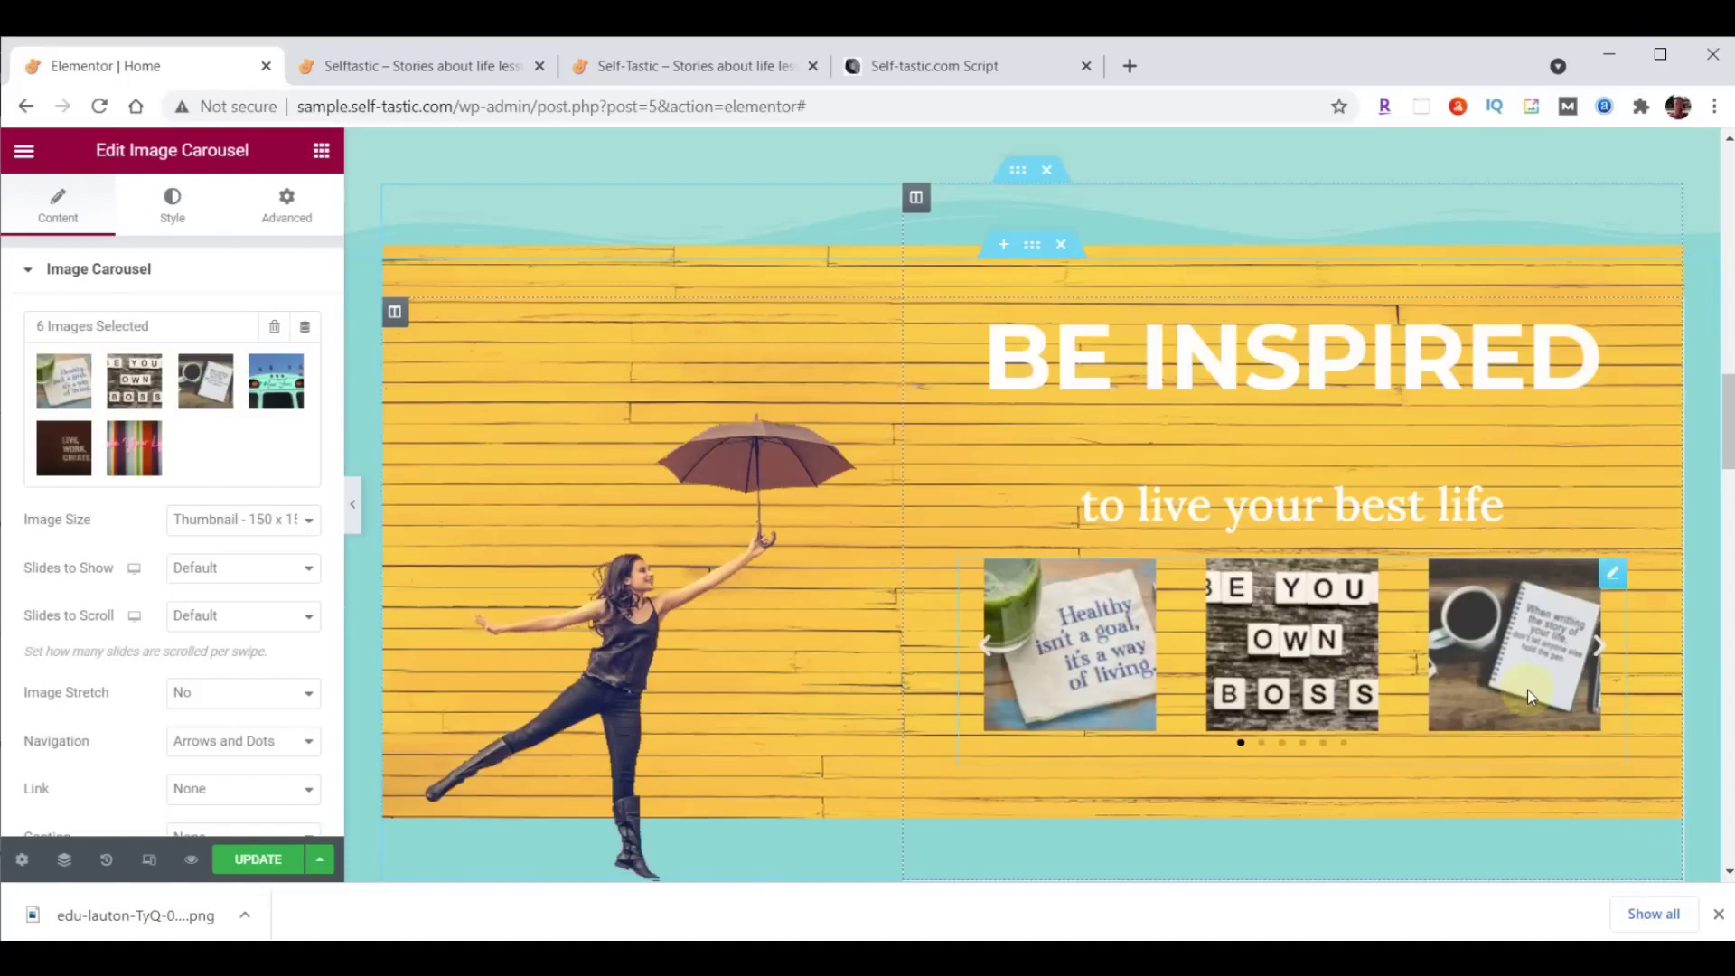
- Set the carousel to Large 1024 x 1024 images, one slide at a time, stretched
{"action": "left_click", "coordinate": [193, 519]}
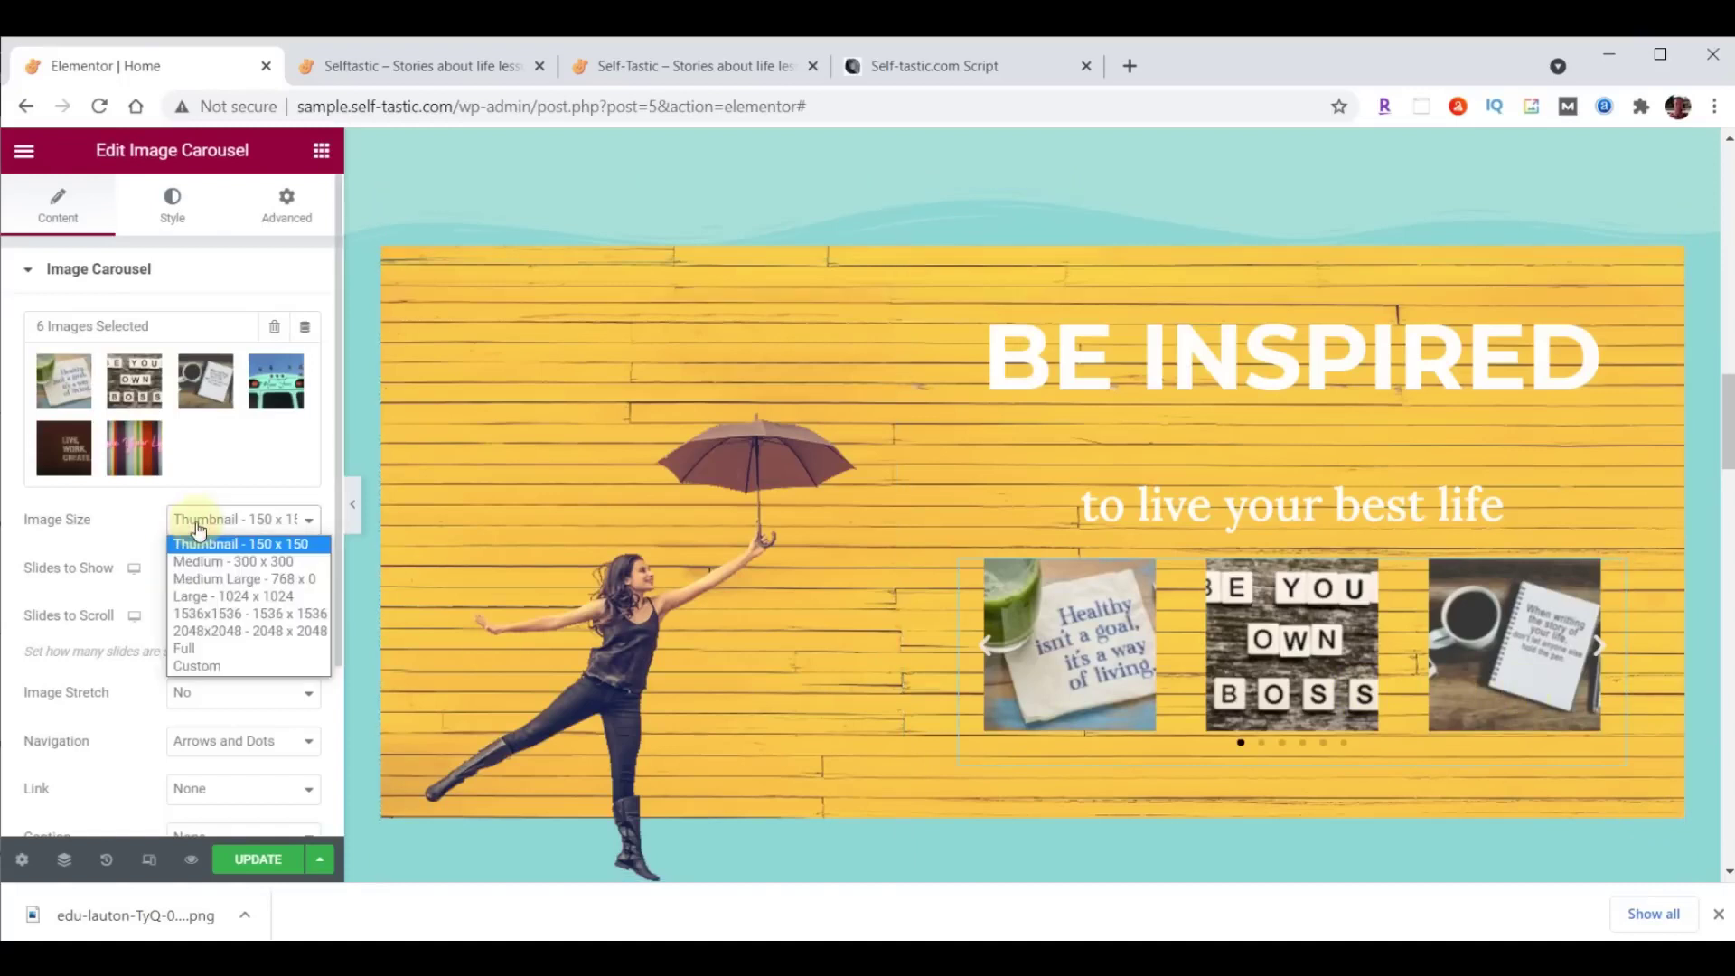
{"action": "left_click", "coordinate": [216, 595]}
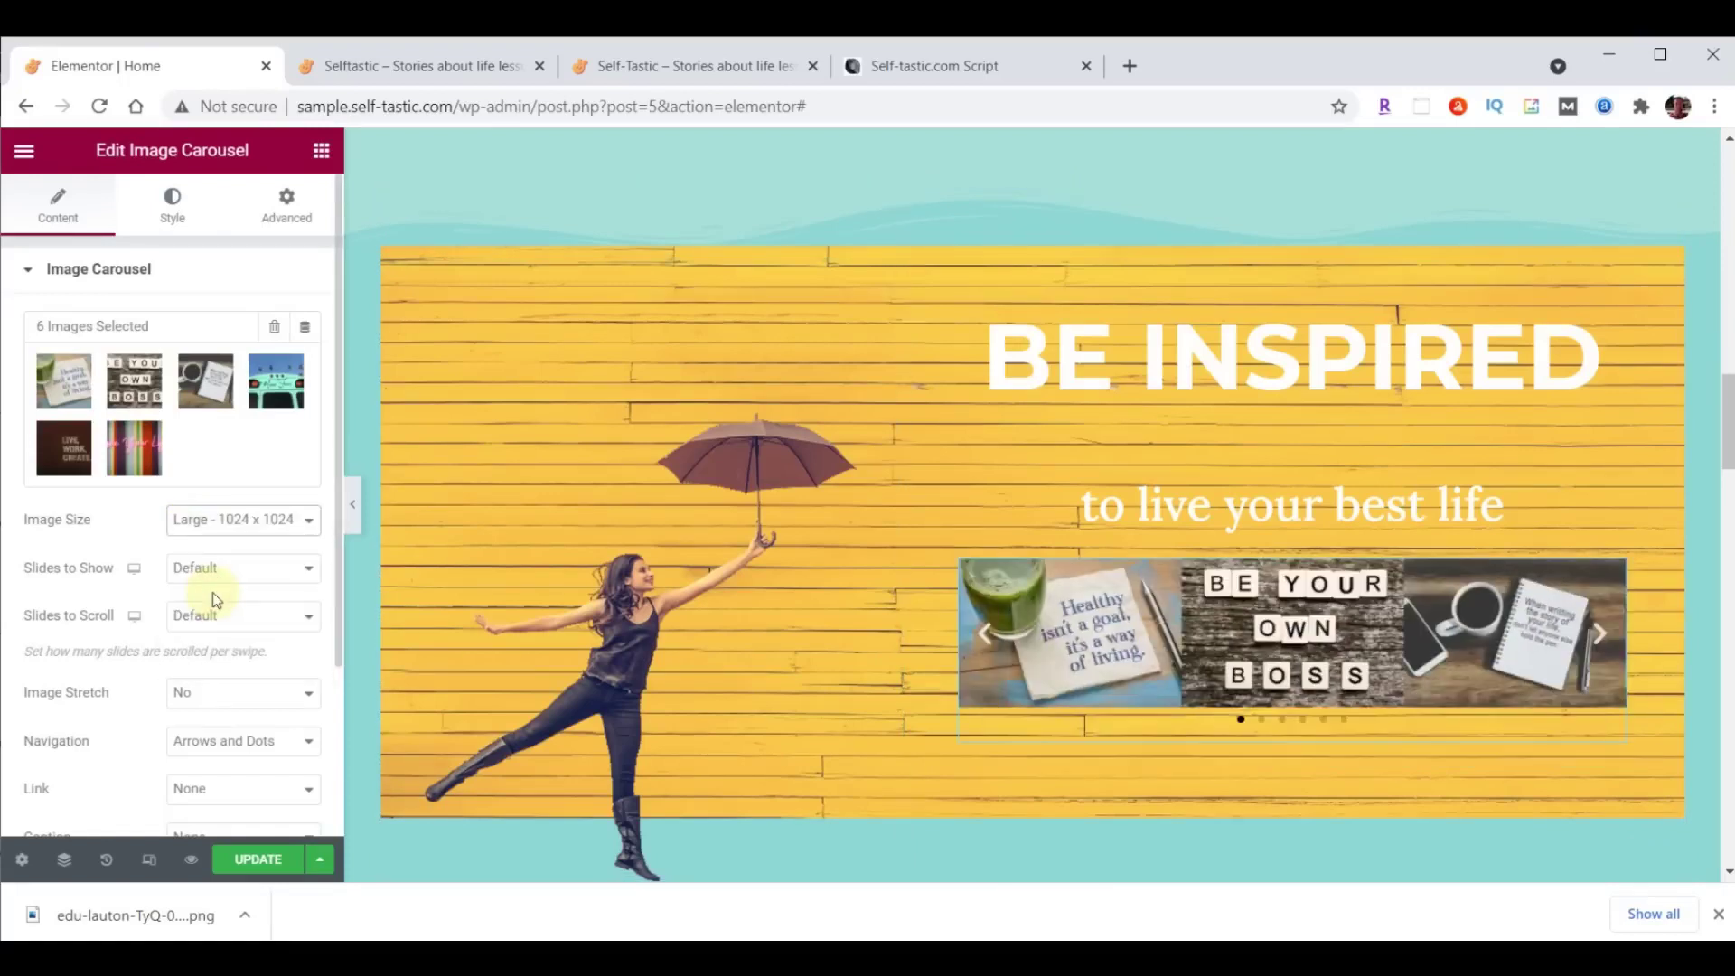
{"action": "left_click", "coordinate": [215, 574]}
{"action": "left_click", "coordinate": [214, 591]}
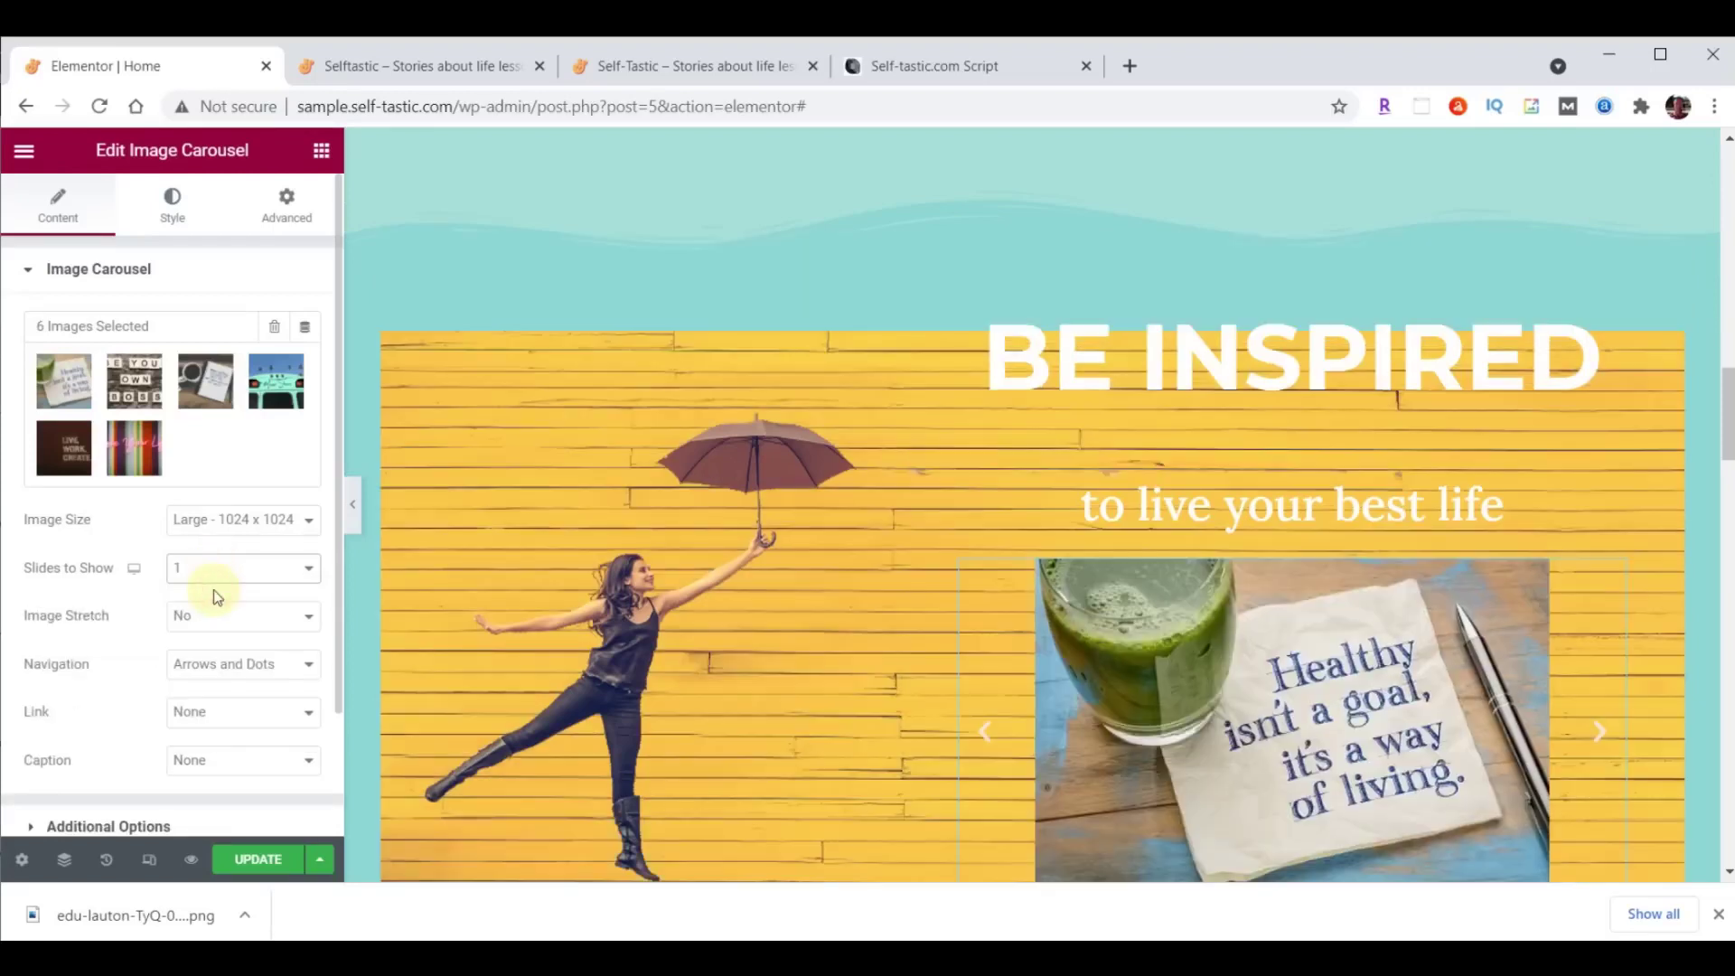
{"action": "left_click", "coordinate": [214, 615]}
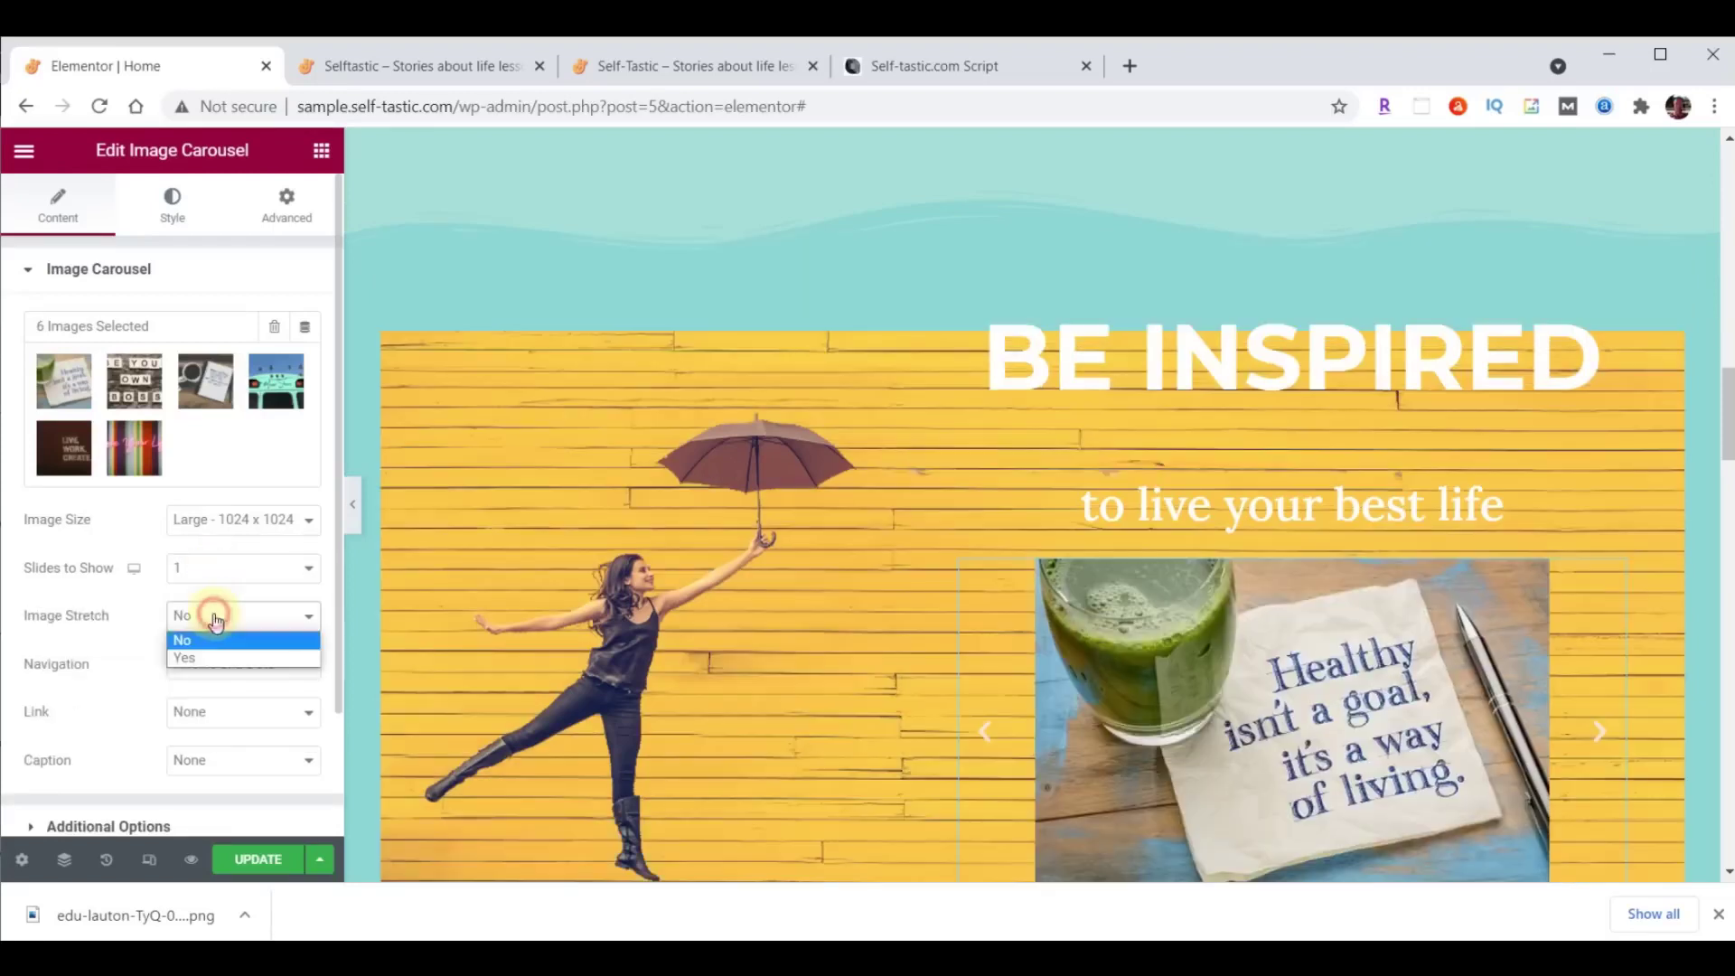
{"action": "left_click", "coordinate": [218, 659]}
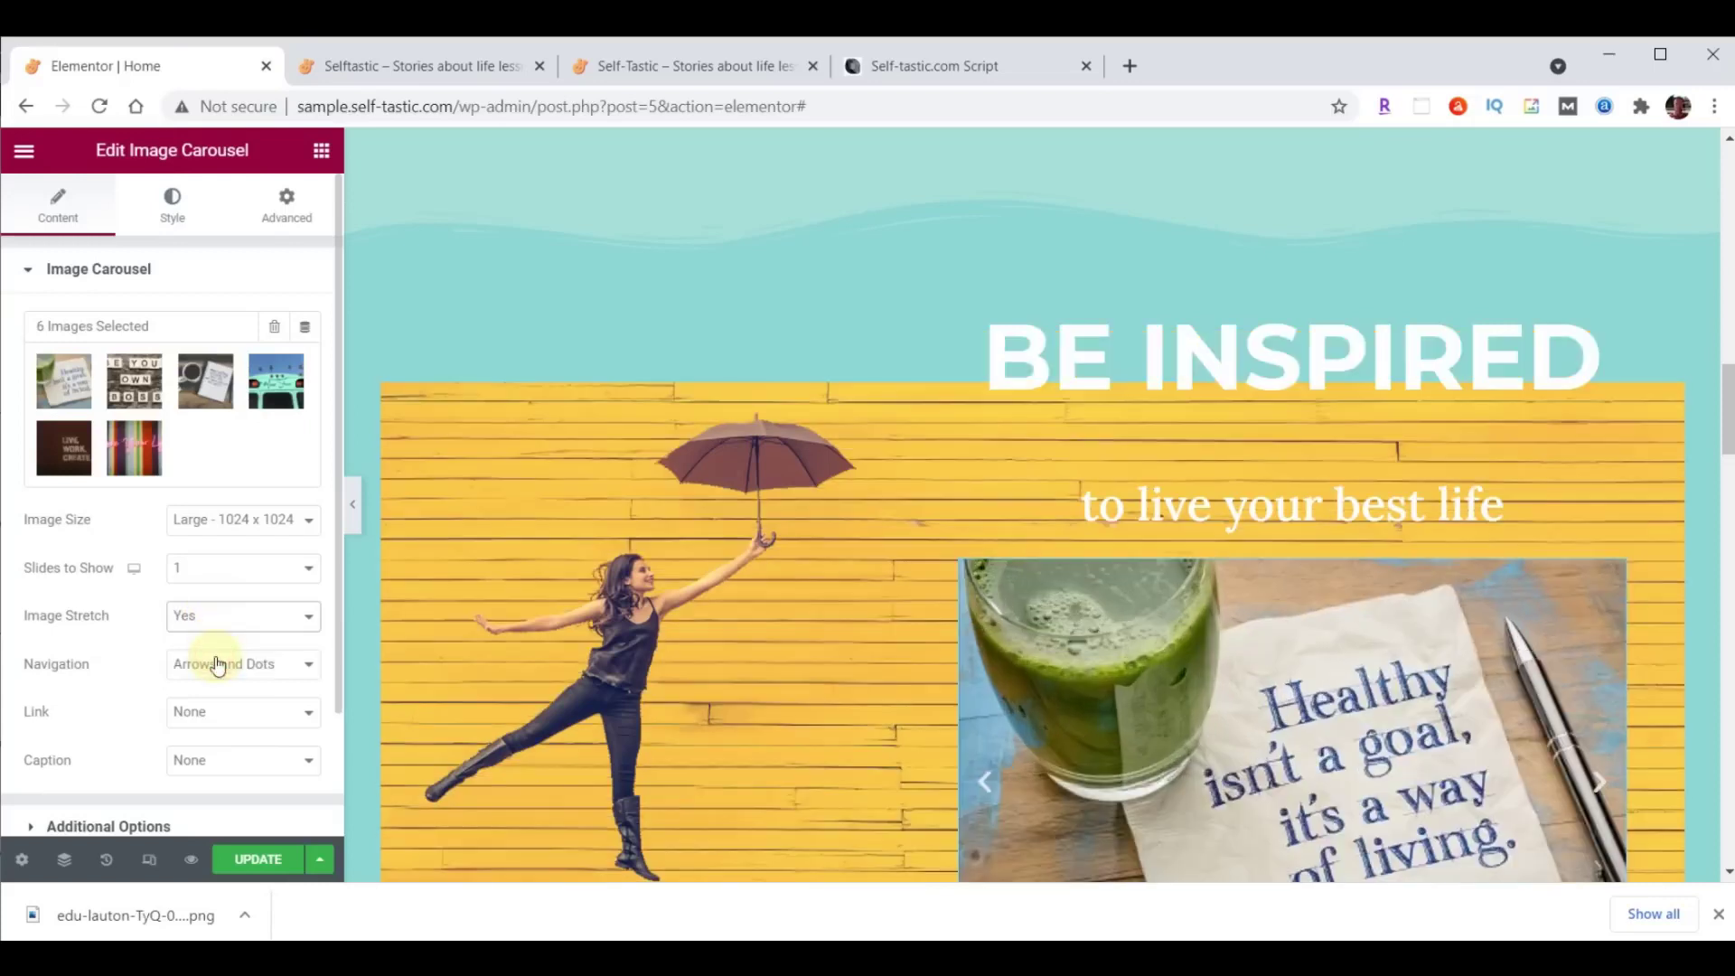
{"action": "scroll", "coordinate": [774, 660], "scroll_direction": "down", "scroll_amount": 3}
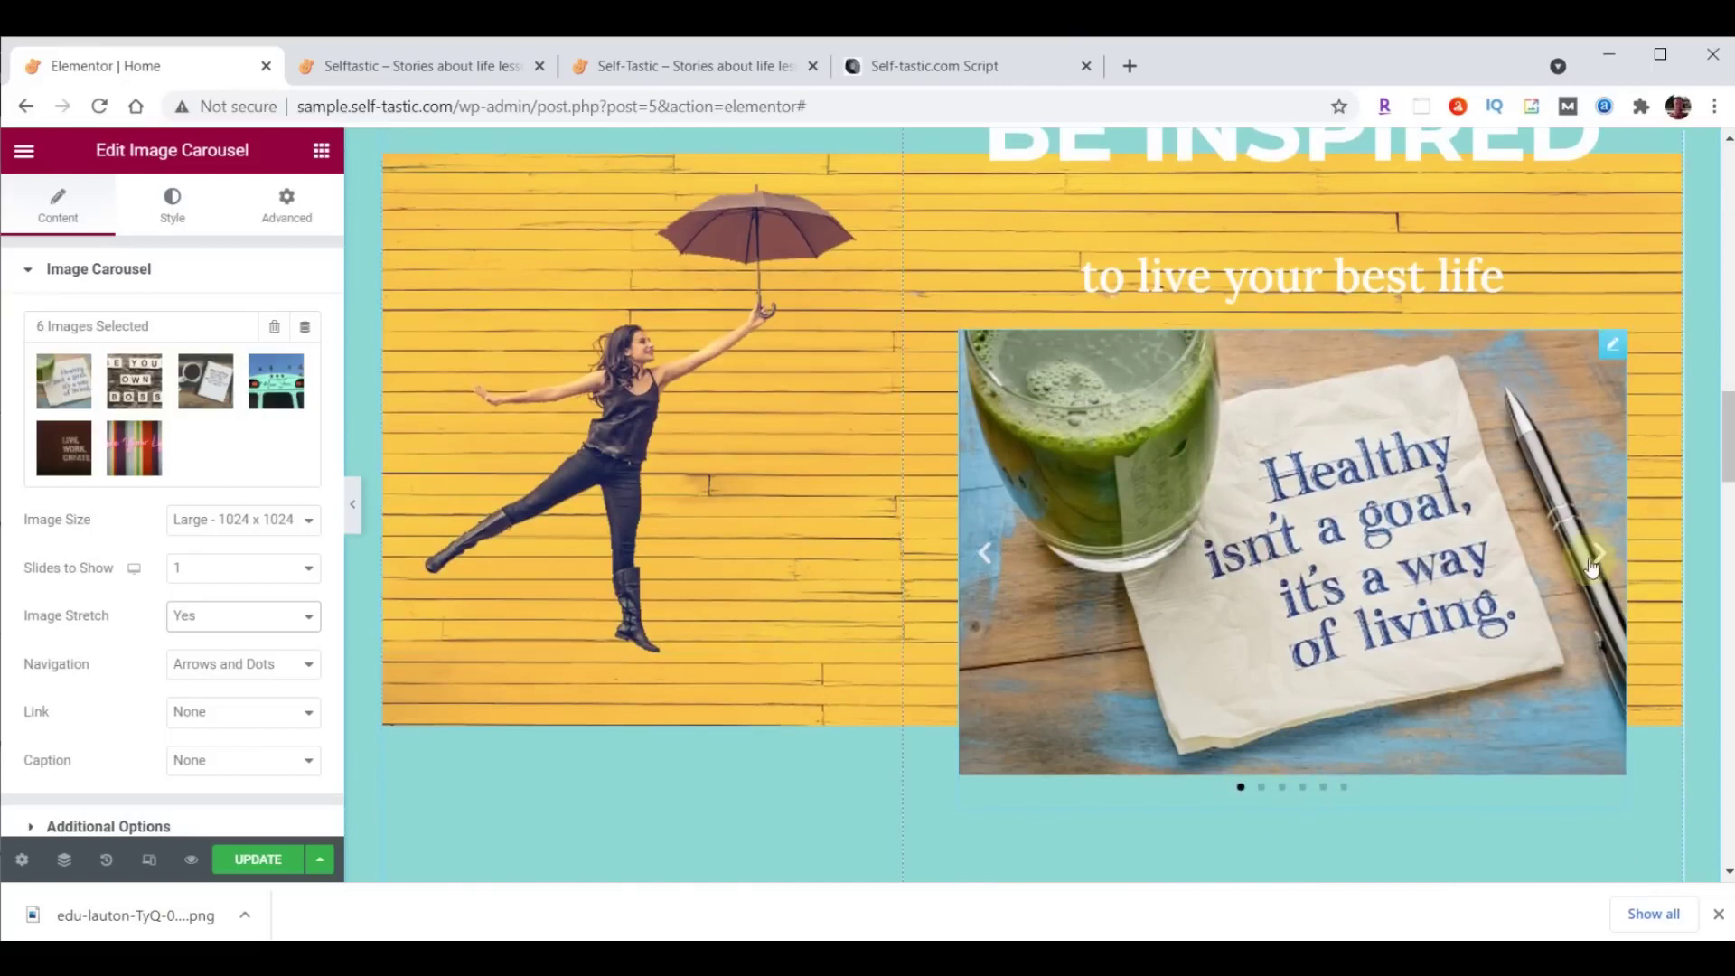
{"action": "left_click", "coordinate": [976, 556]}
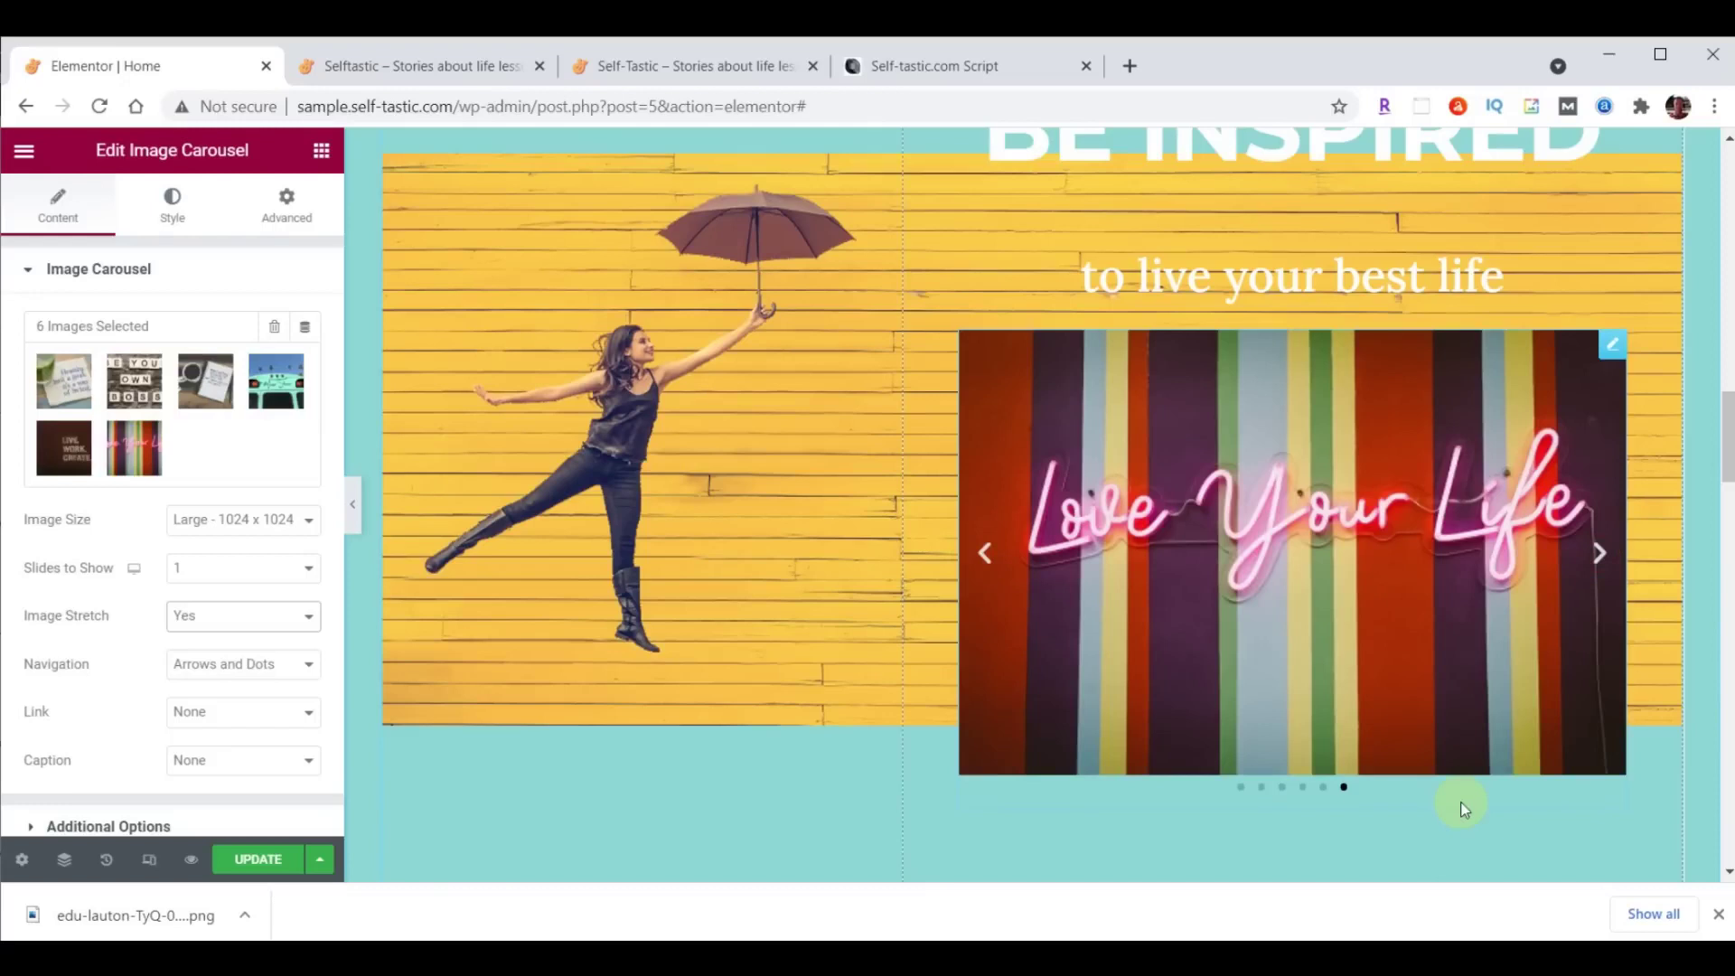
- Set carousel Navigation to None and expand Additional Options
{"action": "left_click", "coordinate": [268, 675]}
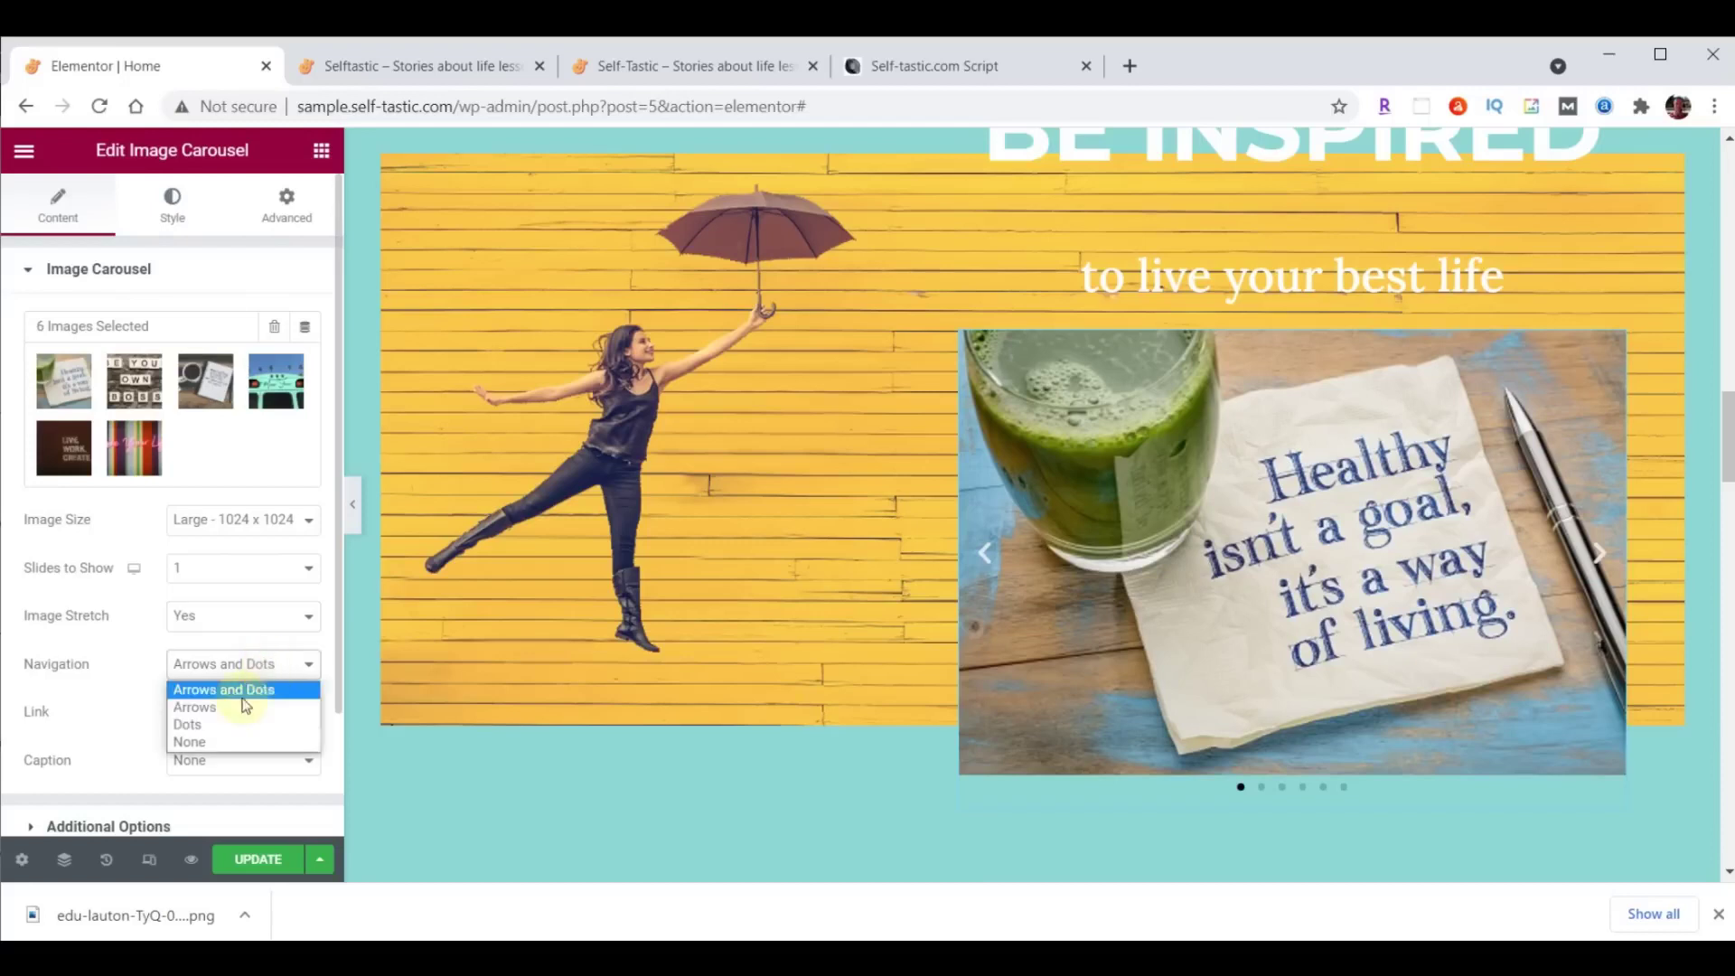
{"action": "left_click", "coordinate": [240, 742]}
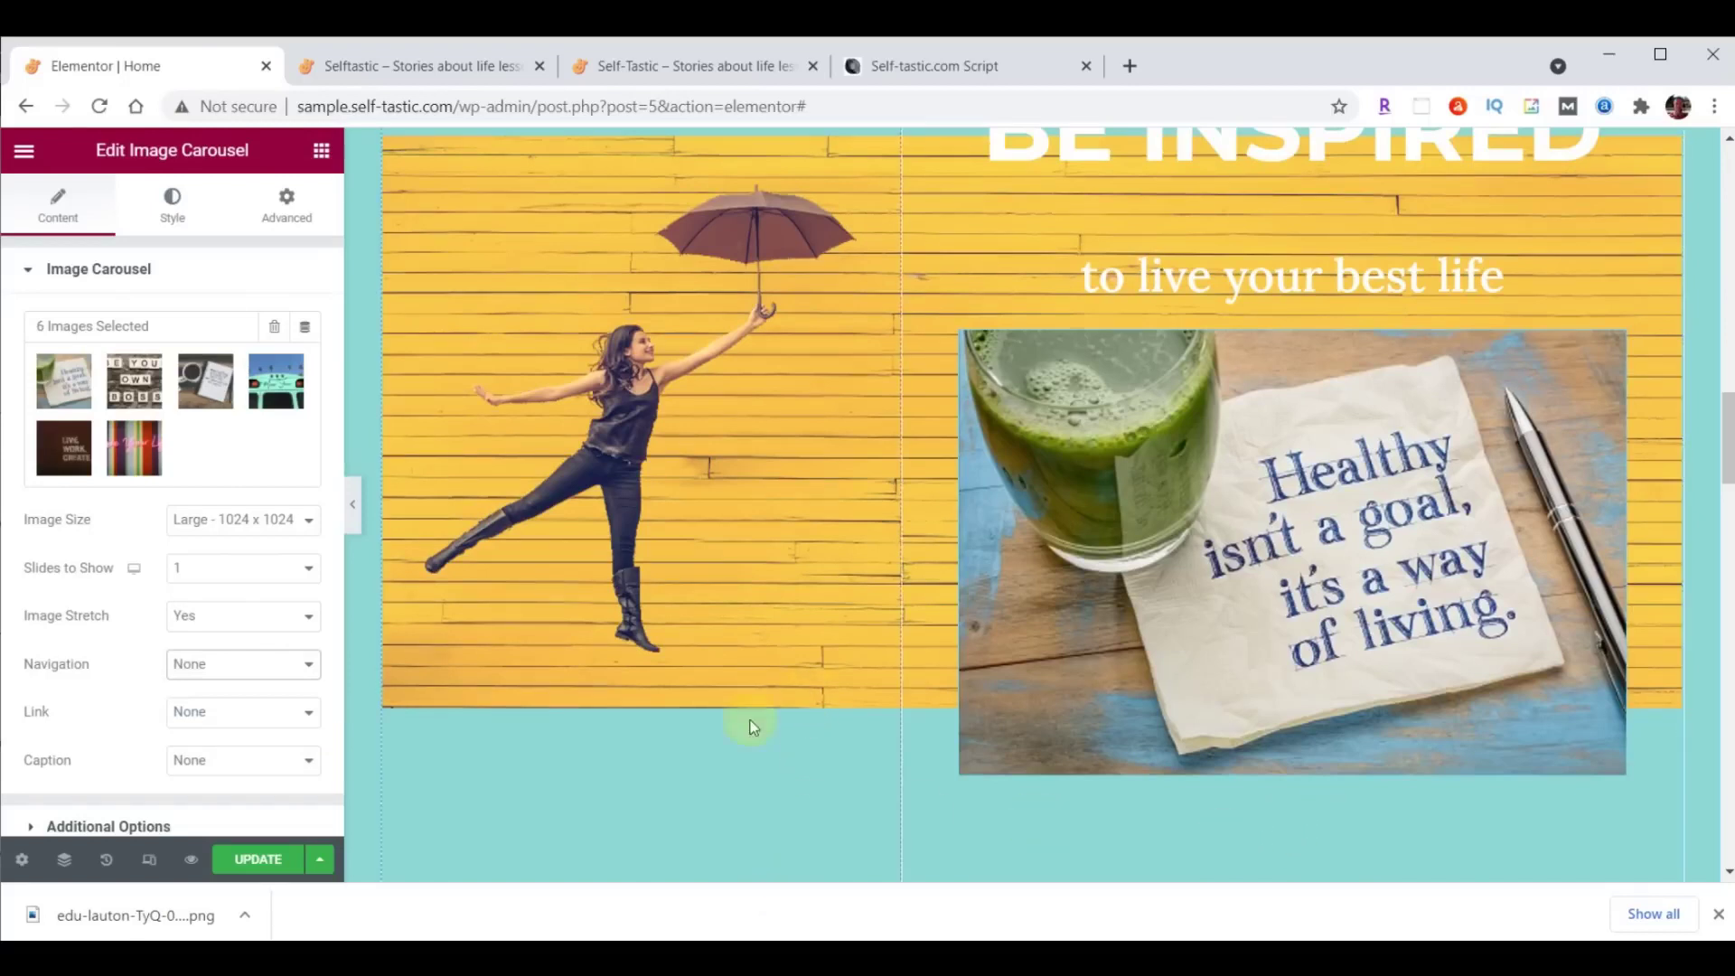
{"action": "scroll", "coordinate": [73, 678], "scroll_direction": "down", "scroll_amount": 2}
{"action": "left_click", "coordinate": [73, 678]}
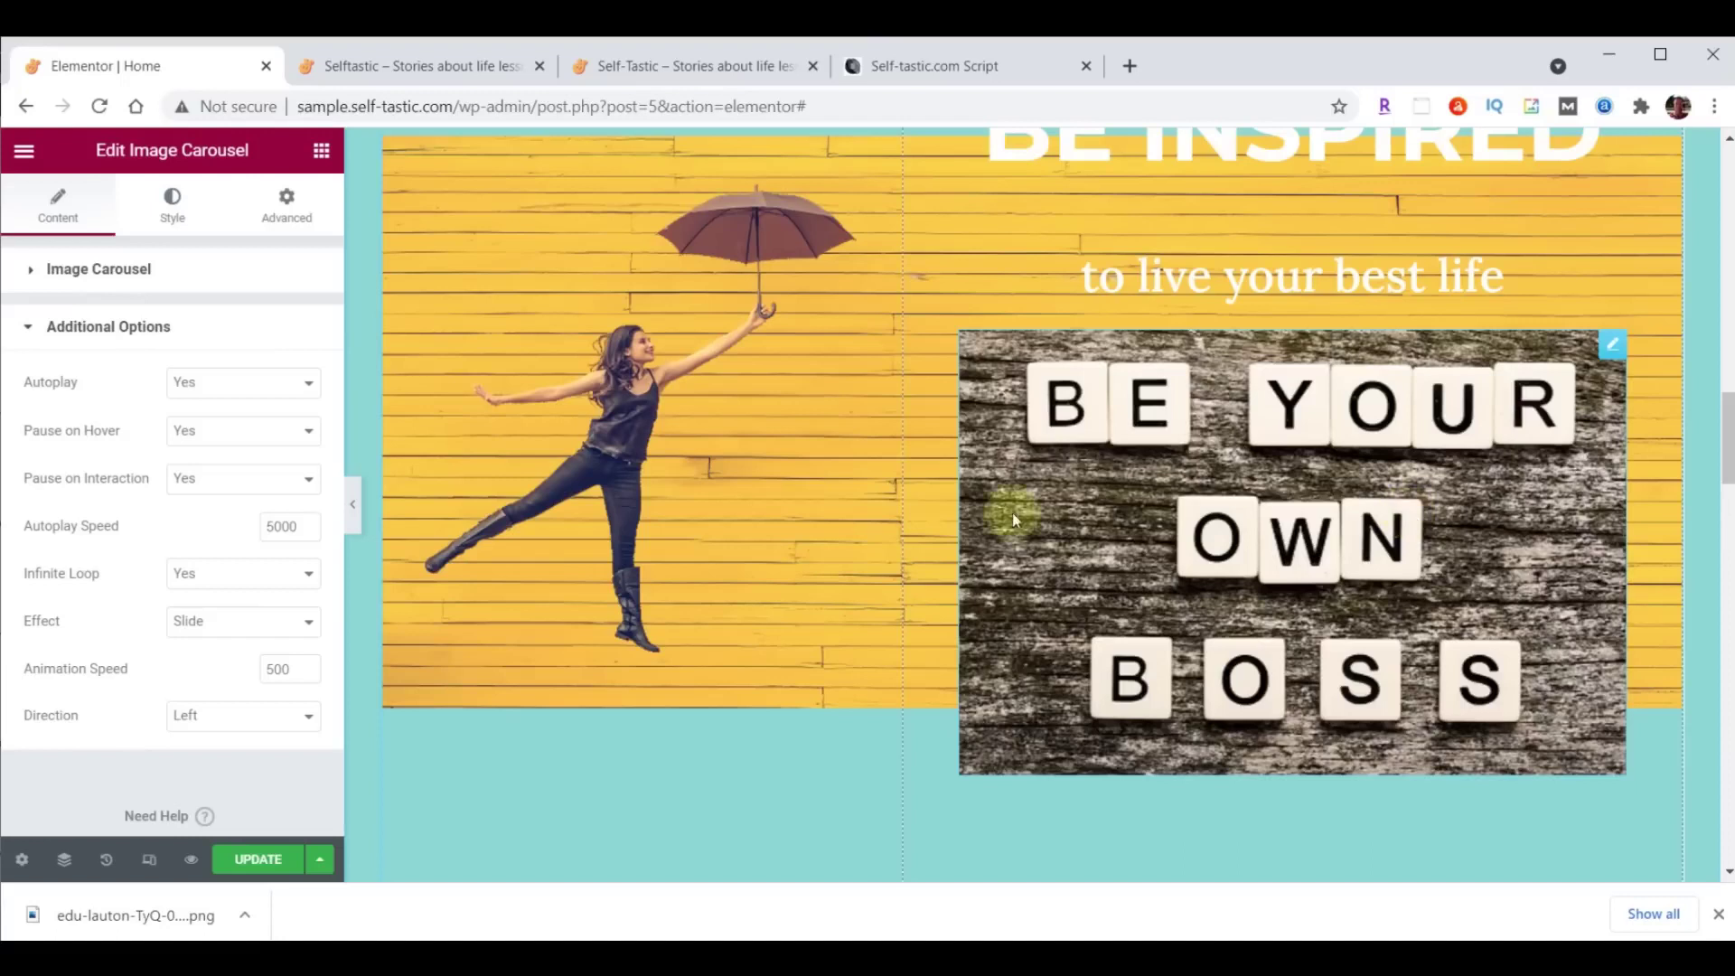
- Set Pause on Hover to No, Autoplay Speed to 4000, and Effect to Fade
{"action": "left_click", "coordinate": [205, 430]}
{"action": "left_click", "coordinate": [211, 471]}
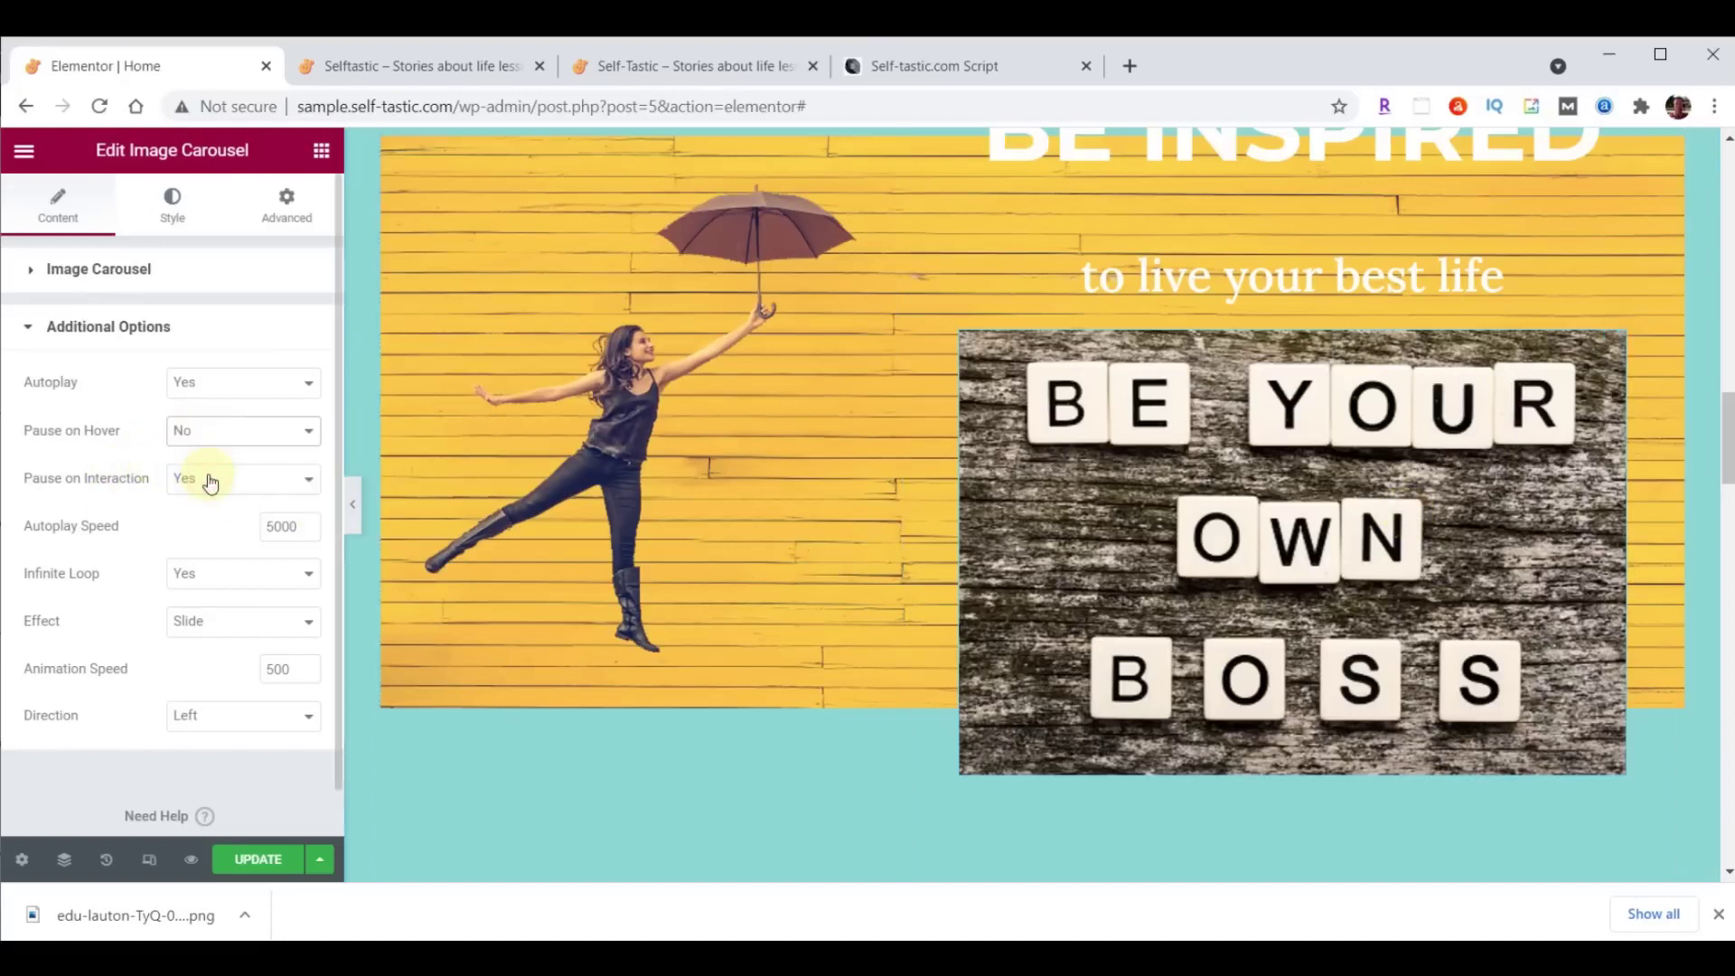
{"action": "double_click", "coordinate": [281, 534]}
{"action": "type", "text": "4000"}
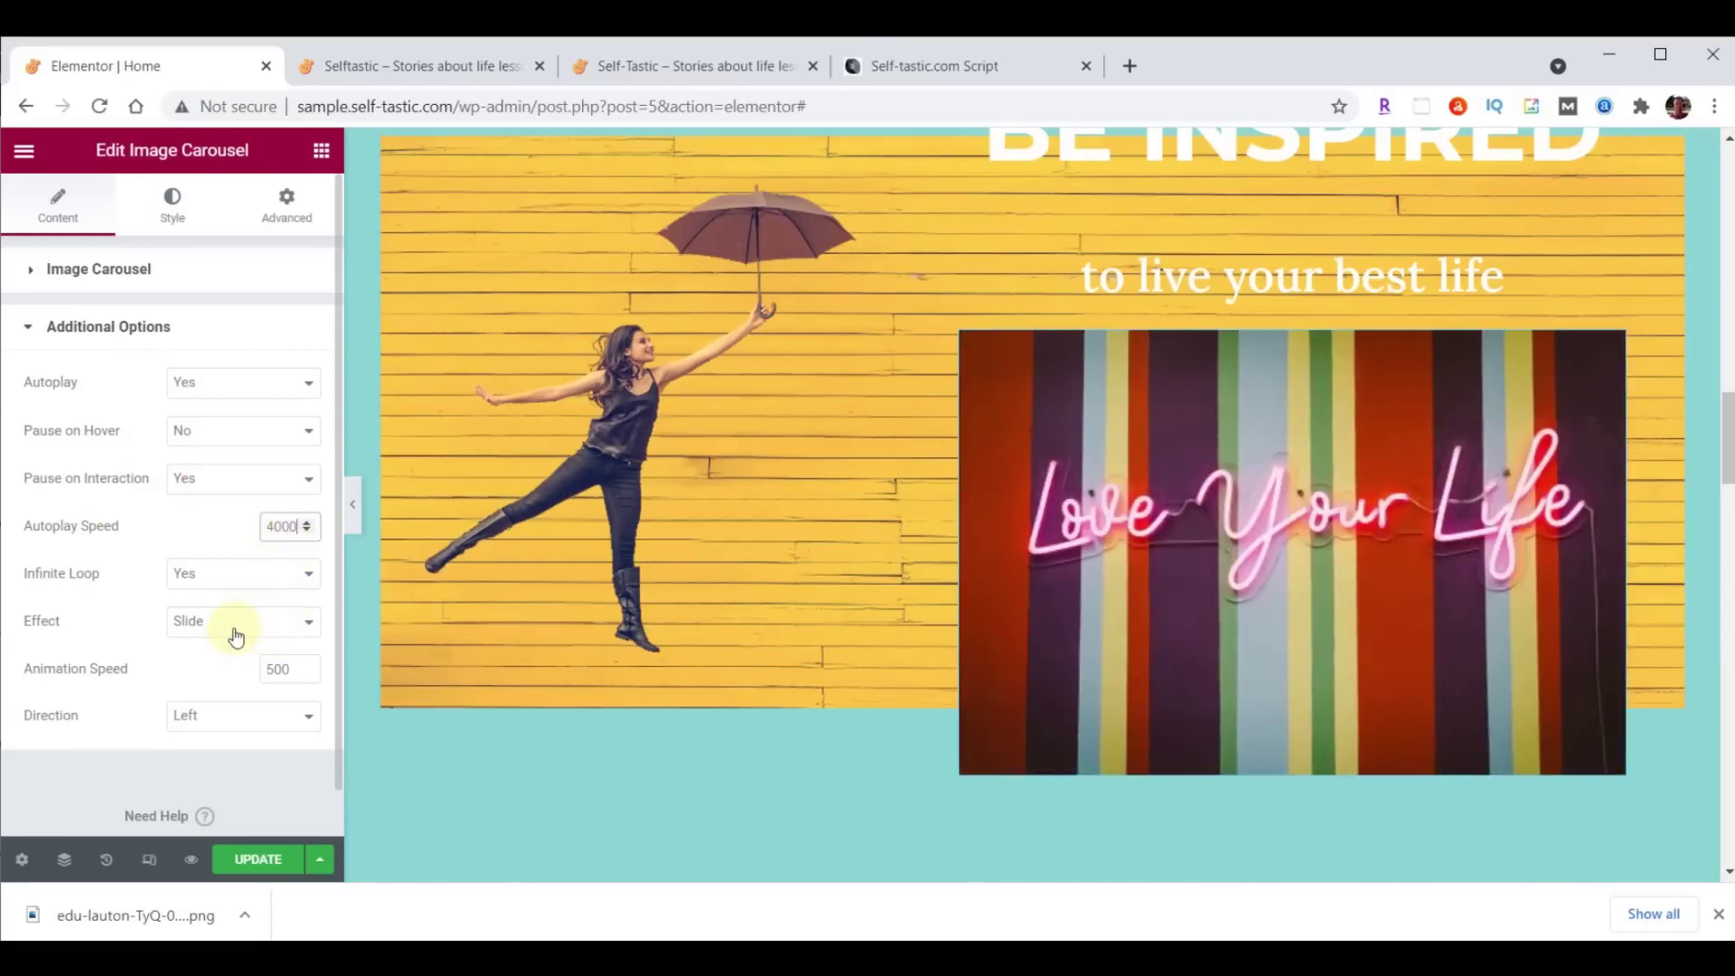
{"action": "left_click", "coordinate": [236, 637]}
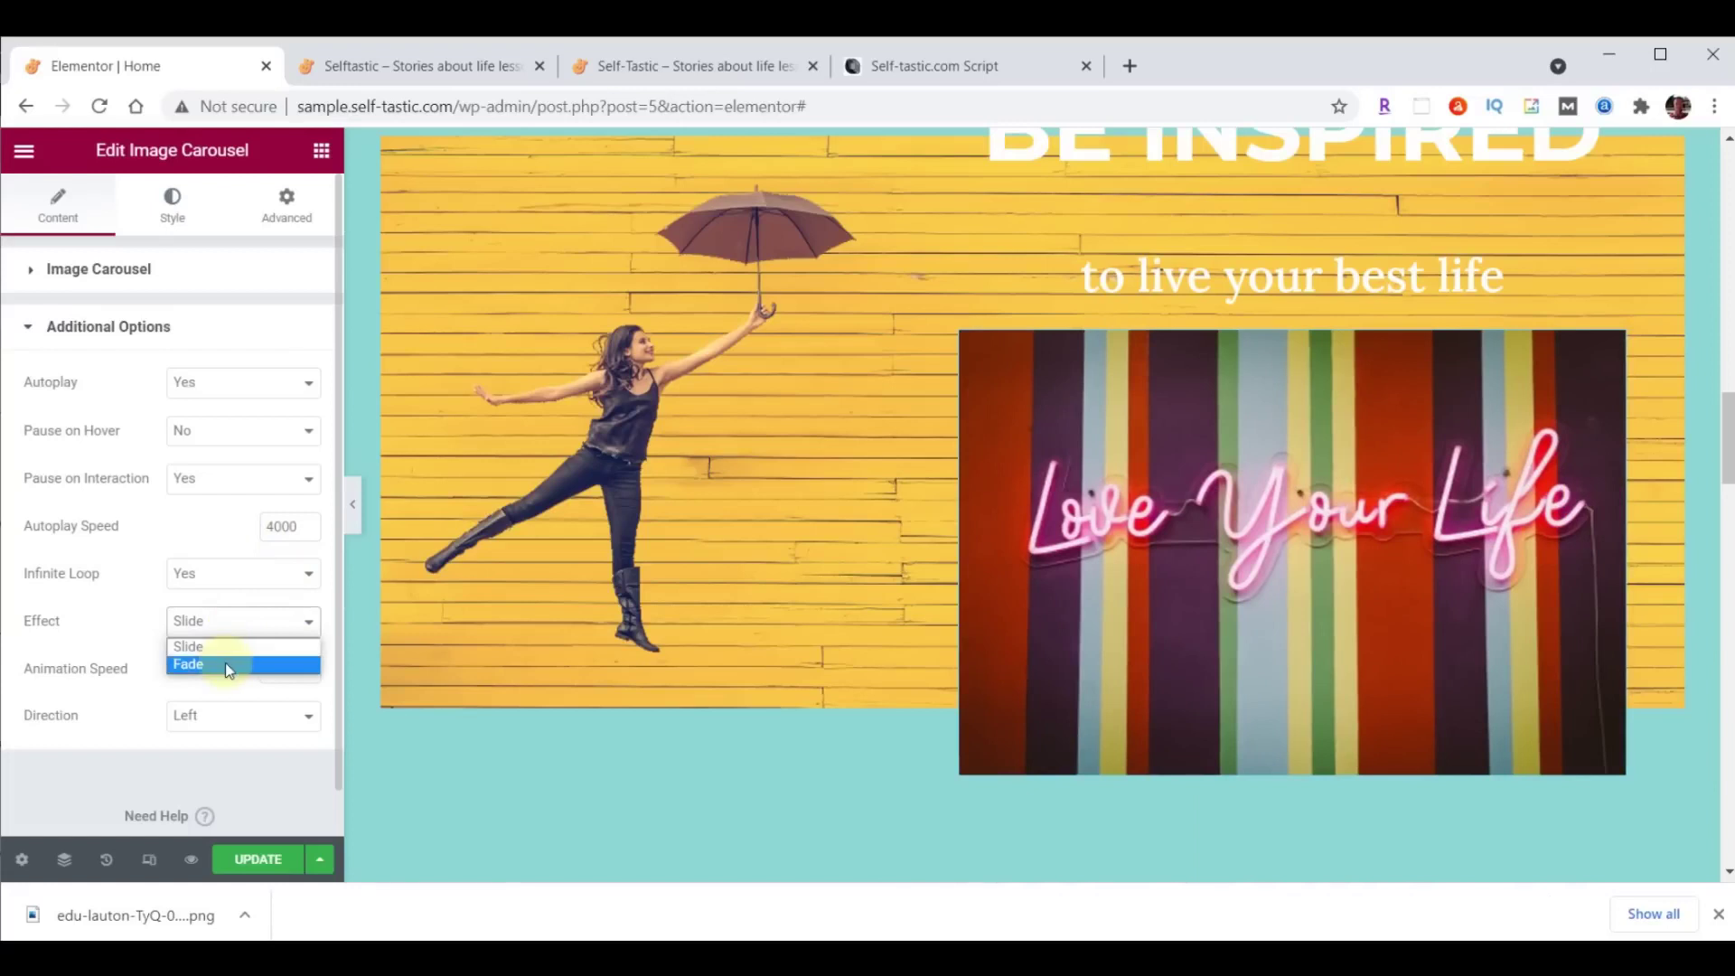
{"action": "left_click", "coordinate": [226, 664]}
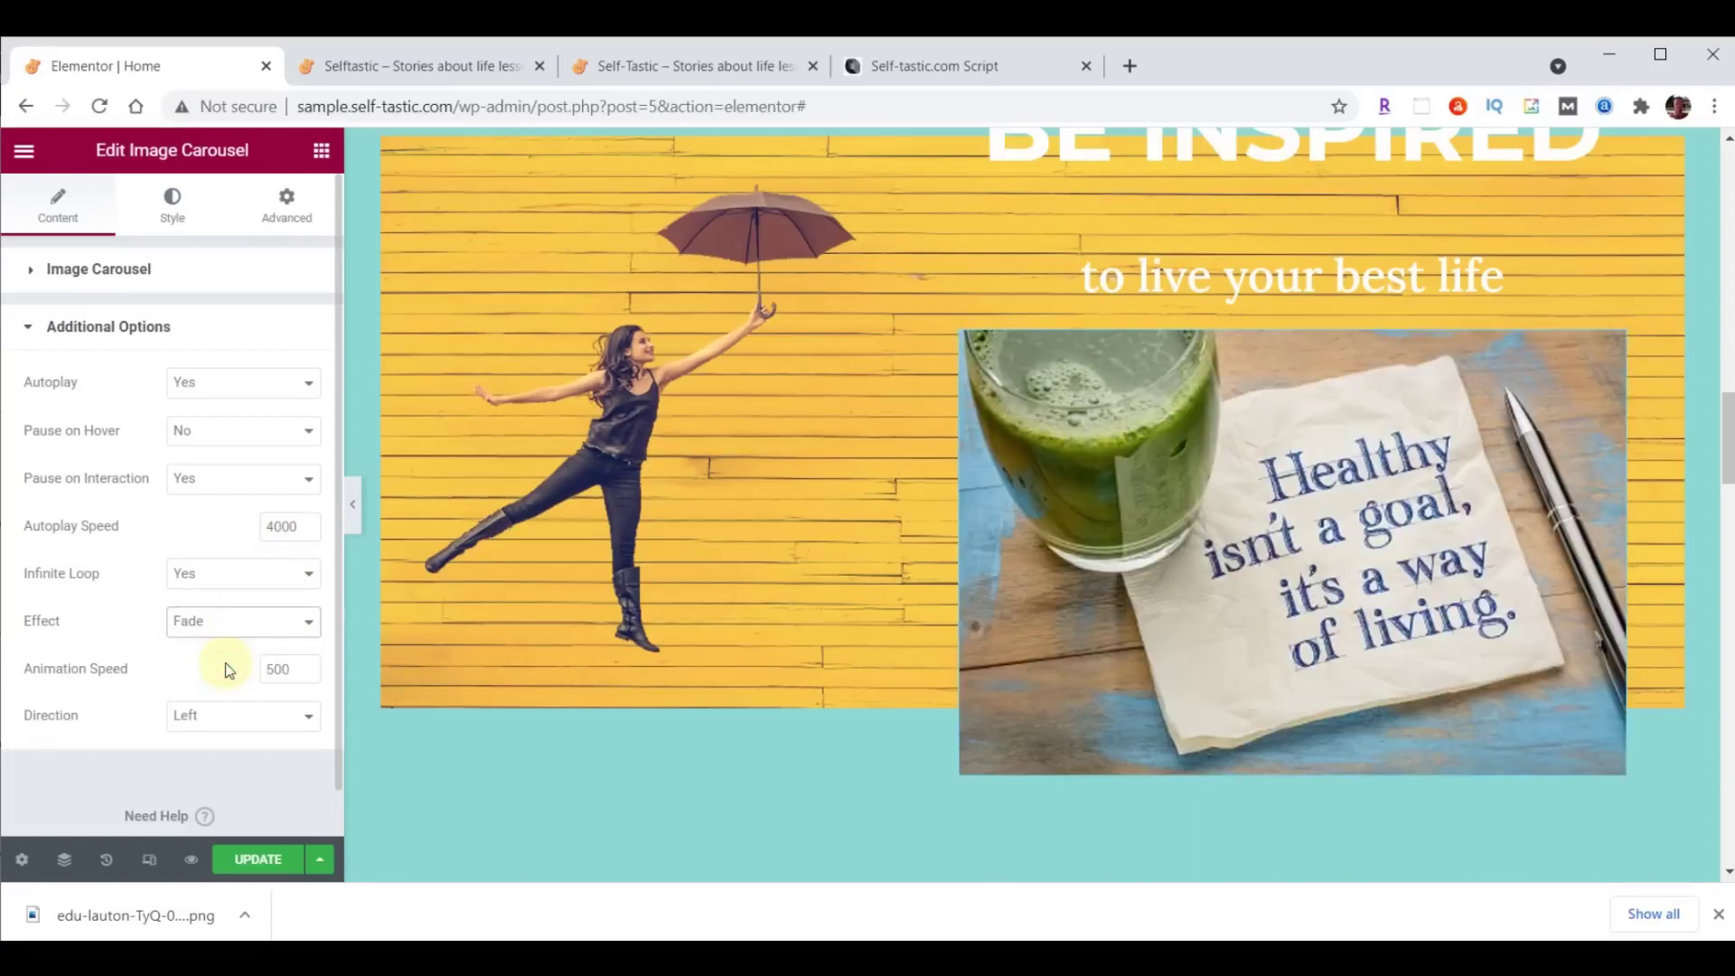
{"action": "scroll", "coordinate": [819, 673], "scroll_direction": "up", "scroll_amount": 6}
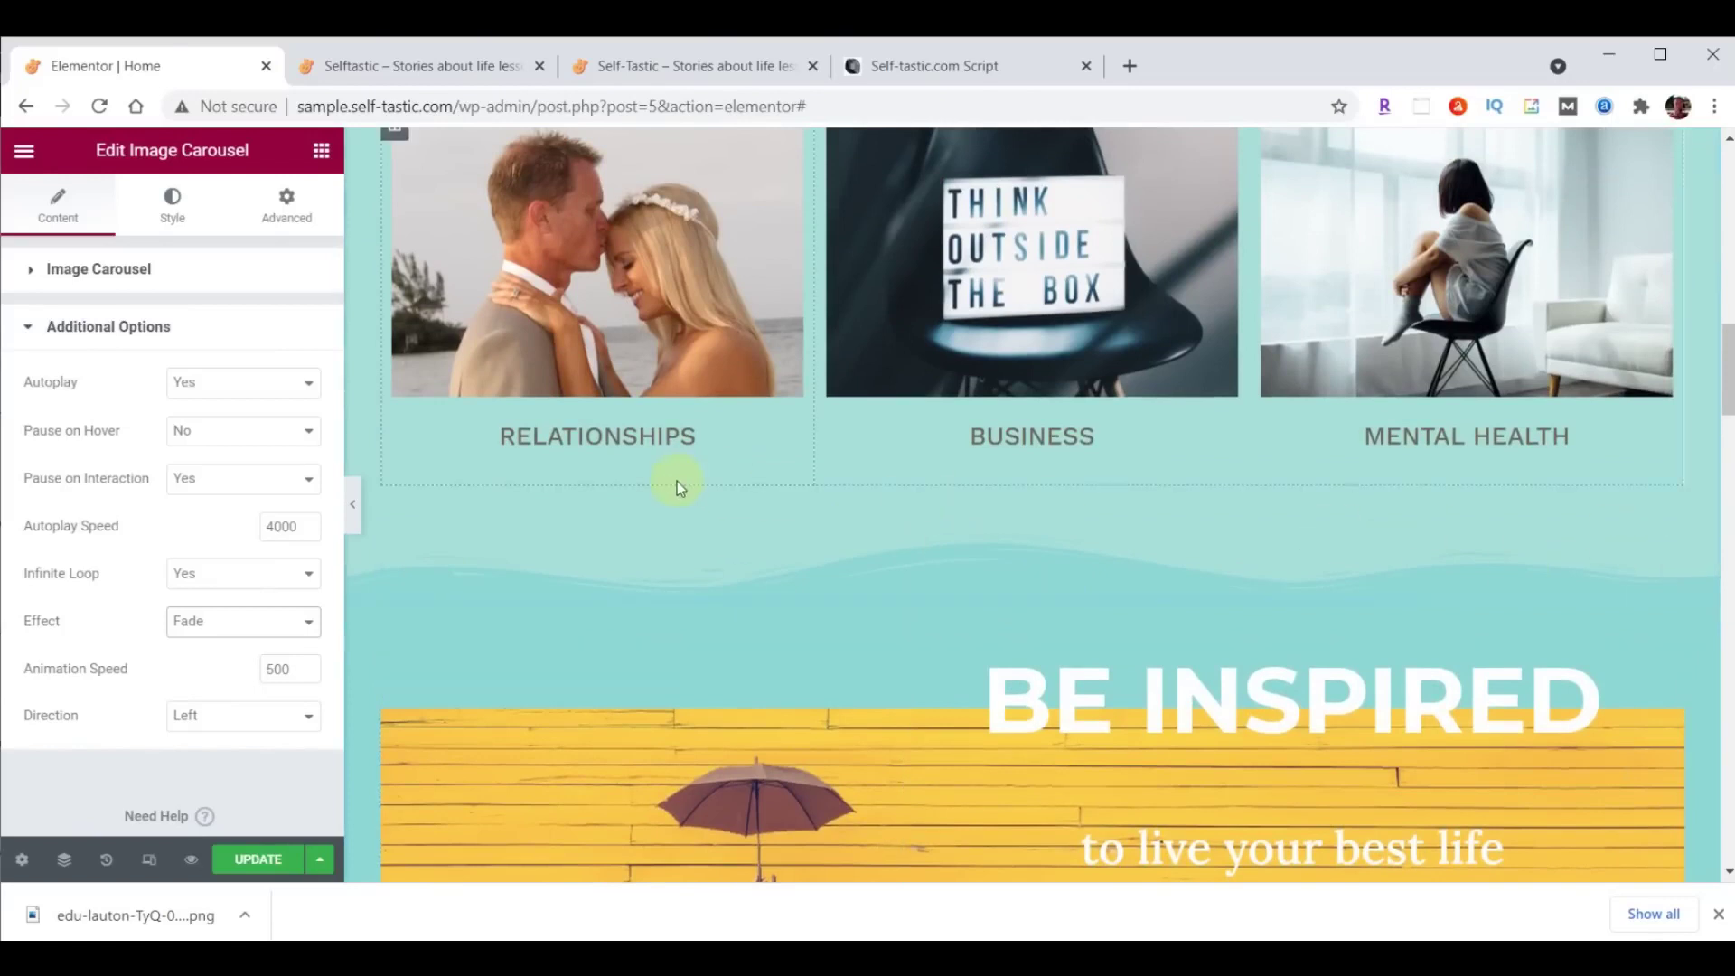
- Update the homepage, reload the live site to check the carousel, and return to the editor
{"action": "left_click", "coordinate": [262, 860]}
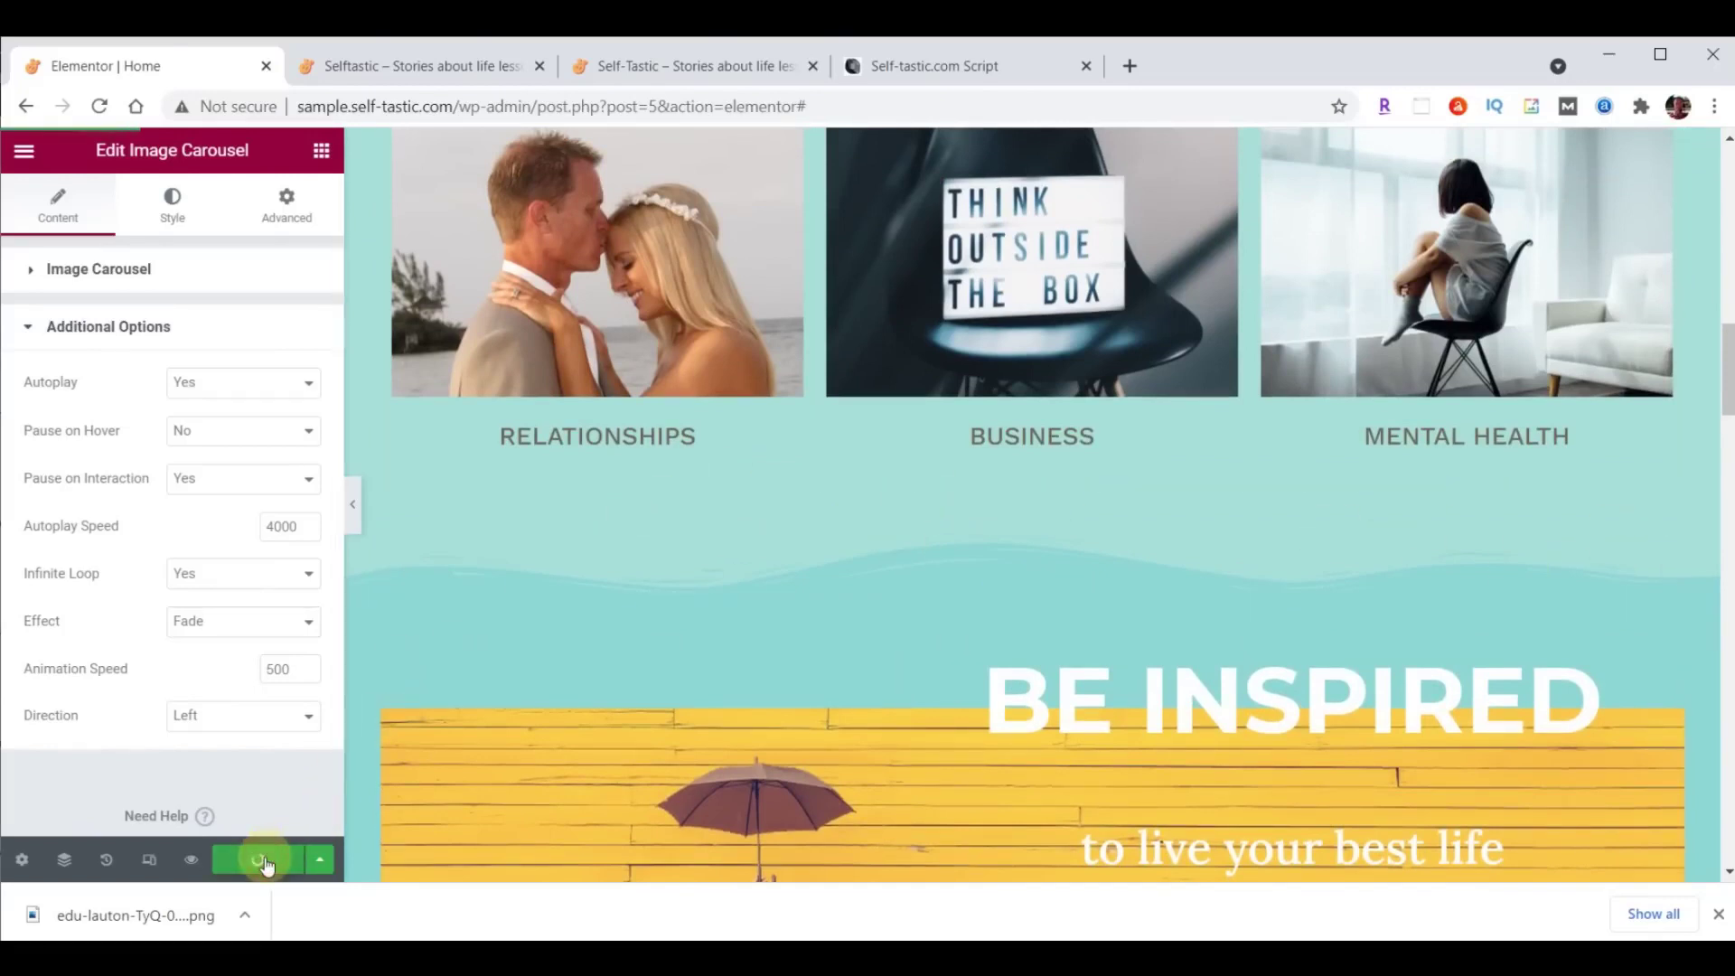
{"action": "left_click", "coordinate": [441, 70]}
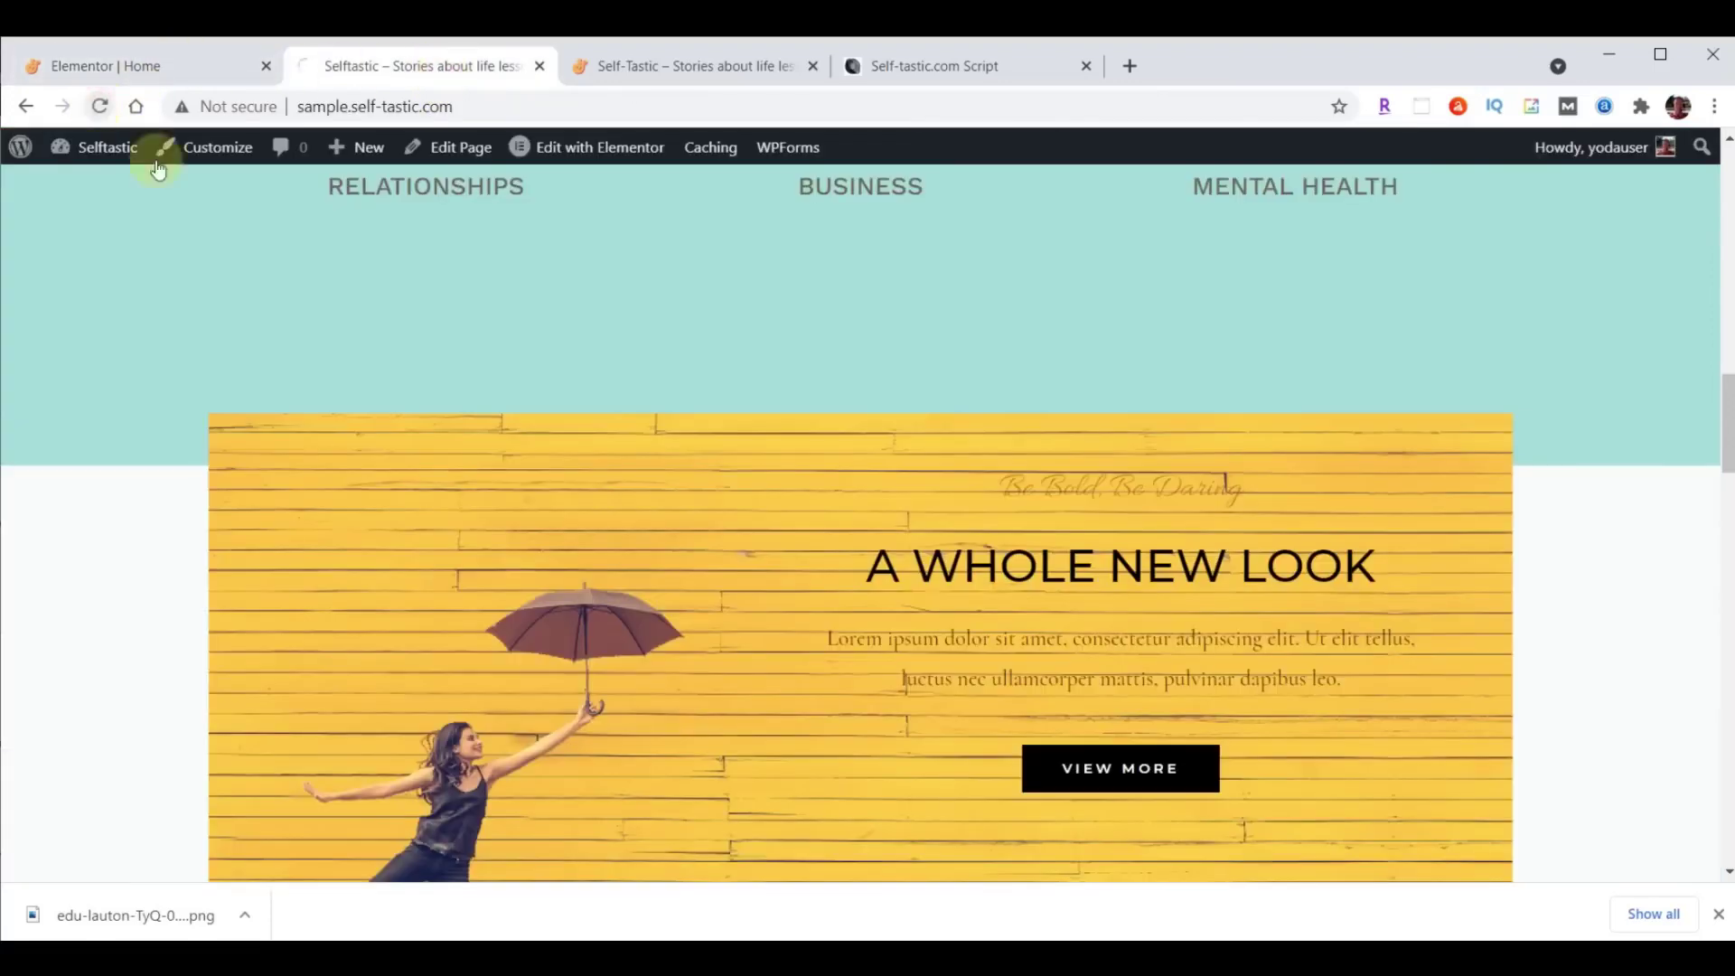
{"action": "left_click", "coordinate": [99, 106]}
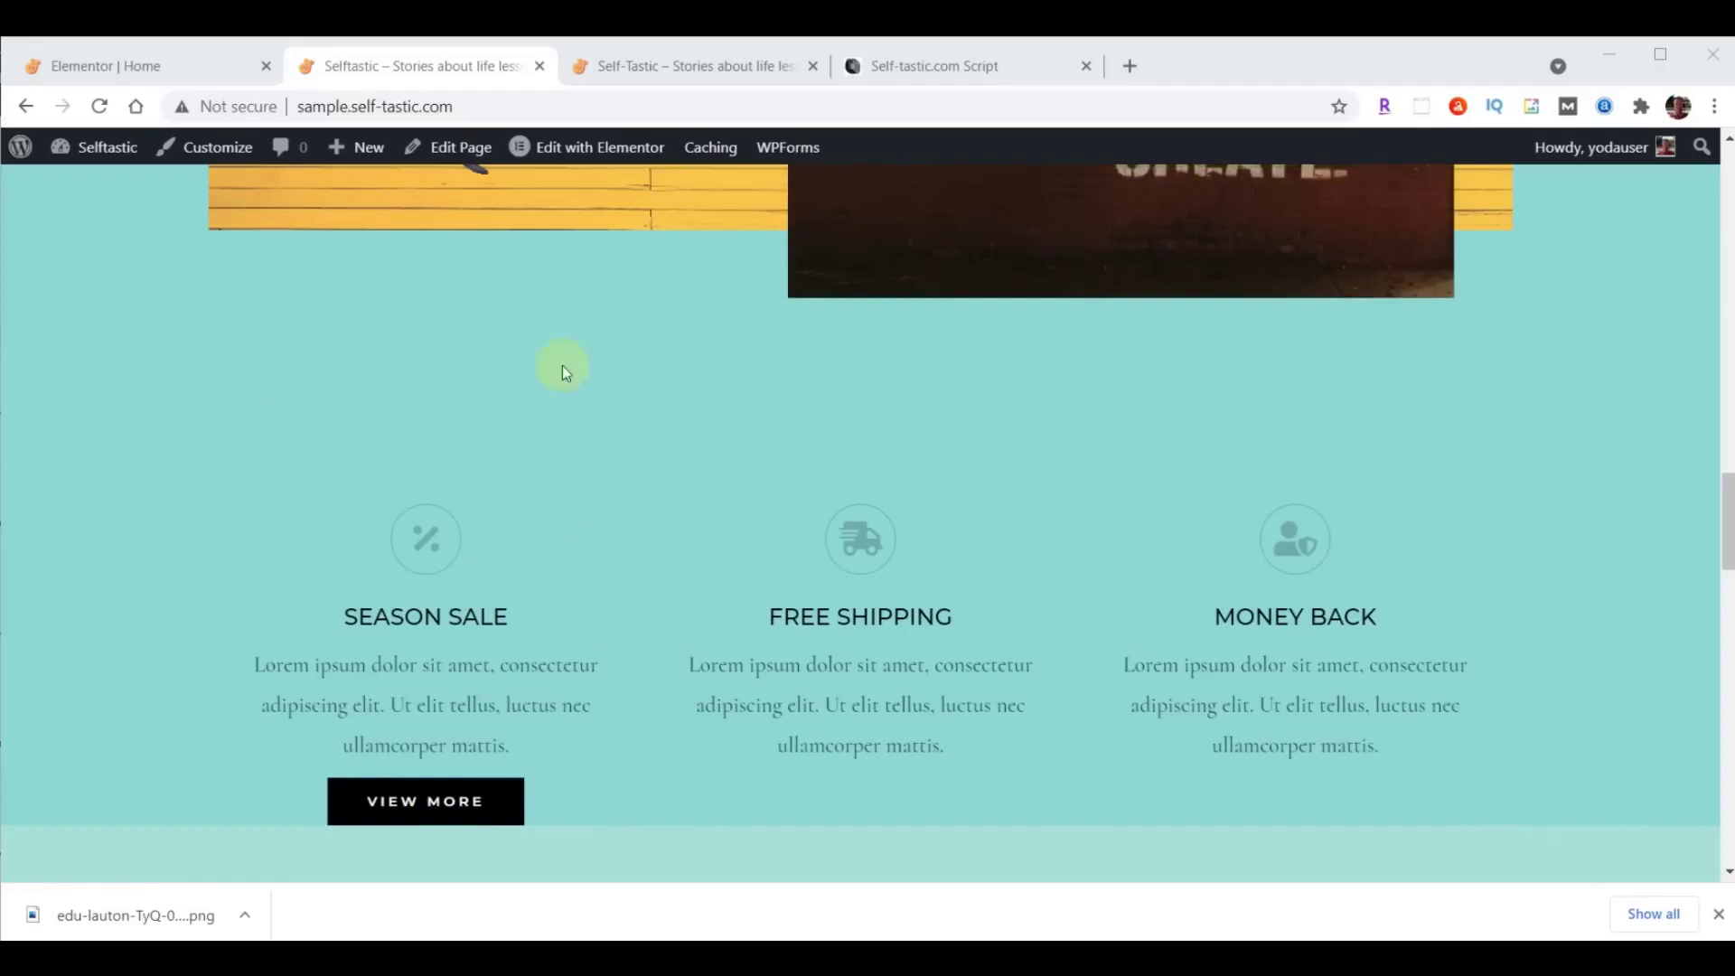
{"action": "left_click", "coordinate": [145, 68]}
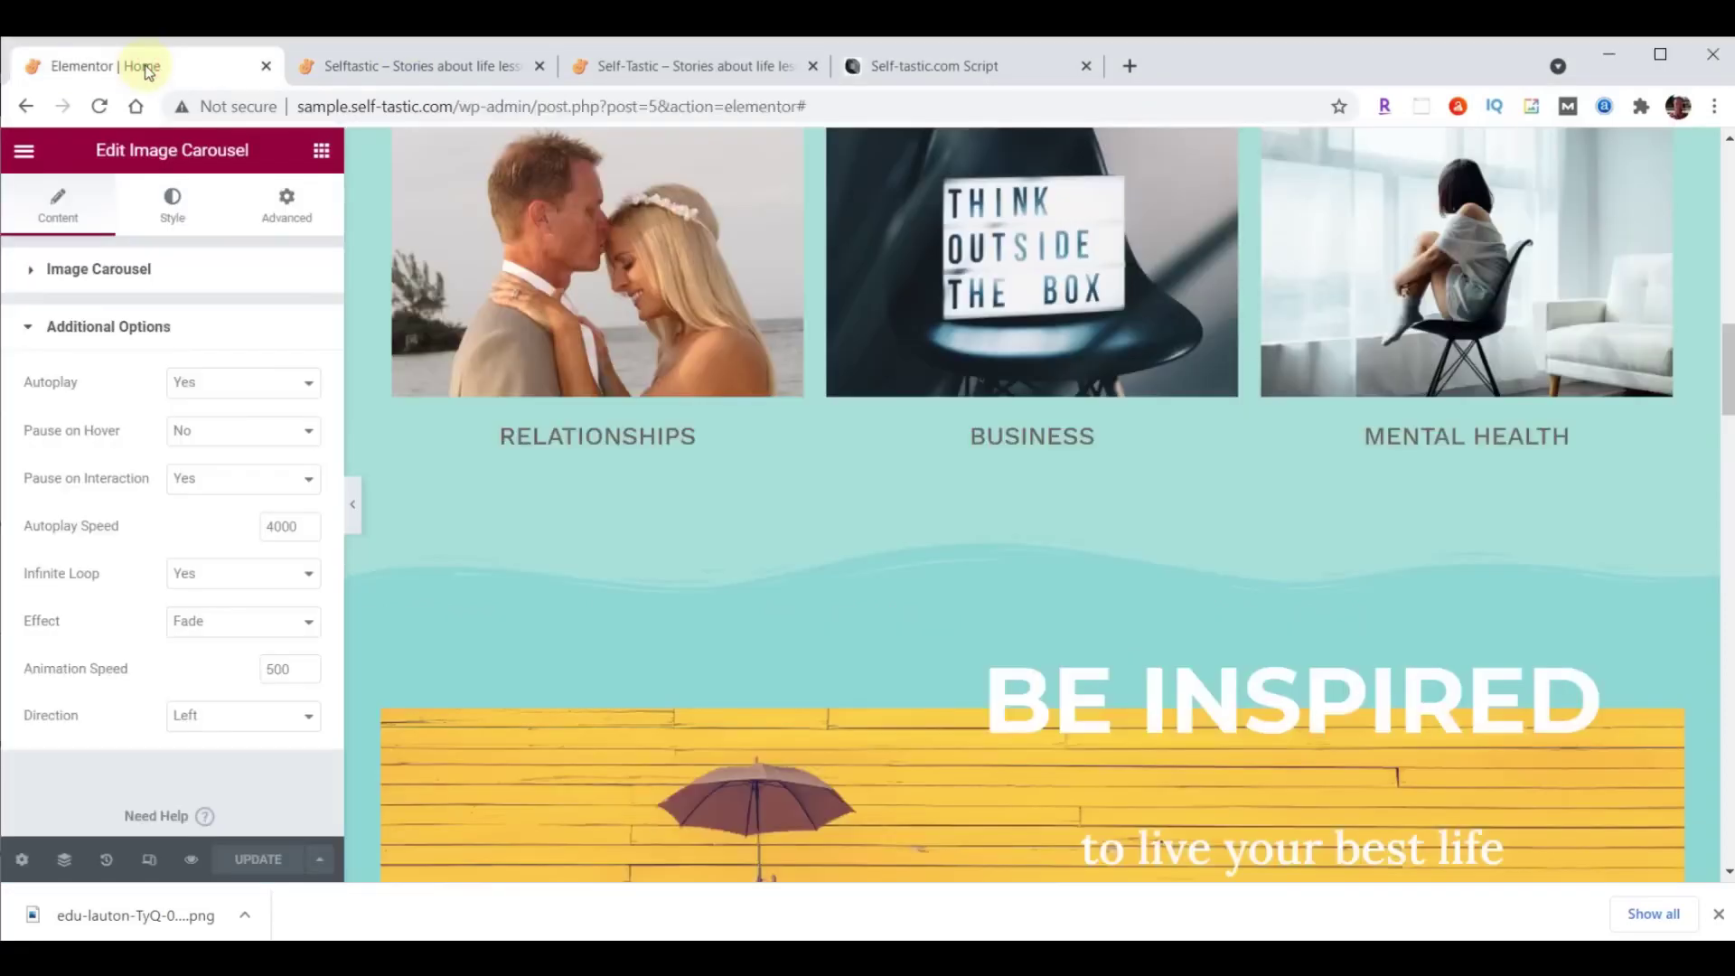
{"action": "scroll", "coordinate": [1204, 575], "scroll_direction": "down", "scroll_amount": 10}
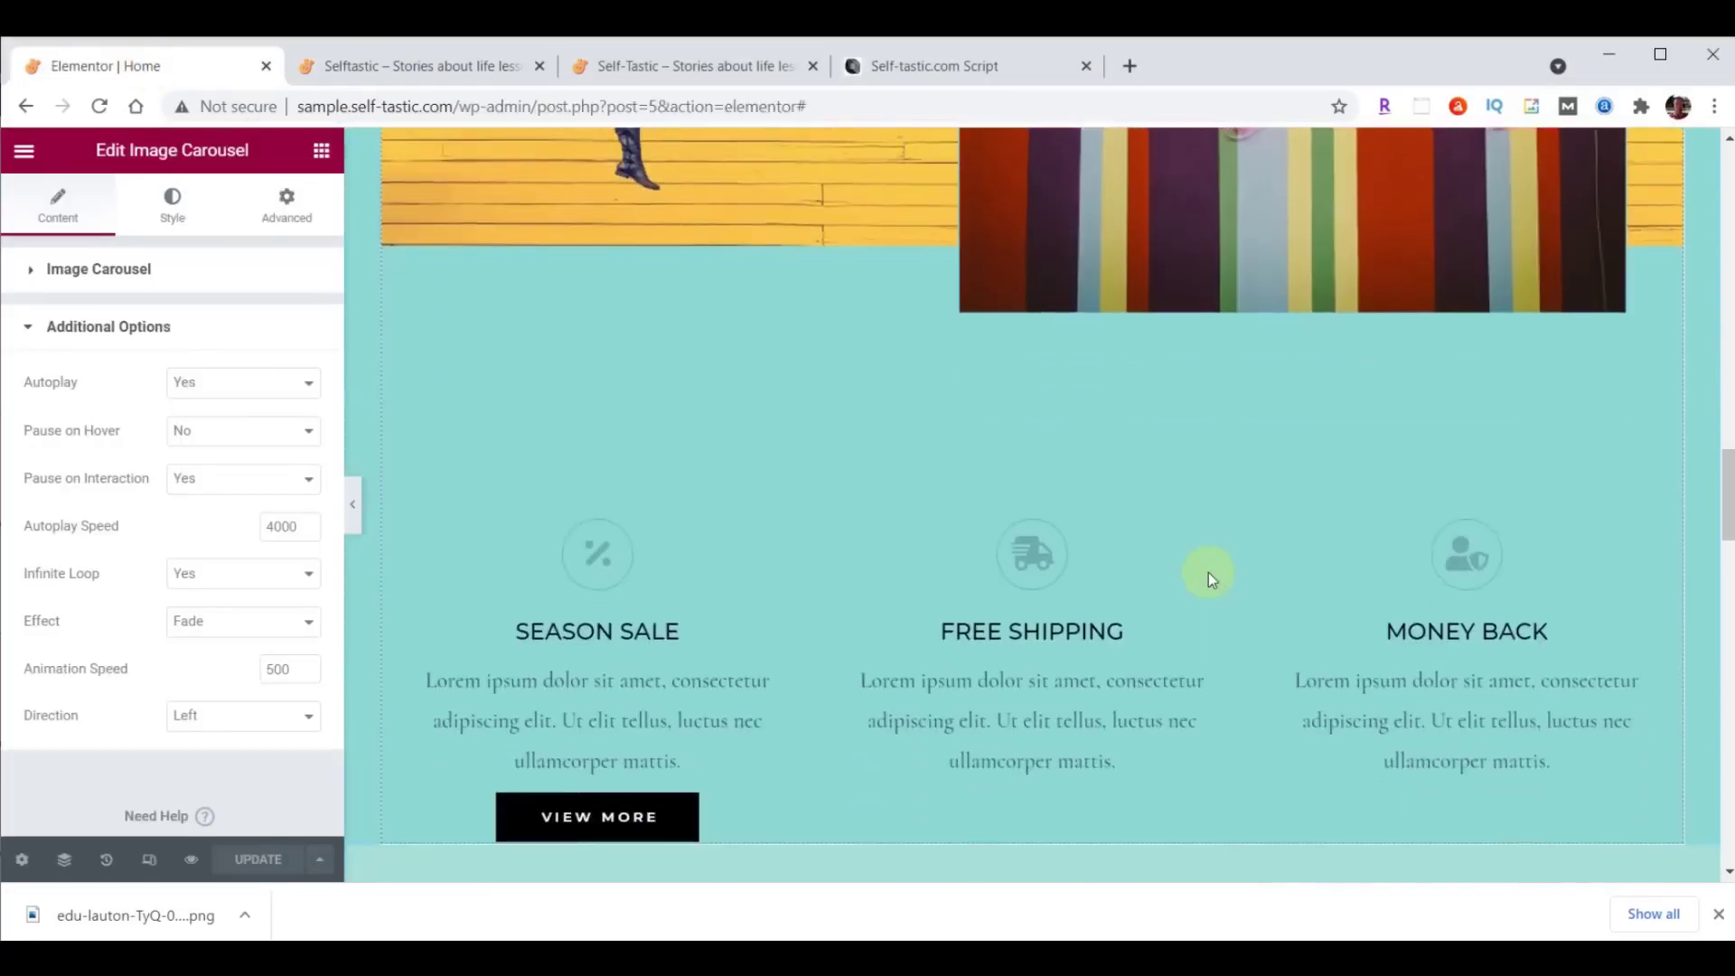
- Move the logo row above the feature columns and delete its logo carousel
{"action": "scroll", "coordinate": [1207, 572], "scroll_direction": "down", "scroll_amount": 2}
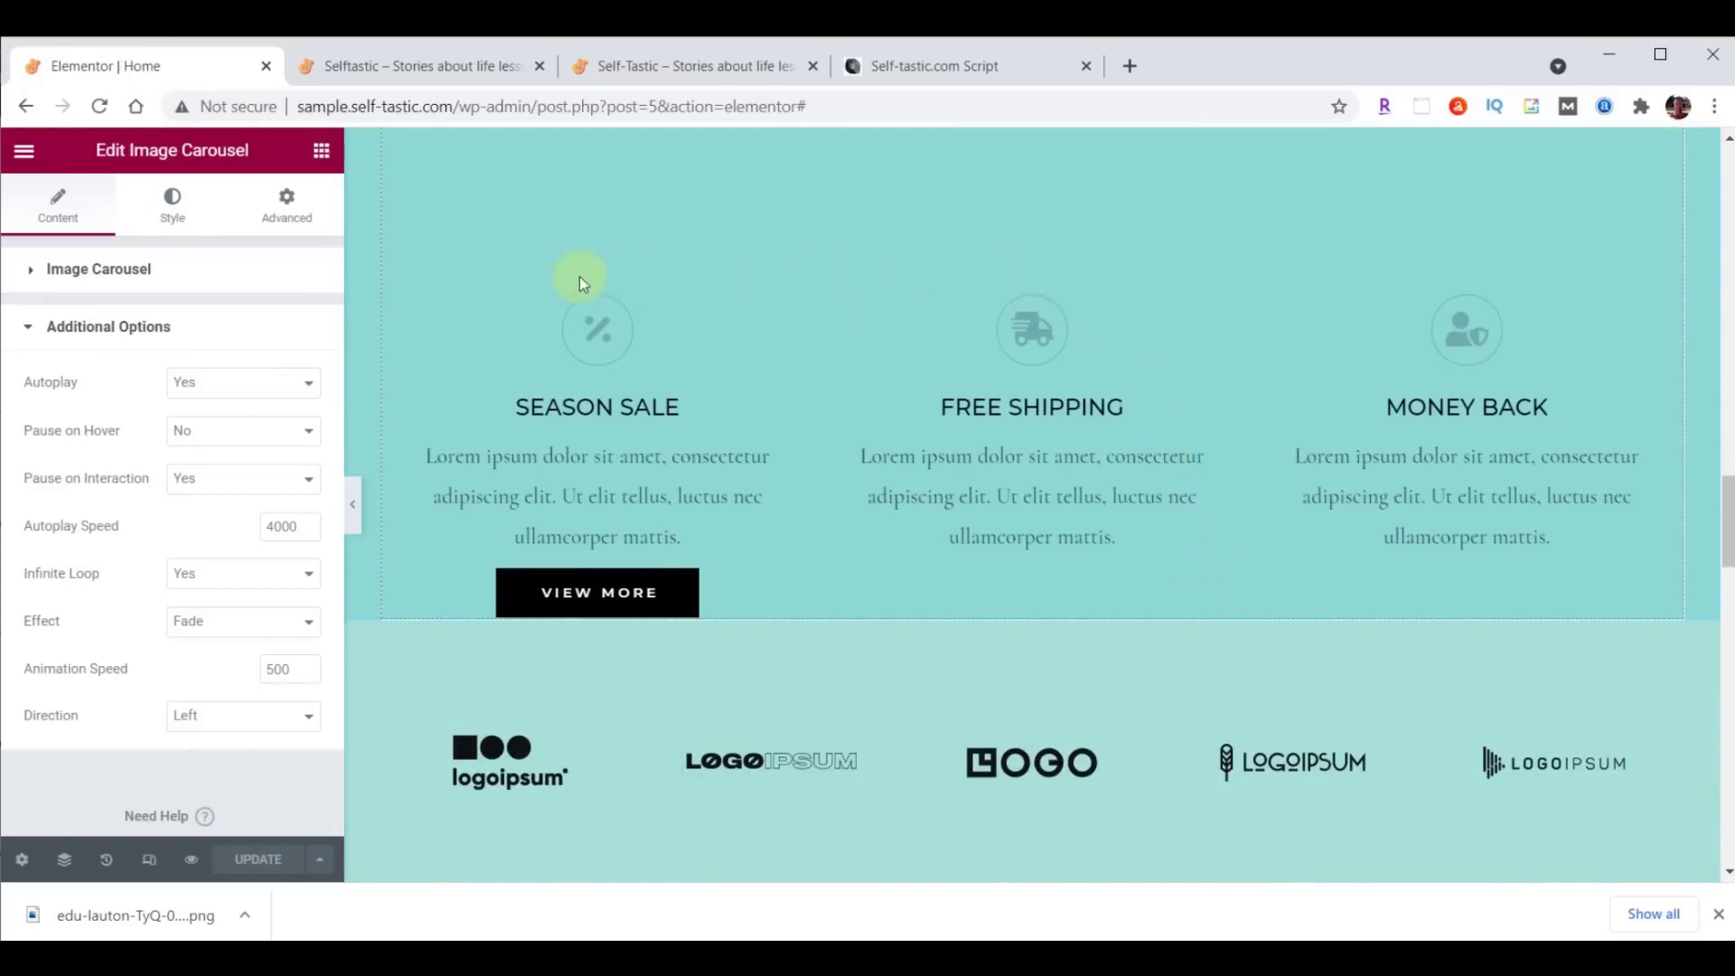
{"action": "left_click_drag", "start_coordinate": [1016, 285], "coordinate": [1032, 457]}
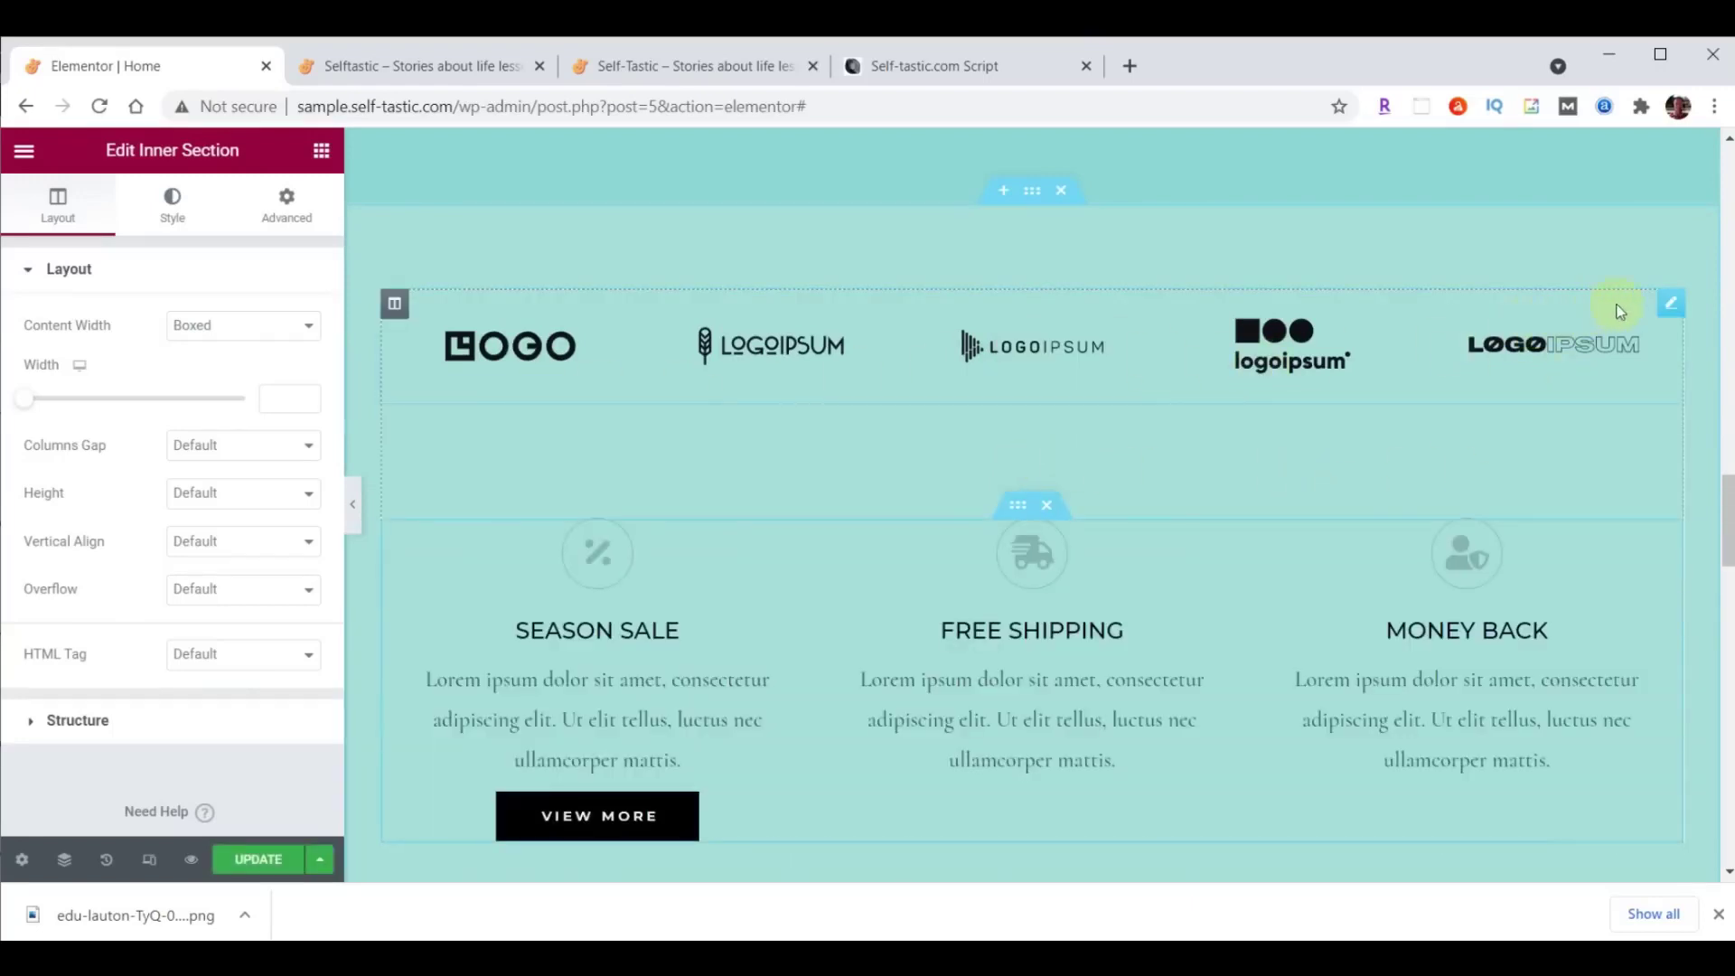
{"action": "right_click", "coordinate": [1667, 303]}
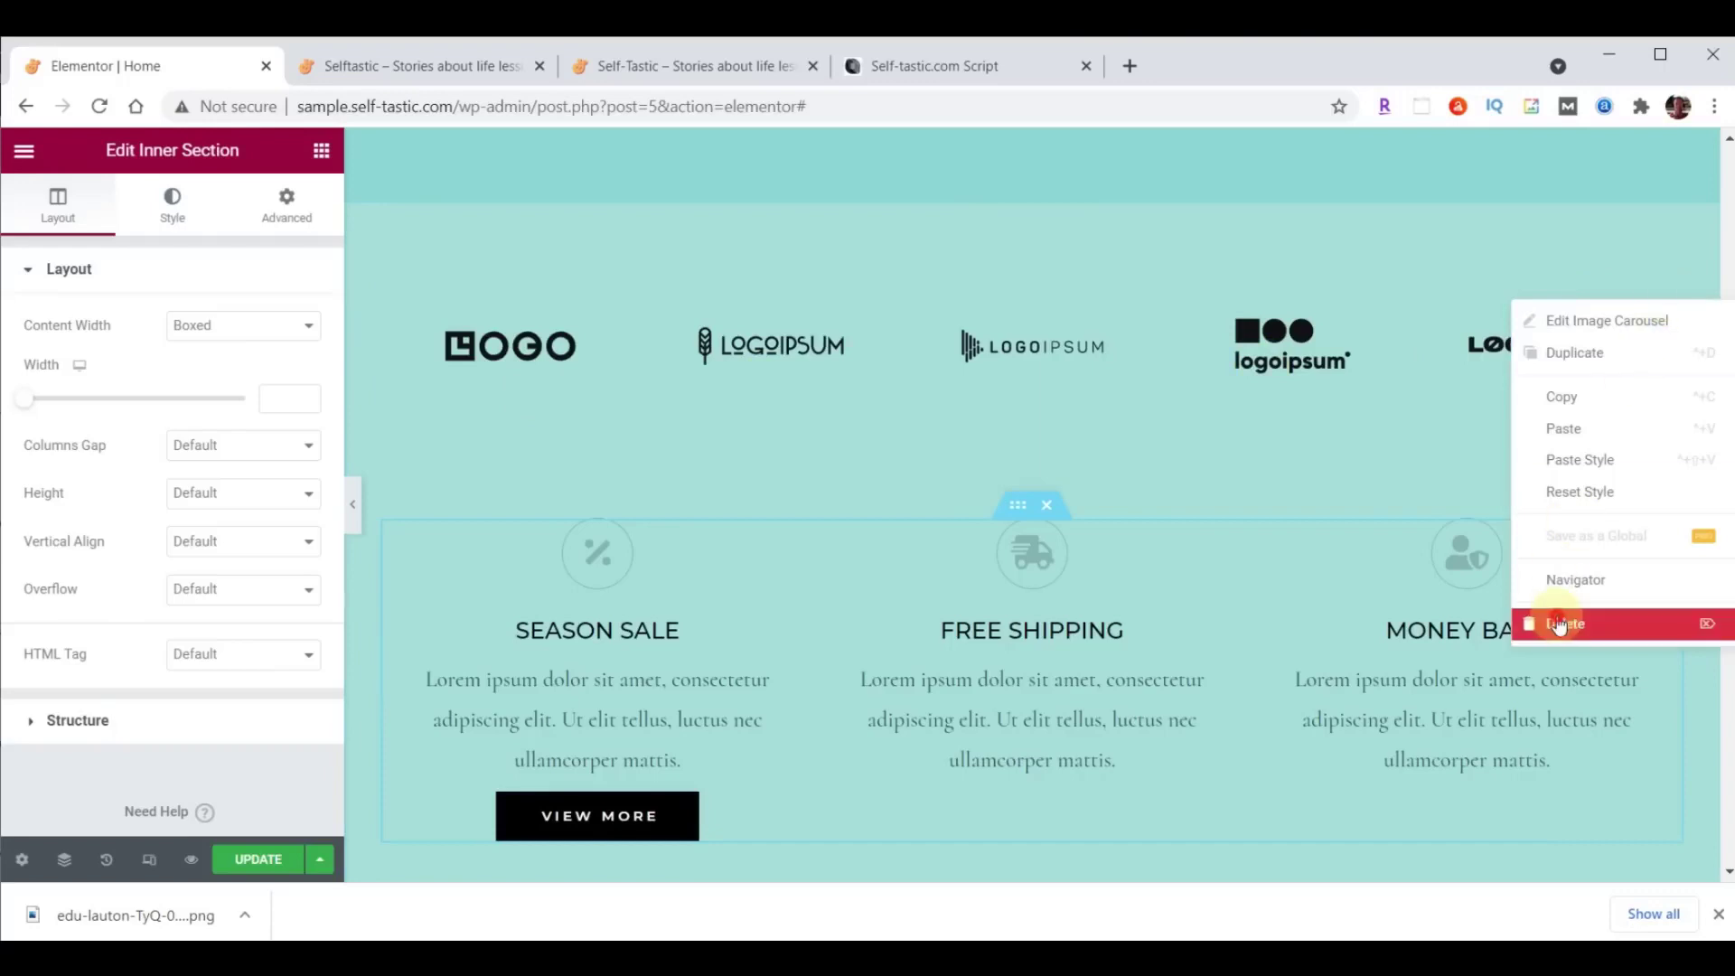
{"action": "left_click", "coordinate": [1558, 623]}
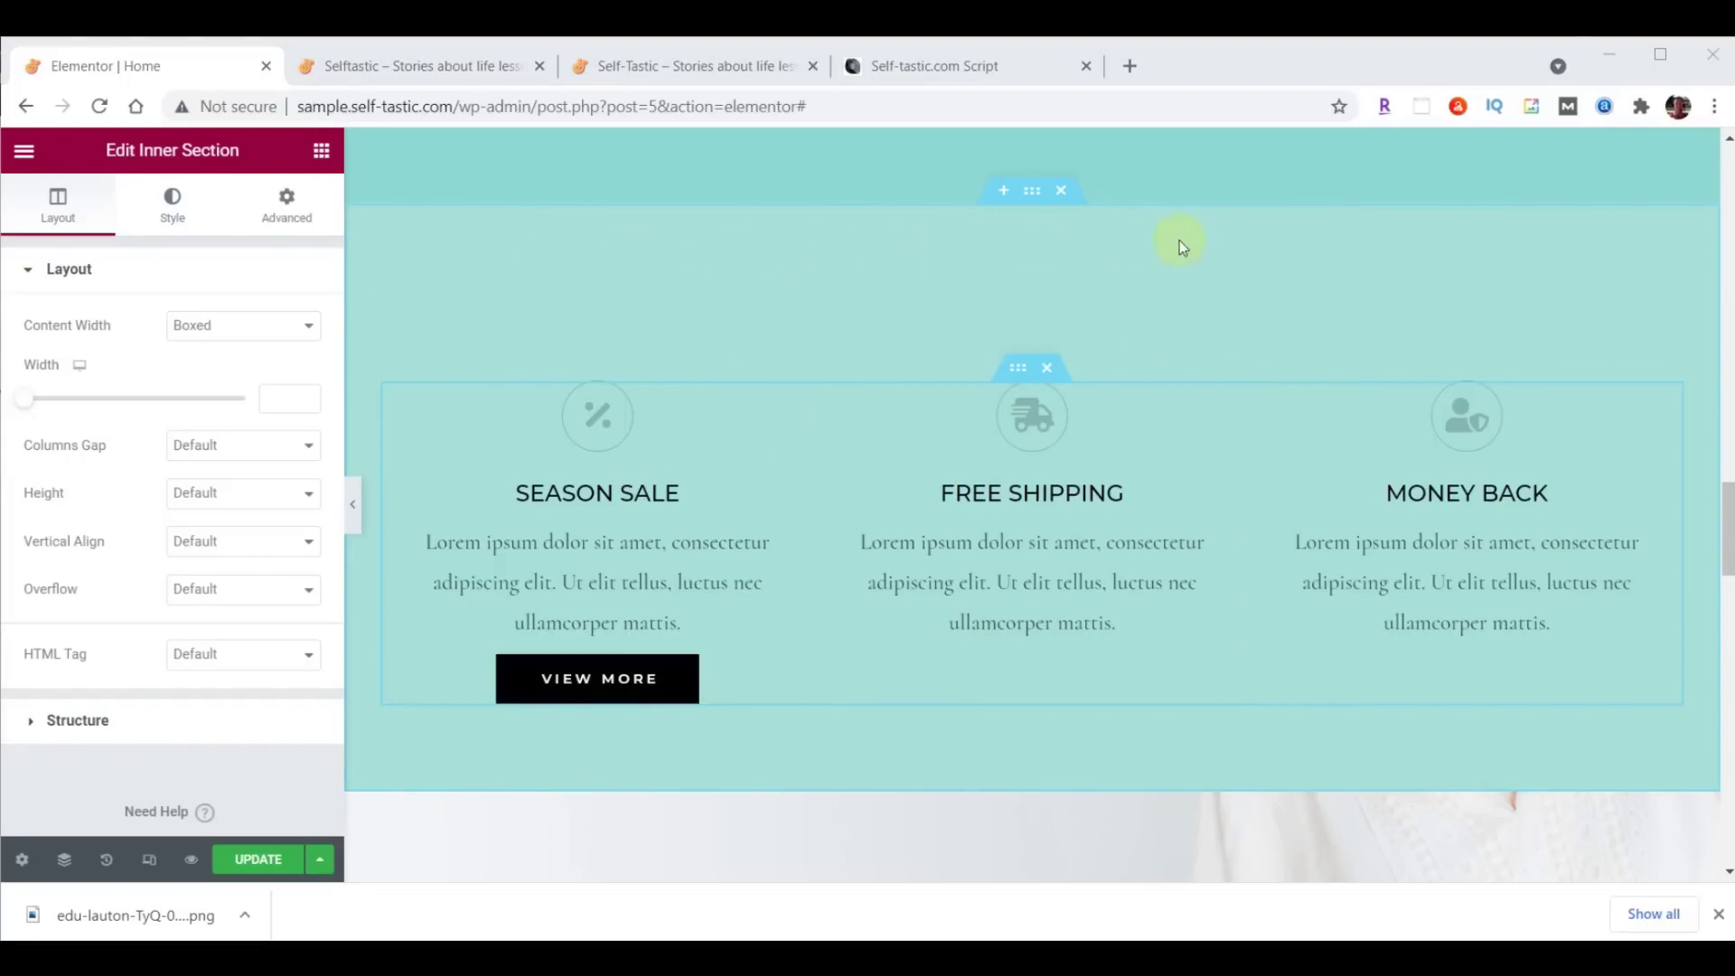
- Add a top Waves Brush shape divider to the feature section, colour #8DD7D6, height 60
{"action": "left_click", "coordinate": [1032, 194]}
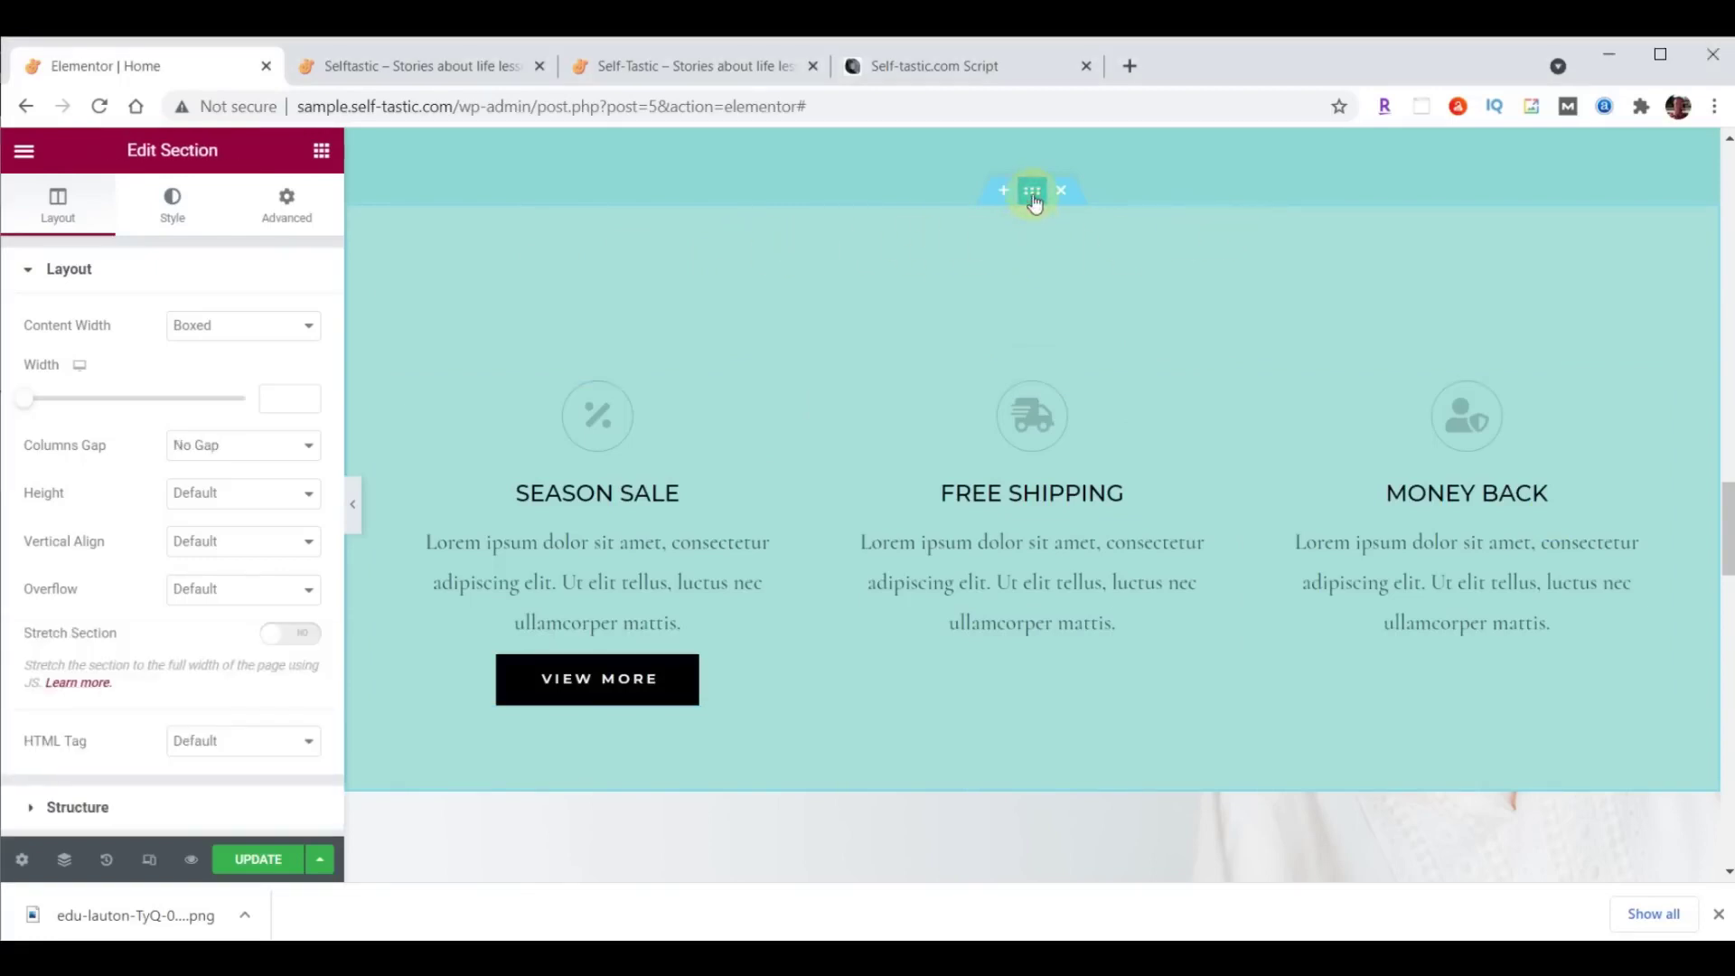
{"action": "left_click", "coordinate": [171, 208]}
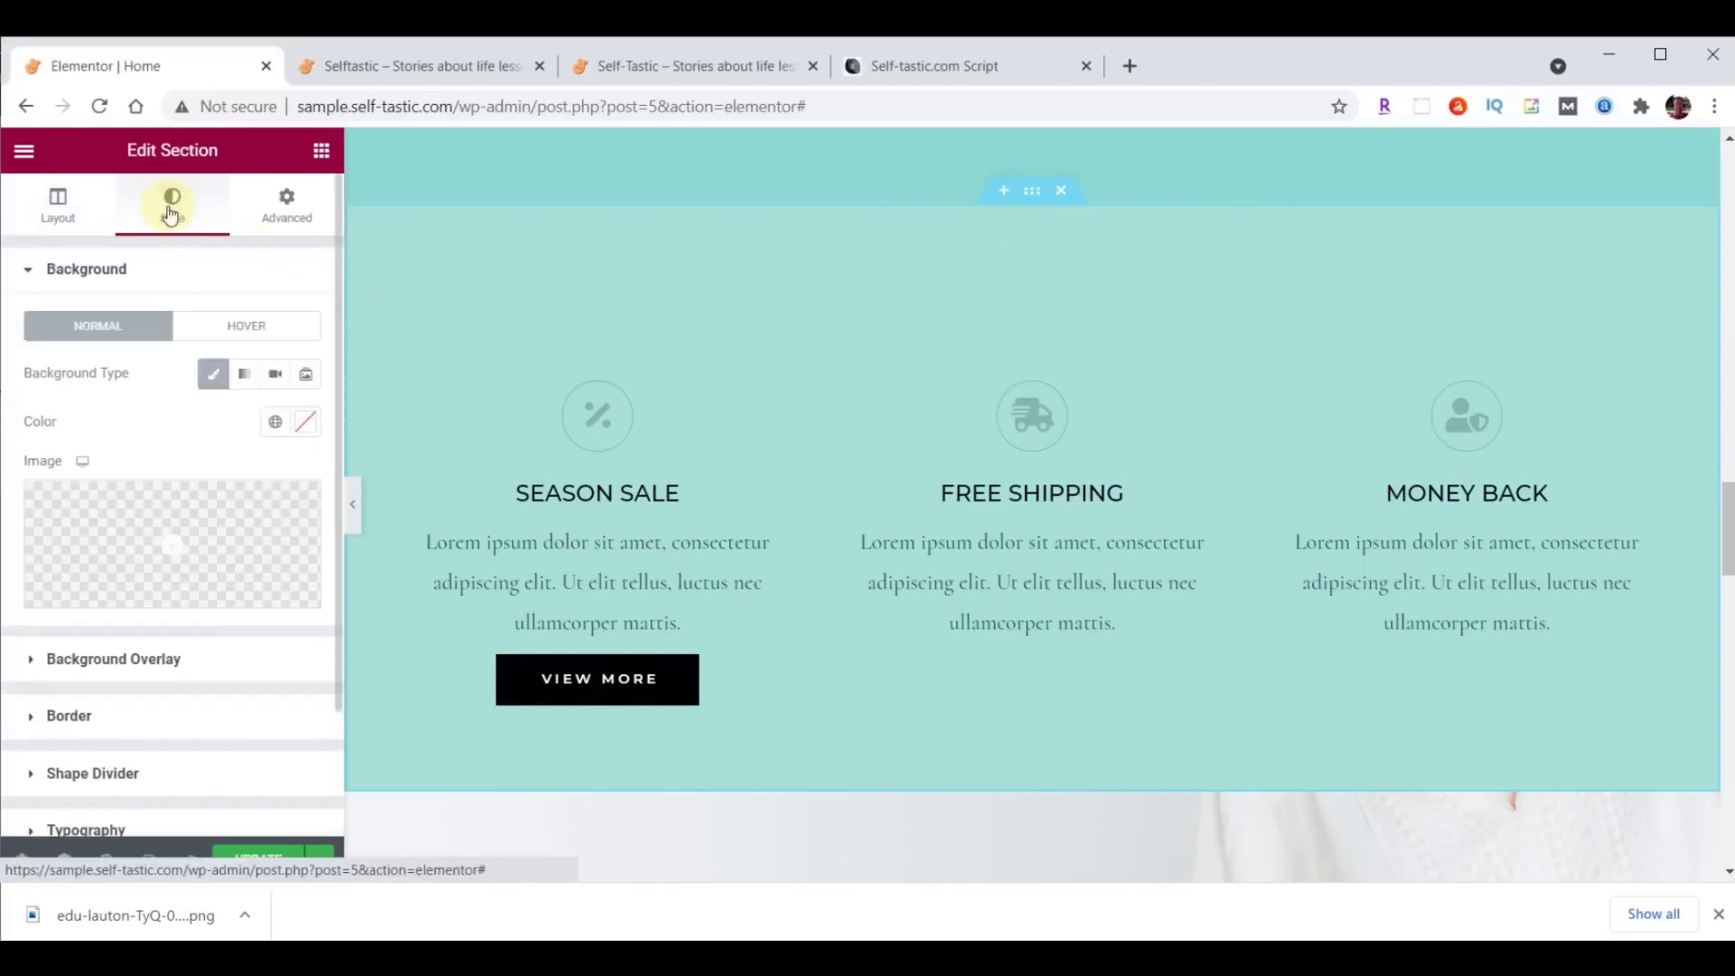
{"action": "left_click", "coordinate": [98, 773]}
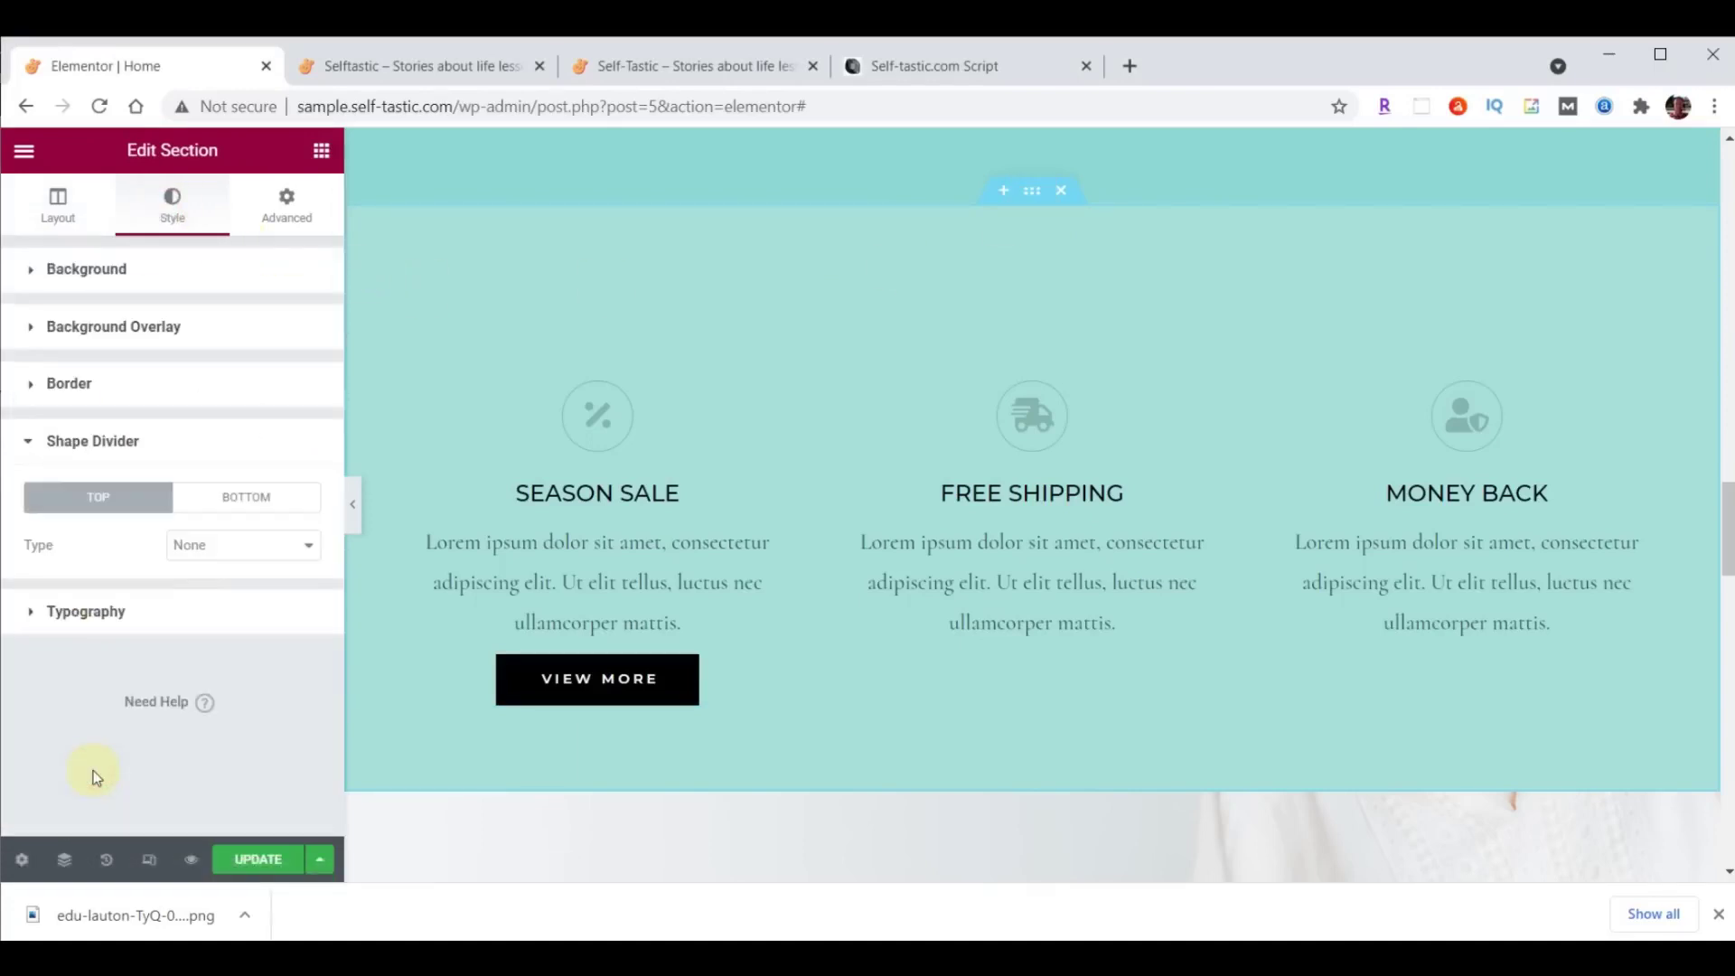
{"action": "left_click", "coordinate": [260, 546]}
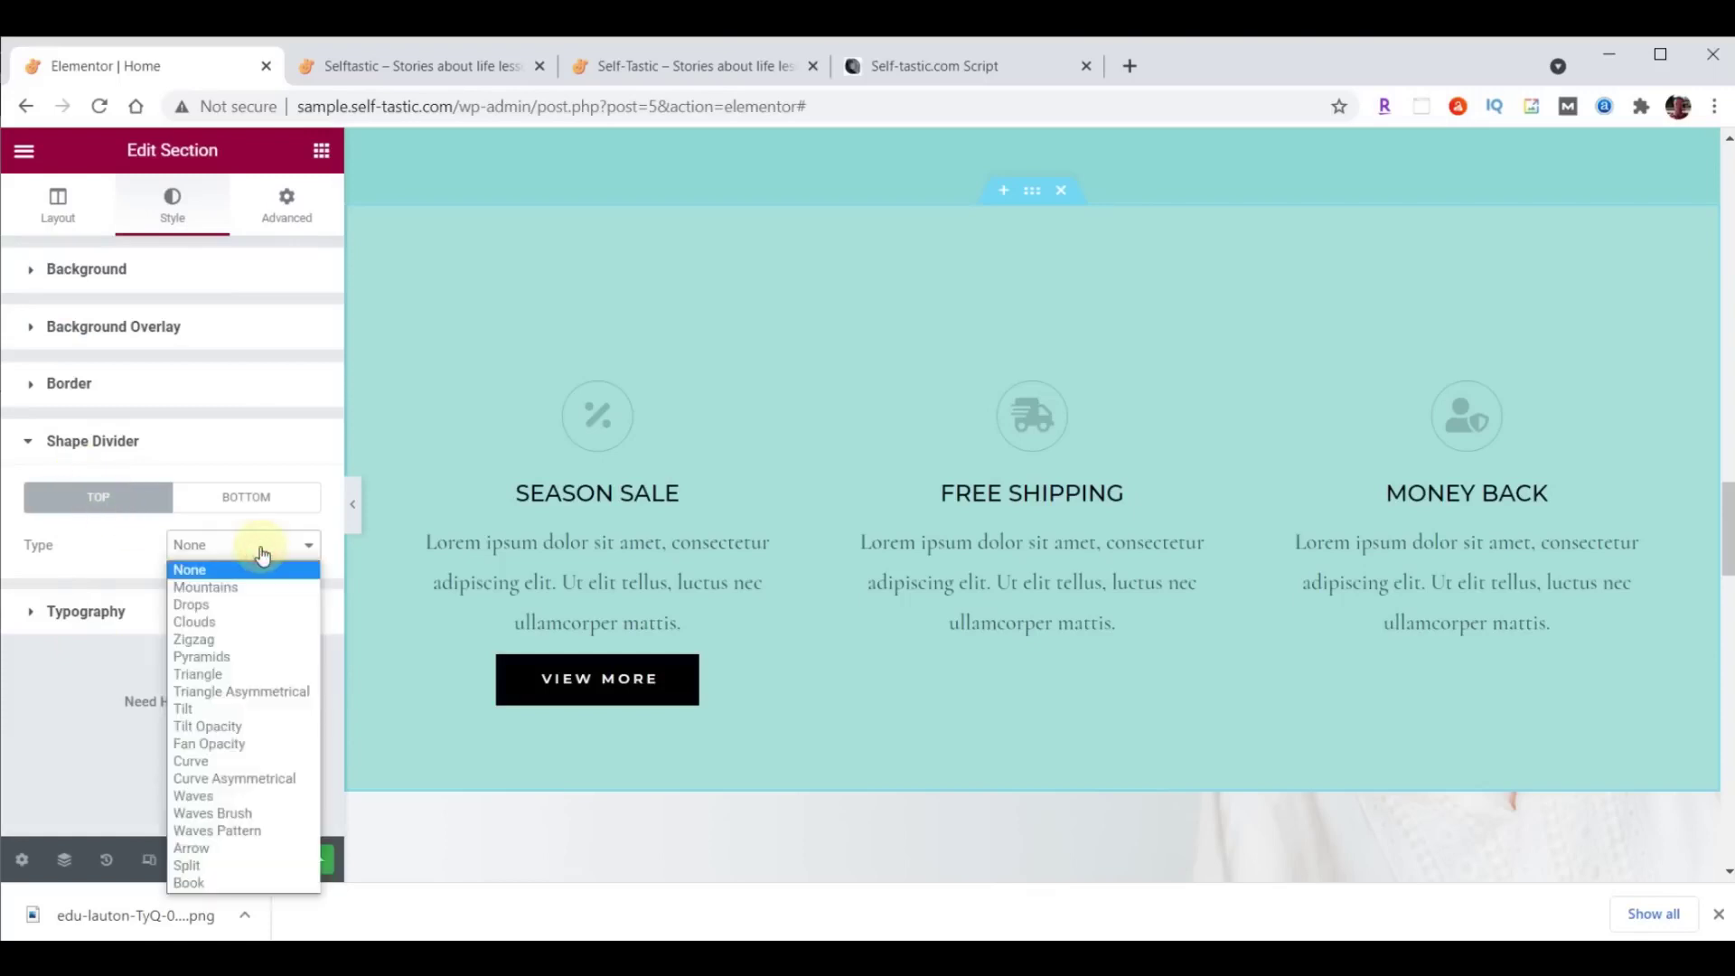
{"action": "left_click", "coordinate": [240, 813]}
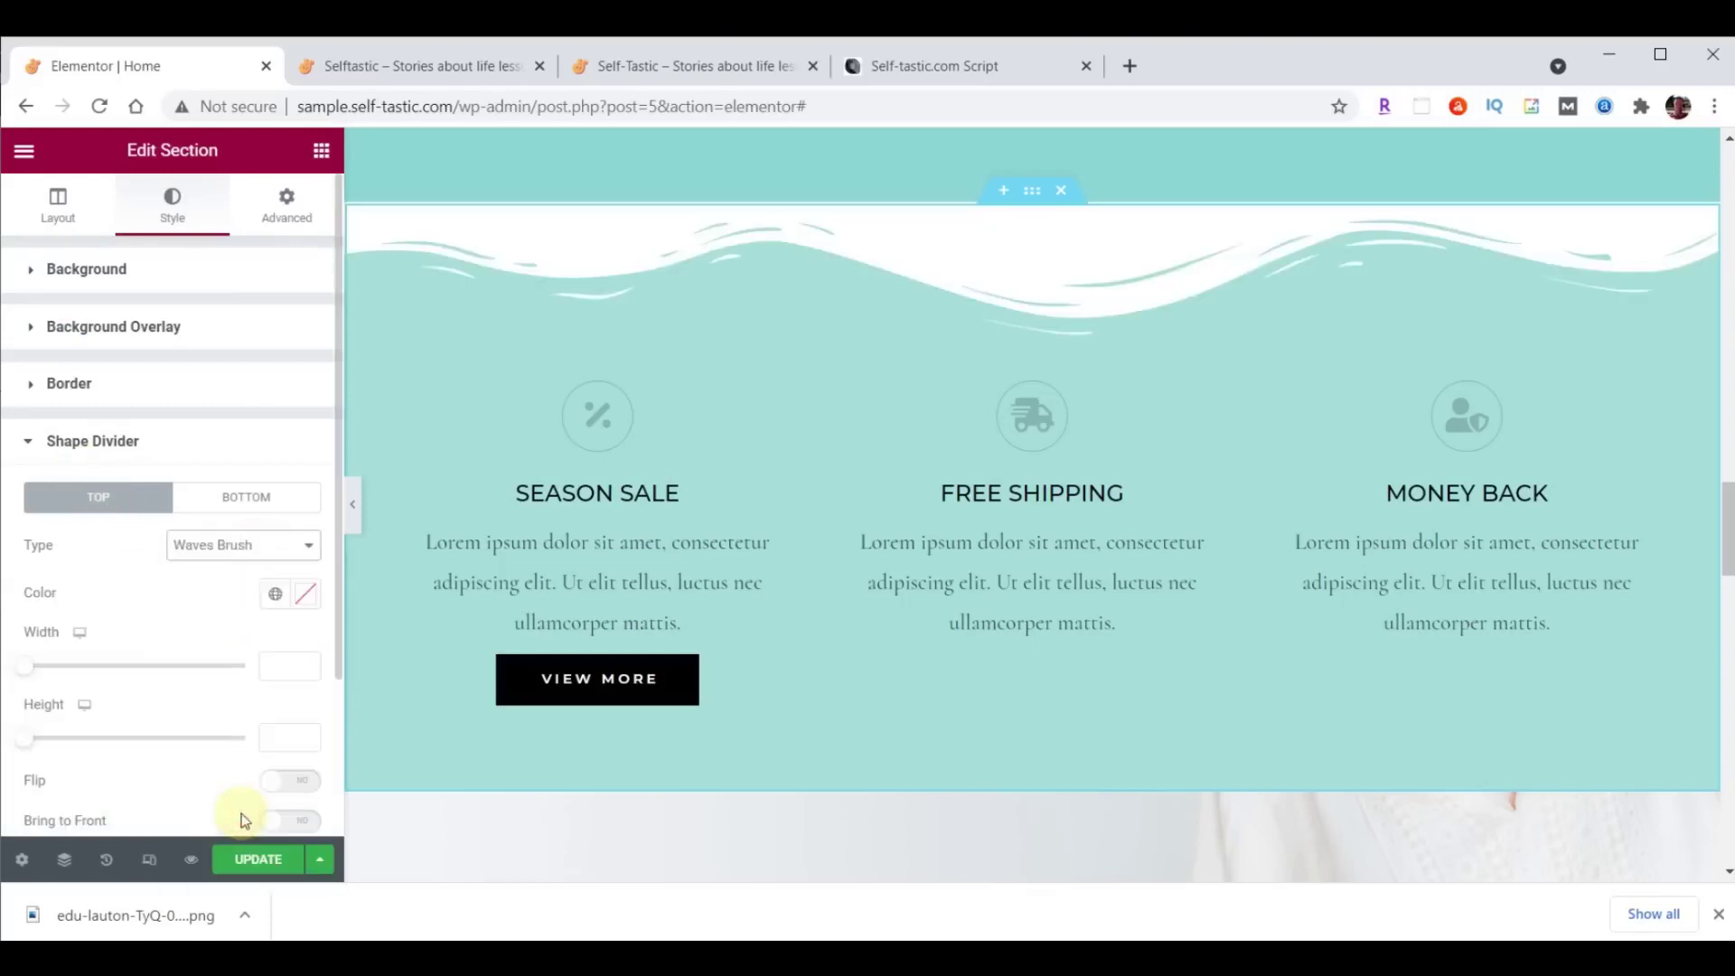
{"action": "left_click", "coordinate": [305, 594]}
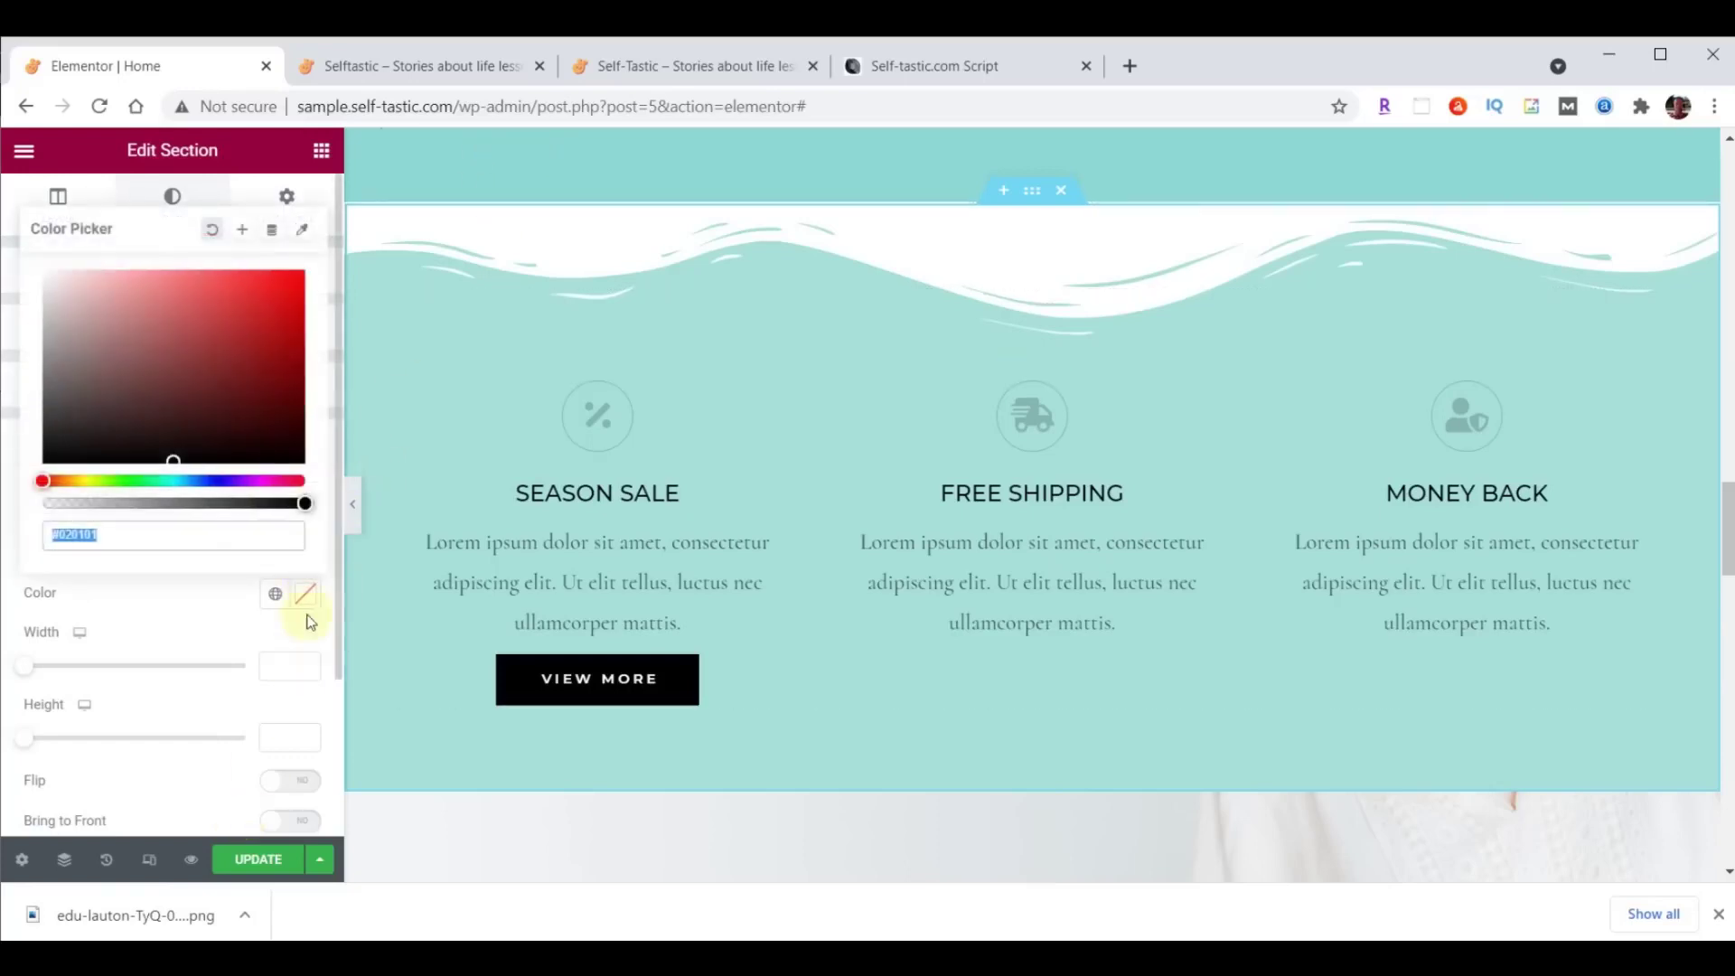
{"action": "type", "text": "#8DD7D6"}
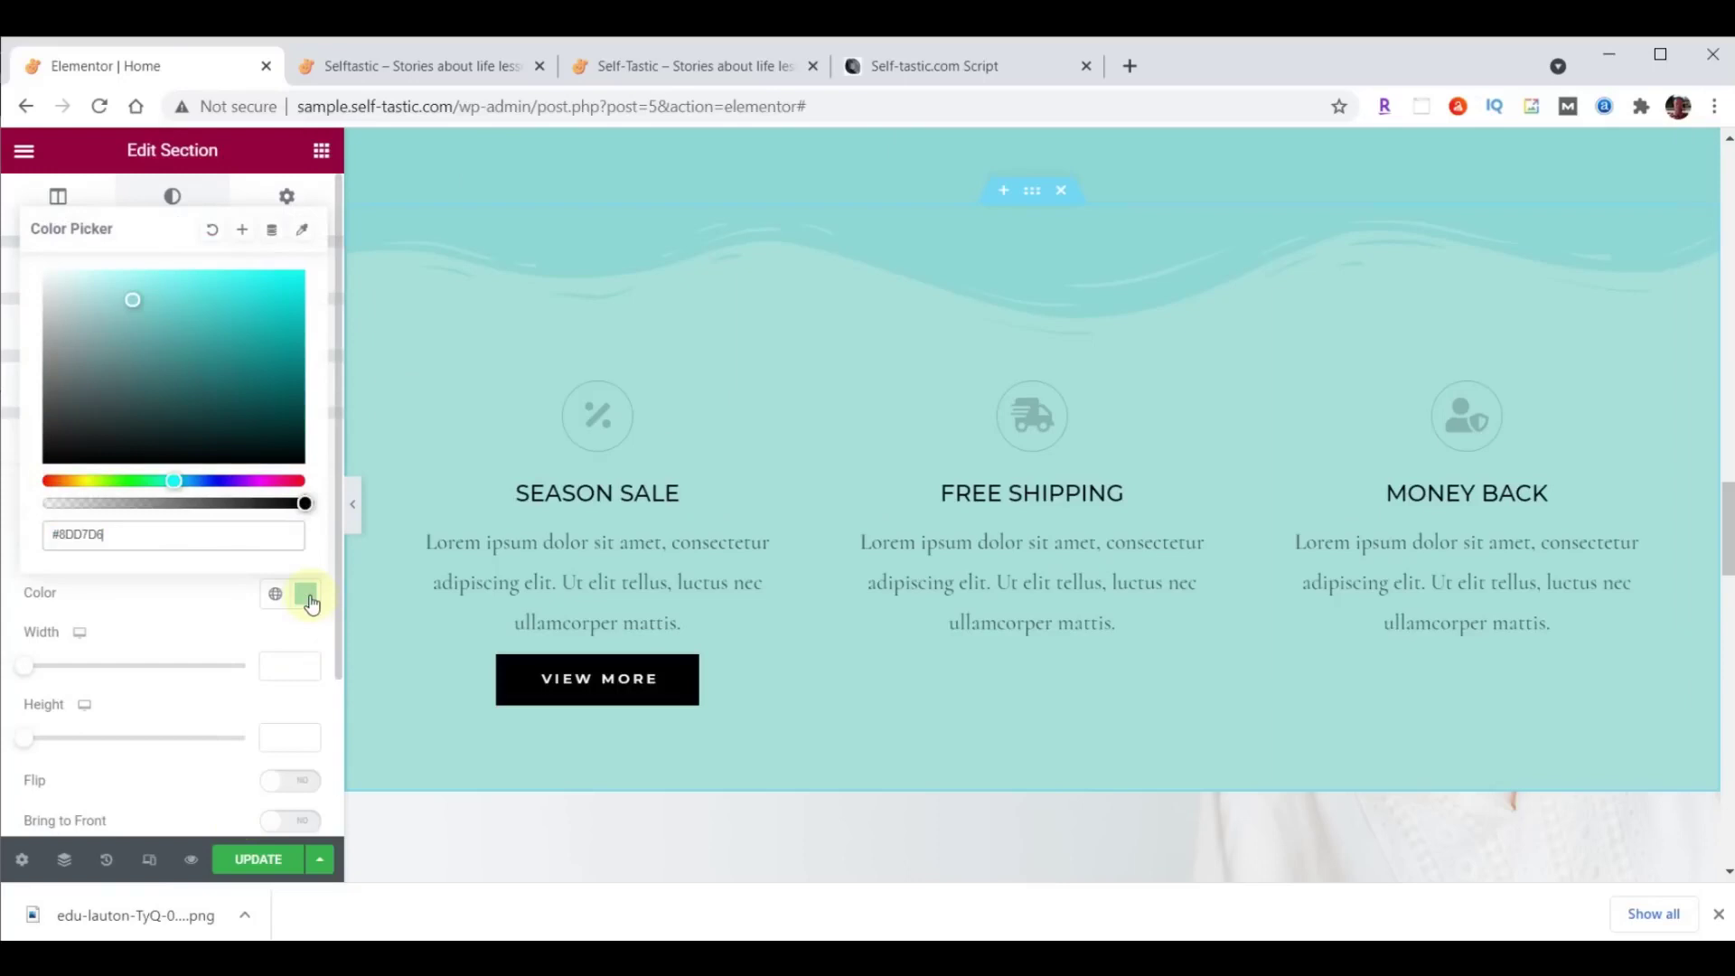
{"action": "left_click", "coordinate": [307, 594]}
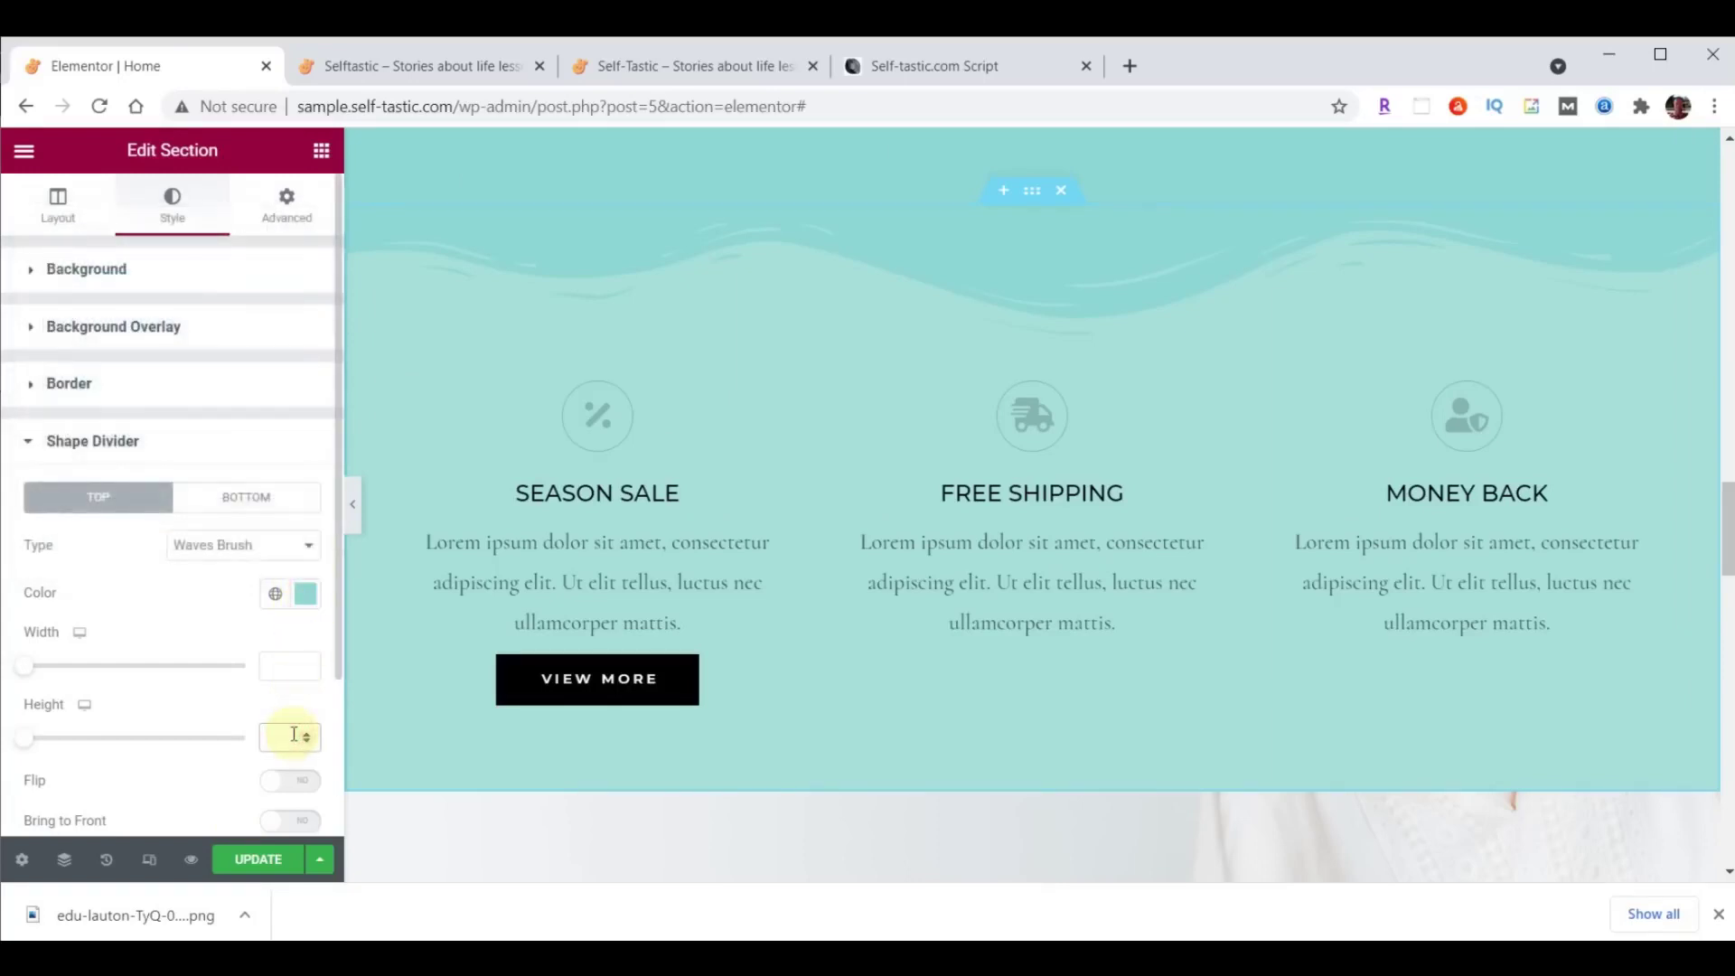
{"action": "left_click", "coordinate": [293, 737]}
{"action": "type", "text": "60"}
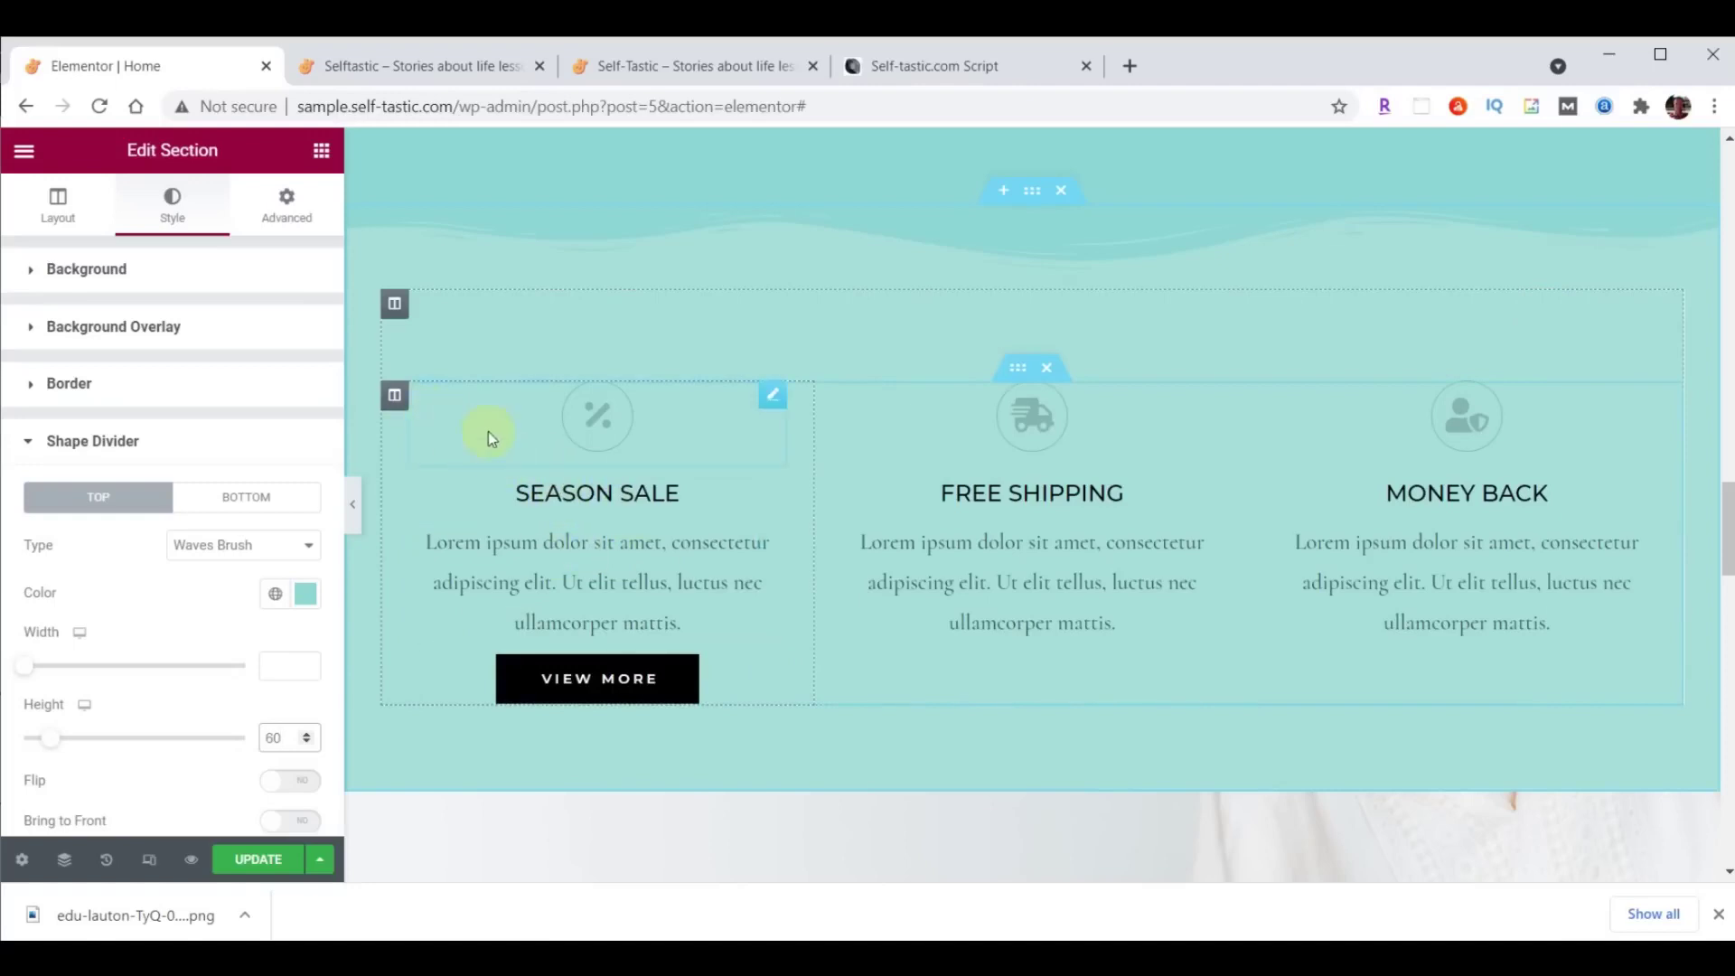
- Set the Season Sale column padding to 0 top and bottom, 20 left and right
{"action": "left_click", "coordinate": [395, 397]}
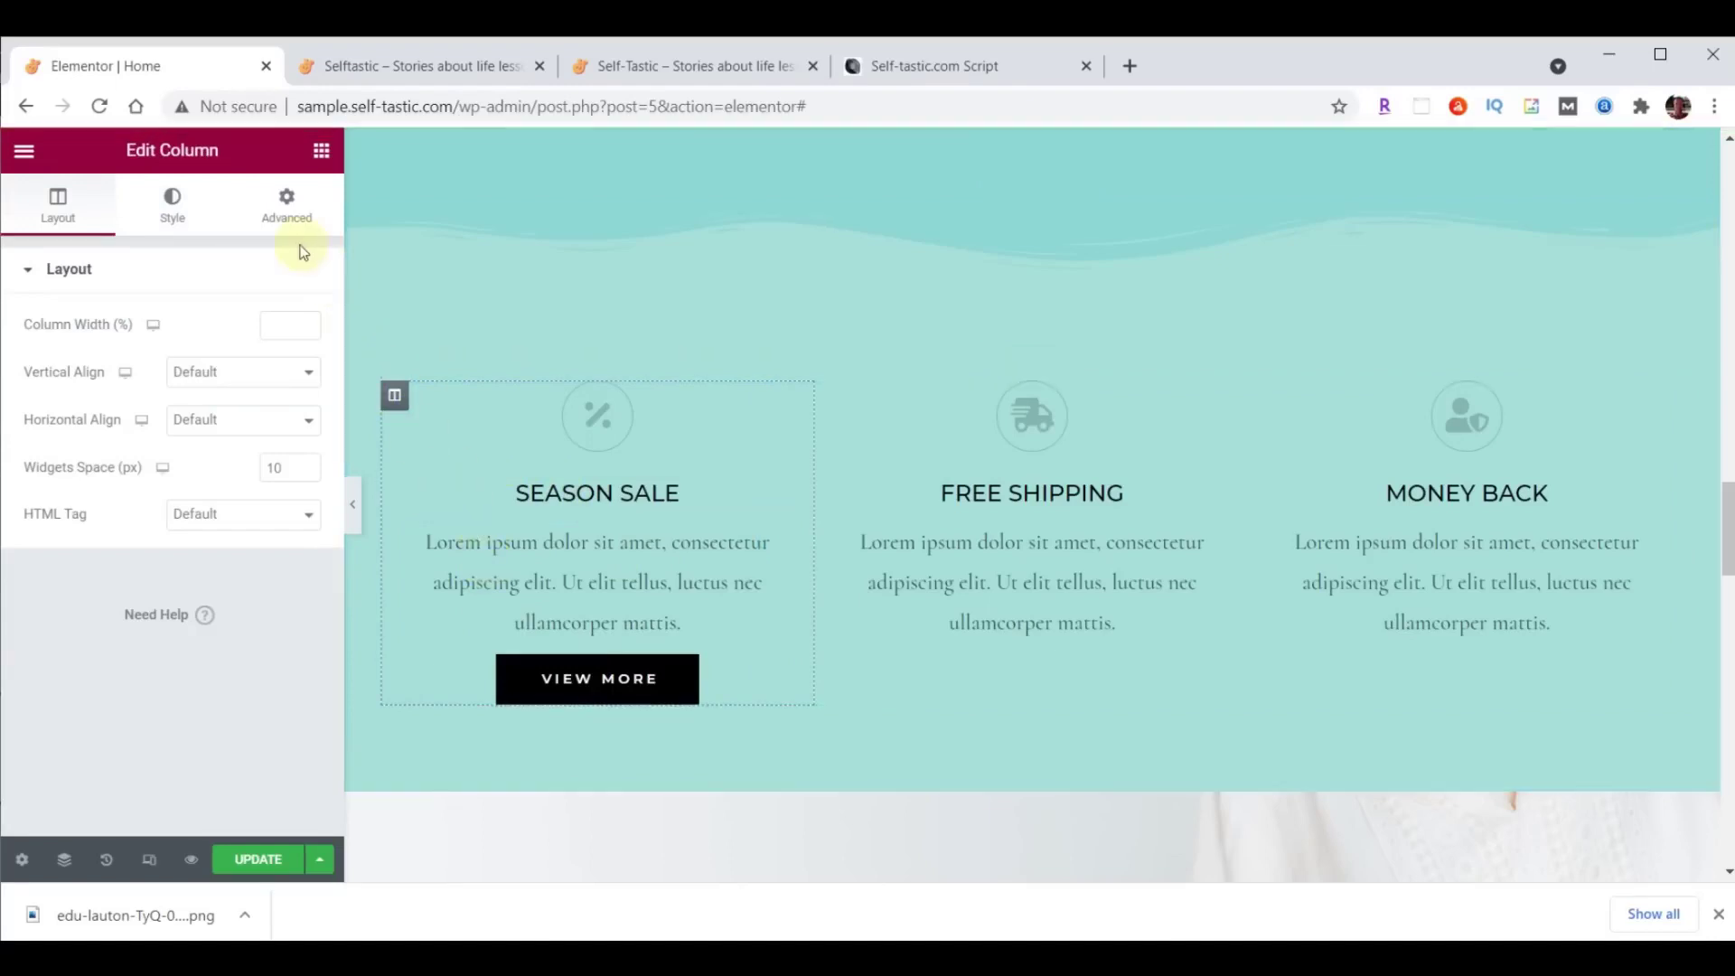
{"action": "left_click", "coordinate": [291, 217]}
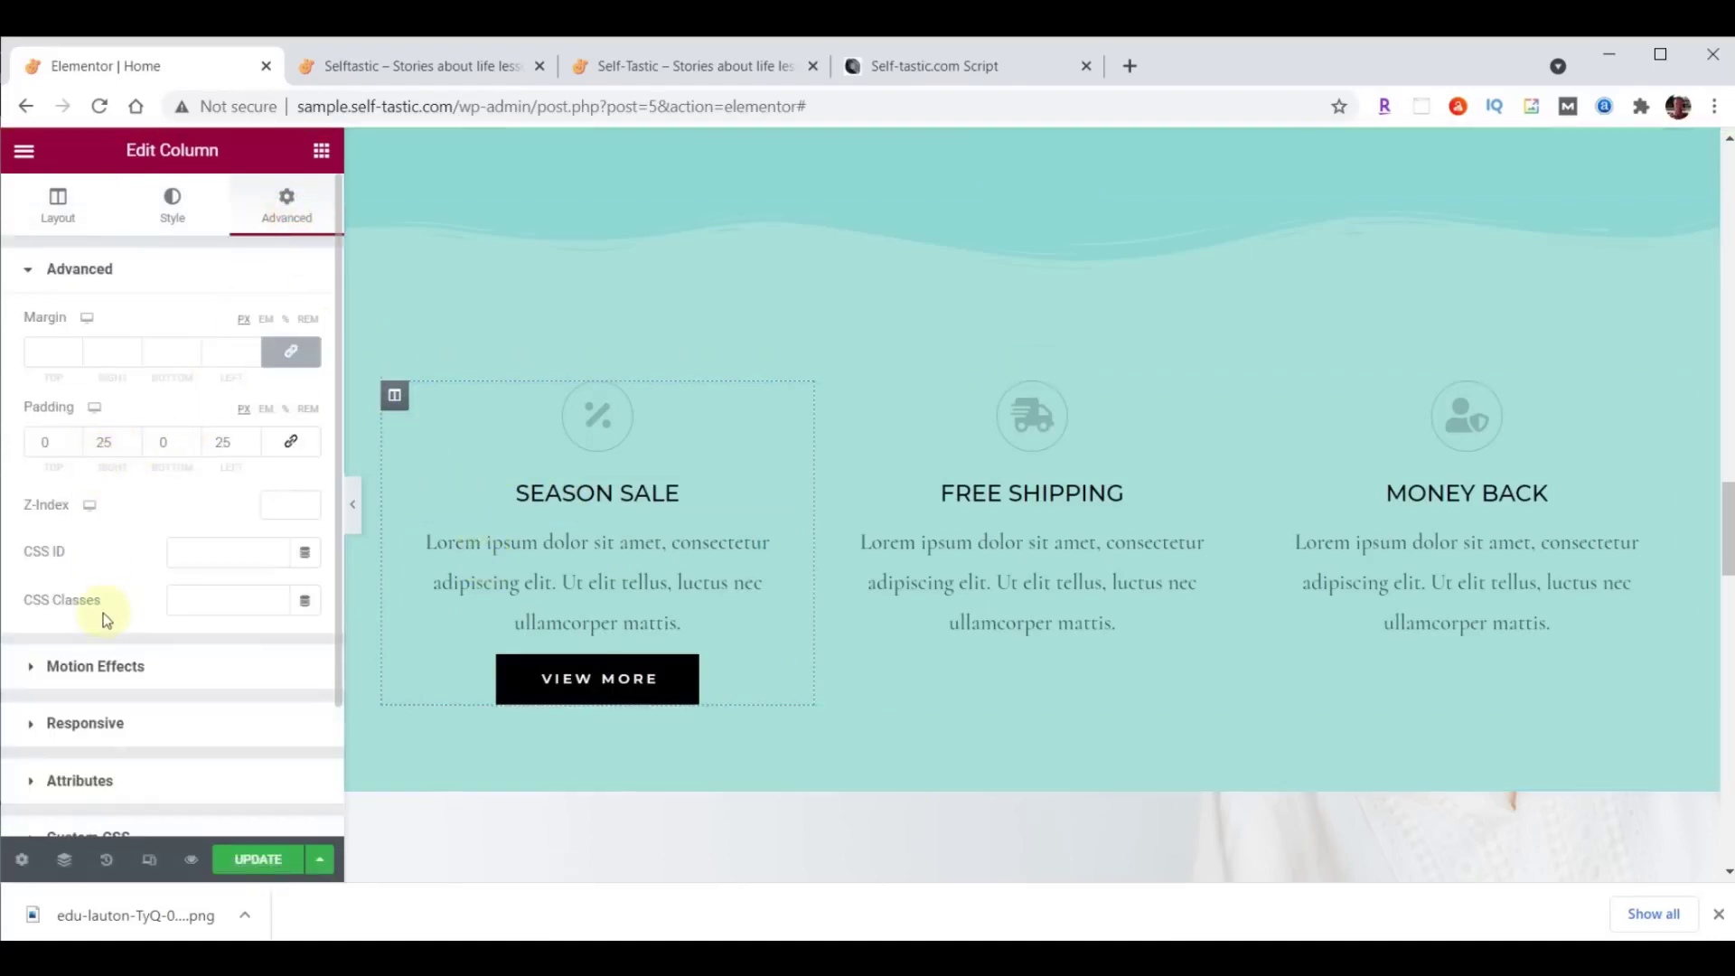
{"action": "left_click", "coordinate": [106, 444]}
{"action": "type", "text": "0"}
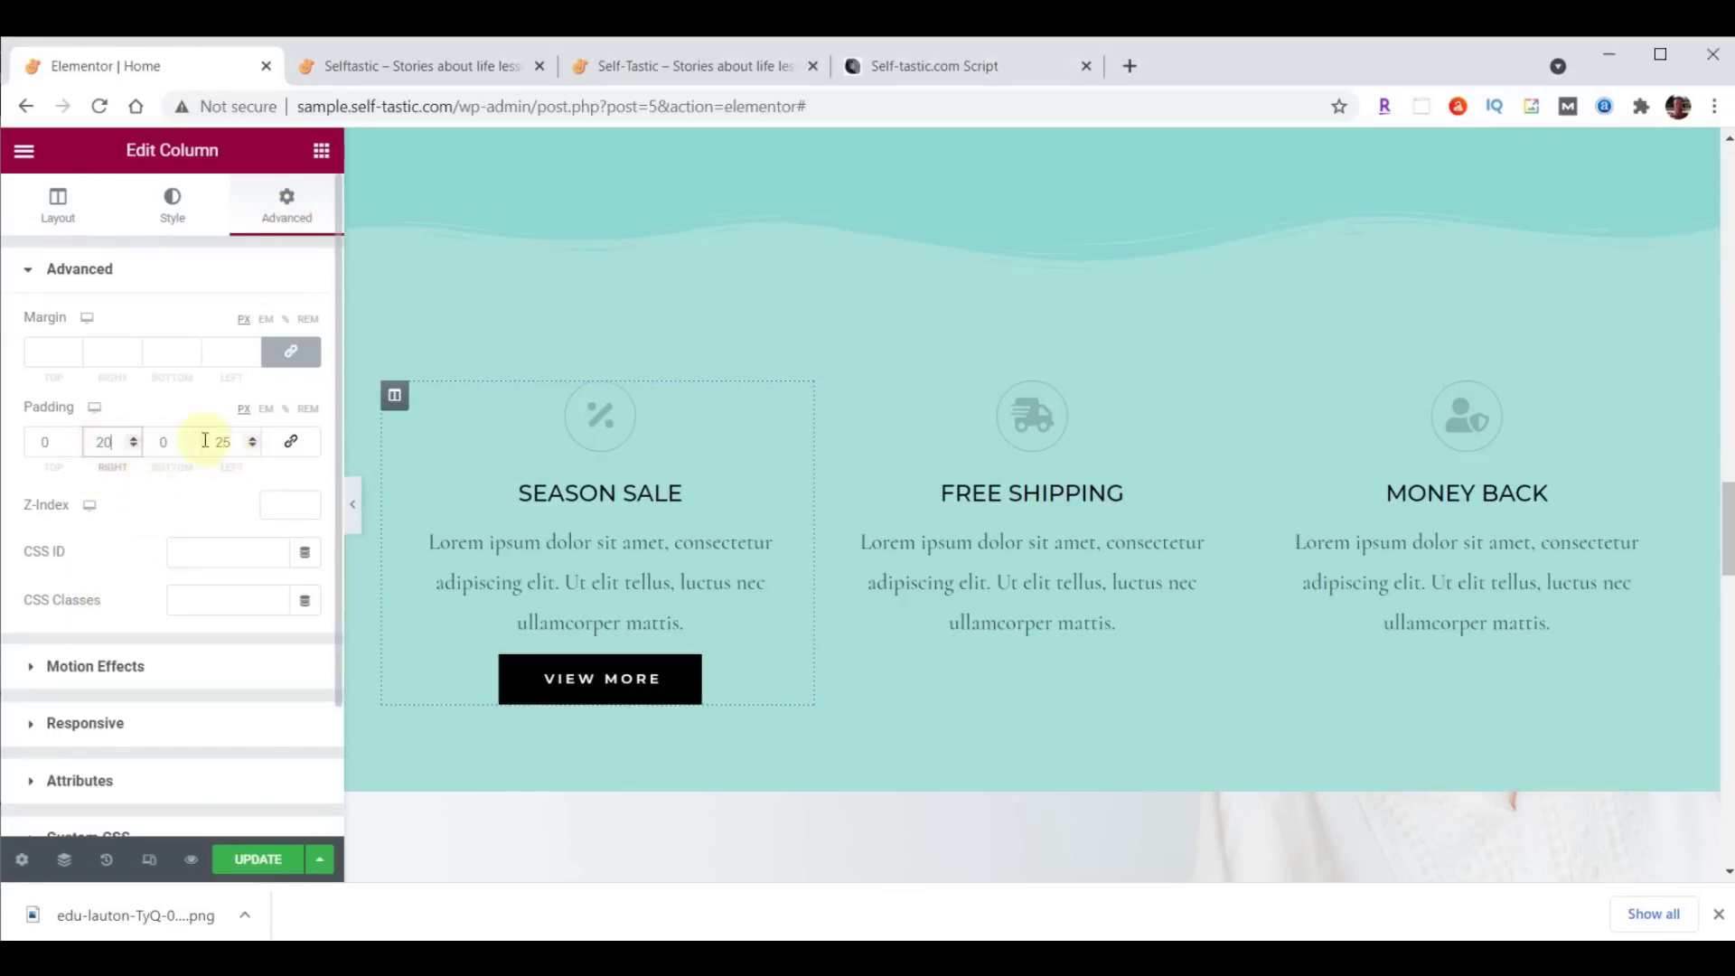
{"action": "double_click", "coordinate": [220, 441]}
{"action": "type", "text": "20"}
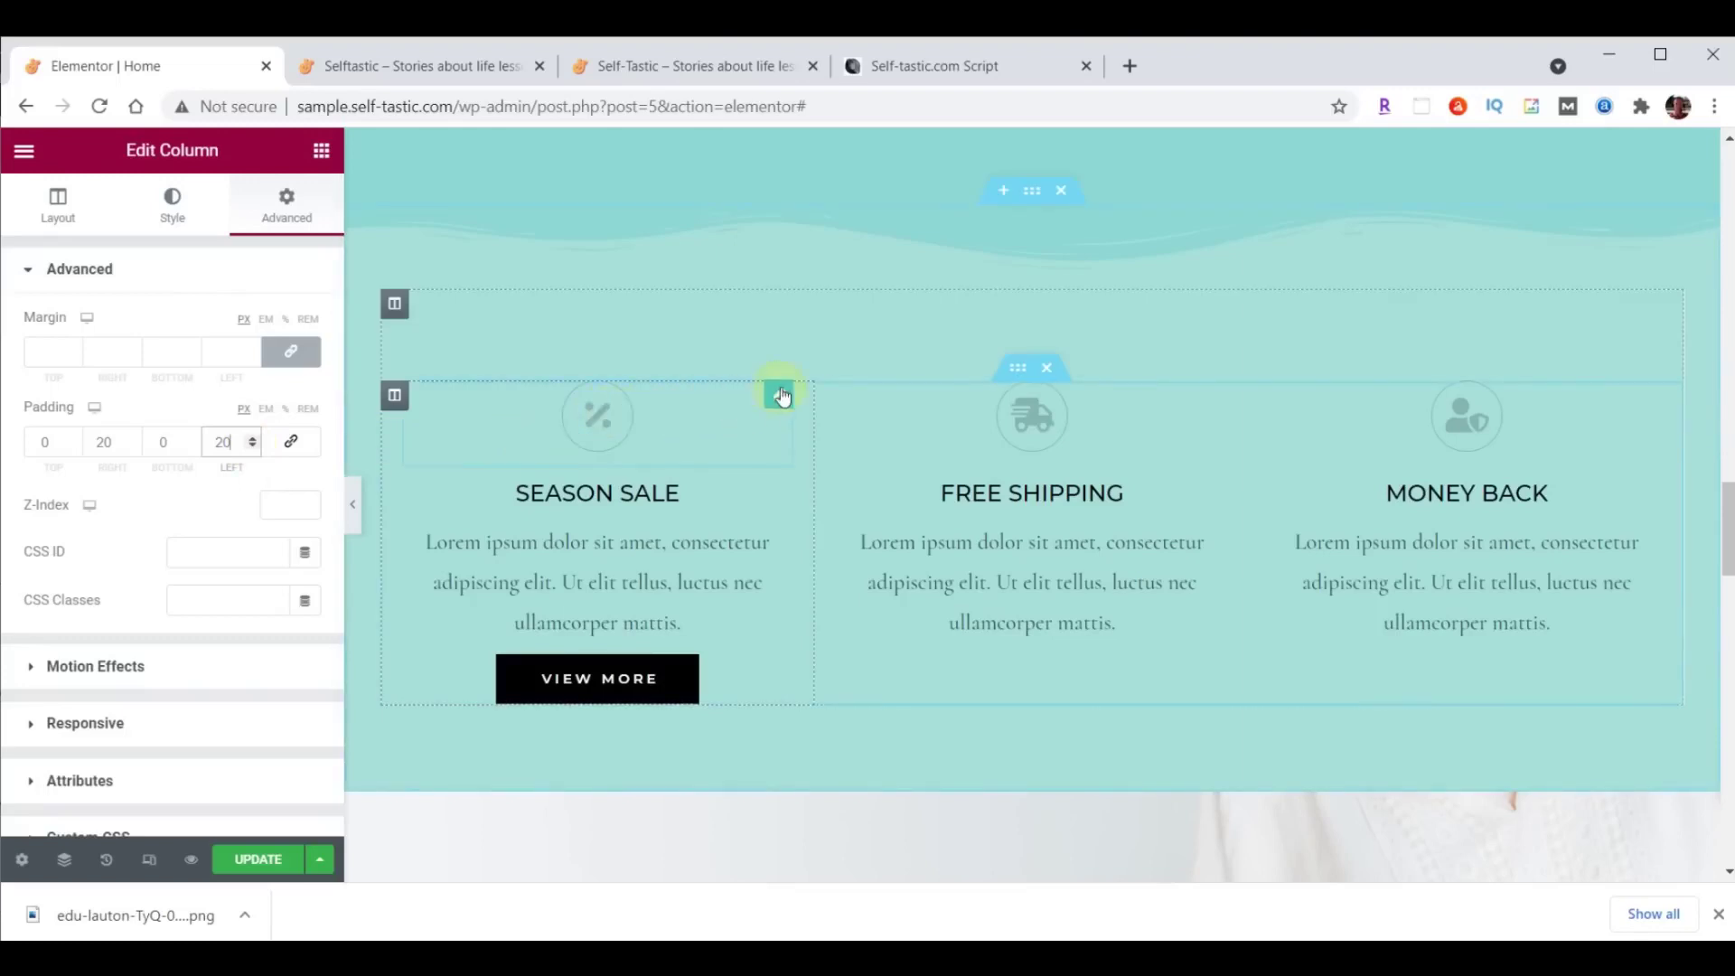
- Colour the Season Sale icon and its heading text dark brown #473C31
{"action": "left_click", "coordinate": [780, 396]}
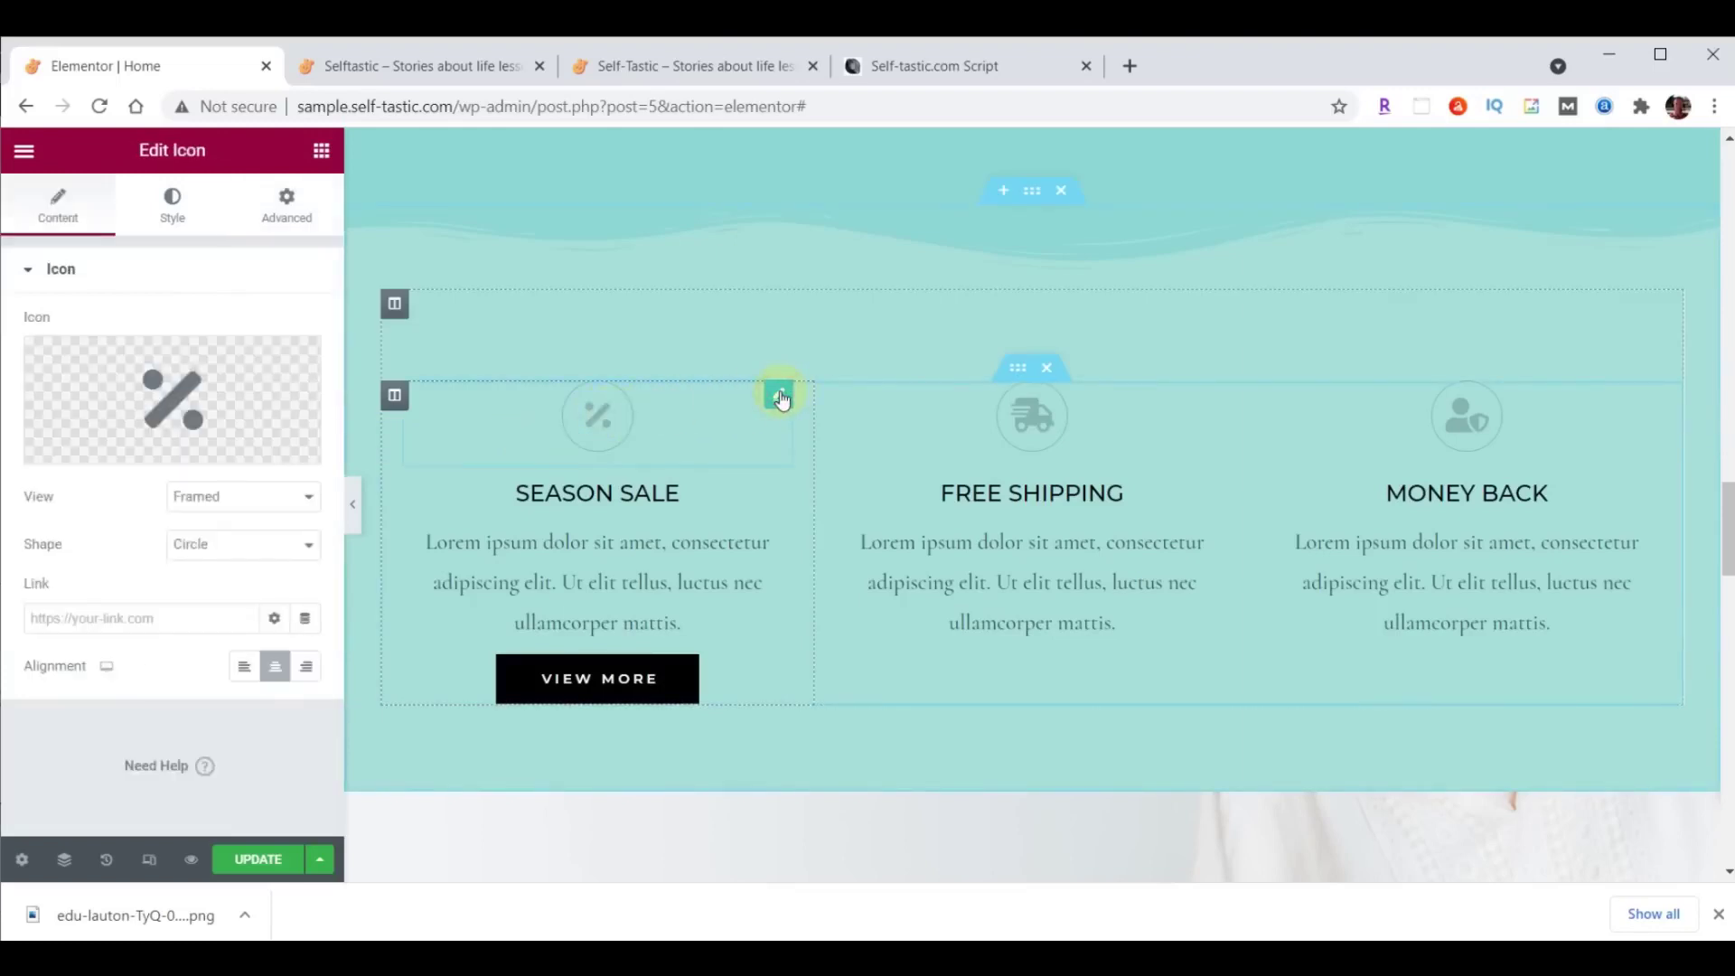
{"action": "left_click", "coordinate": [172, 204]}
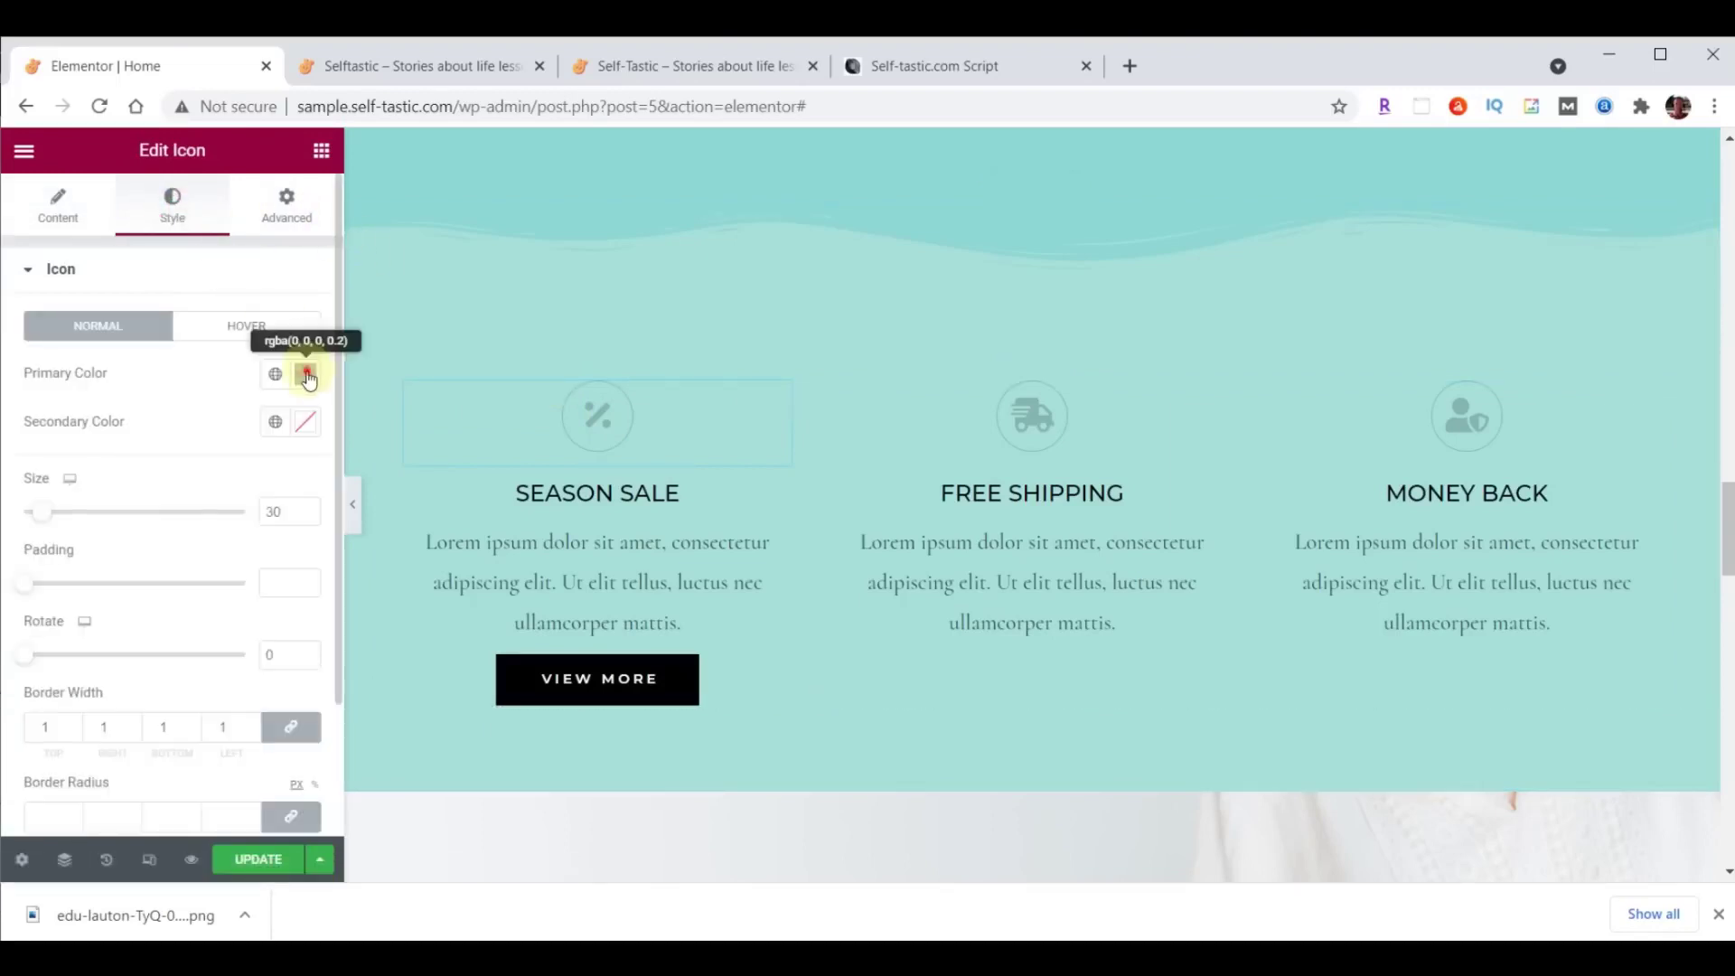
{"action": "left_click", "coordinate": [306, 372]}
{"action": "type", "text": "#473C31"}
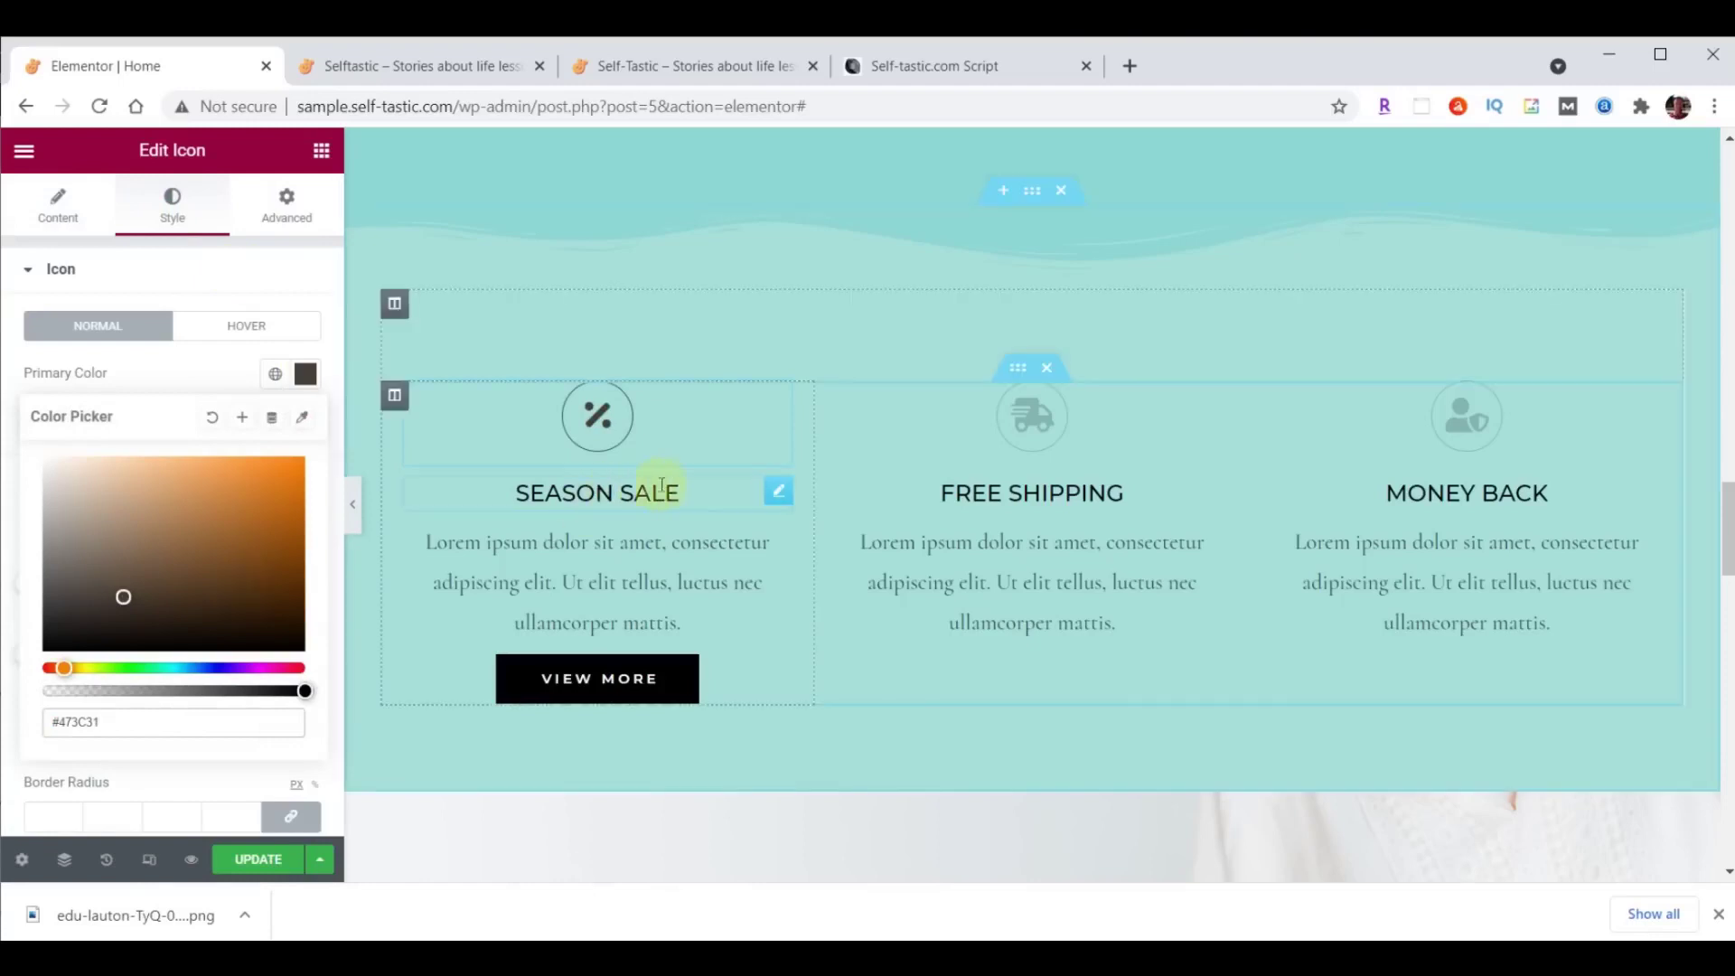
{"action": "left_click", "coordinate": [779, 493]}
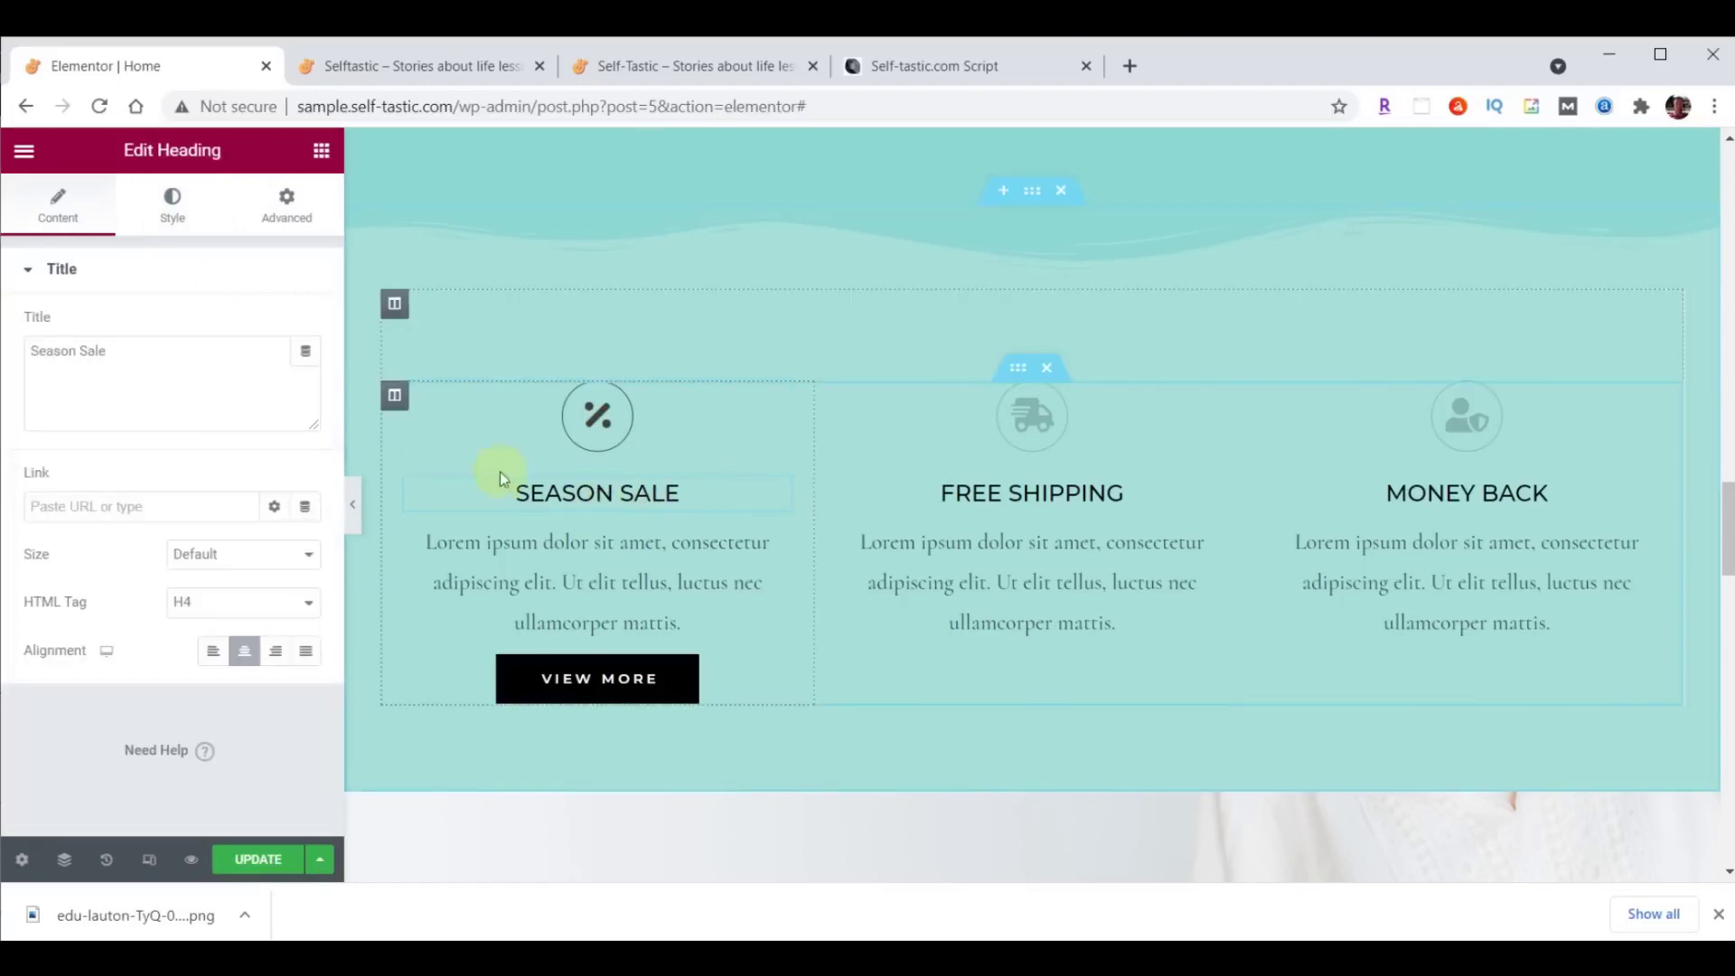
{"action": "left_click", "coordinate": [170, 206]}
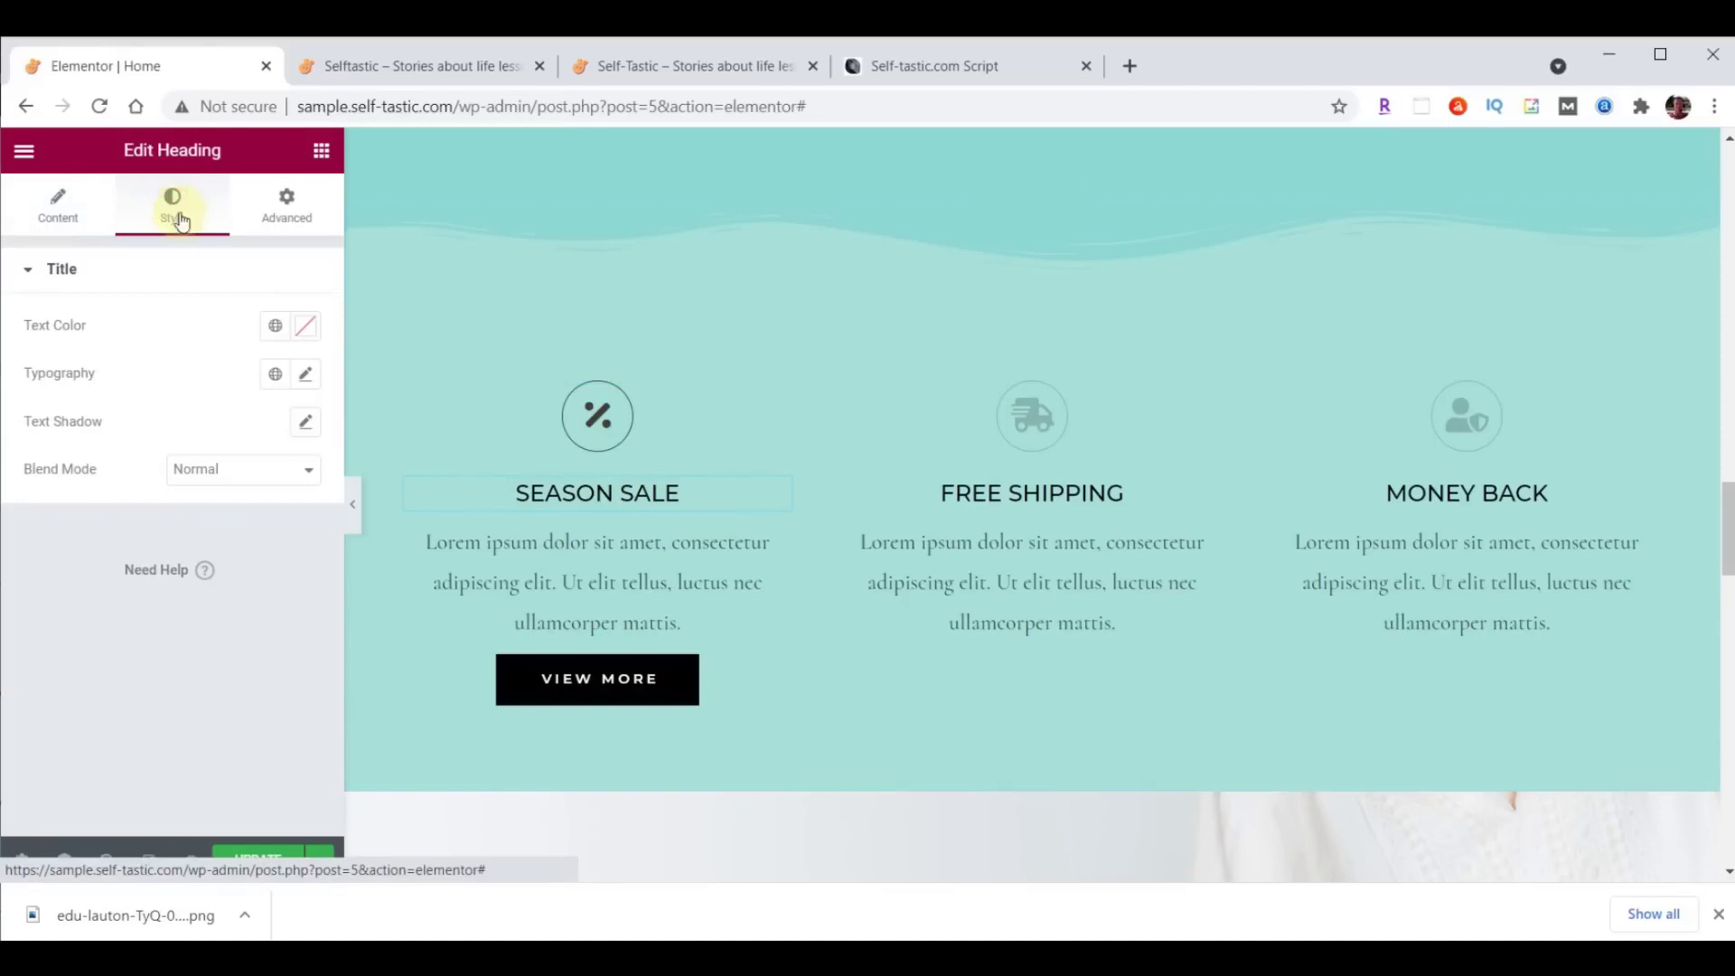
{"action": "left_click", "coordinate": [307, 327]}
{"action": "type", "text": "#473C31"}
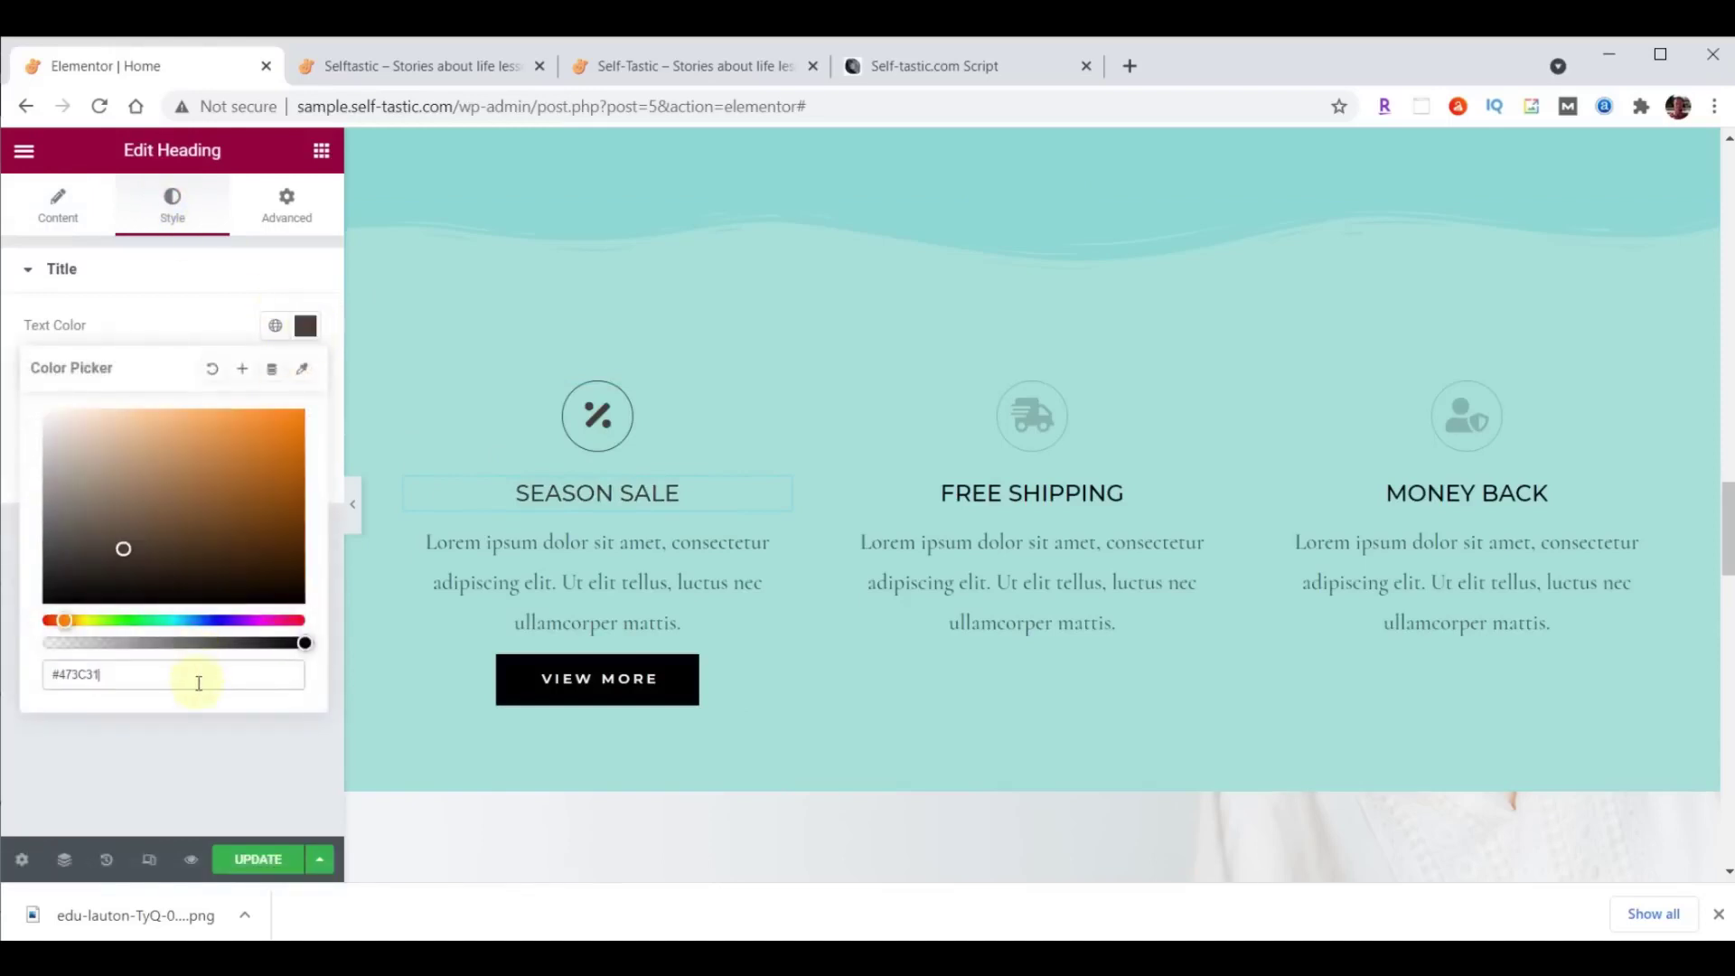
{"action": "left_click", "coordinate": [305, 325]}
- Set the SEASON SALE heading typography to Montserrat, size 32, weight 300
{"action": "left_click", "coordinate": [306, 374]}
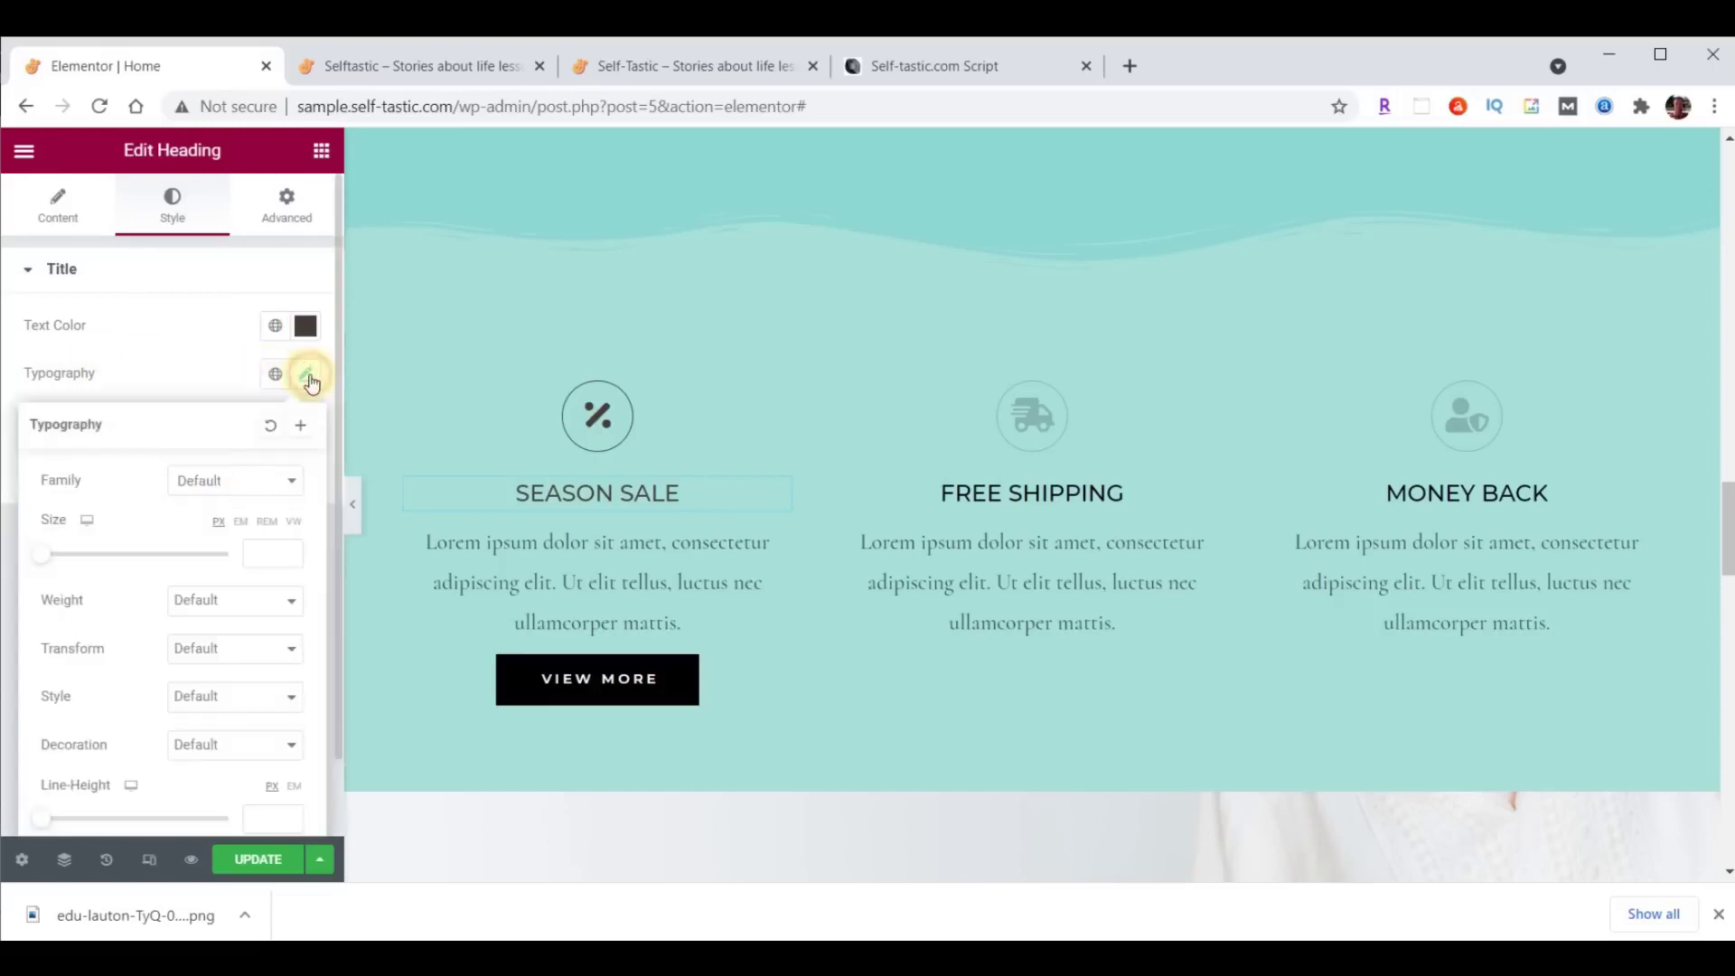
{"action": "left_click", "coordinate": [238, 492]}
{"action": "type", "text": "mont"}
{"action": "left_click", "coordinate": [226, 622]}
{"action": "left_click", "coordinate": [276, 548]}
{"action": "type", "text": "32"}
{"action": "left_click", "coordinate": [262, 602]}
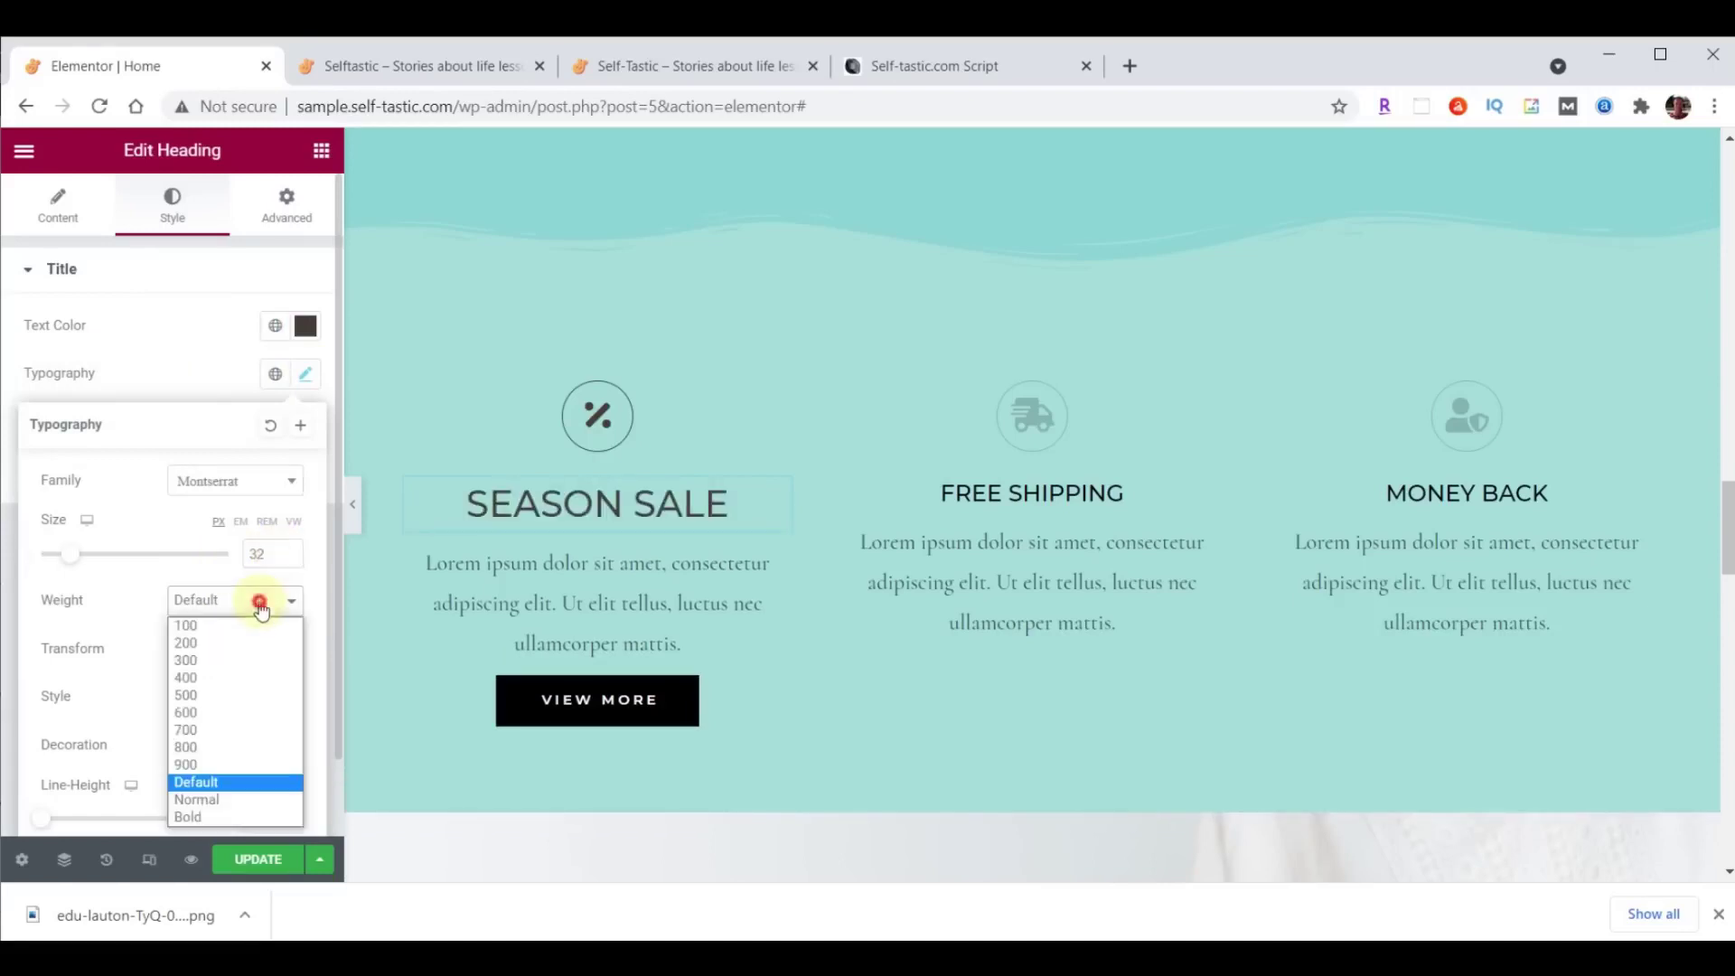
{"action": "left_click", "coordinate": [227, 661]}
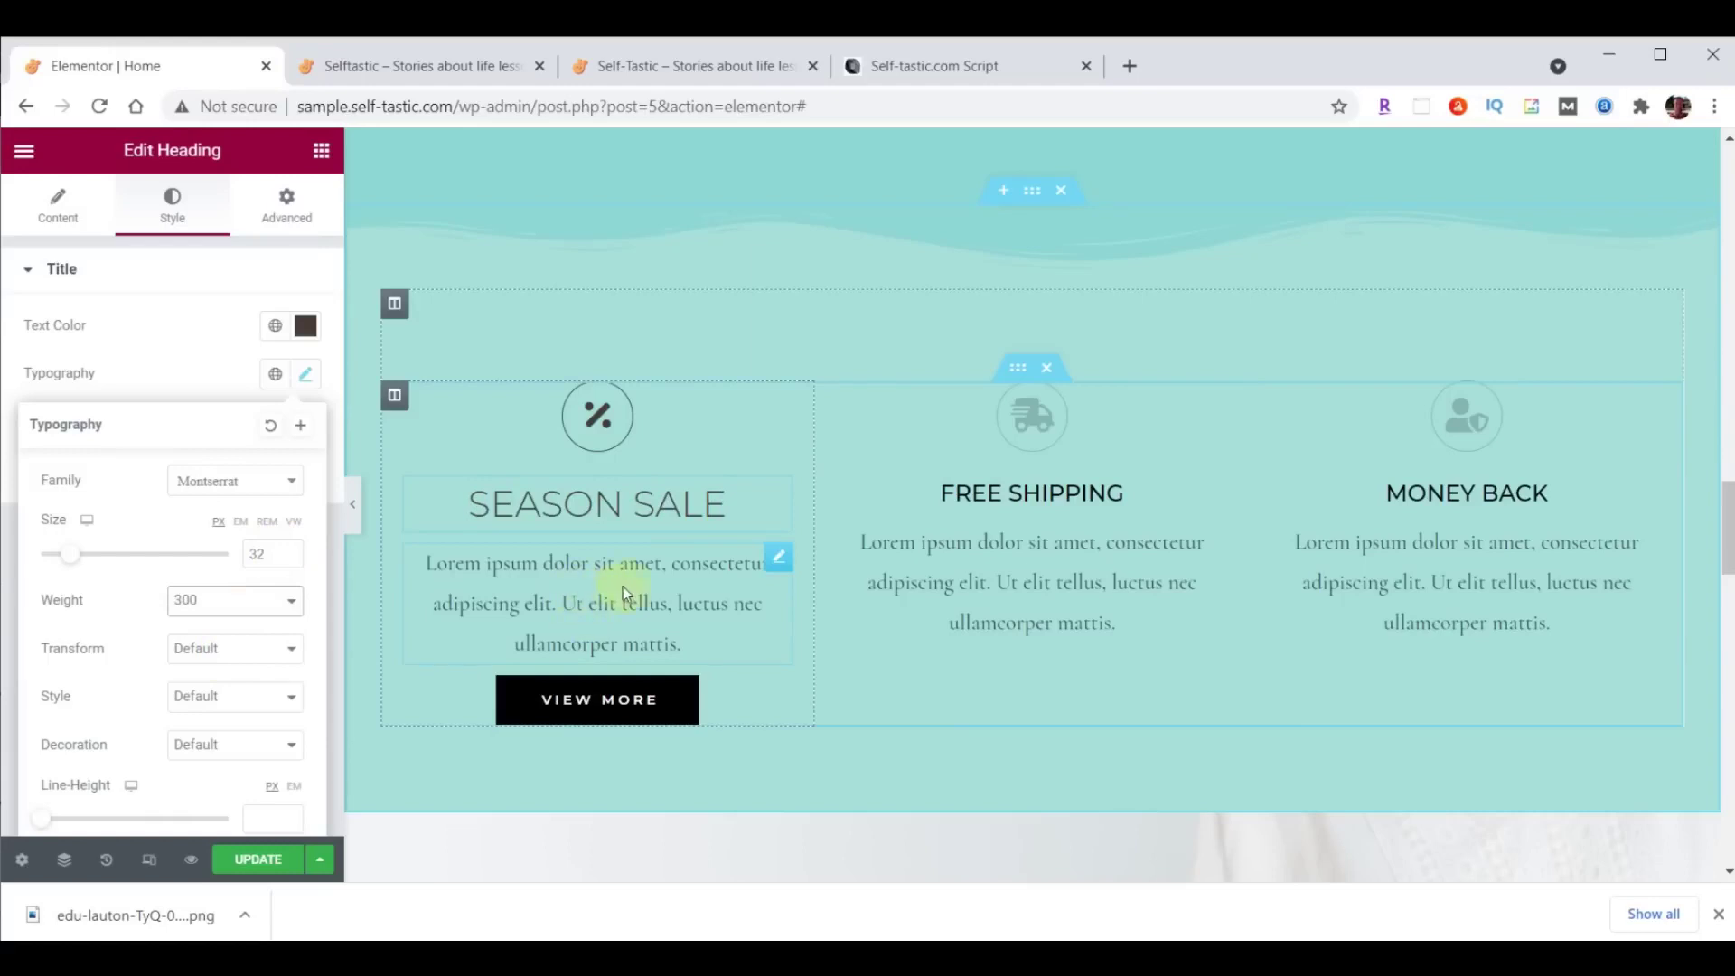
{"action": "left_click", "coordinate": [782, 566]}
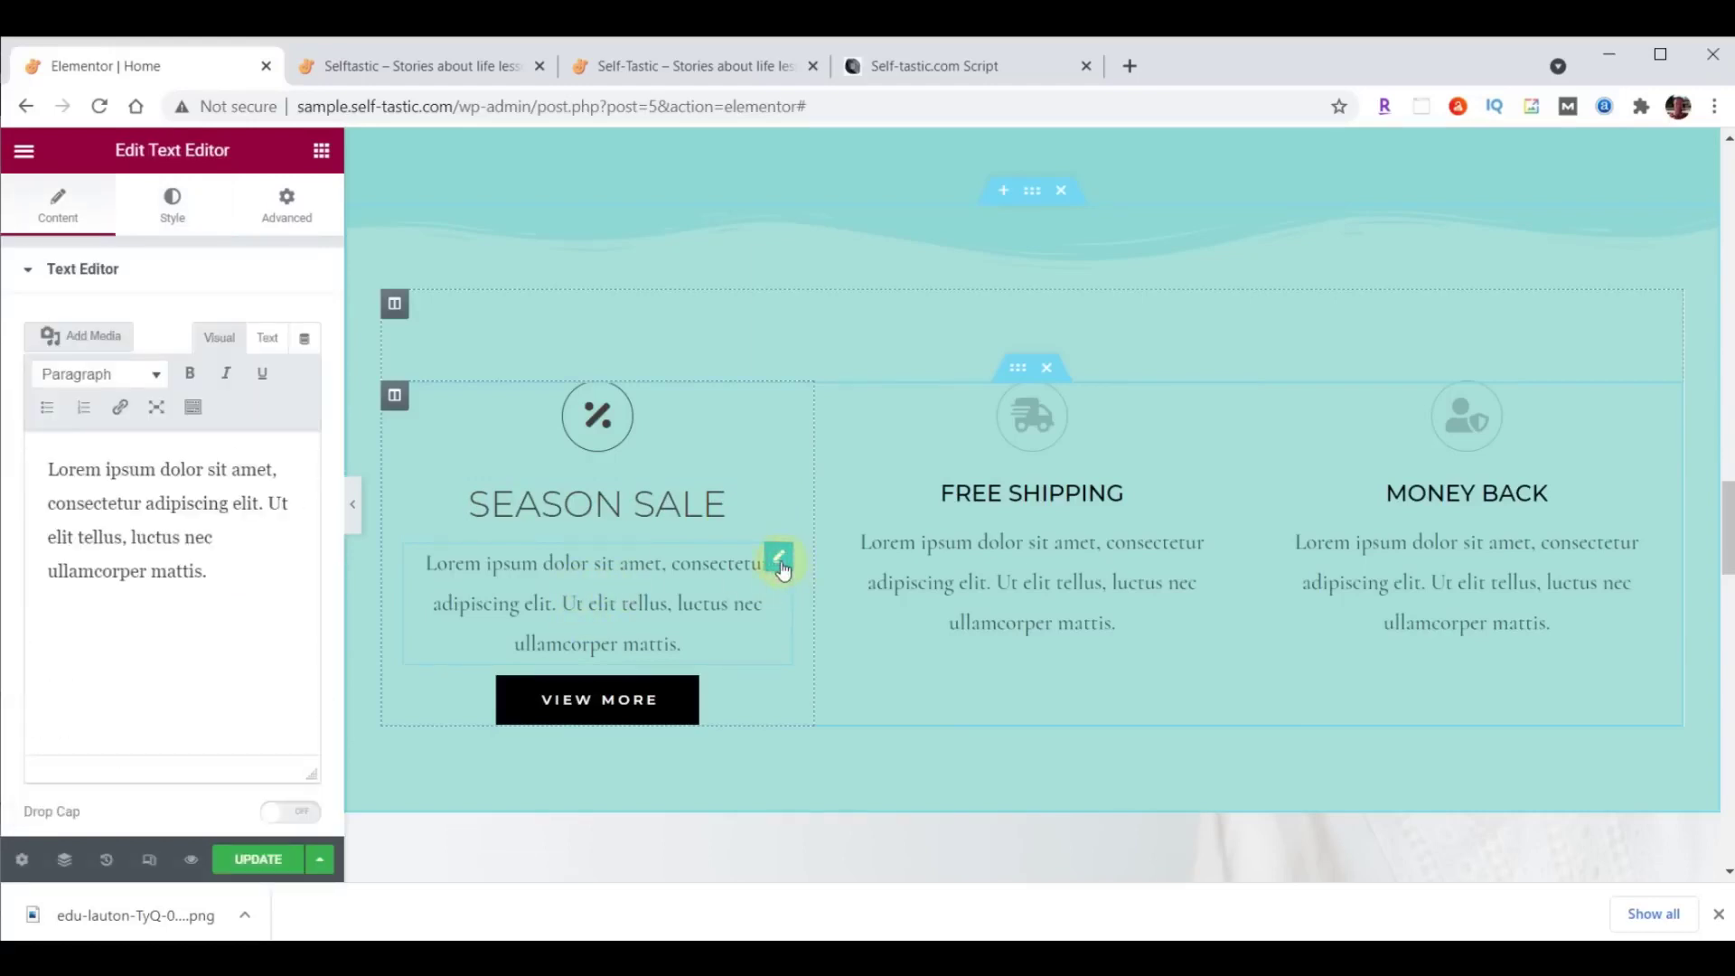
- Justify the Season Sale paragraph and set its typography to Raleway, size 21, weight 200
{"action": "left_click", "coordinate": [170, 216]}
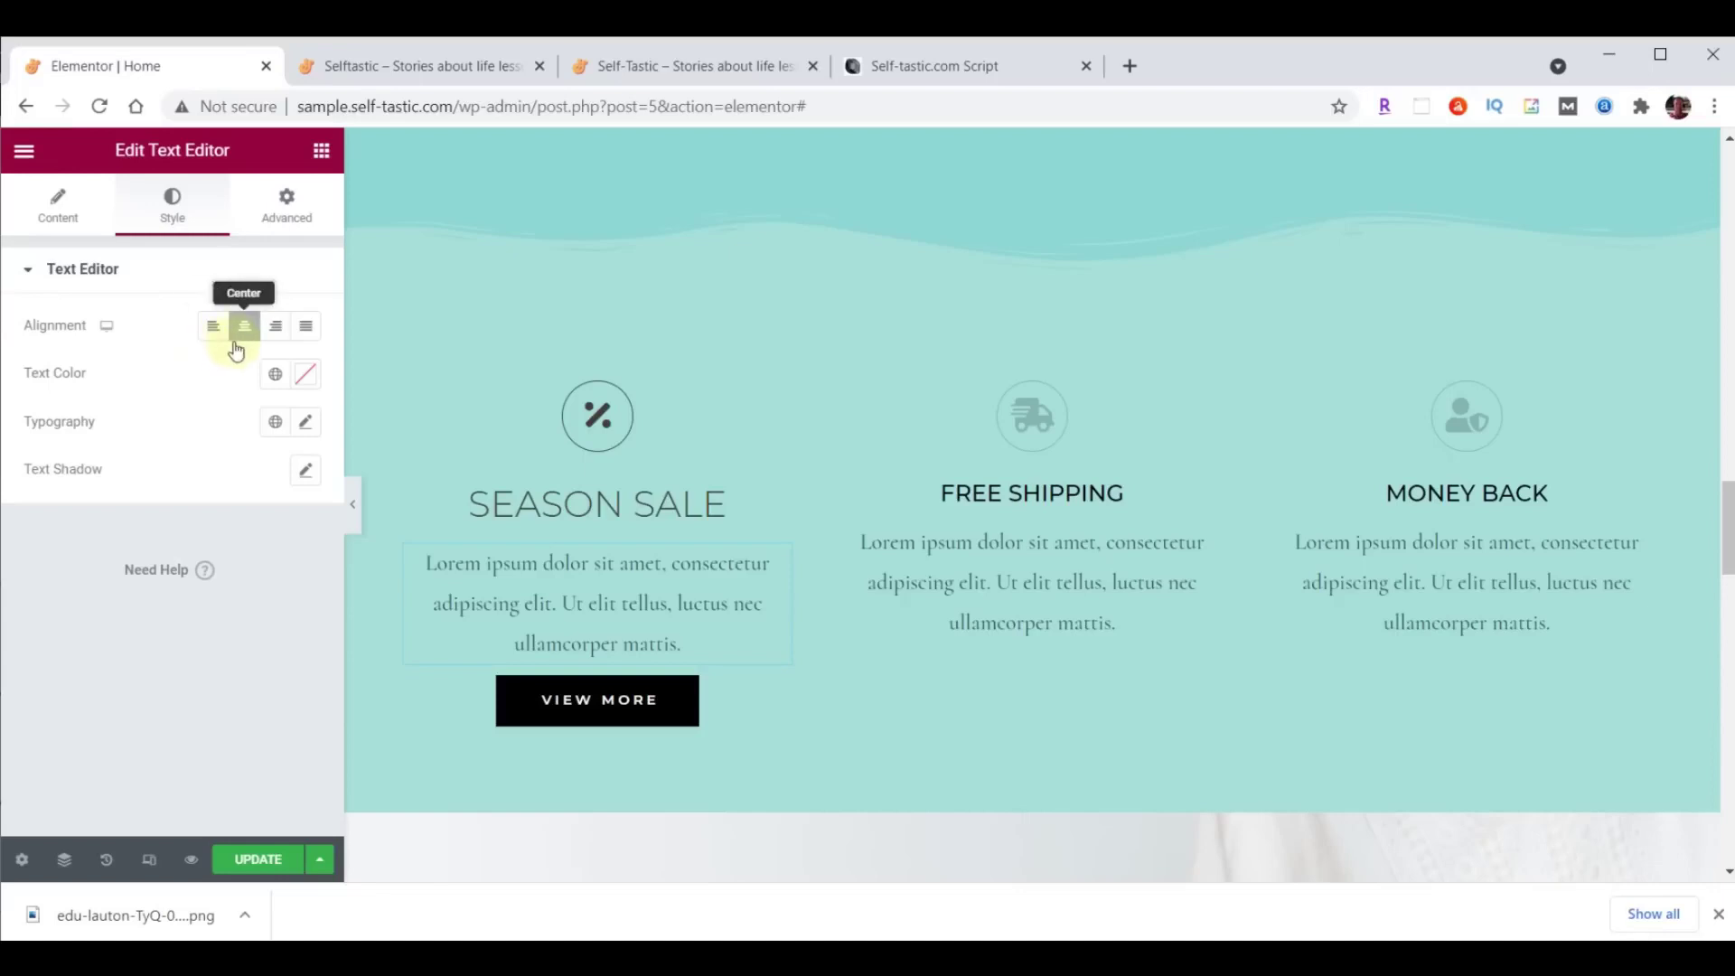
{"action": "left_click", "coordinate": [307, 328]}
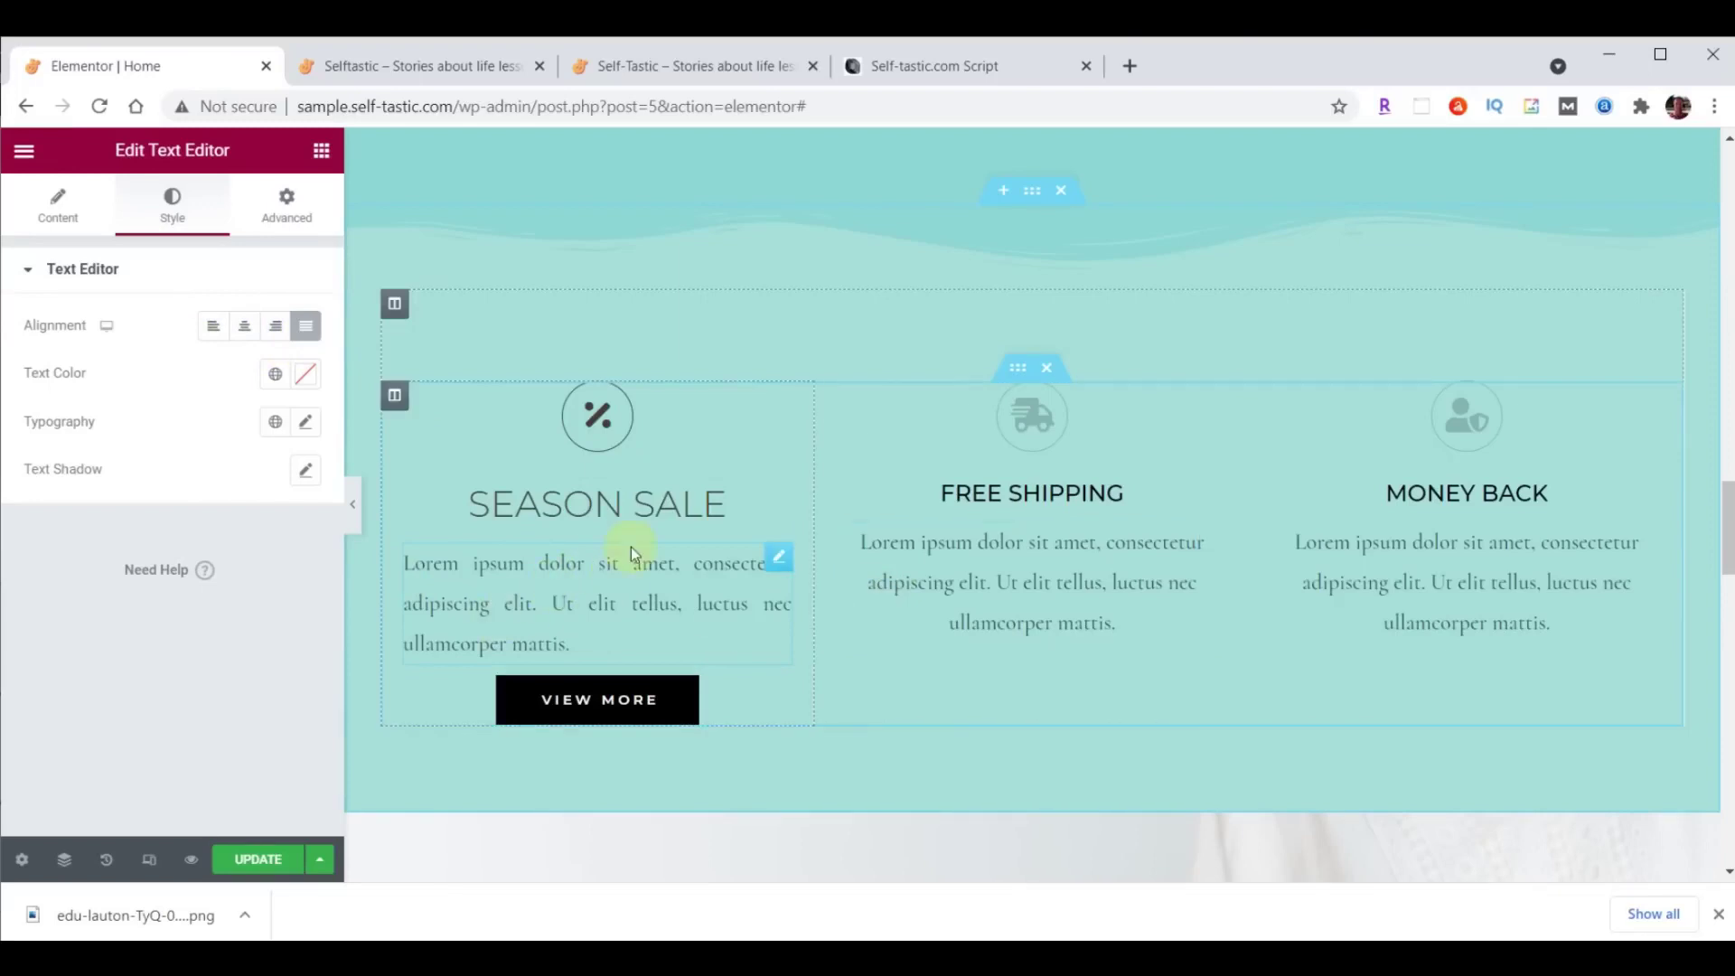
{"action": "left_click", "coordinate": [309, 423]}
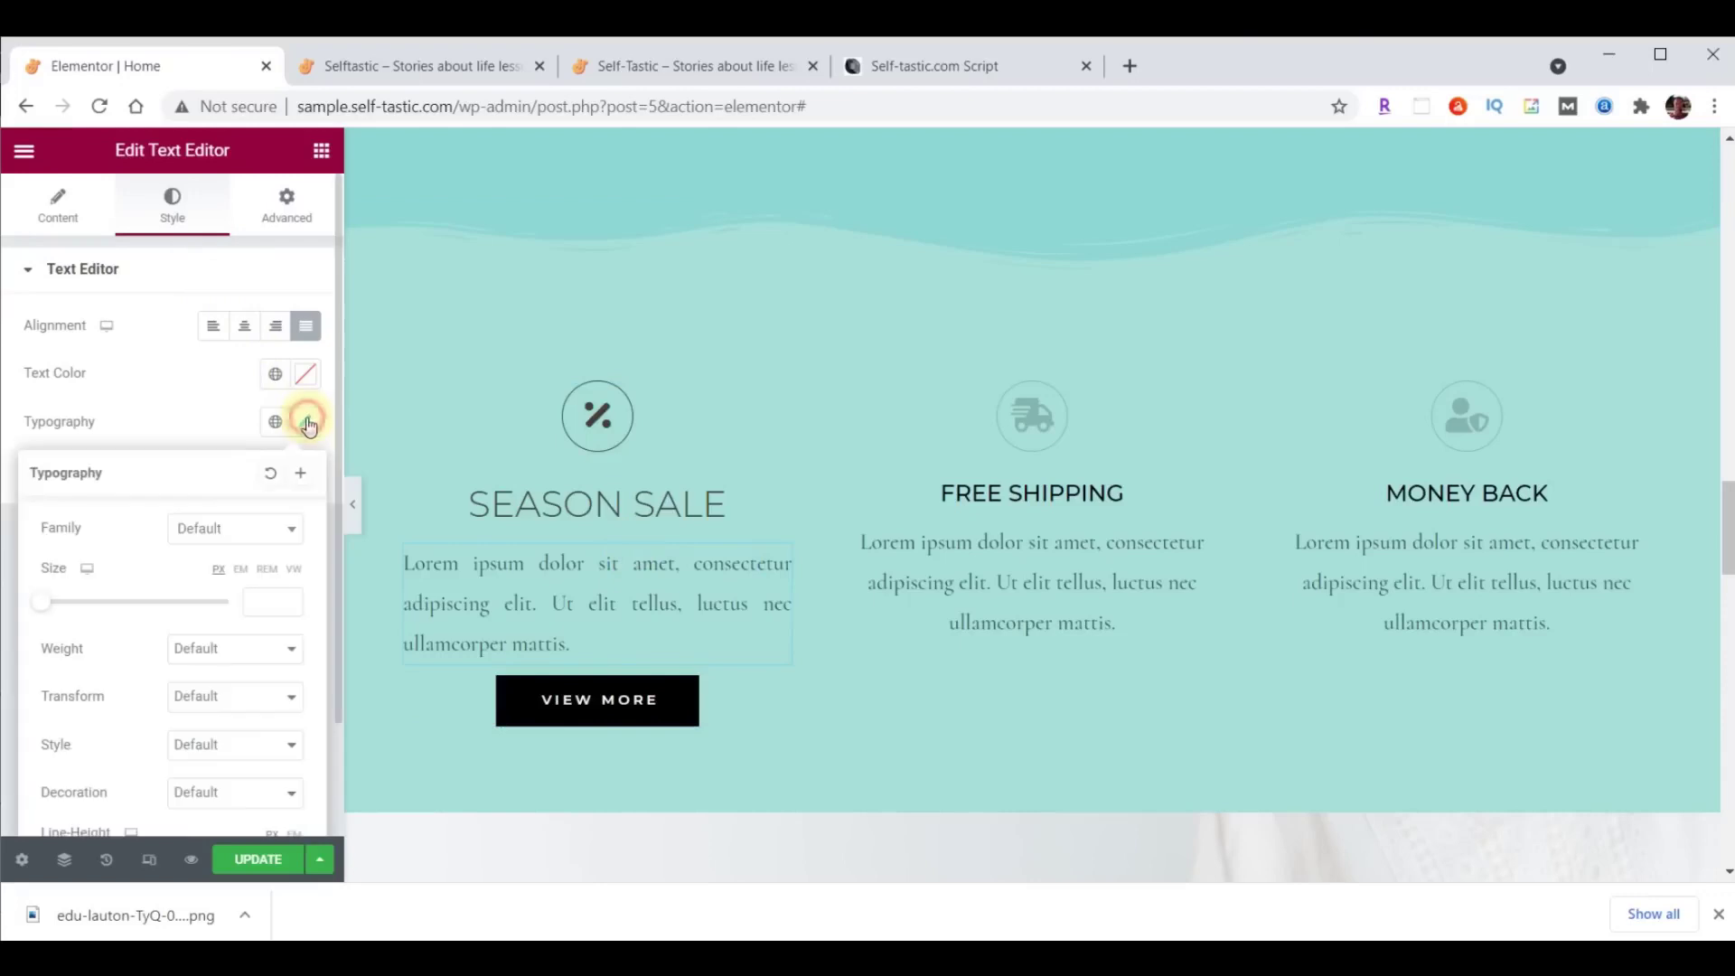
{"action": "left_click", "coordinate": [242, 529]}
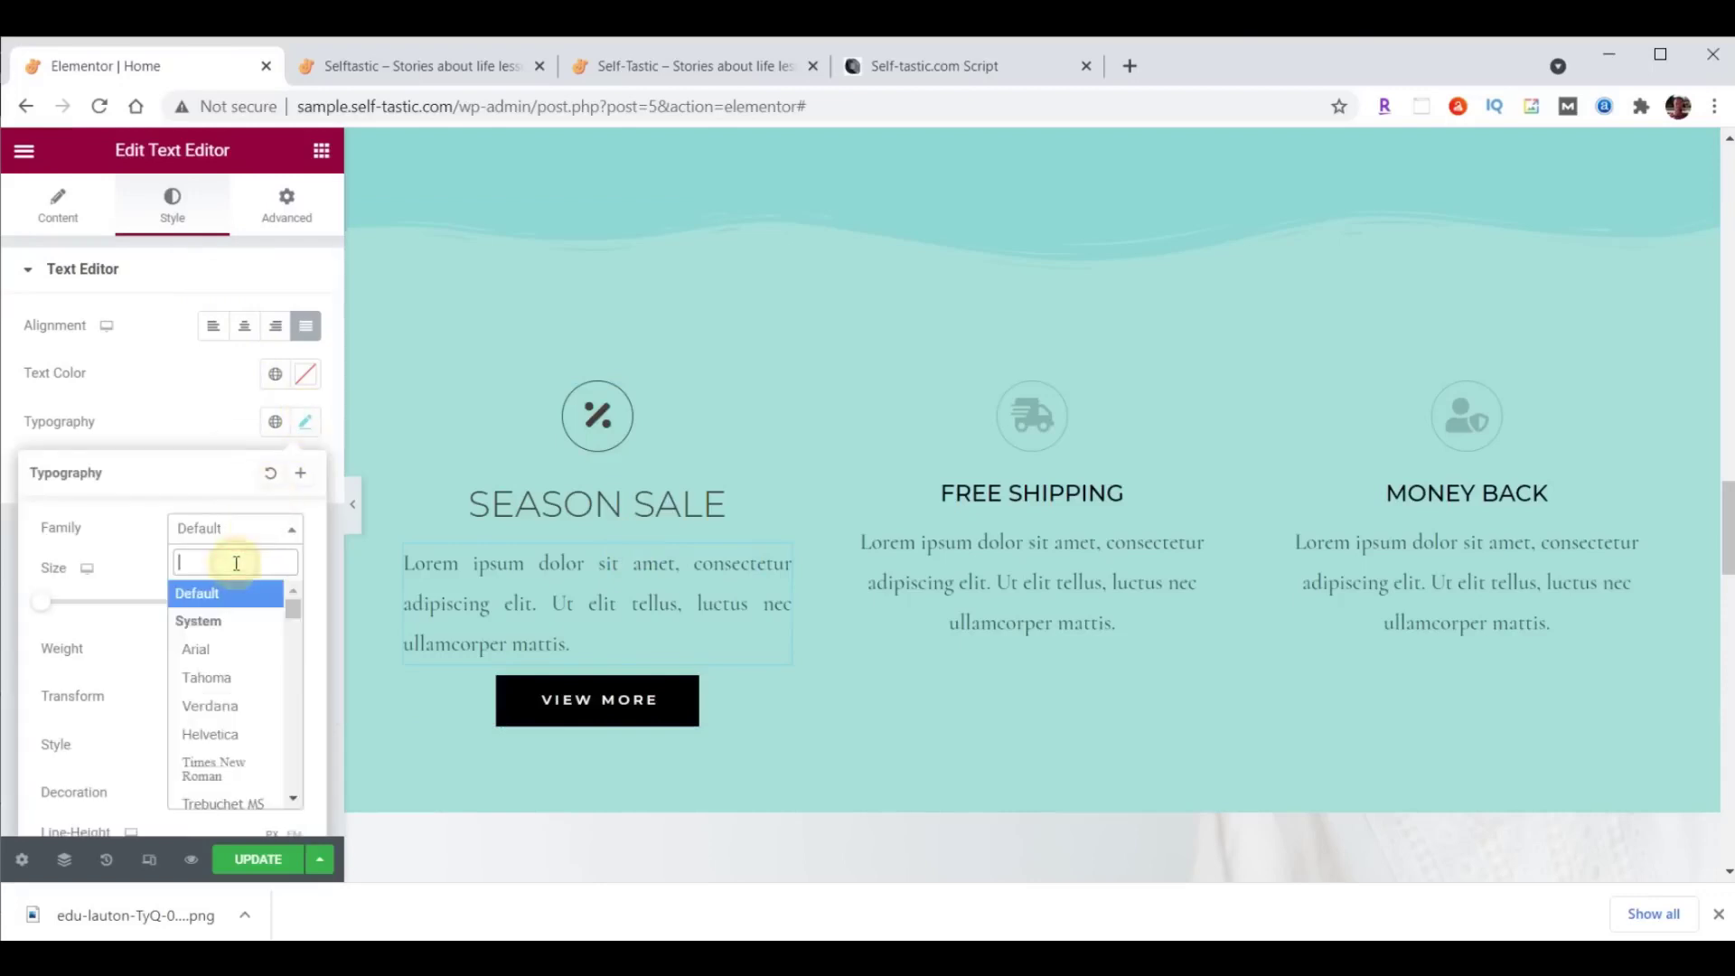
{"action": "type", "text": "Rale"}
{"action": "left_click", "coordinate": [213, 647]}
{"action": "left_click", "coordinate": [257, 603]}
{"action": "type", "text": "20"}
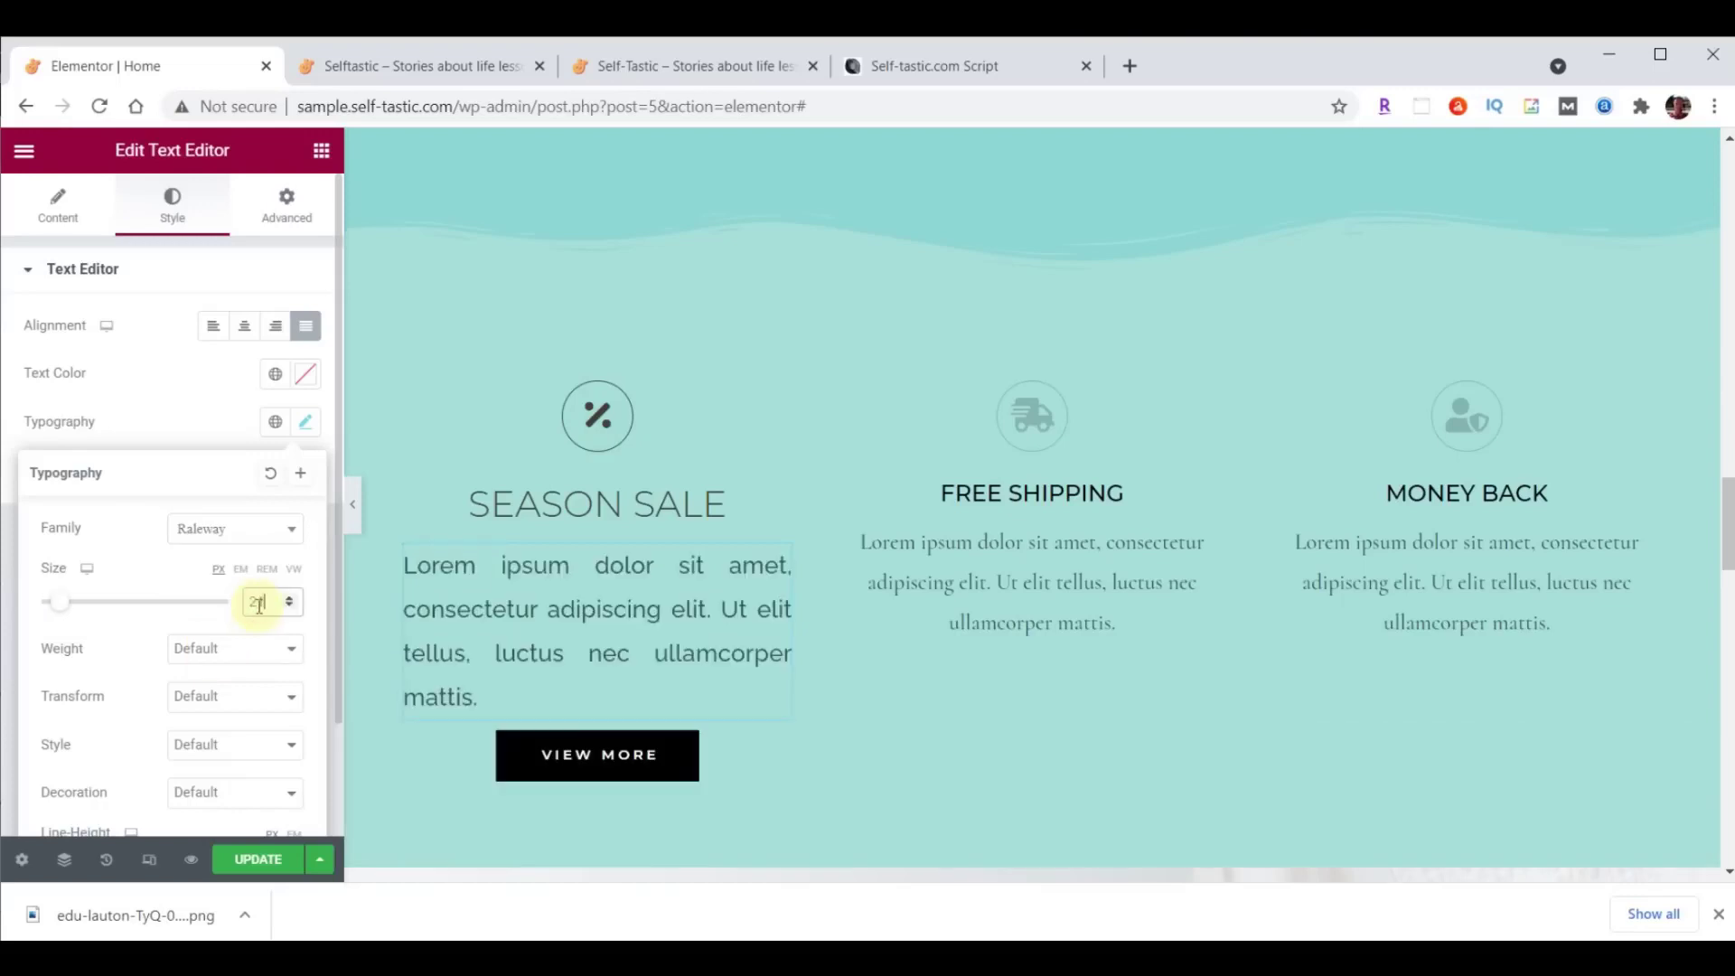
{"action": "left_click", "coordinate": [244, 651]}
{"action": "left_click", "coordinate": [233, 691]}
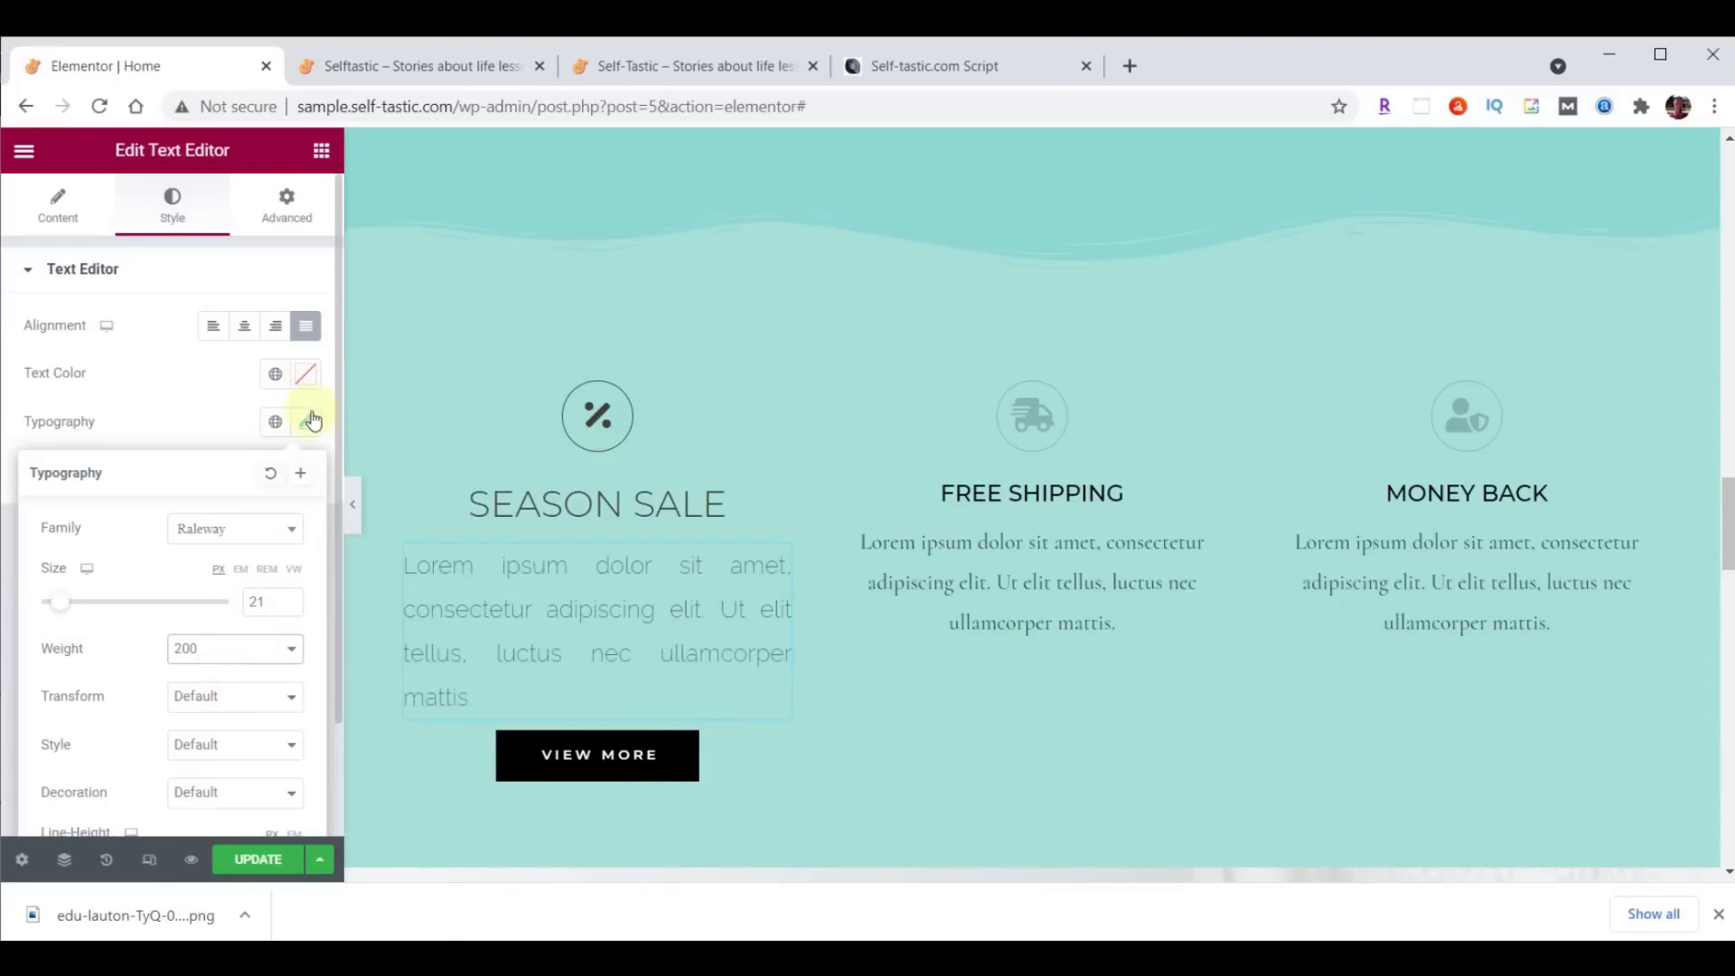
- Colour the Season Sale paragraph text dark brown #473C31
{"action": "left_click", "coordinate": [307, 378]}
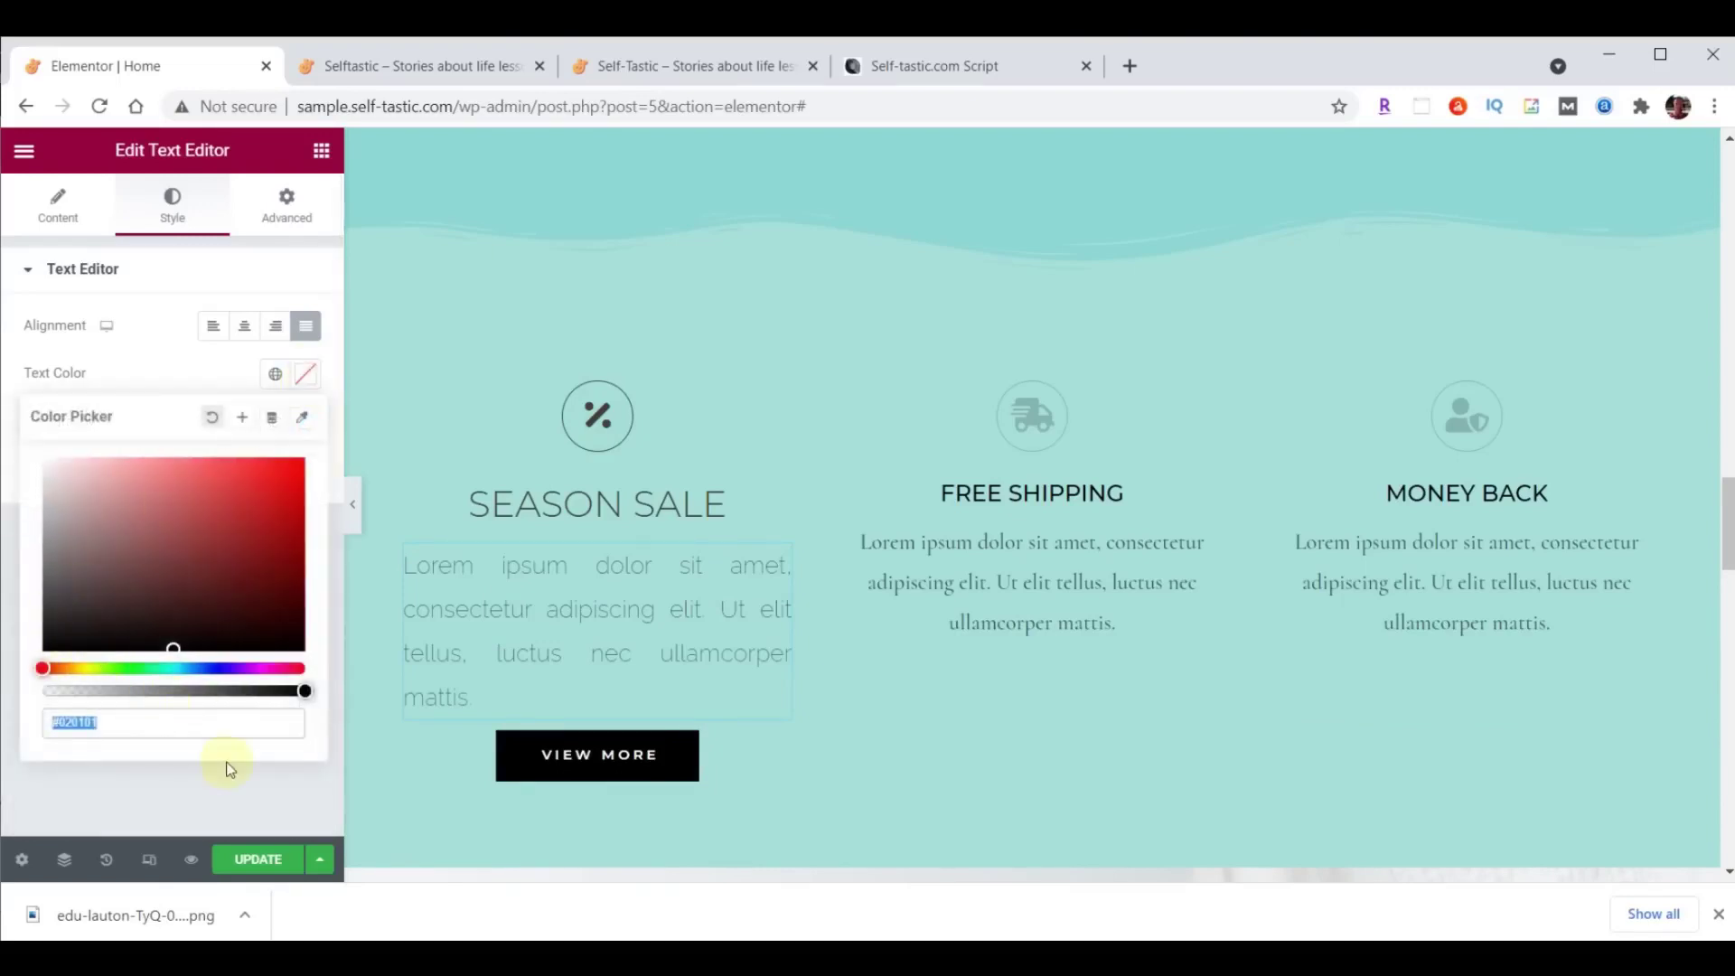
{"action": "type", "text": "#473C31"}
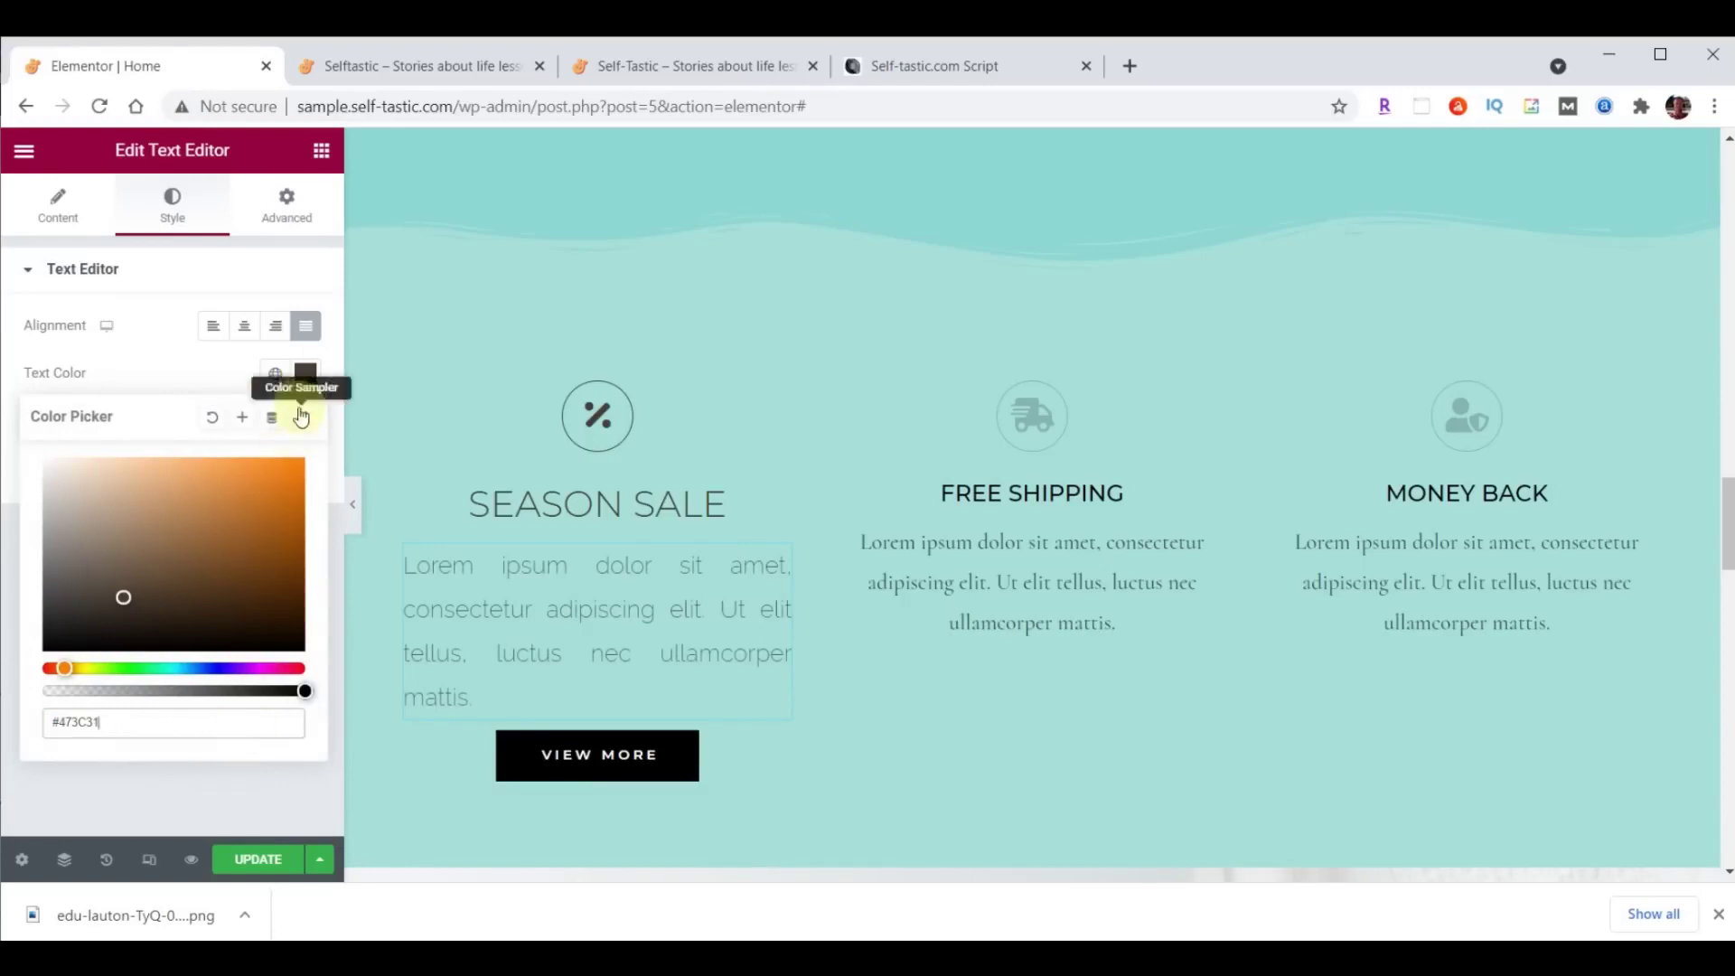
{"action": "left_click", "coordinate": [305, 373]}
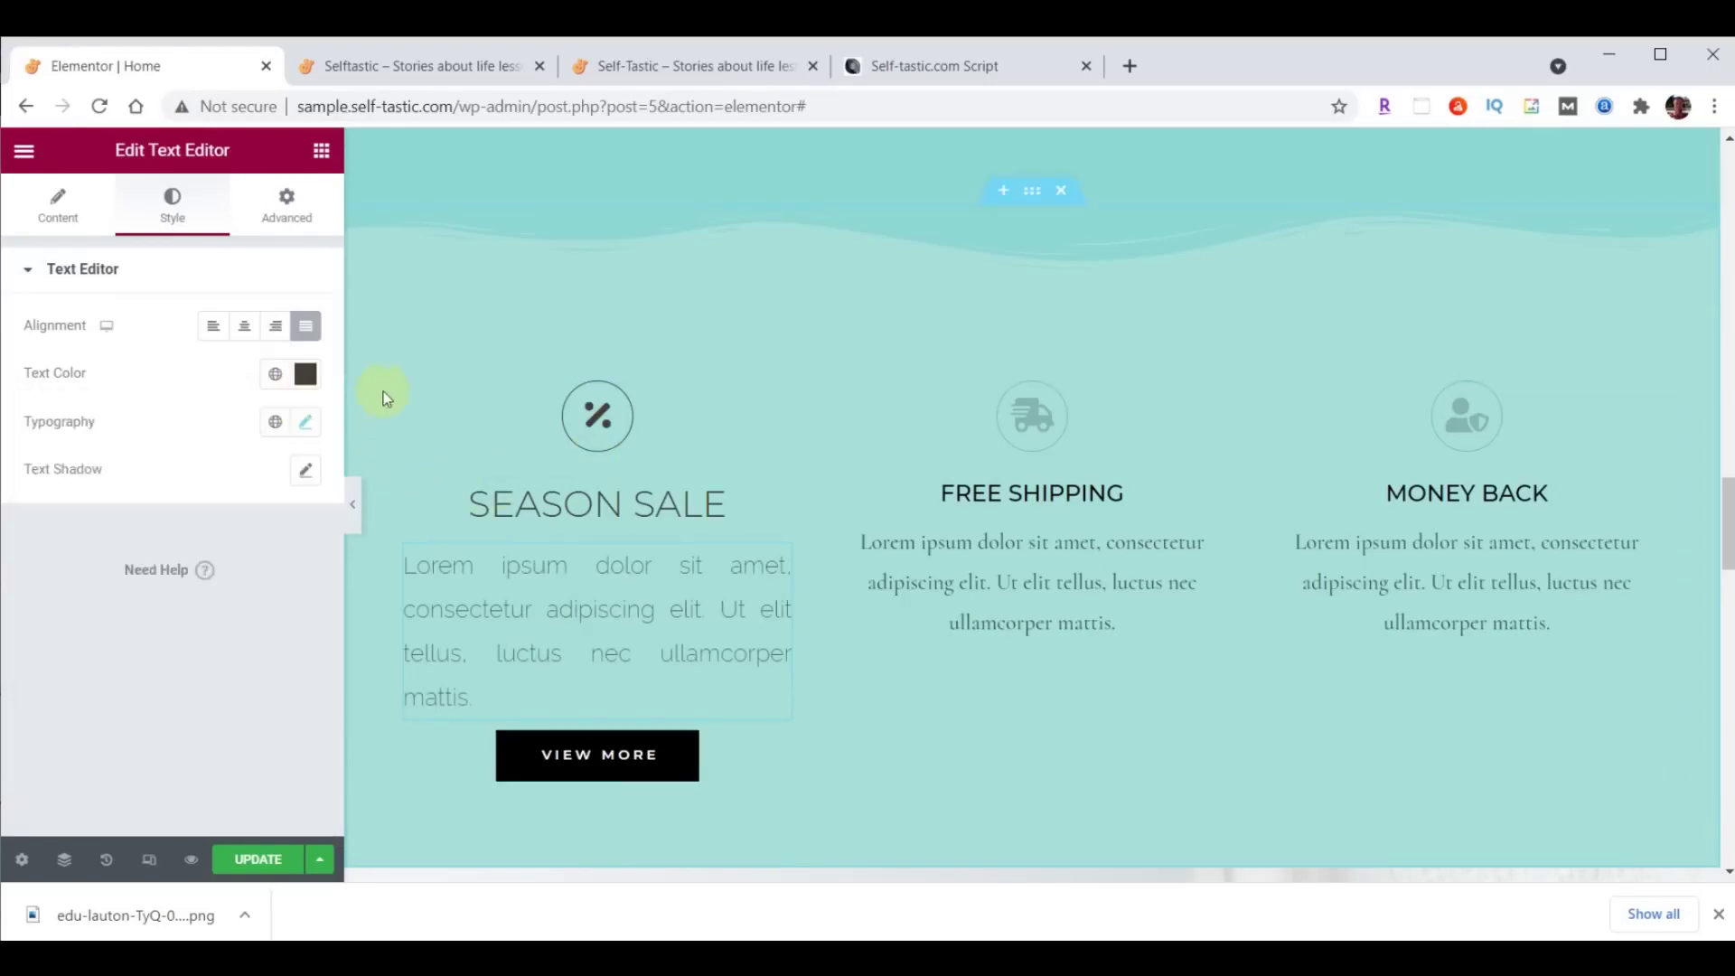
- Copy the Season Sale icon's style and paste it onto the Free Shipping and Money Back icons
{"action": "right_click", "coordinate": [782, 397]}
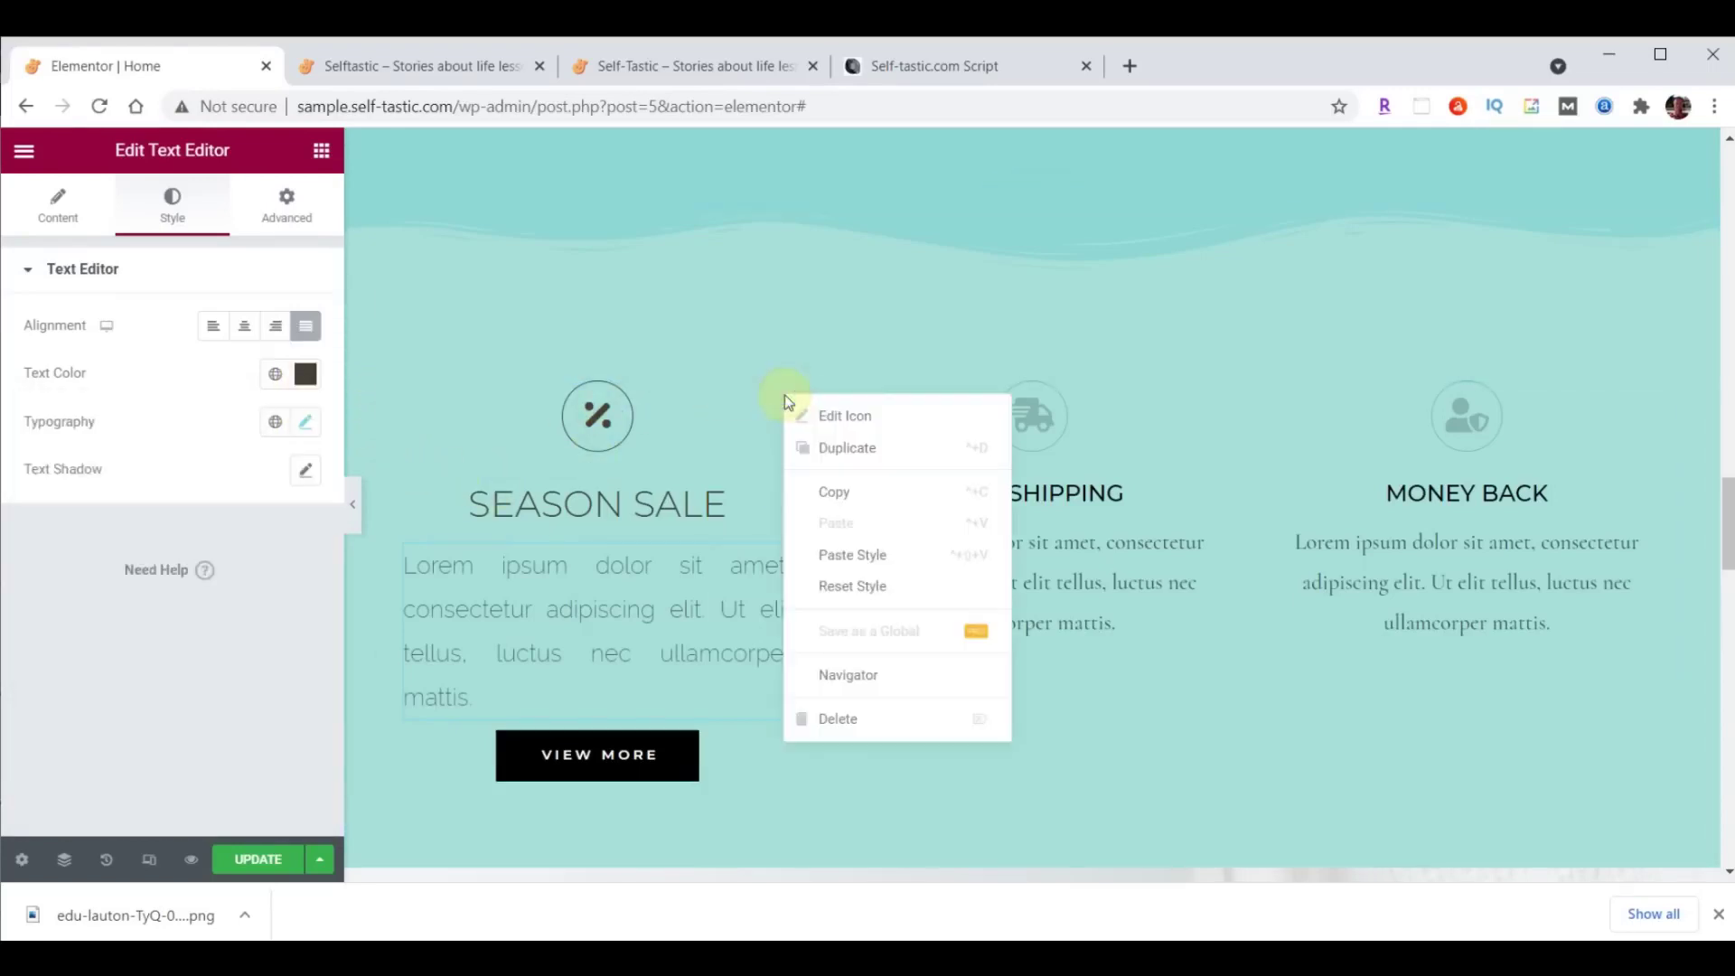
{"action": "left_click", "coordinate": [841, 492]}
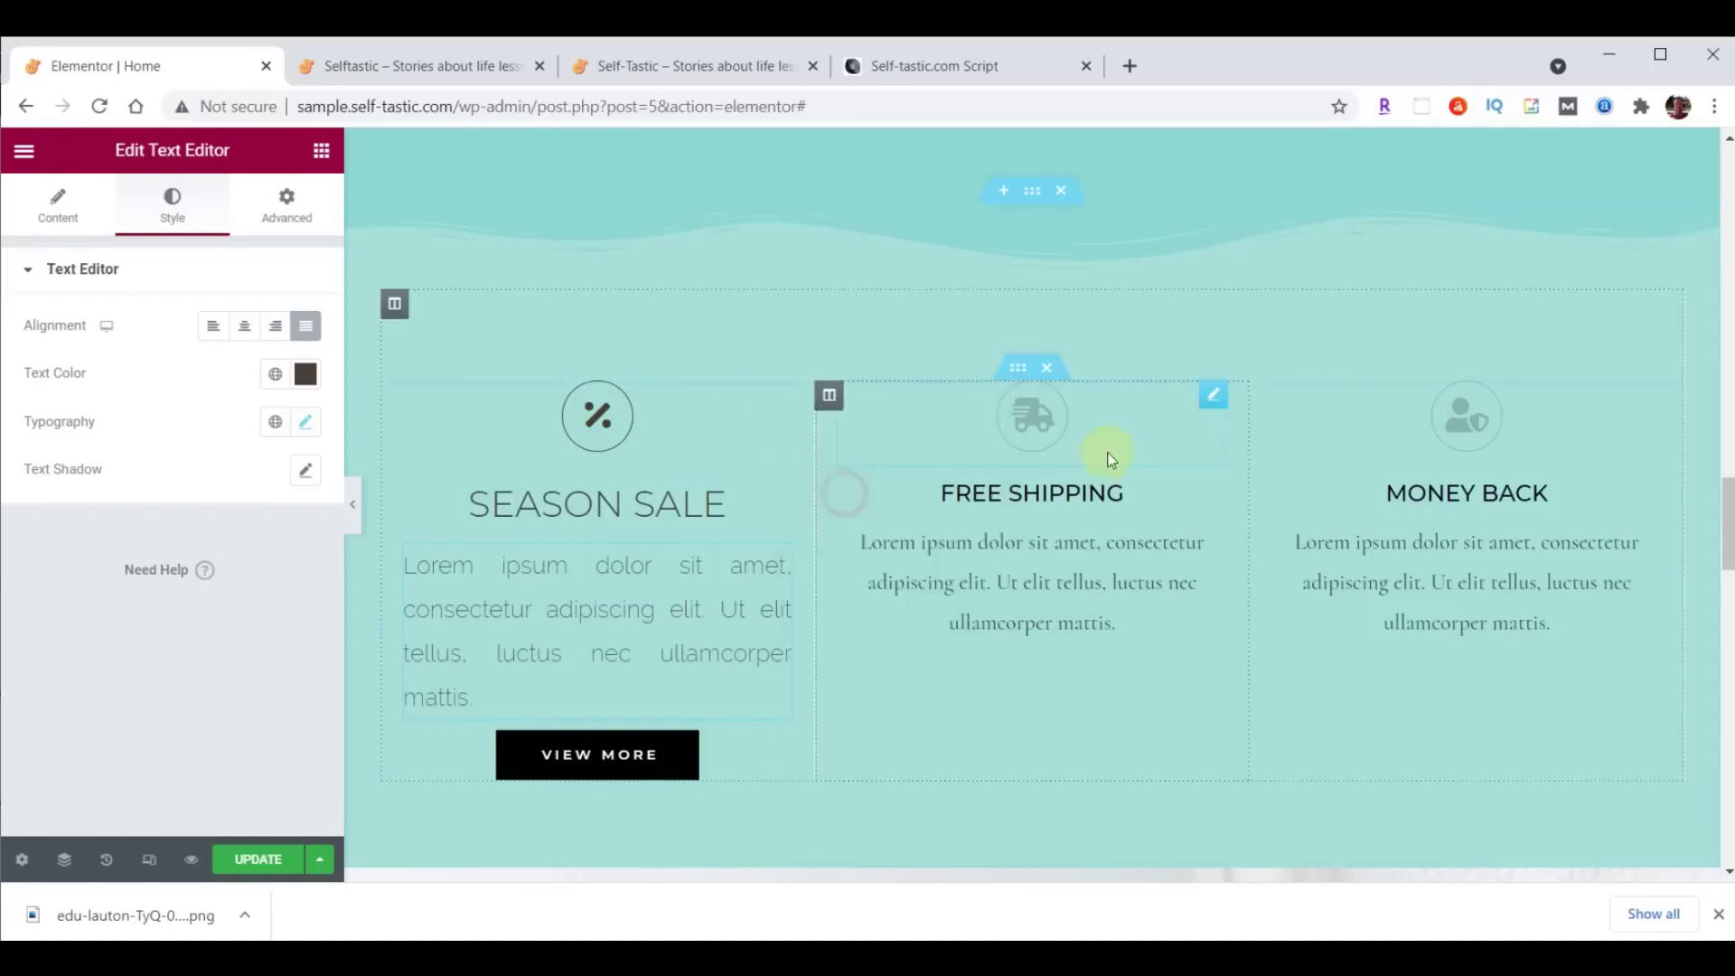
{"action": "right_click", "coordinate": [1213, 404]}
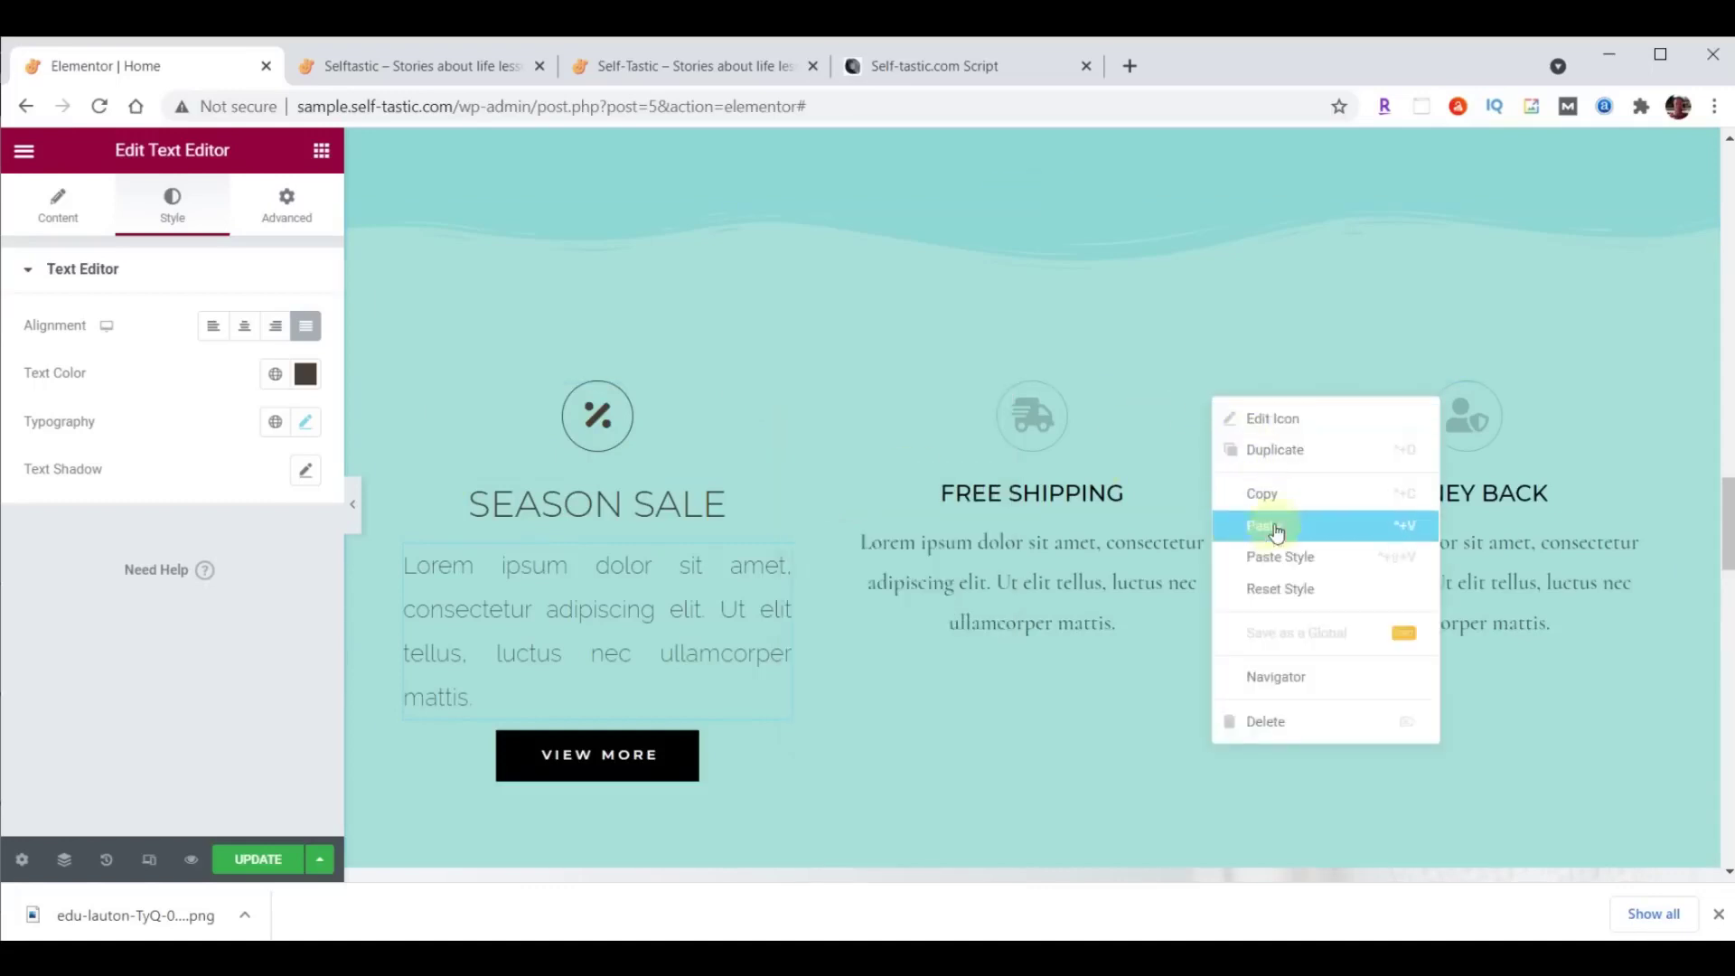
{"action": "left_click", "coordinate": [1276, 556]}
{"action": "right_click", "coordinate": [1642, 406]}
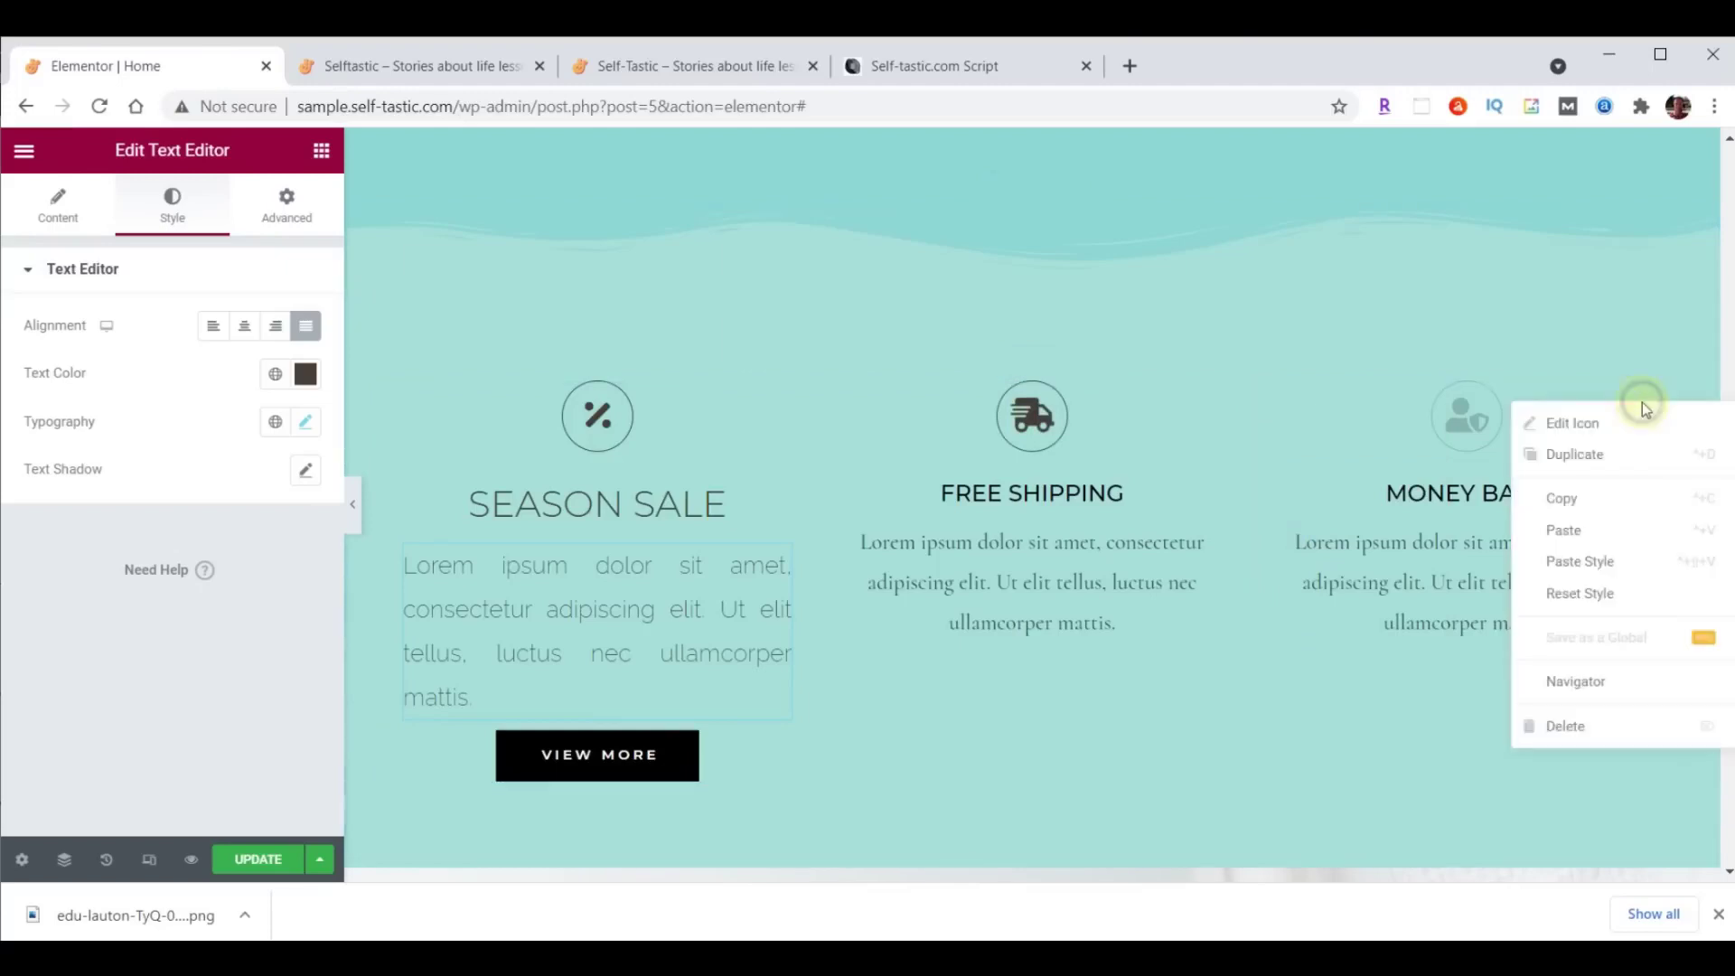
{"action": "left_click", "coordinate": [1610, 564]}
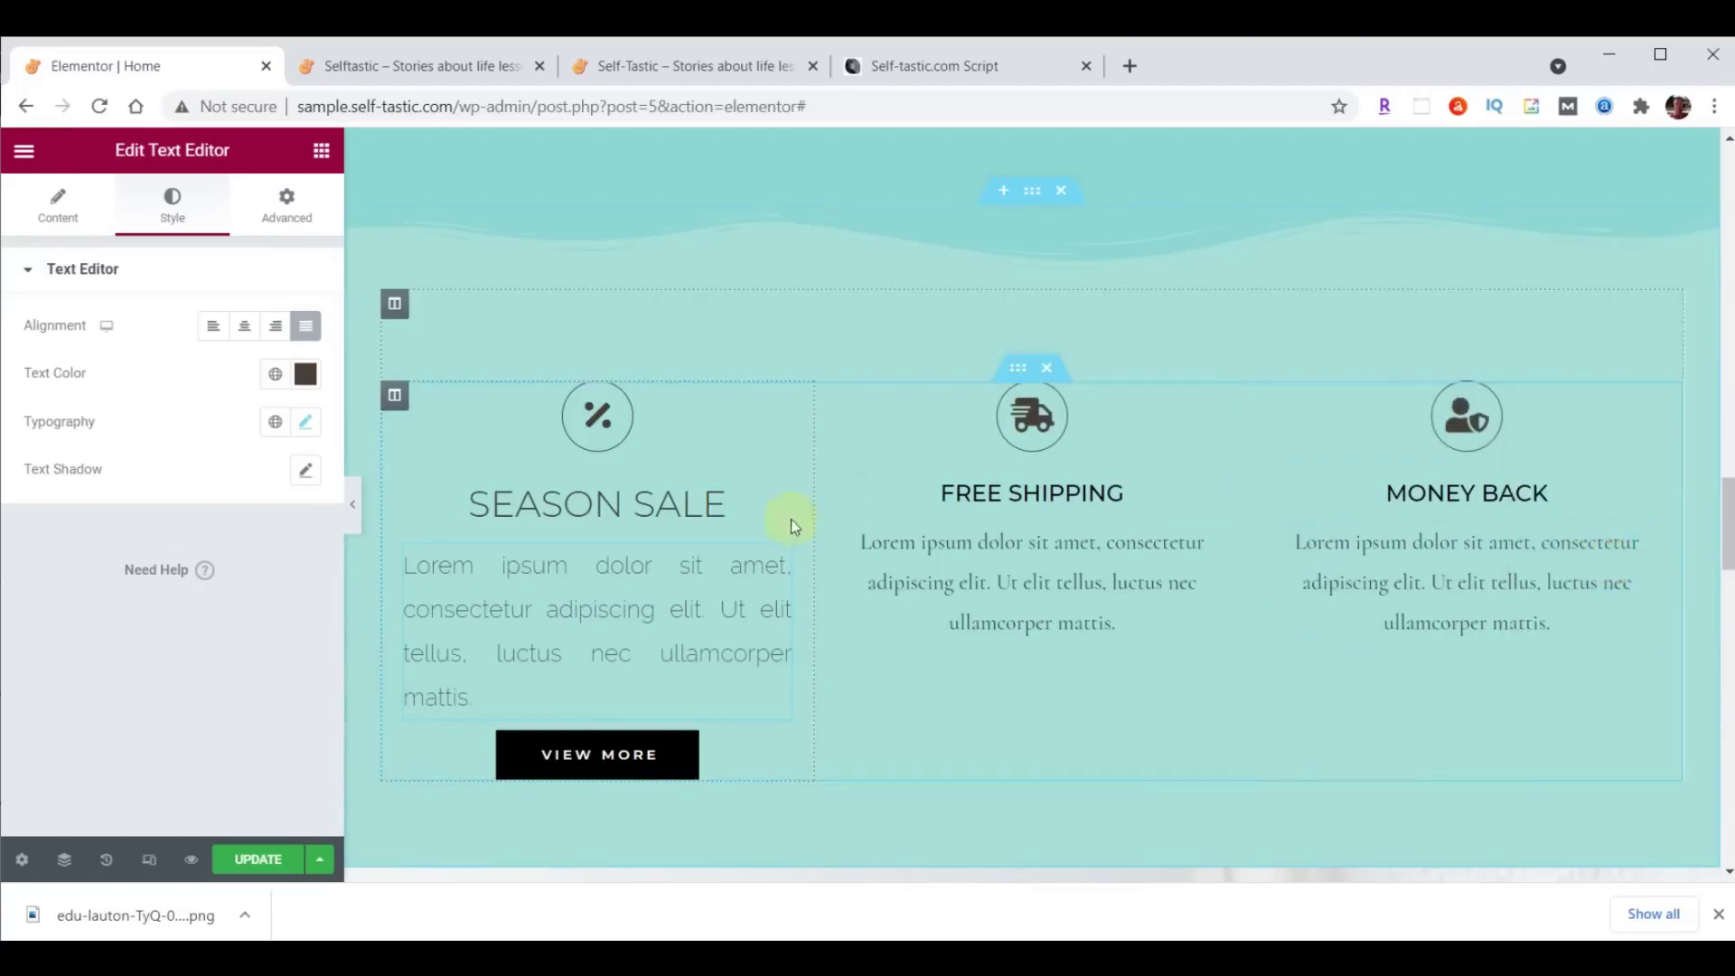
- Copy the SEASON SALE heading style and paste it onto the FREE SHIPPING and MONEY BACK headings
{"action": "left_click", "coordinate": [756, 503]}
{"action": "right_click", "coordinate": [772, 495]}
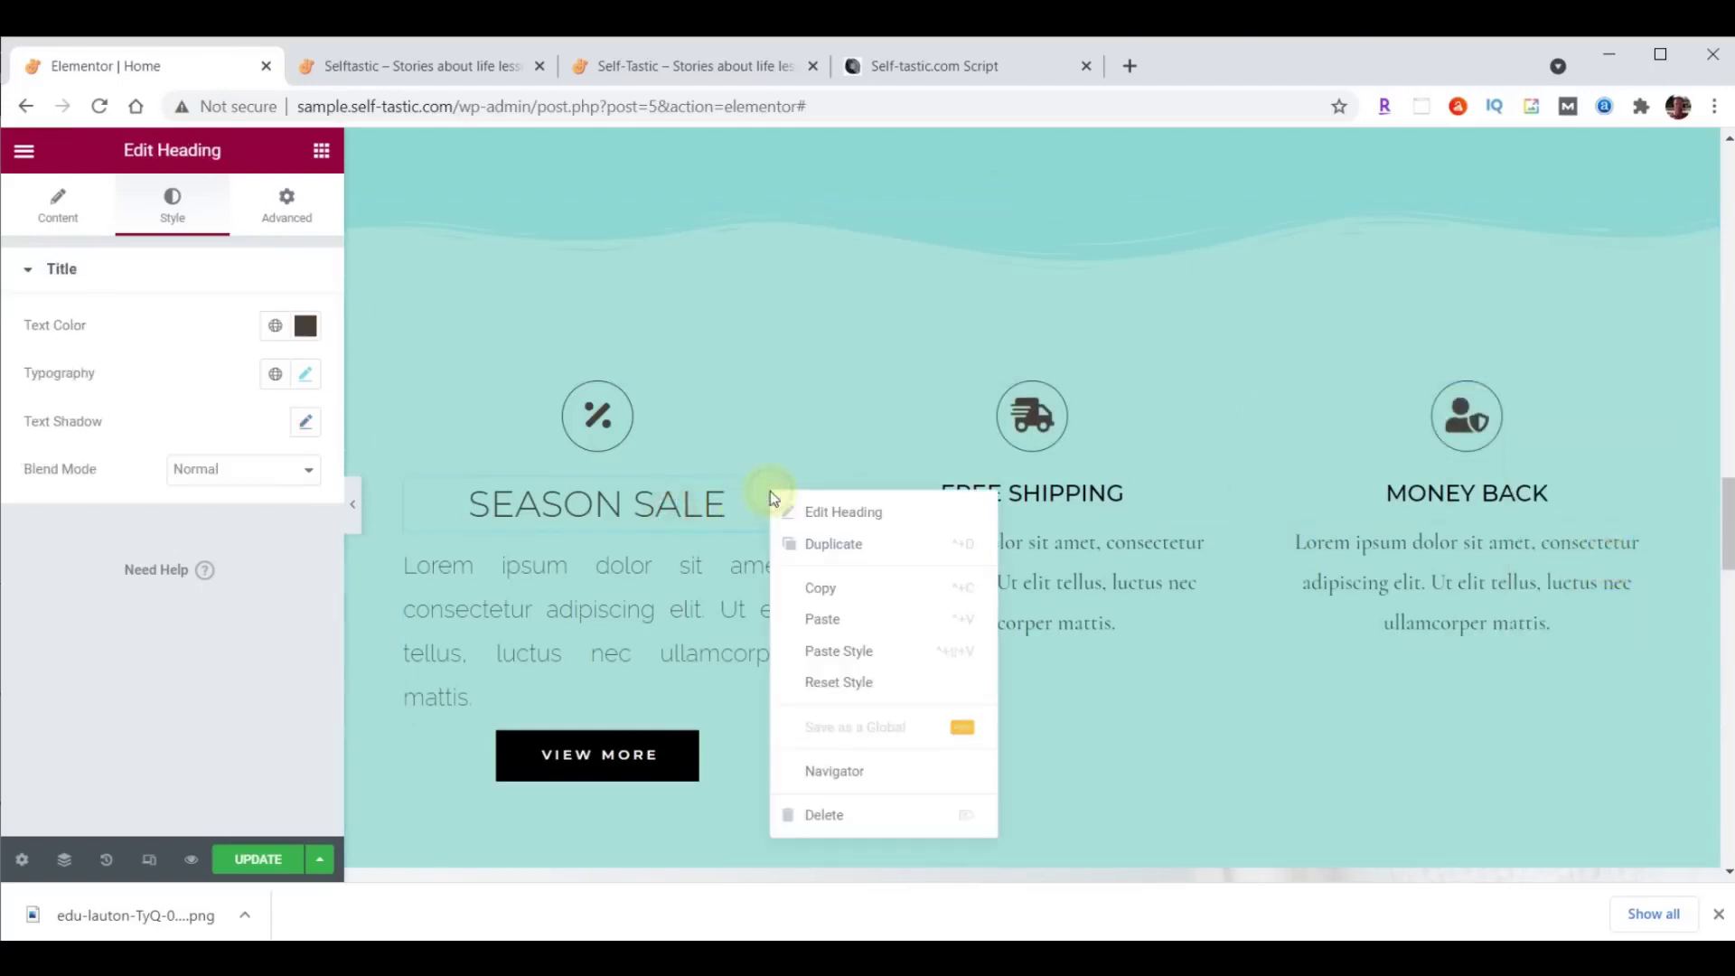
{"action": "left_click", "coordinate": [816, 586]}
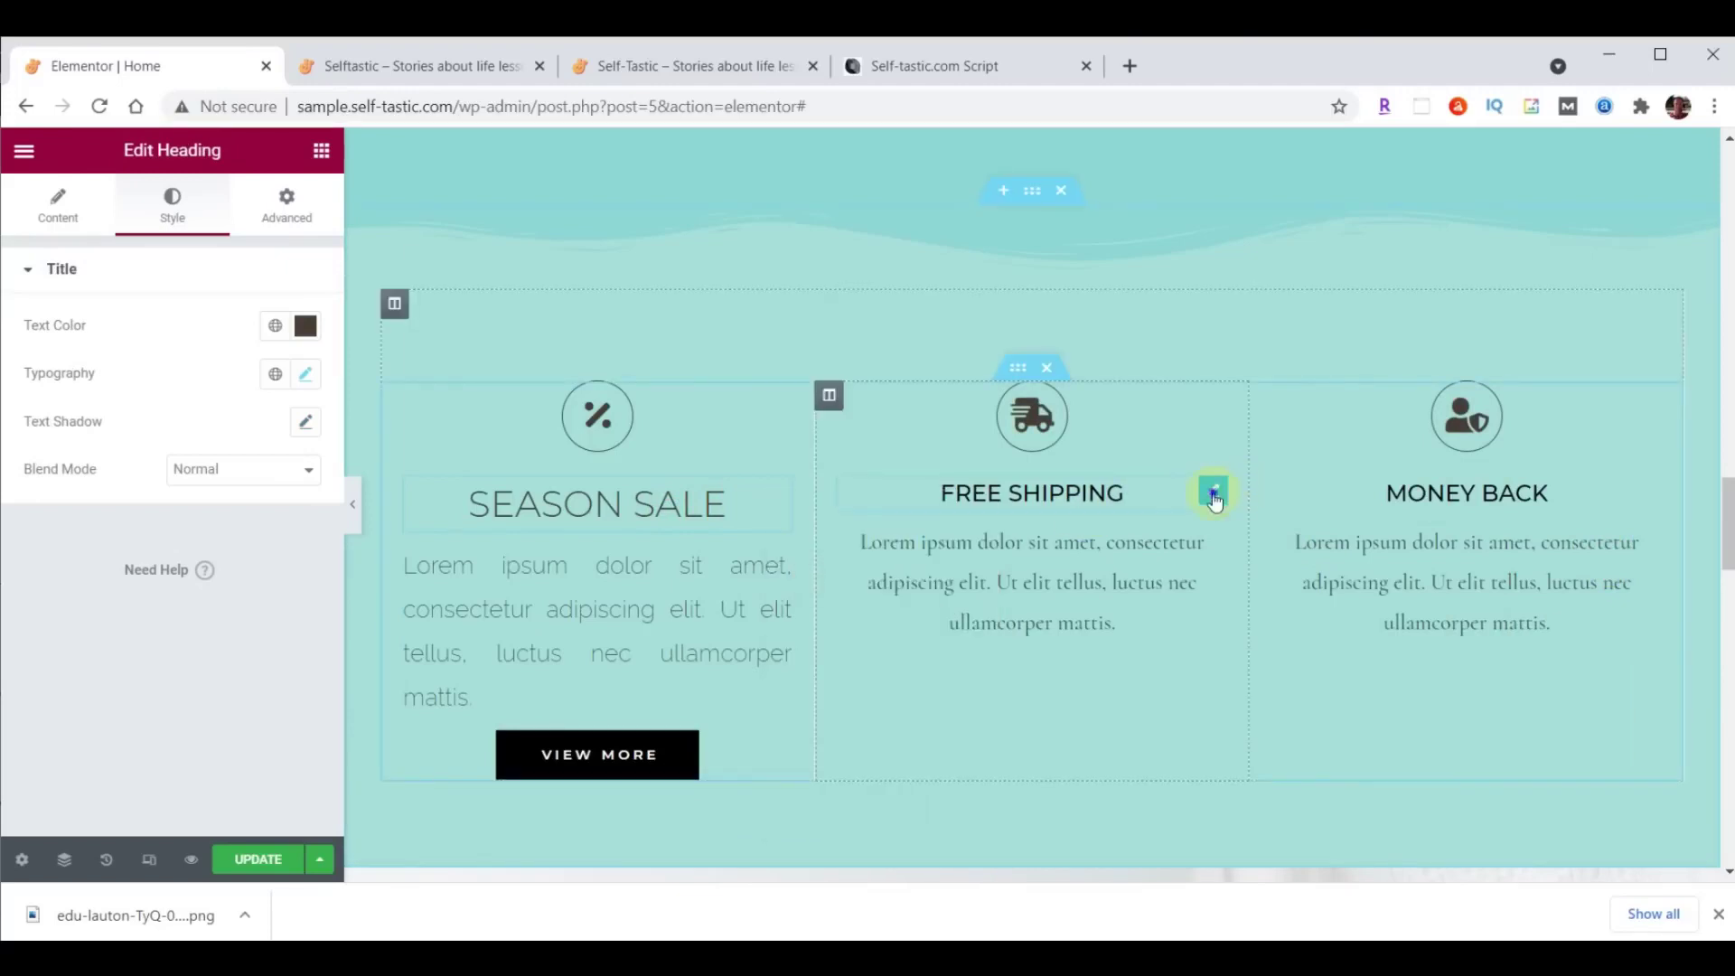
{"action": "right_click", "coordinate": [1214, 500]}
{"action": "left_click", "coordinate": [1291, 651]}
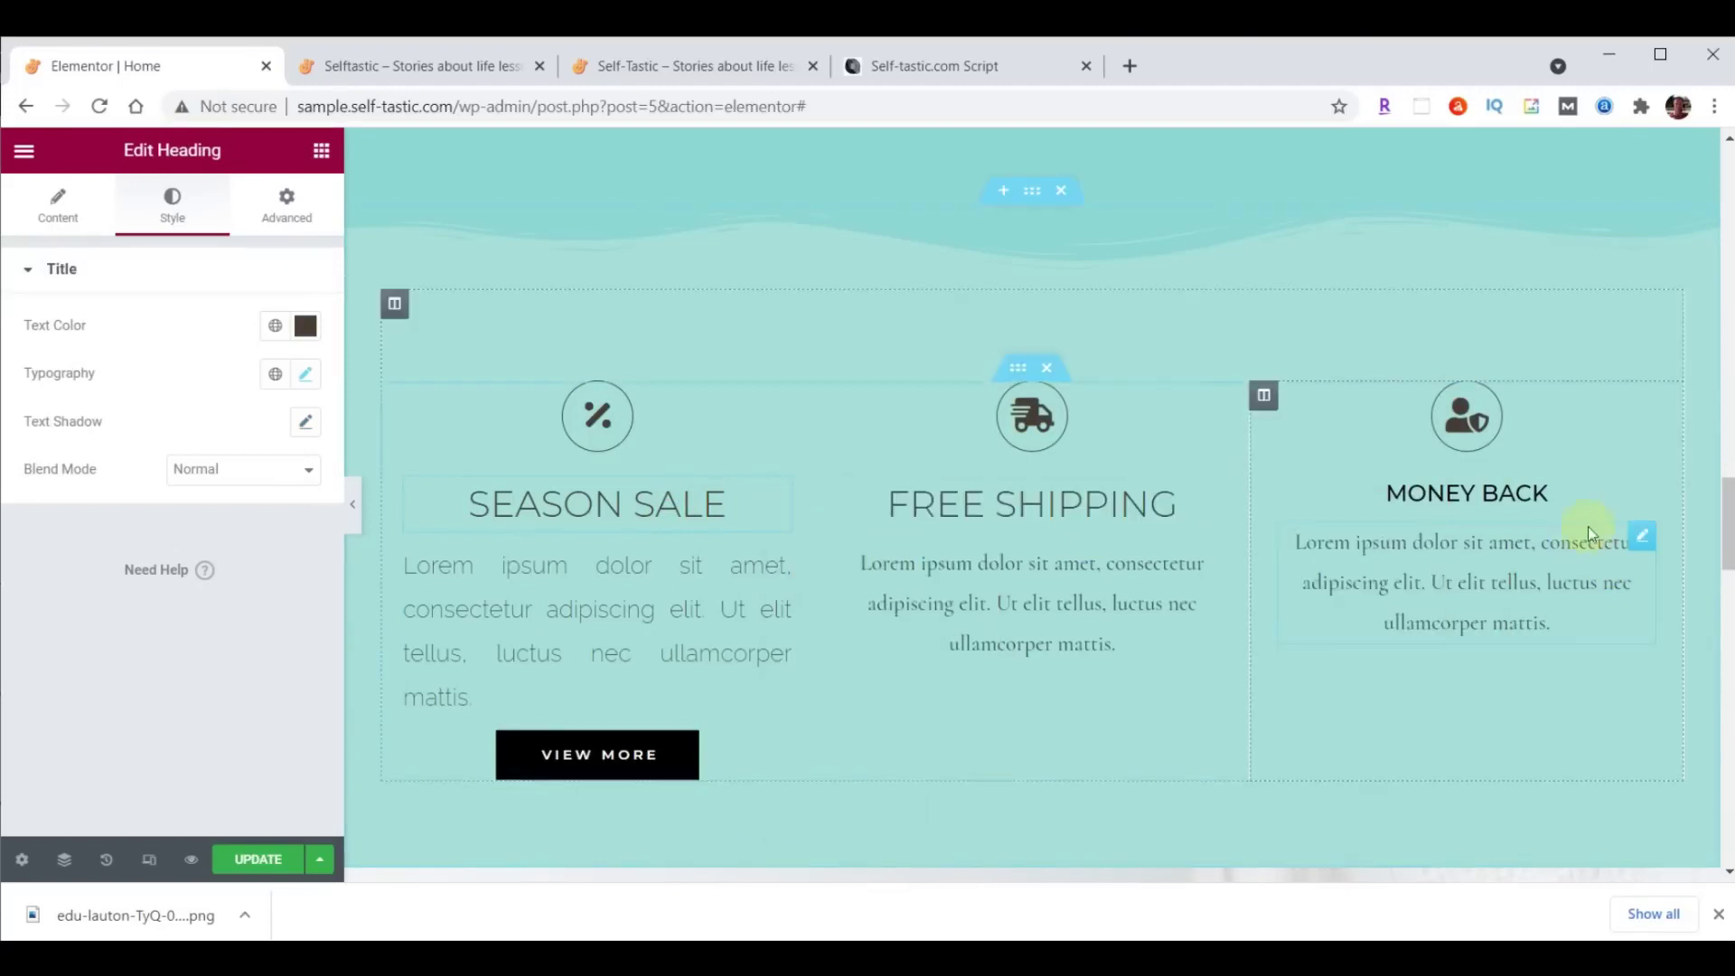
{"action": "right_click", "coordinate": [1642, 510]}
{"action": "left_click", "coordinate": [1618, 658]}
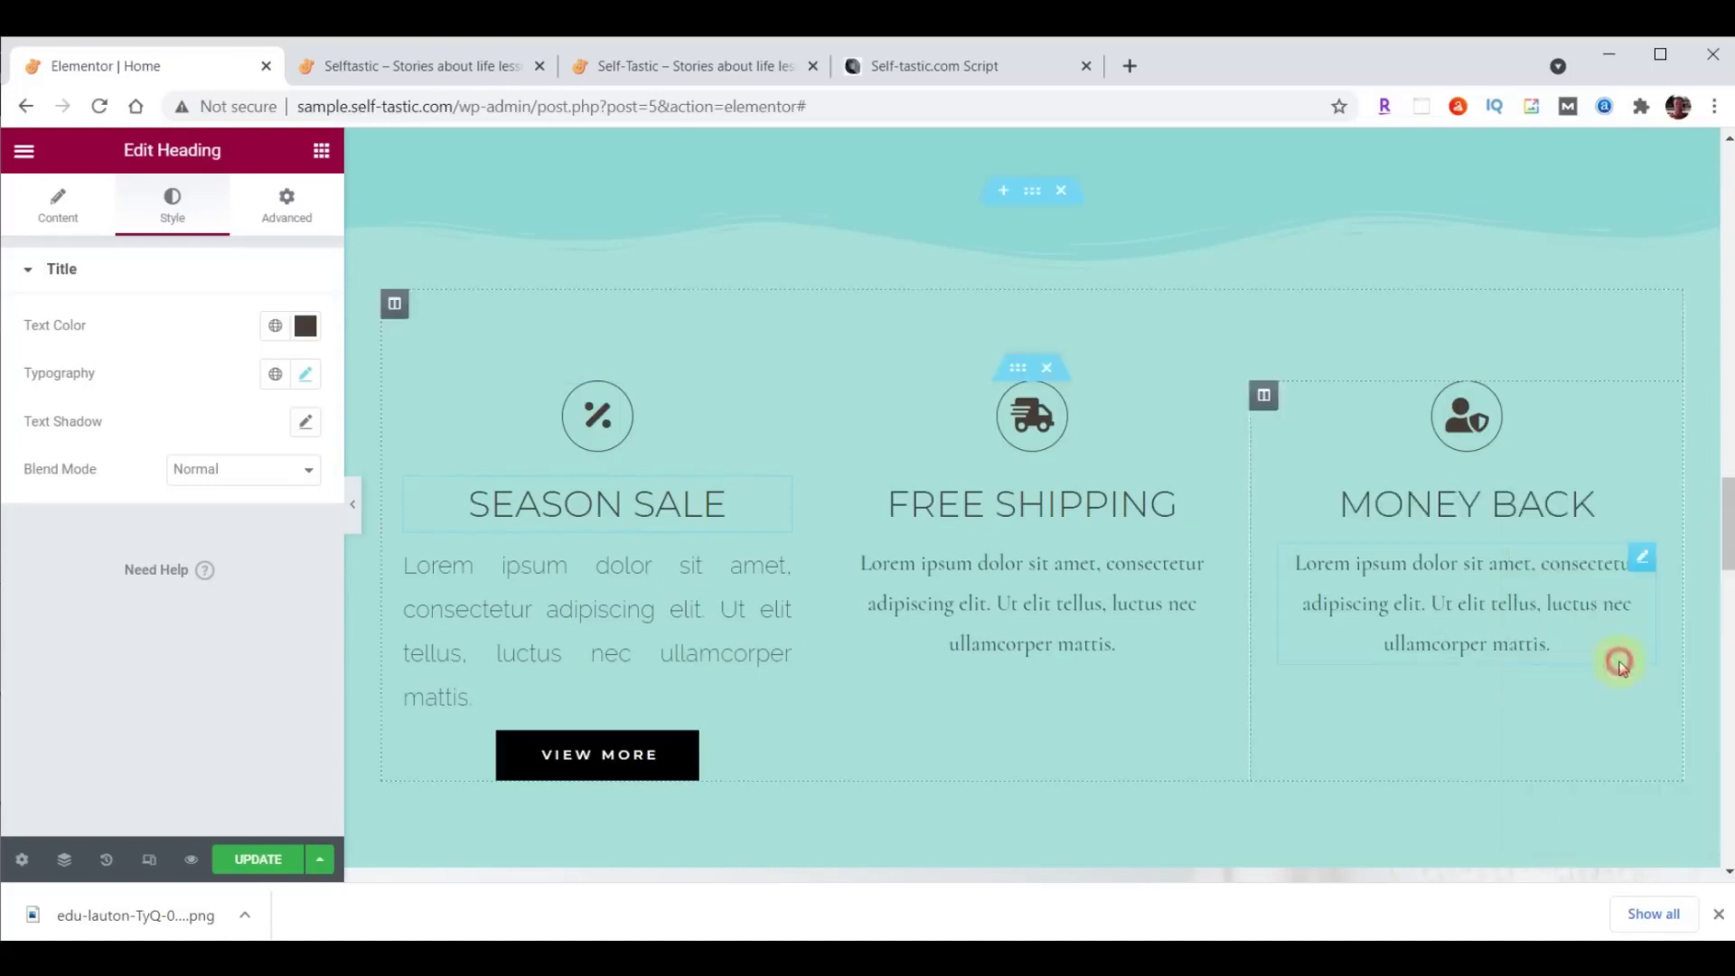
- Copy the Season Sale paragraph style and paste it onto the FREE SHIPPING and MONEY BACK paragraphs
{"action": "left_click", "coordinate": [781, 567]}
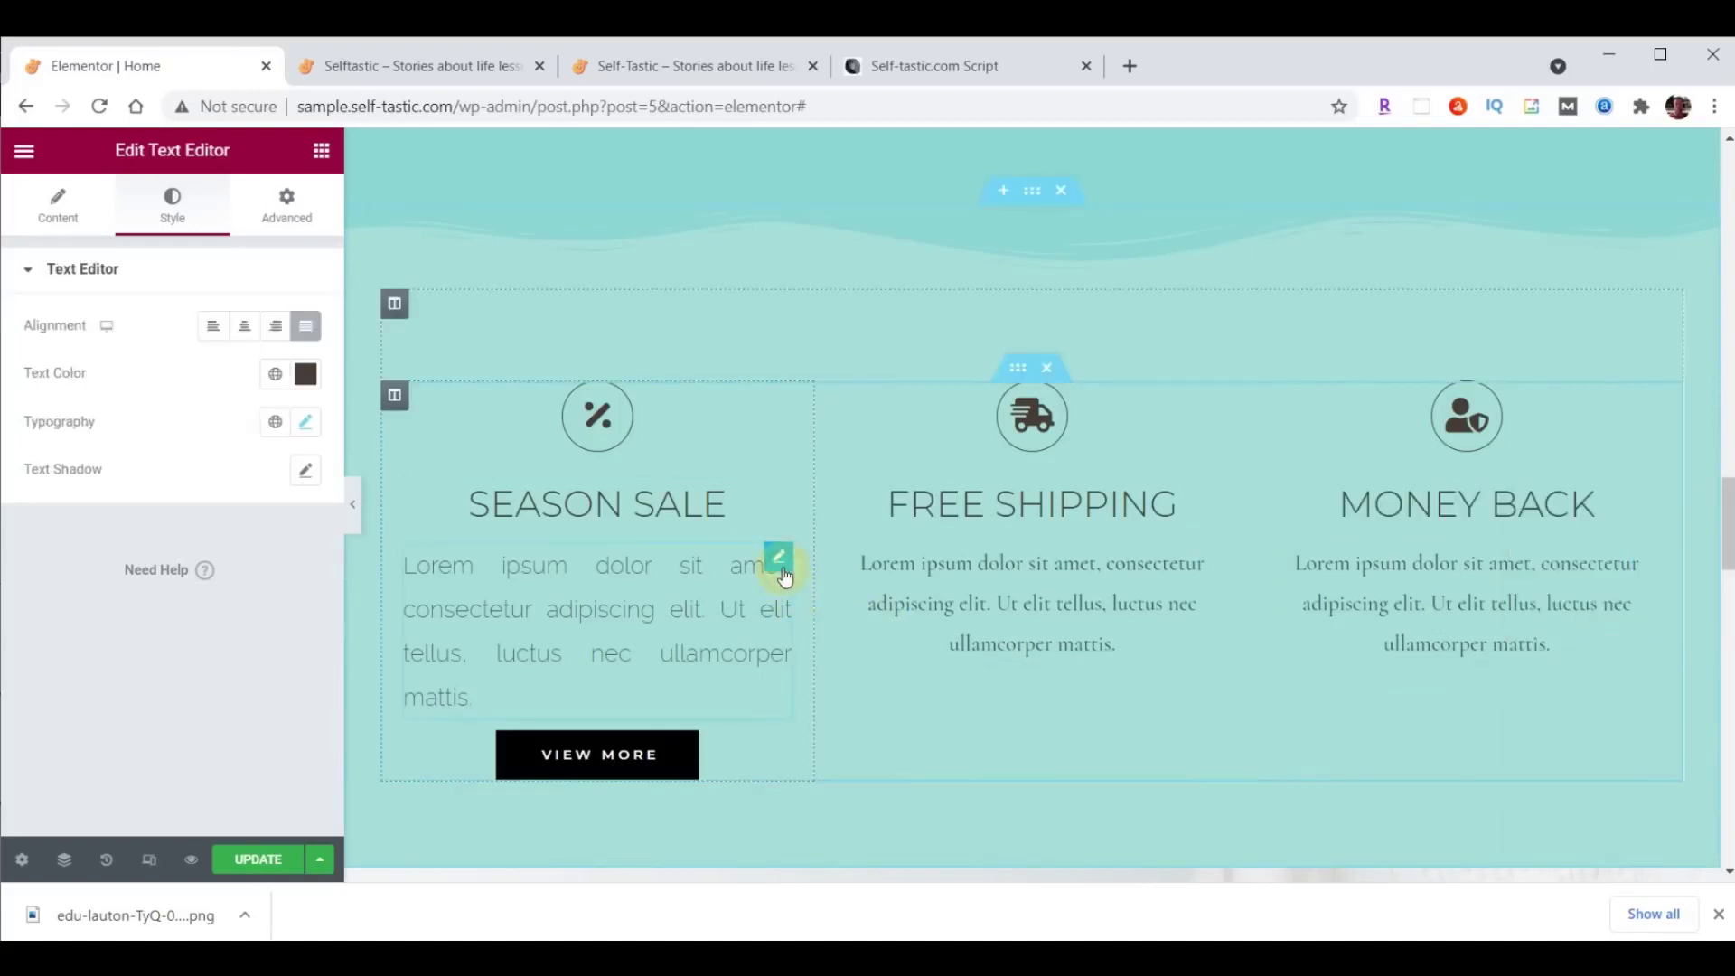
{"action": "right_click", "coordinate": [782, 571]}
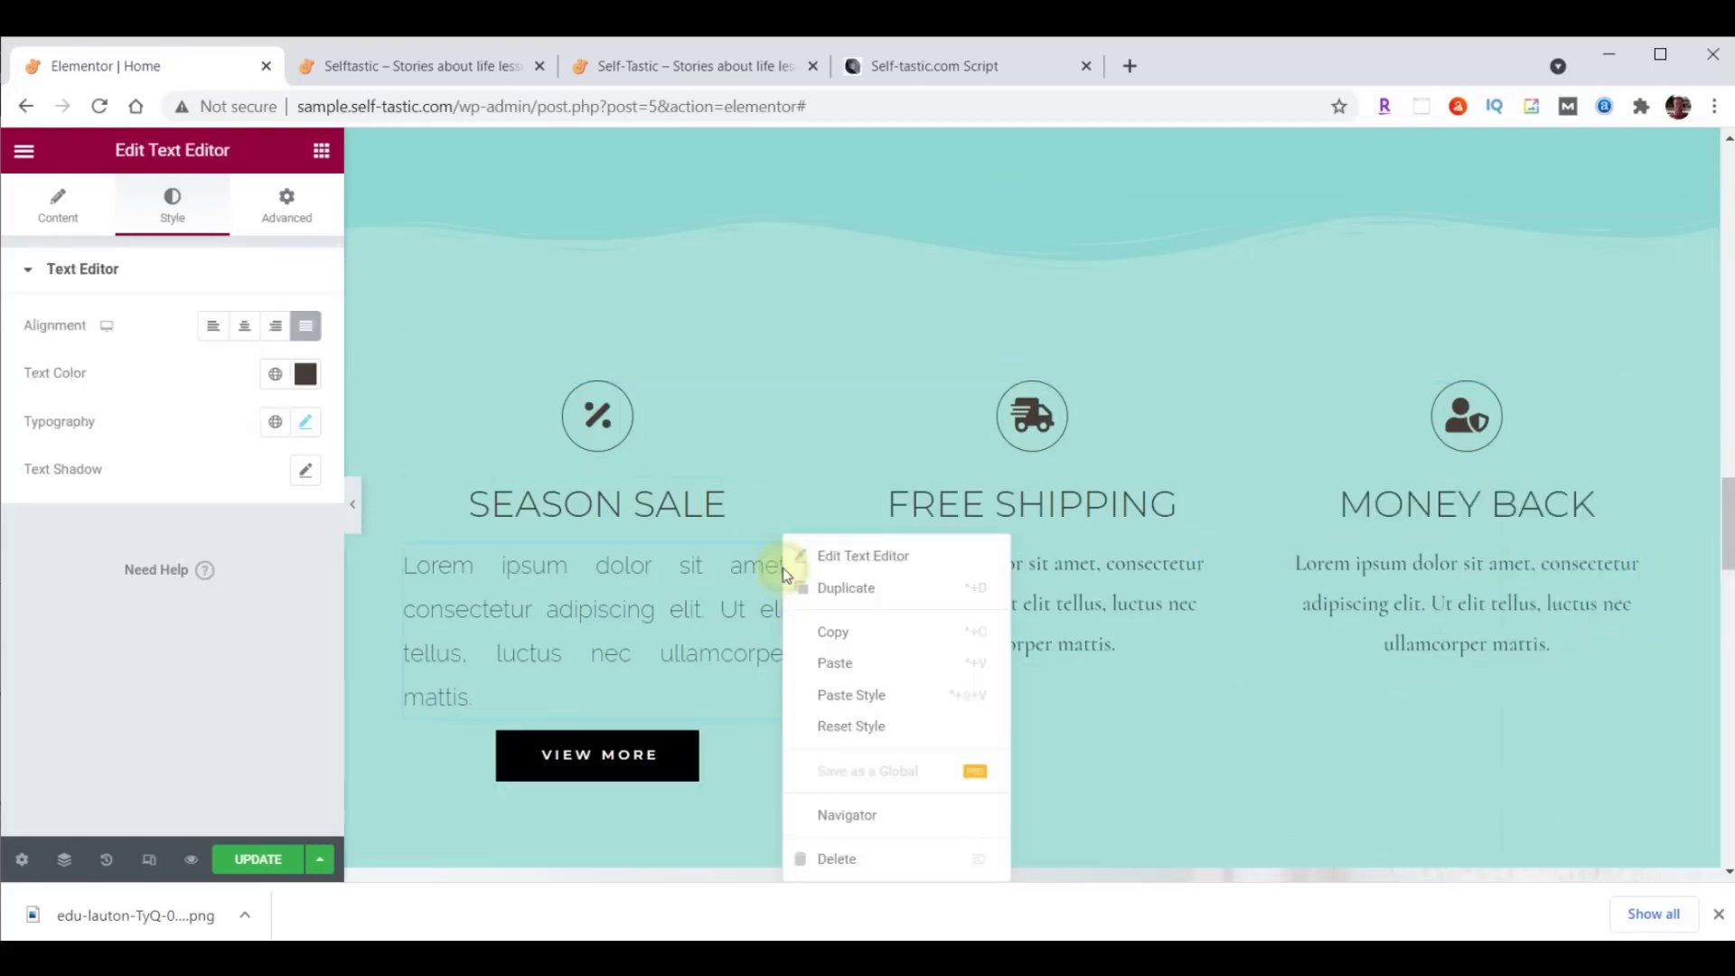
{"action": "left_click", "coordinate": [833, 629]}
{"action": "right_click", "coordinate": [1209, 558]}
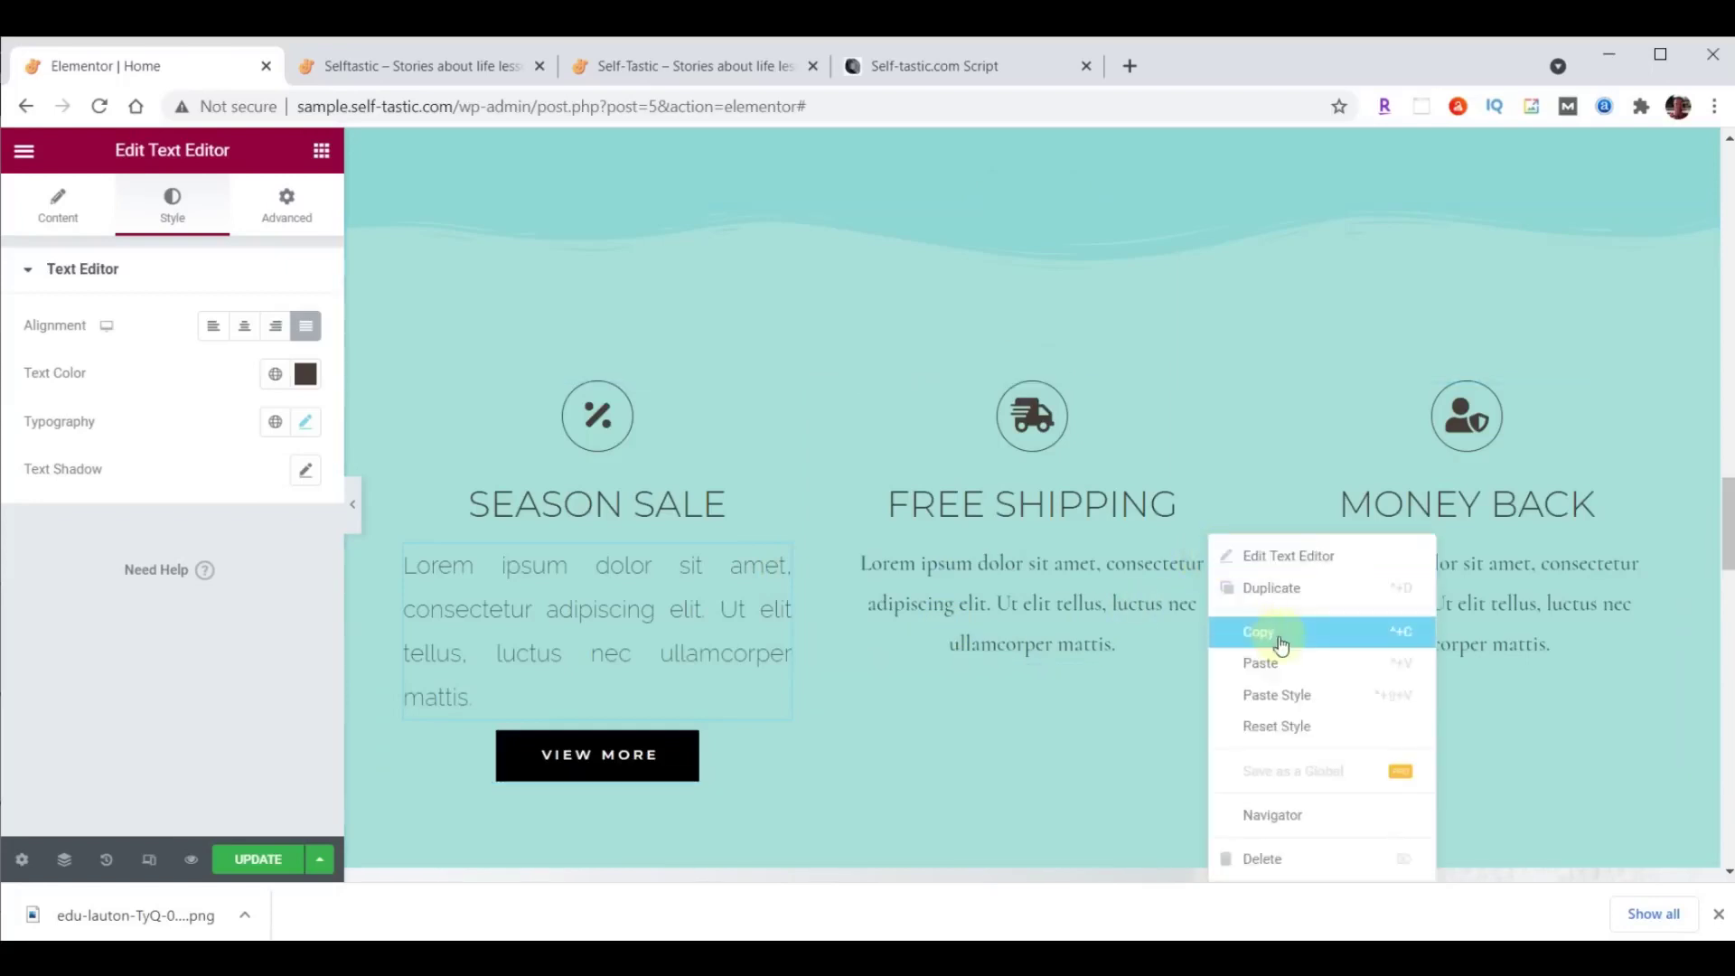
{"action": "left_click", "coordinate": [1292, 692]}
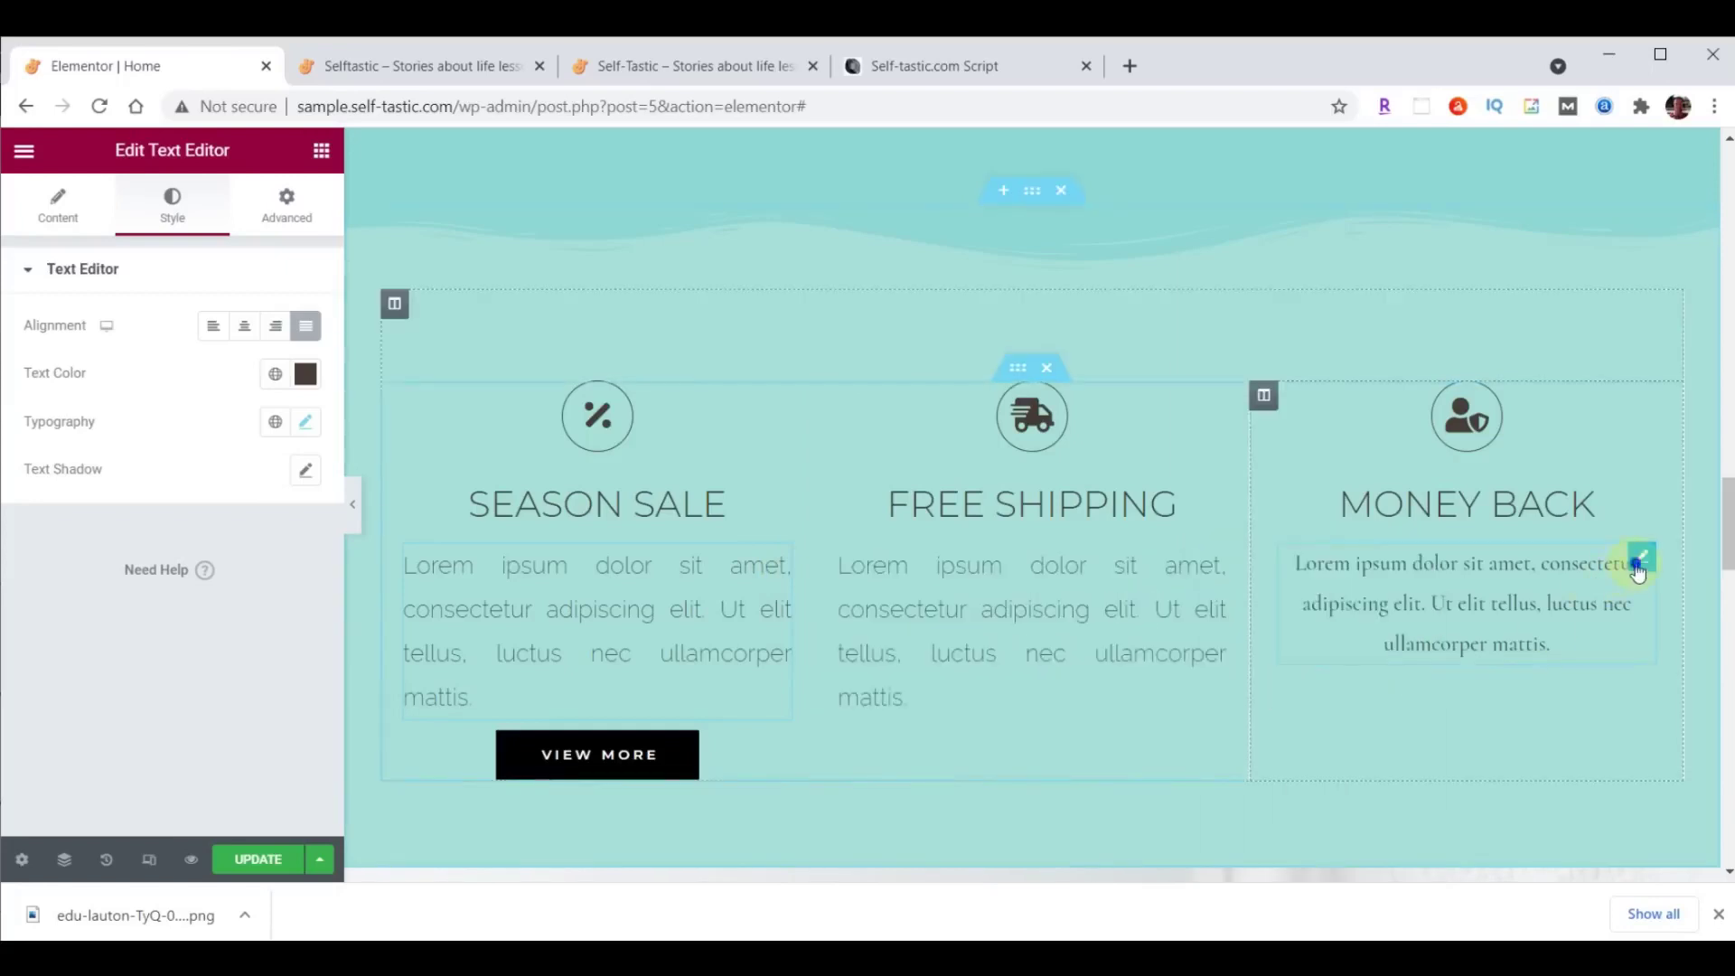
{"action": "right_click", "coordinate": [1641, 557]}
{"action": "left_click", "coordinate": [1638, 690]}
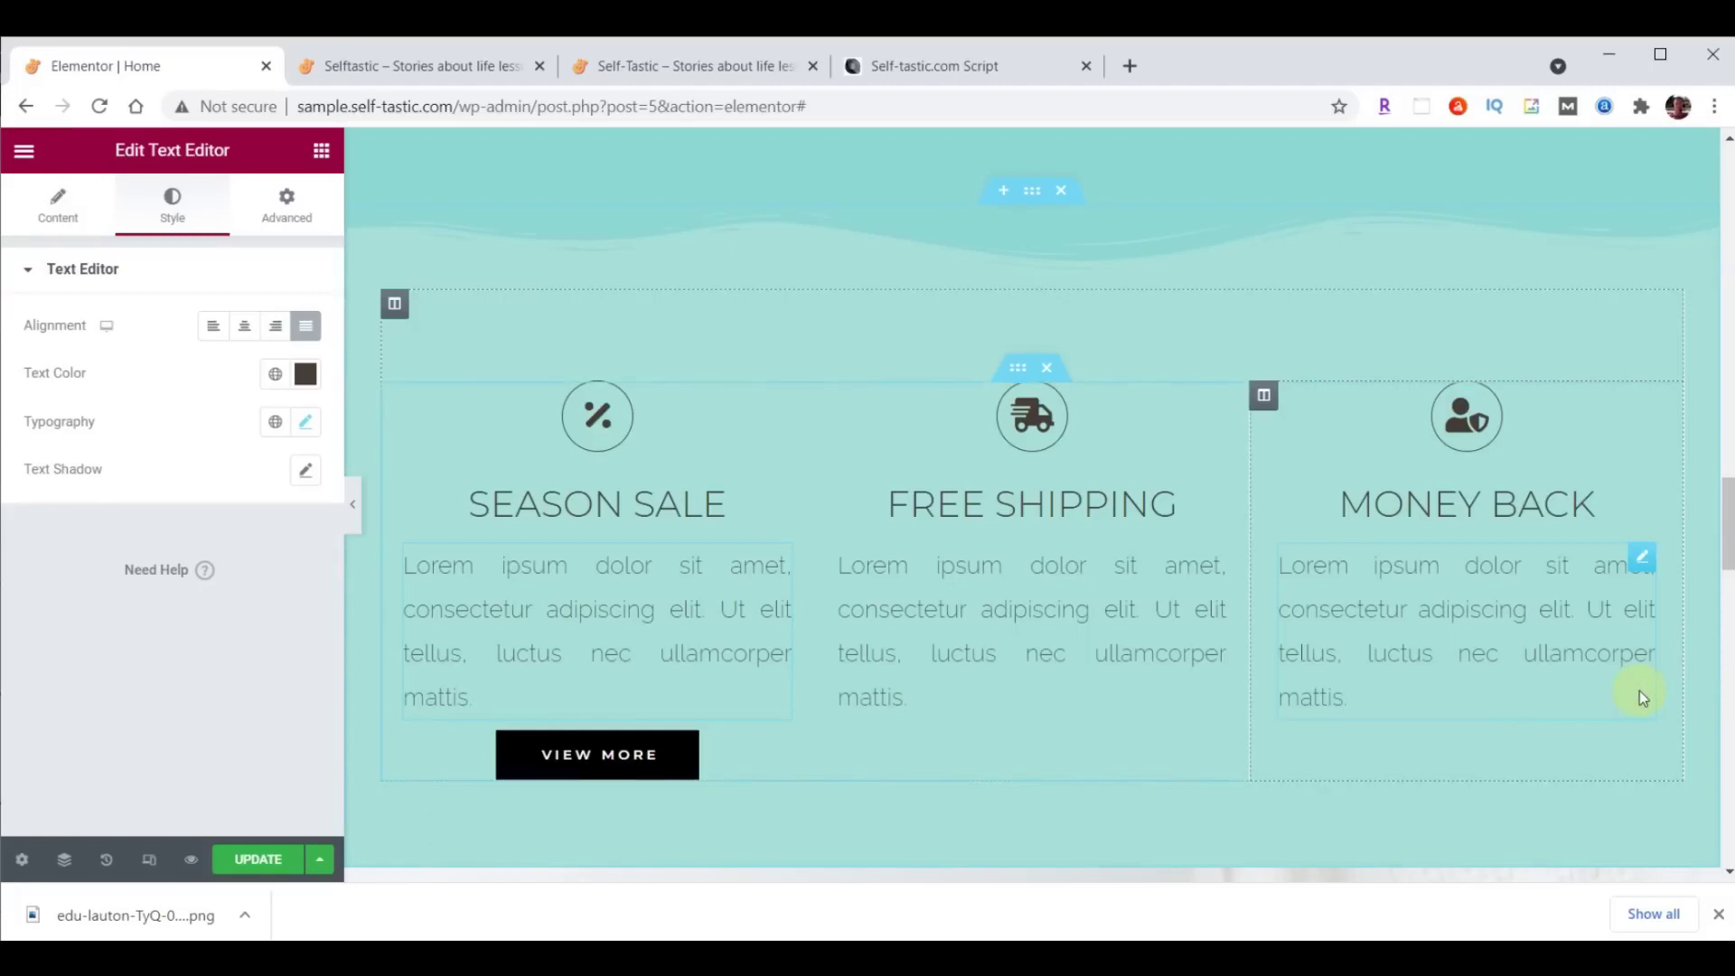
{"action": "left_click", "coordinate": [776, 750]}
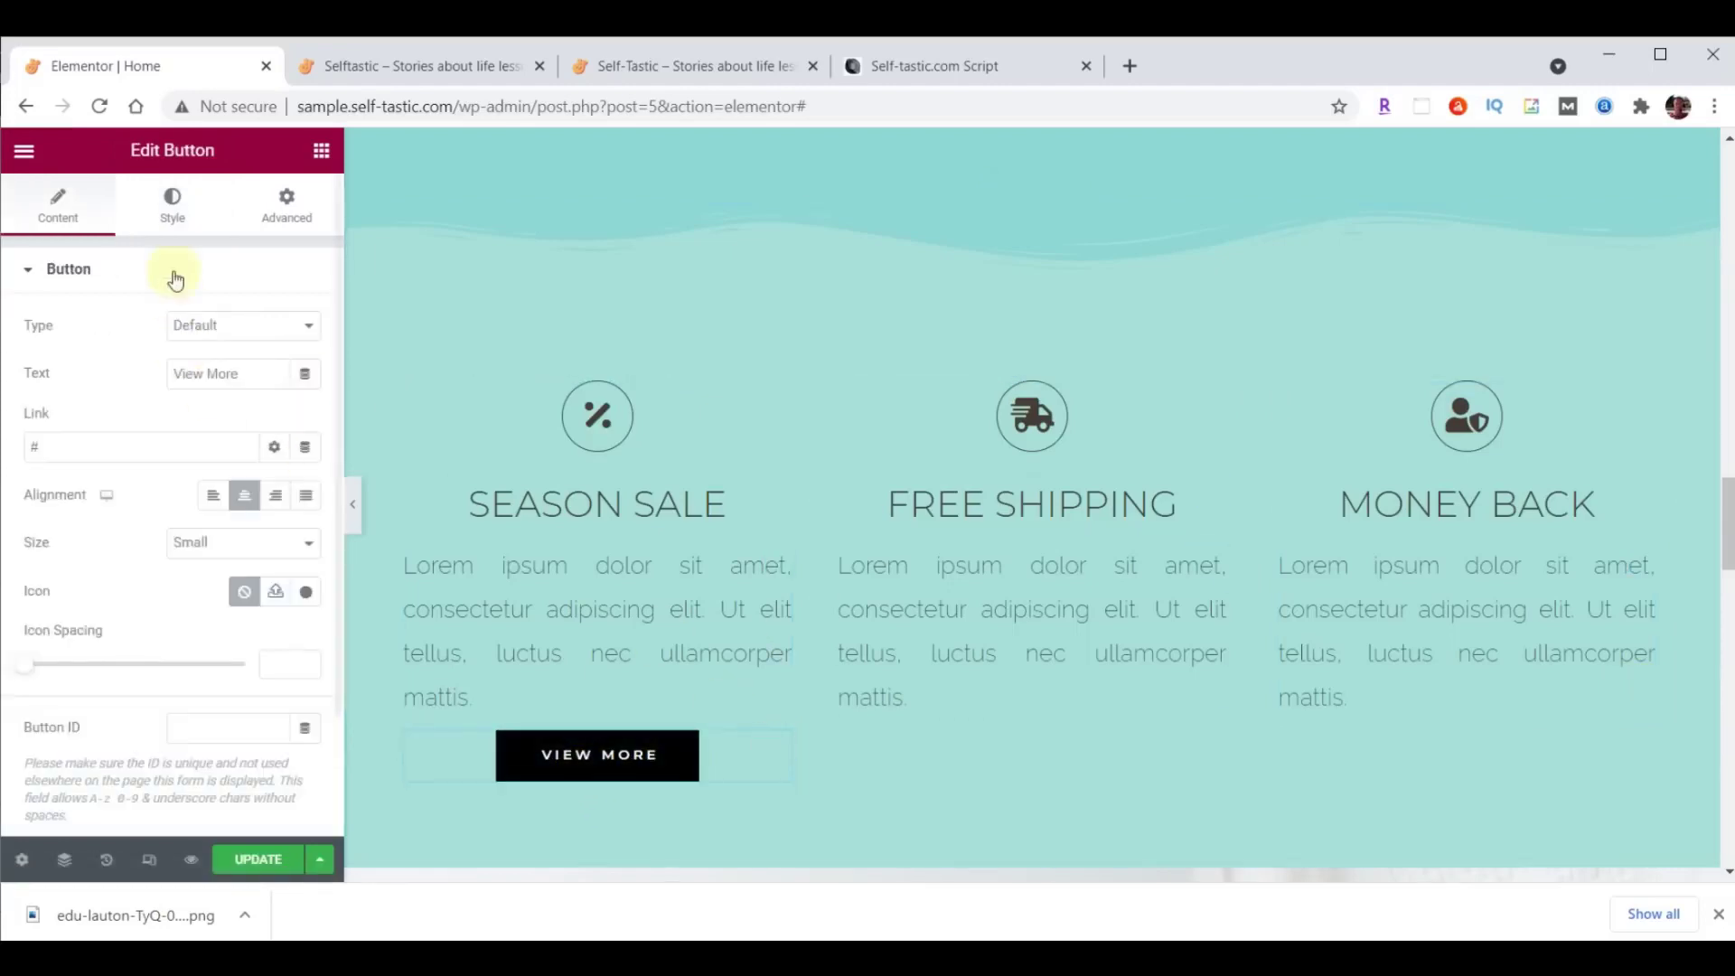
- Set the VIEW MORE button's background colour to #333333
{"action": "left_click", "coordinate": [162, 199]}
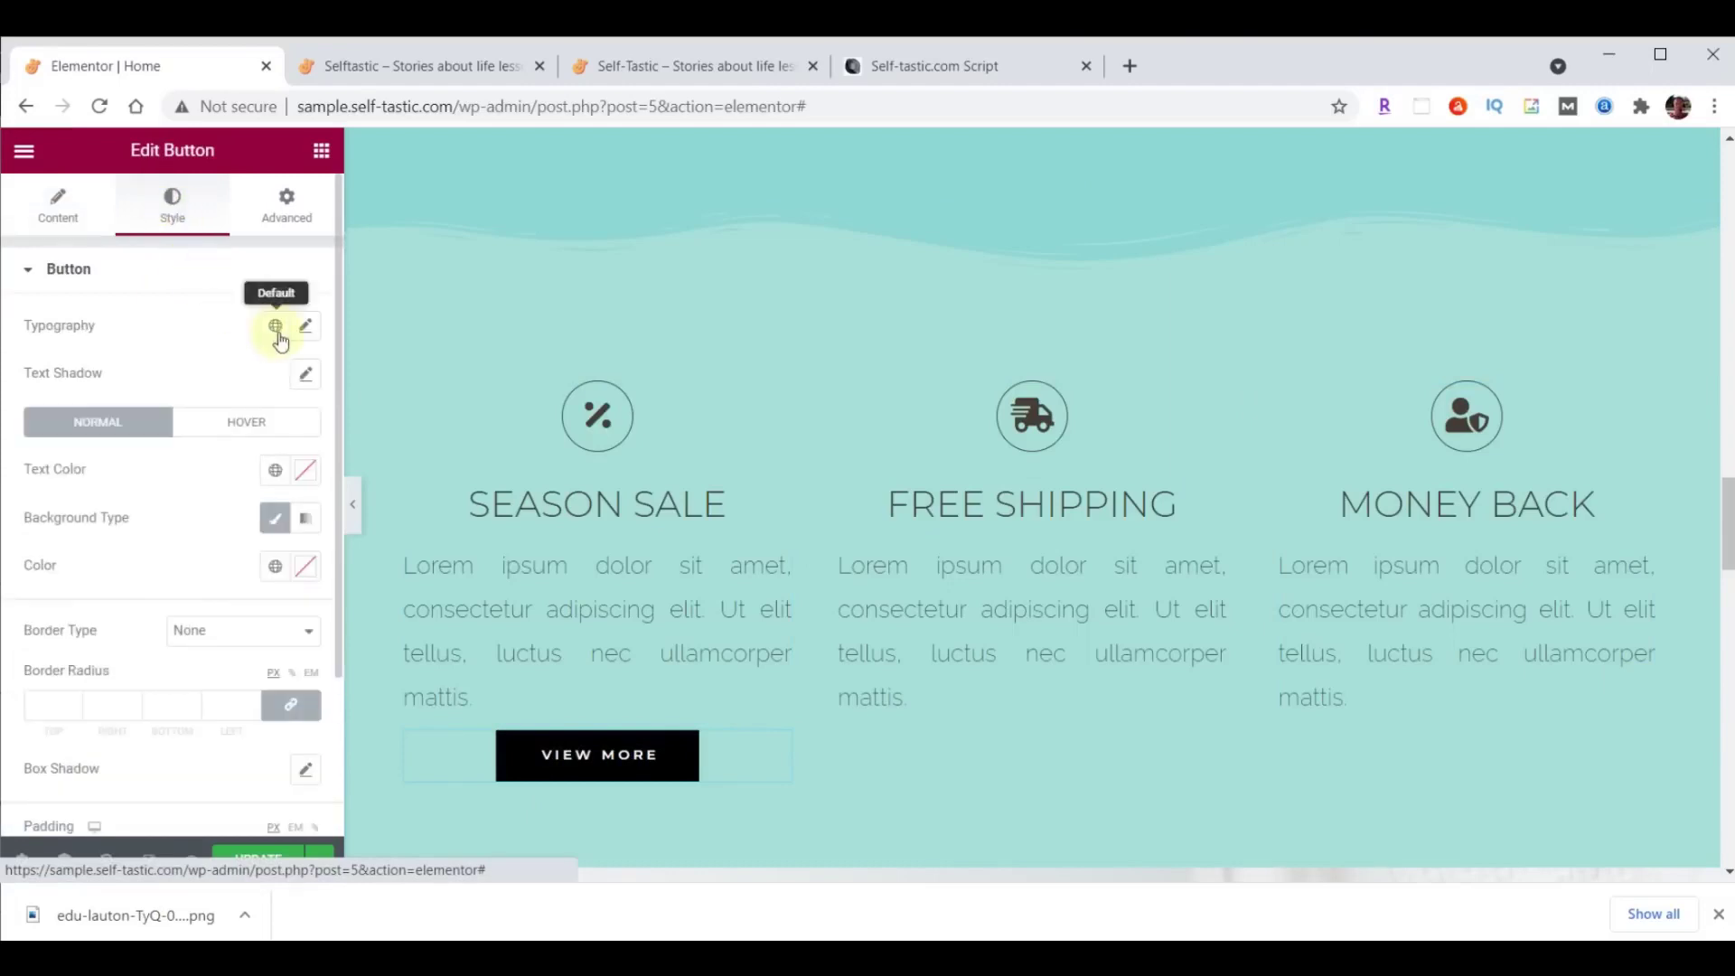
{"action": "left_click", "coordinate": [307, 327]}
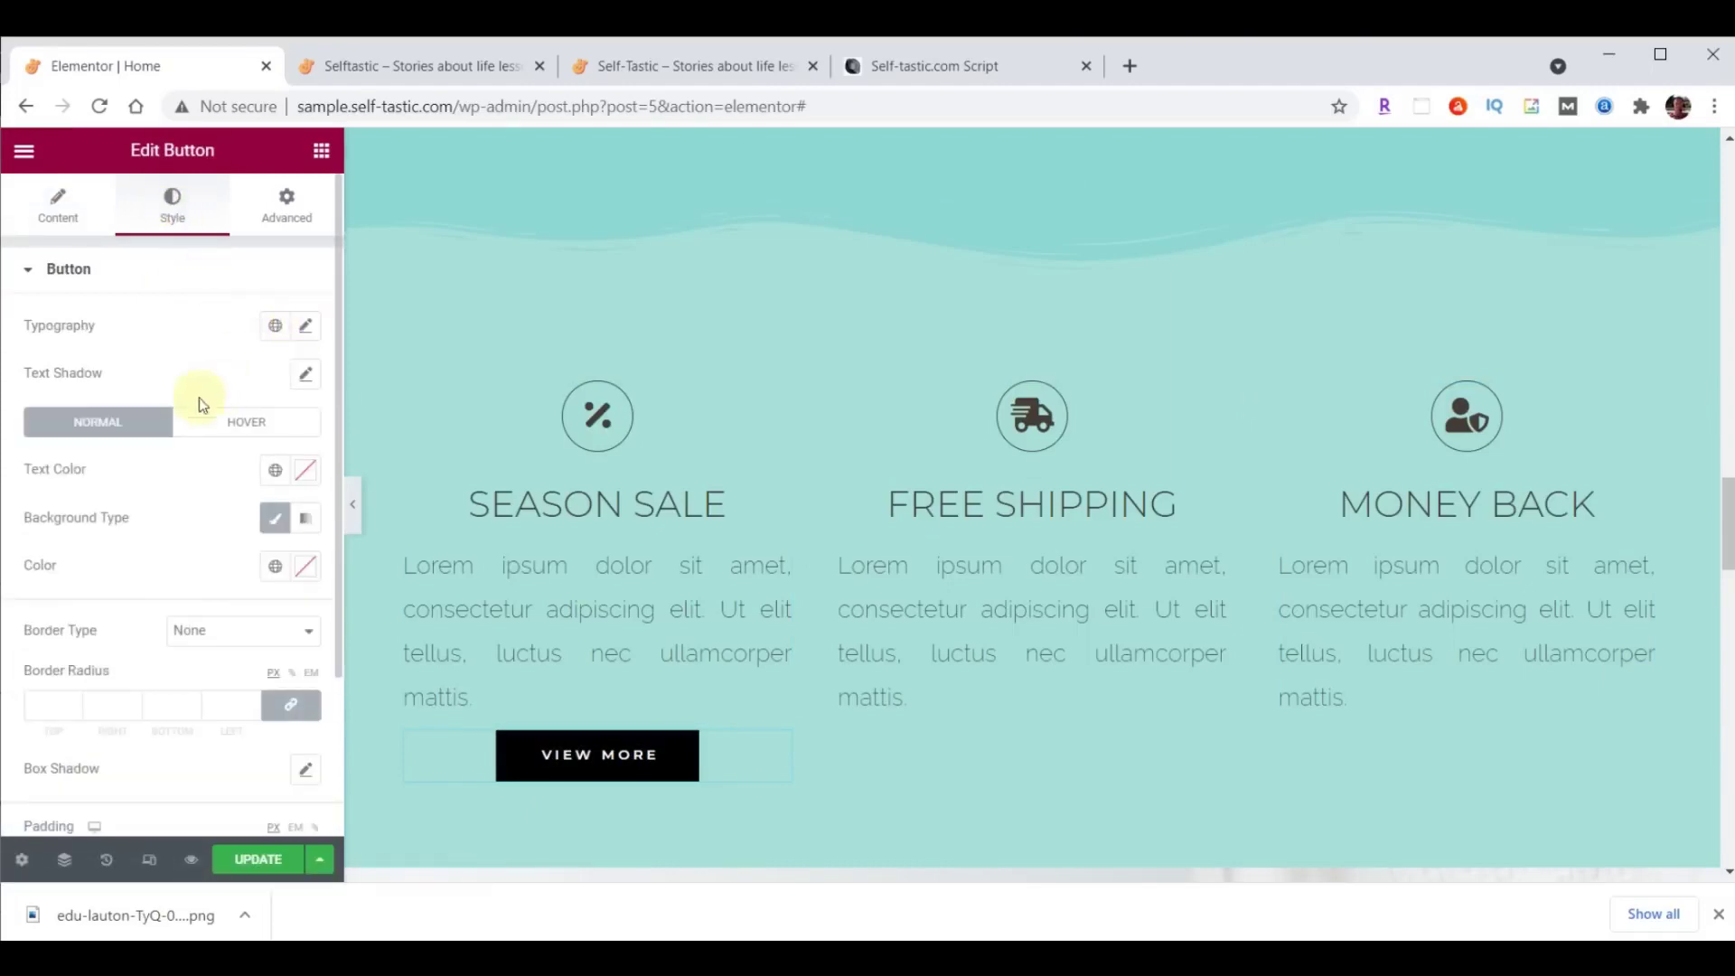
{"action": "left_click", "coordinate": [306, 565]}
{"action": "key", "text": "ctrl+v"}
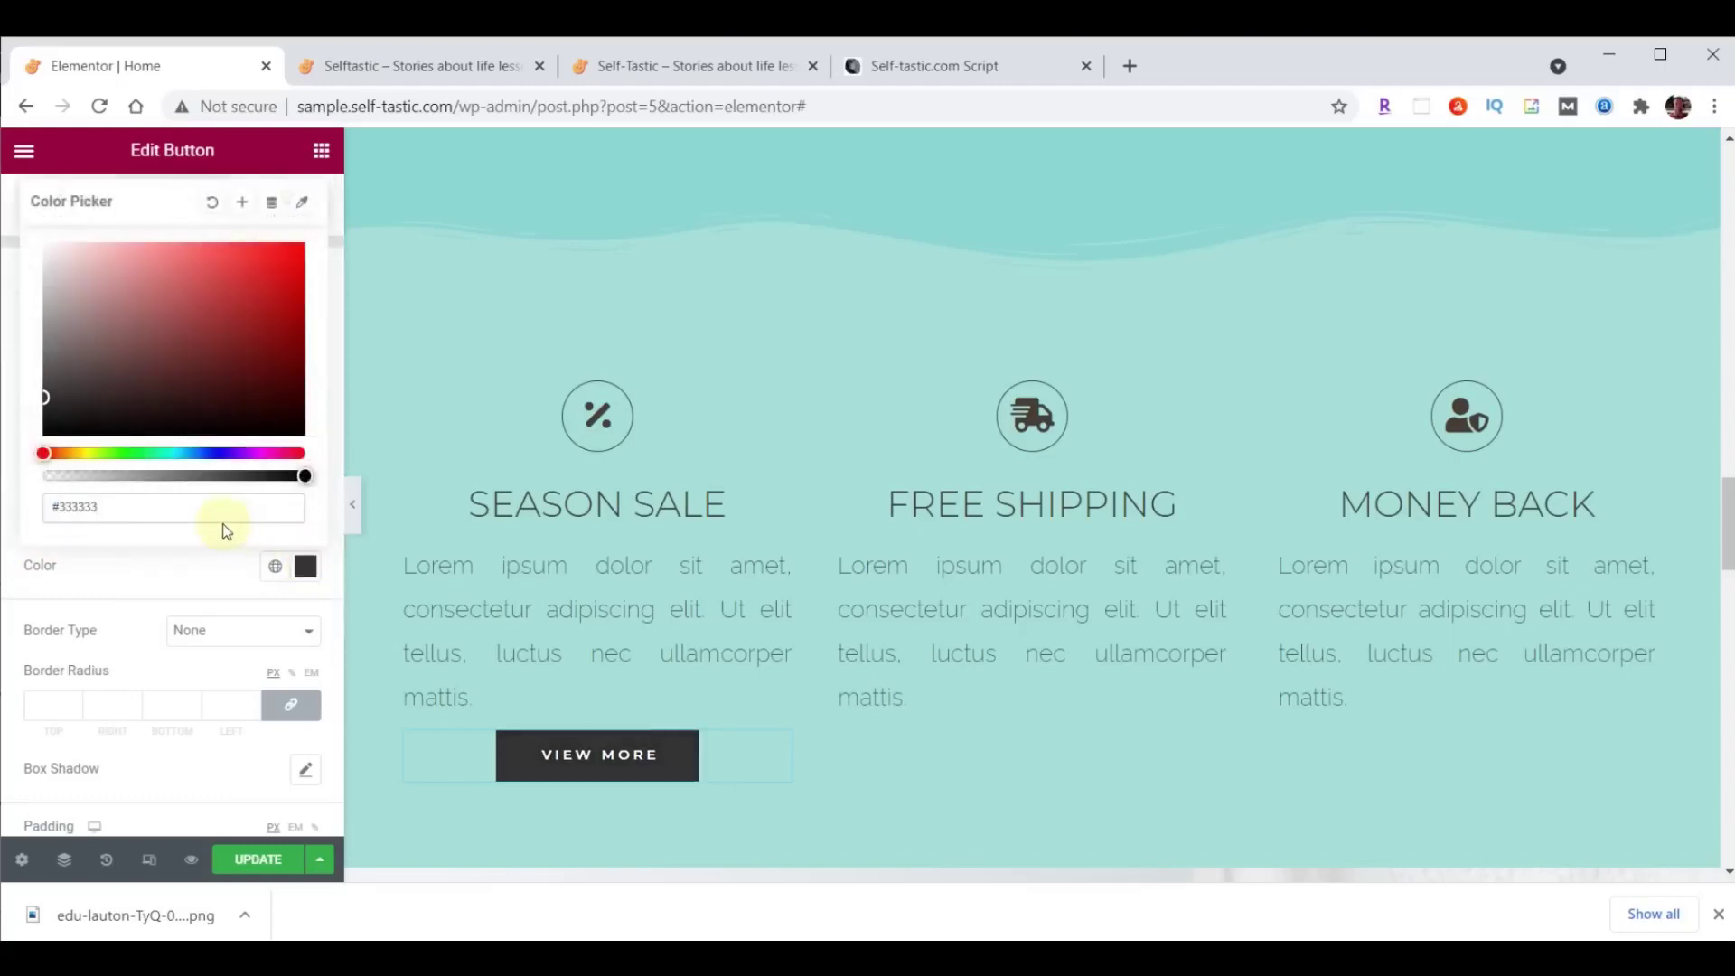
{"action": "left_click", "coordinate": [306, 566]}
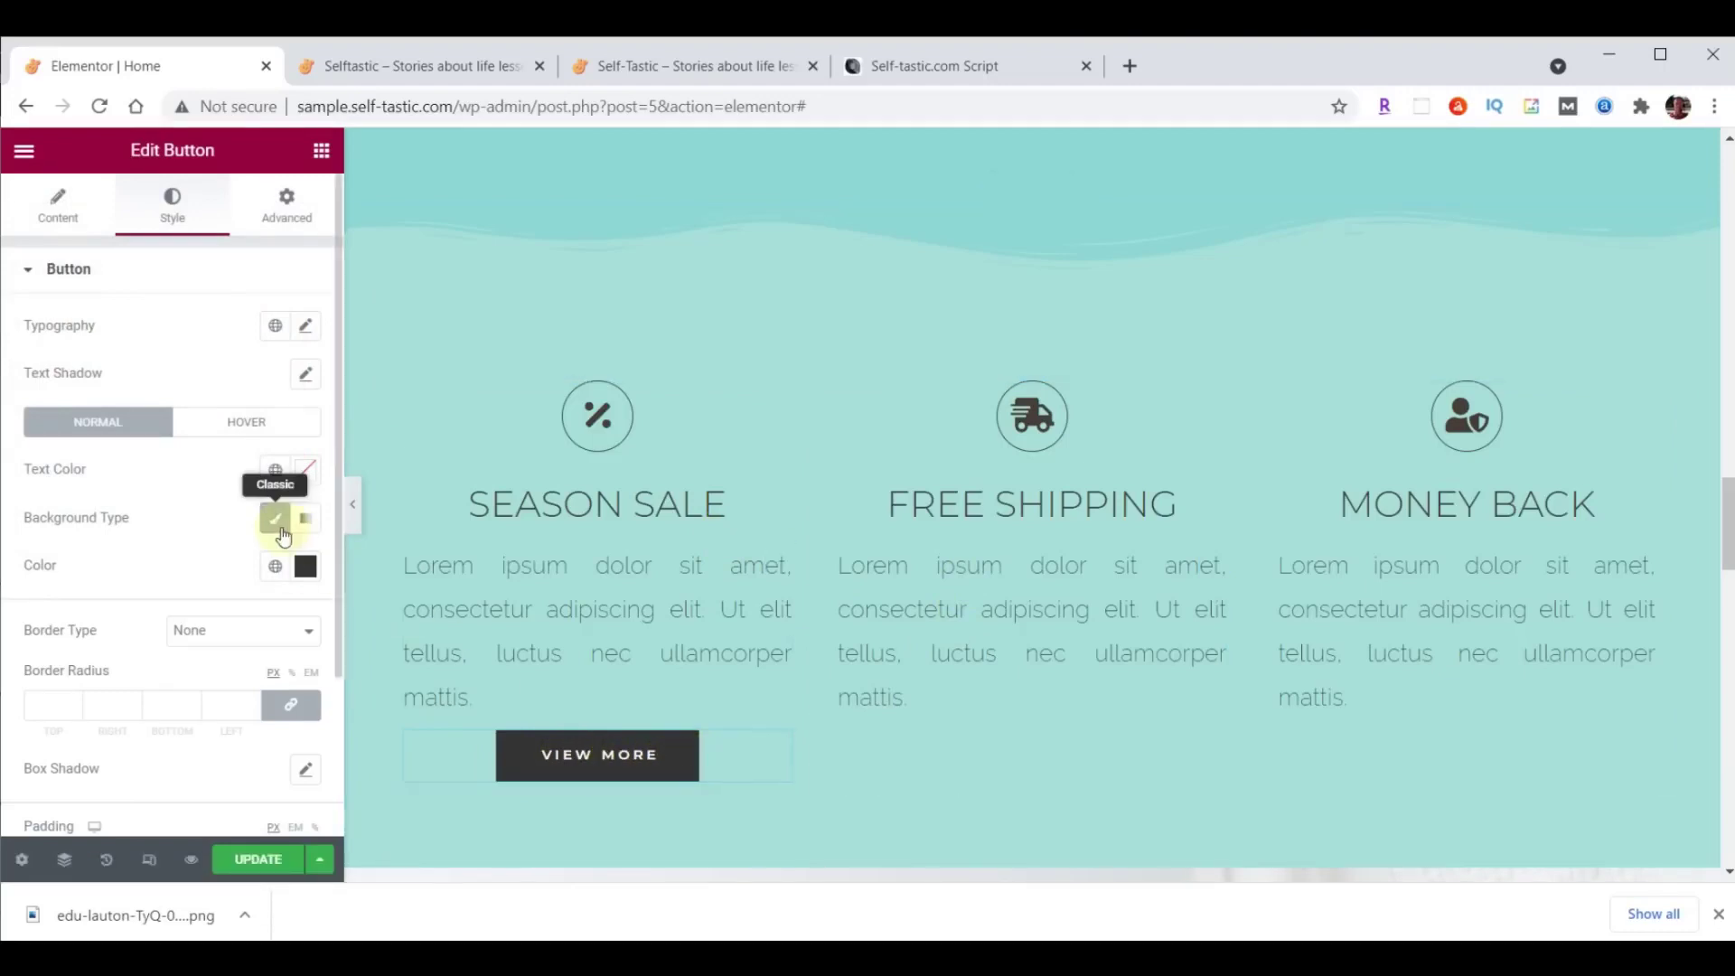
- Give the VIEW MORE button a Grow hover animation
{"action": "left_click", "coordinate": [246, 424]}
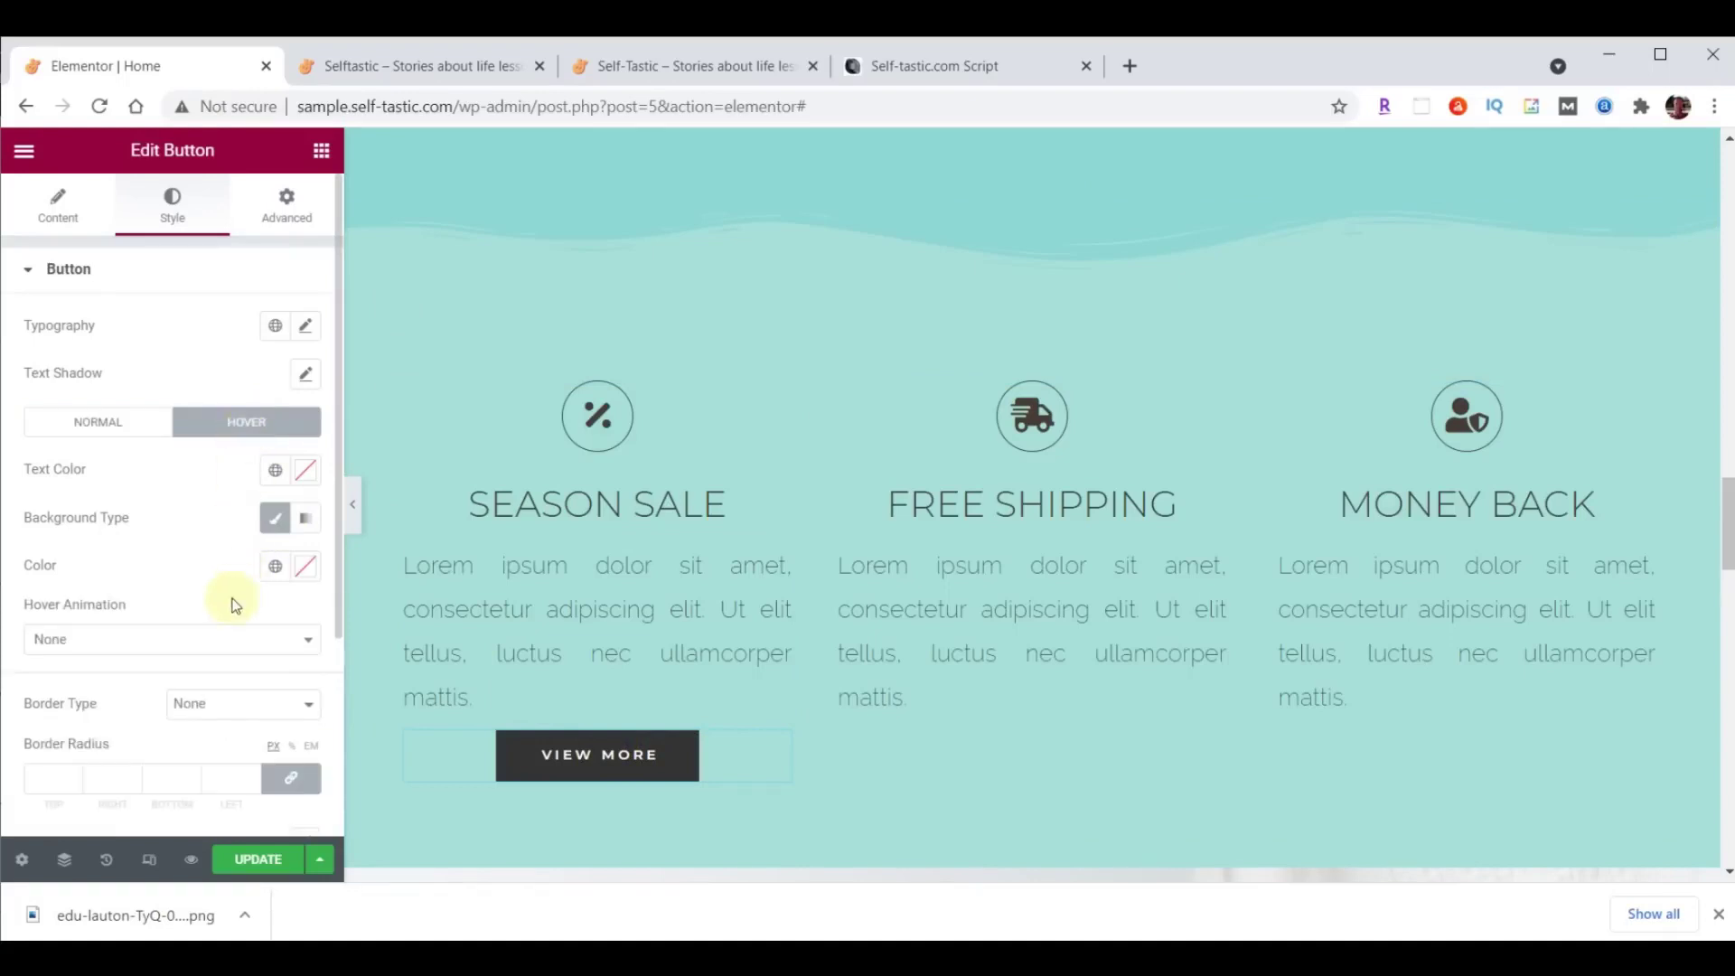
{"action": "left_click", "coordinate": [213, 643]}
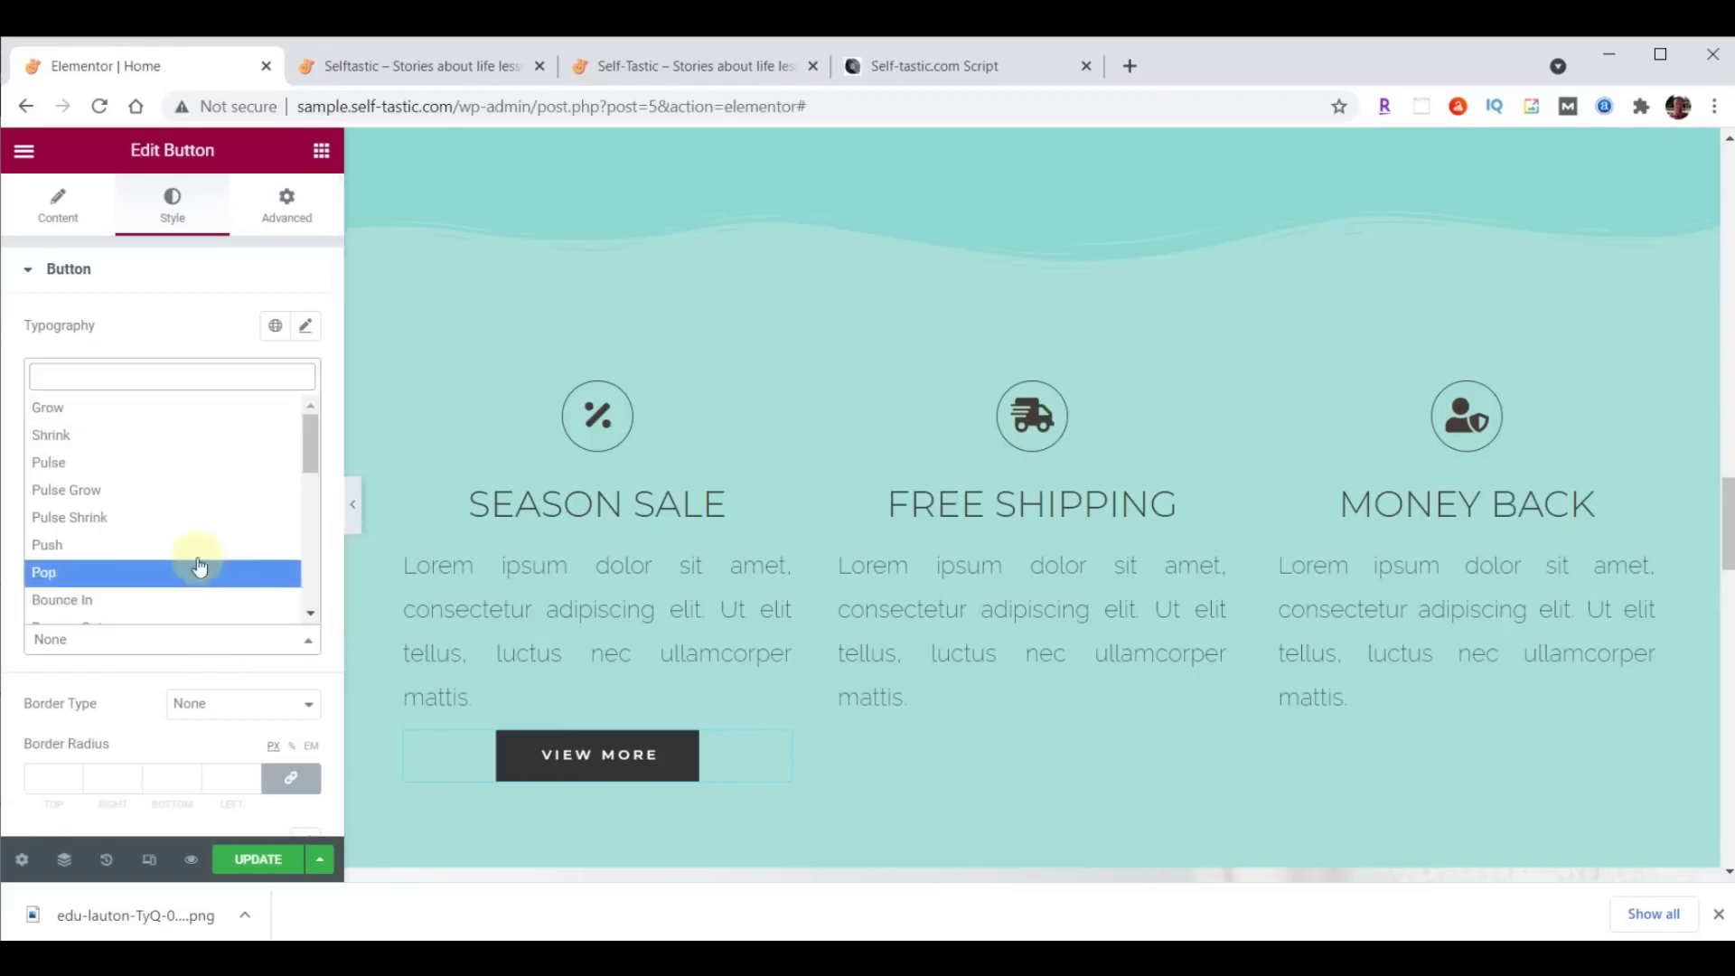
{"action": "left_click", "coordinate": [163, 404]}
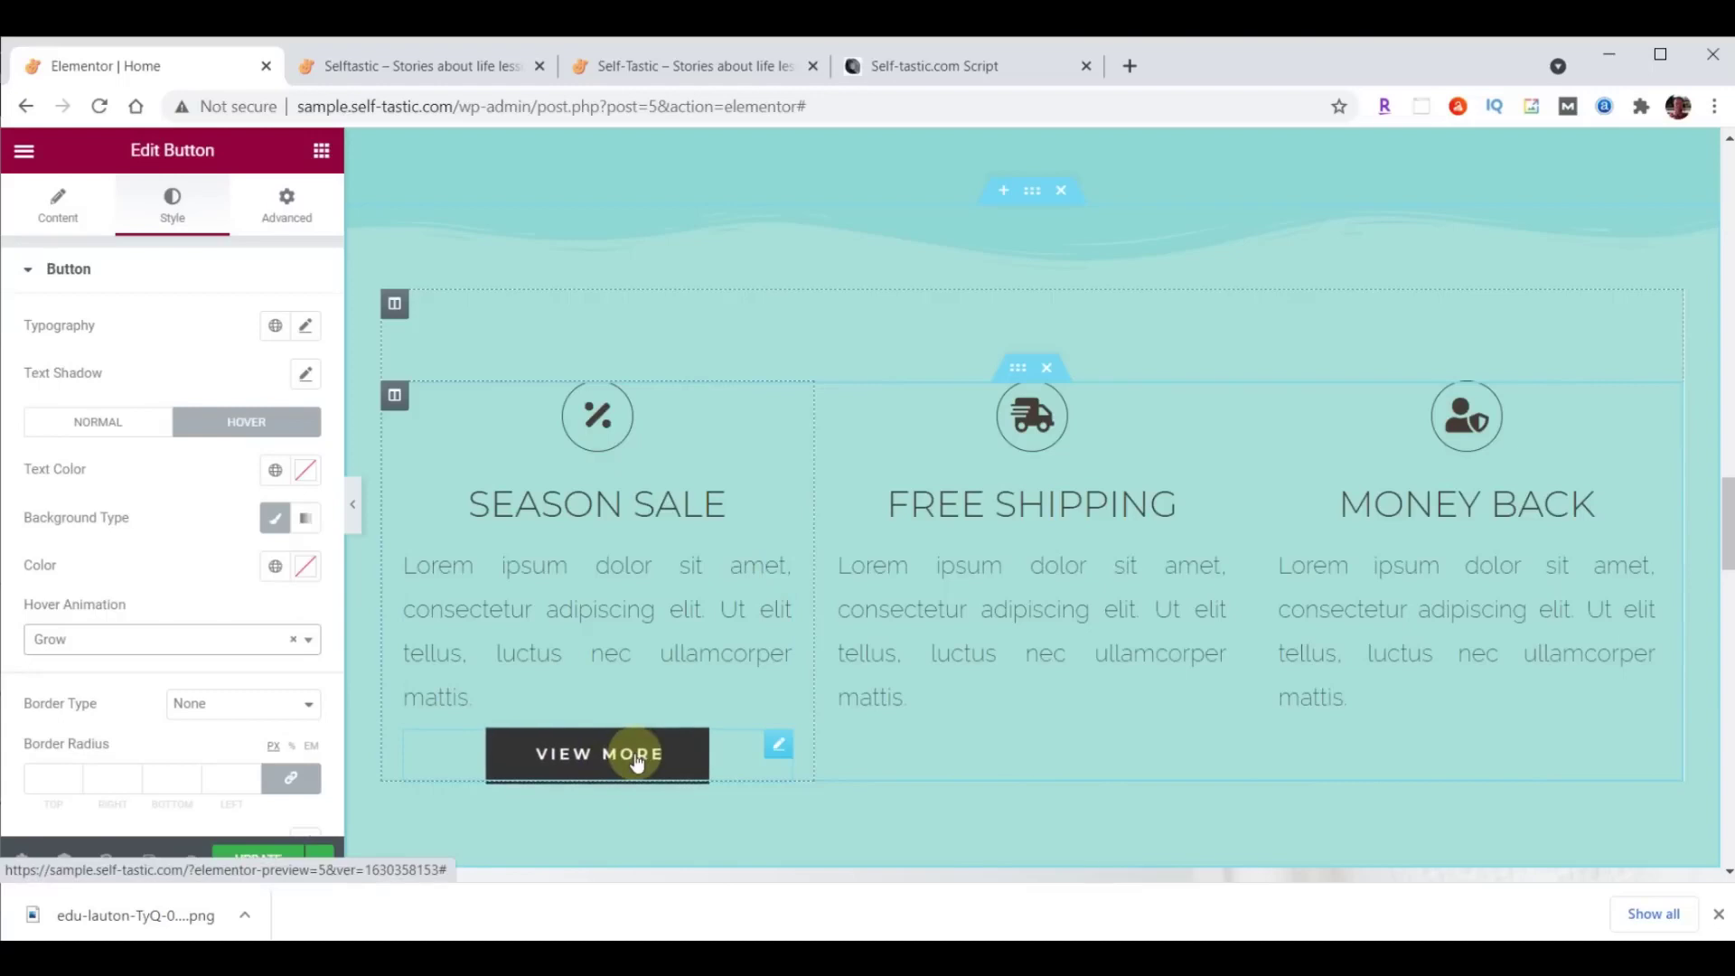
- Duplicate the VIEW MORE button twice and move the copies into the FREE SHIPPING and MONEY BACK columns
{"action": "left_click", "coordinate": [777, 746]}
{"action": "right_click", "coordinate": [777, 747]}
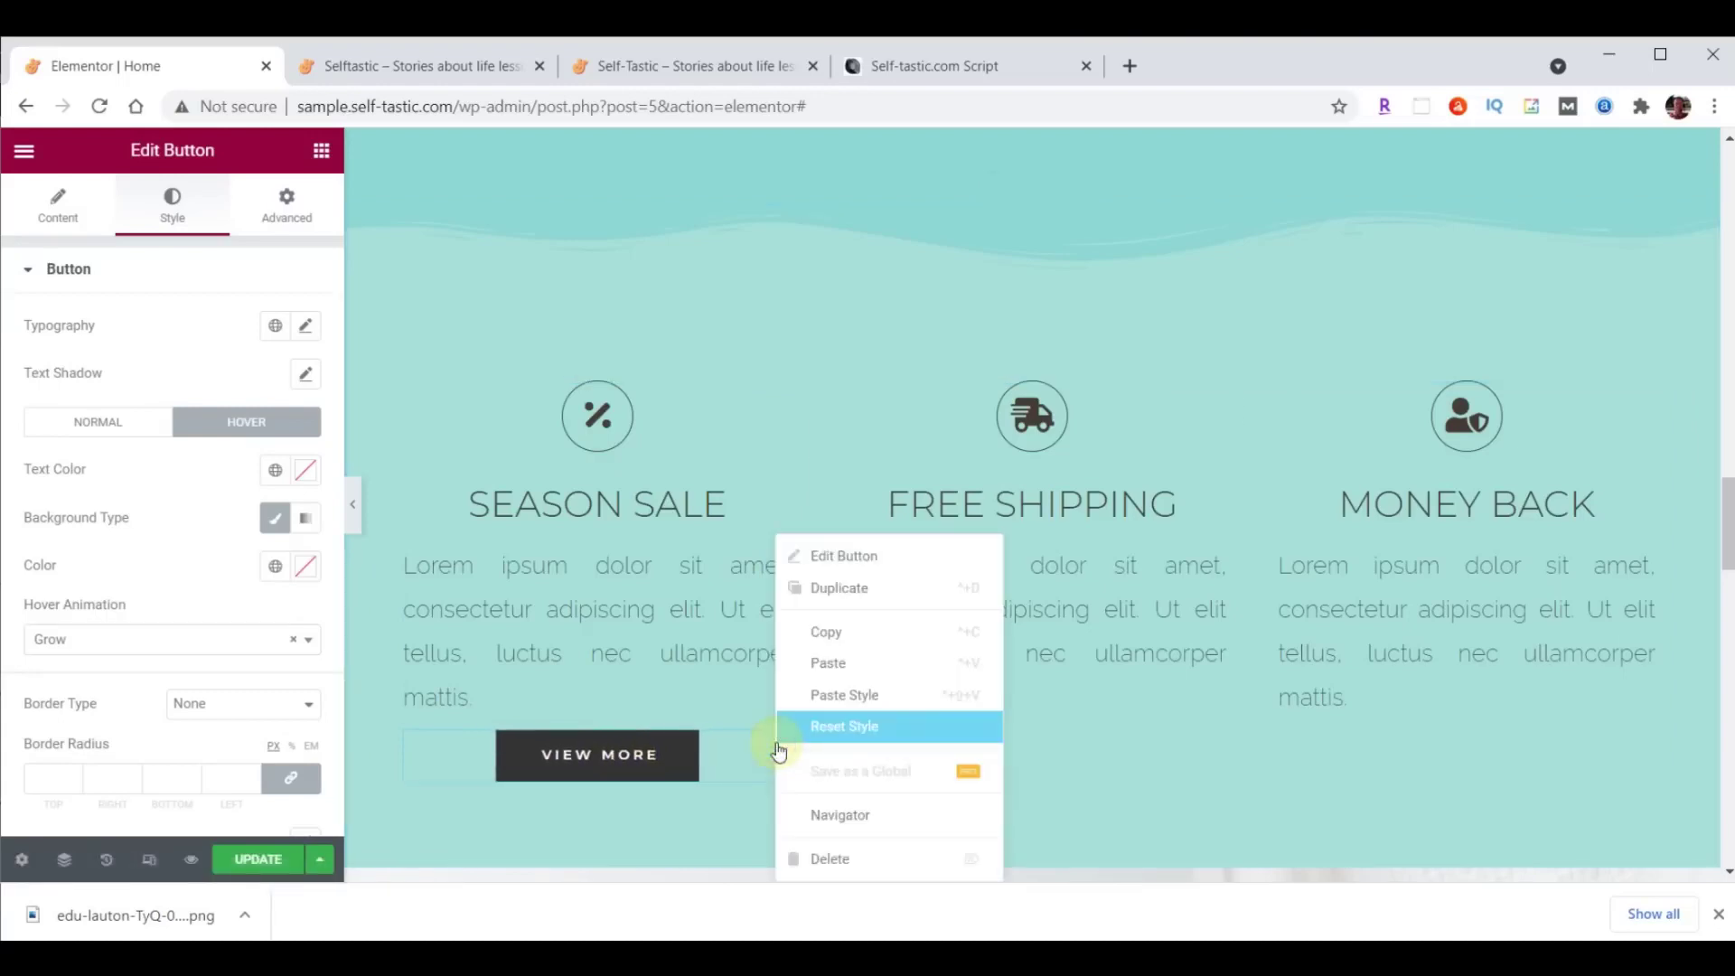
{"action": "left_click", "coordinate": [833, 632]}
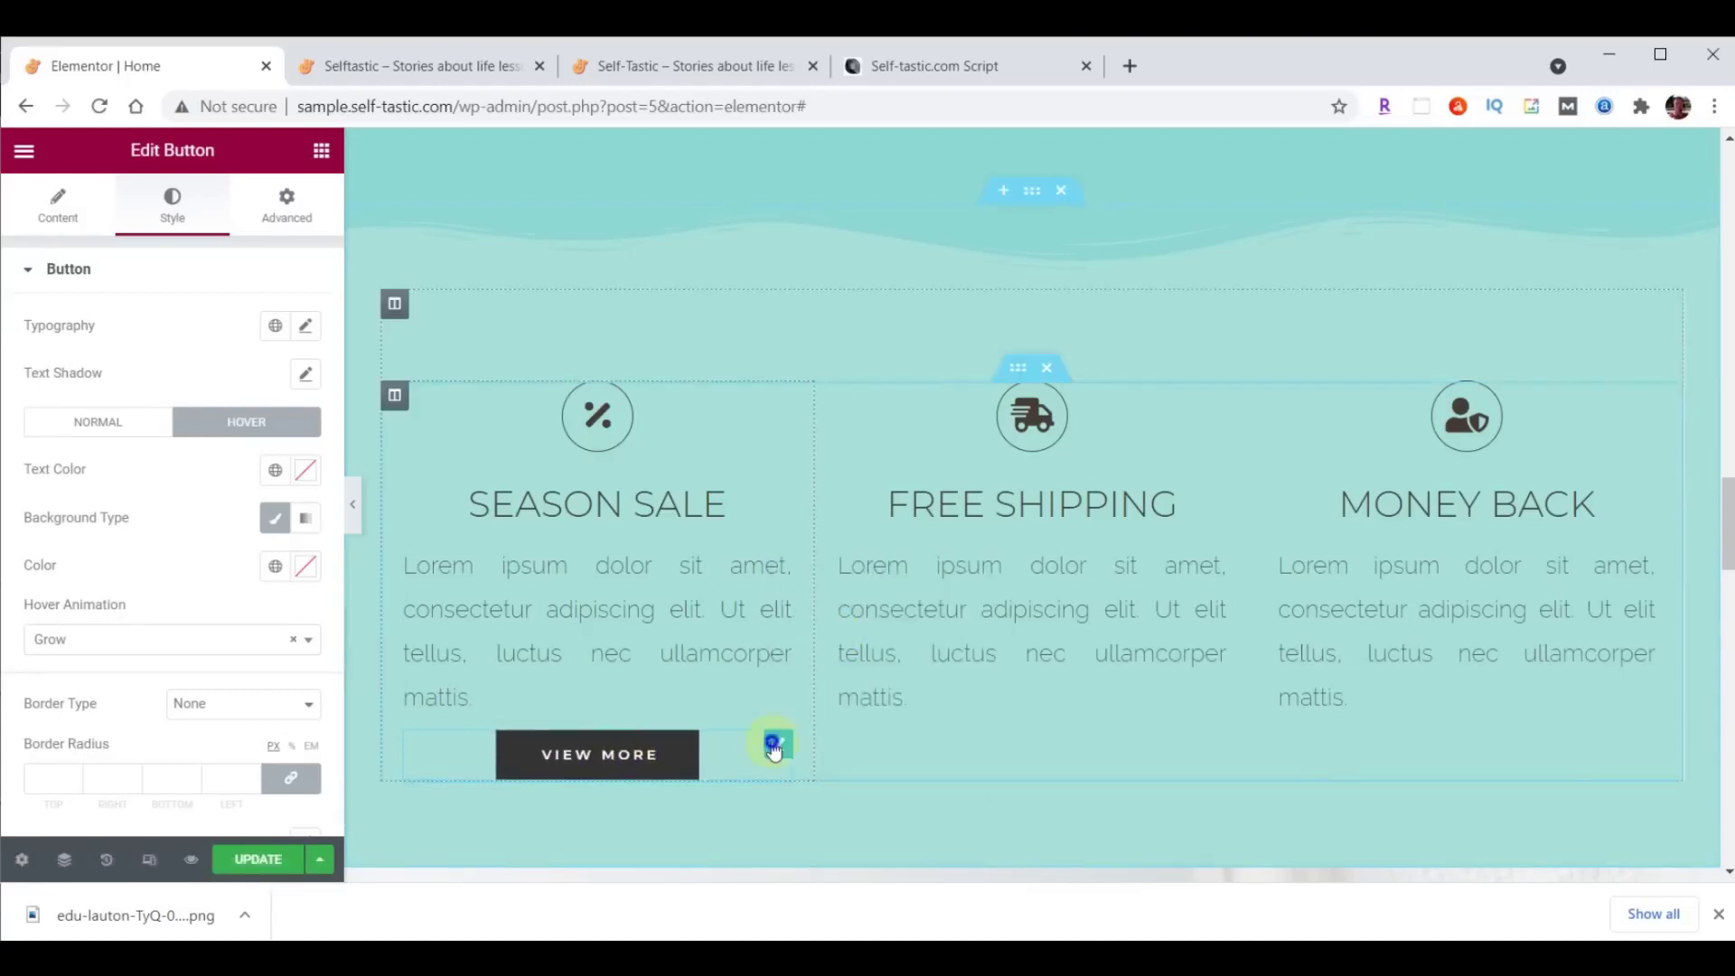
{"action": "right_click", "coordinate": [775, 746]}
{"action": "left_click", "coordinate": [821, 661]}
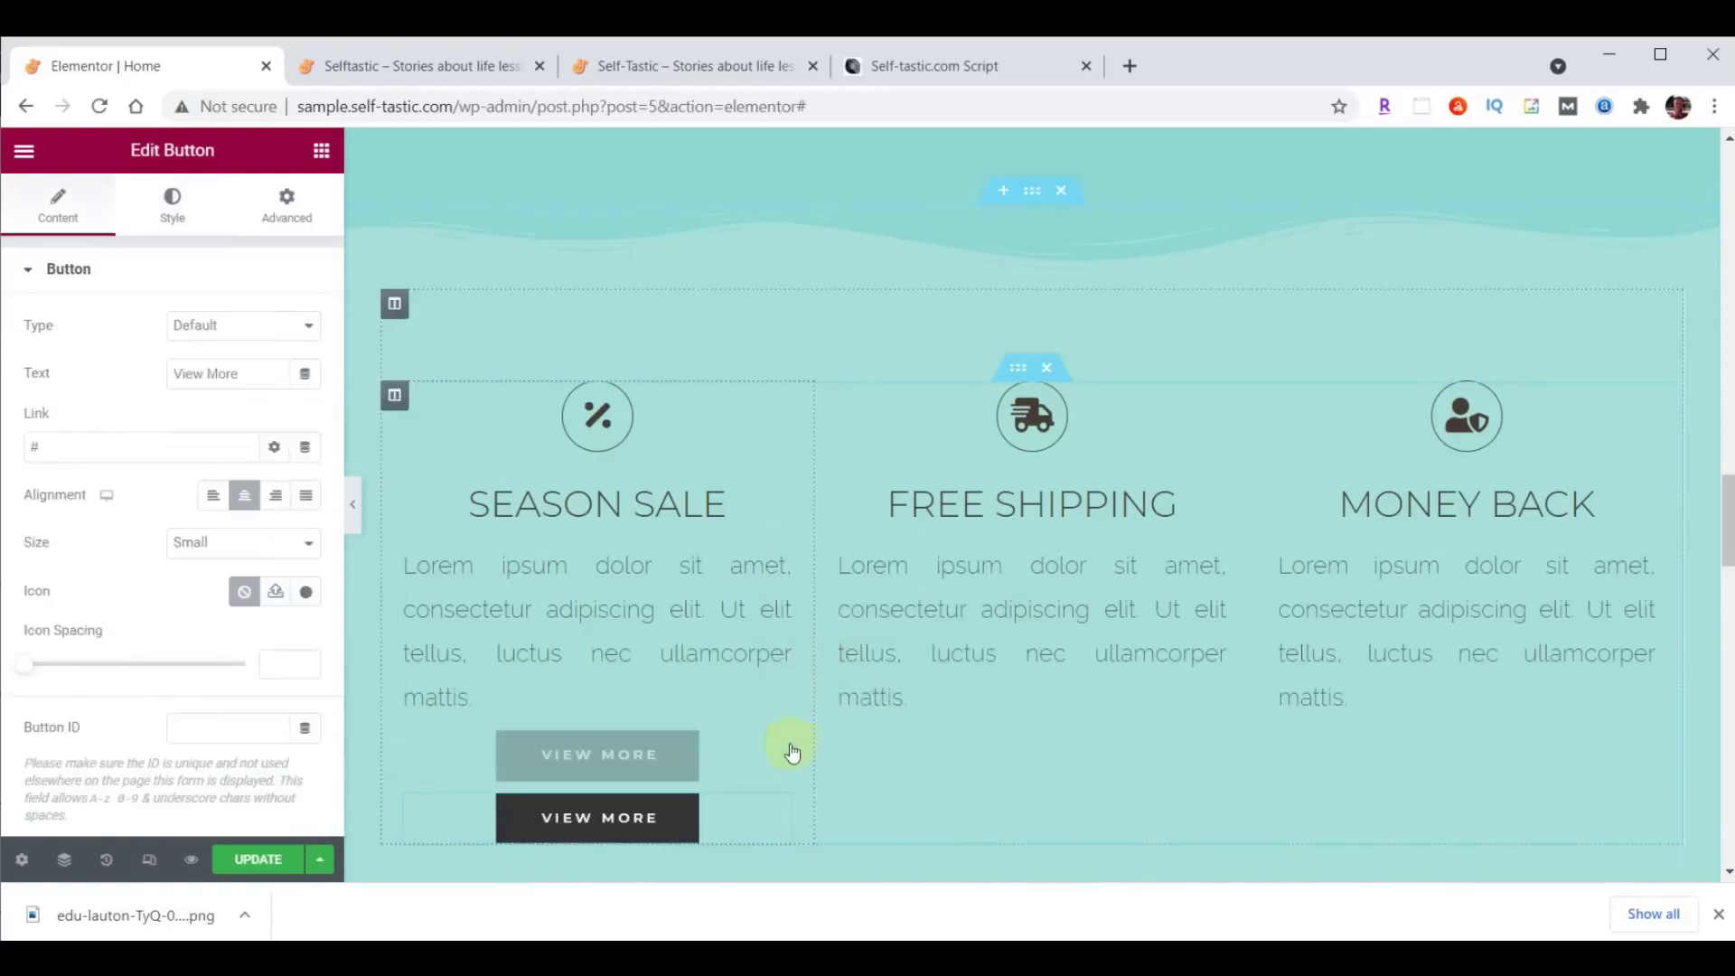
{"action": "right_click", "coordinate": [785, 747]}
{"action": "left_click", "coordinate": [835, 665]}
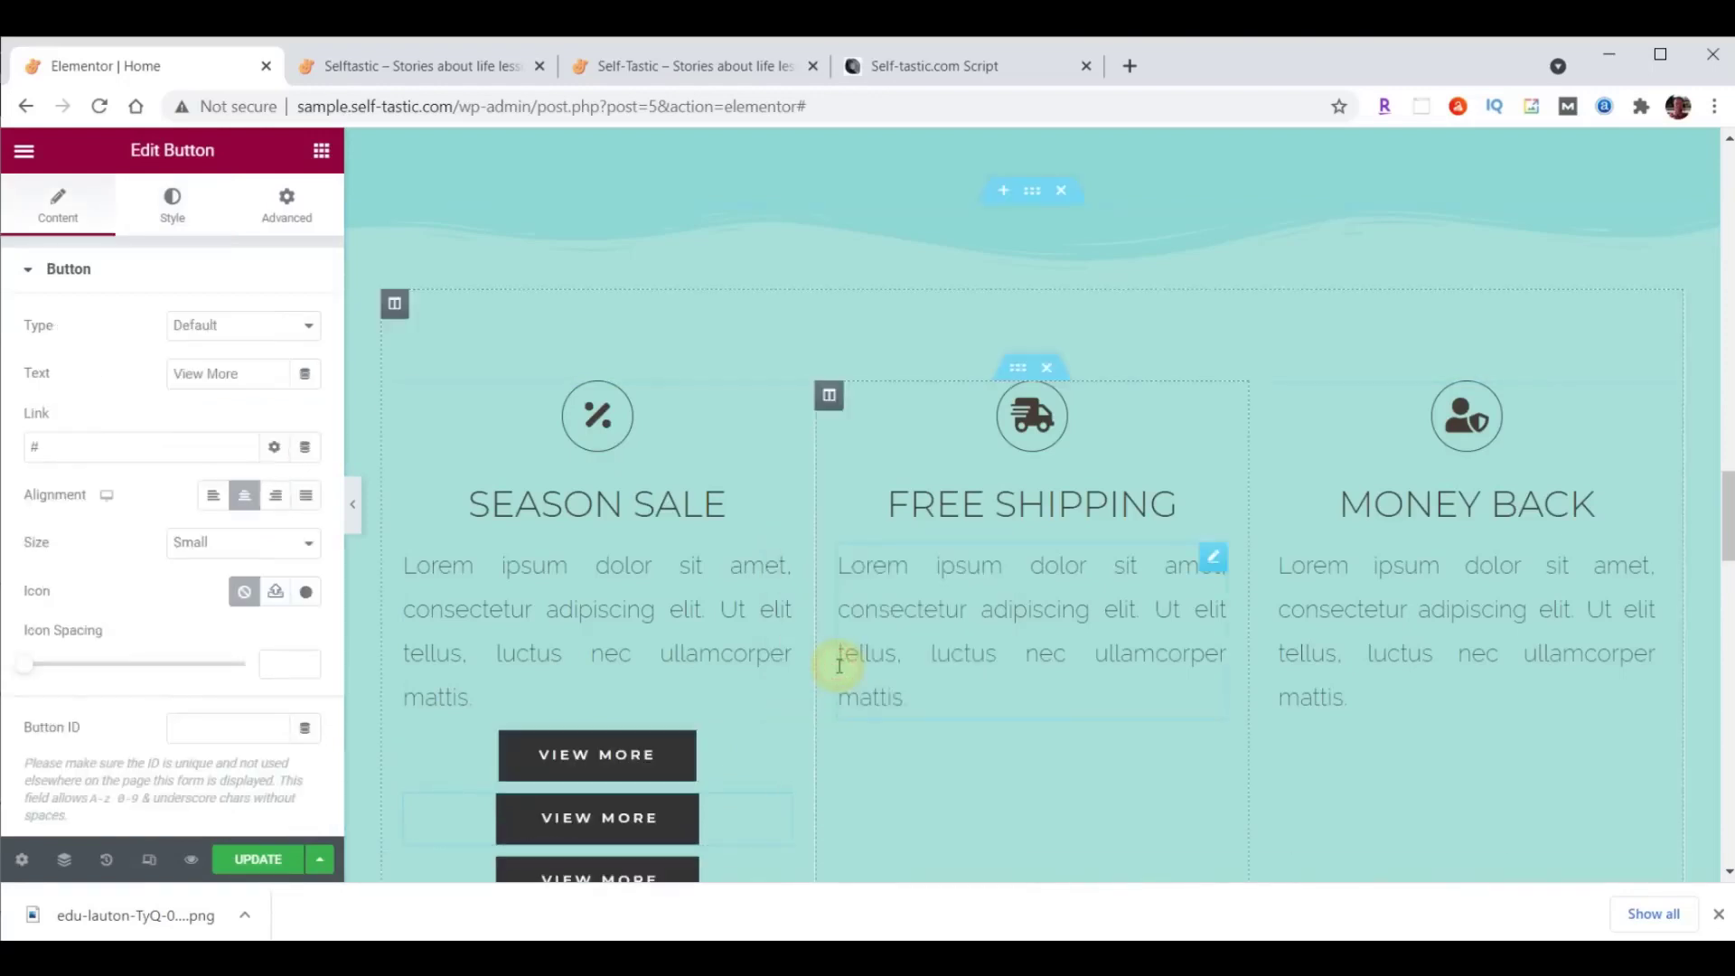
{"action": "left_click_drag", "start_coordinate": [772, 752], "coordinate": [1011, 716]}
{"action": "left_click_drag", "start_coordinate": [789, 752], "coordinate": [1415, 734]}
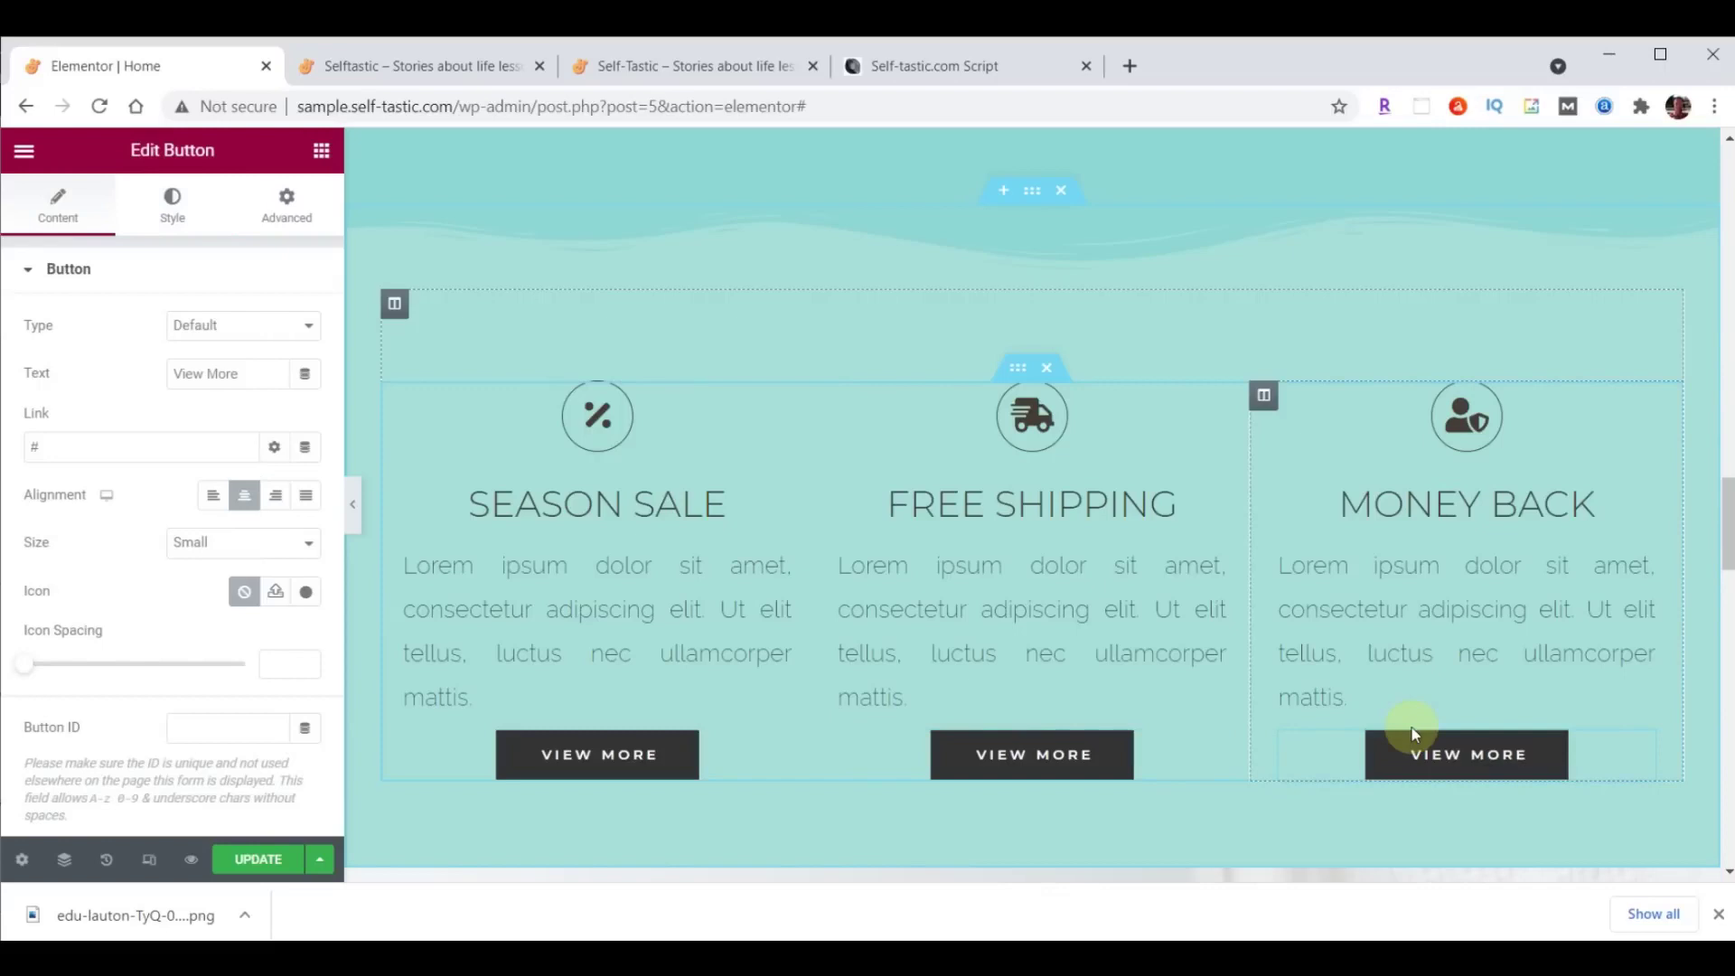
{"action": "left_click_drag", "start_coordinate": [1726, 522], "coordinate": [1729, 535]}
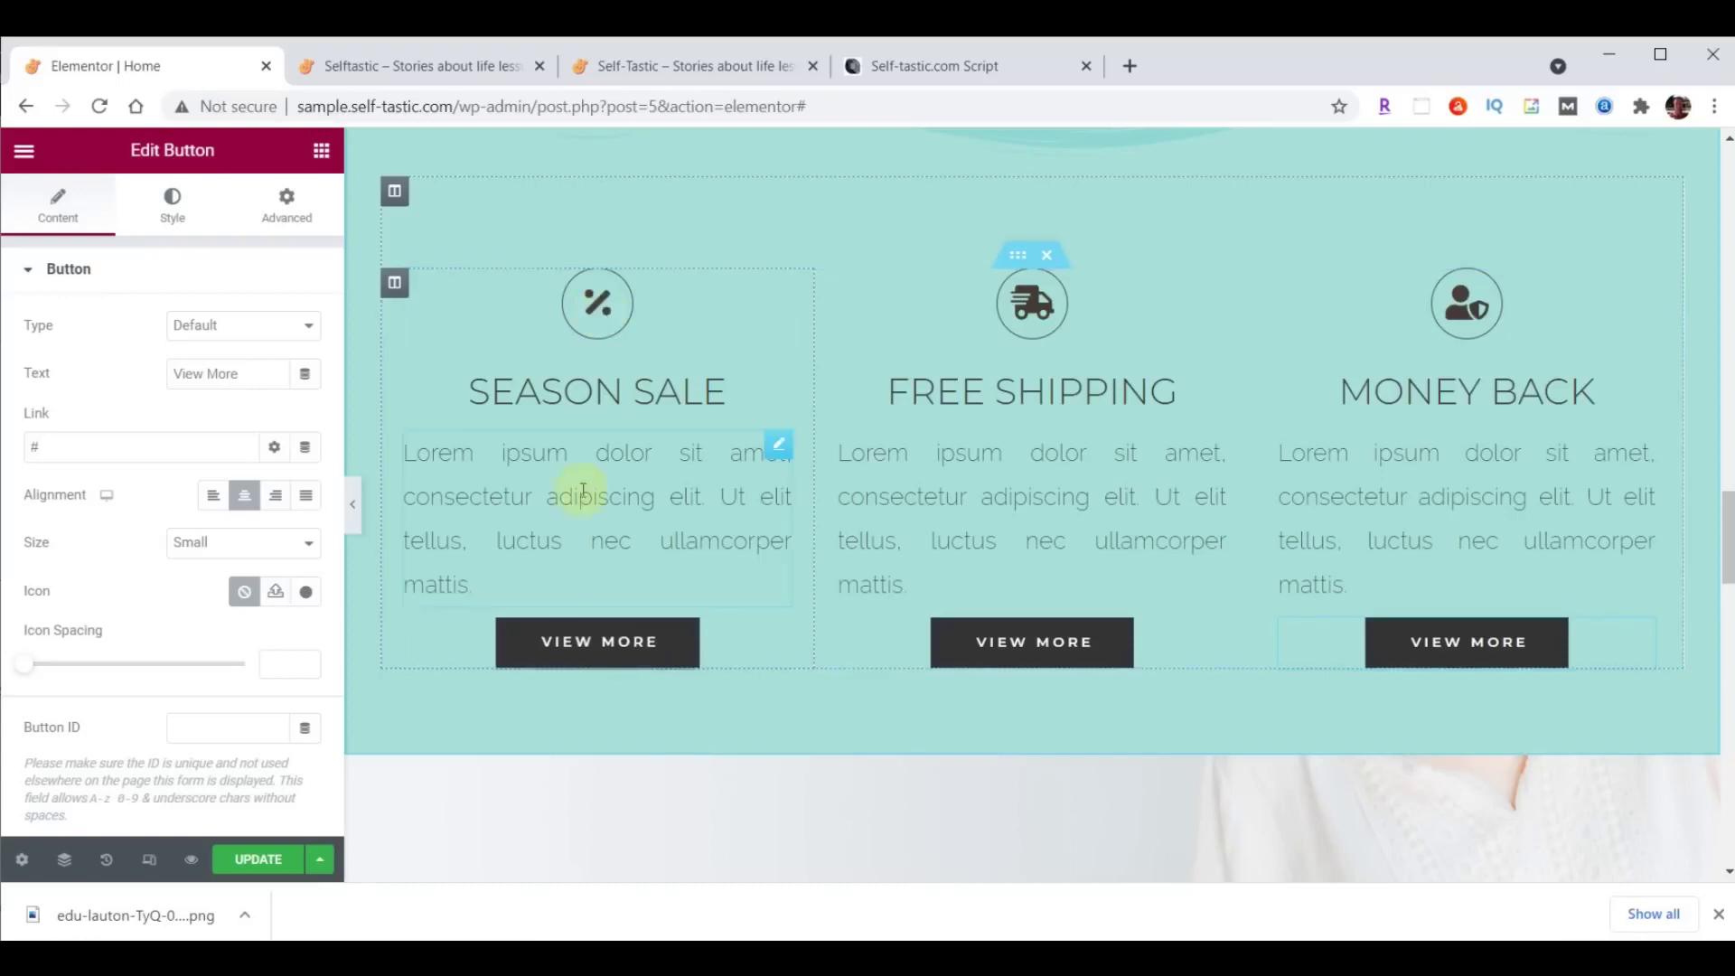
- Replace the SEASON SALE icon with the solid heart icon from the Icon Library
{"action": "left_click", "coordinate": [779, 285]}
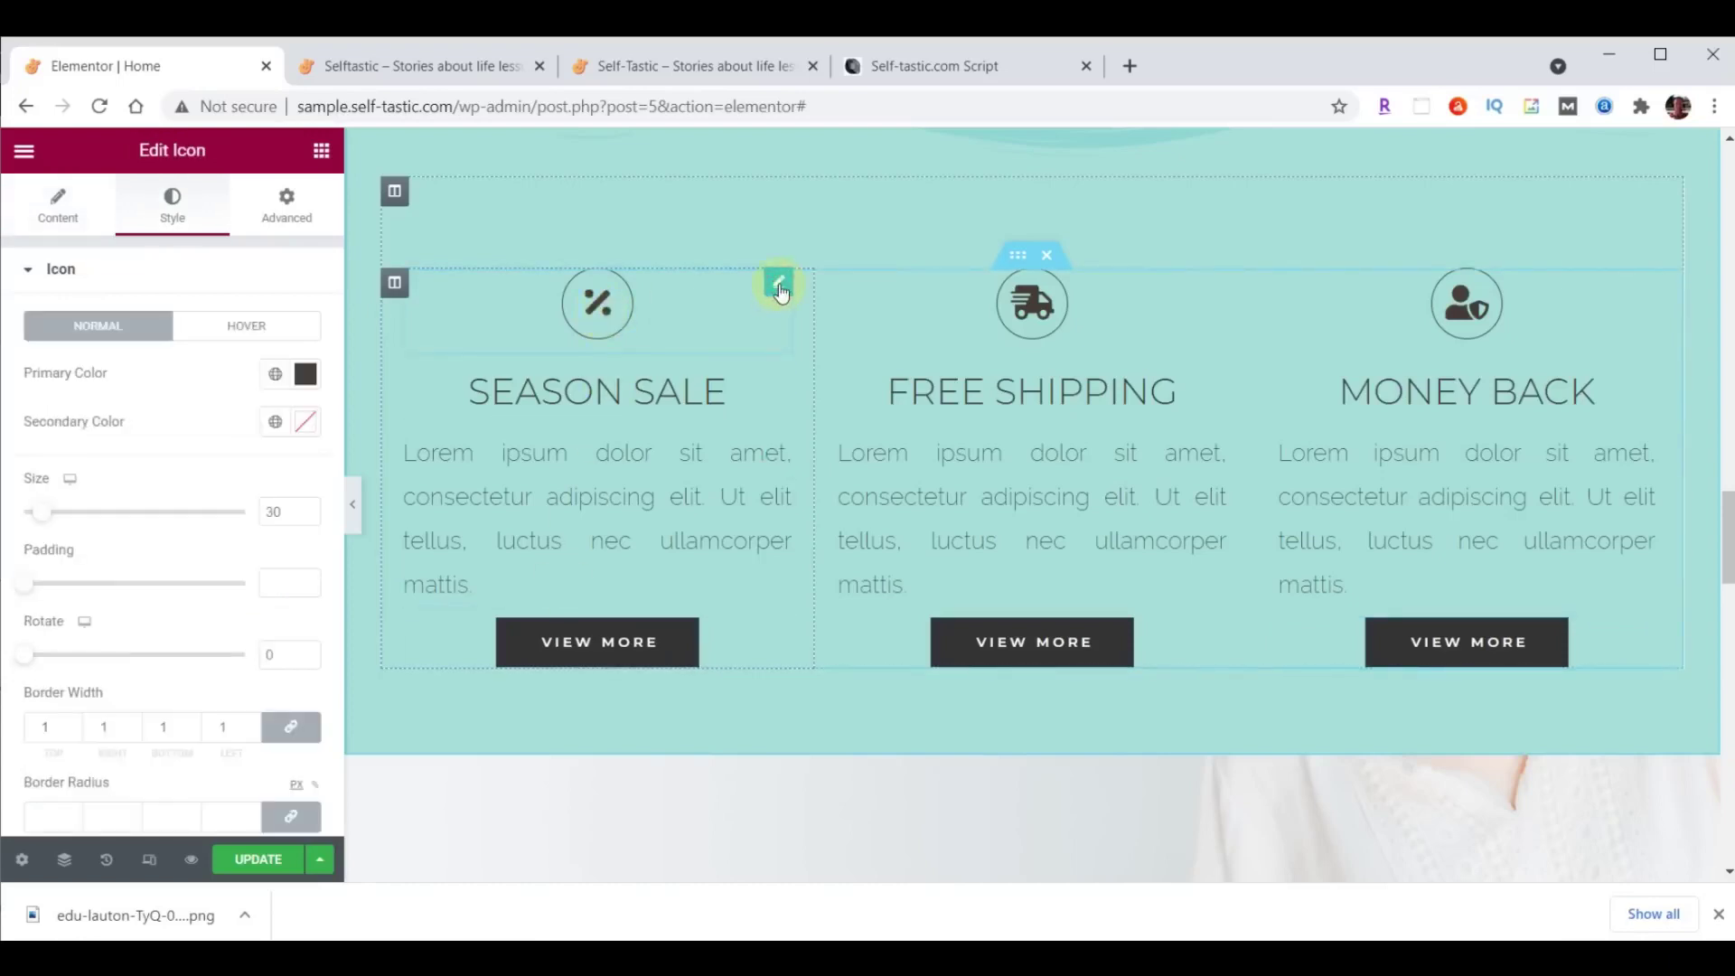
{"action": "left_click", "coordinate": [59, 208]}
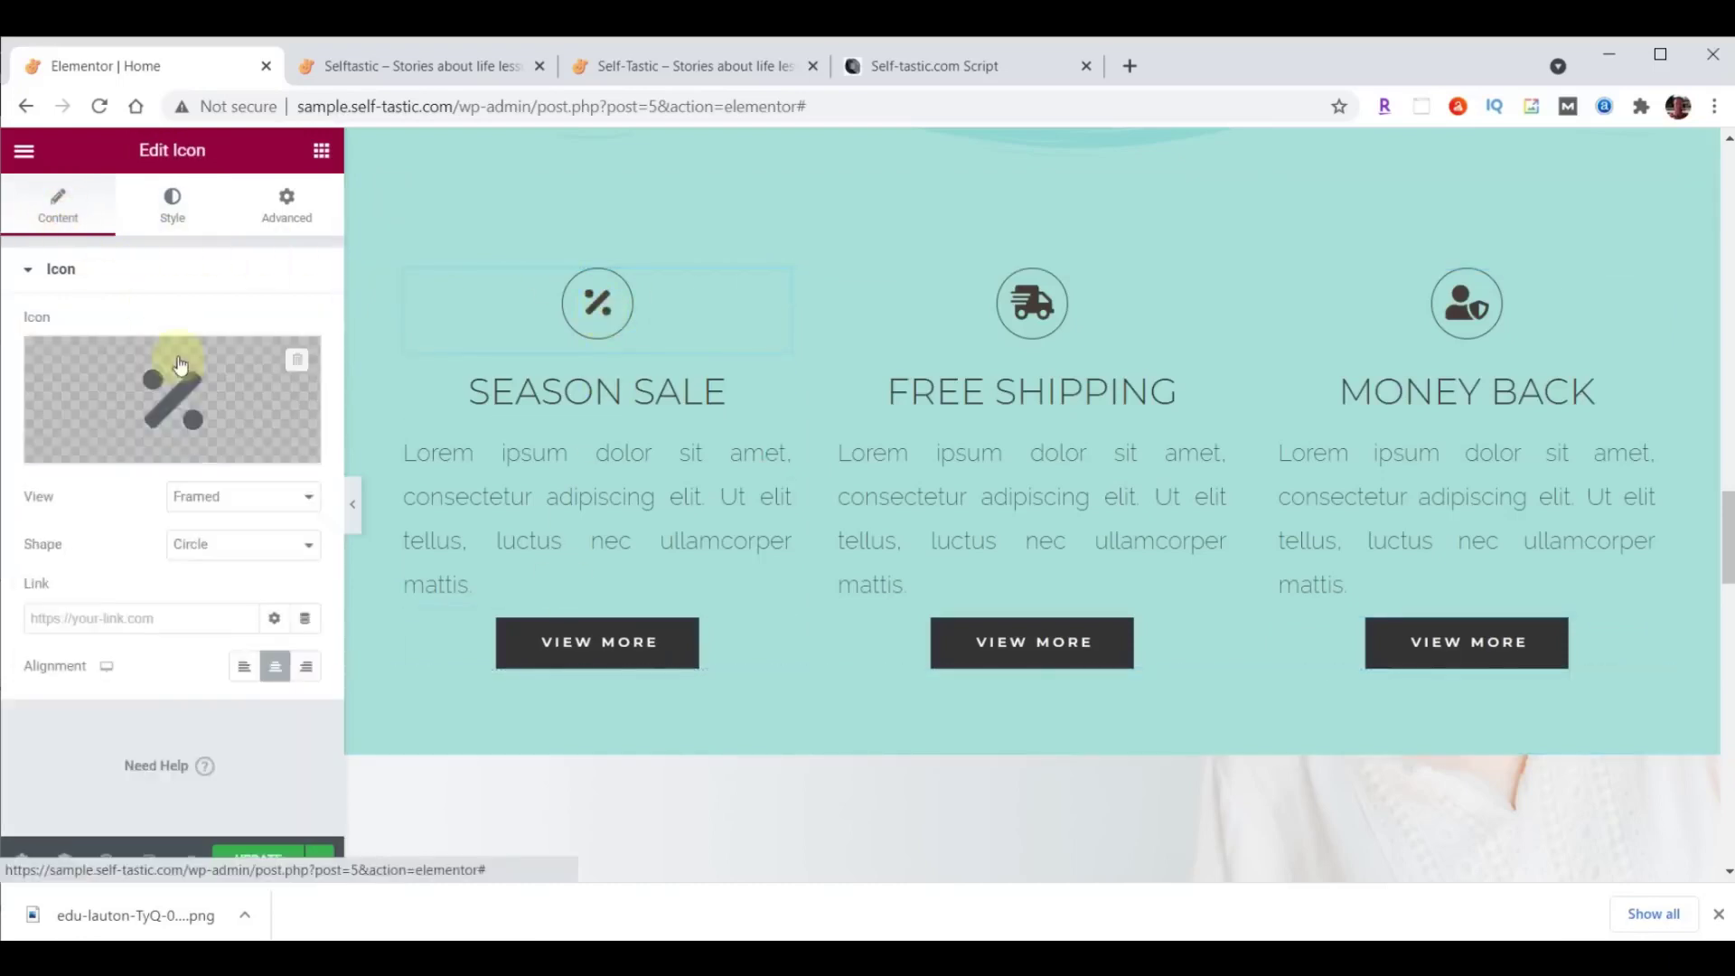
{"action": "left_click", "coordinate": [175, 391]}
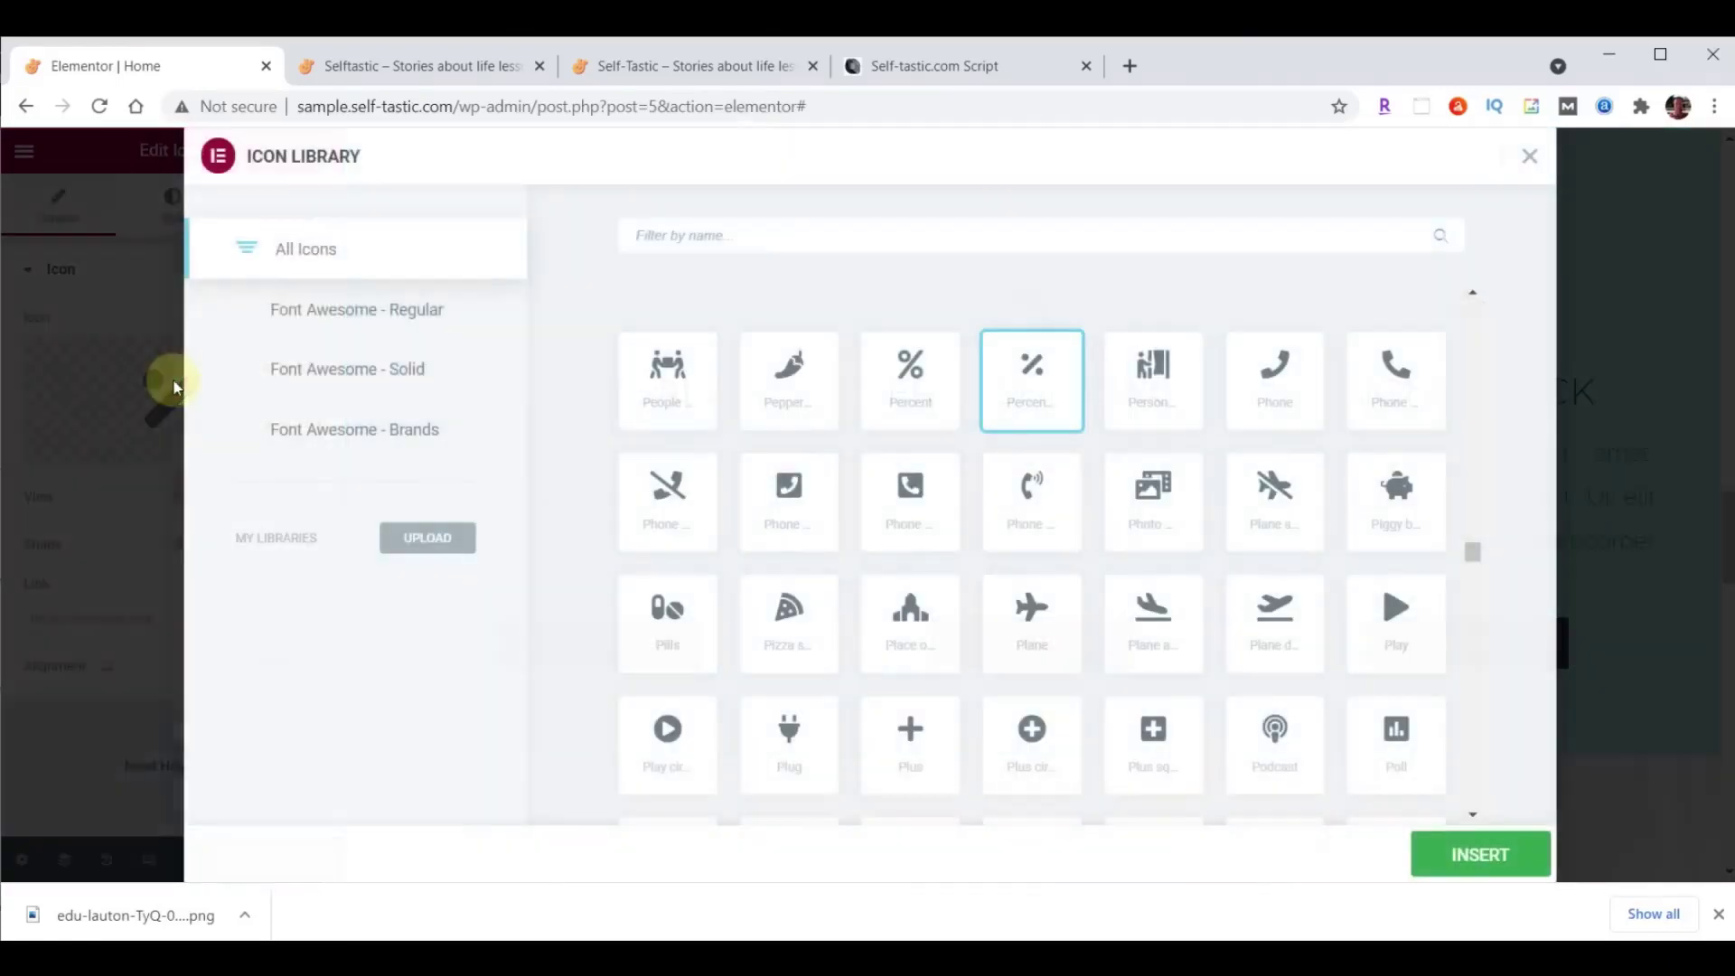
{"action": "left_click", "coordinate": [684, 235]}
{"action": "type", "text": "Heart"}
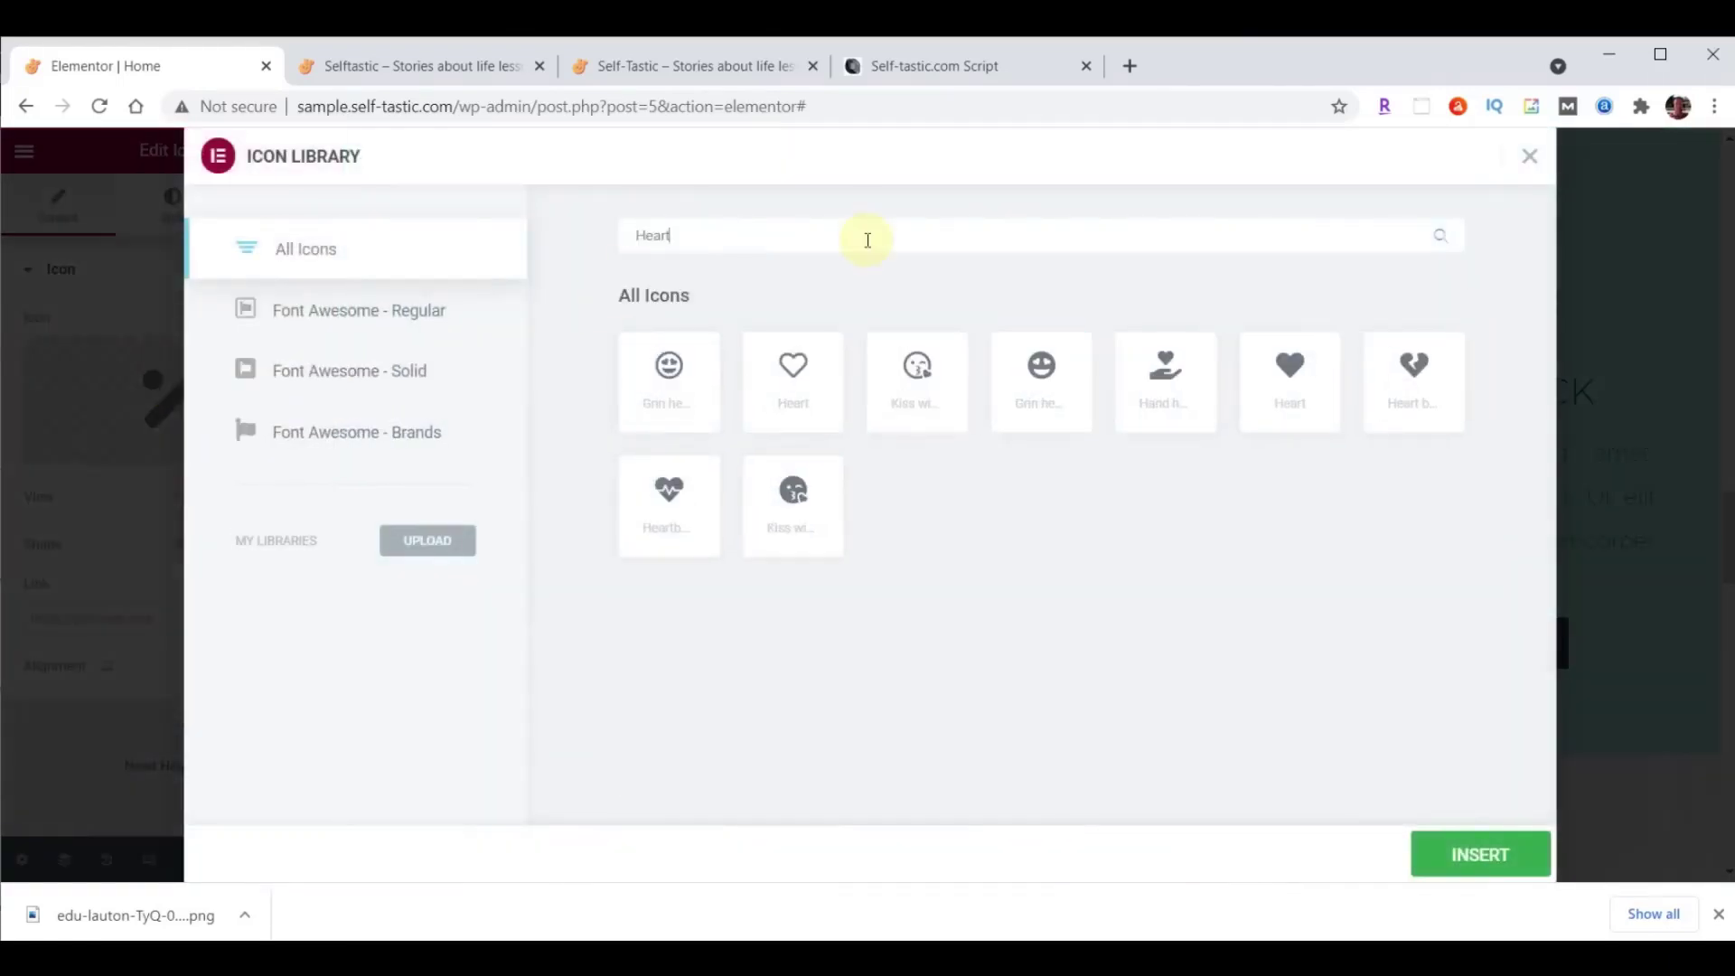
{"action": "left_click", "coordinate": [1295, 374]}
{"action": "double_click", "coordinate": [1296, 374]}
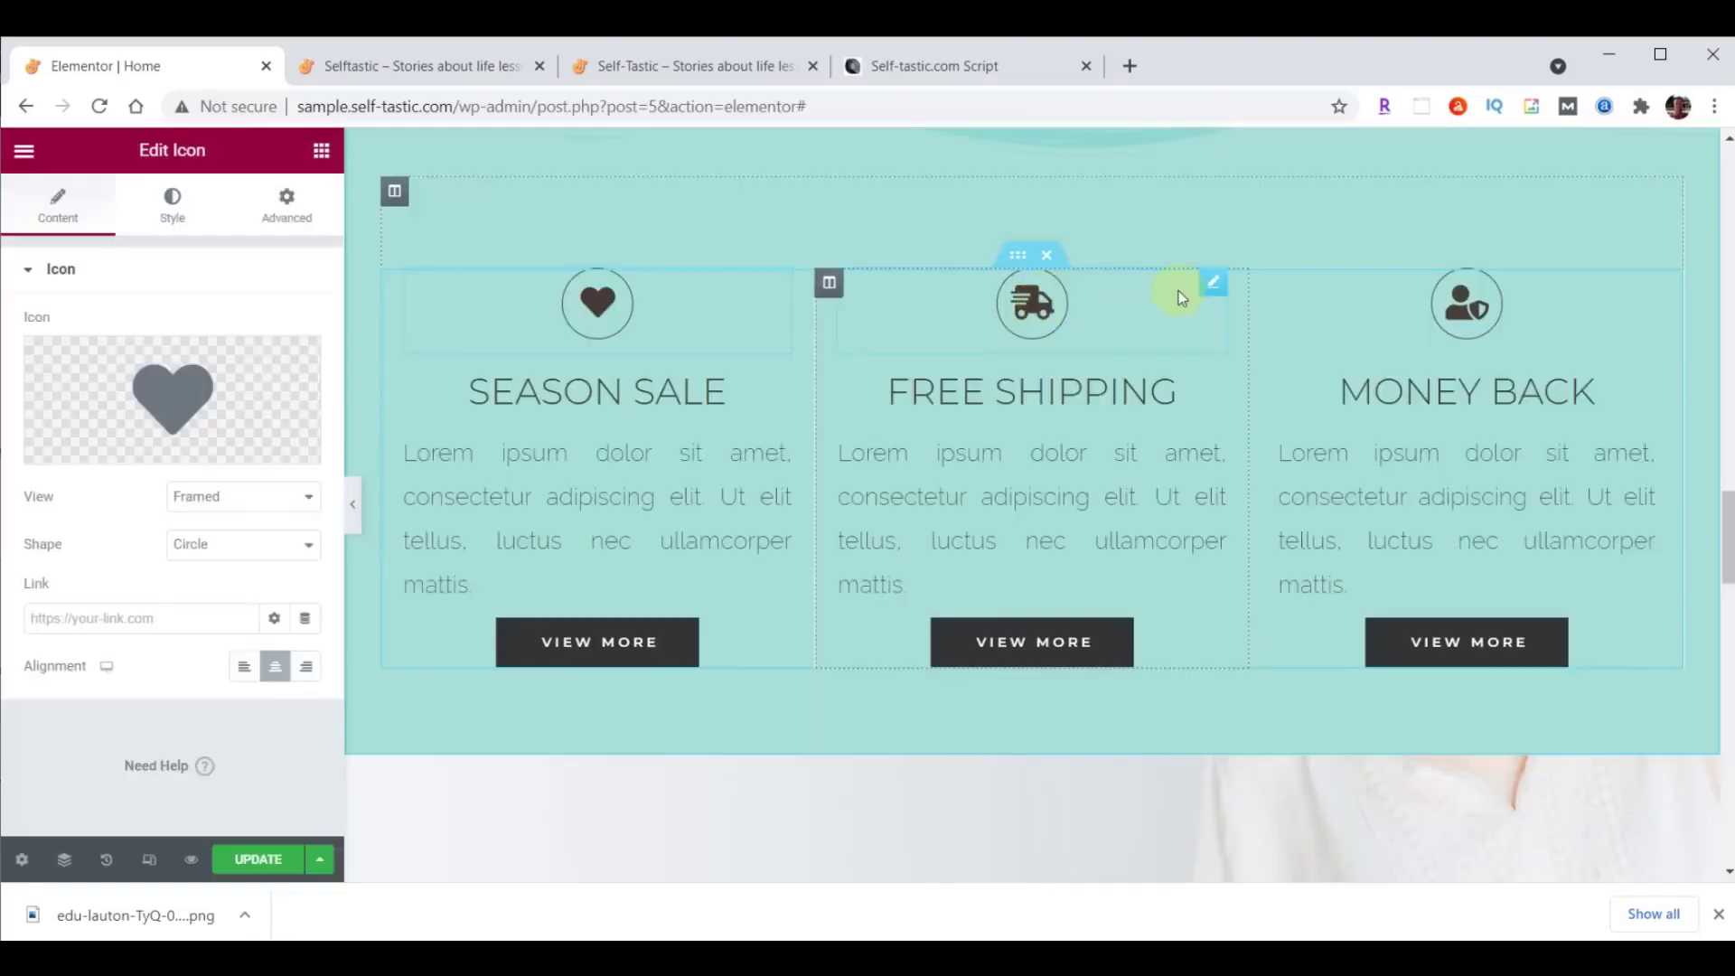
- Replace the FREE SHIPPING icon with a comment bubble icon found by searching 'comment'
{"action": "left_click", "coordinate": [1033, 301]}
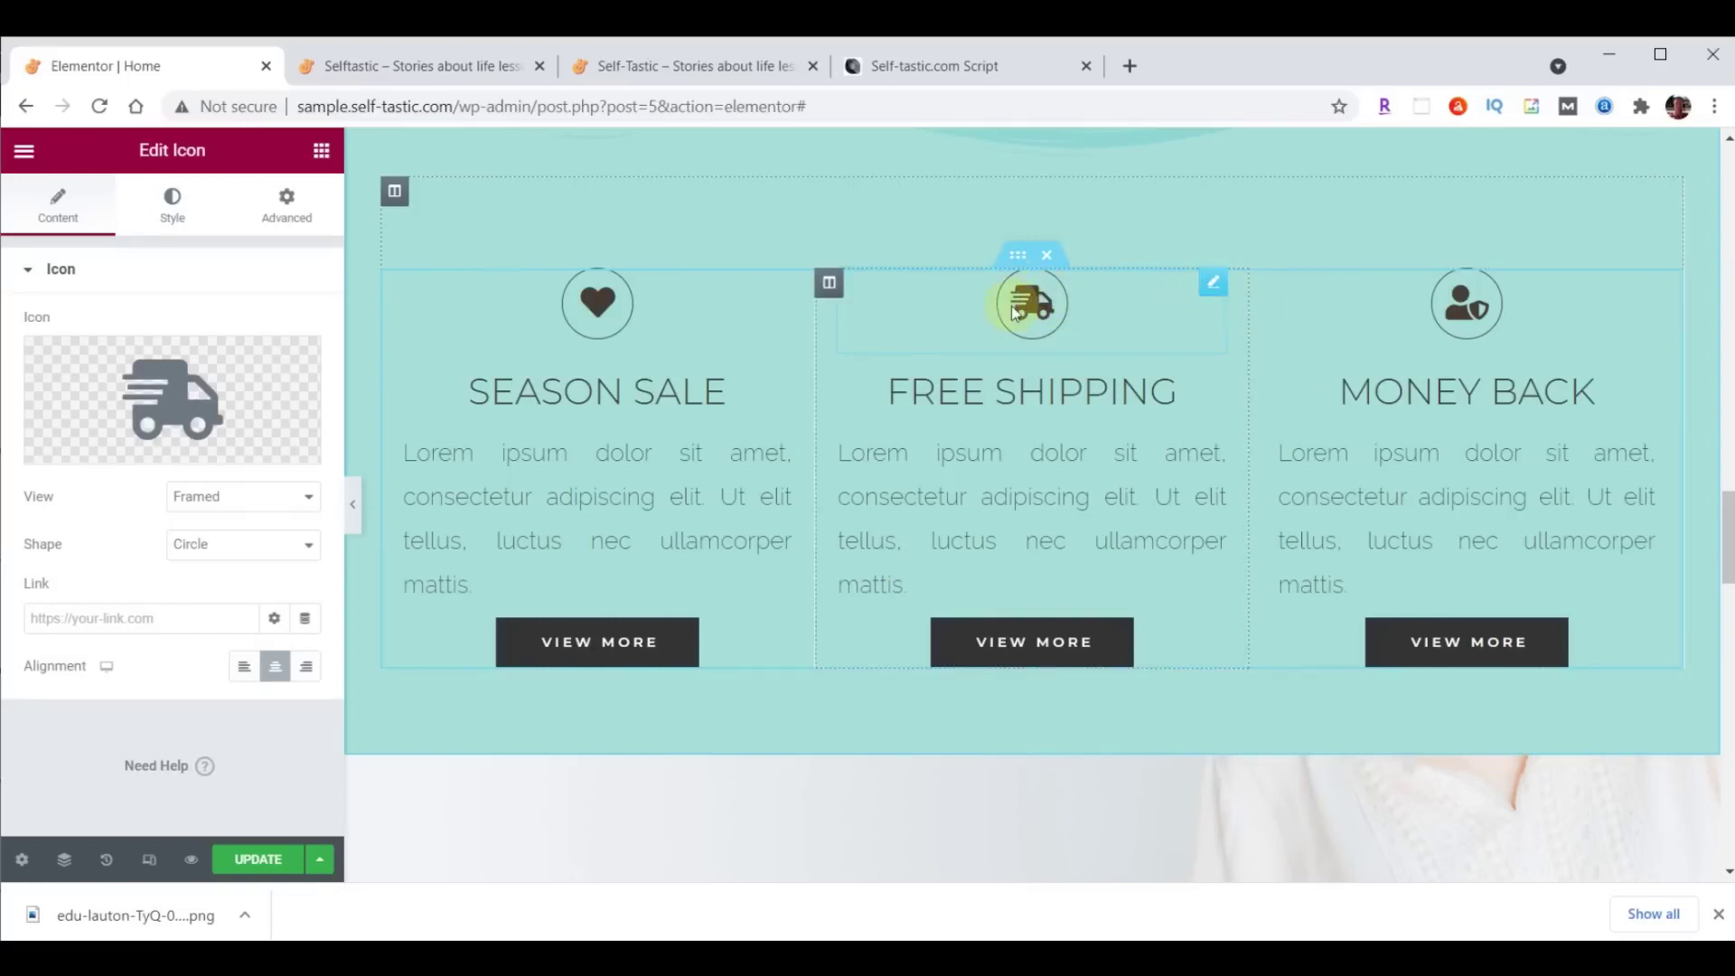
{"action": "mouse_move", "coordinate": [263, 407]}
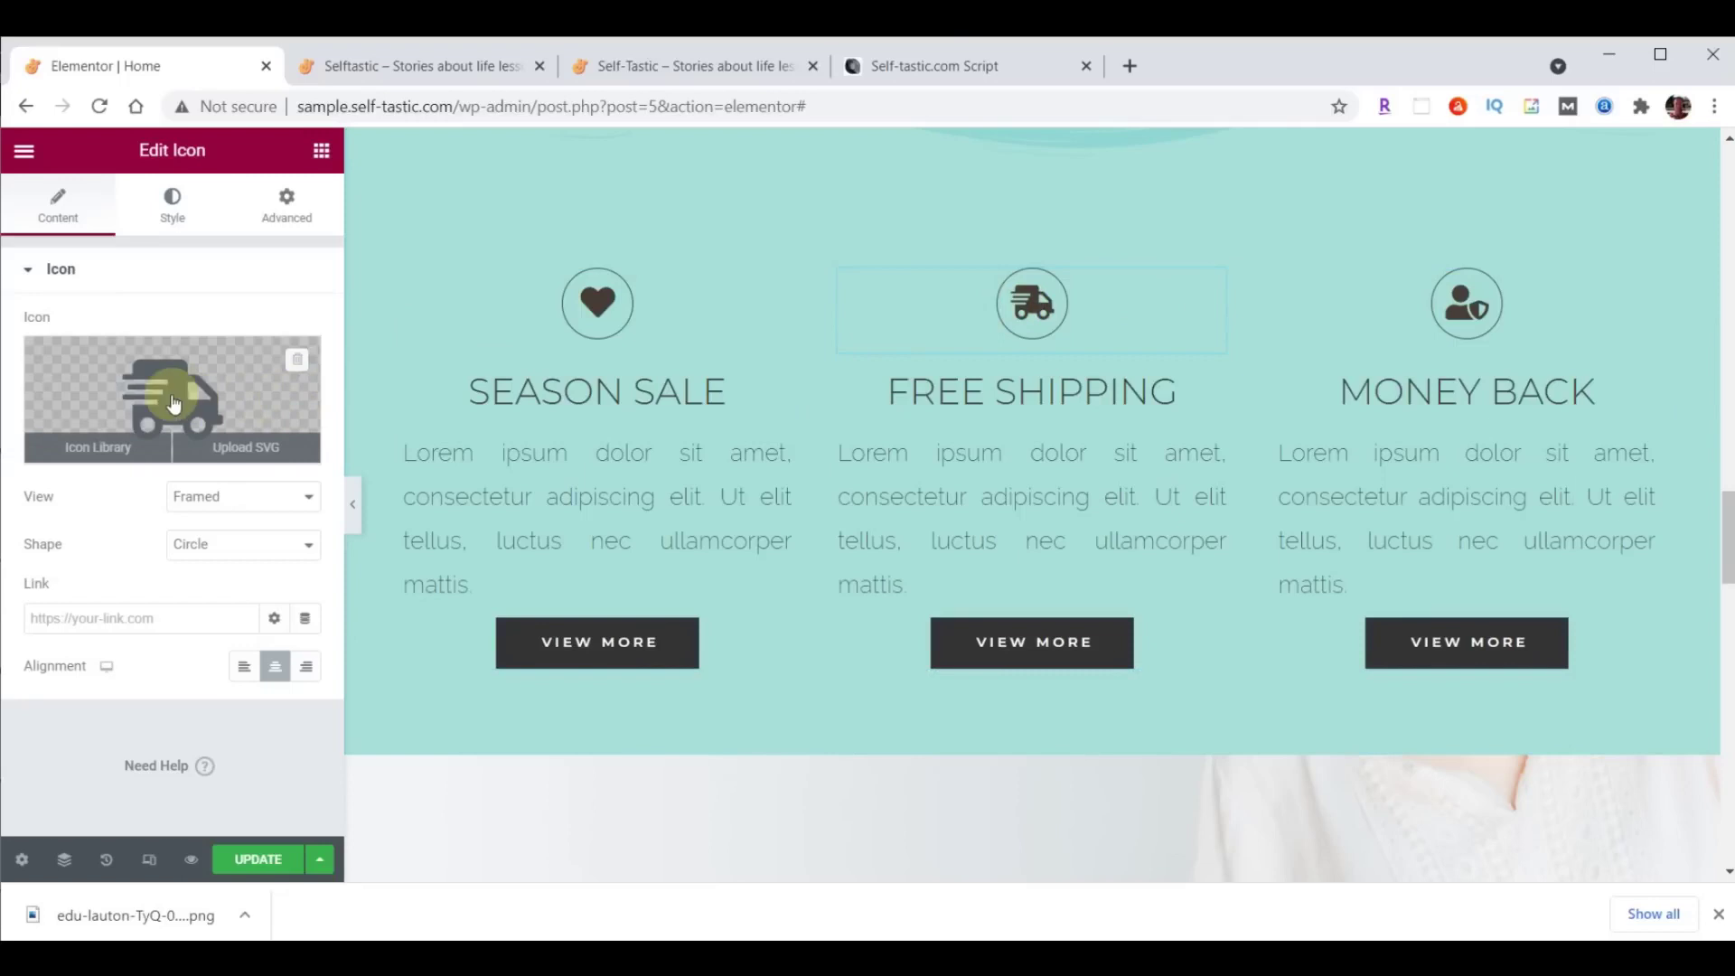
{"action": "left_click", "coordinate": [174, 404]}
{"action": "left_click", "coordinate": [770, 235]}
{"action": "type", "text": "comment"}
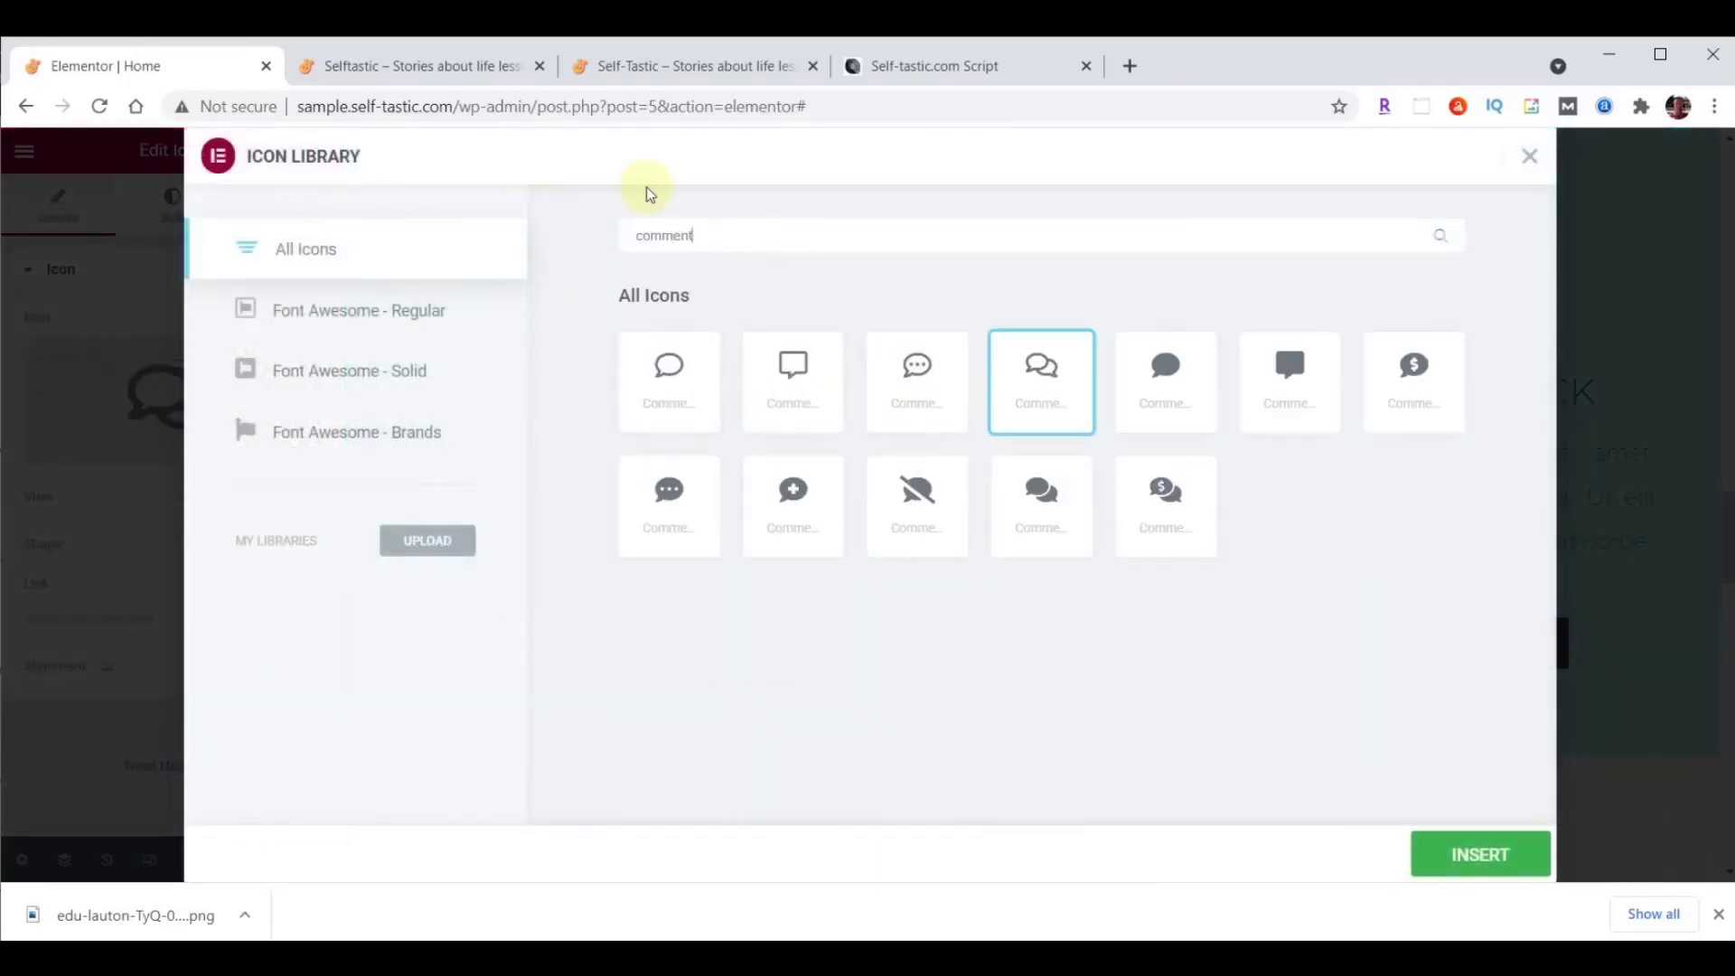
{"action": "left_click", "coordinate": [927, 370]}
{"action": "left_click", "coordinate": [1478, 854]}
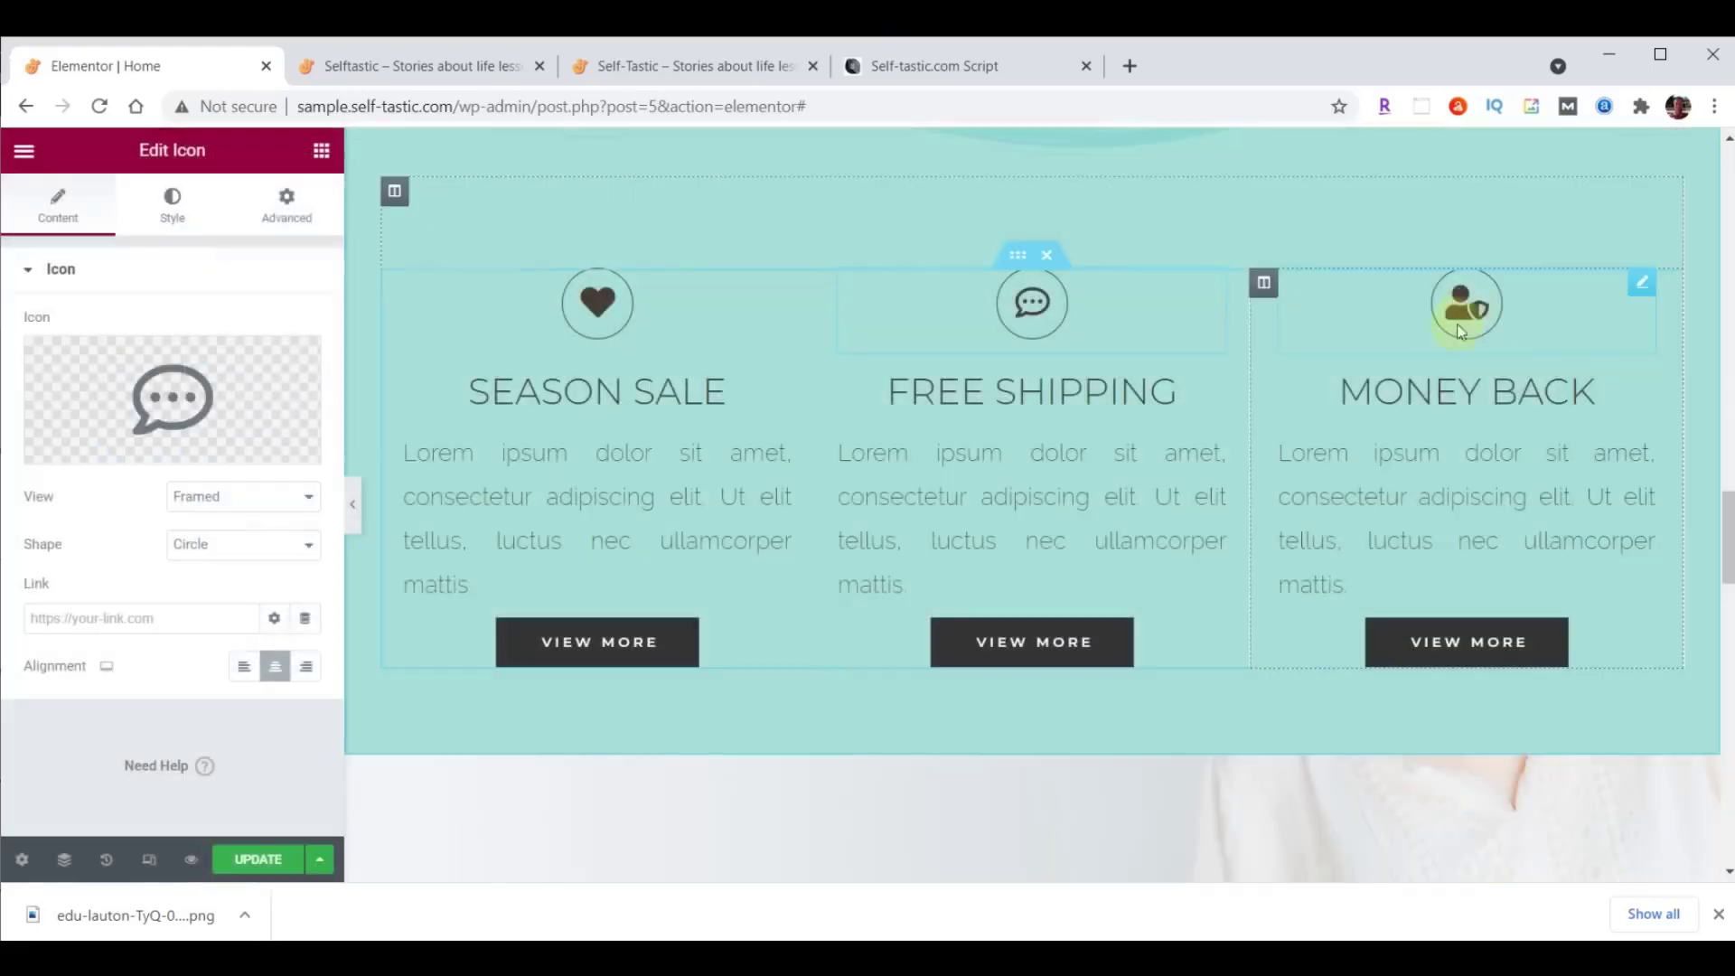
- Replace the MONEY BACK icon with the outlined question-circle icon
{"action": "left_click", "coordinate": [1473, 309]}
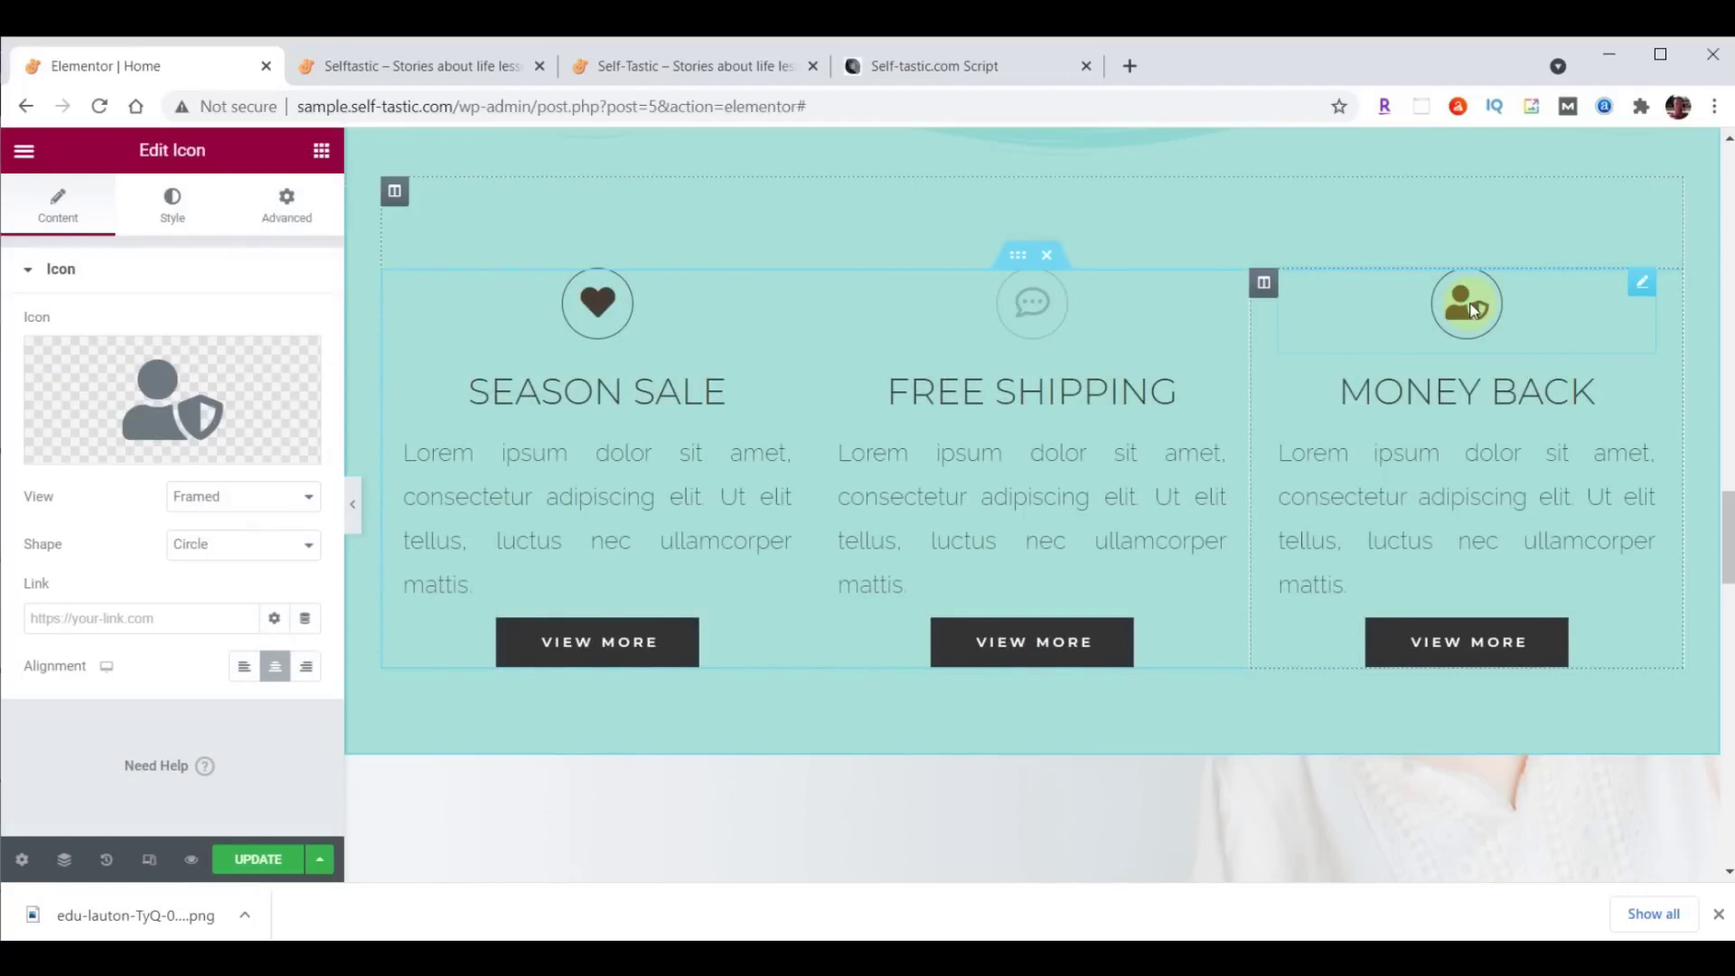
{"action": "left_click", "coordinate": [164, 399]}
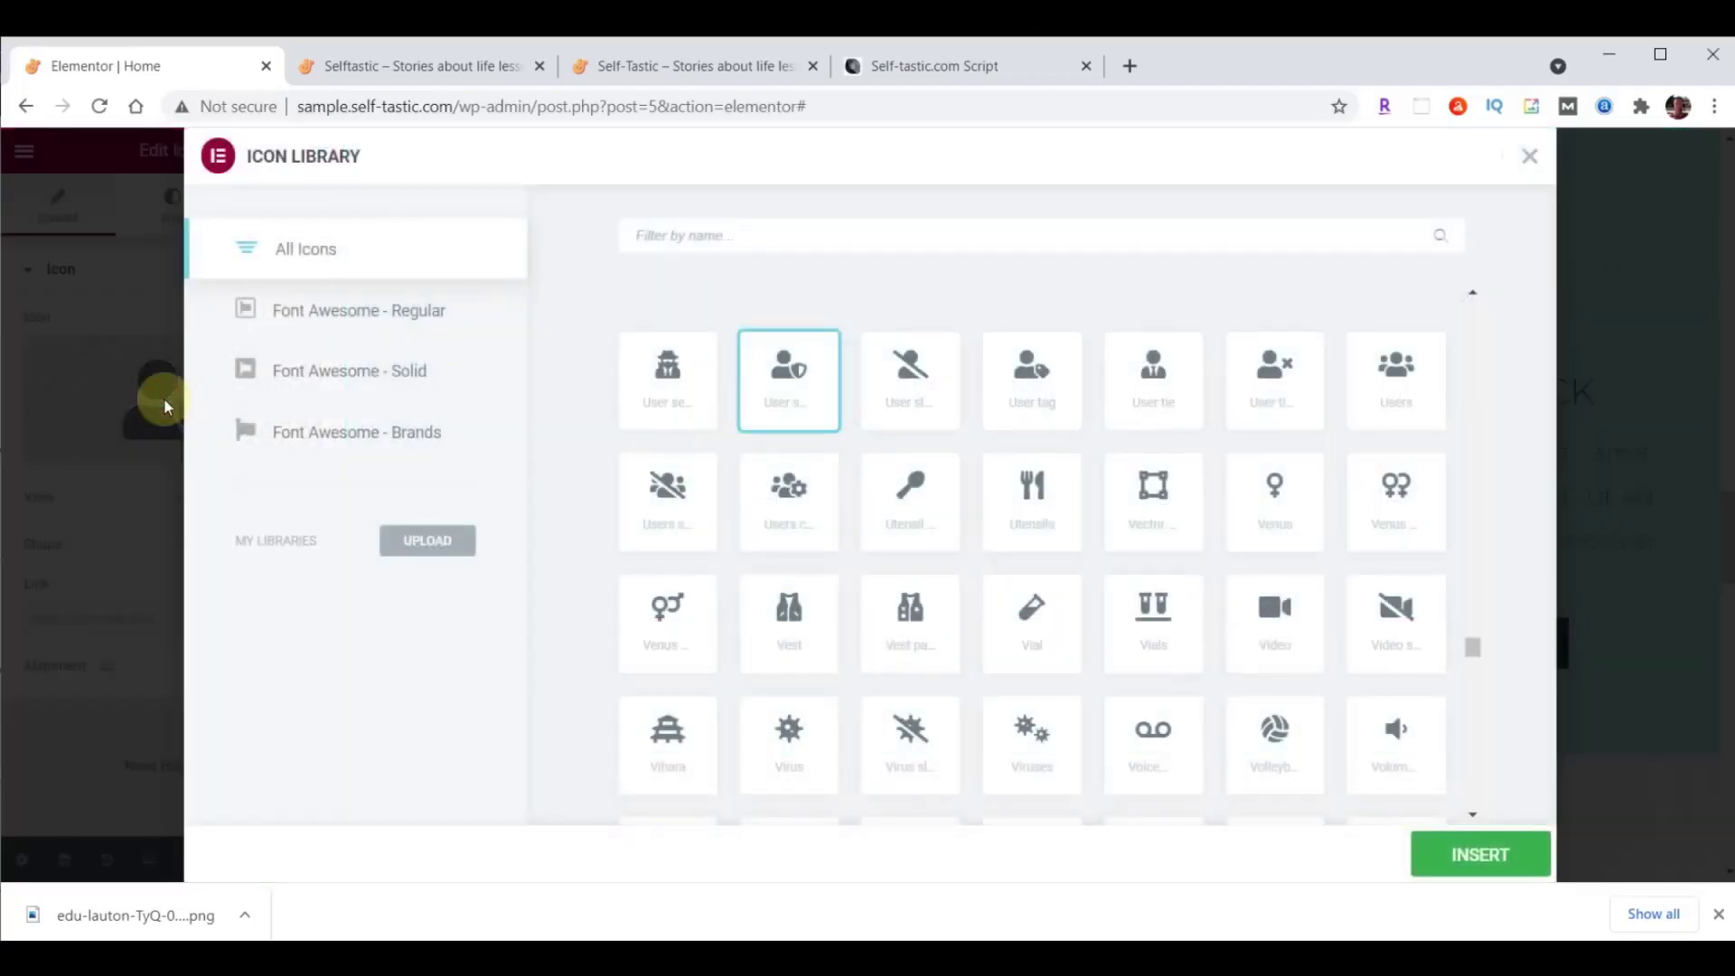
{"action": "left_click", "coordinate": [800, 234]}
{"action": "type", "text": "Question"}
{"action": "left_click", "coordinate": [649, 363]}
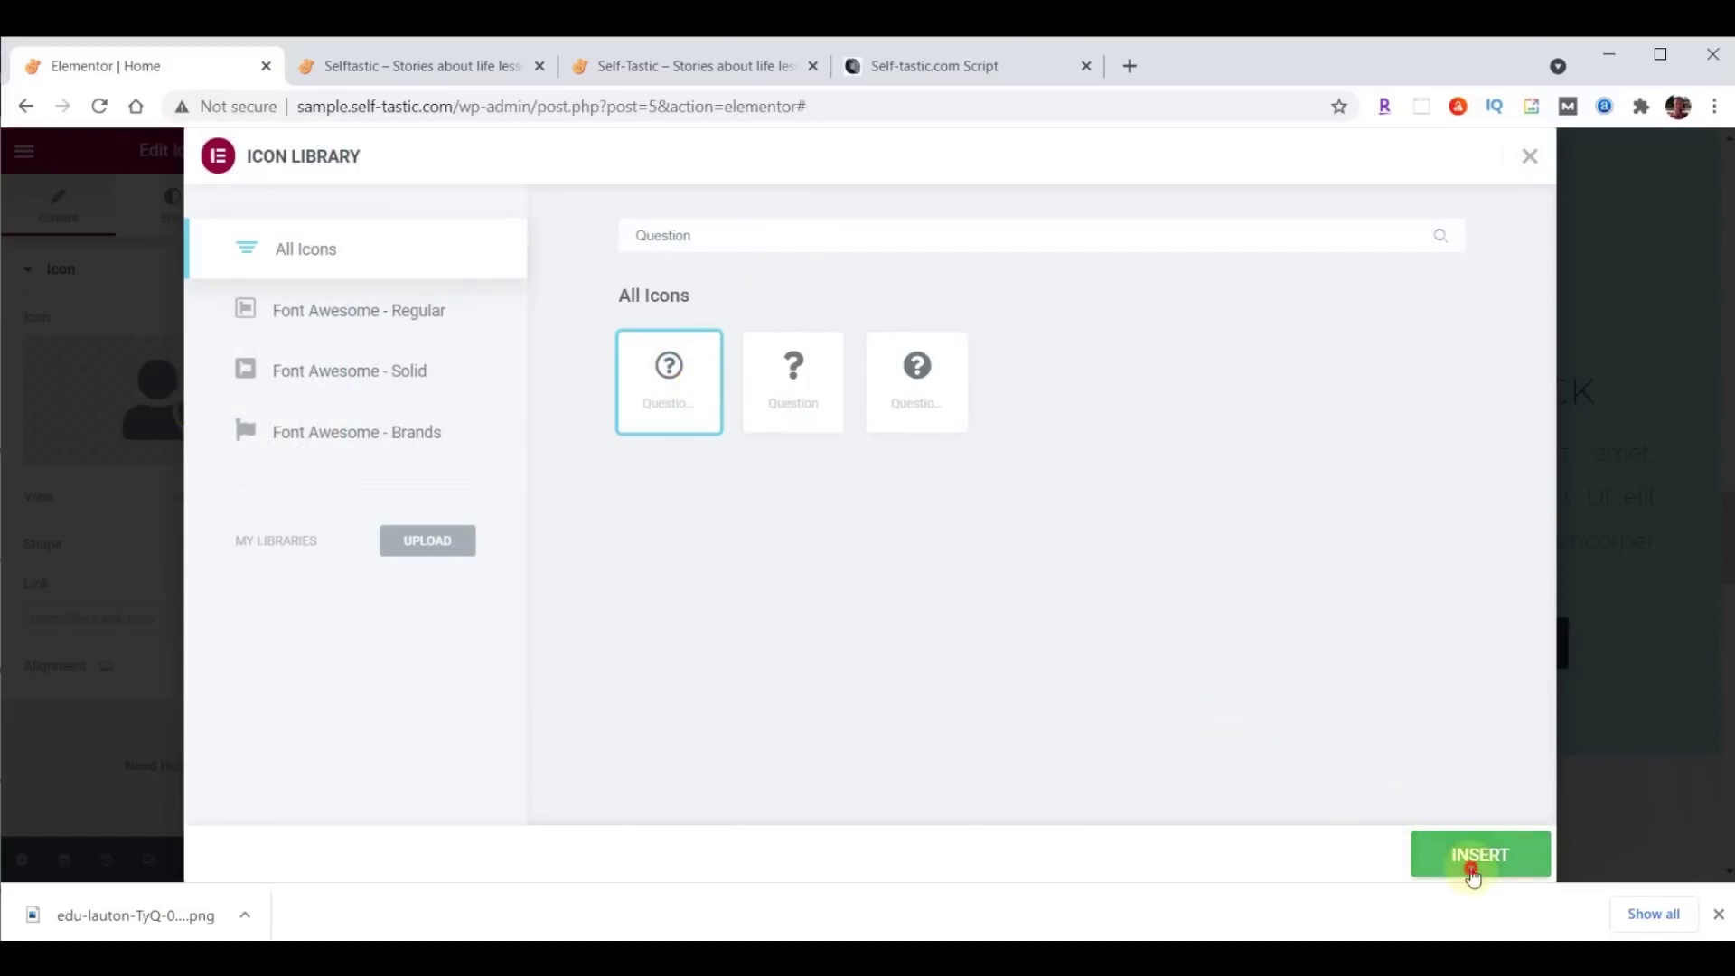
{"action": "left_click", "coordinate": [1474, 858]}
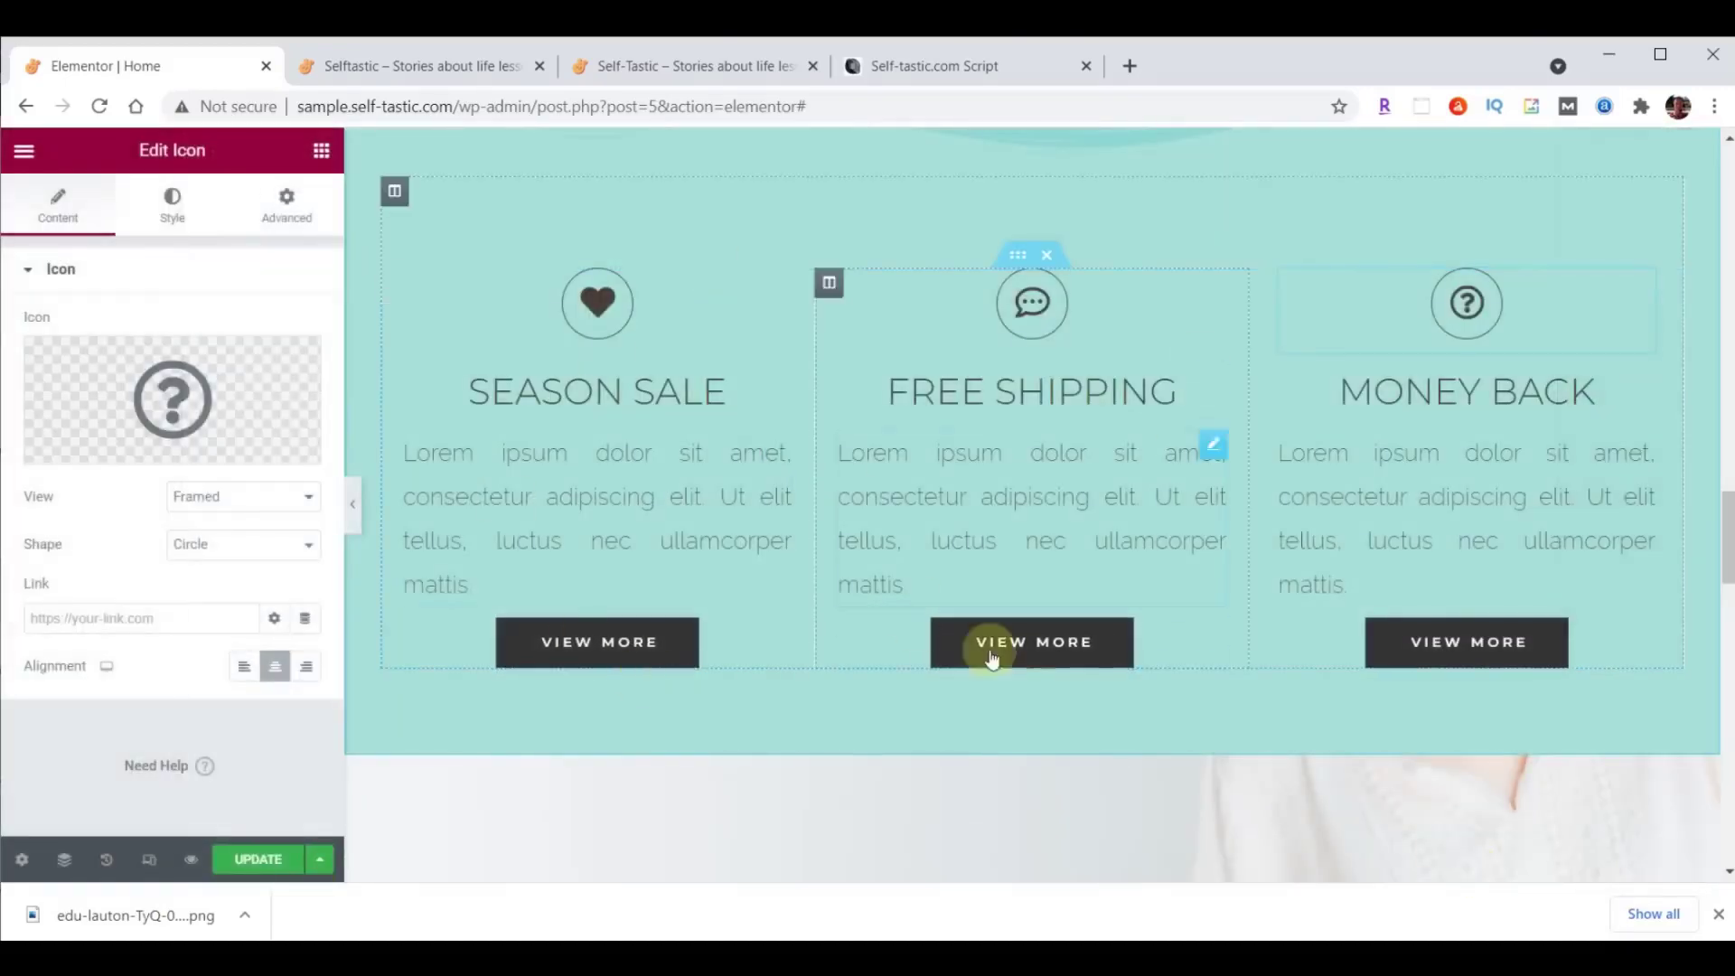
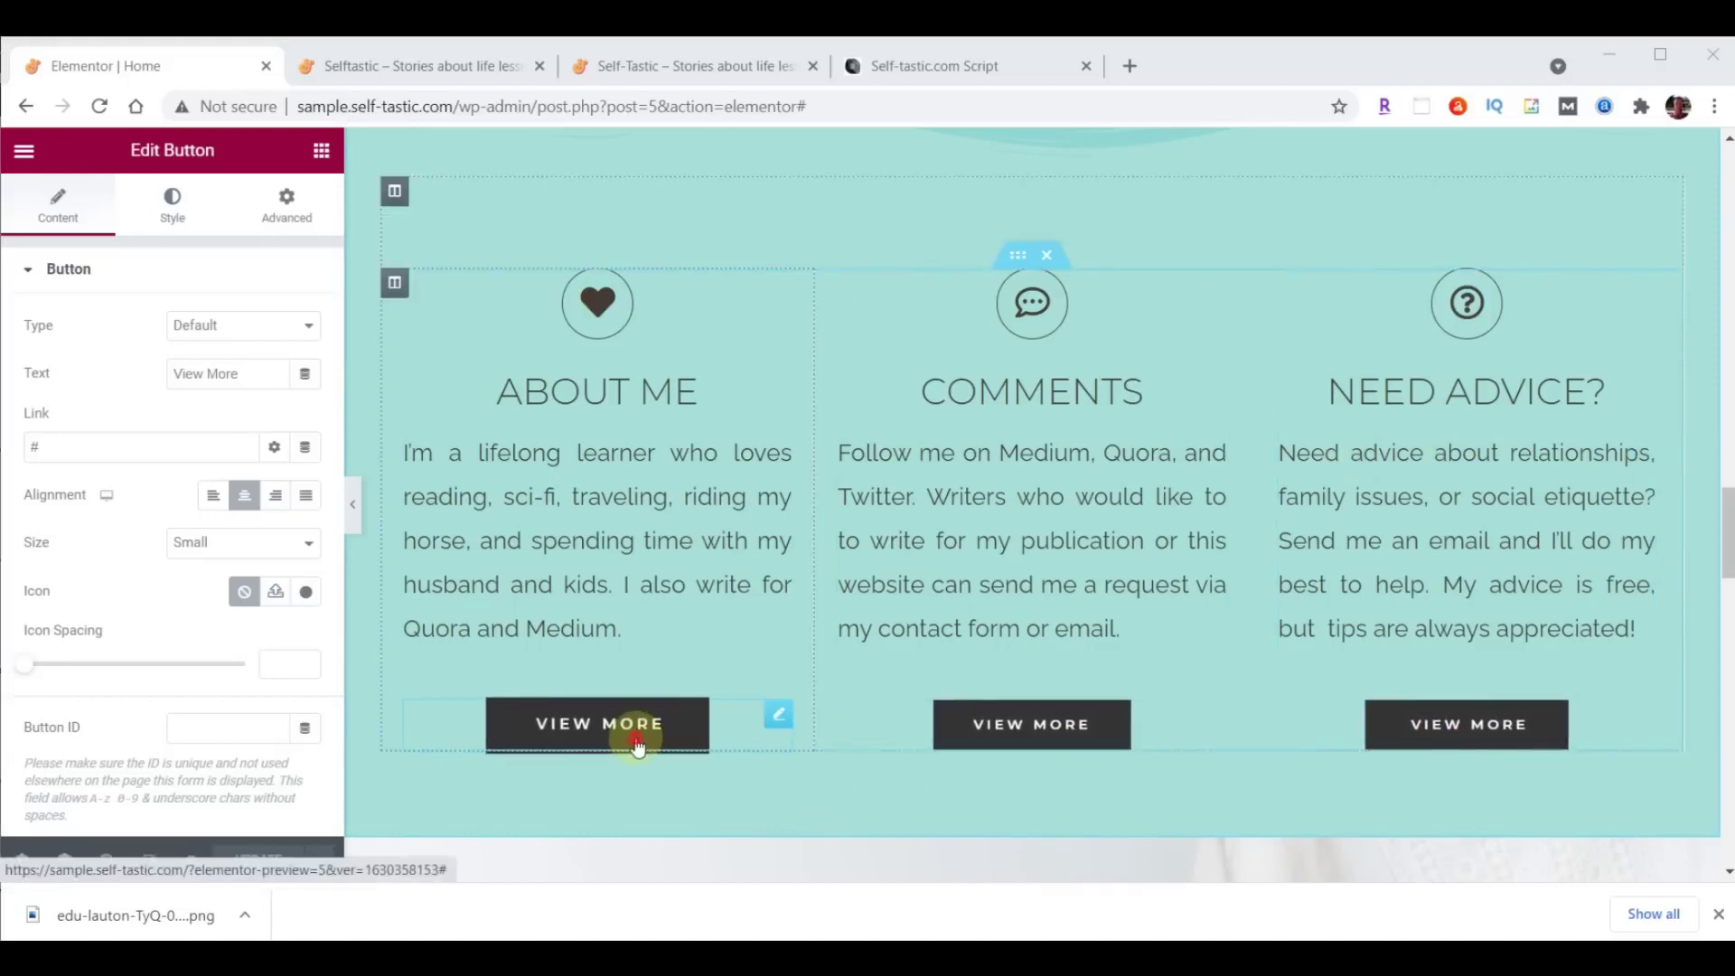
- Rename the first card button to 'Learn More' and link it to /about/
{"action": "left_click_drag", "start_coordinate": [241, 374], "coordinate": [123, 386]}
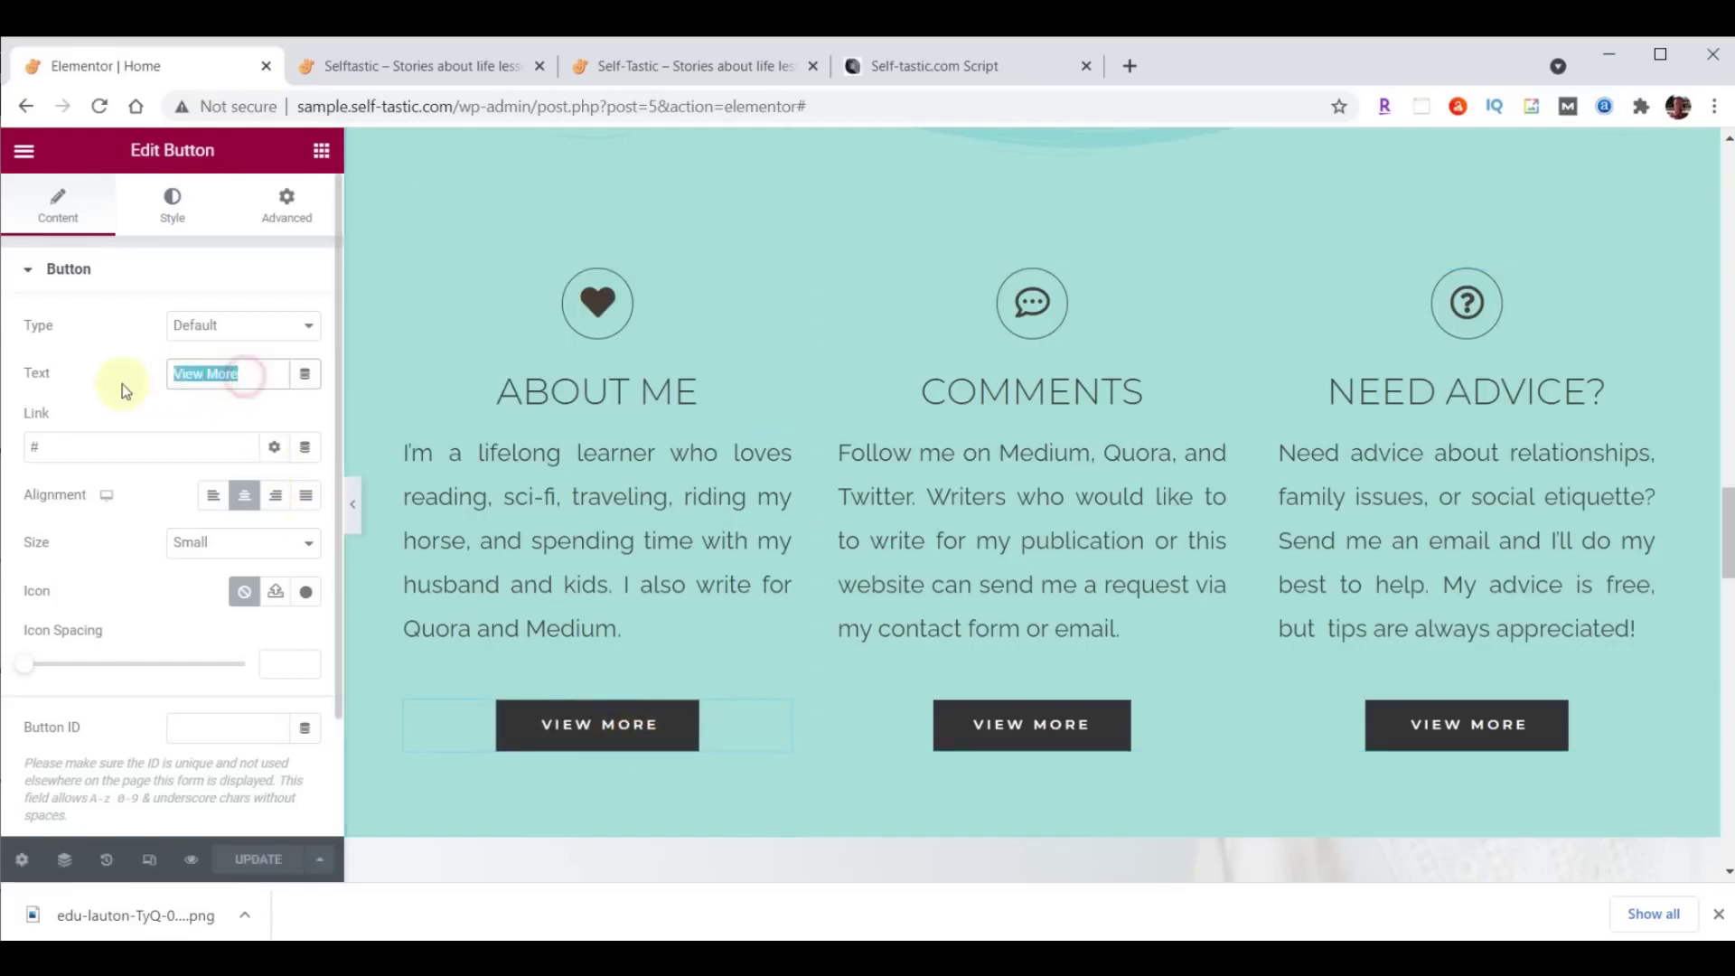
{"action": "type", "text": "Learn More"}
{"action": "left_click", "coordinate": [127, 447]}
{"action": "key", "text": "BackSpace"}
{"action": "type", "text": "/about/"}
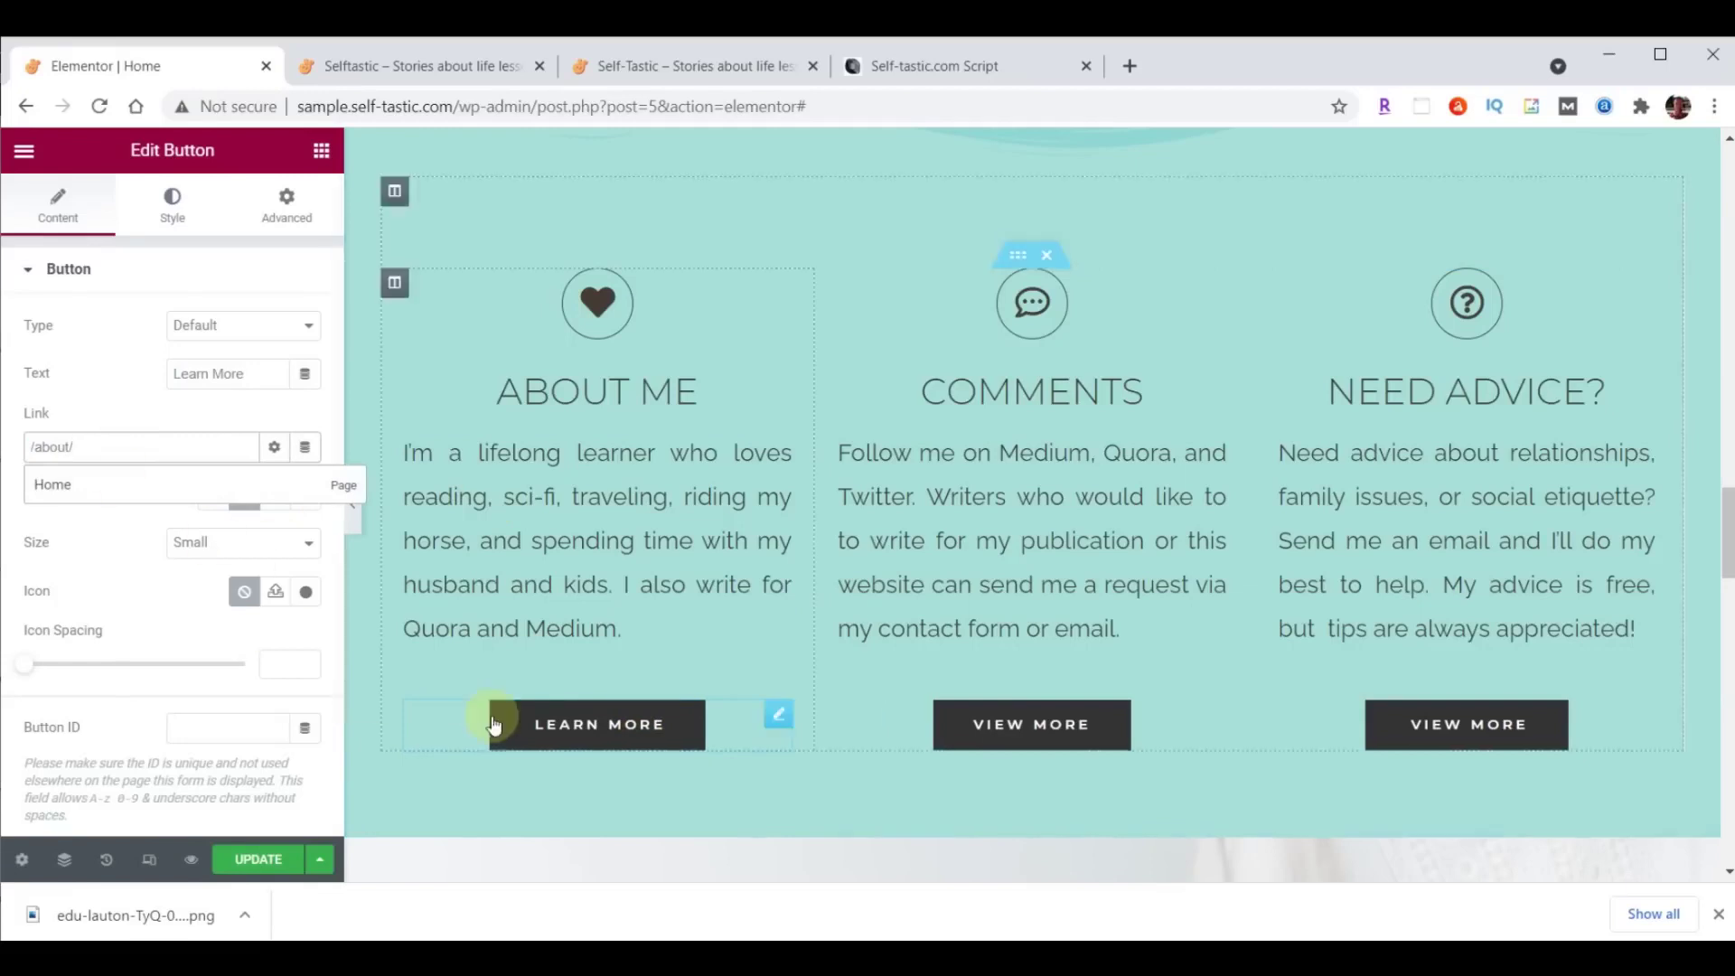
- Rename the Comments card's button to 'Contact Me' and link it to /contact/
{"action": "left_click", "coordinate": [1046, 728]}
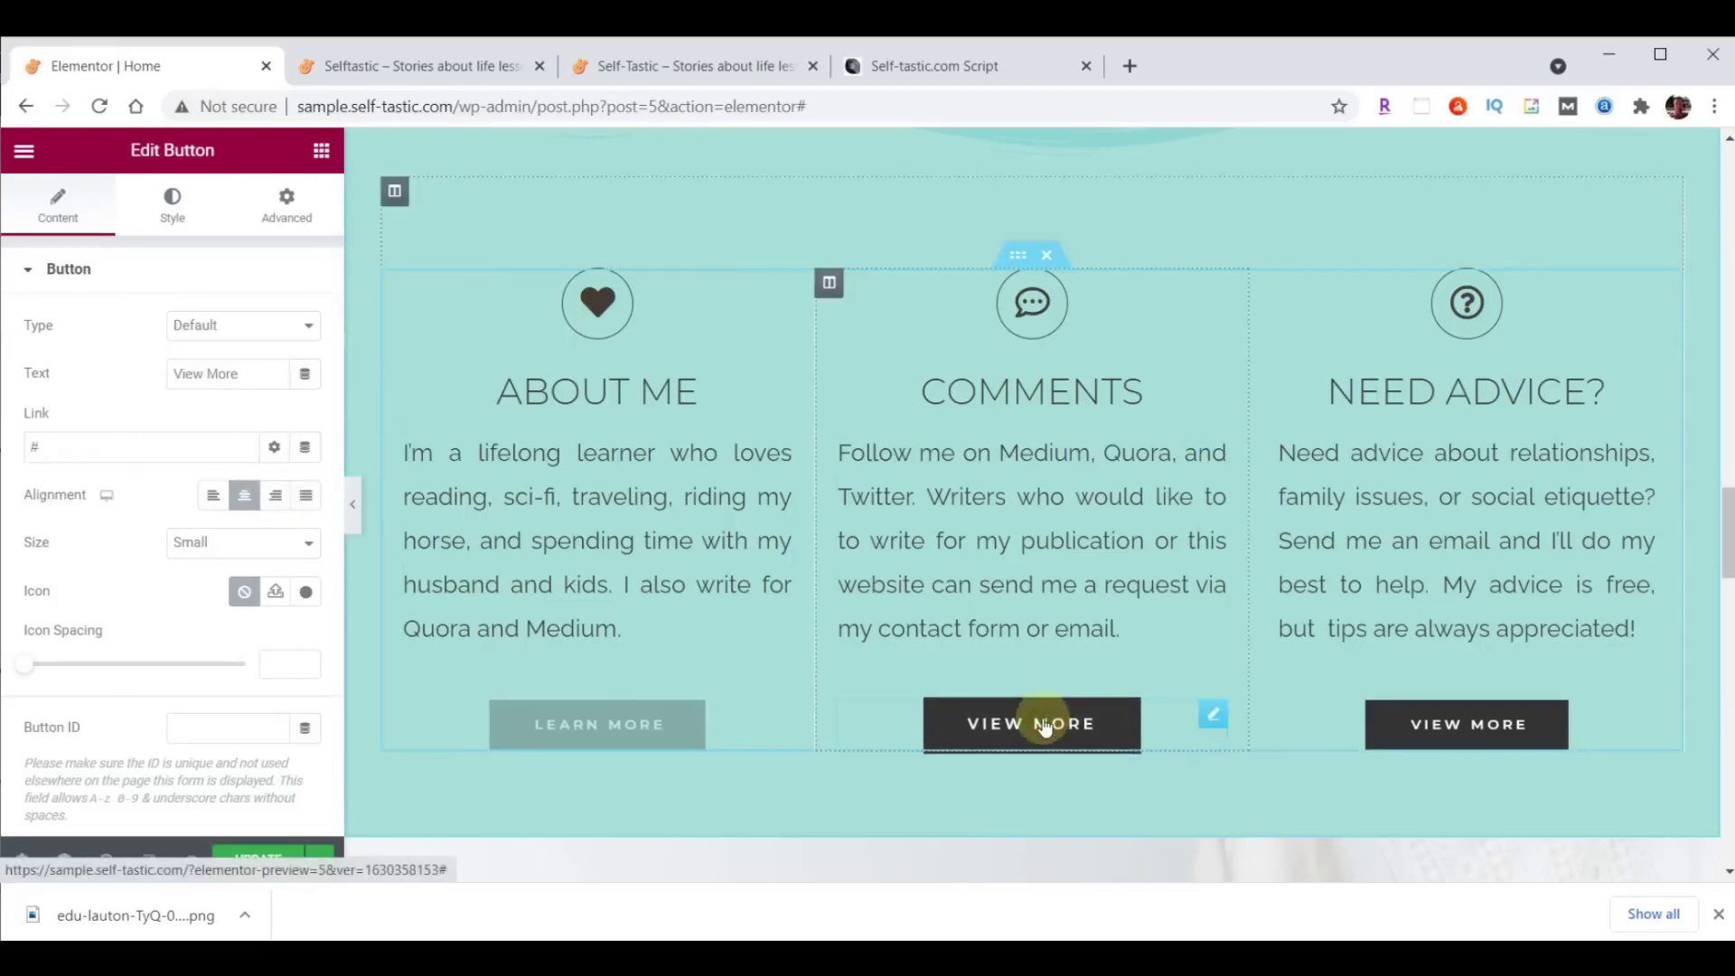
{"action": "left_click_drag", "start_coordinate": [240, 374], "coordinate": [108, 372]}
{"action": "type", "text": "Contact Me"}
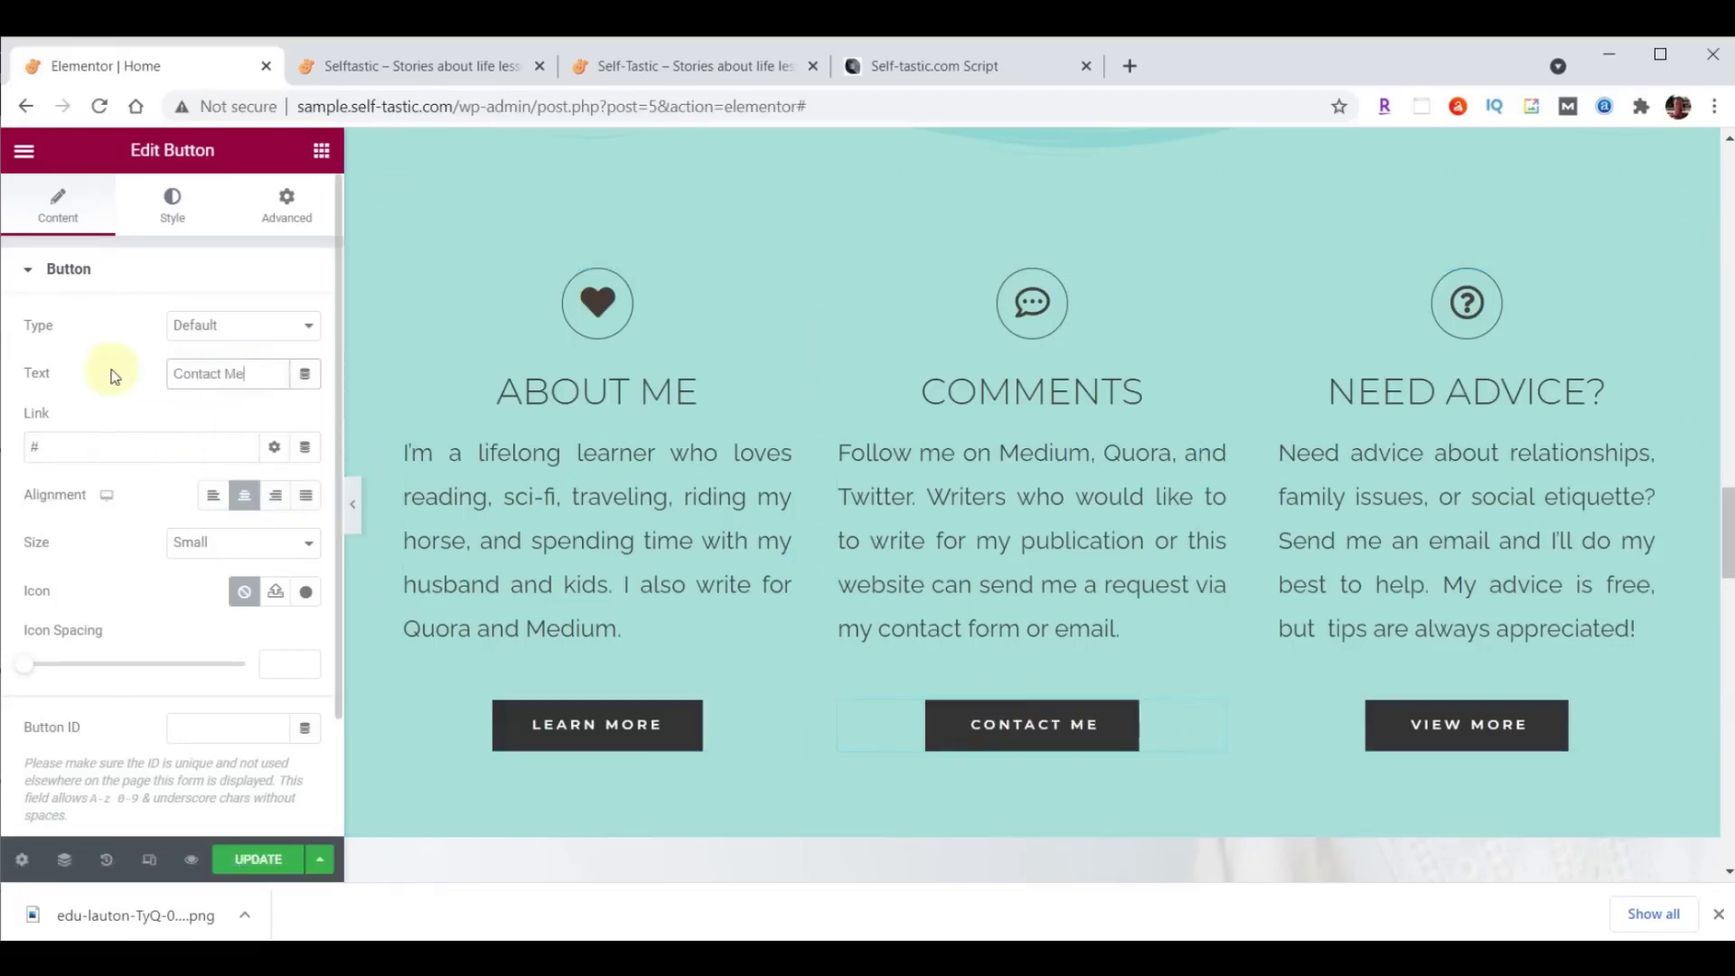
{"action": "left_click", "coordinate": [107, 430]}
{"action": "key", "text": "BackSpace"}
{"action": "type", "text": "/contact/"}
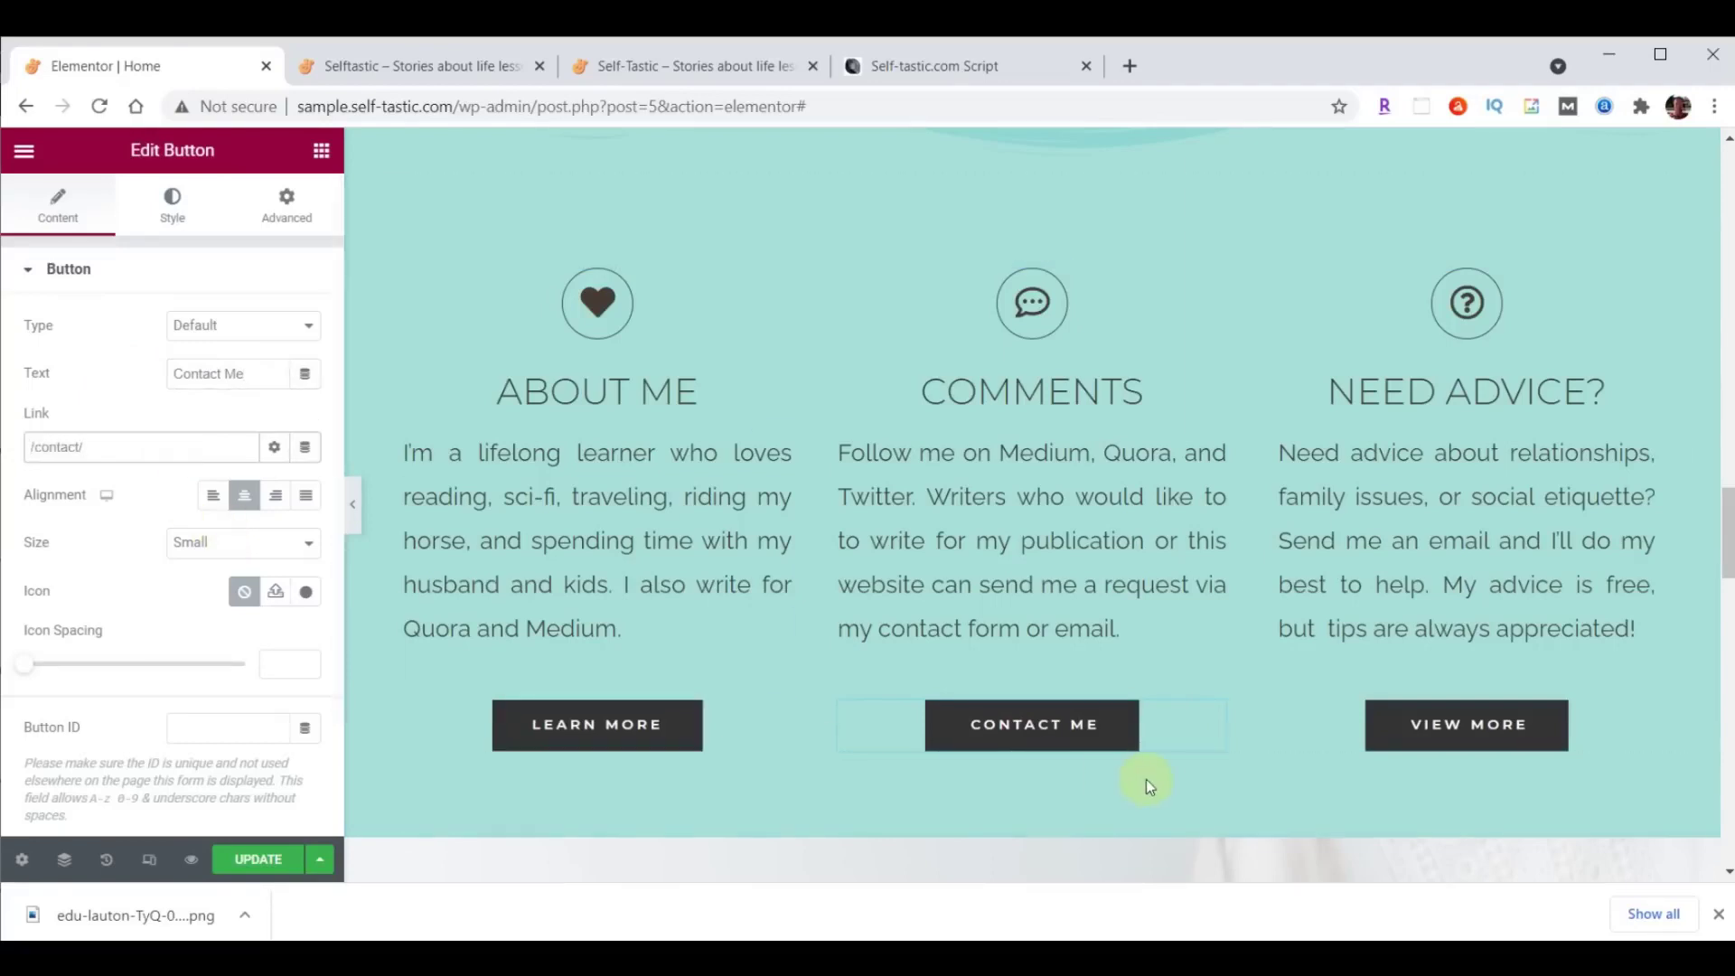
- Rename the Need Advice card's button to 'Tips Here', link it to the PayPal tips URL, and save
{"action": "left_click", "coordinate": [1427, 731]}
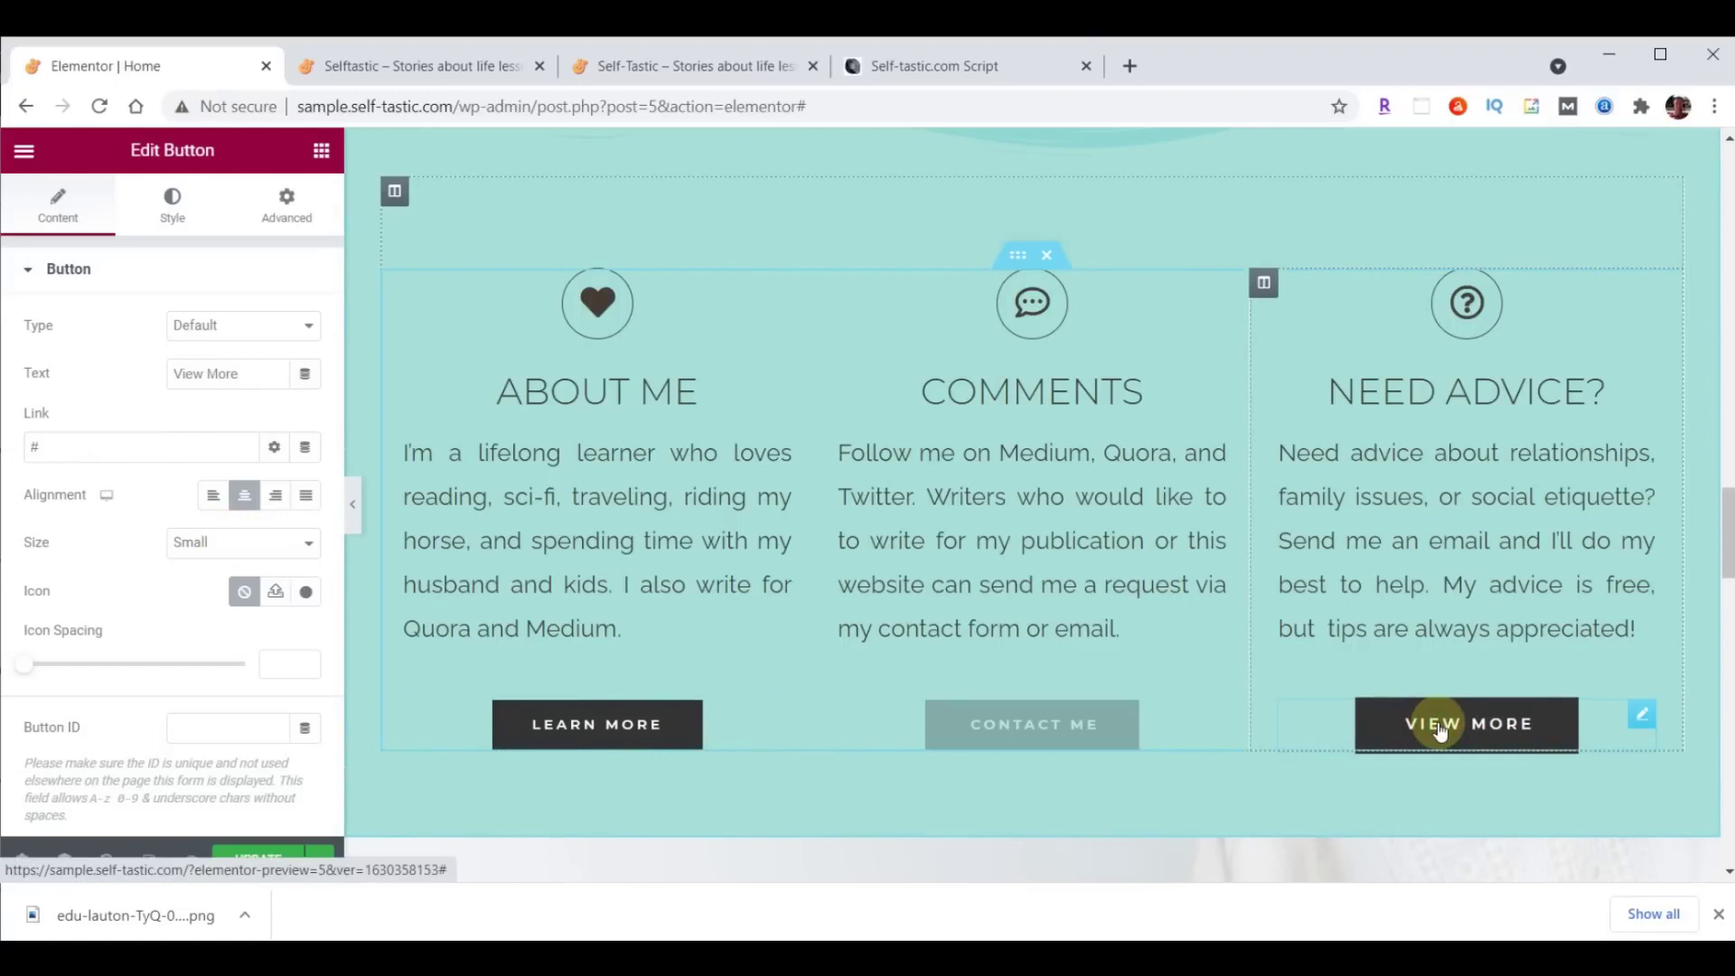
{"action": "triple_click", "coordinate": [256, 373]}
{"action": "type", "text": "Tips Here"}
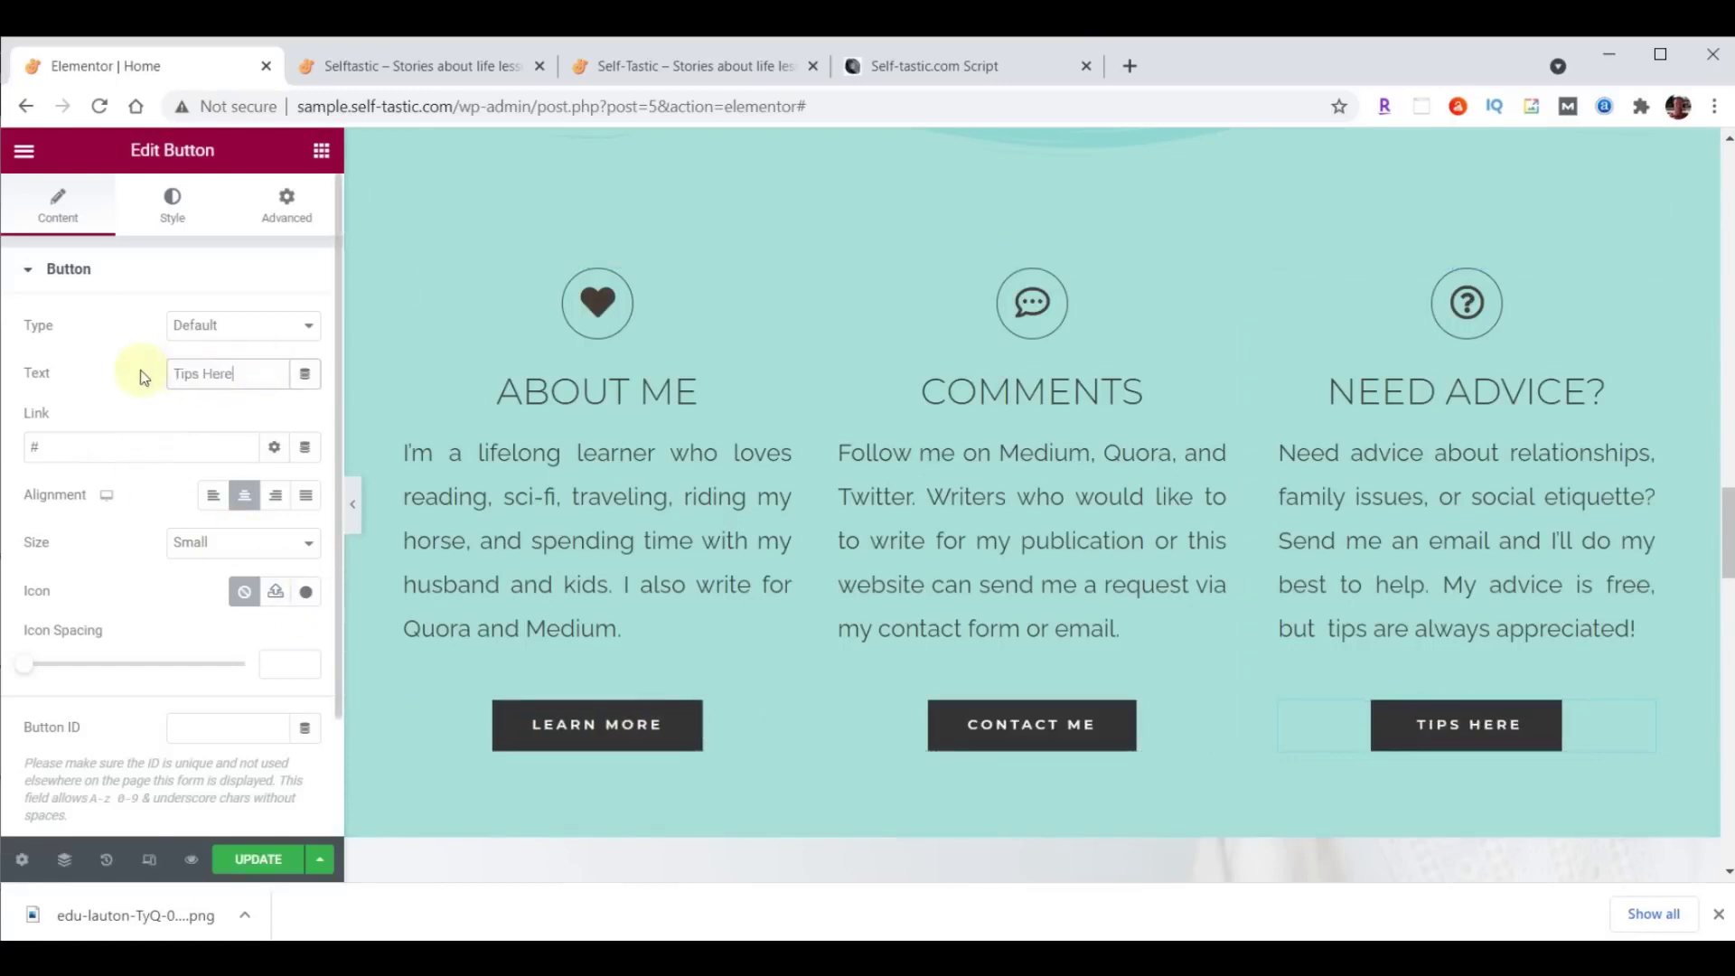
{"action": "left_click", "coordinate": [77, 446]}
{"action": "key", "text": "BackSpace"}
{"action": "type", "text": "https://paypal.me/TipsHere"}
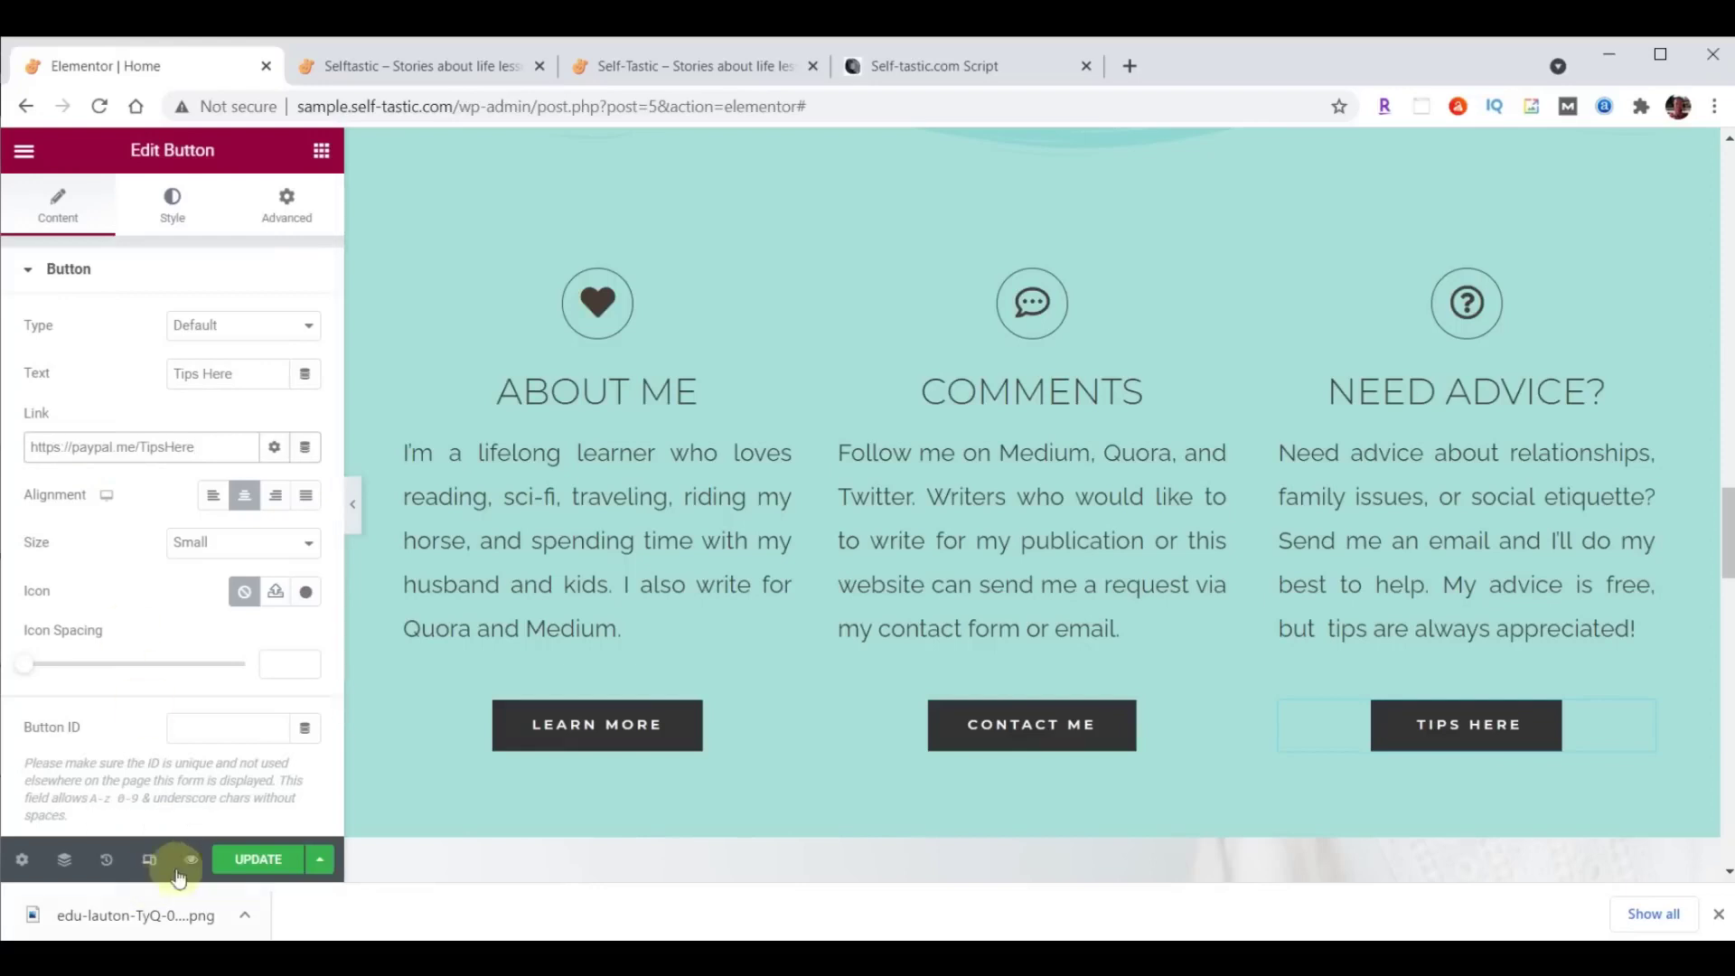
{"action": "left_click", "coordinate": [258, 859]}
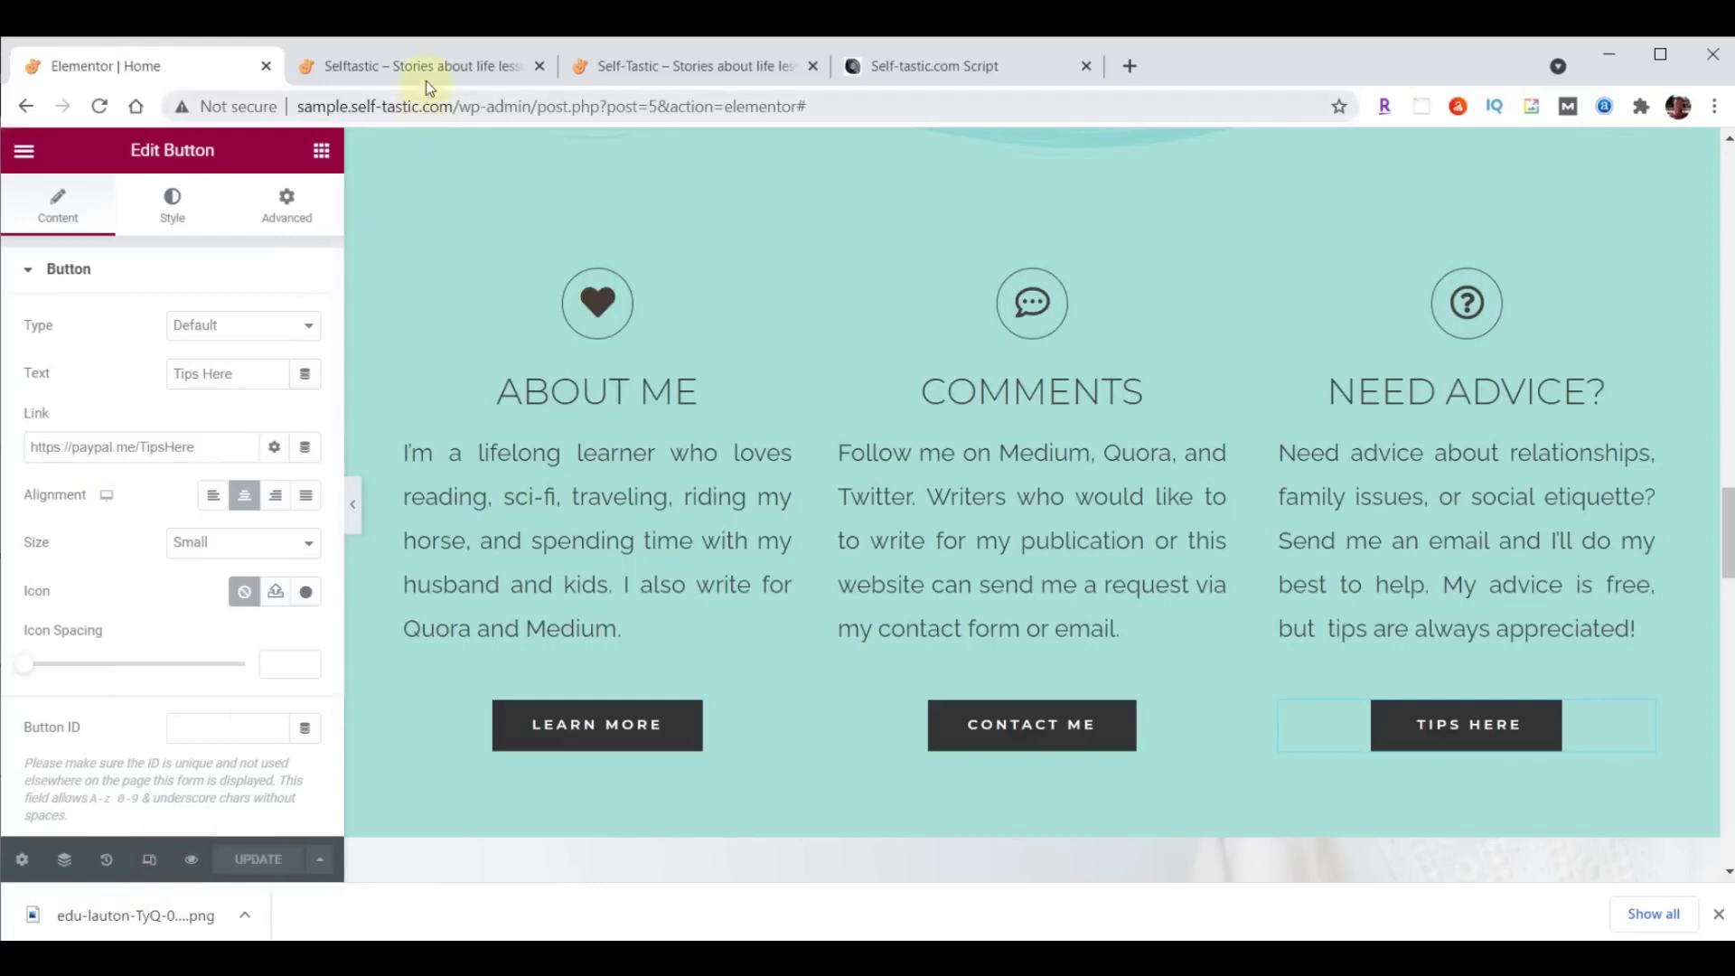
{"action": "left_click", "coordinate": [411, 67]}
{"action": "left_click", "coordinate": [135, 106]}
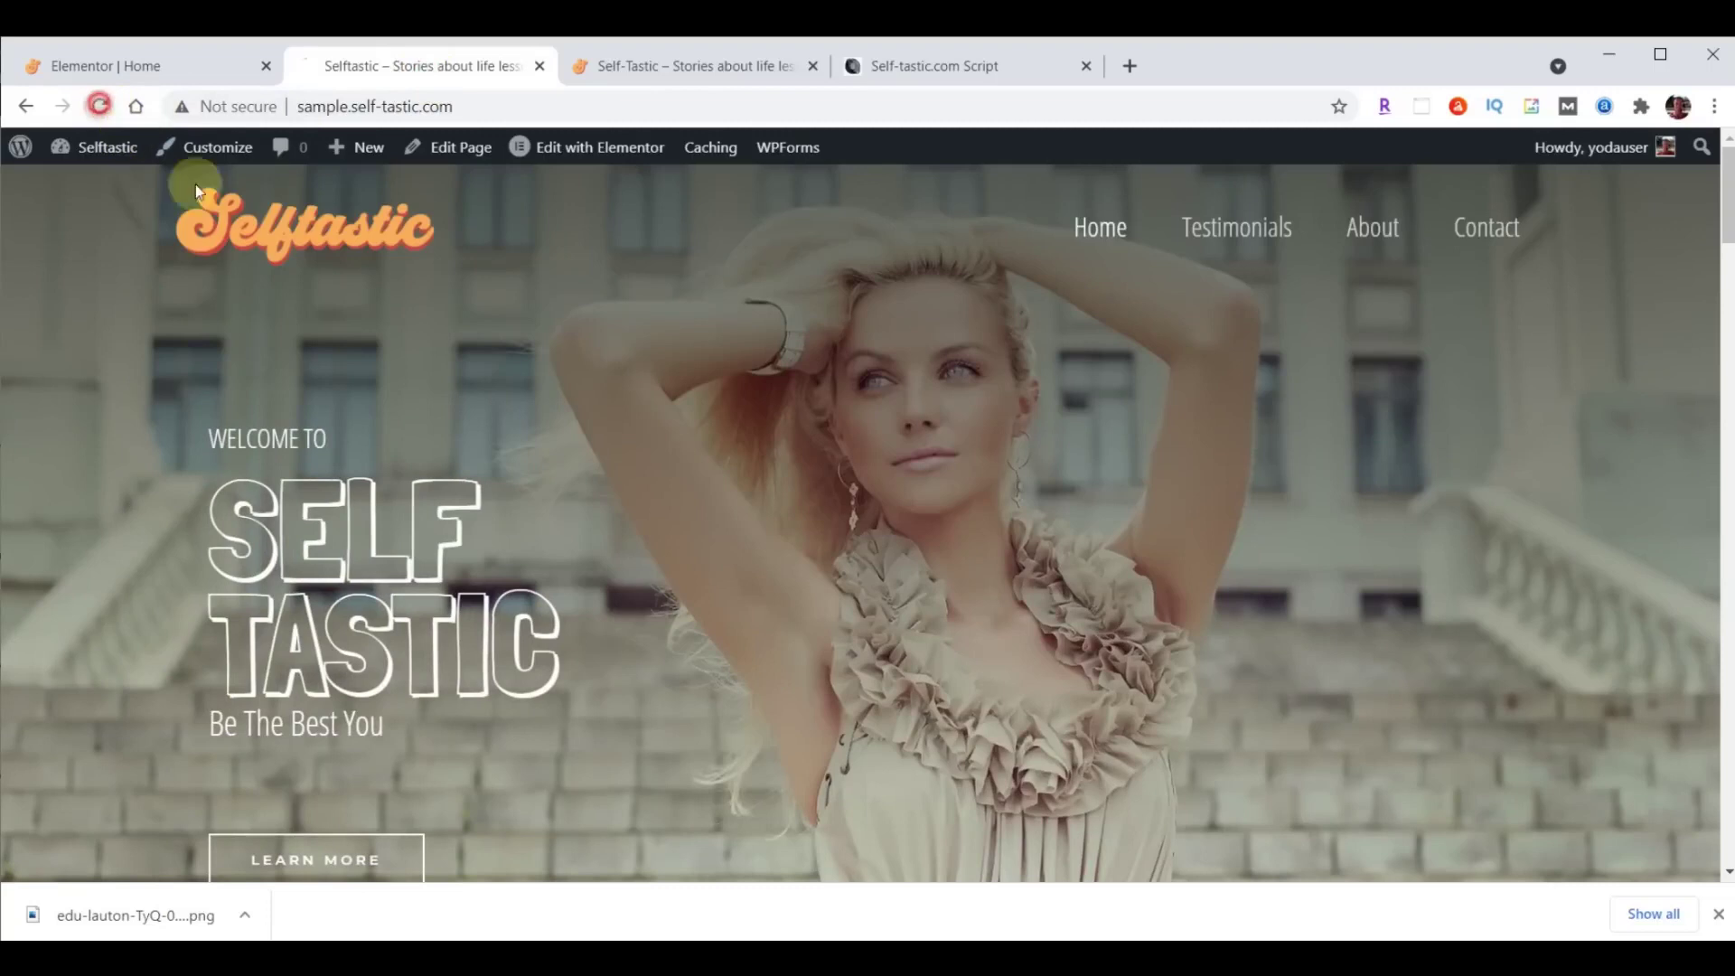
{"action": "scroll", "coordinate": [1311, 346], "scroll_direction": "down", "scroll_amount": 15}
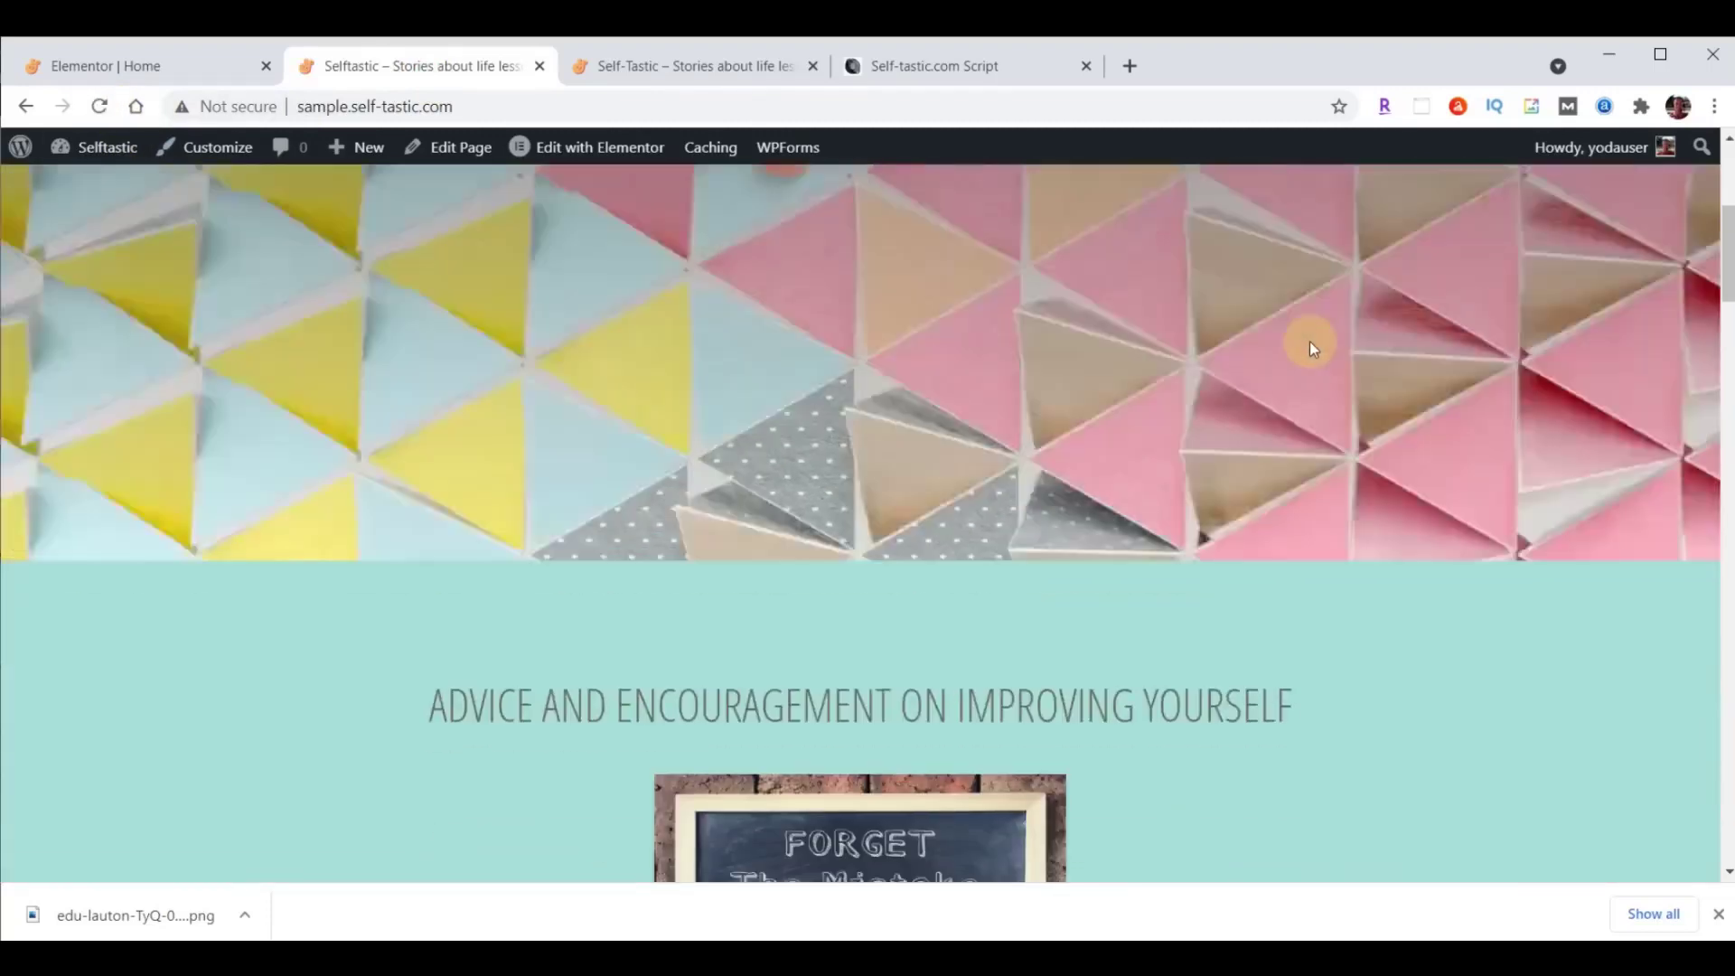
{"action": "scroll", "coordinate": [1311, 348], "scroll_direction": "down", "scroll_amount": 6}
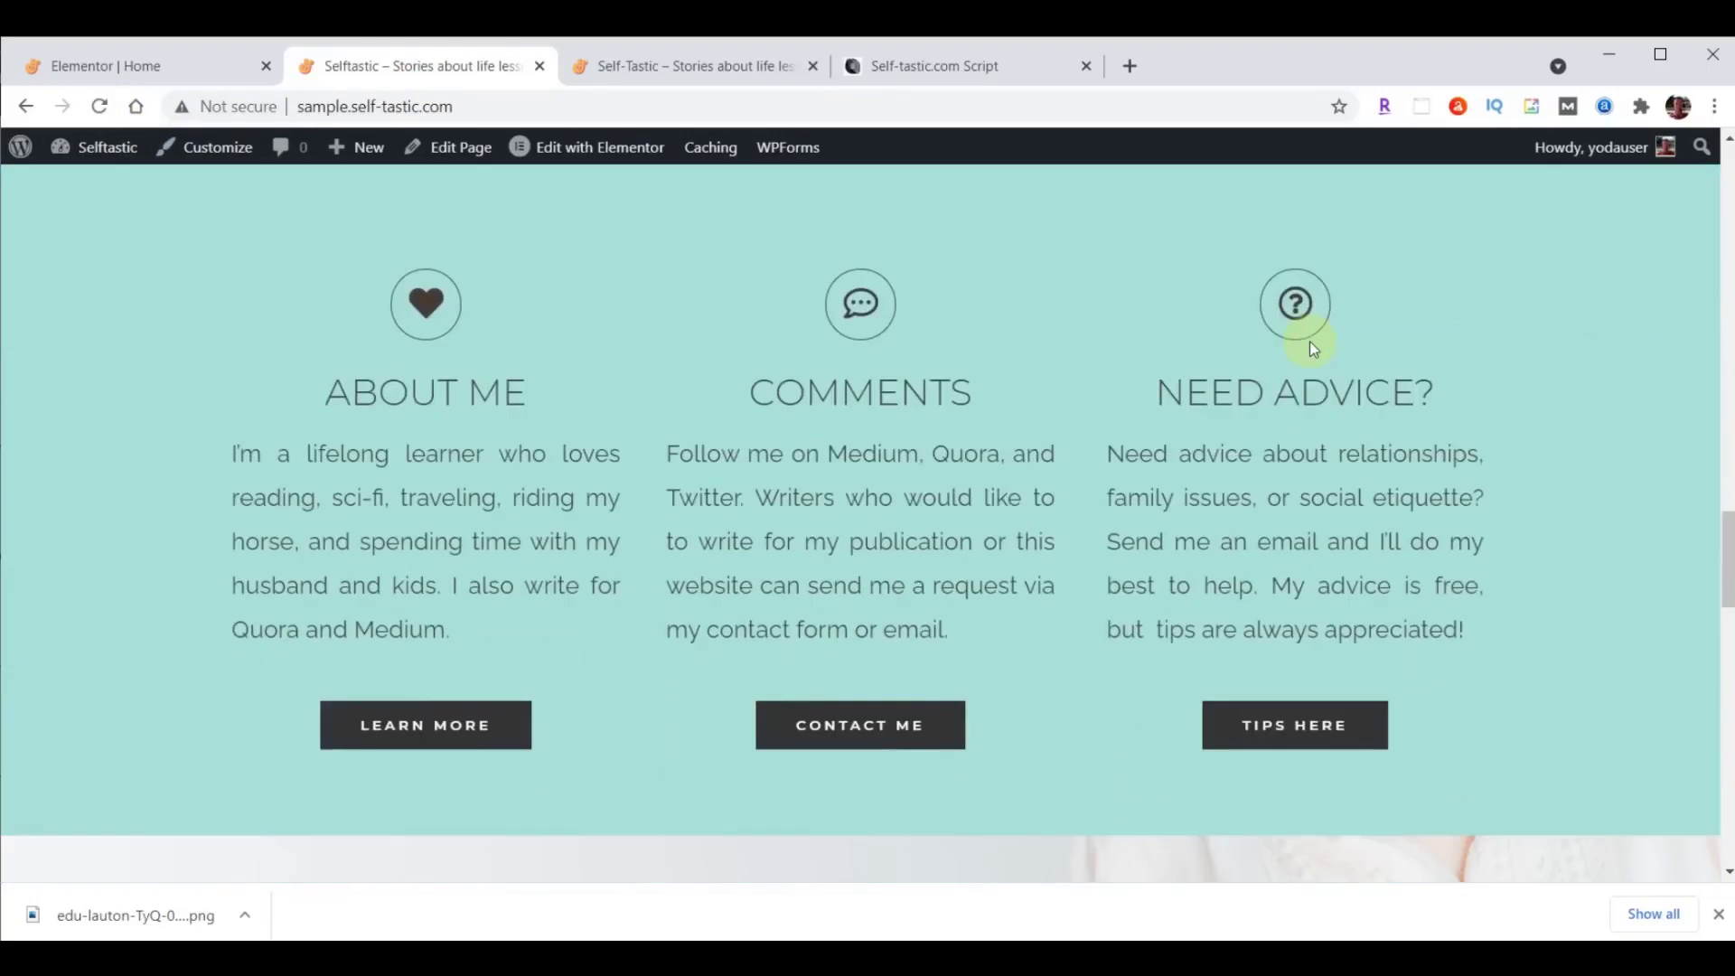
{"action": "left_click", "coordinate": [117, 68]}
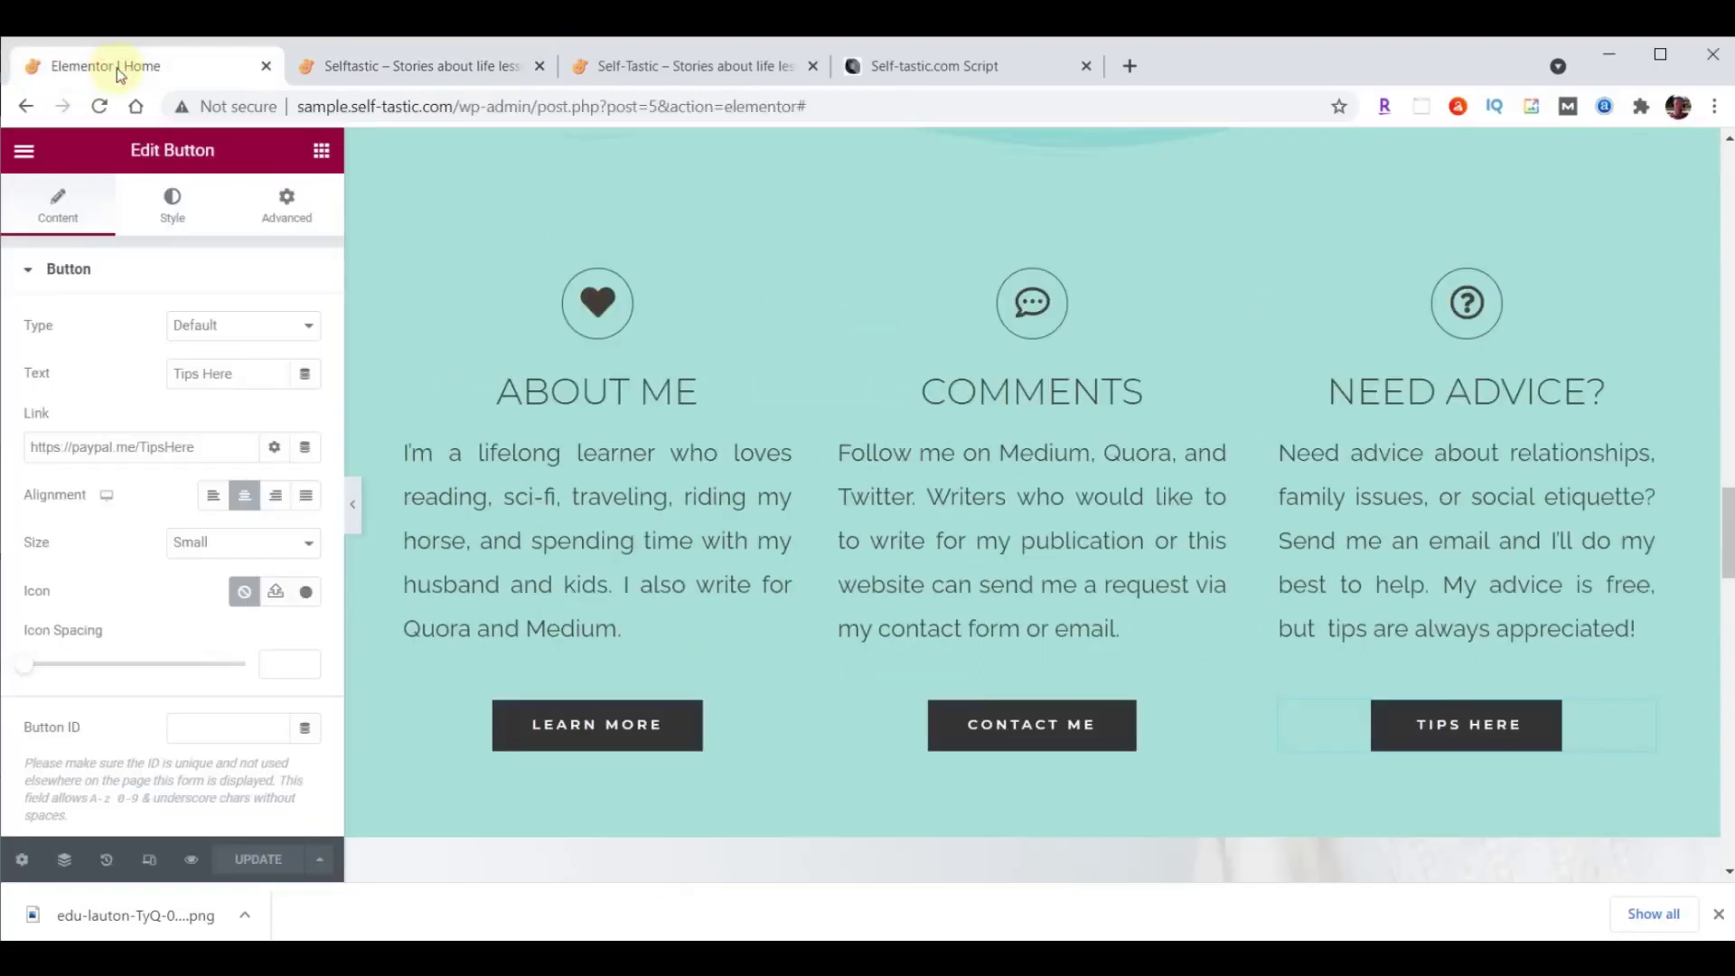
- Give the About Me column a Fade In Left entrance animation
{"action": "left_click", "coordinate": [394, 290]}
{"action": "left_click", "coordinate": [286, 206]}
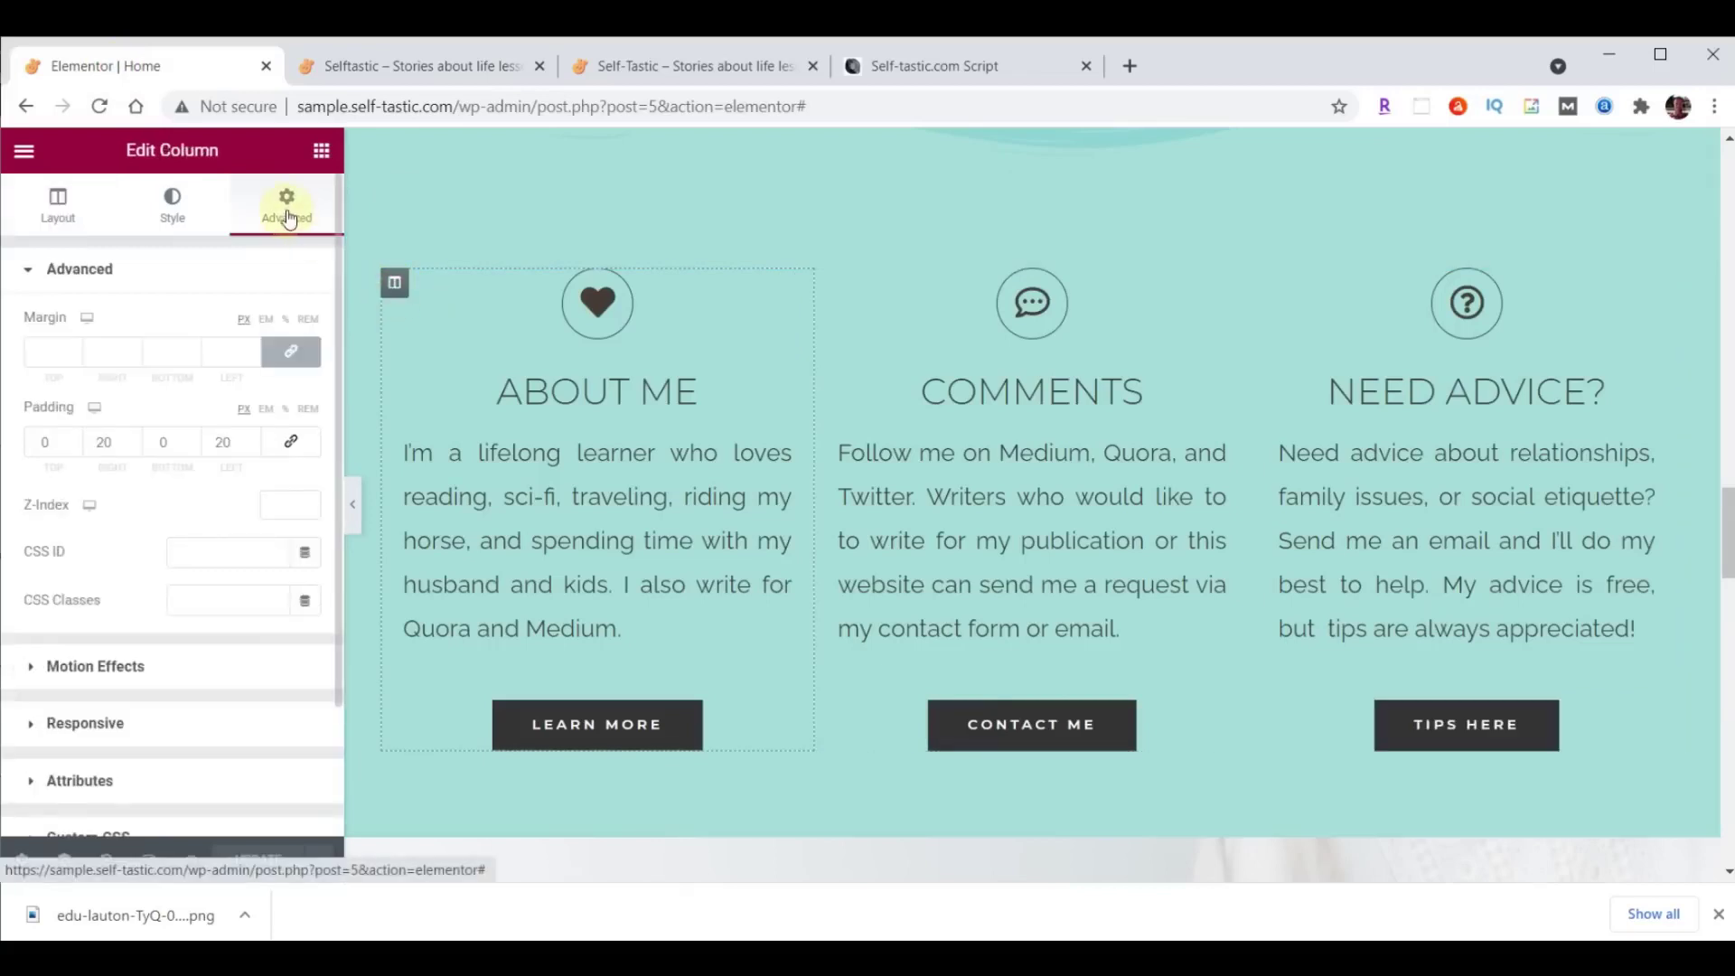
{"action": "left_click", "coordinate": [95, 666]}
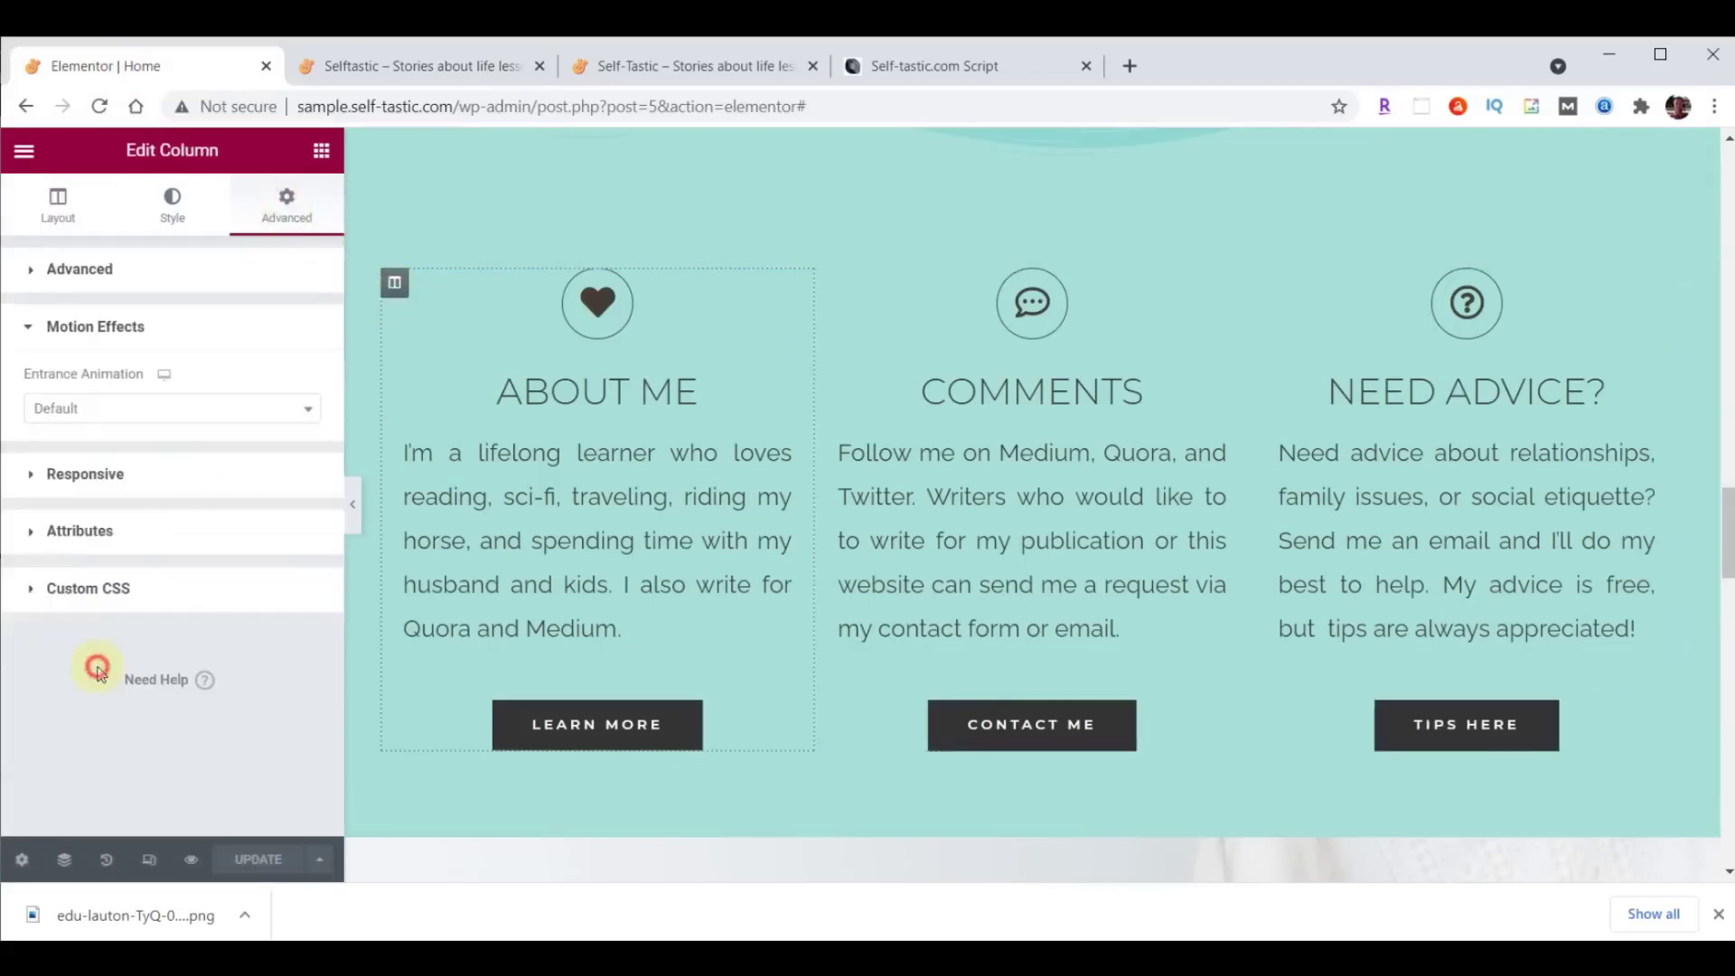
{"action": "left_click", "coordinate": [105, 407]}
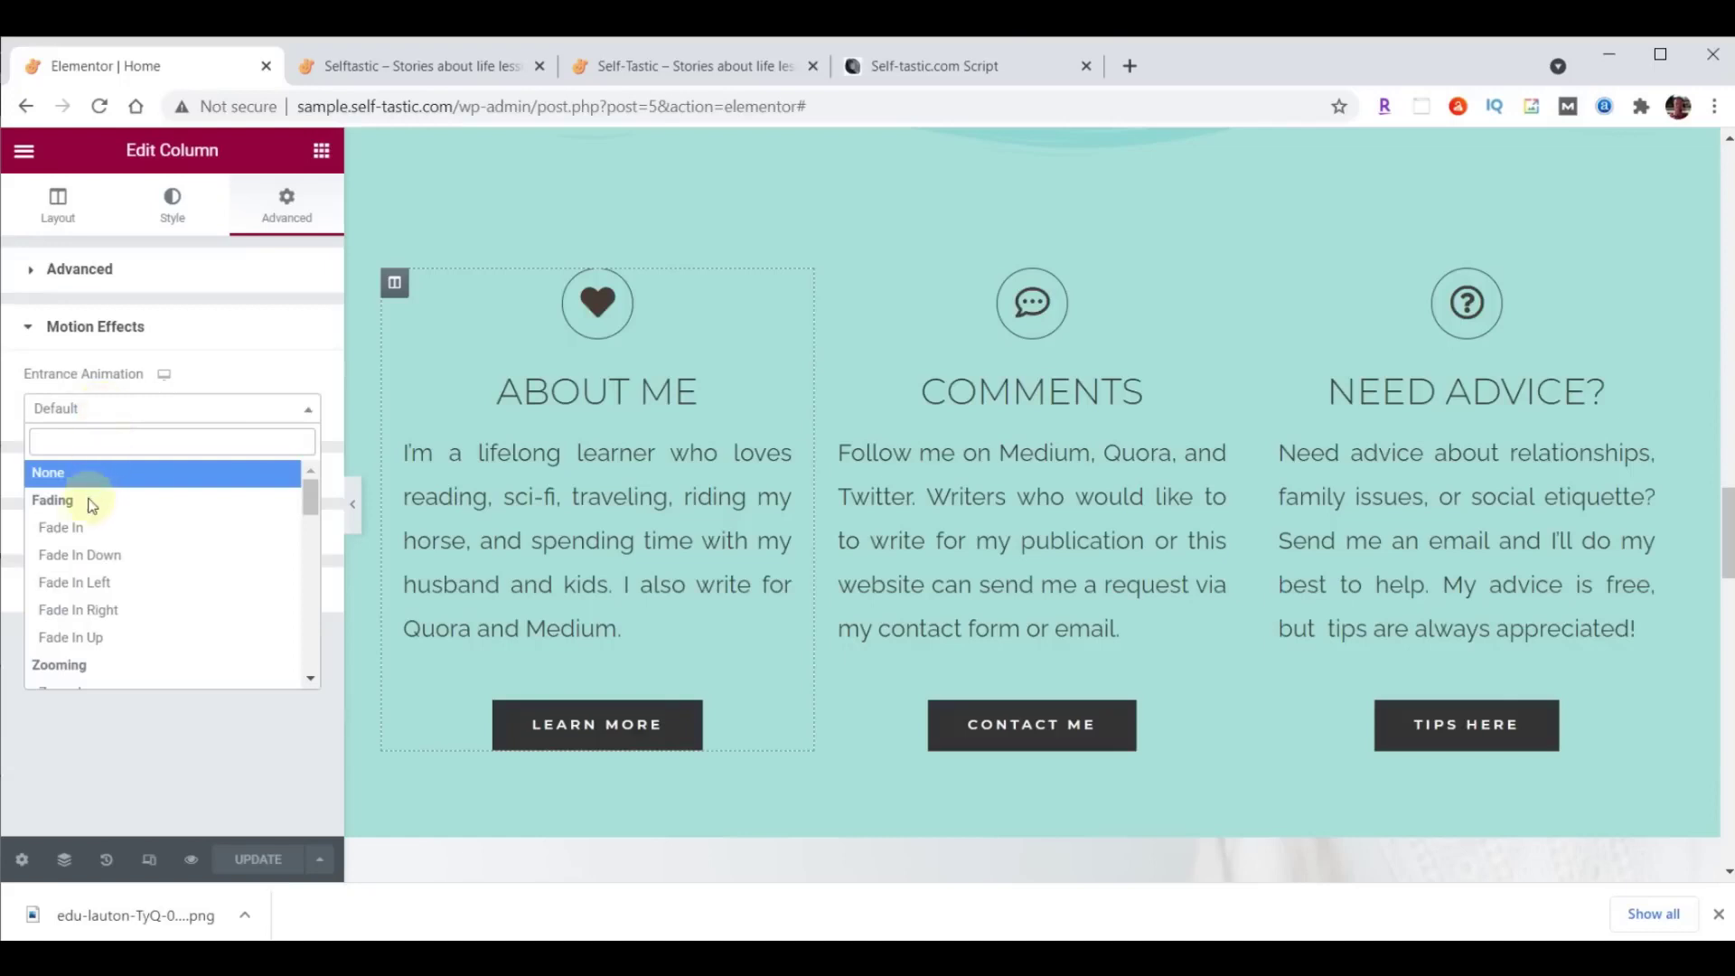
{"action": "left_click", "coordinate": [70, 588]}
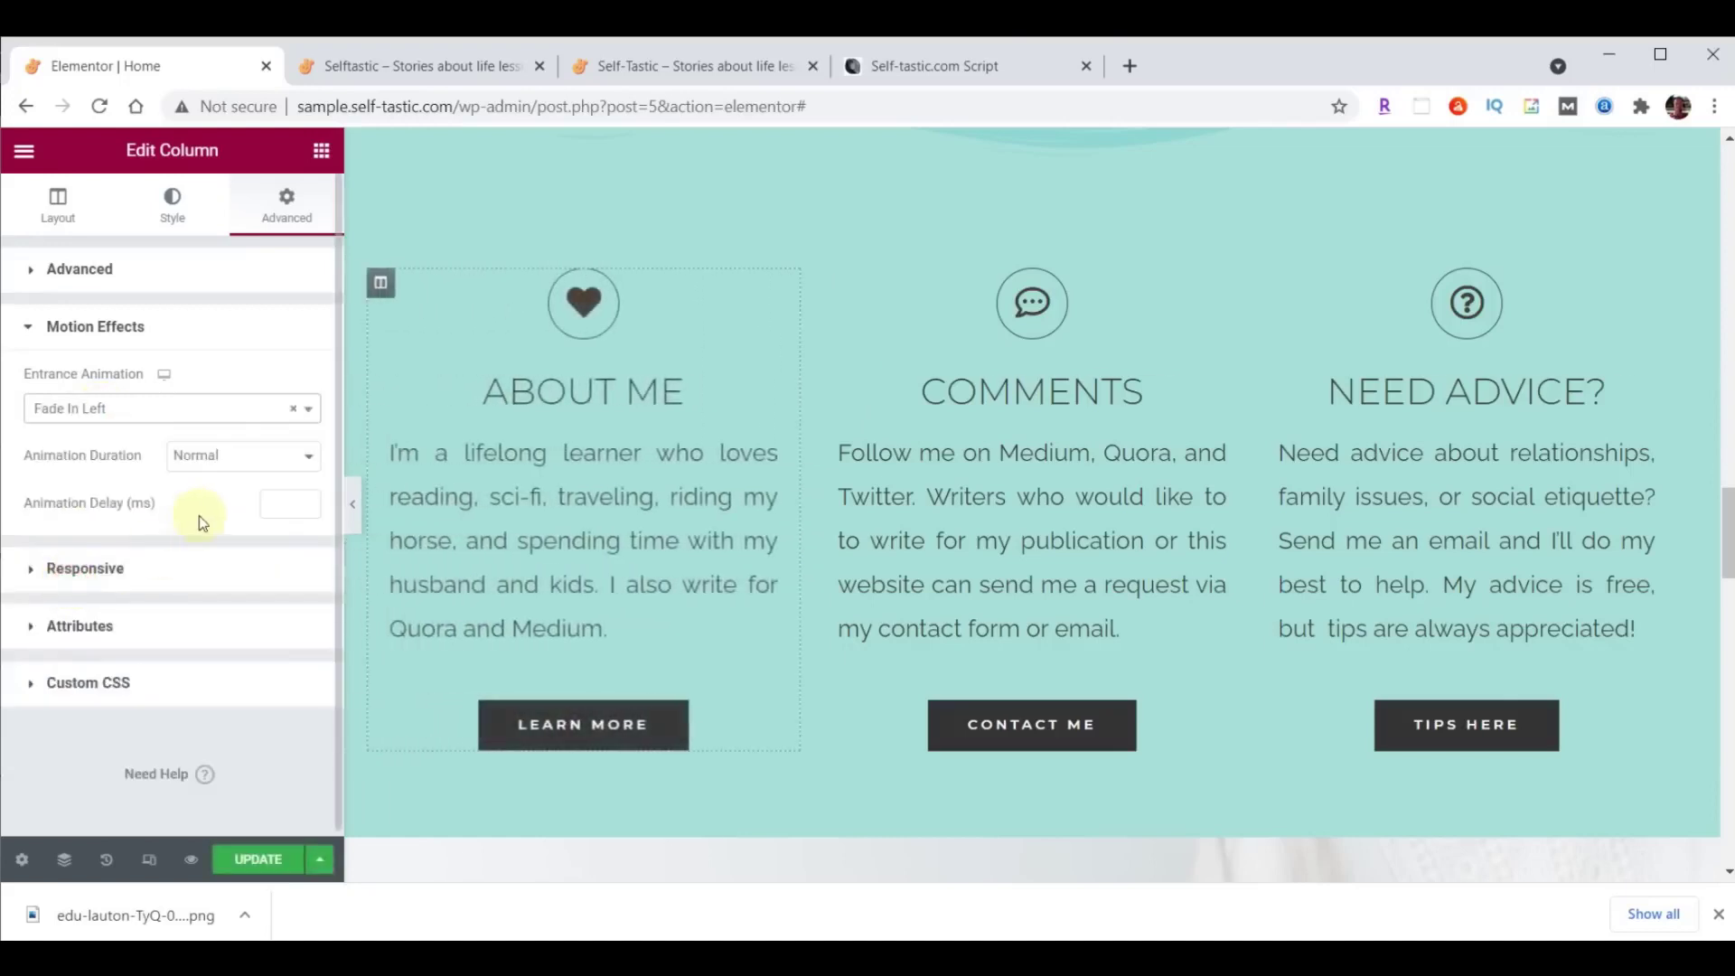
- Give the Need Advice column a Fade In Right entrance animation
{"action": "left_click", "coordinate": [1265, 285]}
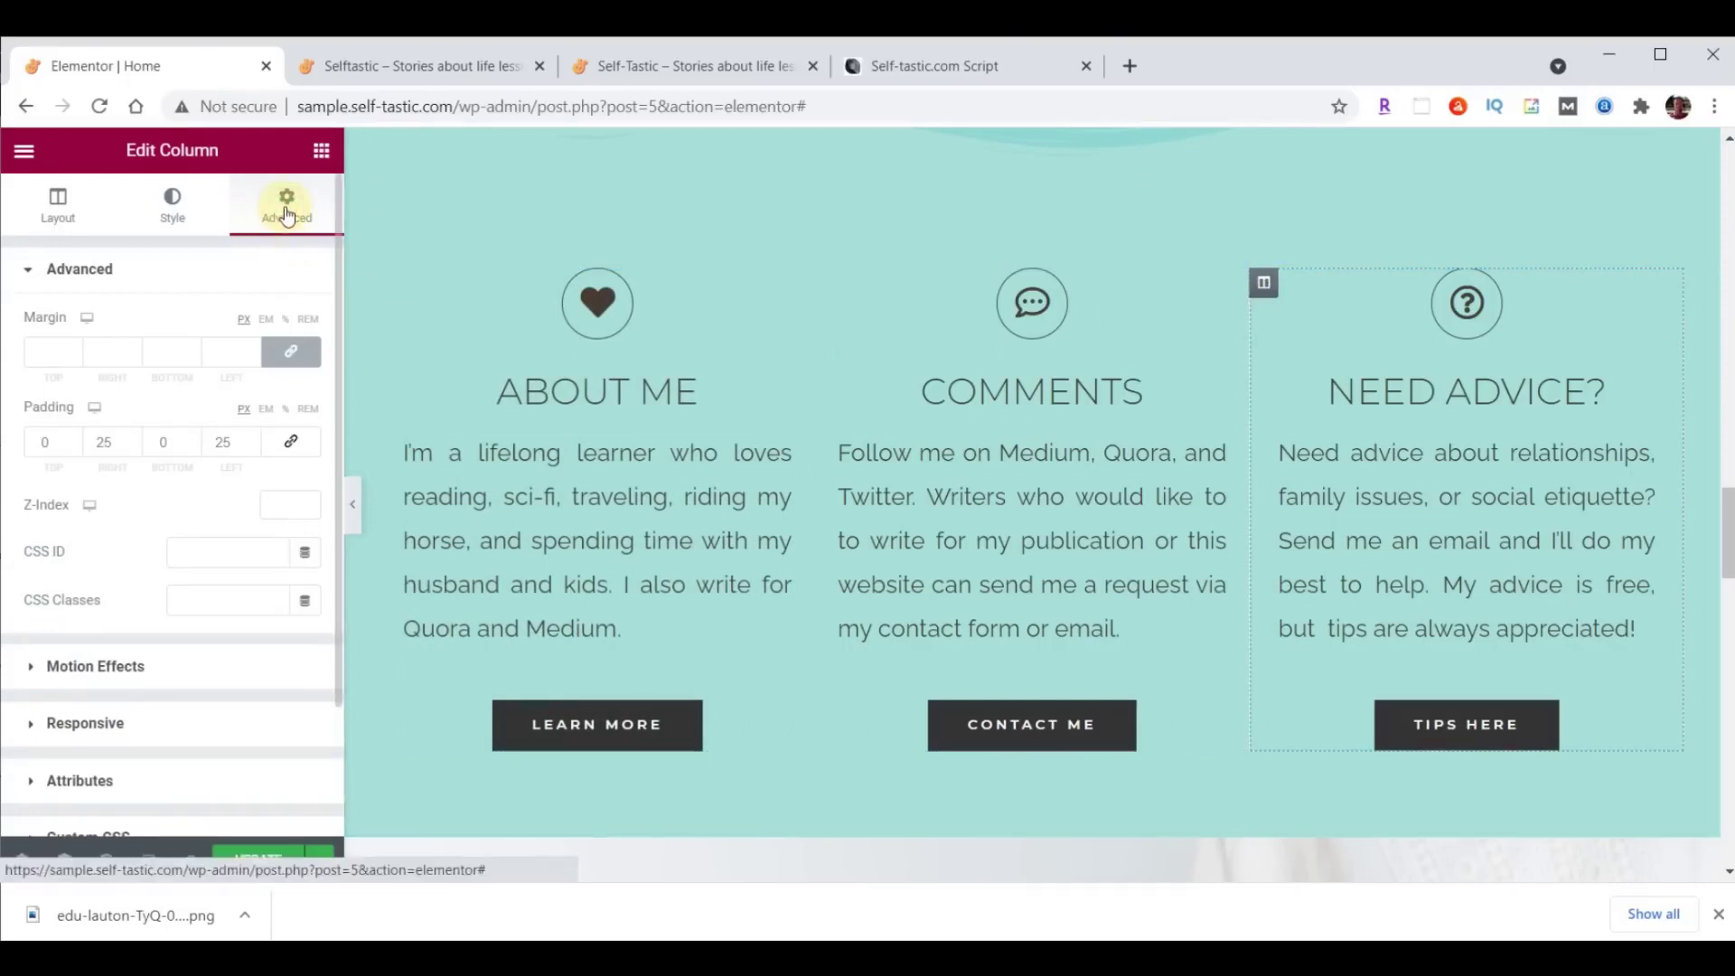
{"action": "left_click", "coordinate": [100, 665]}
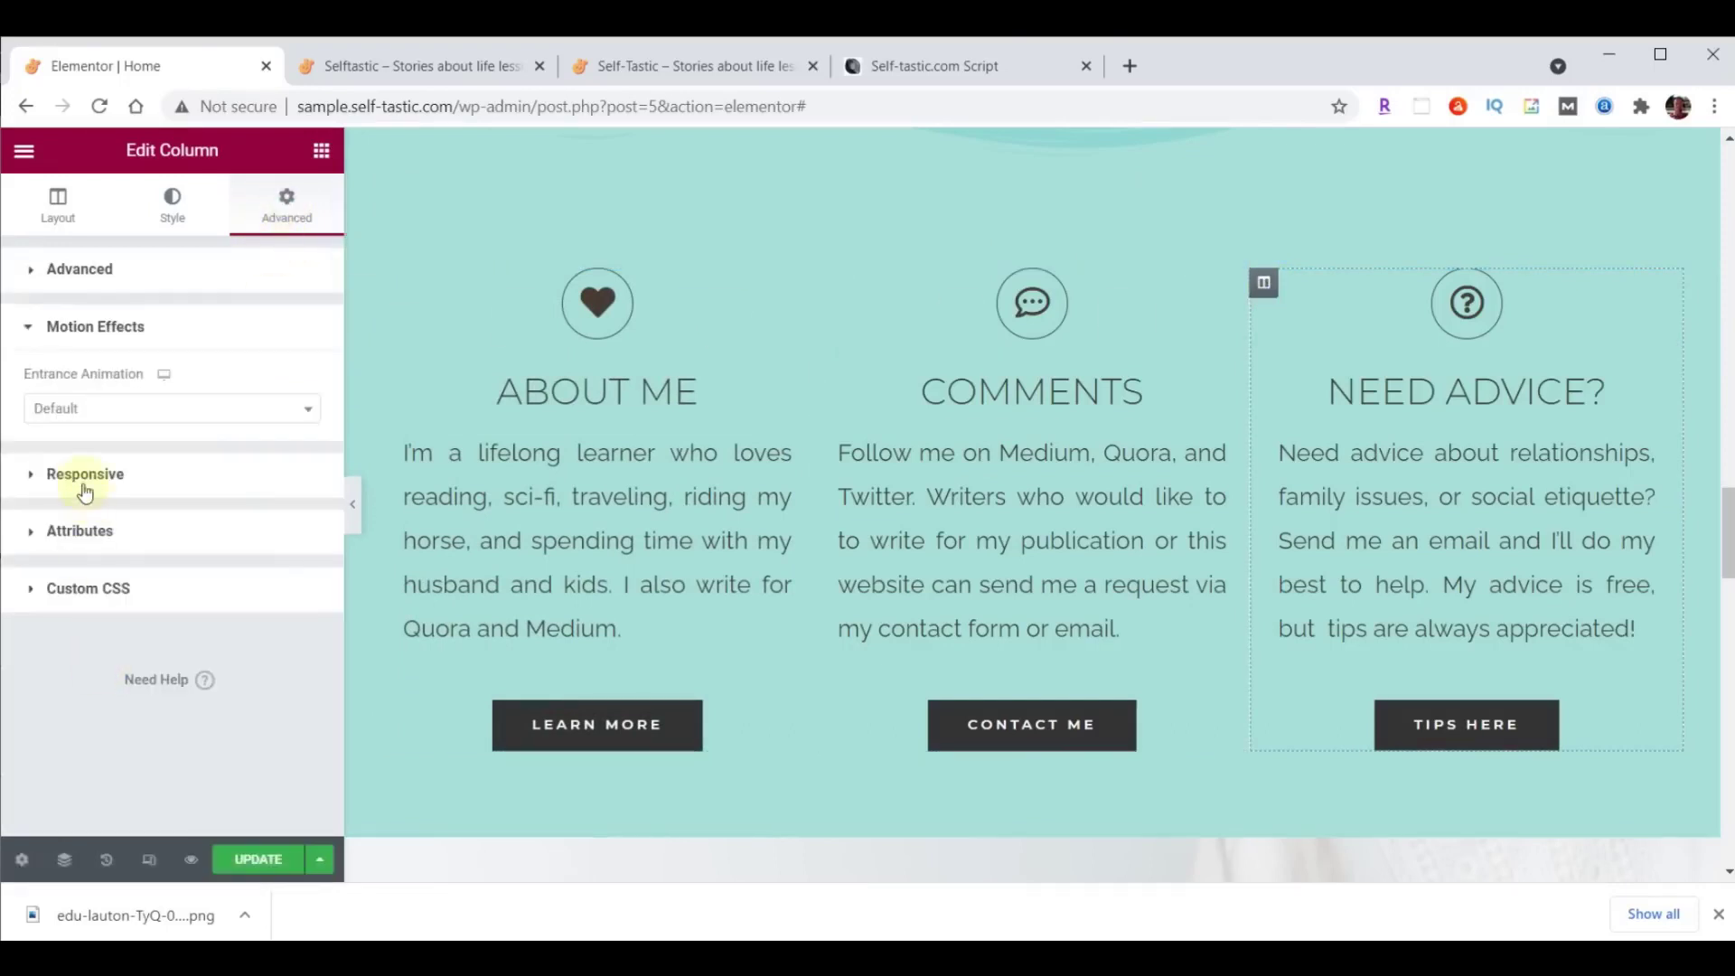
{"action": "left_click", "coordinate": [81, 411]}
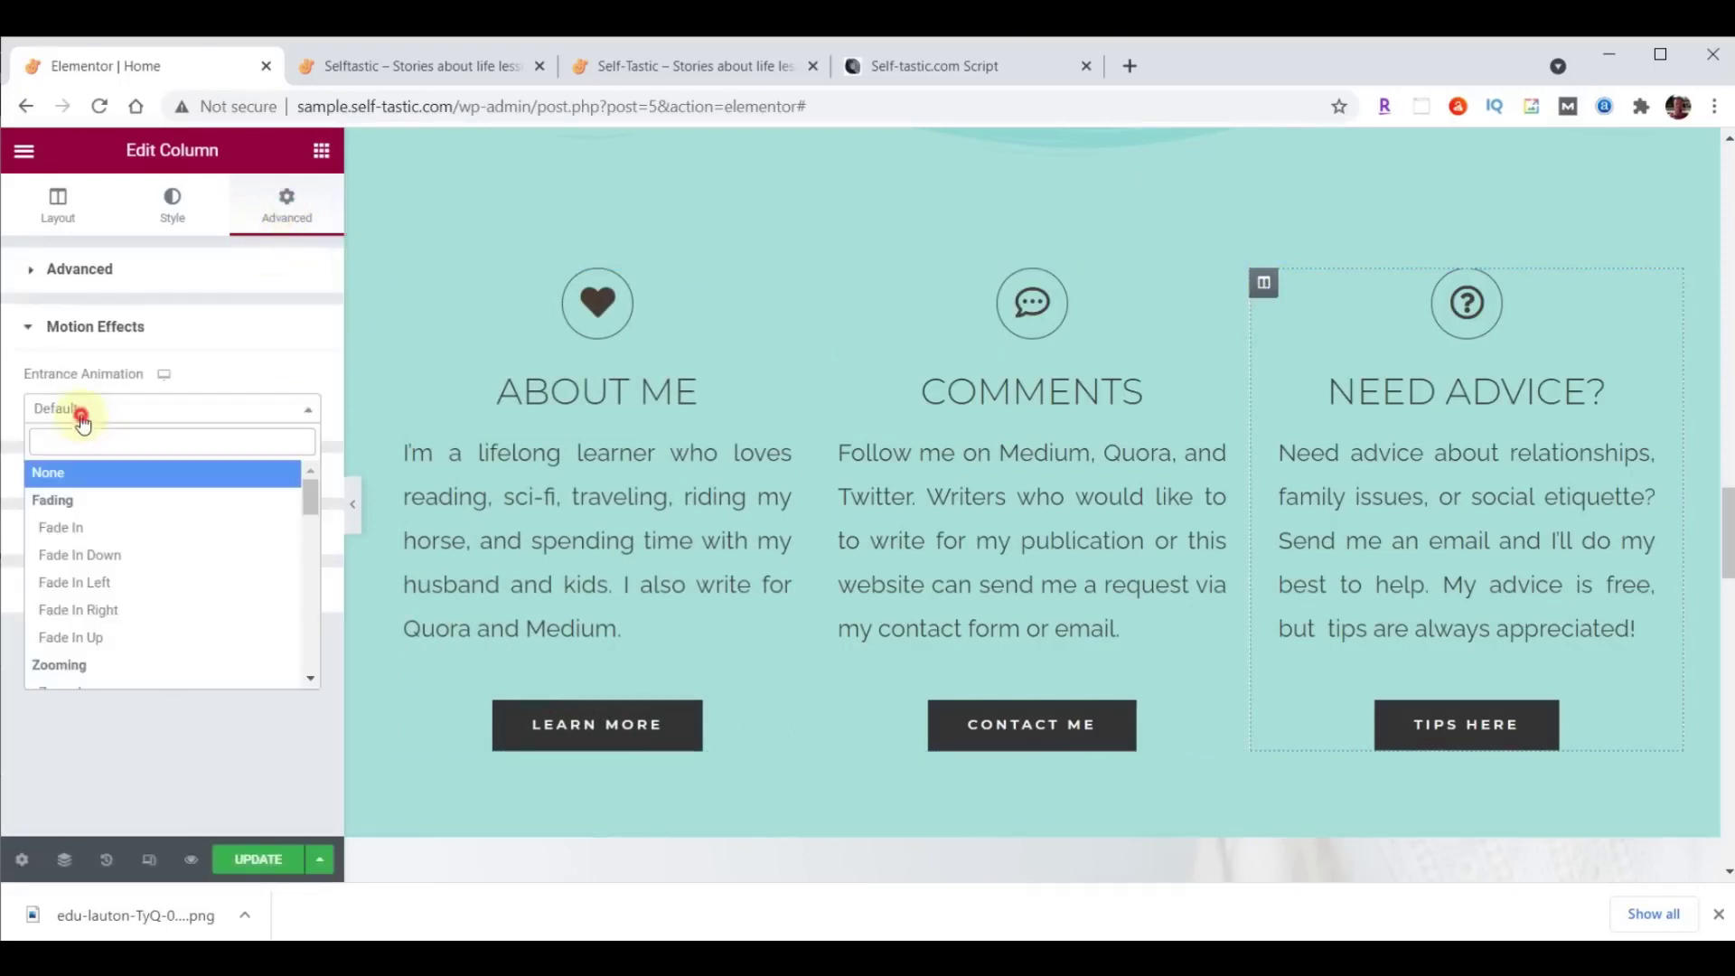
{"action": "left_click", "coordinate": [86, 612]}
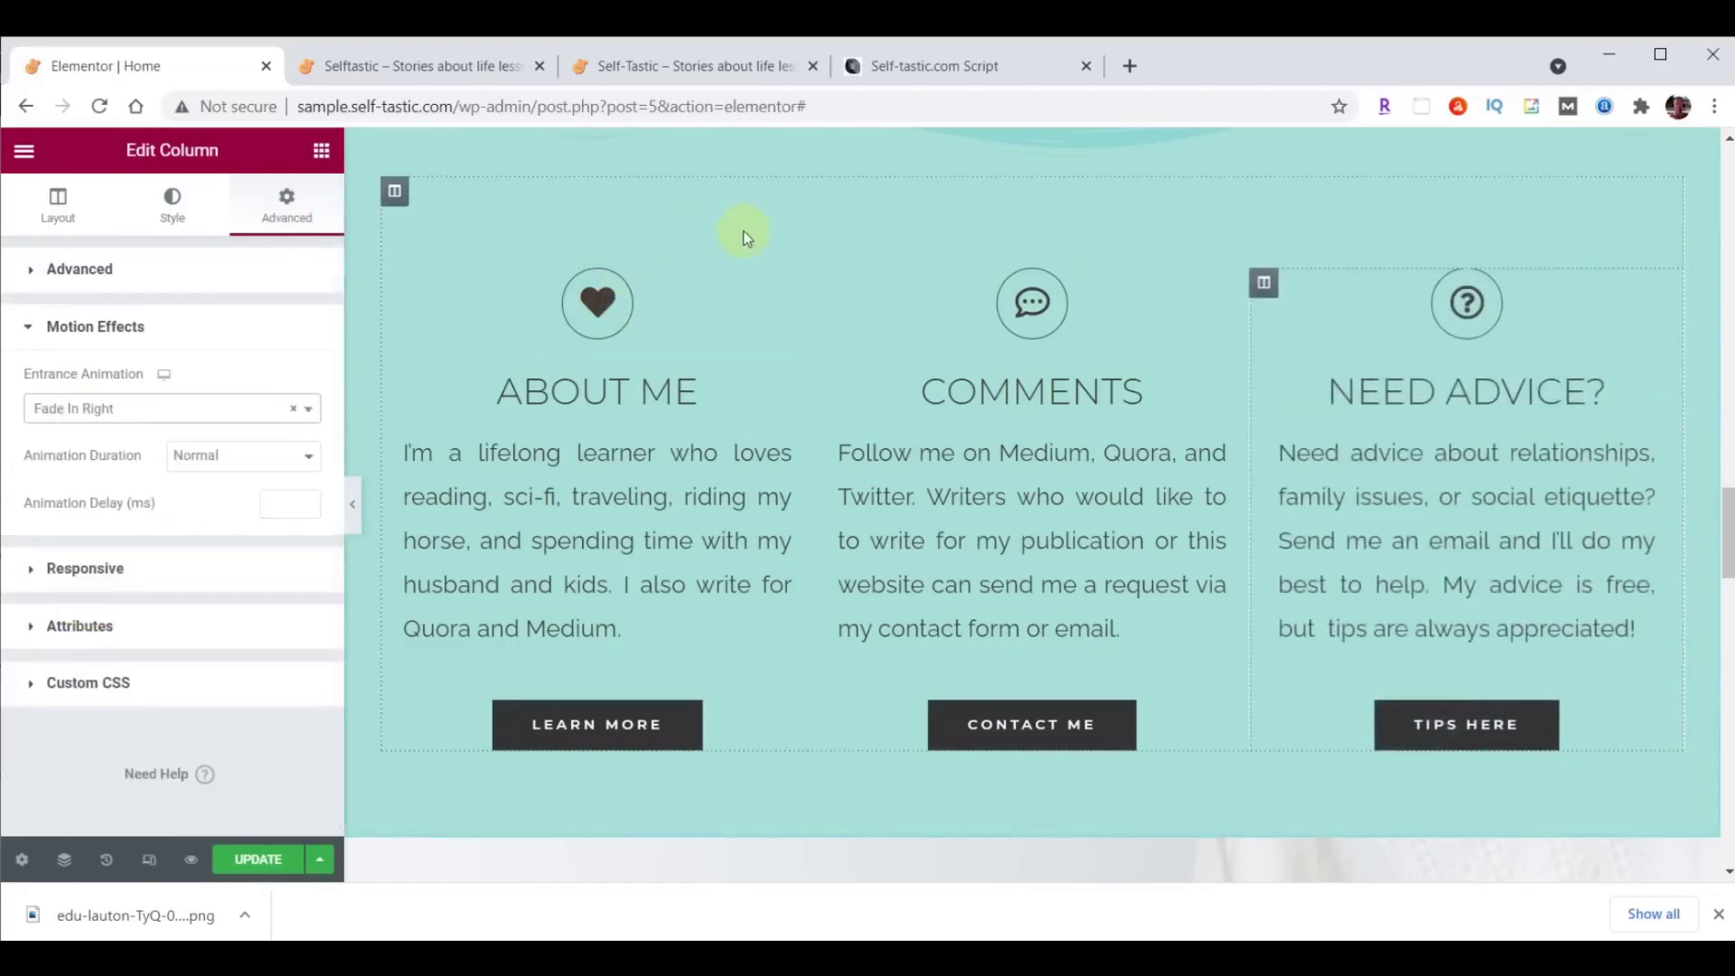
- Give the Comments column a Zoom In entrance, save, and reload the live homepage
{"action": "left_click", "coordinate": [828, 283]}
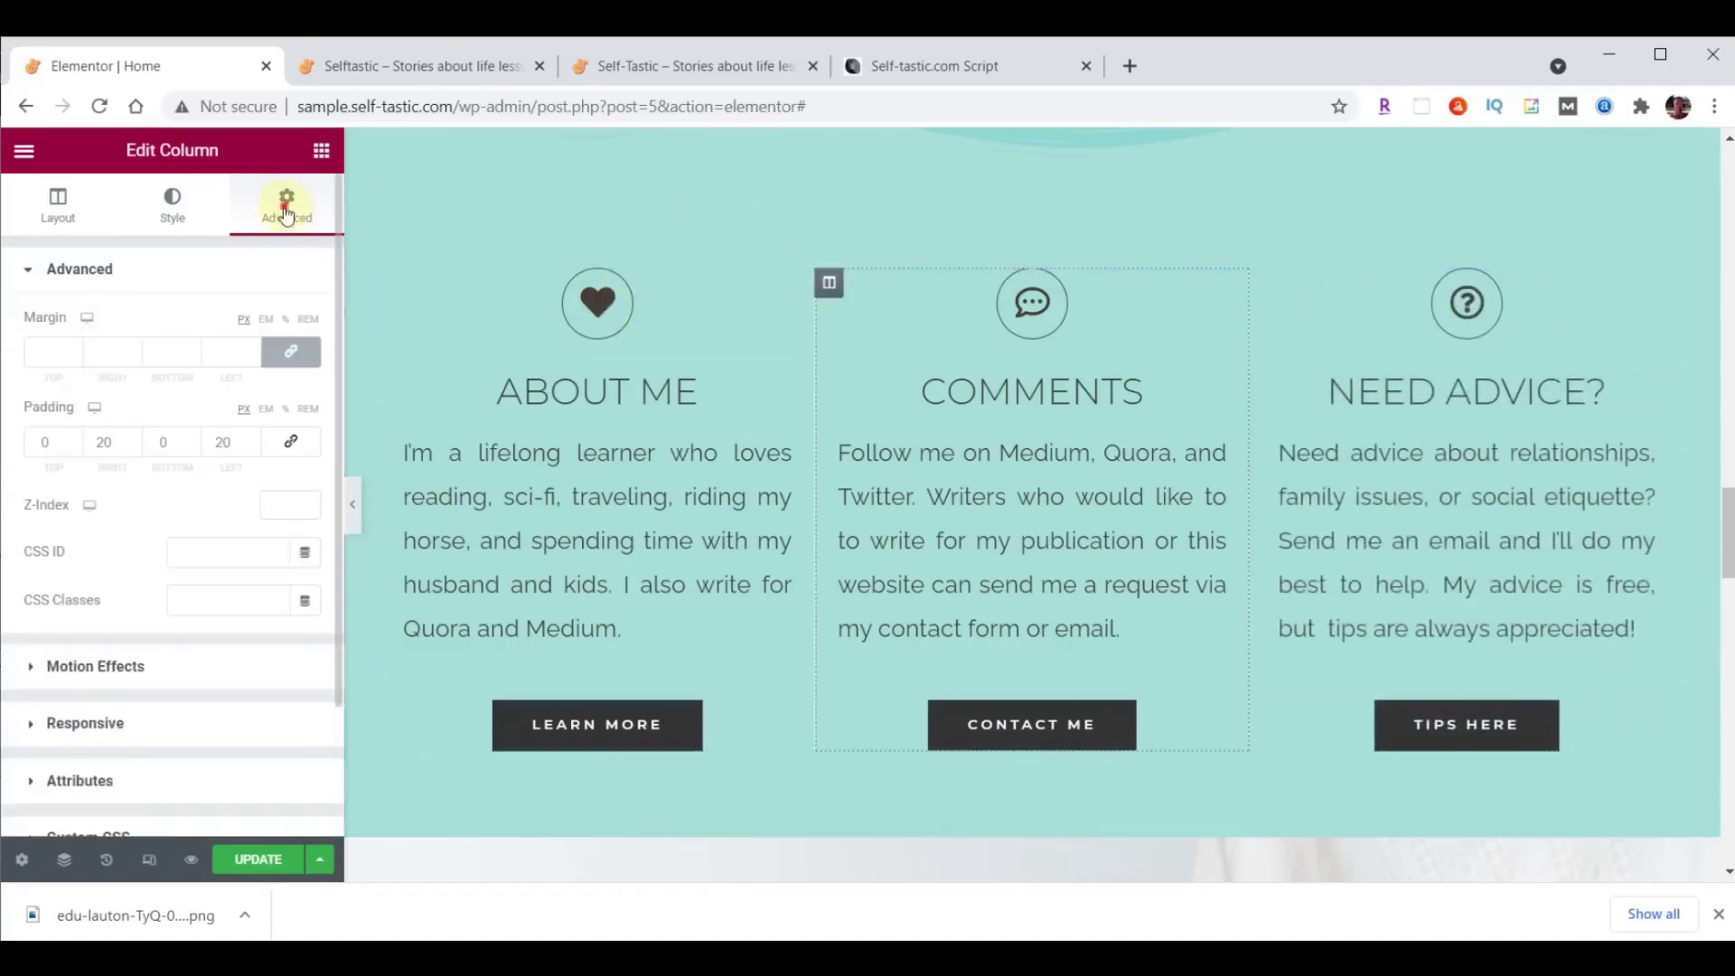
{"action": "left_click", "coordinate": [124, 668]}
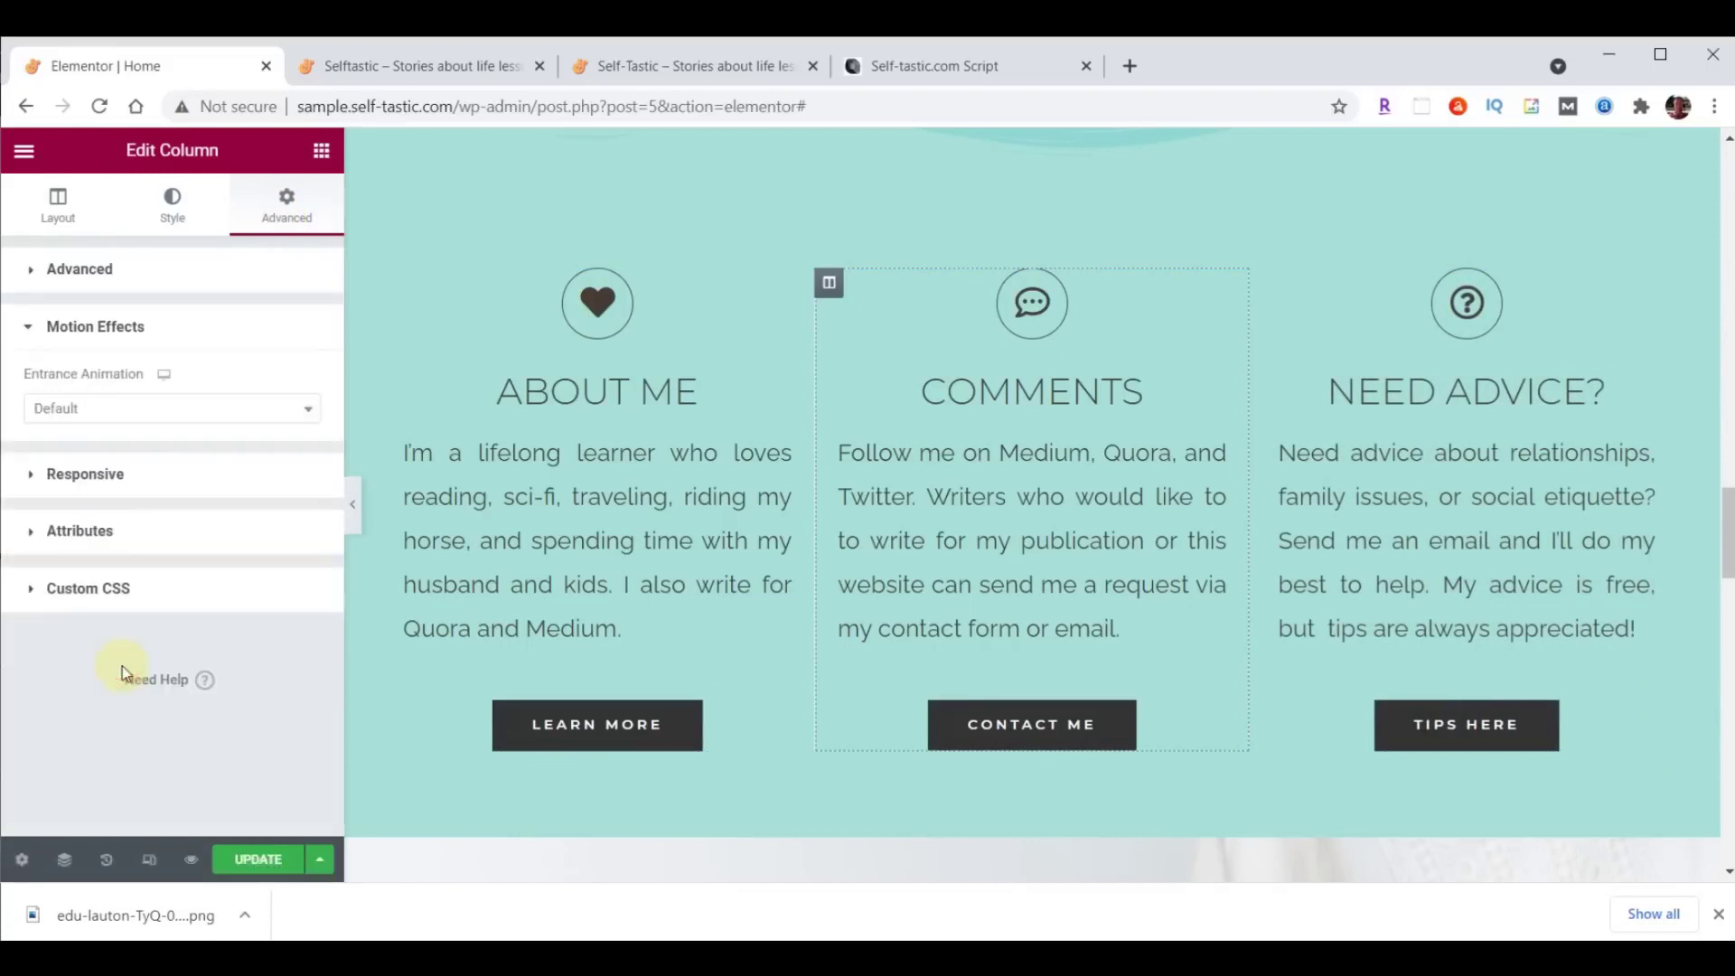
{"action": "left_click", "coordinate": [74, 414]}
{"action": "scroll", "coordinate": [116, 496], "scroll_direction": "down", "scroll_amount": 3}
{"action": "left_click", "coordinate": [94, 578]}
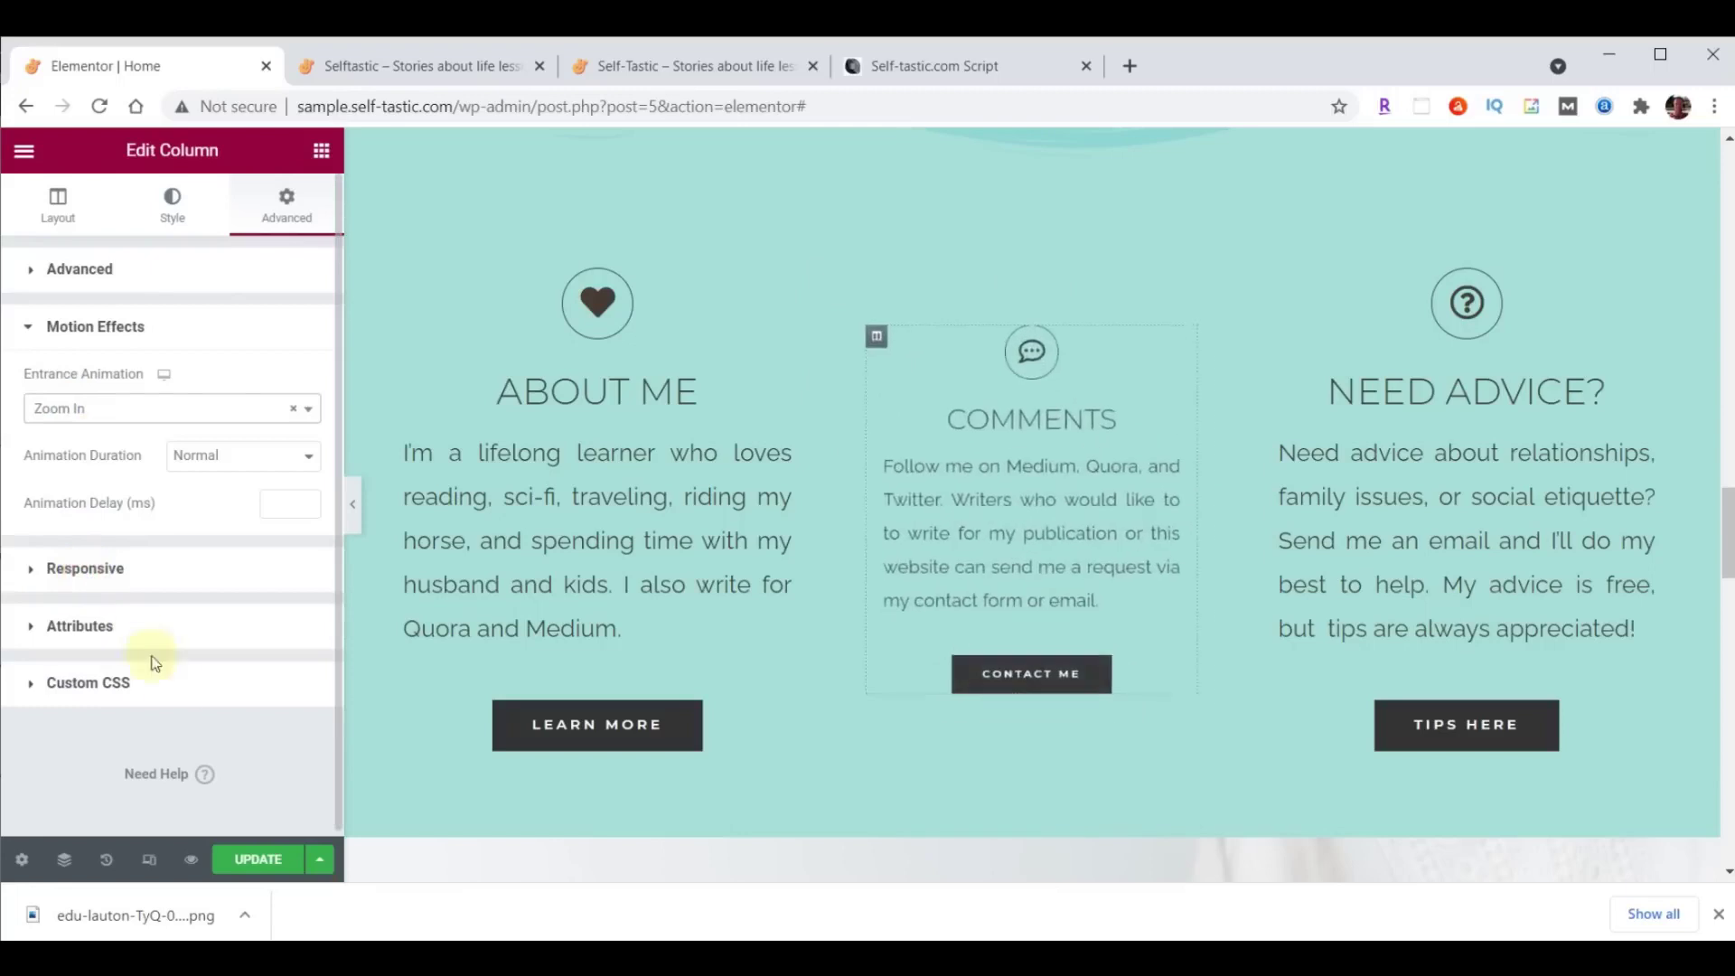
{"action": "left_click", "coordinate": [265, 861]}
{"action": "left_click", "coordinate": [411, 65]}
{"action": "left_click", "coordinate": [101, 107]}
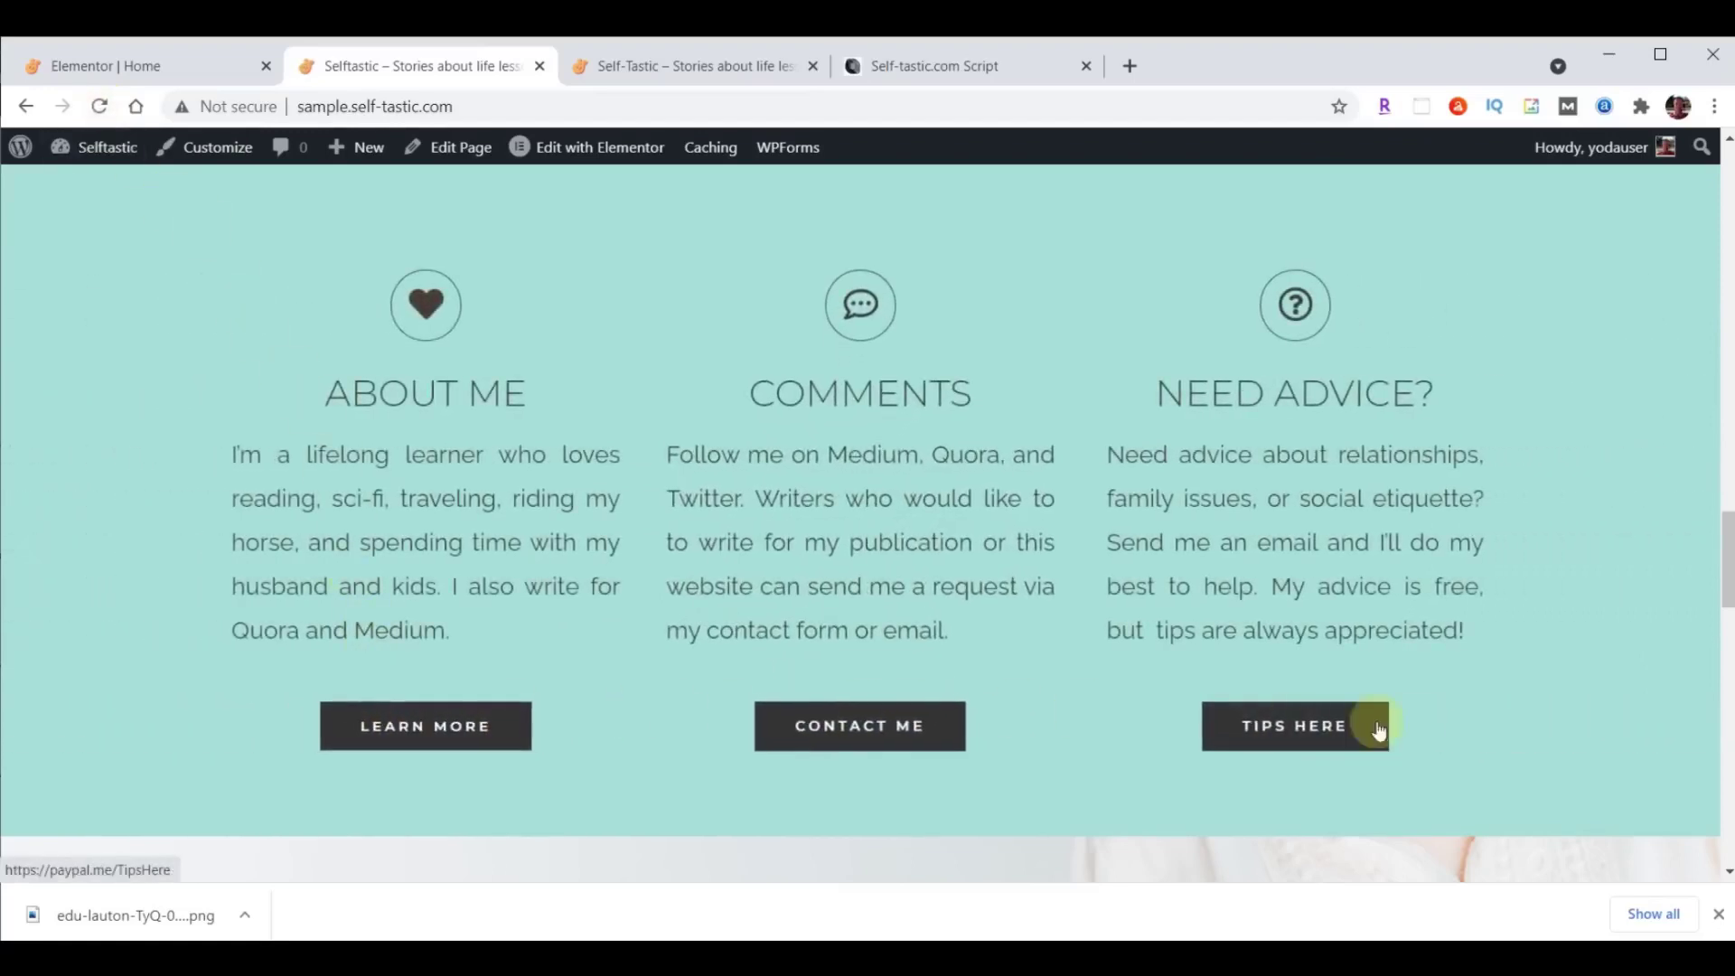
- Compare self-tastic.com with the Selftastic homepage, then return to the Elementor testimonials area
{"action": "left_click", "coordinate": [696, 66]}
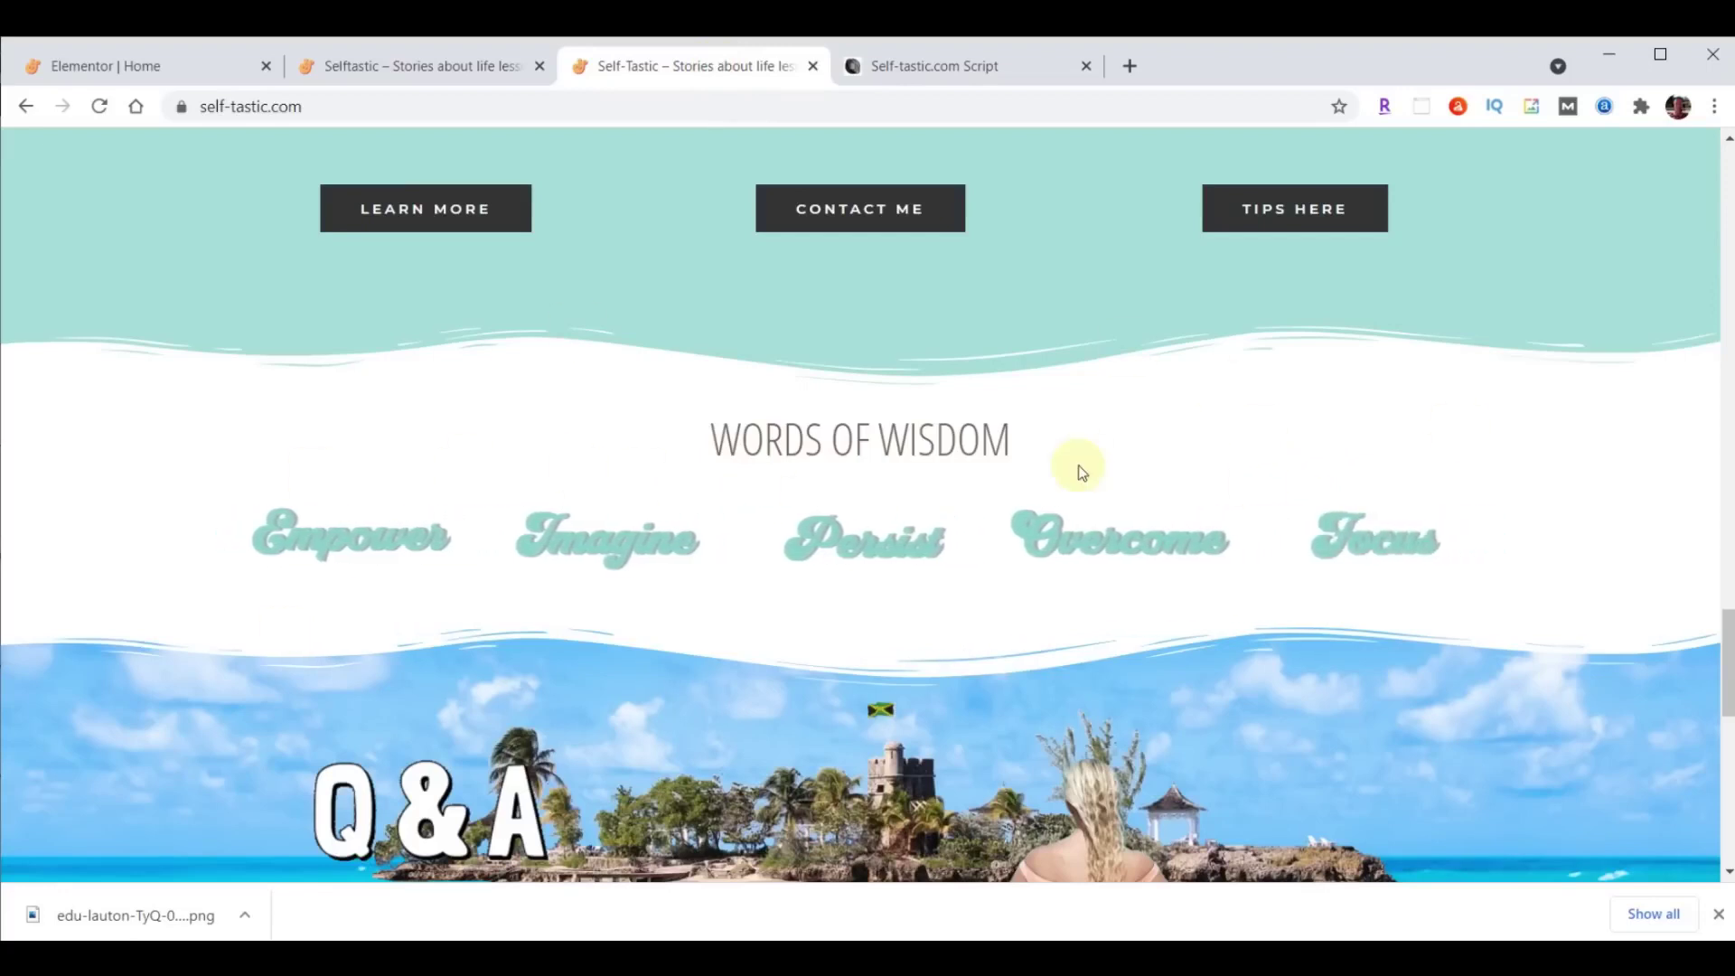
{"action": "left_click", "coordinate": [378, 68]}
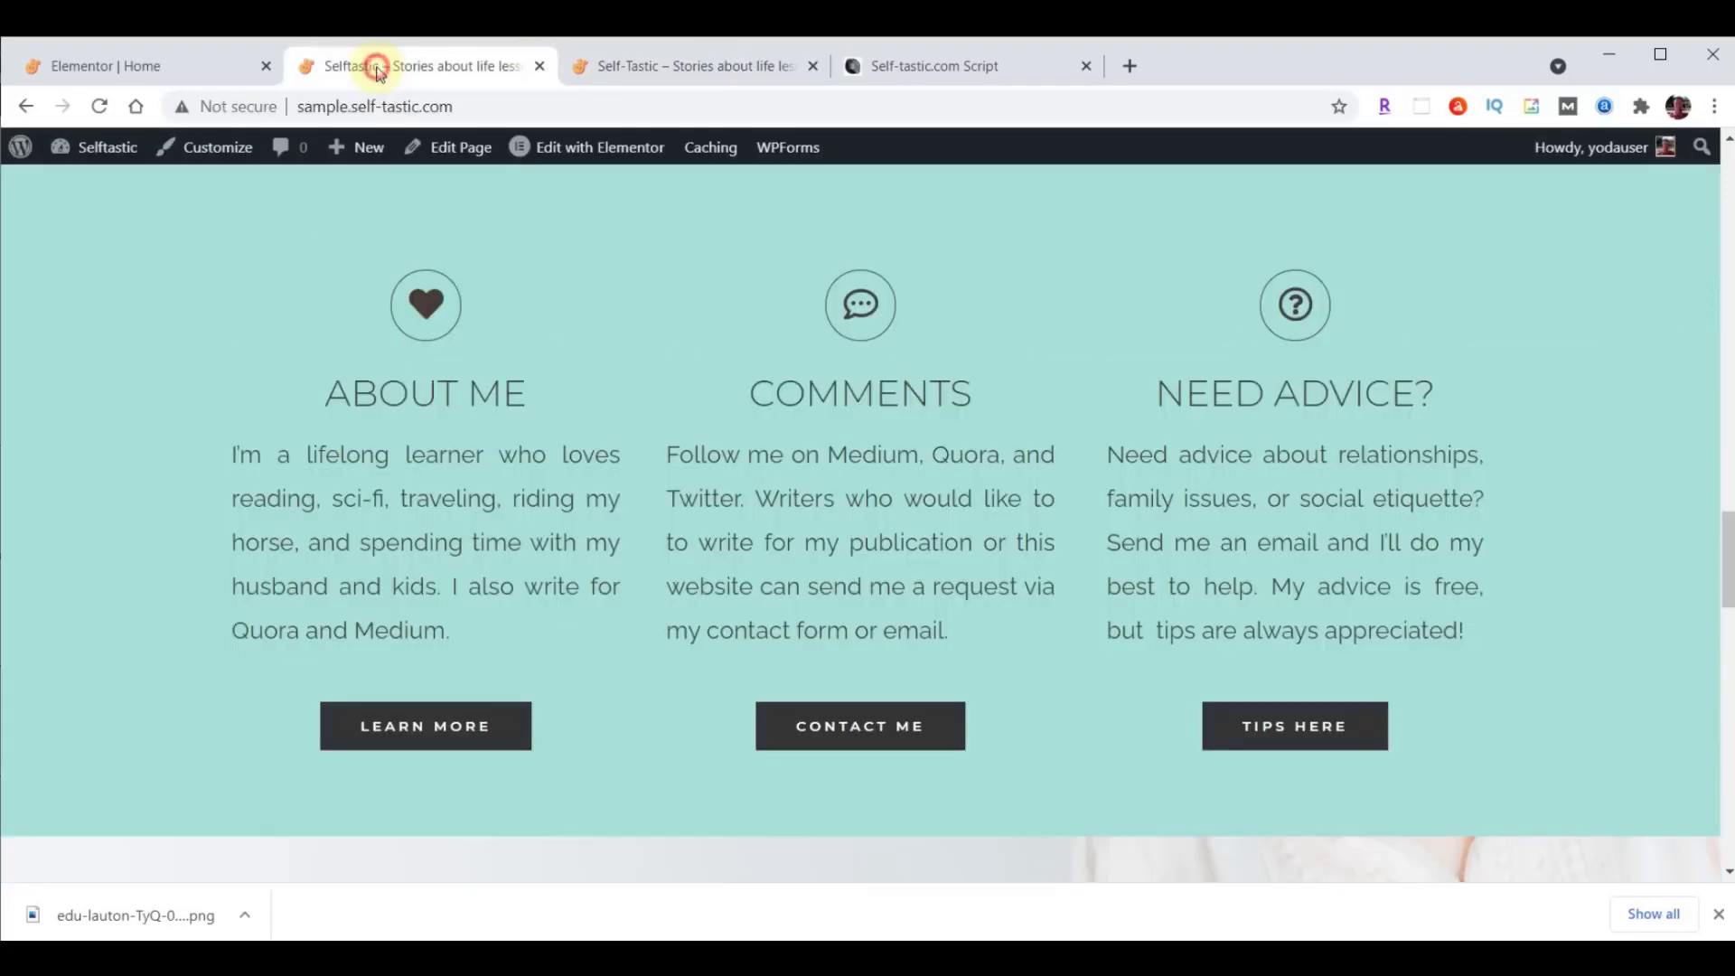
{"action": "scroll", "coordinate": [955, 456], "scroll_direction": "down", "scroll_amount": 6}
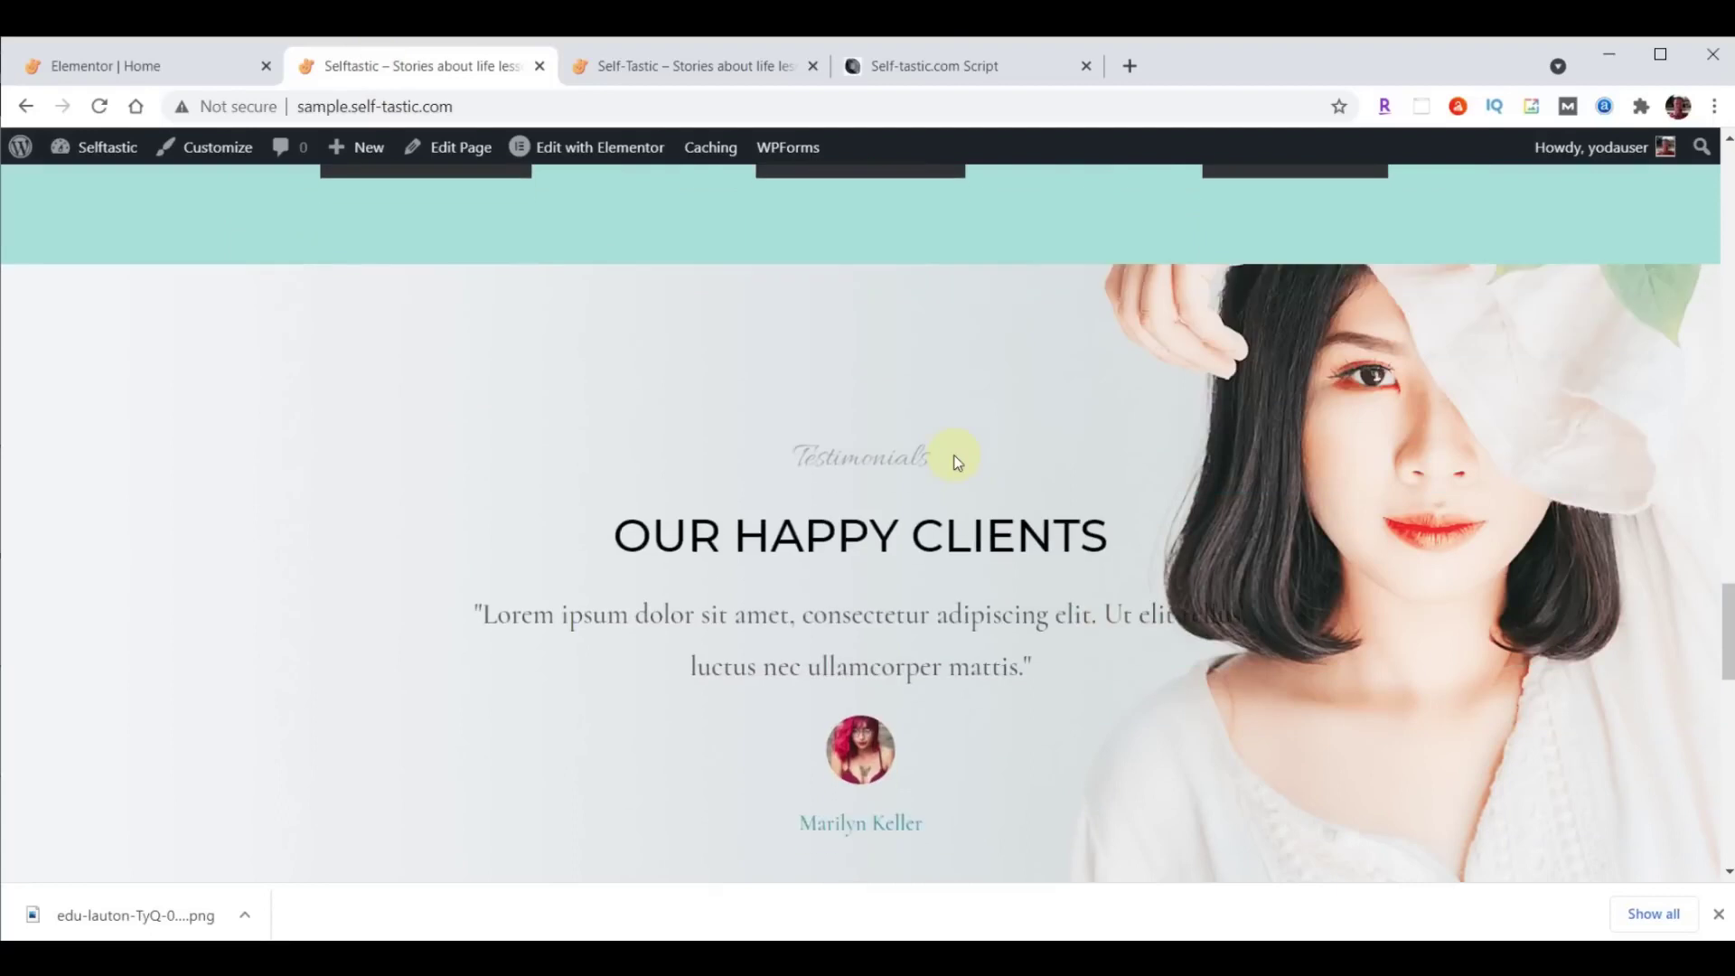
{"action": "left_click", "coordinate": [148, 65]}
{"action": "scroll", "coordinate": [1162, 352], "scroll_direction": "down", "scroll_amount": 6}
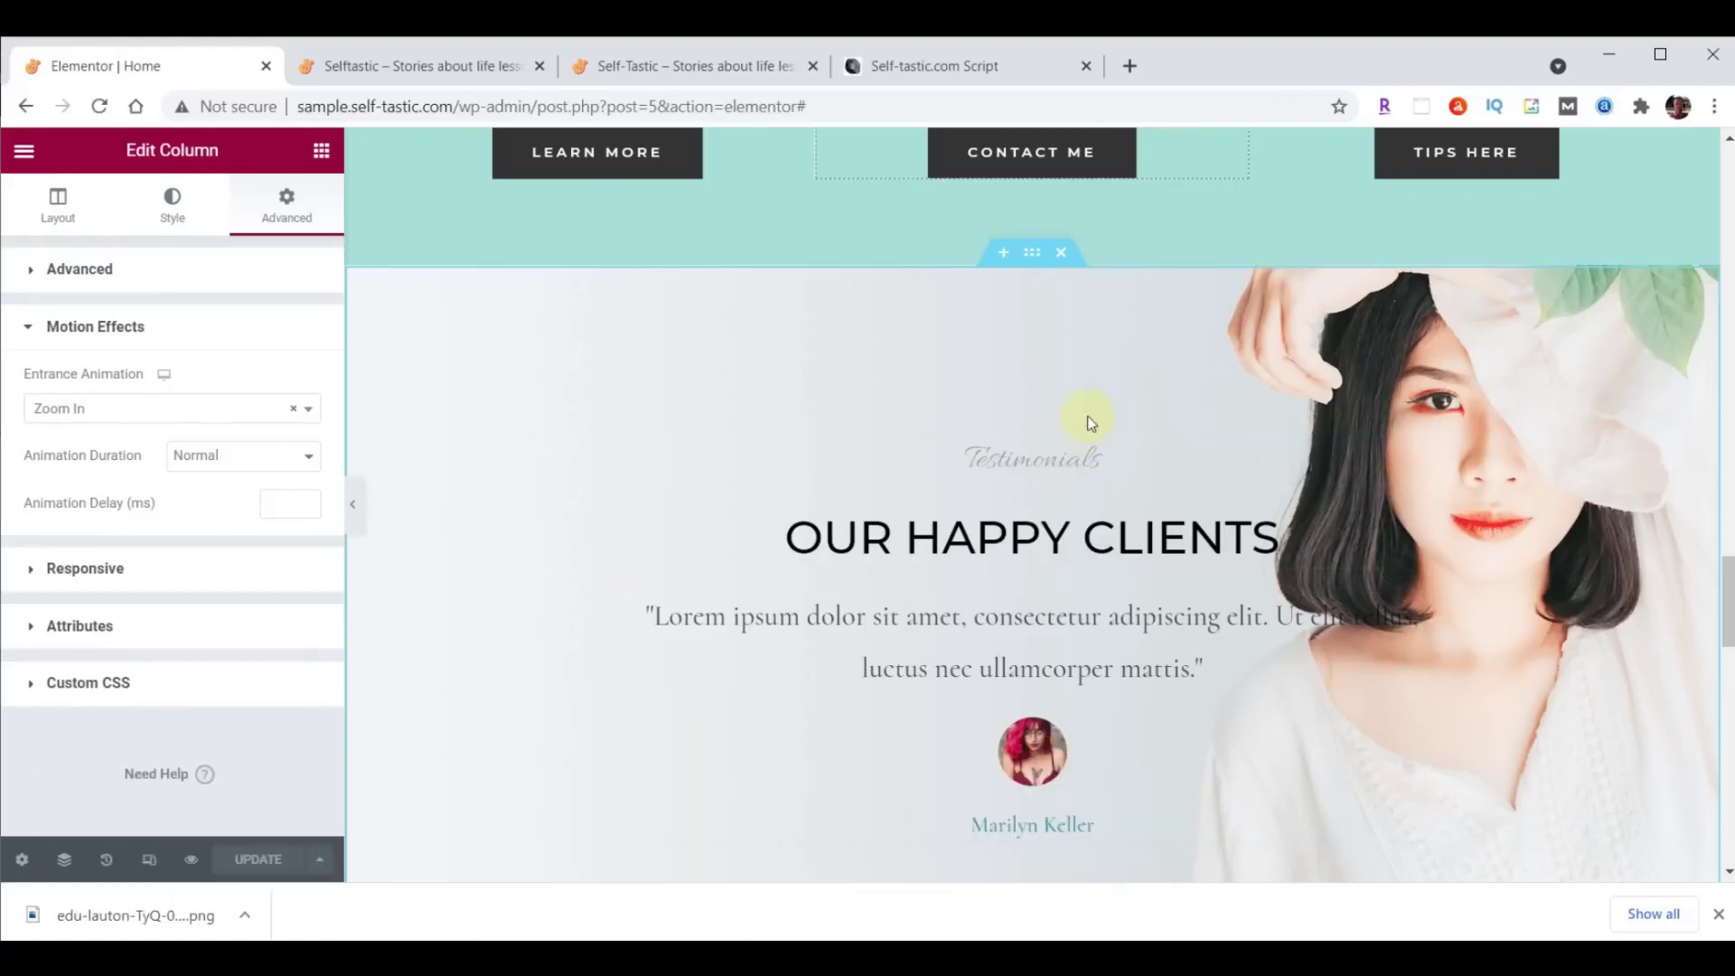
- Insert a single-column section above the testimonials with a white #FFFFFF classic background
{"action": "left_click", "coordinate": [1003, 254]}
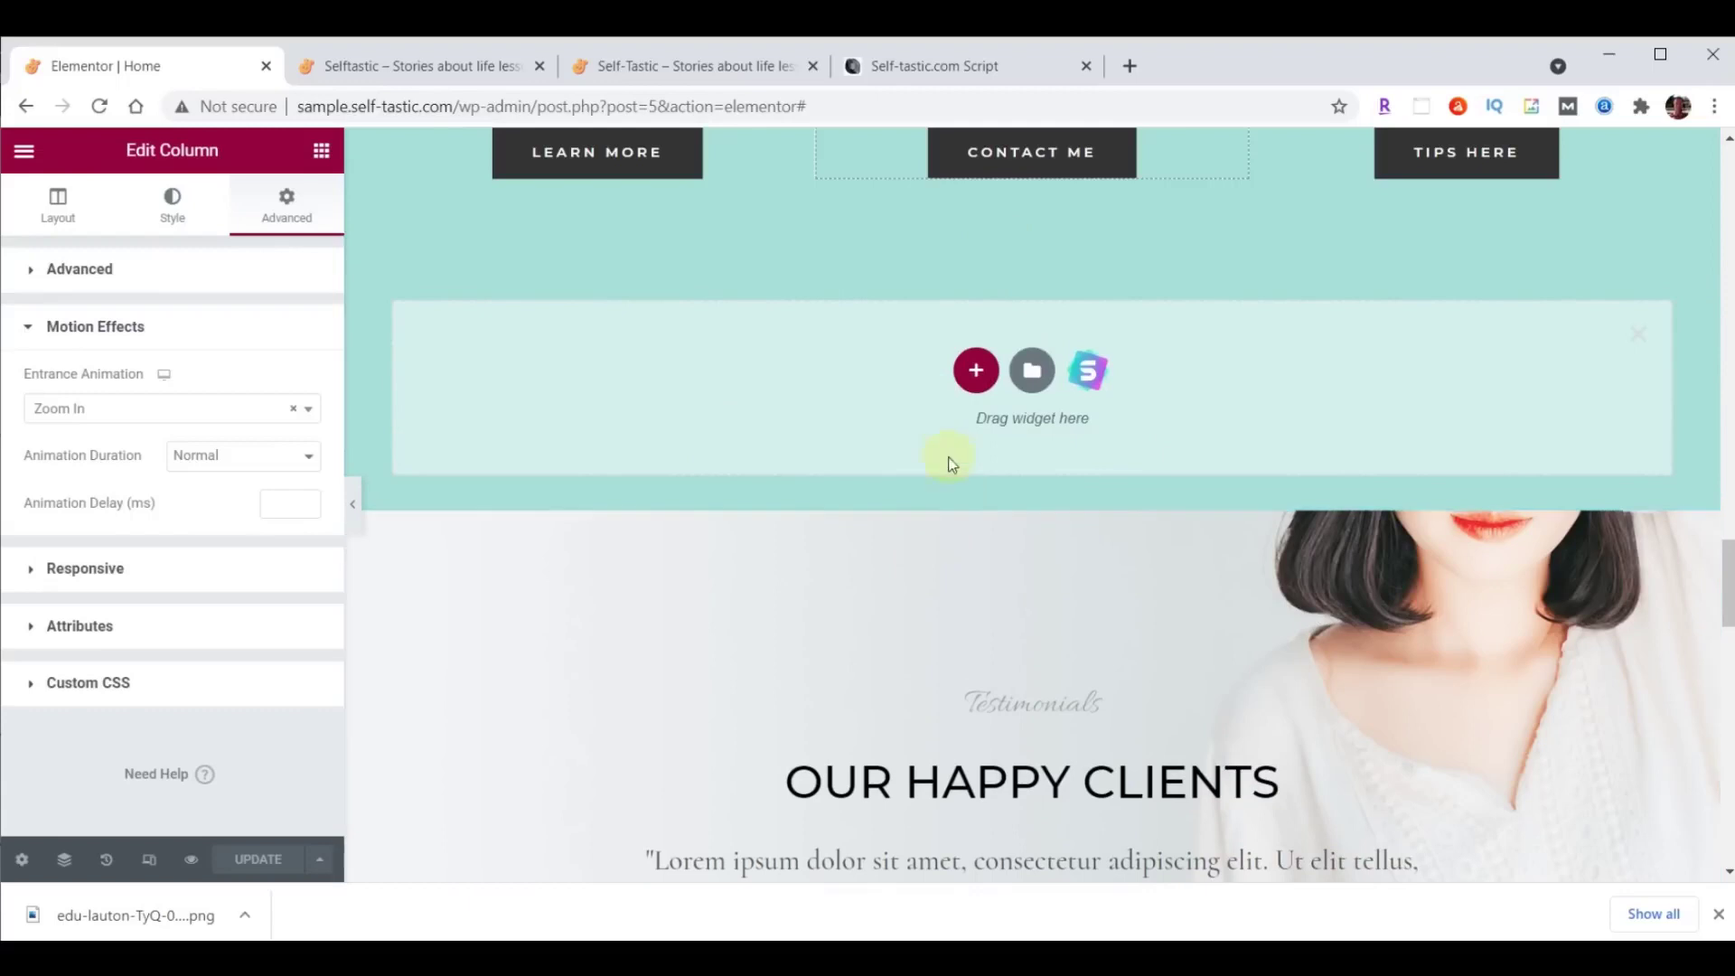
{"action": "left_click", "coordinate": [976, 372]}
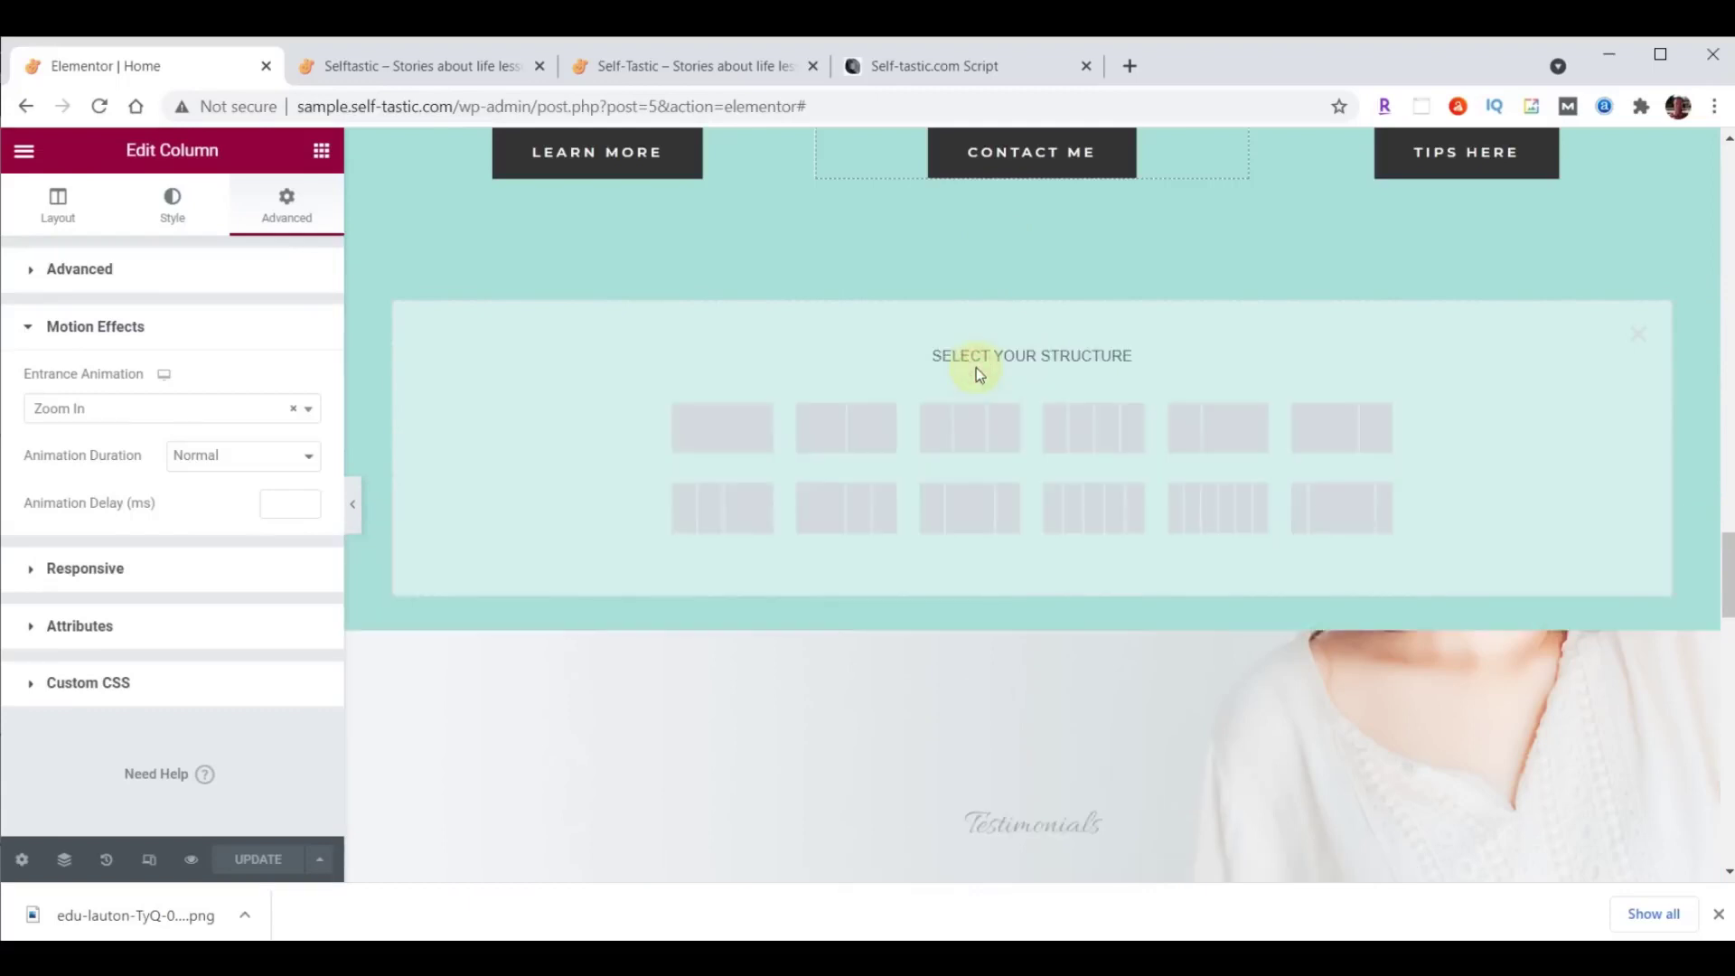
{"action": "left_click", "coordinate": [718, 425]}
{"action": "left_click", "coordinate": [1033, 253]}
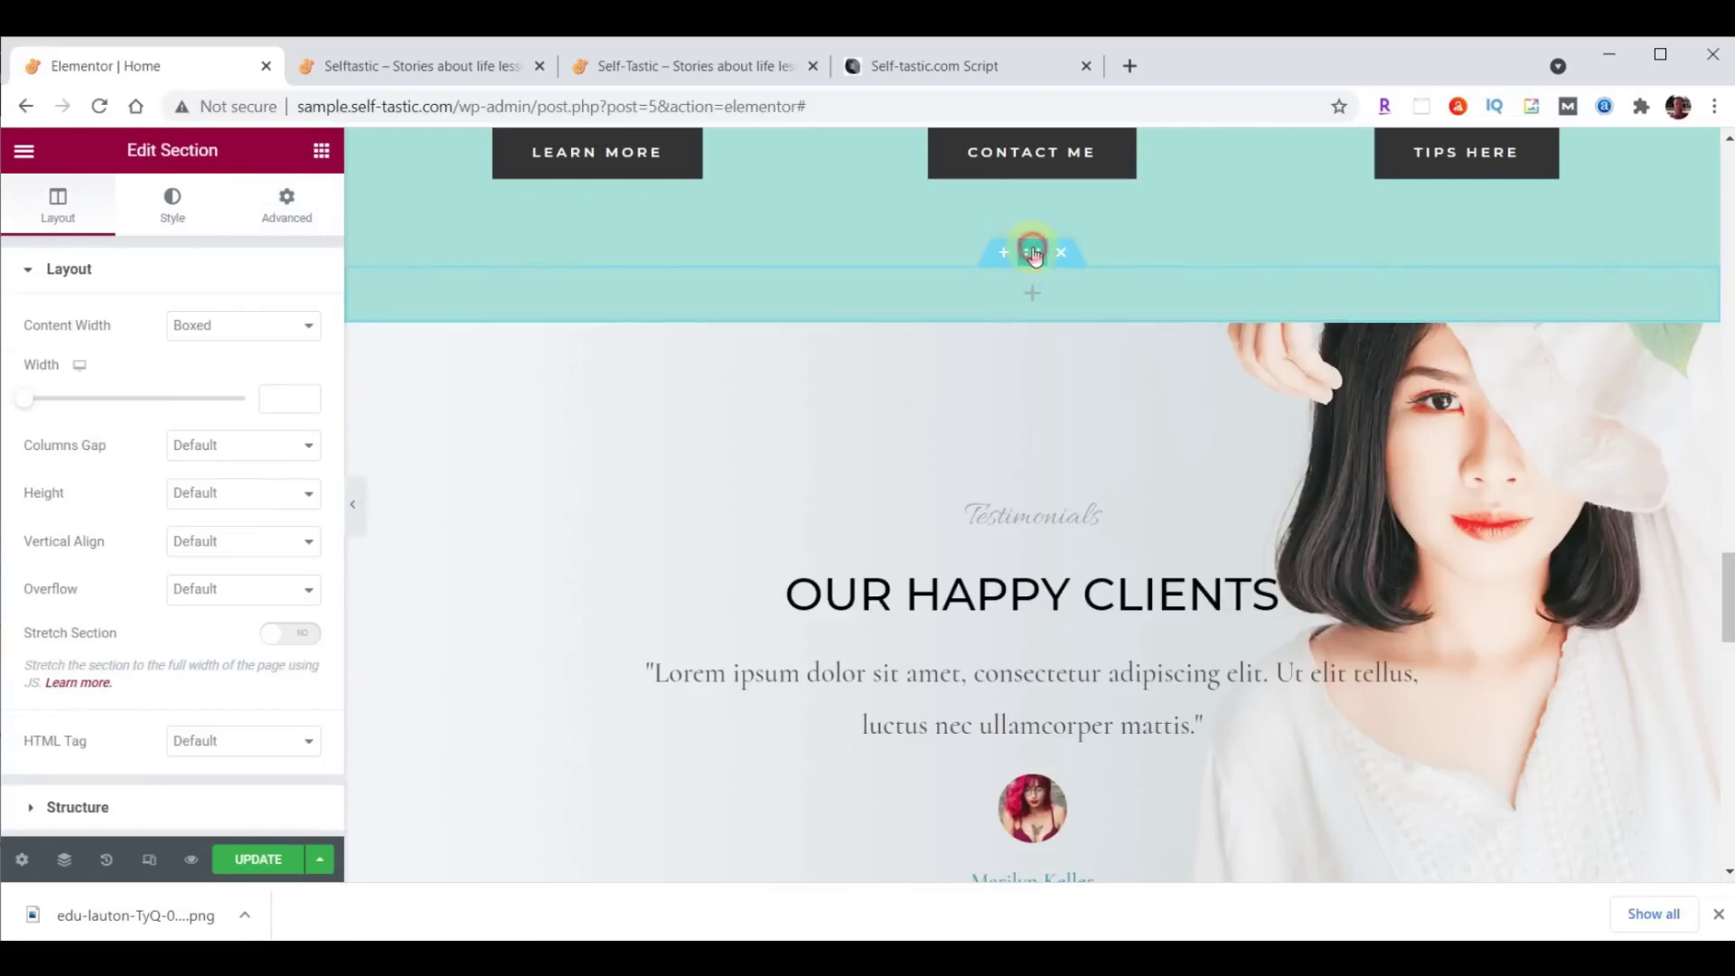
{"action": "left_click", "coordinate": [173, 207]}
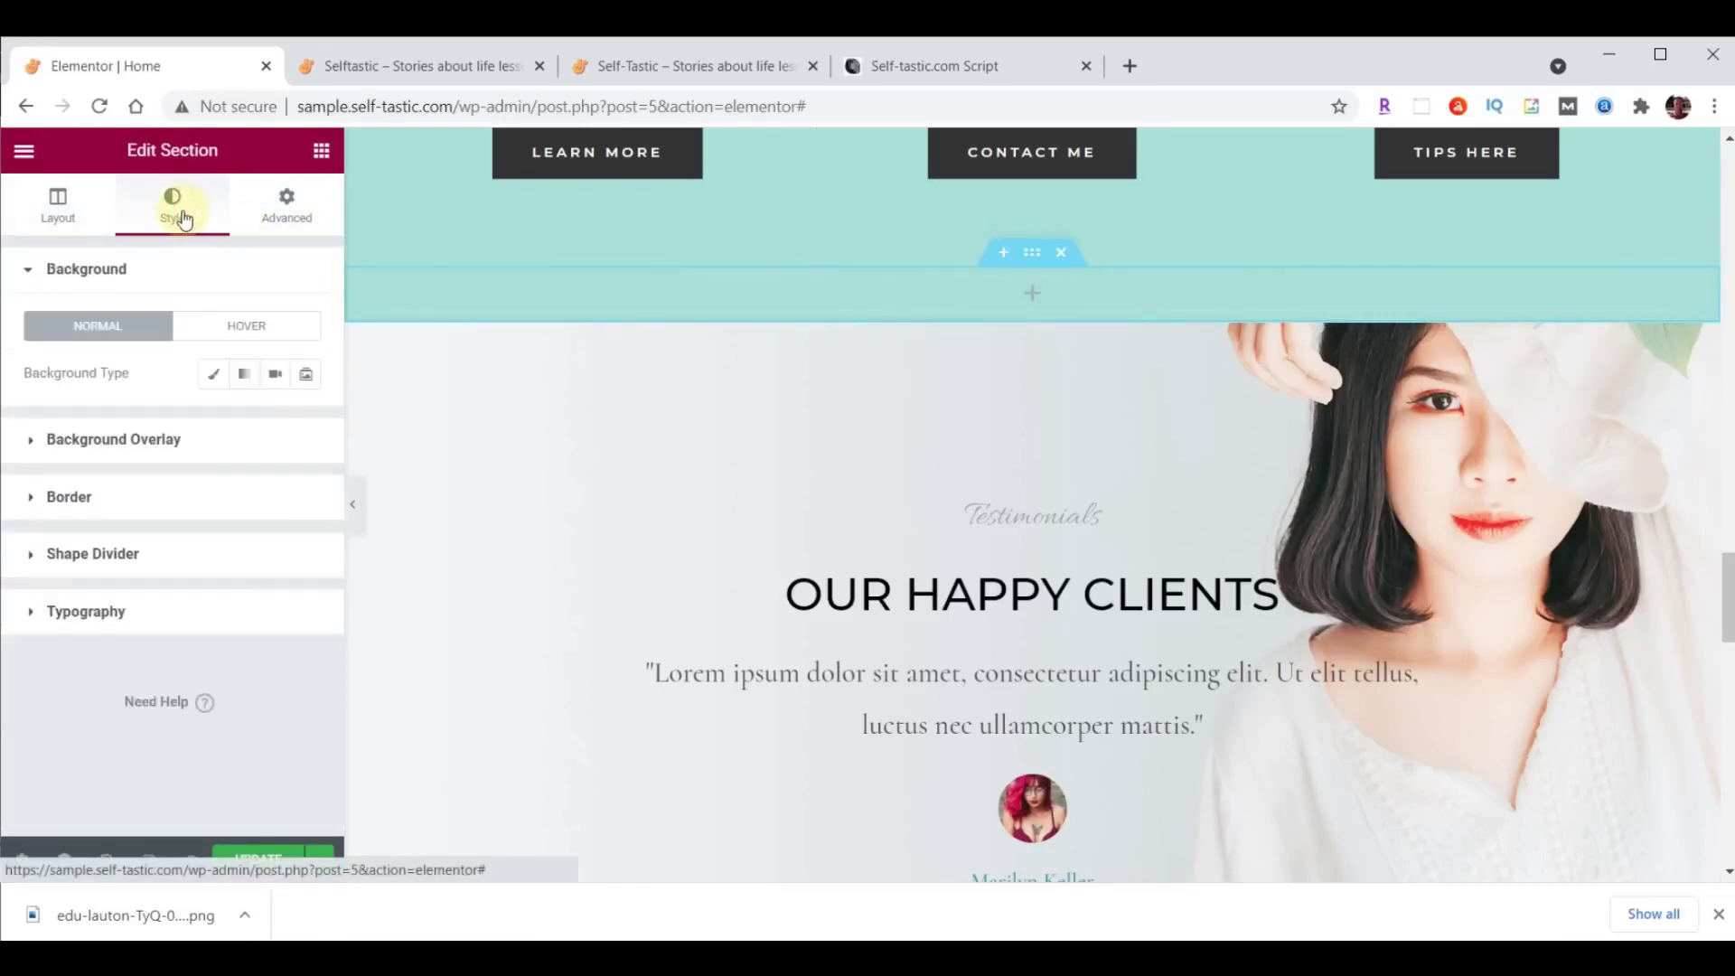
{"action": "left_click", "coordinate": [214, 374]}
{"action": "left_click", "coordinate": [305, 424]}
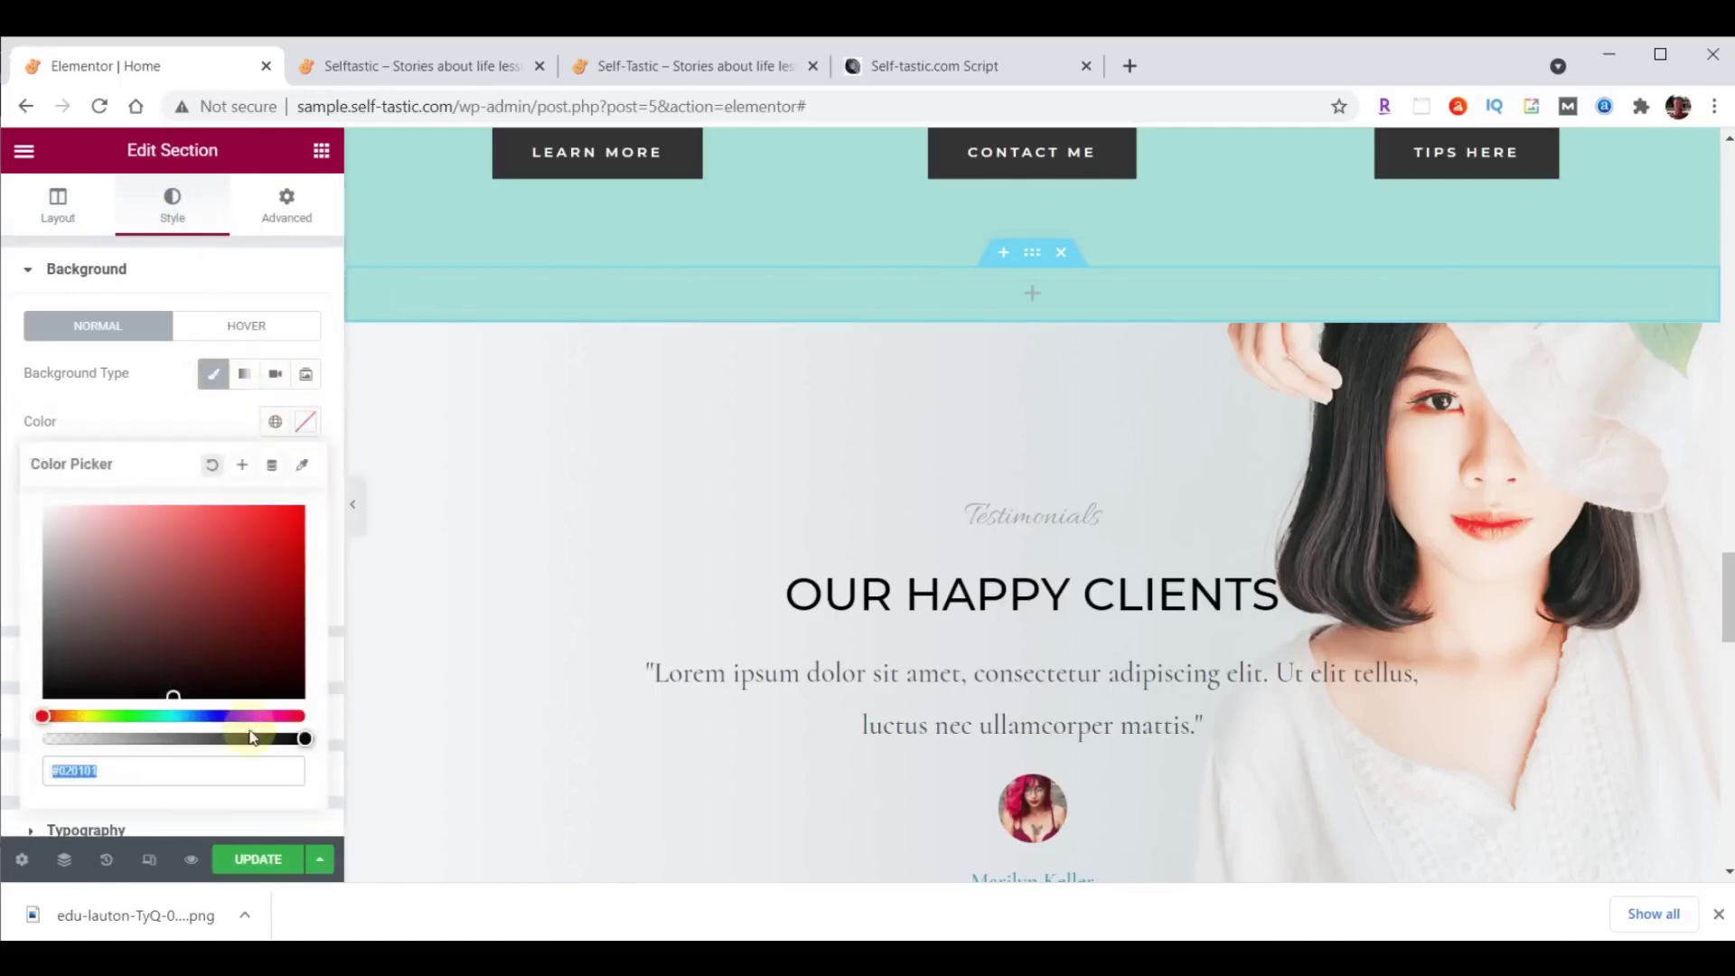
{"action": "type", "text": "#FFFFFF"}
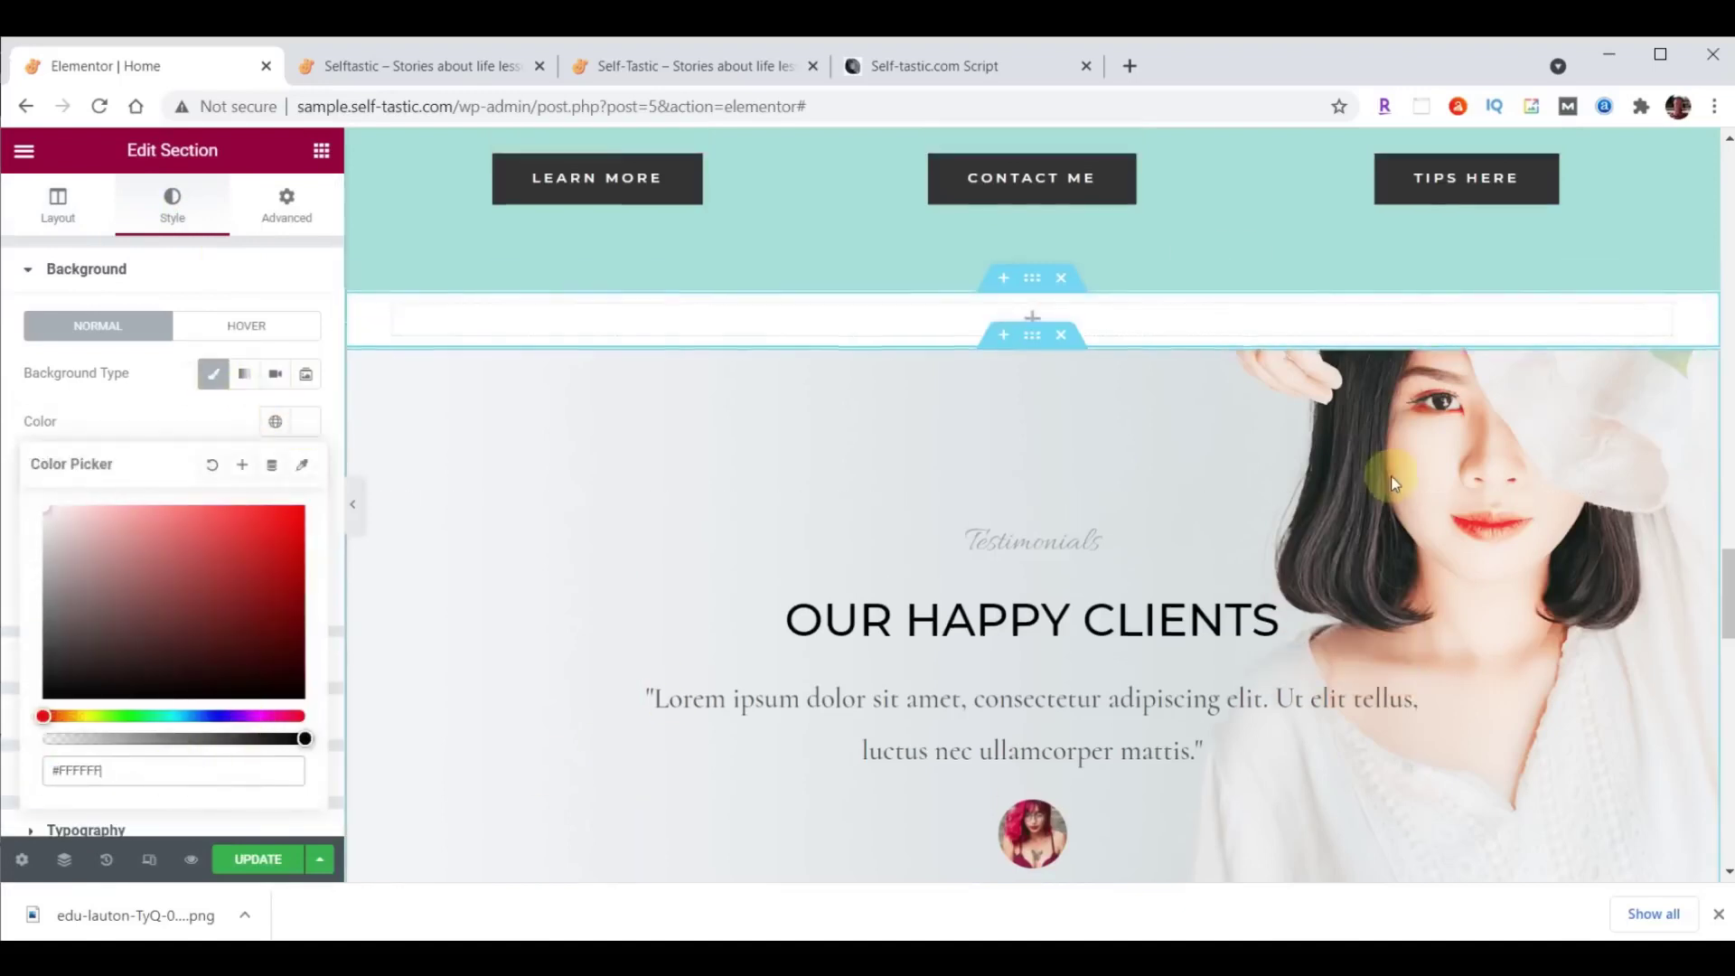
{"action": "scroll", "coordinate": [1390, 475], "scroll_direction": "up", "scroll_amount": 15}
{"action": "scroll", "coordinate": [1392, 476], "scroll_direction": "up", "scroll_amount": 10}
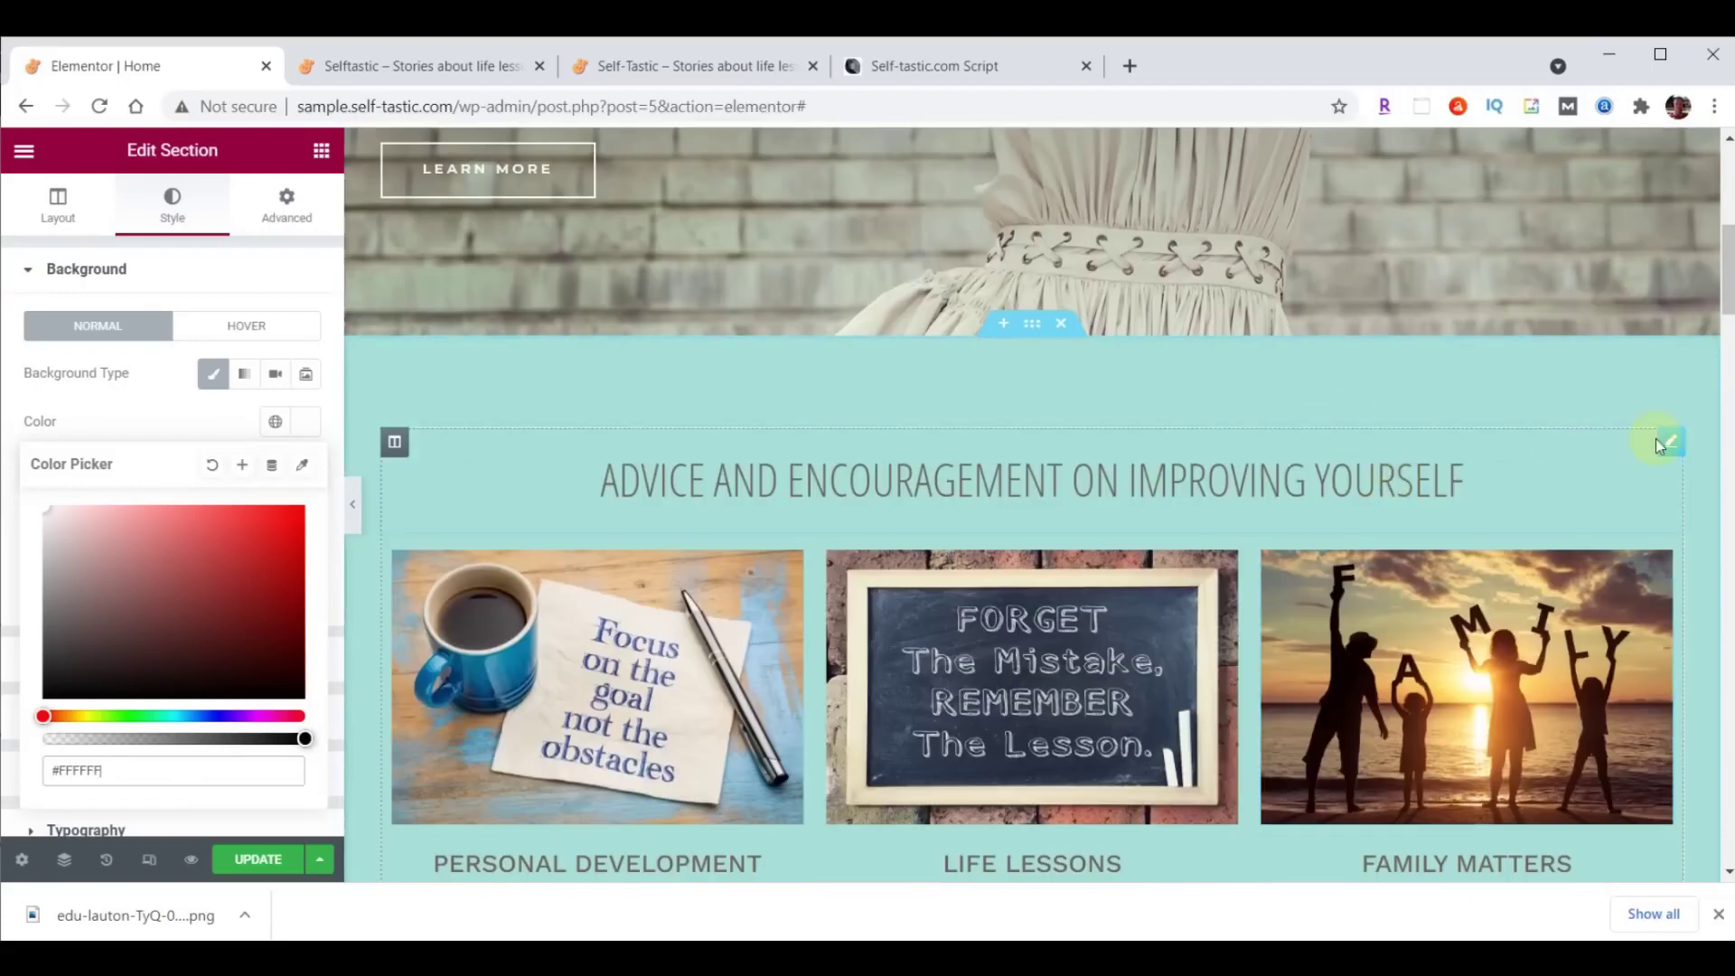
- Copy the Advice and Encouragement heading into the new section and retitle it 'Words Of Wisdom'
{"action": "right_click", "coordinate": [1669, 442]}
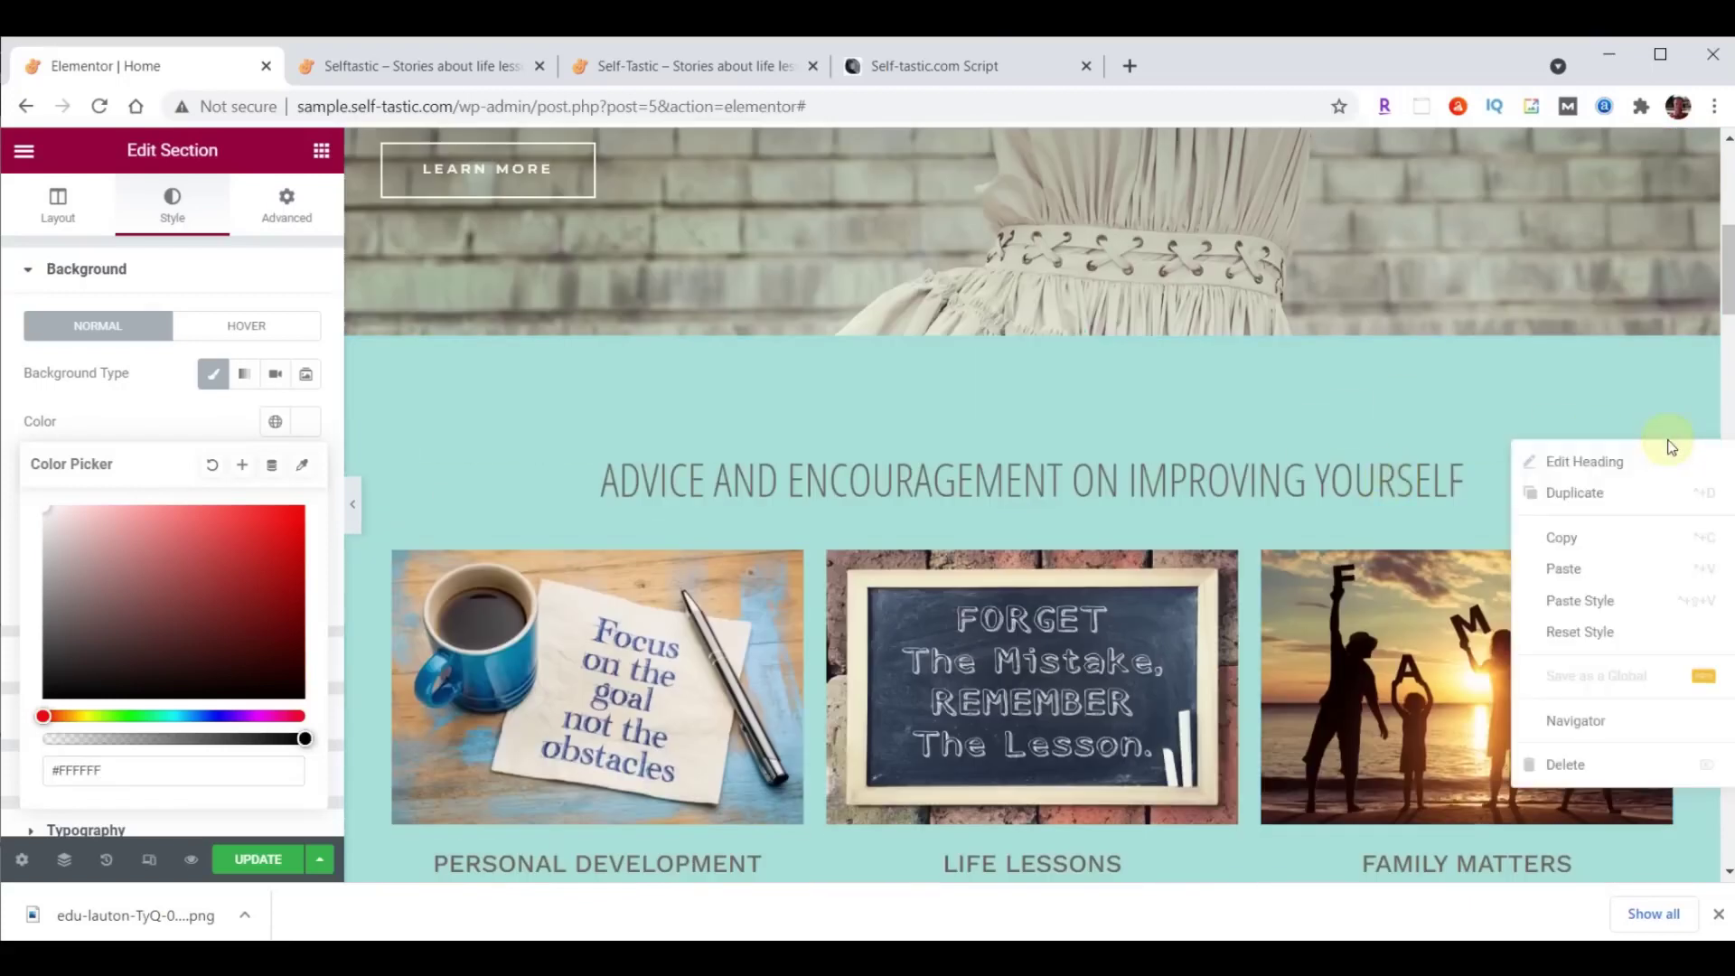
{"action": "left_click", "coordinate": [1588, 540]}
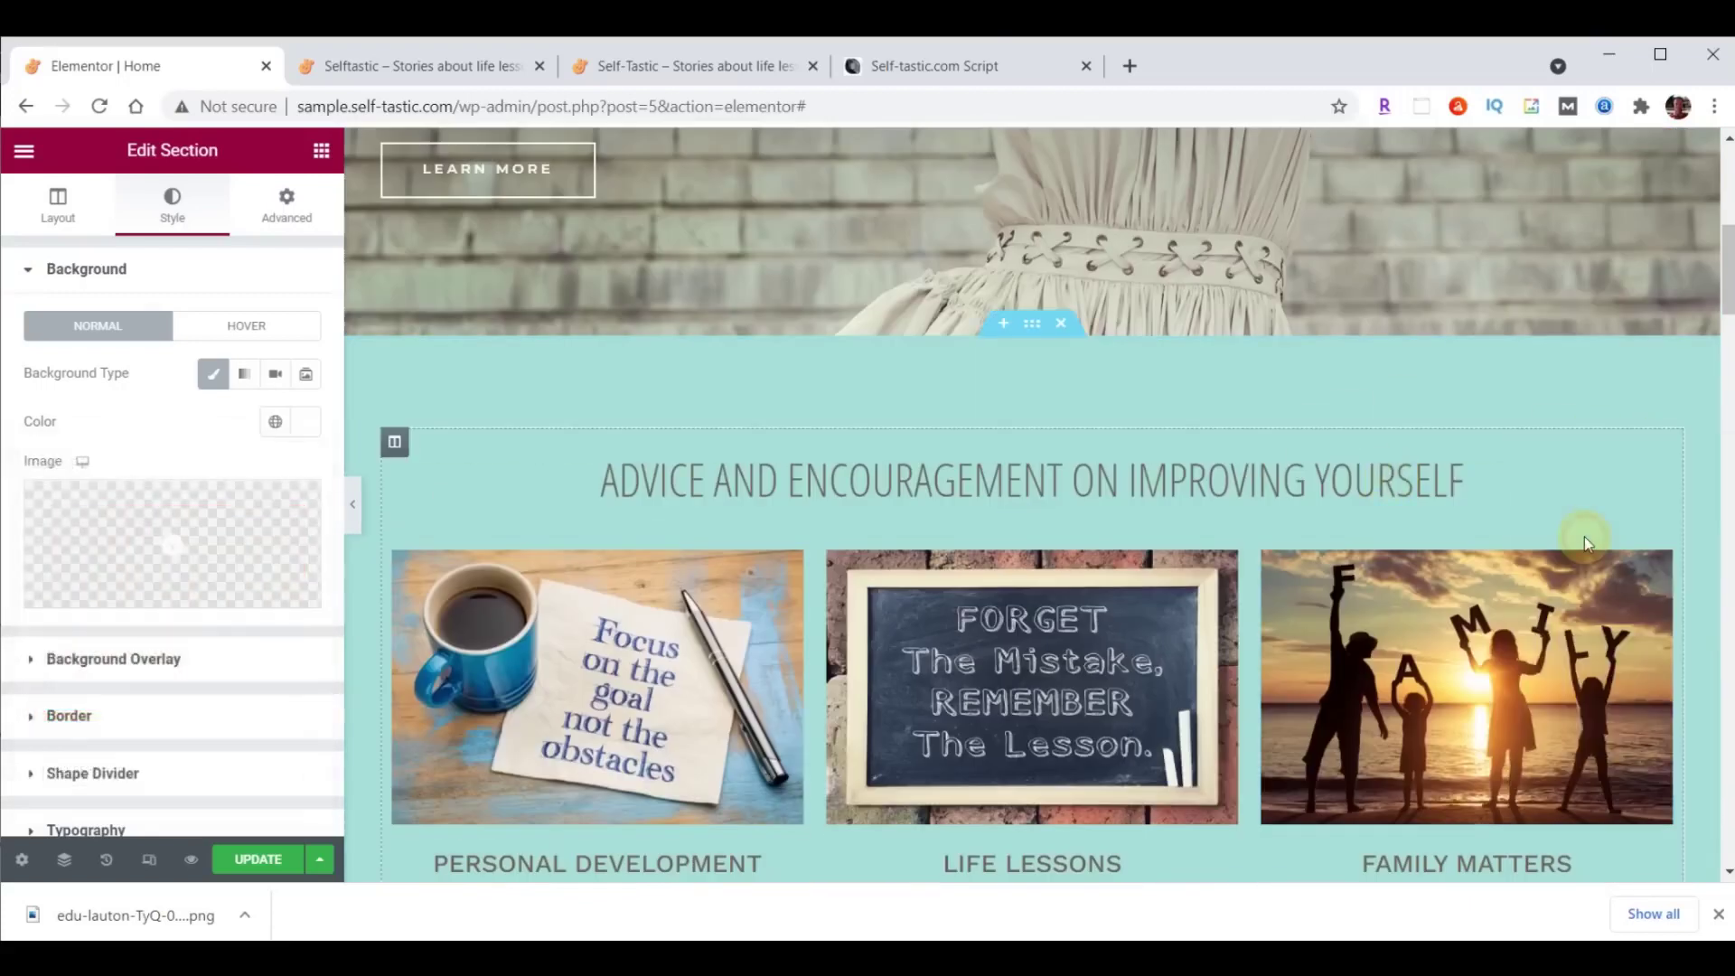
{"action": "scroll", "coordinate": [1335, 506], "scroll_direction": "down", "scroll_amount": 15}
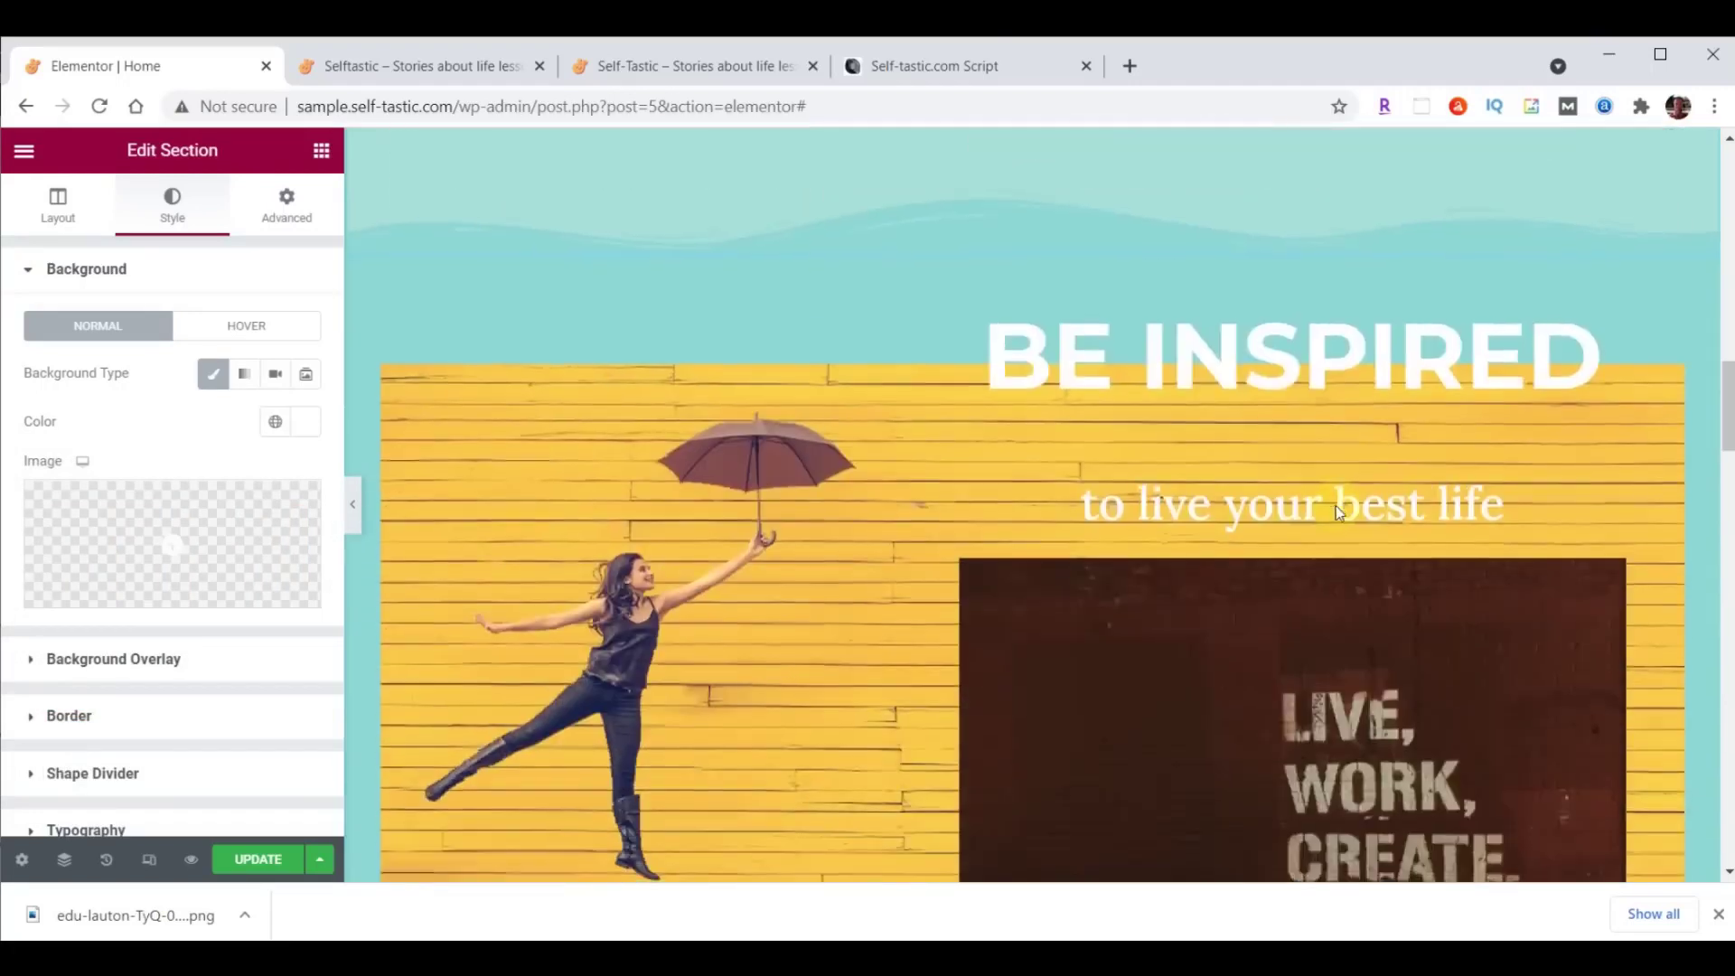
{"action": "scroll", "coordinate": [1337, 512], "scroll_direction": "down", "scroll_amount": 12}
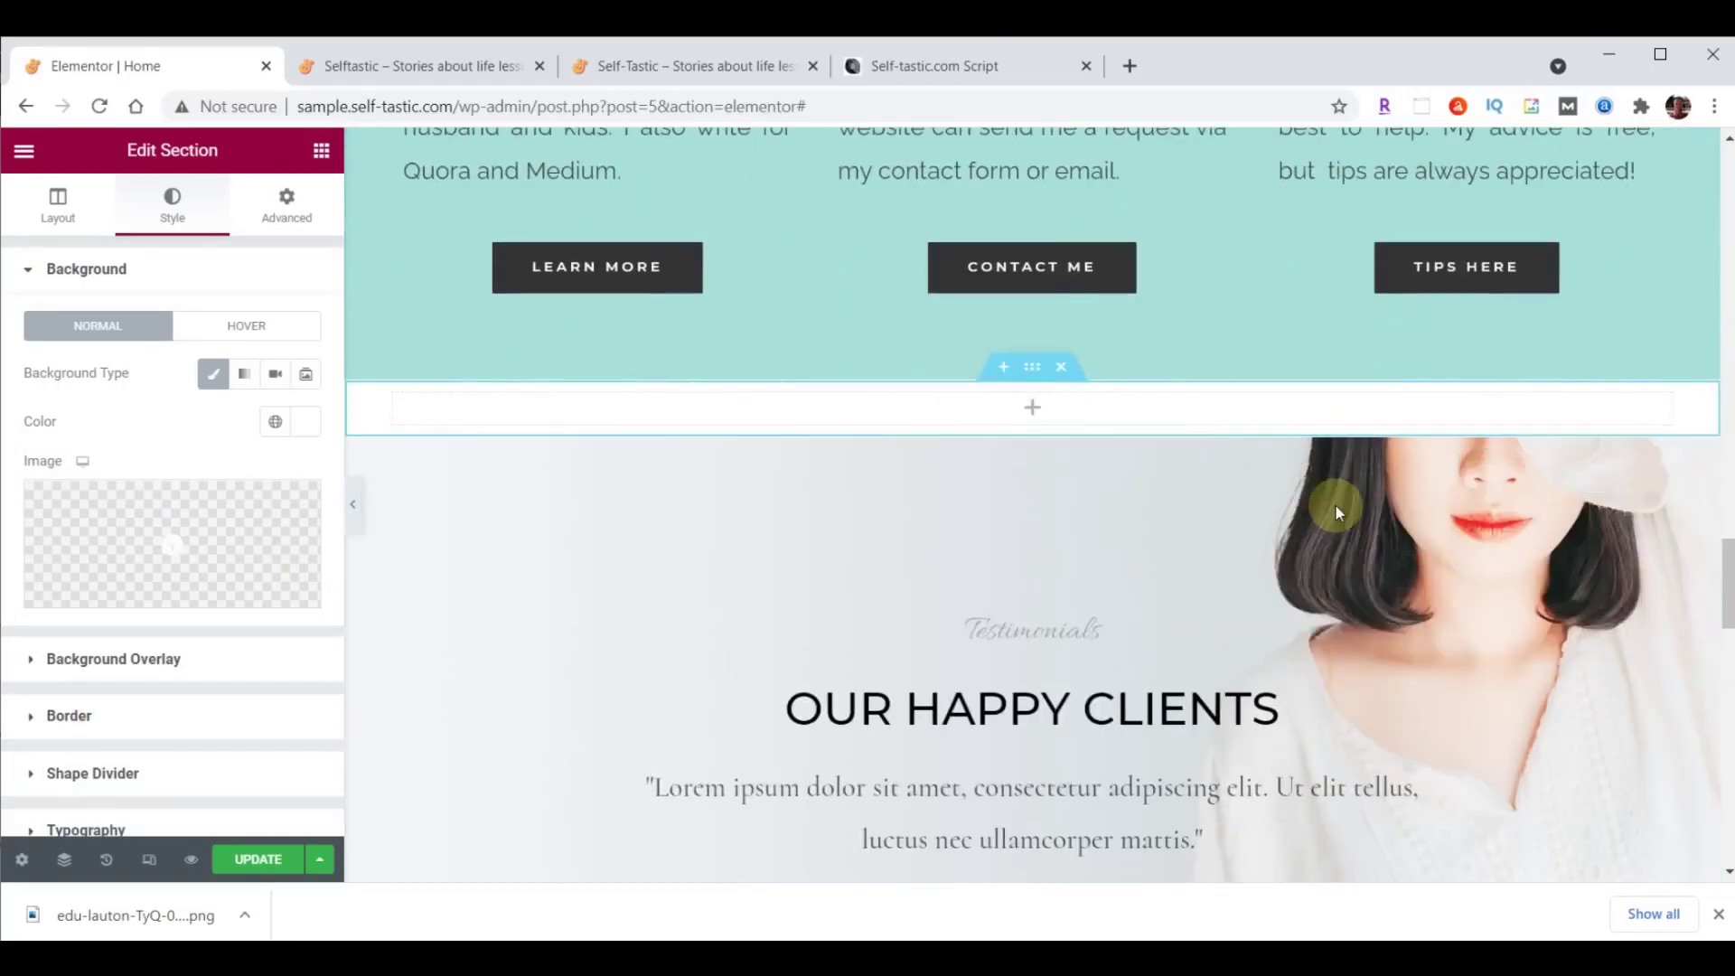
{"action": "right_click", "coordinate": [1072, 412]}
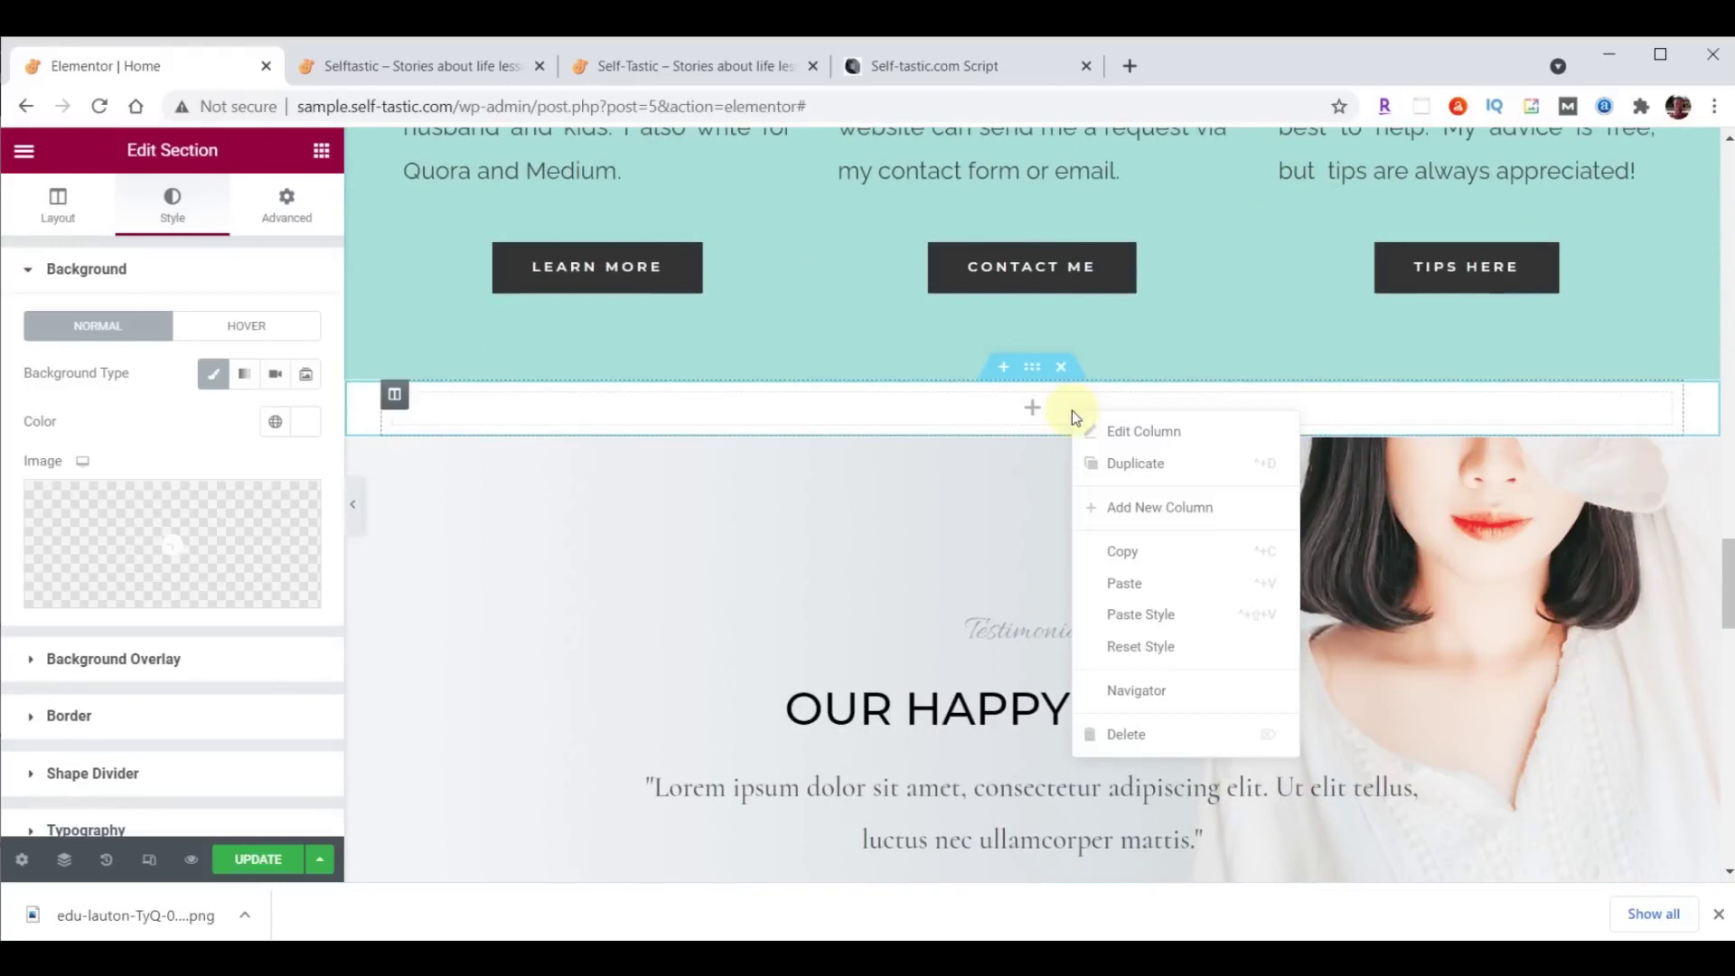
{"action": "left_click", "coordinate": [1121, 575]}
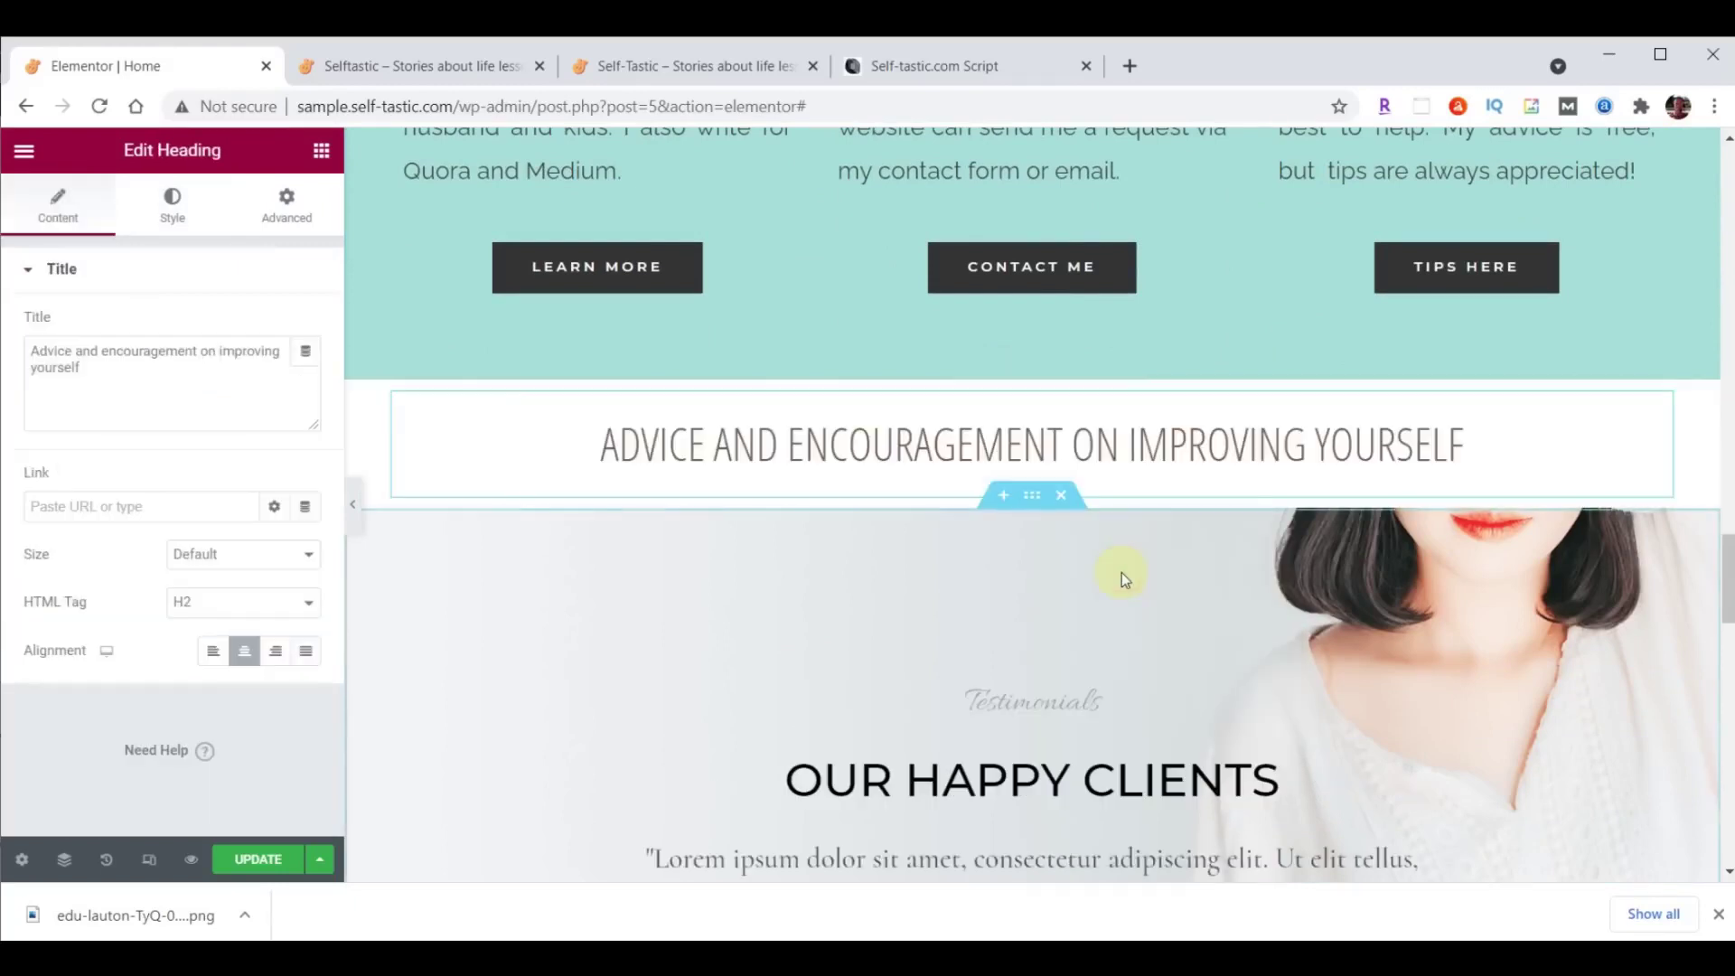
{"action": "left_click_drag", "start_coordinate": [36, 348], "coordinate": [128, 384]}
{"action": "left_click", "coordinate": [69, 363]}
{"action": "left_click_drag", "start_coordinate": [28, 349], "coordinate": [170, 383]}
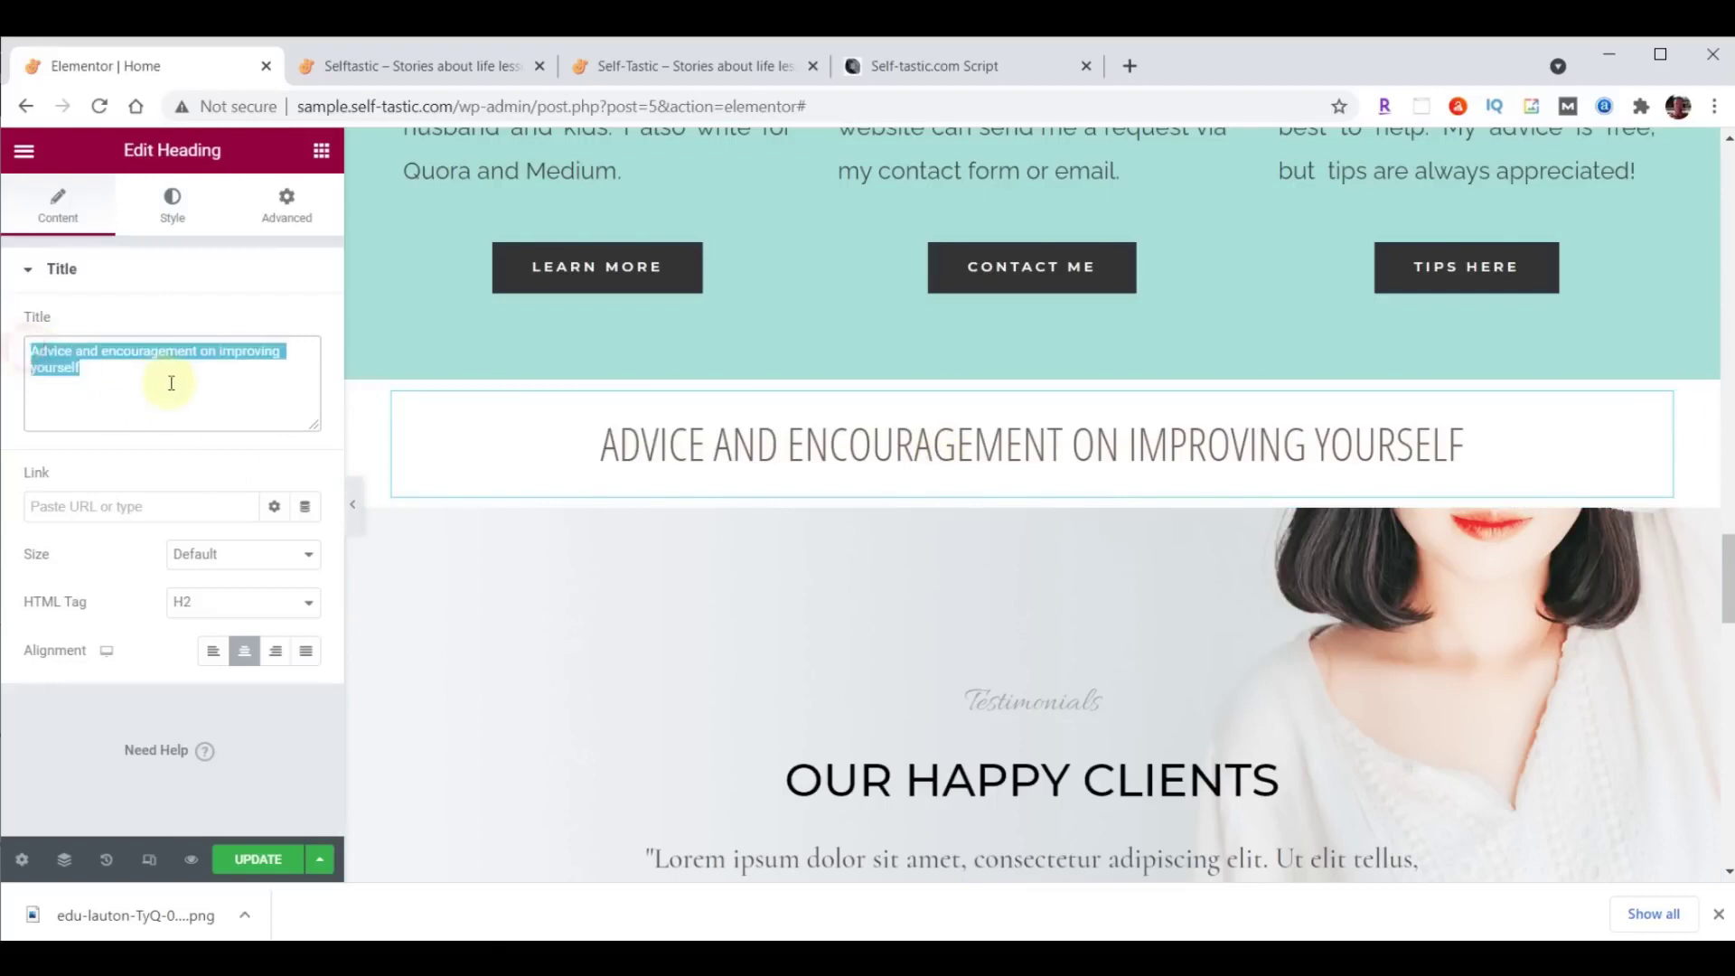
{"action": "type", "text": "Words Of Wisdom"}
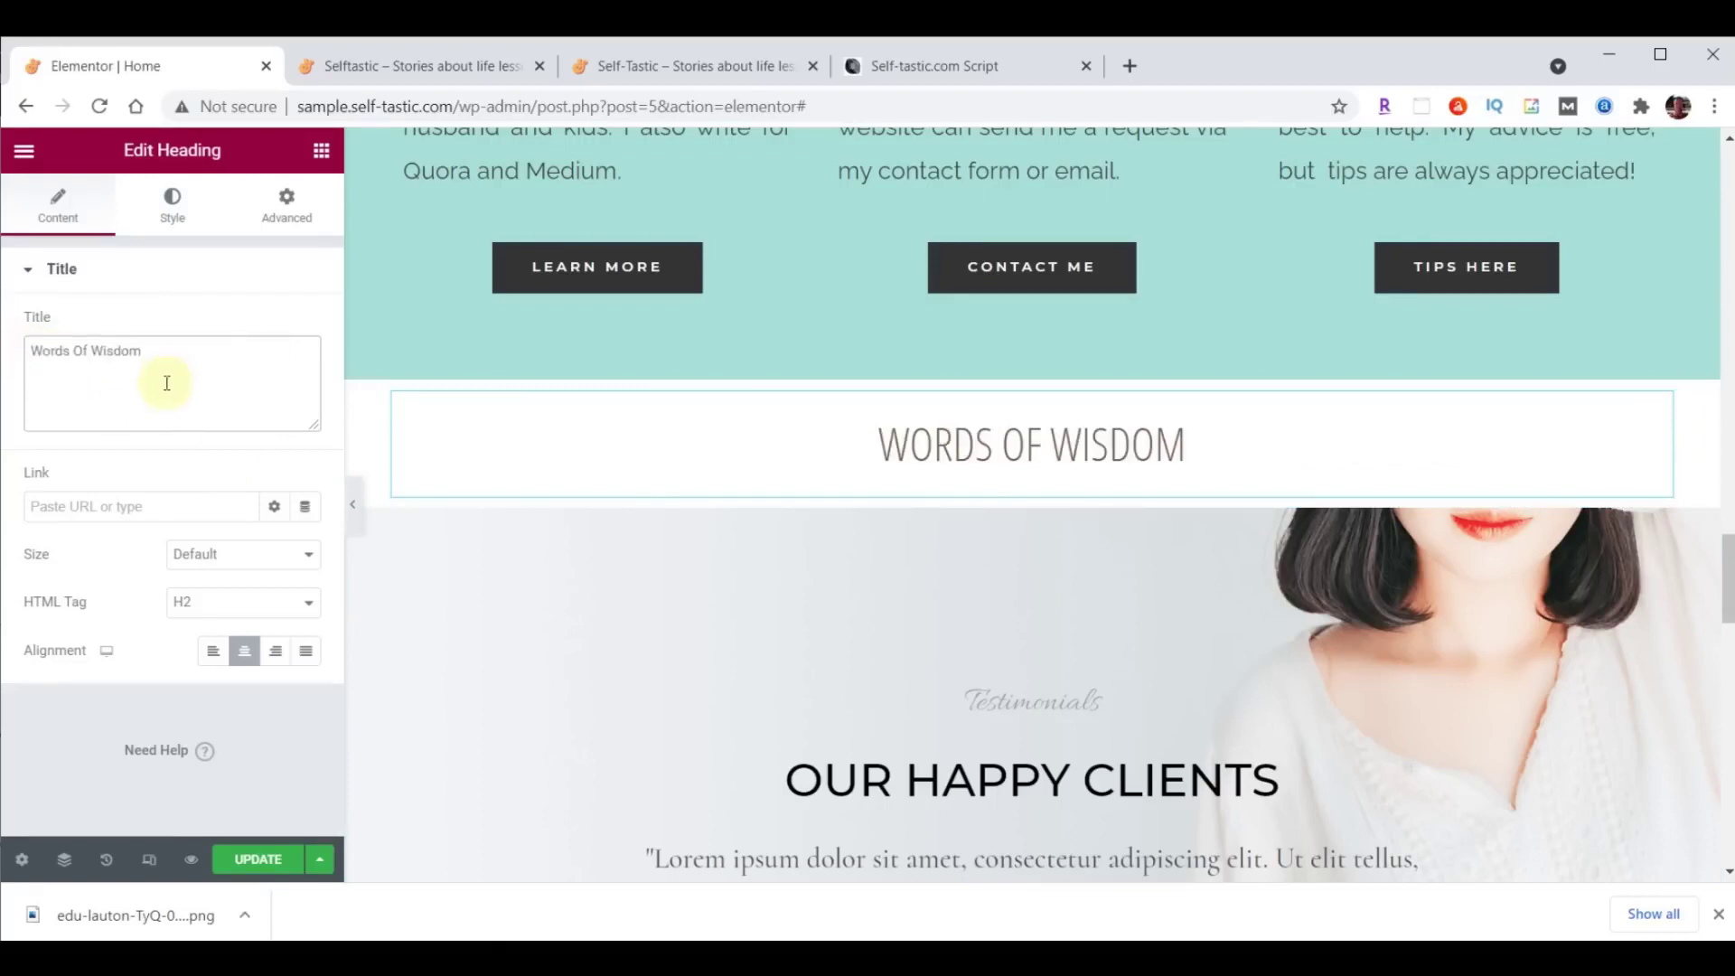
{"action": "left_click", "coordinate": [323, 155]}
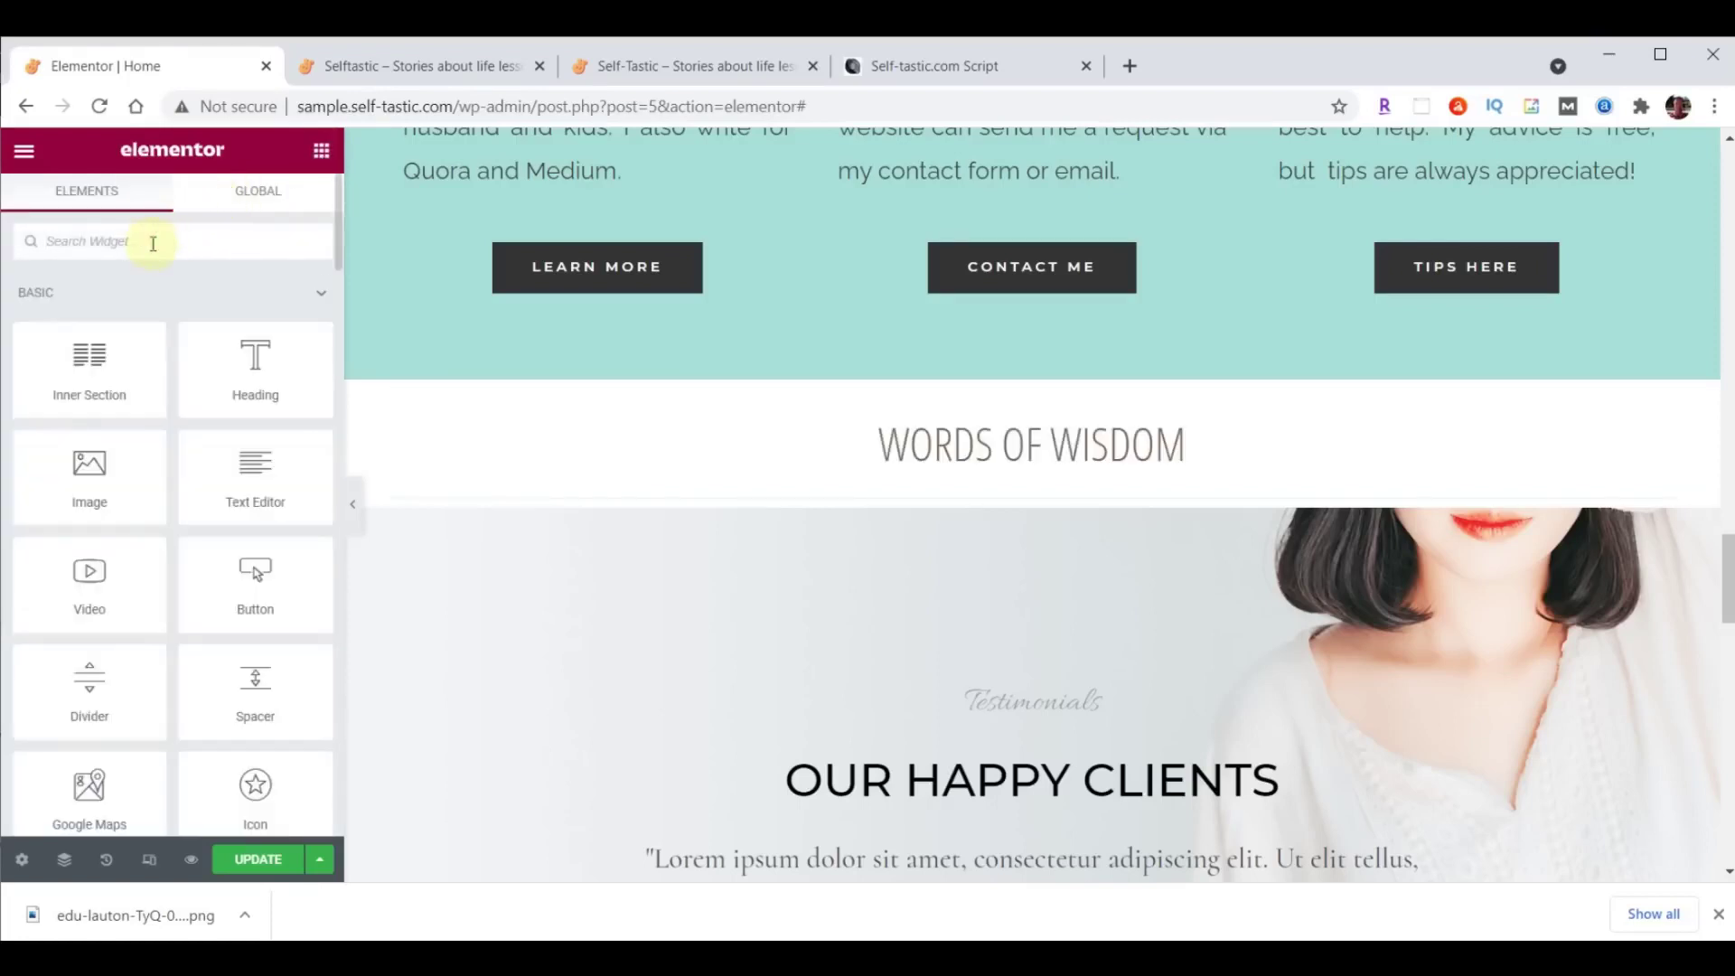
- Drop an Image Carousel widget under the Words Of Wisdom heading and start its Create gallery window
{"action": "type", "text": "image"}
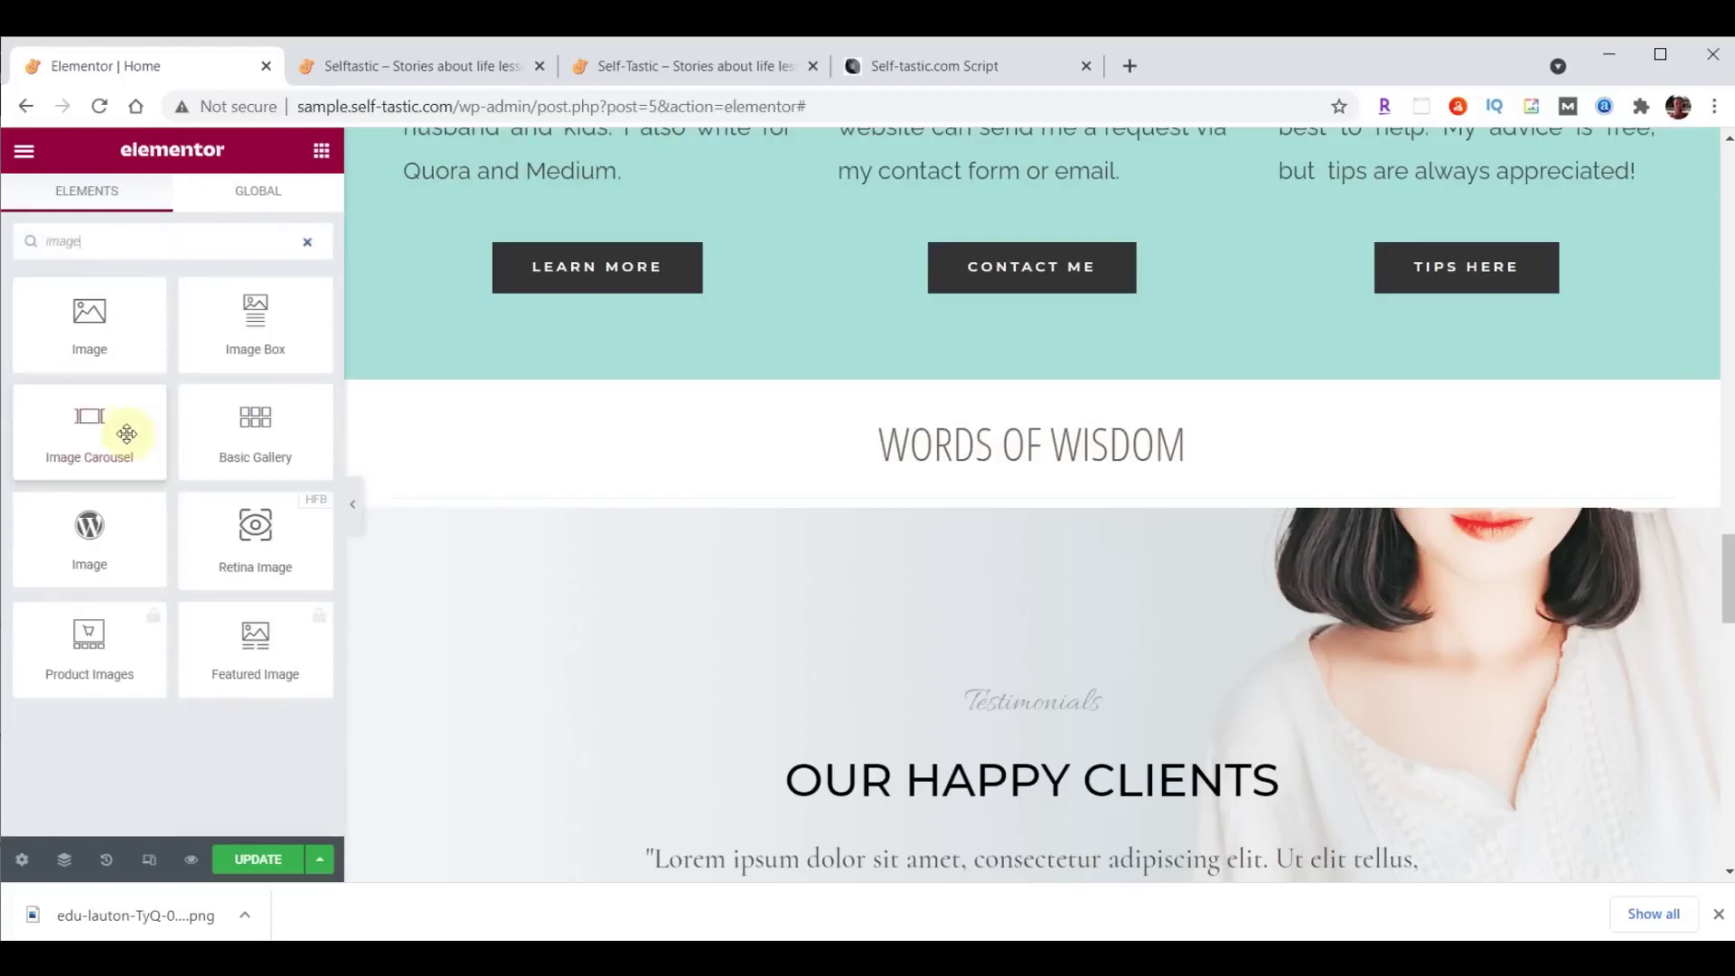
{"action": "left_click_drag", "start_coordinate": [89, 425], "coordinate": [1013, 490]}
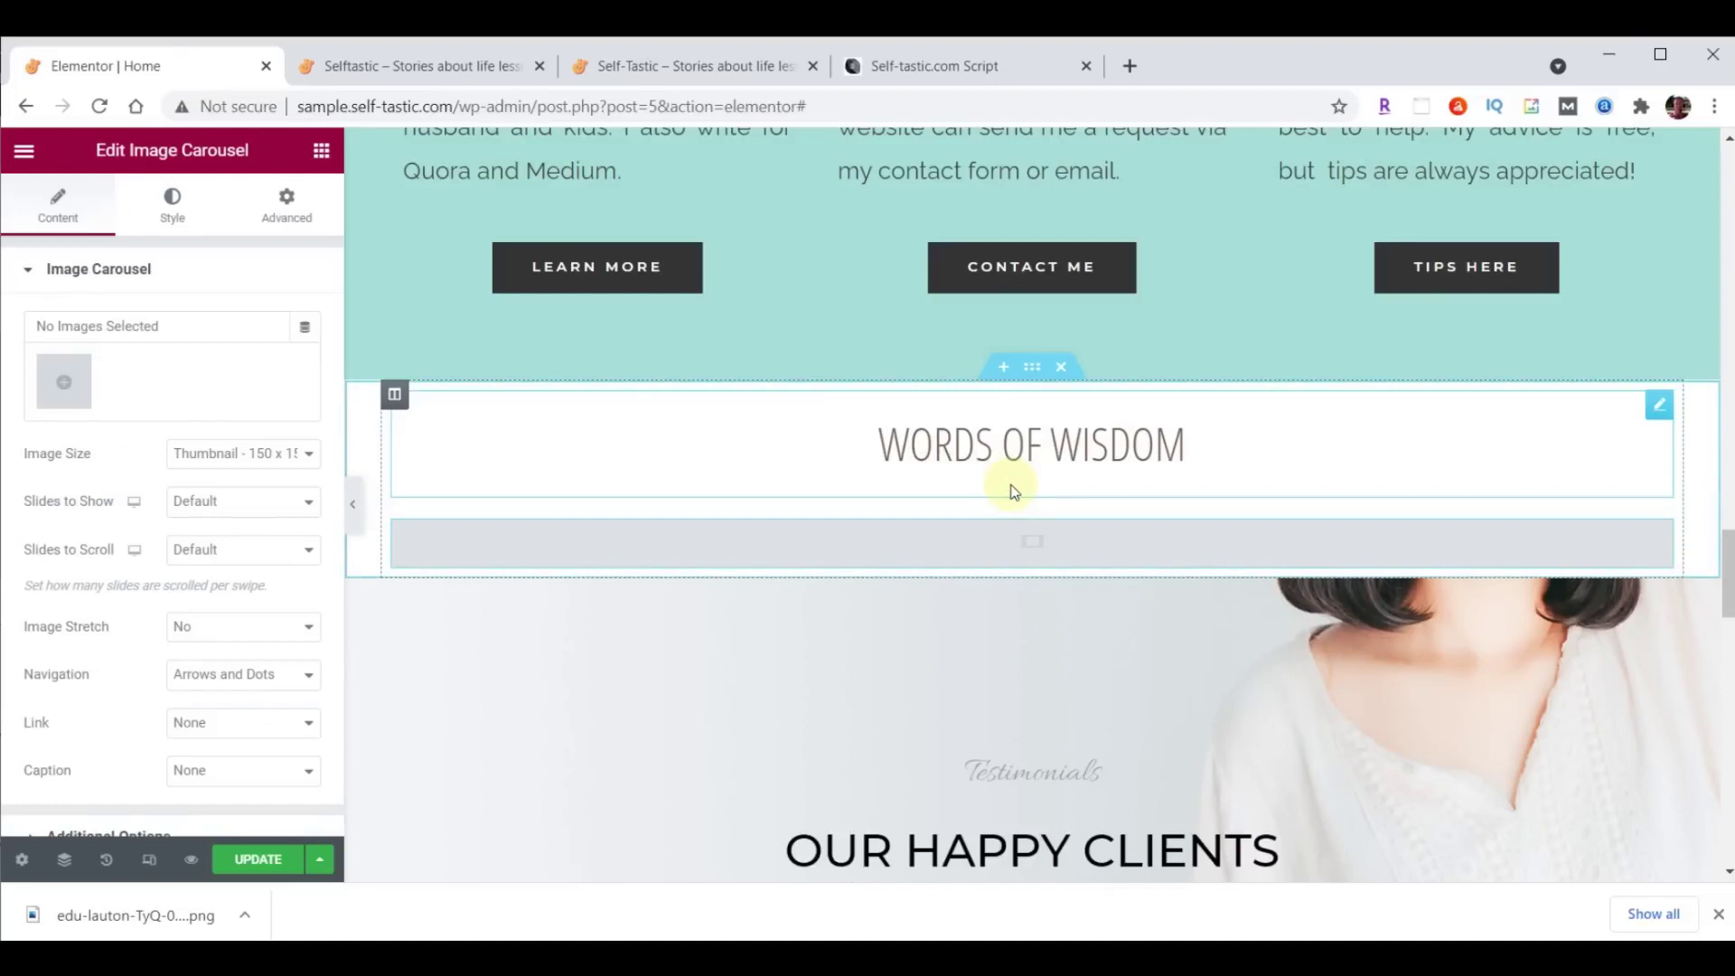
{"action": "left_click", "coordinate": [55, 385]}
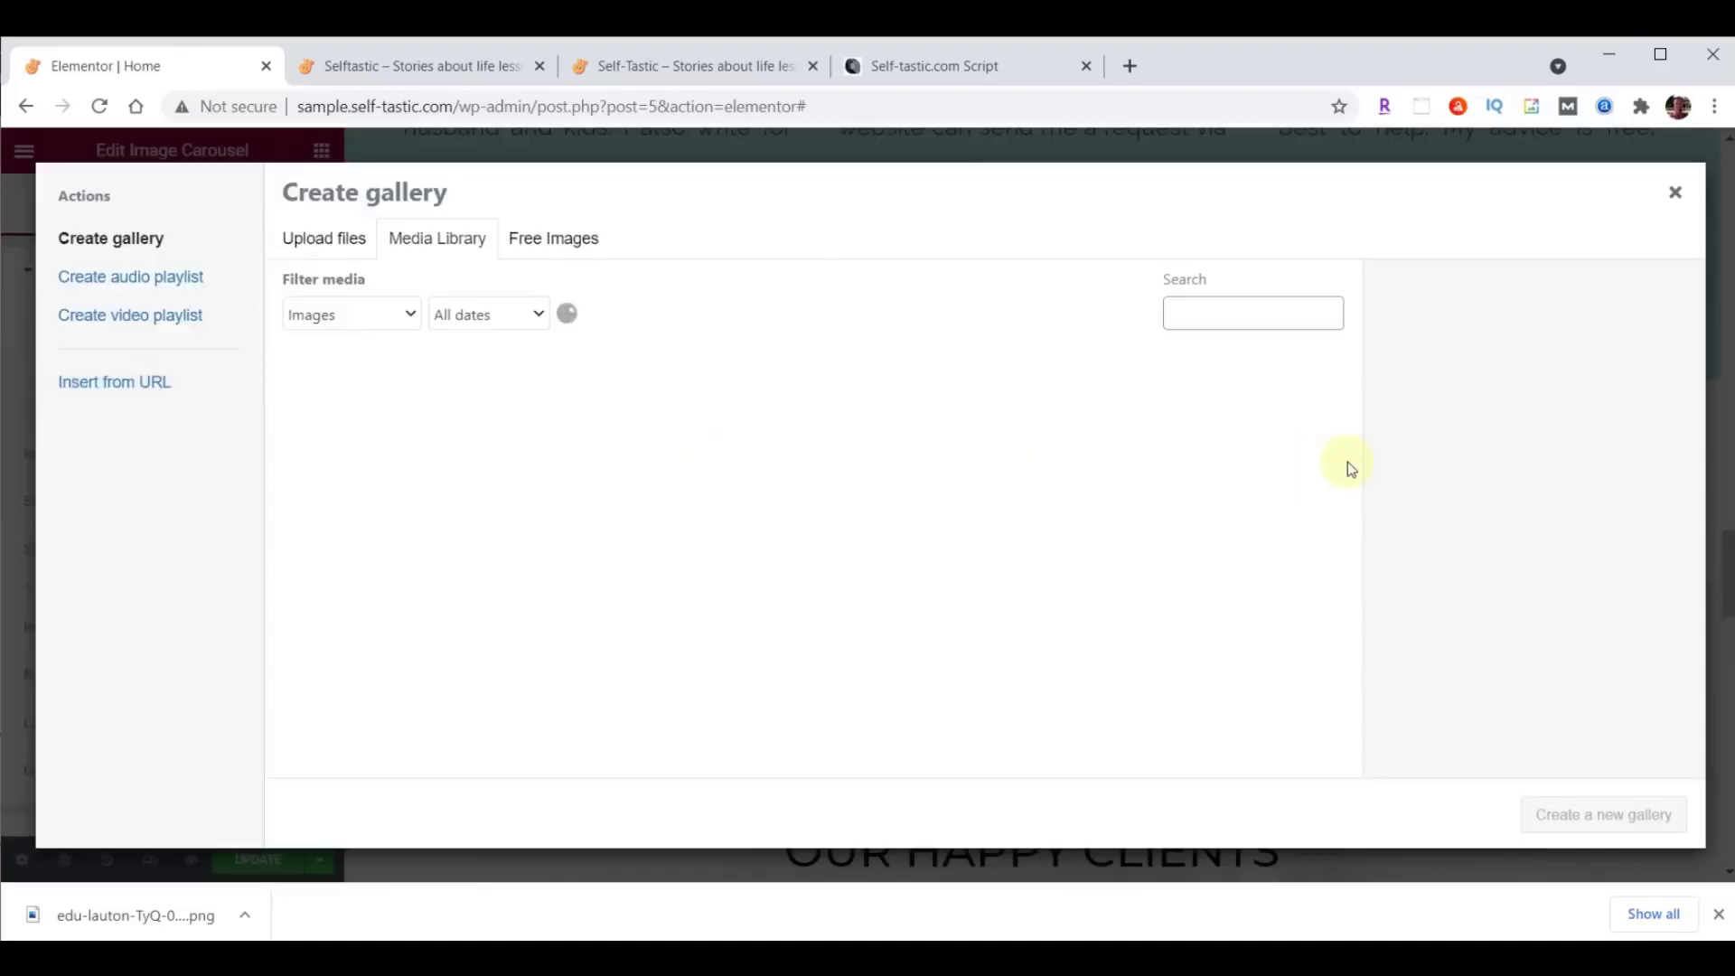
{"action": "key", "text": "alt+Tab"}
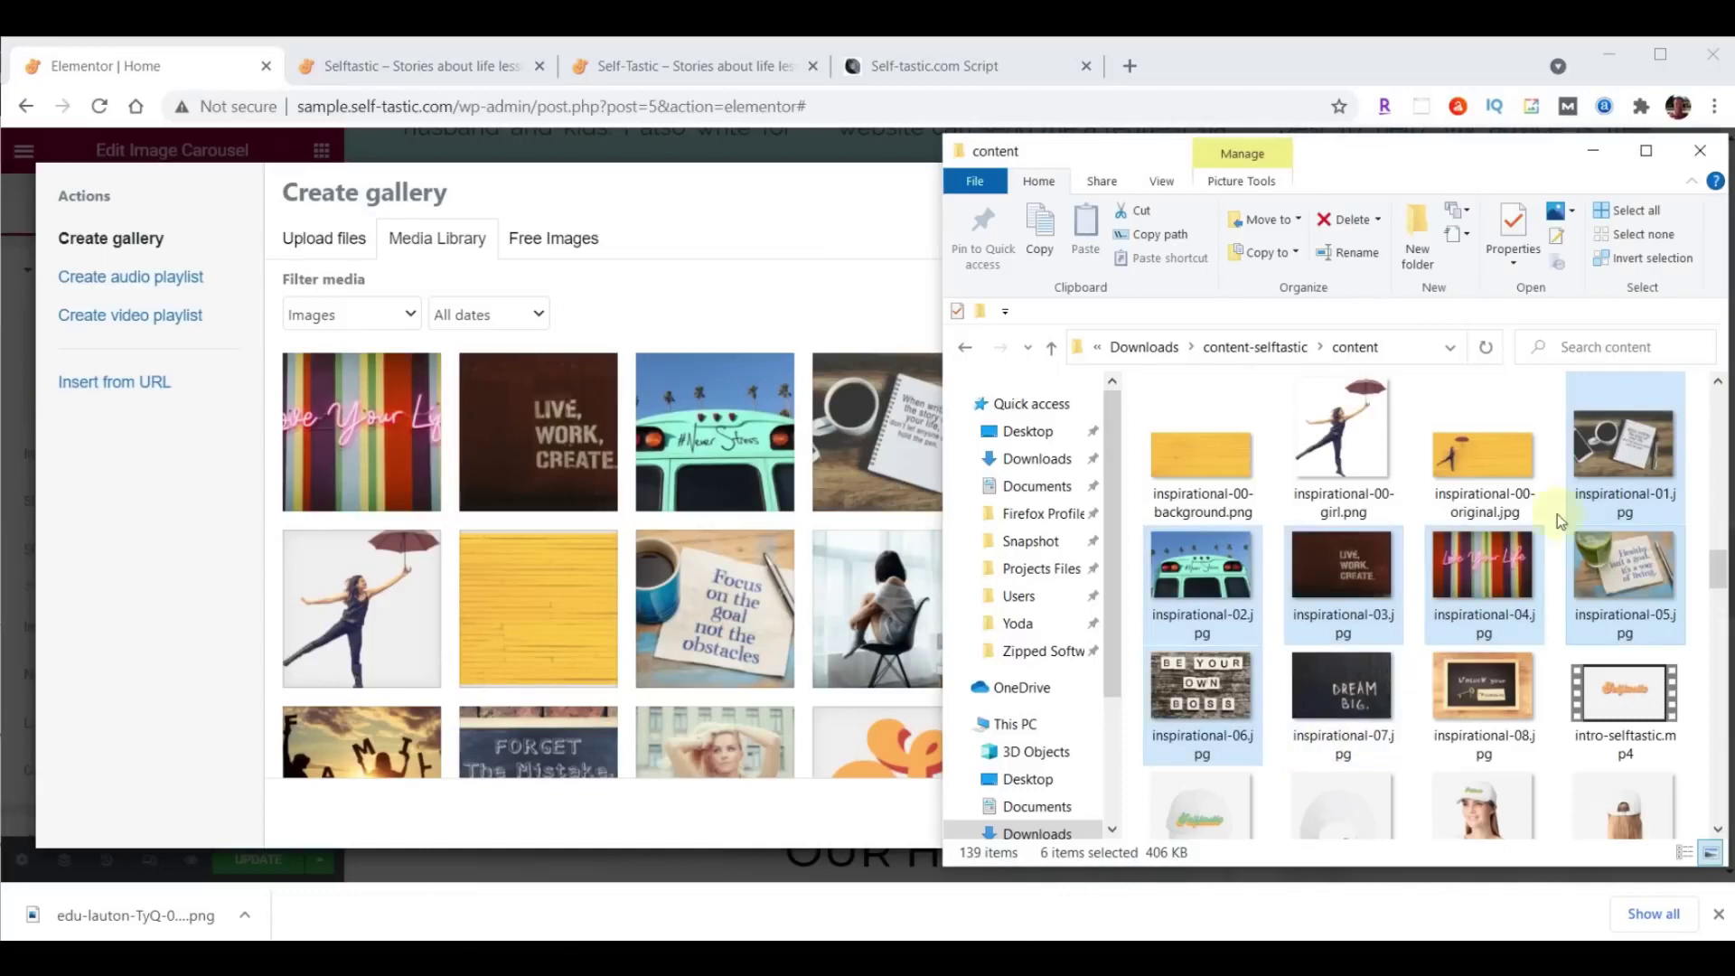
- Upload words-of-wisdom-01.gif through words-of-wisdom-14.gif from Explorer into the media library
{"action": "left_click_drag", "start_coordinate": [1718, 567], "coordinate": [1719, 789]}
{"action": "left_click", "coordinate": [1343, 470]}
{"action": "scroll", "coordinate": [1482, 506], "scroll_direction": "down", "scroll_amount": 1}
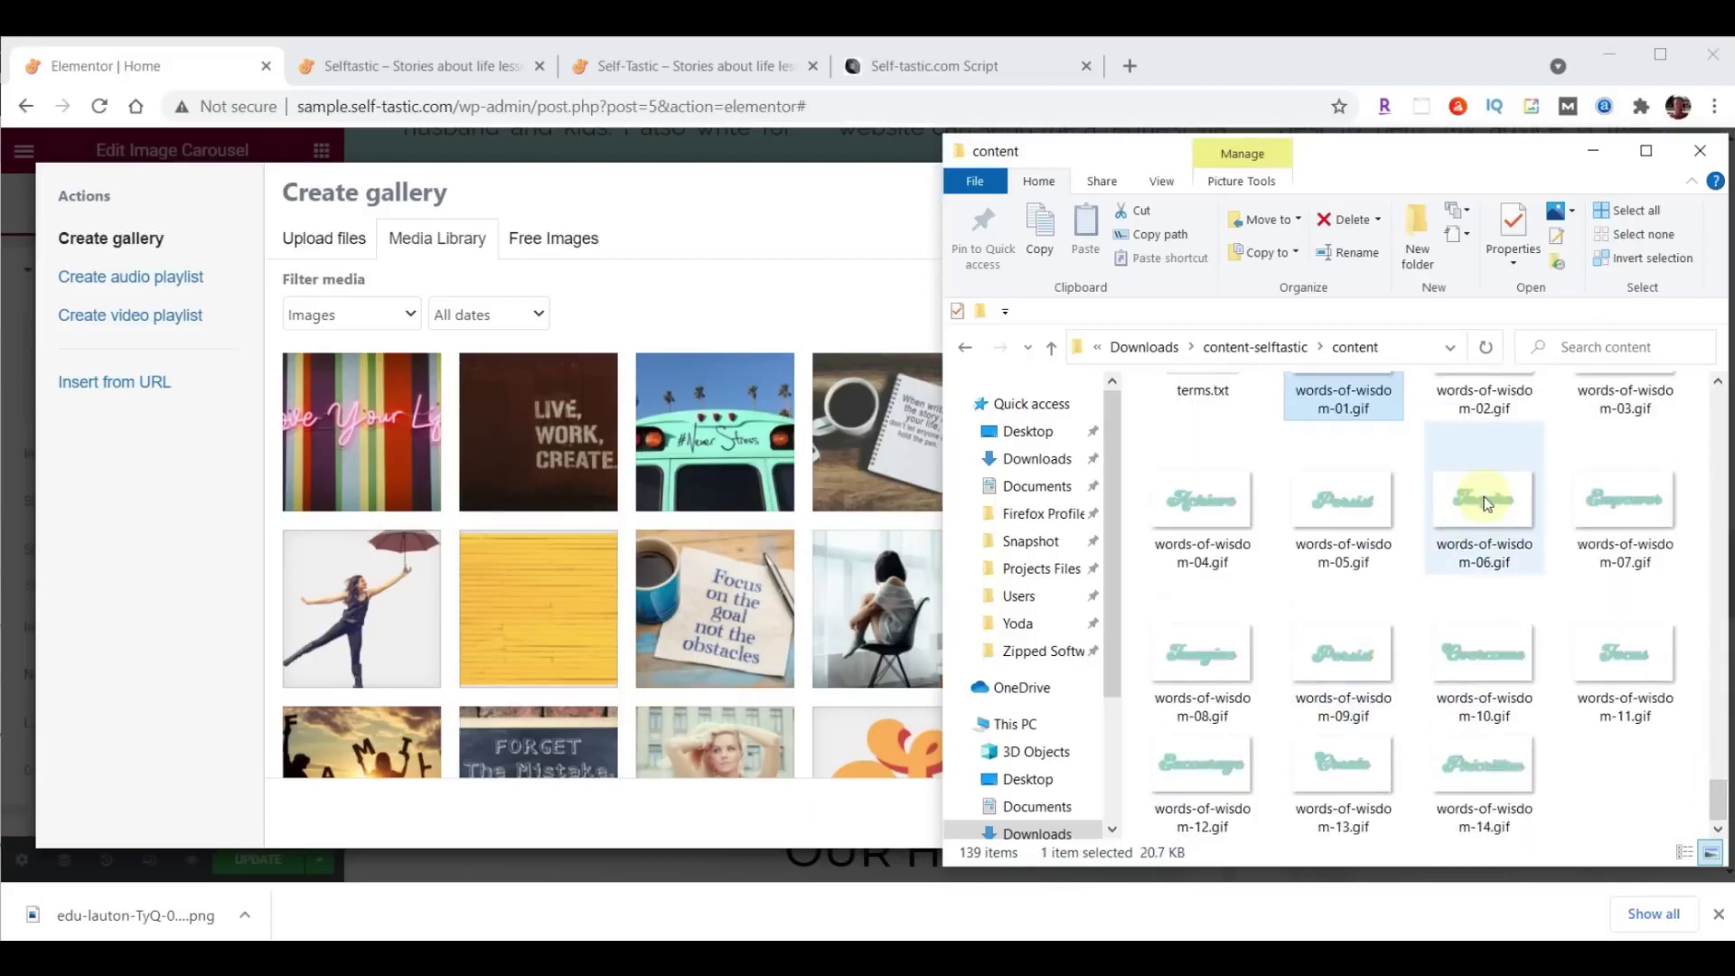
{"action": "left_click", "coordinate": [1487, 739], "text": "shift"}
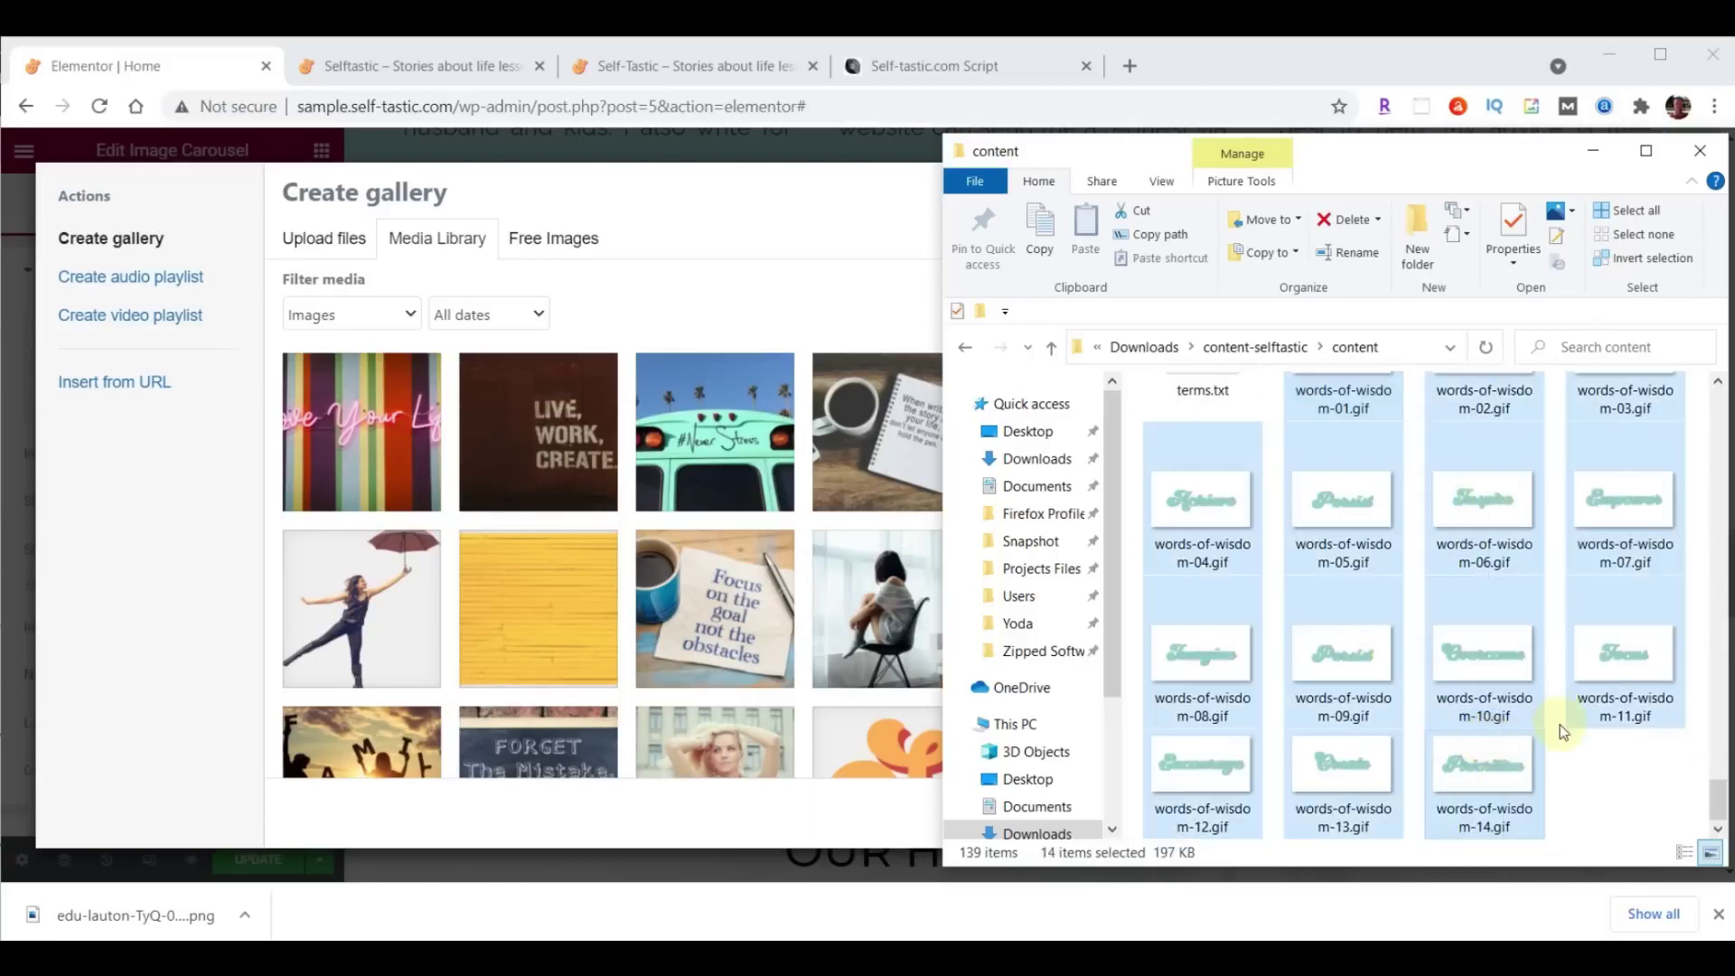
{"action": "left_click_drag", "start_coordinate": [1504, 768], "coordinate": [612, 542]}
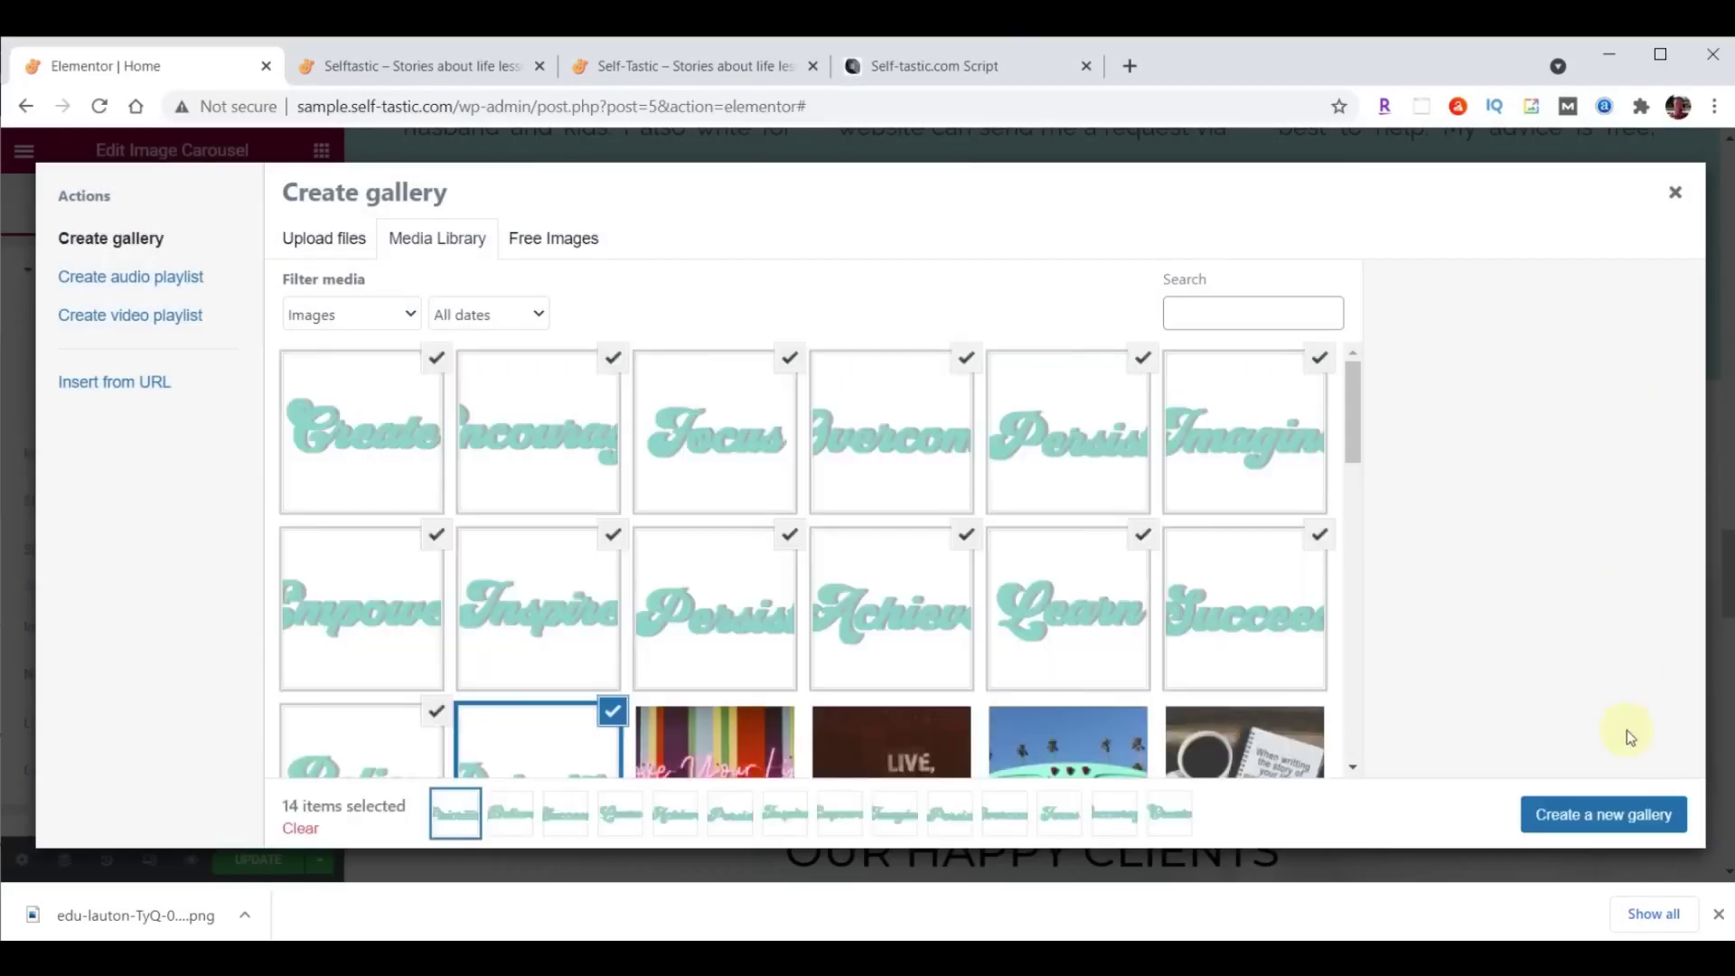
- Insert the 14 images into the carousel at Full size, showing 5 slides, scrolling 1
{"action": "left_click", "coordinate": [1624, 830]}
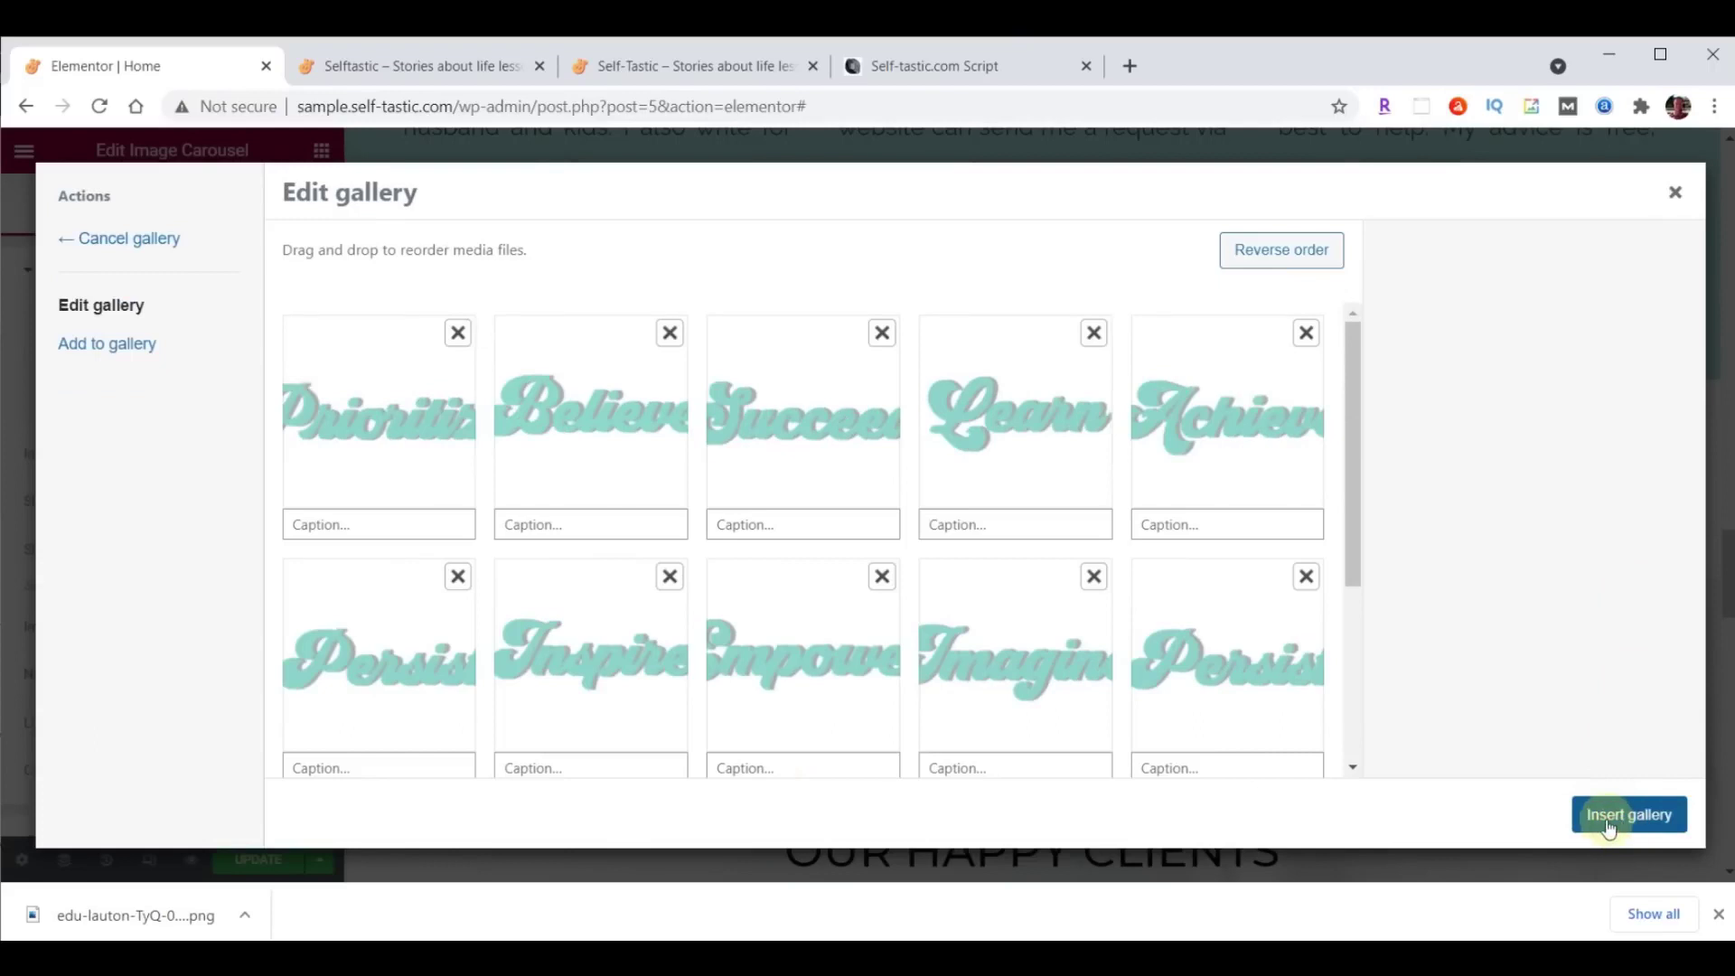
{"action": "left_click", "coordinate": [1606, 825]}
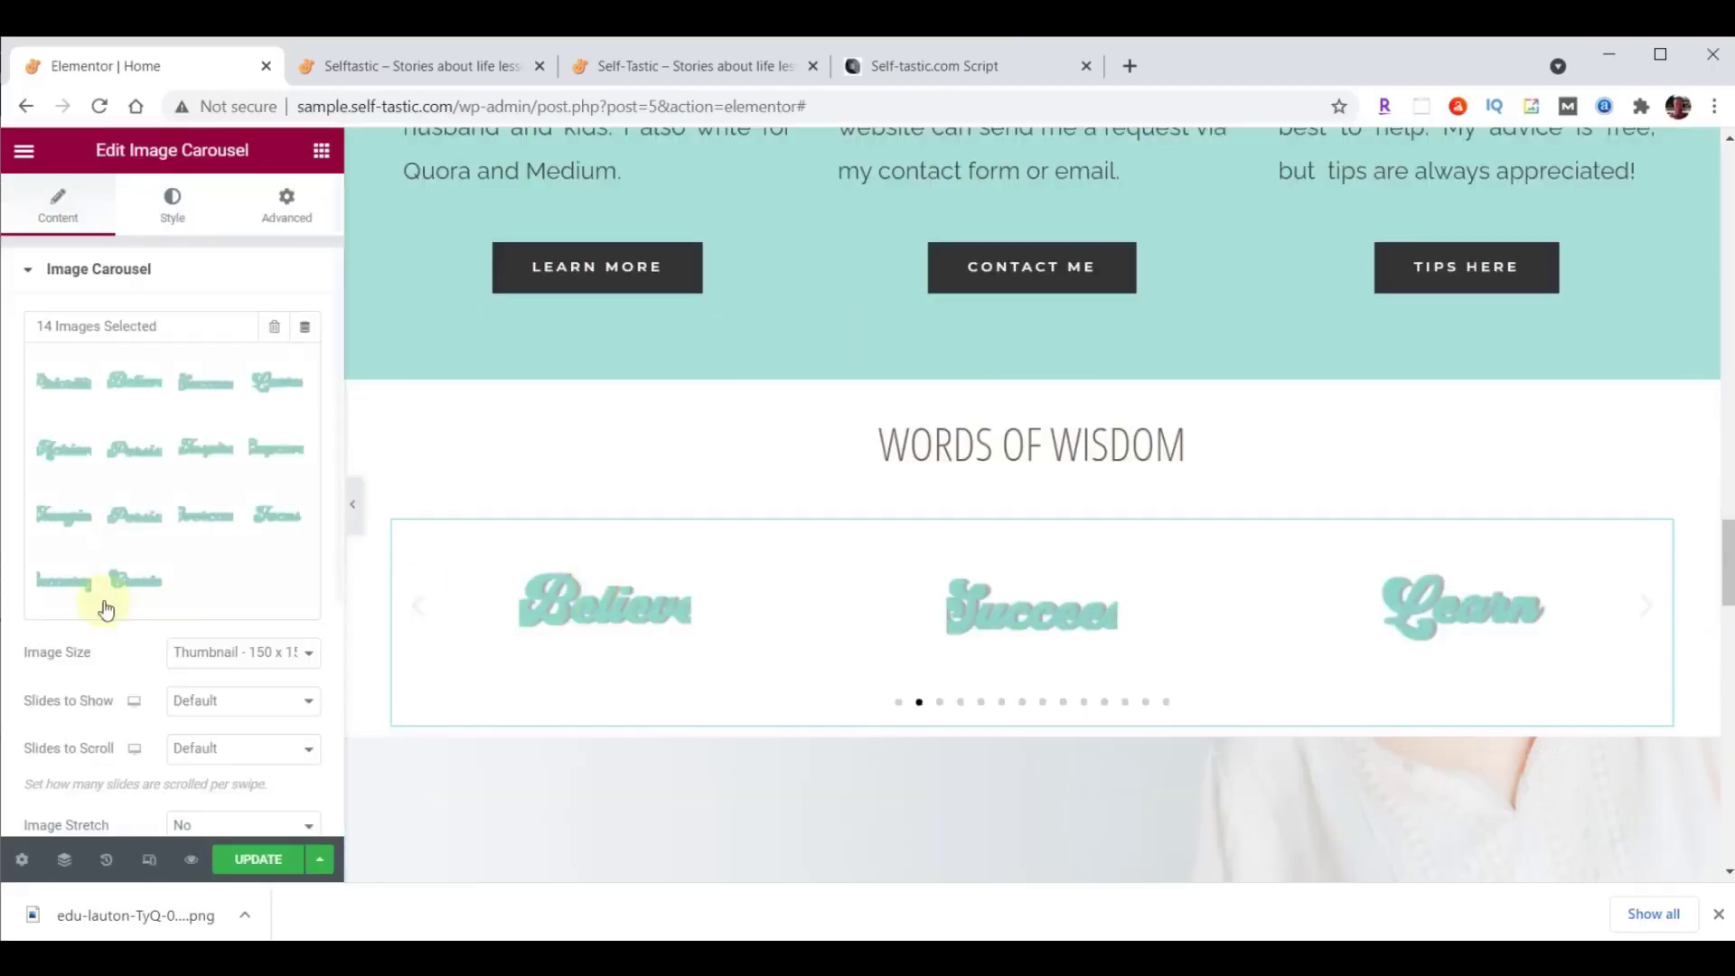
{"action": "left_click", "coordinate": [208, 654]}
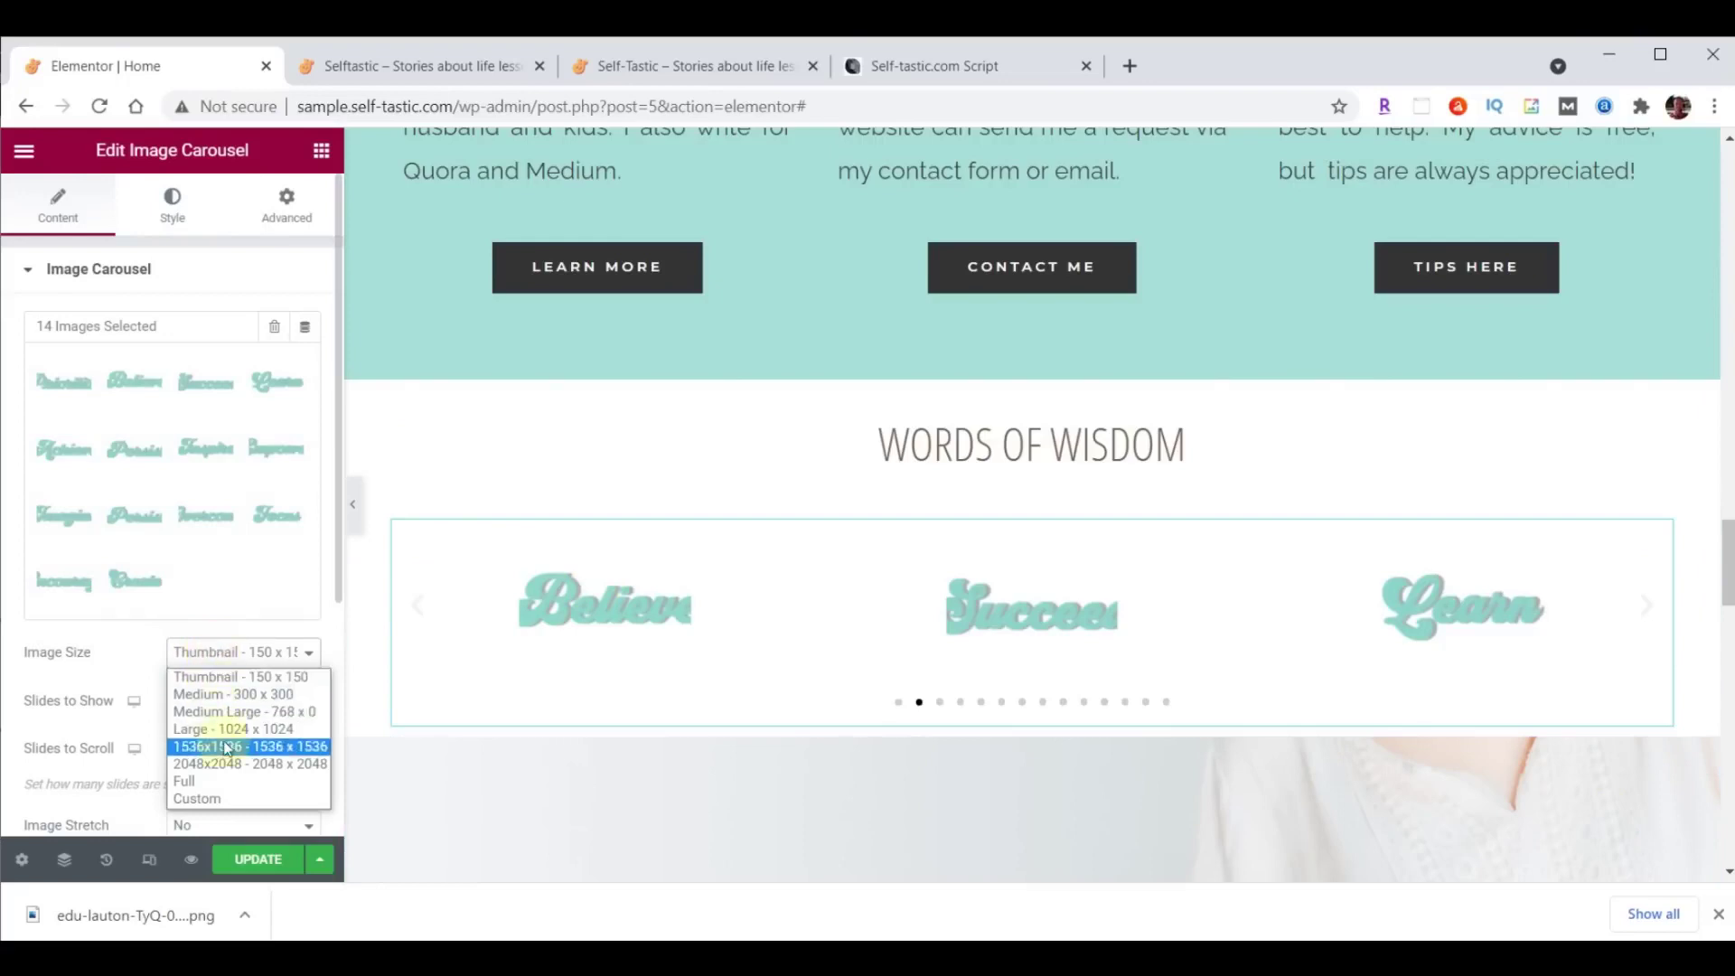
{"action": "left_click", "coordinate": [225, 780]}
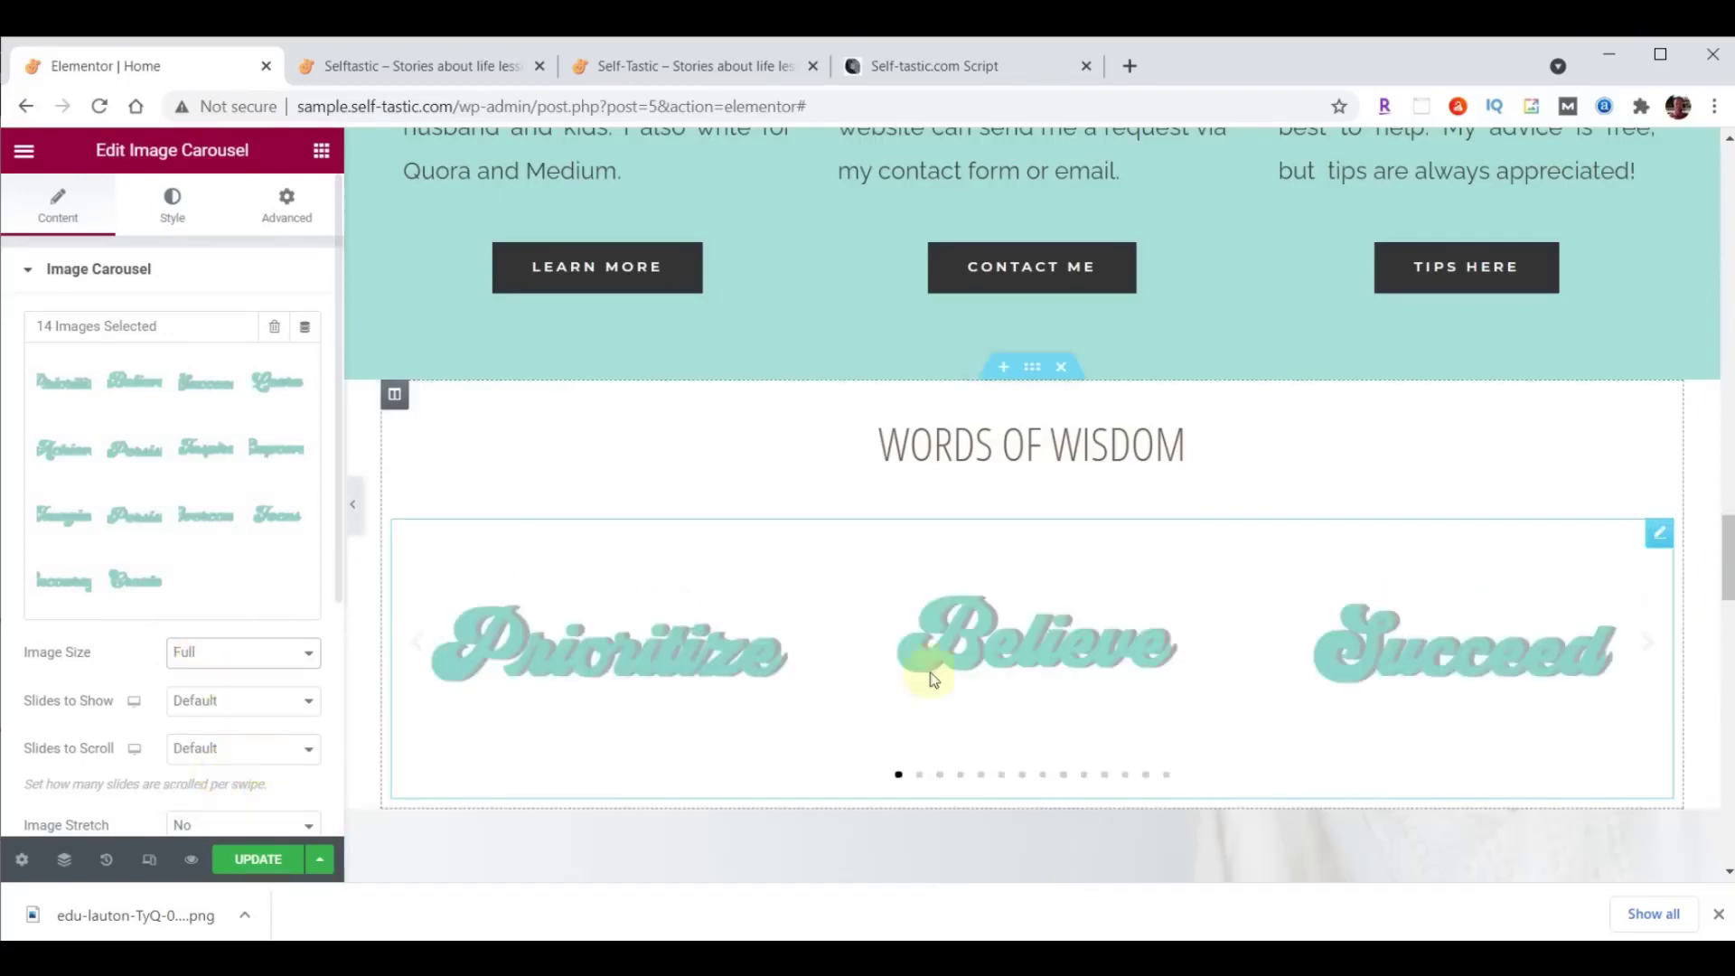
{"action": "left_click", "coordinate": [305, 701]}
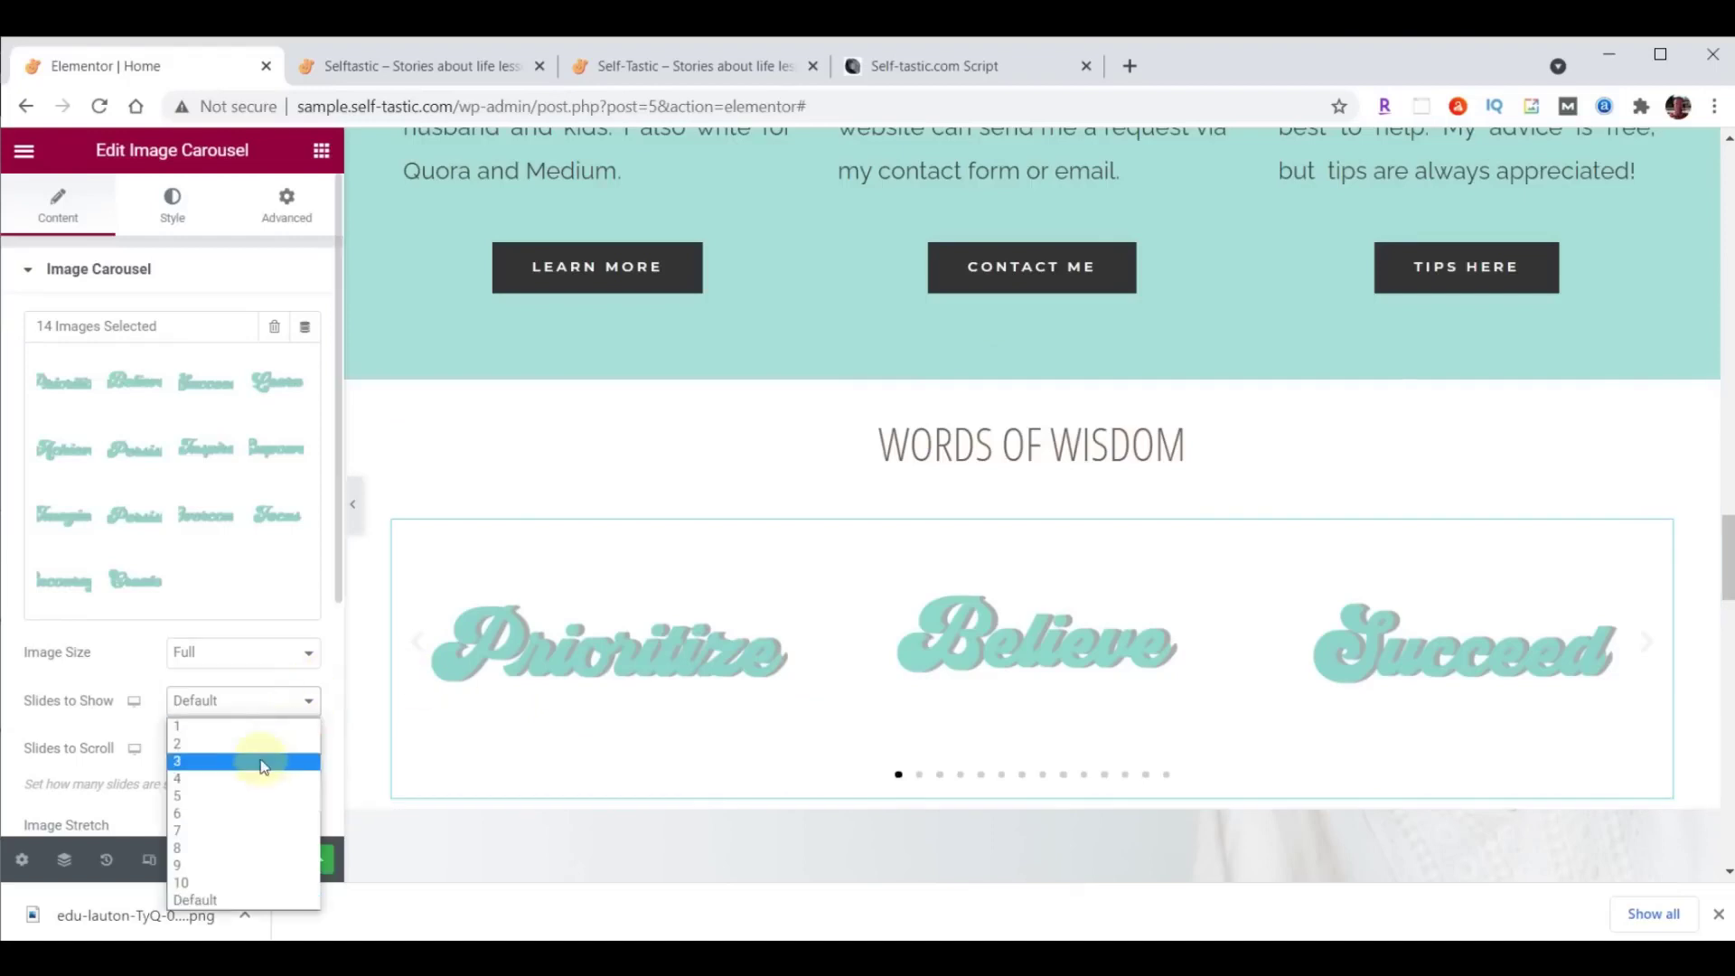
{"action": "left_click", "coordinate": [253, 796]}
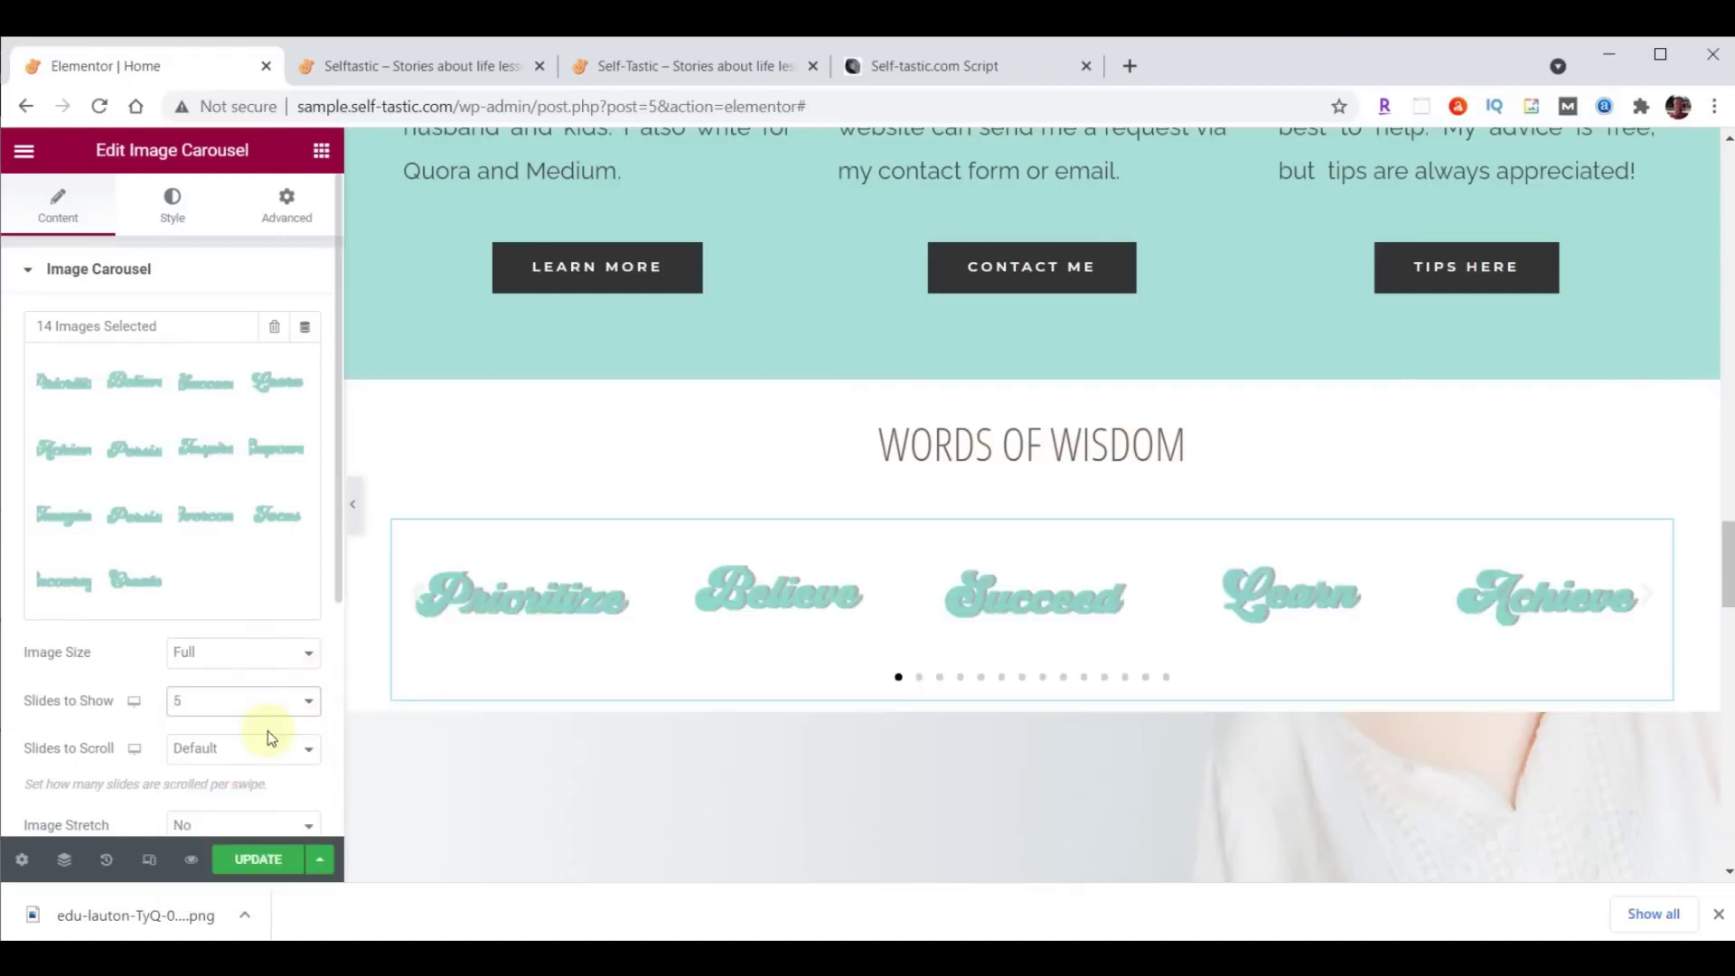
{"action": "left_click", "coordinate": [267, 755]}
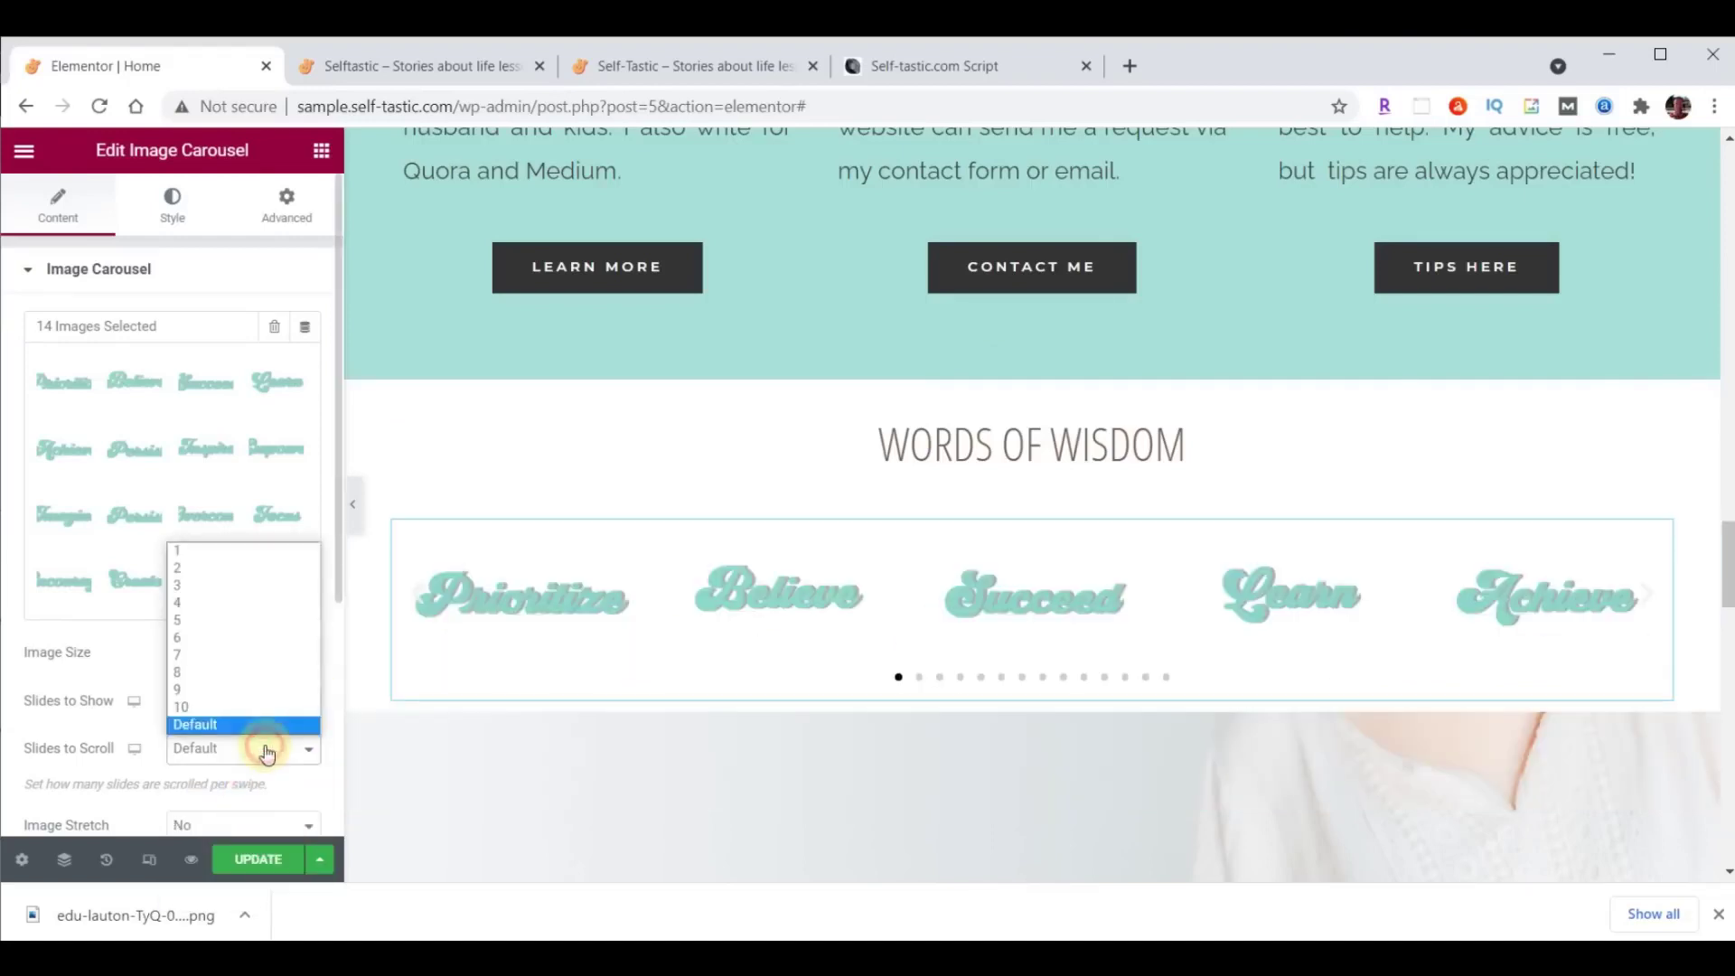
{"action": "left_click", "coordinate": [252, 553]}
- Set carousel navigation to None, Pause on Hover No, animation speed 2000, and save
{"action": "scroll", "coordinate": [235, 542], "scroll_direction": "down", "scroll_amount": 4}
{"action": "left_click", "coordinate": [231, 521]}
{"action": "left_click", "coordinate": [221, 591]}
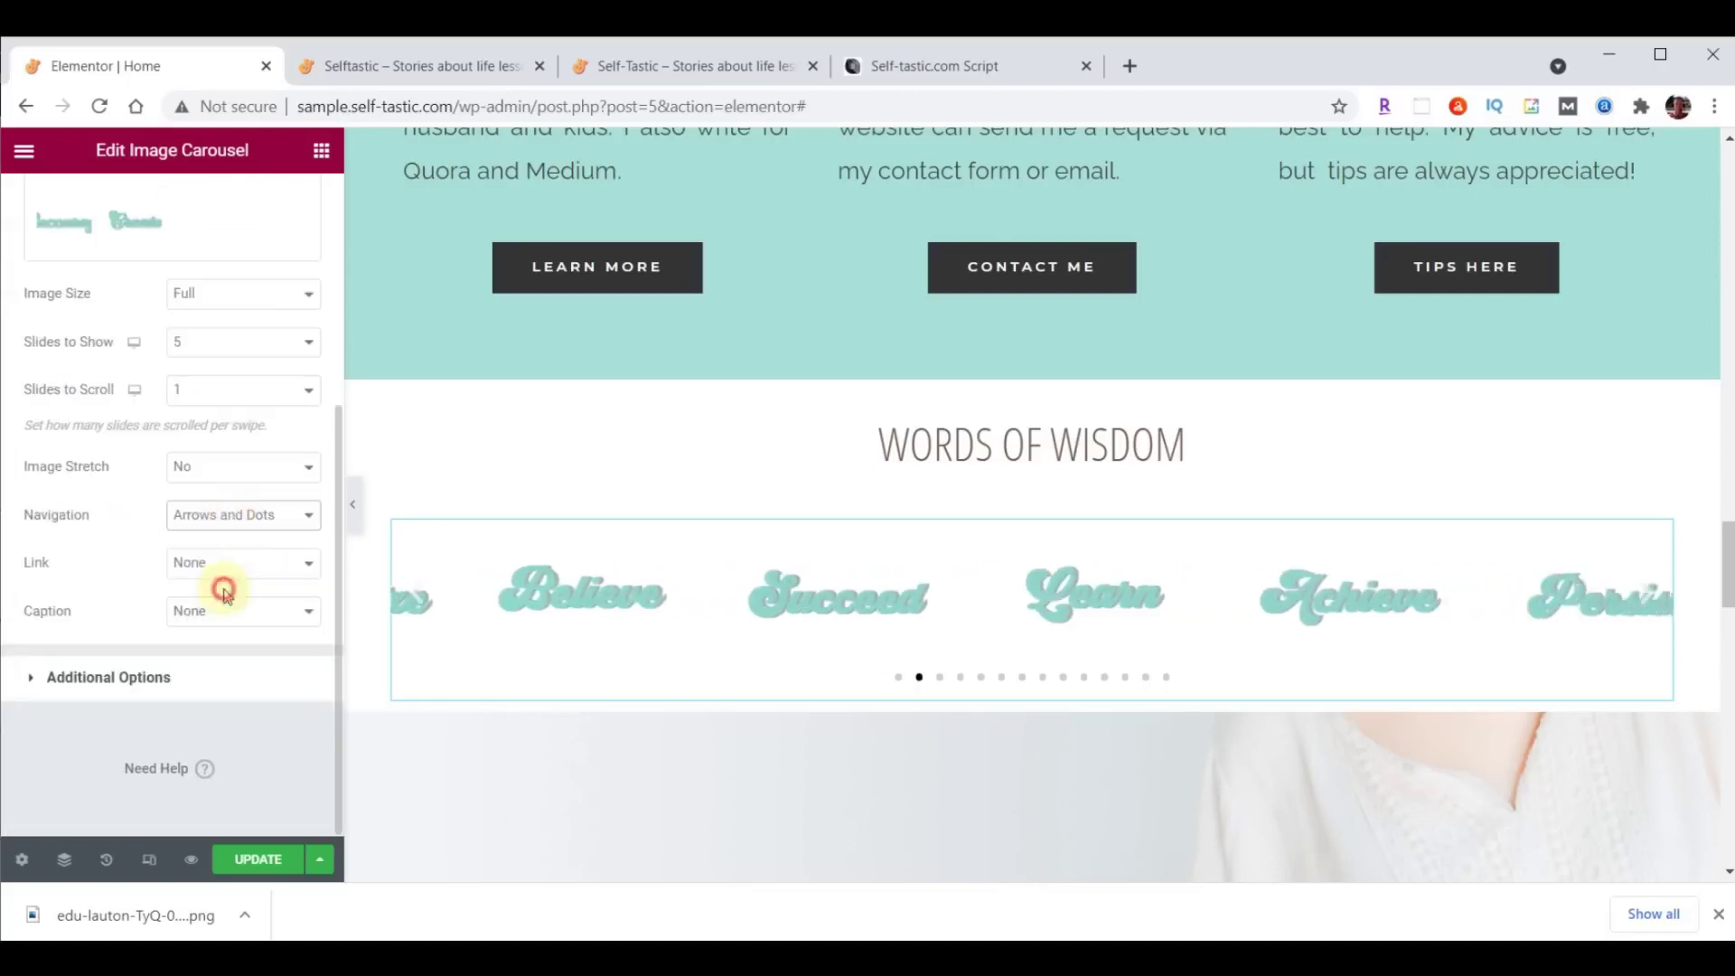
{"action": "left_click", "coordinate": [101, 676]}
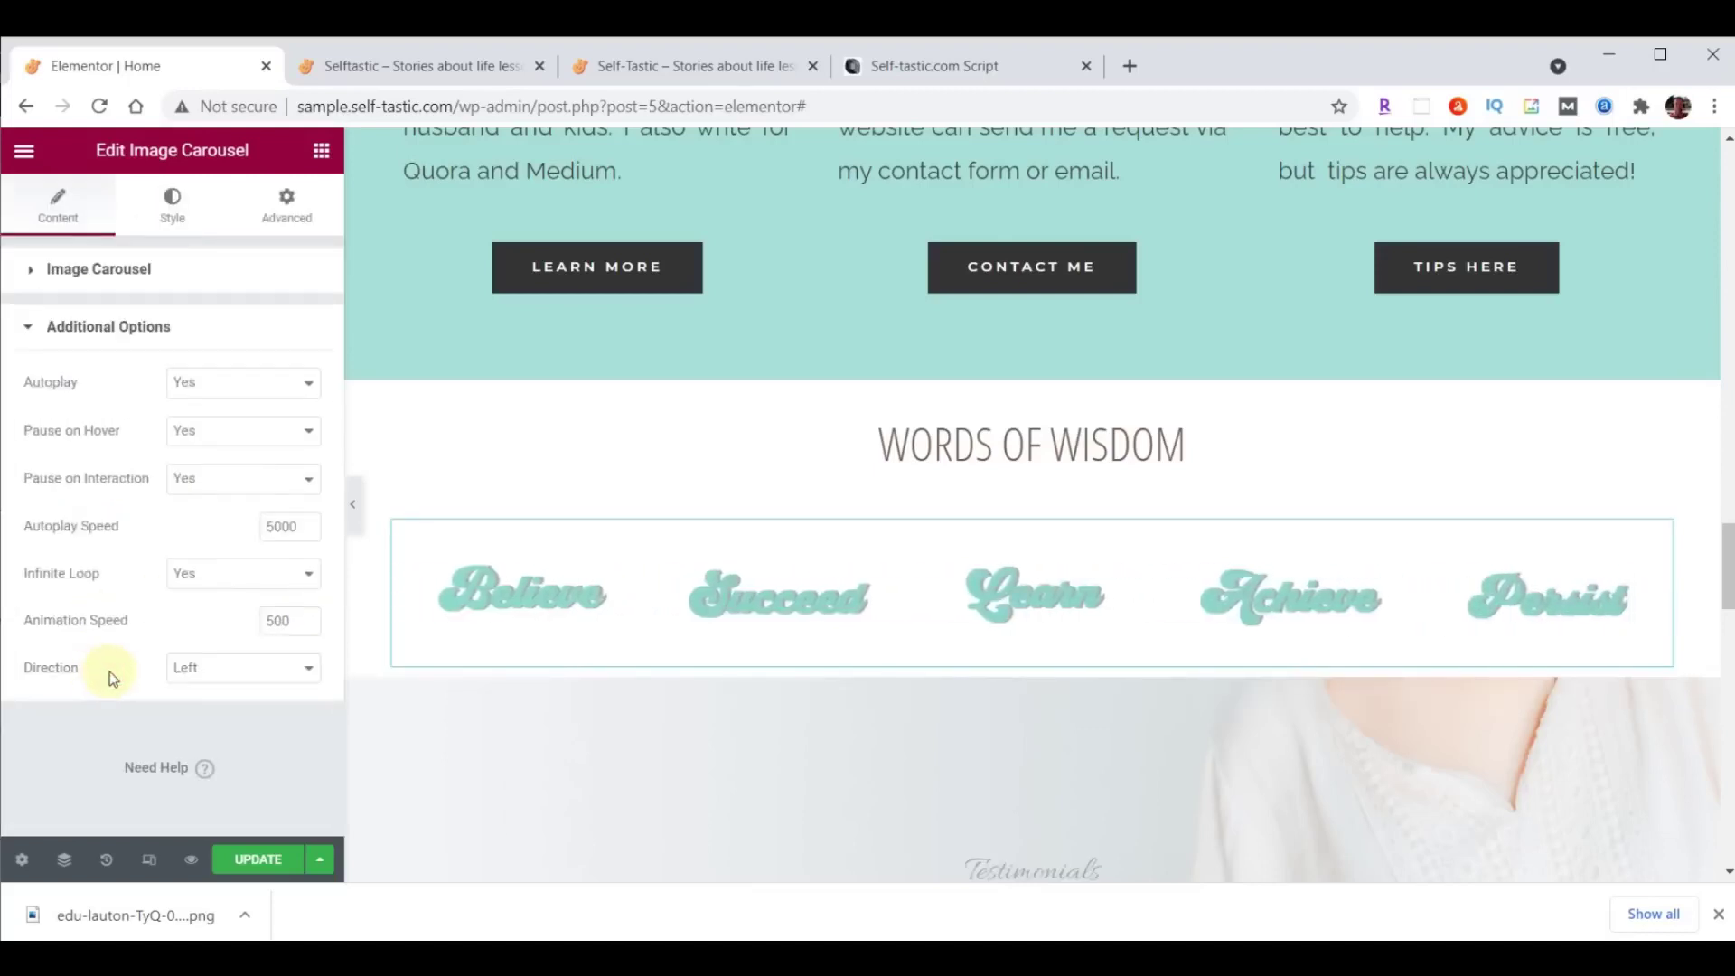
{"action": "left_click", "coordinate": [221, 431]}
{"action": "left_click", "coordinate": [208, 474]}
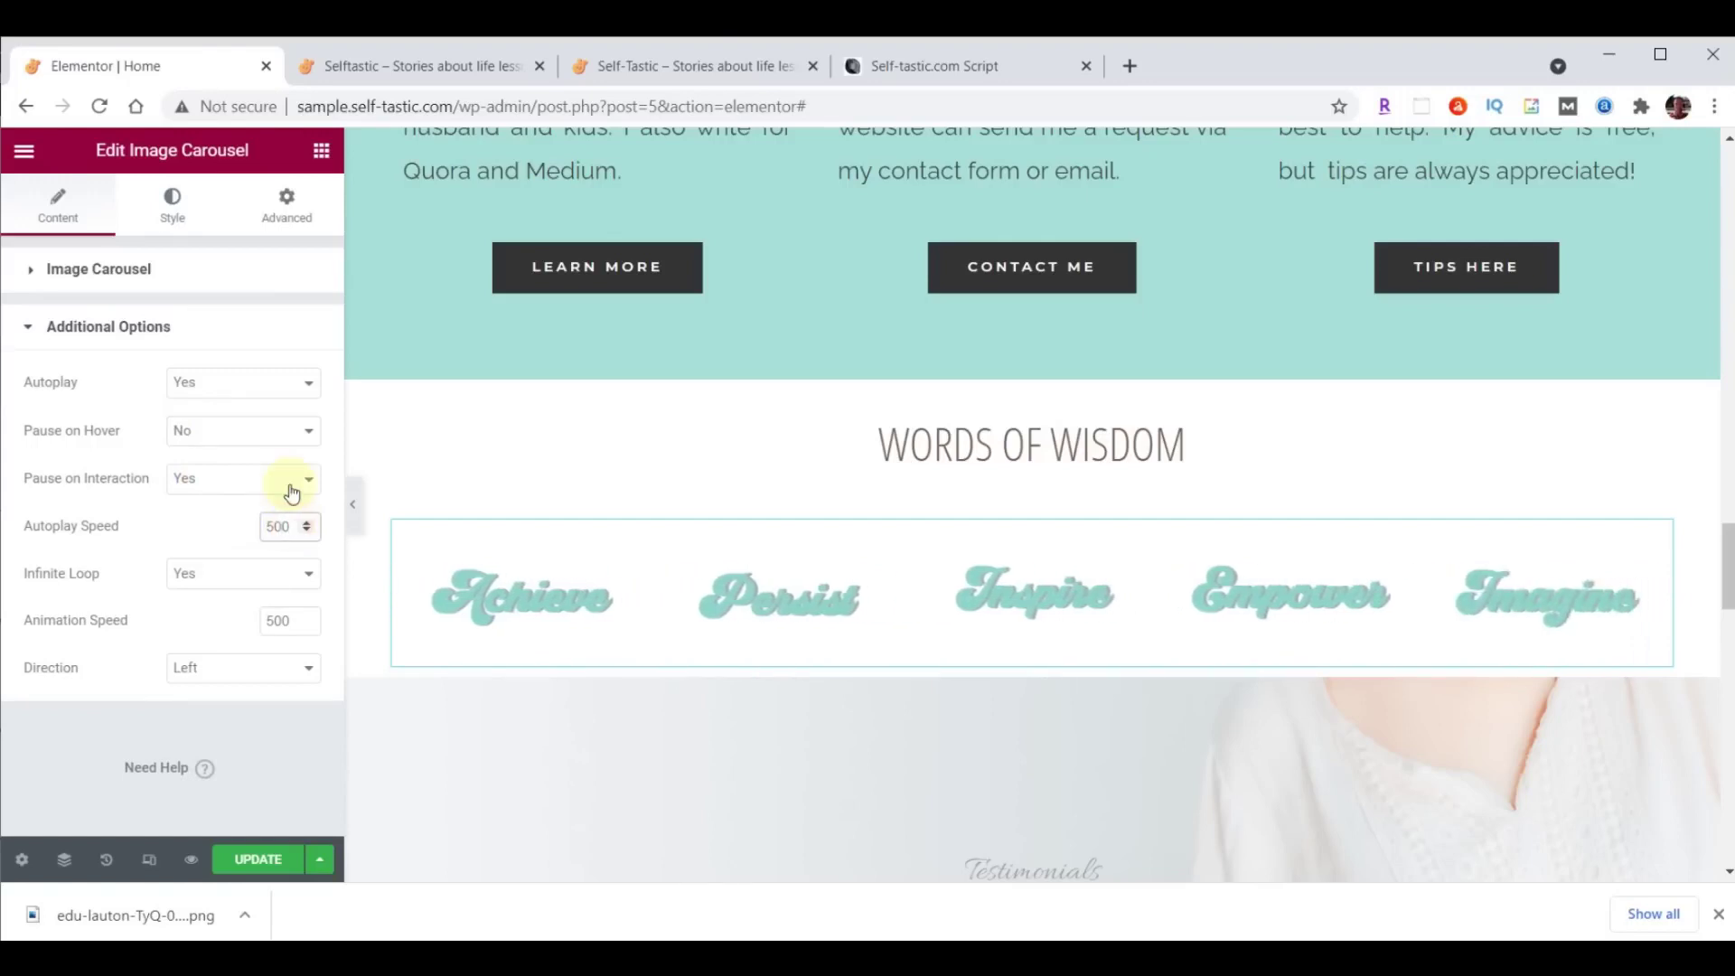
{"action": "double_click", "coordinate": [276, 620]}
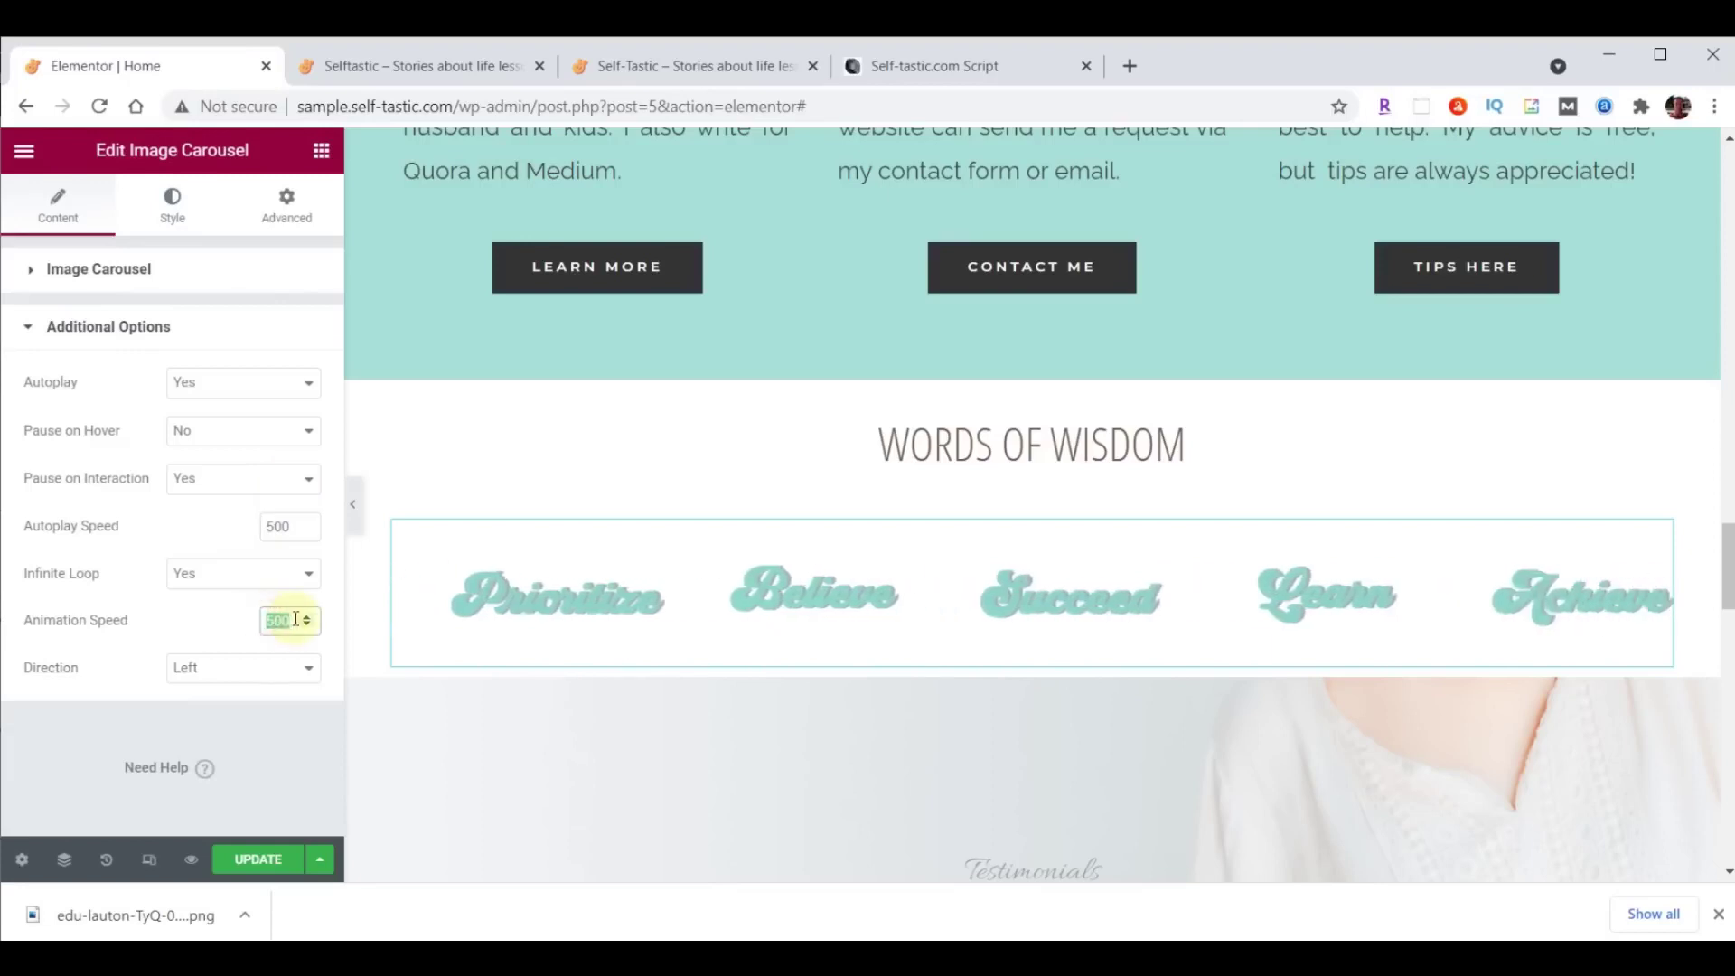
{"action": "type", "text": "2000"}
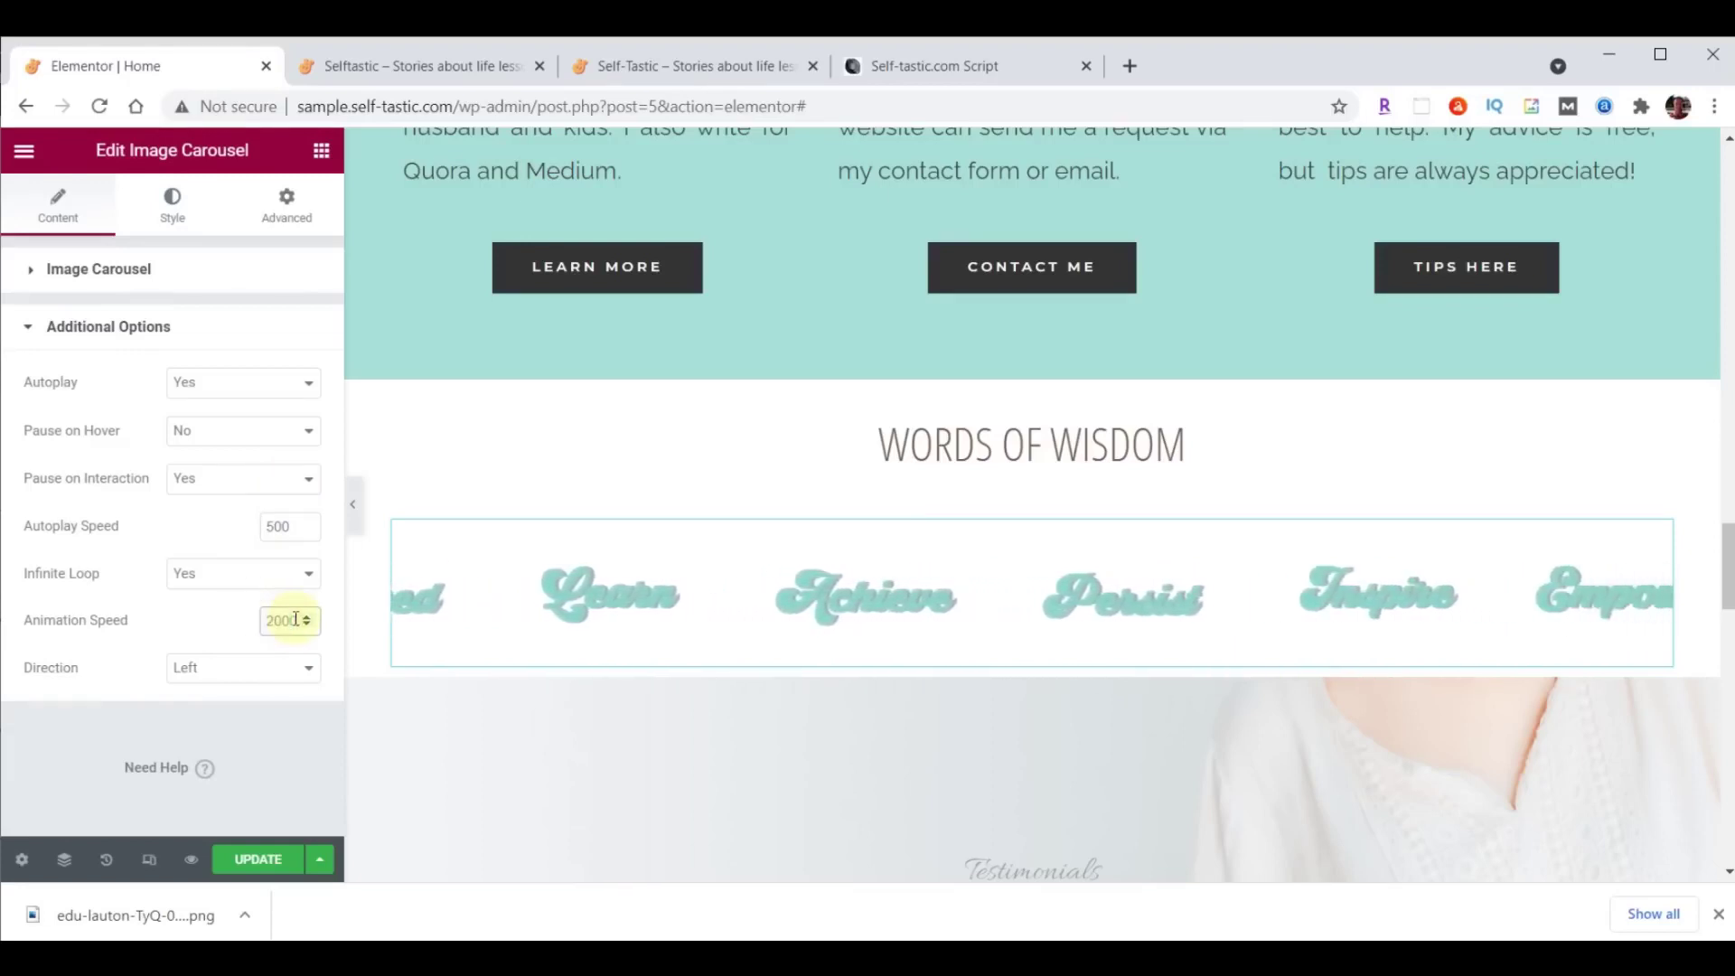
{"action": "left_click", "coordinate": [264, 861]}
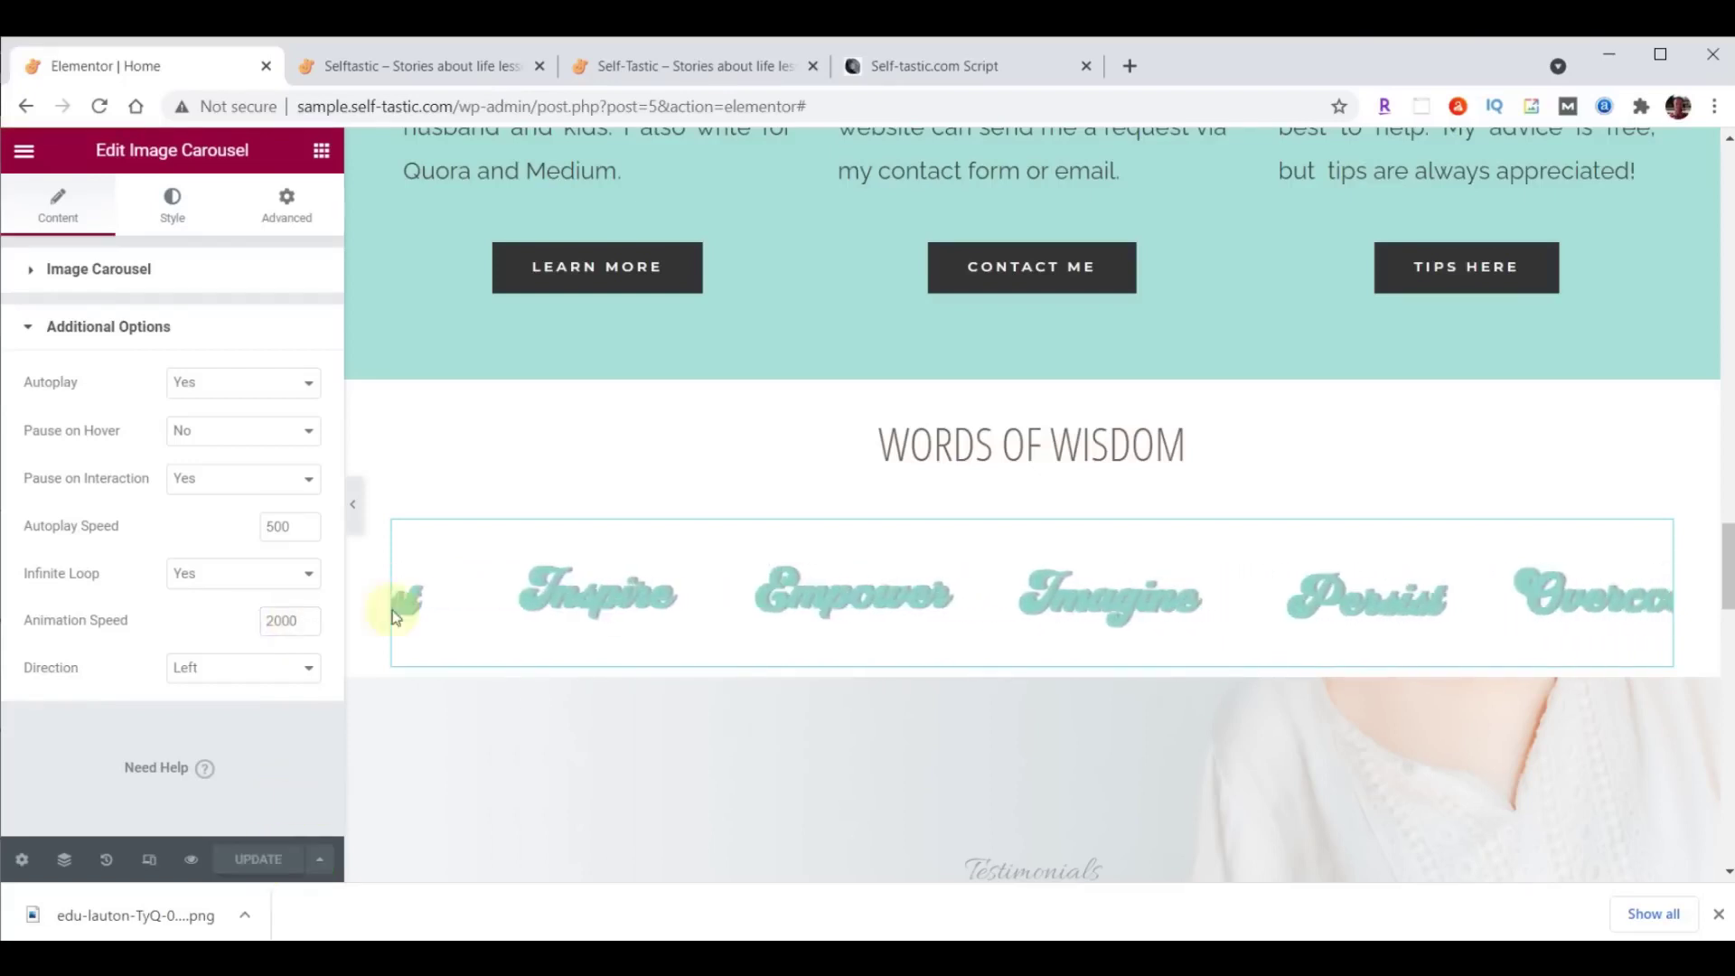
{"action": "left_click", "coordinate": [446, 61]}
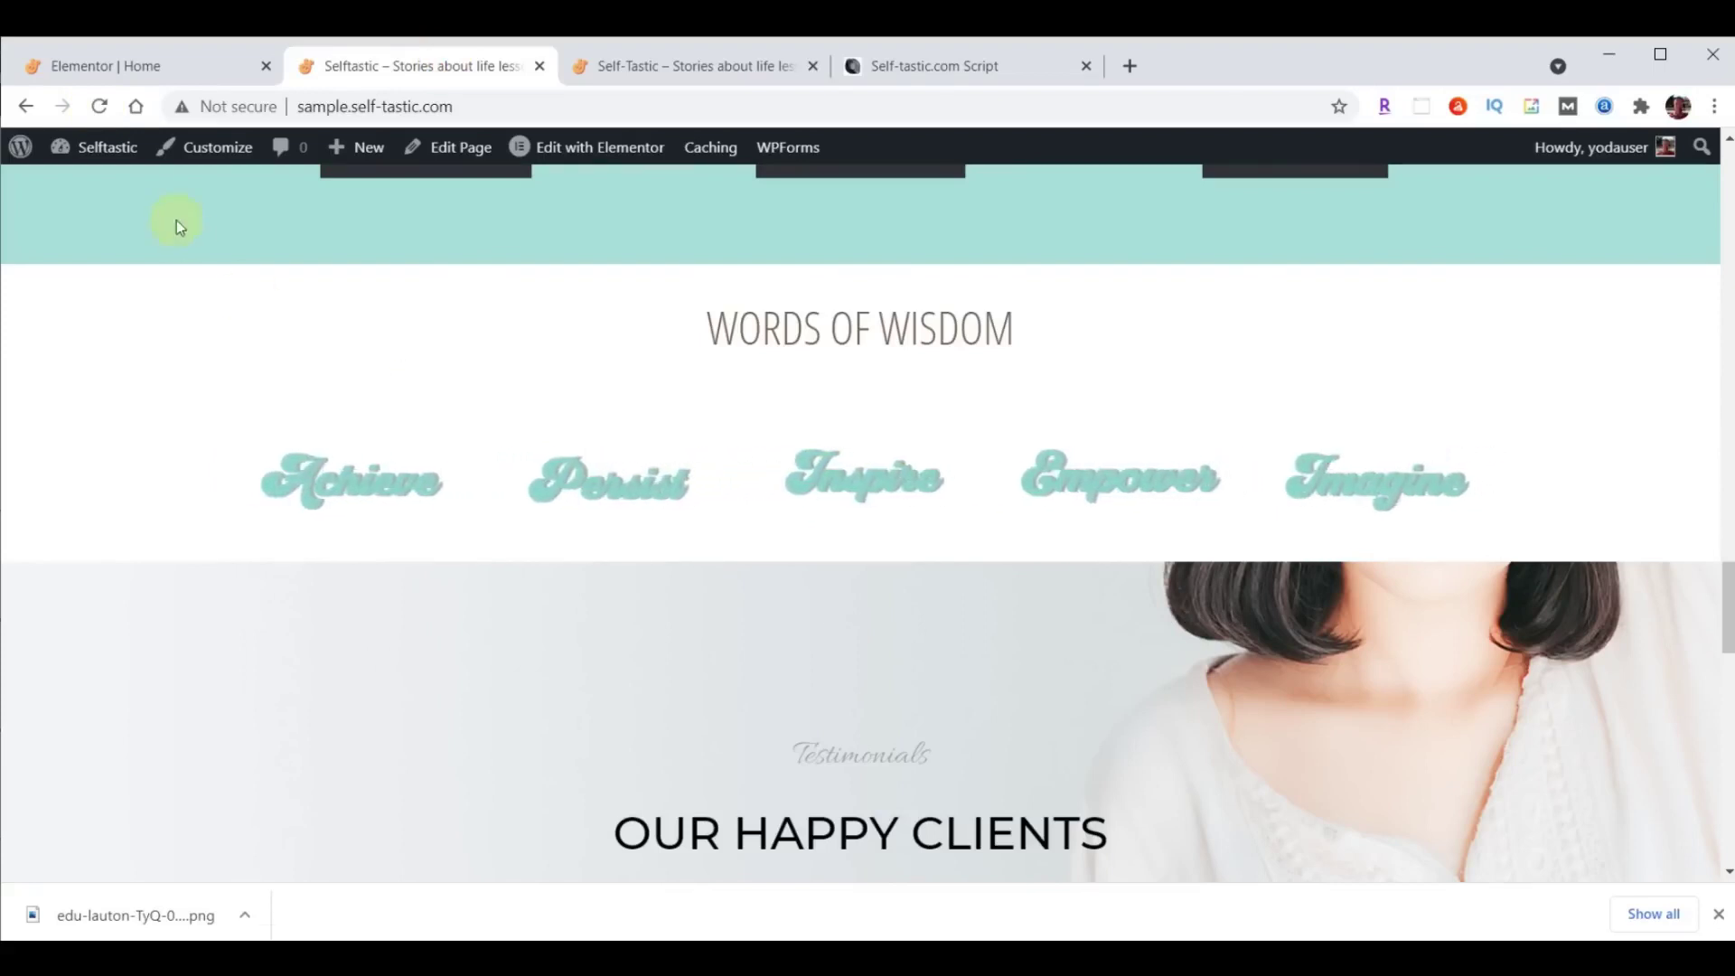
{"action": "left_click", "coordinate": [120, 65]}
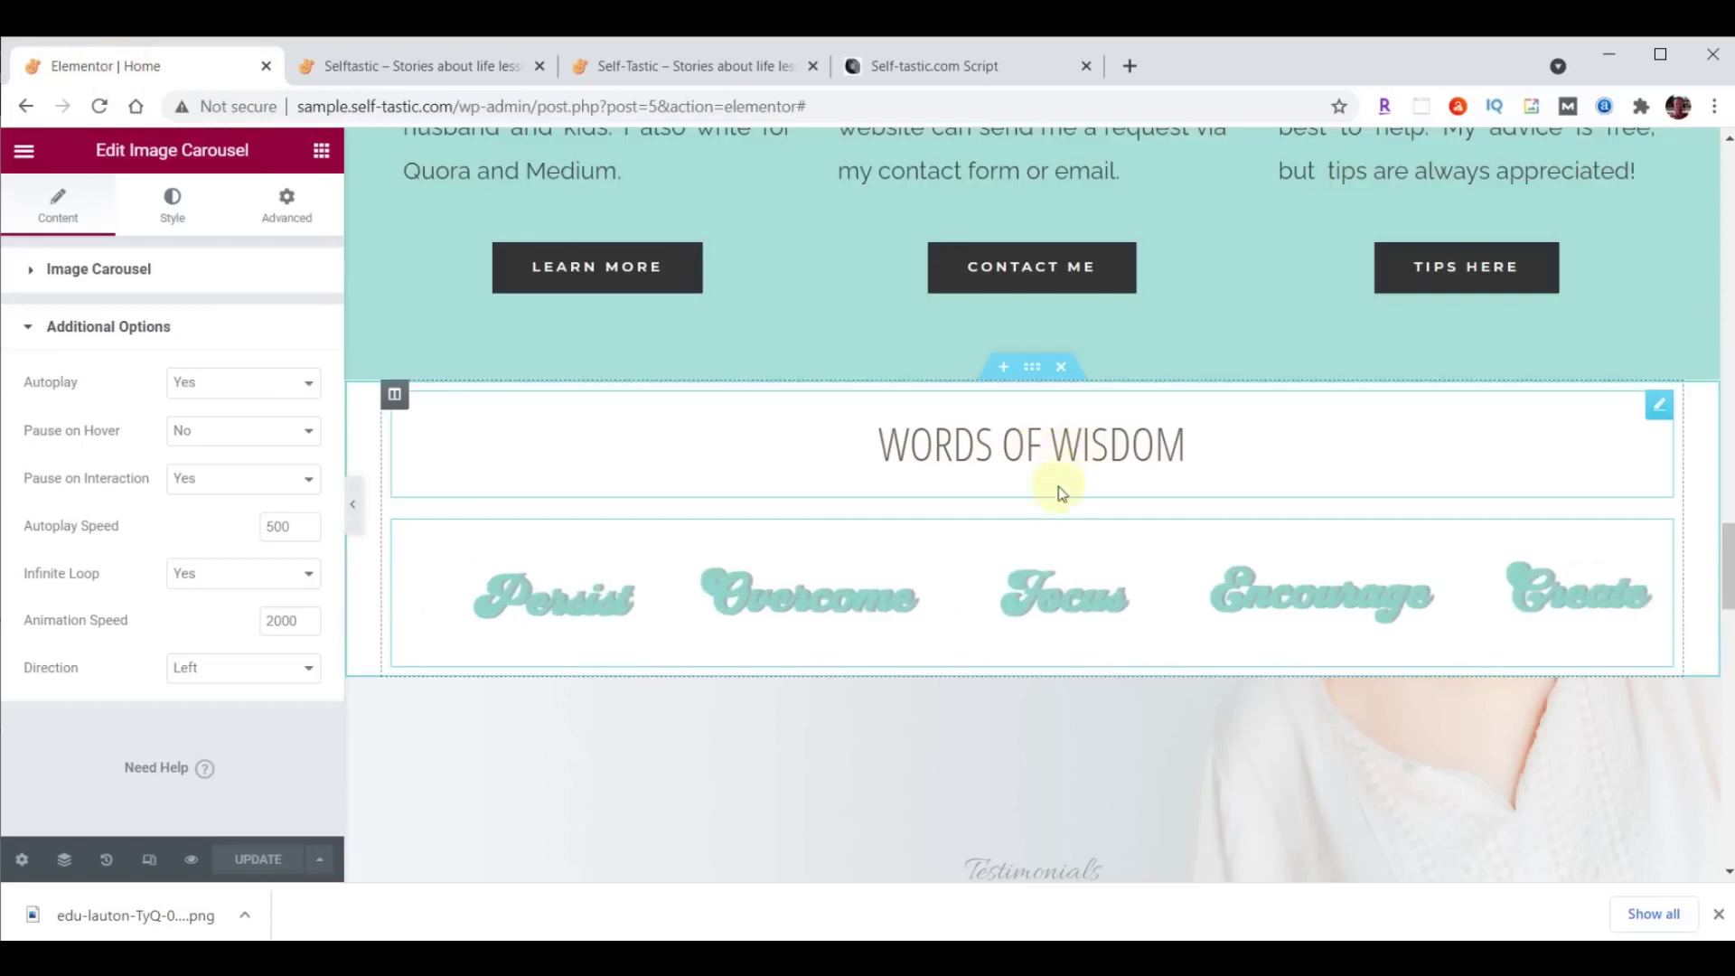
- Give the Words Of Wisdom heading 70 top padding, zero other padding, and -25 bottom margin
{"action": "left_click", "coordinate": [1665, 413]}
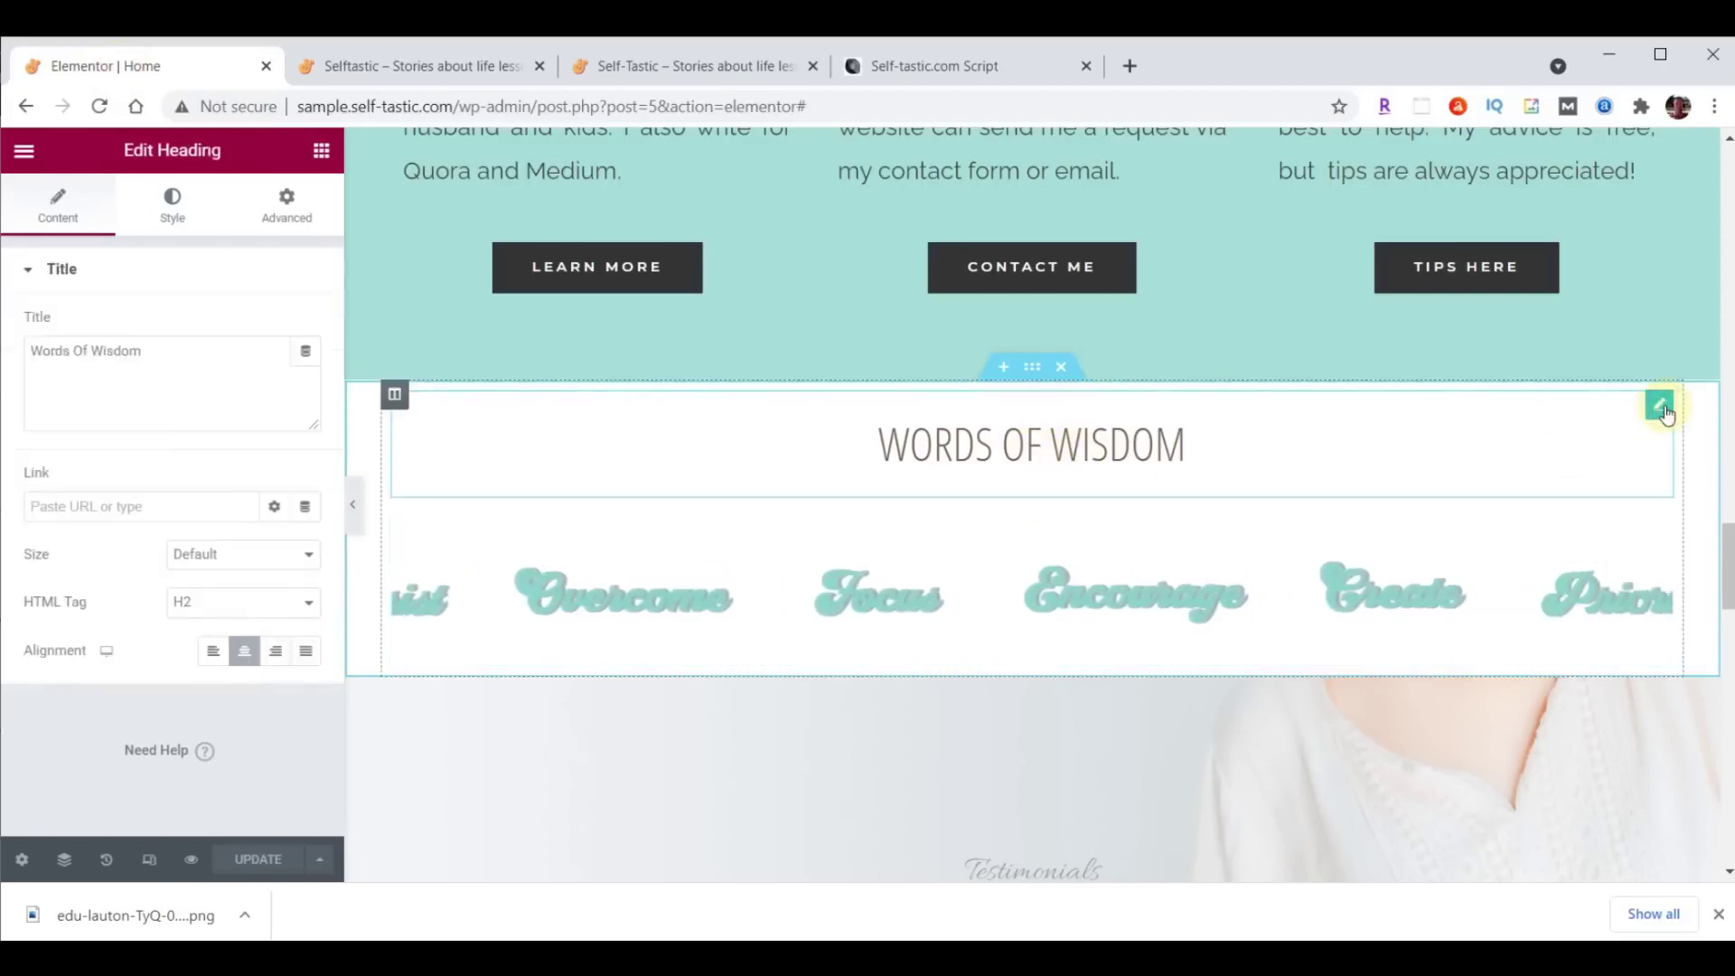
{"action": "left_click", "coordinate": [285, 206]}
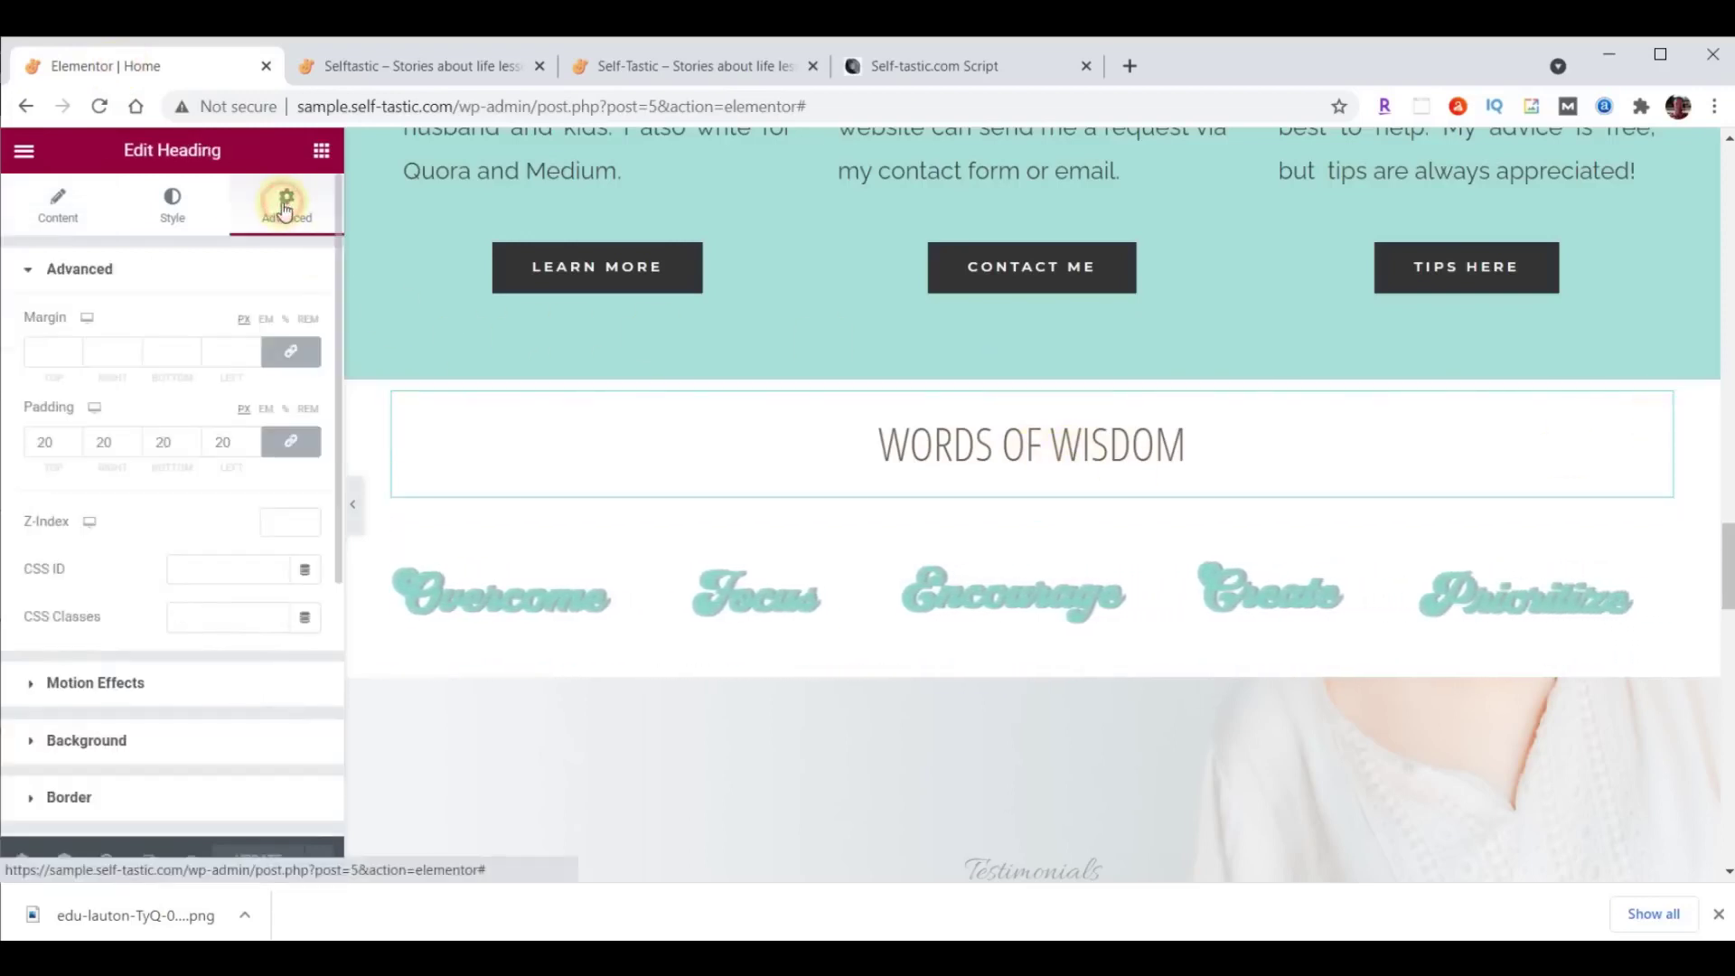
{"action": "double_click", "coordinate": [45, 442]}
{"action": "type", "text": "0"}
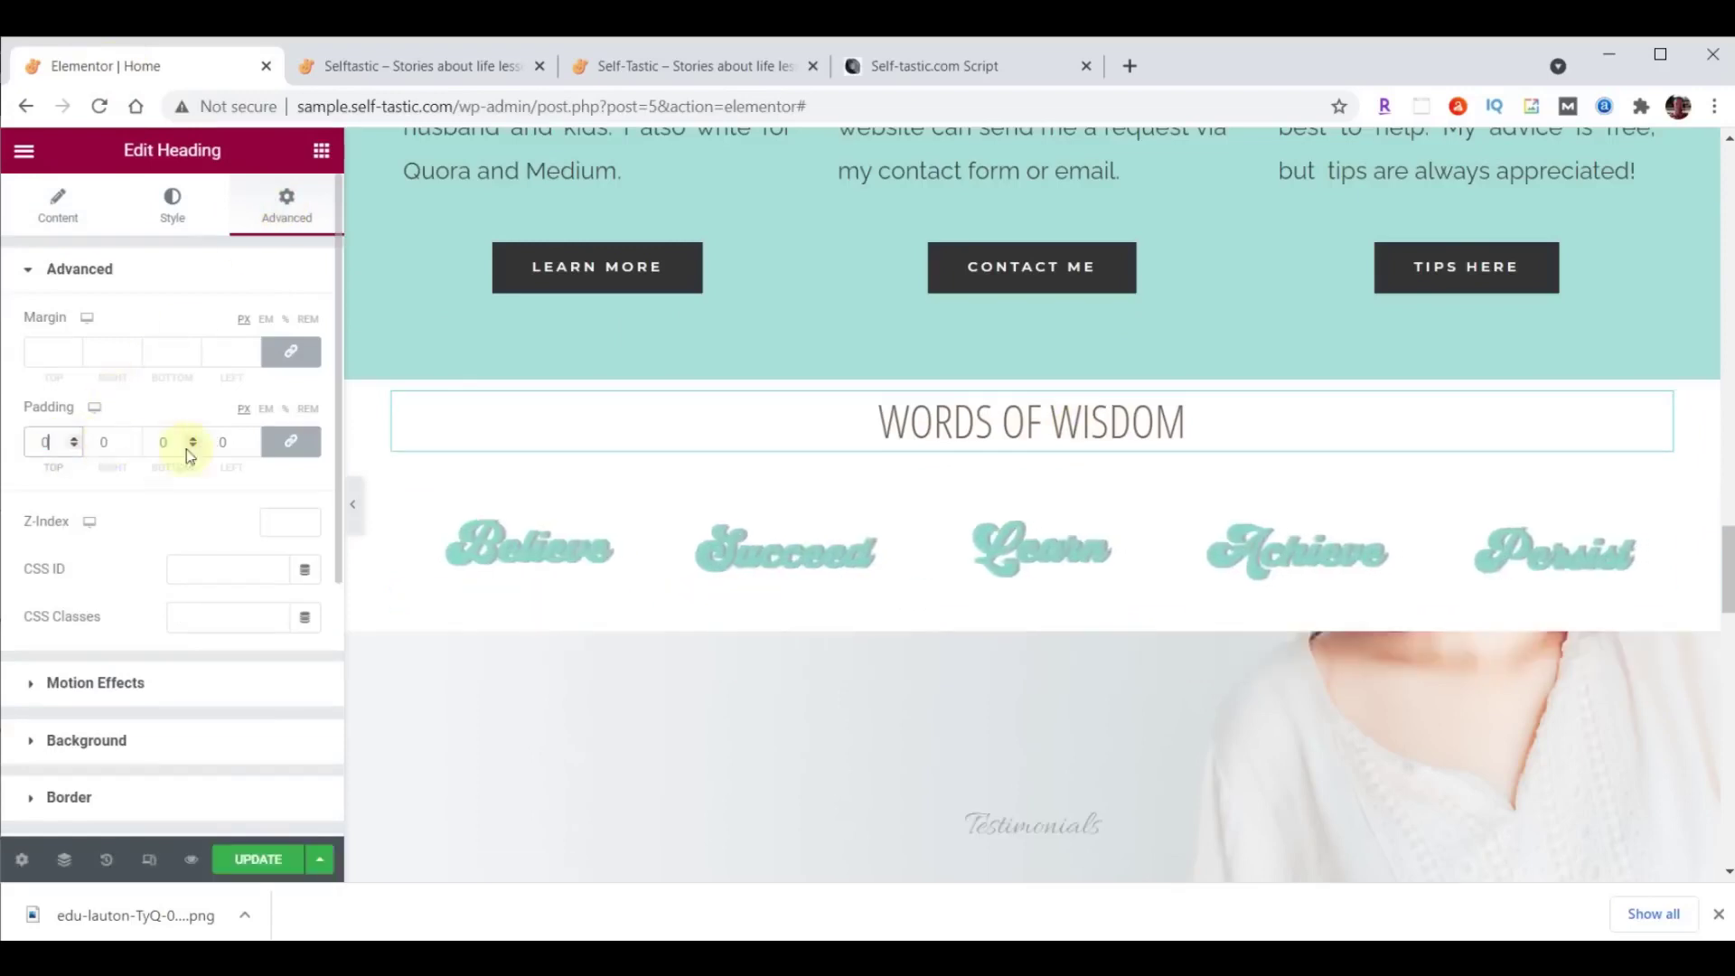
{"action": "left_click", "coordinate": [291, 442]}
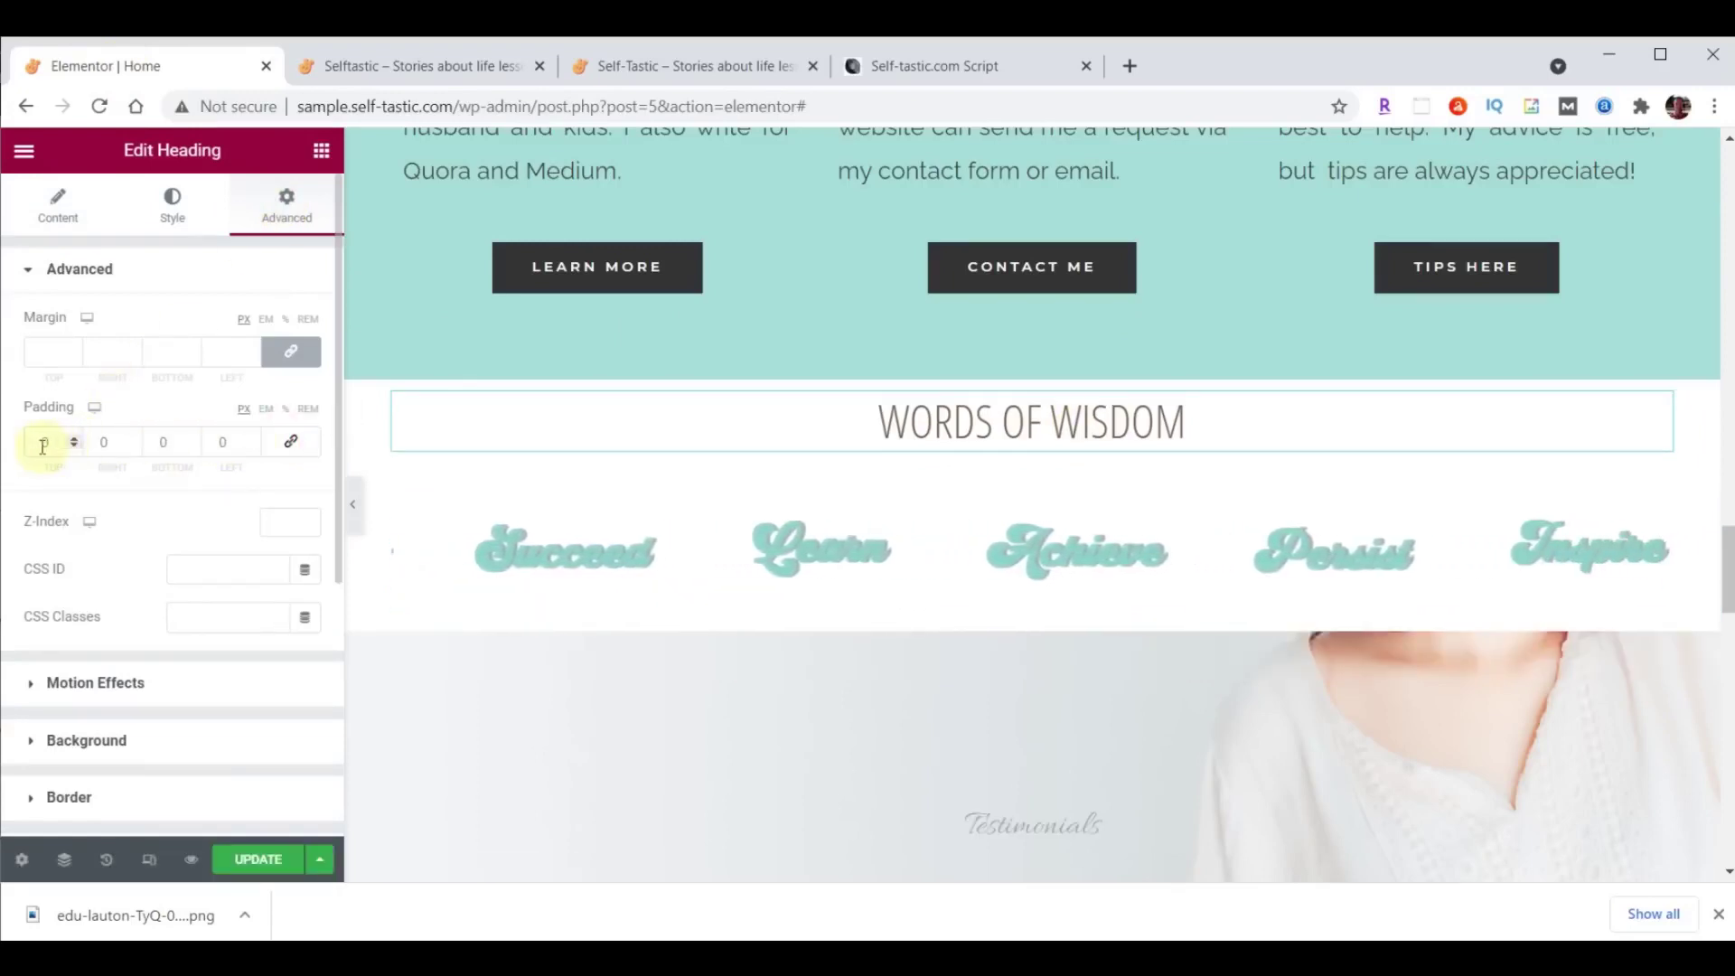
{"action": "type", "text": "70"}
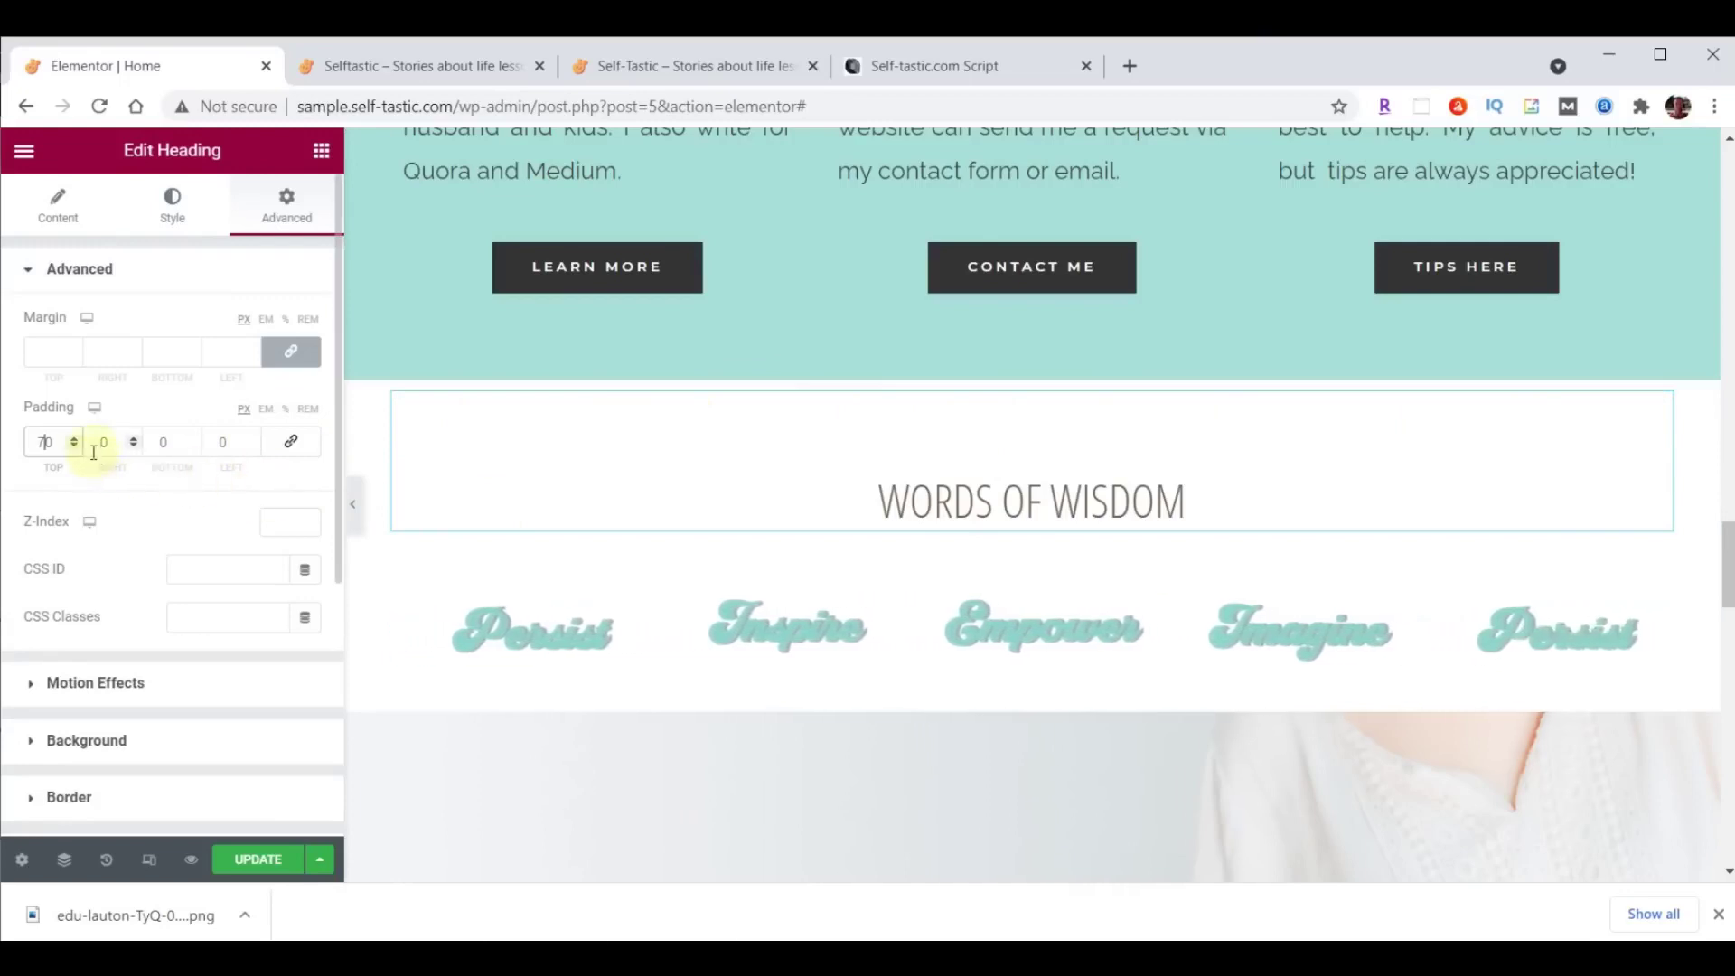
{"action": "left_click", "coordinate": [291, 353]}
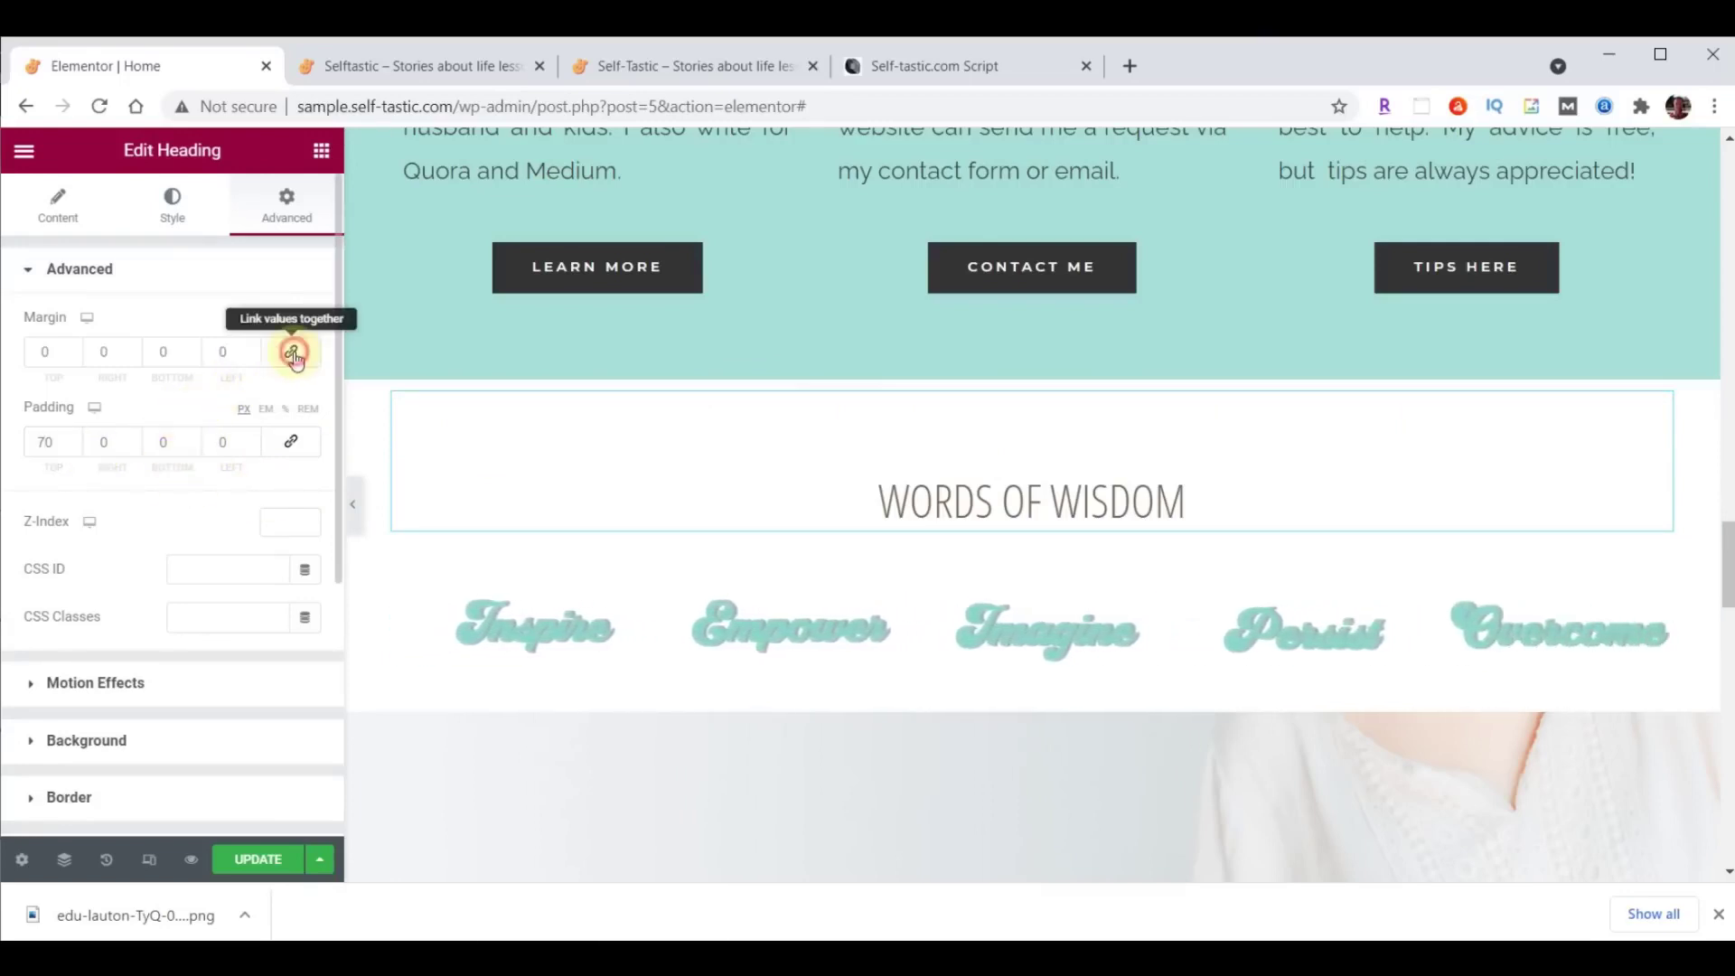
{"action": "double_click", "coordinate": [191, 359]}
{"action": "type", "text": "-12"}
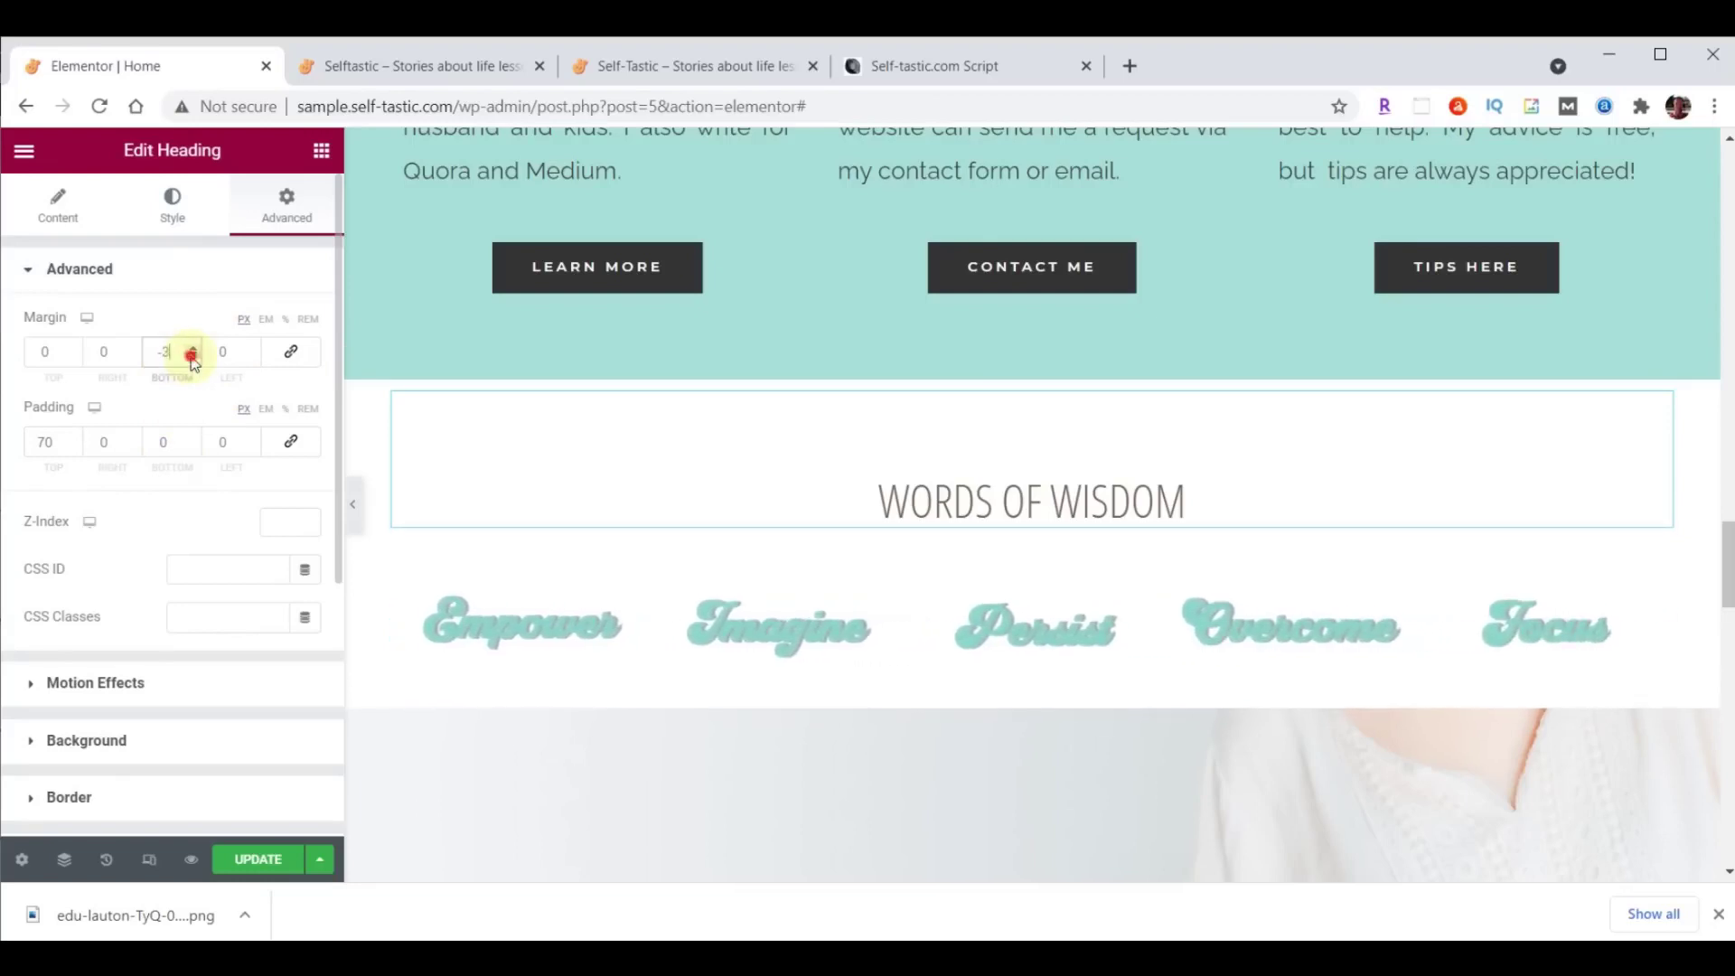
{"action": "scroll", "coordinate": [191, 356], "scroll_direction": "down", "scroll_amount": 10}
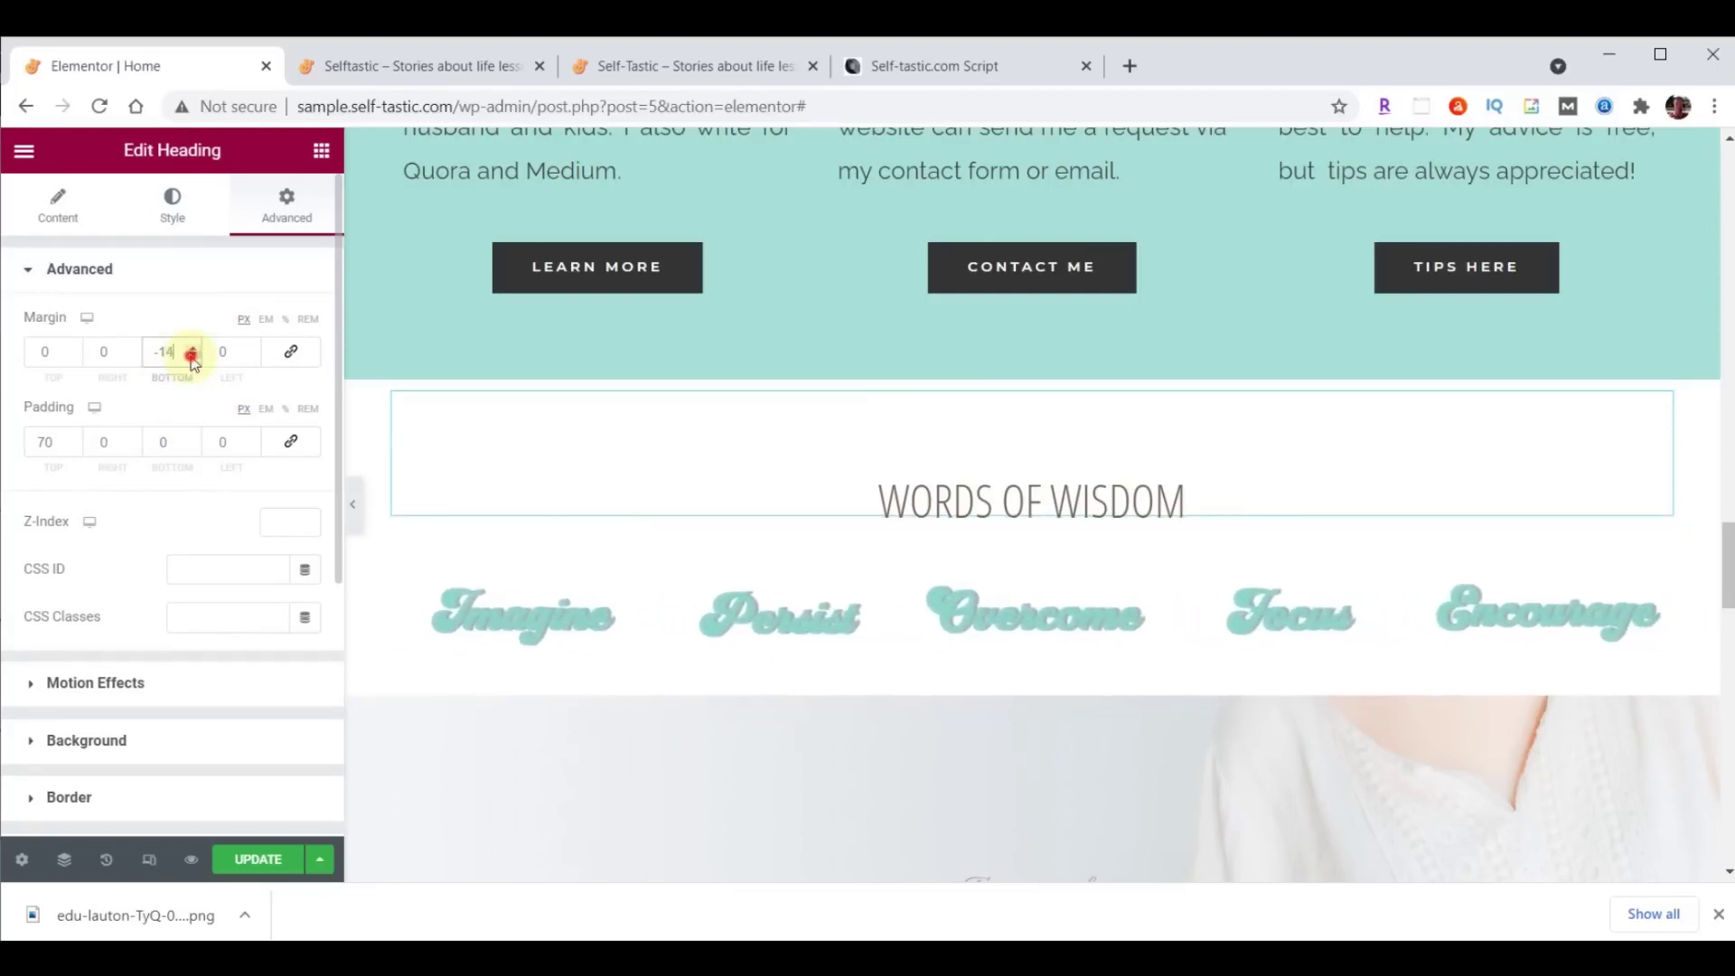
{"action": "scroll", "coordinate": [191, 357], "scroll_direction": "down", "scroll_amount": 2}
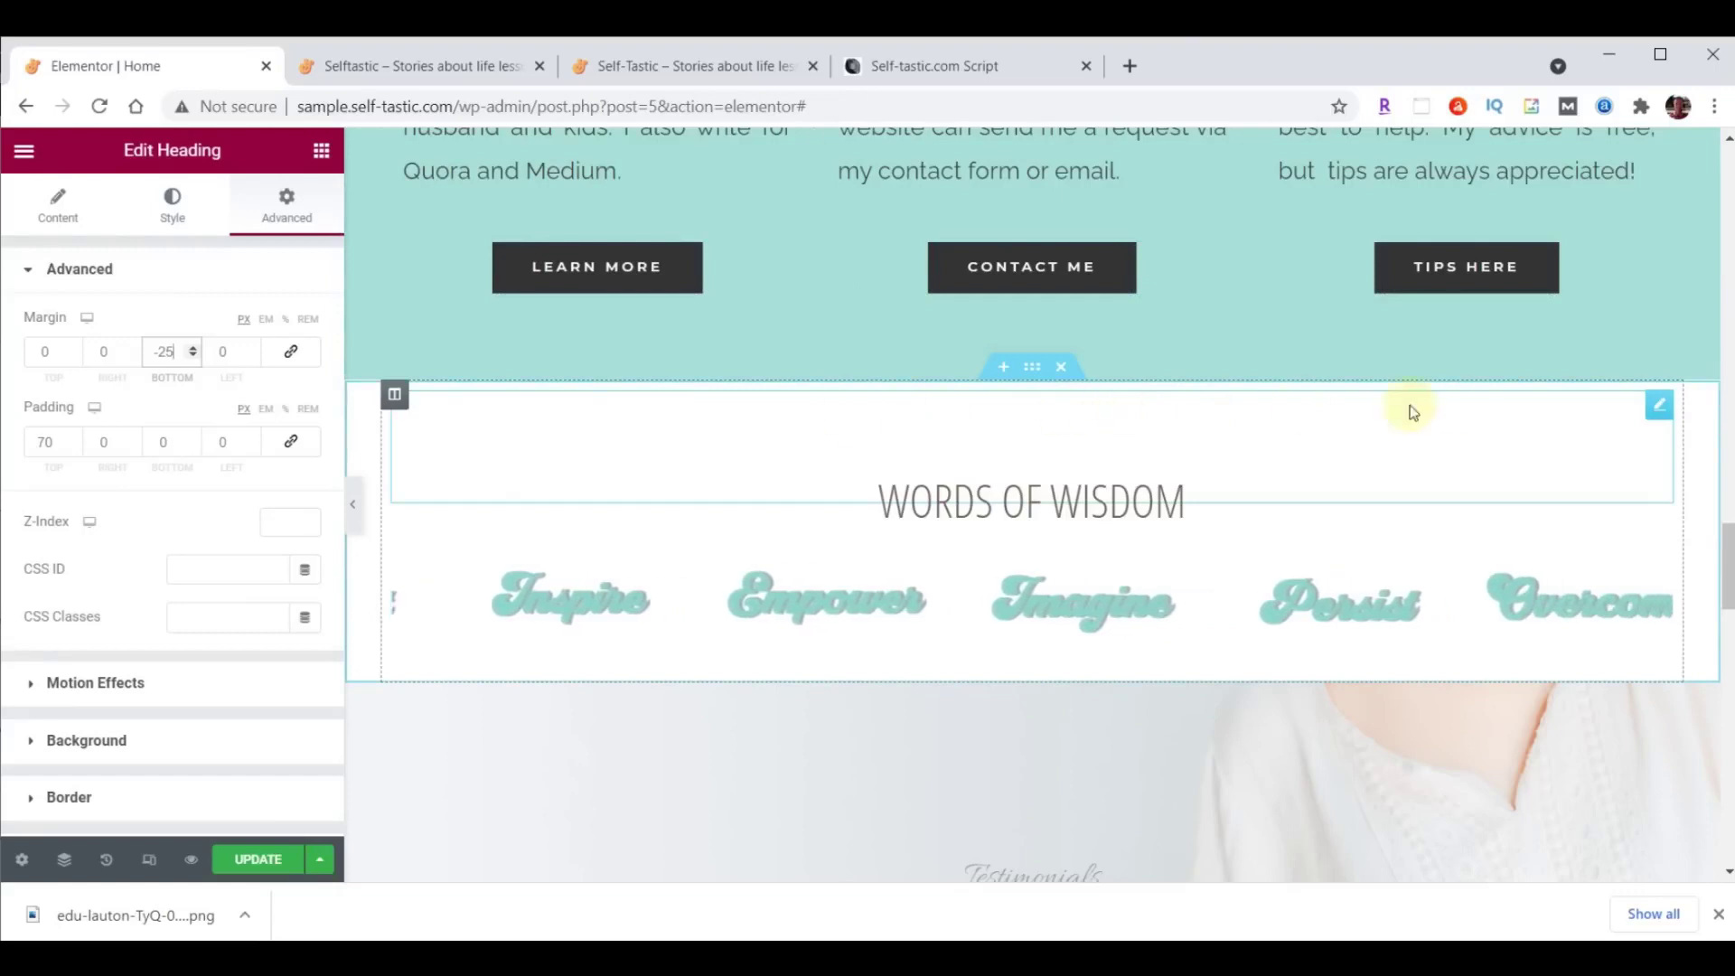
- Add a #A8E0D9 Waves Brush top shape divider of height 60 to the section and save
{"action": "left_click", "coordinate": [1032, 370]}
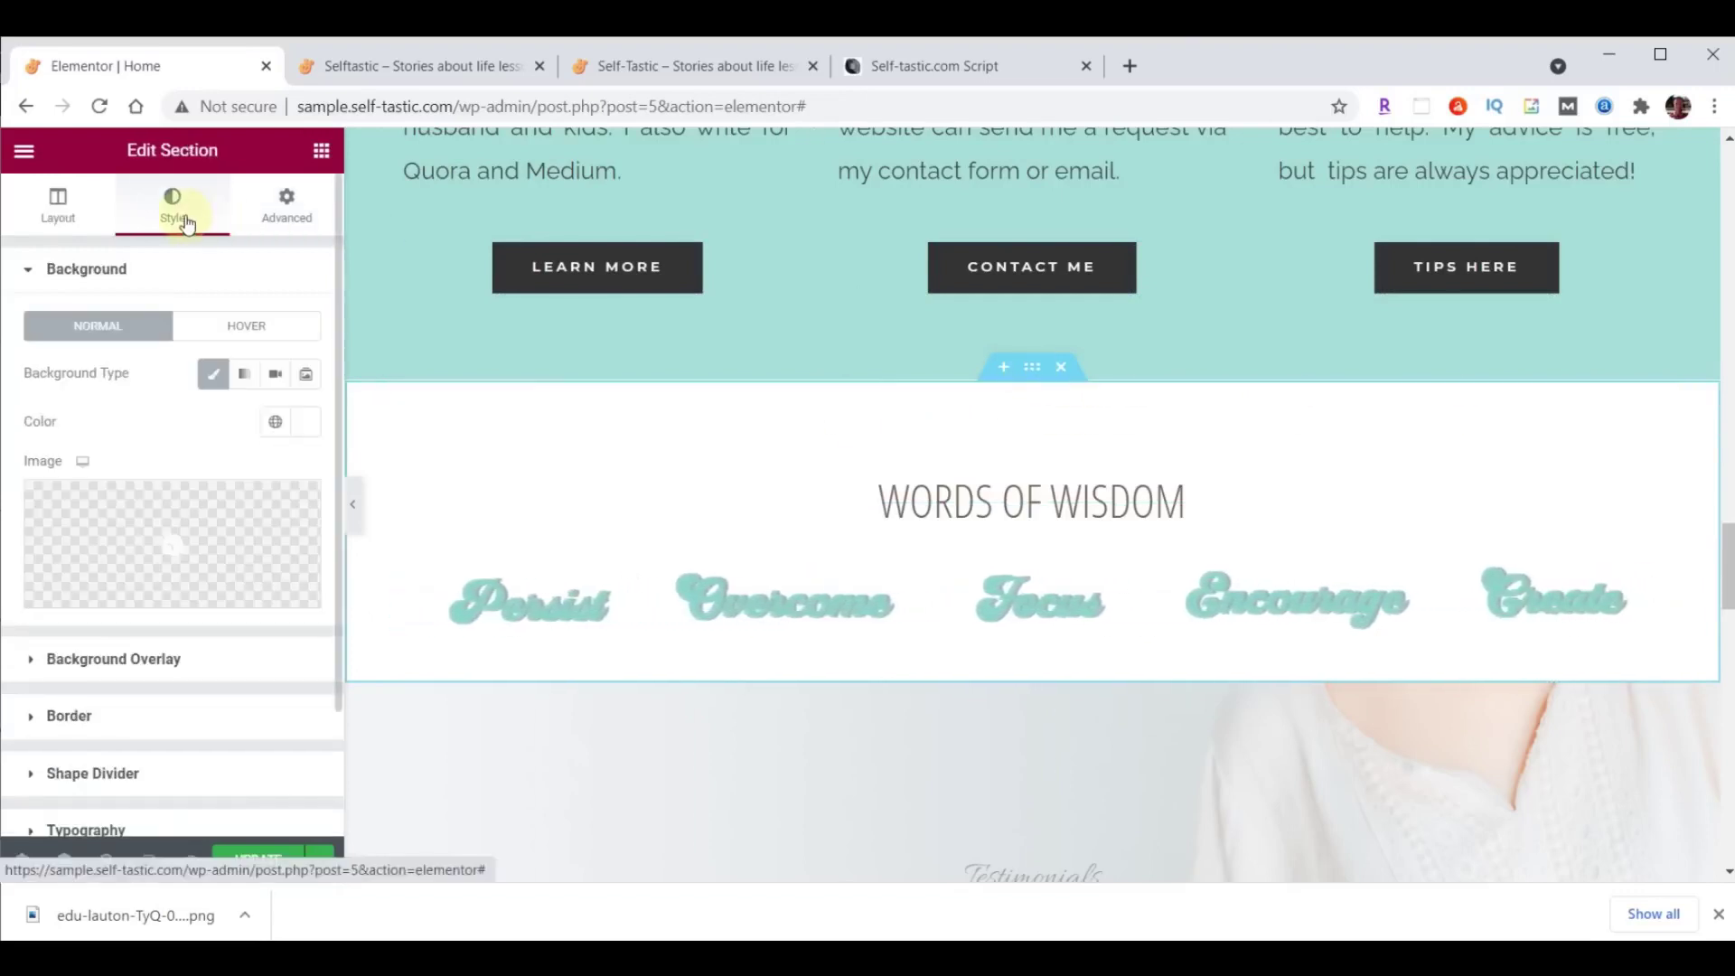
{"action": "left_click", "coordinate": [122, 774]}
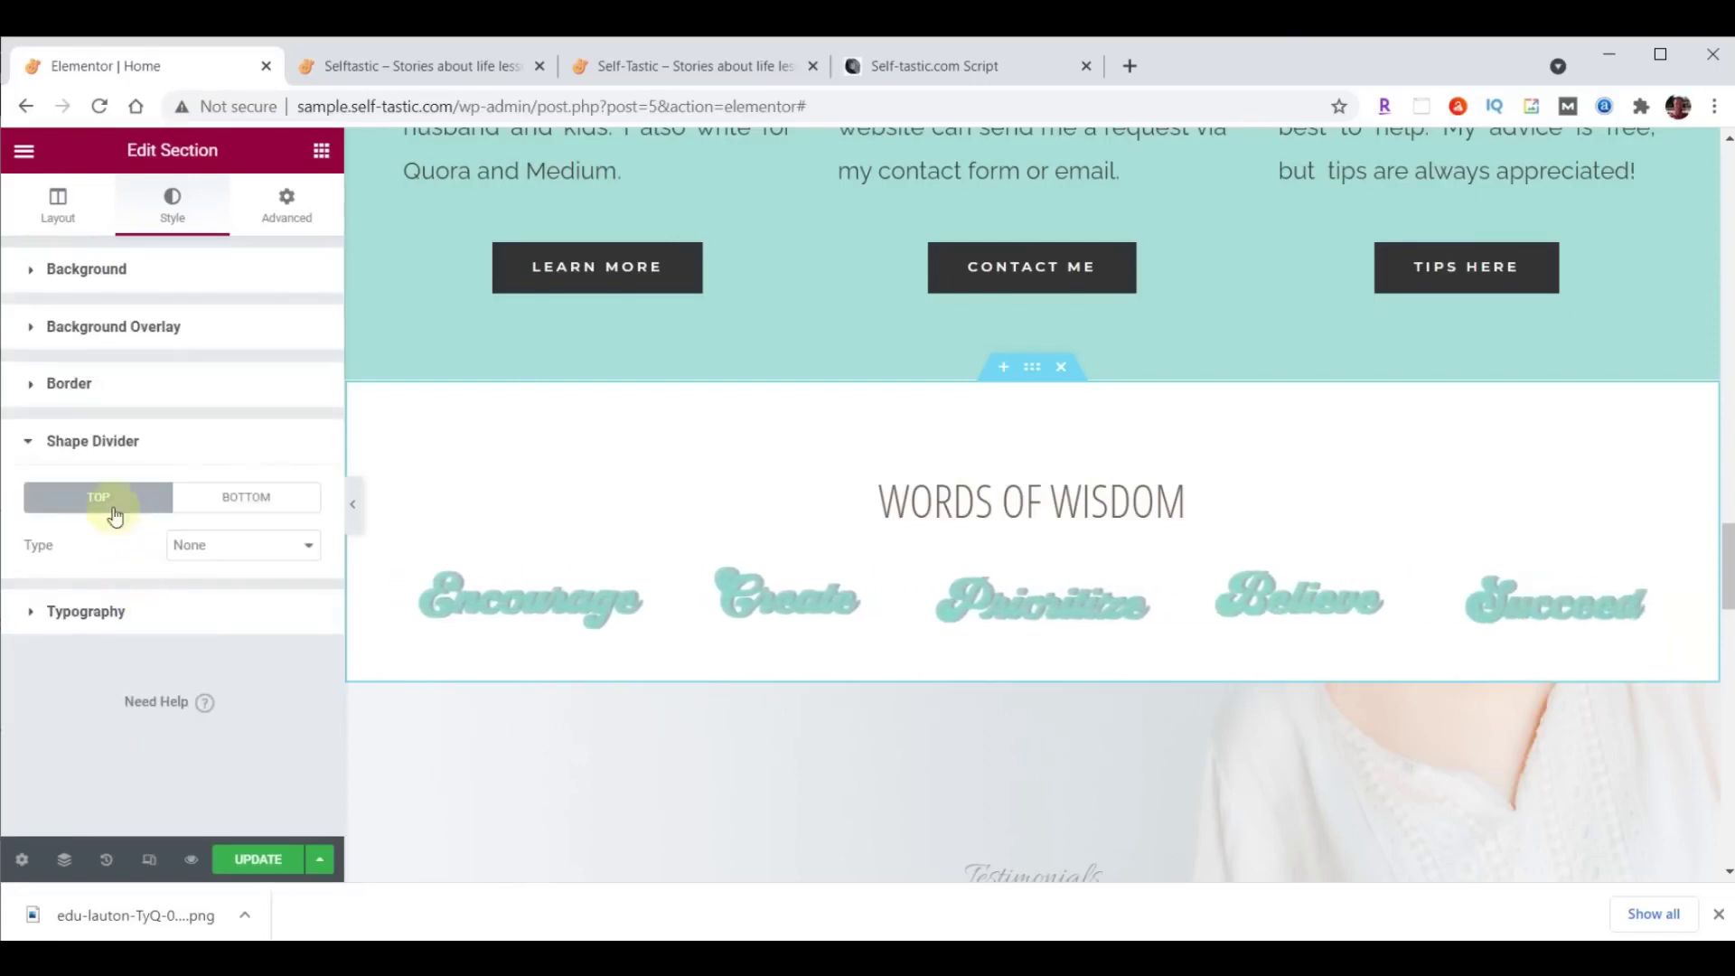
{"action": "left_click", "coordinate": [208, 547]}
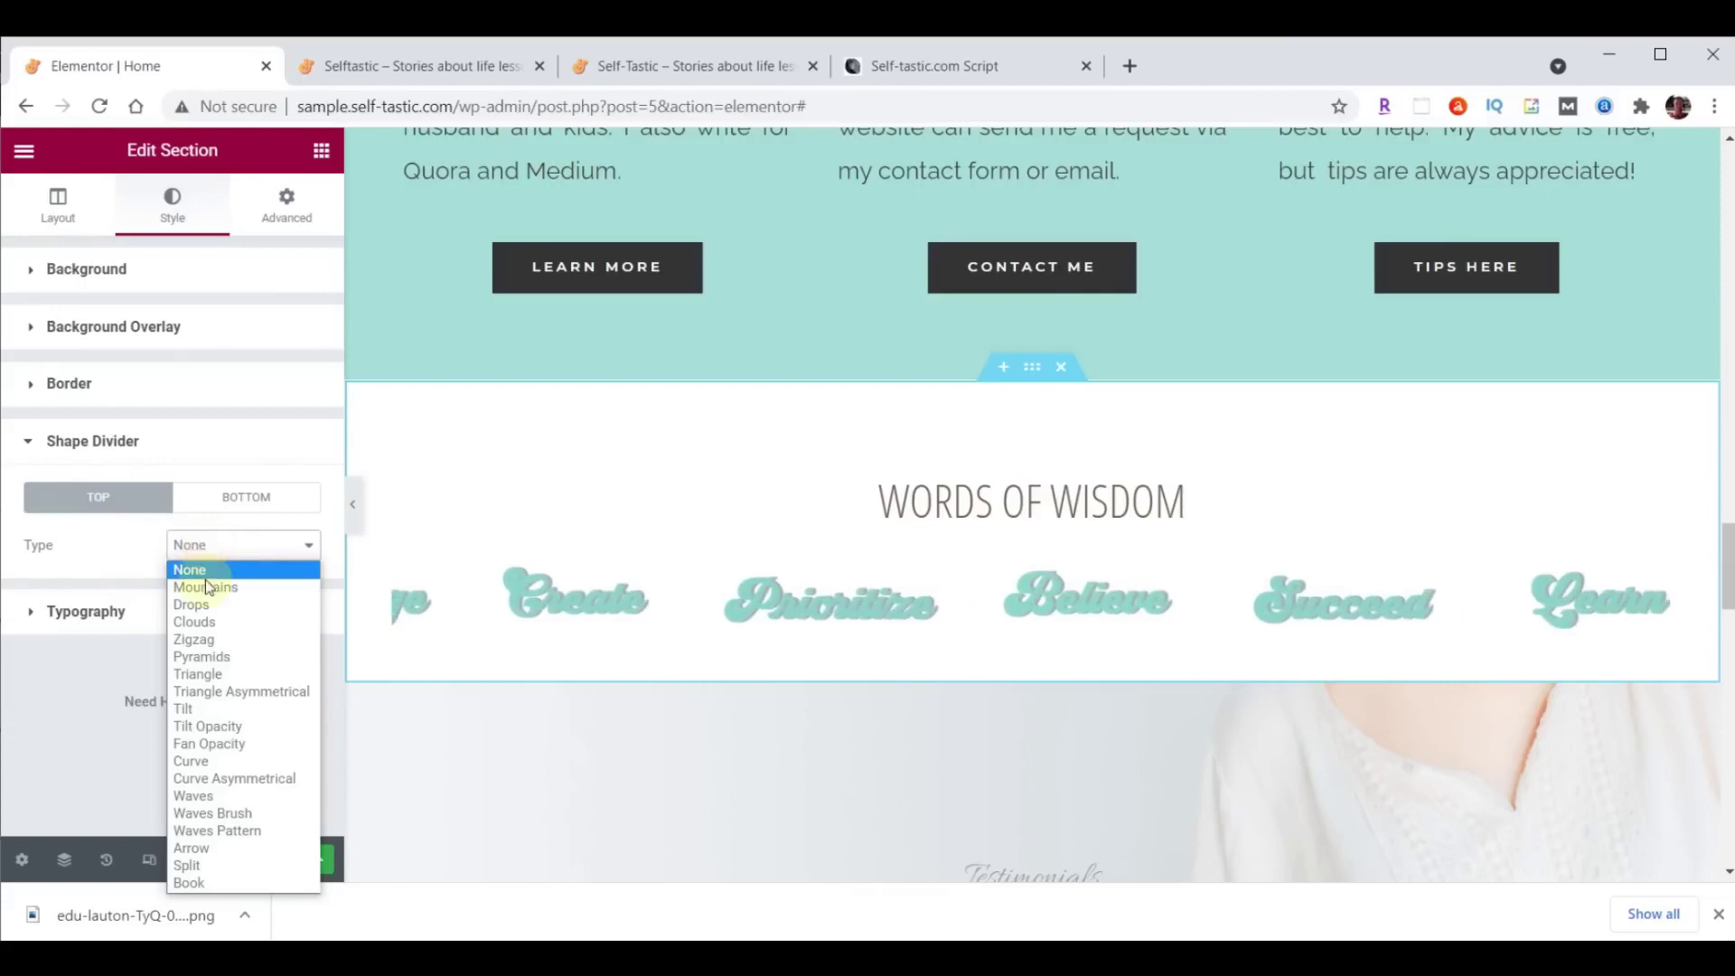
{"action": "key", "text": "Escape"}
{"action": "left_click", "coordinate": [223, 798]}
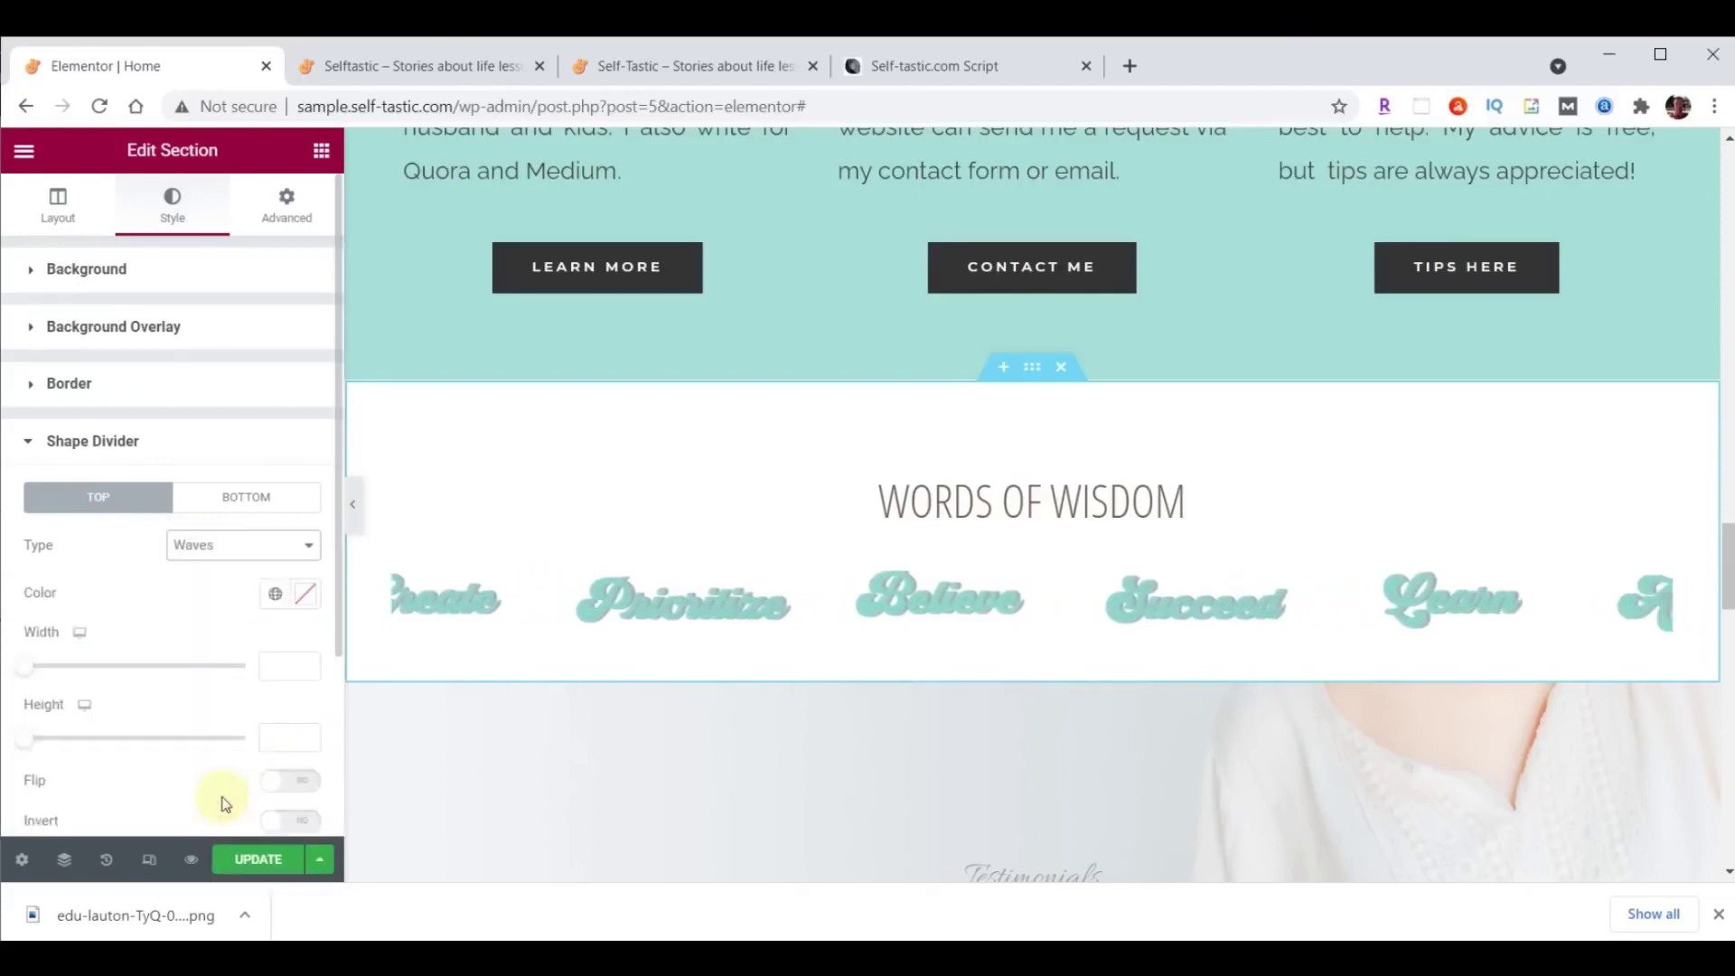
{"action": "left_click", "coordinate": [304, 597]}
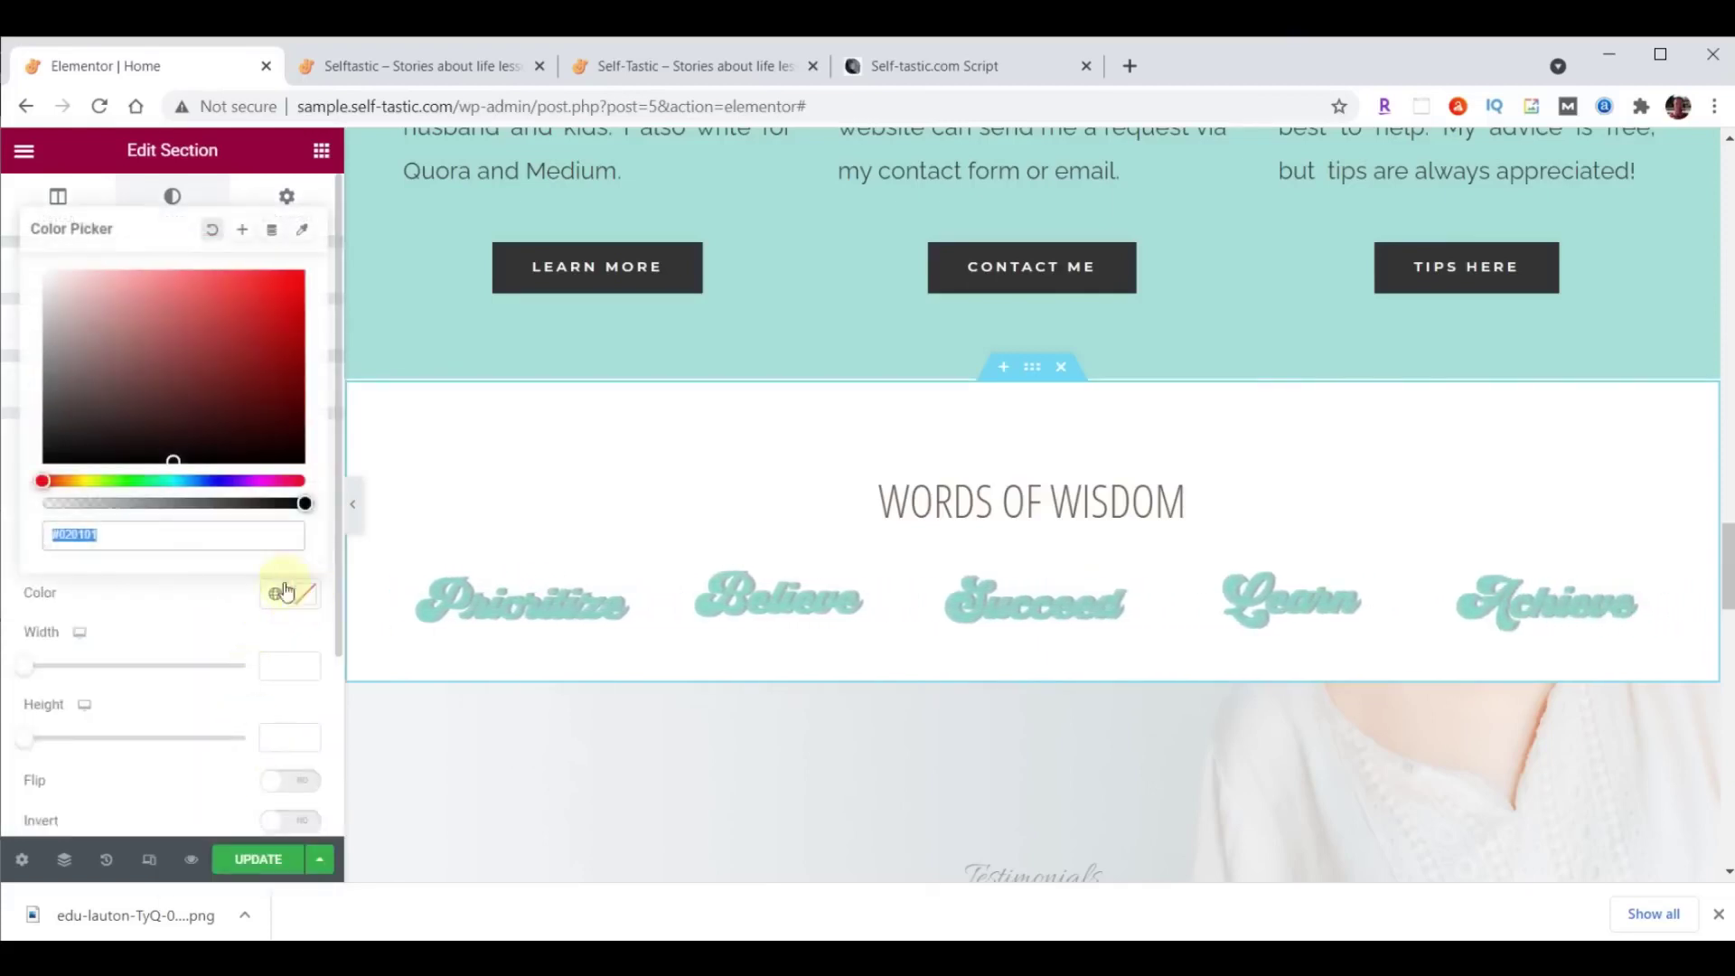
{"action": "type", "text": "#A8E0D9"}
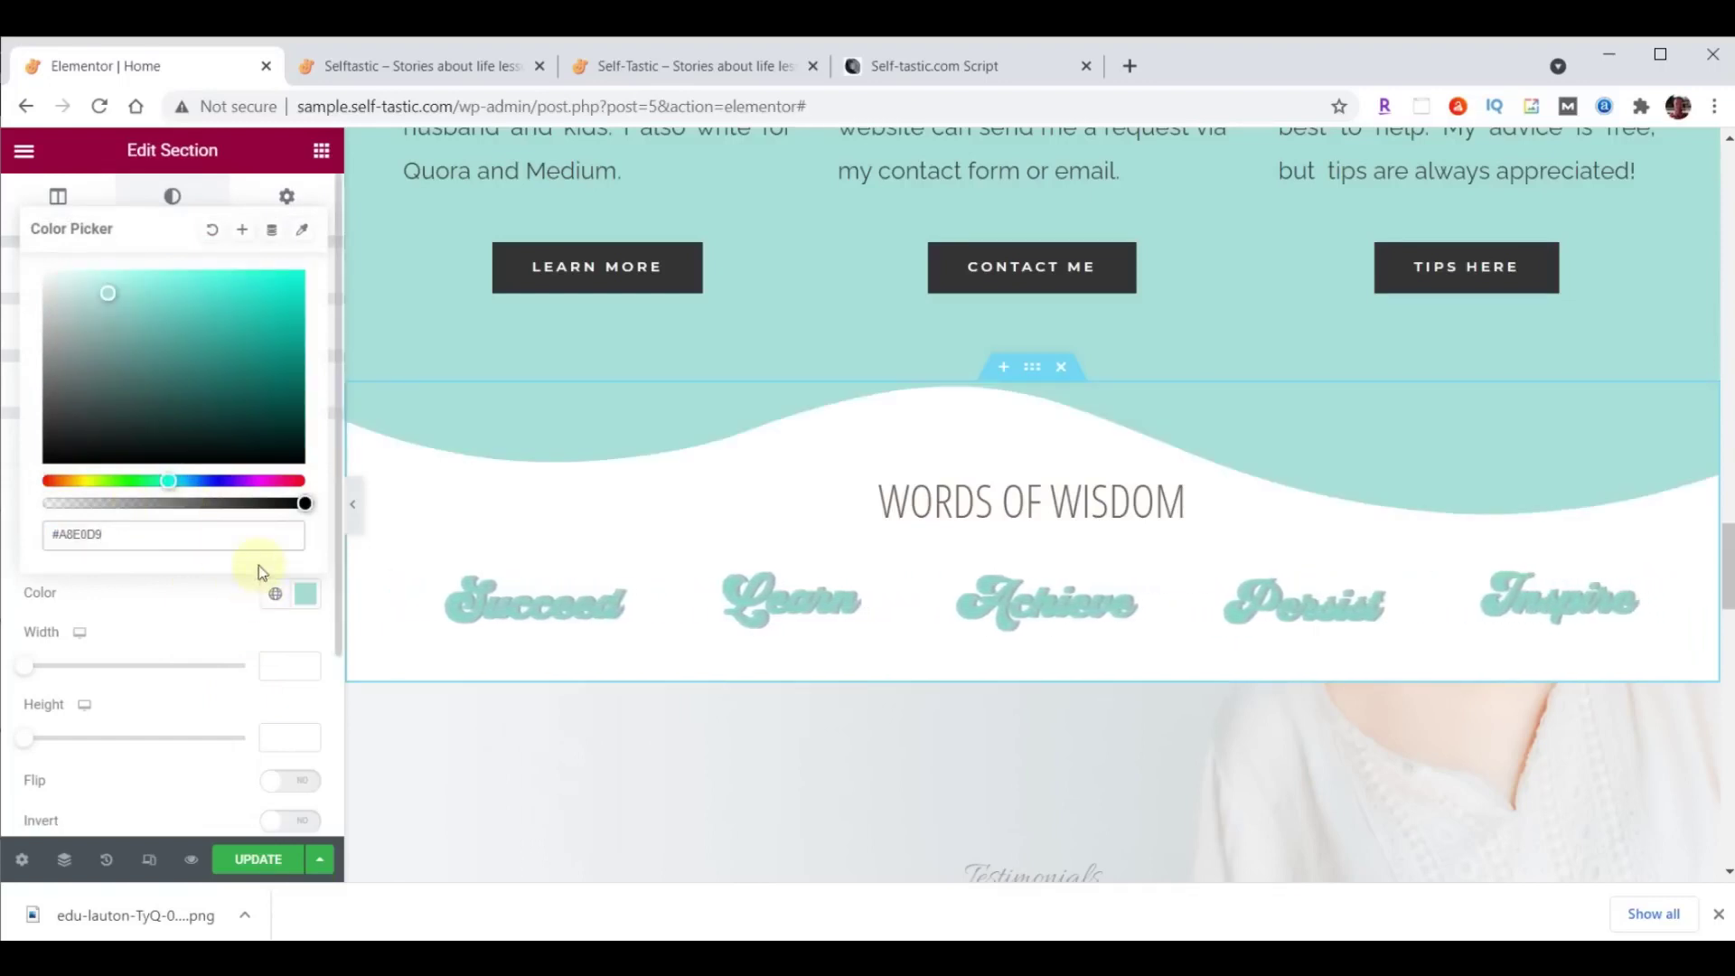
{"action": "left_click", "coordinate": [301, 594]}
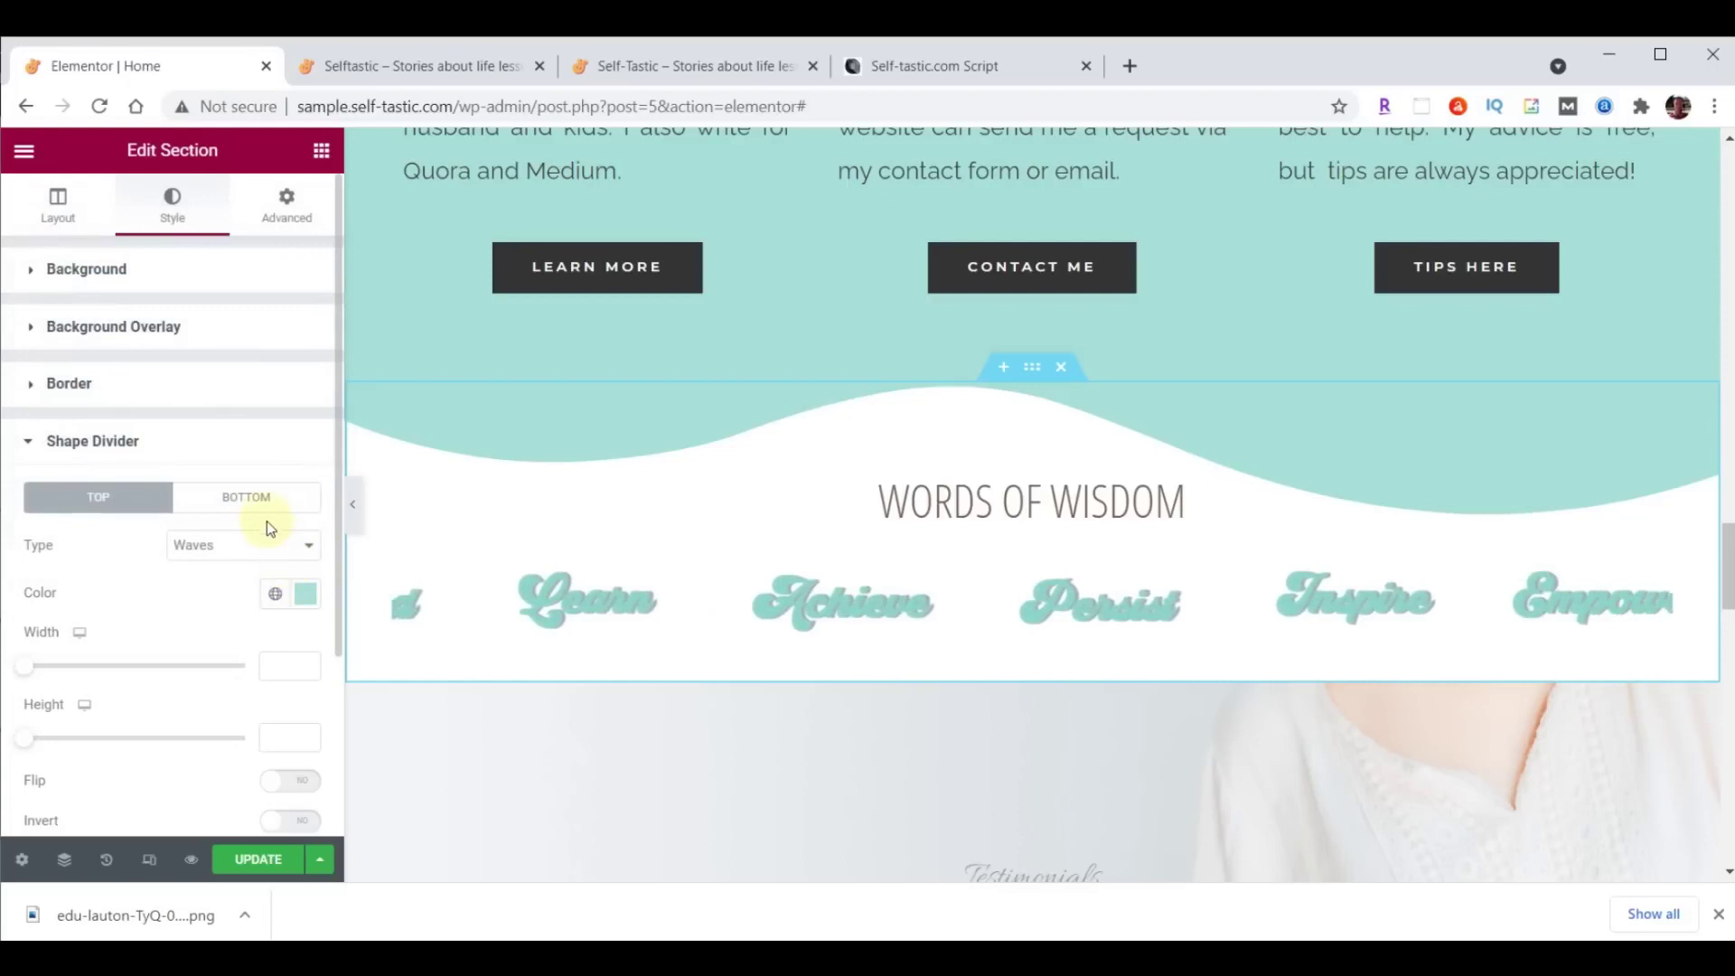
{"action": "left_click", "coordinate": [266, 558]}
{"action": "left_click", "coordinate": [258, 801]}
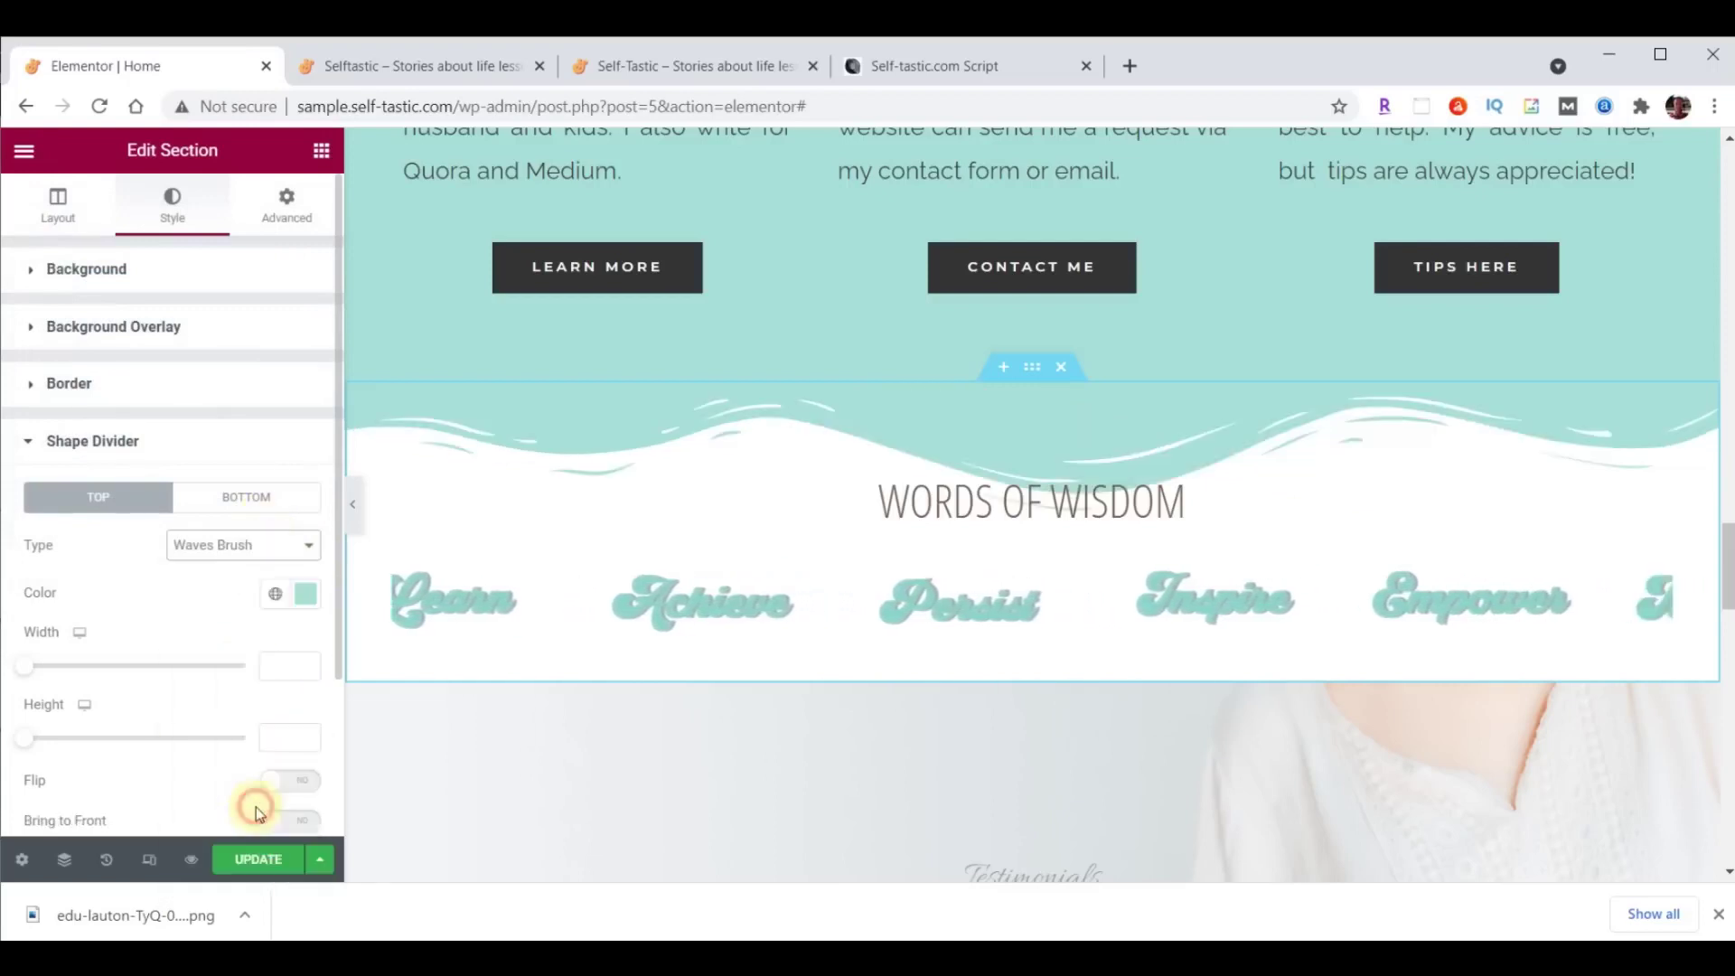
{"action": "left_click", "coordinate": [288, 739]}
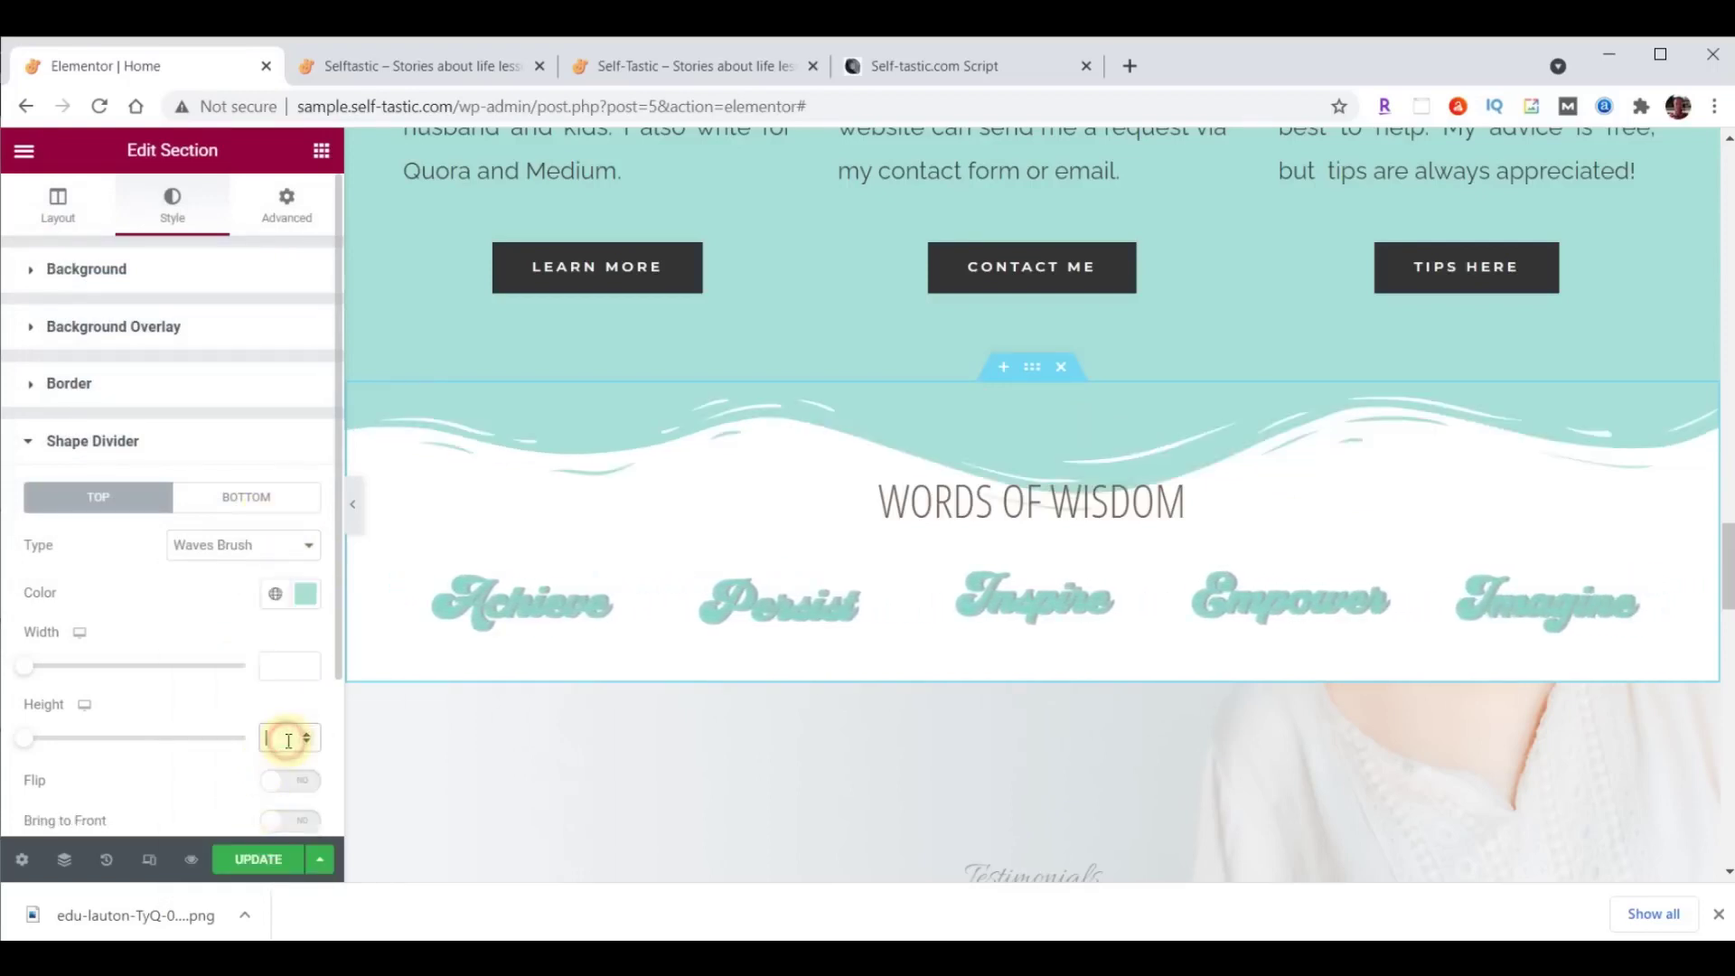
{"action": "type", "text": "60"}
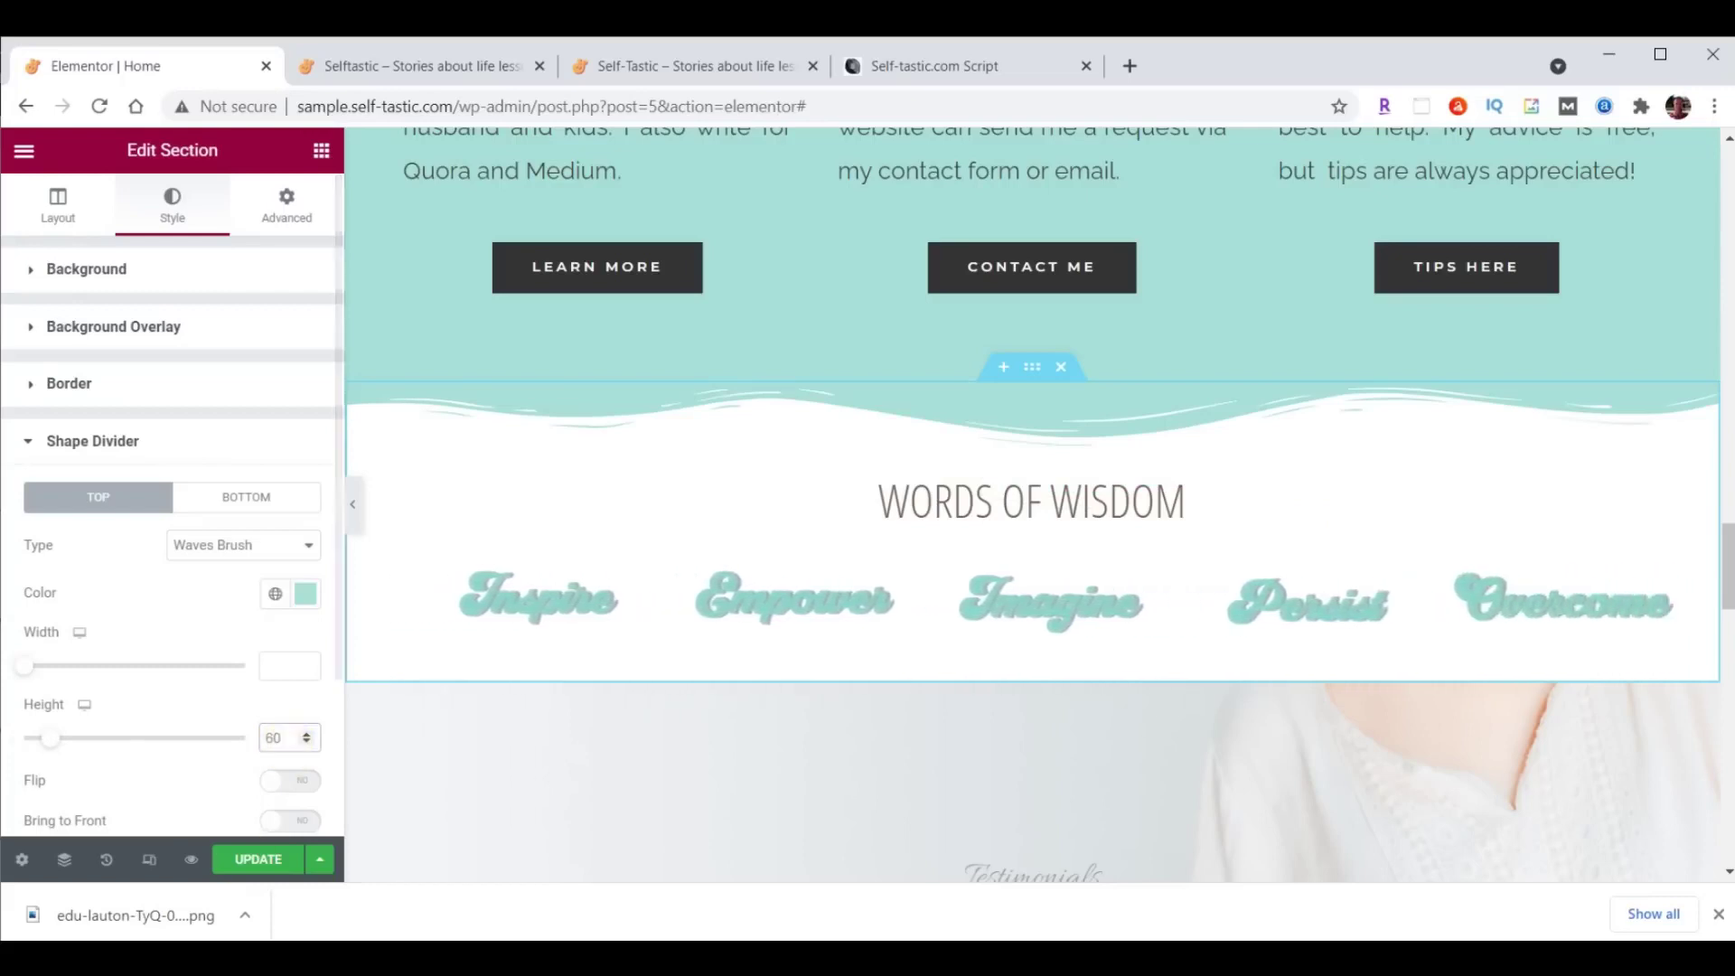
{"action": "left_click", "coordinate": [252, 865]}
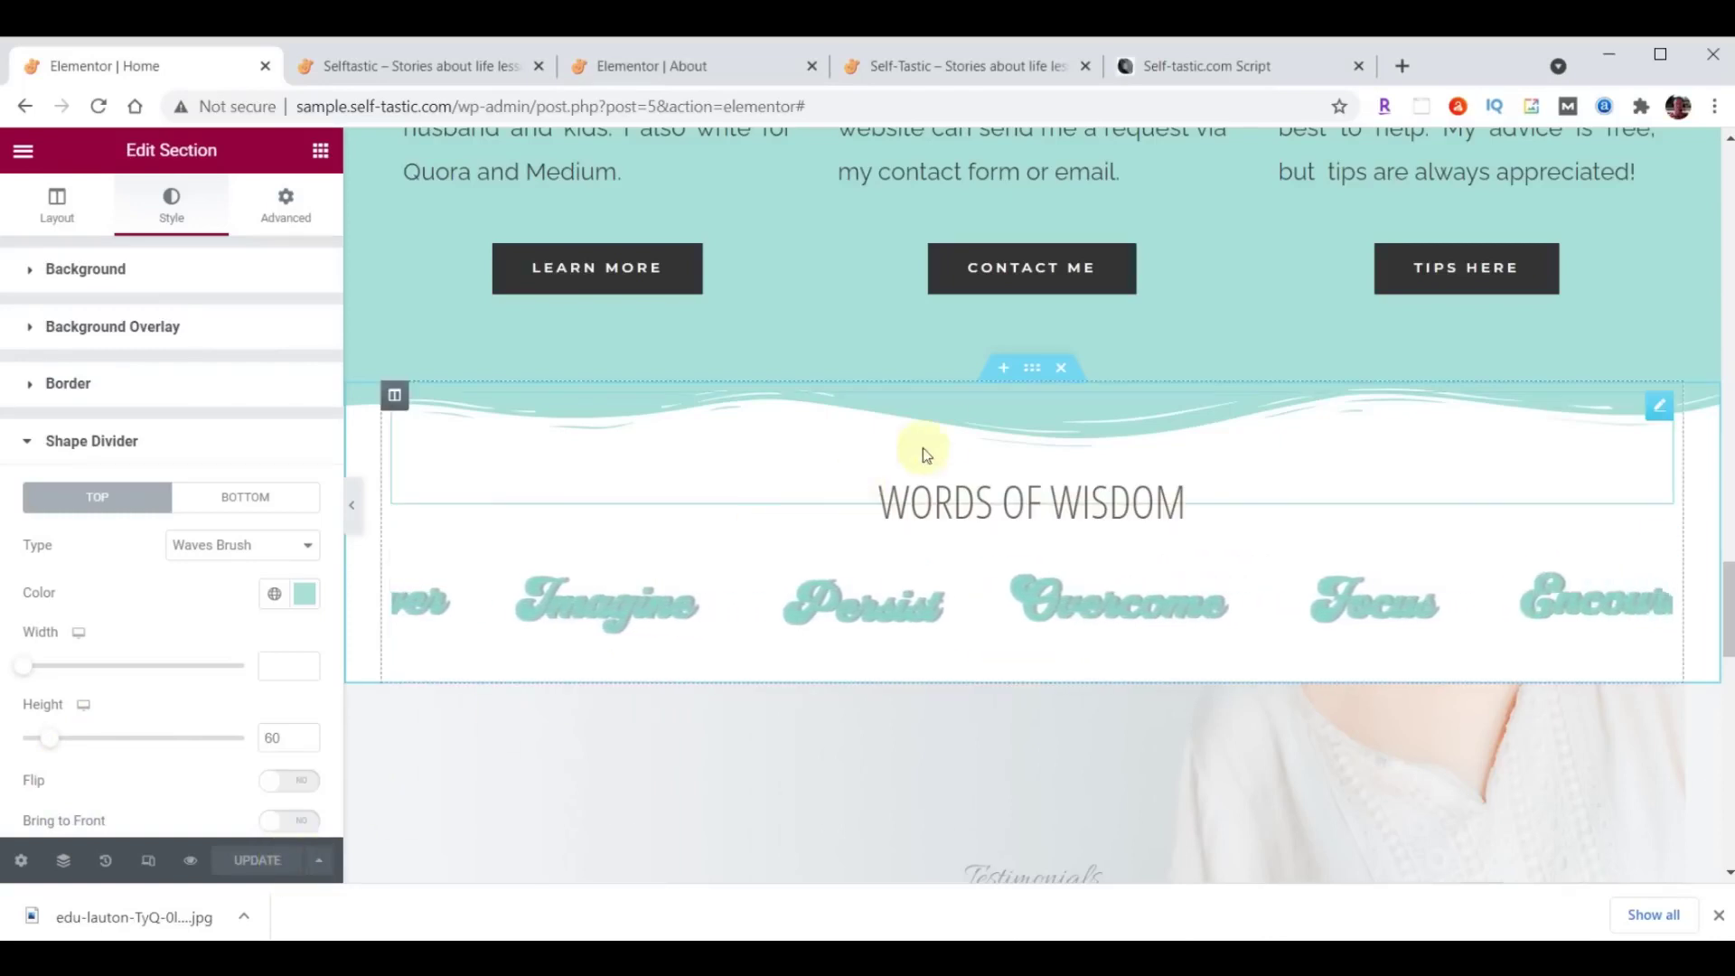
- Store the Words of Wisdom section as library template 'Selftastic - Words of Wisdom'
{"action": "right_click", "coordinate": [1028, 367]}
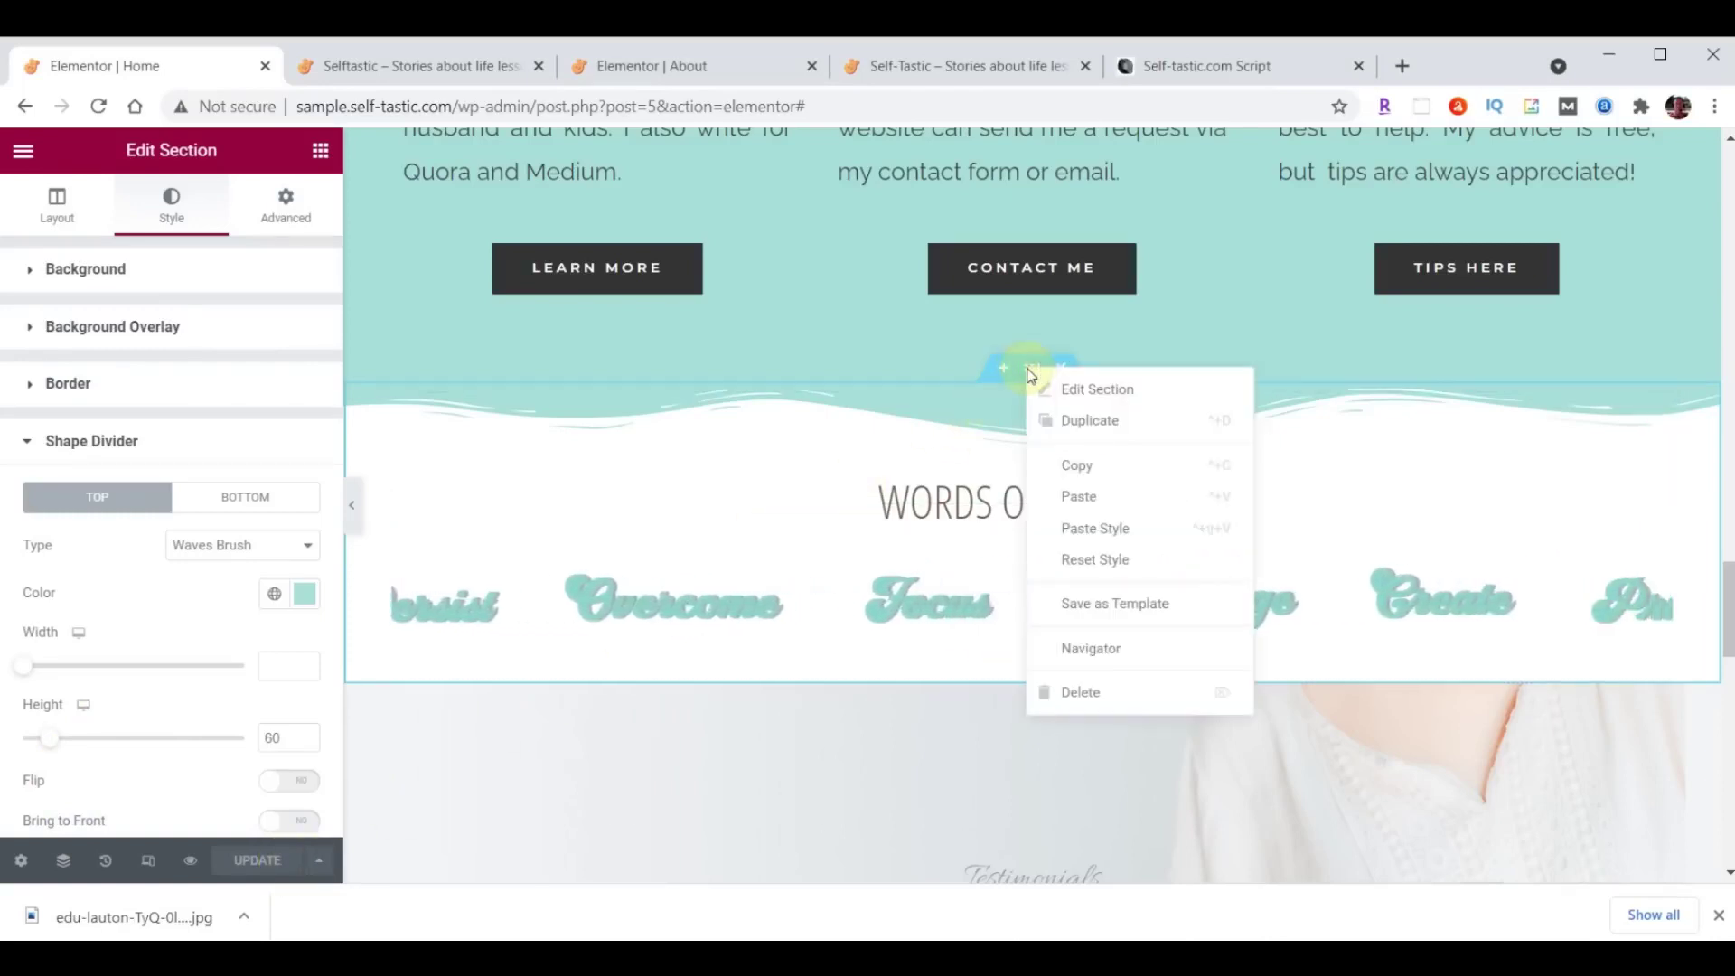
{"action": "left_click", "coordinate": [1095, 602]}
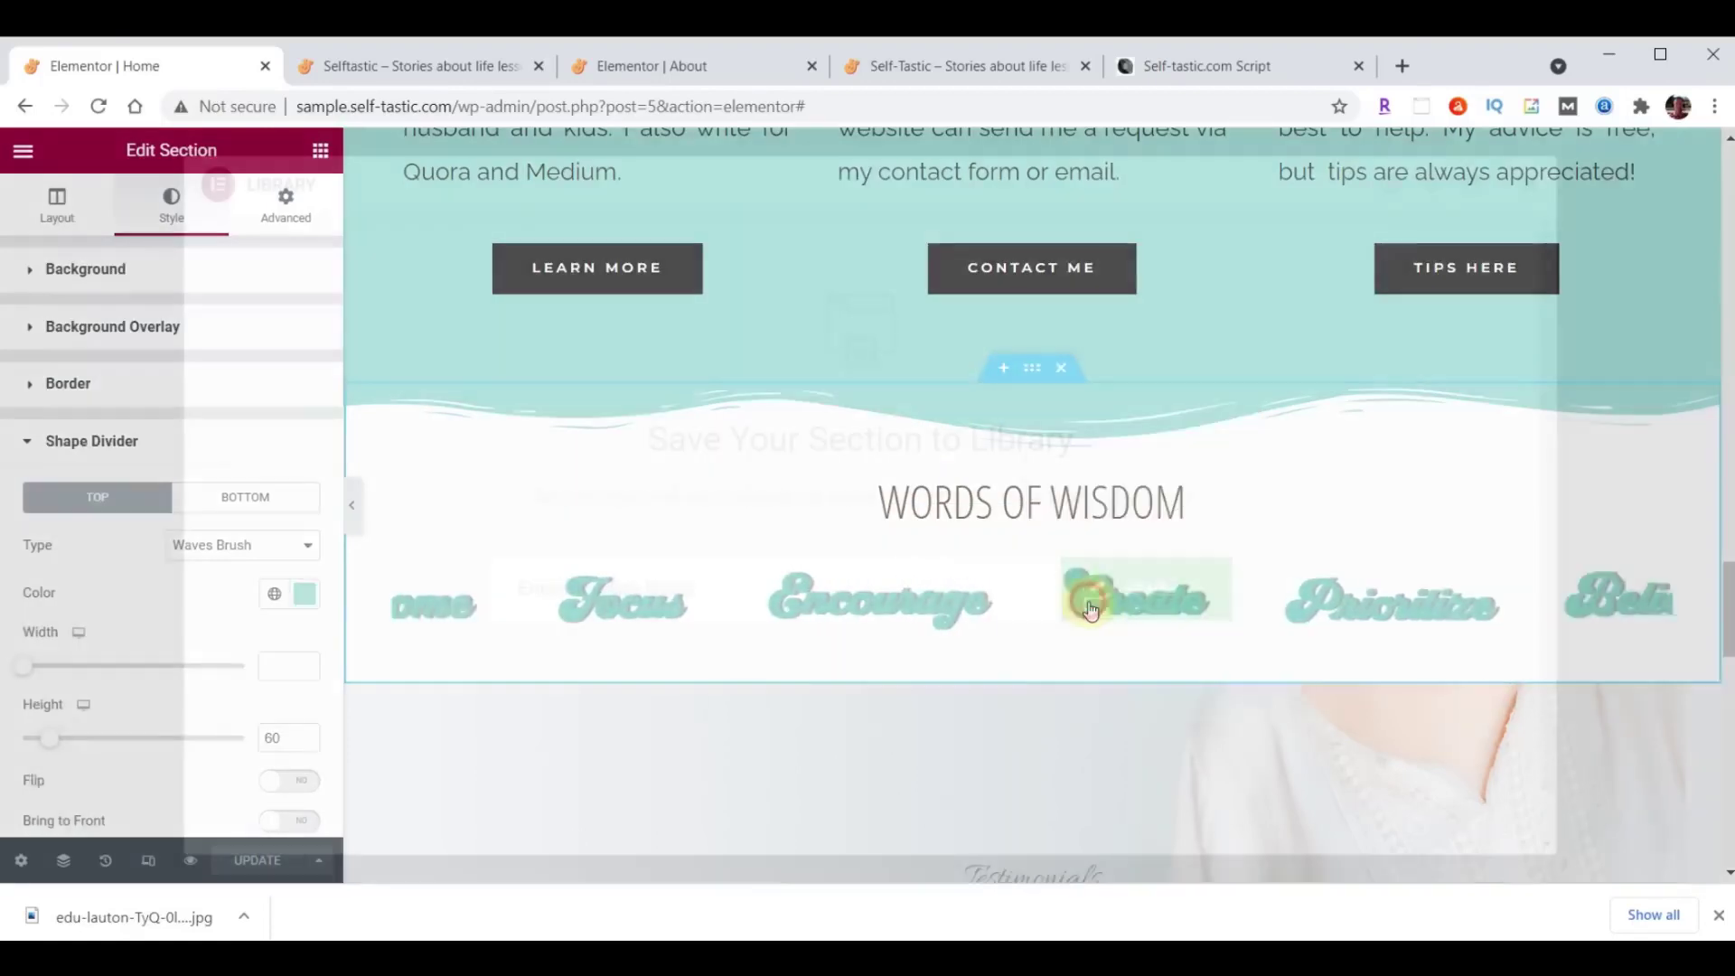
{"action": "left_click", "coordinate": [789, 598]}
{"action": "type", "text": "Selftastic - Words of Wisdom"}
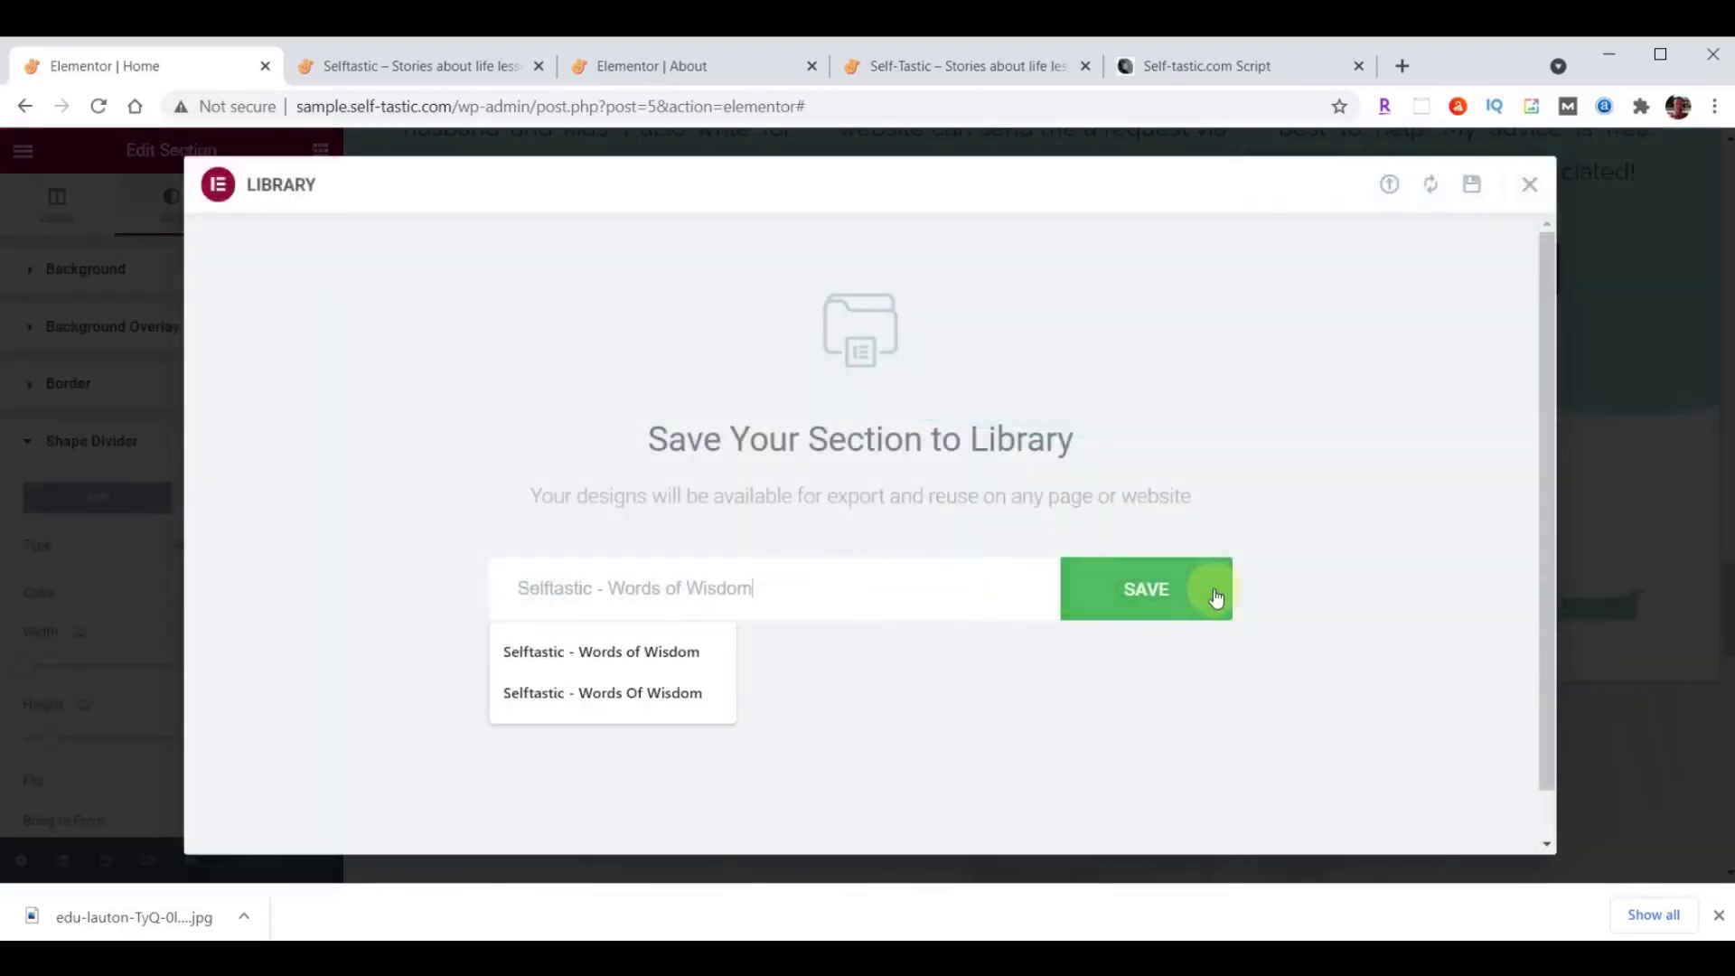
{"action": "left_click", "coordinate": [1150, 601]}
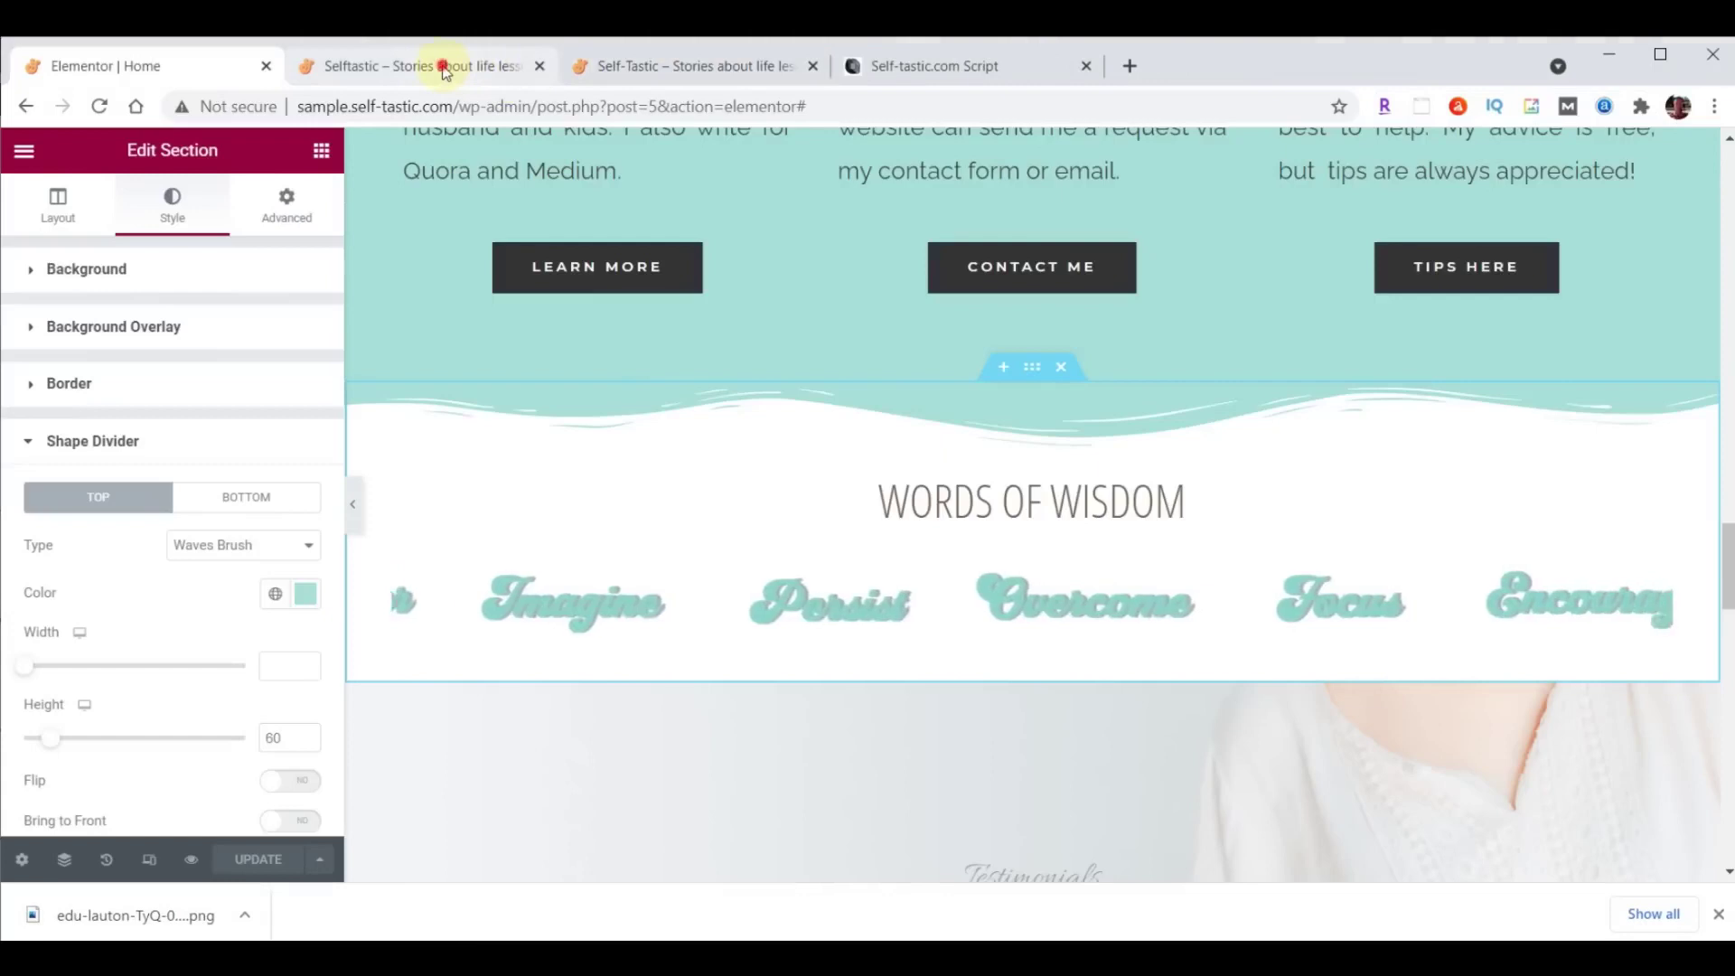
{"action": "left_click", "coordinate": [442, 69]}
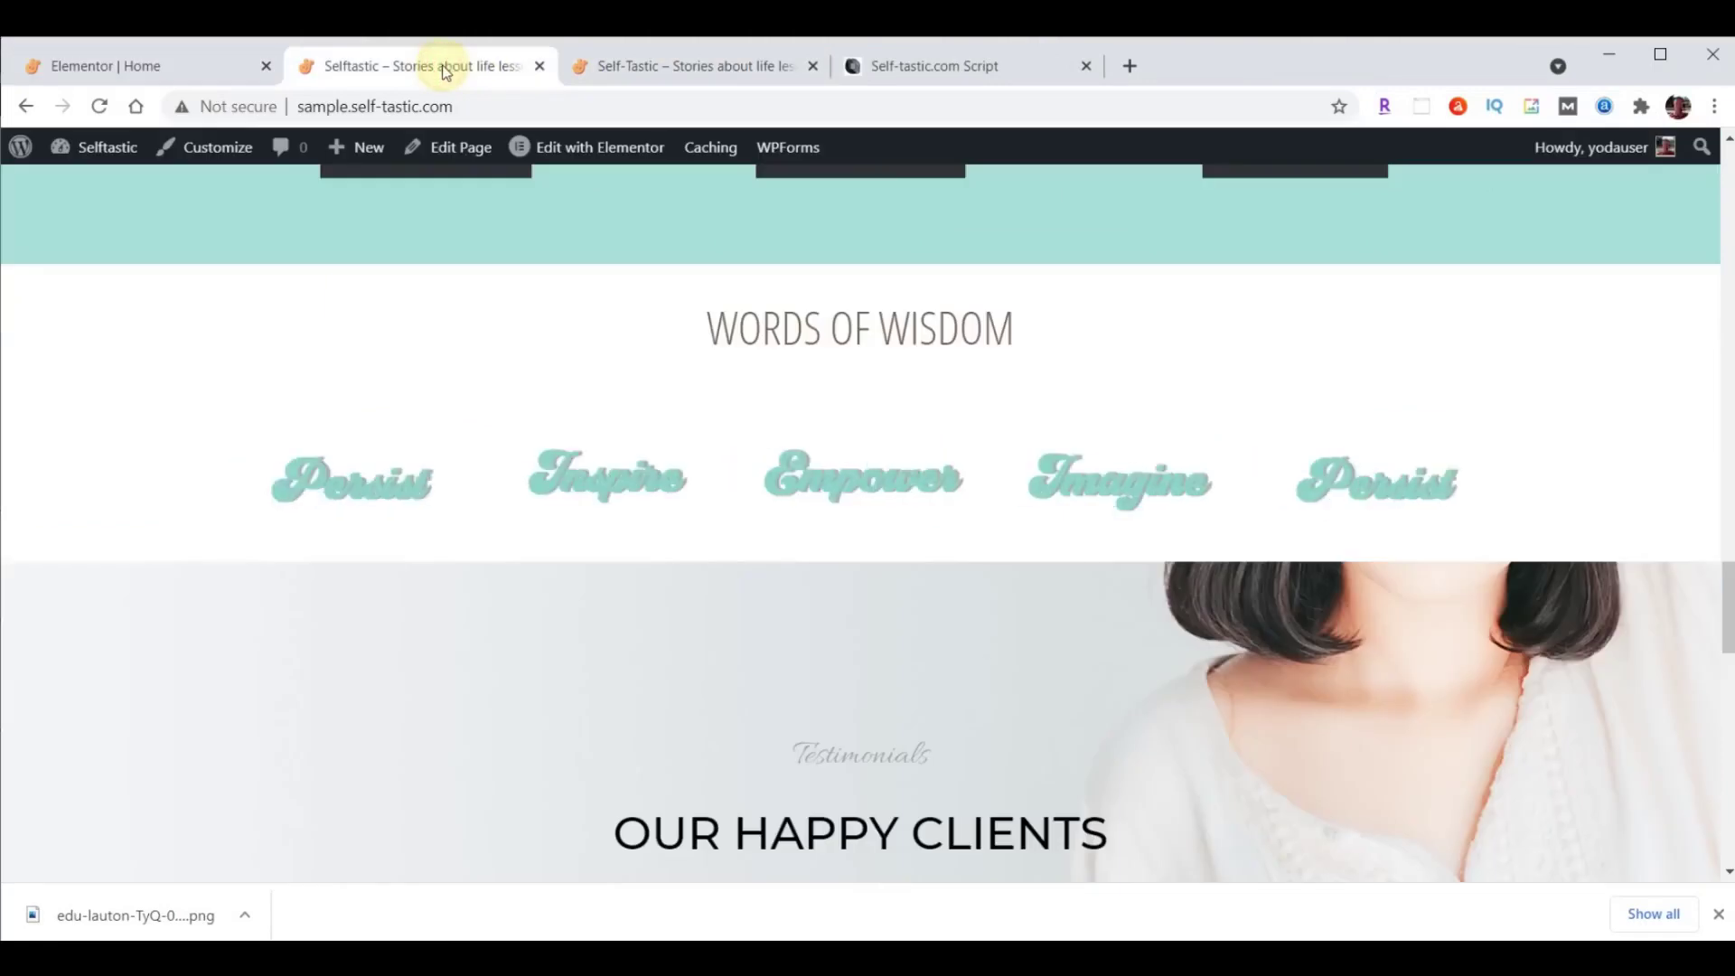
{"action": "left_click", "coordinate": [99, 105]}
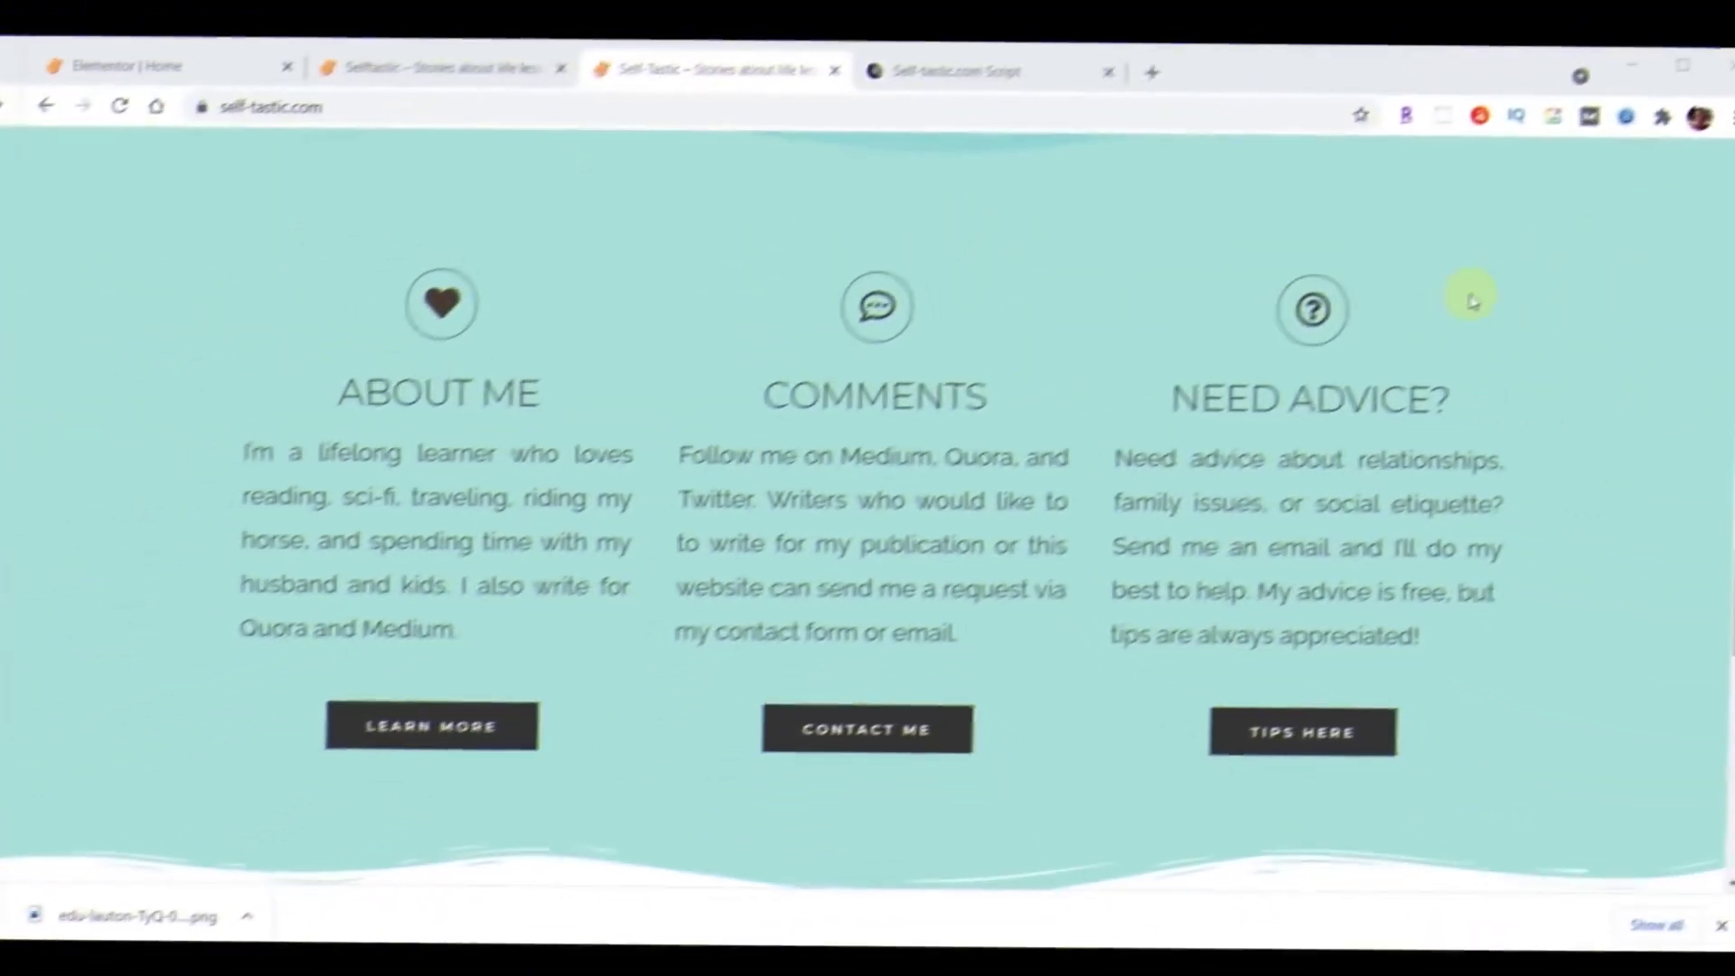
{"action": "scroll", "coordinate": [1494, 280], "scroll_direction": "down", "scroll_amount": 6}
{"action": "scroll", "coordinate": [1494, 282], "scroll_direction": "down", "scroll_amount": 5}
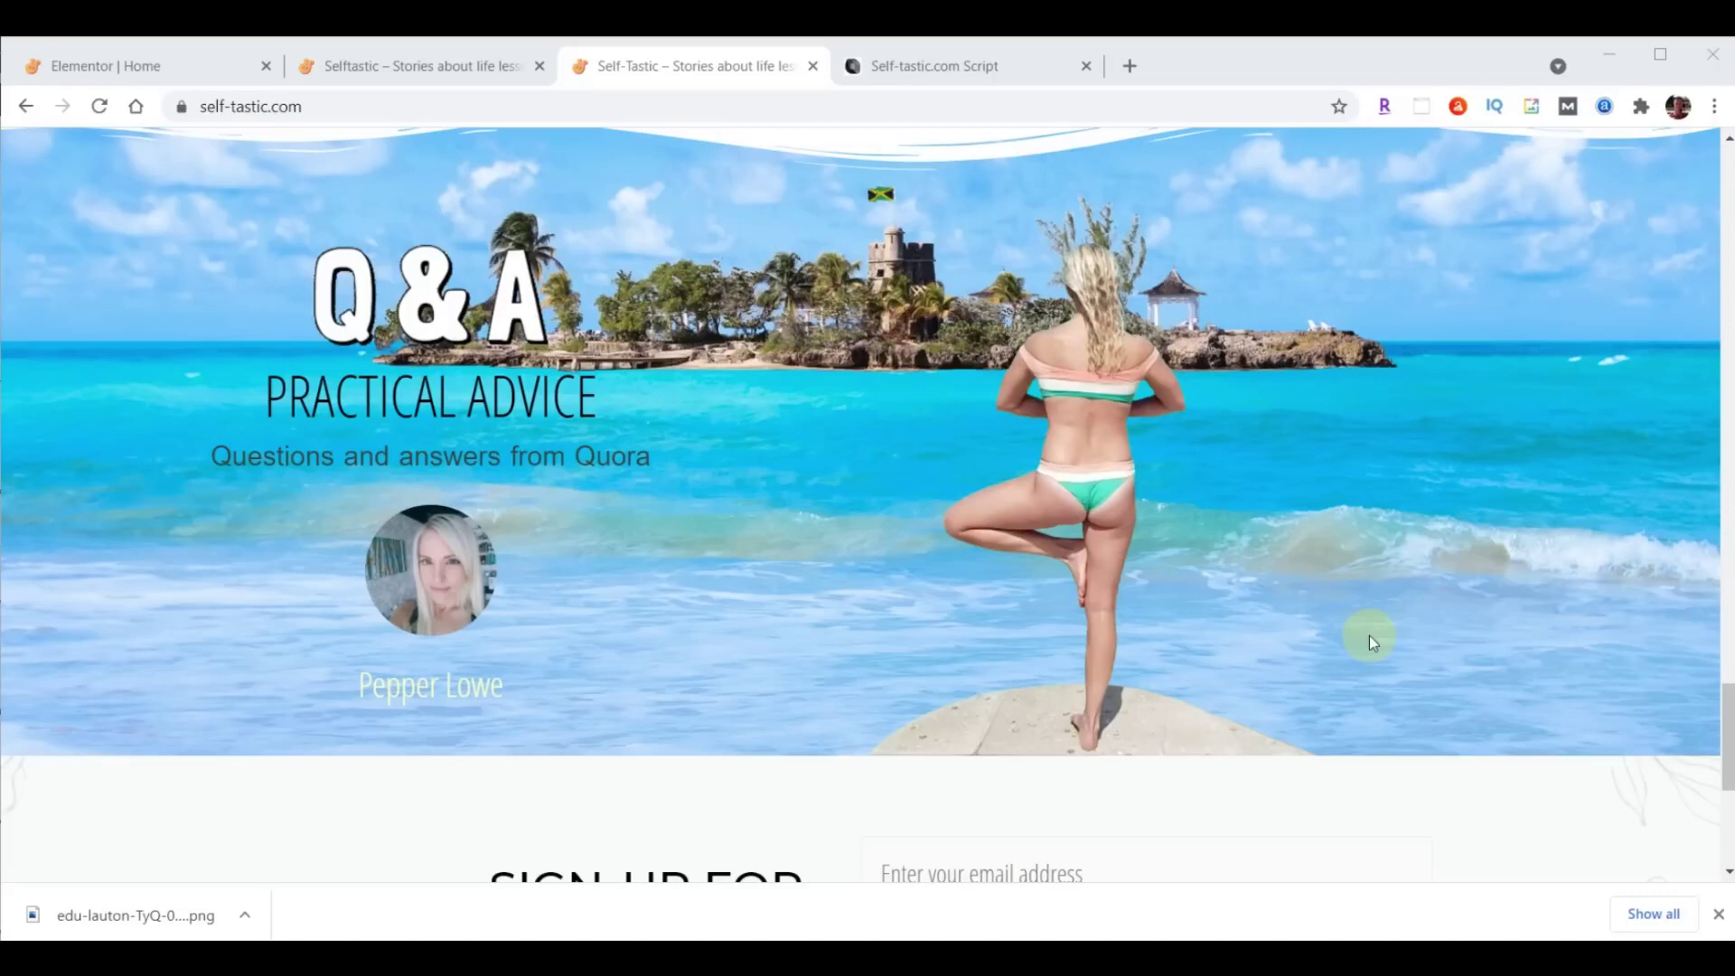
{"action": "left_click", "coordinate": [147, 66]}
{"action": "left_click_drag", "start_coordinate": [1727, 578], "coordinate": [1727, 616]}
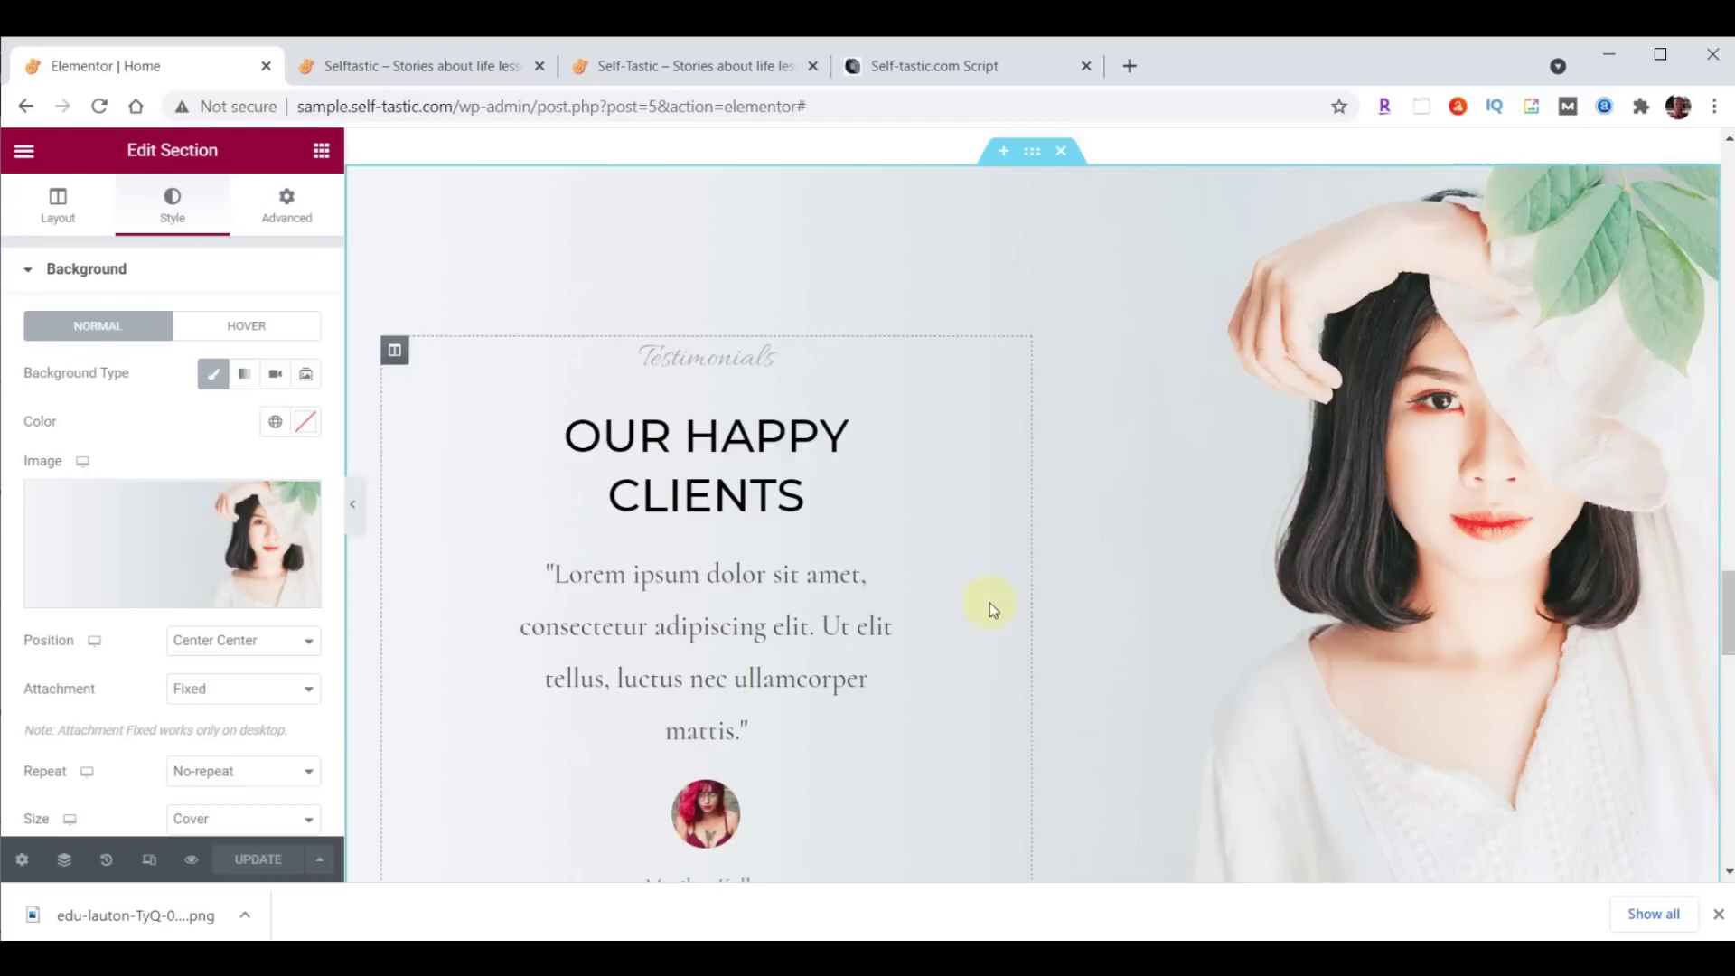
- Paste a copy of the Learn More button under the testimonial, relabelled 'More Testimonials'
{"action": "scroll", "coordinate": [991, 608], "scroll_direction": "down", "scroll_amount": 3}
{"action": "scroll", "coordinate": [962, 621], "scroll_direction": "up", "scroll_amount": 6}
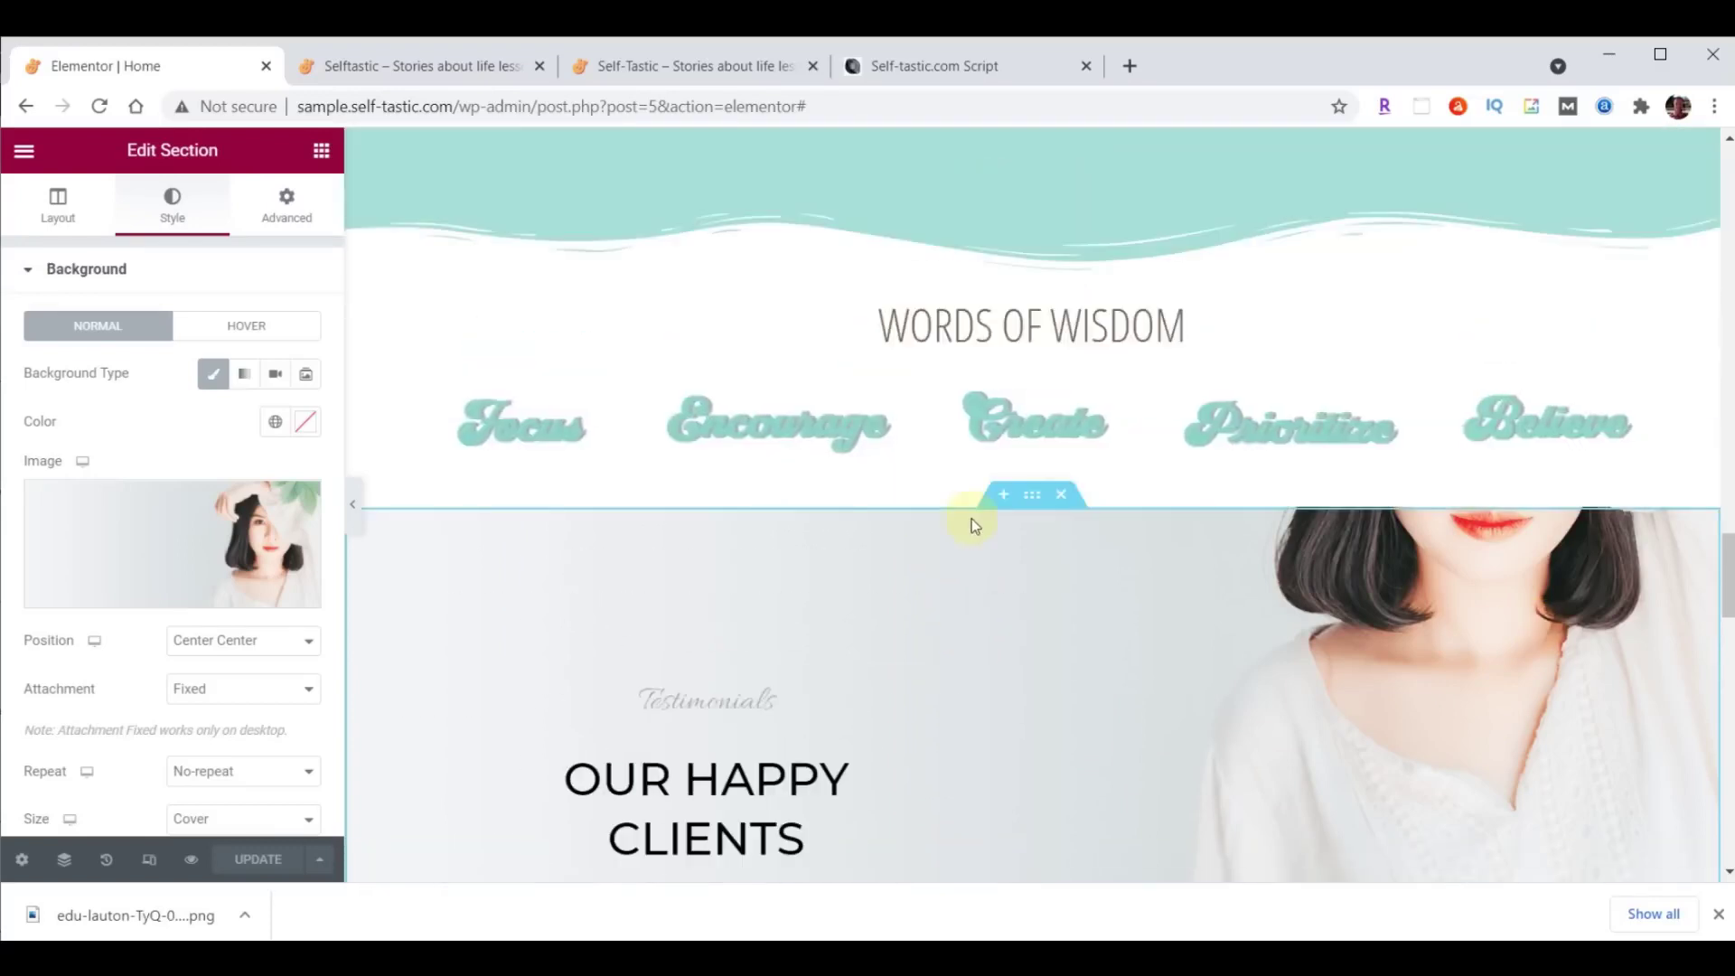
{"action": "scroll", "coordinate": [976, 515], "scroll_direction": "up", "scroll_amount": 5}
{"action": "right_click", "coordinate": [629, 545]}
{"action": "left_click", "coordinate": [677, 632]}
{"action": "scroll", "coordinate": [867, 606], "scroll_direction": "down", "scroll_amount": 10}
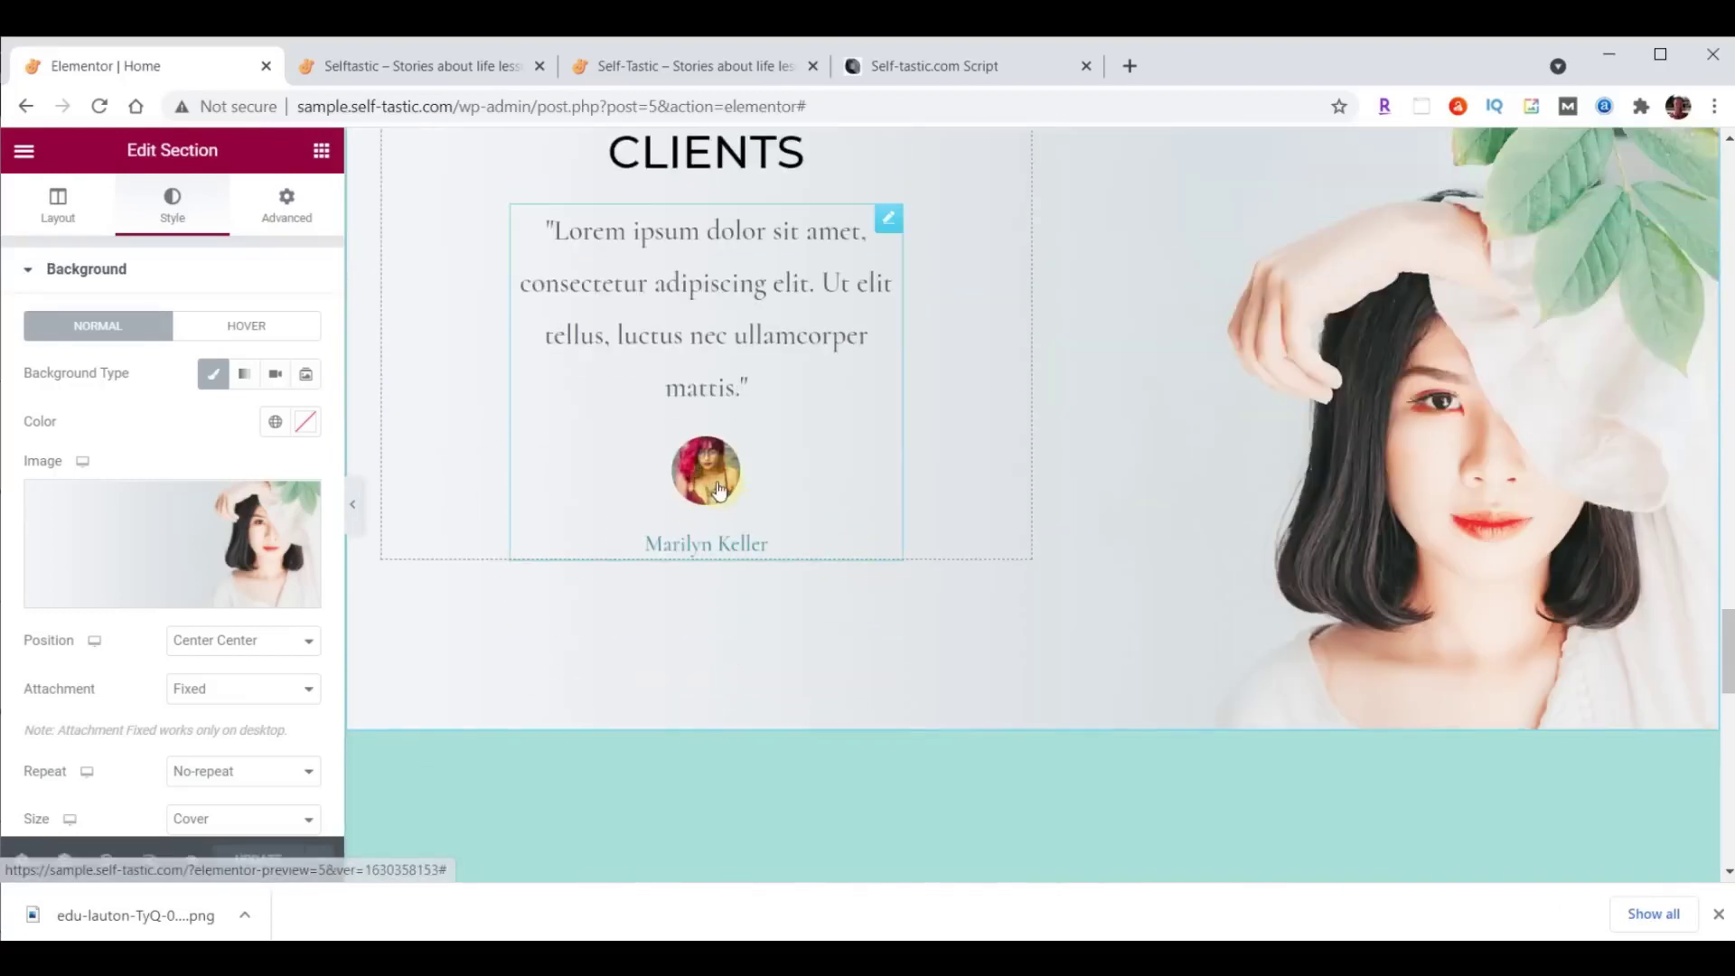
{"action": "right_click", "coordinate": [716, 479]}
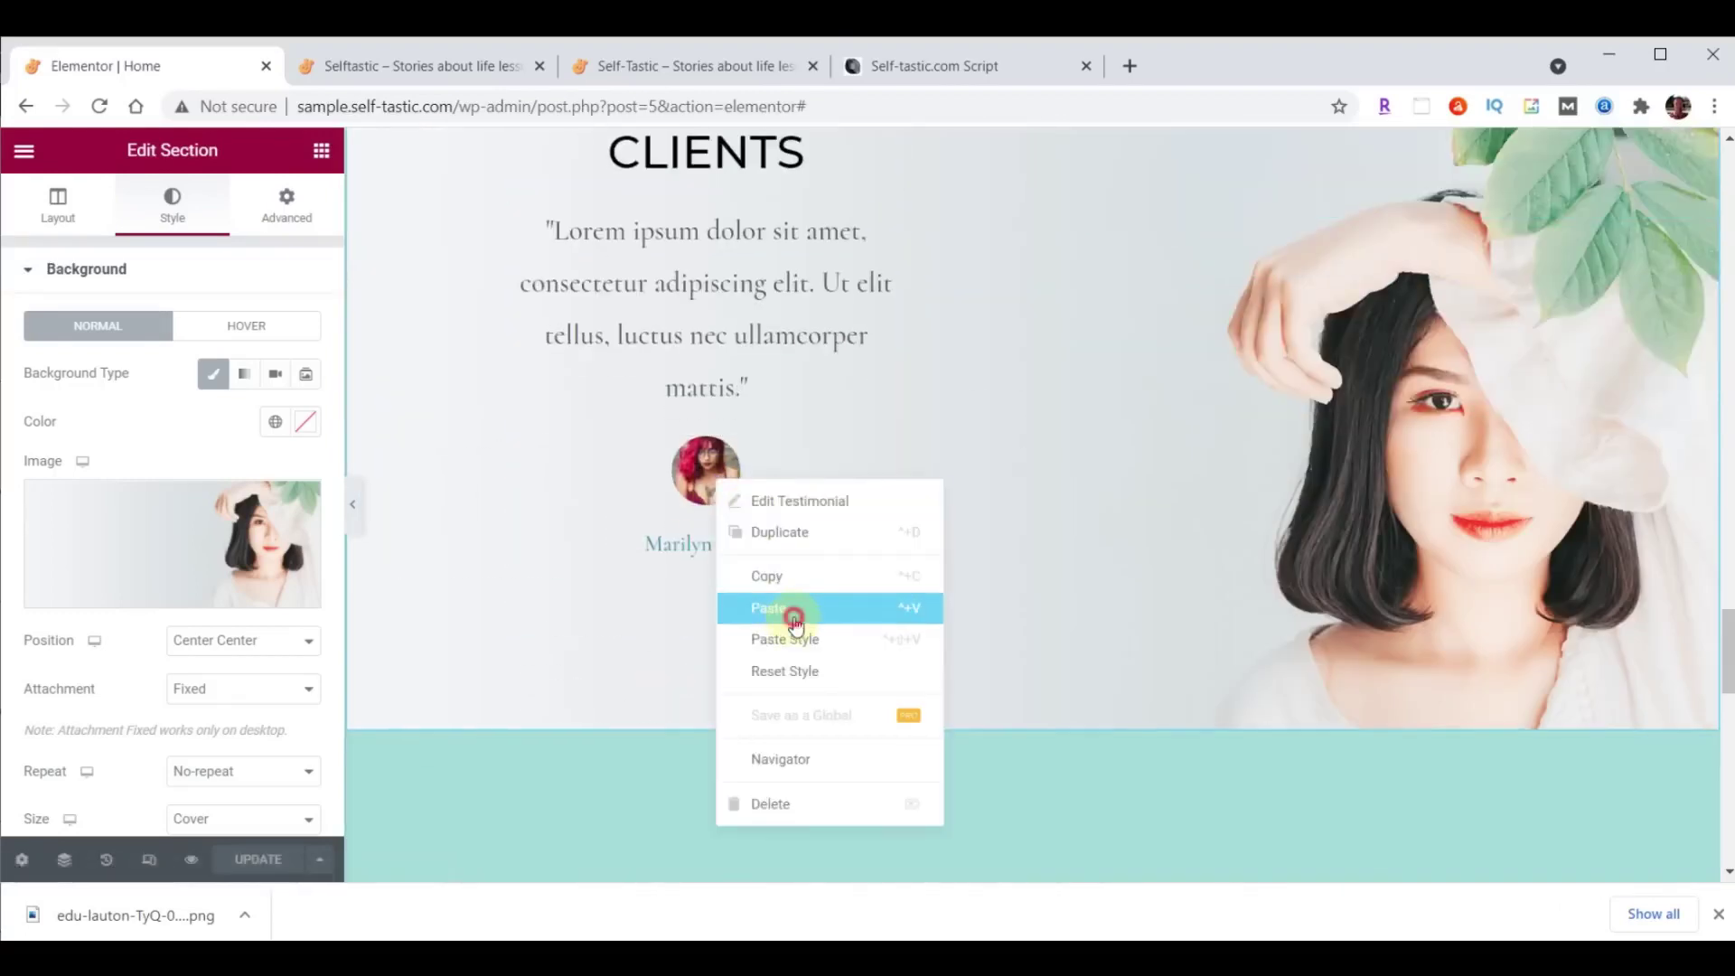
{"action": "left_click", "coordinate": [793, 611]}
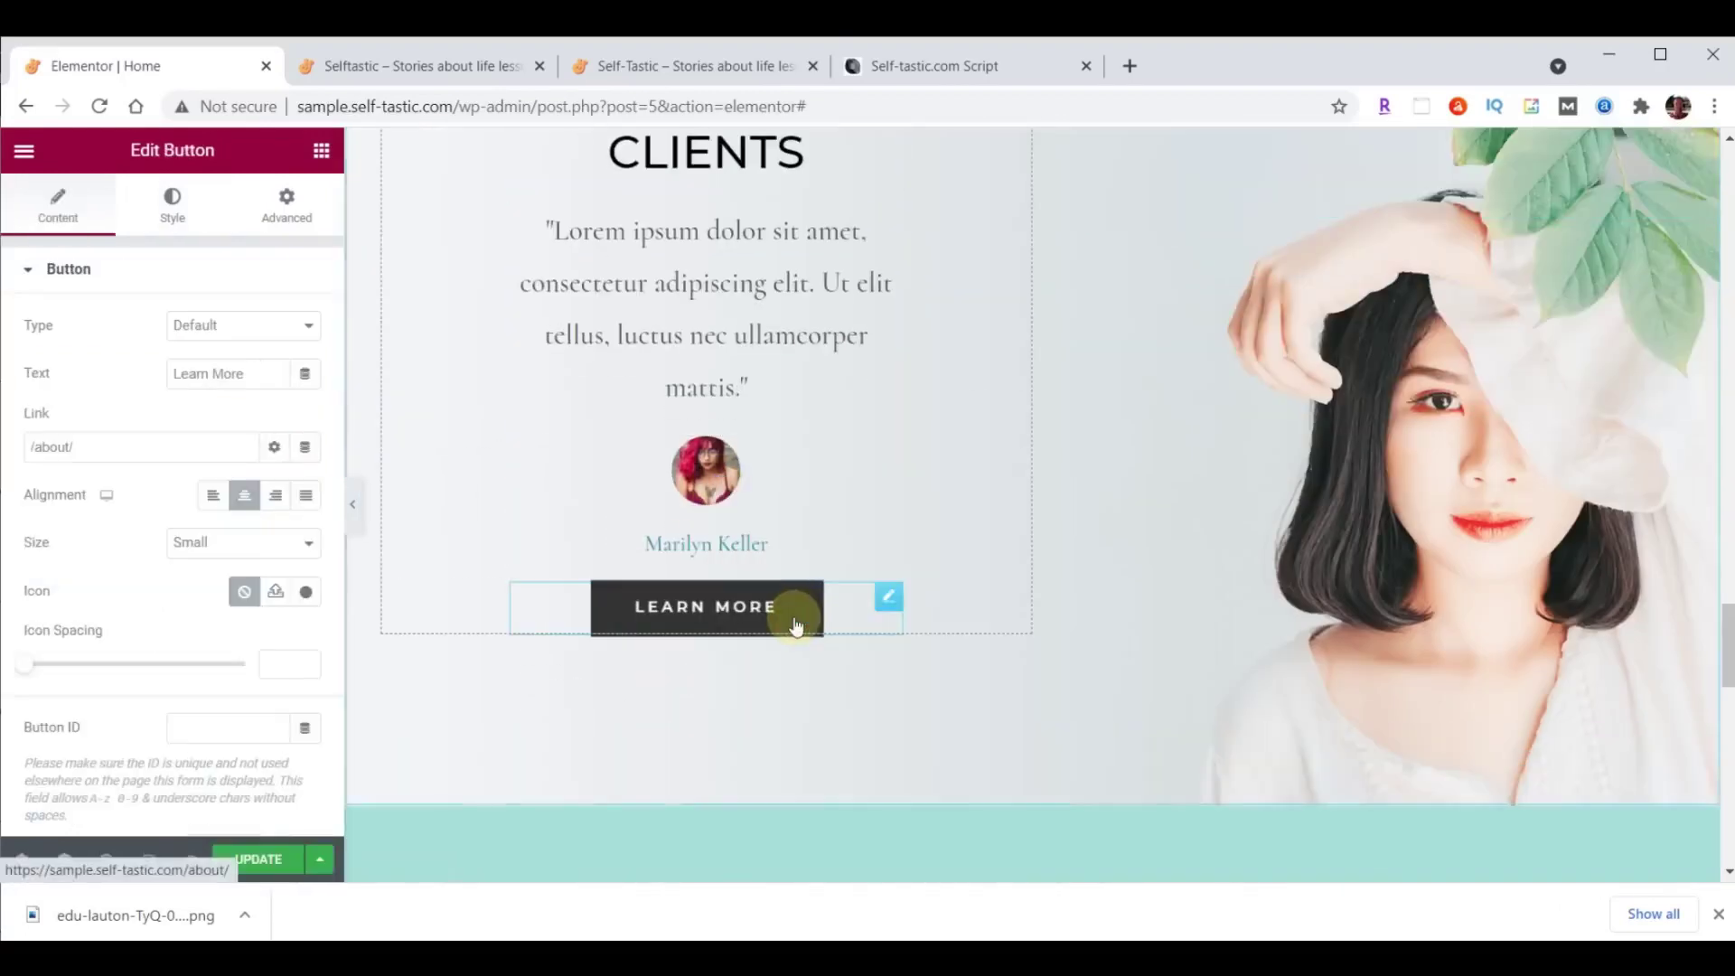
{"action": "left_click", "coordinate": [697, 618]}
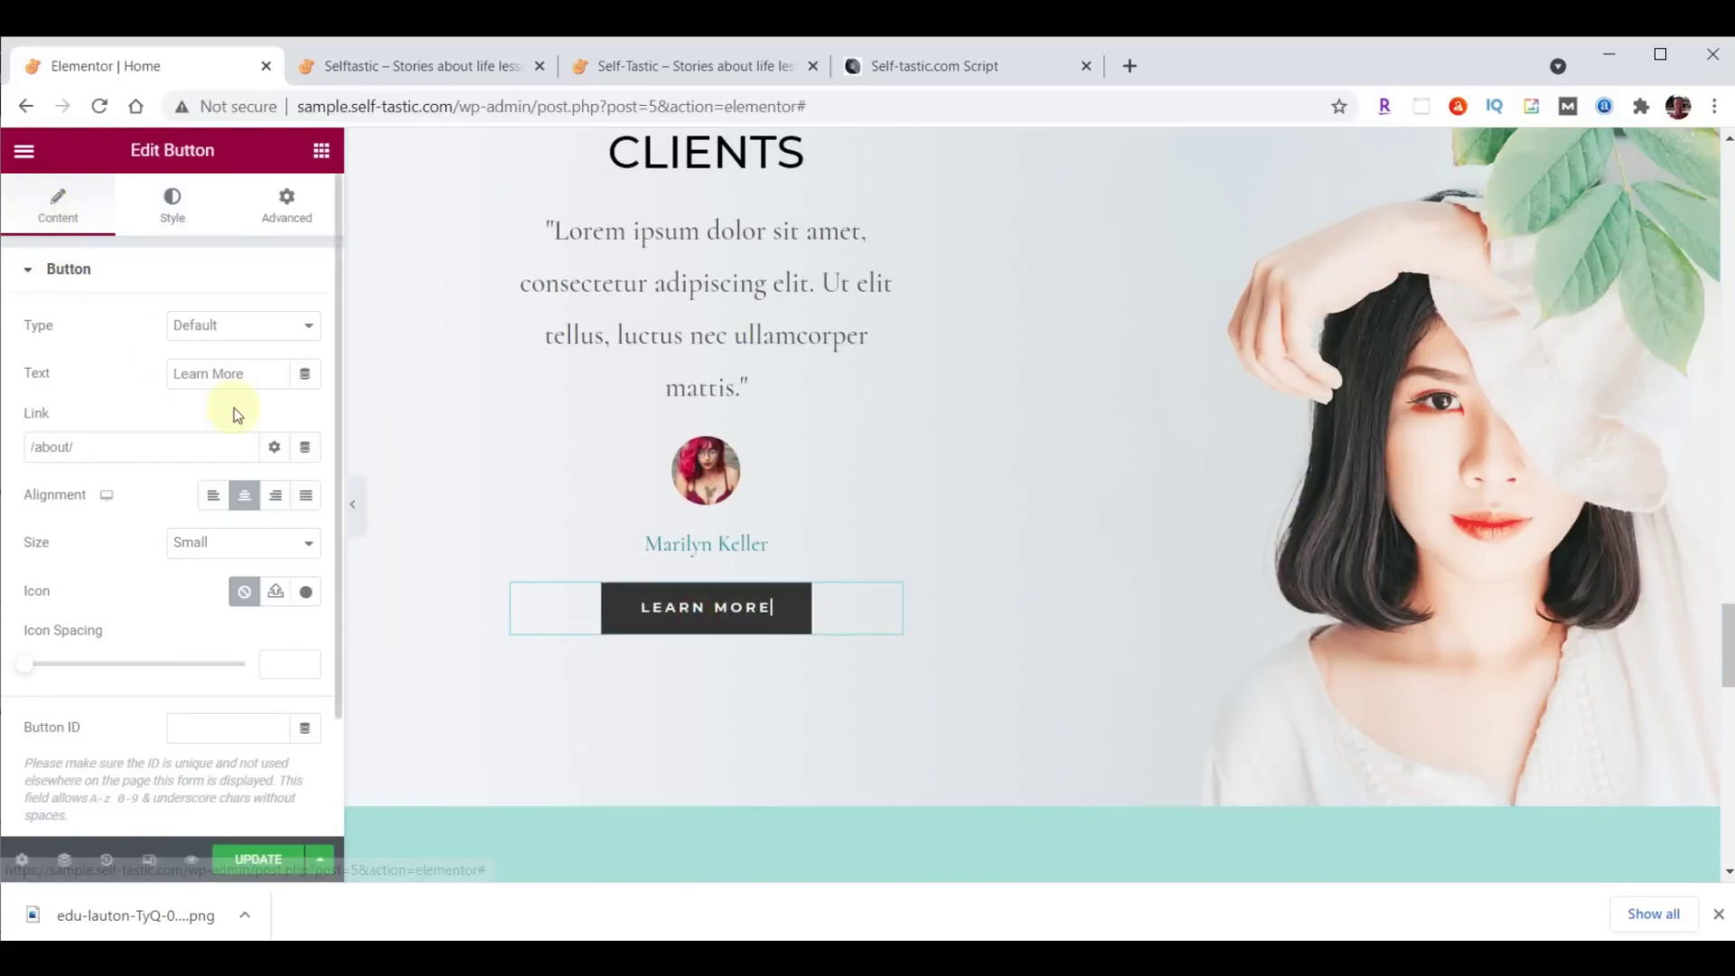
{"action": "triple_click", "coordinate": [252, 379]}
{"action": "key", "text": "ctrl+v"}
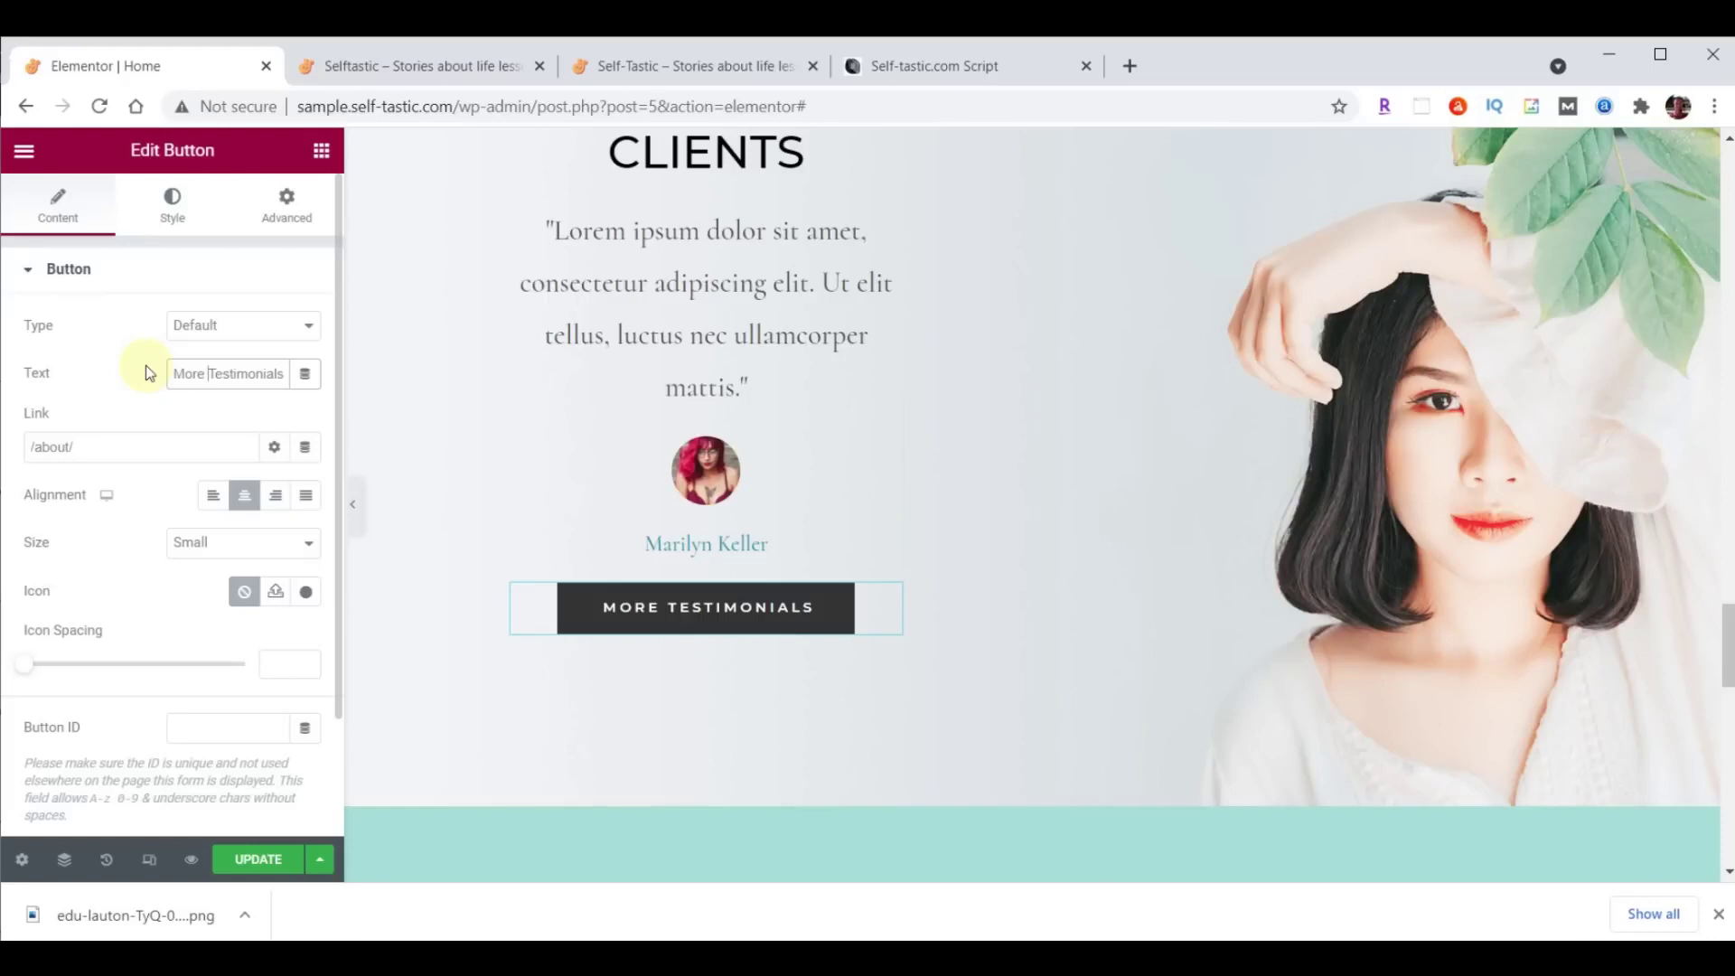
- Delete the Our Happy Clients testimonials section
{"action": "scroll", "coordinate": [1394, 403], "scroll_direction": "up", "scroll_amount": 3}
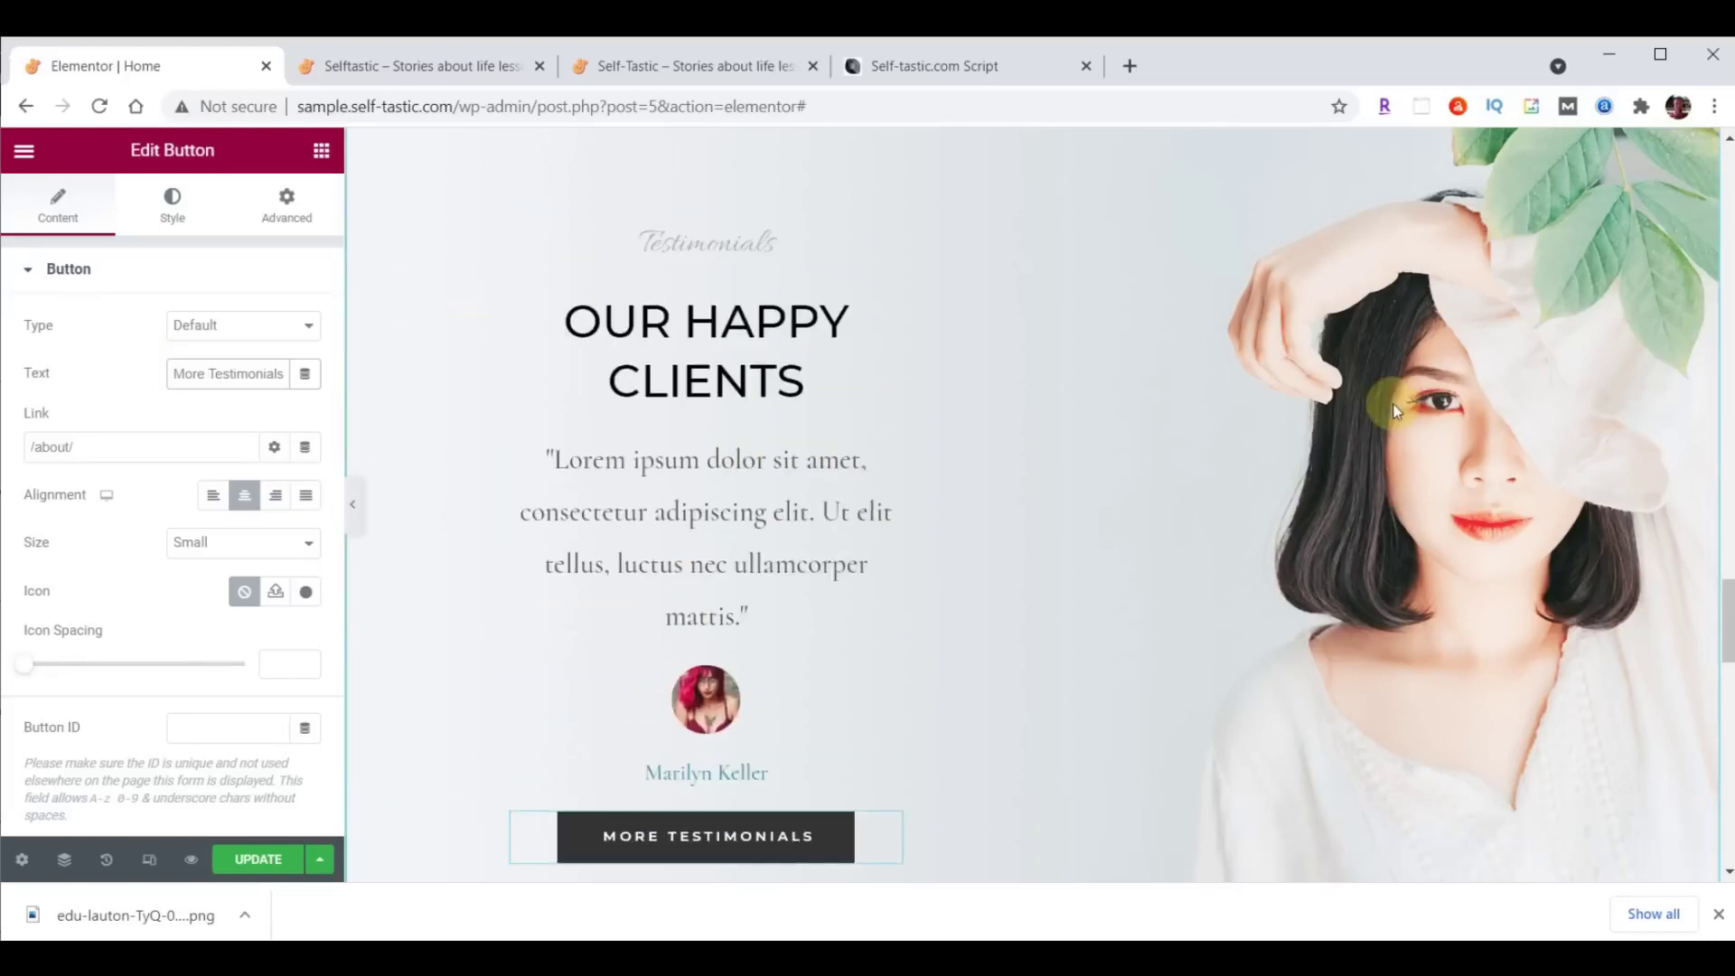
{"action": "scroll", "coordinate": [1393, 411], "scroll_direction": "up", "scroll_amount": 2}
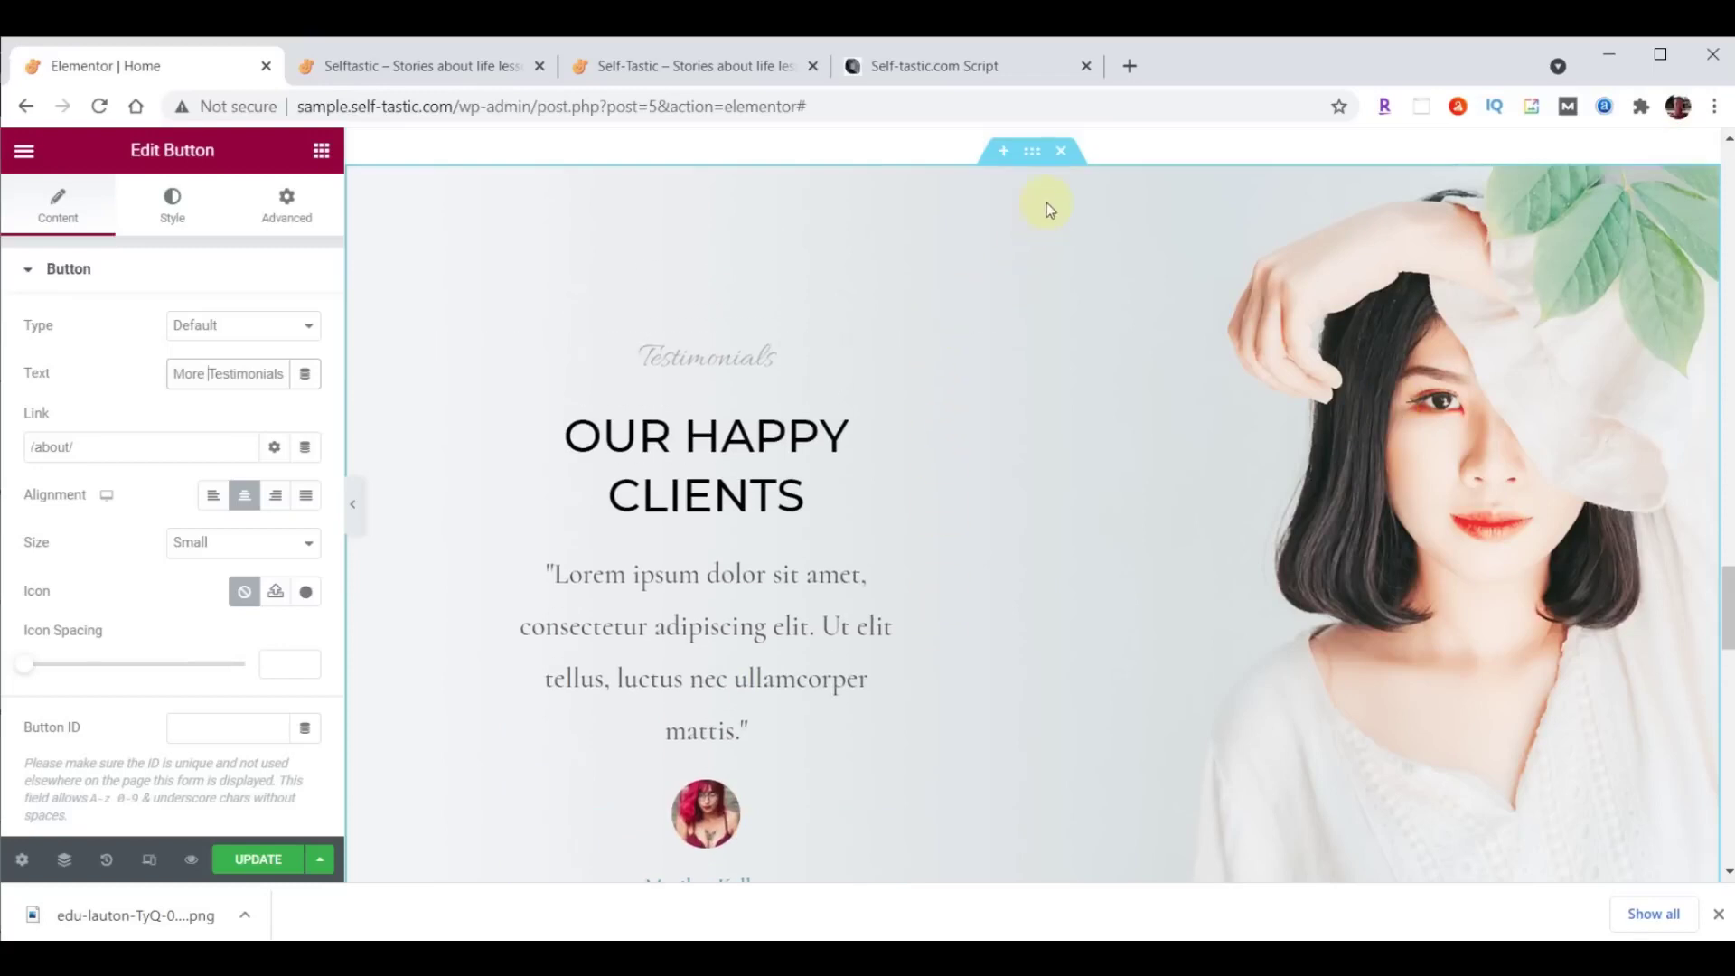
{"action": "left_click", "coordinate": [1061, 152]}
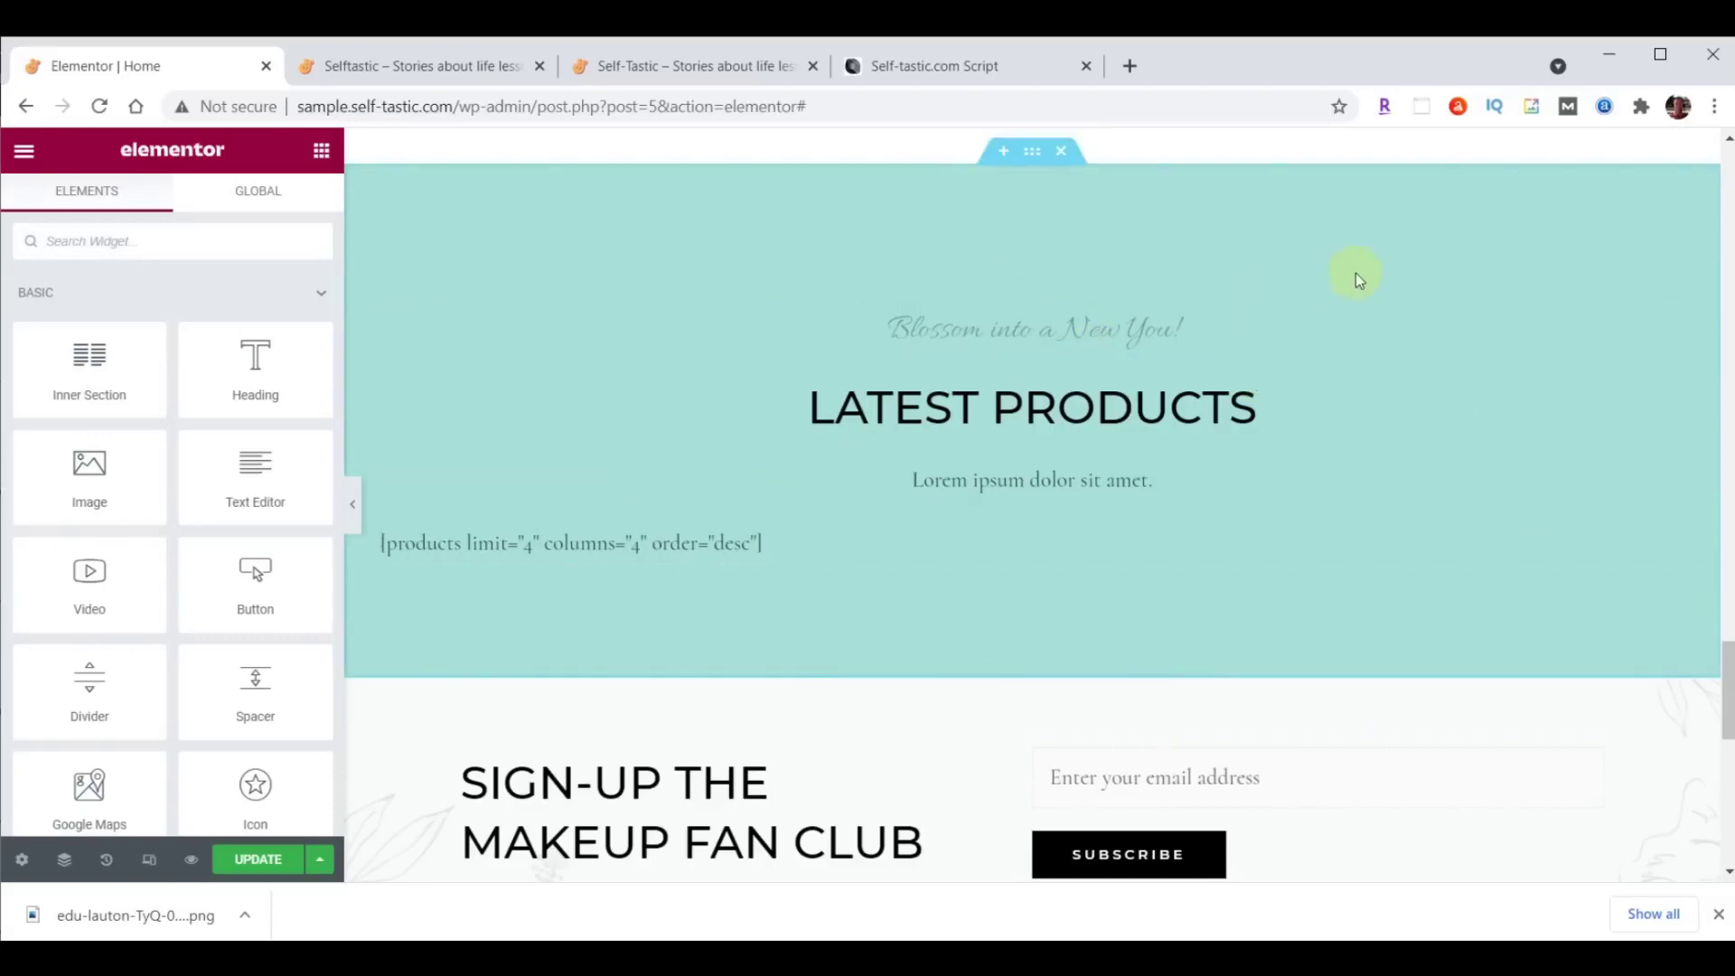
- Delete the Latest Products section and move the sign-up block below the empty teal section
{"action": "left_click", "coordinate": [1062, 151]}
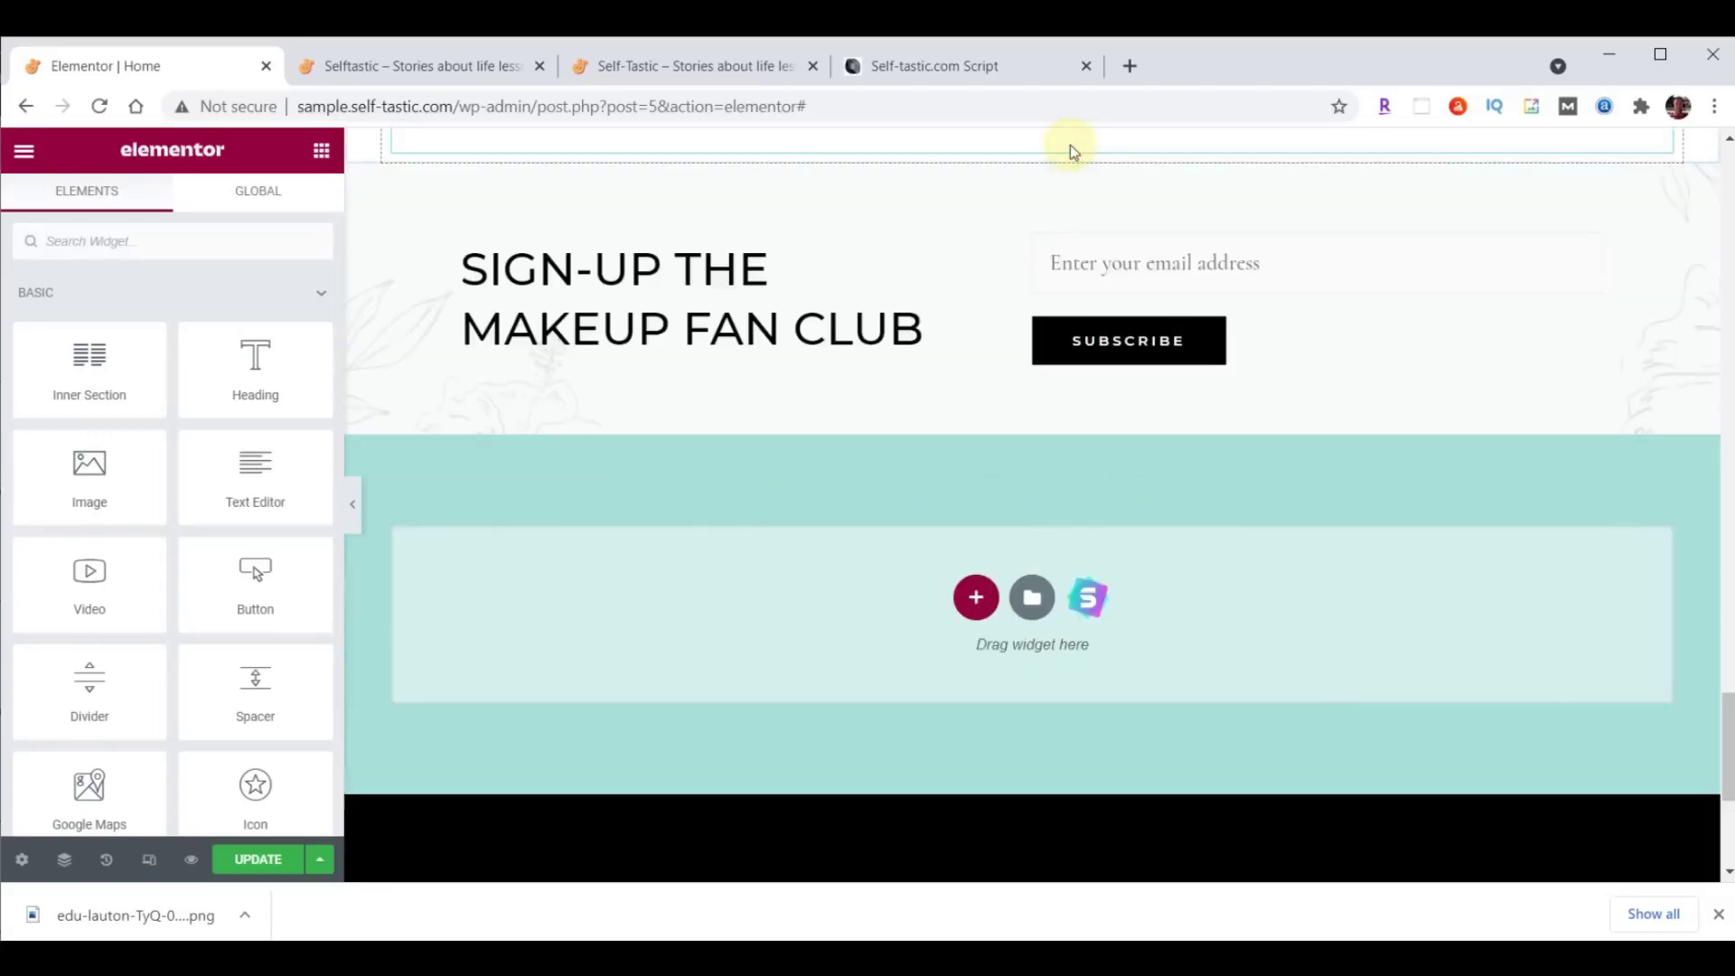
{"action": "scroll", "coordinate": [1460, 333], "scroll_direction": "up", "scroll_amount": 1}
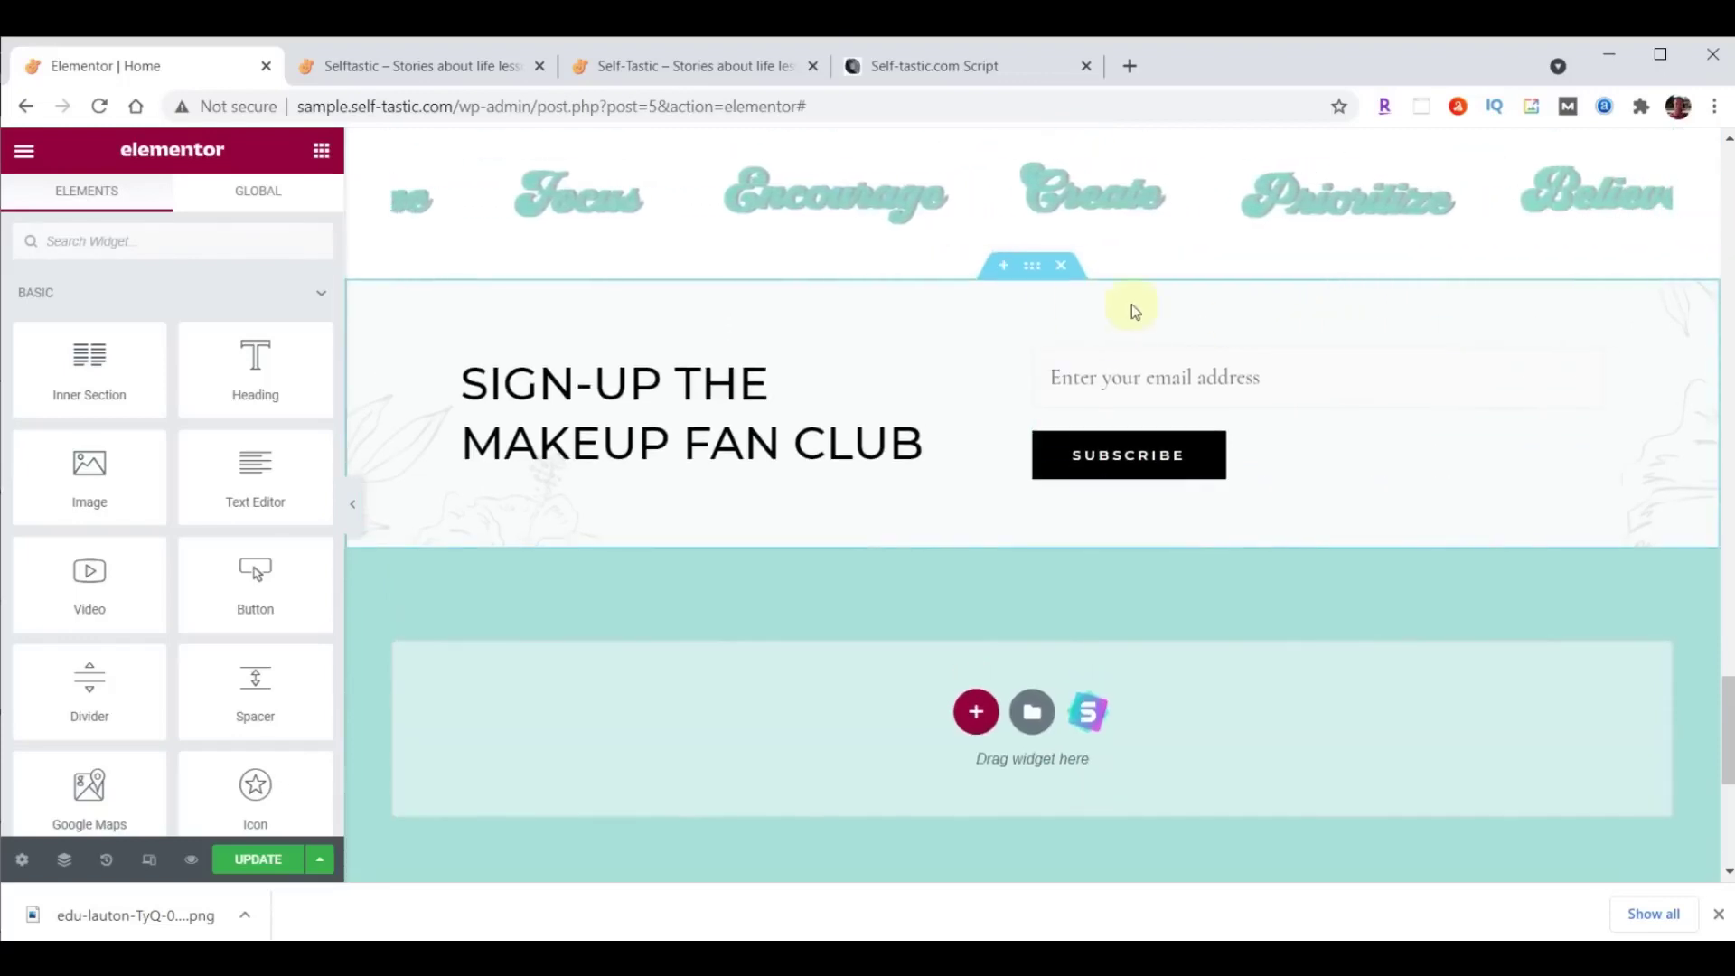
{"action": "left_click_drag", "start_coordinate": [1030, 265], "coordinate": [1362, 461]}
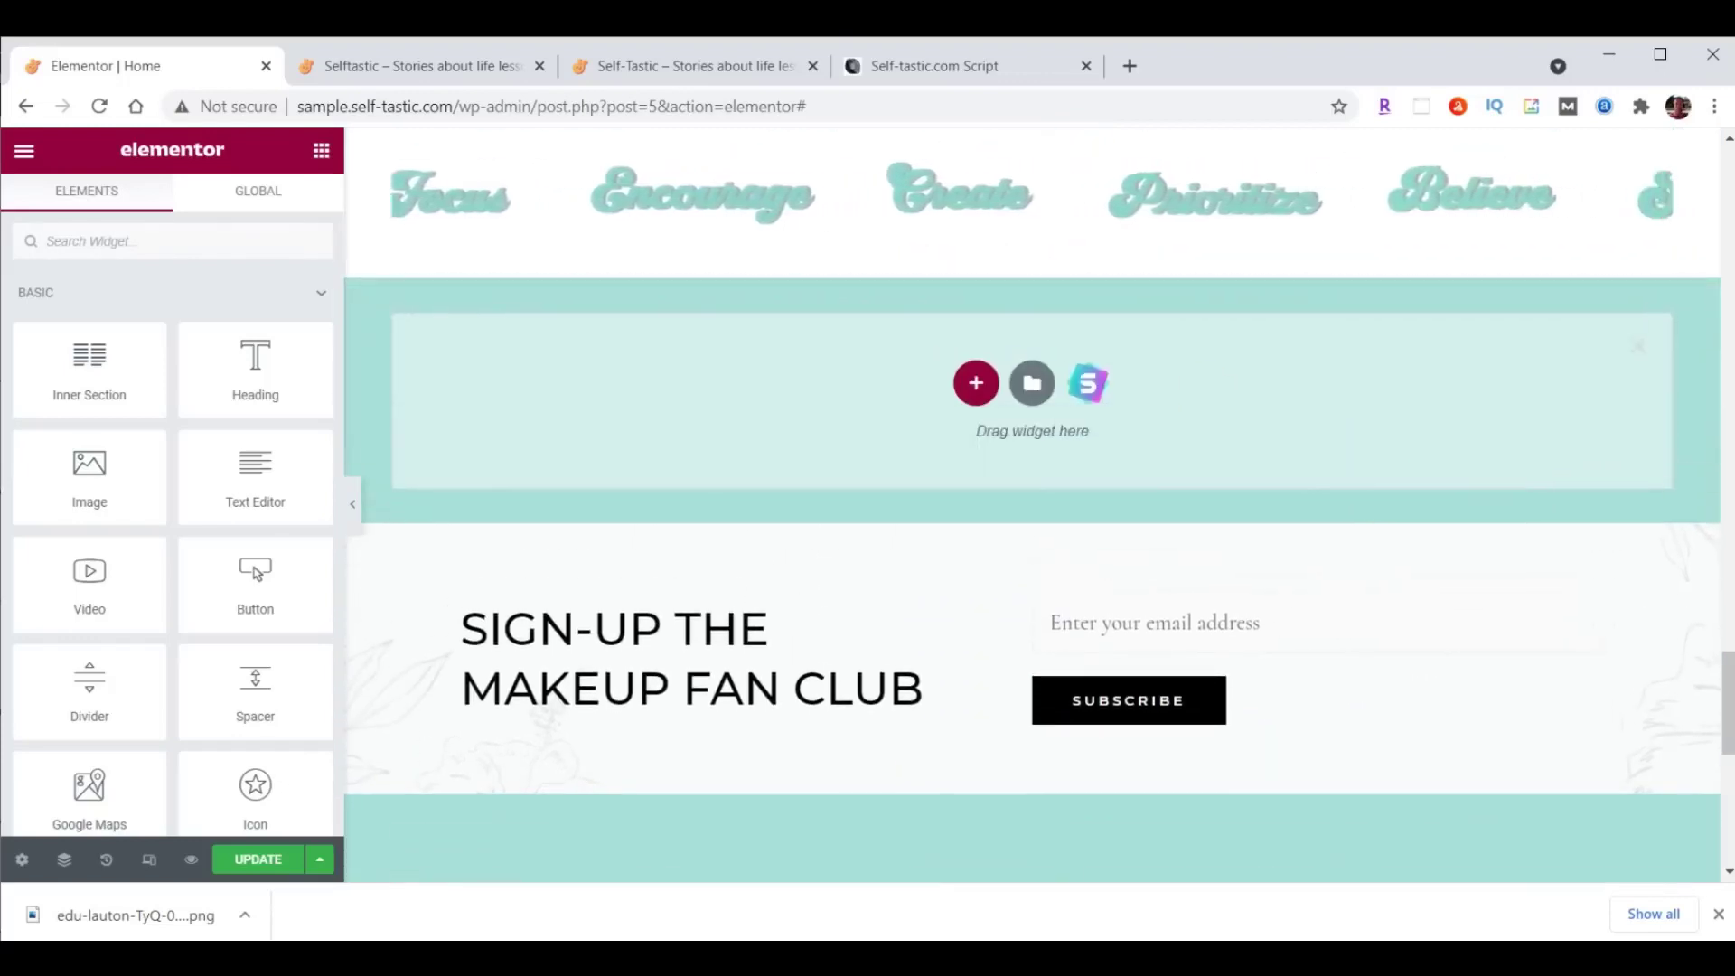
{"action": "scroll", "coordinate": [1727, 700], "scroll_direction": "down", "scroll_amount": 2}
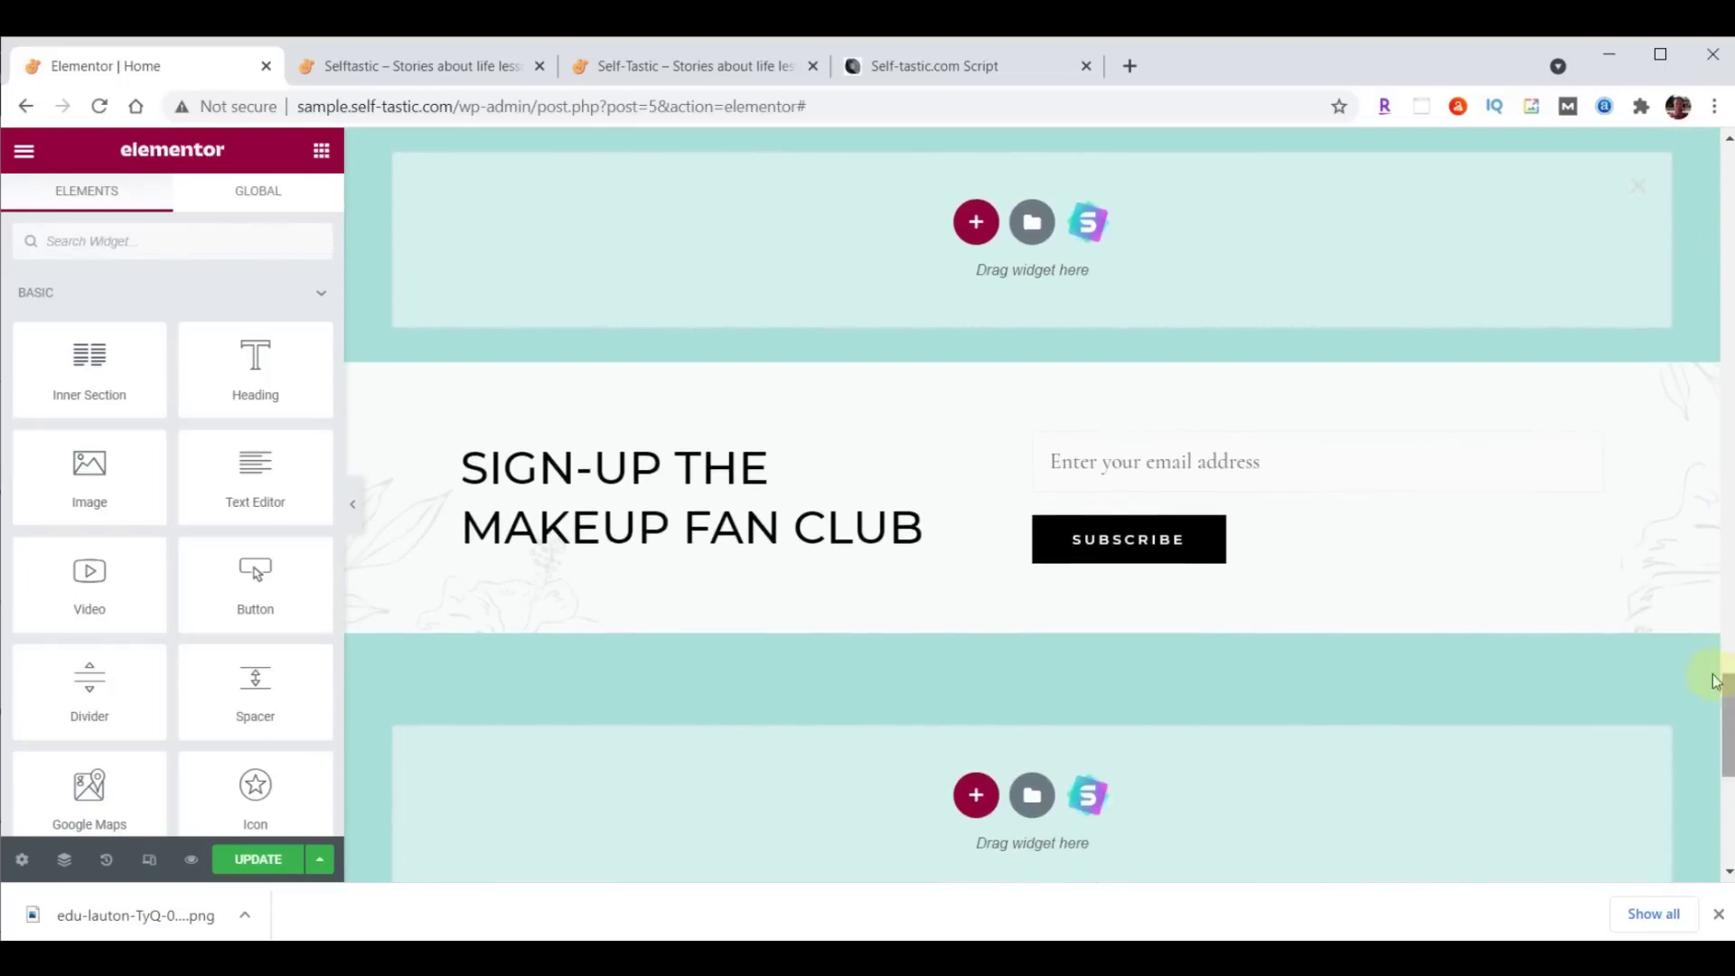
- Add a full-width two-column section above the sign-up block, with its left column at 55%
{"action": "left_click", "coordinate": [974, 222]}
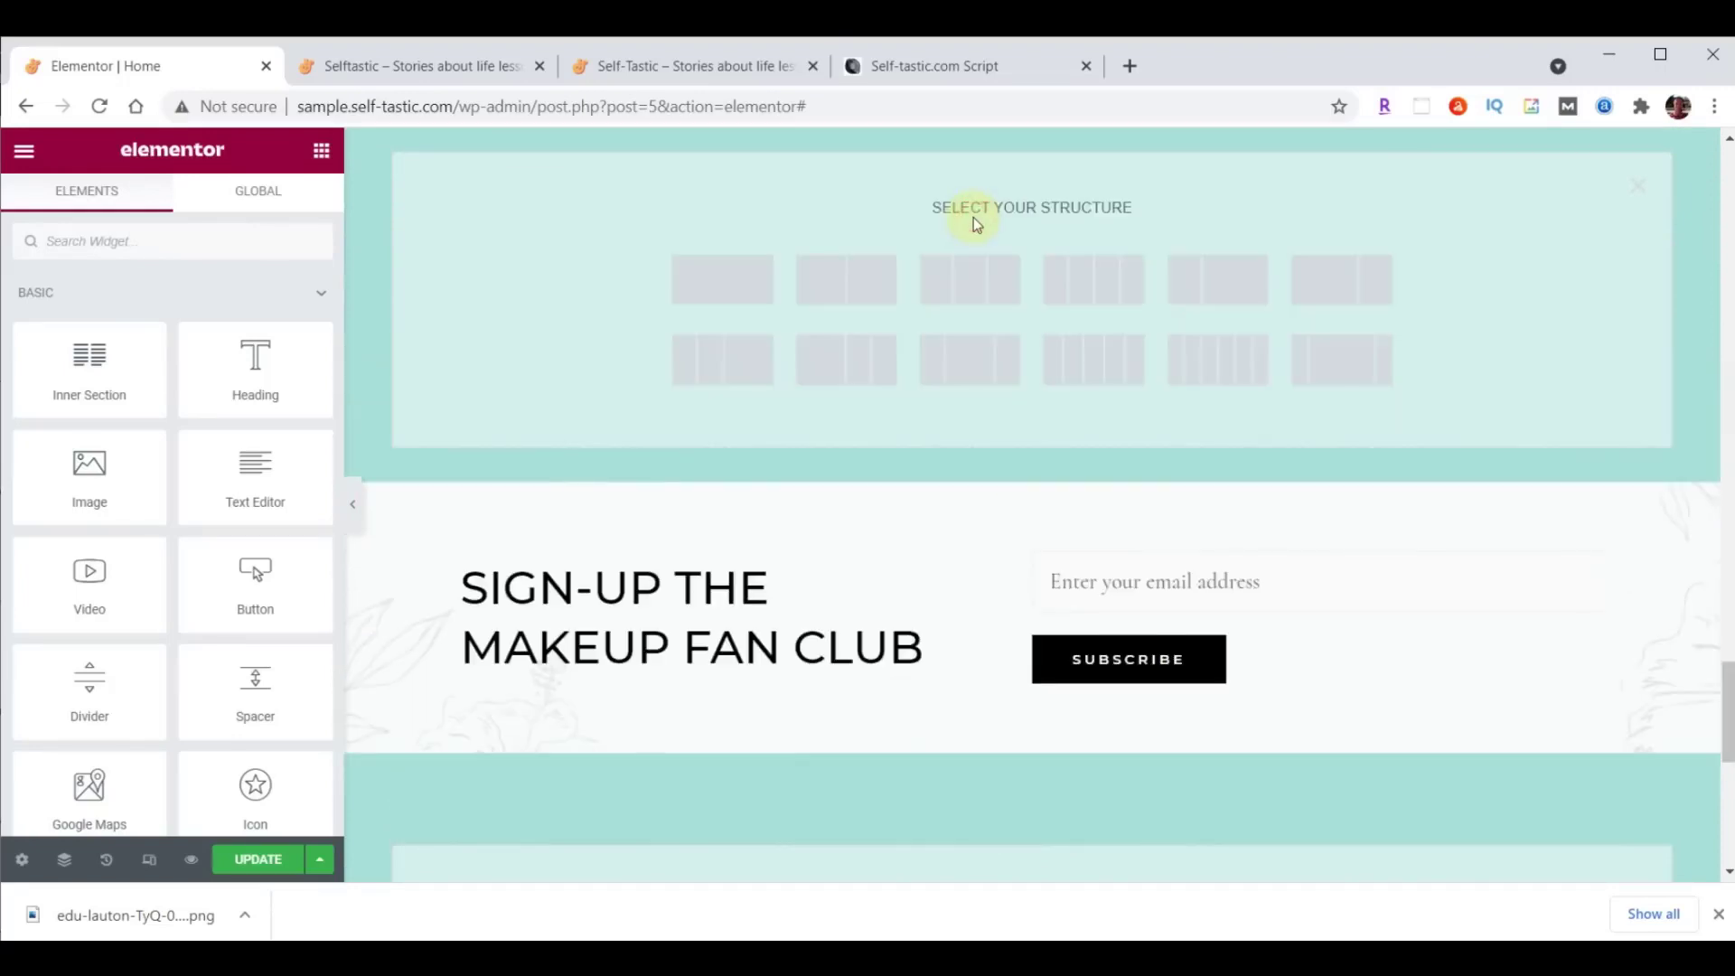
{"action": "left_click", "coordinate": [870, 288]}
{"action": "scroll", "coordinate": [1487, 480], "scroll_direction": "down", "scroll_amount": 3}
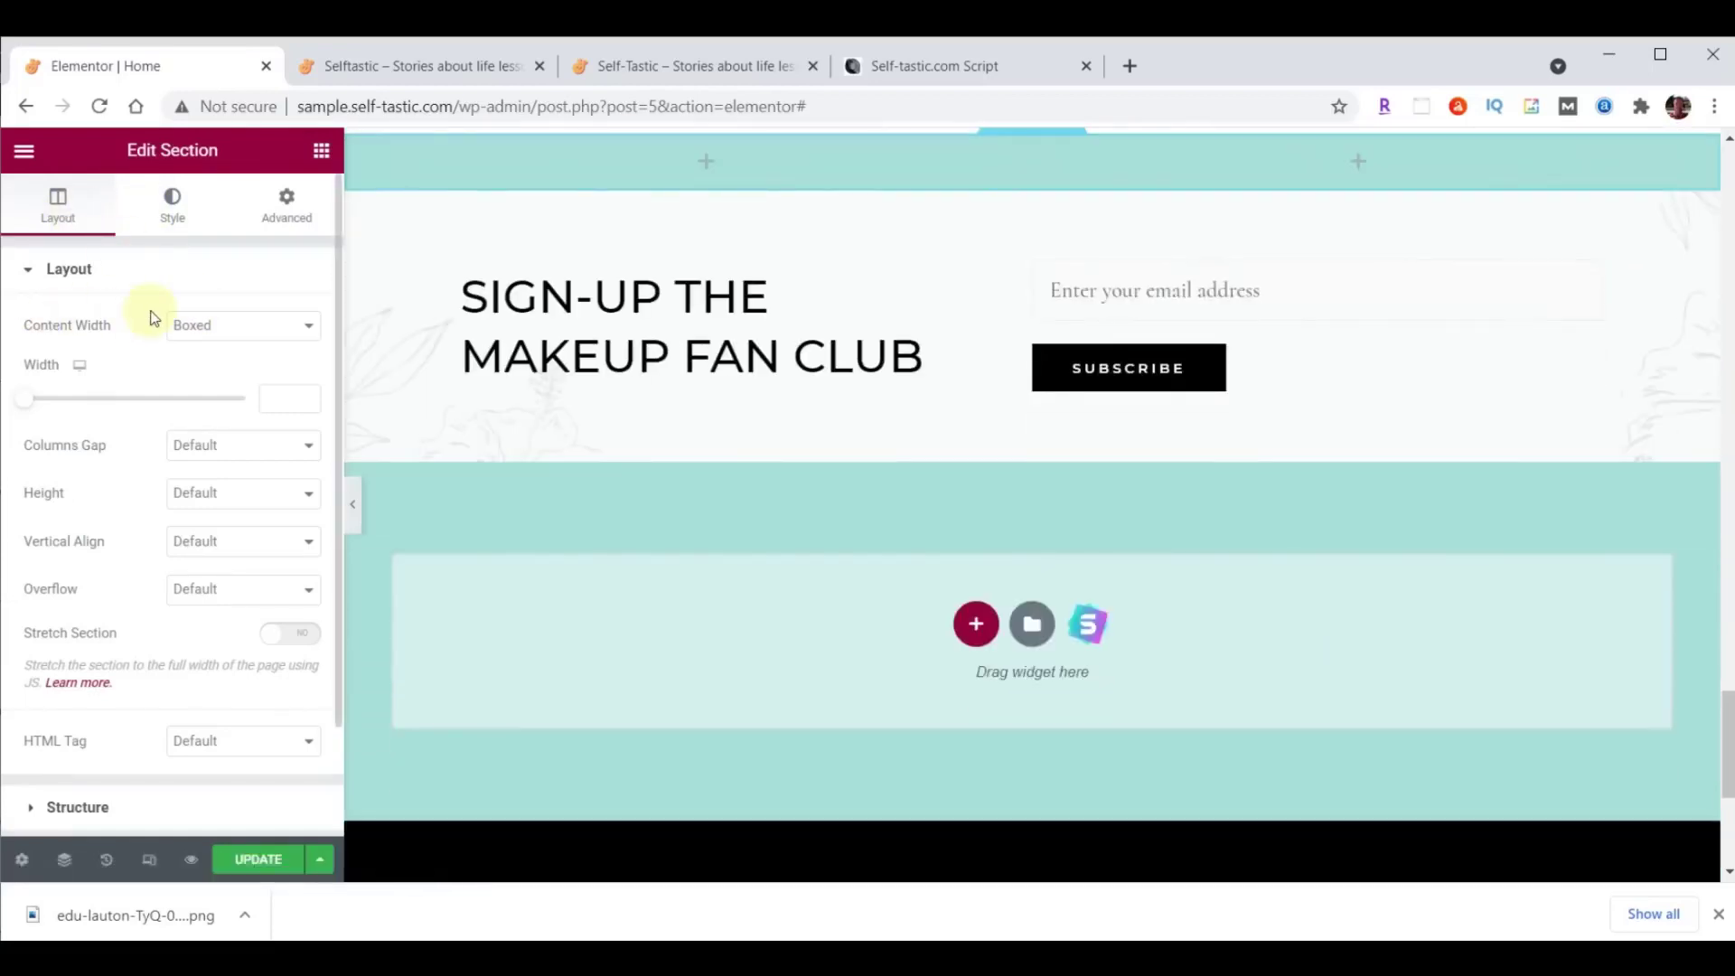
{"action": "left_click", "coordinate": [232, 327]}
{"action": "left_click", "coordinate": [227, 369]}
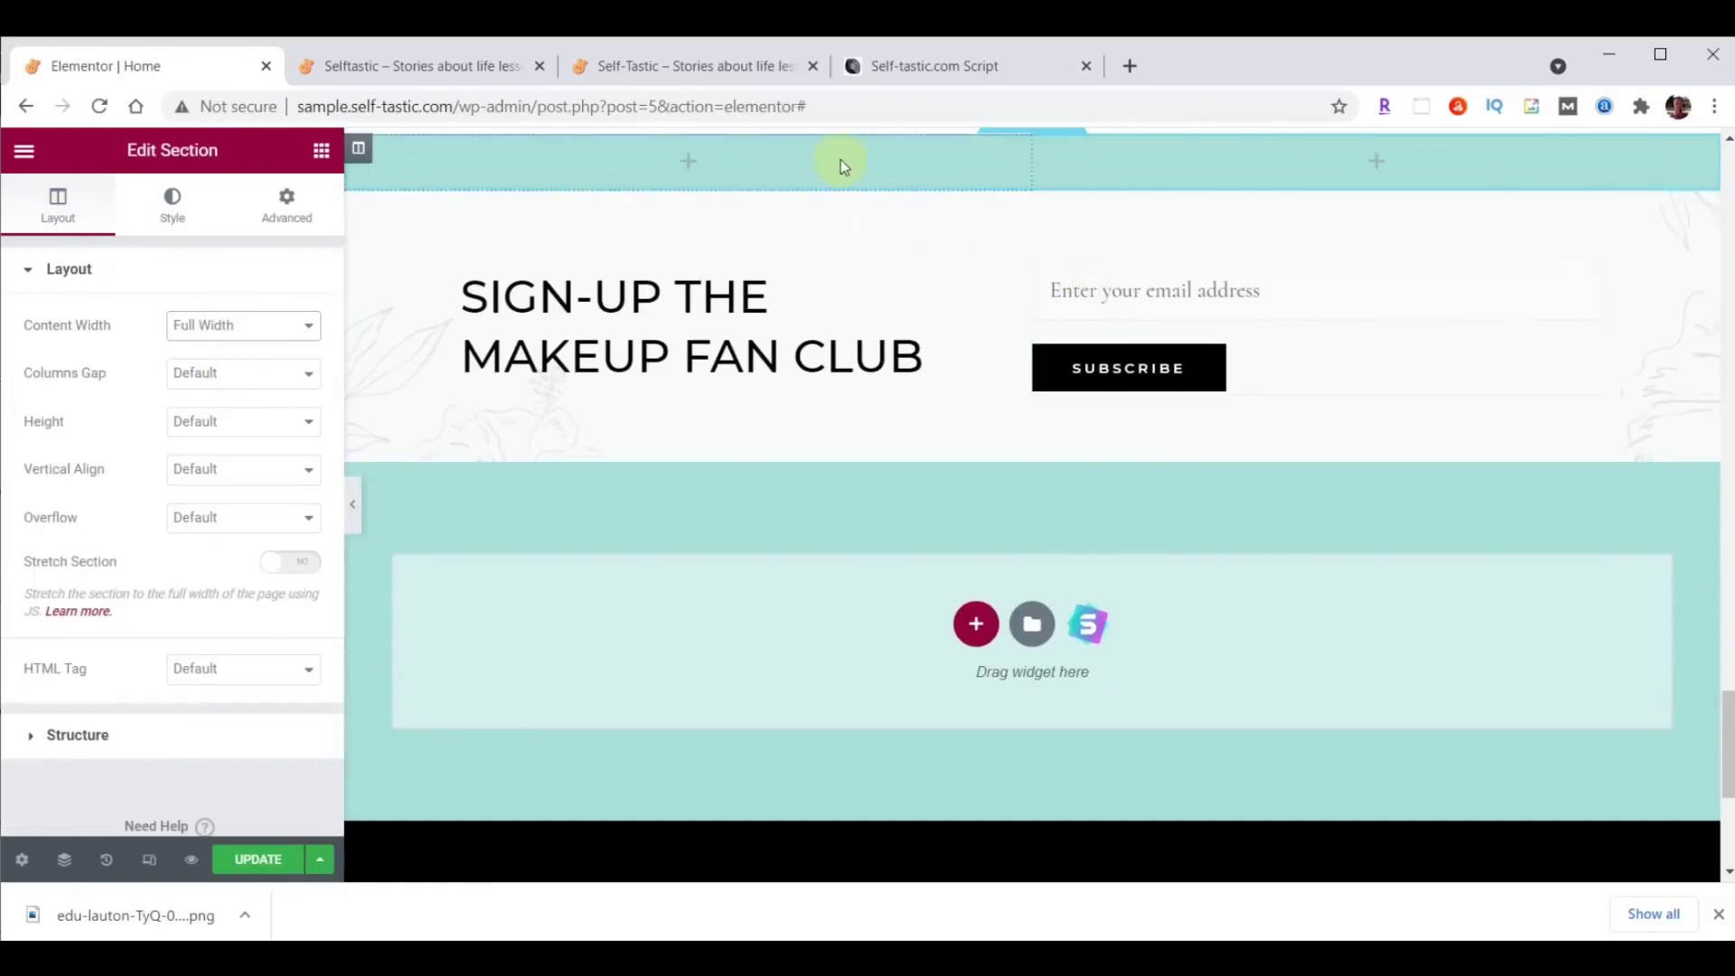
{"action": "left_click", "coordinate": [357, 150]}
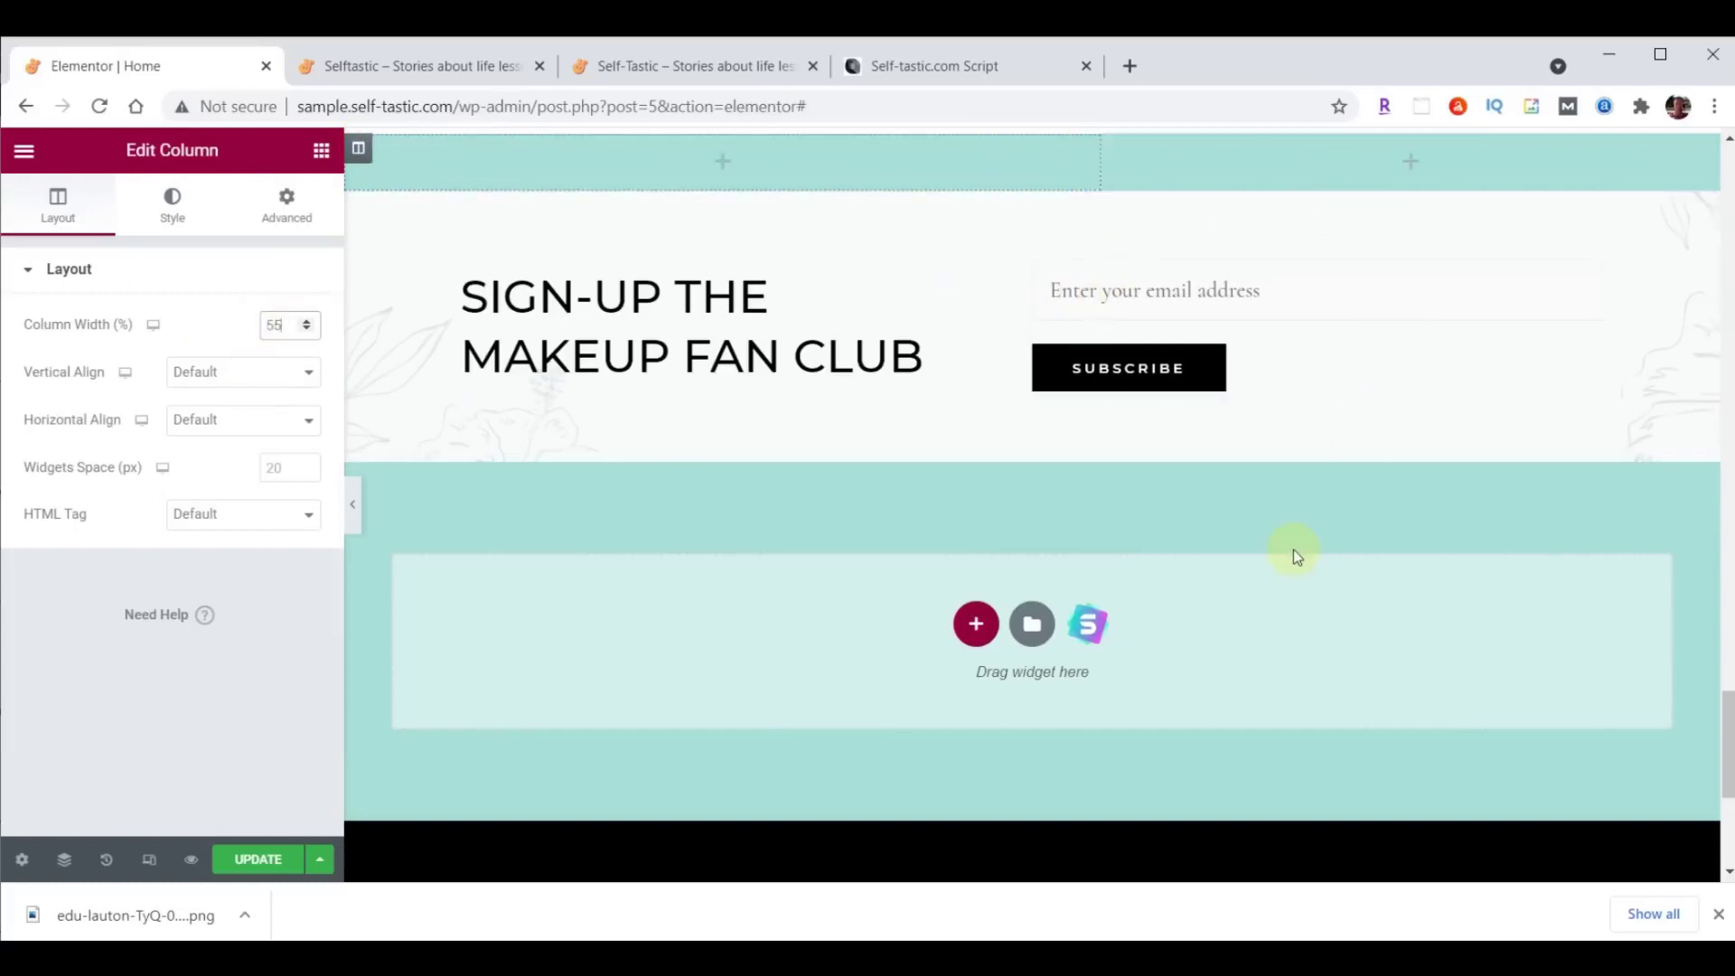
{"action": "scroll", "coordinate": [1037, 144], "scroll_direction": "up", "scroll_amount": 1}
{"action": "left_click", "coordinate": [1033, 141]}
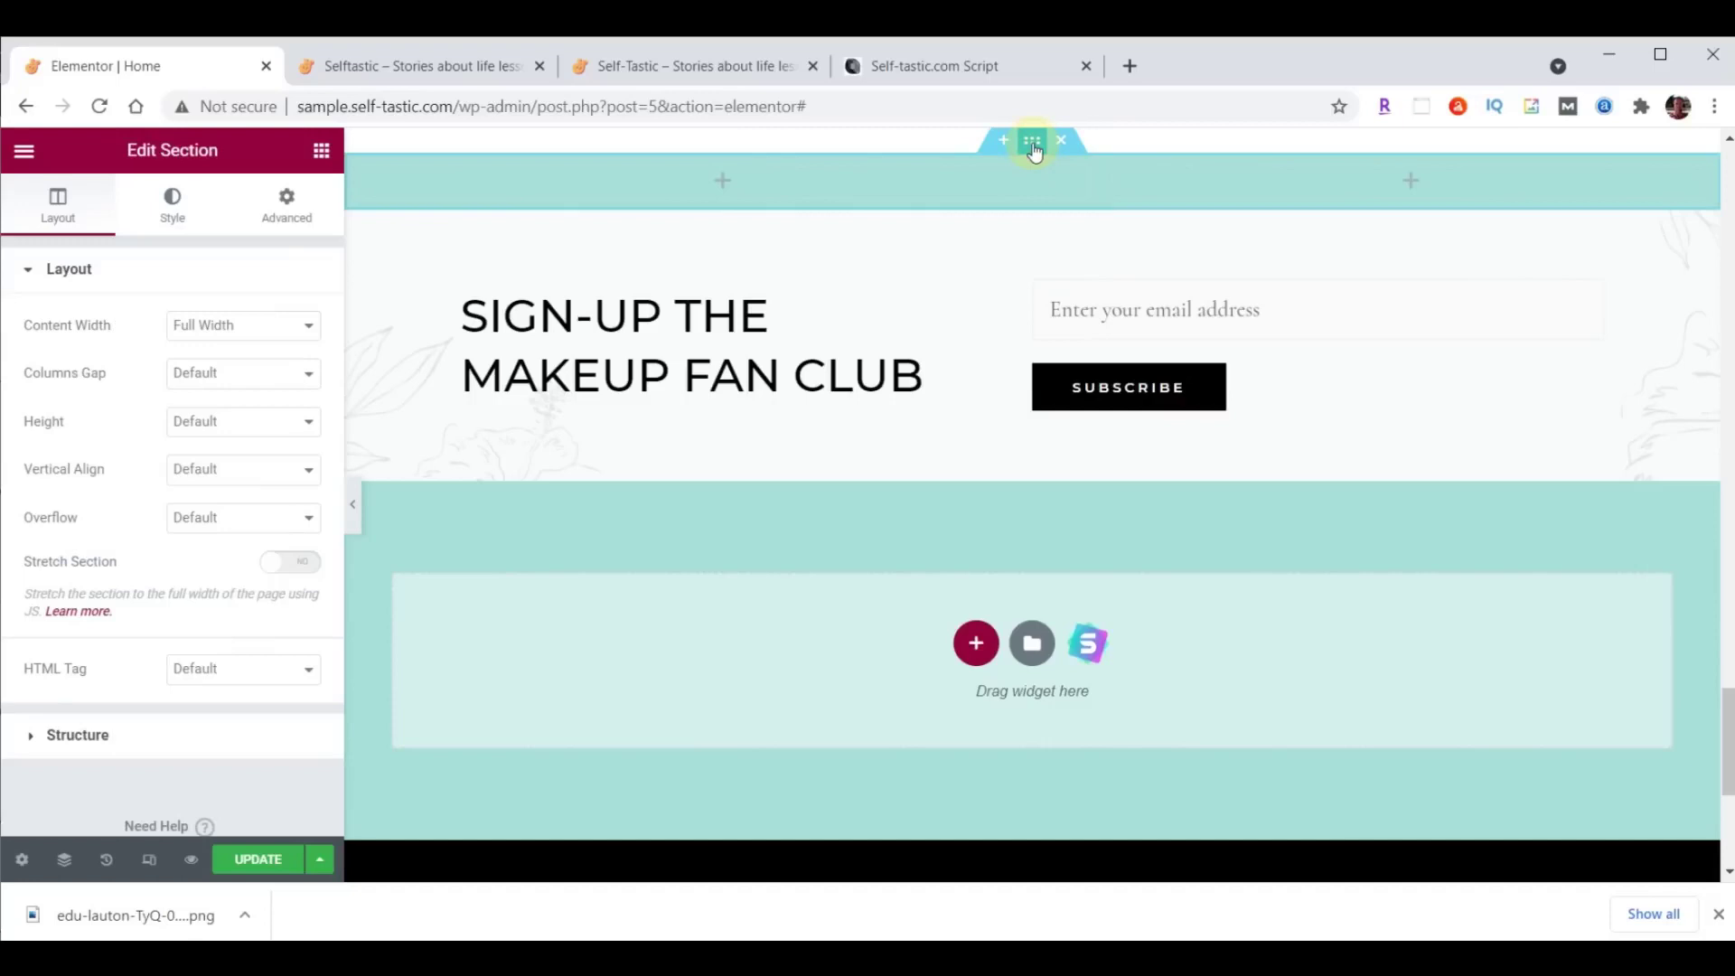
{"action": "left_click", "coordinate": [174, 200]}
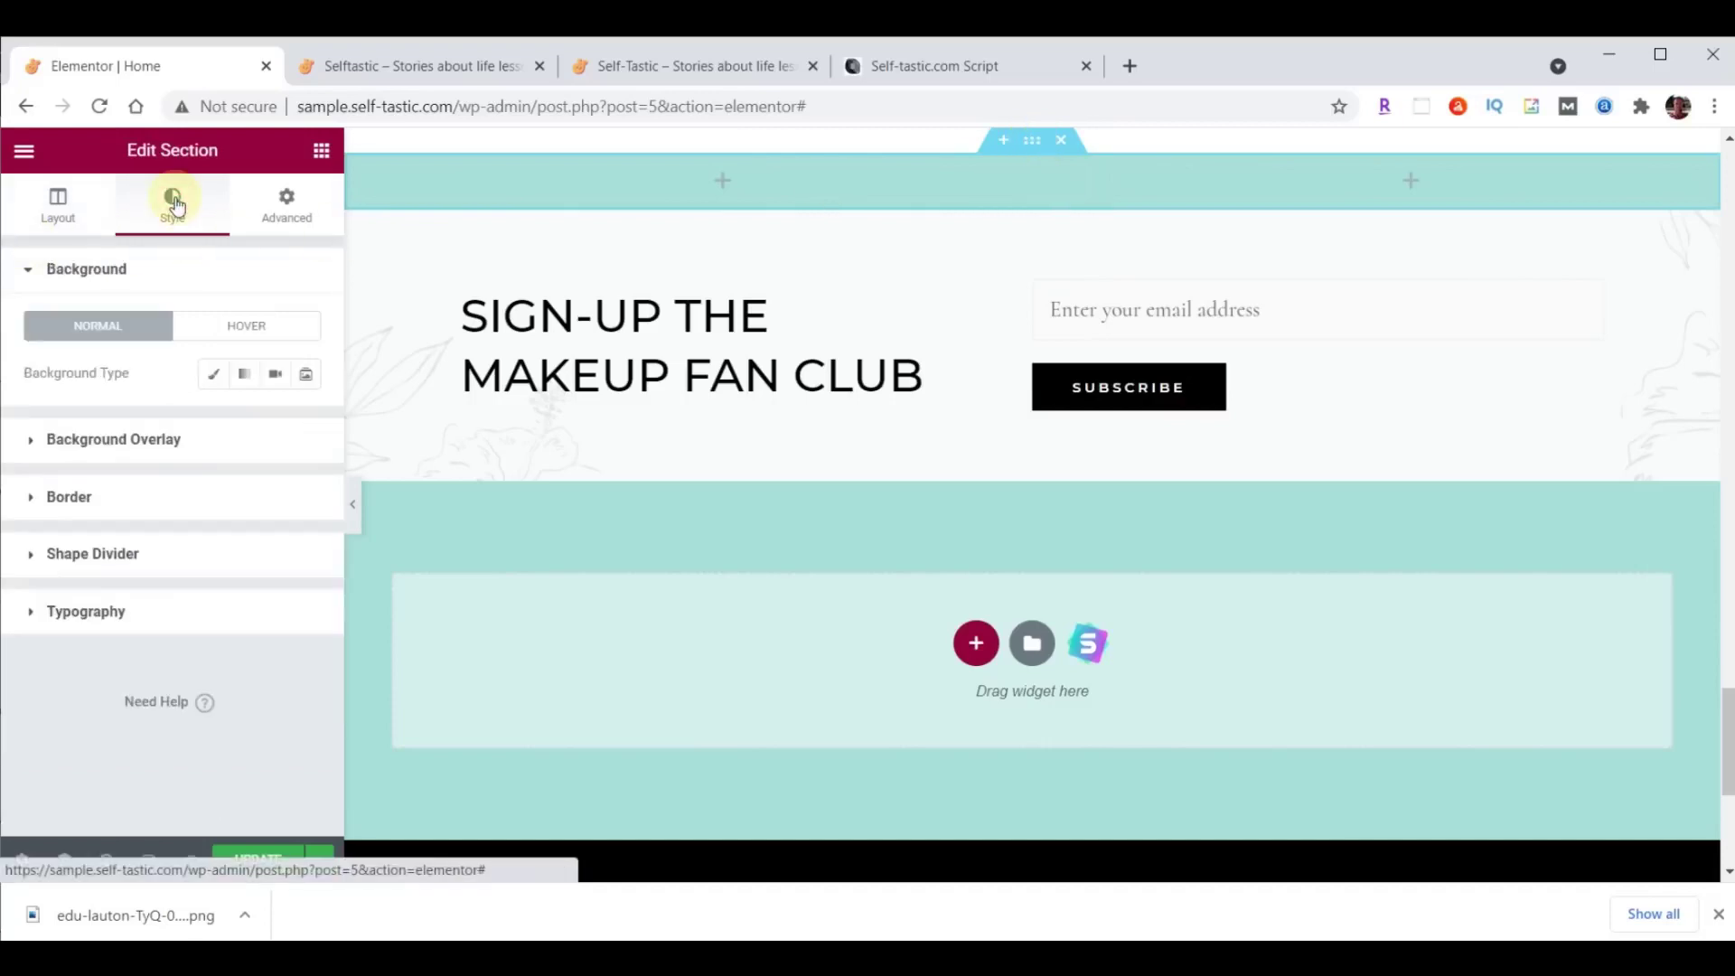
- Upload practical-advice-beach.png and set it as the section's classic background image
{"action": "left_click", "coordinate": [212, 381]}
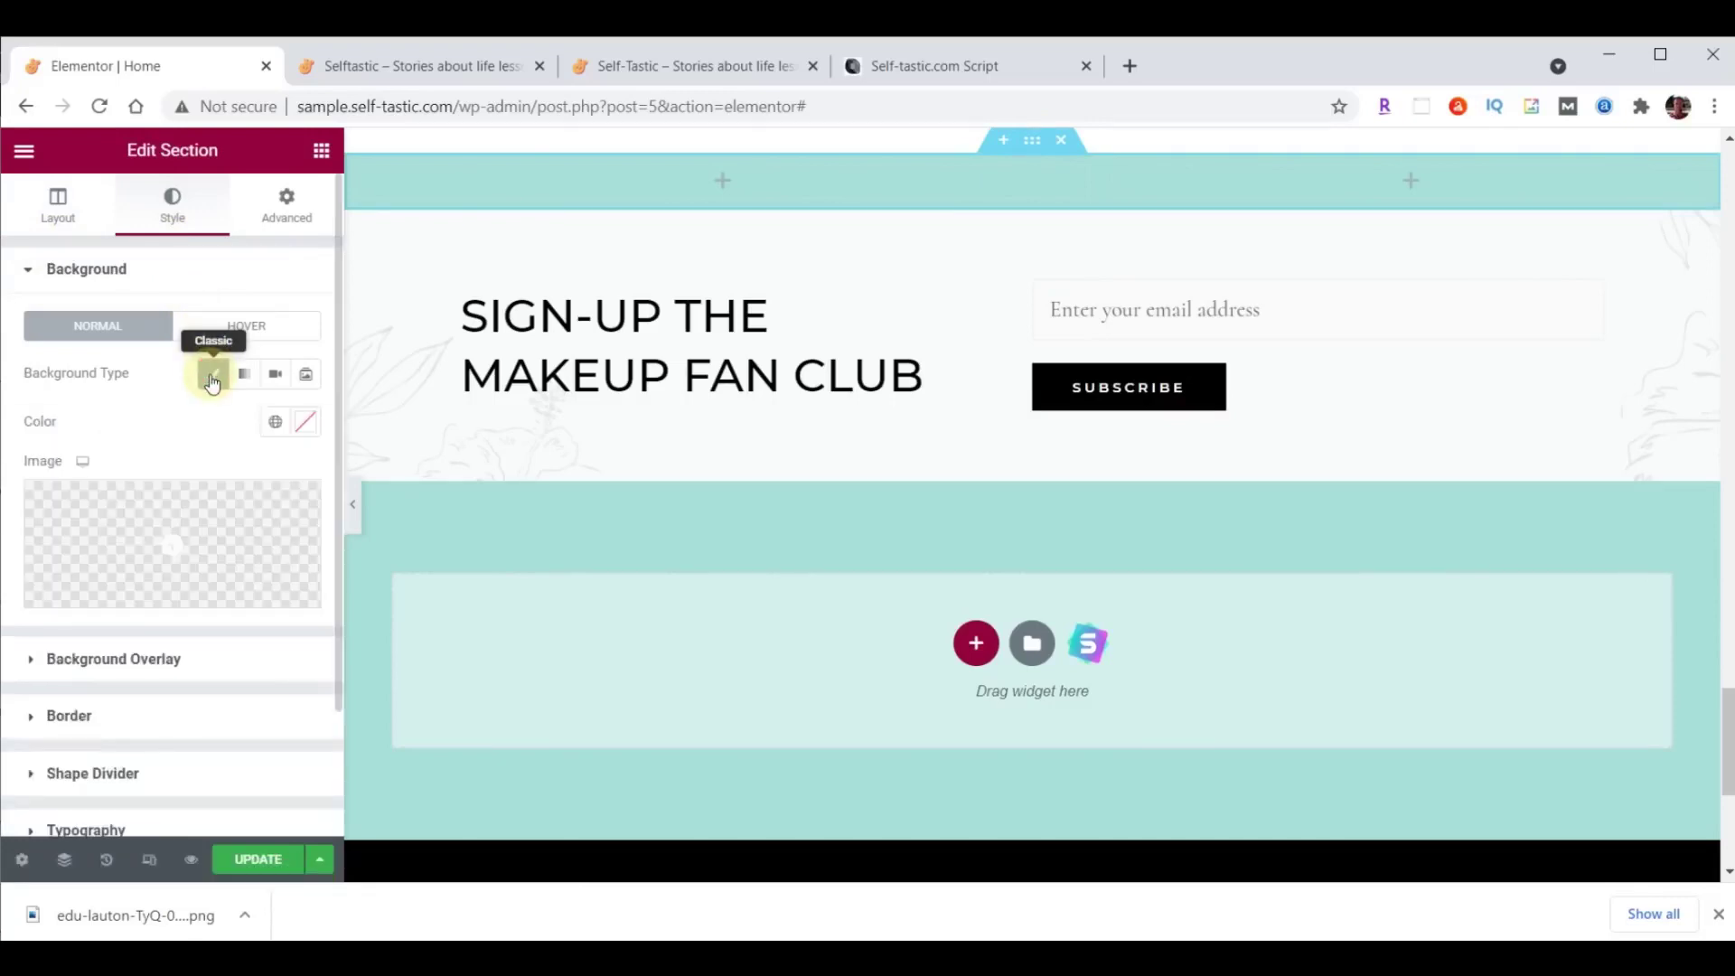
{"action": "left_click", "coordinate": [191, 535]}
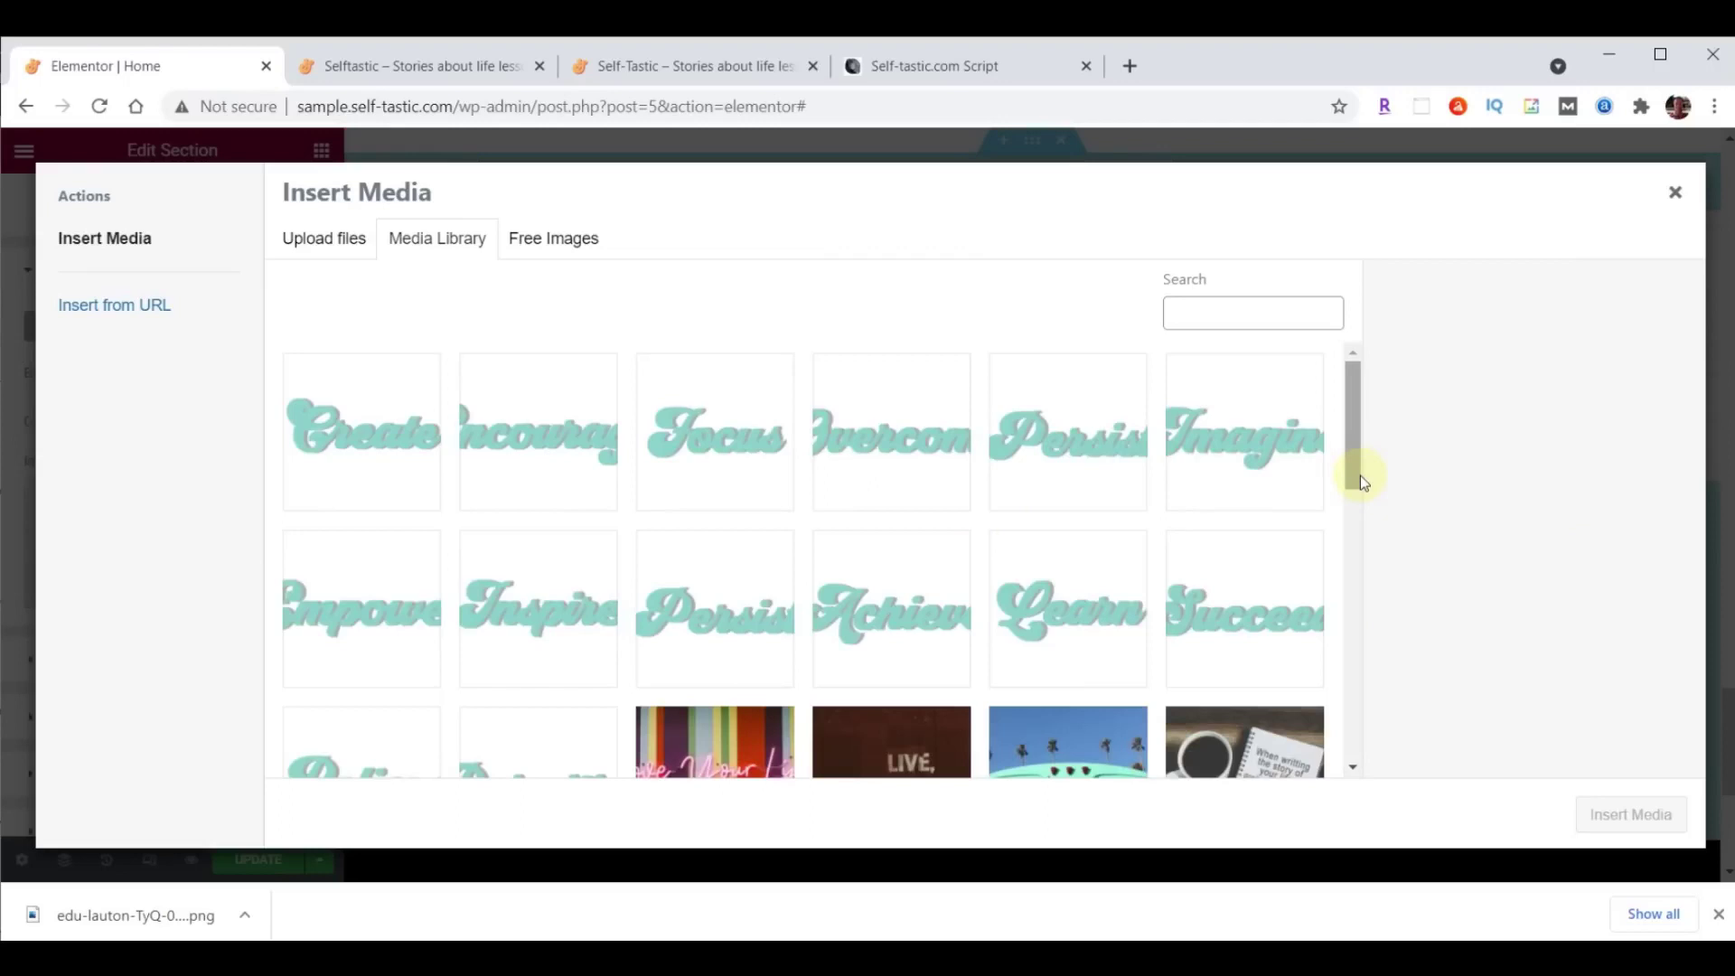
{"action": "left_click", "coordinate": [1048, 958]}
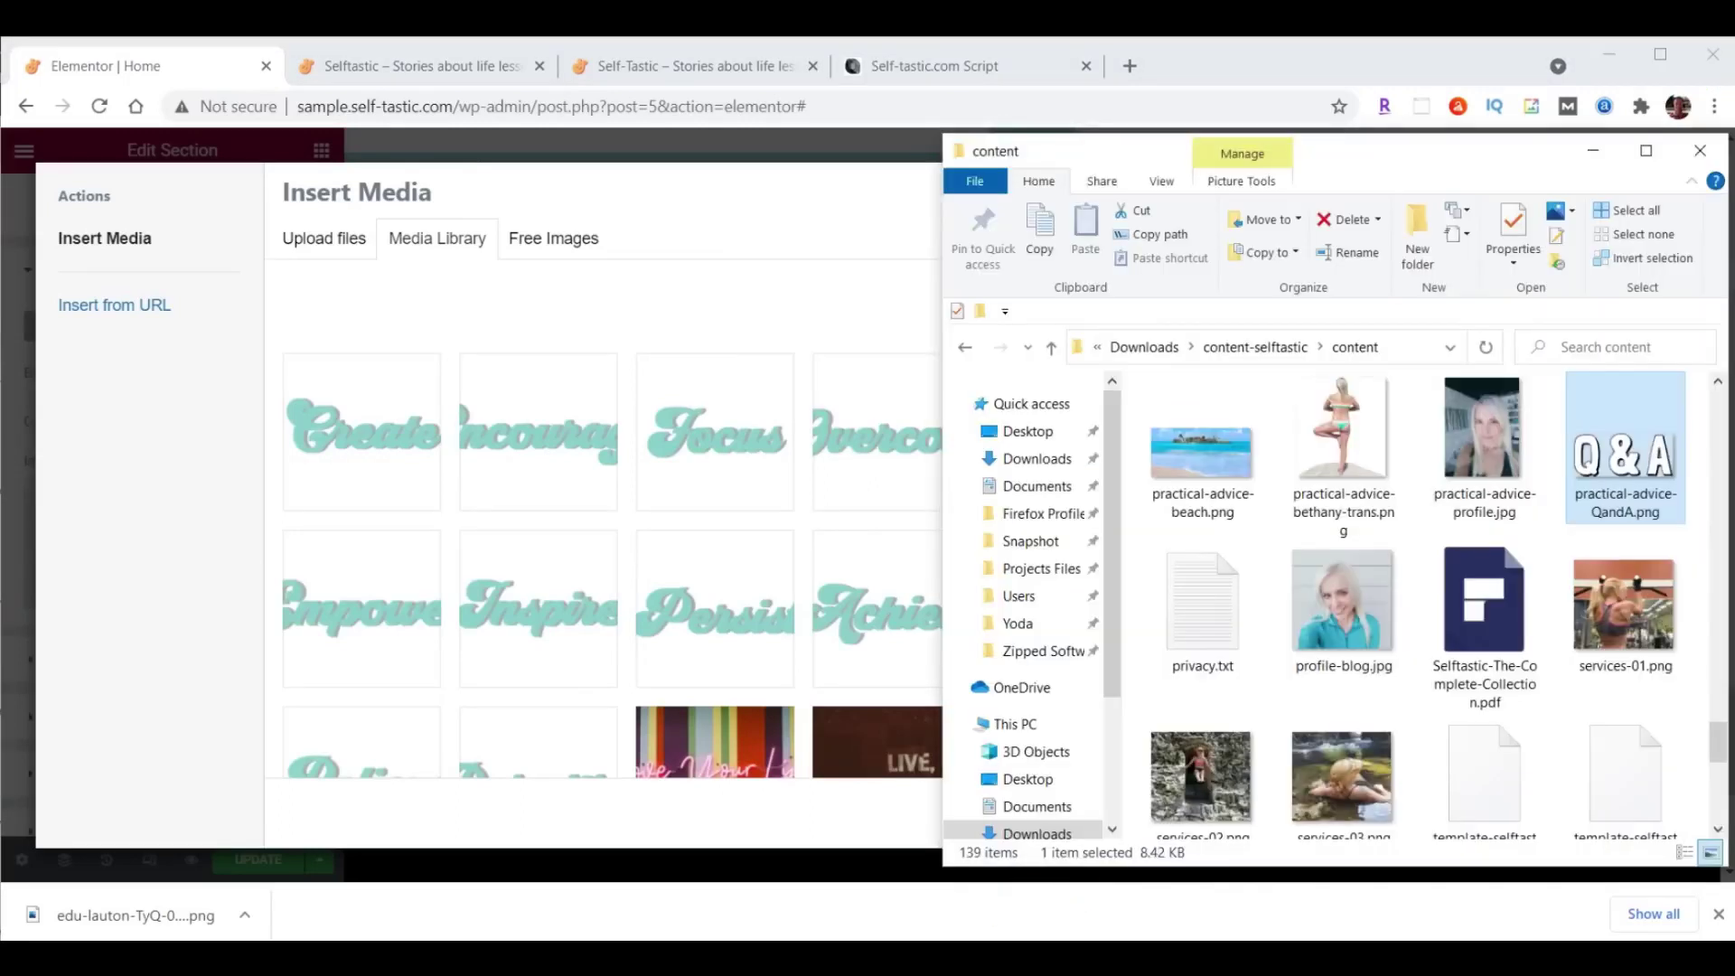
{"action": "left_click_drag", "start_coordinate": [1218, 462], "coordinate": [612, 464]}
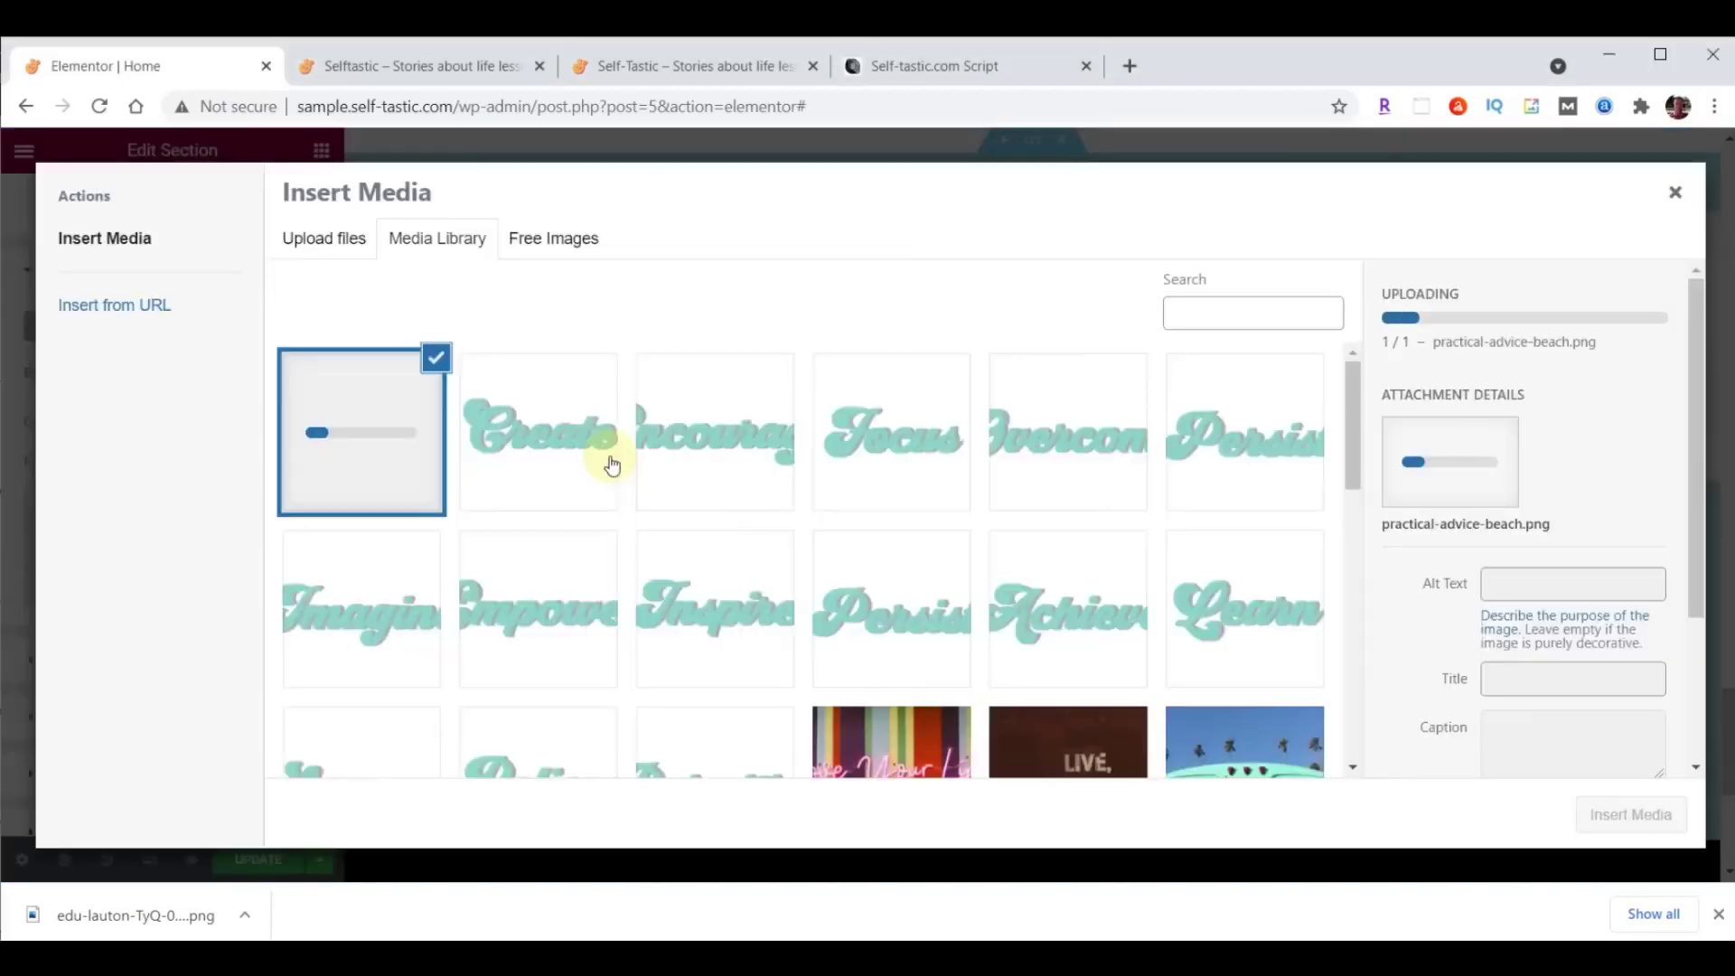
{"action": "left_click", "coordinate": [1639, 812]}
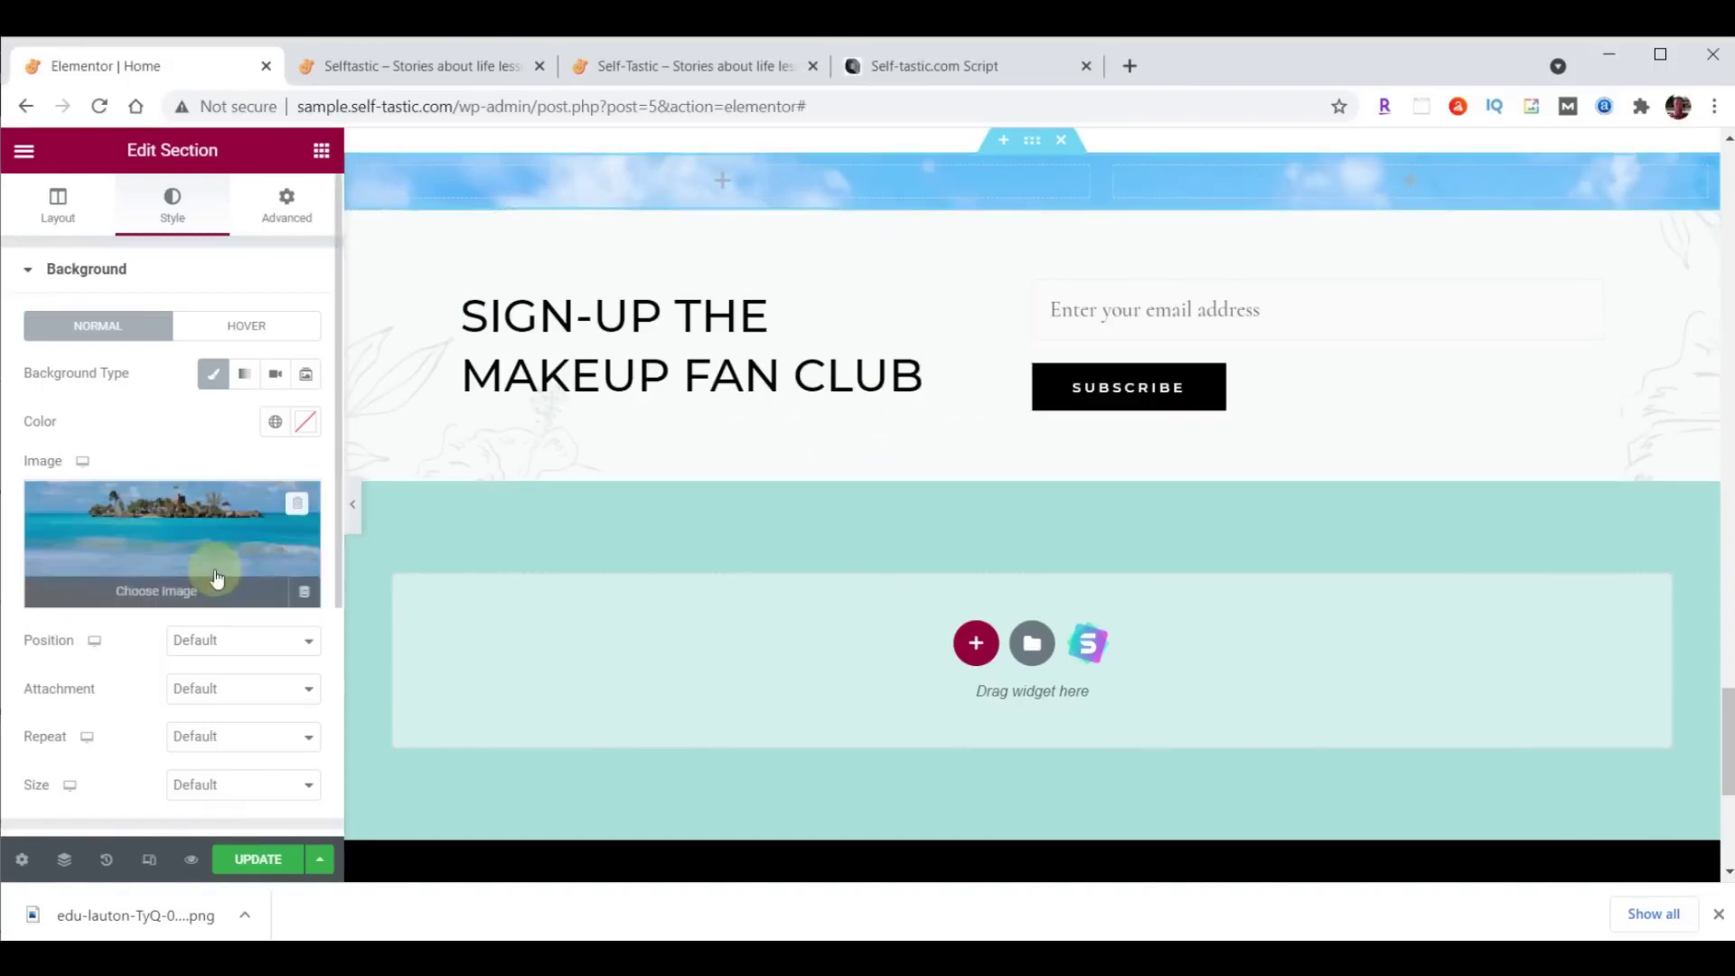
- Set the background image position to Top Center and size to Cover
{"action": "left_click", "coordinate": [198, 643]}
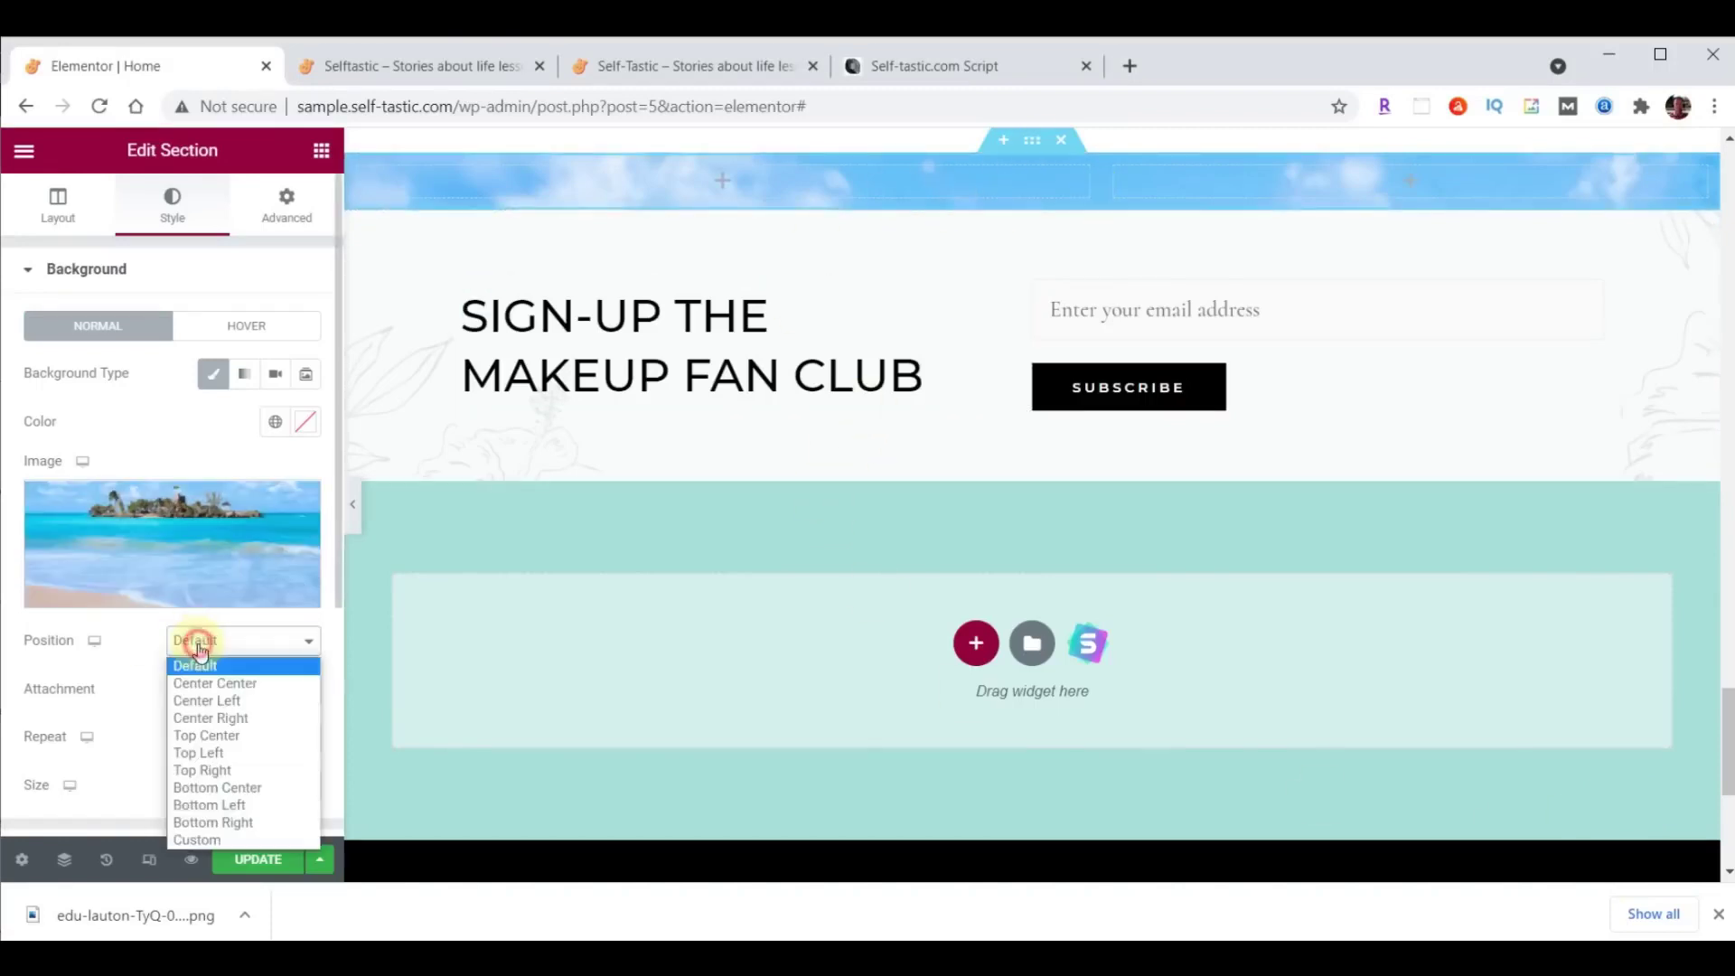
{"action": "left_click", "coordinate": [209, 734]}
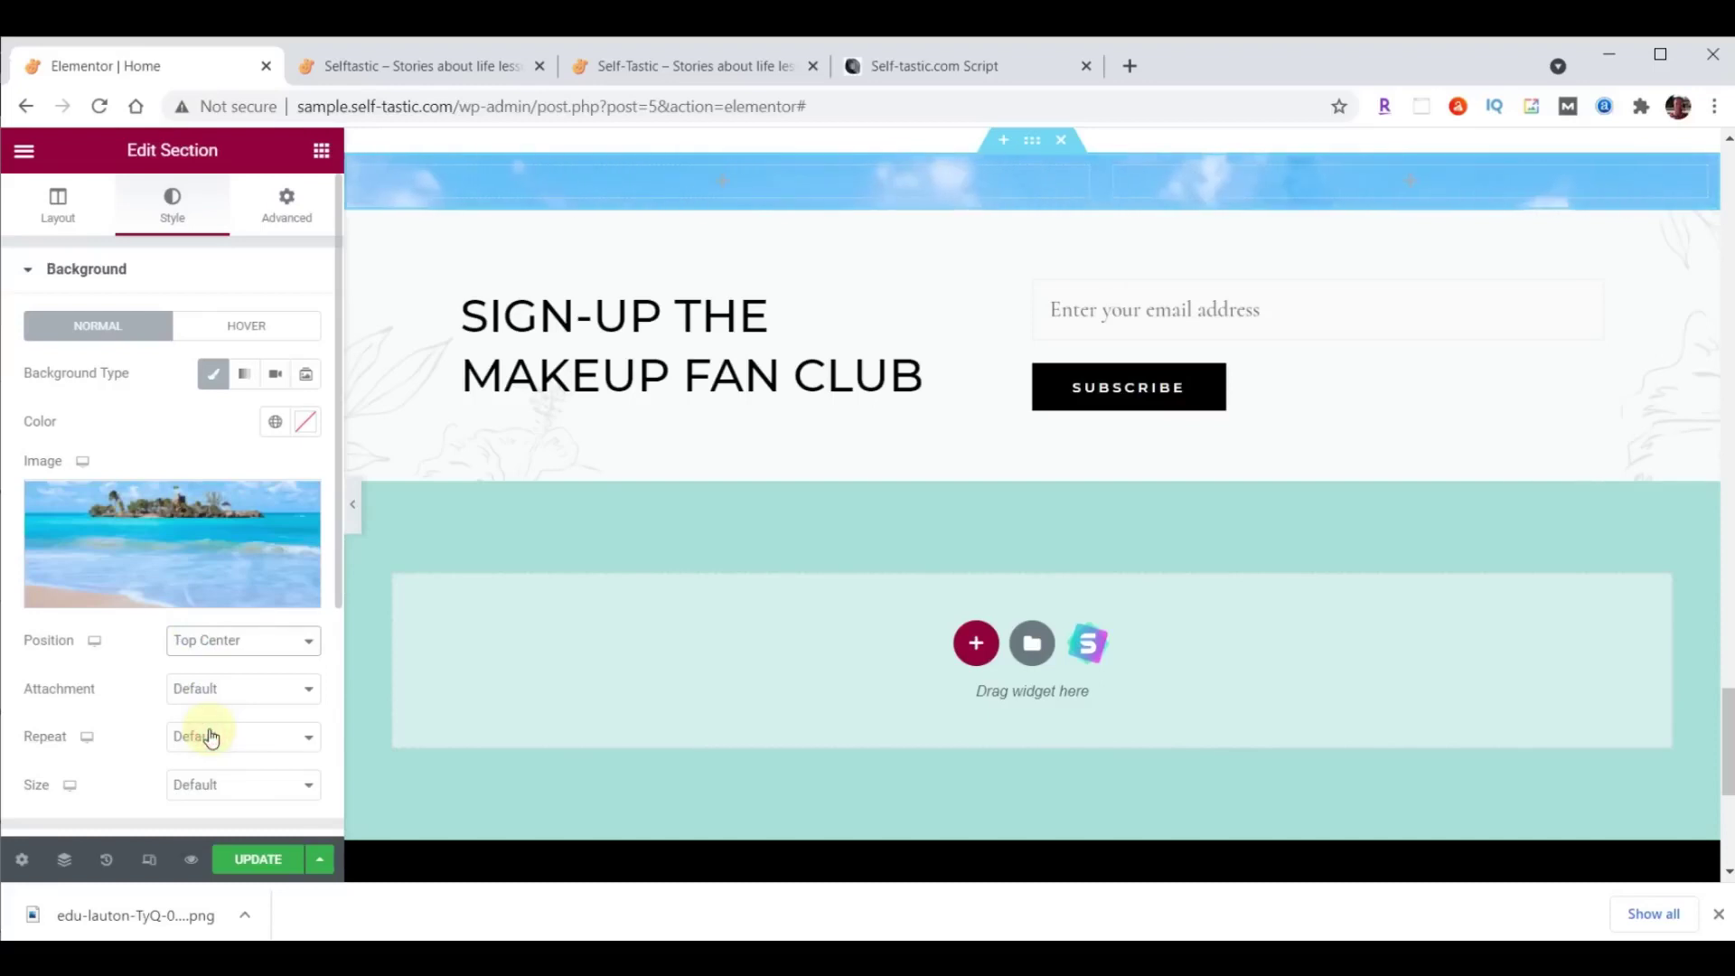
{"action": "left_click", "coordinate": [223, 793]}
{"action": "left_click", "coordinate": [221, 841]}
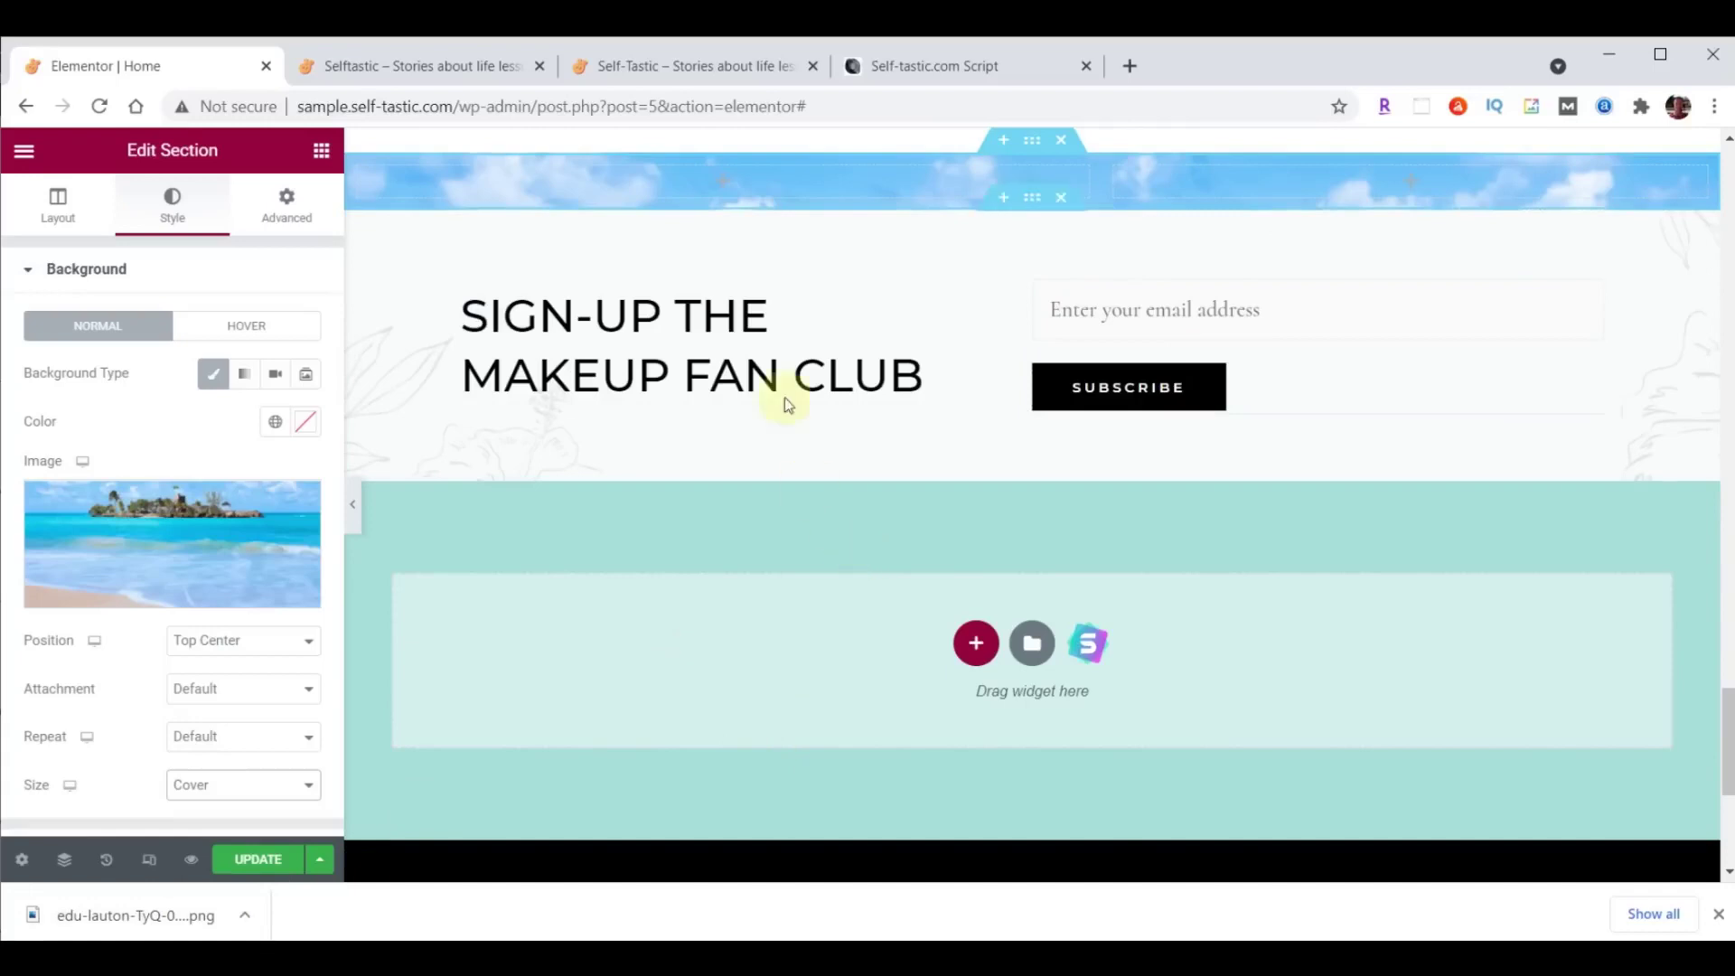
- Add an Image widget to the beach section showing the uploaded practical-advice-QandA.png
{"action": "left_click", "coordinate": [321, 150]}
{"action": "left_click_drag", "start_coordinate": [102, 466], "coordinate": [713, 170]}
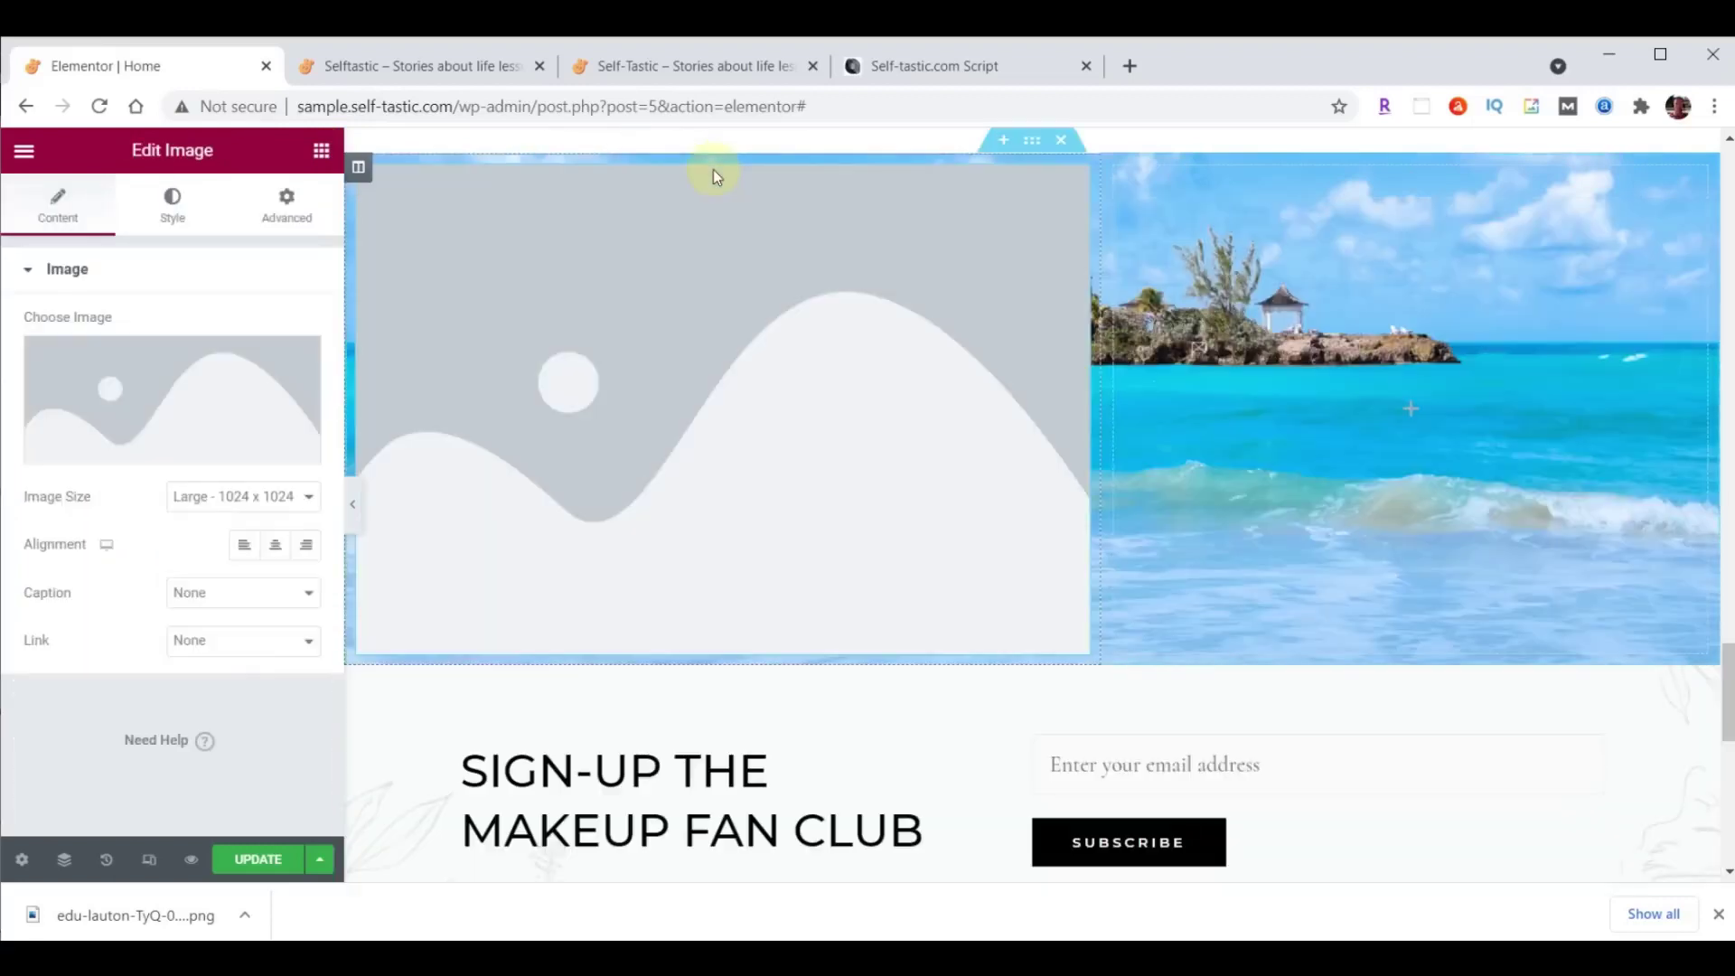
{"action": "left_click", "coordinate": [146, 388]}
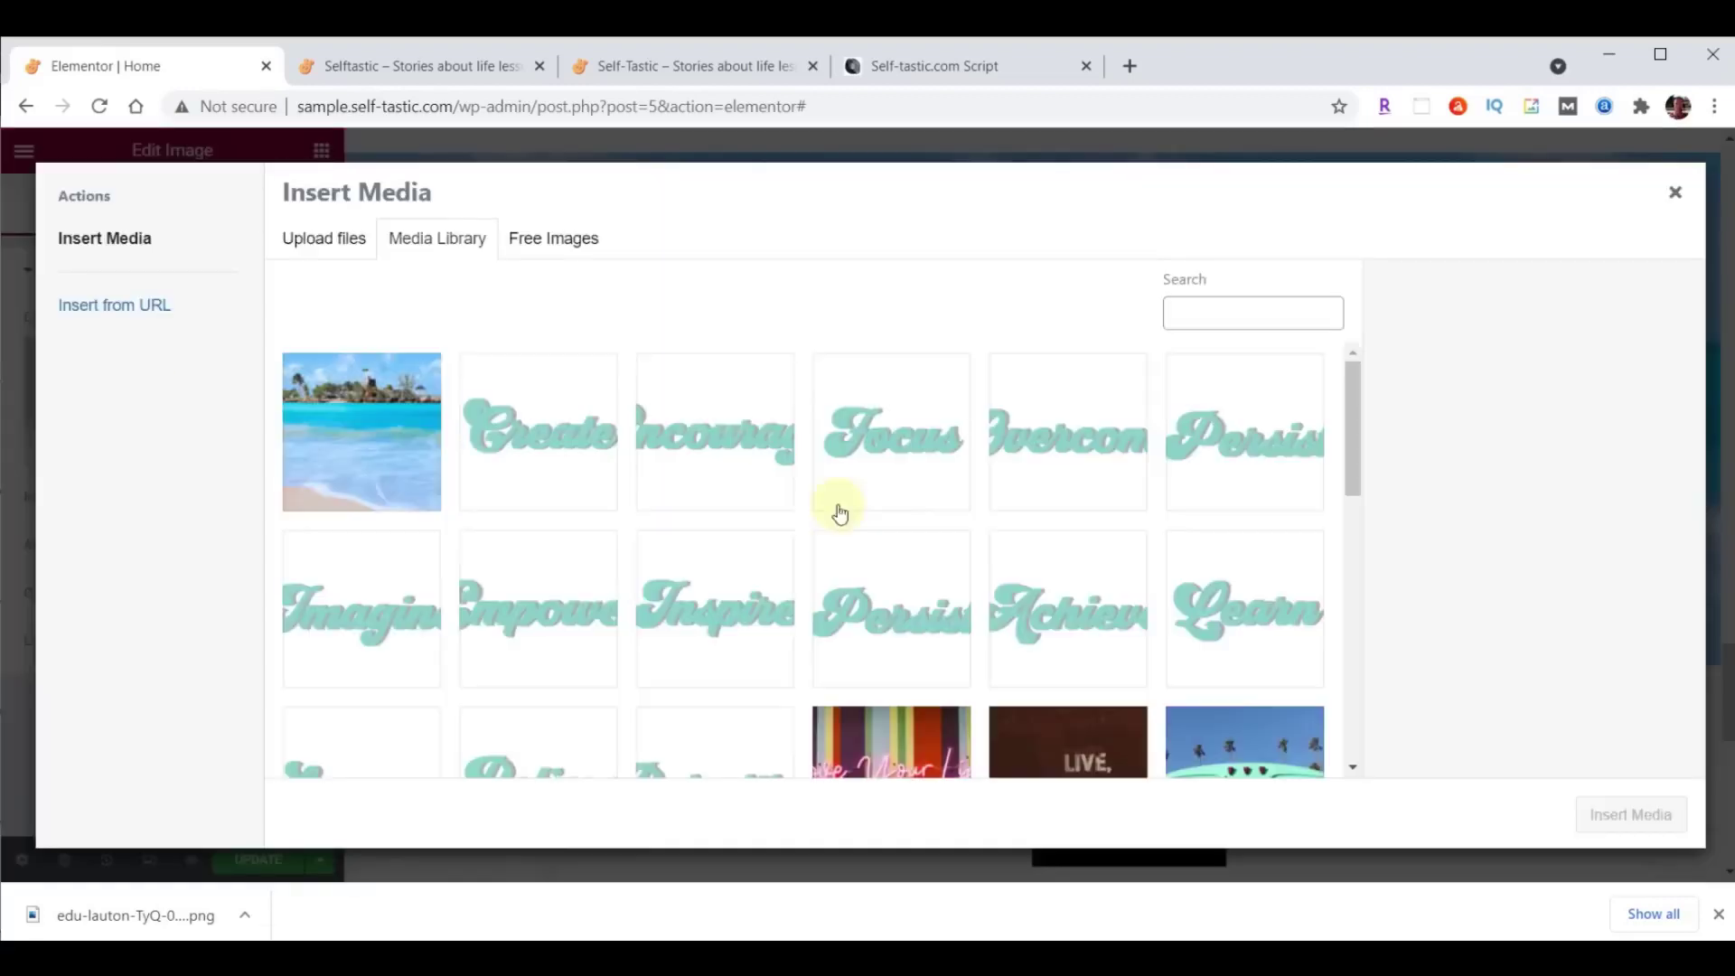
{"action": "left_click", "coordinate": [930, 935]}
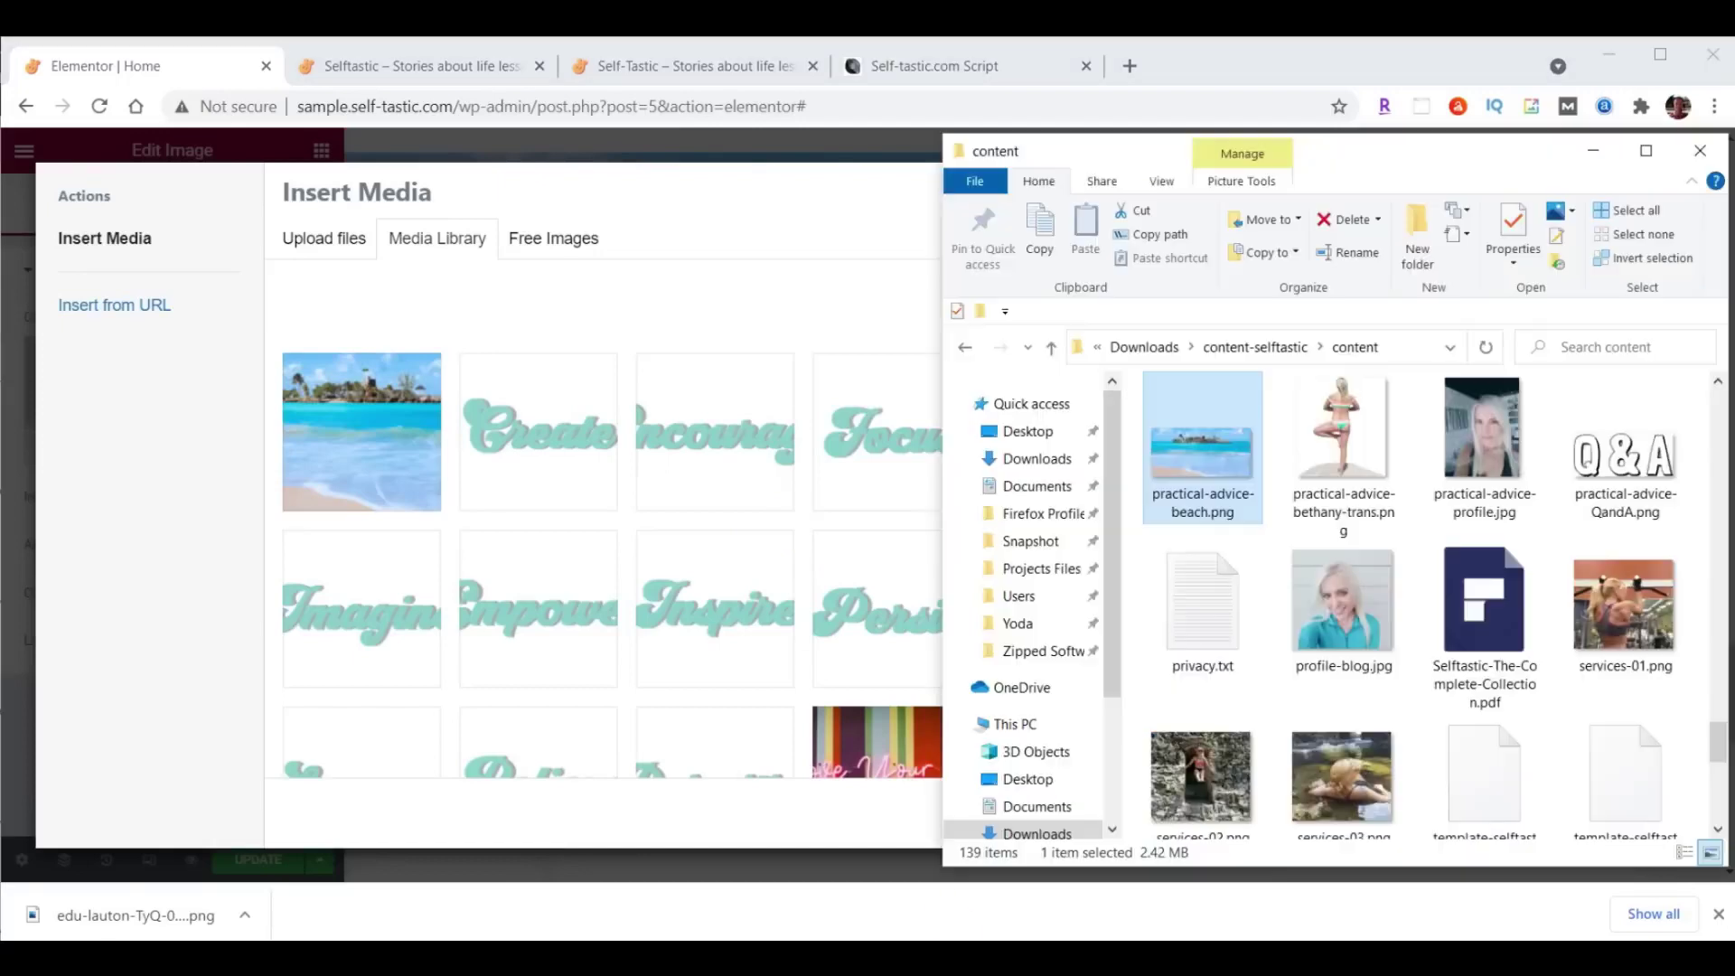
{"action": "left_click_drag", "start_coordinate": [1625, 452], "coordinate": [555, 440]}
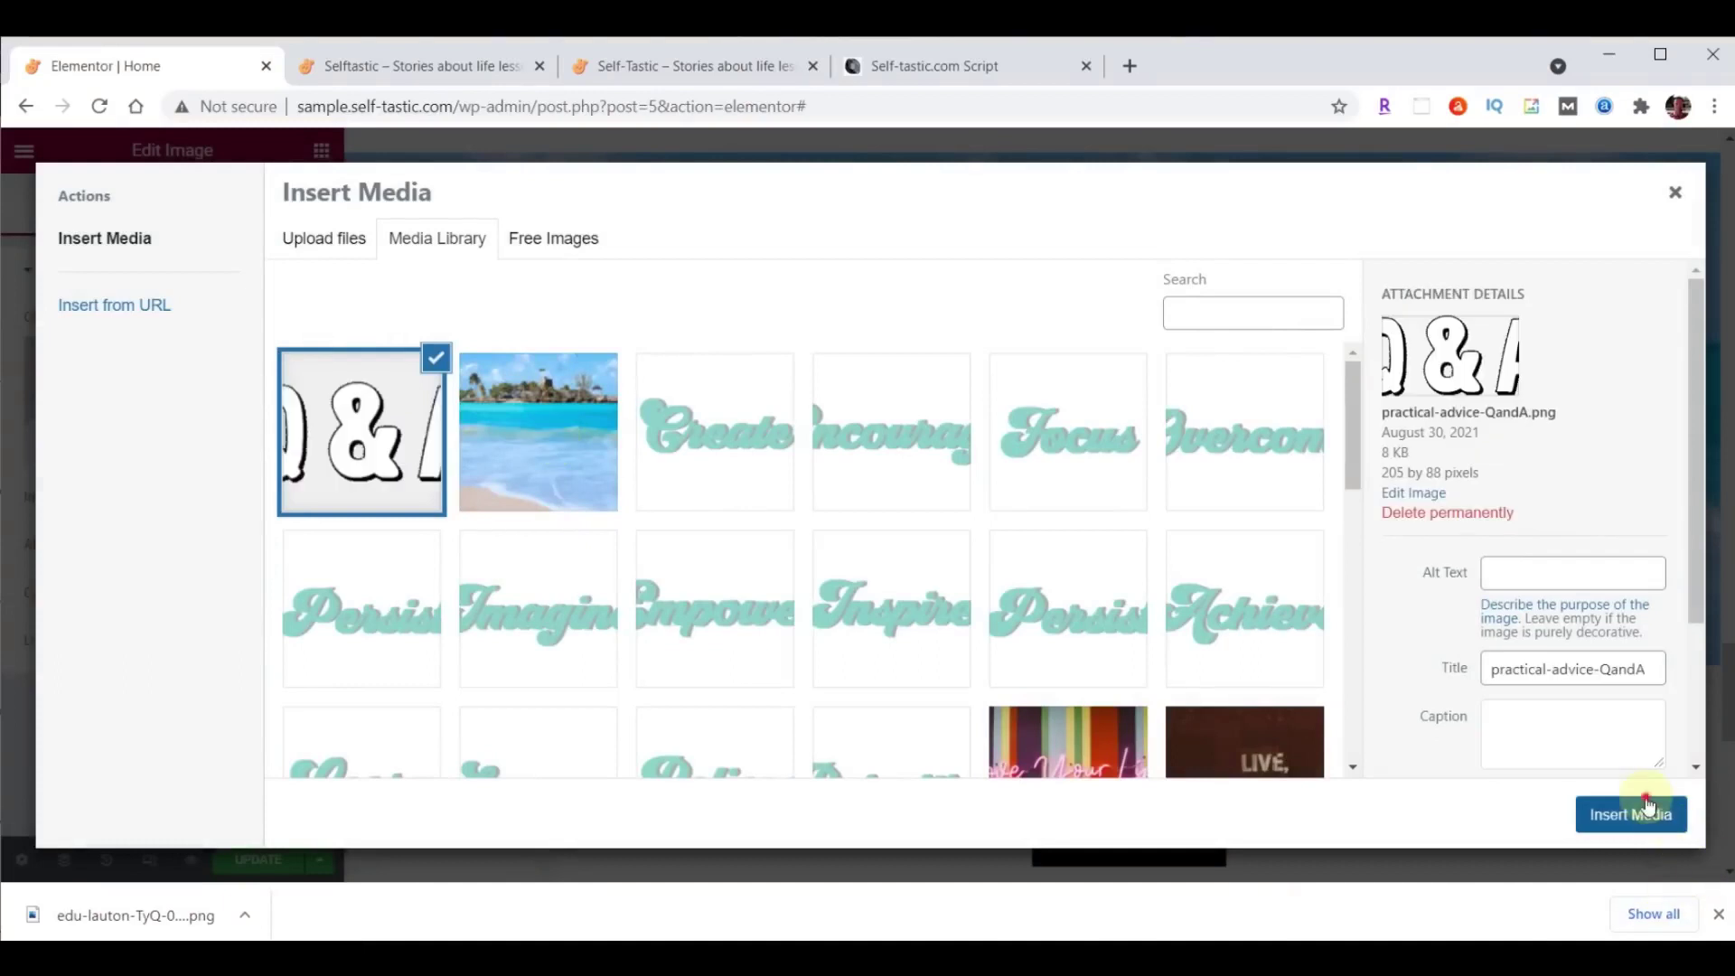
{"action": "left_click", "coordinate": [1631, 813]}
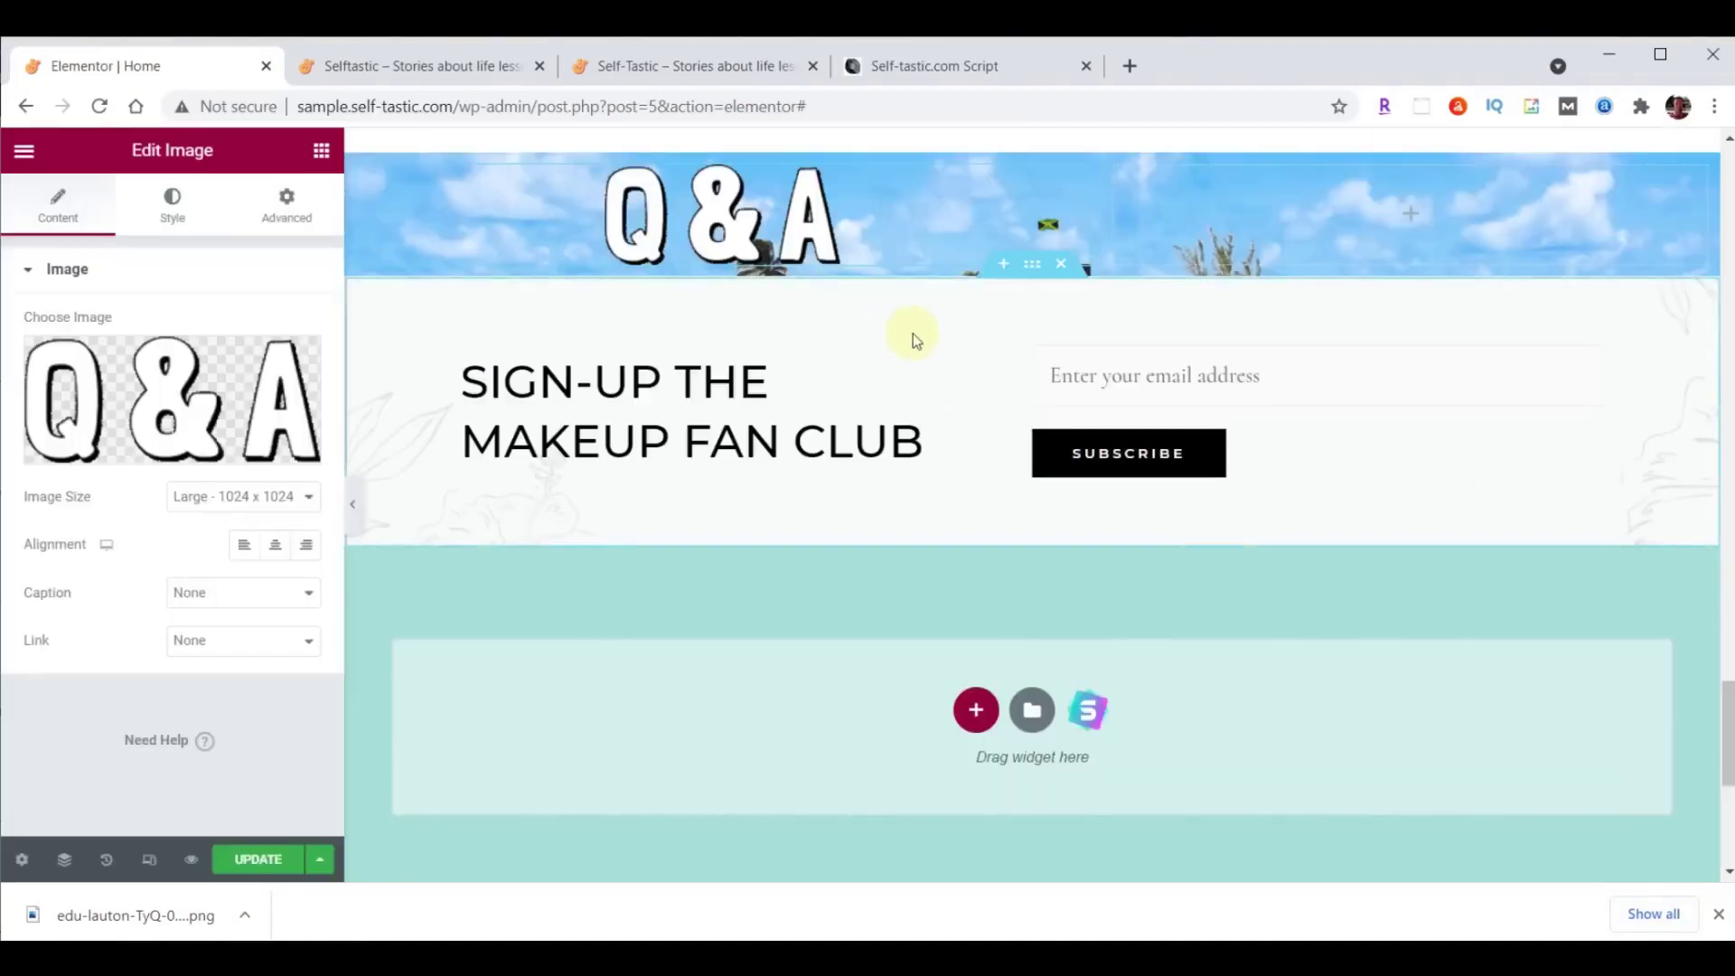
- Give the Q&A image's column unlinked padding of 90 top and 40 bottom
{"action": "left_click", "coordinate": [358, 167]}
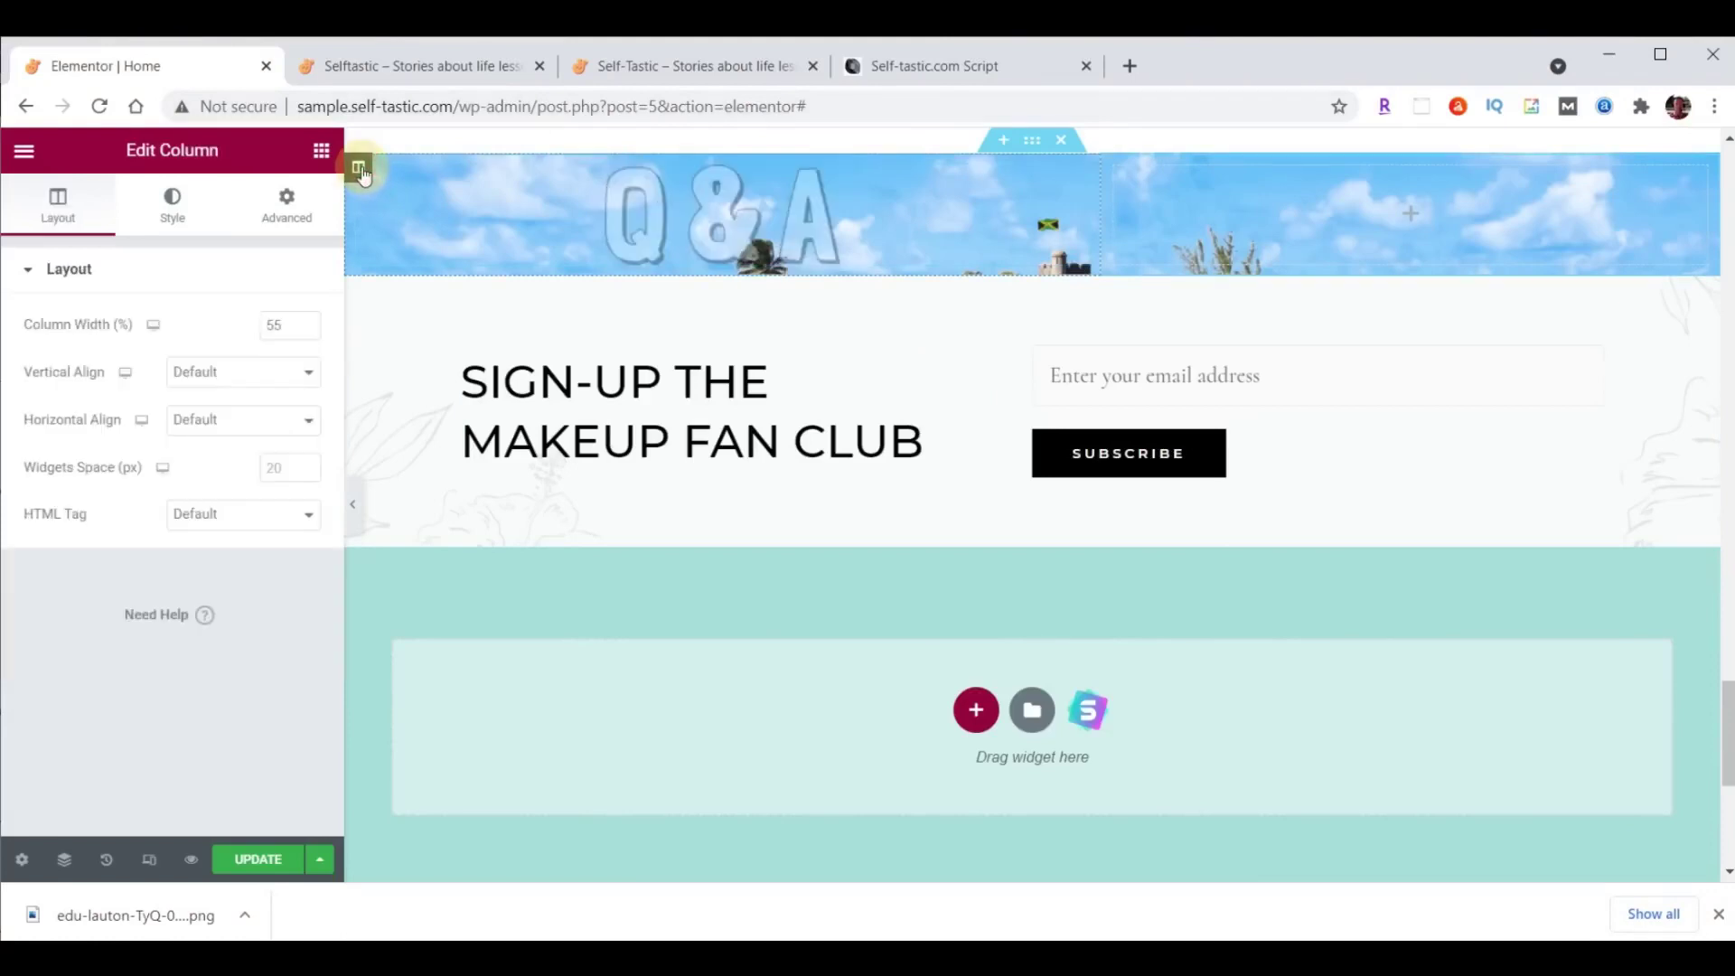
{"action": "left_click", "coordinate": [288, 200]}
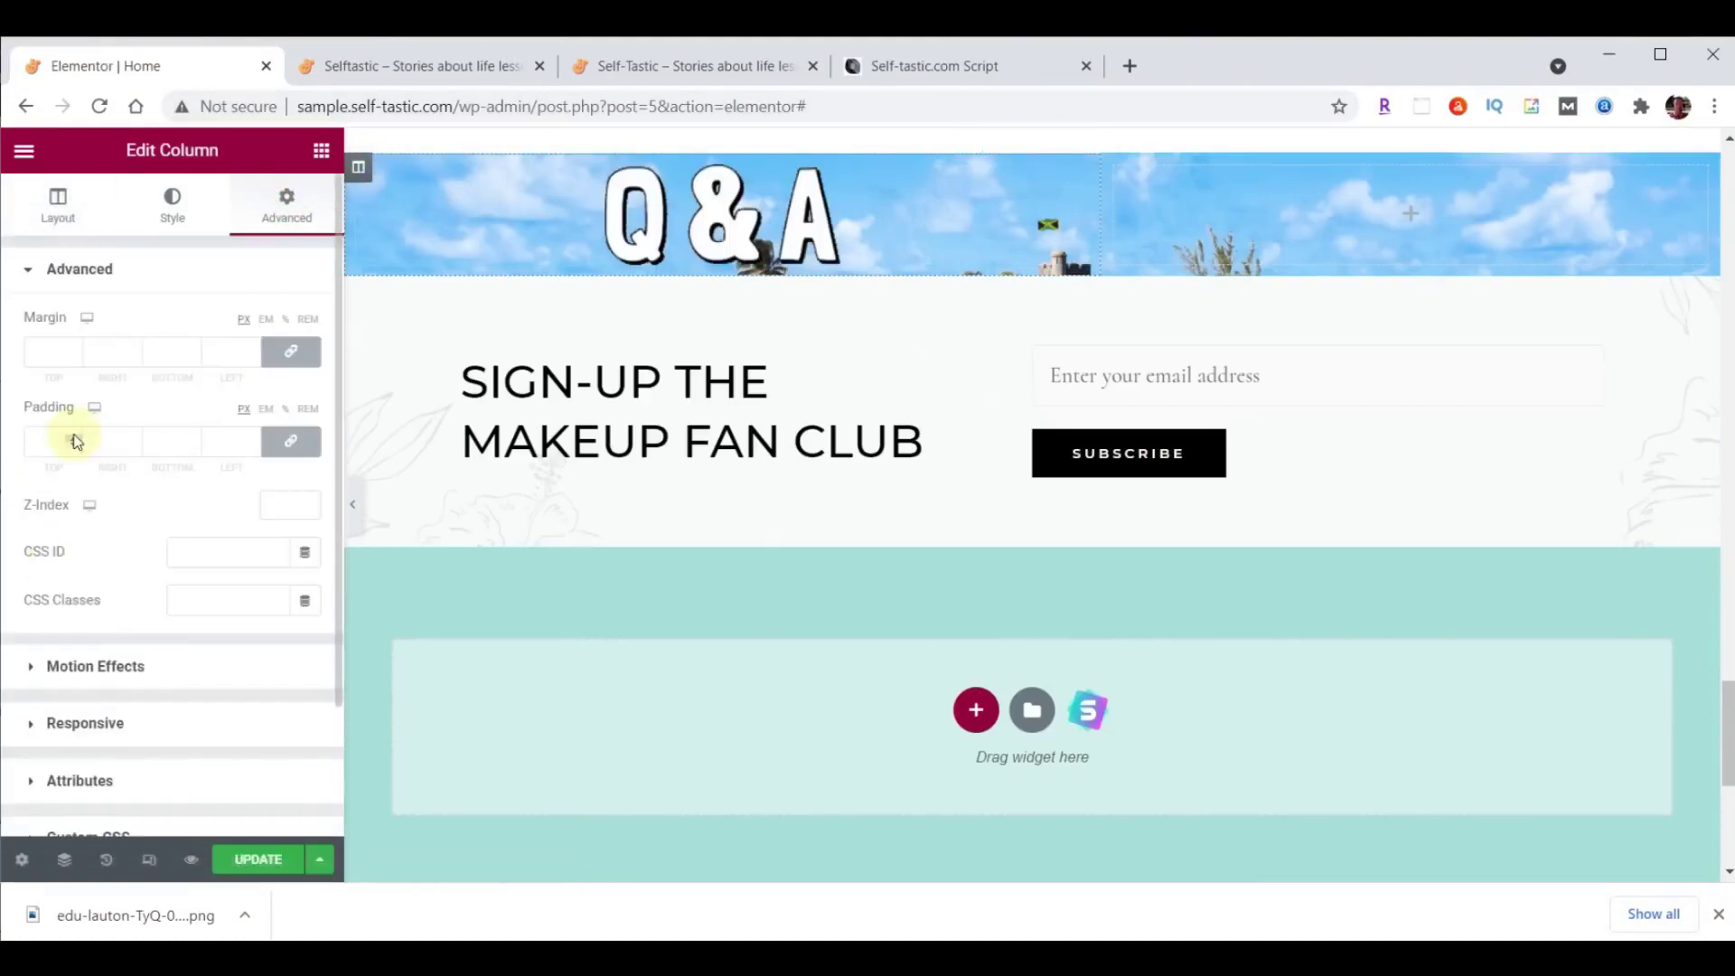
{"action": "left_click", "coordinate": [275, 445]}
{"action": "left_click", "coordinate": [43, 449]}
{"action": "type", "text": "90"}
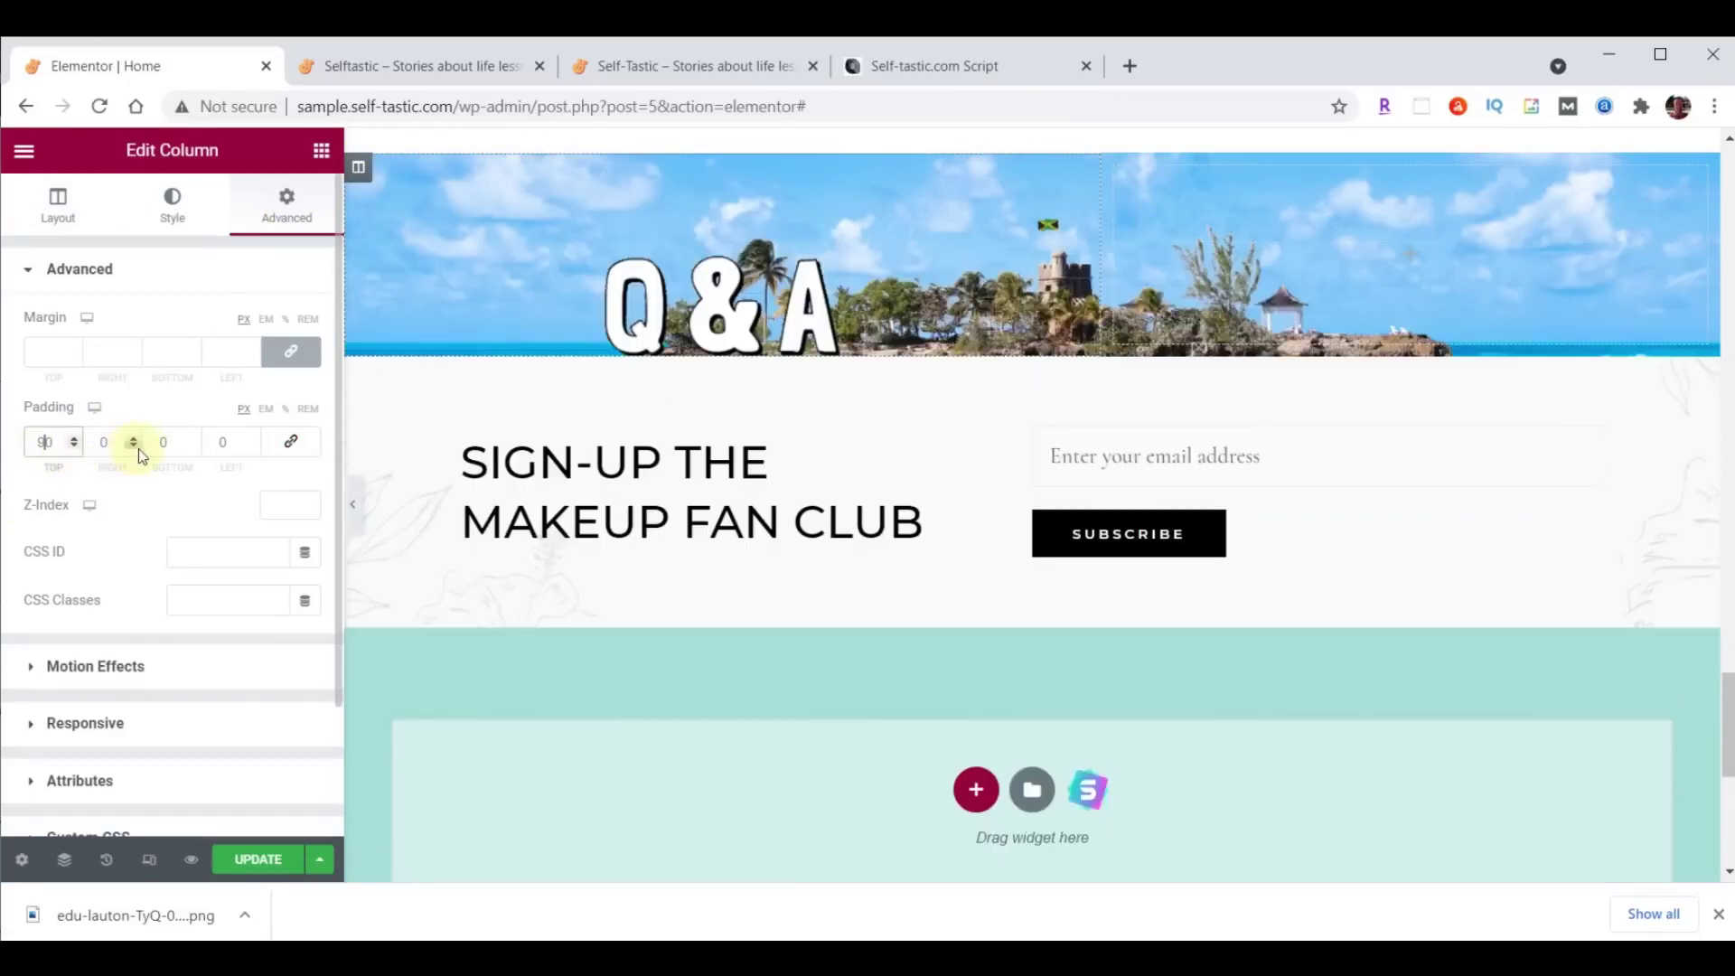
{"action": "left_click", "coordinate": [156, 442]}
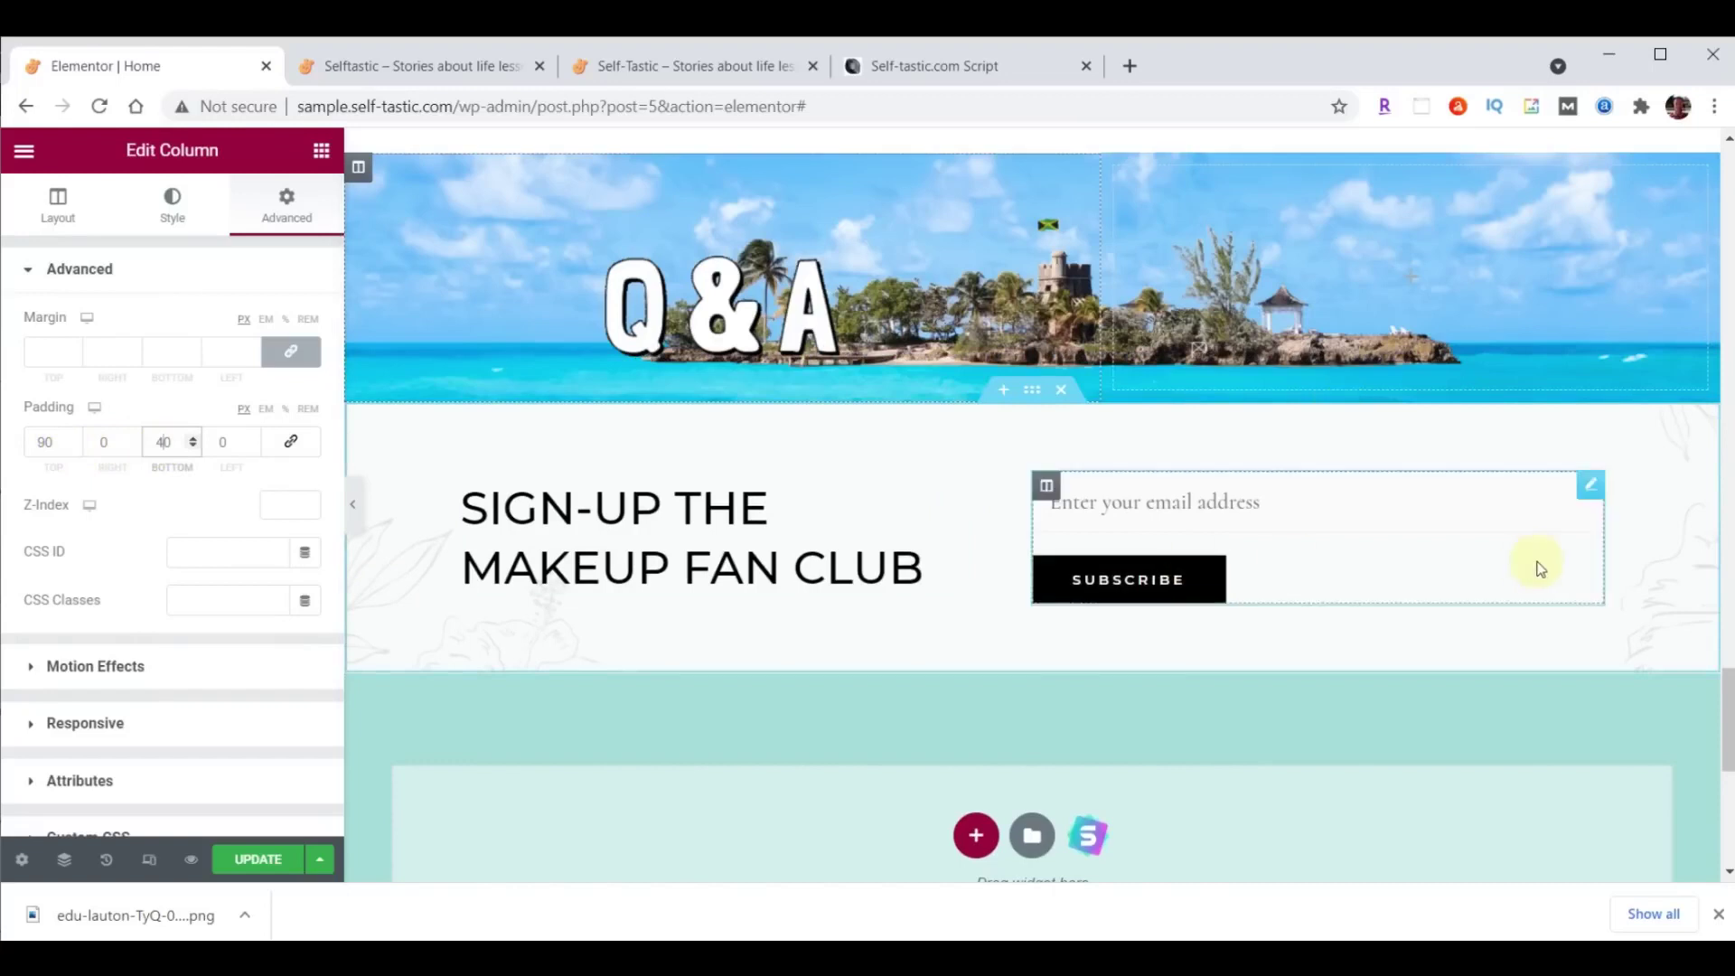
- Copy the Words of Wisdom heading
{"action": "scroll", "coordinate": [1538, 566], "scroll_direction": "up", "scroll_amount": 2}
{"action": "scroll", "coordinate": [1640, 199], "scroll_direction": "up", "scroll_amount": 1}
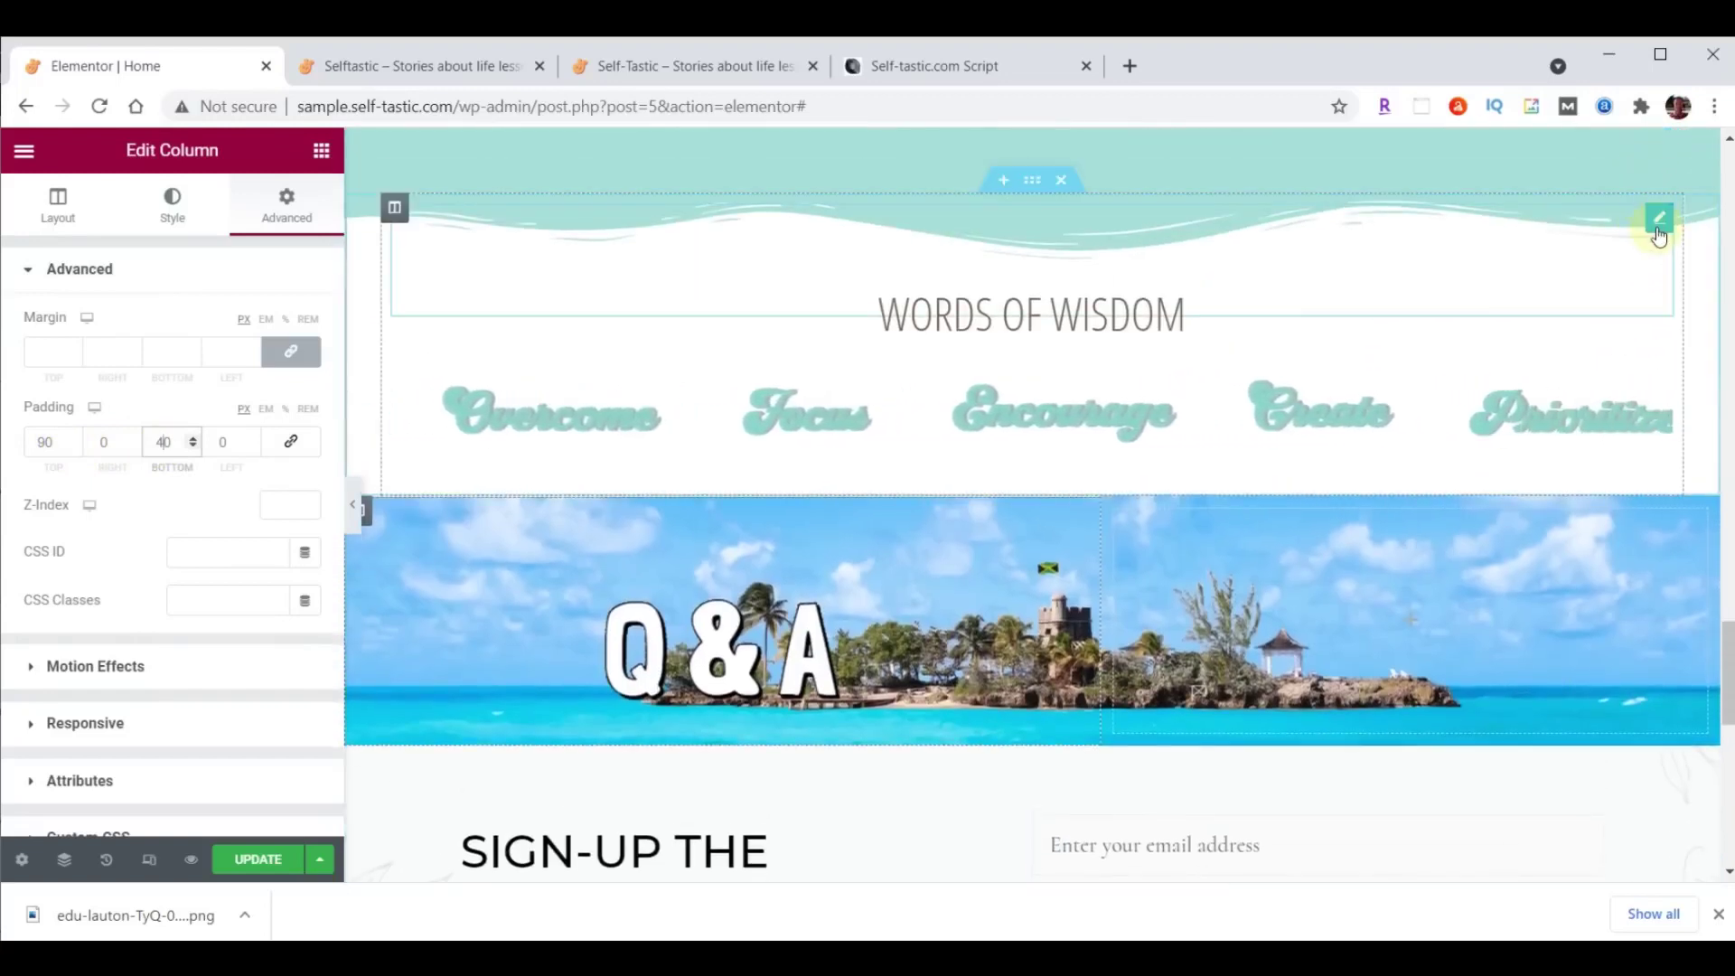
{"action": "right_click", "coordinate": [1659, 233]}
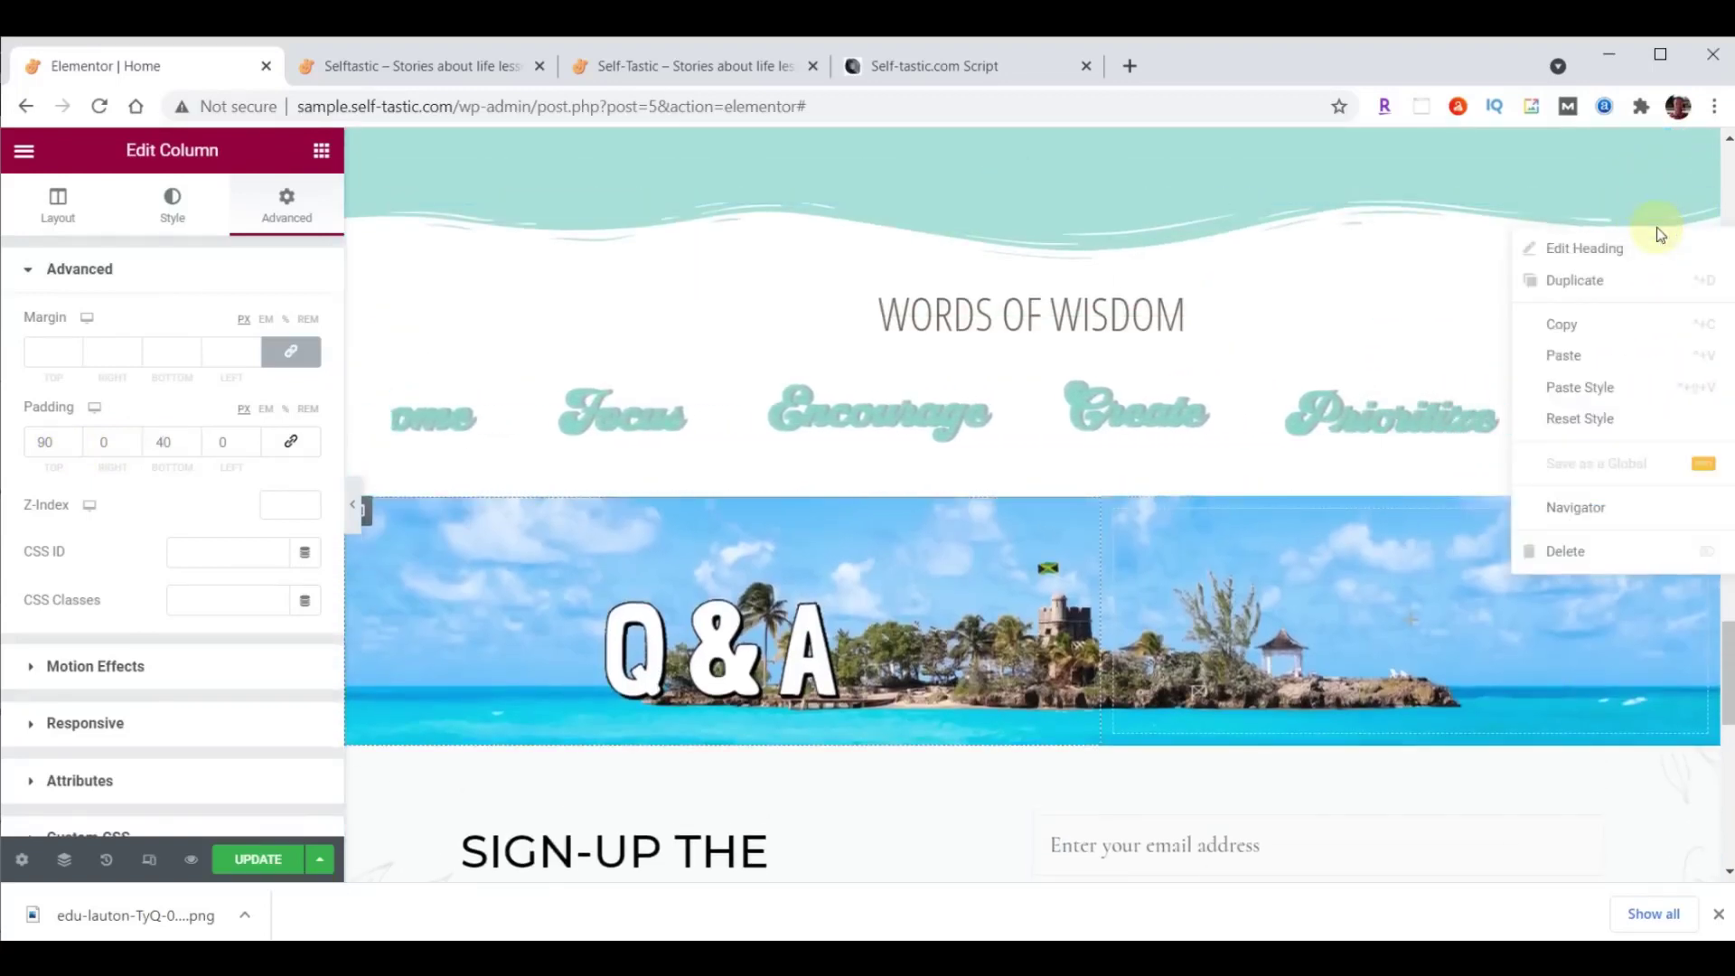
{"action": "left_click", "coordinate": [1574, 325]}
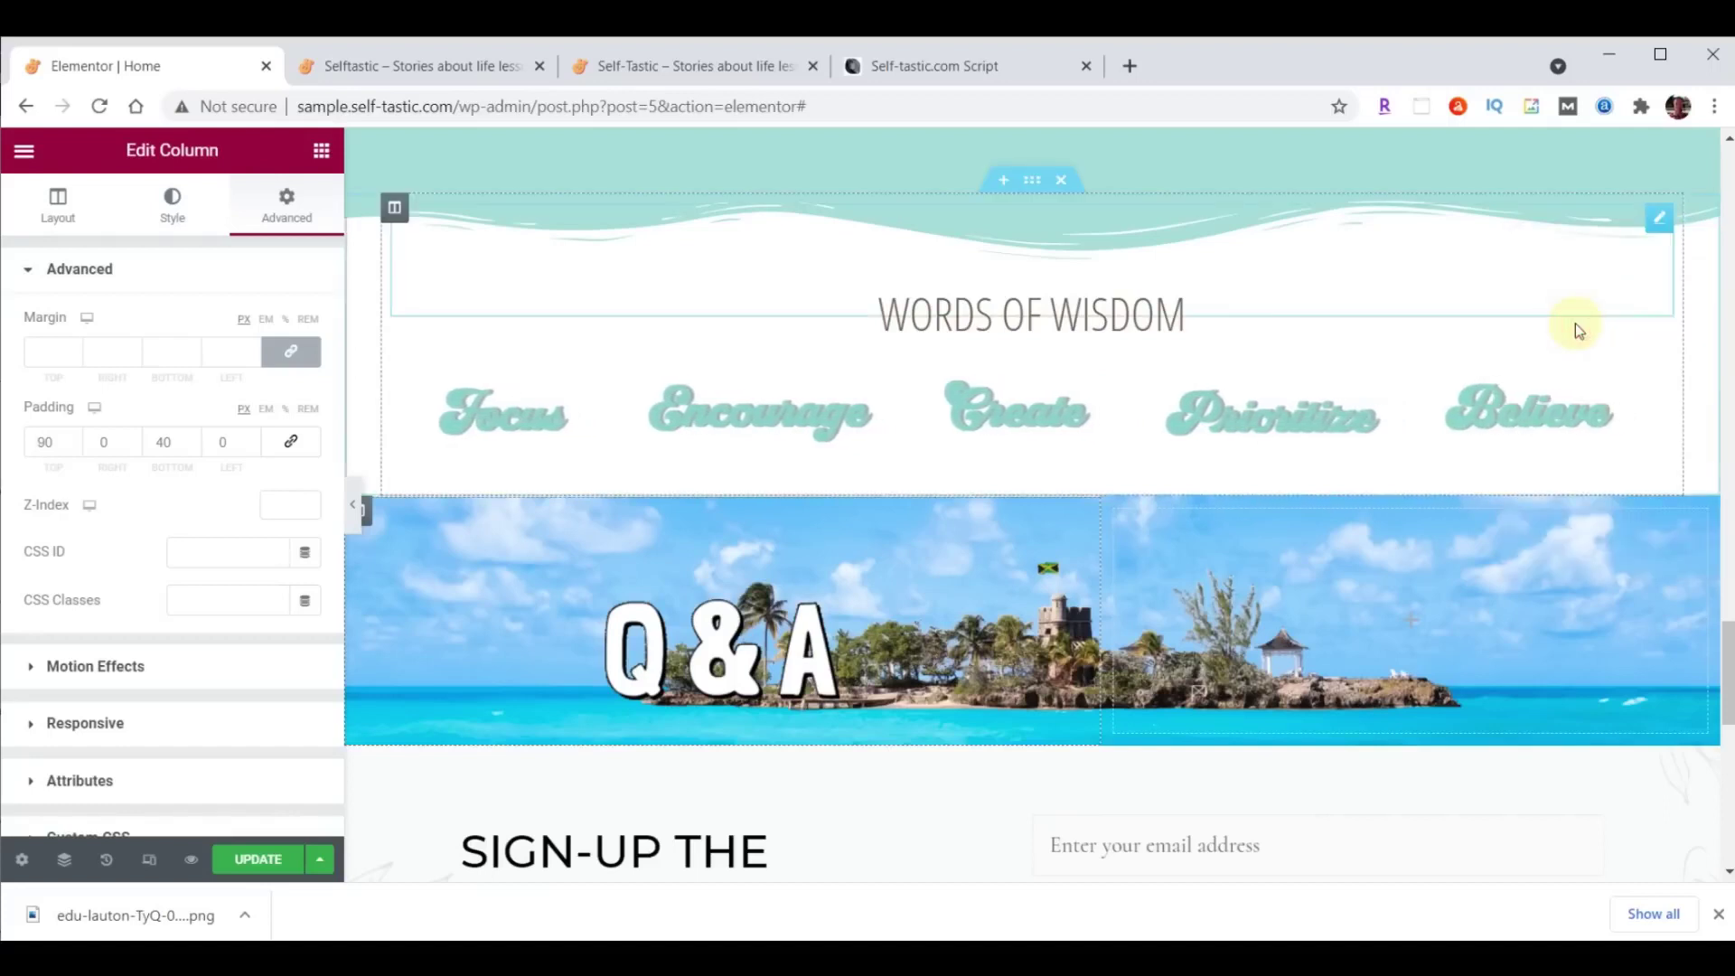
{"action": "scroll", "coordinate": [1528, 402], "scroll_direction": "down", "scroll_amount": 3}
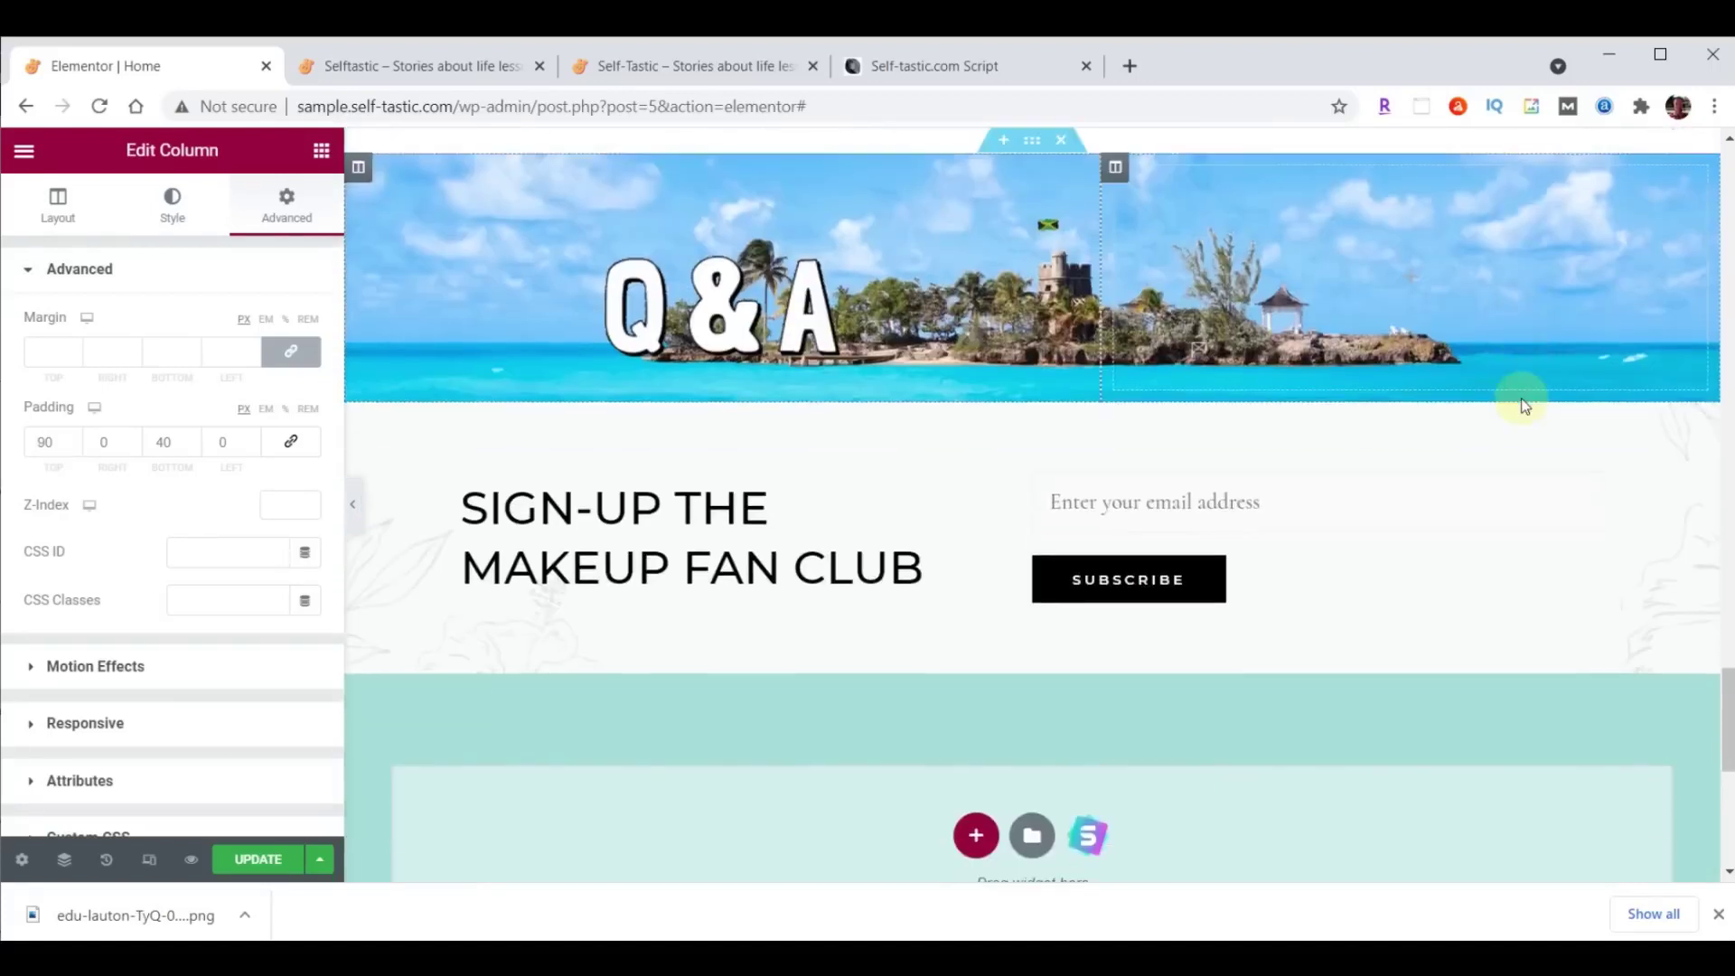
- Paste the Words of Wisdom heading under the Q&A image, with text colour #000 and font size 50
{"action": "right_click", "coordinate": [814, 321]}
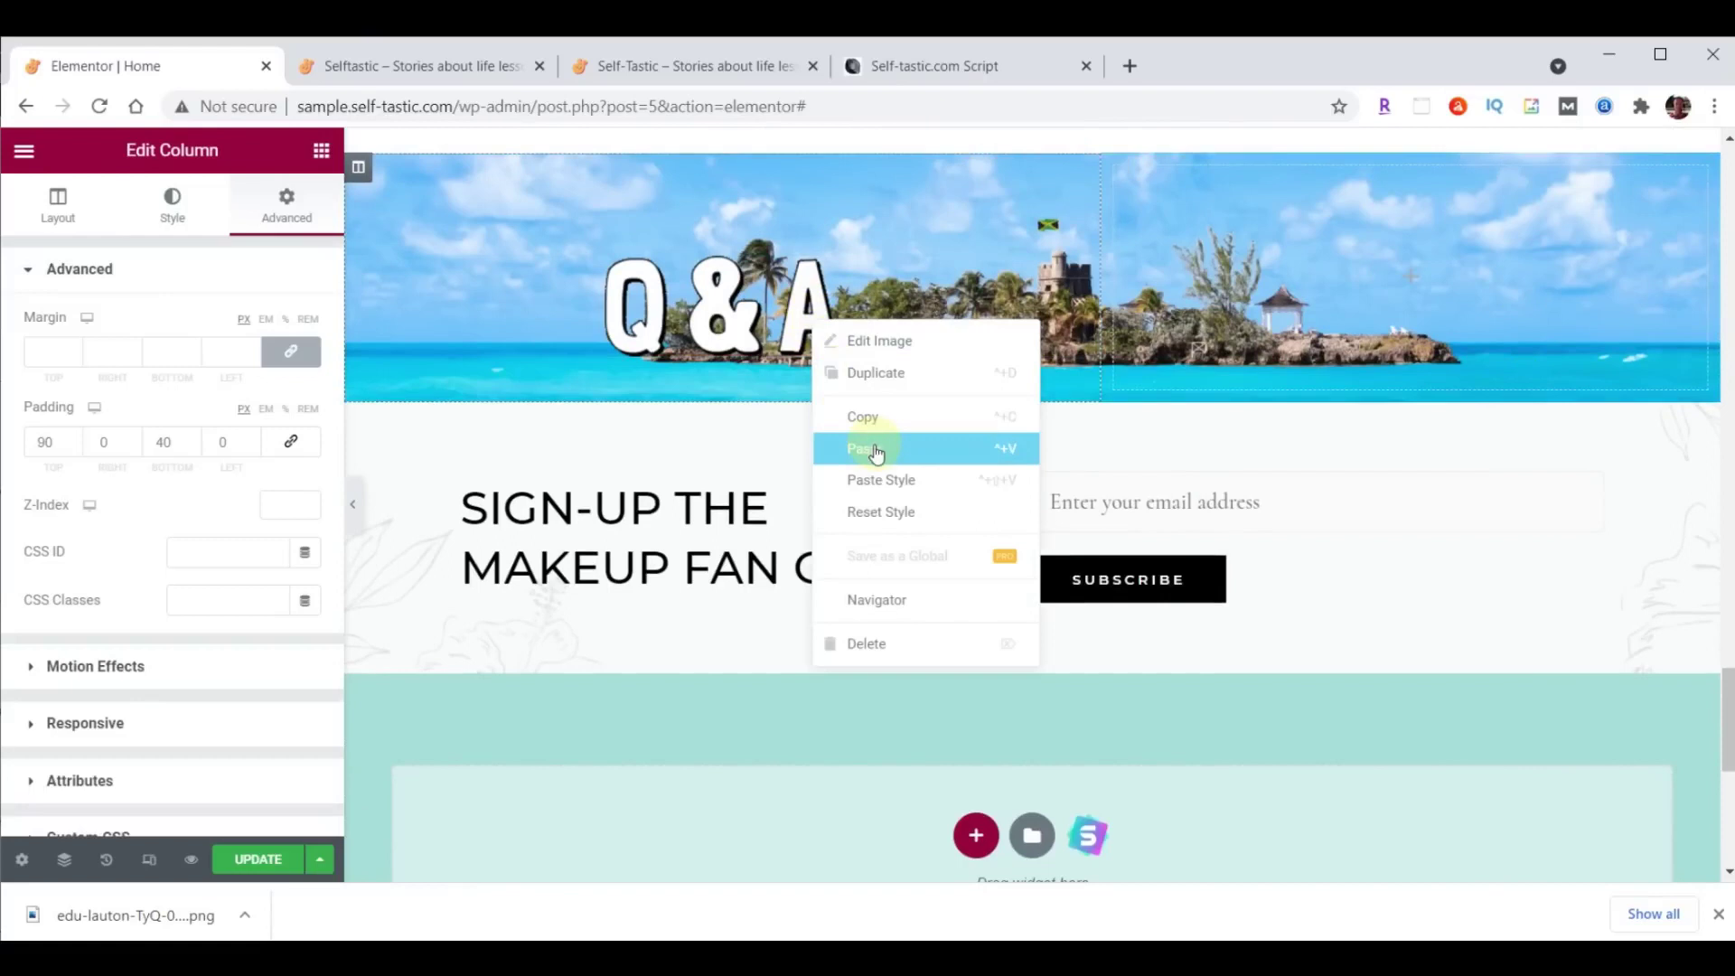
{"action": "left_click", "coordinate": [874, 449]}
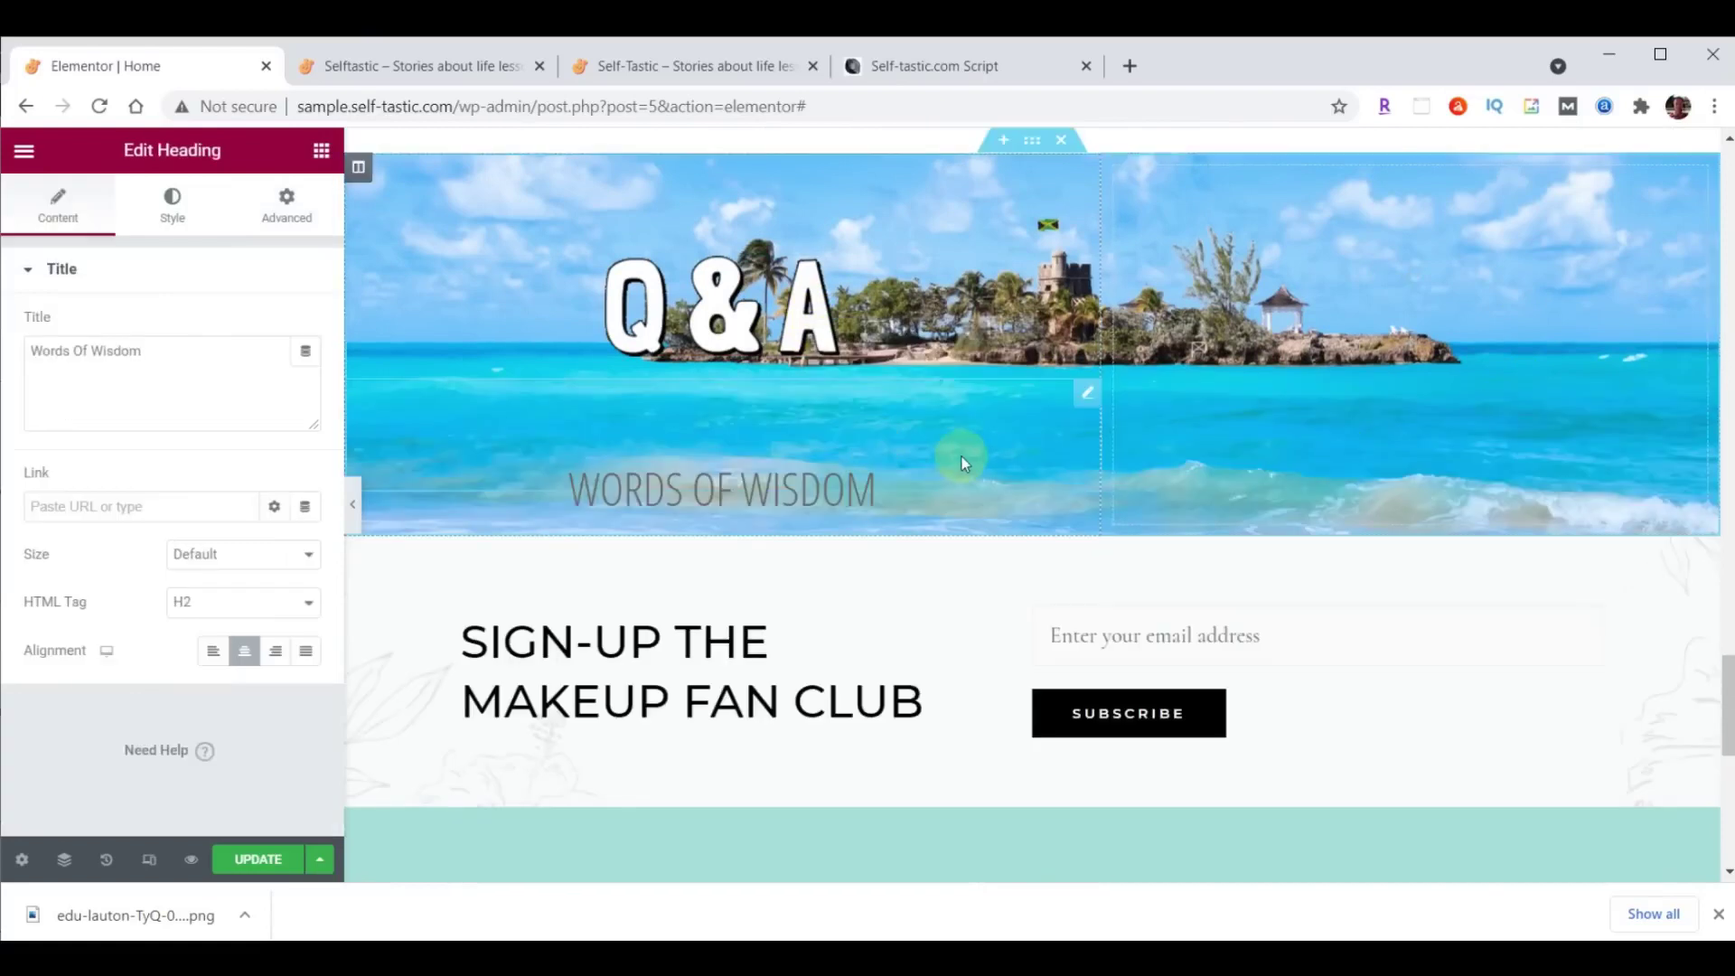
{"action": "left_click", "coordinate": [191, 221]}
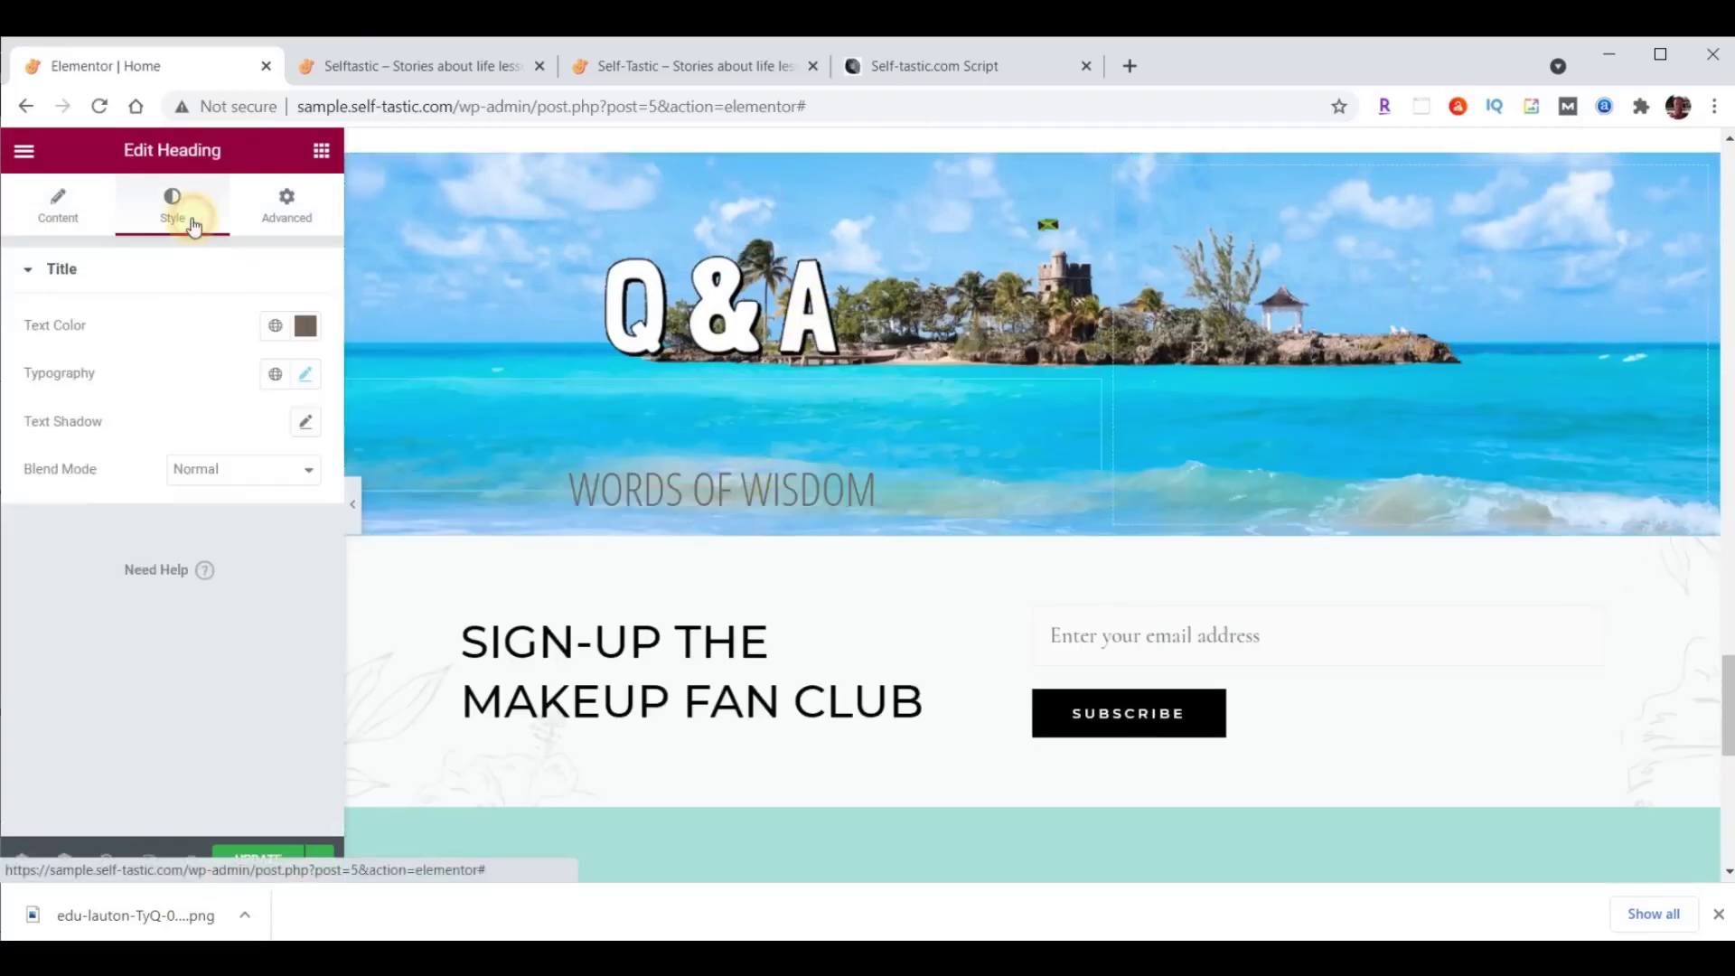
{"action": "left_click", "coordinate": [304, 323]}
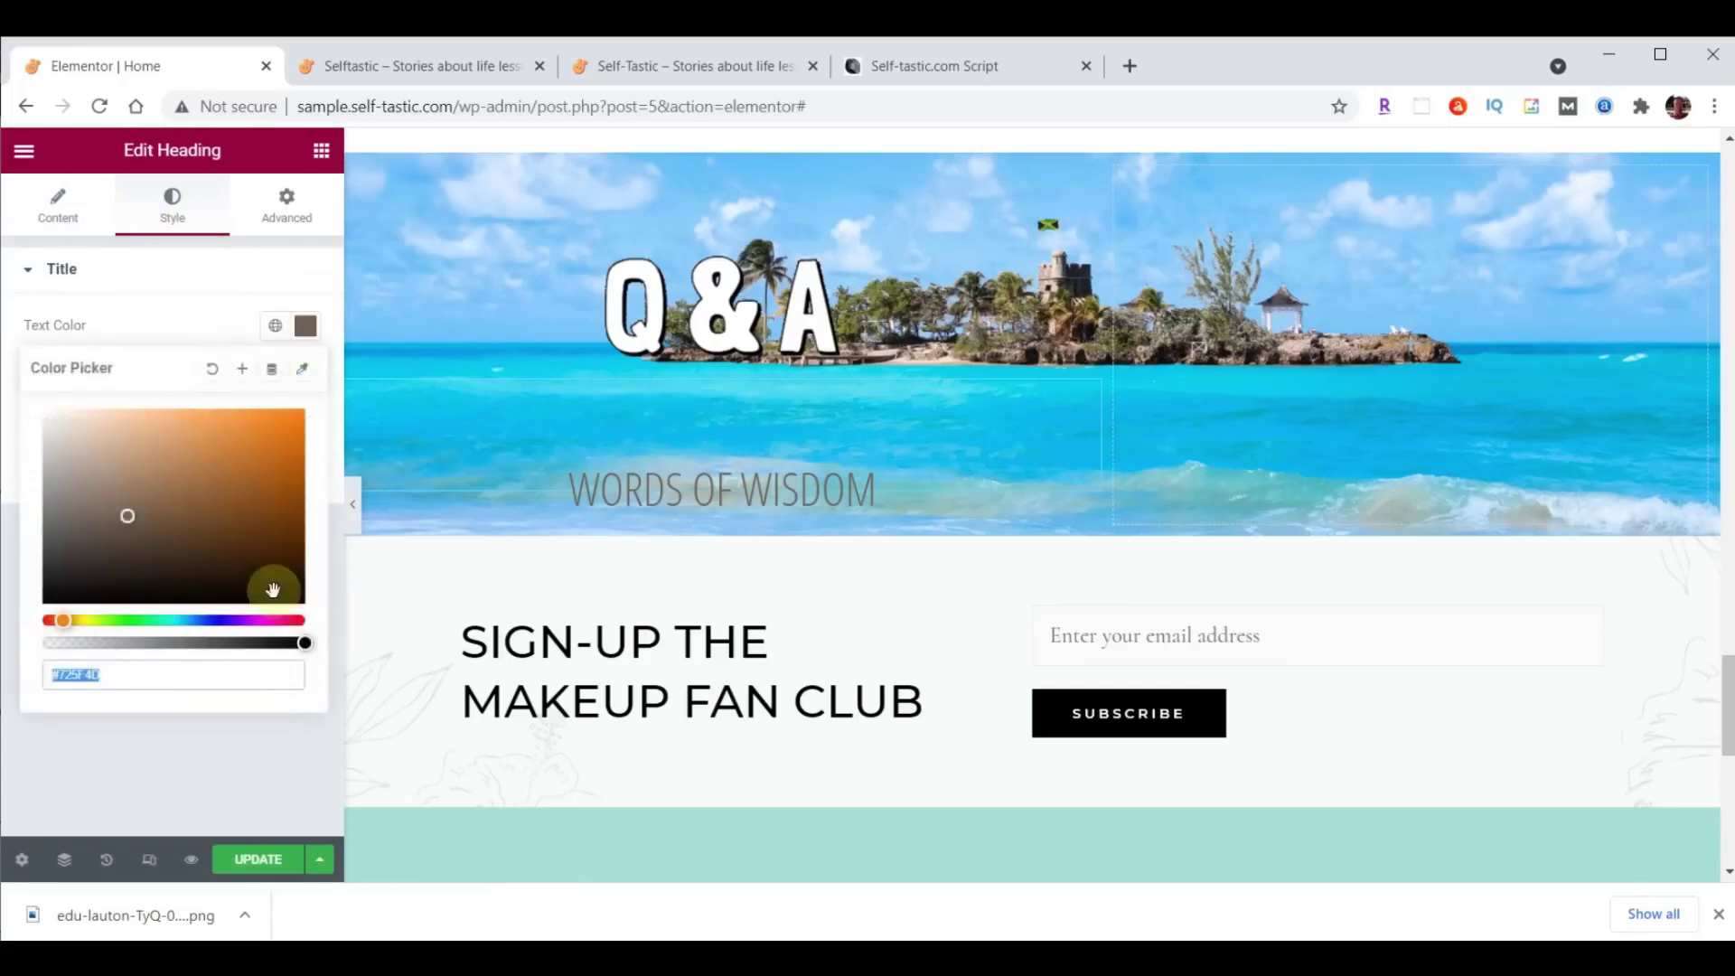
{"action": "type", "text": "#000"}
{"action": "key", "text": "Return"}
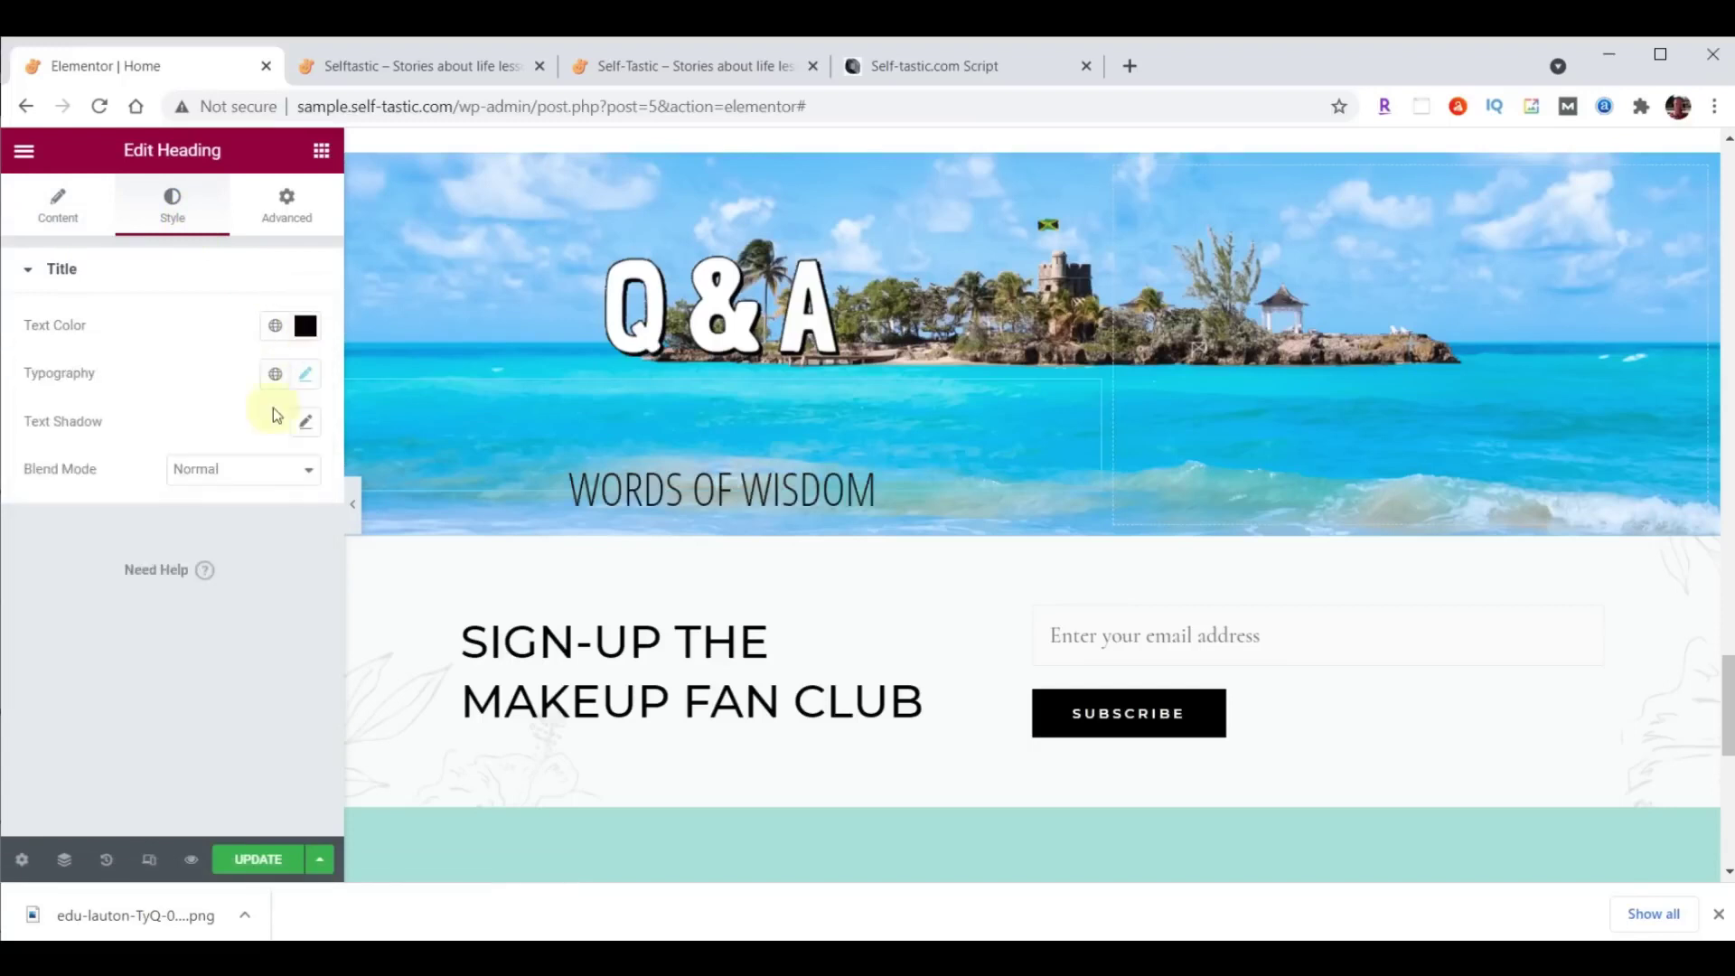
{"action": "left_click", "coordinate": [306, 374]}
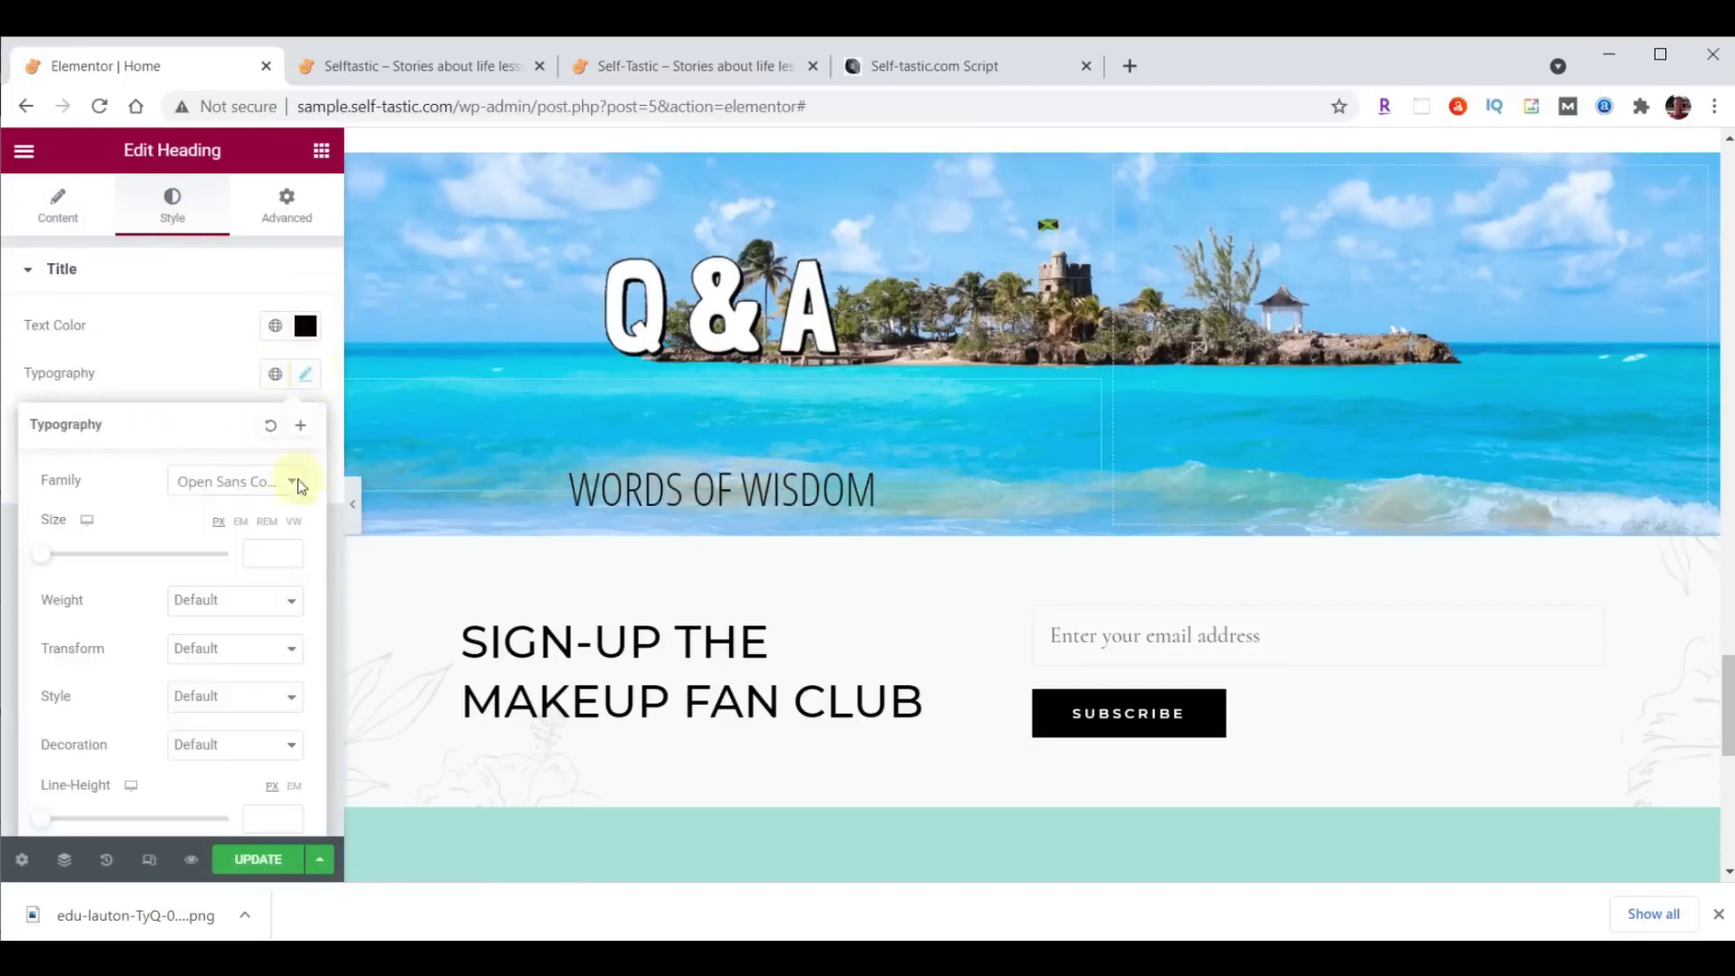
{"action": "left_click", "coordinate": [289, 549]}
{"action": "type", "text": "50"}
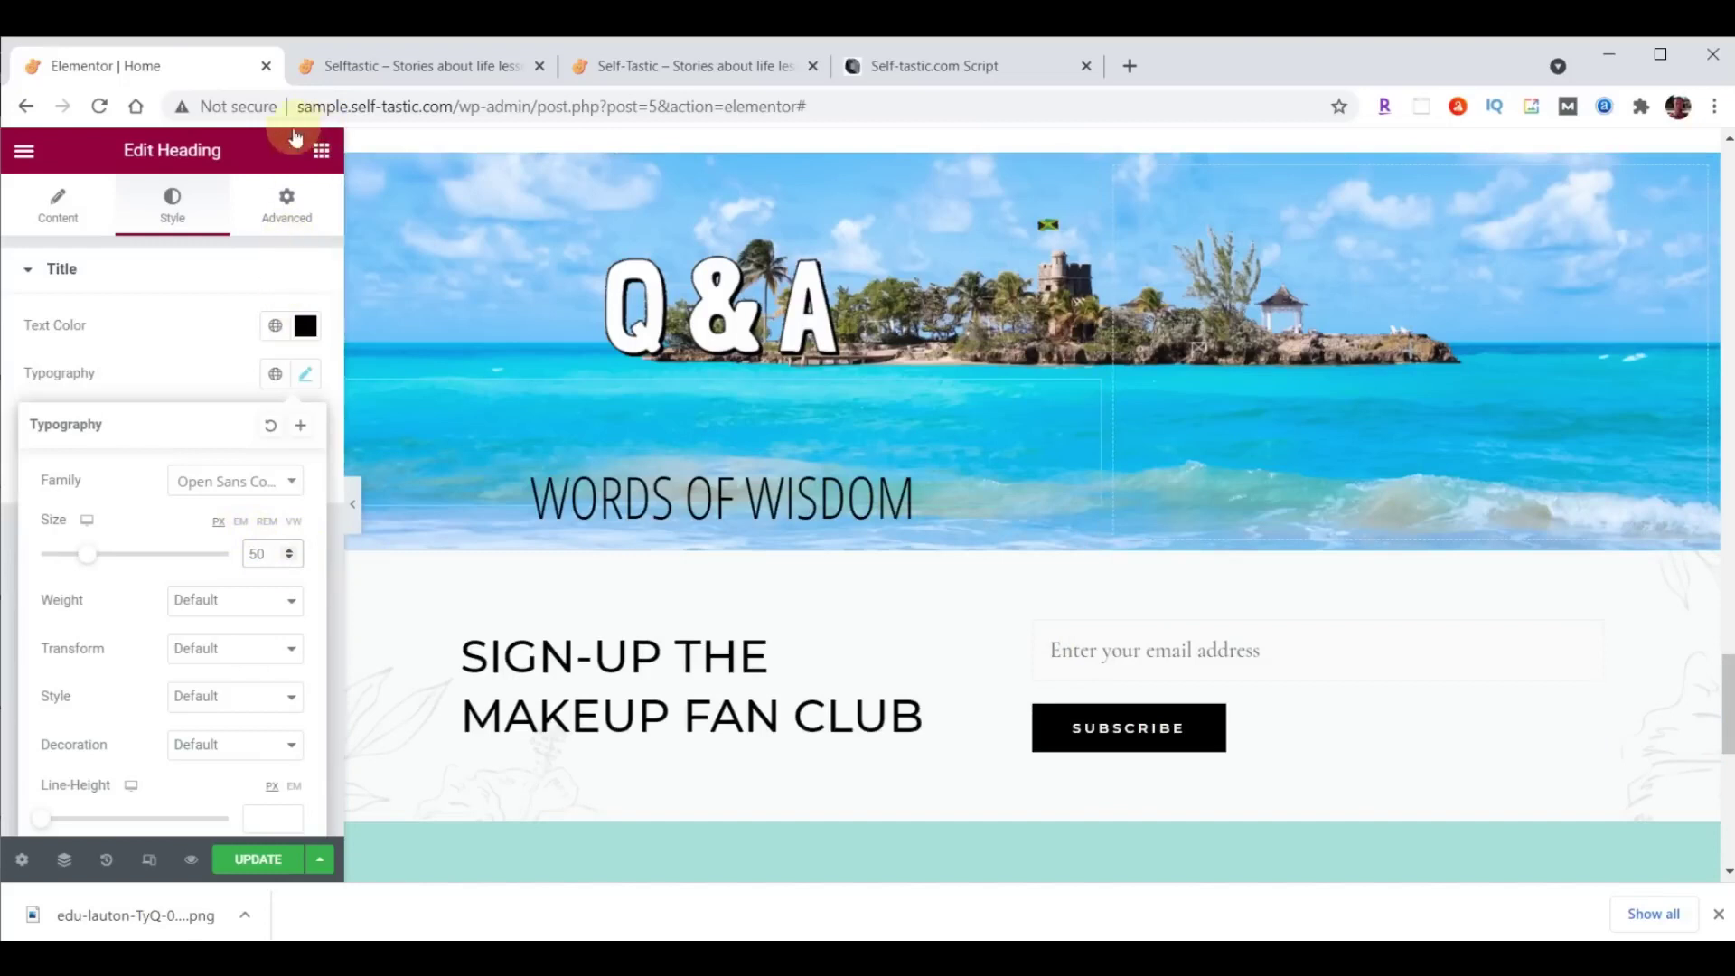
{"action": "left_click", "coordinate": [322, 152]}
{"action": "left_click", "coordinate": [137, 236]}
- Add a Testimonial widget under the heading, using the uploaded practical-advice-profile.jpg as its image
{"action": "type", "text": "test"}
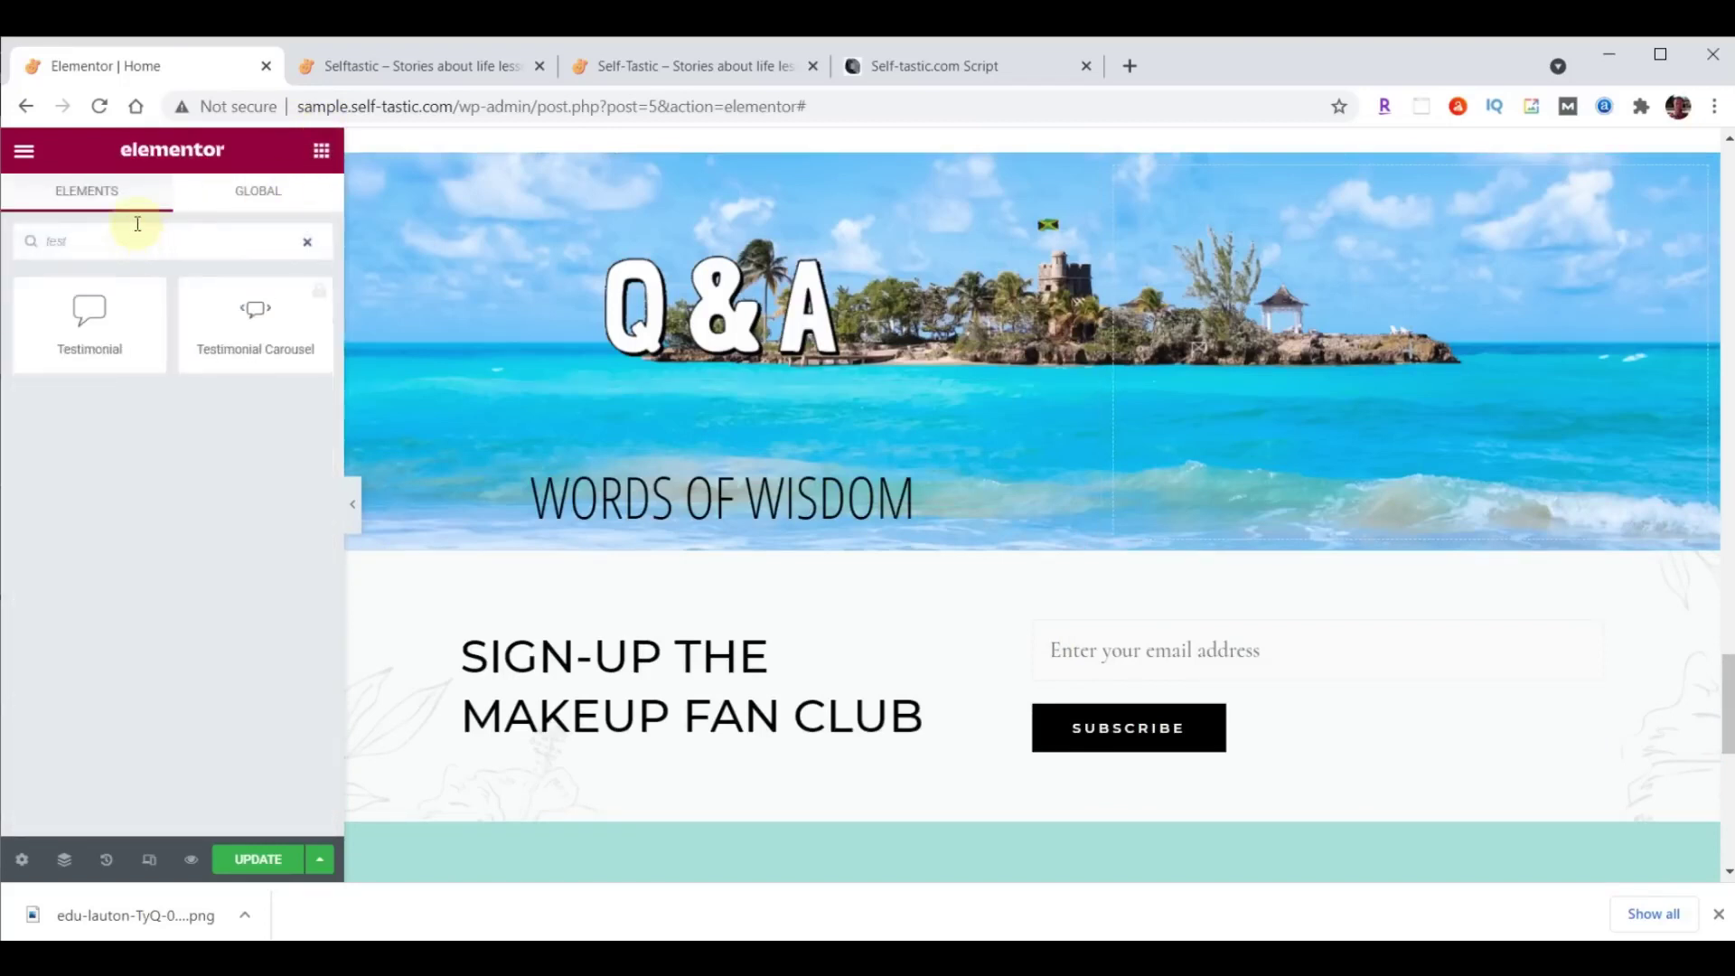
{"action": "left_click_drag", "start_coordinate": [90, 315], "coordinate": [795, 506]}
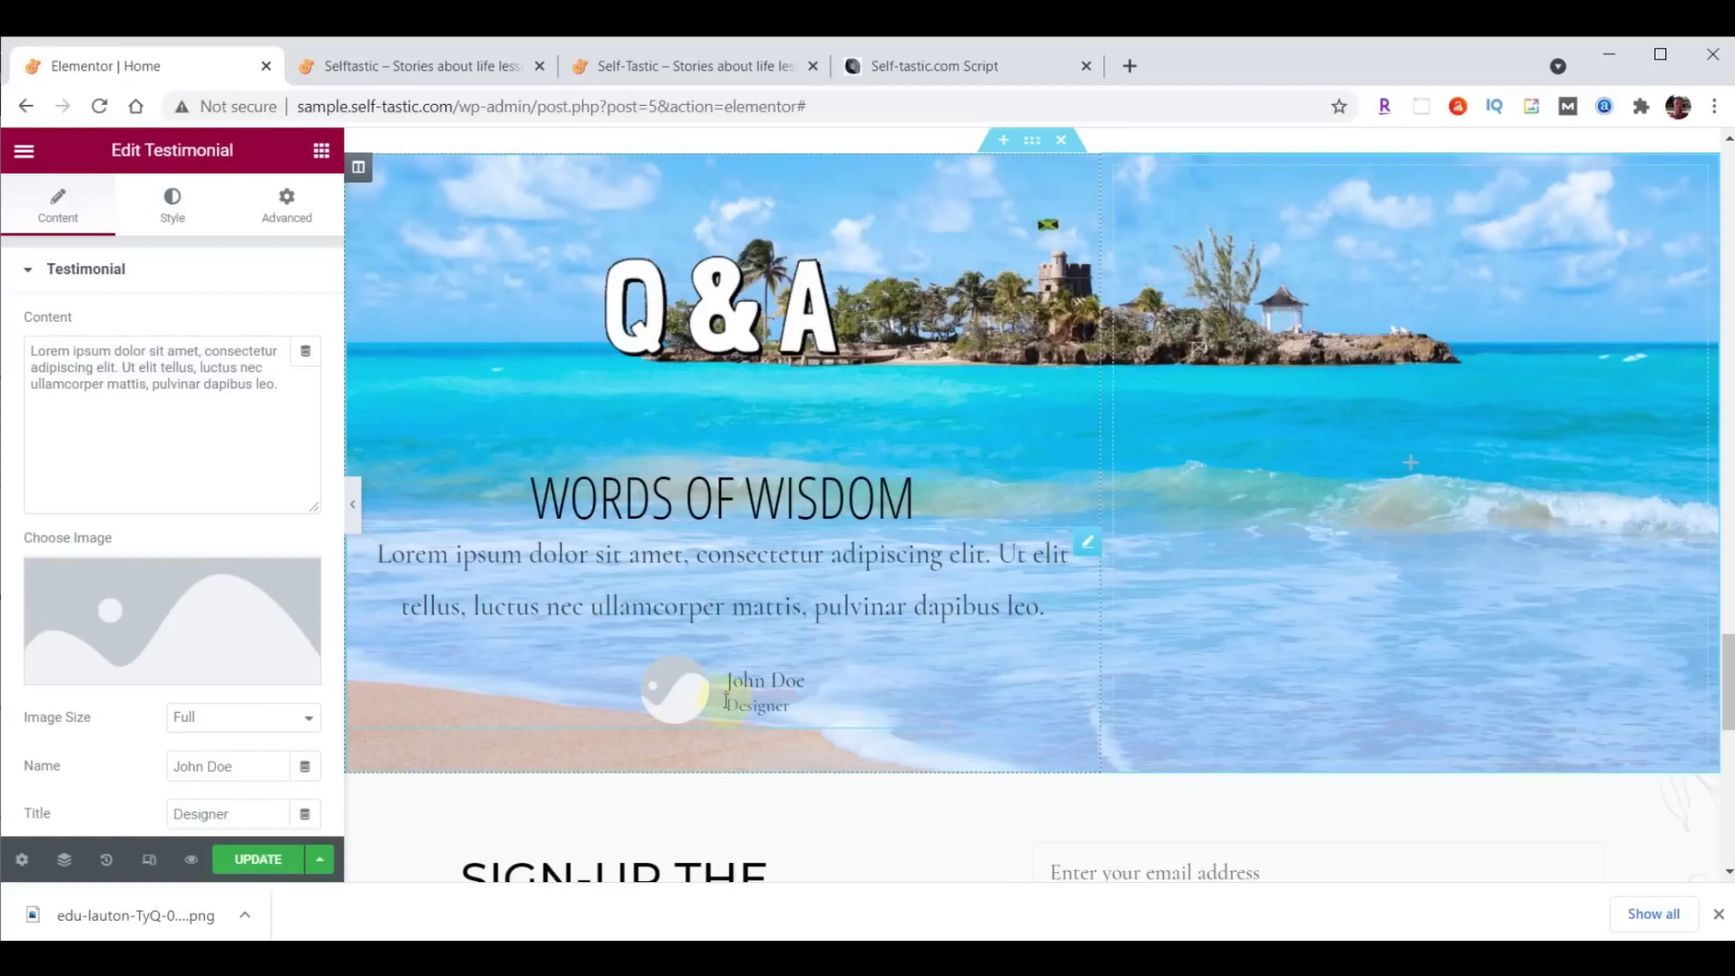
{"action": "left_click", "coordinate": [155, 622]}
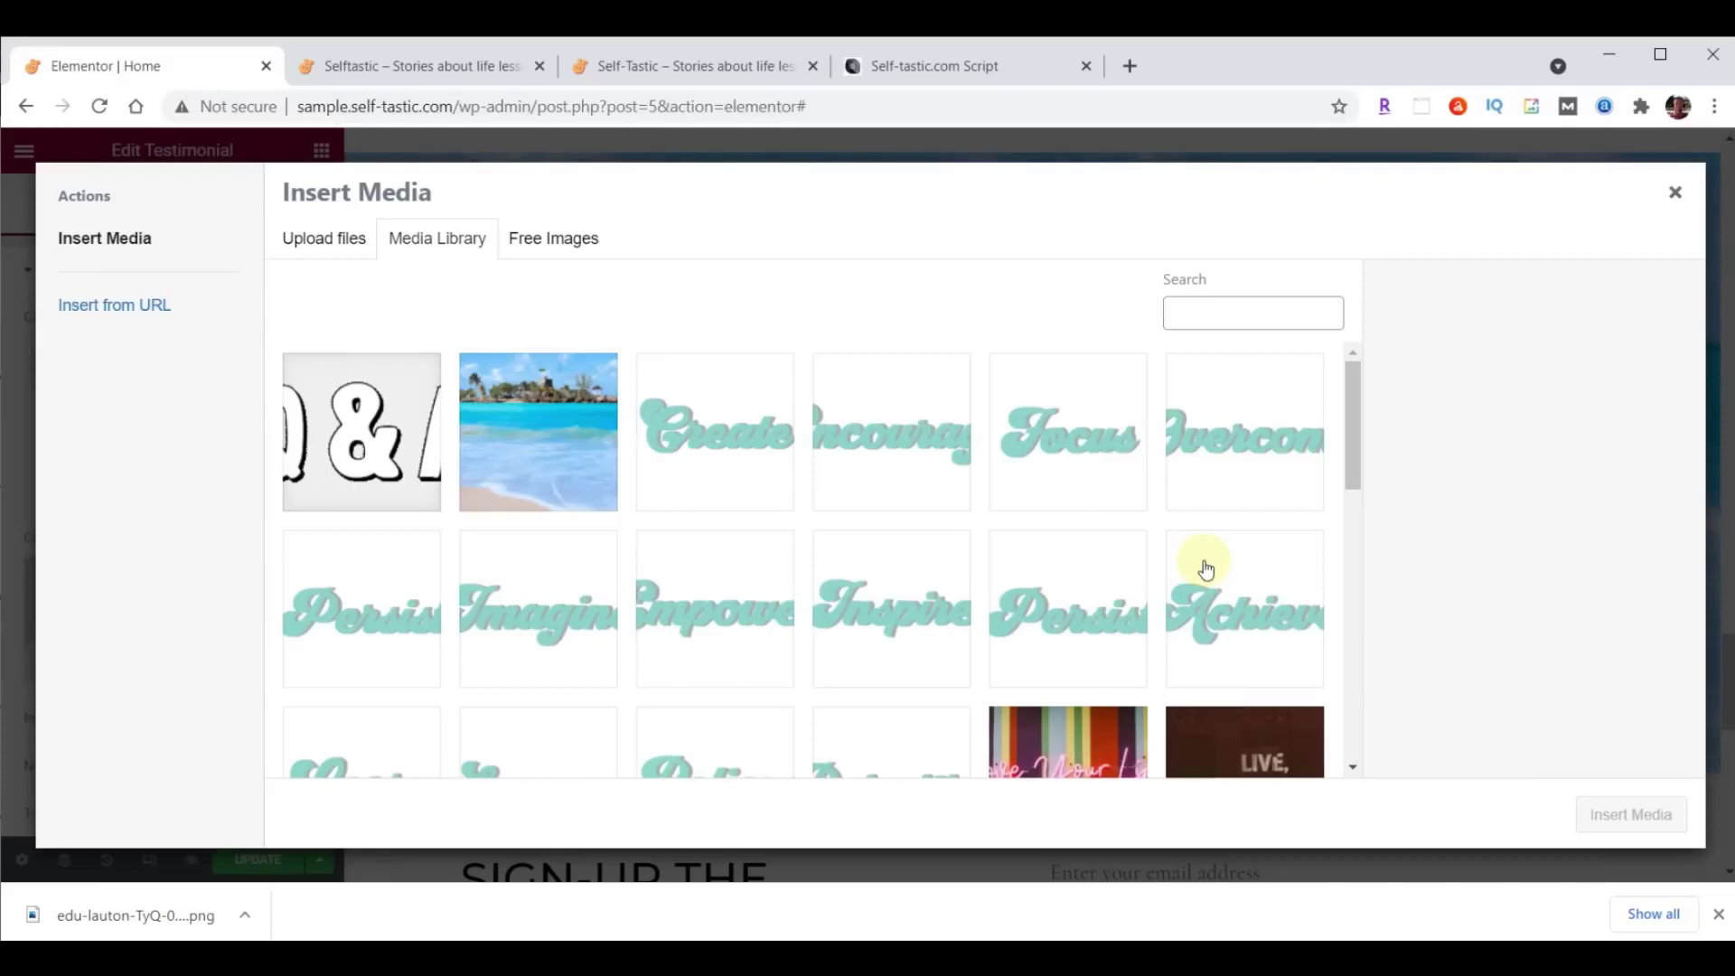
{"action": "left_click", "coordinate": [973, 958]}
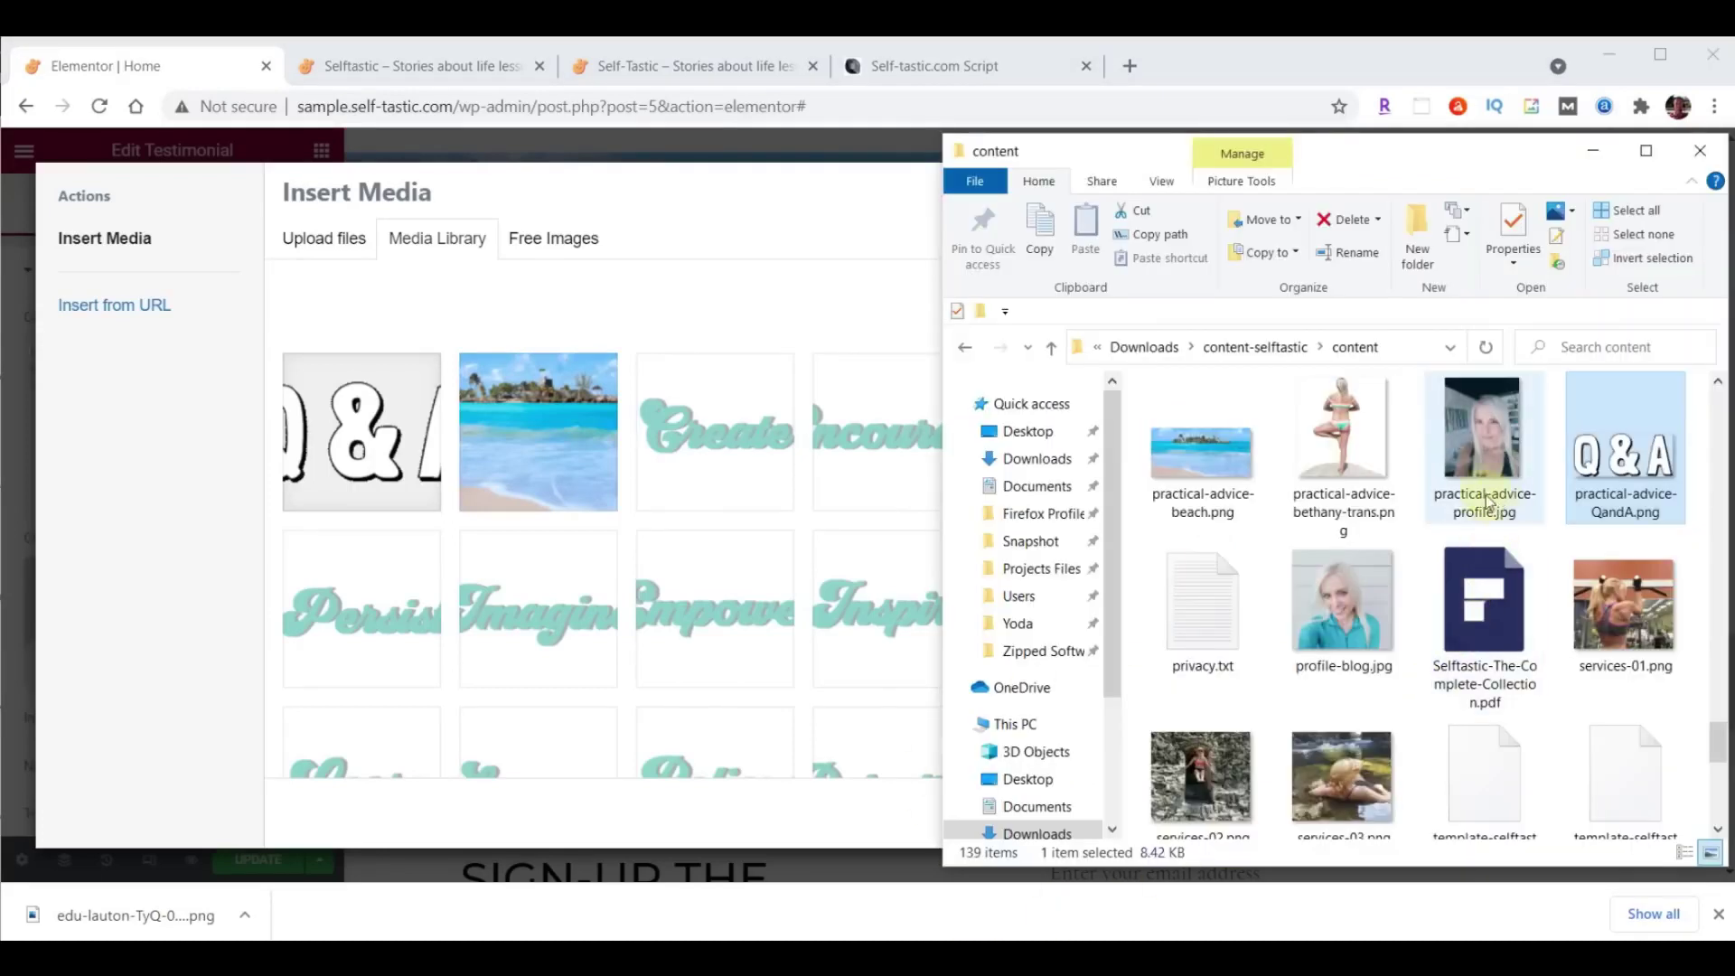
{"action": "left_click", "coordinate": [1486, 443]}
{"action": "left_click_drag", "start_coordinate": [1485, 439], "coordinate": [501, 482]}
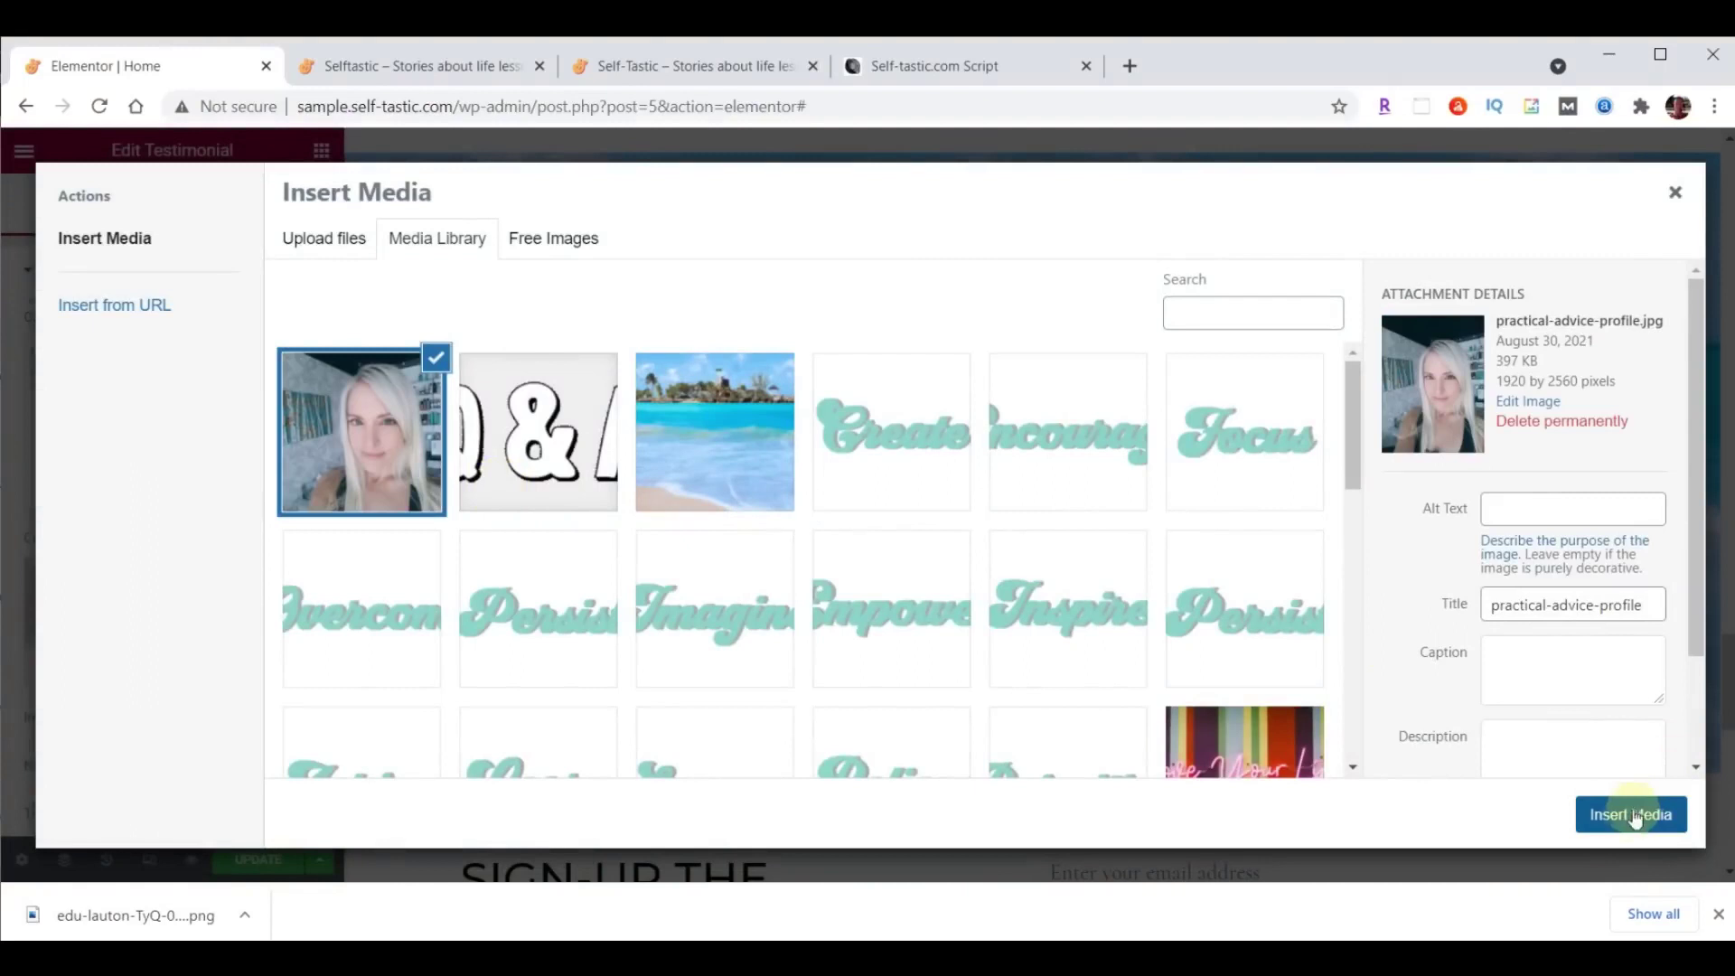
{"action": "left_click", "coordinate": [1632, 815]}
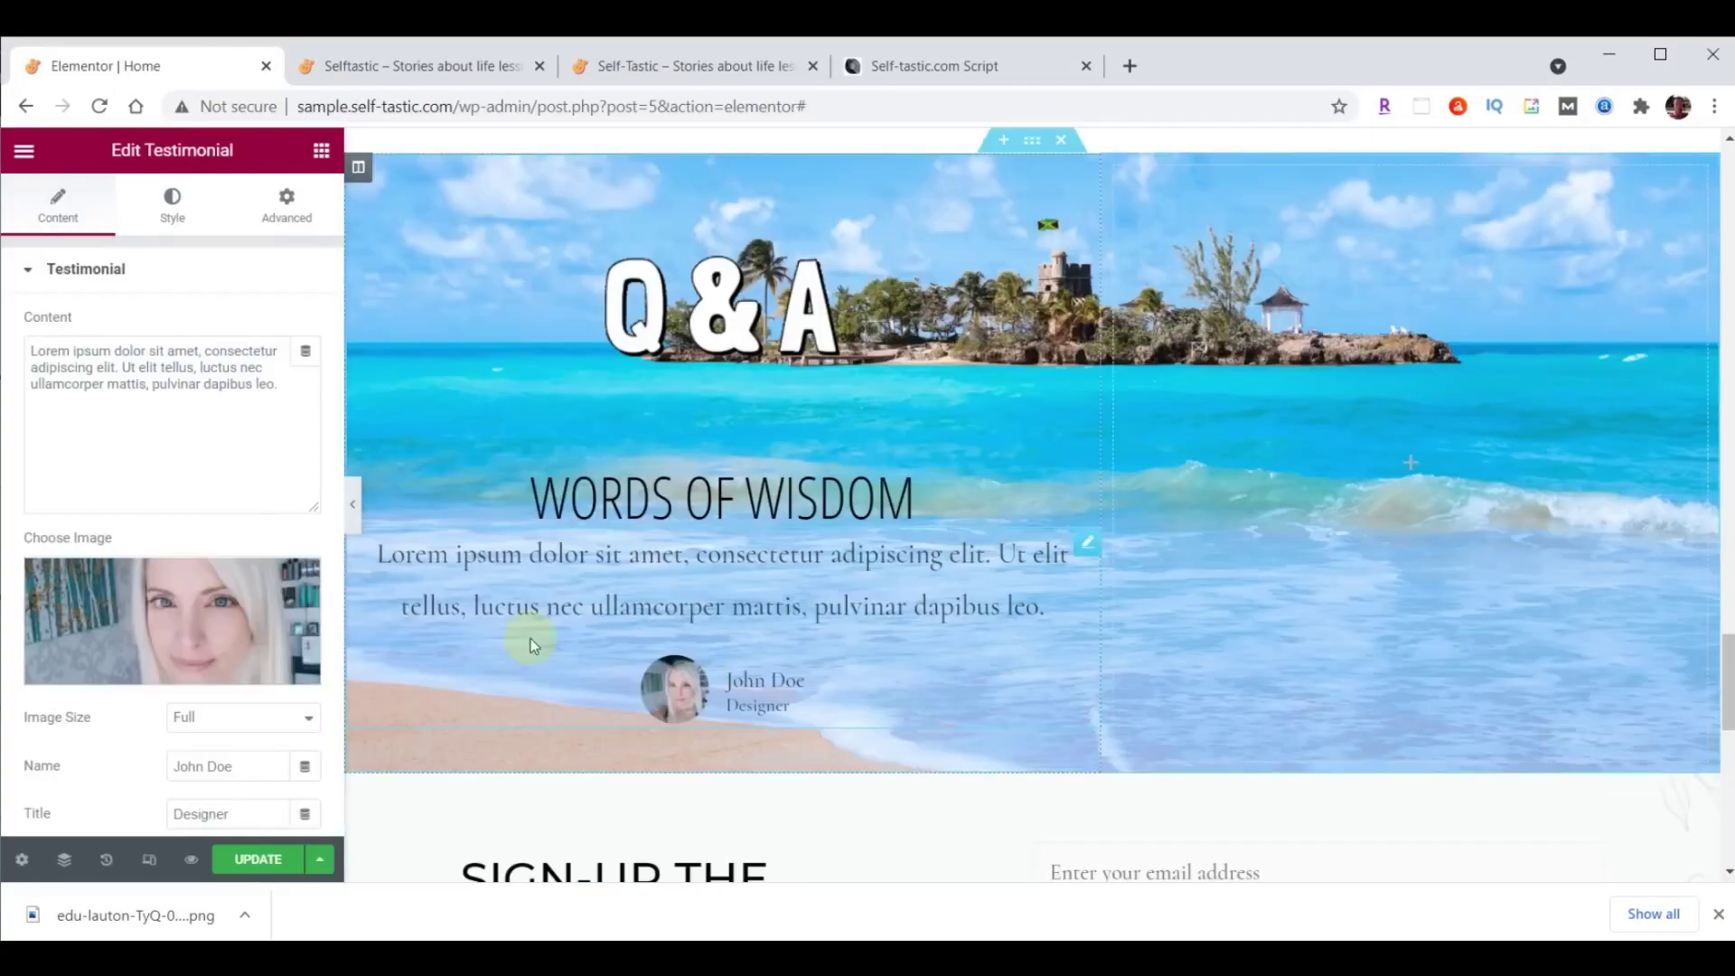
- Set the testimonial text to 'Questions and answers from Quora', enter the author's name, and put the image on Top
{"action": "left_click_drag", "start_coordinate": [32, 352], "coordinate": [301, 384]}
{"action": "type", "text": "Questions and answers from Quora"}
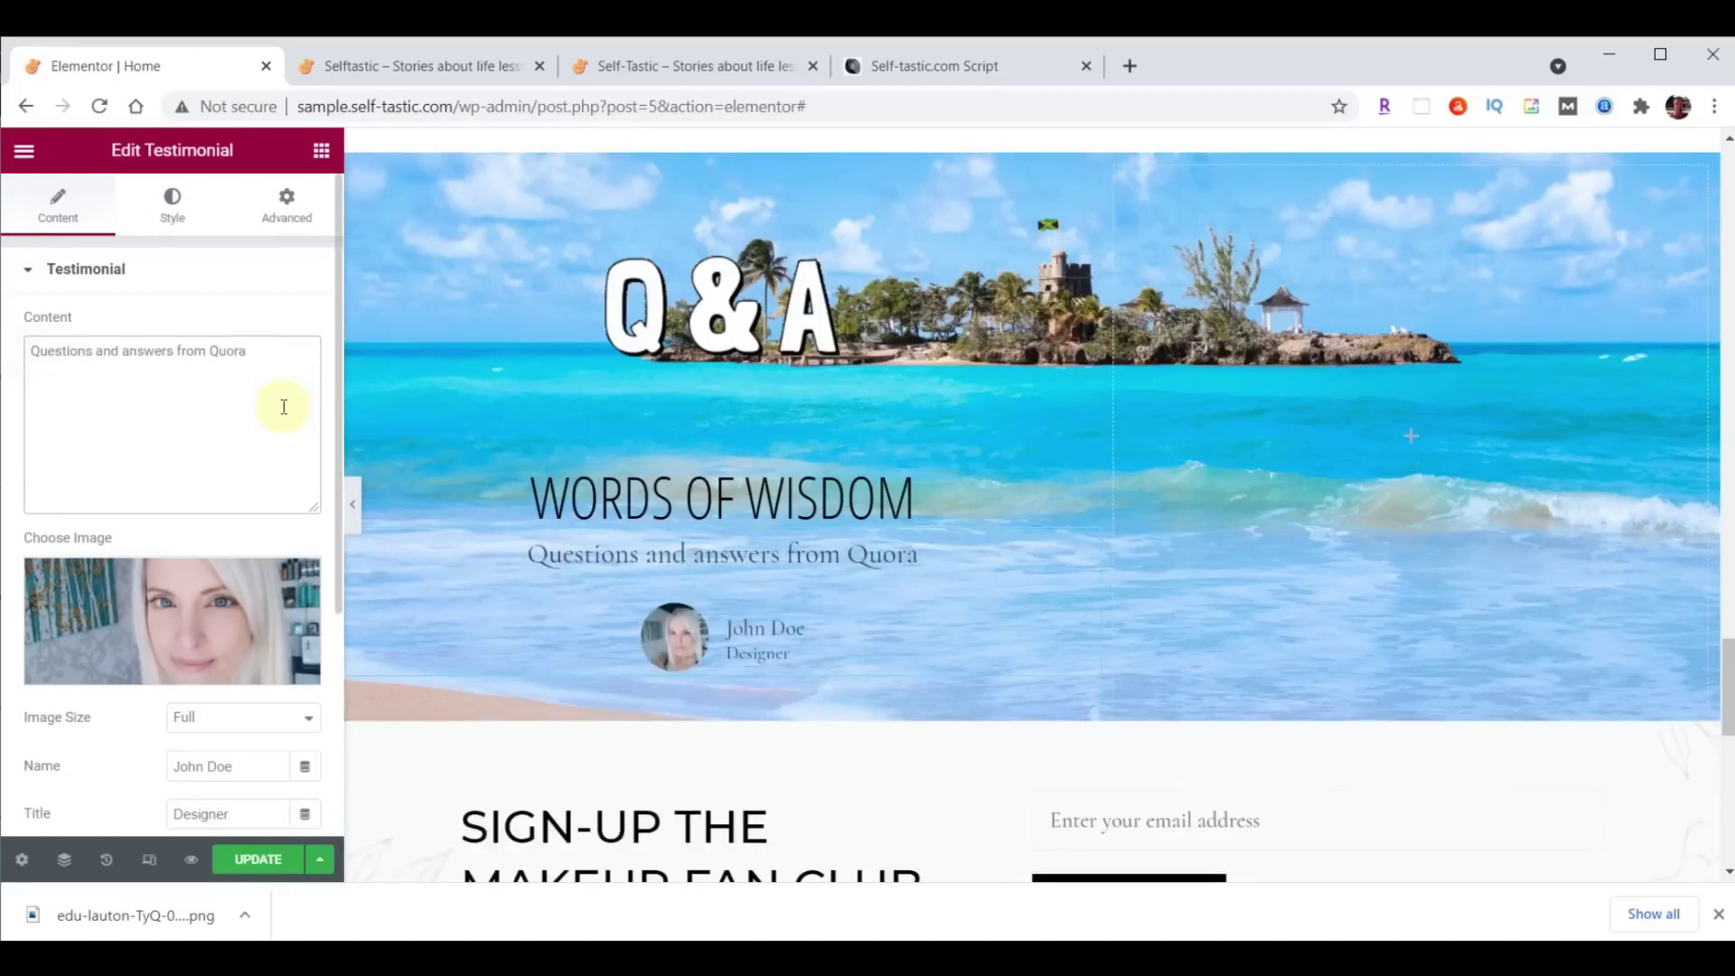
{"action": "scroll", "coordinate": [283, 407], "scroll_direction": "down", "scroll_amount": 3}
{"action": "left_click_drag", "start_coordinate": [247, 483], "coordinate": [142, 481]}
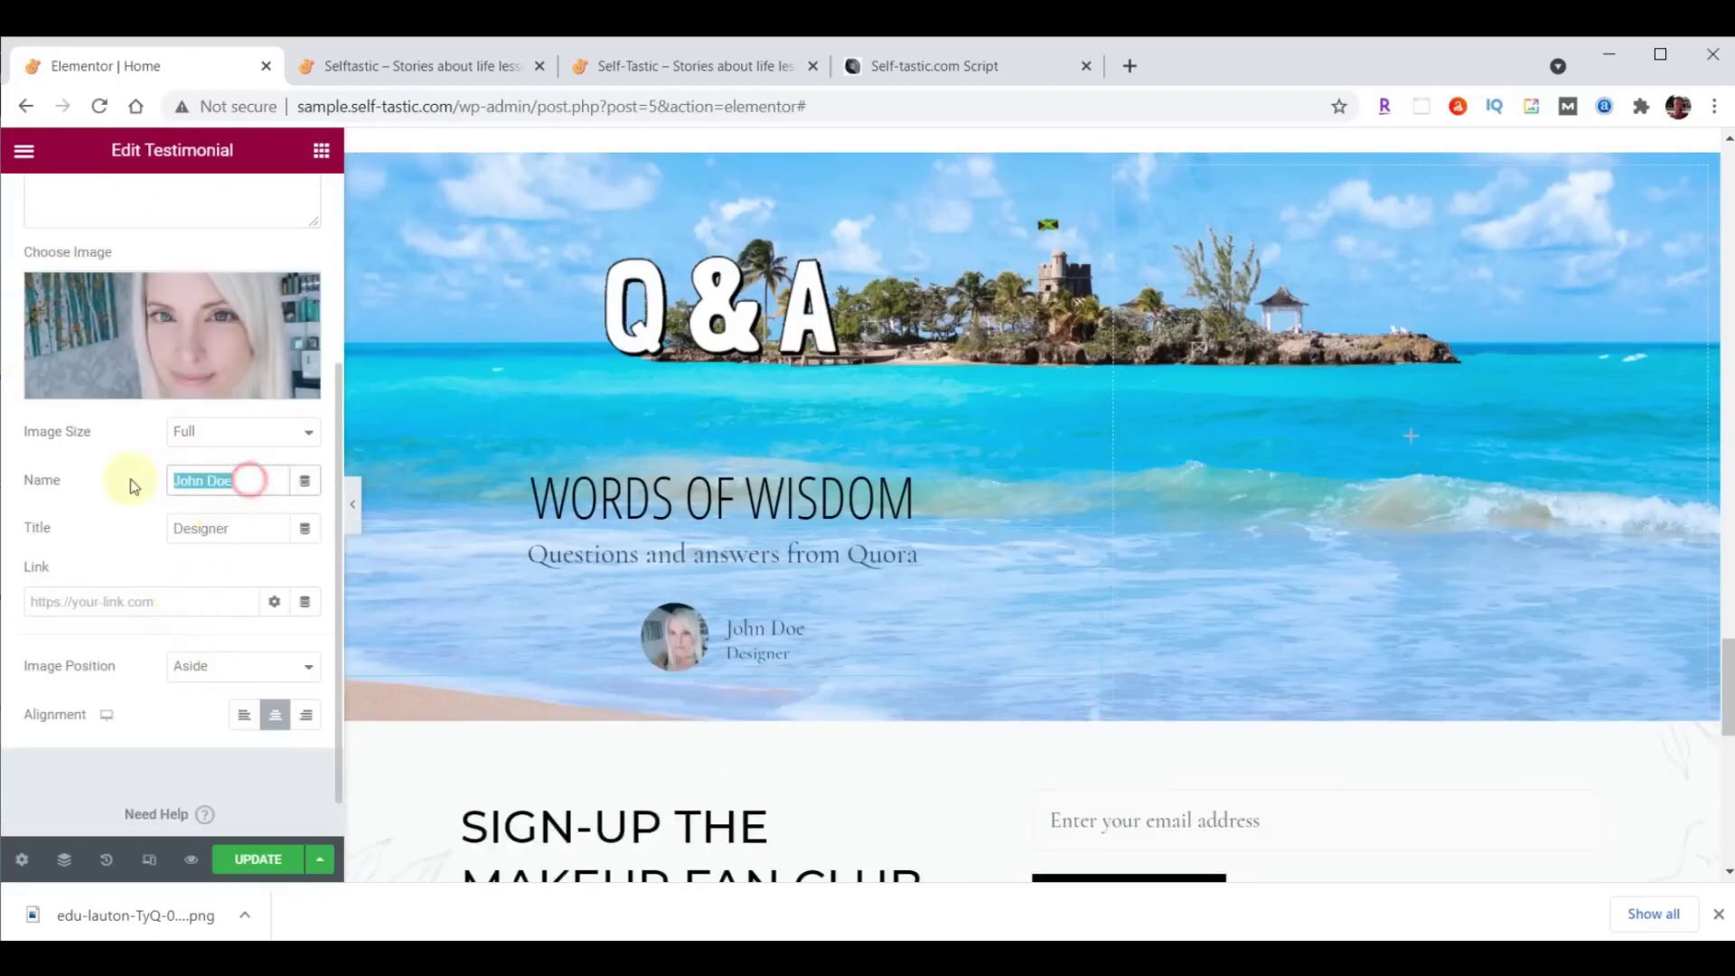
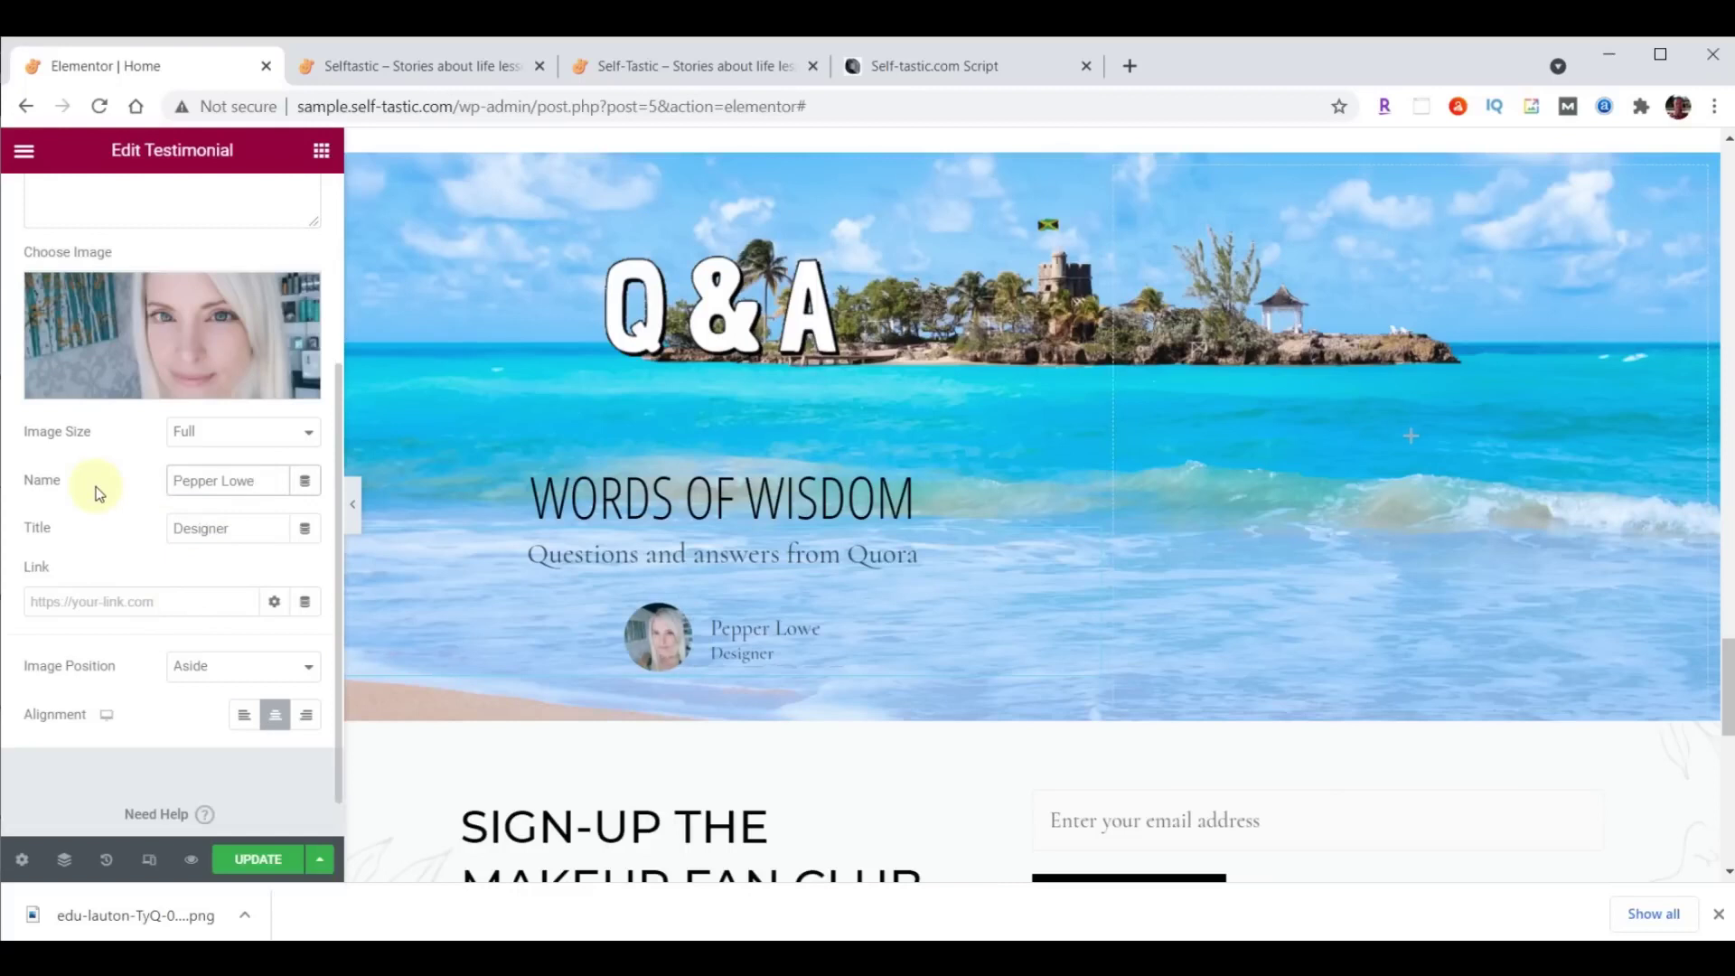
{"action": "left_click", "coordinate": [208, 673]}
{"action": "left_click", "coordinate": [193, 707]}
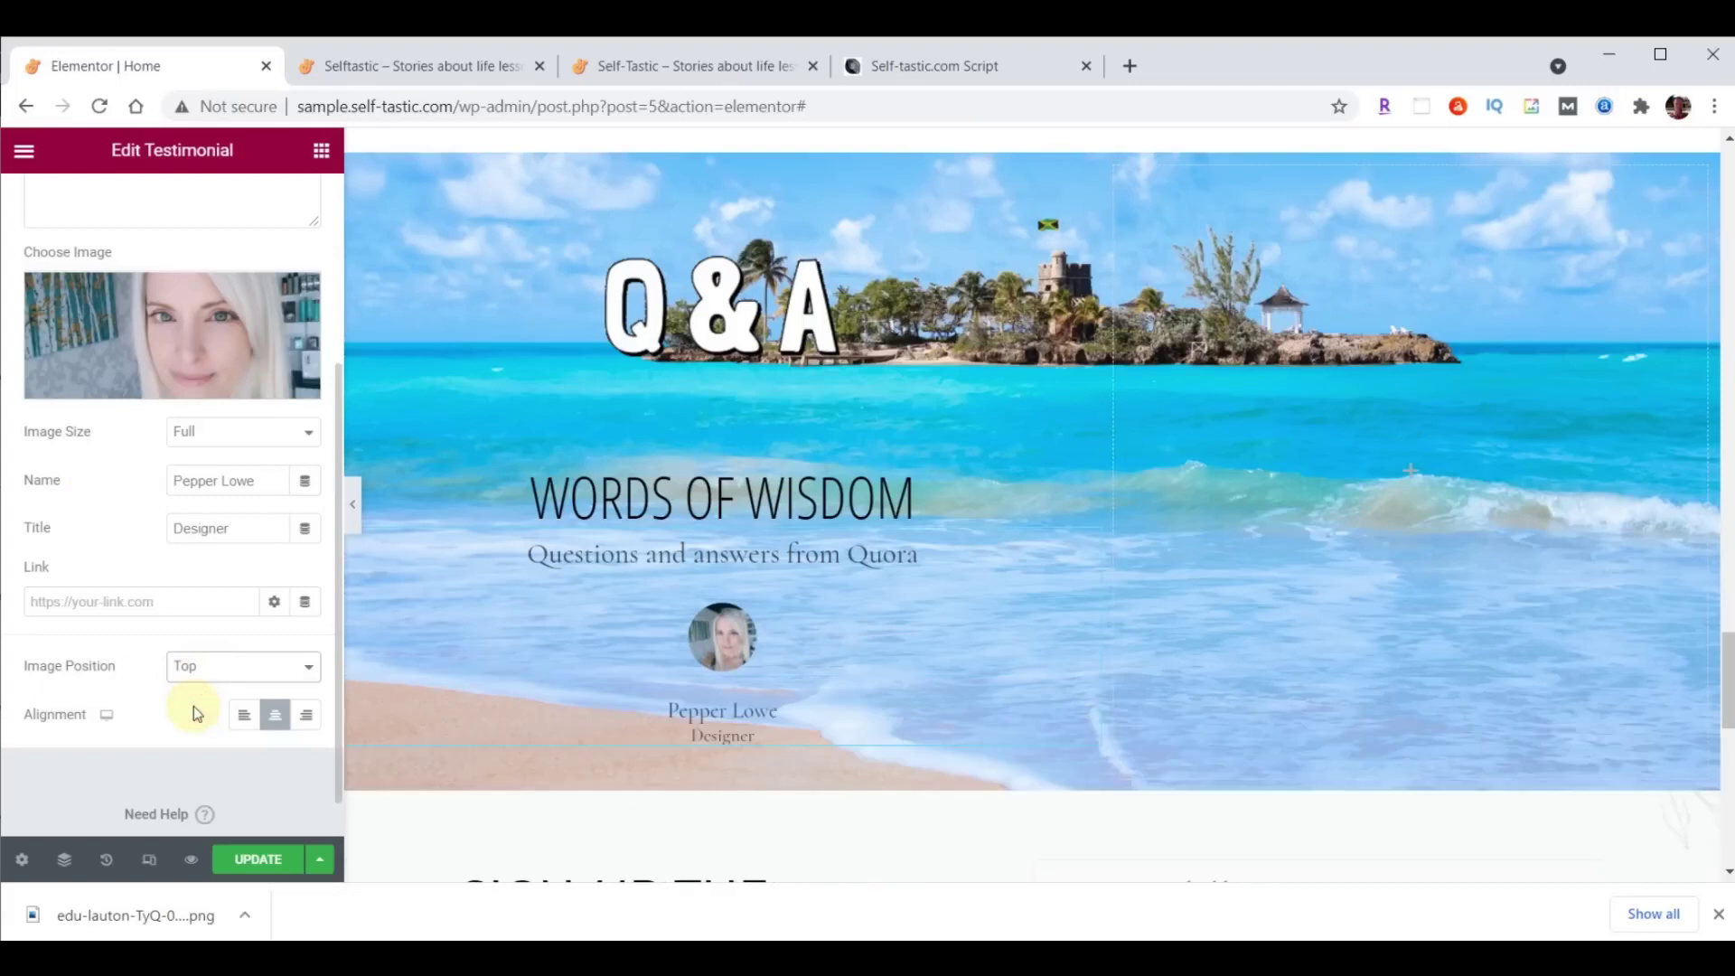
{"action": "scroll", "coordinate": [199, 262], "scroll_direction": "up", "scroll_amount": 3}
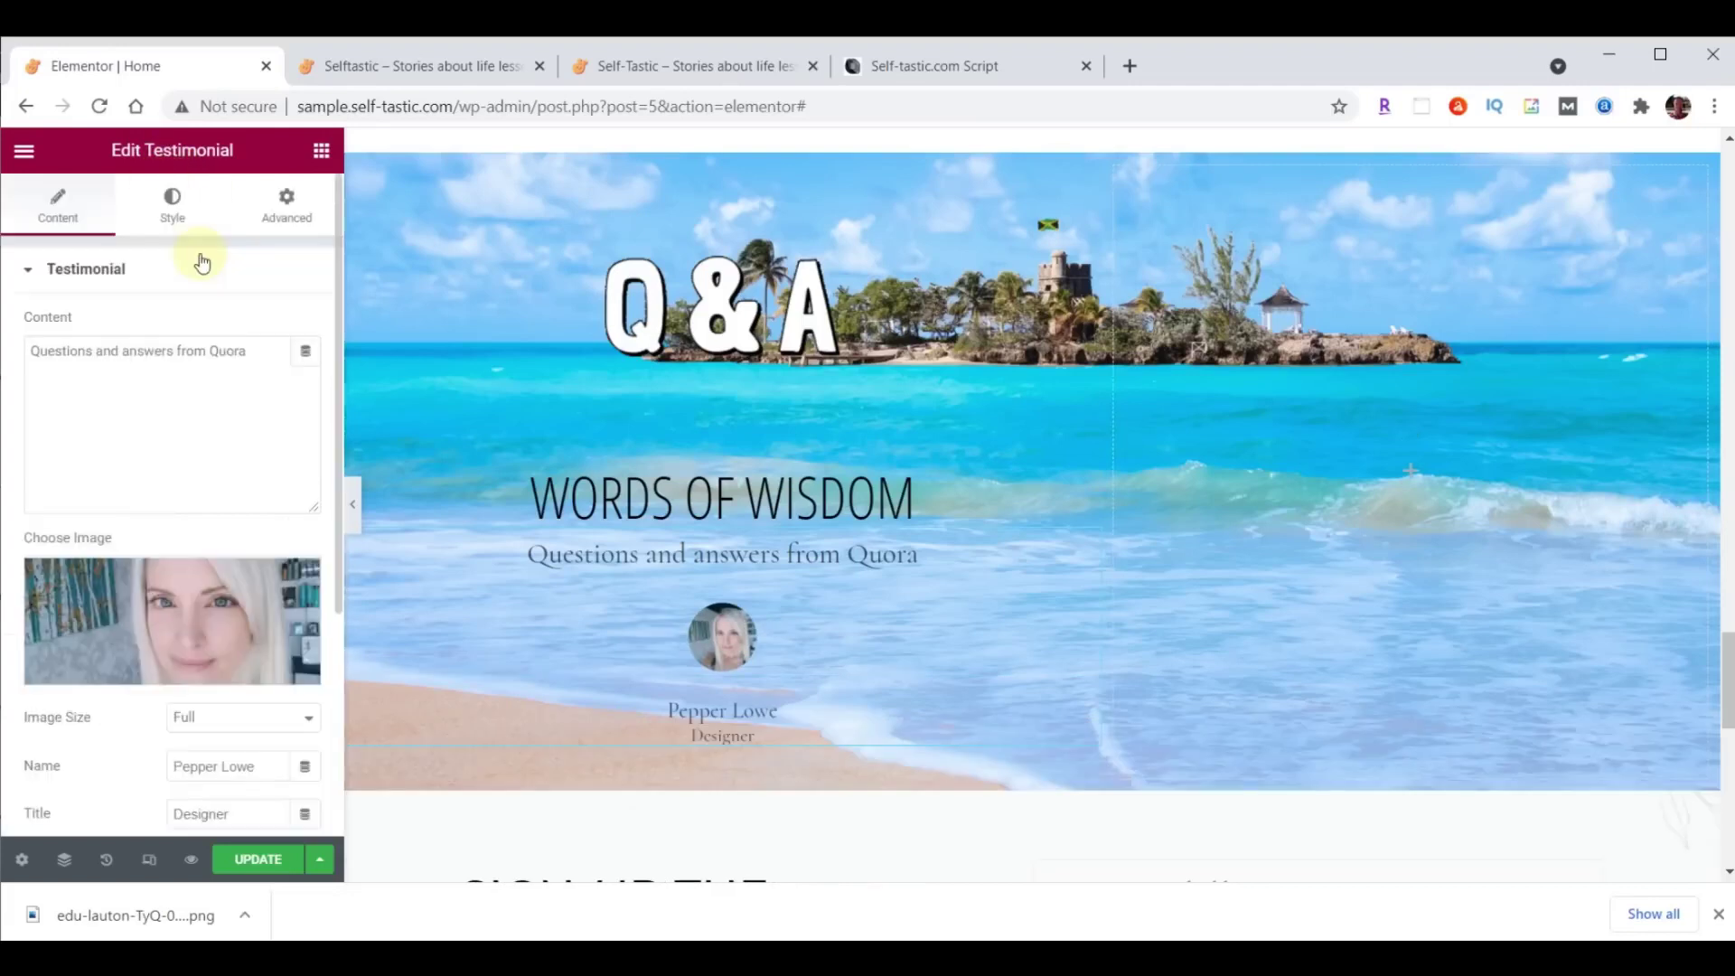
- Set the testimonial image size to 115
{"action": "left_click", "coordinate": [171, 206]}
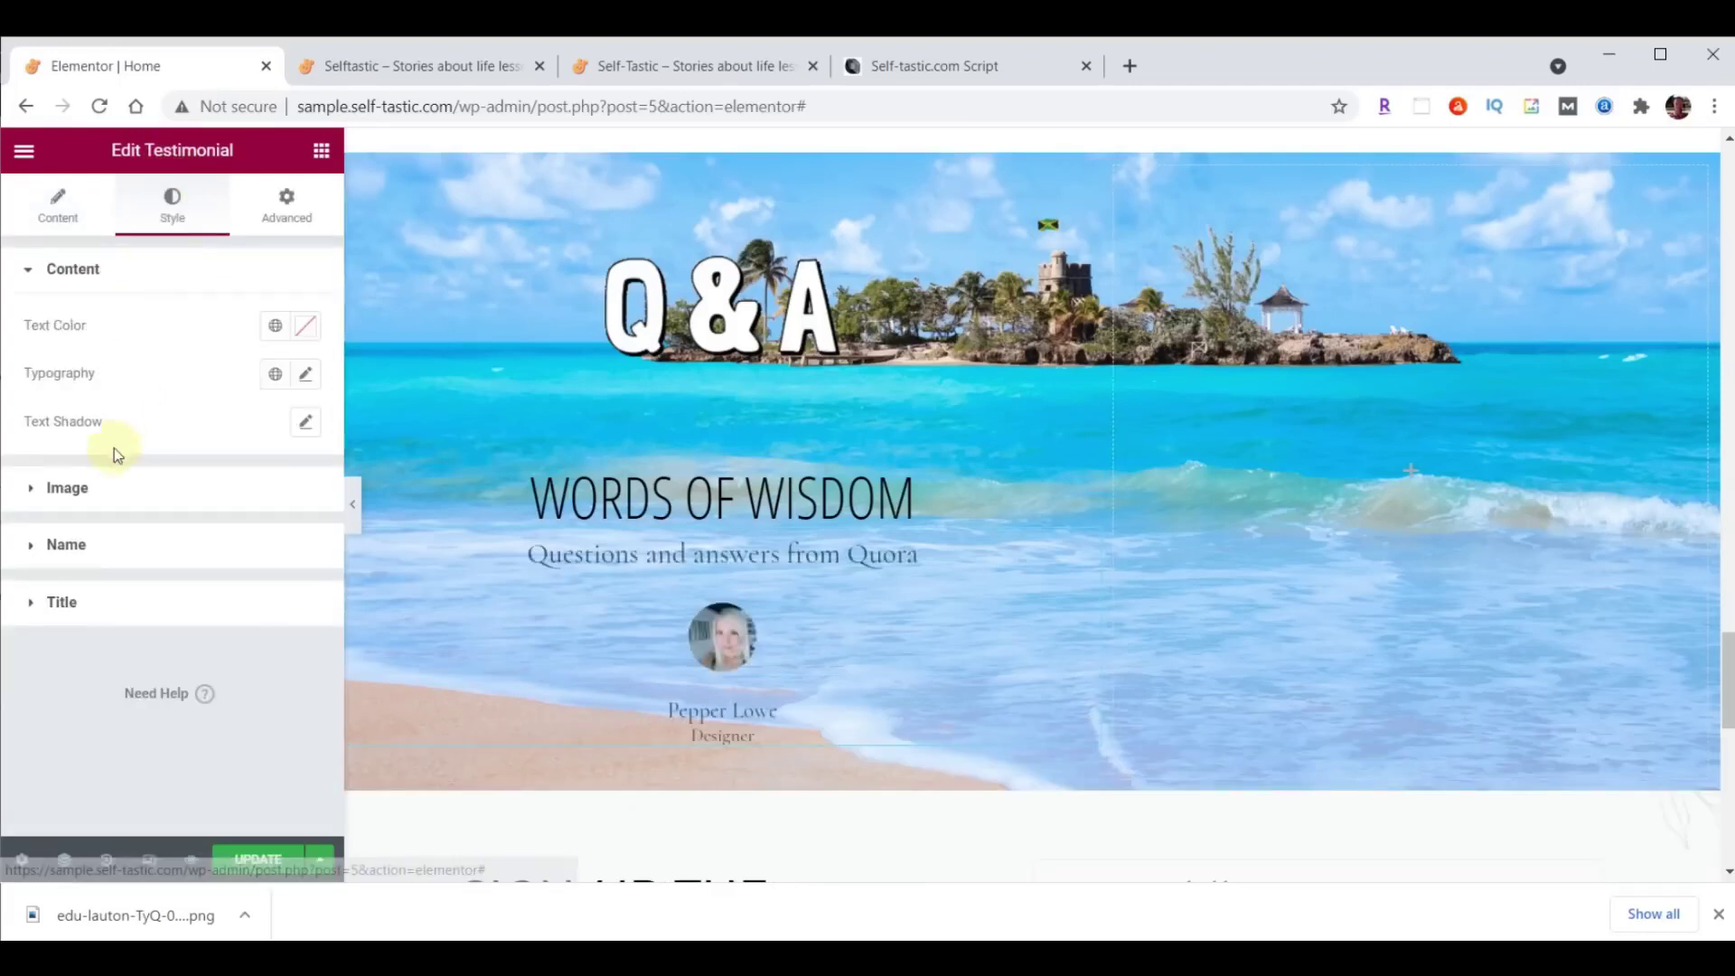
{"action": "left_click", "coordinate": [76, 488]}
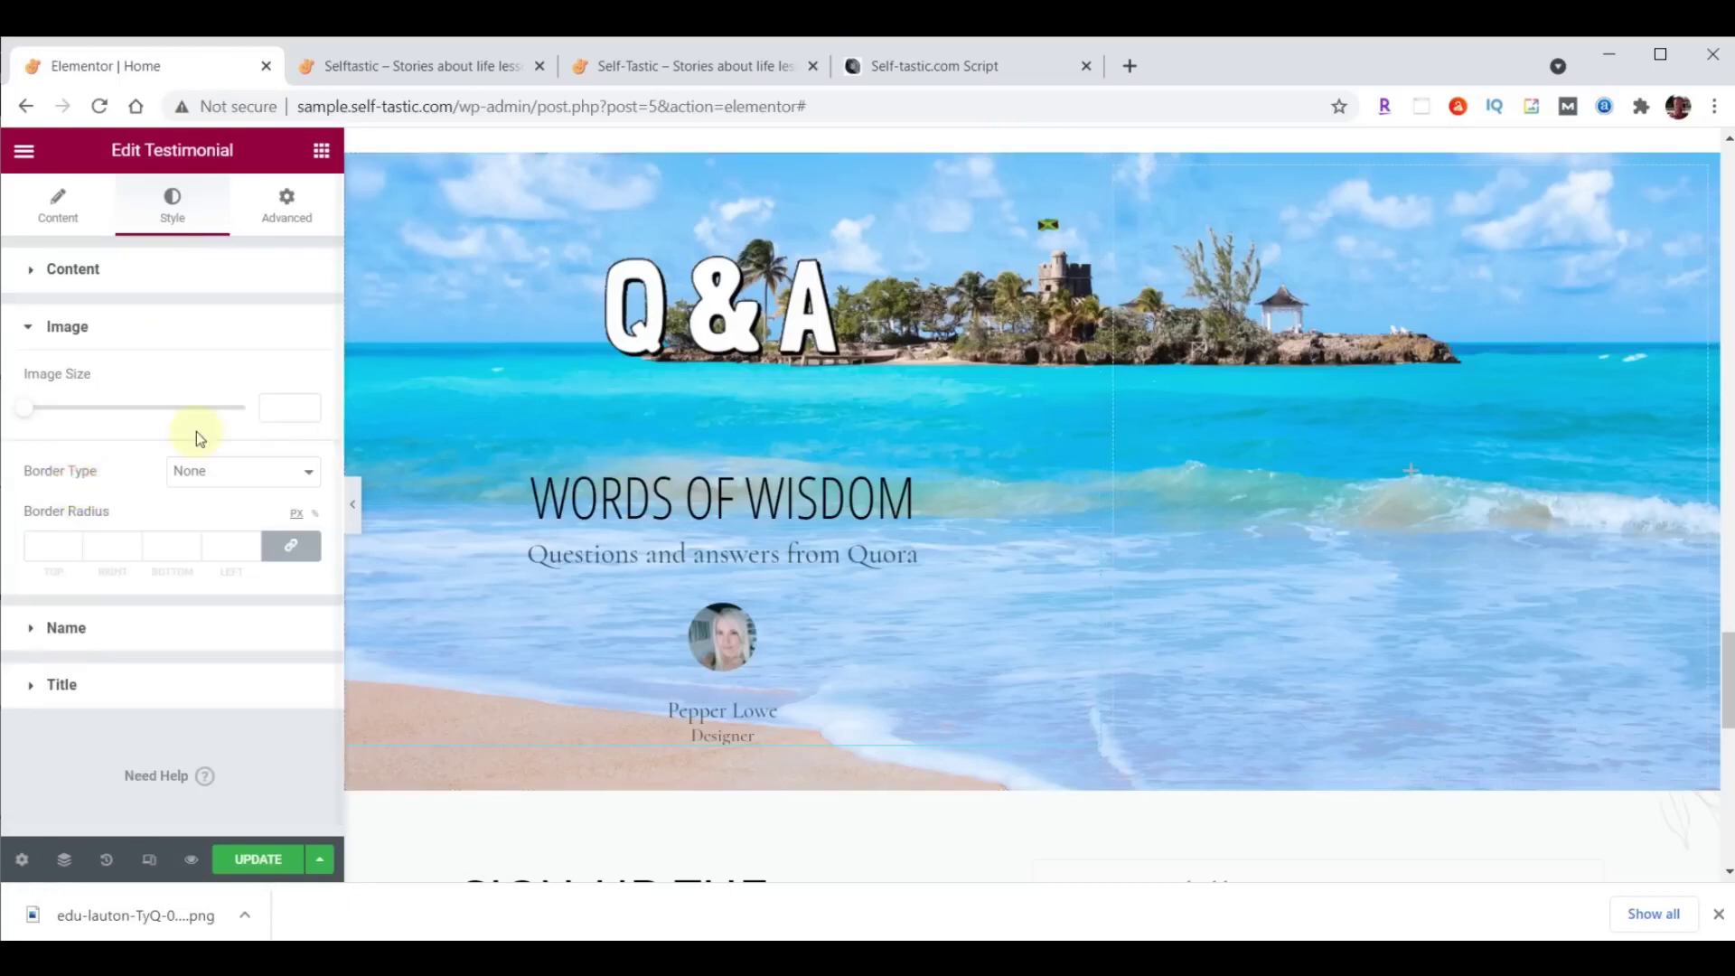
{"action": "left_click", "coordinate": [264, 406]}
{"action": "type", "text": "115"}
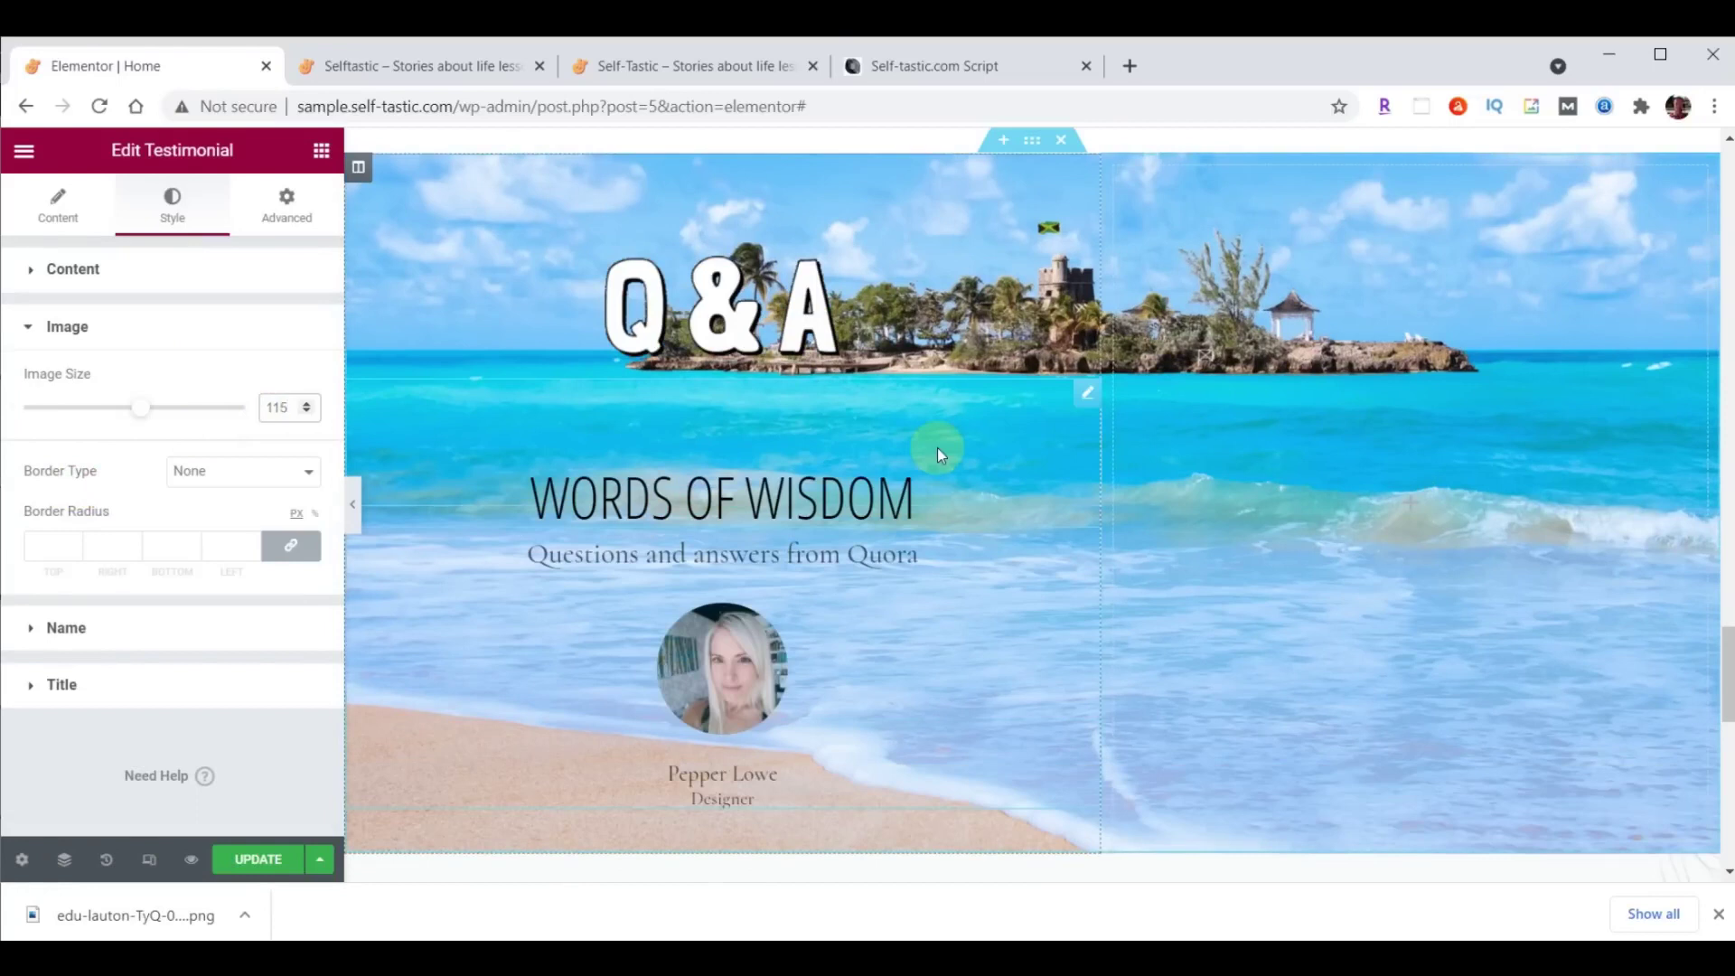
- Style the quote text in Droid Arabic Kufi with dark brown colour #473C31
{"action": "left_click", "coordinate": [78, 274]}
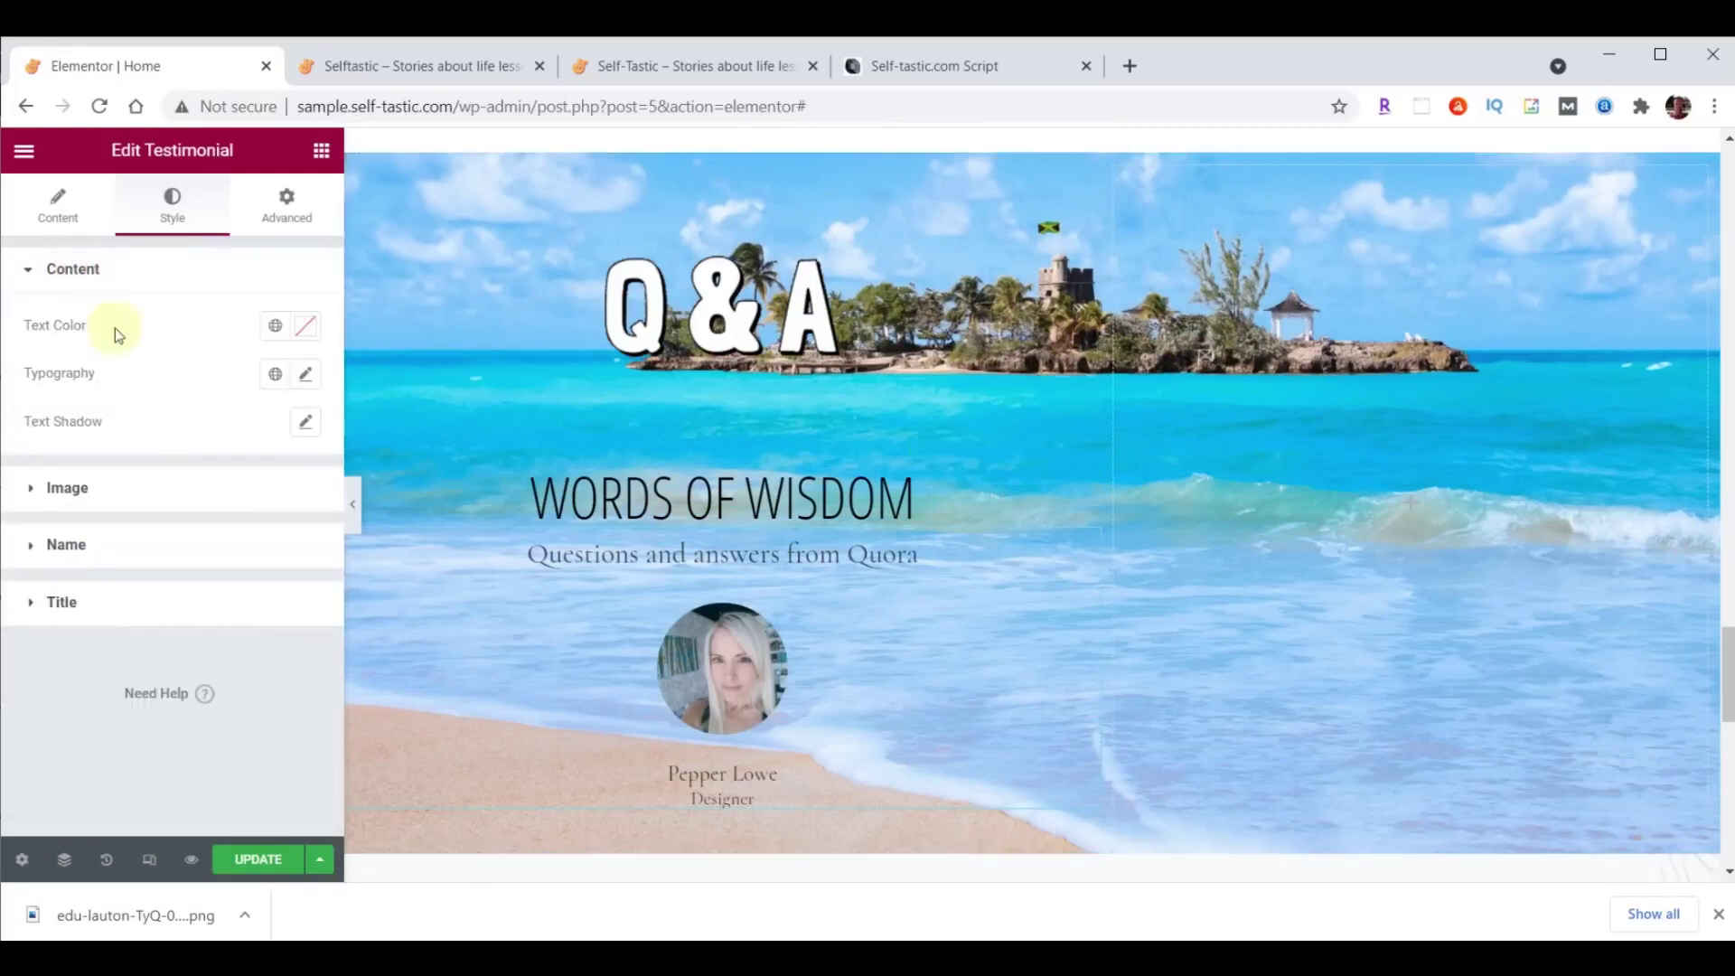
{"action": "left_click", "coordinate": [308, 376]}
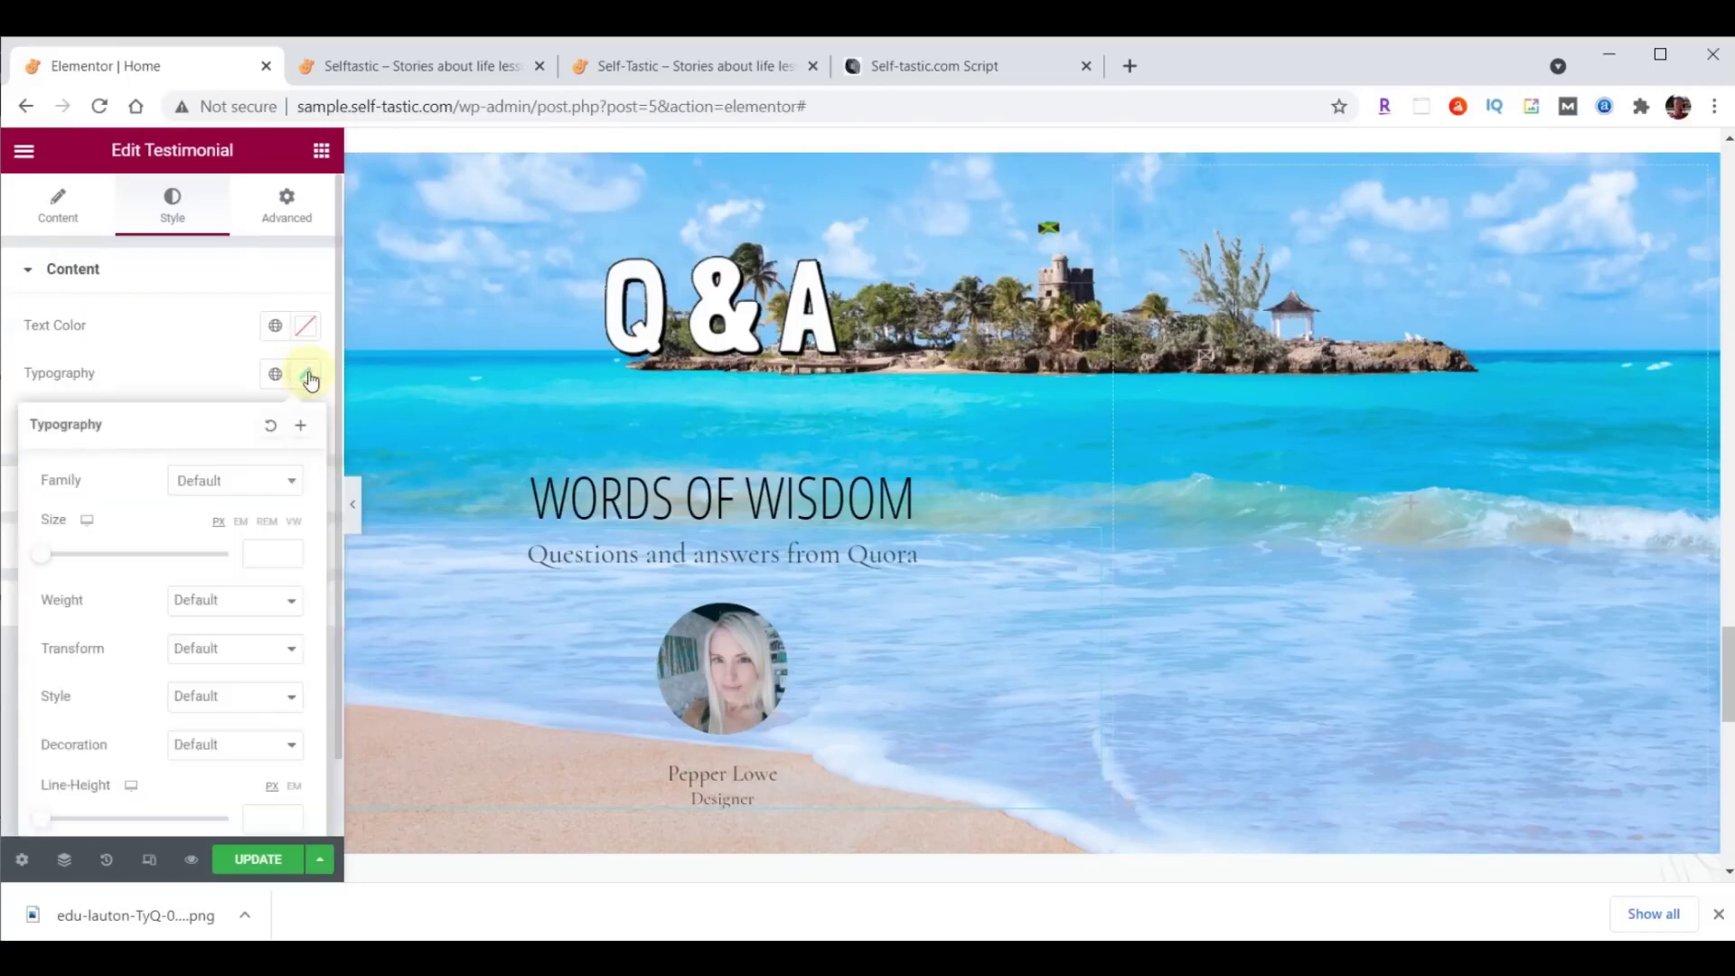
{"action": "left_click", "coordinate": [236, 478]}
{"action": "type", "text": "droid"}
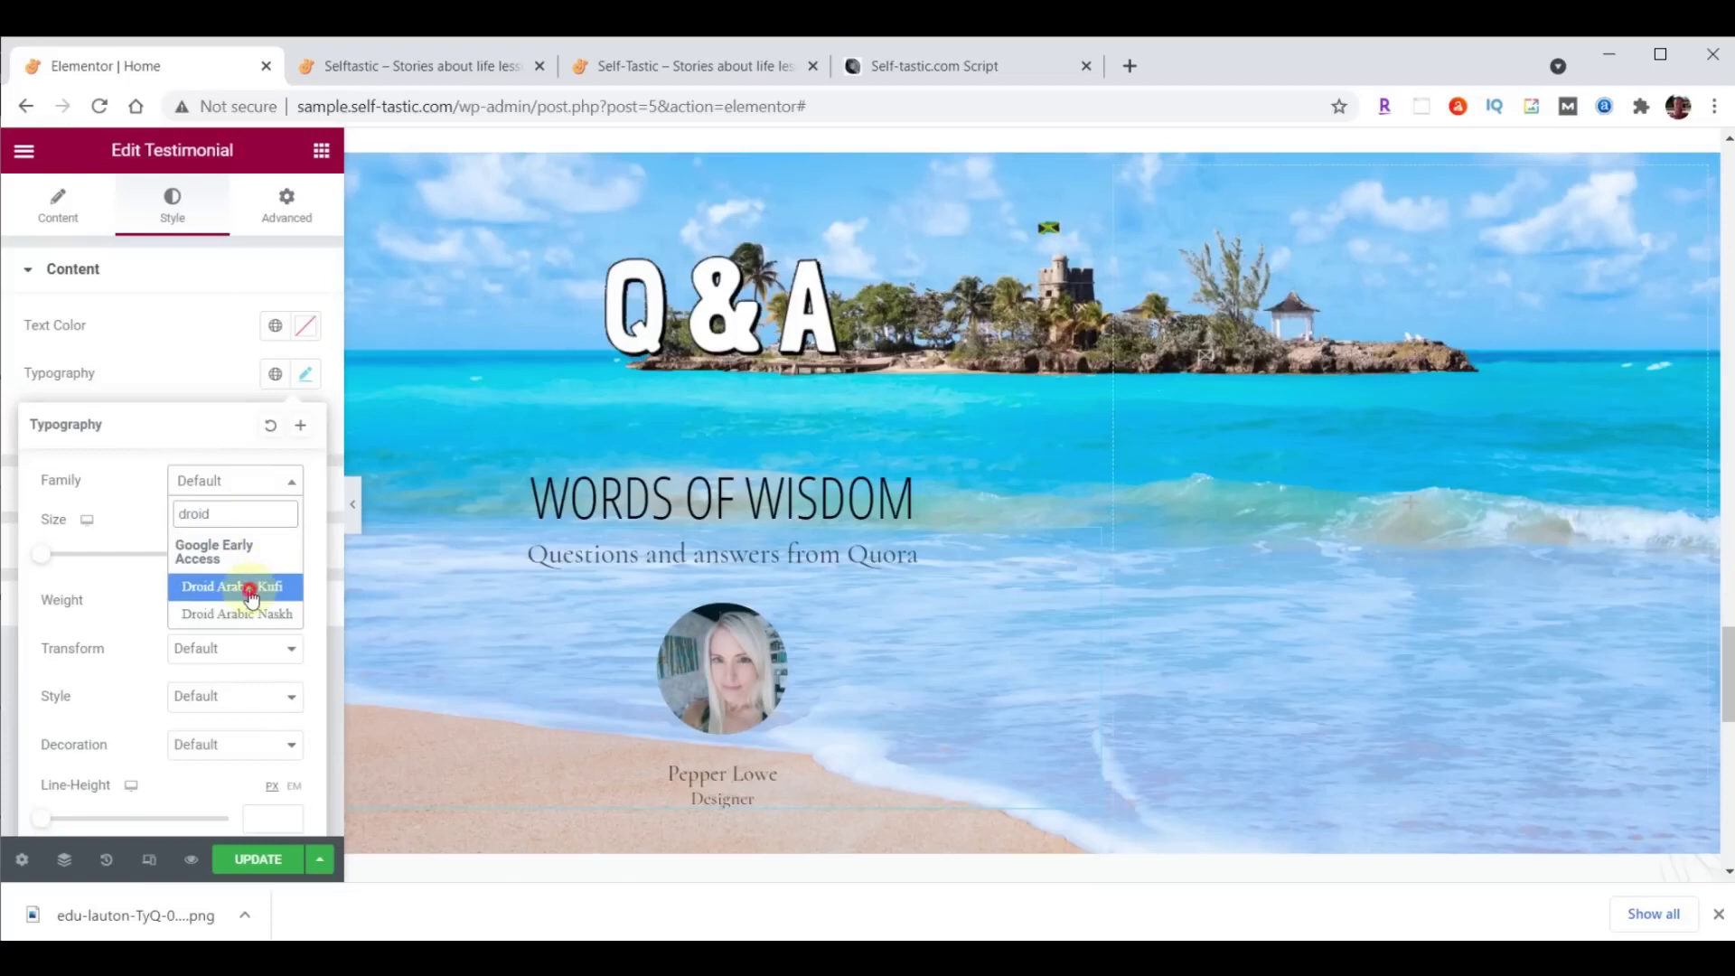
{"action": "left_click", "coordinate": [251, 598]}
{"action": "left_click", "coordinate": [258, 555]}
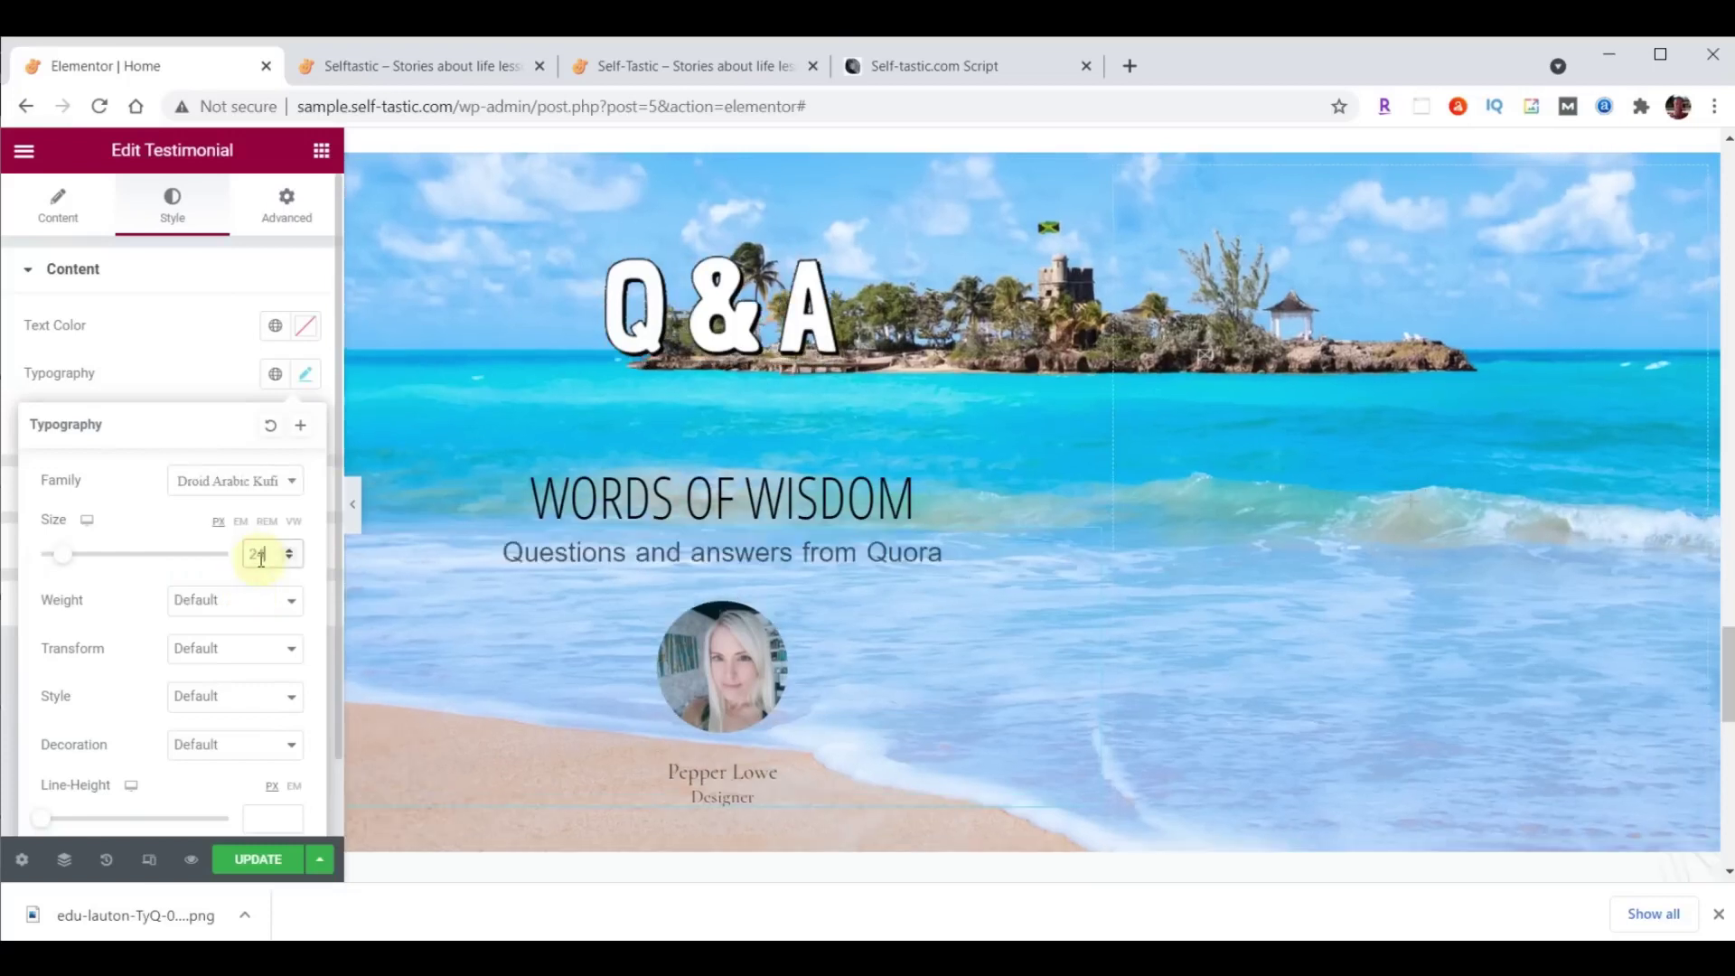
{"action": "left_click", "coordinate": [306, 326]}
{"action": "left_click", "coordinate": [201, 618]}
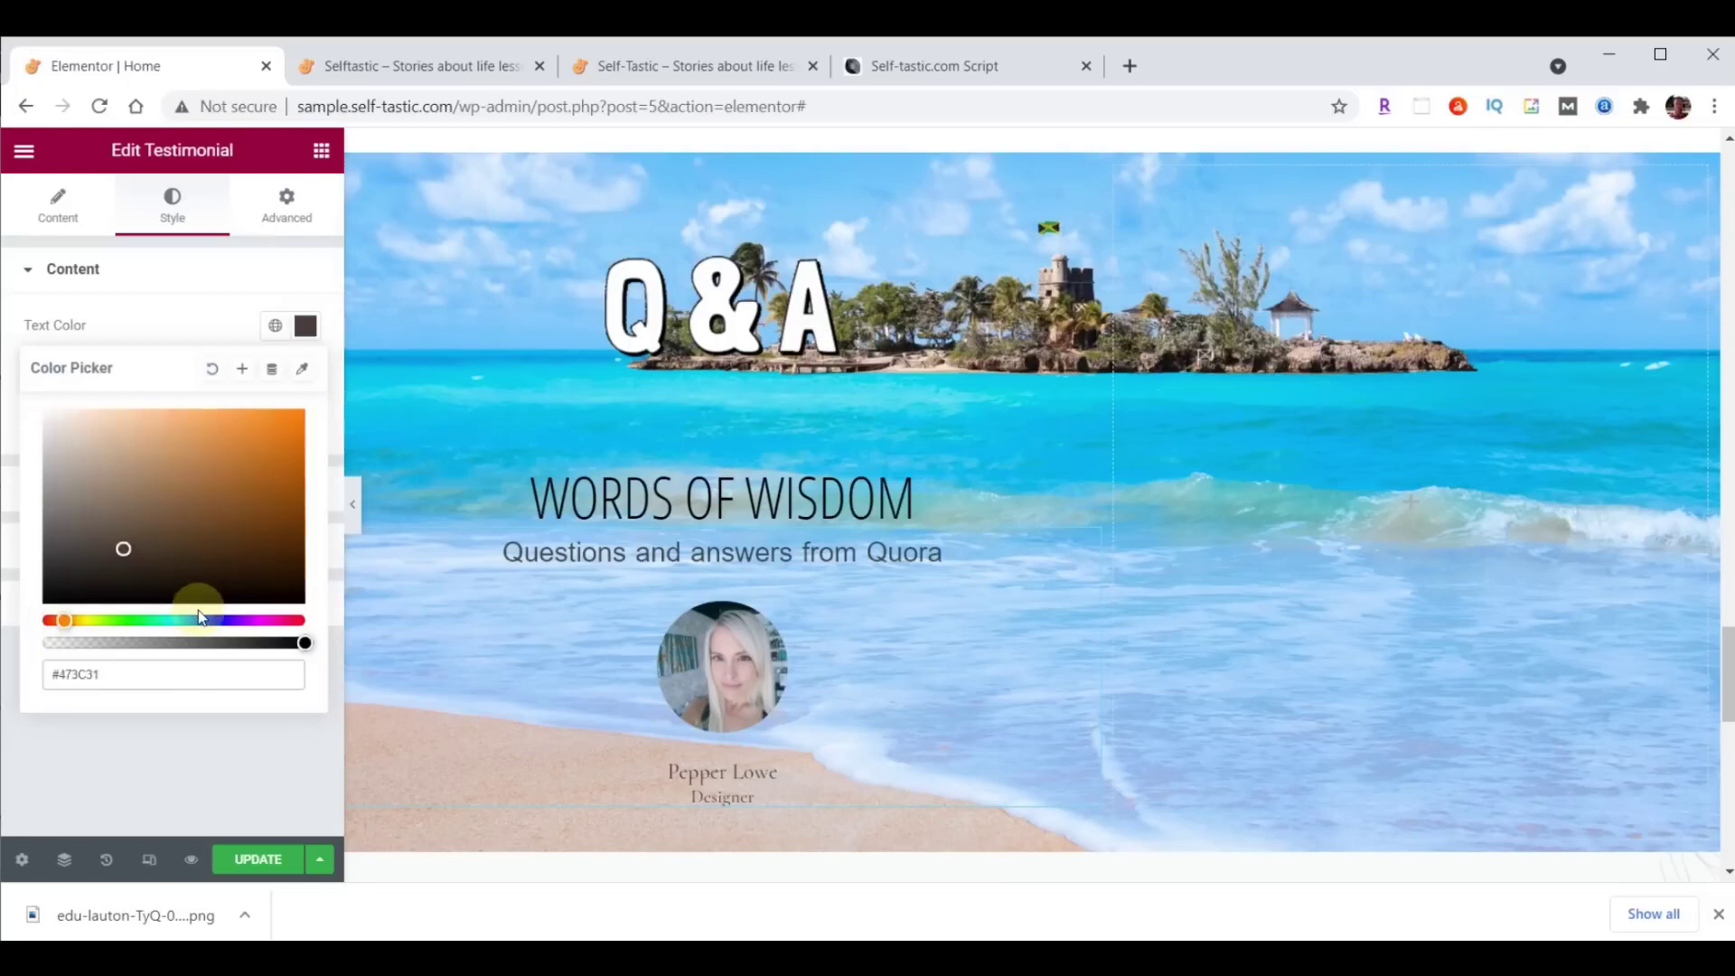
{"action": "left_click", "coordinate": [307, 327]}
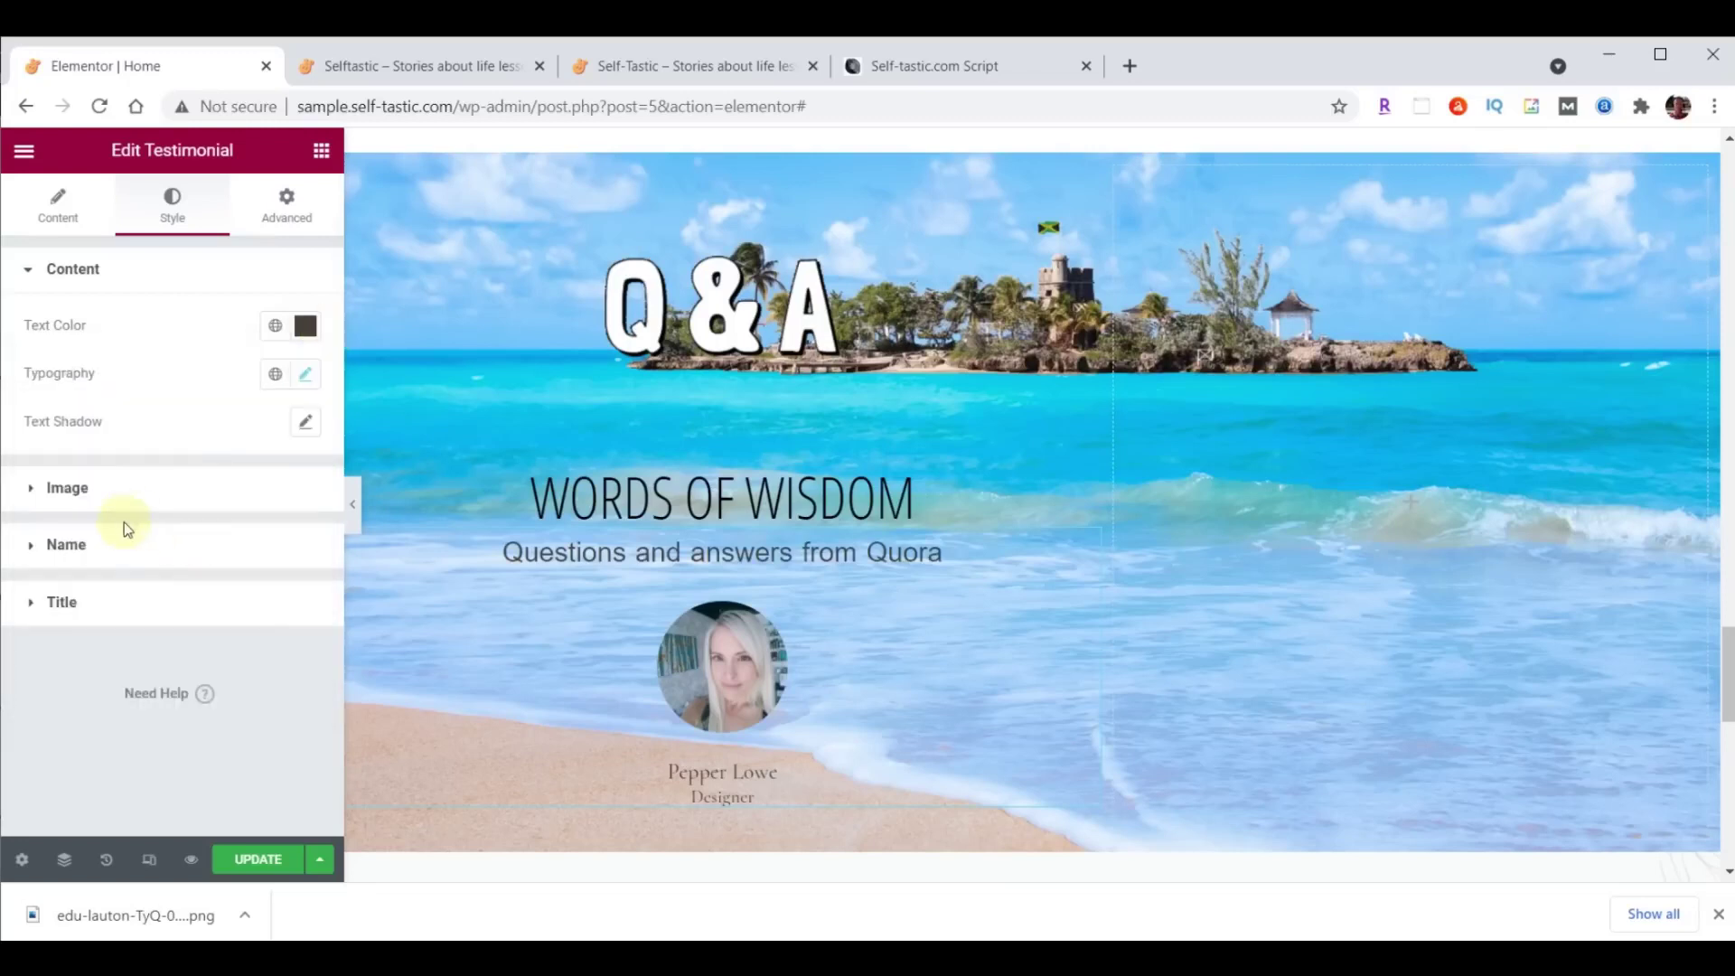
- Style the name in Open Sans Condensed at size 30, coloured #FFFFC0
{"action": "left_click", "coordinate": [67, 542]}
{"action": "left_click", "coordinate": [307, 490]}
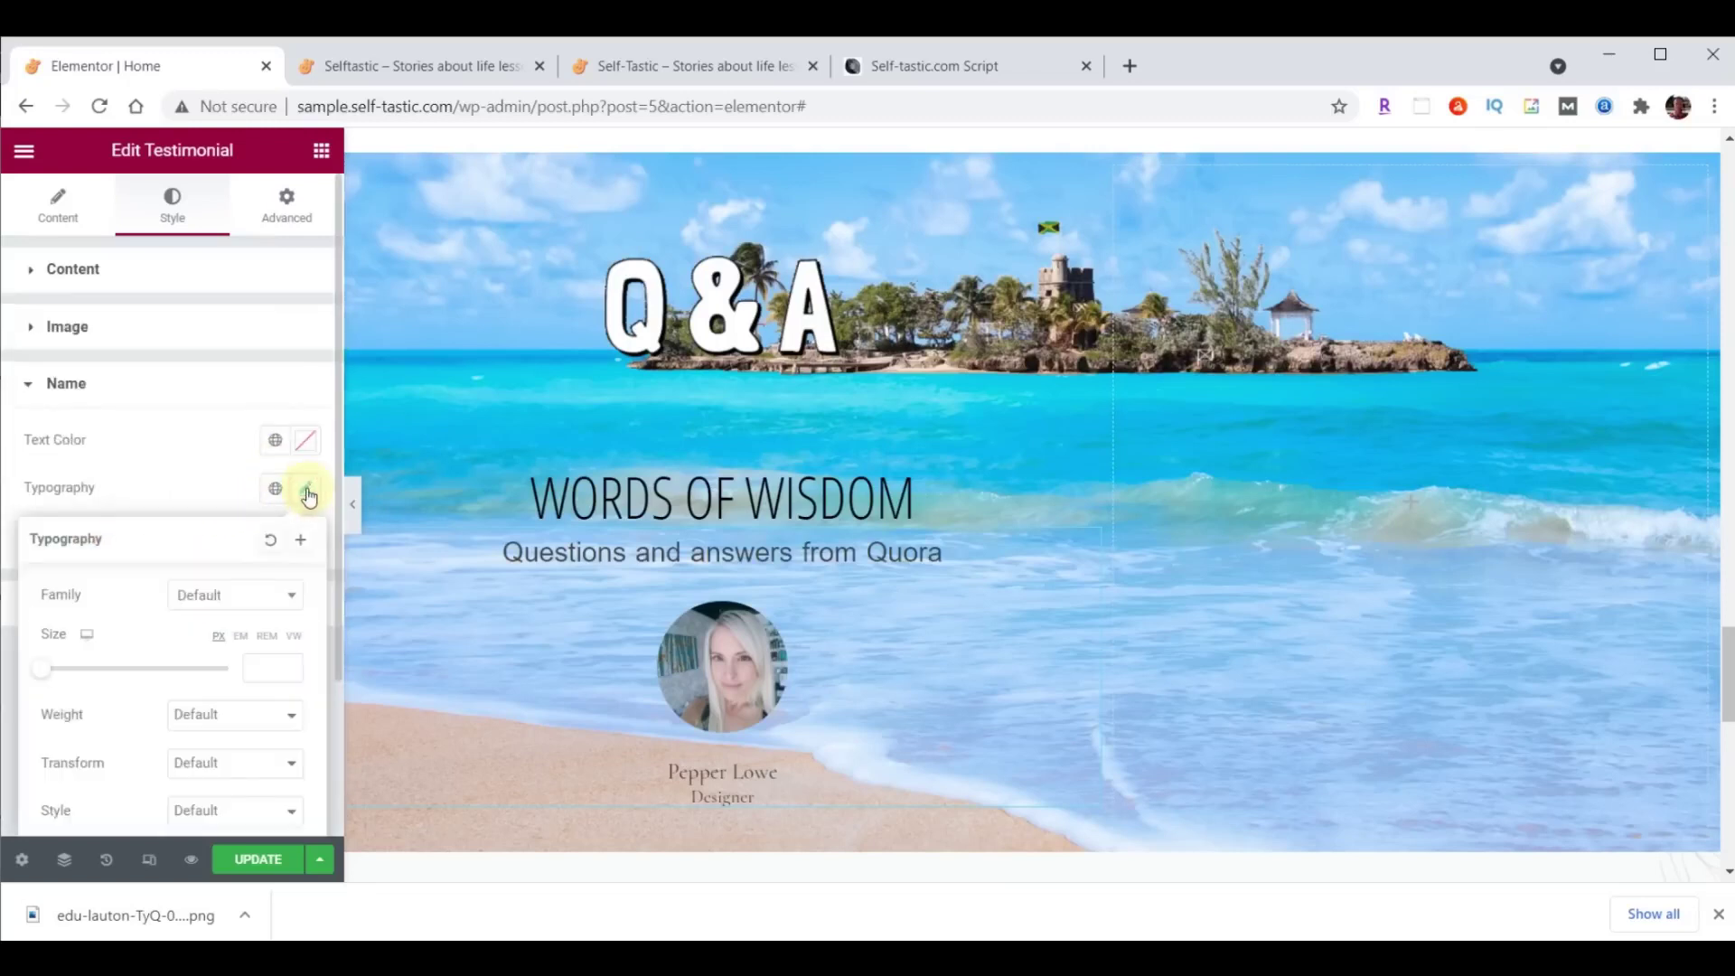
{"action": "left_click", "coordinate": [242, 596]}
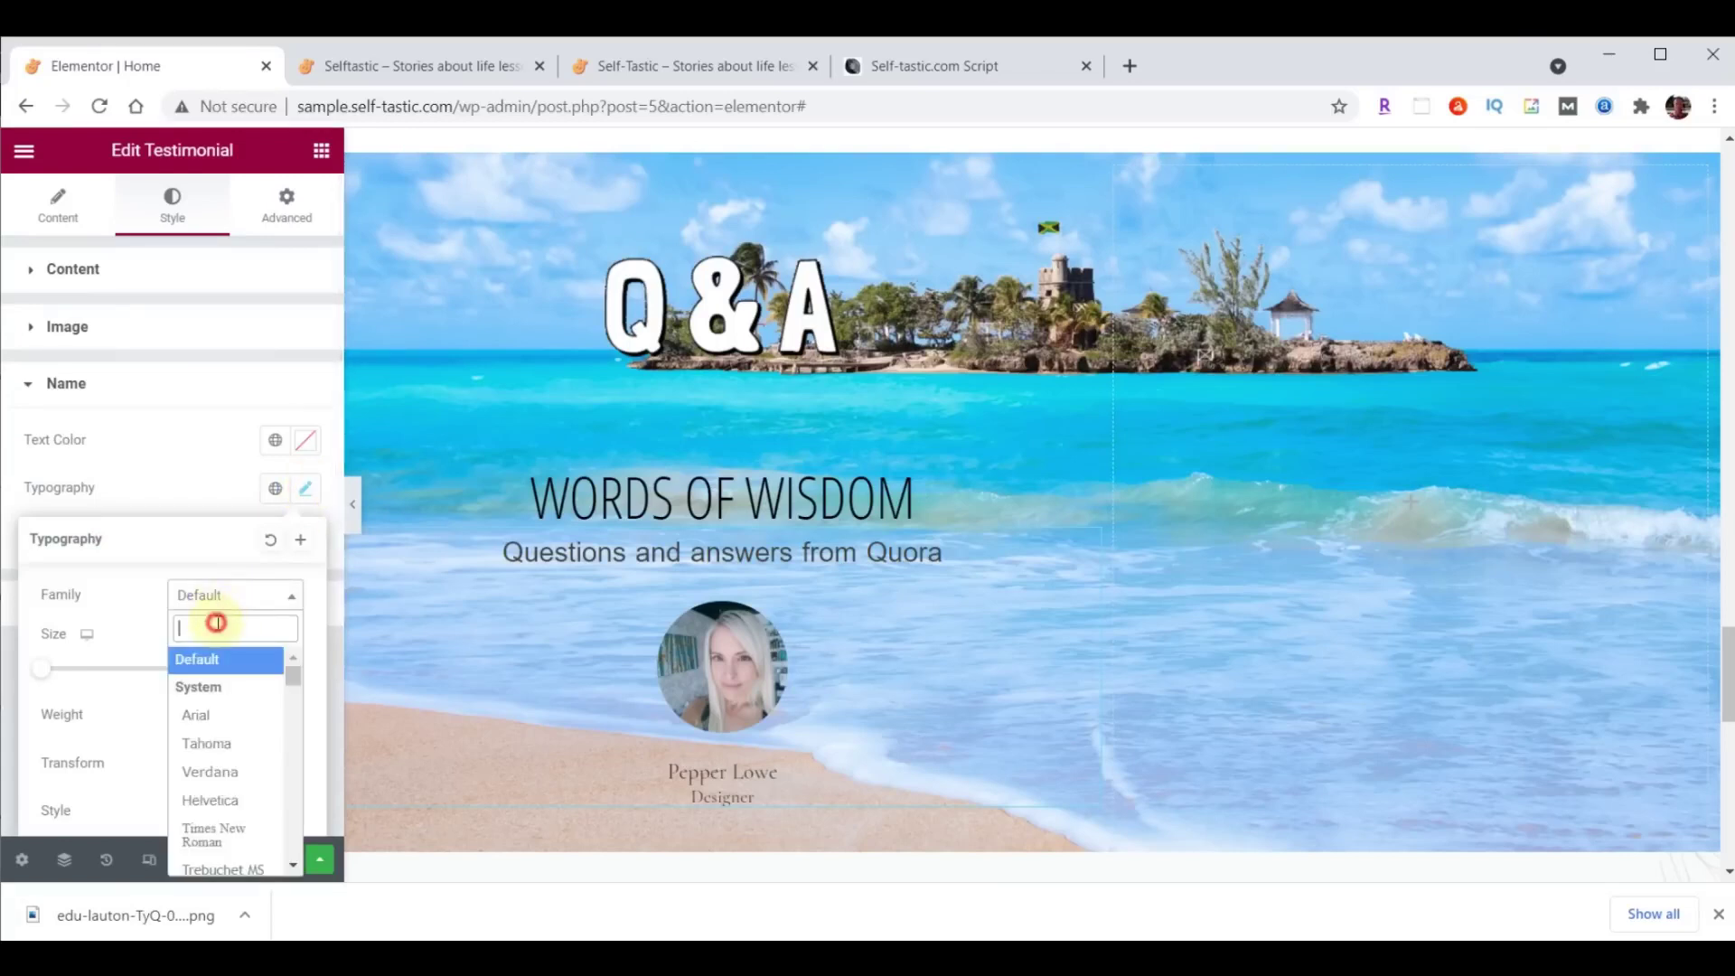
{"action": "type", "text": "Open"}
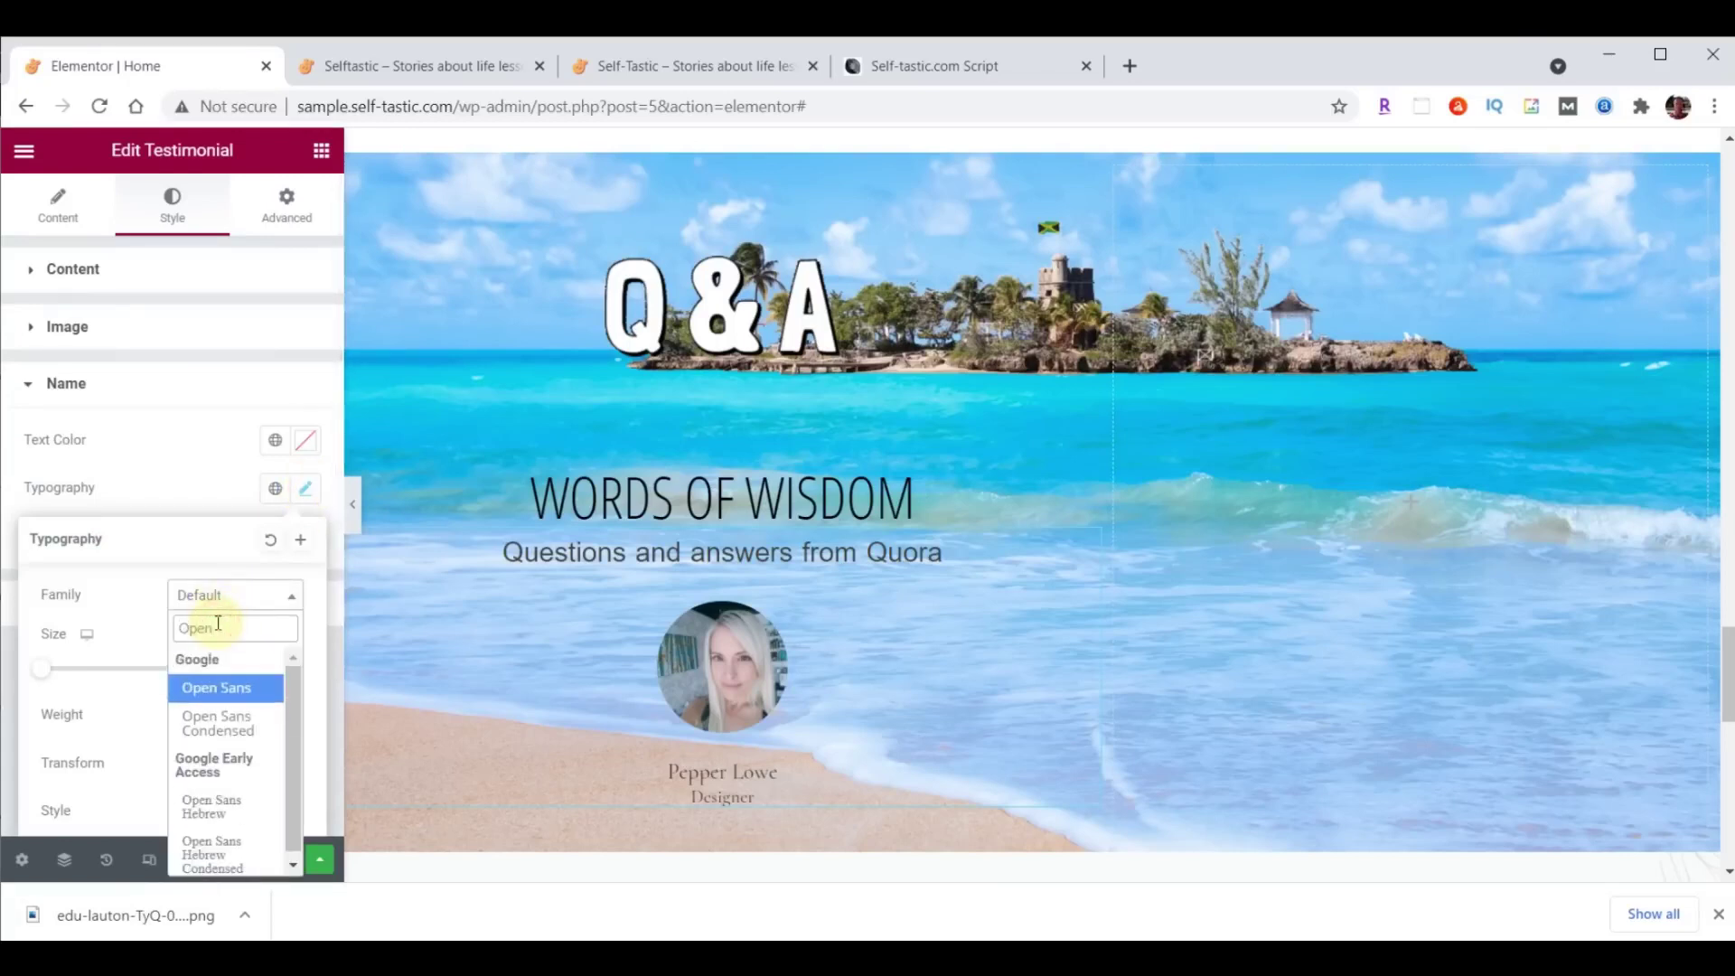
{"action": "left_click", "coordinate": [217, 723]}
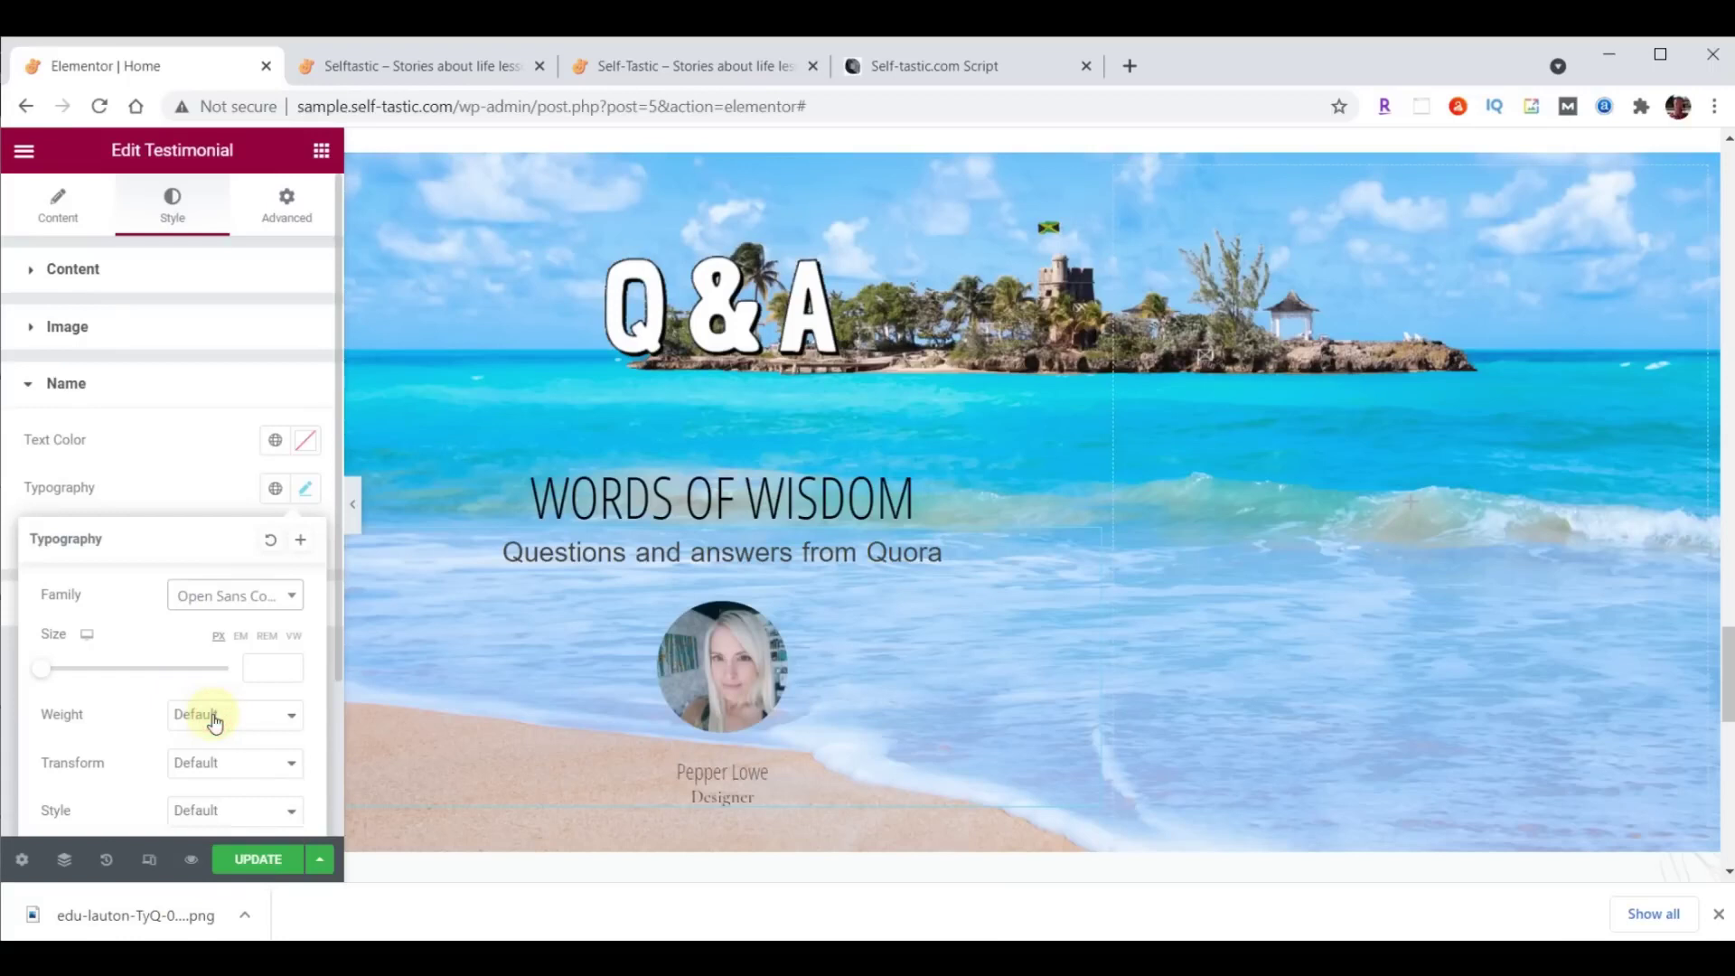
{"action": "left_click", "coordinate": [261, 668]}
{"action": "type", "text": "30"}
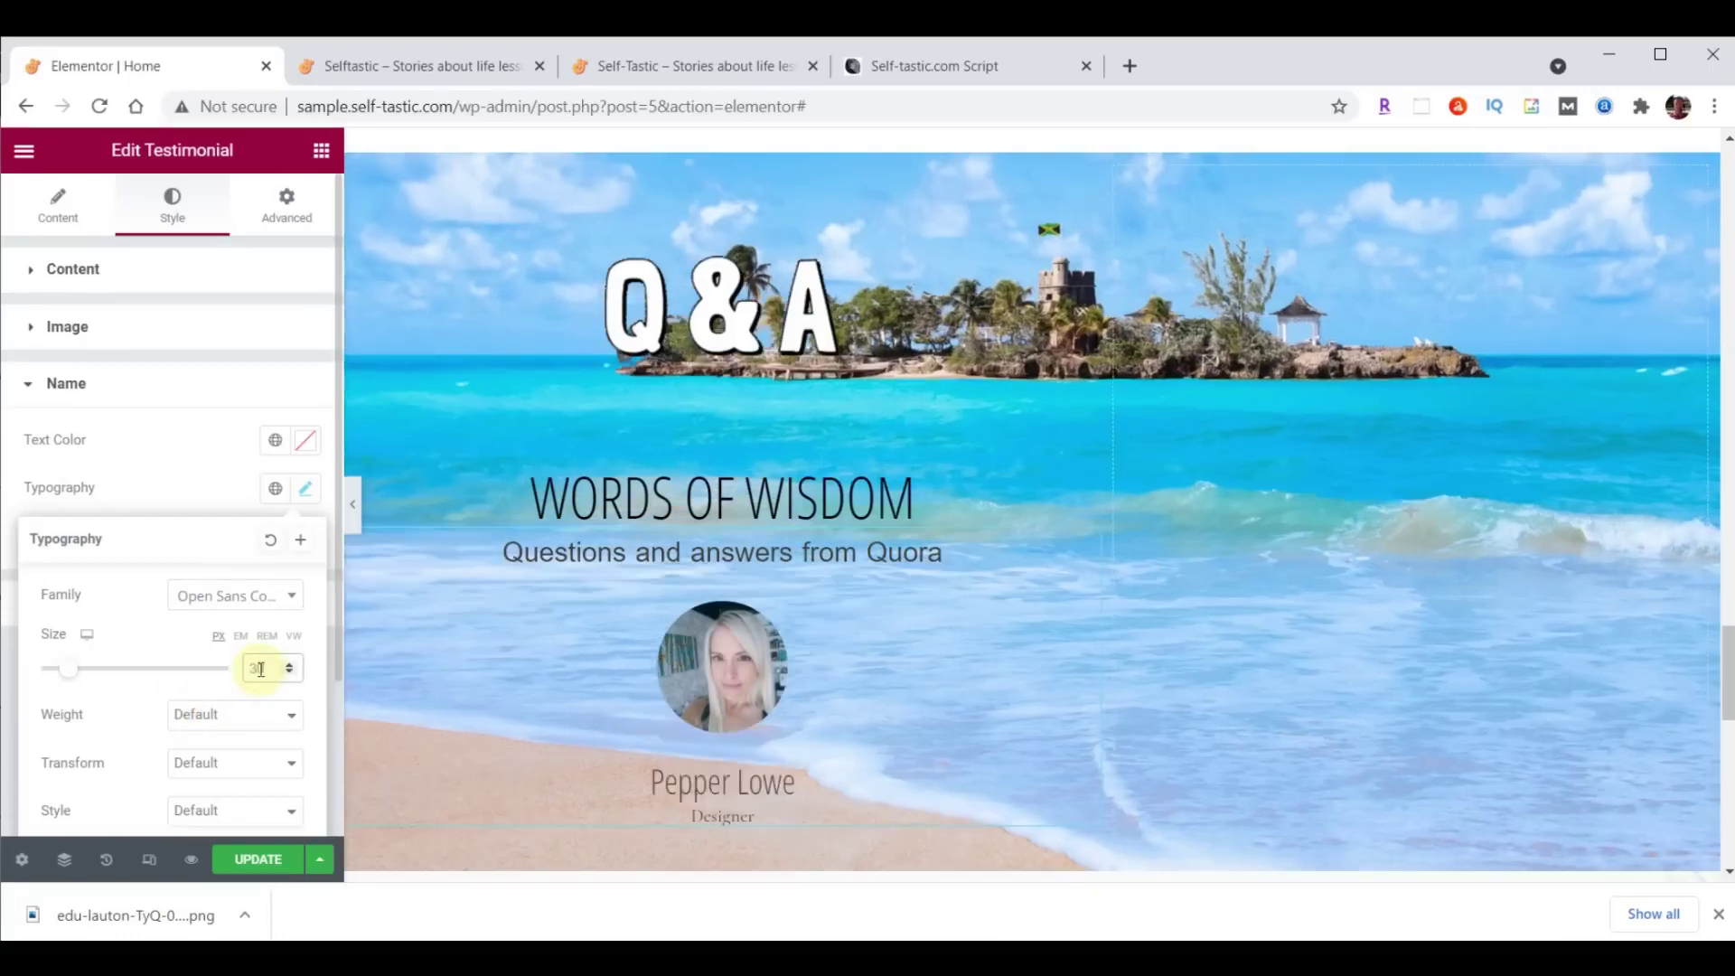
{"action": "left_click", "coordinate": [306, 440]}
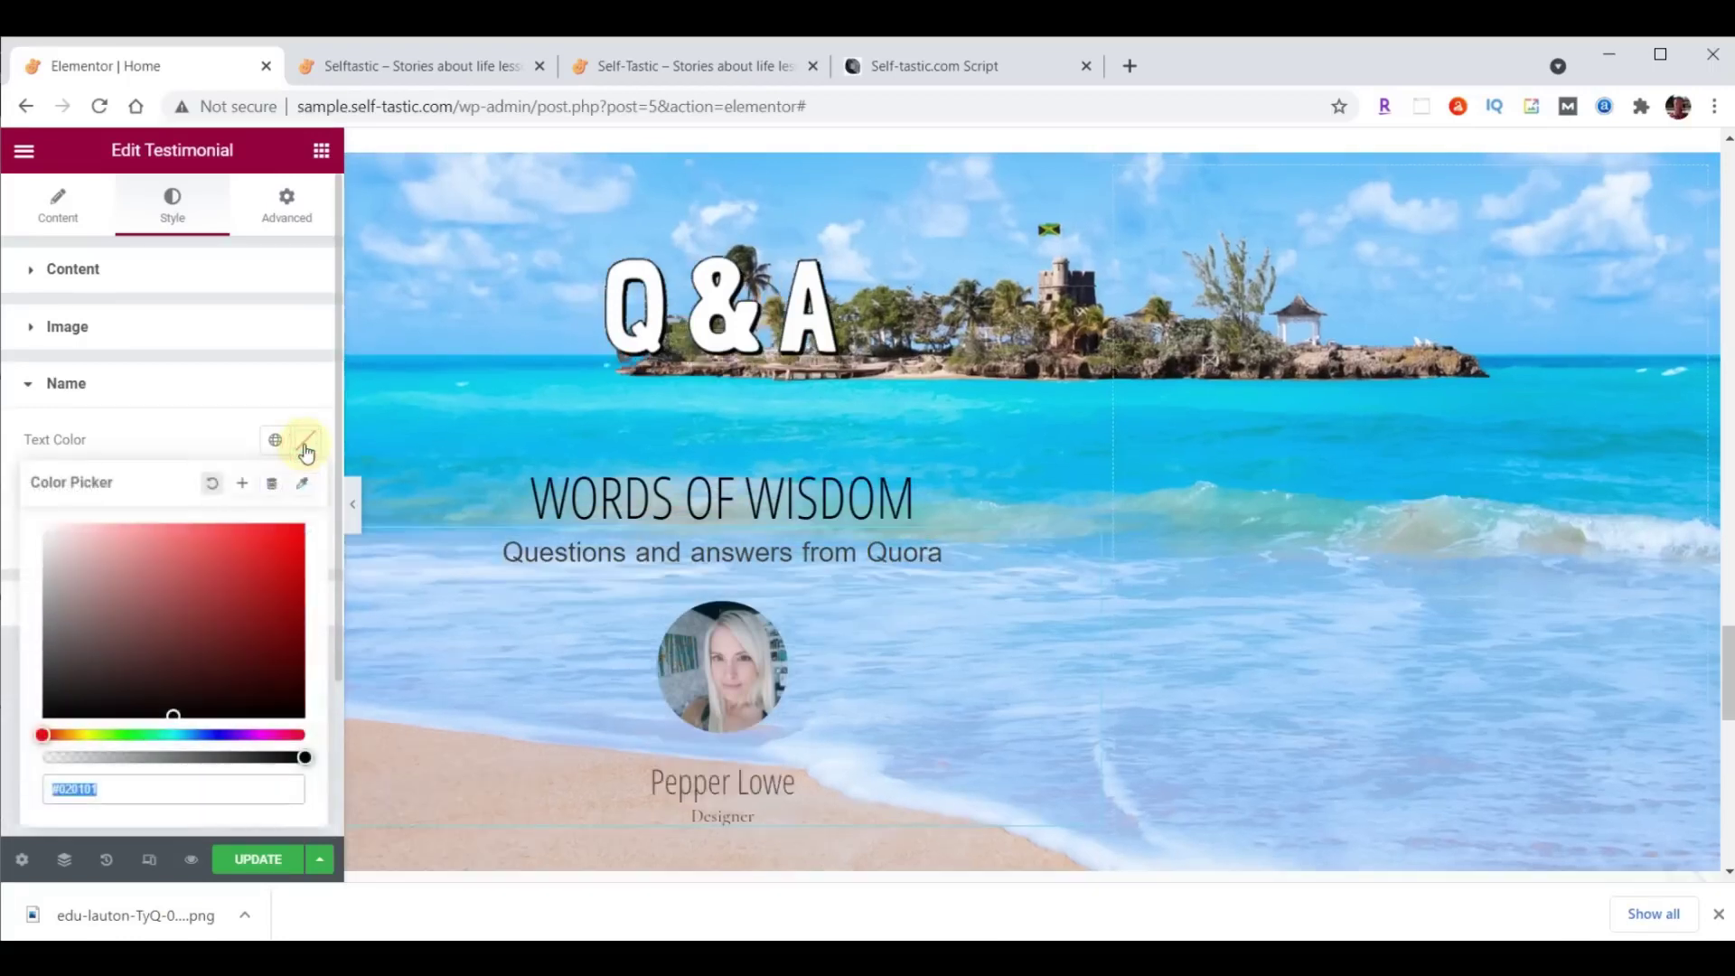
{"action": "type", "text": "#FFFFC0"}
{"action": "scroll", "coordinate": [1037, 482], "scroll_direction": "down", "scroll_amount": 1}
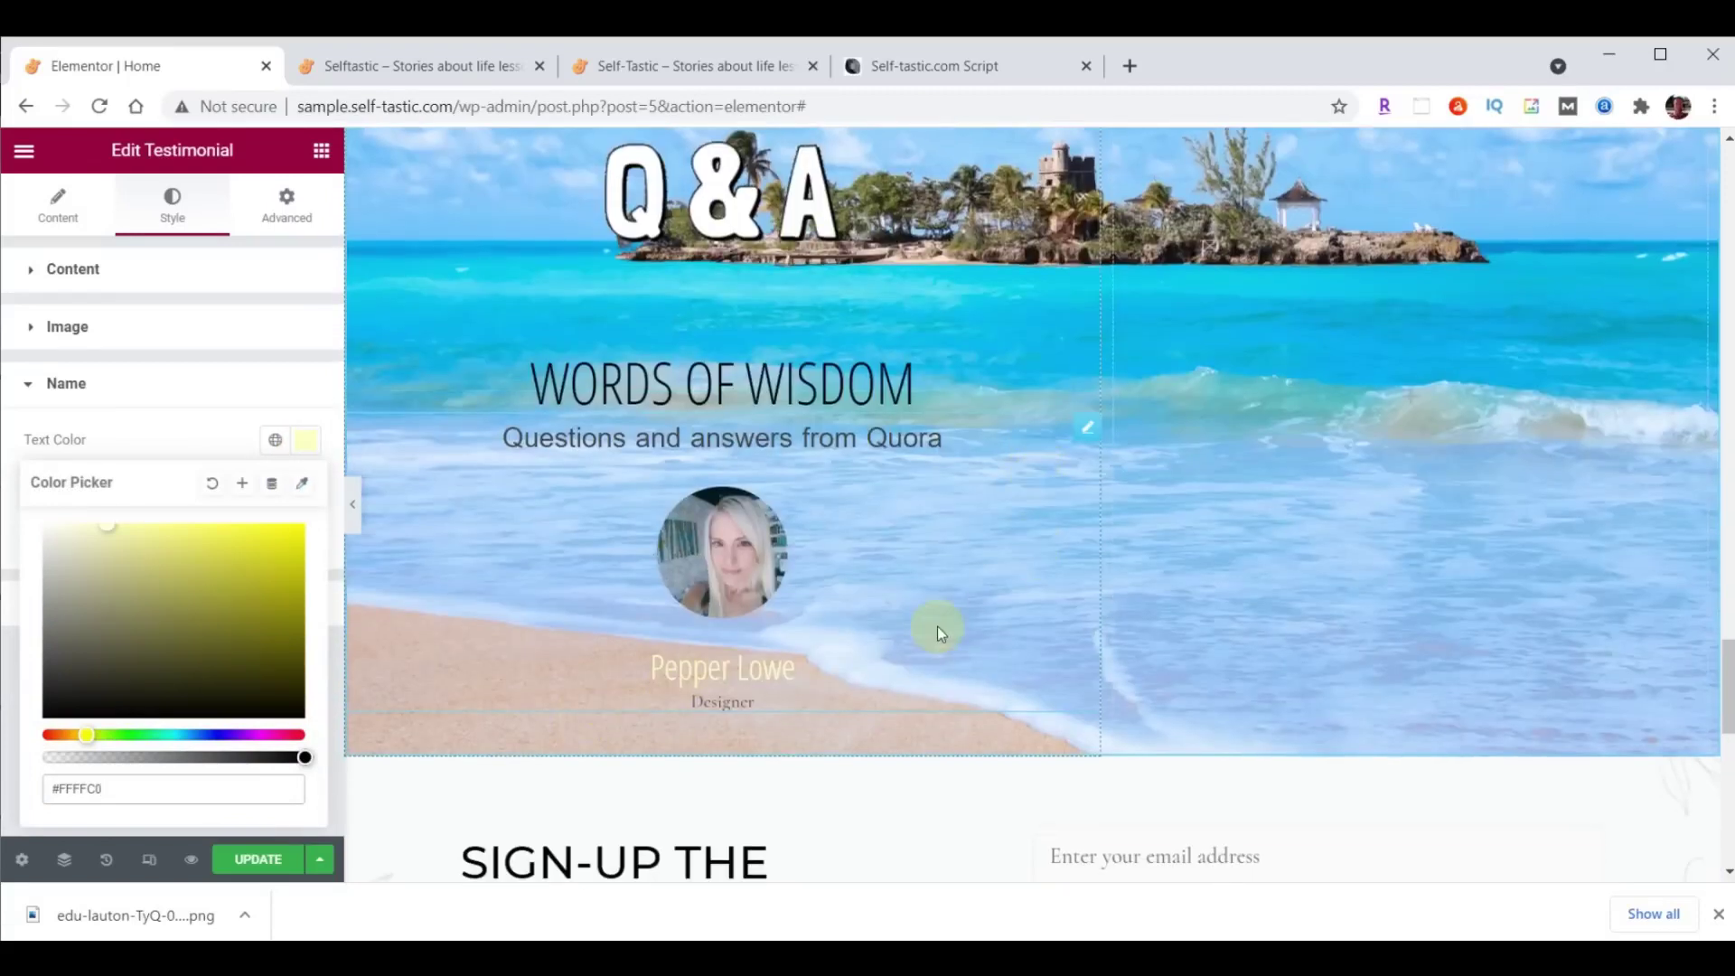
- Clear the testimonial's 'Designer' title field
{"action": "left_click", "coordinate": [60, 203]}
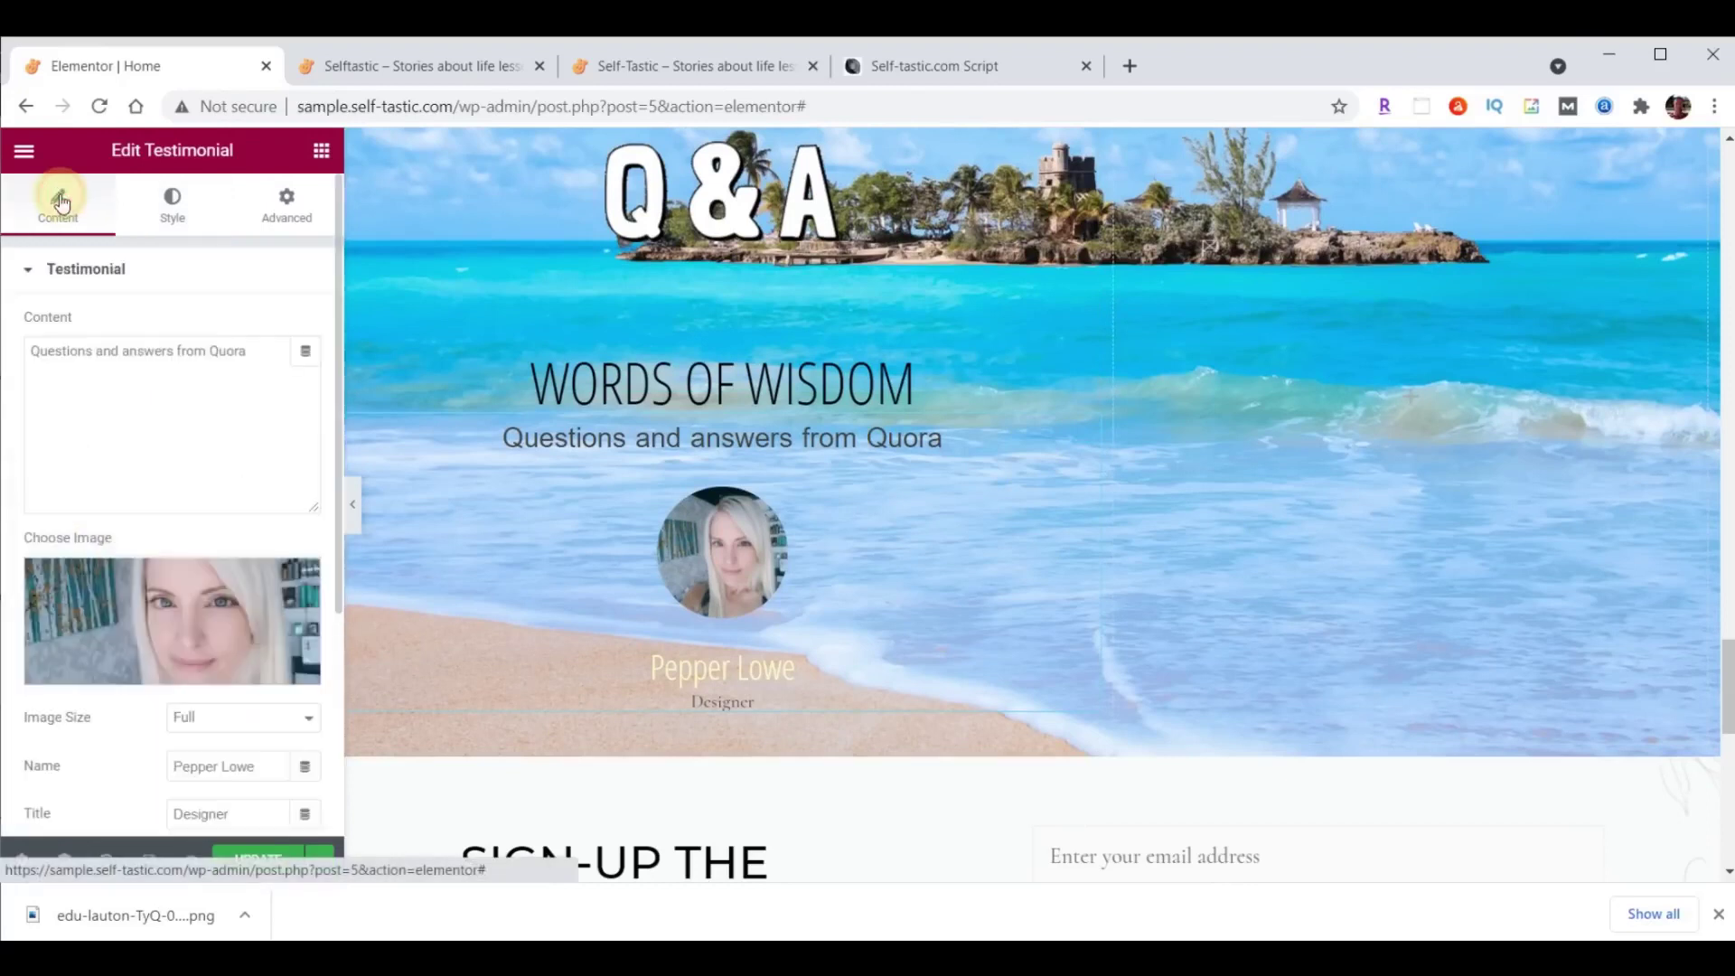
{"action": "scroll", "coordinate": [180, 418], "scroll_direction": "down", "scroll_amount": 2}
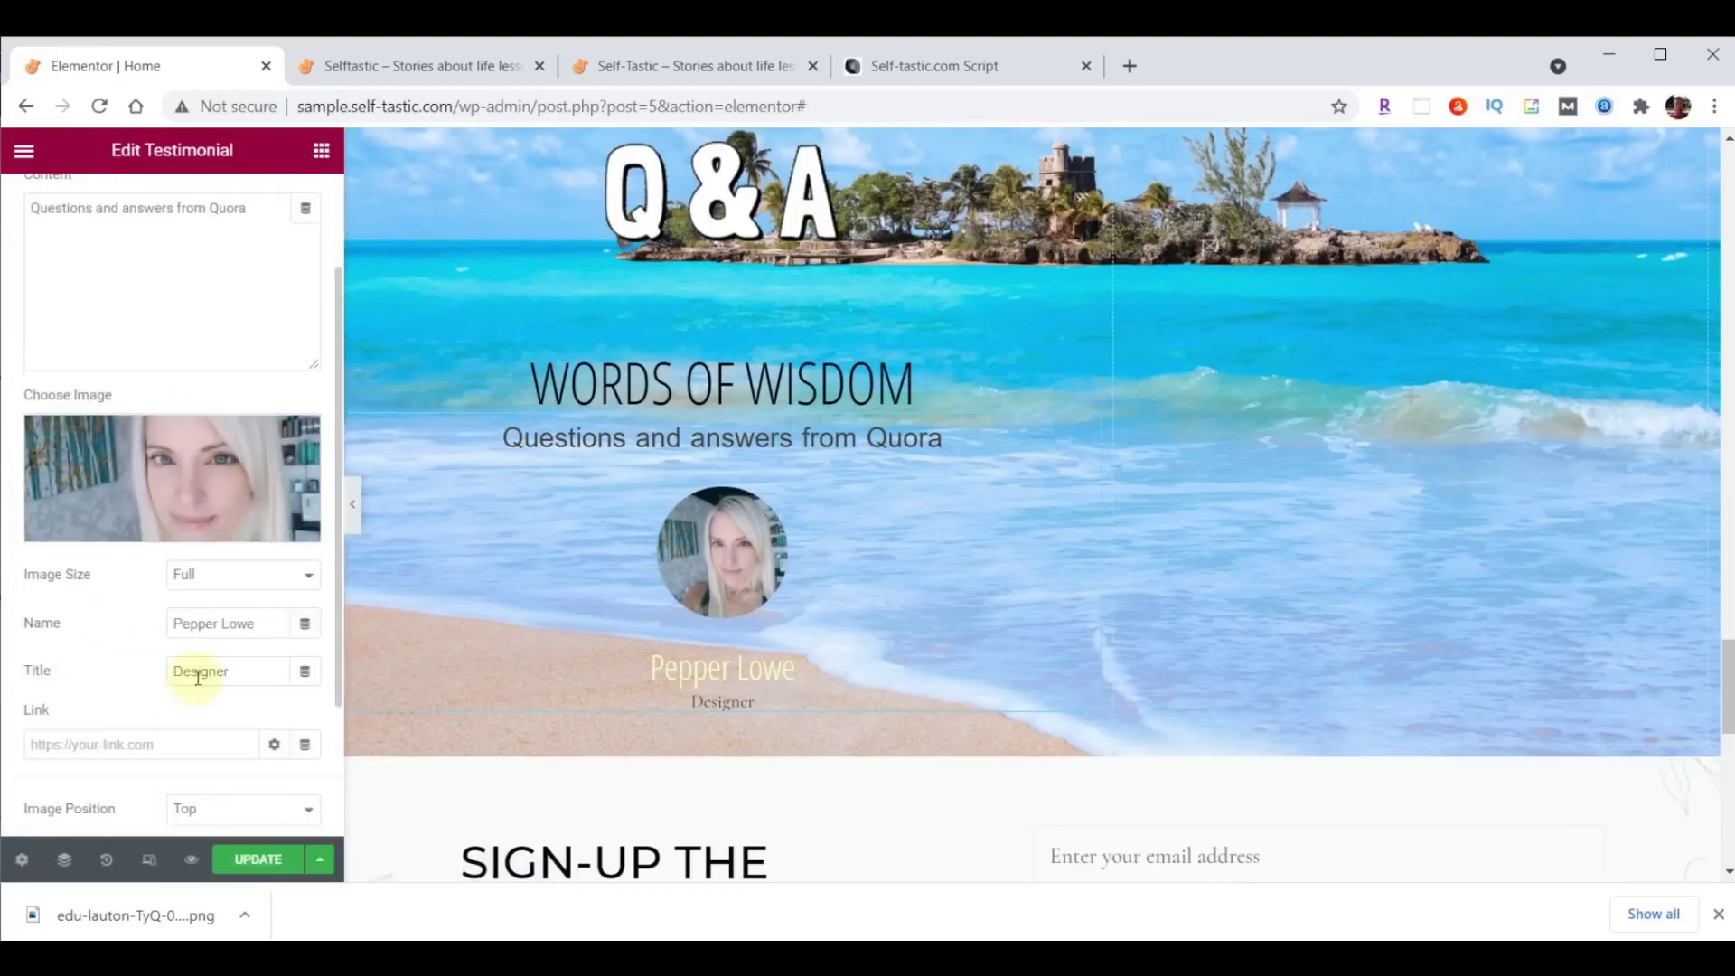
{"action": "double_click", "coordinate": [240, 675]}
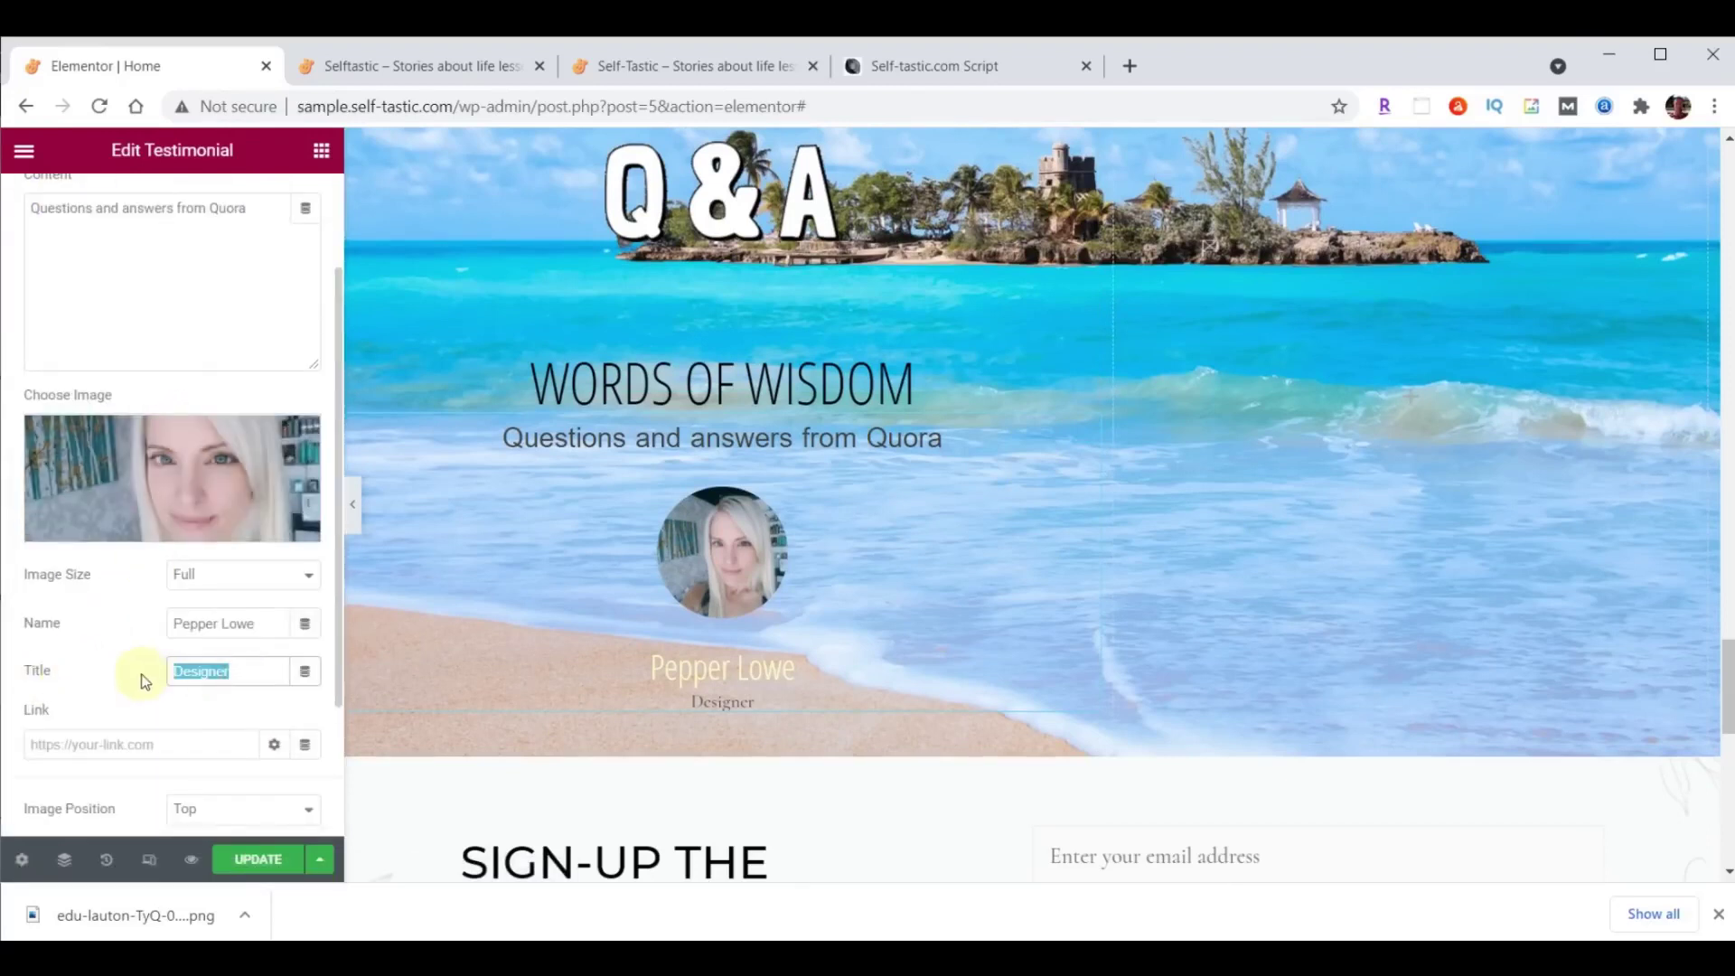
{"action": "key", "text": "BackSpace"}
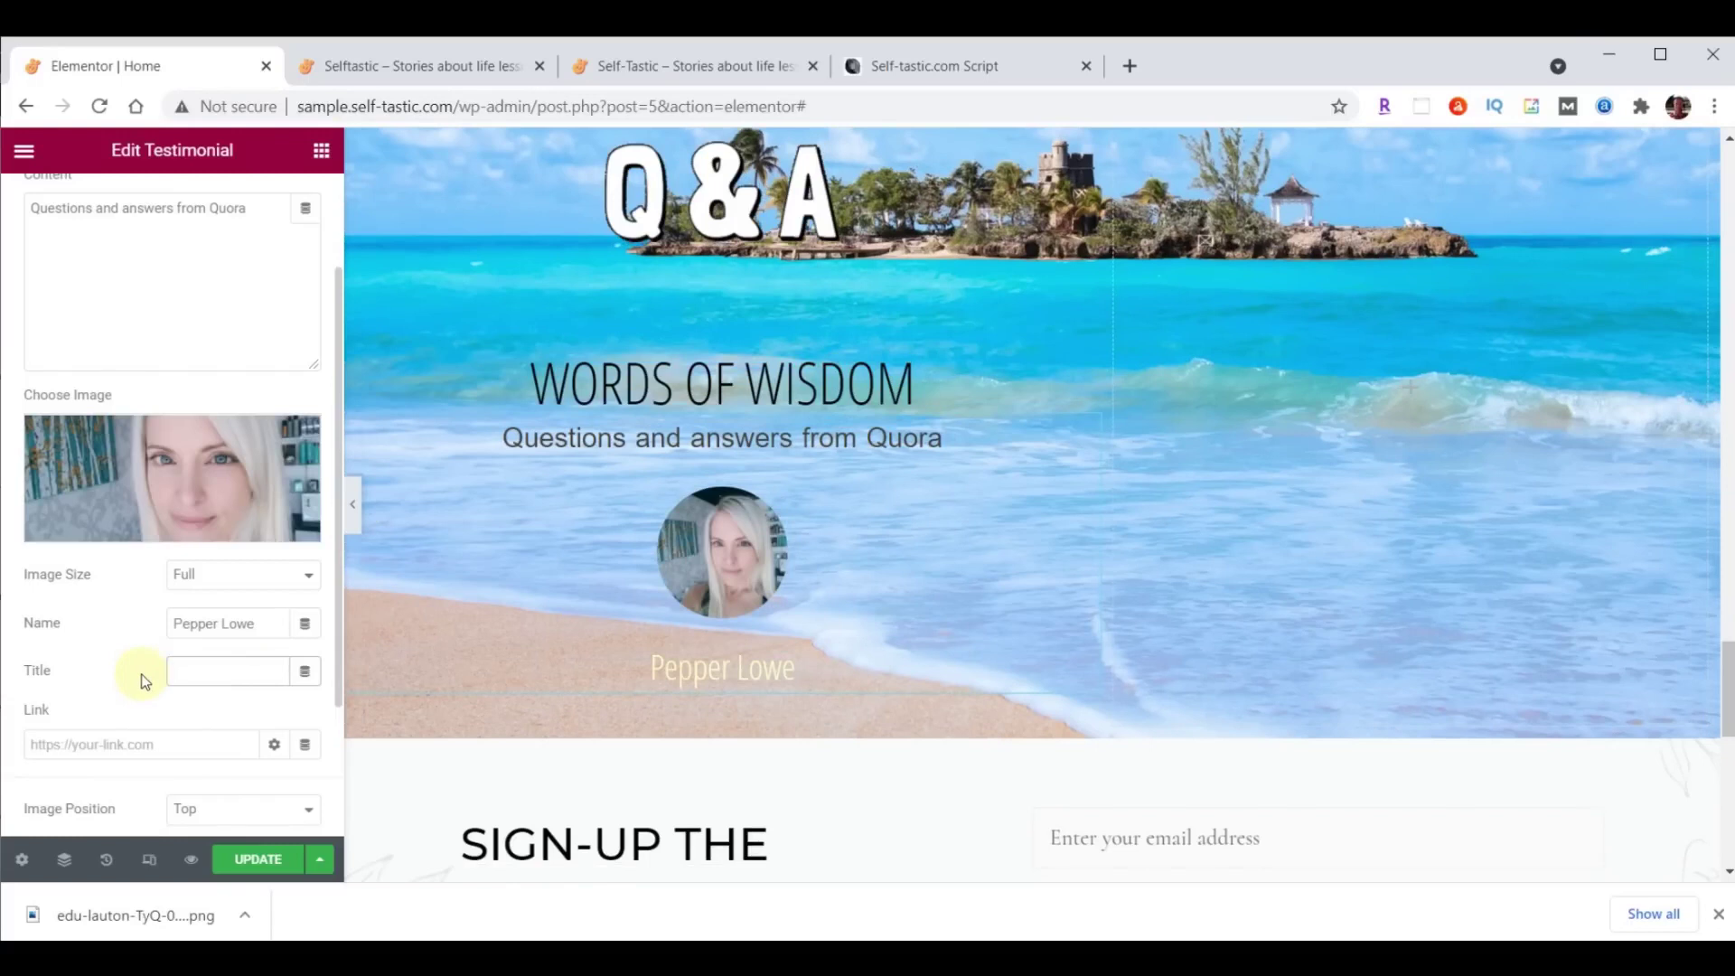
{"action": "scroll", "coordinate": [1122, 621], "scroll_direction": "up", "scroll_amount": 1}
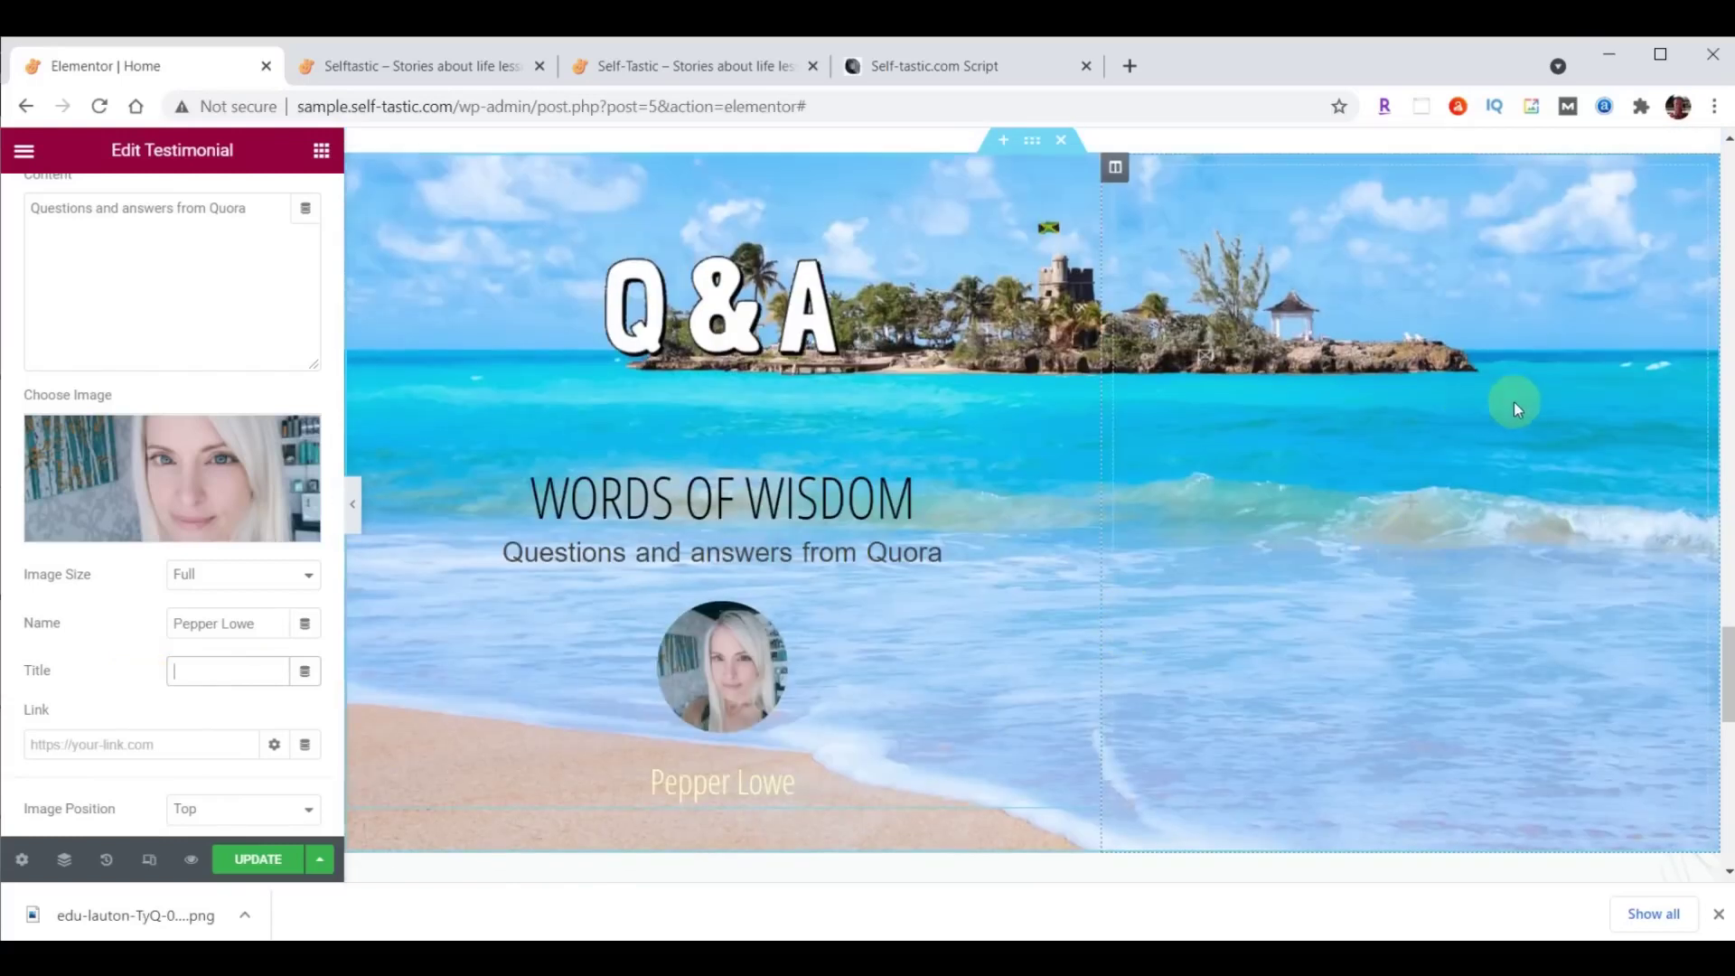
- Bottom-align the testimonial column's content and set its margin and padding to 0 on all sides
{"action": "left_click", "coordinate": [1113, 170]}
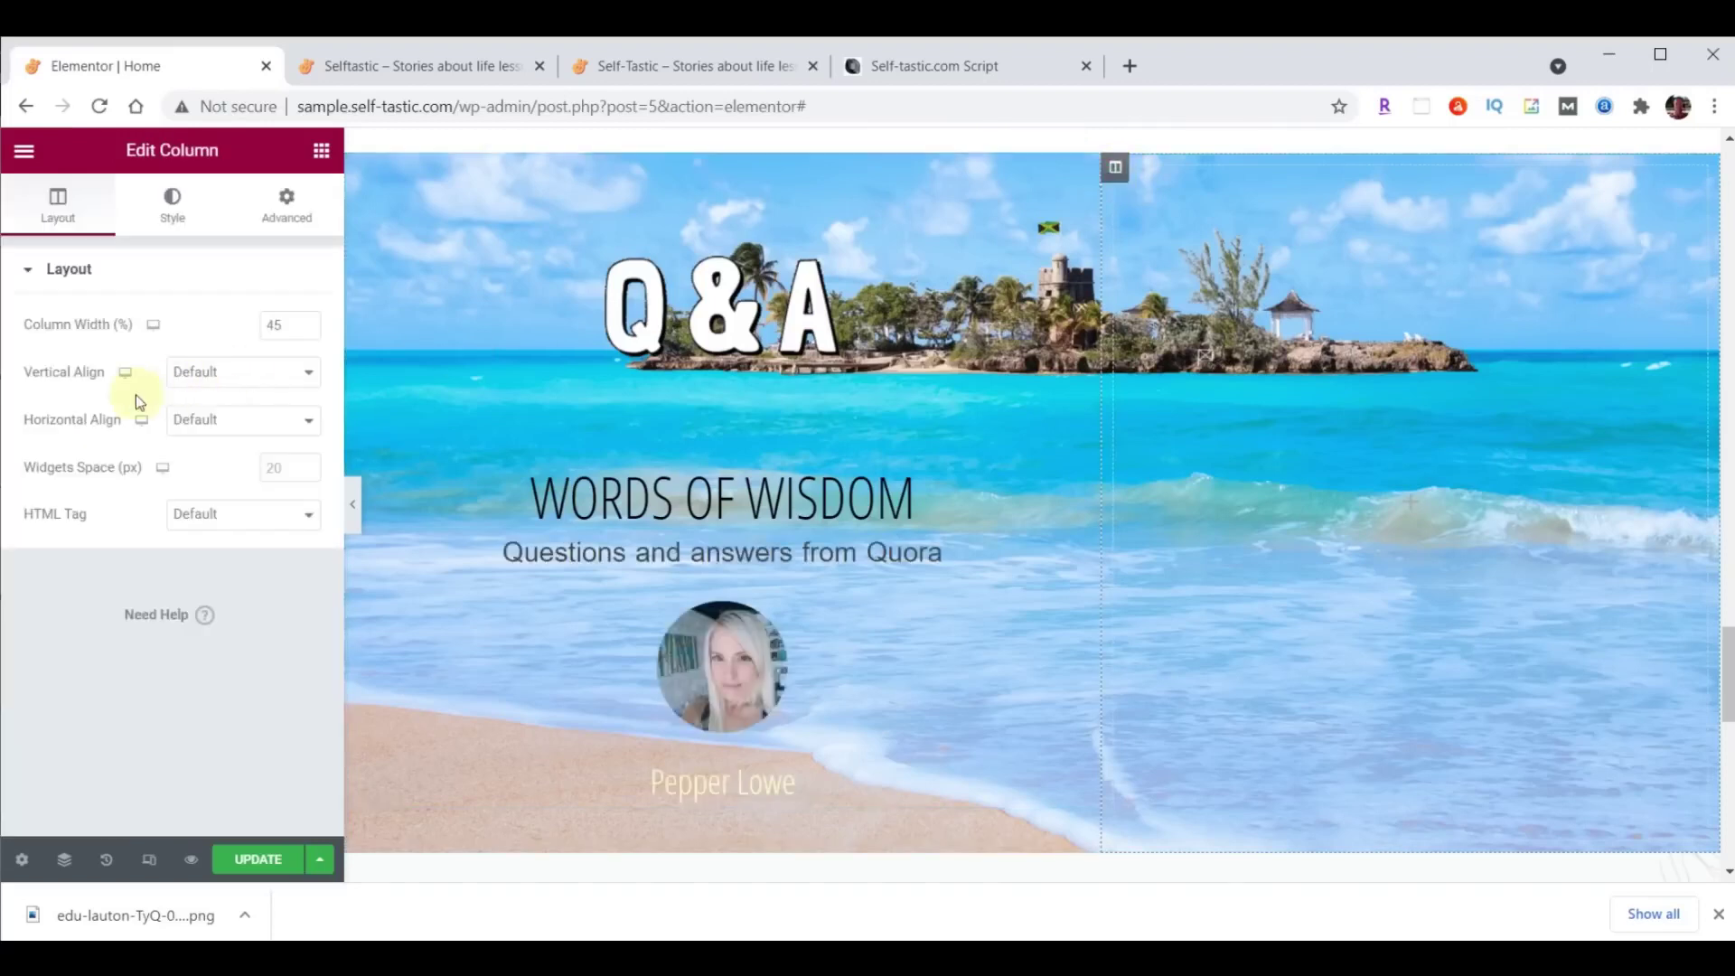
{"action": "left_click", "coordinate": [212, 374]}
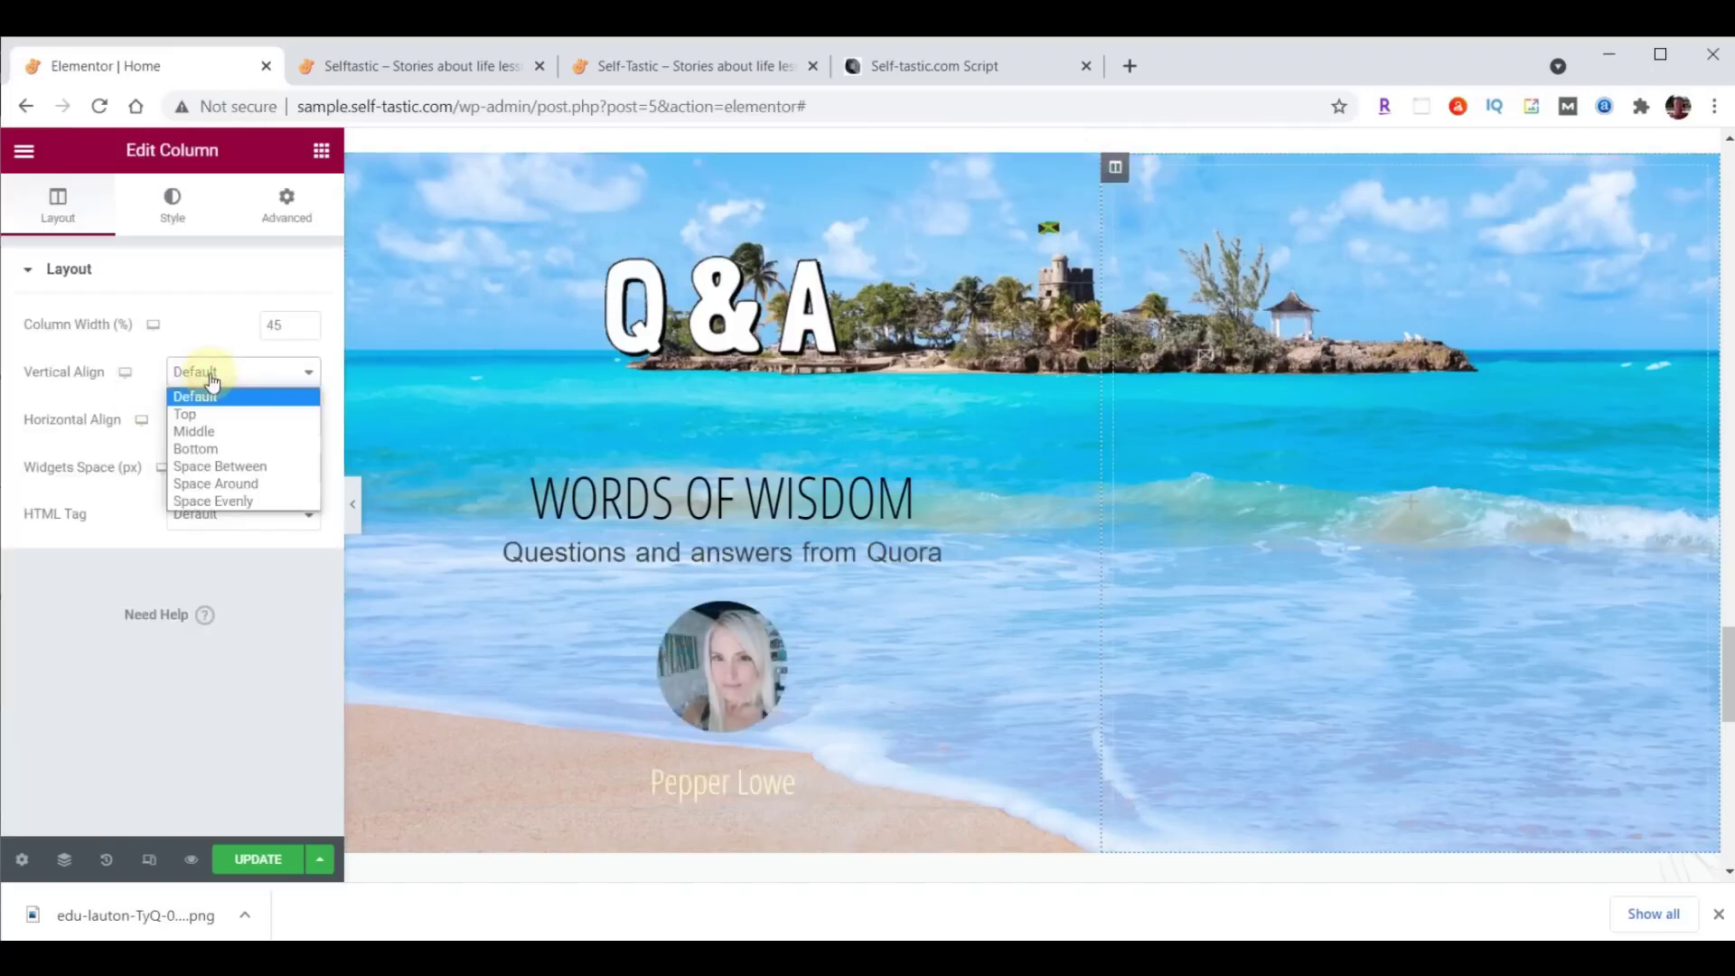
{"action": "left_click", "coordinate": [208, 449]}
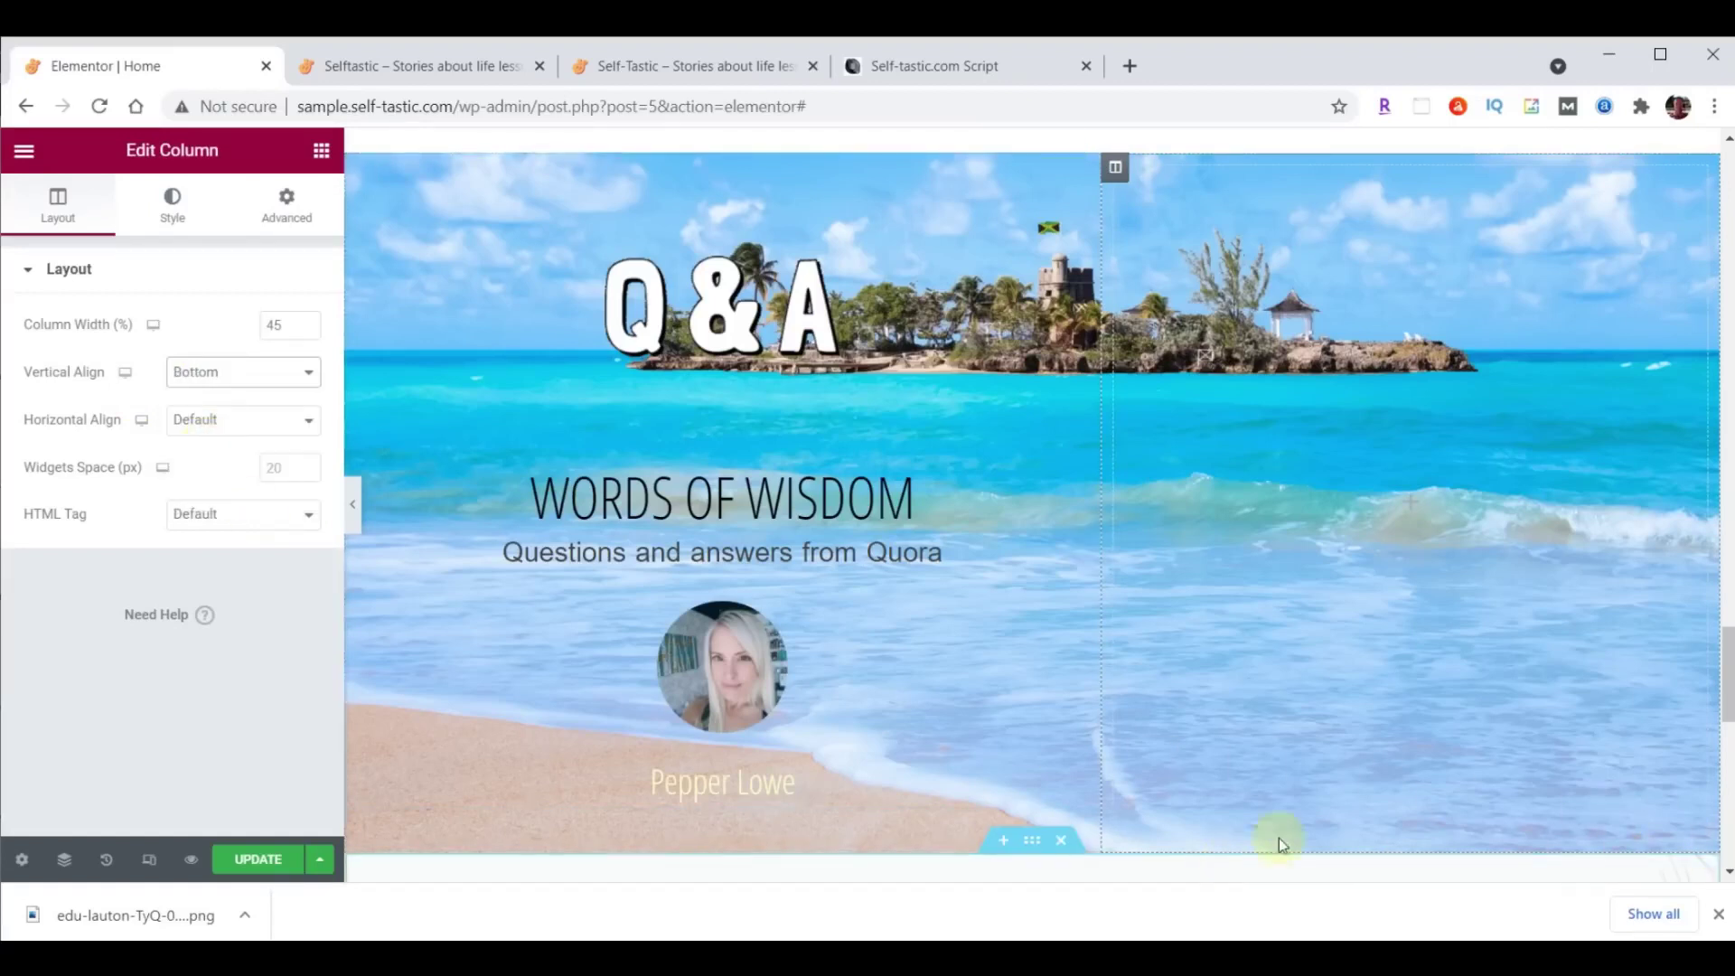
{"action": "left_click", "coordinate": [286, 215]}
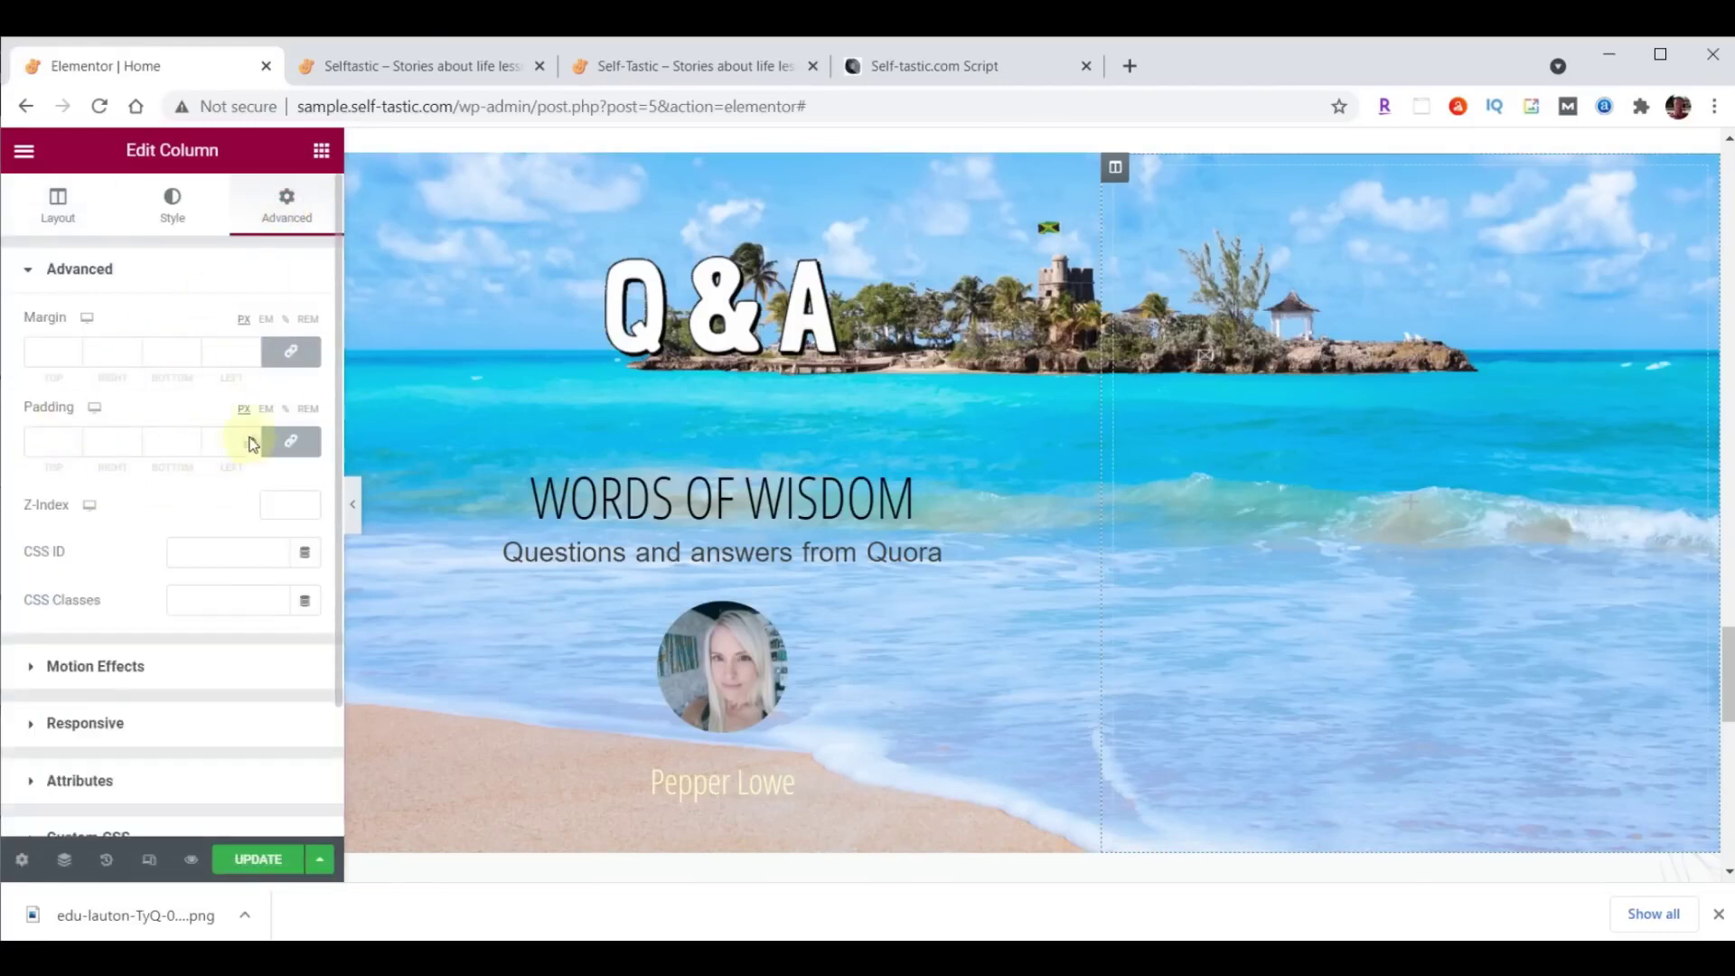
{"action": "left_click", "coordinate": [292, 359]}
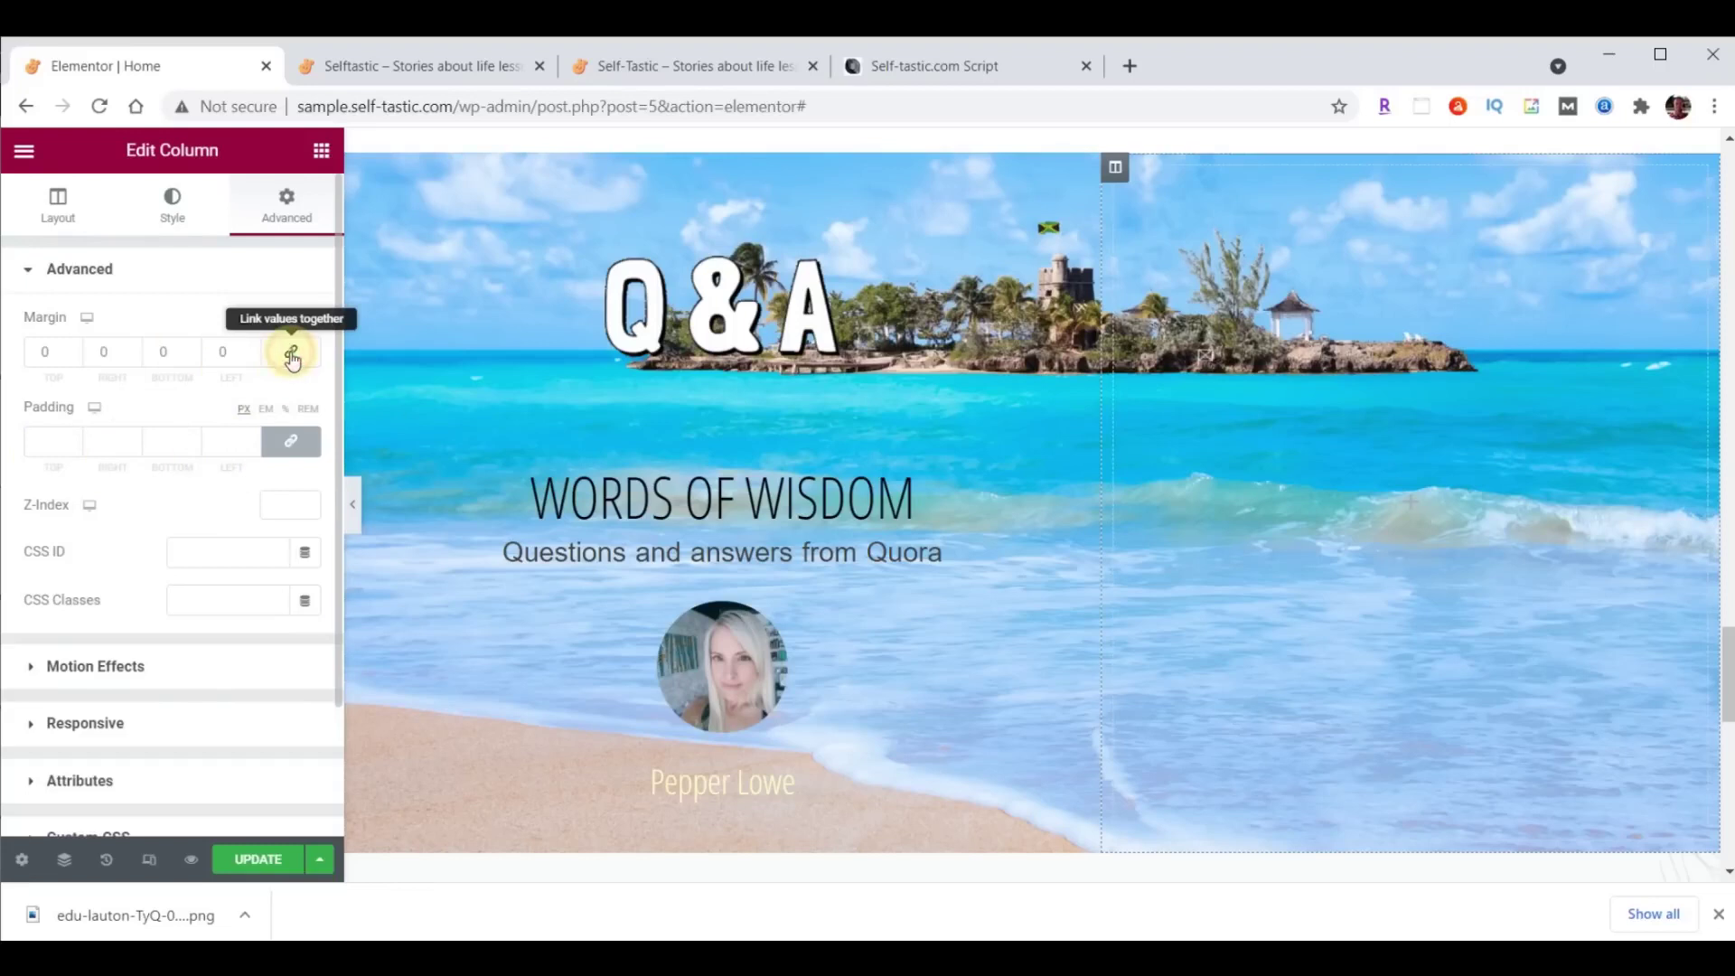
{"action": "left_click", "coordinate": [290, 441]}
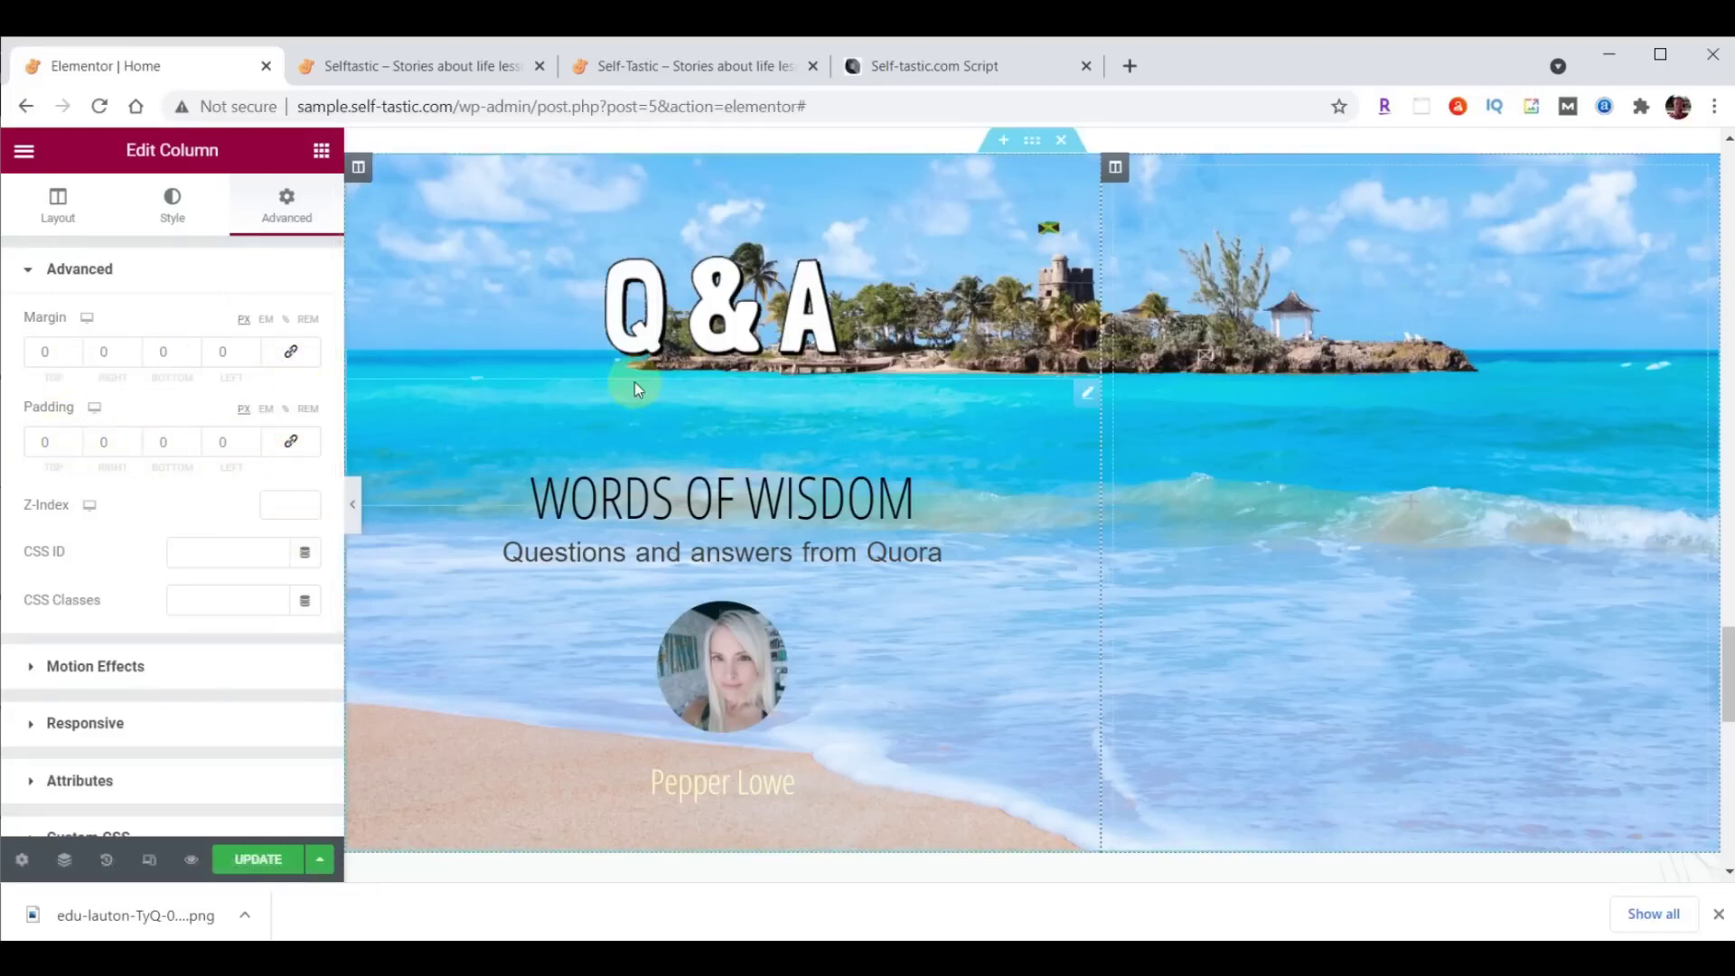
- Add an Image widget with practical-advice-bethany-trans.png to the right column at Full size
{"action": "left_click", "coordinate": [322, 150]}
{"action": "left_click_drag", "start_coordinate": [95, 456], "coordinate": [1293, 403]}
{"action": "left_click", "coordinate": [168, 405]}
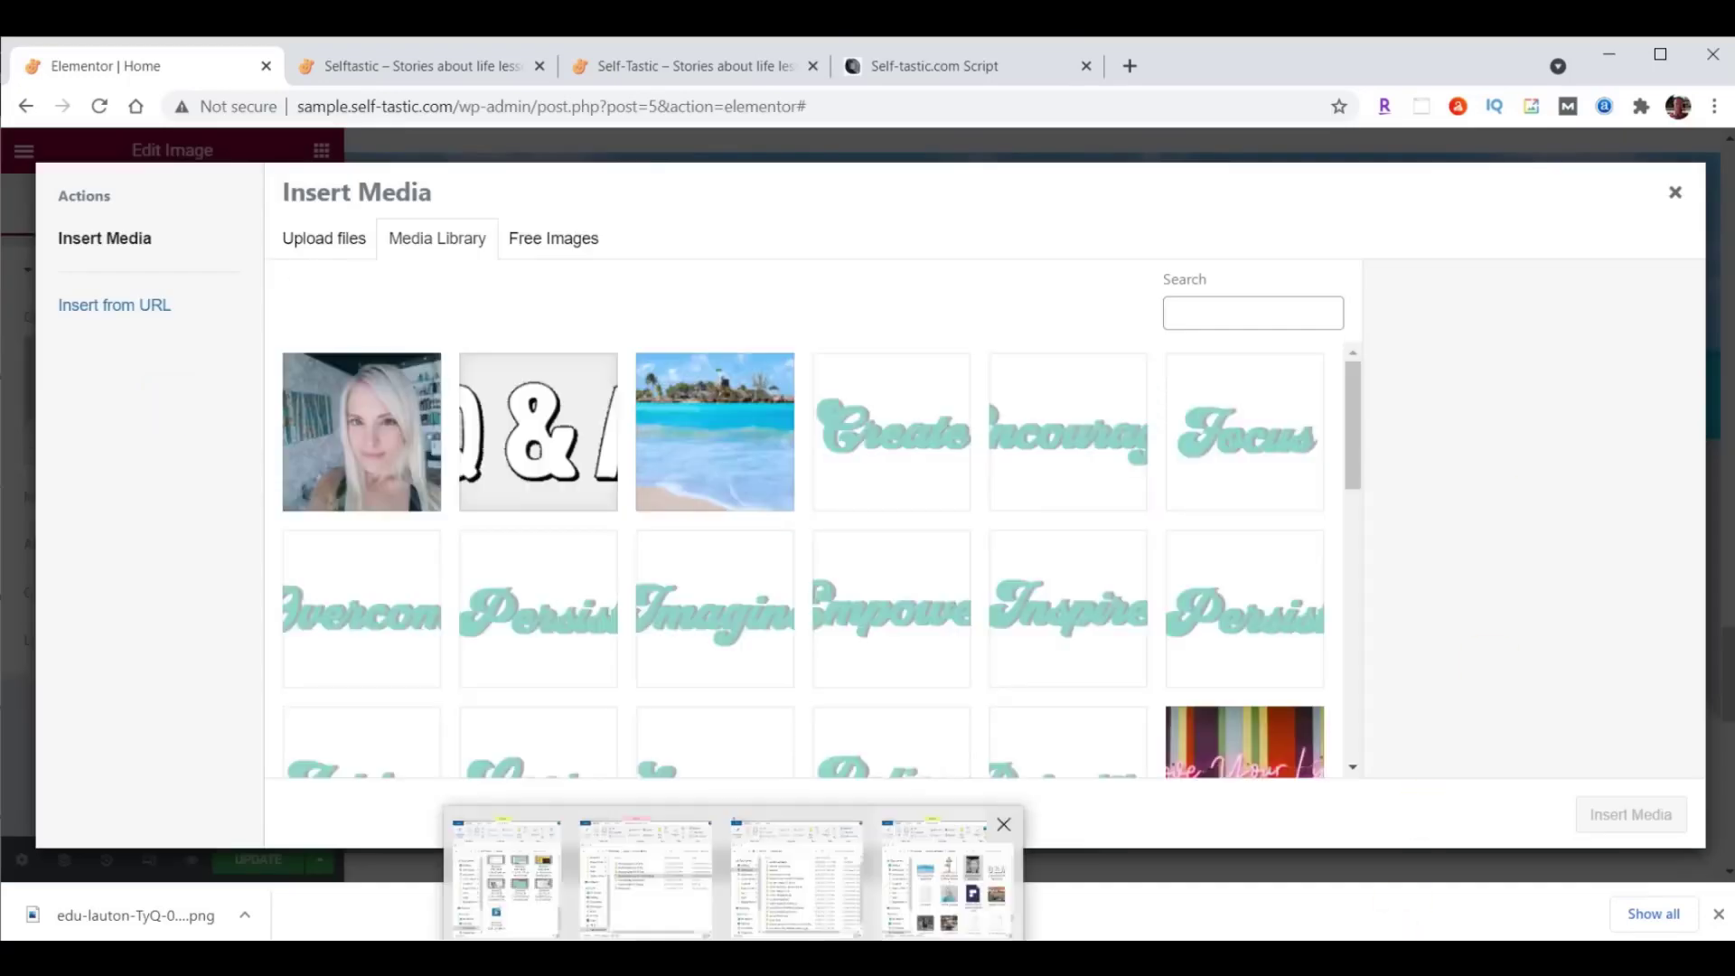
{"action": "left_click", "coordinate": [940, 881]}
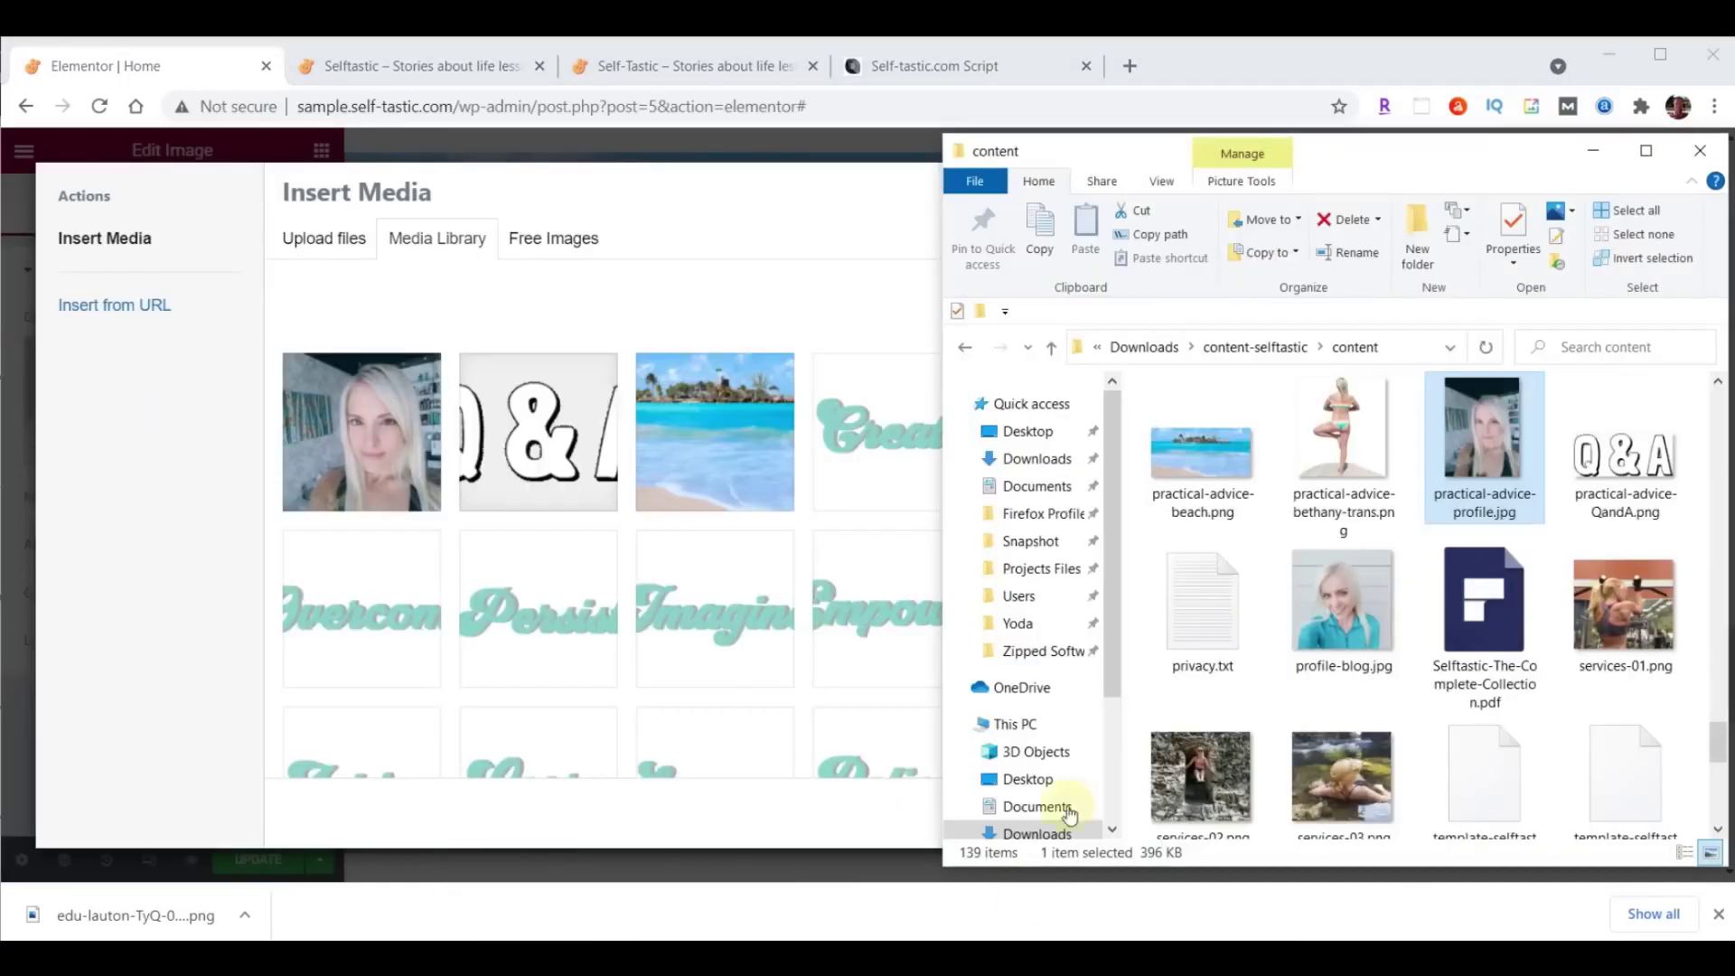
{"action": "left_click_drag", "start_coordinate": [1342, 443], "coordinate": [591, 470]}
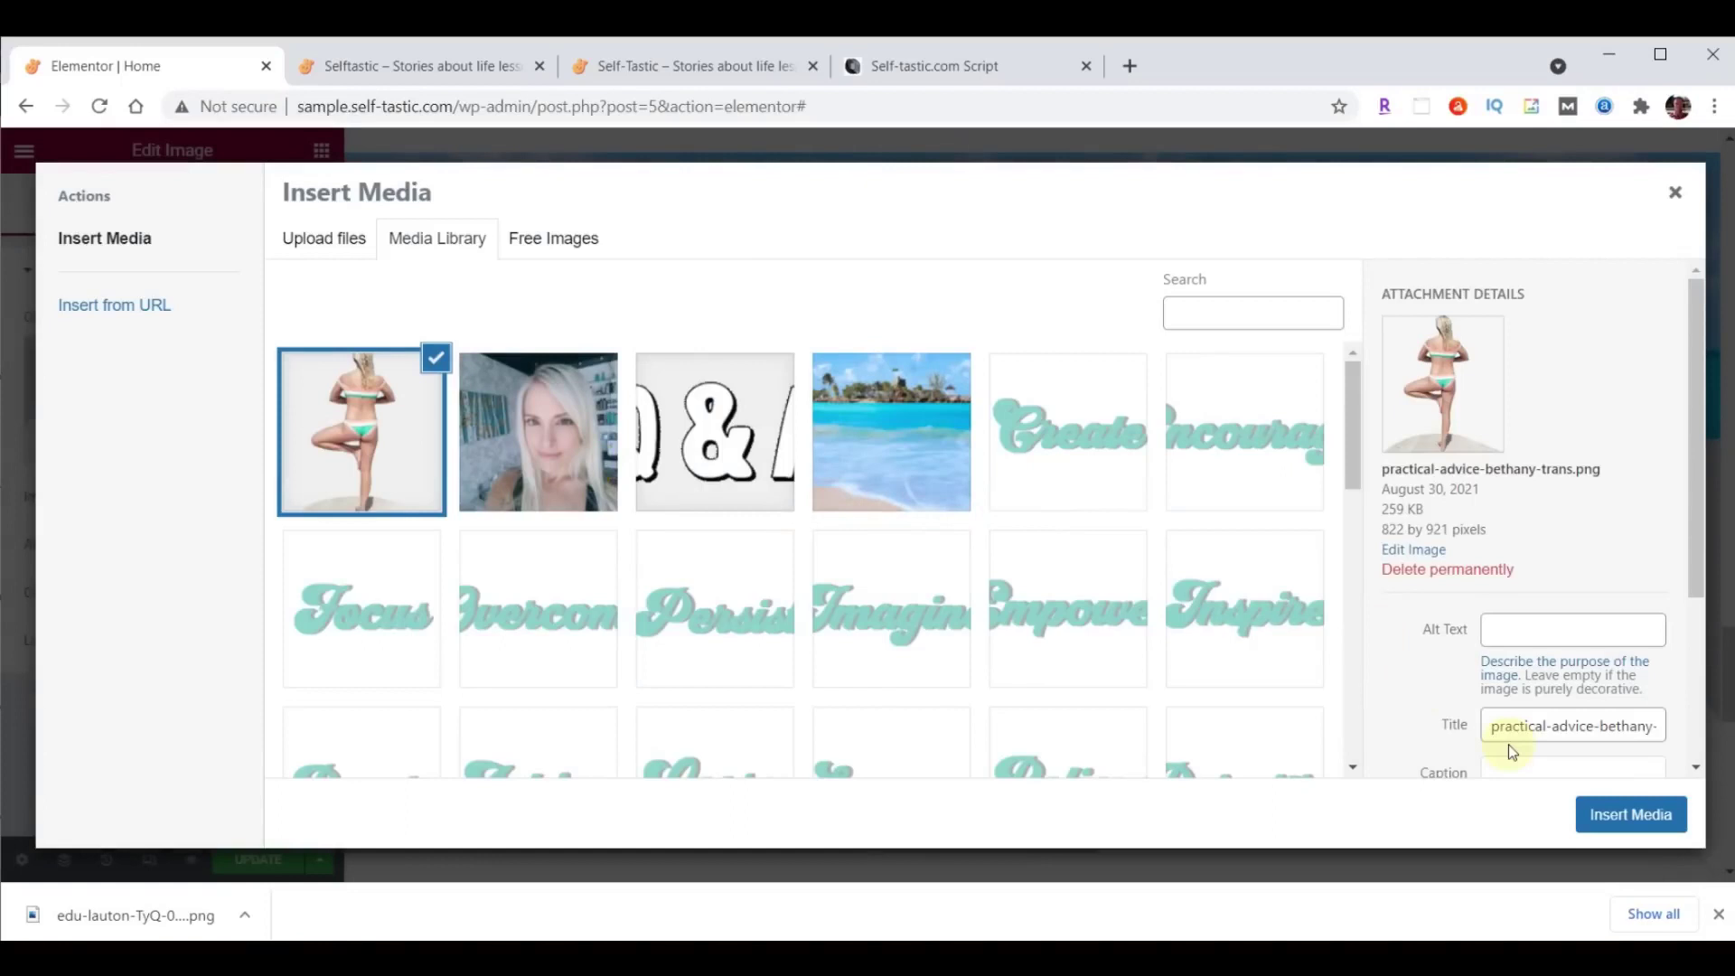
{"action": "left_click", "coordinate": [1645, 809]}
{"action": "left_click", "coordinate": [266, 497]}
{"action": "left_click", "coordinate": [253, 625]}
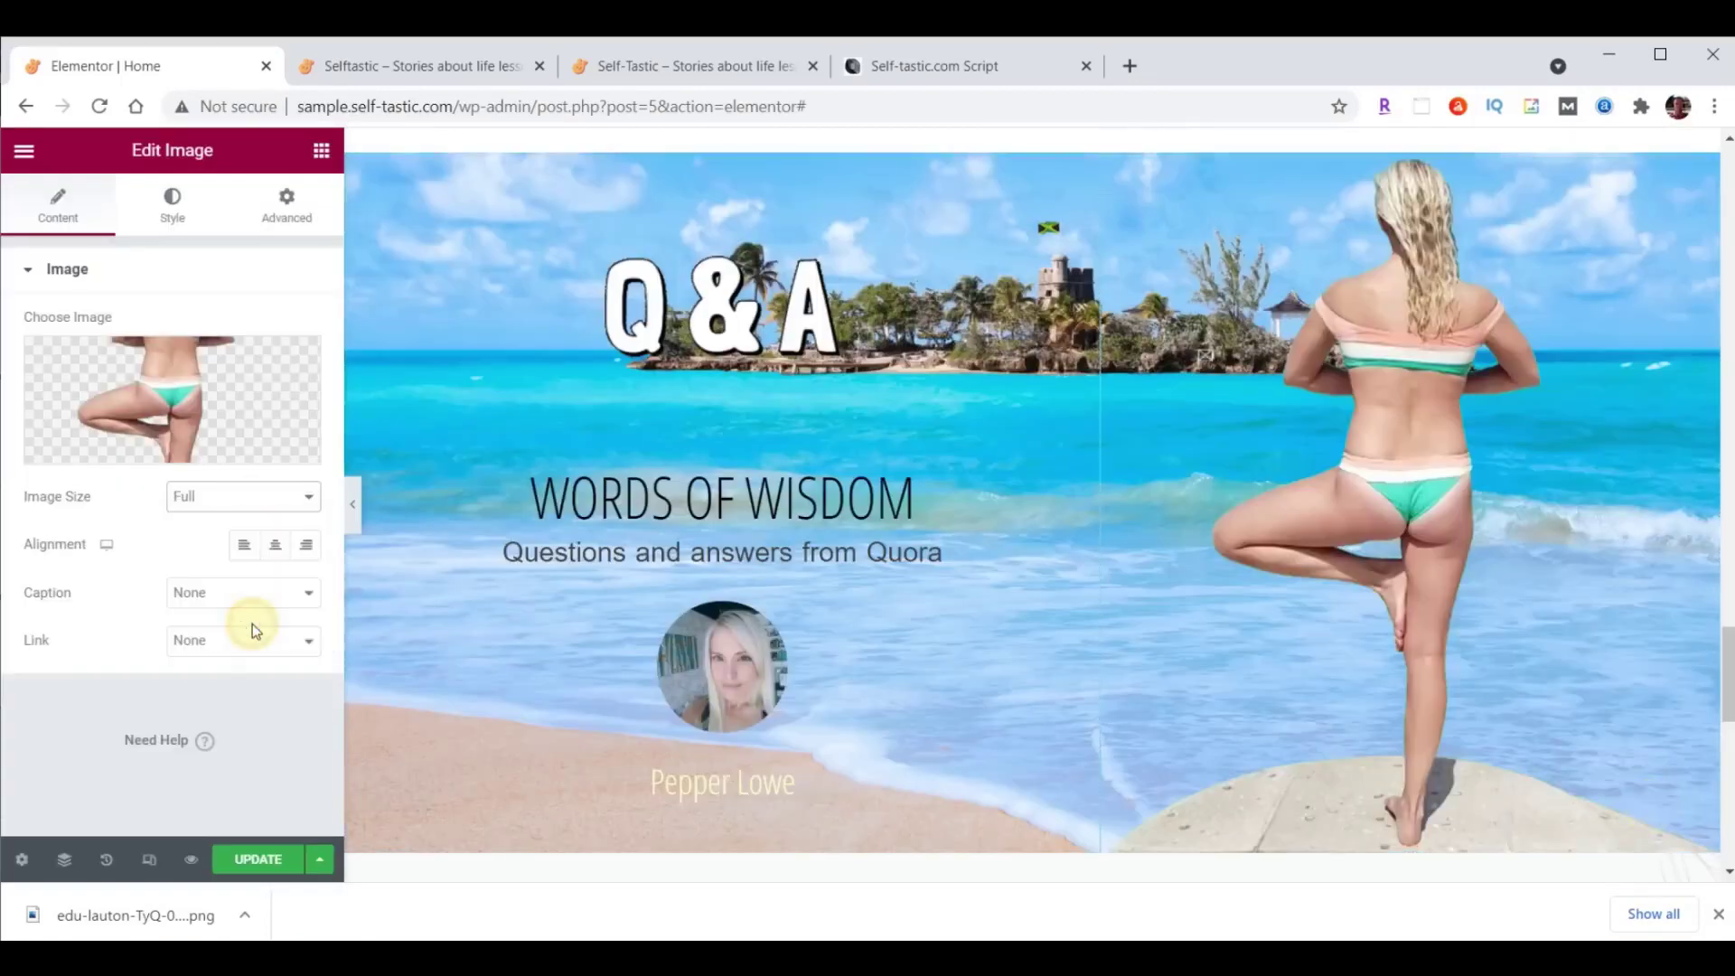
- Left-align the yoga photo and set its width and max width to 400 px
{"action": "left_click", "coordinate": [251, 553]}
{"action": "left_click", "coordinate": [170, 209]}
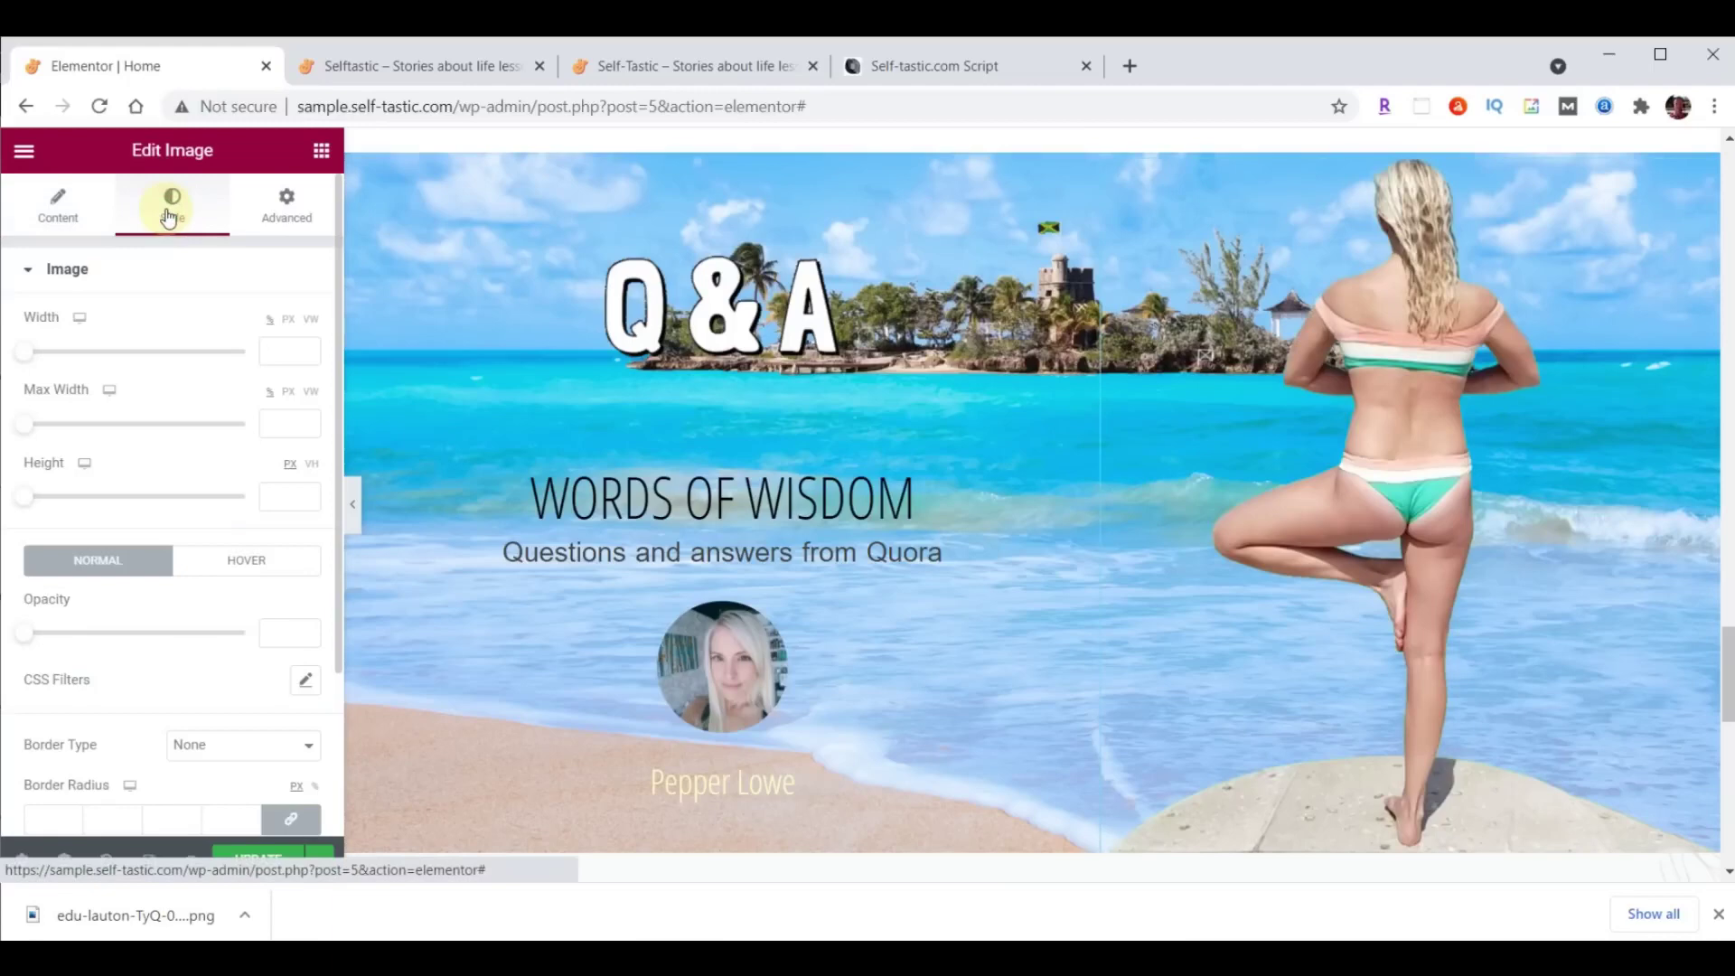
{"action": "left_click", "coordinate": [280, 351]}
{"action": "type", "text": "400"}
{"action": "left_click", "coordinate": [290, 414]}
{"action": "type", "text": "400"}
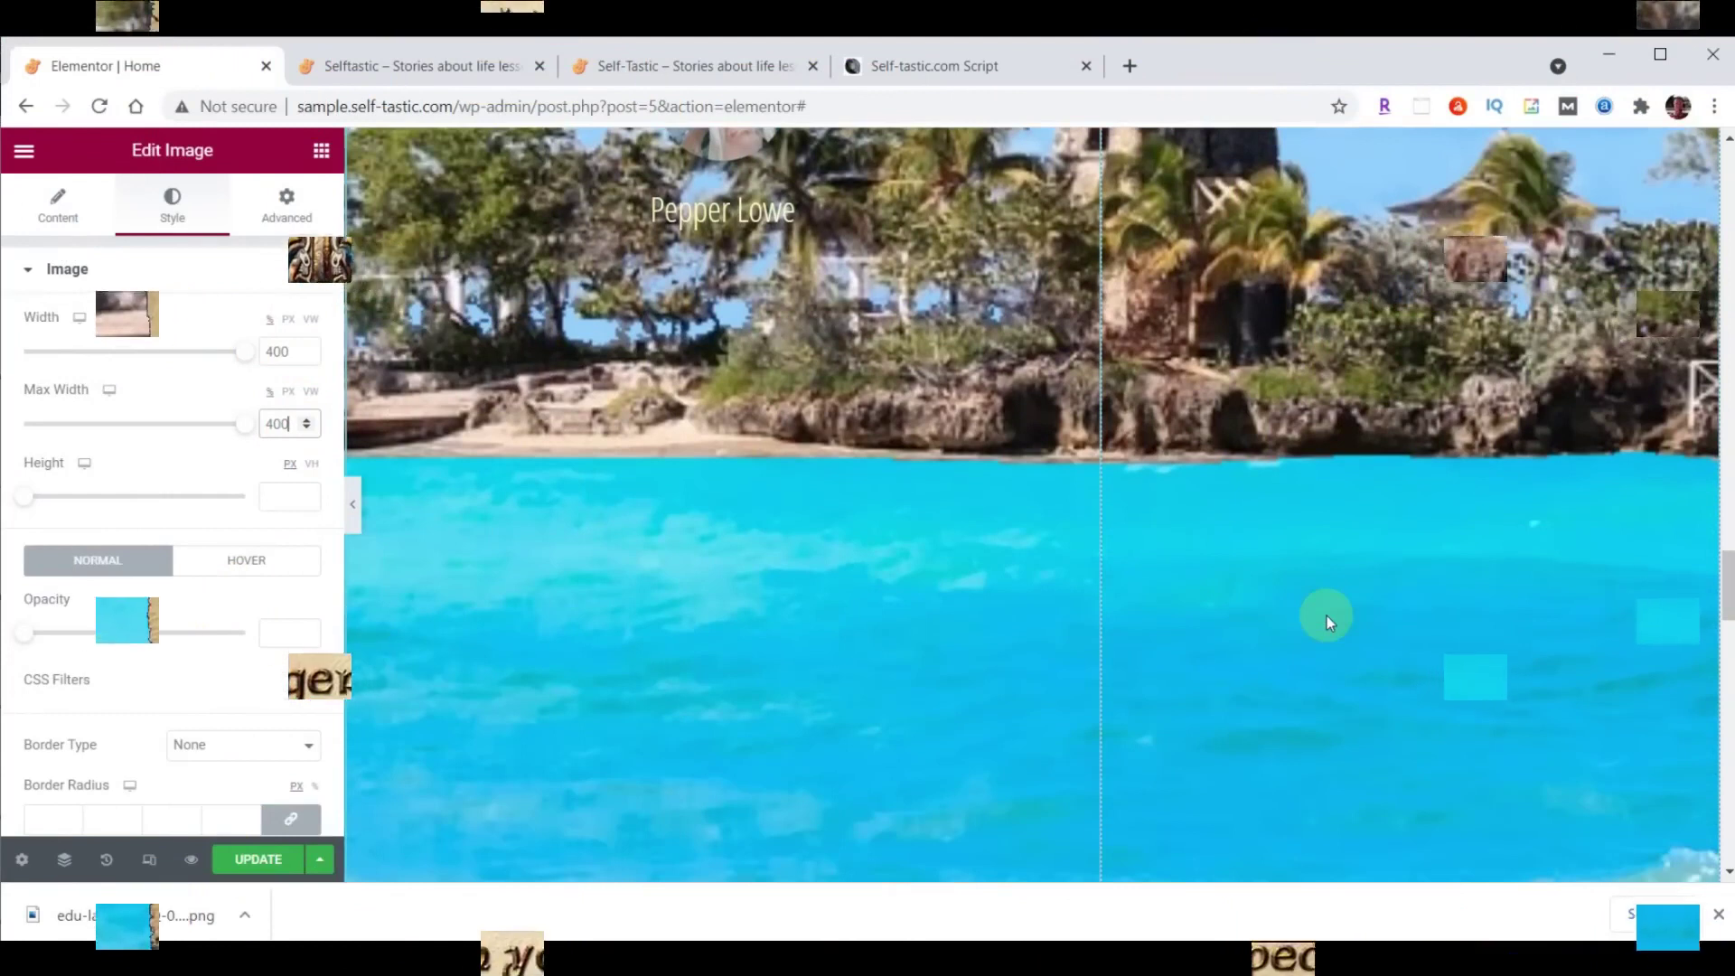
{"action": "scroll", "coordinate": [1326, 615], "scroll_direction": "up", "scroll_amount": 4}
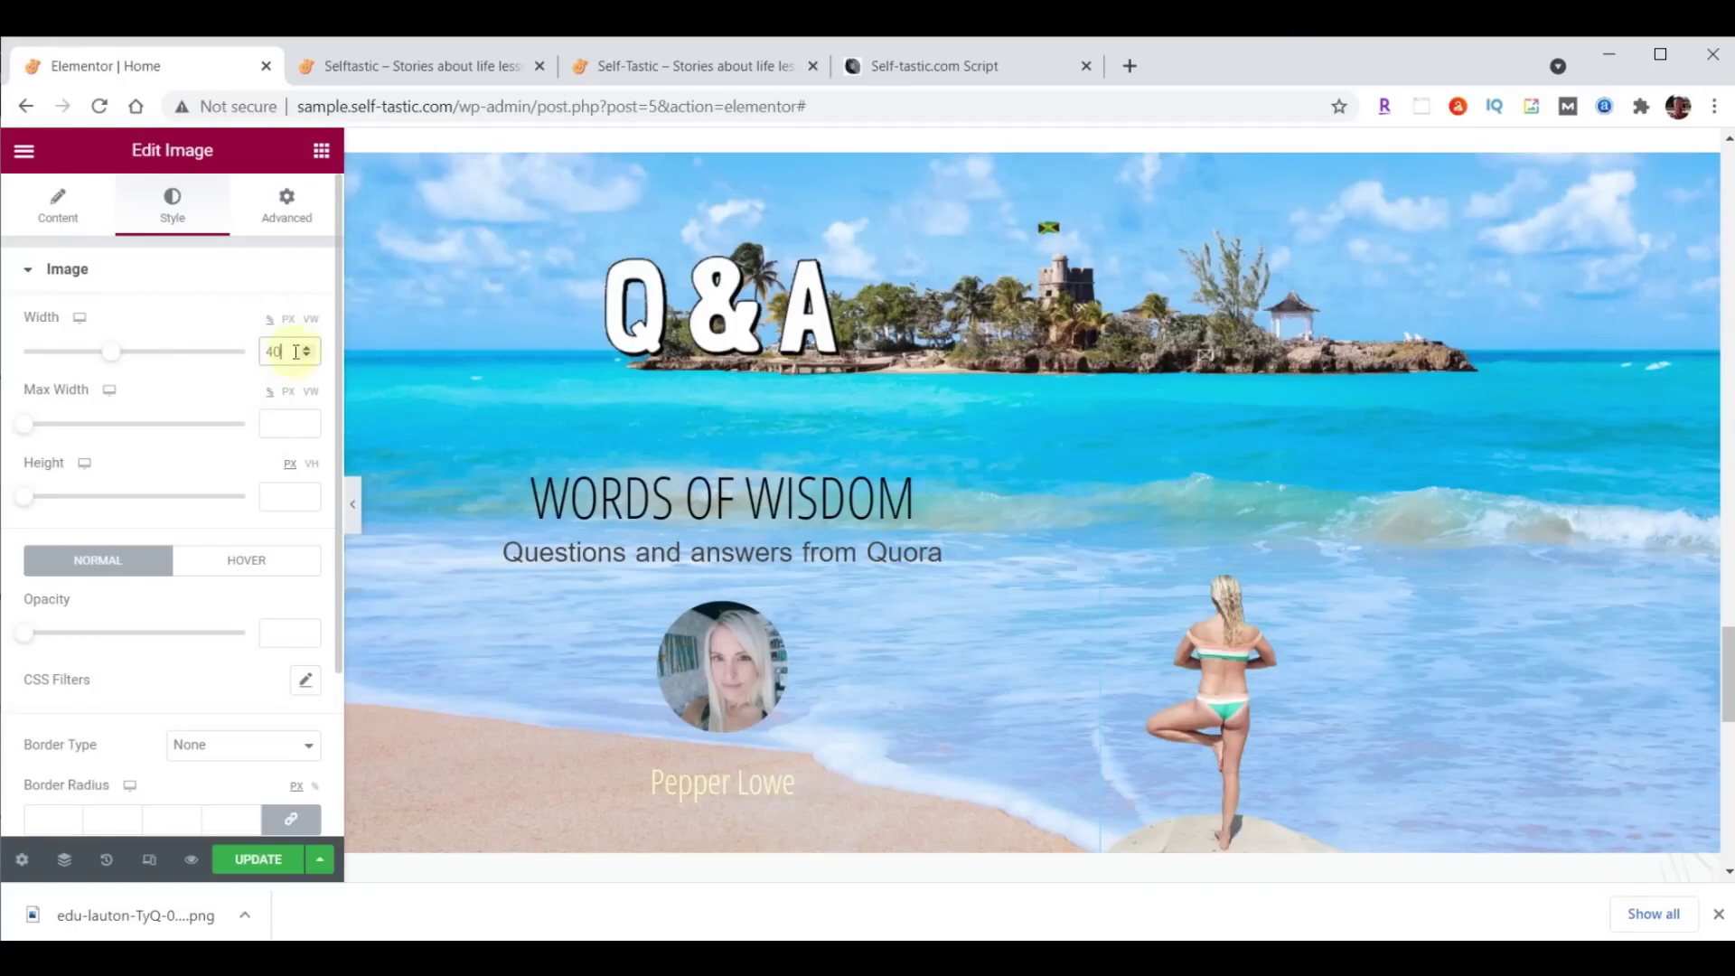
{"action": "left_click", "coordinate": [287, 321]}
{"action": "double_click", "coordinate": [280, 350]}
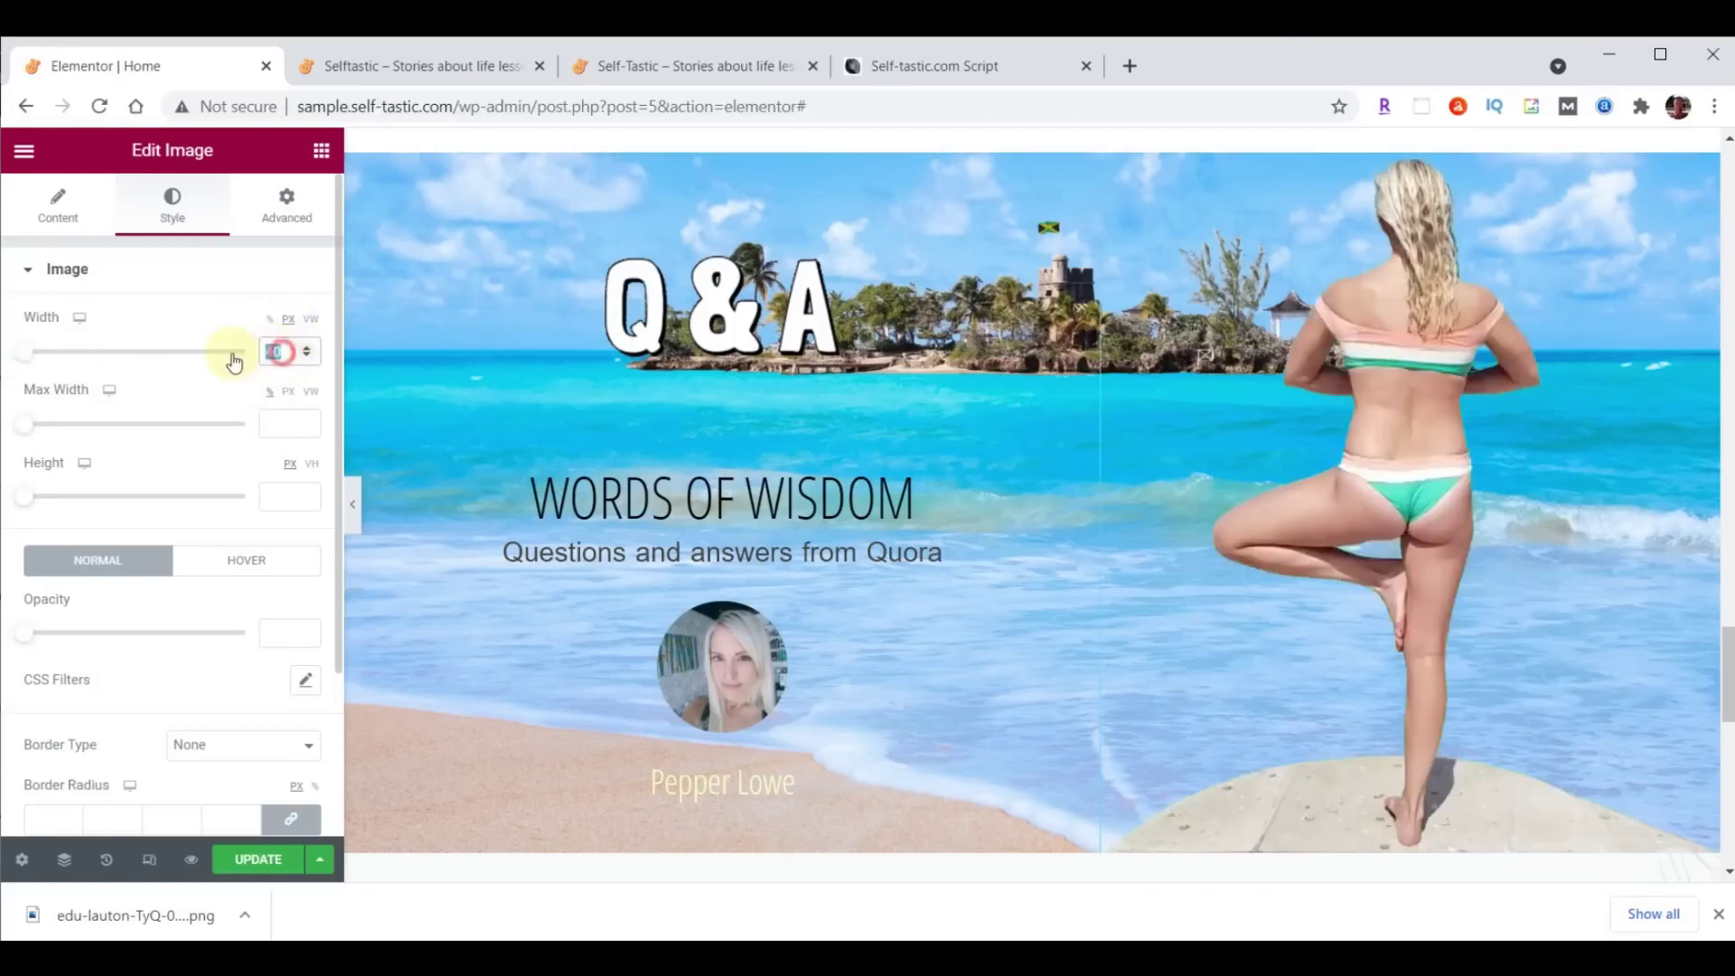
{"action": "type", "text": "400"}
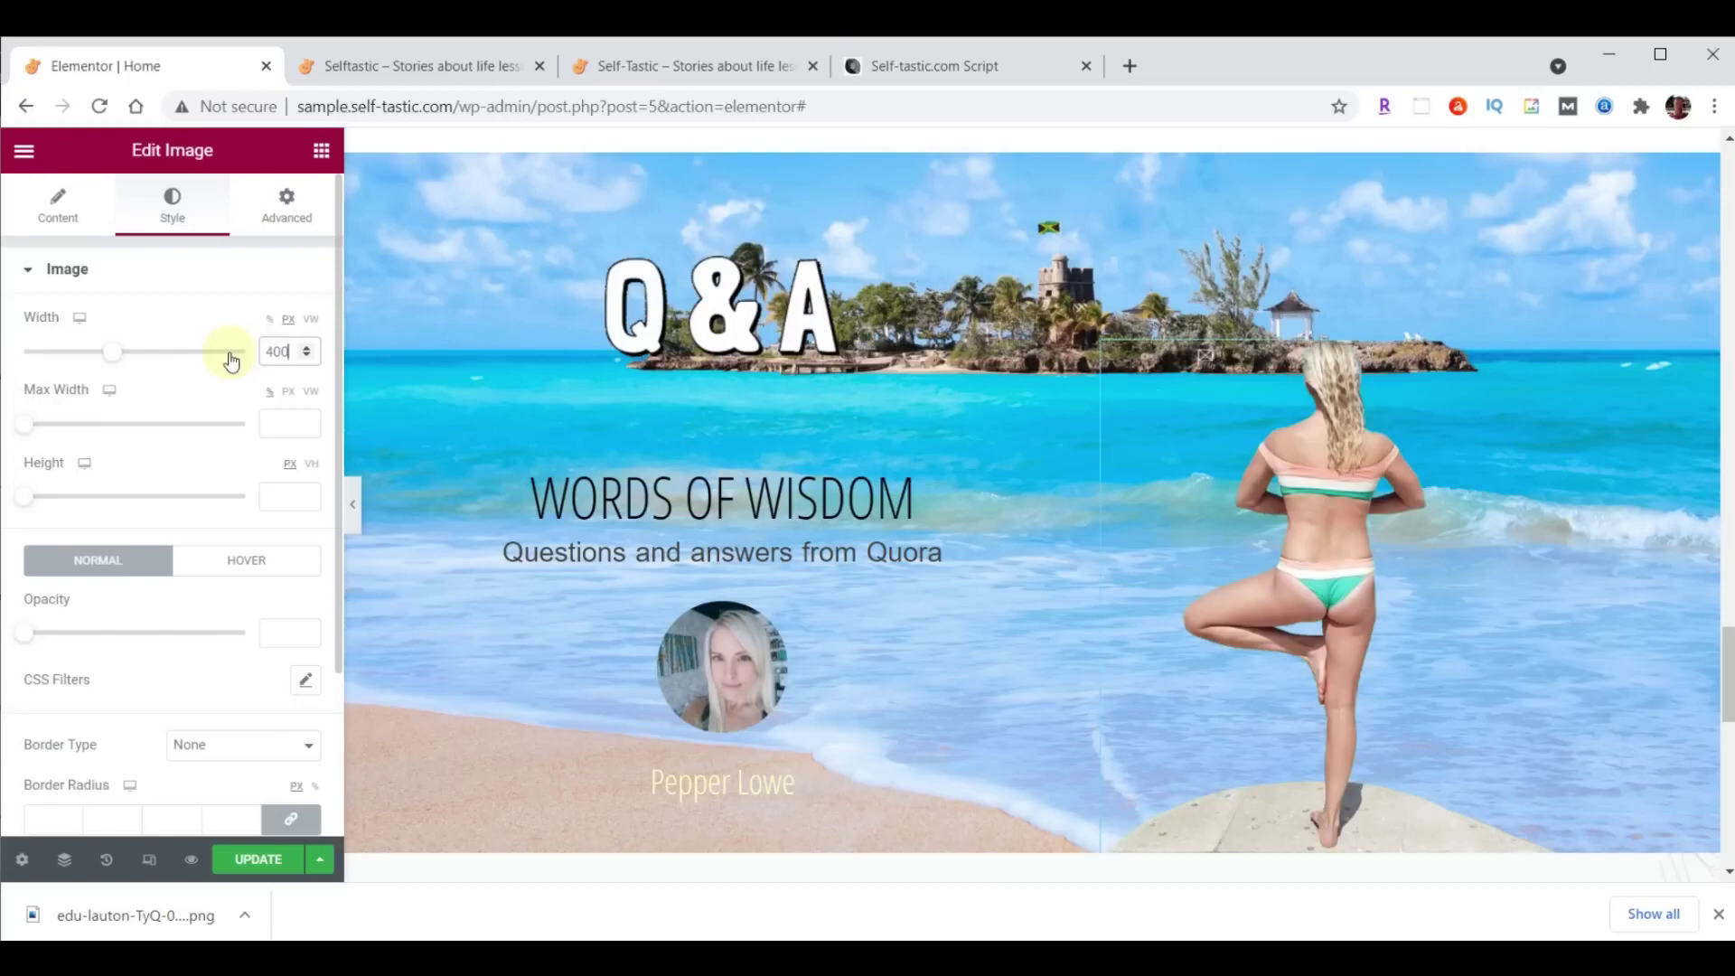
- Give the photo a Fade In Right entrance, Slow duration, 1000 ms delay, and save
{"action": "left_click", "coordinate": [289, 226]}
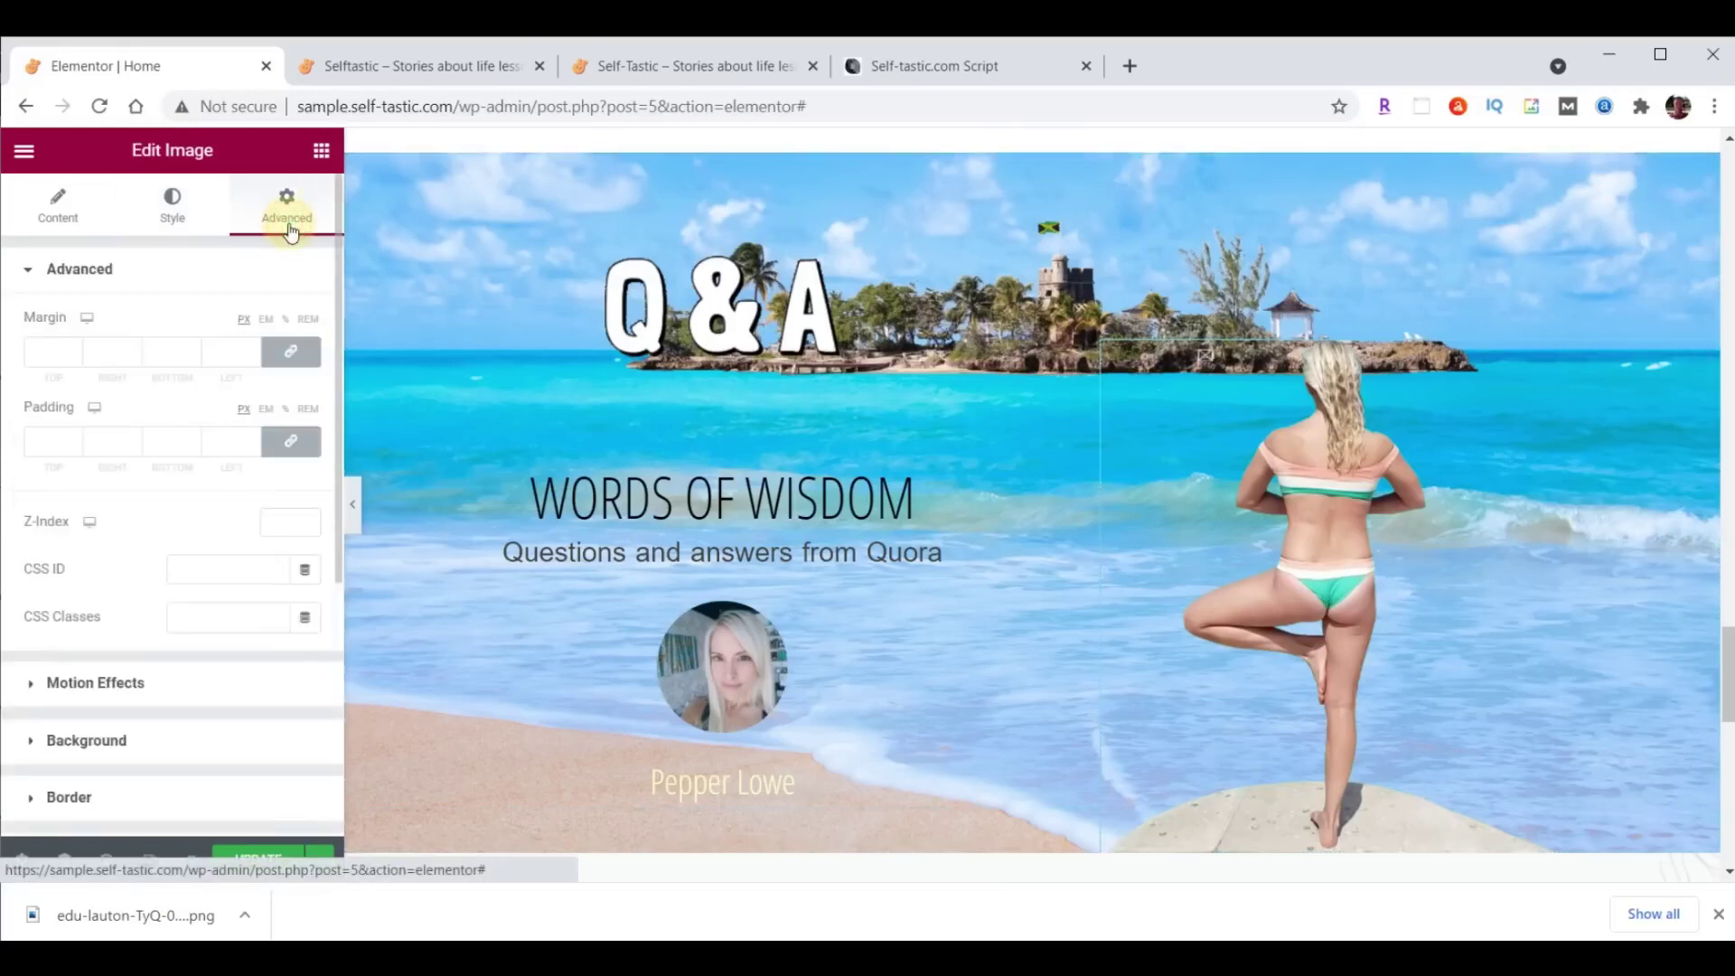
{"action": "left_click", "coordinate": [106, 680]}
{"action": "left_click", "coordinate": [114, 406]}
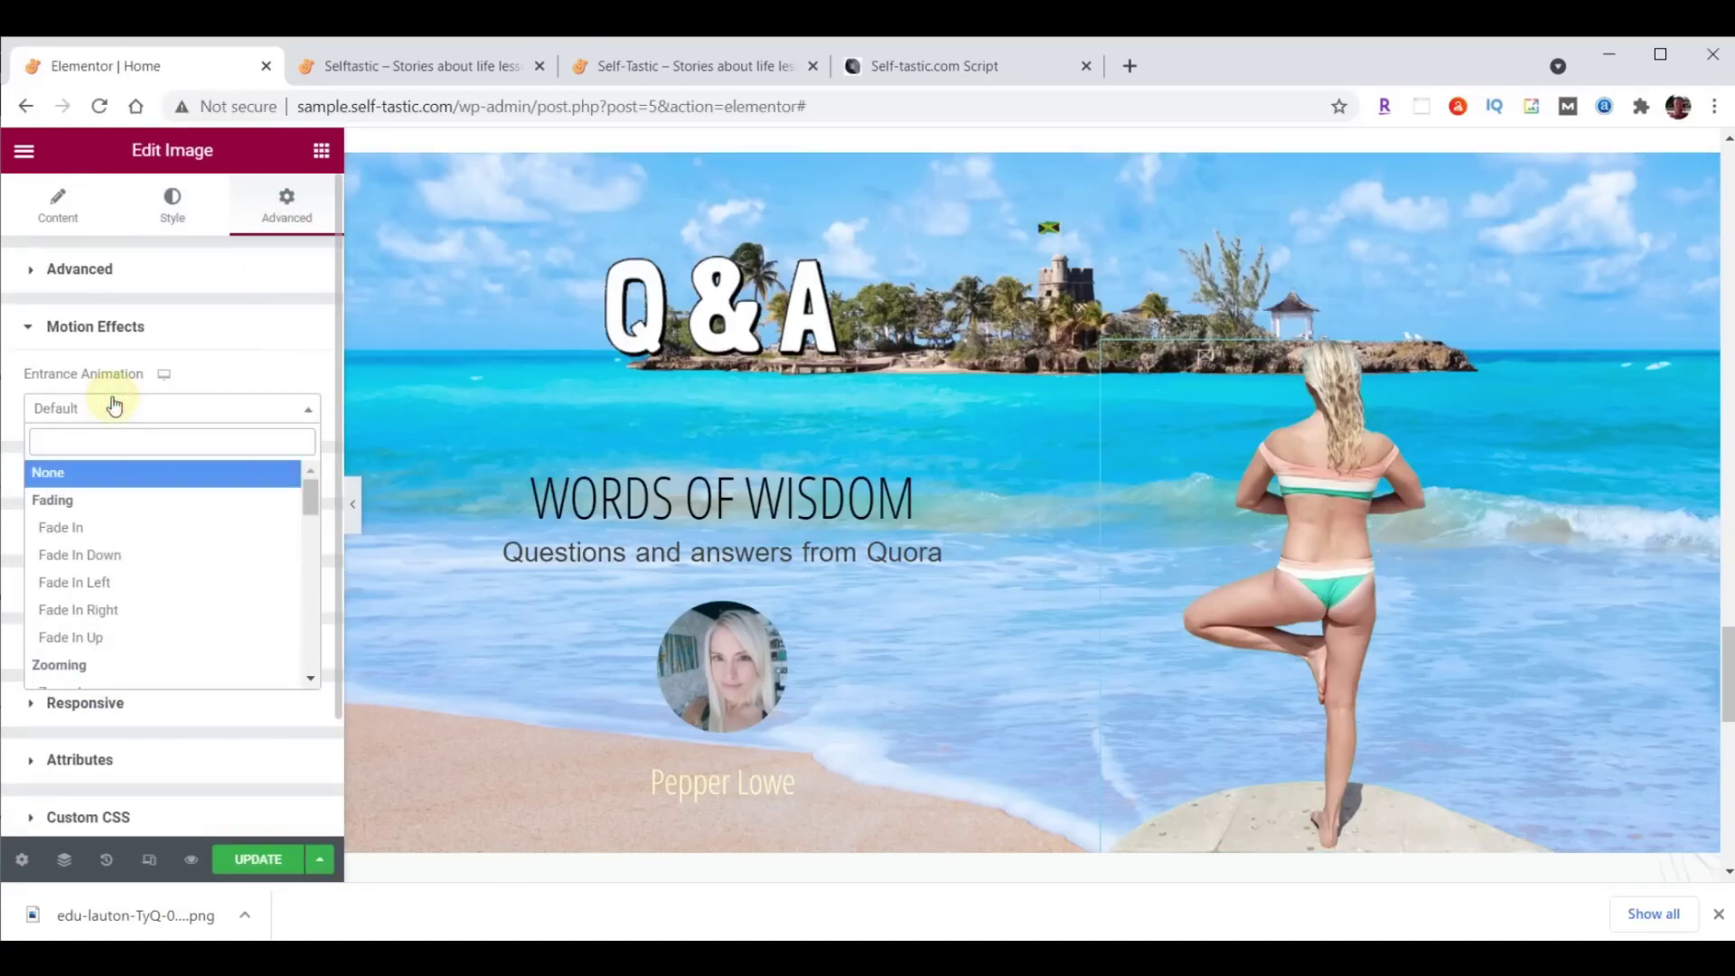
{"action": "left_click", "coordinate": [90, 609]}
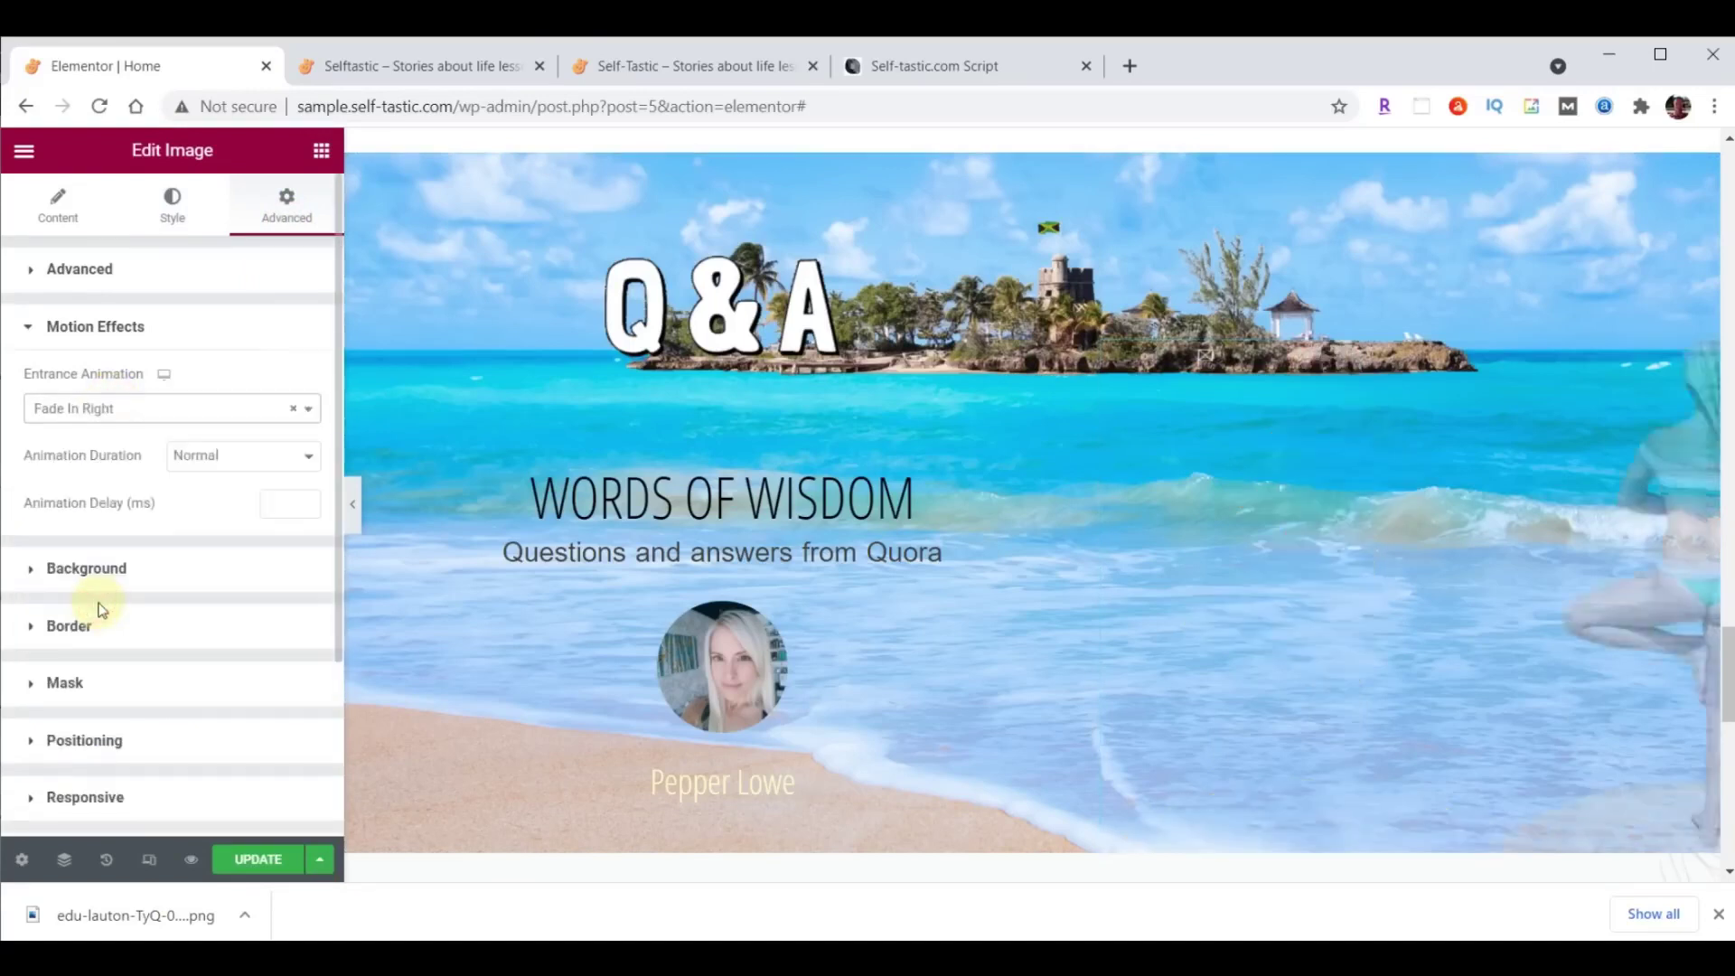
{"action": "left_click", "coordinate": [210, 454]}
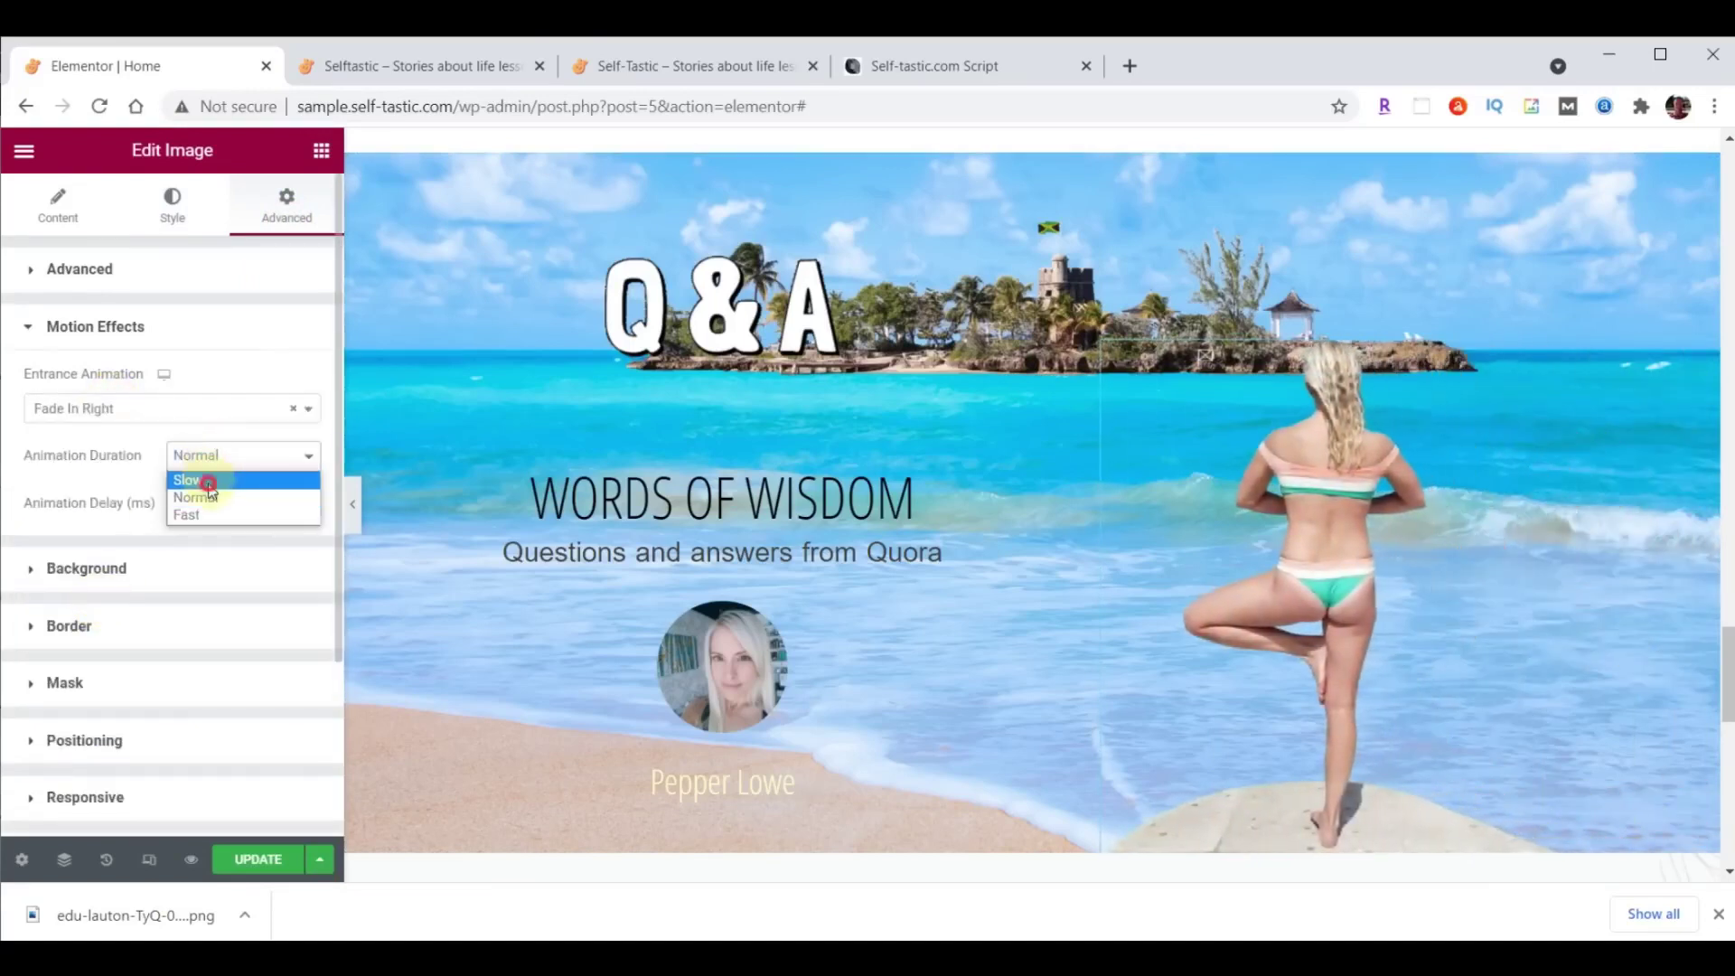
{"action": "left_click", "coordinate": [208, 481]}
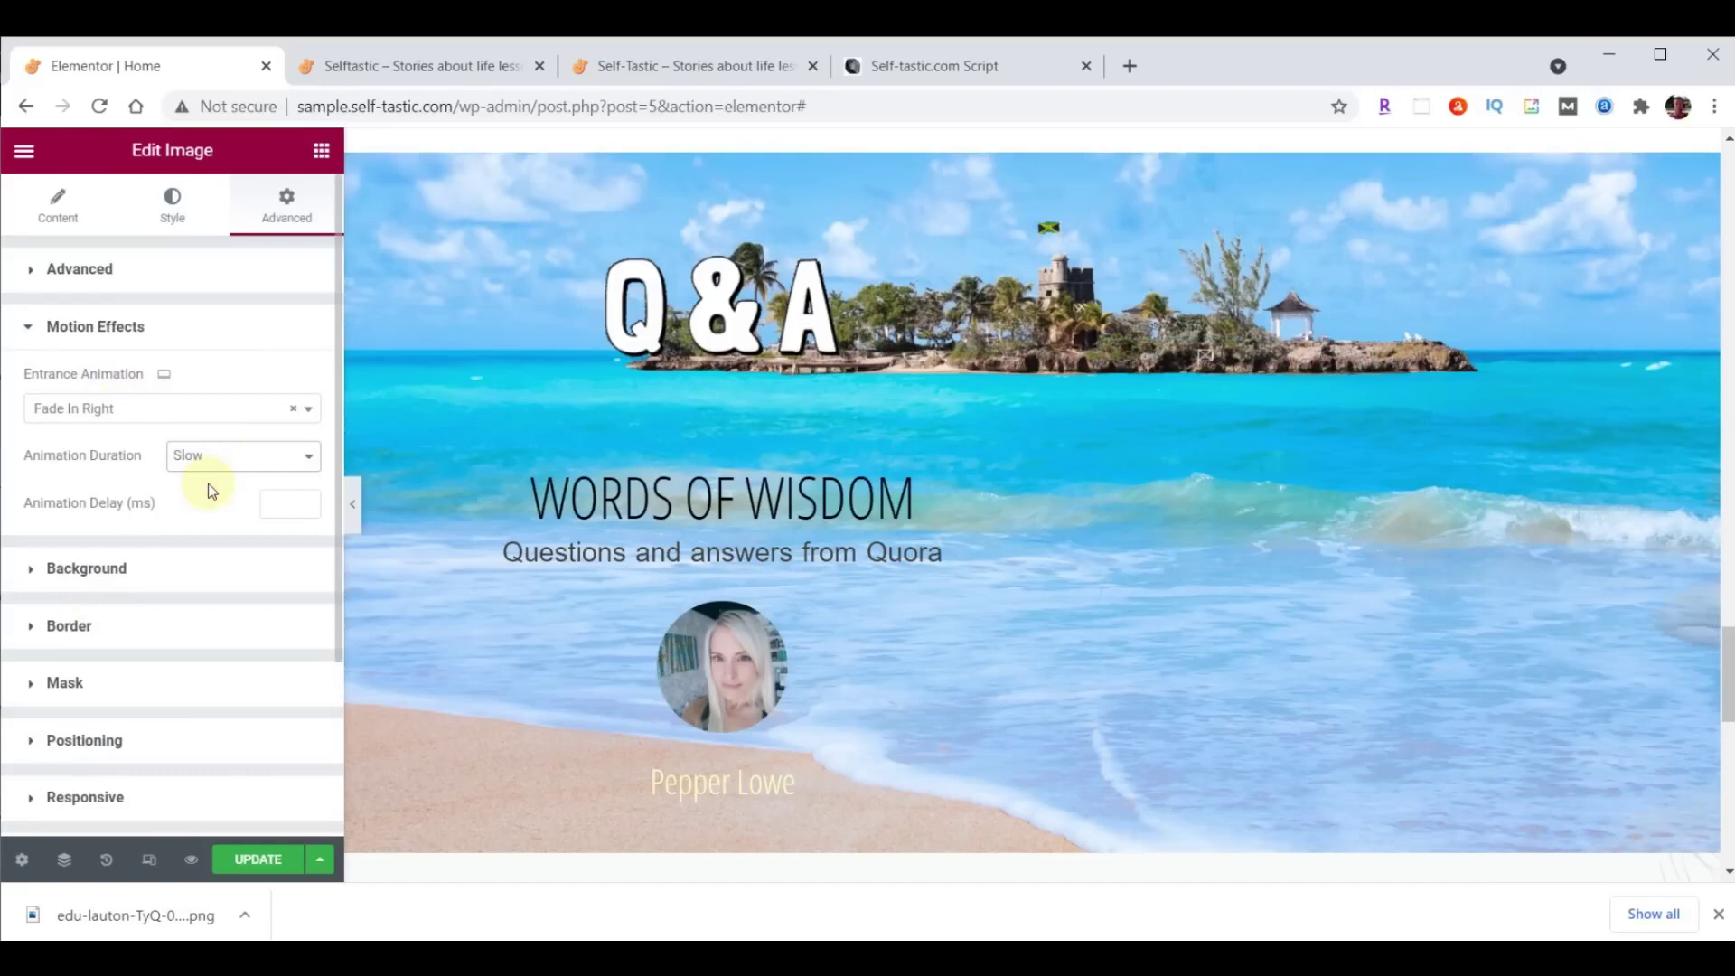
{"action": "left_click", "coordinate": [270, 494]}
{"action": "type", "text": "1000"}
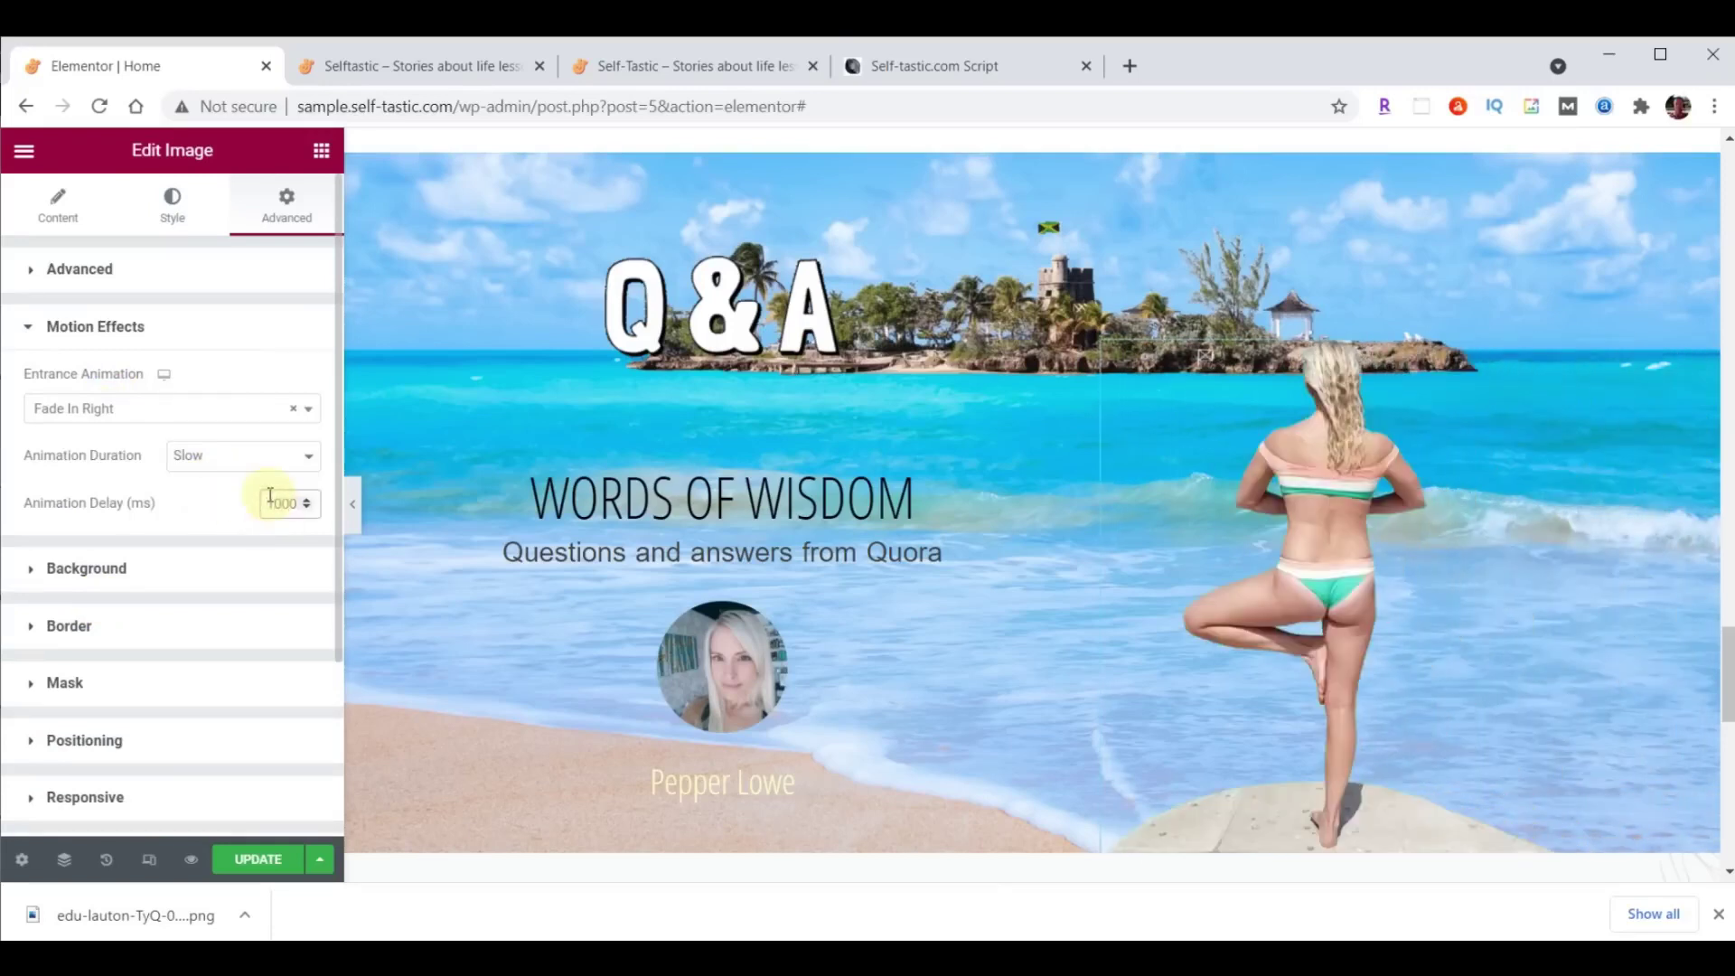
{"action": "key", "text": "ctrl+s"}
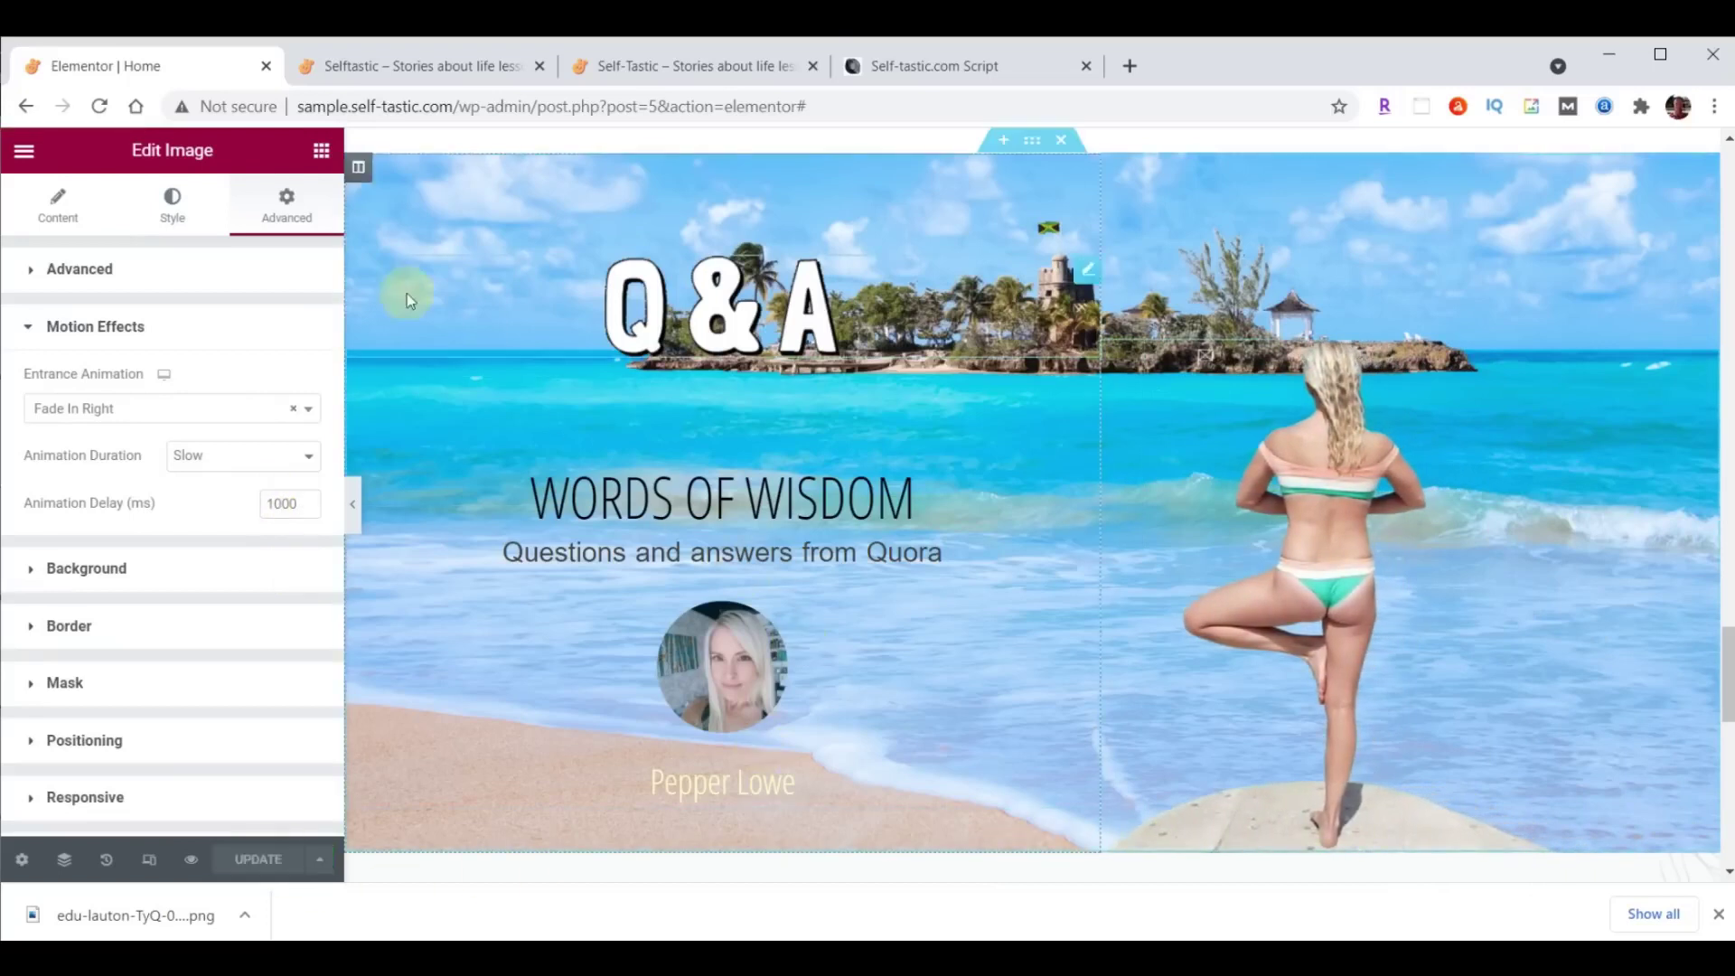
{"action": "left_click", "coordinate": [384, 73]}
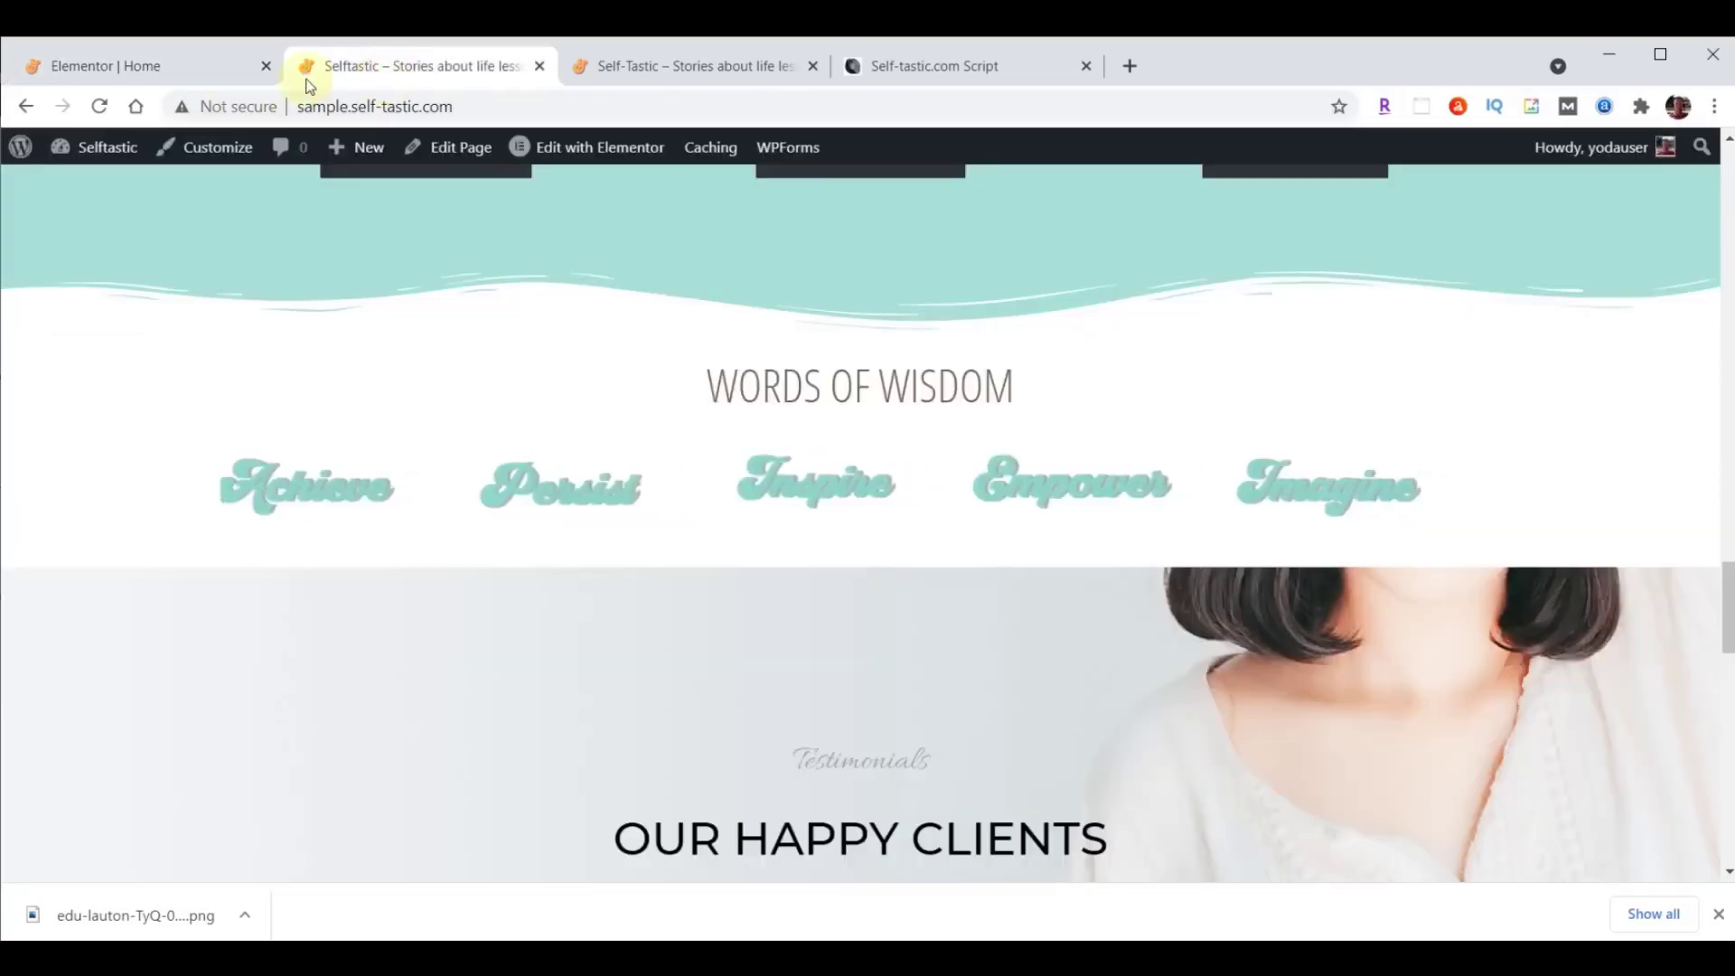
{"action": "left_click", "coordinate": [99, 105]}
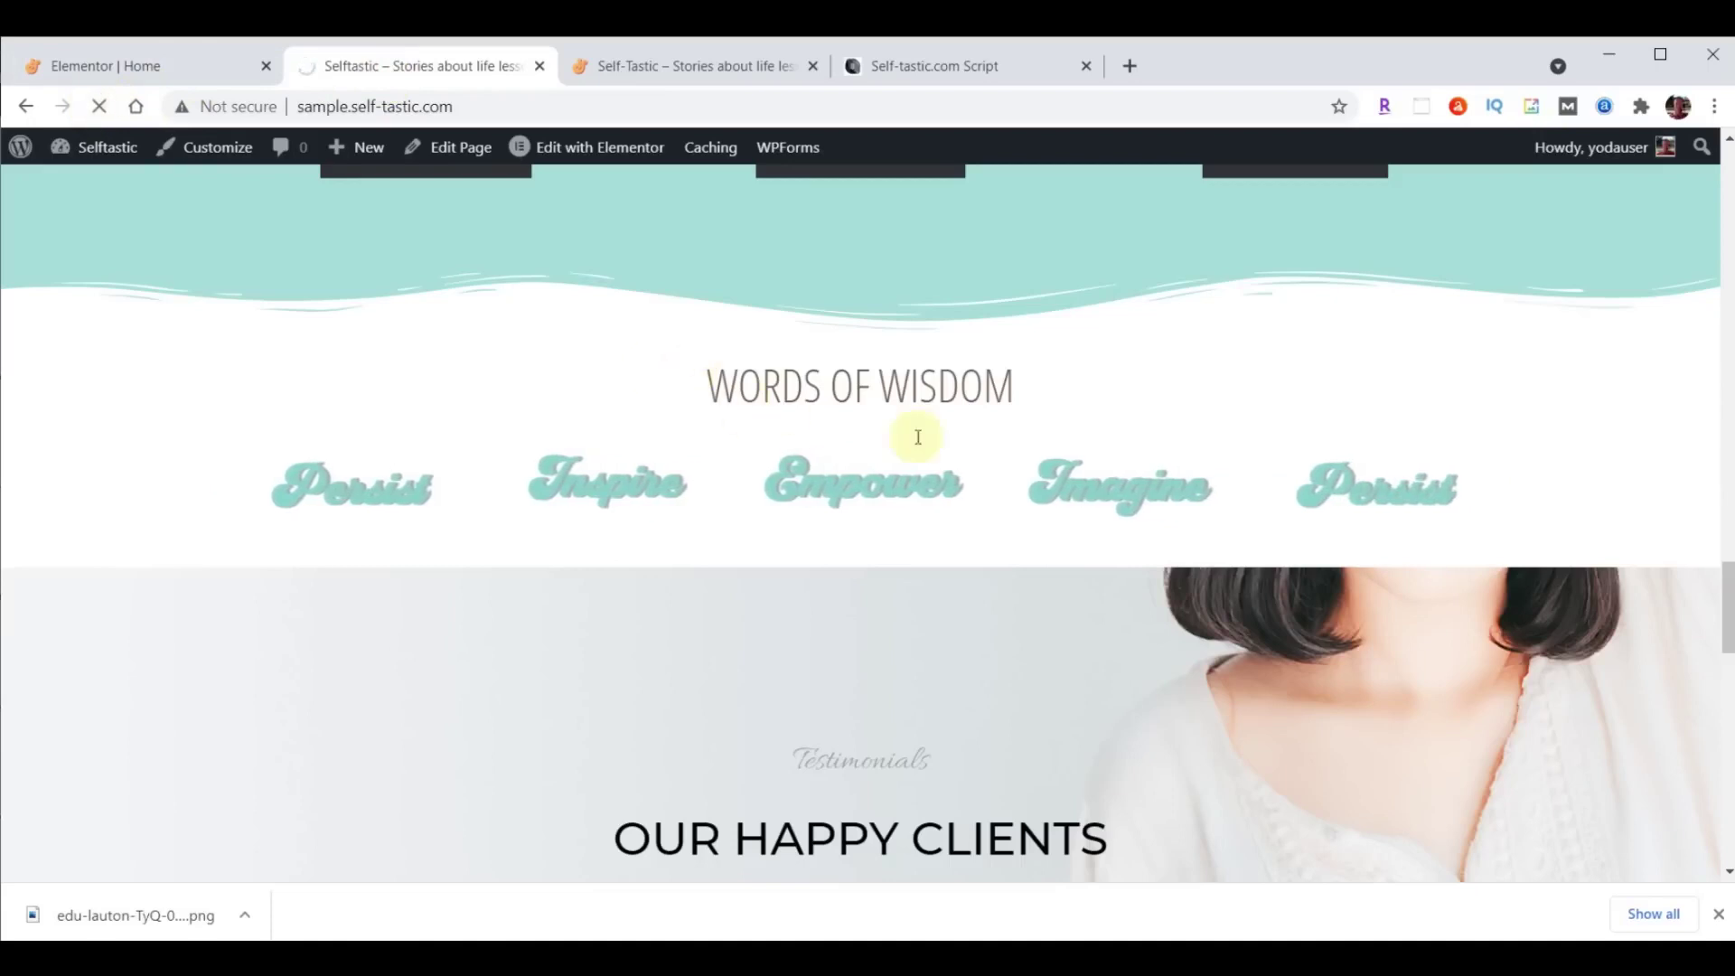
{"action": "scroll", "coordinate": [1392, 542], "scroll_direction": "down", "scroll_amount": 2}
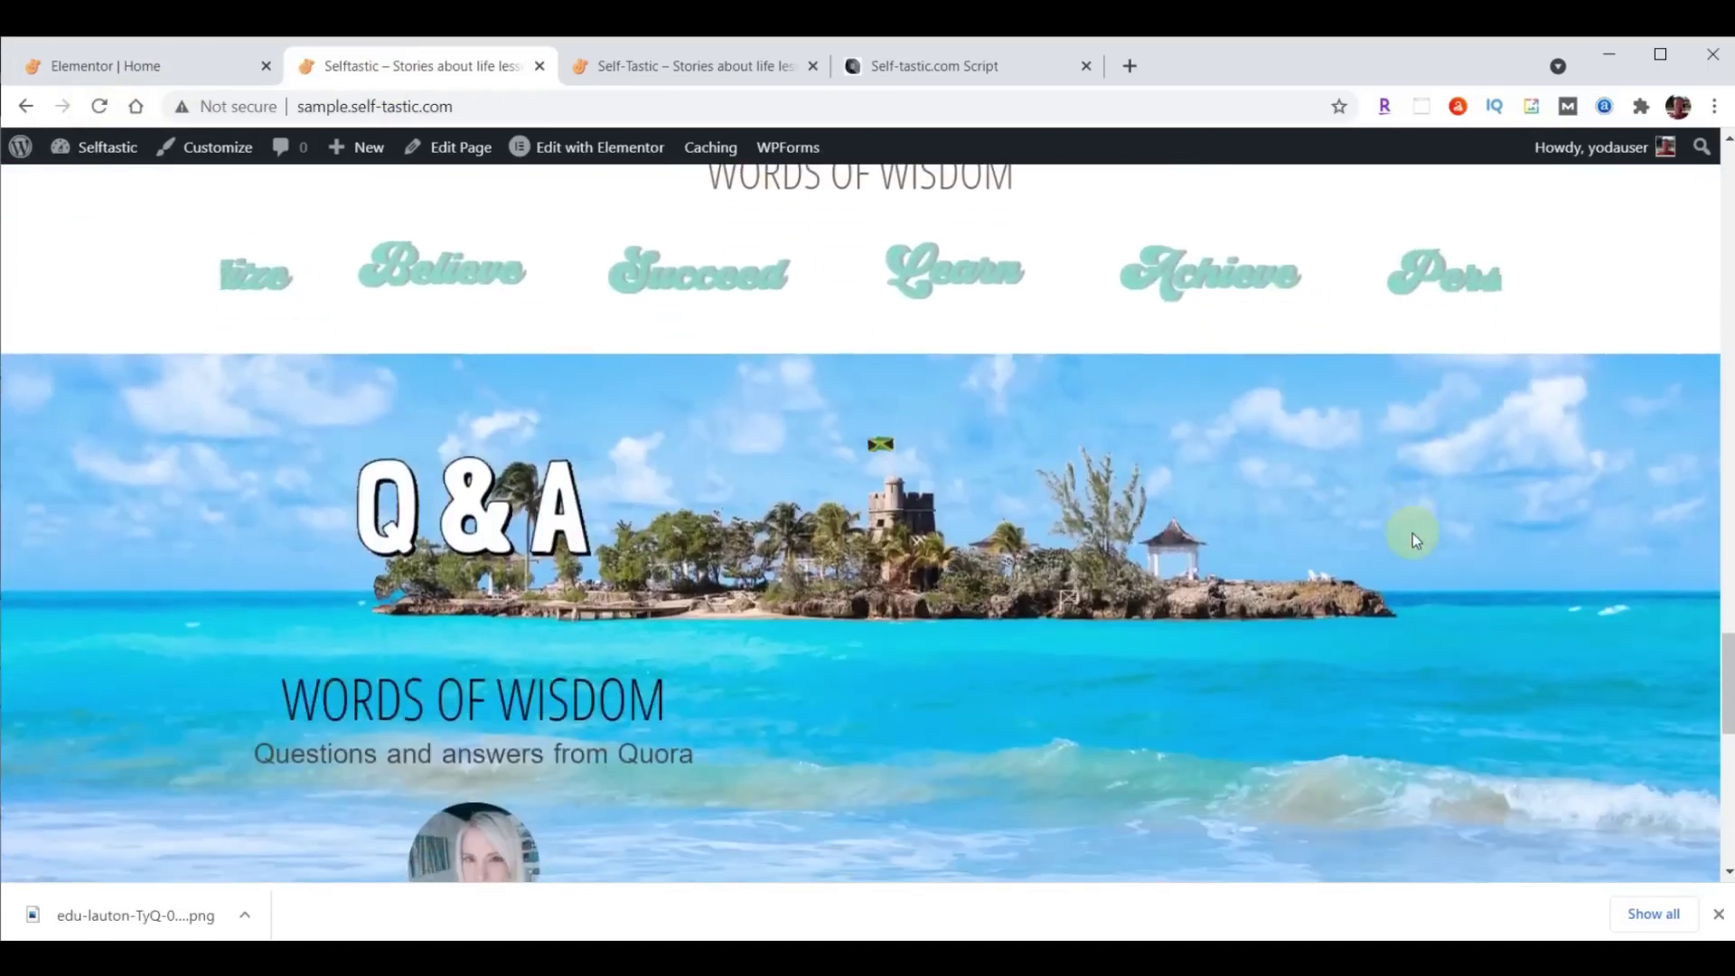
{"action": "scroll", "coordinate": [1412, 534], "scroll_direction": "down", "scroll_amount": 1}
{"action": "scroll", "coordinate": [1412, 533], "scroll_direction": "down", "scroll_amount": 1}
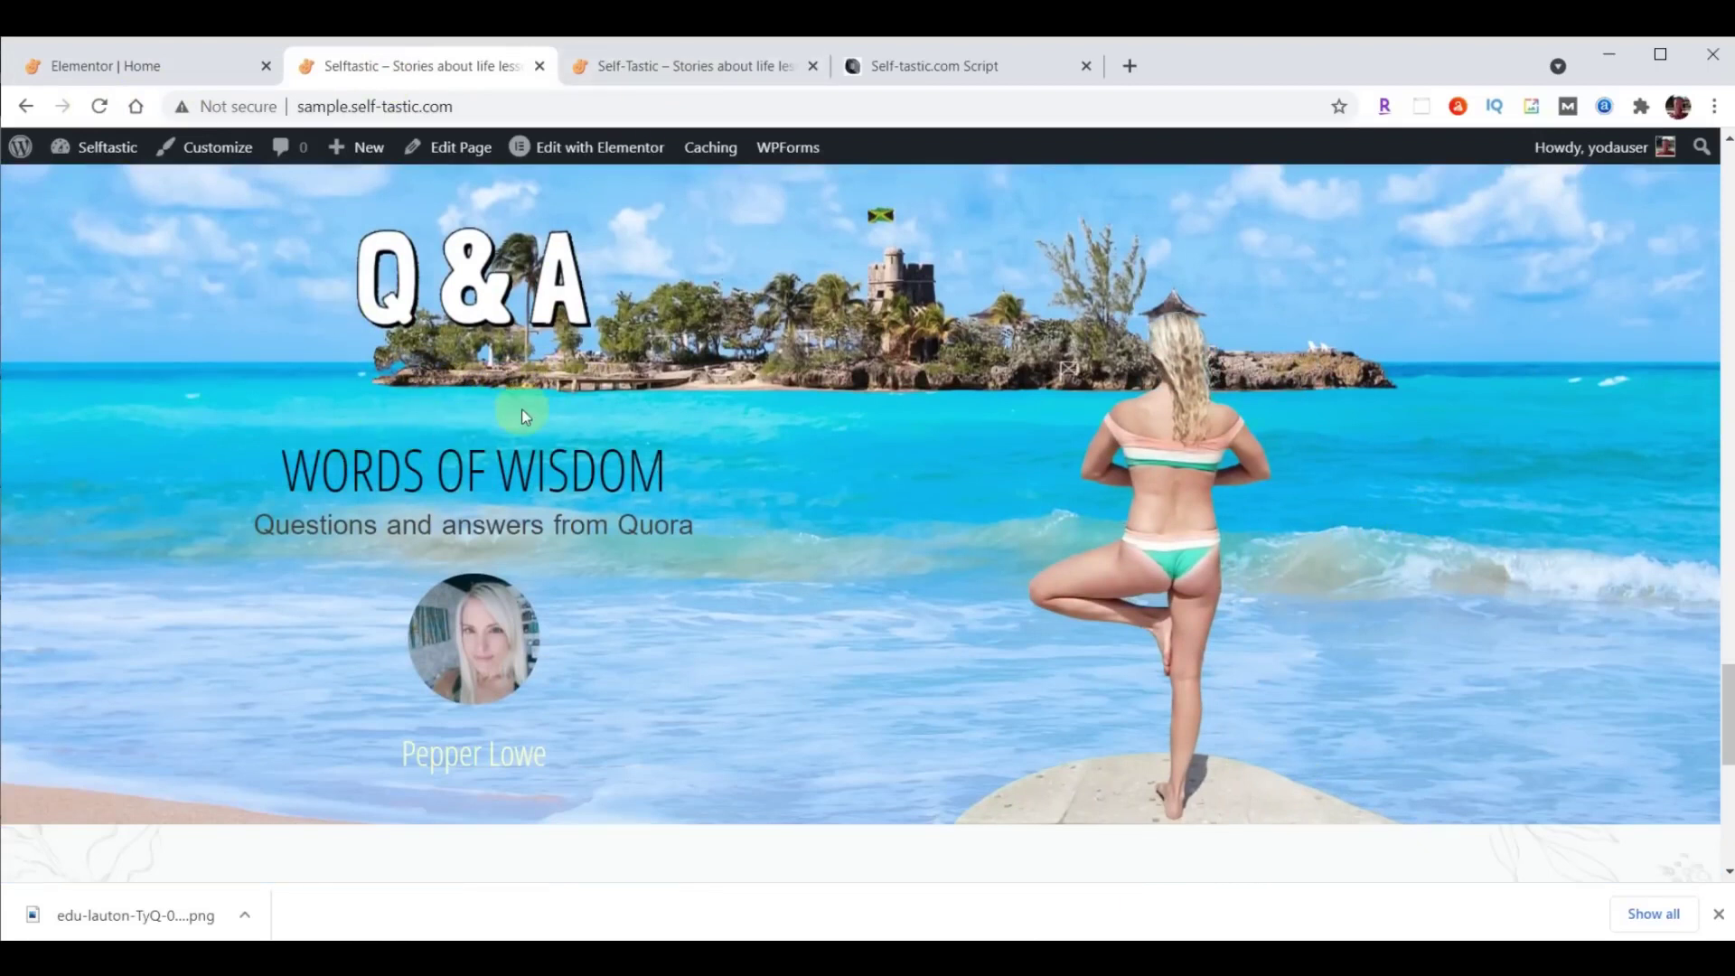
{"action": "left_click", "coordinate": [176, 68]}
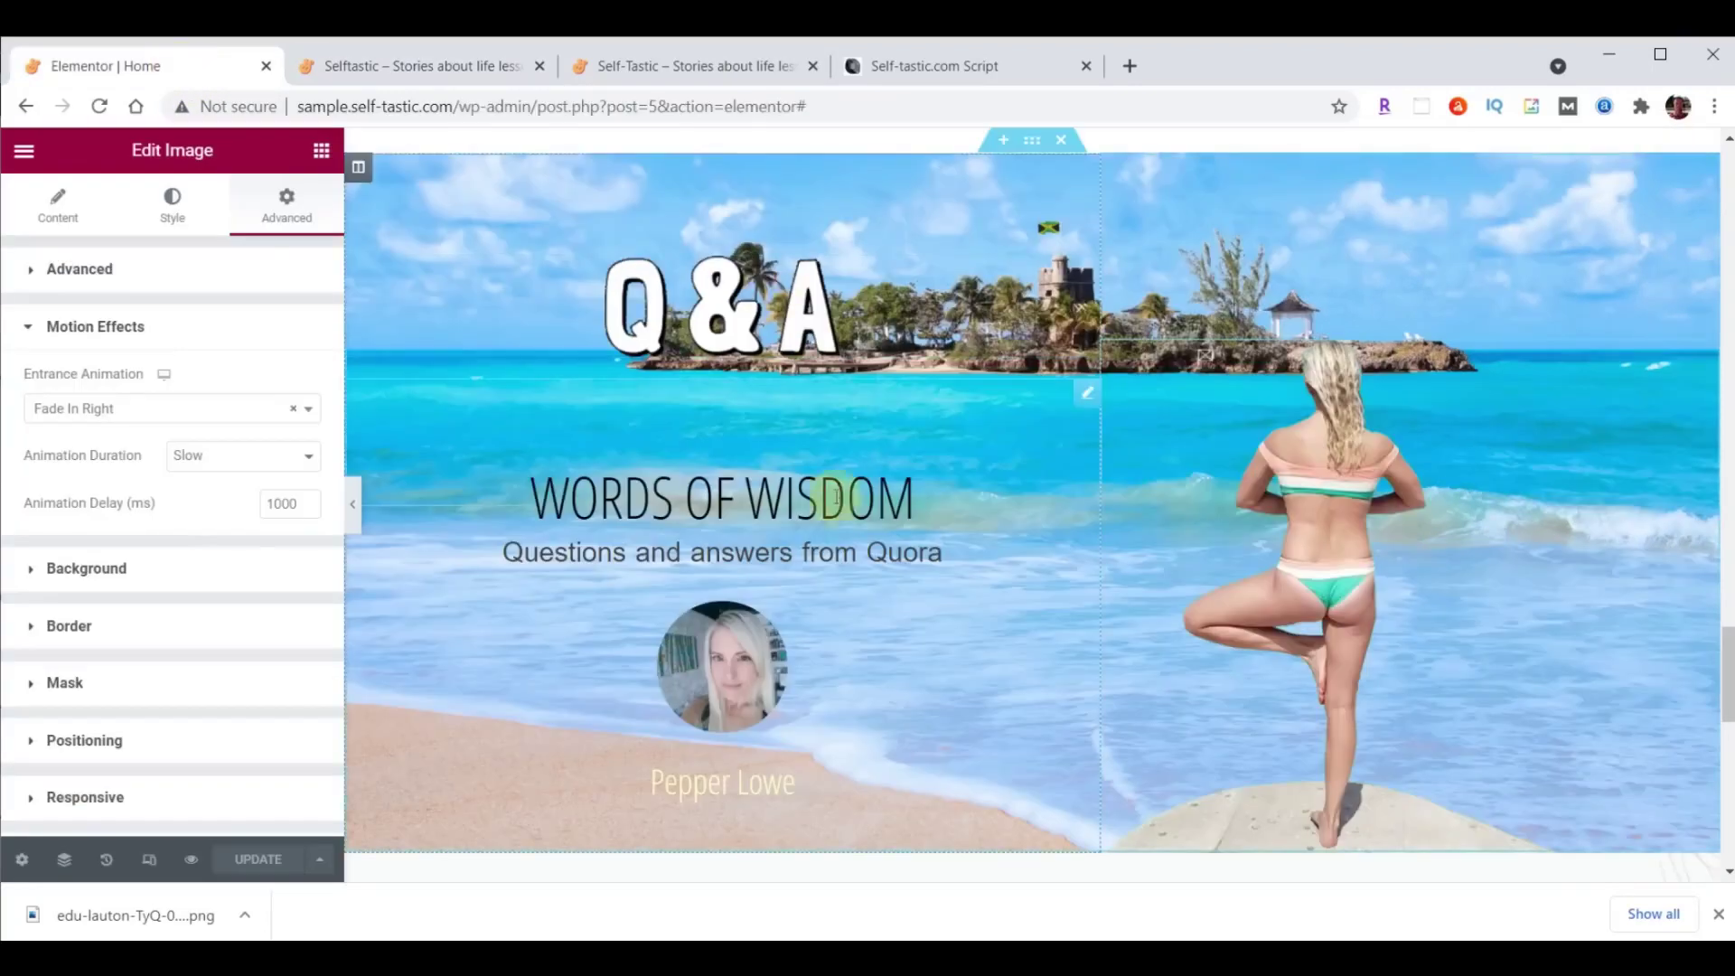
- Set the WORDS OF WISDOM heading's top padding to 0 and save the page
{"action": "left_click", "coordinate": [1086, 396]}
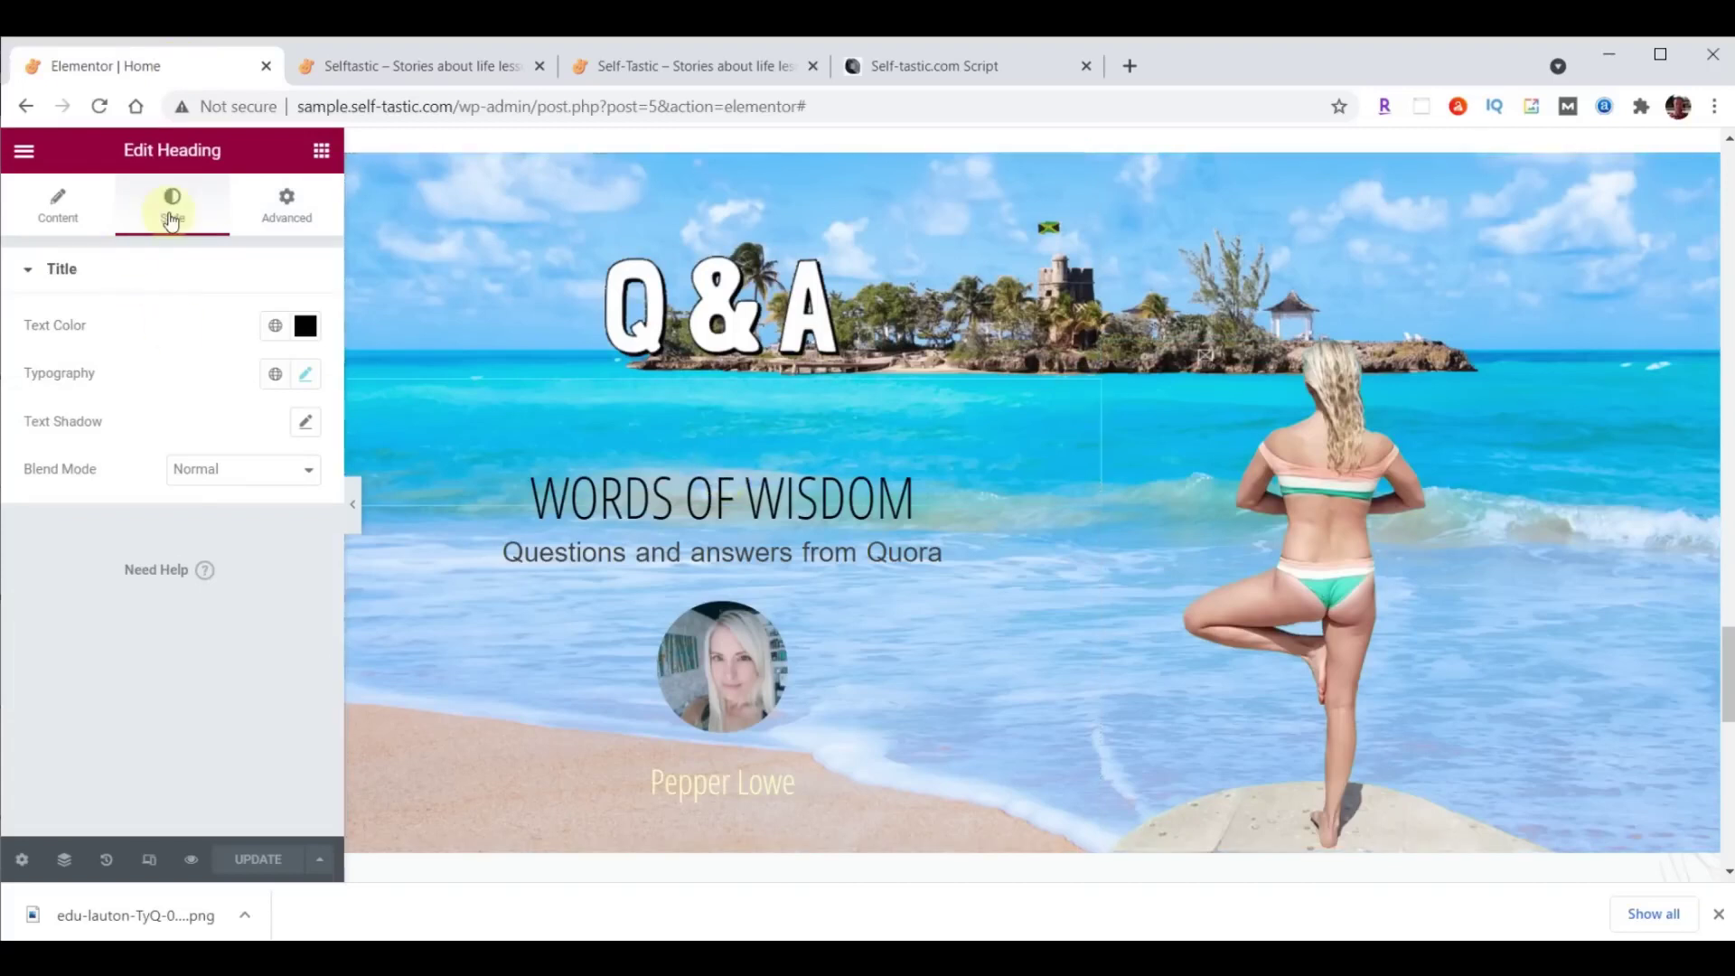
{"action": "left_click", "coordinate": [290, 215]}
{"action": "double_click", "coordinate": [45, 442]}
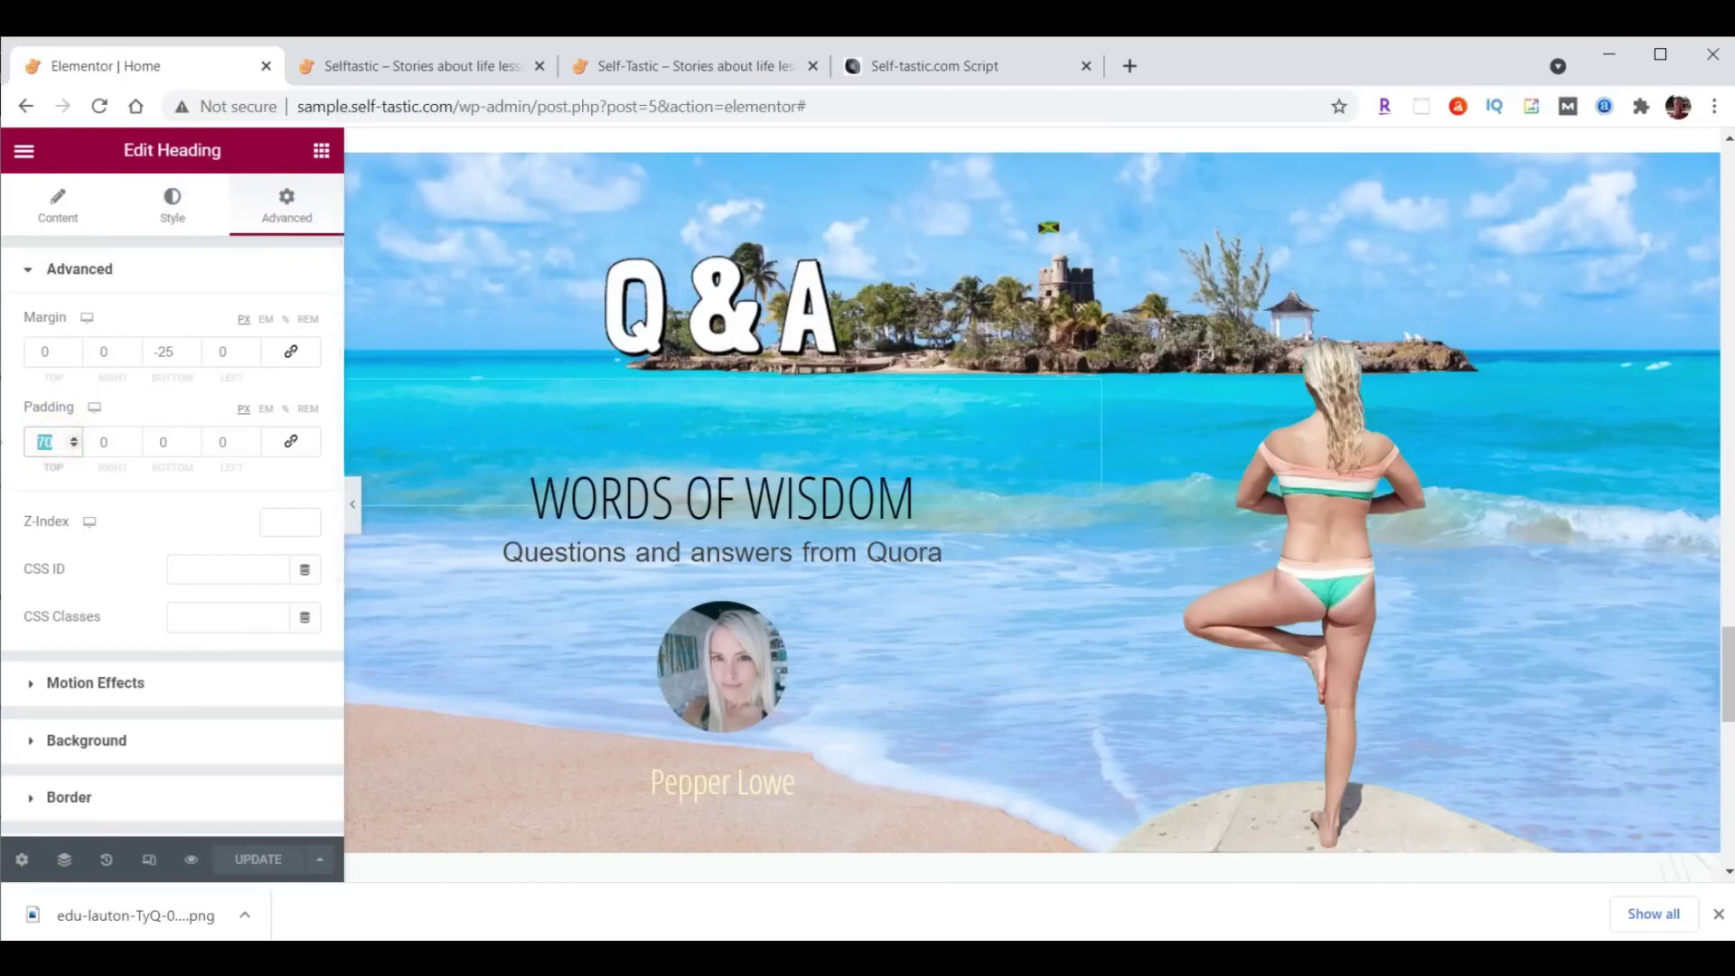
{"action": "type", "text": "0"}
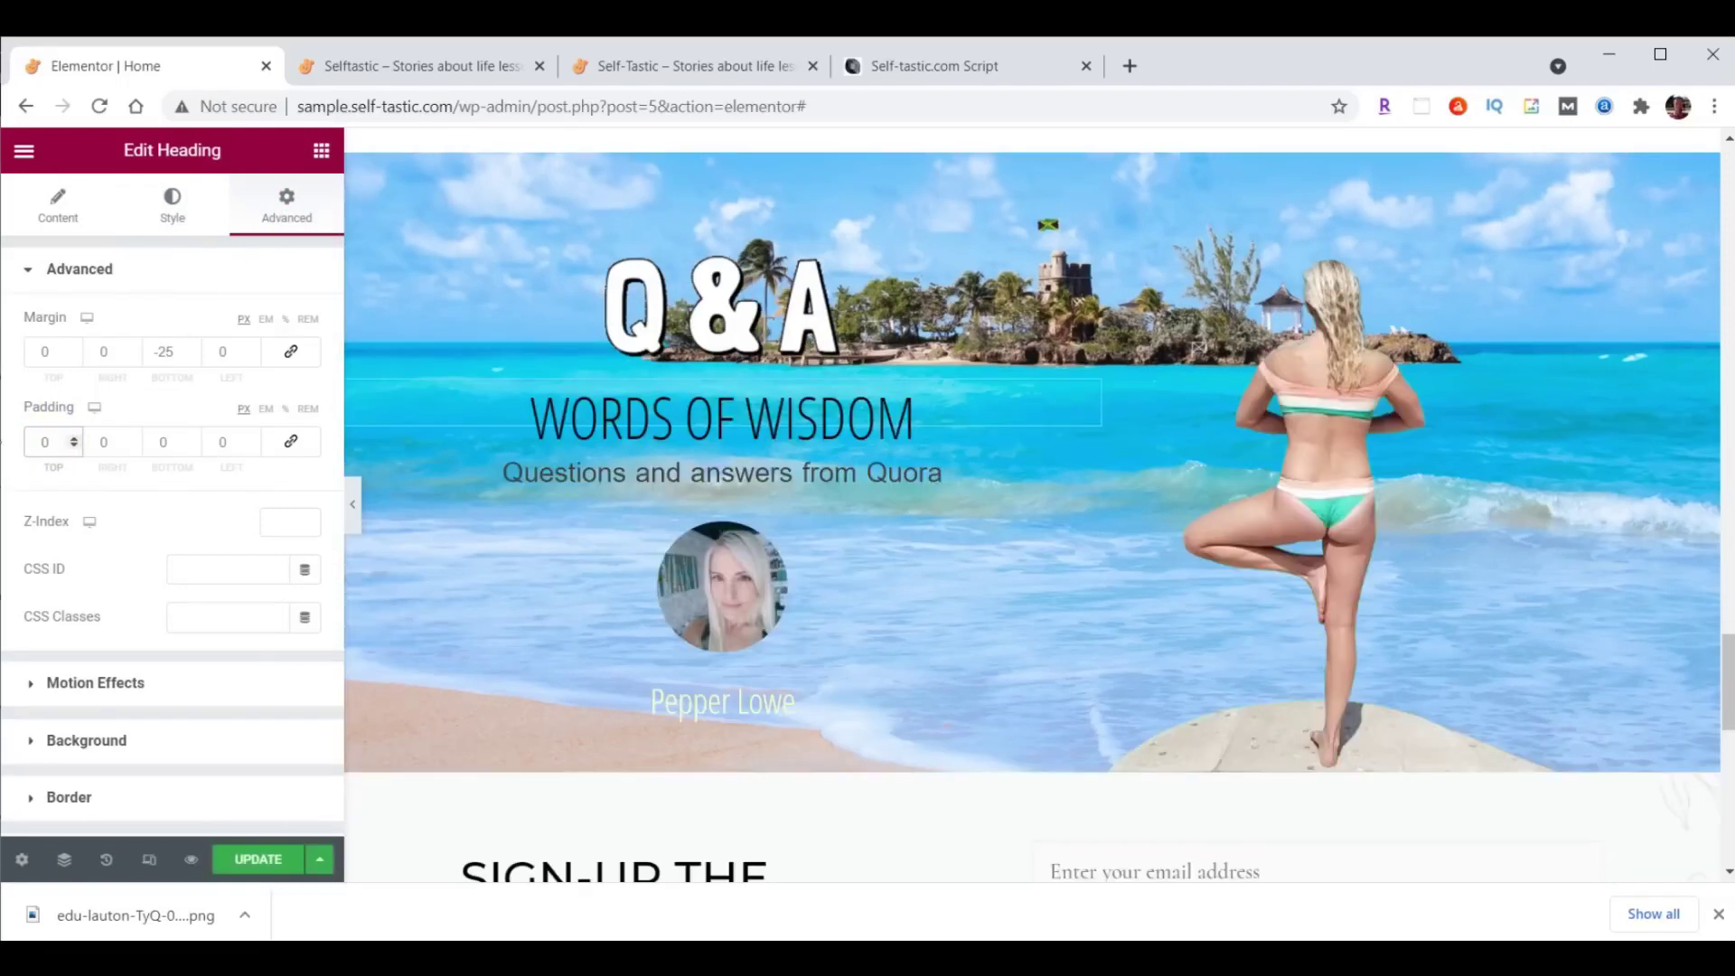
{"action": "left_click", "coordinate": [257, 858]}
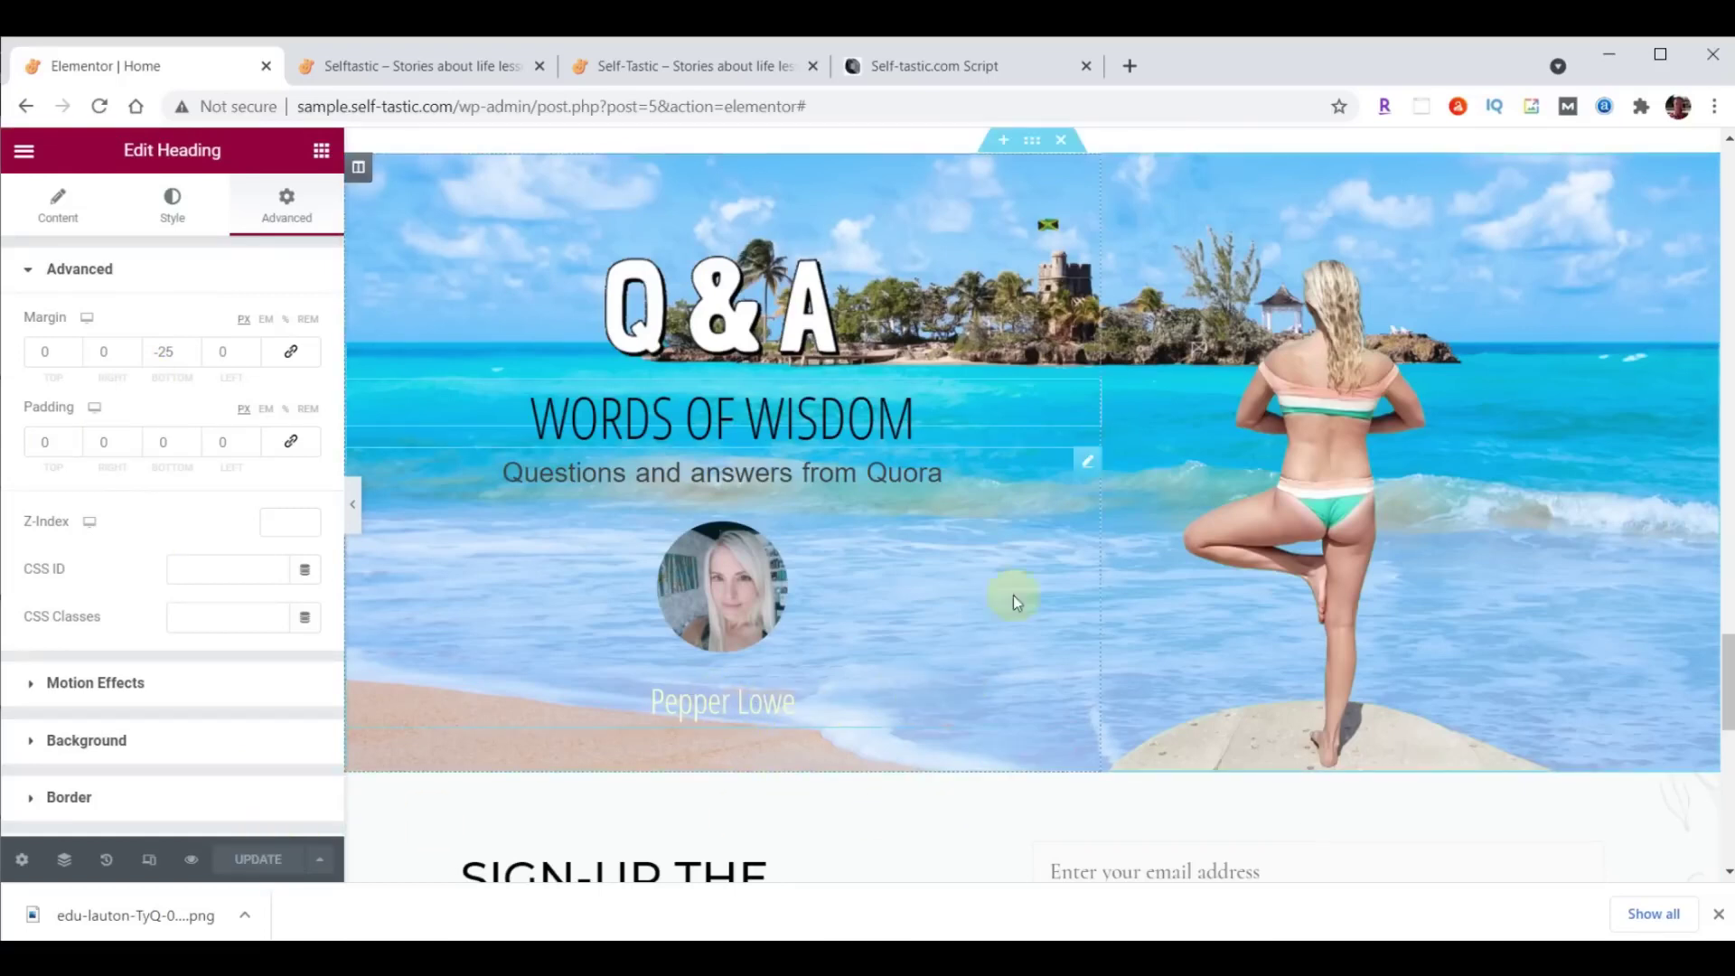
- Link the profile testimonial to /contact/, save, and switch to the live site
{"action": "left_click", "coordinate": [1085, 463]}
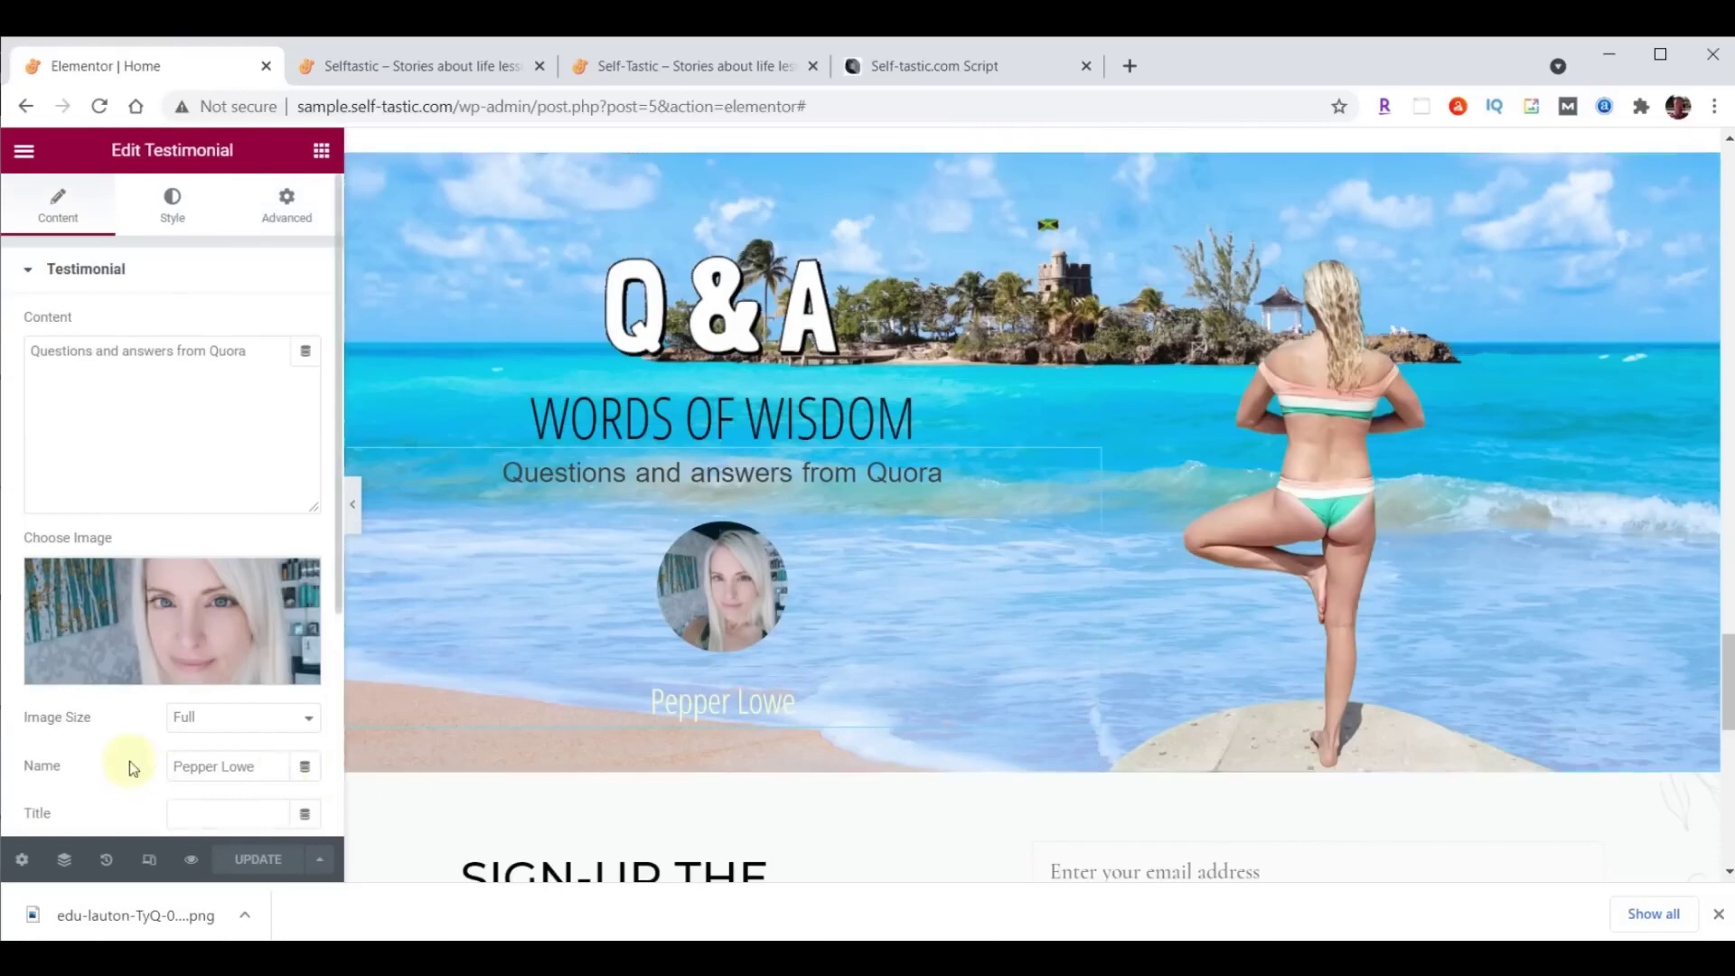
{"action": "scroll", "coordinate": [149, 781], "scroll_direction": "down", "scroll_amount": 3}
{"action": "left_click", "coordinate": [185, 598]}
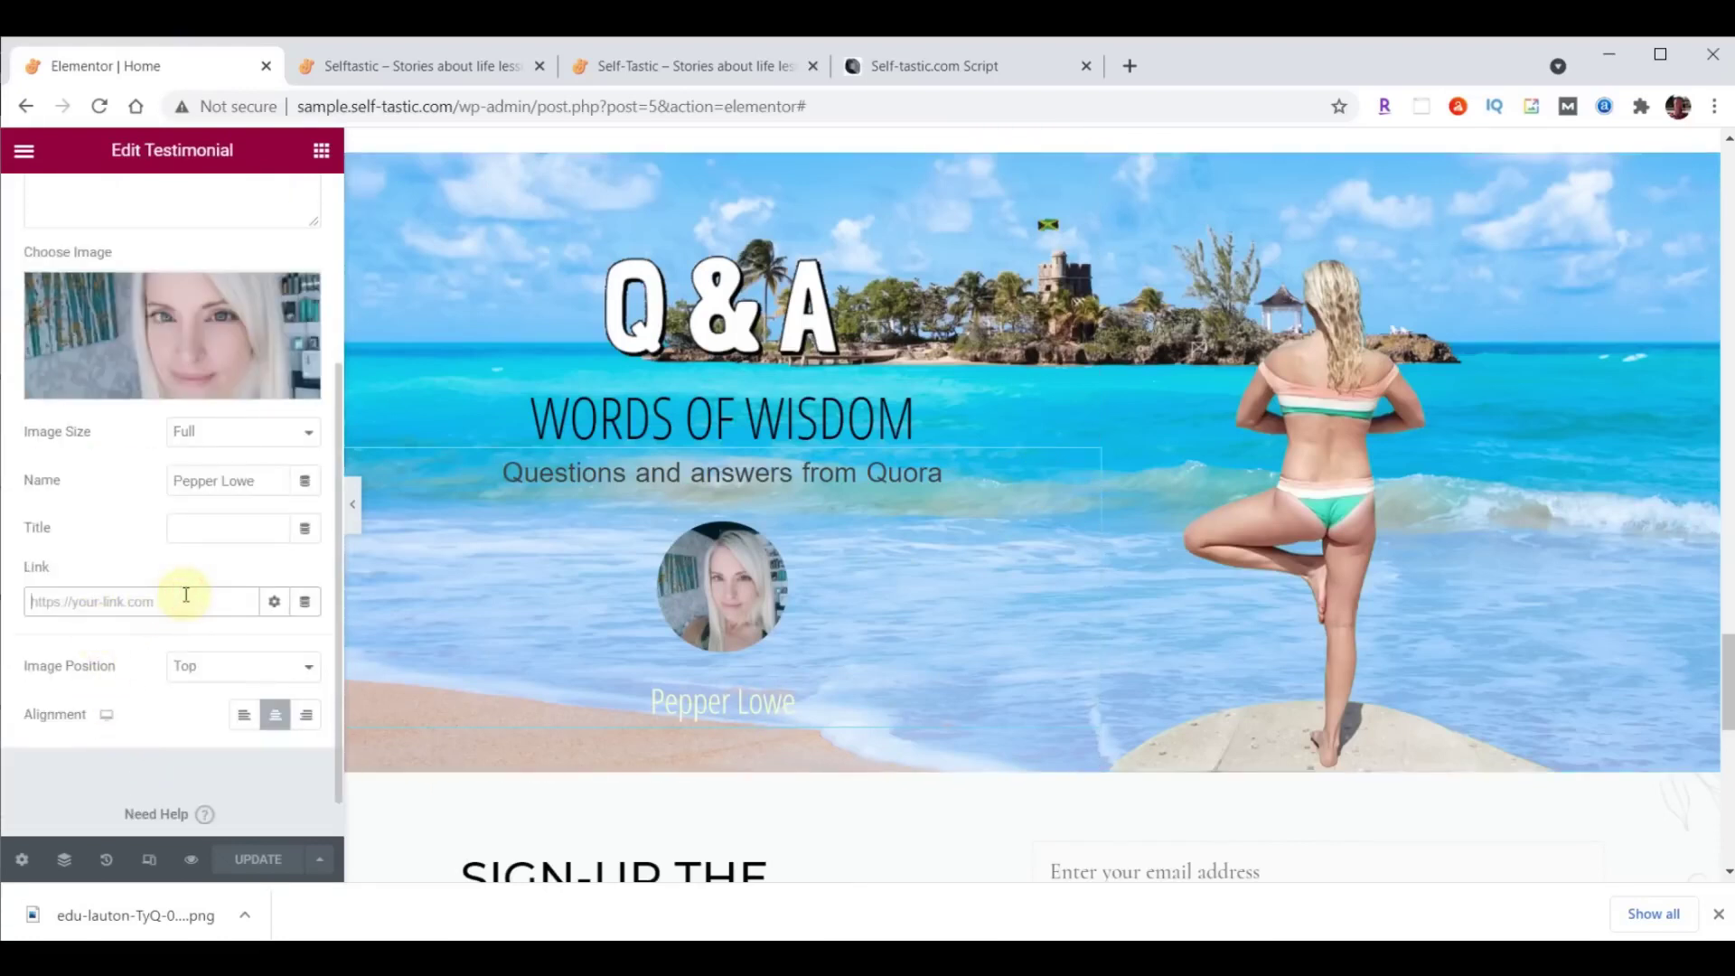
{"action": "type", "text": "/contact/"}
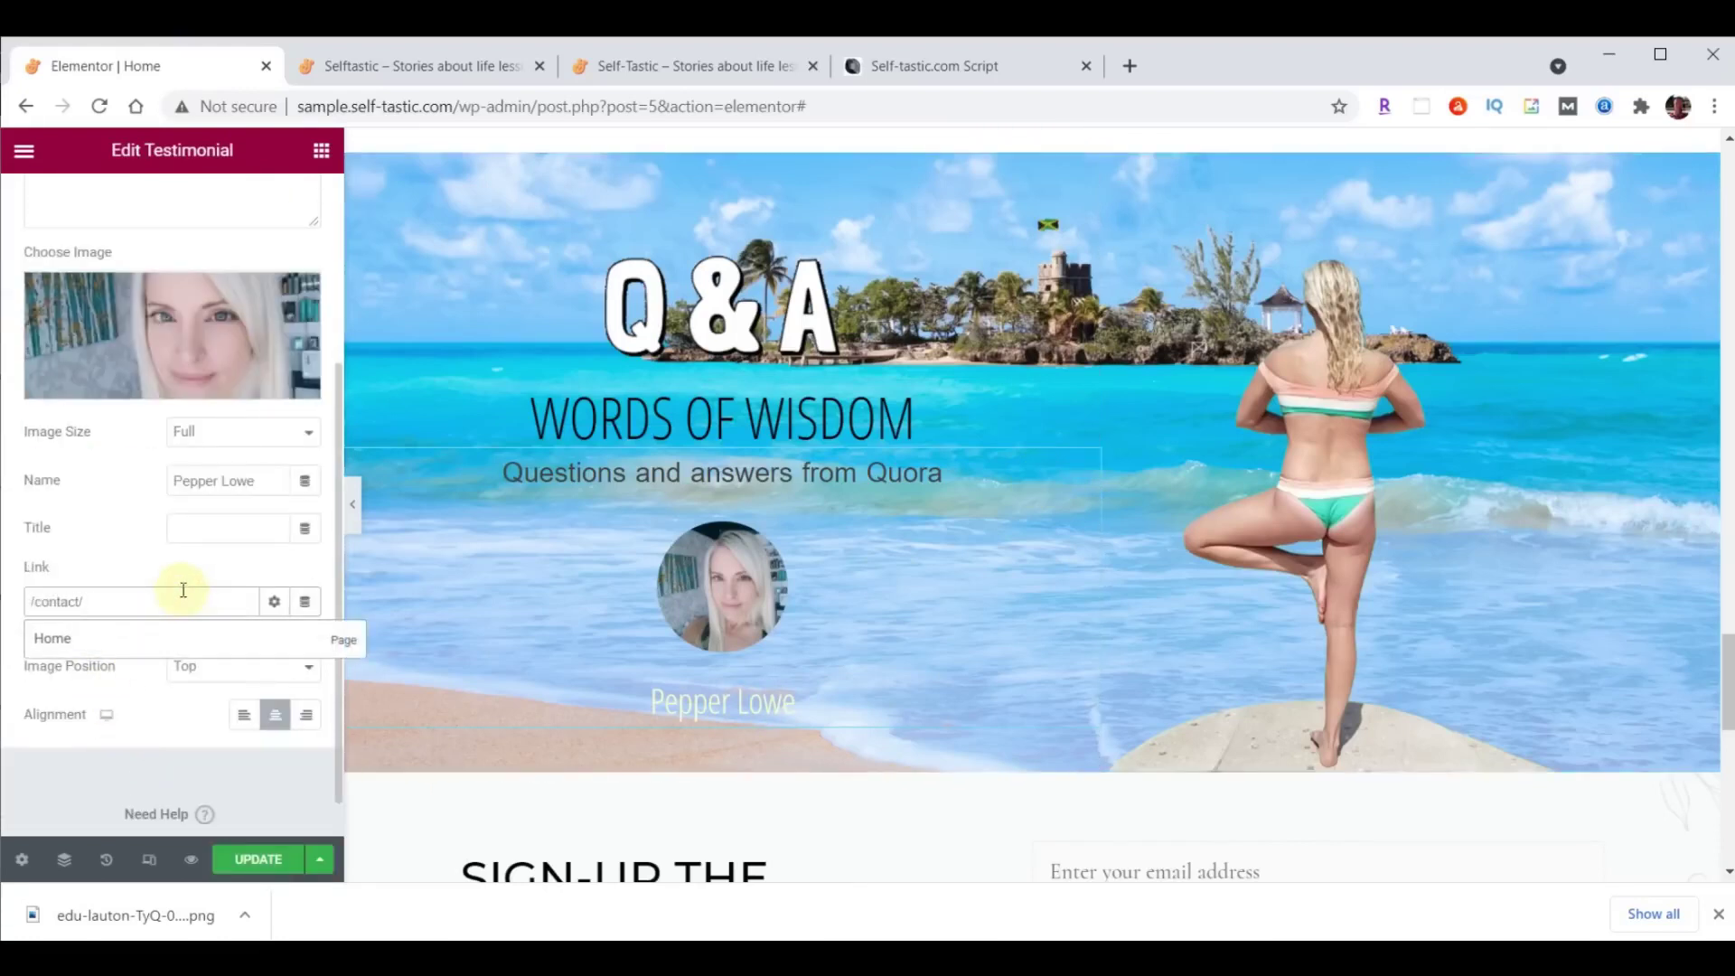
{"action": "left_click", "coordinate": [255, 859]}
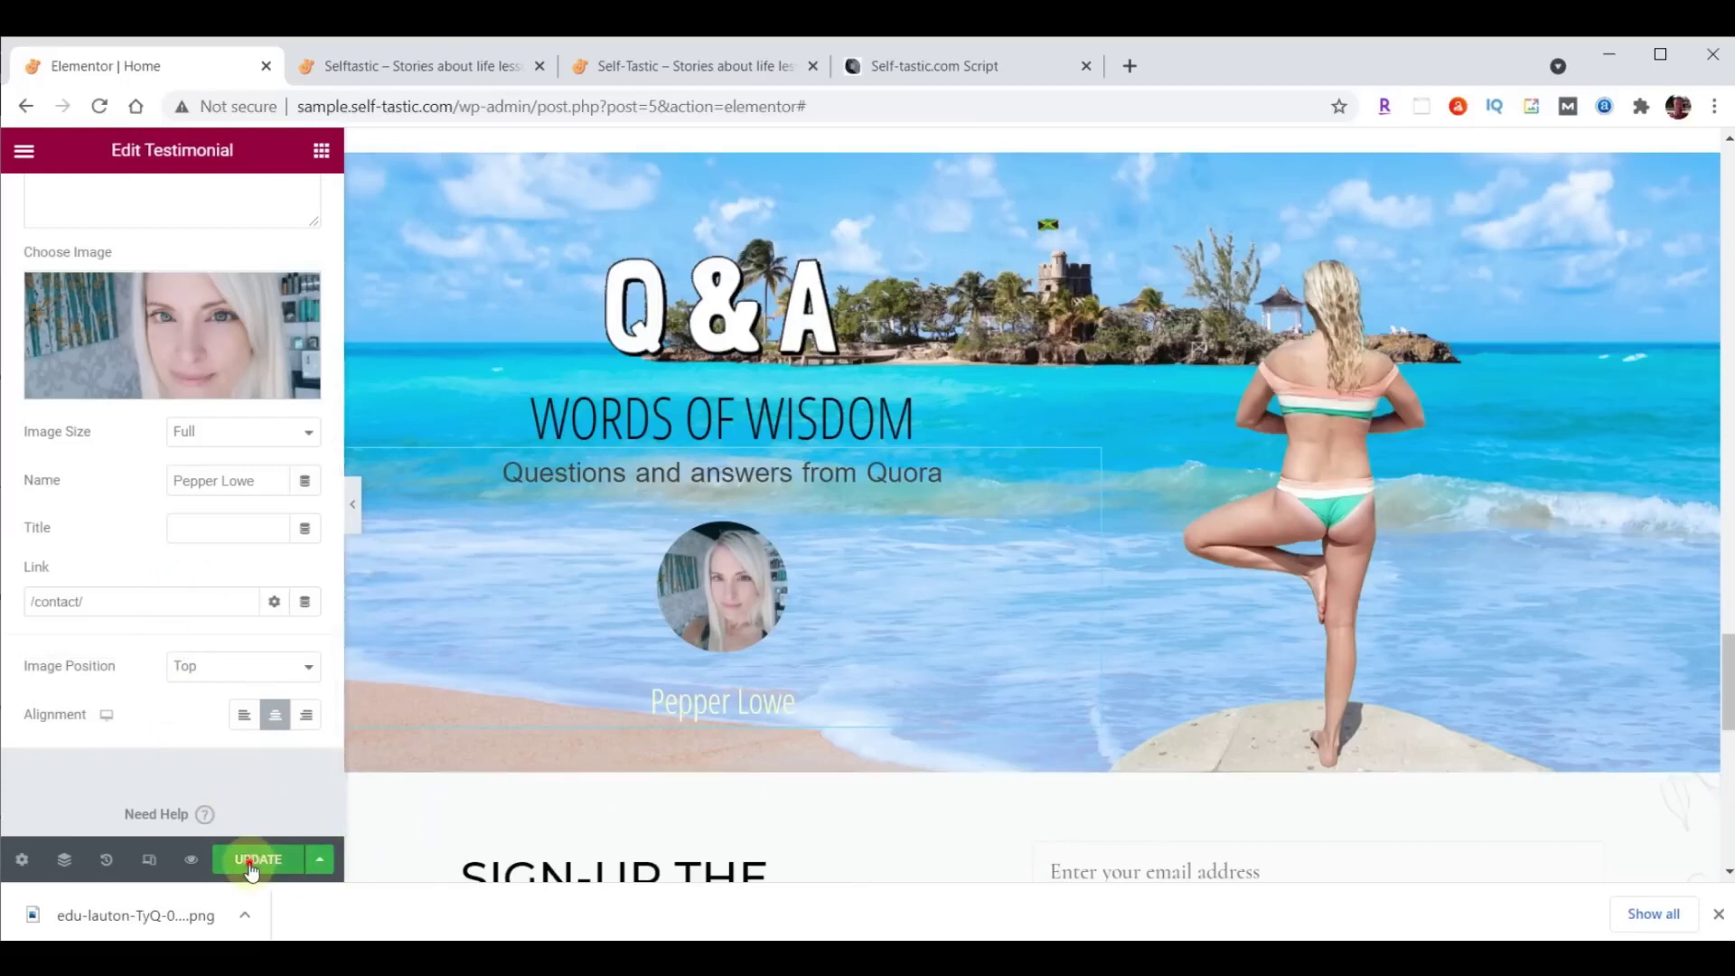
{"action": "left_click", "coordinate": [429, 68]}
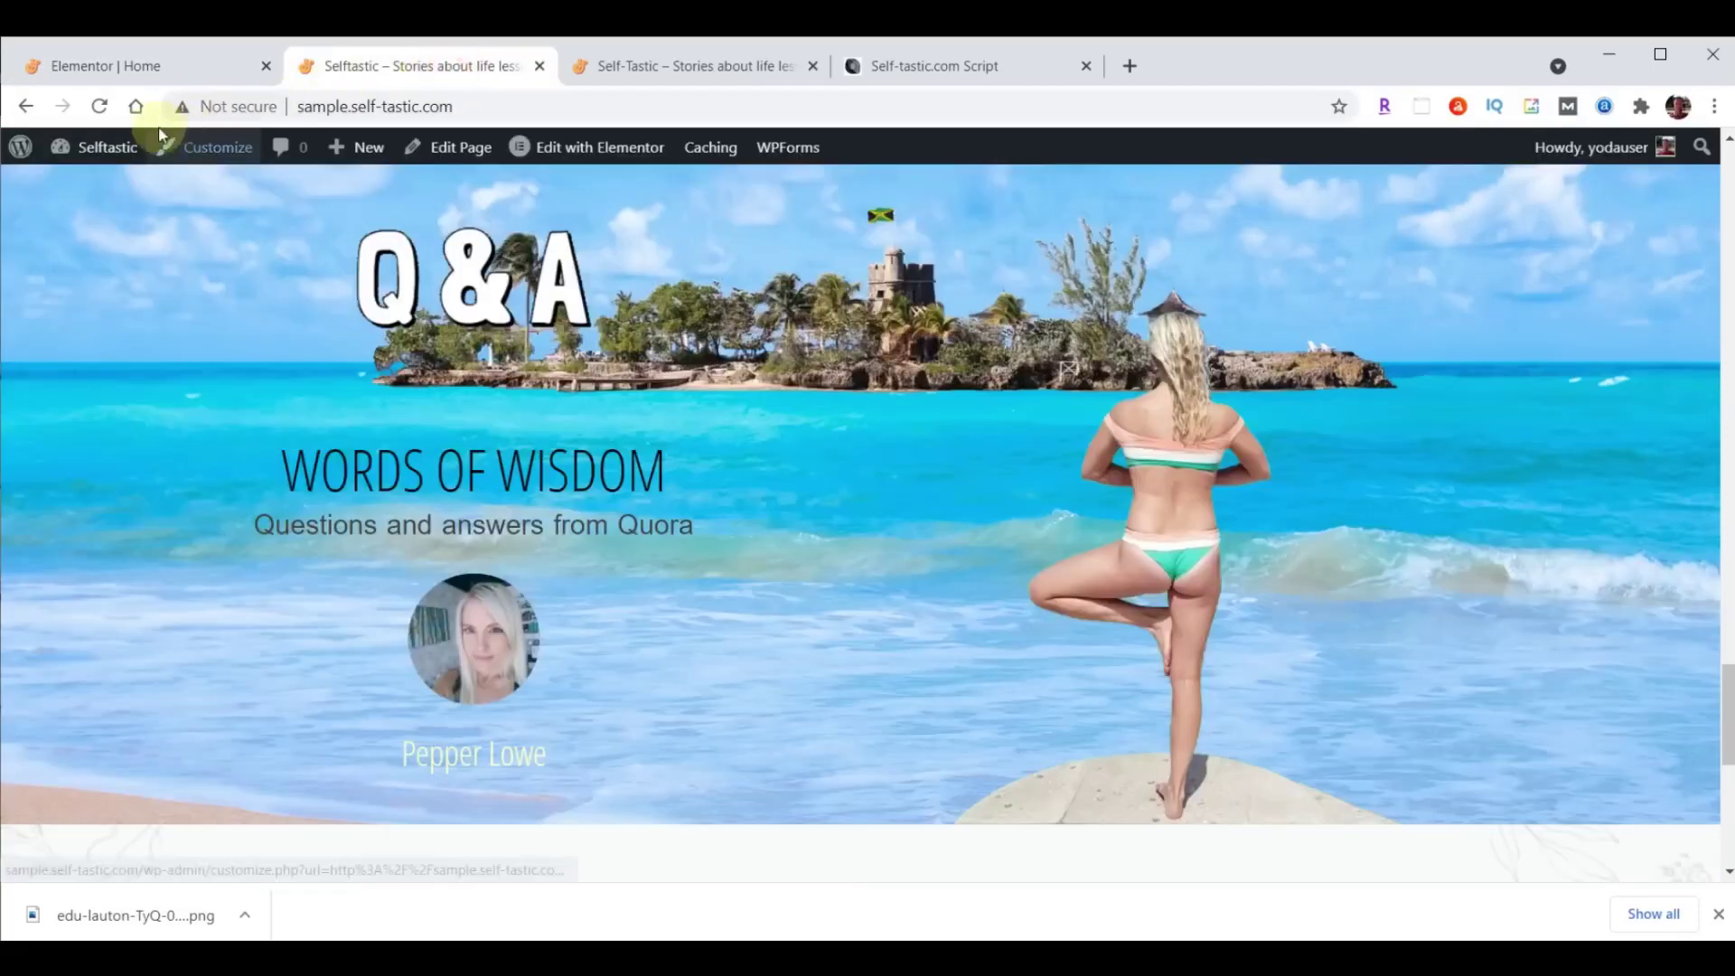
- Reload the sample homepage, compare it with live self-tastic.com, then return to the Home editor
{"action": "left_click", "coordinate": [101, 106]}
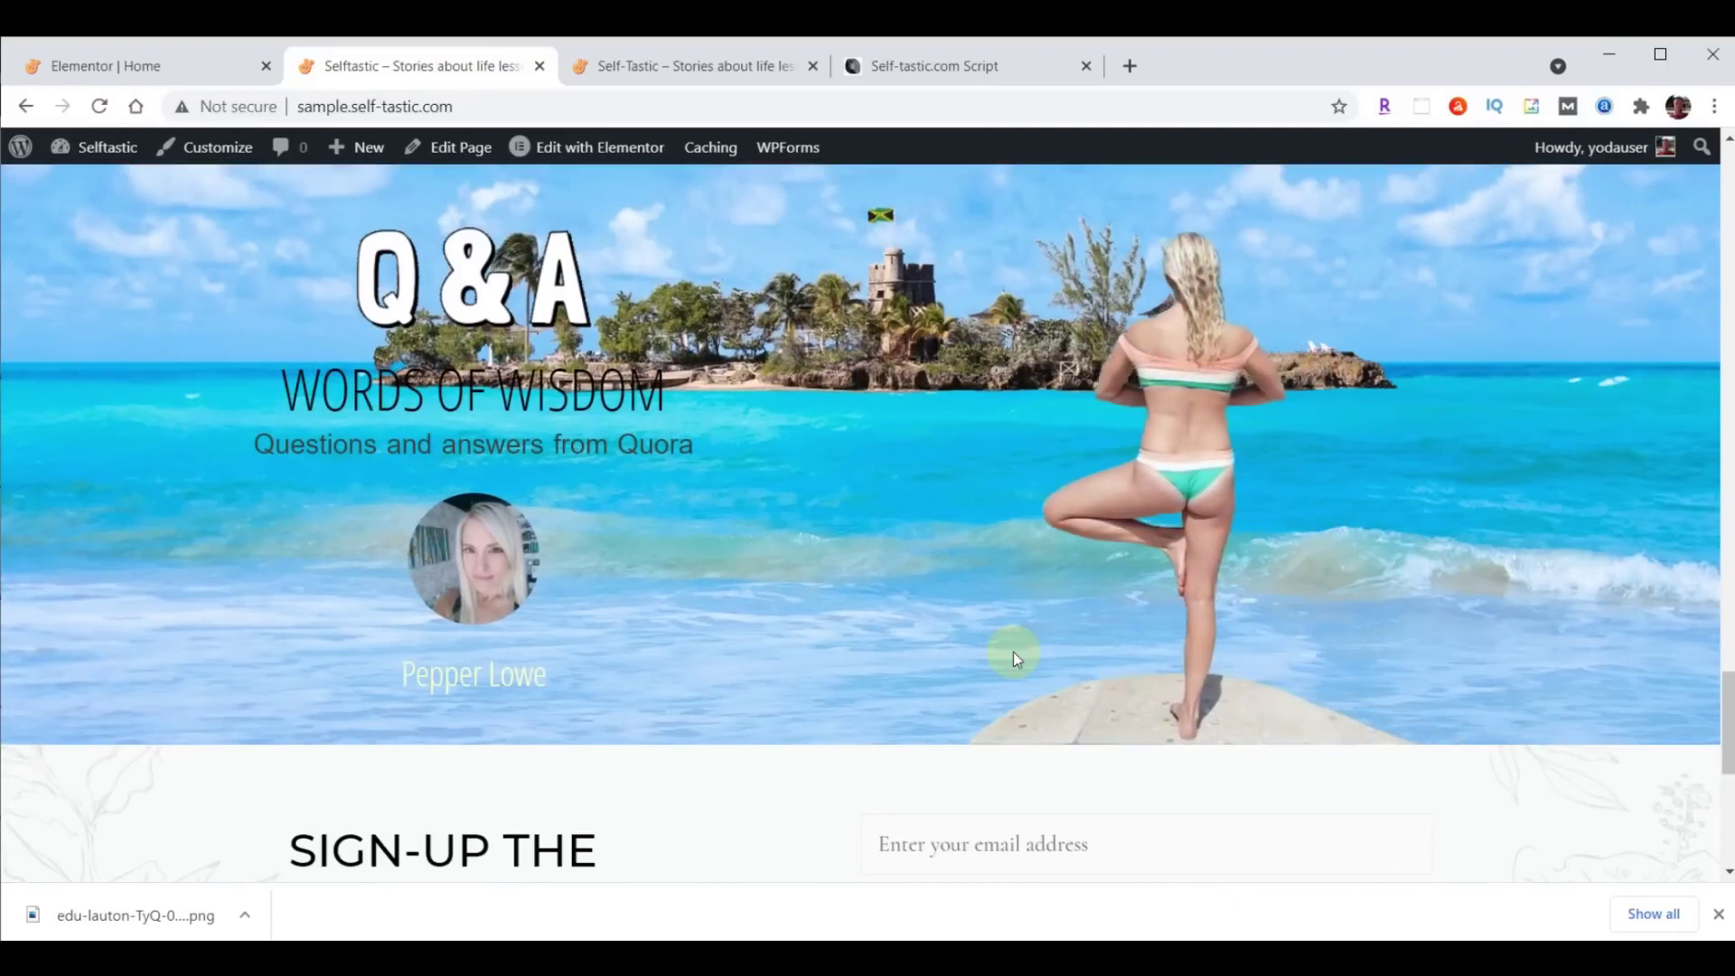
{"action": "scroll", "coordinate": [1464, 627], "scroll_direction": "down", "scroll_amount": 3}
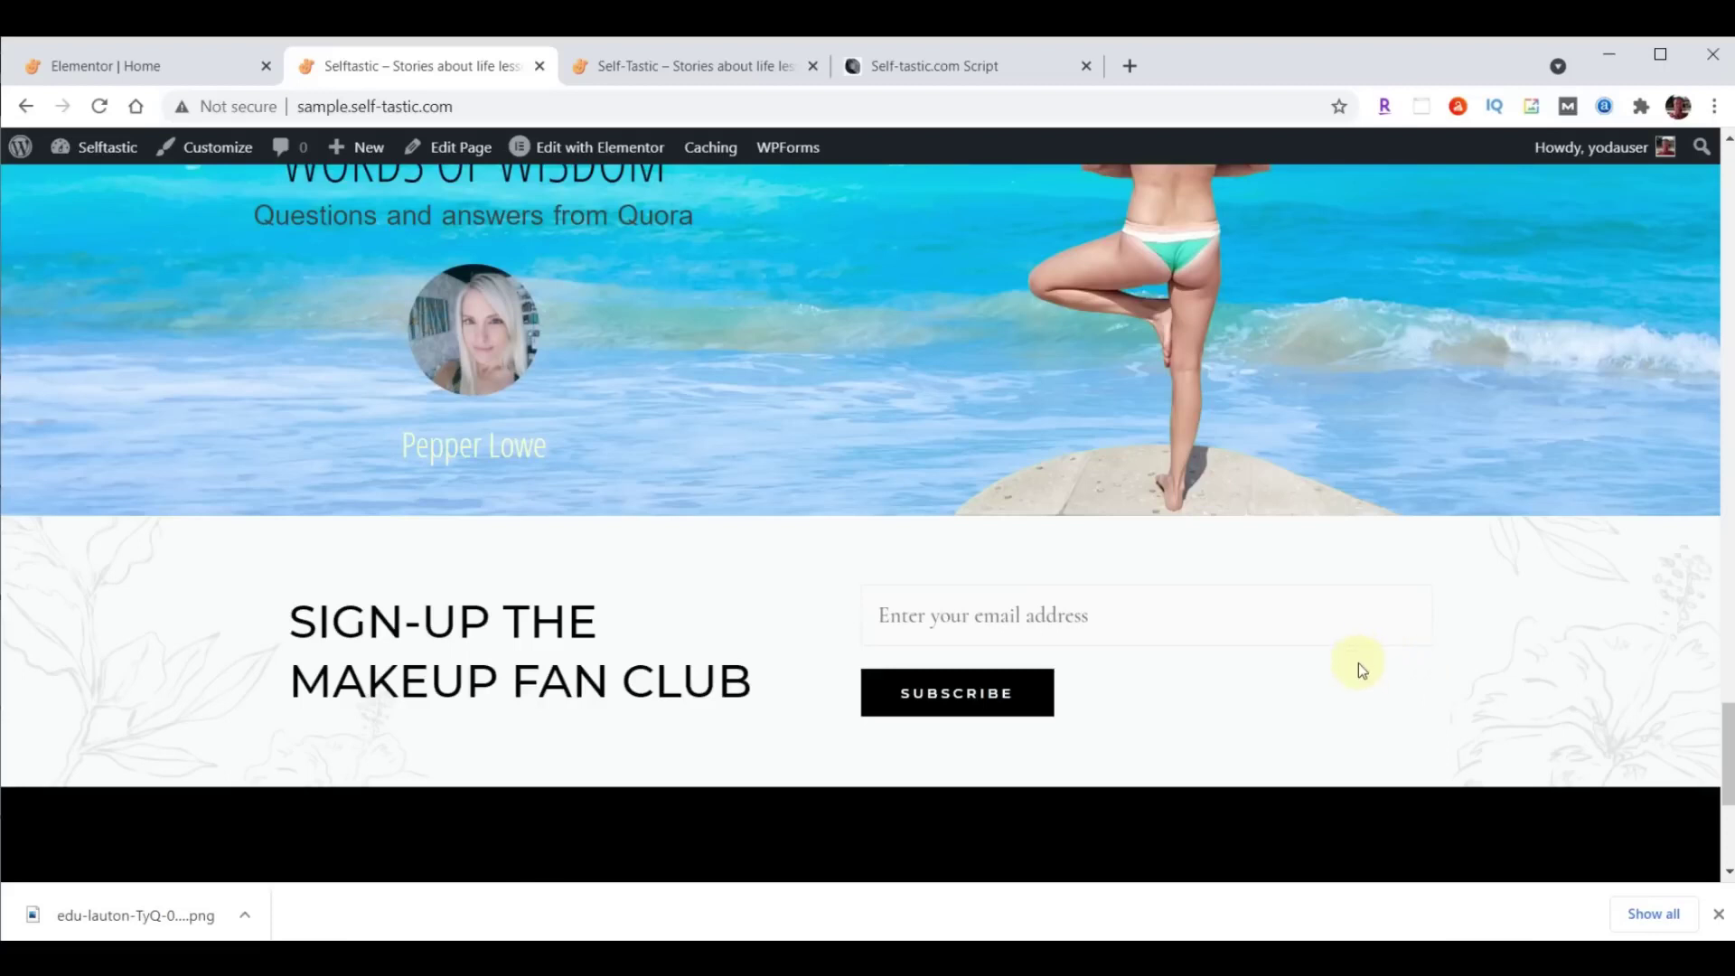
{"action": "left_click", "coordinate": [720, 70]}
{"action": "scroll", "coordinate": [1380, 459], "scroll_direction": "down", "scroll_amount": 2}
{"action": "scroll", "coordinate": [1380, 459], "scroll_direction": "down", "scroll_amount": 2}
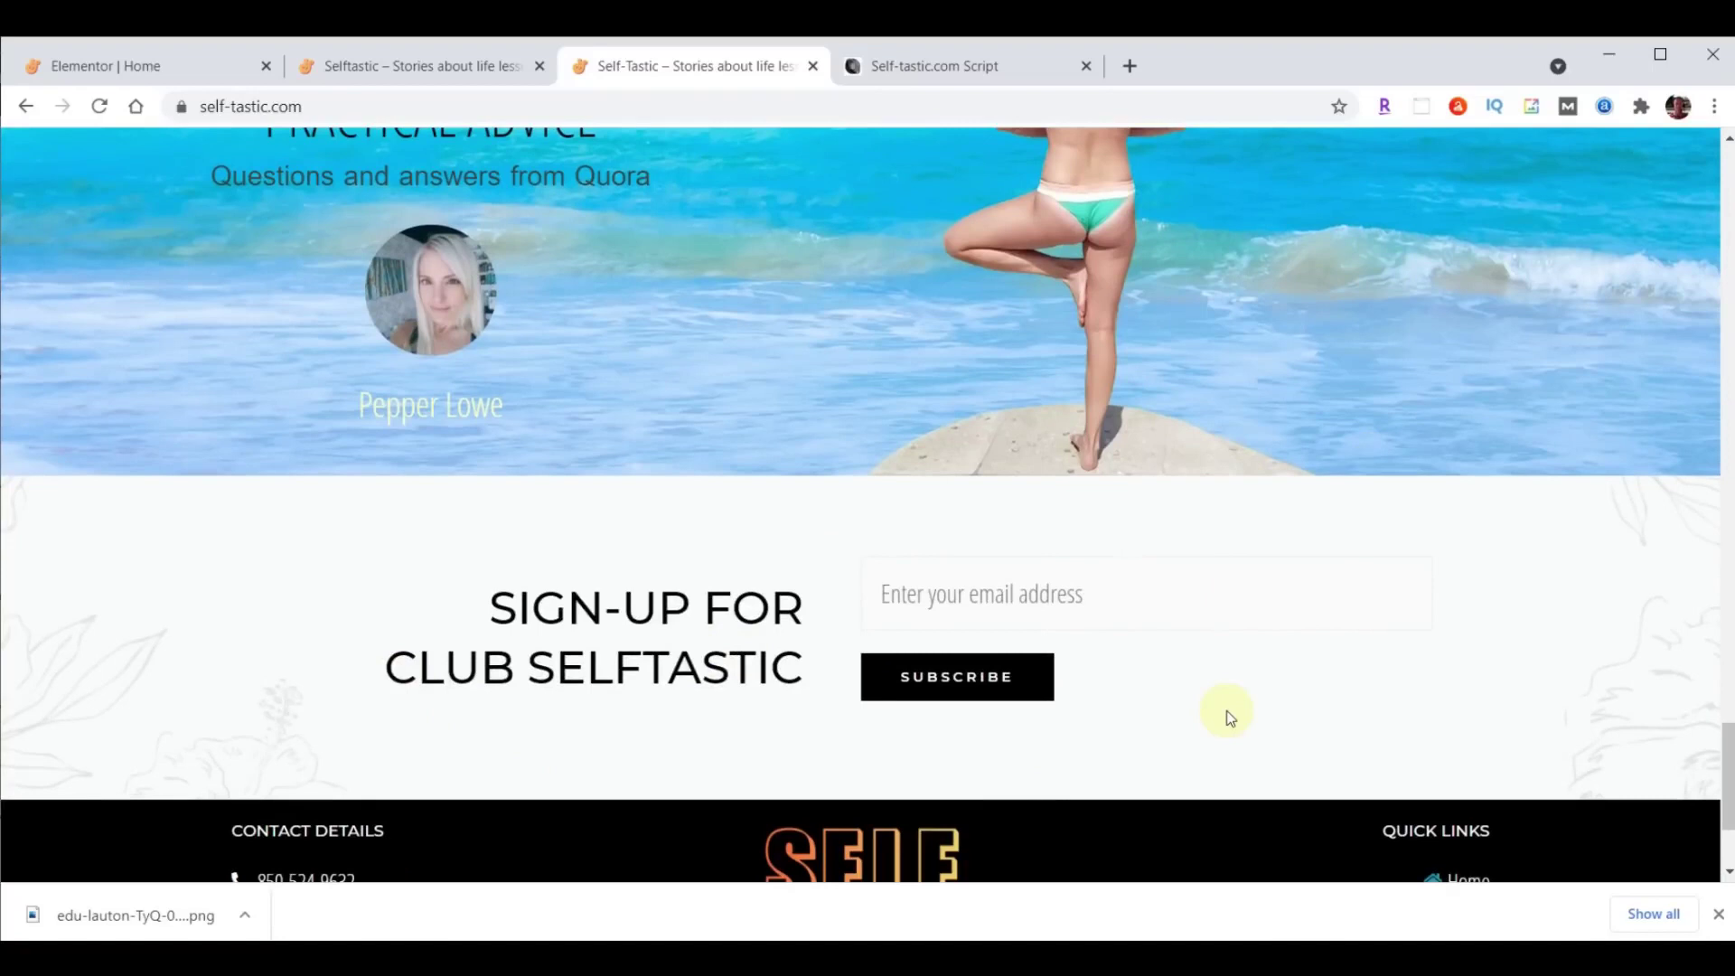
{"action": "left_click", "coordinate": [181, 63]}
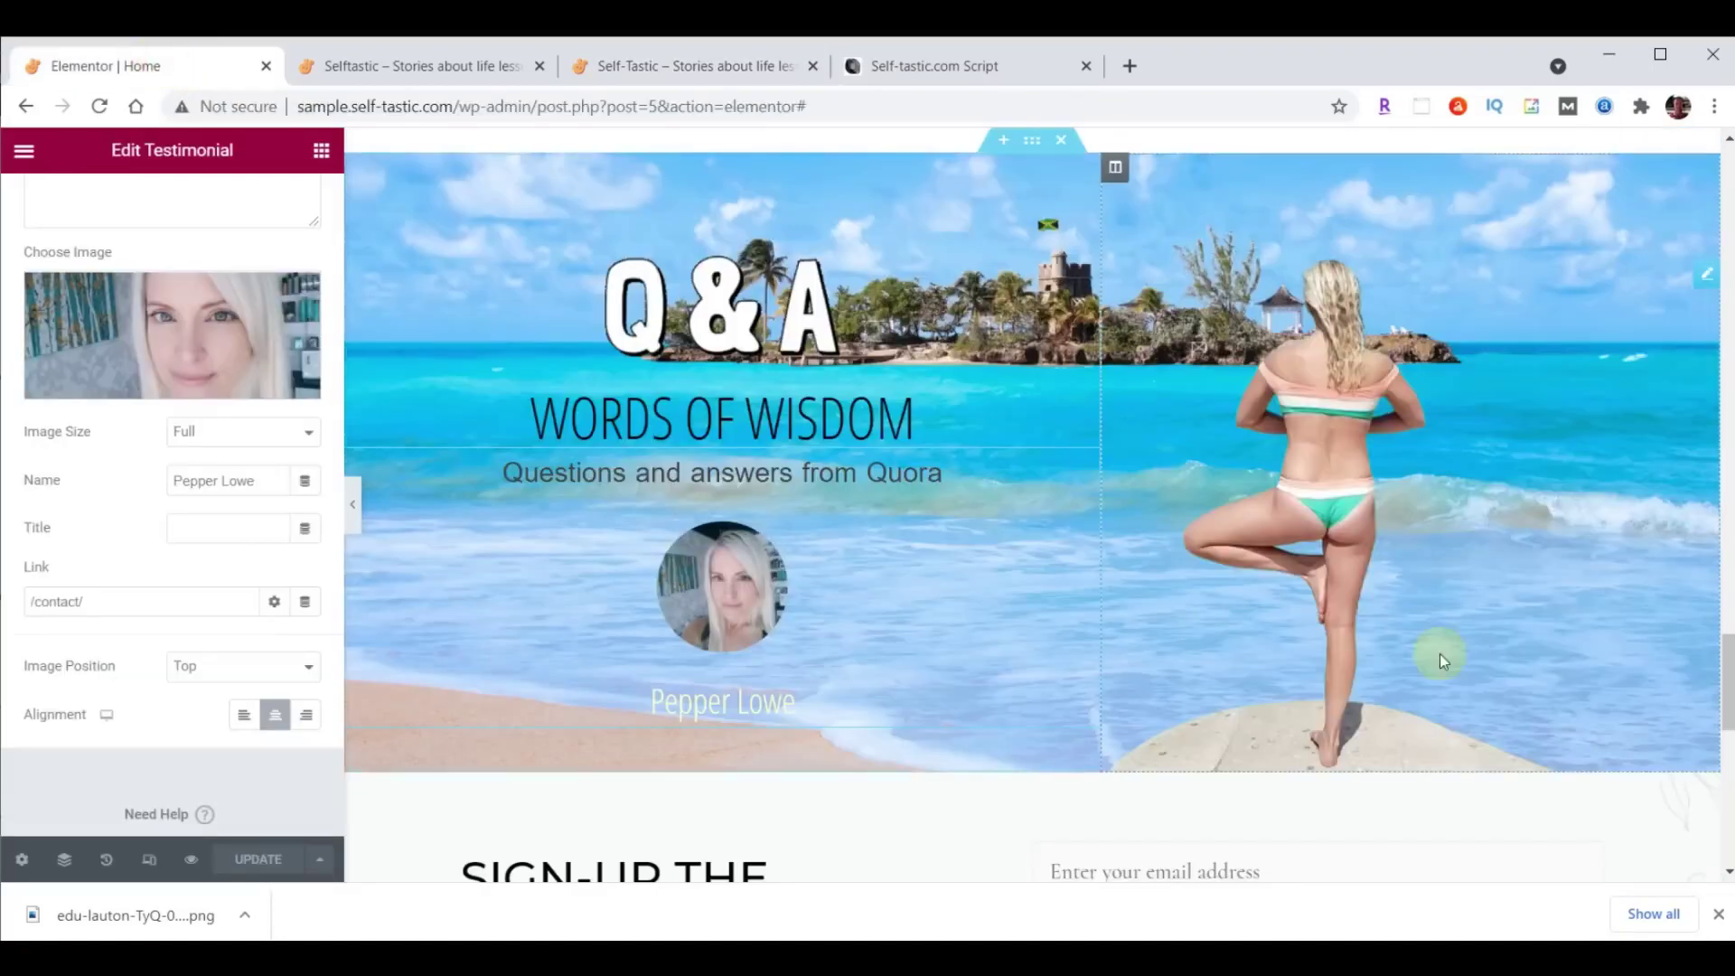
- Change the sign-up heading title to 'Sign-up For<br>Club Selftastic' and right-align it
{"action": "scroll", "coordinate": [1440, 653], "scroll_direction": "down", "scroll_amount": 2}
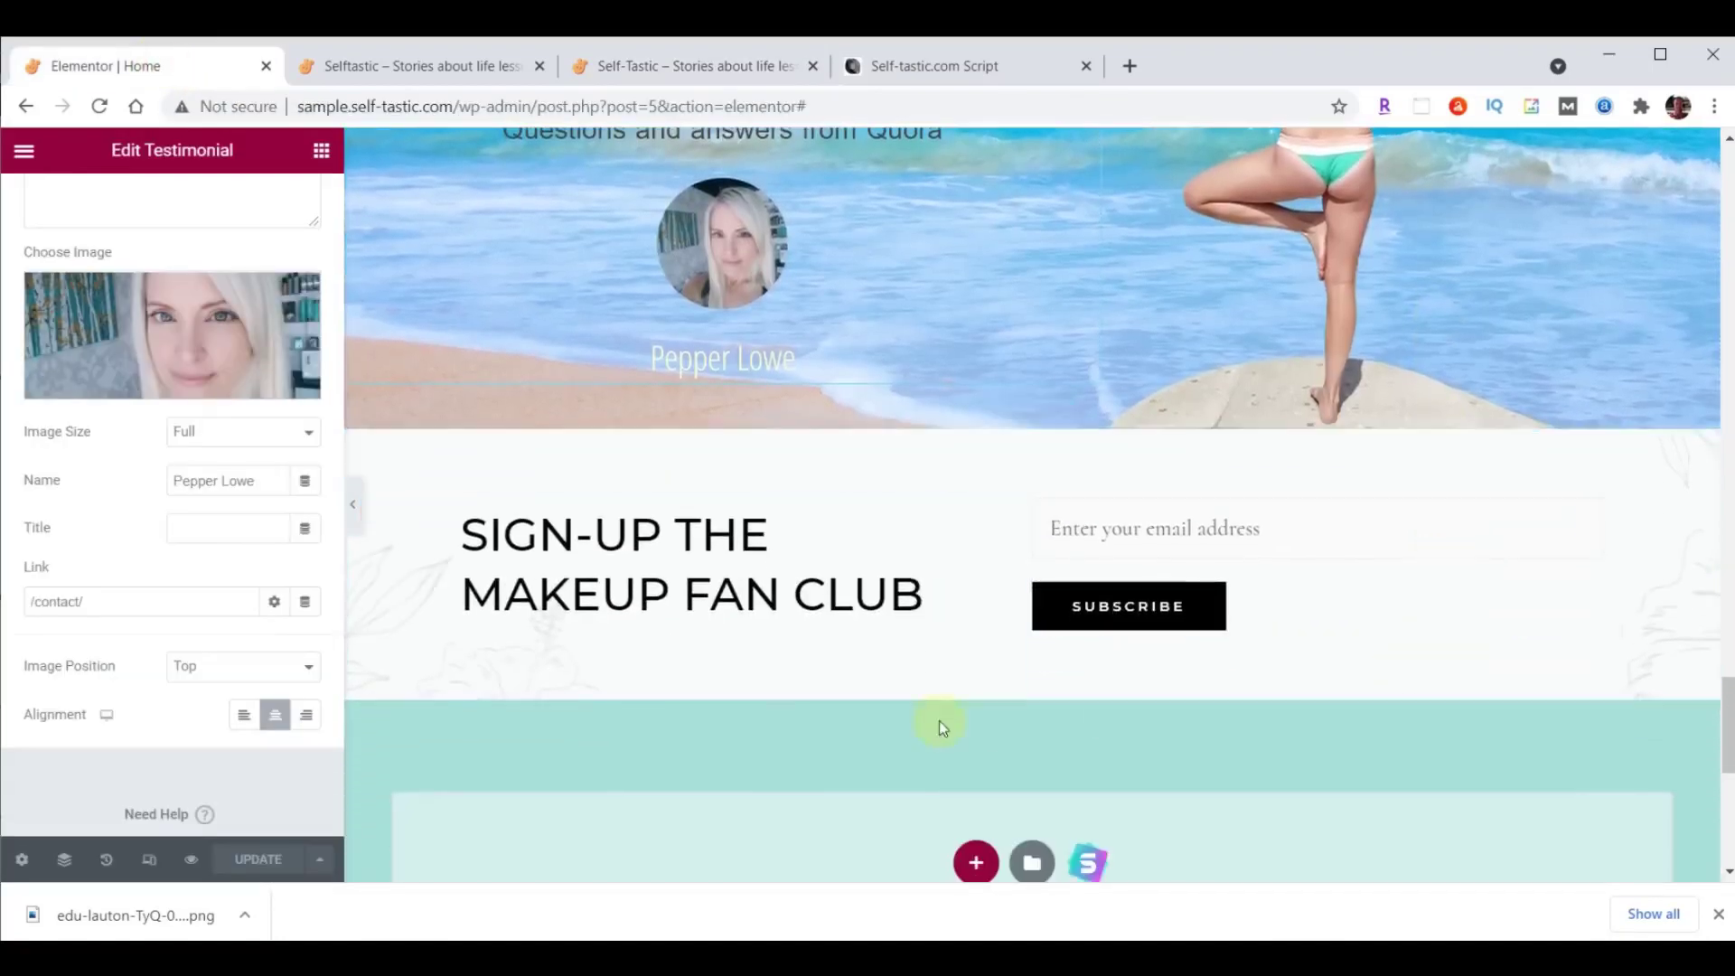
{"action": "left_click", "coordinate": [954, 531]}
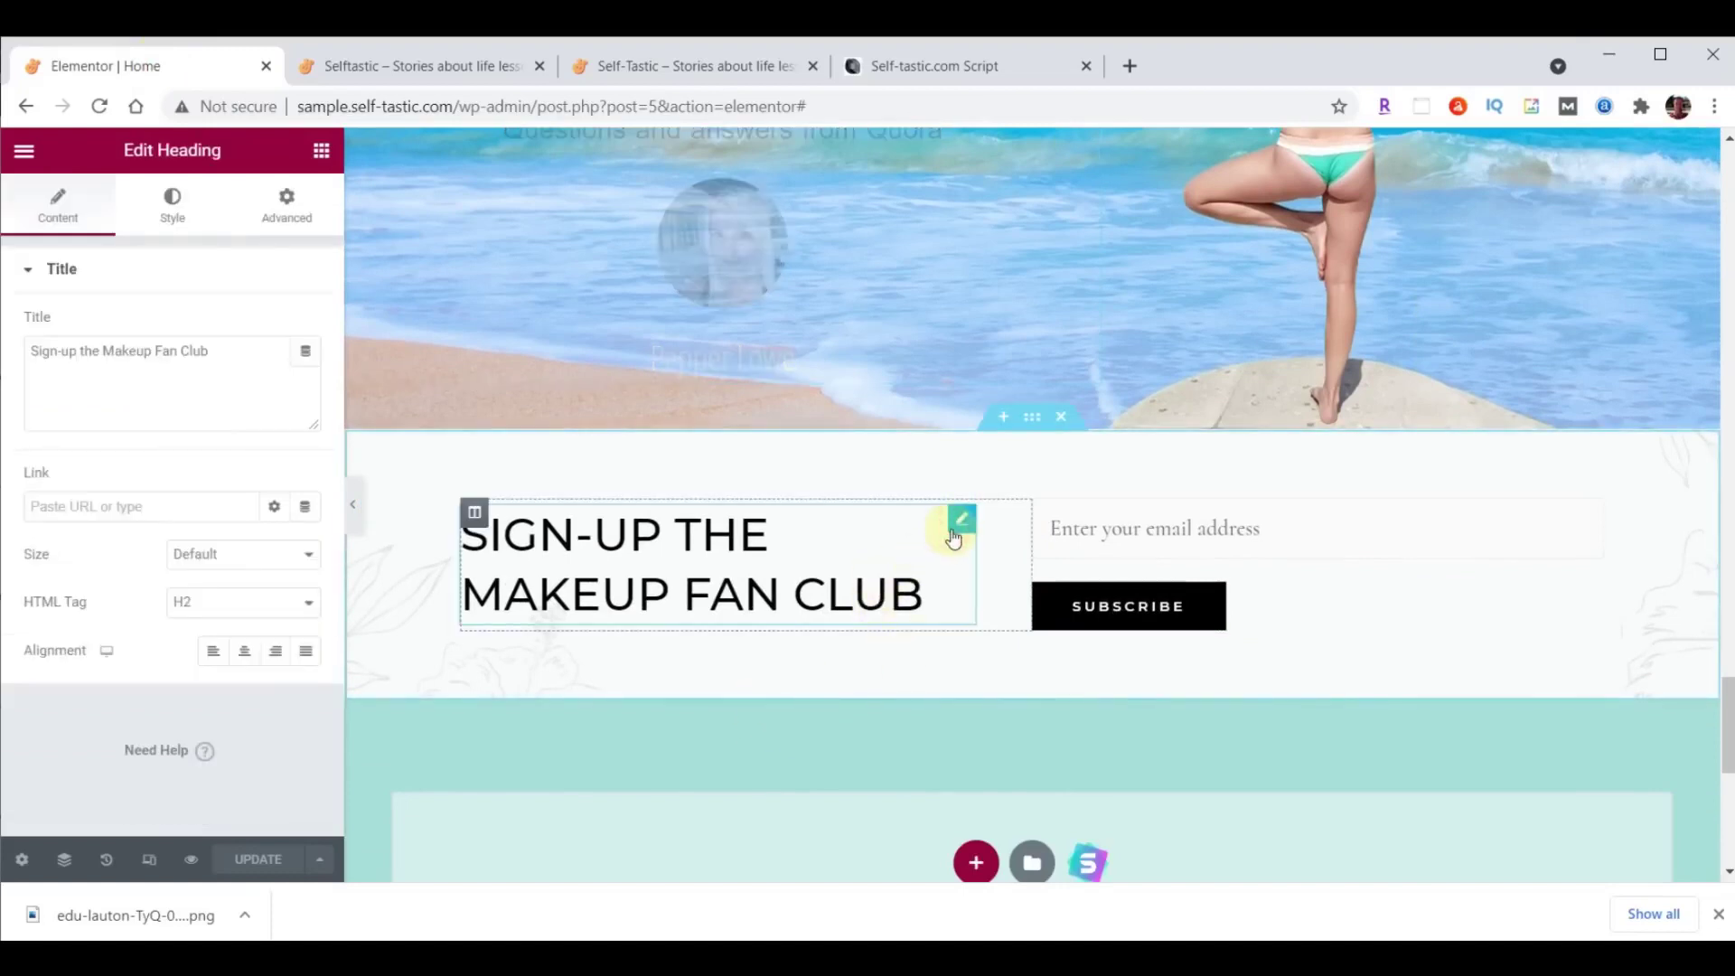
{"action": "triple_click", "coordinate": [226, 355]}
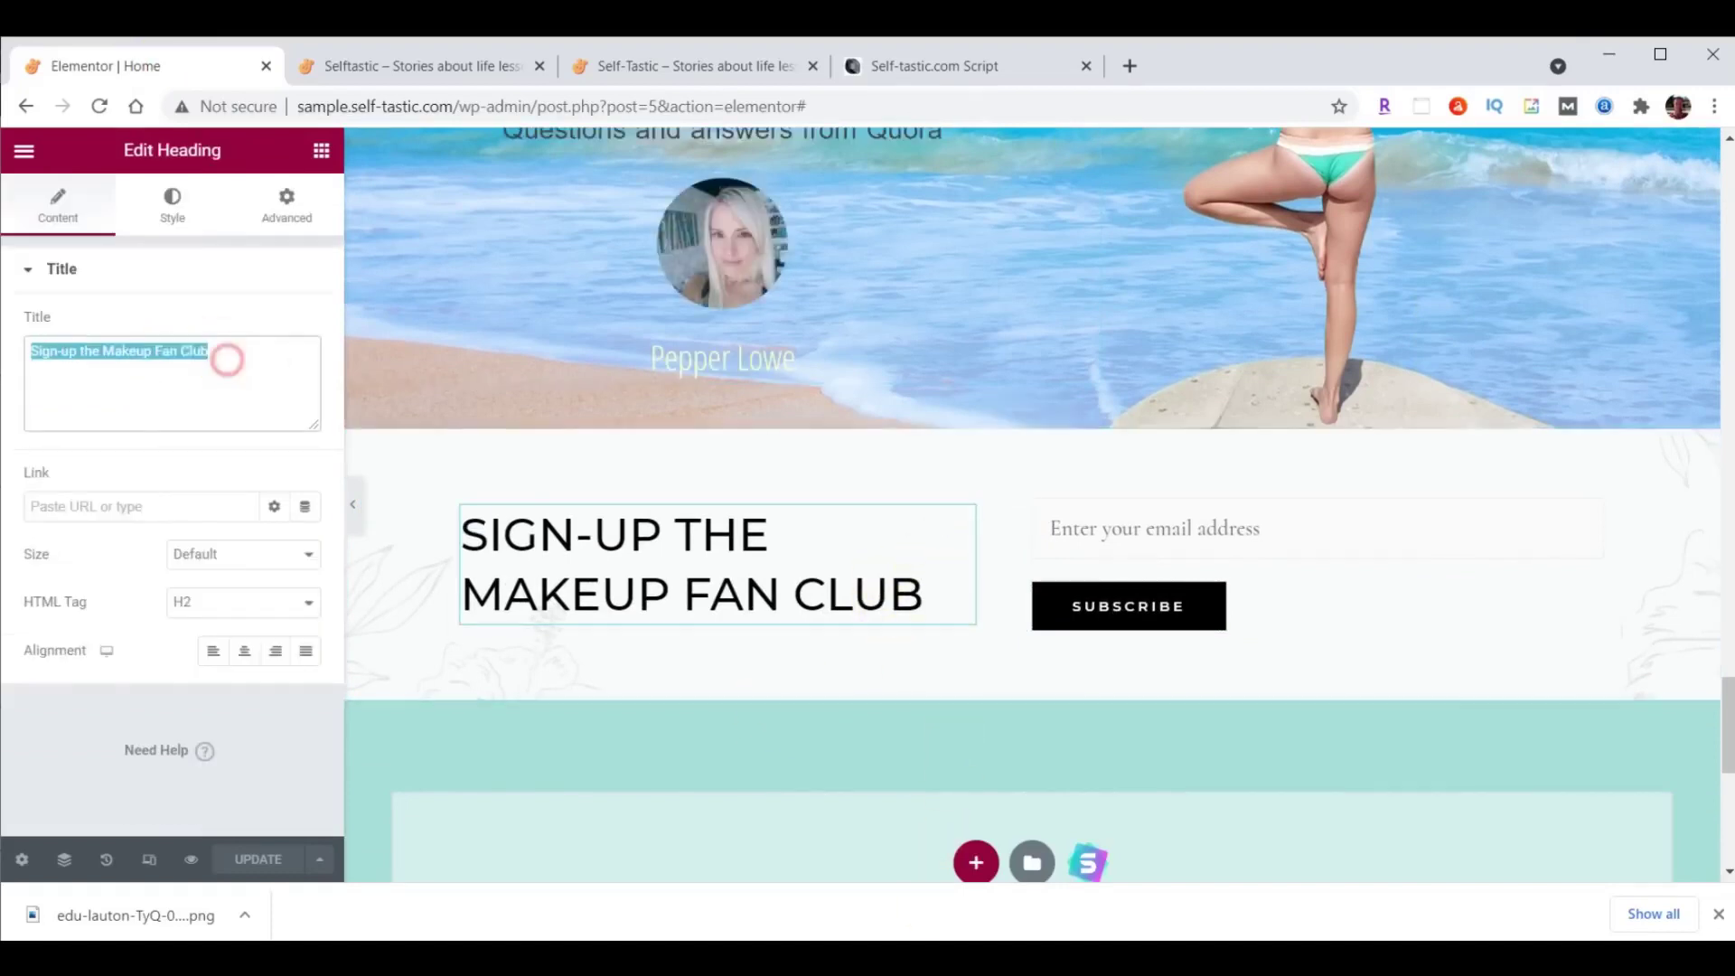
{"action": "type", "text": "Sign-up For<br>Club Selftastic"}
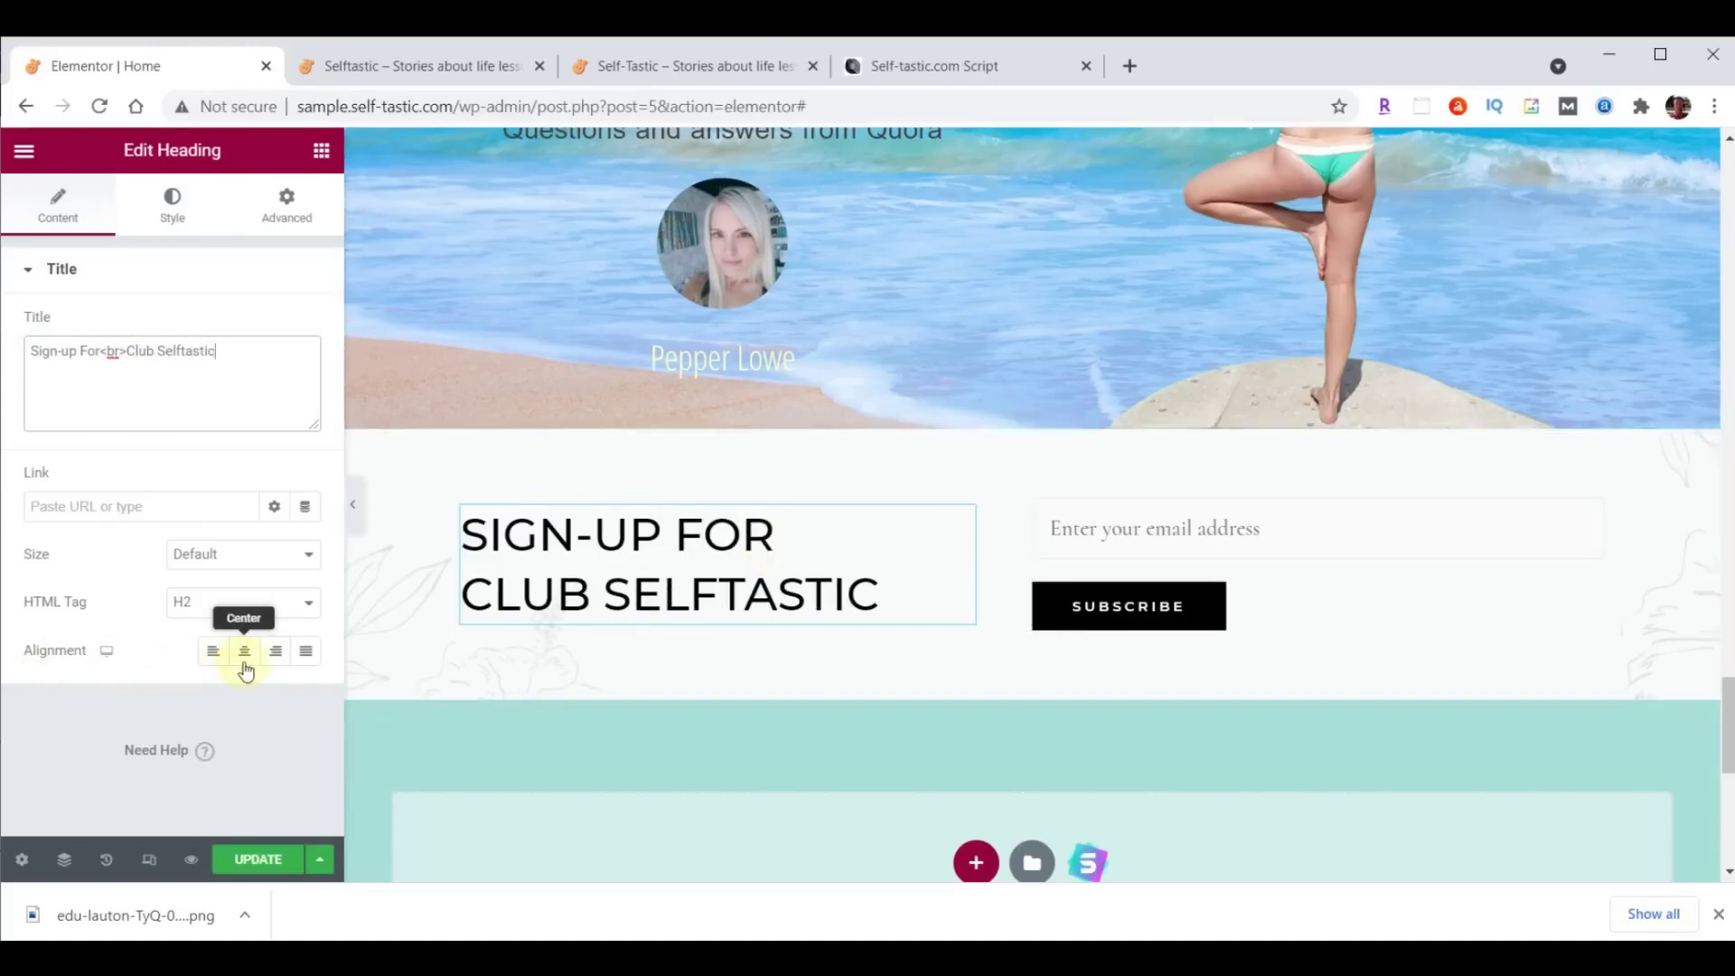
{"action": "left_click", "coordinate": [277, 654]}
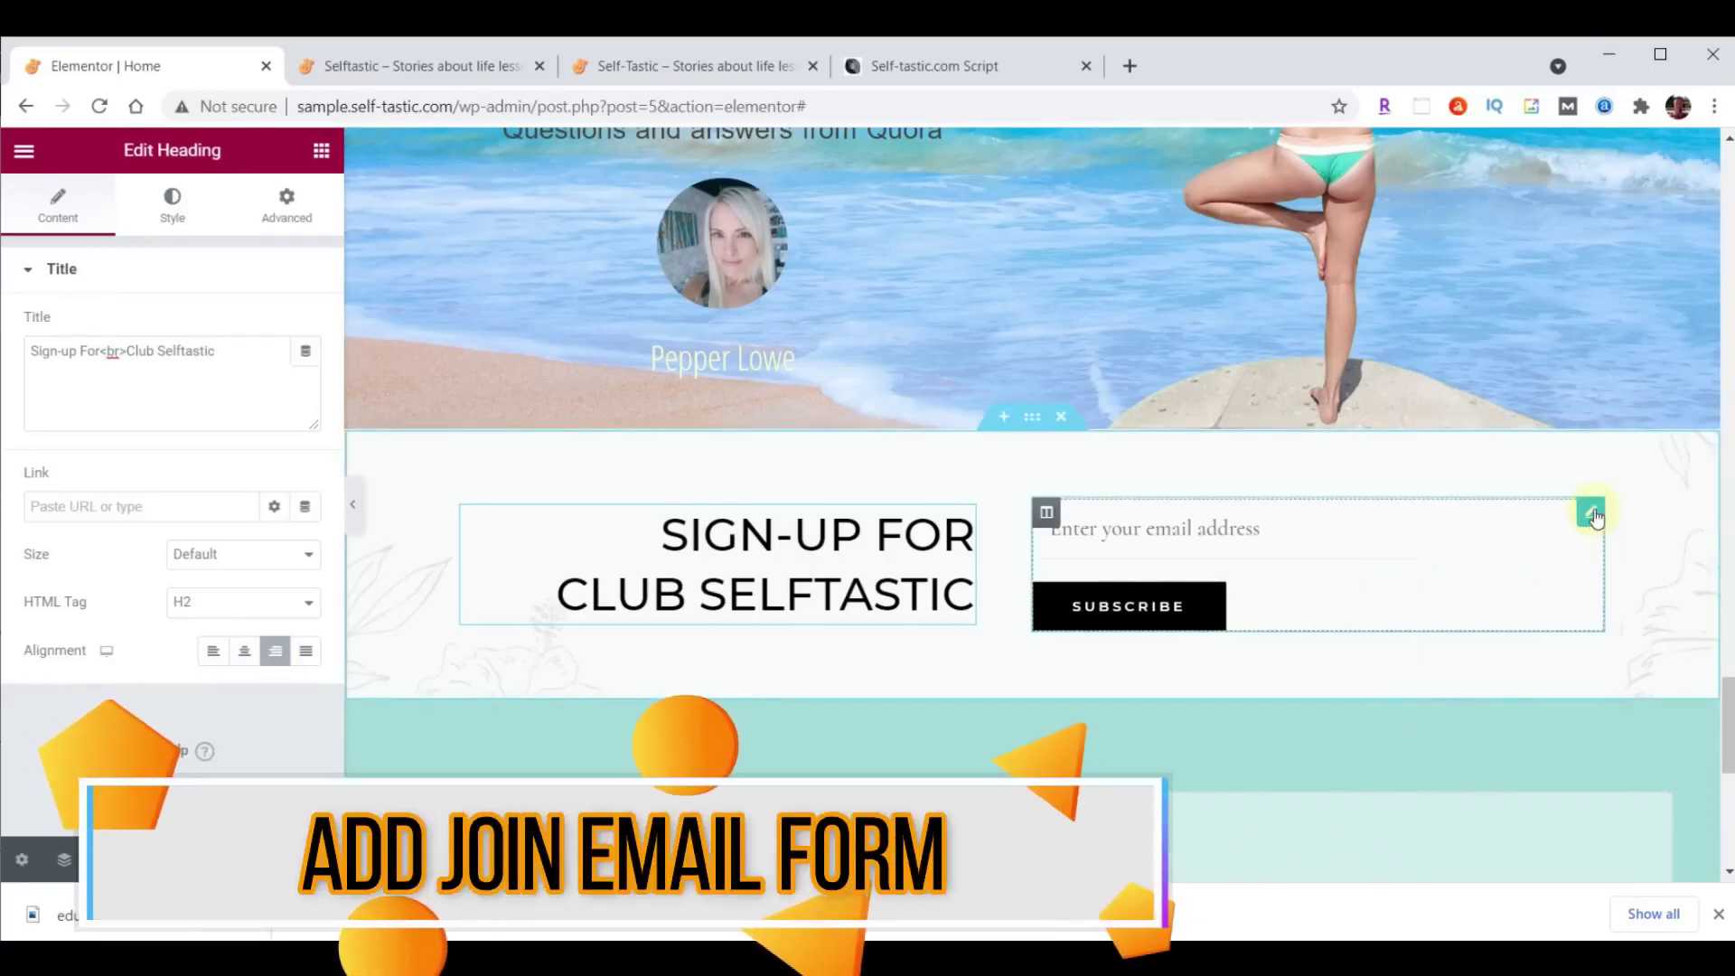
- Delete the shortcode email form block beside the sign-up heading
{"action": "left_click", "coordinate": [1591, 513]}
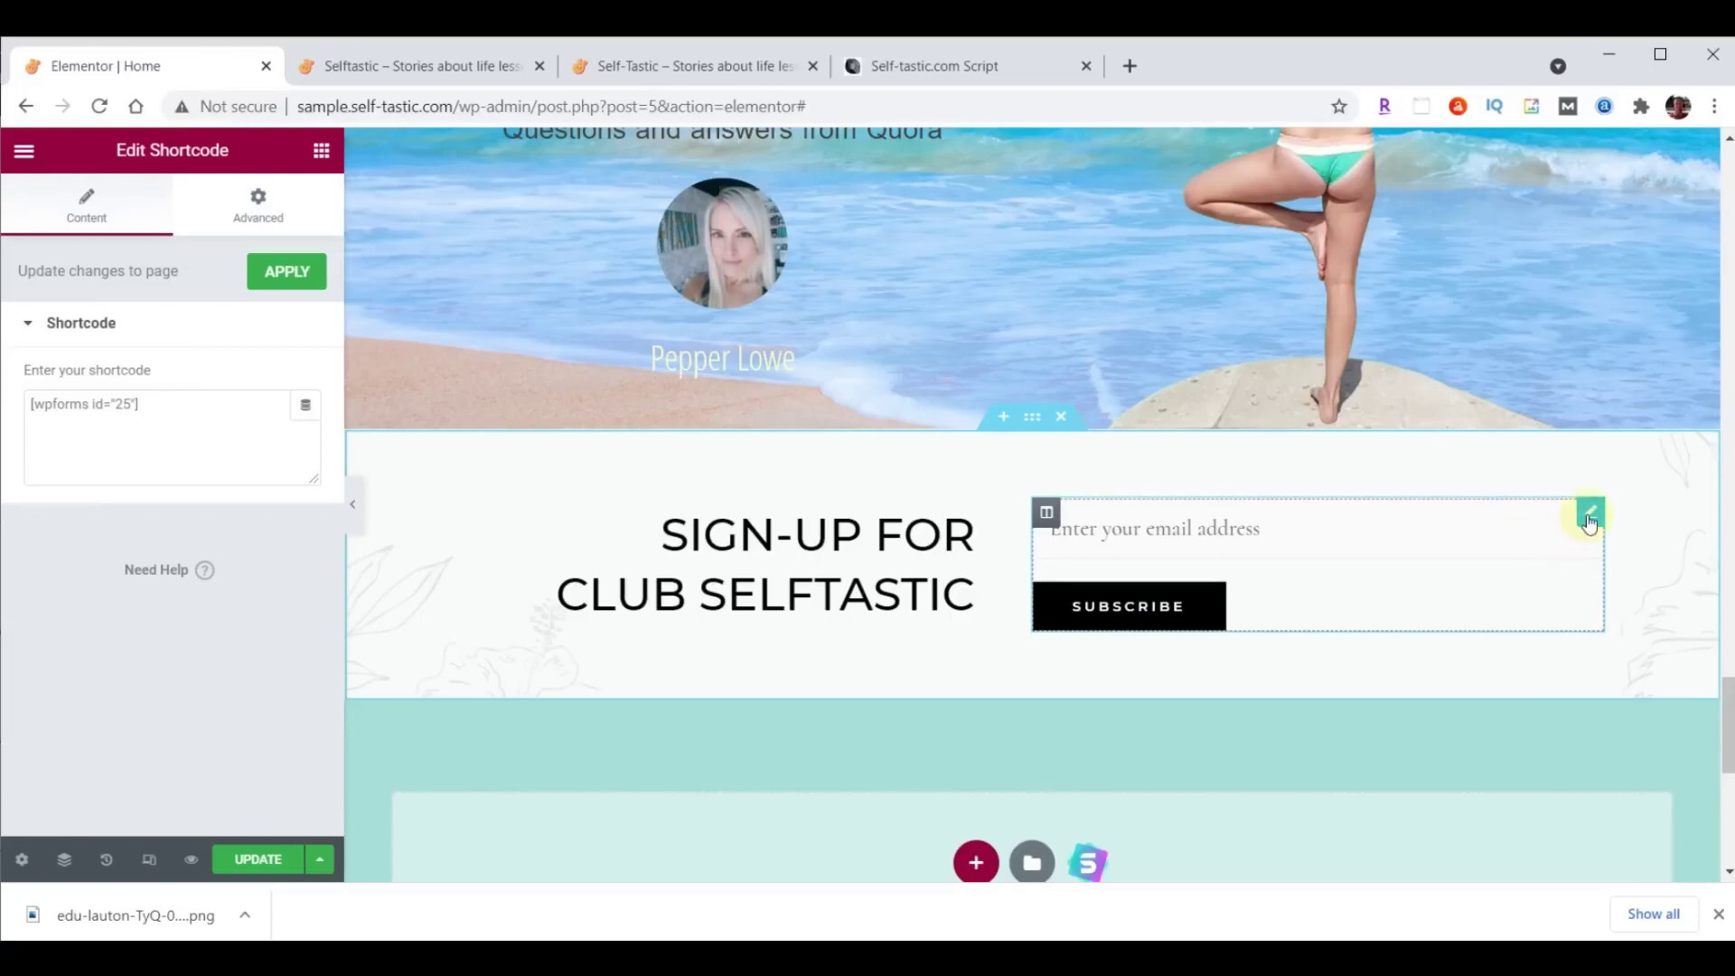
{"action": "right_click", "coordinate": [1588, 513]}
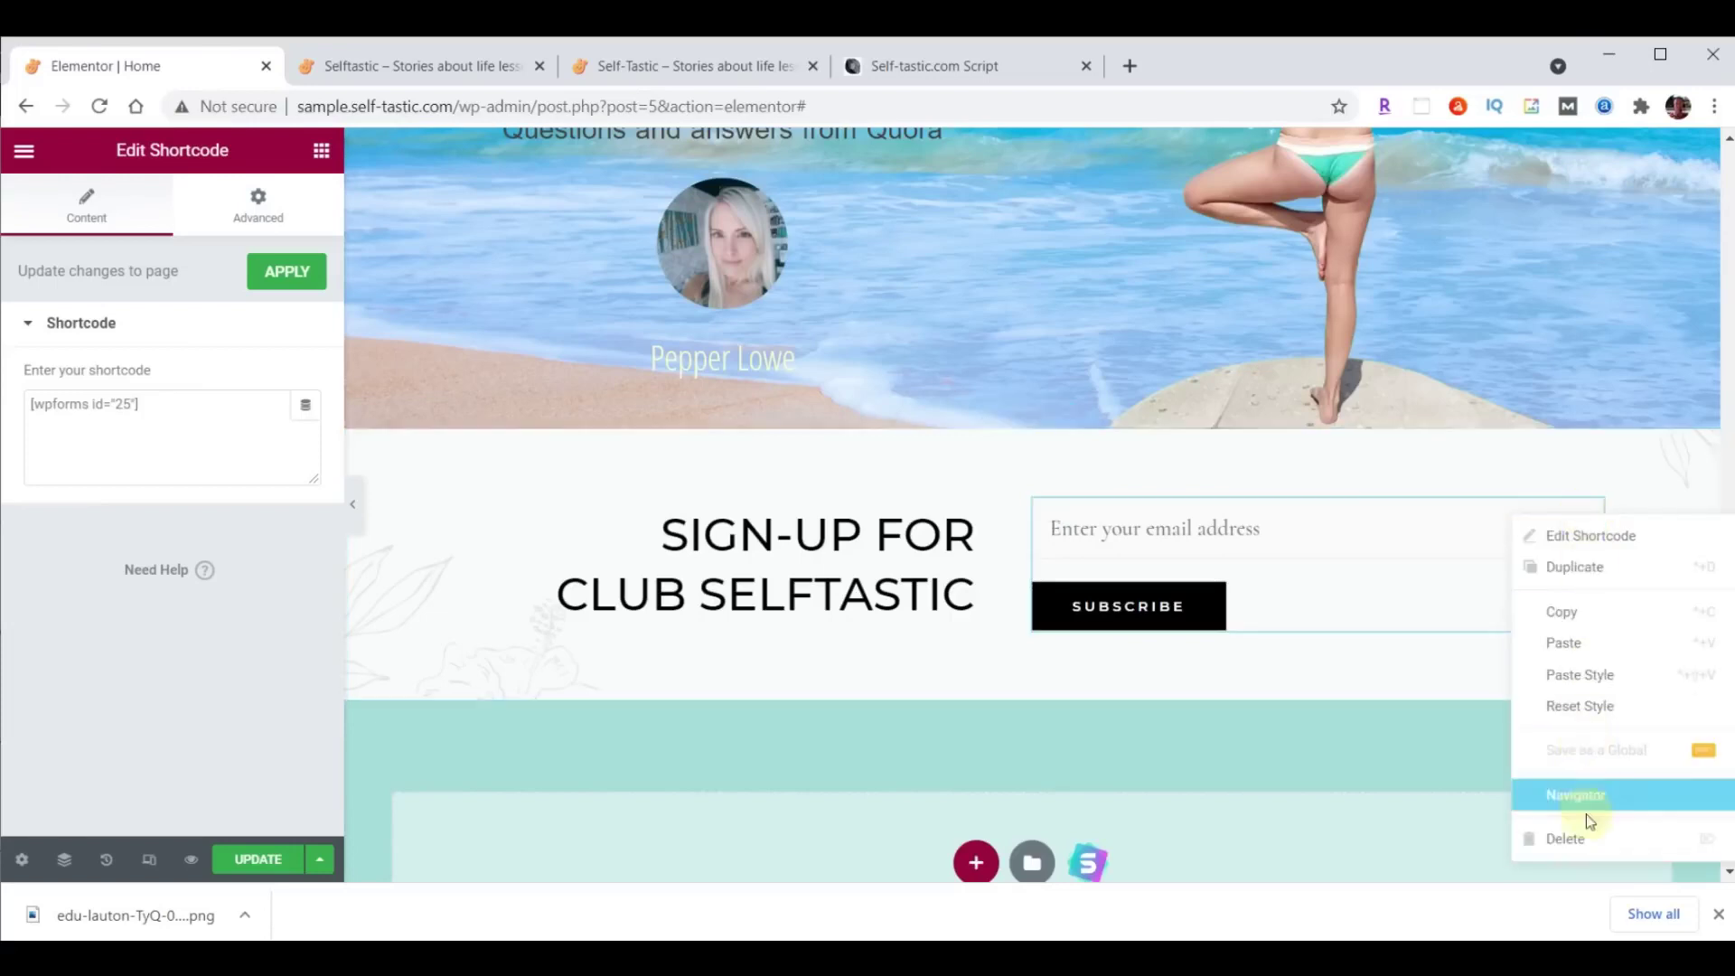
{"action": "left_click", "coordinate": [1586, 840]}
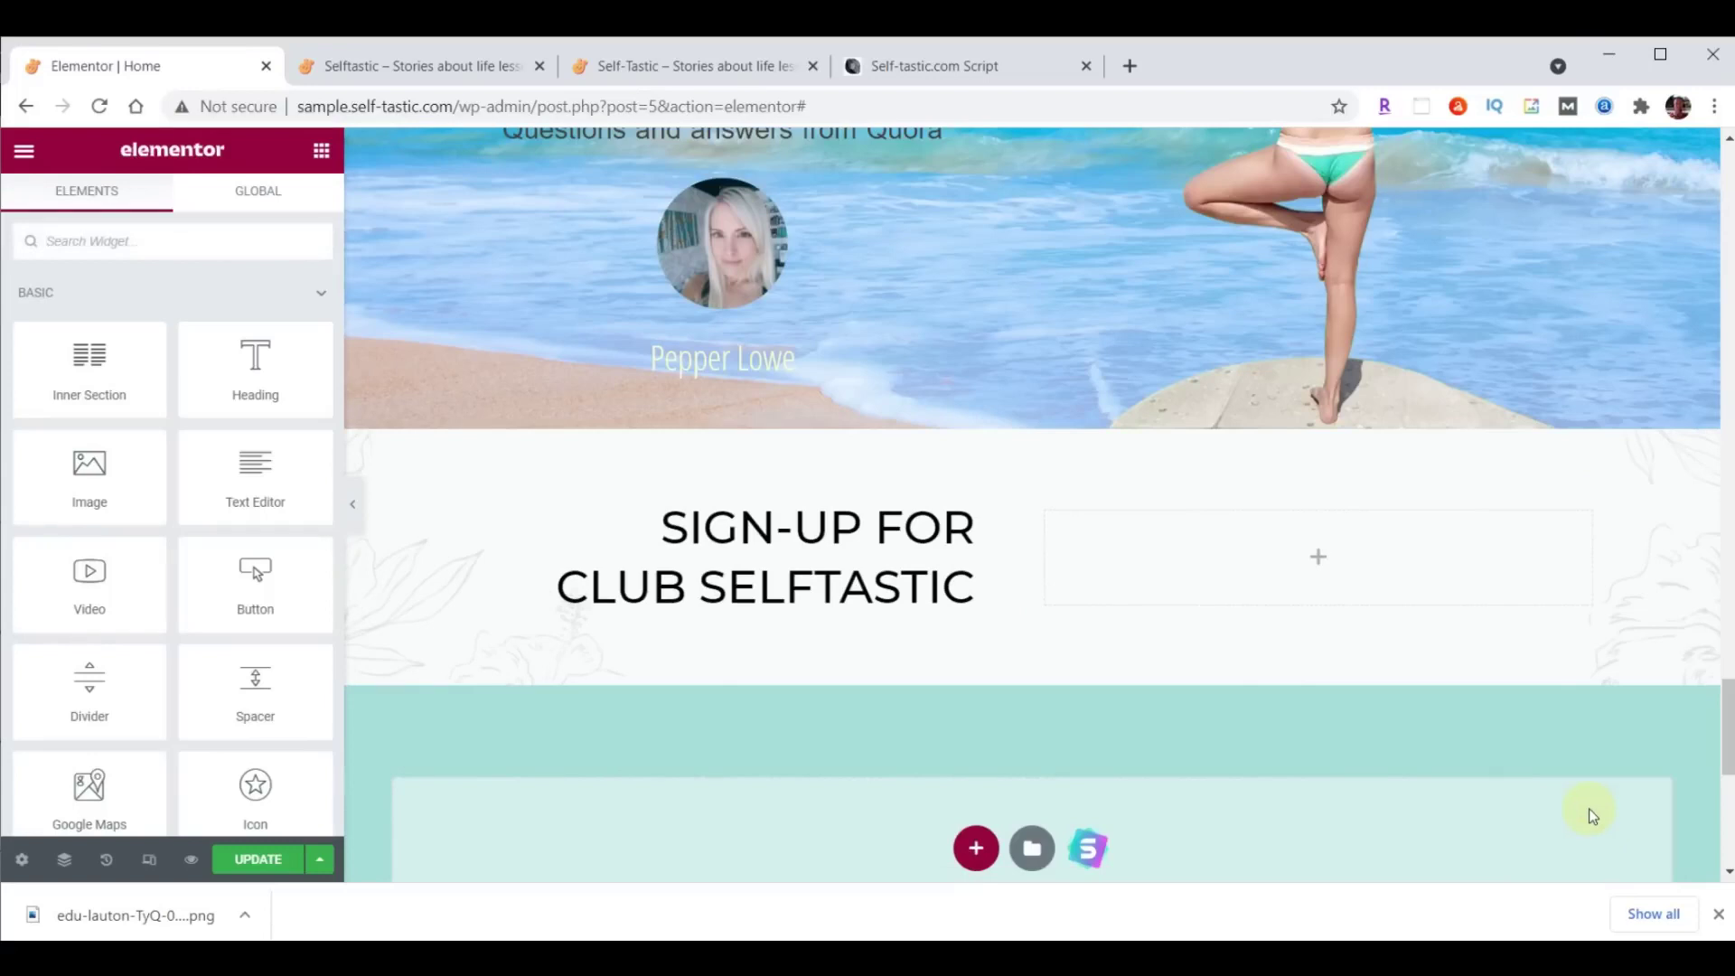
- Add a WPForms widget showing the Signup Form to the empty column
{"action": "left_click", "coordinate": [100, 227]}
{"action": "type", "text": "wpforms"}
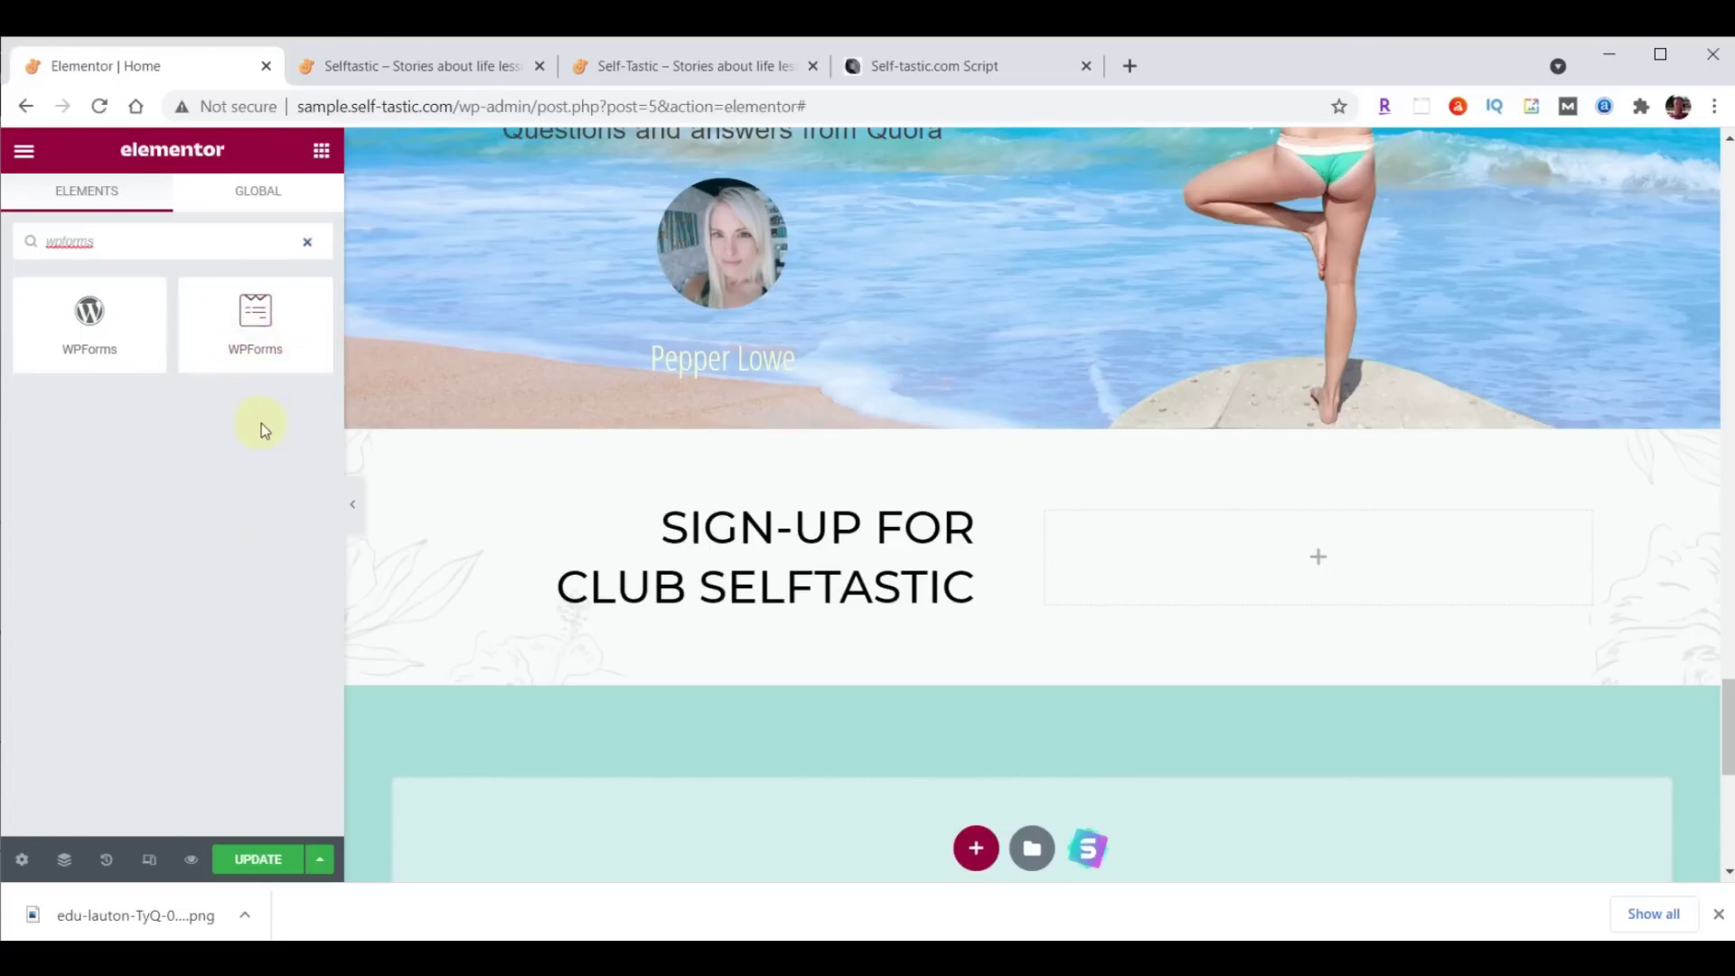
{"action": "left_click_drag", "start_coordinate": [253, 312], "coordinate": [1328, 532]}
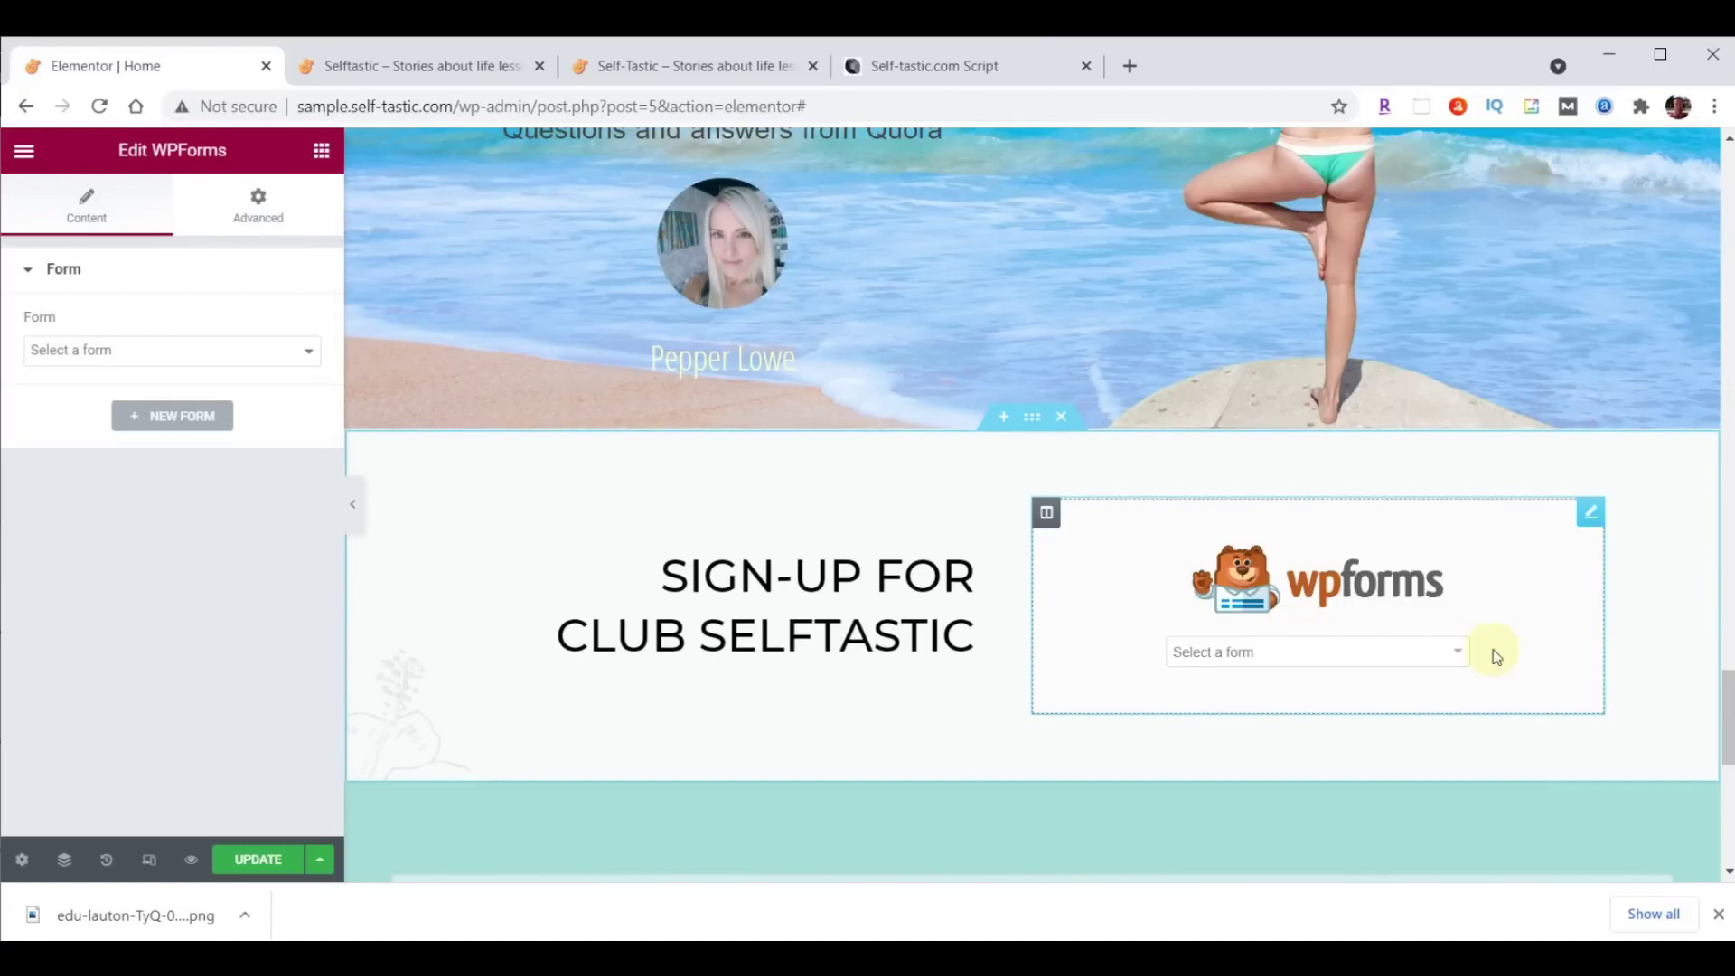
{"action": "left_click", "coordinate": [1458, 653]}
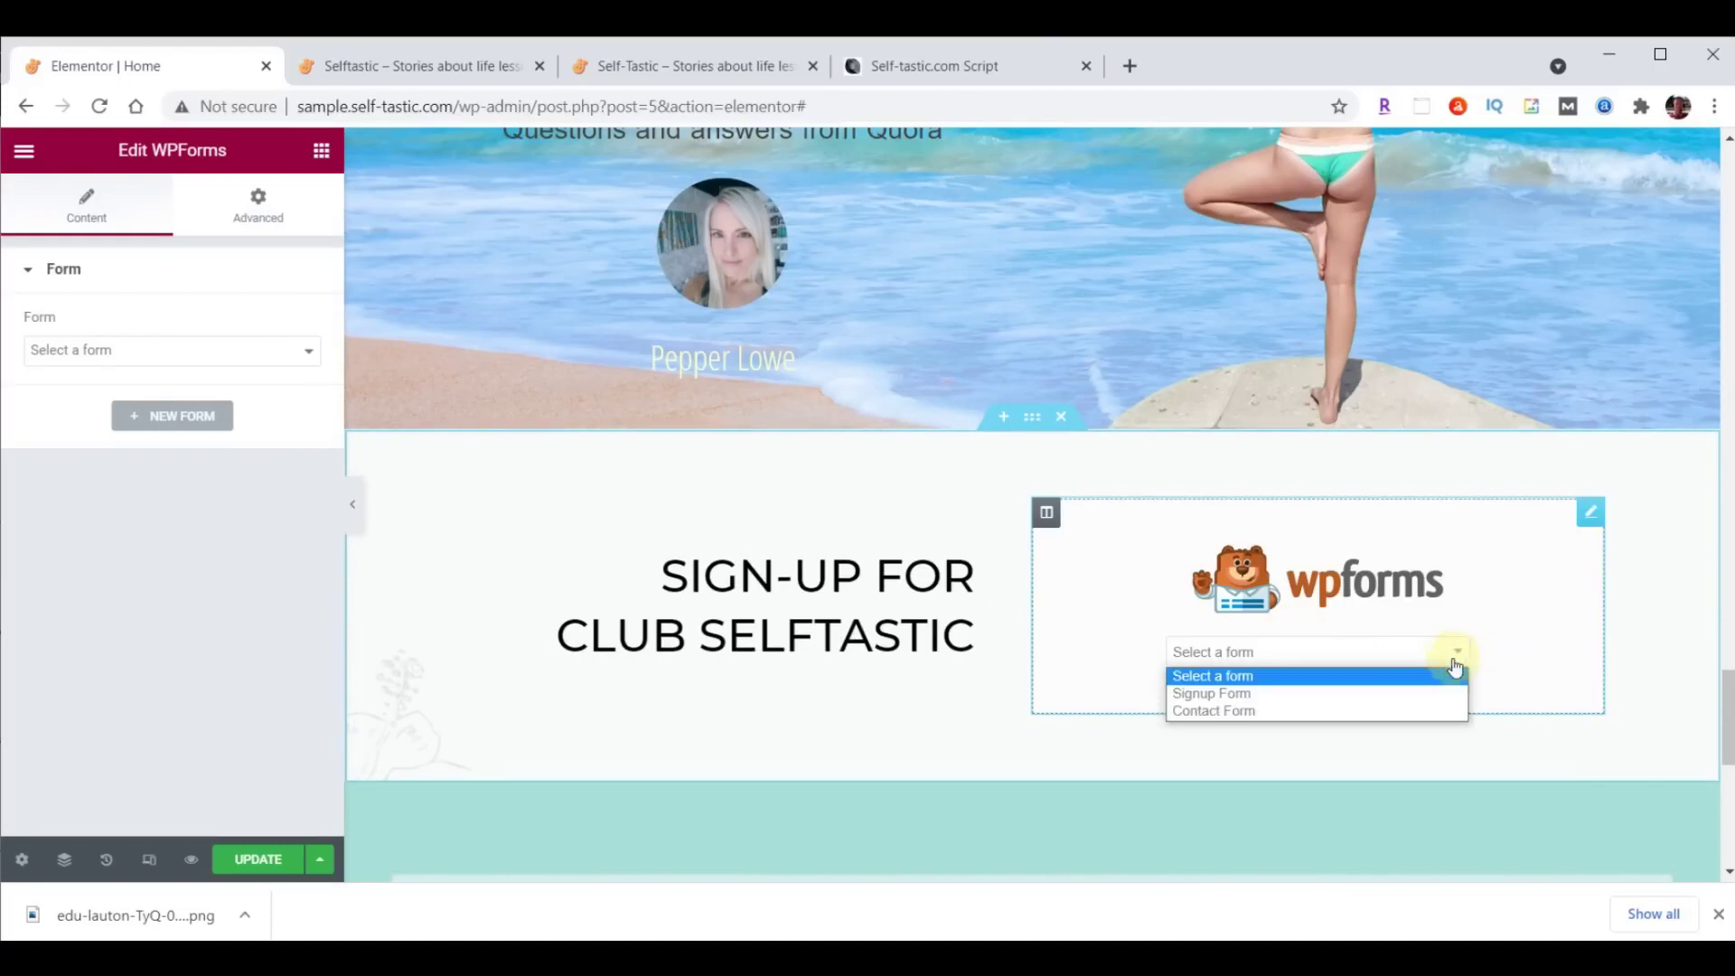
{"action": "left_click", "coordinate": [1255, 694]}
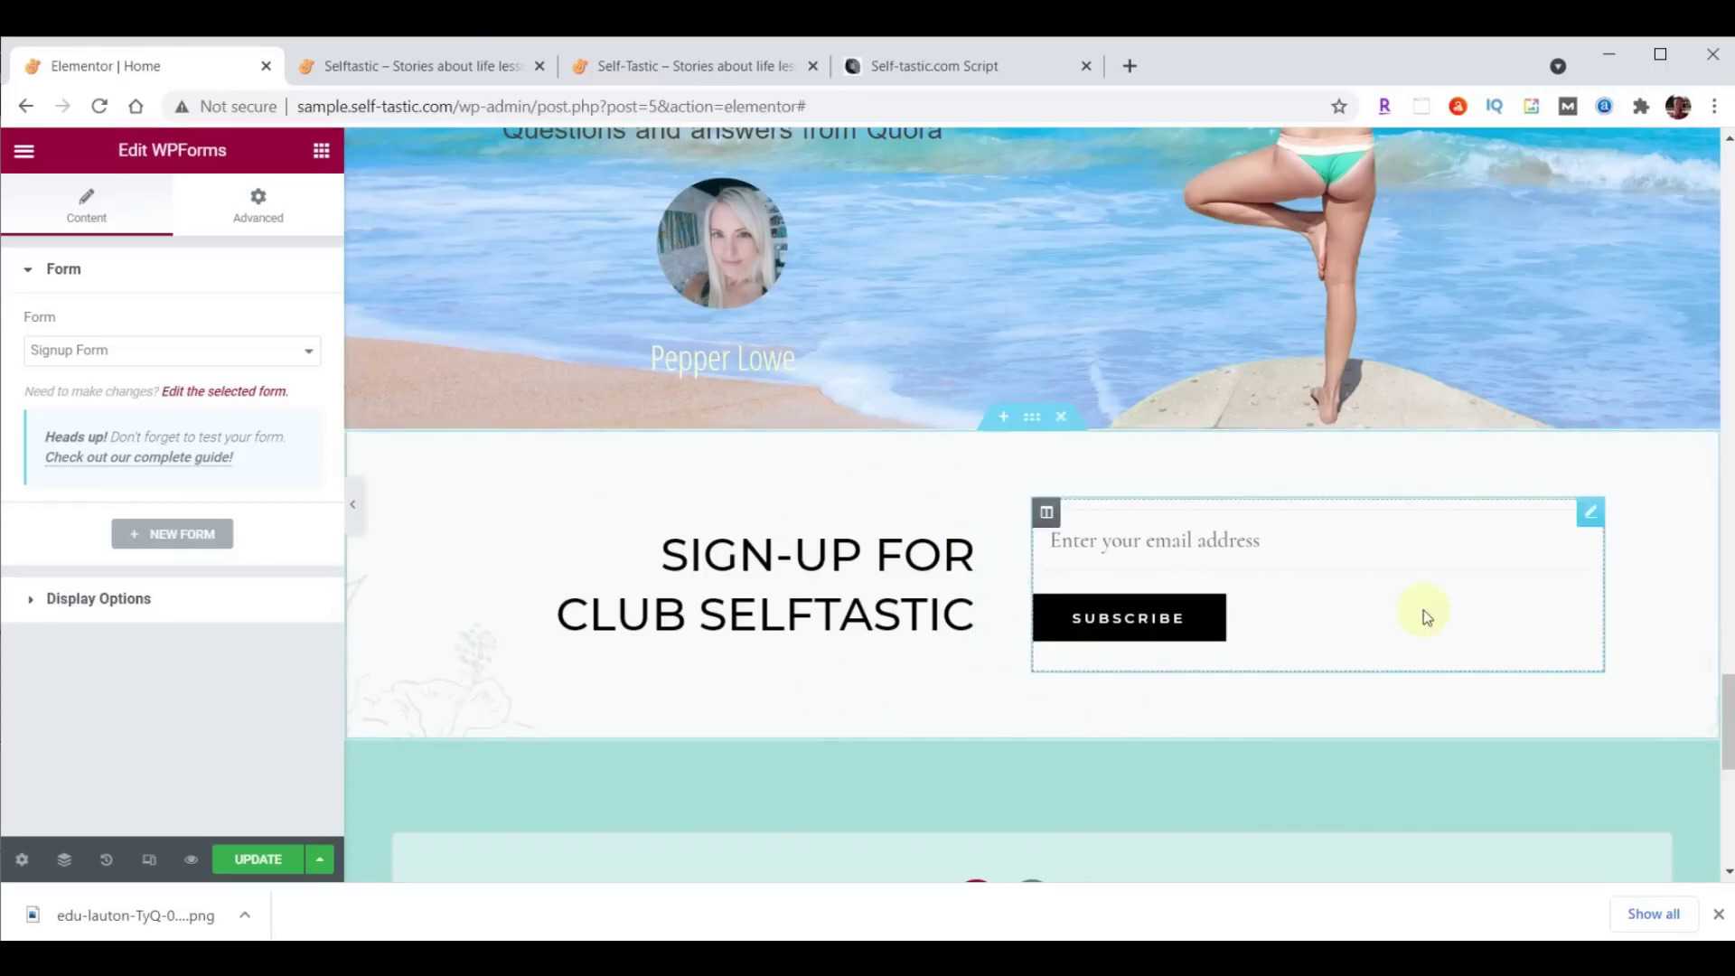
- Save the page and reload the live sample site to check the sign-up section
{"action": "left_click", "coordinate": [246, 863]}
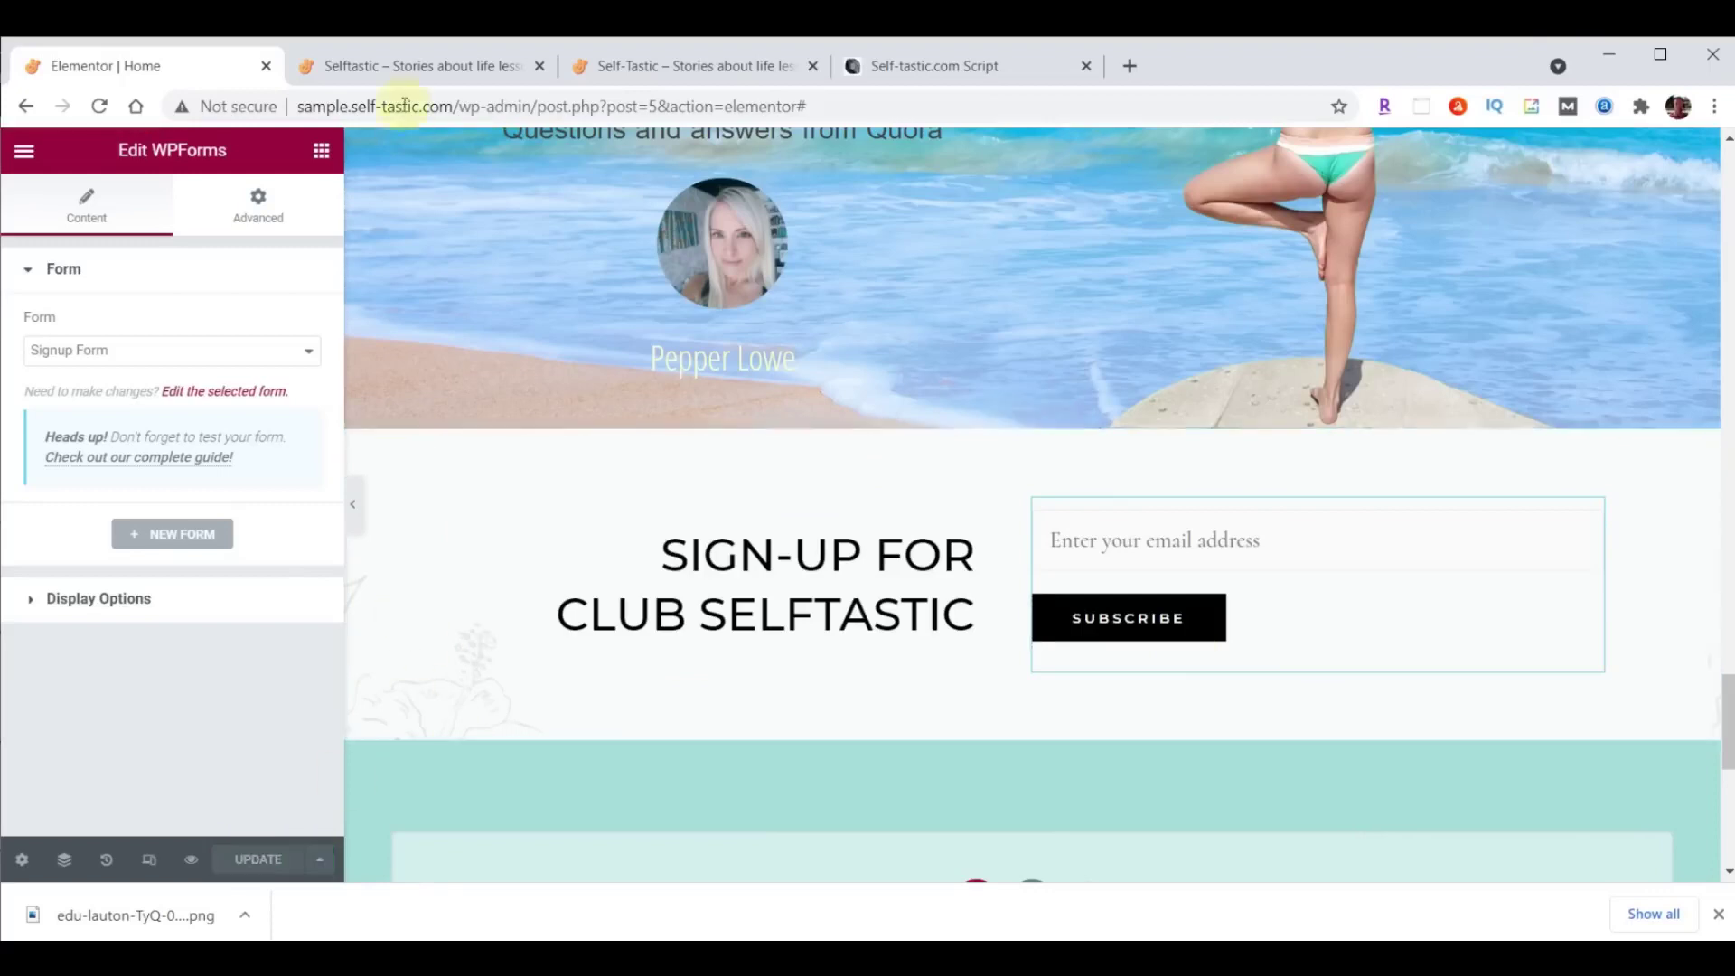
{"action": "left_click", "coordinate": [403, 67]}
{"action": "left_click", "coordinate": [100, 108]}
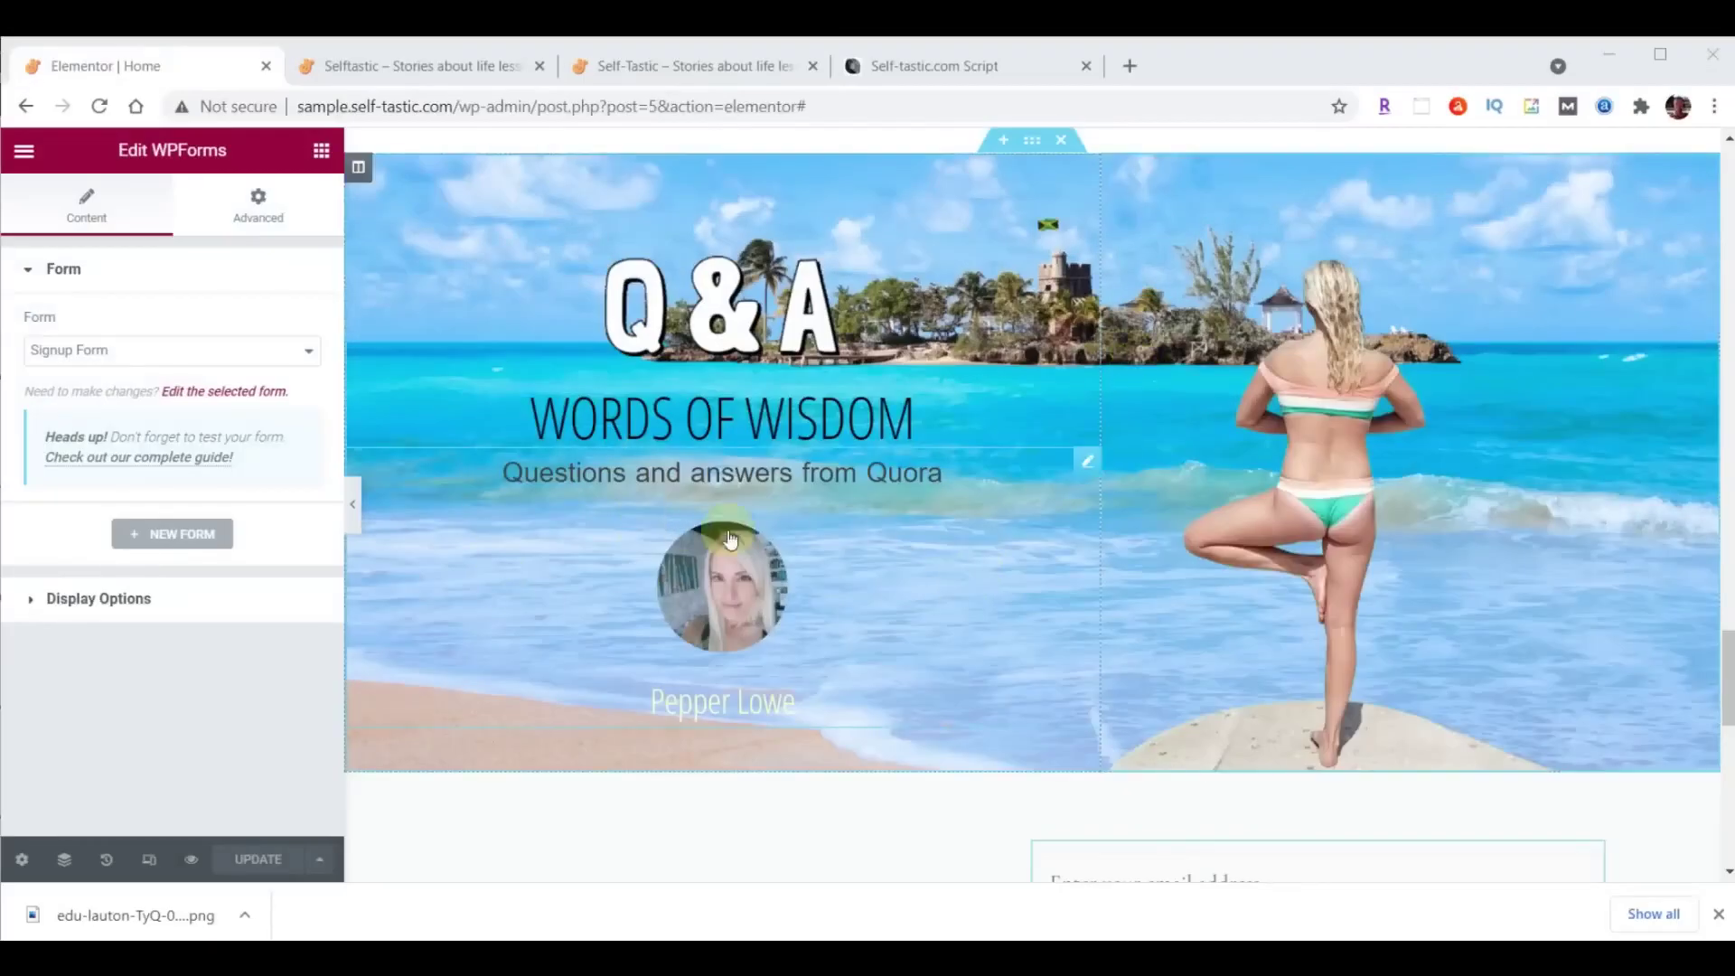
- Retitle the WORDS OF WISDOM heading to 'Practical Advice', save, and open Elementor's main menu
{"action": "left_click", "coordinate": [673, 421]}
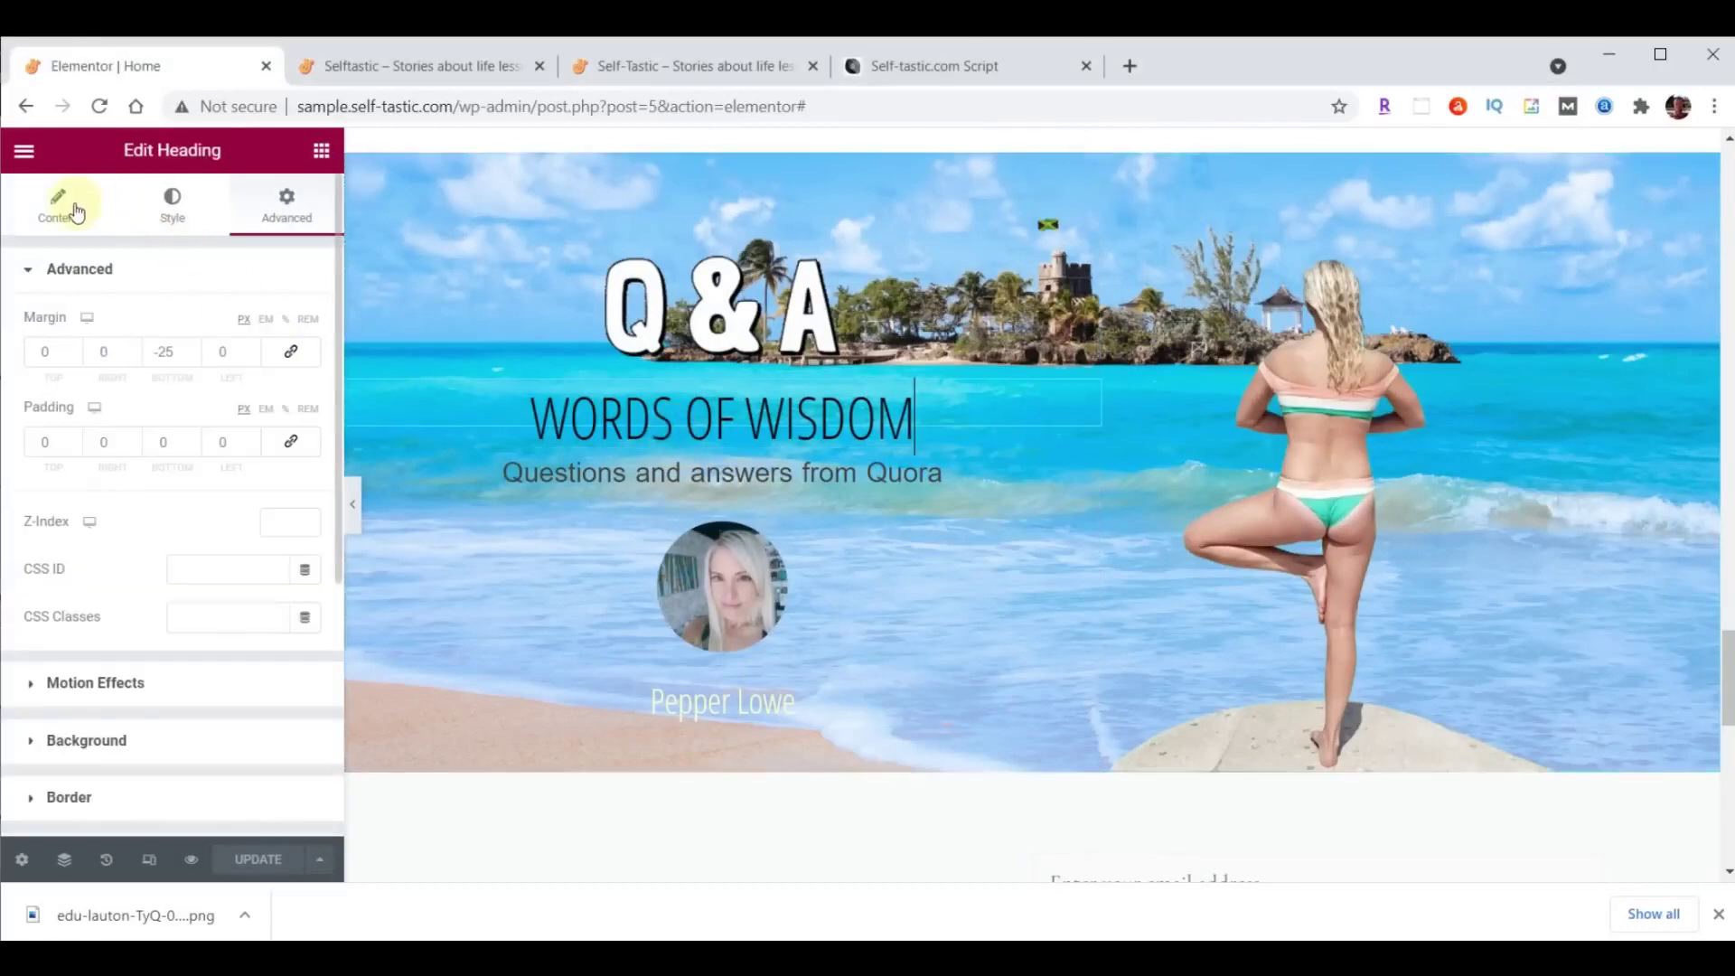
{"action": "left_click", "coordinate": [62, 204]}
{"action": "left_click_drag", "start_coordinate": [186, 349], "coordinate": [20, 351]}
{"action": "type", "text": "Practical Advice"}
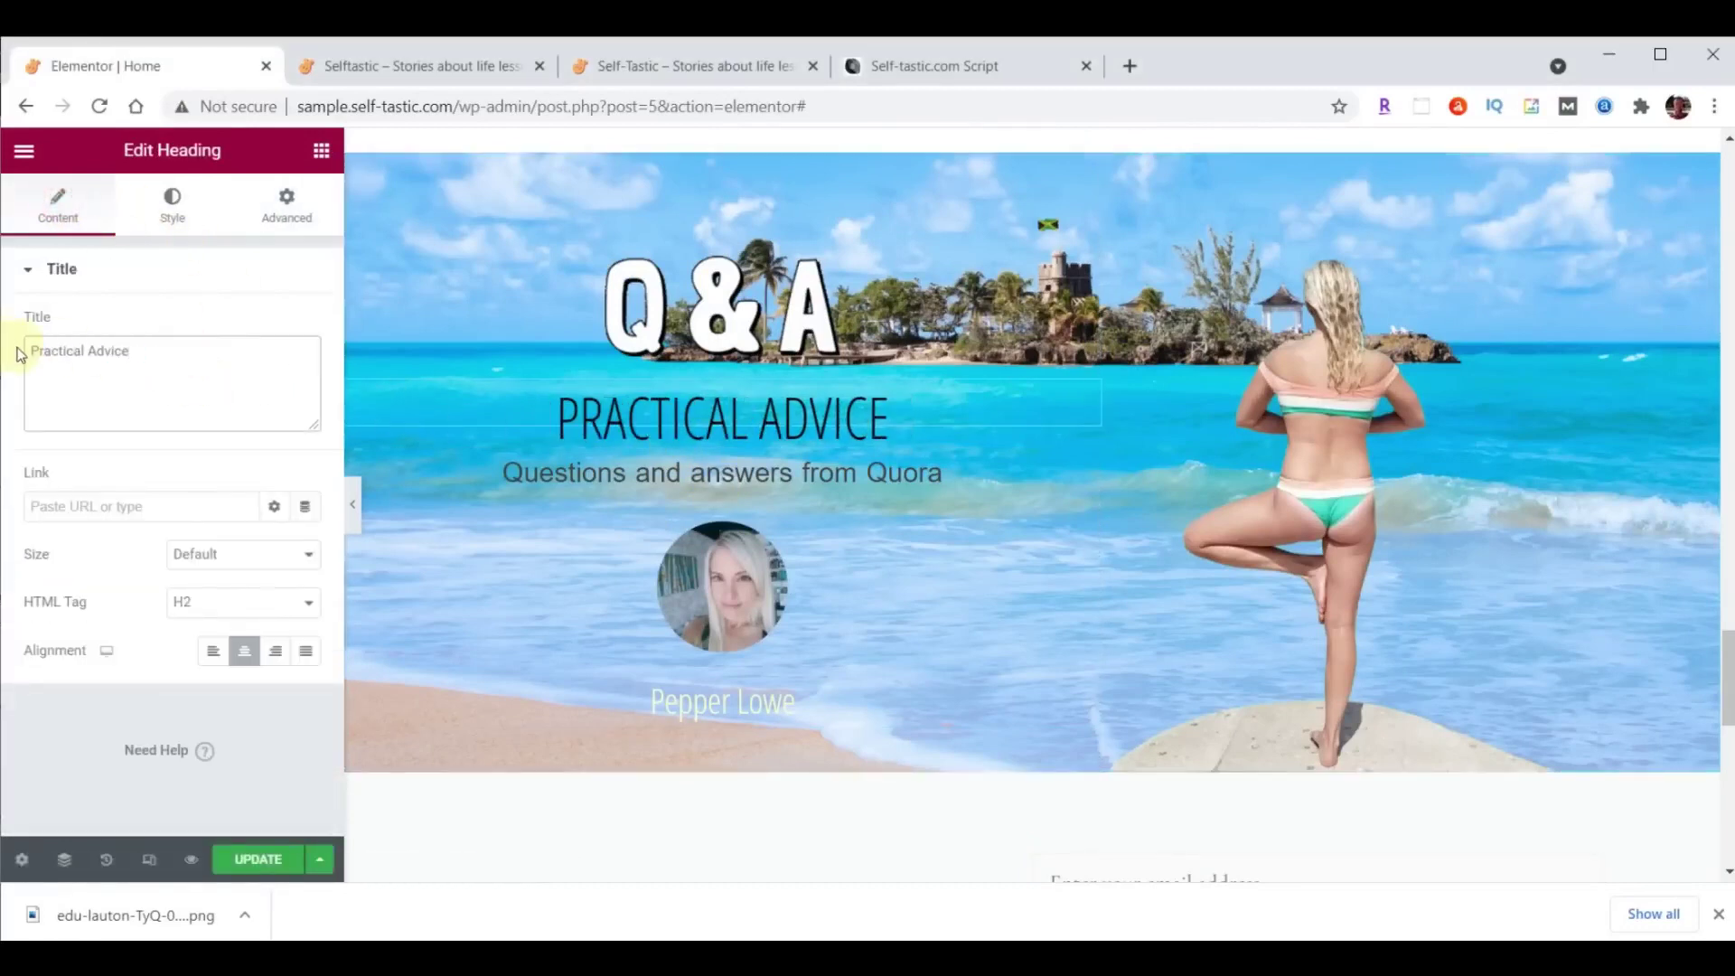
{"action": "left_click", "coordinate": [256, 860]}
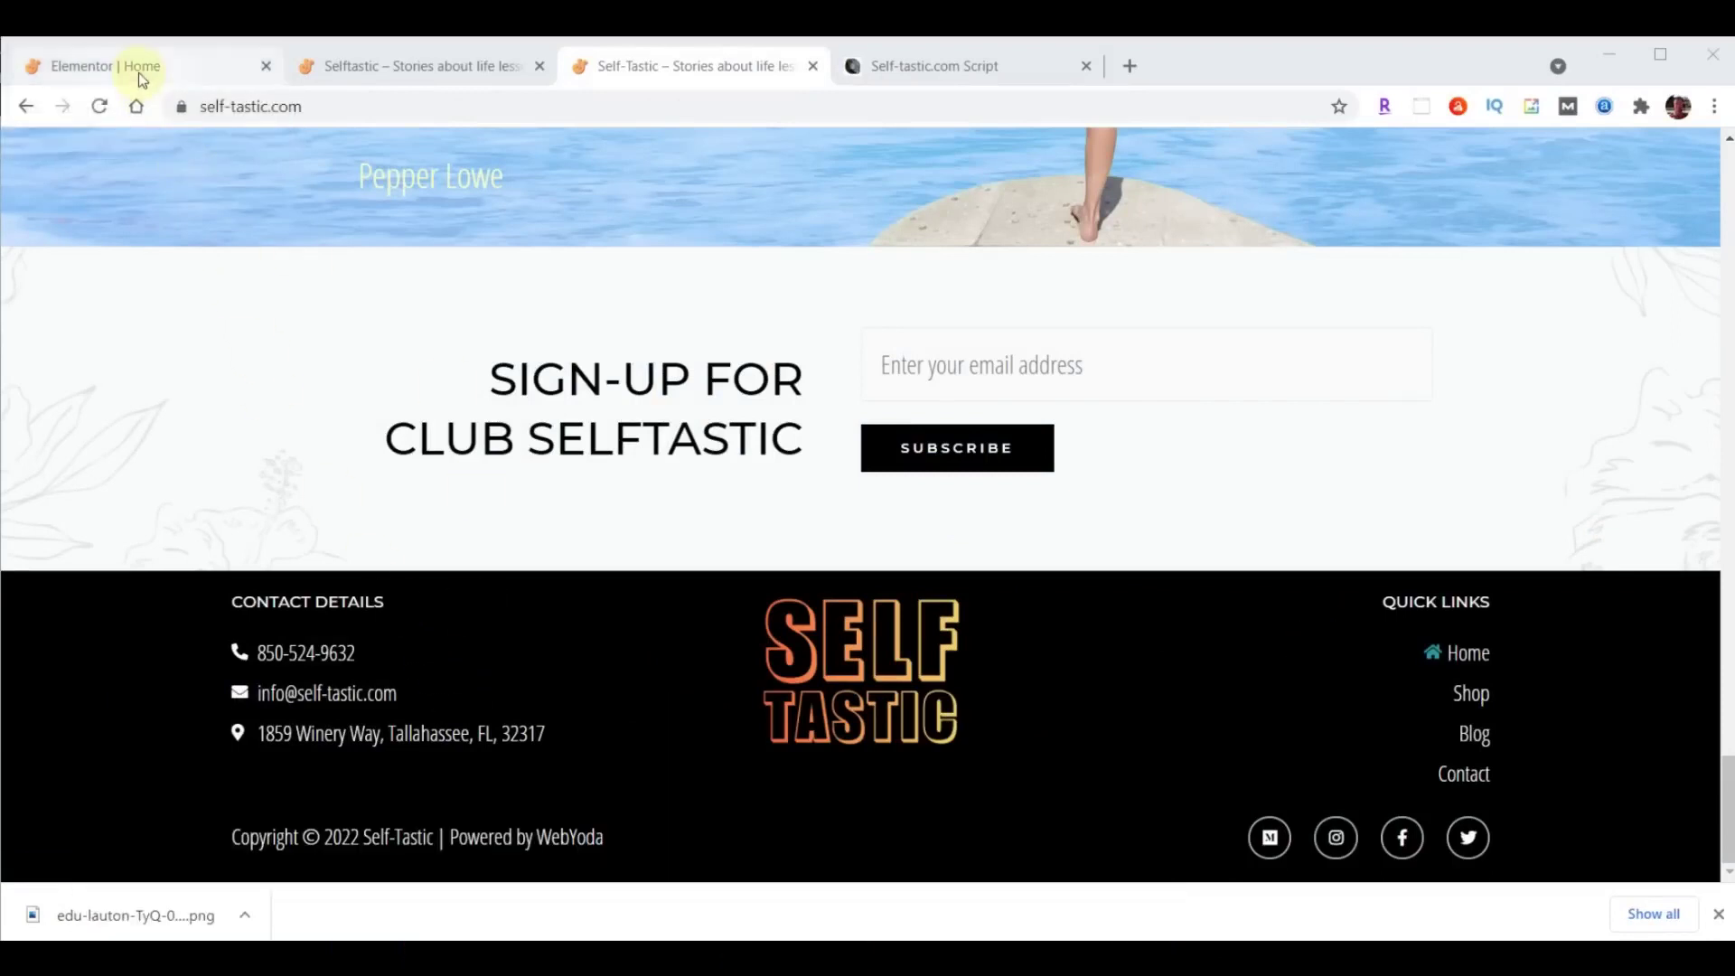
{"action": "left_click", "coordinate": [139, 72]}
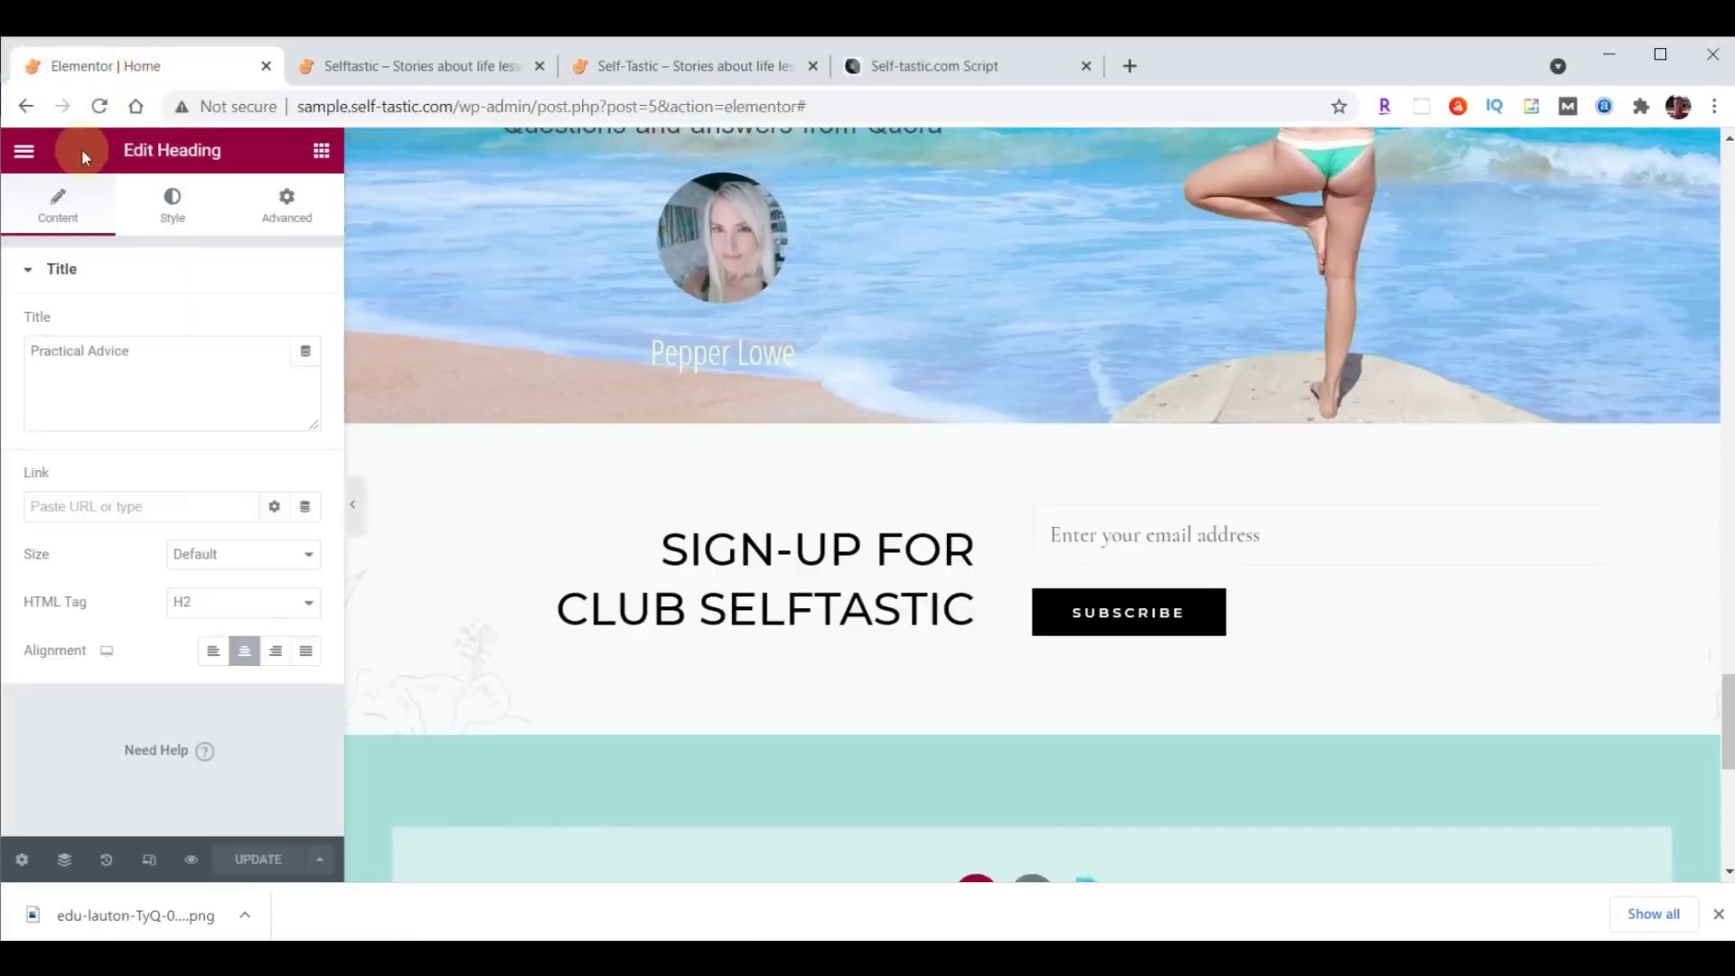
{"action": "left_click", "coordinate": [25, 154]}
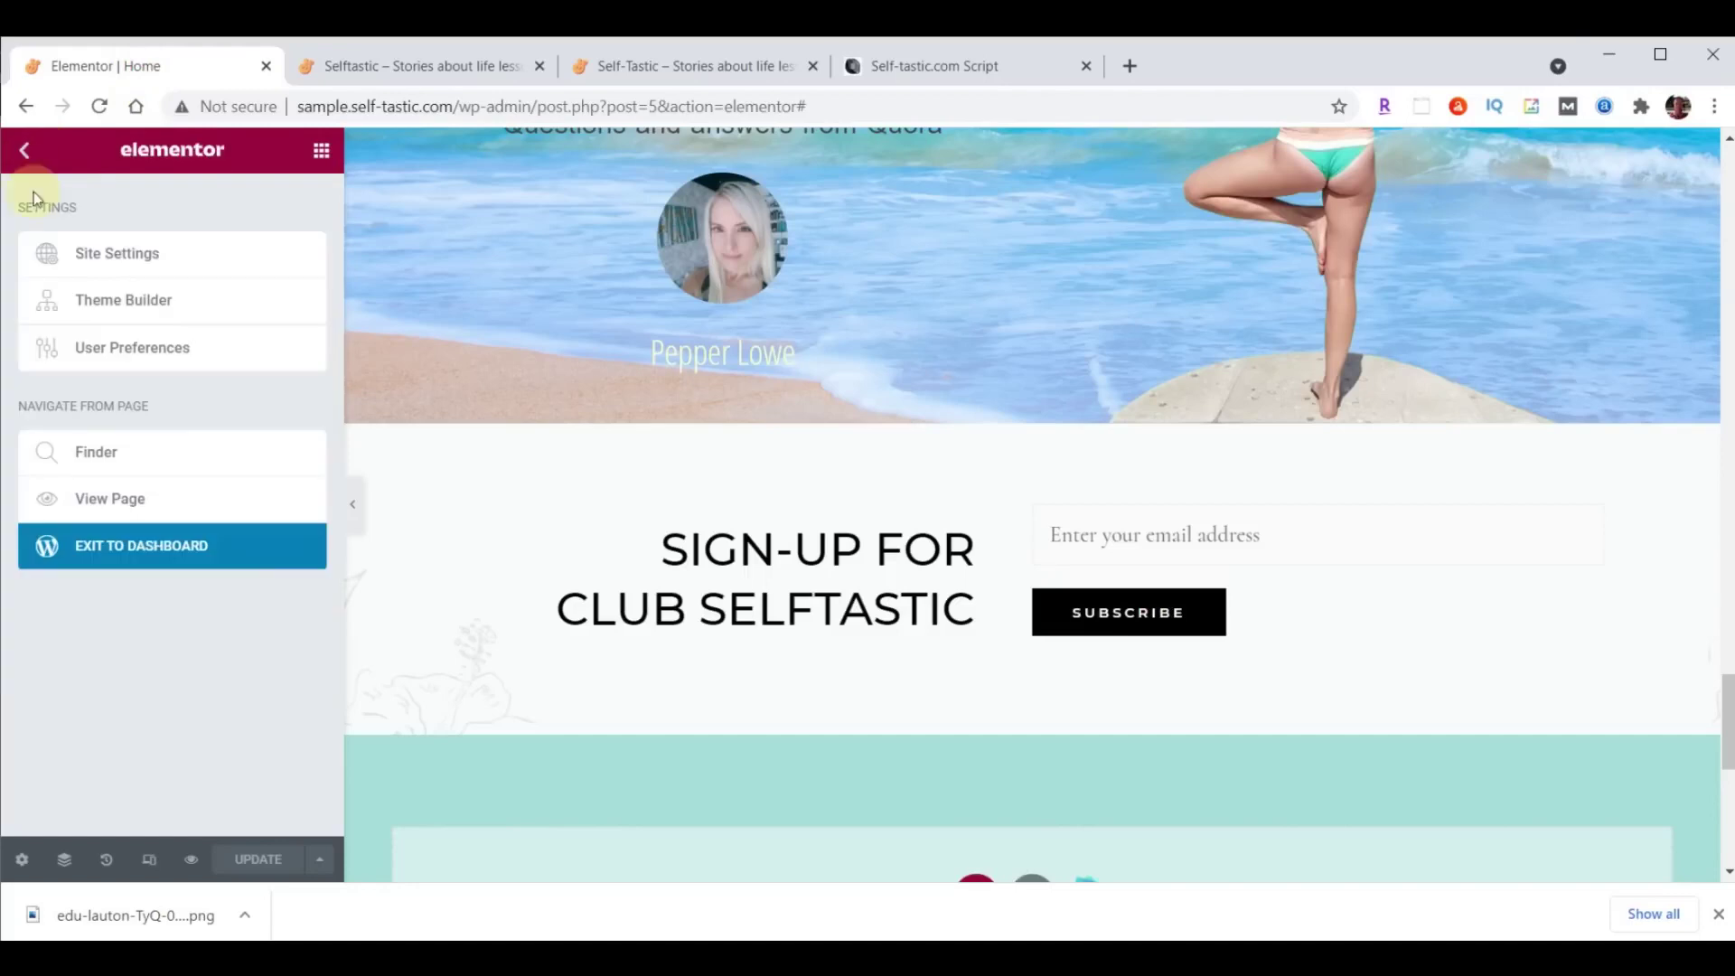
- Exit to the WordPress dashboard and open the Customizer's Footer Builder
{"action": "left_click", "coordinate": [138, 557]}
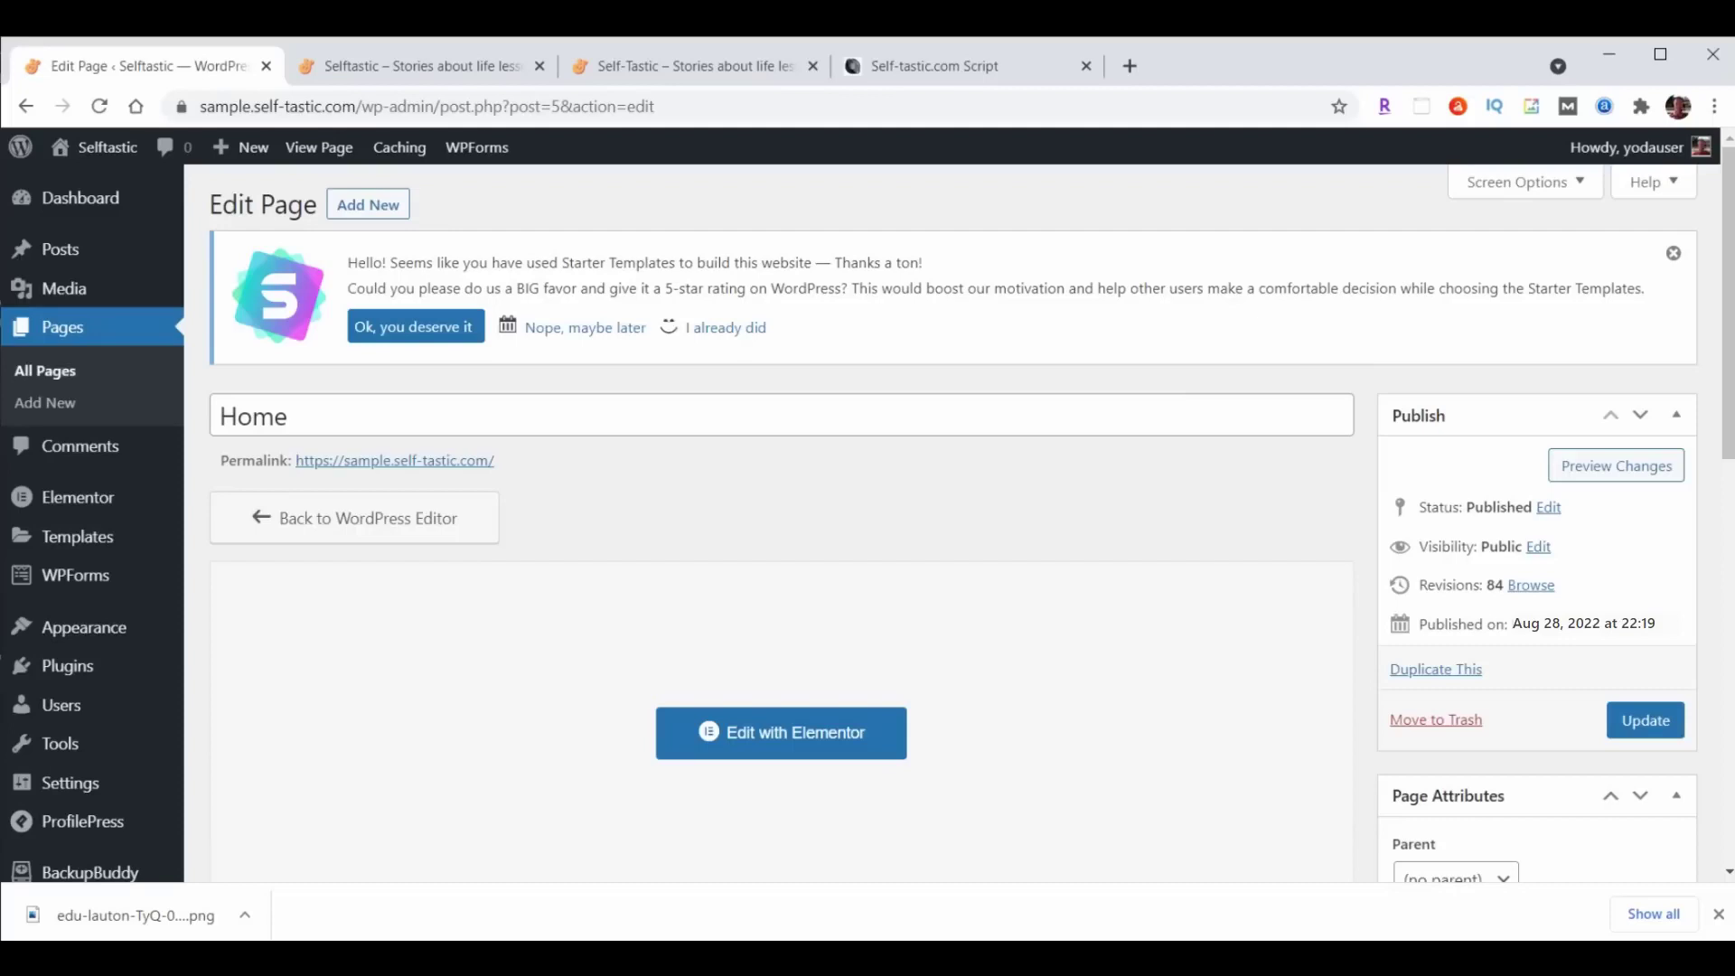
{"action": "mouse_move", "coordinate": [91, 630]}
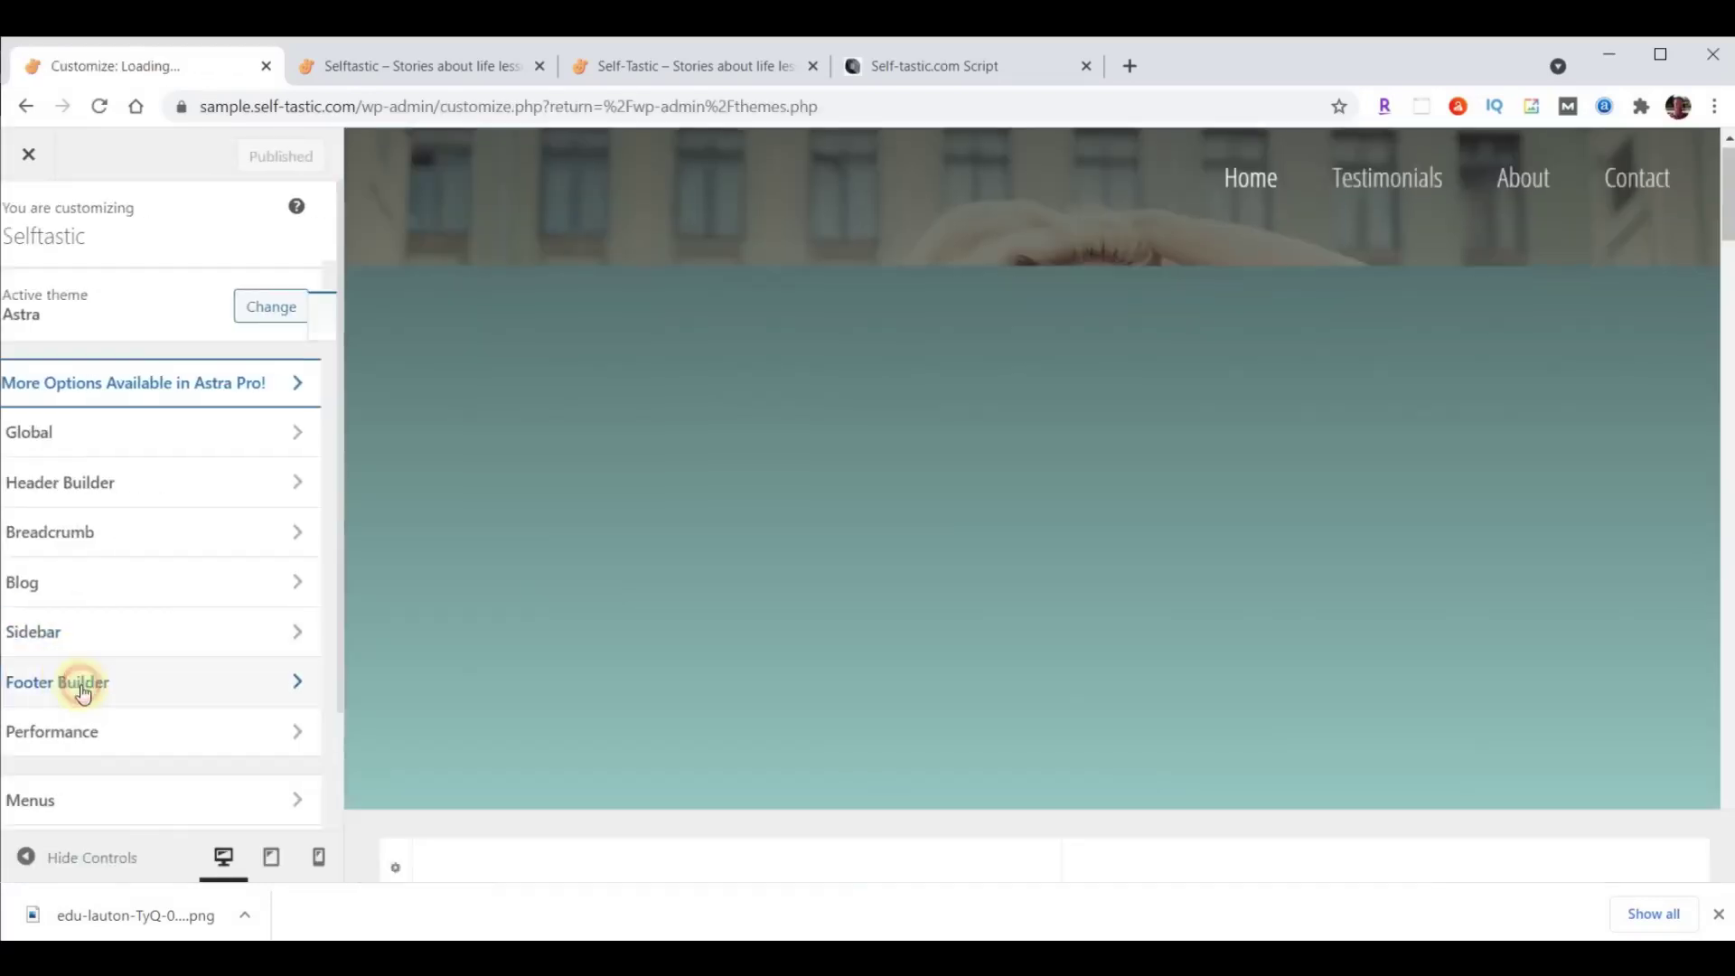
{"action": "left_click", "coordinate": [82, 683]}
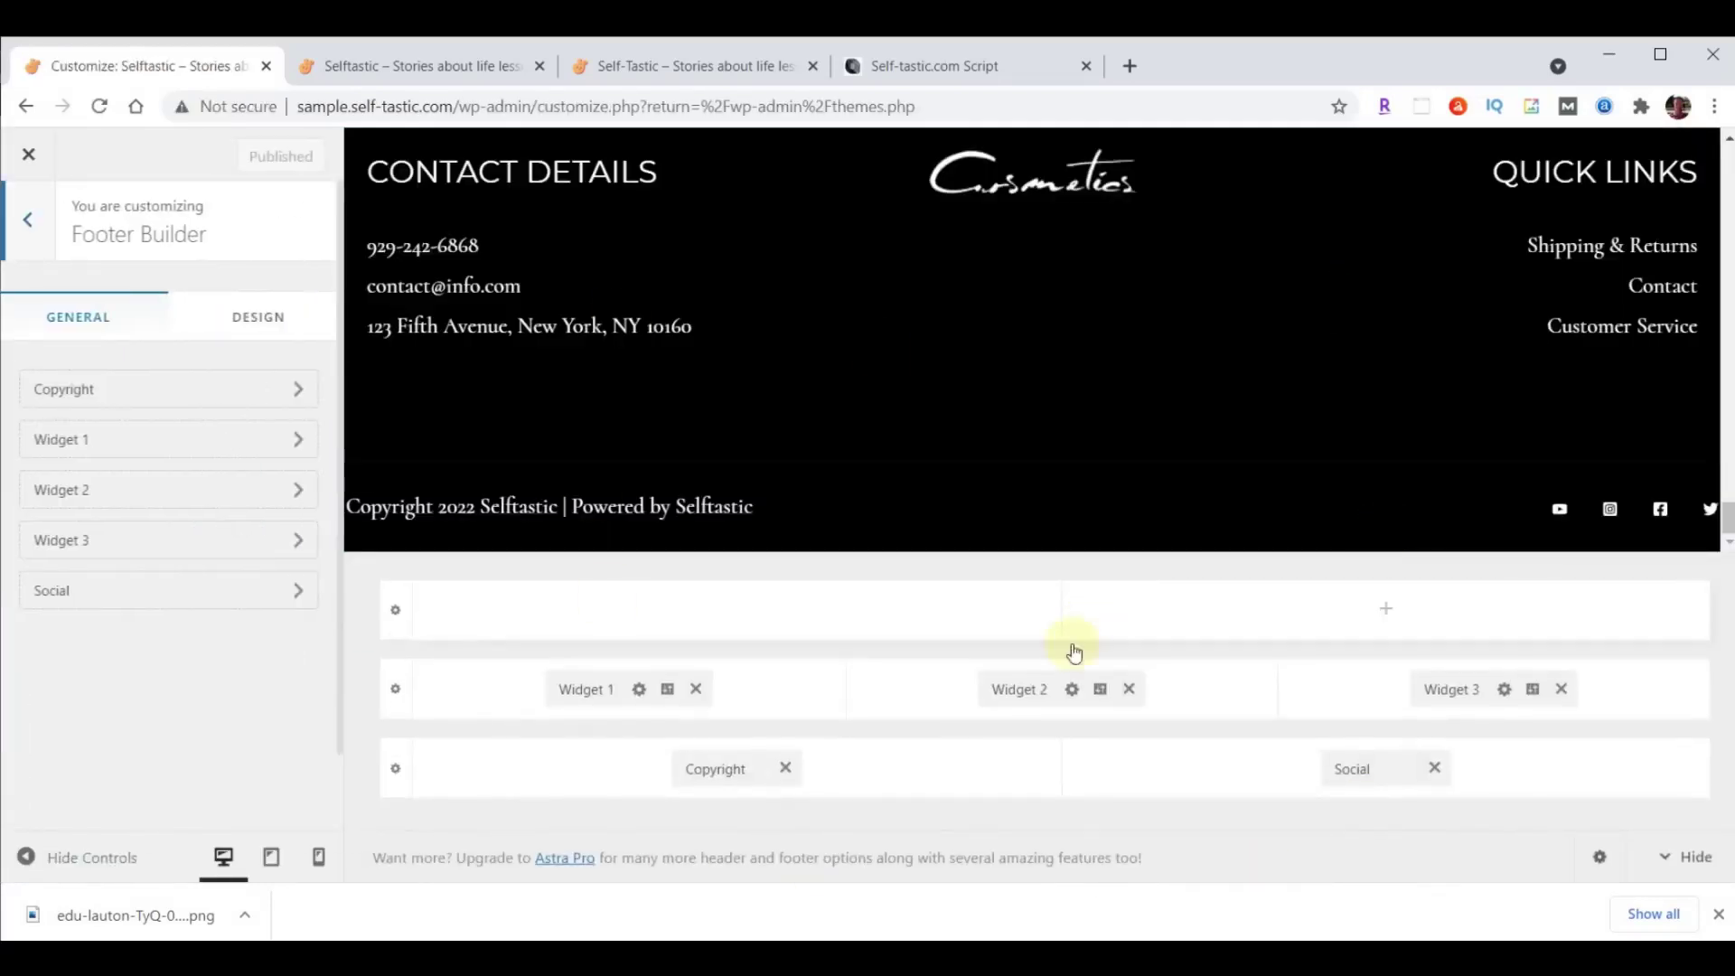
- Remove Widgets 1–3, Social and Copyright from the footer, publish, and close the Customizer
{"action": "left_click", "coordinate": [696, 688]}
{"action": "left_click", "coordinate": [1129, 689]}
{"action": "left_click", "coordinate": [1562, 689]}
{"action": "left_click", "coordinate": [1434, 768]}
{"action": "left_click", "coordinate": [785, 768]}
{"action": "left_click", "coordinate": [227, 171]}
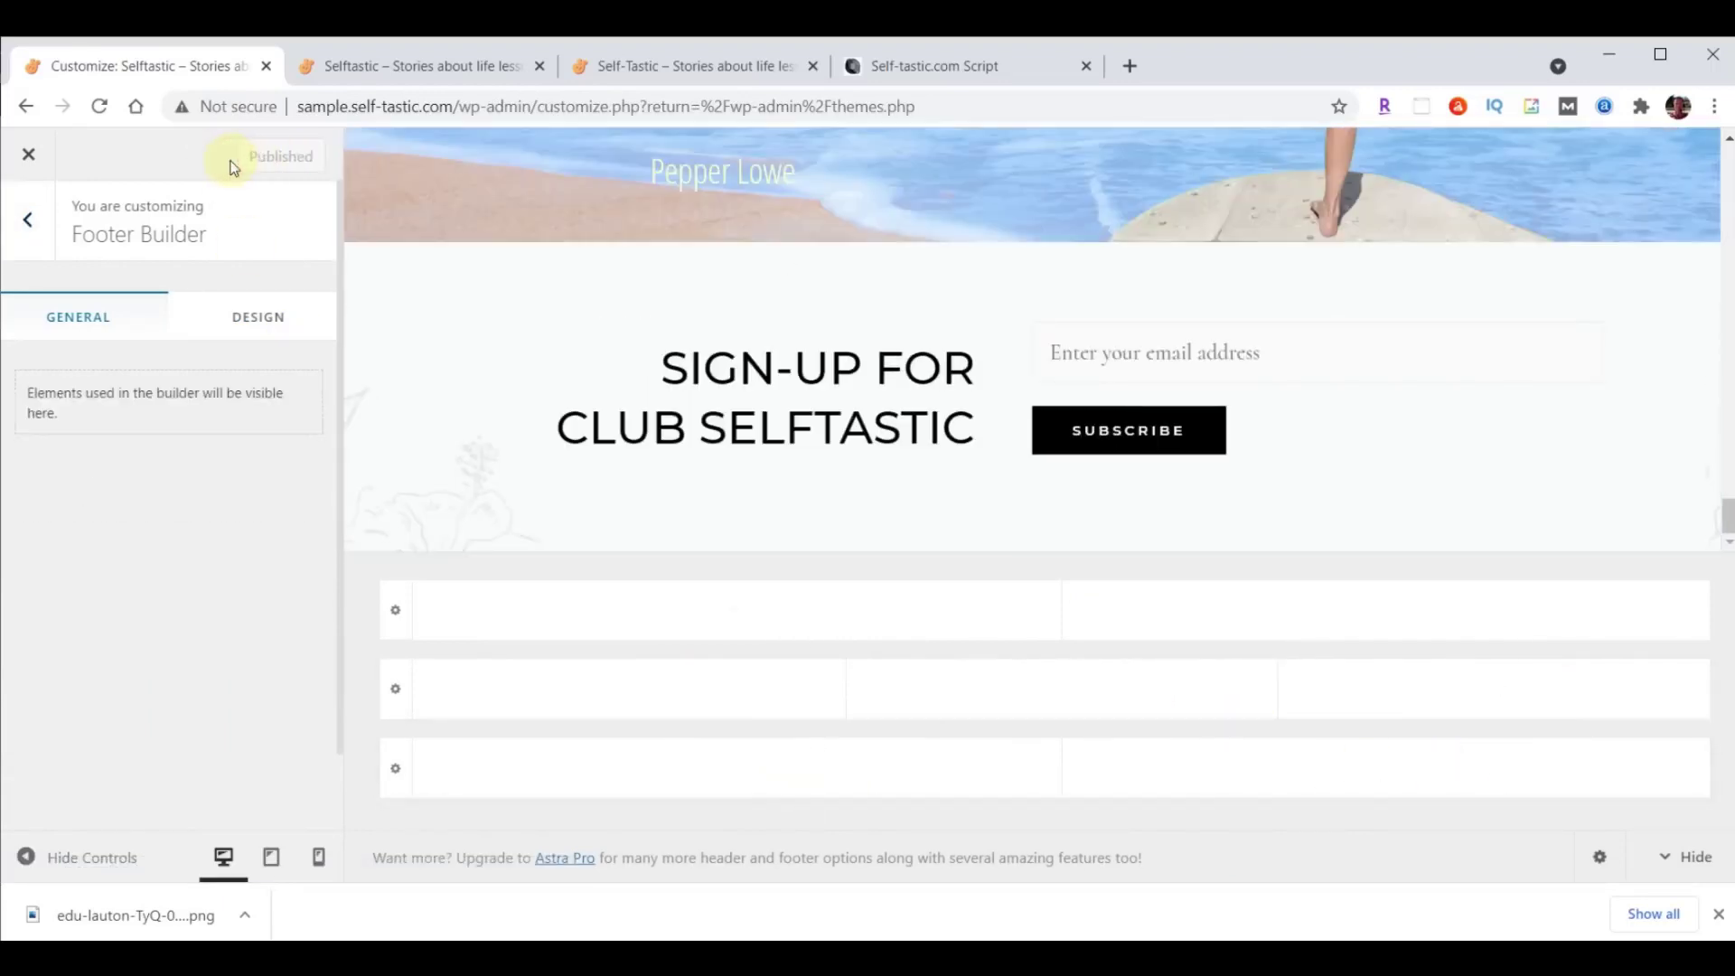
{"action": "left_click", "coordinate": [28, 159]}
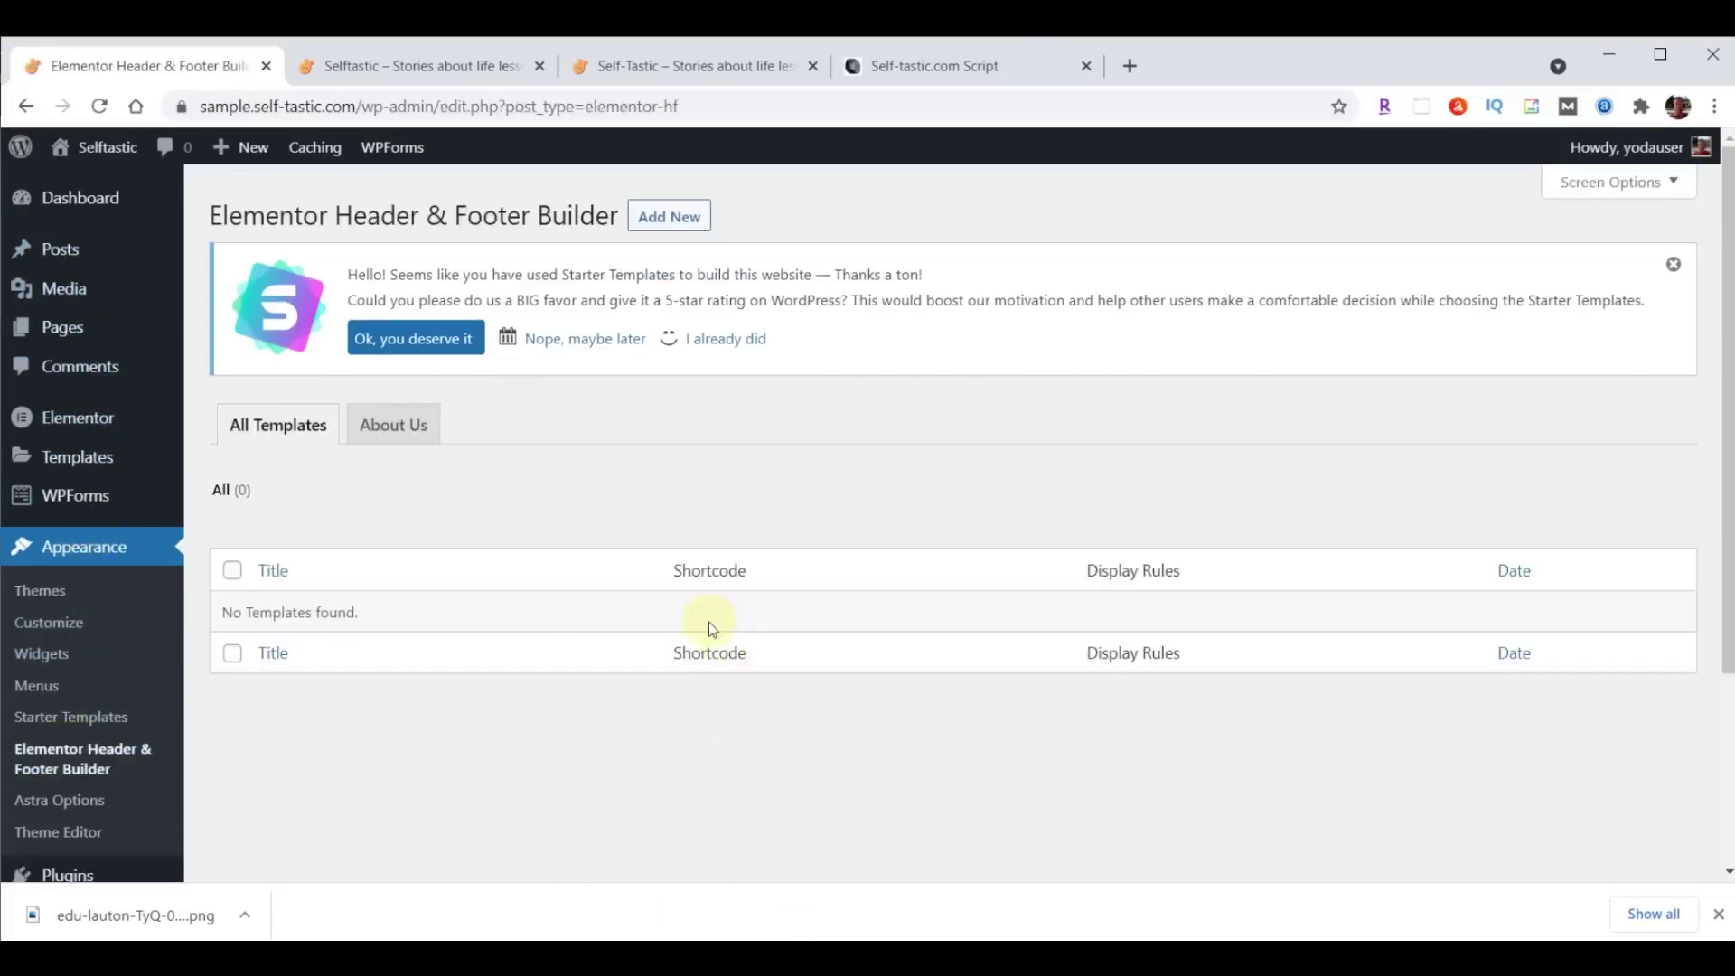
- Start a new template, answering the onboarding survey with Intermediate and Myself/My company
{"action": "left_click", "coordinate": [650, 226]}
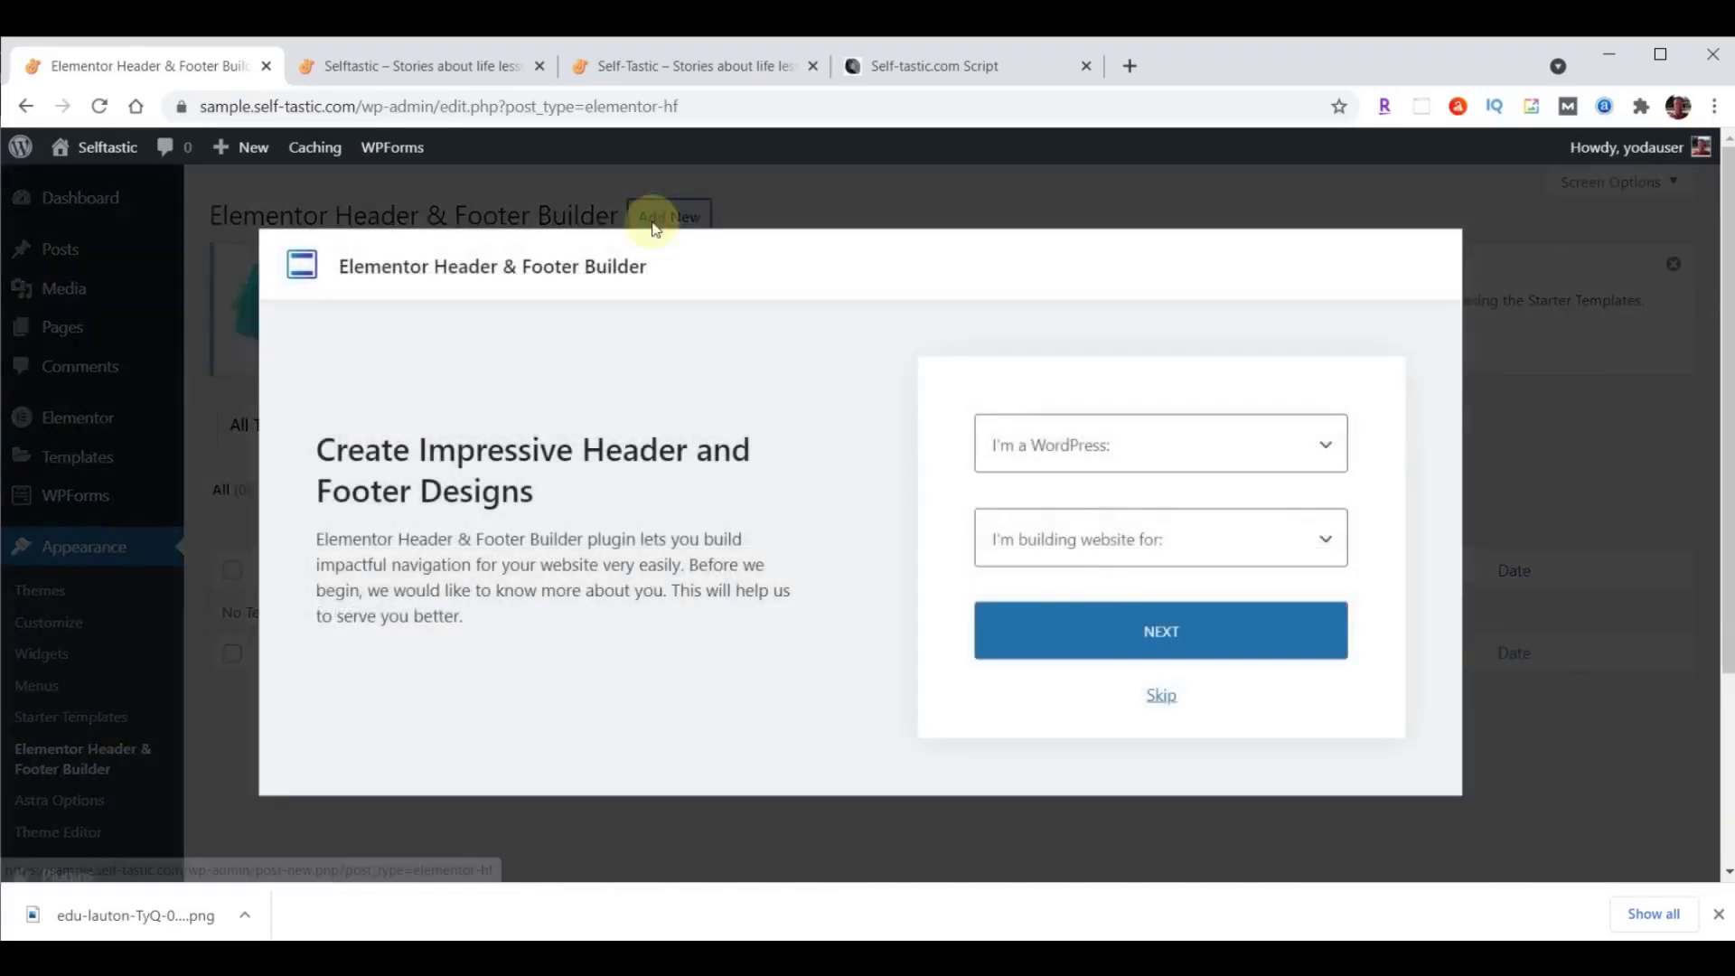
{"action": "left_click", "coordinate": [1204, 448]}
{"action": "left_click", "coordinate": [1090, 533]}
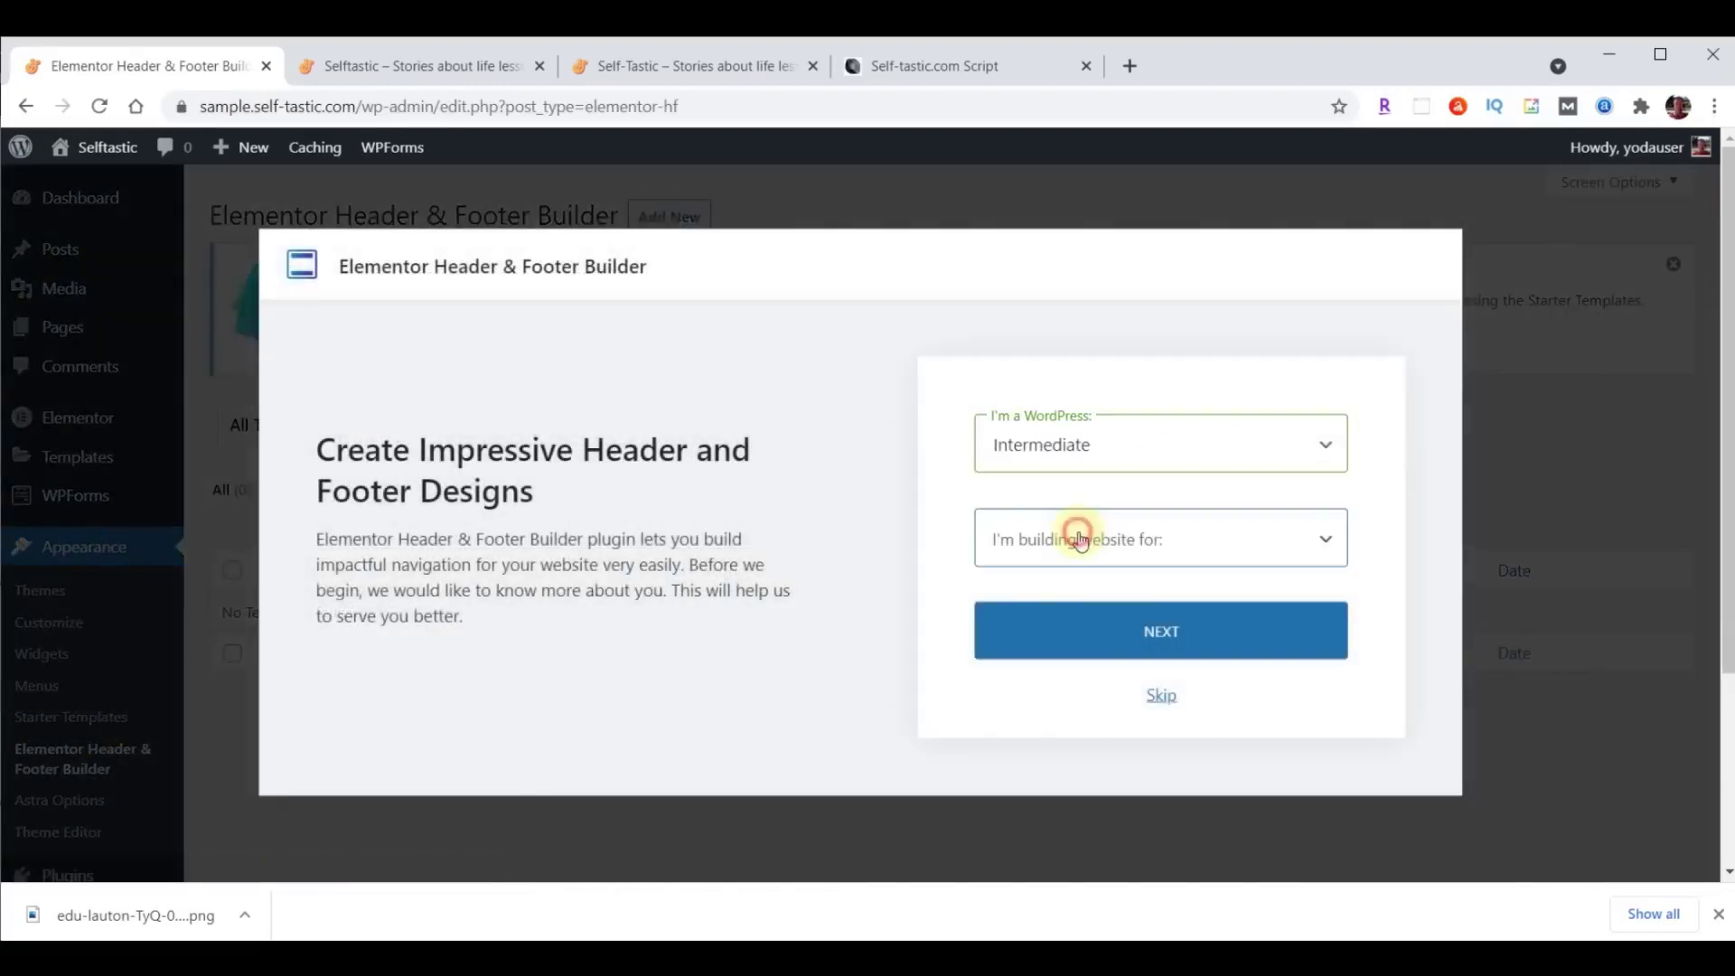
{"action": "left_click", "coordinate": [1078, 539]}
{"action": "left_click", "coordinate": [1084, 601]}
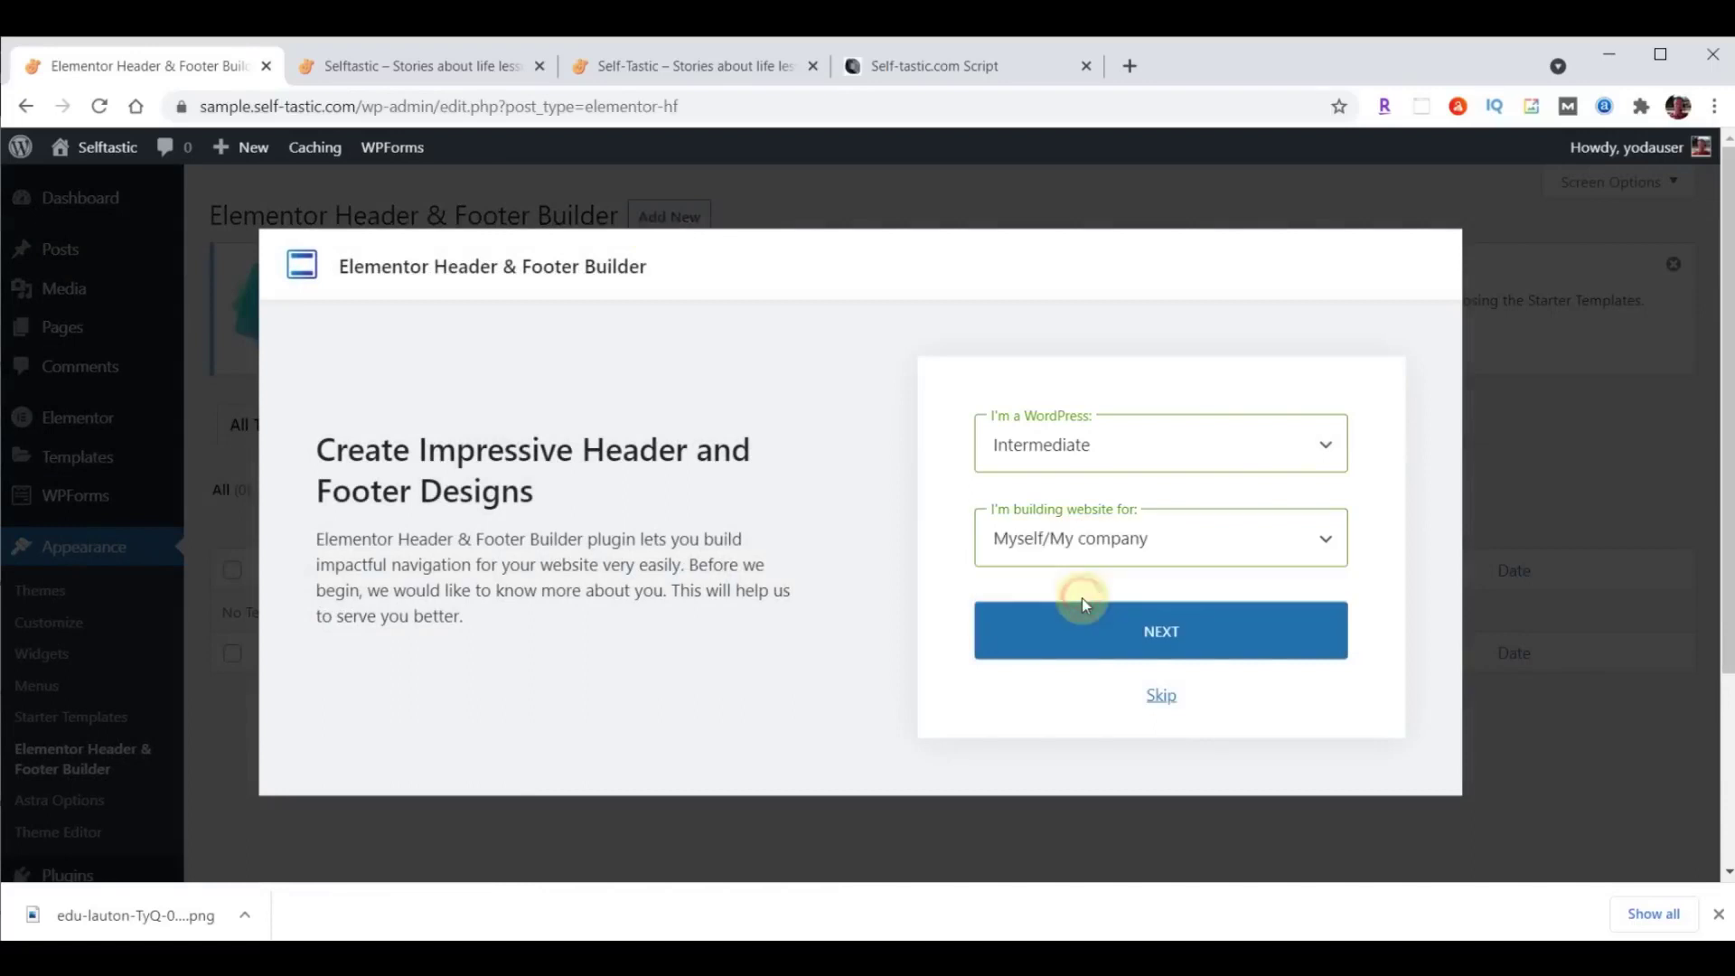
{"action": "left_click", "coordinate": [1161, 693]}
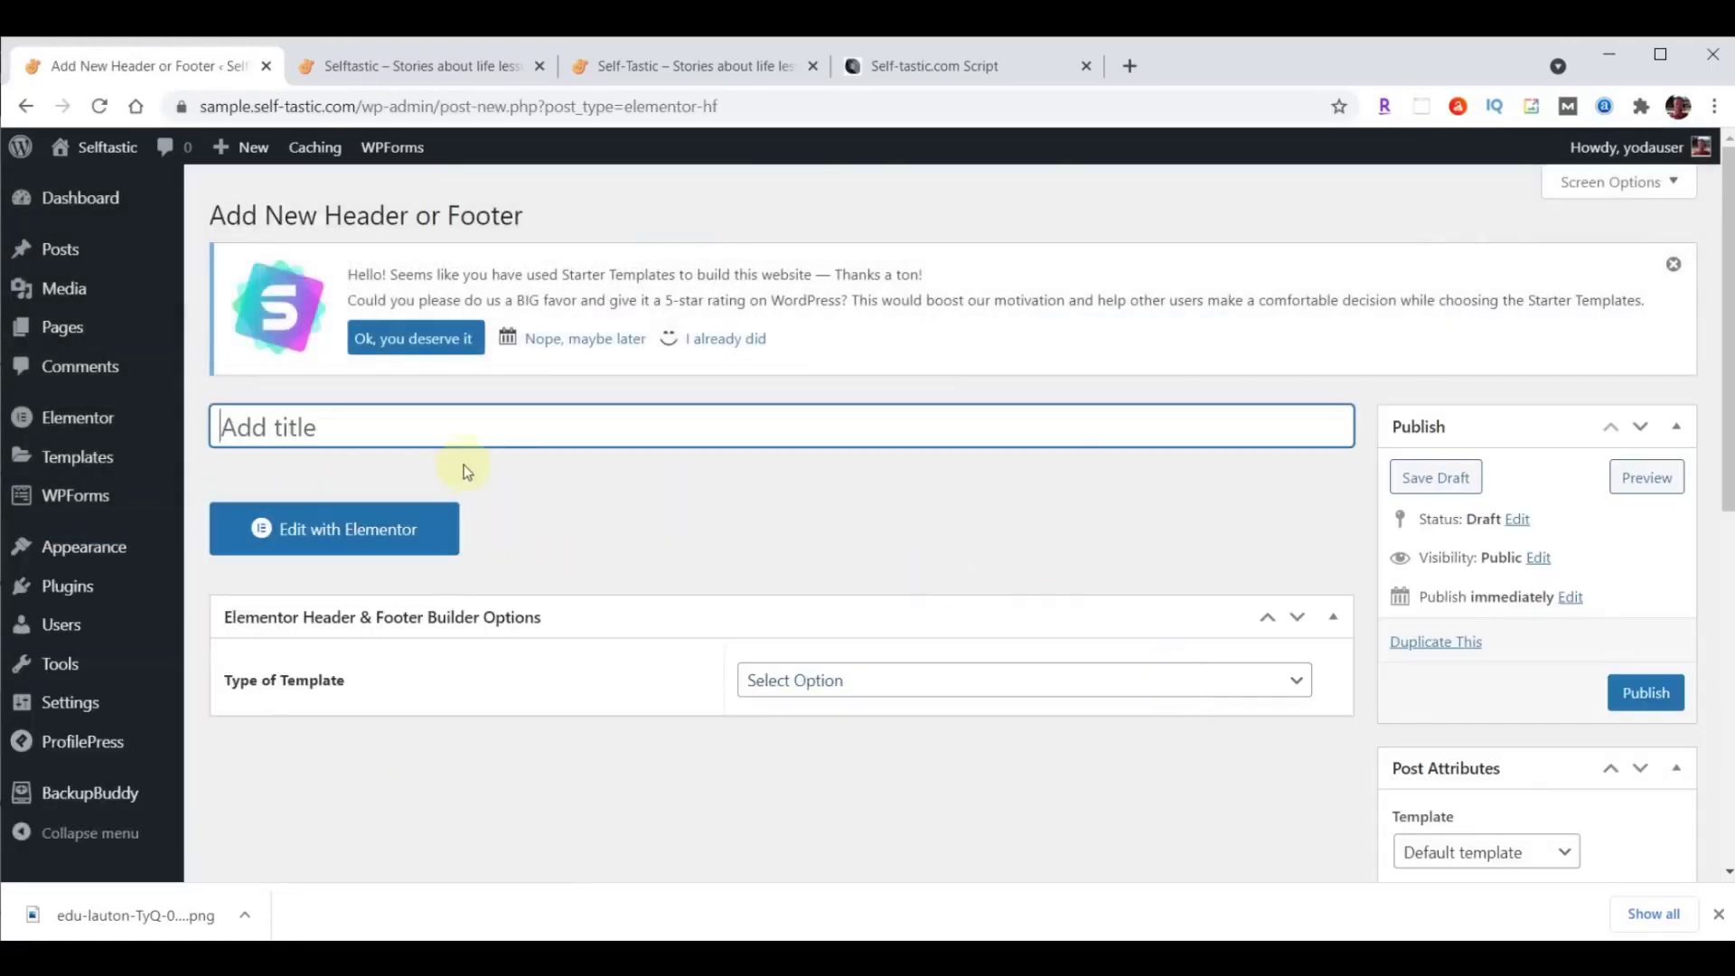
- Title the template 'Website Footer', set type Footer, displayed on the Entire Website
{"action": "type", "text": "Website Footer"}
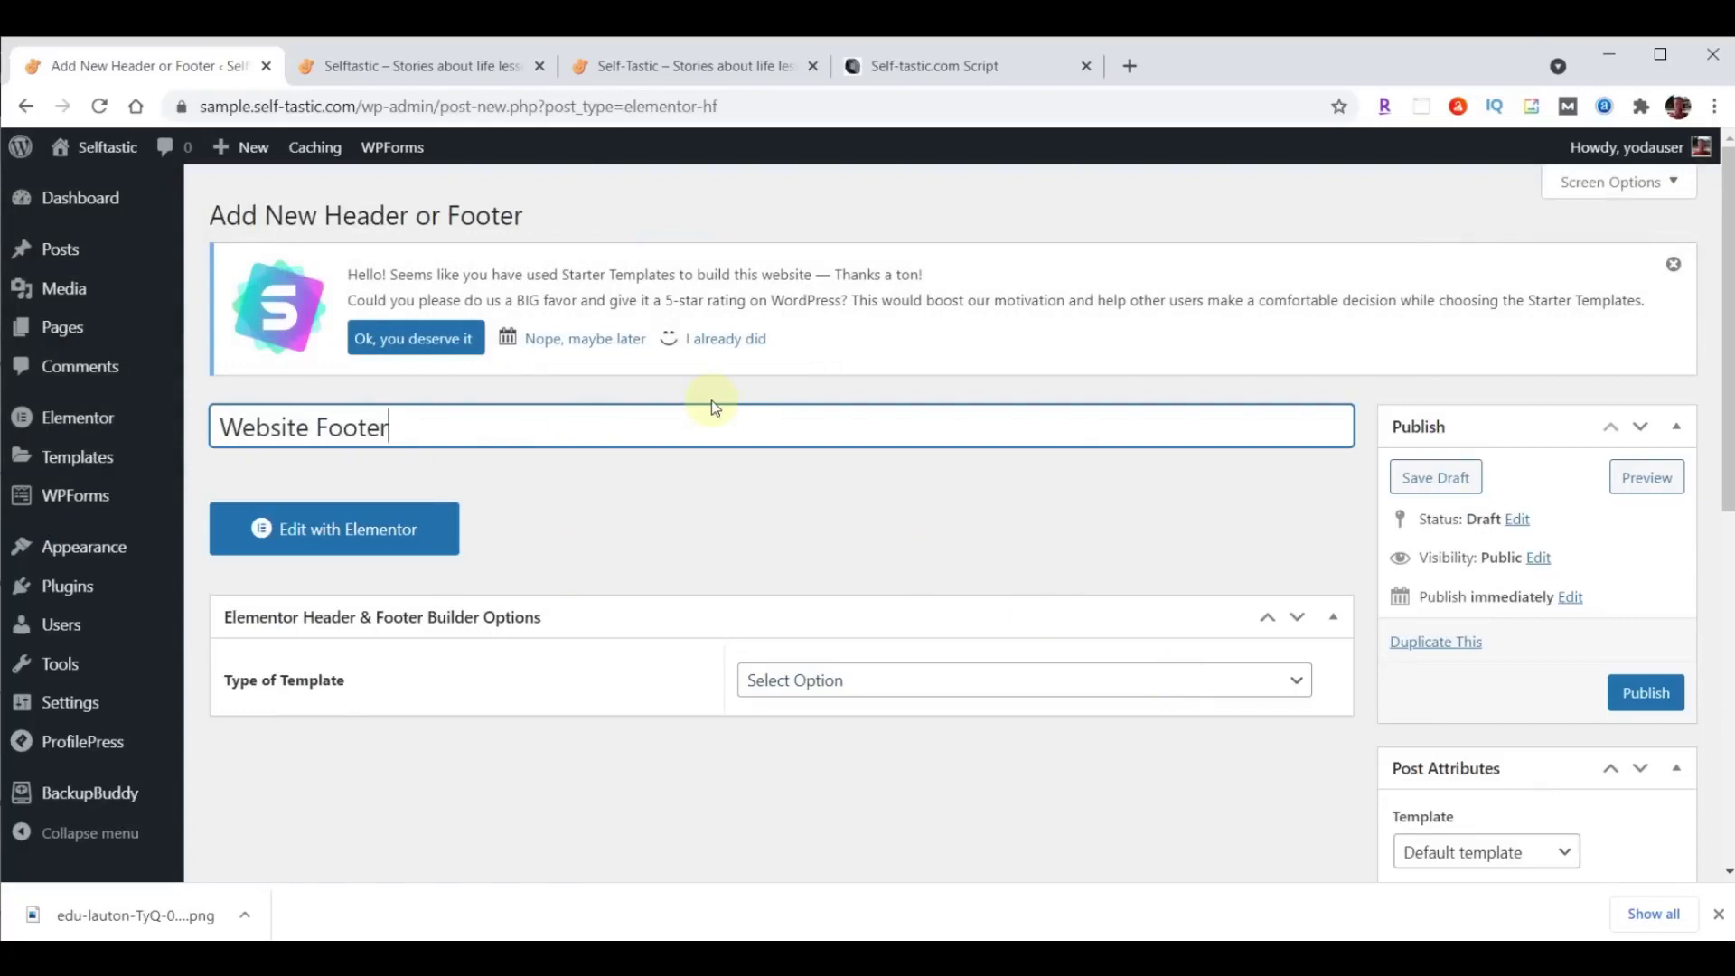
{"action": "left_click", "coordinate": [922, 679]}
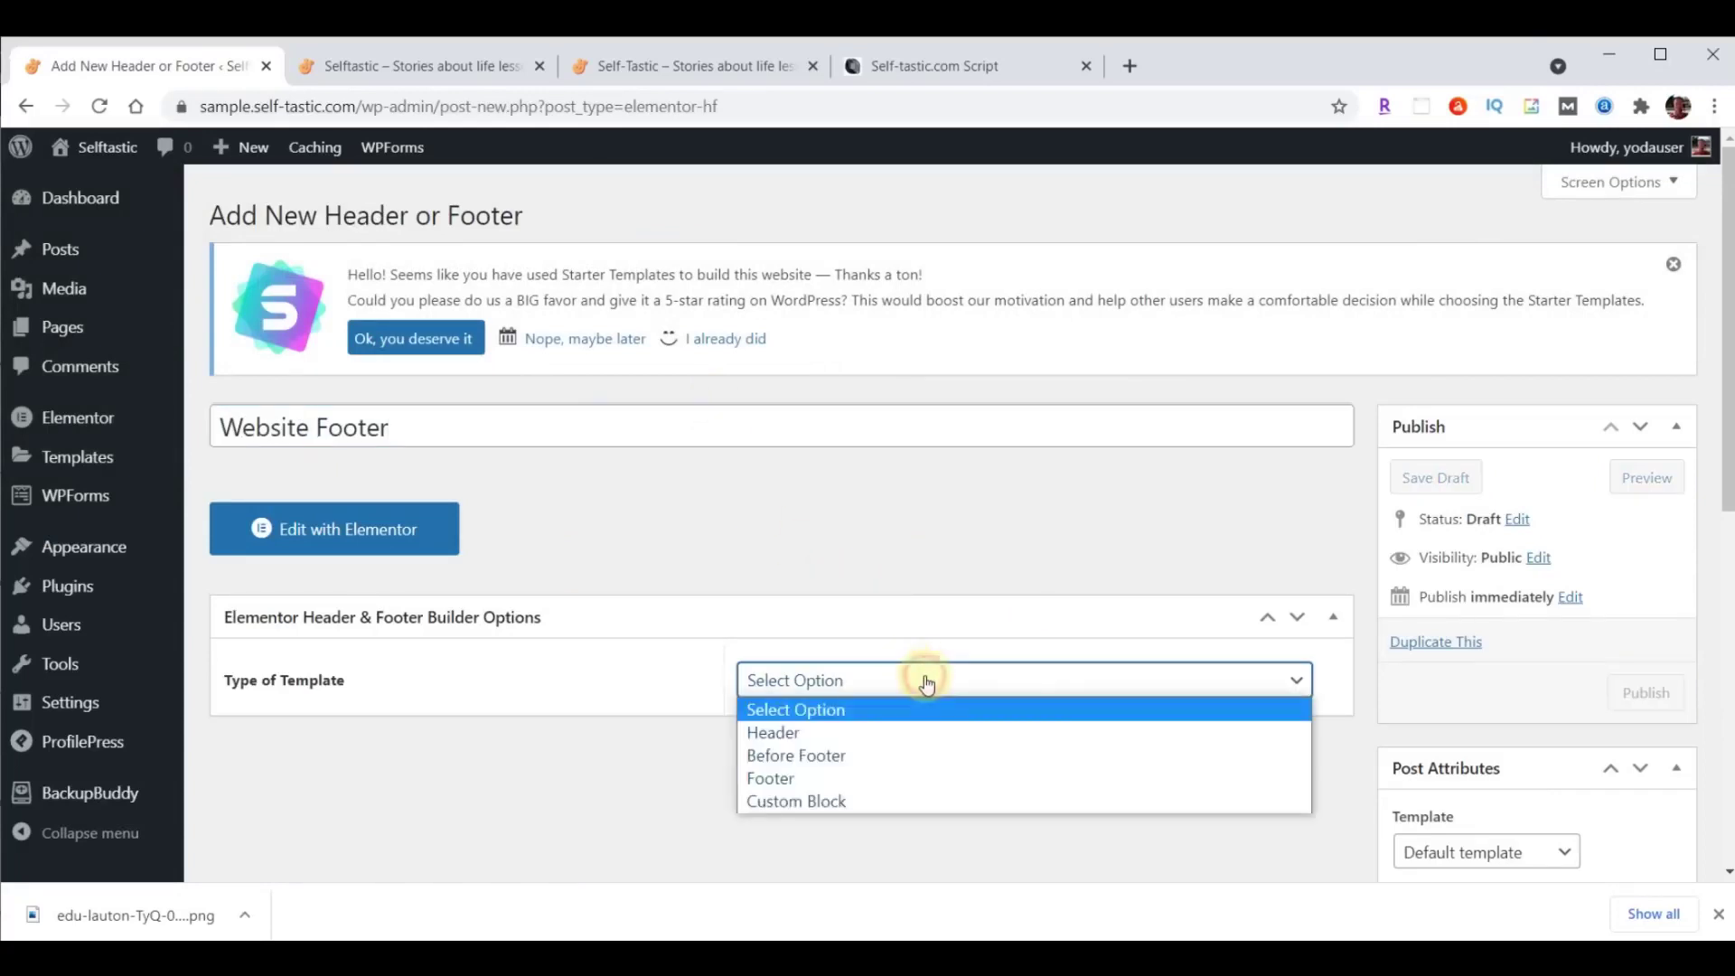
{"action": "left_click", "coordinate": [888, 789]}
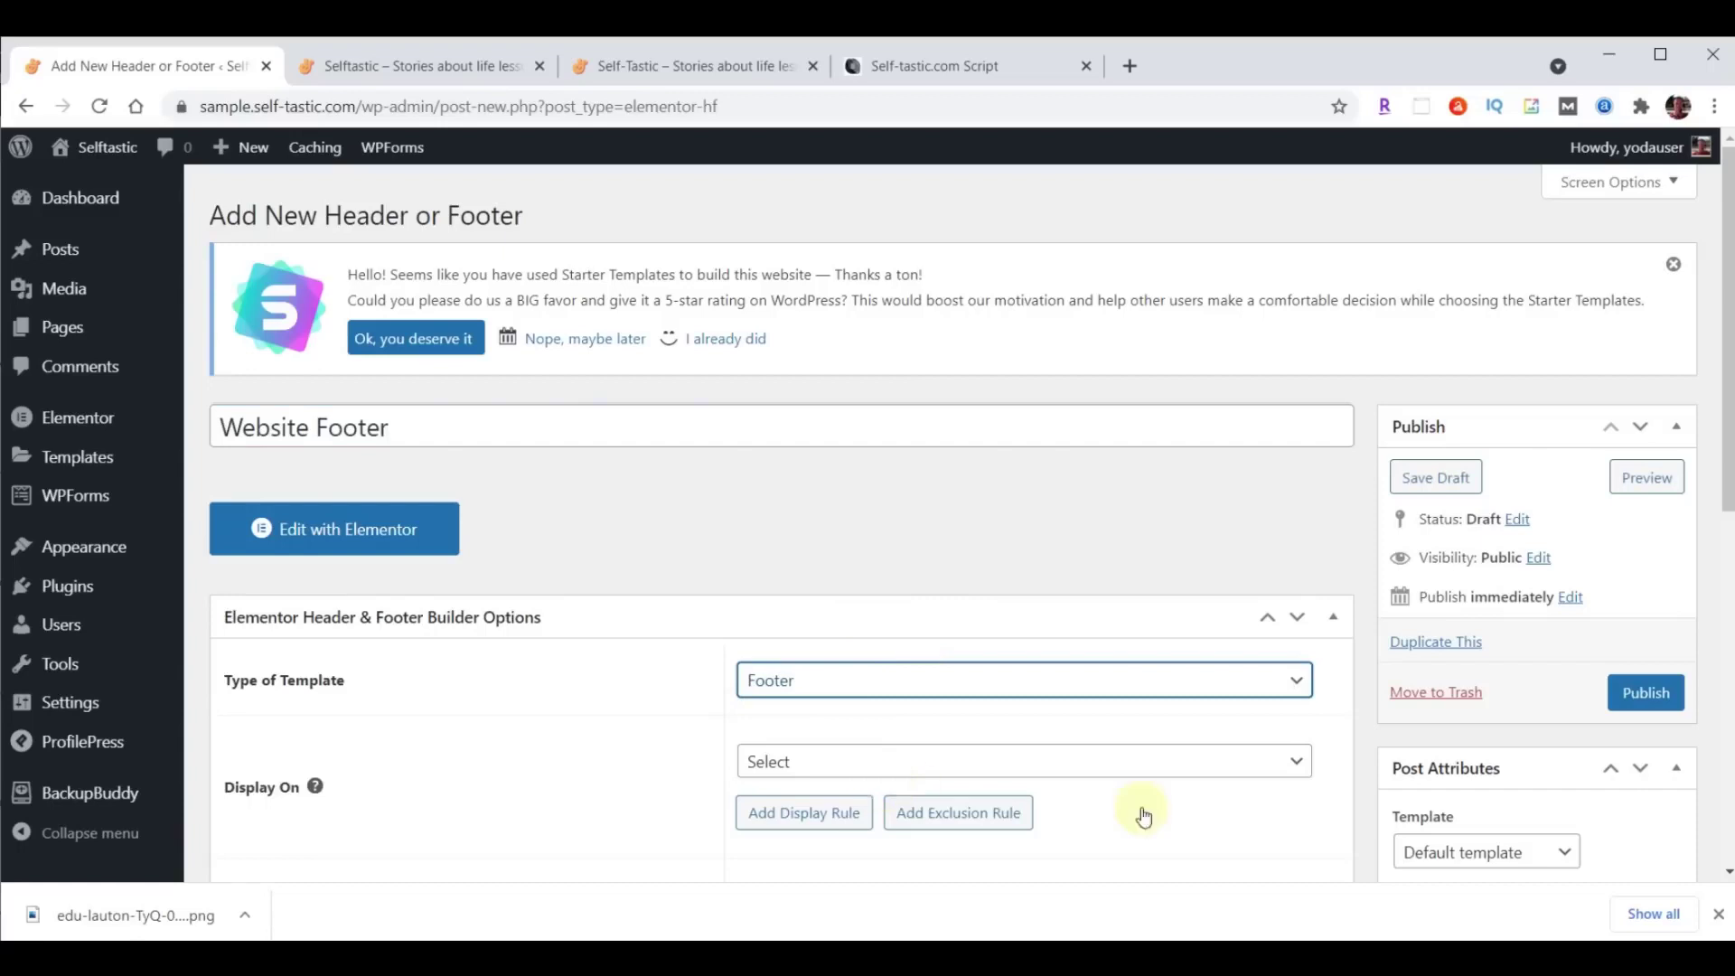
{"action": "left_click", "coordinate": [1048, 767]}
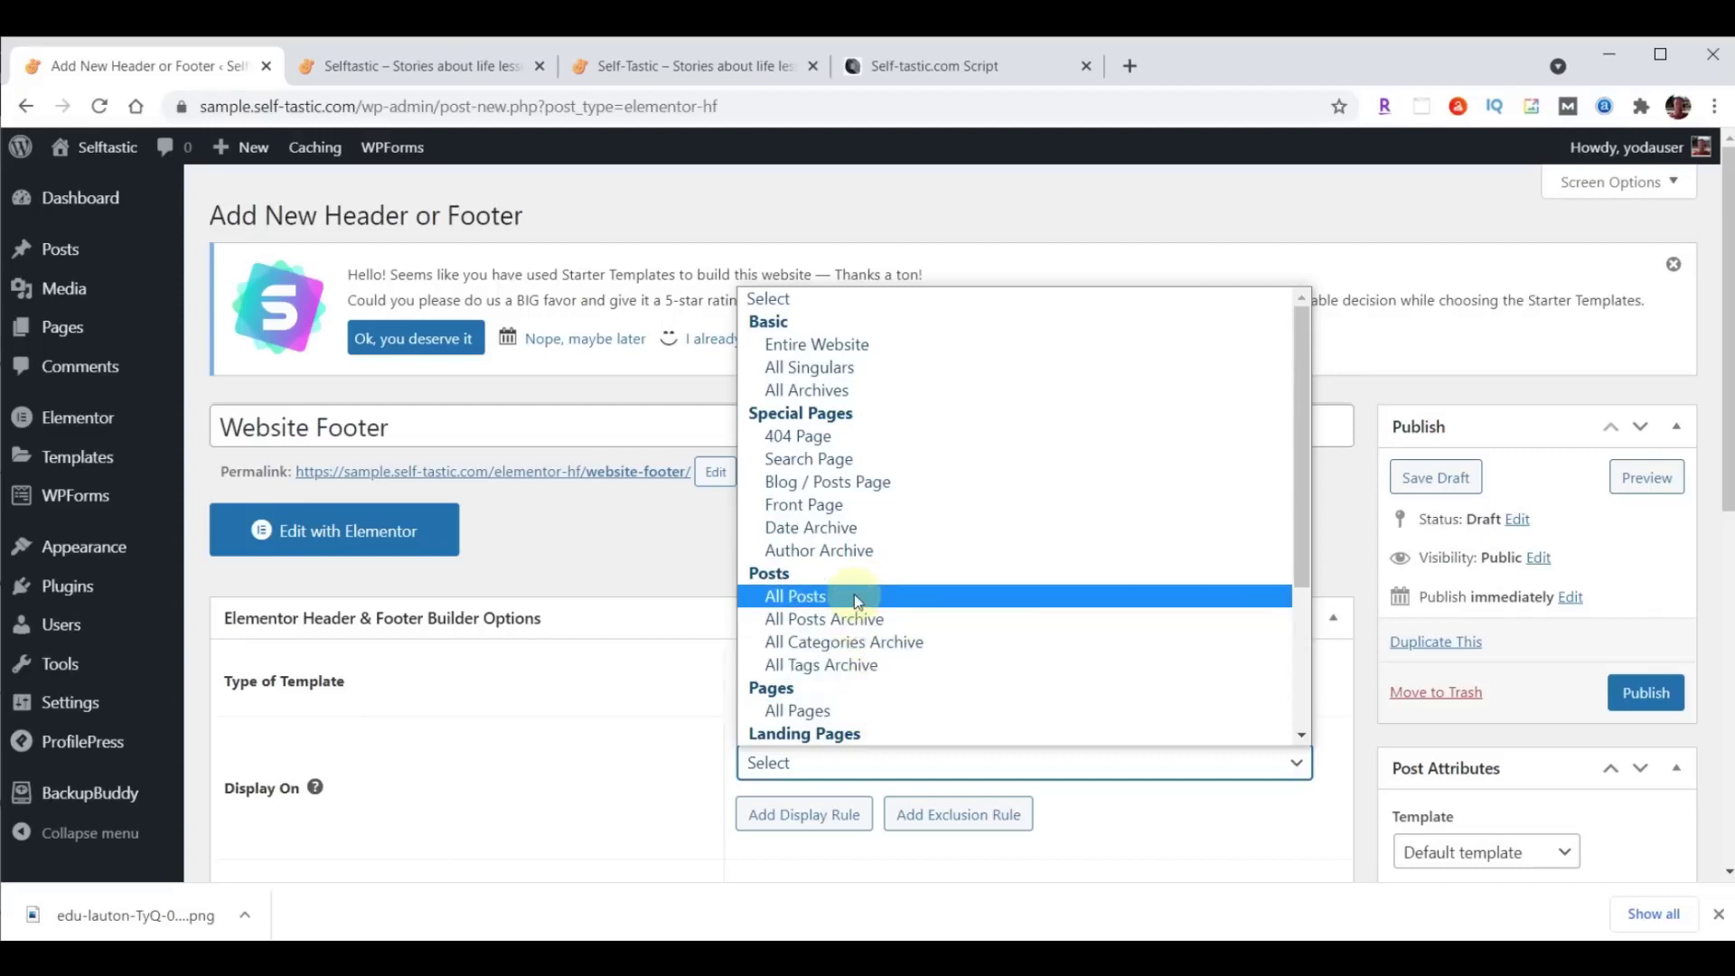
{"action": "left_click", "coordinate": [869, 342]}
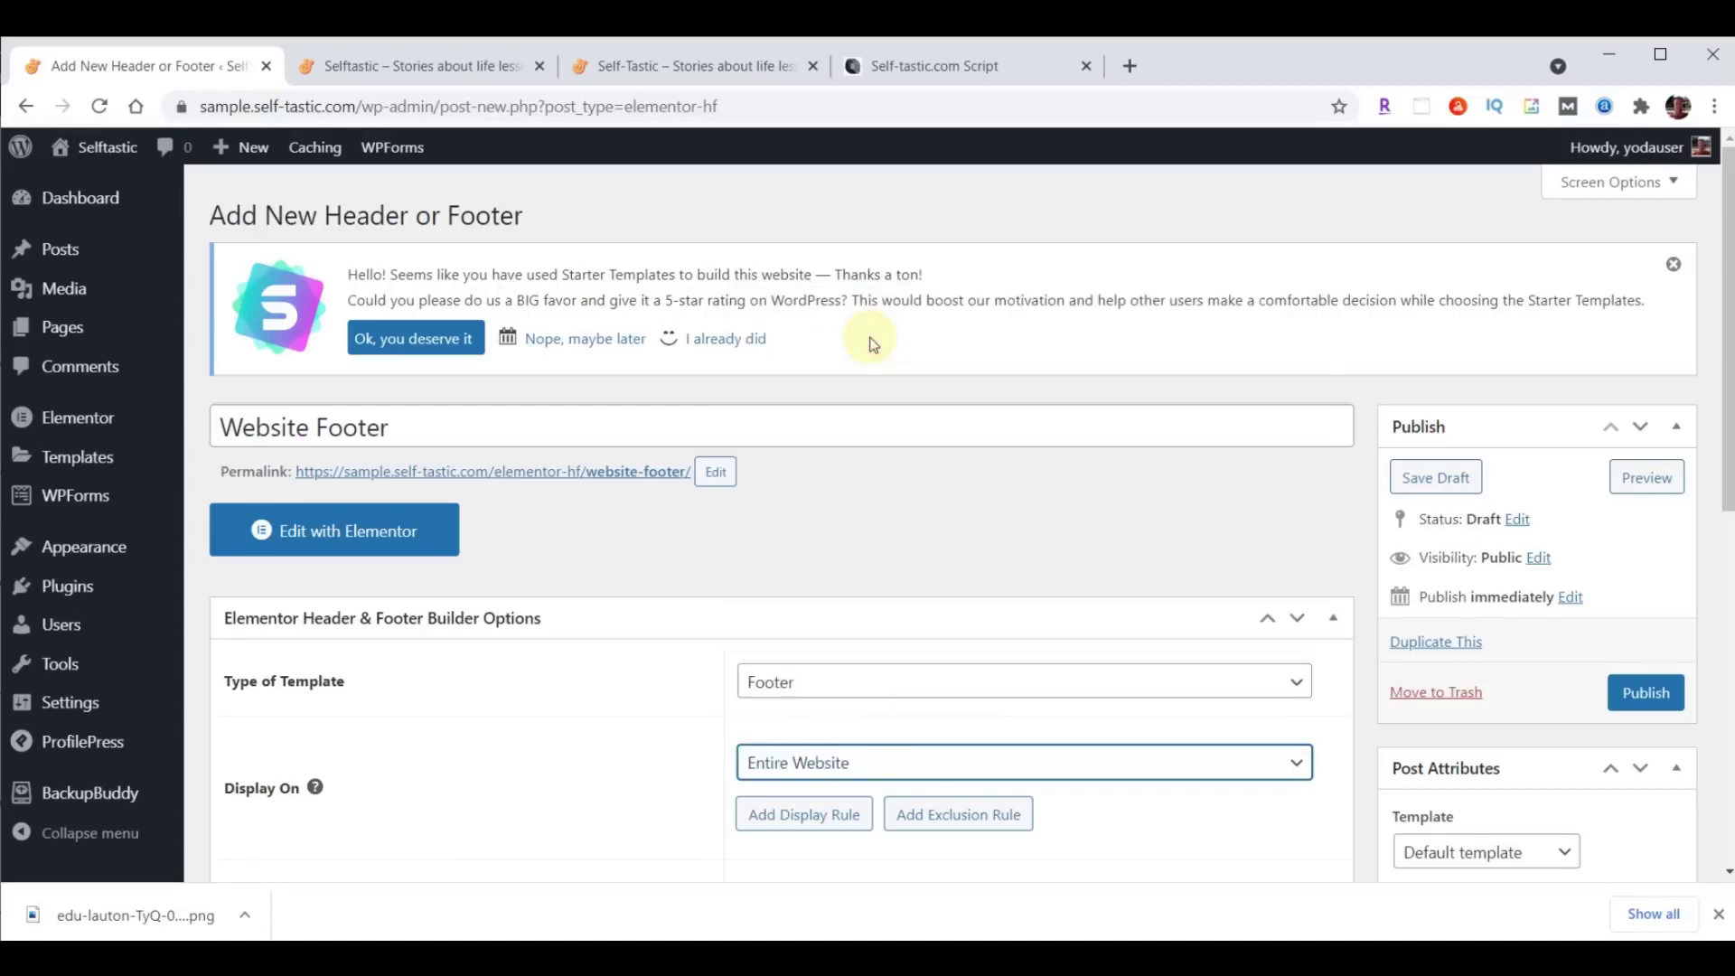
- Apply it to all user roles, enable it for Elementor Canvas, publish, and open it in Elementor
{"action": "scroll", "coordinate": [1245, 515], "scroll_direction": "down", "scroll_amount": 4}
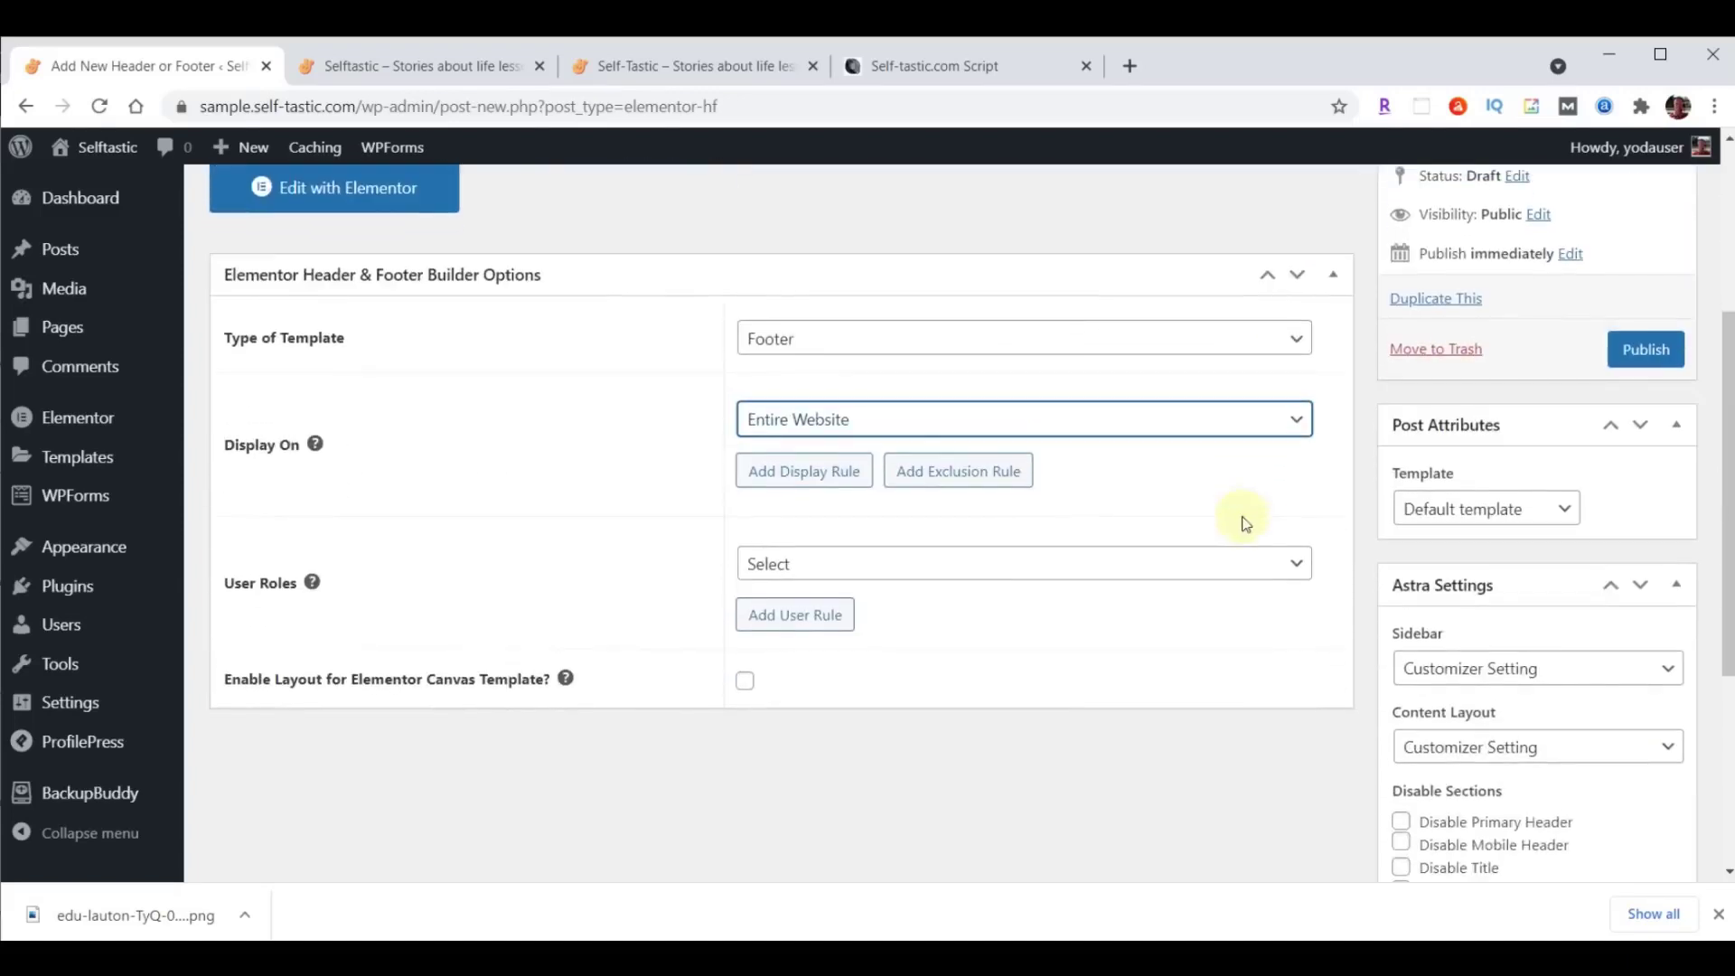
{"action": "left_click", "coordinate": [910, 567]}
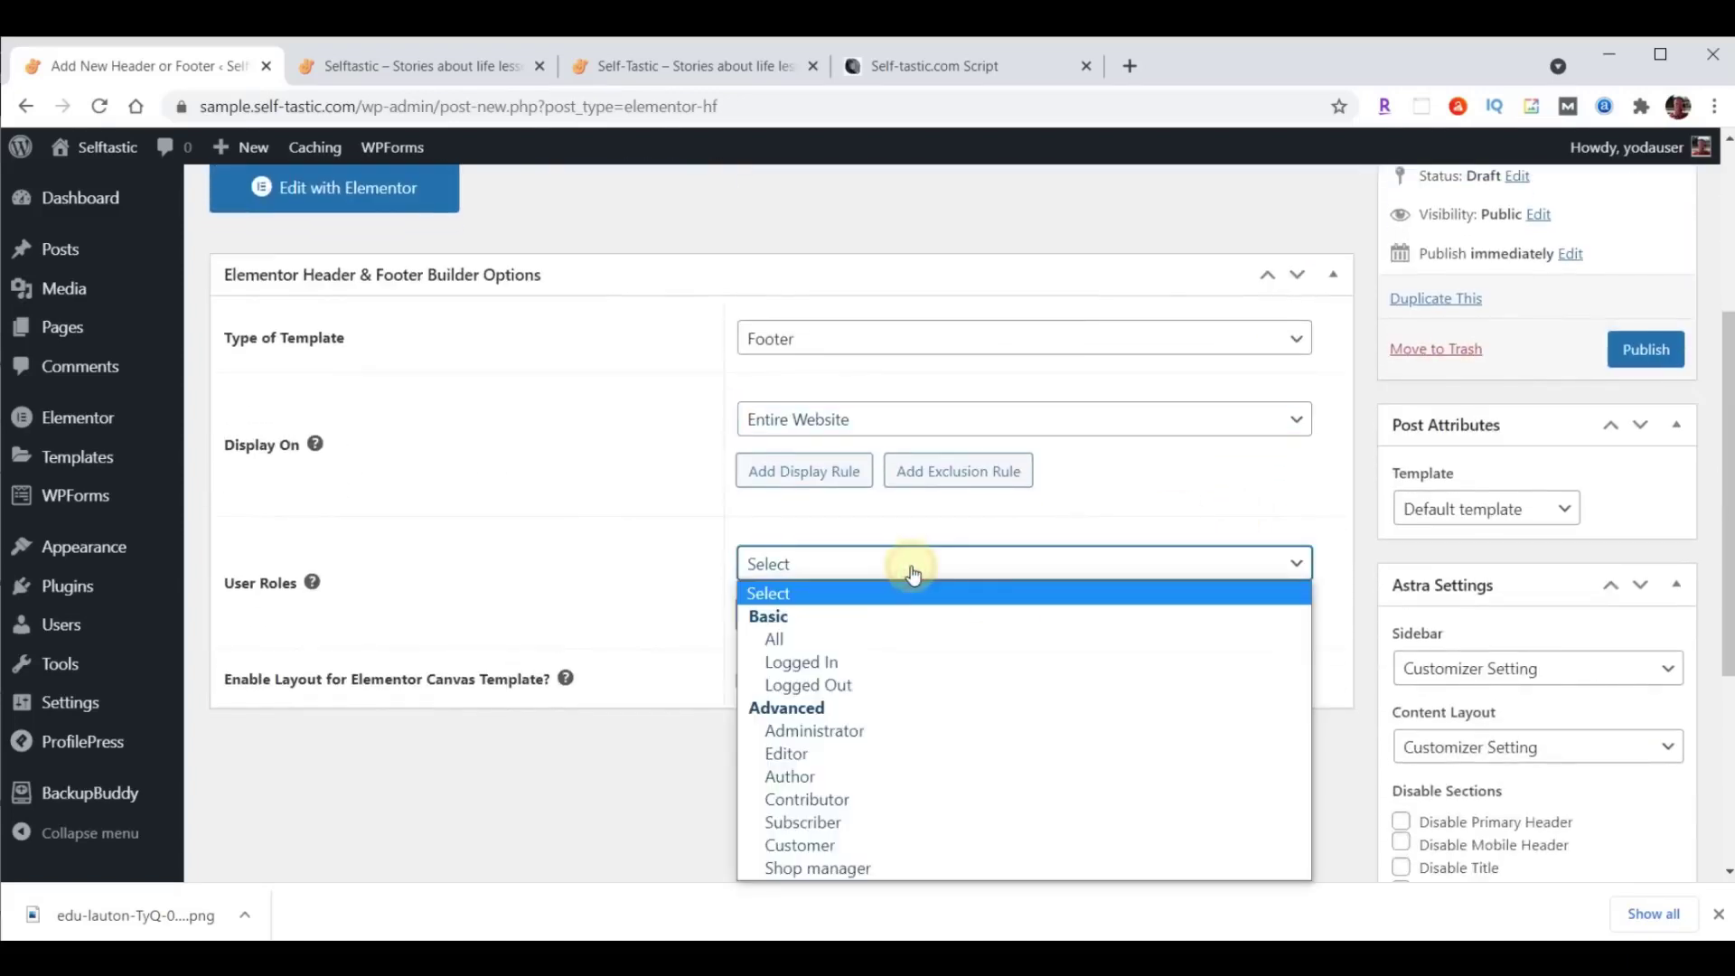
{"action": "left_click", "coordinate": [822, 637]}
{"action": "left_click", "coordinate": [745, 681]}
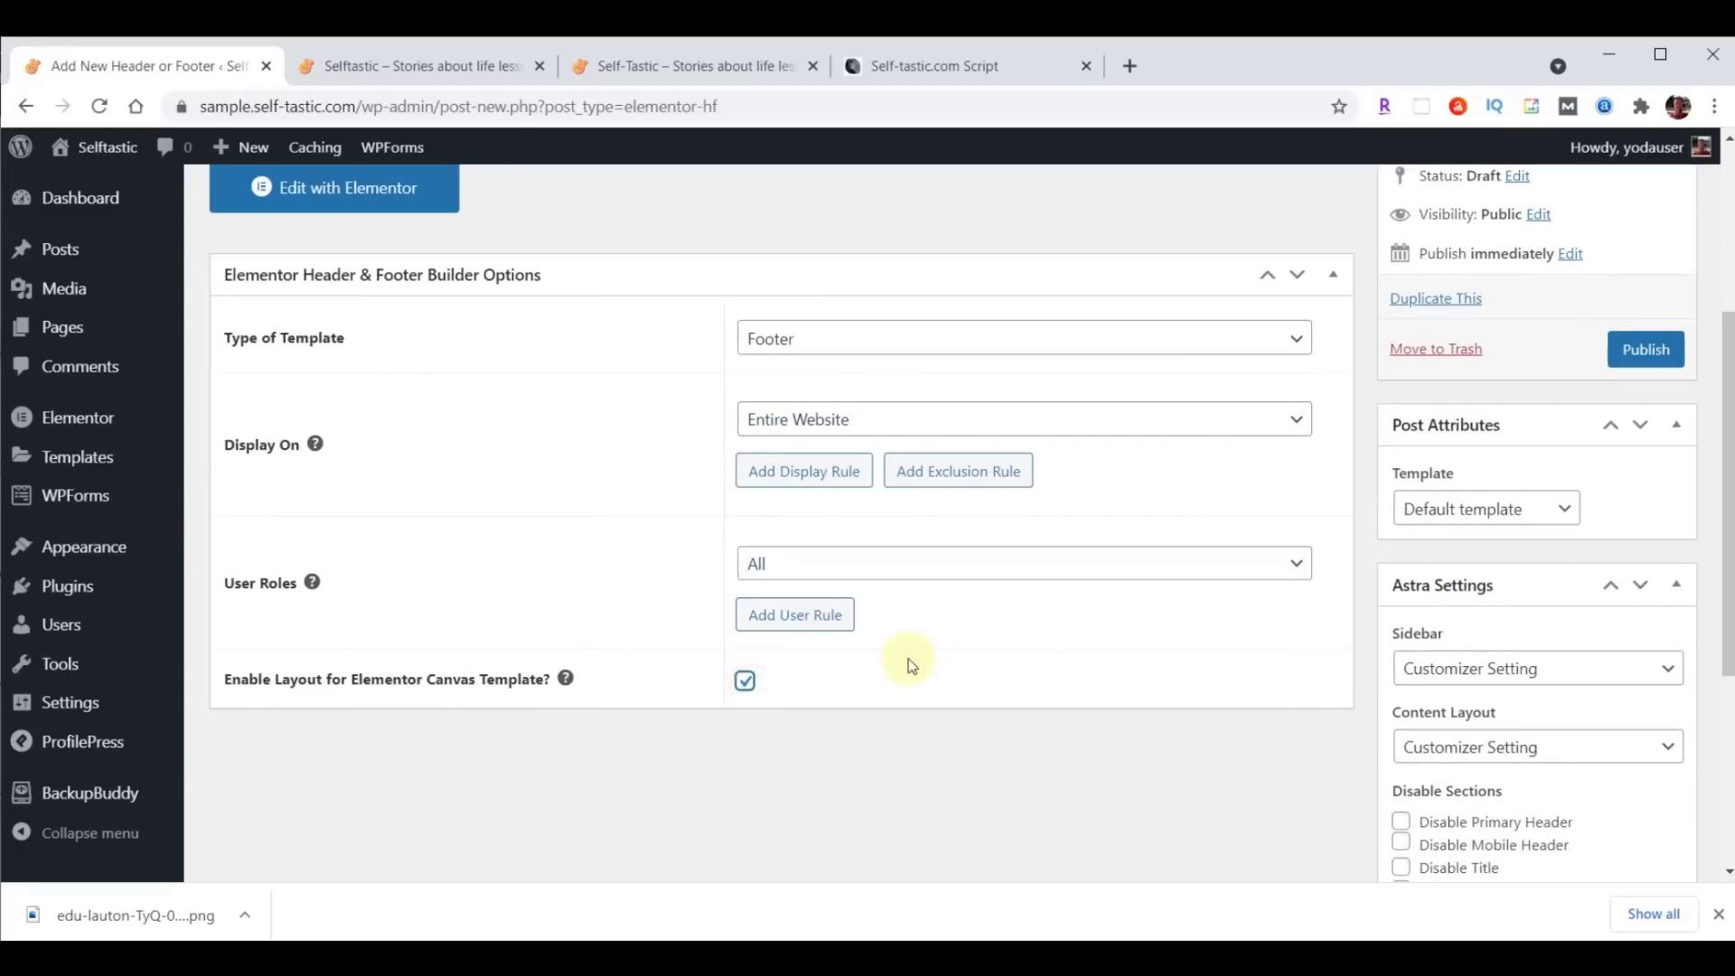
{"action": "left_click", "coordinate": [1643, 350]}
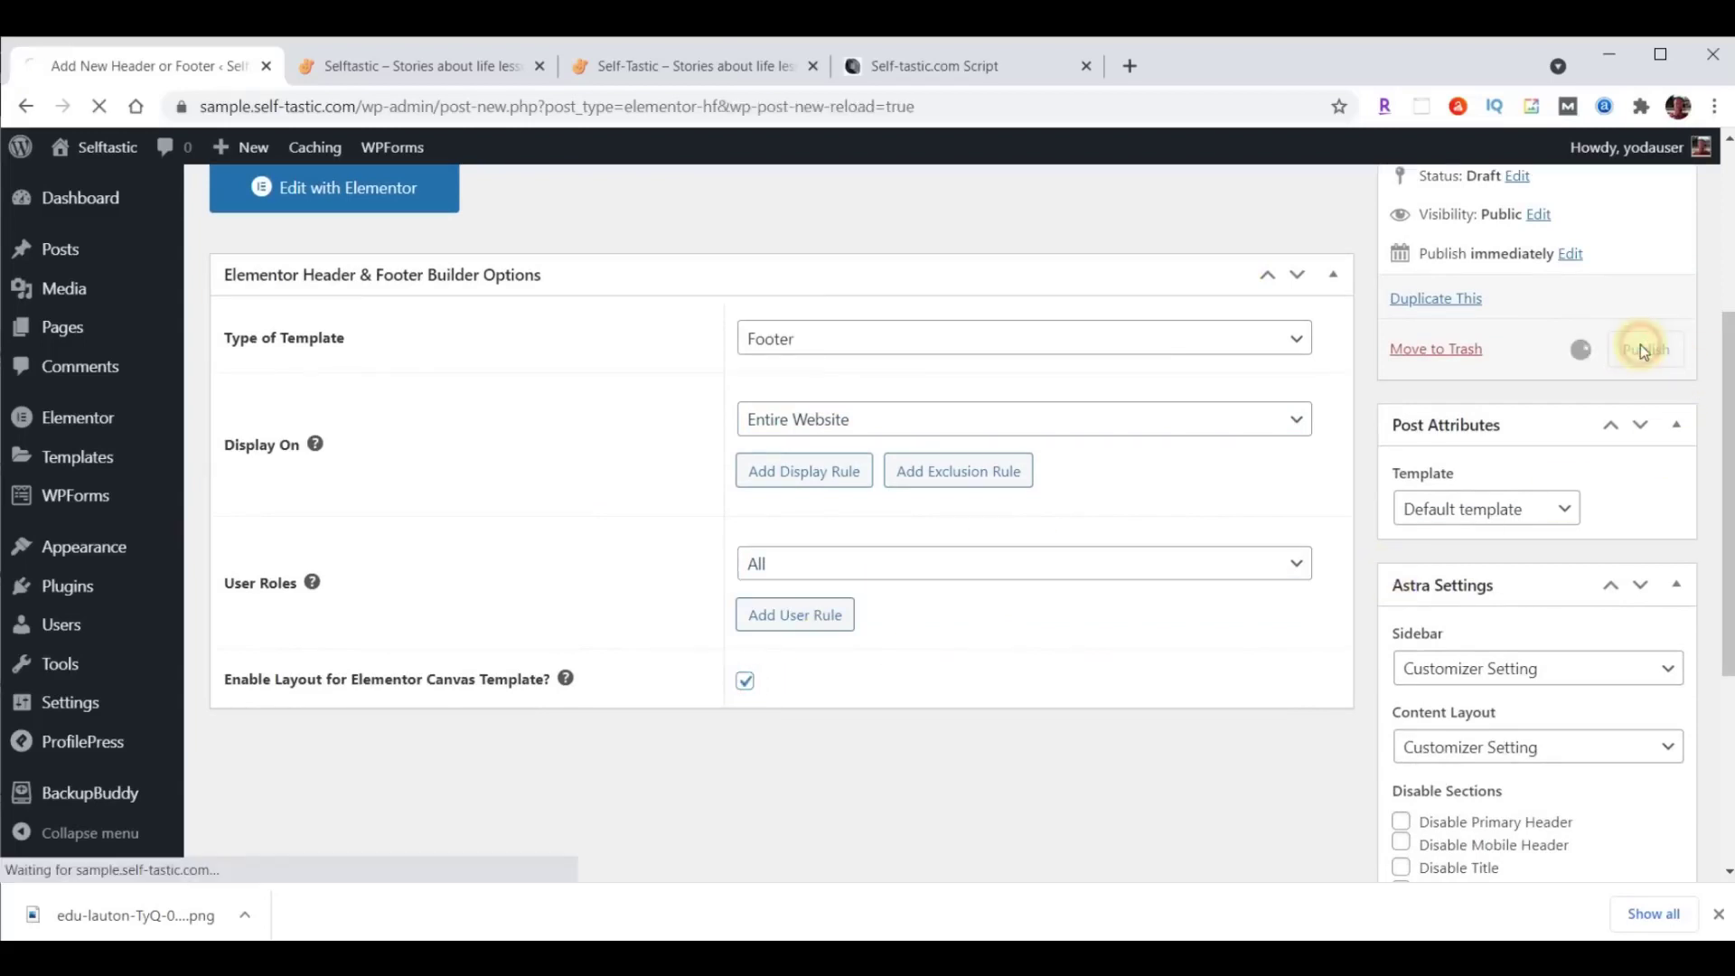
{"action": "left_click", "coordinate": [339, 600]}
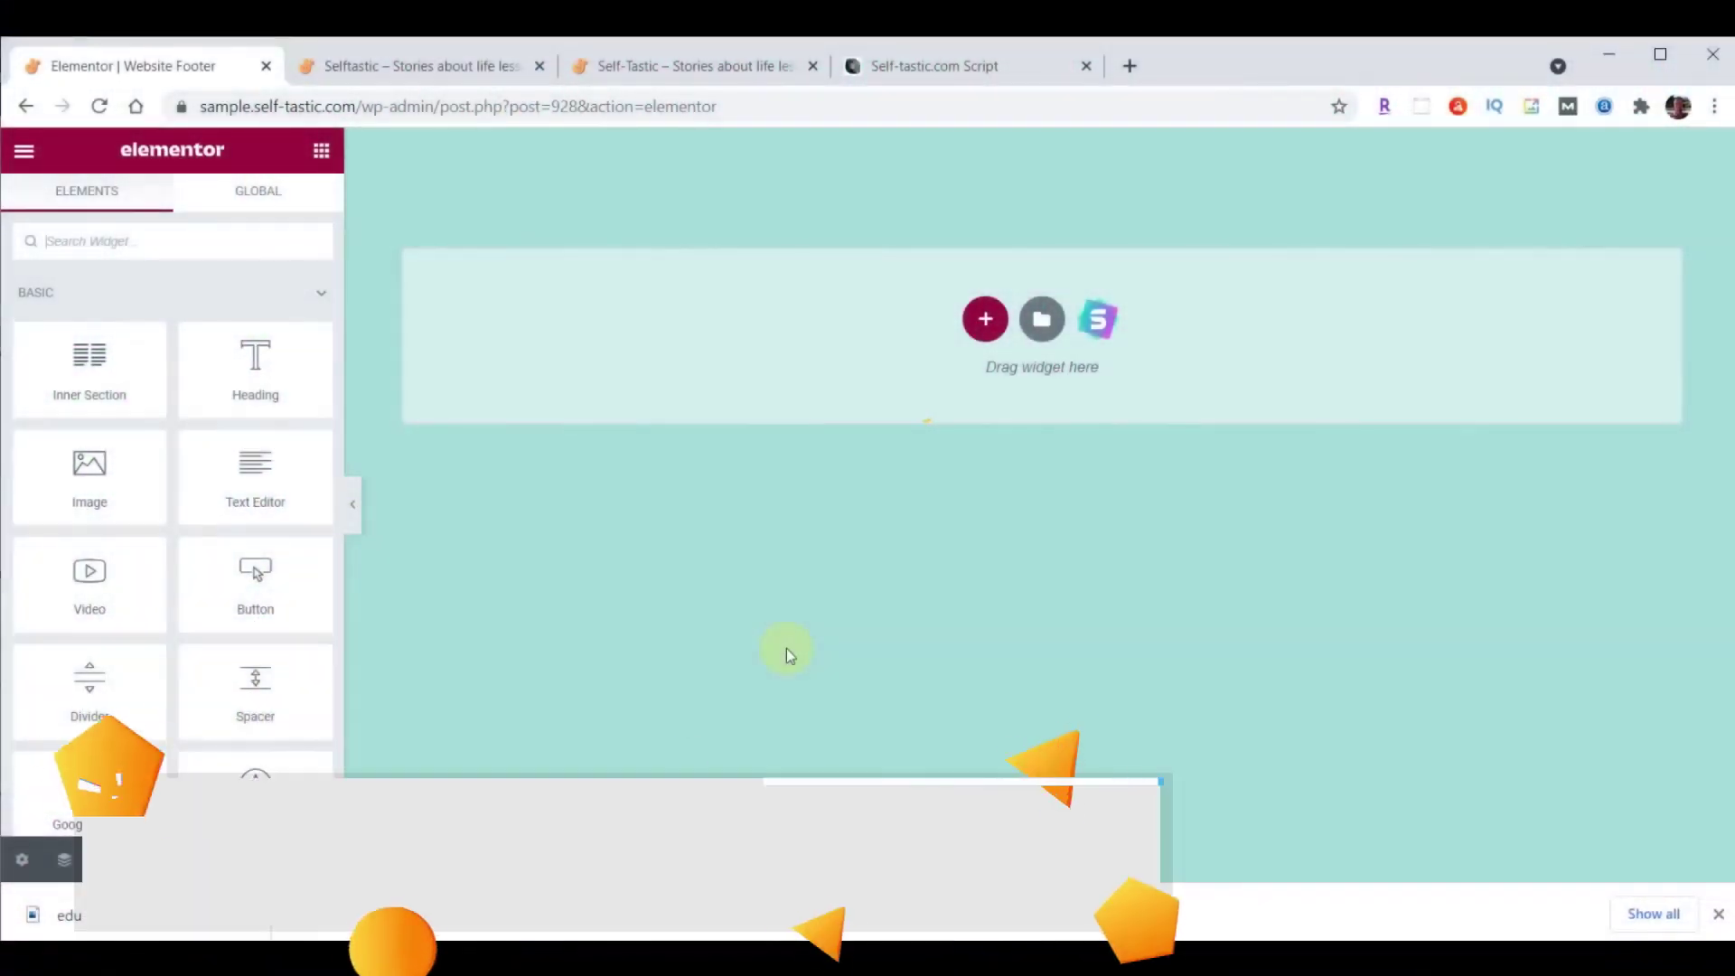
- Import template-selftastic-website-footer.json into the Elementor template library as Selftastic Website Footer
{"action": "left_click", "coordinate": [1041, 321]}
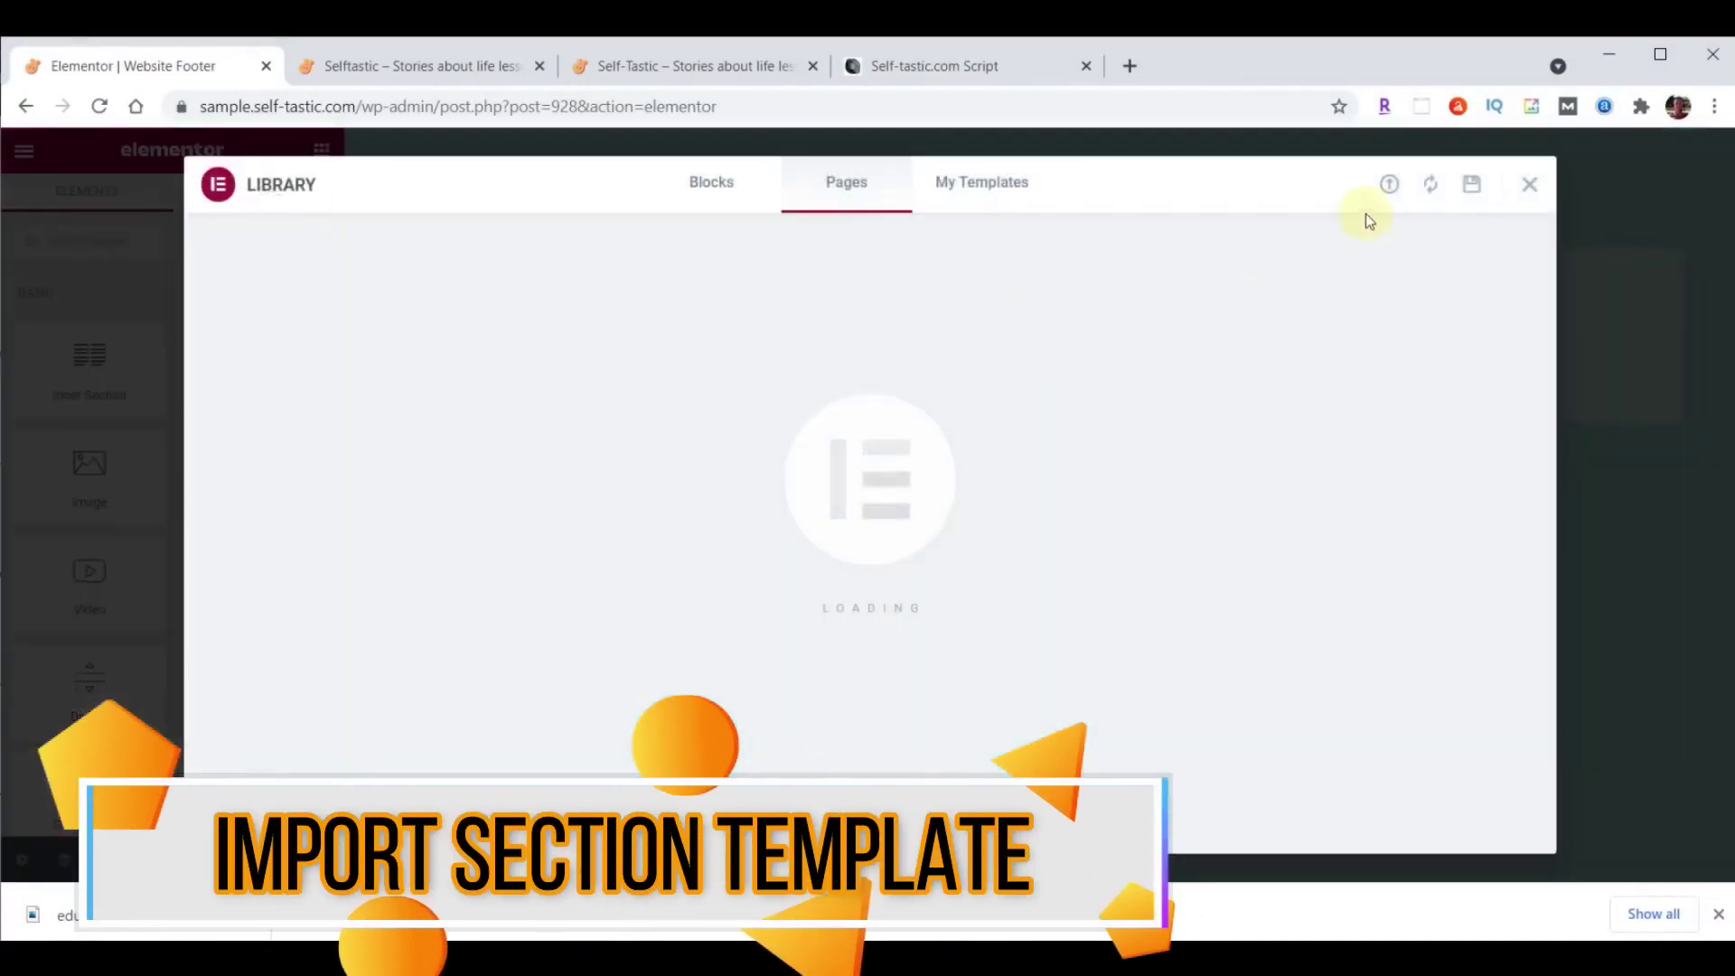
{"action": "left_click", "coordinate": [1388, 185]}
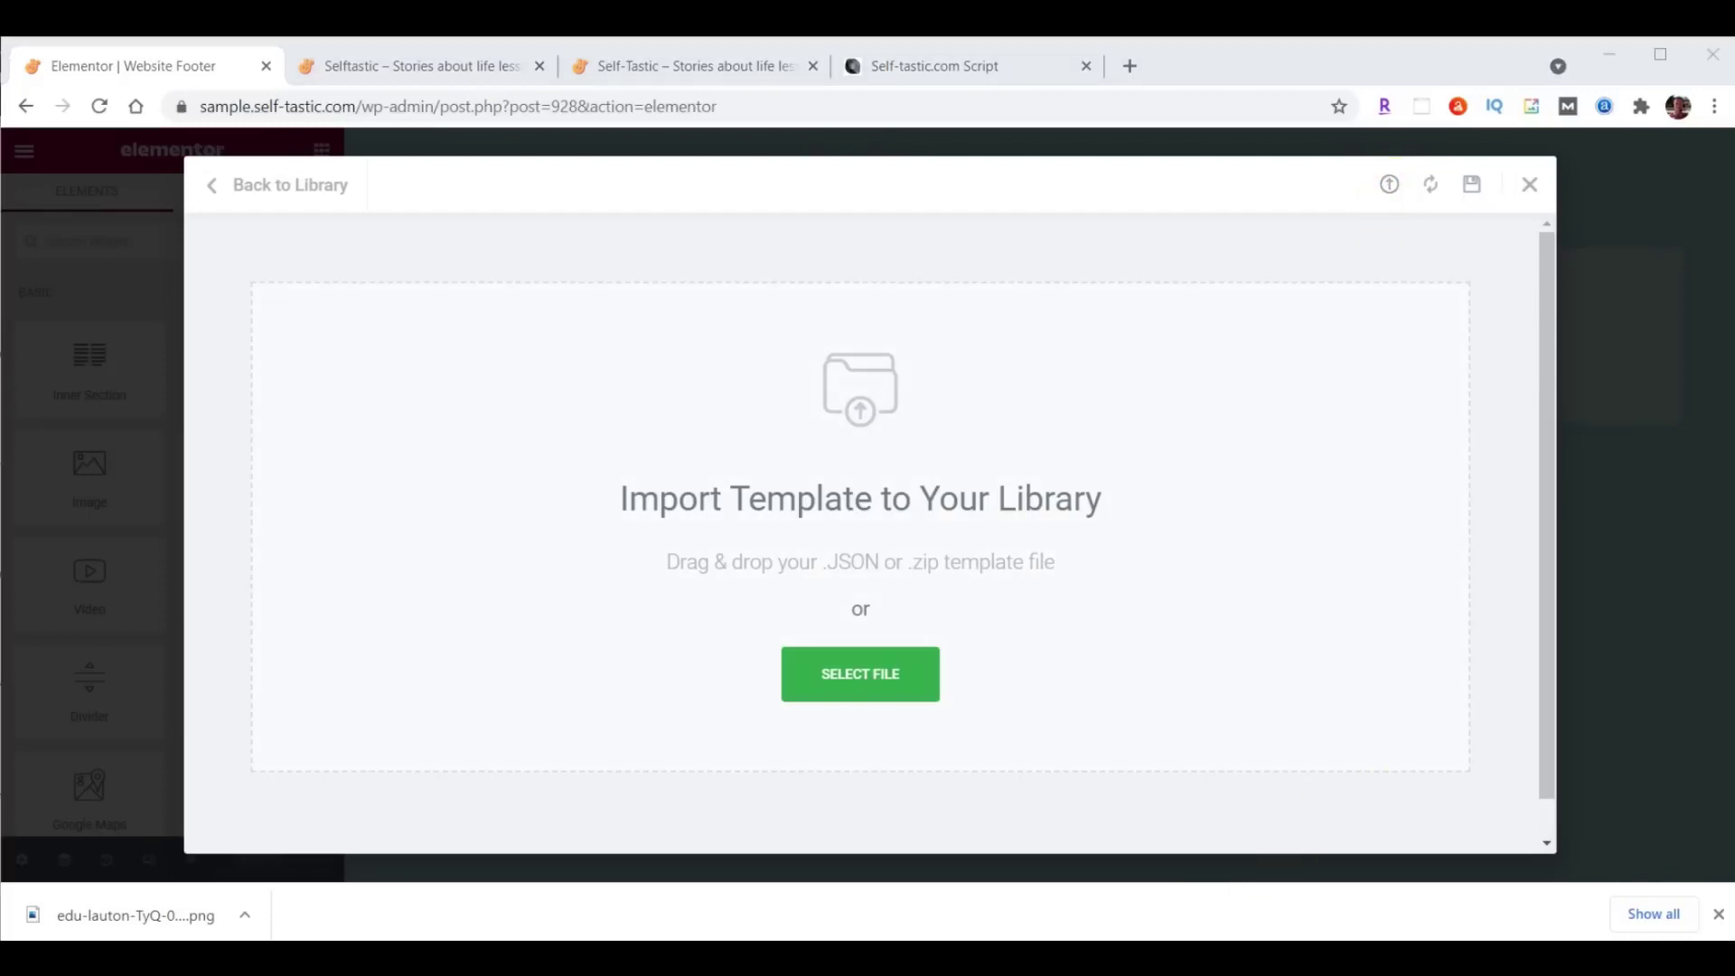
{"action": "left_click", "coordinate": [1045, 910]}
{"action": "scroll", "coordinate": [1505, 515], "scroll_direction": "down", "scroll_amount": 5}
{"action": "left_click", "coordinate": [1507, 522]}
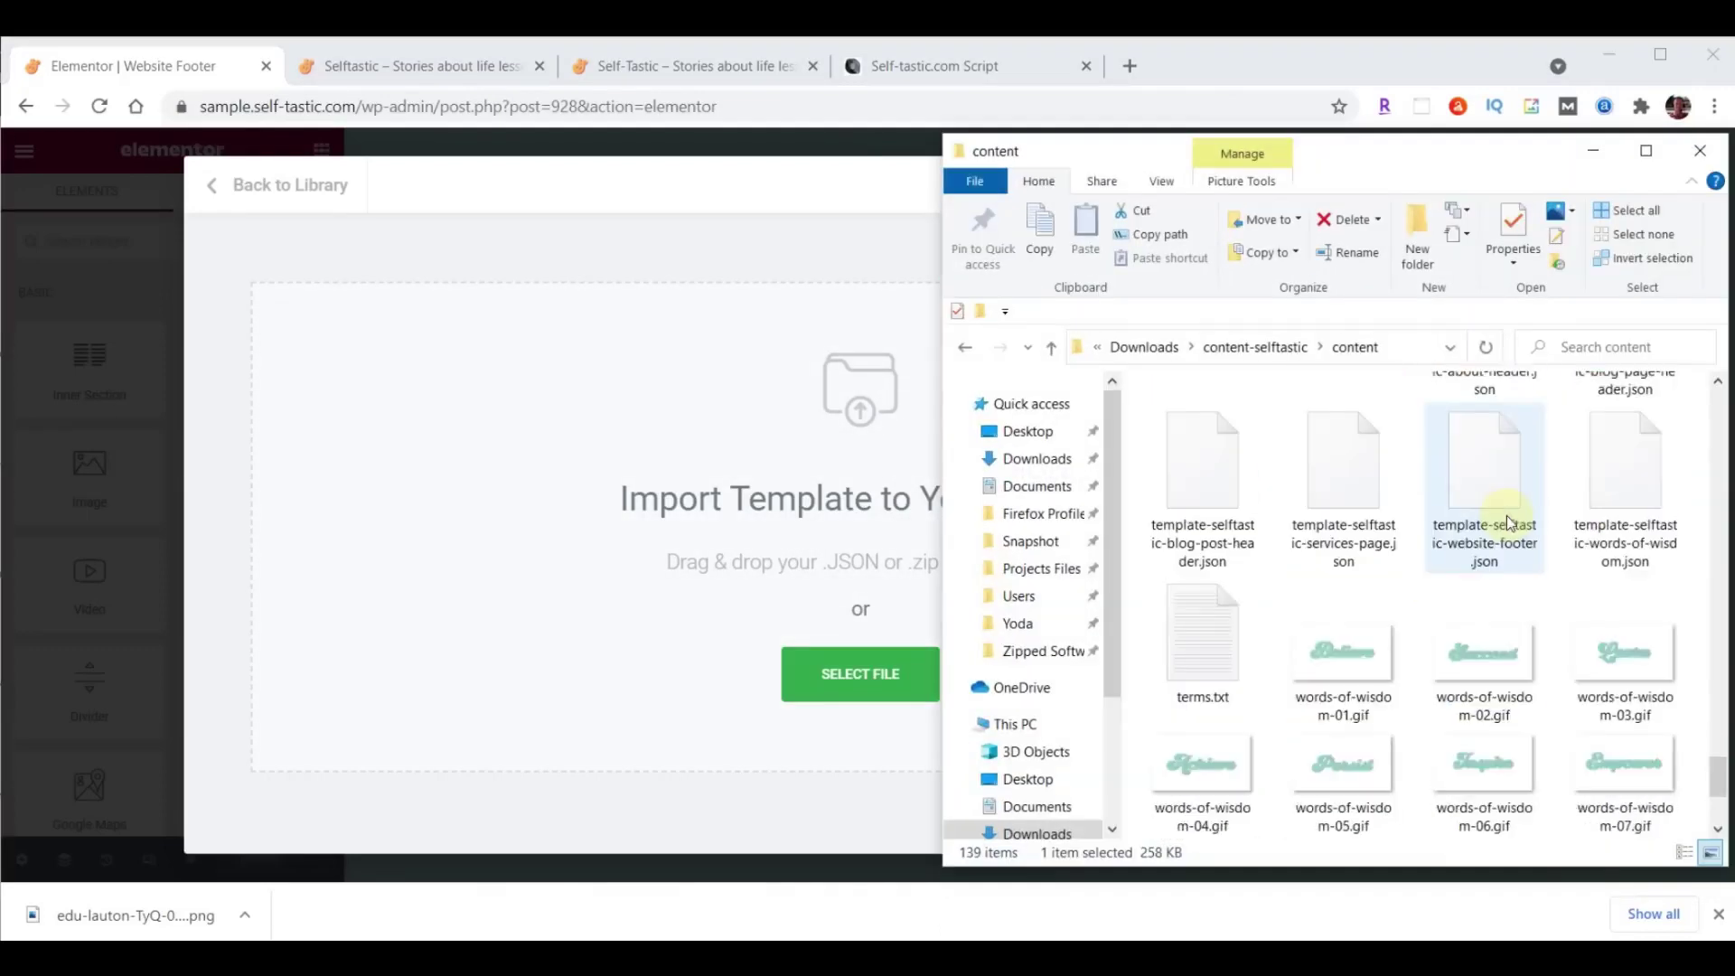
{"action": "scroll", "coordinate": [1635, 736], "scroll_direction": "up", "scroll_amount": 2}
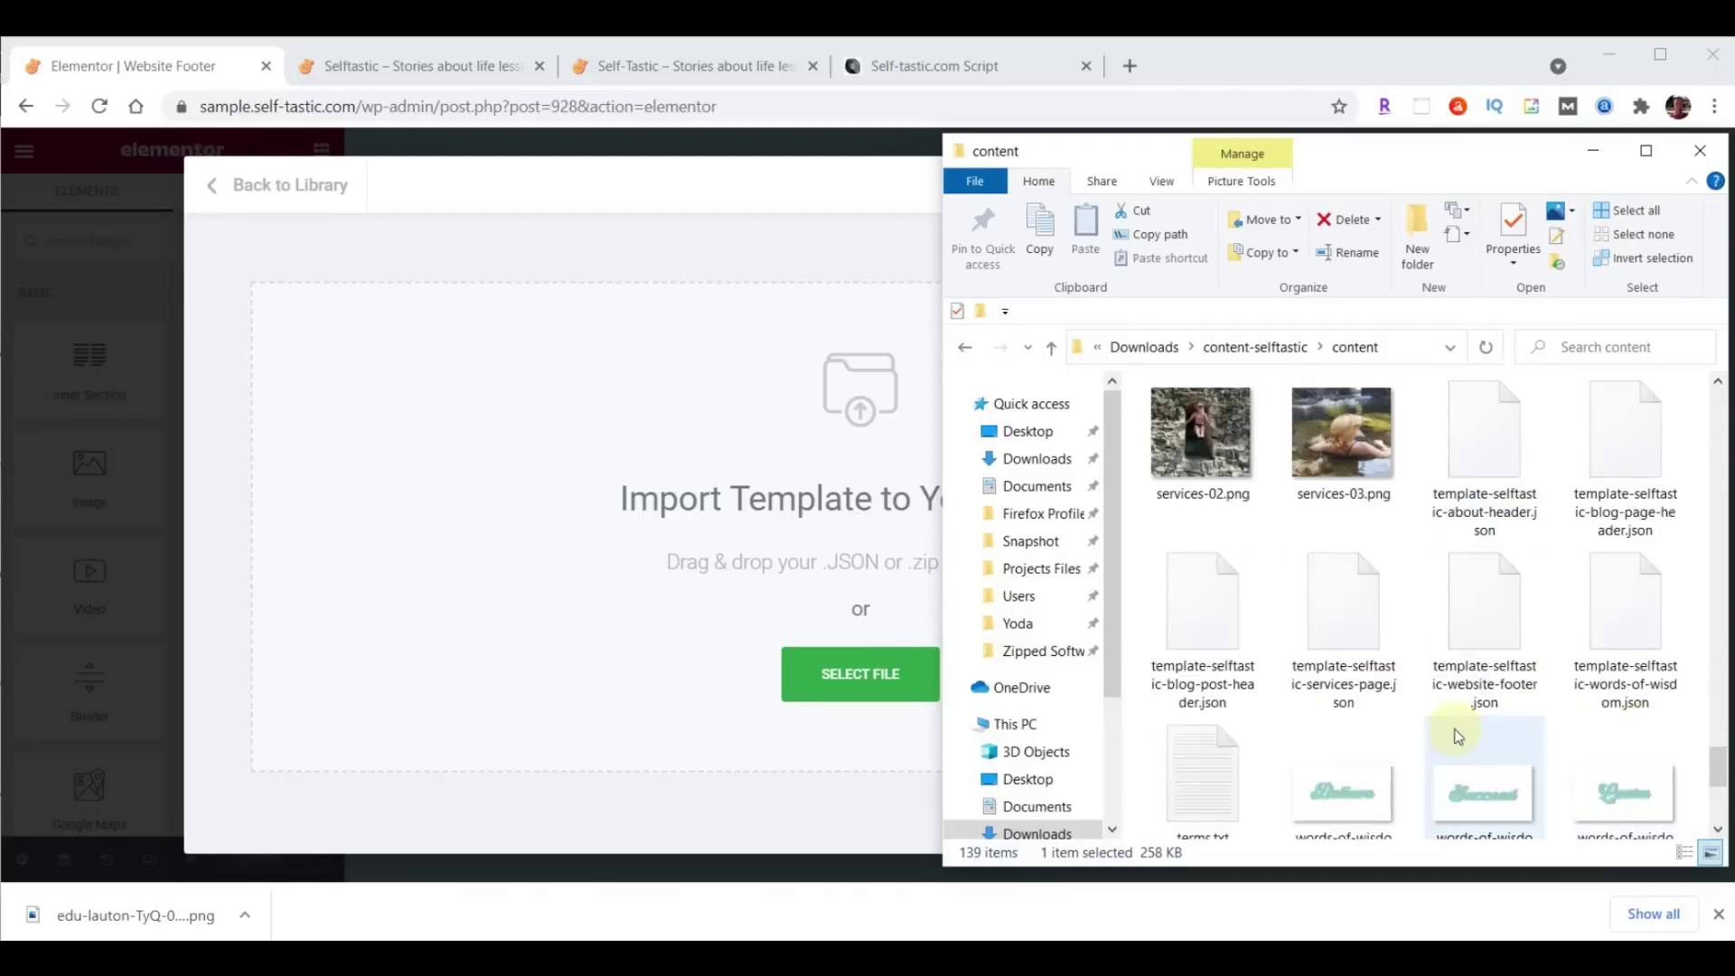
{"action": "left_click_drag", "start_coordinate": [1492, 601], "coordinate": [844, 679]}
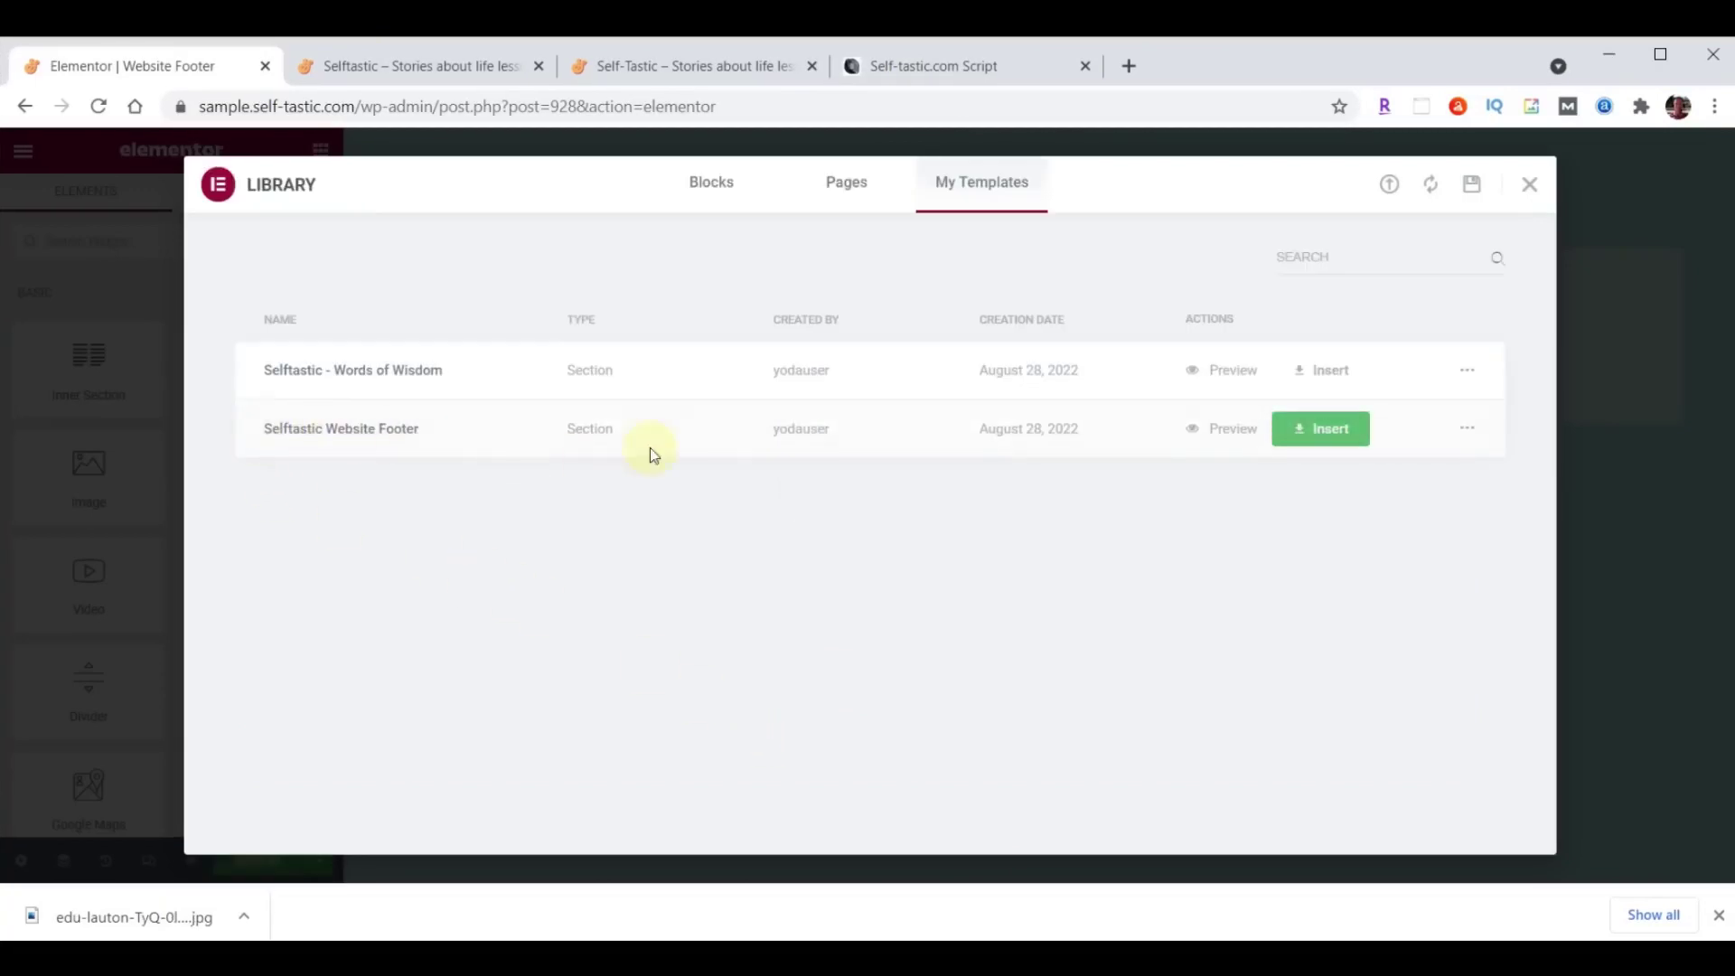
- Insert the Selftastic Website Footer, relabel its About quick link as Shop pointing to /shop/, and update
{"action": "left_click", "coordinate": [1332, 432]}
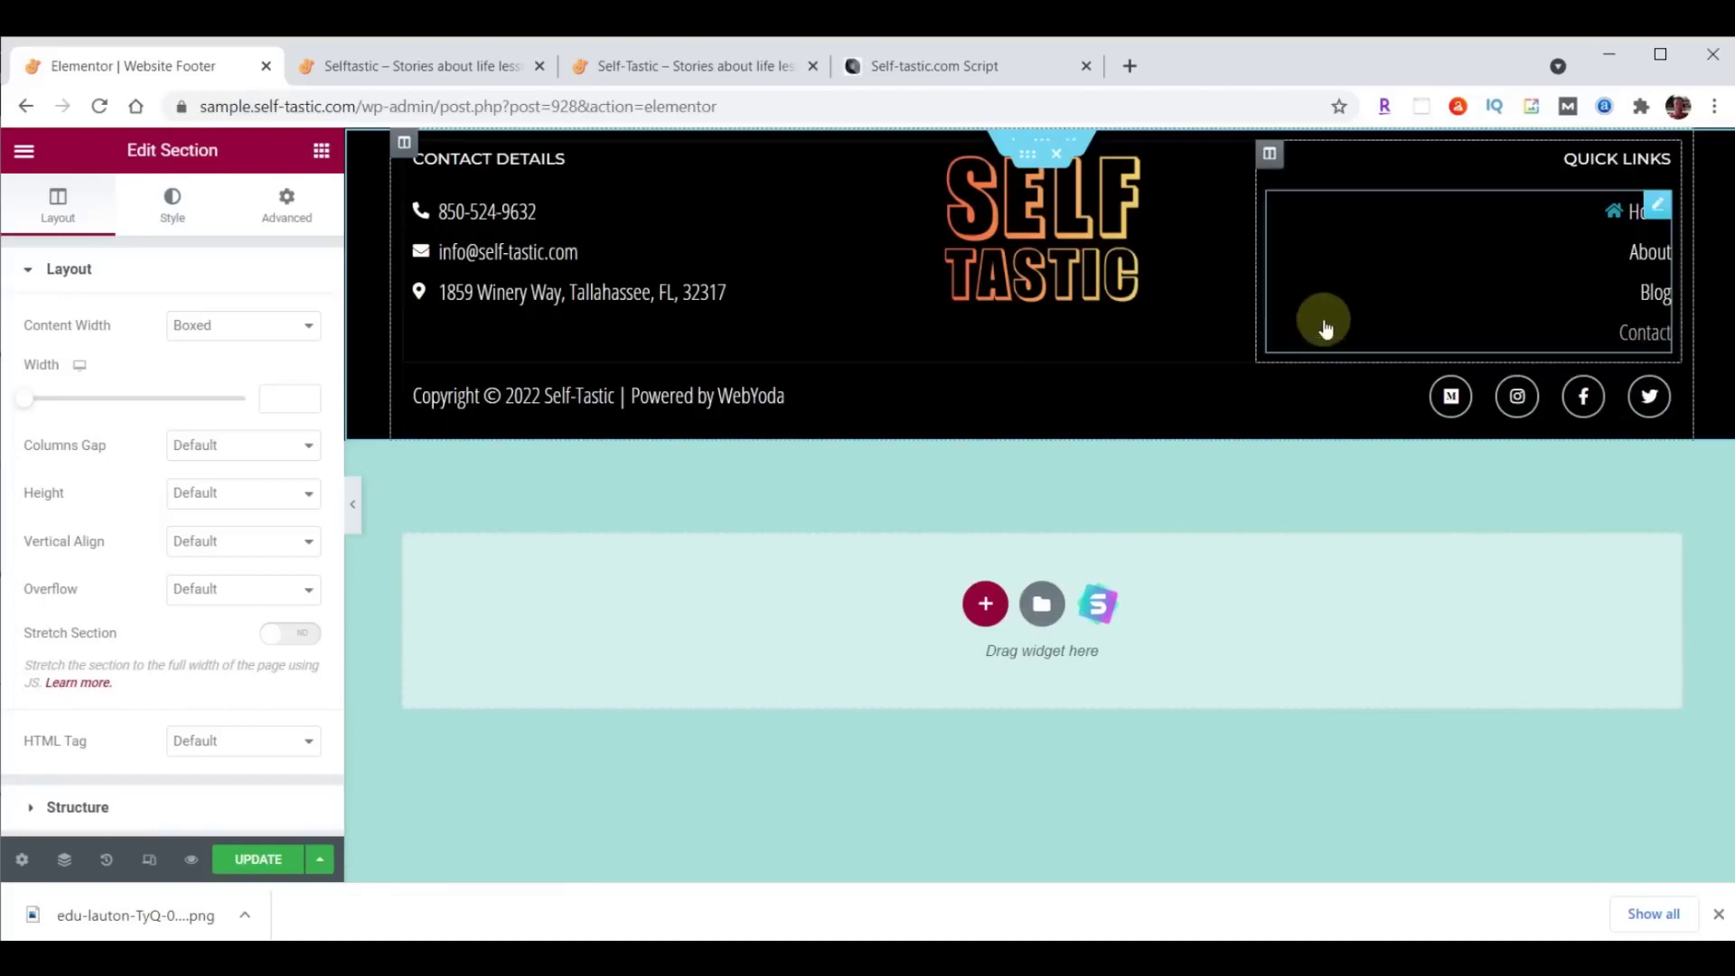
{"action": "left_click", "coordinate": [1652, 258]}
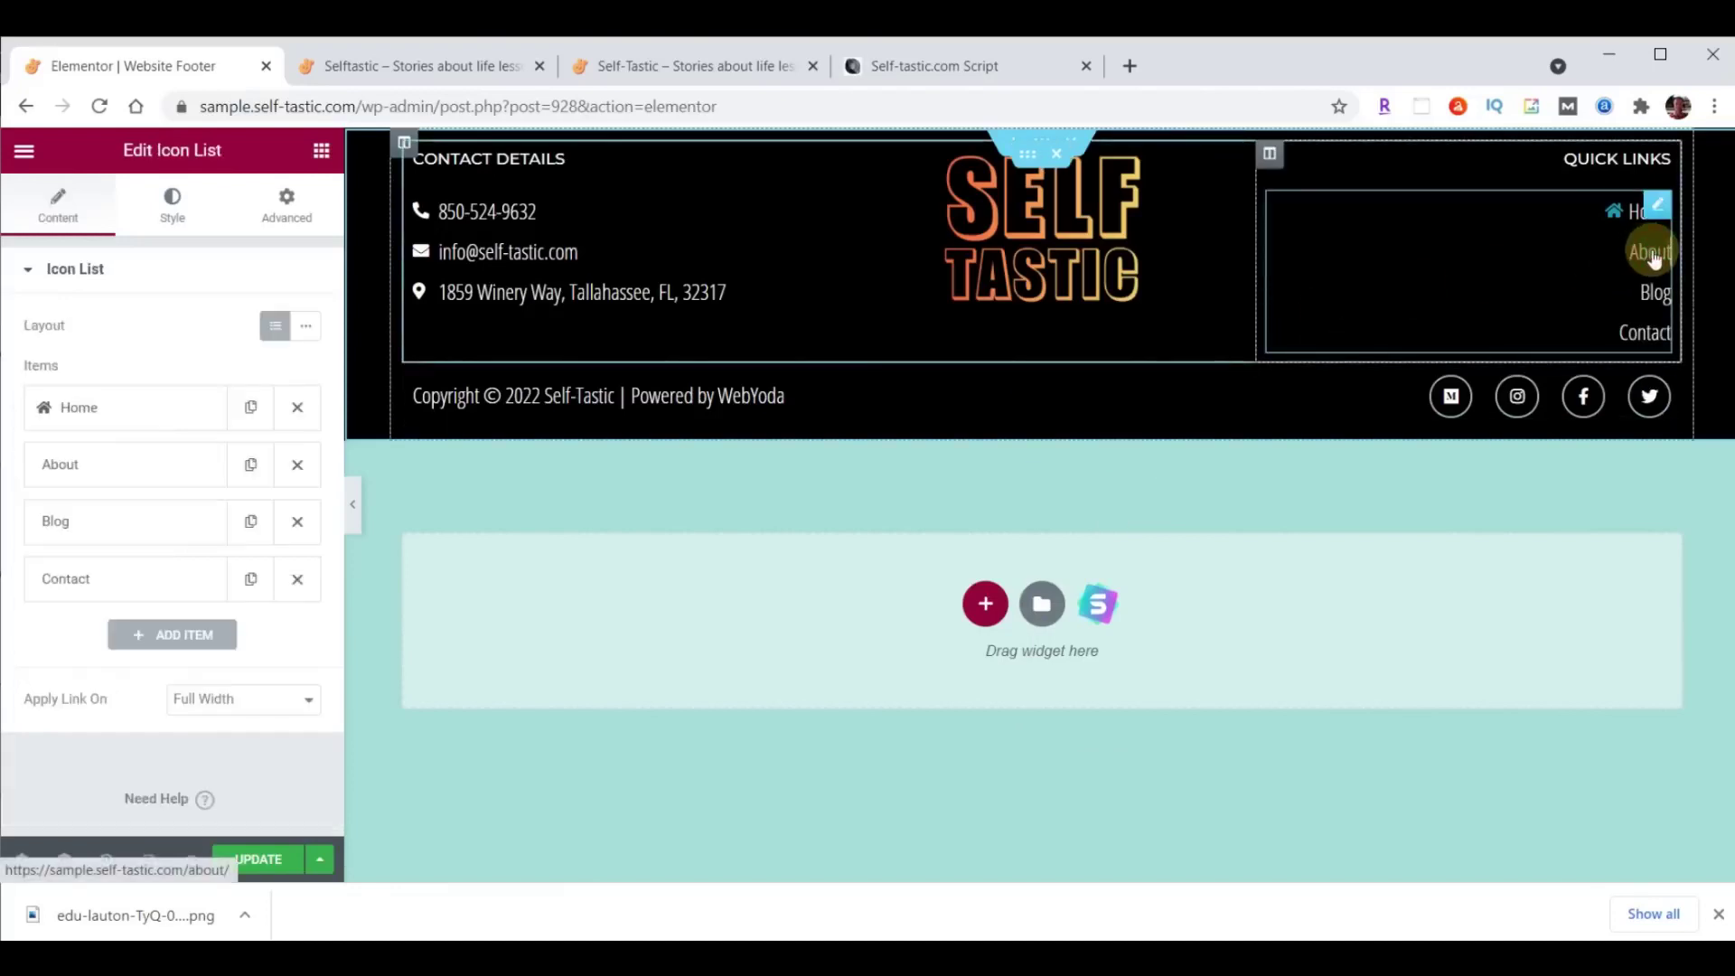
{"action": "left_click", "coordinate": [81, 468]}
{"action": "left_click", "coordinate": [108, 552]}
{"action": "key", "text": "ctrl+a"}
{"action": "type", "text": "S"}
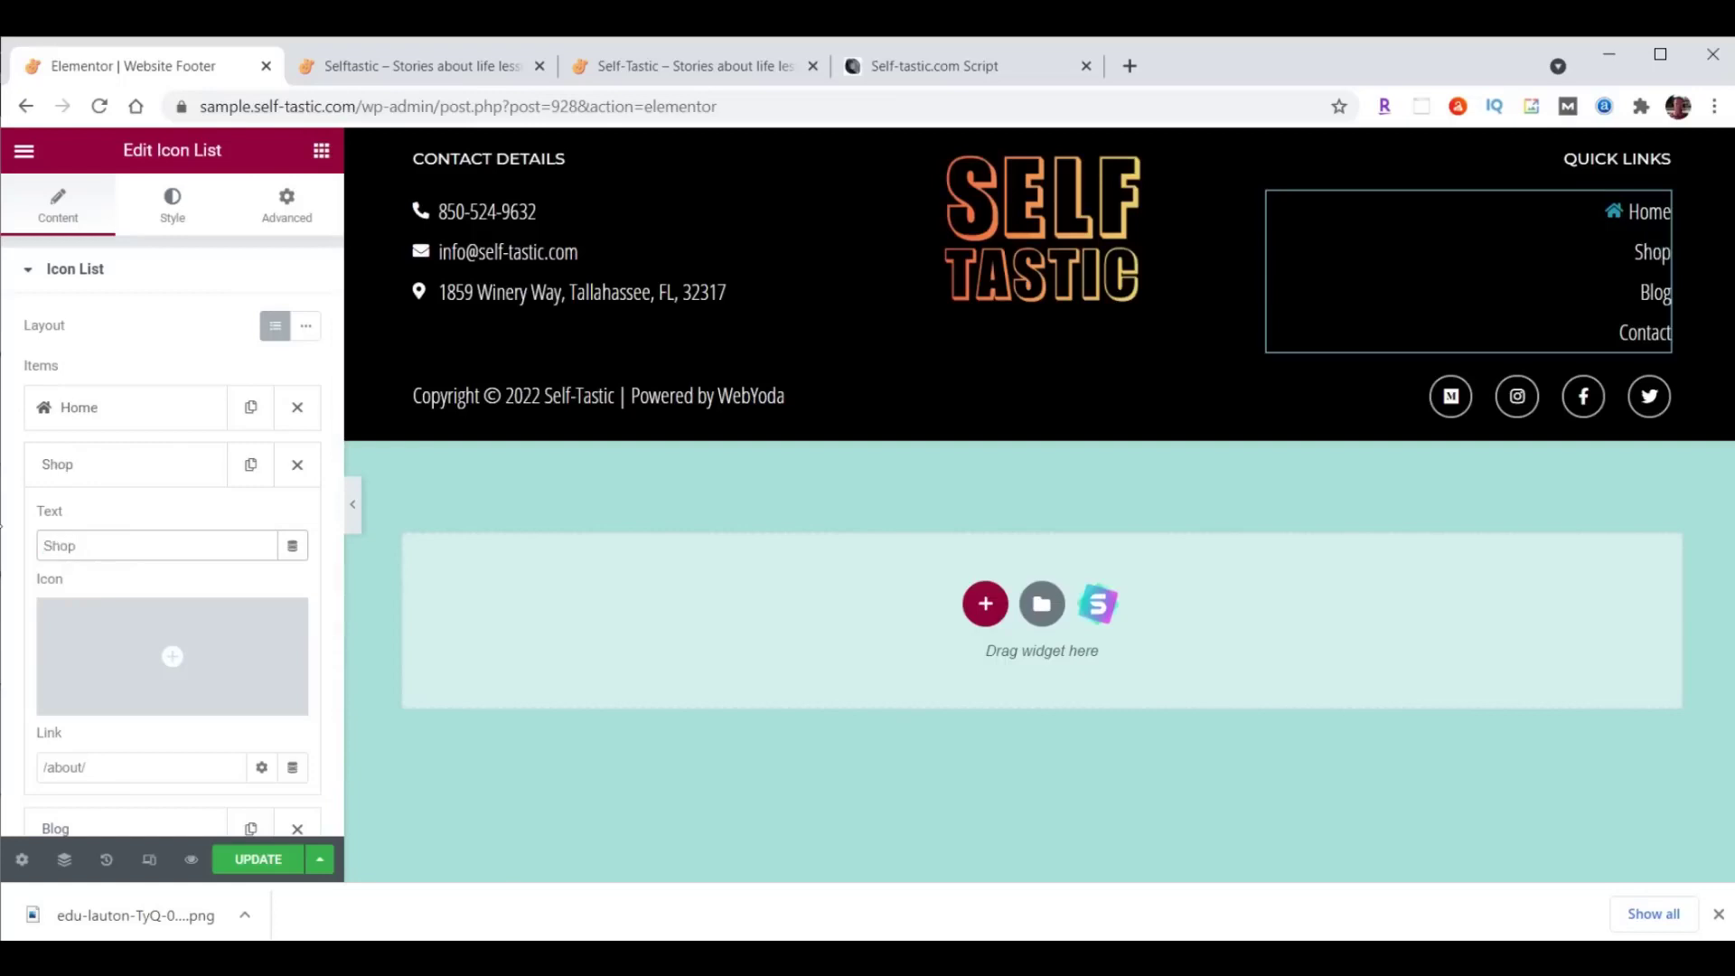
{"action": "left_click", "coordinate": [40, 767]}
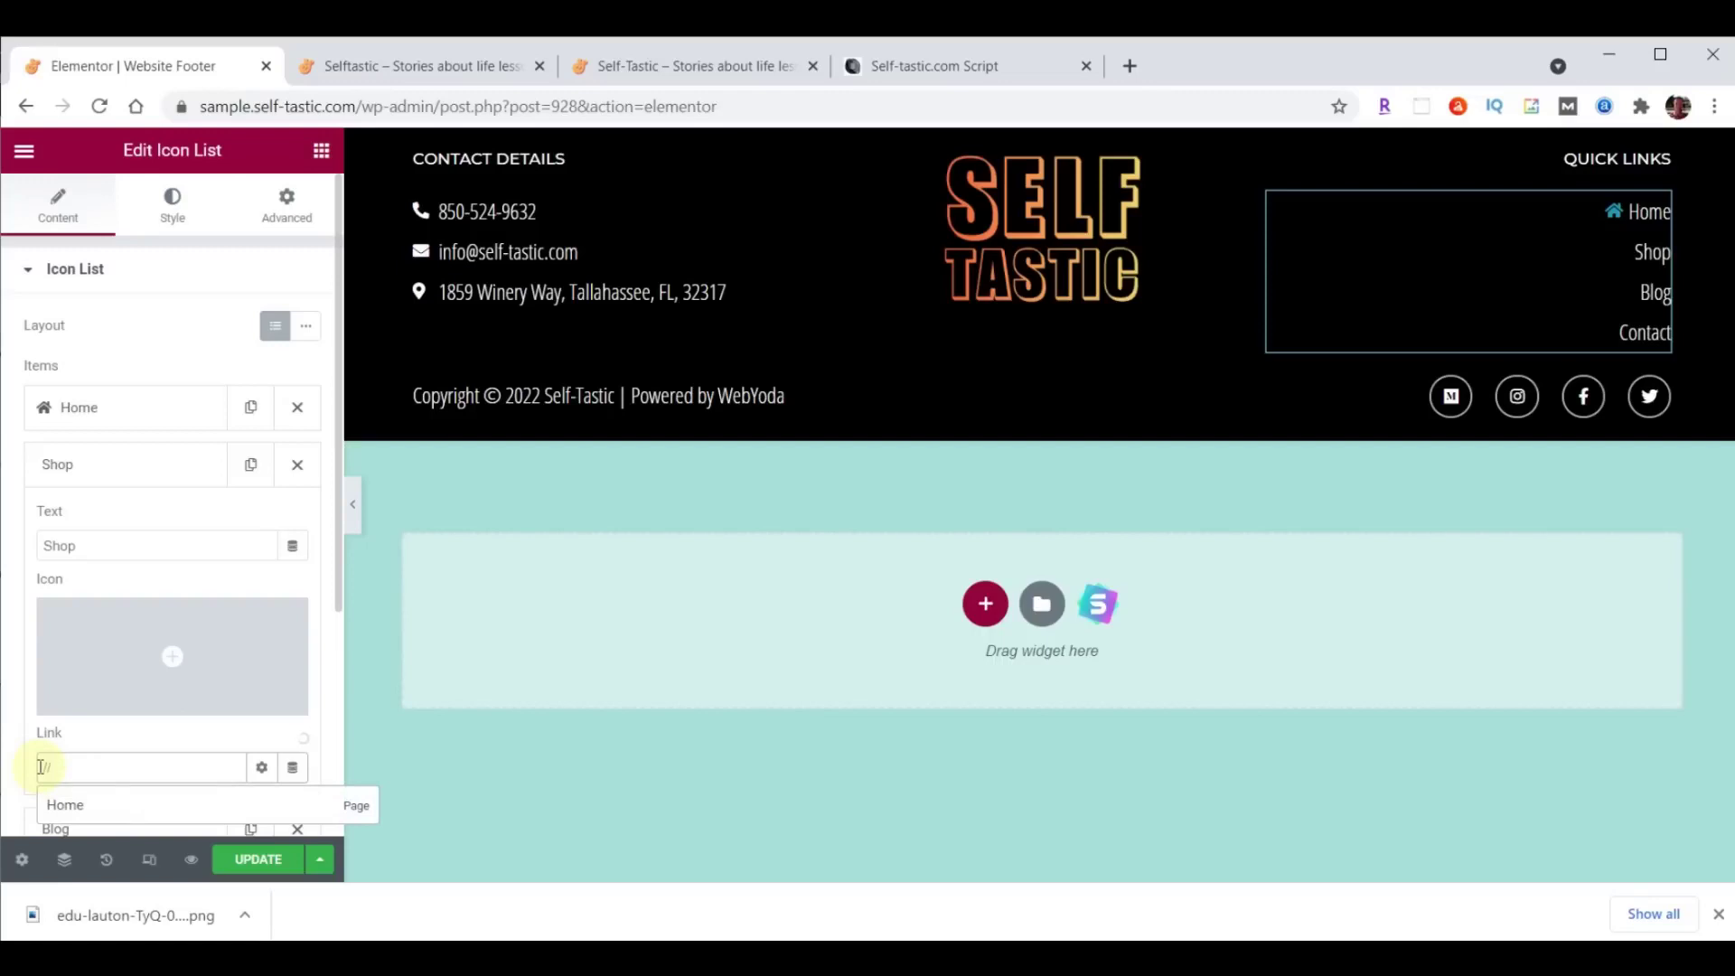
{"action": "left_click", "coordinate": [147, 464]}
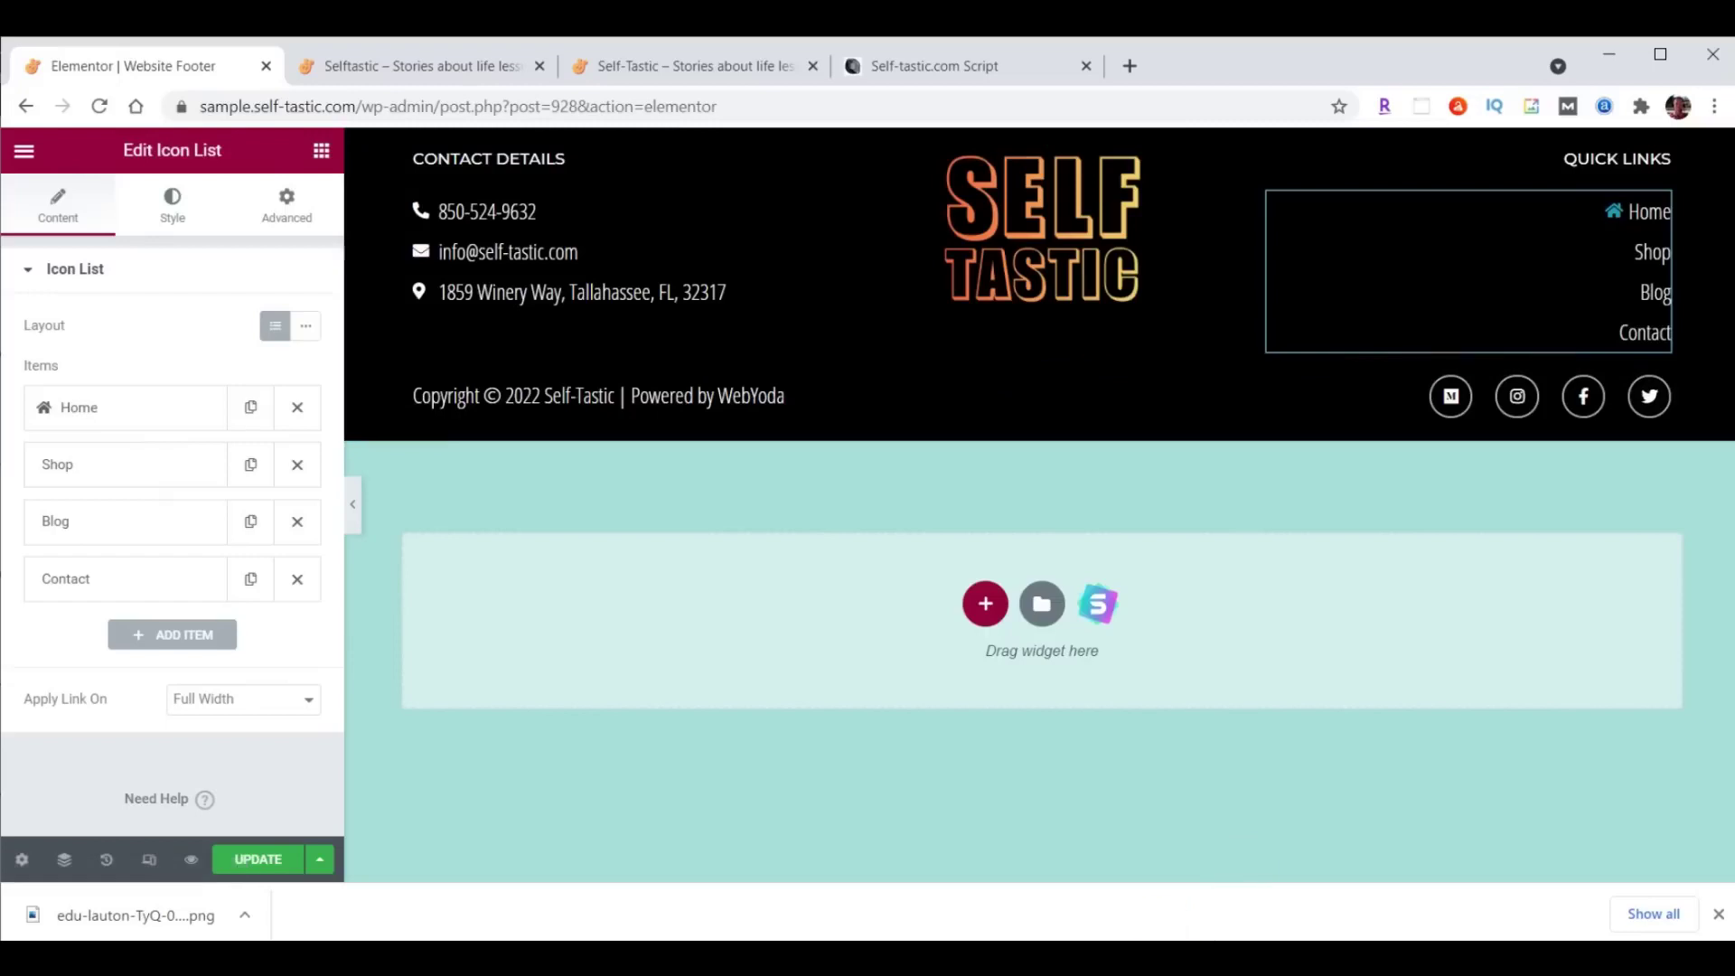
{"action": "left_click", "coordinate": [255, 860]}
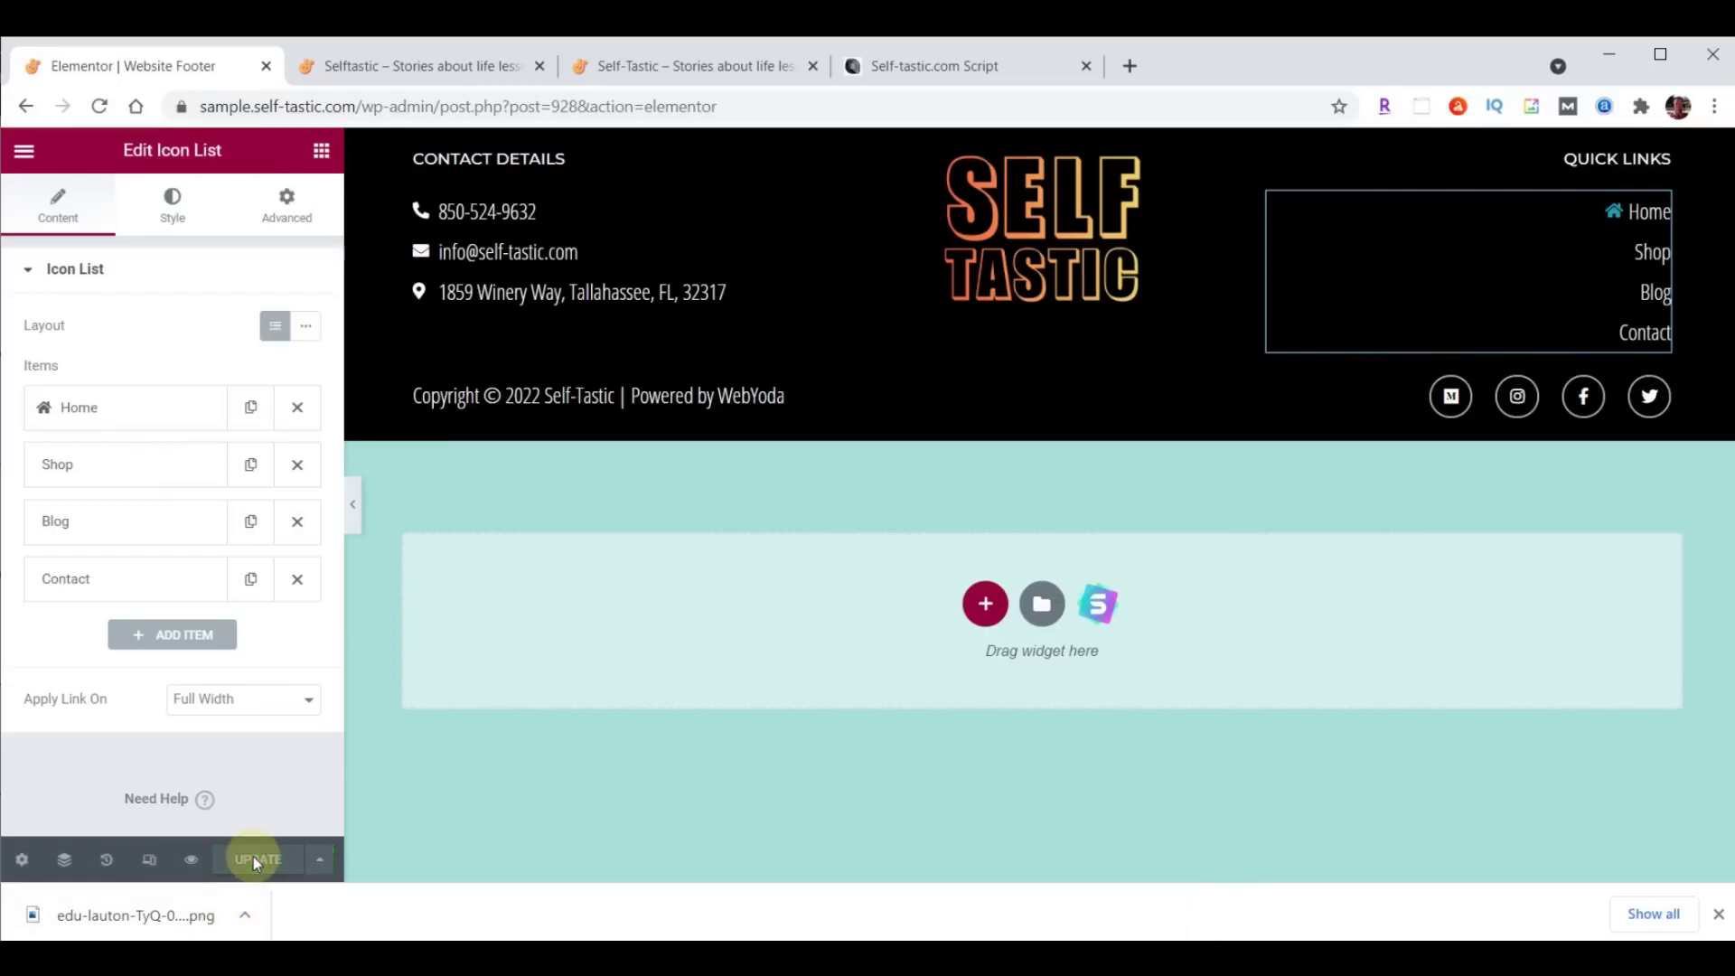
- Reload the live homepage and check the black footer with Home, Shop, Blog and Contact links
{"action": "left_click", "coordinate": [425, 67]}
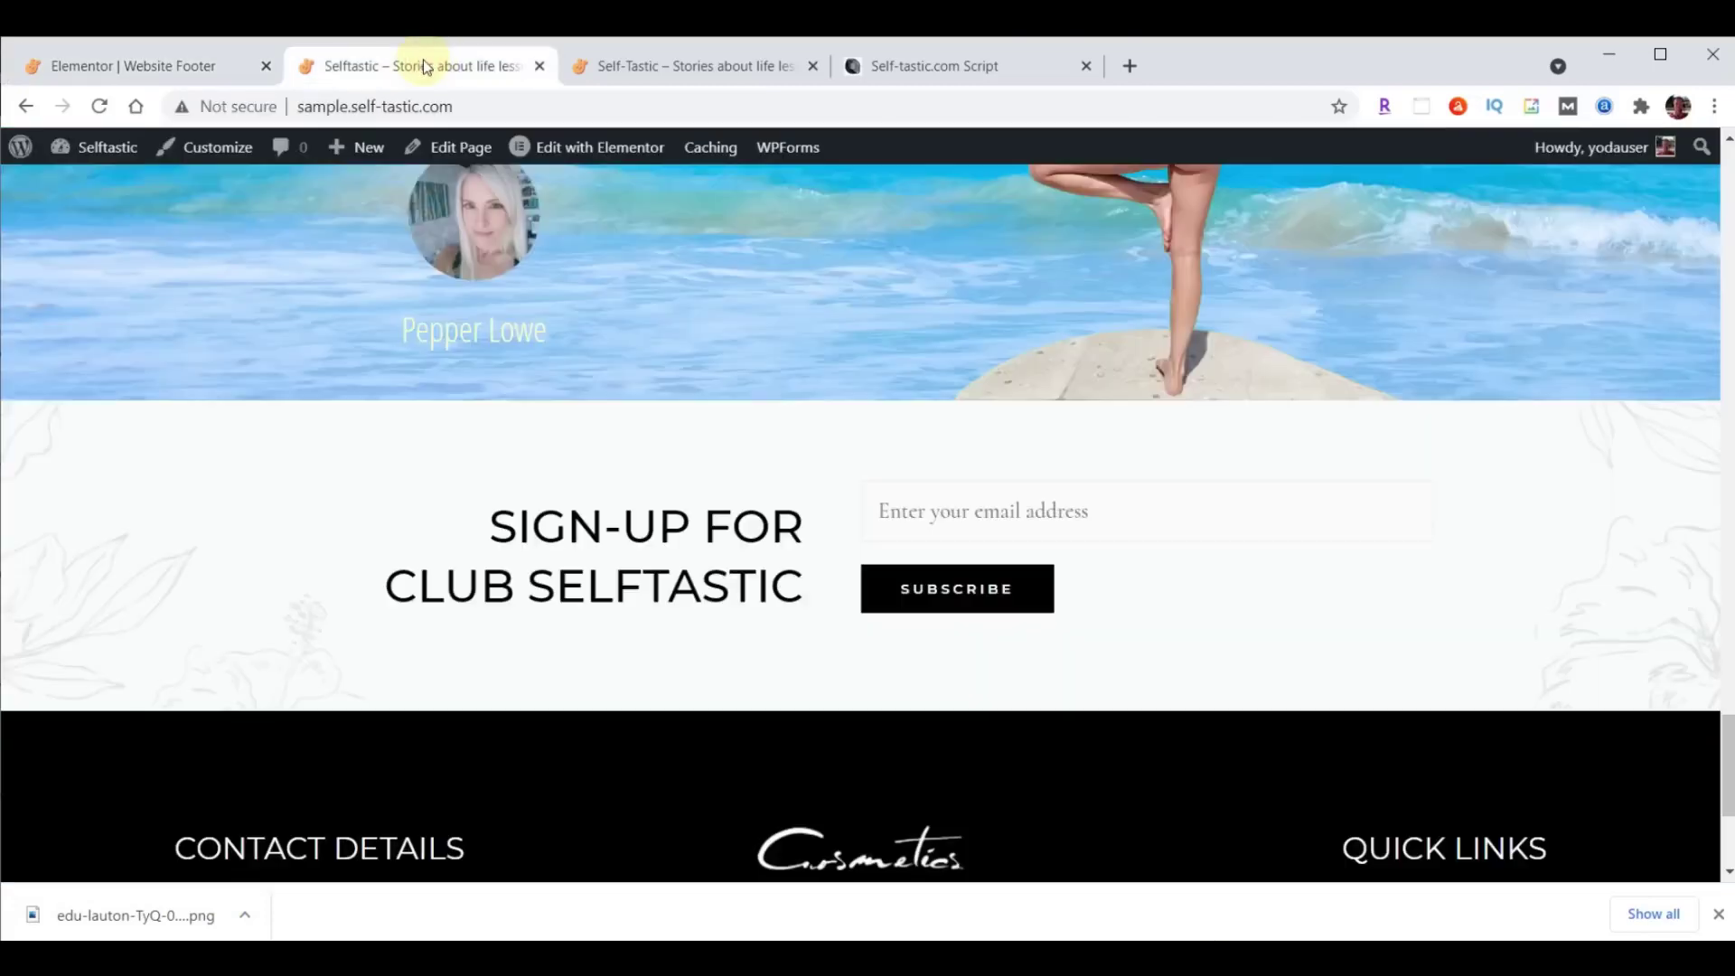
{"action": "left_click", "coordinate": [99, 106]}
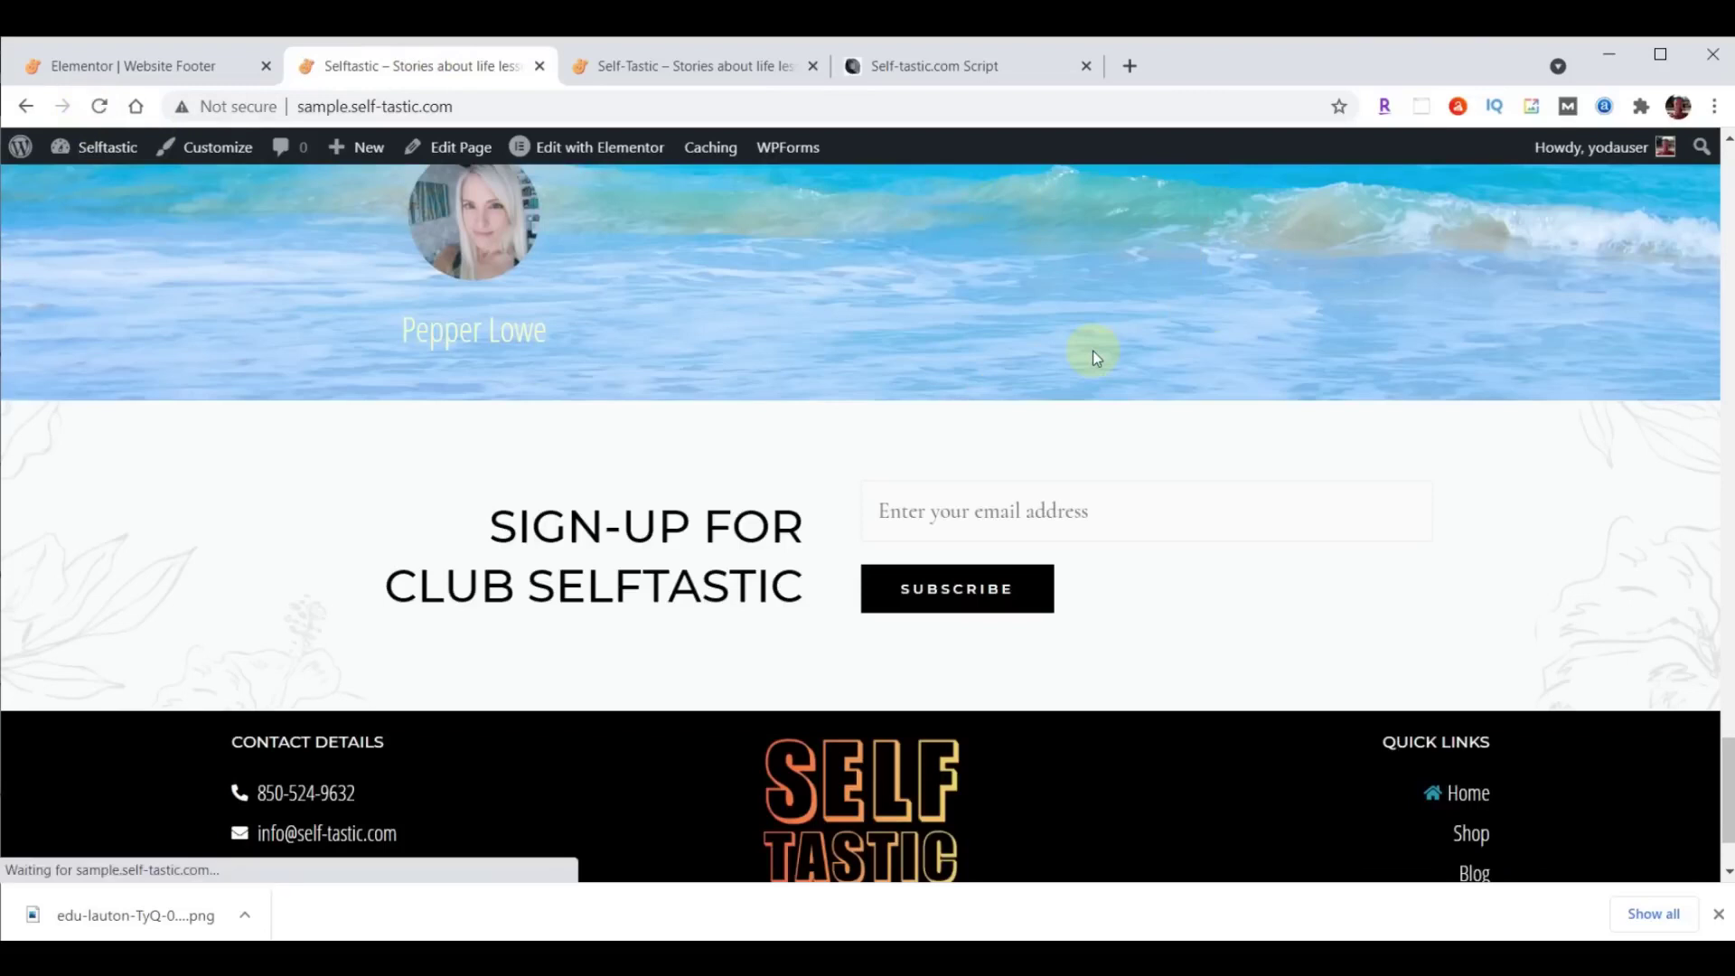
{"action": "scroll", "coordinate": [1092, 351], "scroll_direction": "down", "scroll_amount": 2}
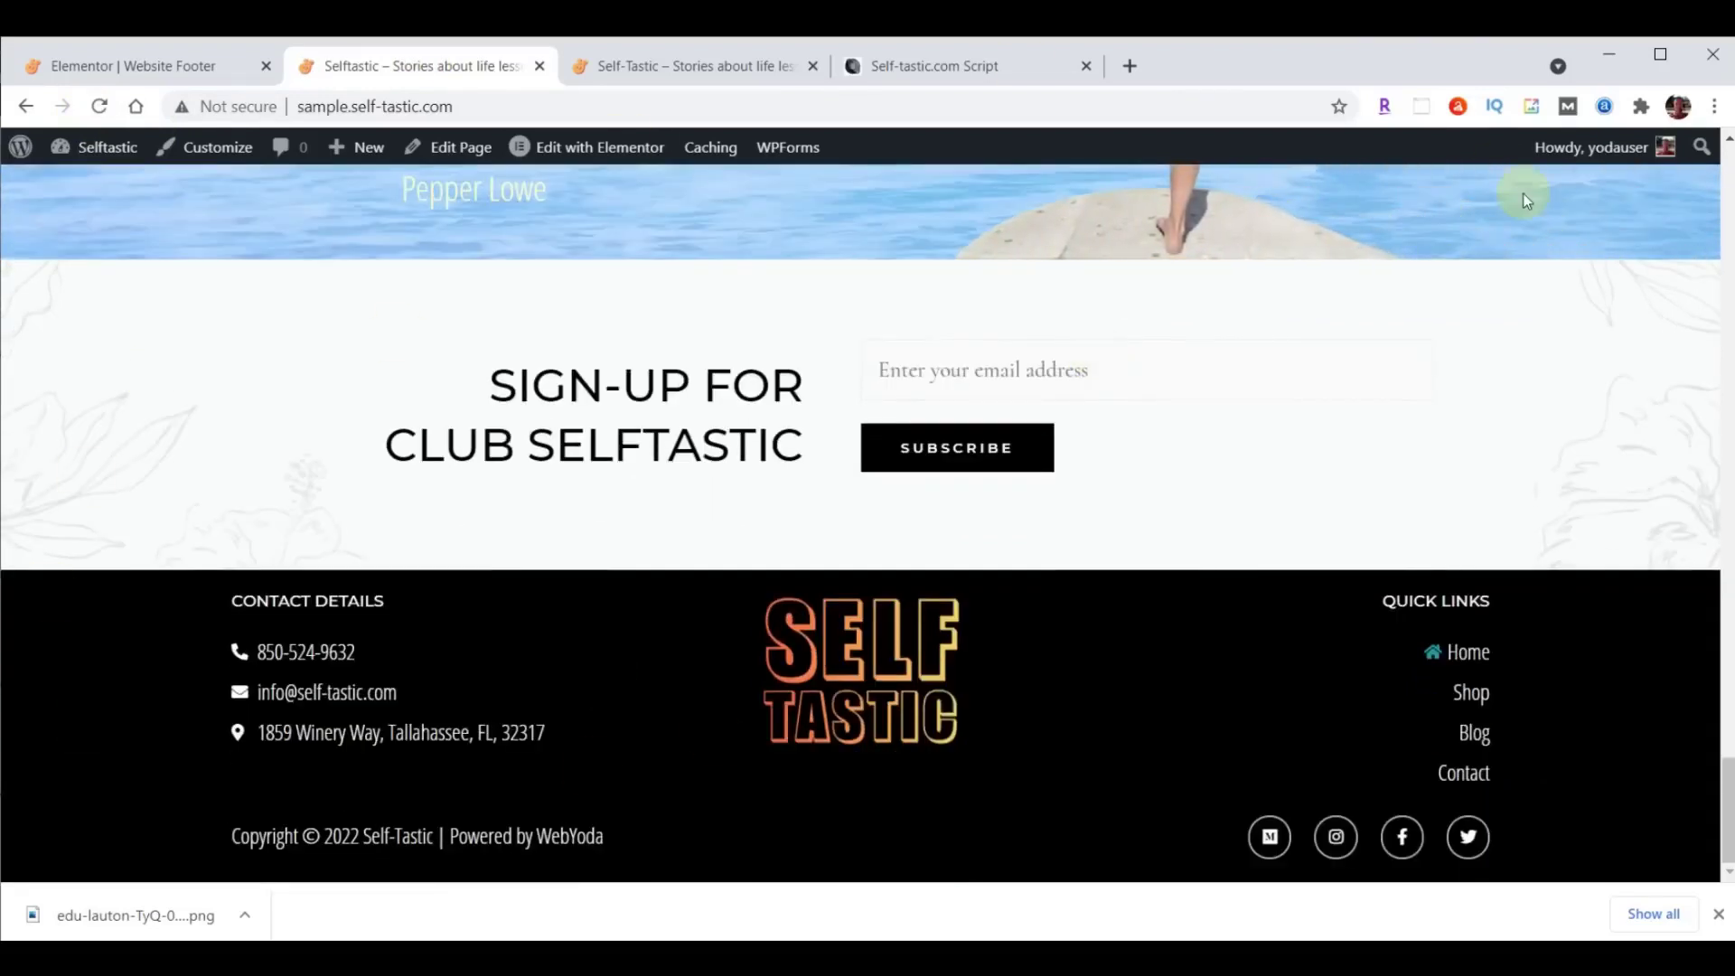
{"action": "scroll", "coordinate": [665, 408], "scroll_direction": "up", "scroll_amount": 7}
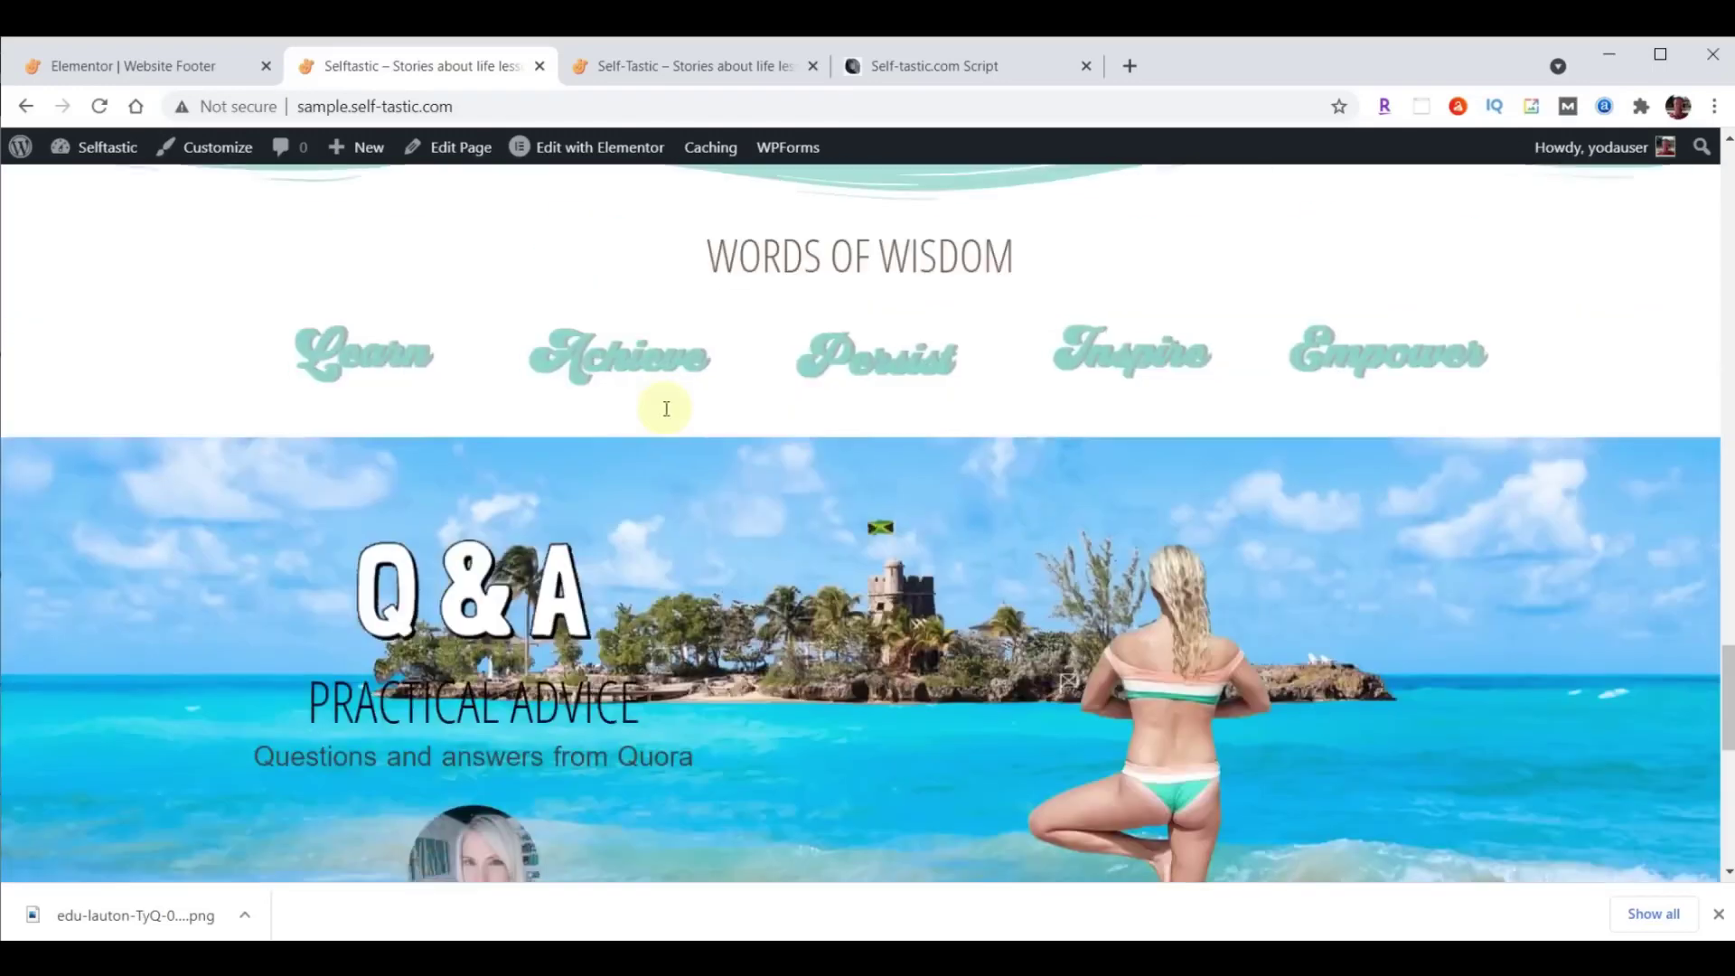
{"action": "scroll", "coordinate": [665, 409], "scroll_direction": "up", "scroll_amount": 20}
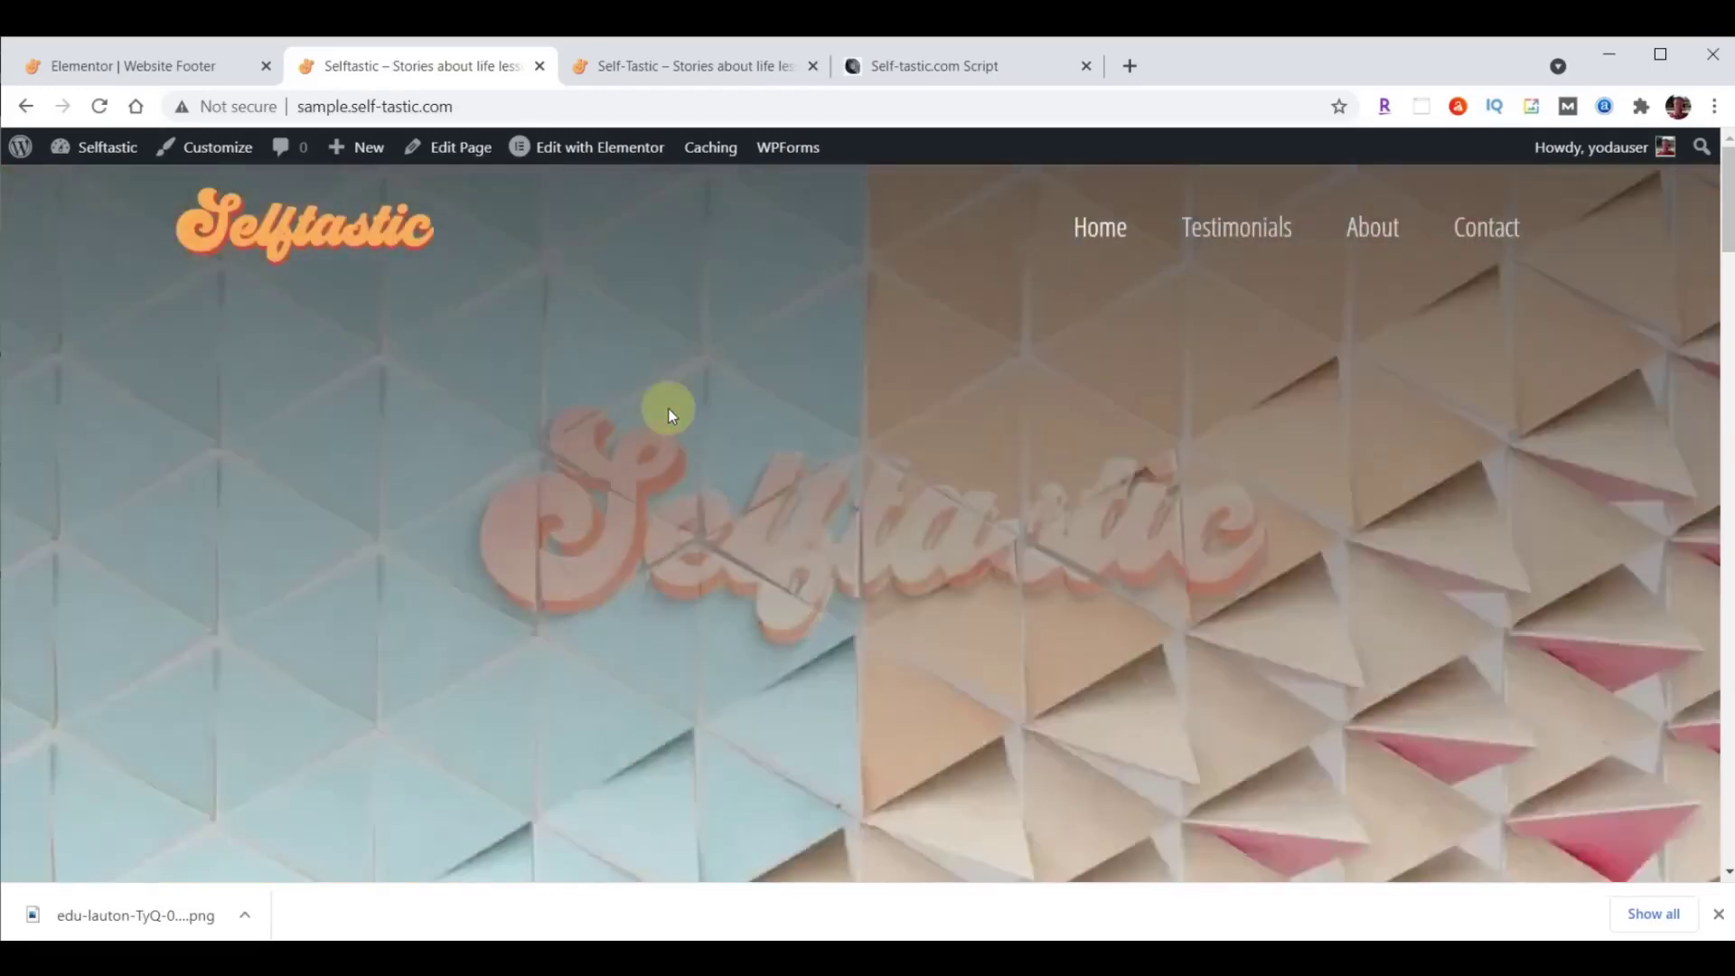
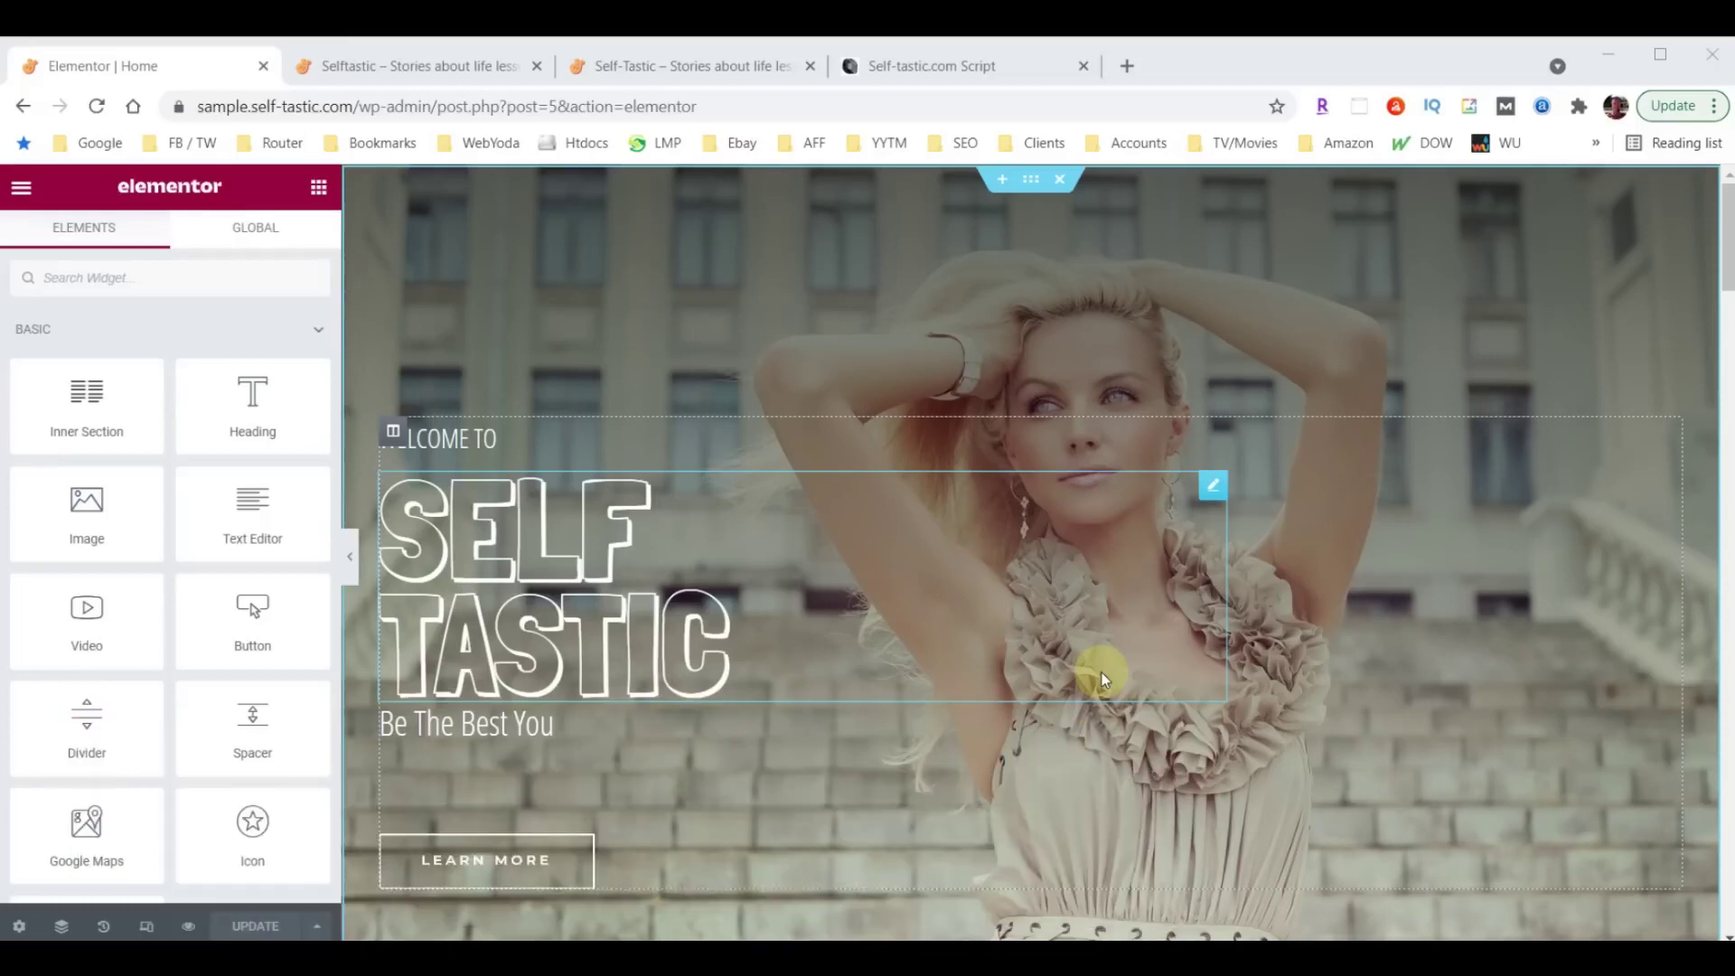
- Preview the Home page at mobile phone width, checking tablet width along the way
{"action": "left_click", "coordinate": [146, 929]}
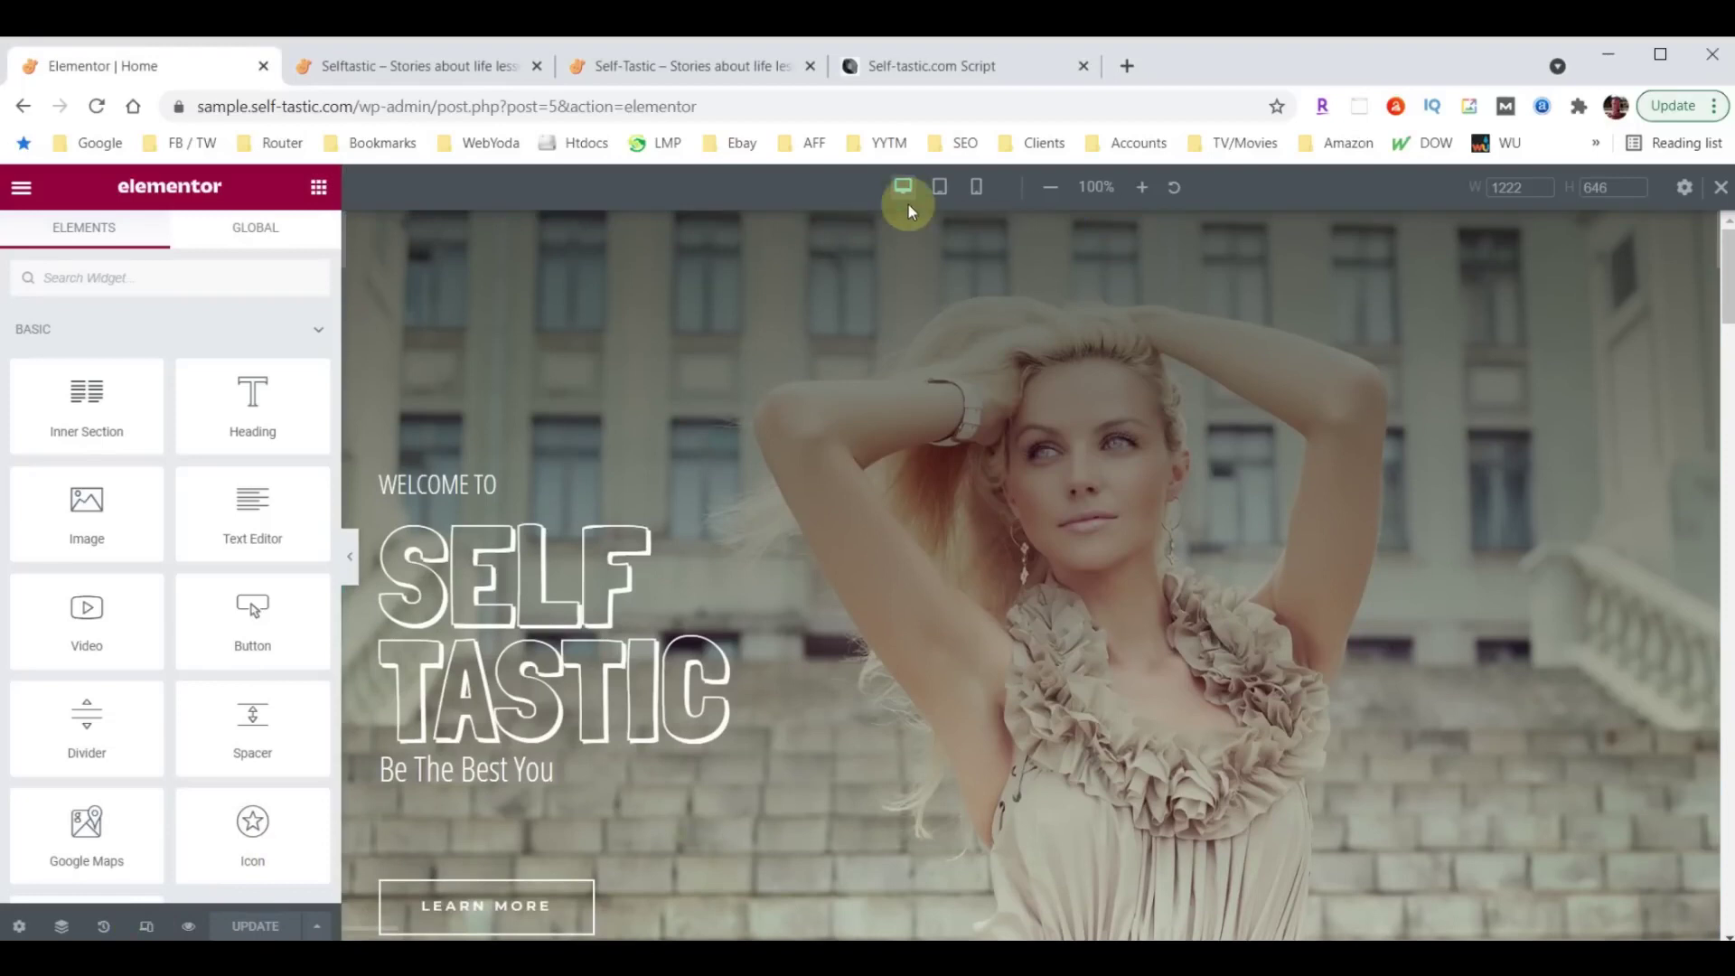
{"action": "left_click", "coordinate": [941, 188]}
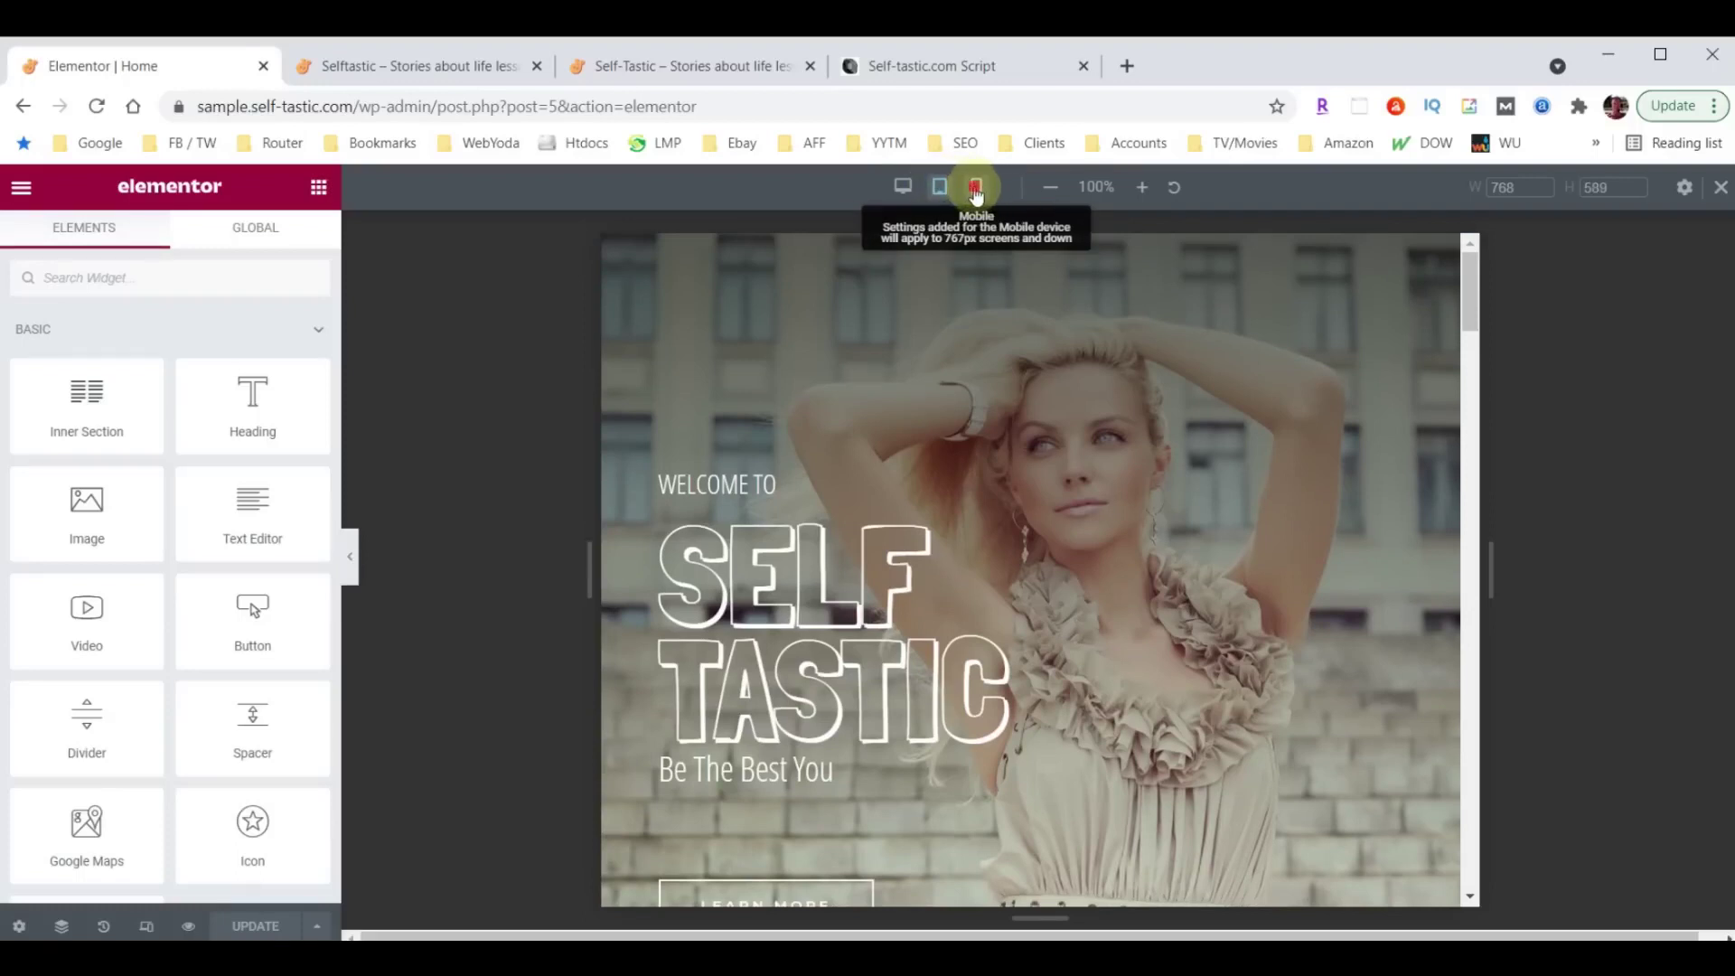
{"action": "left_click", "coordinate": [975, 189]}
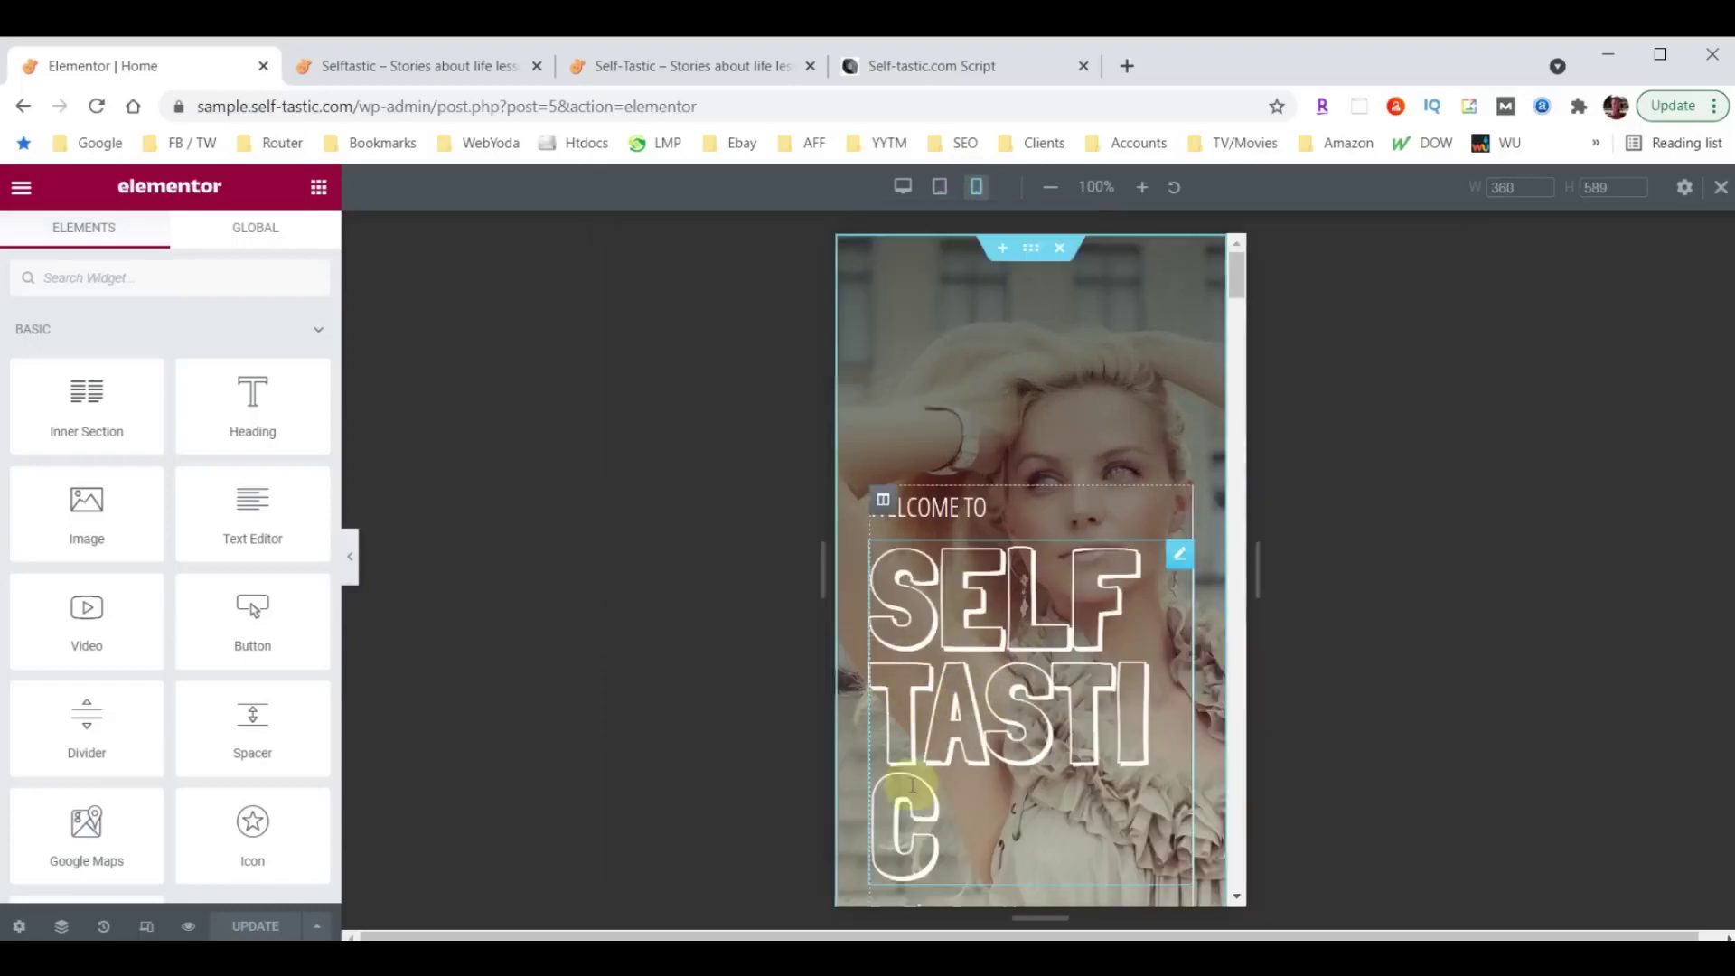
- Set the SELF TASTIC heading's mobile font size to 100 px and review the preview
{"action": "left_click", "coordinate": [1179, 555]}
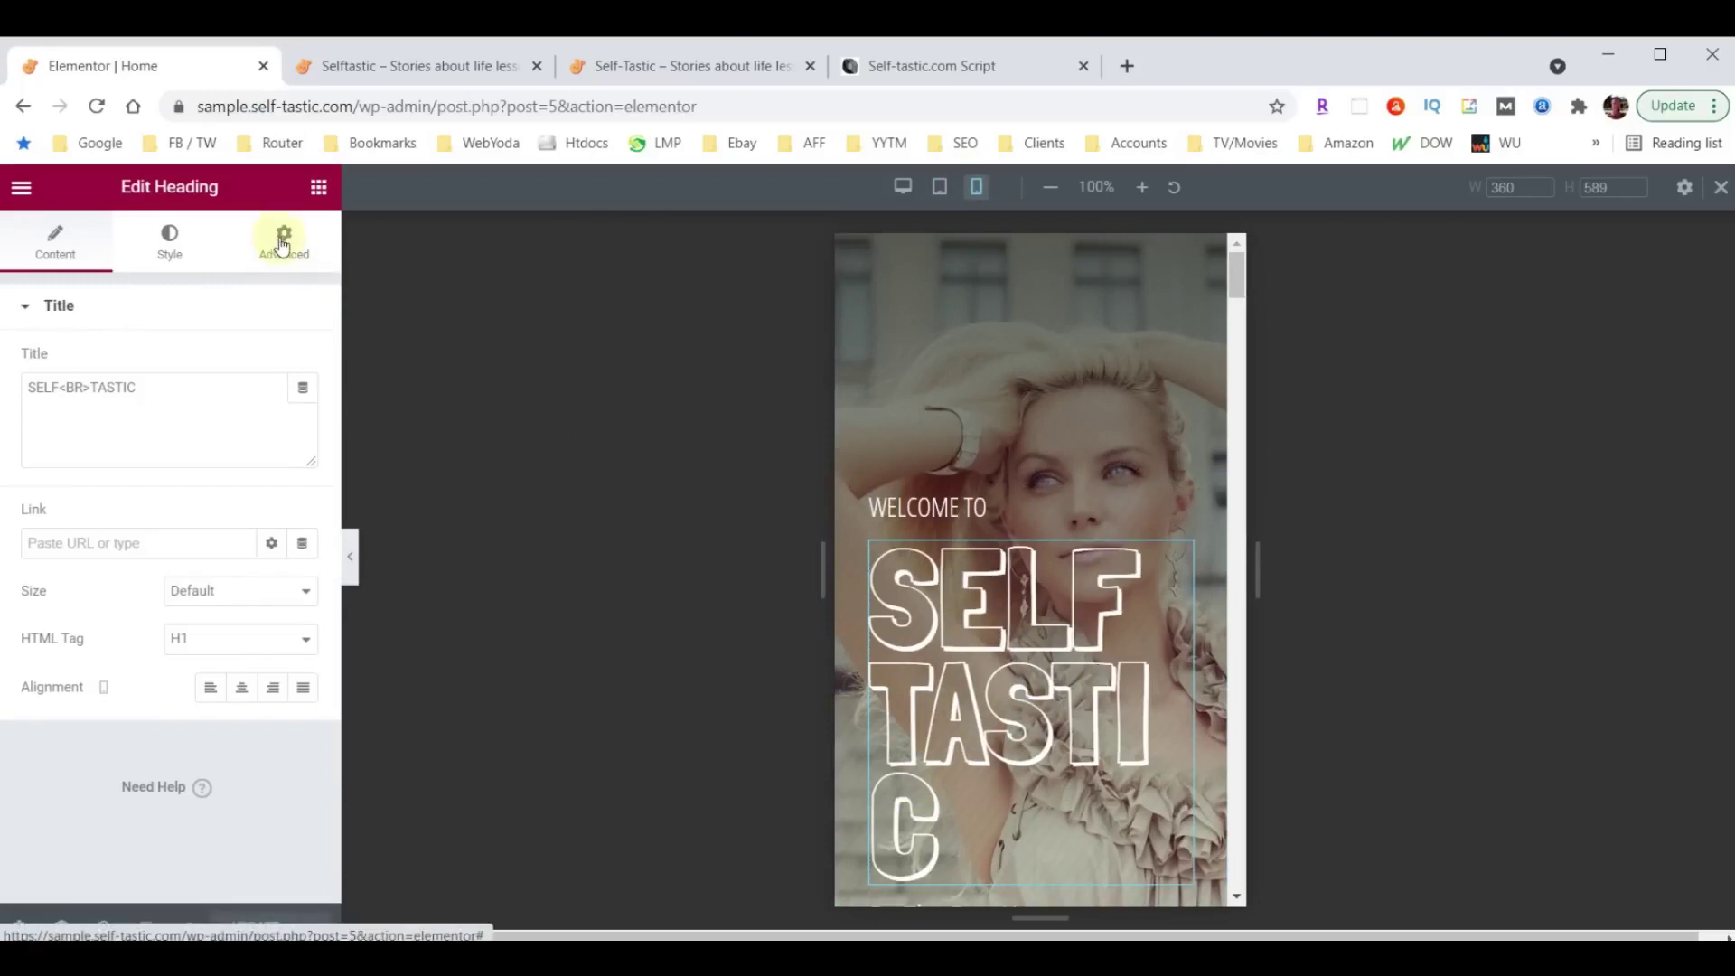
{"action": "left_click", "coordinate": [174, 237]}
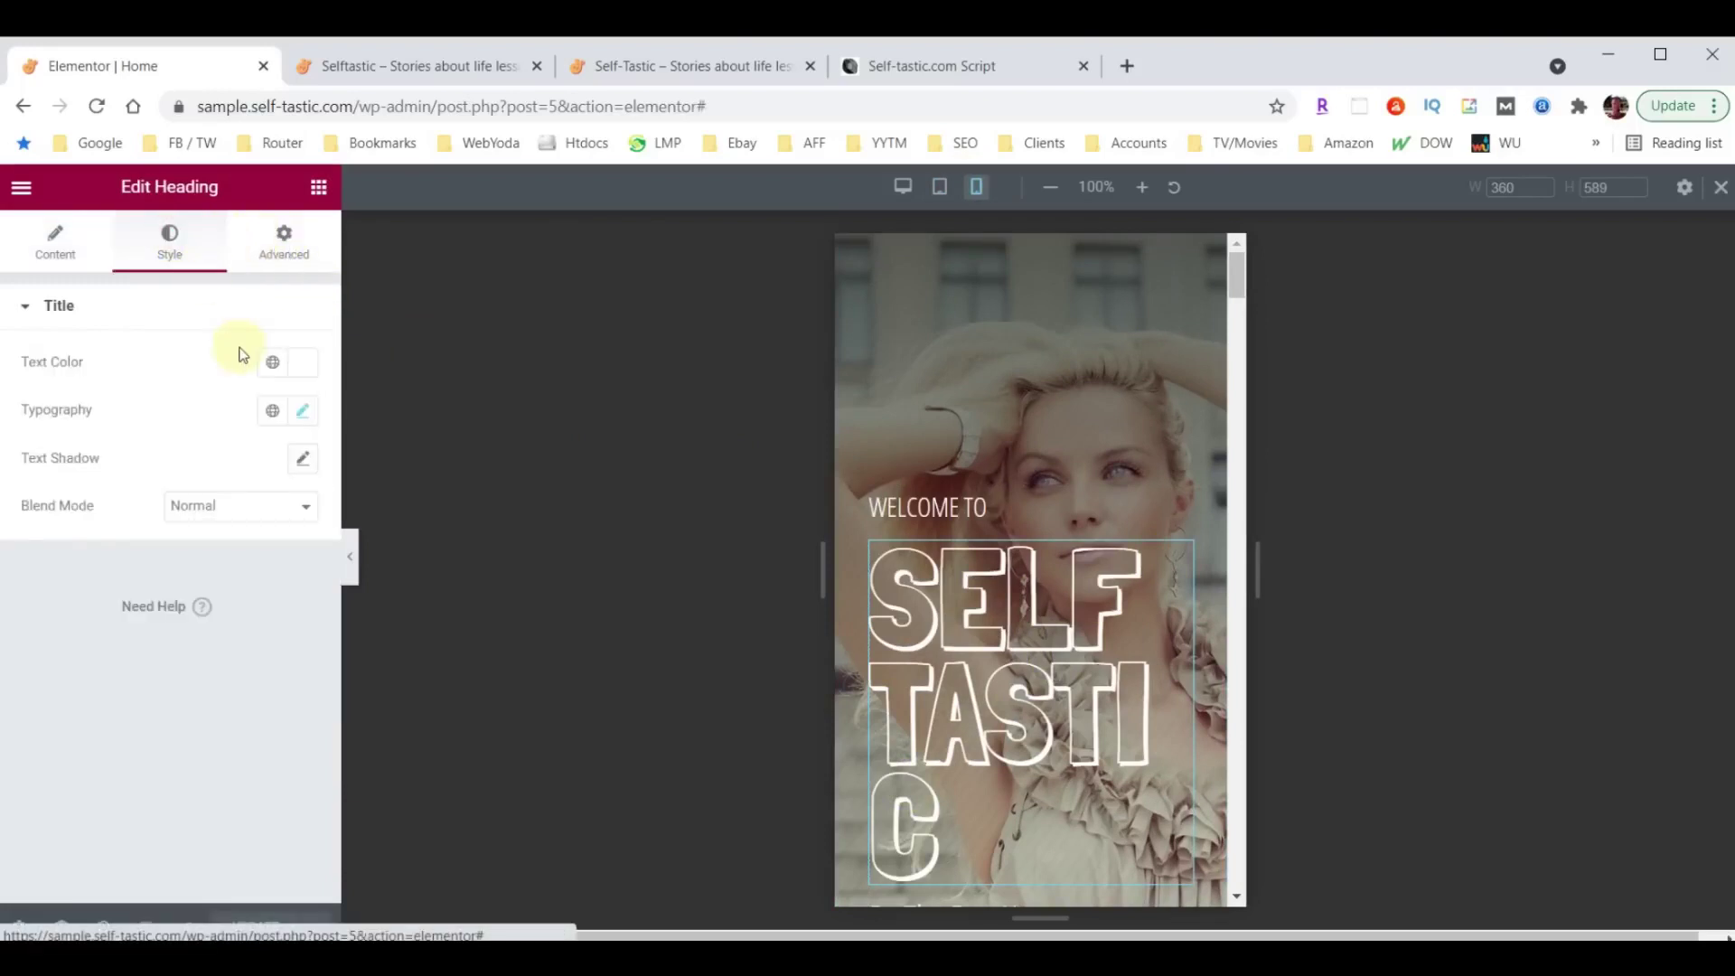
{"action": "left_click", "coordinate": [304, 412]}
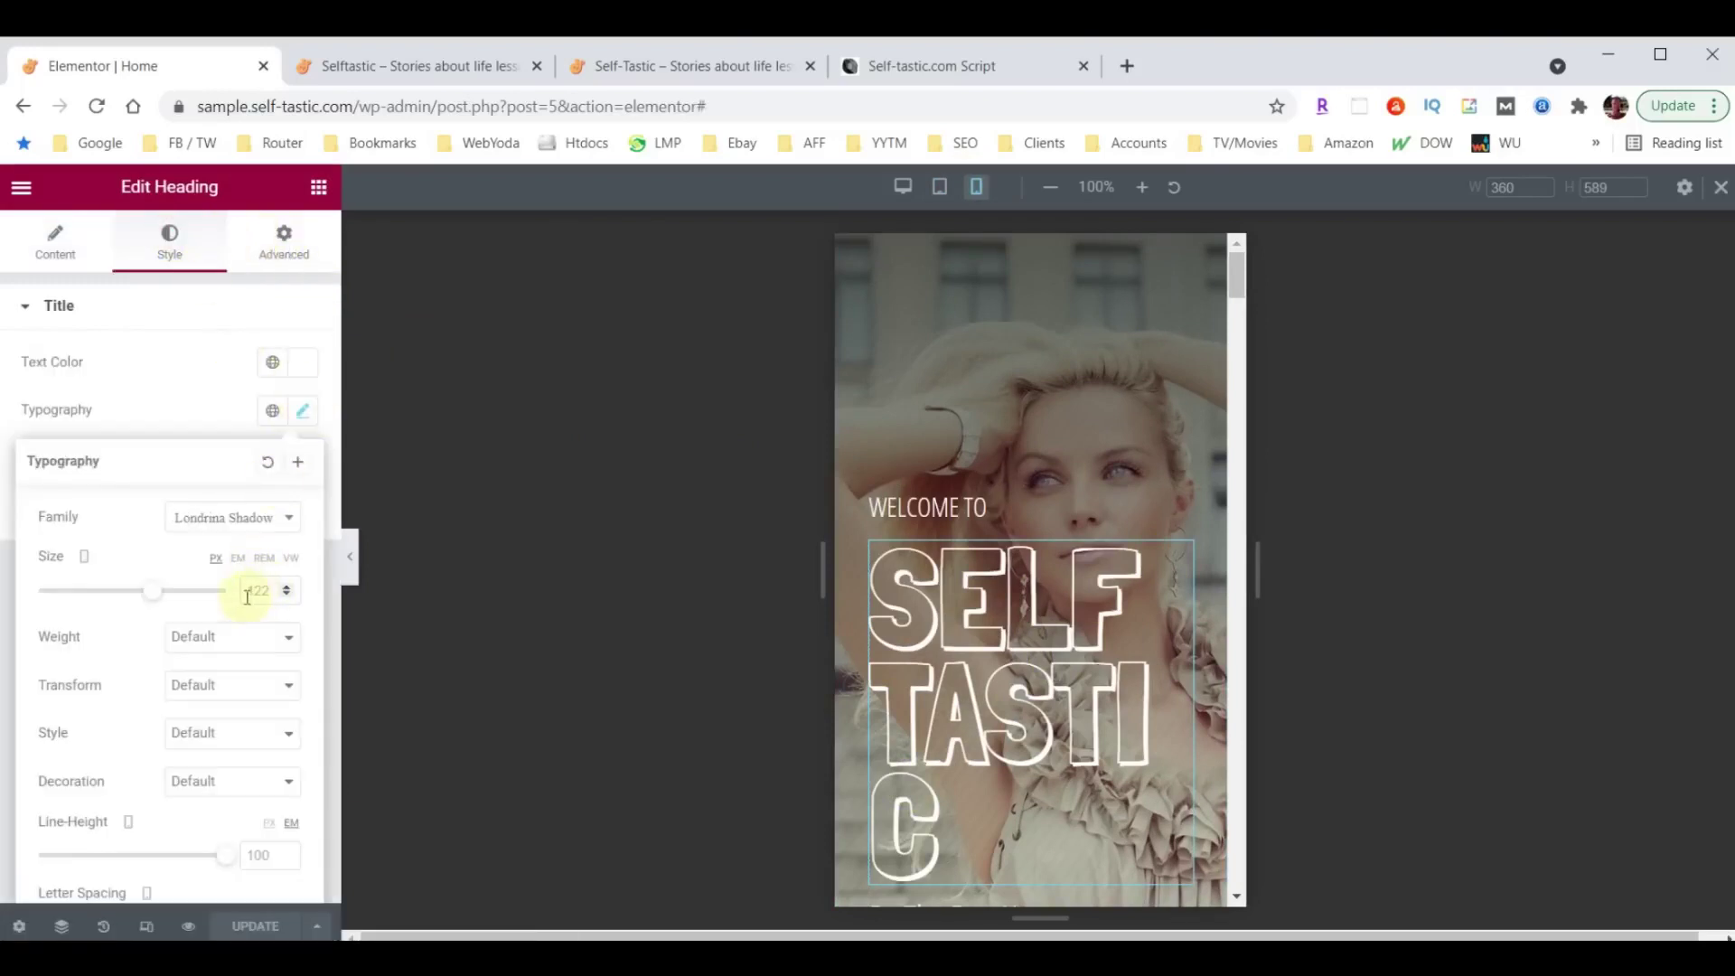
{"action": "type", "text": "100"}
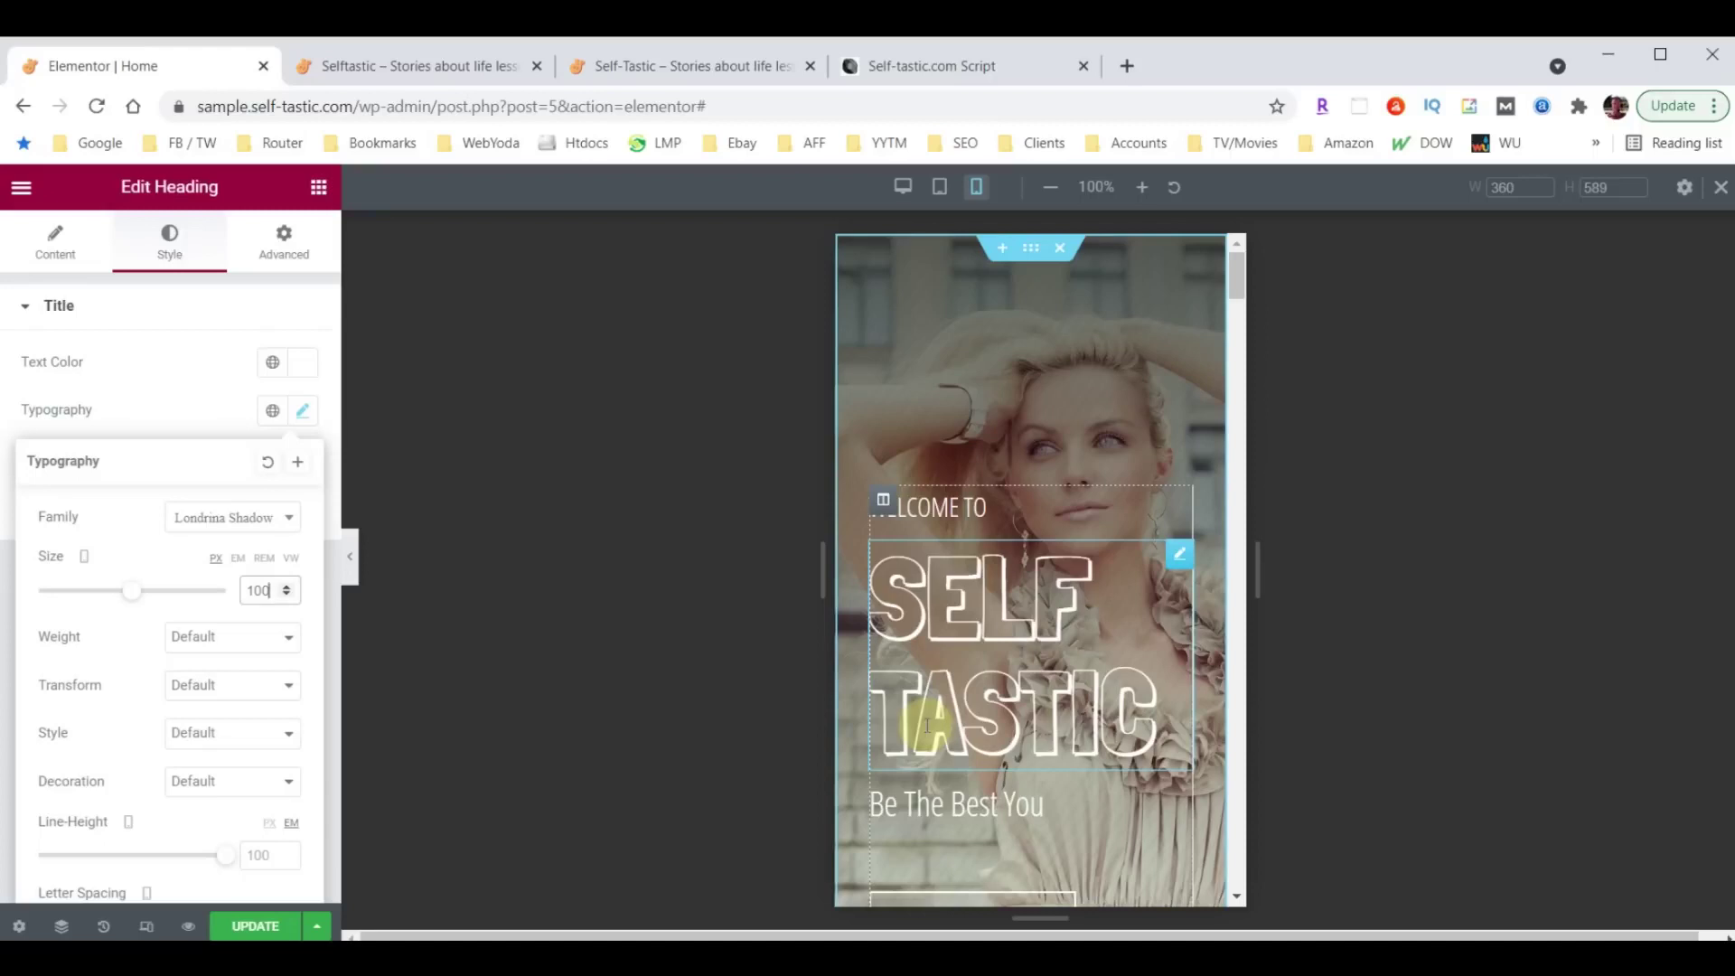
{"action": "scroll", "coordinate": [1038, 501], "scroll_direction": "down", "scroll_amount": 1}
{"action": "scroll", "coordinate": [1038, 501], "scroll_direction": "down", "scroll_amount": 7}
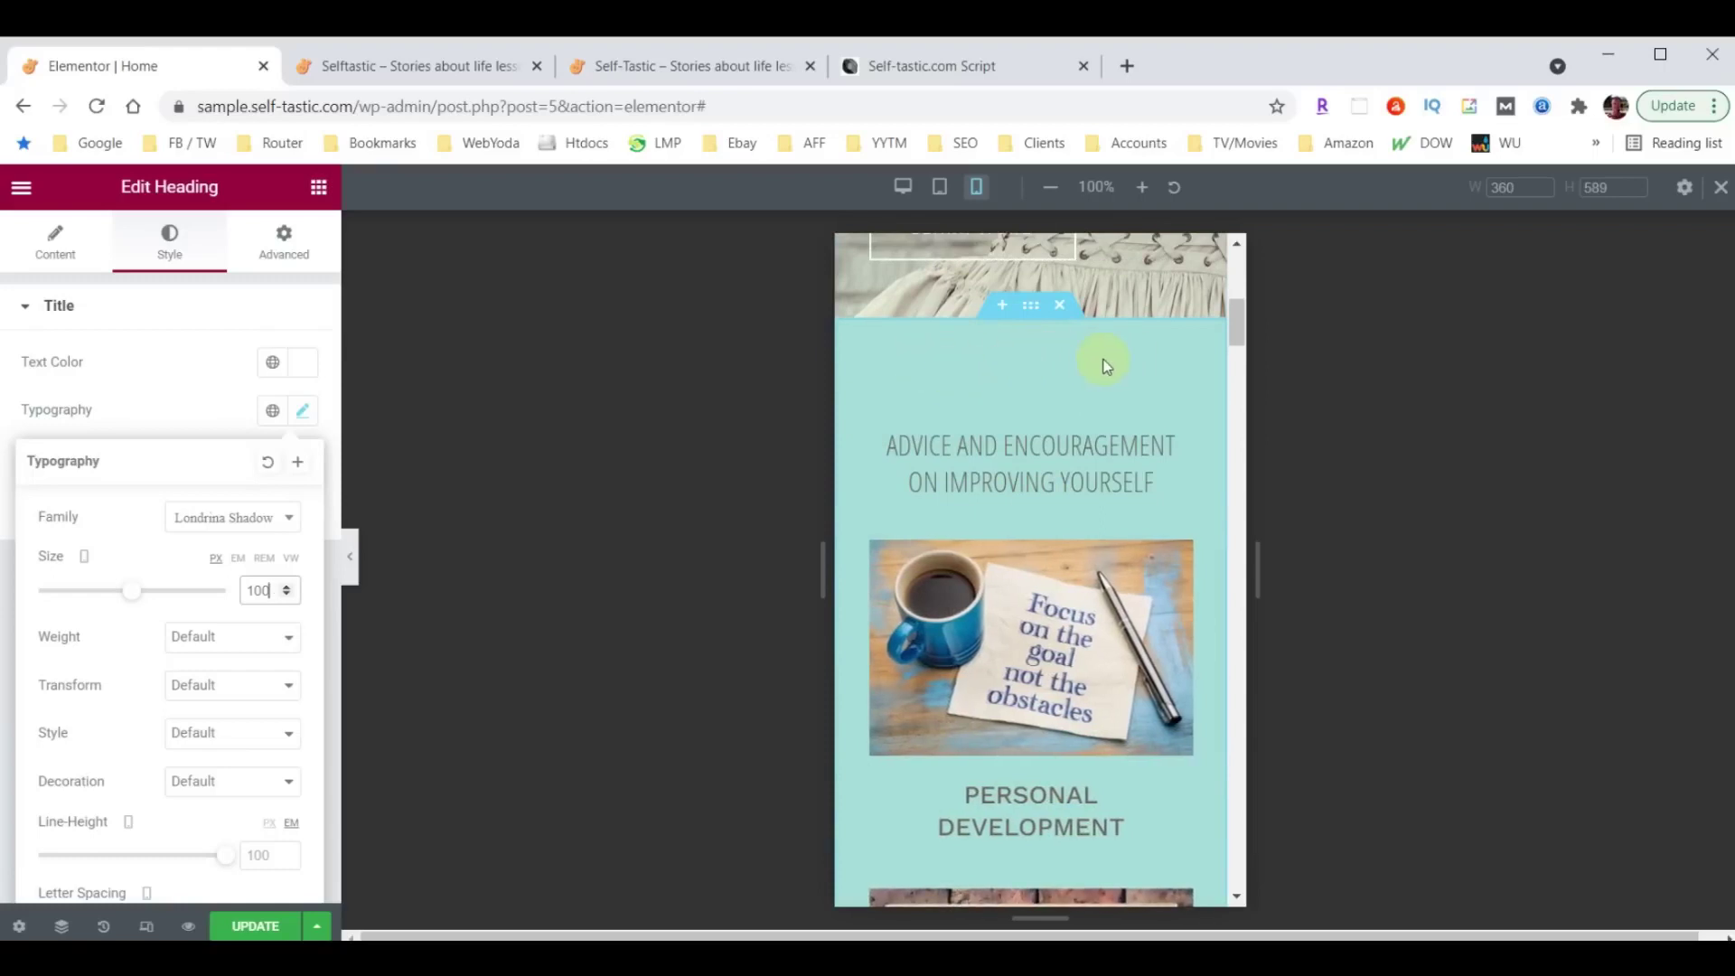
{"action": "scroll", "coordinate": [1104, 362], "scroll_direction": "down", "scroll_amount": 15}
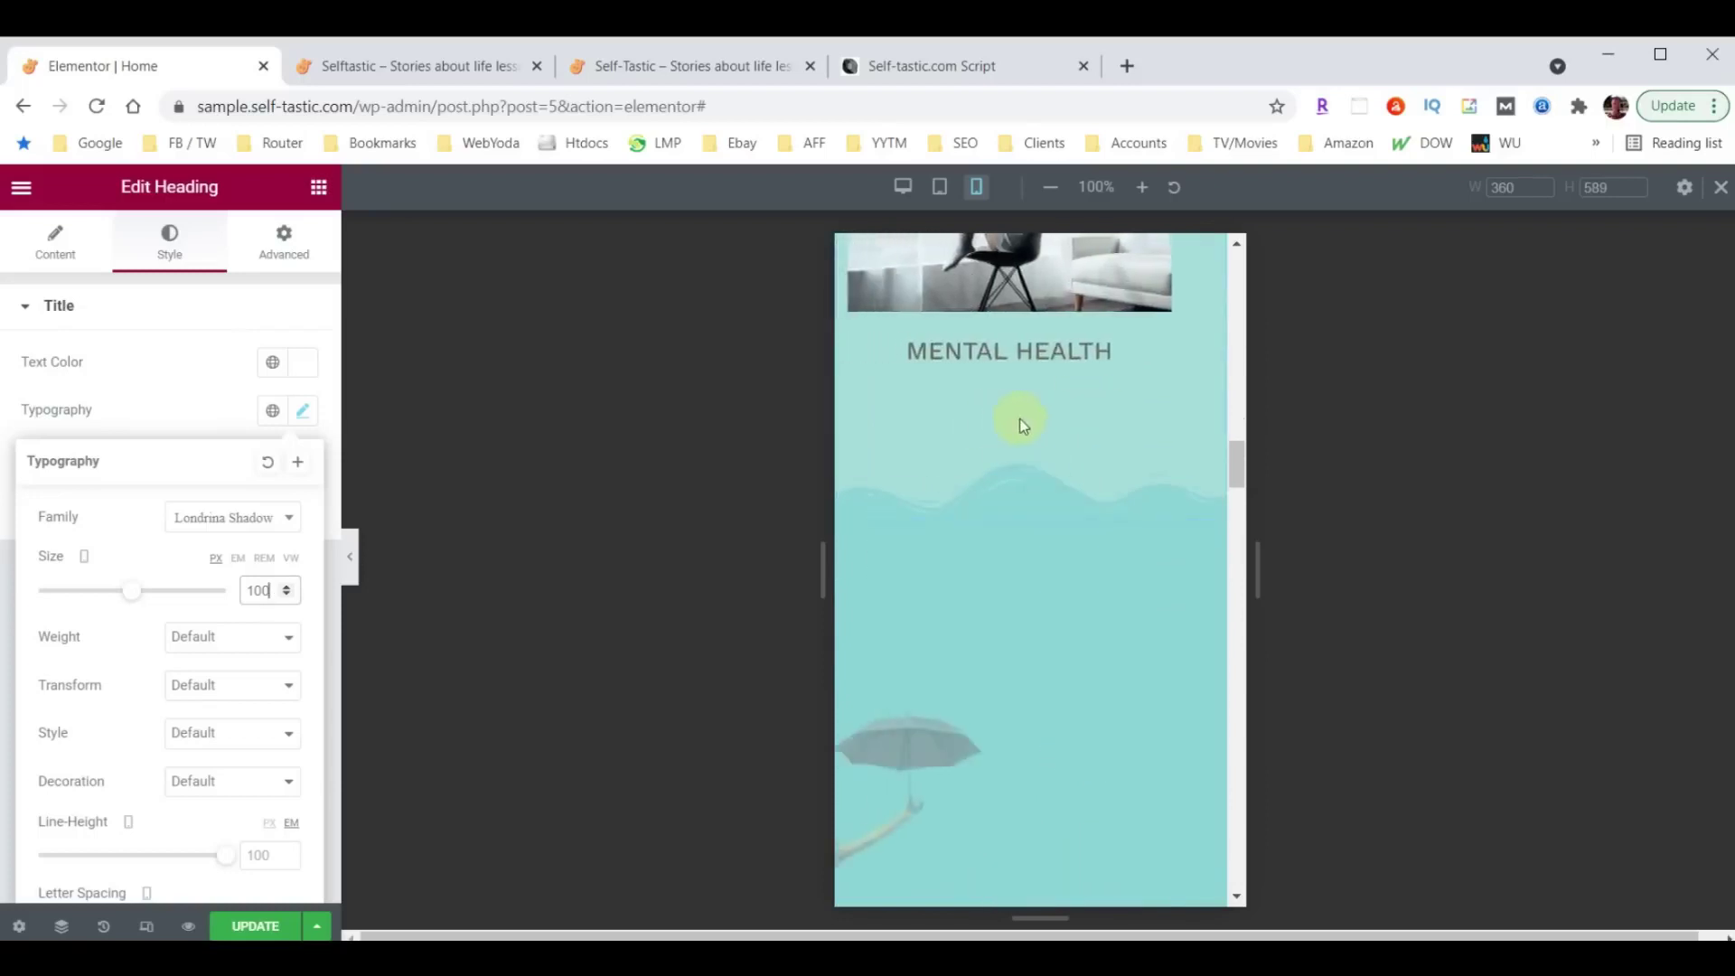
{"action": "scroll", "coordinate": [1030, 451], "scroll_direction": "up", "scroll_amount": 5}
{"action": "scroll", "coordinate": [1037, 489], "scroll_direction": "up", "scroll_amount": 6}
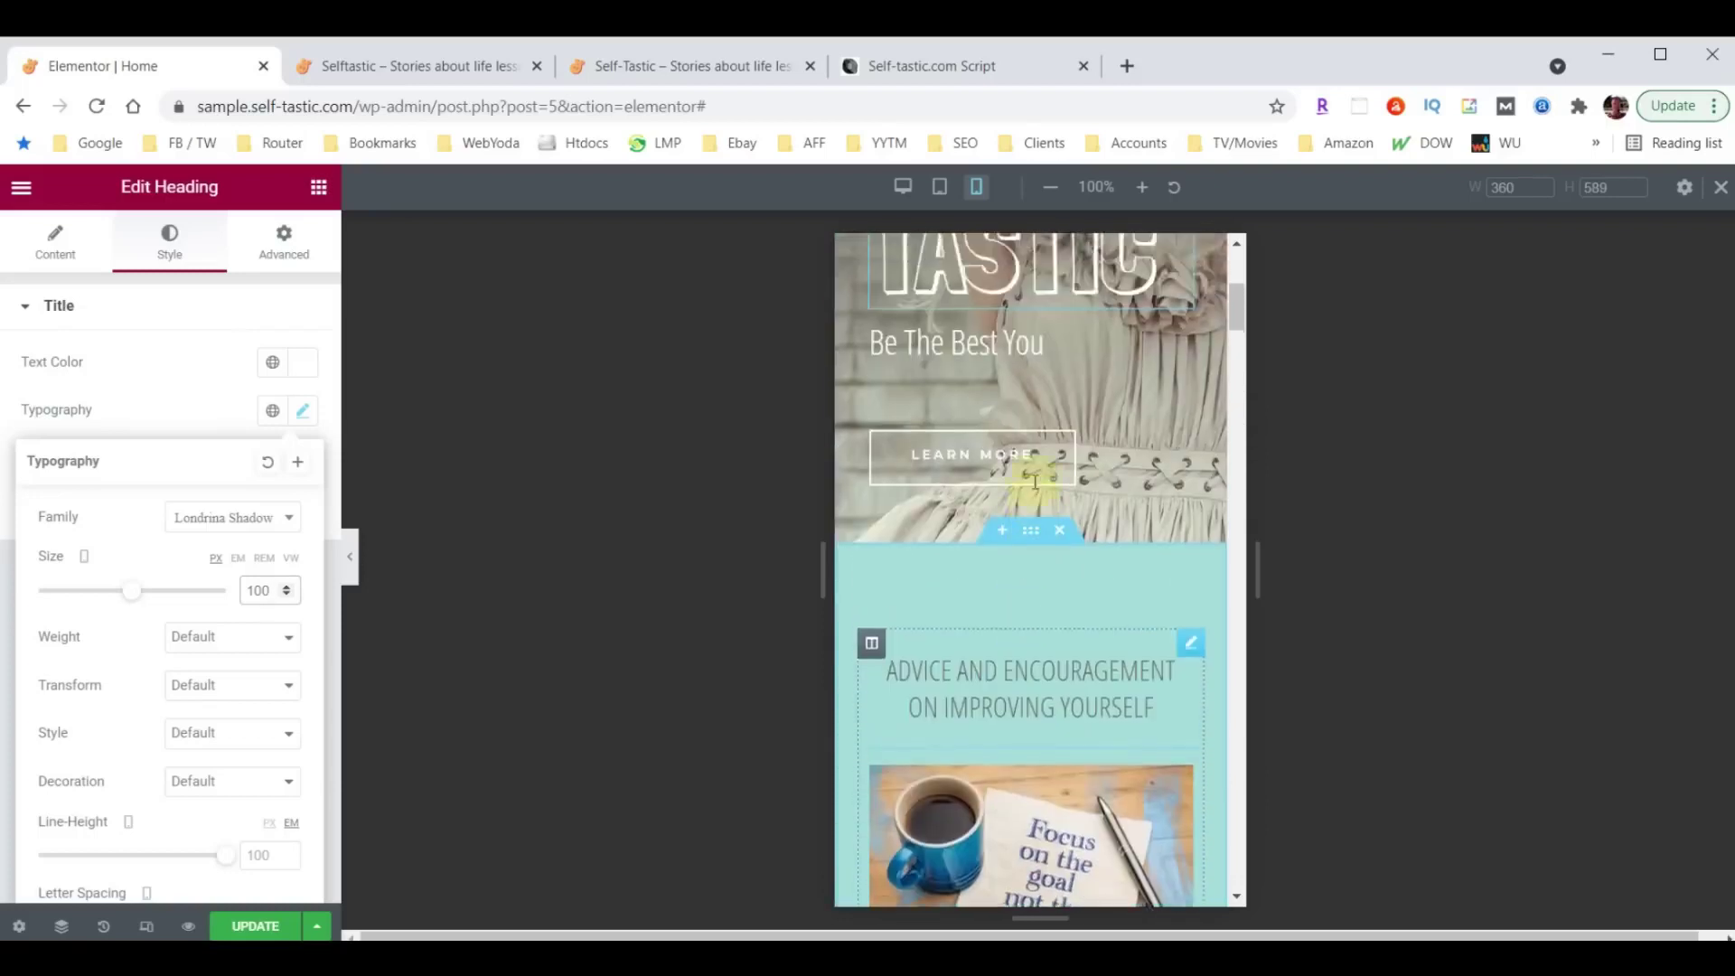
- Set the Advice and Encouragement section's mobile top and bottom padding to 40
{"action": "left_click", "coordinate": [1027, 424]}
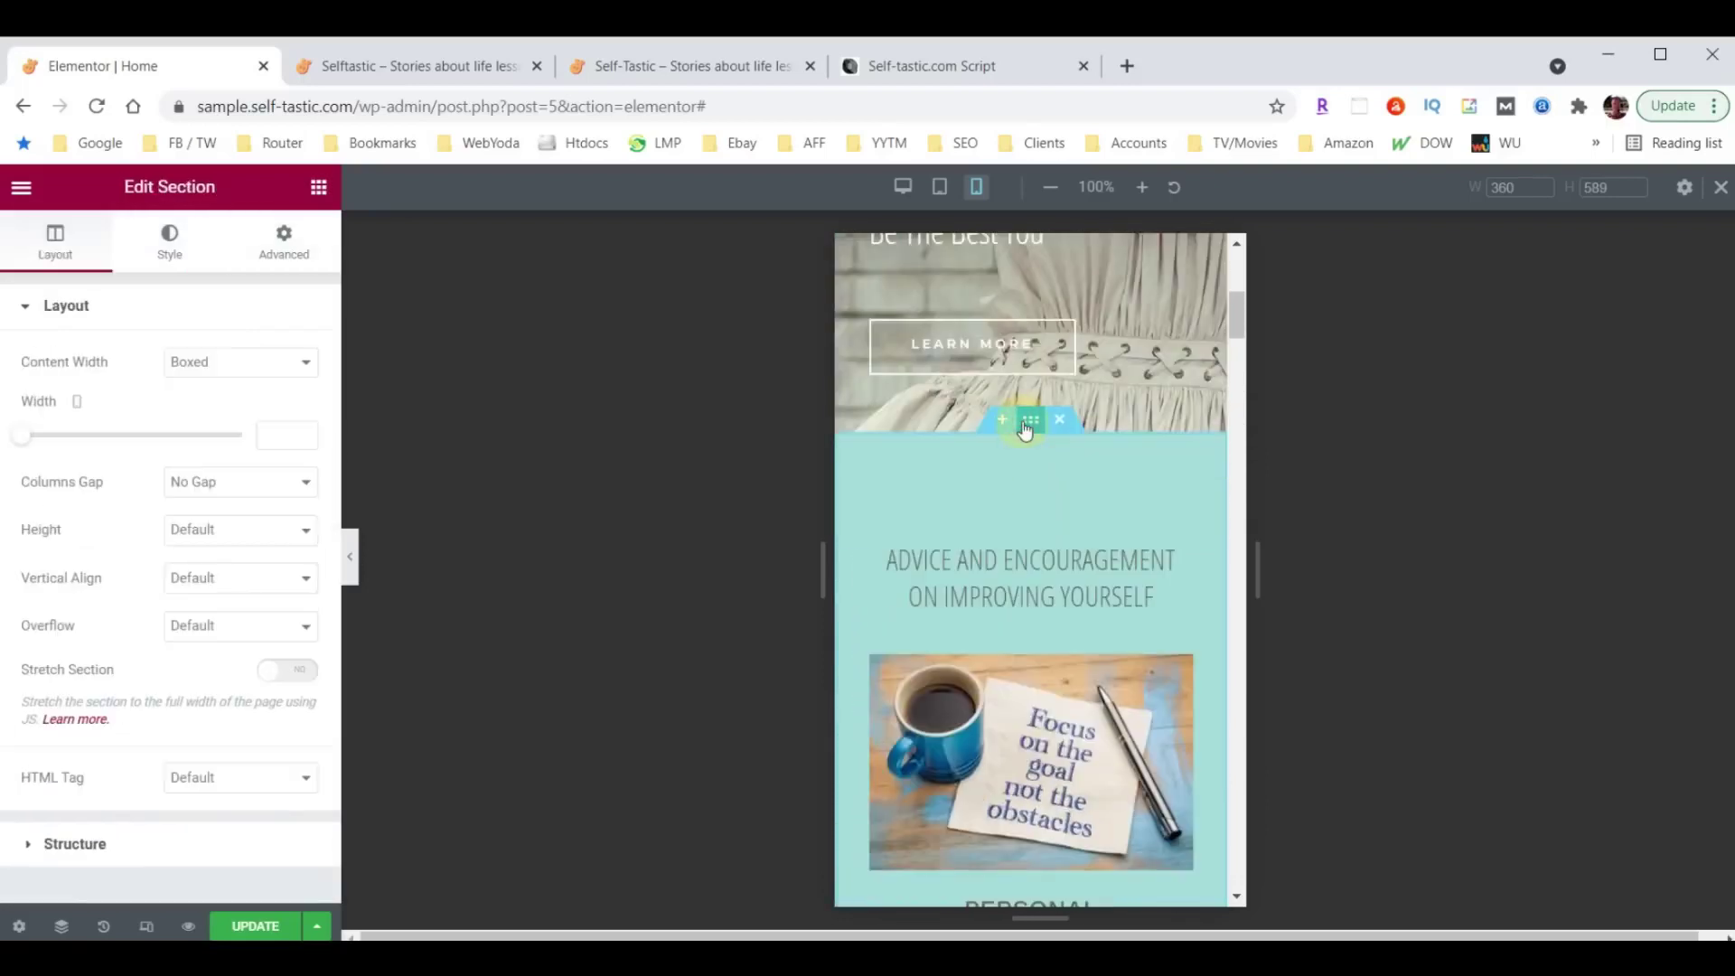
{"action": "left_click", "coordinate": [281, 241]}
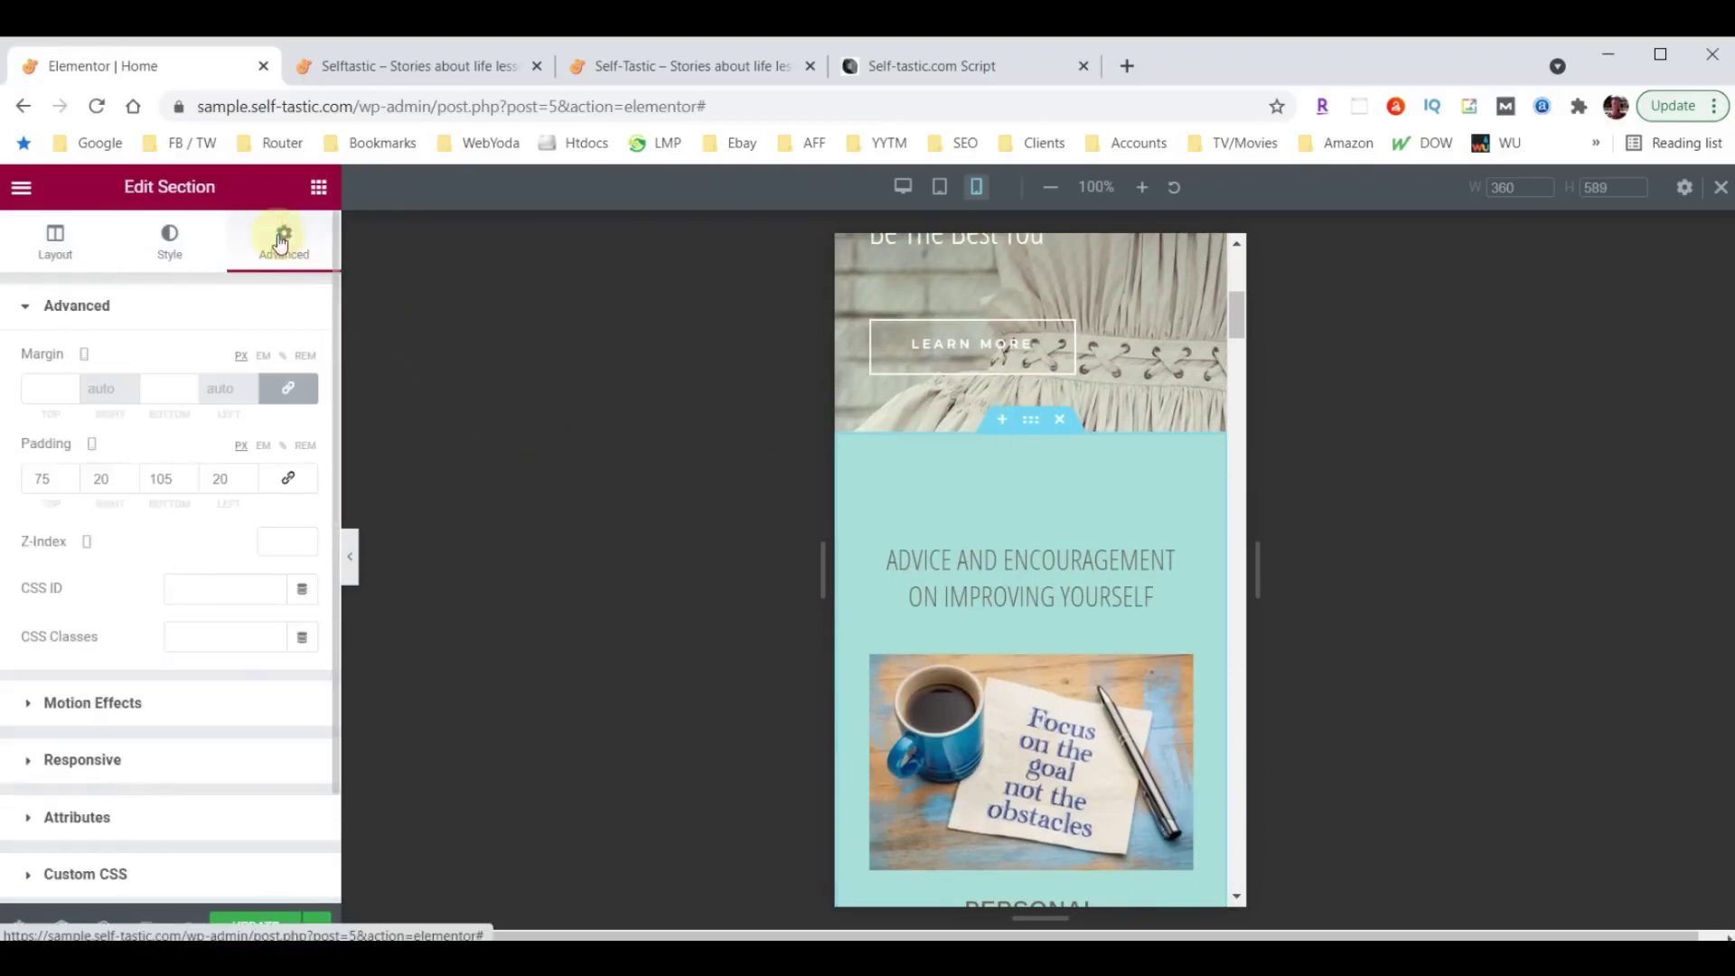
{"action": "left_click", "coordinate": [46, 484]}
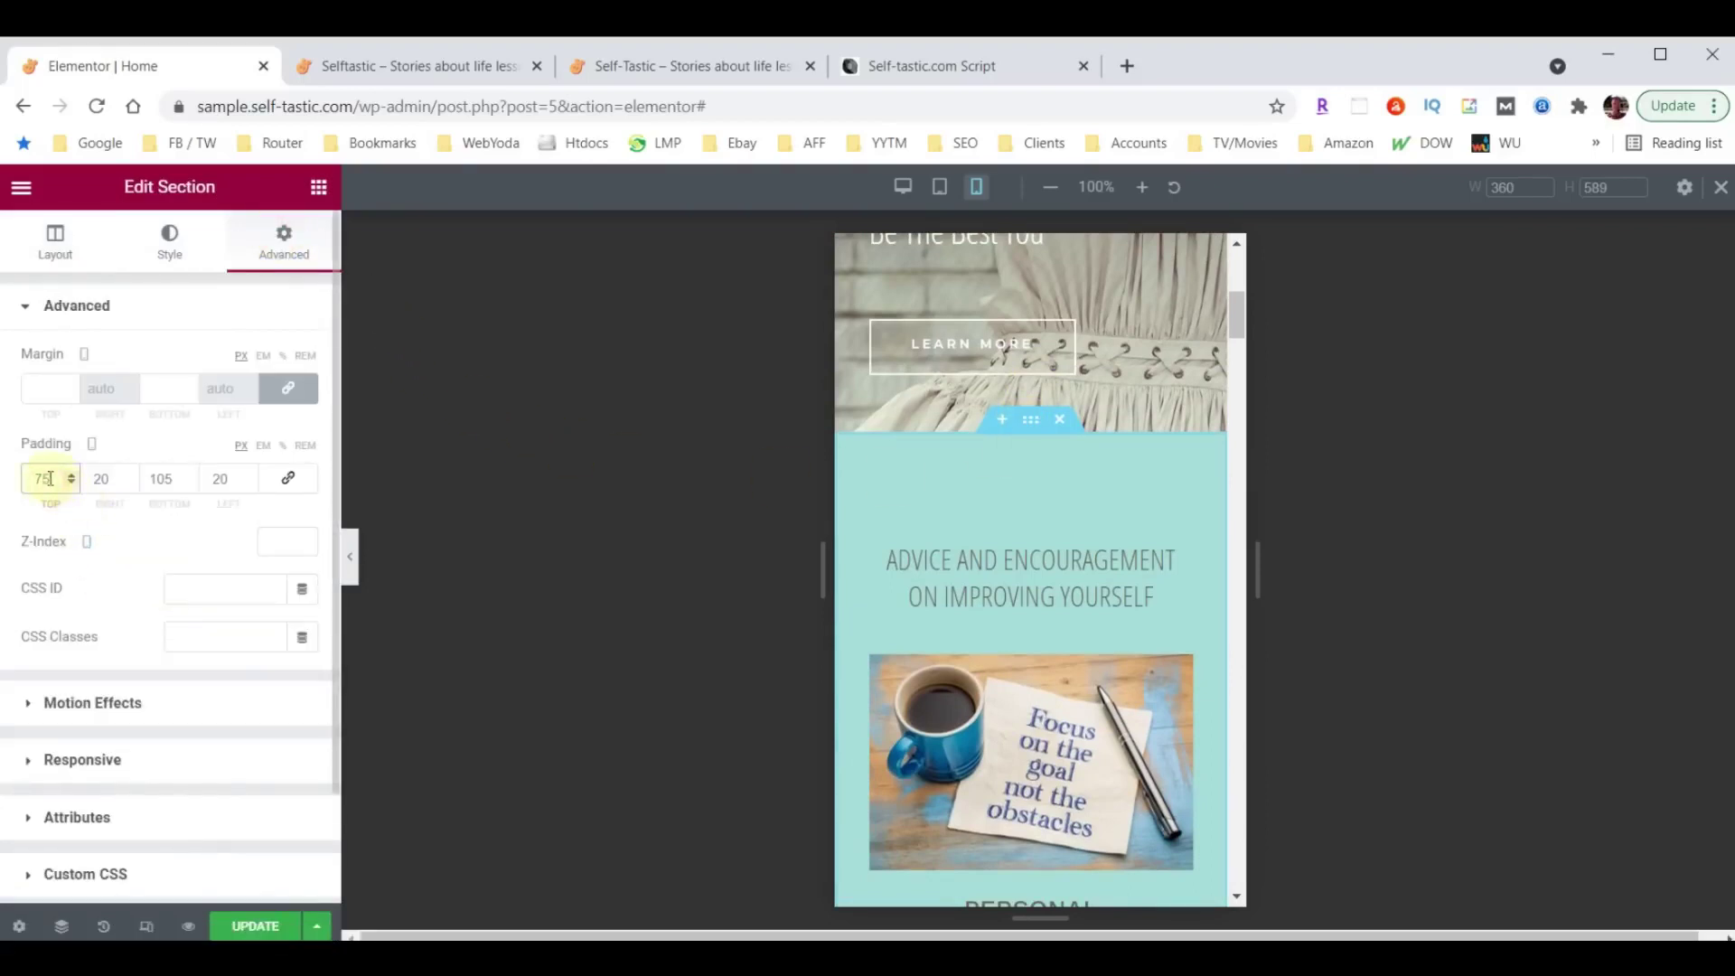
{"action": "type", "text": "40"}
{"action": "double_click", "coordinate": [159, 479]}
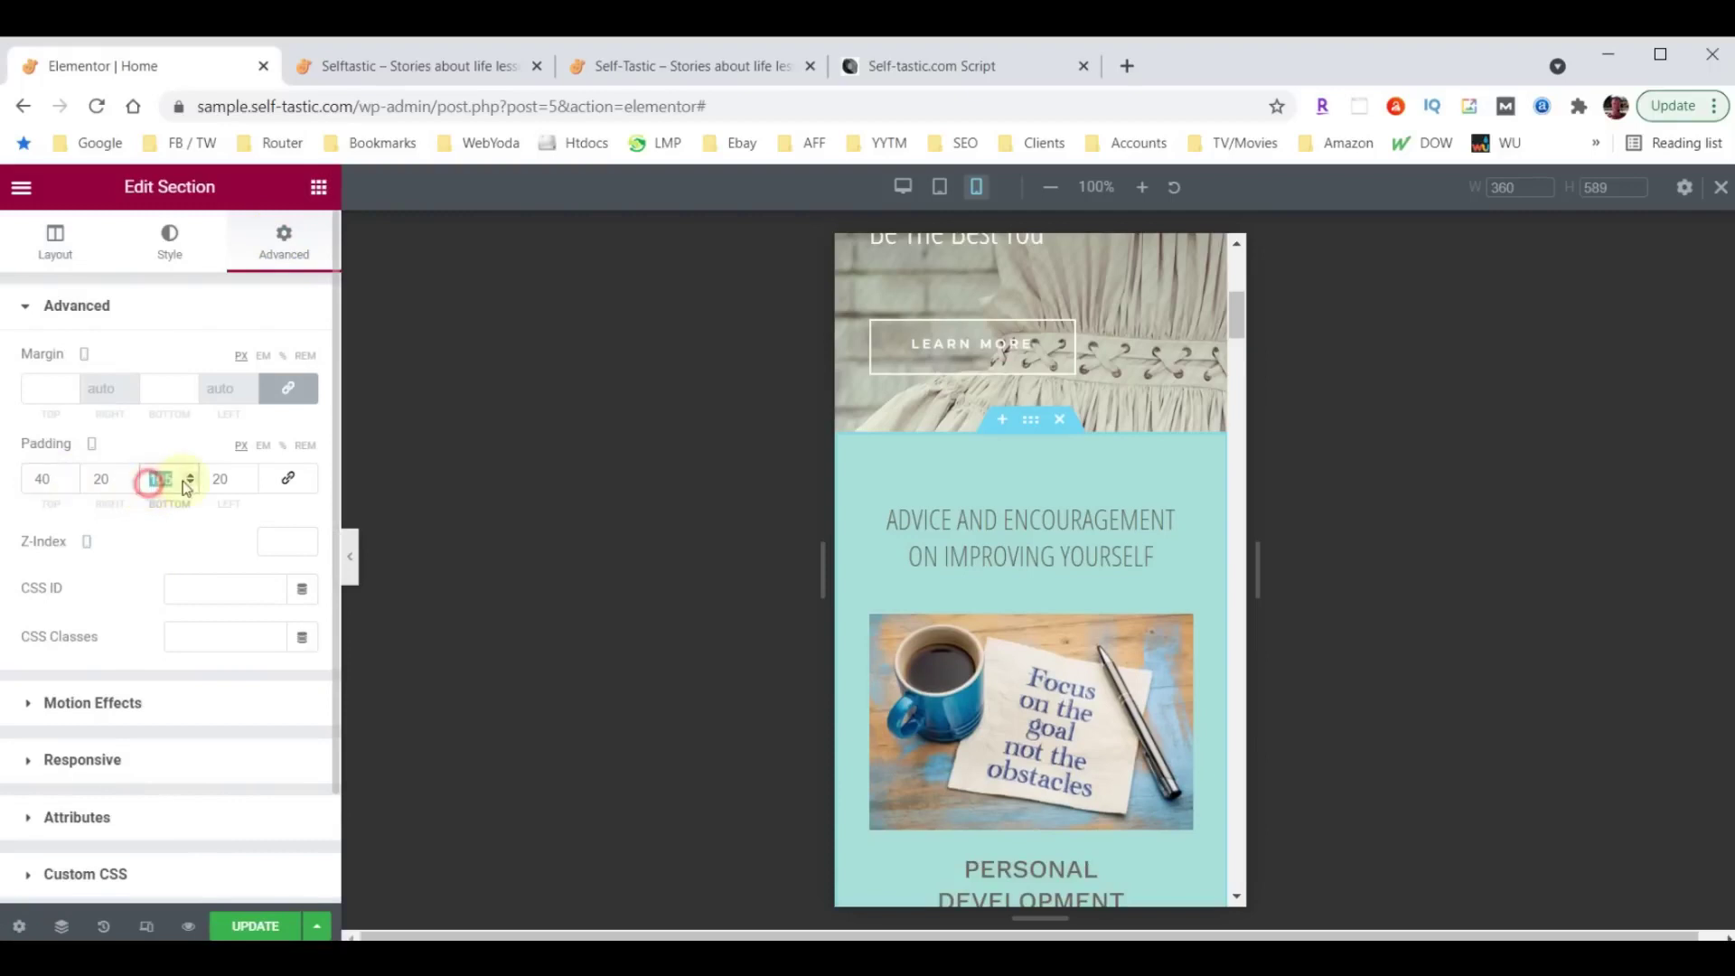
{"action": "type", "text": "40"}
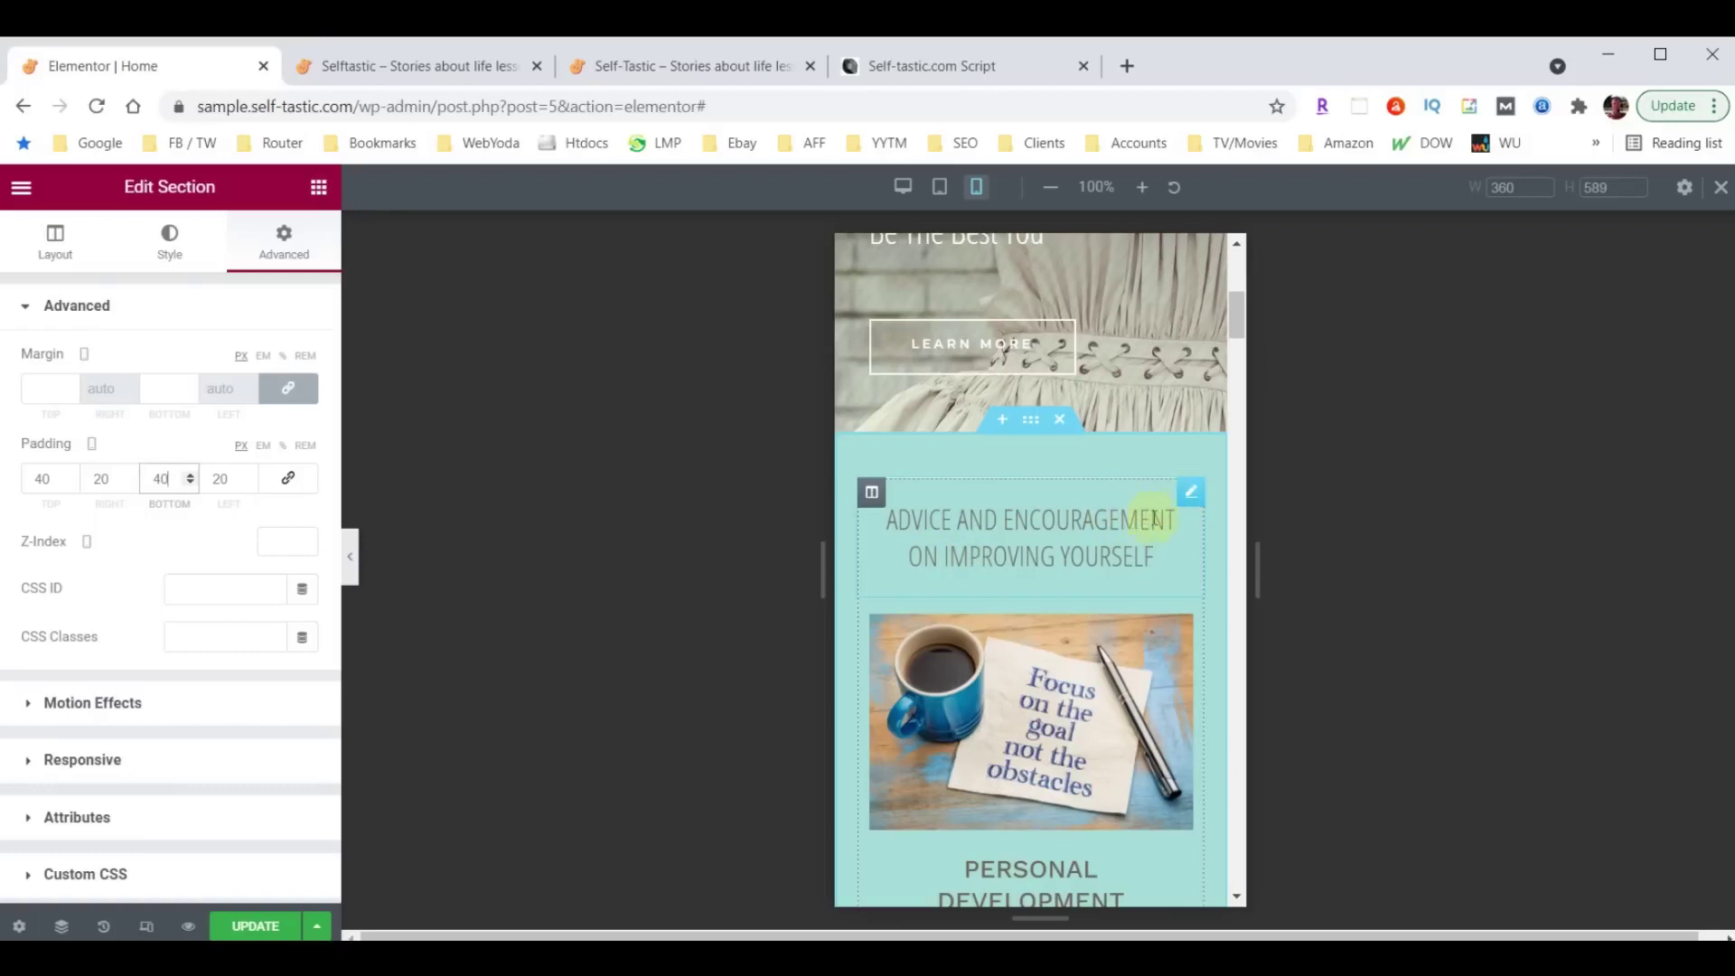
- Make the Advice and Encouragement heading 26 px on mobile
{"action": "left_click", "coordinate": [1191, 492]}
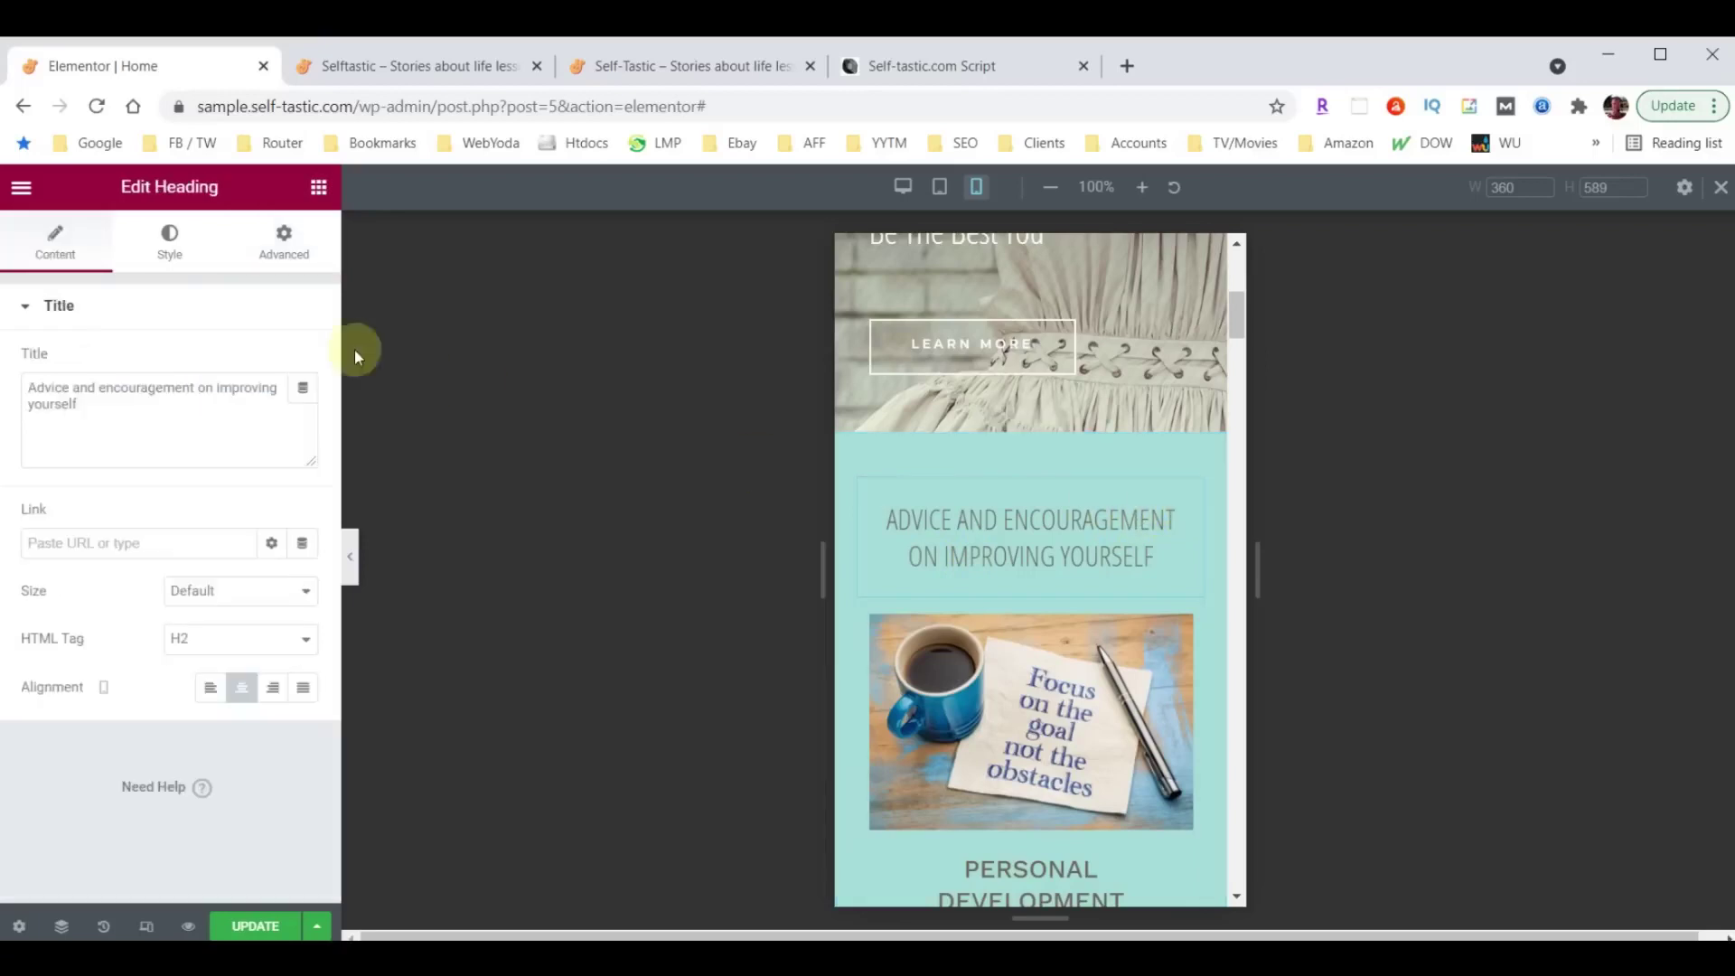
{"action": "left_click", "coordinate": [187, 260]}
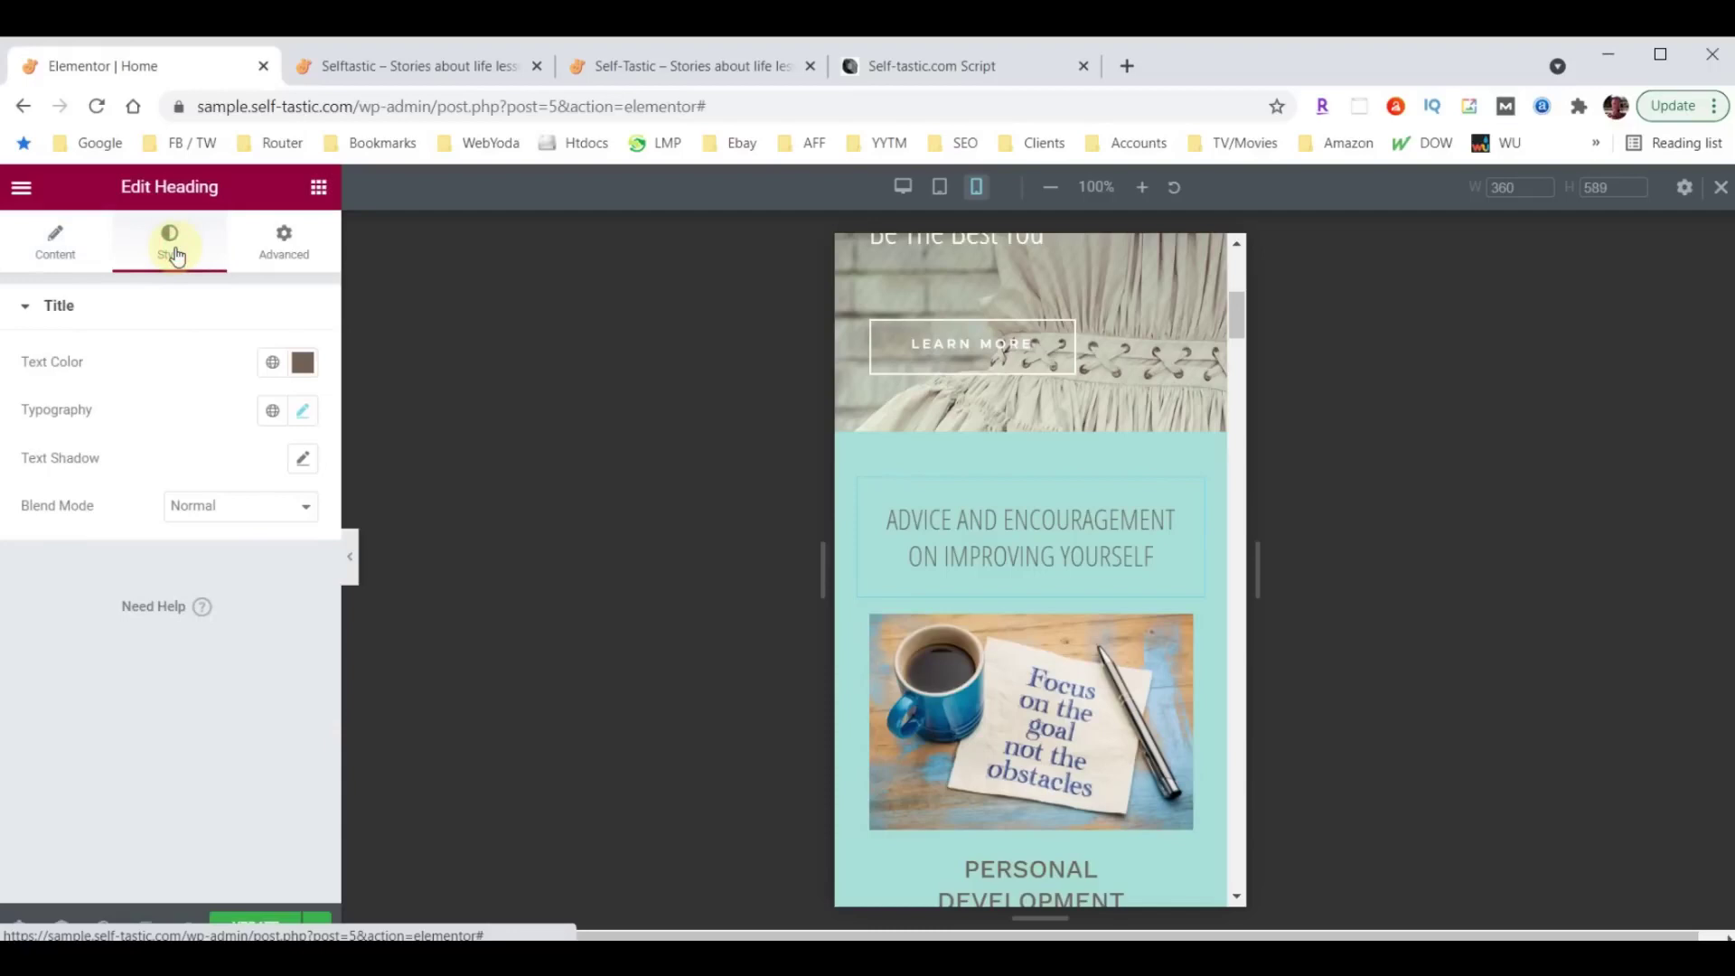
{"action": "left_click", "coordinate": [303, 414]}
{"action": "left_click", "coordinate": [267, 587]}
{"action": "type", "text": "26"}
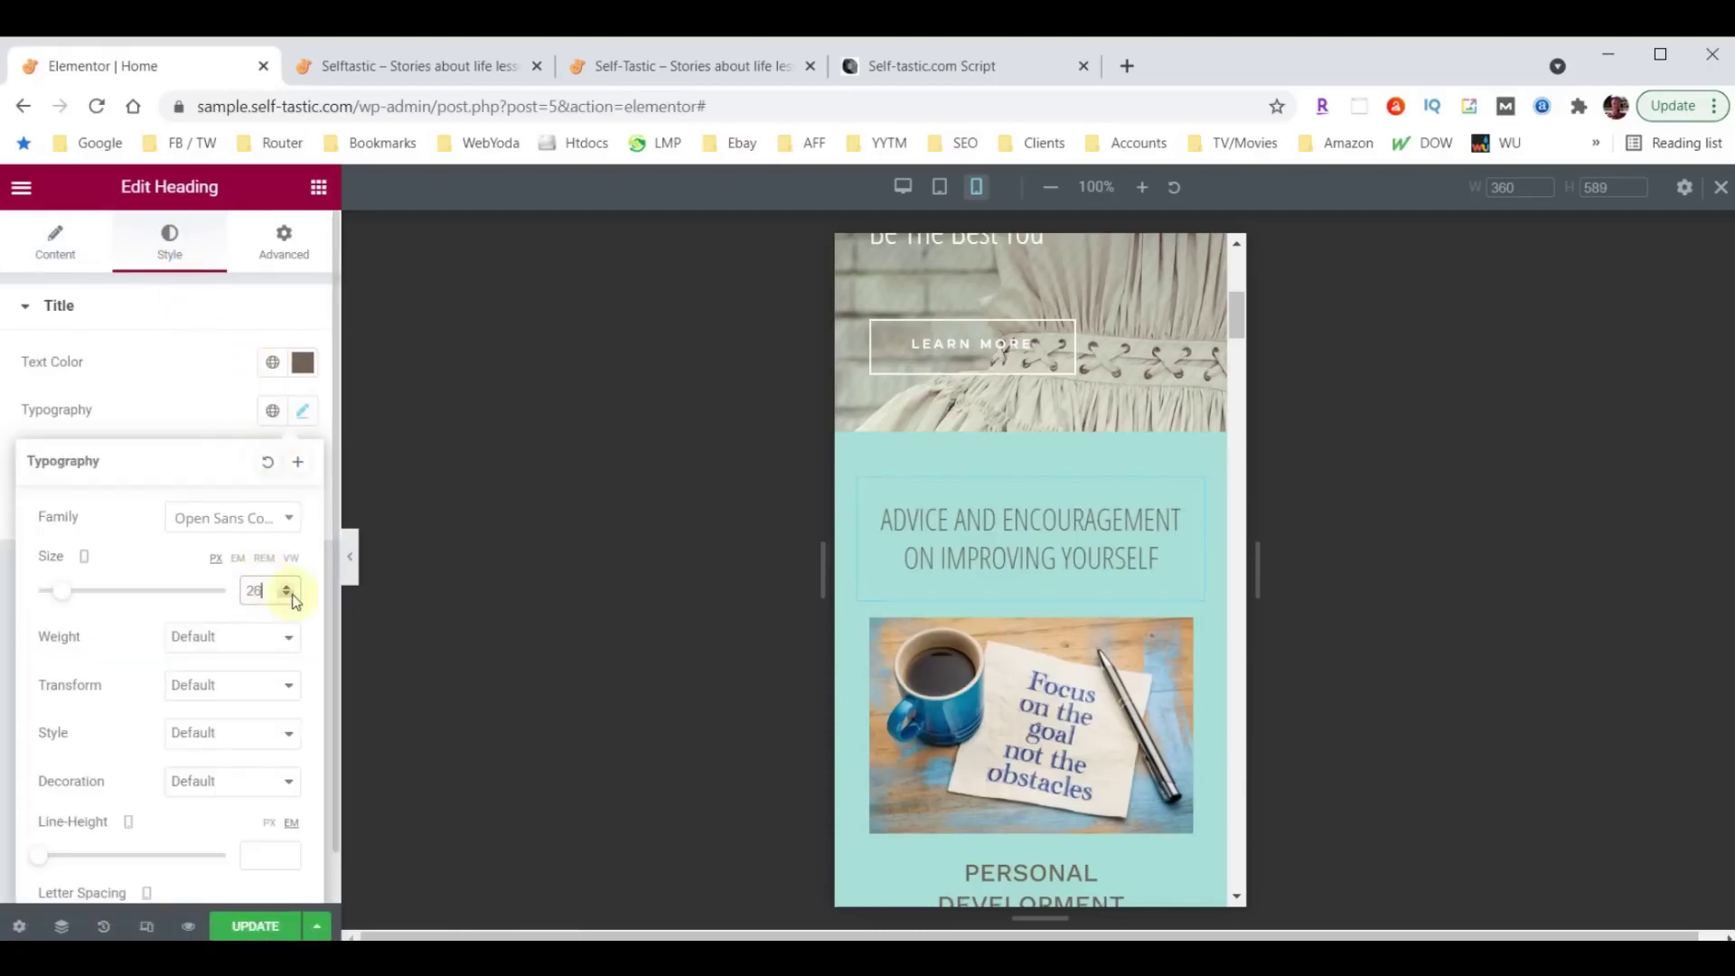
{"action": "scroll", "coordinate": [1039, 578], "scroll_direction": "down", "scroll_amount": 5}
{"action": "scroll", "coordinate": [1042, 576], "scroll_direction": "down", "scroll_amount": 15}
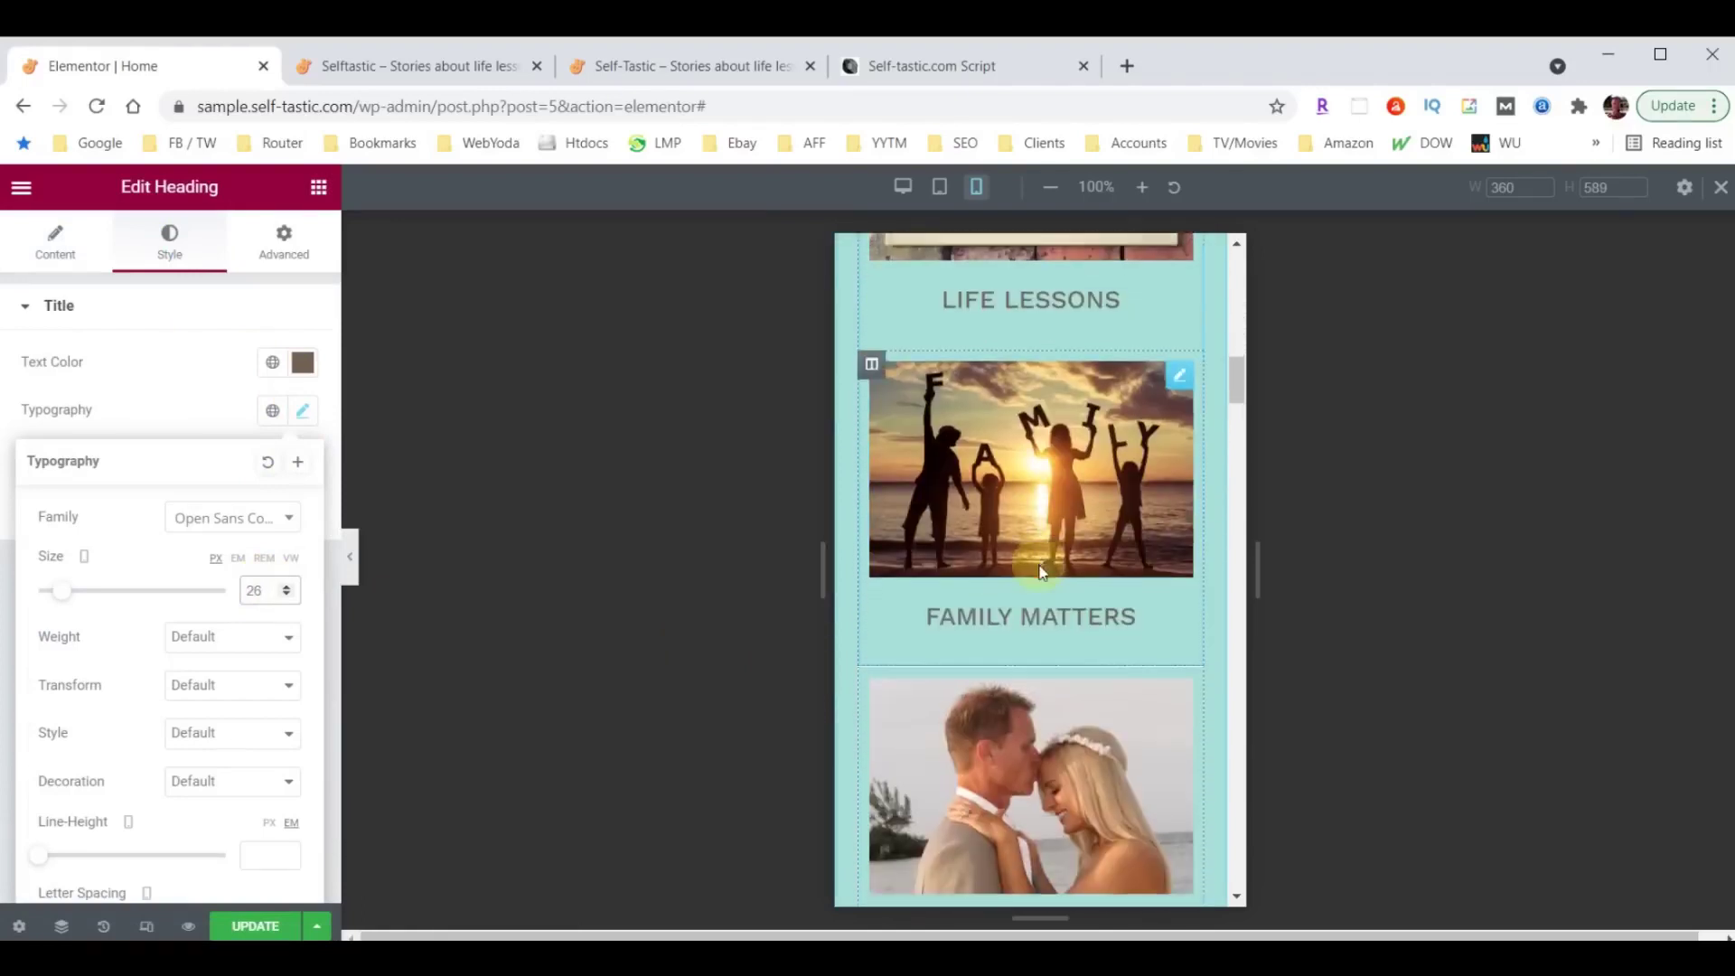
{"action": "scroll", "coordinate": [1042, 572], "scroll_direction": "down", "scroll_amount": 1}
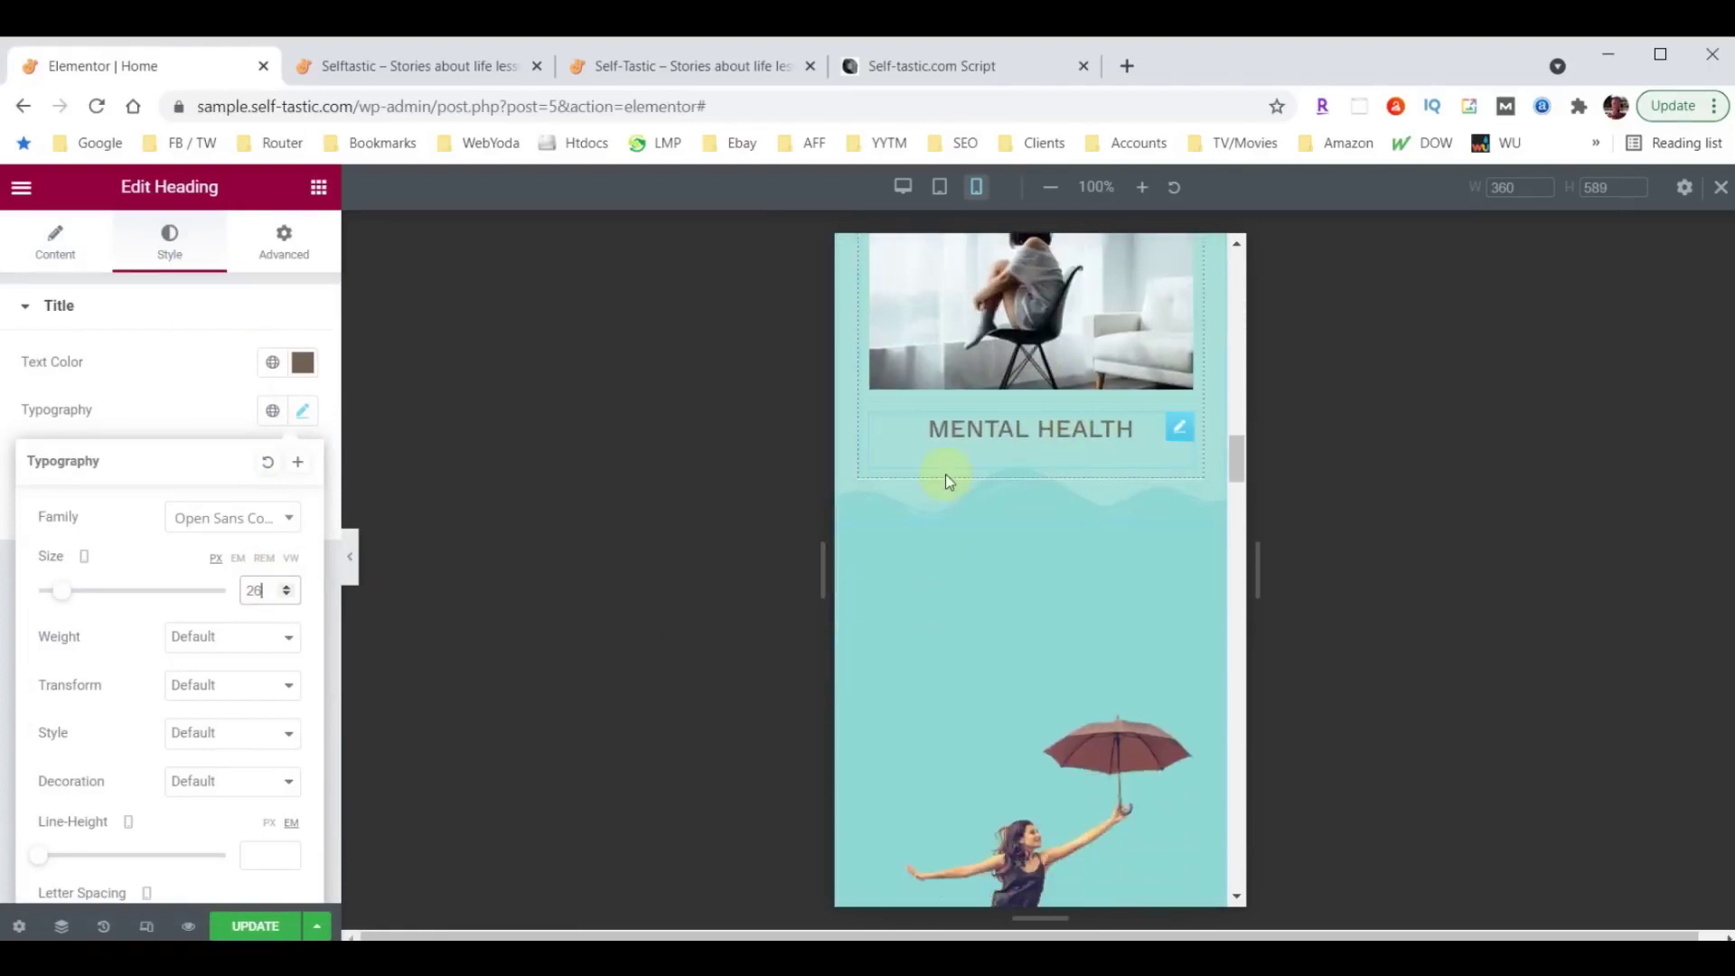
{"action": "mouse_move", "coordinate": [1016, 514]}
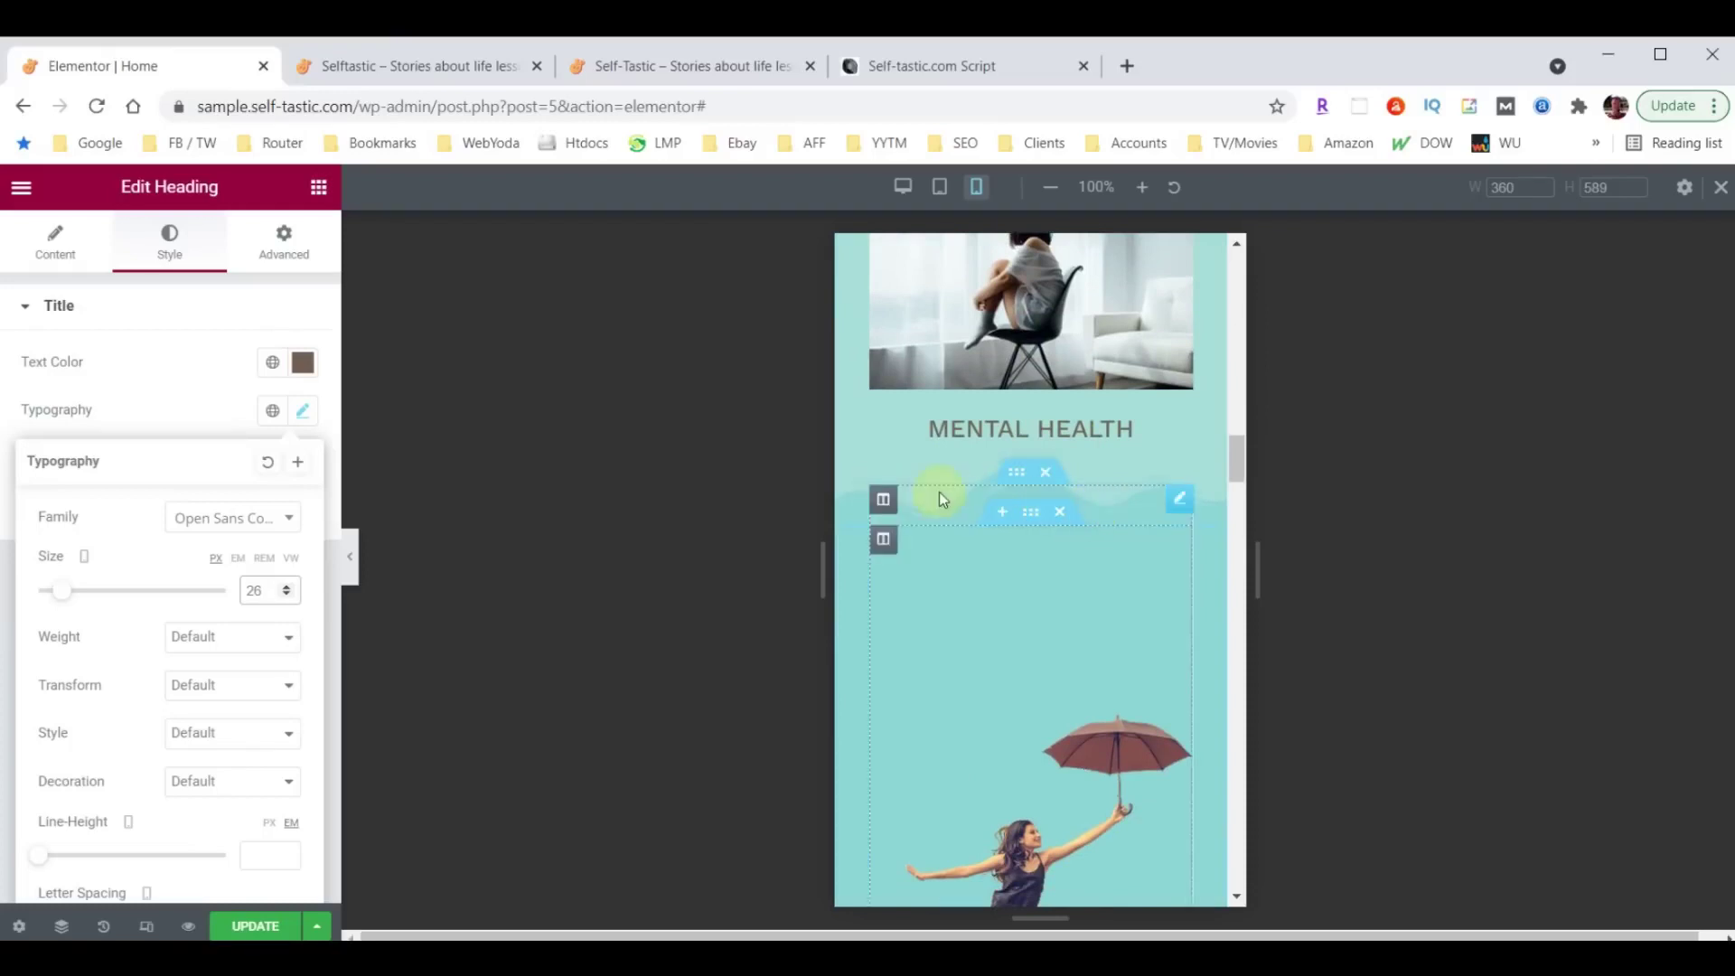
{"action": "scroll", "coordinate": [1125, 474], "scroll_direction": "up", "scroll_amount": 10}
{"action": "scroll", "coordinate": [1091, 528], "scroll_direction": "up", "scroll_amount": 7}
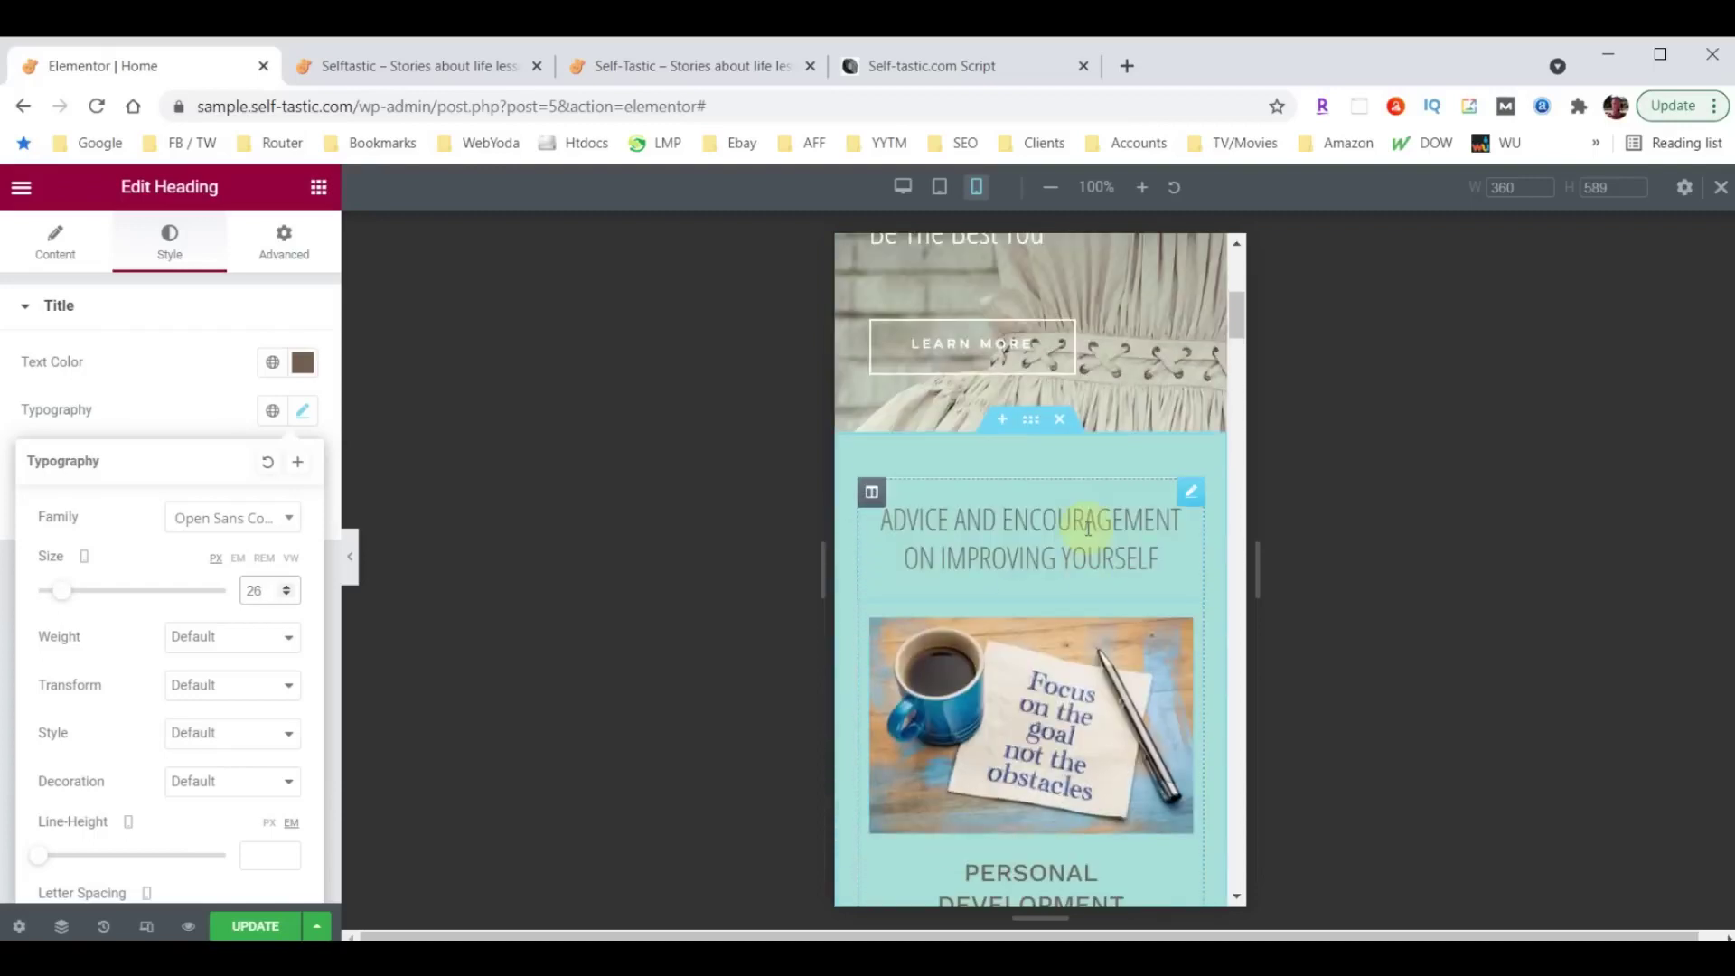
- Set the Advice and Encouragement section's bottom Waves Brush divider height to 30 on mobile
{"action": "left_click", "coordinate": [1030, 427]}
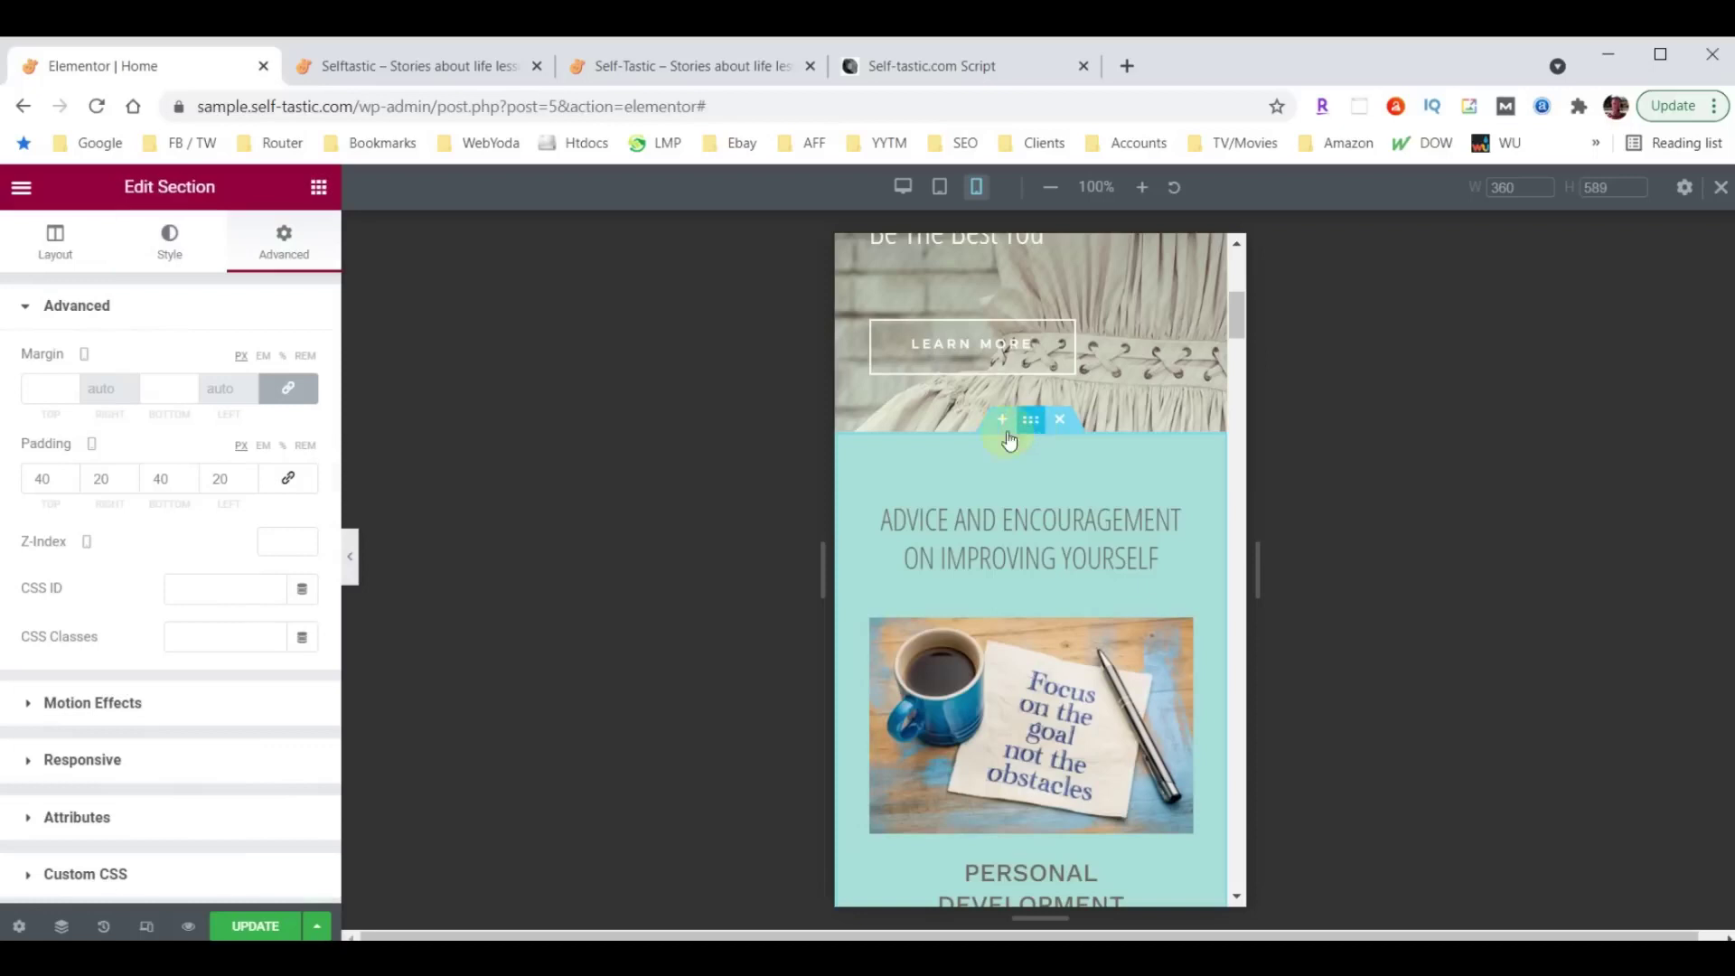
{"action": "left_click", "coordinate": [169, 255]}
{"action": "scroll", "coordinate": [161, 542], "scroll_direction": "down", "scroll_amount": 3}
{"action": "left_click", "coordinate": [87, 688]}
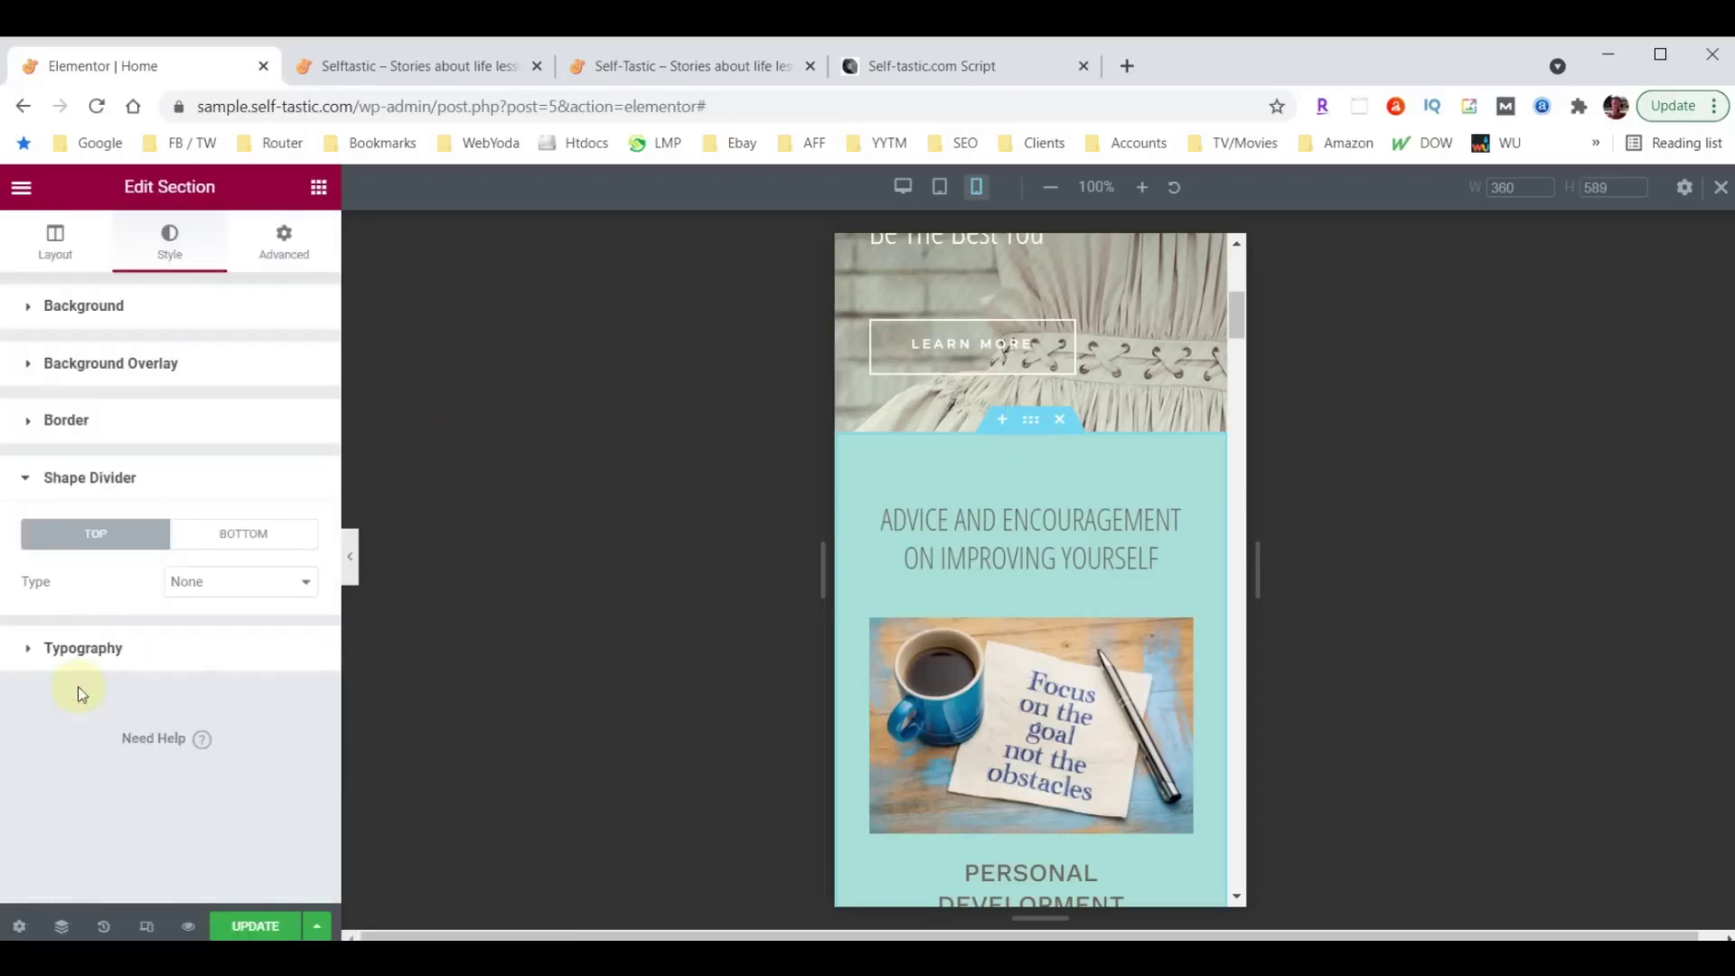
{"action": "left_click", "coordinate": [242, 540]}
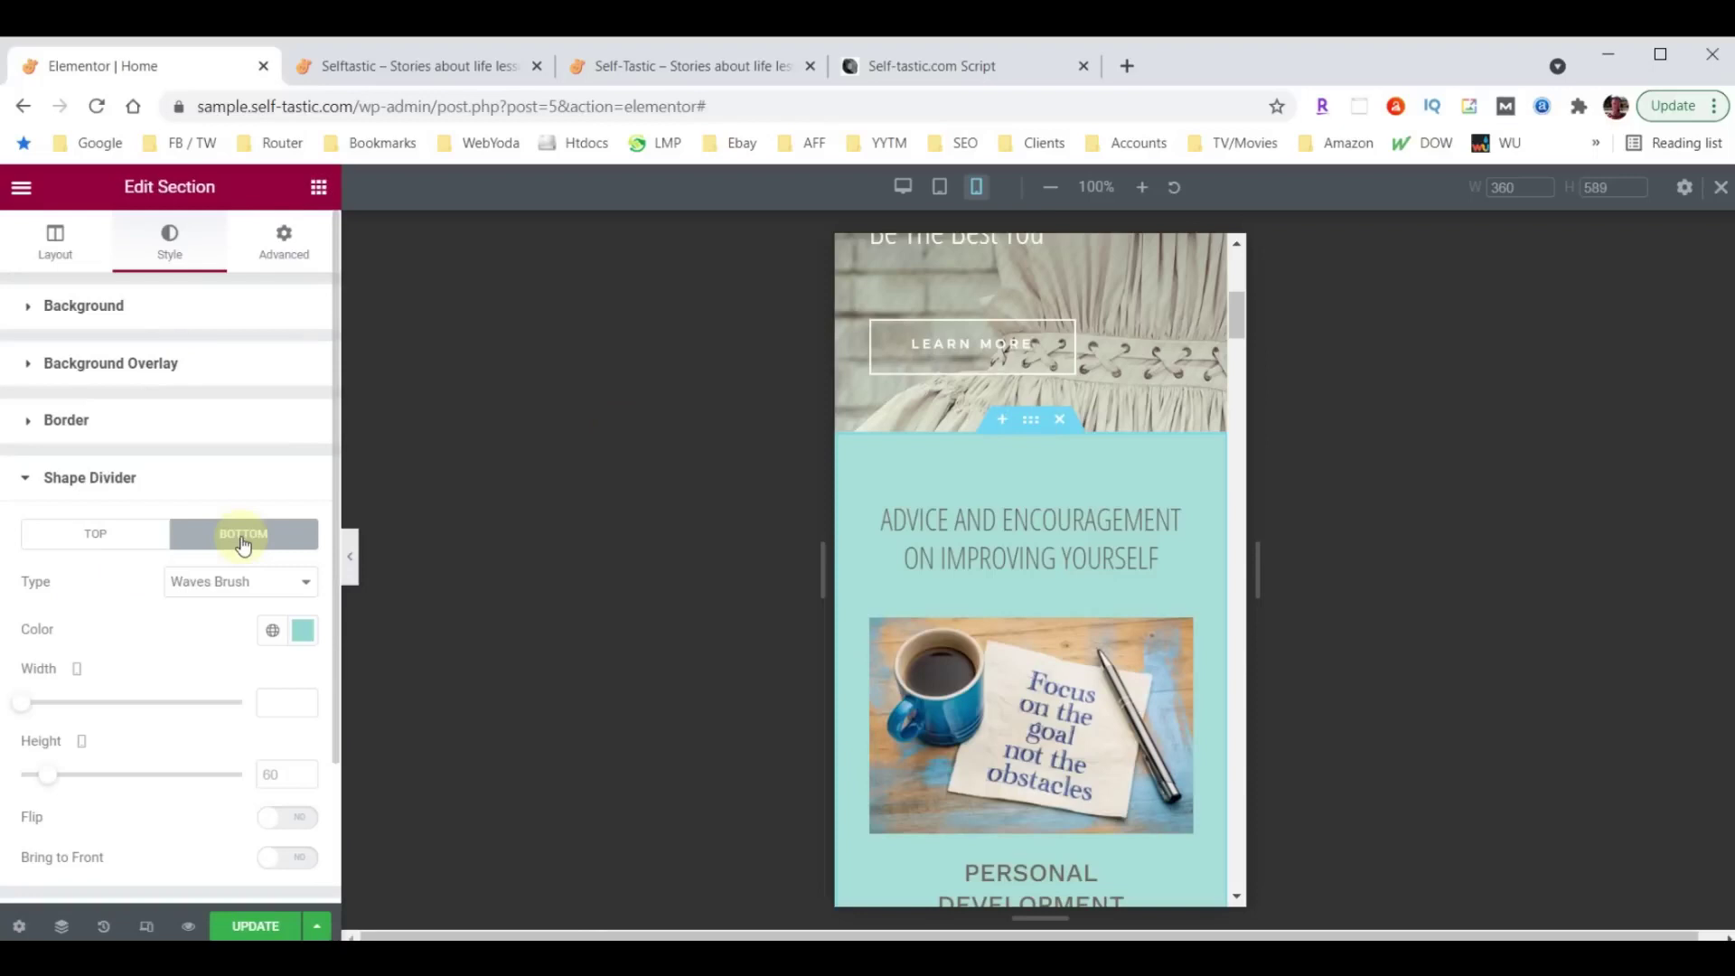
{"action": "left_click", "coordinate": [280, 773]}
{"action": "type", "text": "30"}
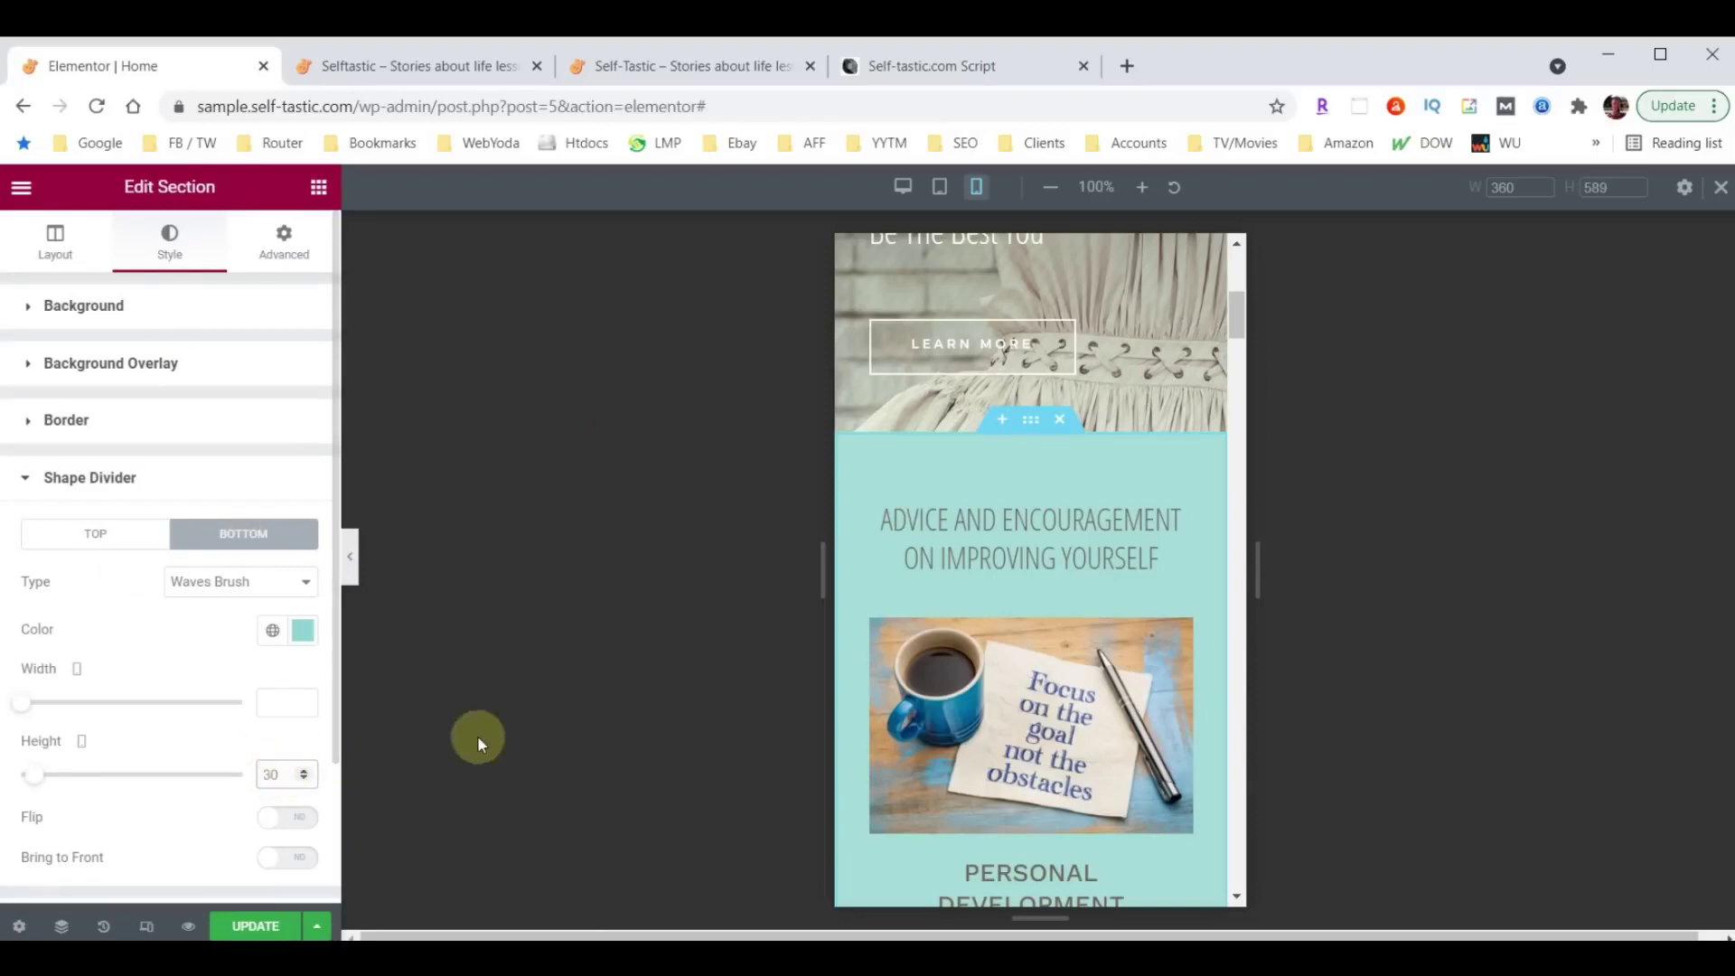
{"action": "scroll", "coordinate": [994, 624], "scroll_direction": "down", "scroll_amount": 10}
{"action": "scroll", "coordinate": [1028, 607], "scroll_direction": "down", "scroll_amount": 10}
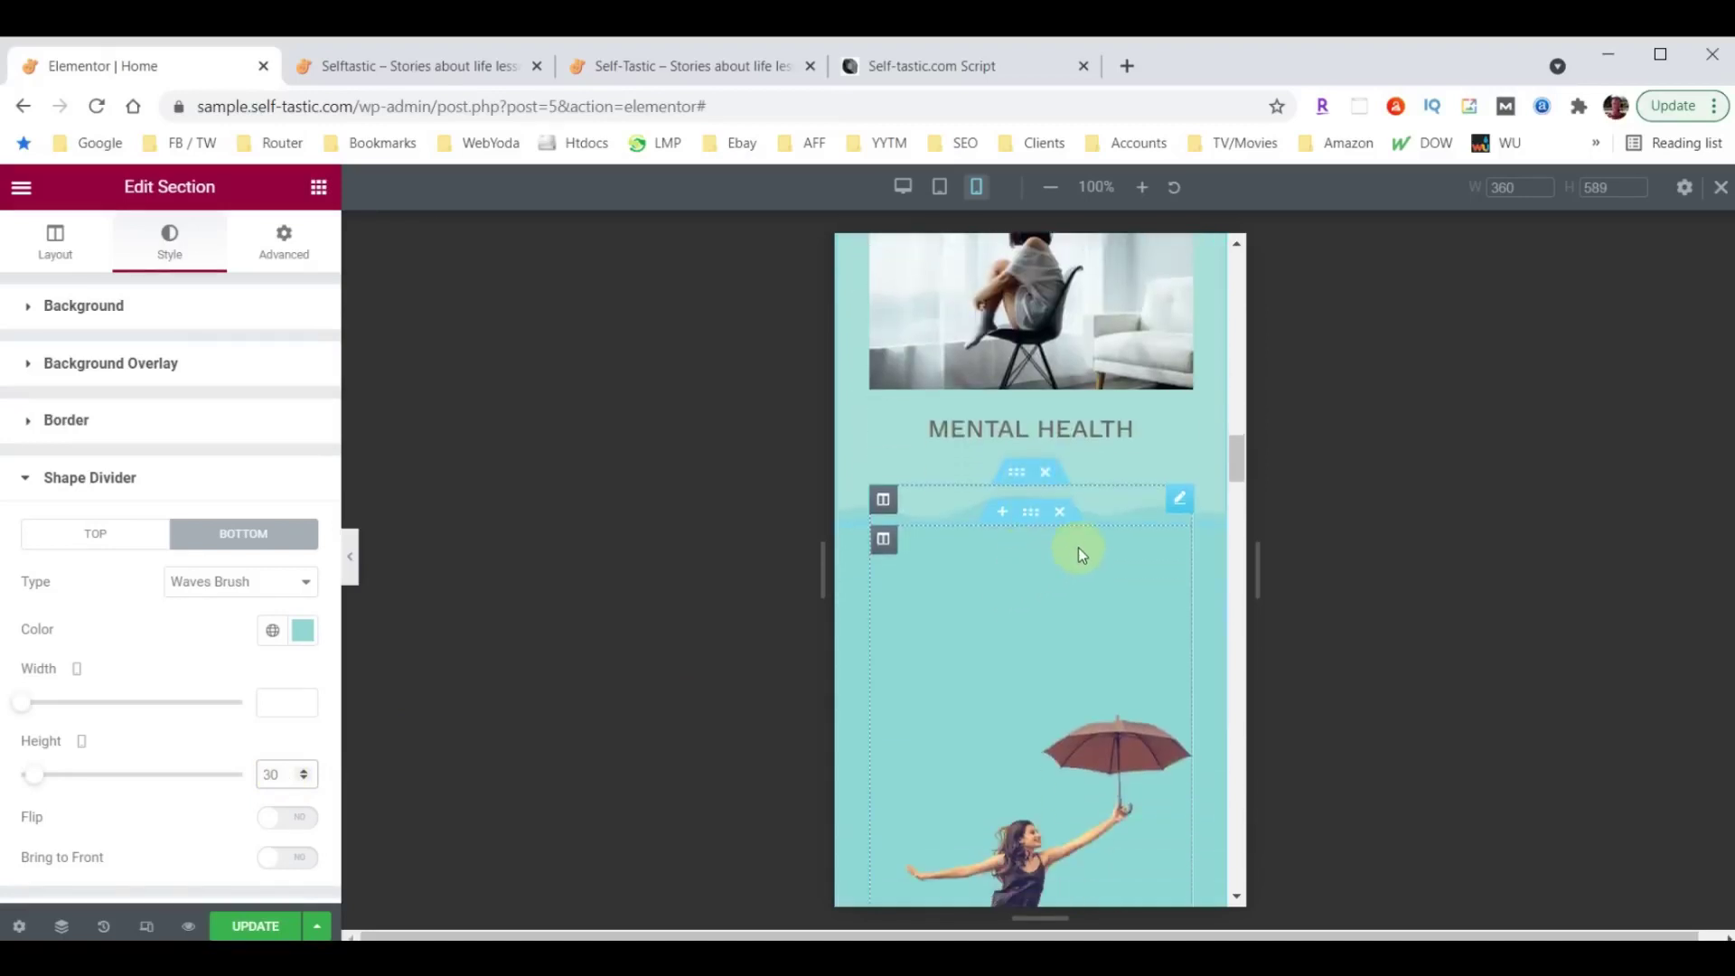
{"action": "scroll", "coordinate": [1077, 548], "scroll_direction": "down", "scroll_amount": 10}
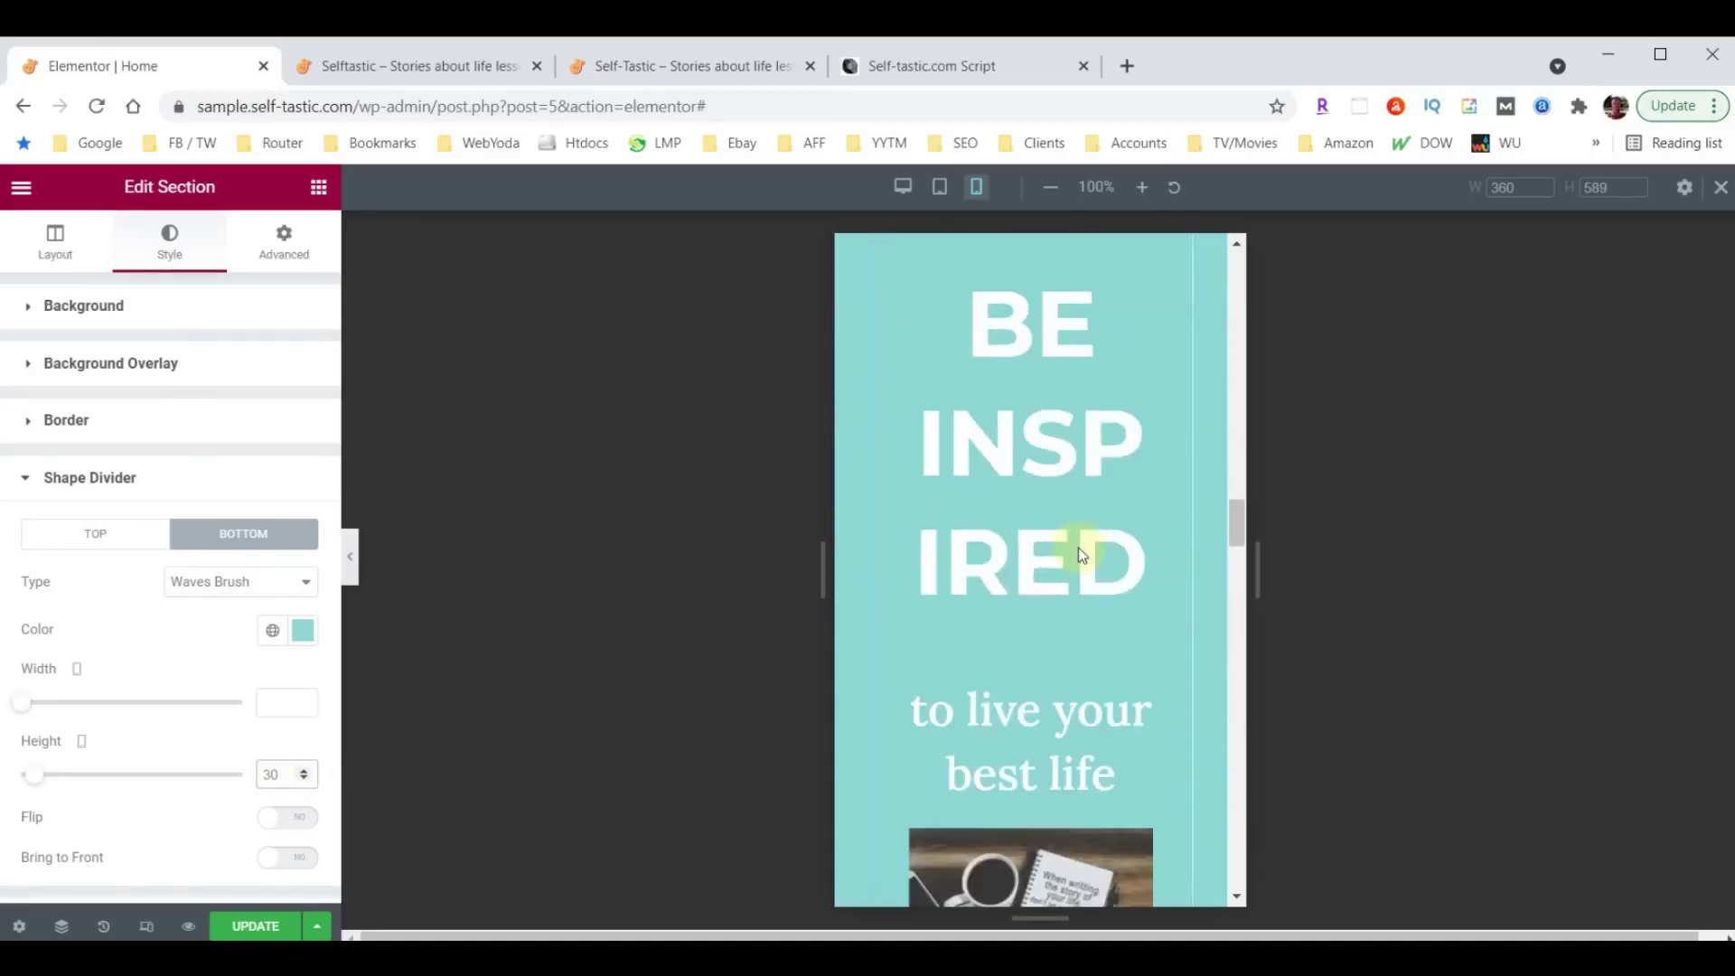
{"action": "scroll", "coordinate": [1077, 547], "scroll_direction": "down", "scroll_amount": 10}
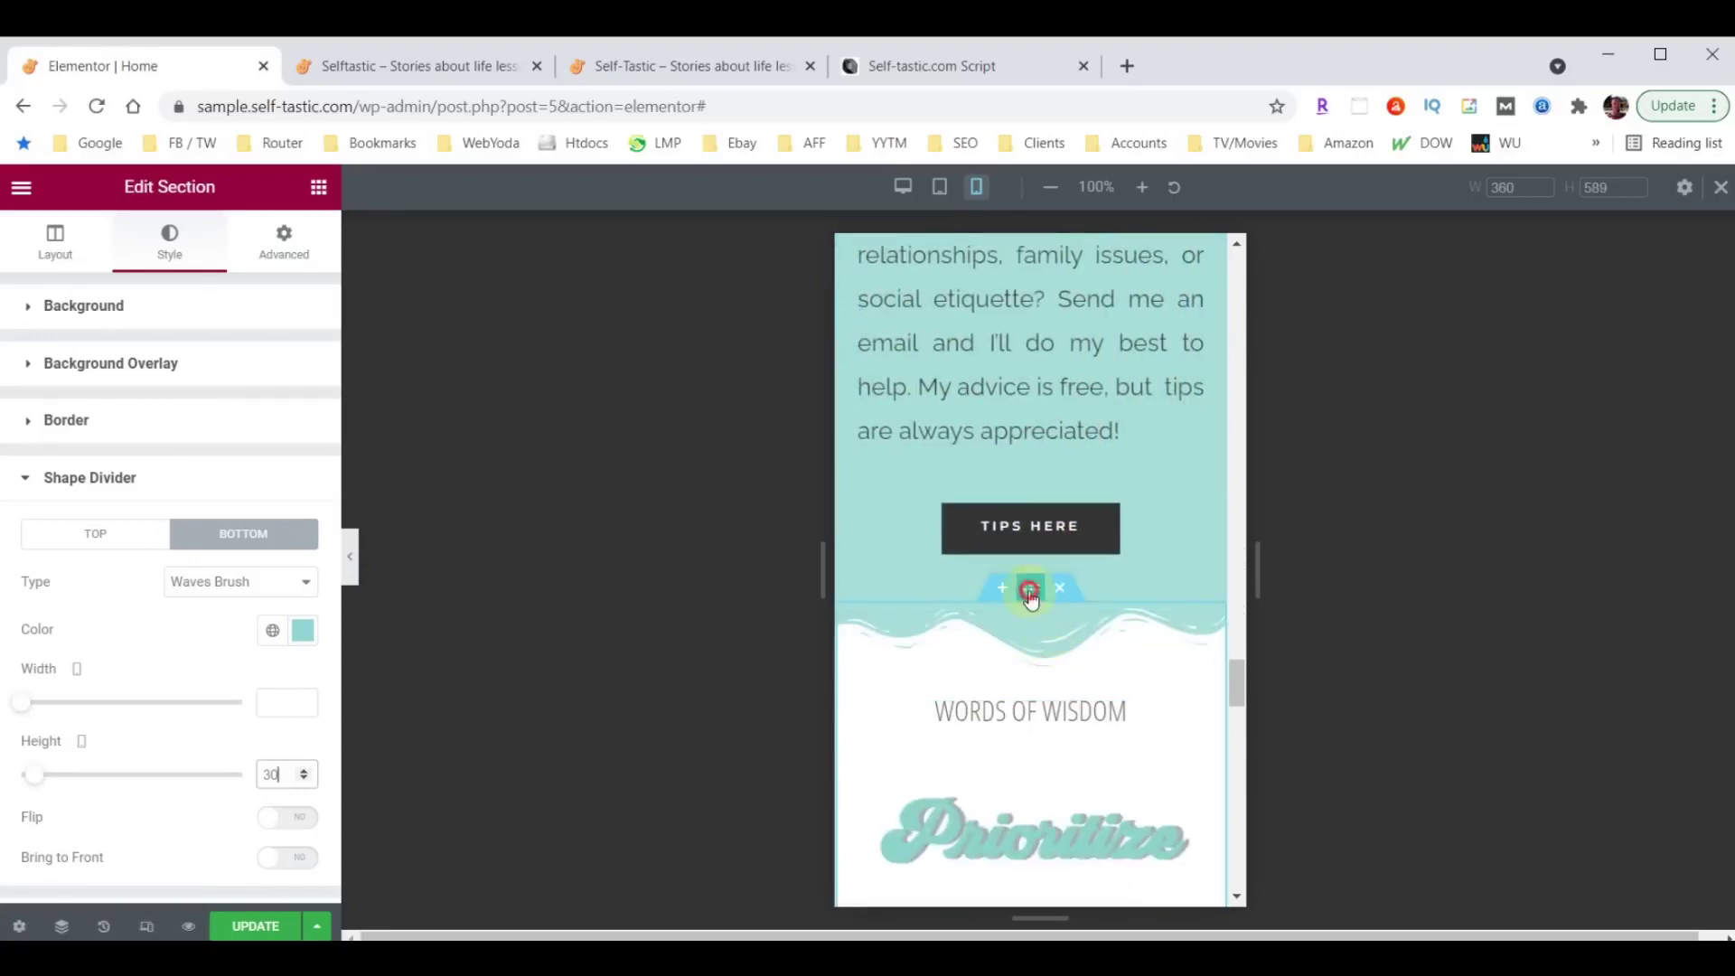
- Set the Words of Wisdom section's top wave divider height to 30
{"action": "left_click", "coordinate": [1029, 588]}
{"action": "left_click", "coordinate": [158, 258]}
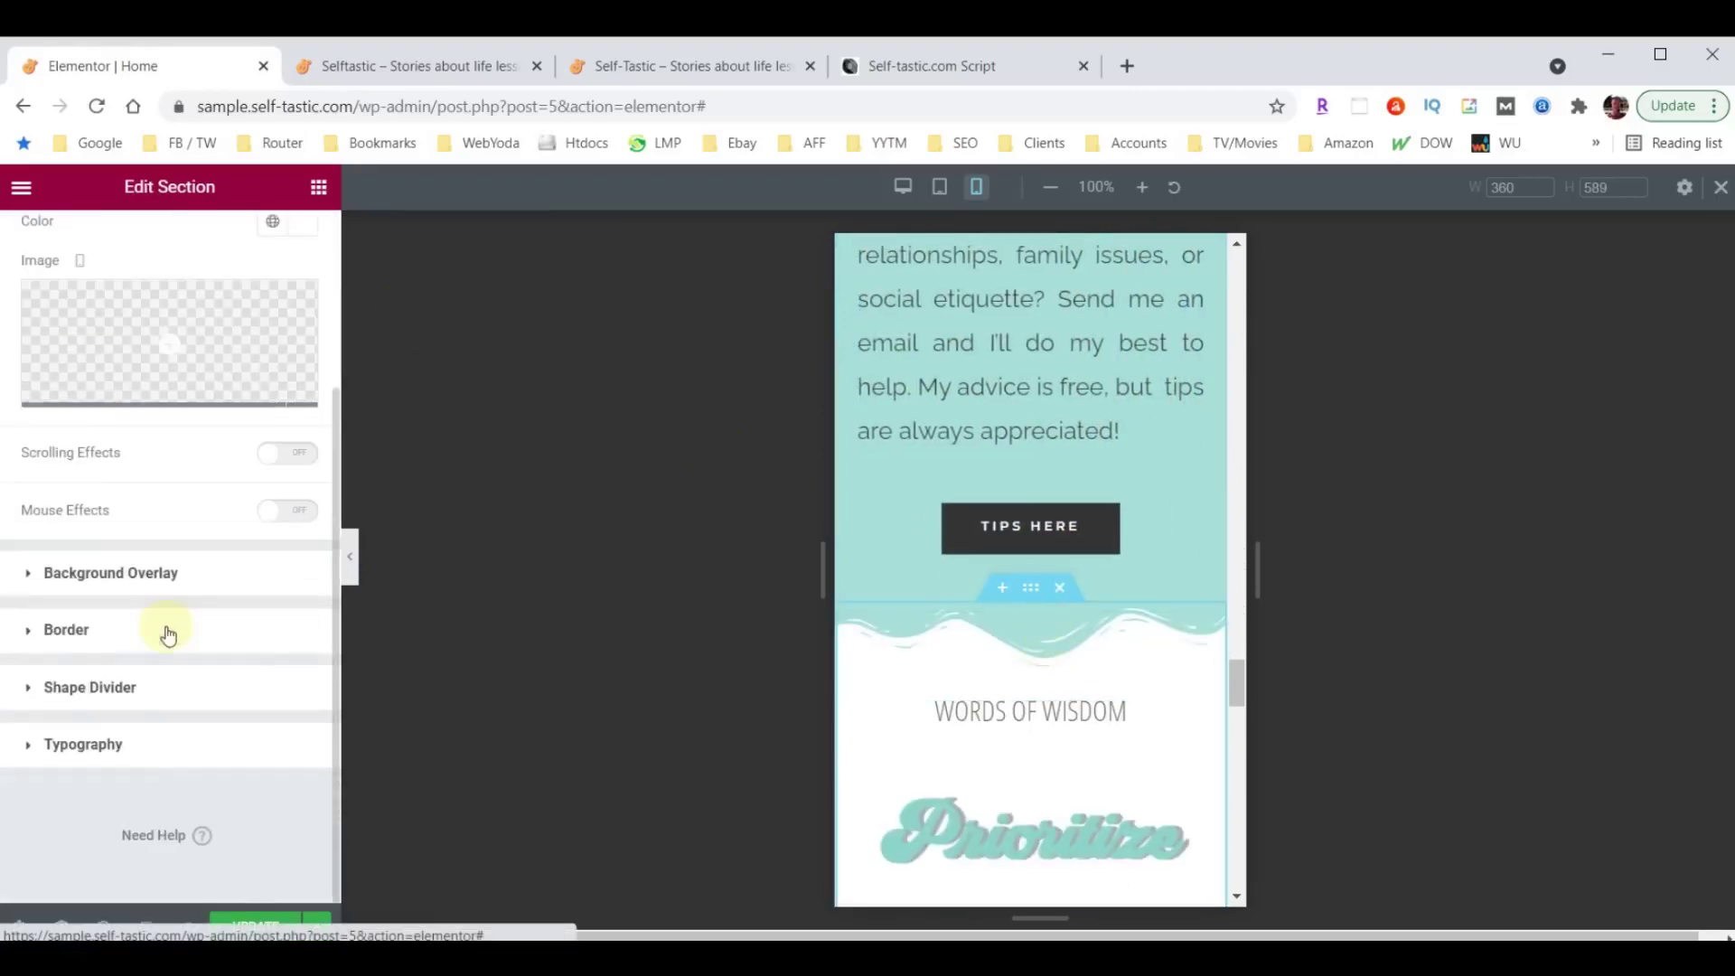
{"action": "left_click", "coordinate": [68, 691]}
{"action": "left_click", "coordinate": [276, 770]}
{"action": "type", "text": "30"}
{"action": "scroll", "coordinate": [1037, 658], "scroll_direction": "down", "scroll_amount": 1}
{"action": "scroll", "coordinate": [1039, 657], "scroll_direction": "up", "scroll_amount": 5}
{"action": "scroll", "coordinate": [1039, 658], "scroll_direction": "up", "scroll_amount": 10}
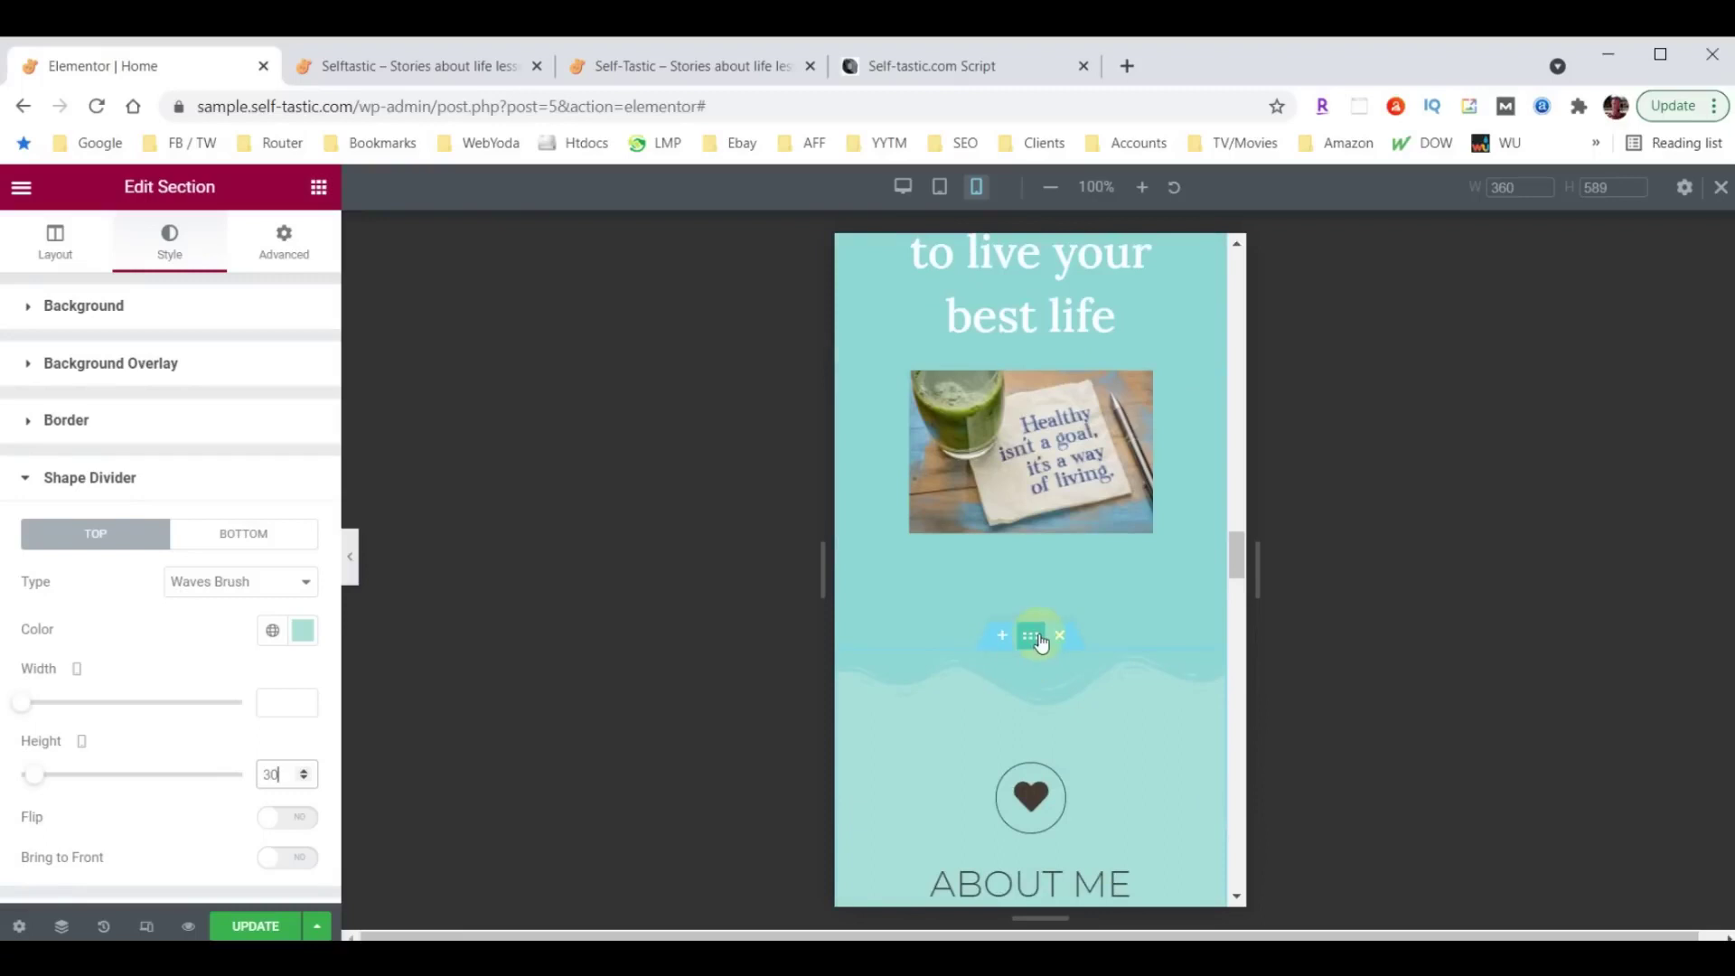
- Set the About Me section's top wave divider height to 30
{"action": "left_click", "coordinate": [1039, 642]}
{"action": "left_click", "coordinate": [172, 249]}
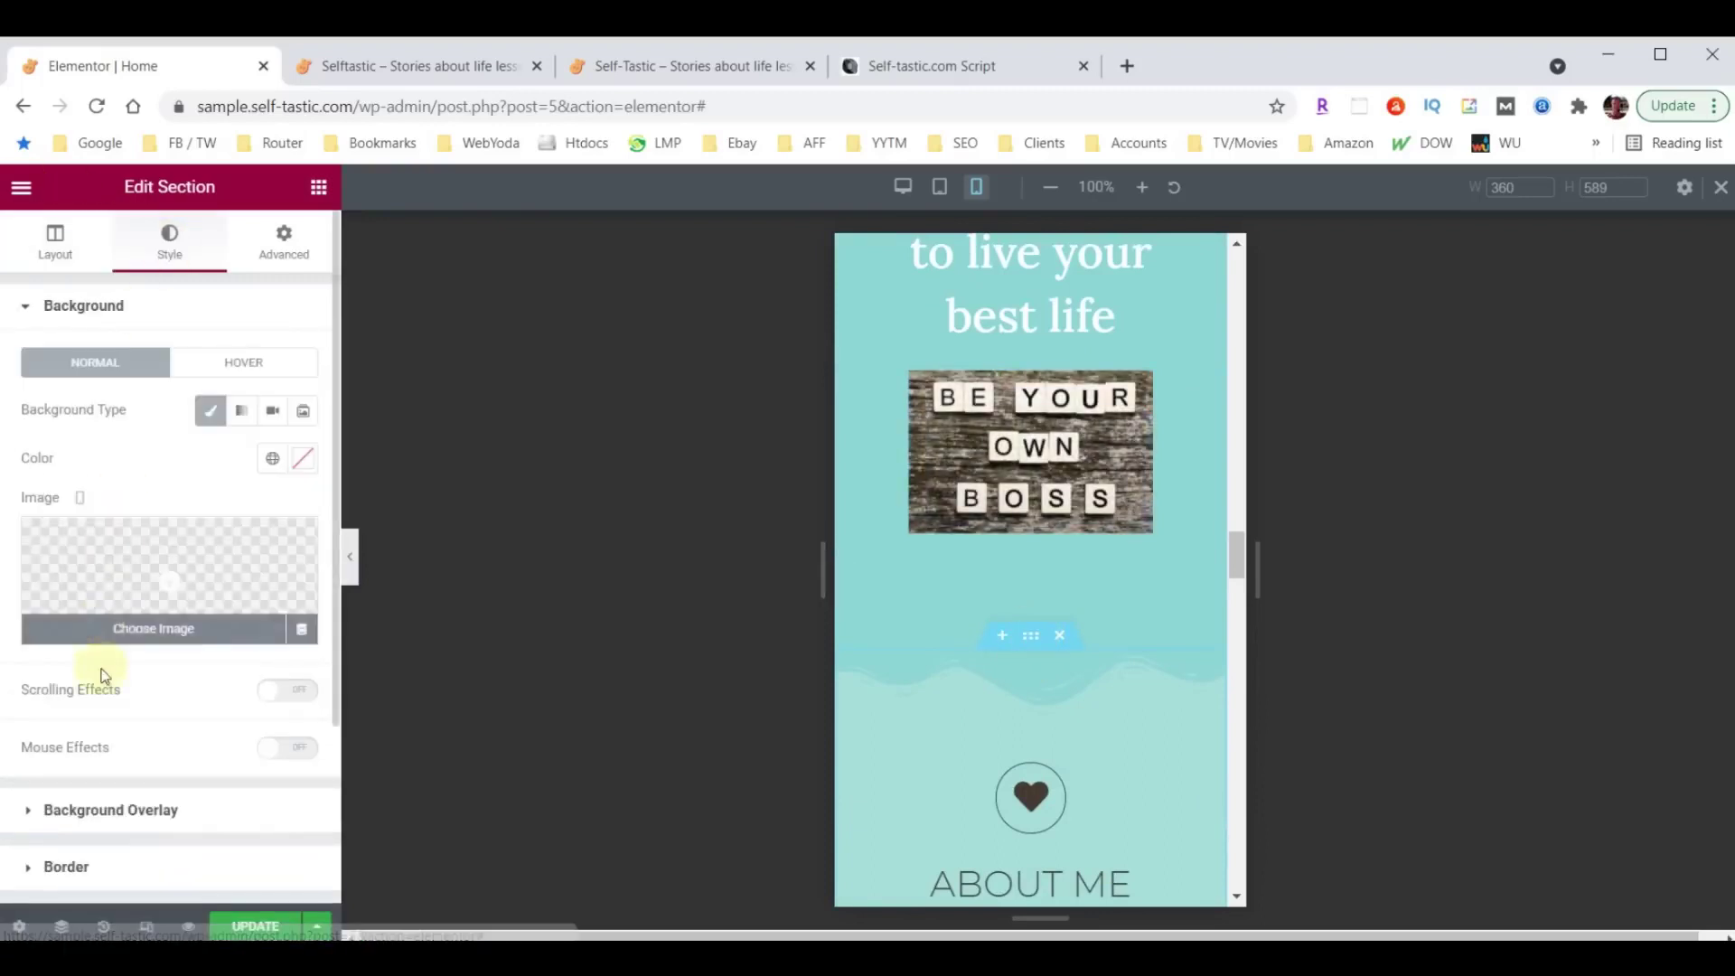
{"action": "scroll", "coordinate": [104, 658], "scroll_direction": "down", "scroll_amount": 3}
{"action": "left_click", "coordinate": [88, 686]}
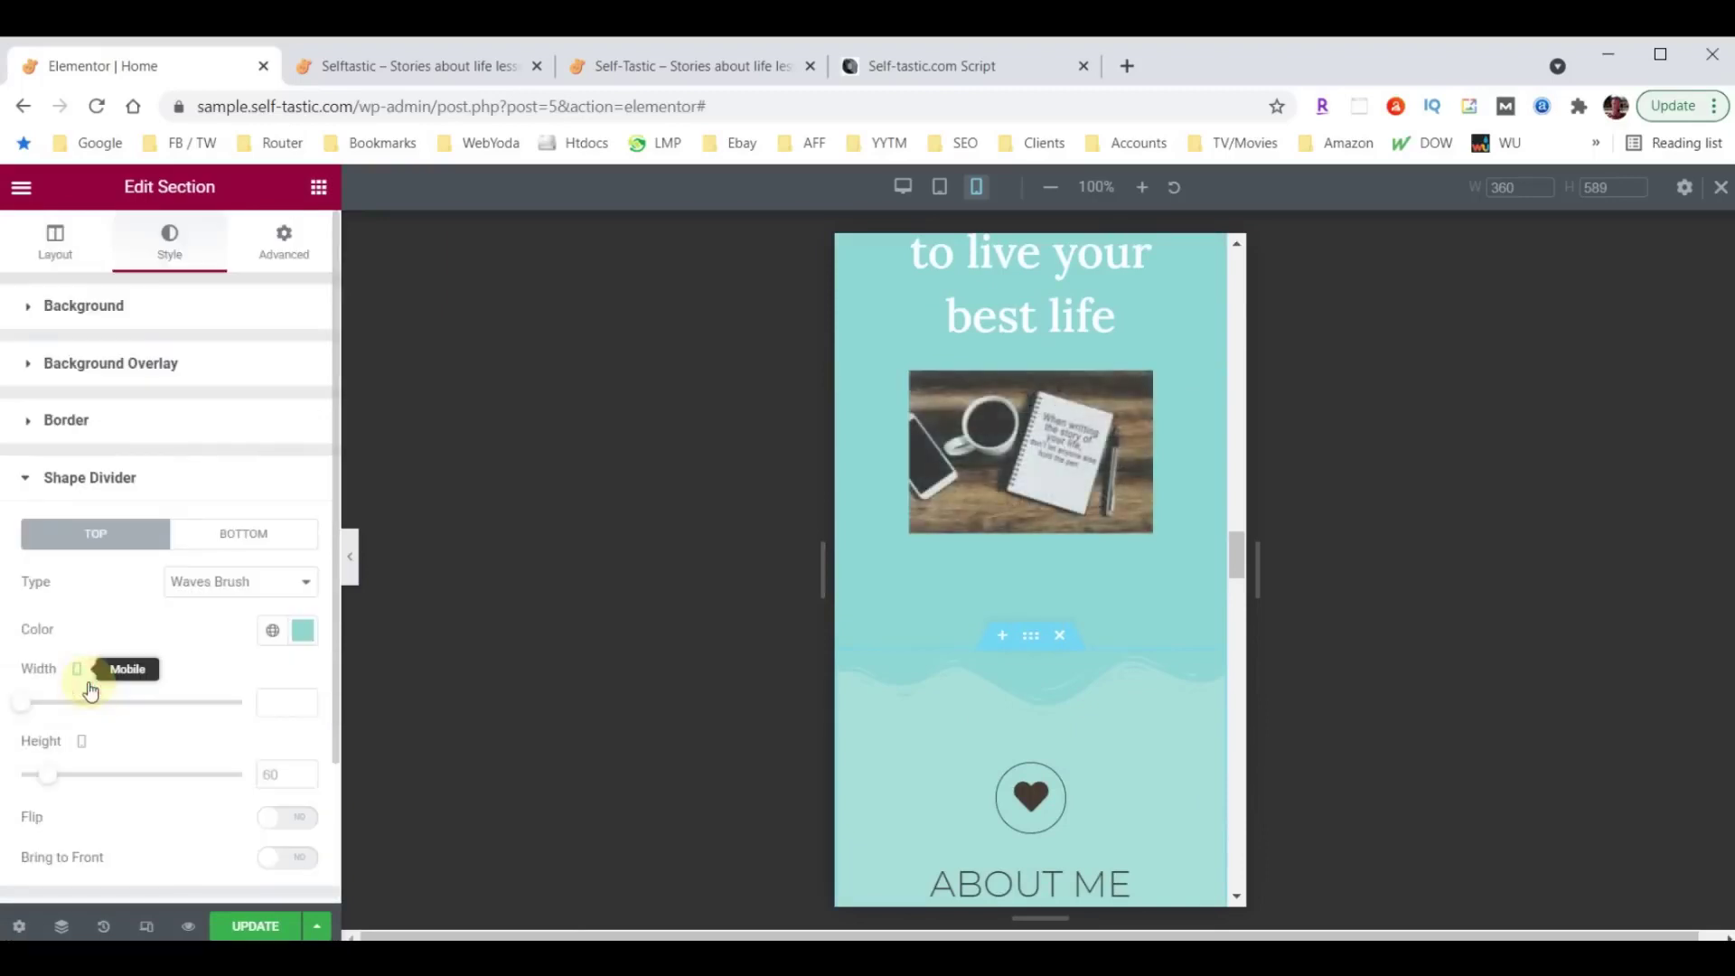
{"action": "left_click", "coordinate": [276, 775]}
{"action": "type", "text": "30"}
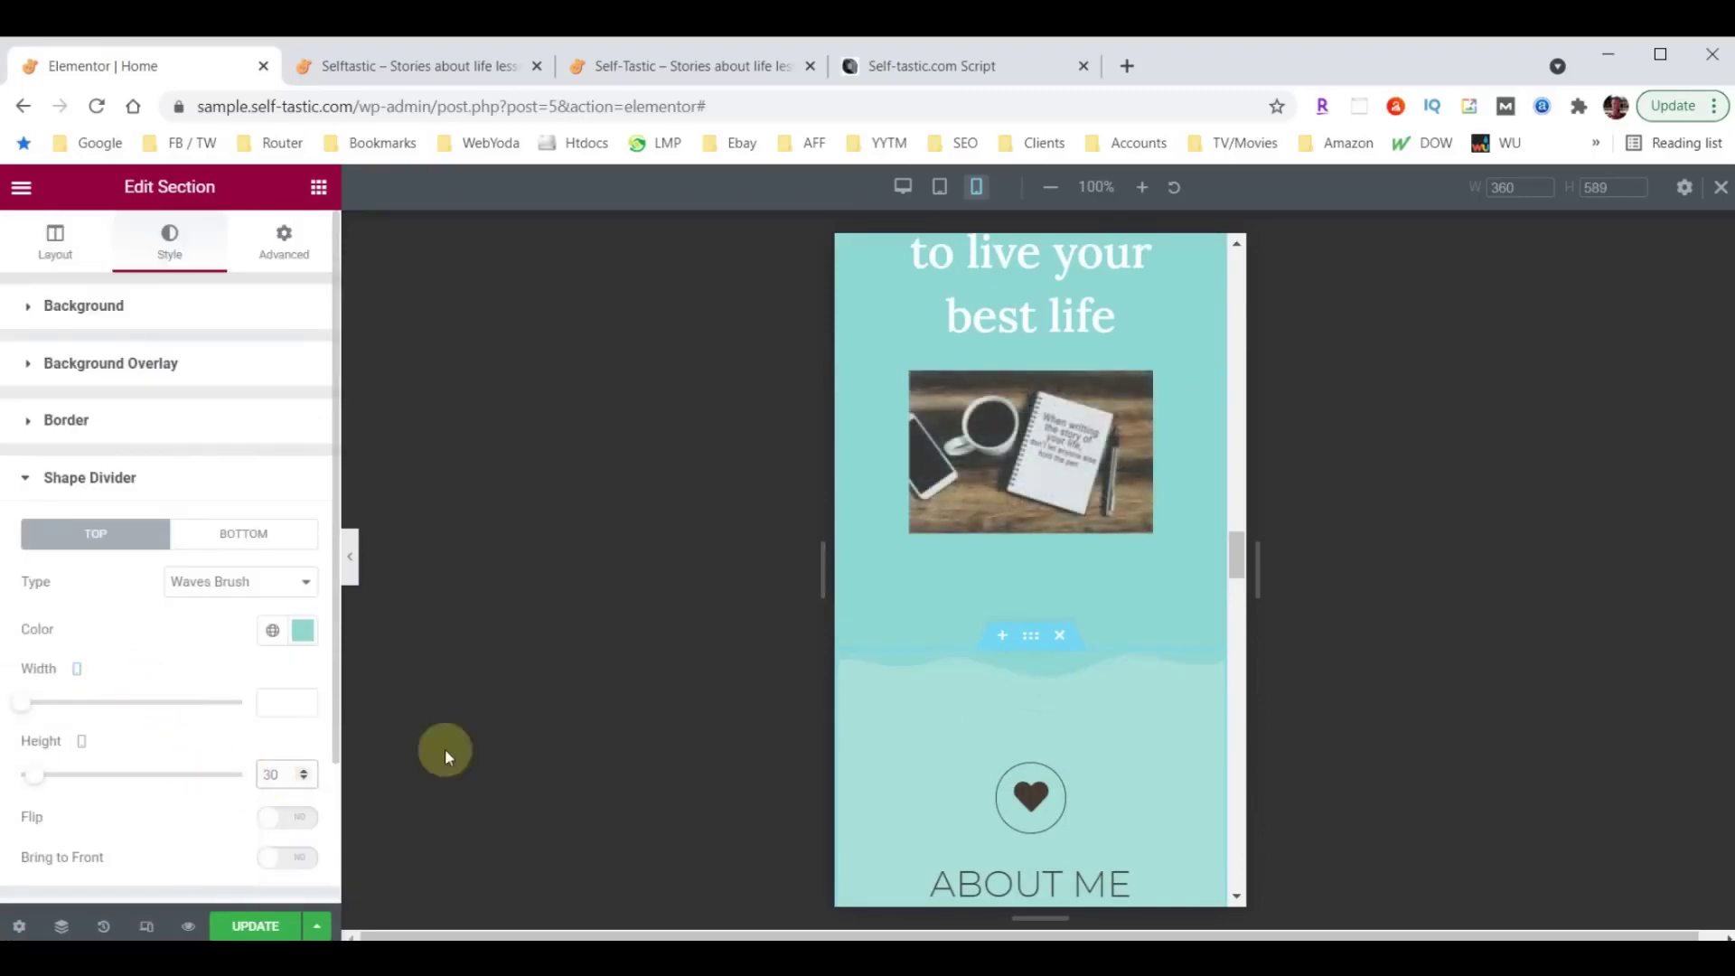
{"action": "scroll", "coordinate": [1115, 651], "scroll_direction": "down", "scroll_amount": 15}
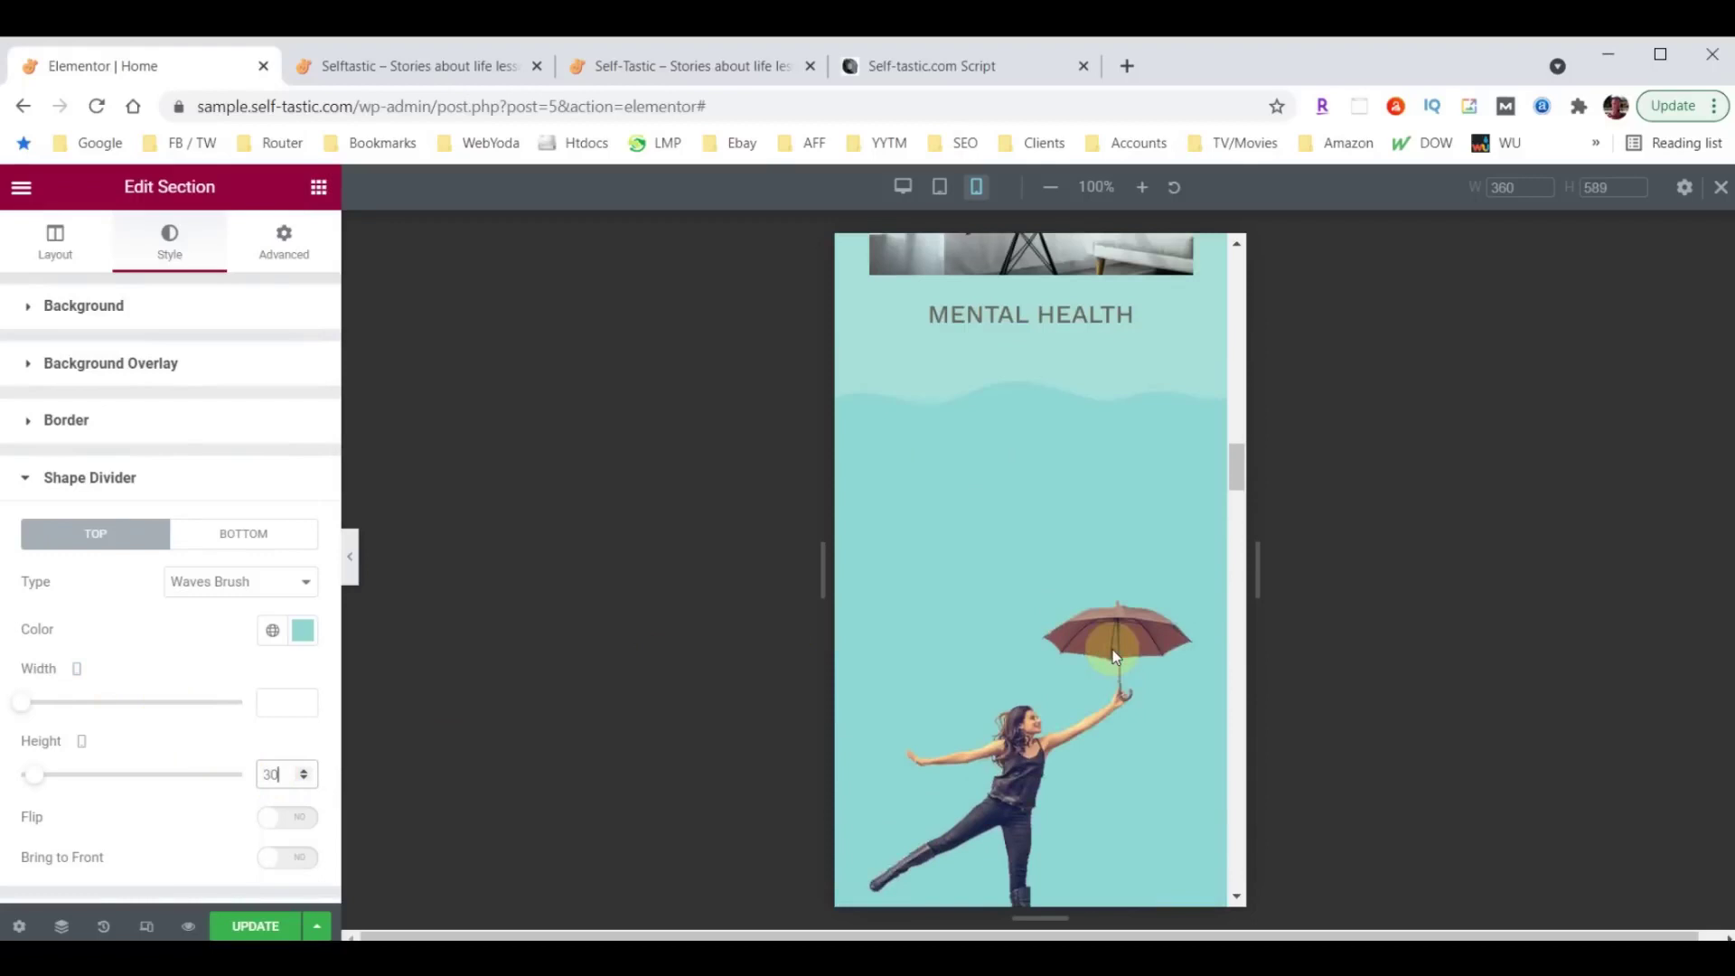
{"action": "scroll", "coordinate": [1059, 405], "scroll_direction": "up", "scroll_amount": 6}
{"action": "scroll", "coordinate": [1048, 521], "scroll_direction": "down", "scroll_amount": 9}
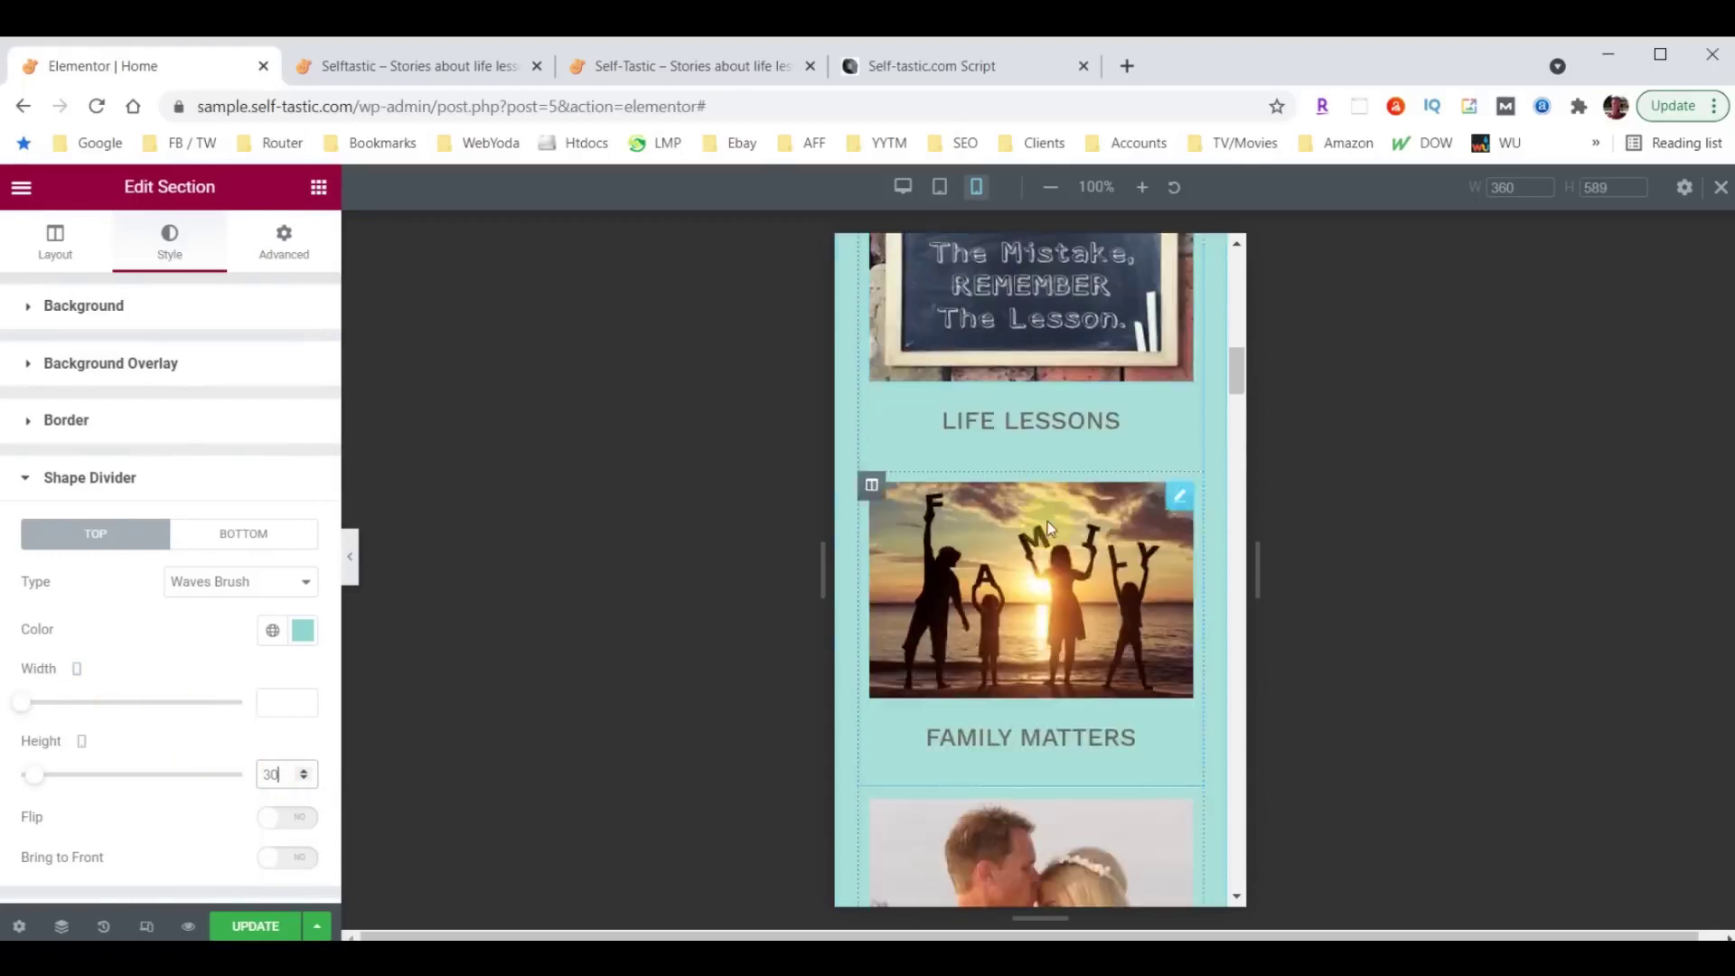
{"action": "scroll", "coordinate": [1046, 512], "scroll_direction": "down", "scroll_amount": 11}
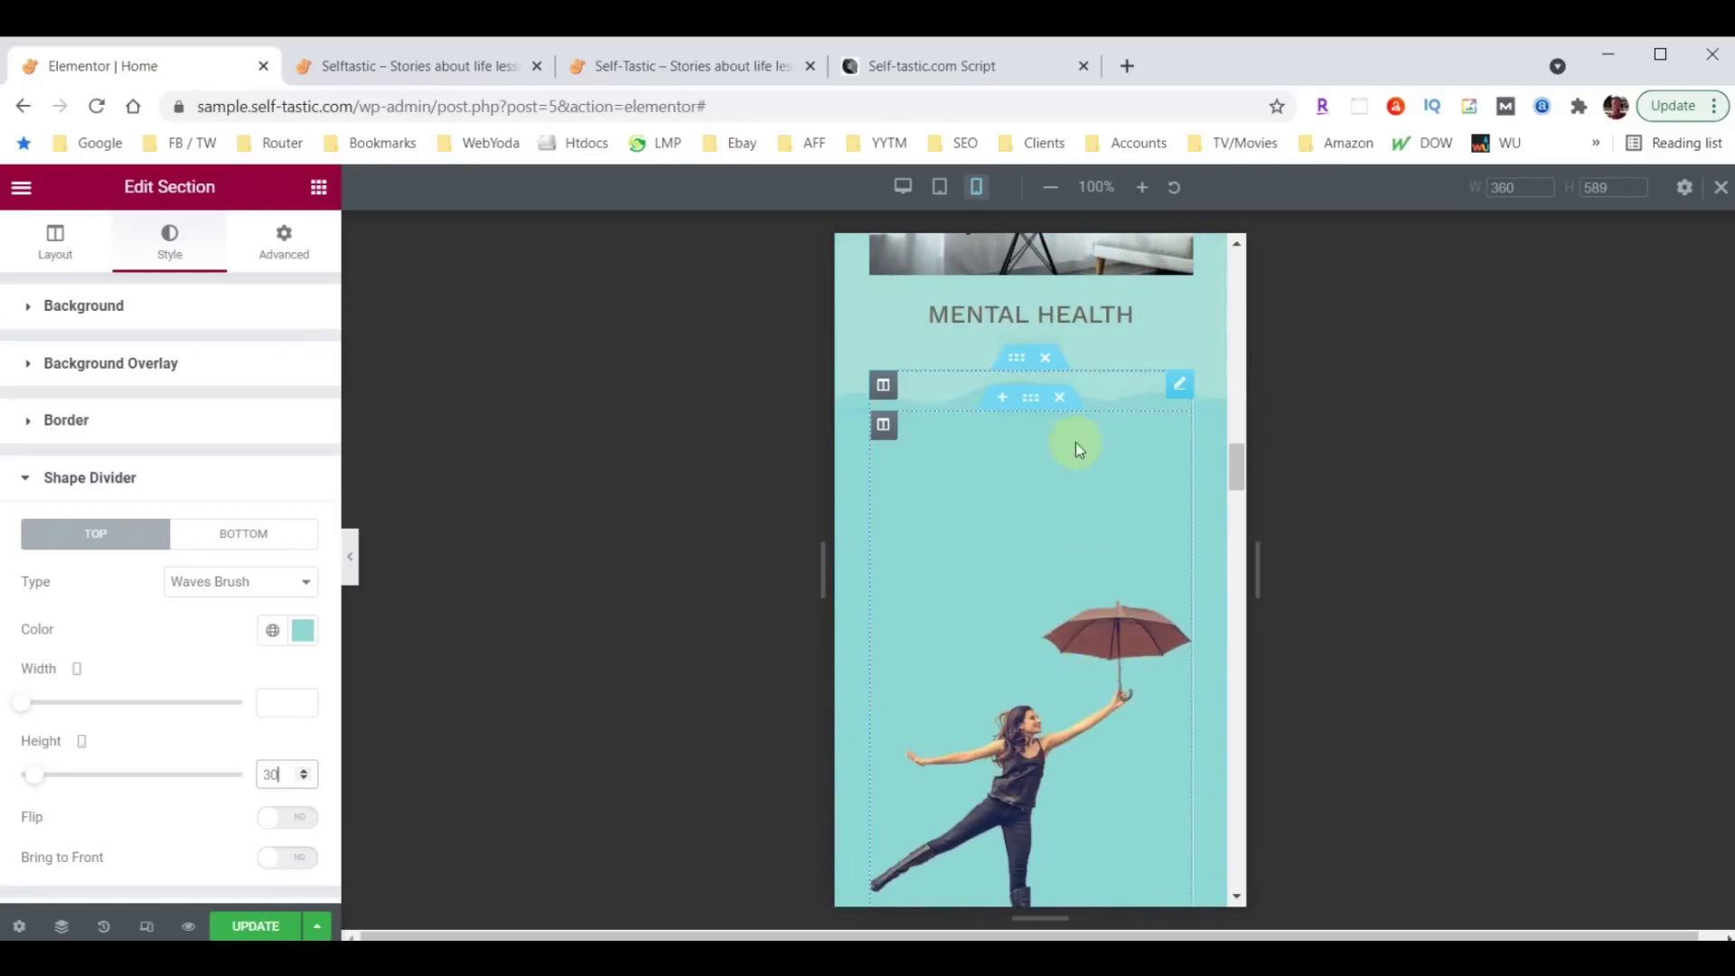
{"action": "scroll", "coordinate": [1082, 514], "scroll_direction": "down", "scroll_amount": 2}
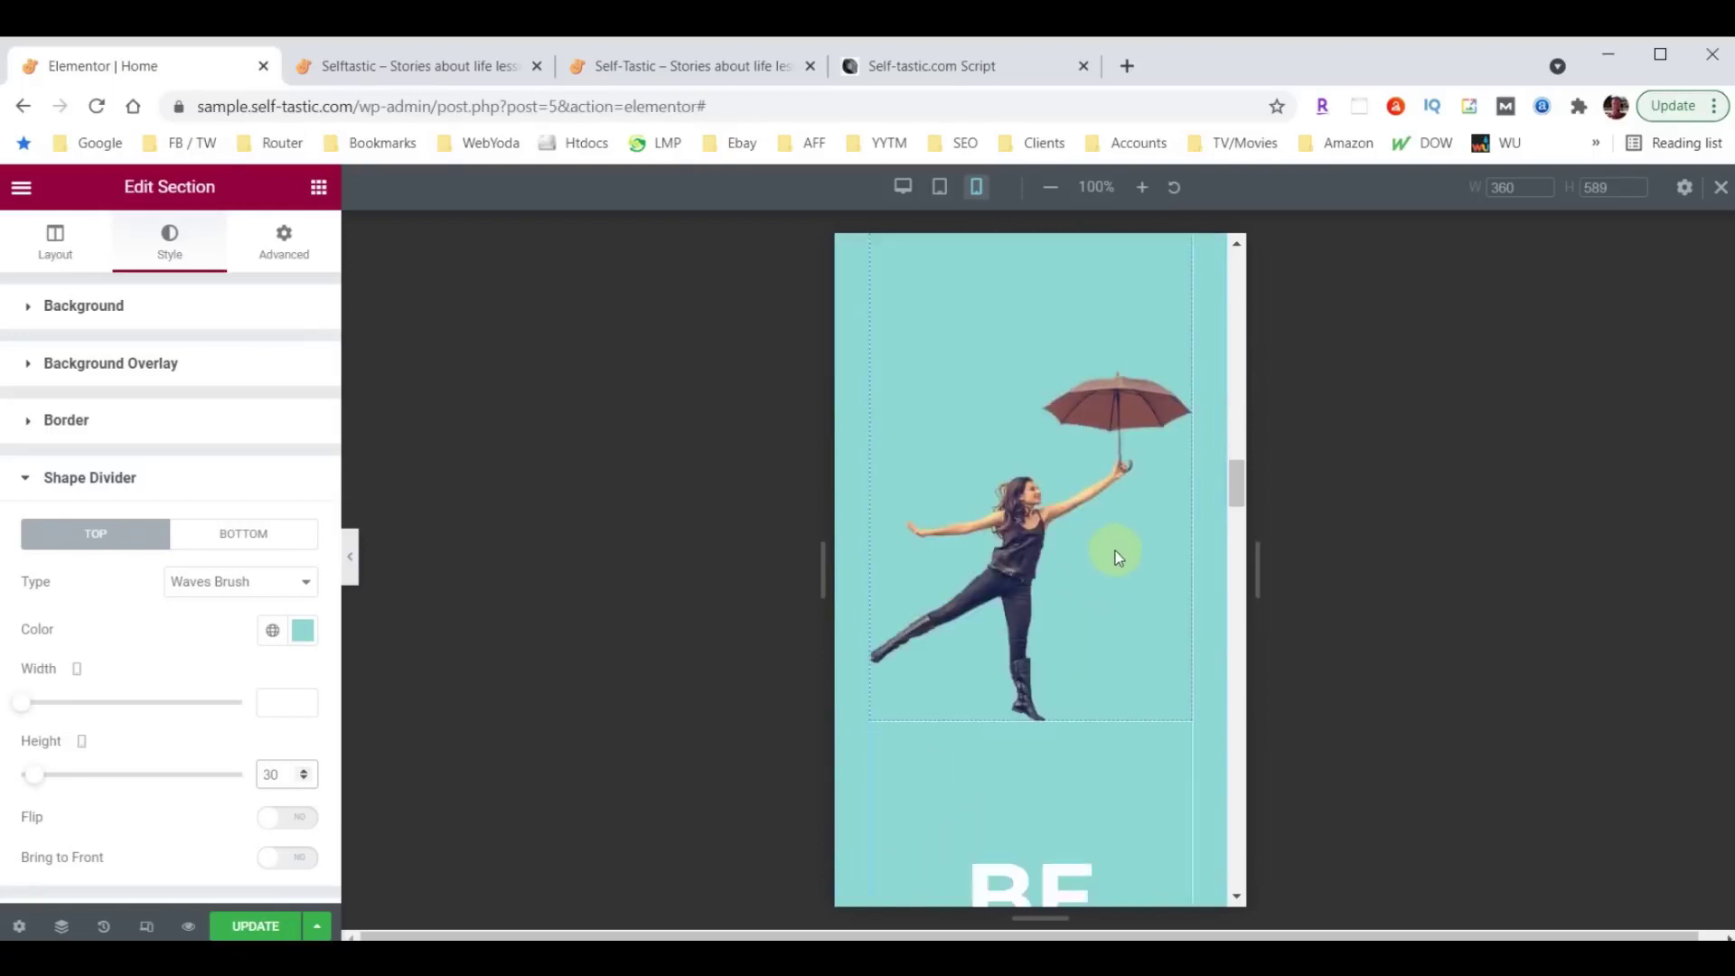
{"action": "scroll", "coordinate": [1111, 556], "scroll_direction": "up", "scroll_amount": 3}
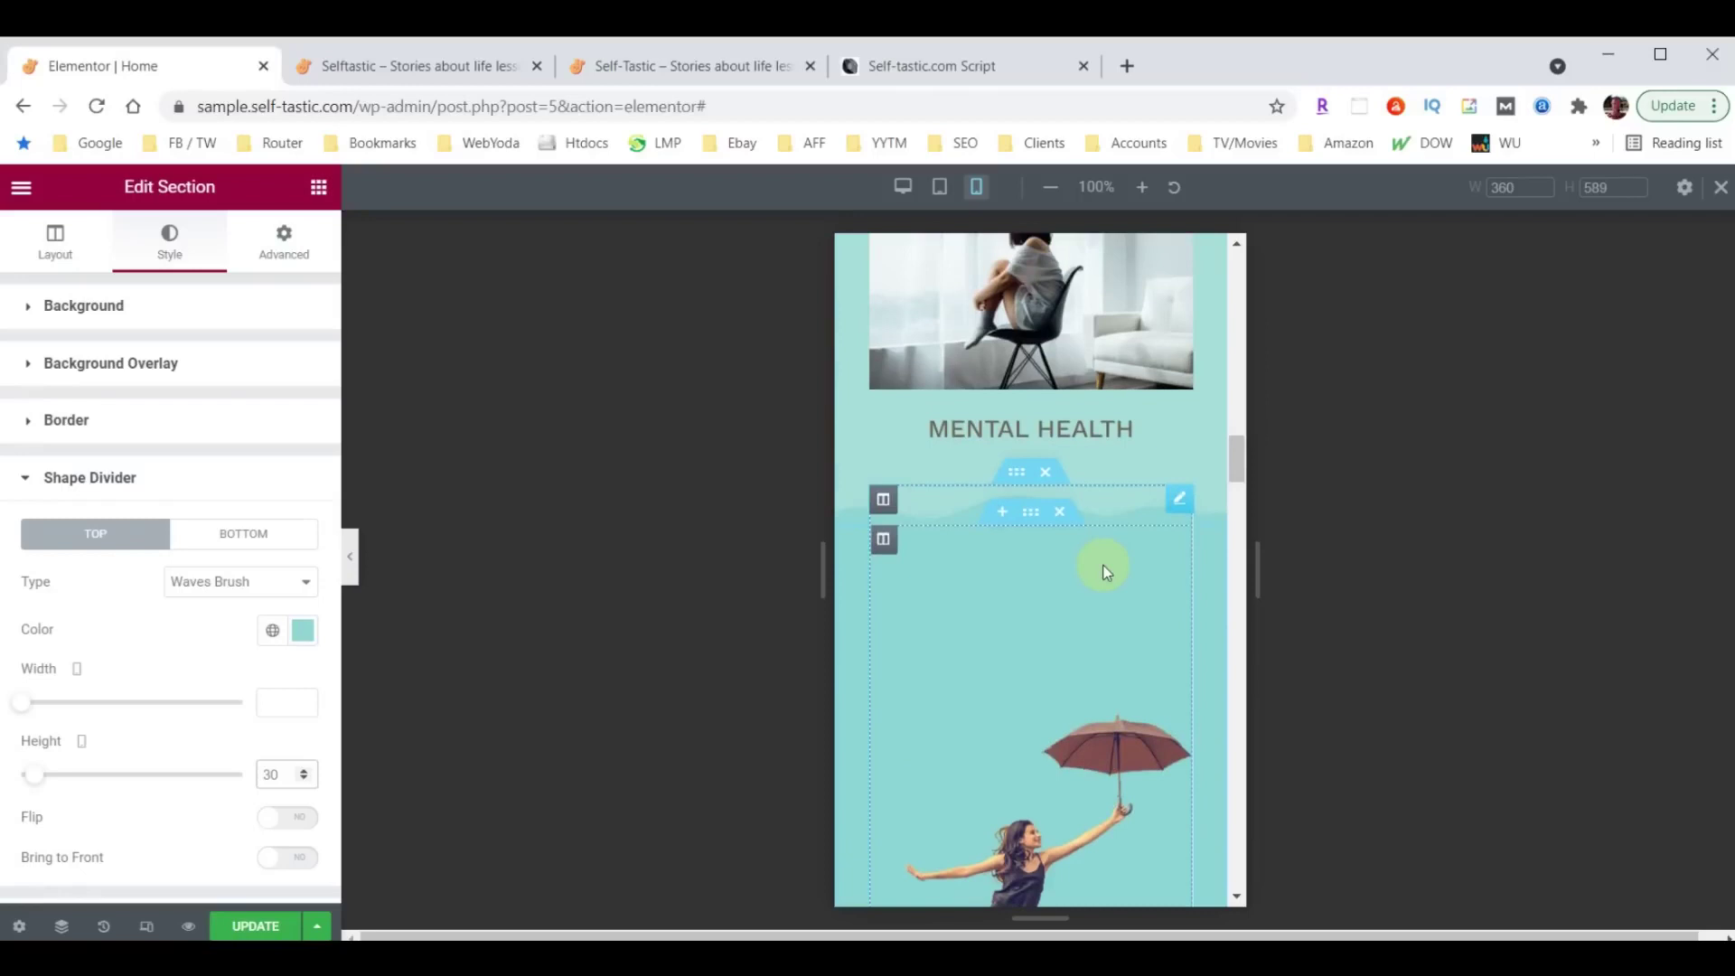
- Give the umbrella woman image mobile padding of 60 top, 30 right, 0 bottom, 30 left
{"action": "left_click", "coordinate": [1179, 499]}
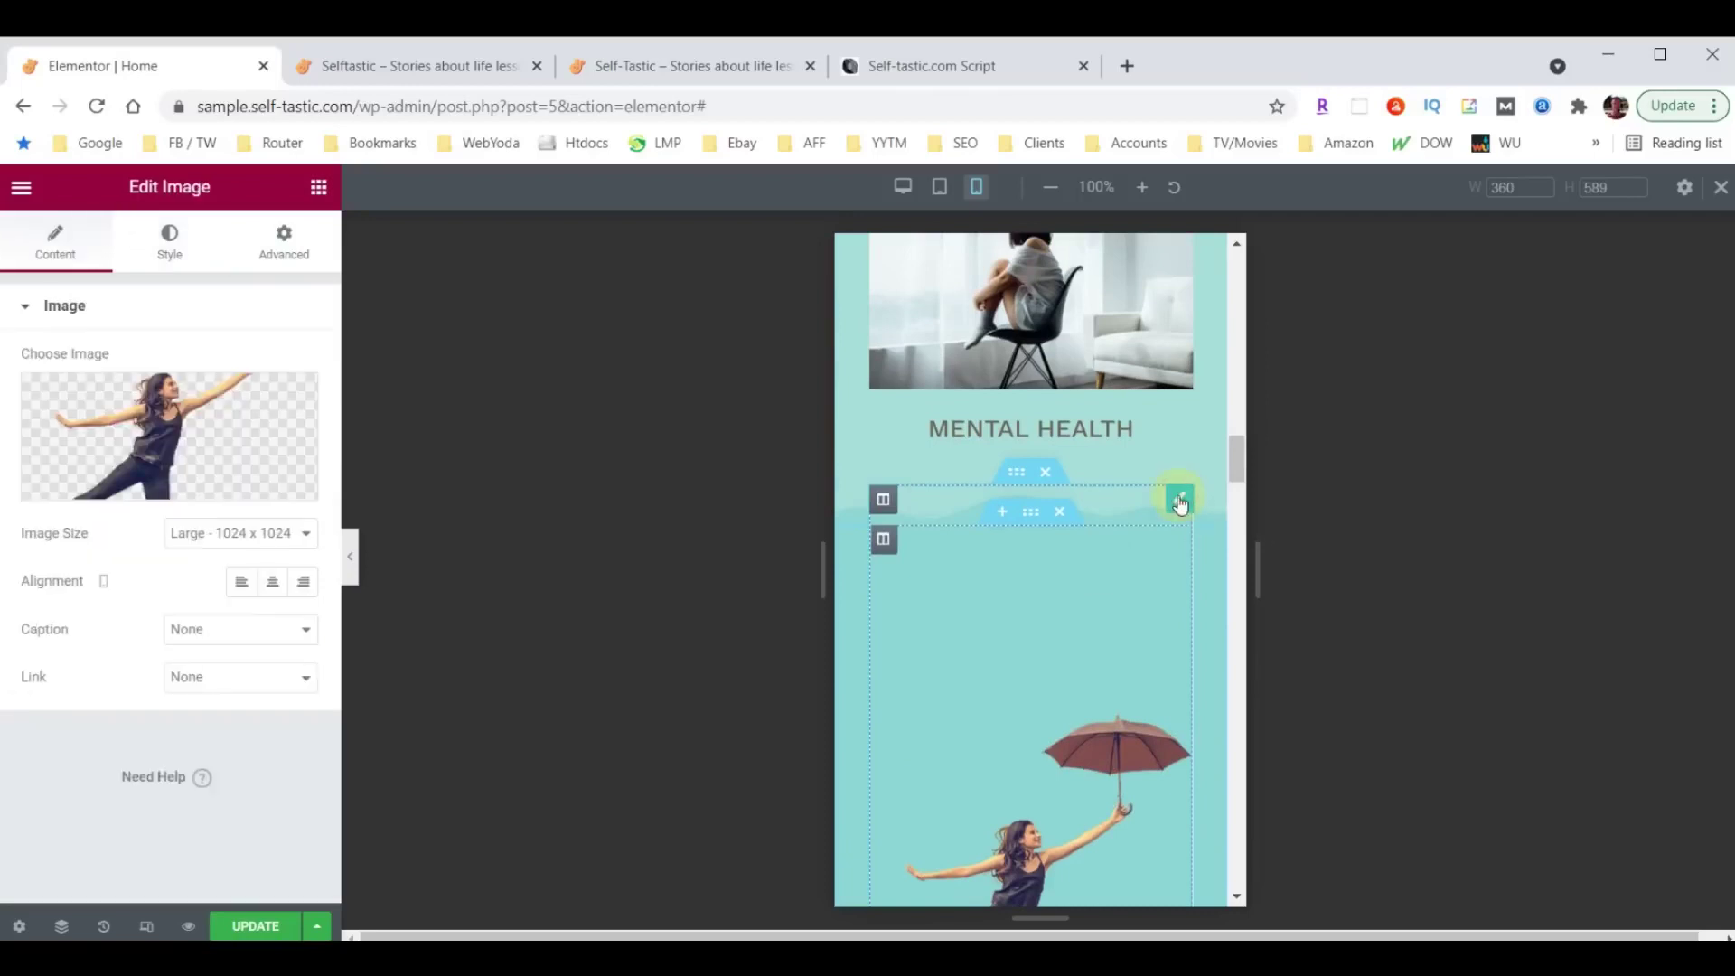
{"action": "left_click", "coordinate": [287, 246]}
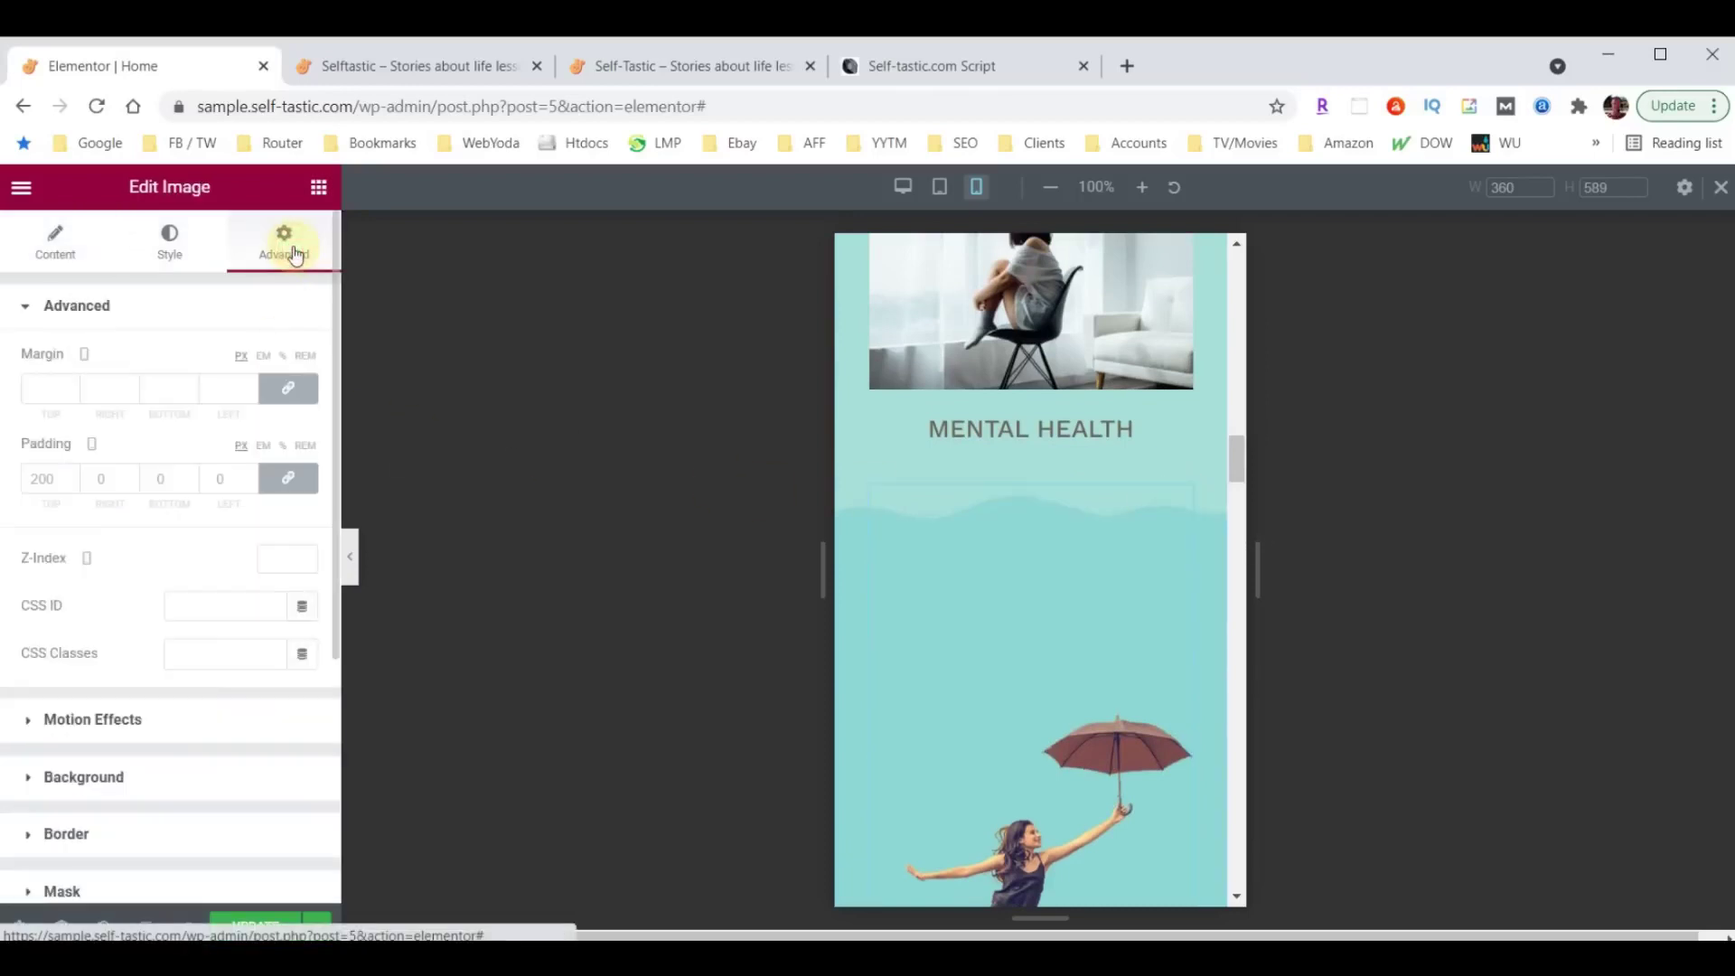
{"action": "left_click", "coordinate": [50, 478]}
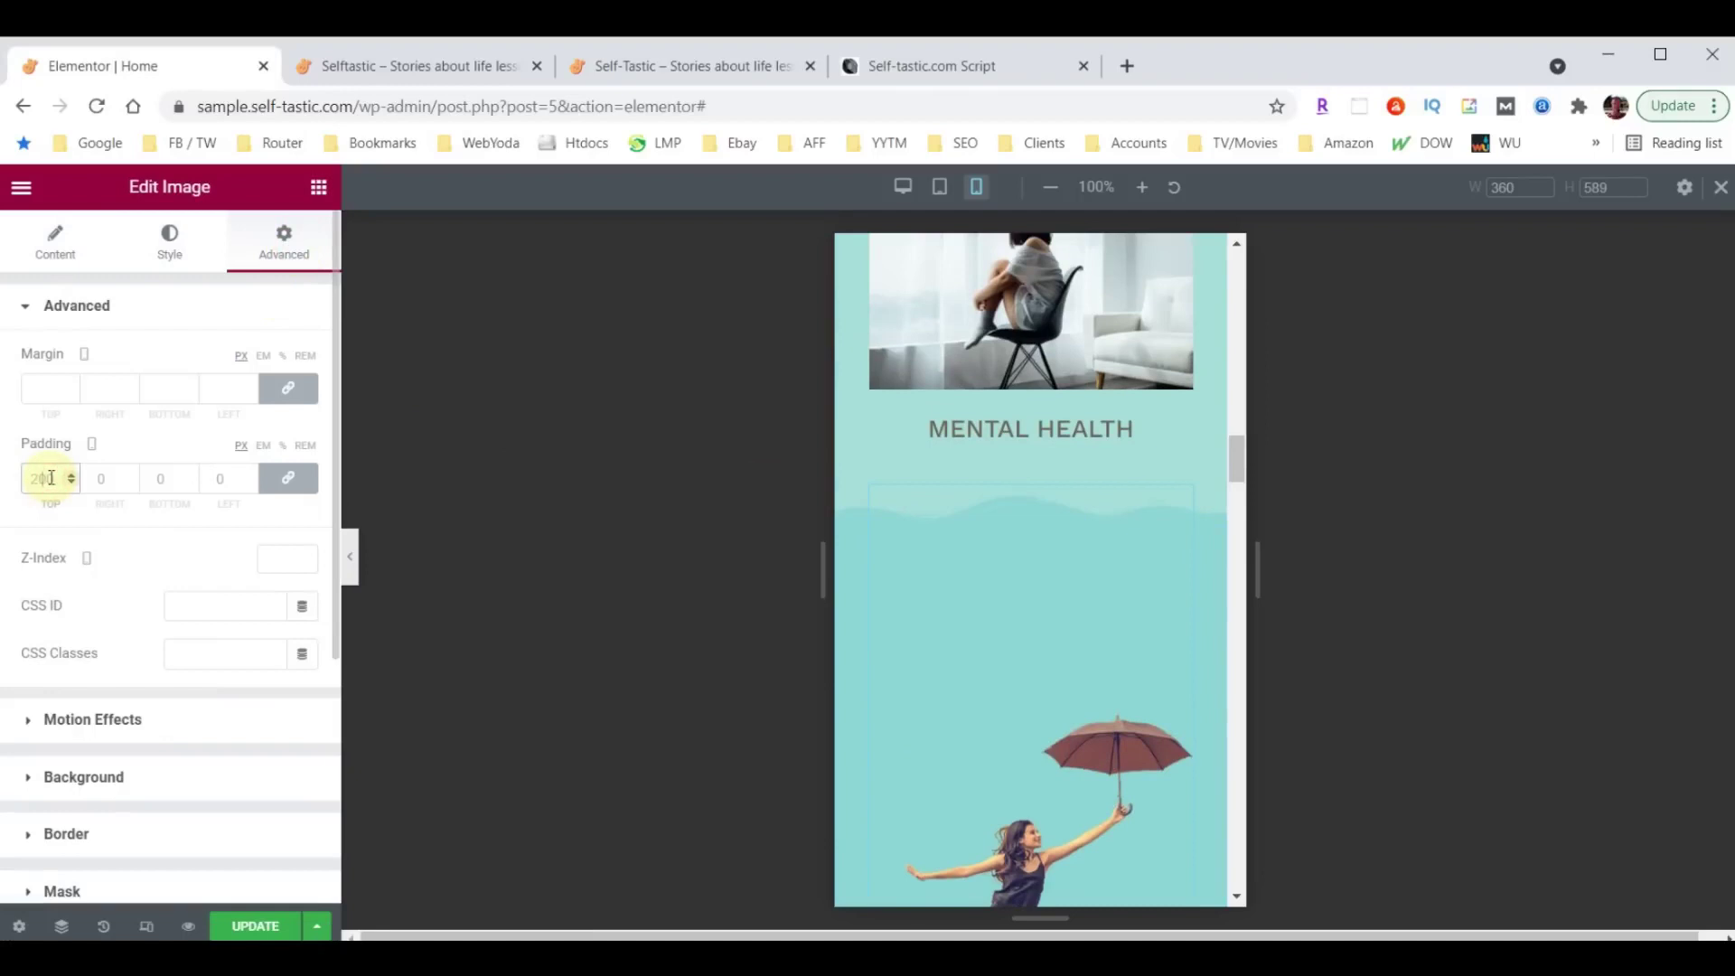
{"action": "type", "text": "60"}
{"action": "left_click", "coordinate": [287, 478]}
{"action": "left_click", "coordinate": [100, 479]}
{"action": "double_click", "coordinate": [100, 479]}
{"action": "type", "text": "30"}
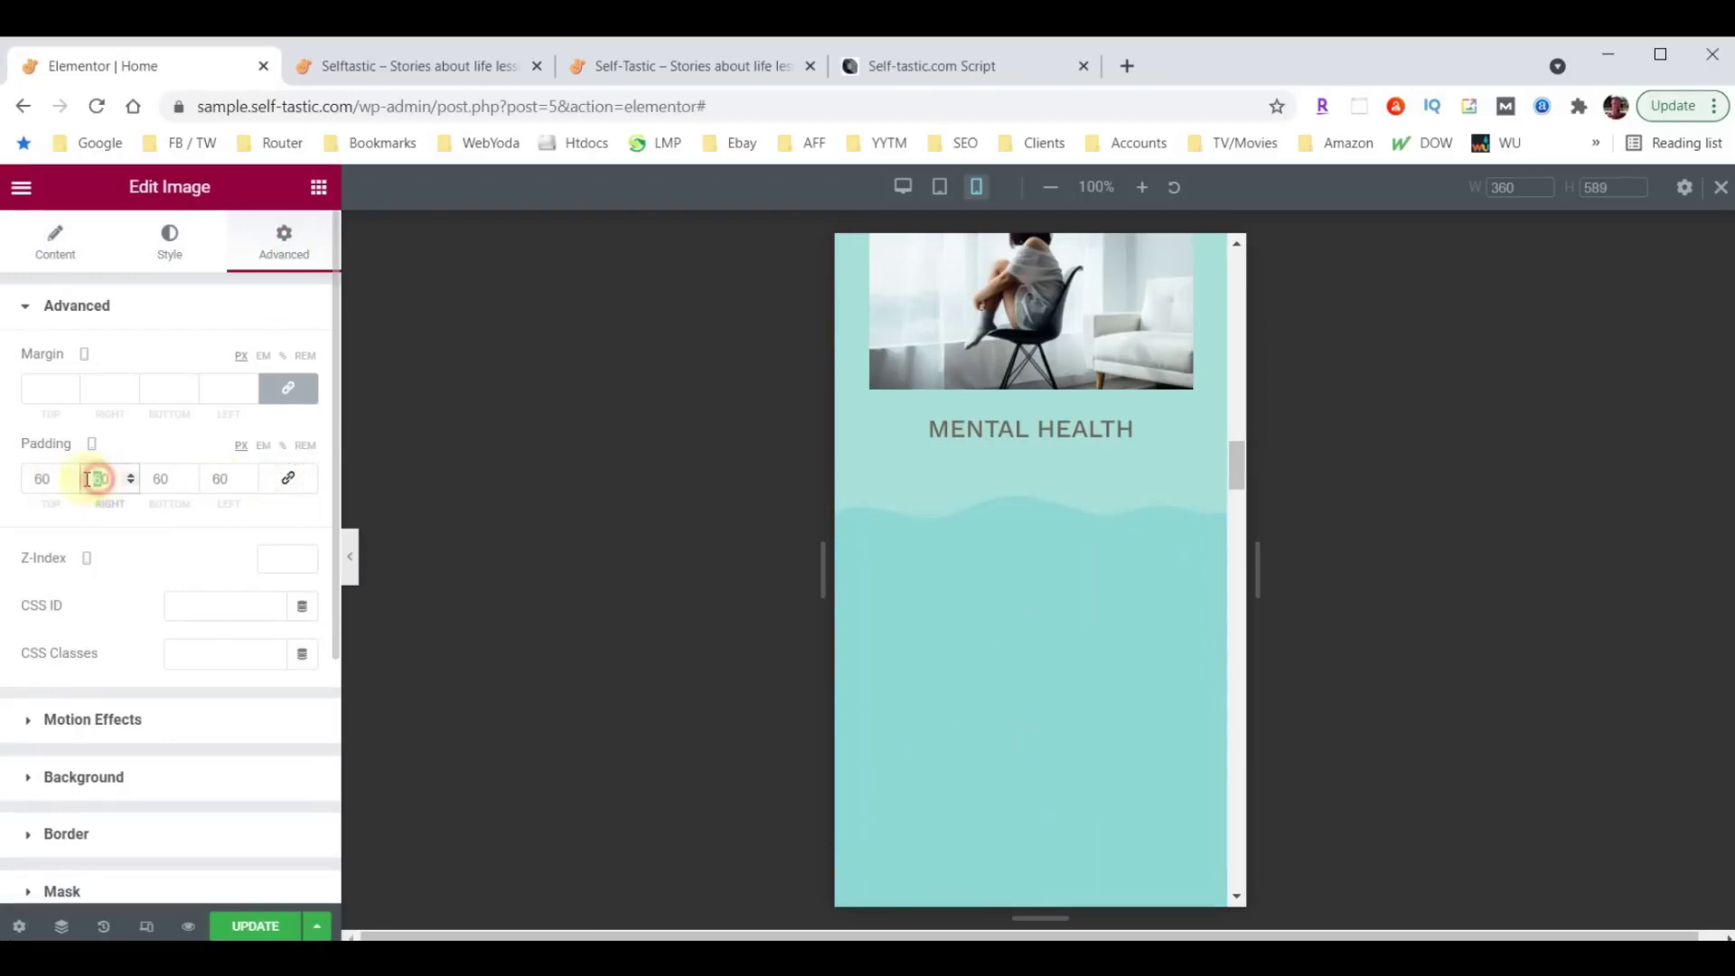
{"action": "double_click", "coordinate": [219, 479]}
{"action": "type", "text": "30"}
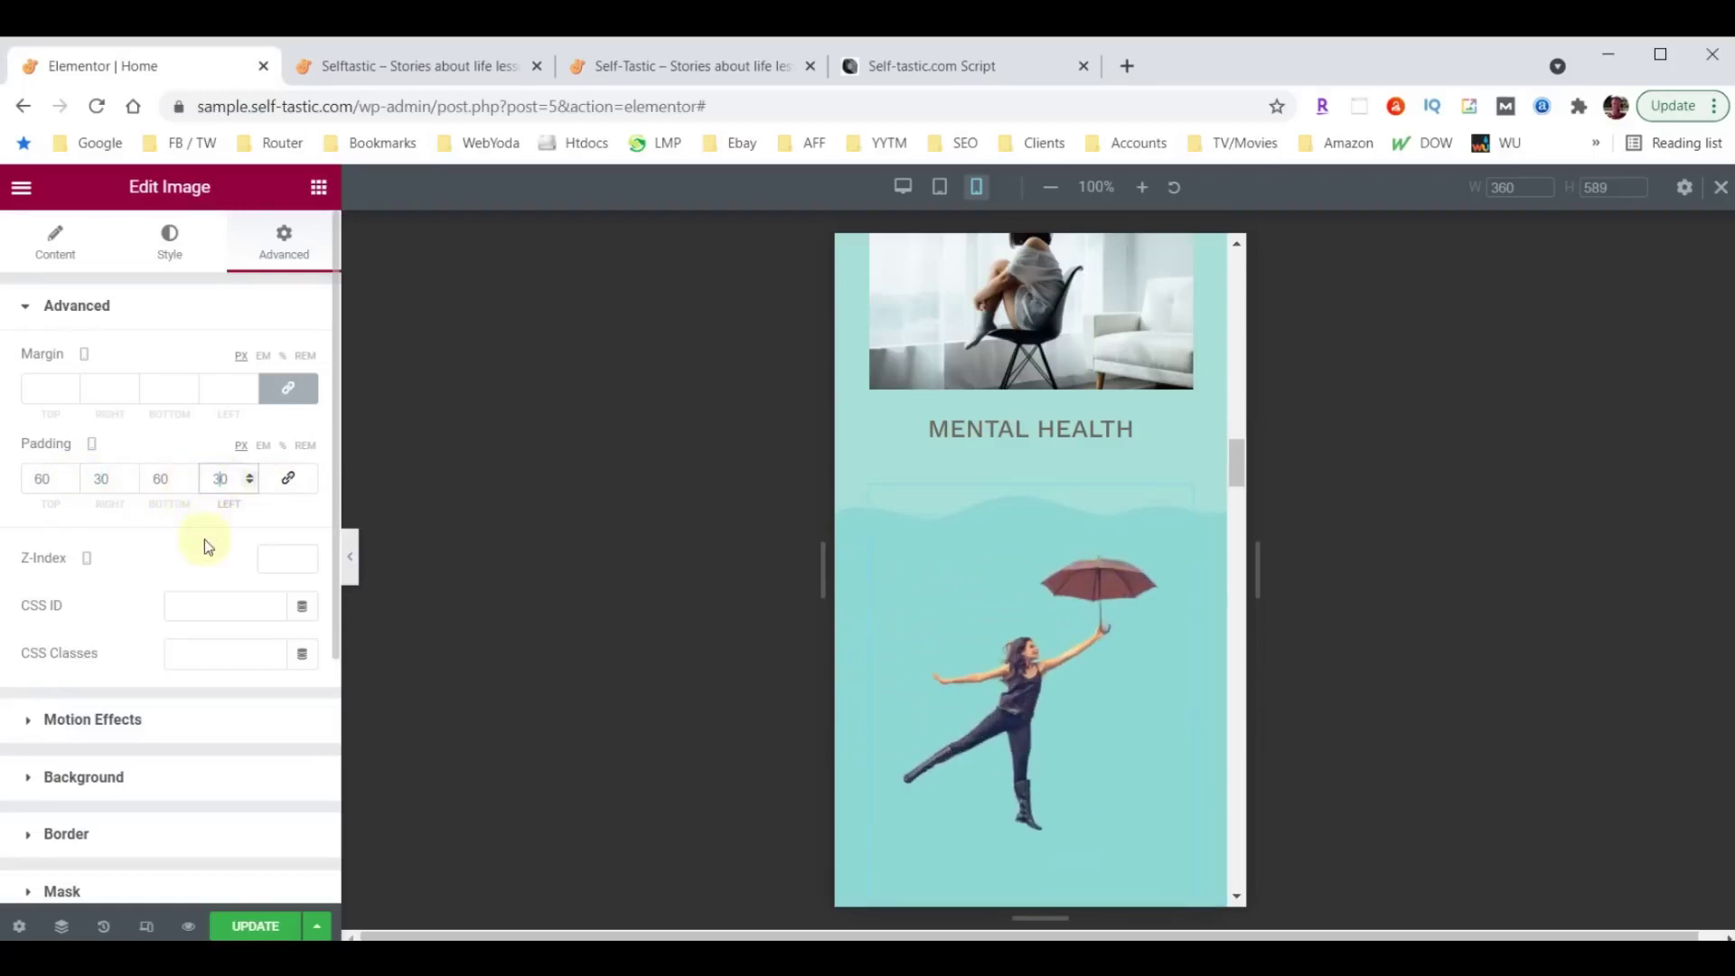
{"action": "double_click", "coordinate": [158, 476]}
{"action": "type", "text": "0"}
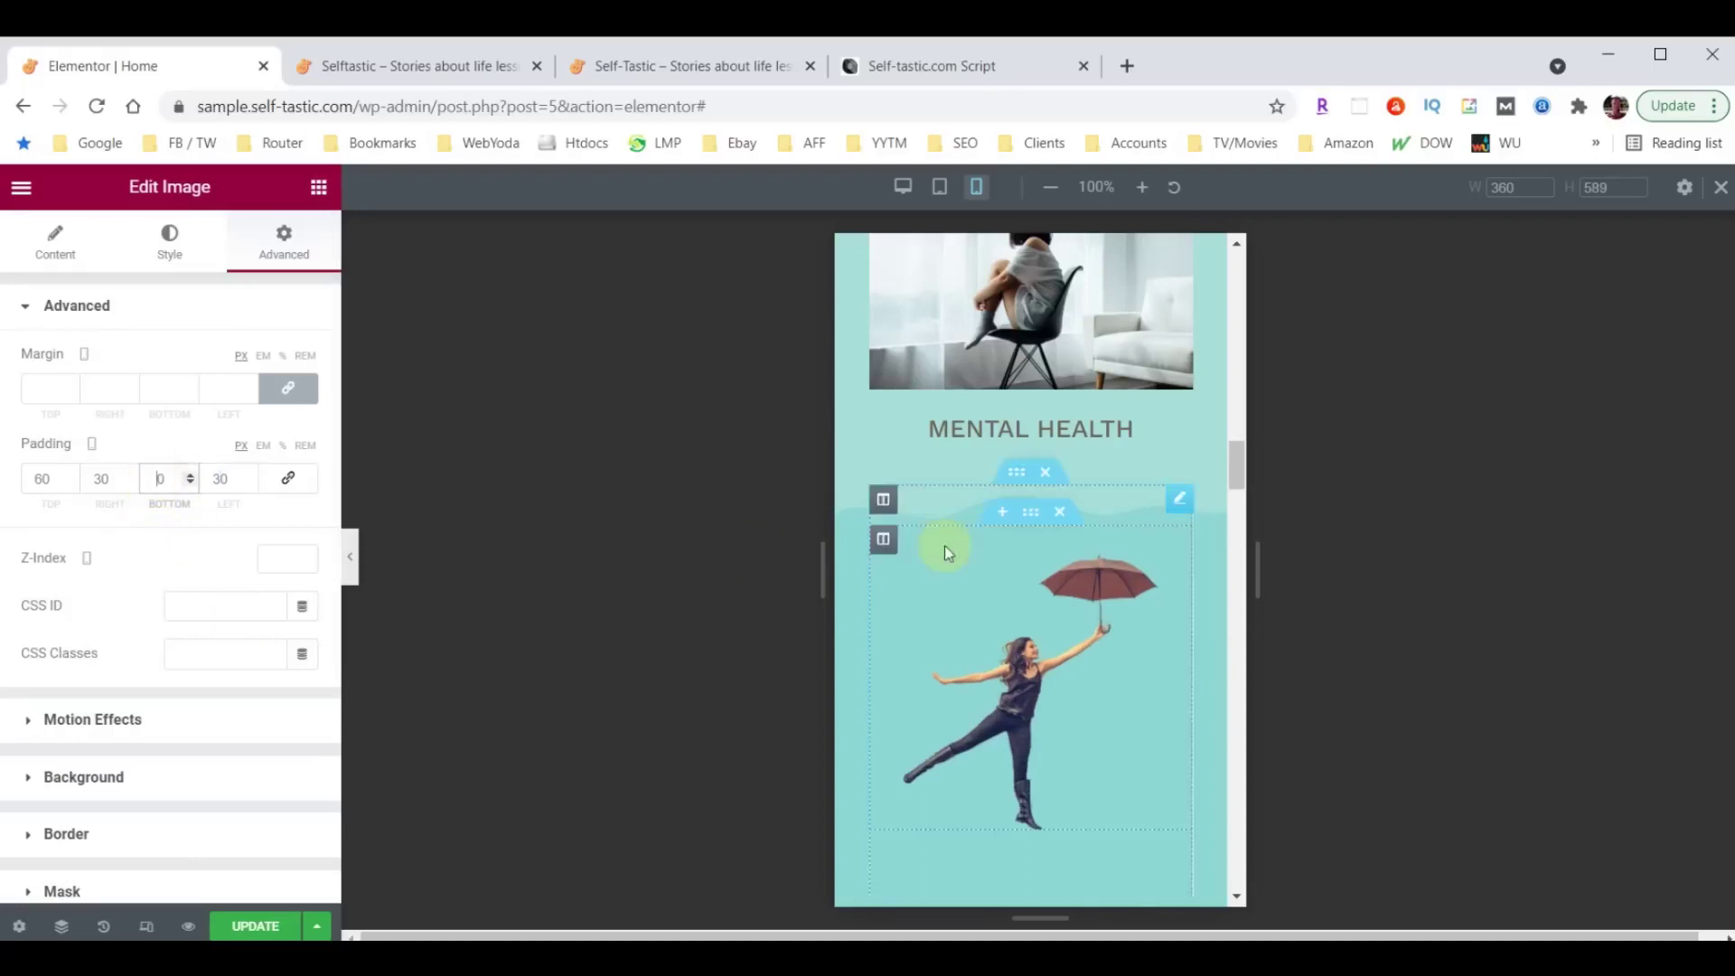
{"action": "scroll", "coordinate": [994, 632], "scroll_direction": "down", "scroll_amount": 2}
{"action": "scroll", "coordinate": [984, 758], "scroll_direction": "down", "scroll_amount": 2}
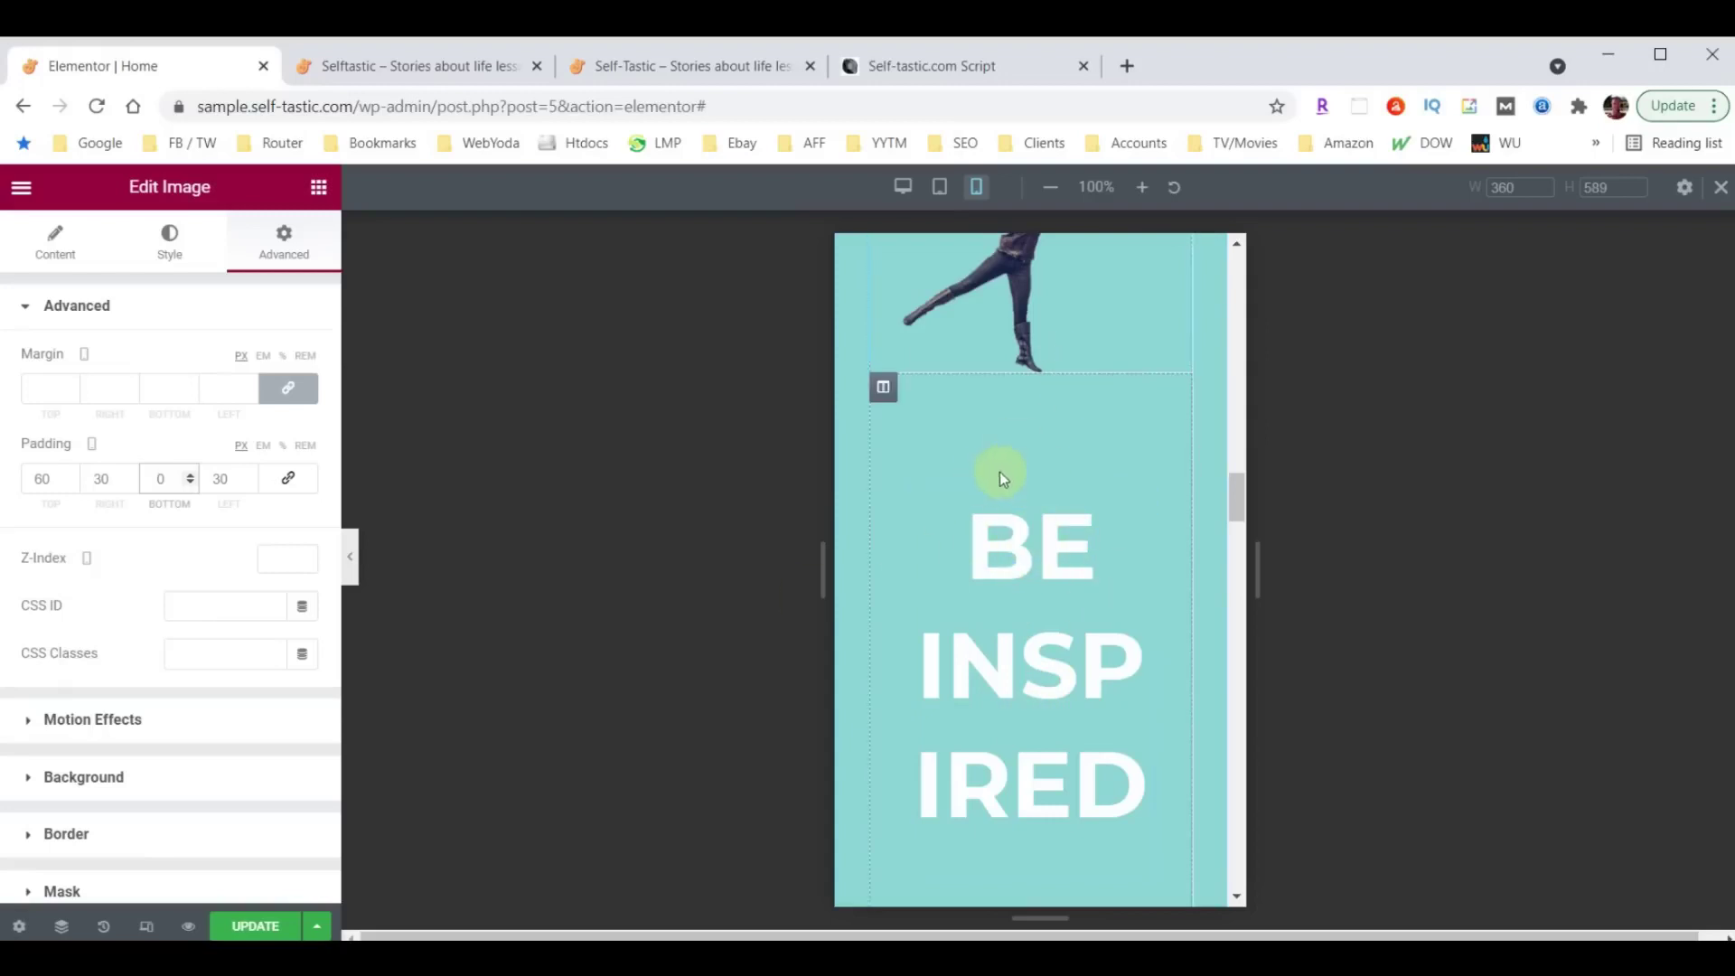
- Set the Be Inspired column's padding to 10 on all sides
{"action": "left_click", "coordinate": [884, 389]}
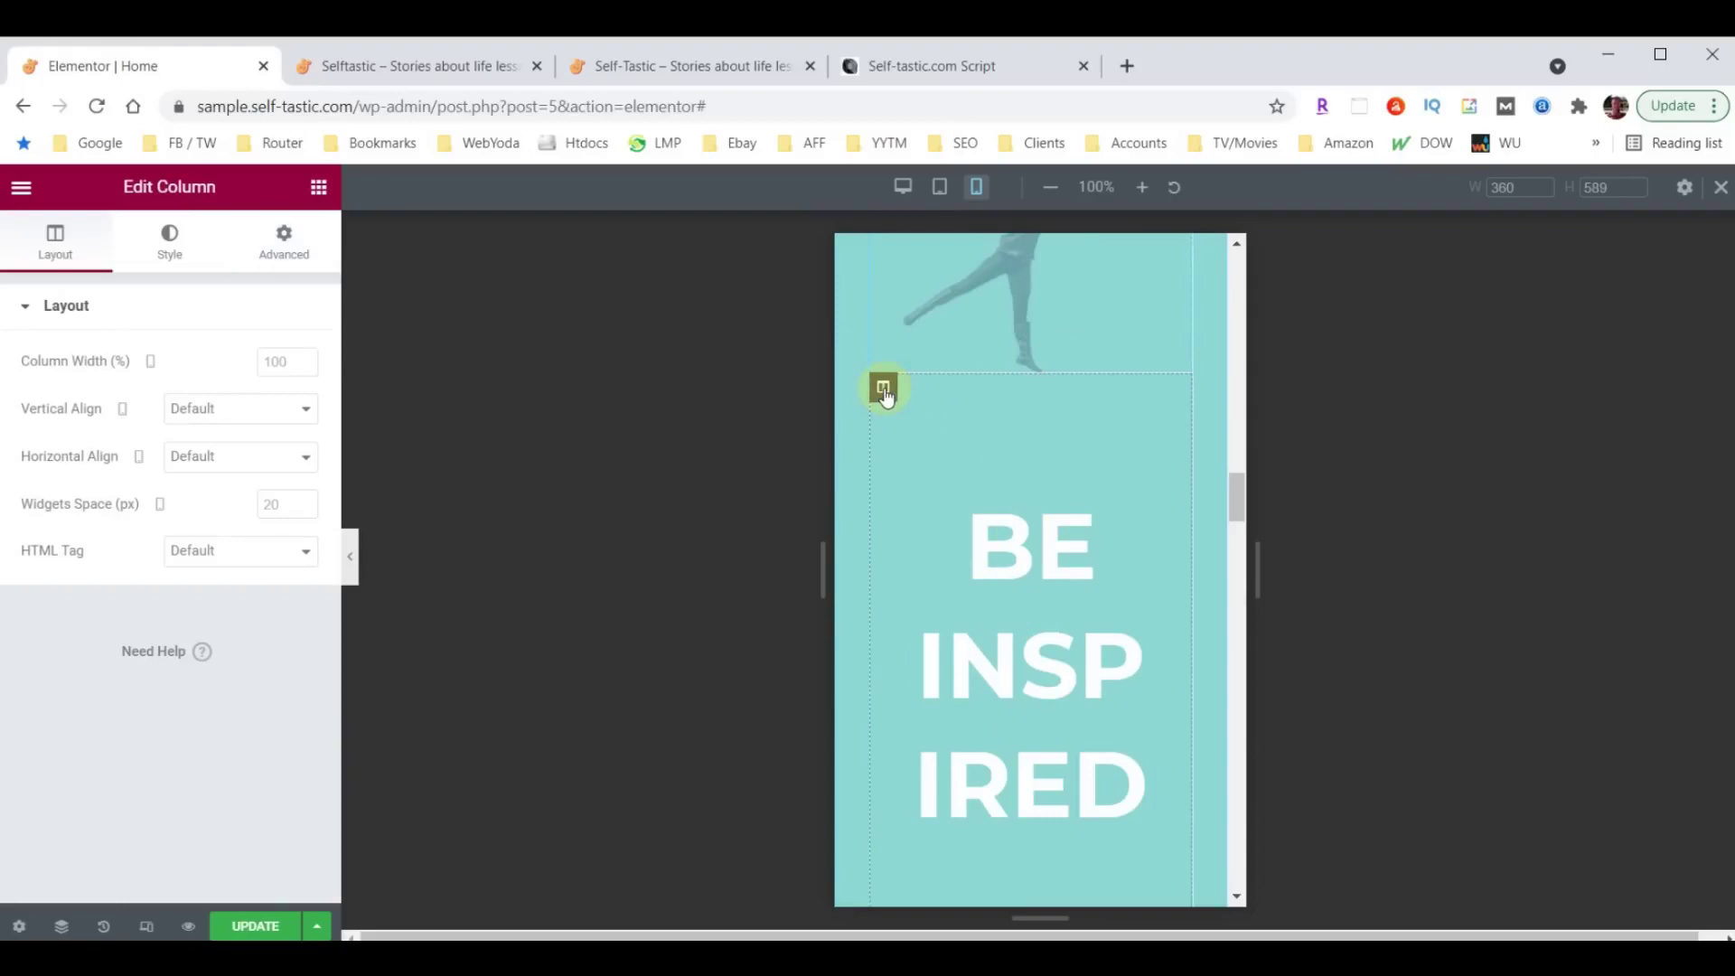
{"action": "left_click", "coordinate": [287, 256]}
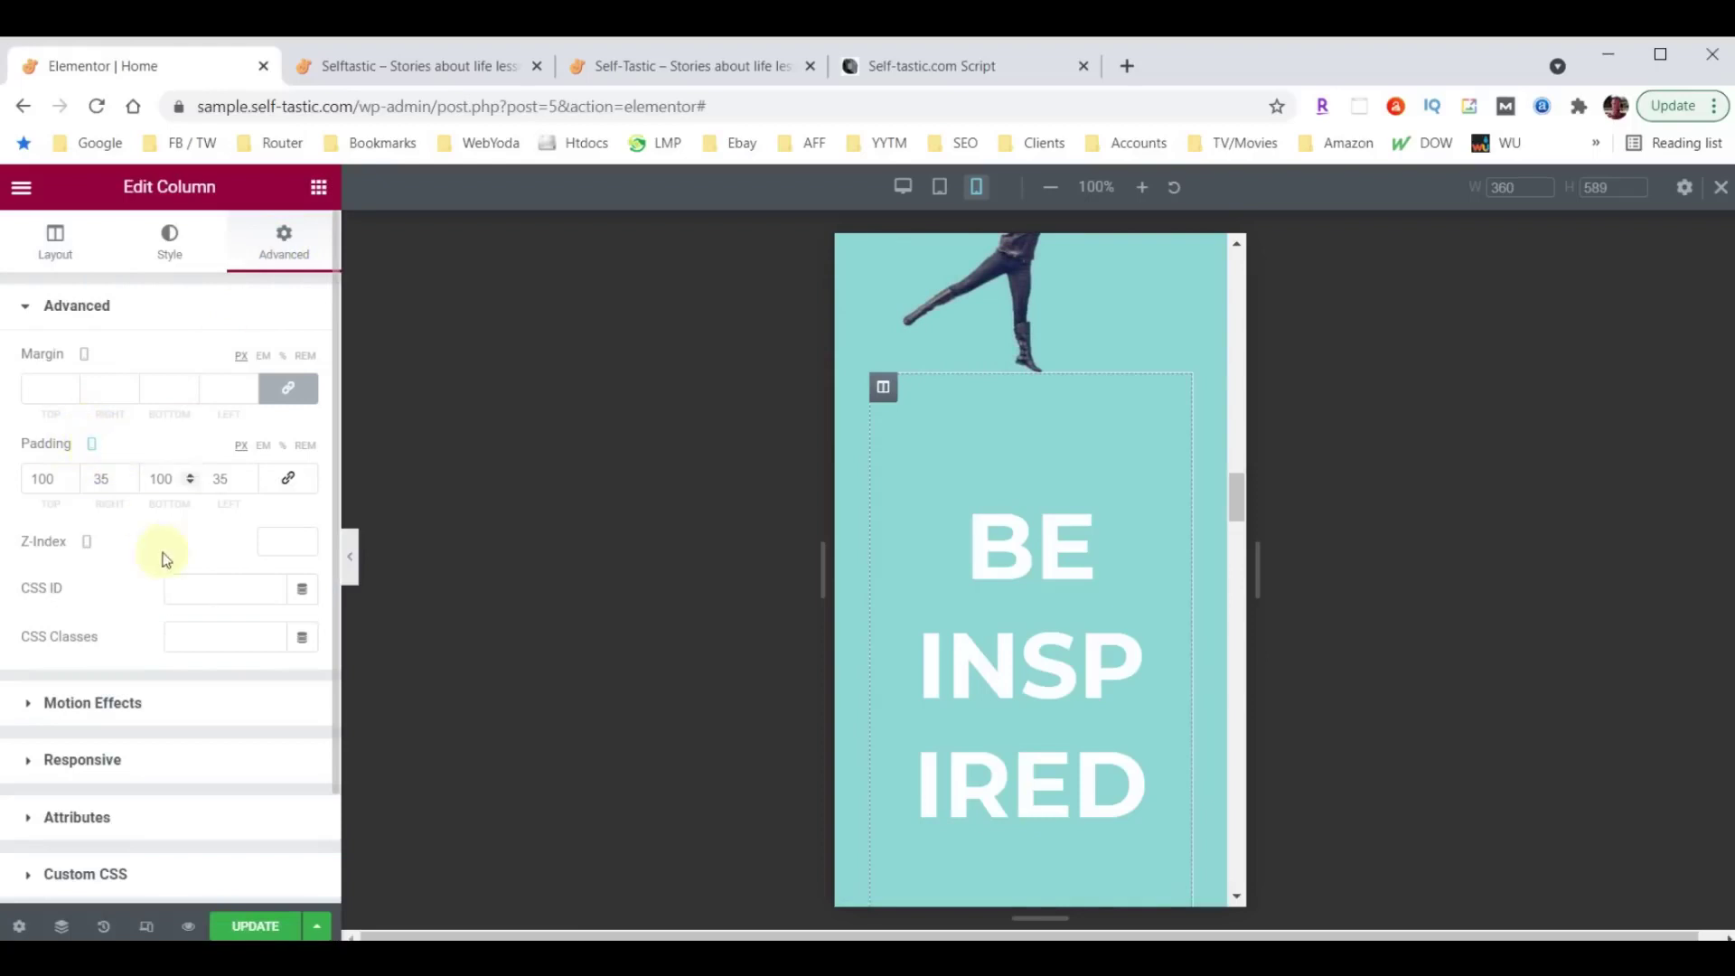
{"action": "left_click", "coordinate": [103, 482]}
{"action": "type", "text": "10"}
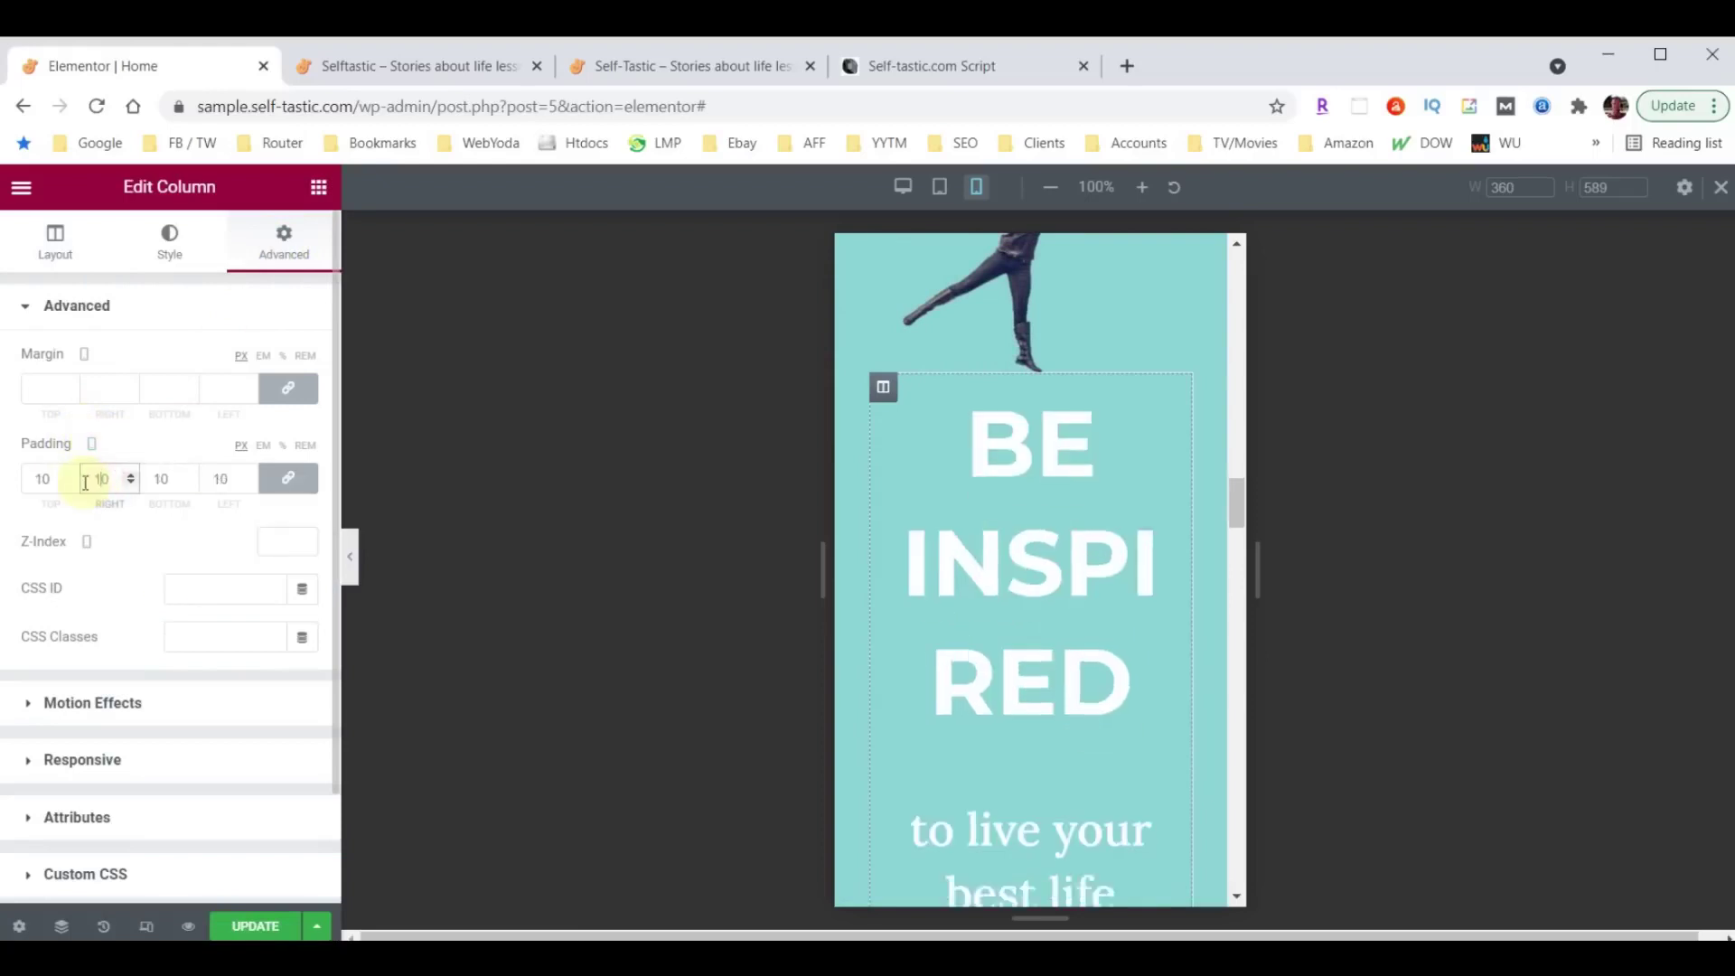
- Set the BE INSPIRED heading's mobile font size to 38 so it fits on one line
{"action": "left_click", "coordinate": [1171, 407]}
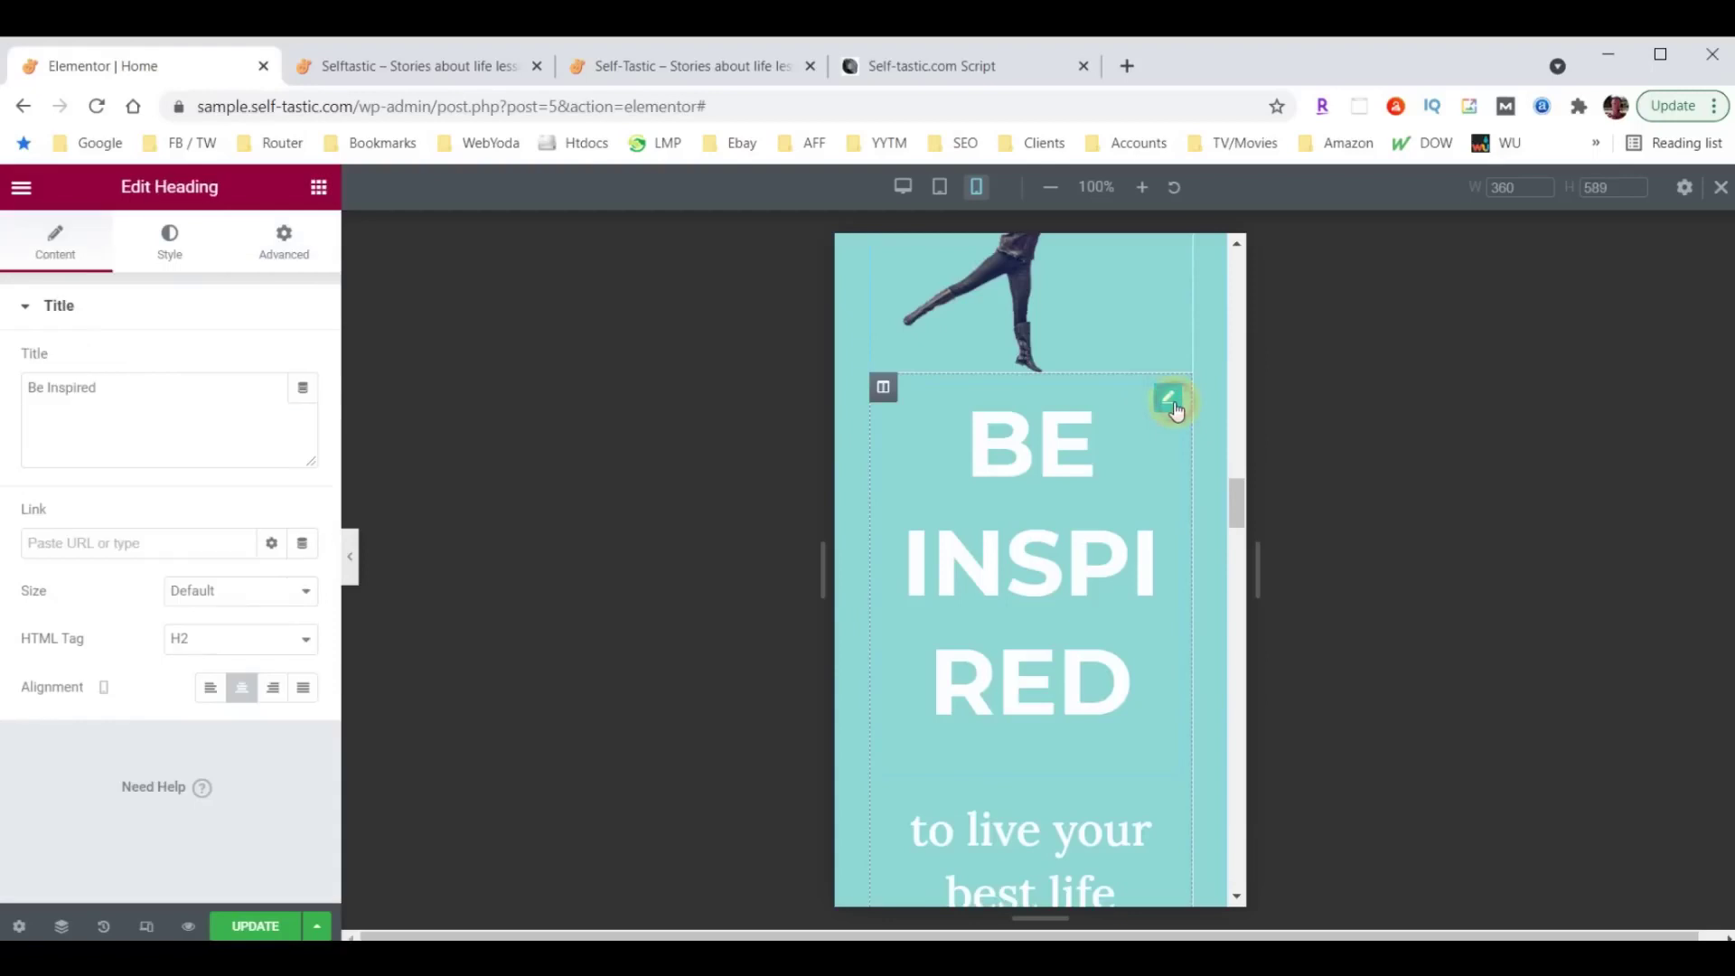
{"action": "left_click", "coordinate": [169, 240]}
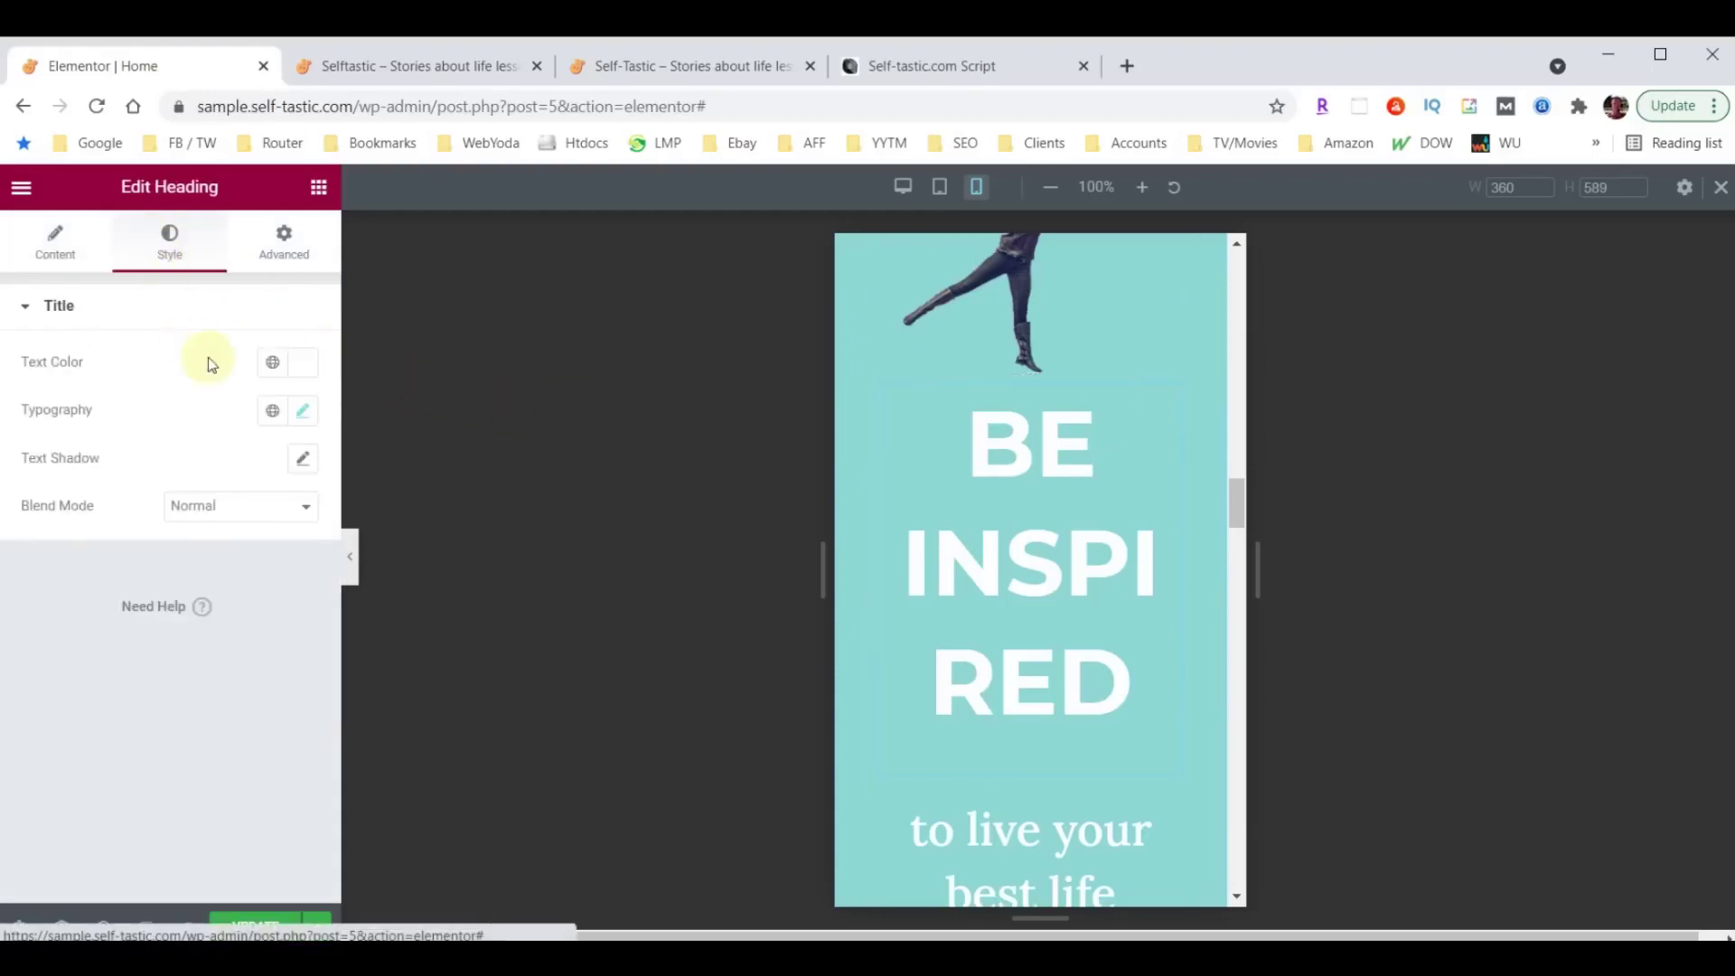
{"action": "left_click", "coordinate": [302, 412]}
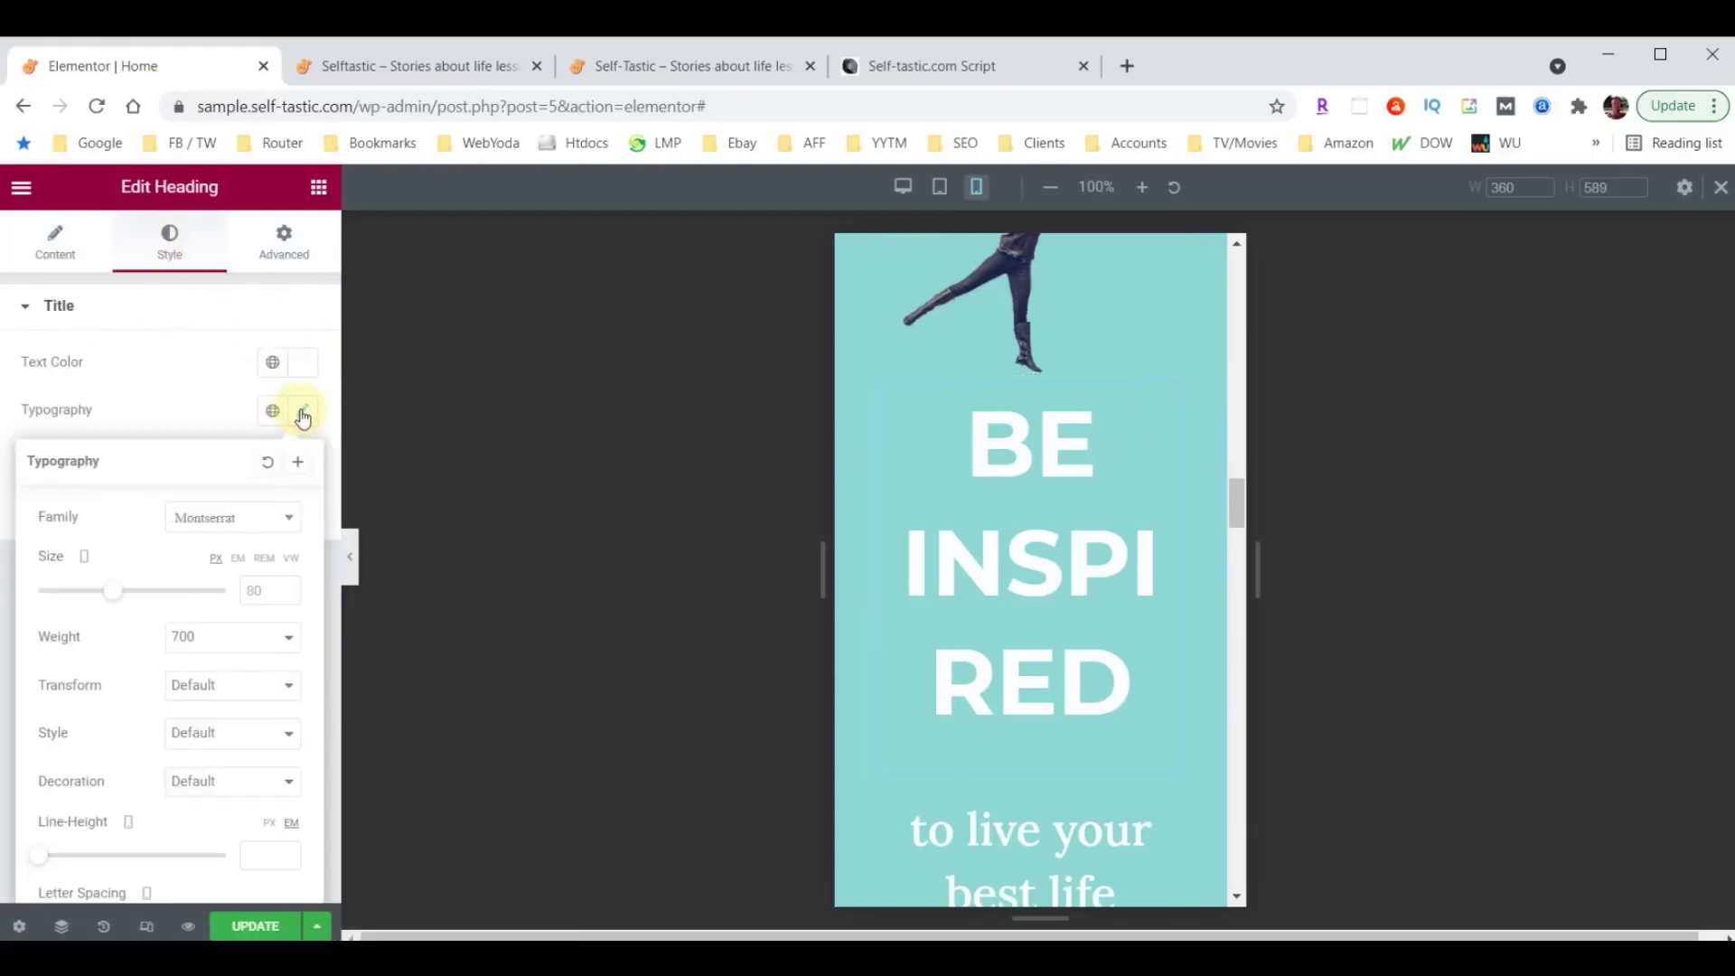
{"action": "double_click", "coordinate": [260, 587]}
{"action": "type", "text": "40"}
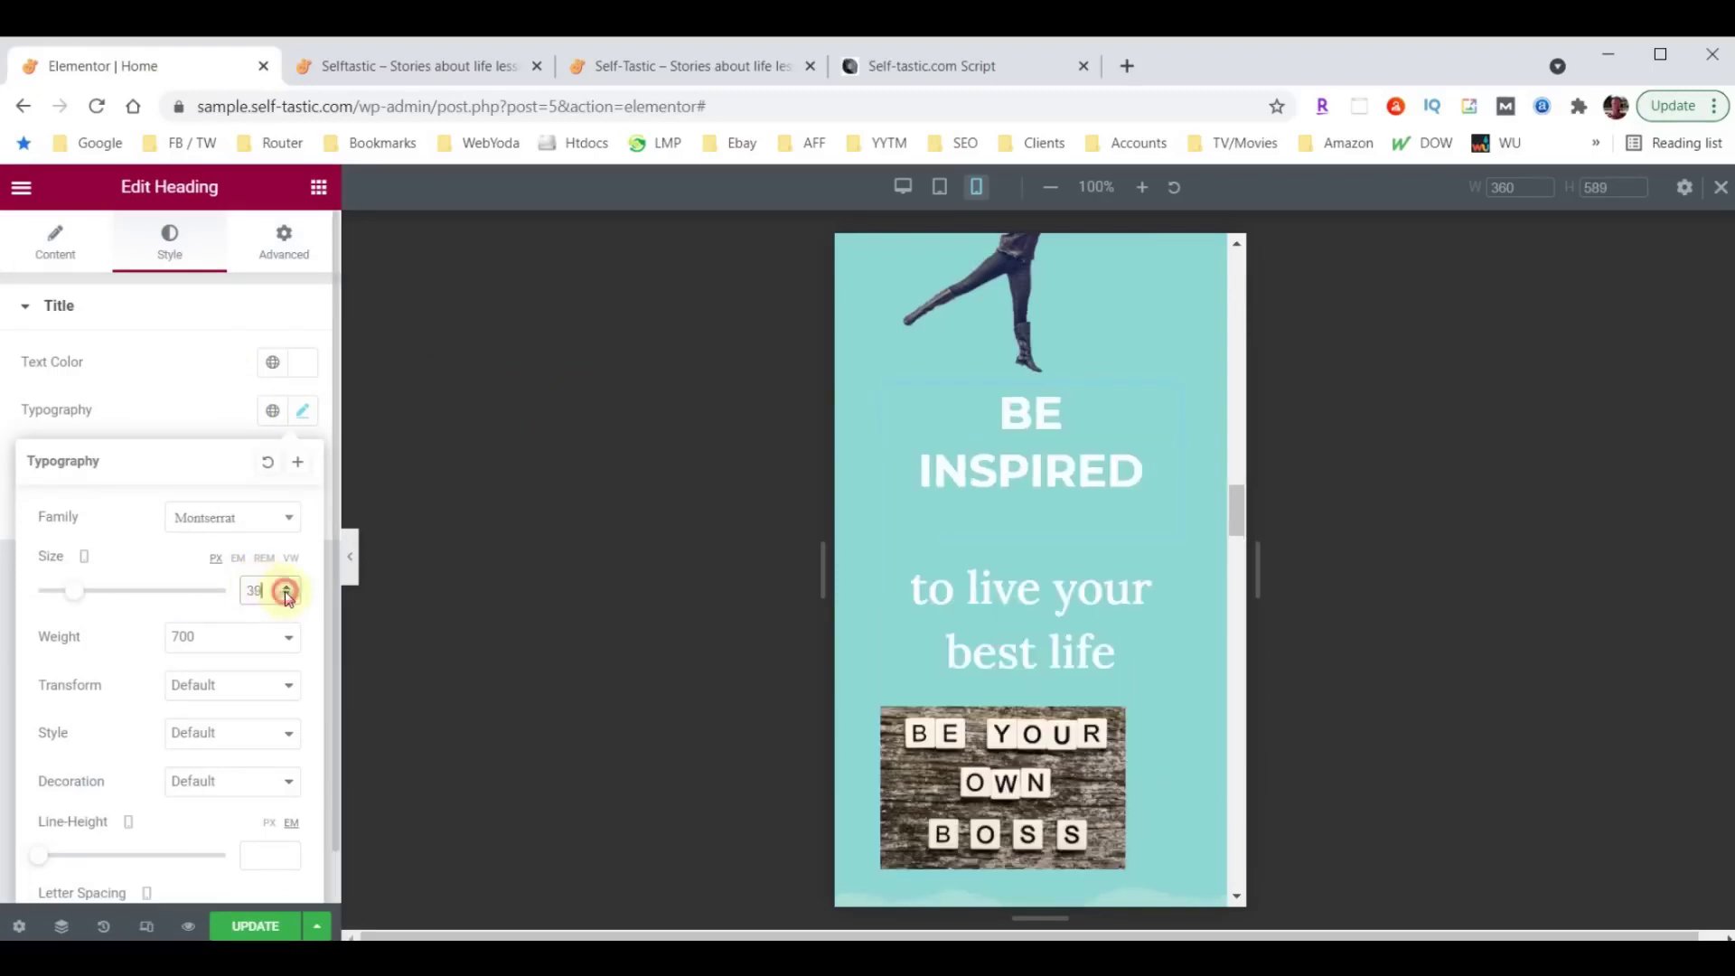
{"action": "left_click", "coordinate": [286, 595]}
{"action": "left_click", "coordinate": [286, 595]}
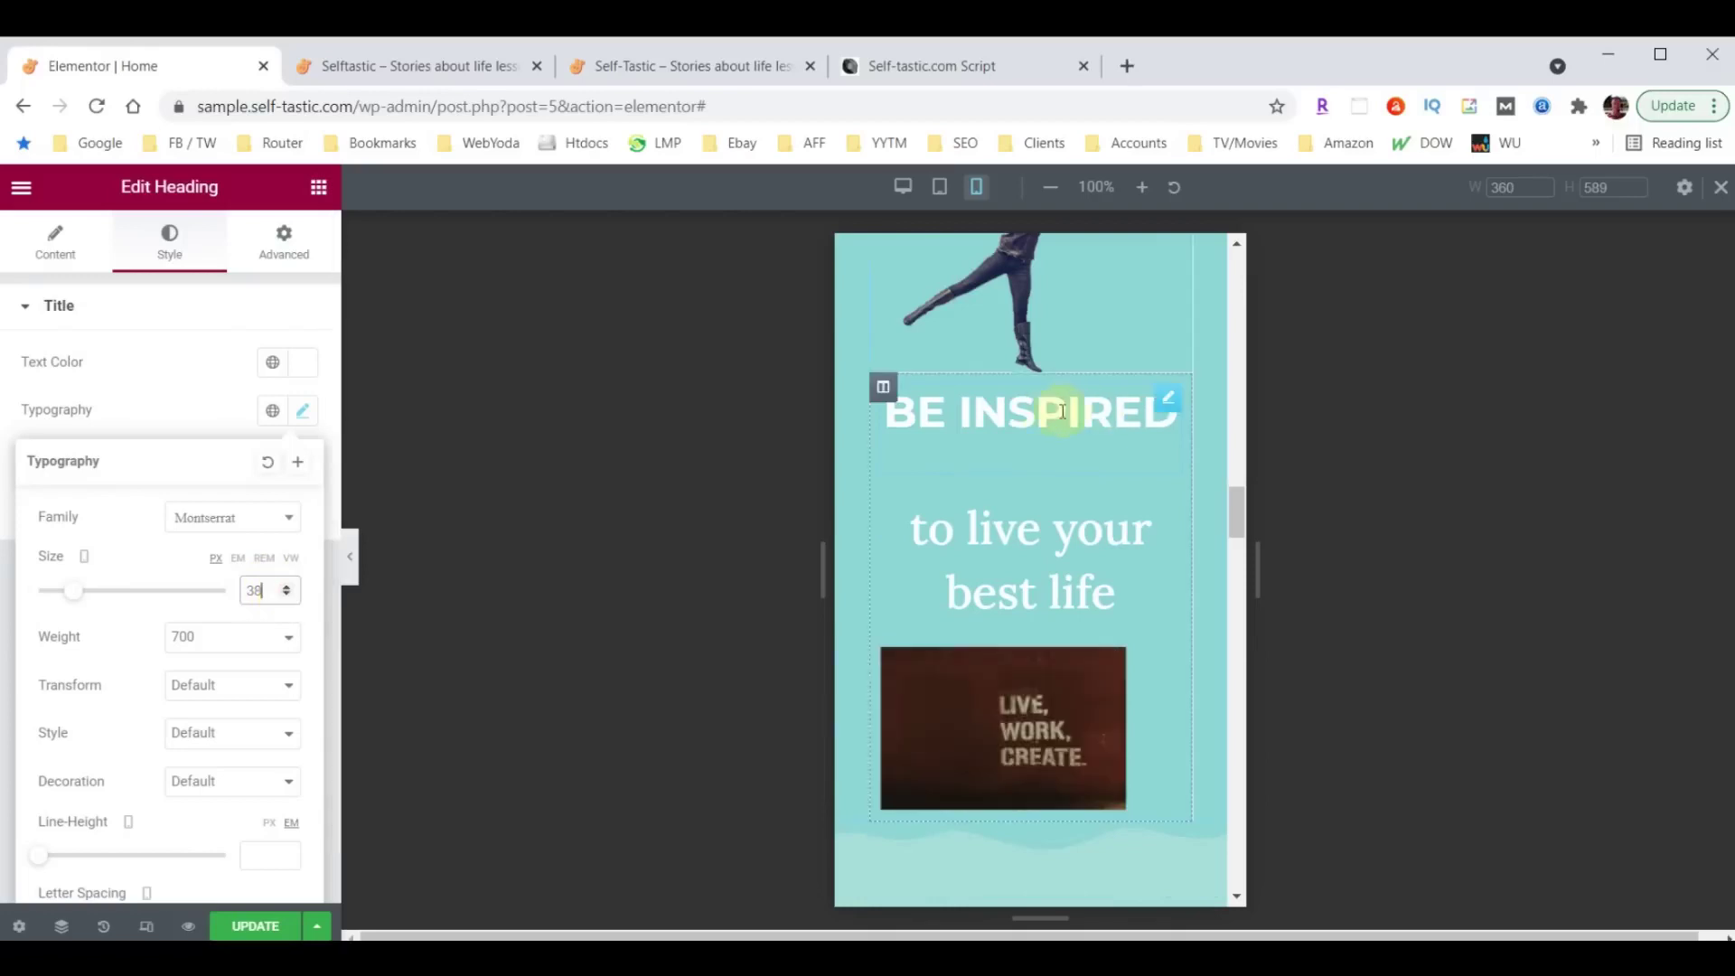
- Unlink the Be Inspired column's padding and change its top padding to 3
{"action": "left_click", "coordinate": [882, 389]}
{"action": "left_click", "coordinate": [284, 242]}
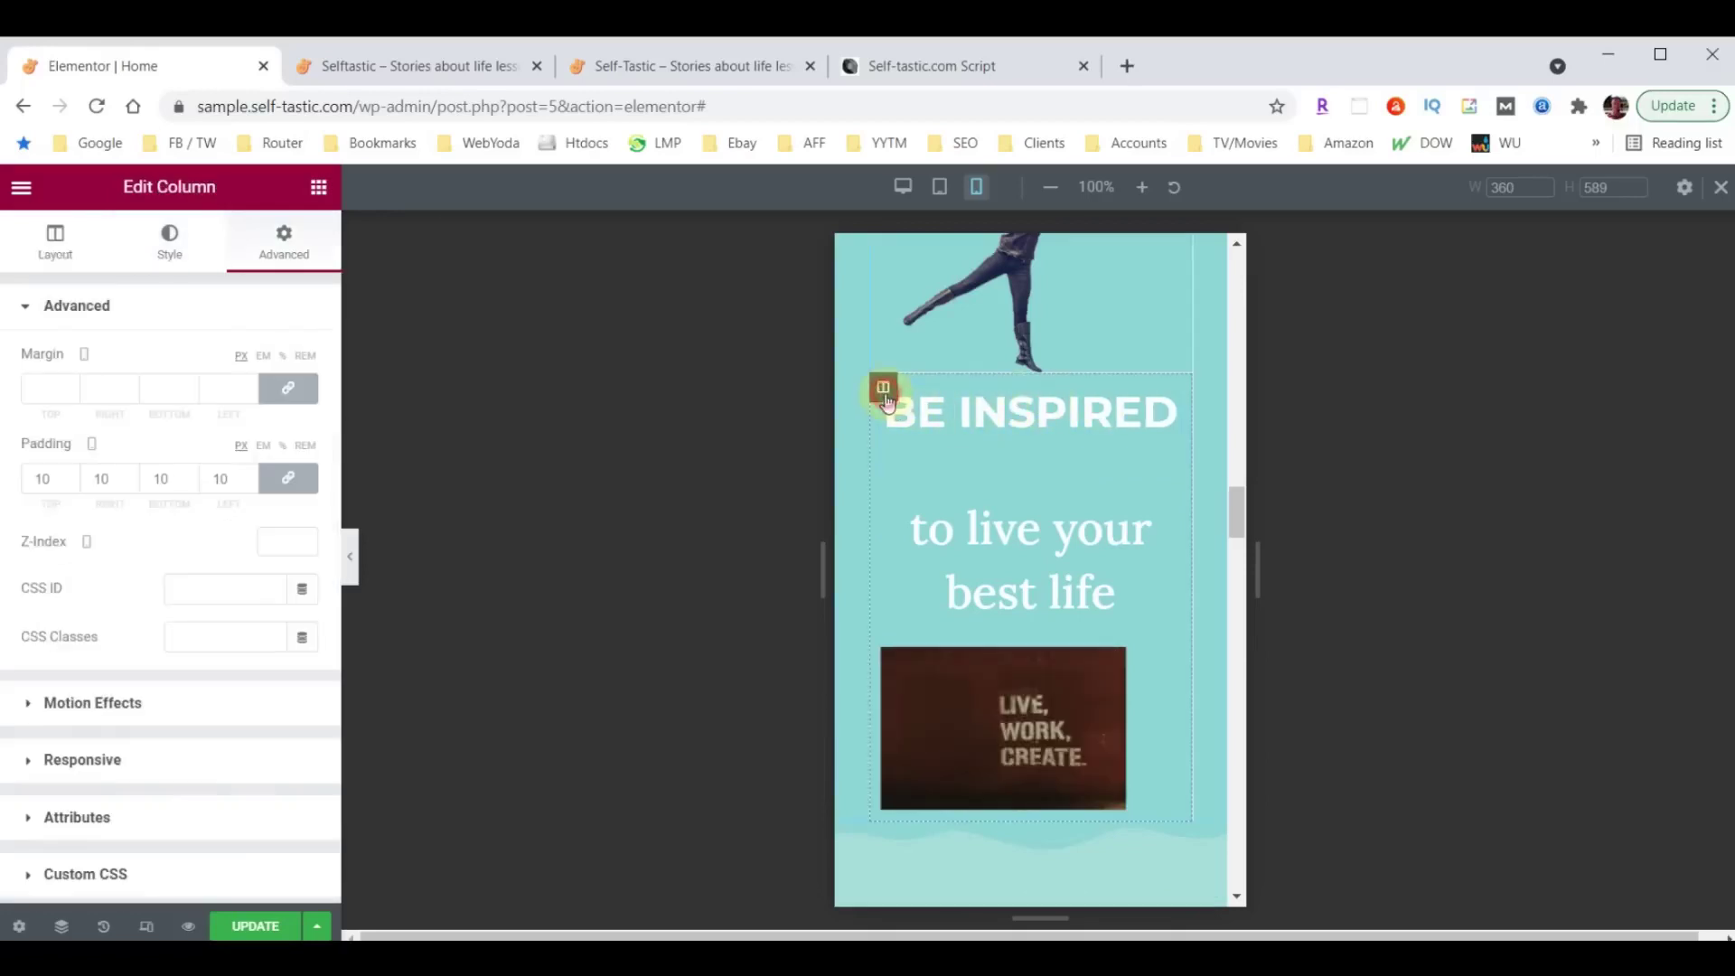
{"action": "left_click", "coordinate": [288, 478]}
{"action": "left_click", "coordinate": [46, 481]}
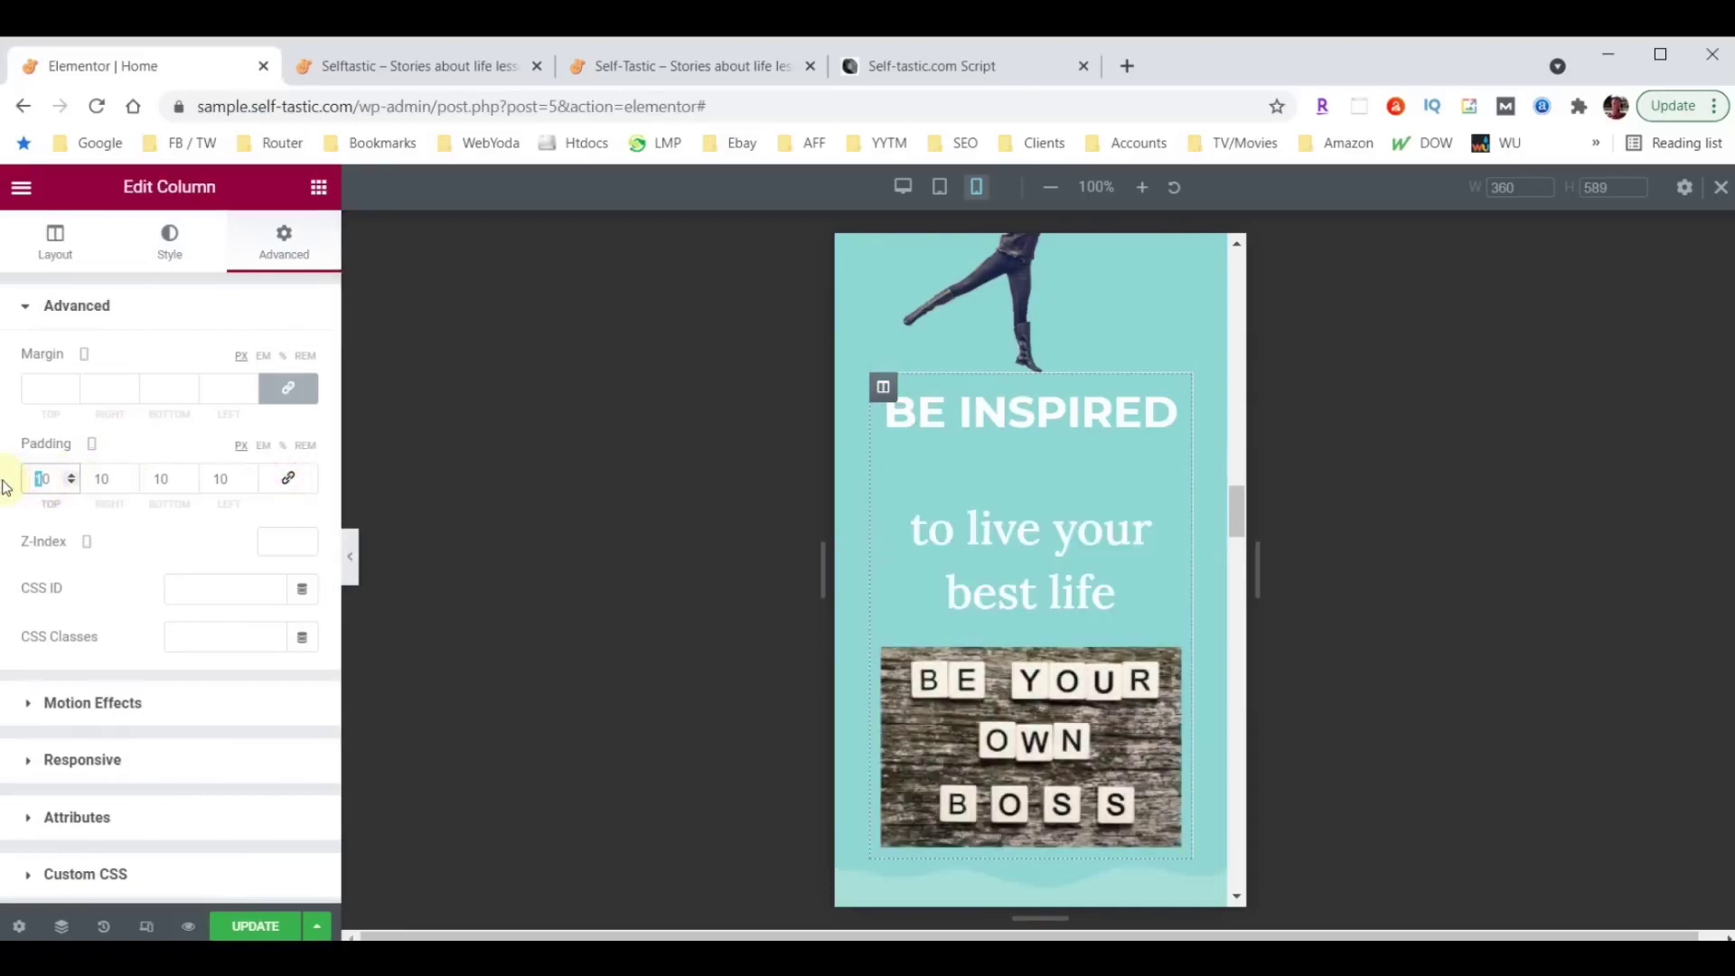
{"action": "type", "text": "3"}
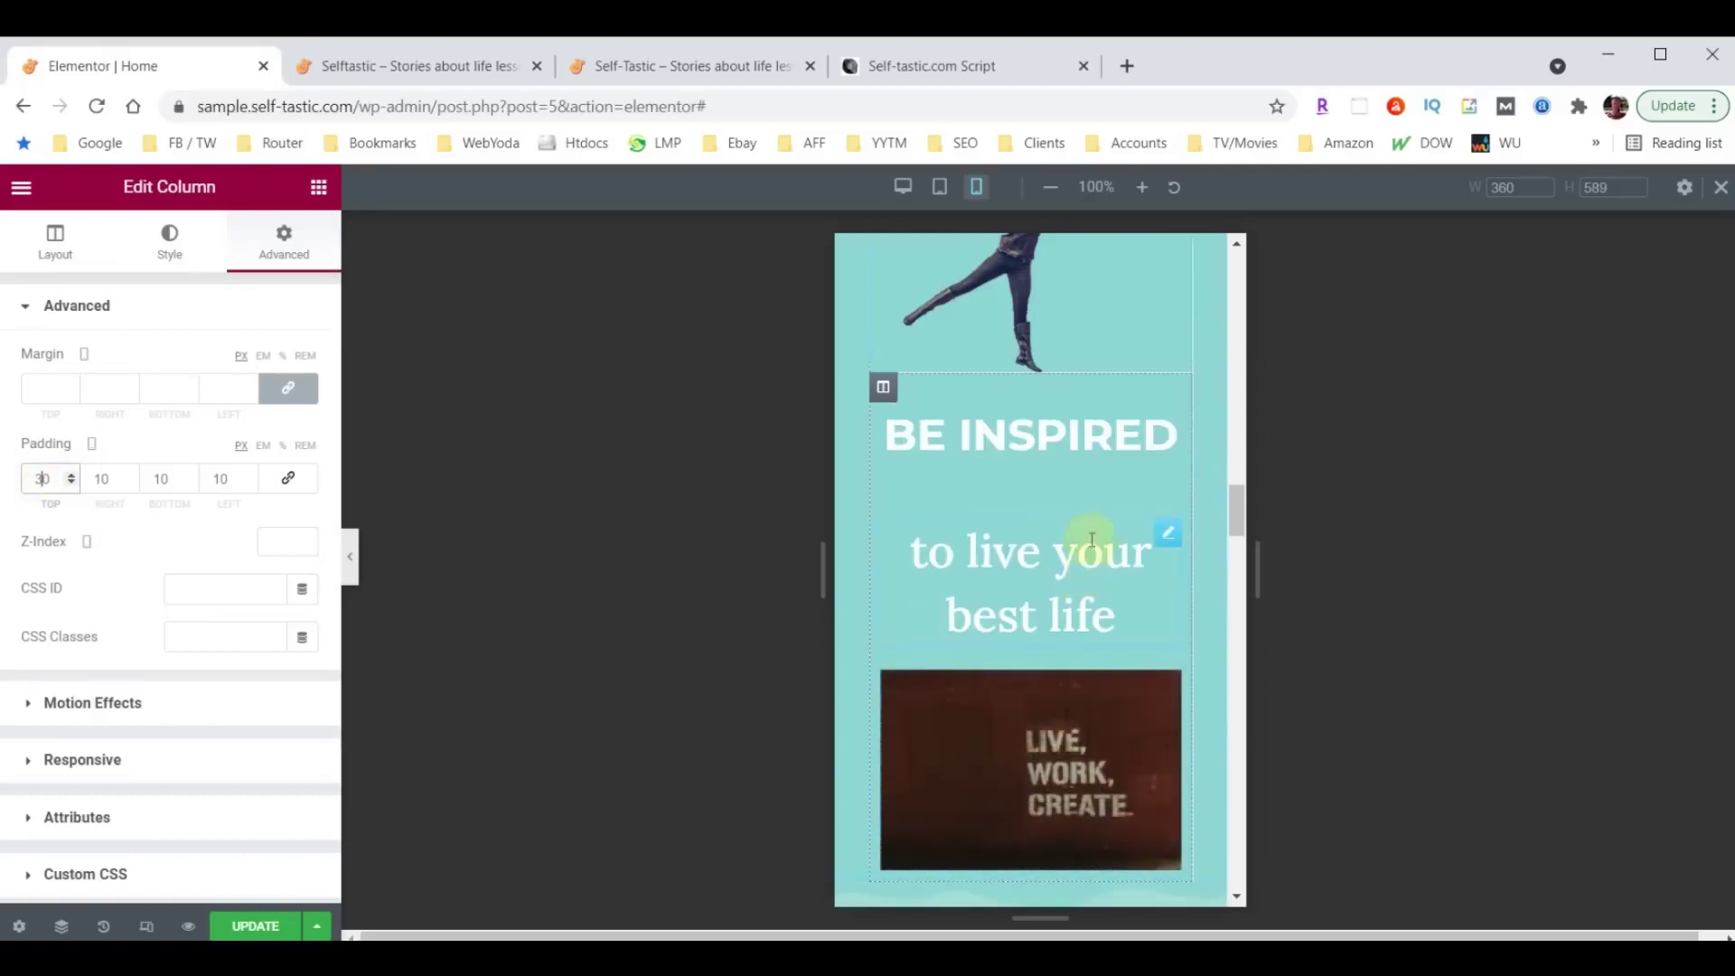
- Set the 'to live your best life' heading's mobile font size to 28 px
{"action": "left_click", "coordinate": [1168, 534]}
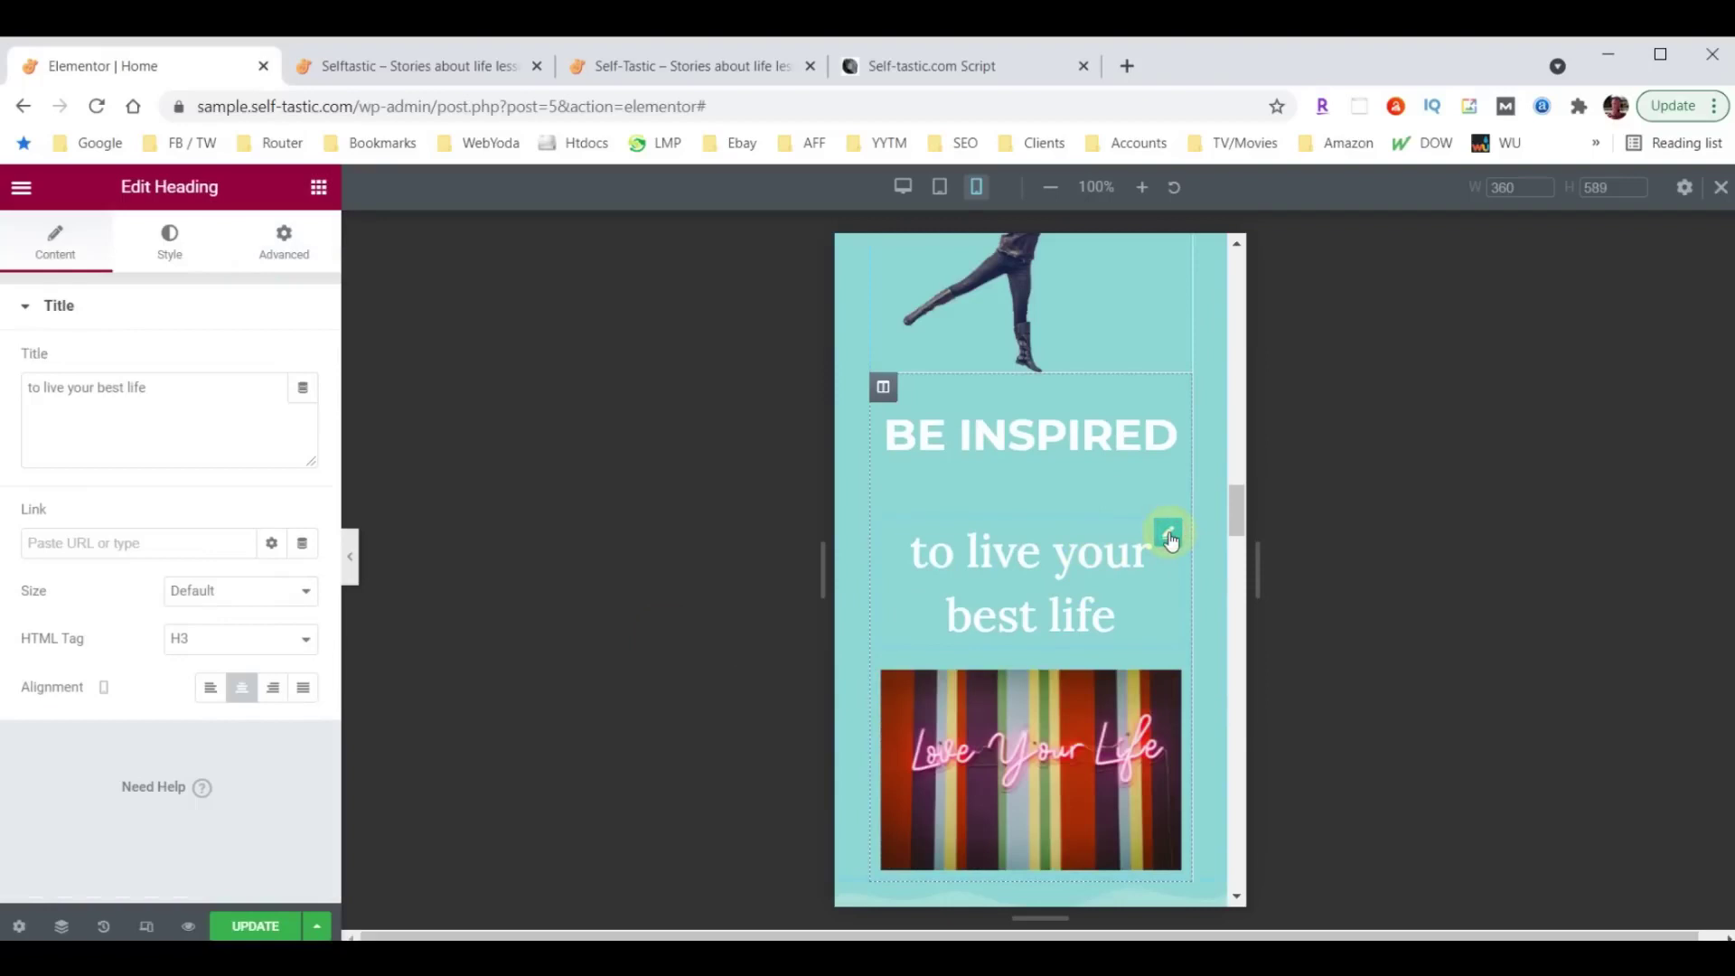
{"action": "left_click", "coordinate": [169, 253]}
{"action": "left_click", "coordinate": [303, 412]}
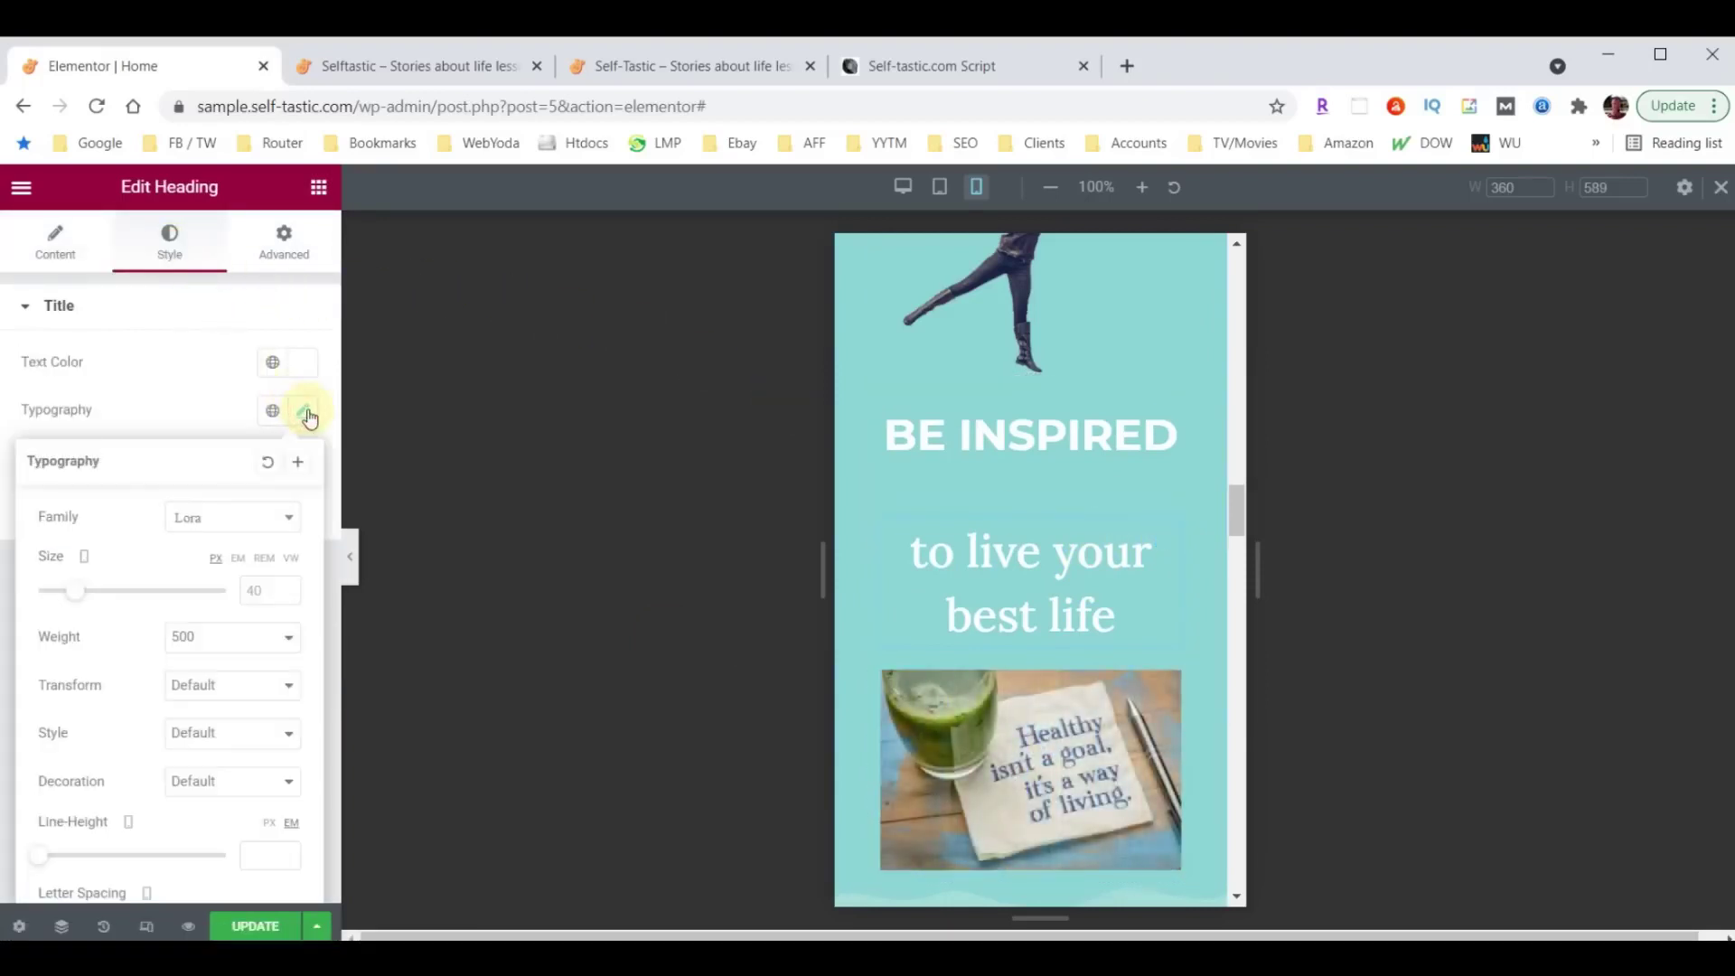
{"action": "left_click", "coordinate": [250, 591]}
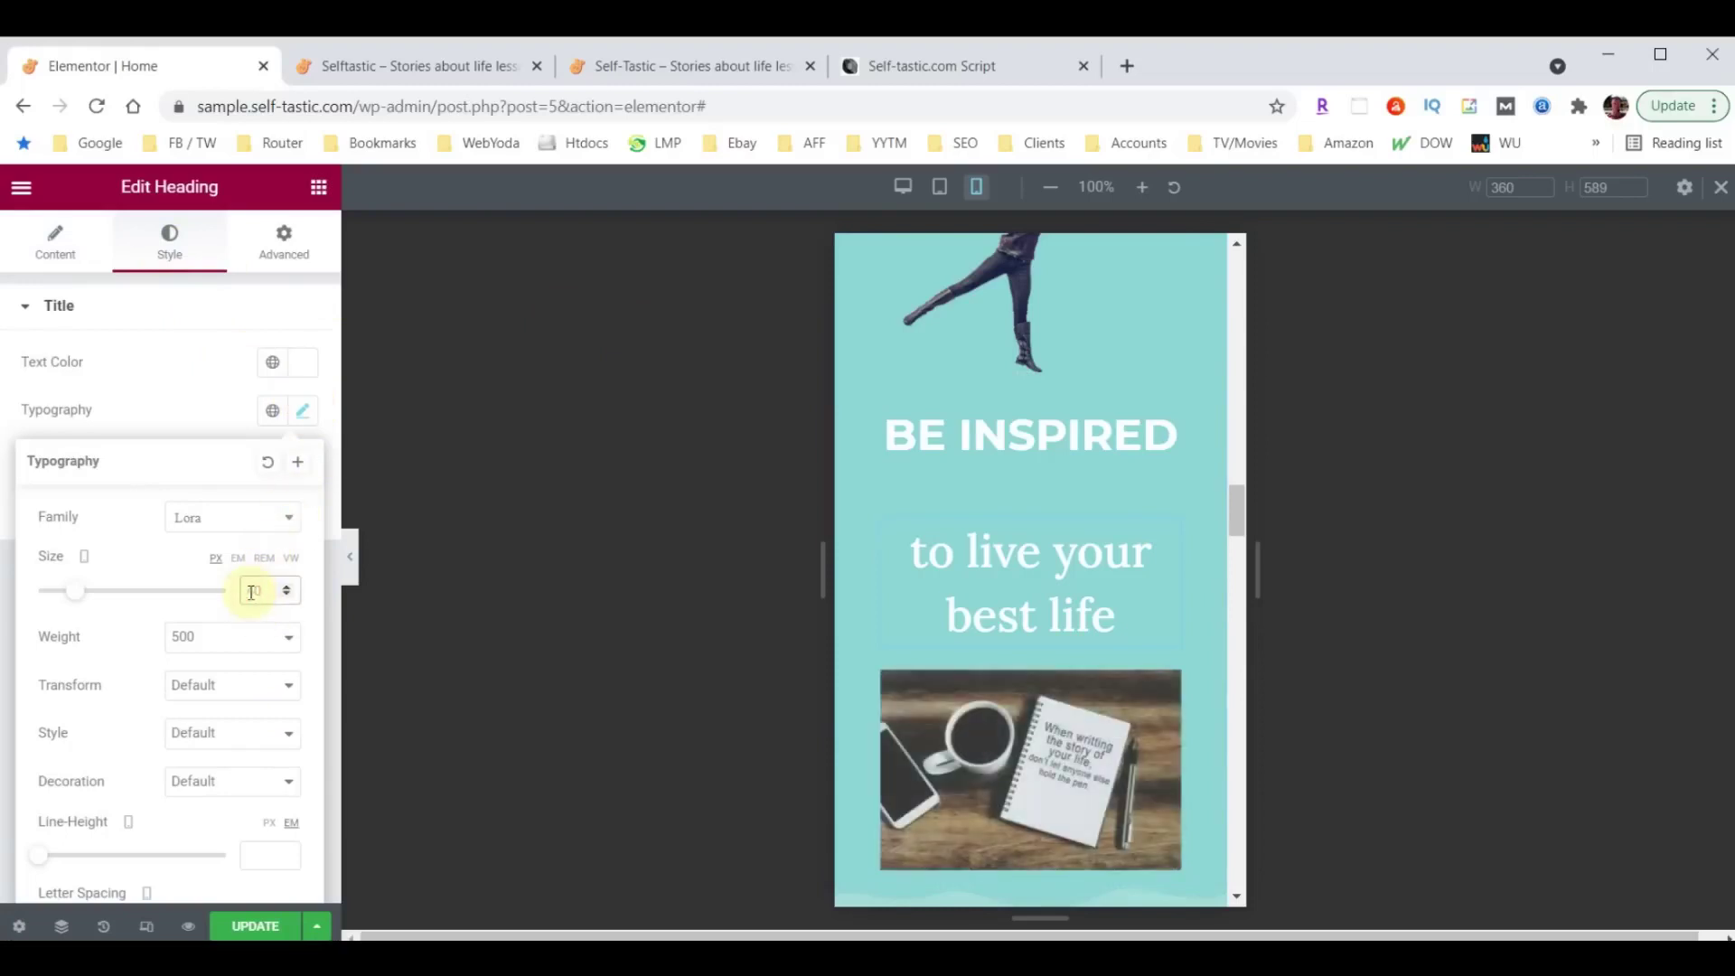
{"action": "type", "text": "1"}
{"action": "key", "text": "BackSpace"}
{"action": "type", "text": "28"}
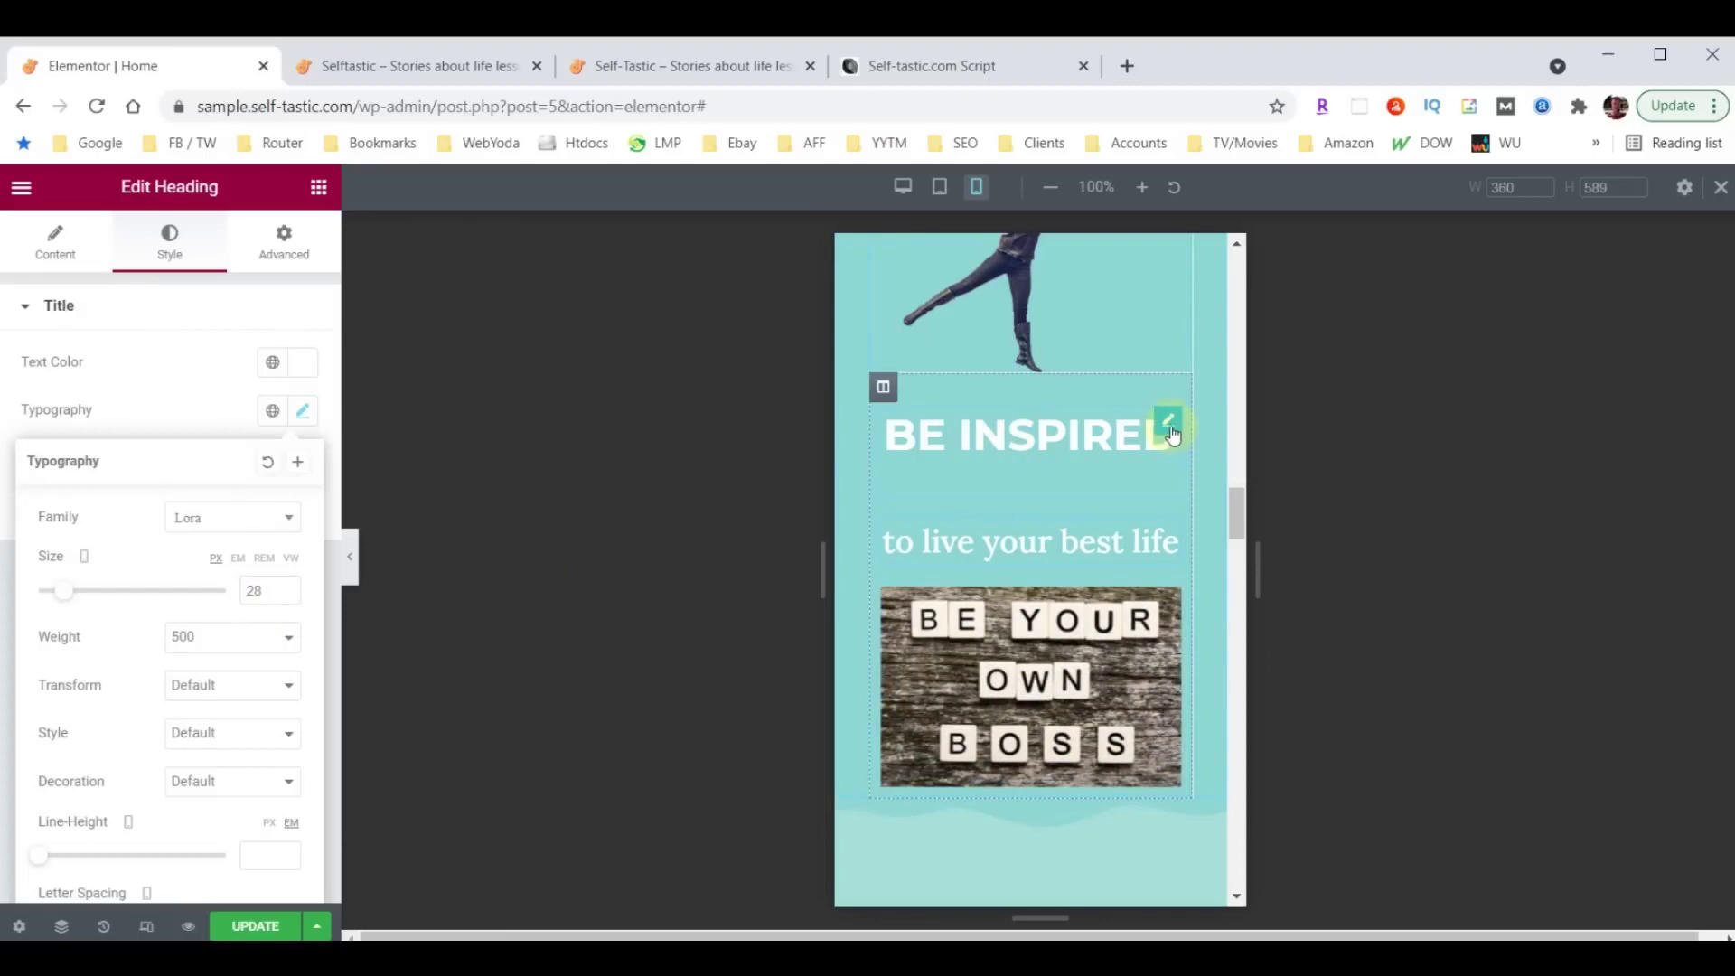
- Clear the heading's bottom margin of 29 so it becomes 0 on mobile
{"action": "left_click", "coordinate": [1169, 424]}
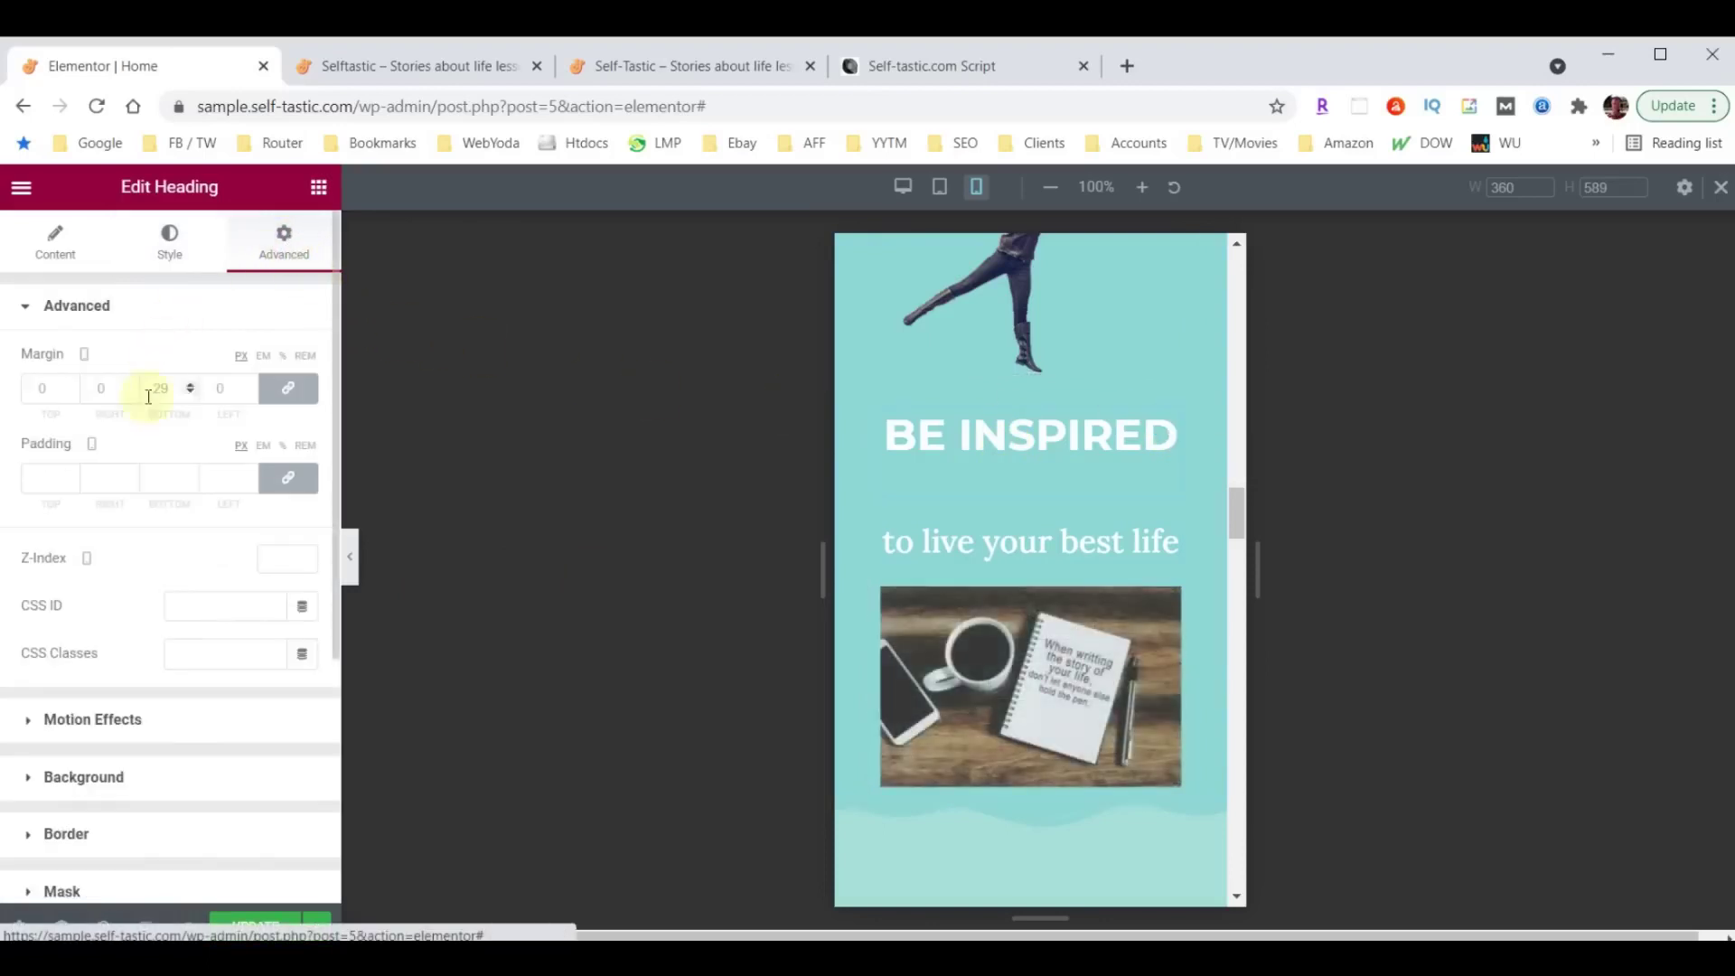
{"action": "left_click", "coordinate": [176, 388]}
{"action": "key", "text": "BackSpace"}
{"action": "key", "text": "BackSpace"}
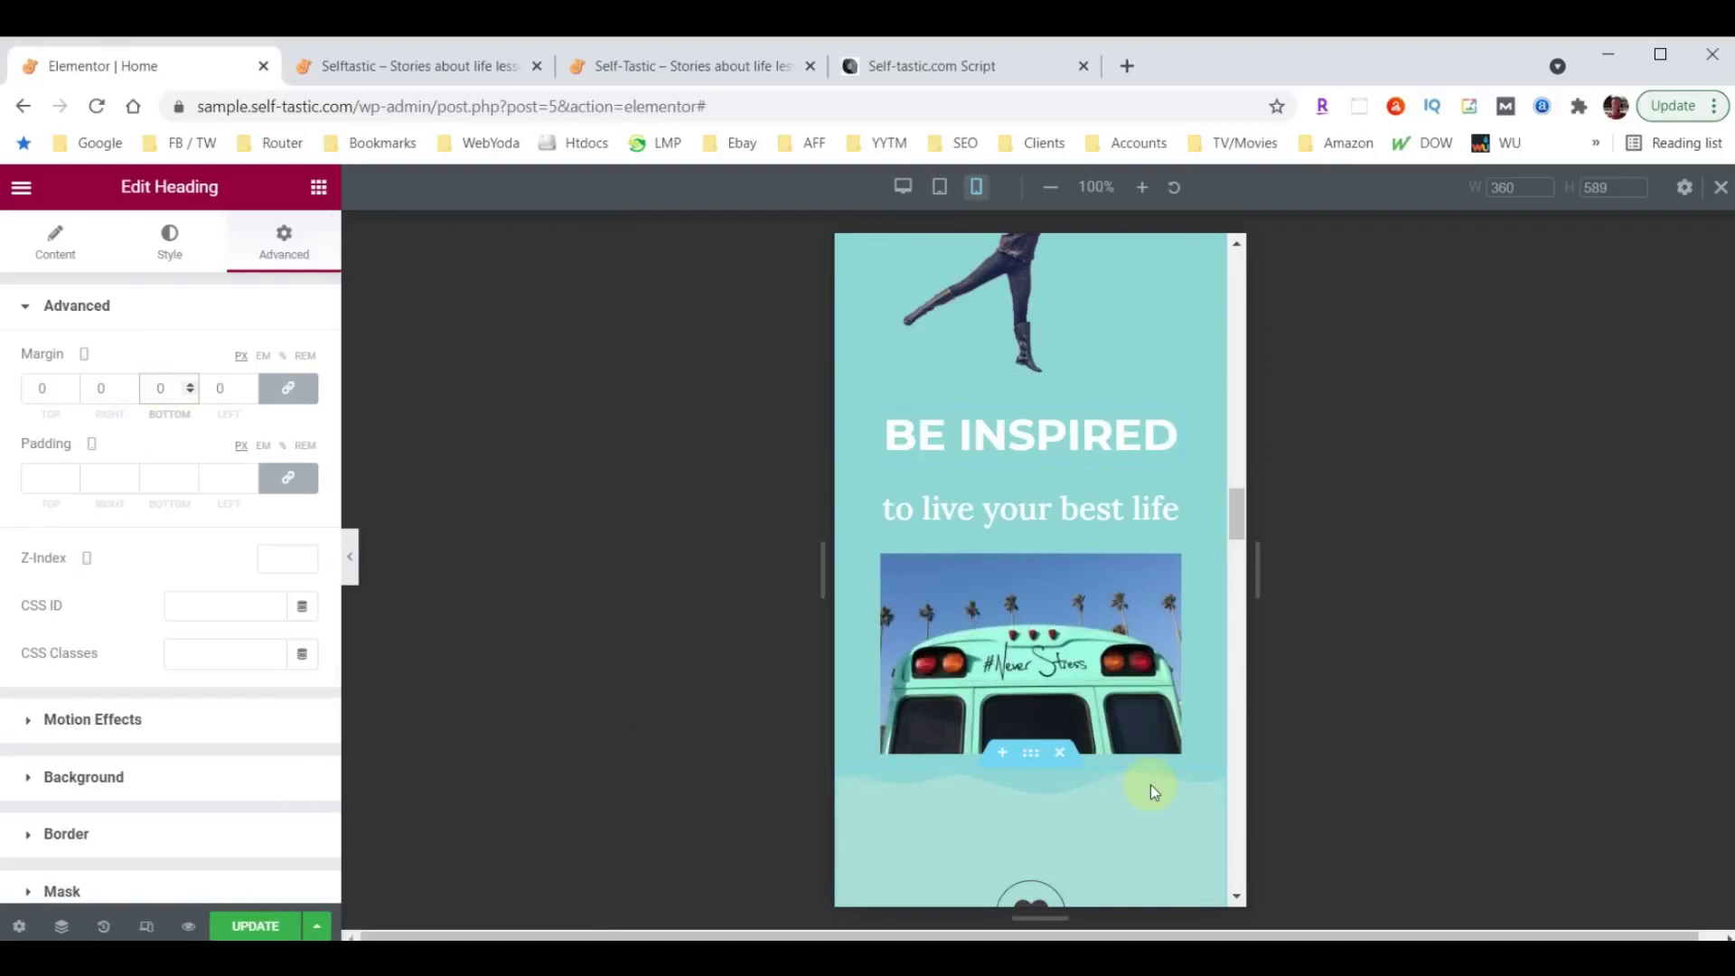
{"action": "scroll", "coordinate": [1151, 784], "scroll_direction": "down", "scroll_amount": 3}
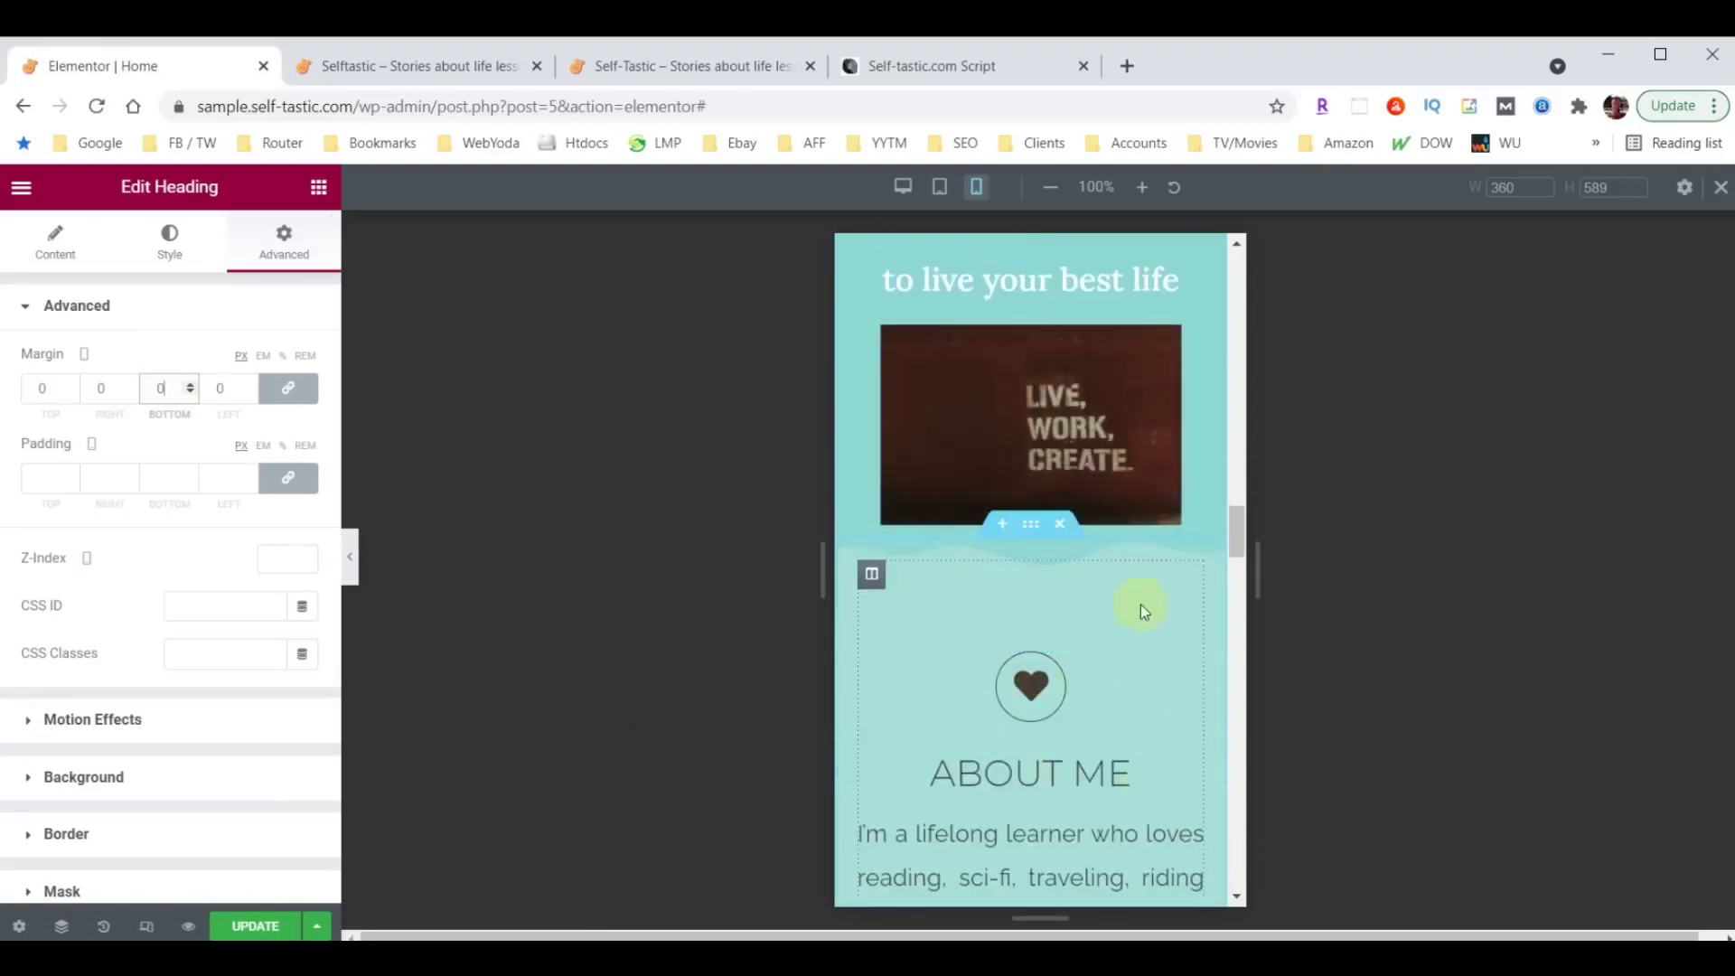
{"action": "scroll", "coordinate": [987, 442], "scroll_direction": "up", "scroll_amount": 3}
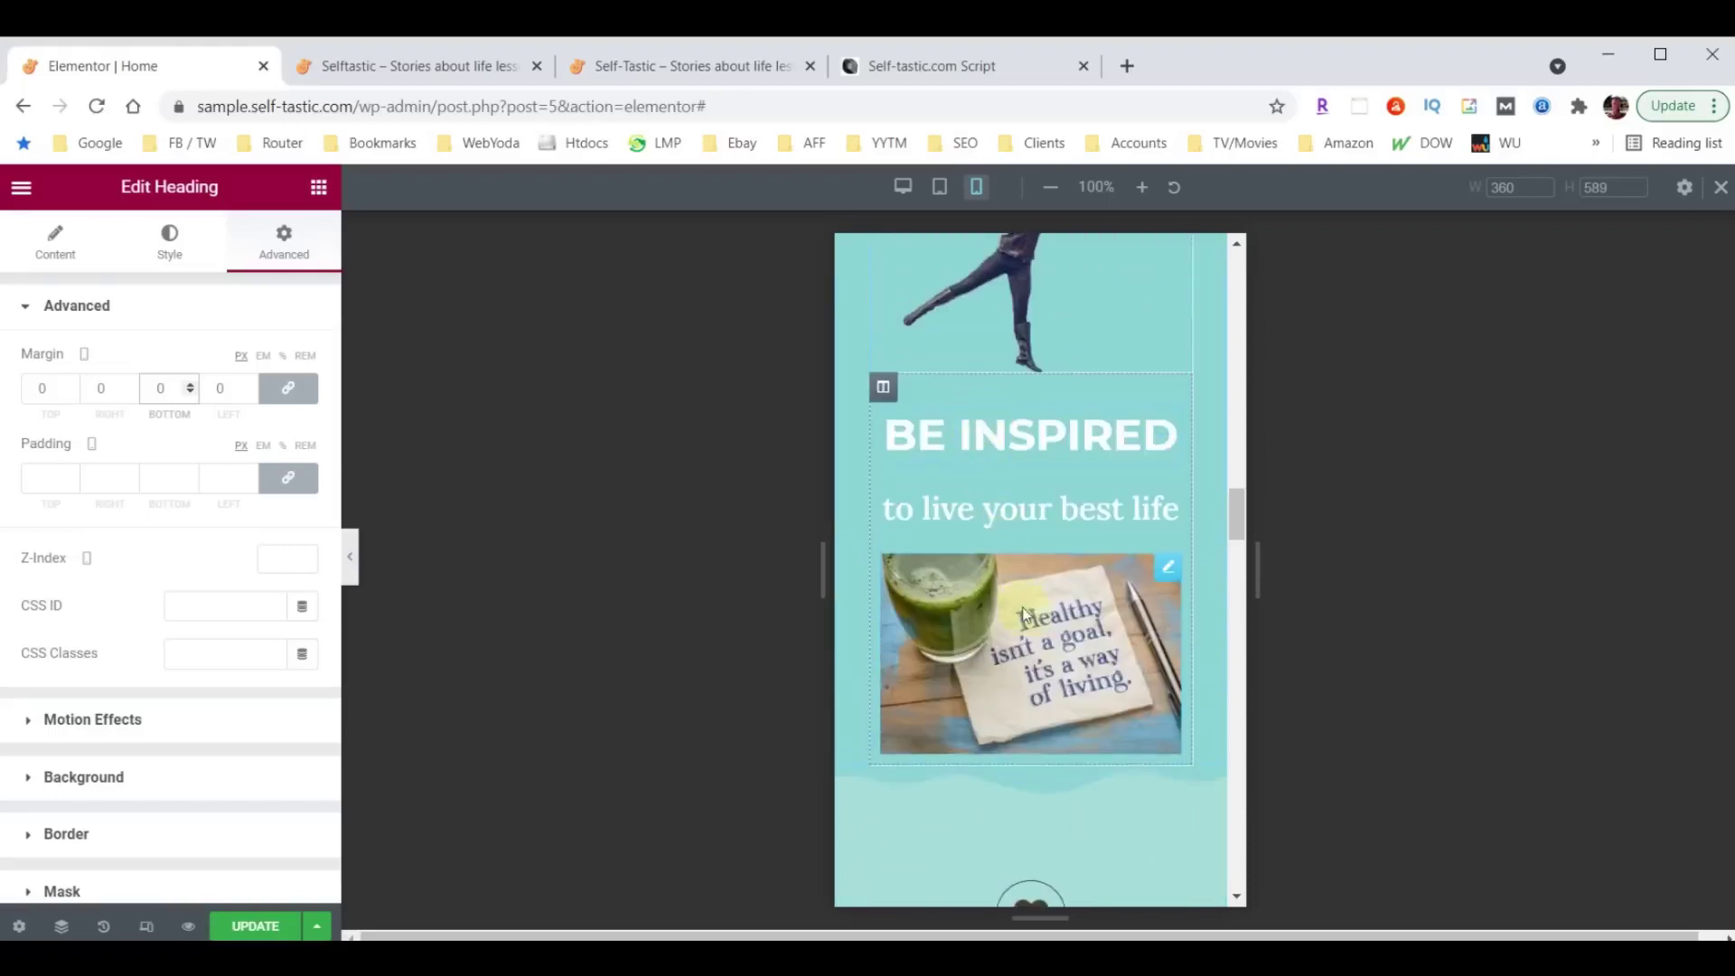
- Change the Be Inspired column's mobile bottom padding from 10 to 50
{"action": "left_click", "coordinate": [882, 390]}
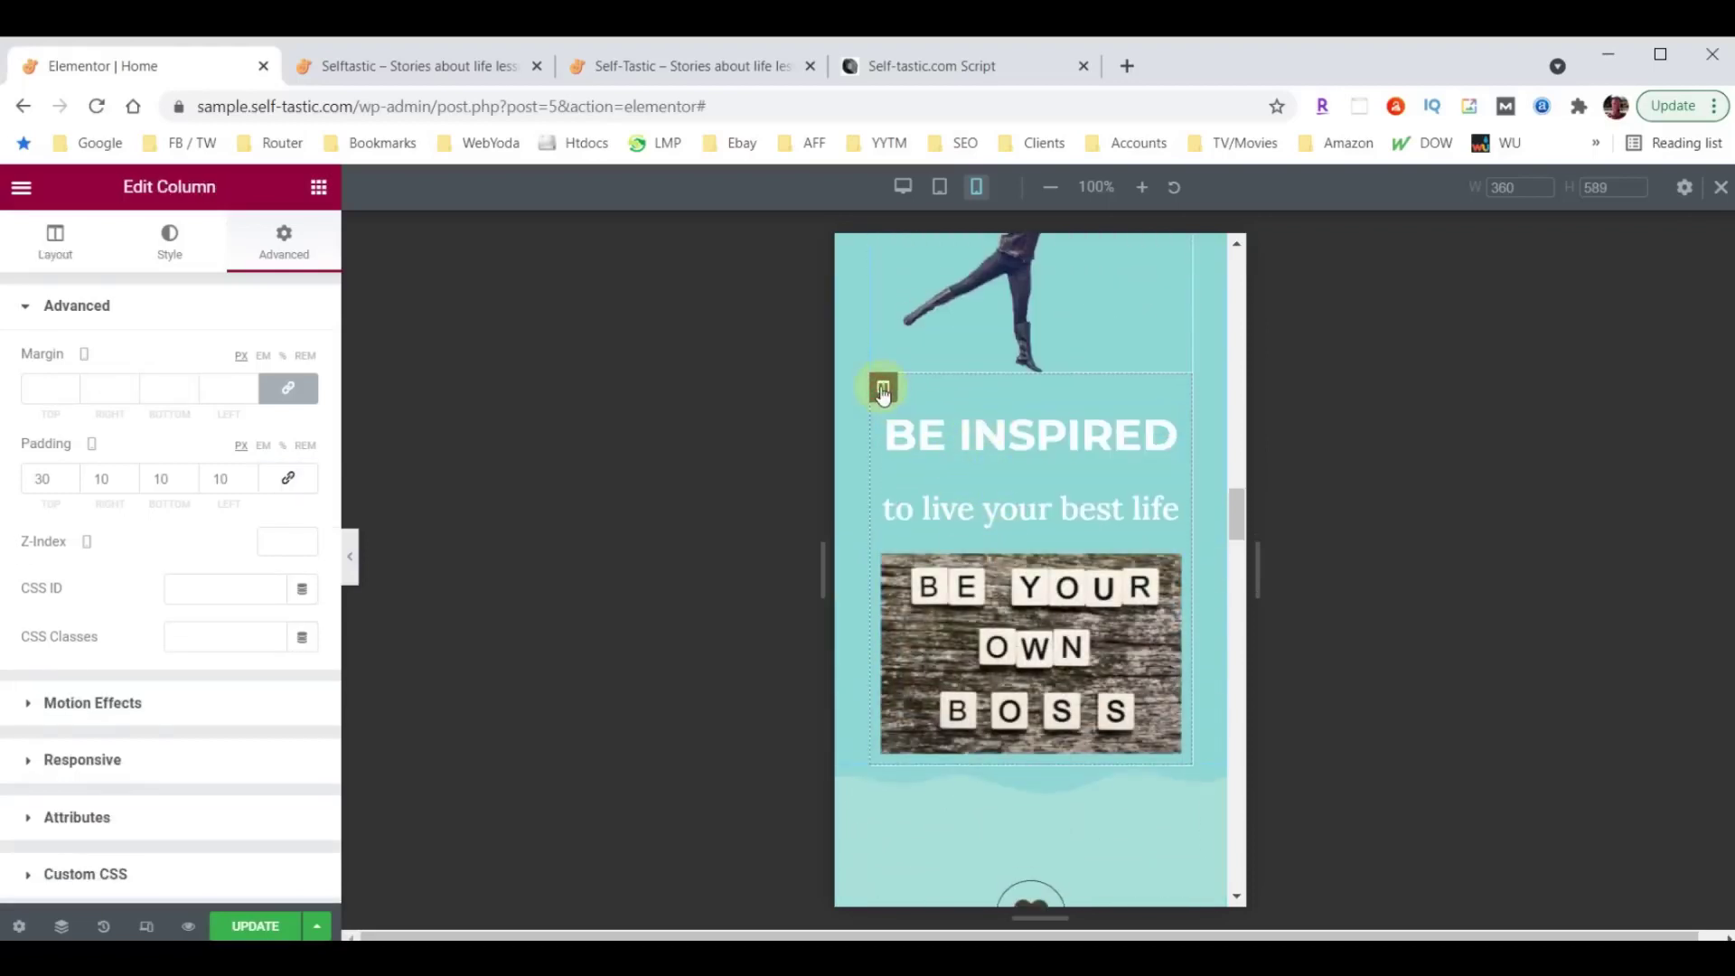
{"action": "double_click", "coordinate": [168, 478]}
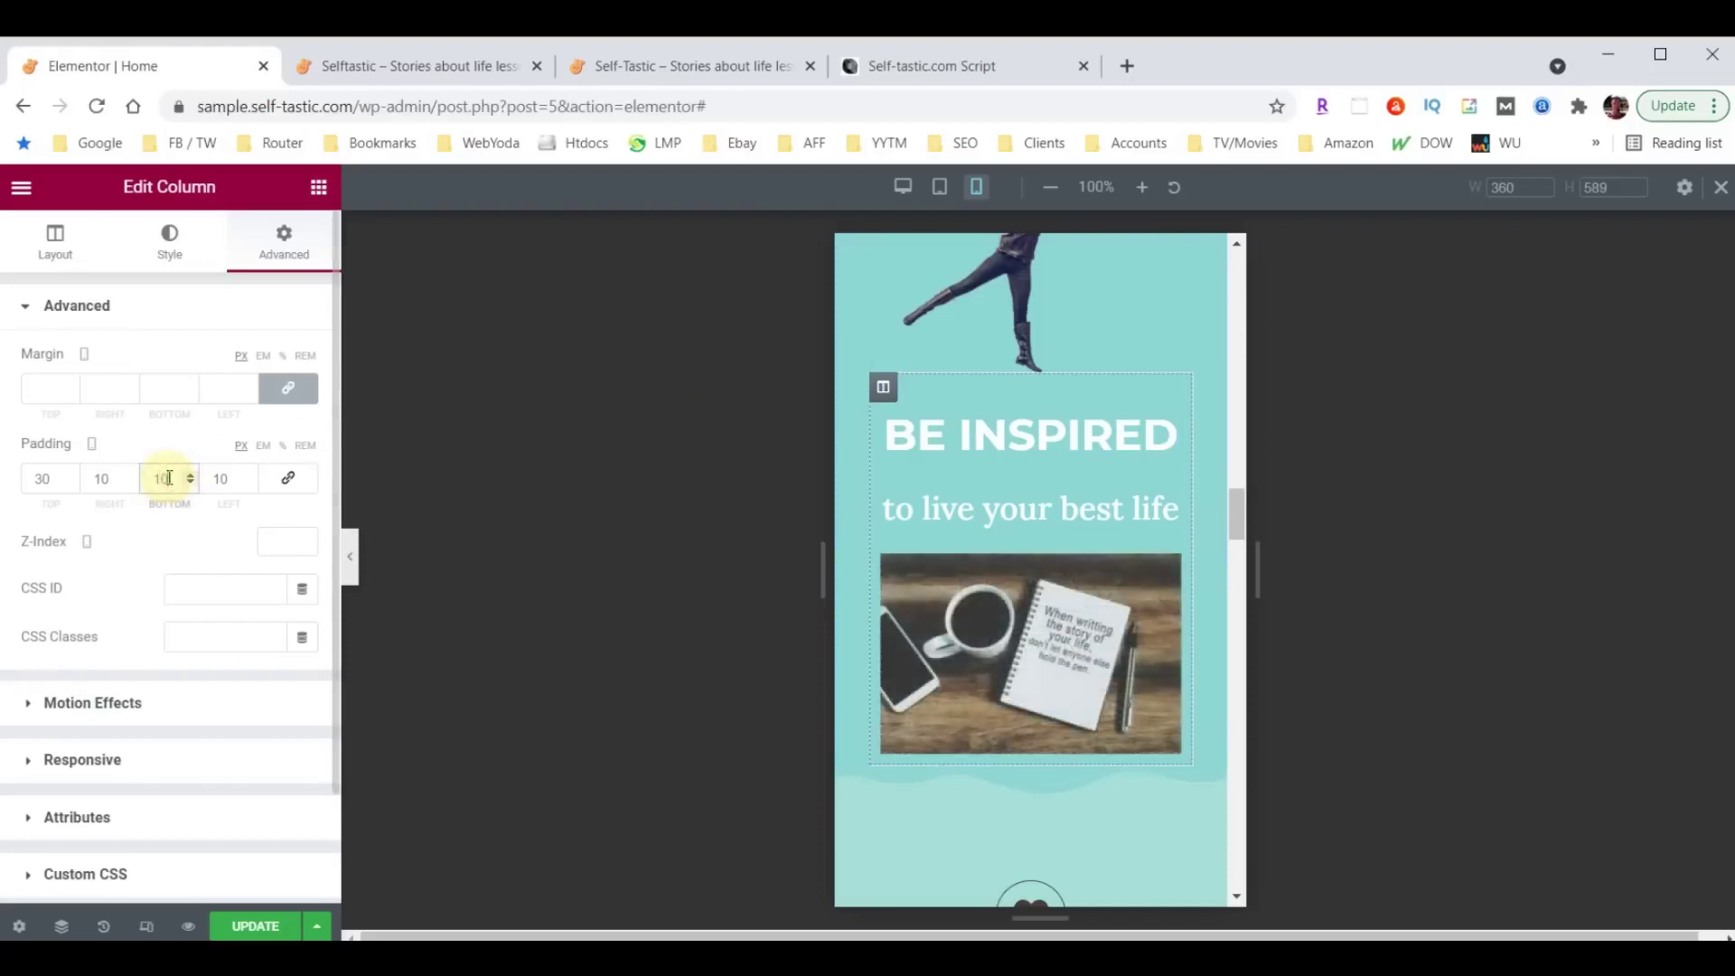
{"action": "type", "text": "50"}
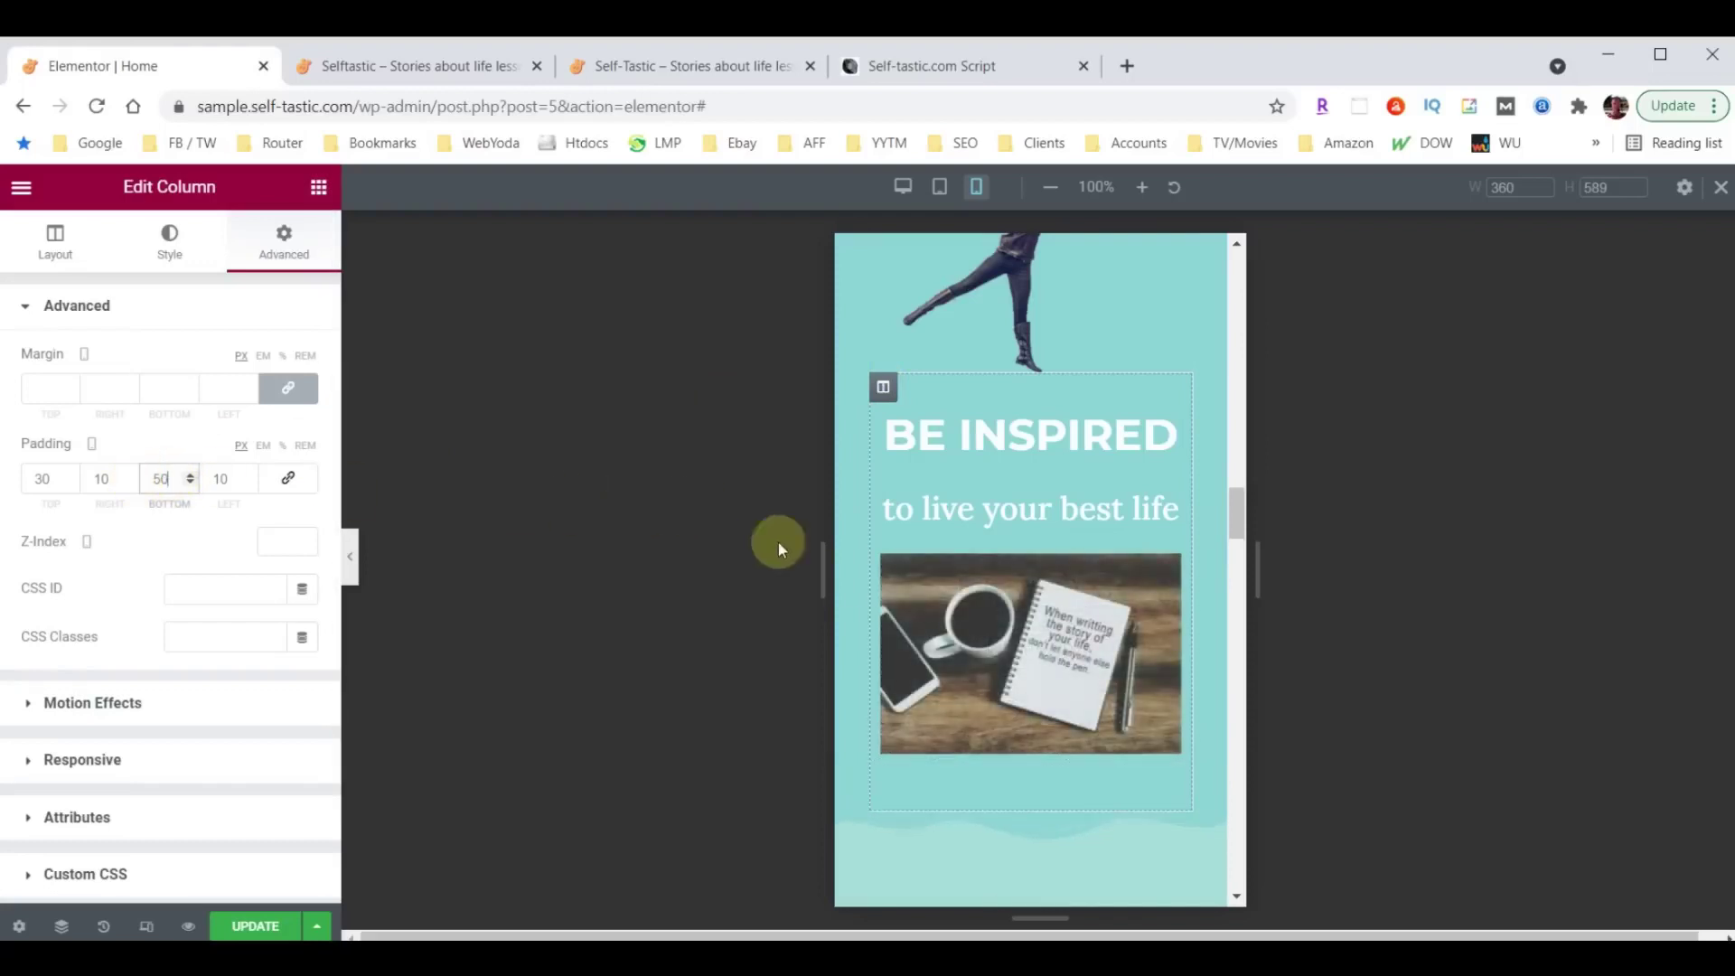
{"action": "scroll", "coordinate": [1081, 724], "scroll_direction": "down", "scroll_amount": 1}
{"action": "scroll", "coordinate": [1081, 724], "scroll_direction": "down", "scroll_amount": 1}
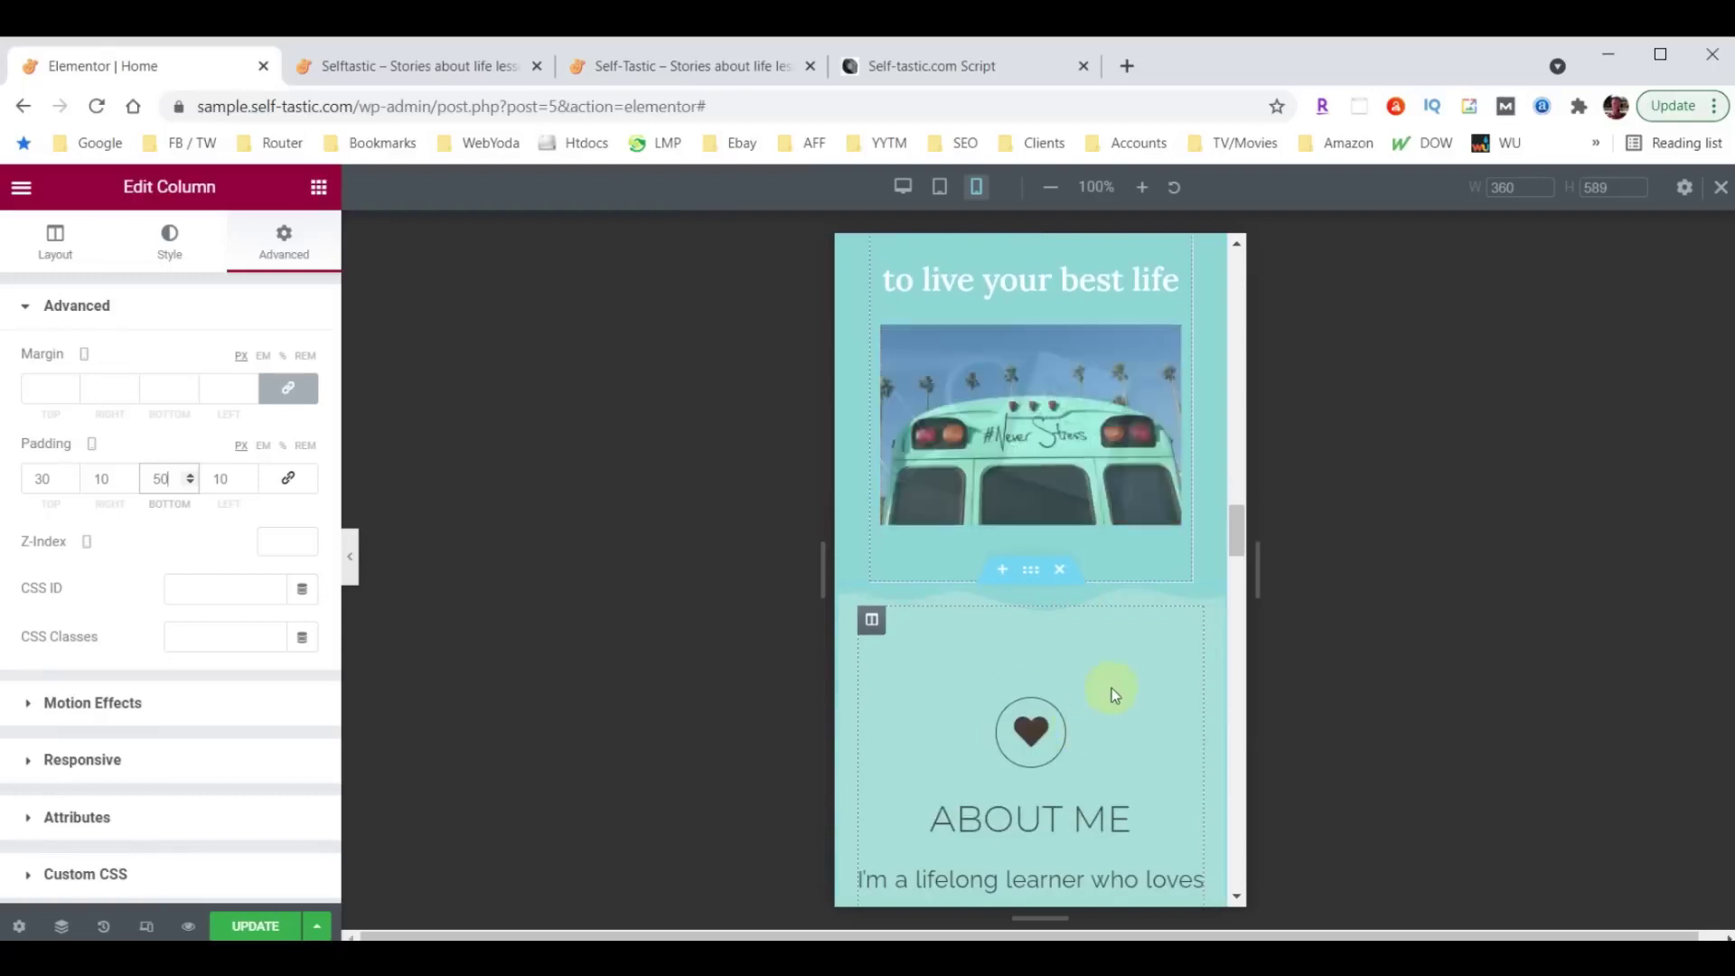
{"action": "scroll", "coordinate": [1114, 647], "scroll_direction": "down", "scroll_amount": 2}
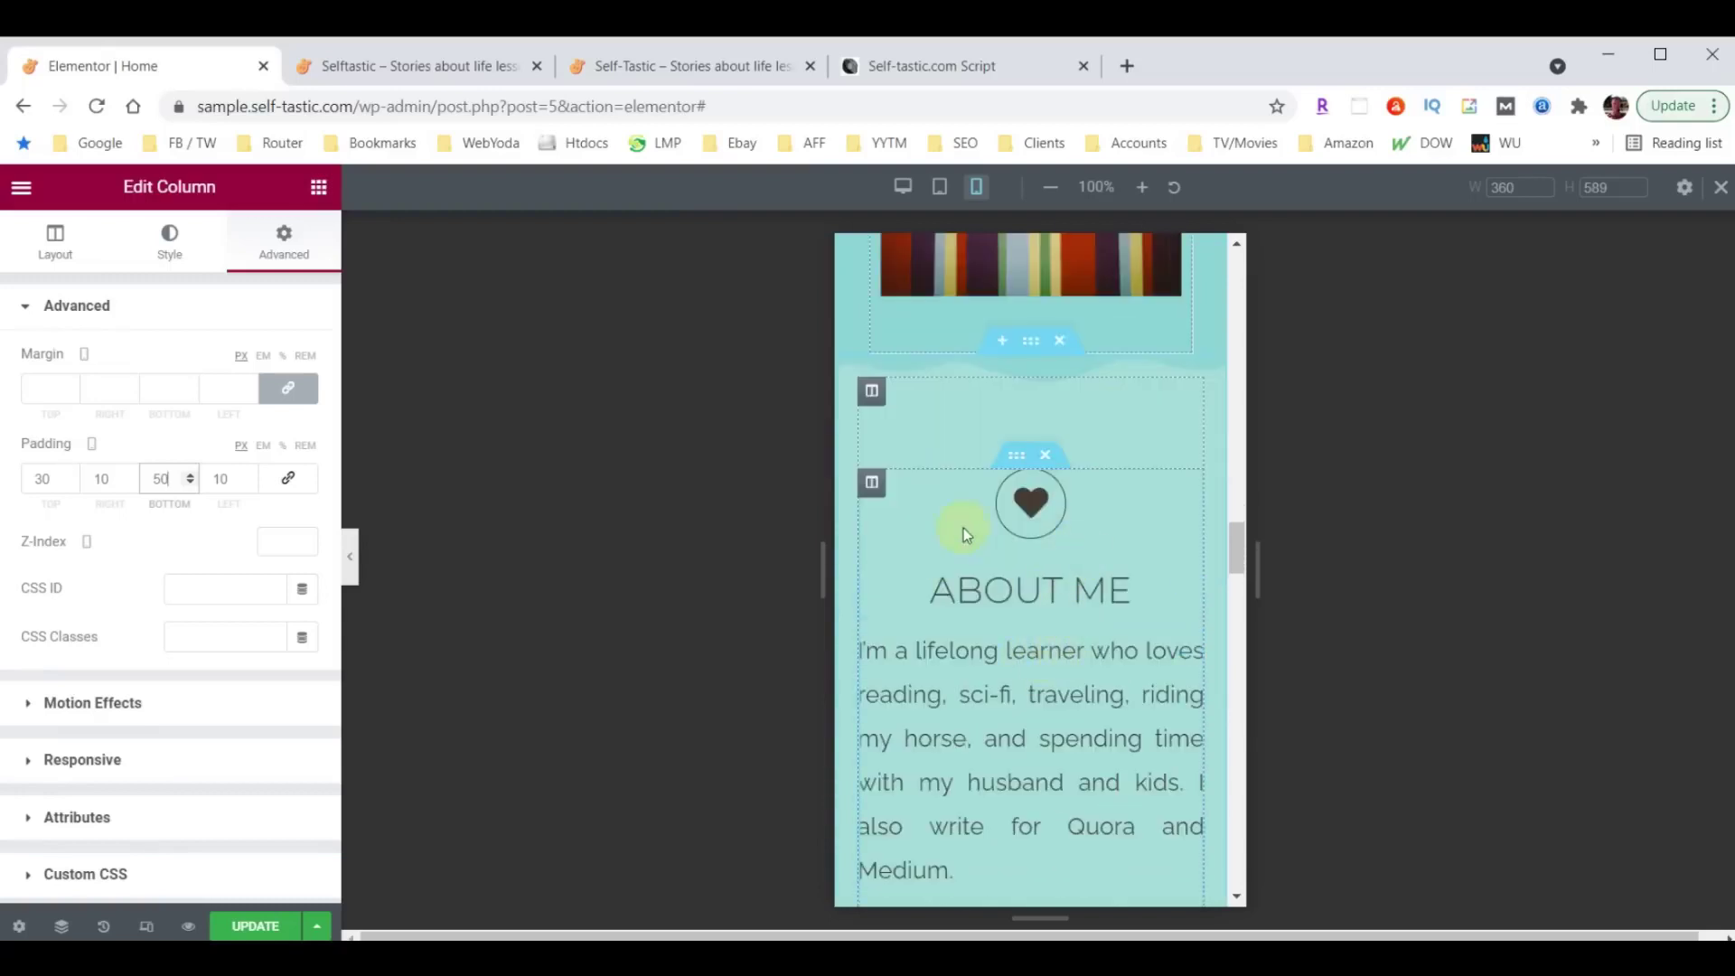
{"action": "scroll", "coordinate": [1077, 540], "scroll_direction": "down", "scroll_amount": 1}
{"action": "scroll", "coordinate": [1080, 538], "scroll_direction": "down", "scroll_amount": 3}
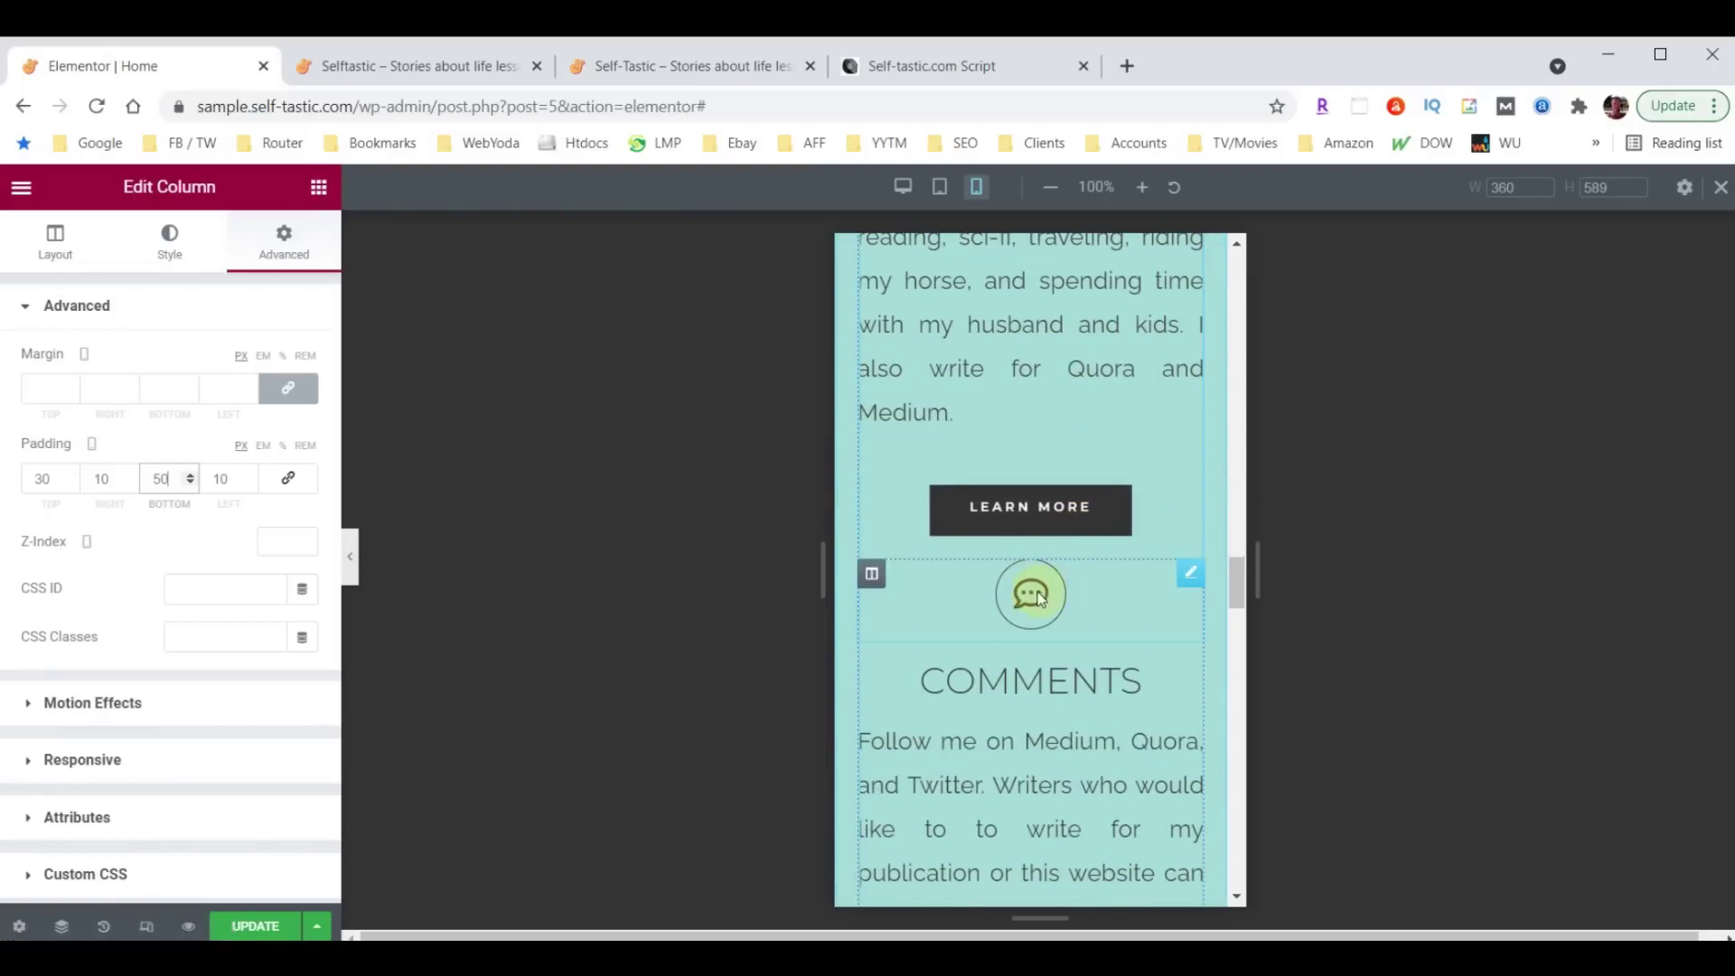
- Give the Comments icon an unlinked 60 top margin on mobile
{"action": "left_click", "coordinate": [1191, 574]}
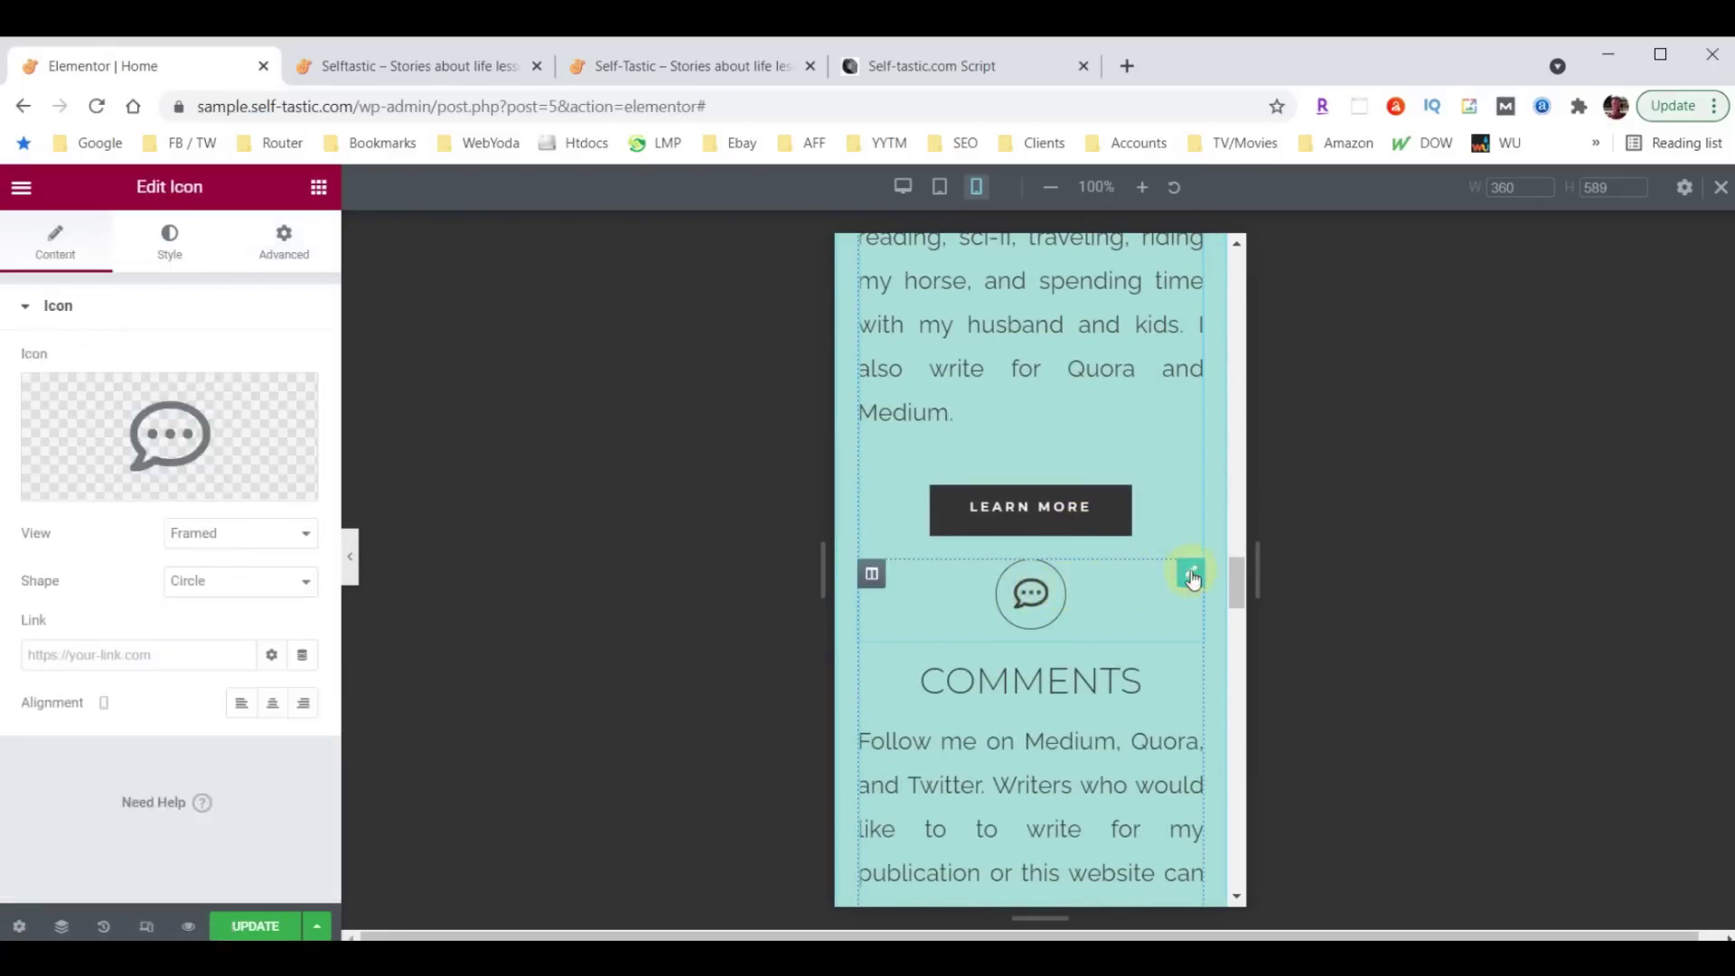
{"action": "left_click", "coordinate": [287, 246]}
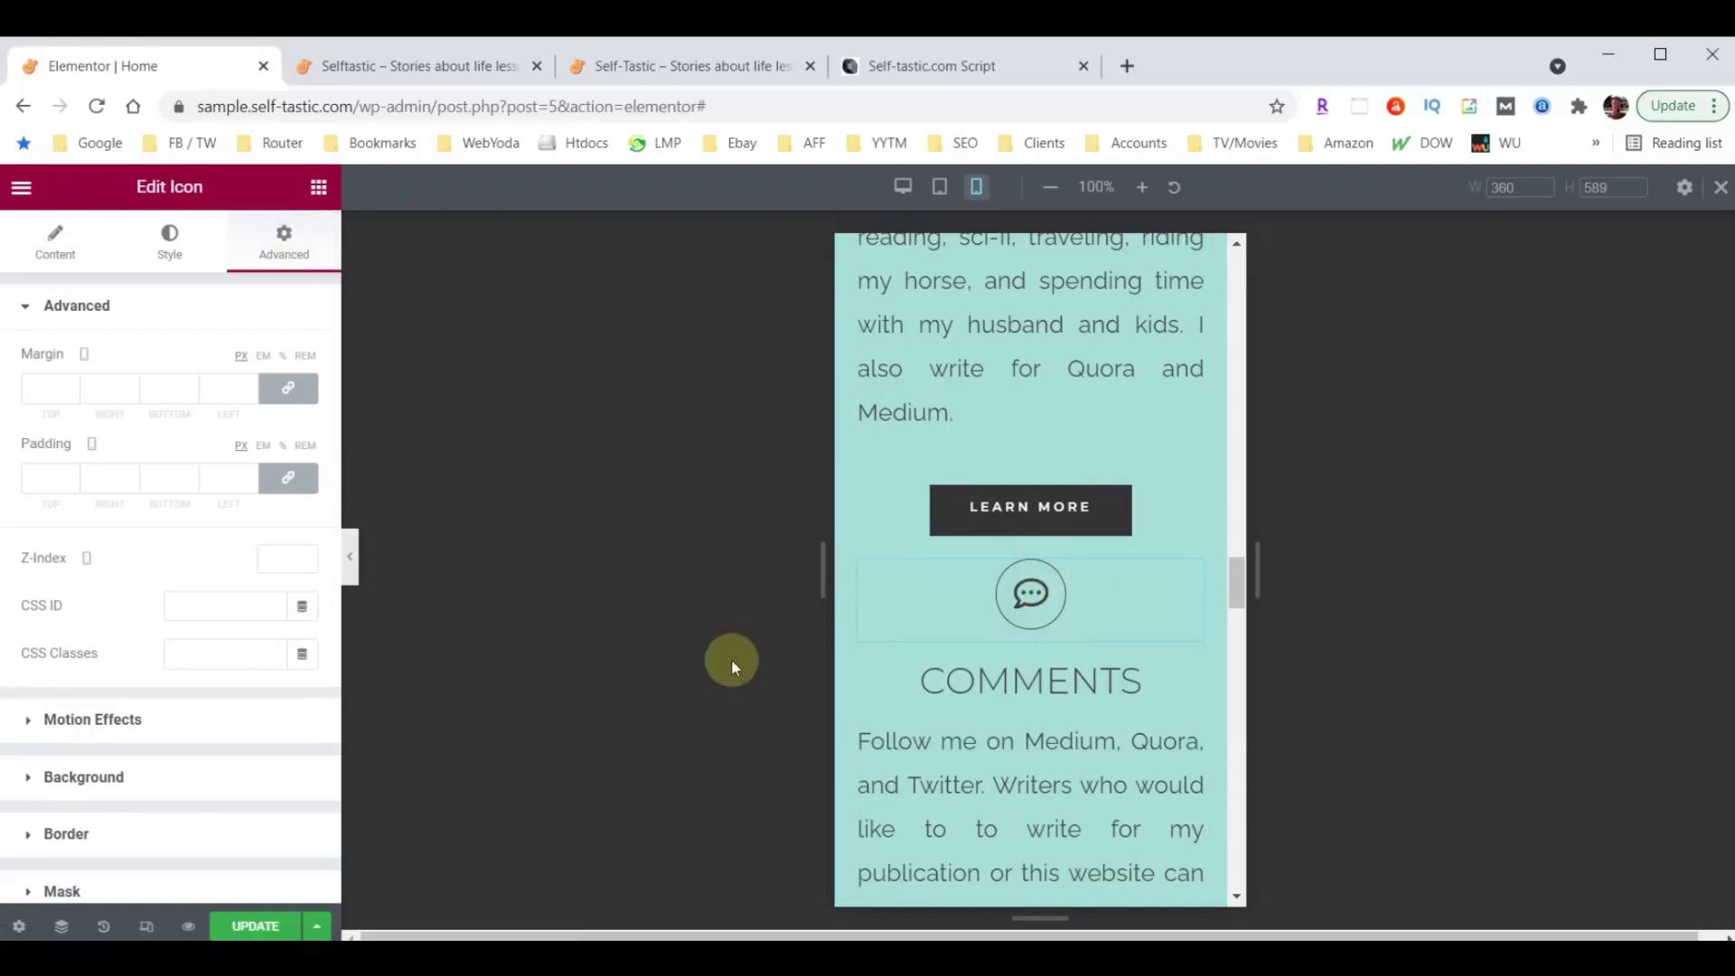
{"action": "left_click", "coordinate": [291, 389]}
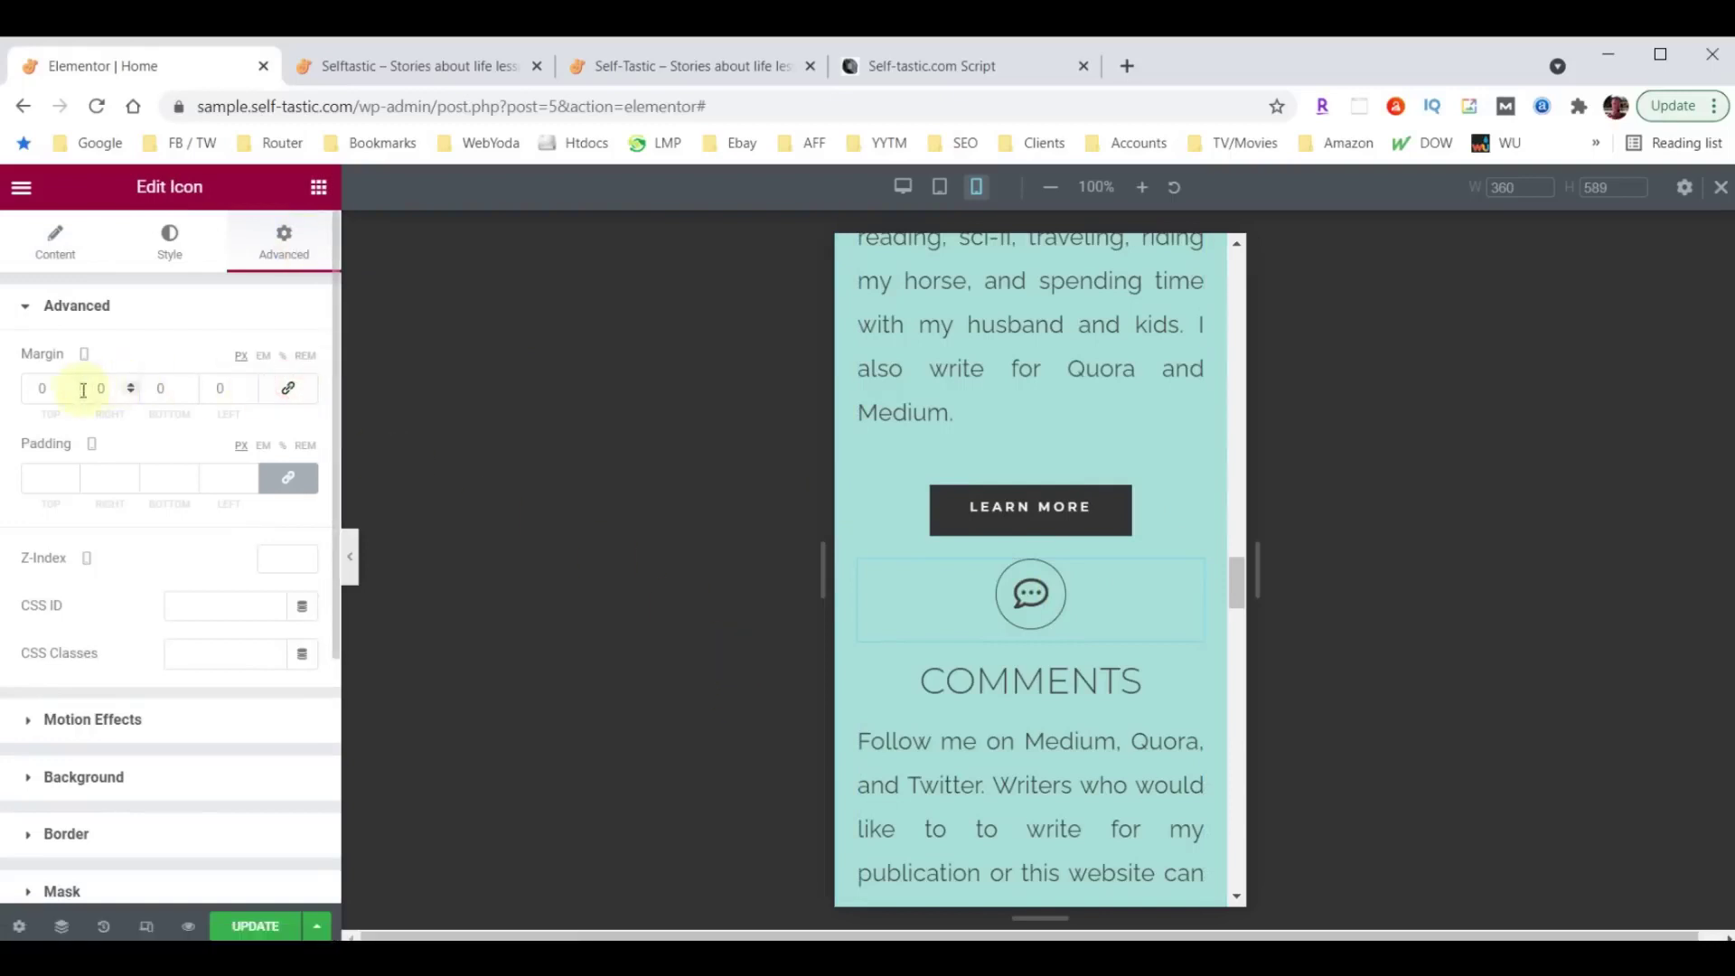
{"action": "left_click", "coordinate": [45, 390]}
{"action": "type", "text": "60"}
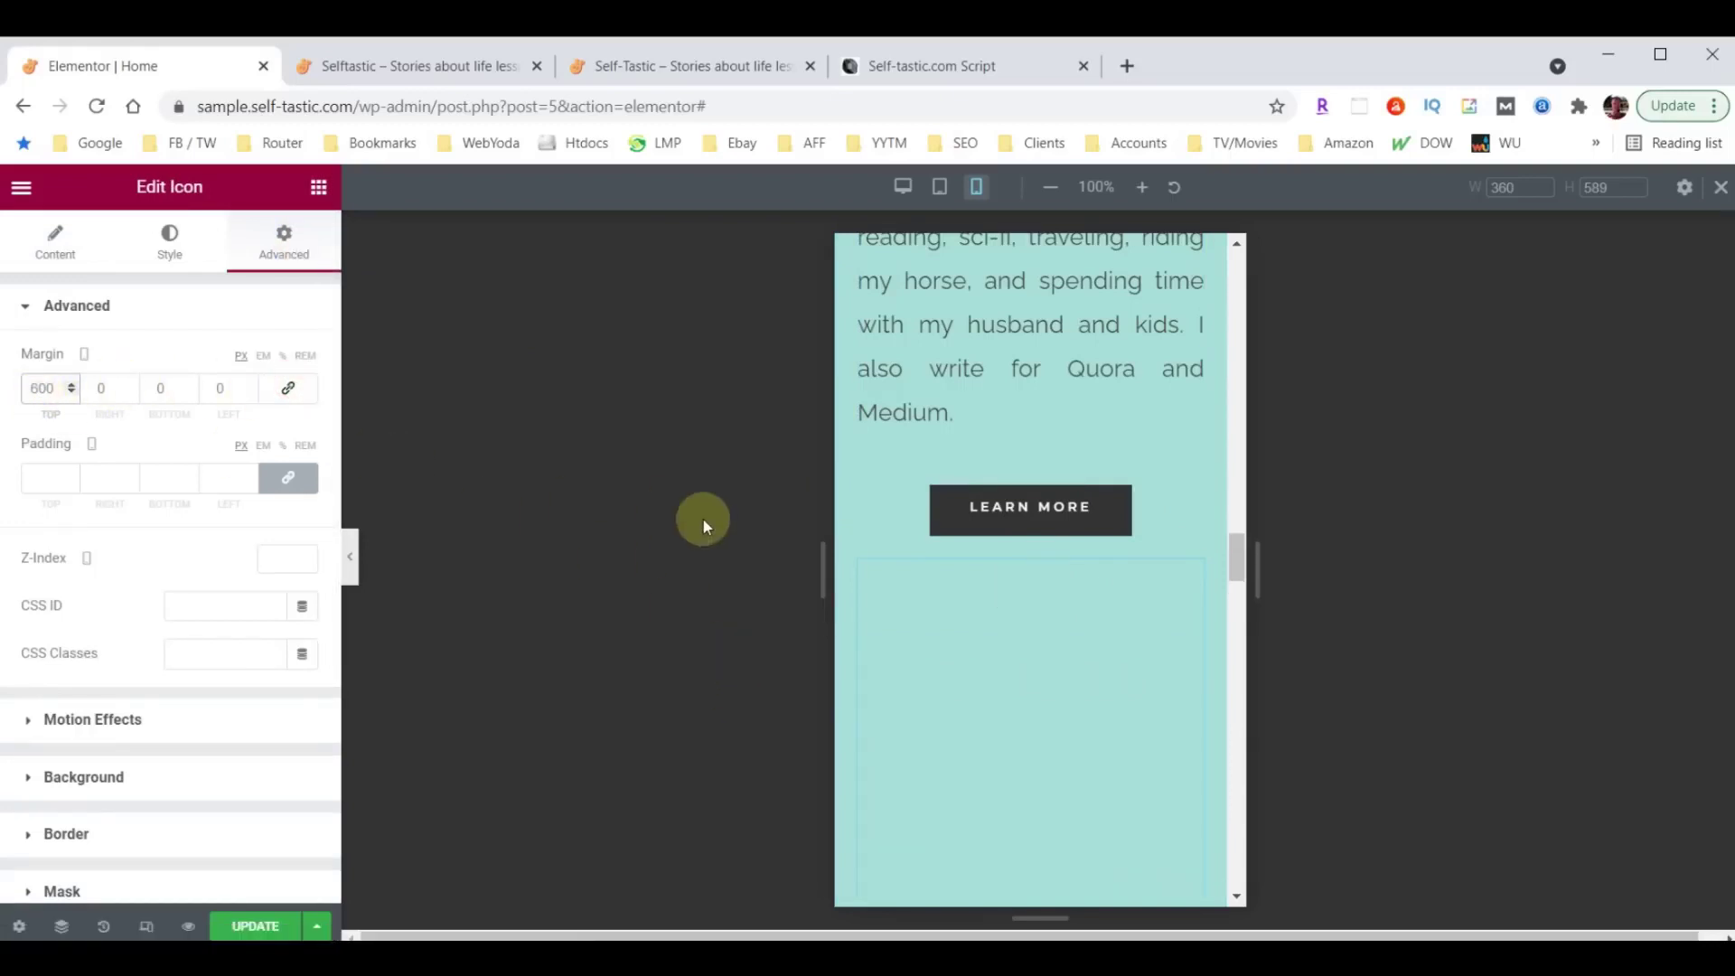
{"action": "scroll", "coordinate": [1048, 583], "scroll_direction": "down", "scroll_amount": 6}
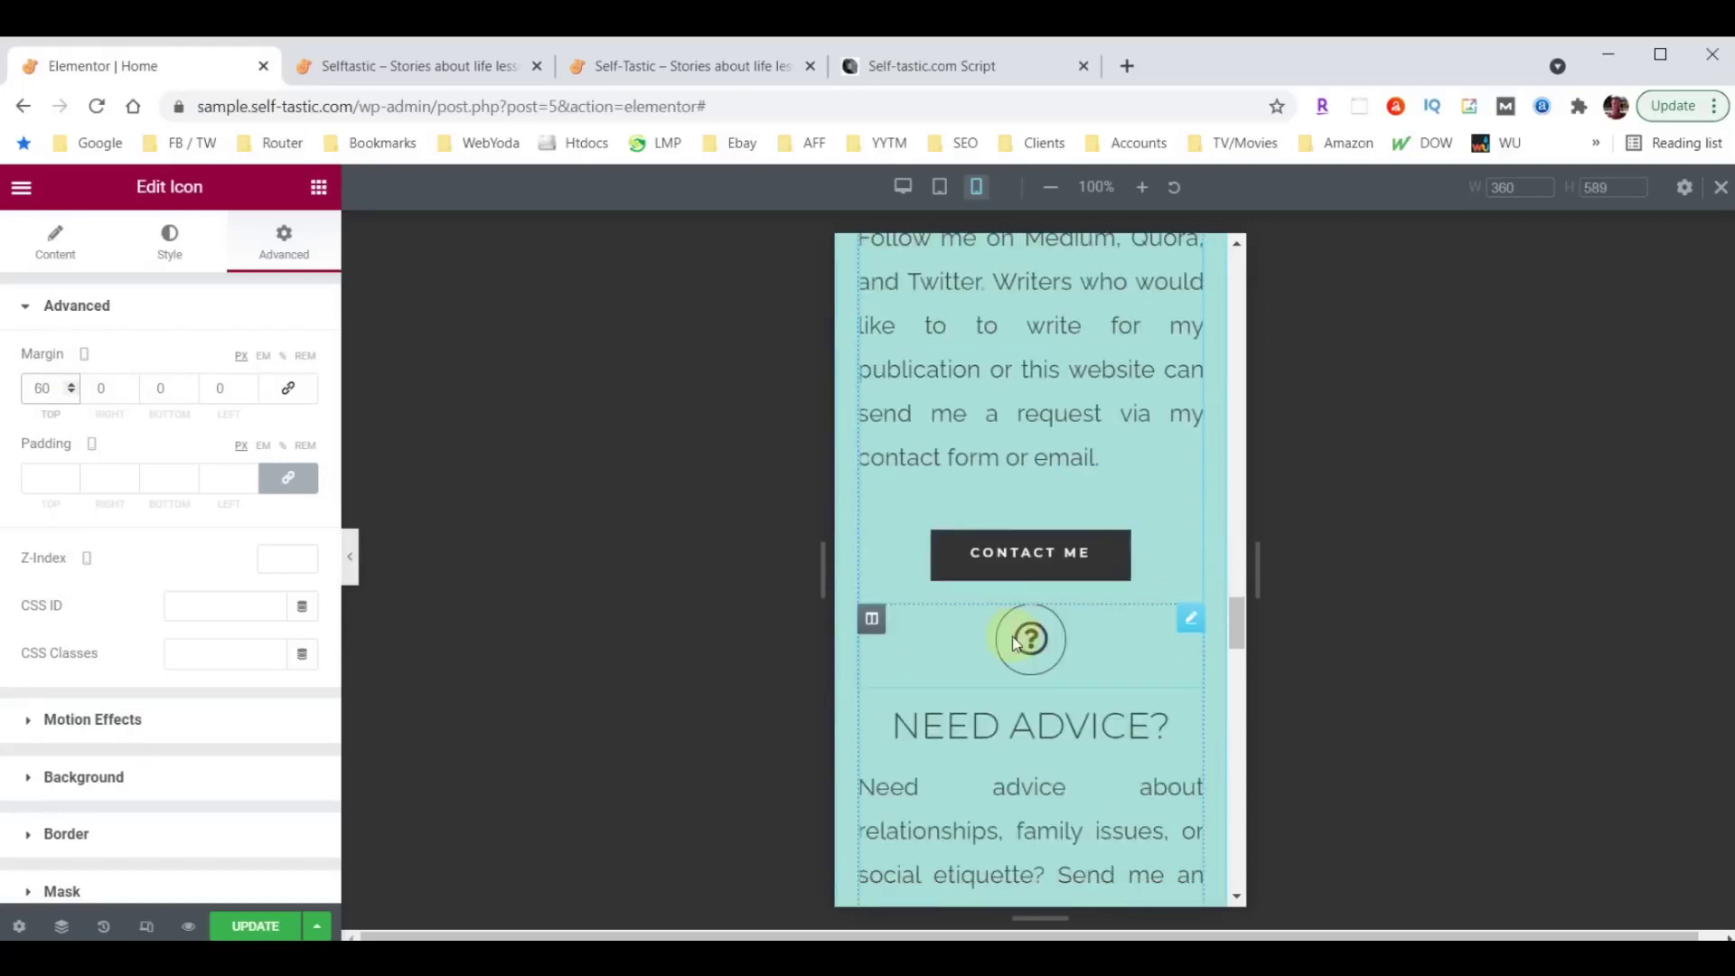
- Give the Need Advice icon an unlinked 60 top margin on mobile
{"action": "left_click", "coordinate": [1189, 622]}
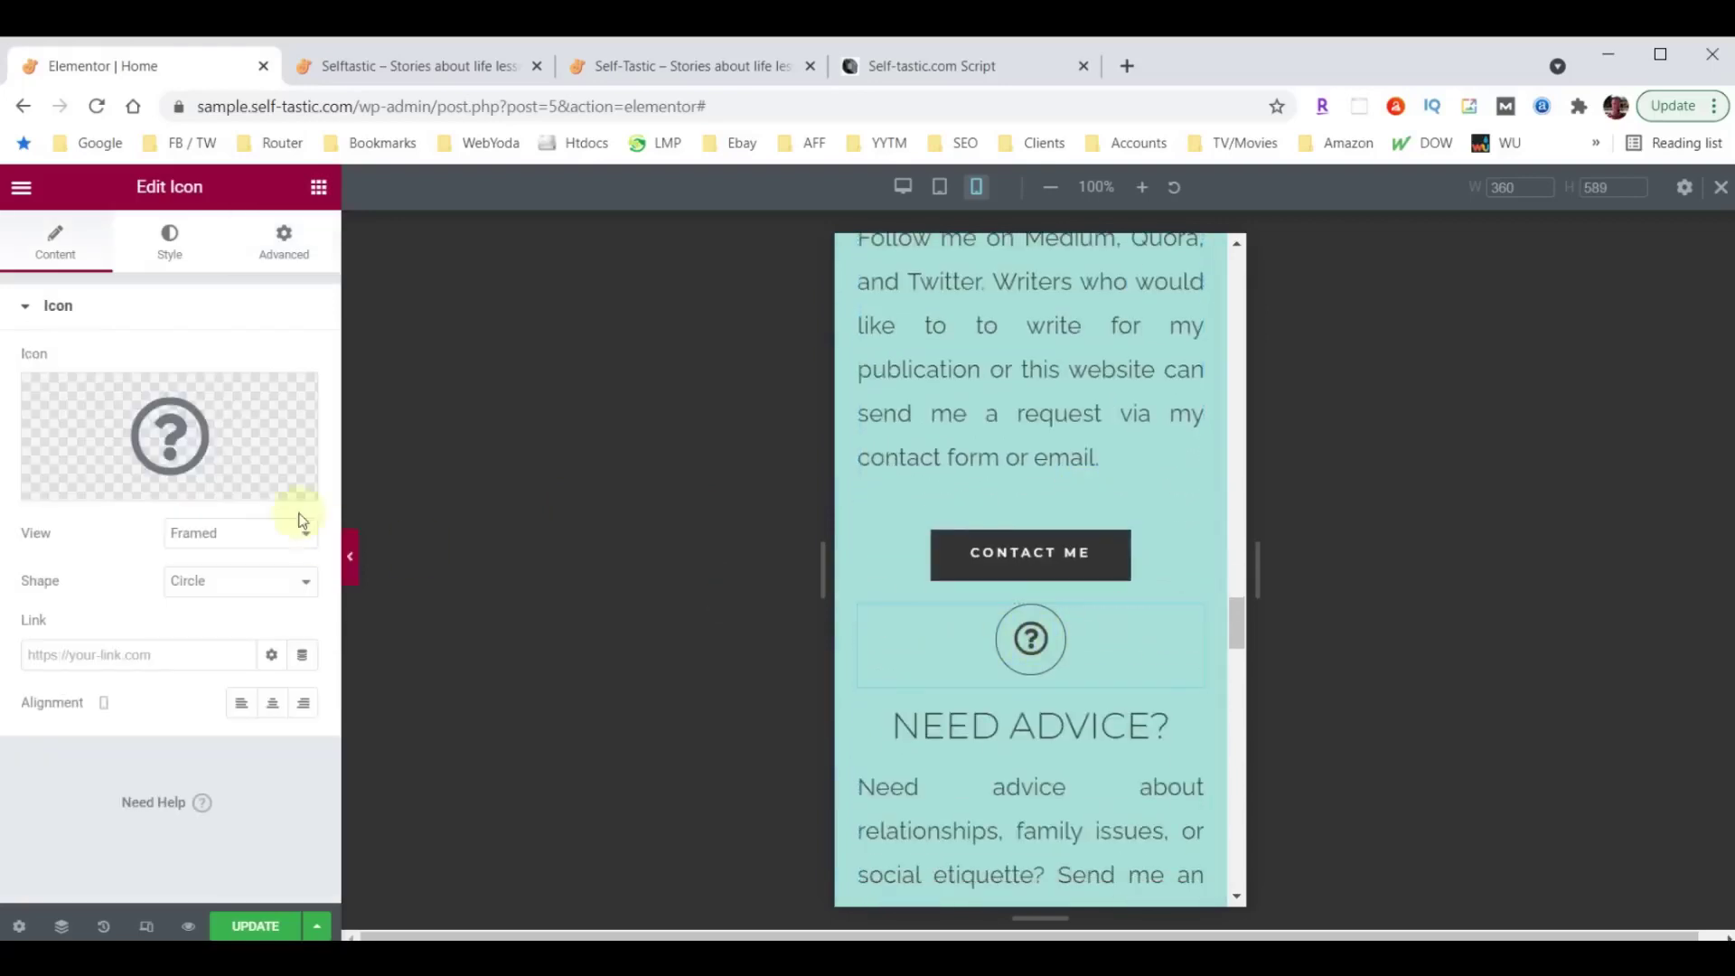
{"action": "left_click", "coordinate": [282, 242]}
{"action": "left_click", "coordinate": [288, 391]}
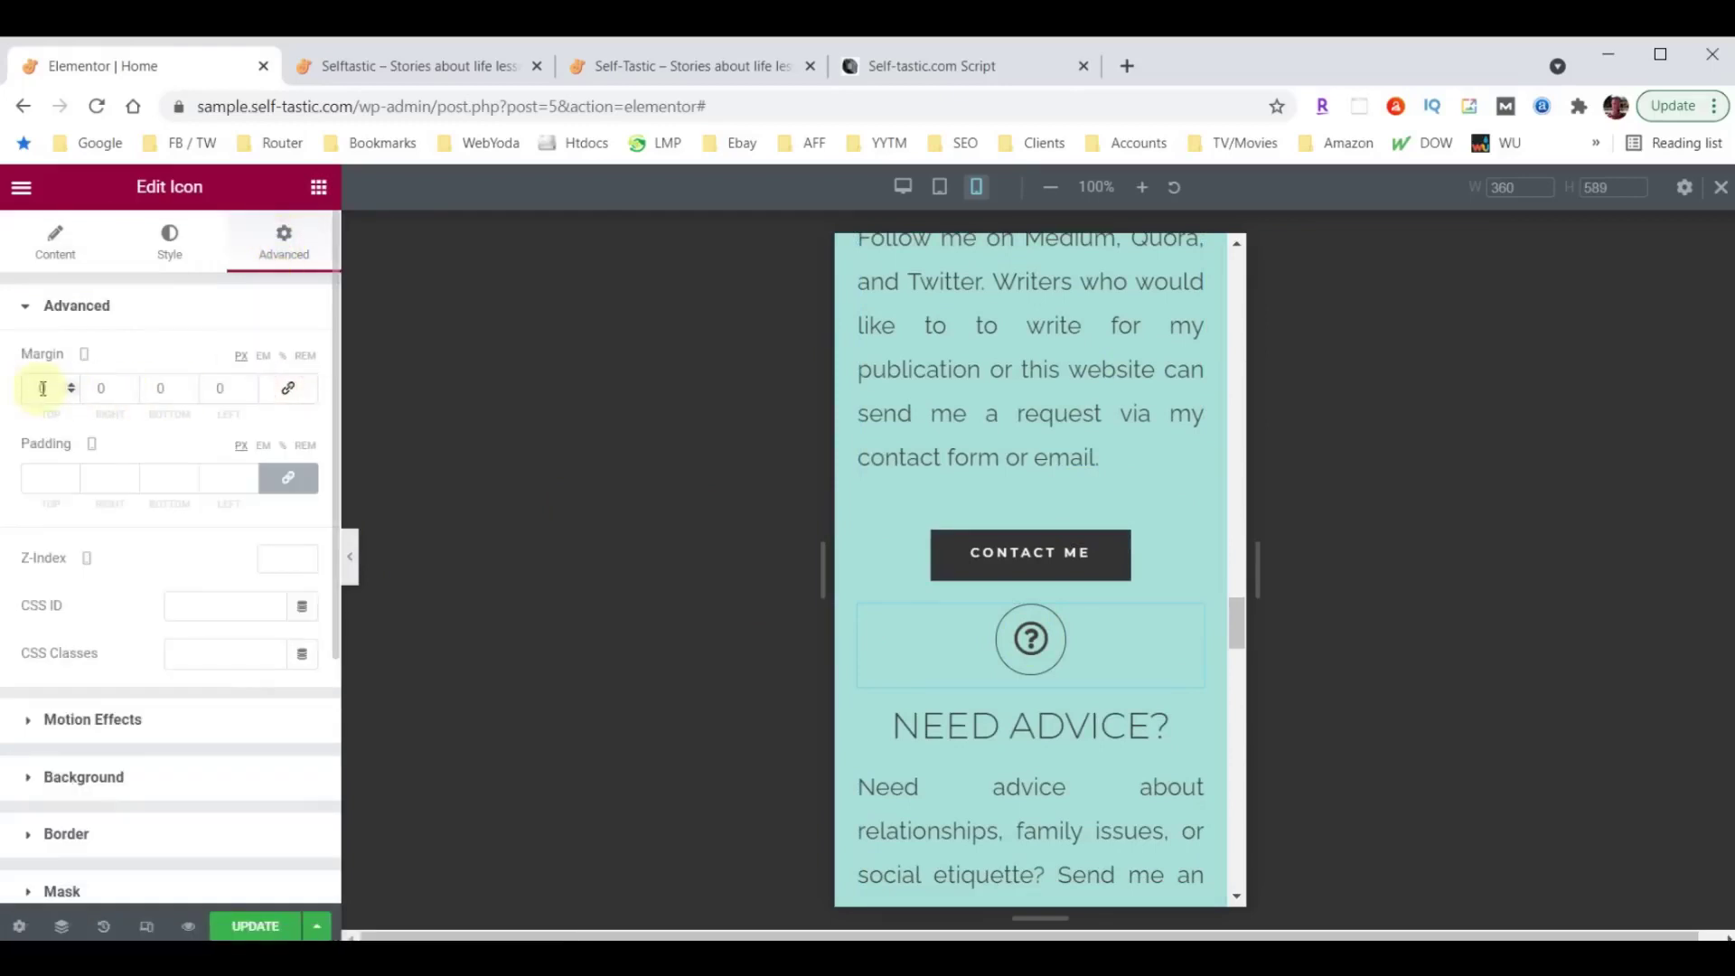
{"action": "left_click", "coordinate": [54, 389]}
{"action": "type", "text": "60"}
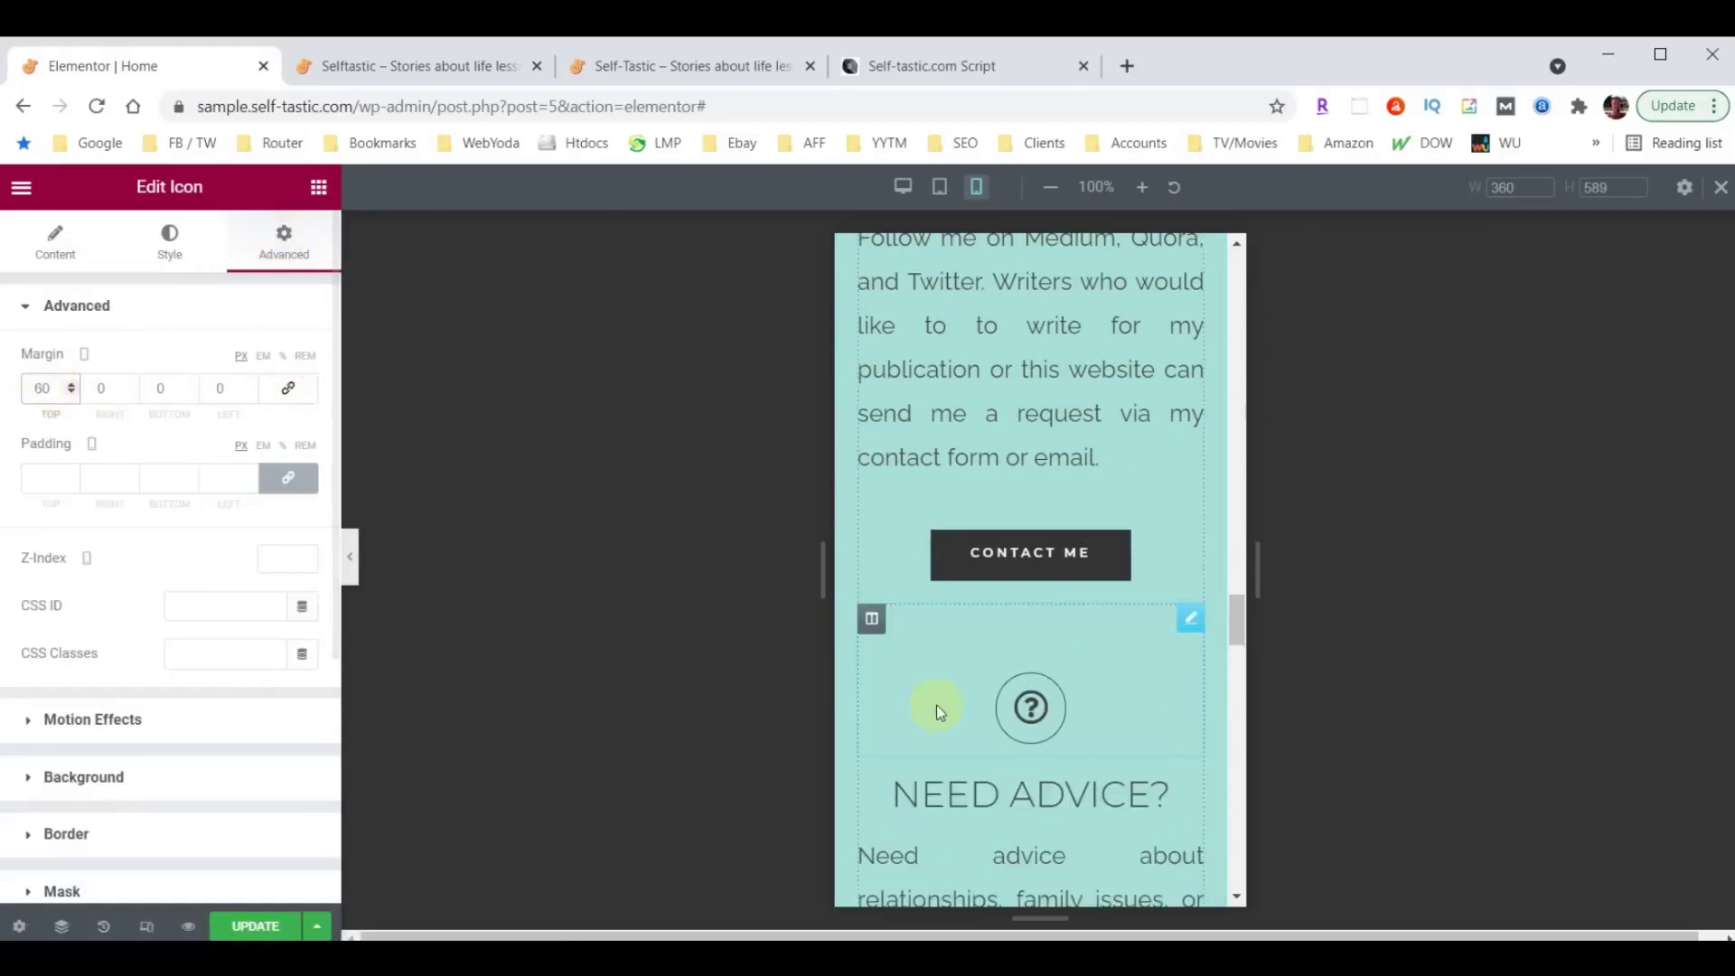
{"action": "scroll", "coordinate": [994, 677], "scroll_direction": "down", "scroll_amount": 3}
{"action": "scroll", "coordinate": [1109, 609], "scroll_direction": "down", "scroll_amount": 6}
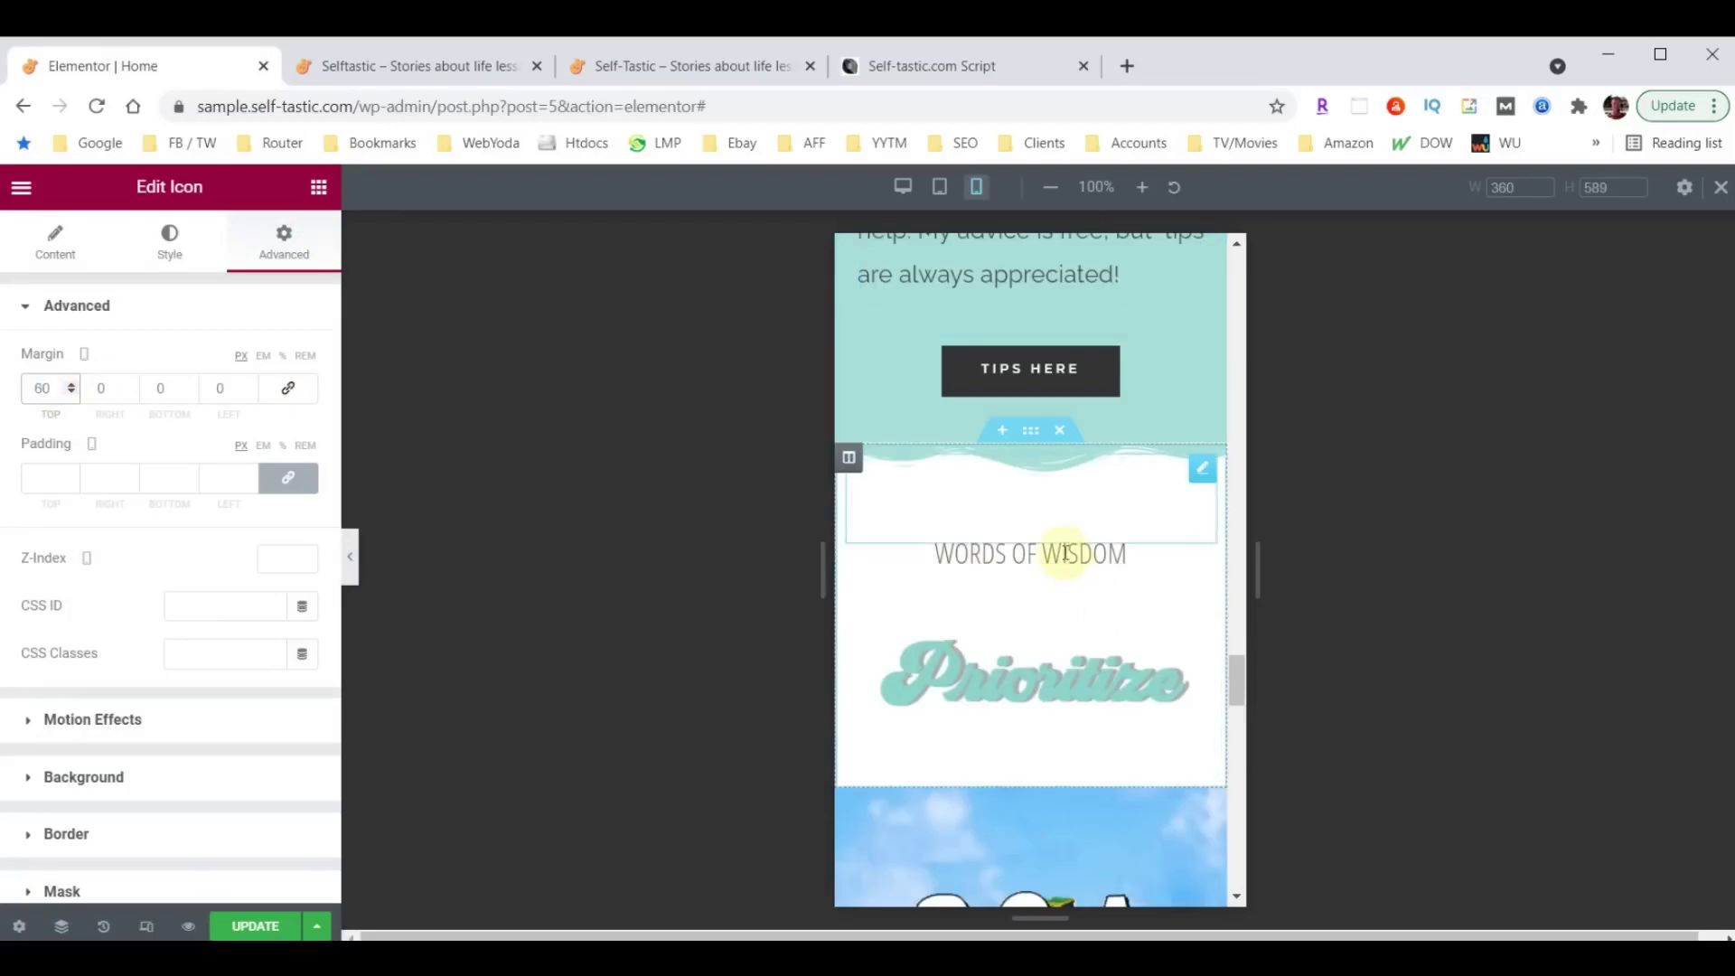
- Set the Words Of Wisdom heading's mobile typography size to 40
{"action": "left_click", "coordinate": [1092, 562]}
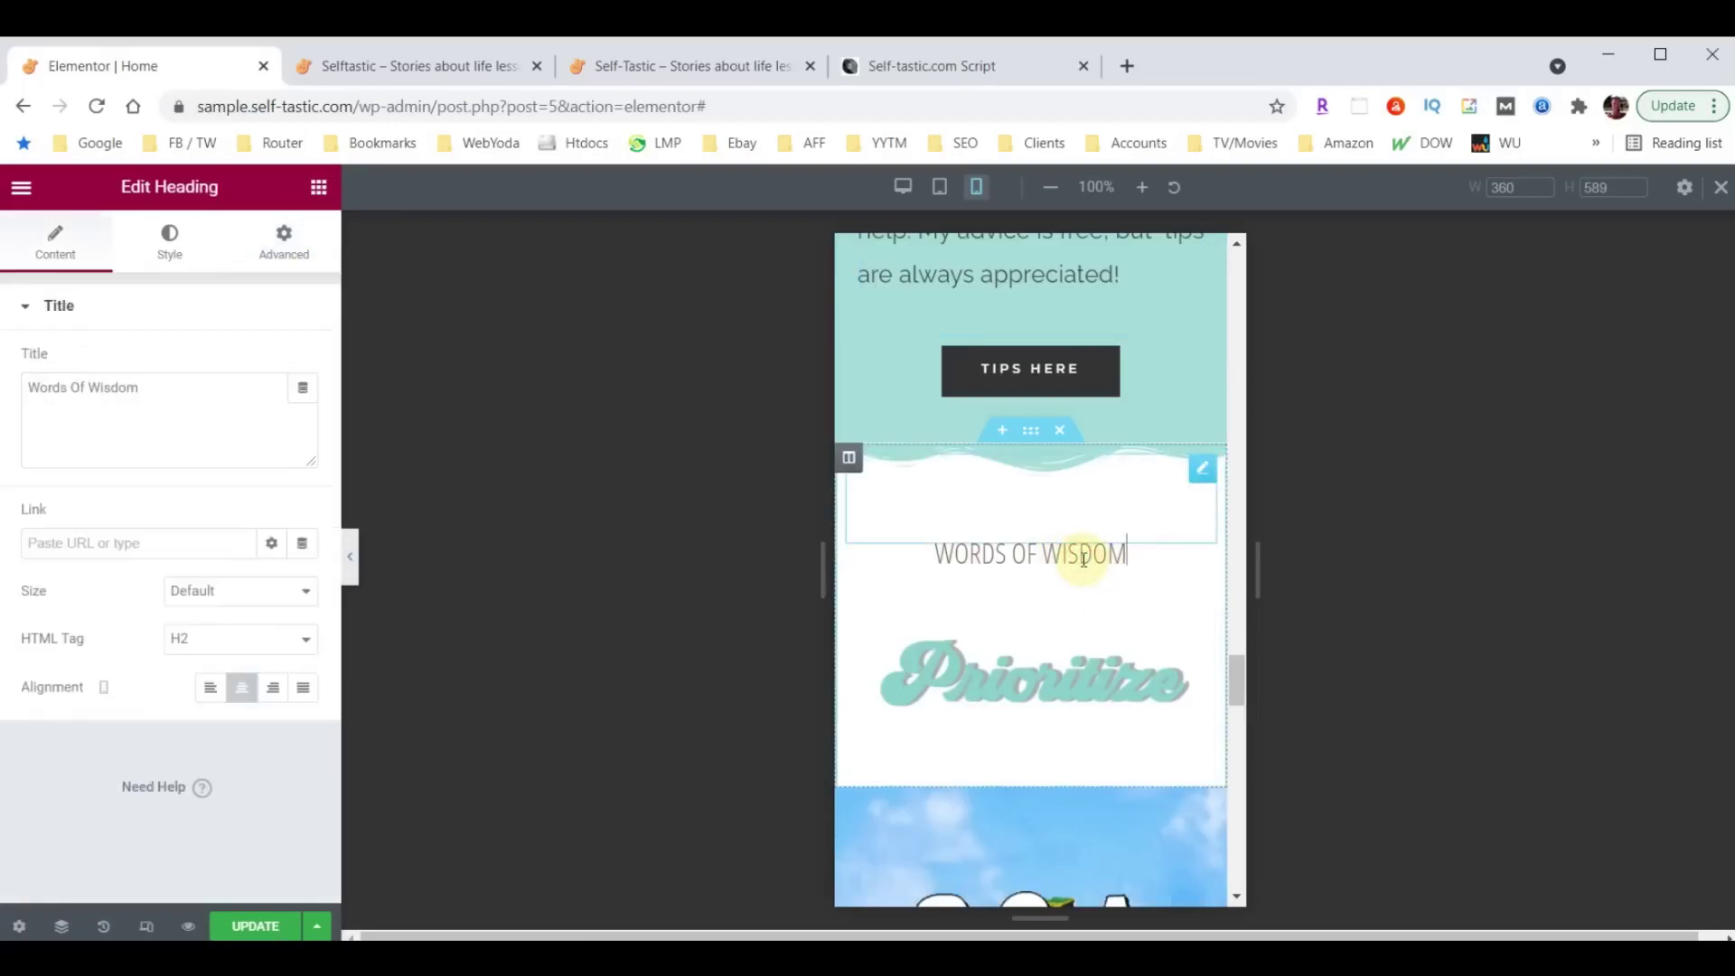
{"action": "left_click", "coordinate": [171, 237]}
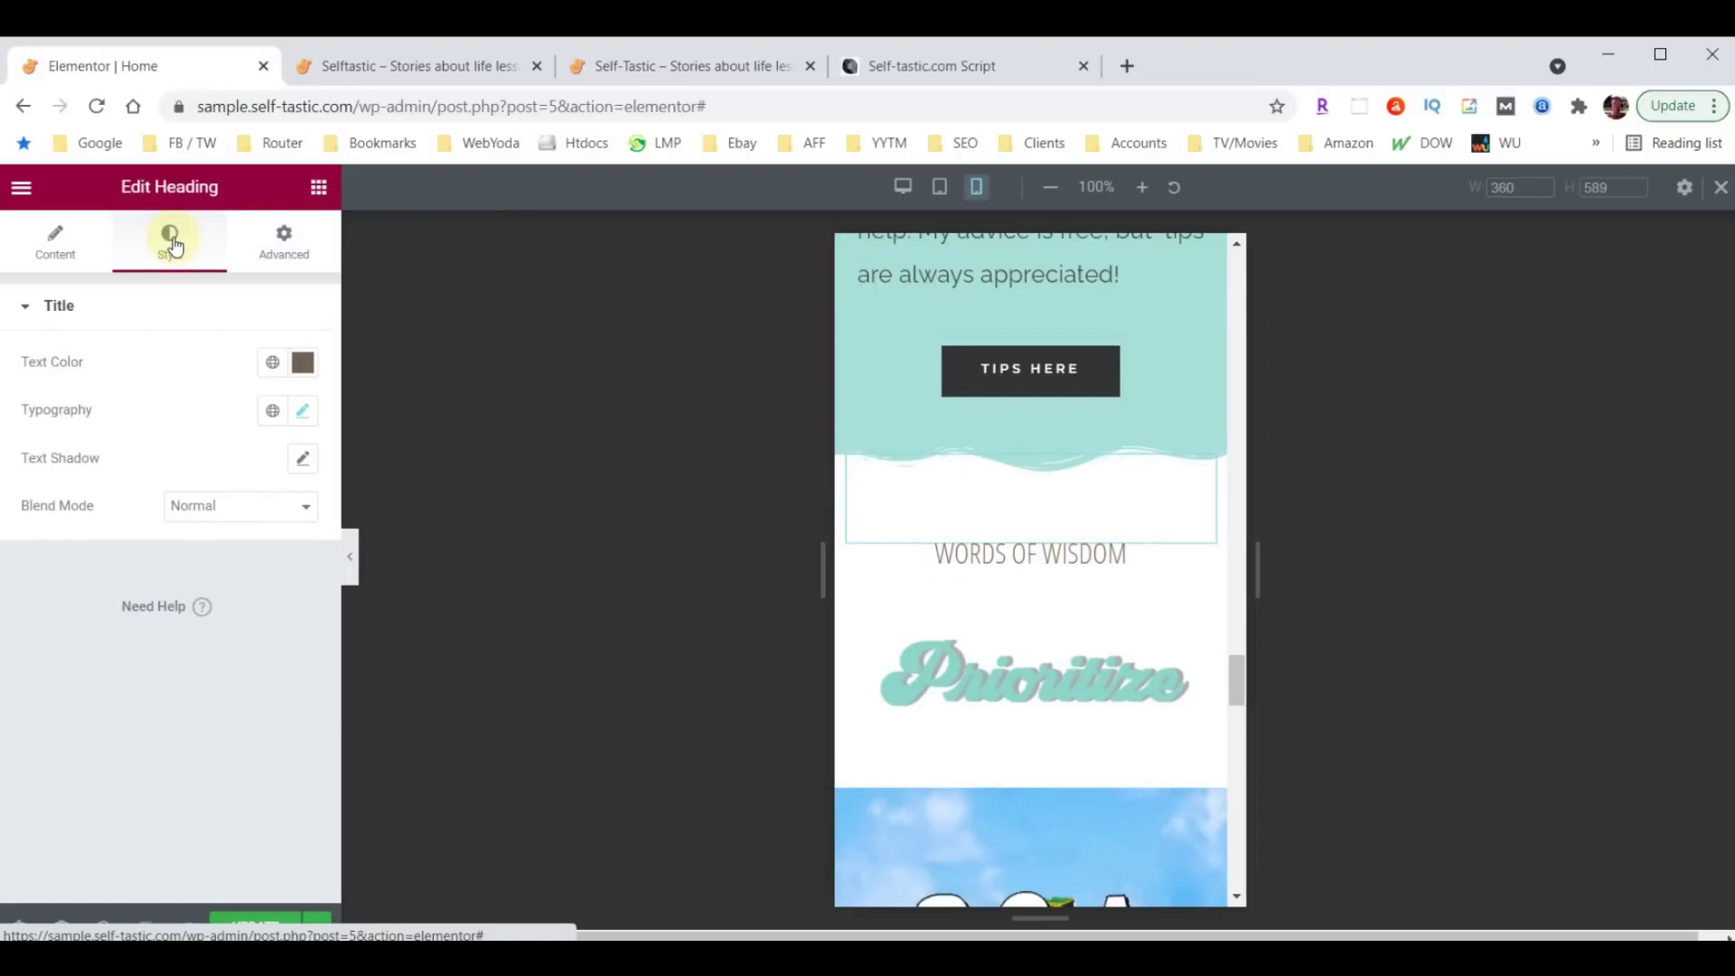
{"action": "left_click", "coordinate": [306, 413]}
{"action": "left_click", "coordinate": [260, 592]}
{"action": "type", "text": "40"}
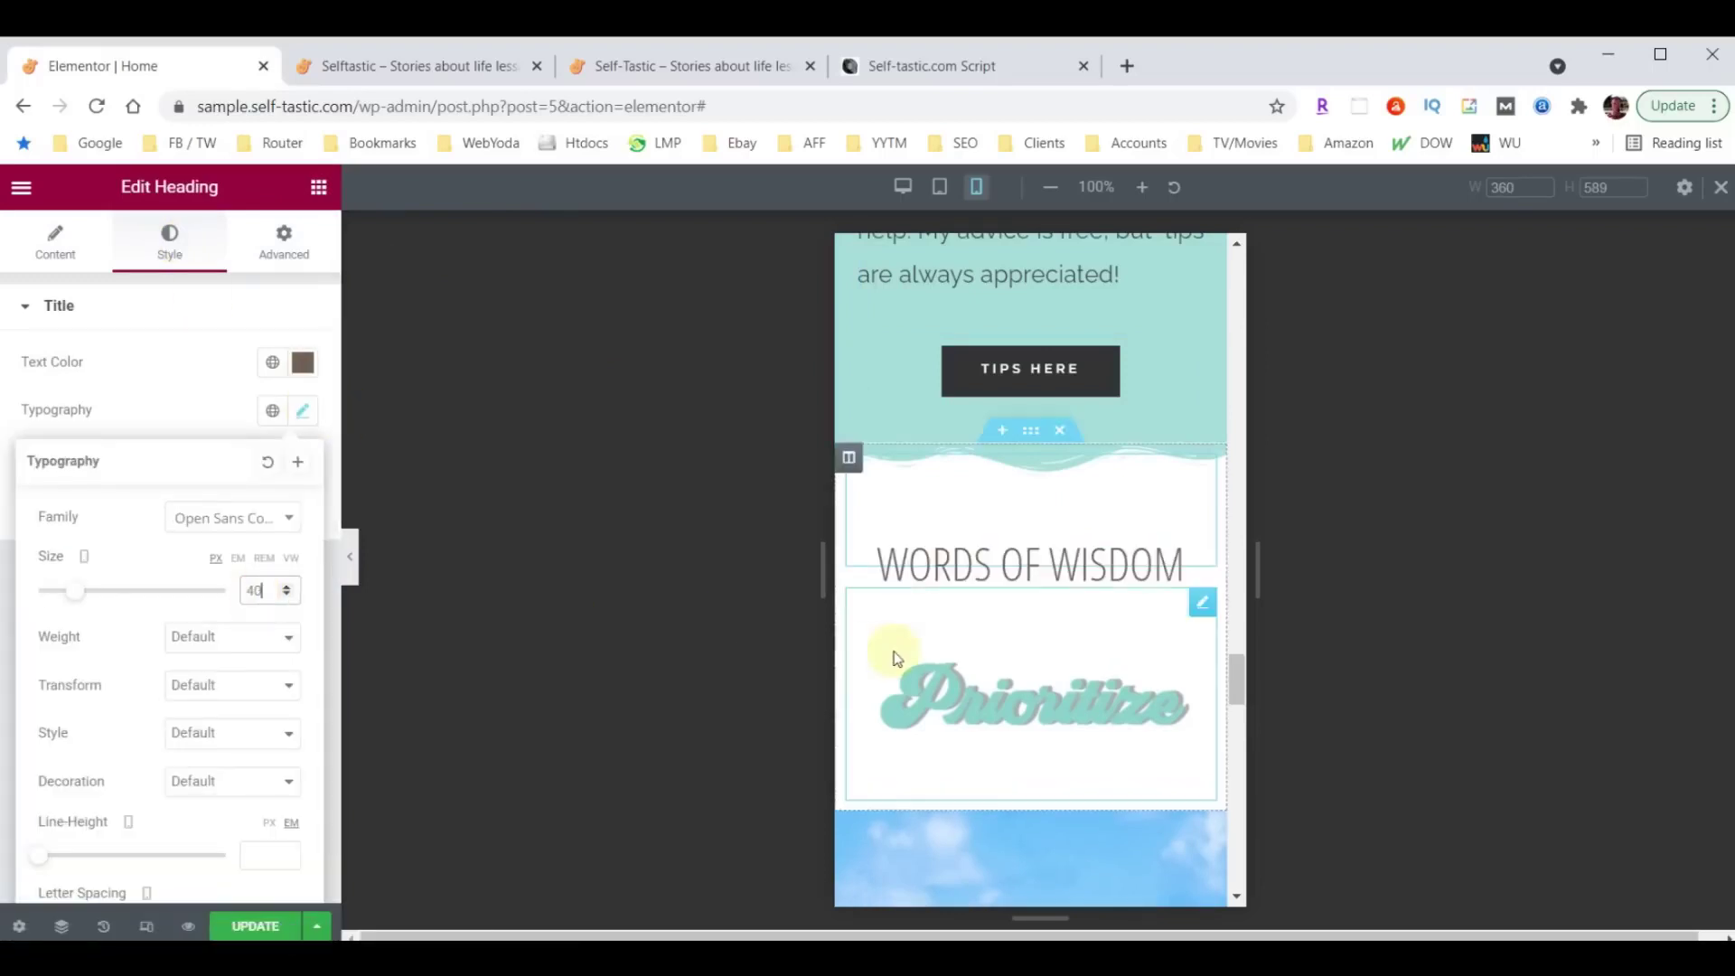
{"action": "scroll", "coordinate": [1108, 612], "scroll_direction": "down", "scroll_amount": 4}
{"action": "scroll", "coordinate": [1105, 616], "scroll_direction": "down", "scroll_amount": 8}
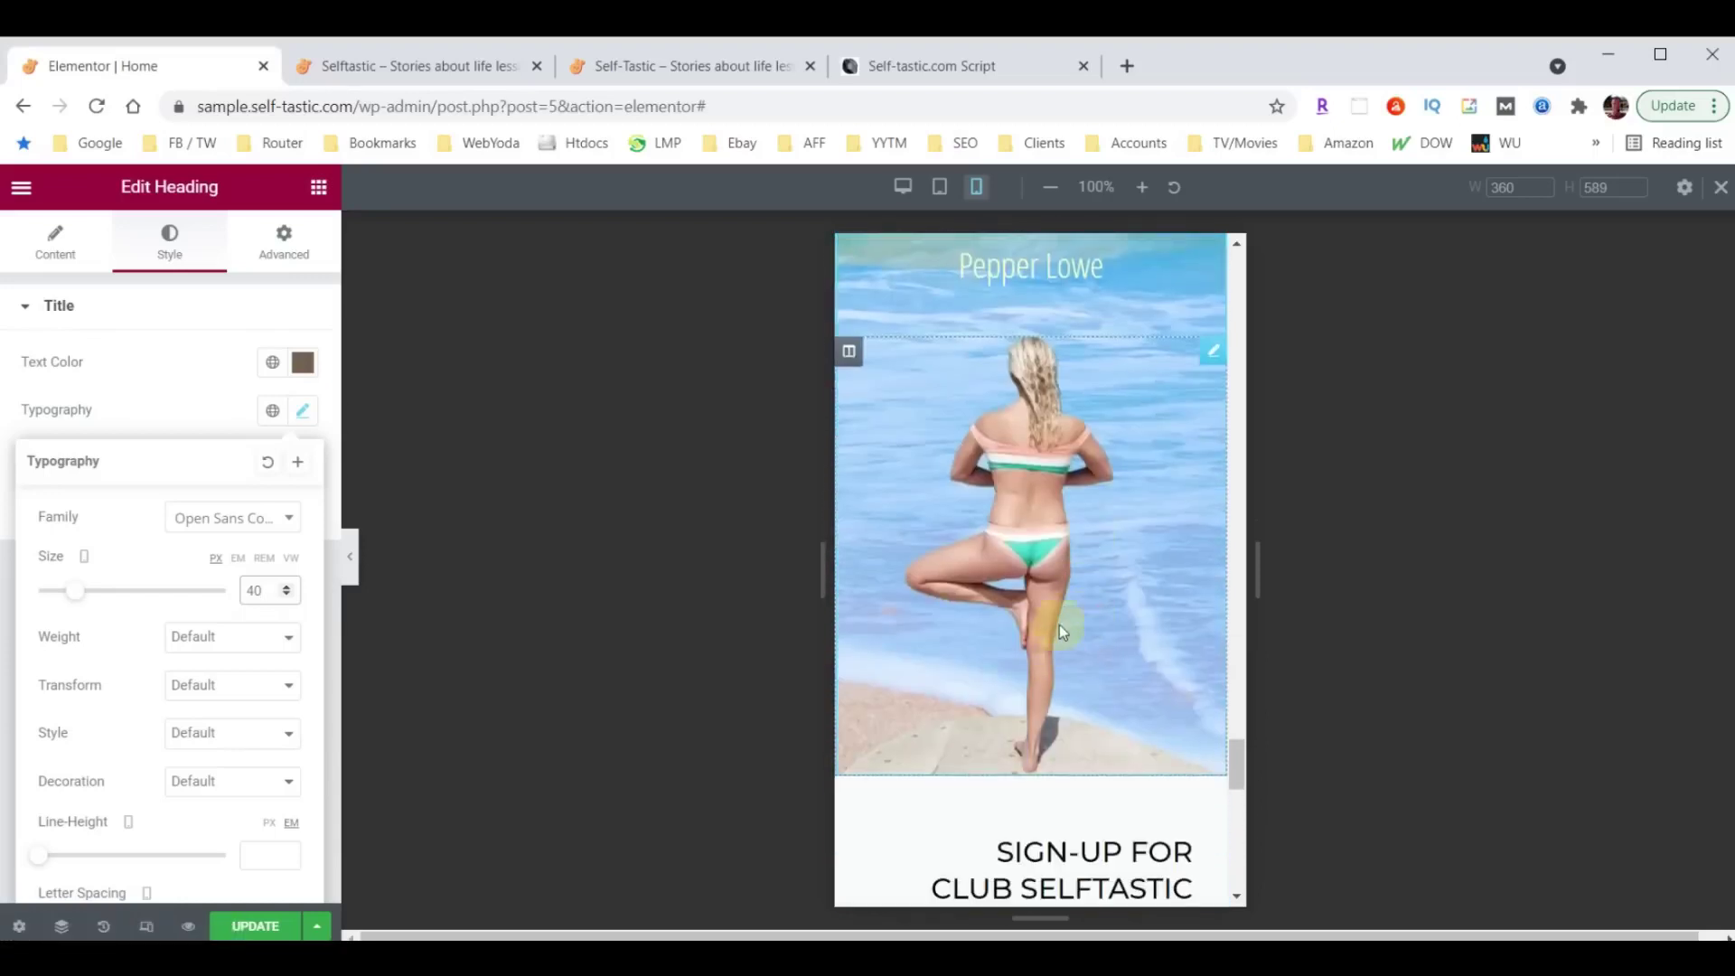
{"action": "scroll", "coordinate": [1055, 637], "scroll_direction": "up", "scroll_amount": 6}
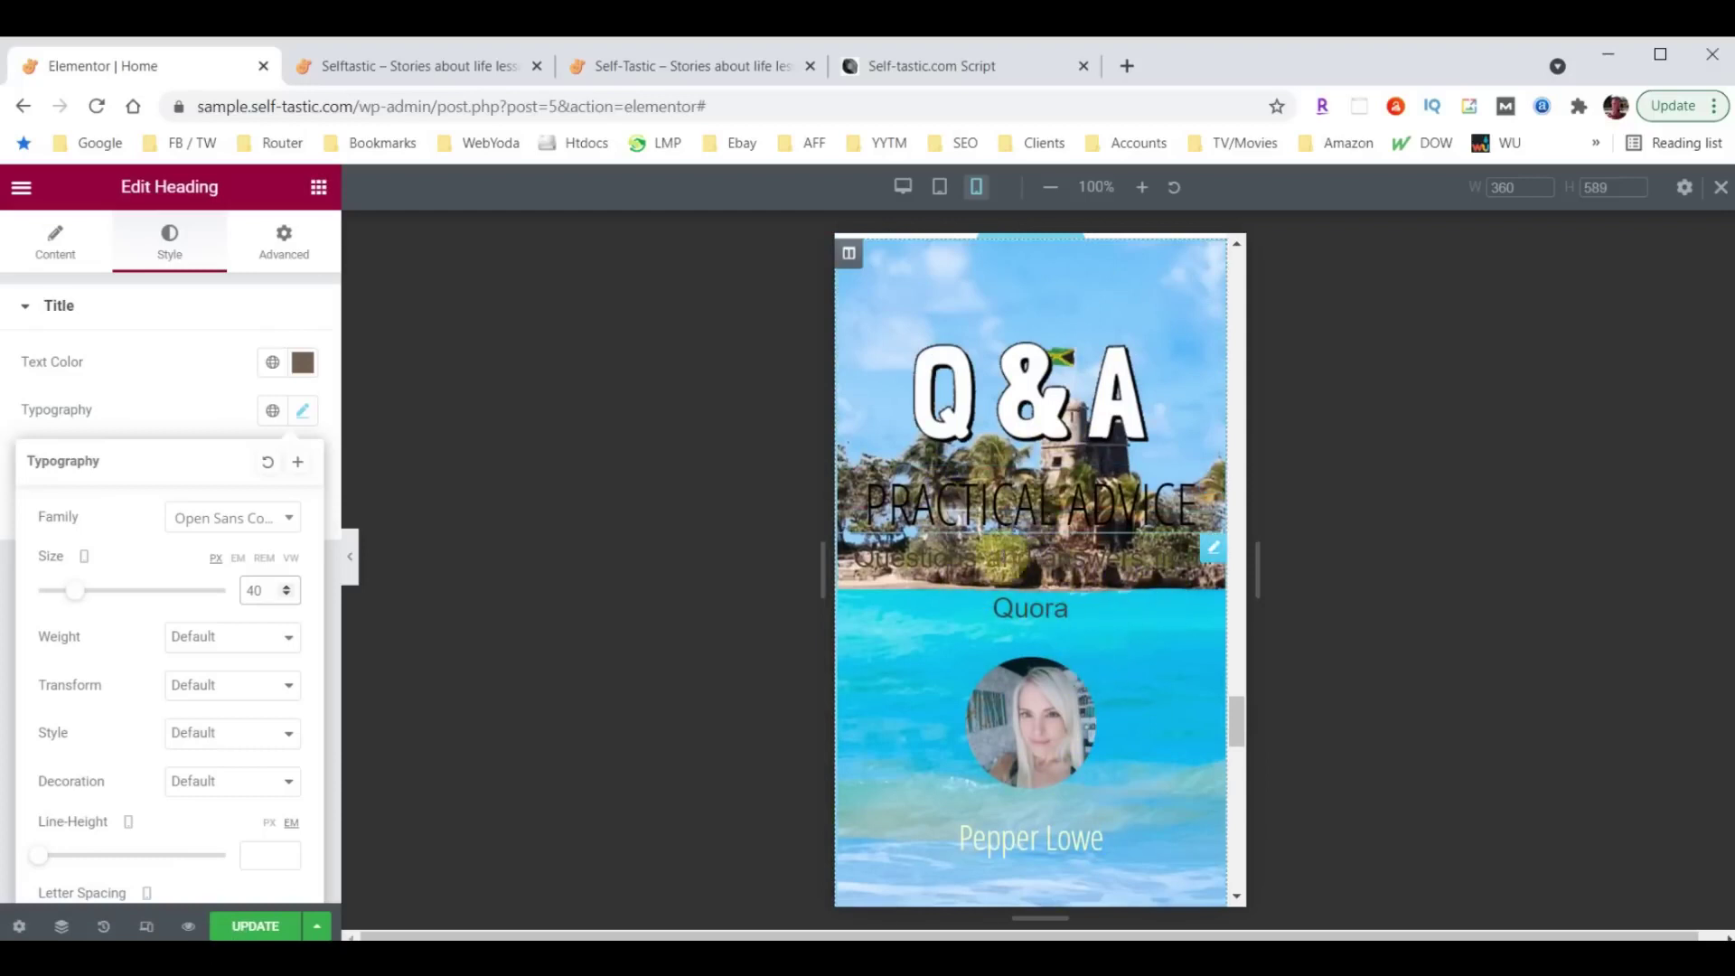
{"action": "scroll", "coordinate": [1093, 578], "scroll_direction": "down", "scroll_amount": 2}
{"action": "scroll", "coordinate": [1091, 571], "scroll_direction": "down", "scroll_amount": 8}
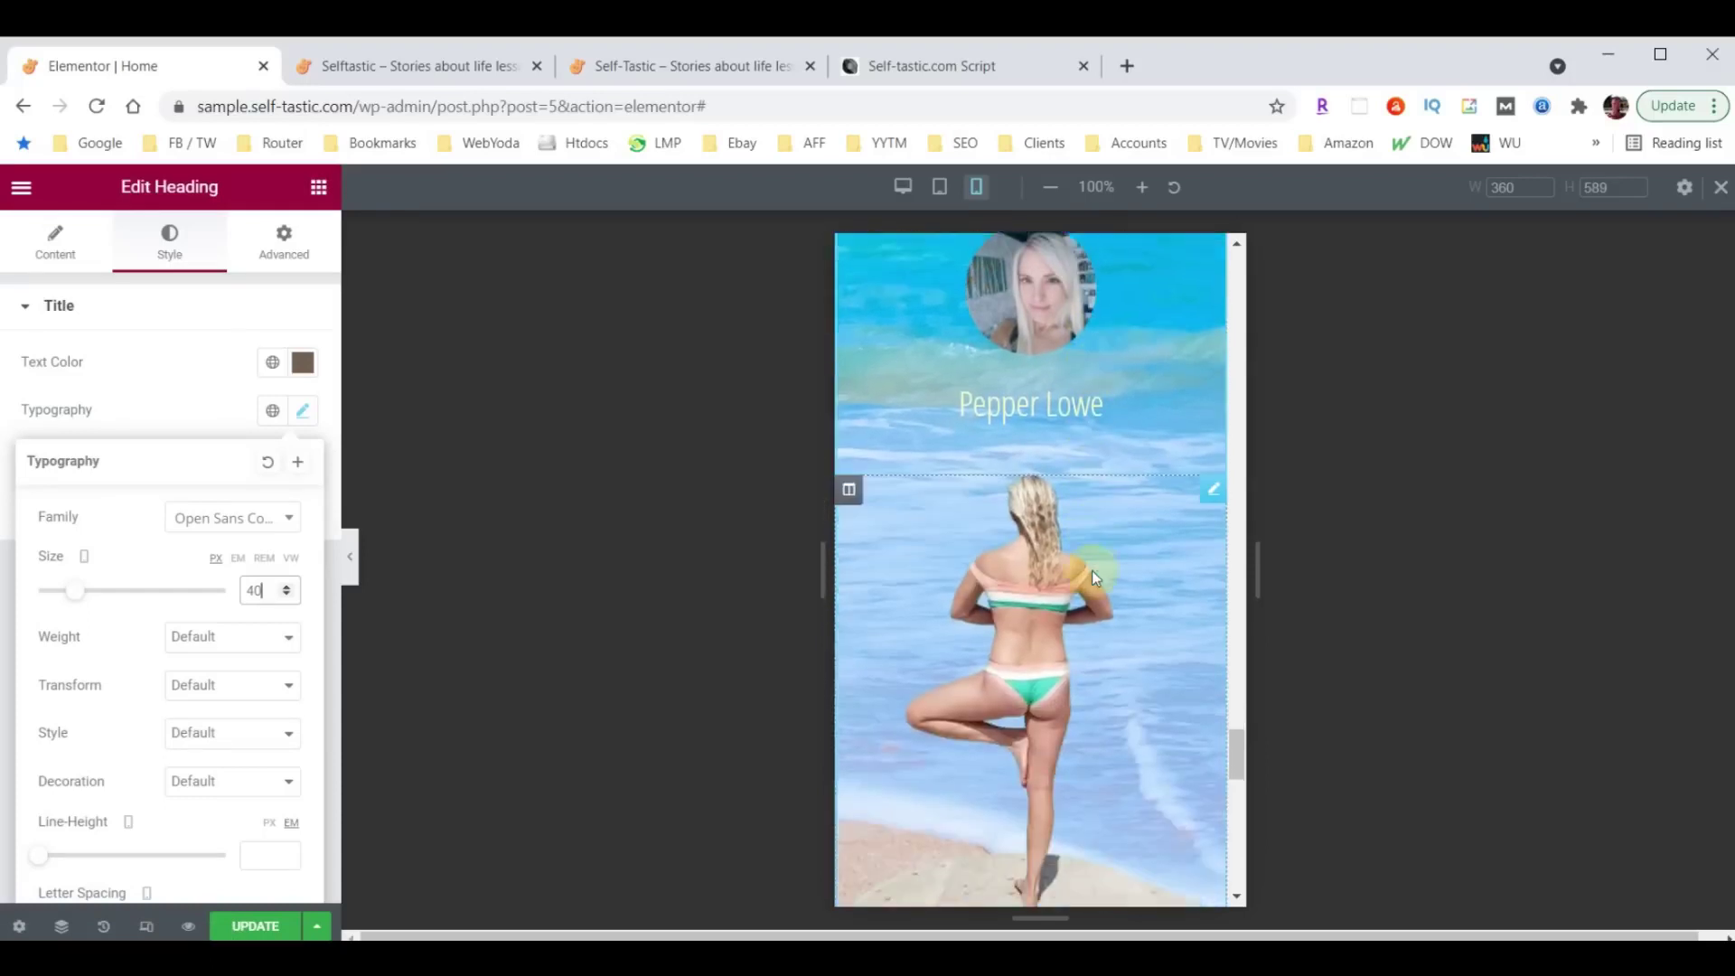
{"action": "scroll", "coordinate": [1099, 666], "scroll_direction": "up", "scroll_amount": 5}
{"action": "scroll", "coordinate": [1096, 665], "scroll_direction": "up", "scroll_amount": 5}
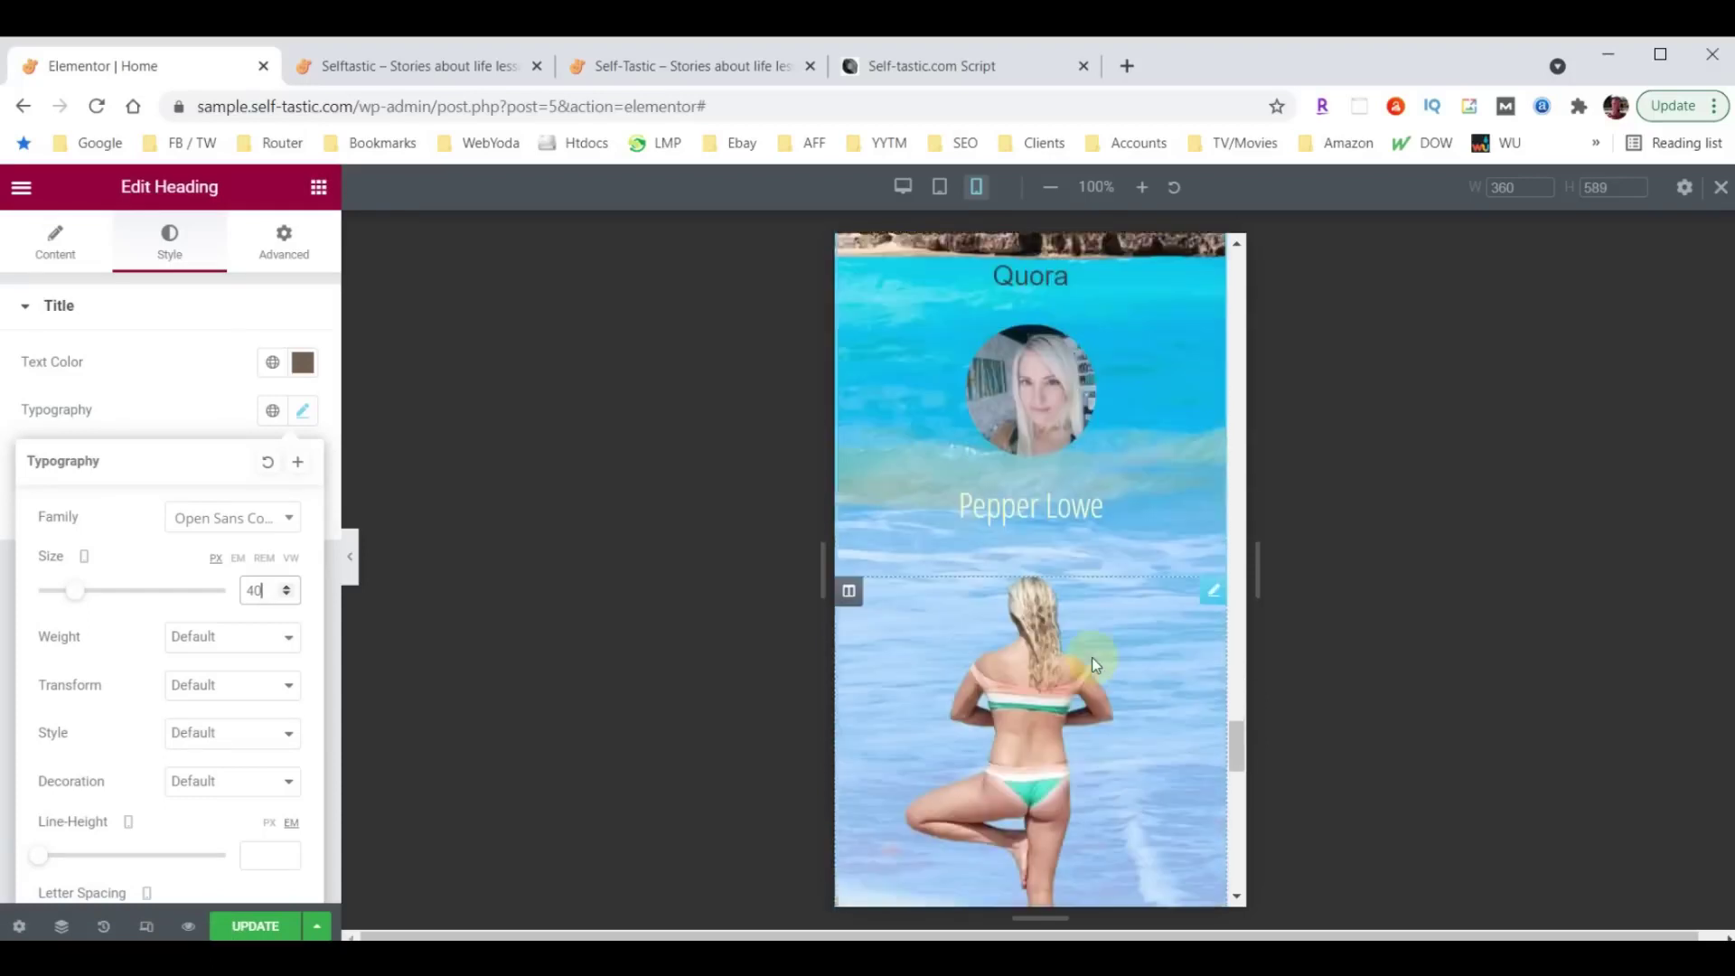
{"action": "scroll", "coordinate": [1083, 680], "scroll_direction": "up", "scroll_amount": 1}
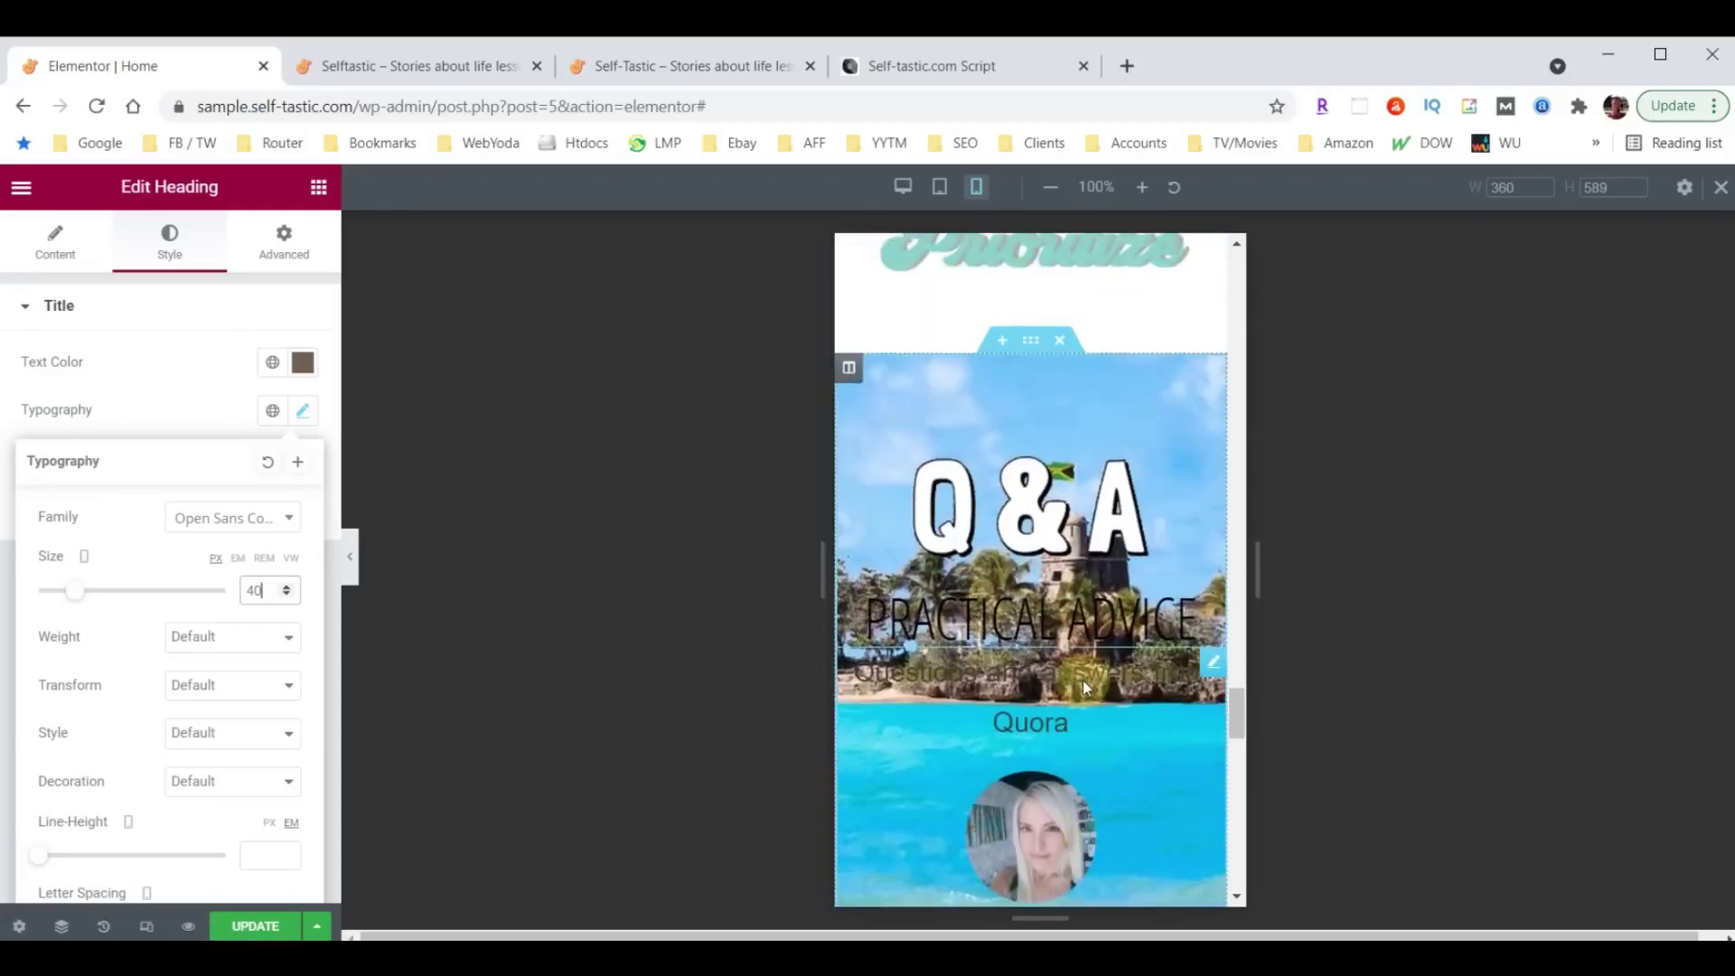
- Enable Hide On Mobile for the Q & A section under Advanced > Responsive
{"action": "left_click", "coordinate": [1030, 342]}
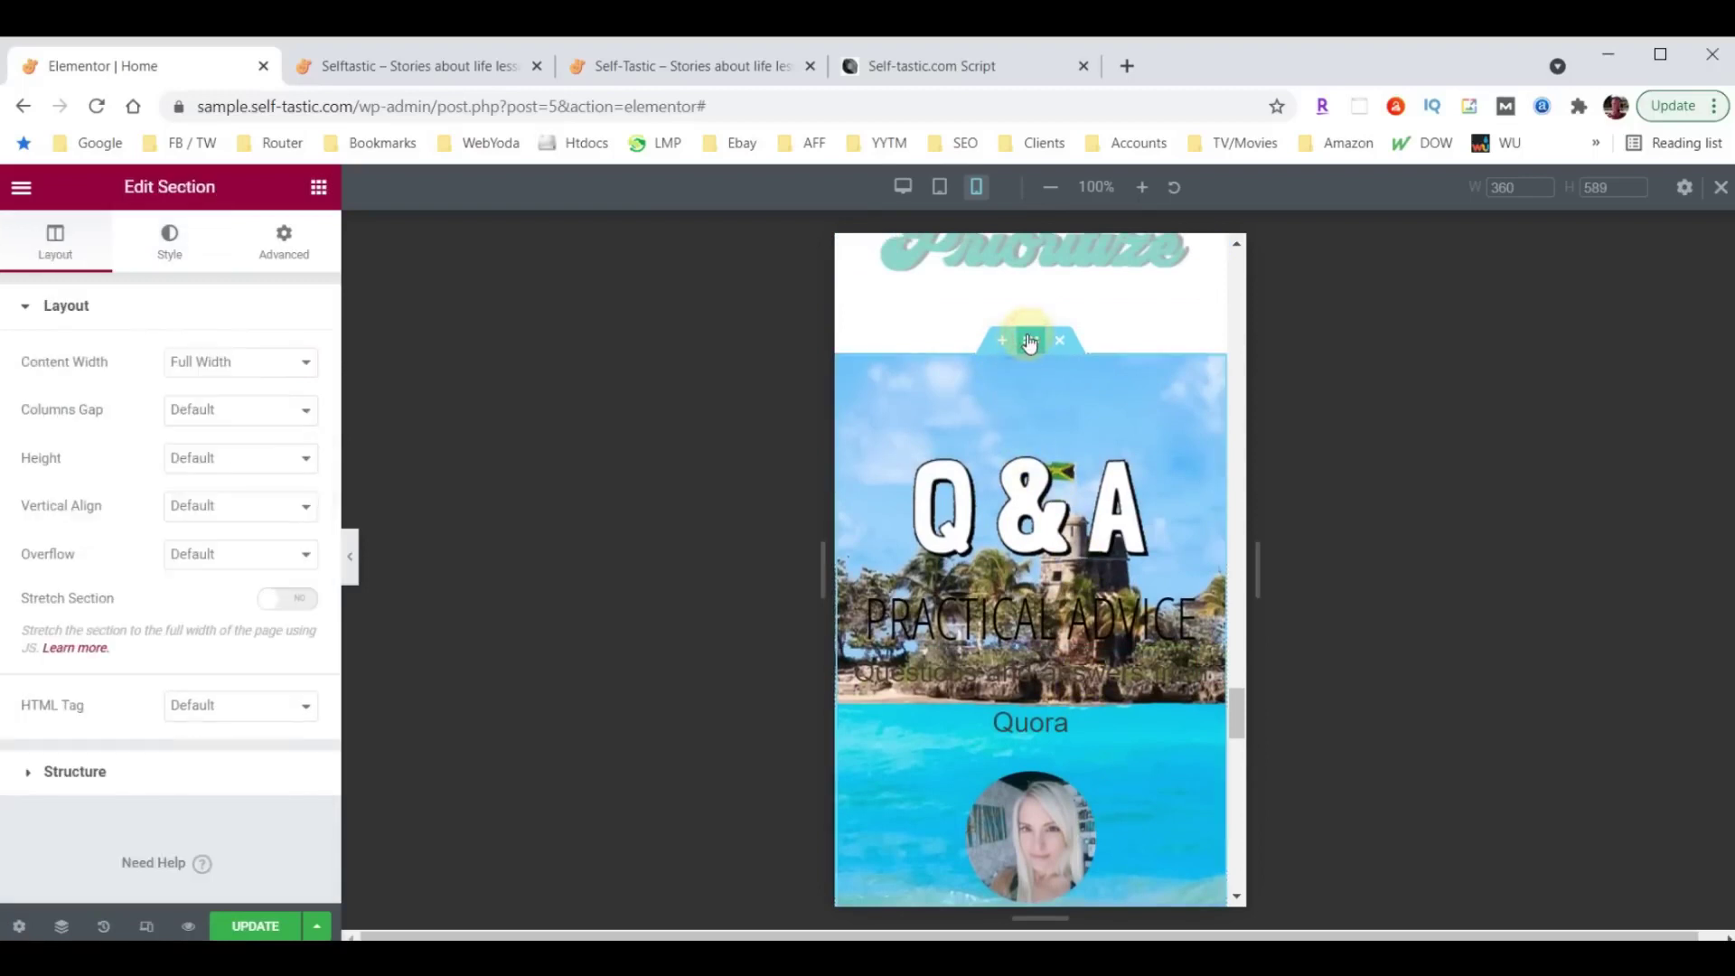
{"action": "left_click", "coordinate": [275, 246]}
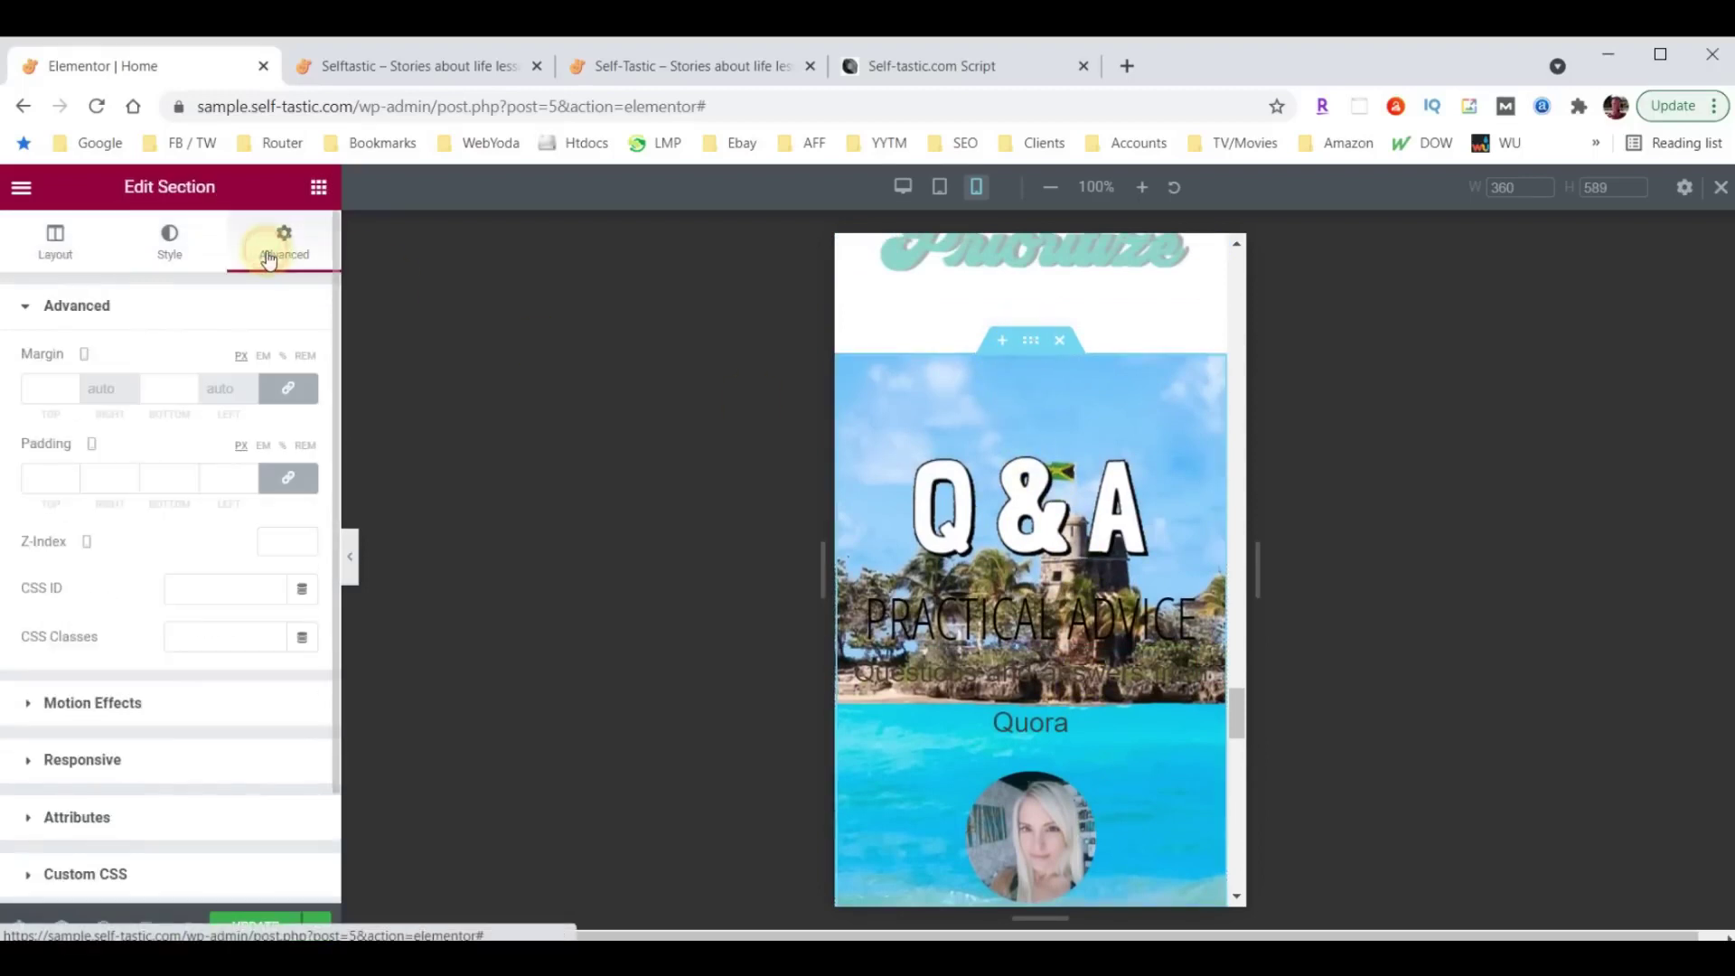
{"action": "scroll", "coordinate": [260, 566], "scroll_direction": "down", "scroll_amount": 2}
{"action": "left_click", "coordinate": [66, 633]}
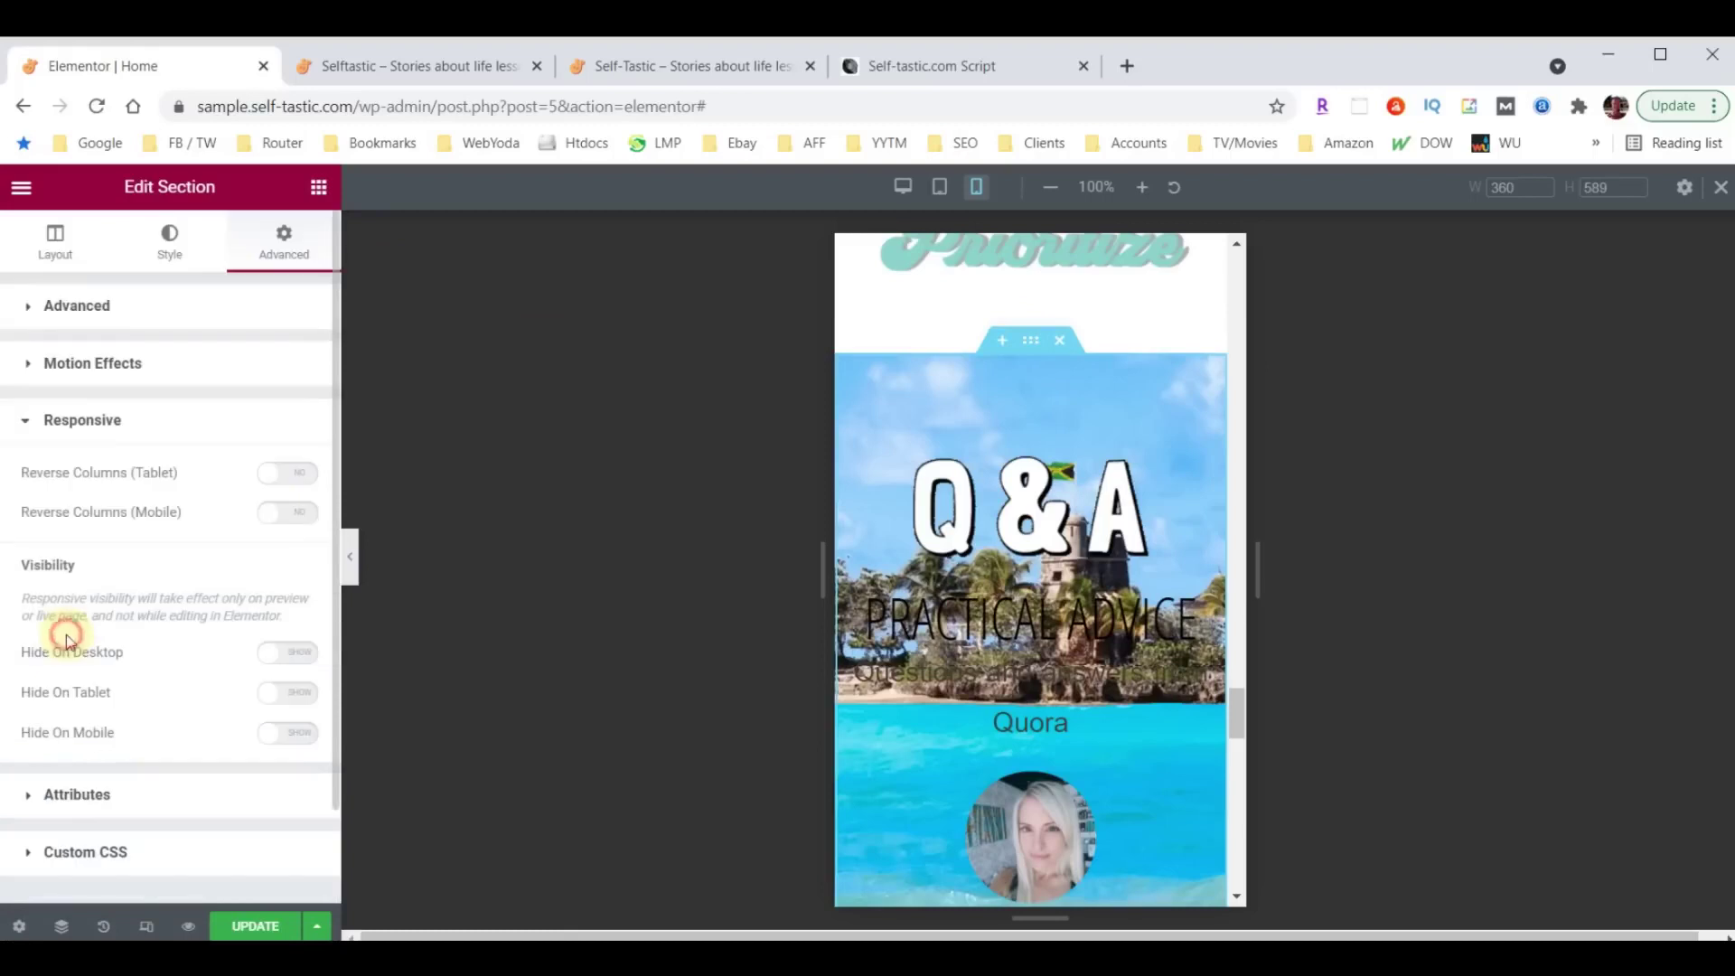
{"action": "left_click", "coordinate": [298, 734]}
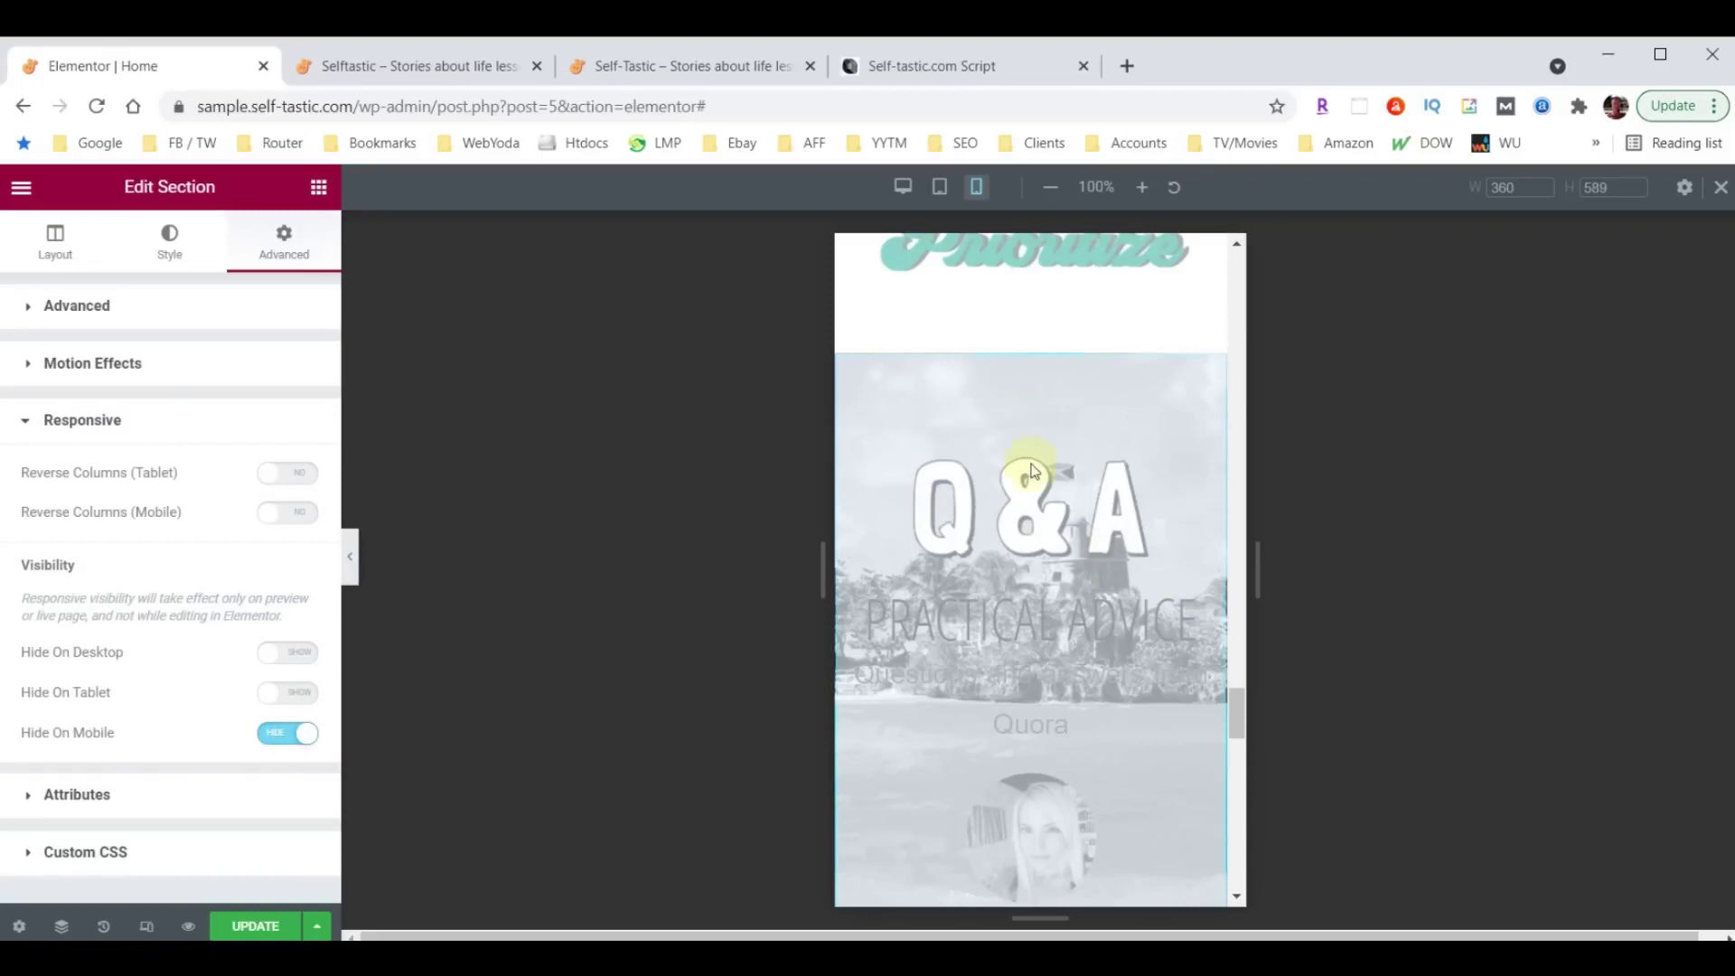
- Change the SIGN-UP FOR CLUB SELFTASTIC heading's mobile alignment from right to Center
{"action": "scroll", "coordinate": [1048, 519], "scroll_direction": "down", "scroll_amount": 10}
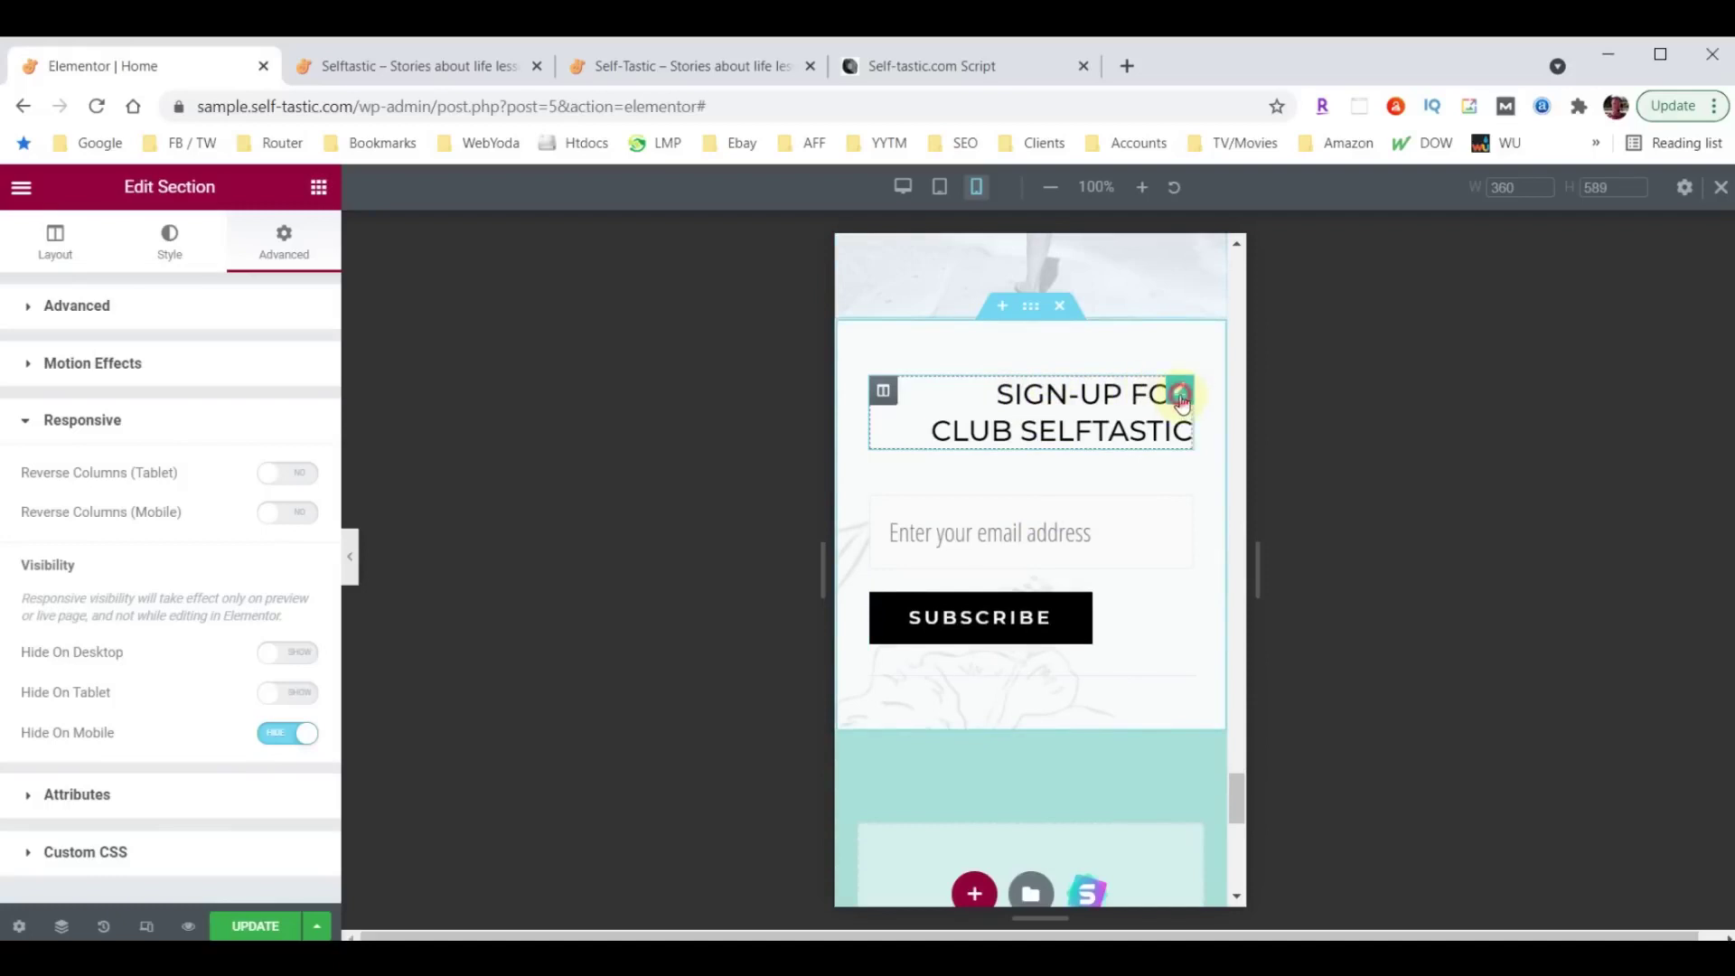
{"action": "left_click", "coordinate": [1180, 395]}
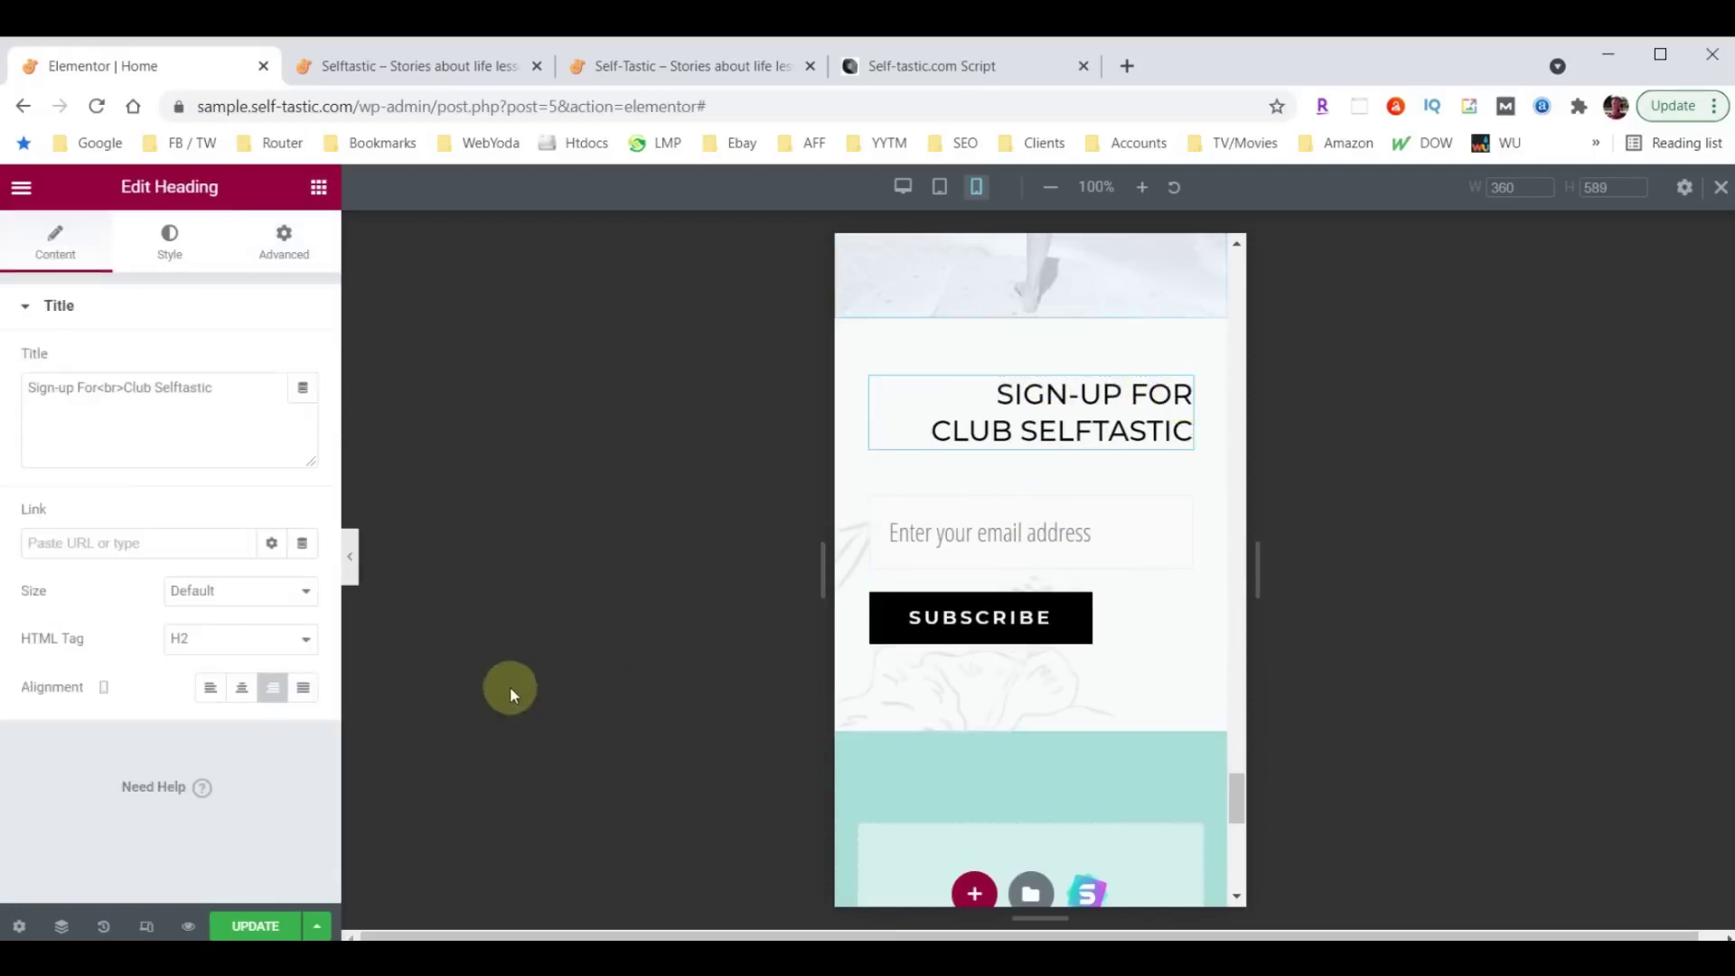
{"action": "left_click", "coordinate": [242, 695]}
{"action": "scroll", "coordinate": [1027, 632], "scroll_direction": "down", "scroll_amount": 2}
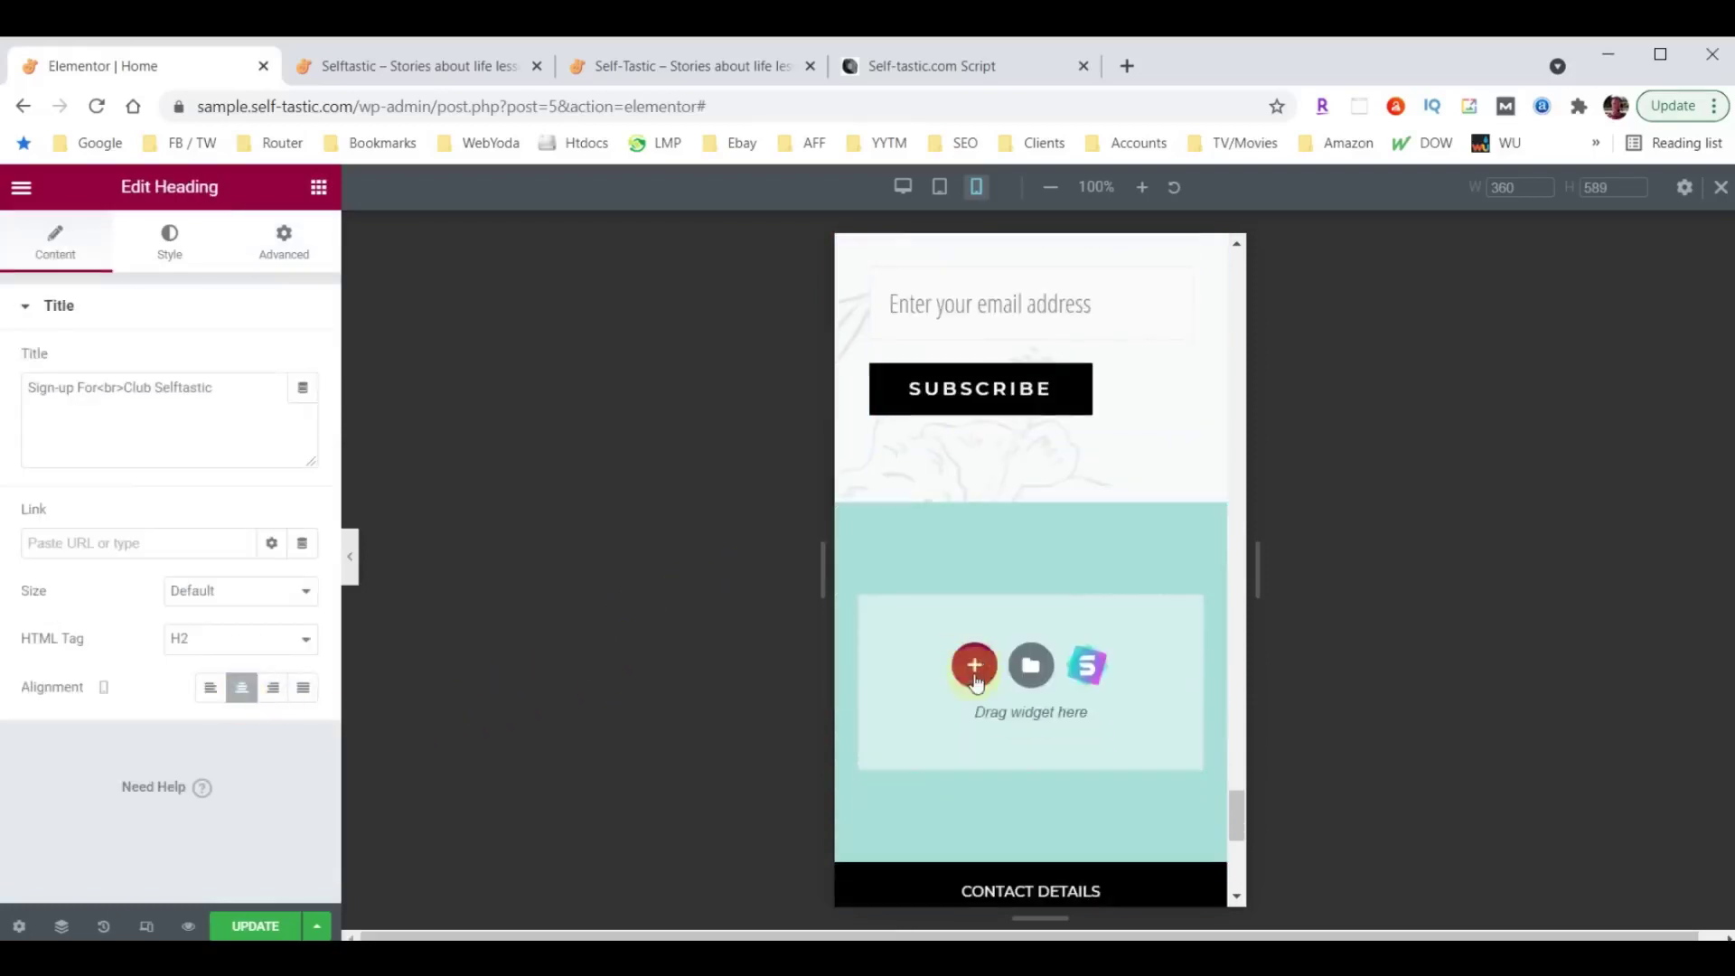
{"action": "scroll", "coordinate": [1027, 640], "scroll_direction": "up", "scroll_amount": 1}
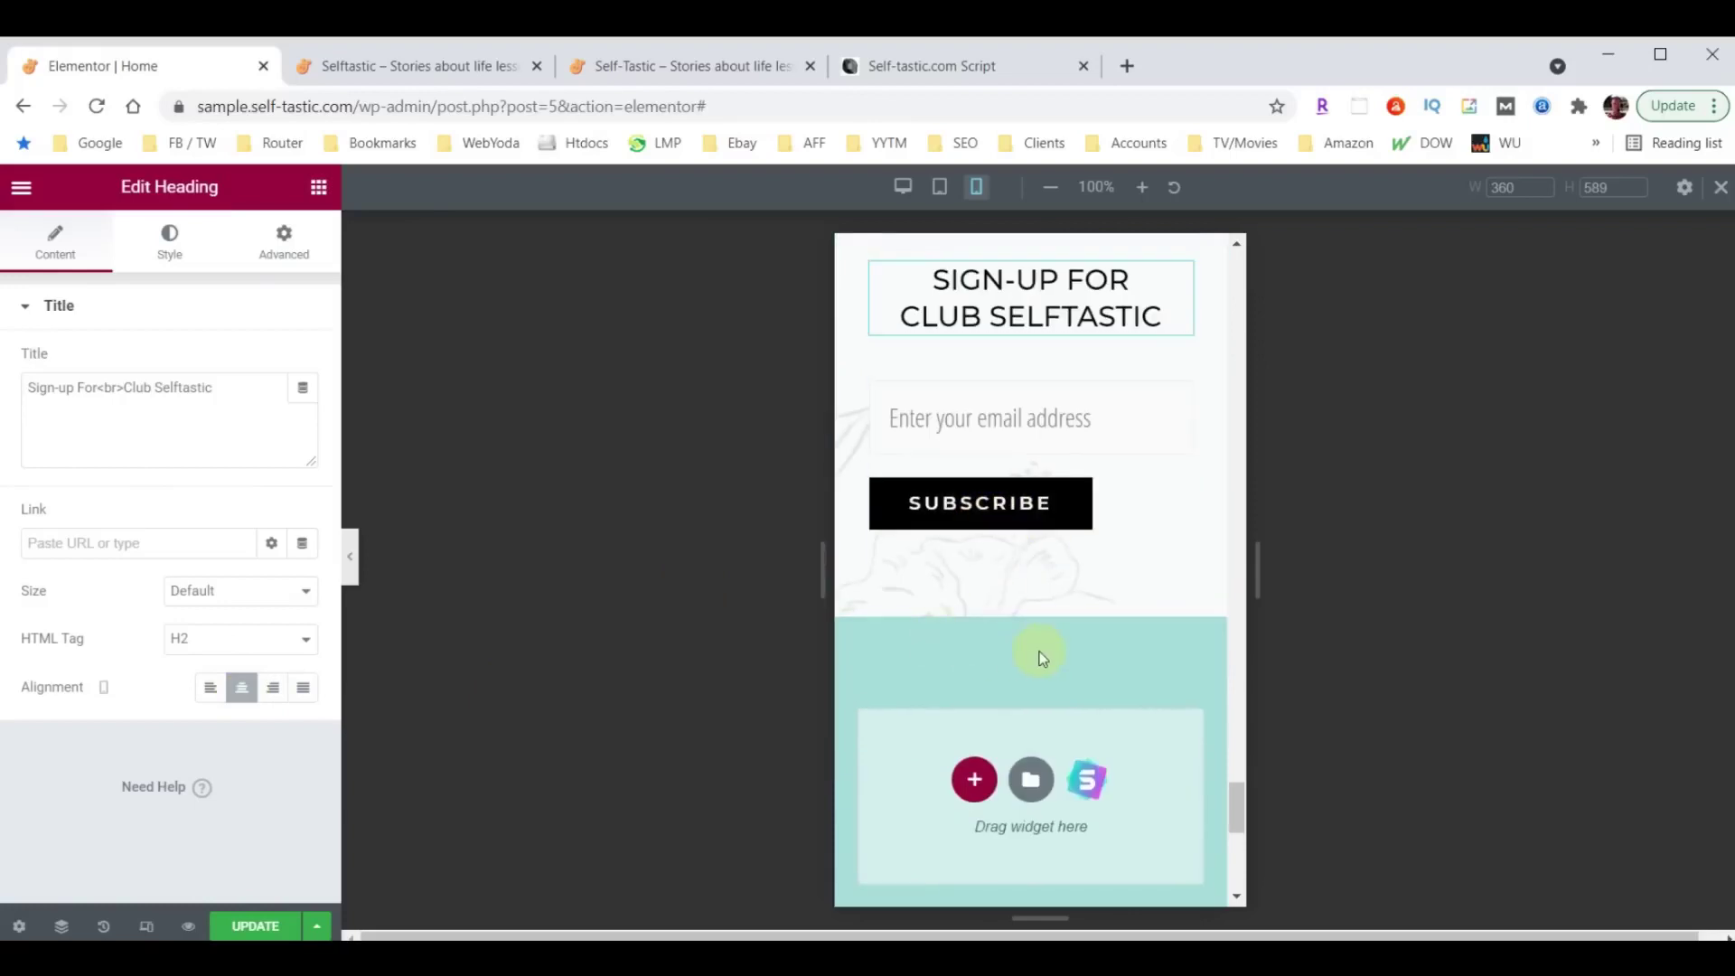
{"action": "scroll", "coordinate": [1039, 660], "scroll_direction": "down", "scroll_amount": 5}
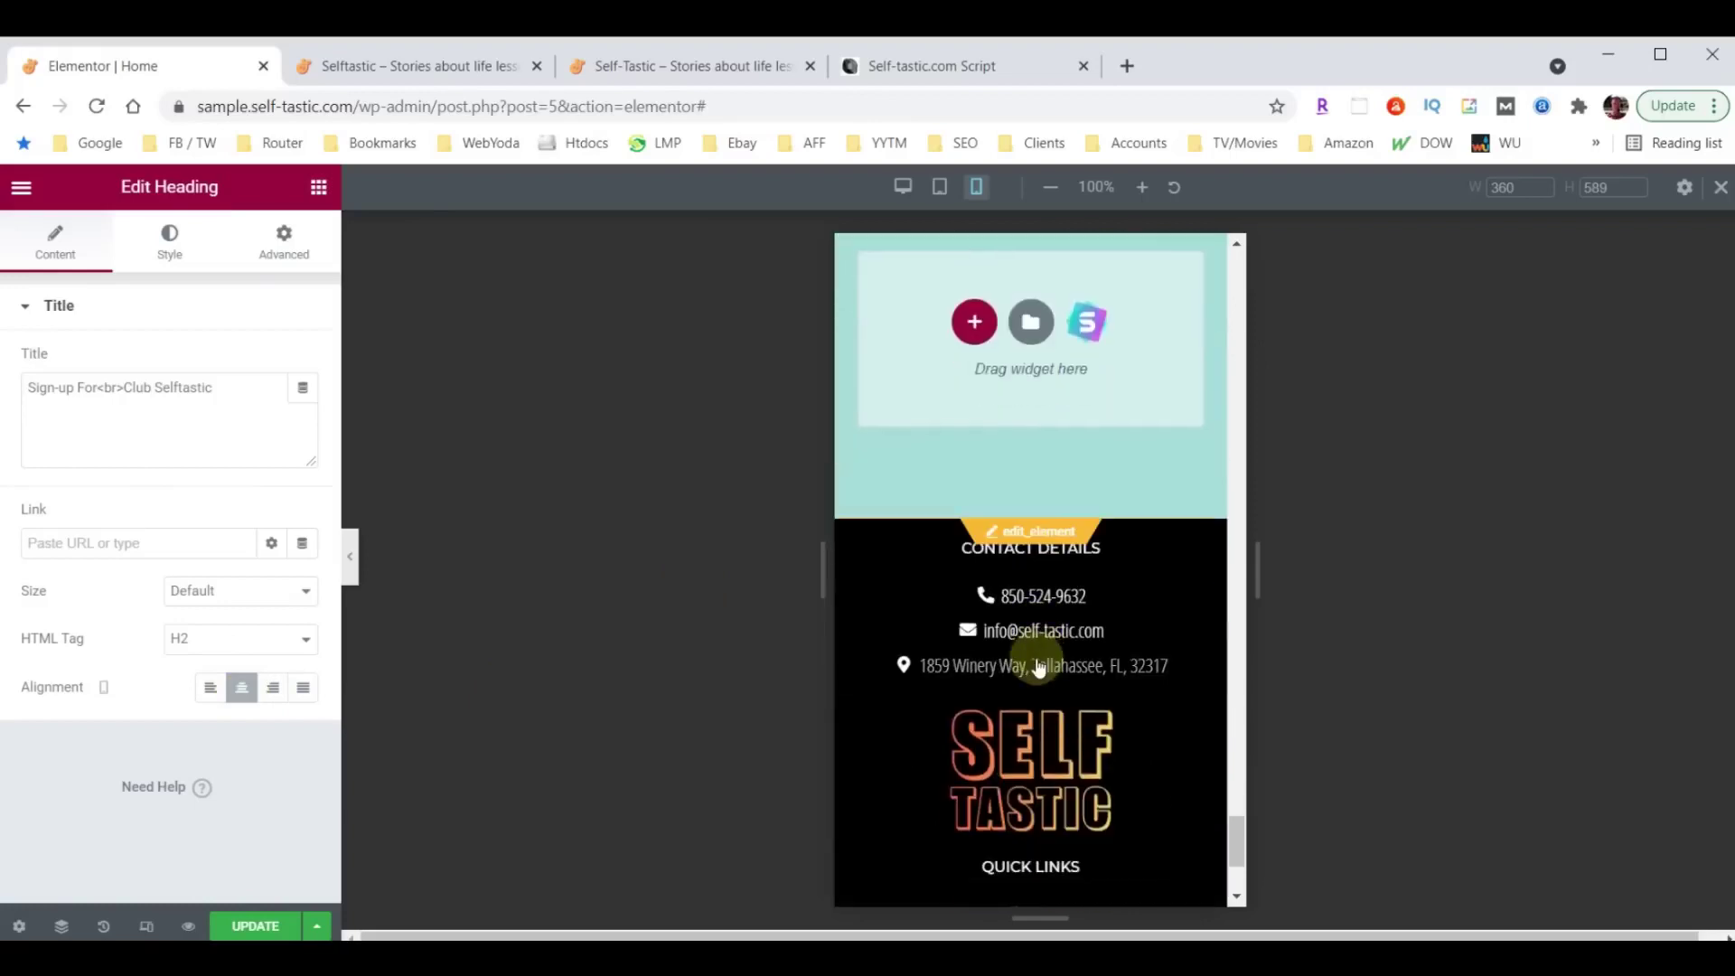
{"action": "scroll", "coordinate": [1074, 675], "scroll_direction": "up", "scroll_amount": 3}
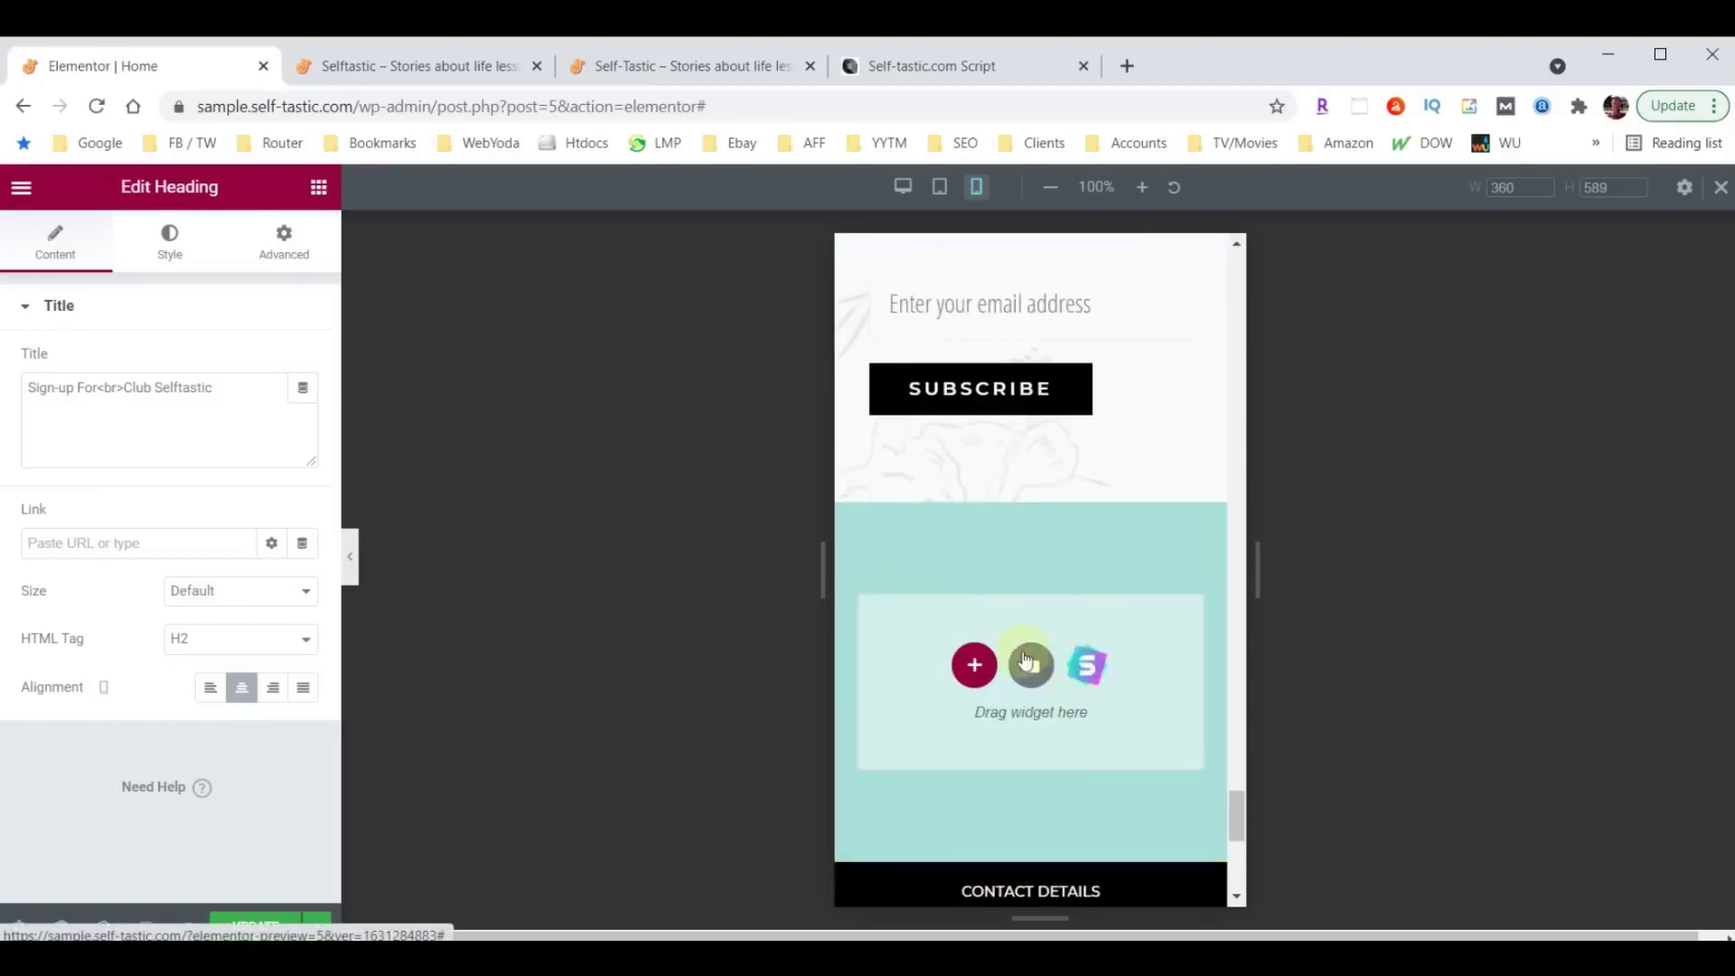
- Collapse the editor panel, review the mobile Home preview up to the hero, then restore the panel
{"action": "left_click", "coordinate": [351, 562]}
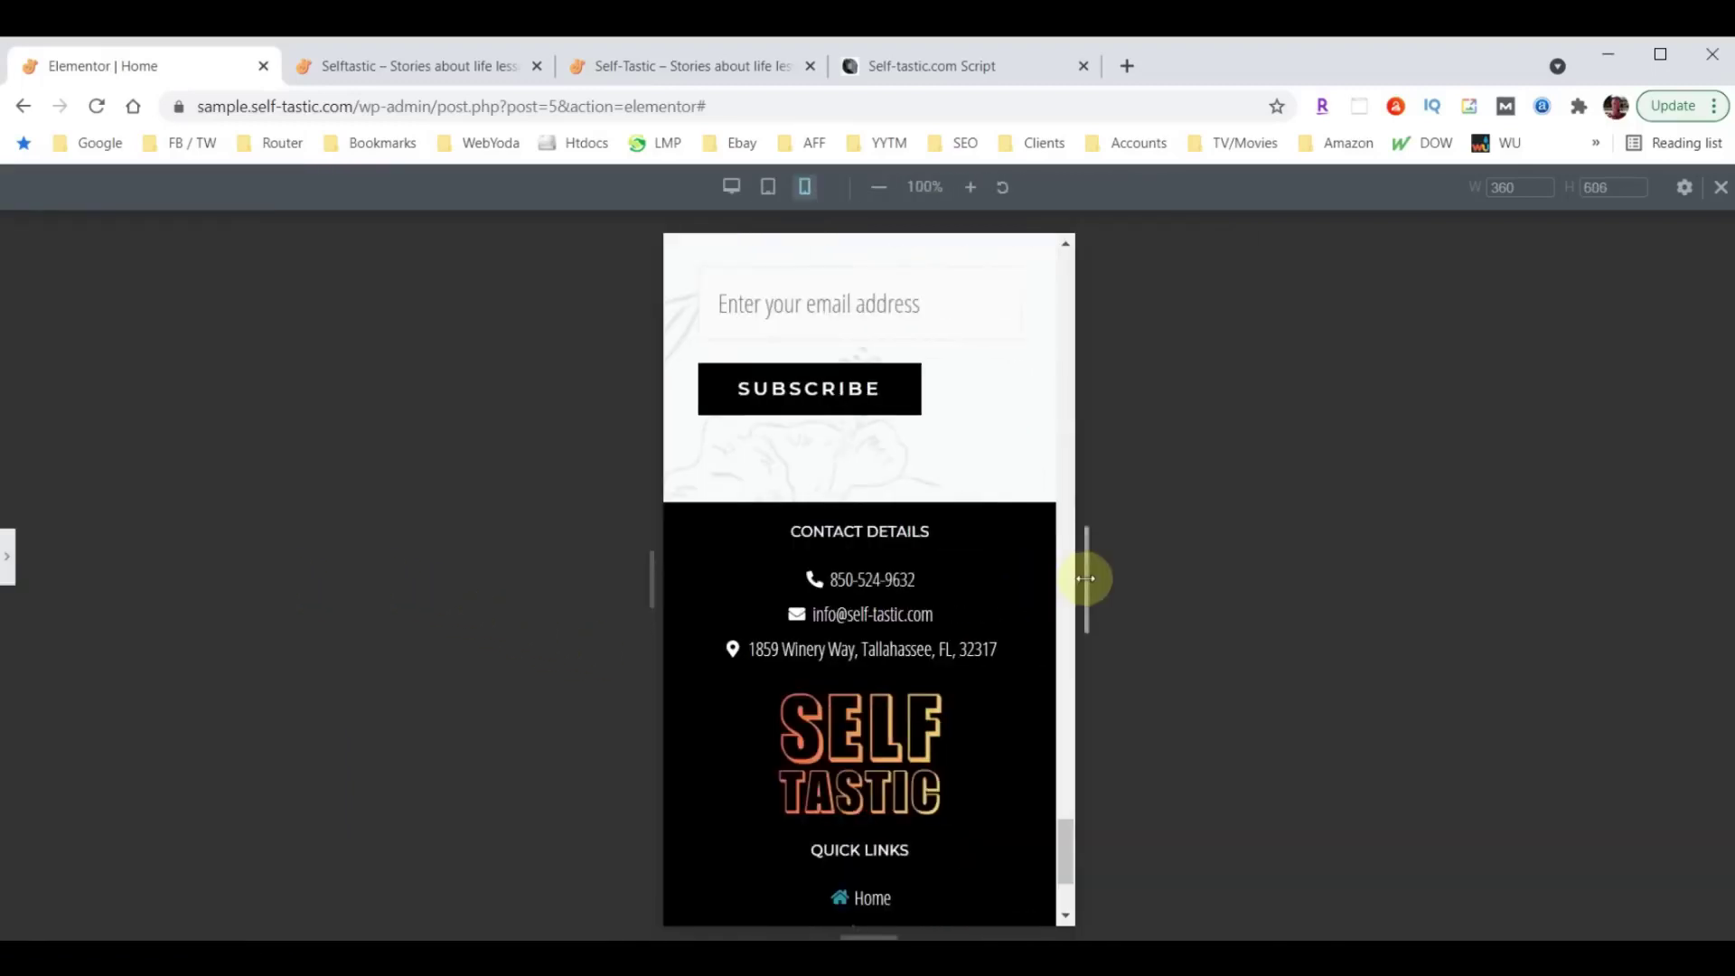
{"action": "scroll", "coordinate": [875, 626], "scroll_direction": "up", "scroll_amount": 10}
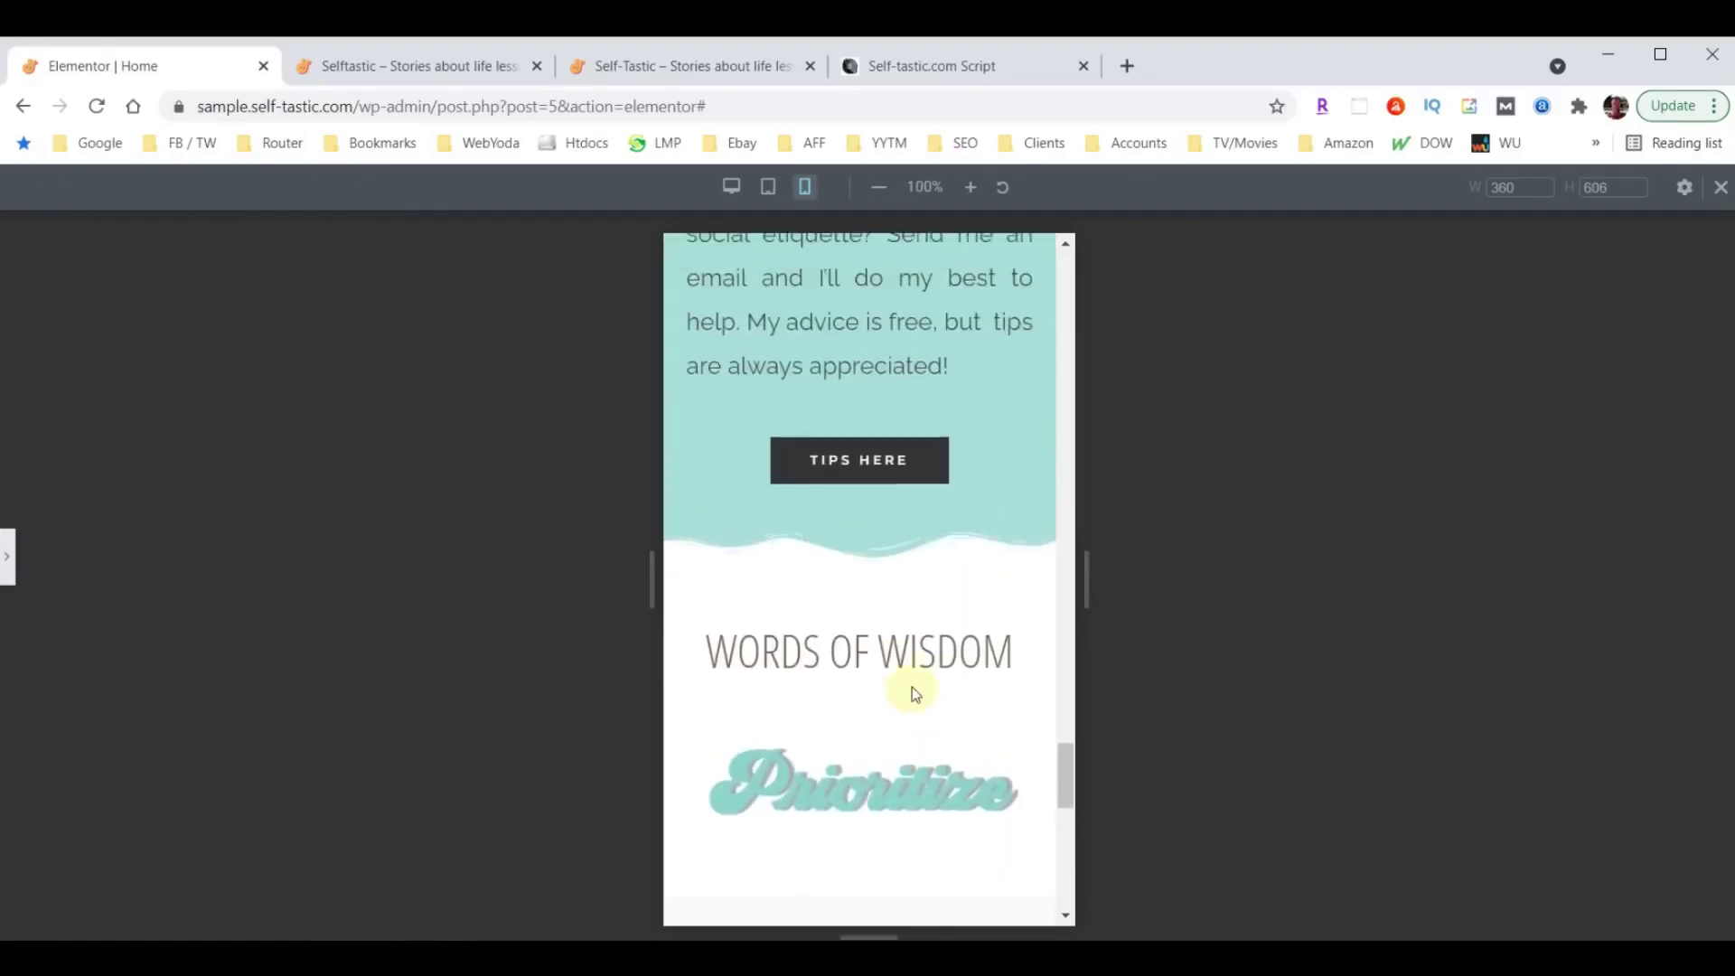
{"action": "scroll", "coordinate": [912, 709], "scroll_direction": "up", "scroll_amount": 10}
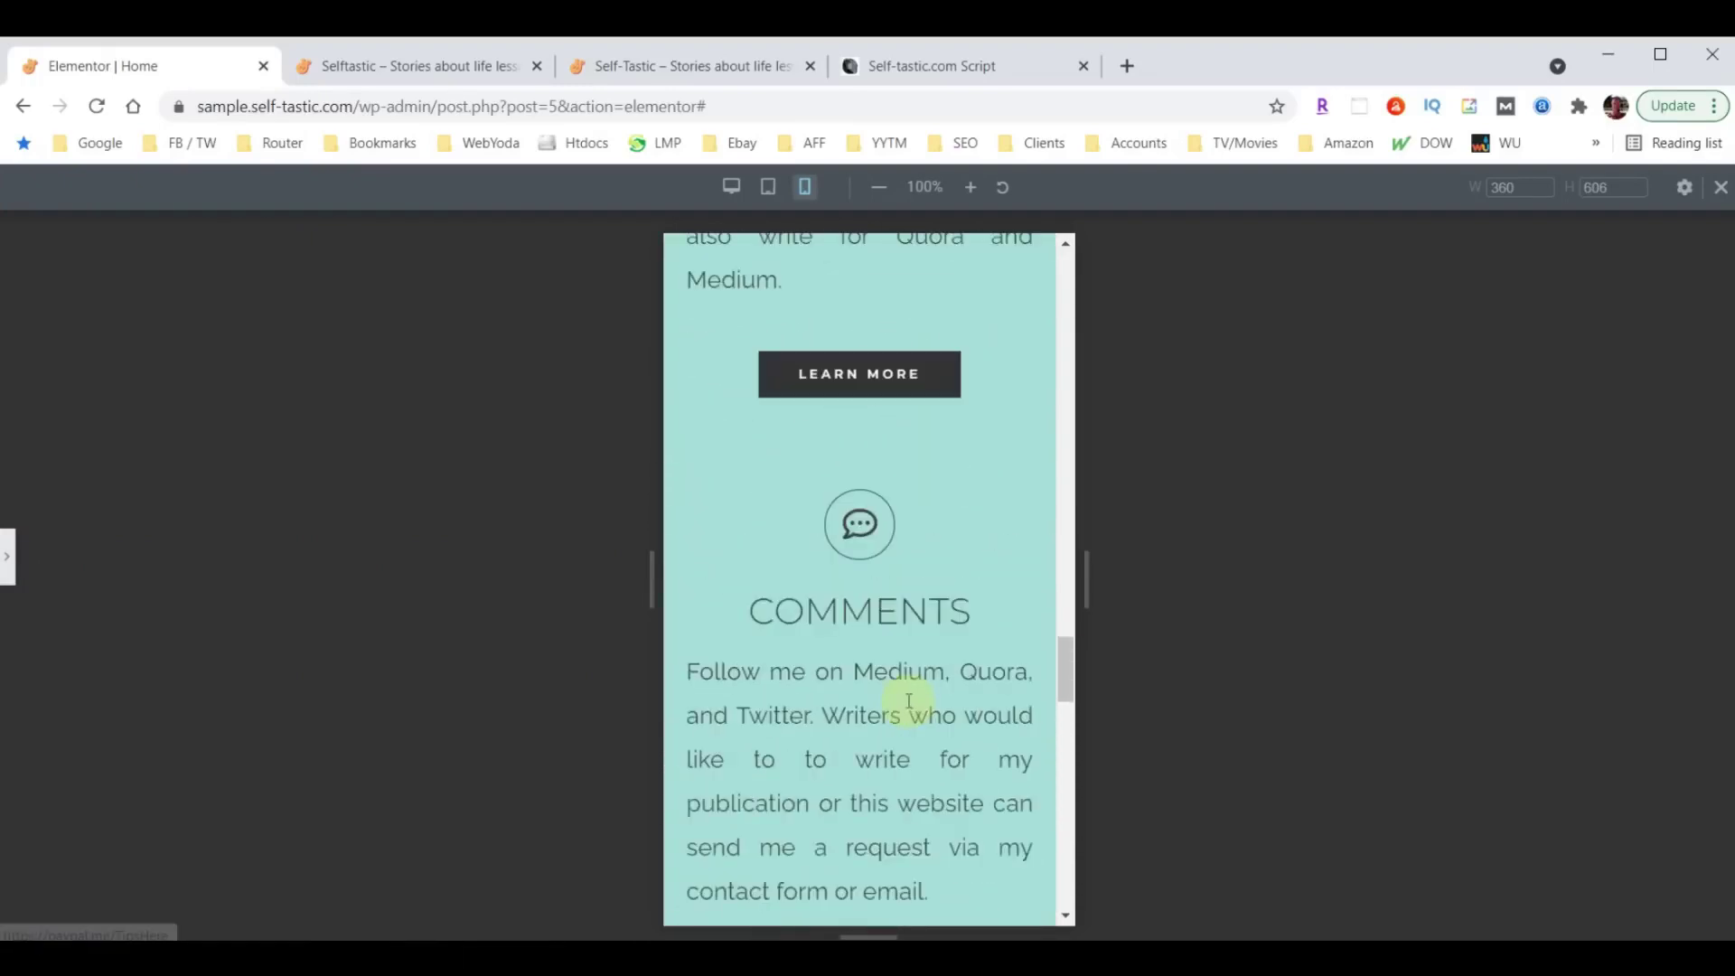
{"action": "scroll", "coordinate": [903, 690], "scroll_direction": "up", "scroll_amount": 15}
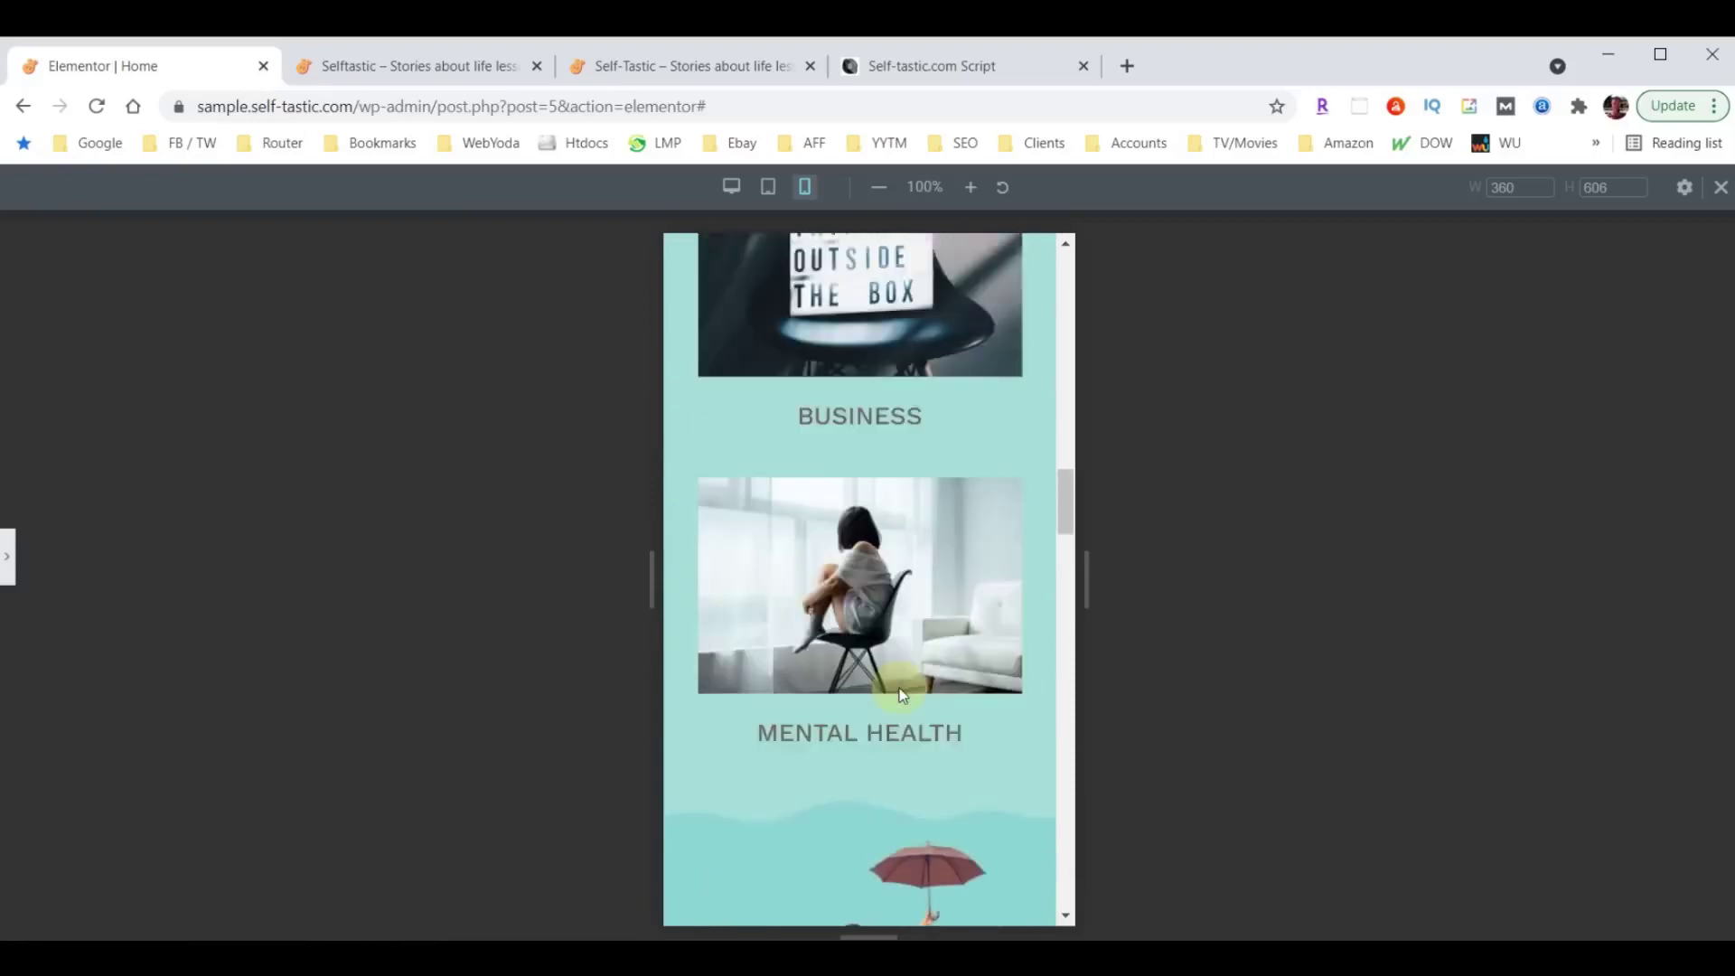
{"action": "scroll", "coordinate": [900, 694], "scroll_direction": "up", "scroll_amount": 15}
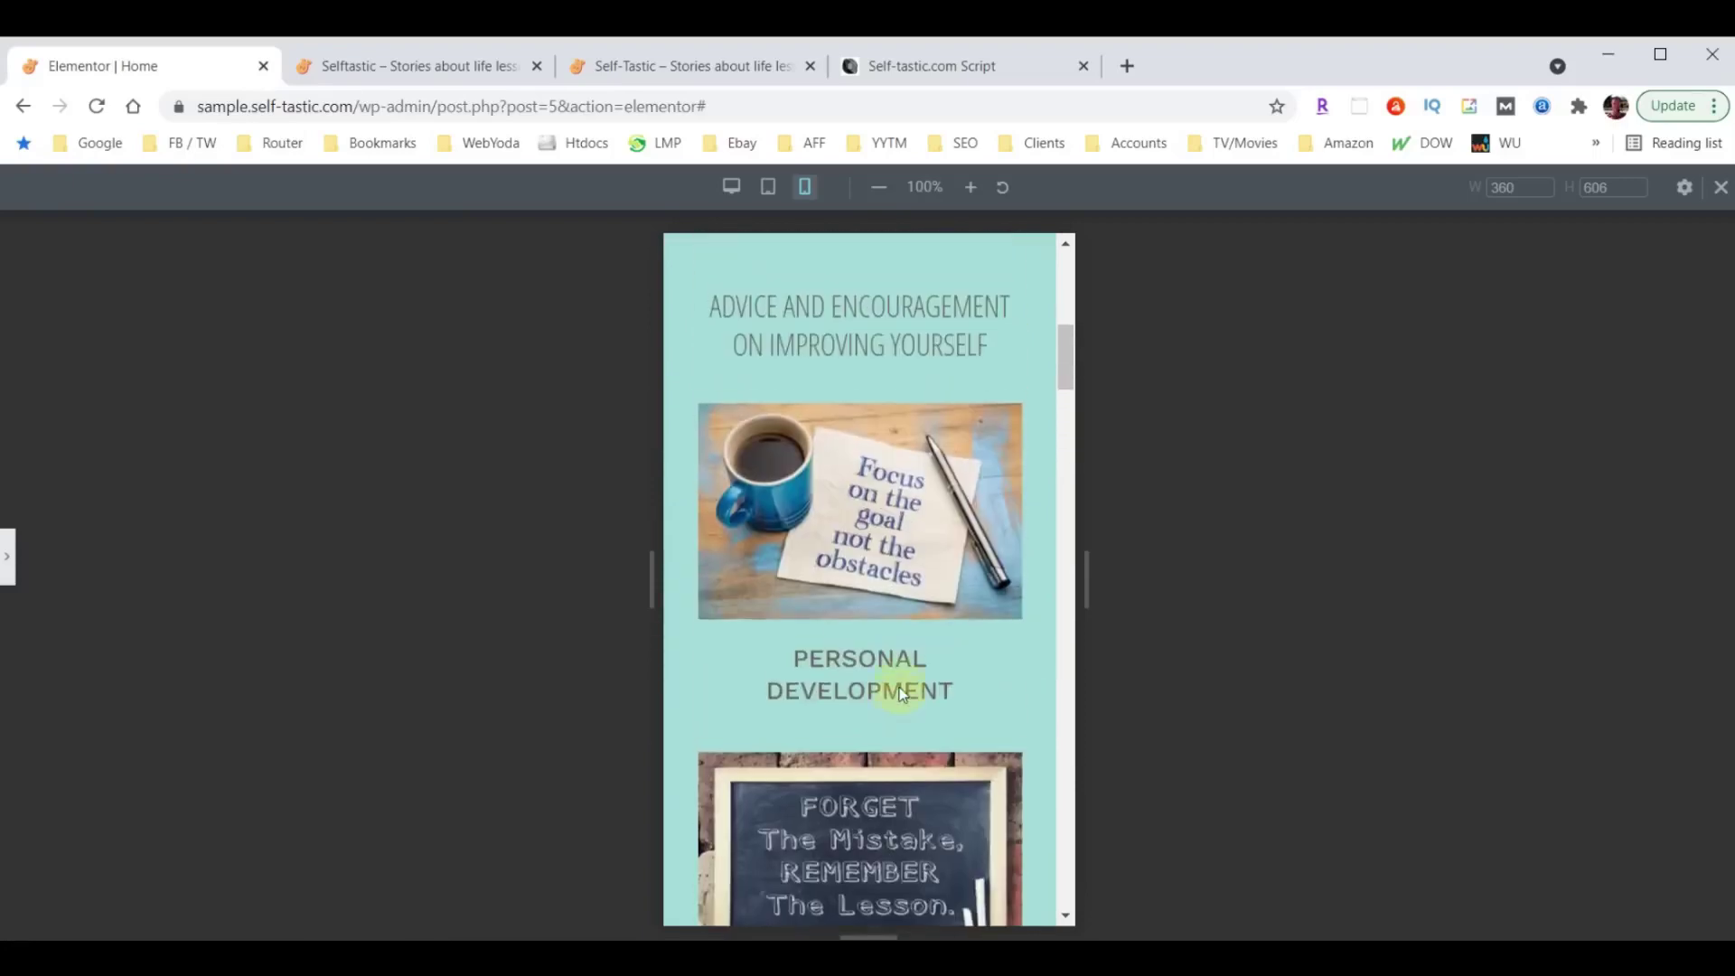
{"action": "scroll", "coordinate": [901, 686], "scroll_direction": "up", "scroll_amount": 5}
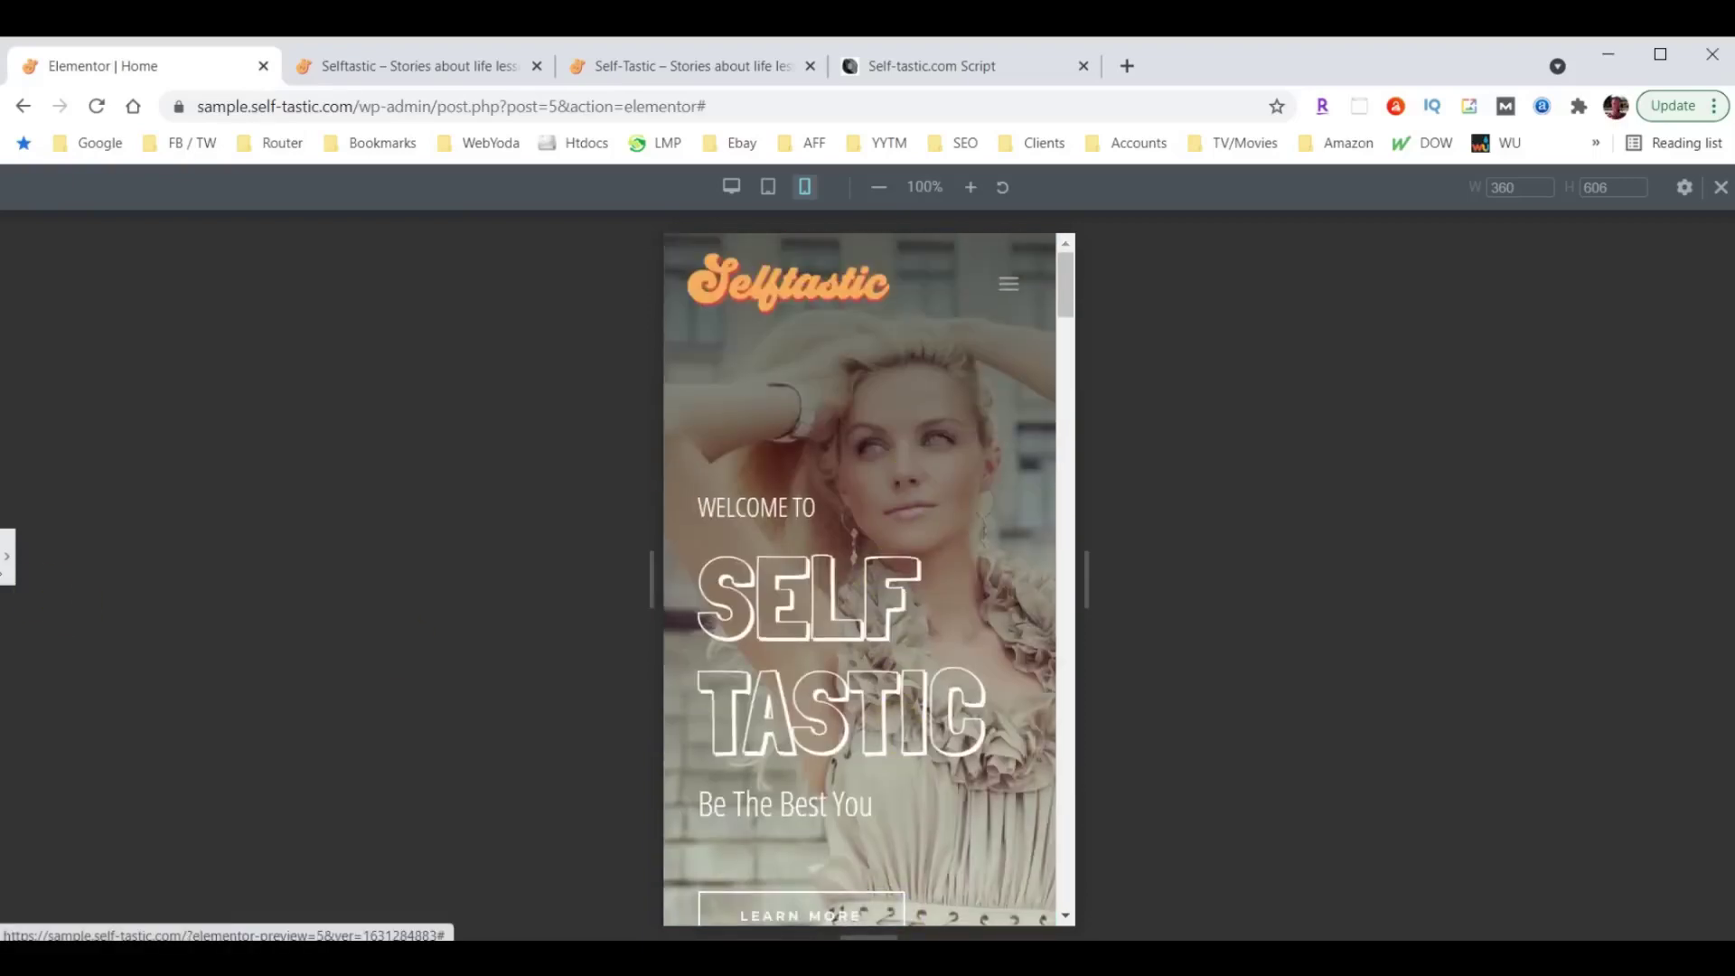
{"action": "left_click", "coordinate": [11, 579]}
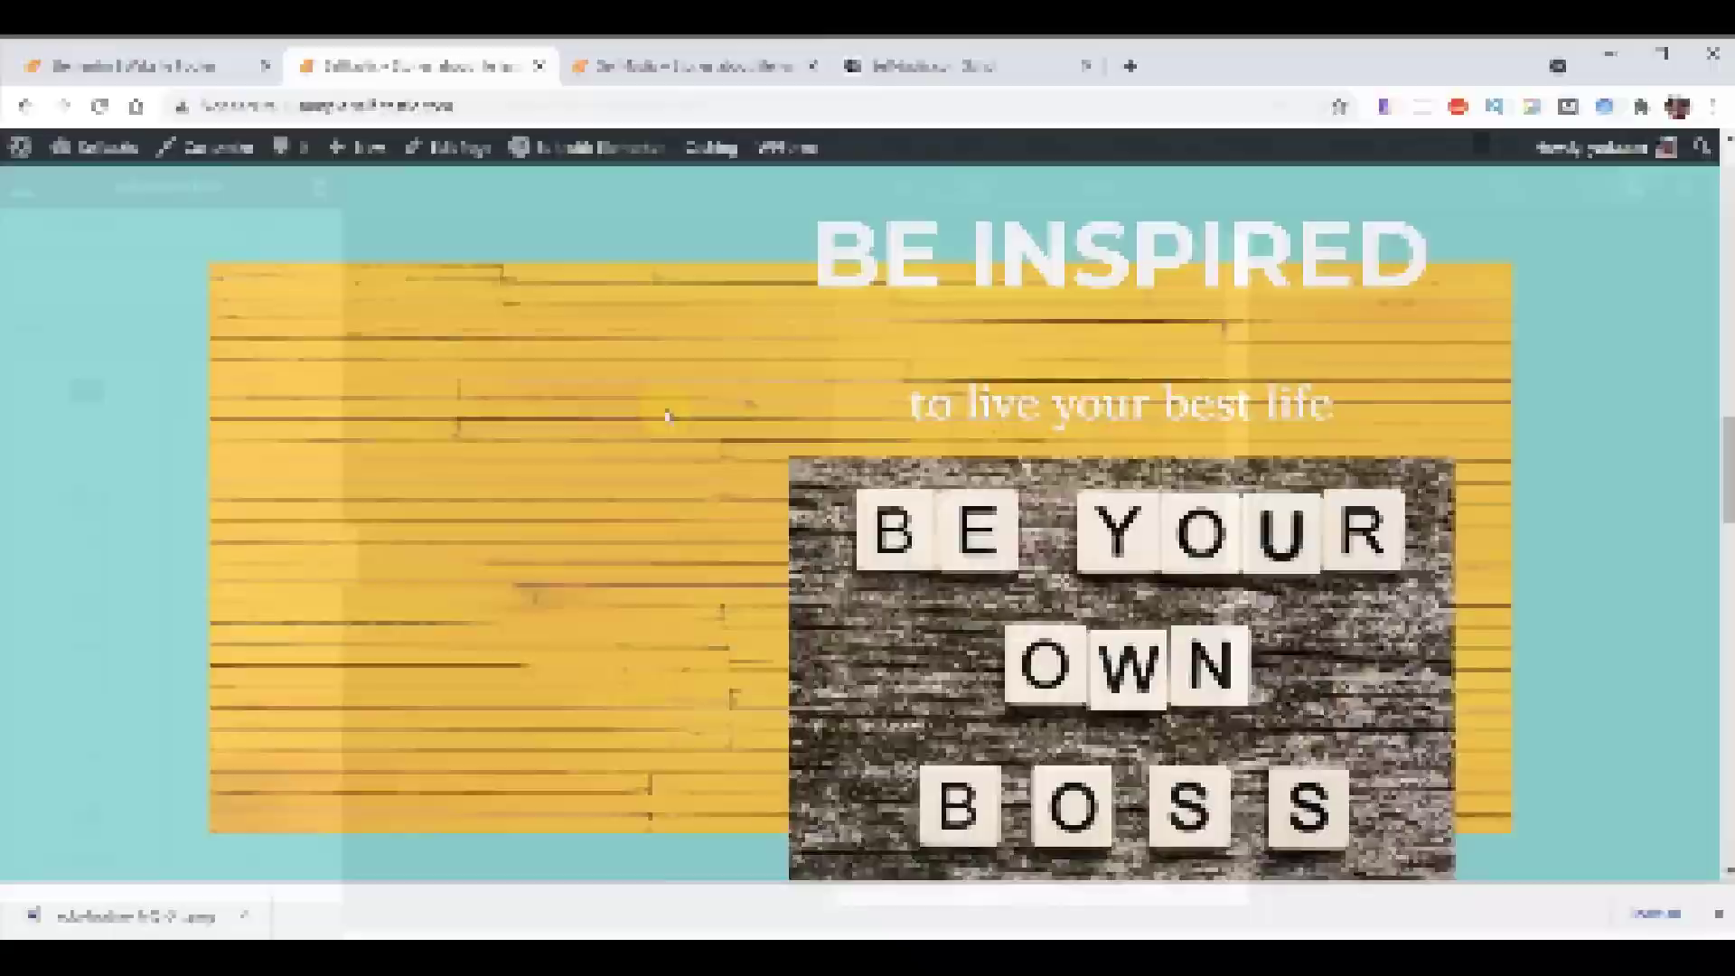
- Exit the Elementor Website Footer editor to the template's WordPress edit screen
{"action": "scroll", "coordinate": [666, 415], "scroll_direction": "down", "scroll_amount": 5}
{"action": "scroll", "coordinate": [666, 416], "scroll_direction": "up", "scroll_amount": 10}
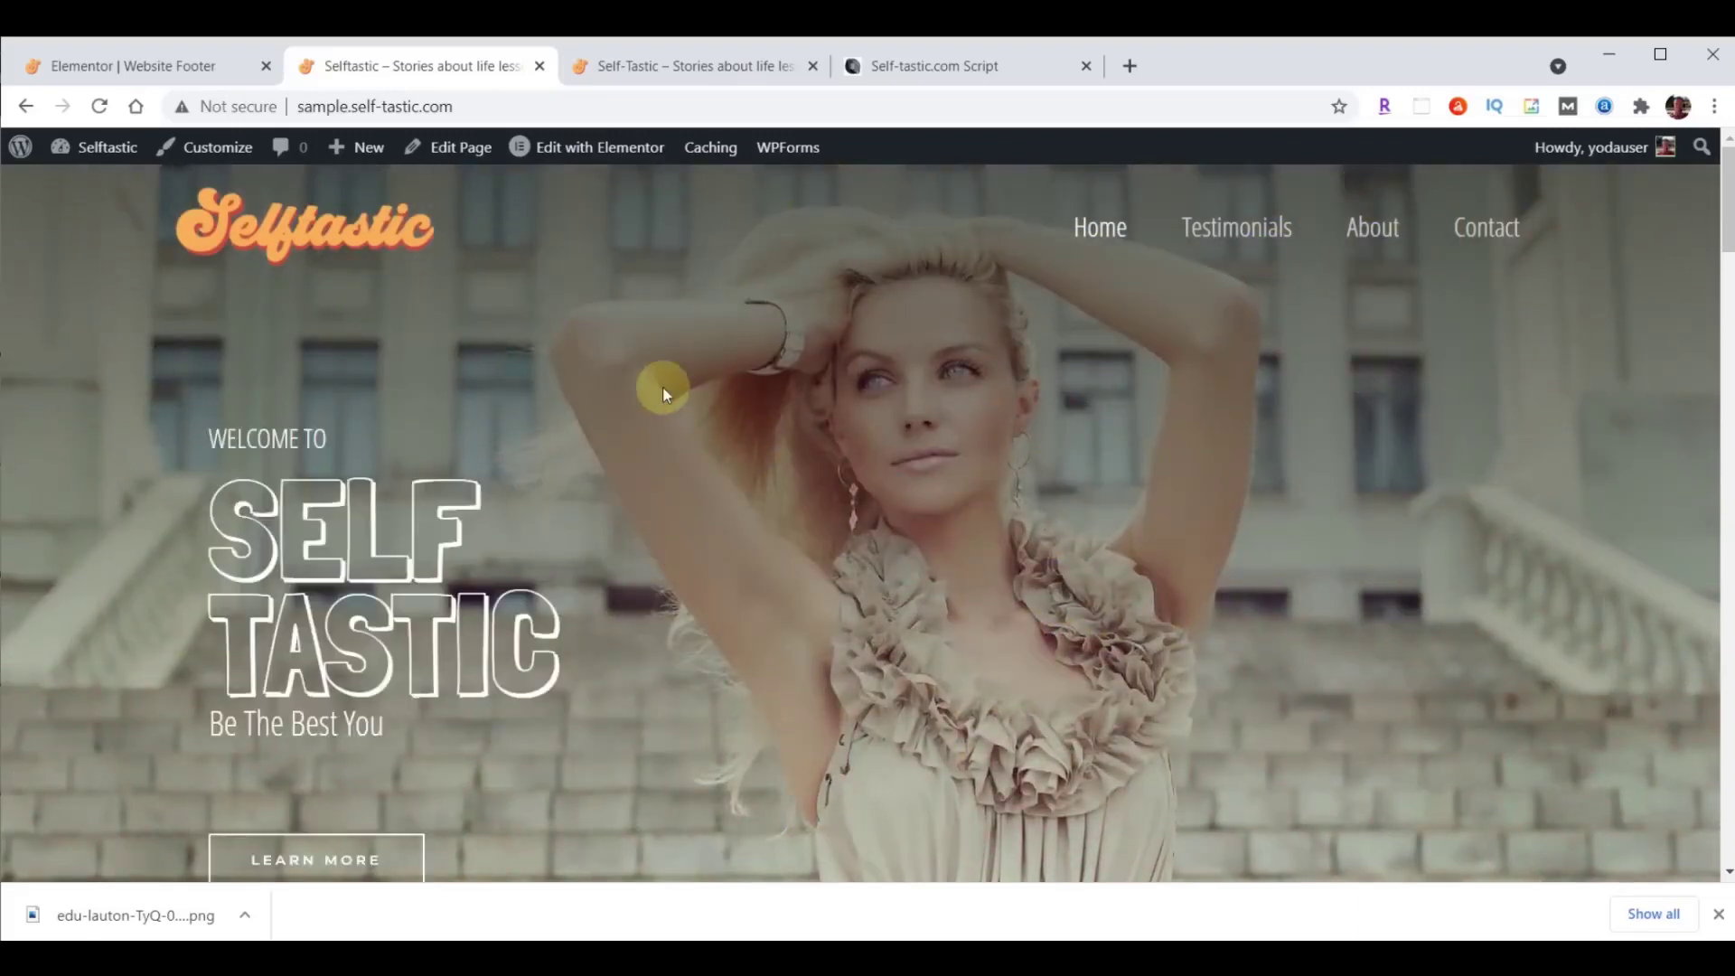
{"action": "left_click", "coordinate": [112, 65]}
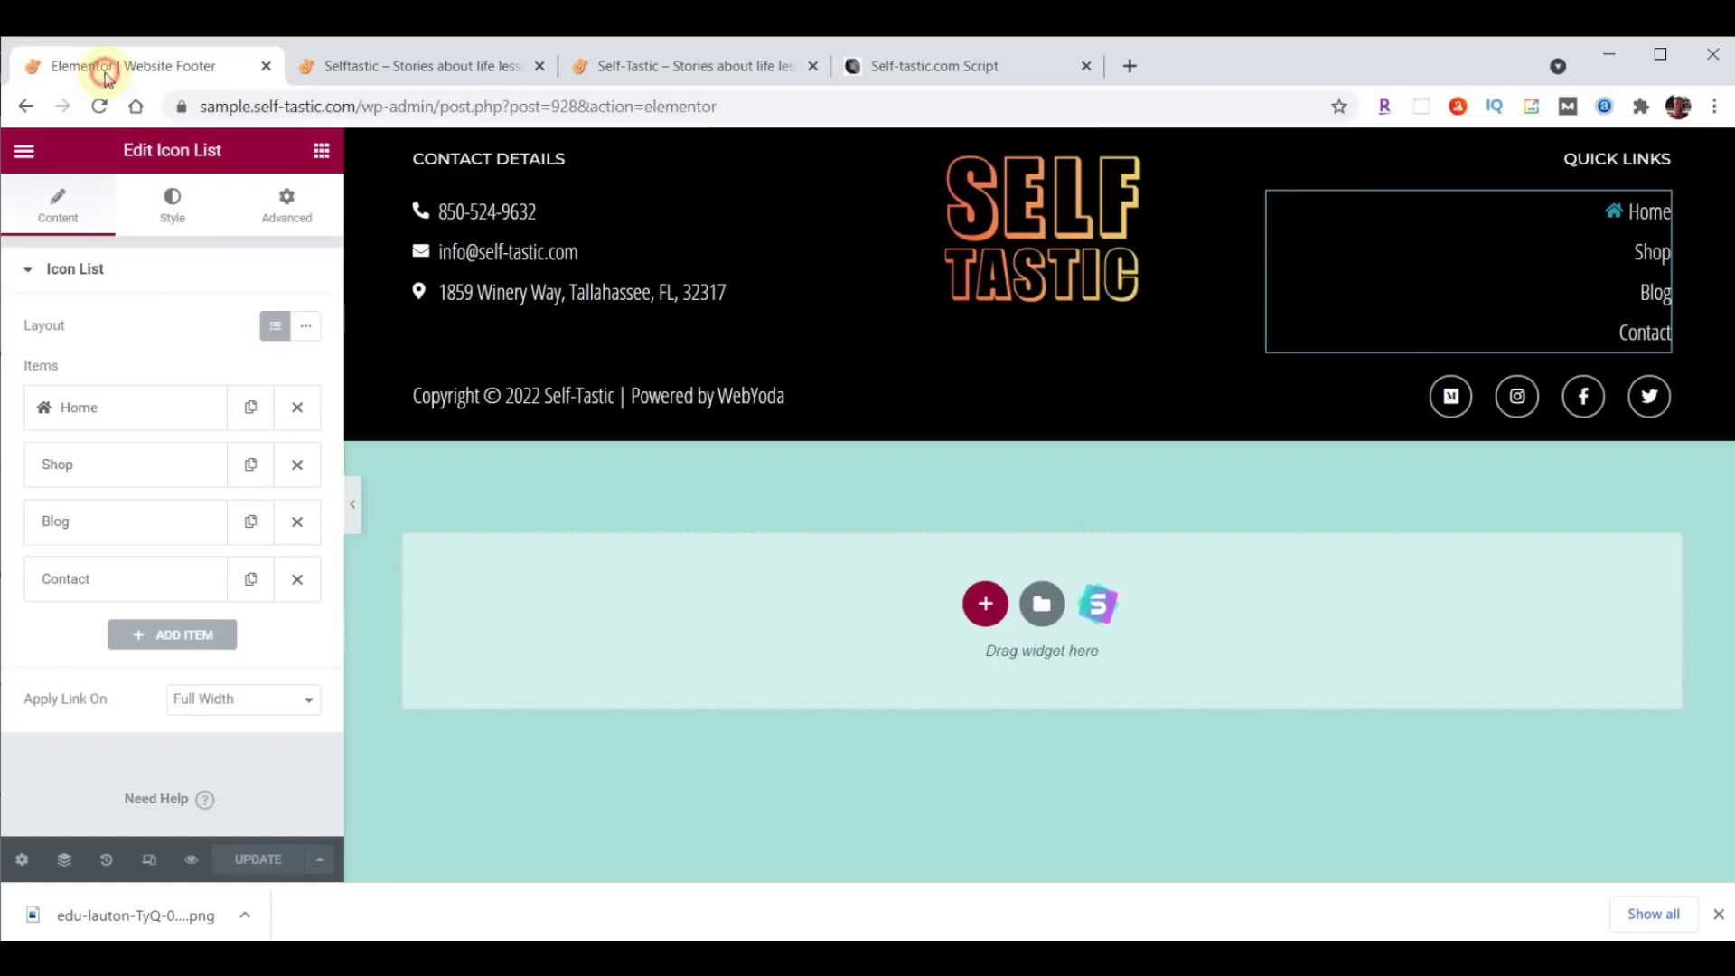
{"action": "left_click", "coordinate": [26, 151]}
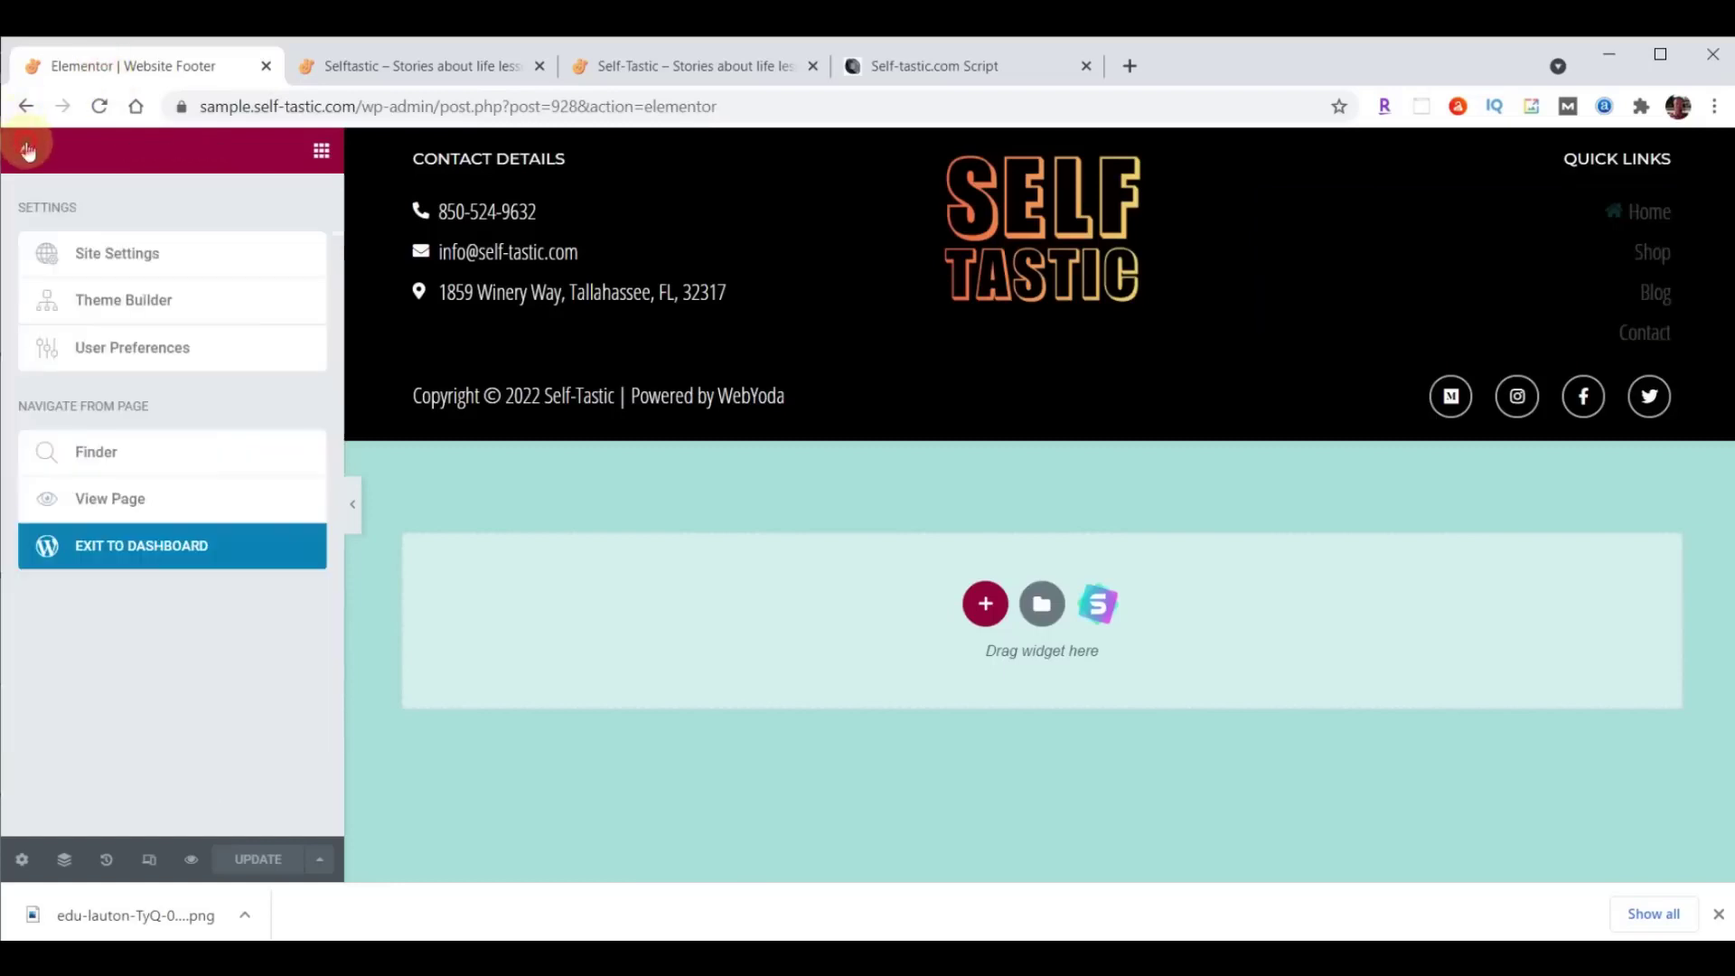
{"action": "left_click", "coordinate": [120, 553]}
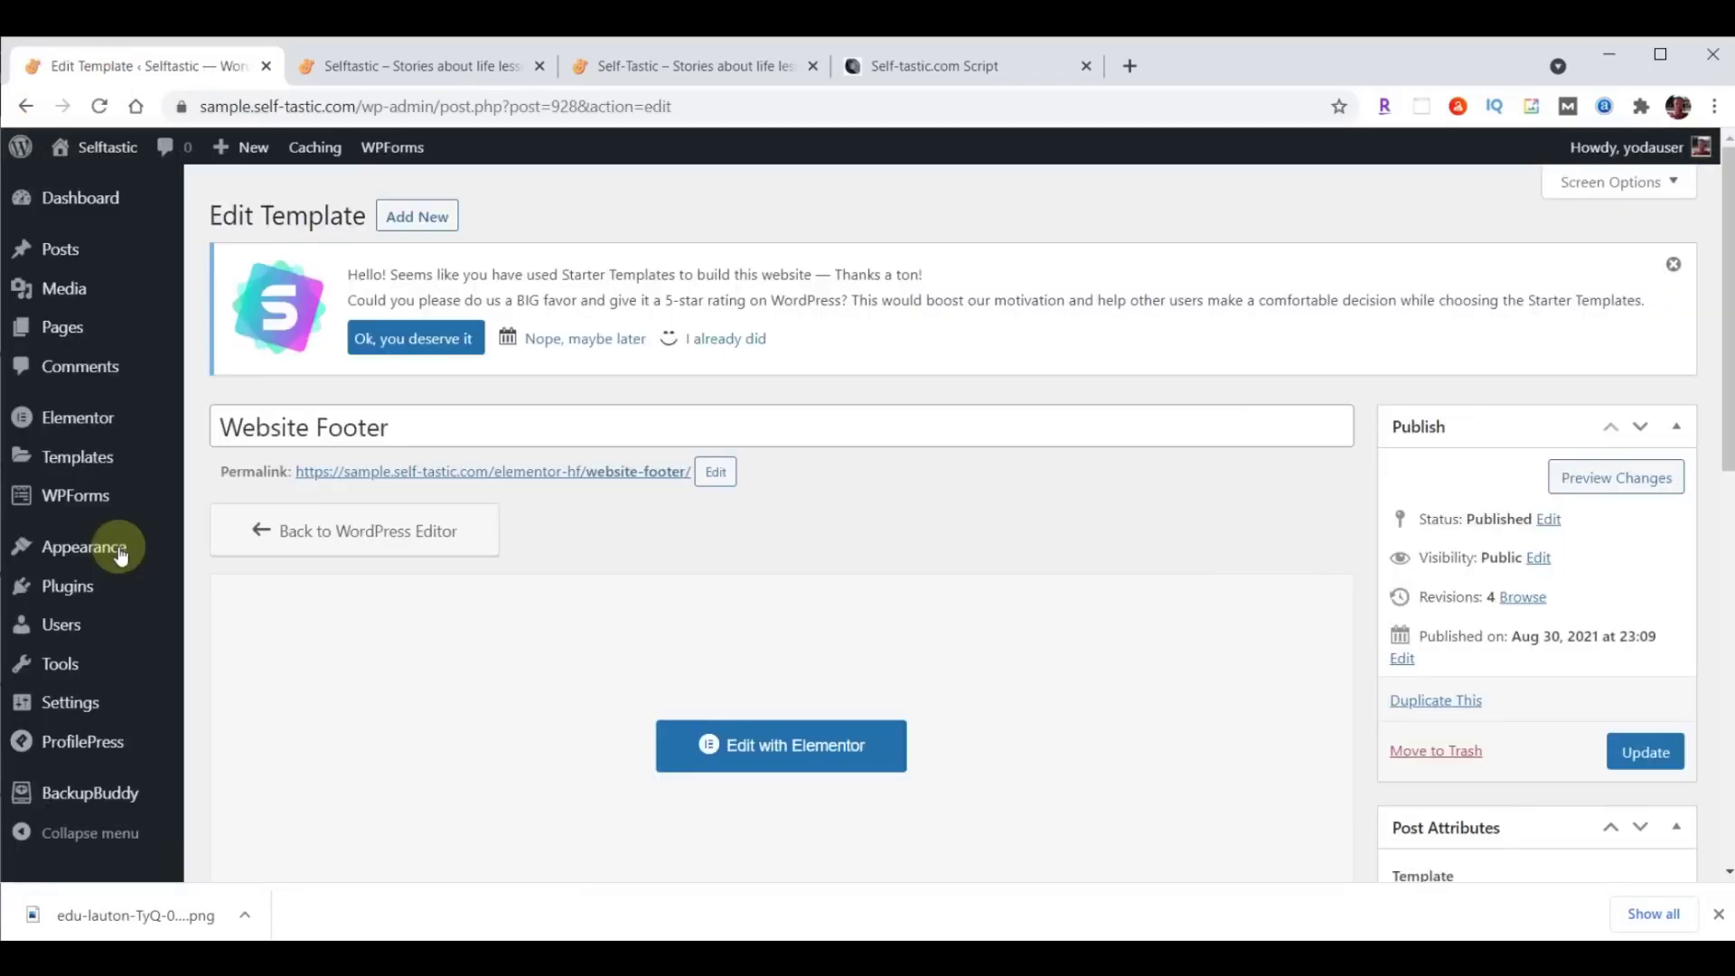
- Run a BackupBuddy Complete Backup, download the 89.05 MB zip, and go back to the Dashboard
{"action": "left_click", "coordinate": [93, 793]}
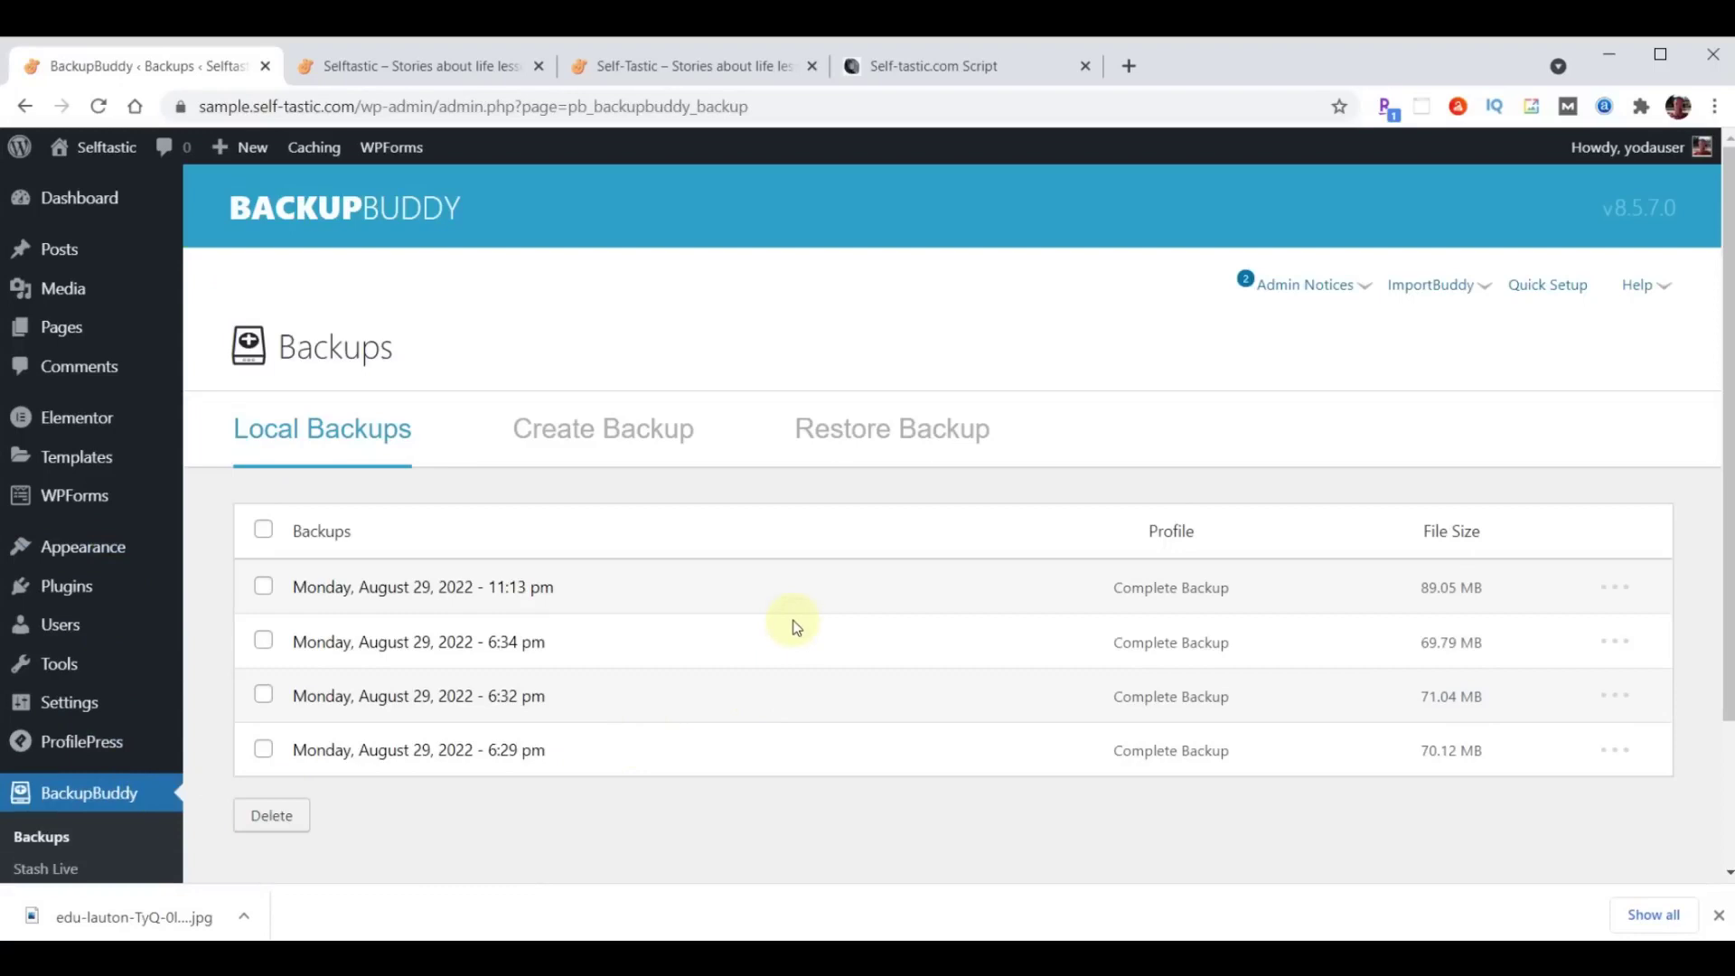
{"action": "left_click", "coordinate": [636, 432]}
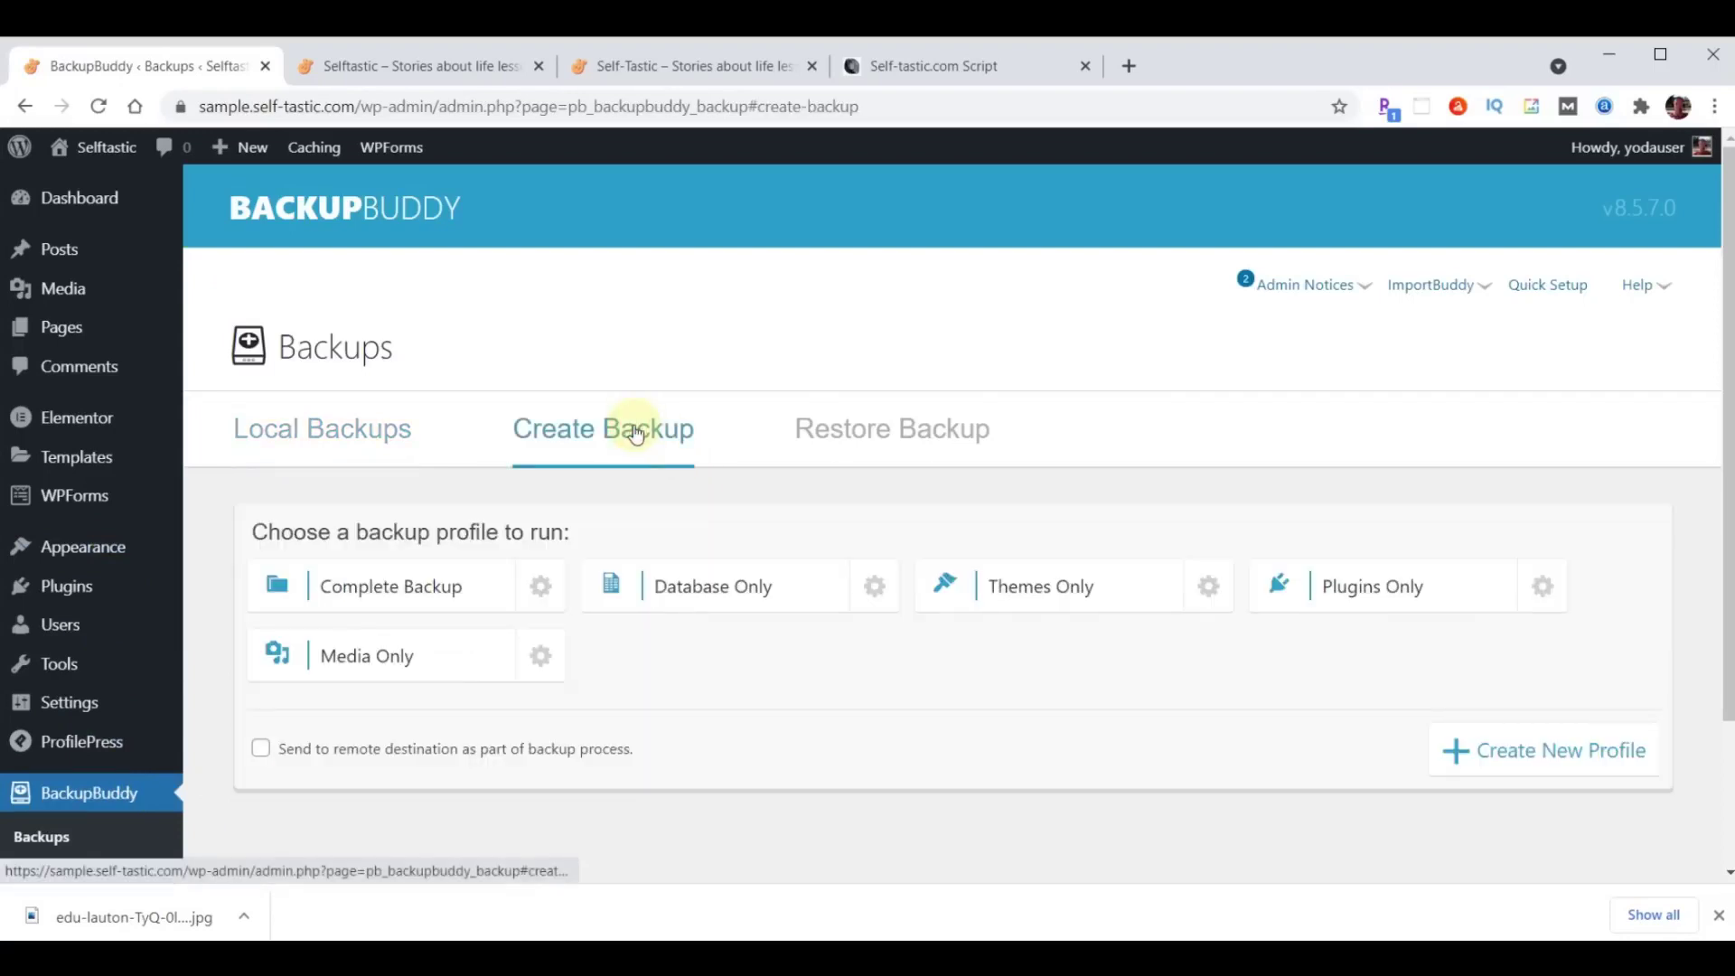
{"action": "left_click", "coordinate": [406, 592]}
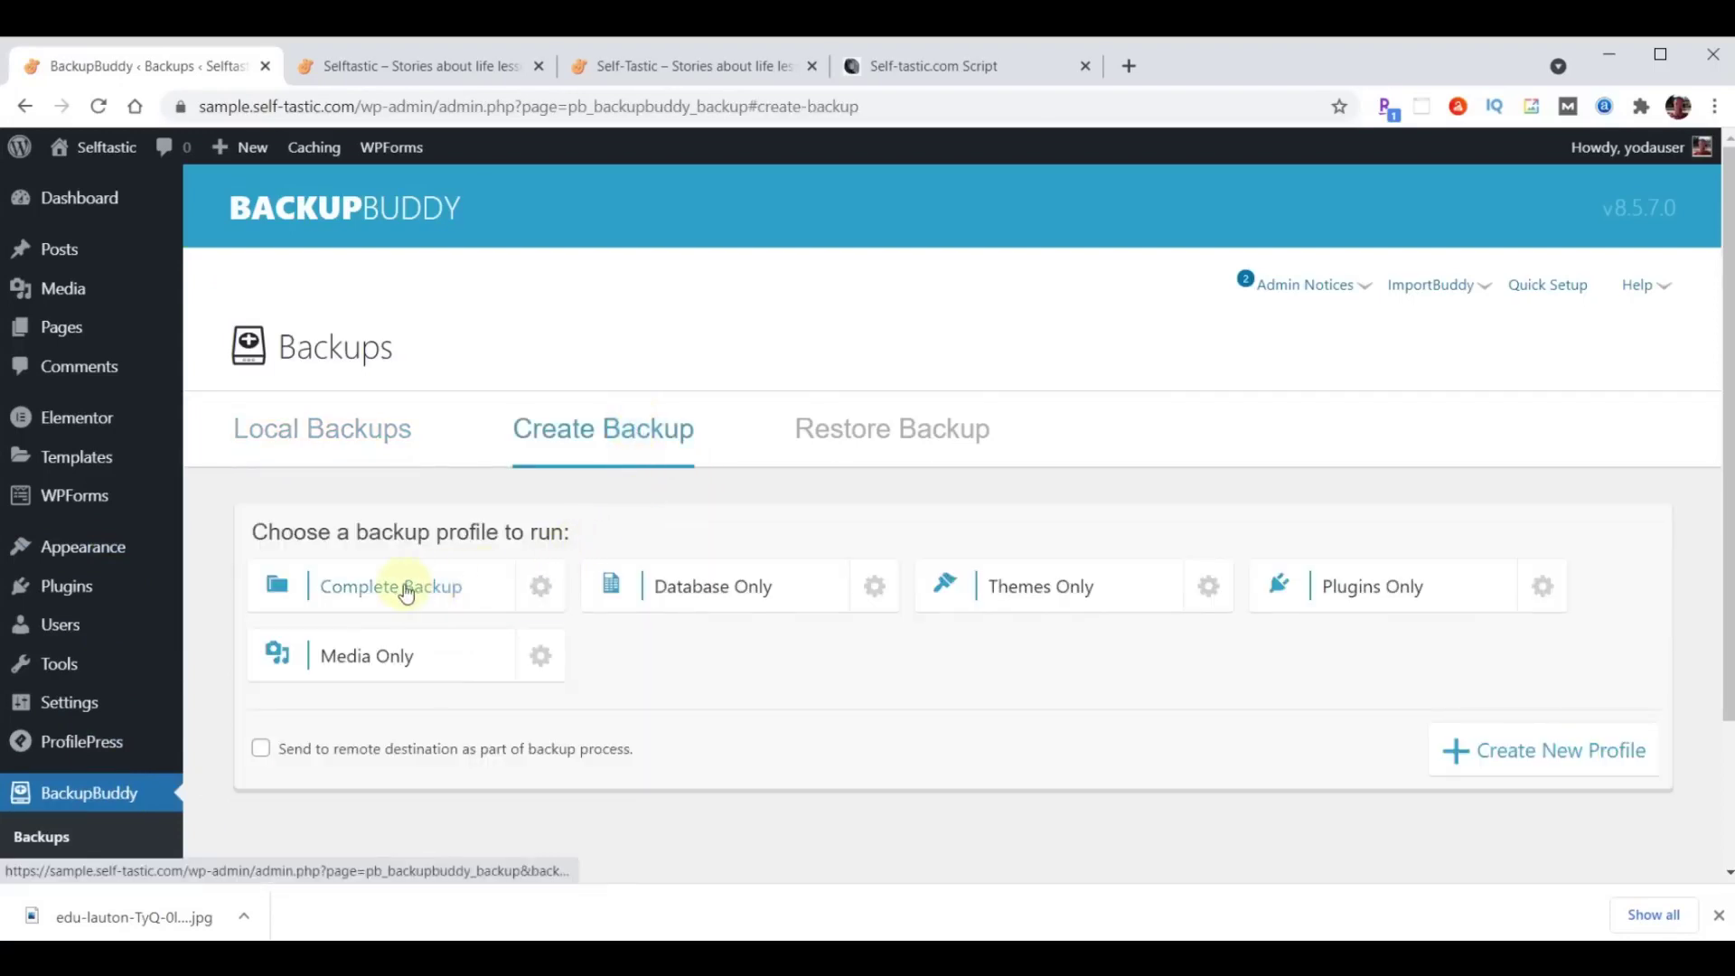
{"action": "left_click", "coordinate": [402, 592]}
{"action": "scroll", "coordinate": [1271, 682], "scroll_direction": "down", "scroll_amount": 4}
{"action": "scroll", "coordinate": [1271, 681], "scroll_direction": "down", "scroll_amount": 2}
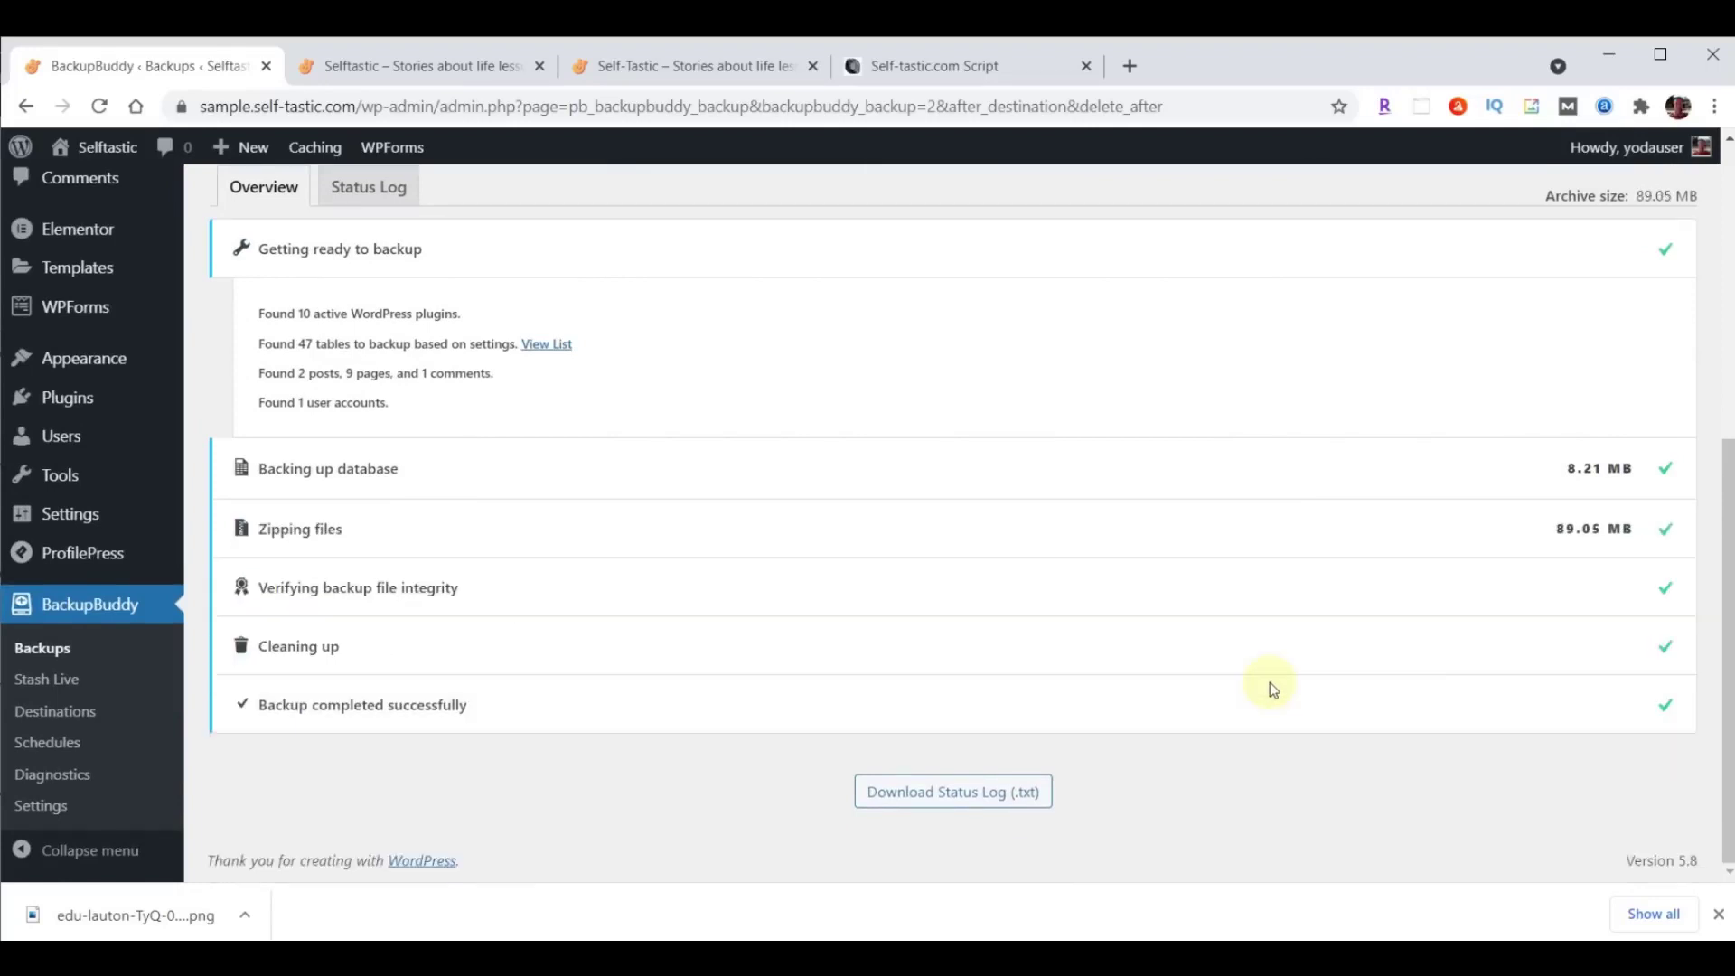
{"action": "scroll", "coordinate": [1207, 658], "scroll_direction": "up", "scroll_amount": 6}
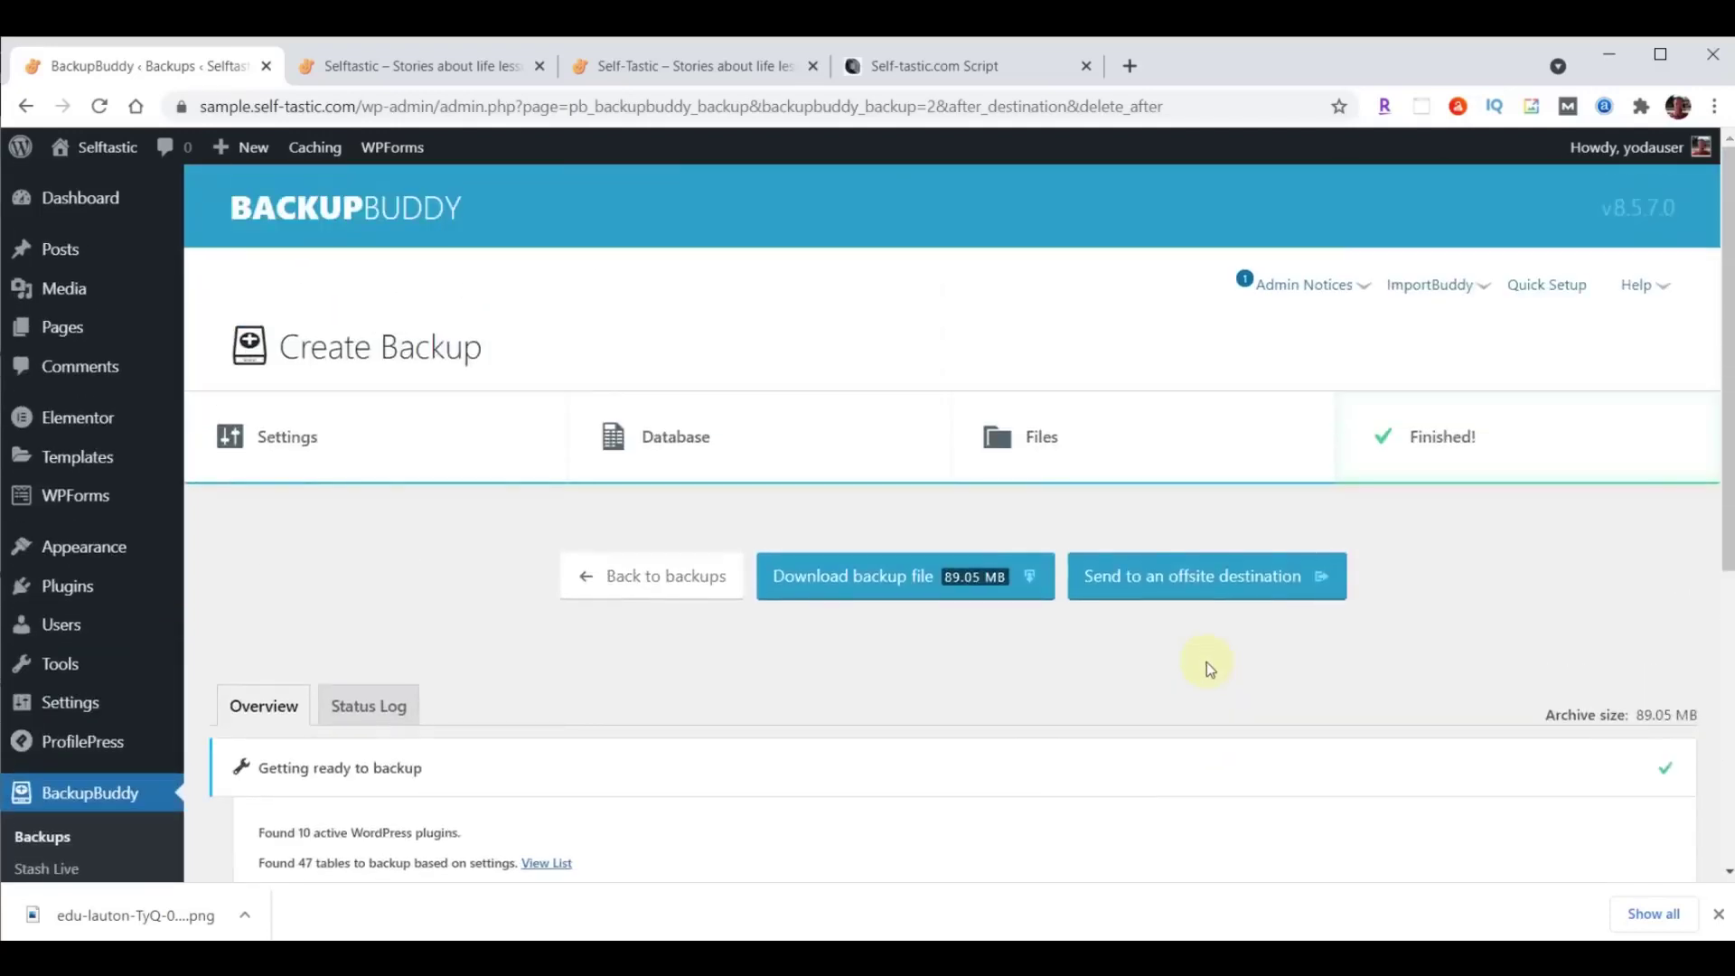
{"action": "left_click", "coordinate": [901, 598]}
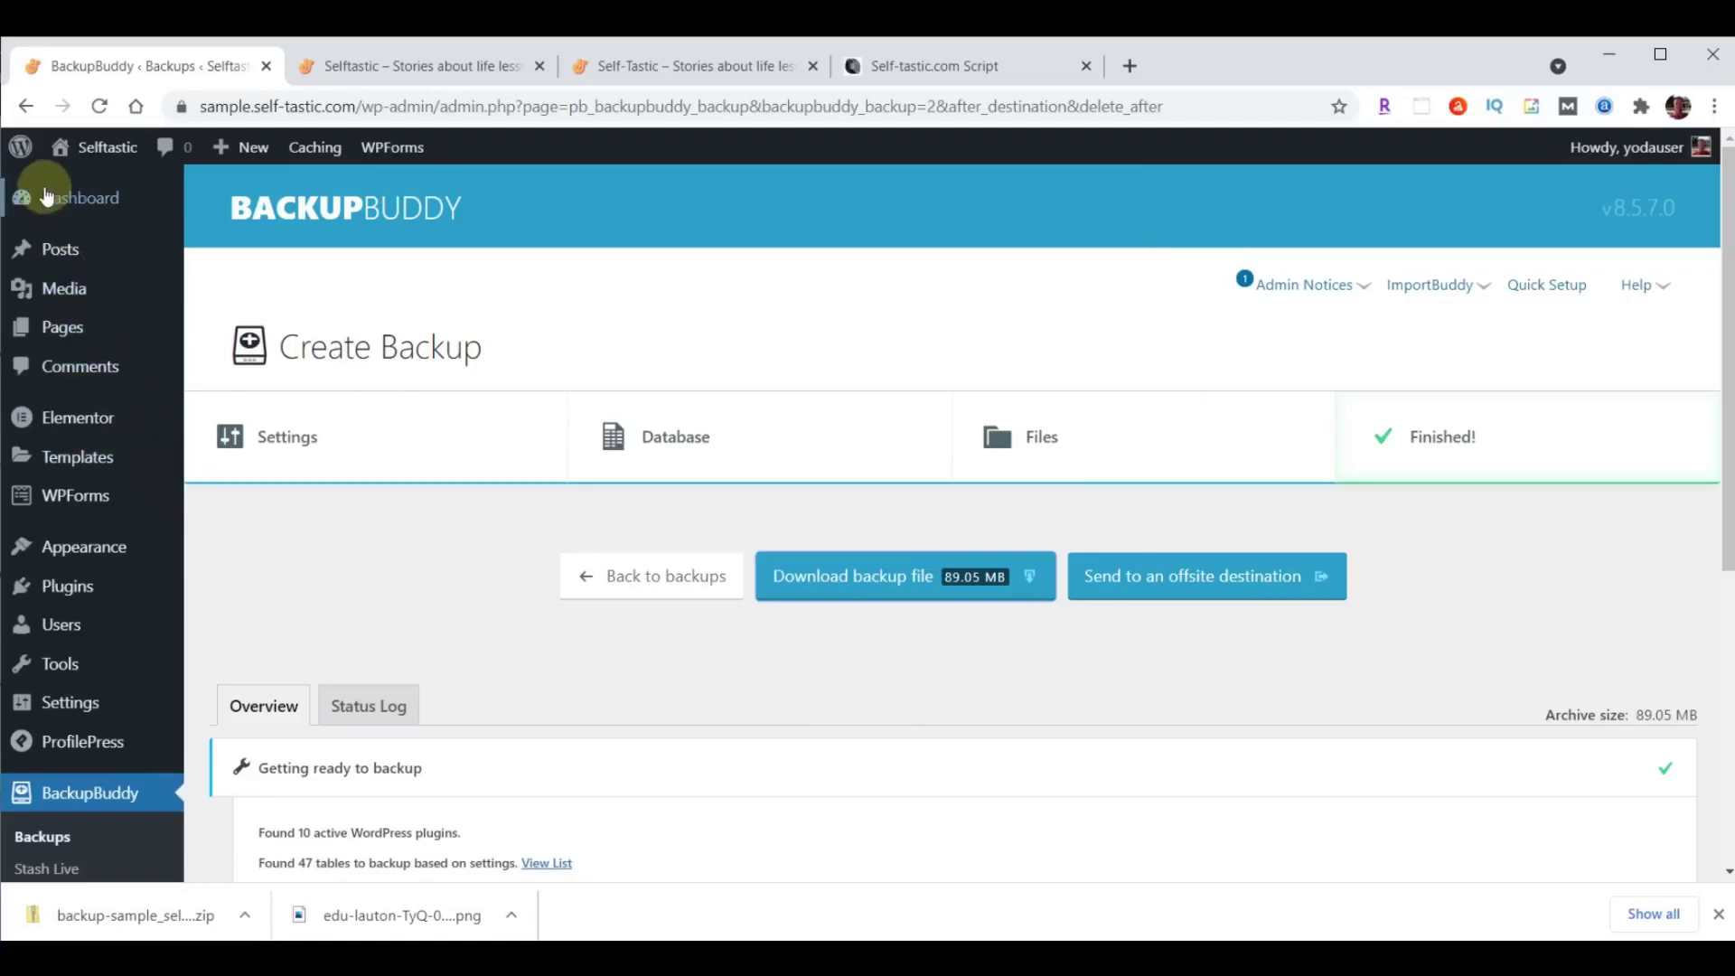
{"action": "left_click", "coordinate": [84, 200]}
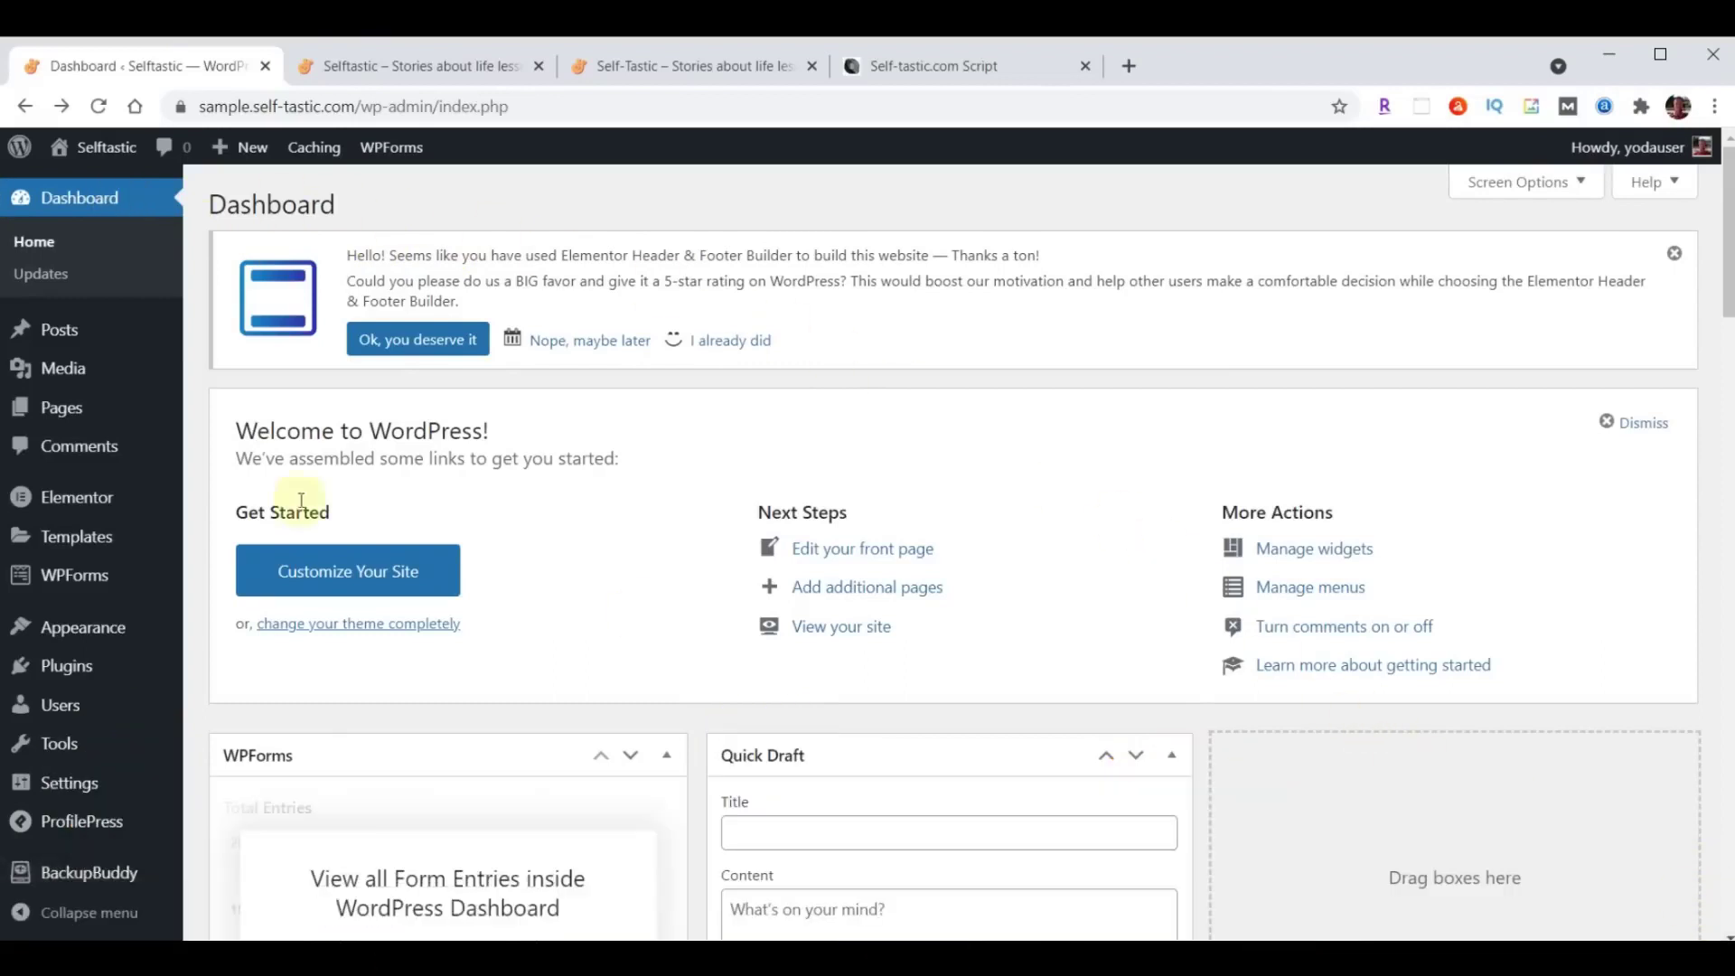
- Open the About page with Elementor from All Pages, then switch to the live Self-Tastic tab
{"action": "mouse_move", "coordinate": [68, 413]}
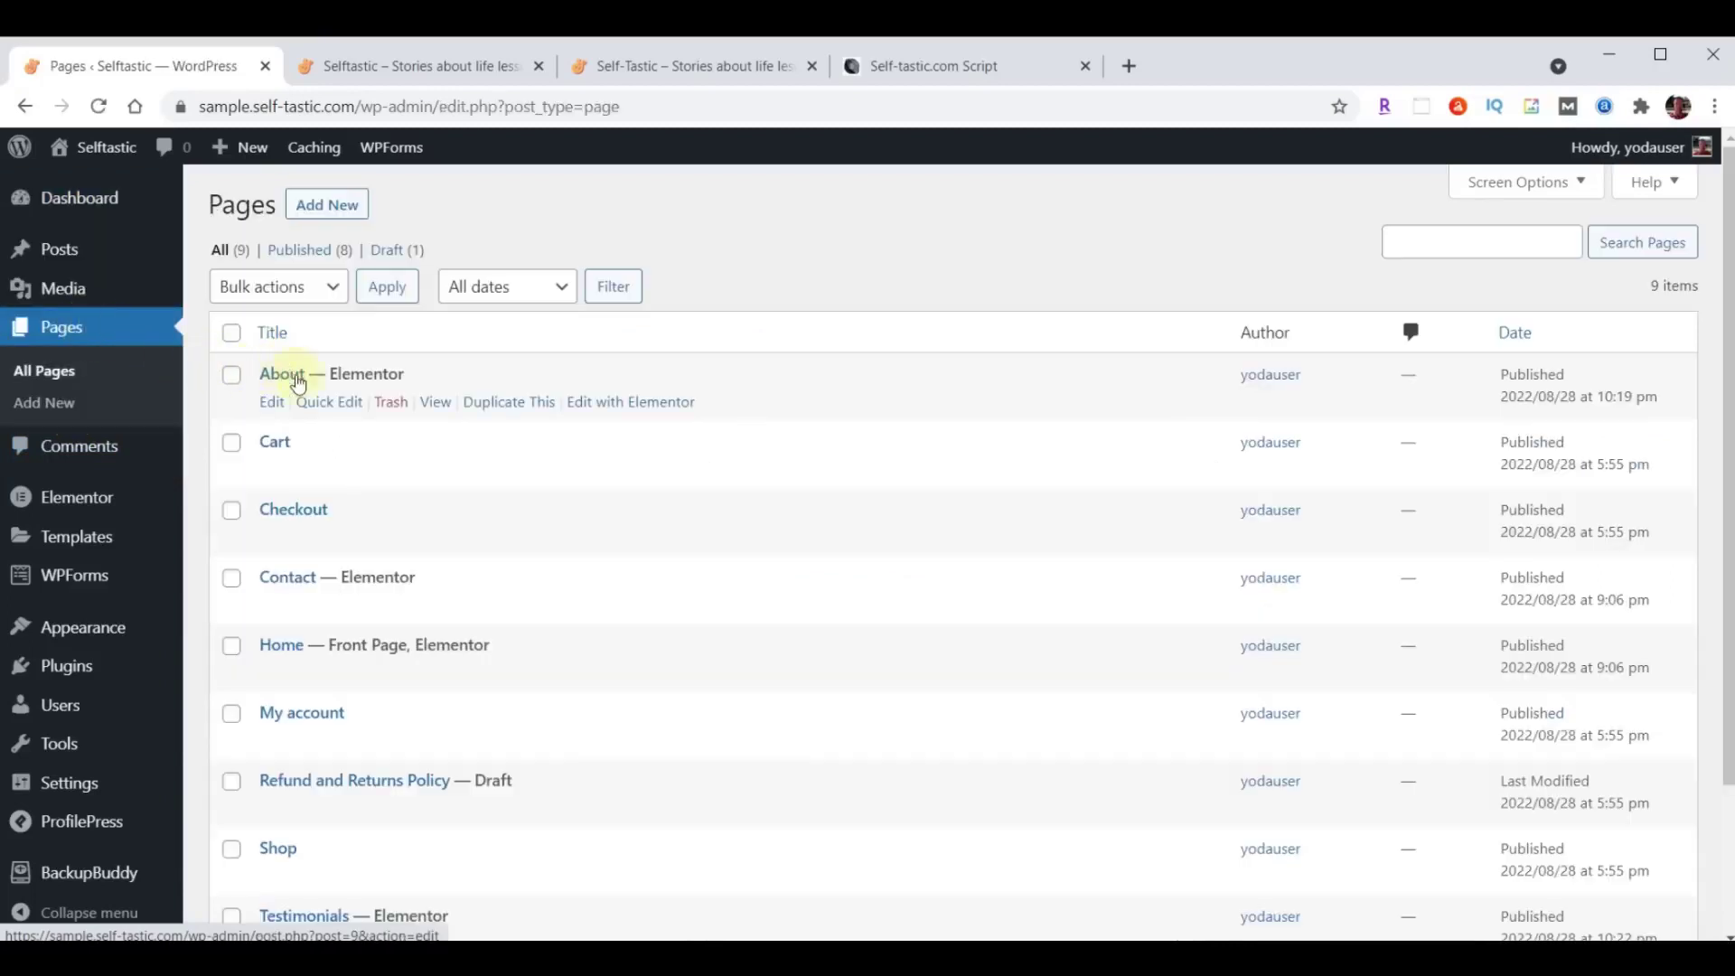
{"action": "left_click", "coordinate": [593, 405]}
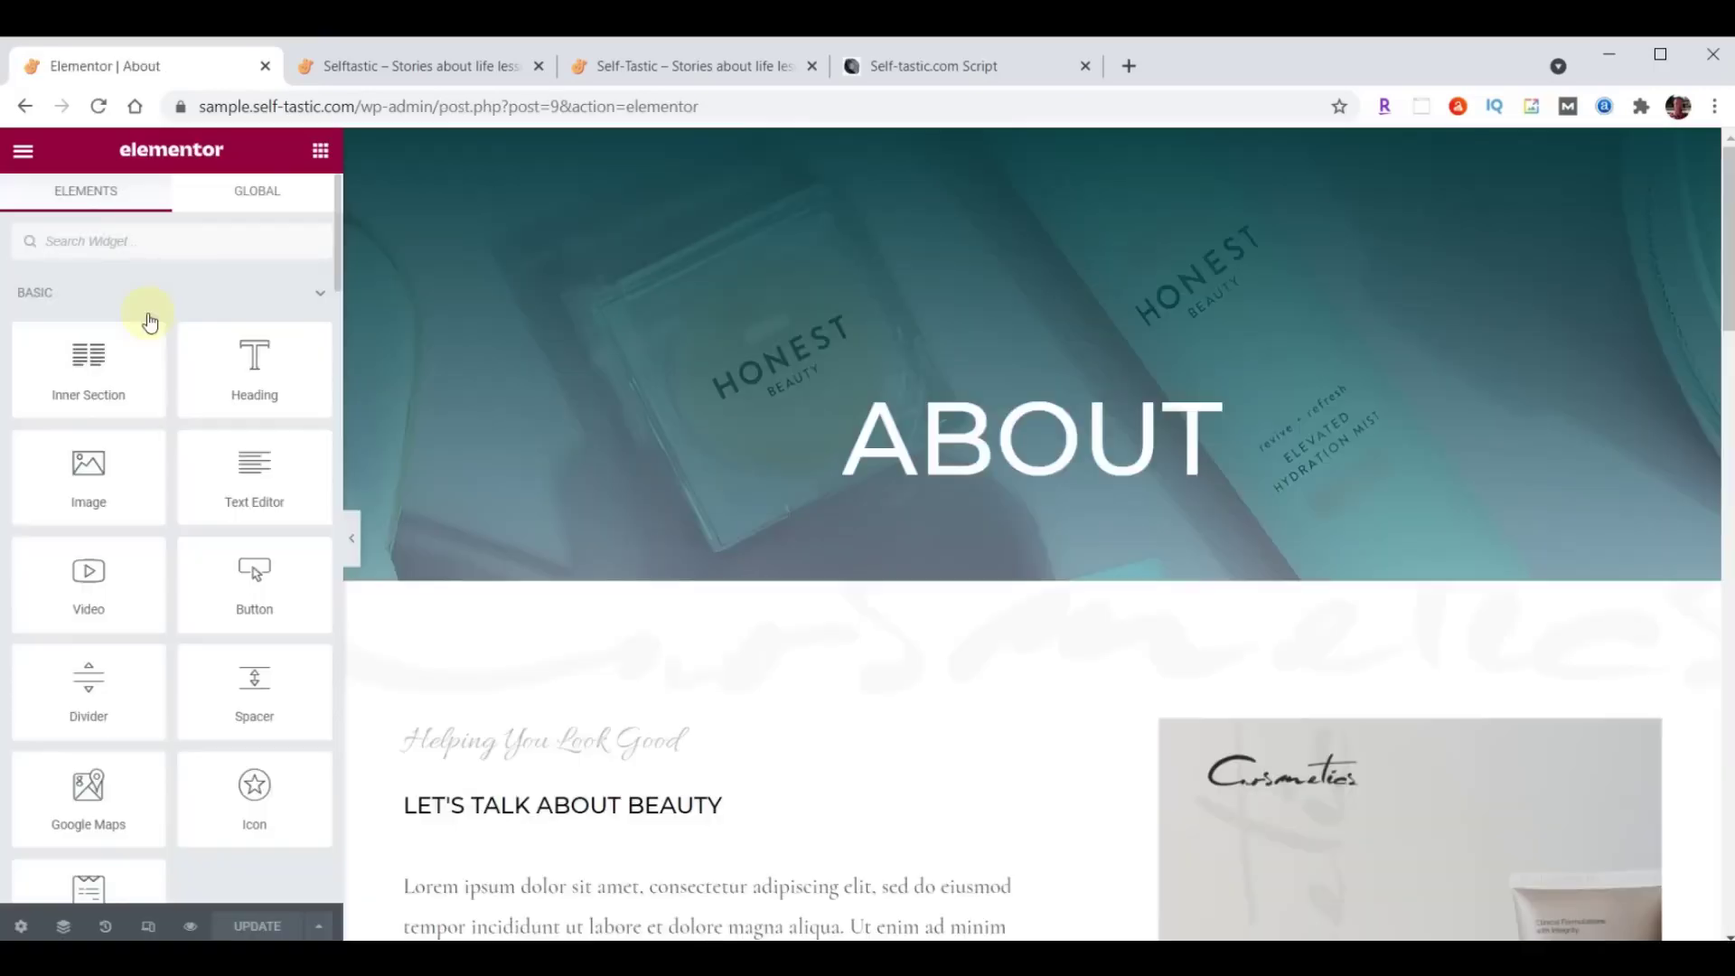
{"action": "left_click", "coordinate": [668, 71]}
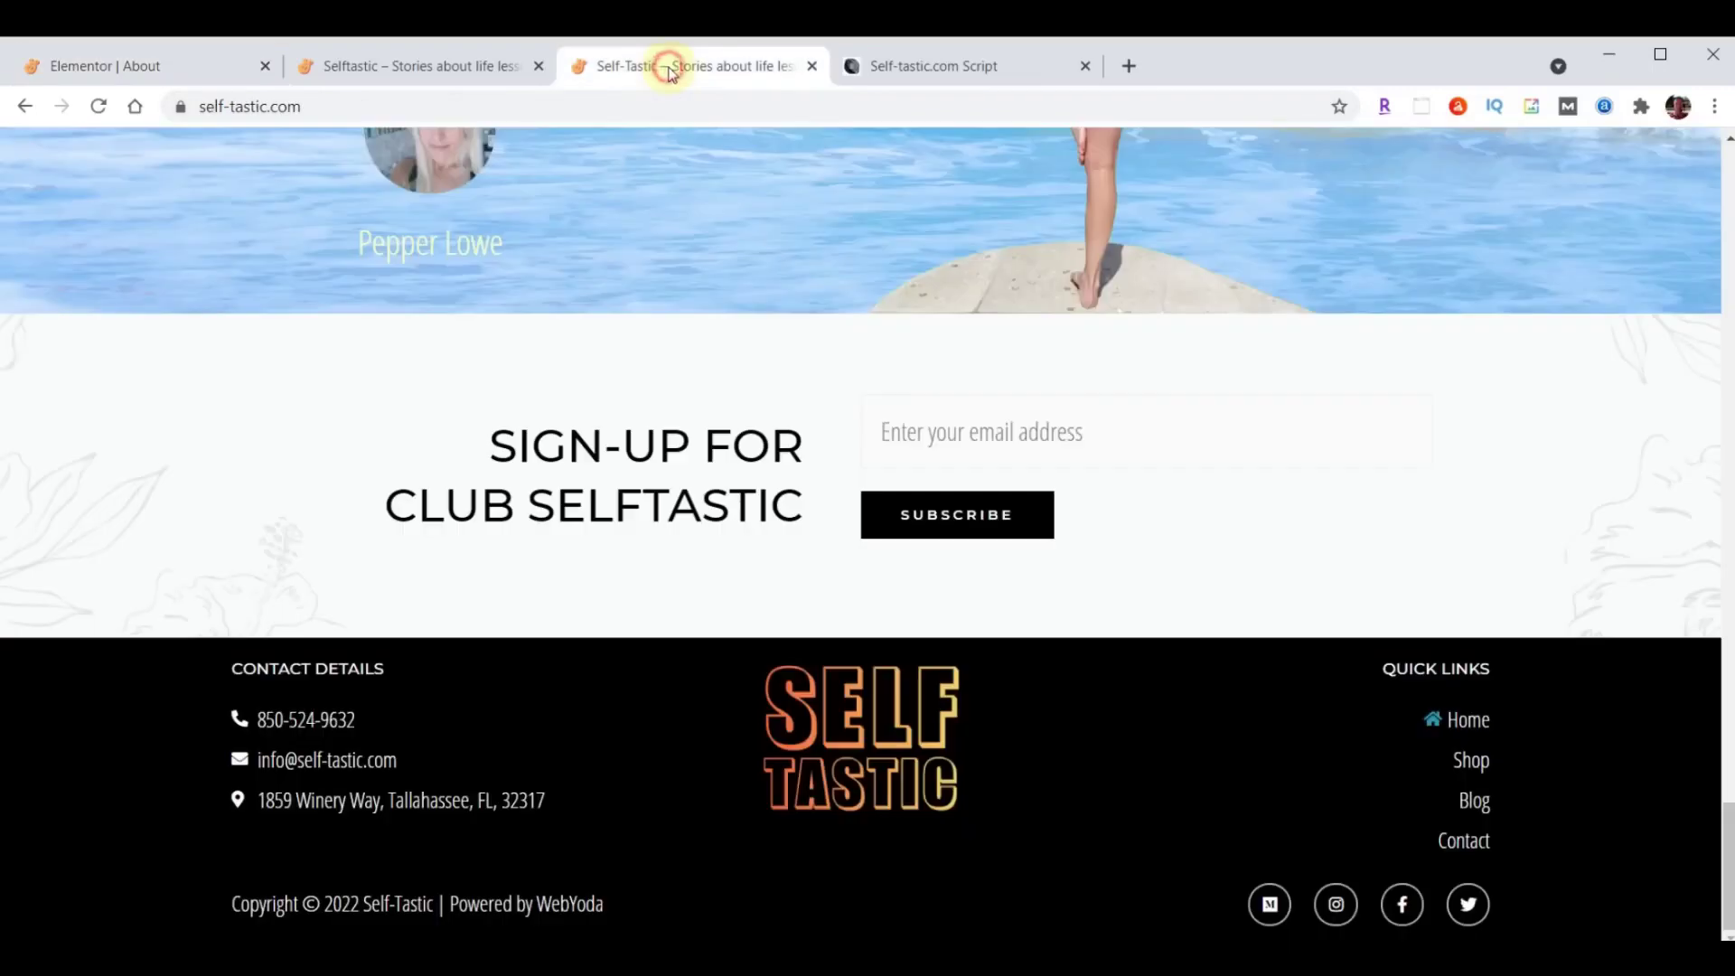
- Go to About on self-tastic.com and scroll through its About Me text and carousel photo
{"action": "scroll", "coordinate": [1255, 693], "scroll_direction": "up", "scroll_amount": 15}
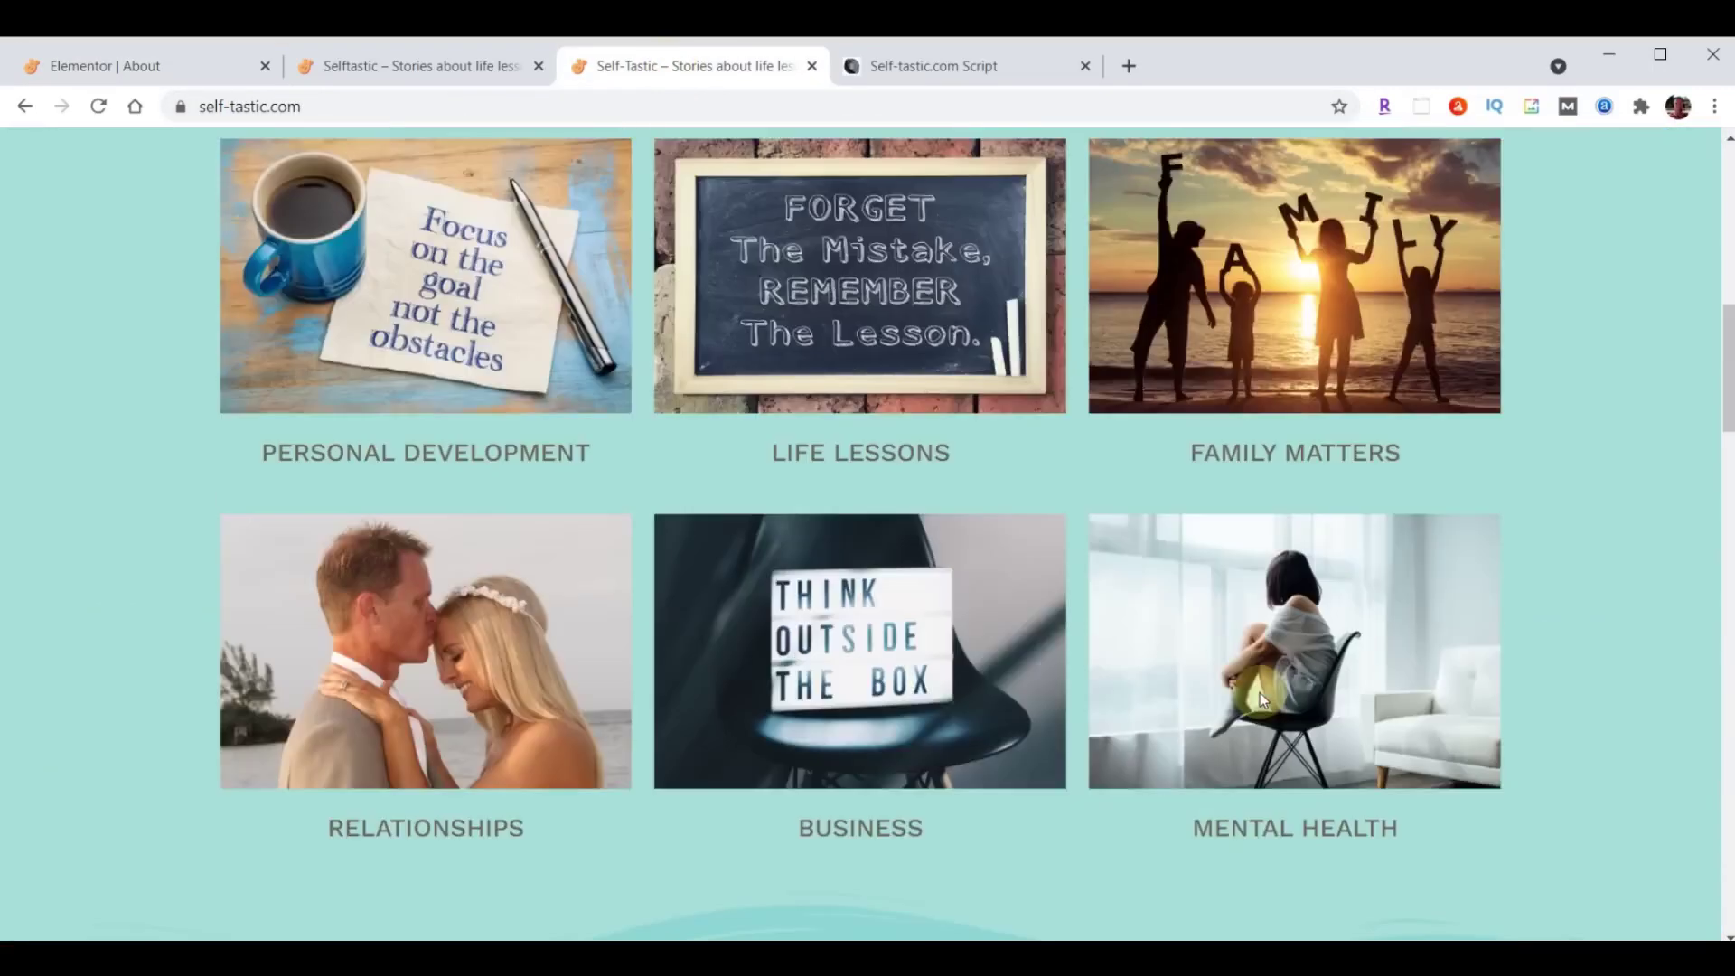
{"action": "scroll", "coordinate": [1260, 692], "scroll_direction": "up", "scroll_amount": 10}
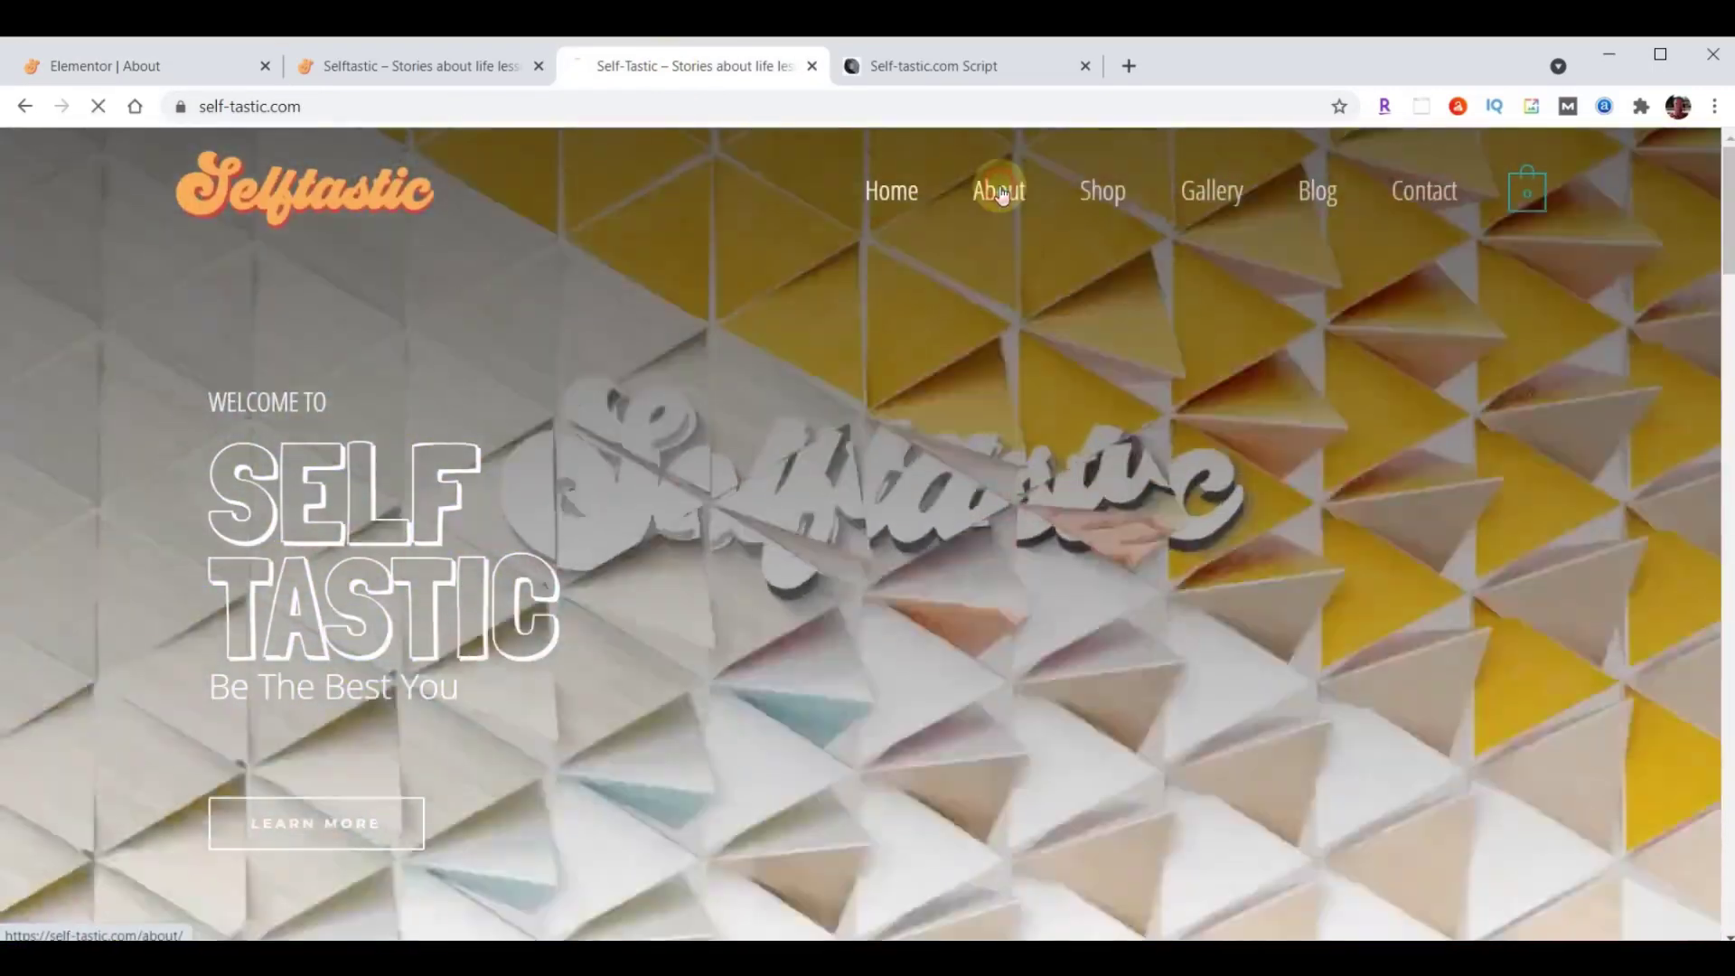
{"action": "left_click", "coordinate": [1000, 191]}
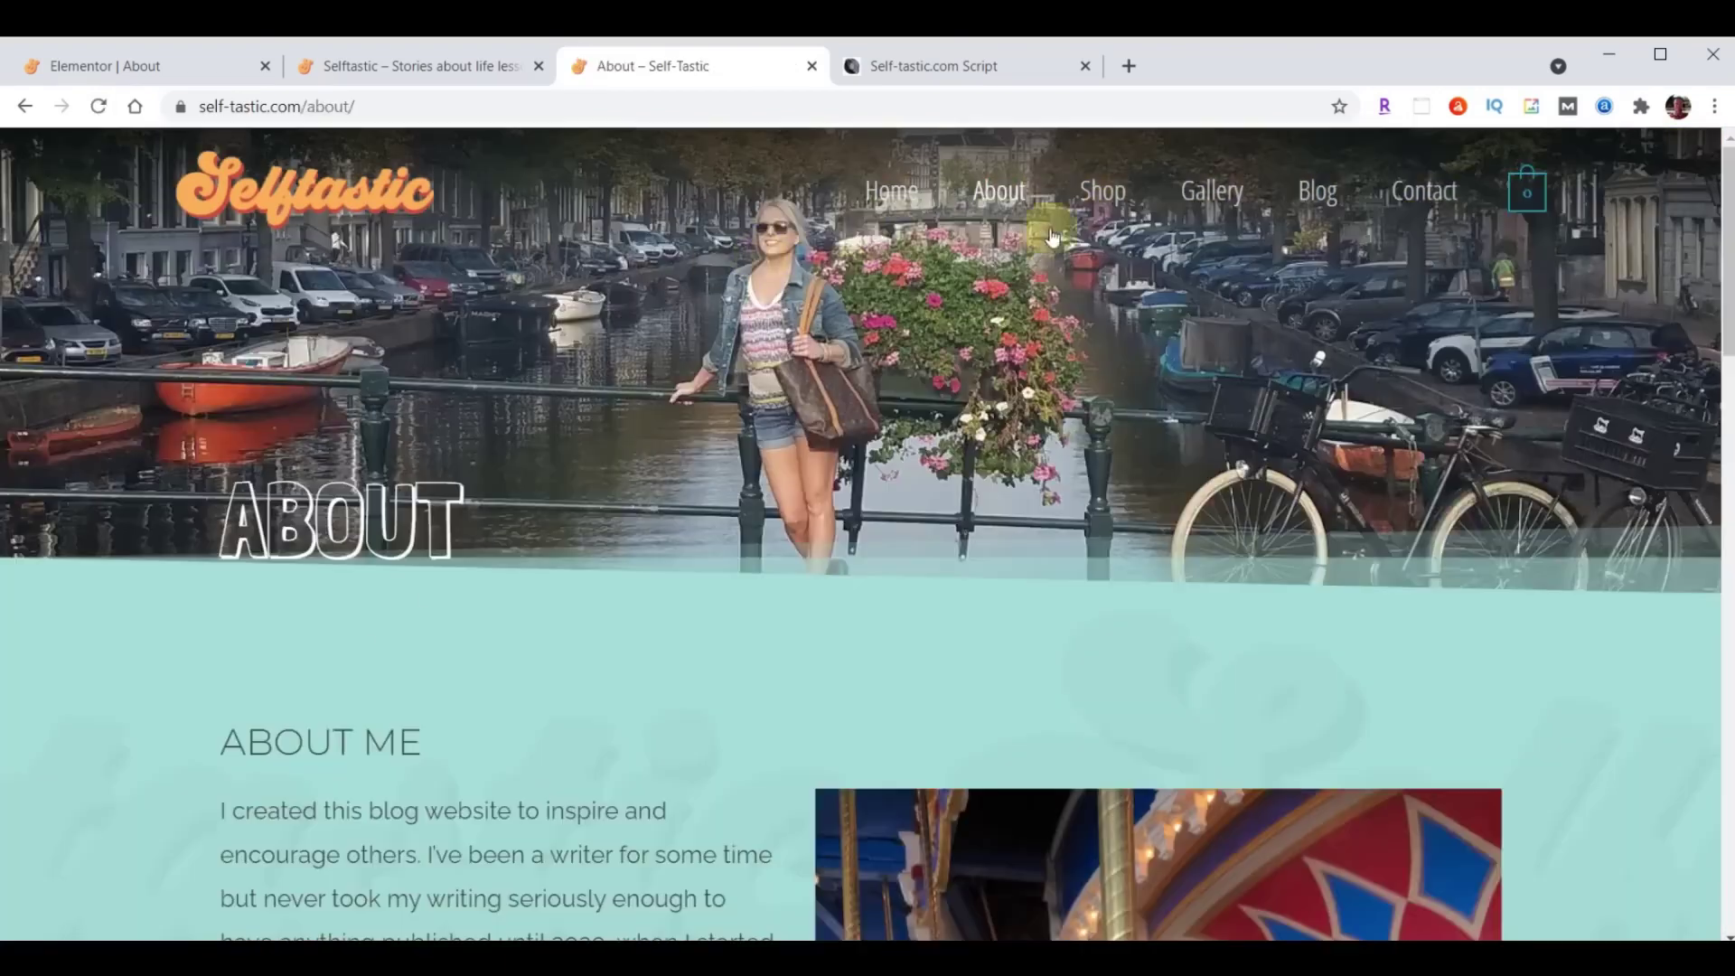
{"action": "scroll", "coordinate": [1097, 361], "scroll_direction": "down", "scroll_amount": 6}
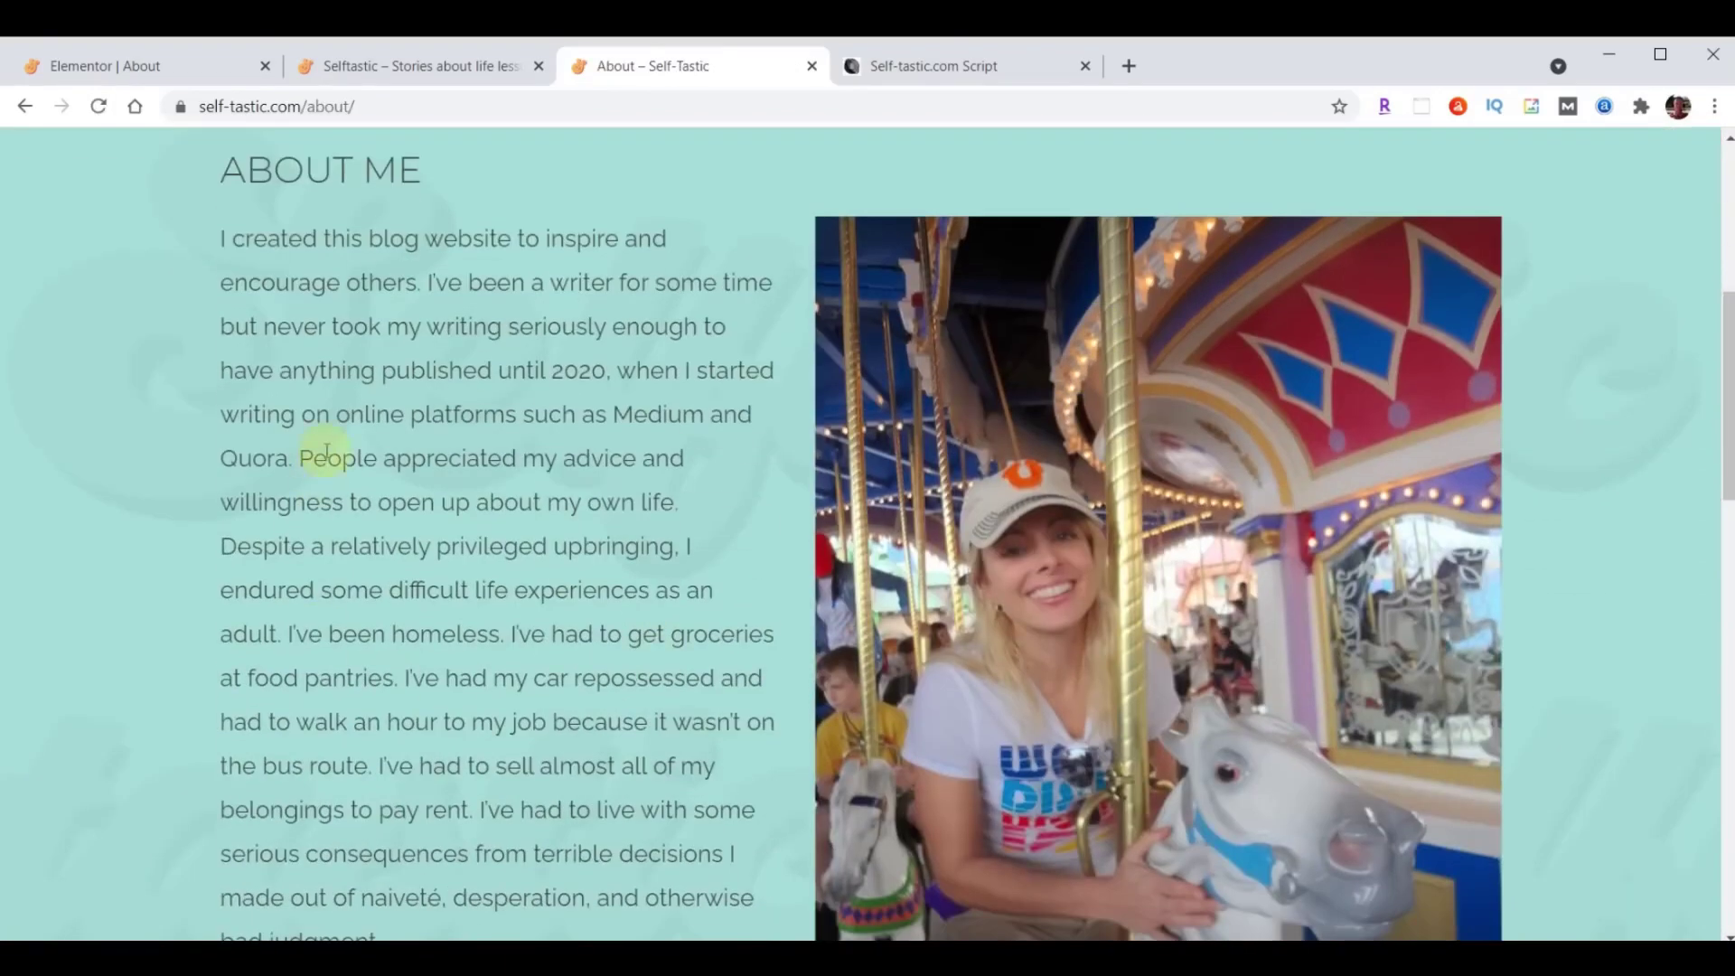
{"action": "scroll", "coordinate": [441, 810], "scroll_direction": "down", "scroll_amount": 4}
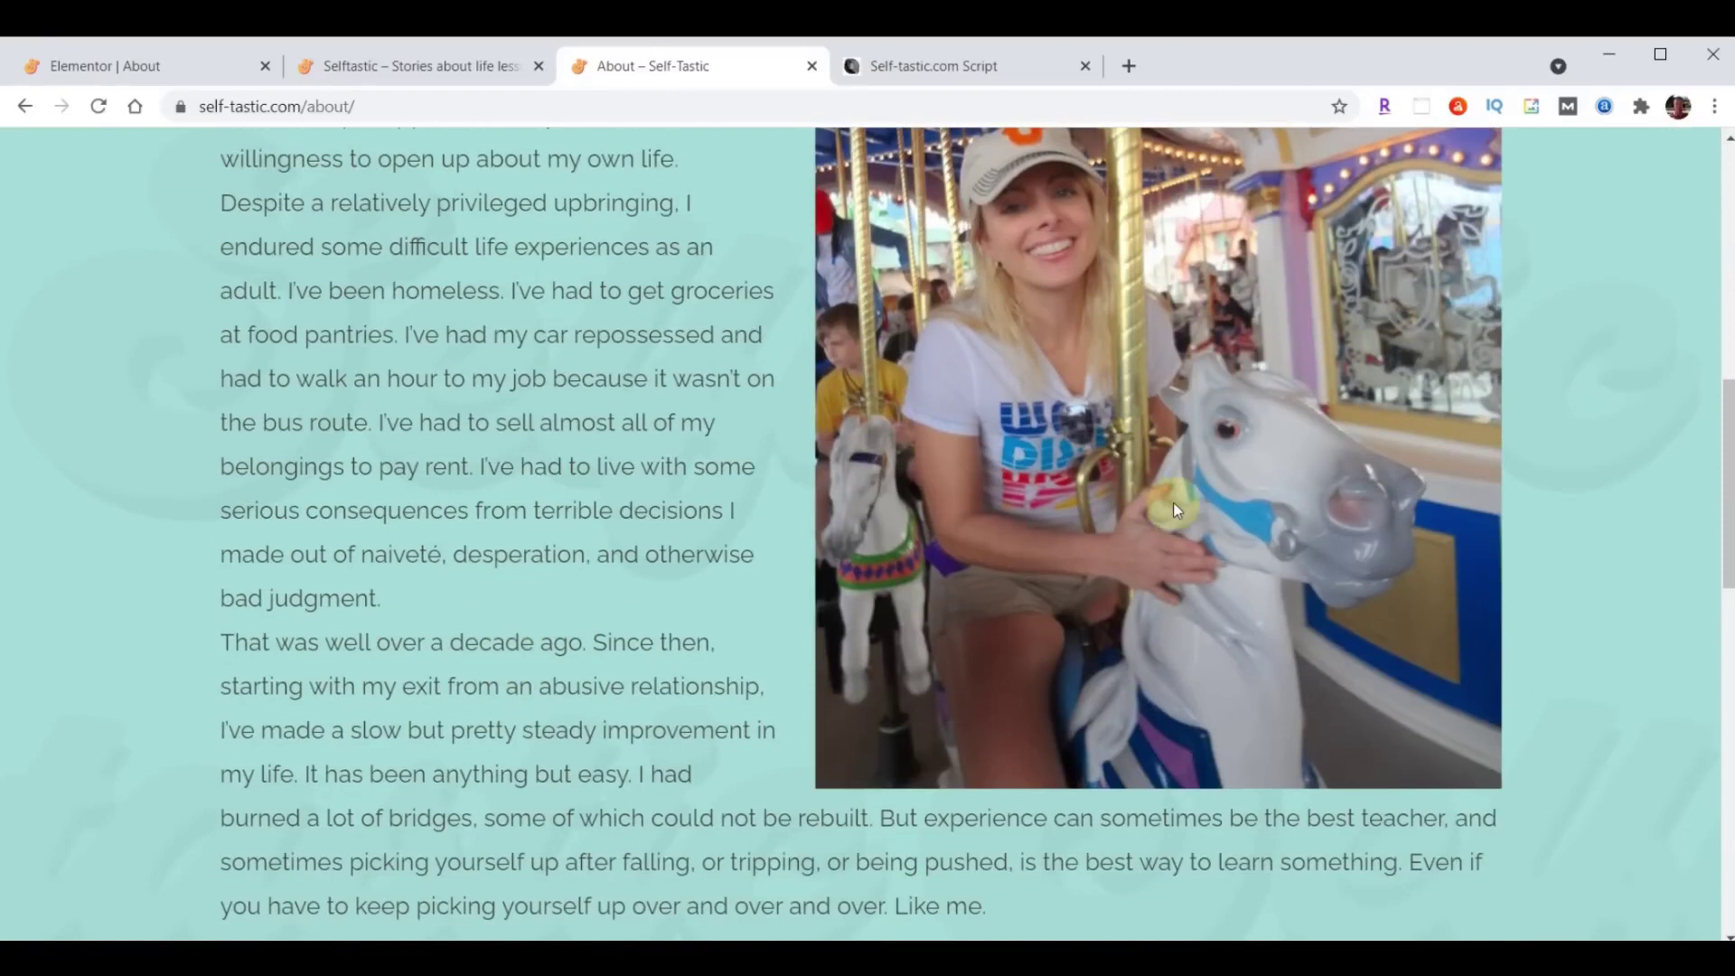
{"action": "scroll", "coordinate": [569, 546], "scroll_direction": "up", "scroll_amount": 5}
{"action": "scroll", "coordinate": [570, 546], "scroll_direction": "down", "scroll_amount": 2}
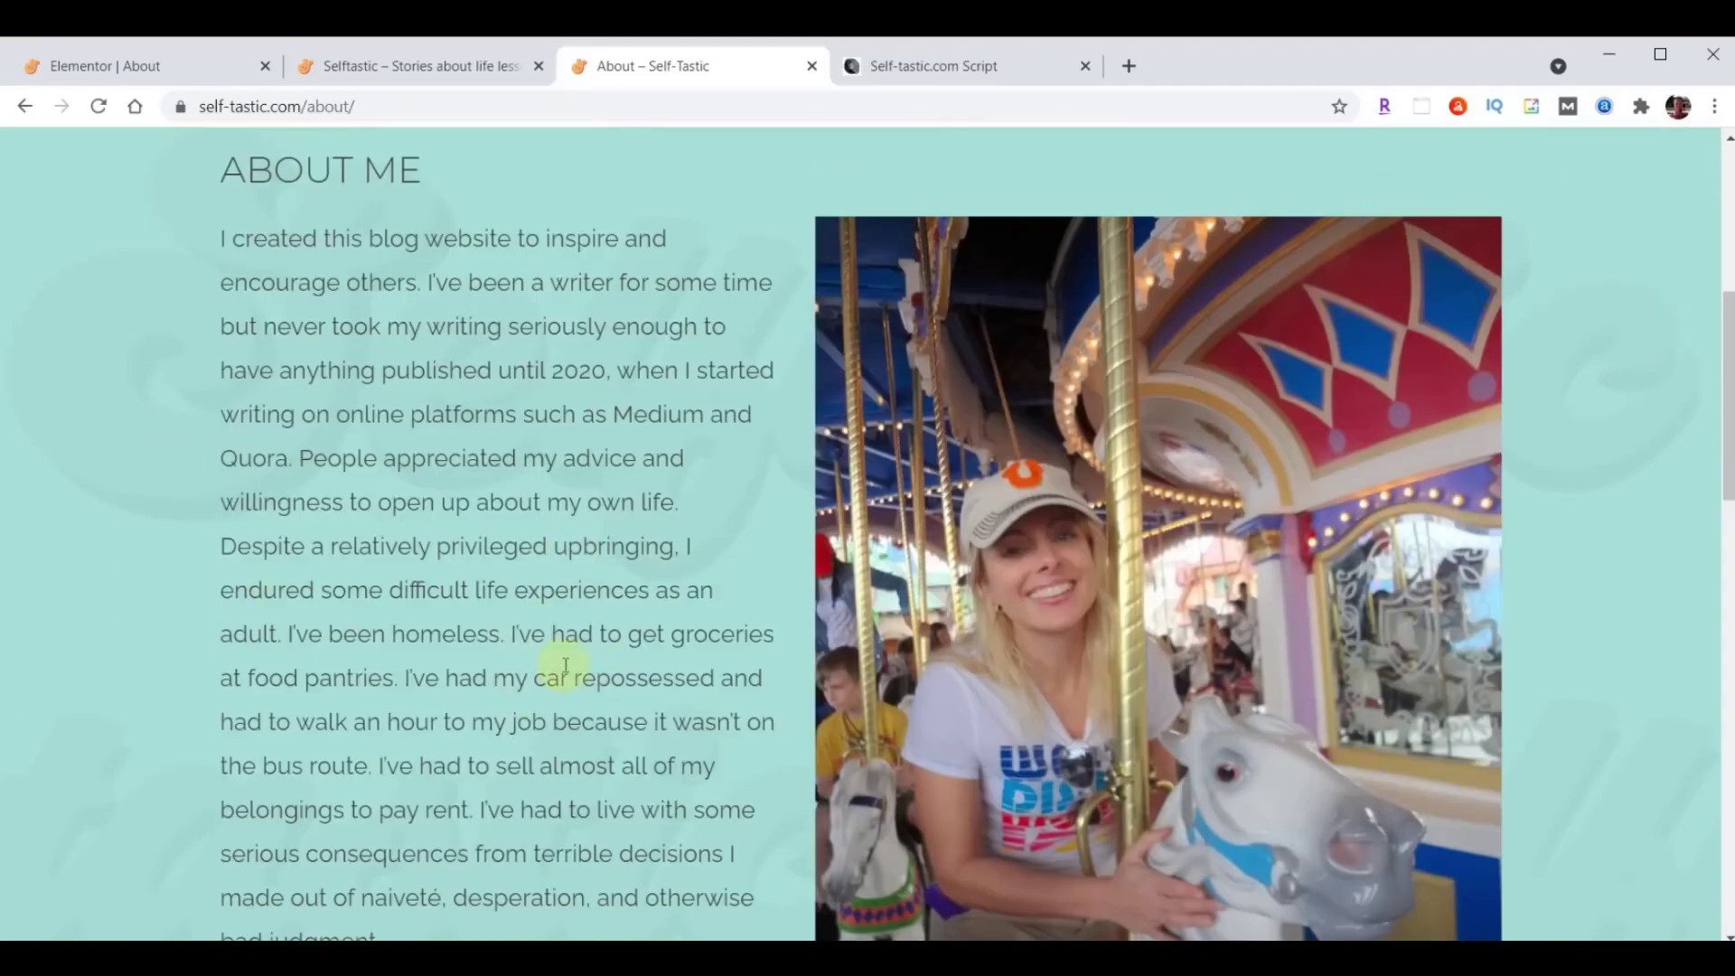
{"action": "scroll", "coordinate": [566, 665], "scroll_direction": "up", "scroll_amount": 5}
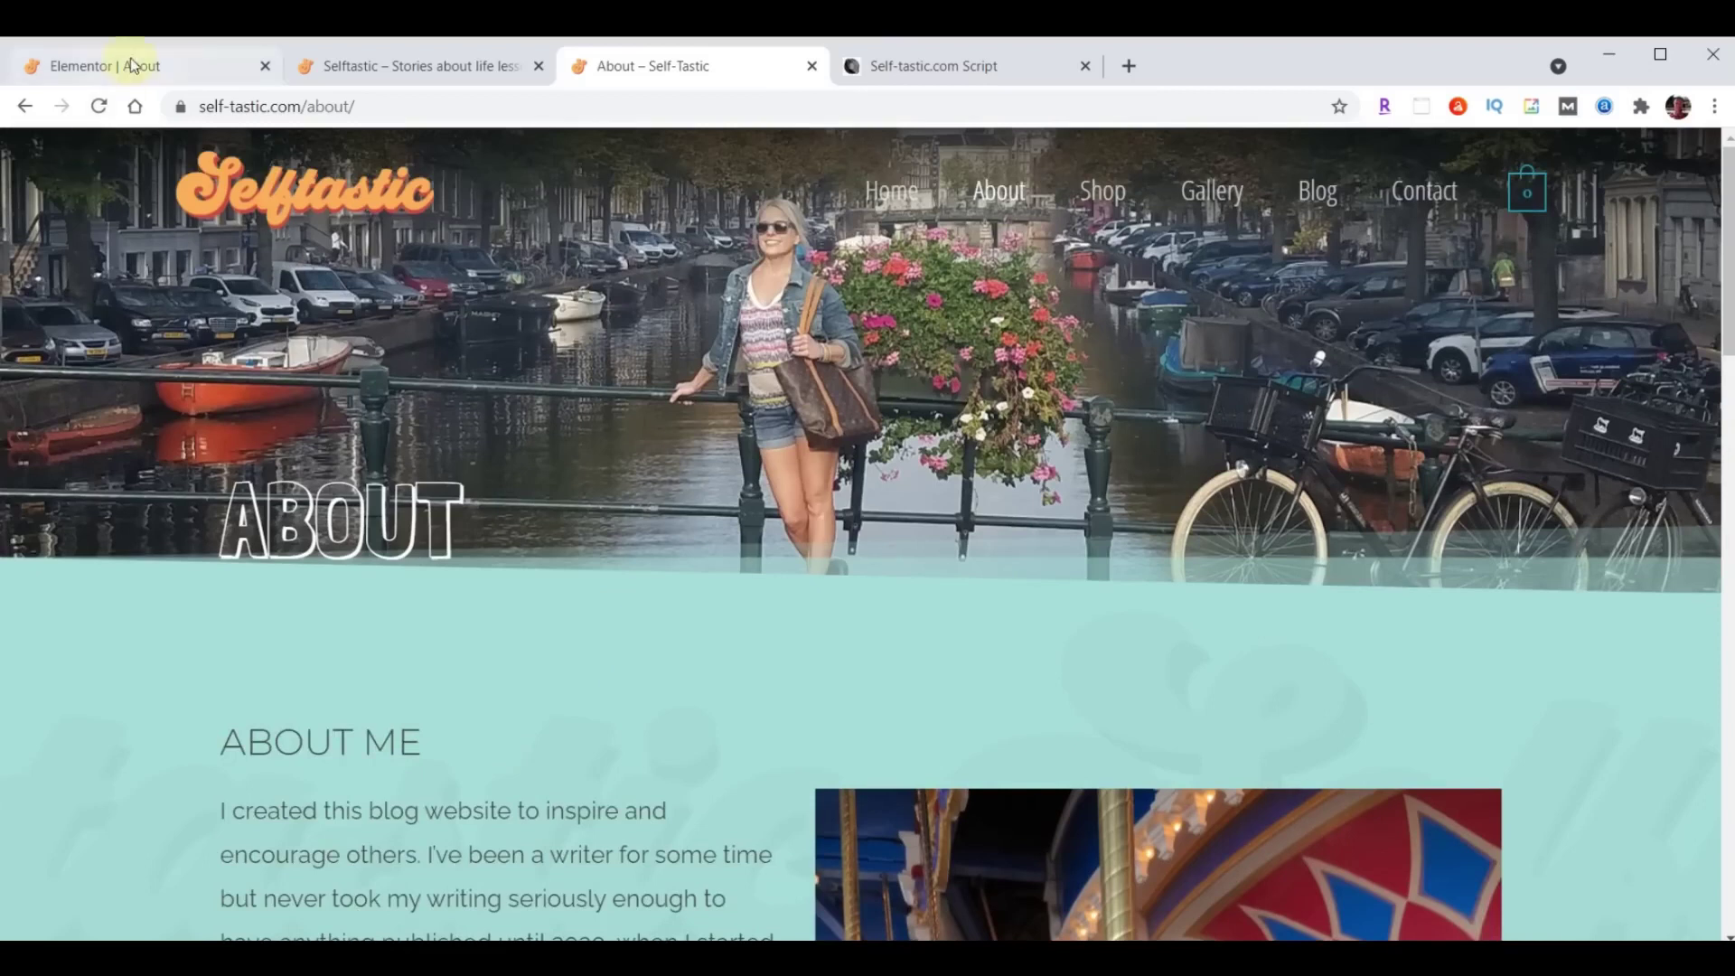
- Return to the Elementor About editor and open the ABOUT hero section's settings
{"action": "left_click", "coordinate": [132, 66]}
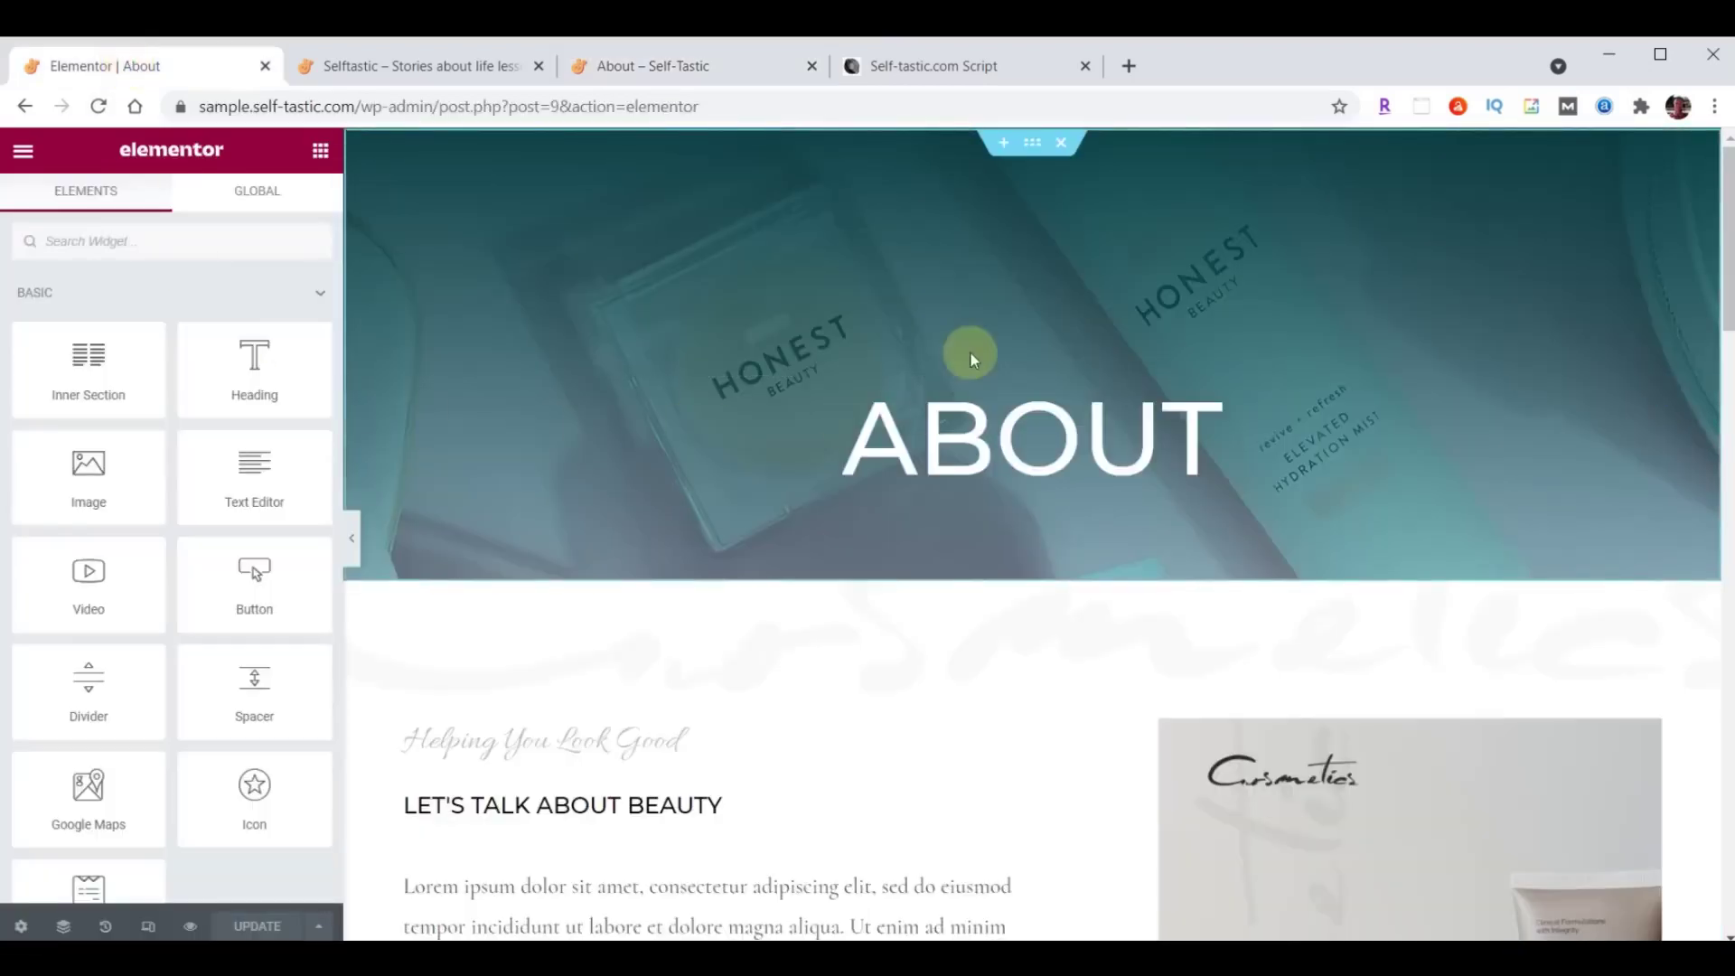
{"action": "left_click", "coordinate": [1031, 154]}
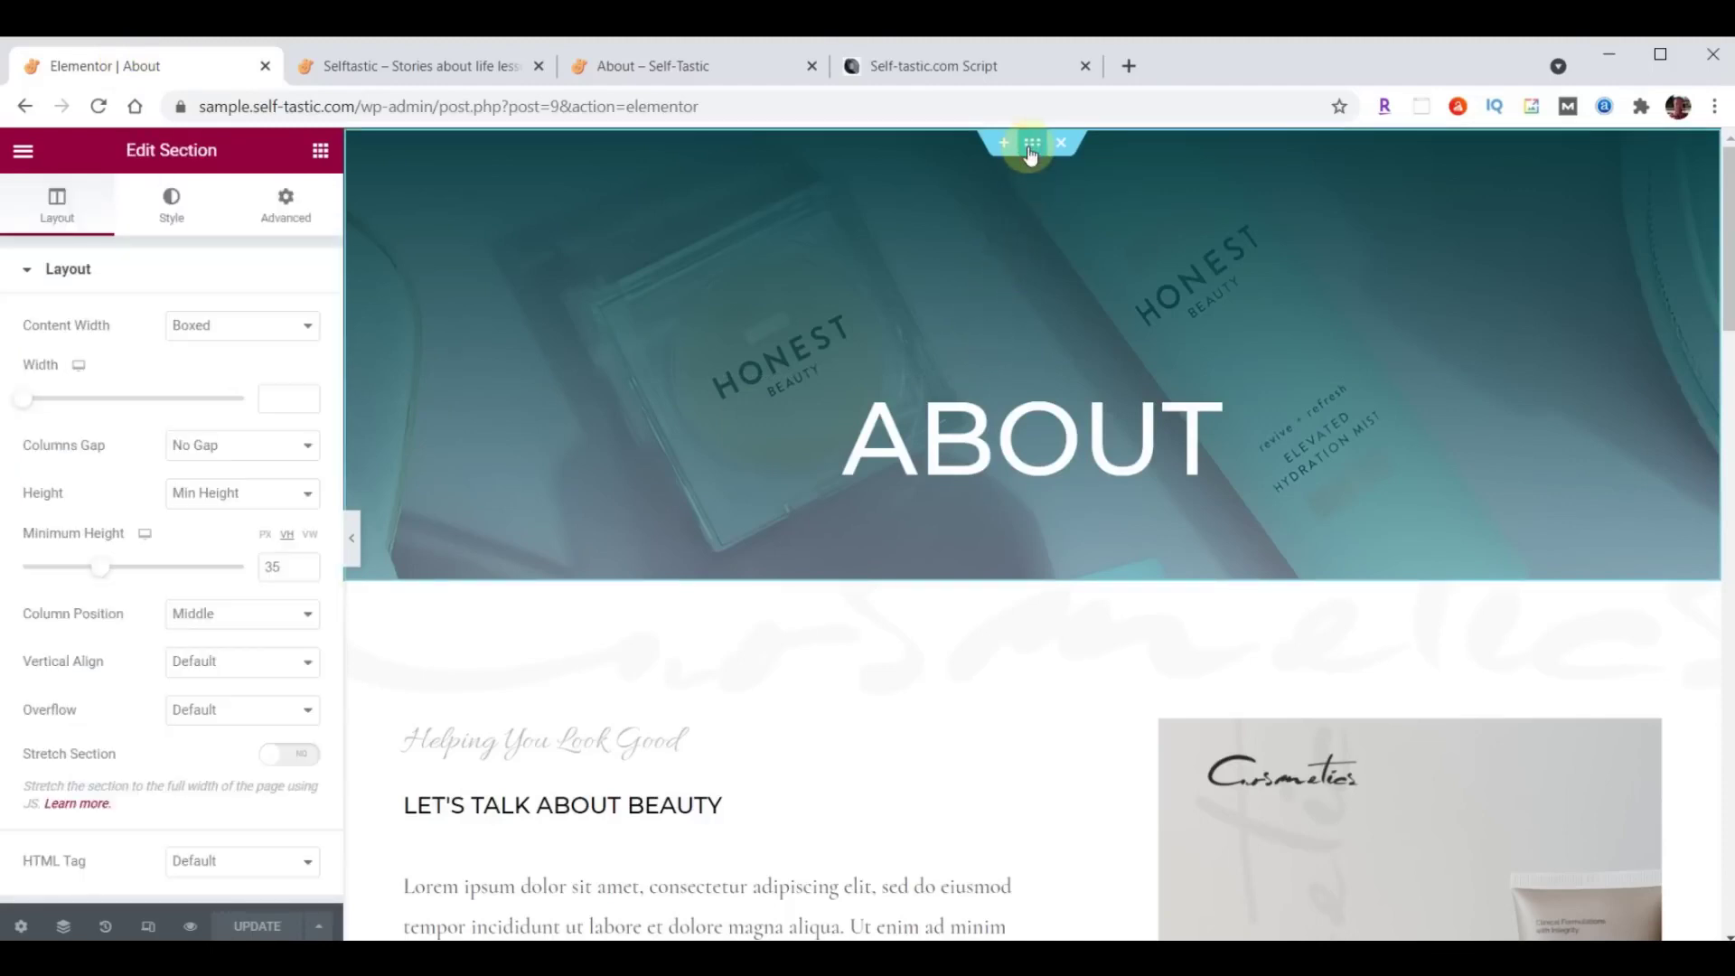
- Upload header-about.jpg from File Explorer and set it as the ABOUT hero section's background image
{"action": "left_click", "coordinate": [174, 217]}
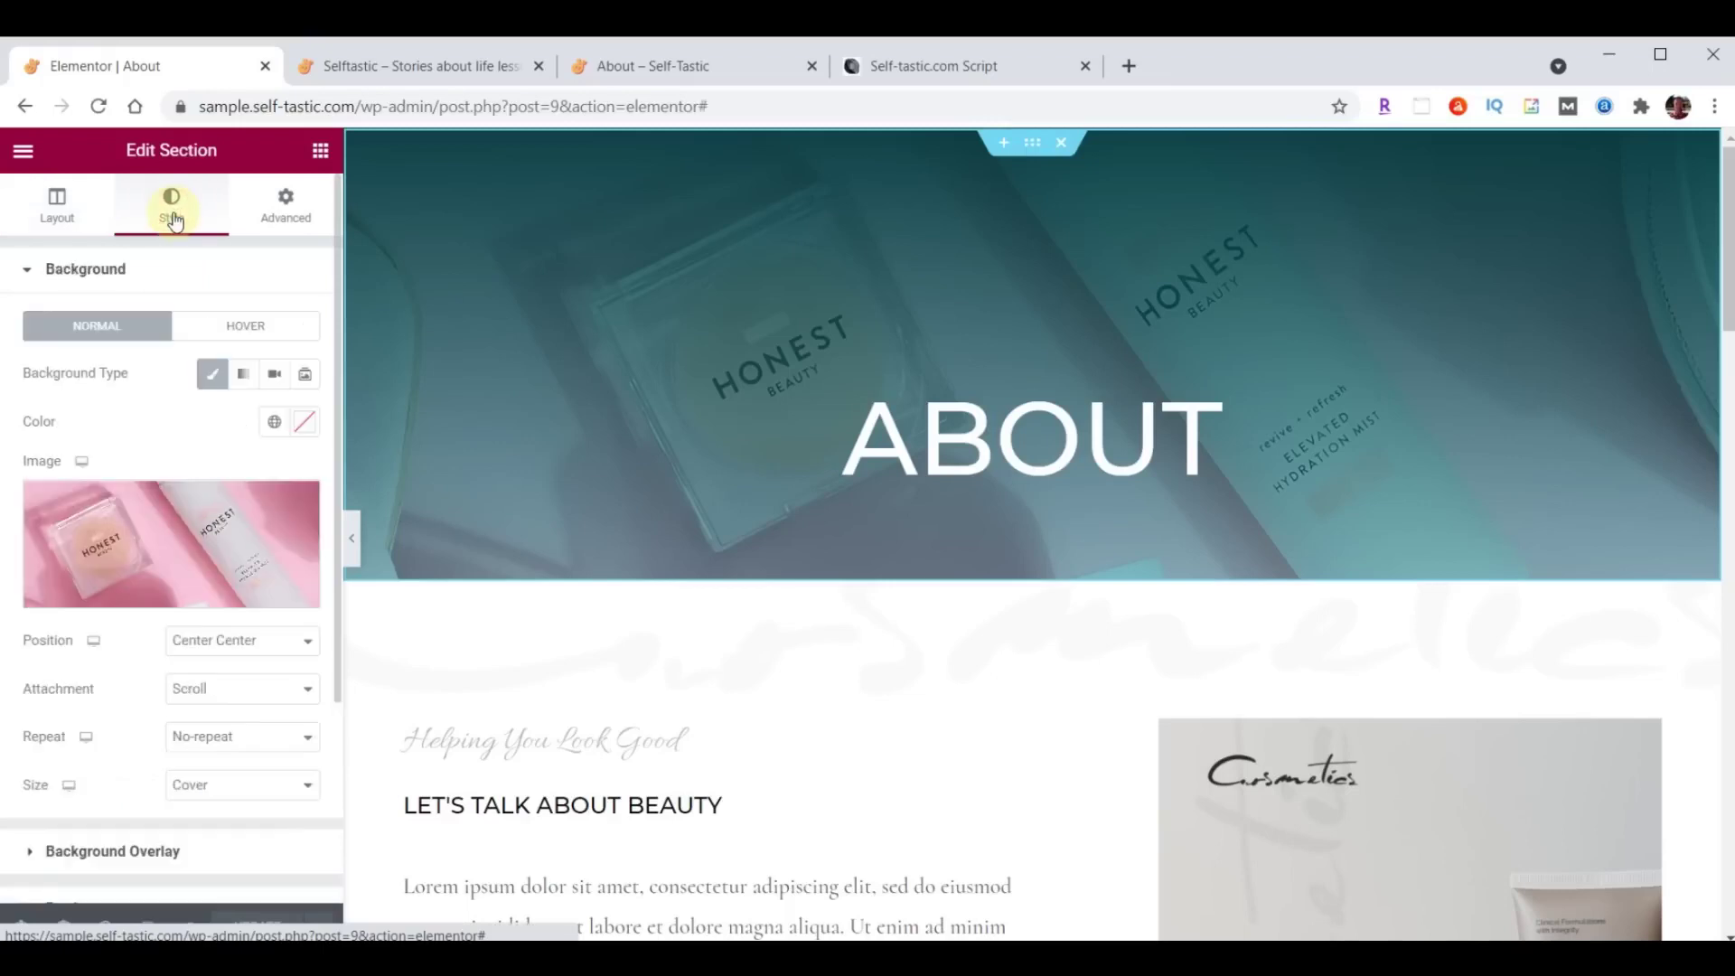
{"action": "left_click", "coordinate": [178, 537]}
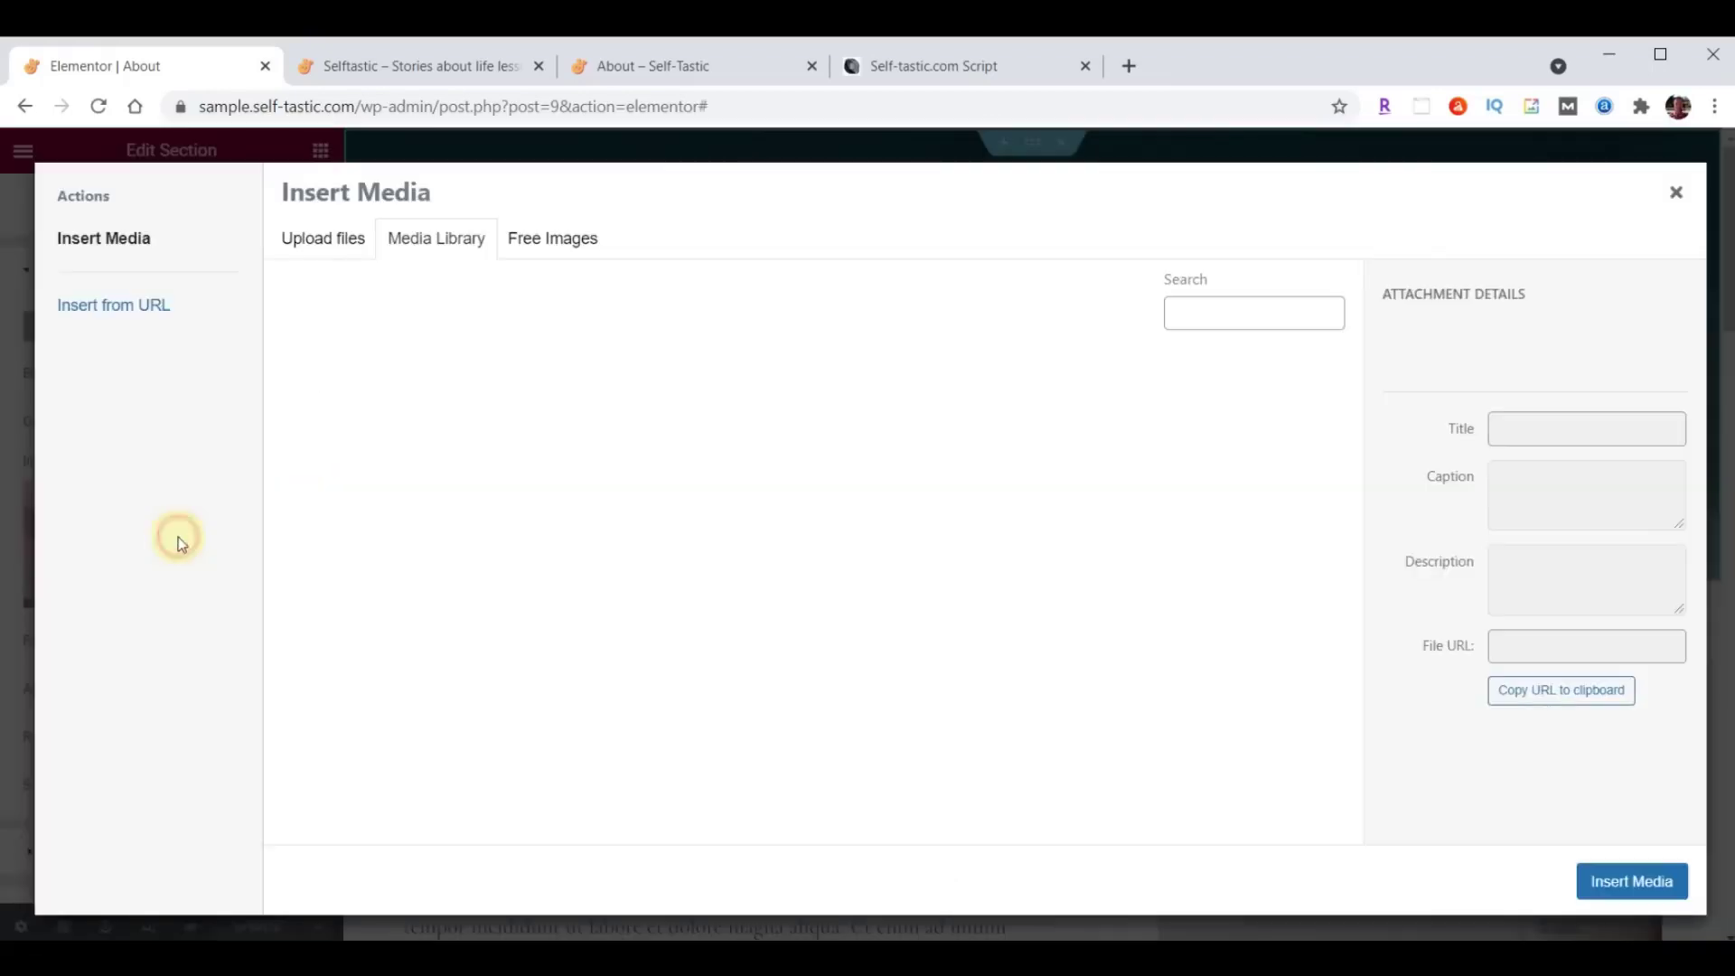
{"action": "key", "text": "alt+Tab"}
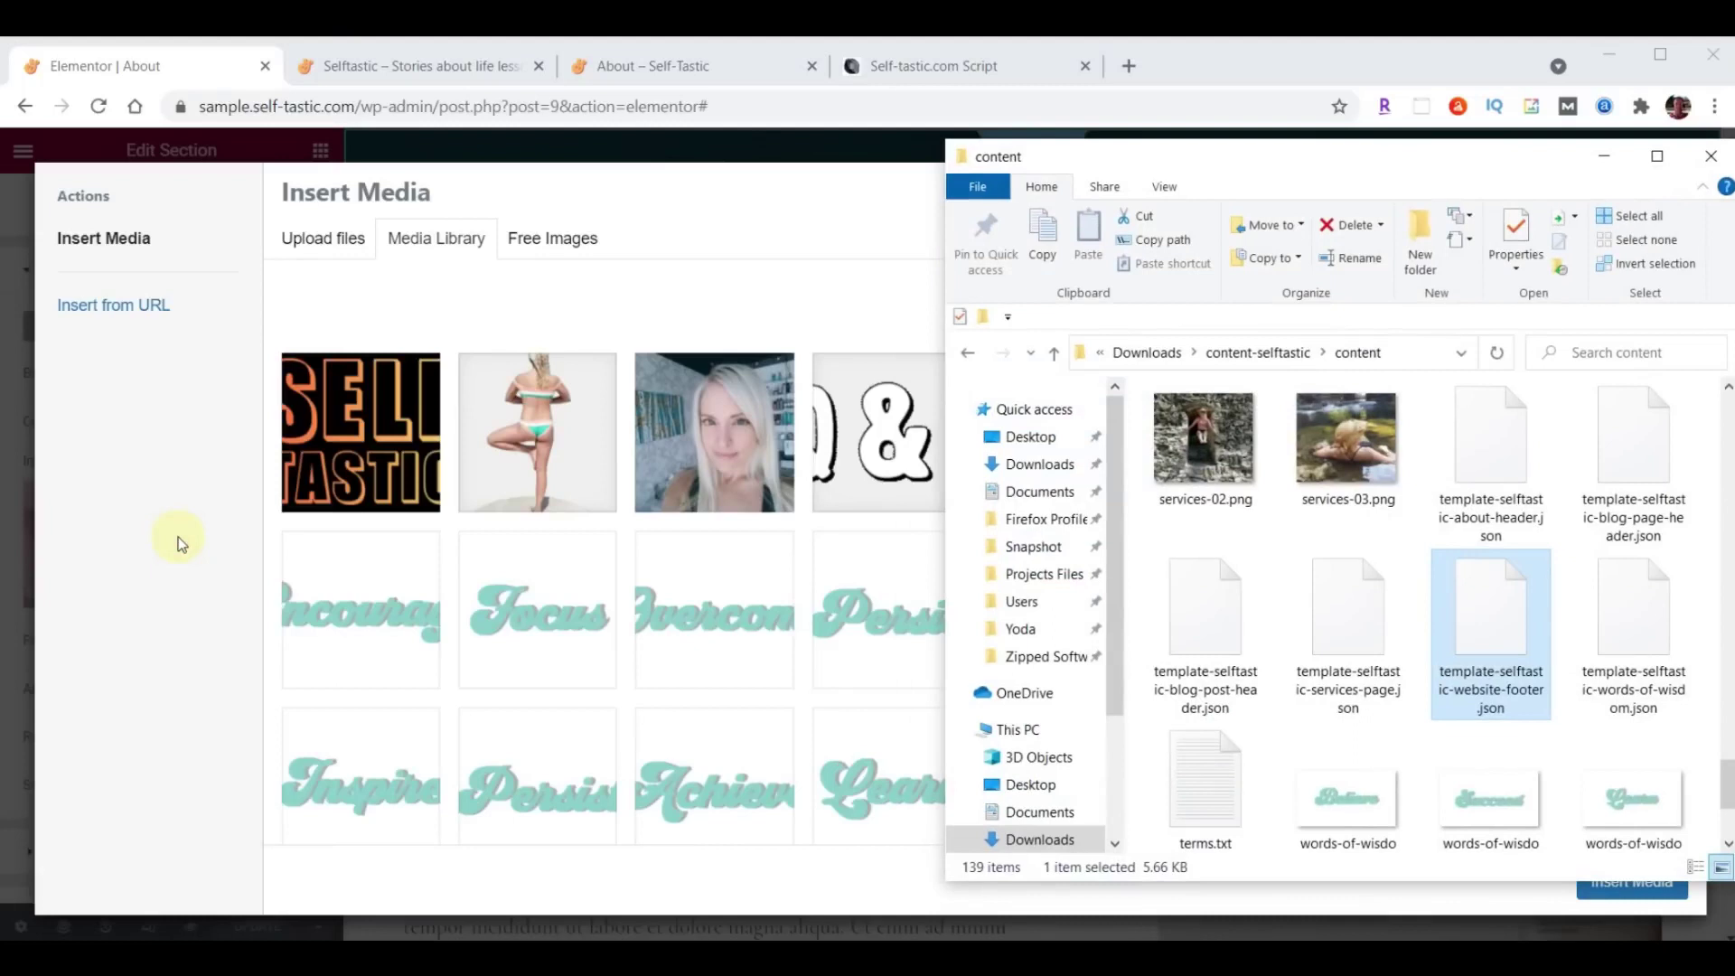
{"action": "scroll", "coordinate": [1407, 594], "scroll_direction": "up", "scroll_amount": 10}
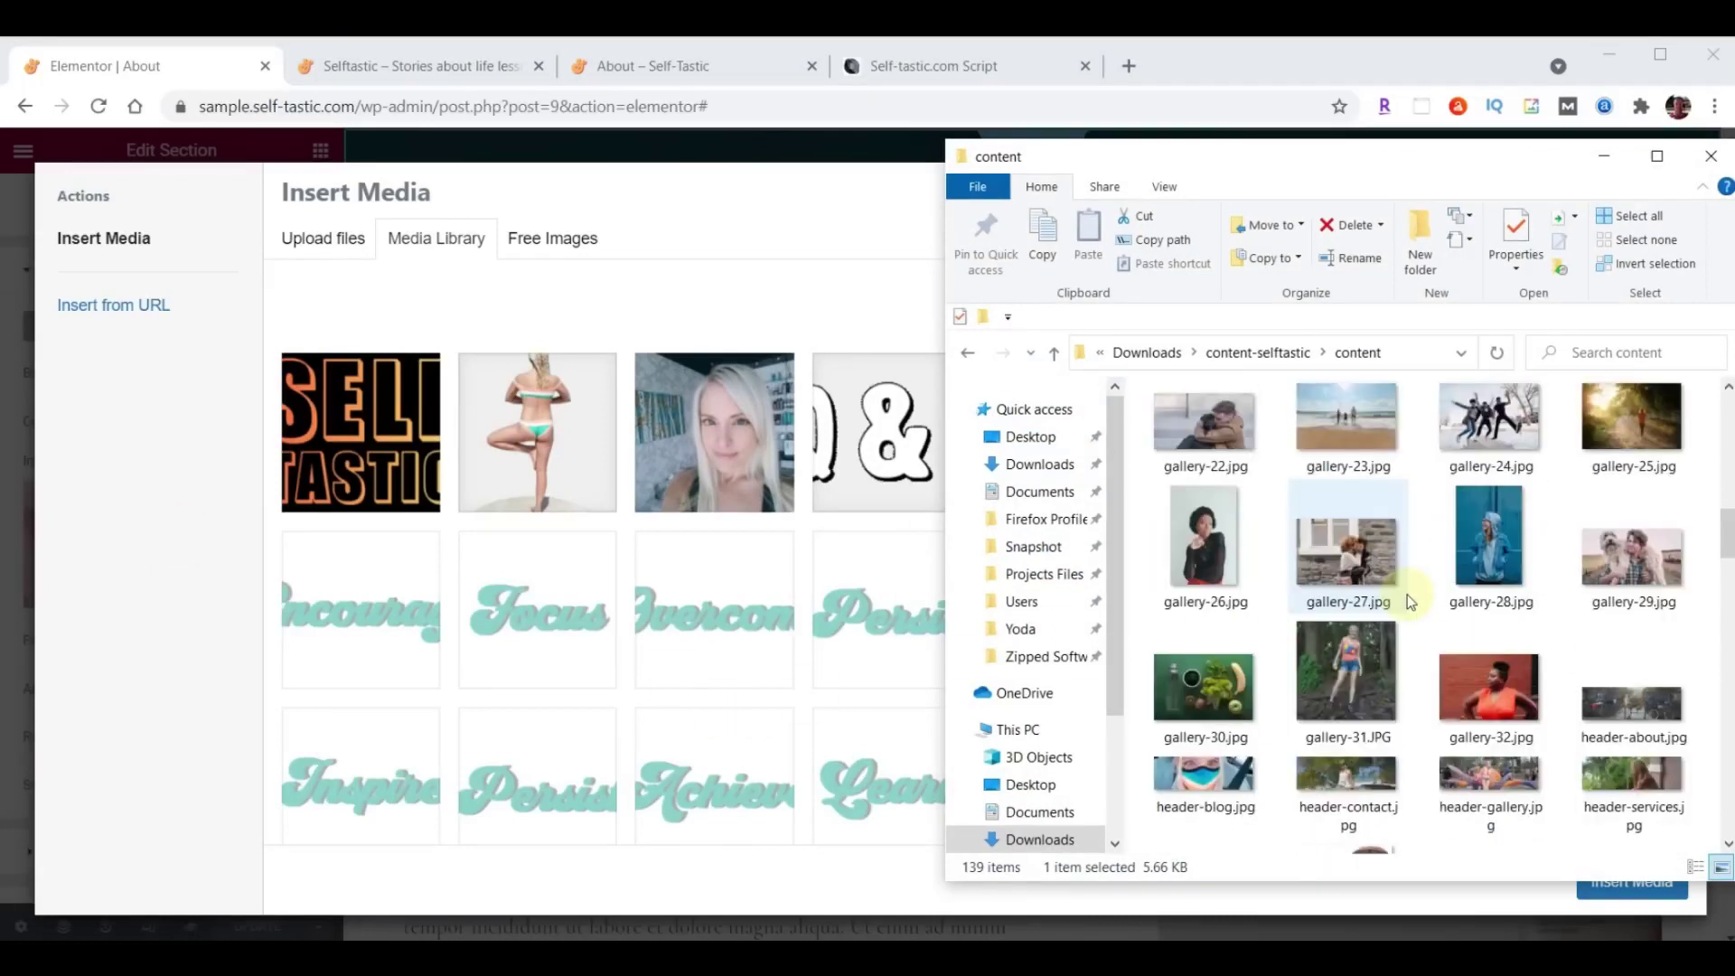
{"action": "scroll", "coordinate": [1410, 602], "scroll_direction": "up", "scroll_amount": 5}
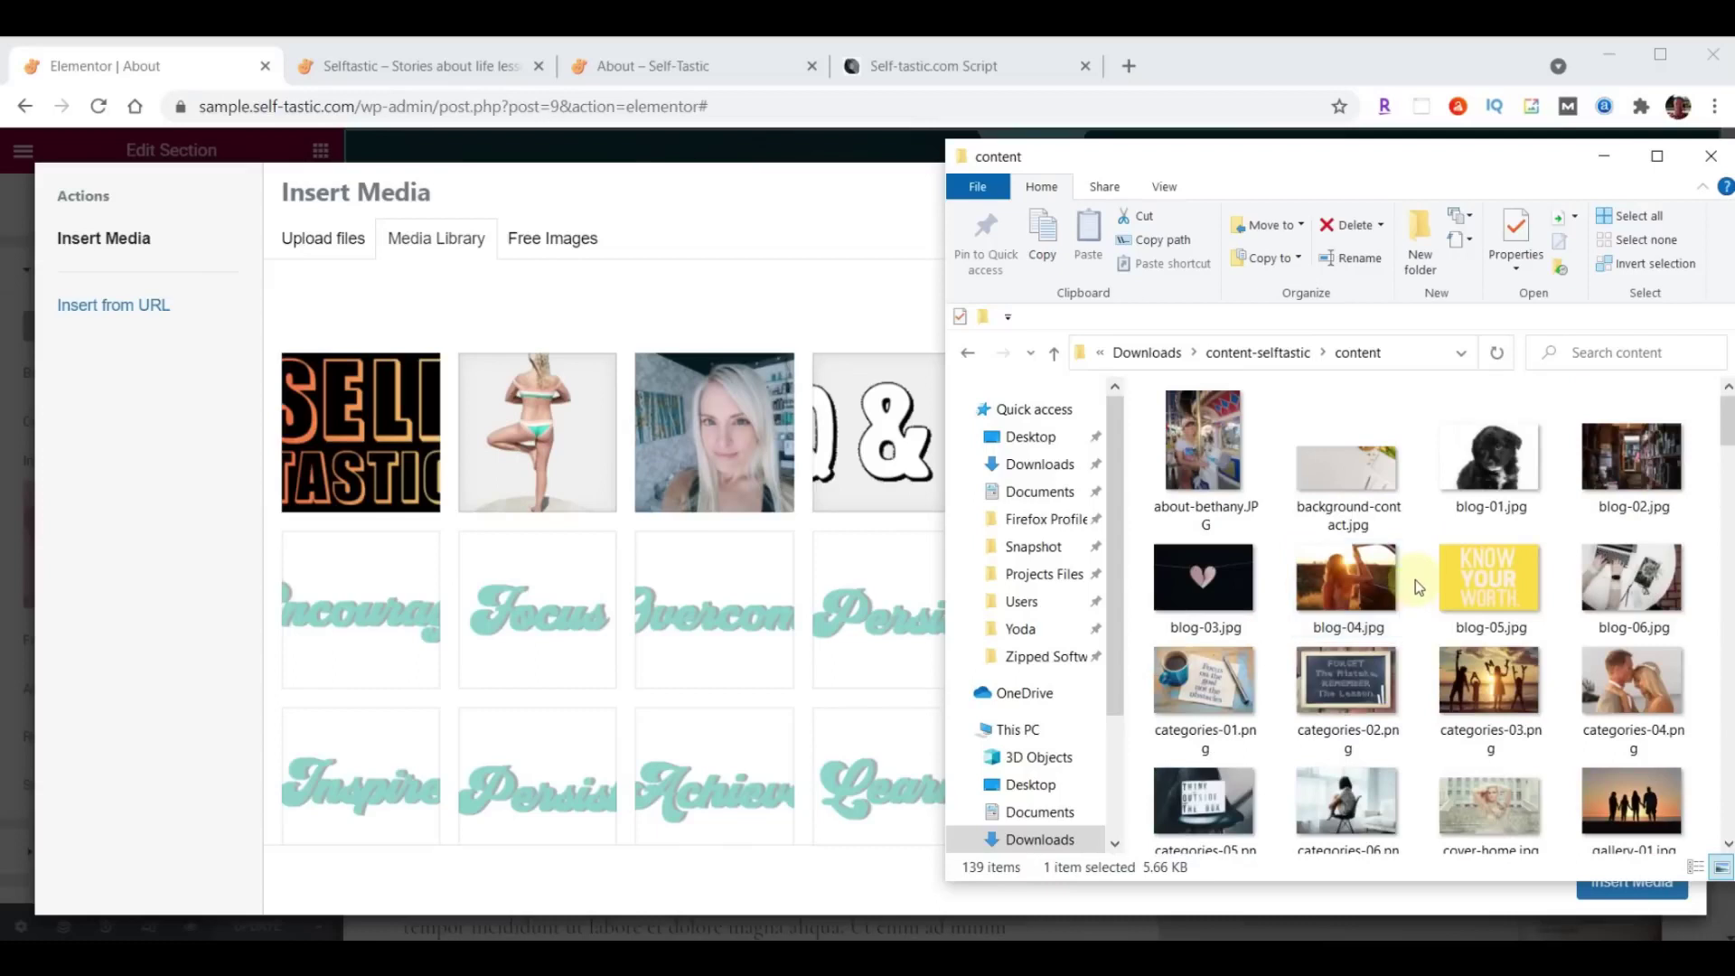
{"action": "scroll", "coordinate": [1415, 578], "scroll_direction": "down", "scroll_amount": 5}
{"action": "scroll", "coordinate": [1415, 578], "scroll_direction": "down", "scroll_amount": 6}
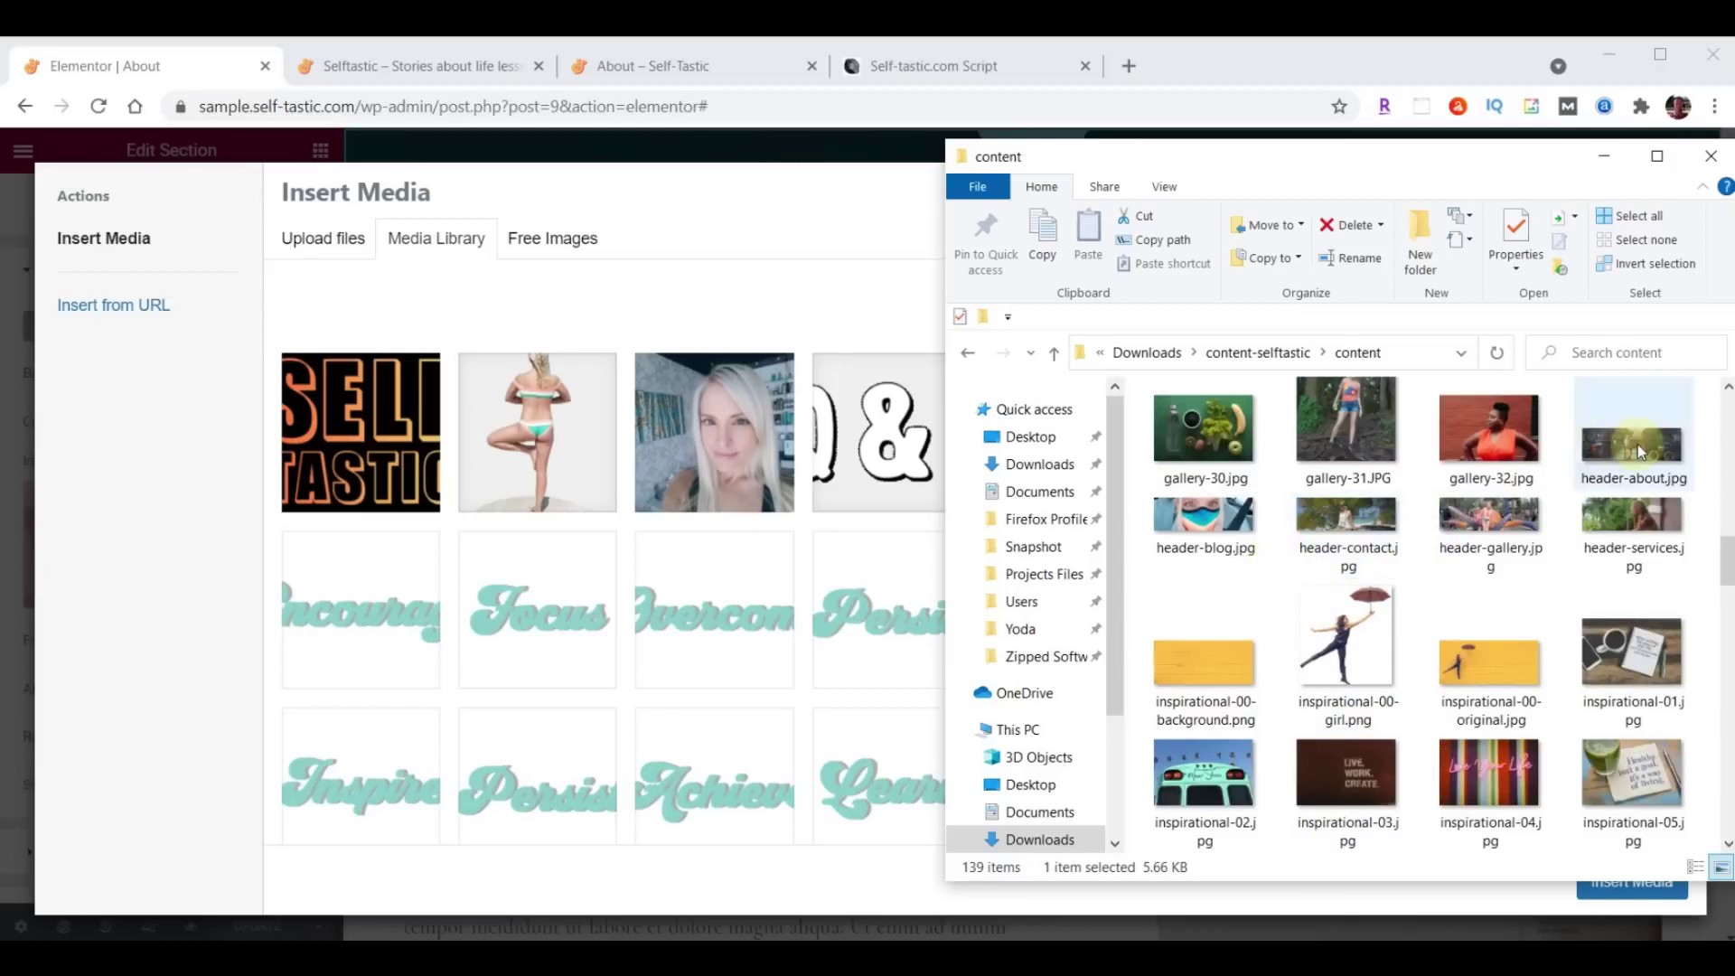
{"action": "left_click_drag", "start_coordinate": [1640, 452], "coordinate": [619, 575]}
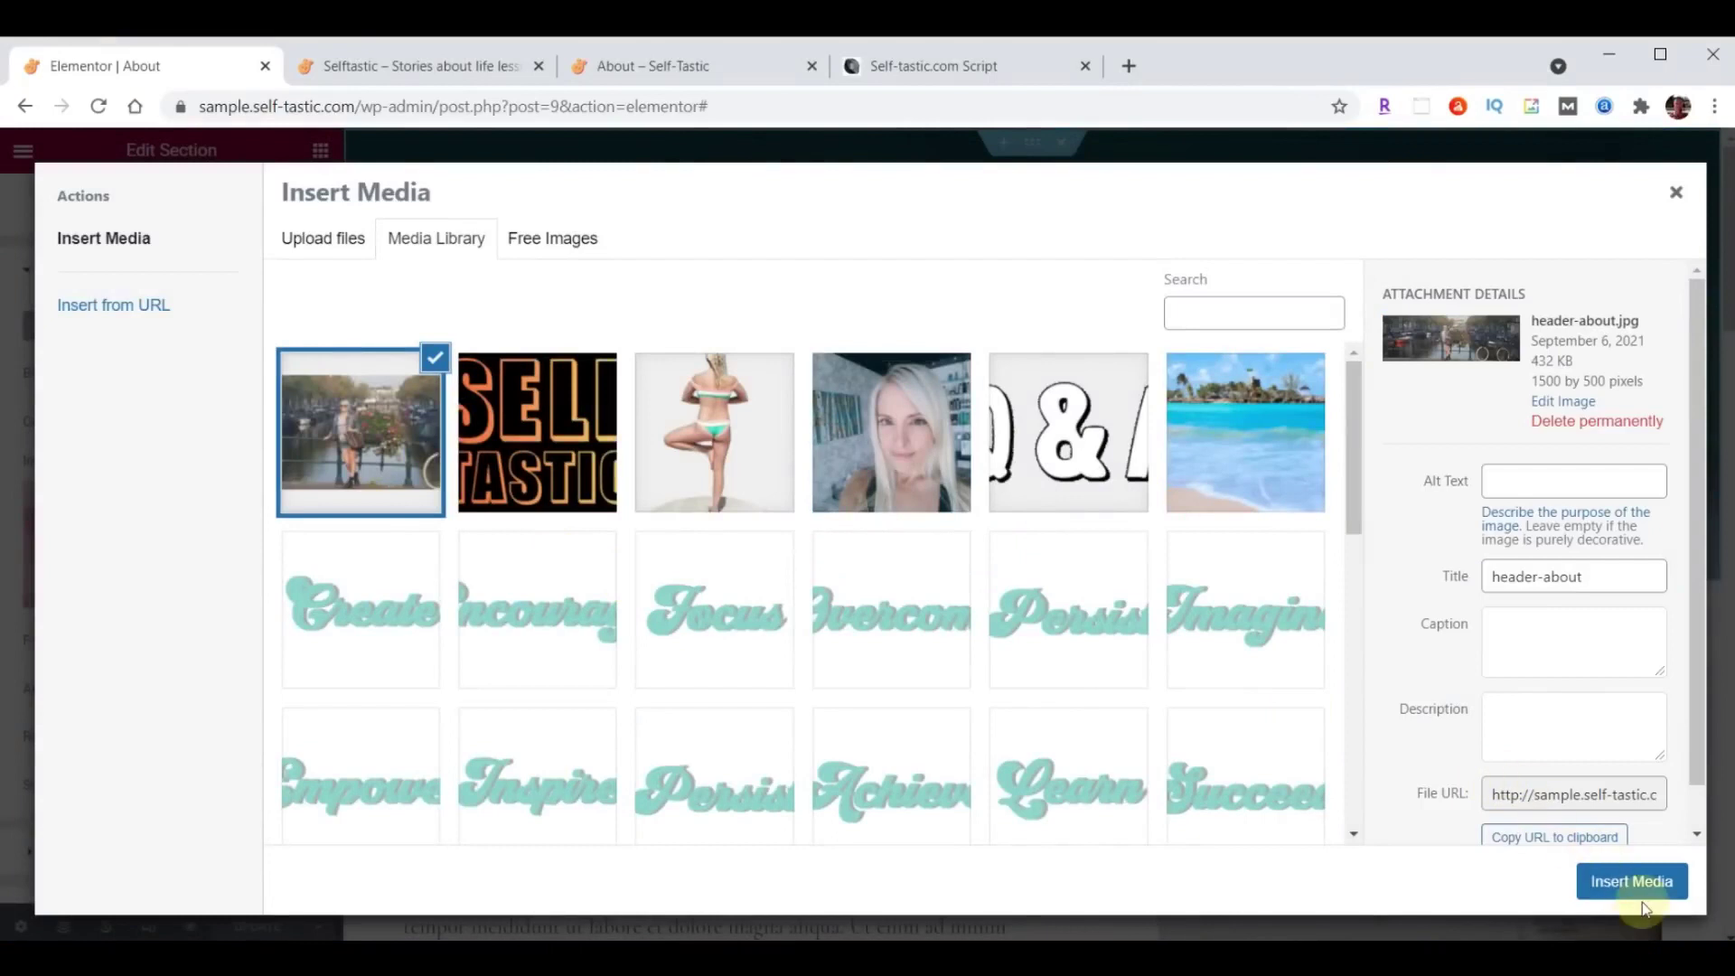
{"action": "left_click", "coordinate": [1641, 888]}
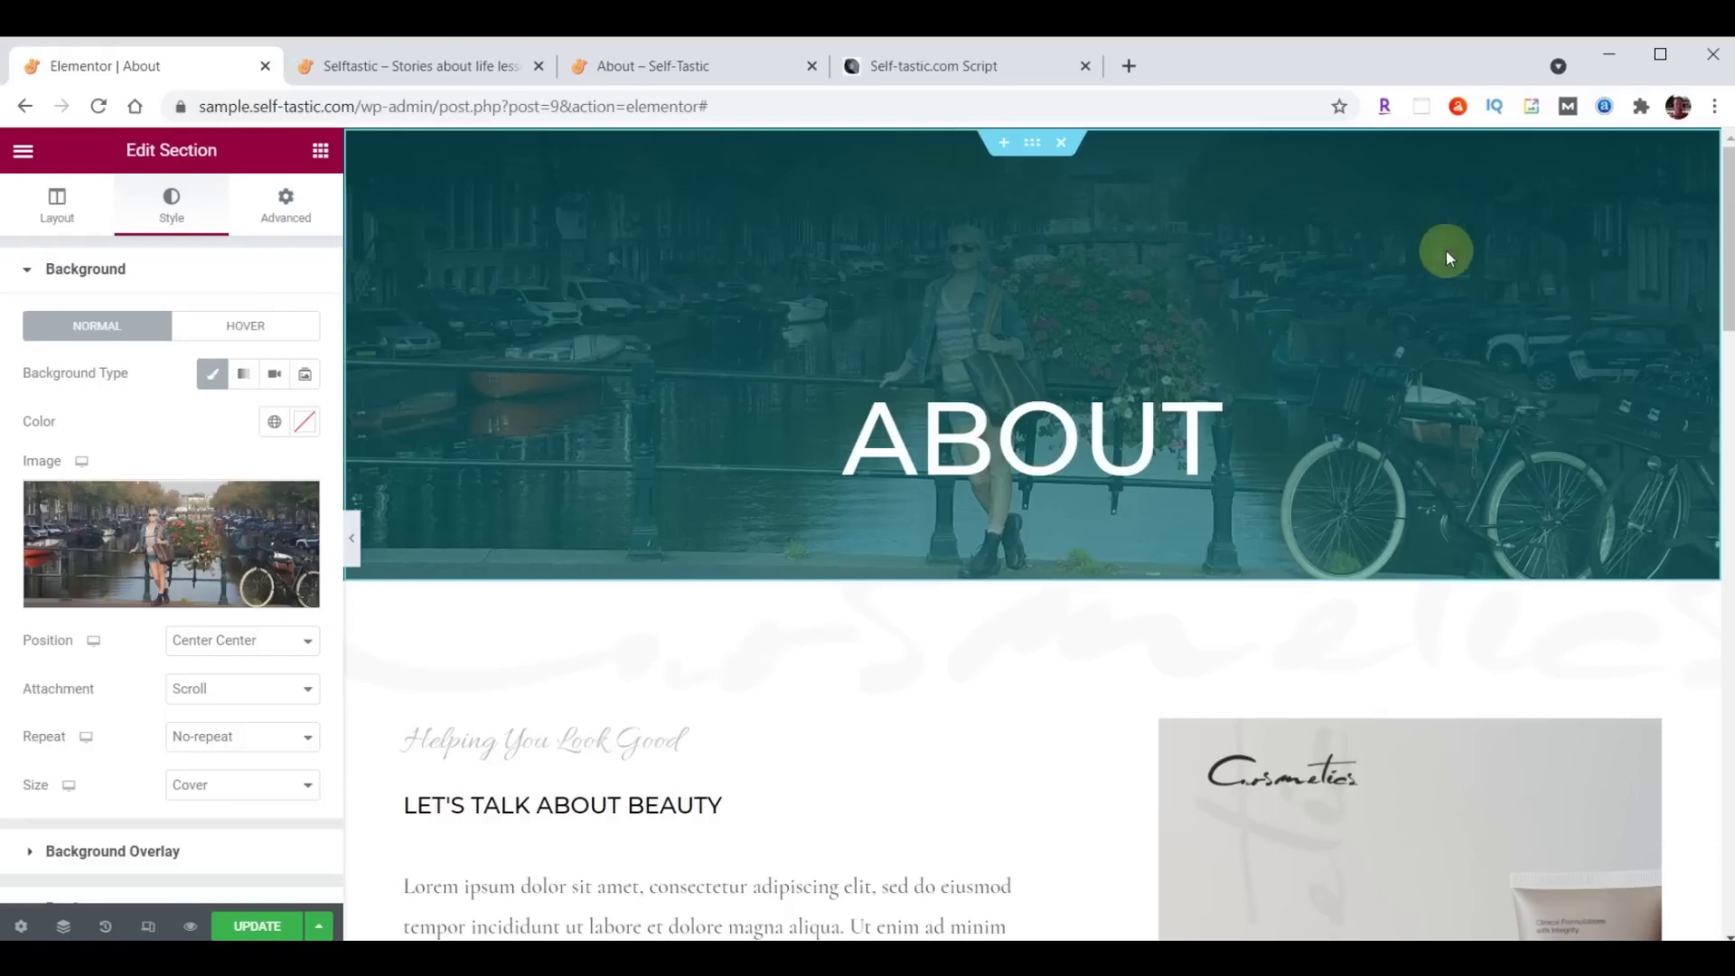
- Set the background overlay gradient colours to #000000B3 and #033B3F00
{"action": "scroll", "coordinate": [191, 526], "scroll_direction": "down", "scroll_amount": 2}
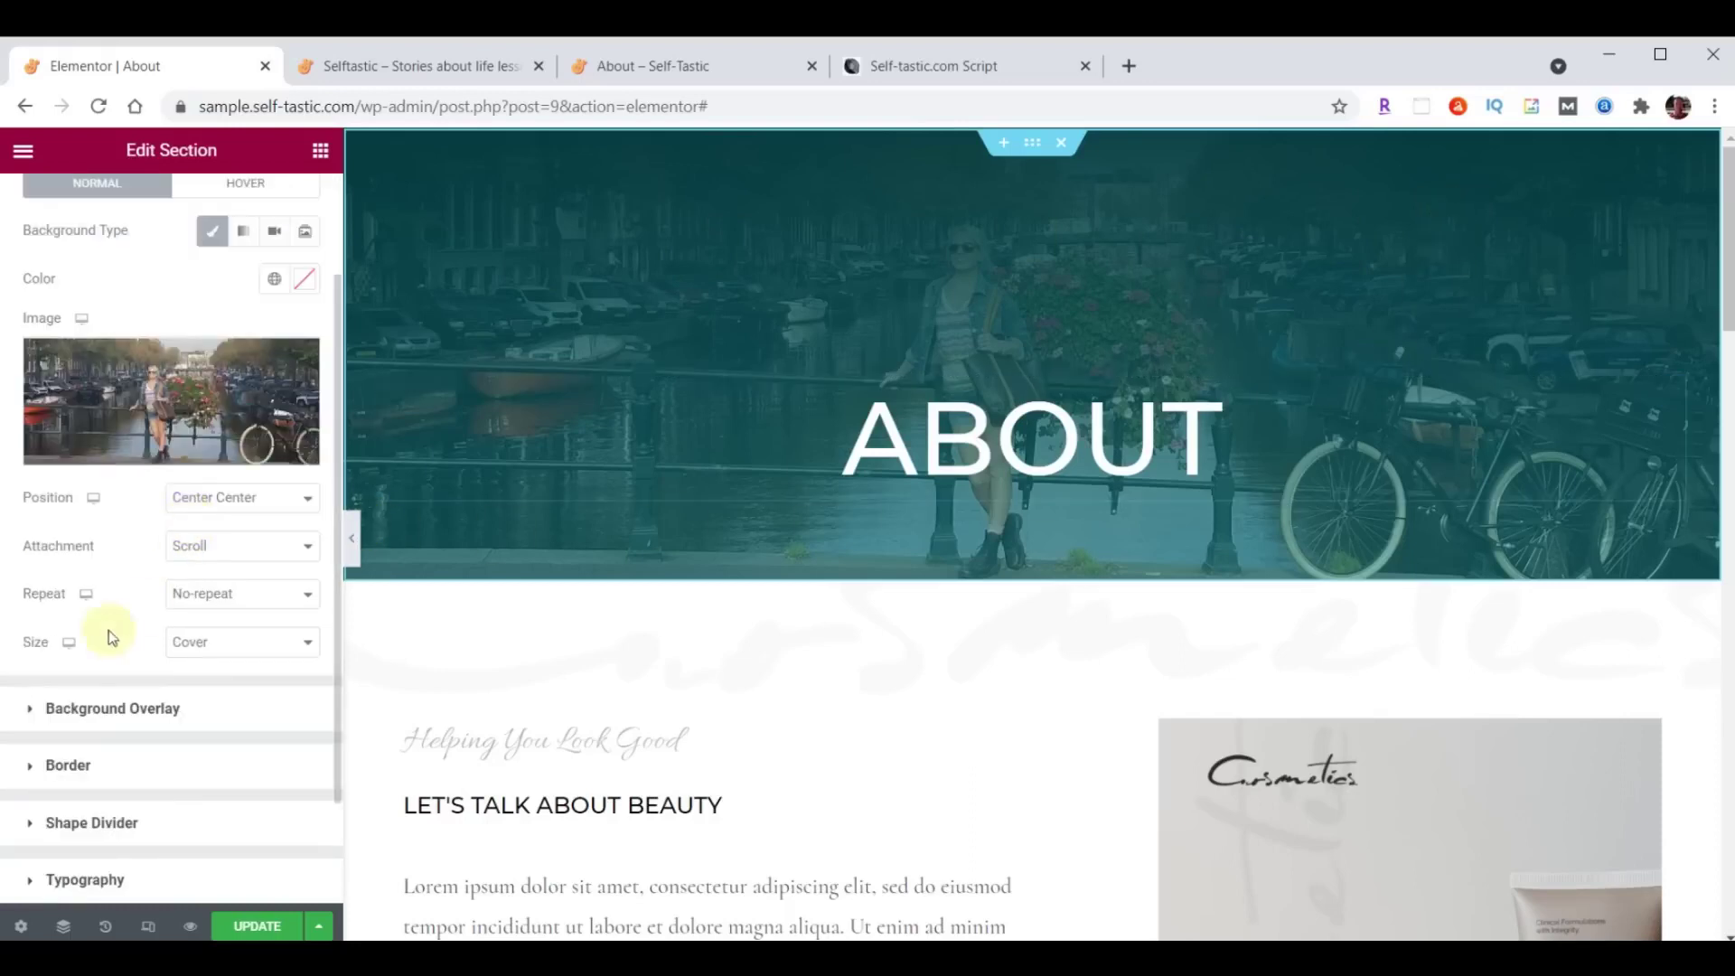
{"action": "left_click", "coordinate": [31, 711]}
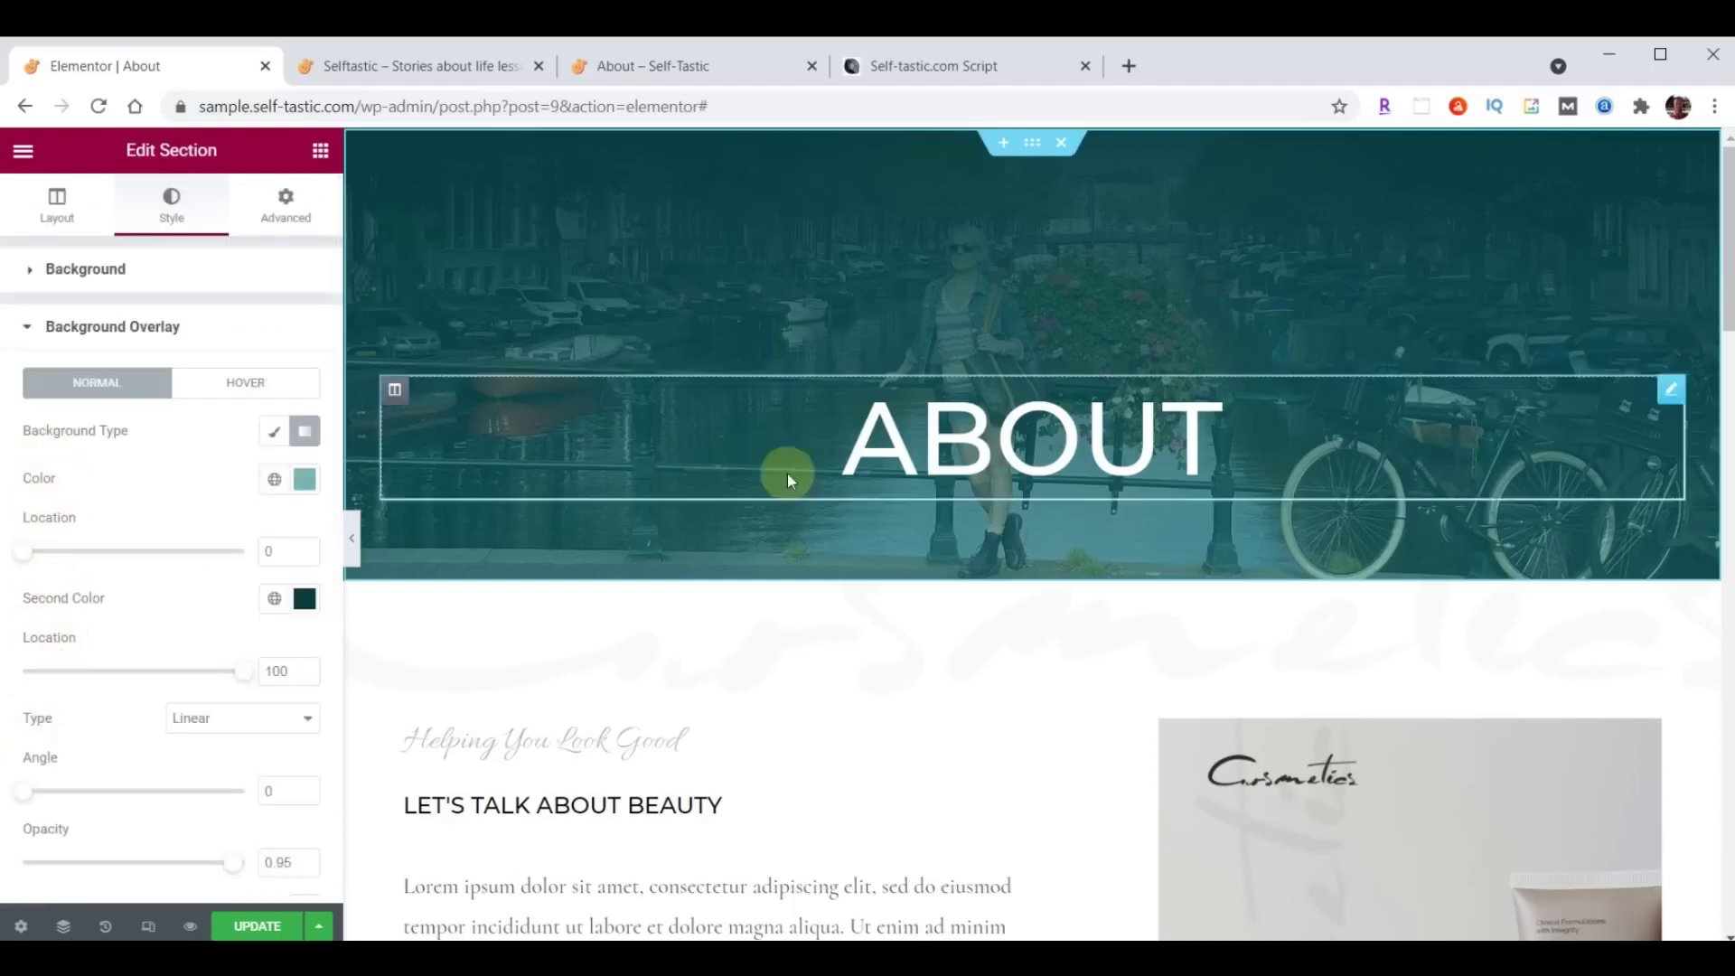
{"action": "left_click", "coordinate": [307, 480]}
{"action": "type", "text": "#000000B3"}
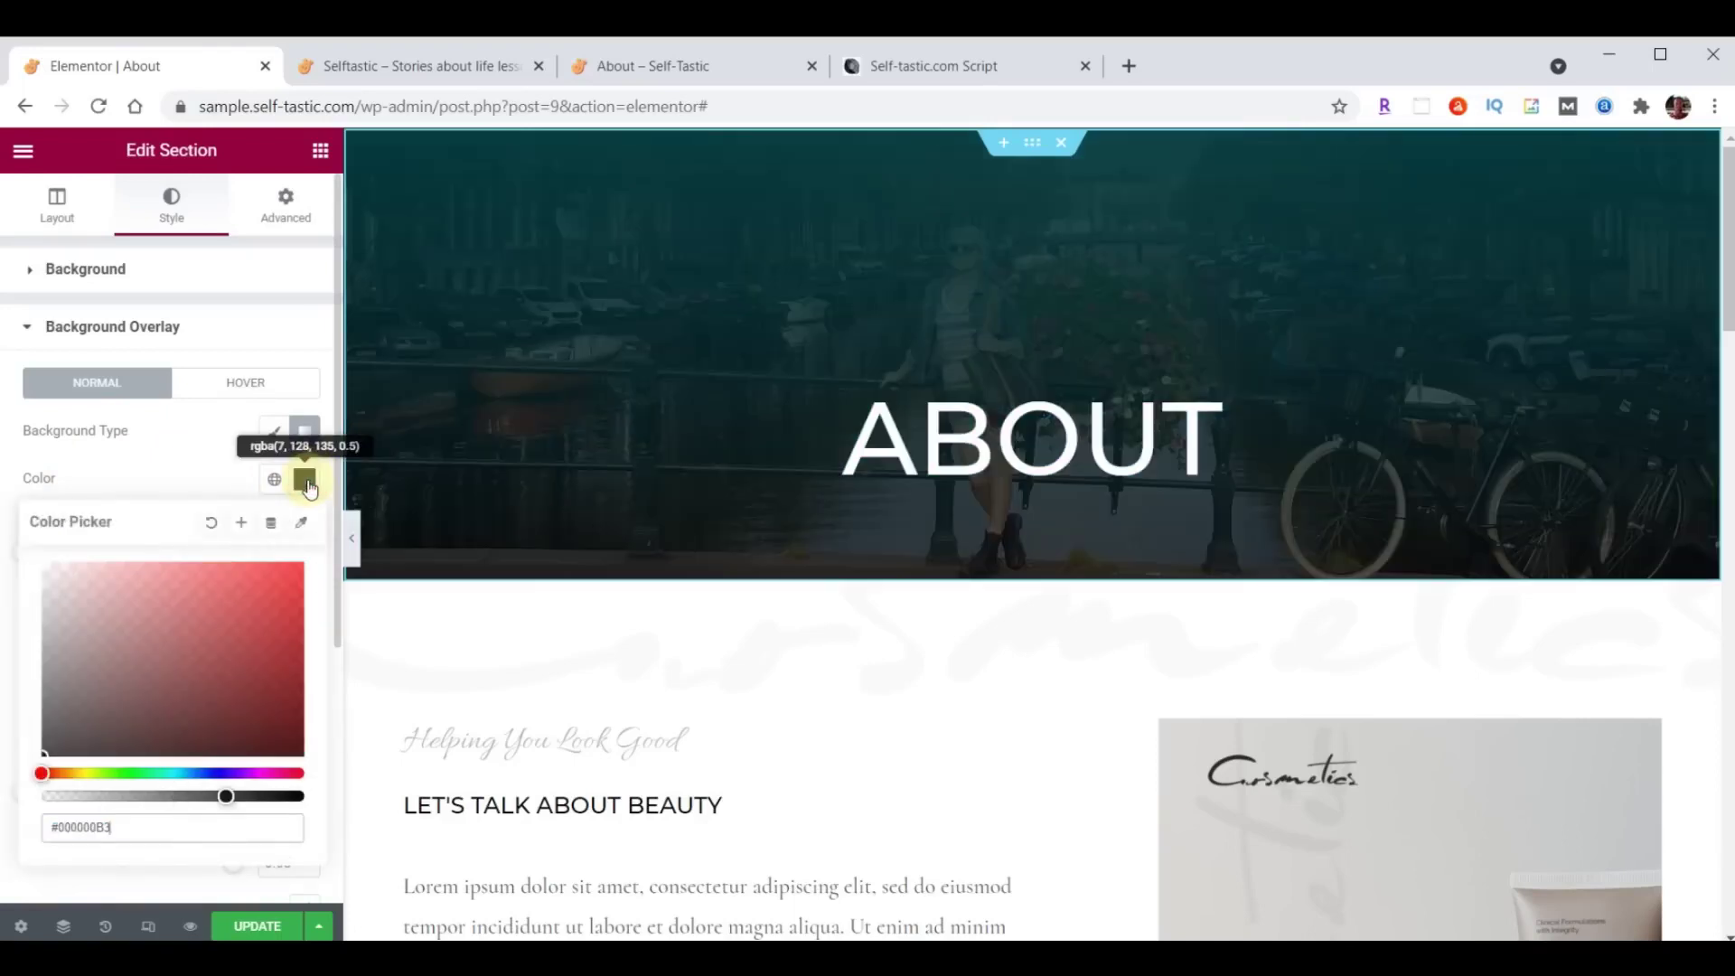
{"action": "left_click", "coordinate": [309, 483]}
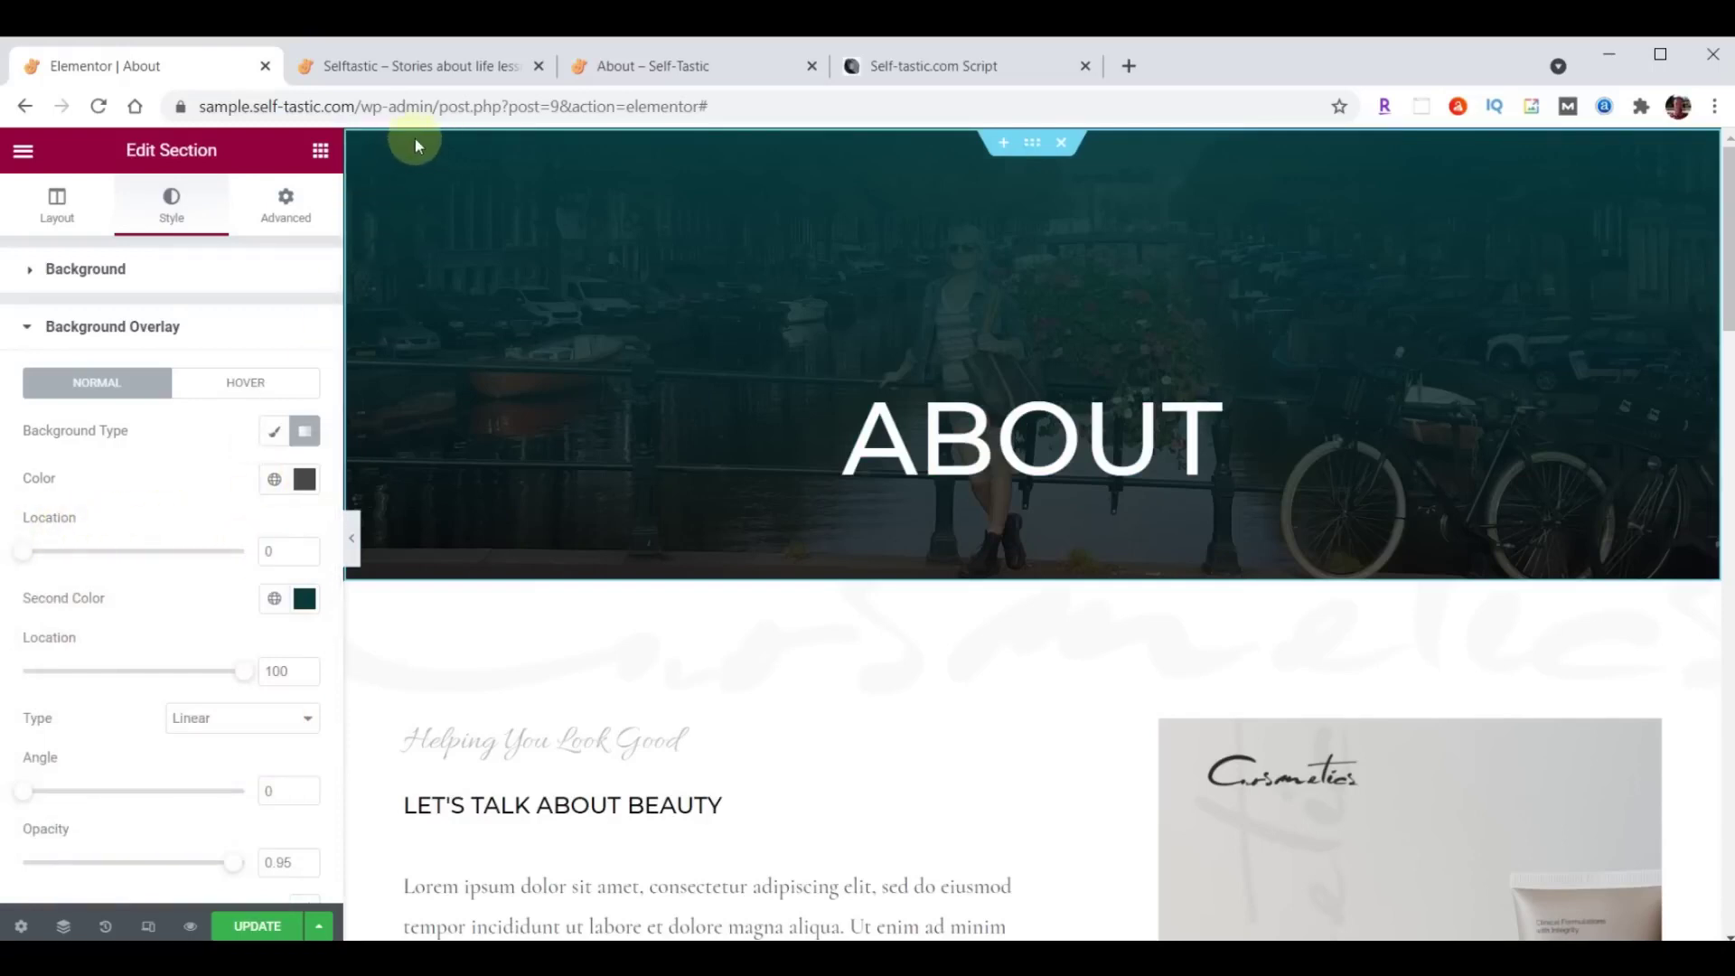
{"action": "left_click", "coordinate": [307, 611]}
{"action": "left_click", "coordinate": [166, 534]}
{"action": "type", "text": "00"}
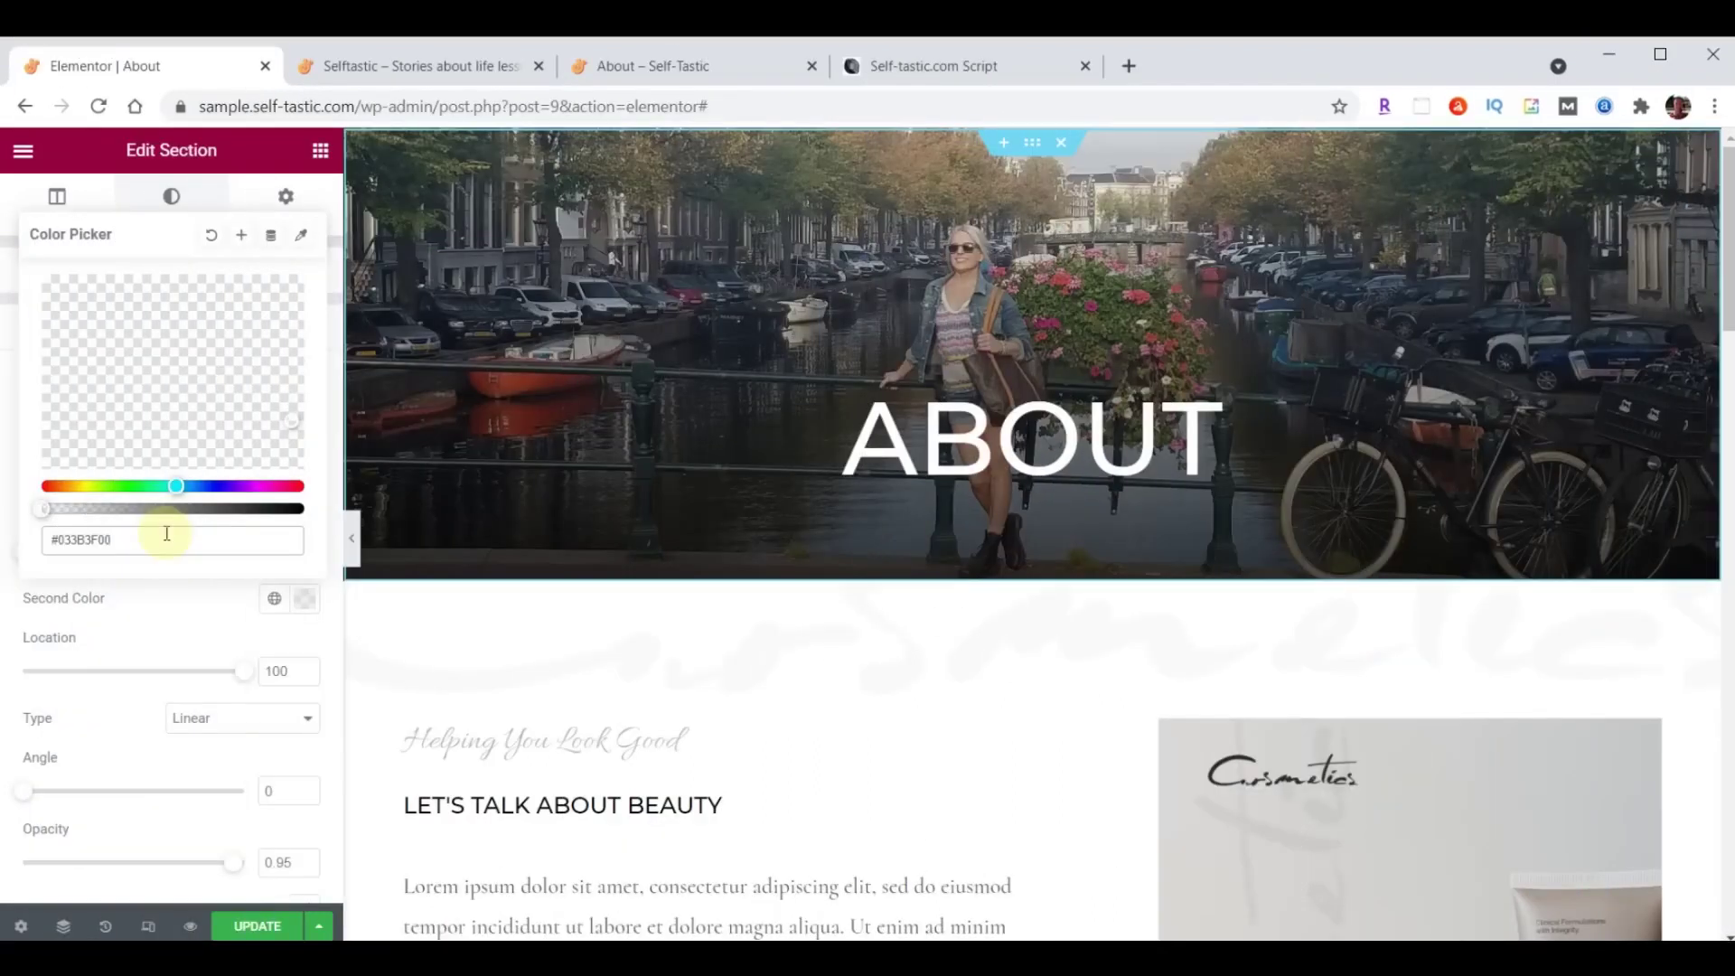
{"action": "left_click", "coordinate": [322, 593]}
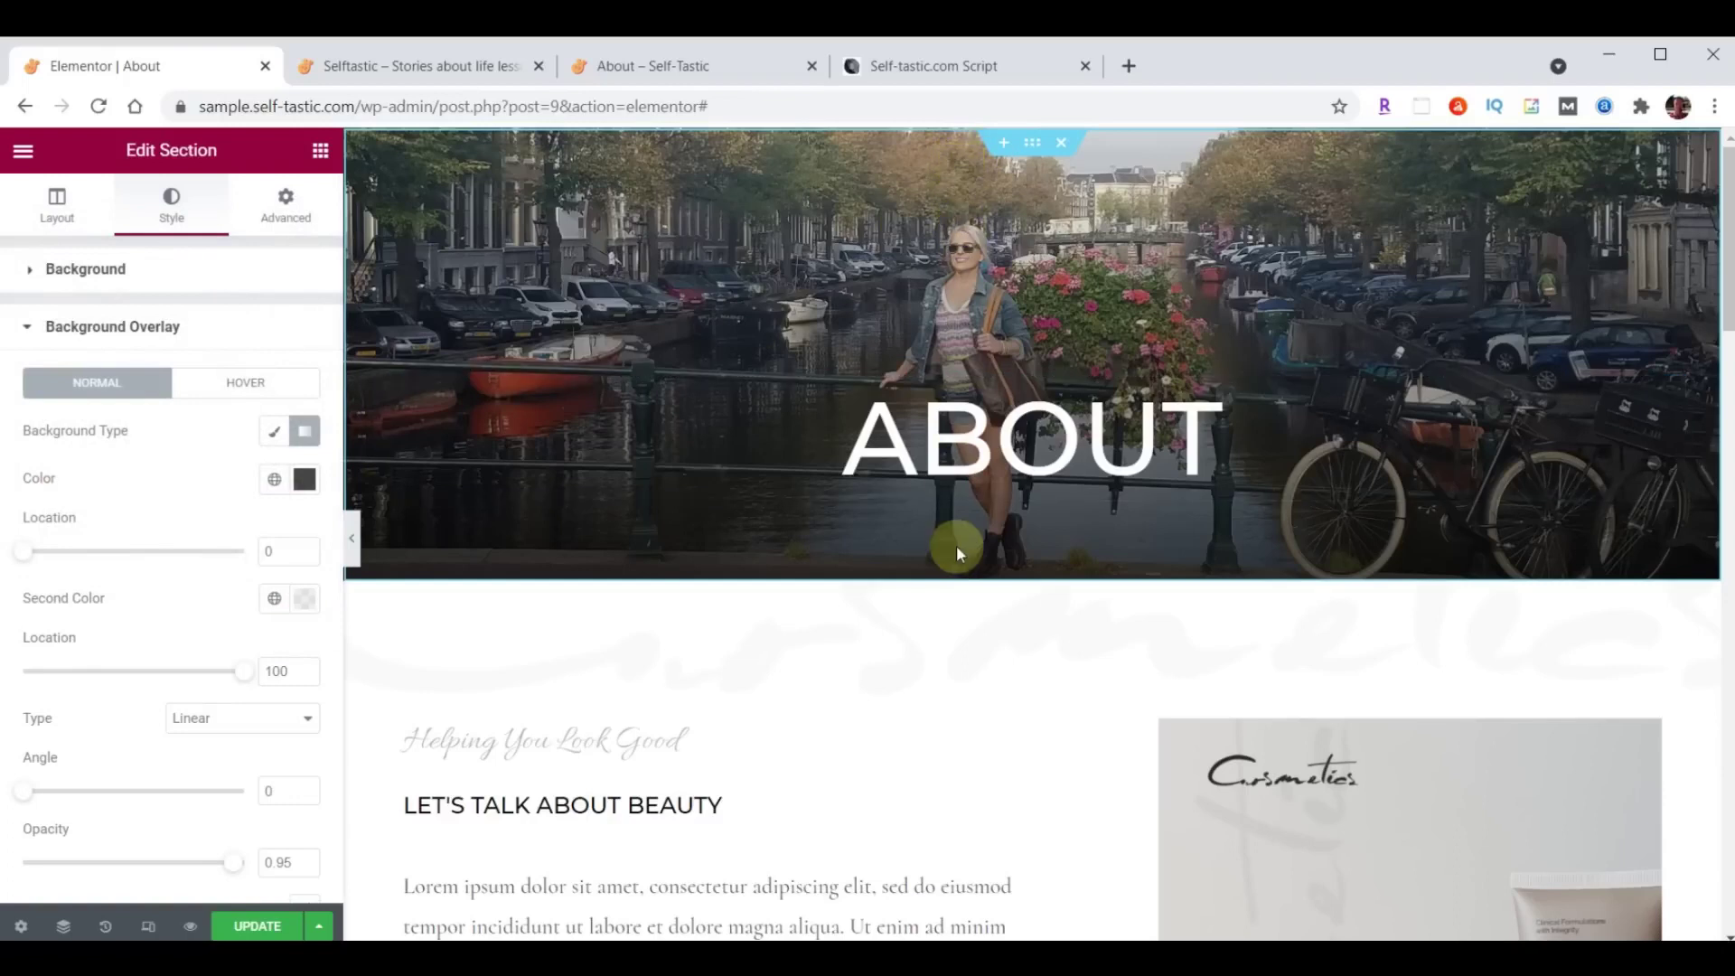
- Set the gradient angle to 180 and the second location to 24
{"action": "double_click", "coordinate": [266, 790]}
{"action": "type", "text": "180"}
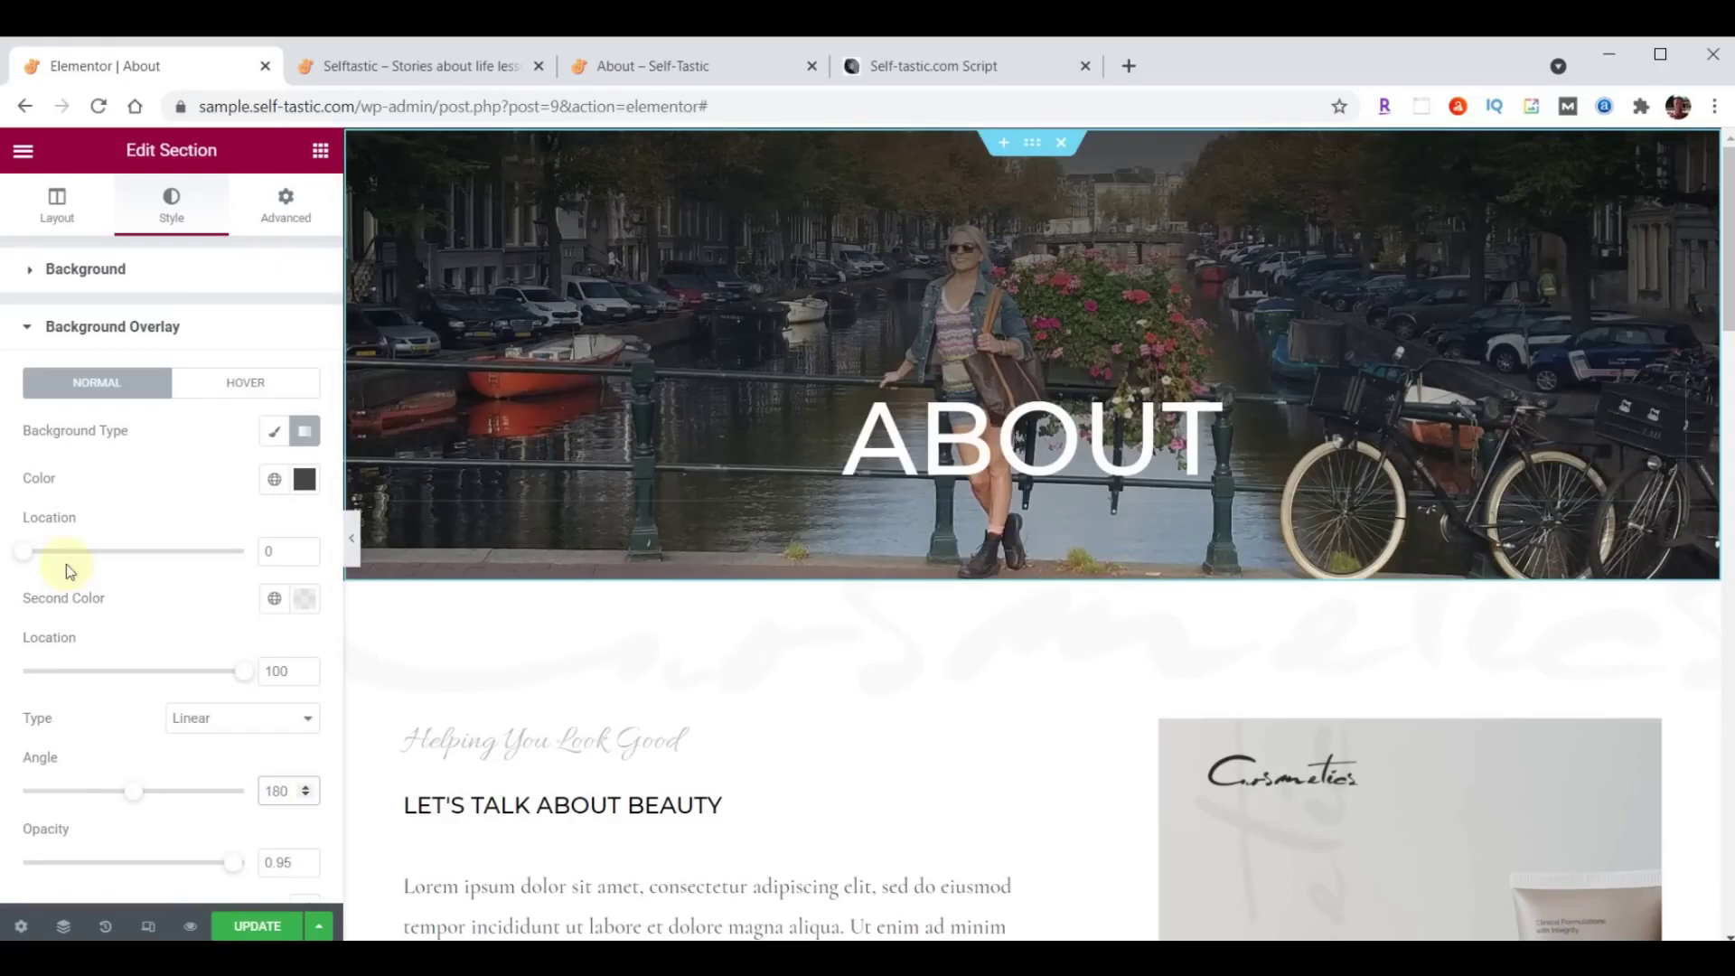
{"action": "double_click", "coordinate": [267, 671]}
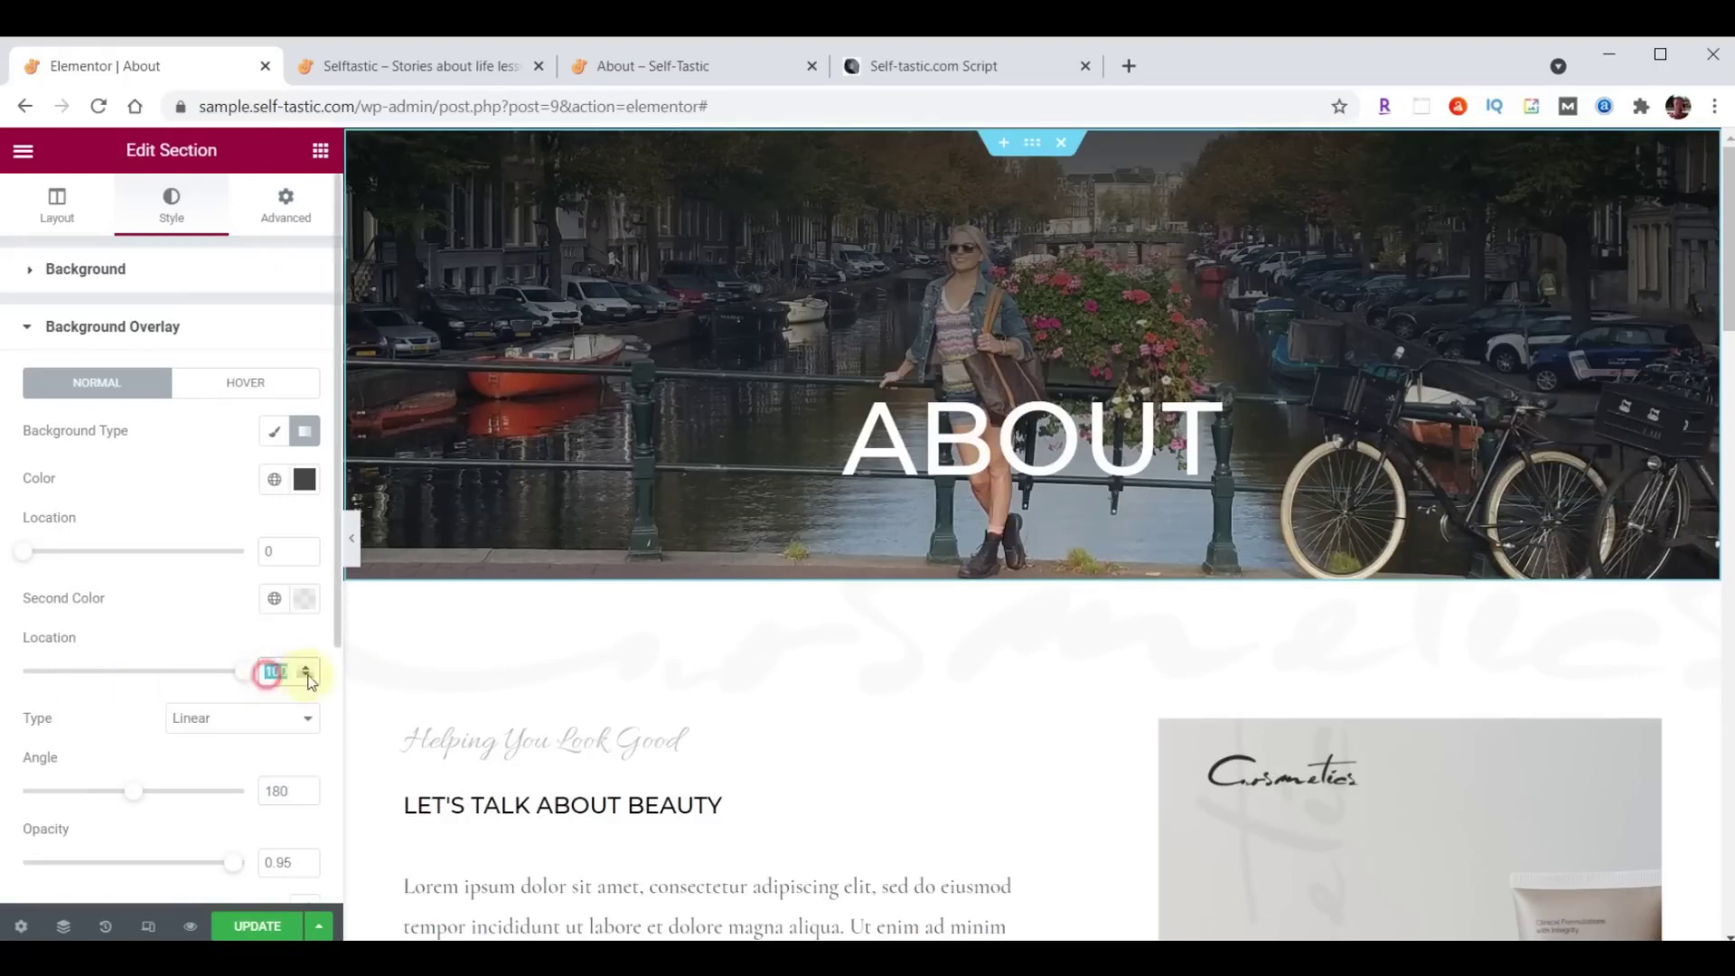
{"action": "type", "text": "24"}
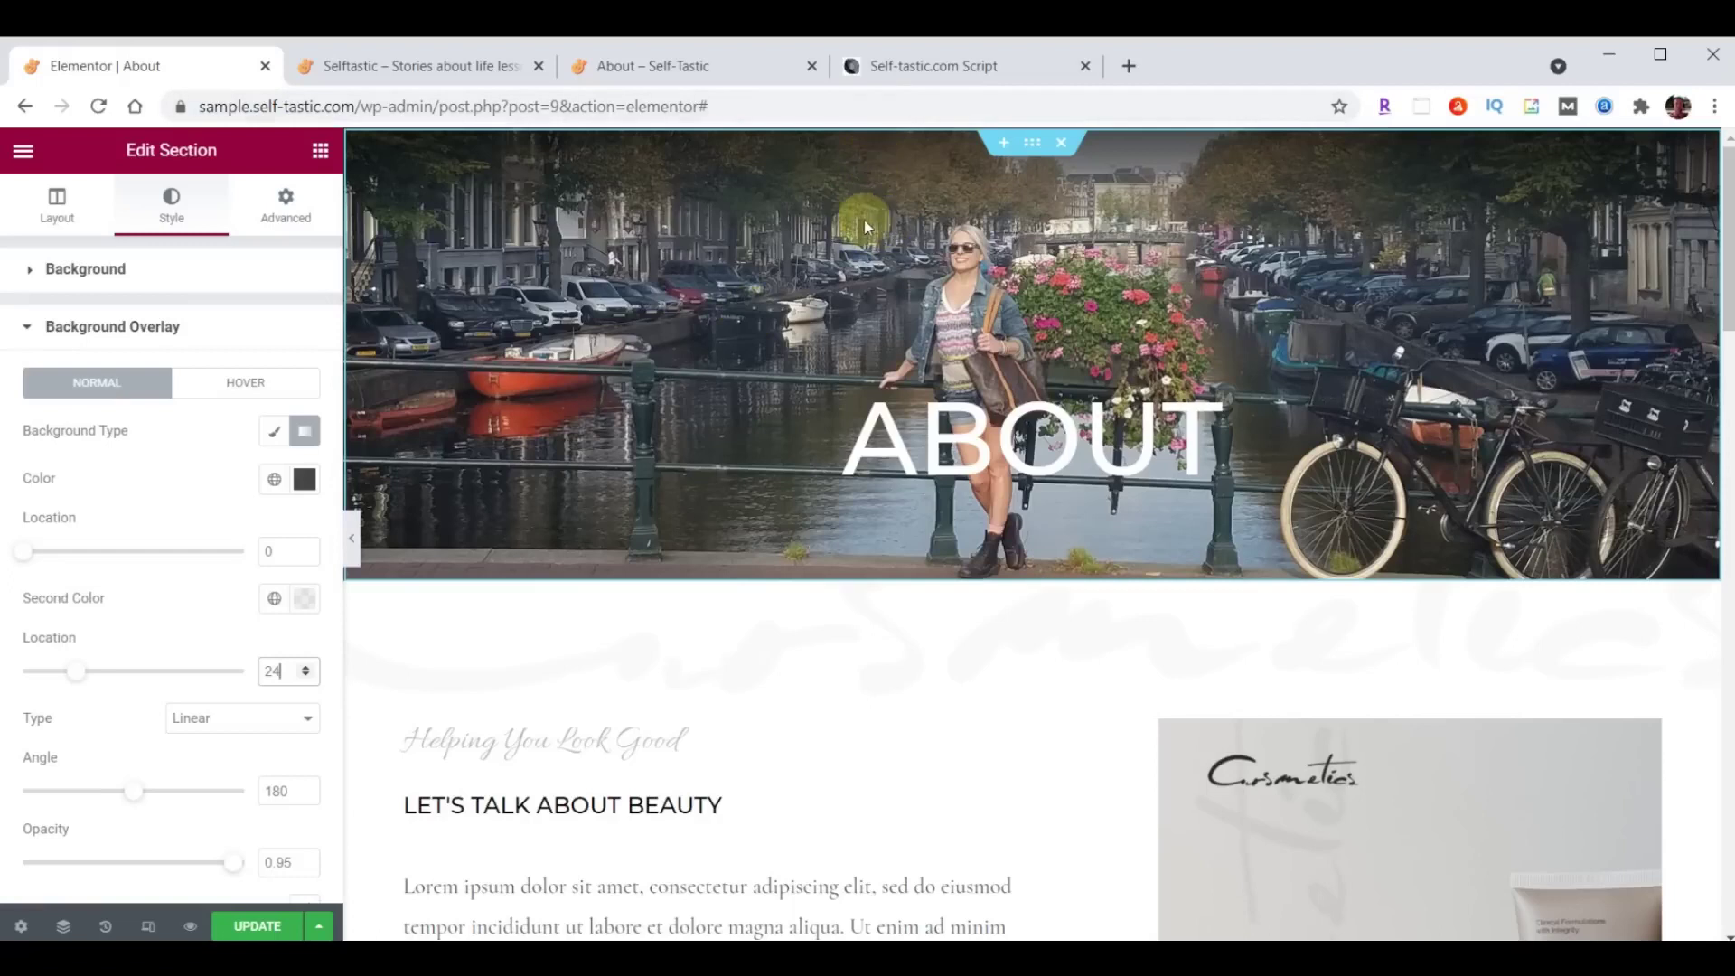
- Save the page and bring up the live sample site
{"action": "left_click", "coordinate": [259, 926]}
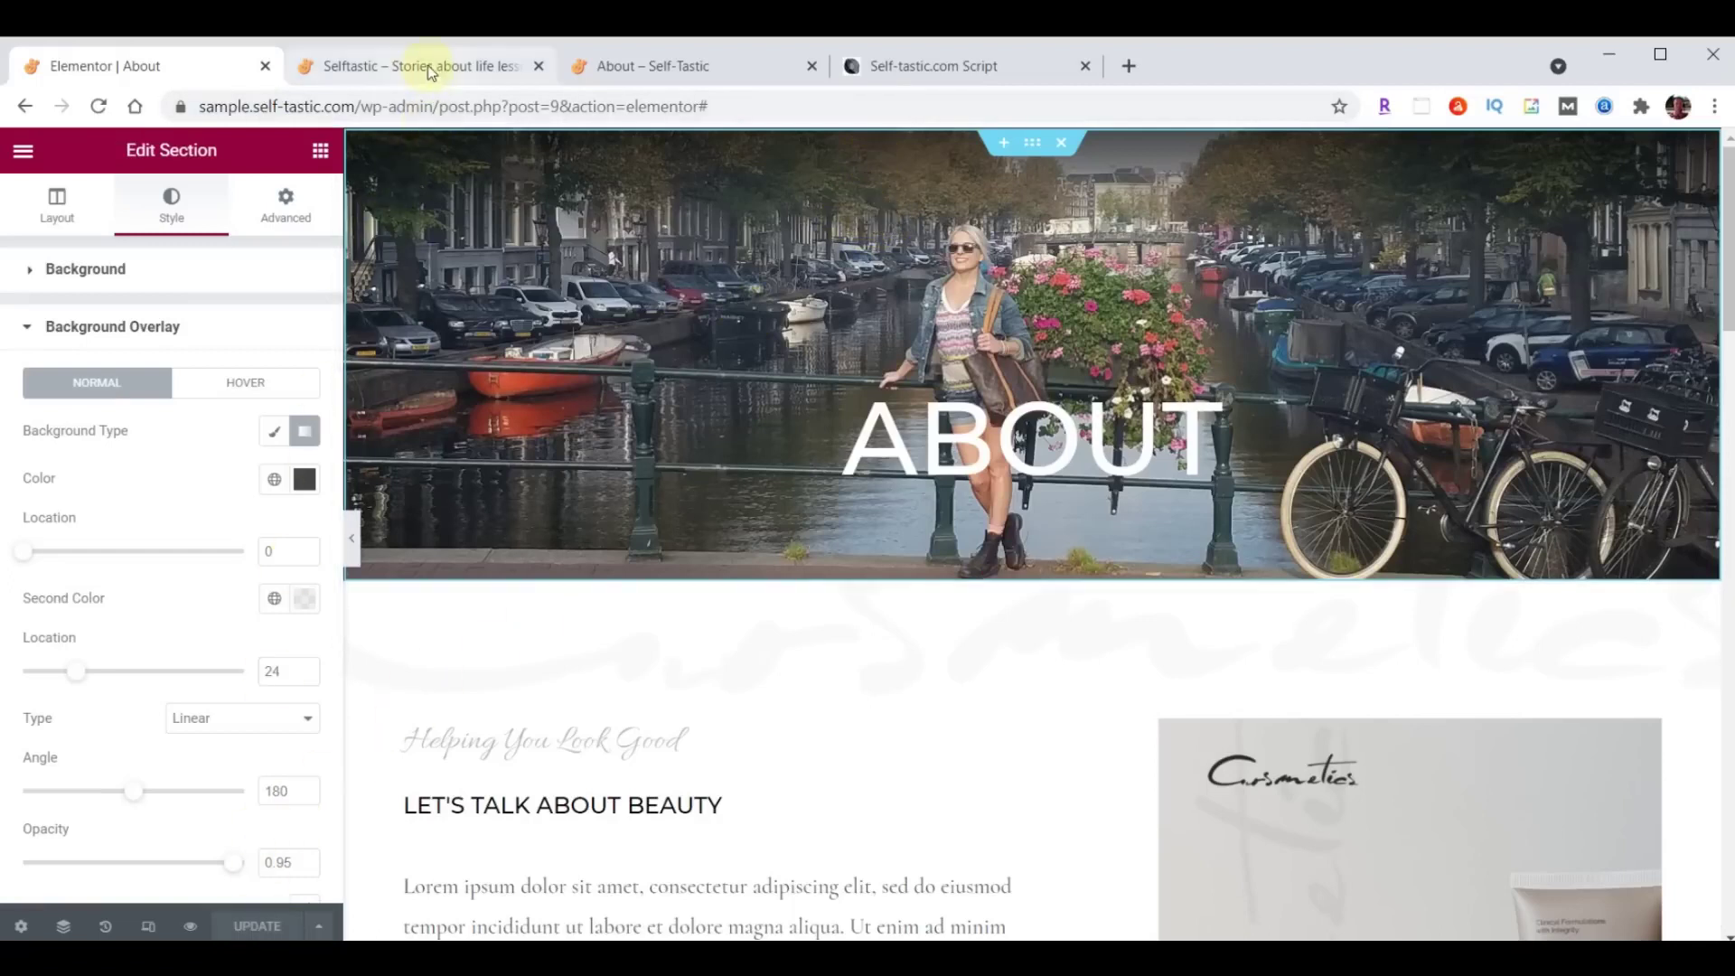
{"action": "left_click", "coordinate": [423, 66]}
{"action": "scroll", "coordinate": [1197, 623], "scroll_direction": "up", "scroll_amount": 3}
{"action": "scroll", "coordinate": [1197, 623], "scroll_direction": "up", "scroll_amount": 20}
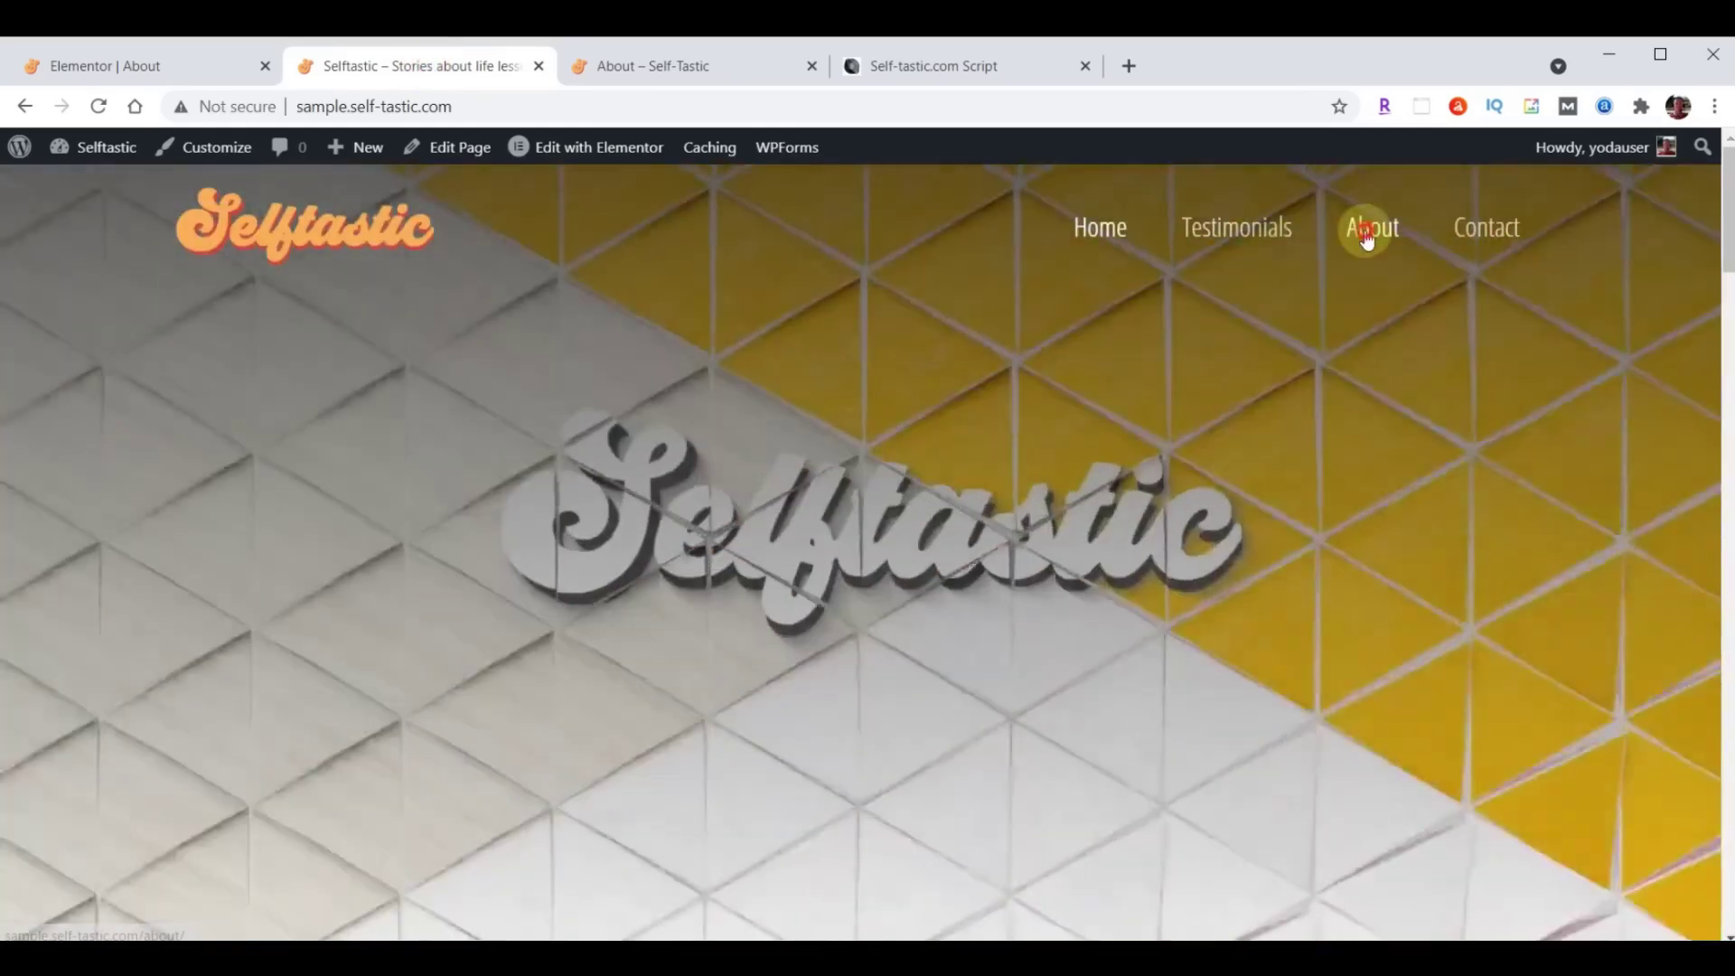
- View the live About page's new canal-photo header, then go back to the Elementor editor
{"action": "left_click", "coordinate": [1367, 237]}
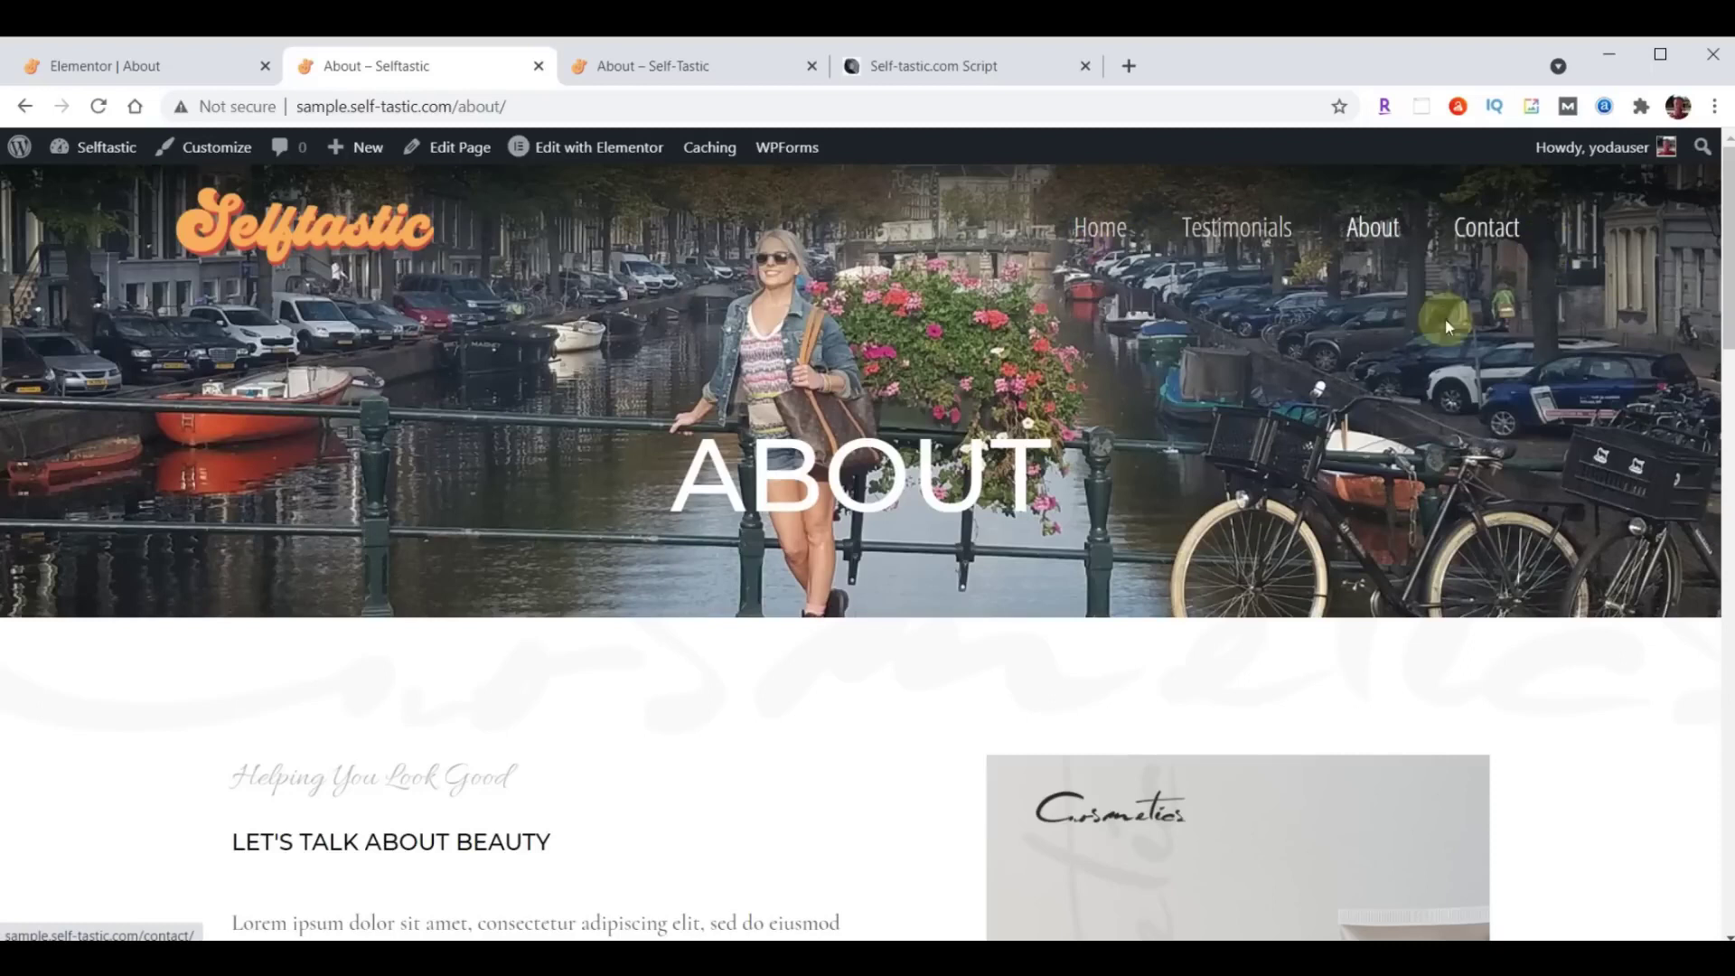
{"action": "left_click", "coordinate": [132, 77]}
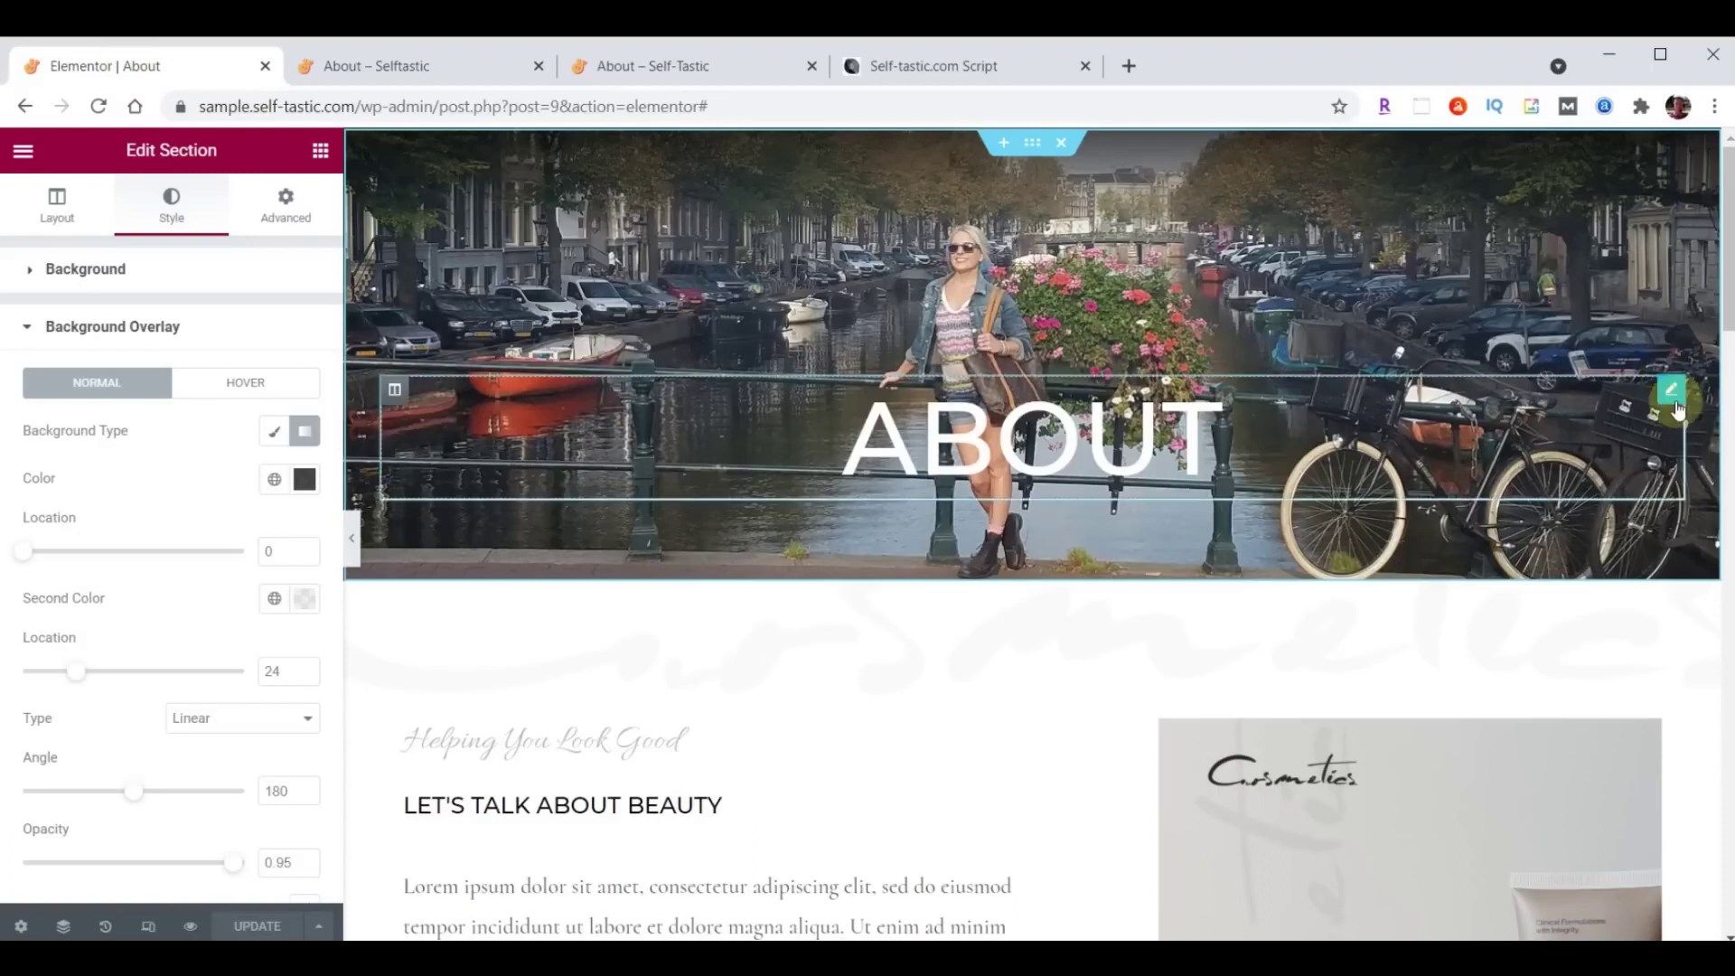
- Left-align the ABOUT heading, keeping its text colour white
{"action": "left_click", "coordinate": [1670, 389]}
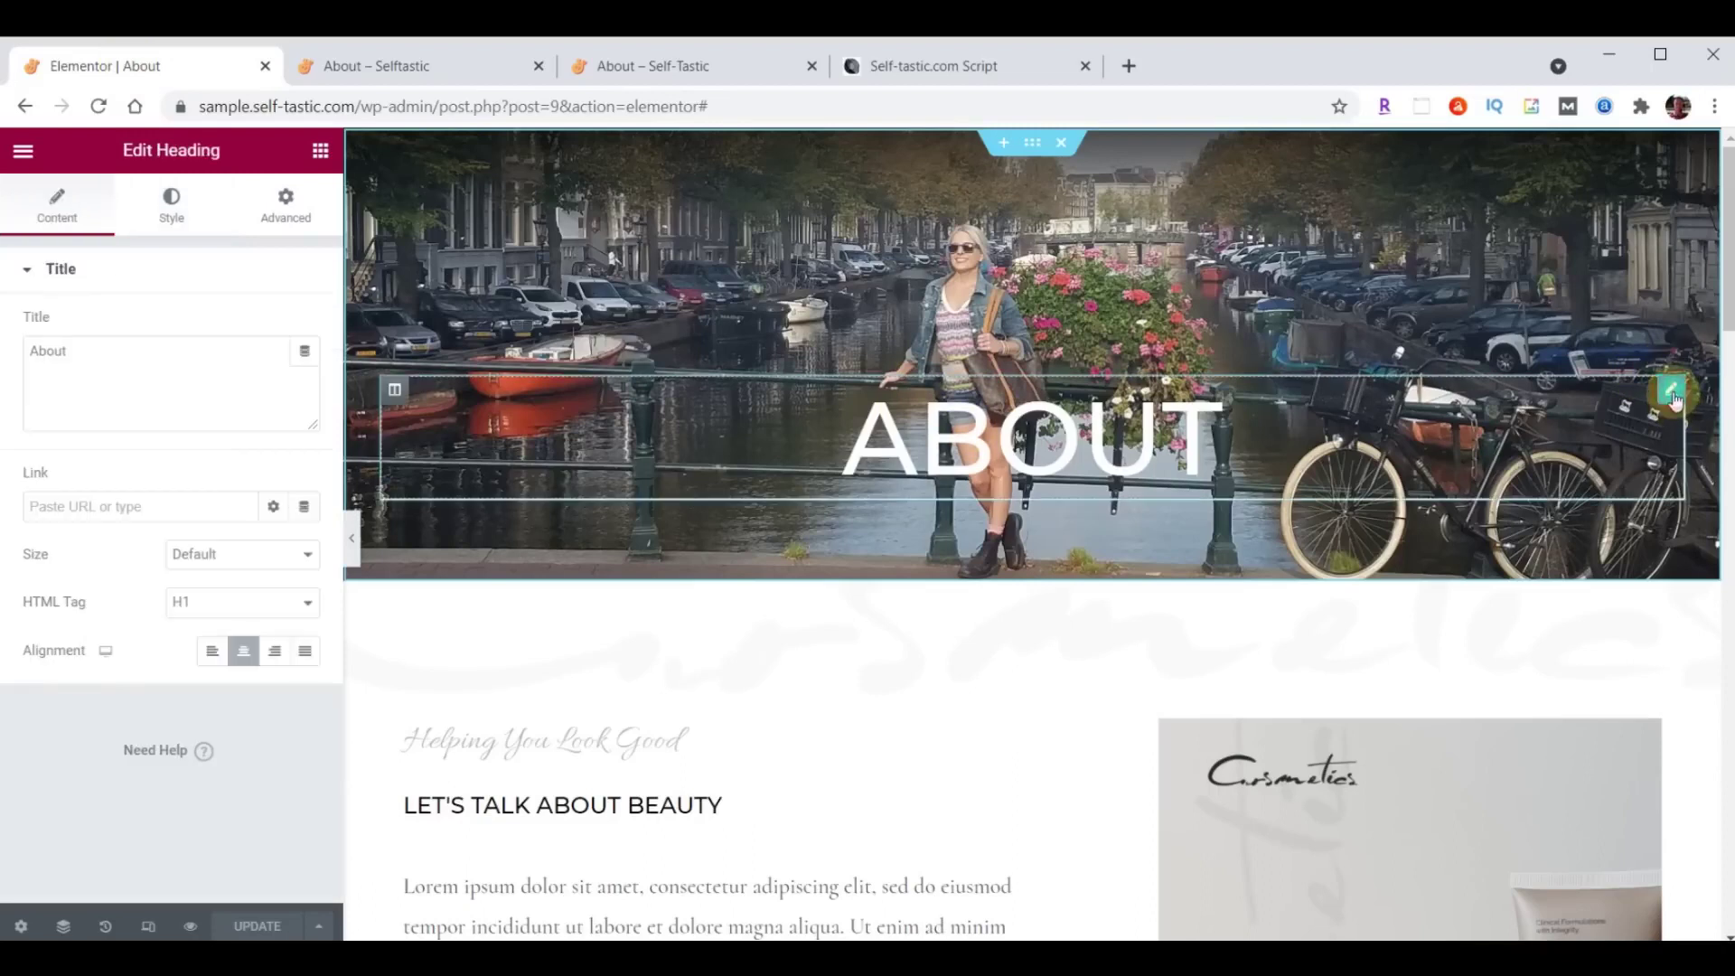
{"action": "left_click", "coordinate": [211, 651]}
{"action": "left_click", "coordinate": [171, 217]}
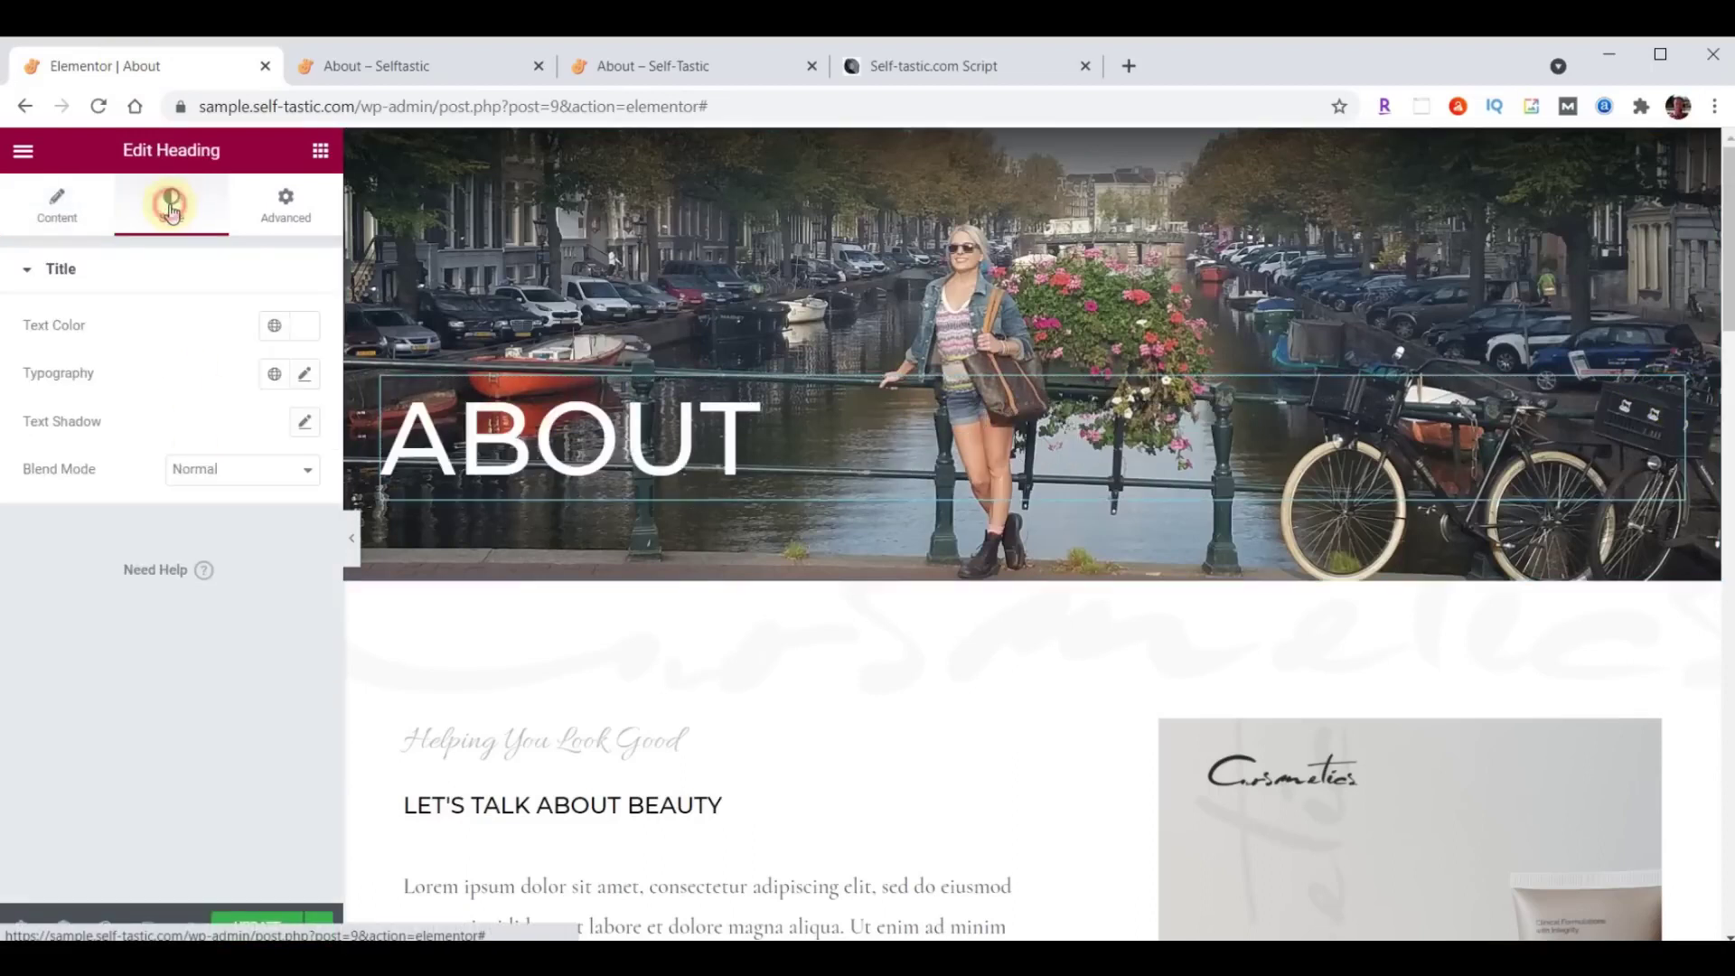
{"action": "left_click", "coordinate": [299, 327]}
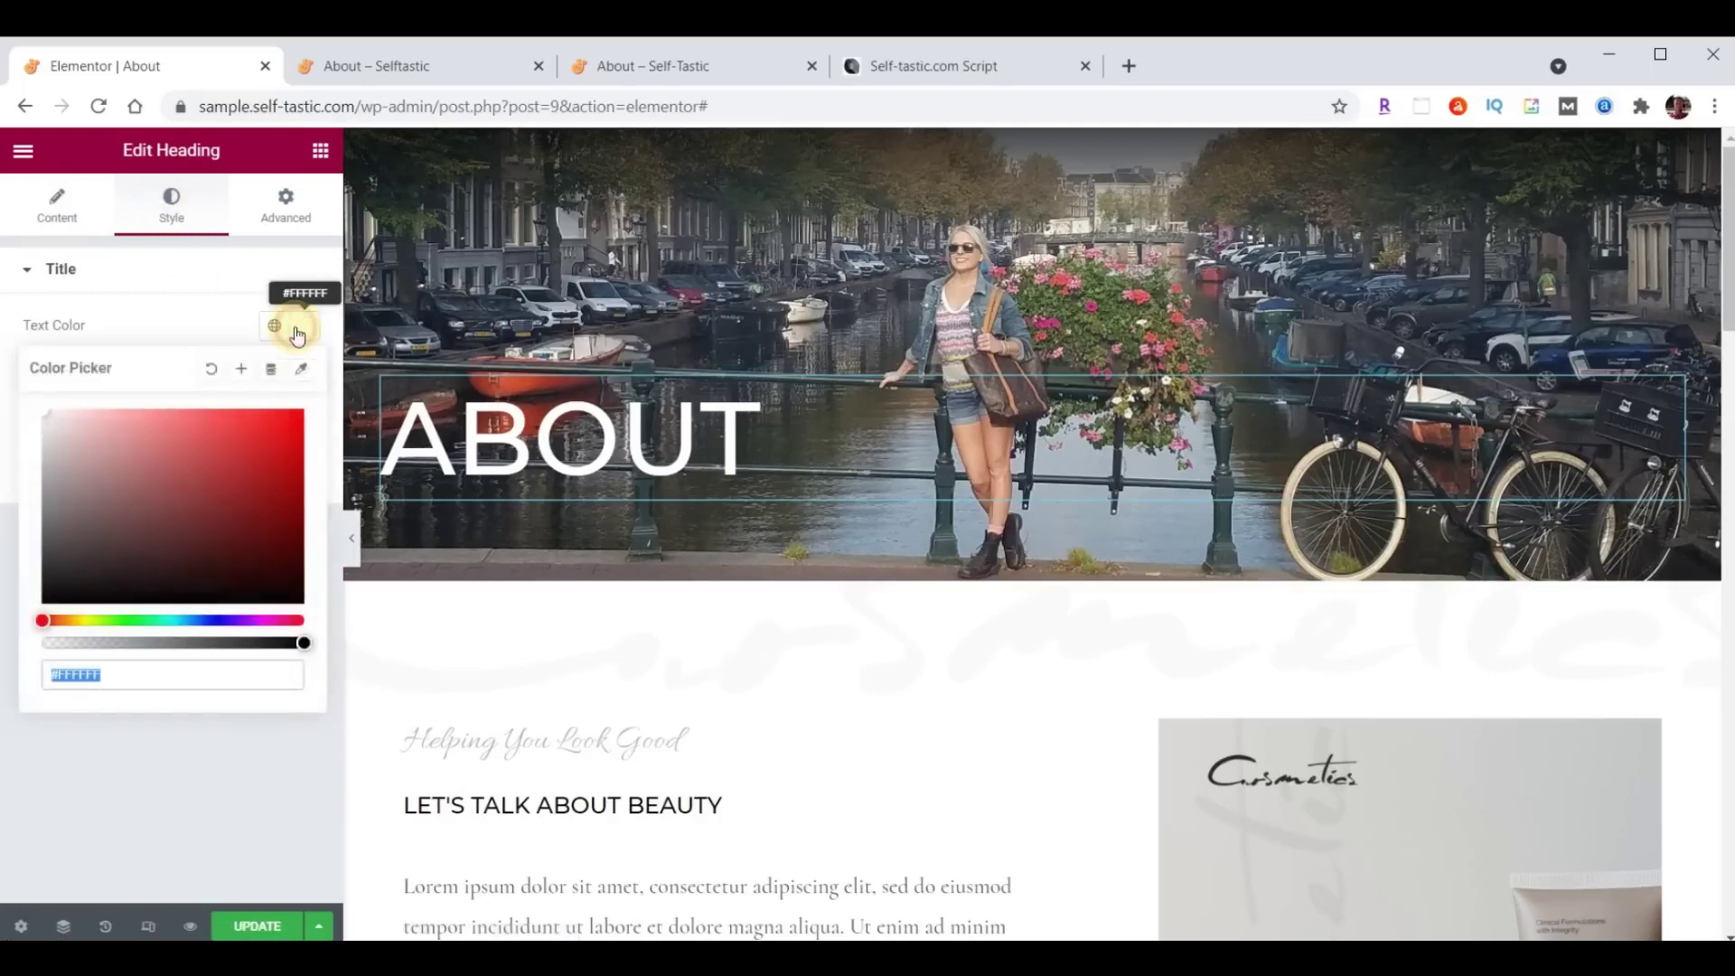
{"action": "left_click", "coordinate": [214, 687]}
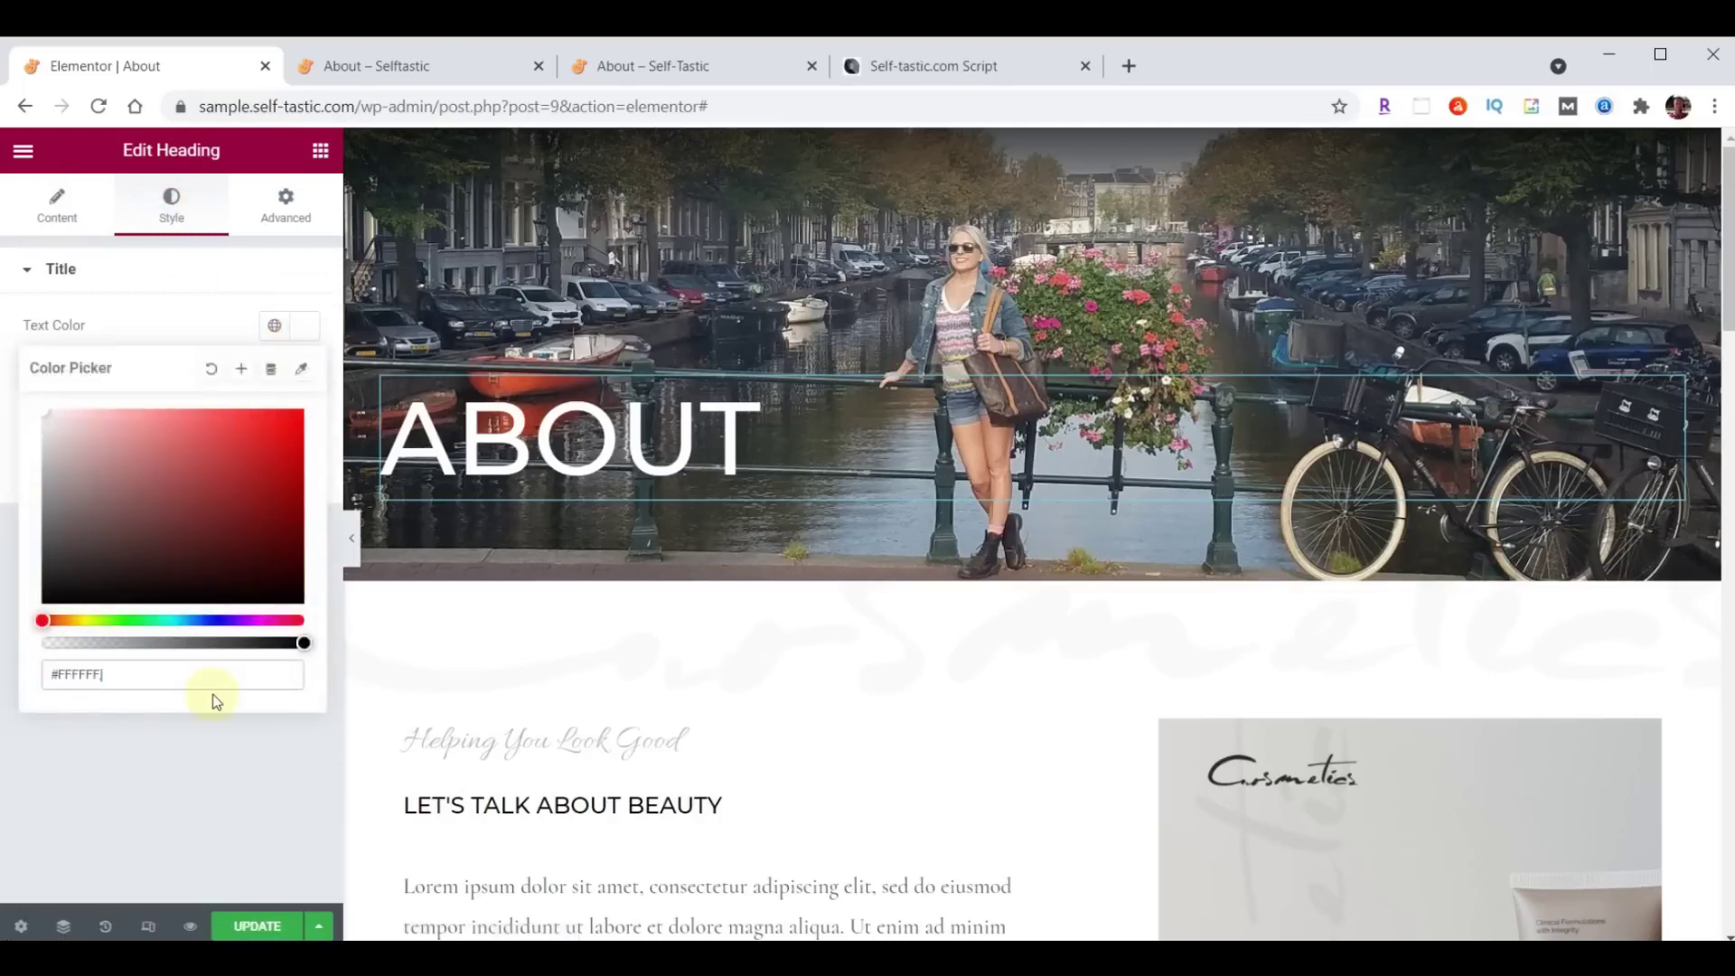
{"action": "left_click", "coordinate": [312, 325]}
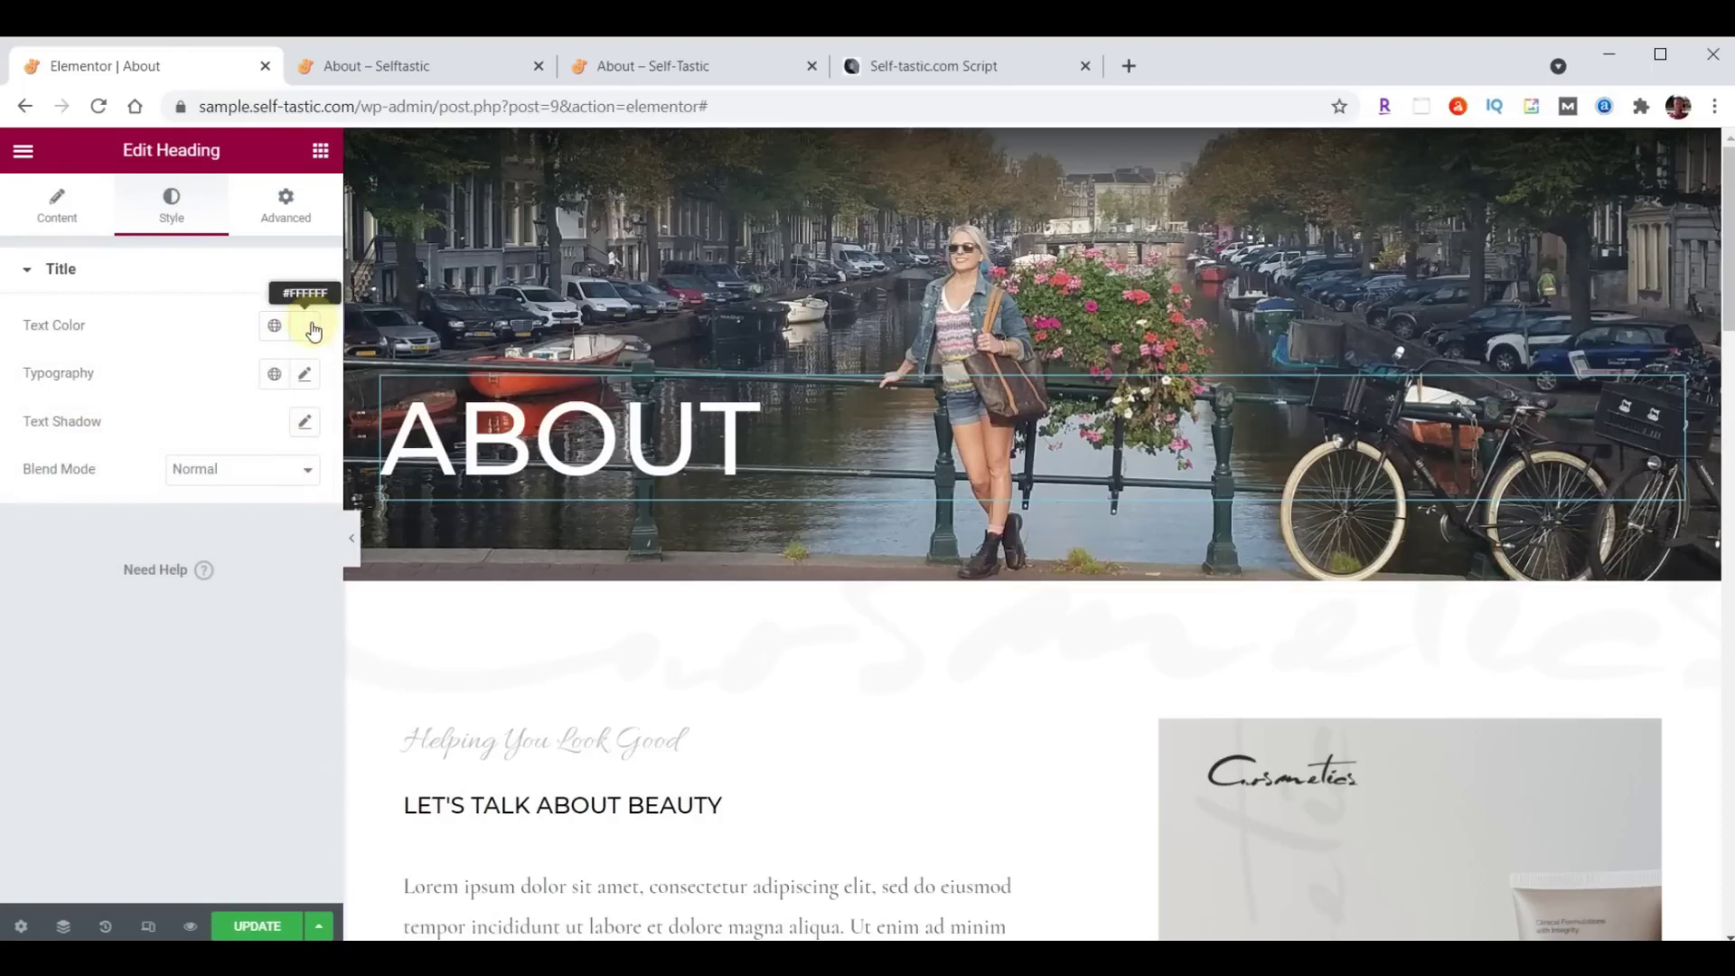
- Set the ABOUT heading font to Londrina Shadow at size 90
{"action": "left_click", "coordinate": [305, 374]}
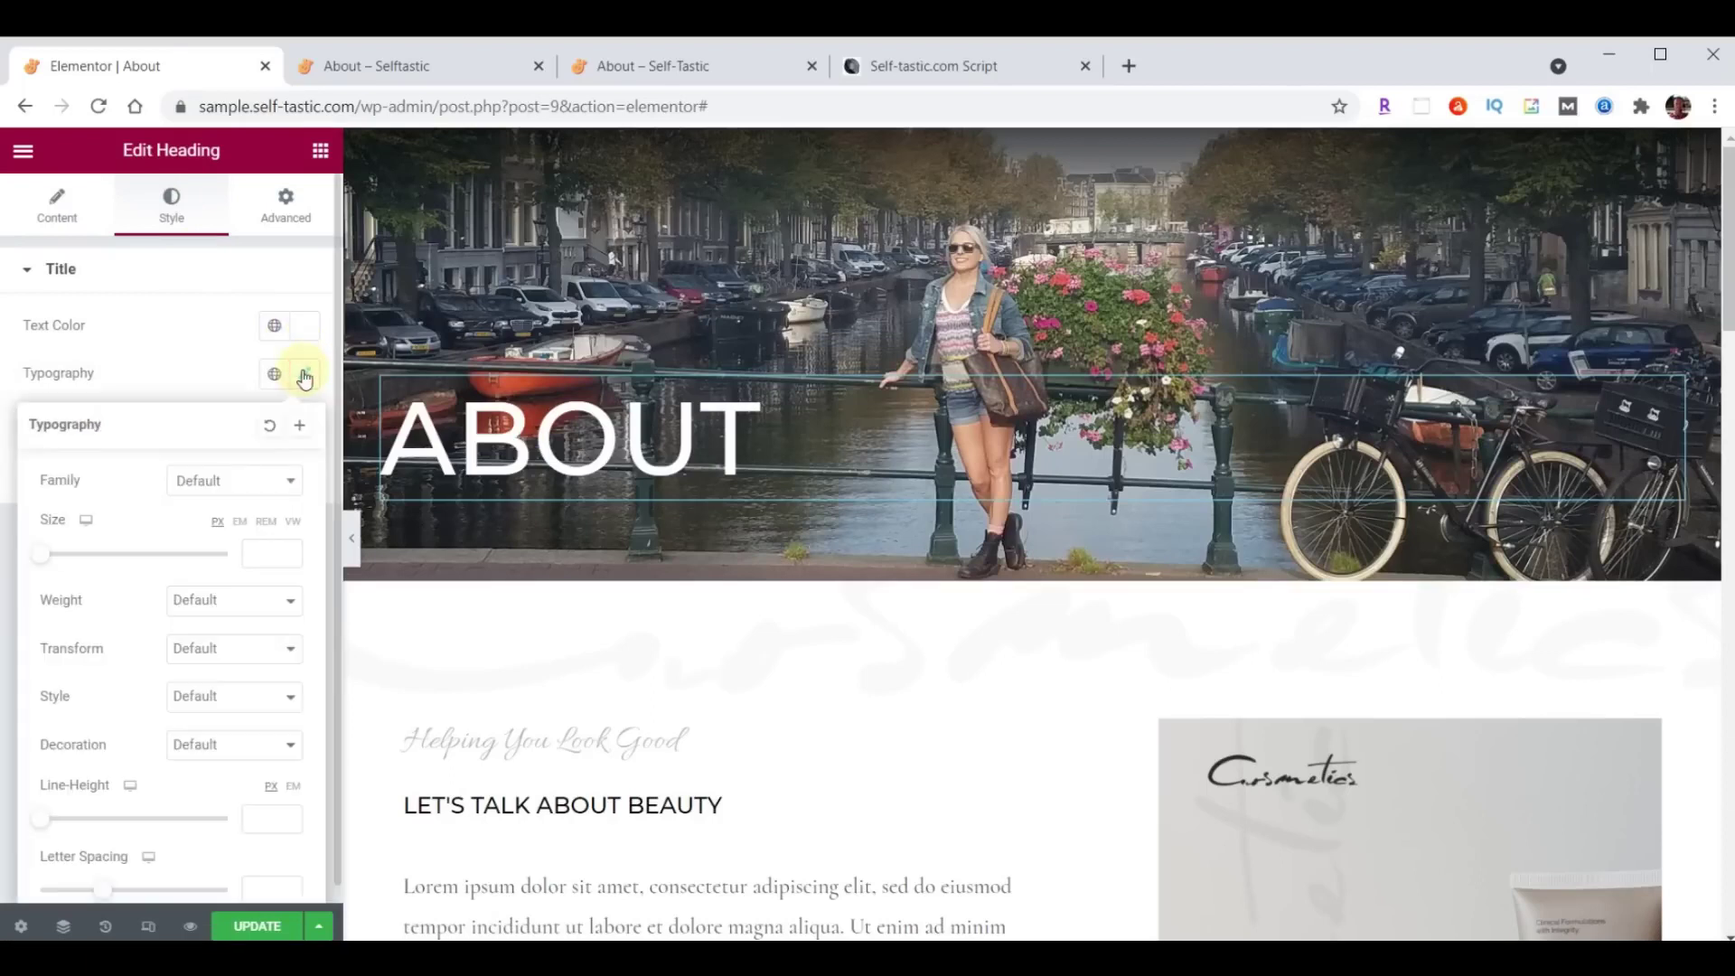
{"action": "left_click", "coordinate": [217, 477]}
{"action": "type", "text": "Londrina"}
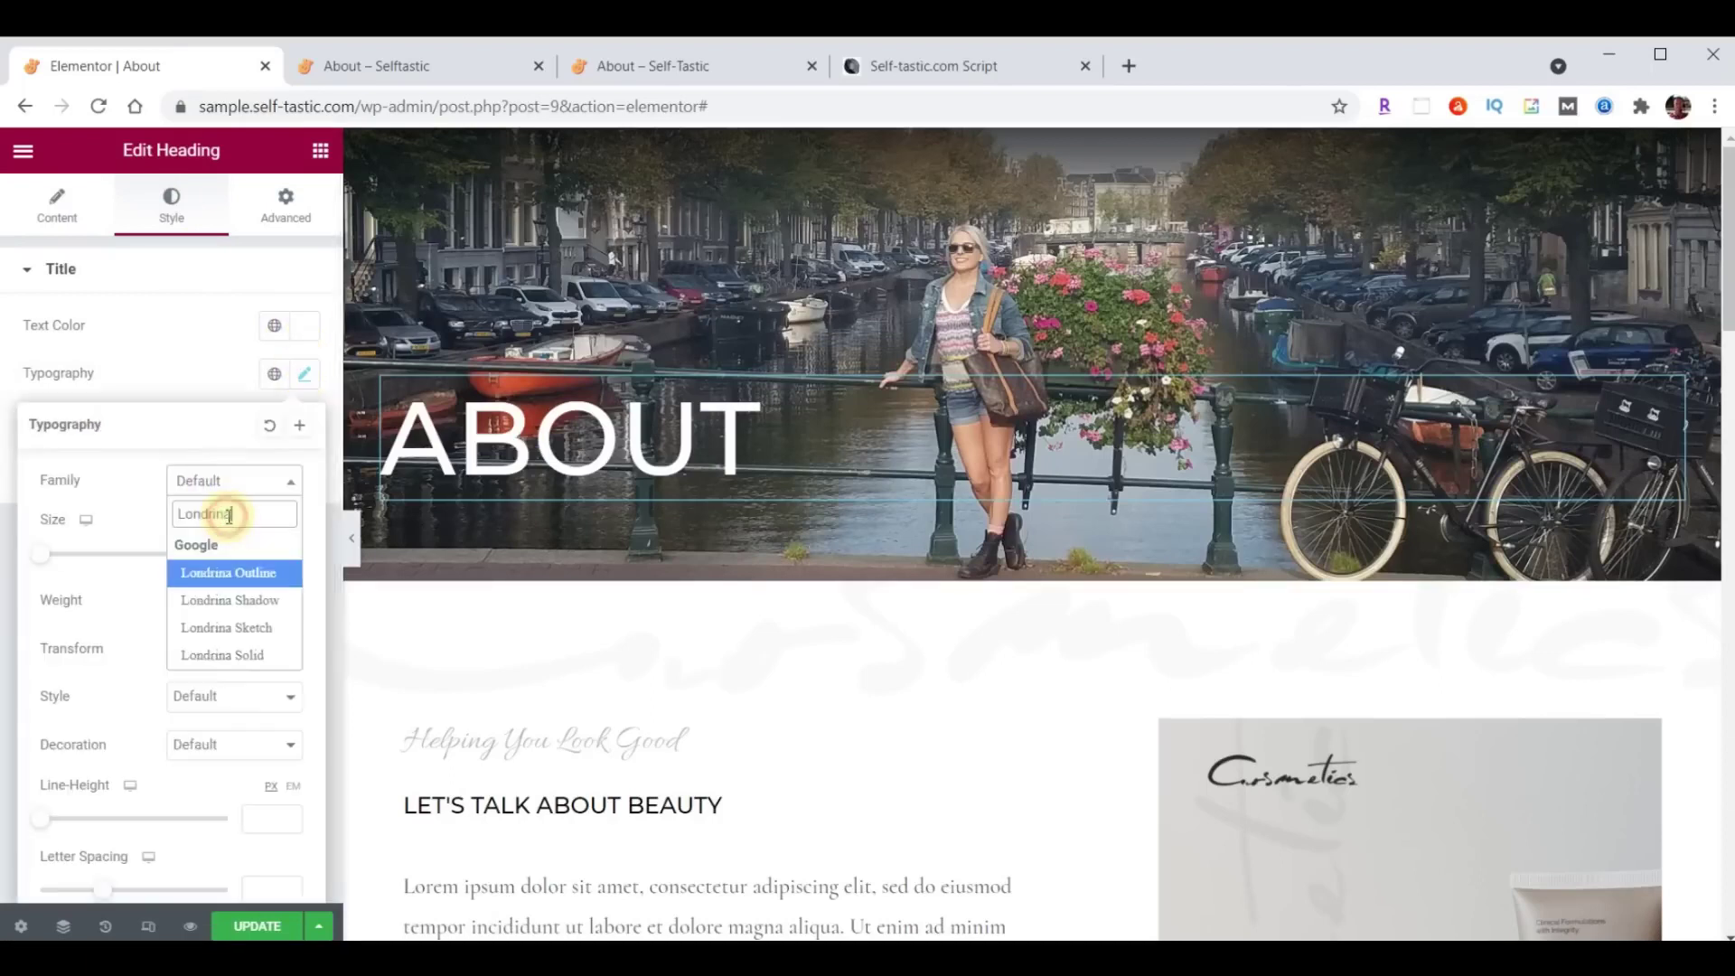
{"action": "left_click", "coordinate": [230, 600]}
{"action": "left_click", "coordinate": [261, 551]}
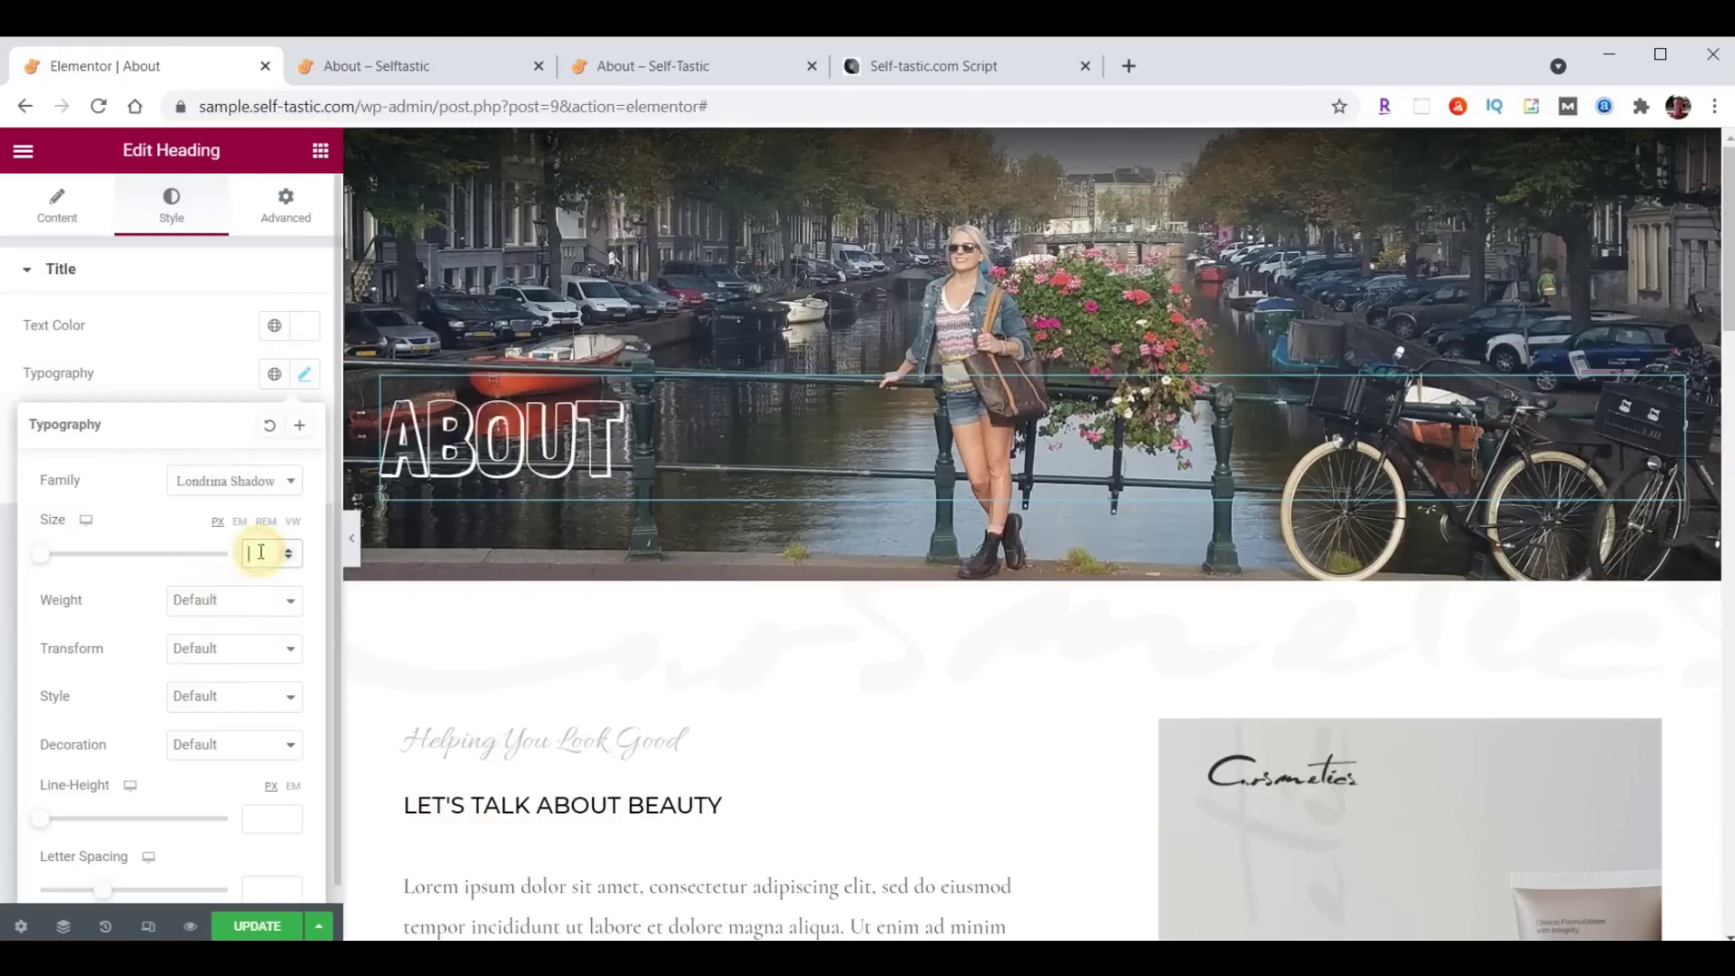
- Give the heading 150 top padding, save, and check it on the live About page
{"action": "left_click", "coordinate": [296, 220]}
{"action": "left_click", "coordinate": [295, 444]}
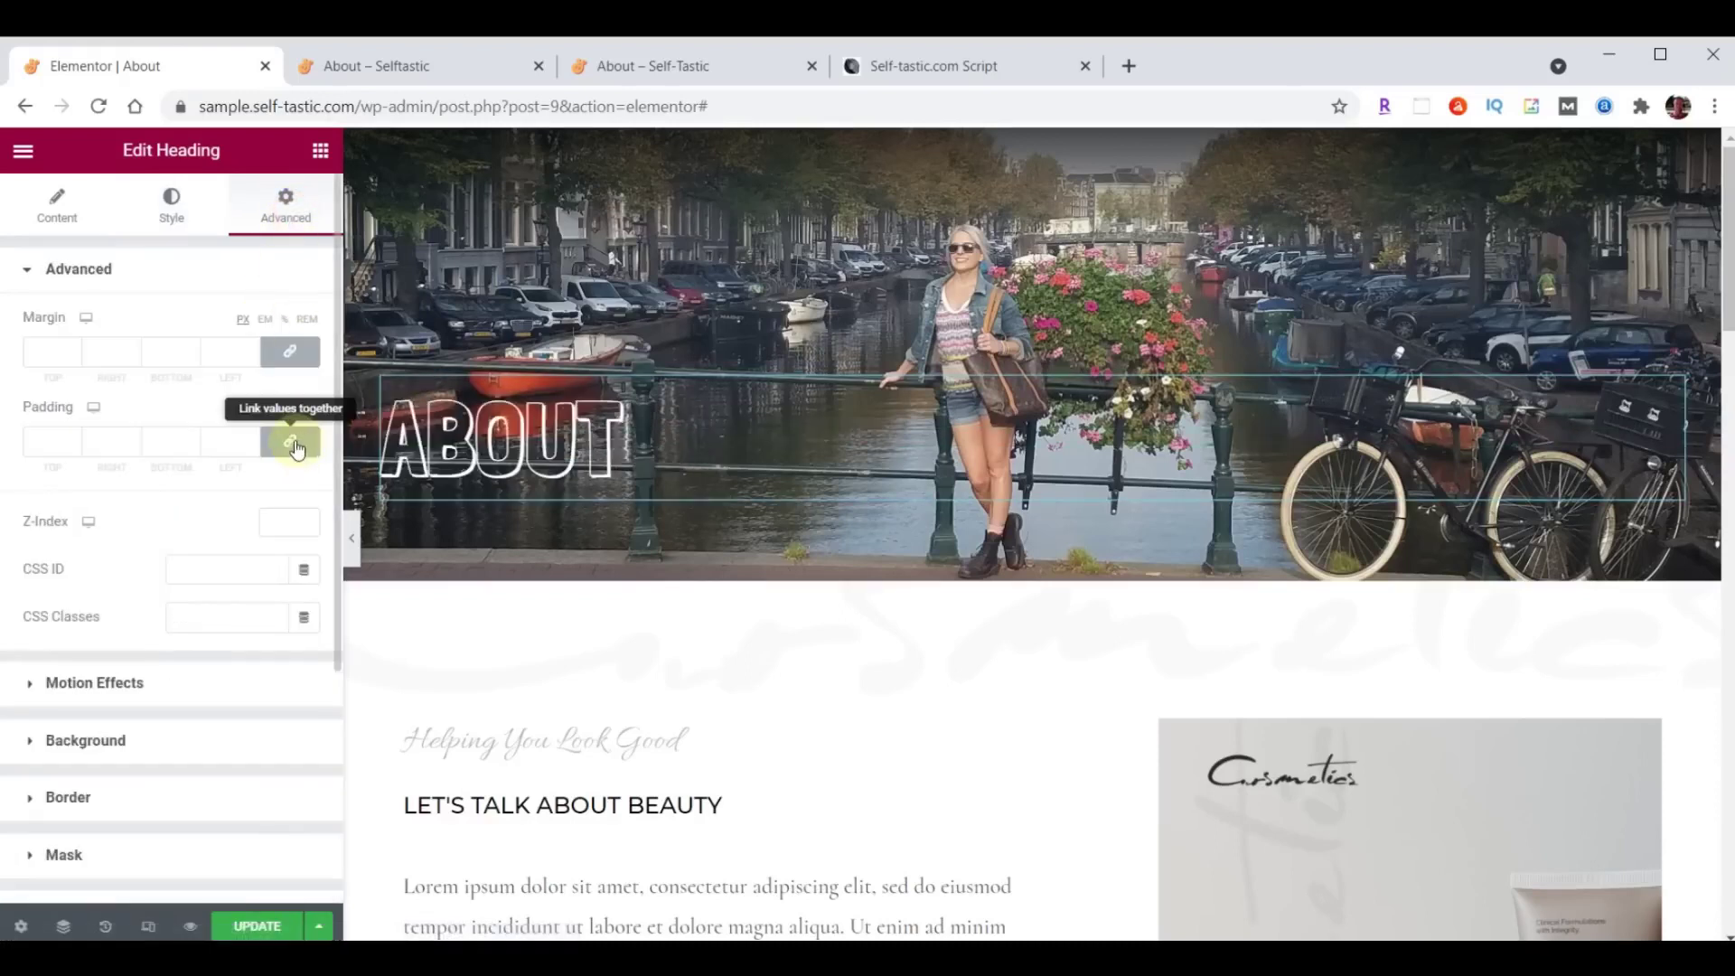
{"action": "double_click", "coordinate": [34, 441]}
{"action": "type", "text": "150"}
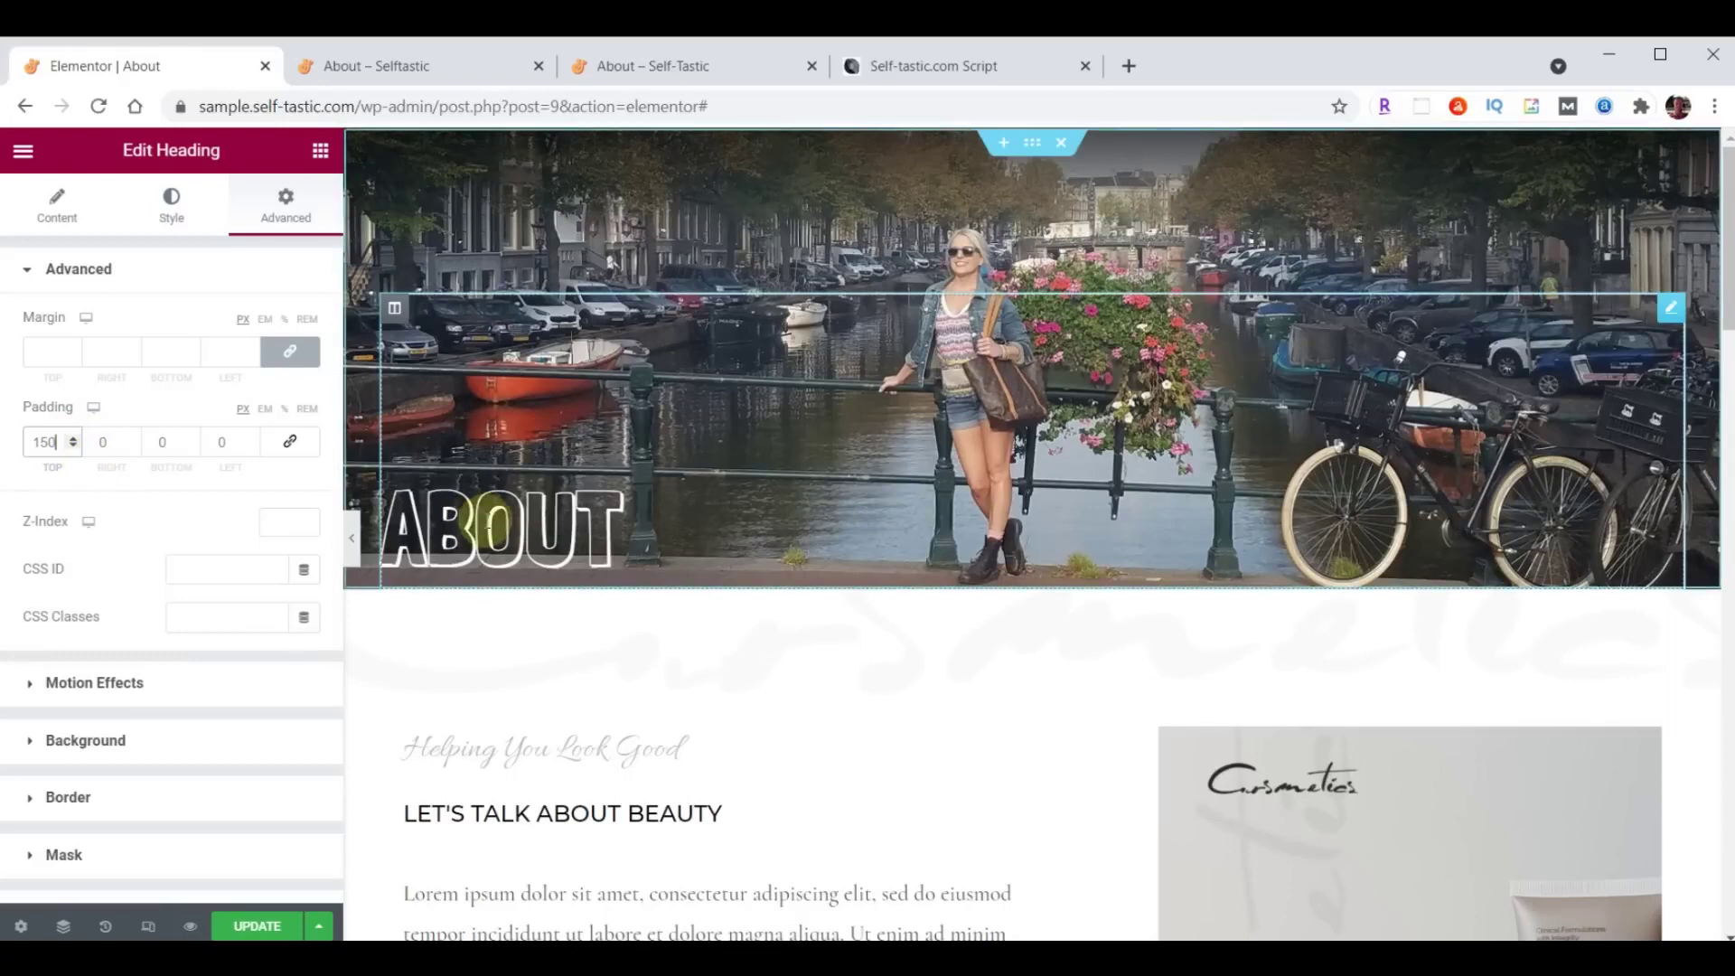
{"action": "left_click", "coordinate": [251, 923]}
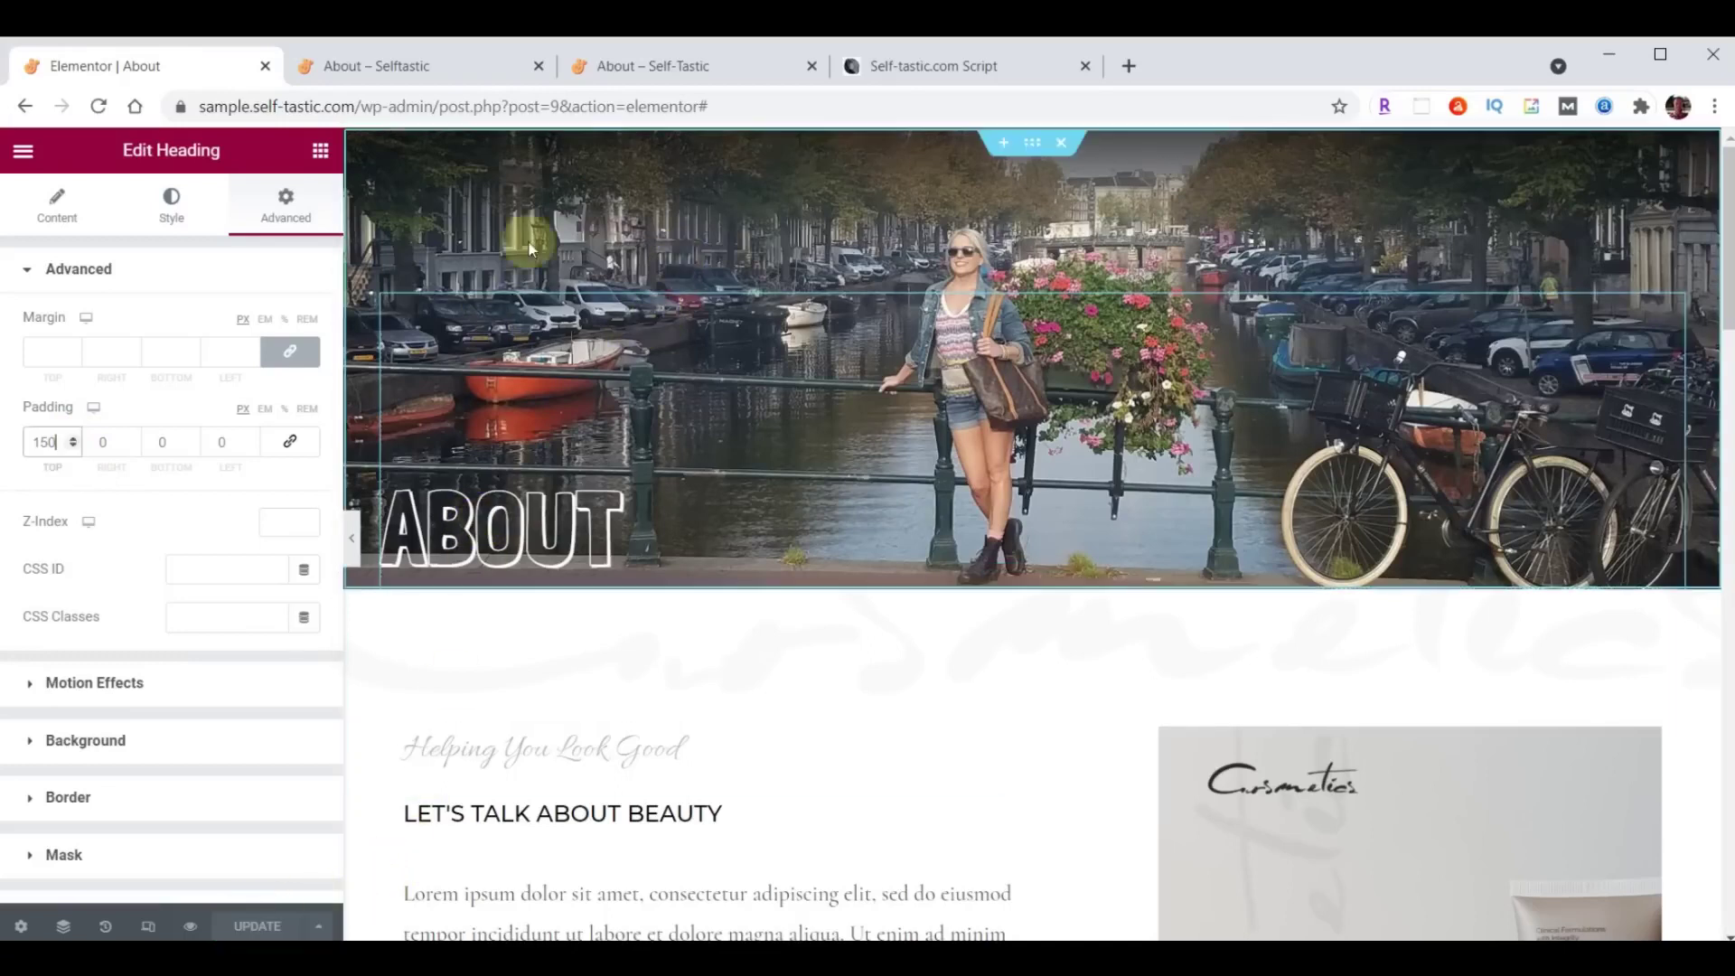
{"action": "left_click", "coordinate": [655, 72]}
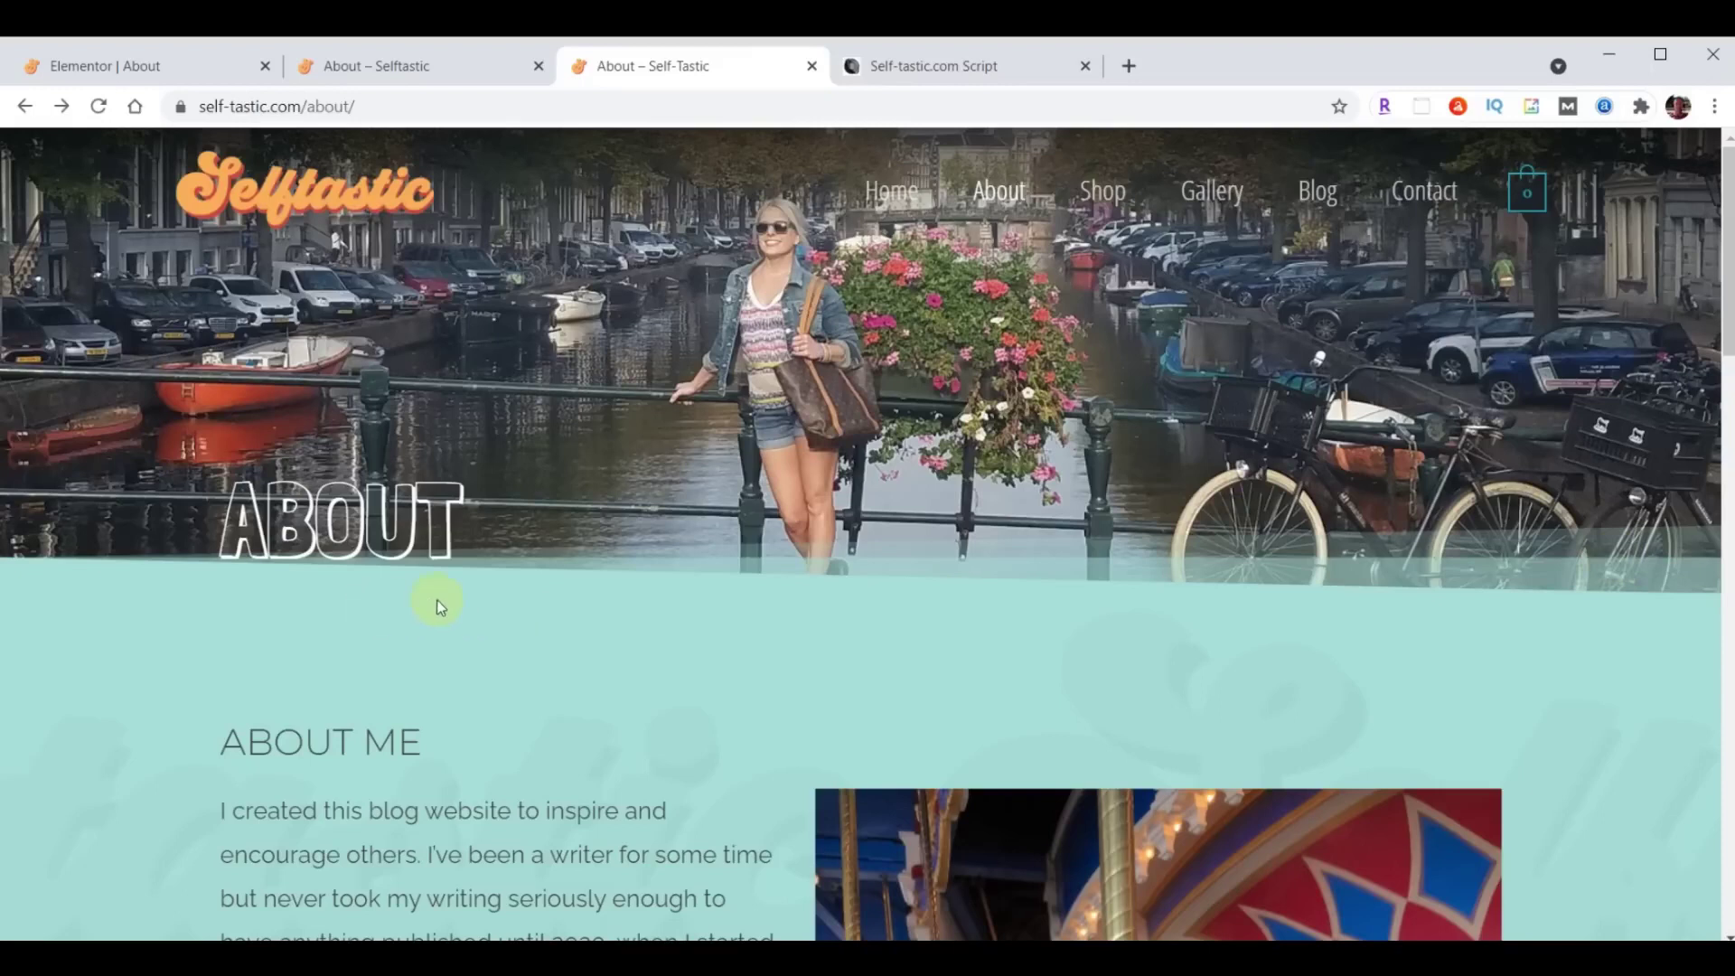
{"action": "left_click", "coordinate": [126, 71]}
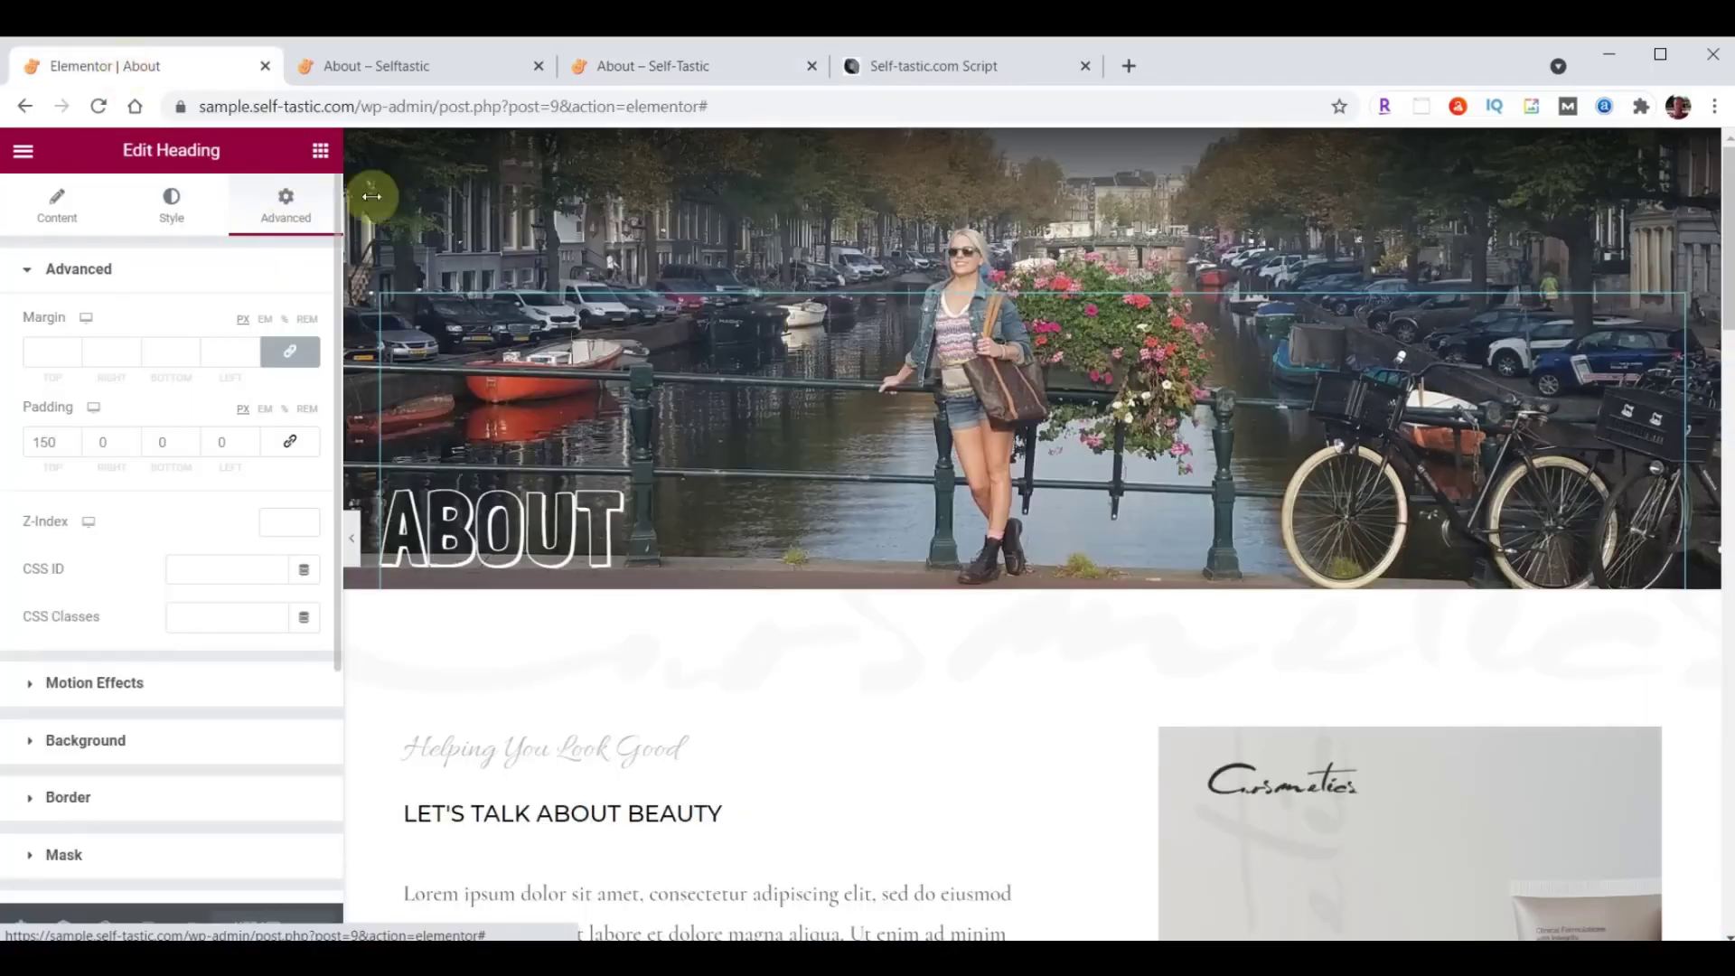
- Add a teal Tilt Opacity shape divider to the ABOUT banner's bottom edge
{"action": "left_click", "coordinate": [1033, 143]}
{"action": "left_click", "coordinate": [172, 206]}
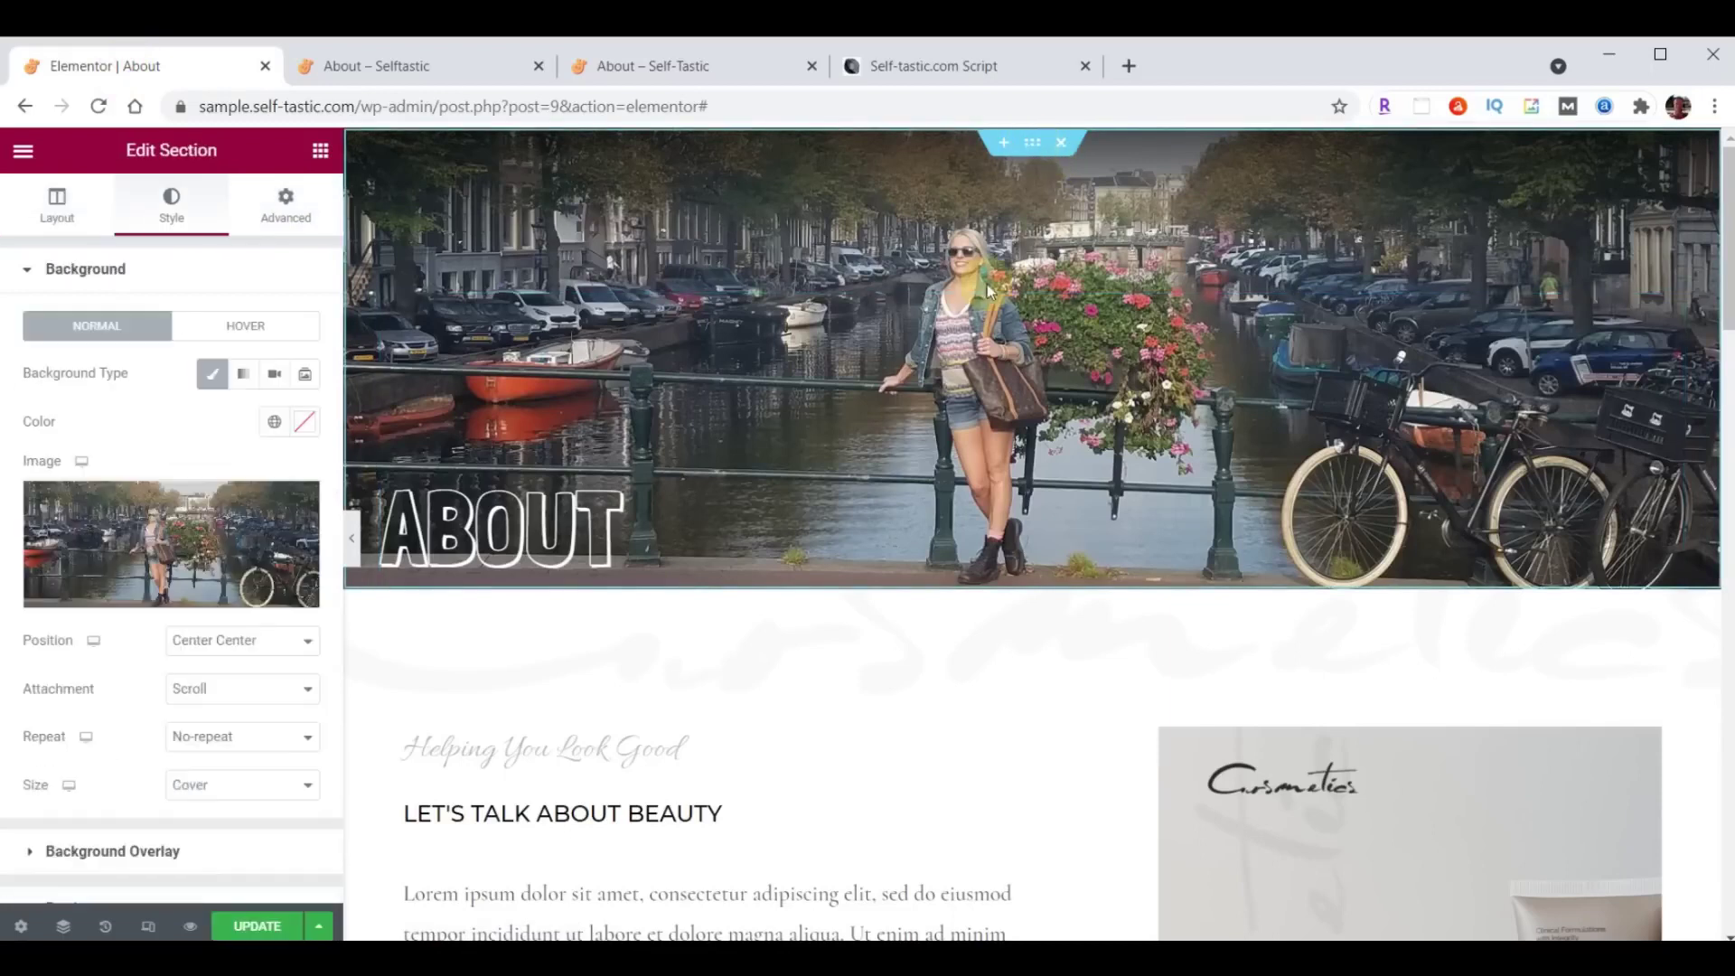
{"action": "scroll", "coordinate": [145, 546], "scroll_direction": "down", "scroll_amount": 3}
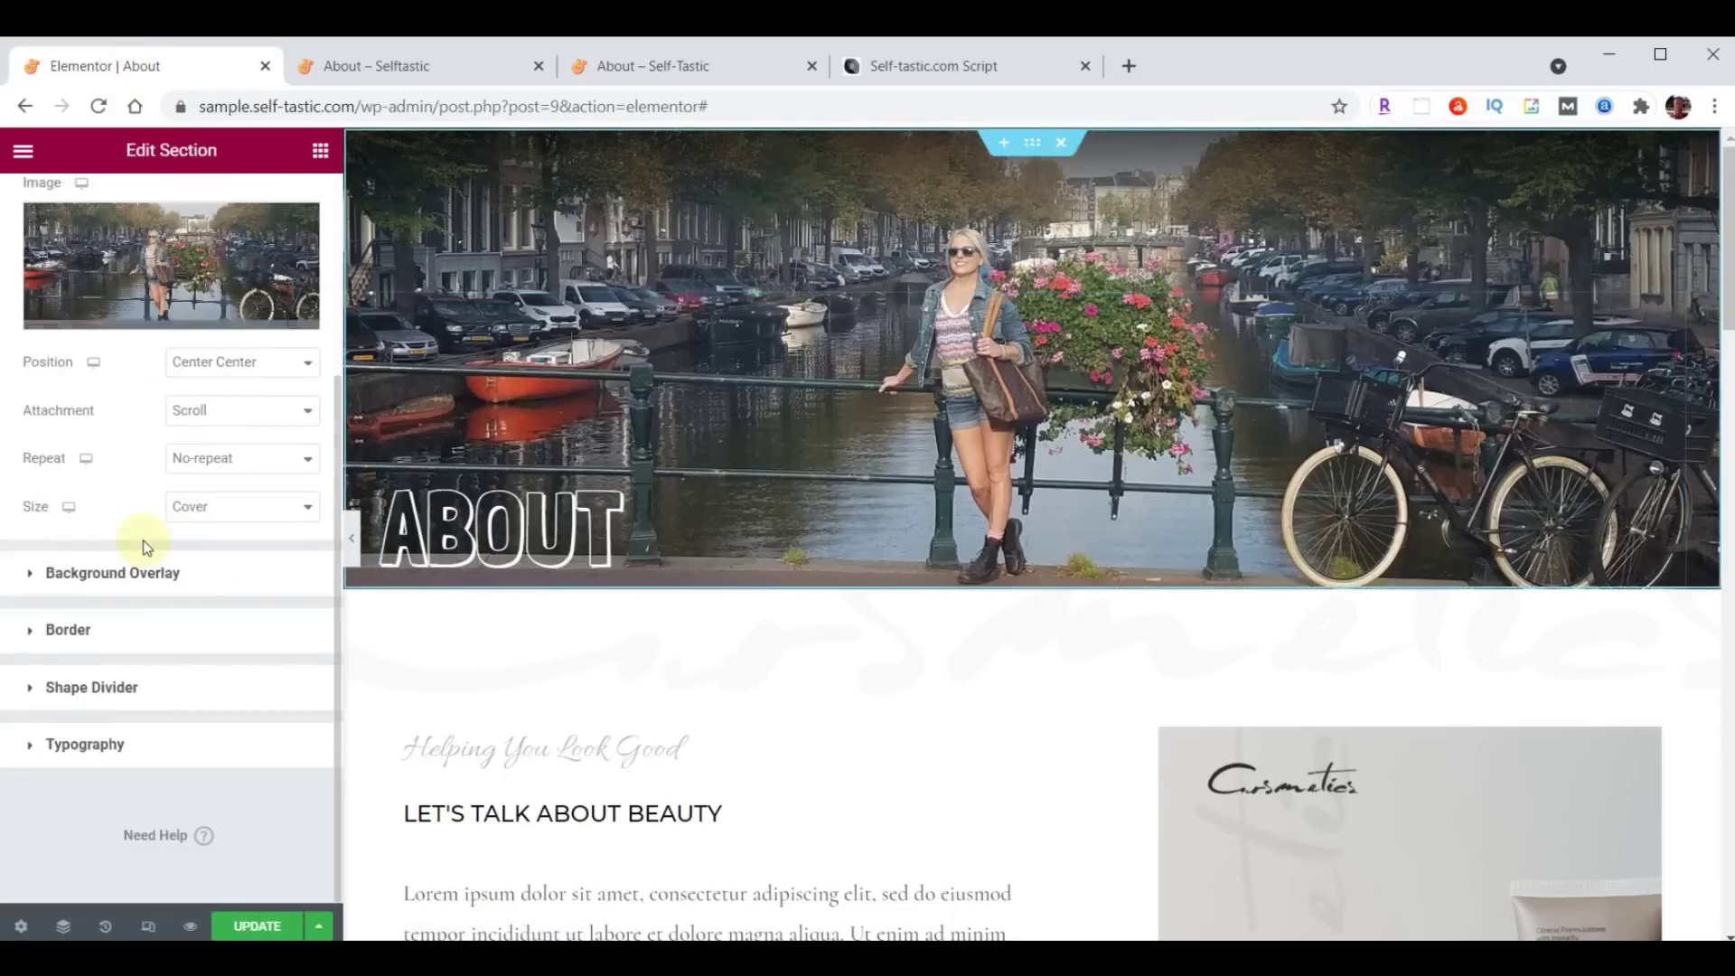
{"action": "left_click", "coordinate": [107, 687]}
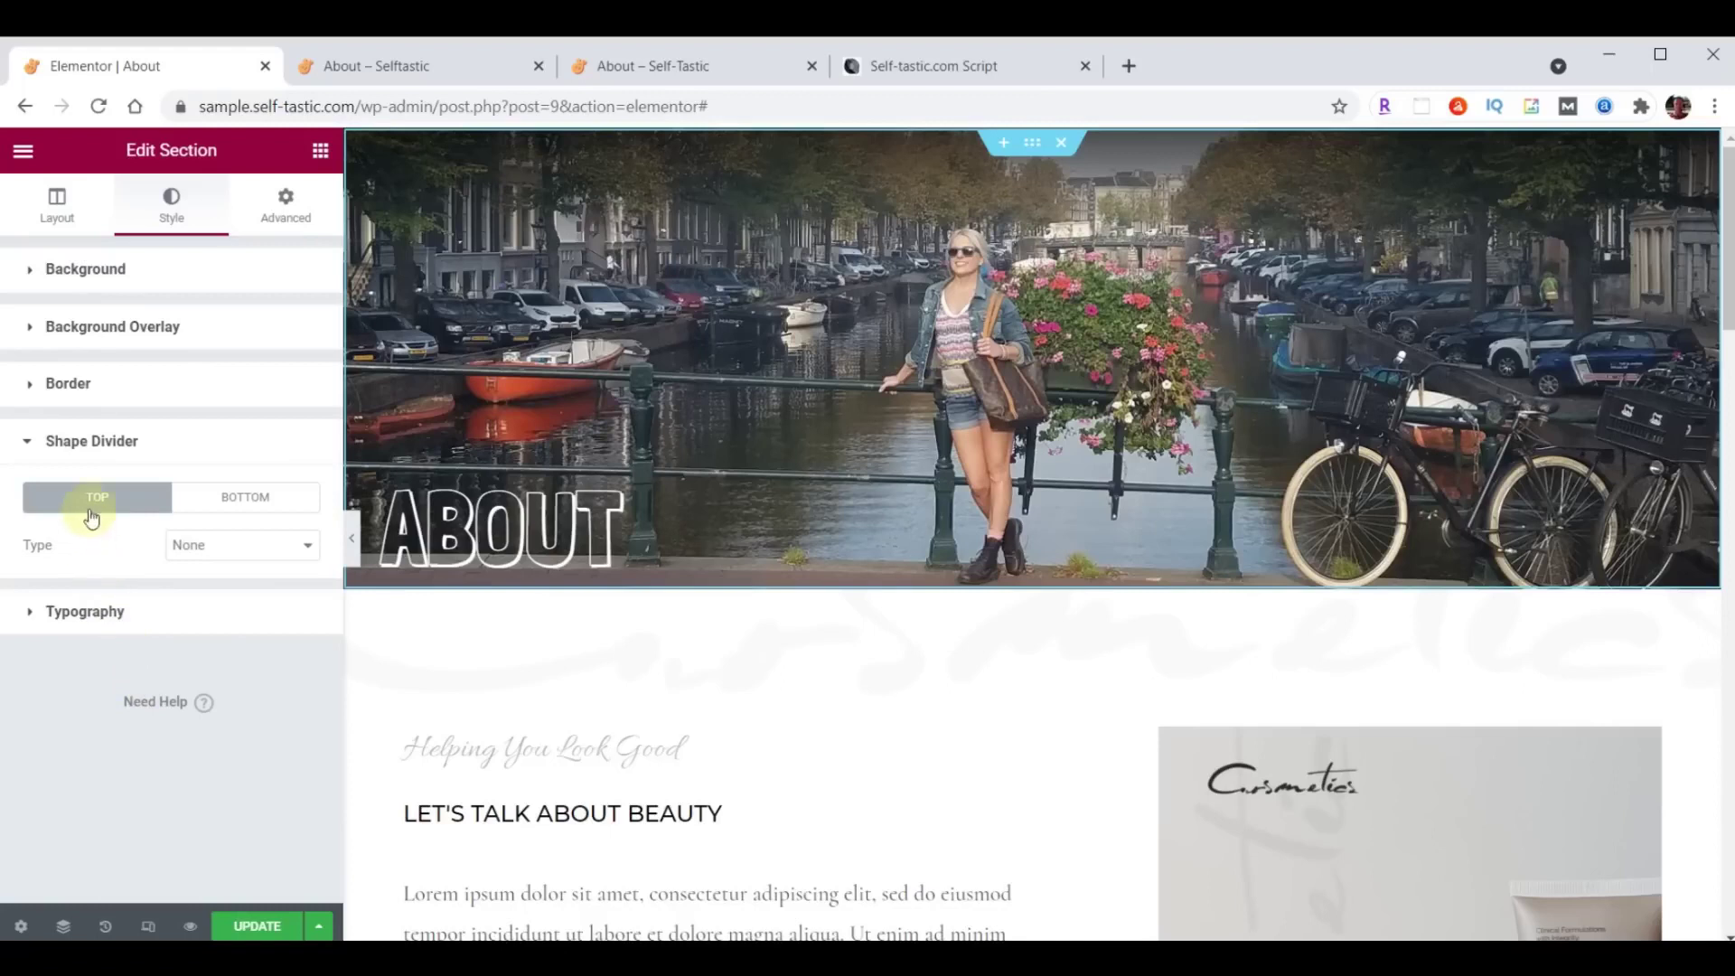
{"action": "left_click", "coordinate": [237, 501]}
{"action": "left_click", "coordinate": [235, 545]}
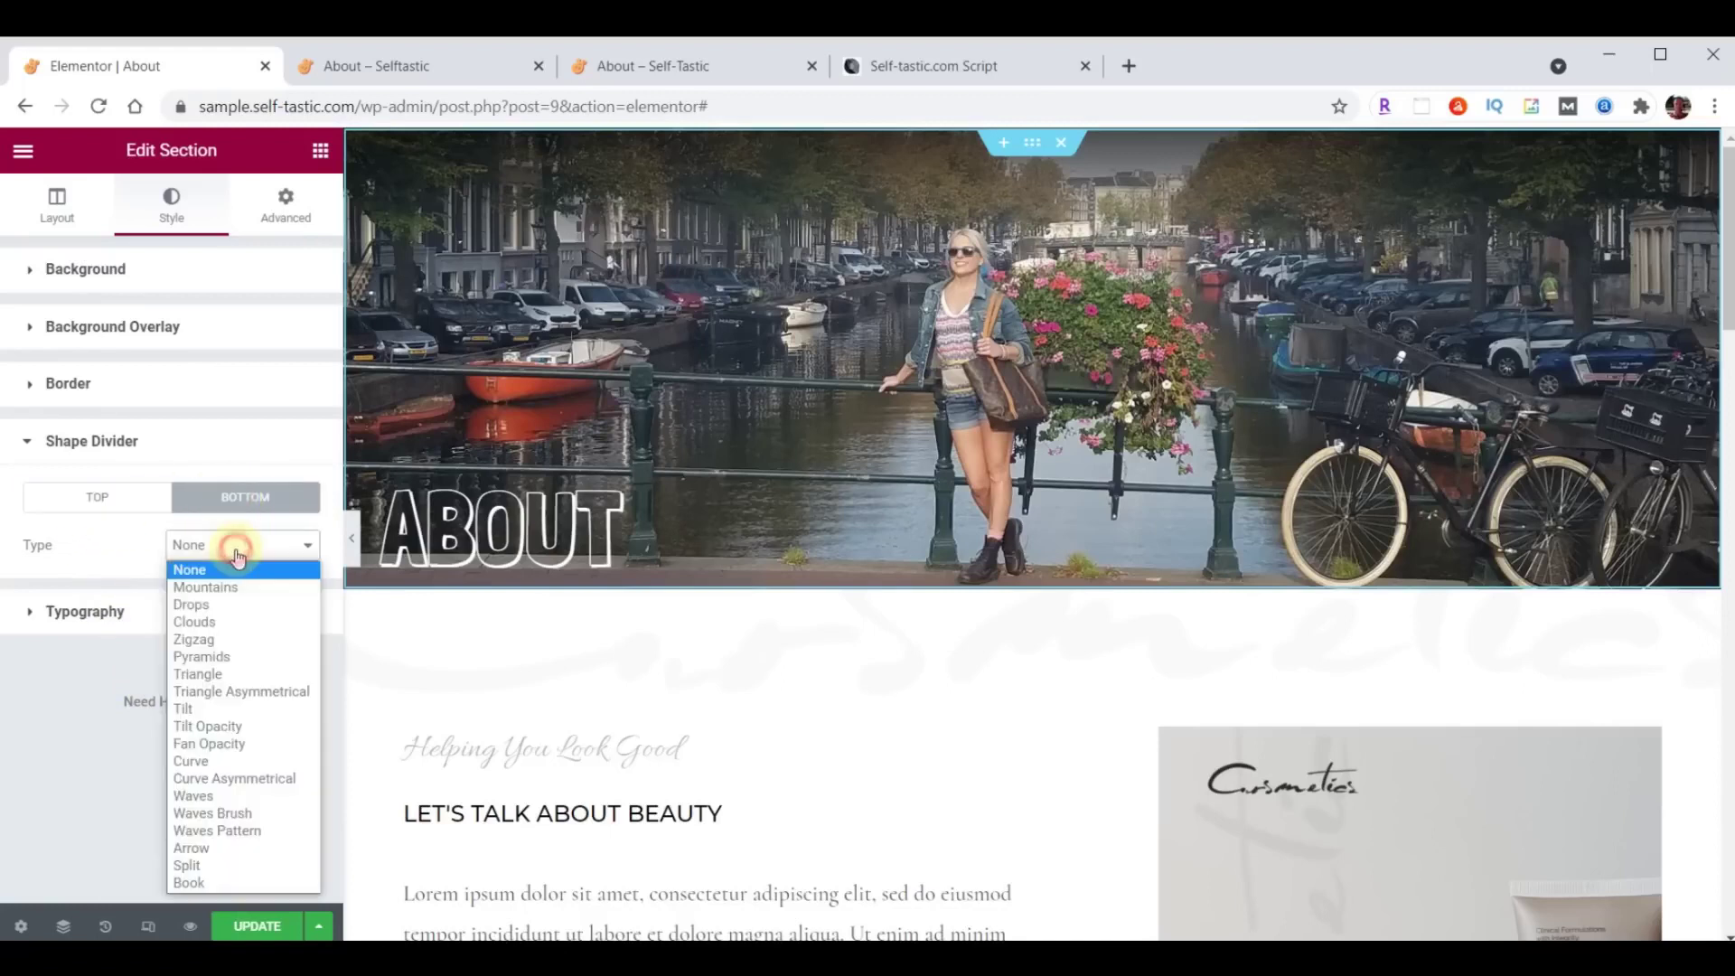
{"action": "left_click", "coordinate": [234, 732]}
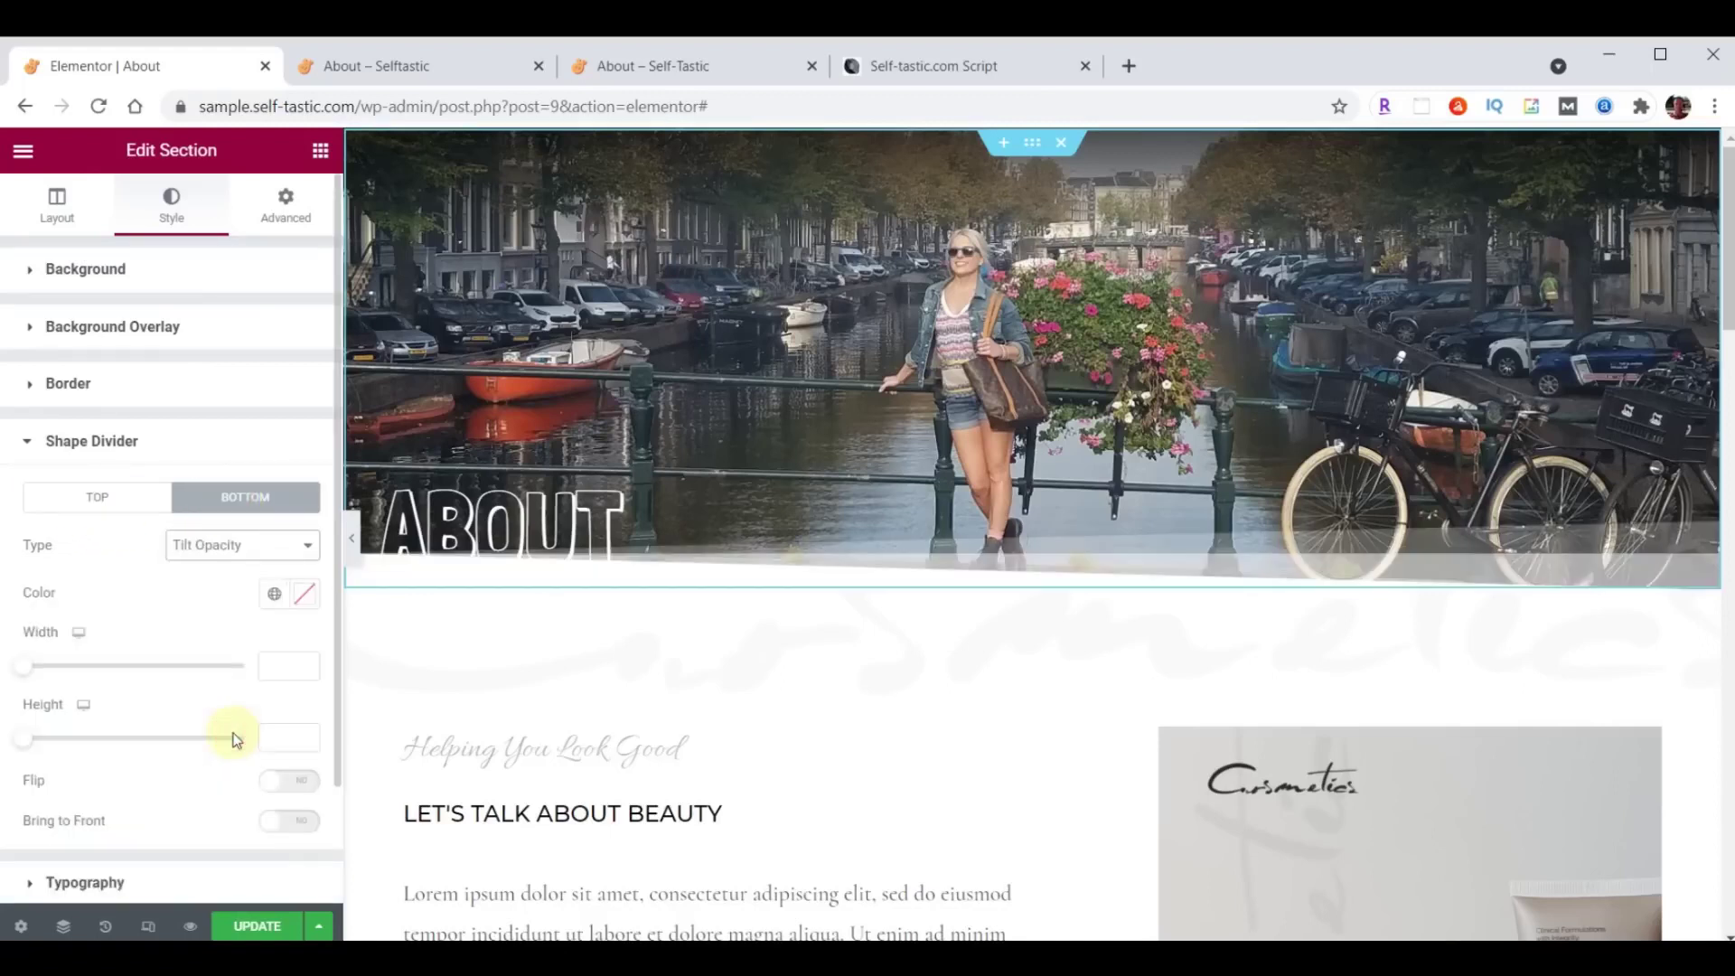
{"action": "left_click", "coordinate": [300, 613]}
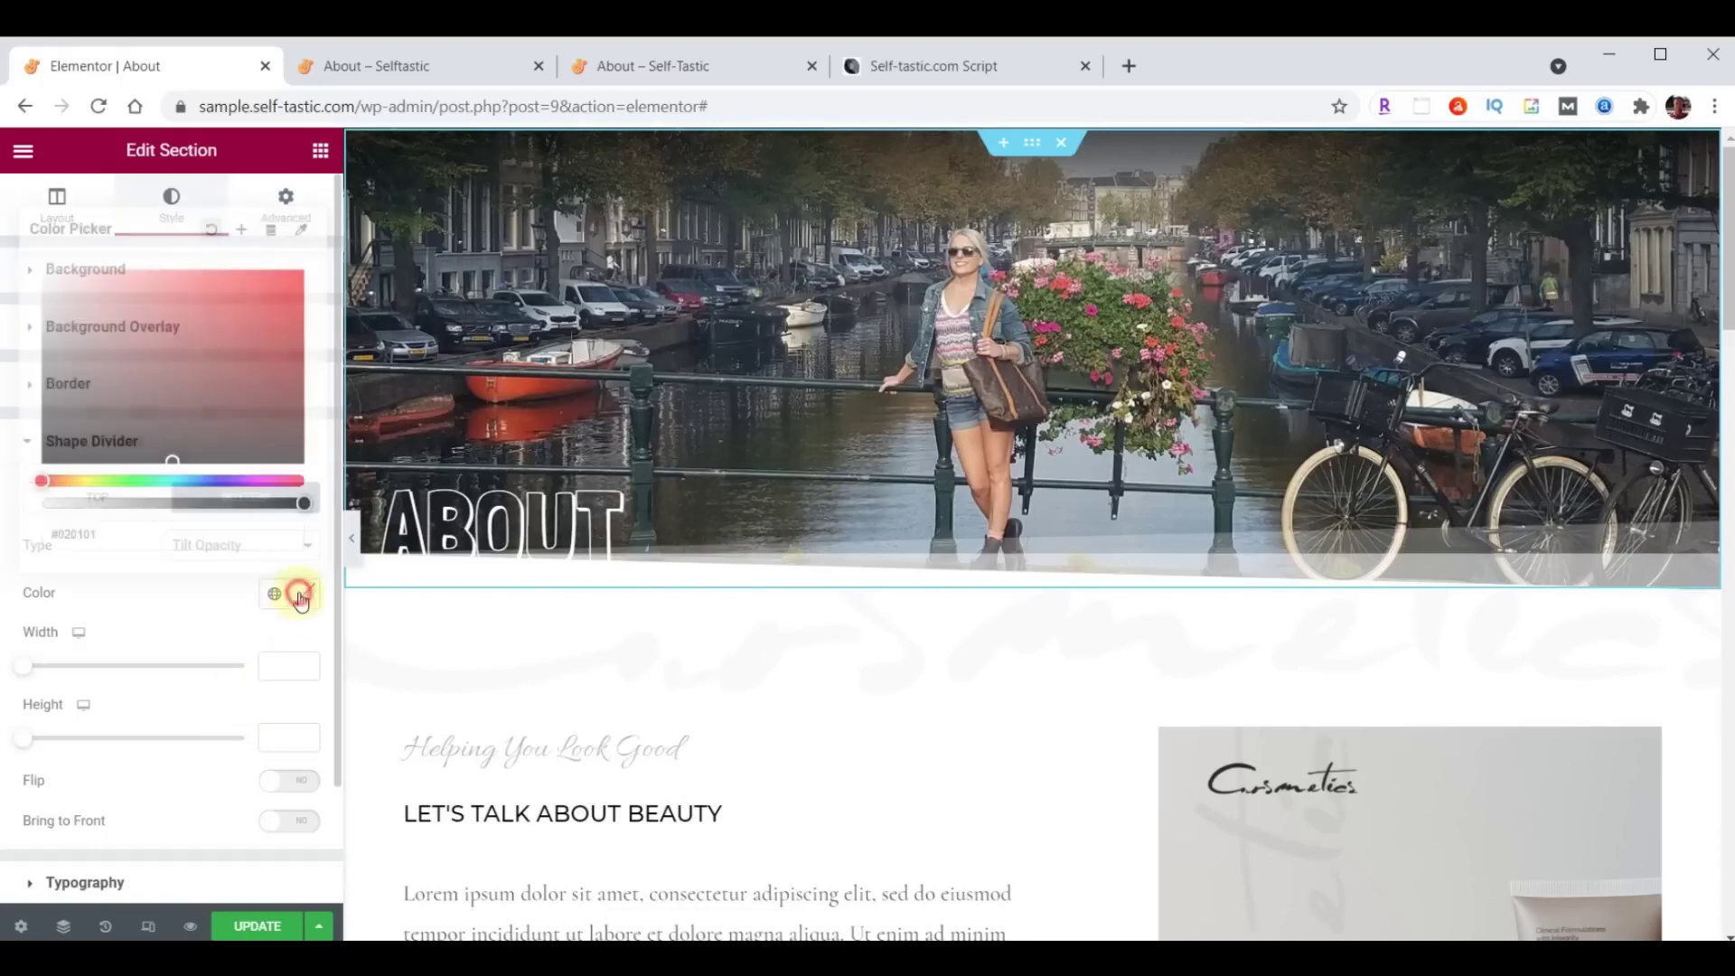
{"action": "key", "text": "ctrl+v"}
{"action": "key", "text": "Return"}
- Save the page and reload the live About page to confirm the divider
{"action": "left_click", "coordinate": [260, 926]}
{"action": "left_click", "coordinate": [449, 63]}
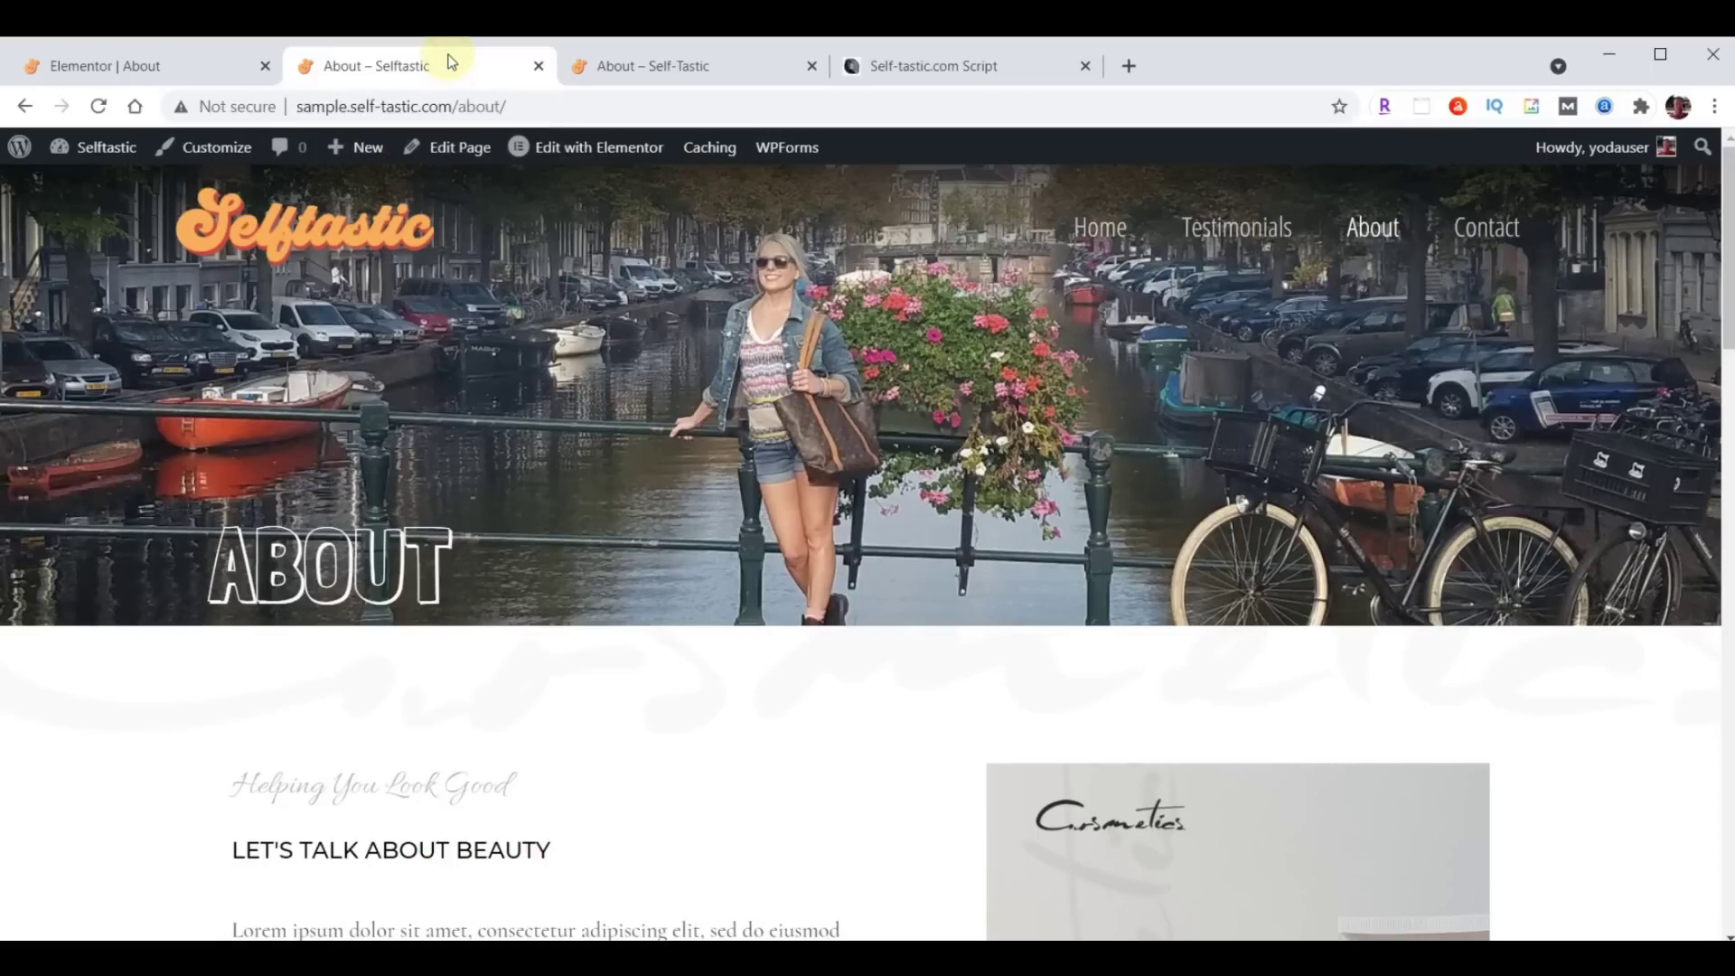
{"action": "left_click", "coordinate": [101, 106]}
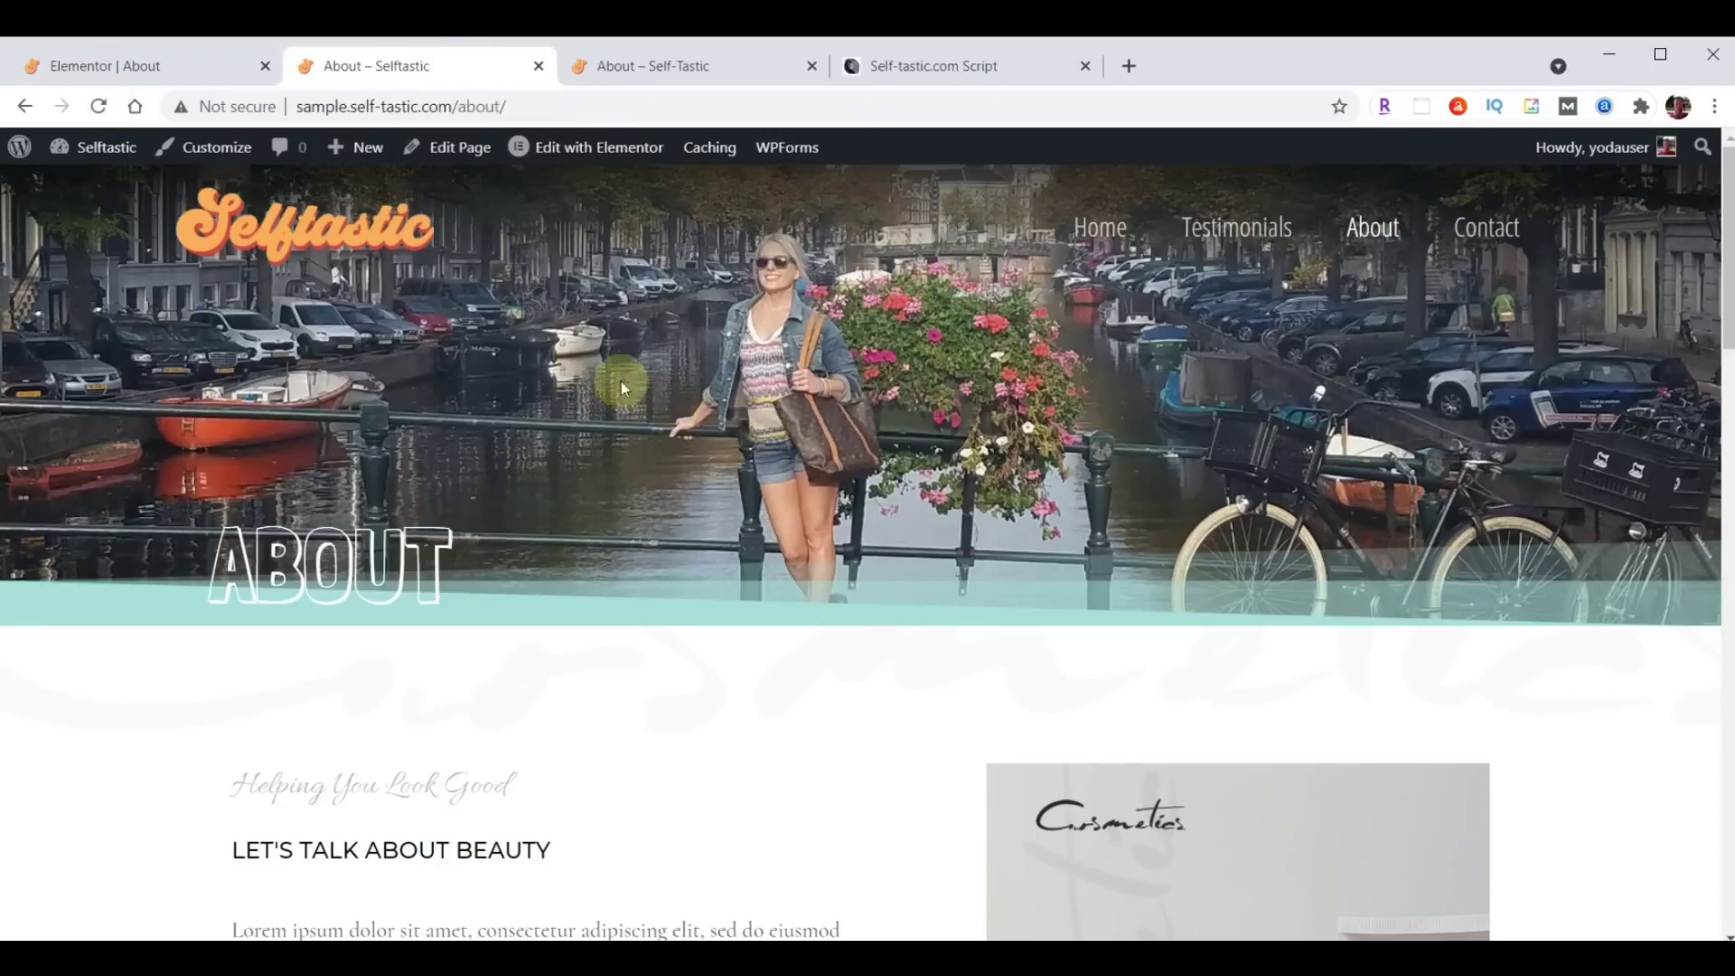
{"action": "left_click", "coordinate": [149, 70]}
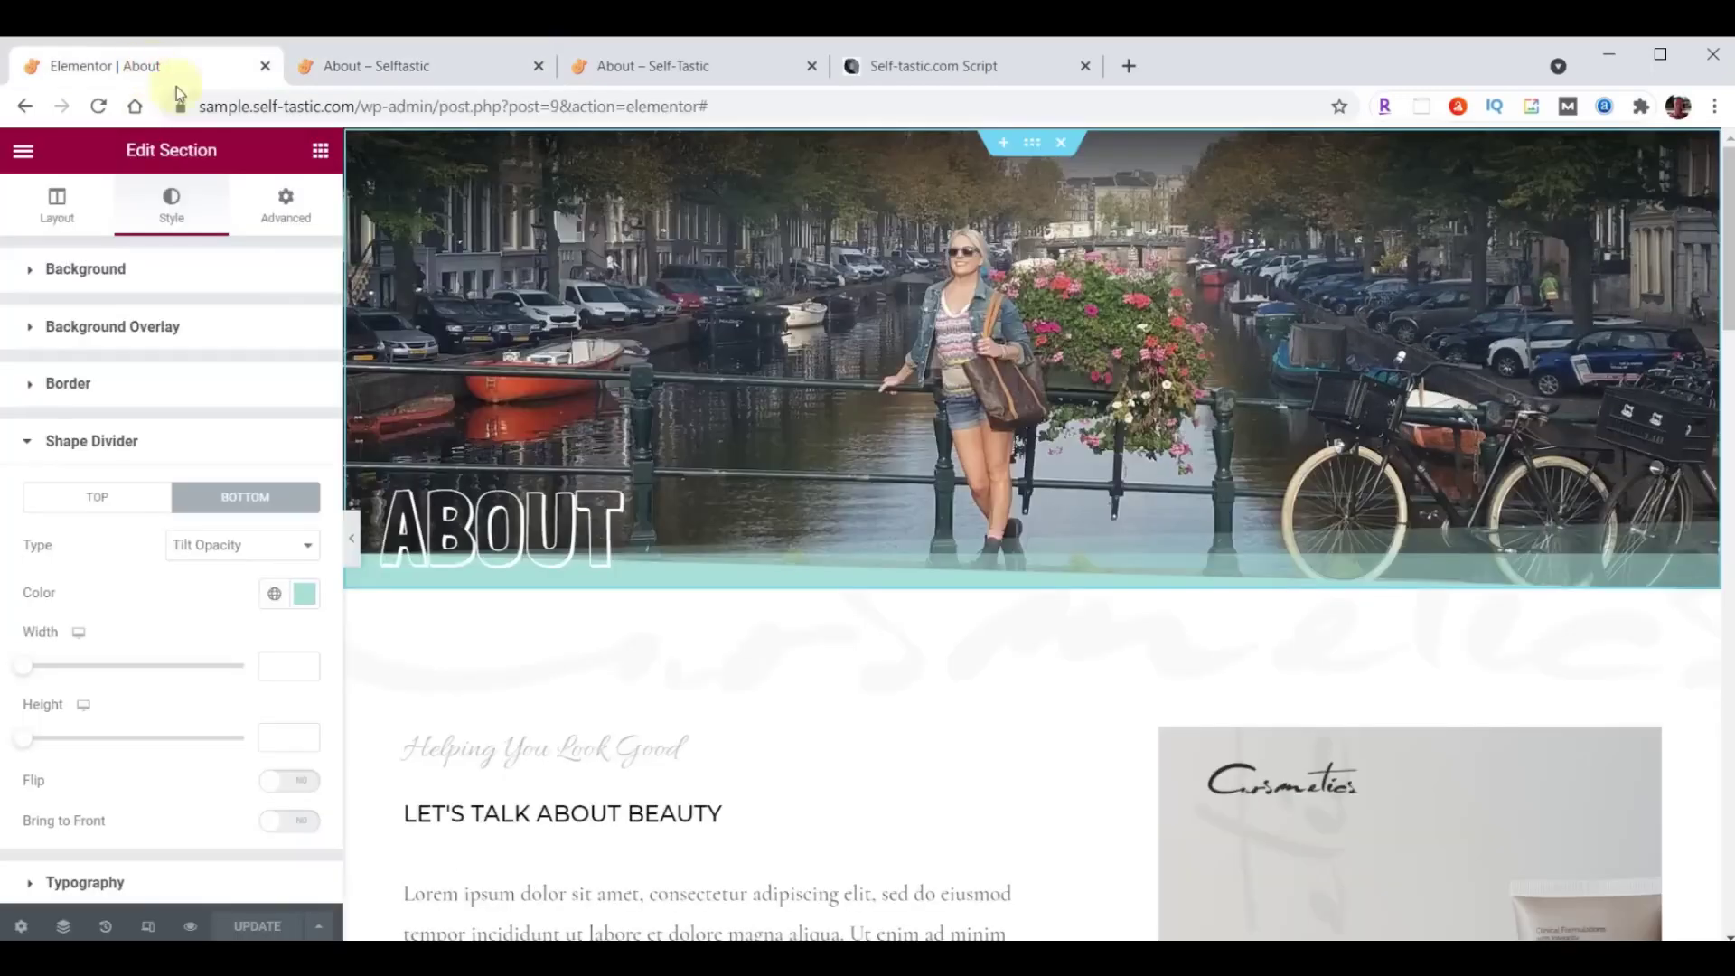
- Save the ABOUT banner section as the template 'Selftastic About Header', then close the library
{"action": "right_click", "coordinate": [1030, 142]}
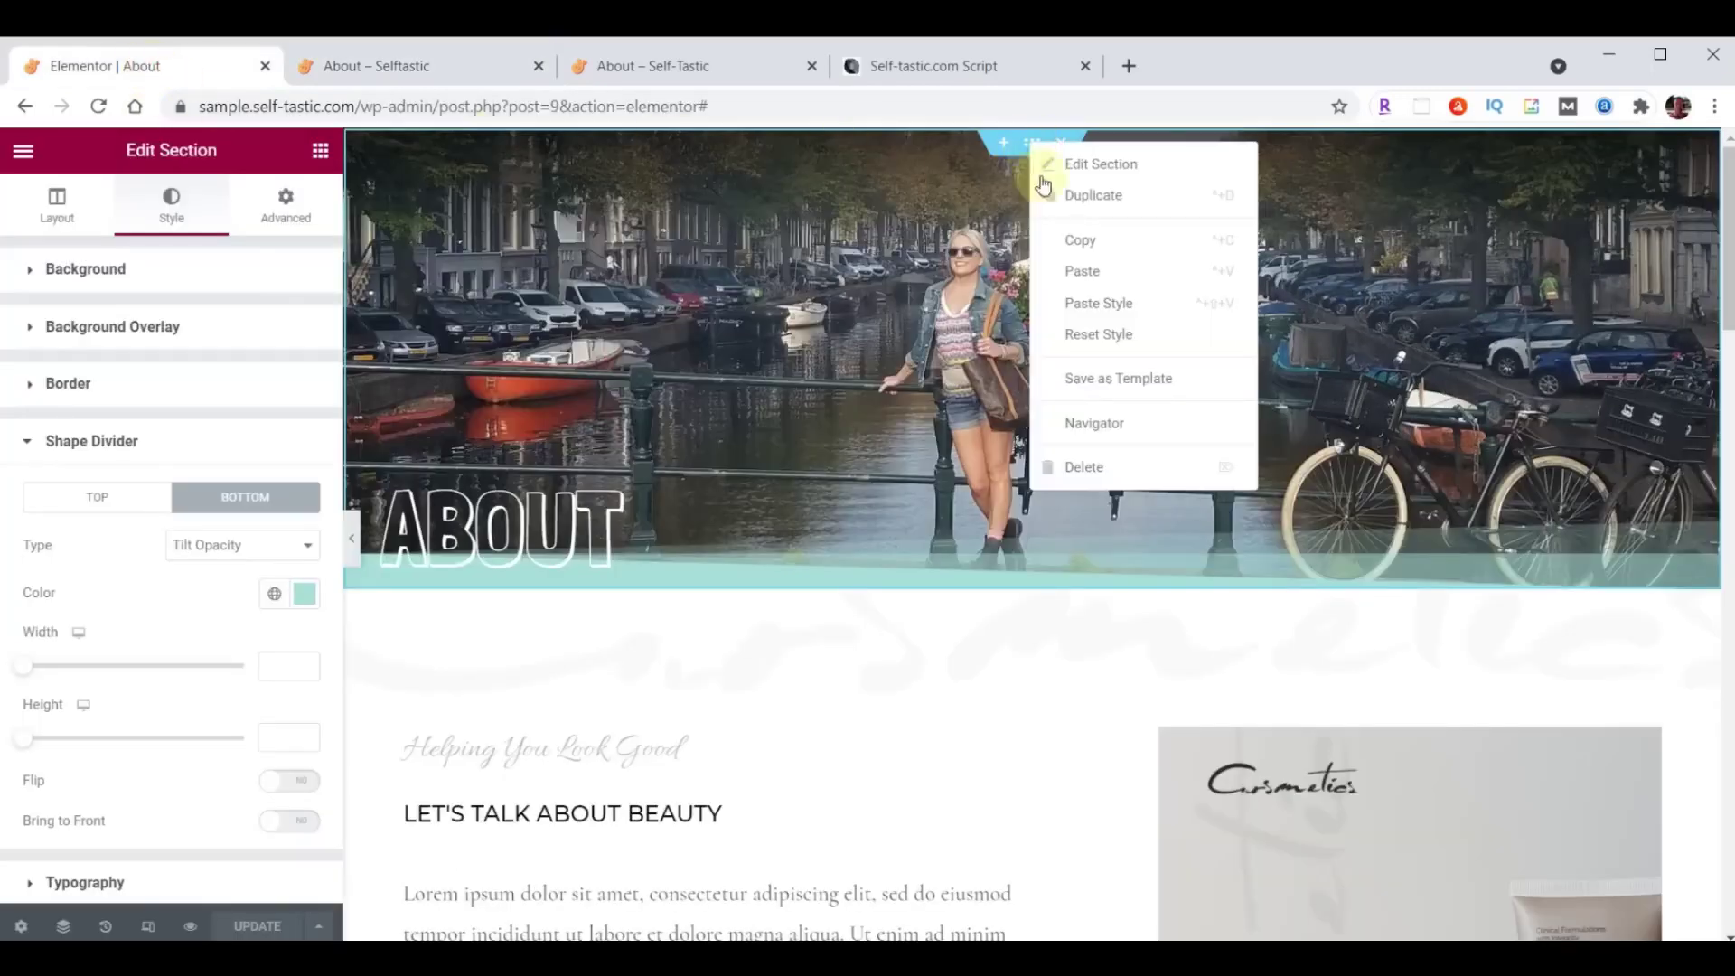
{"action": "left_click", "coordinate": [1104, 388]}
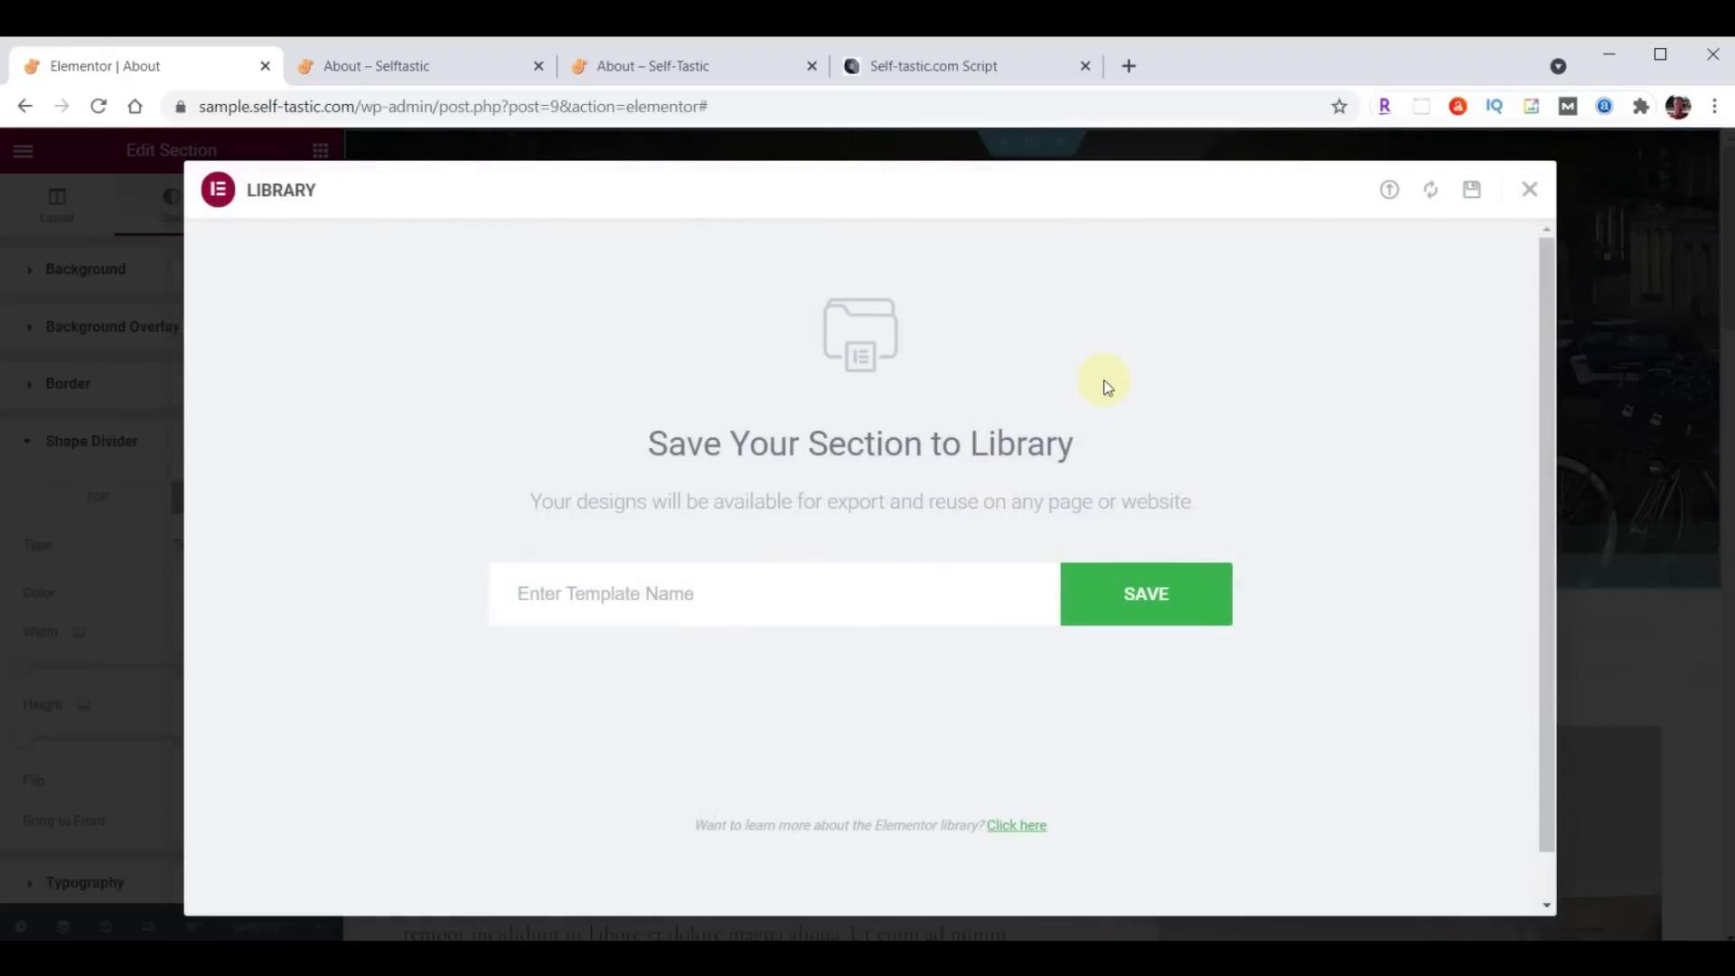
{"action": "left_click", "coordinate": [775, 588]}
{"action": "type", "text": "Selftastic About Header"}
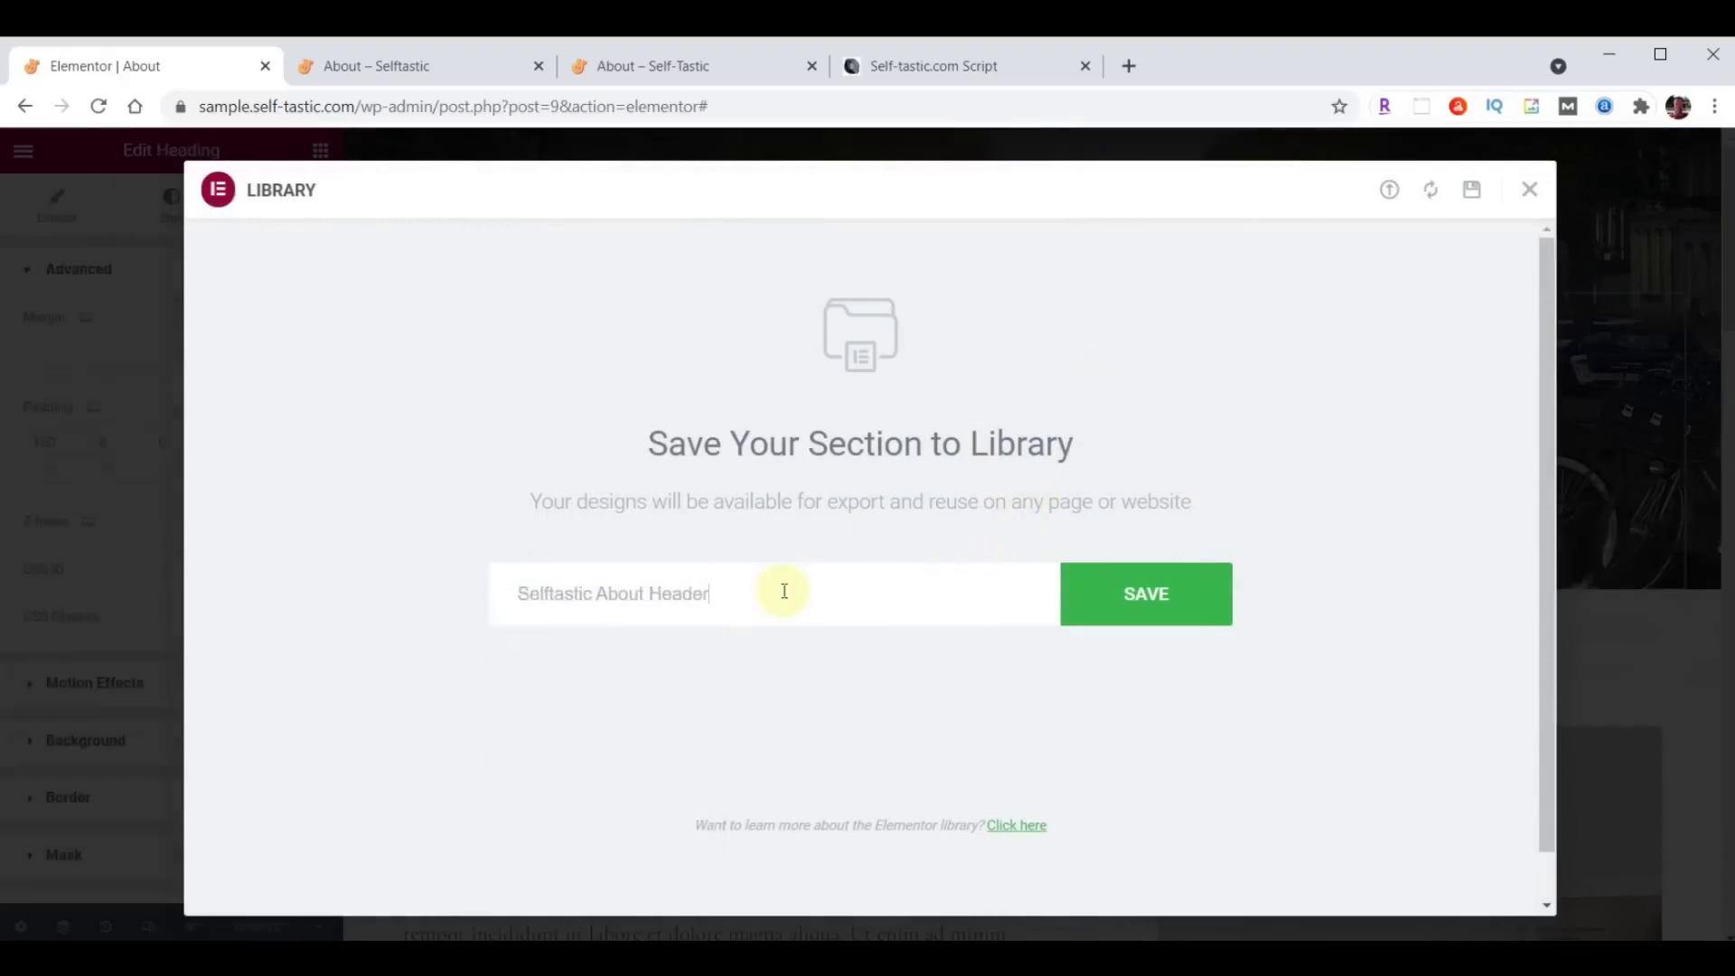
{"action": "left_click", "coordinate": [1144, 595]}
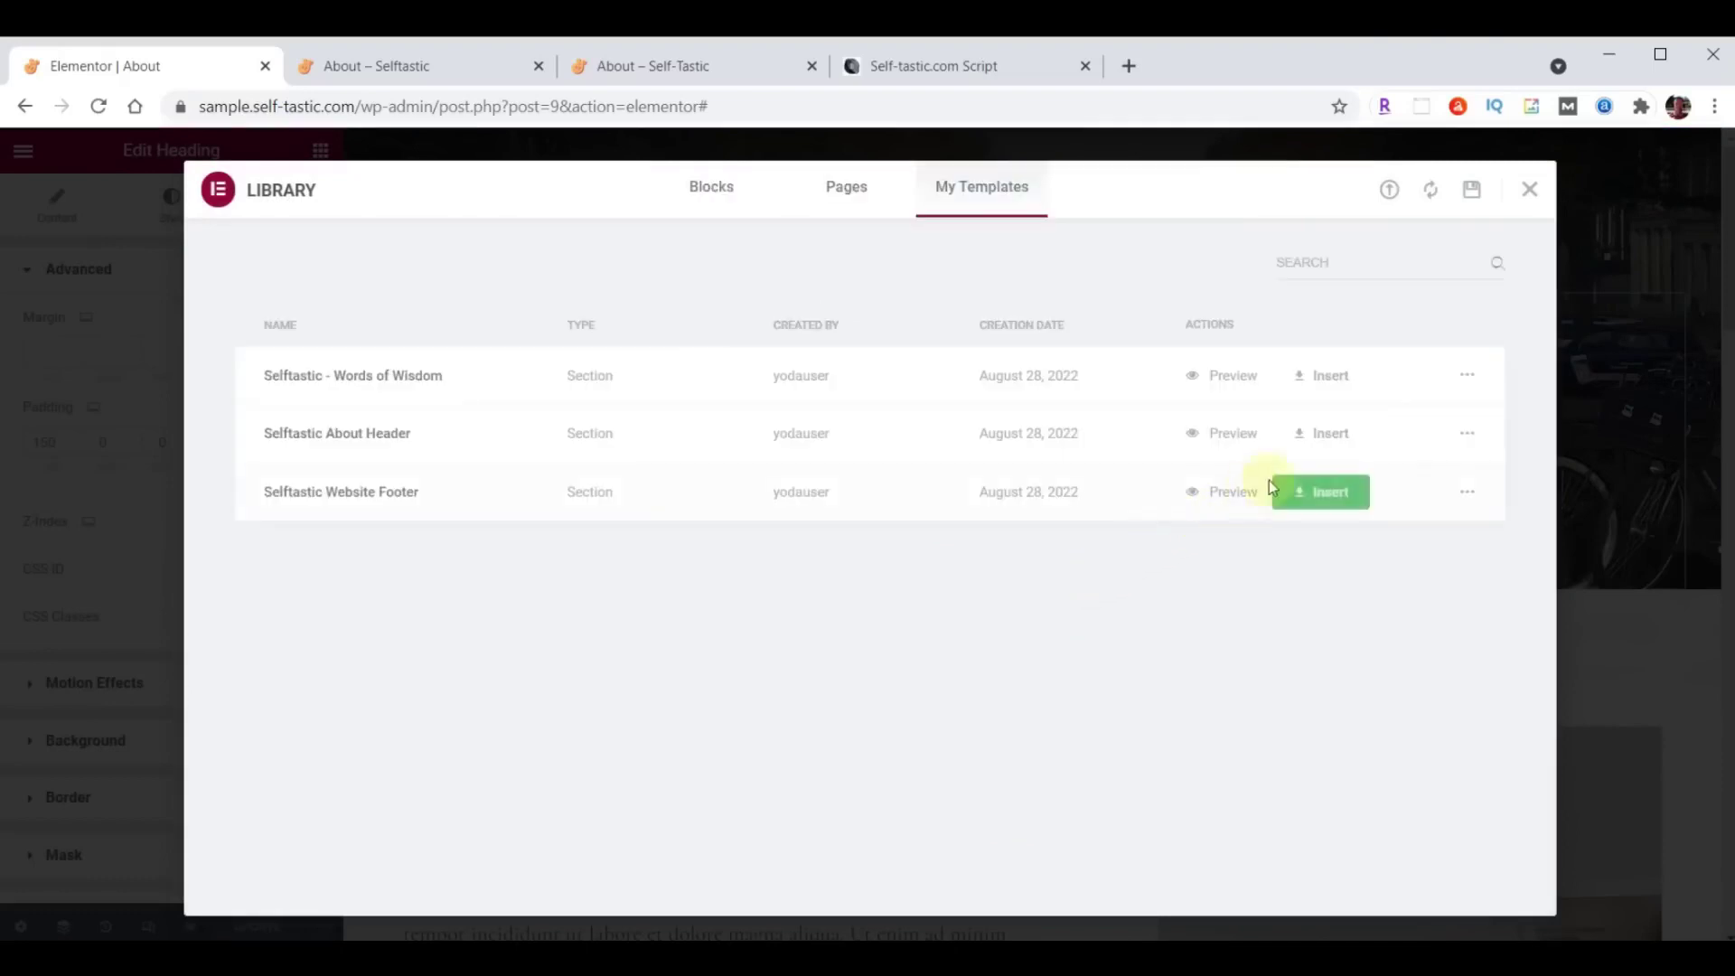
{"action": "left_click", "coordinate": [1527, 191]}
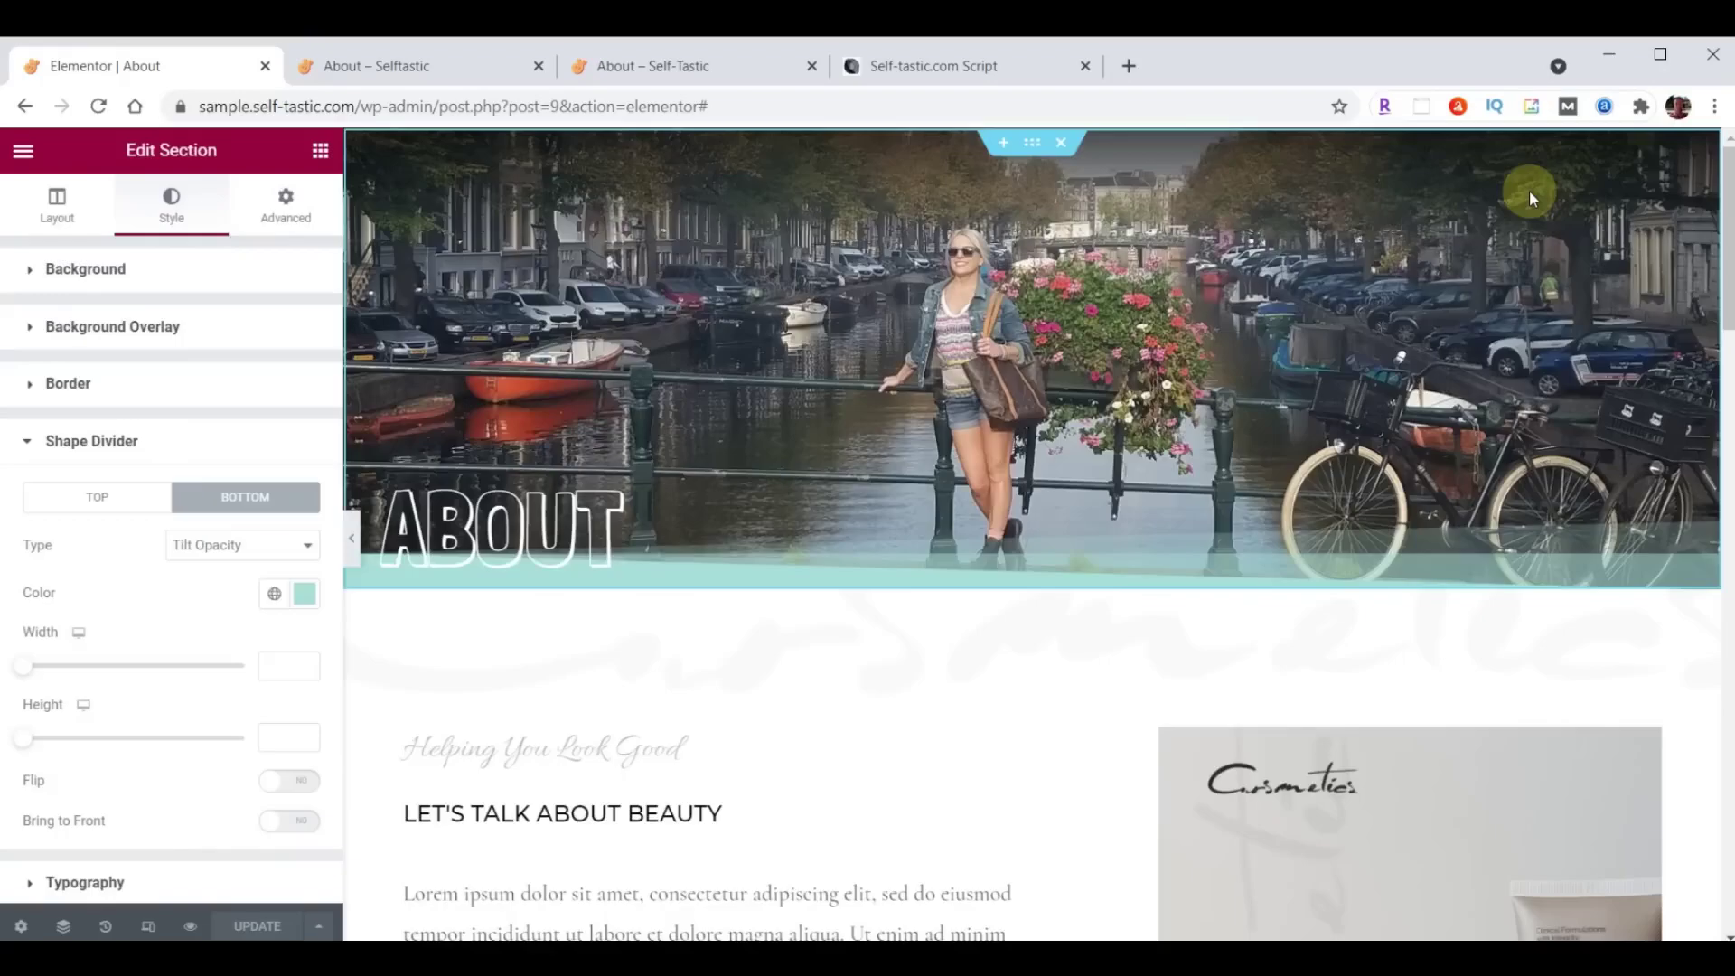
- Give the Let's Talk About Beauty section a #A8E0D9 teal background and pick an overlay image from media
{"action": "scroll", "coordinate": [876, 447], "scroll_direction": "down", "scroll_amount": 3}
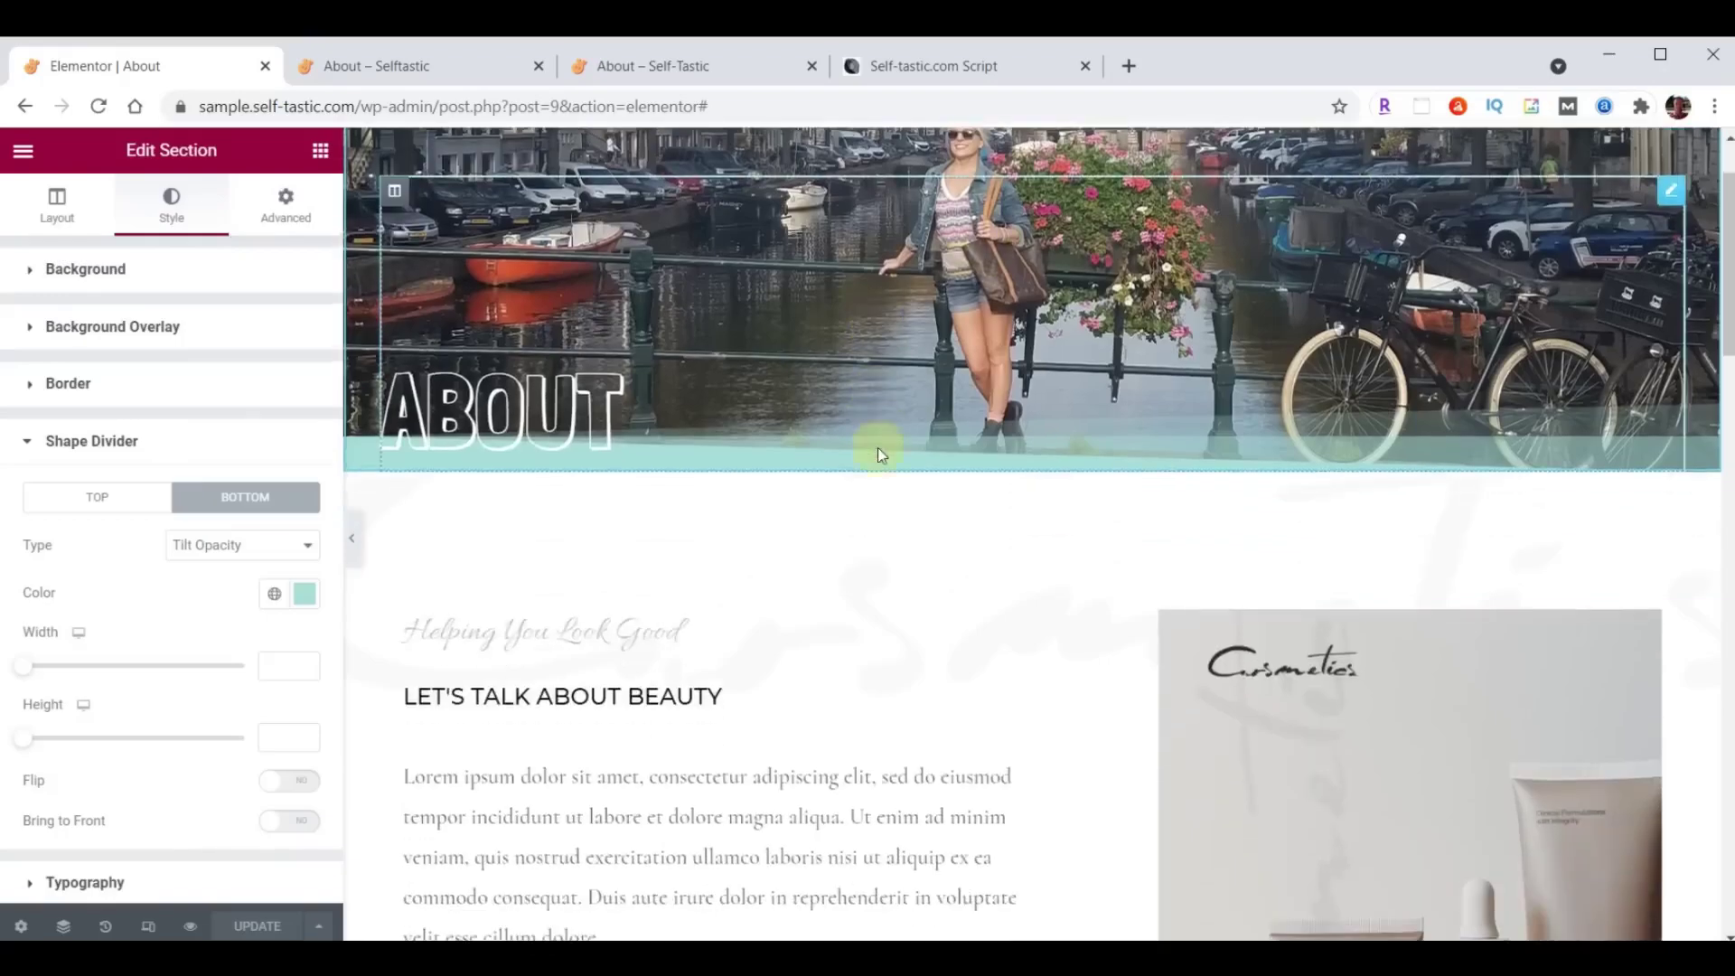
{"action": "left_click", "coordinate": [1031, 352]}
{"action": "left_click", "coordinate": [158, 208]}
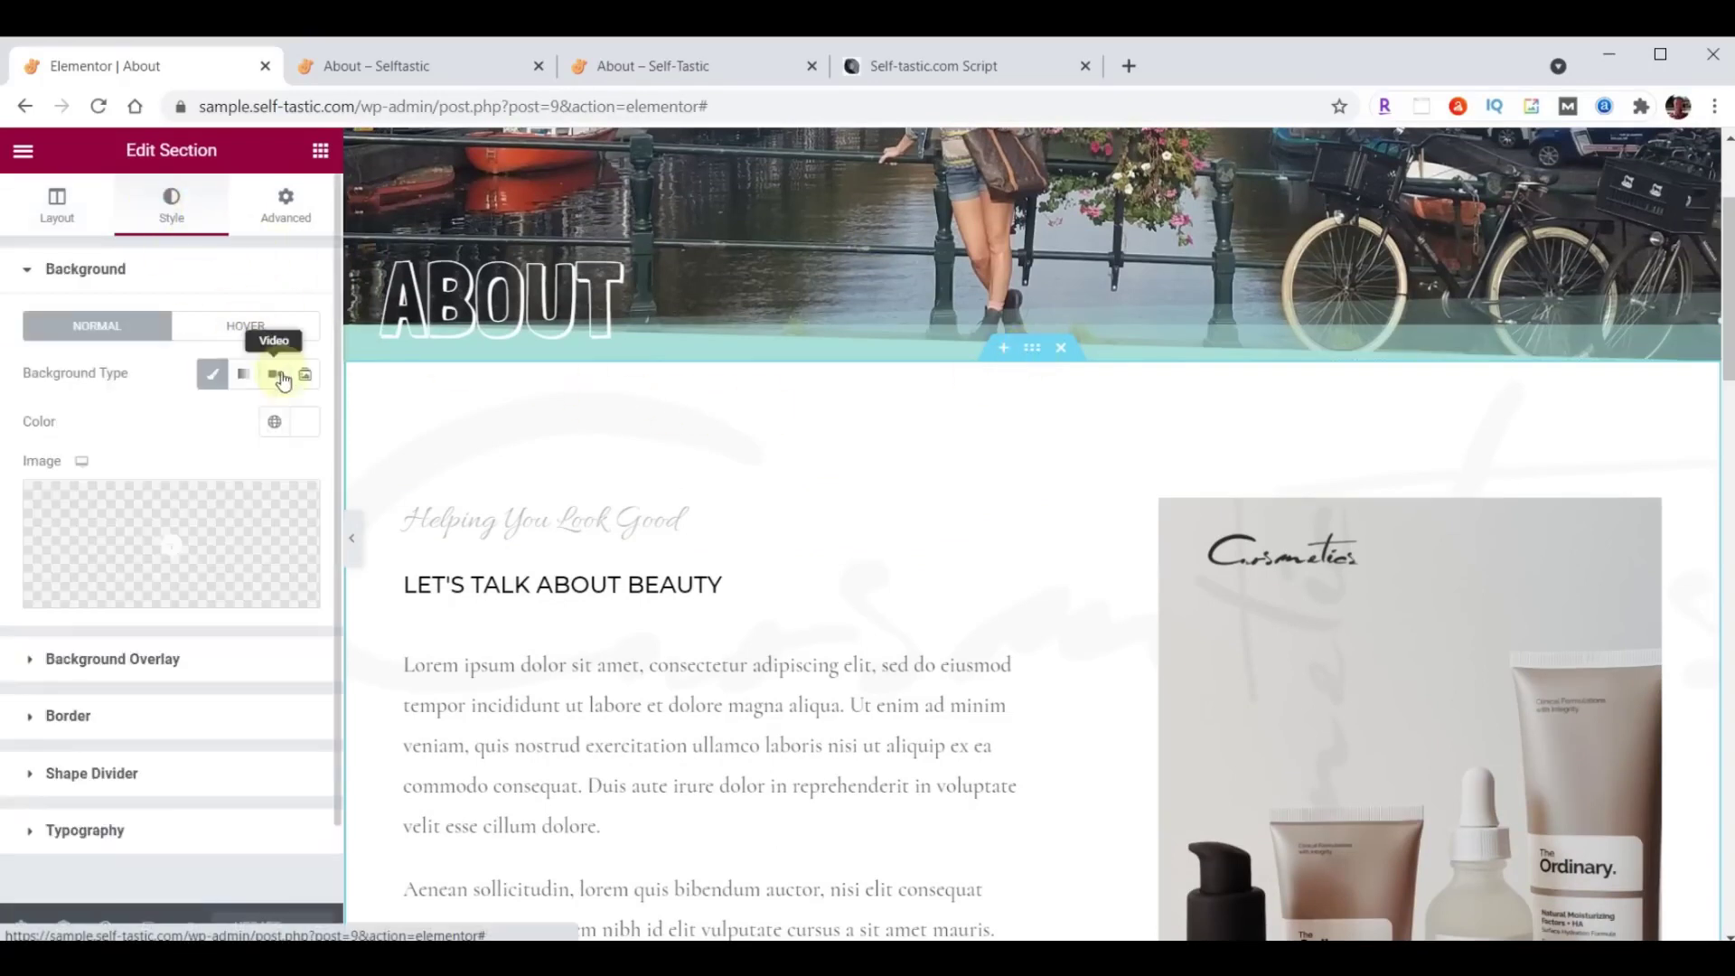
{"action": "left_click", "coordinate": [295, 423]}
{"action": "key", "text": "ctrl+v"}
{"action": "left_click", "coordinate": [296, 423]}
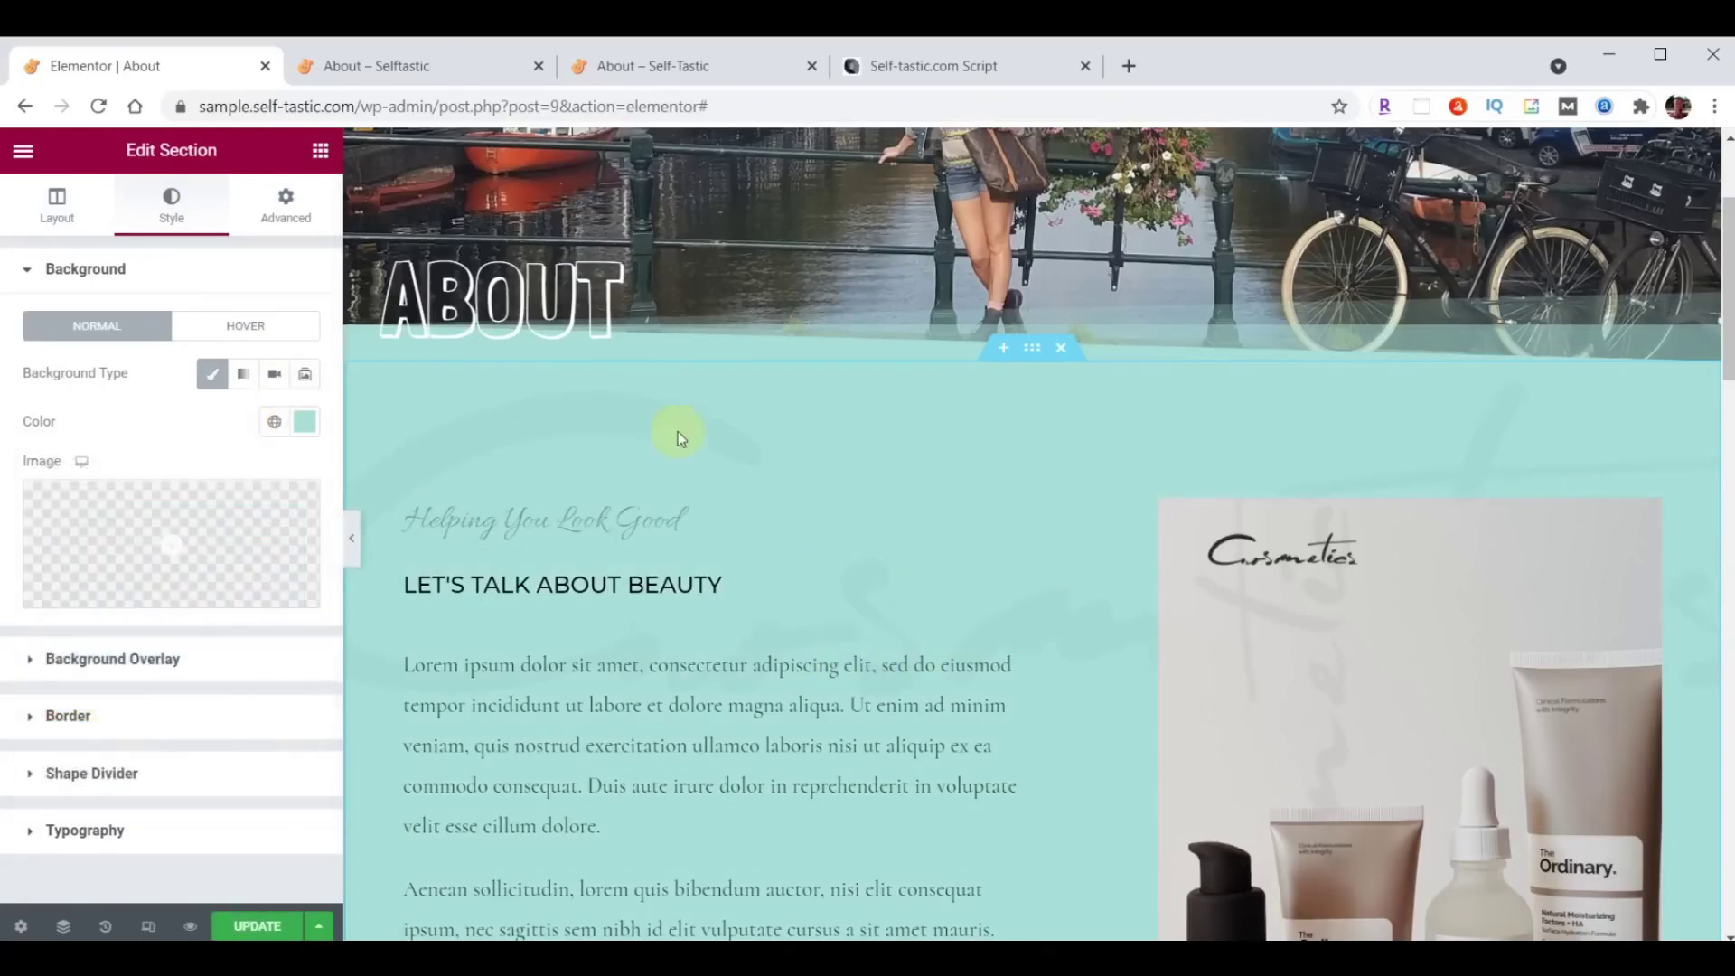
{"action": "left_click", "coordinate": [97, 662]}
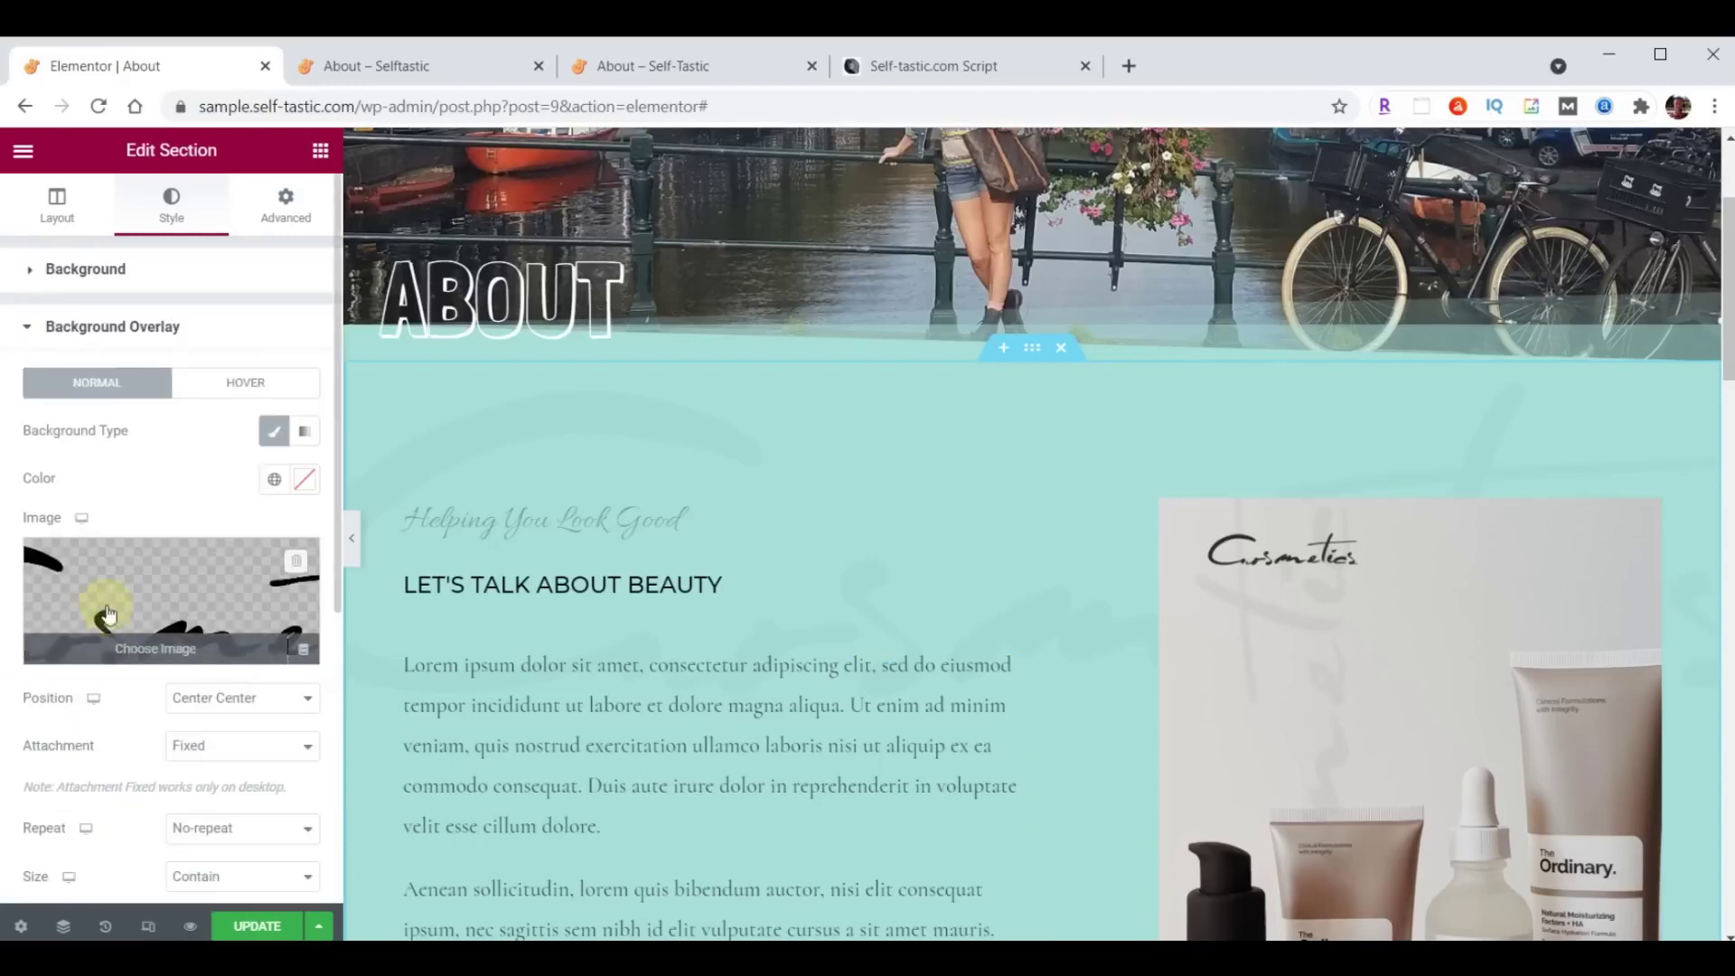
{"action": "left_click", "coordinate": [142, 608]}
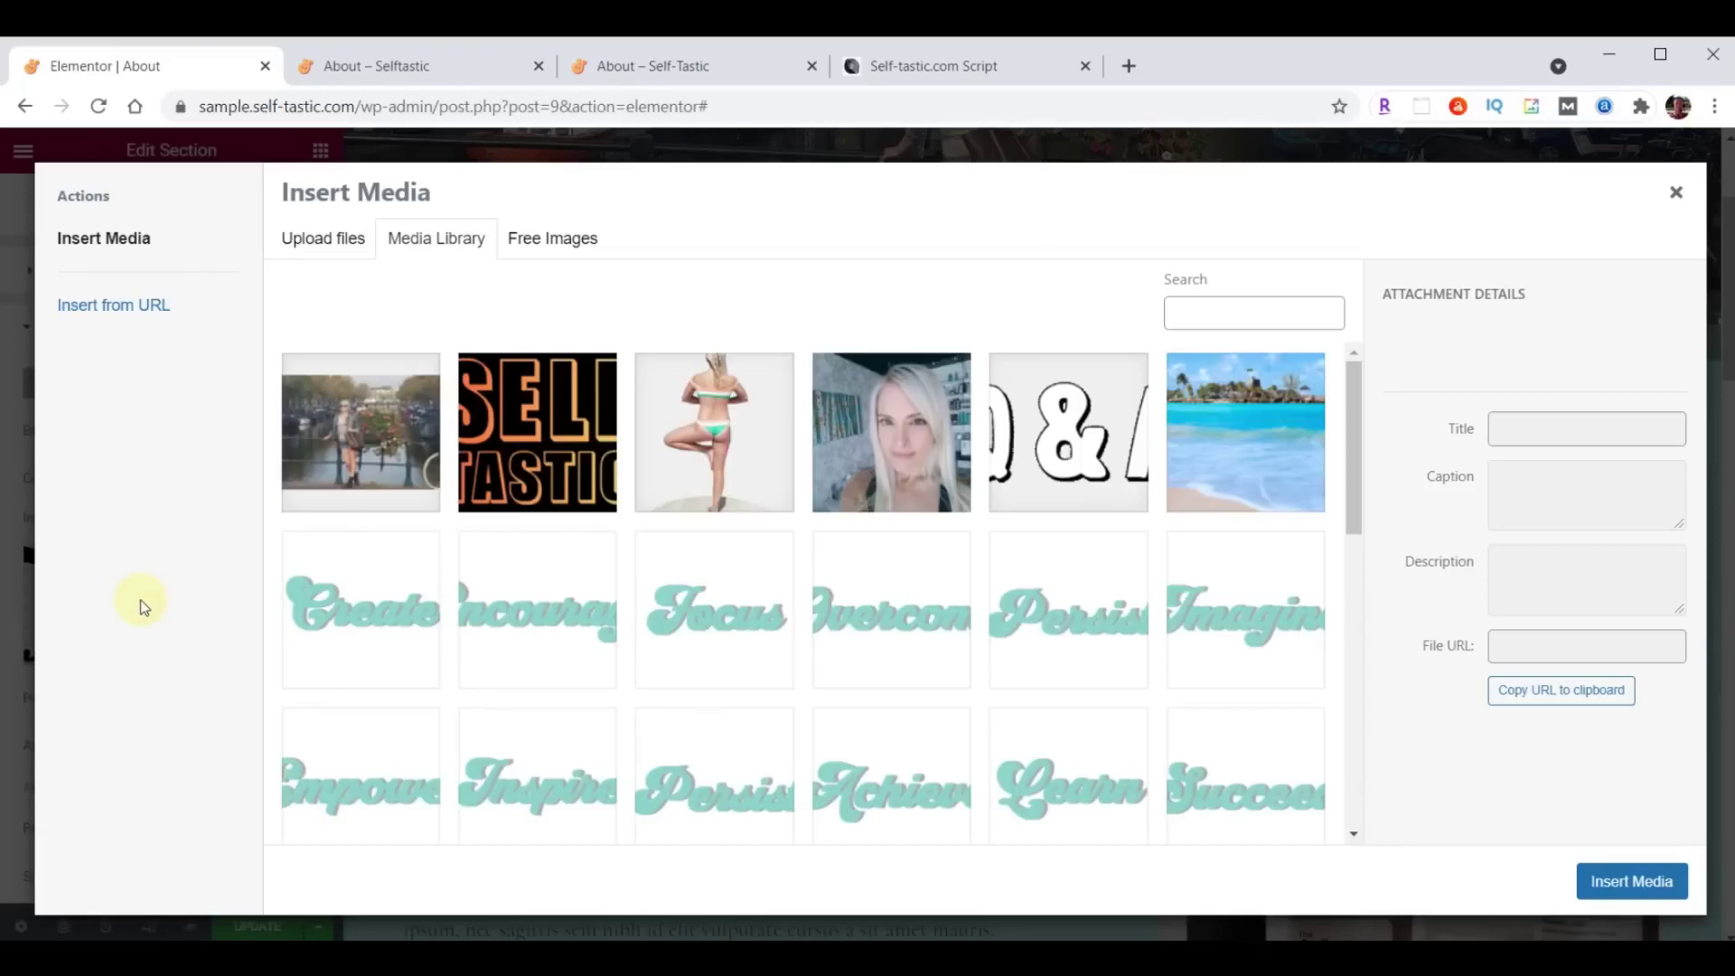
- Upload logo-background.png from File Explorer and insert it as the section's overlay image
{"action": "key", "text": "alt+Tab"}
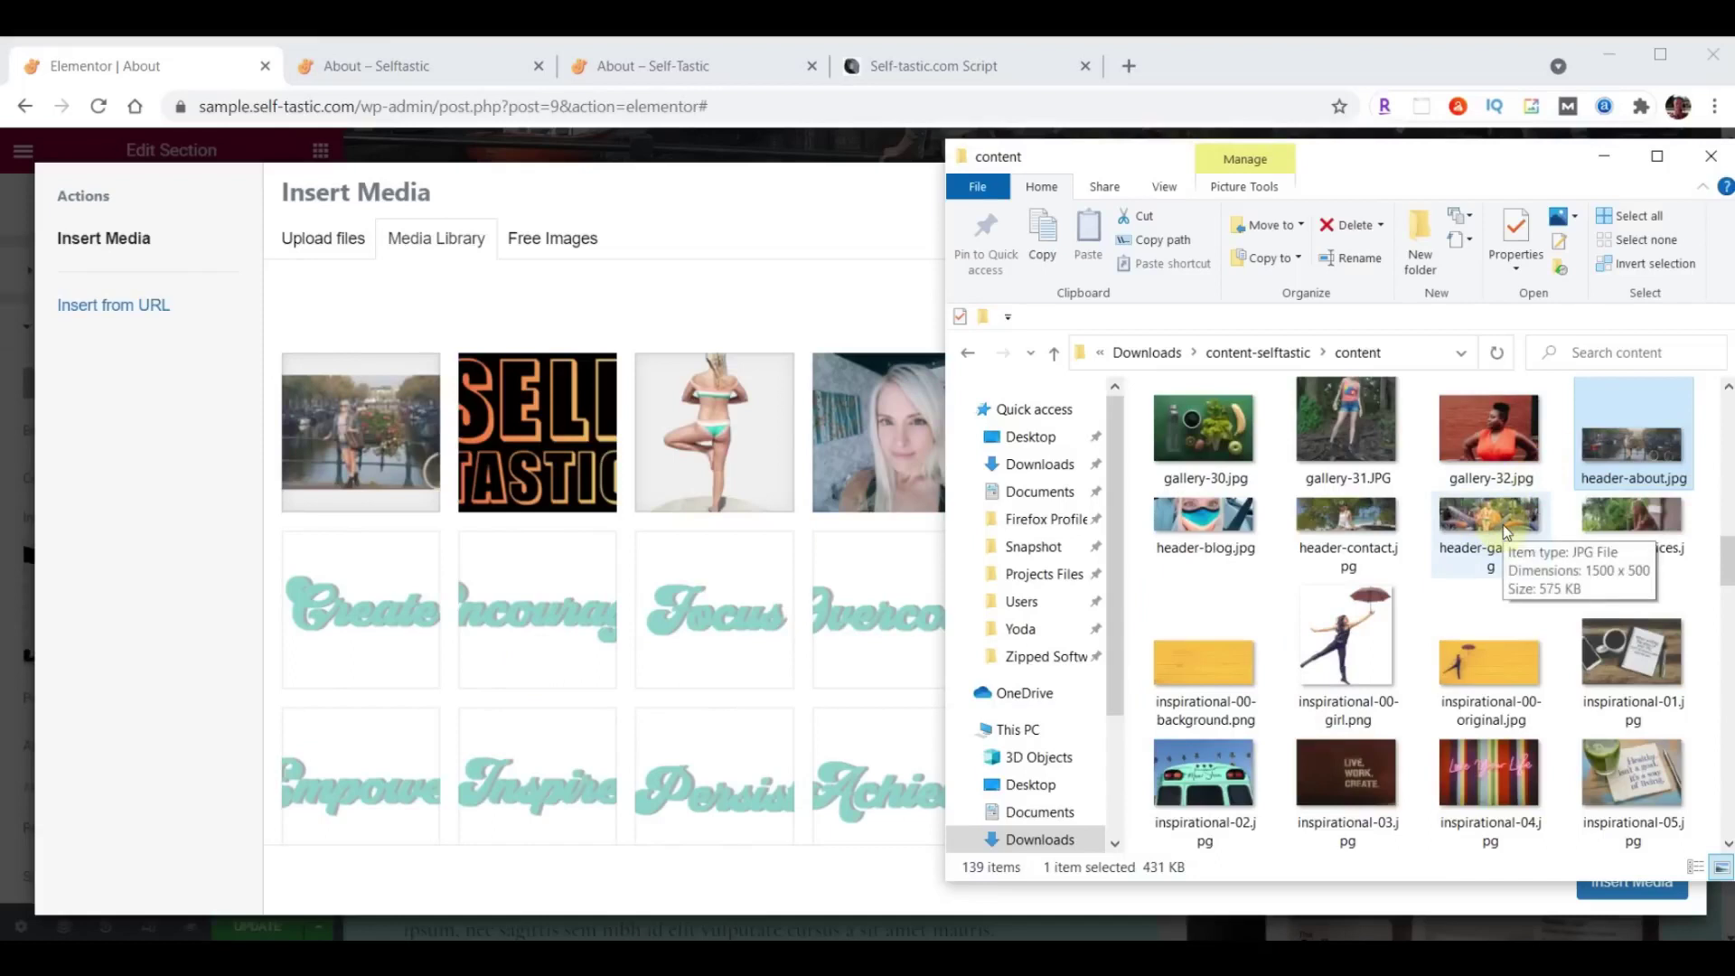
{"action": "scroll", "coordinate": [1504, 524], "scroll_direction": "down", "scroll_amount": 6}
{"action": "scroll", "coordinate": [1504, 524], "scroll_direction": "down", "scroll_amount": 8}
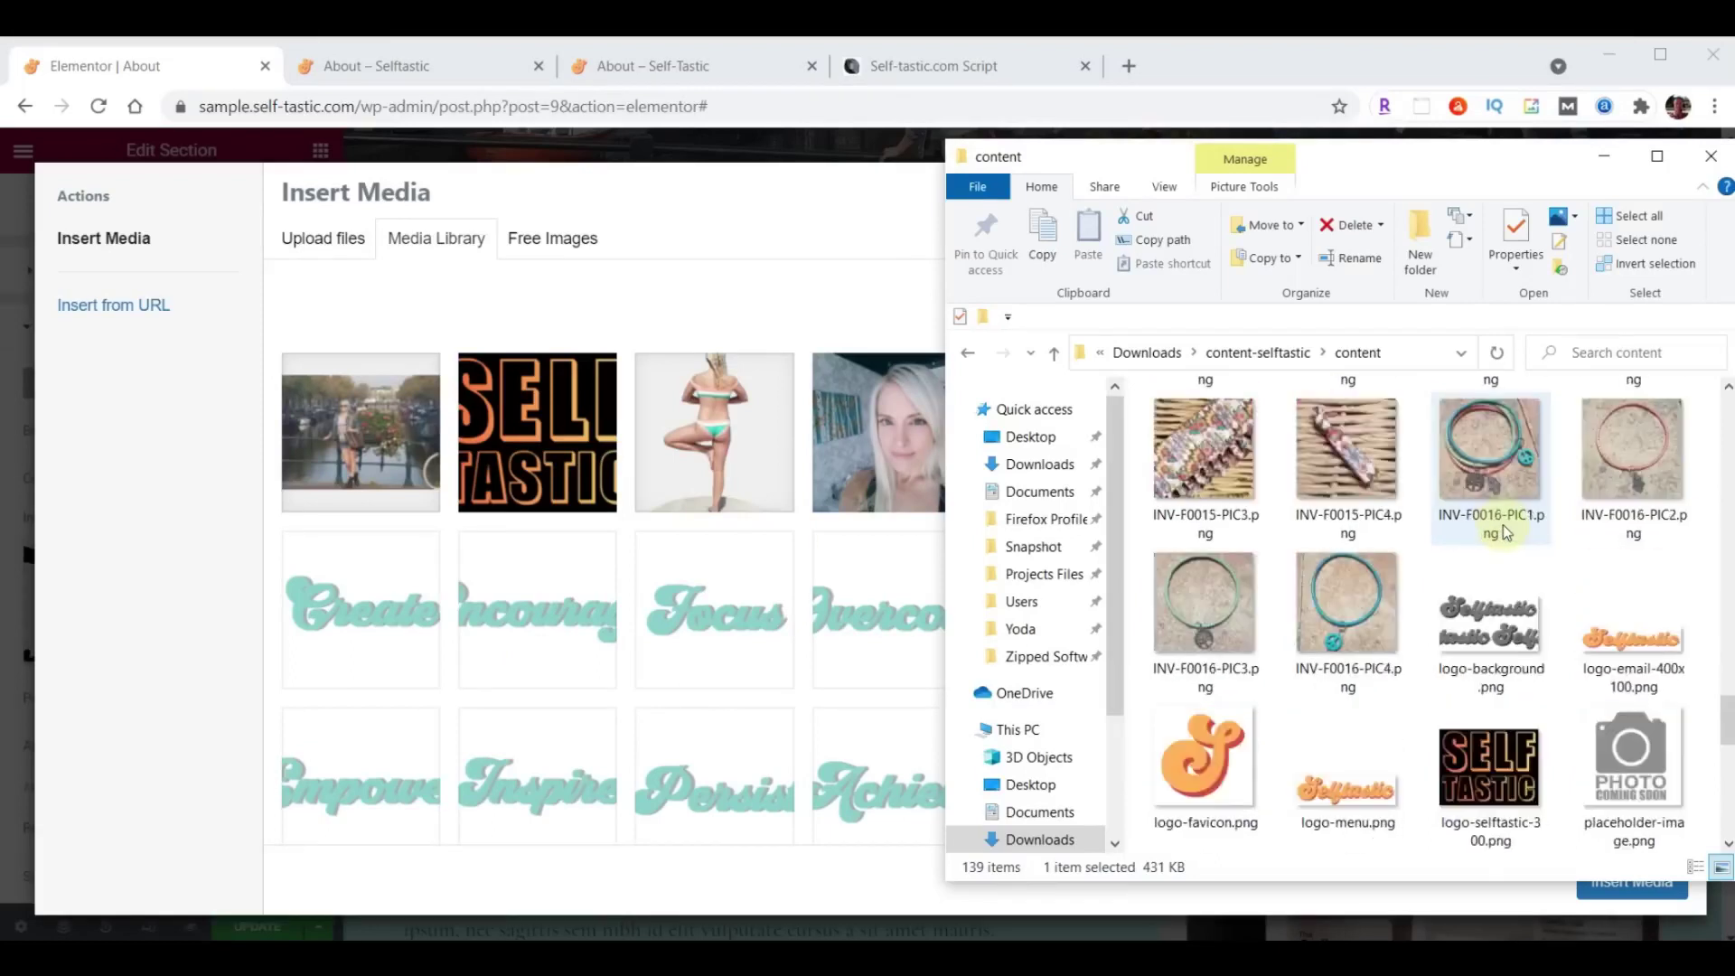
{"action": "left_click_drag", "start_coordinate": [1503, 524], "coordinate": [808, 585]}
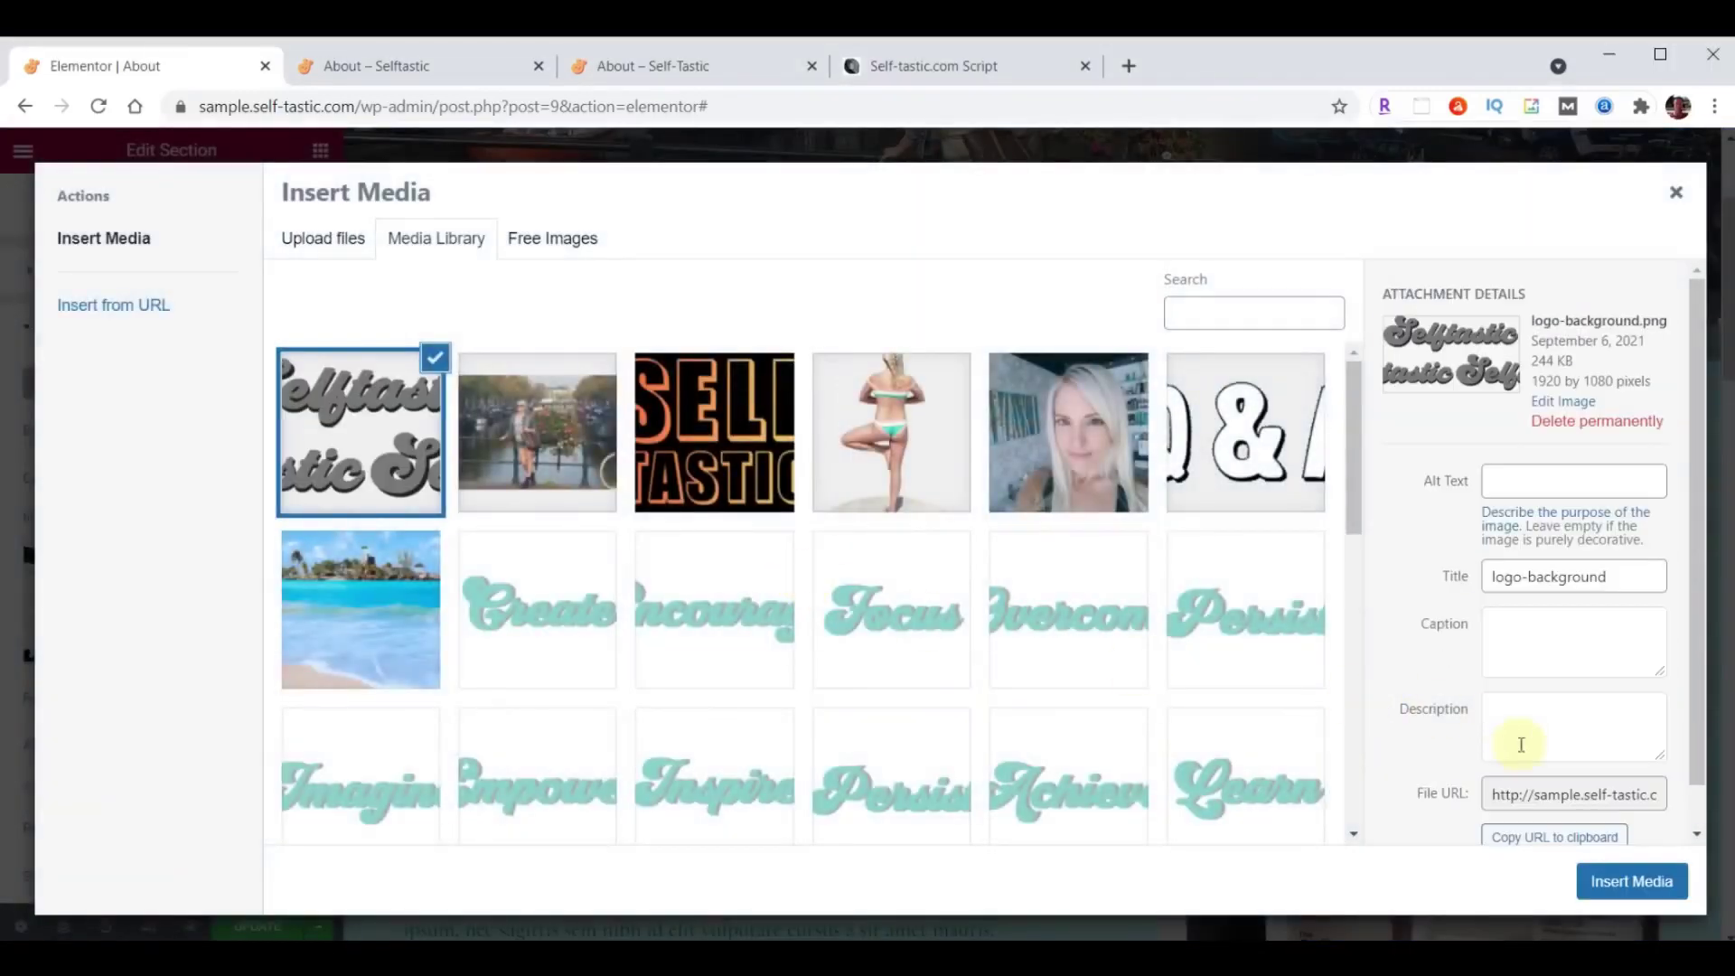
{"action": "left_click", "coordinate": [1631, 881]}
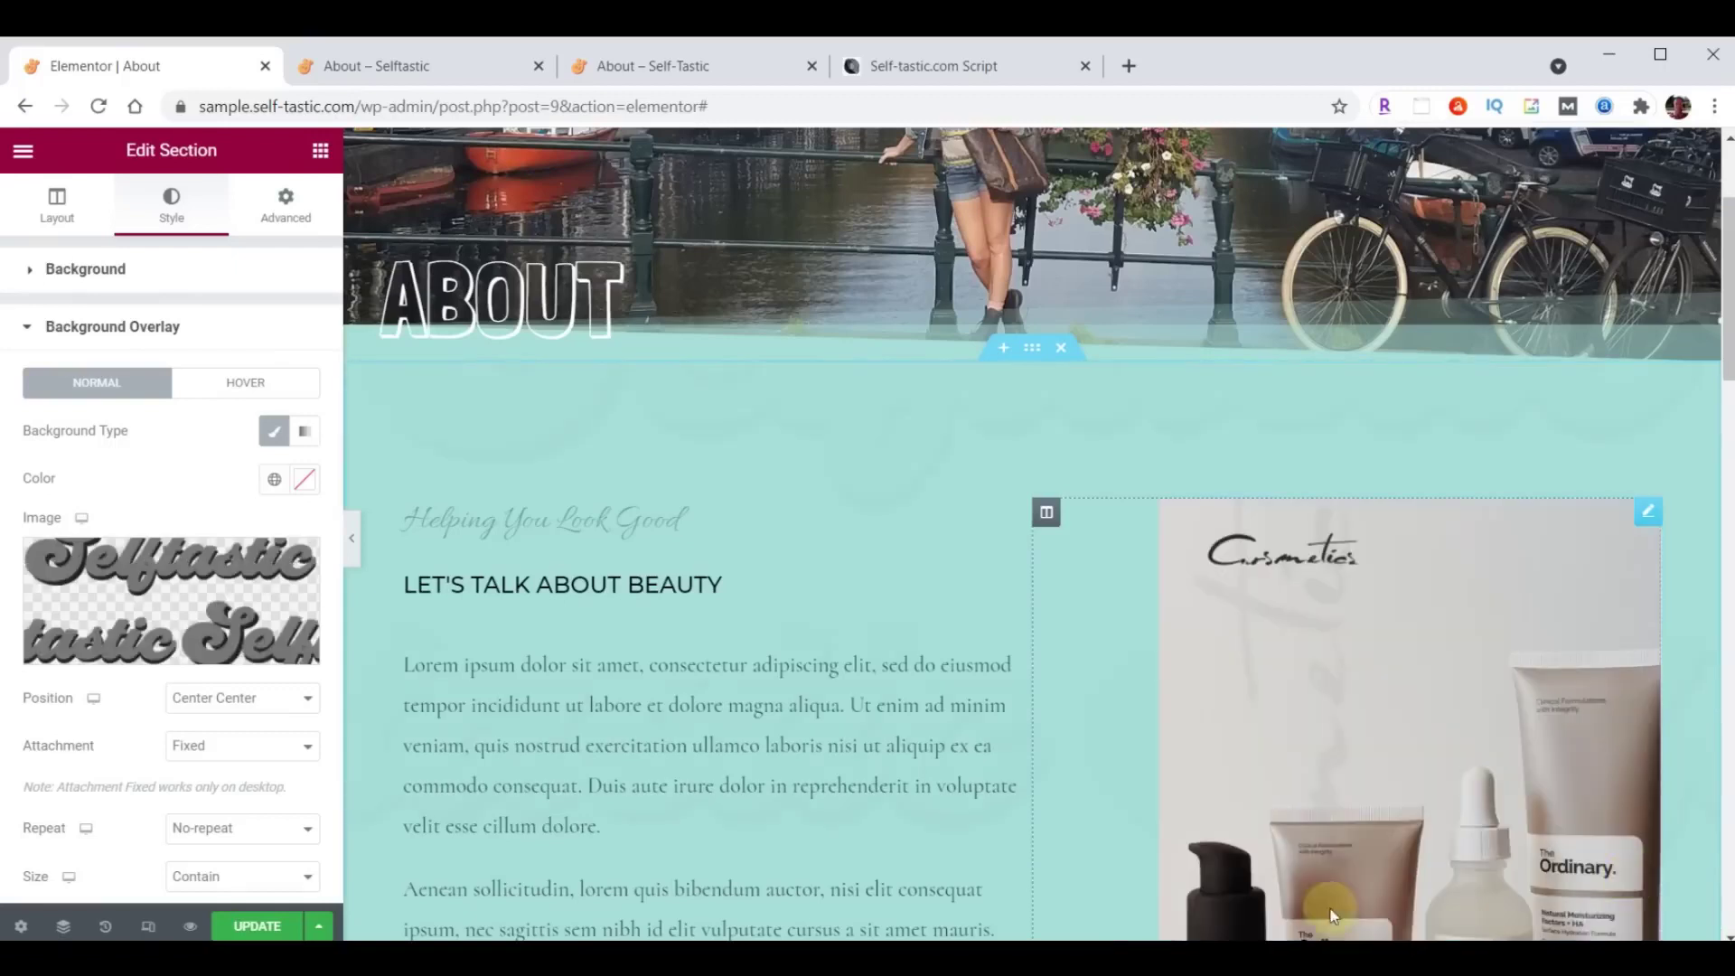
- Set the overlay image to Top Left position, Cover size, and 0.05 opacity
{"action": "left_click", "coordinate": [227, 701]}
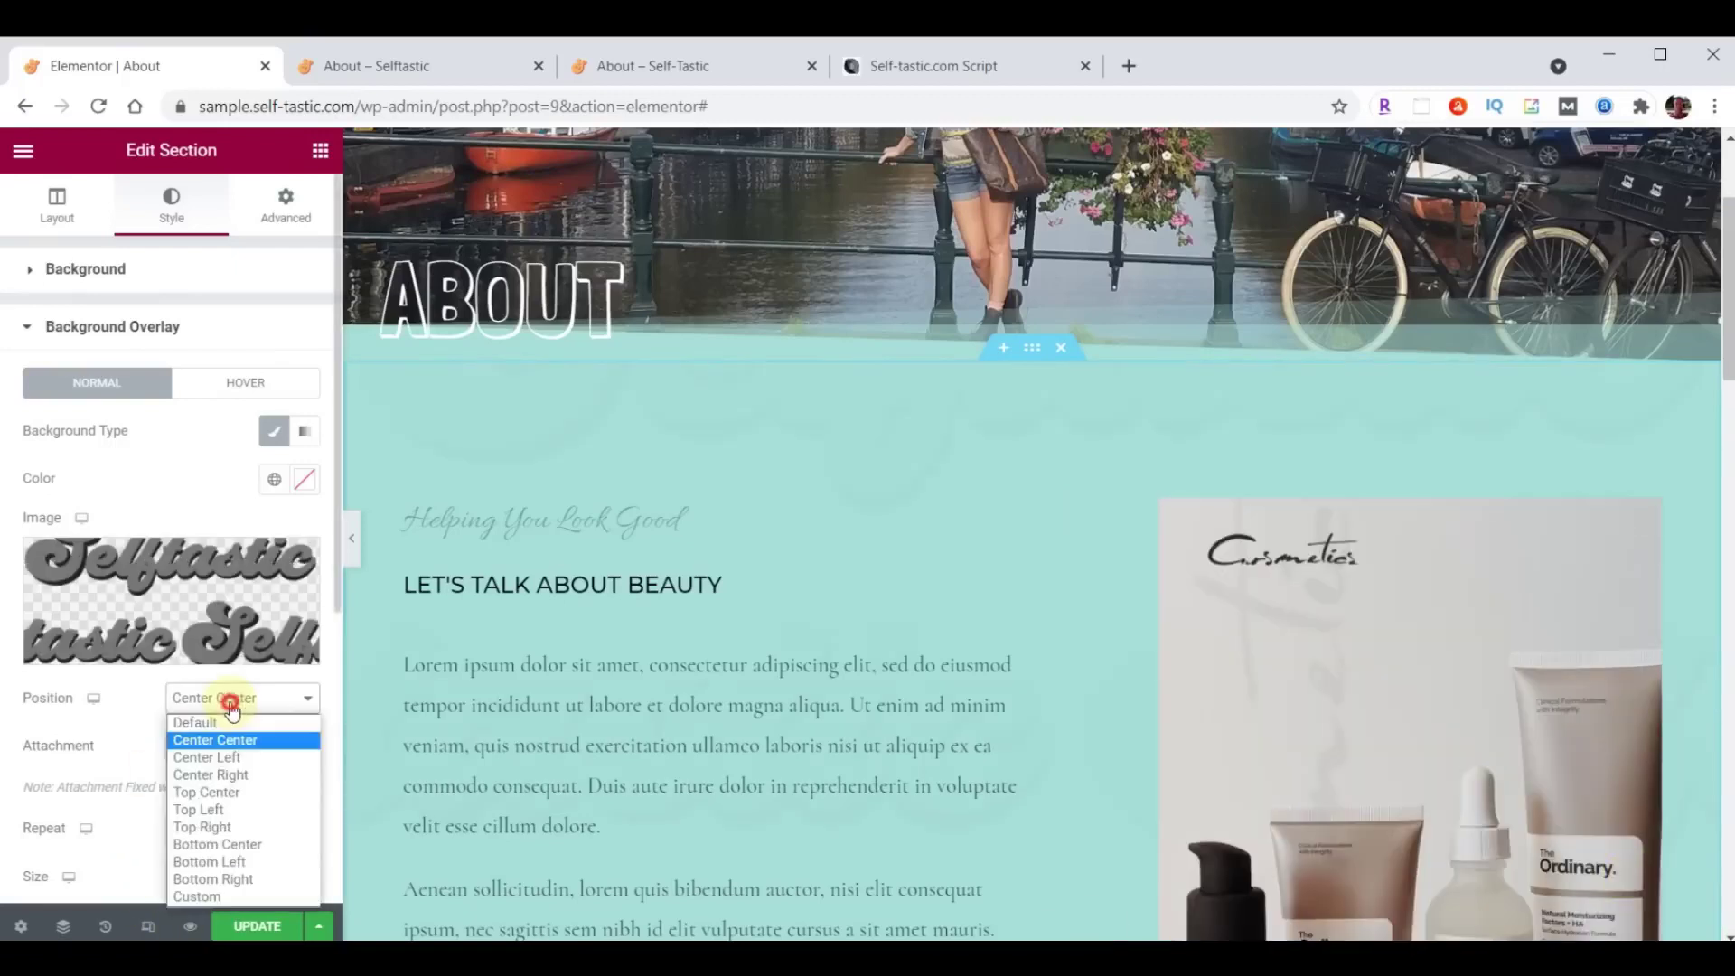
{"action": "left_click", "coordinate": [215, 810]}
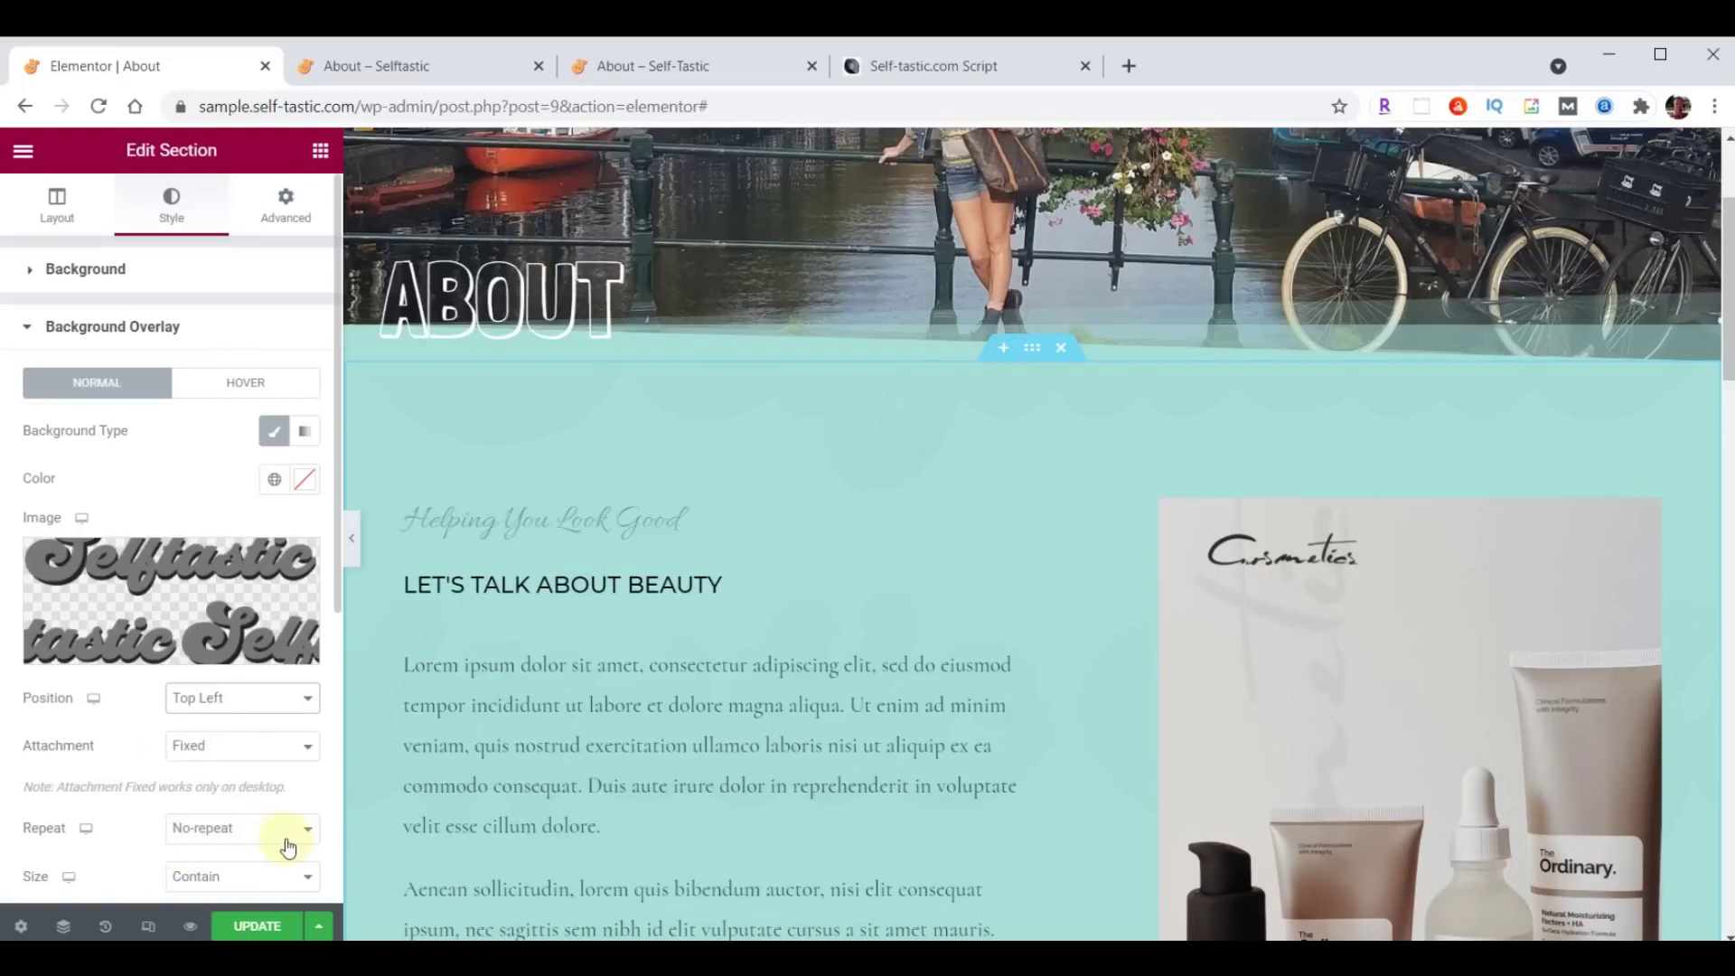
{"action": "scroll", "coordinate": [287, 846], "scroll_direction": "down", "scroll_amount": 3}
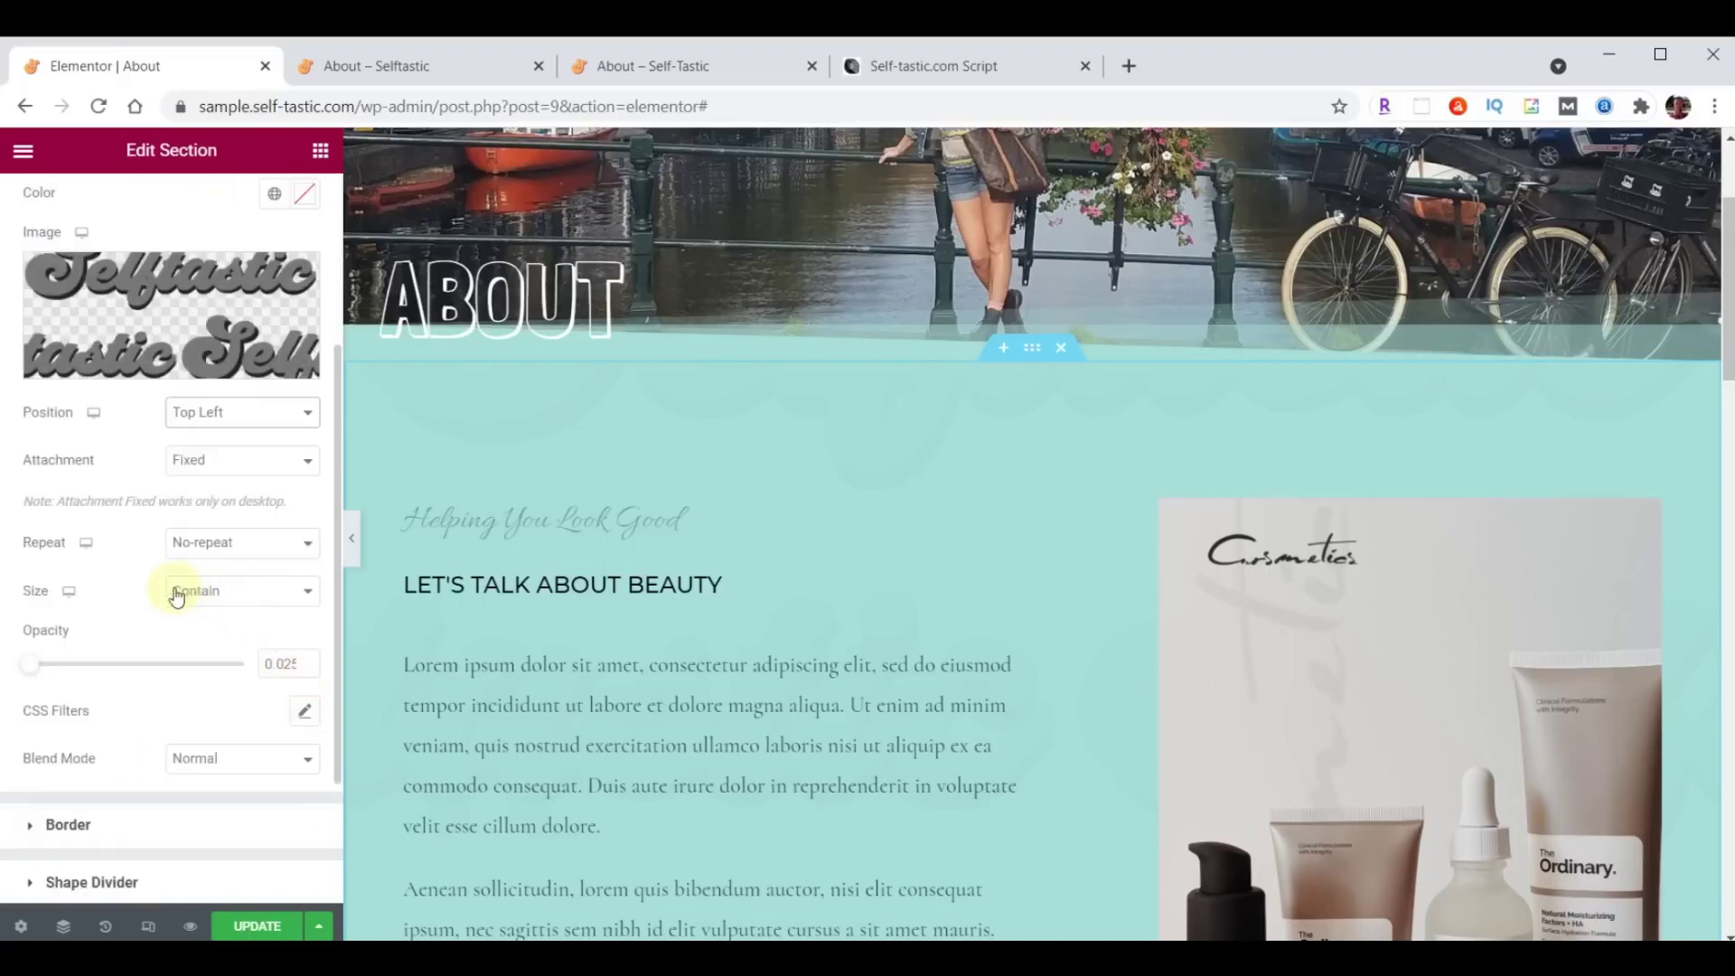
{"action": "left_click", "coordinate": [232, 591]}
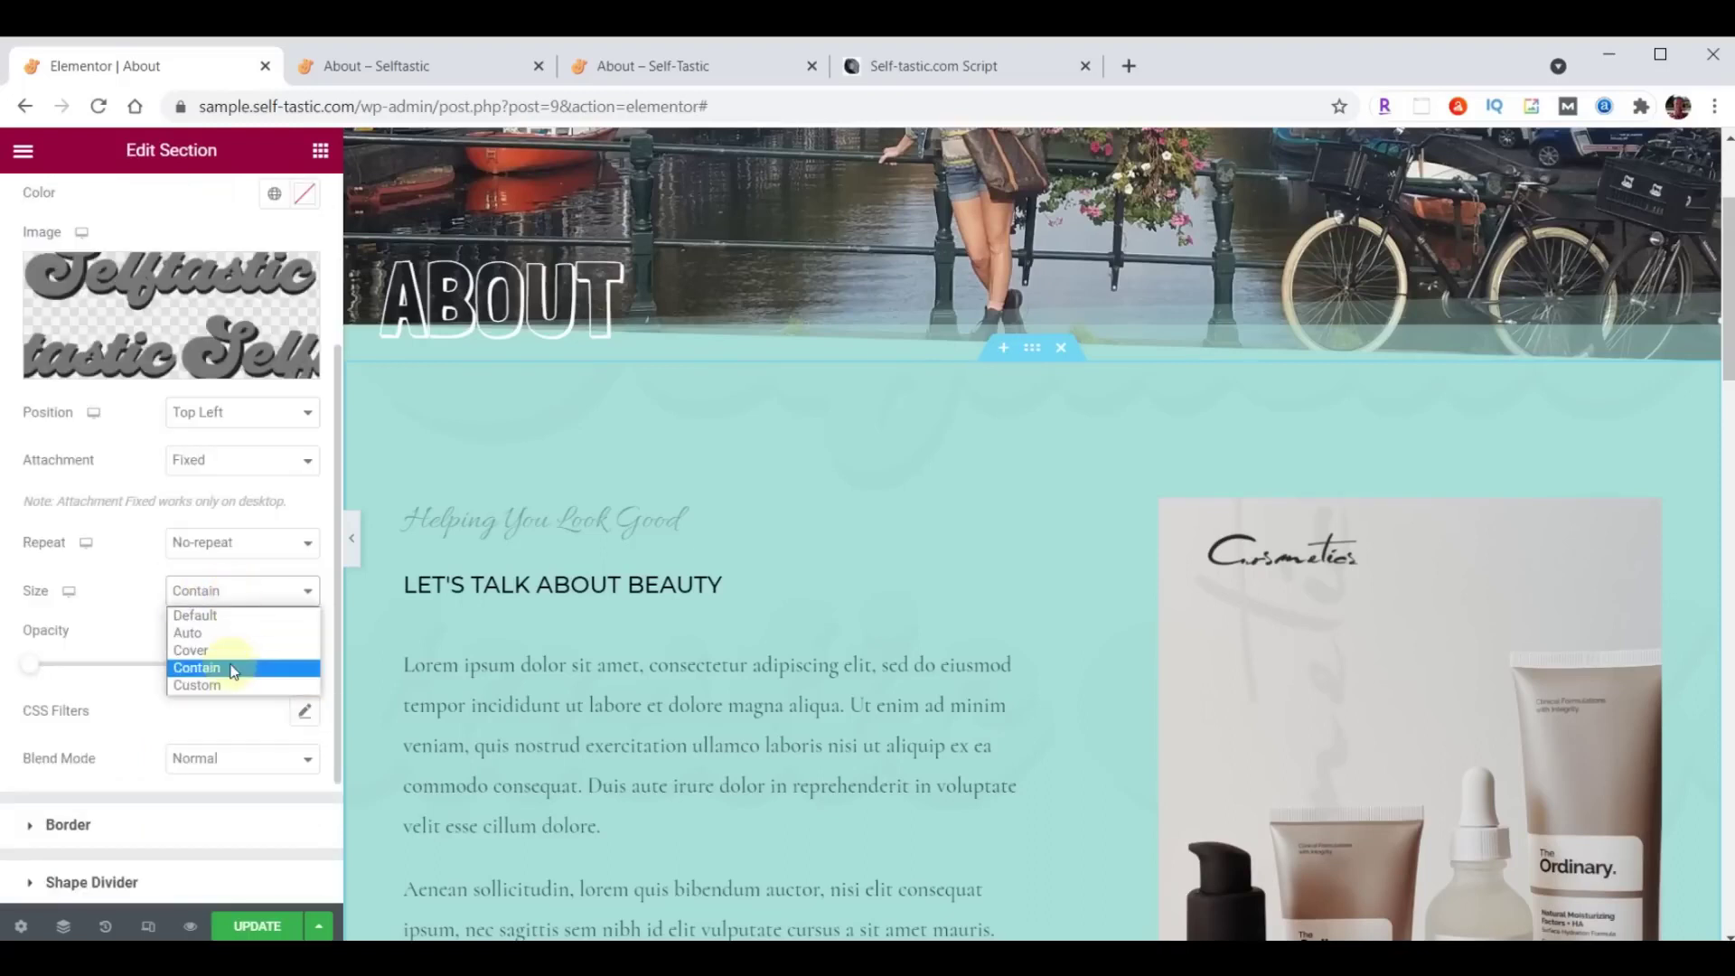
{"action": "left_click", "coordinate": [230, 650]}
{"action": "double_click", "coordinate": [269, 666]}
{"action": "type", "text": ".05"}
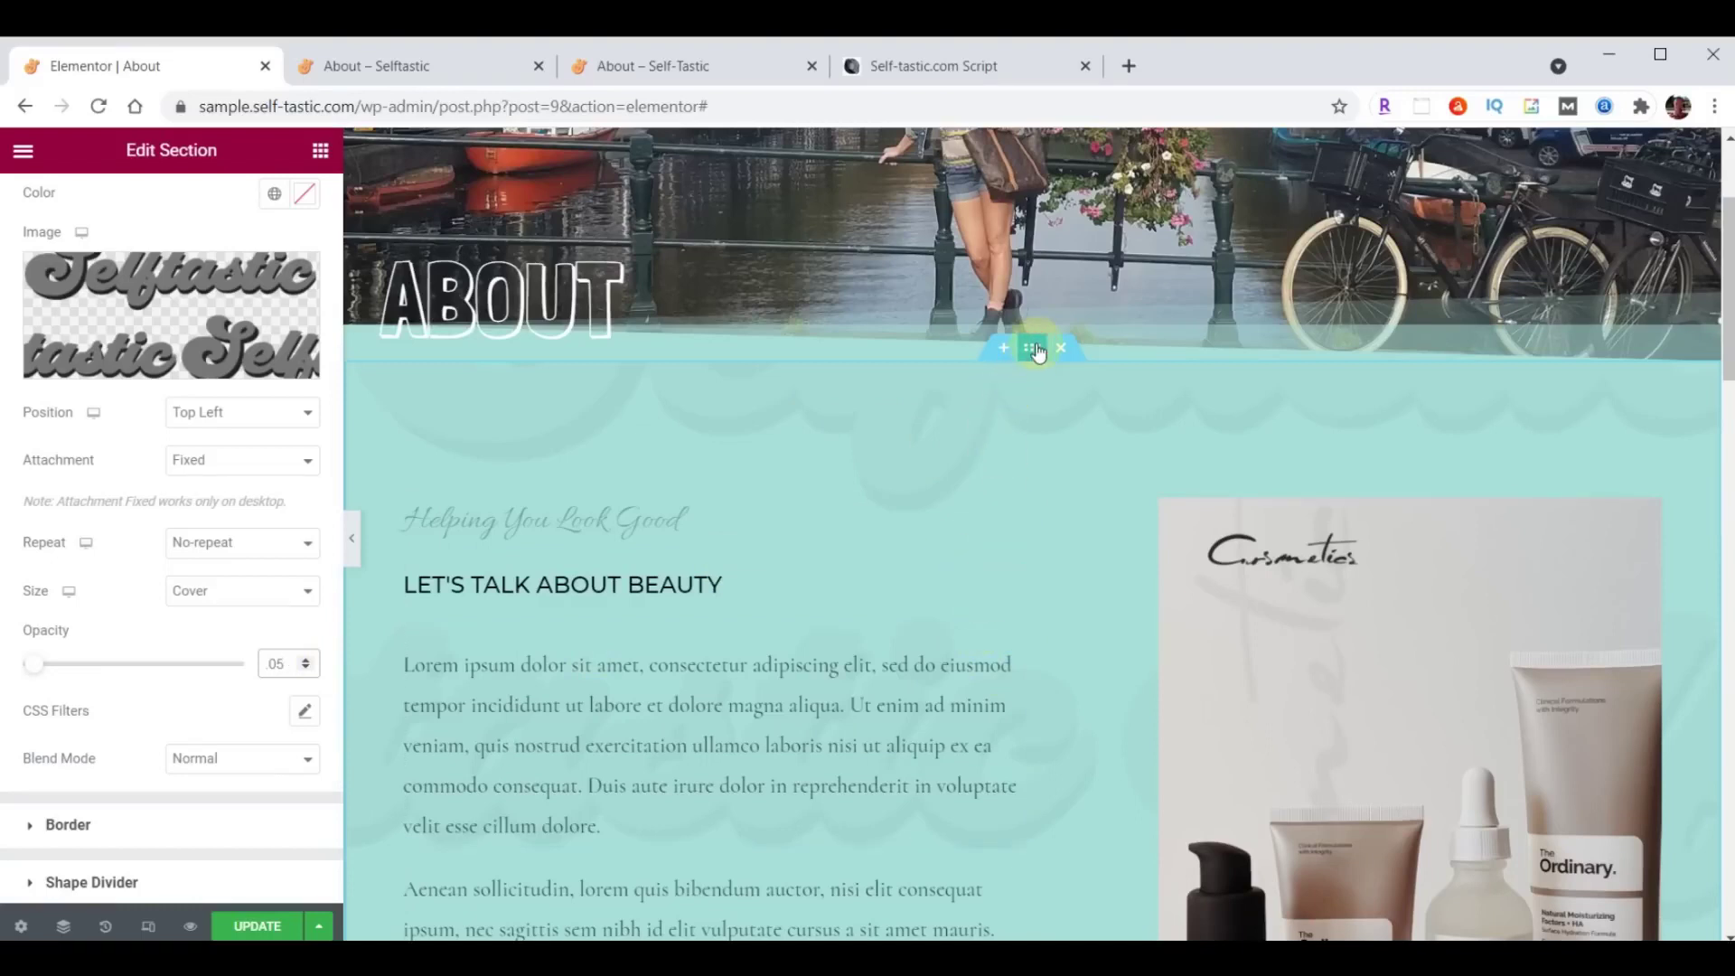
- Set the section's top and bottom padding to 100
{"action": "scroll", "coordinate": [251, 405], "scroll_direction": "up", "scroll_amount": 3}
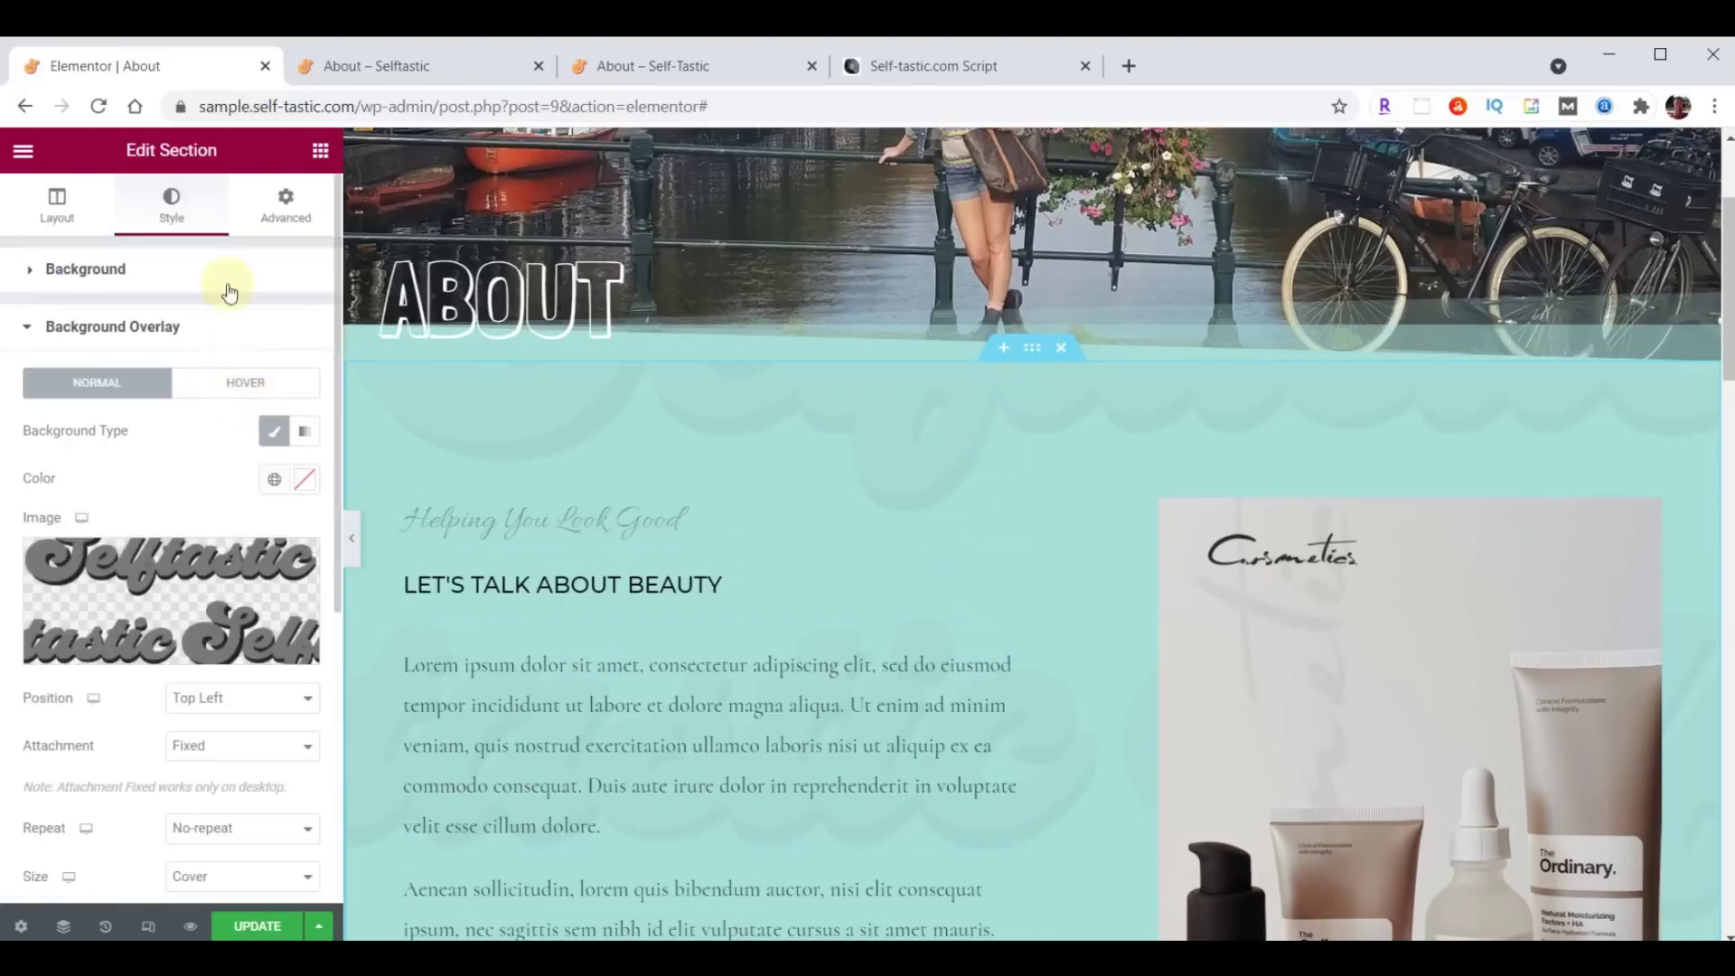
{"action": "left_click", "coordinate": [287, 207]}
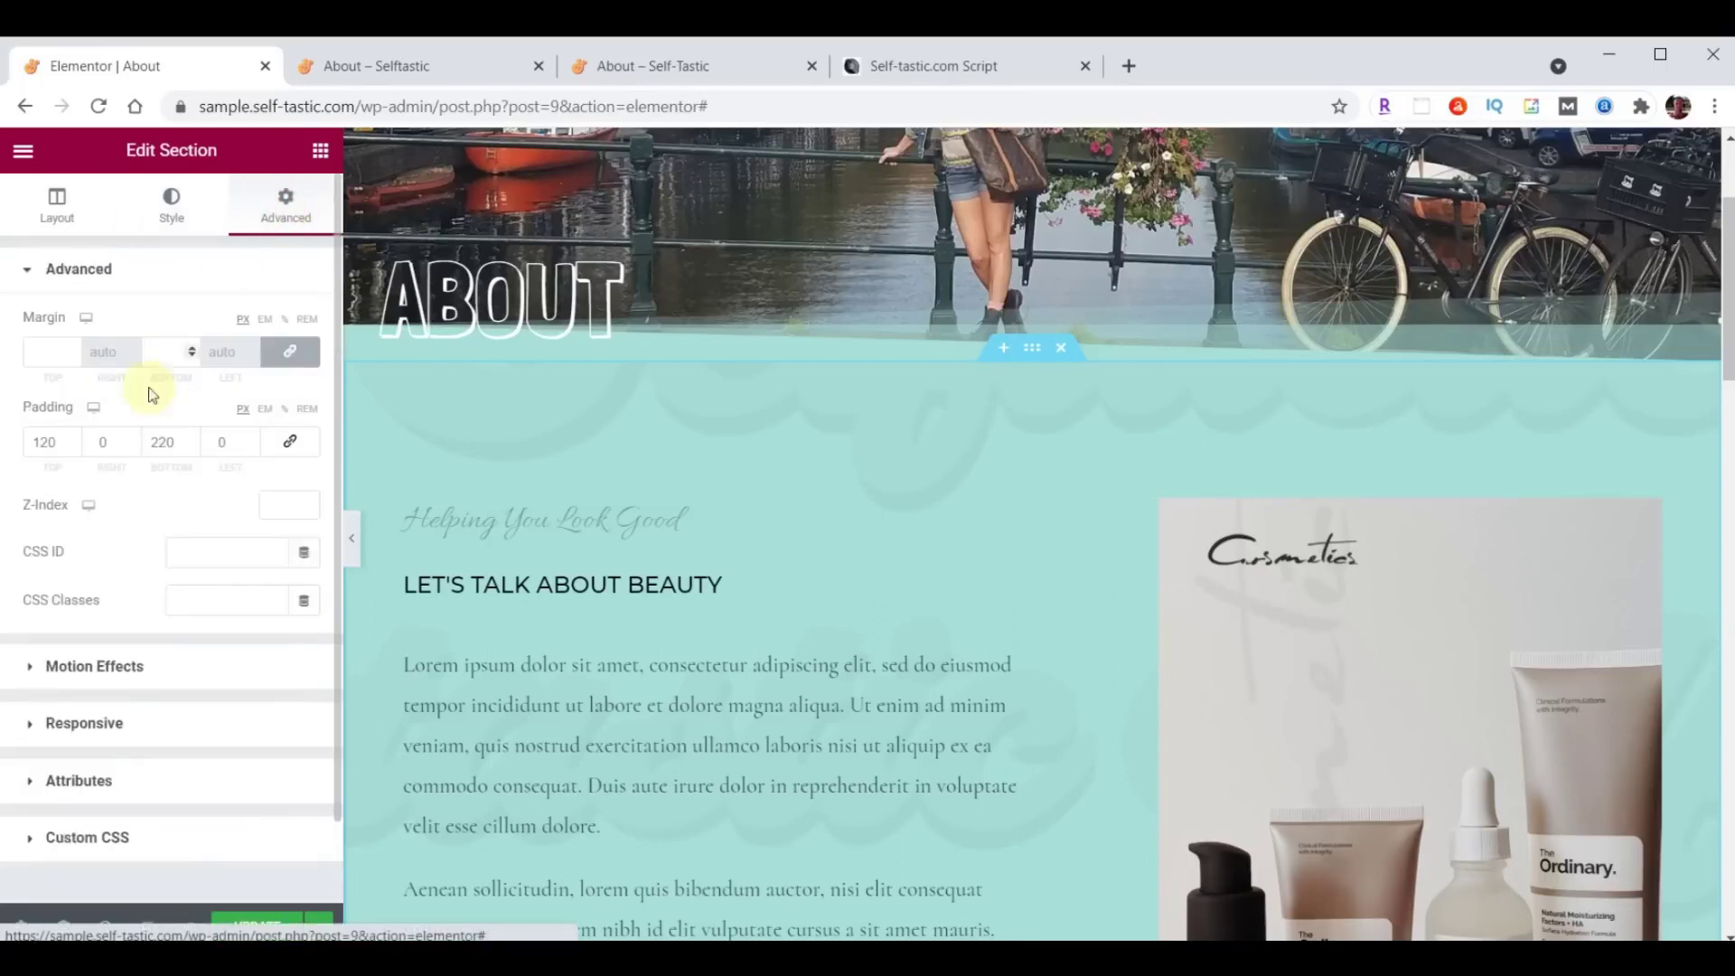
{"action": "left_click_drag", "start_coordinate": [50, 439], "coordinate": [23, 438]}
{"action": "type", "text": "100"}
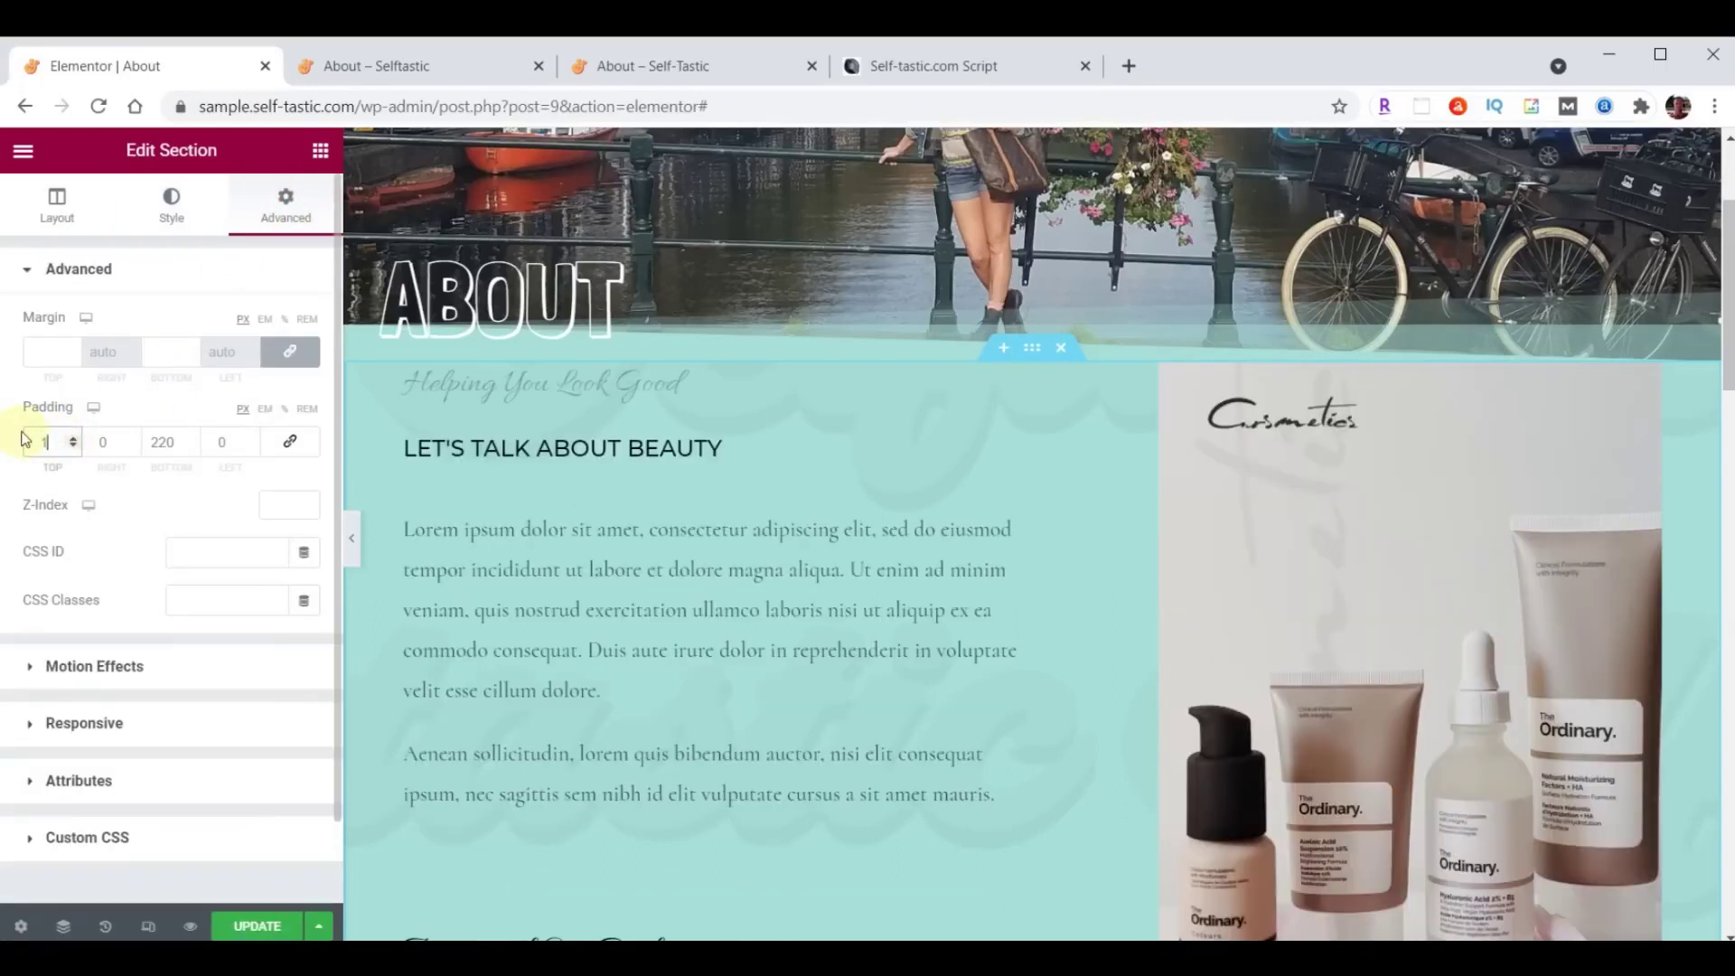
{"action": "left_click", "coordinate": [152, 443]}
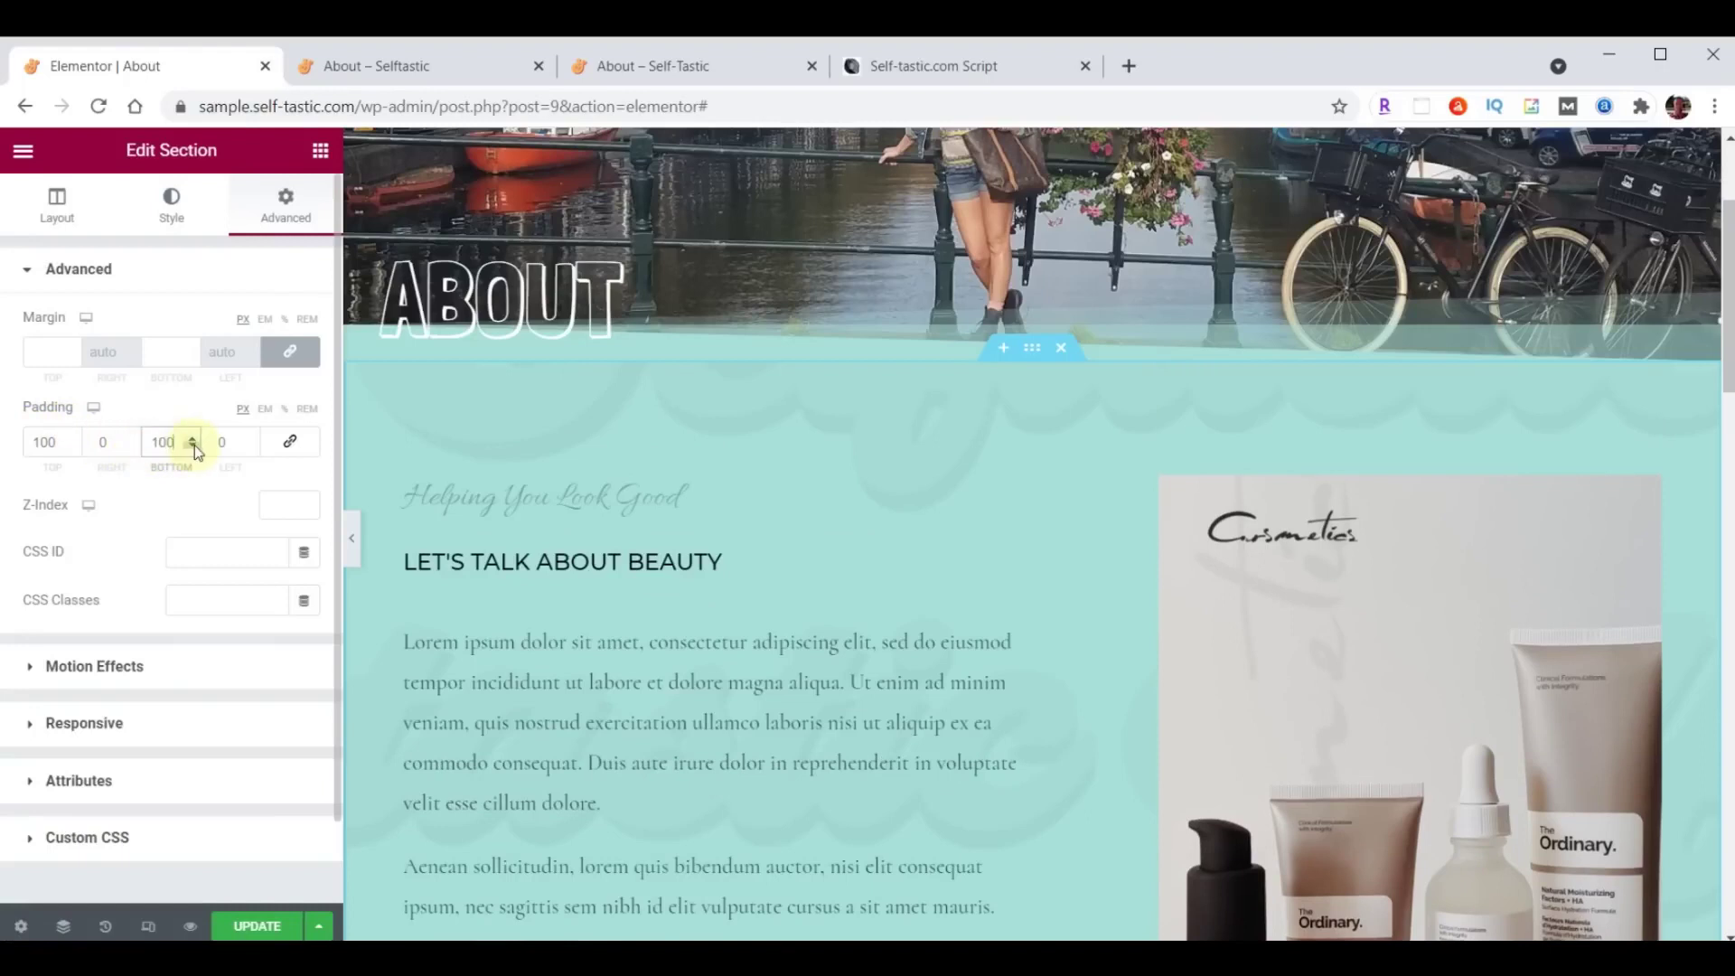
{"action": "scroll", "coordinate": [1014, 493], "scroll_direction": "up", "scroll_amount": 3}
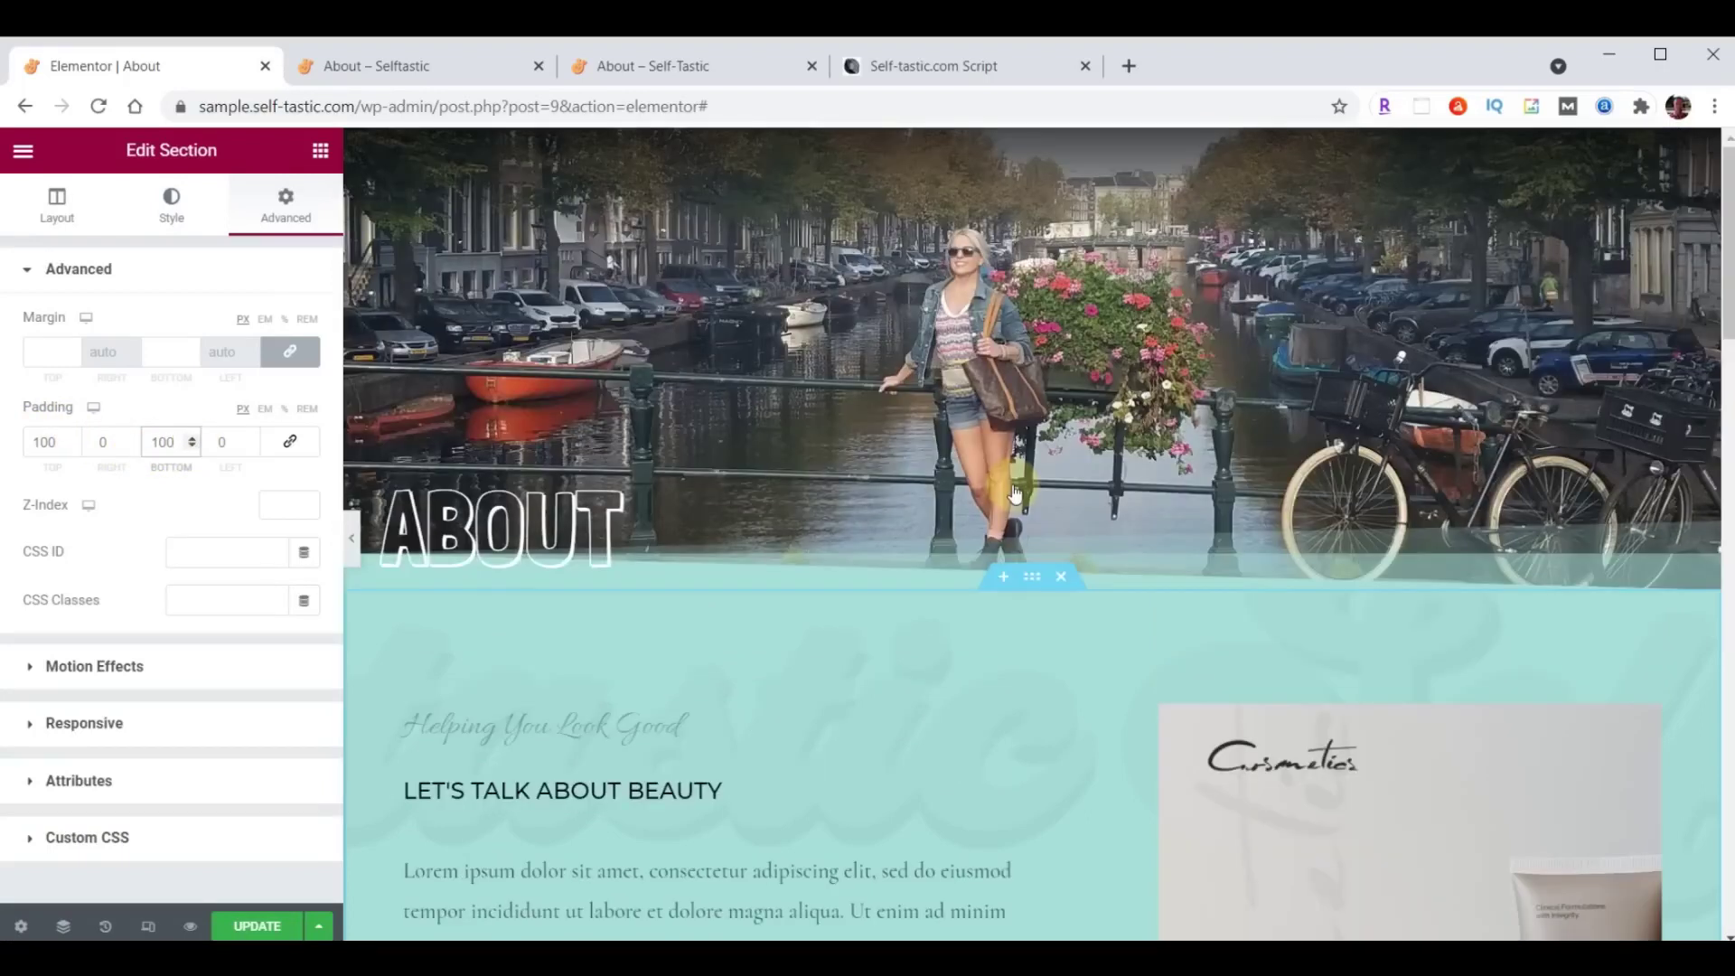
{"action": "scroll", "coordinate": [1026, 615], "scroll_direction": "down", "scroll_amount": 3}
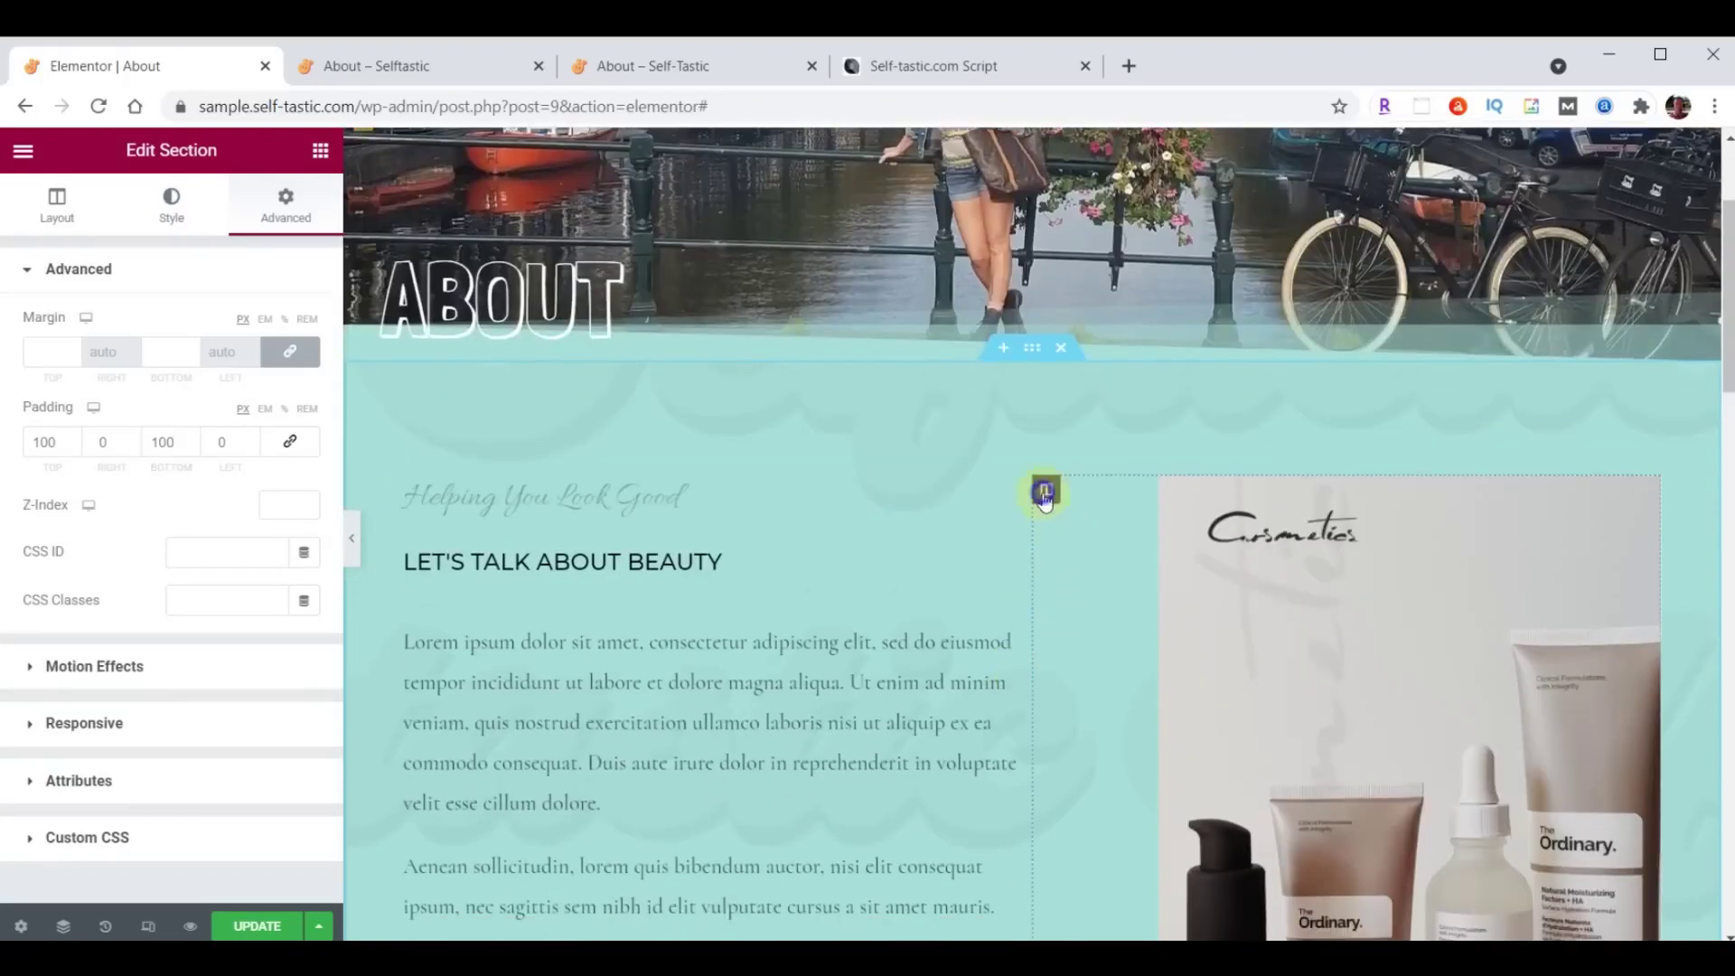
- Delete the cosmetics image column and the products photo and logos sections below
{"action": "right_click", "coordinate": [1042, 493]}
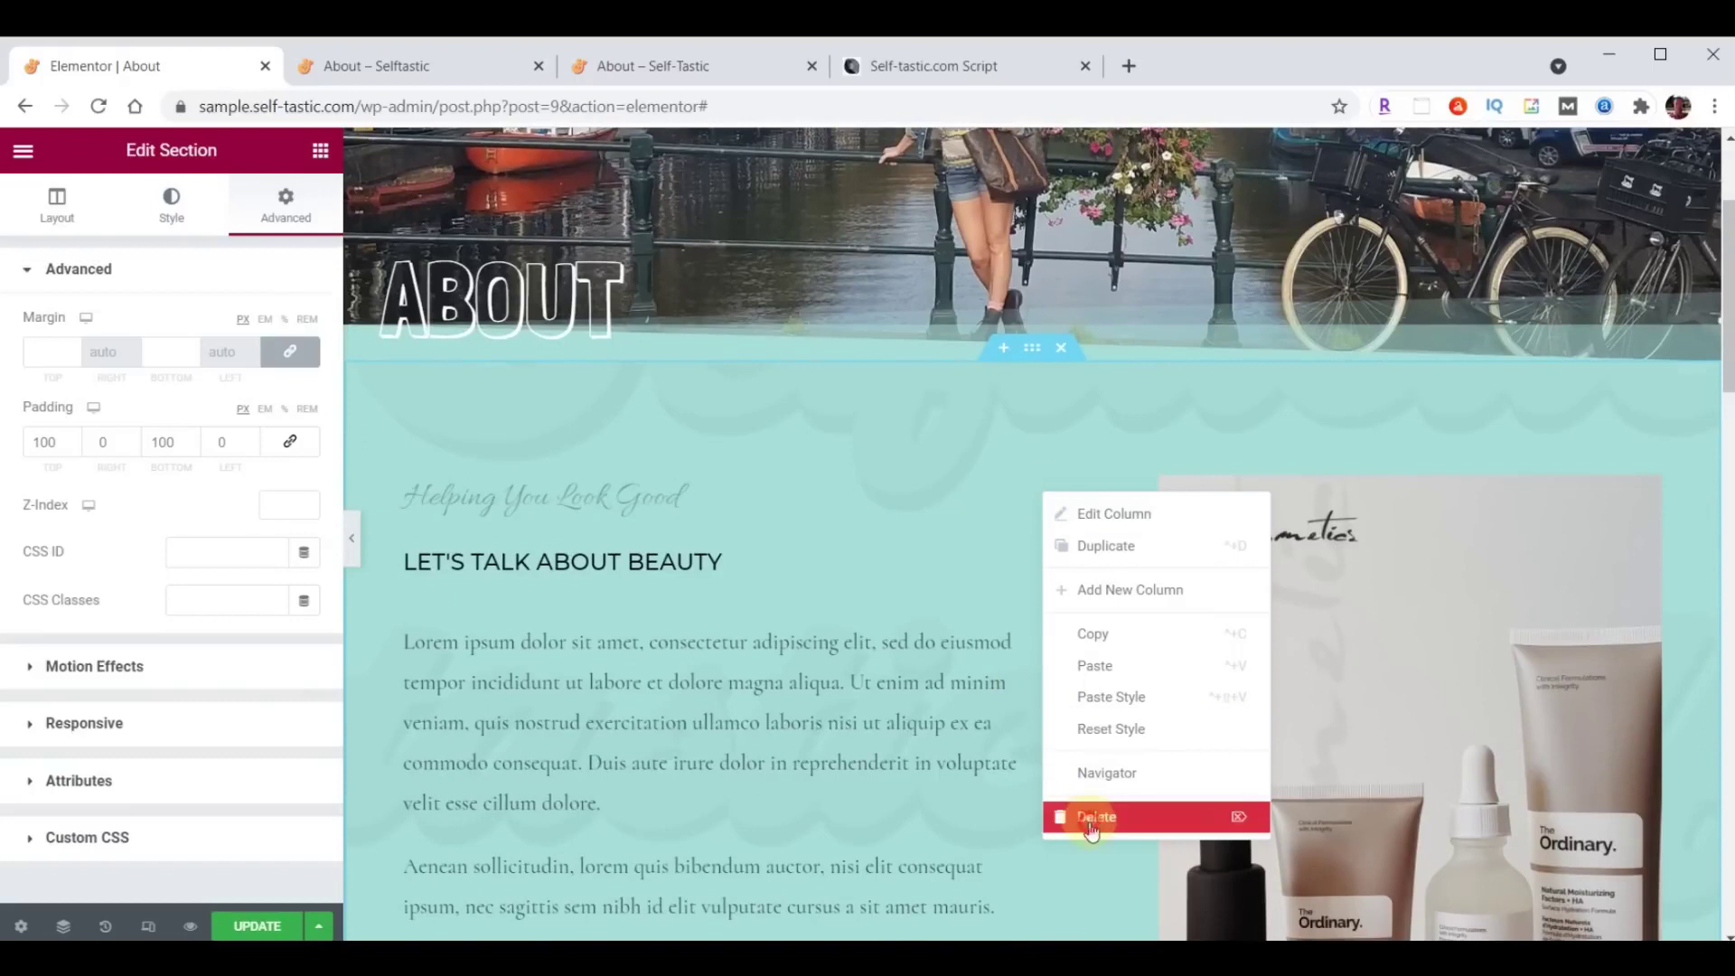
{"action": "left_click", "coordinate": [1088, 817]}
{"action": "scroll", "coordinate": [1114, 658], "scroll_direction": "down", "scroll_amount": 9}
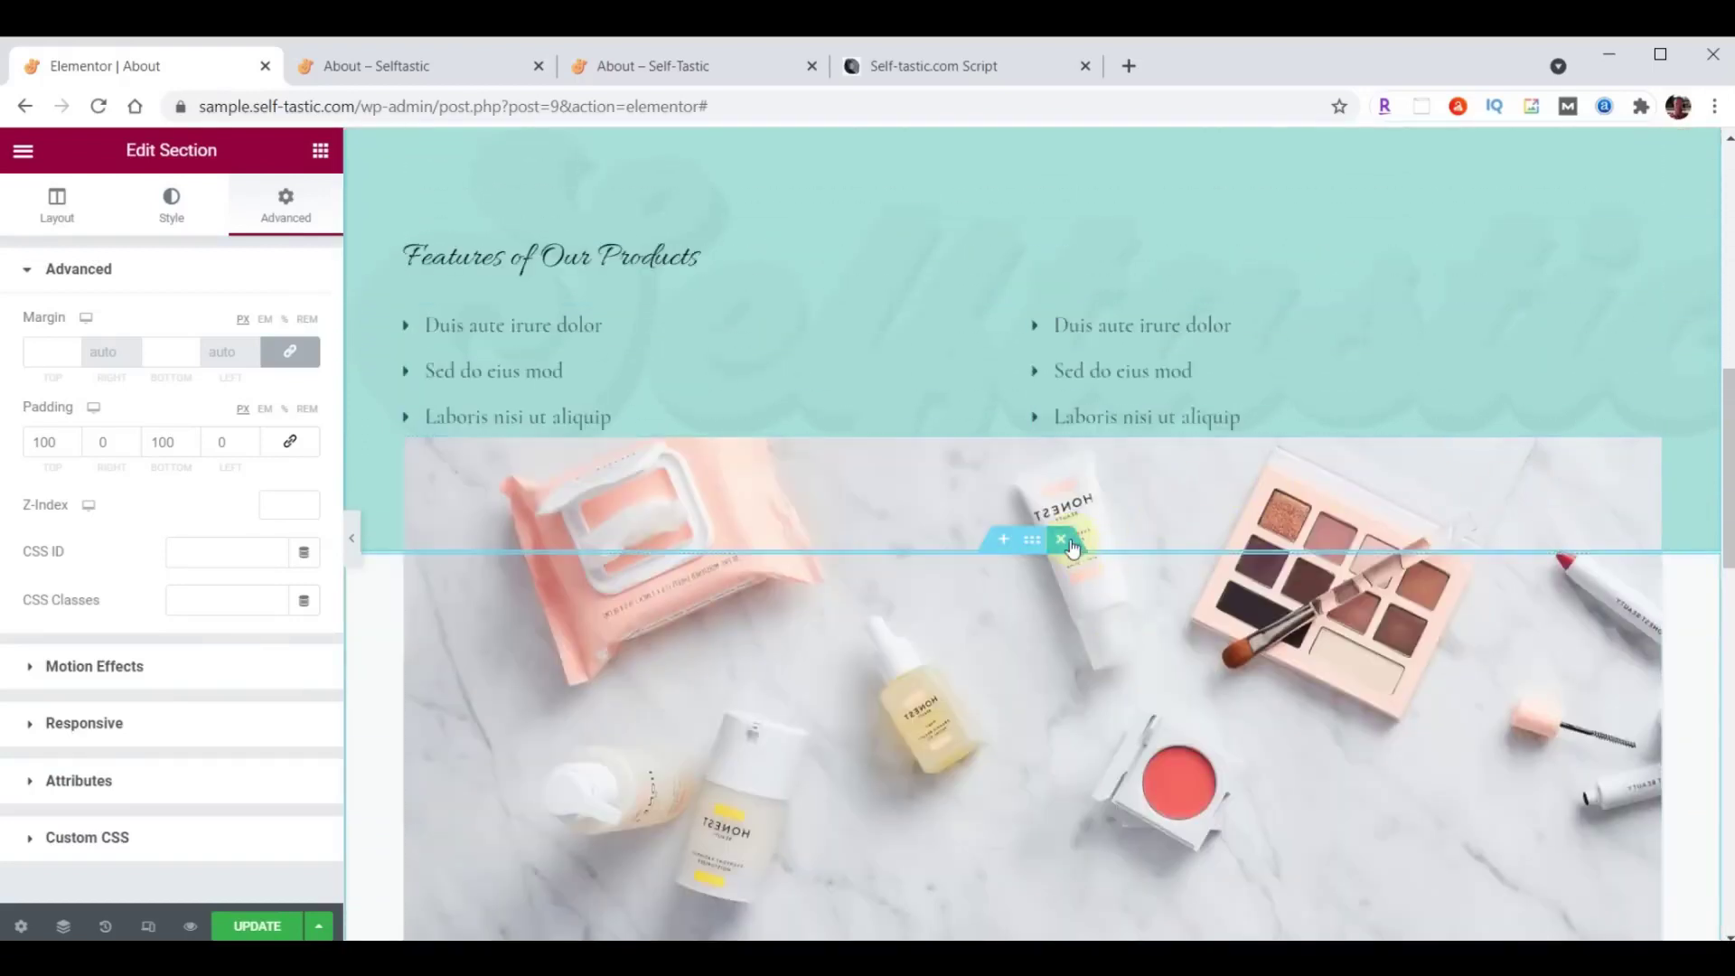
{"action": "left_click", "coordinate": [1062, 539]}
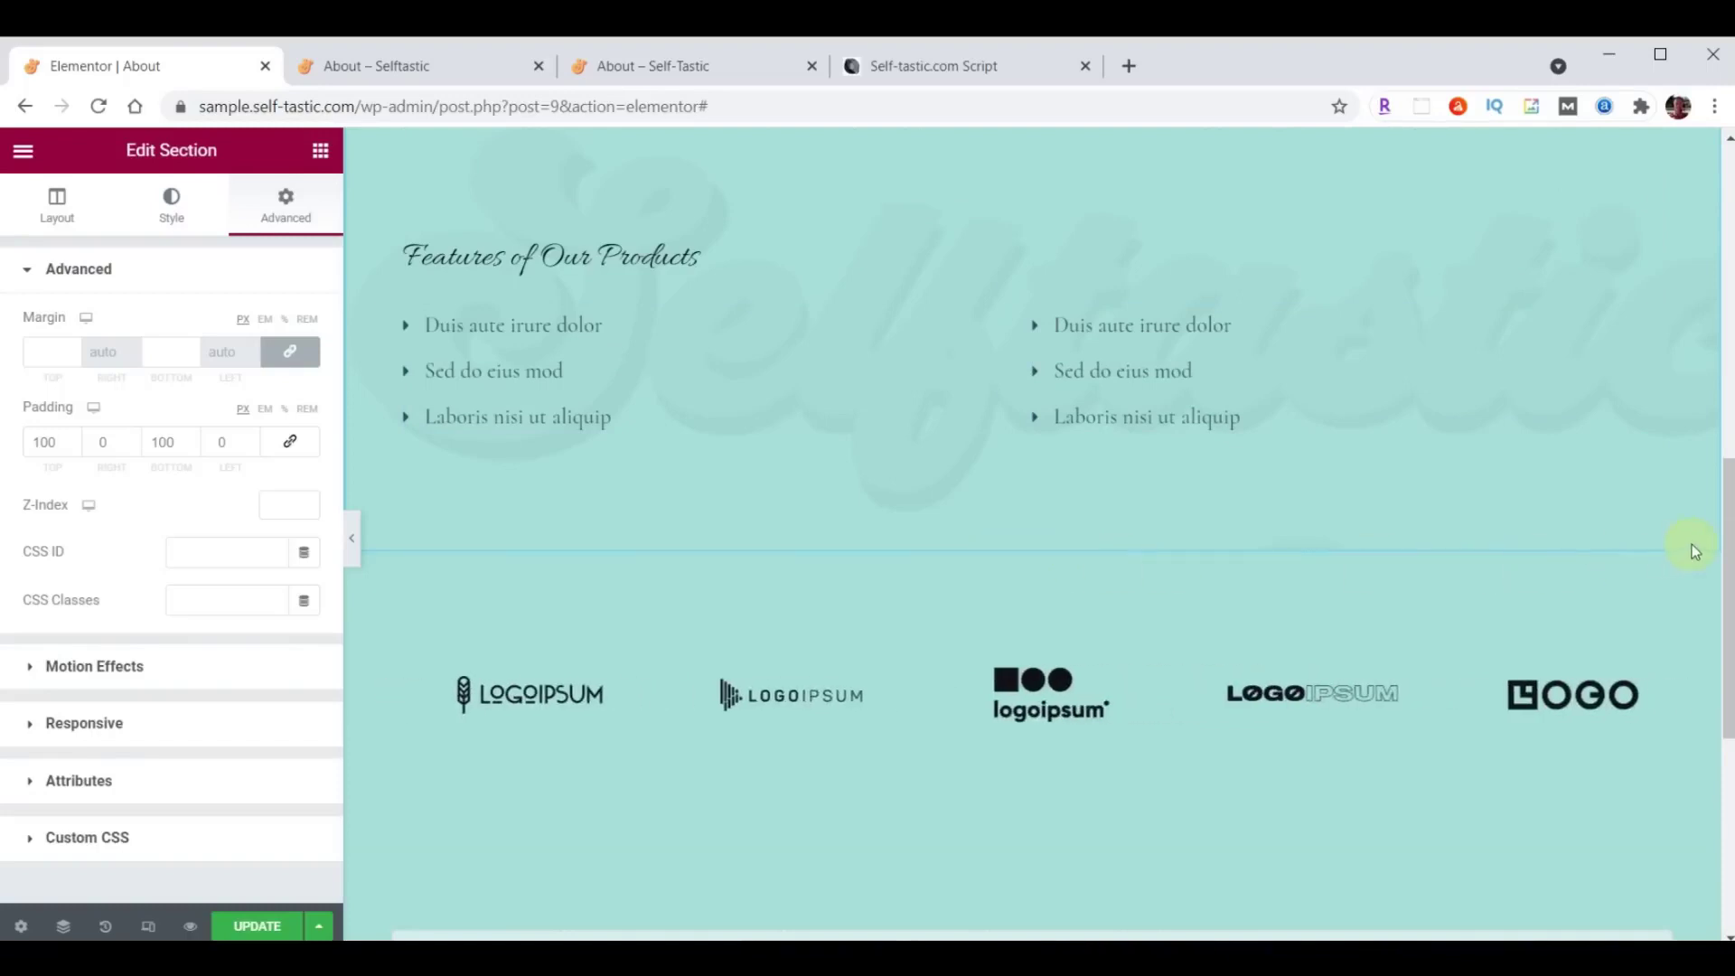
{"action": "left_click", "coordinate": [1061, 539]}
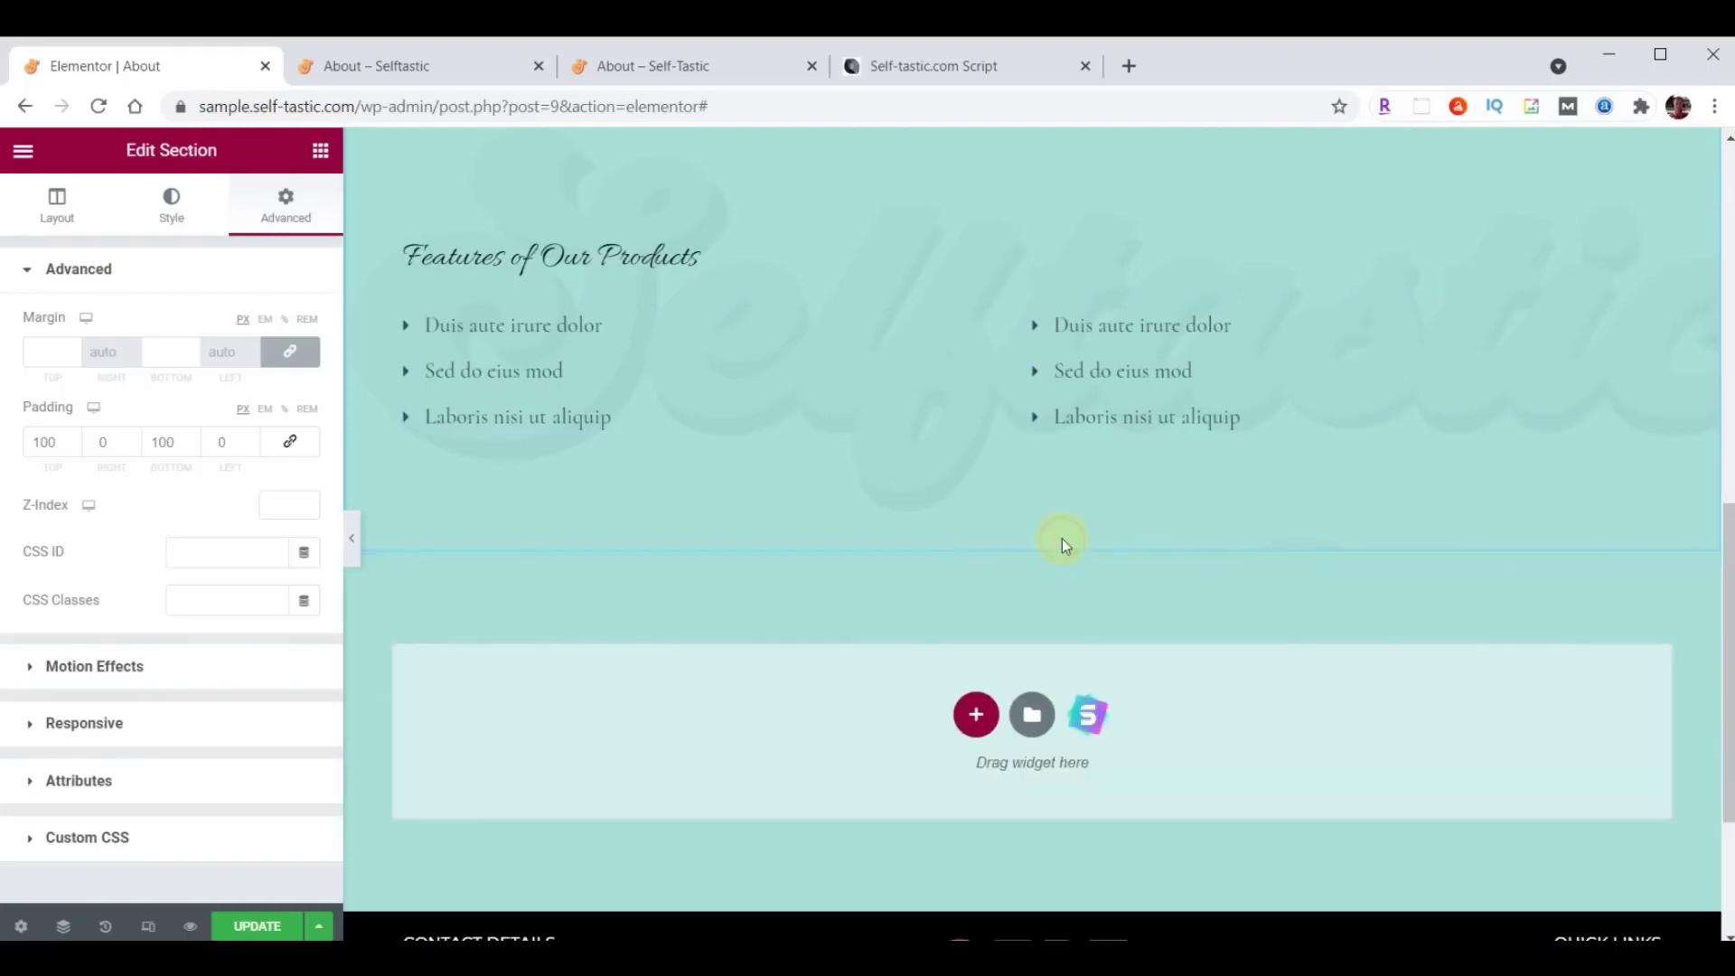
- Delete the Features of Our Products heading, both feature lists, and the Helping You Look Good subtitle
{"action": "scroll", "coordinate": [1111, 651], "scroll_direction": "up", "scroll_amount": 5}
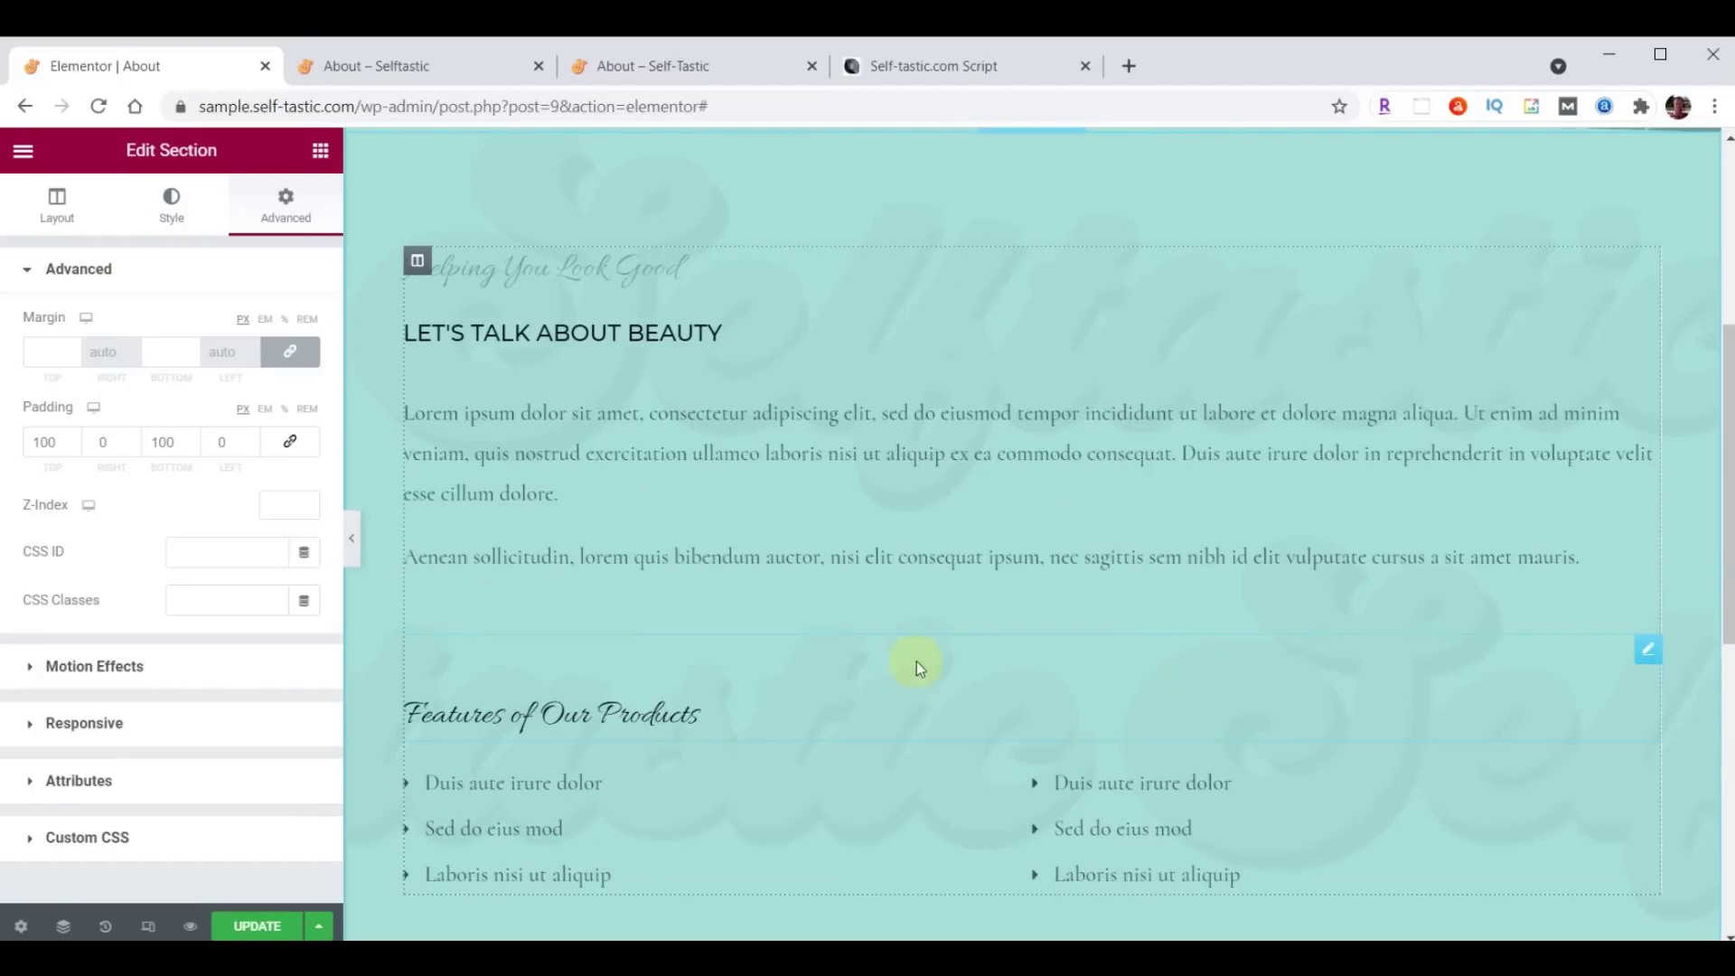
{"action": "right_click", "coordinate": [1645, 657]}
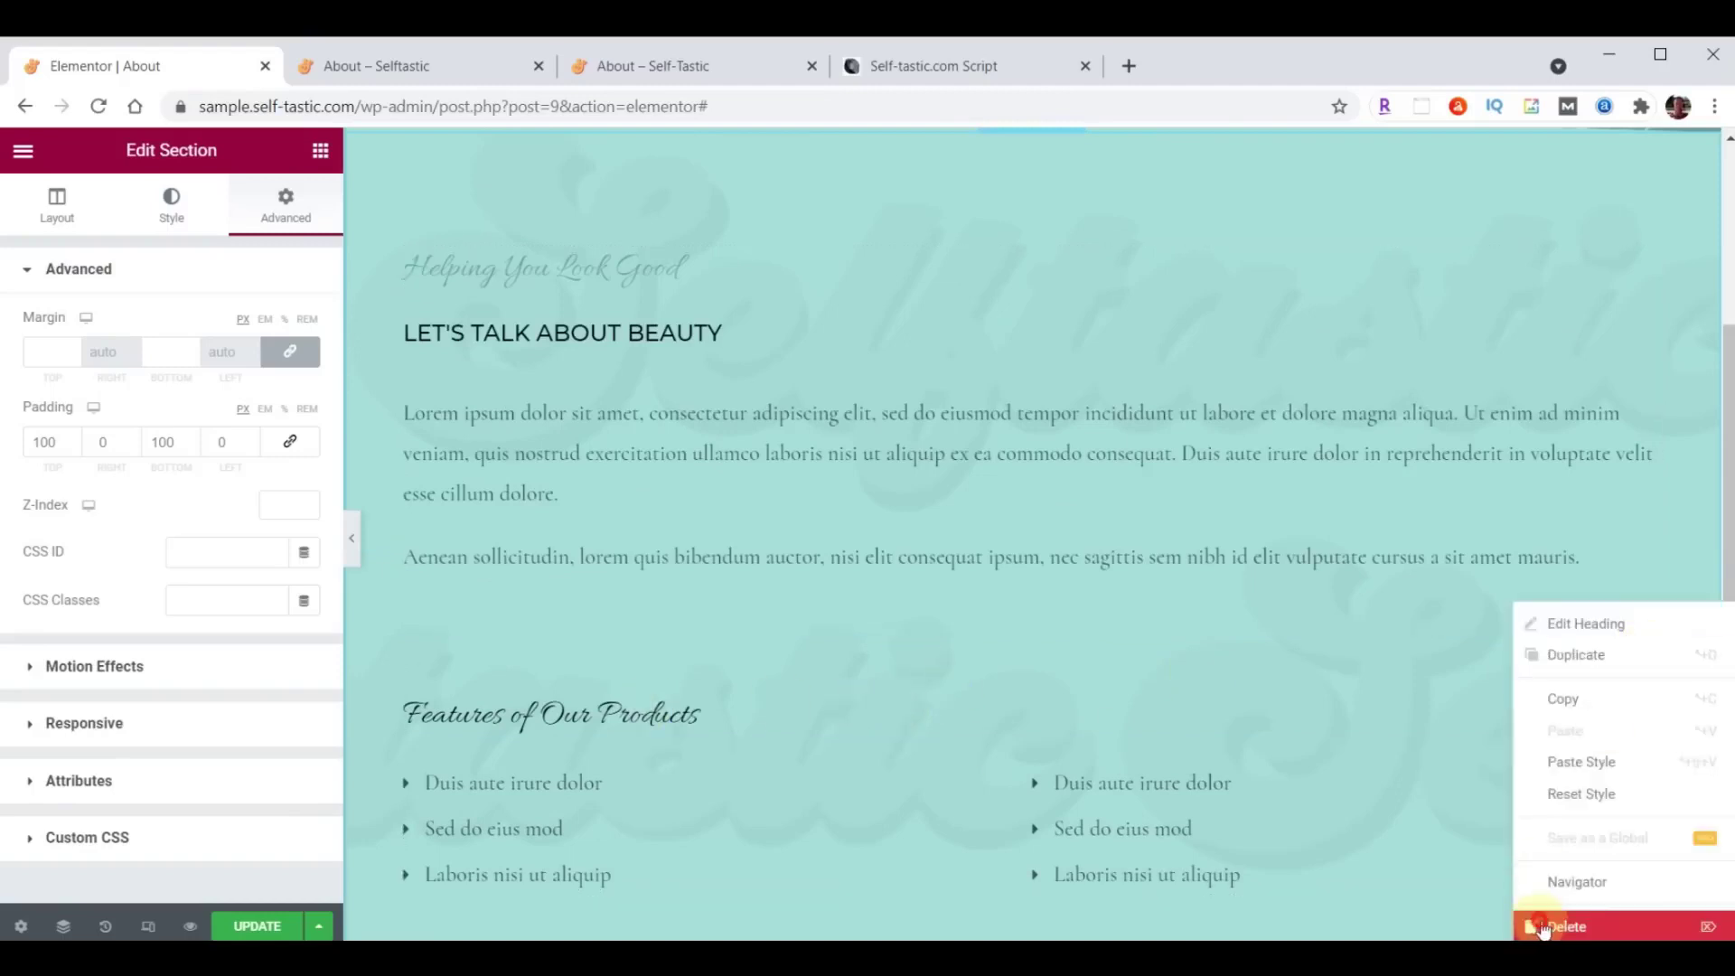
{"action": "left_click", "coordinate": [1540, 923]}
{"action": "right_click", "coordinate": [1646, 658]}
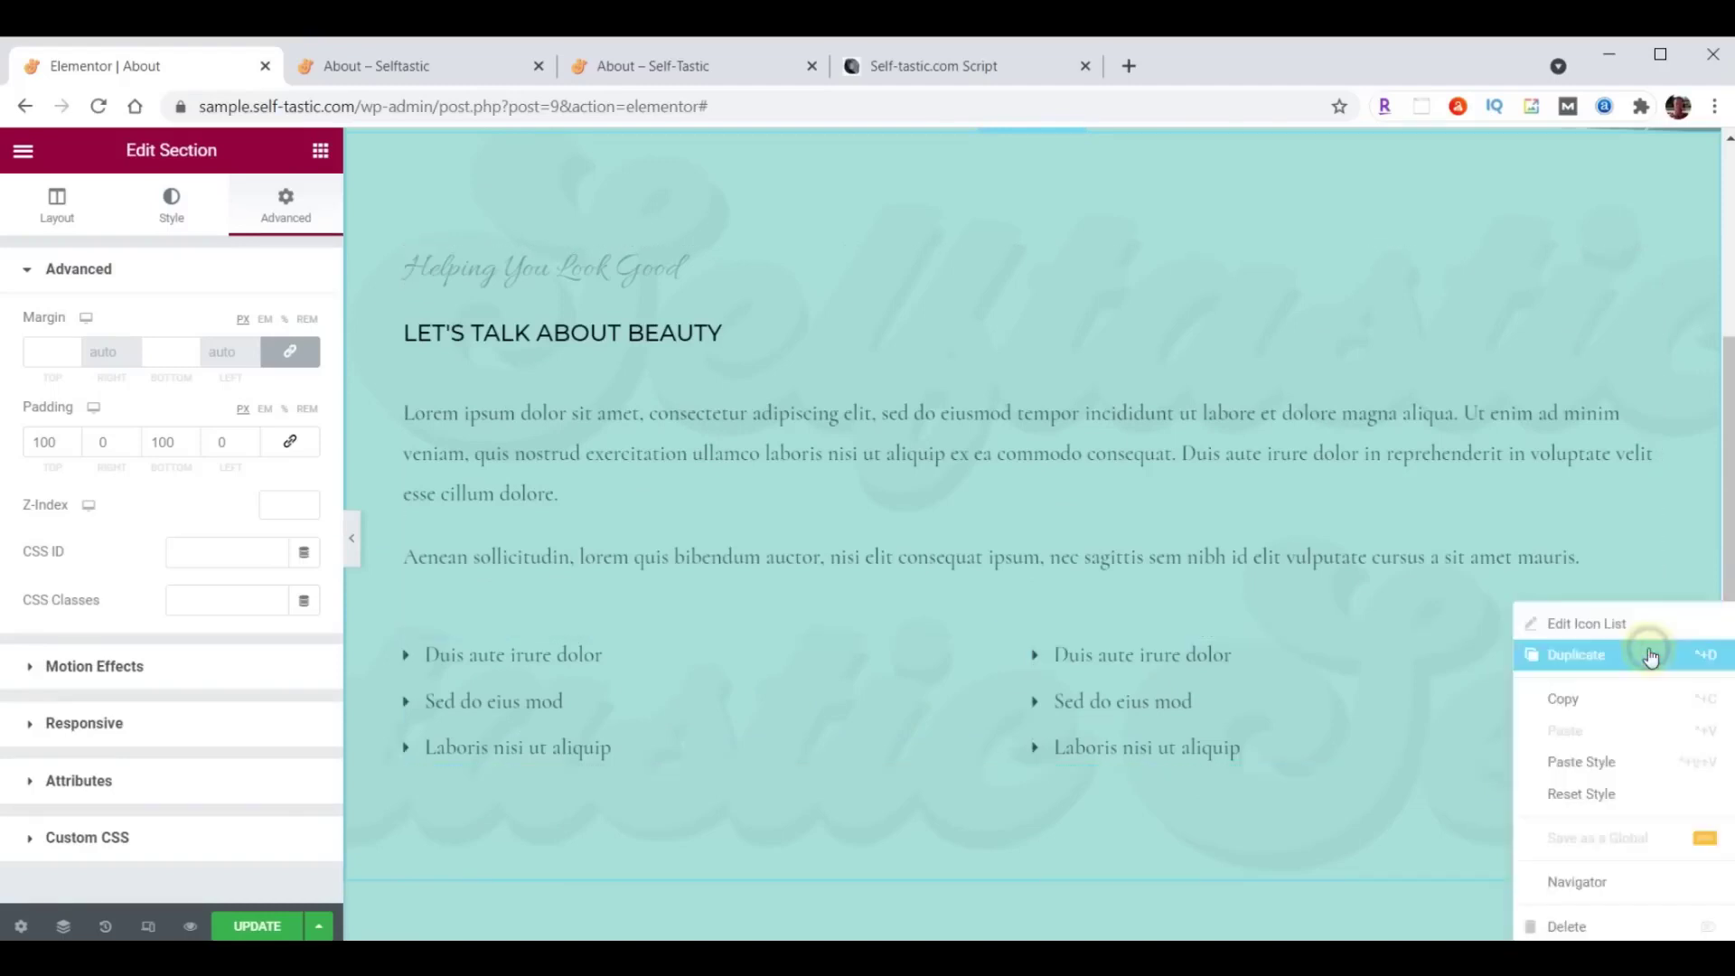
{"action": "left_click", "coordinate": [1566, 925]}
{"action": "right_click", "coordinate": [1635, 258]}
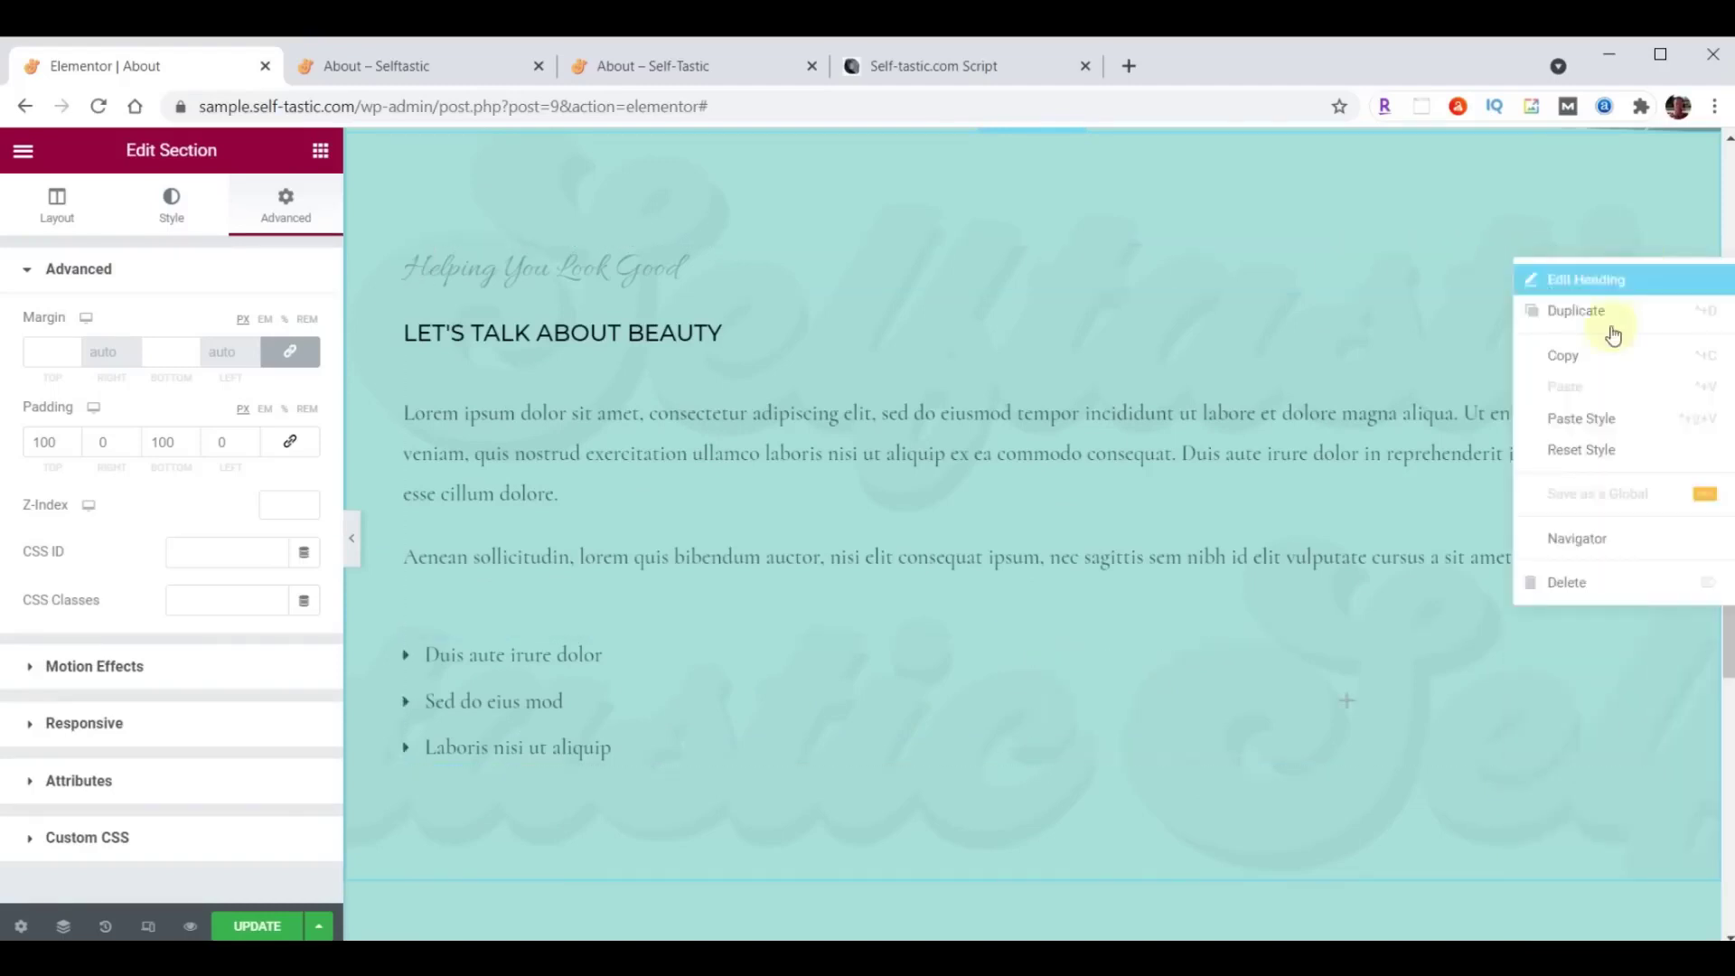
{"action": "left_click", "coordinate": [1572, 580]}
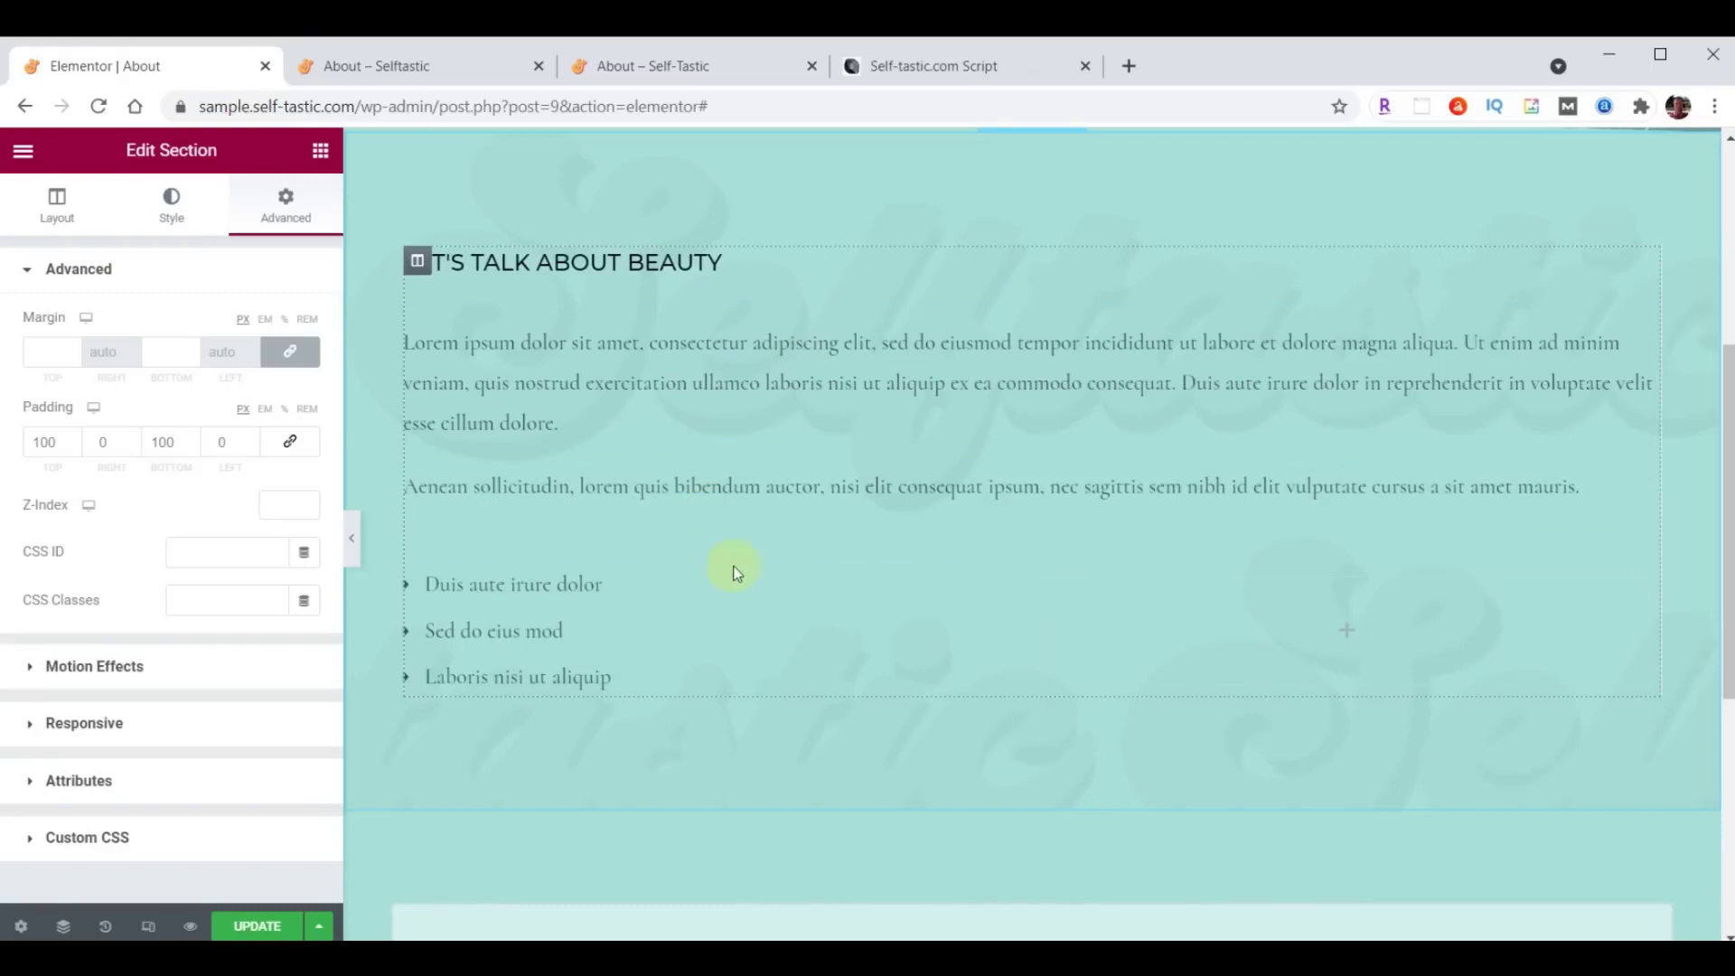
{"action": "left_click", "coordinate": [1043, 554]}
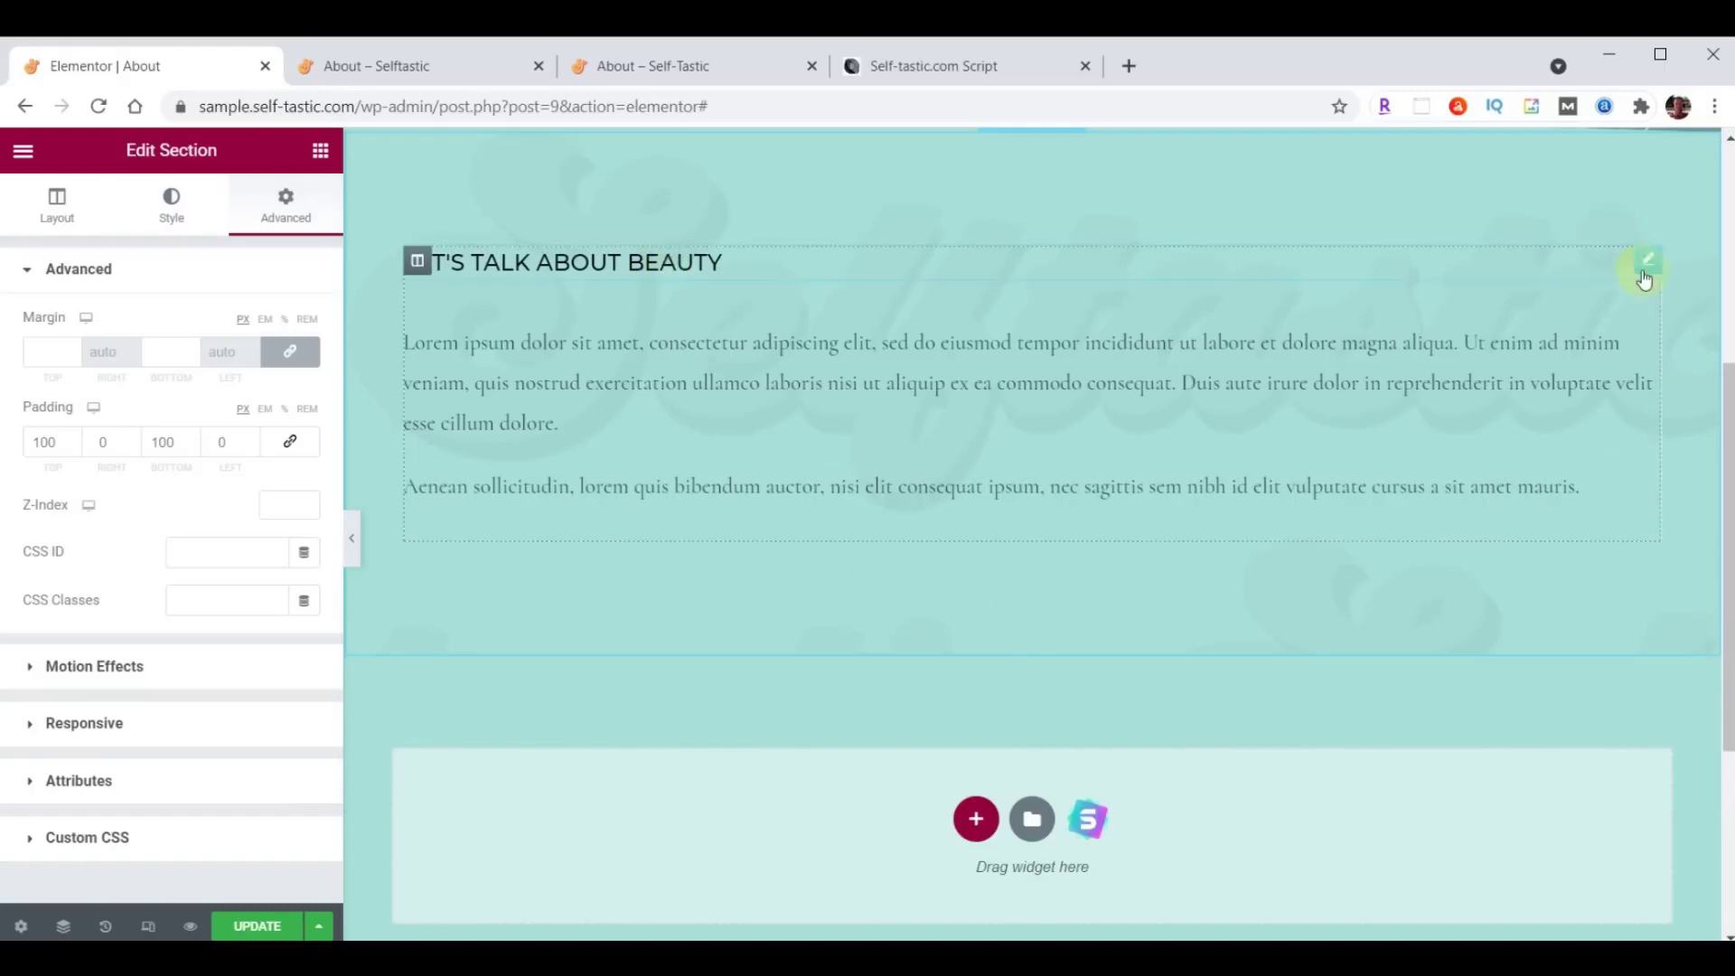
- Retitle the LET'S TALK ABOUT BEAUTY heading to 'About Me'
{"action": "left_click", "coordinate": [1648, 264]}
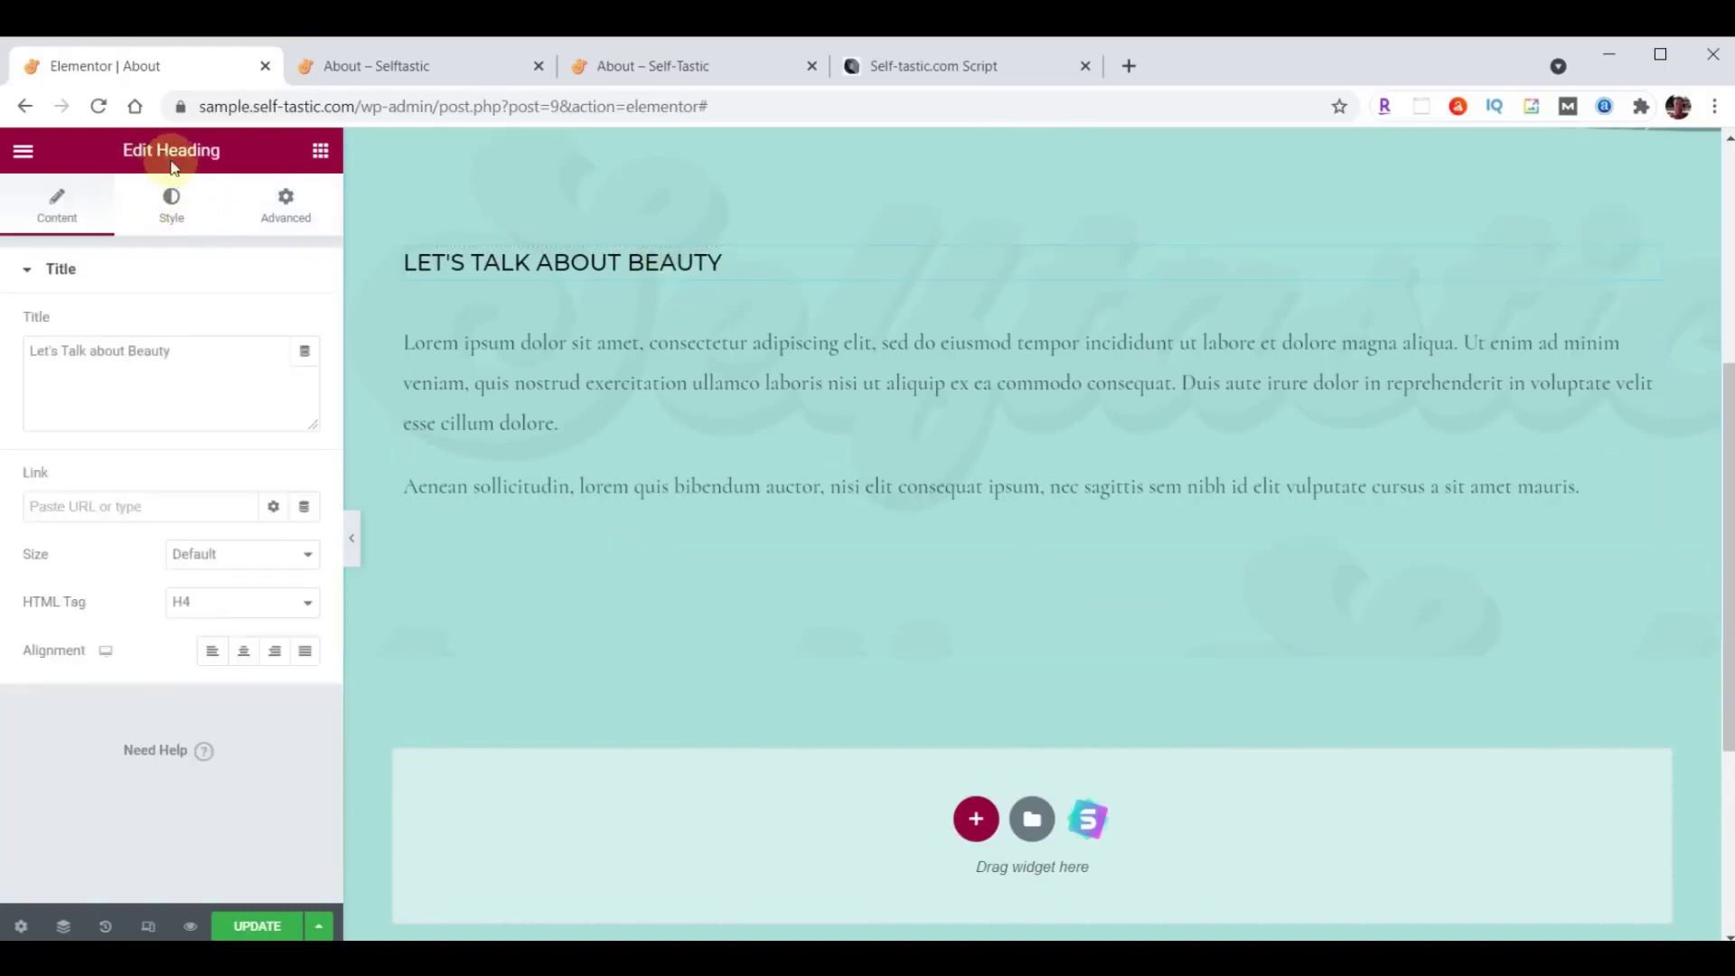
{"action": "left_click", "coordinate": [1649, 321]}
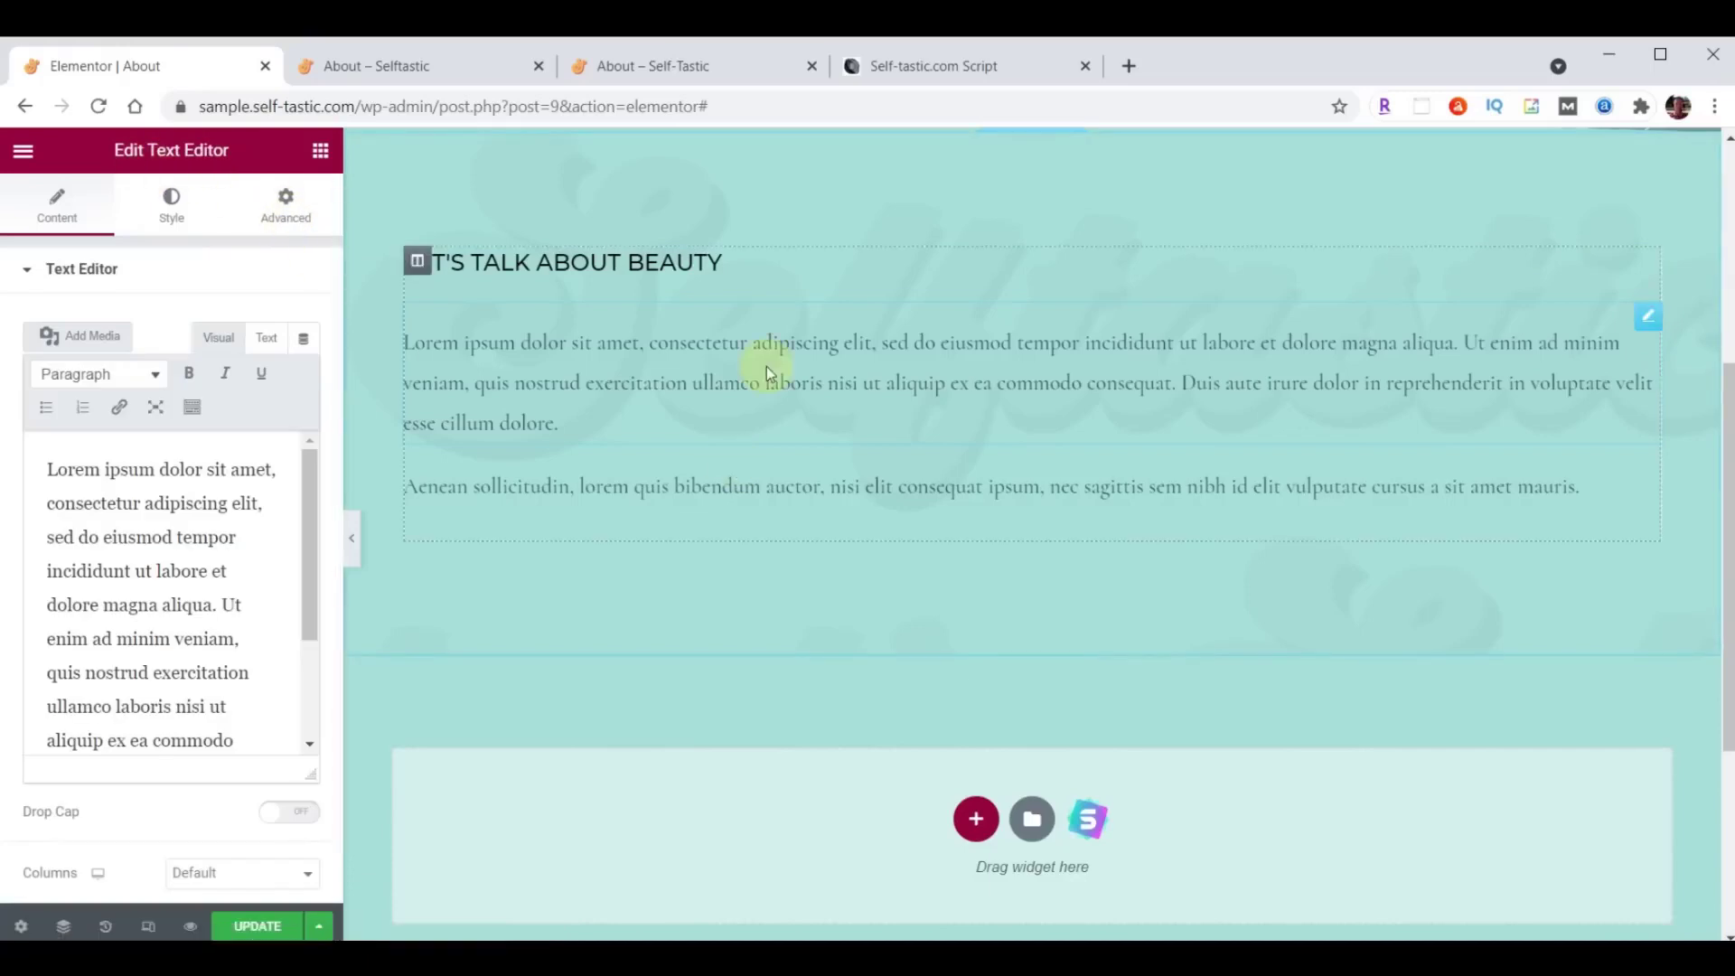
{"action": "left_click", "coordinate": [321, 152]}
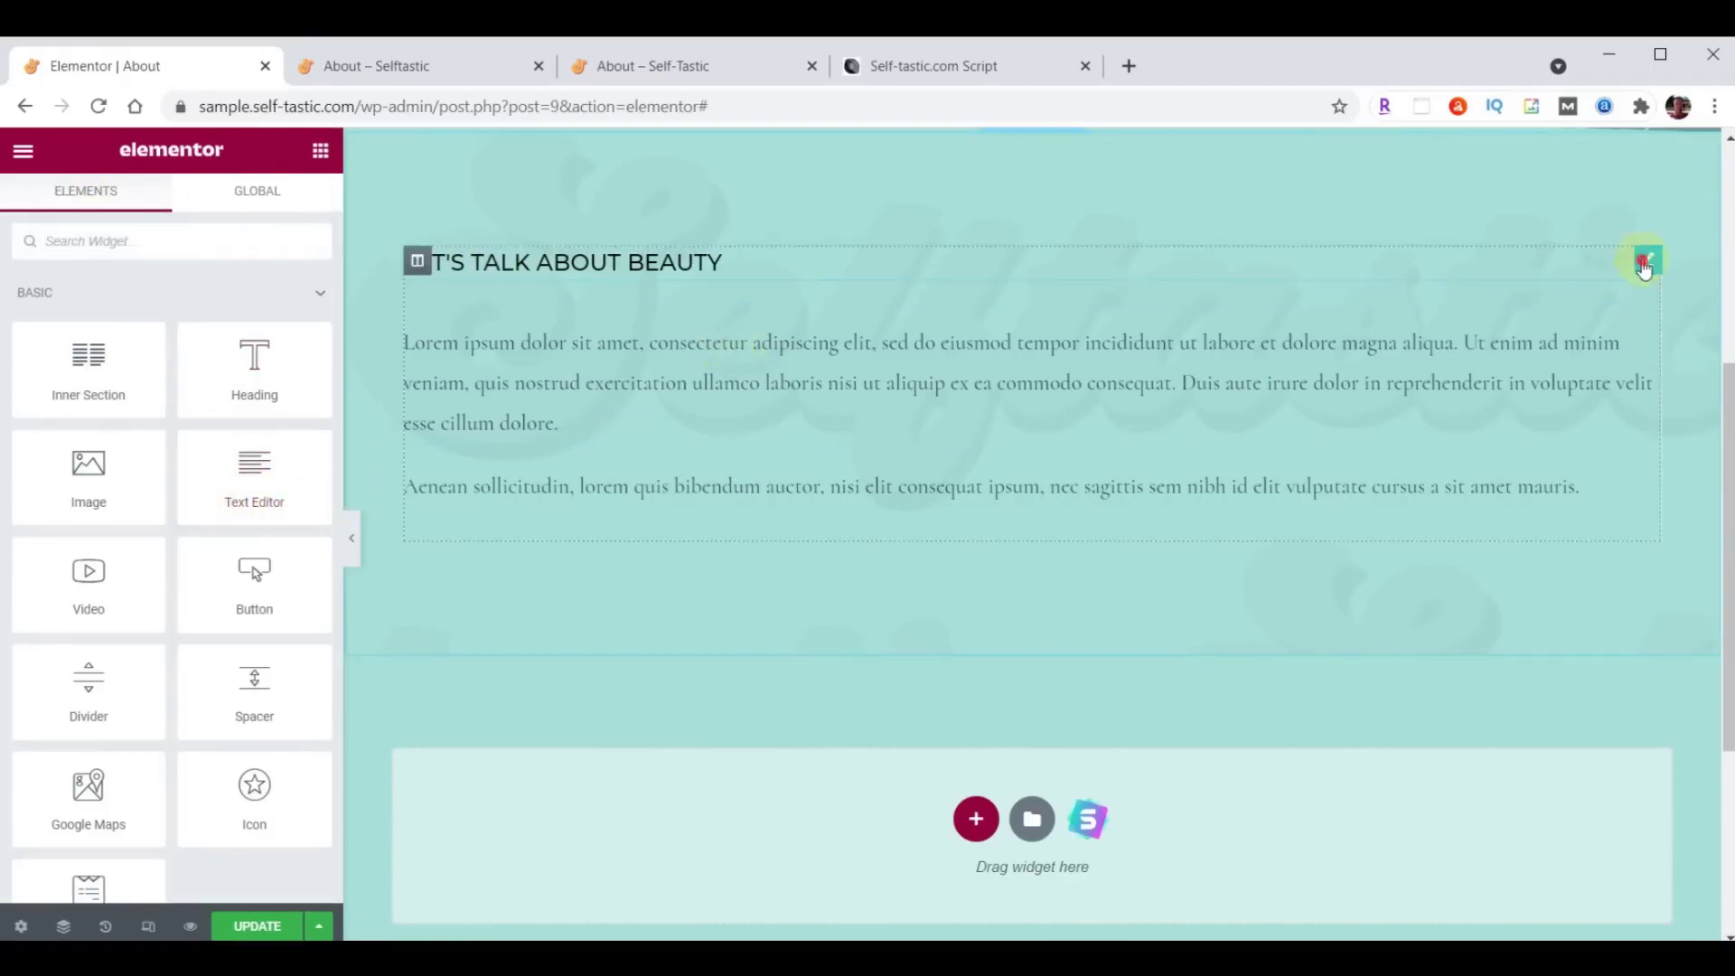
{"action": "left_click", "coordinate": [1644, 261]}
{"action": "triple_click", "coordinate": [205, 350]}
{"action": "type", "text": "About Me"}
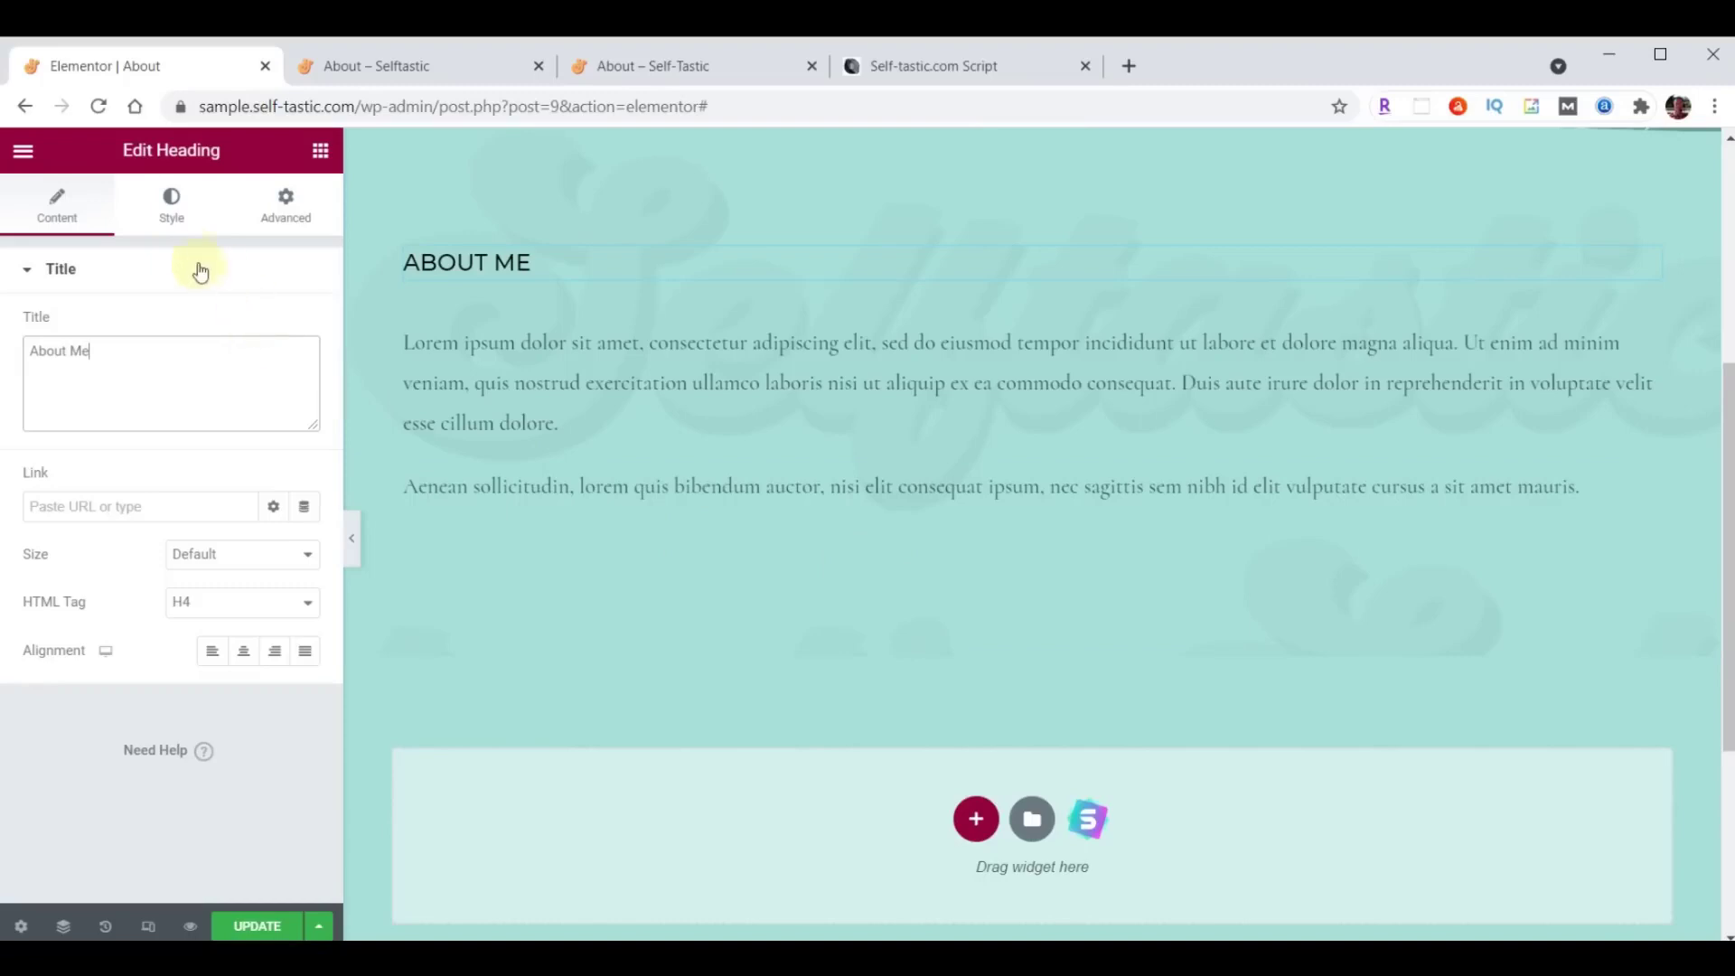
- Set the heading to Montserrat, size 32, weight 300, and delete the Aenean paragraph widget
{"action": "left_click", "coordinate": [172, 203]}
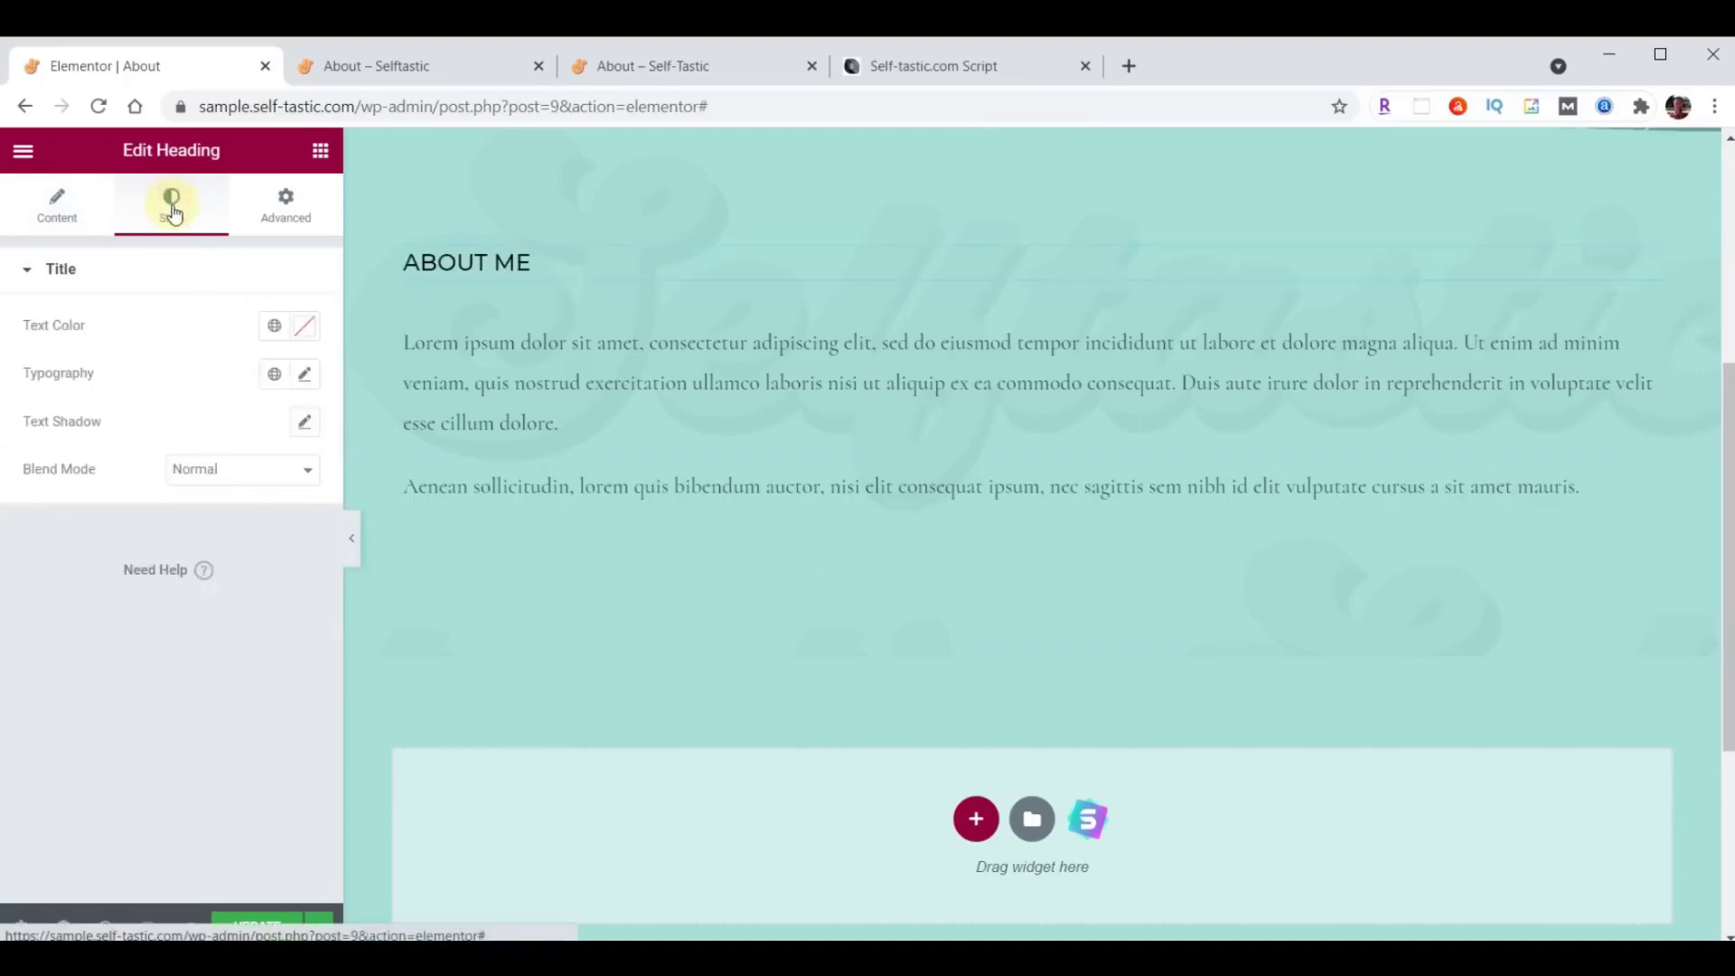
{"action": "left_click", "coordinate": [308, 376]}
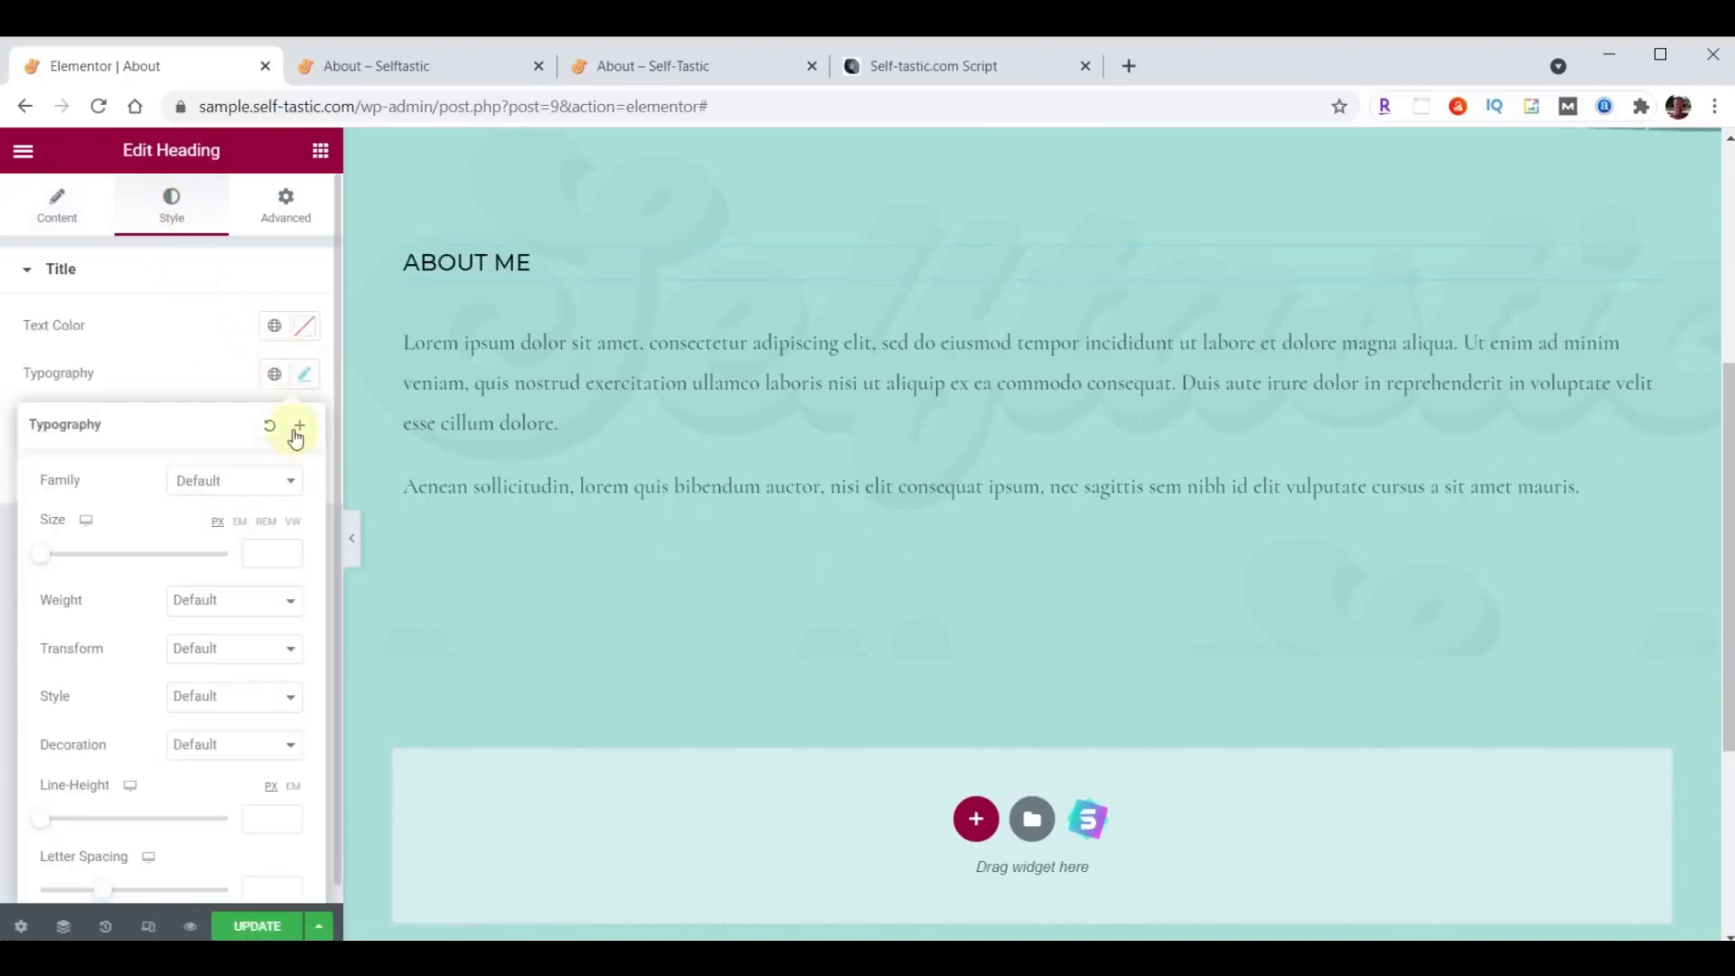
{"action": "left_click", "coordinate": [261, 482]}
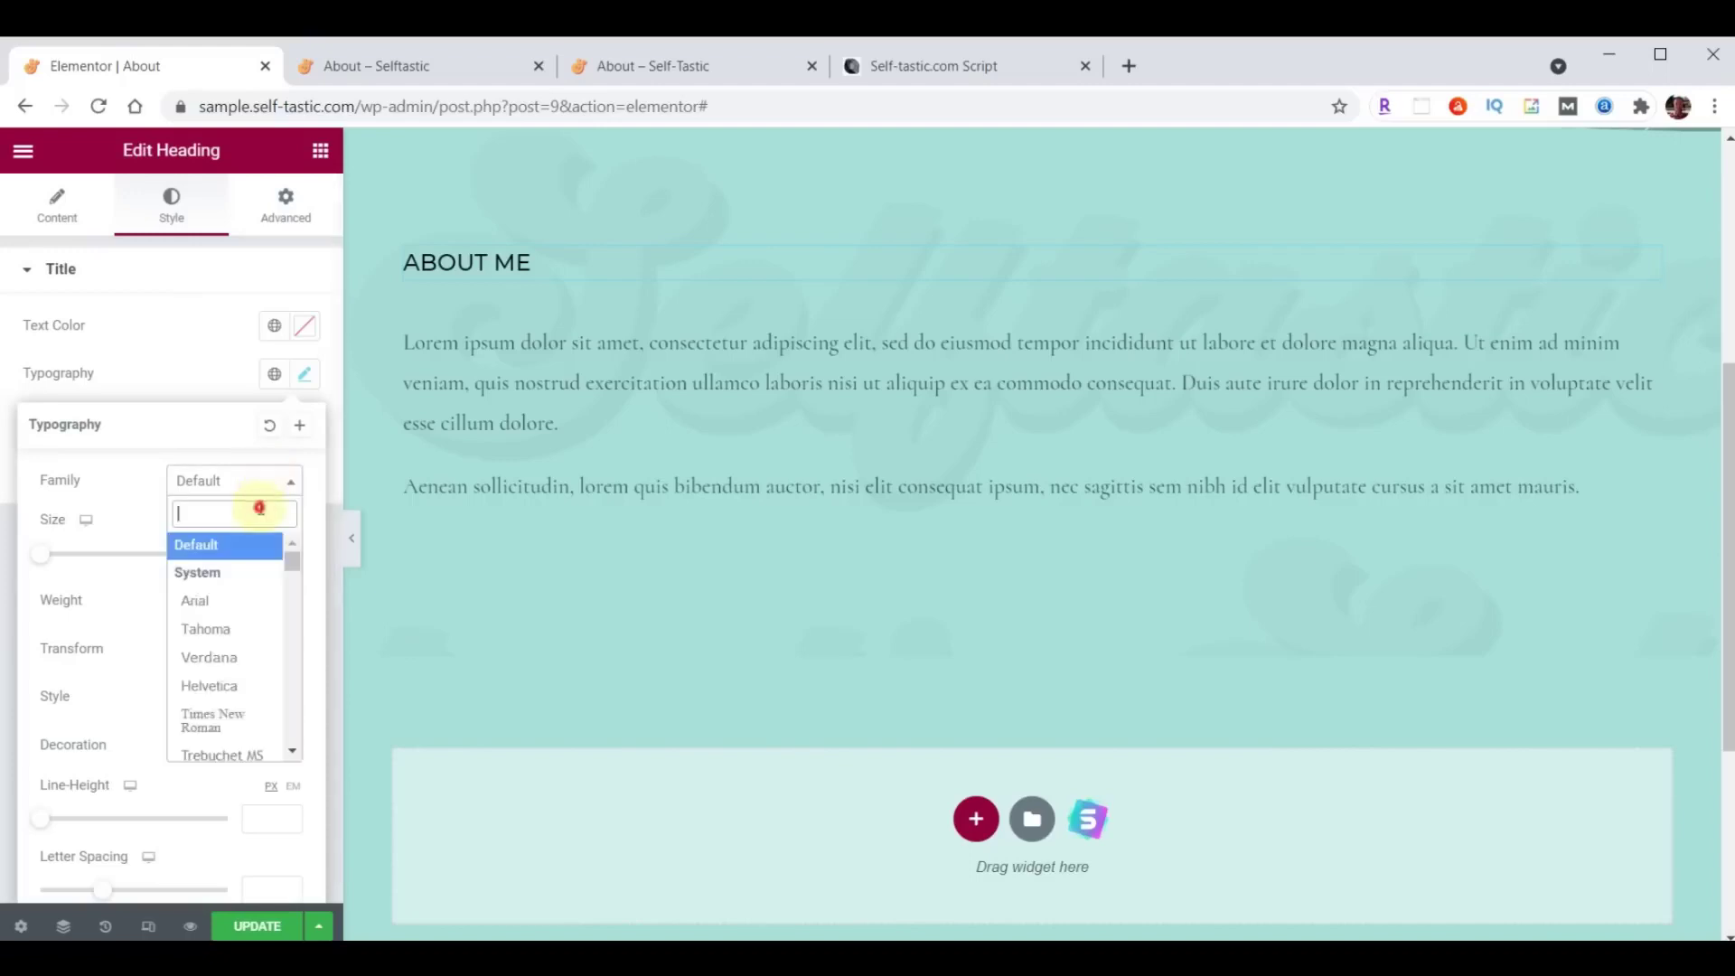
{"action": "type", "text": "Montserrat"}
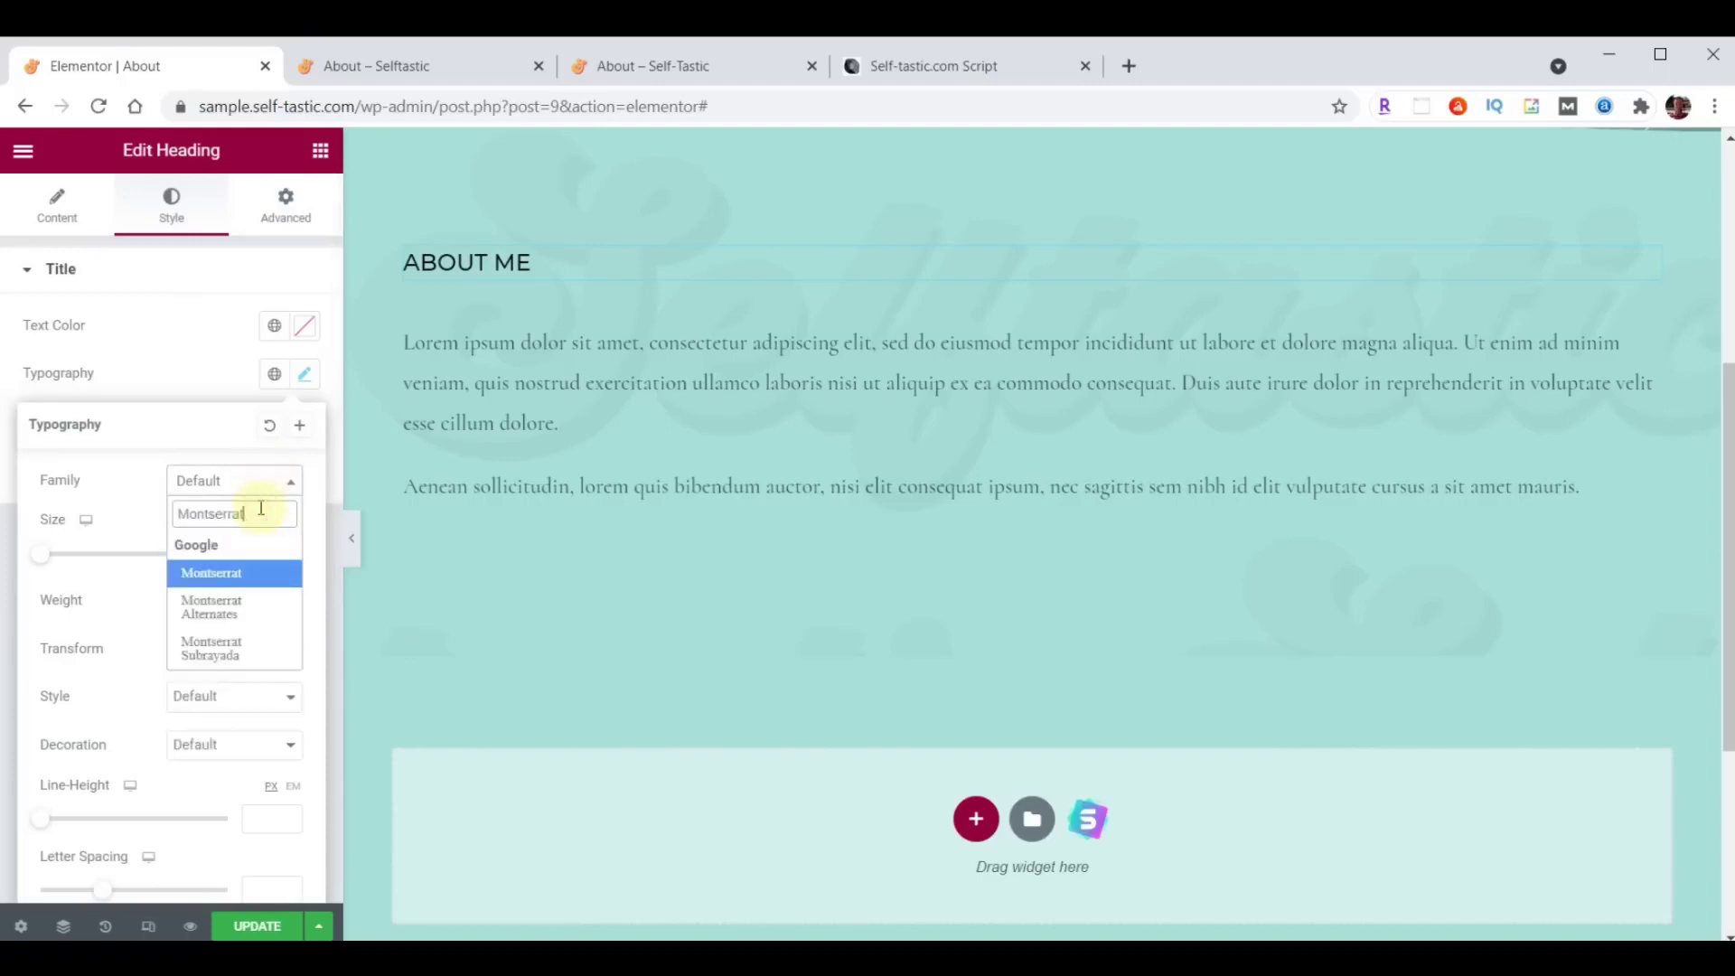
{"action": "key", "text": "Return"}
{"action": "left_click", "coordinate": [256, 553]}
{"action": "type", "text": "32"}
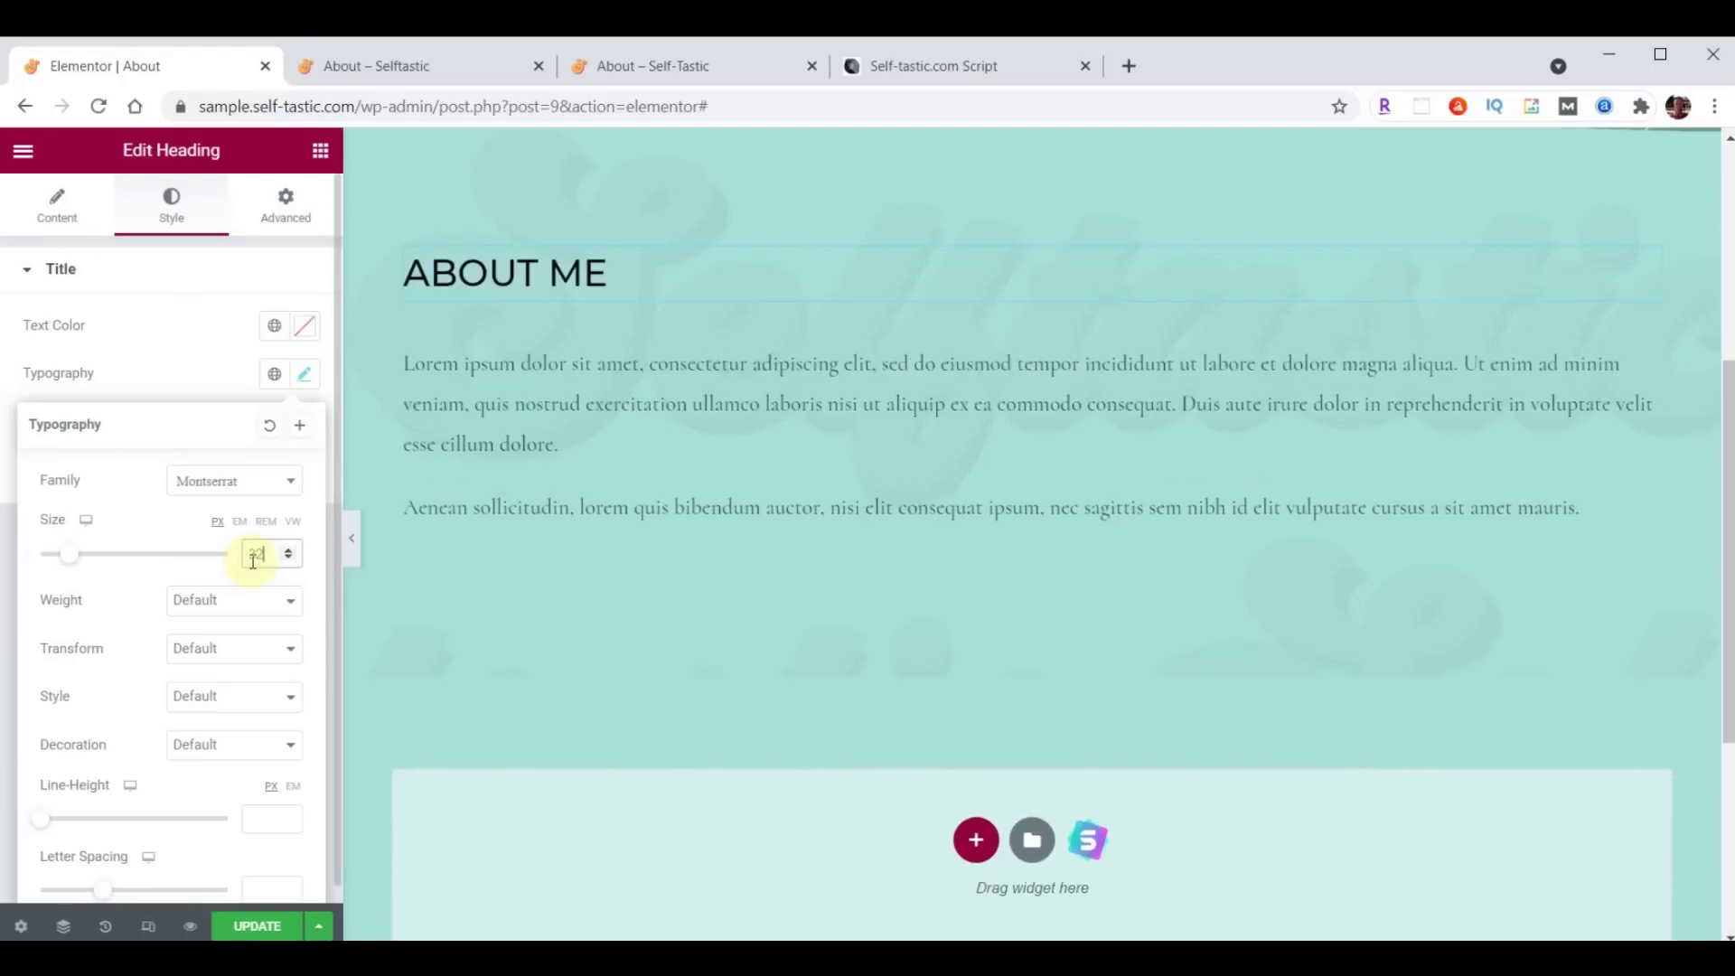
{"action": "left_click", "coordinate": [235, 602]}
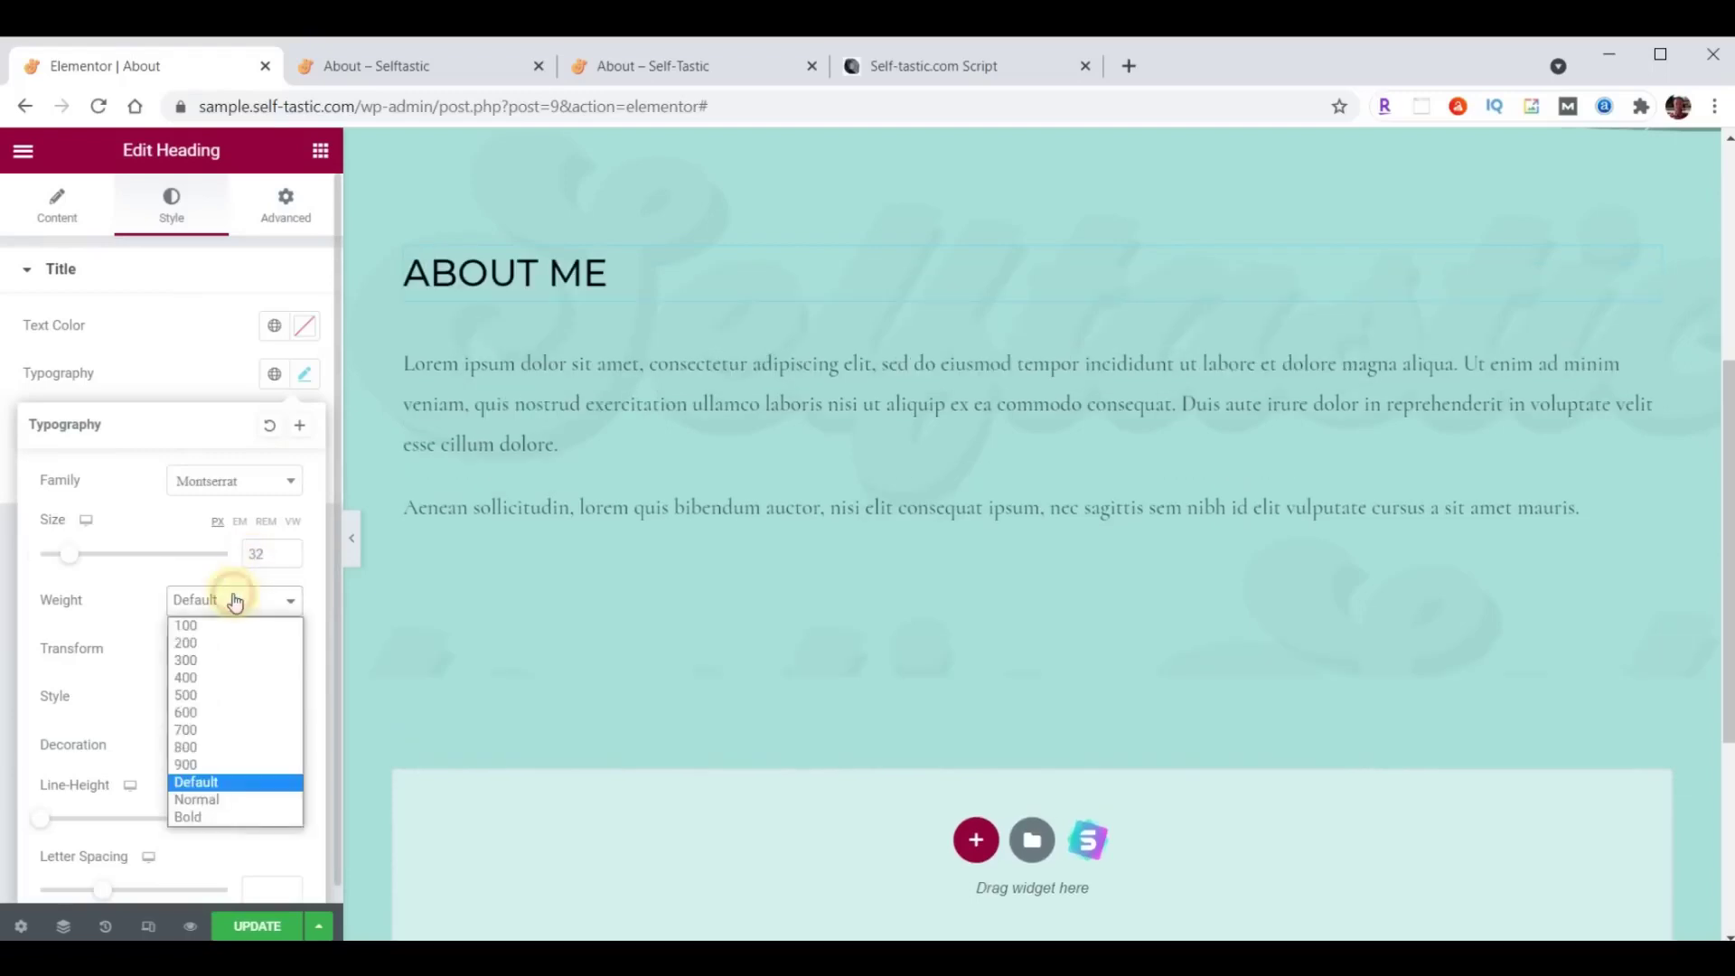
{"action": "left_click", "coordinate": [221, 663]}
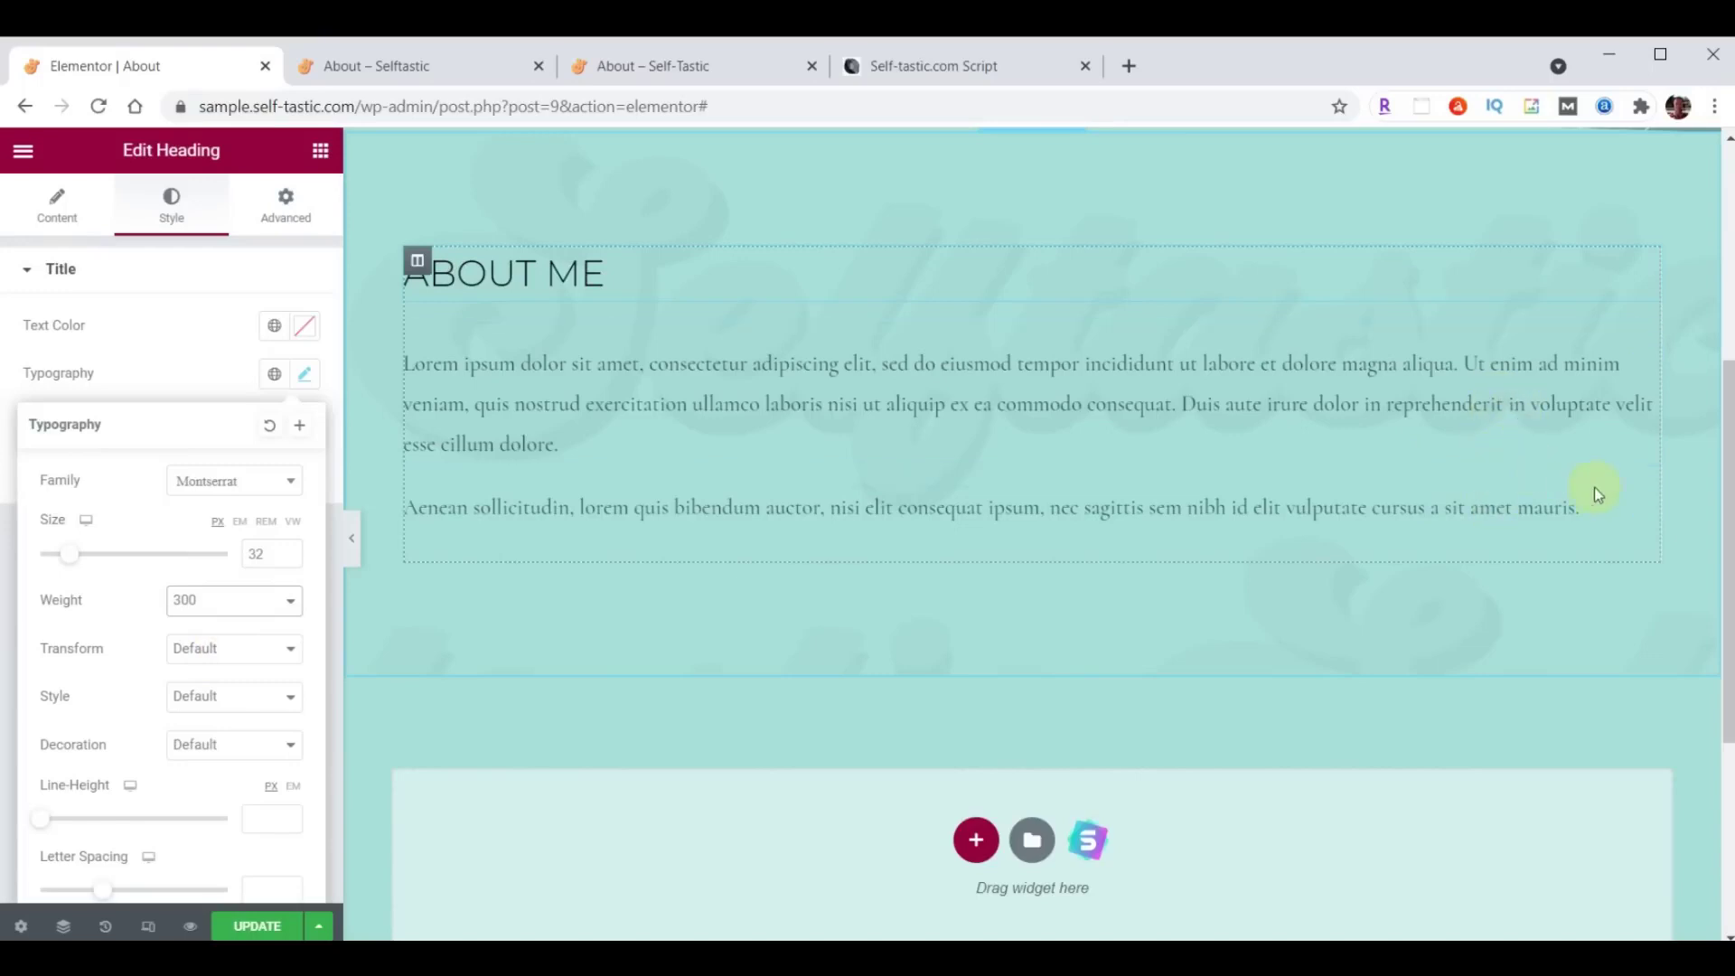
{"action": "right_click", "coordinate": [1647, 504]}
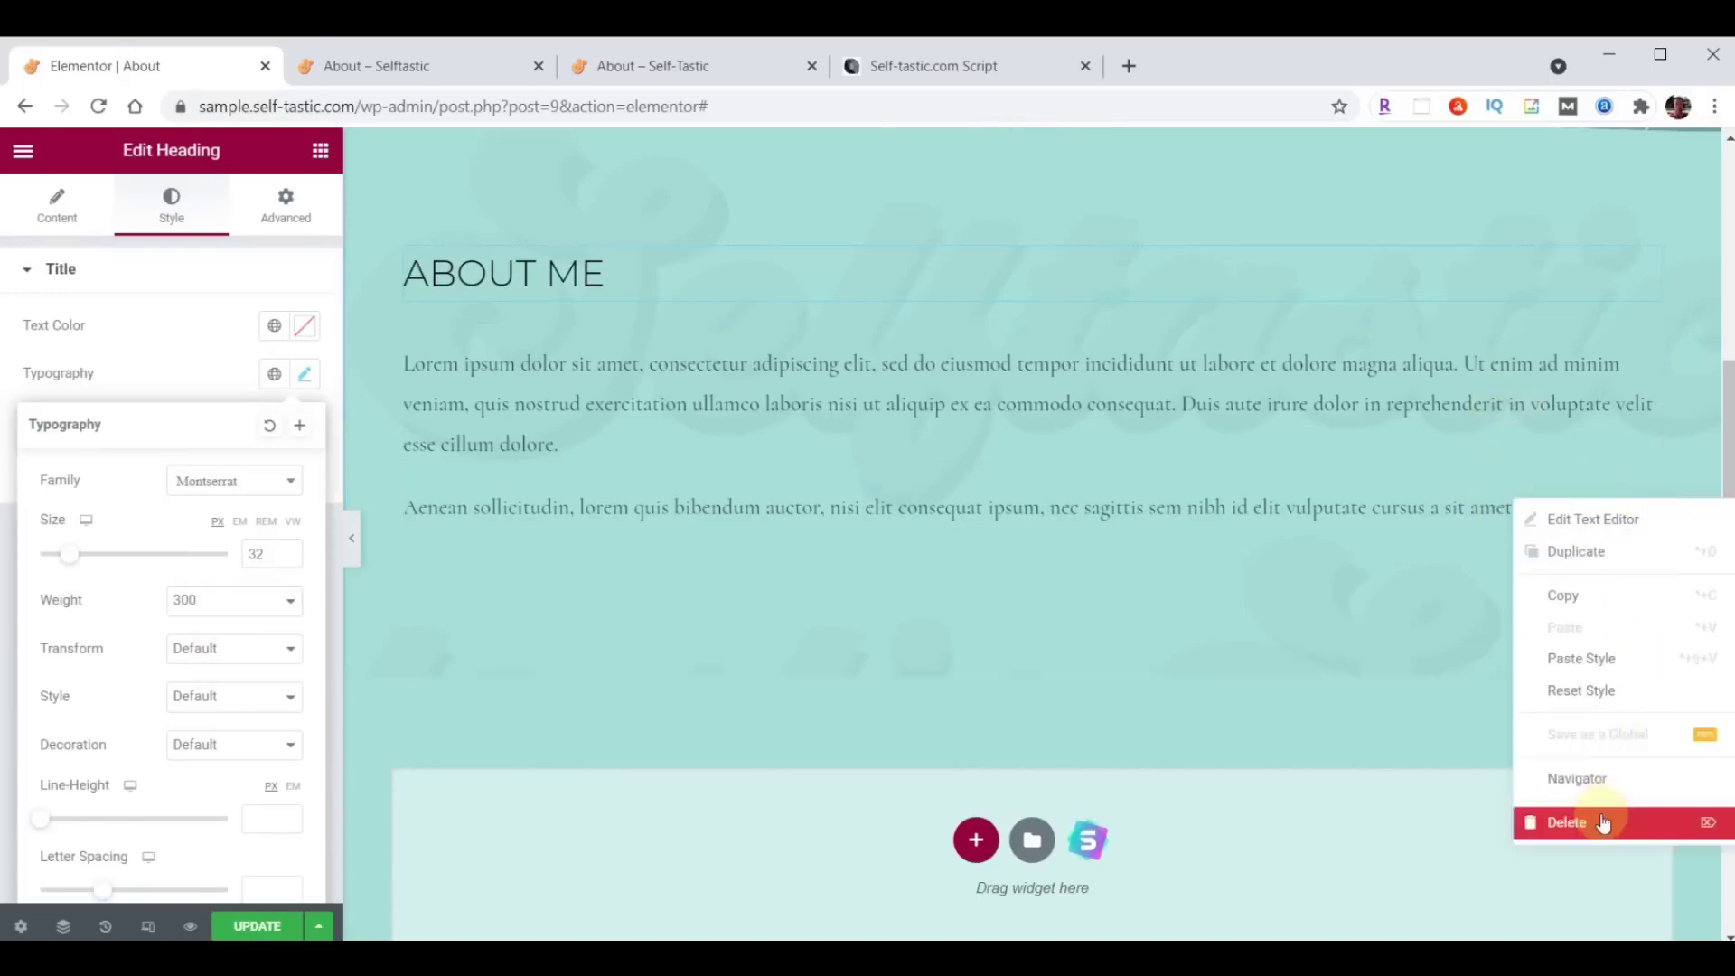
{"action": "left_click", "coordinate": [1599, 817]}
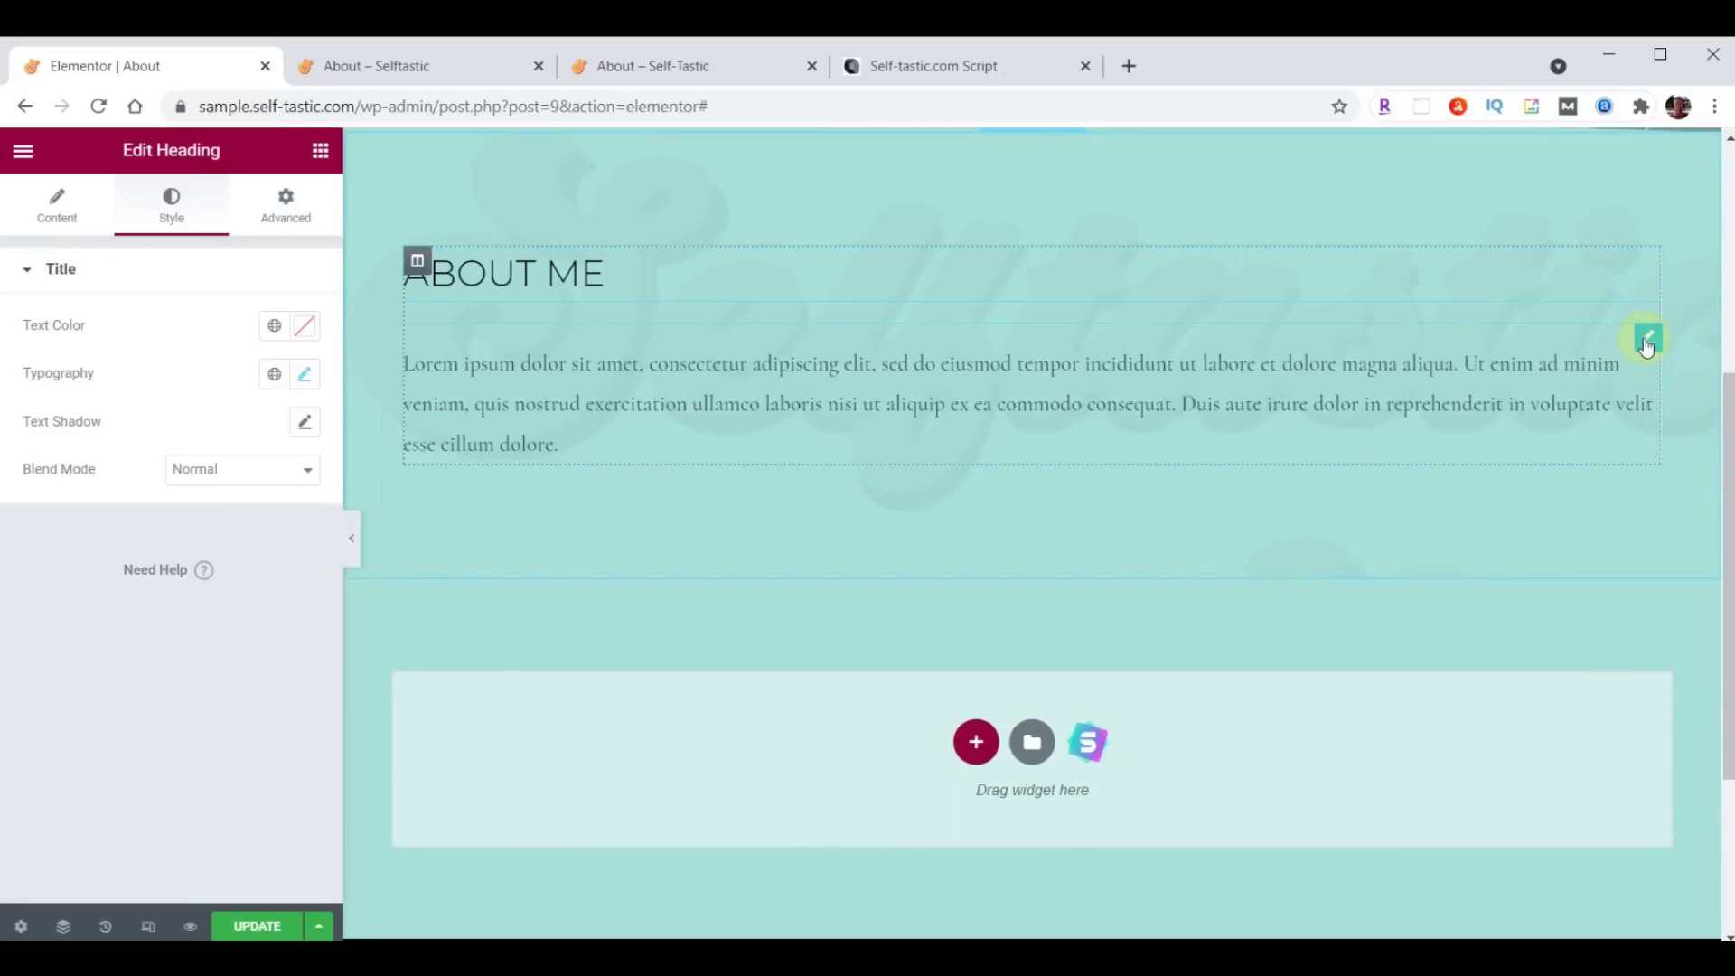
- Give the Lorem paragraph the dark brown text colour #473C31
{"action": "left_click", "coordinate": [1646, 343]}
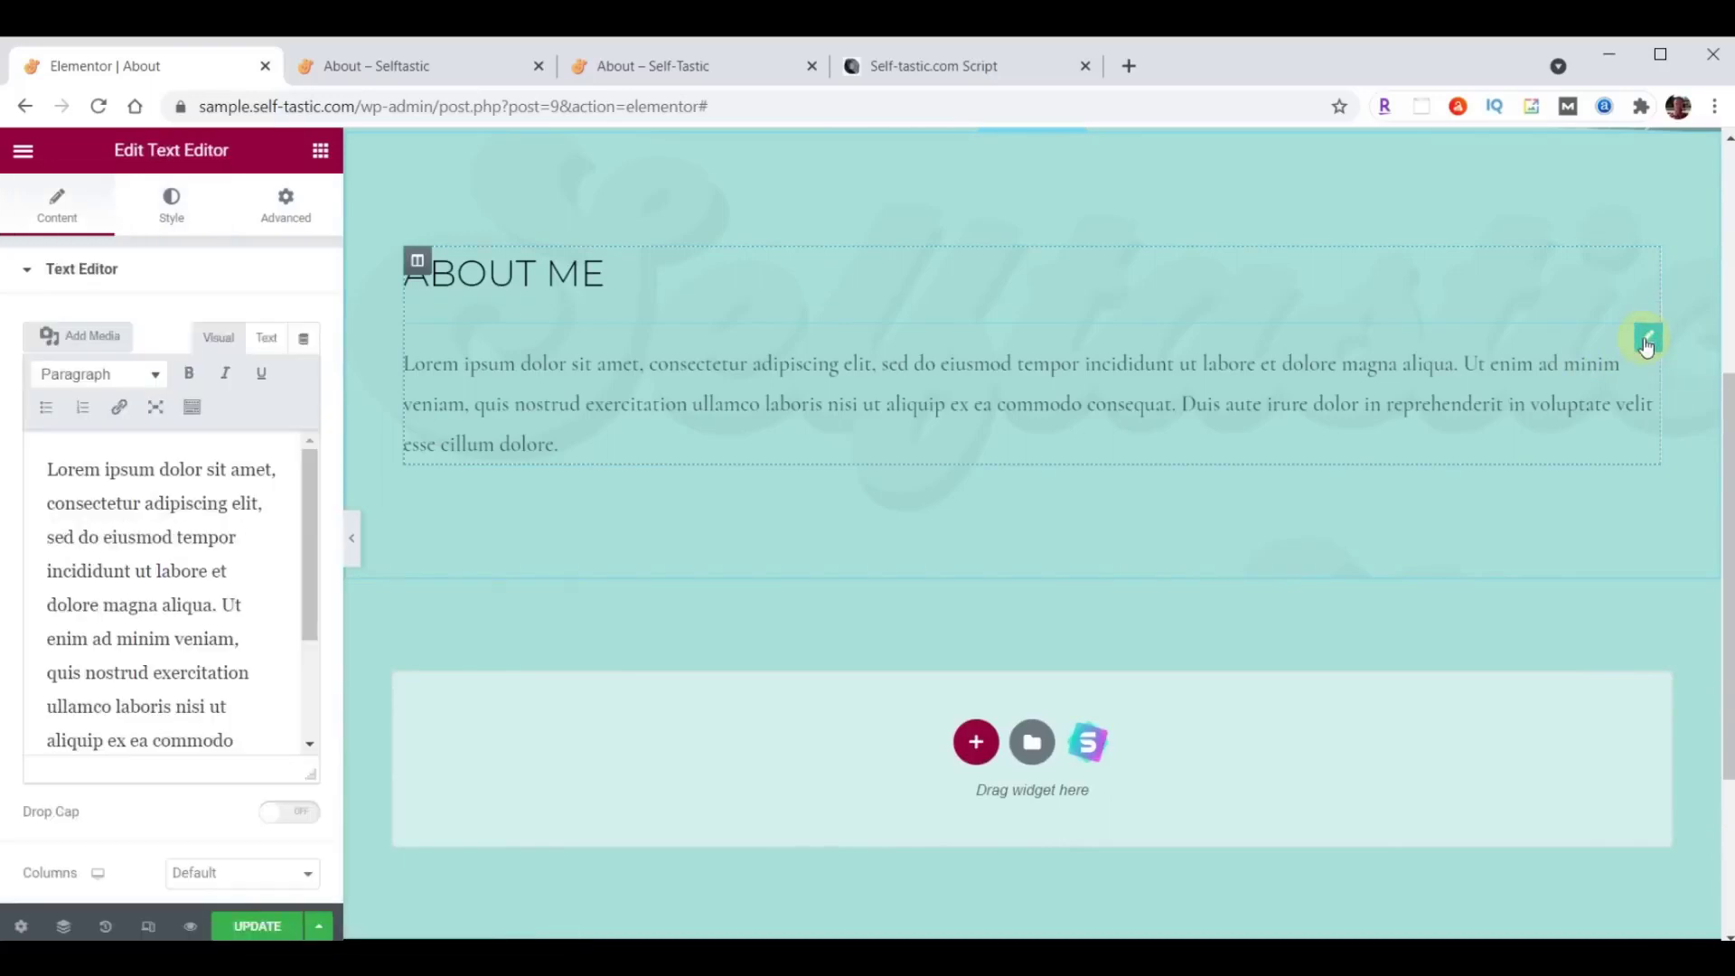
{"action": "left_click", "coordinate": [172, 199]}
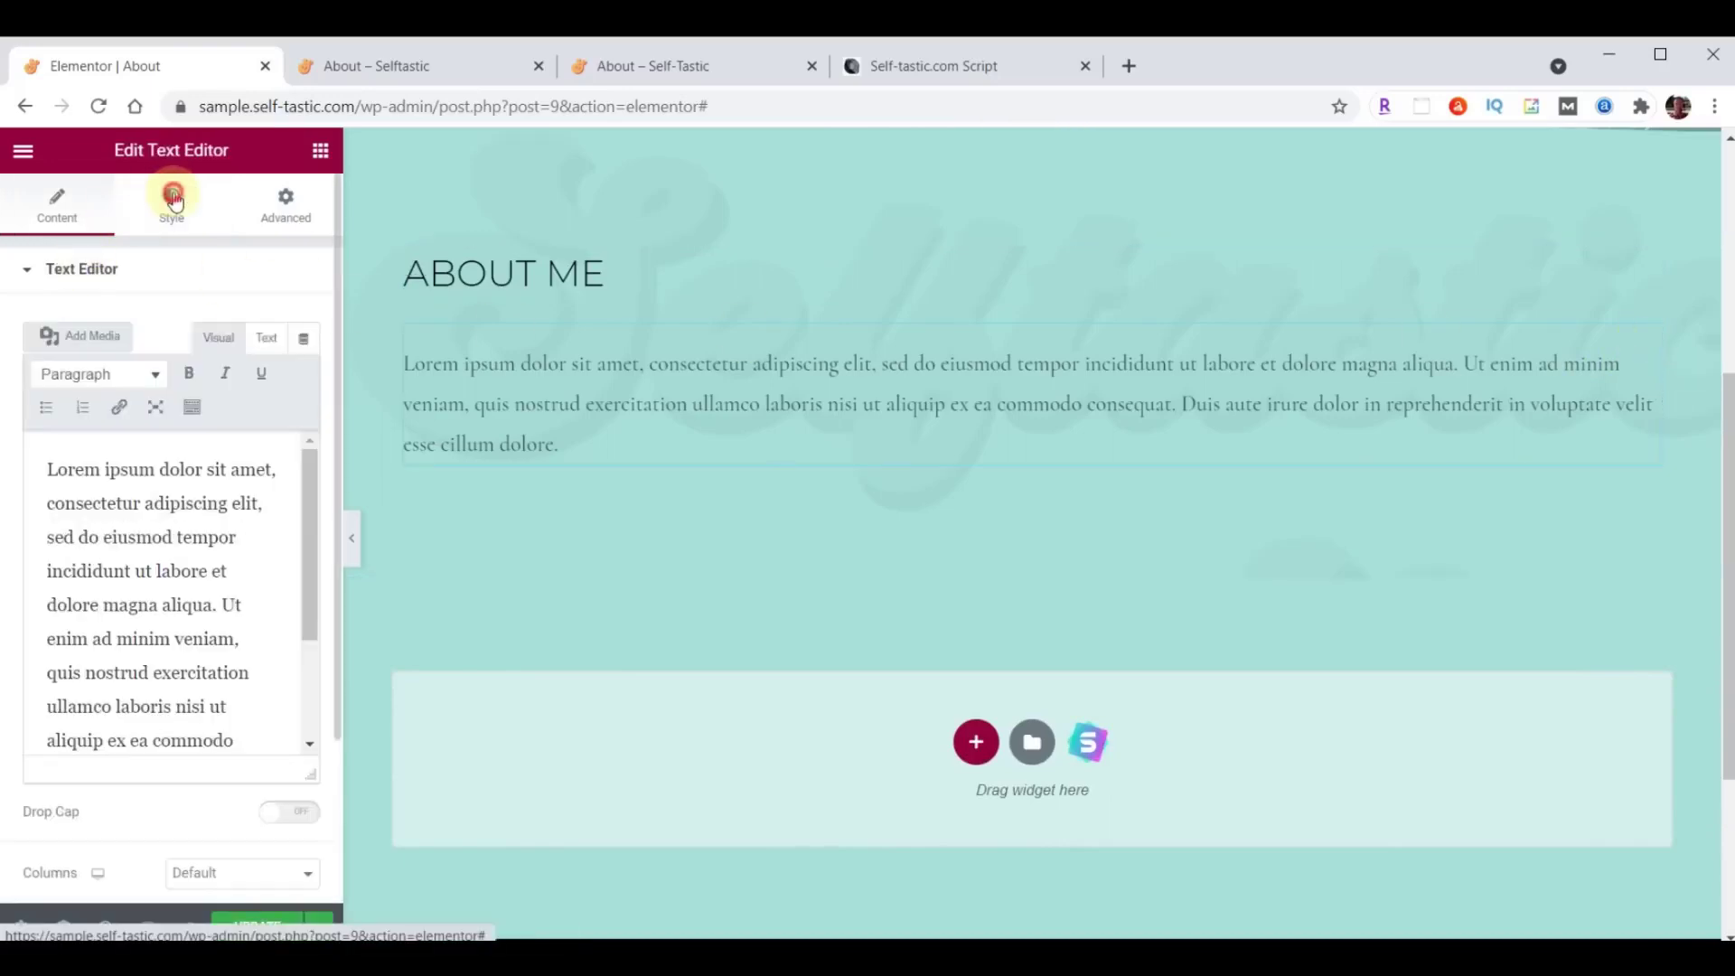
{"action": "left_click", "coordinate": [305, 375]}
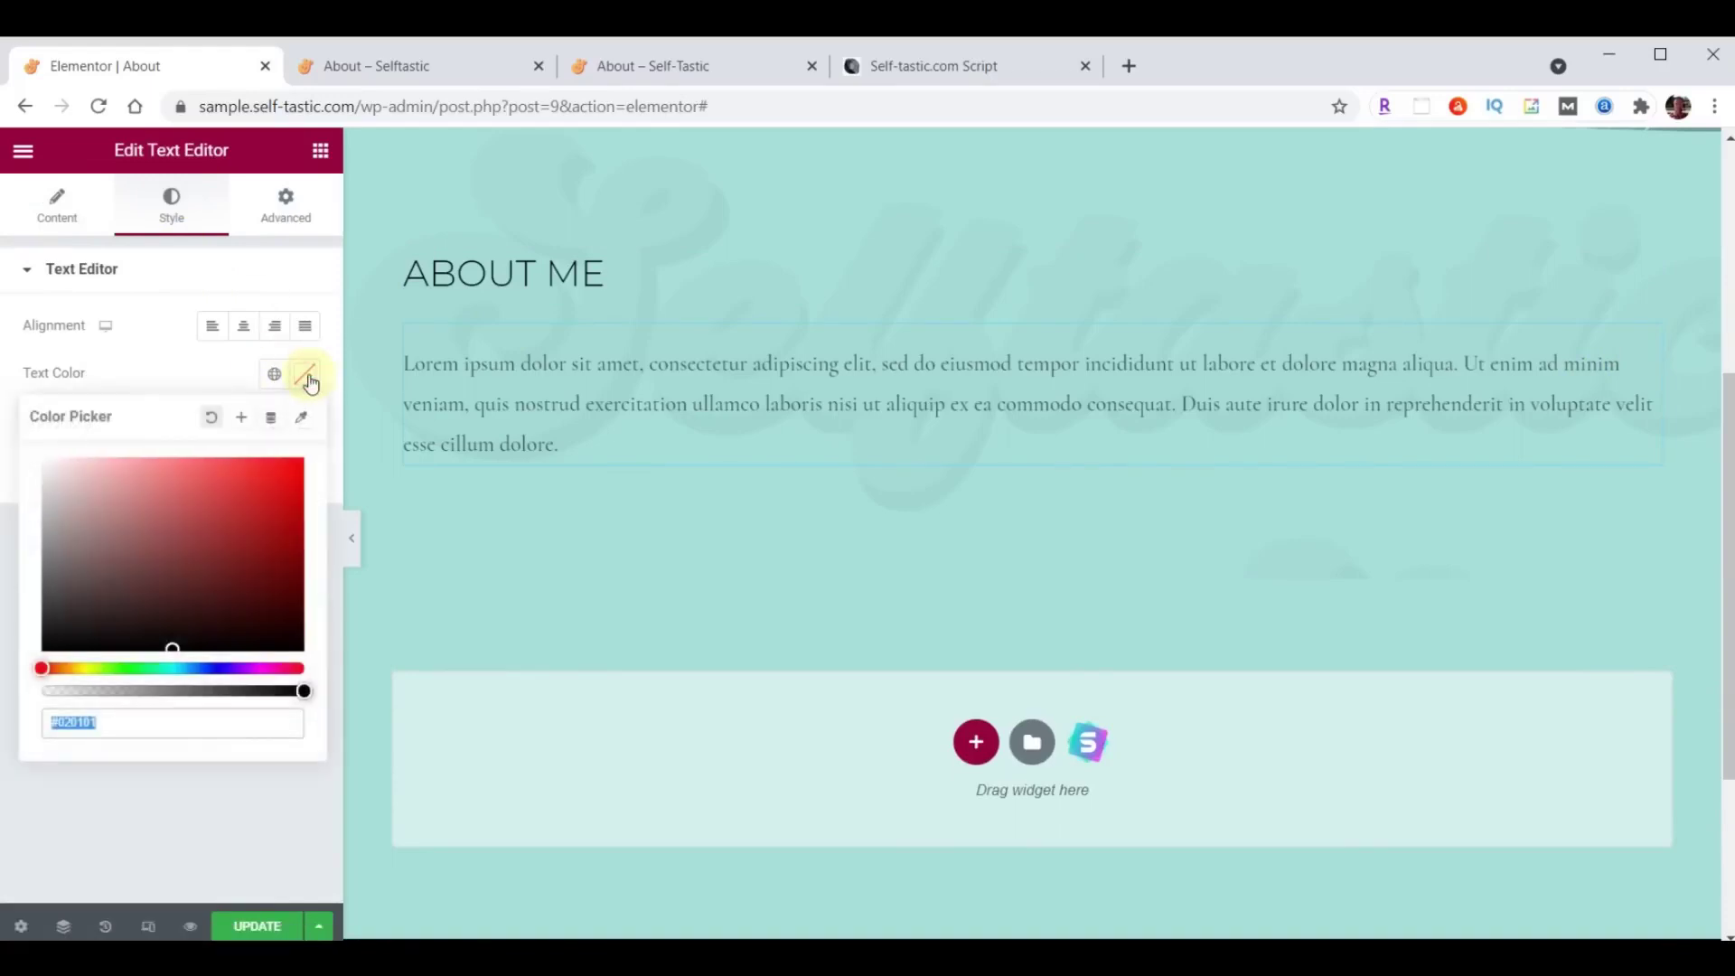
{"action": "left_click", "coordinate": [305, 374]}
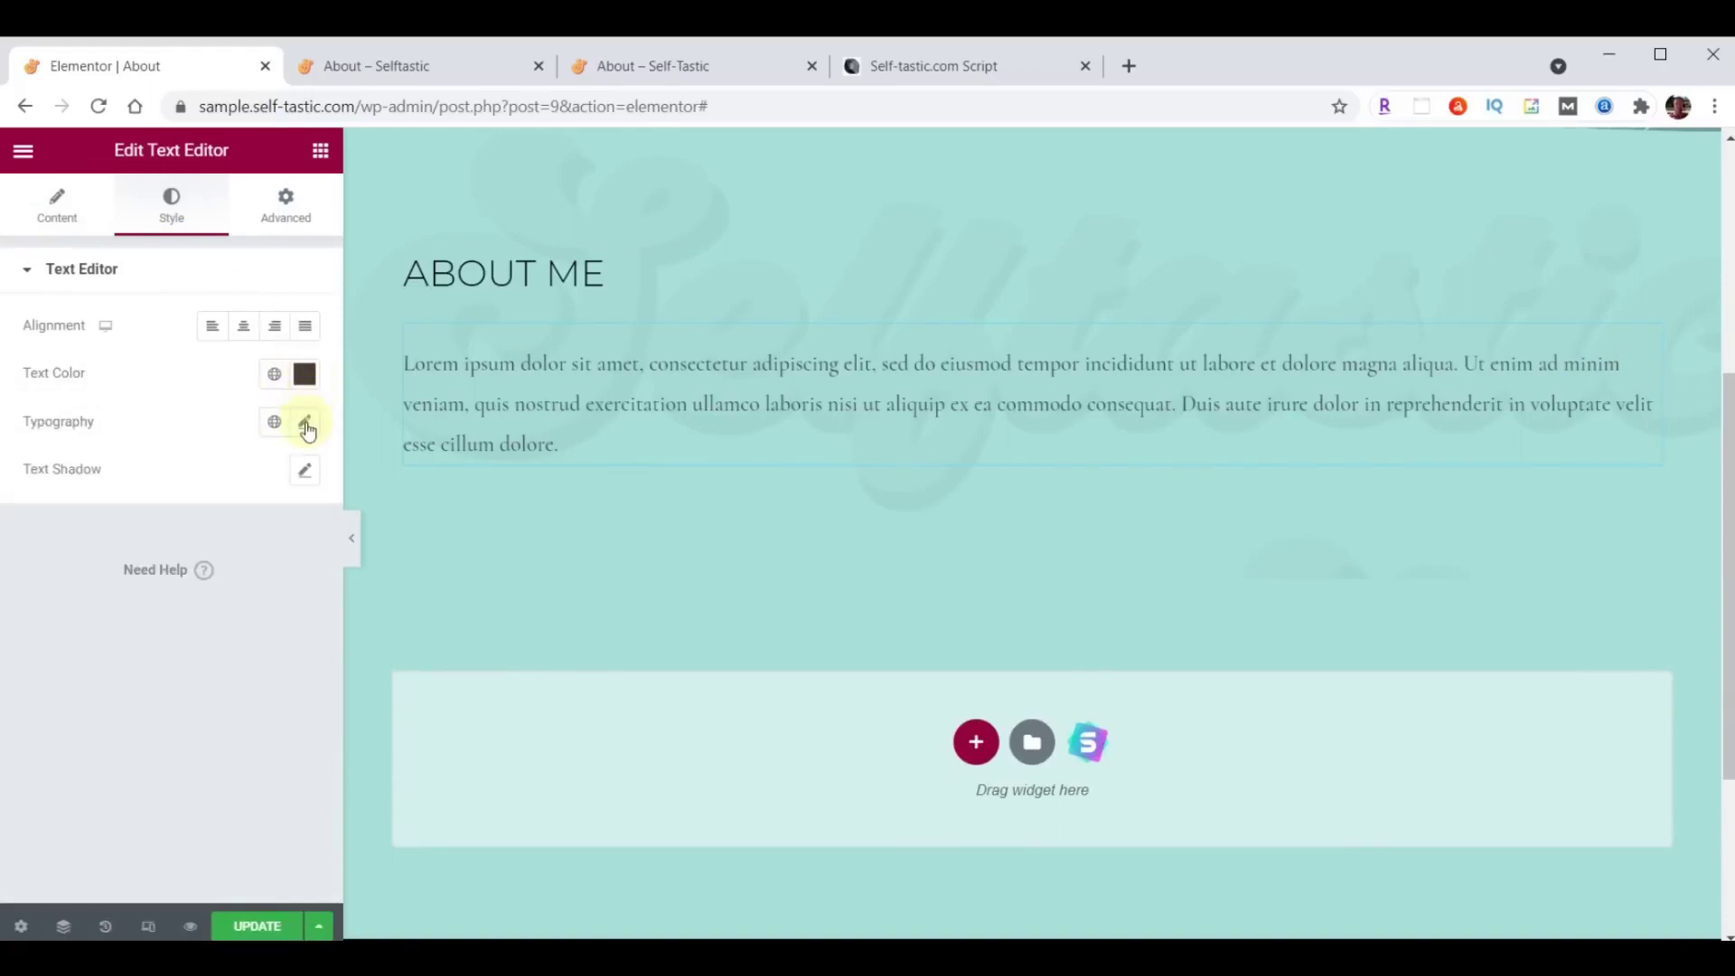
- Set the paragraph typography (Raleway search, size 21, weight 400) and return to its content
{"action": "left_click", "coordinate": [306, 422]}
{"action": "left_click", "coordinate": [228, 527]}
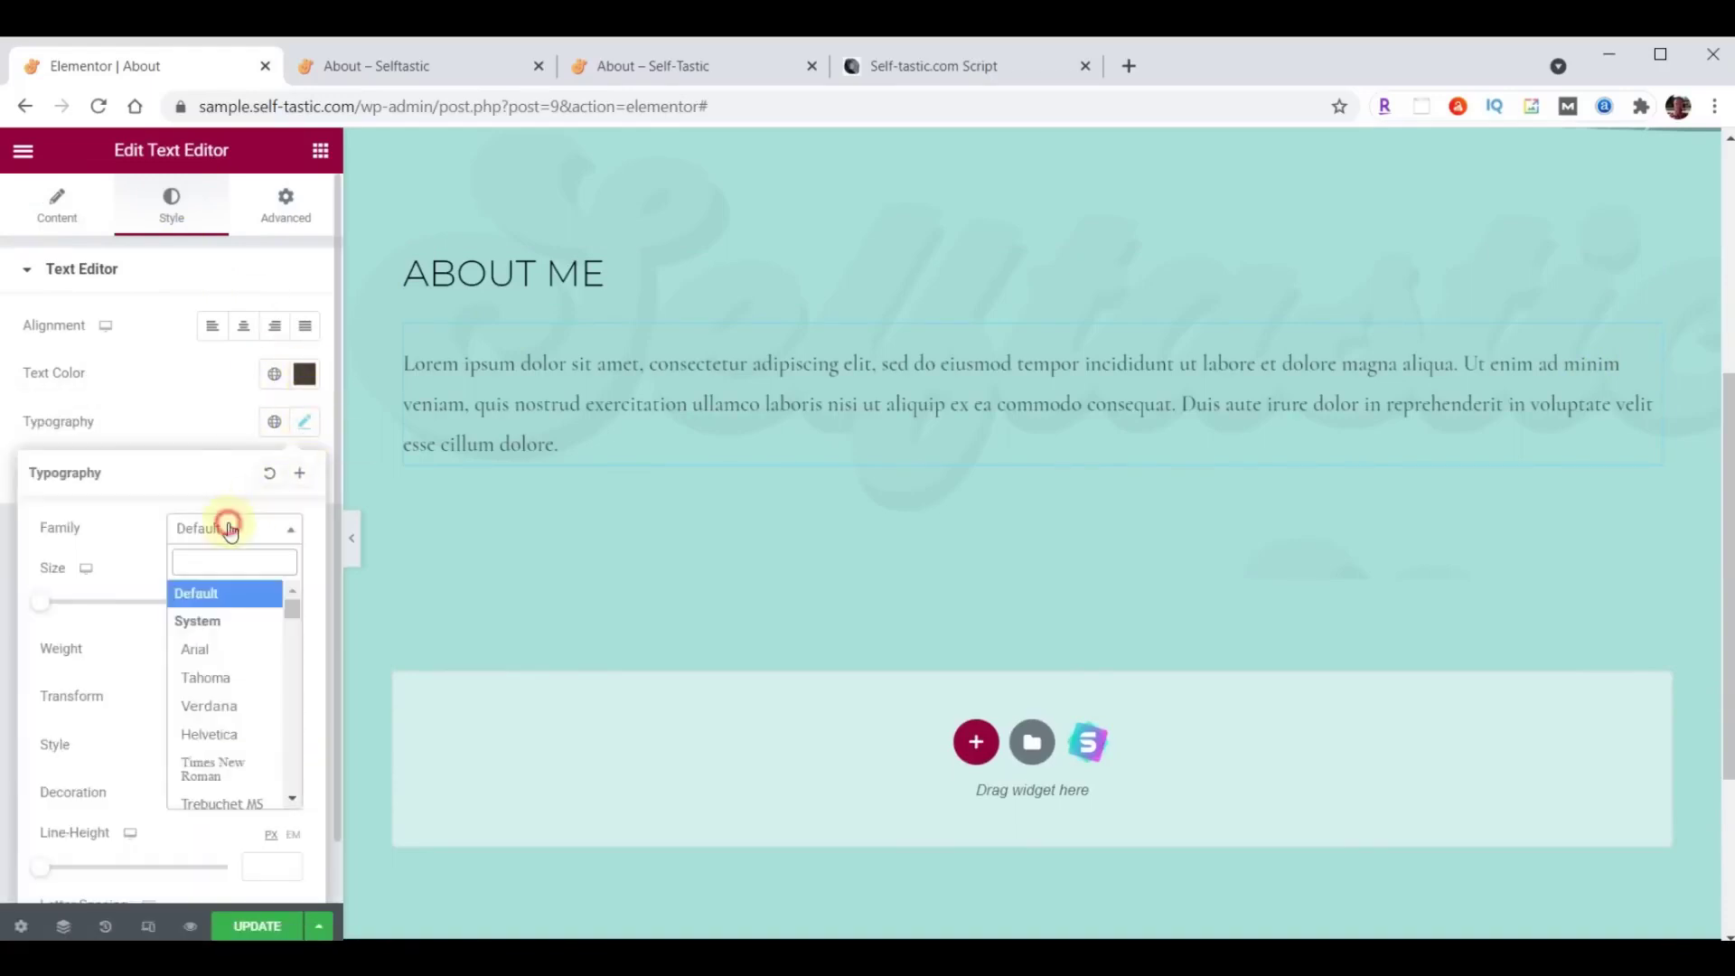
{"action": "type", "text": "Raleway"}
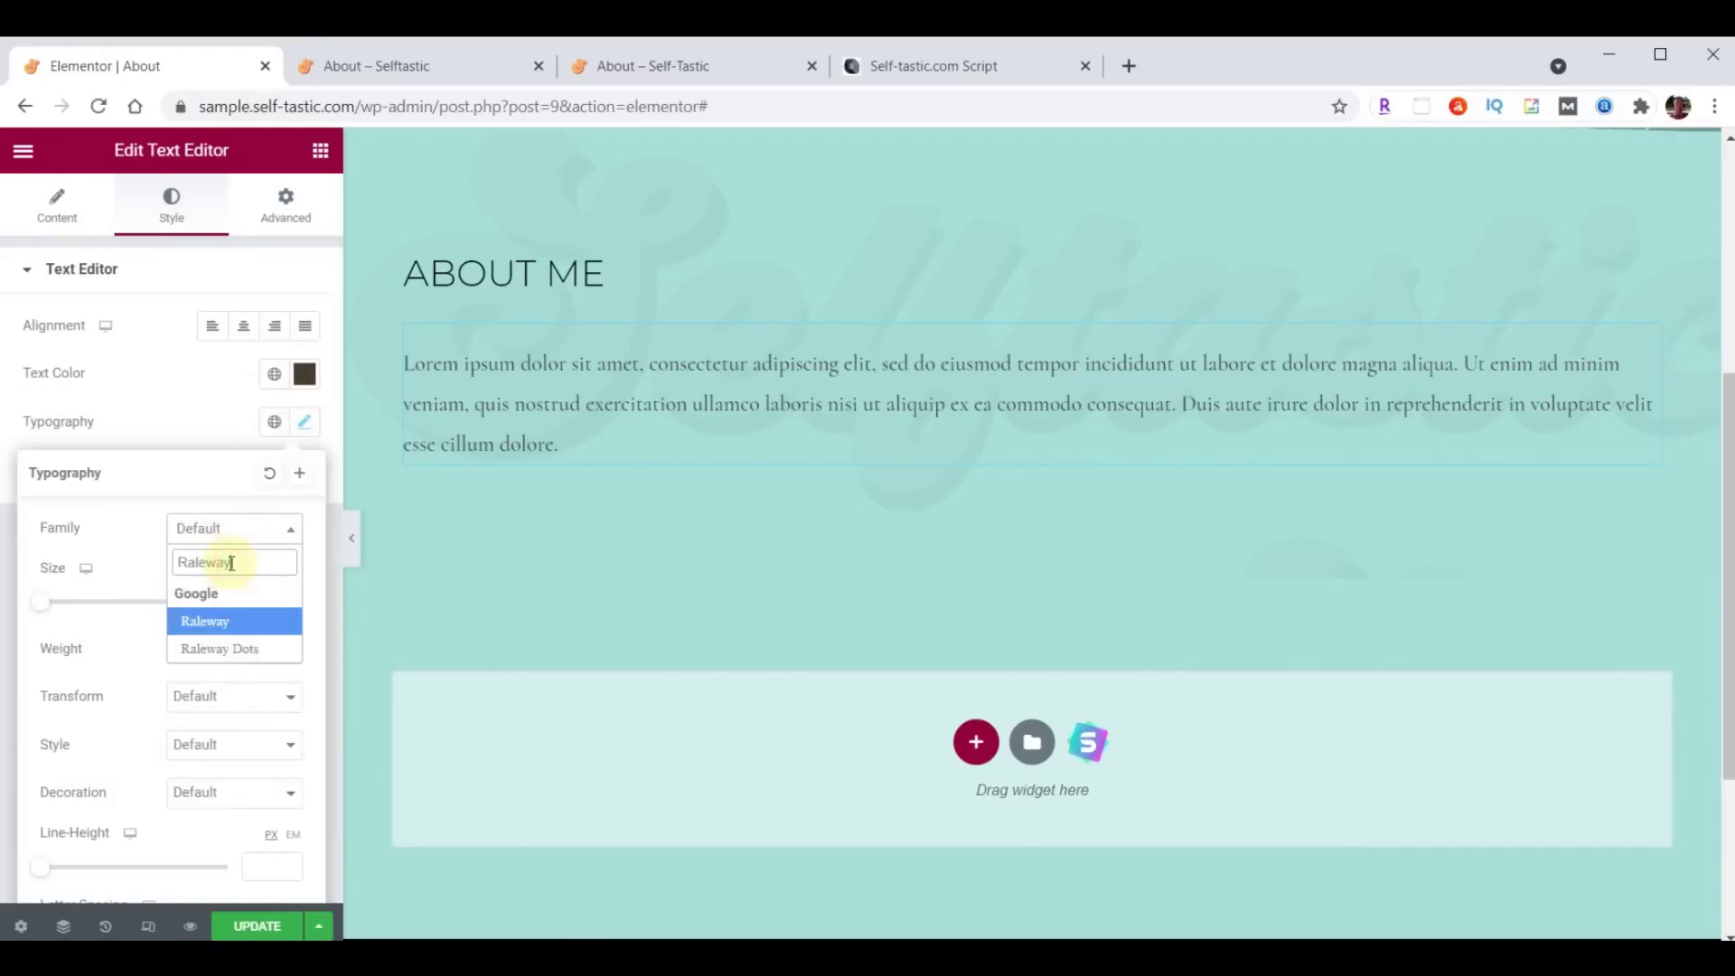
{"action": "left_click", "coordinate": [256, 600]}
{"action": "type", "text": "21"}
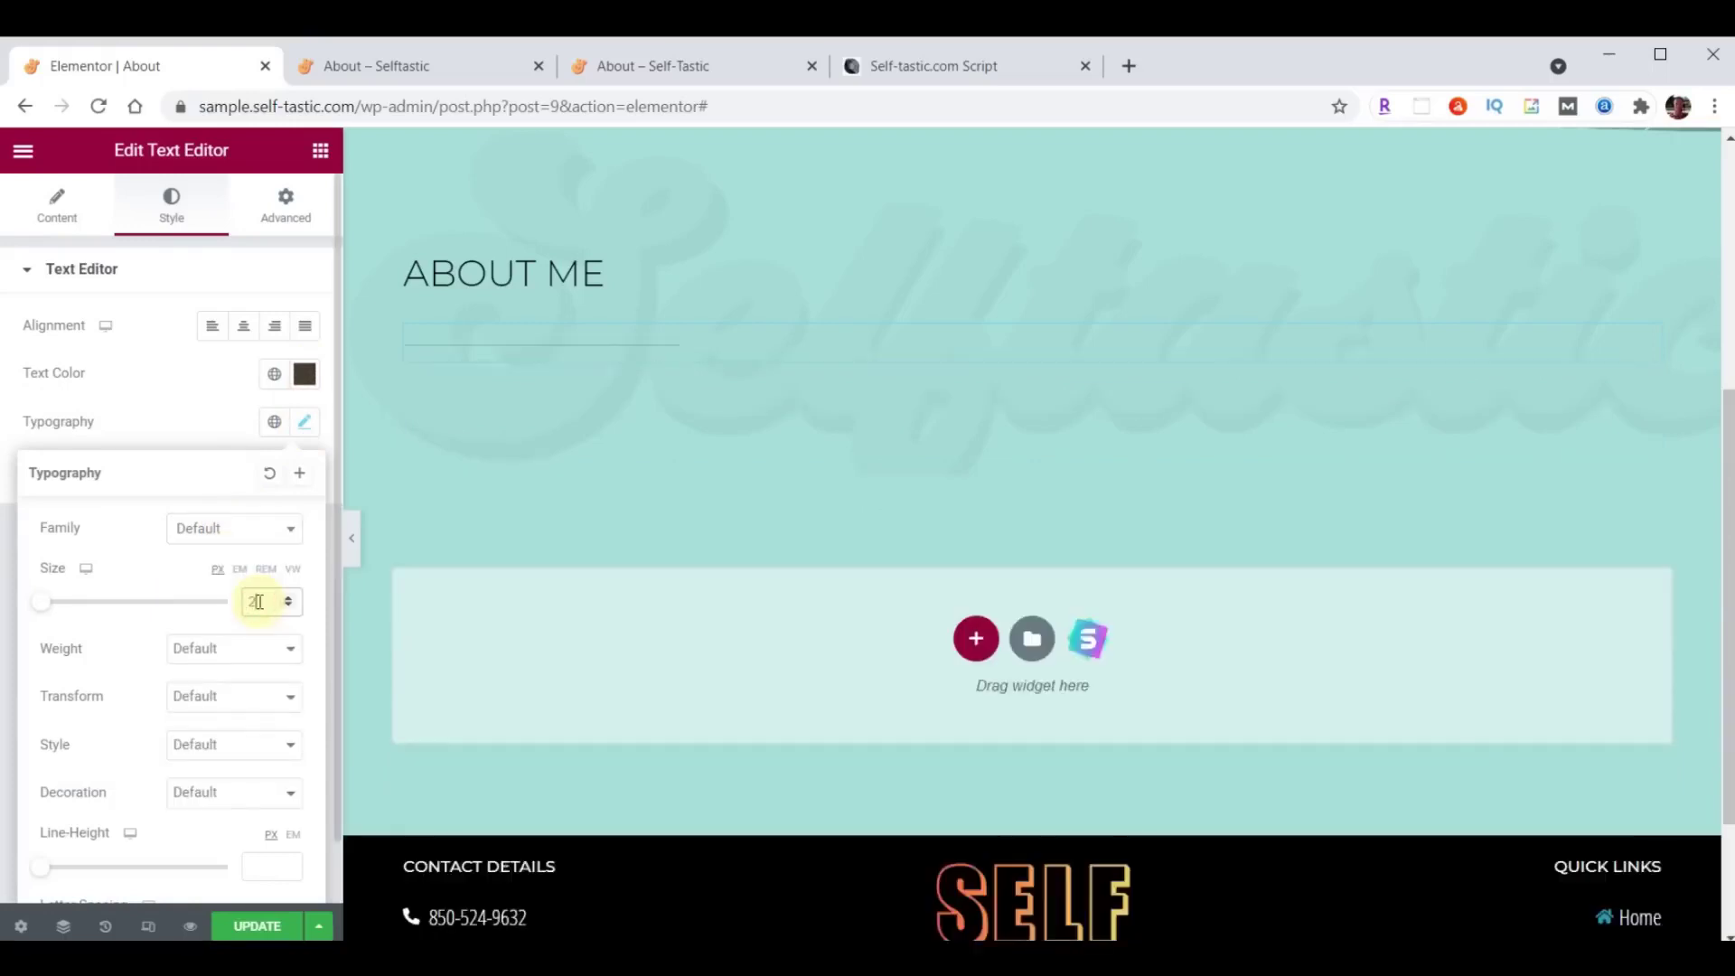
{"action": "left_click", "coordinate": [220, 648]}
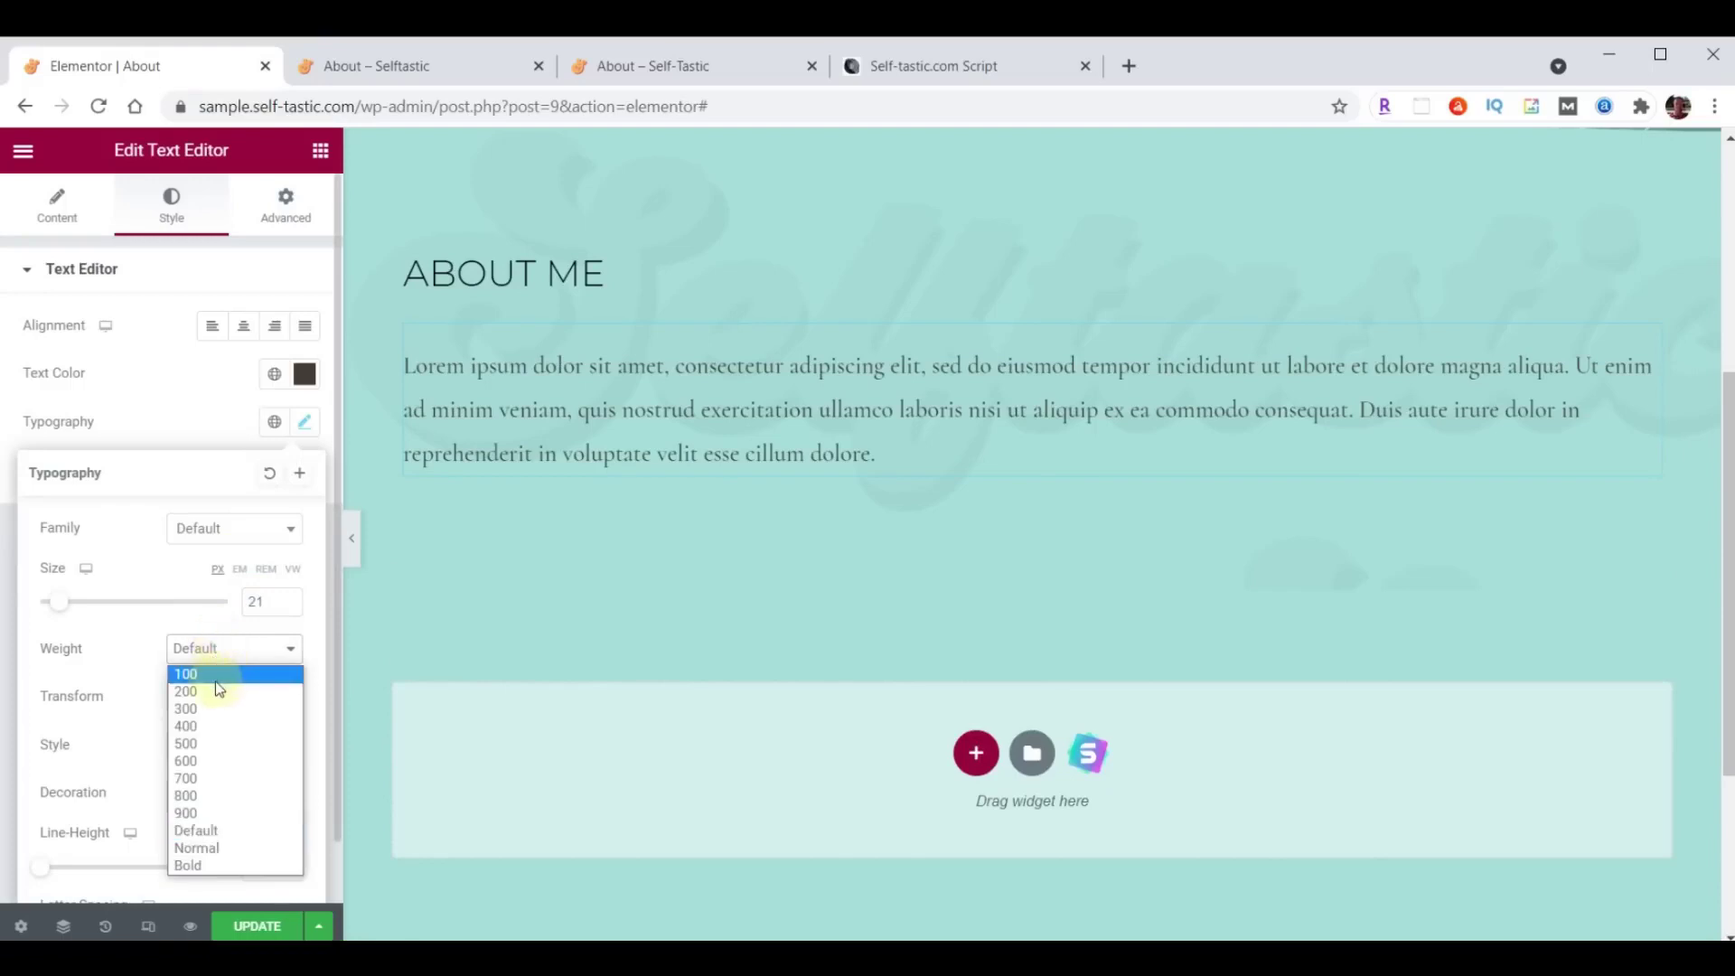
{"action": "left_click", "coordinate": [202, 727]}
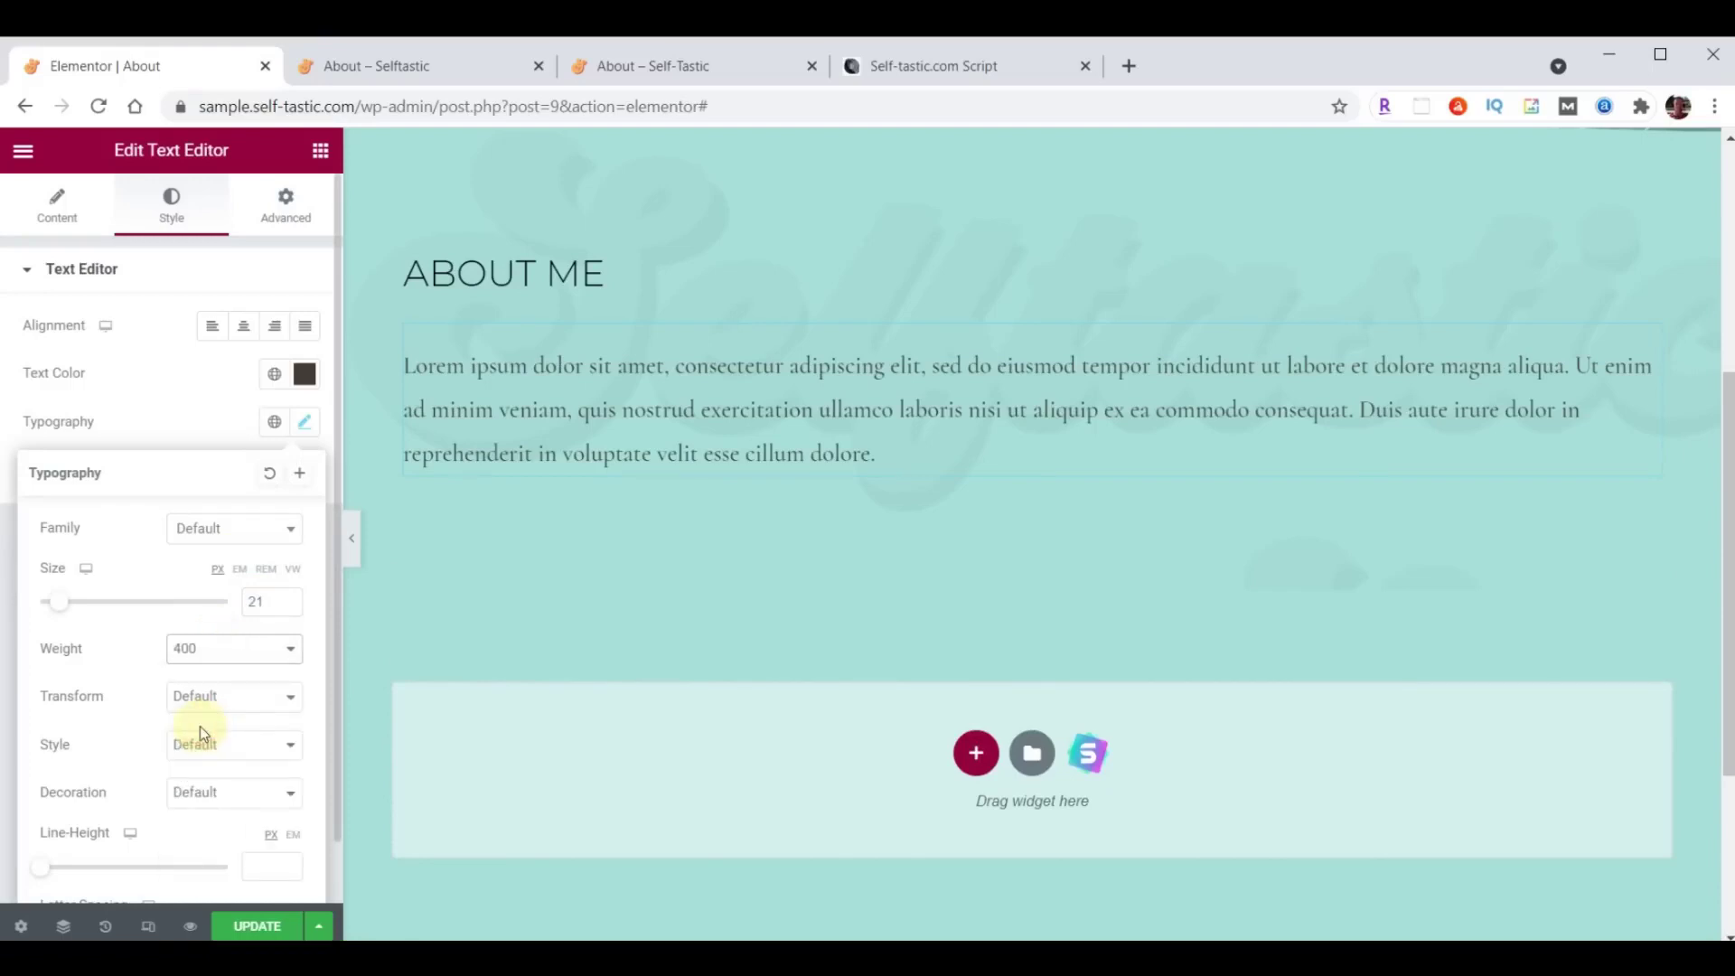
{"action": "left_click", "coordinate": [51, 221]}
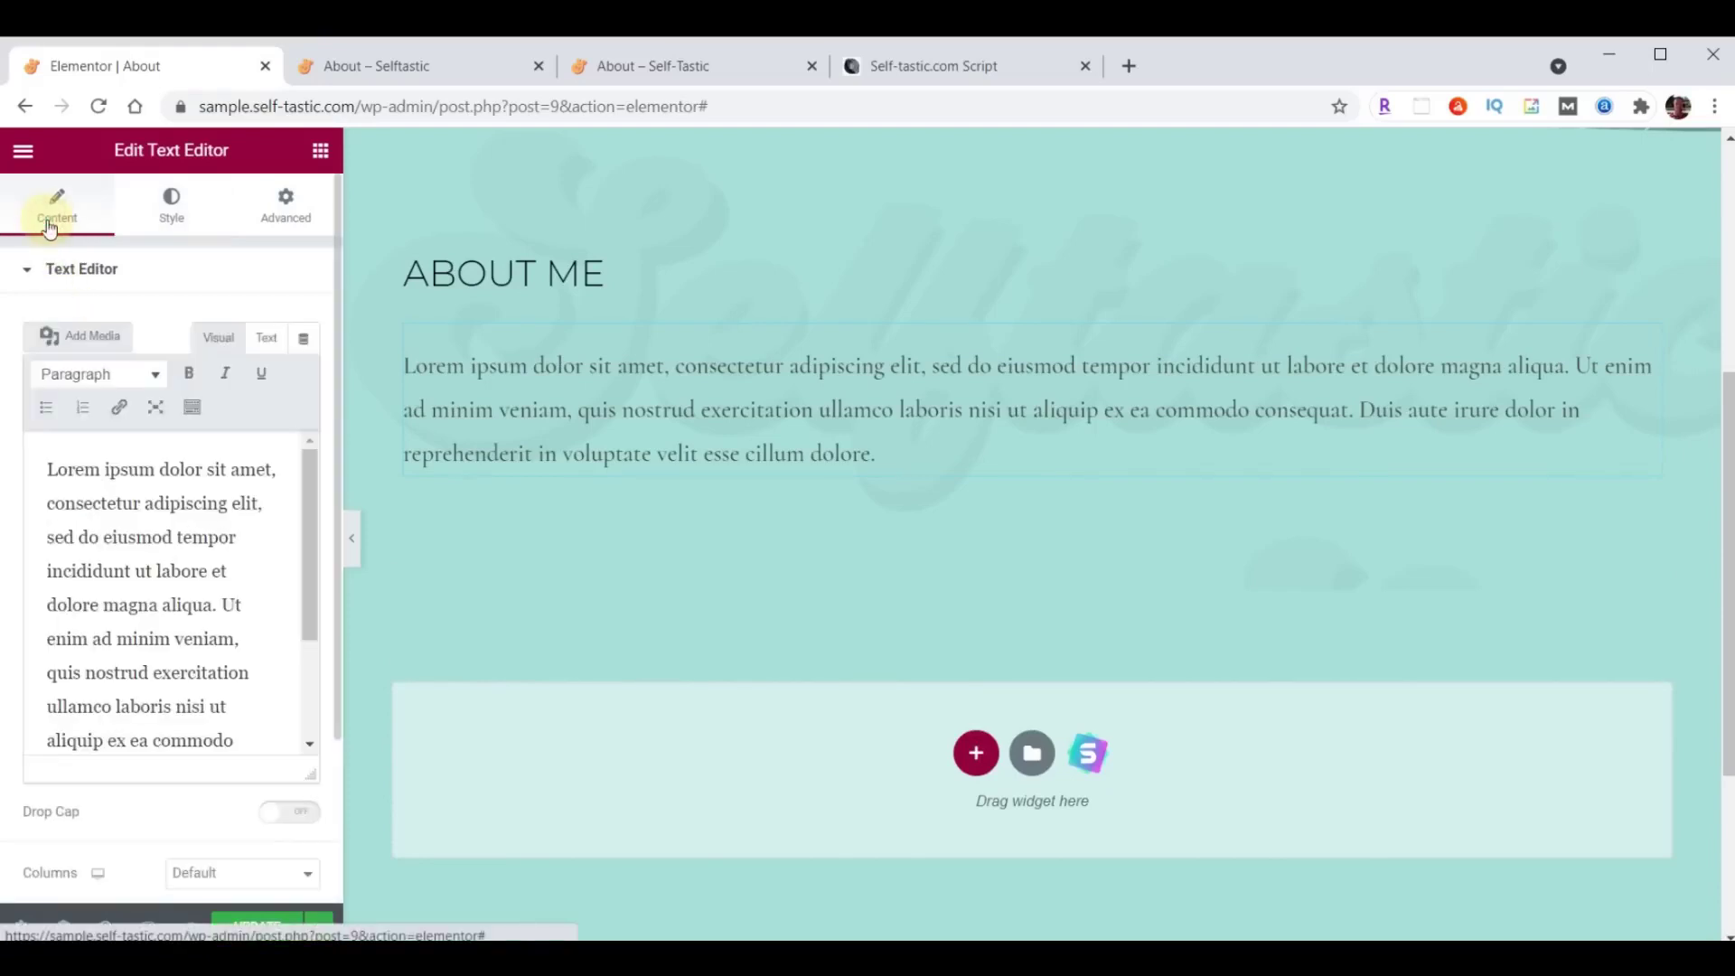
{"action": "left_click", "coordinate": [127, 511]}
- Paste the bio text over the placeholder and upload the carousel photo to the media library
{"action": "key", "text": "ctrl+a"}
{"action": "key", "text": "ctrl+v"}
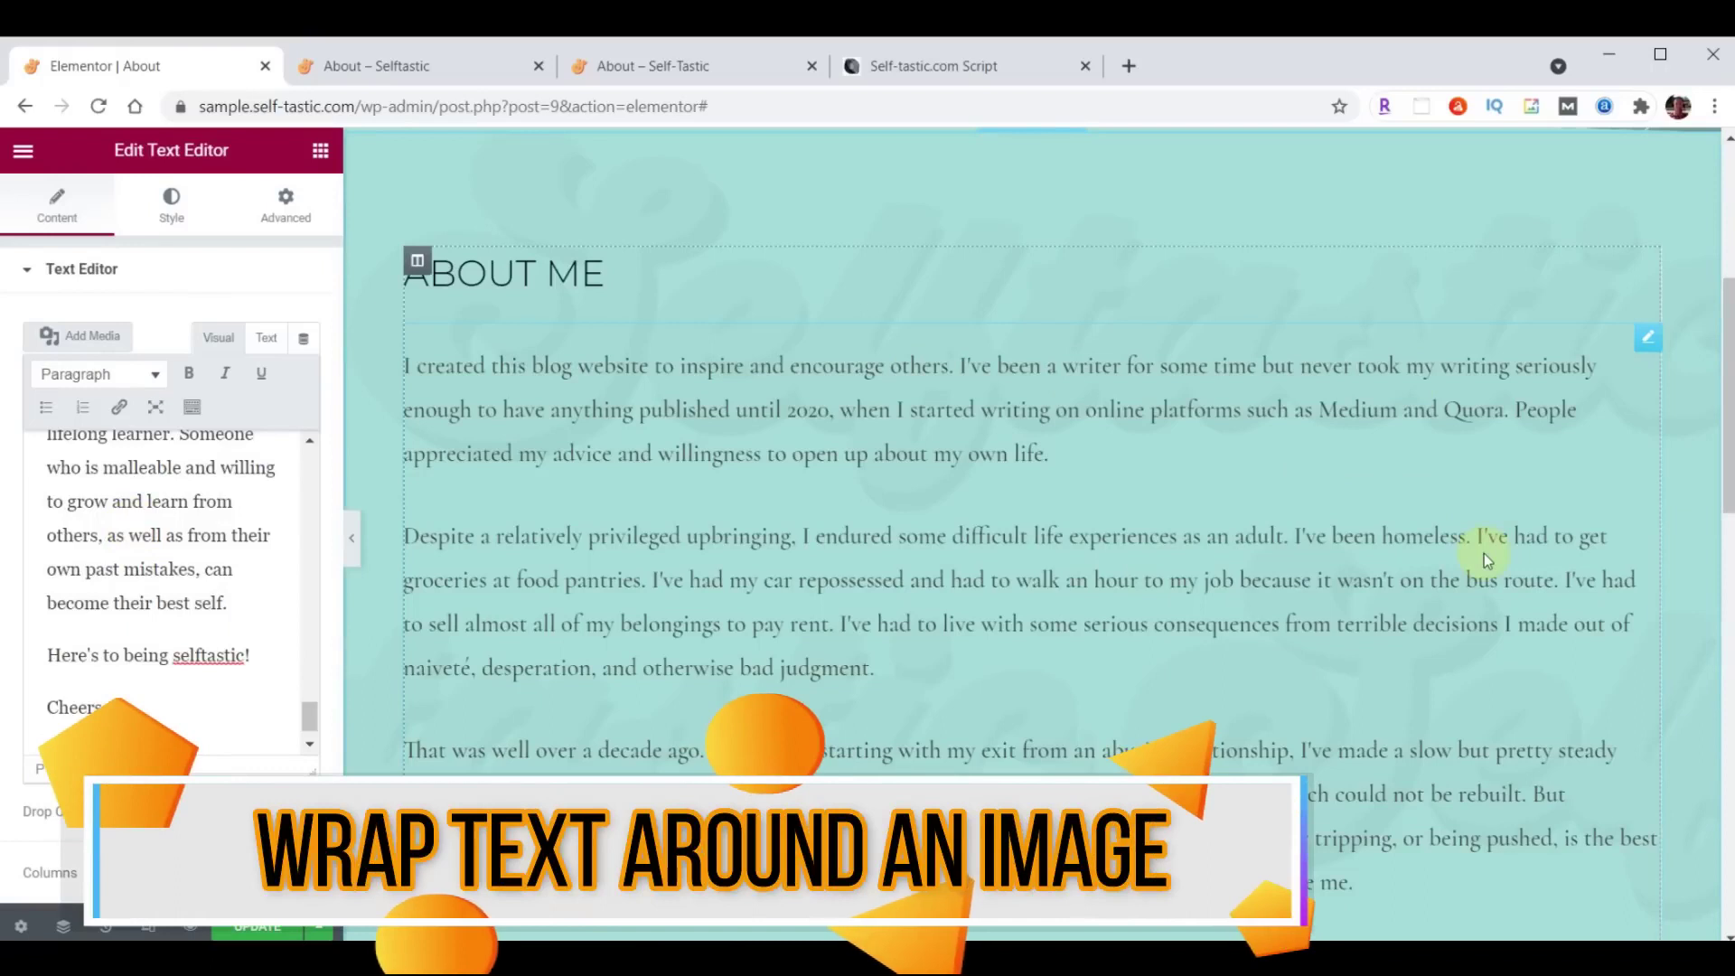
{"action": "left_click", "coordinate": [92, 336]}
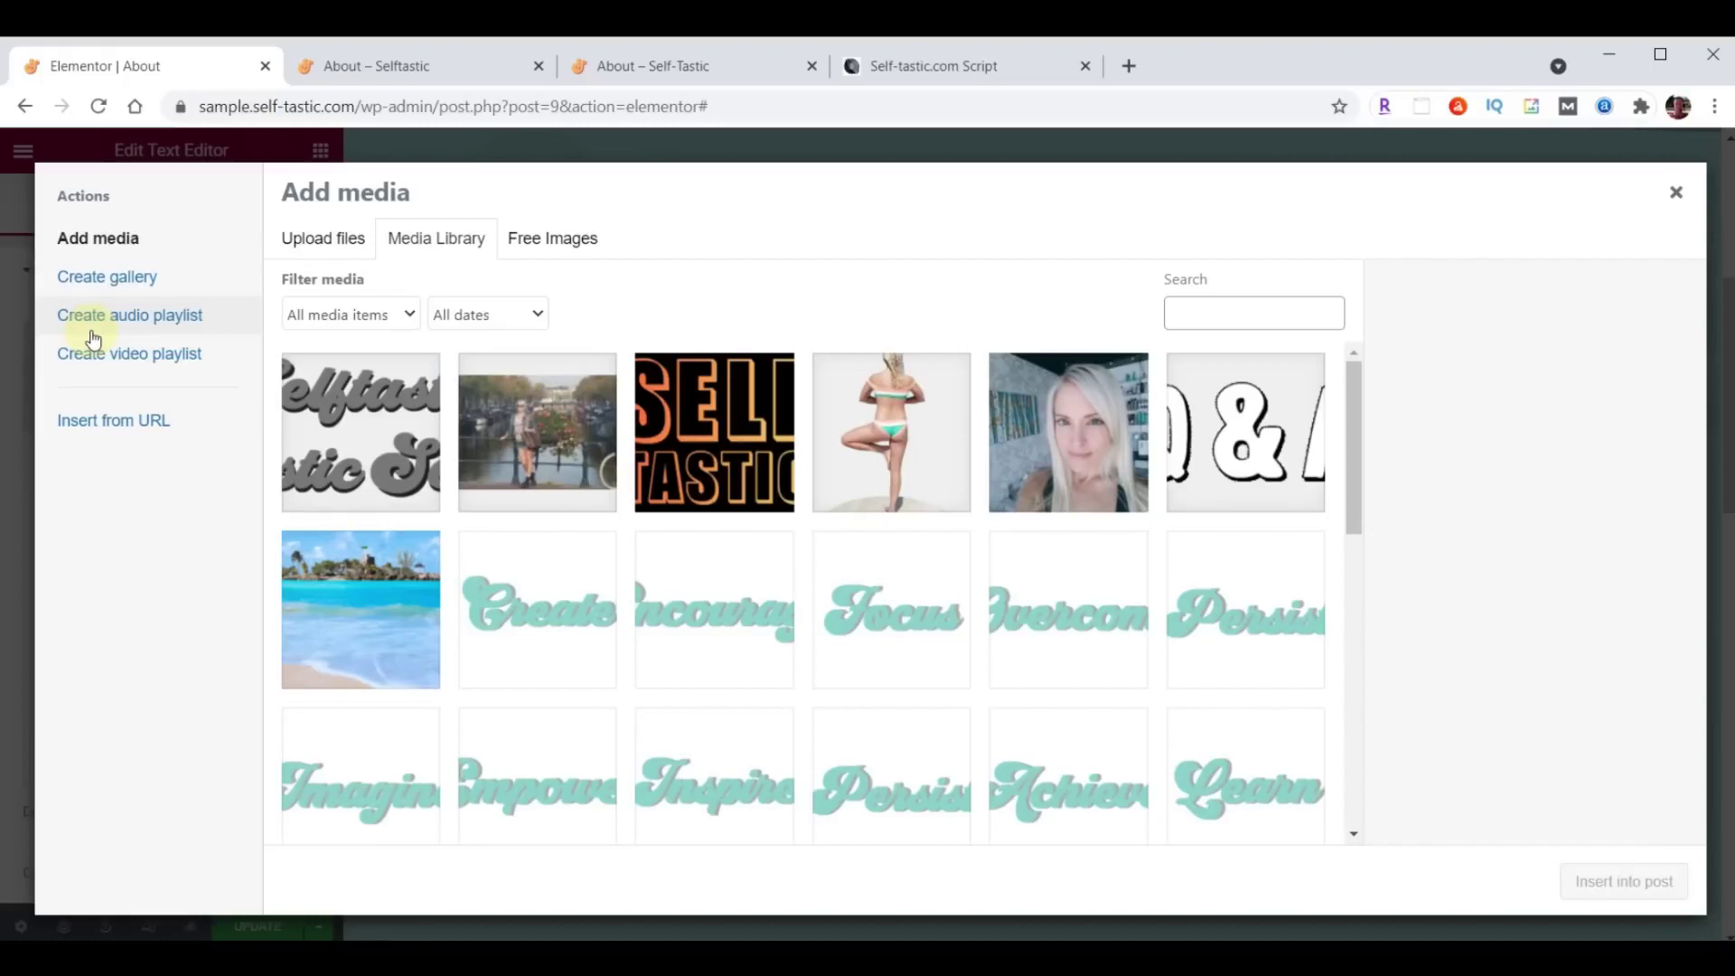
{"action": "key", "text": "alt+Tab"}
{"action": "scroll", "coordinate": [1597, 556], "scroll_direction": "up", "scroll_amount": 5}
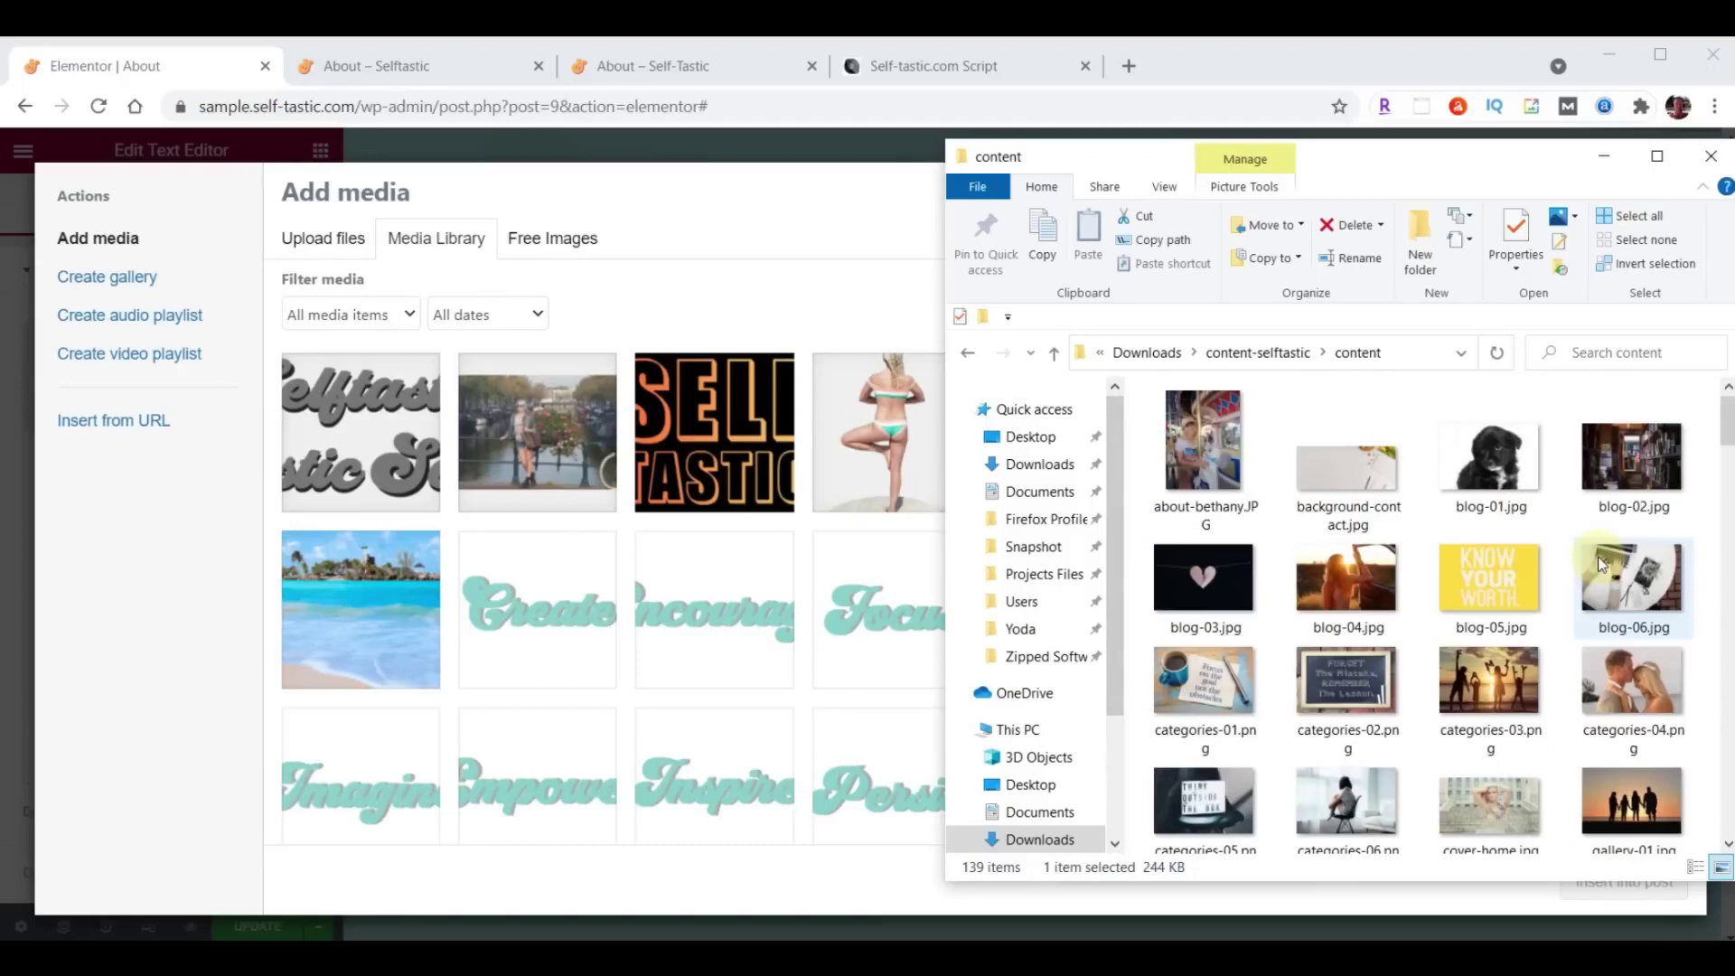
{"action": "left_click_drag", "start_coordinate": [1200, 434], "coordinate": [648, 528]}
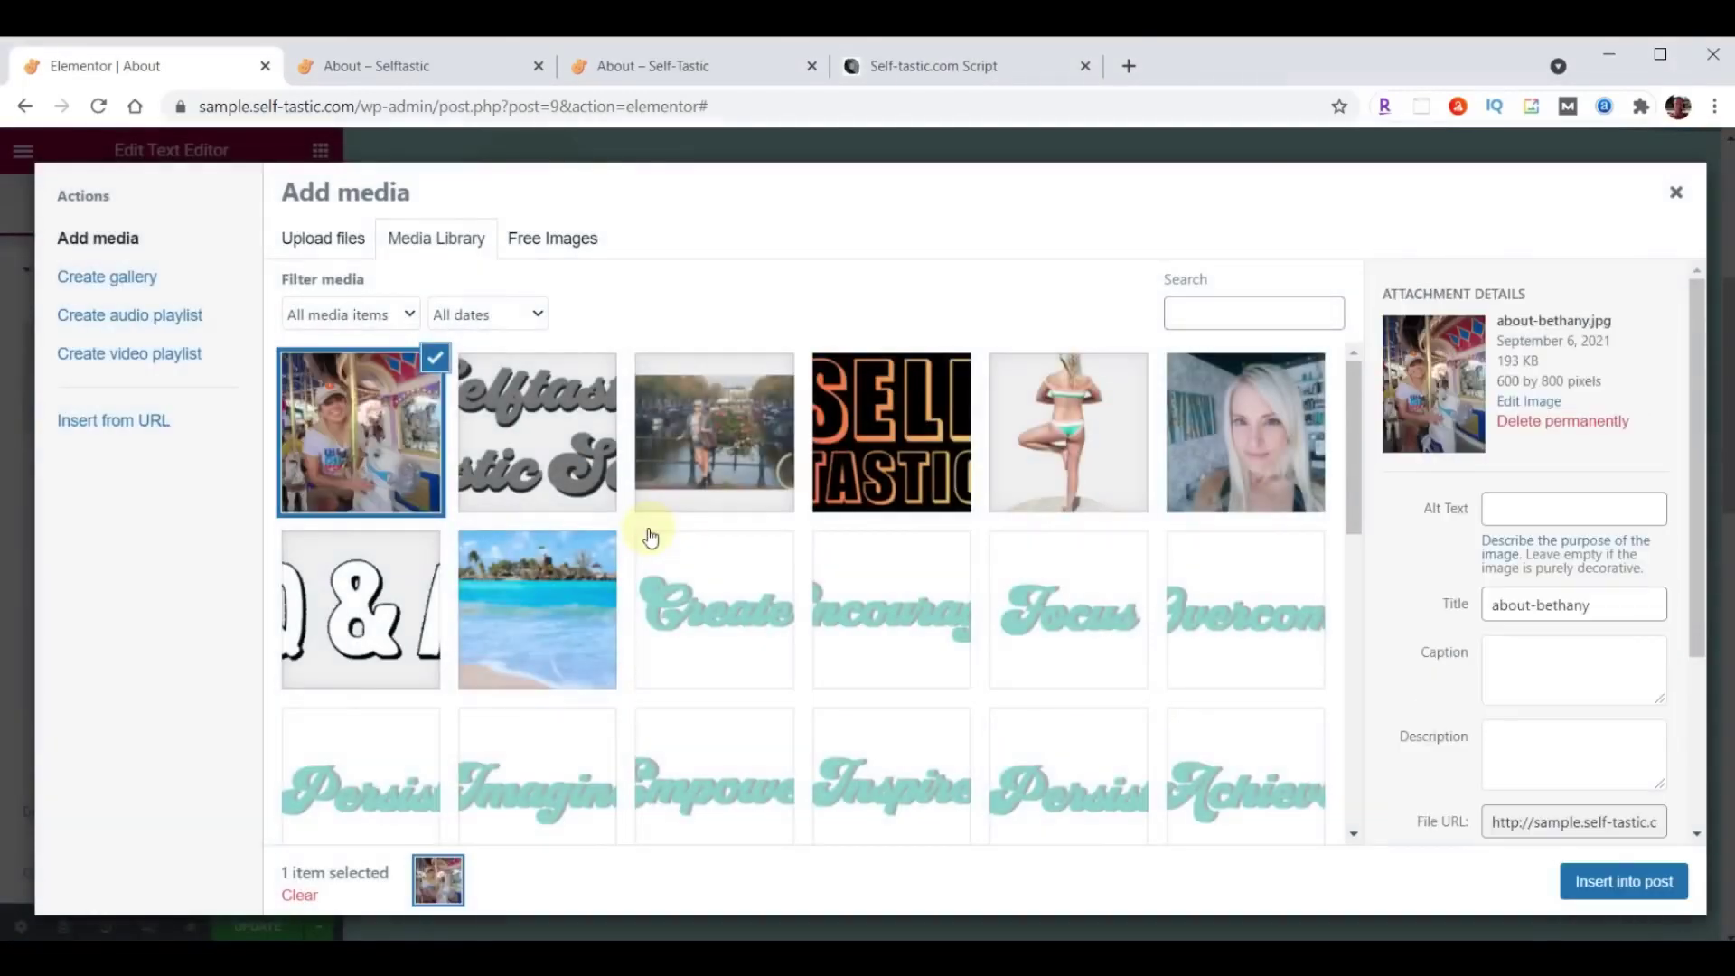
{"action": "left_click", "coordinate": [1622, 881]}
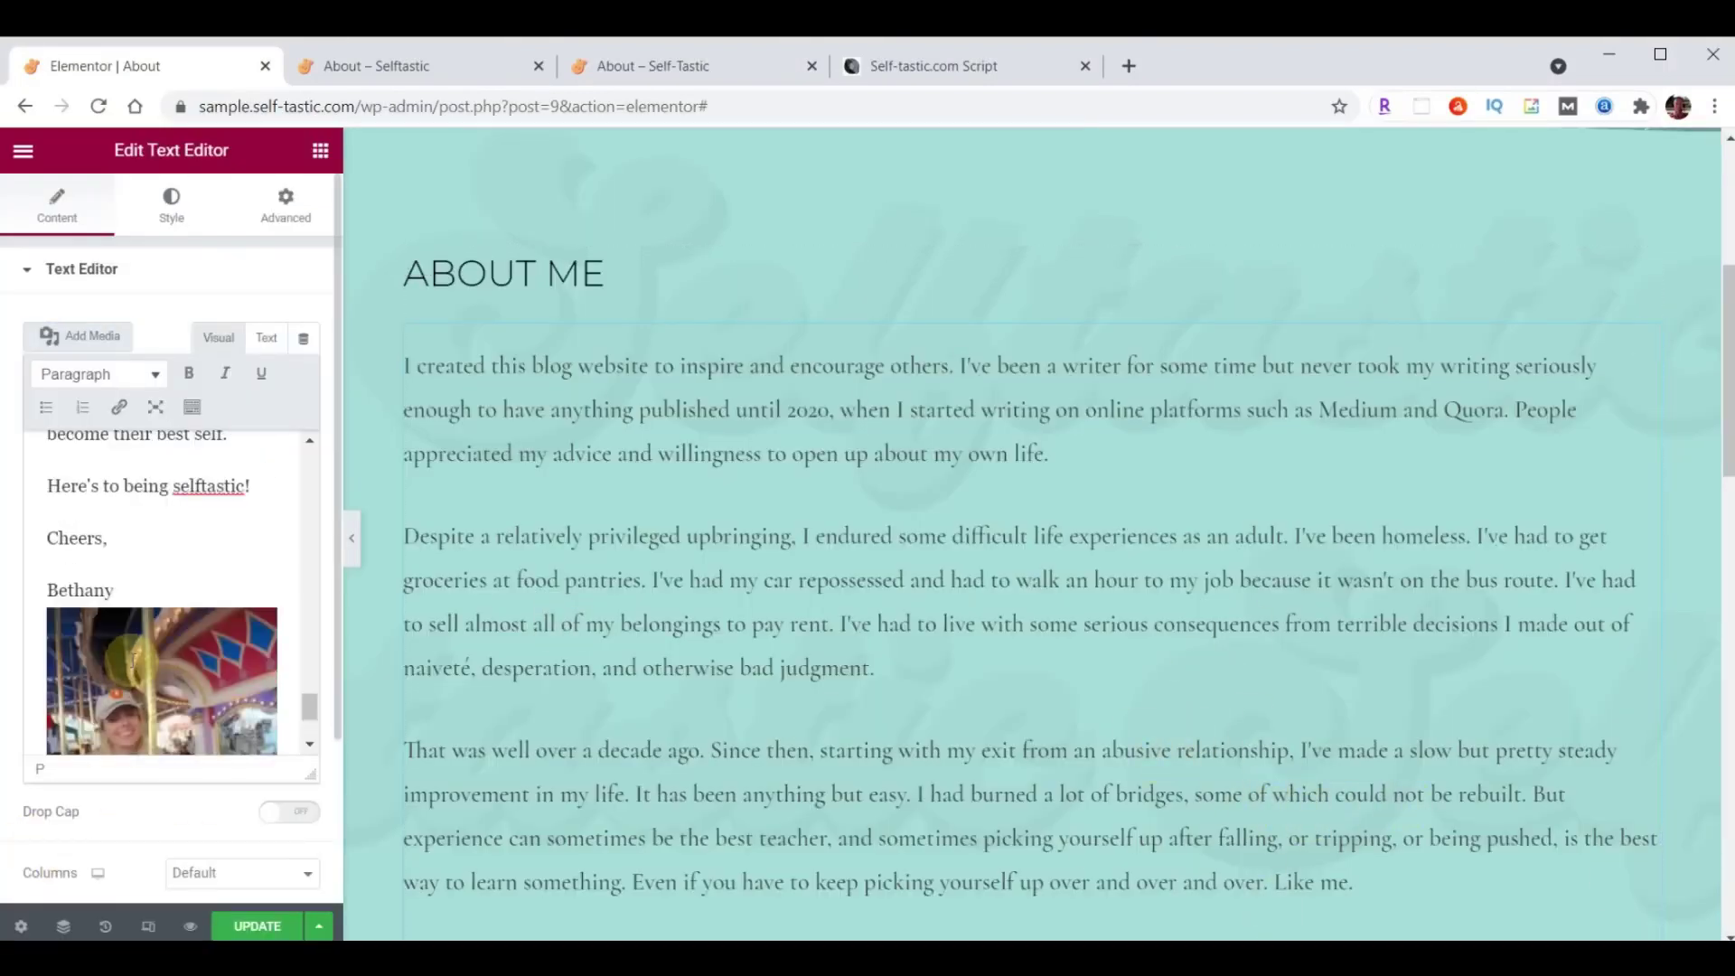
{"action": "left_click", "coordinate": [133, 662]}
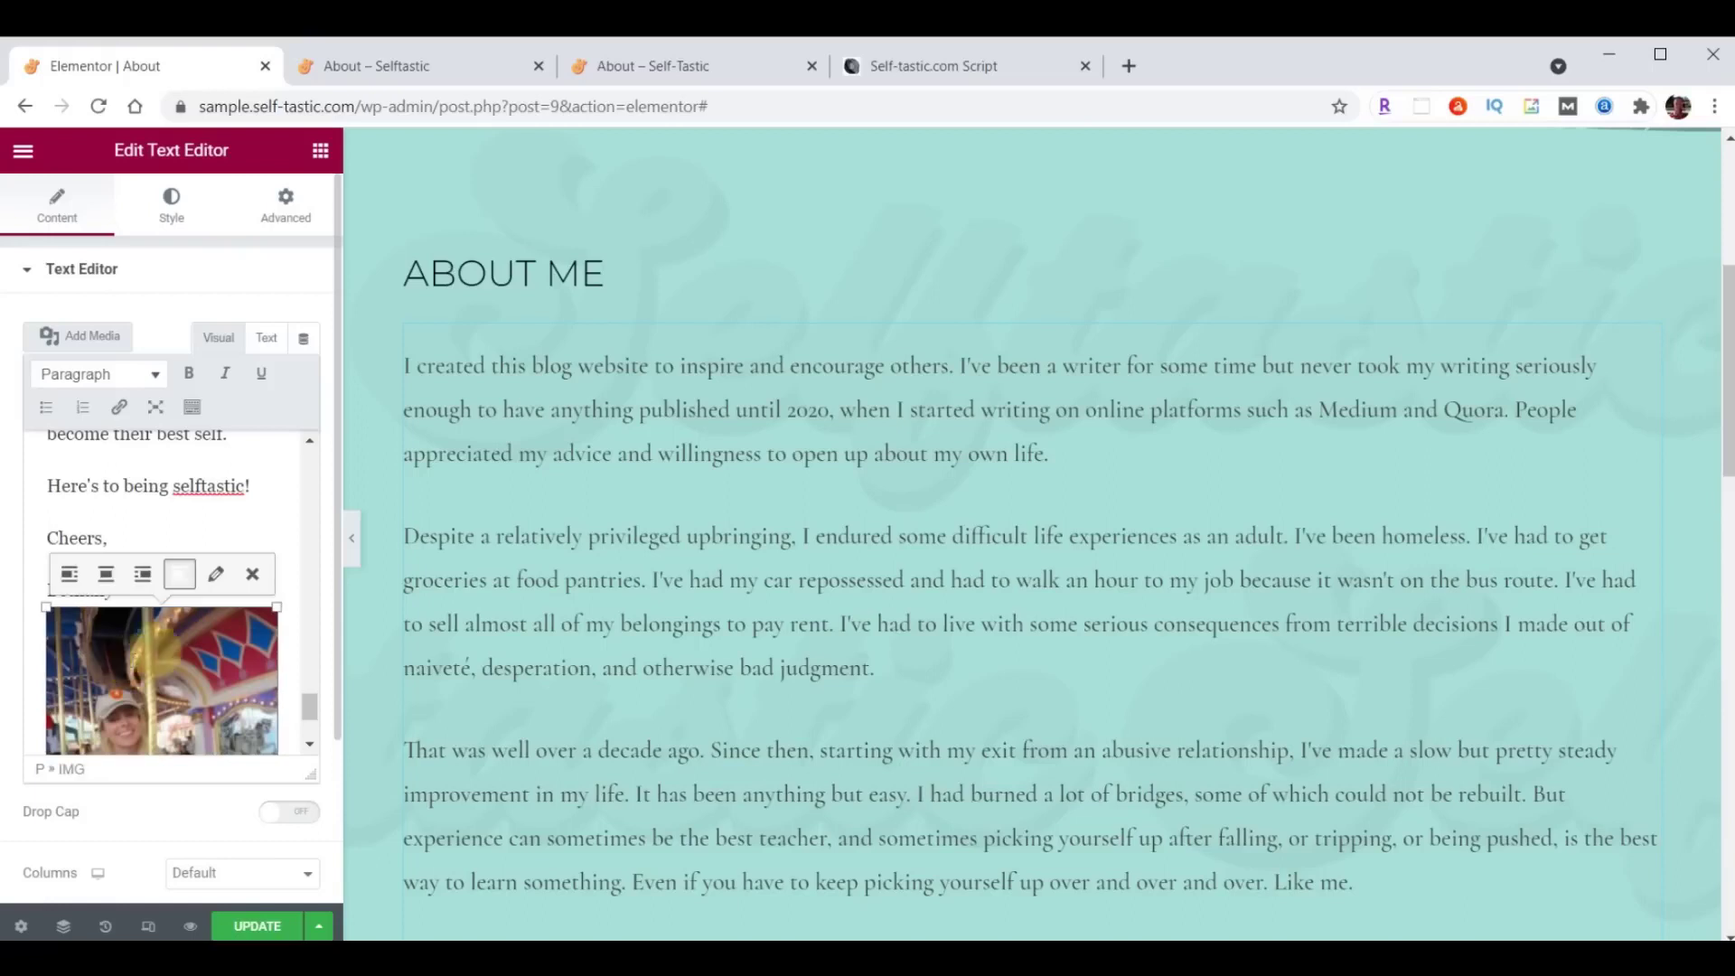
{"action": "left_click", "coordinate": [261, 573]}
{"action": "scroll", "coordinate": [113, 648], "scroll_direction": "up", "scroll_amount": 5}
{"action": "scroll", "coordinate": [113, 648], "scroll_direction": "up", "scroll_amount": 8}
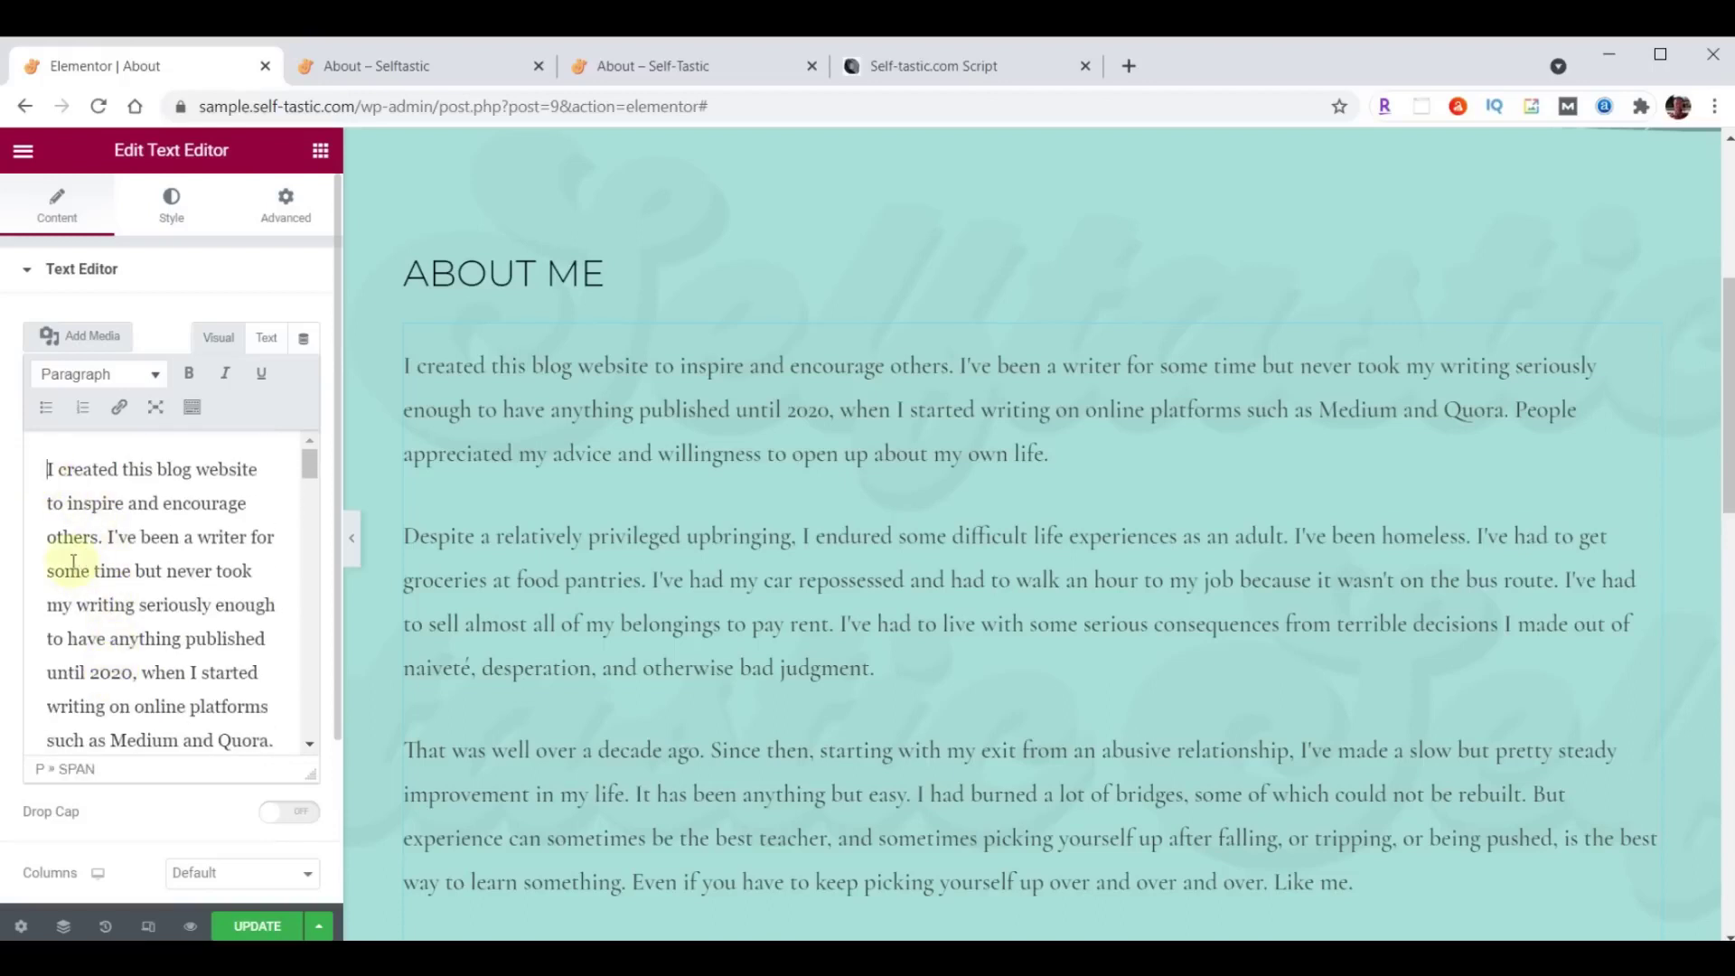
- Insert the carousel photo at the text start, right-aligned, Full Size 600 × 800, unlinked
{"action": "left_click", "coordinate": [83, 341]}
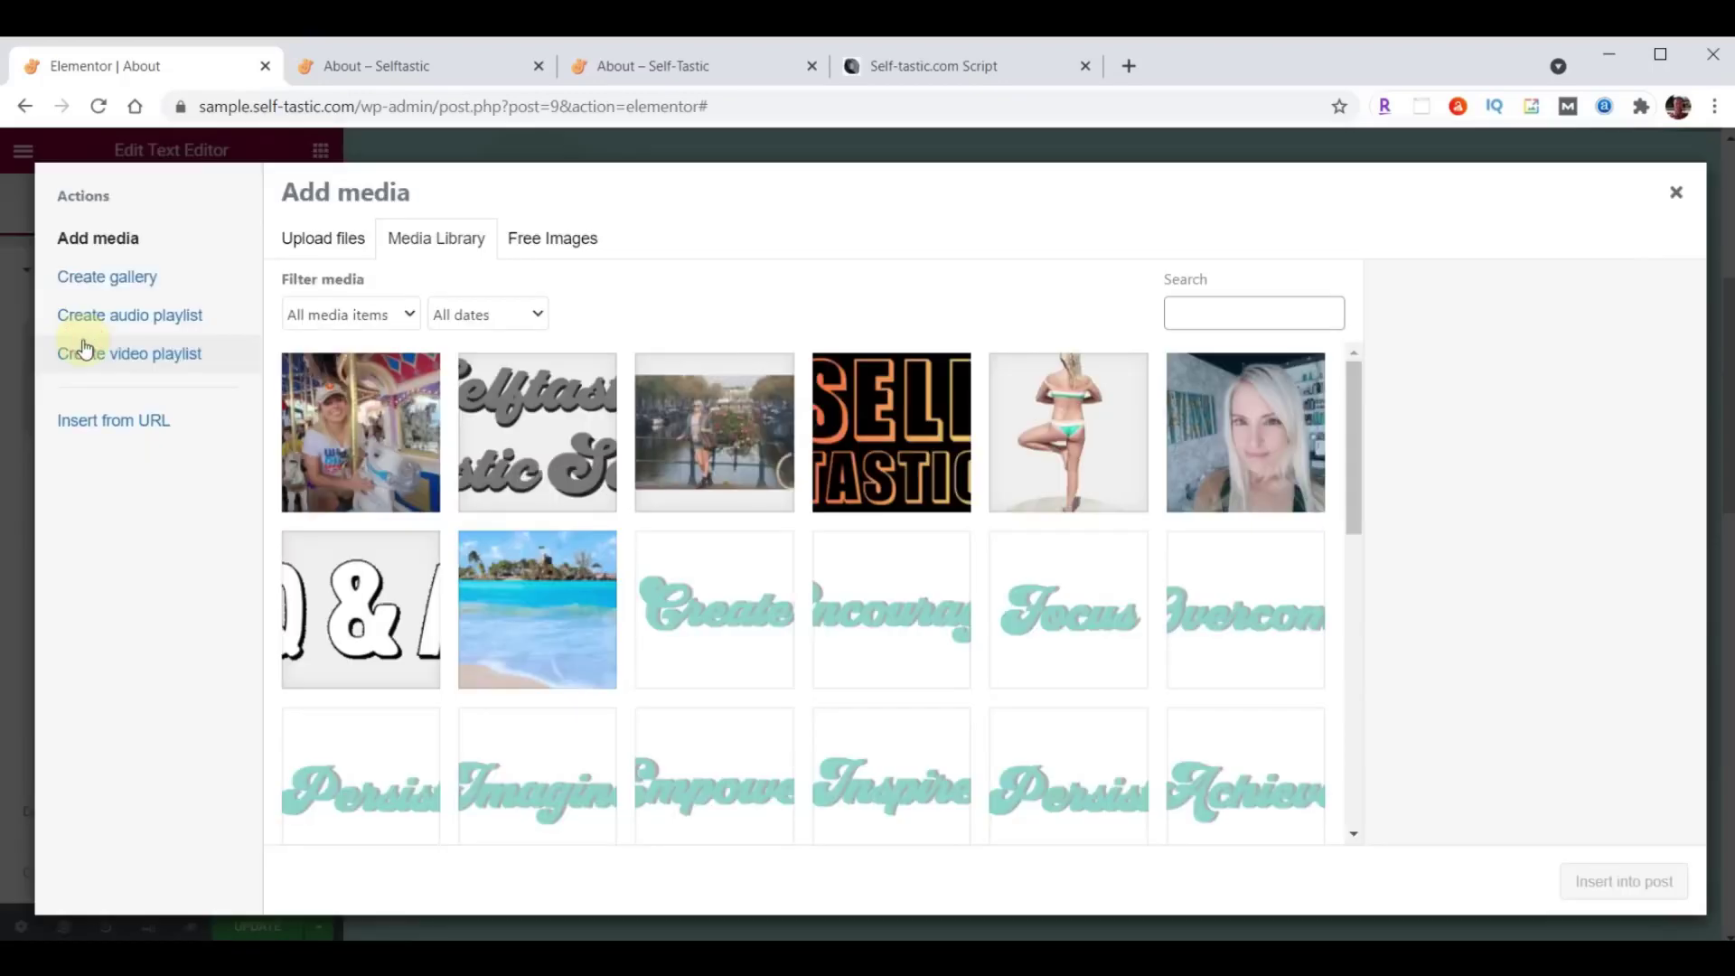
{"action": "left_click", "coordinate": [361, 404]}
{"action": "left_click", "coordinate": [1650, 887]}
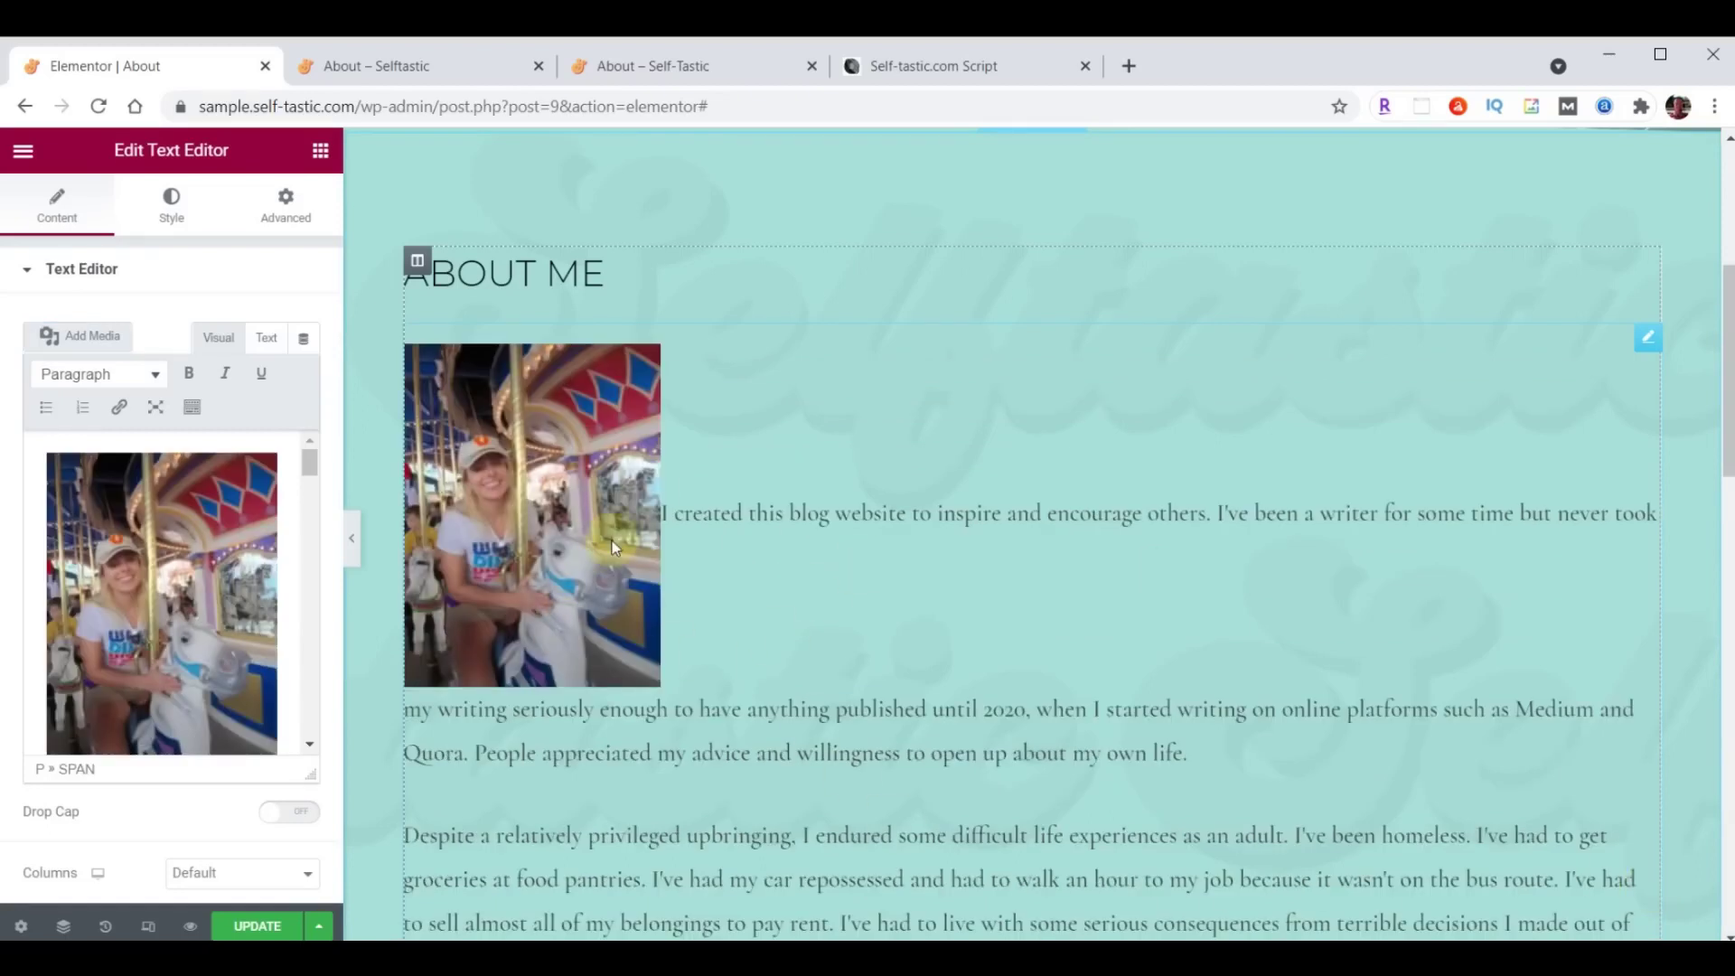
{"action": "left_click", "coordinate": [151, 562]}
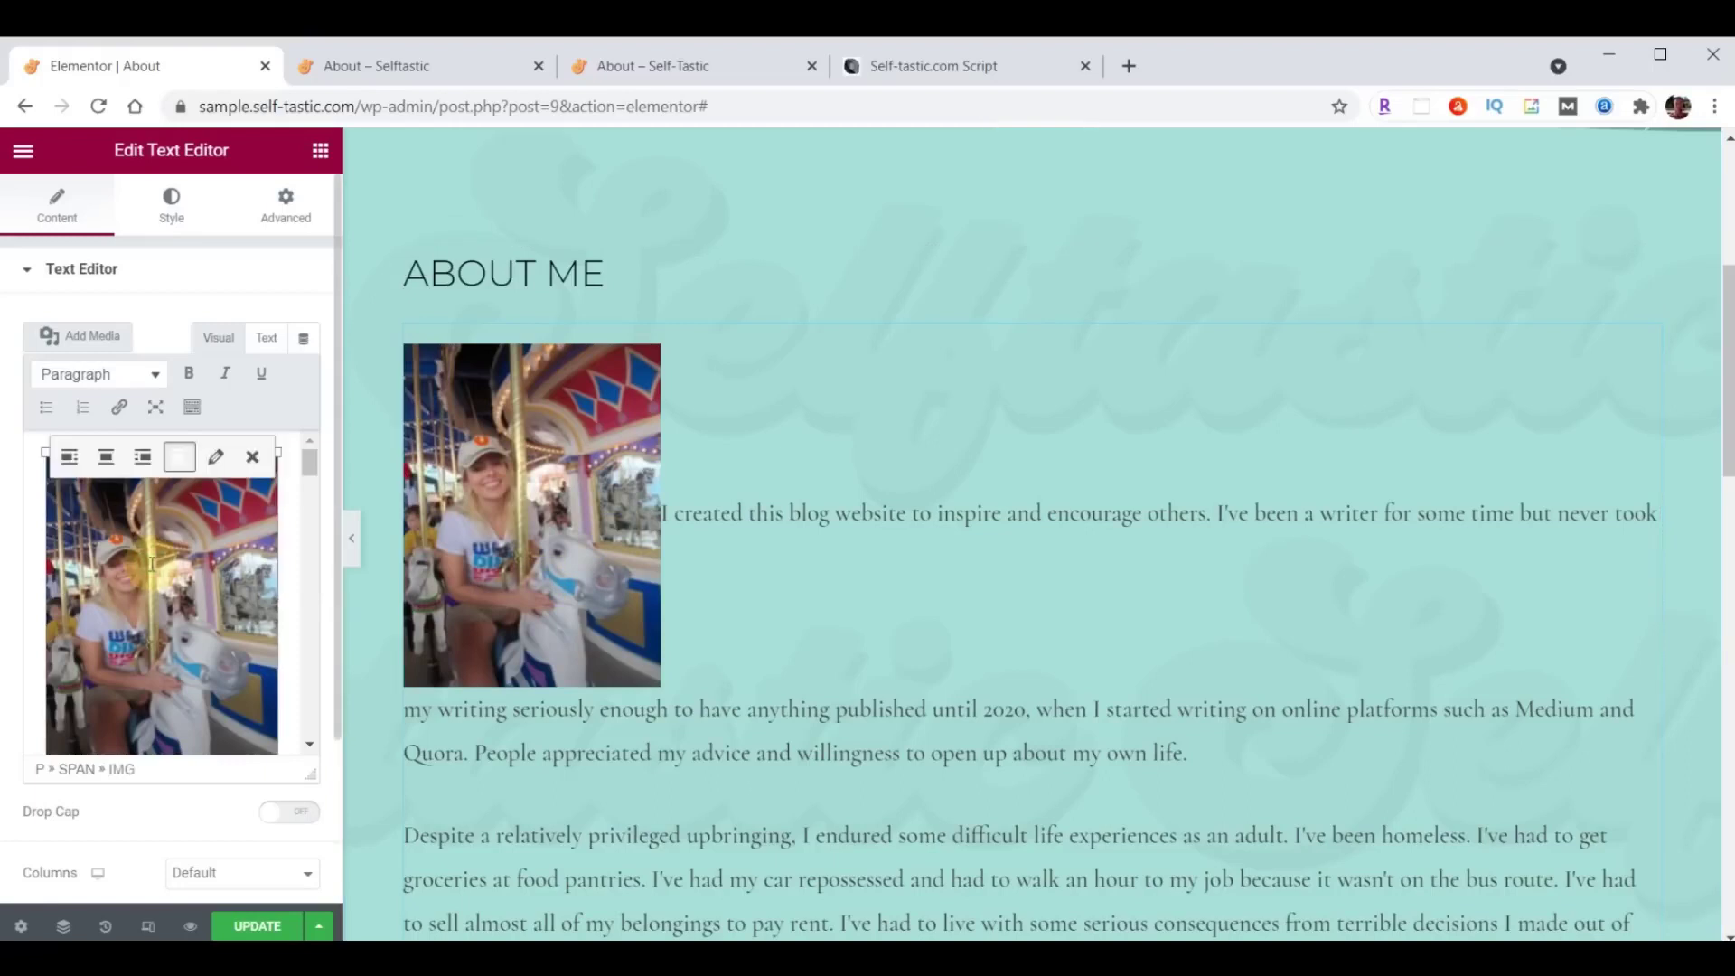
{"action": "left_click", "coordinate": [142, 456]}
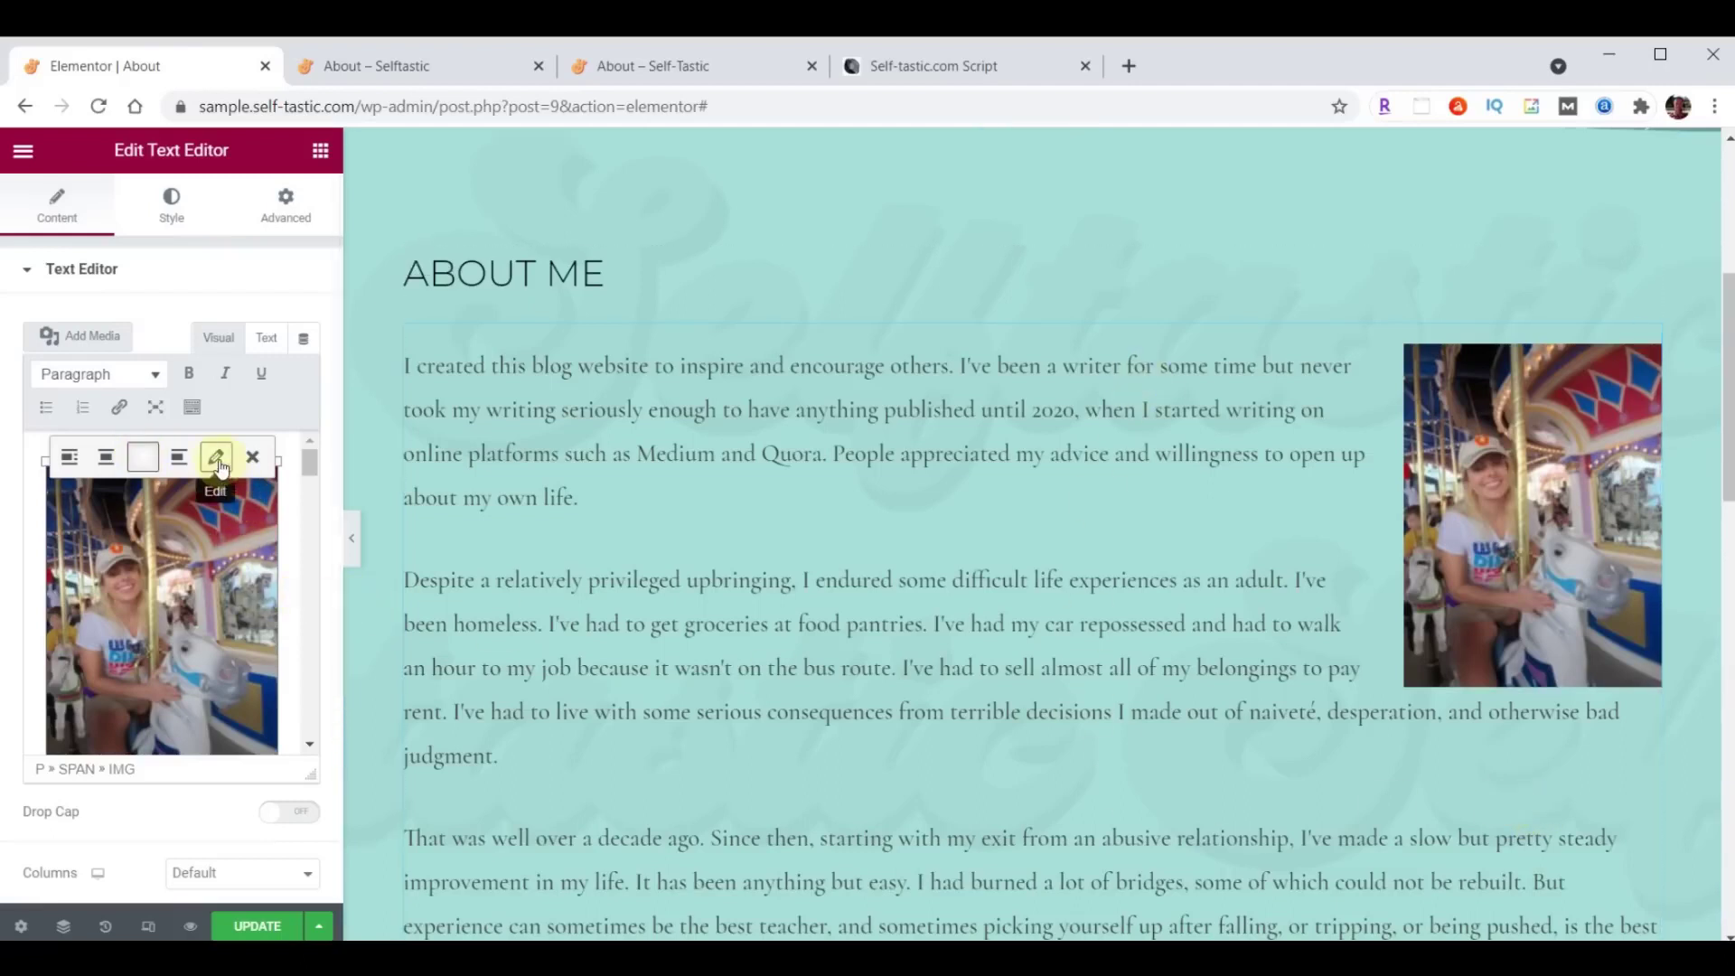
{"action": "left_click", "coordinate": [216, 456]}
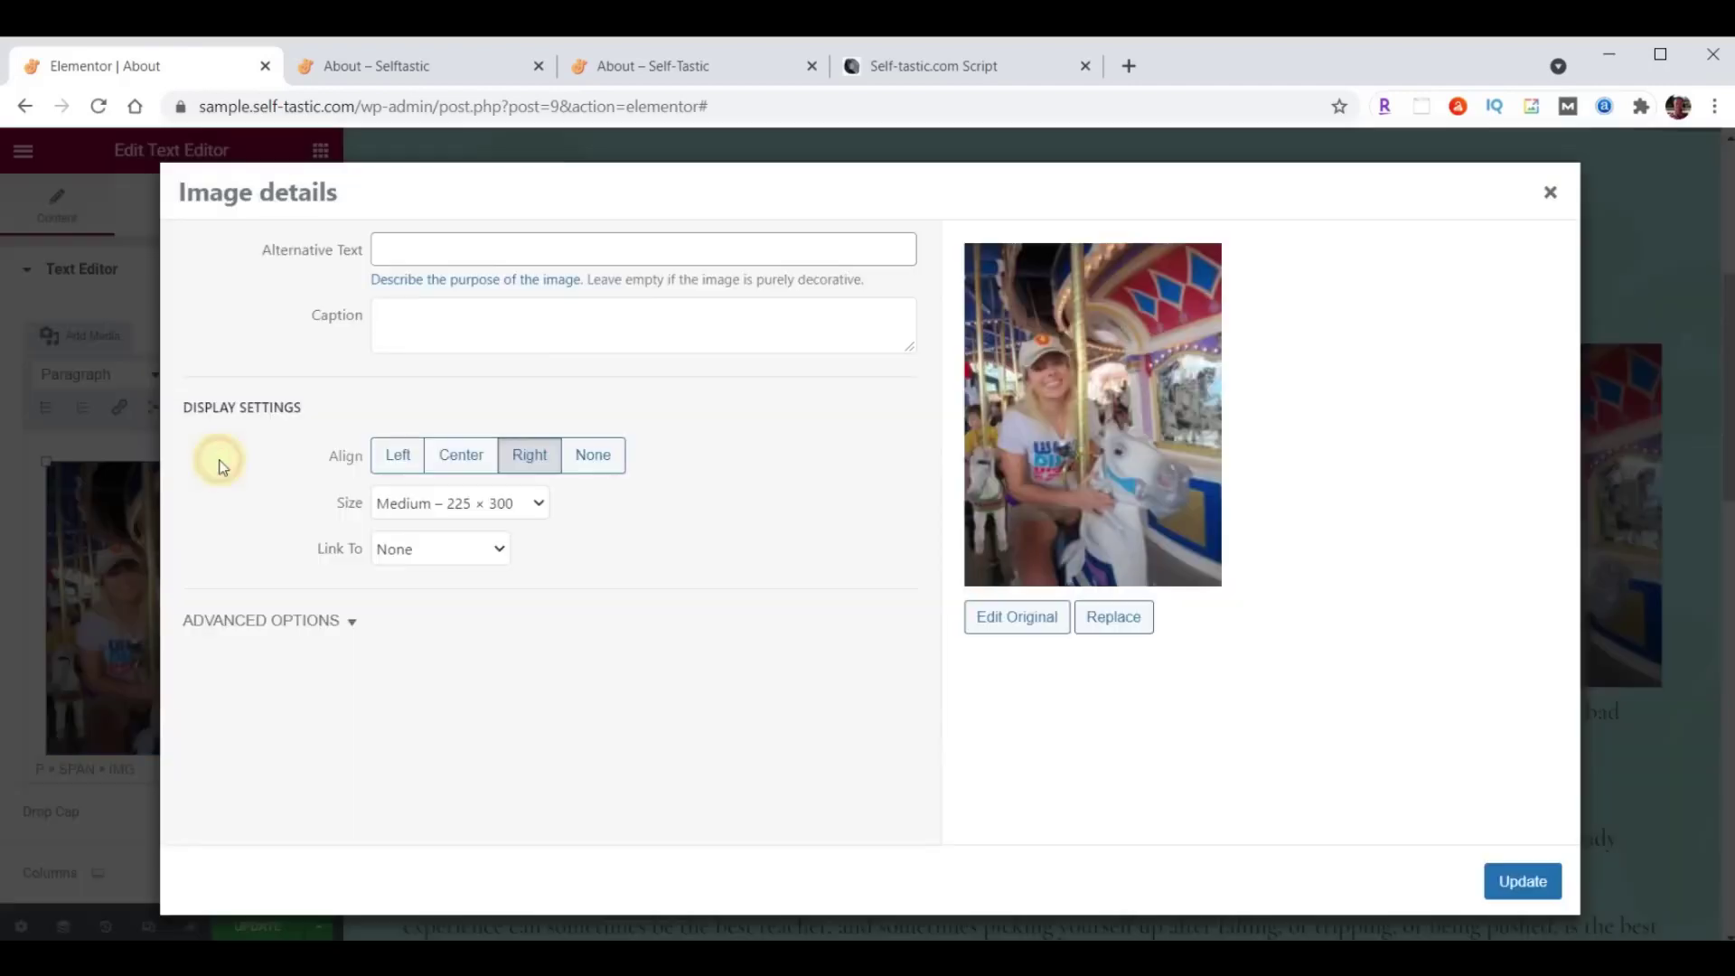
{"action": "left_click", "coordinate": [538, 505]}
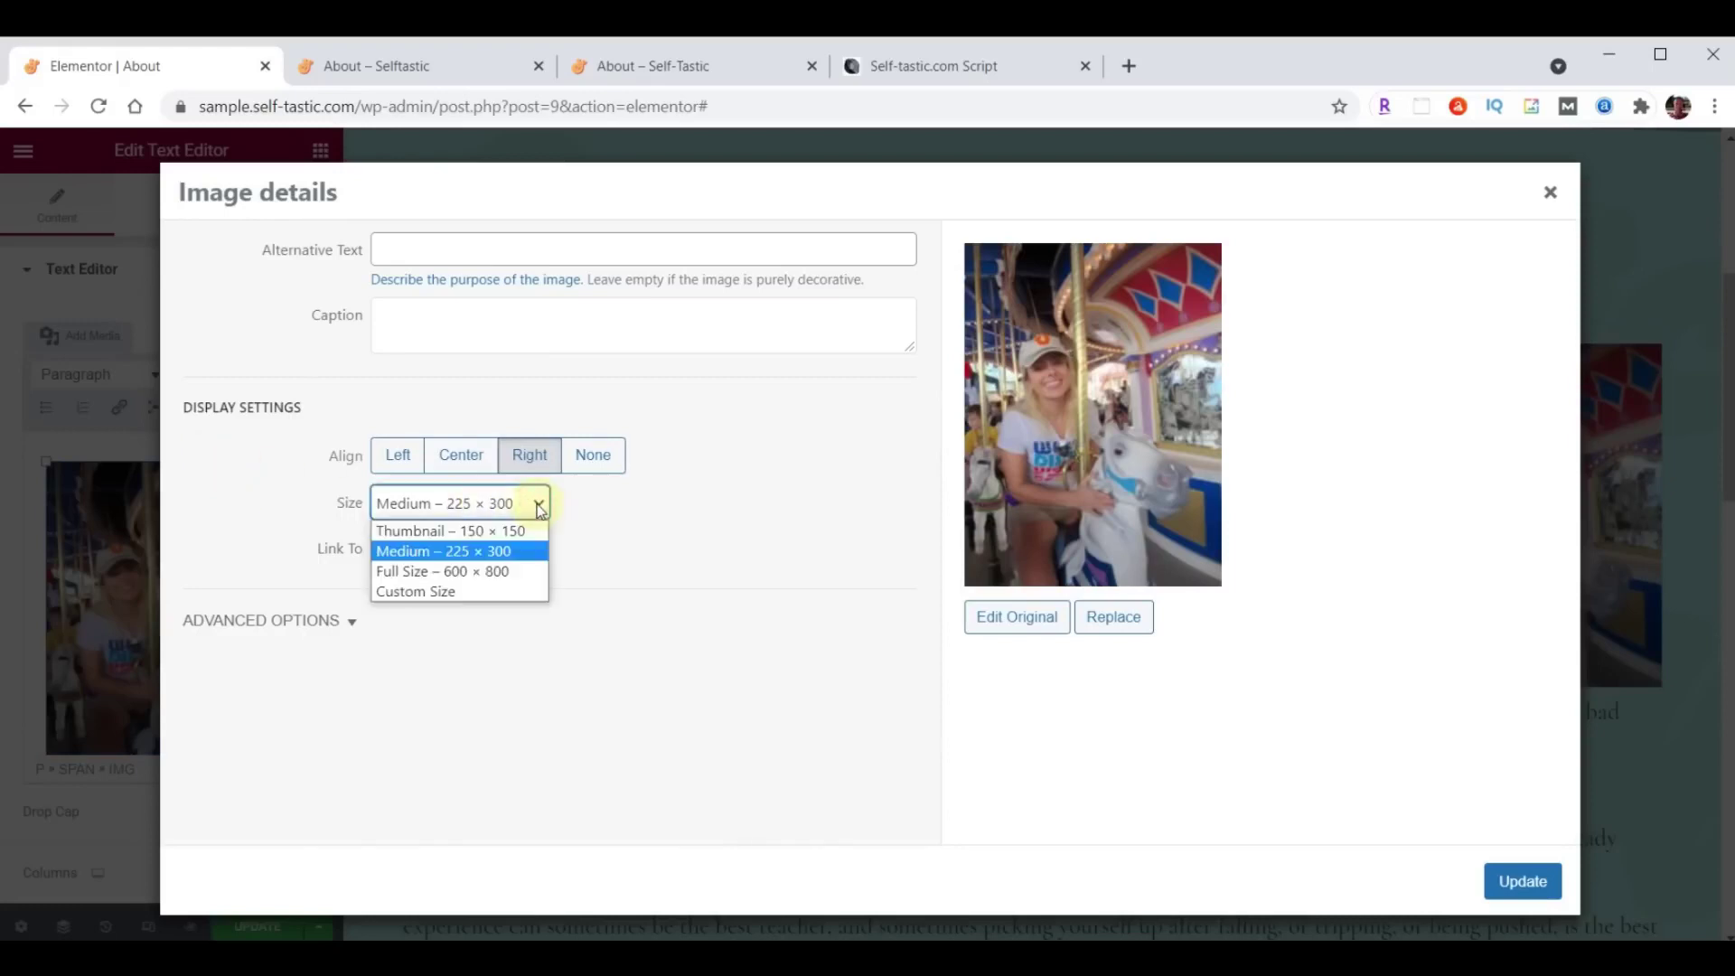
{"action": "left_click", "coordinate": [410, 573]}
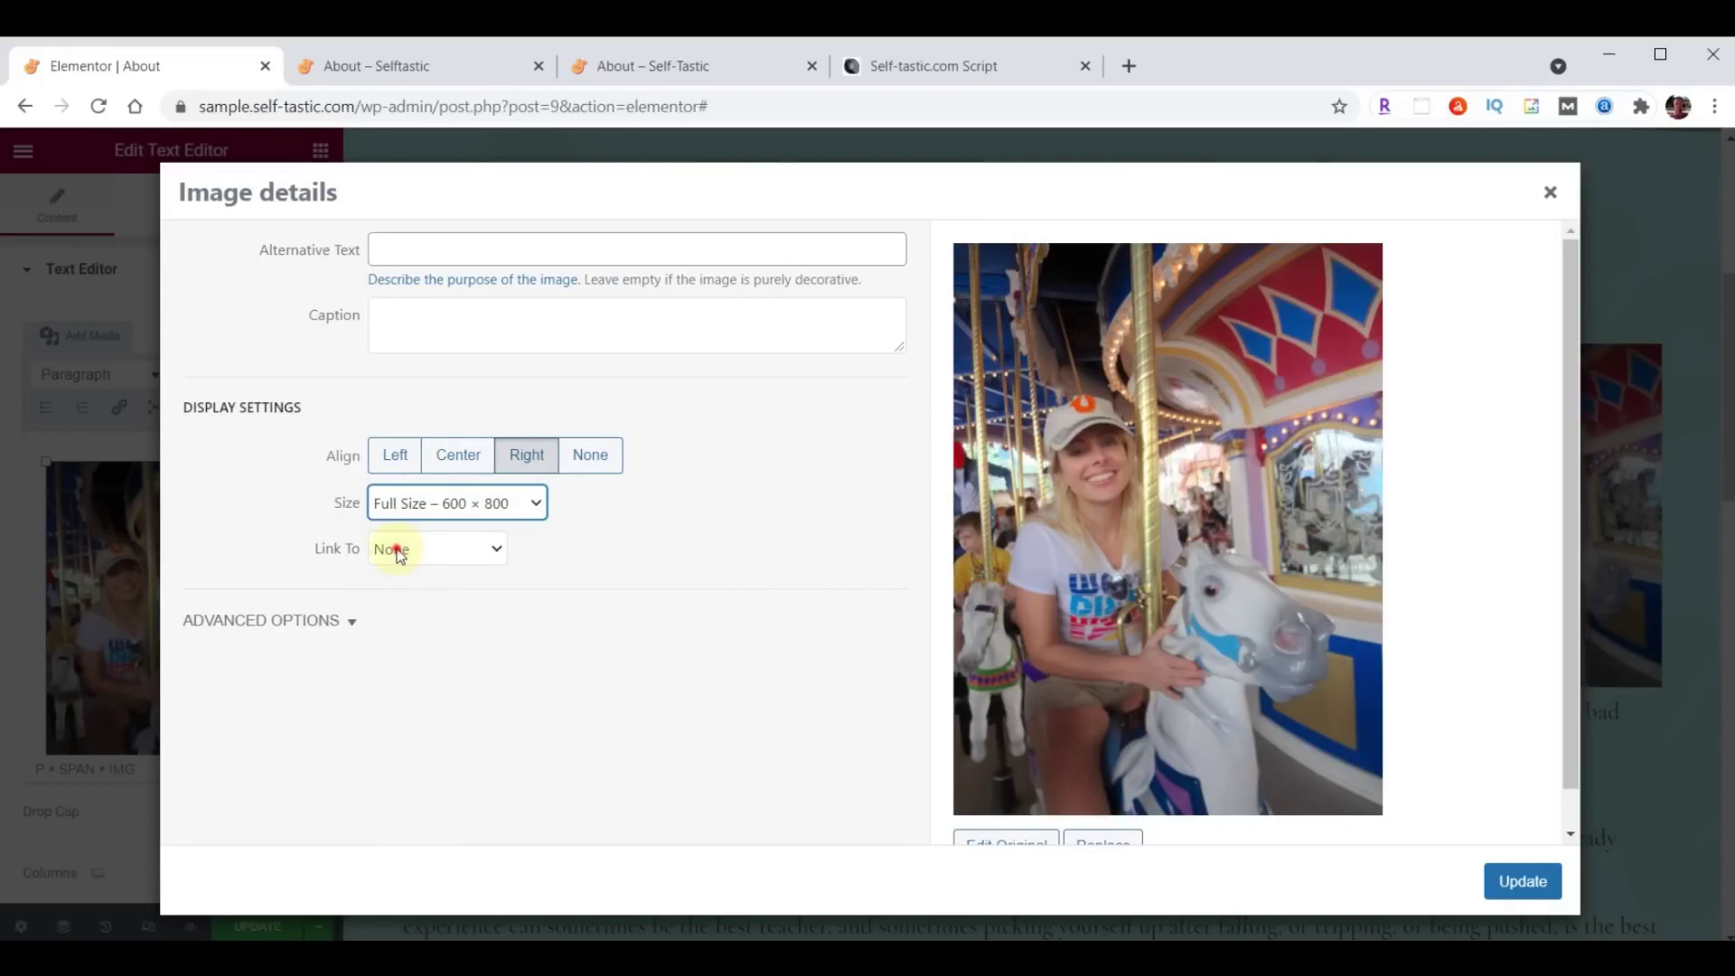
{"action": "left_click", "coordinate": [401, 555]}
{"action": "left_click", "coordinate": [401, 555]}
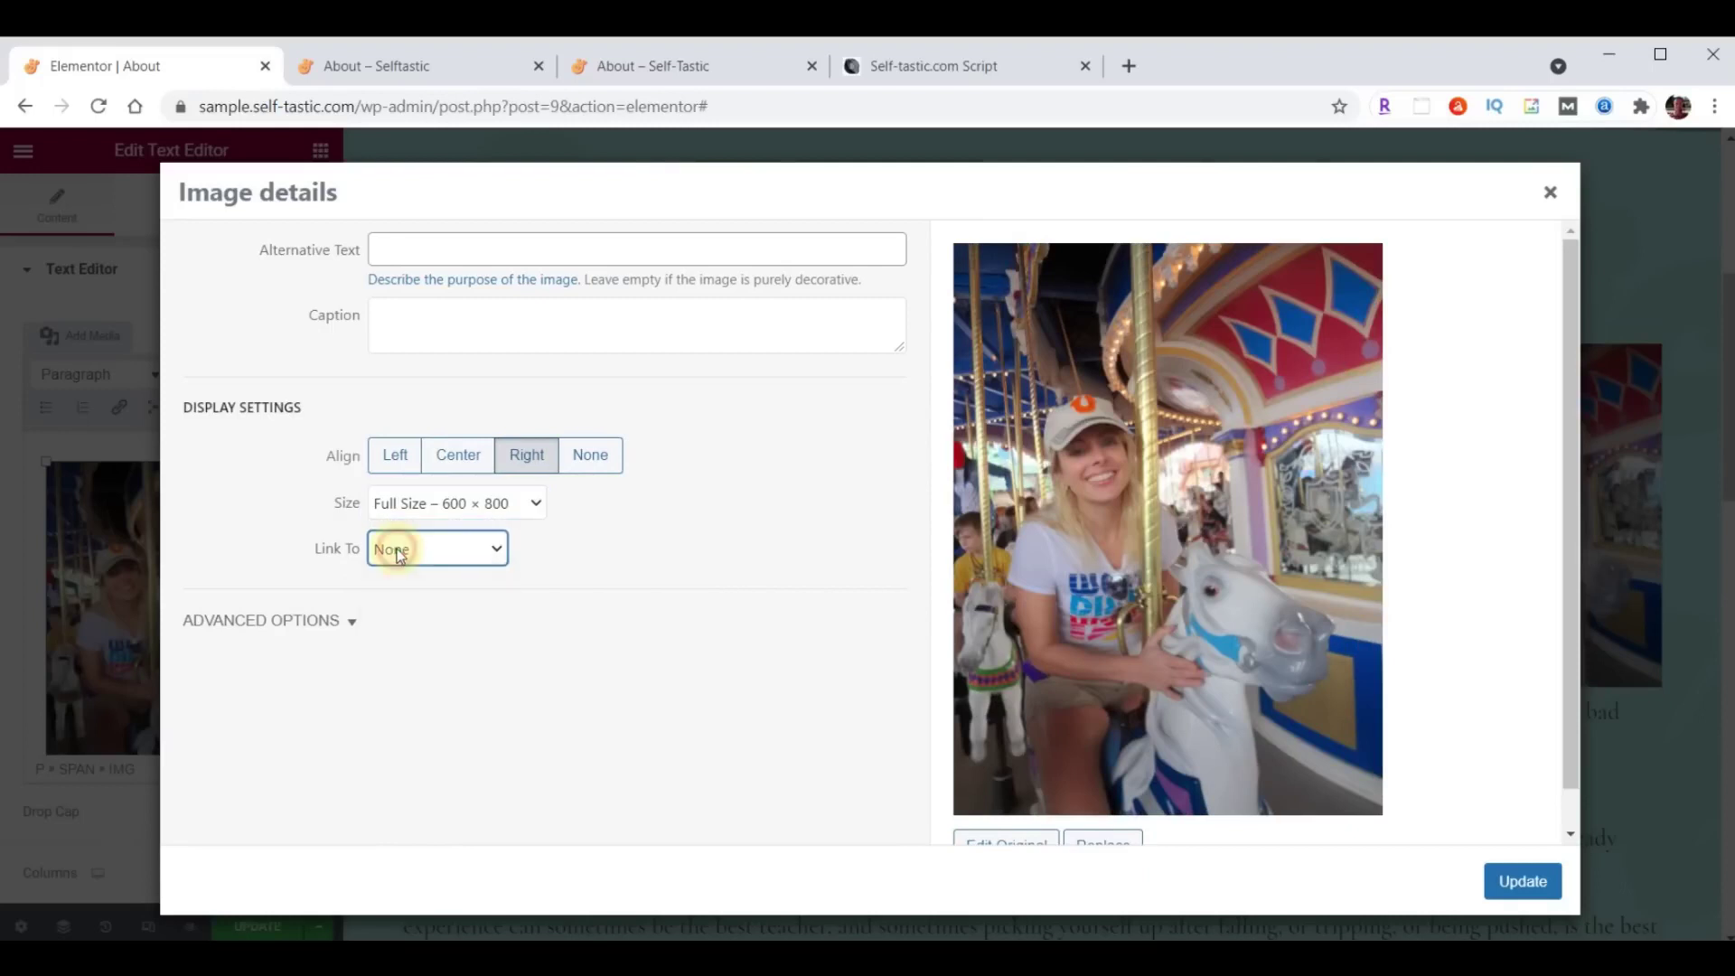
{"action": "left_click", "coordinate": [1521, 881]}
{"action": "scroll", "coordinate": [855, 605], "scroll_direction": "down", "scroll_amount": 10}
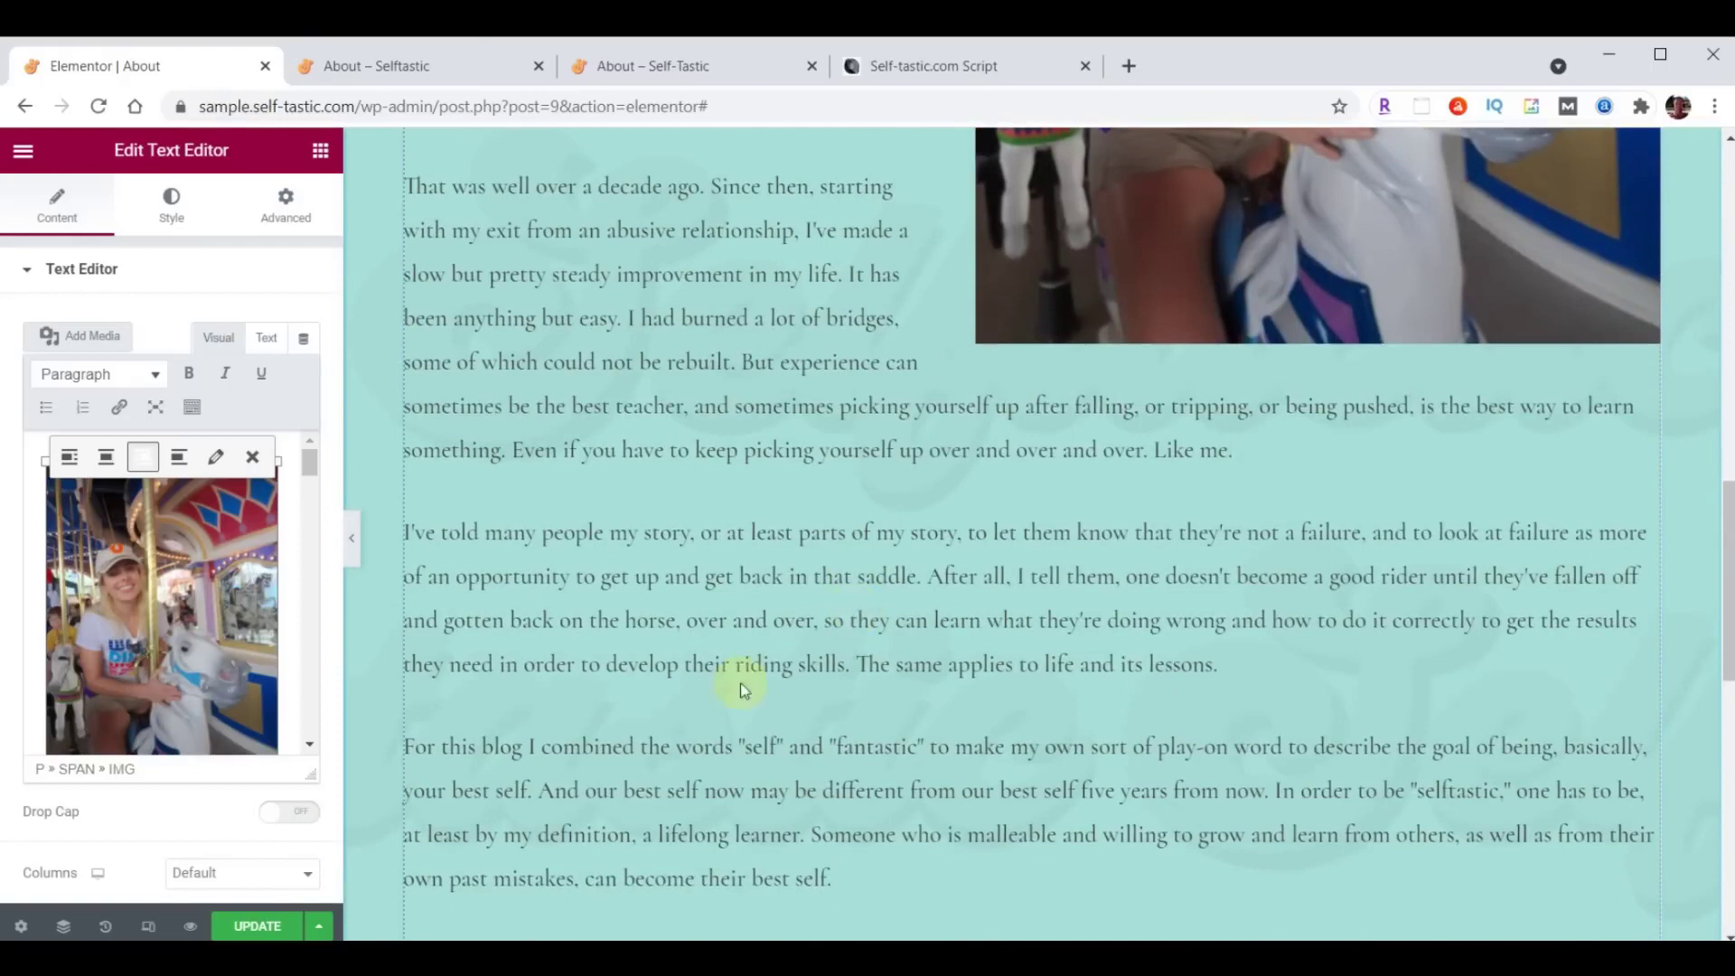
- Save the About page and reload the live About page to check it
{"action": "left_click", "coordinate": [251, 928]}
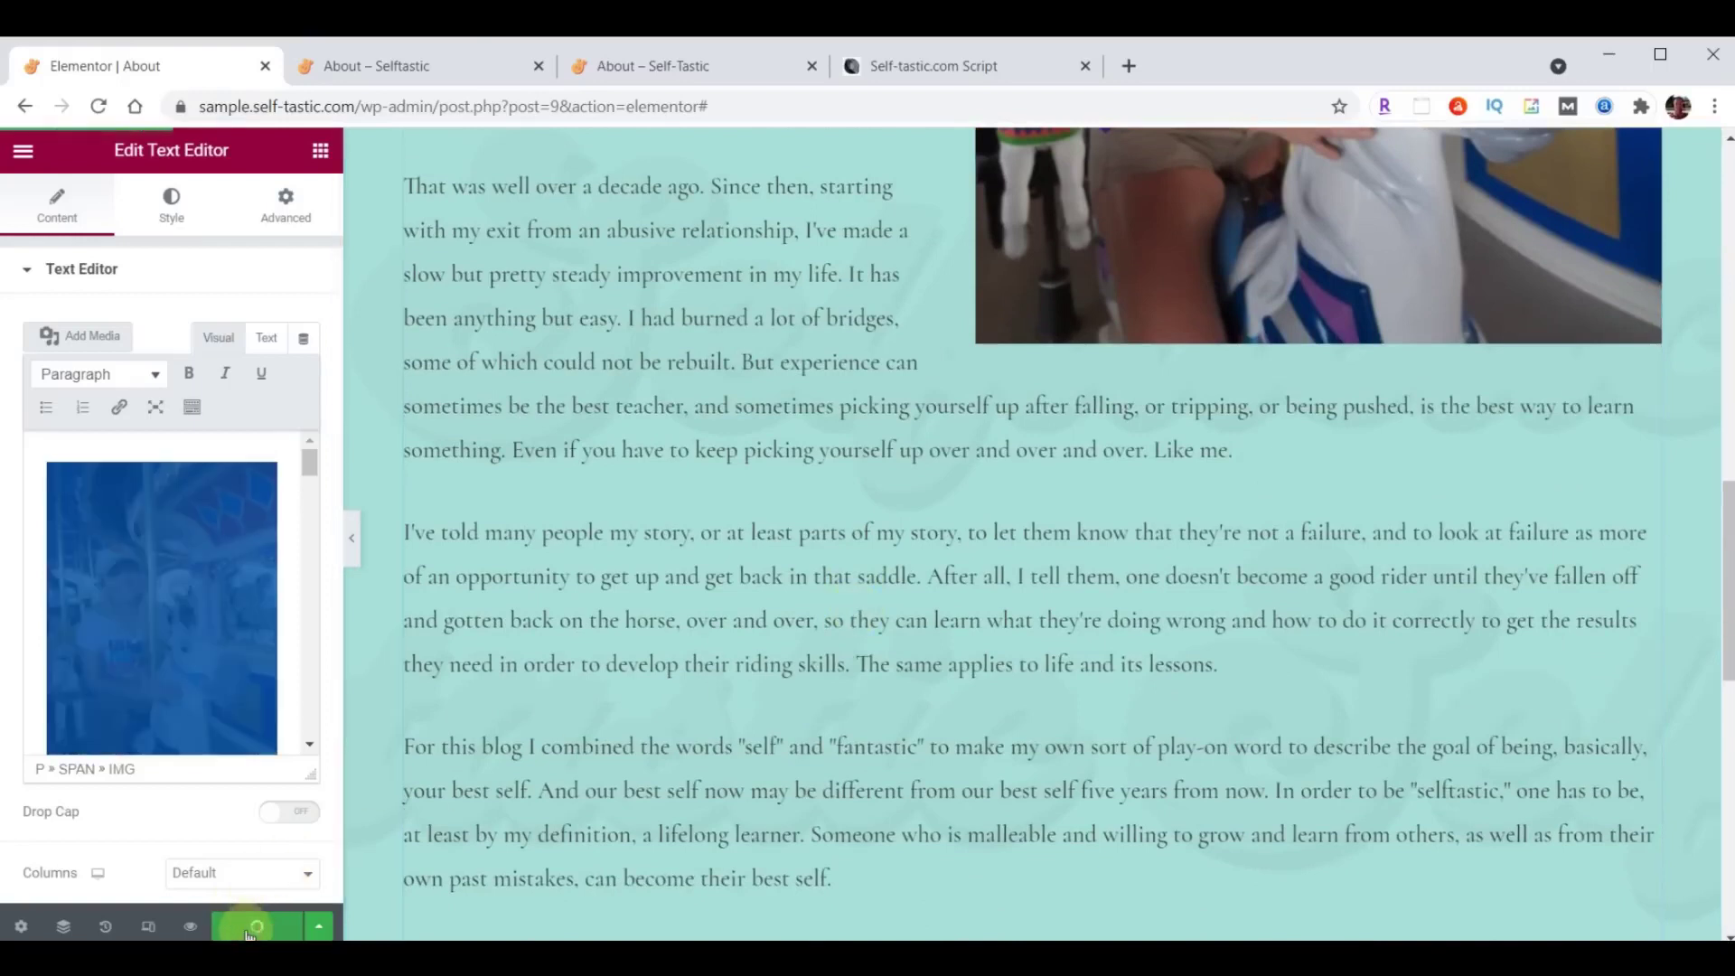
{"action": "left_click", "coordinate": [402, 70]}
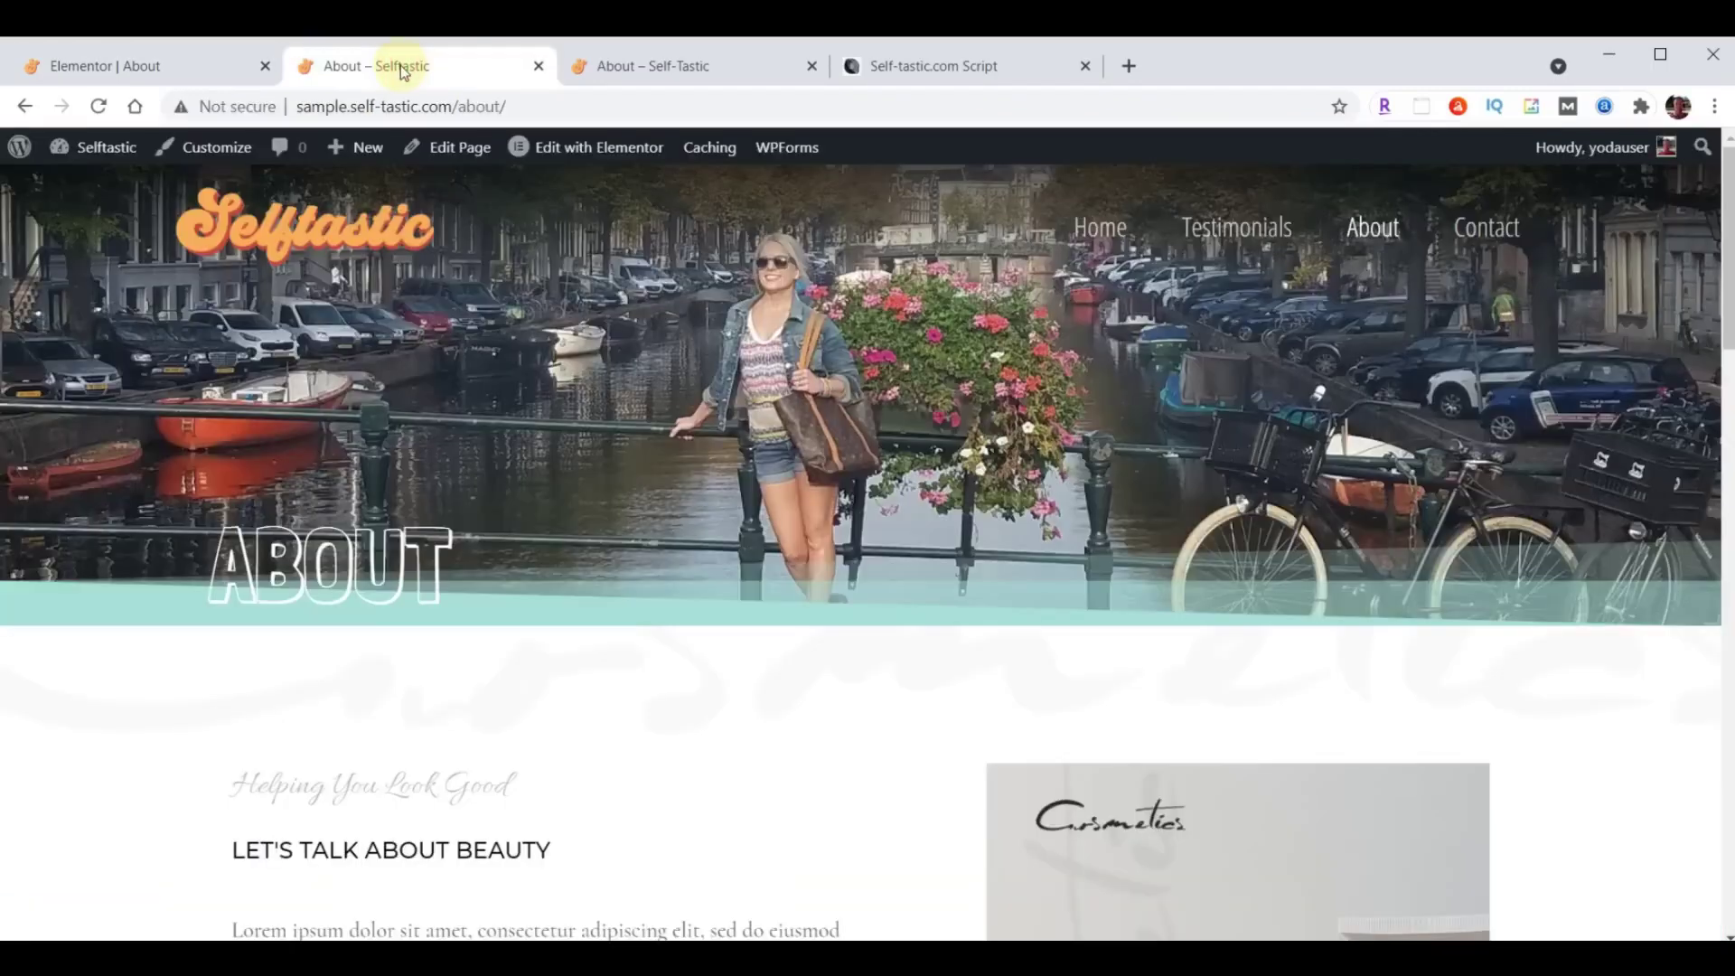
{"action": "left_click", "coordinate": [98, 107]}
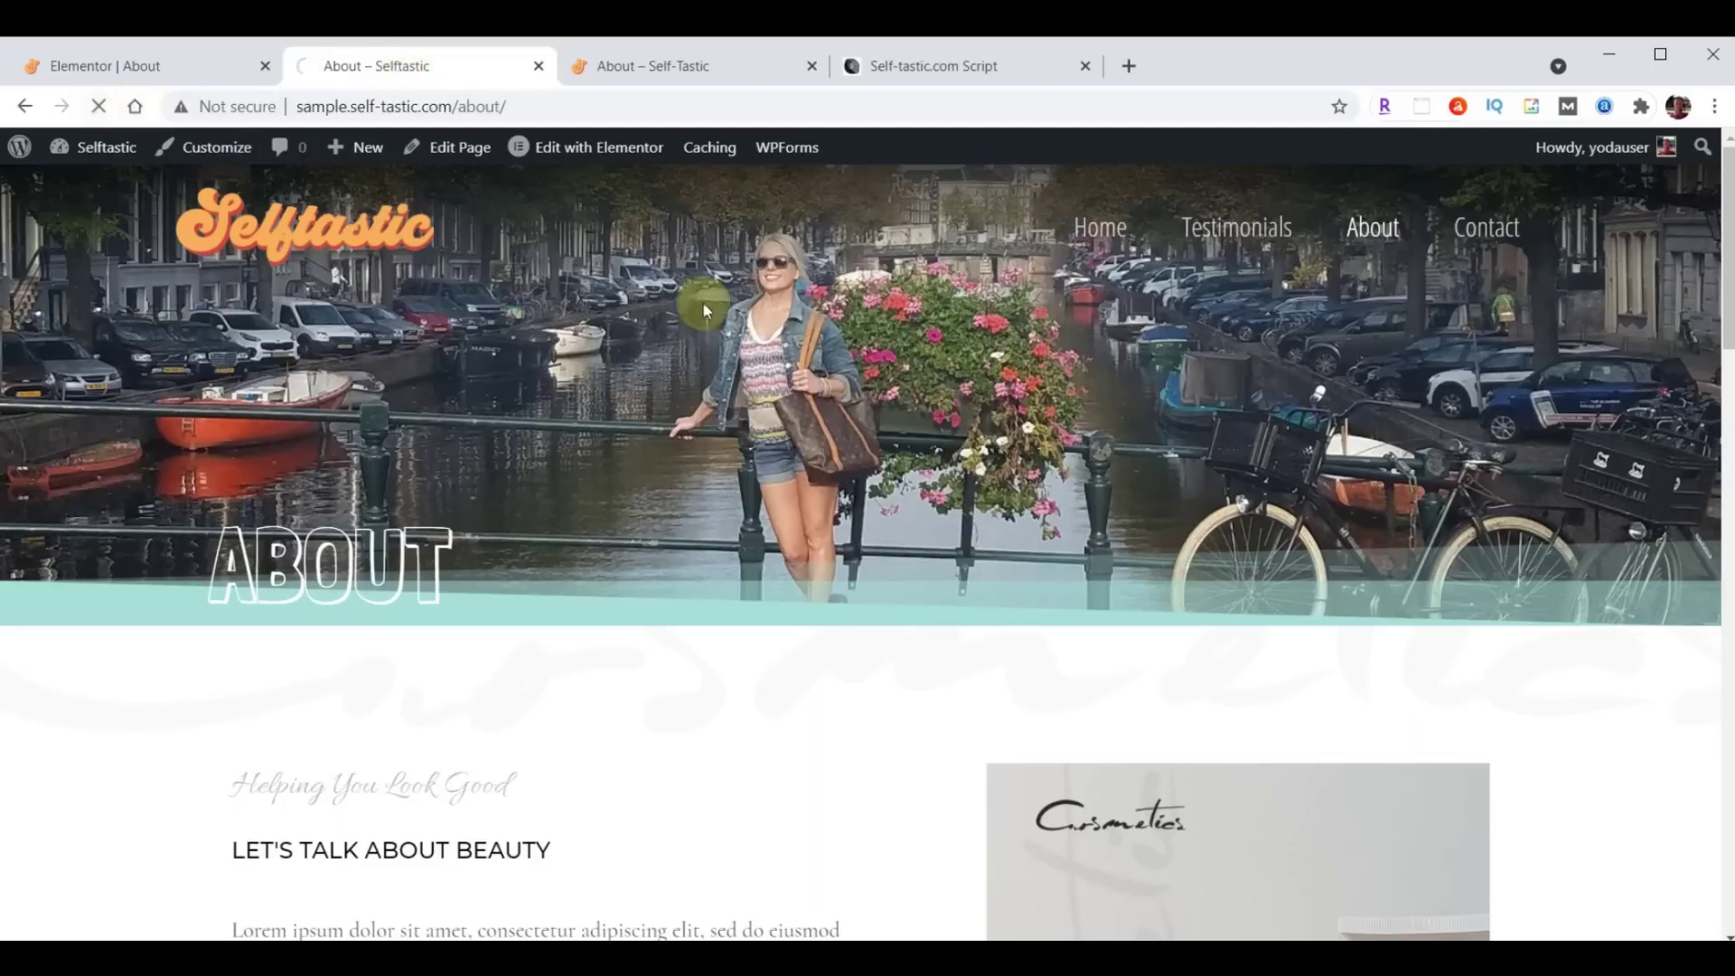
{"action": "scroll", "coordinate": [813, 543], "scroll_direction": "down", "scroll_amount": 20}
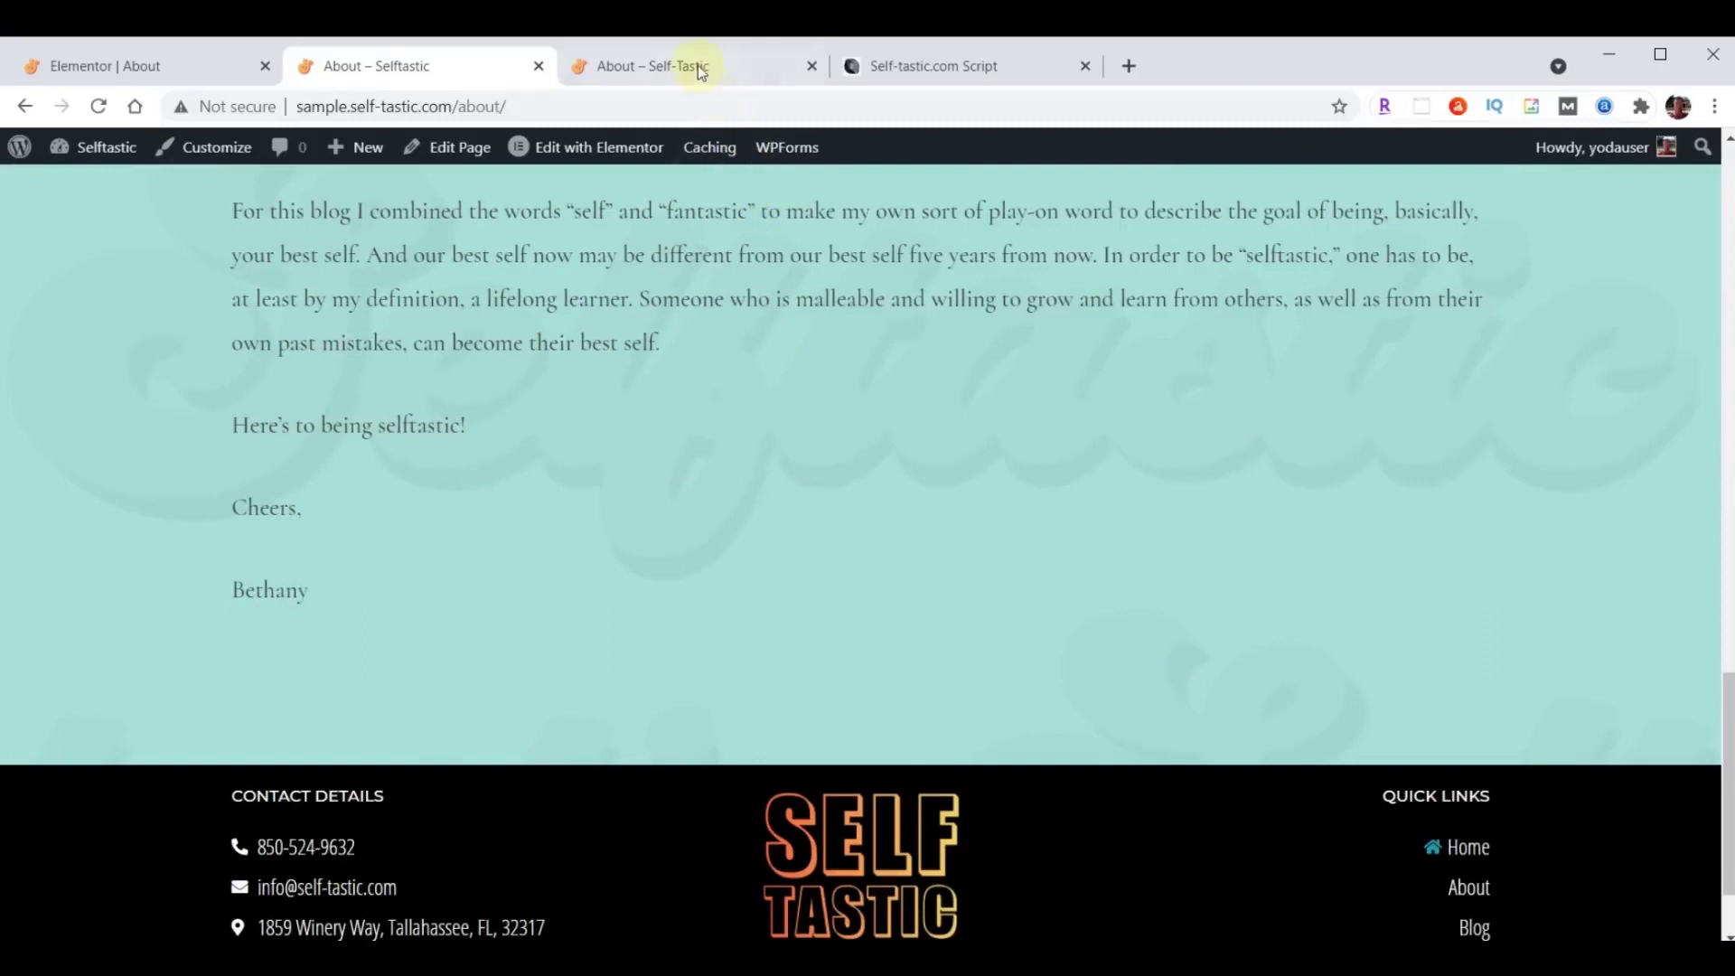
- Compare with the Self-Tastic reference About page, then return to the Elementor editor
{"action": "left_click", "coordinate": [697, 66]}
{"action": "scroll", "coordinate": [1039, 601], "scroll_direction": "down", "scroll_amount": 15}
{"action": "scroll", "coordinate": [1039, 601], "scroll_direction": "down", "scroll_amount": 8}
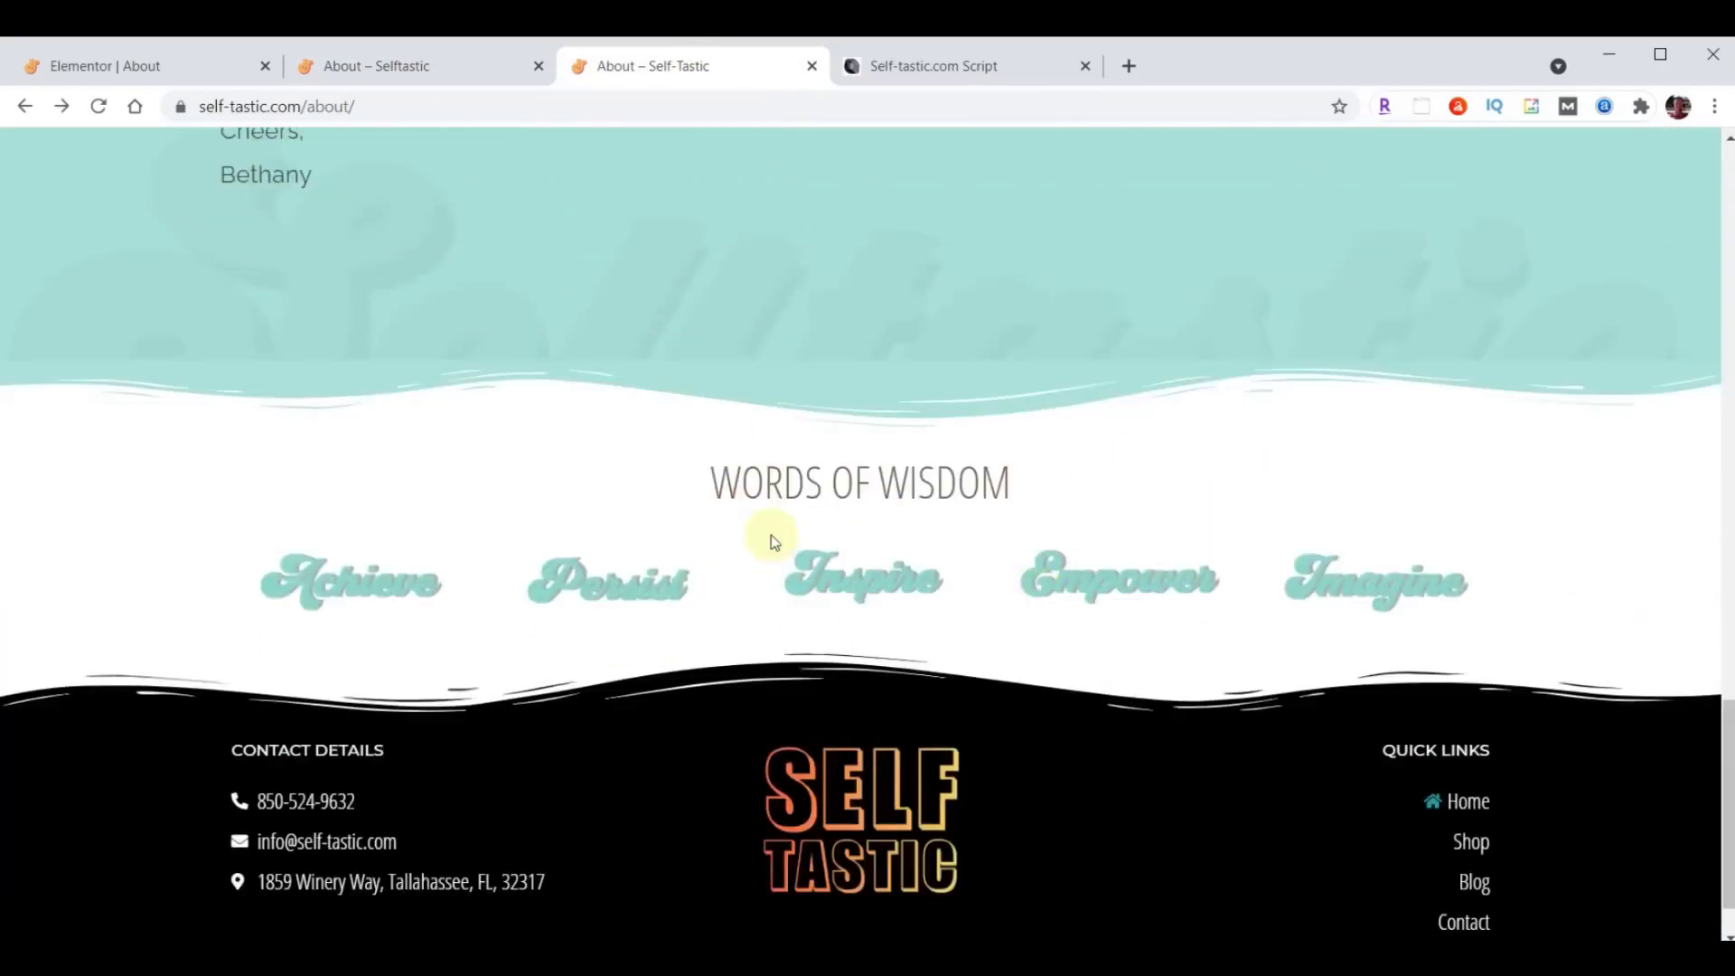
{"action": "left_click", "coordinate": [122, 68]}
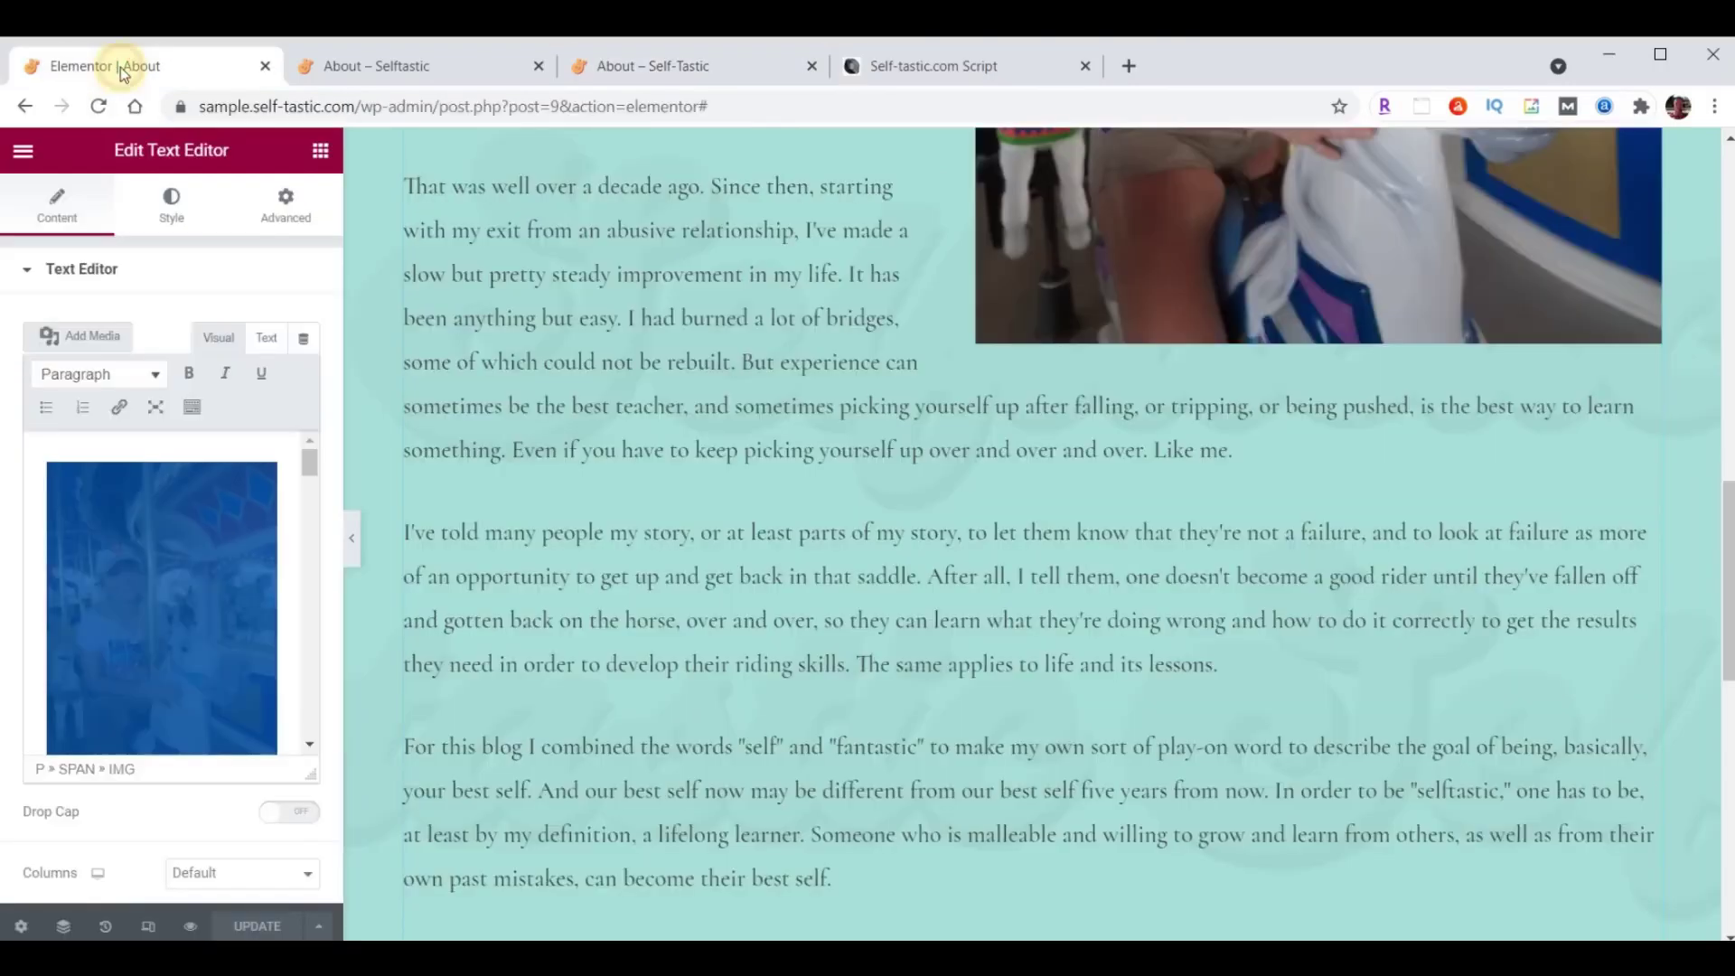
{"action": "scroll", "coordinate": [1072, 499], "scroll_direction": "down", "scroll_amount": 9}
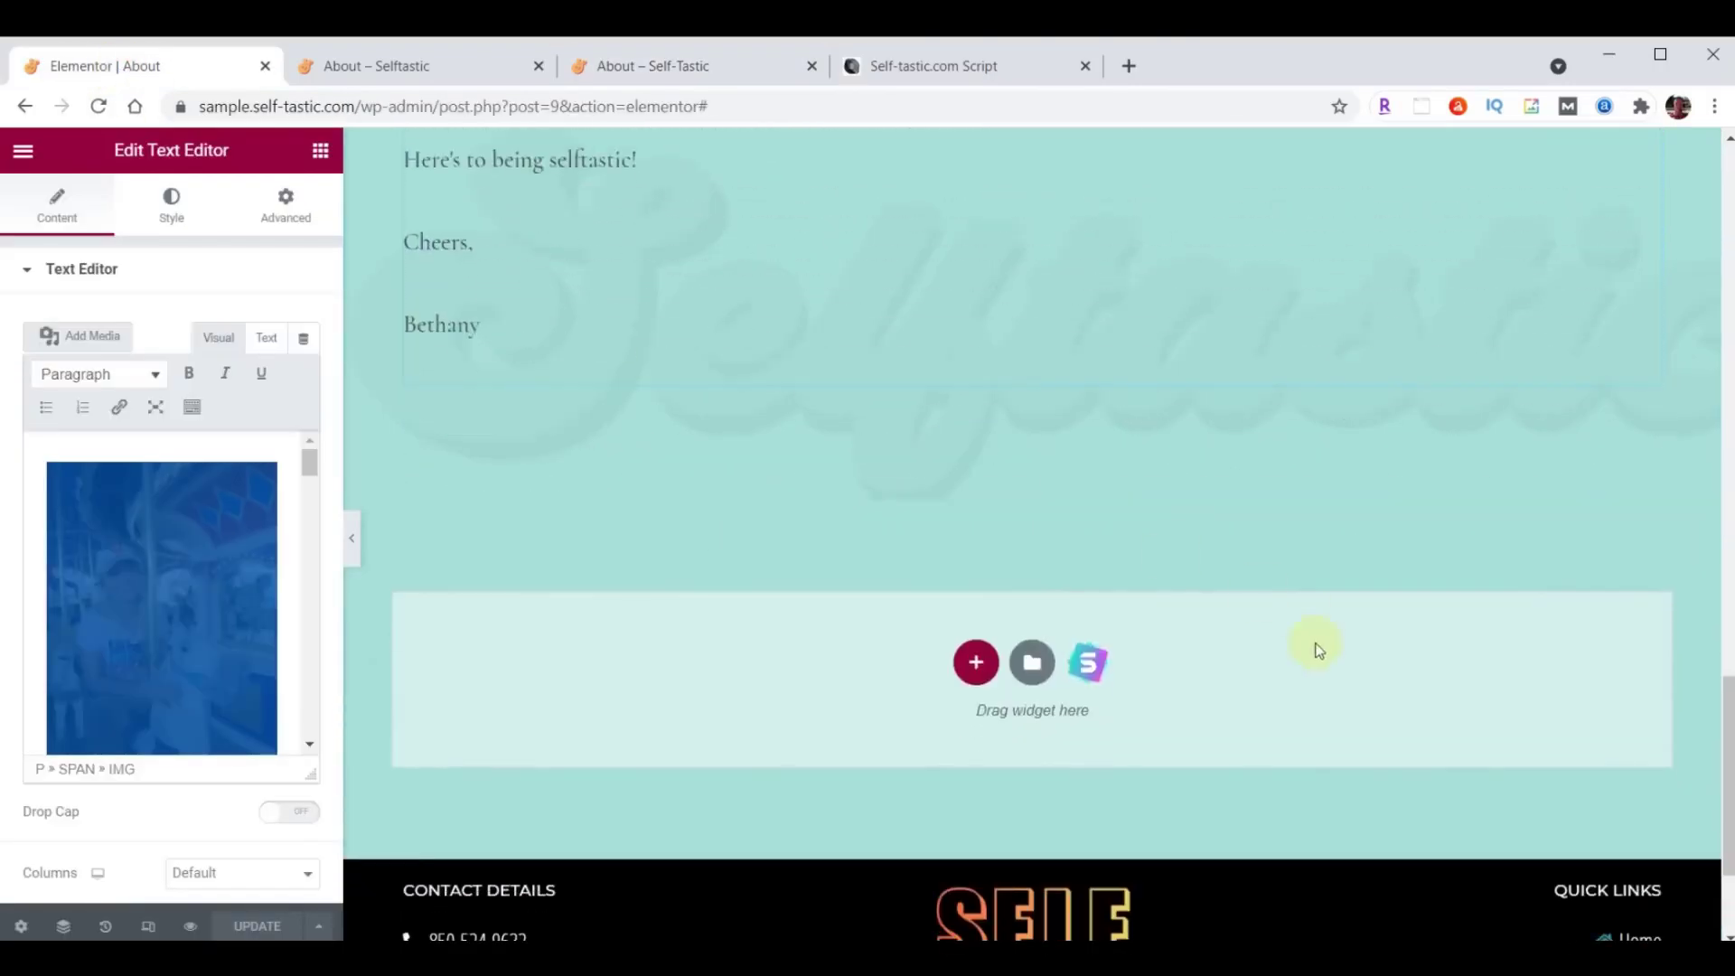
- Insert the 'Selftastic - Words of Wisdom' template without its document settings
{"action": "left_click", "coordinate": [1028, 665]}
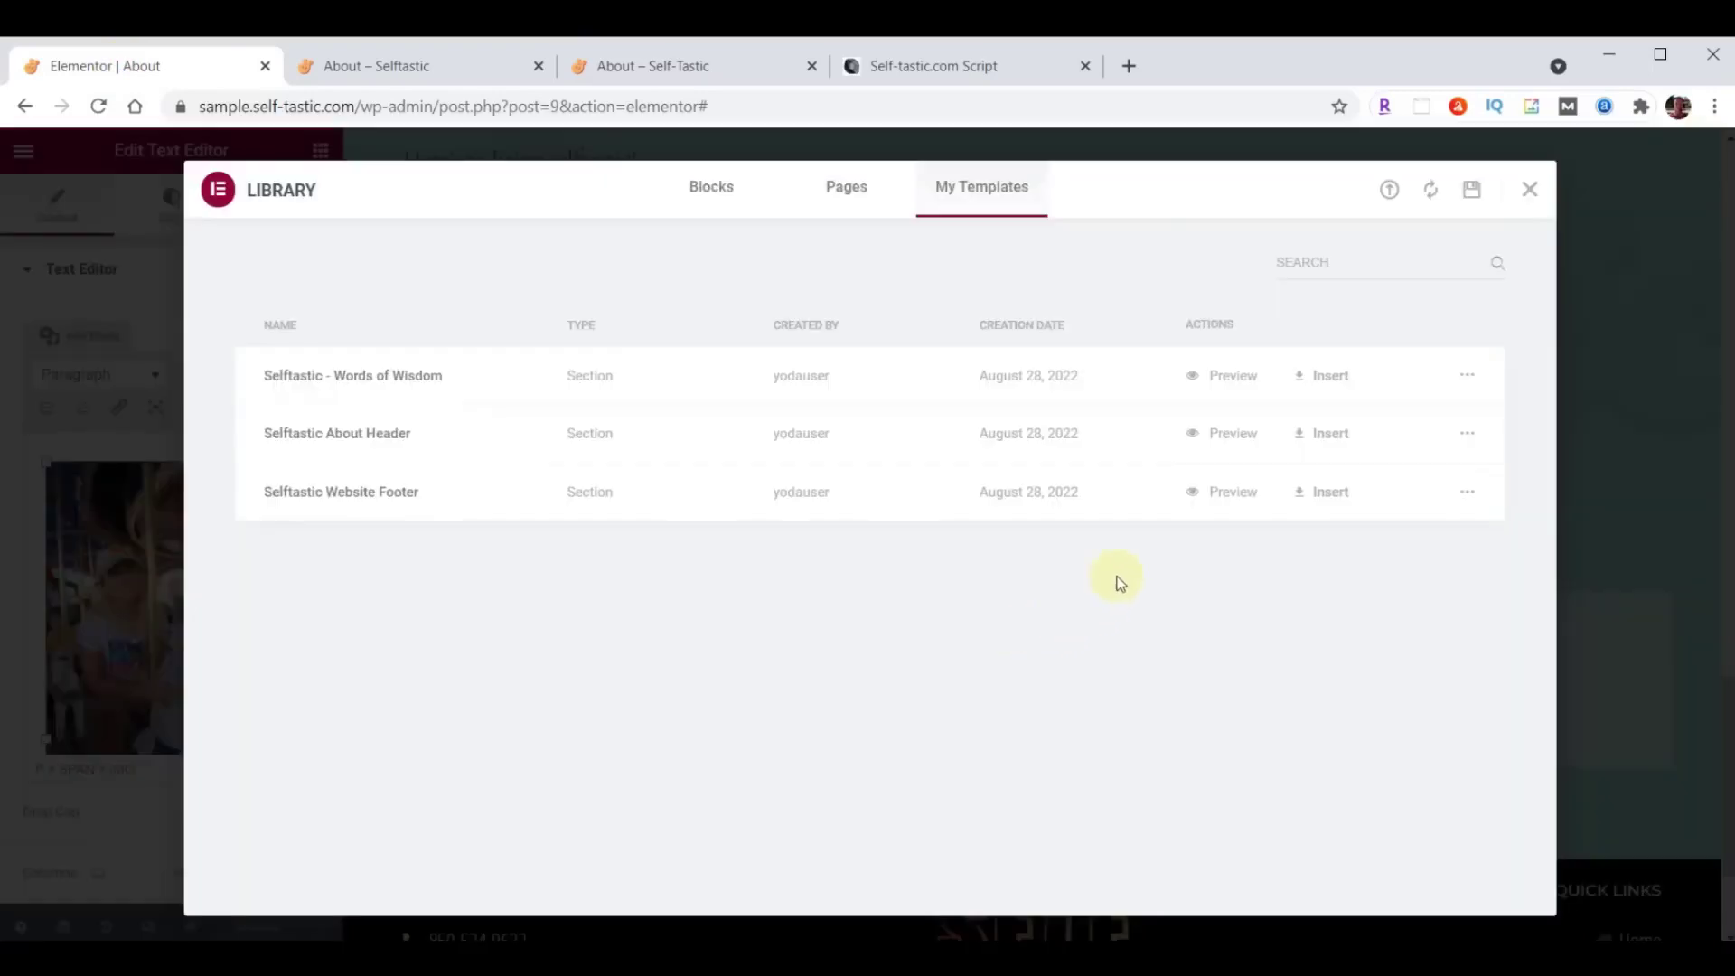
{"action": "left_click", "coordinate": [1328, 377]}
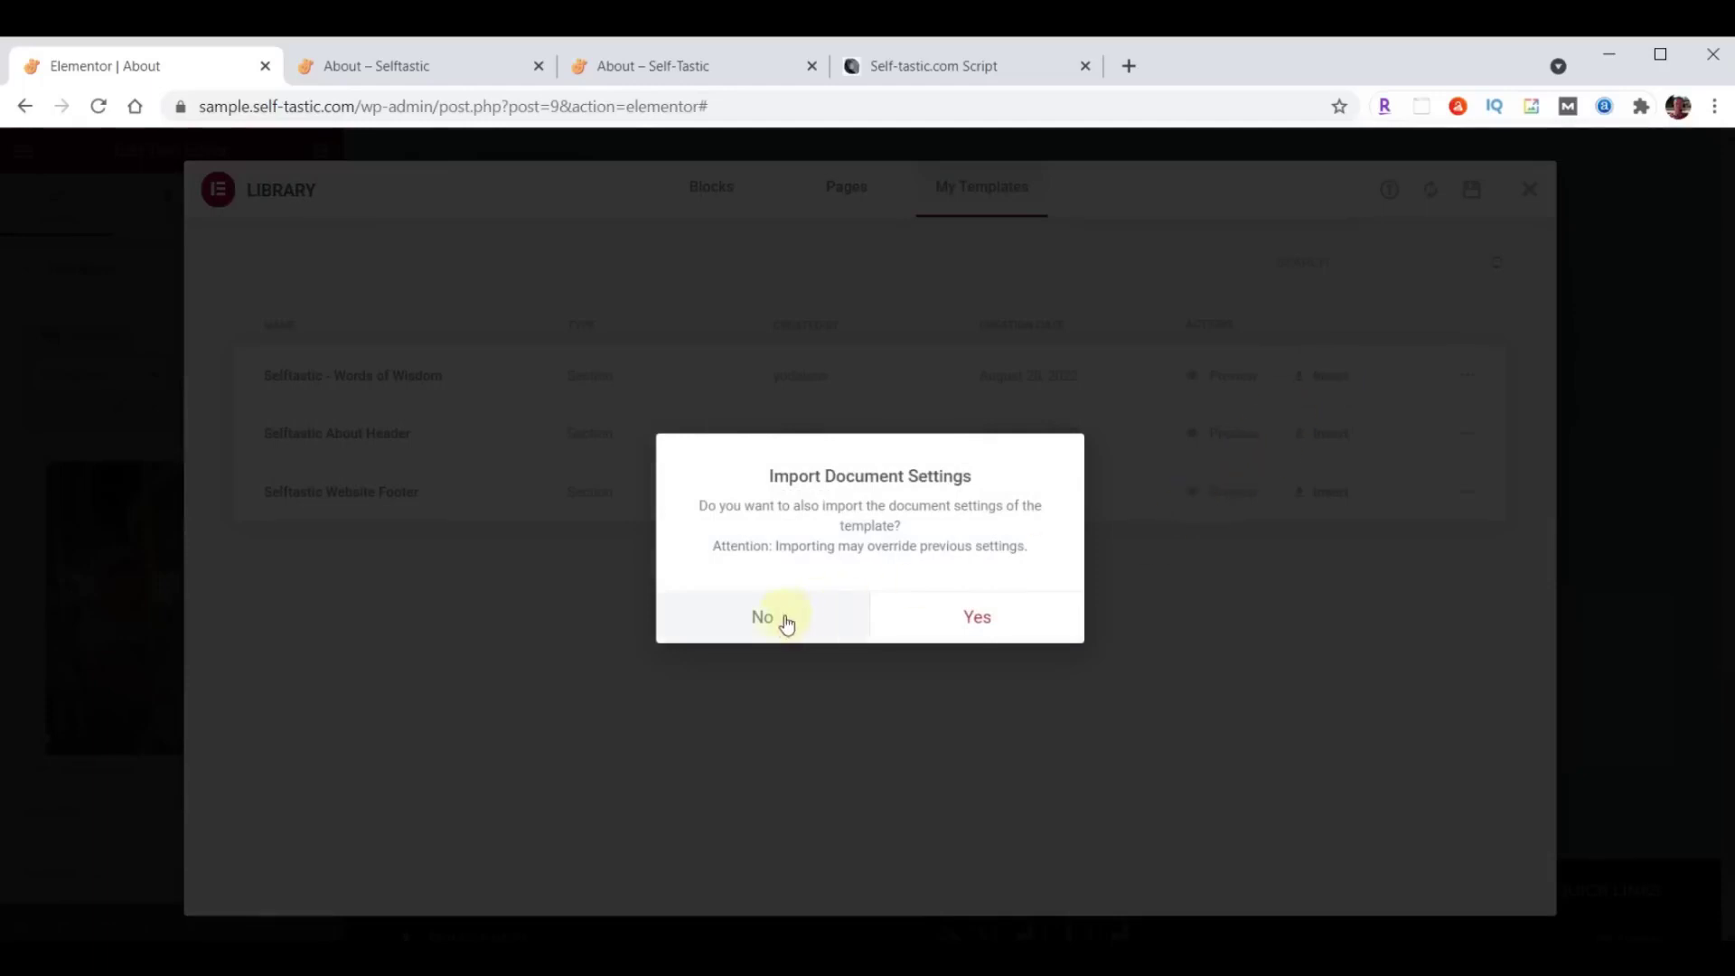
{"action": "left_click", "coordinate": [773, 618]}
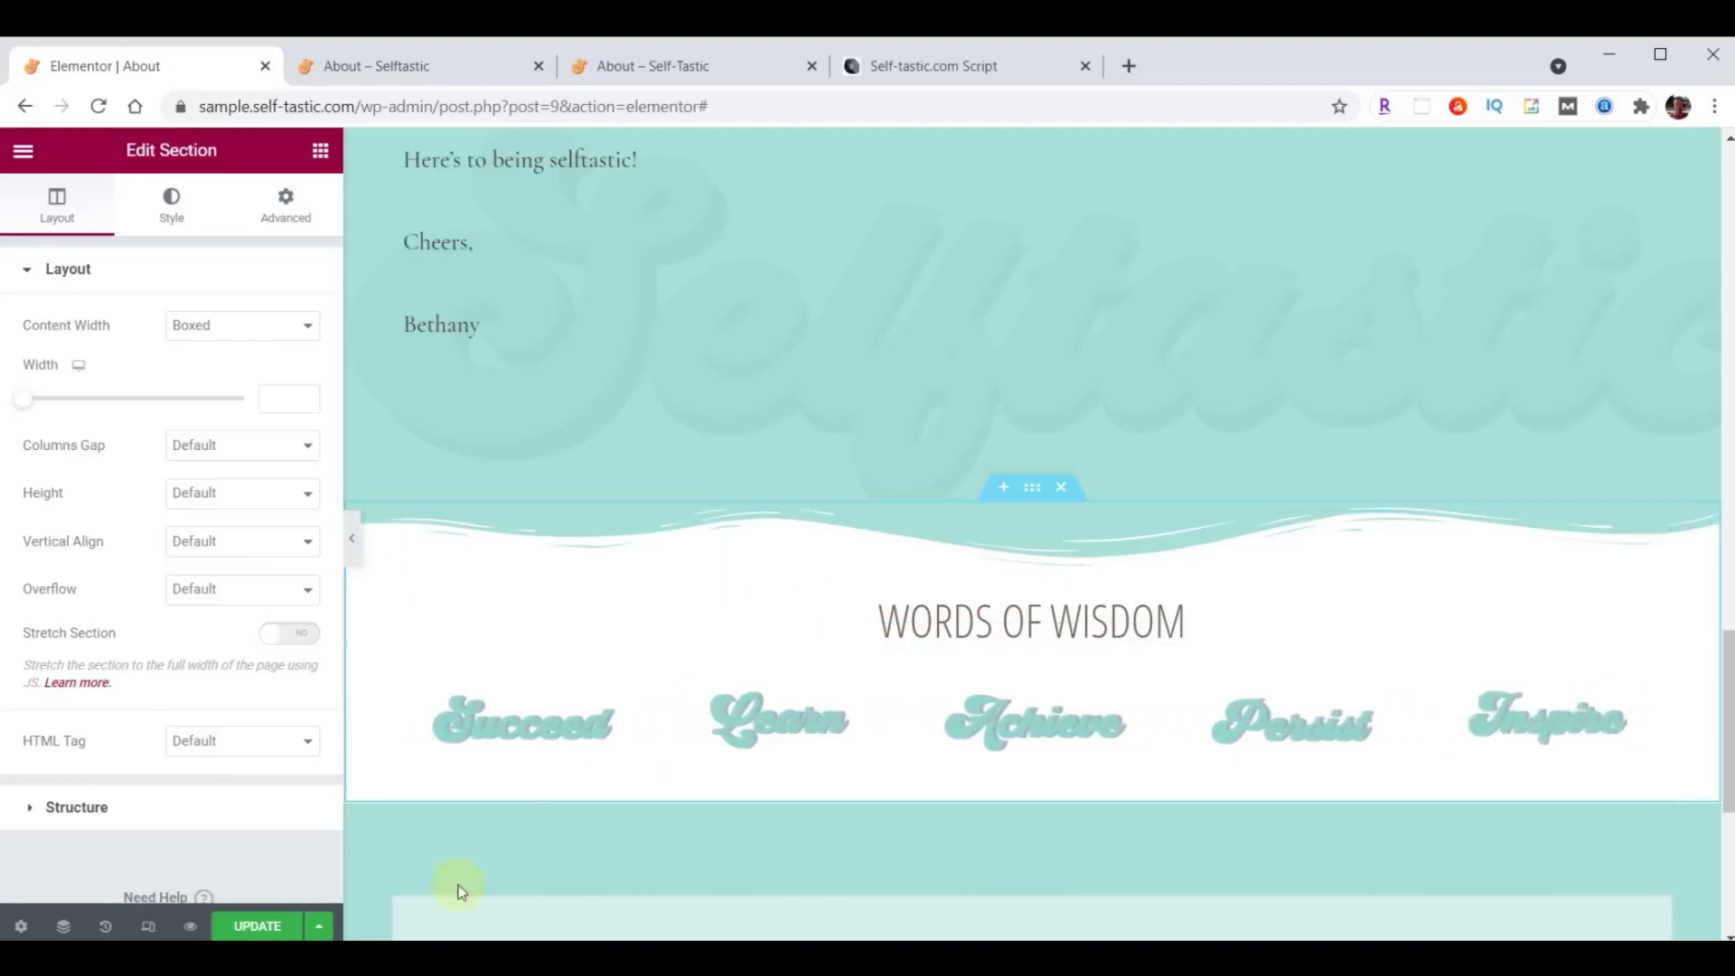
- Save the page and reload the live About page to confirm the new section
{"action": "left_click", "coordinate": [254, 926]}
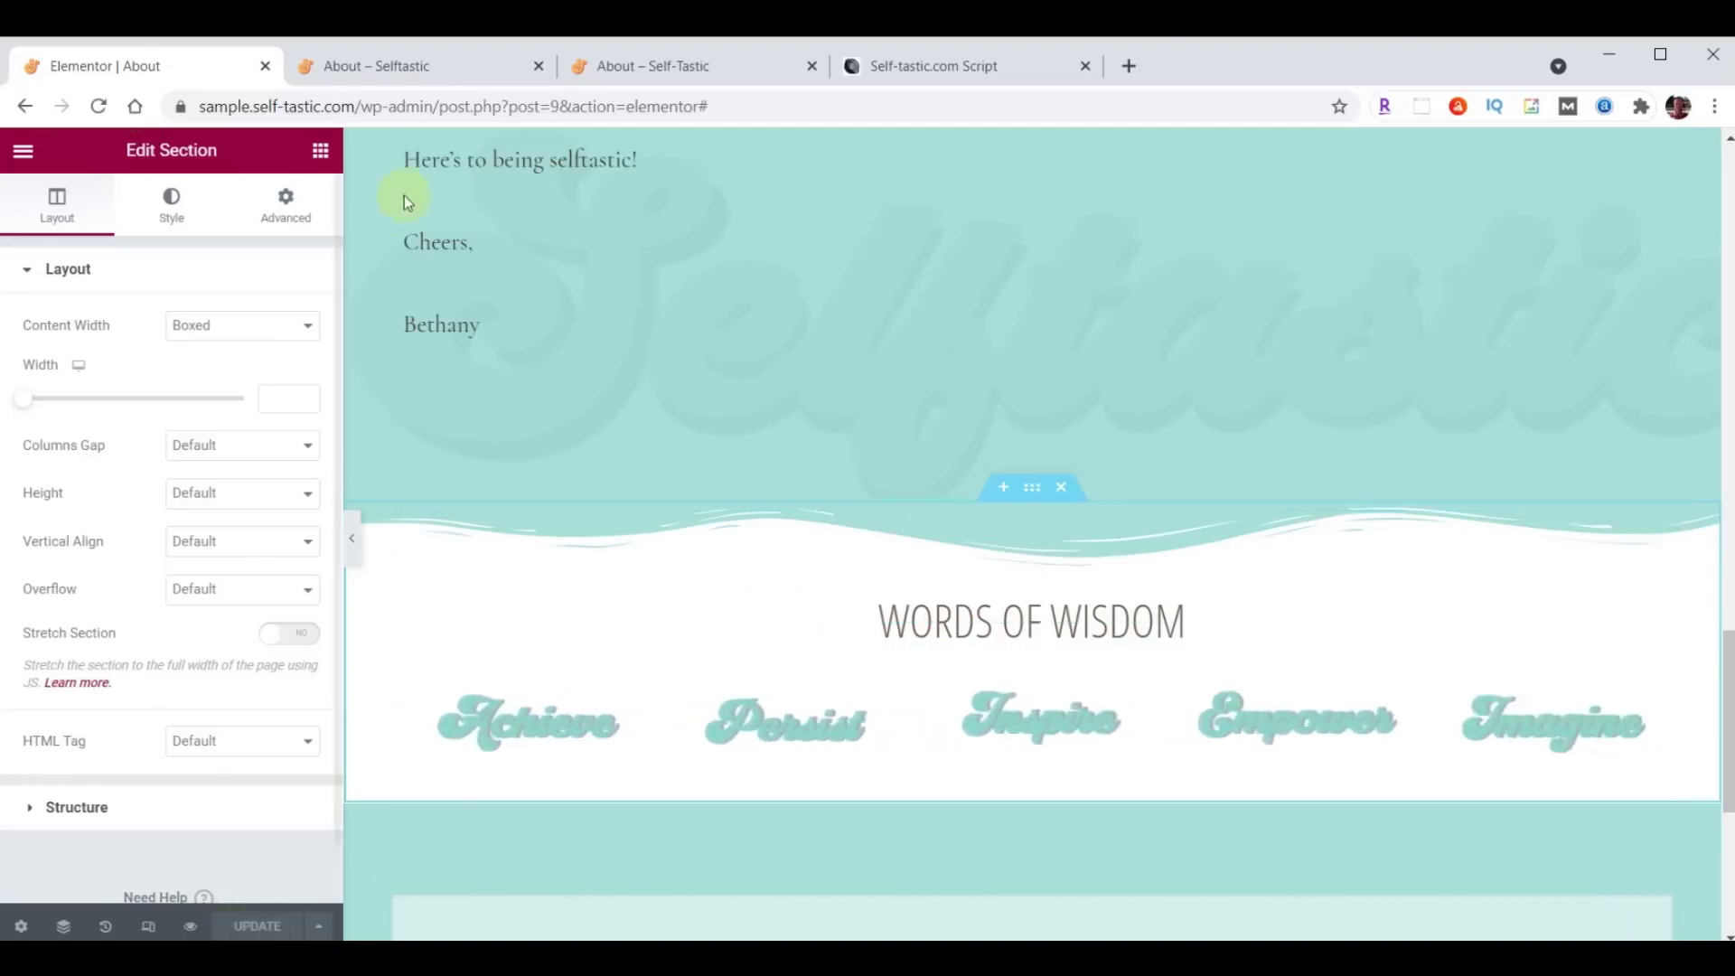
{"action": "left_click", "coordinate": [425, 79]}
{"action": "left_click", "coordinate": [100, 108]}
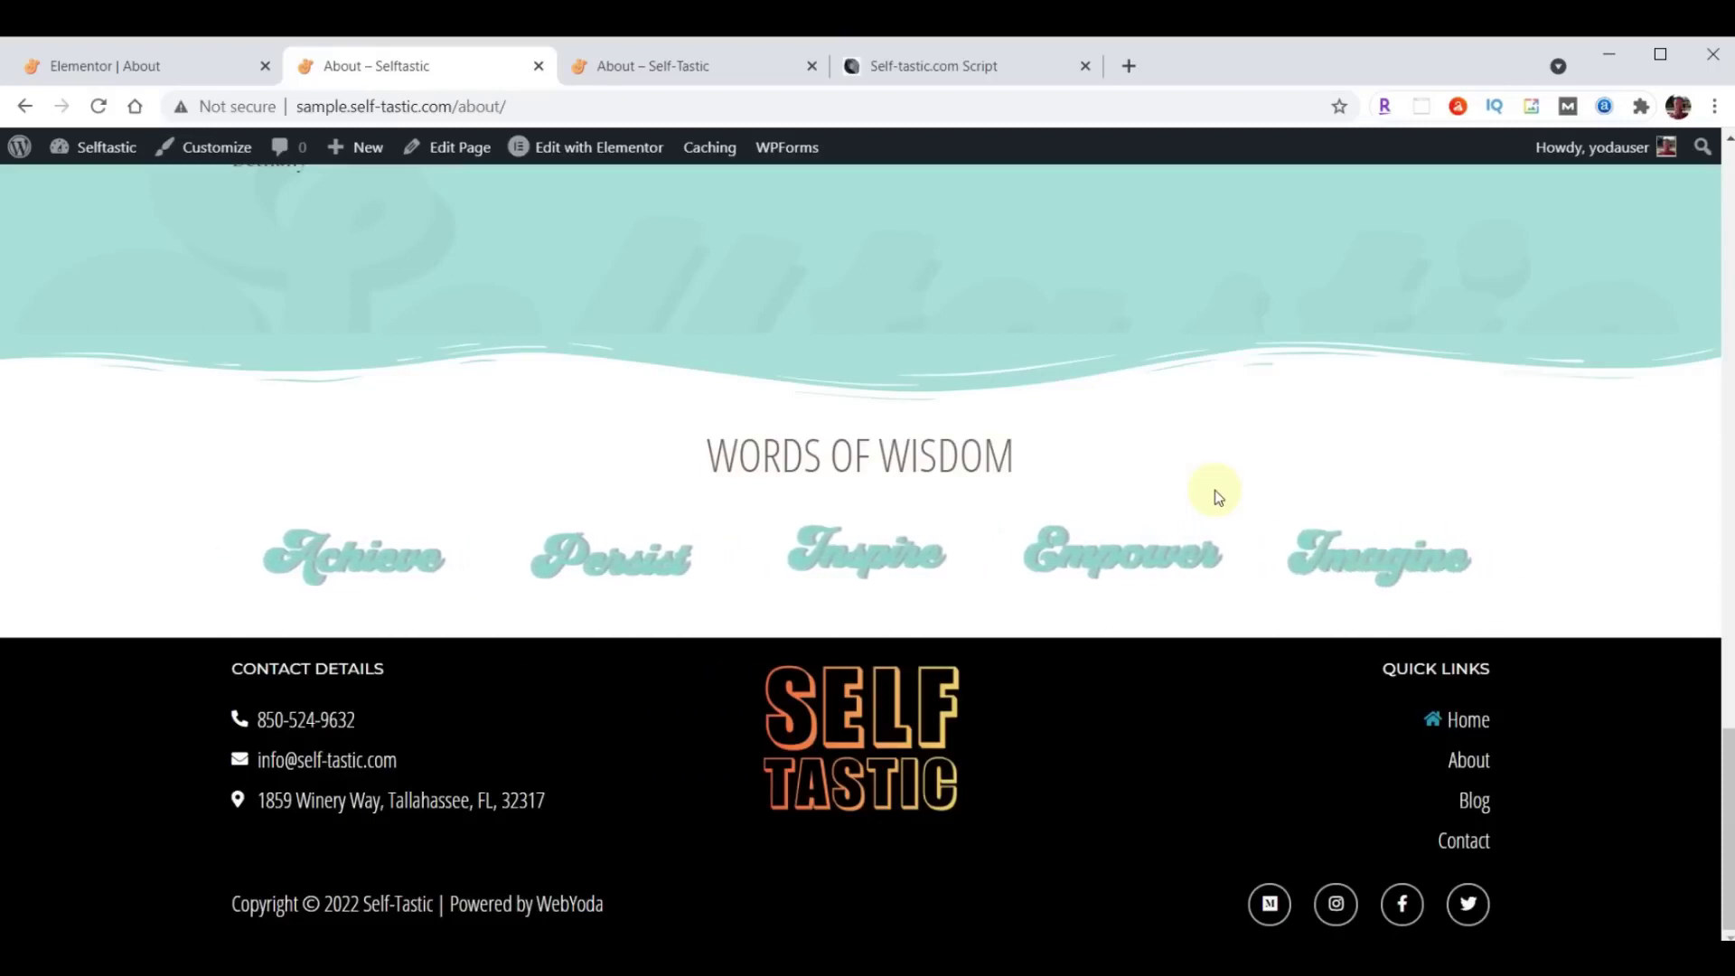
{"action": "left_click", "coordinate": [54, 65]}
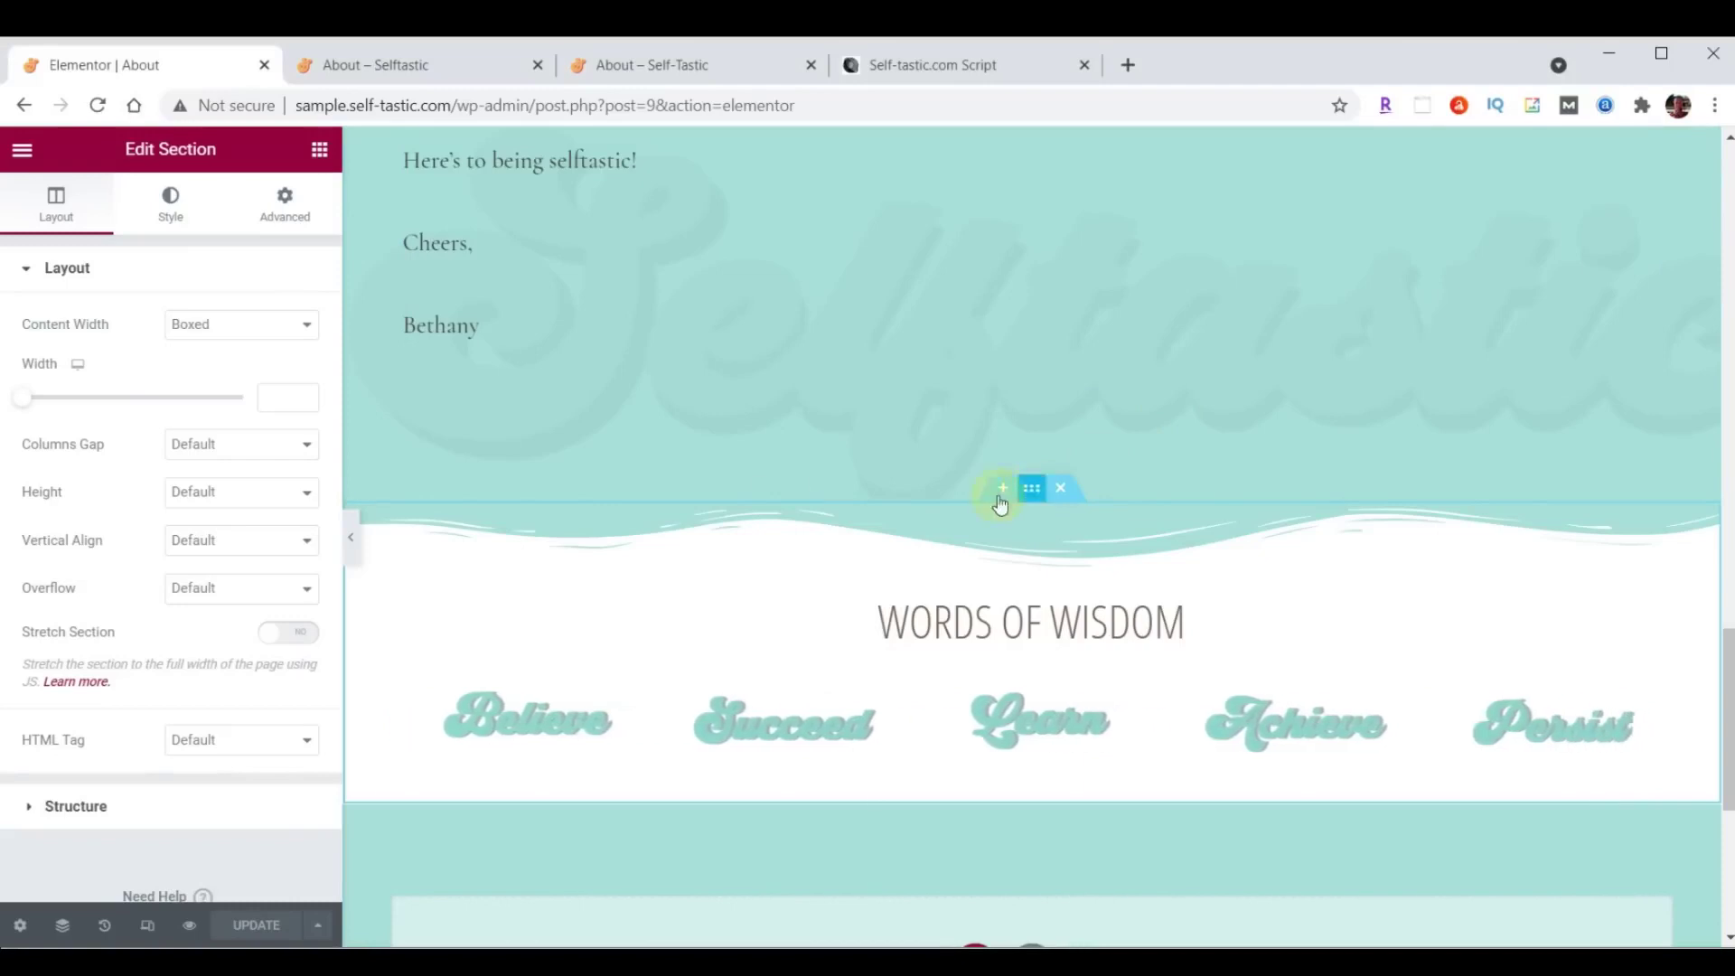
- Add a black (#000000) Waves Brush shape divider to the section's bottom with value 60
{"action": "left_click", "coordinate": [175, 217]}
{"action": "scroll", "coordinate": [171, 341], "scroll_direction": "down", "scroll_amount": 3}
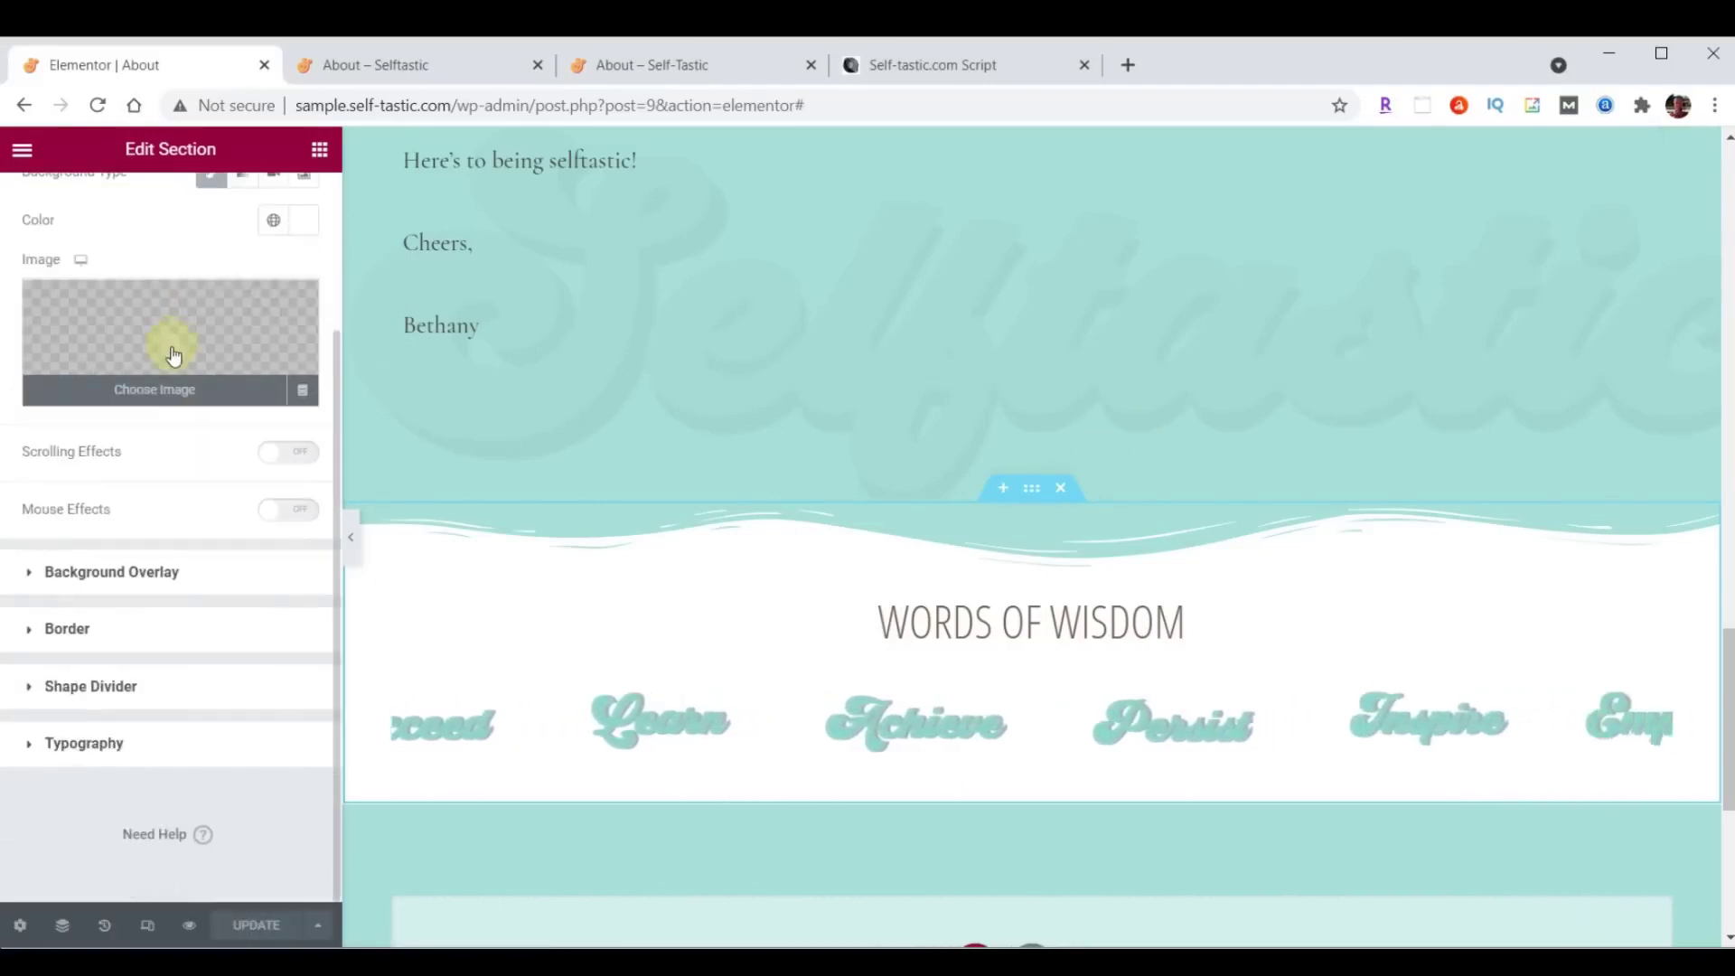
{"action": "left_click", "coordinate": [67, 688]}
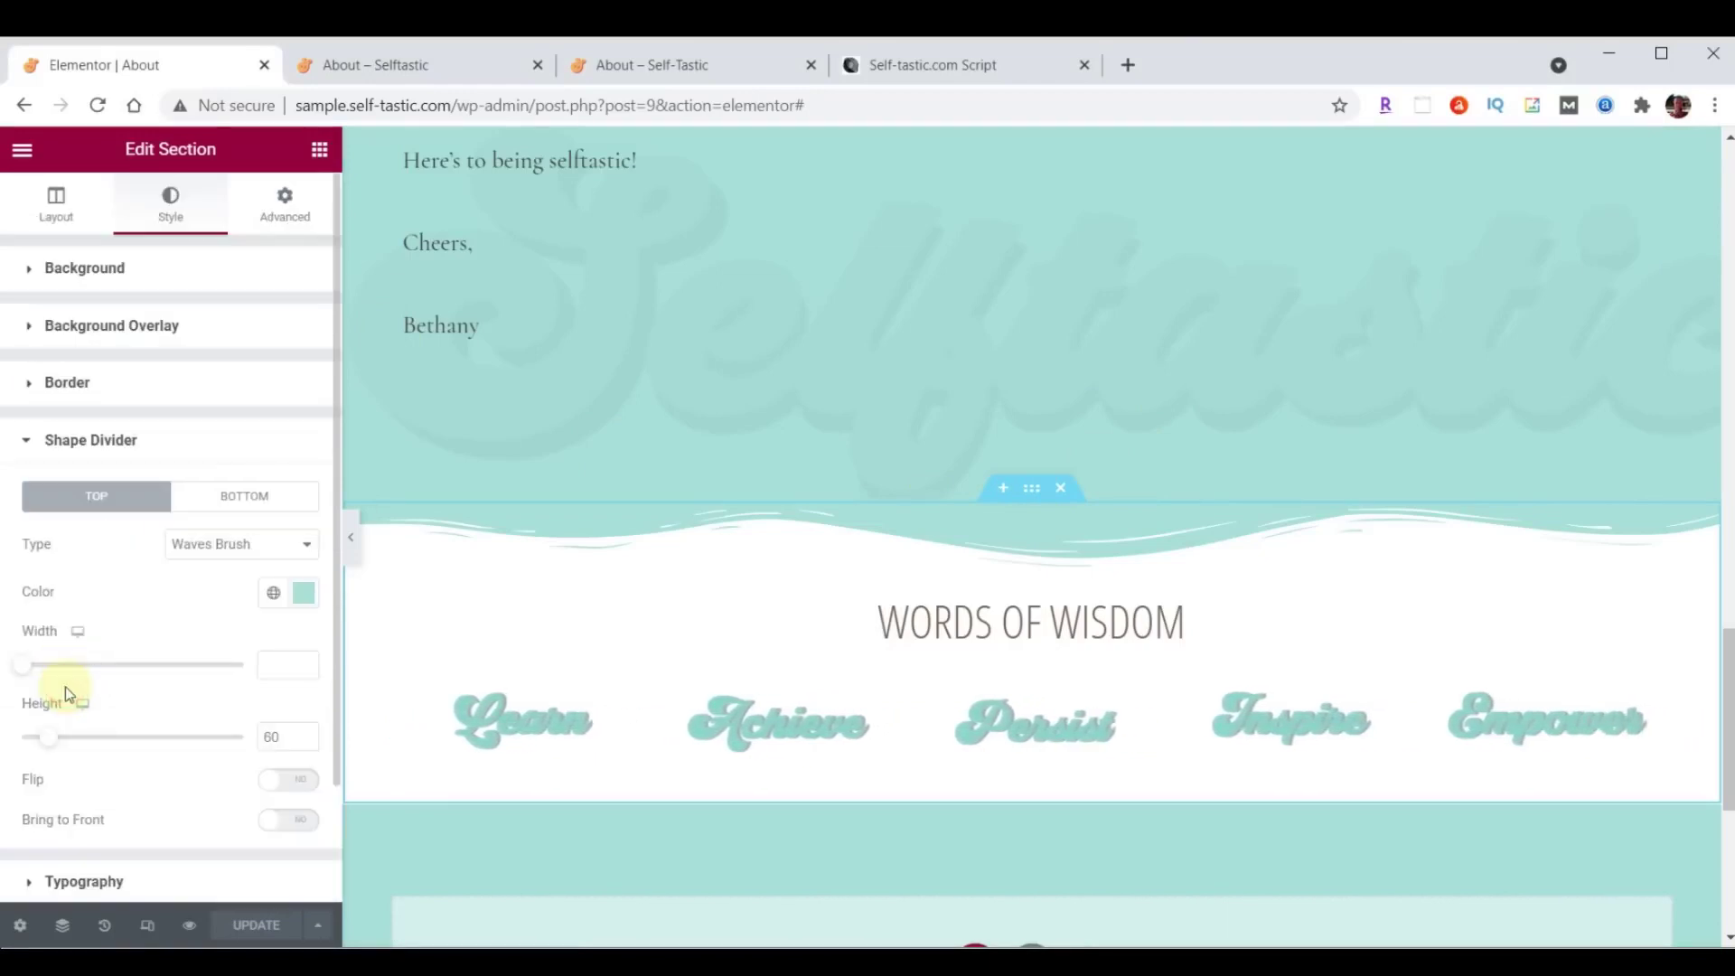
{"action": "left_click", "coordinate": [226, 515]}
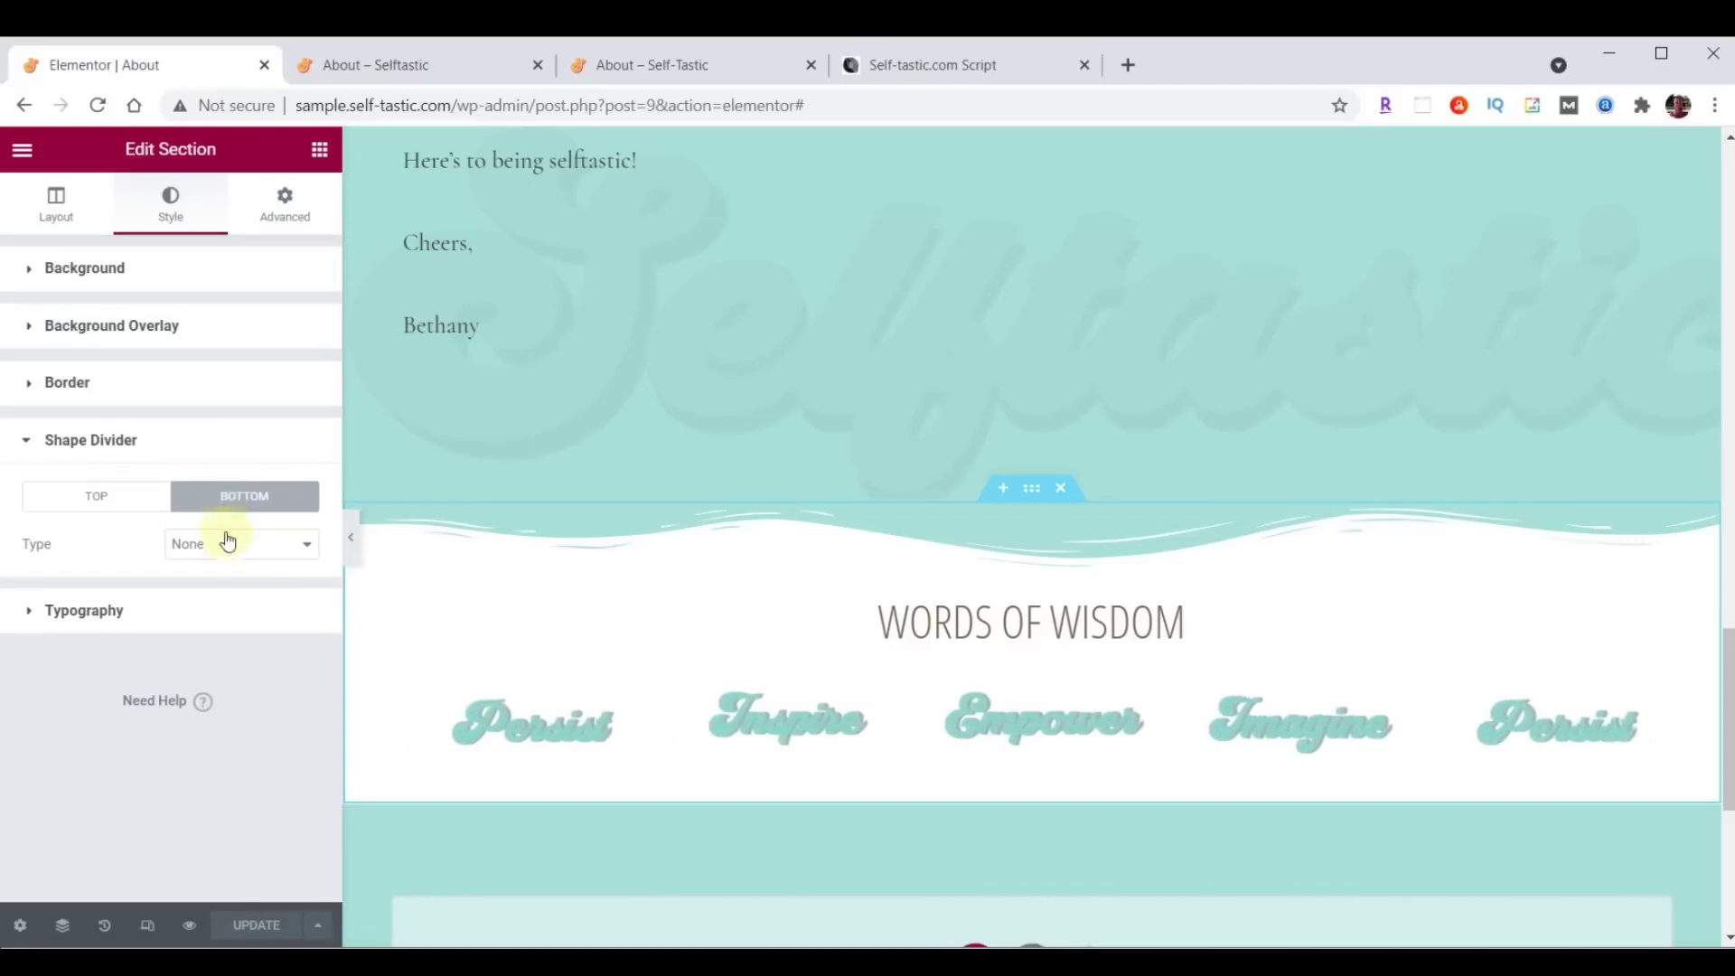
{"action": "left_click", "coordinate": [229, 551]}
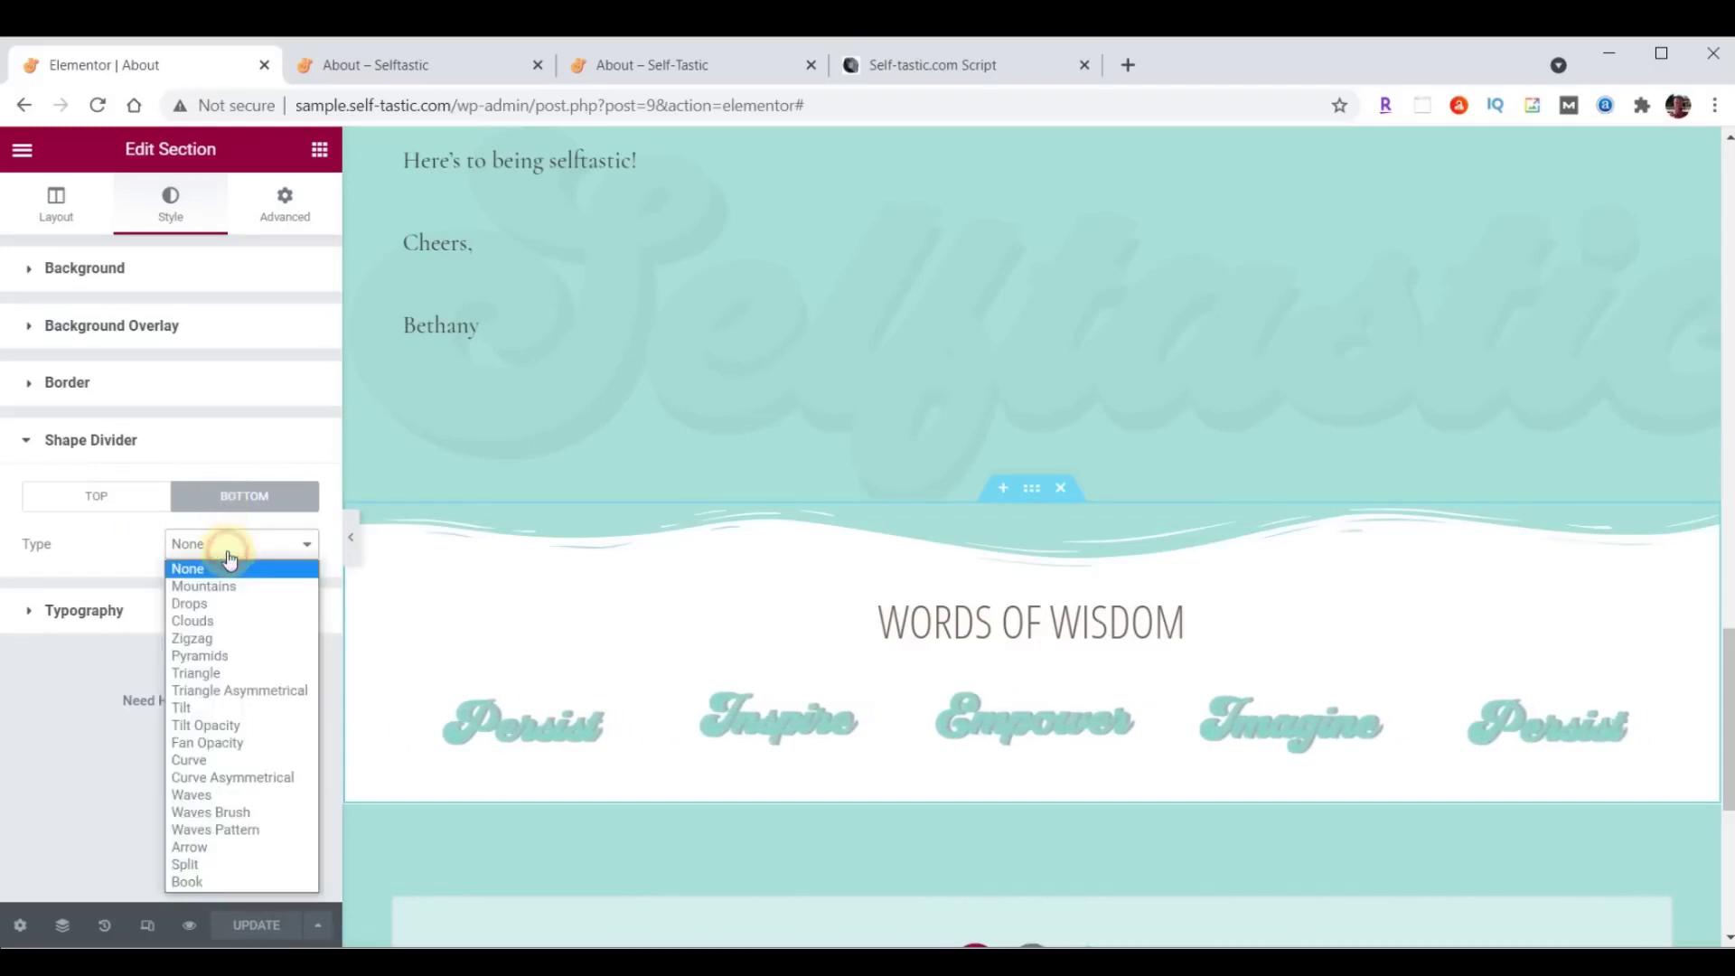
{"action": "left_click", "coordinate": [235, 813]}
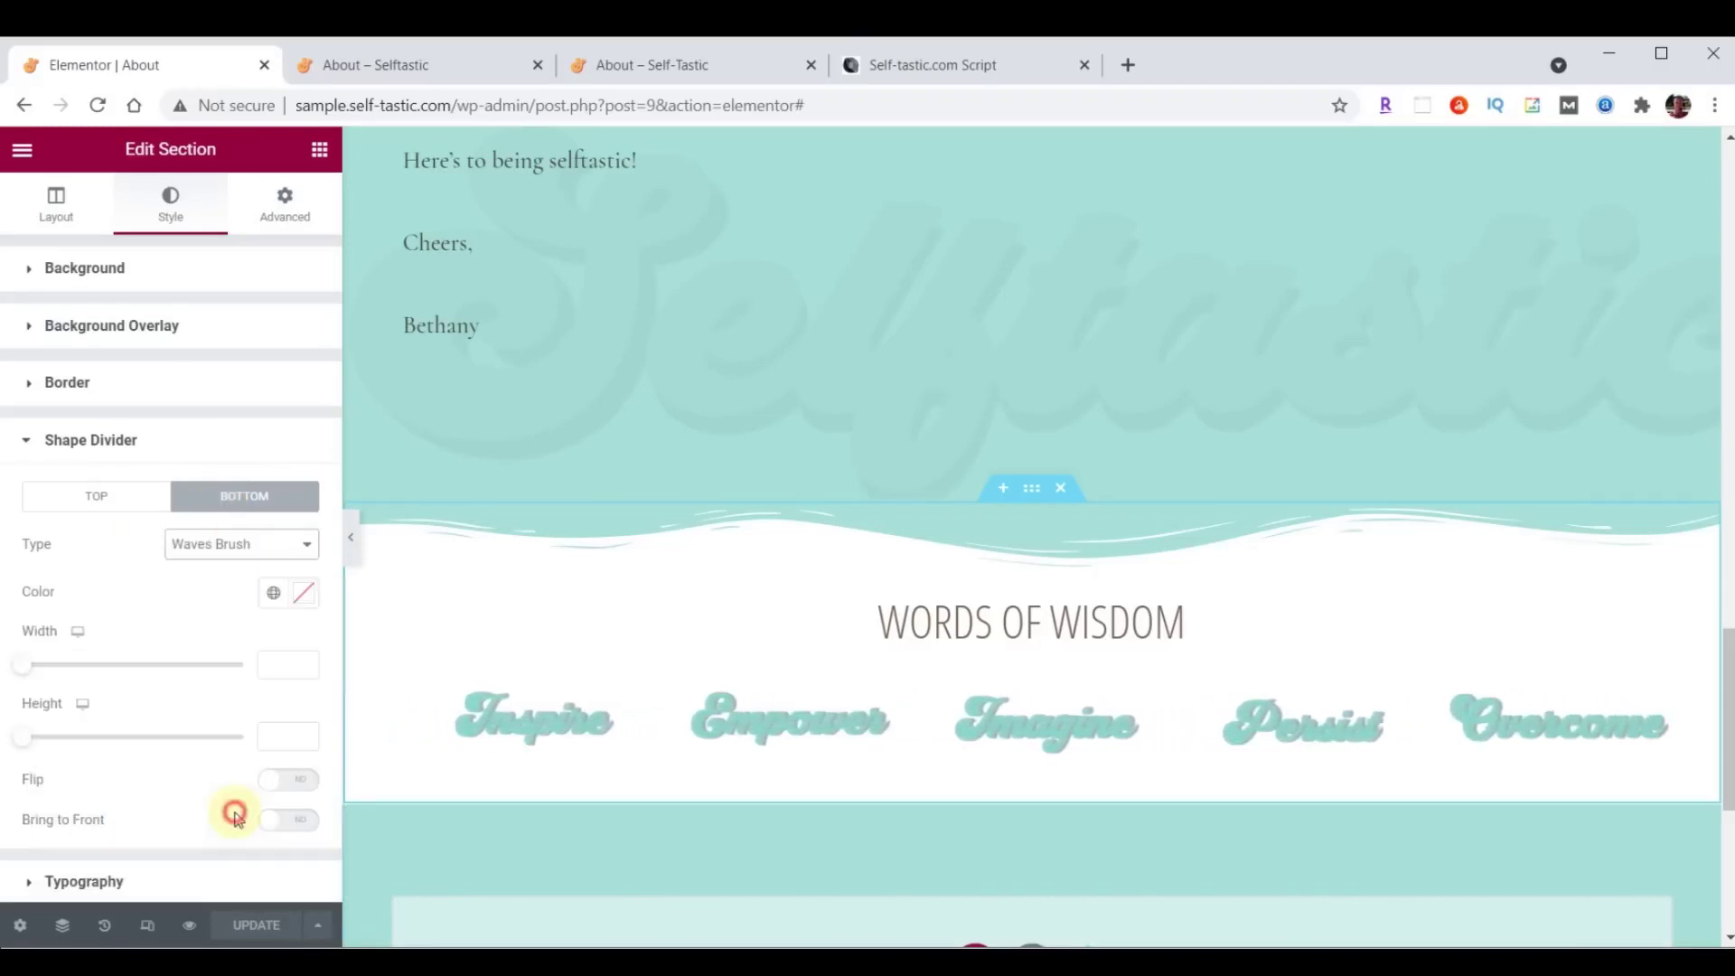
{"action": "left_click", "coordinate": [305, 592]}
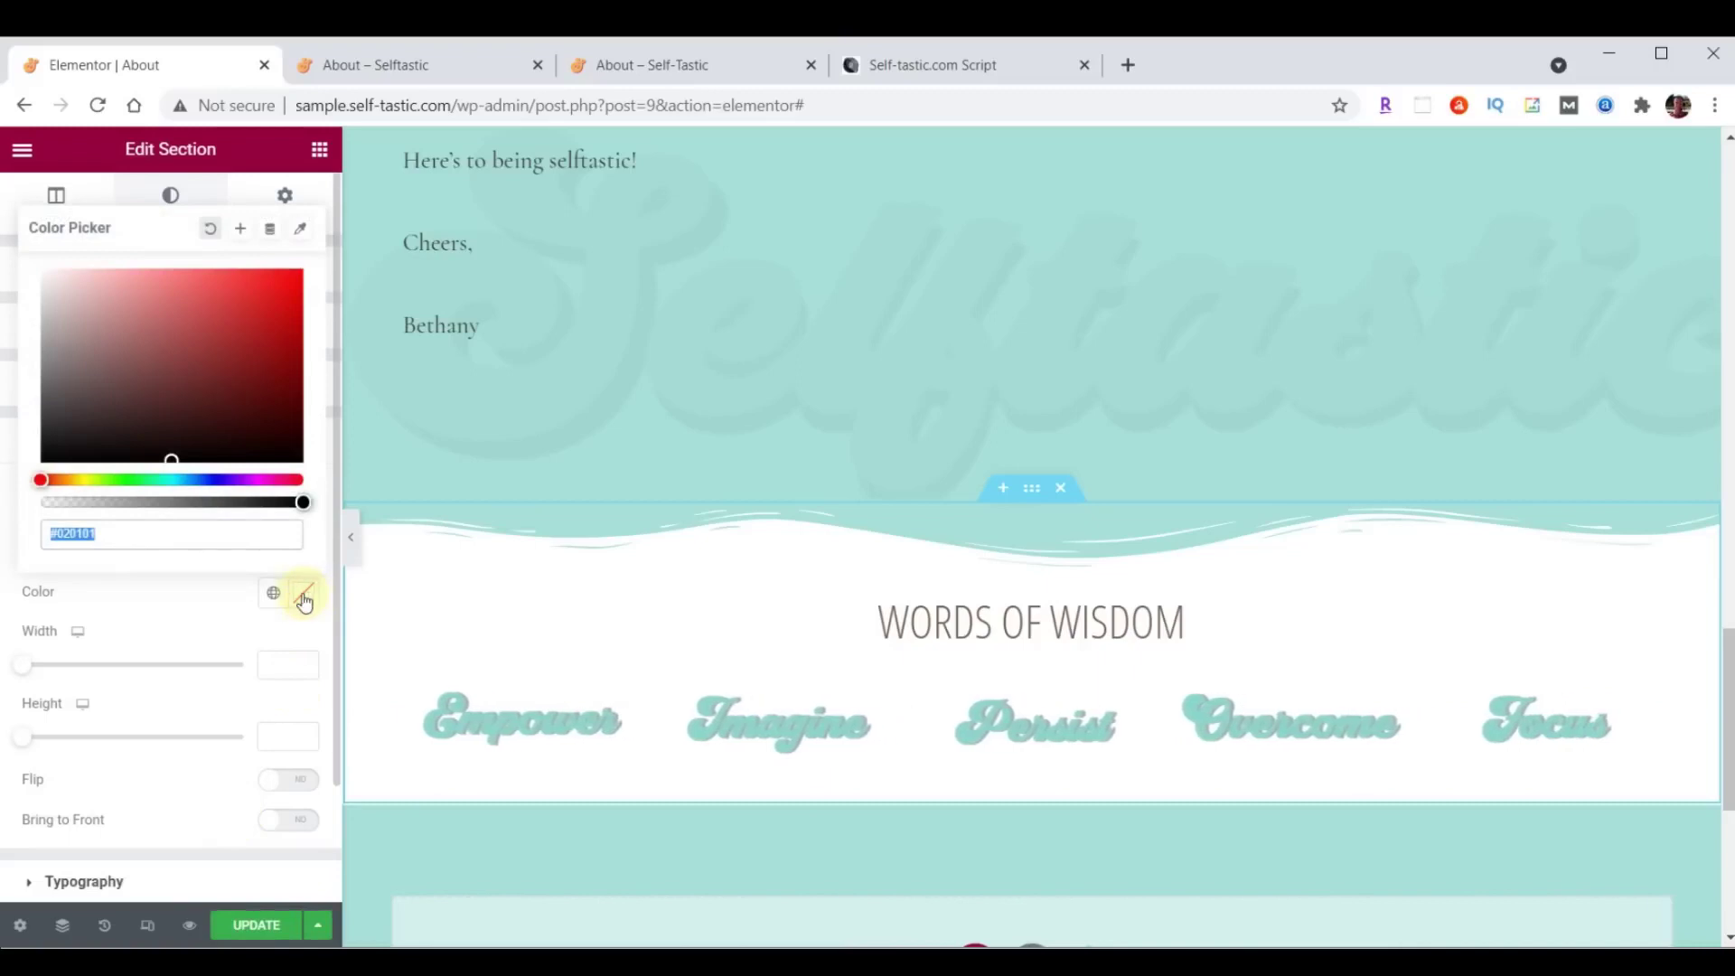
{"action": "type", "text": "#000000"}
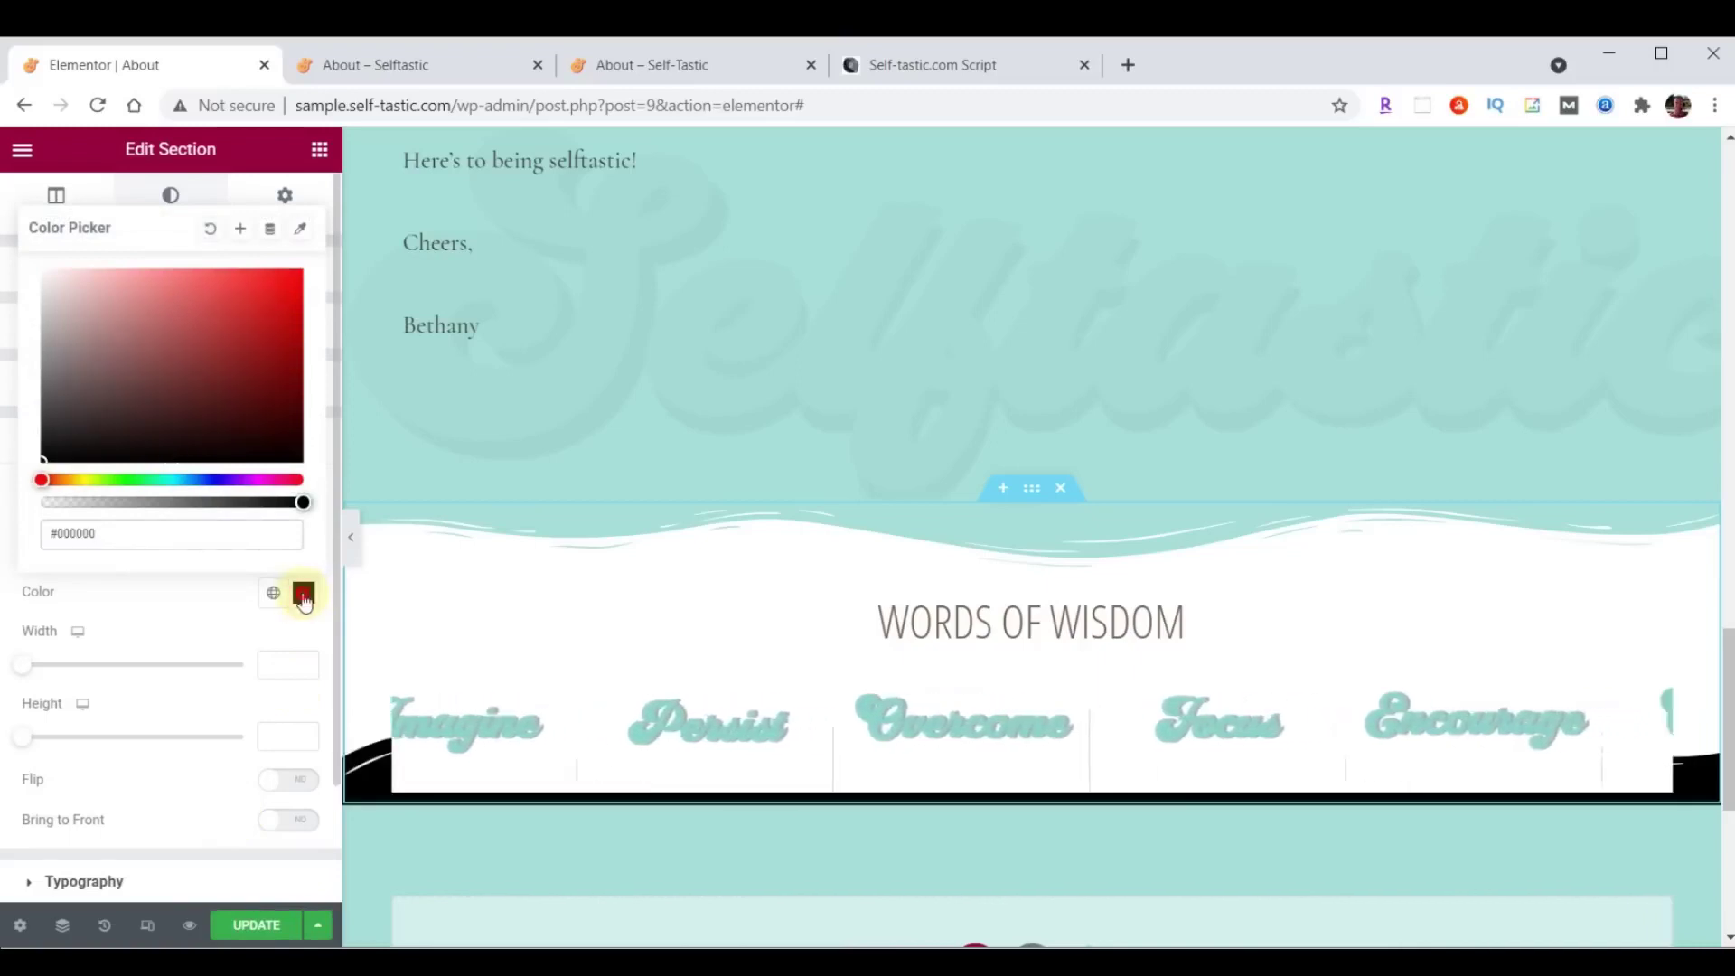
{"action": "left_click", "coordinate": [303, 595]}
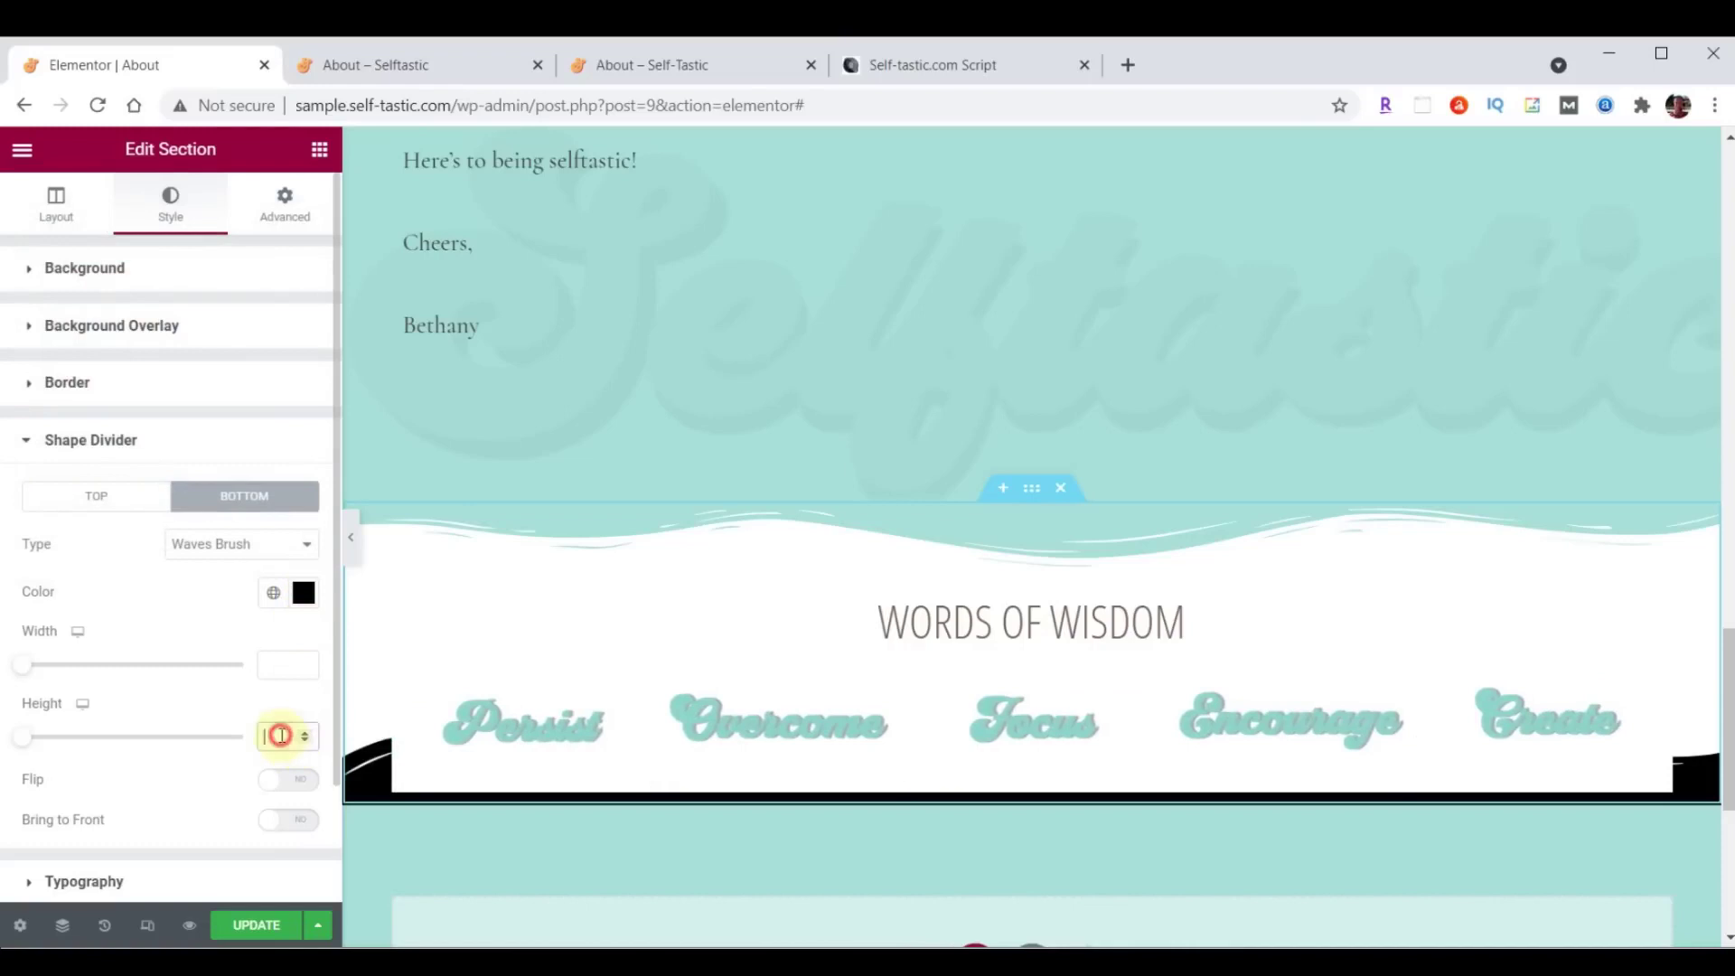
{"action": "type", "text": "60"}
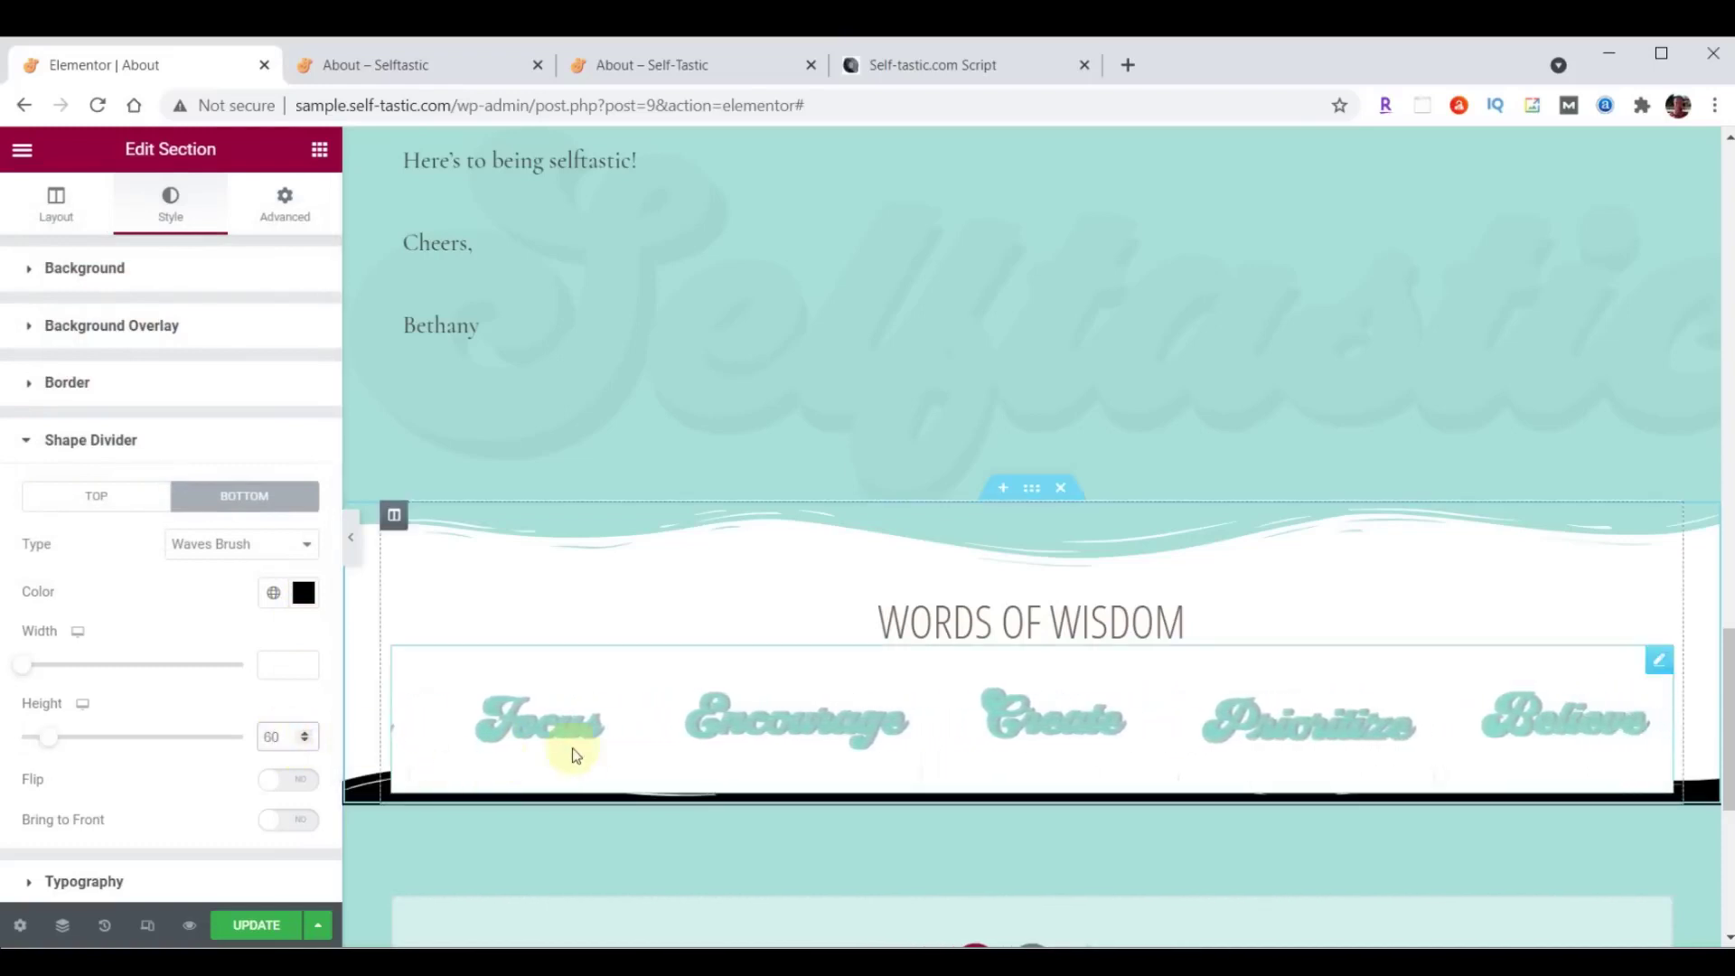
- Set the section's bottom padding to 50 and save the About page
{"action": "left_click", "coordinate": [285, 215]}
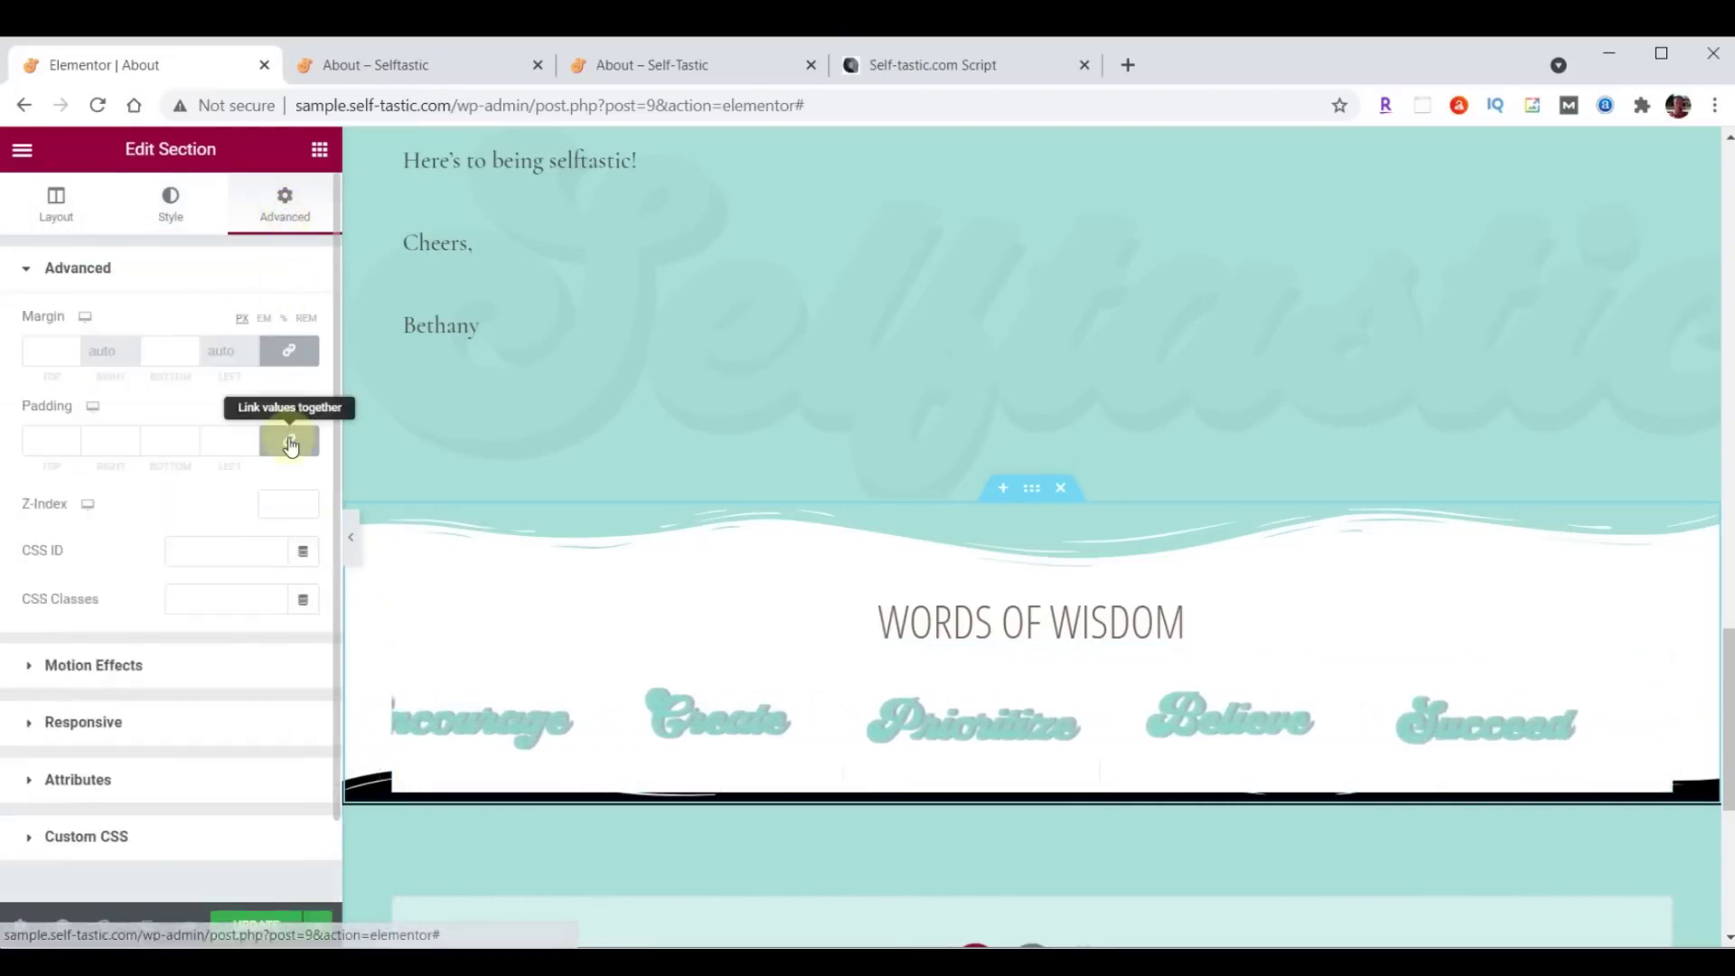
{"action": "left_click", "coordinate": [290, 440]}
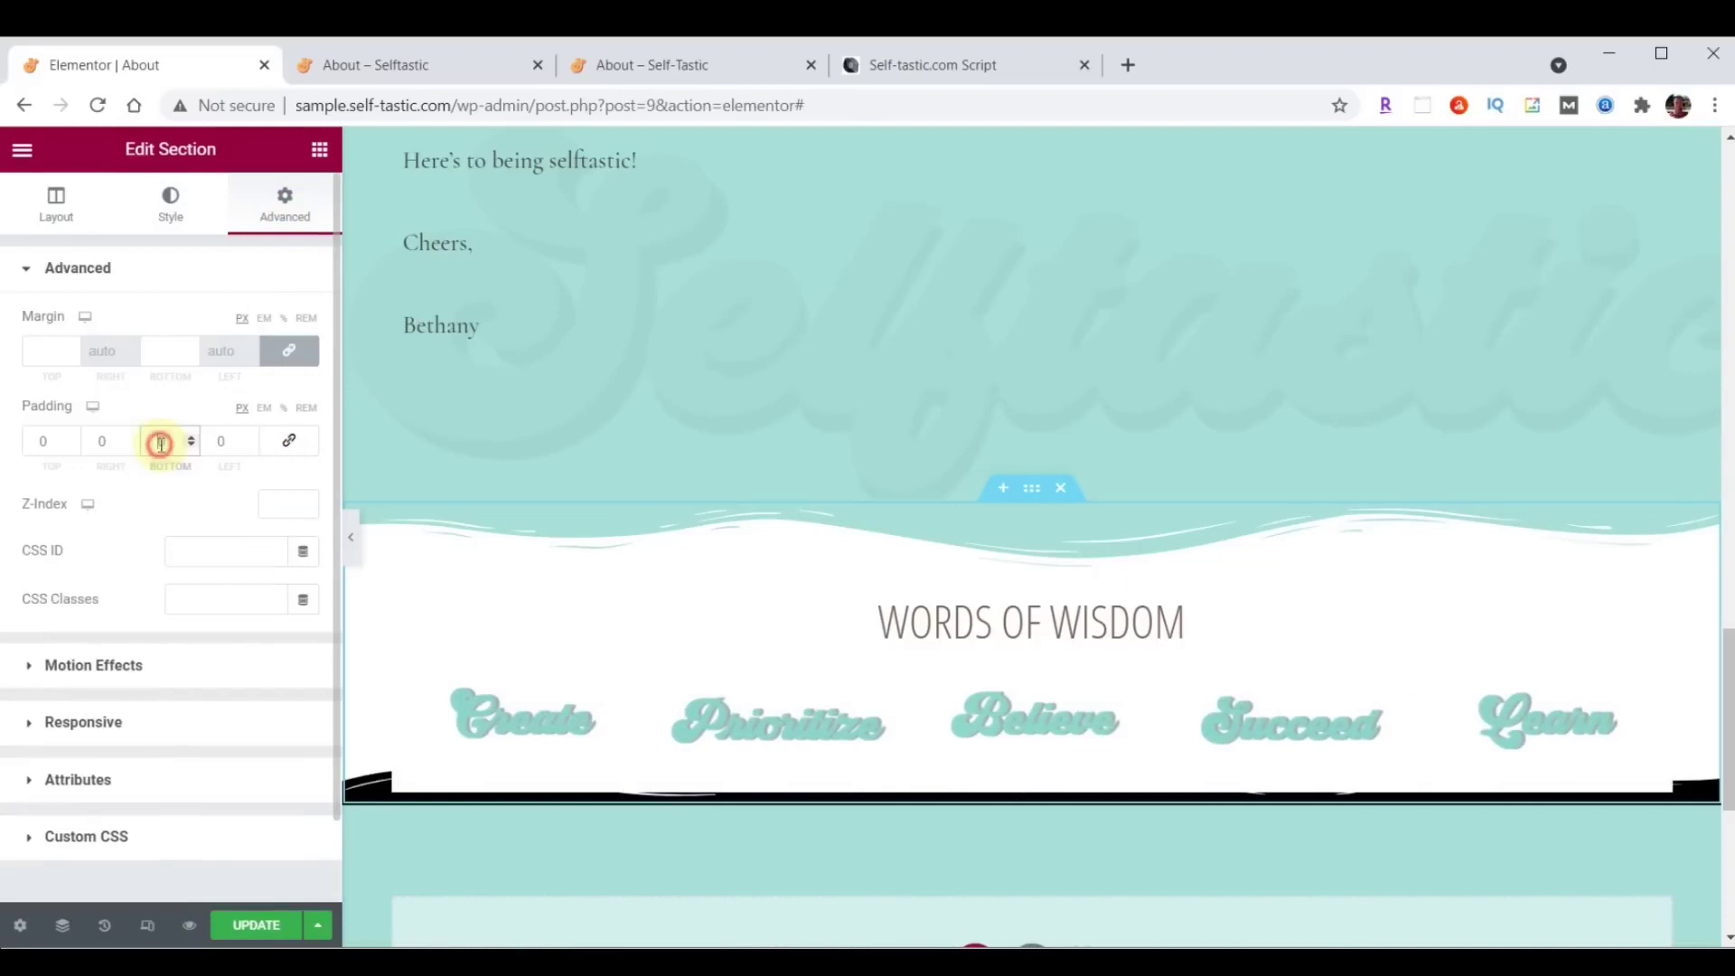
{"action": "type", "text": "50"}
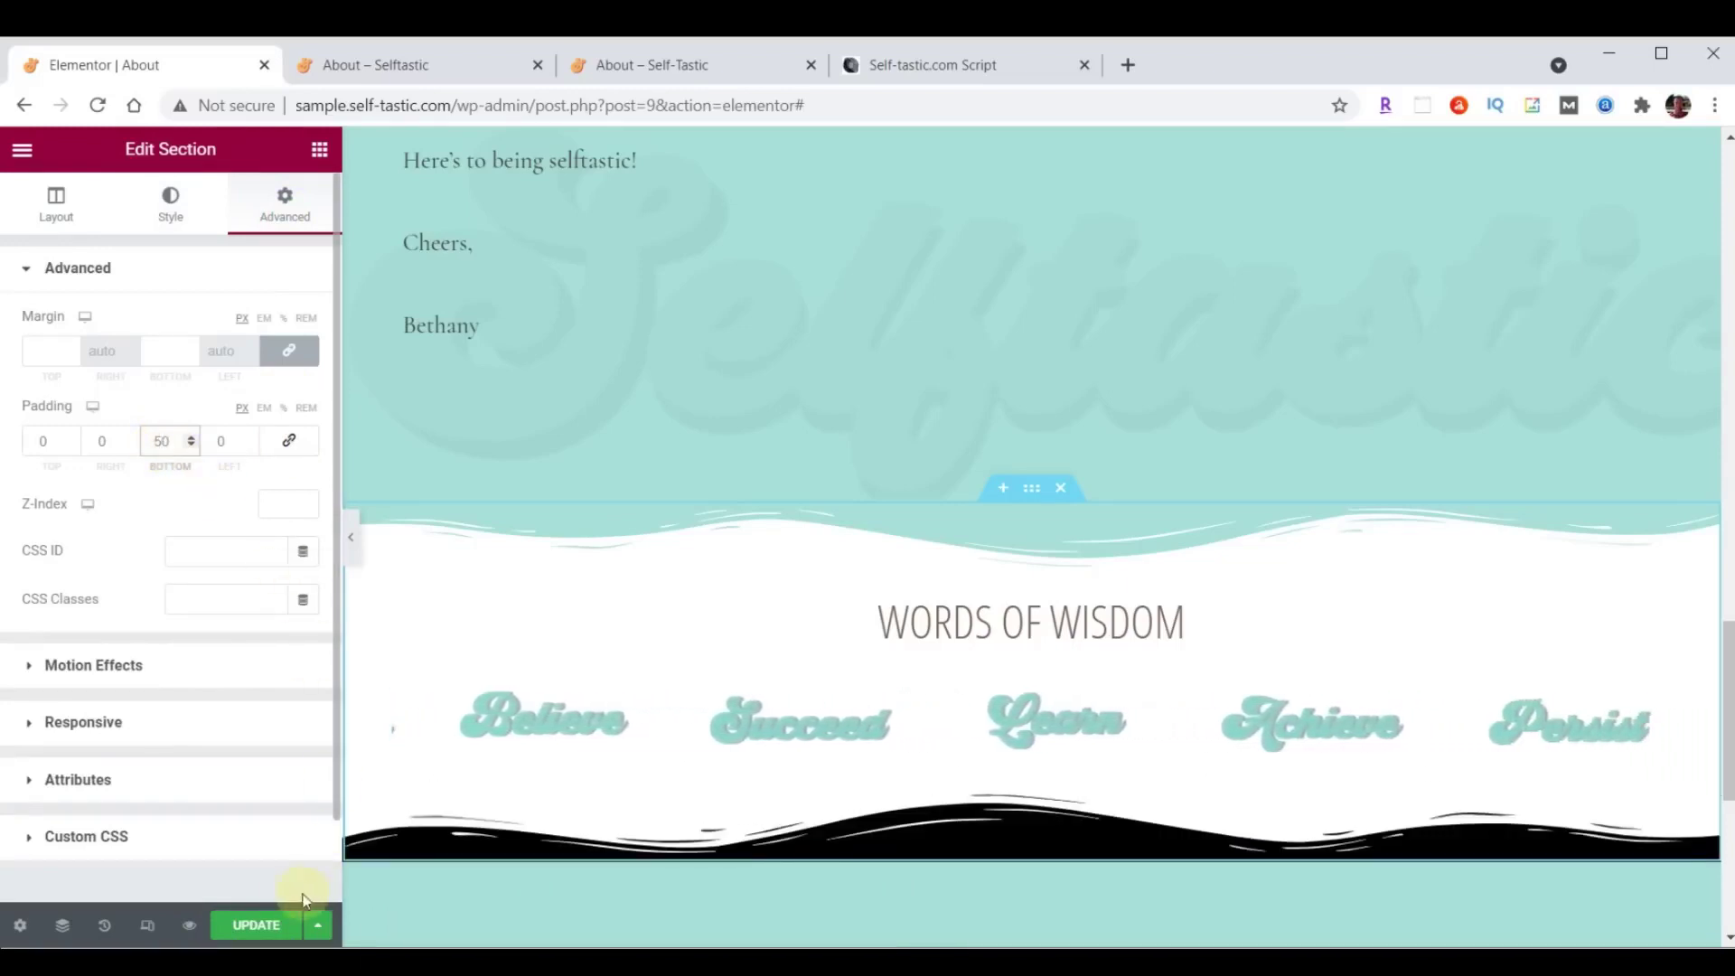
{"action": "left_click", "coordinate": [271, 928]}
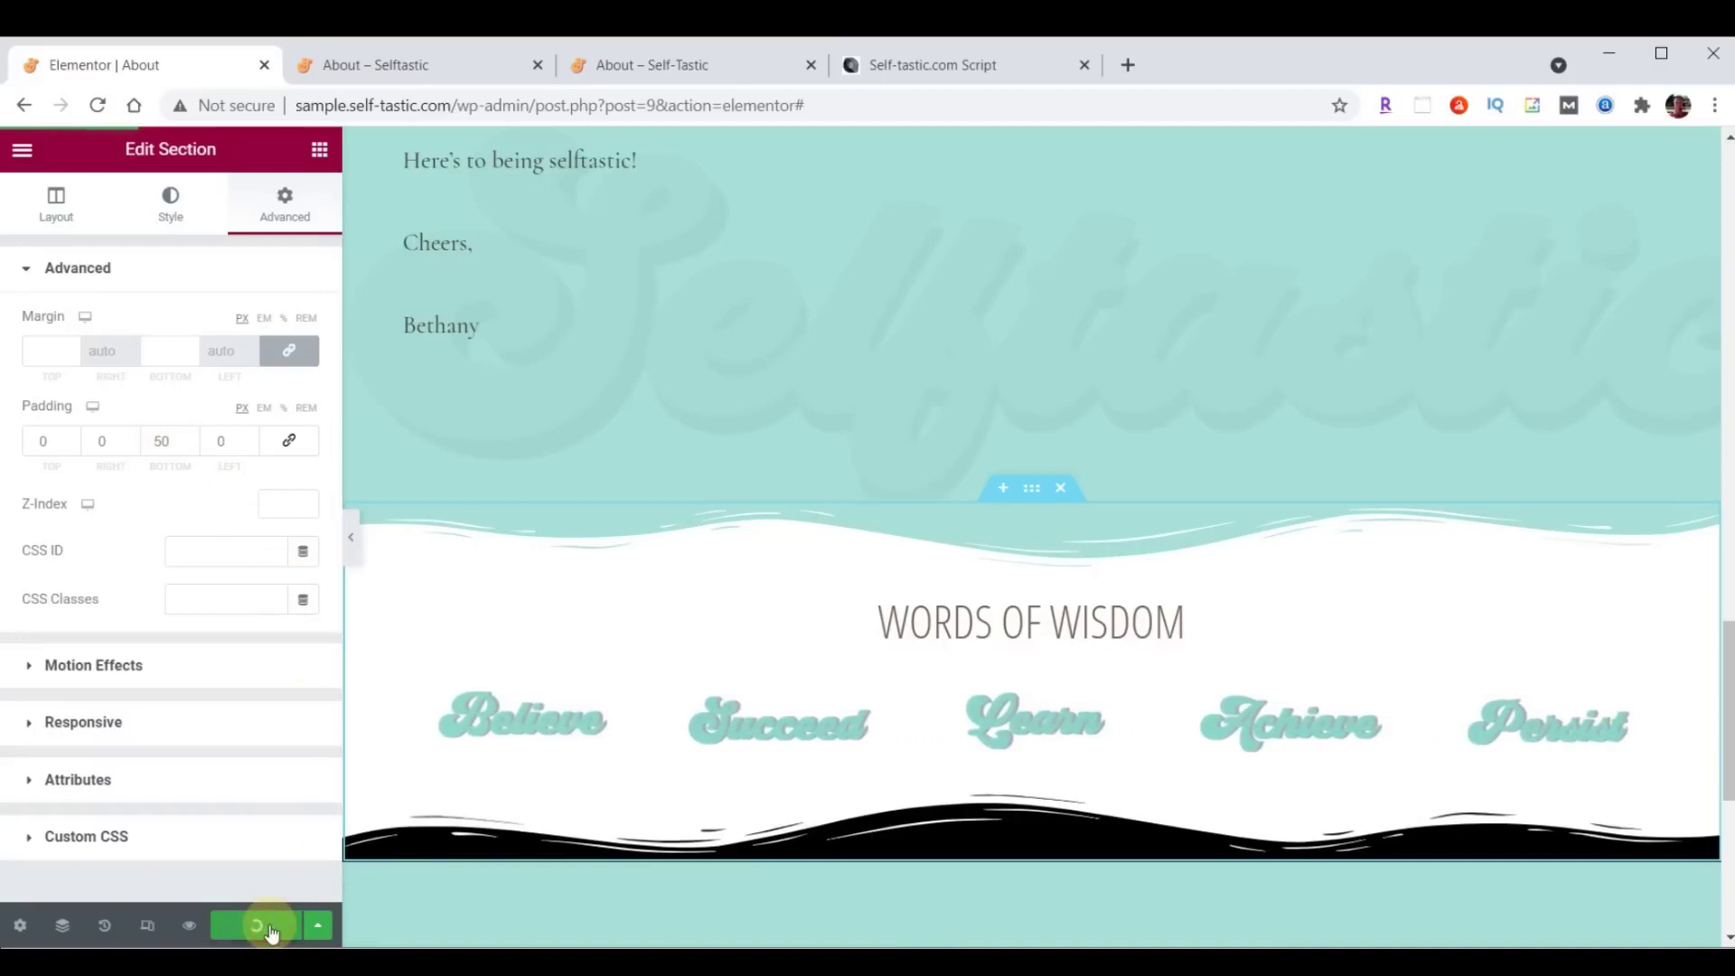
{"action": "left_click", "coordinate": [393, 59]}
- Change the About Me bio text font family to Raleway, save, and view it live
{"action": "left_click", "coordinate": [100, 106]}
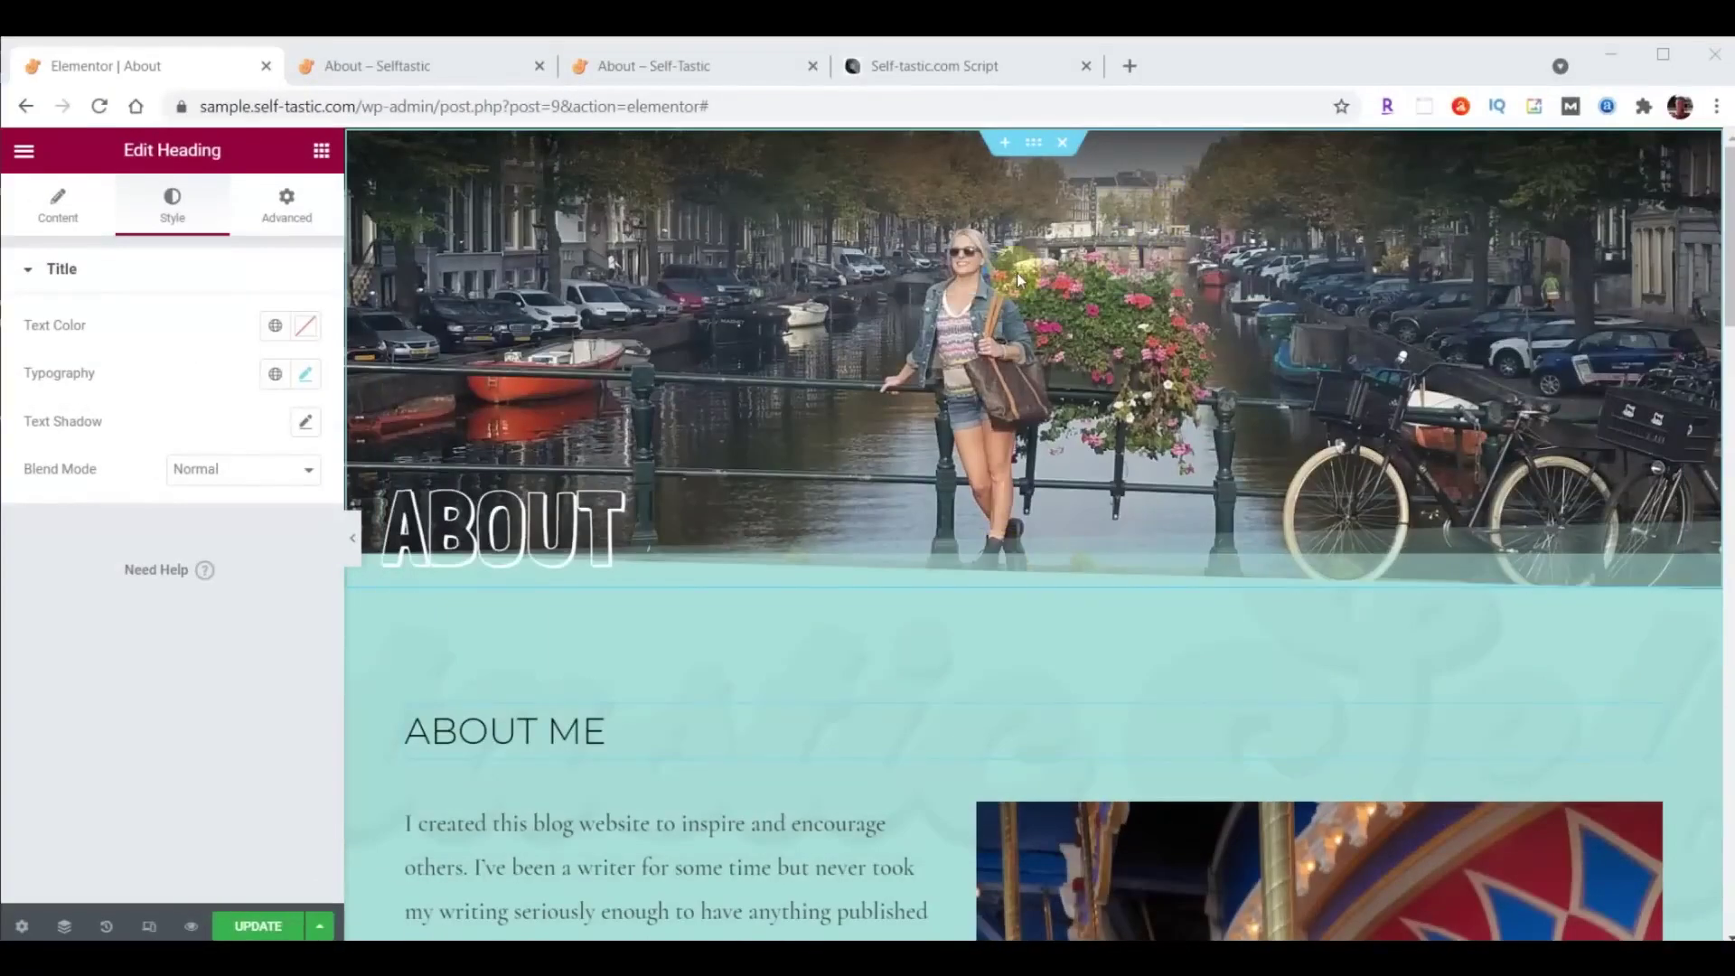
{"action": "scroll", "coordinate": [1107, 262], "scroll_direction": "down", "scroll_amount": 4}
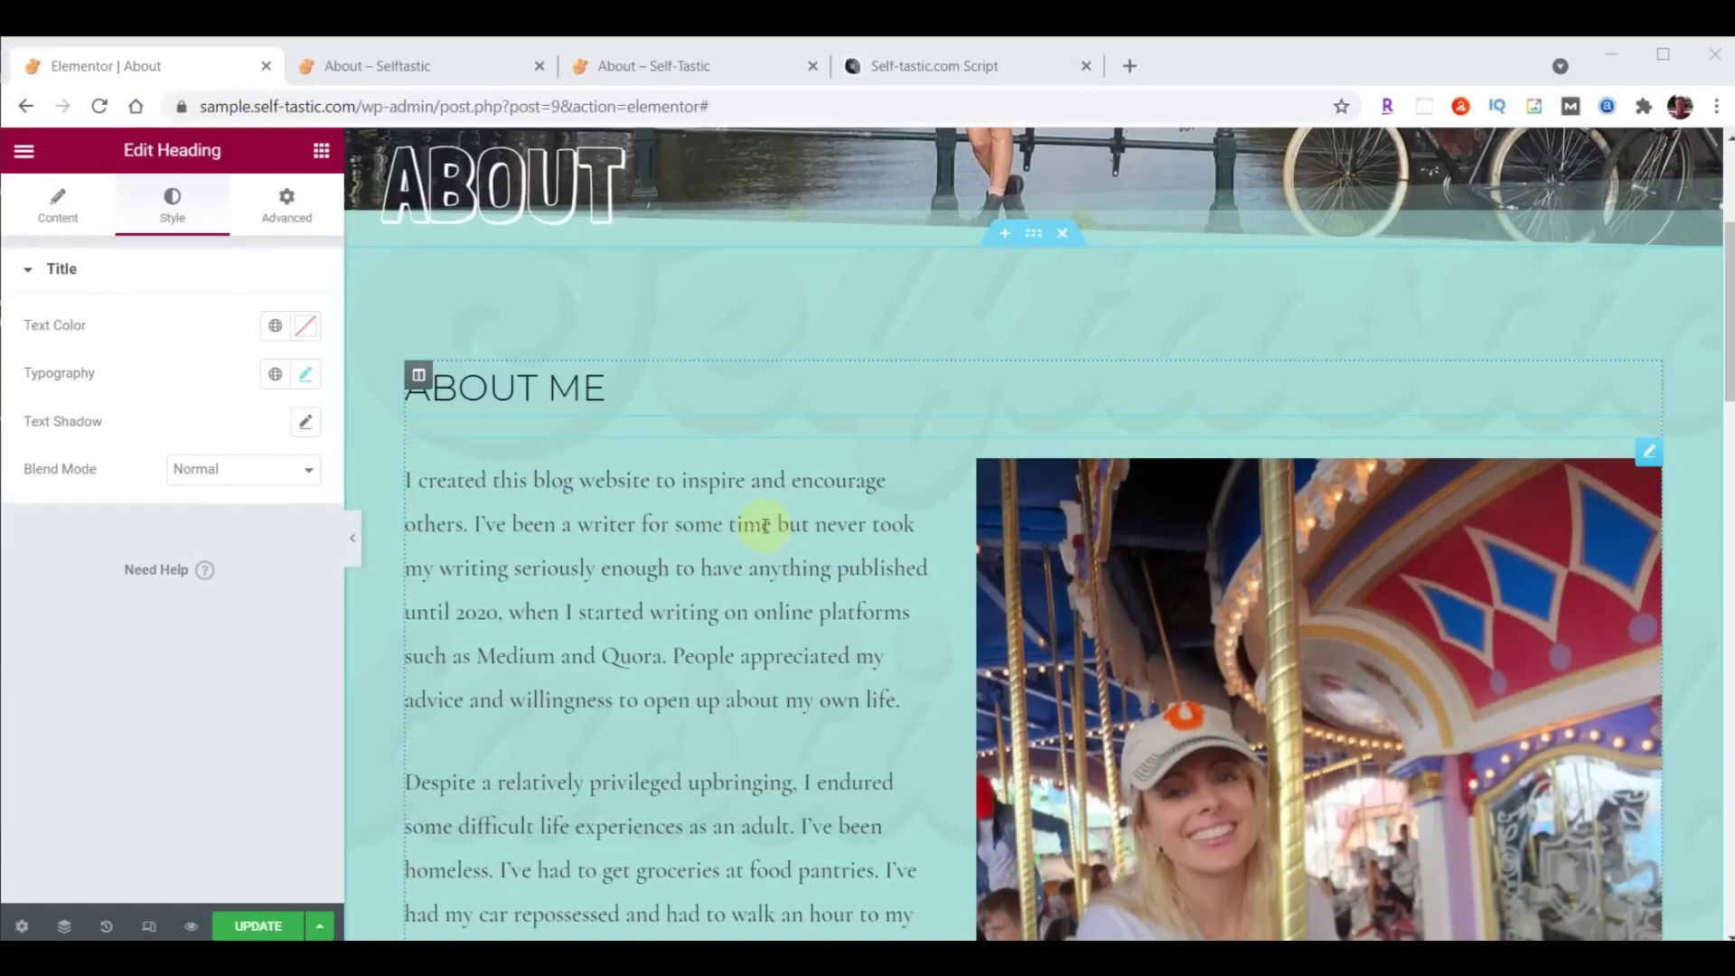
{"action": "left_click", "coordinate": [1649, 451]}
{"action": "left_click", "coordinate": [178, 209]}
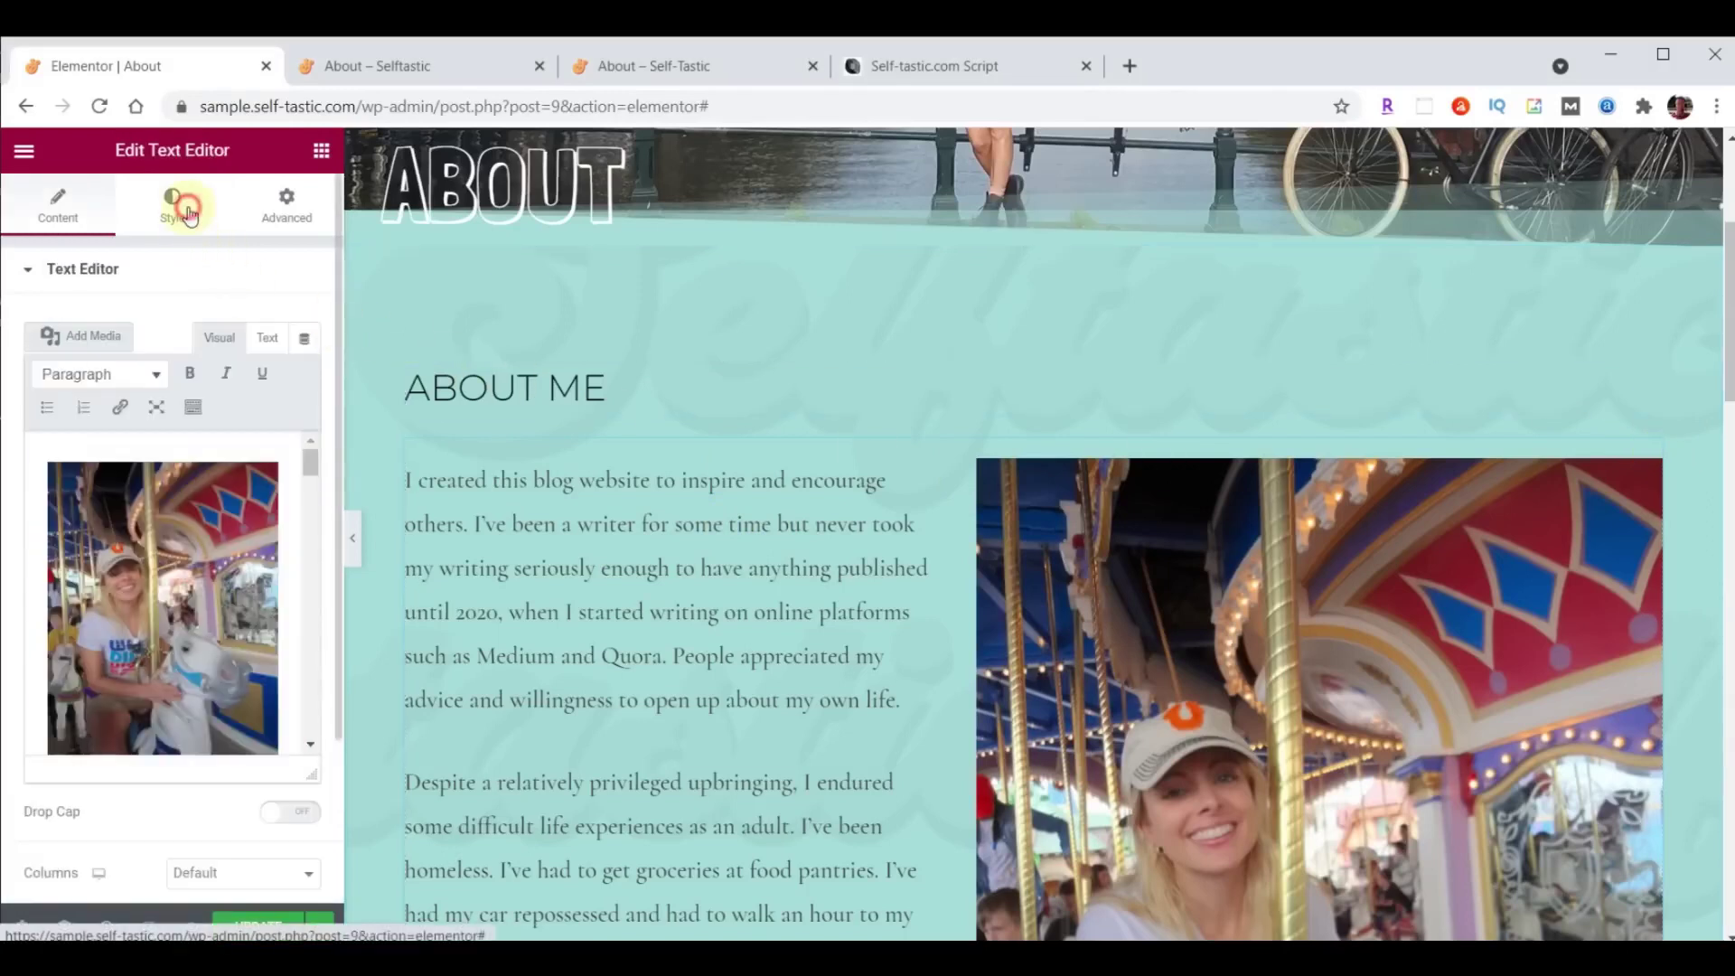
{"action": "left_click", "coordinate": [304, 422]}
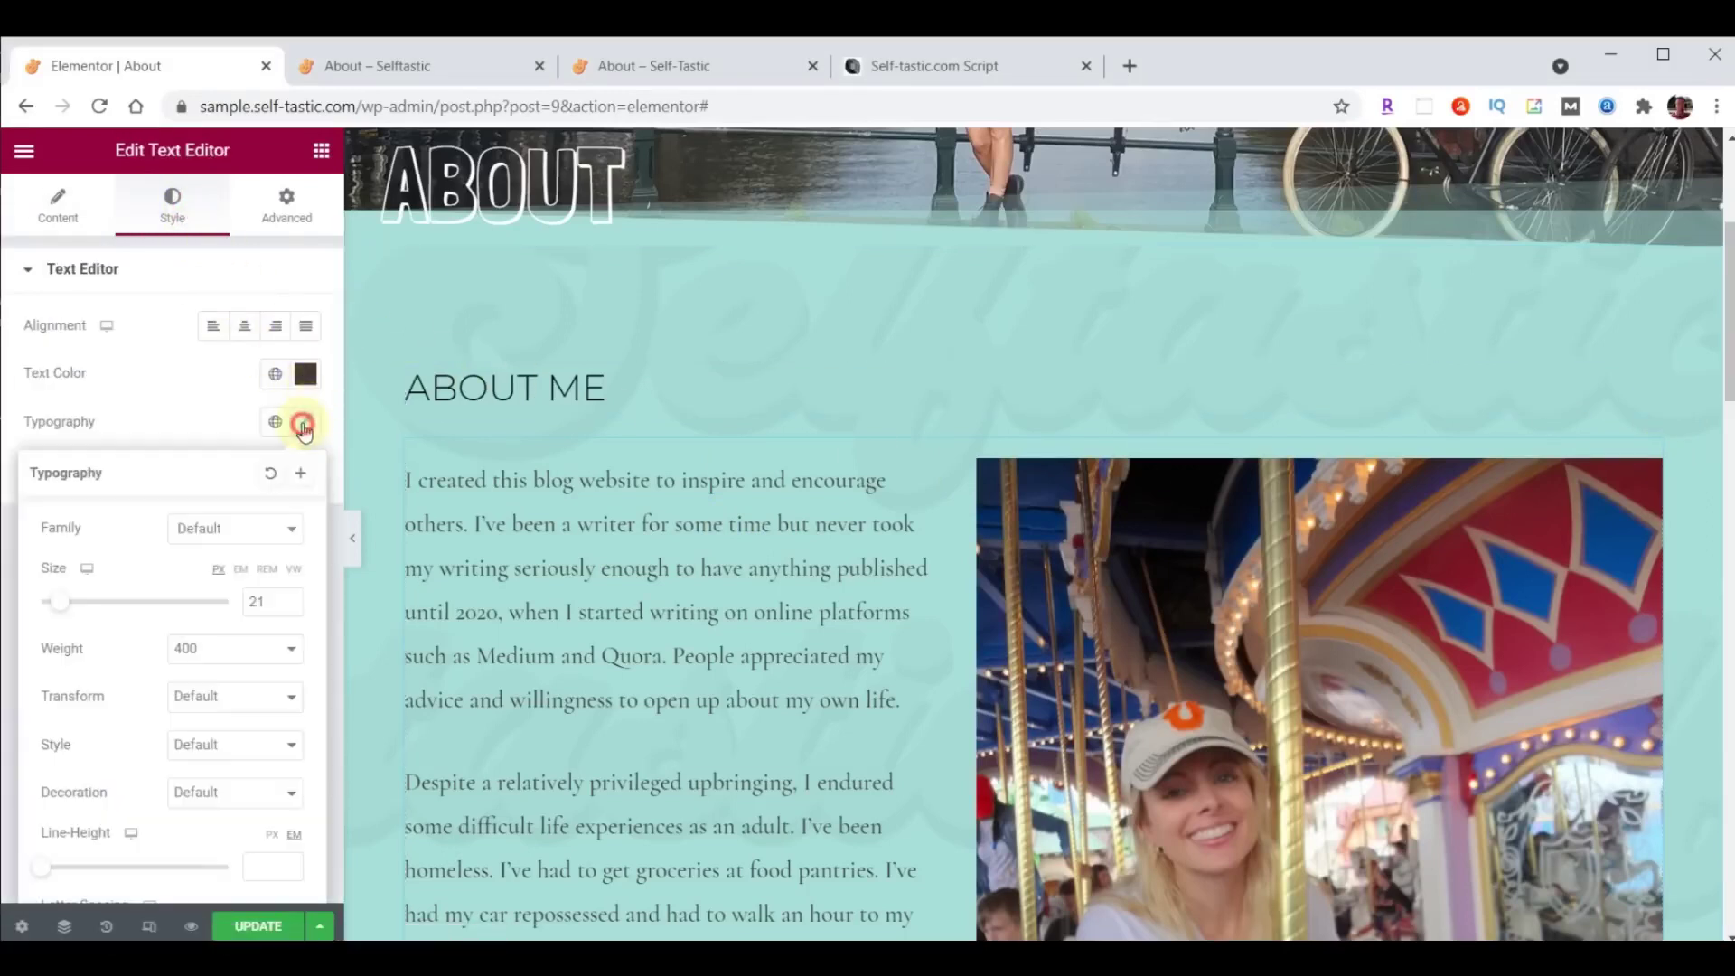
{"action": "left_click", "coordinate": [241, 532]}
{"action": "type", "text": "Rale"}
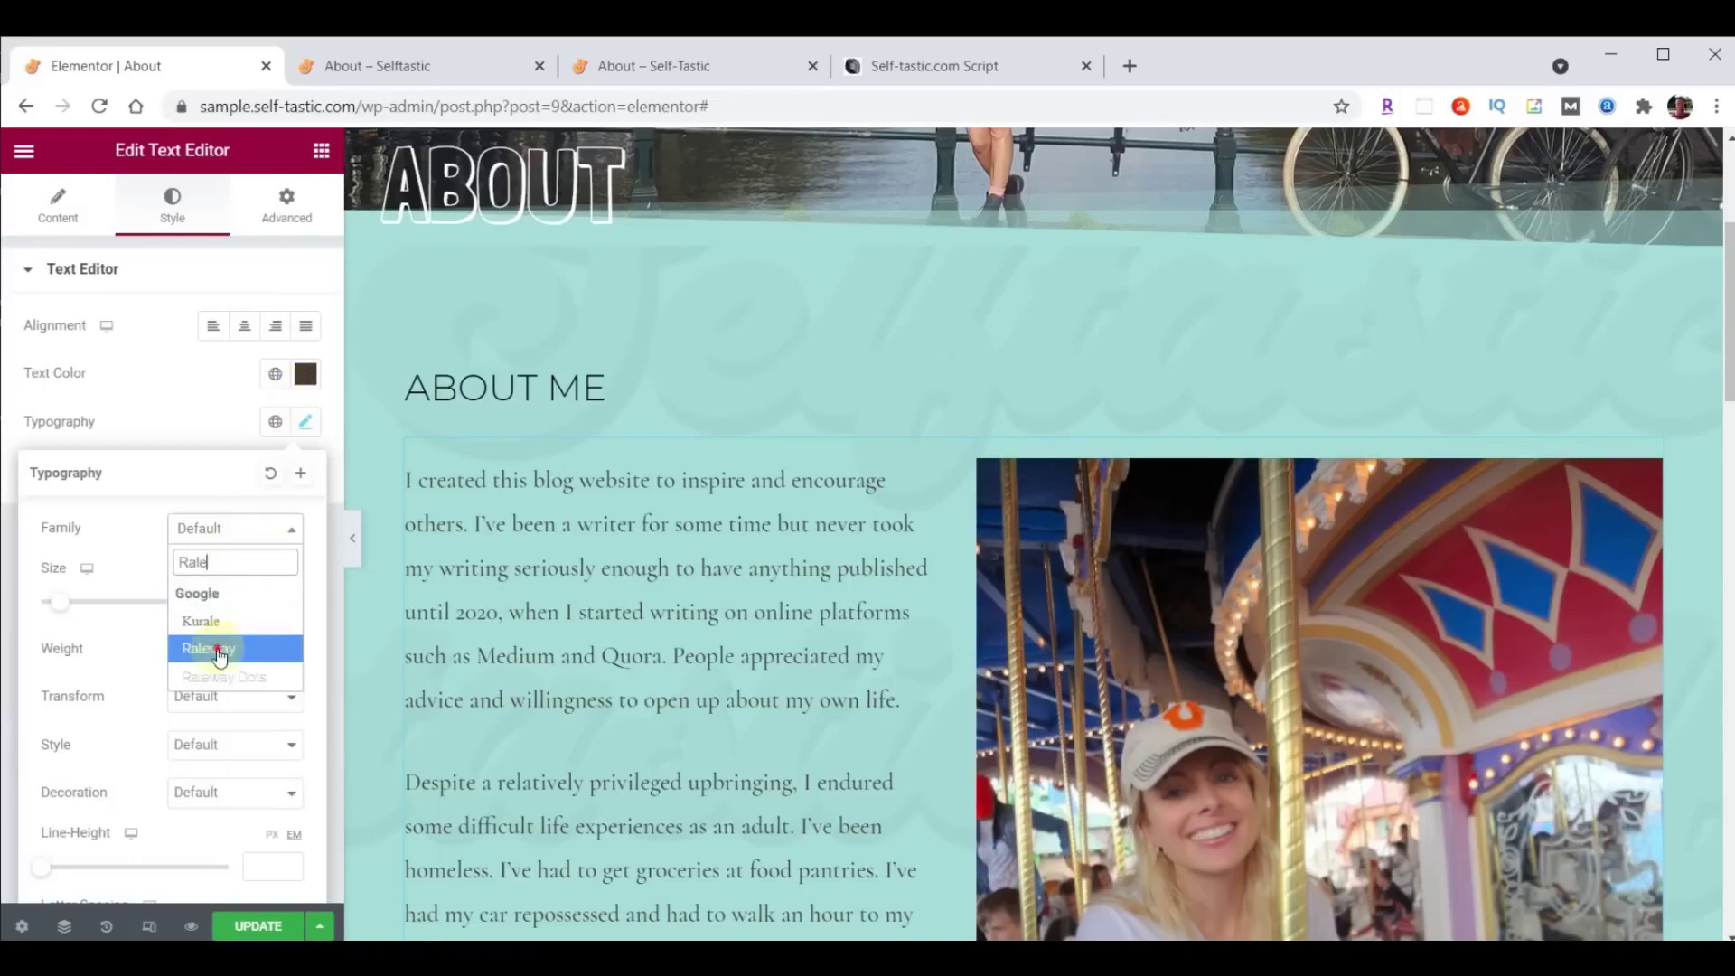
{"action": "left_click", "coordinate": [217, 648]}
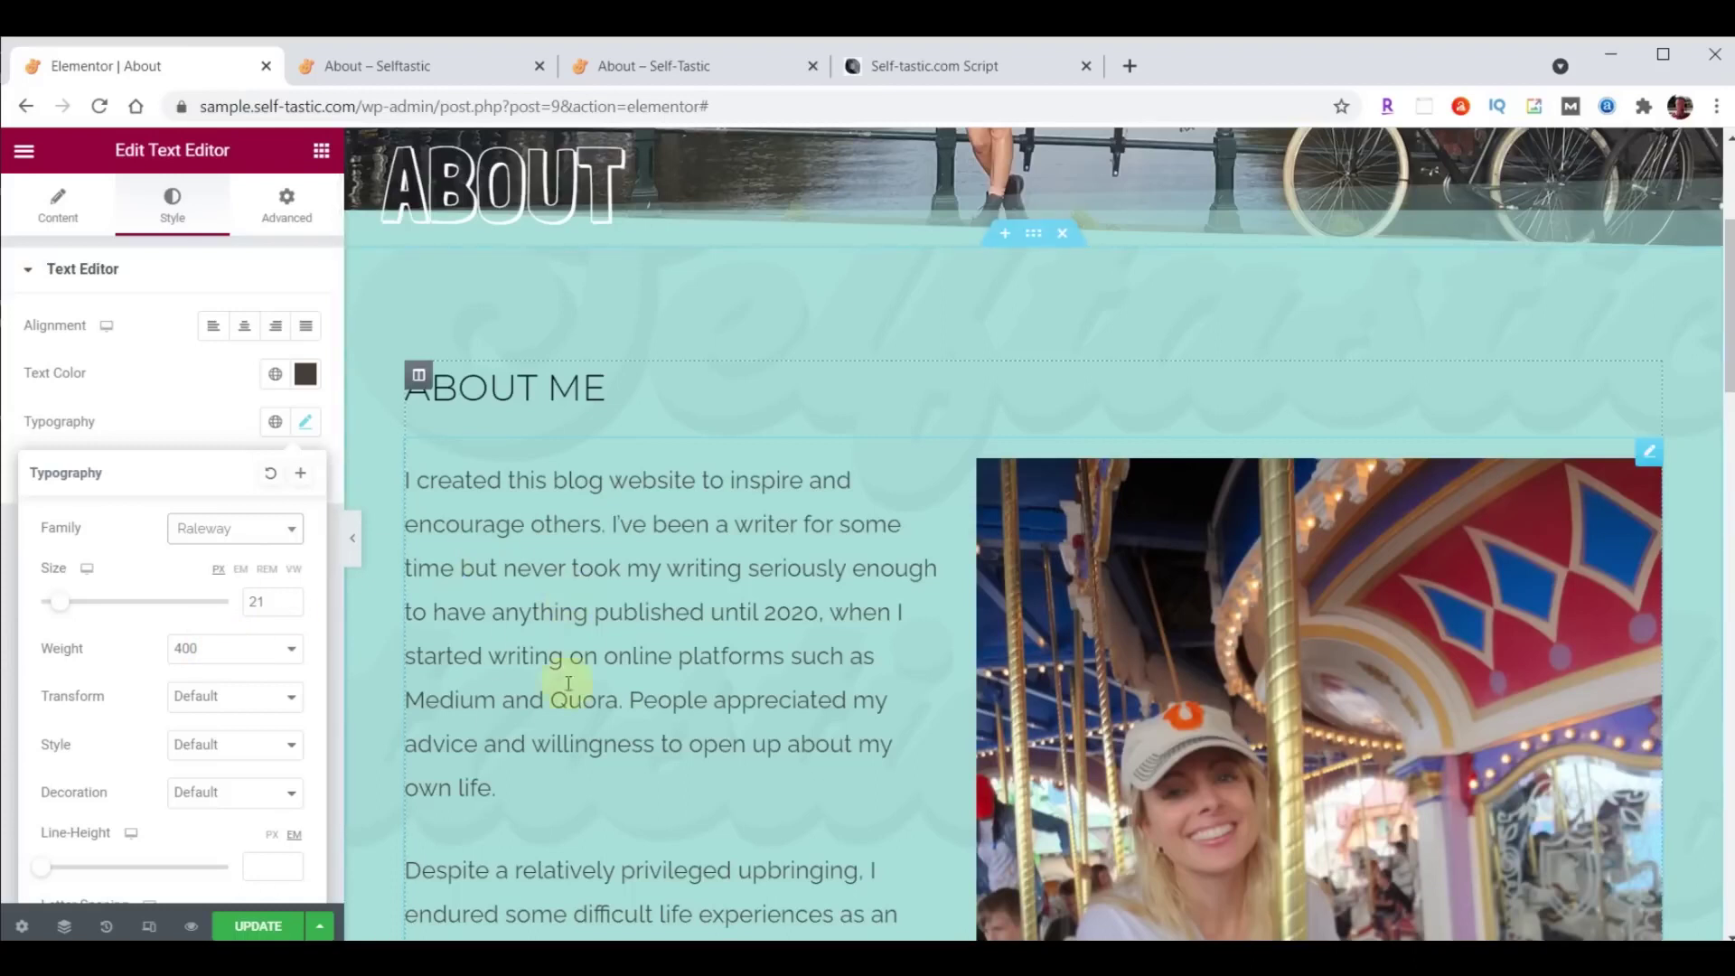
{"action": "left_click", "coordinate": [244, 927]}
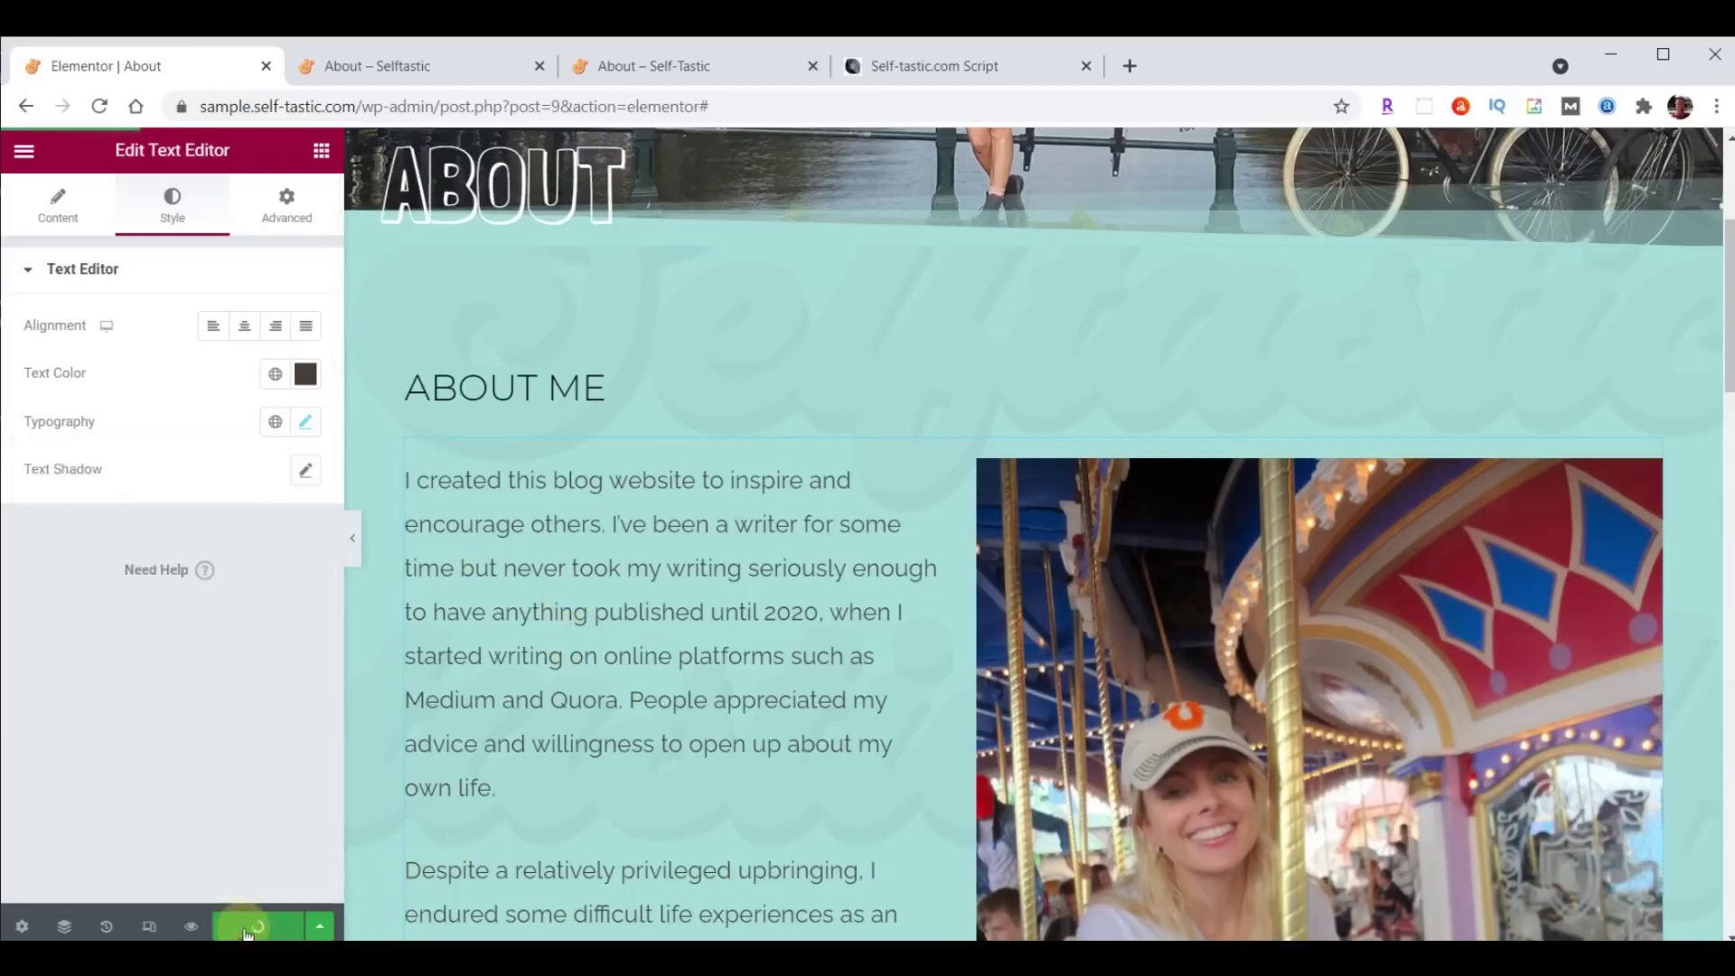
{"action": "left_click", "coordinate": [375, 73]}
{"action": "scroll", "coordinate": [859, 594], "scroll_direction": "down", "scroll_amount": 10}
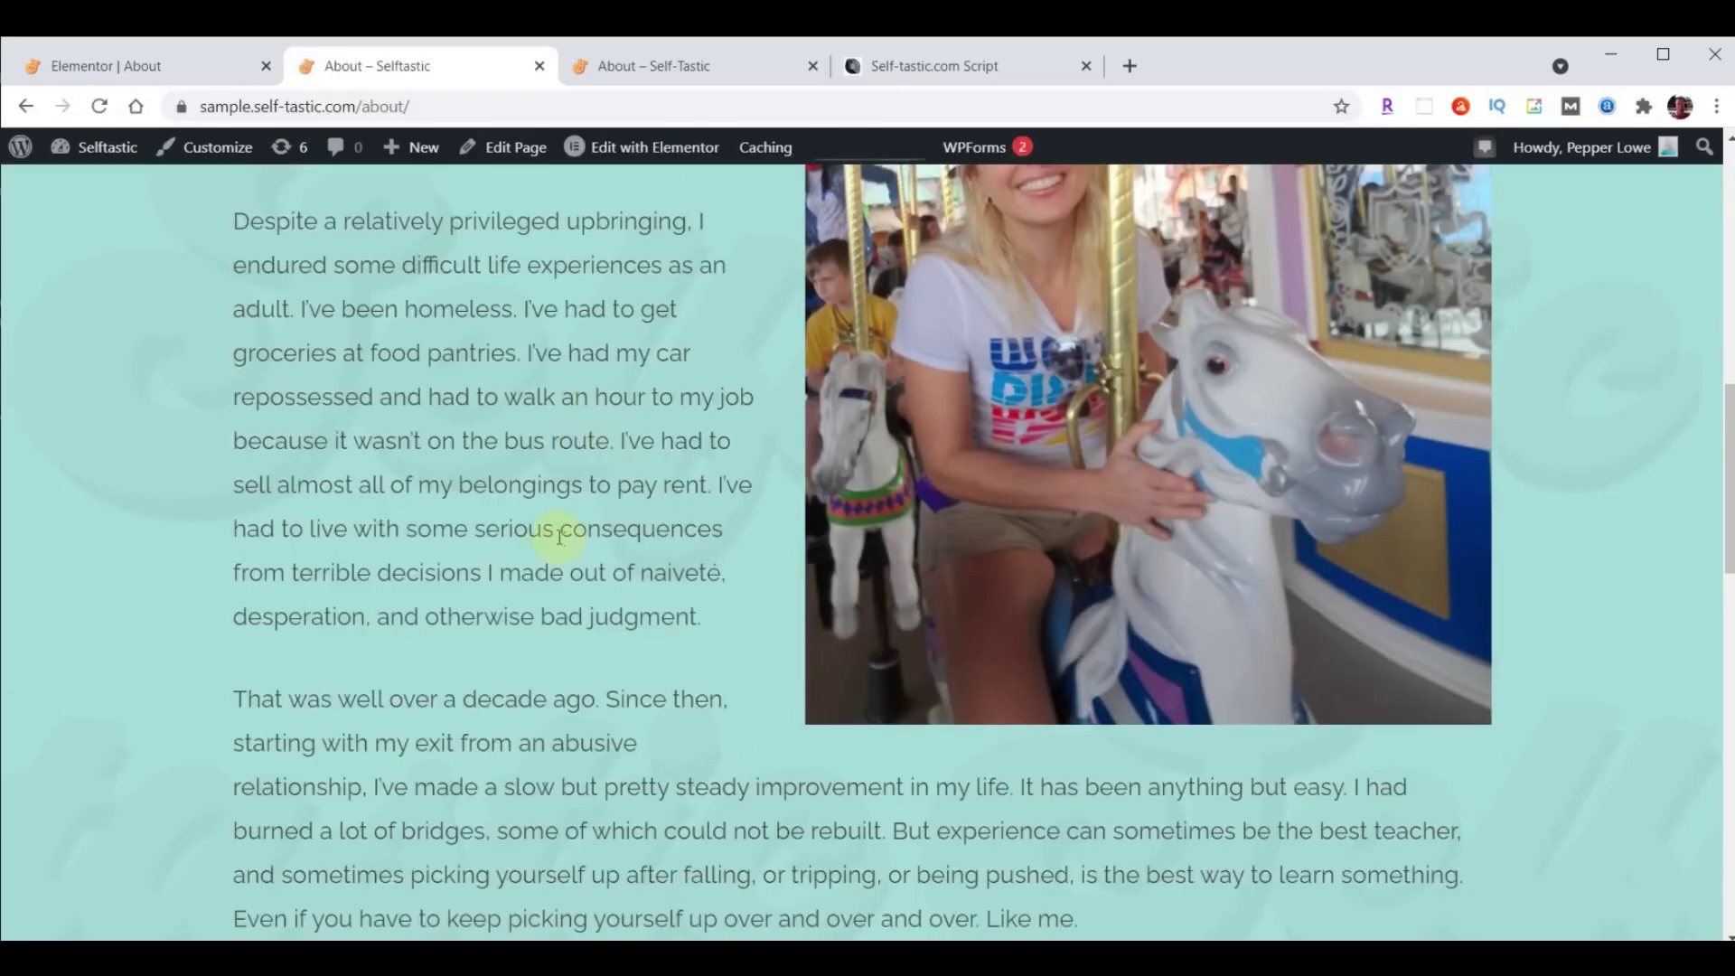
- Exit Elementor to the WordPress dashboard and go to Pages > All Pages
{"action": "left_click", "coordinate": [121, 68]}
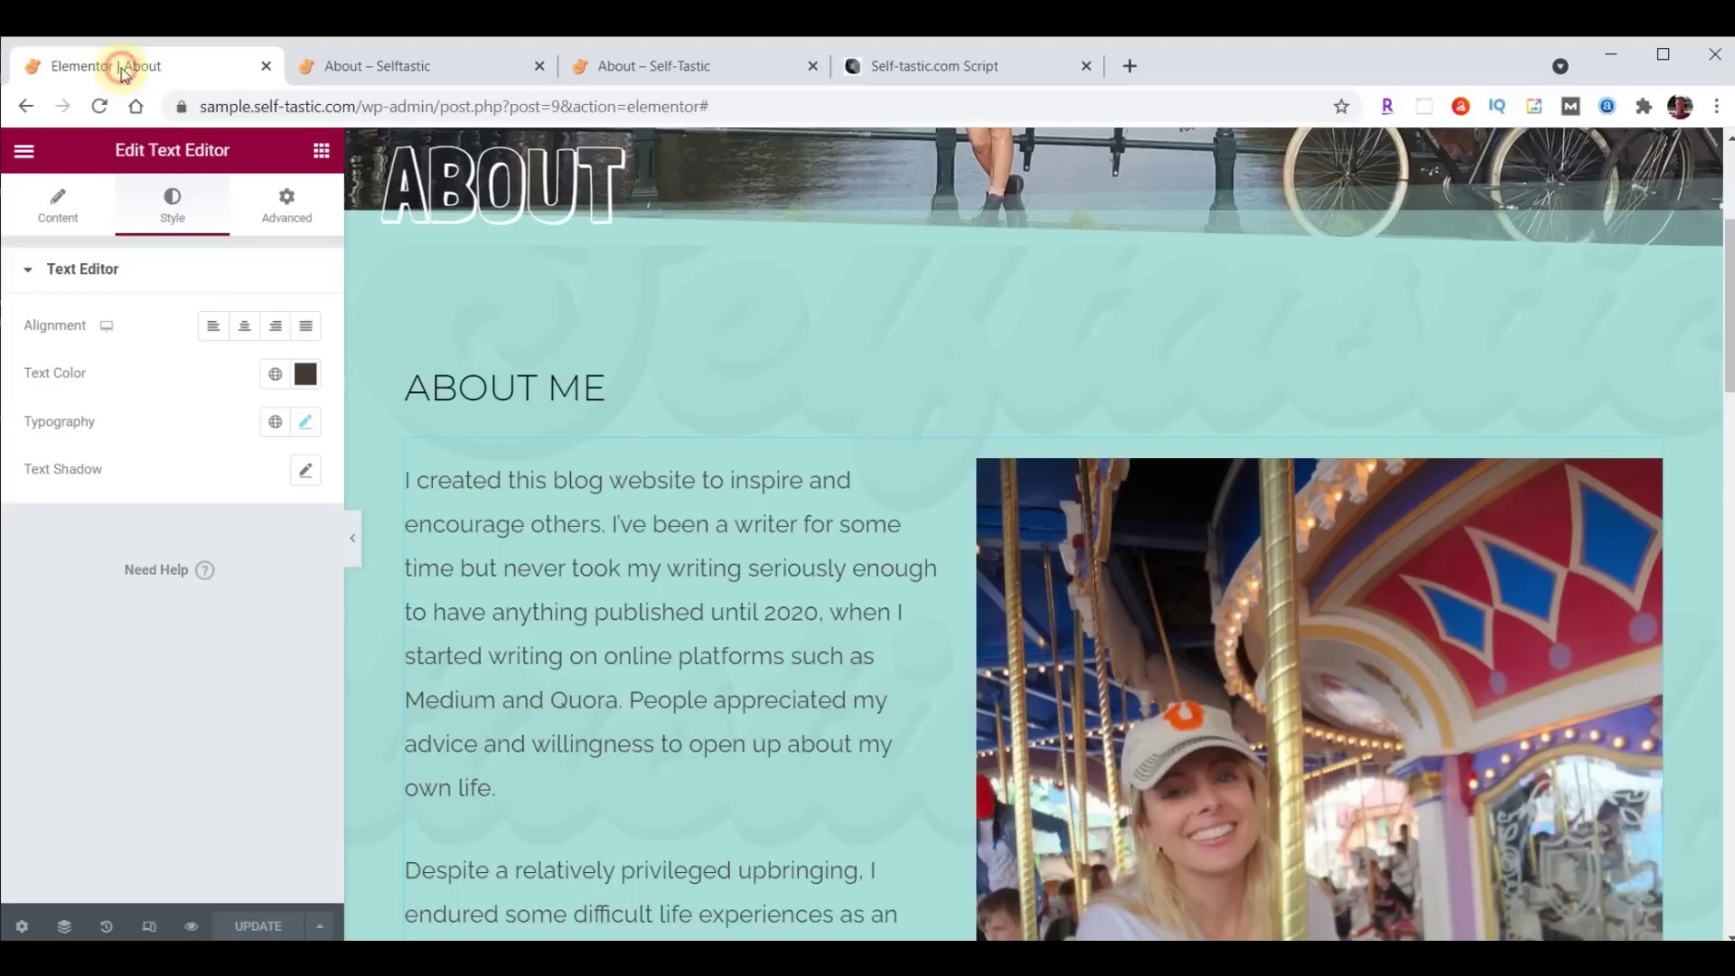
{"action": "left_click", "coordinate": [24, 150]}
{"action": "left_click", "coordinate": [113, 547]}
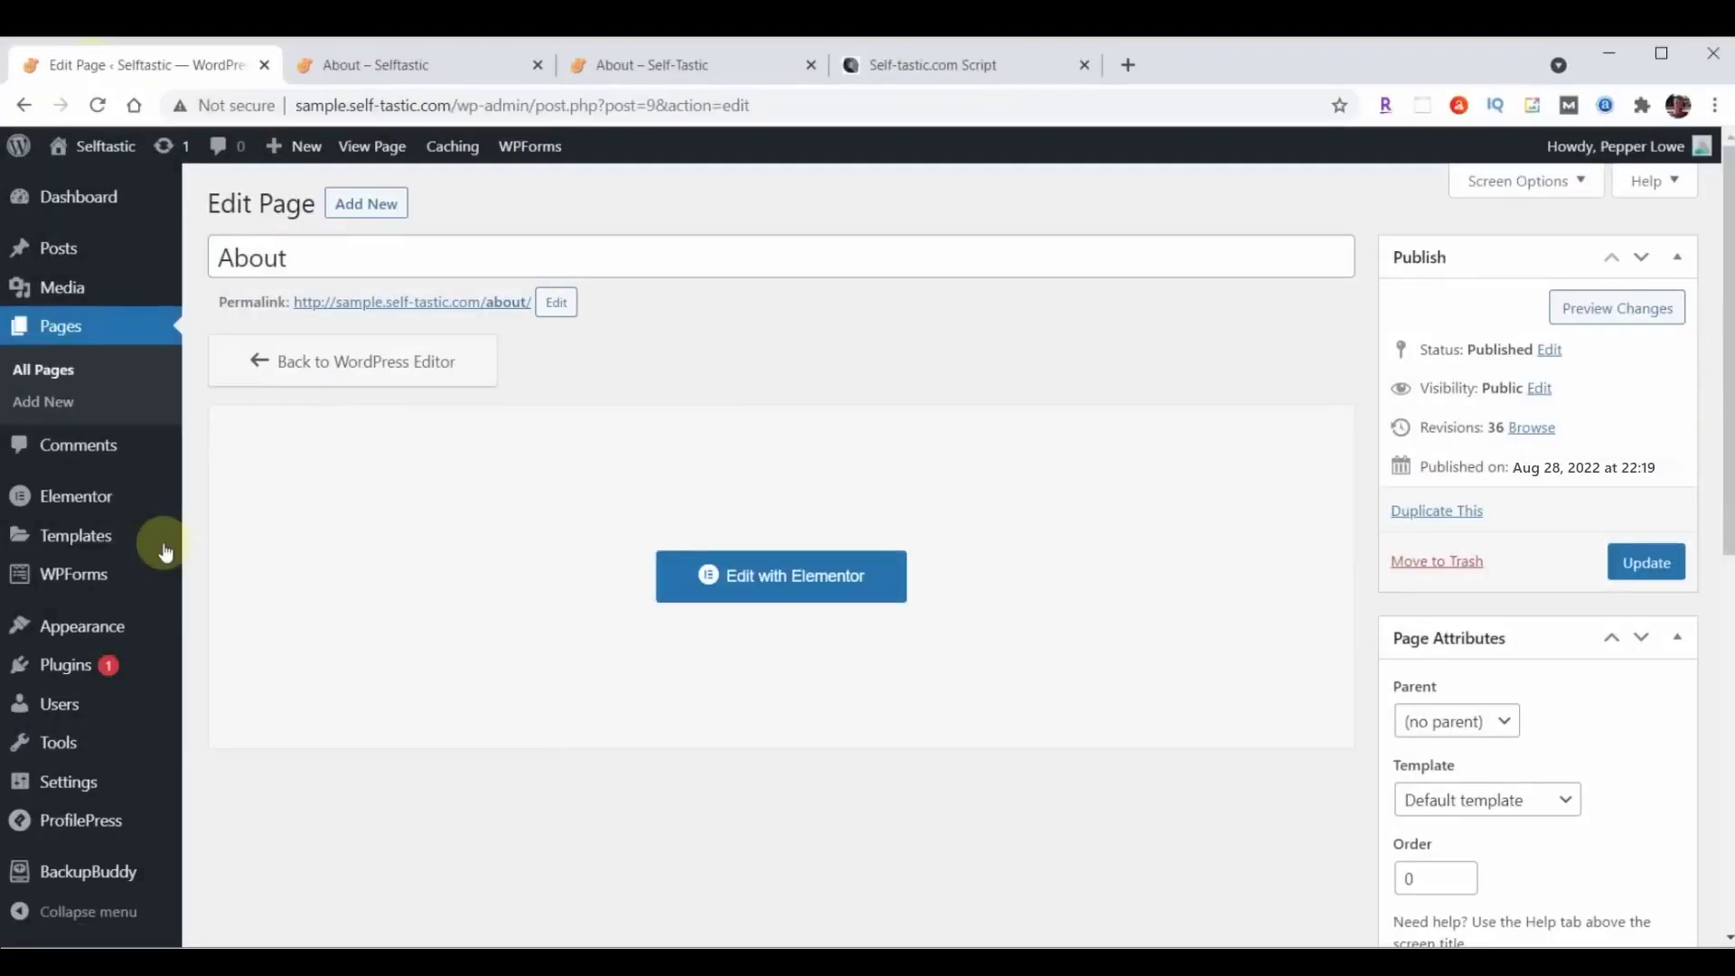
{"action": "left_click", "coordinate": [65, 346]}
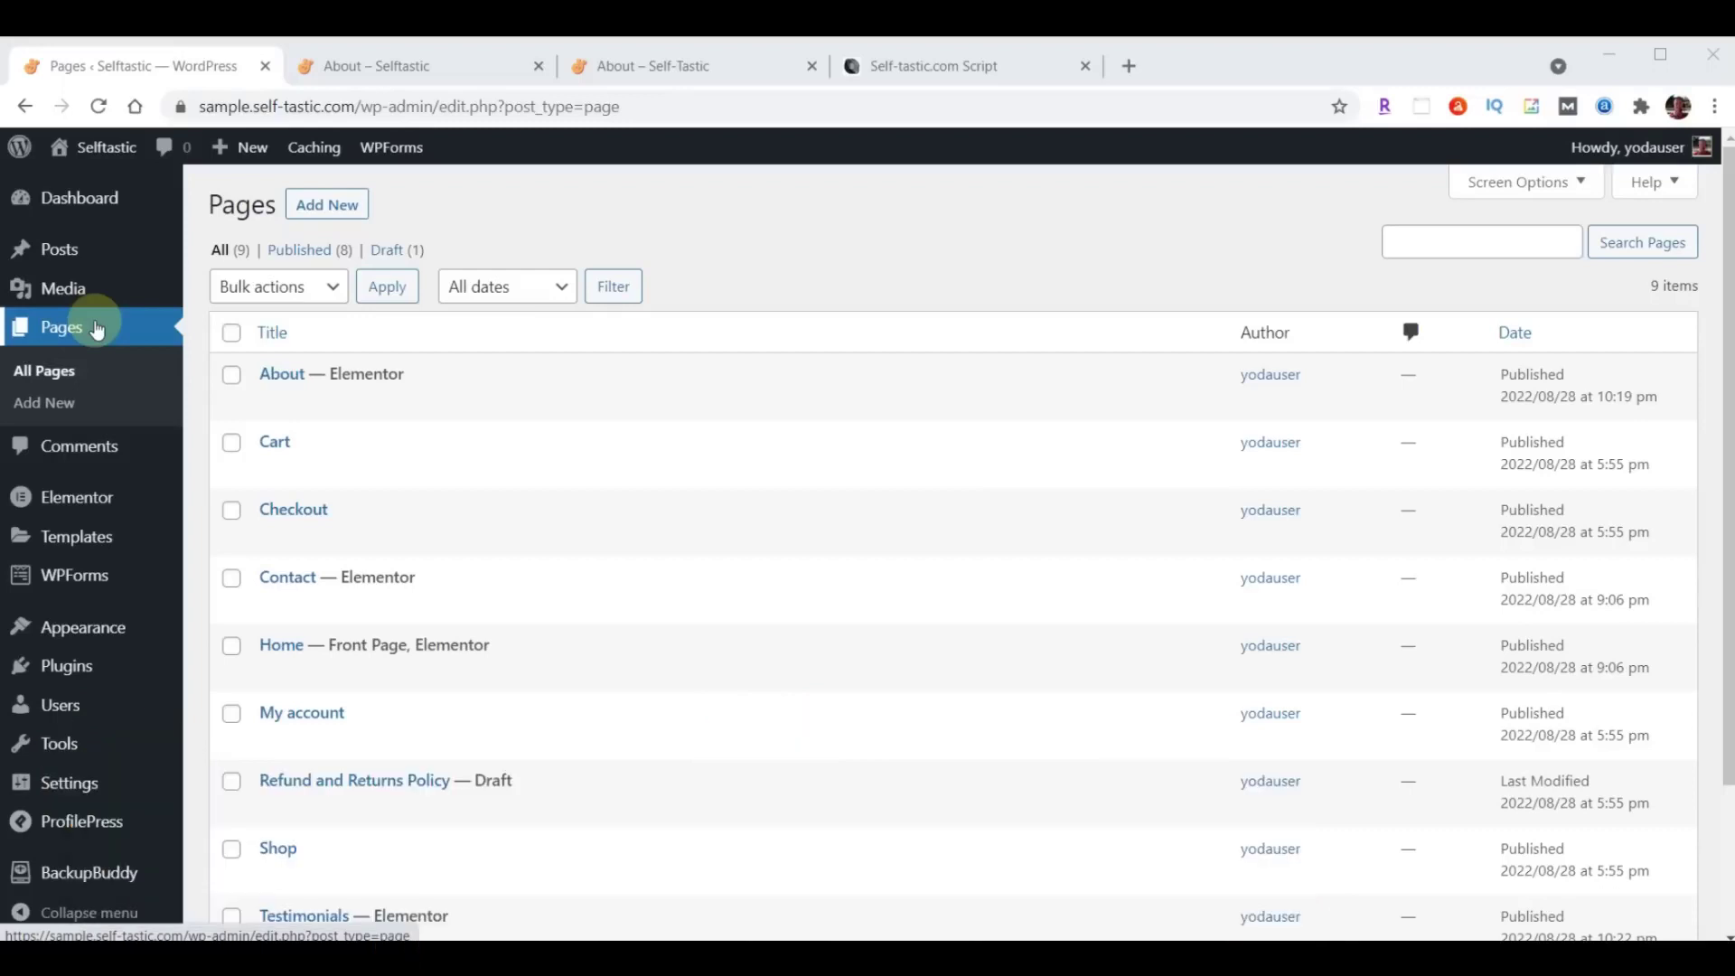
- Duplicate the About page and retitle the copy 'Gallery' in Quick Edit
{"action": "mouse_move", "coordinate": [262, 377]}
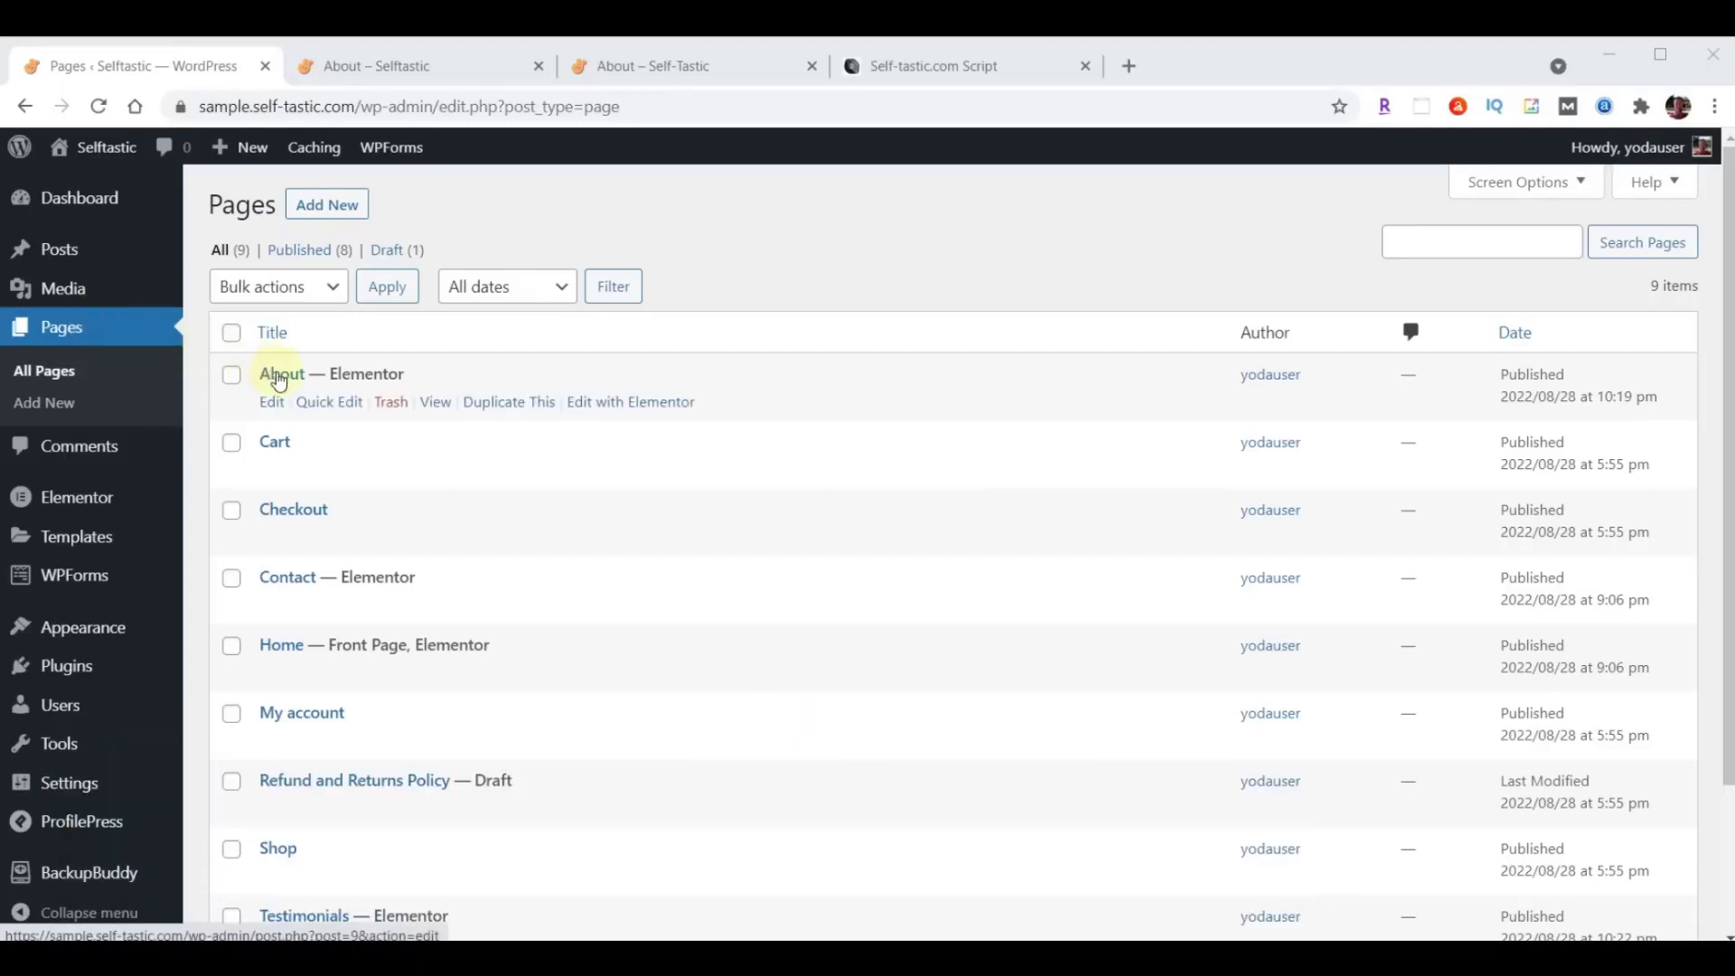
{"action": "left_click", "coordinate": [501, 405]}
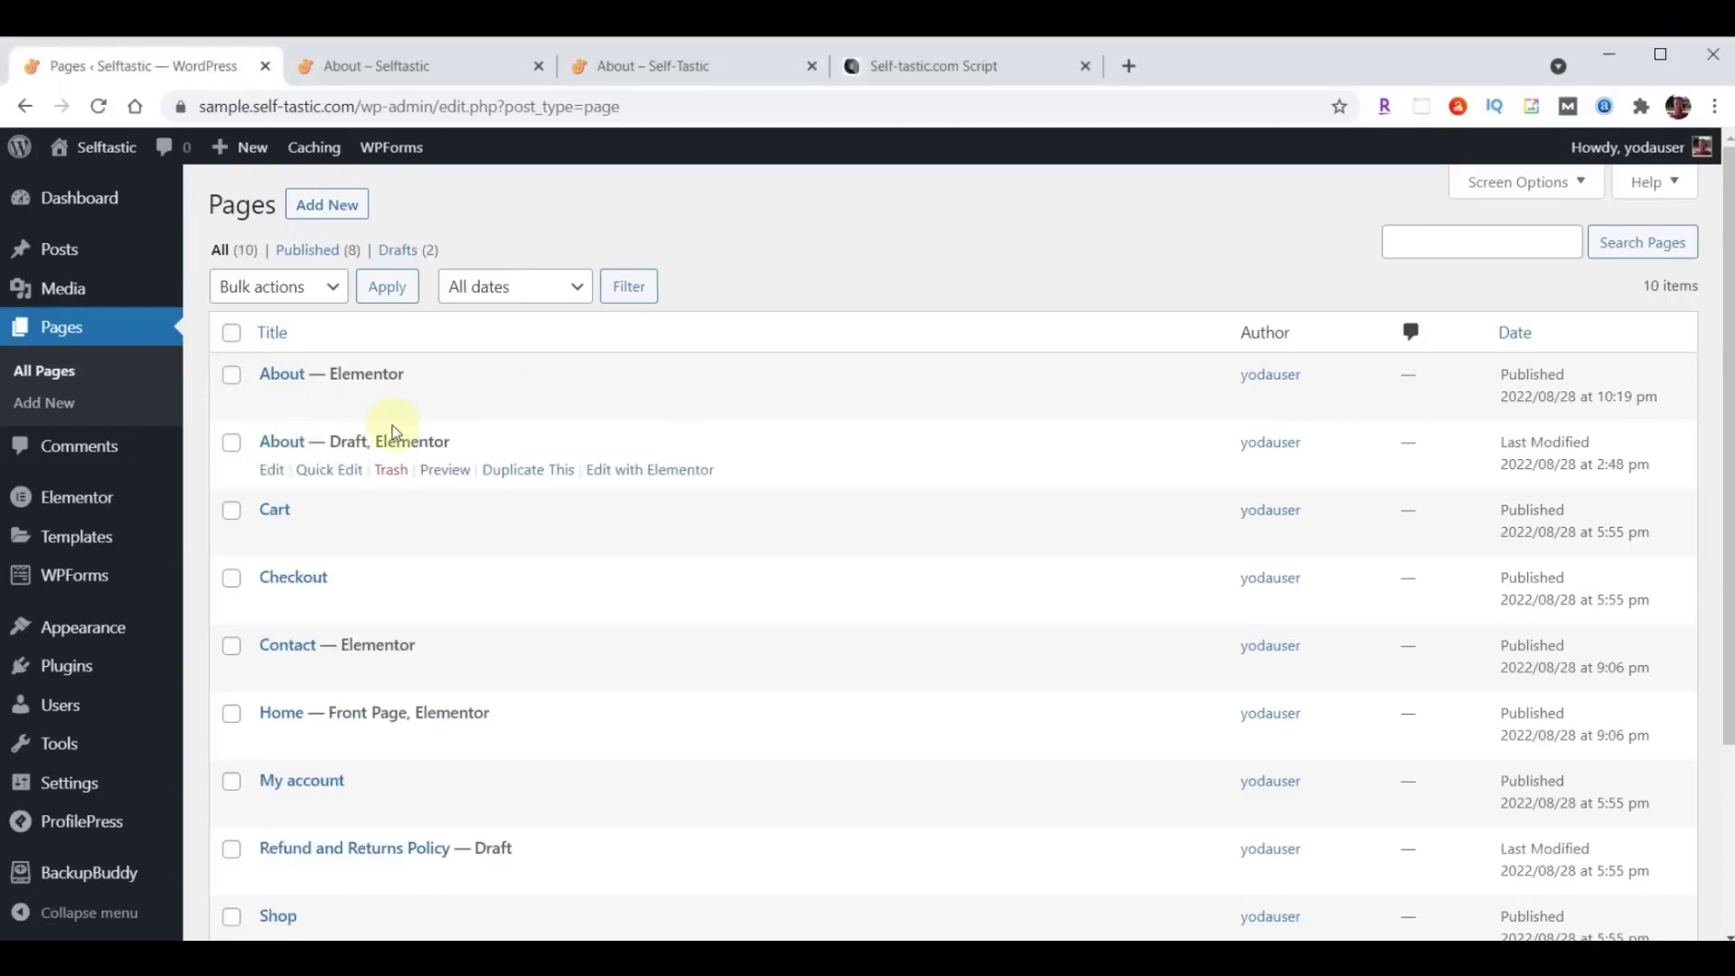
{"action": "left_click", "coordinate": [338, 477]}
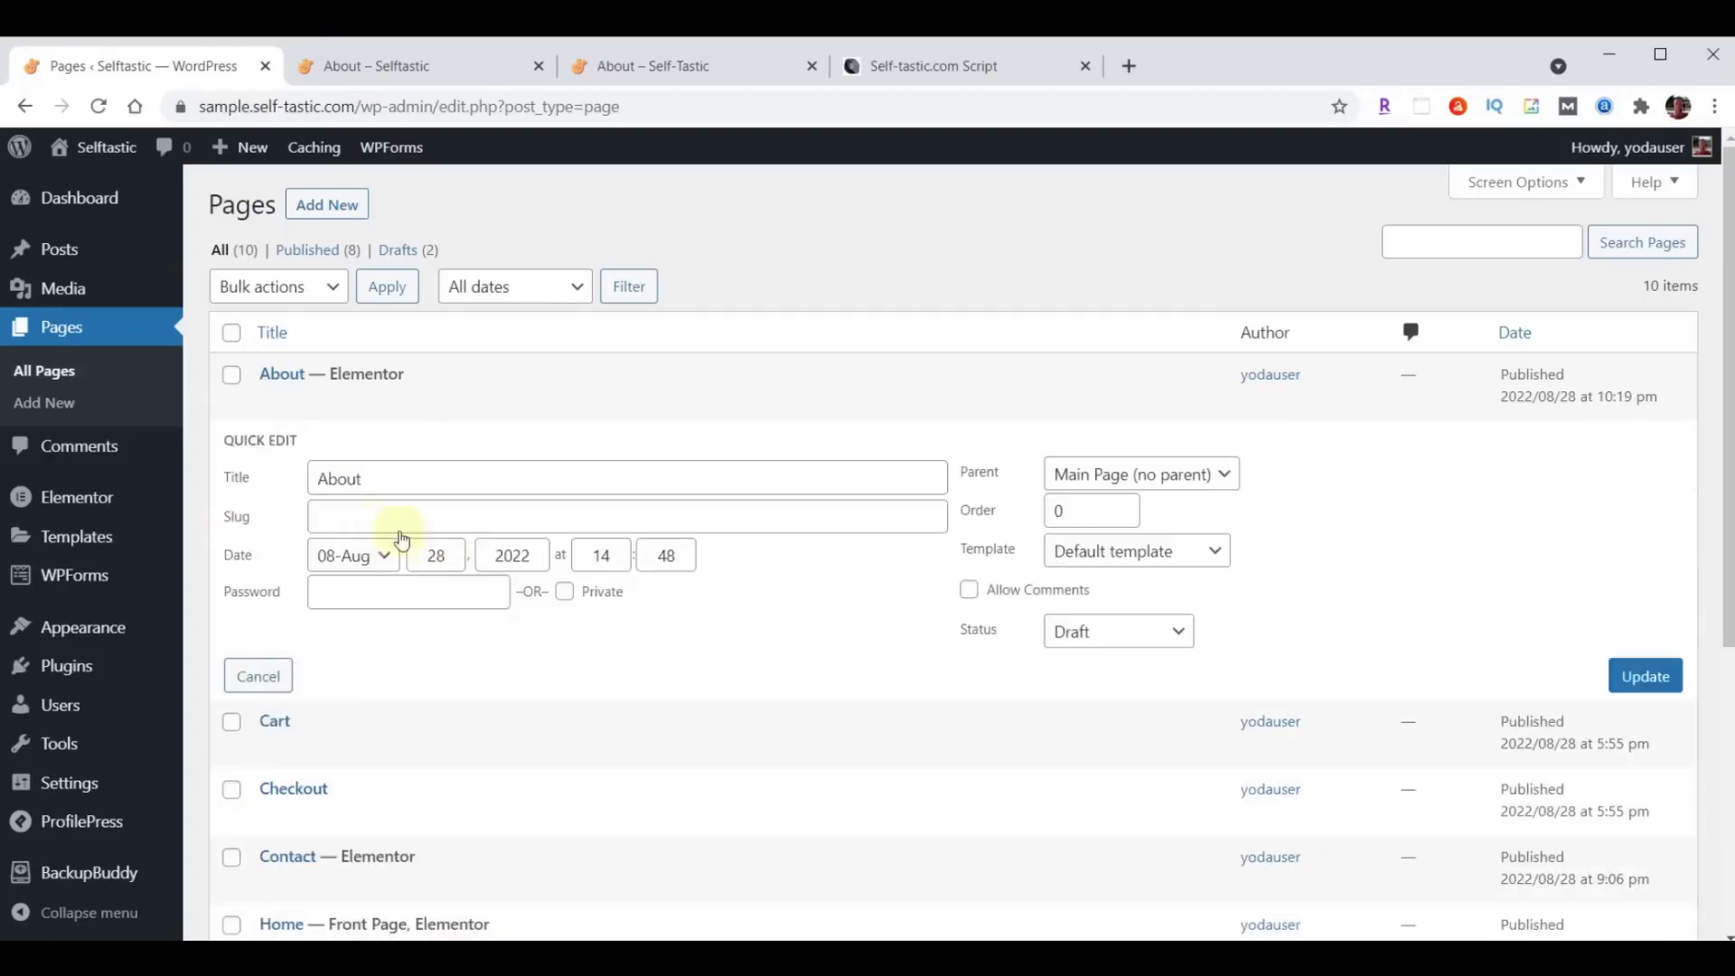
{"action": "left_click_drag", "start_coordinate": [316, 477], "coordinate": [484, 480]}
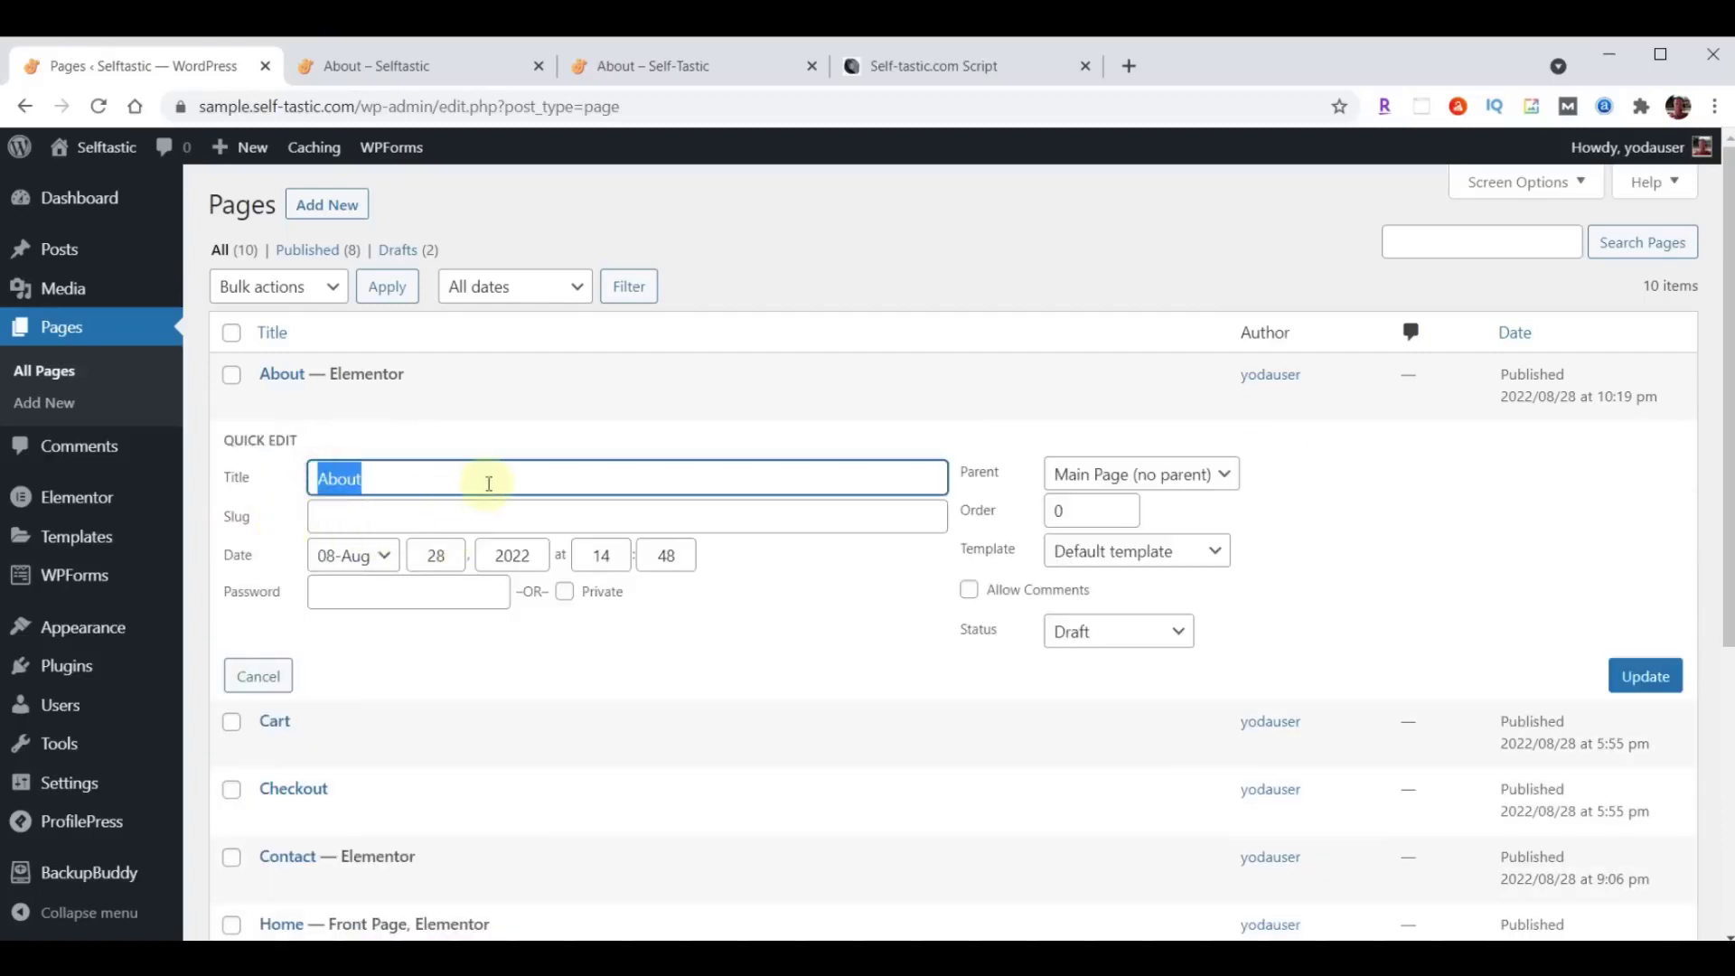
{"action": "type", "text": "Gallery"}
- Give the Gallery copy slug gallery and Published status, then update it
{"action": "left_click", "coordinate": [442, 515]}
{"action": "type", "text": "Gallery"}
{"action": "key", "text": "Home"}
{"action": "key", "text": "Delete"}
{"action": "type", "text": "g"}
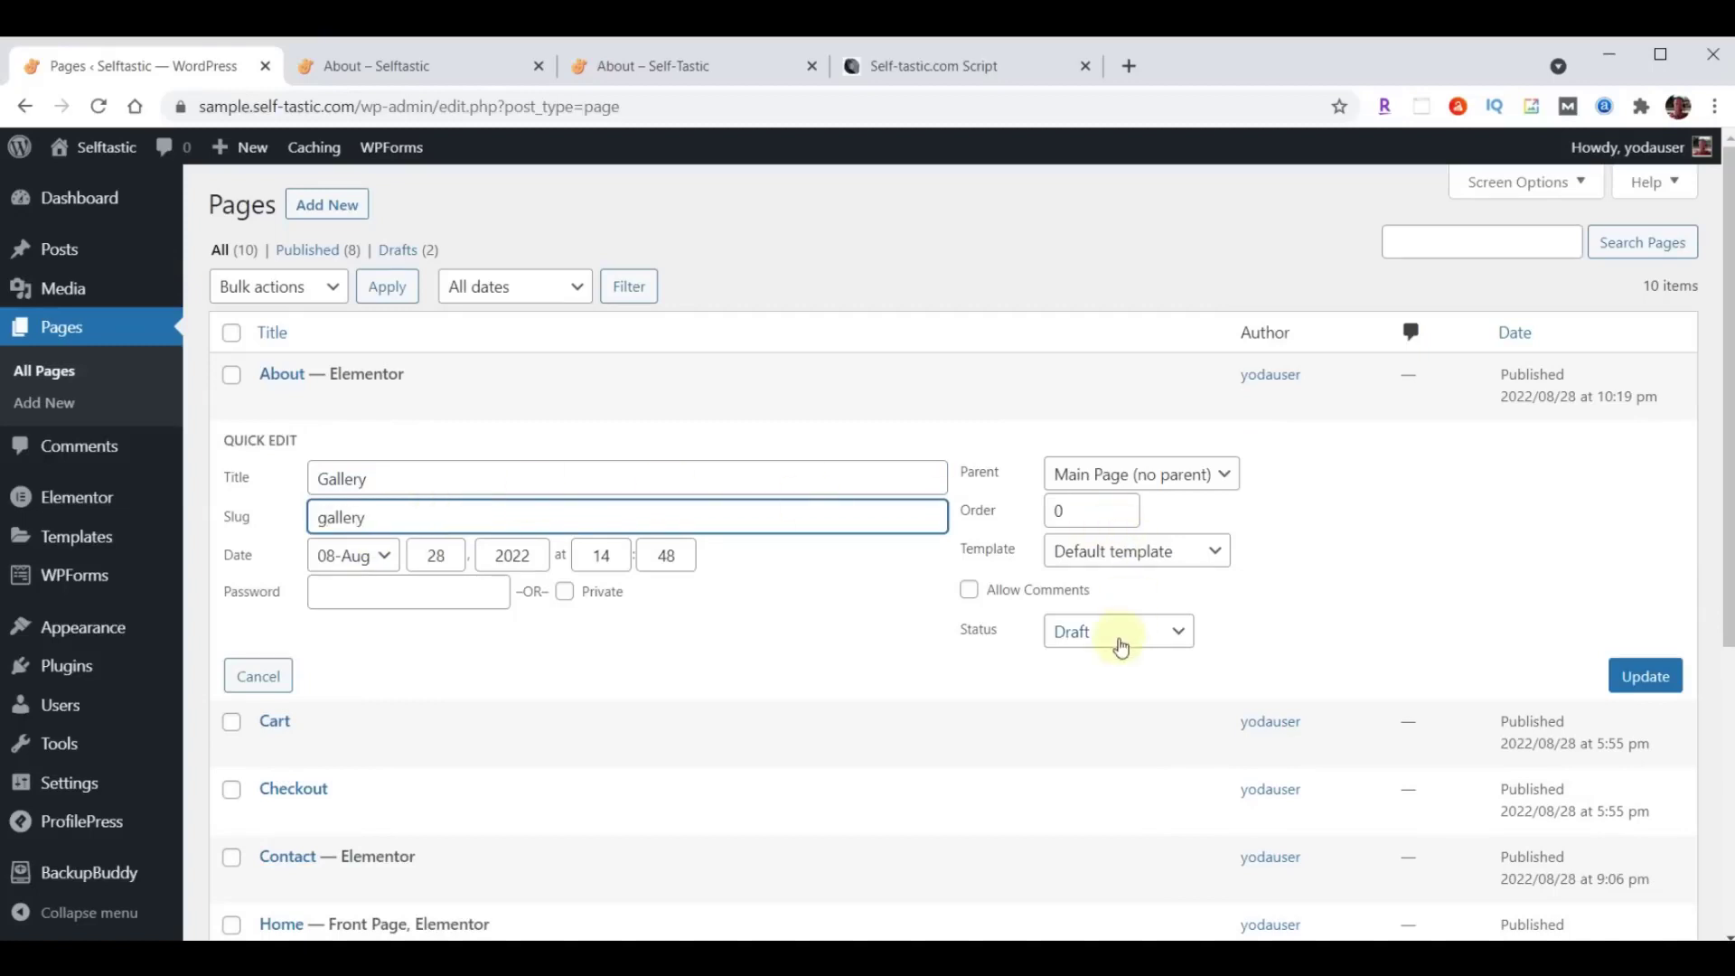
{"action": "left_click", "coordinate": [1119, 637]}
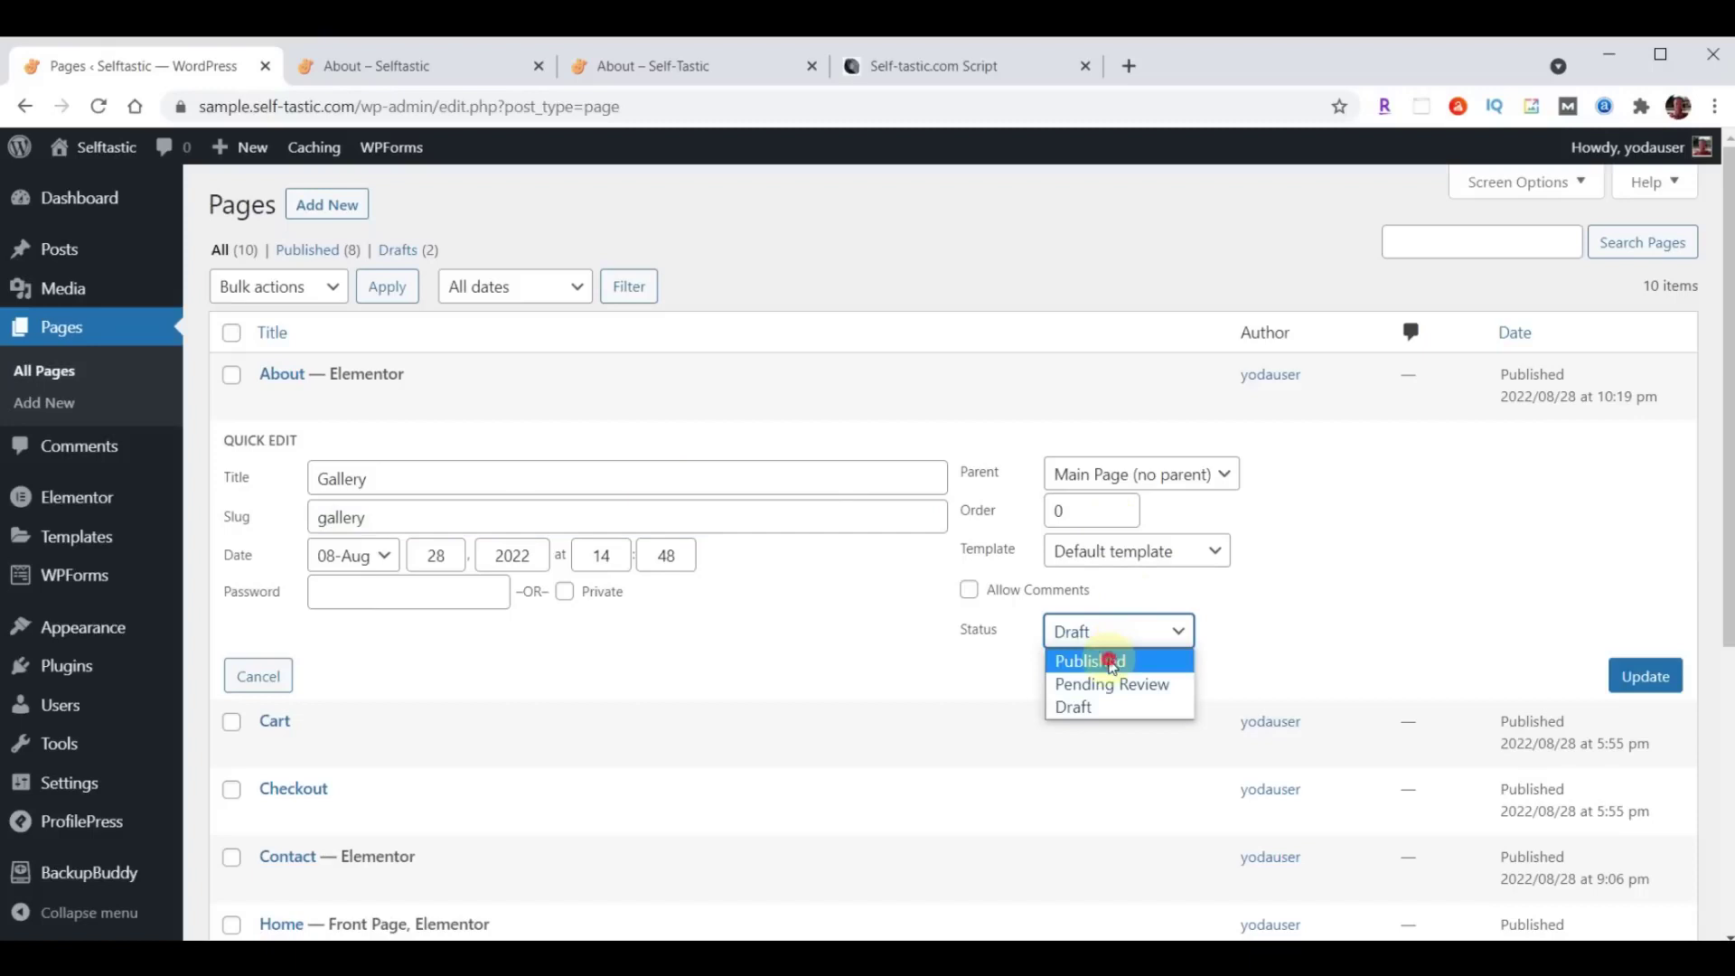
{"action": "left_click", "coordinate": [1112, 662]}
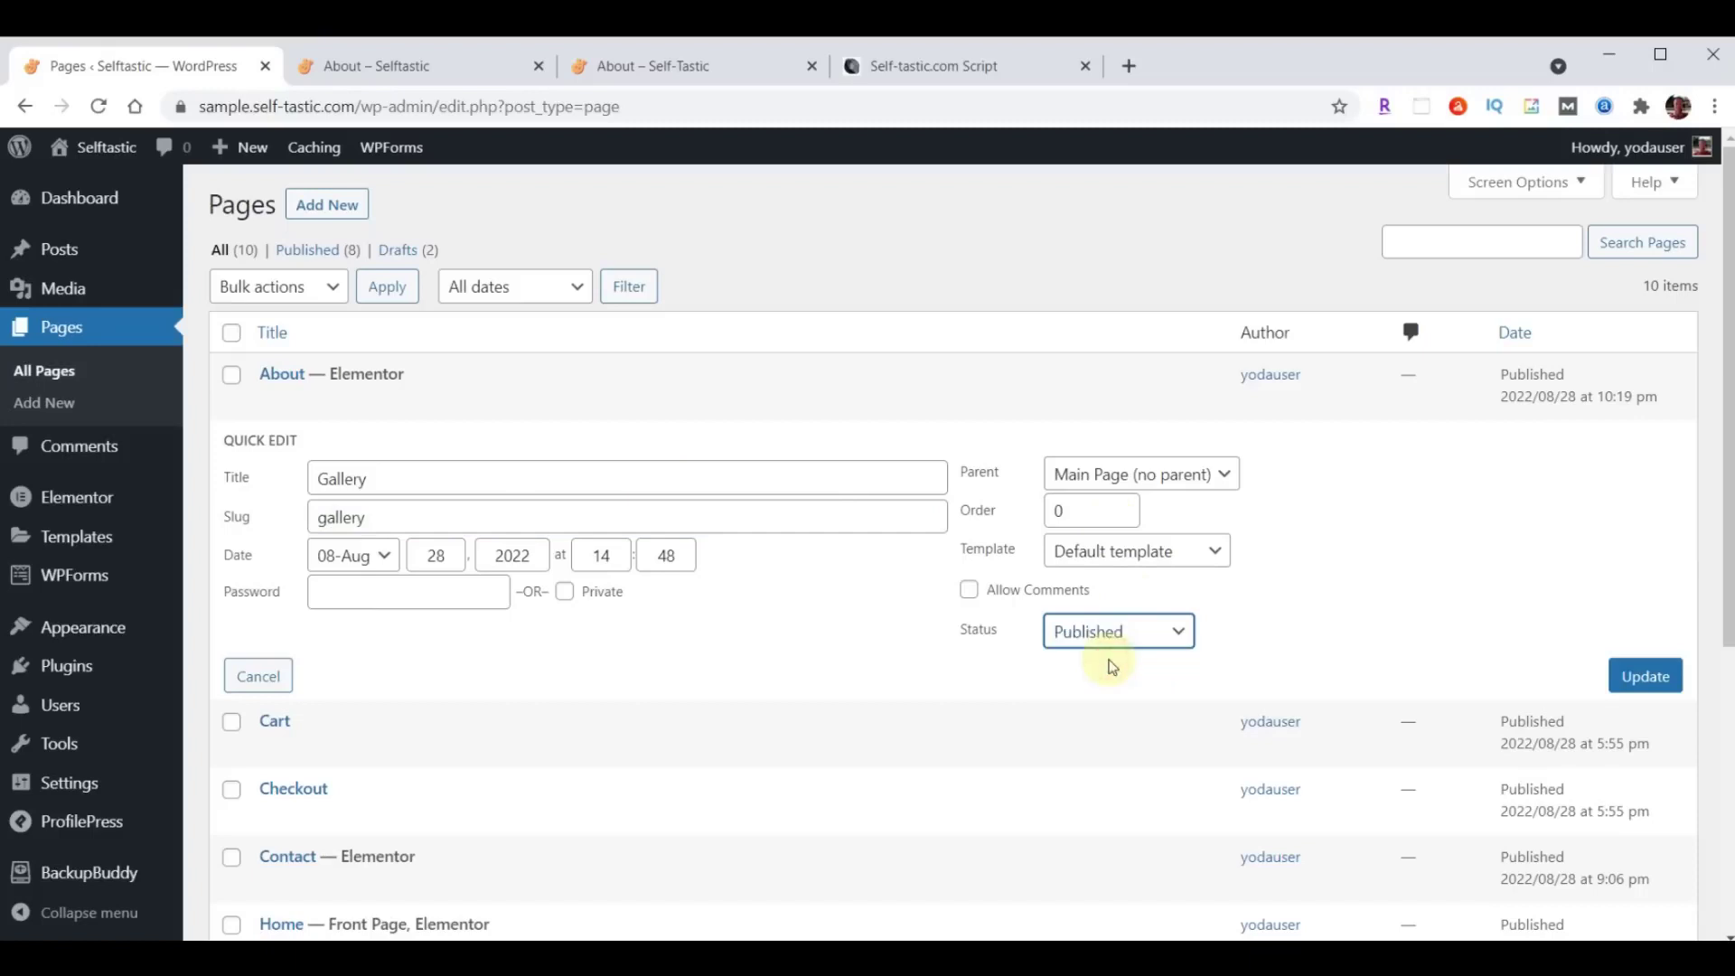
{"action": "left_click", "coordinate": [1647, 685]}
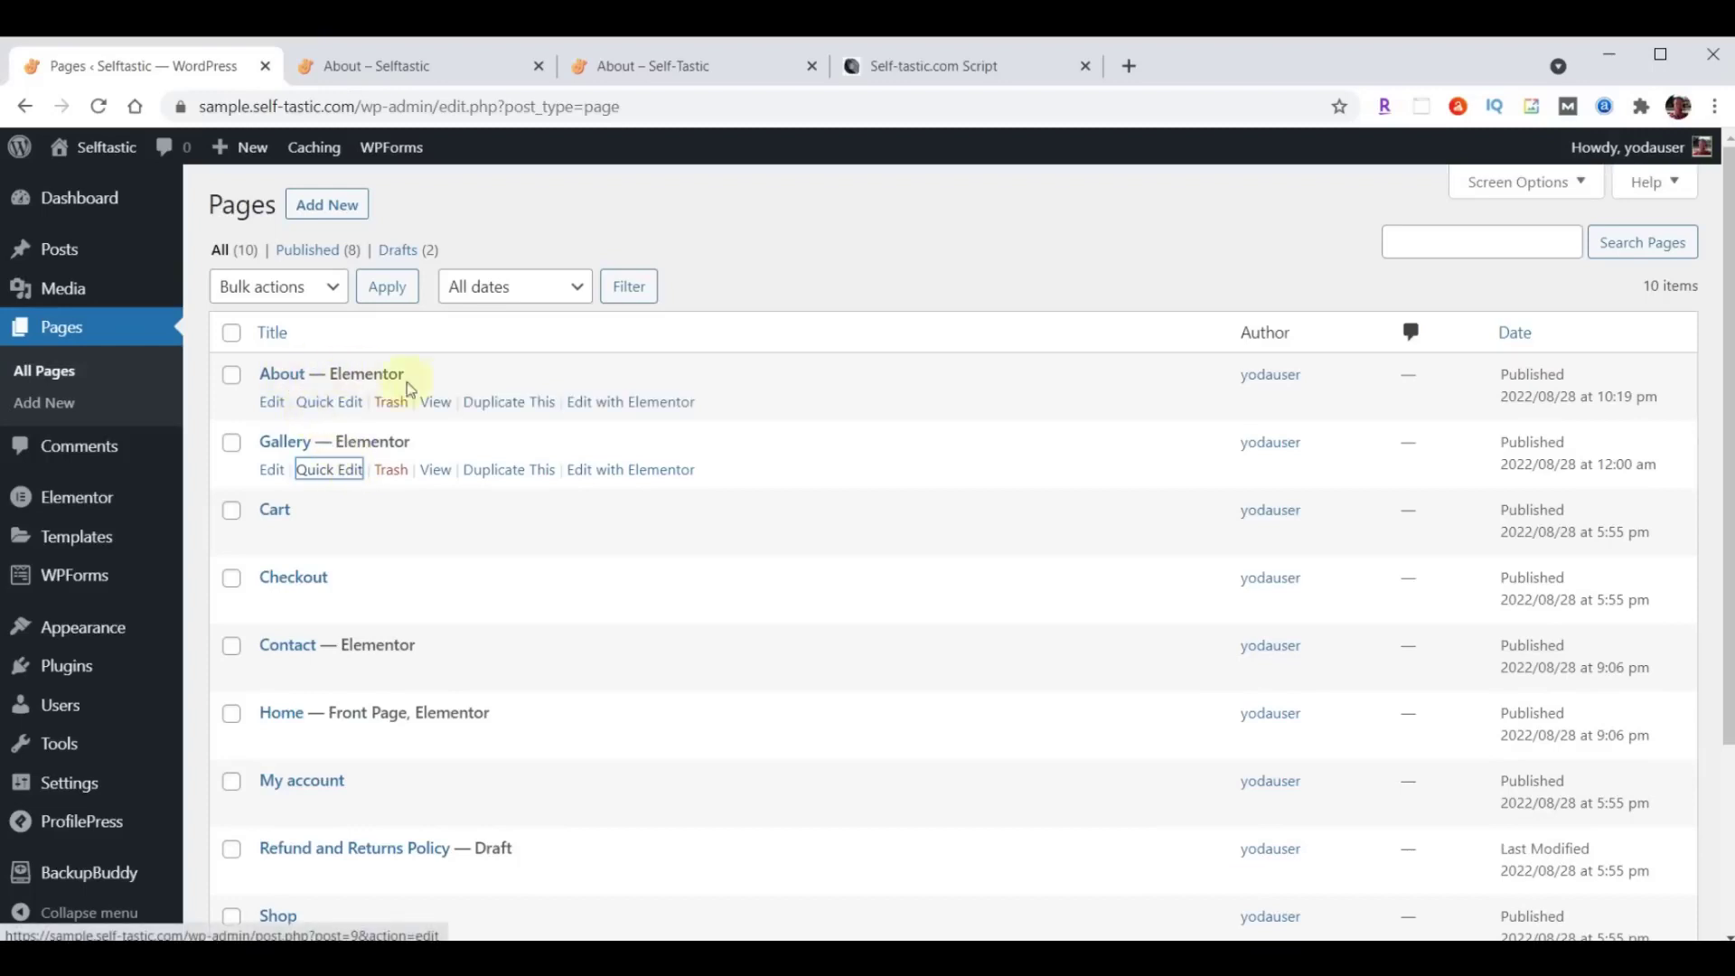
- Duplicate the About page again and retitle the copy 'Blog' in Quick Edit
{"action": "left_click", "coordinate": [500, 403]}
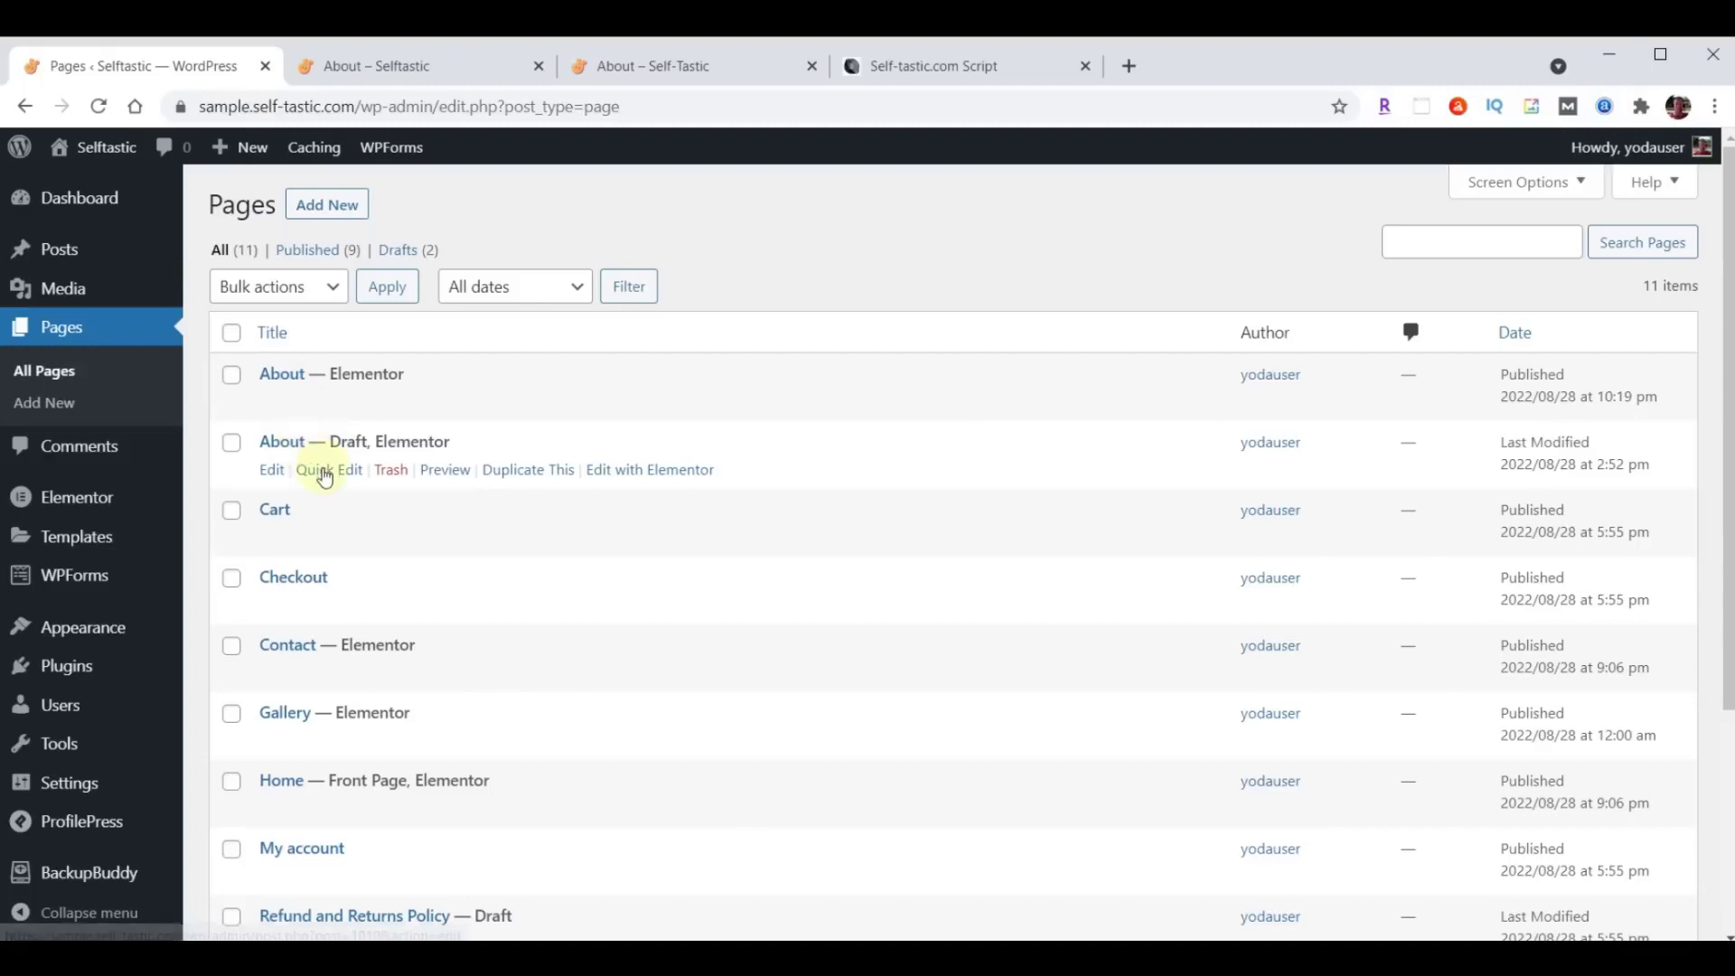
{"action": "left_click", "coordinate": [323, 469]}
{"action": "left_click_drag", "start_coordinate": [397, 481], "coordinate": [303, 485]}
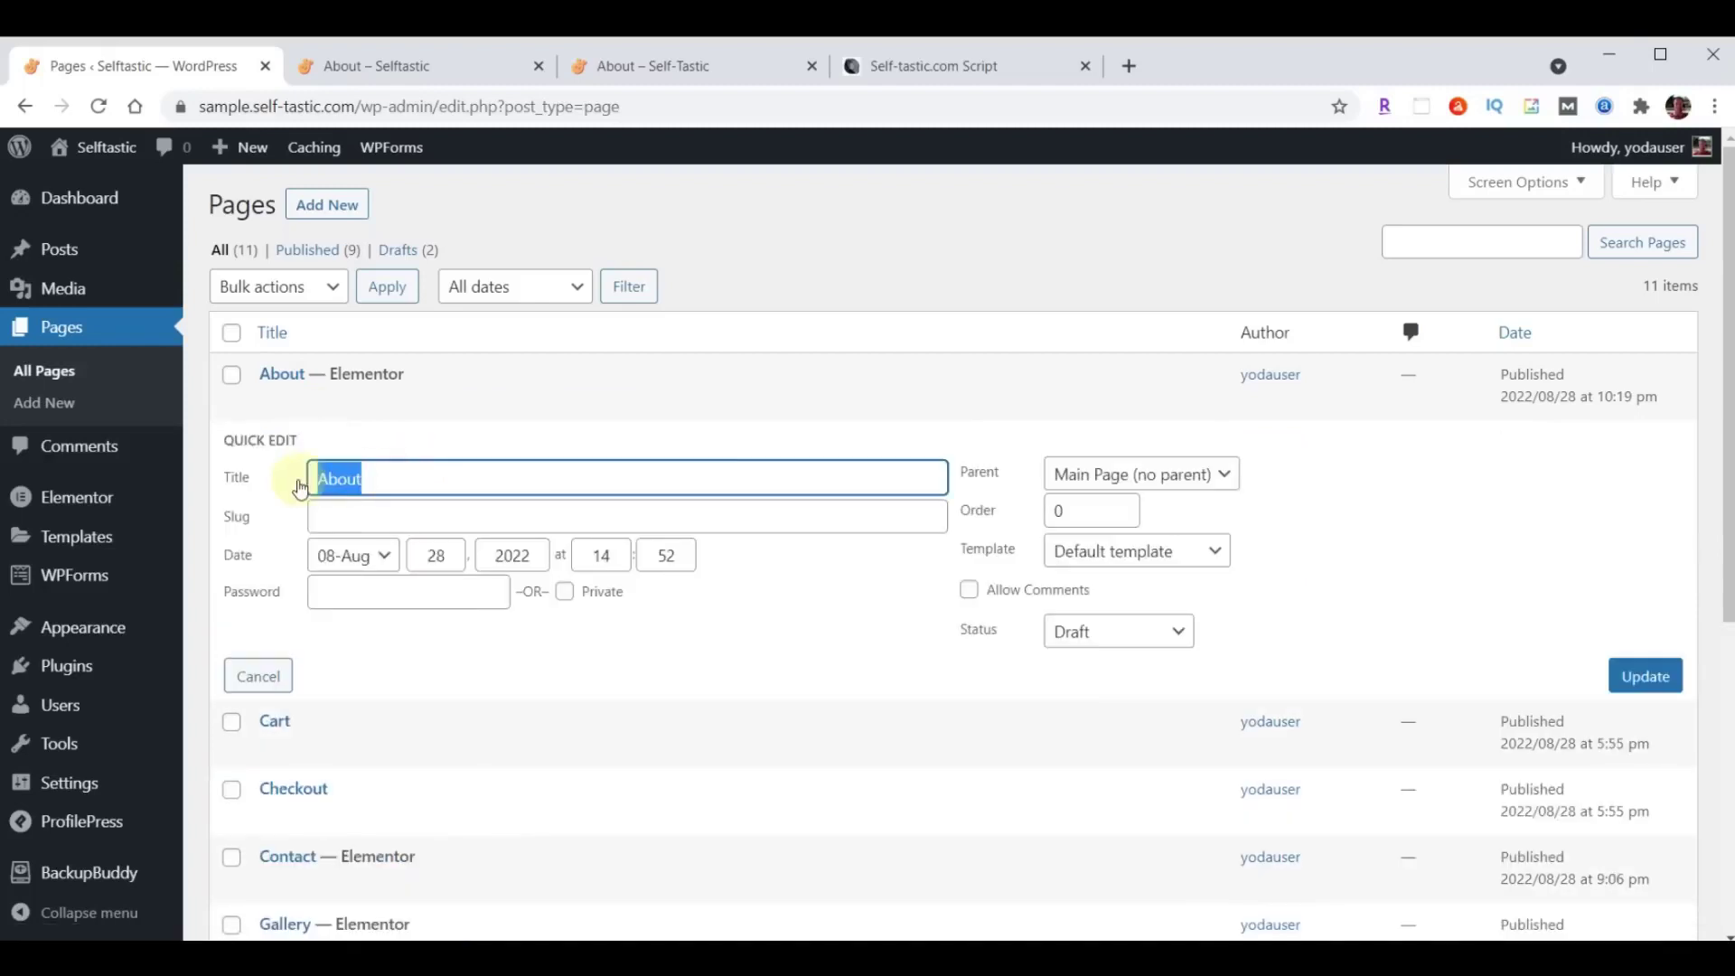
{"action": "type", "text": "Blog"}
- Give the Blog copy slug blog and Published status, then update it
{"action": "left_click", "coordinate": [361, 521]}
{"action": "type", "text": "Blog"}
{"action": "key", "text": "Delete"}
{"action": "type", "text": "blog"}
{"action": "left_click", "coordinate": [1117, 631]}
{"action": "left_click", "coordinate": [1104, 660]}
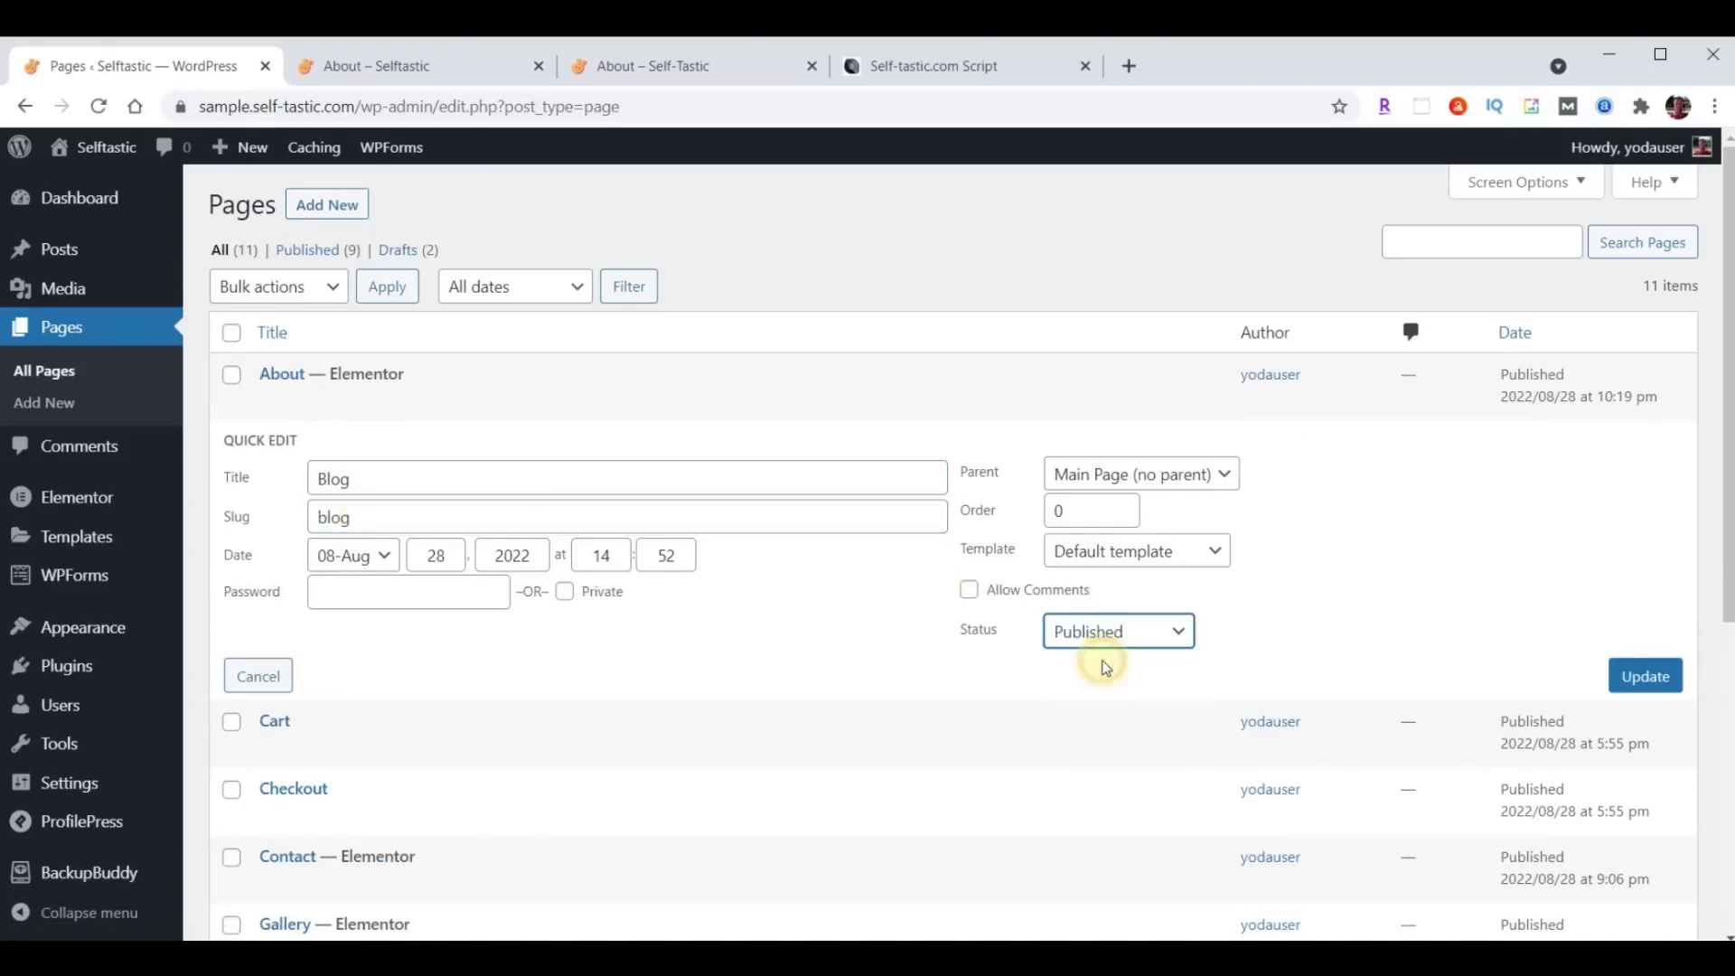
{"action": "left_click", "coordinate": [1639, 684]}
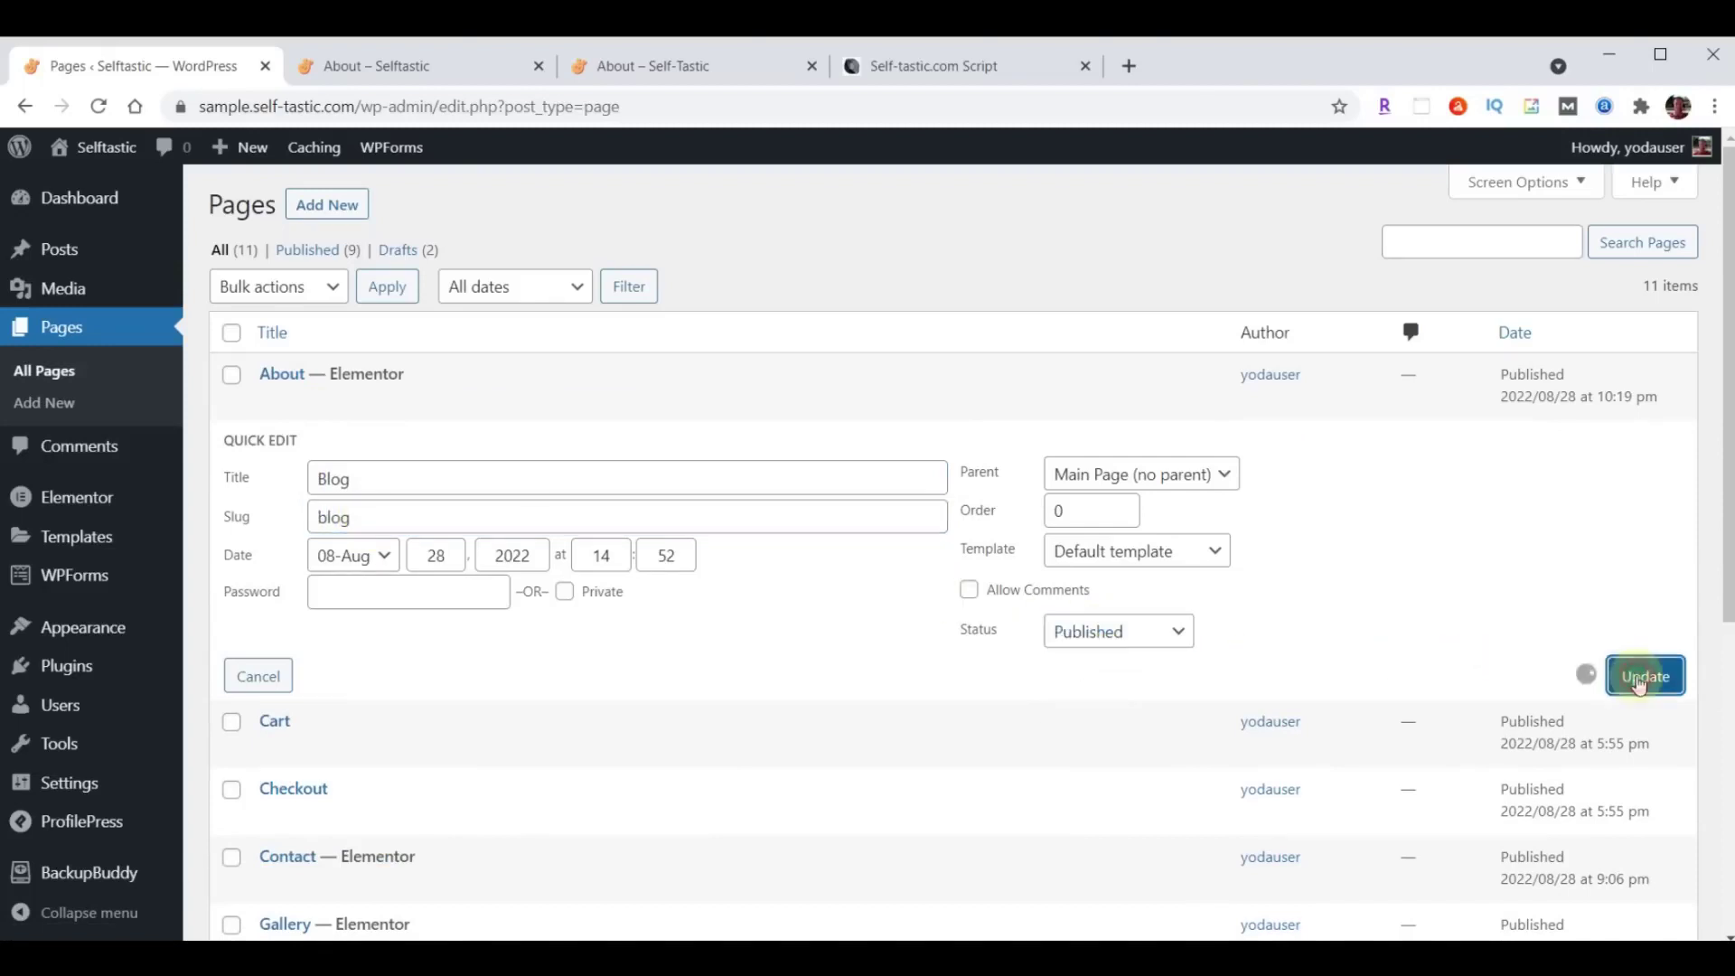
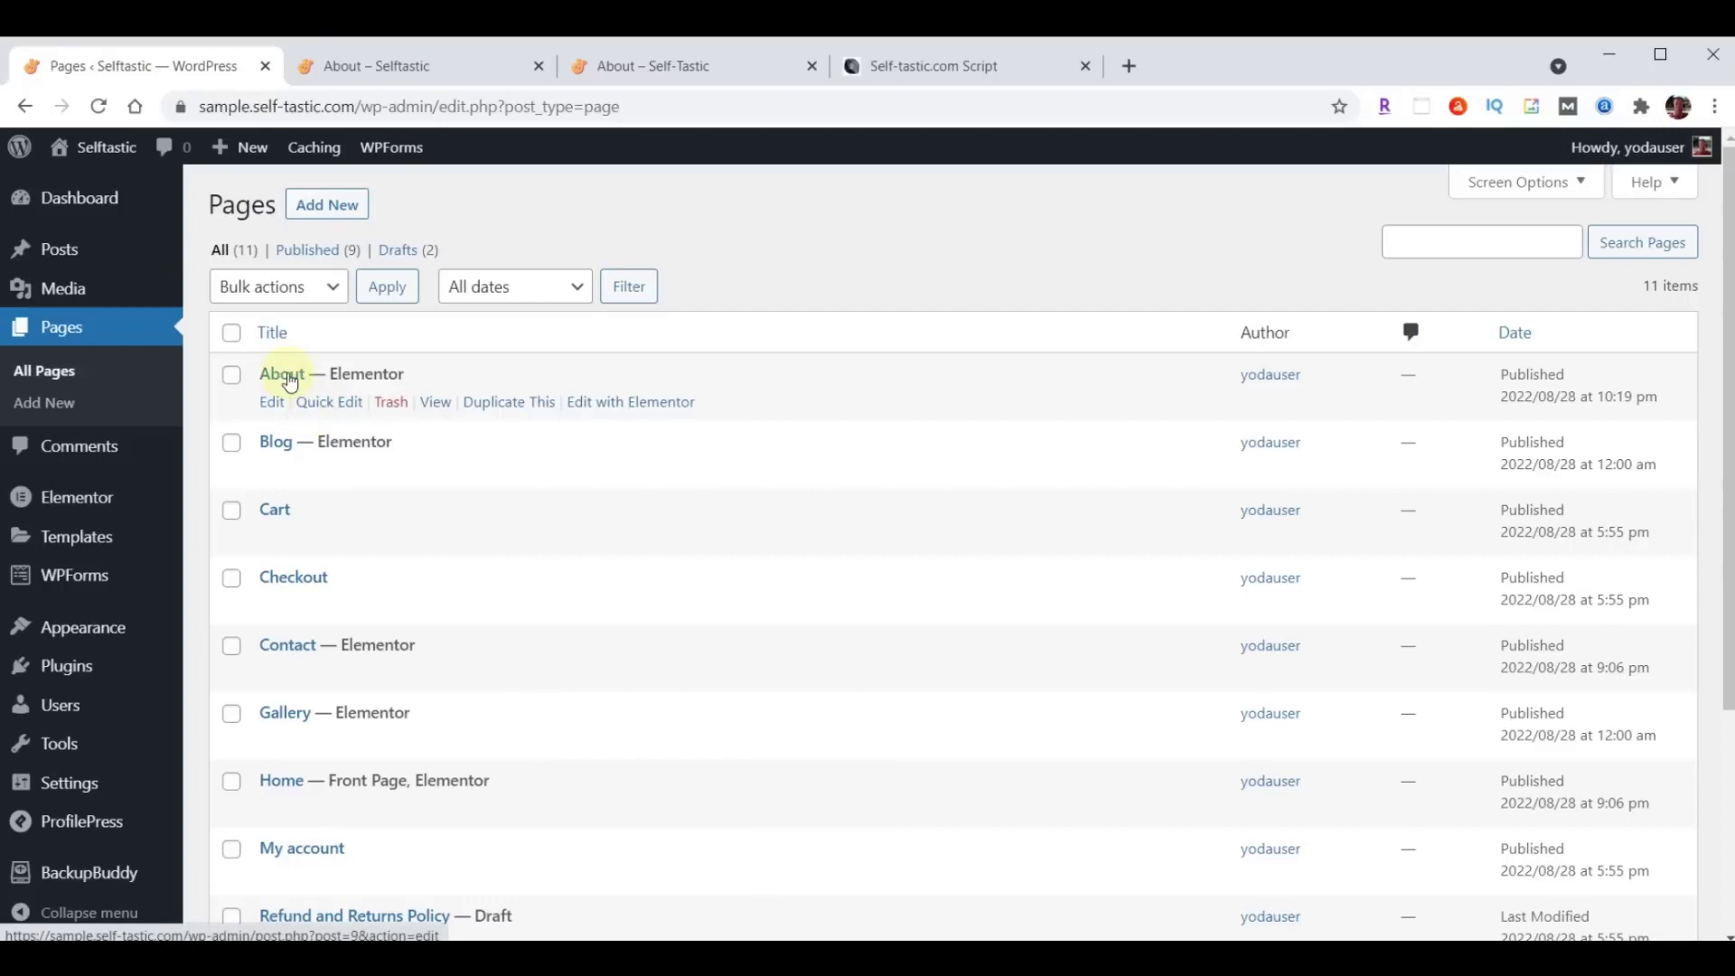
- Duplicate the About page and retitle the draft copy 'Services'
{"action": "left_click", "coordinate": [503, 407]}
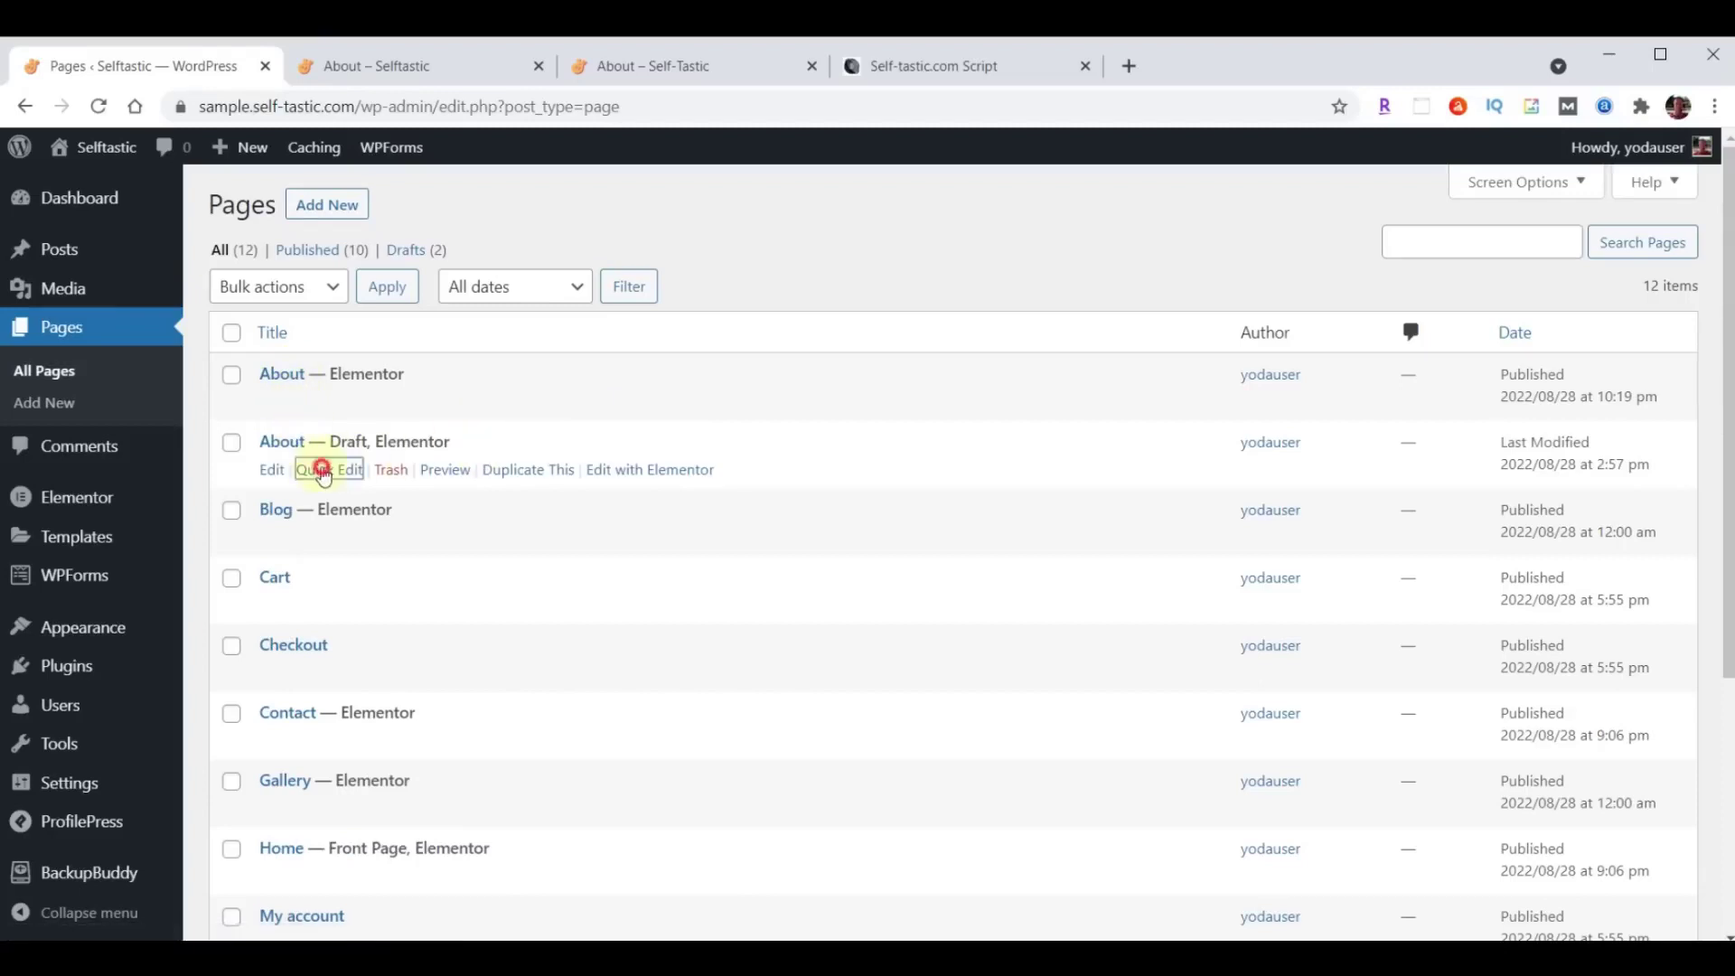
{"action": "left_click", "coordinate": [325, 469]}
{"action": "double_click", "coordinate": [396, 478]}
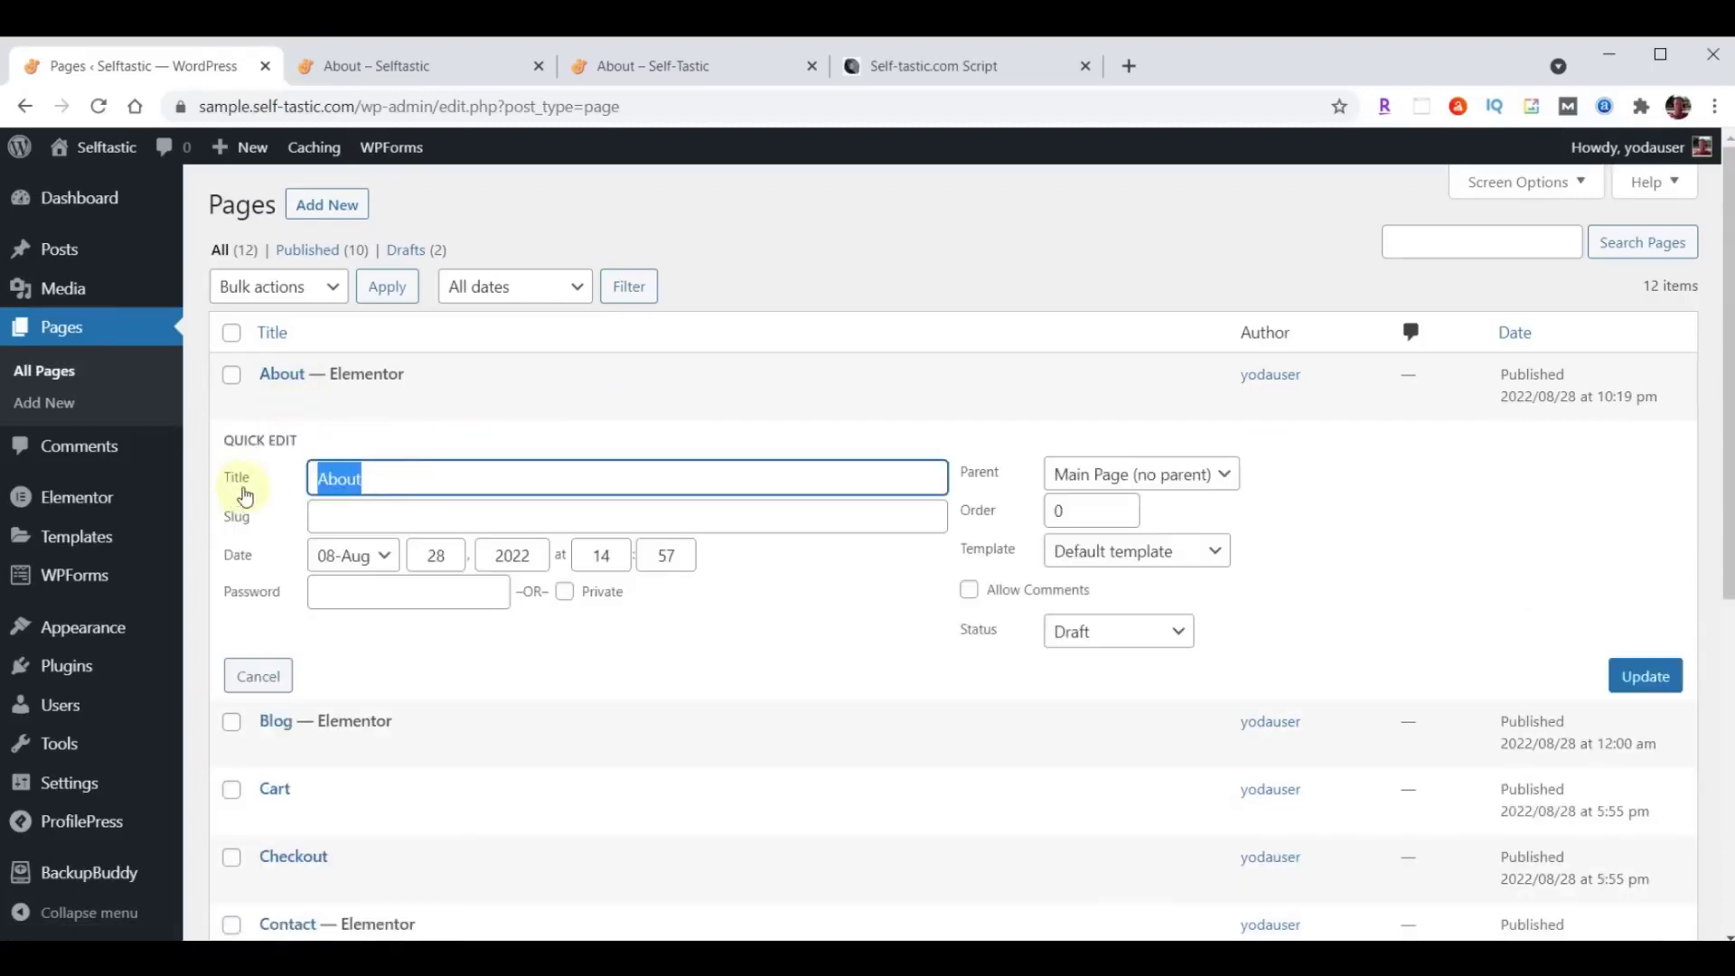
{"action": "type", "text": "Services"}
- Give the copy the lowercase slug 'services', set its status to Published, and update it
{"action": "left_click", "coordinate": [360, 518]}
{"action": "type", "text": "Services"}
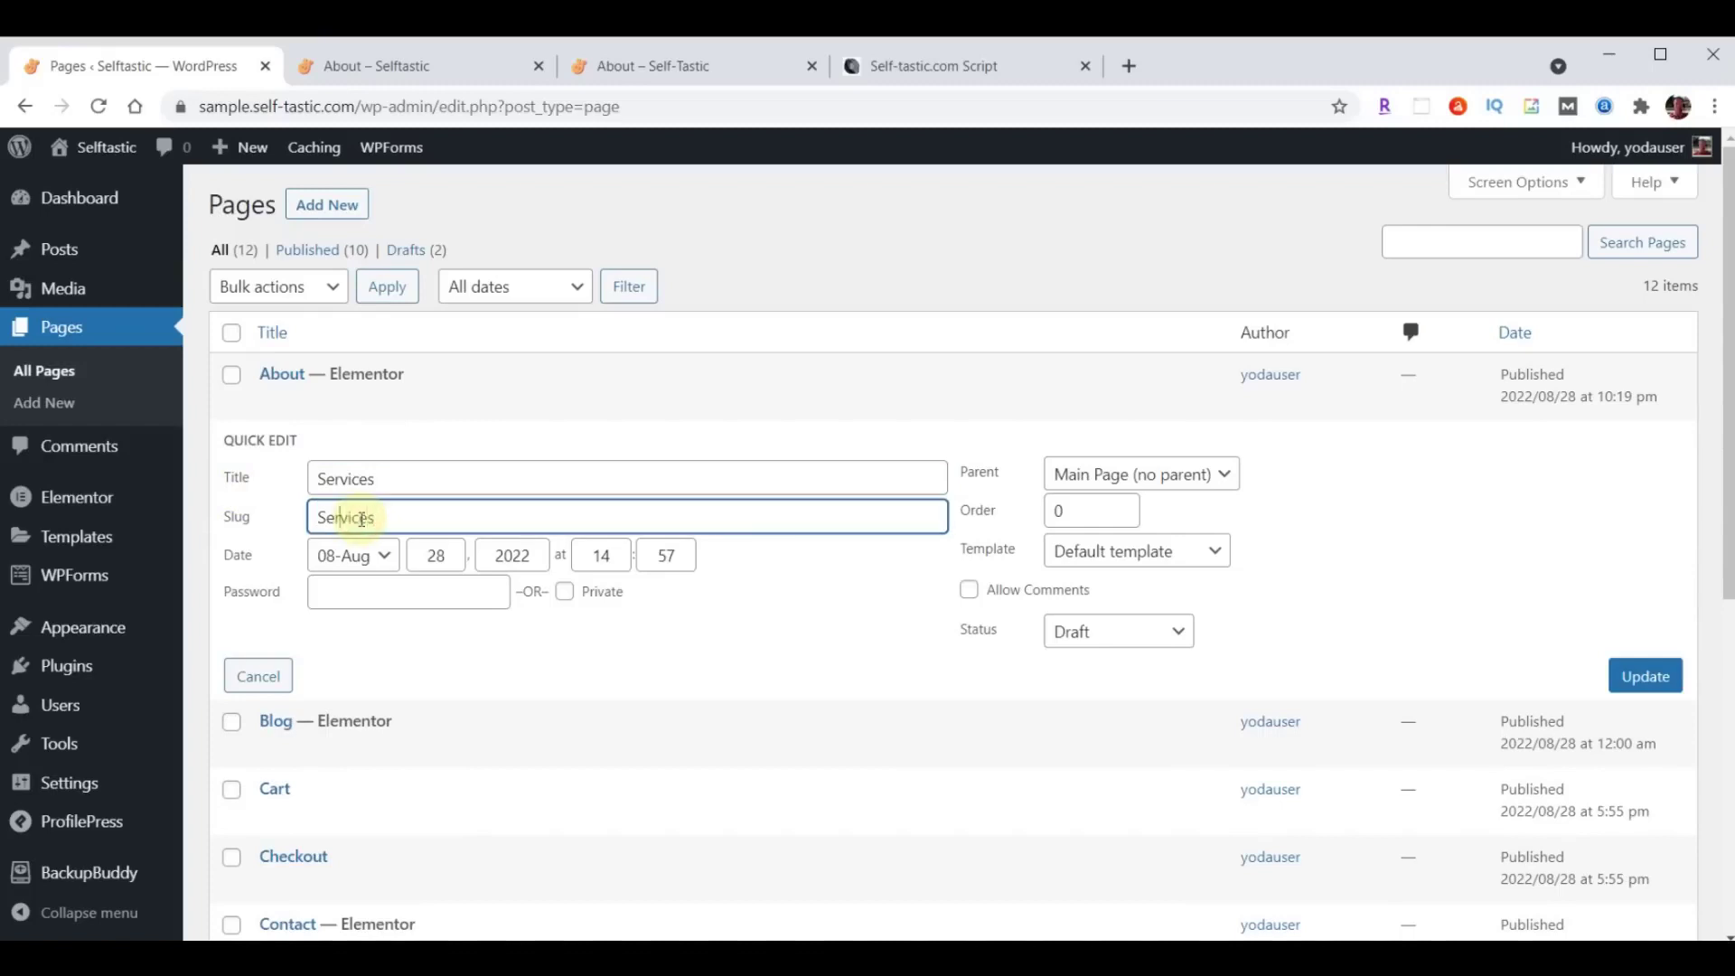
{"action": "left_click", "coordinate": [323, 518]}
{"action": "key", "text": "BackSpace"}
{"action": "type", "text": "s"}
{"action": "left_click", "coordinate": [1113, 638]}
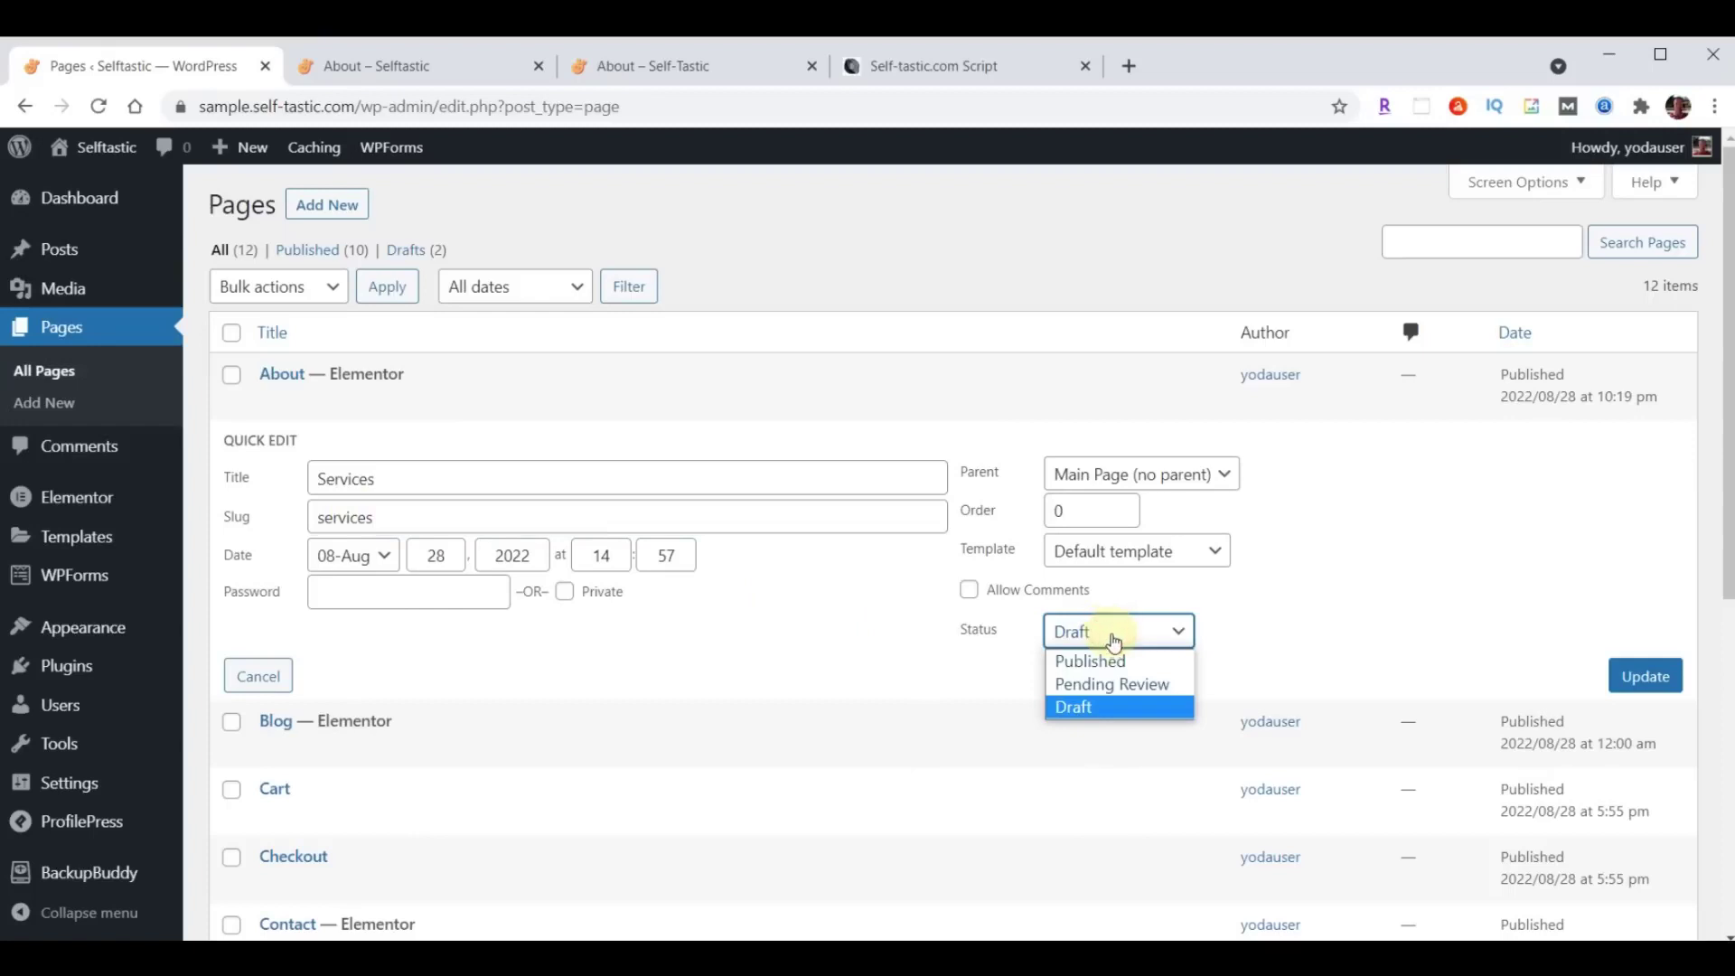
{"action": "left_click", "coordinate": [1102, 660]}
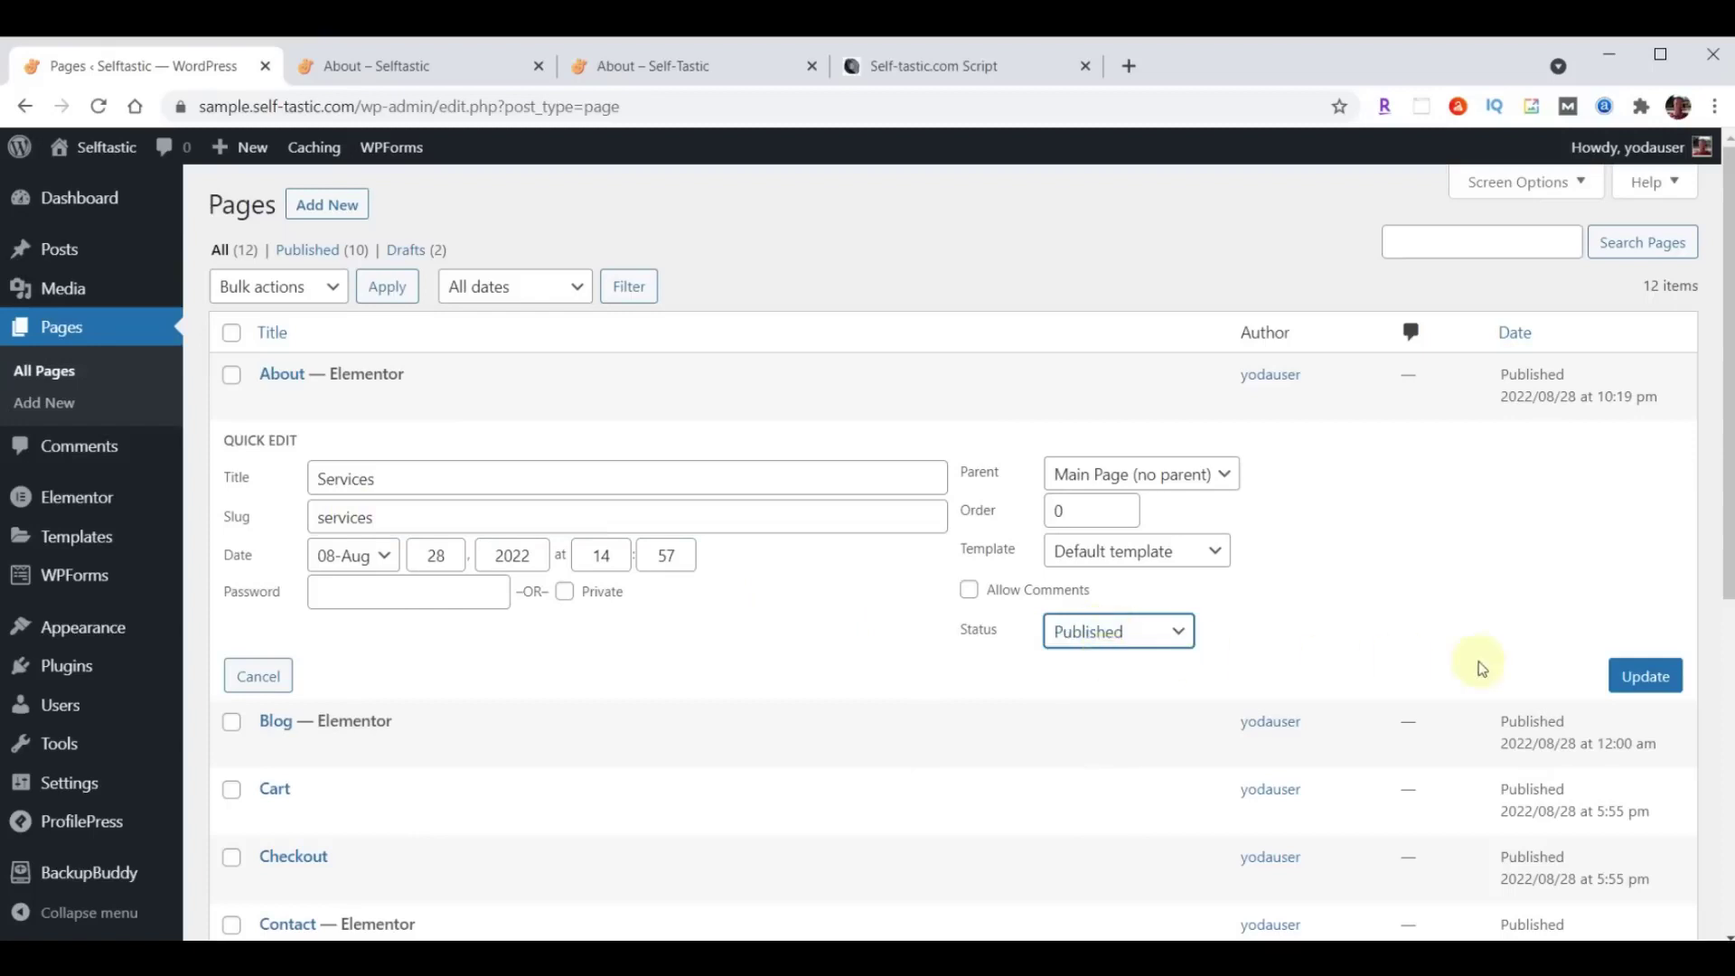
{"action": "left_click", "coordinate": [1648, 684]}
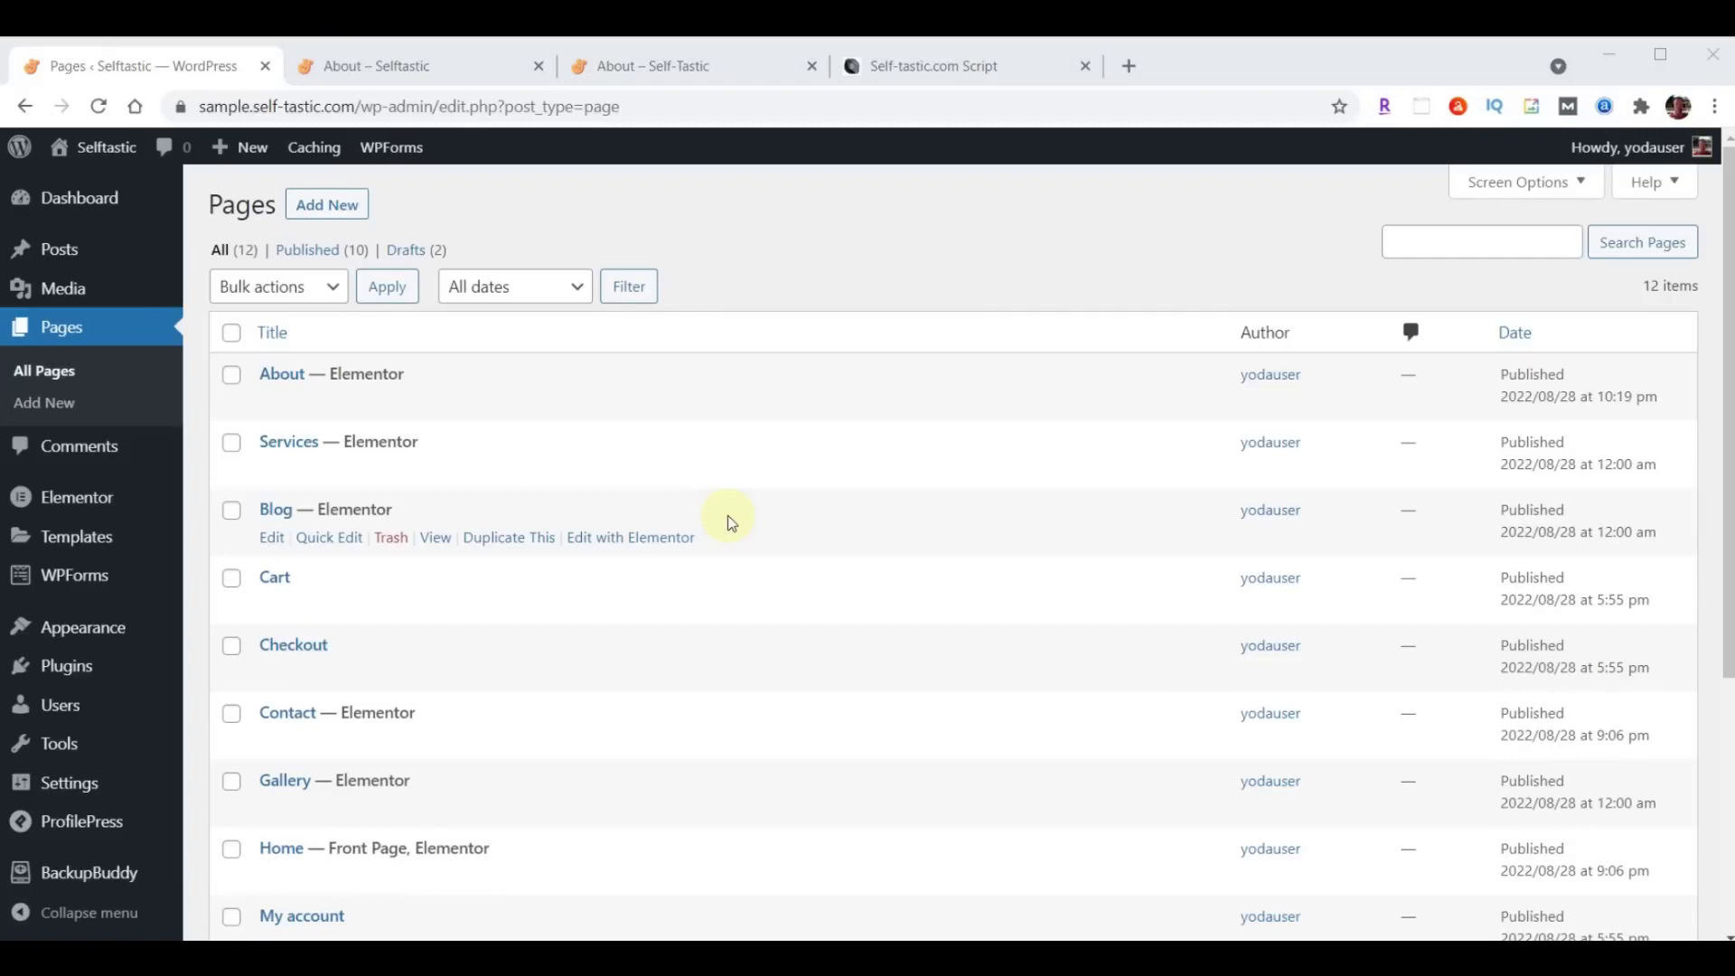
- Remove the Testimonials item from the primary menu
{"action": "left_click", "coordinate": [644, 75]}
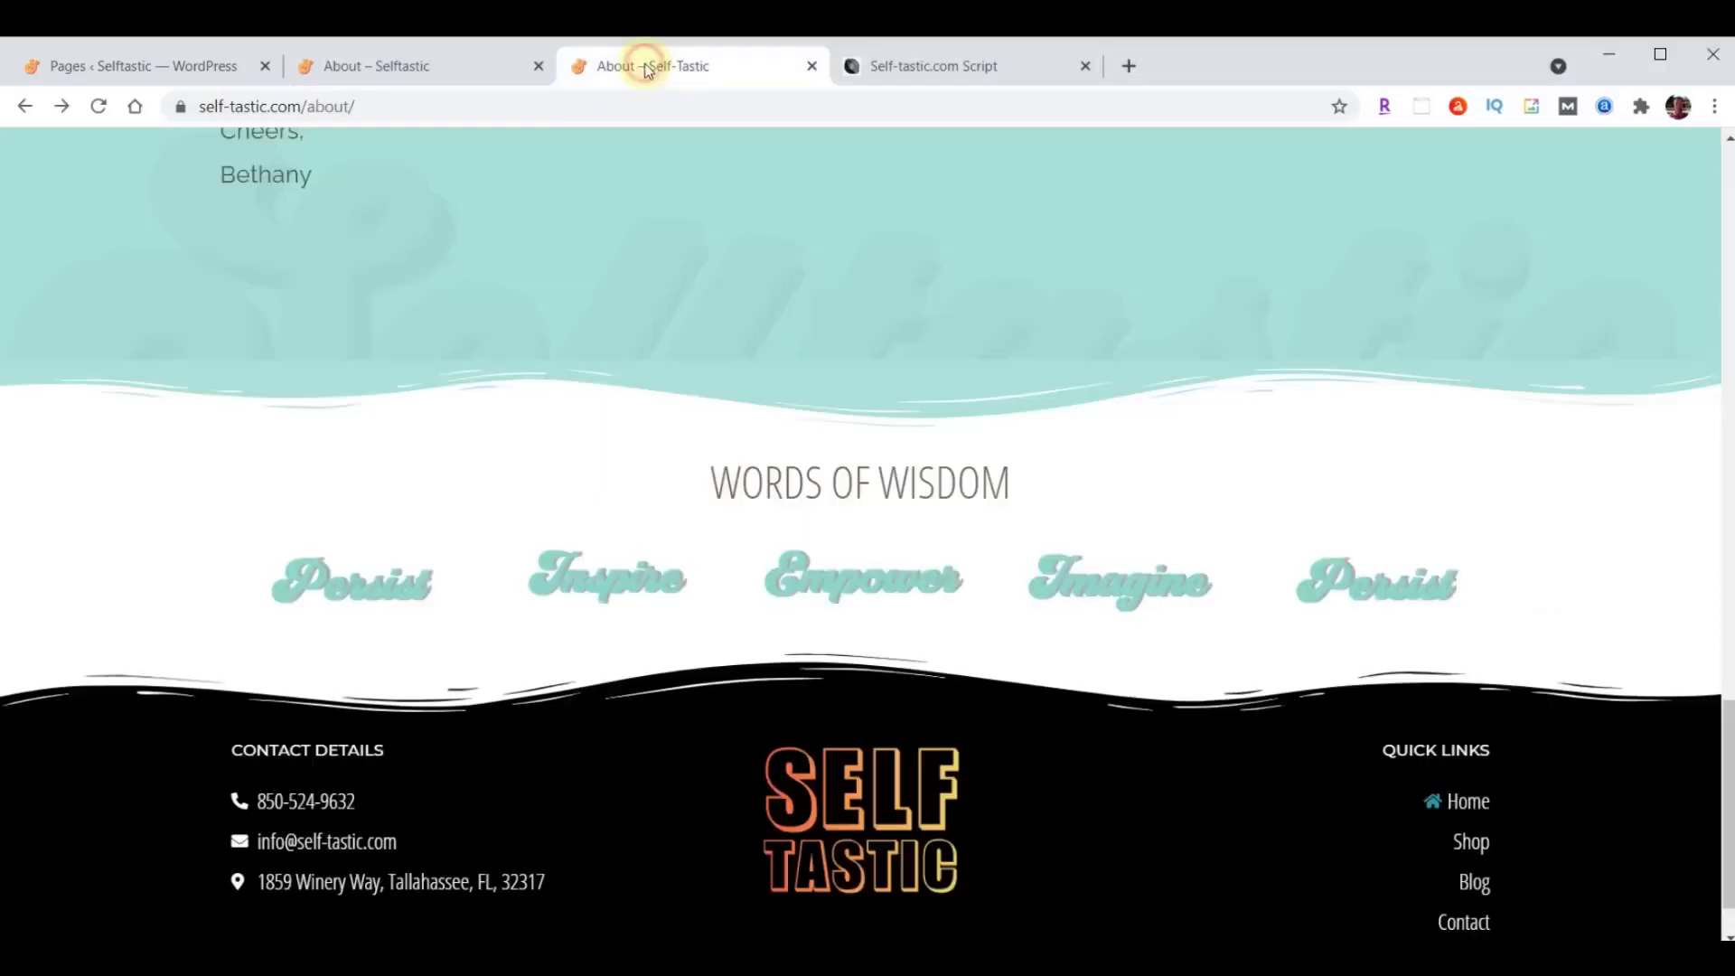
{"action": "scroll", "coordinate": [1059, 544], "scroll_direction": "up", "scroll_amount": 15}
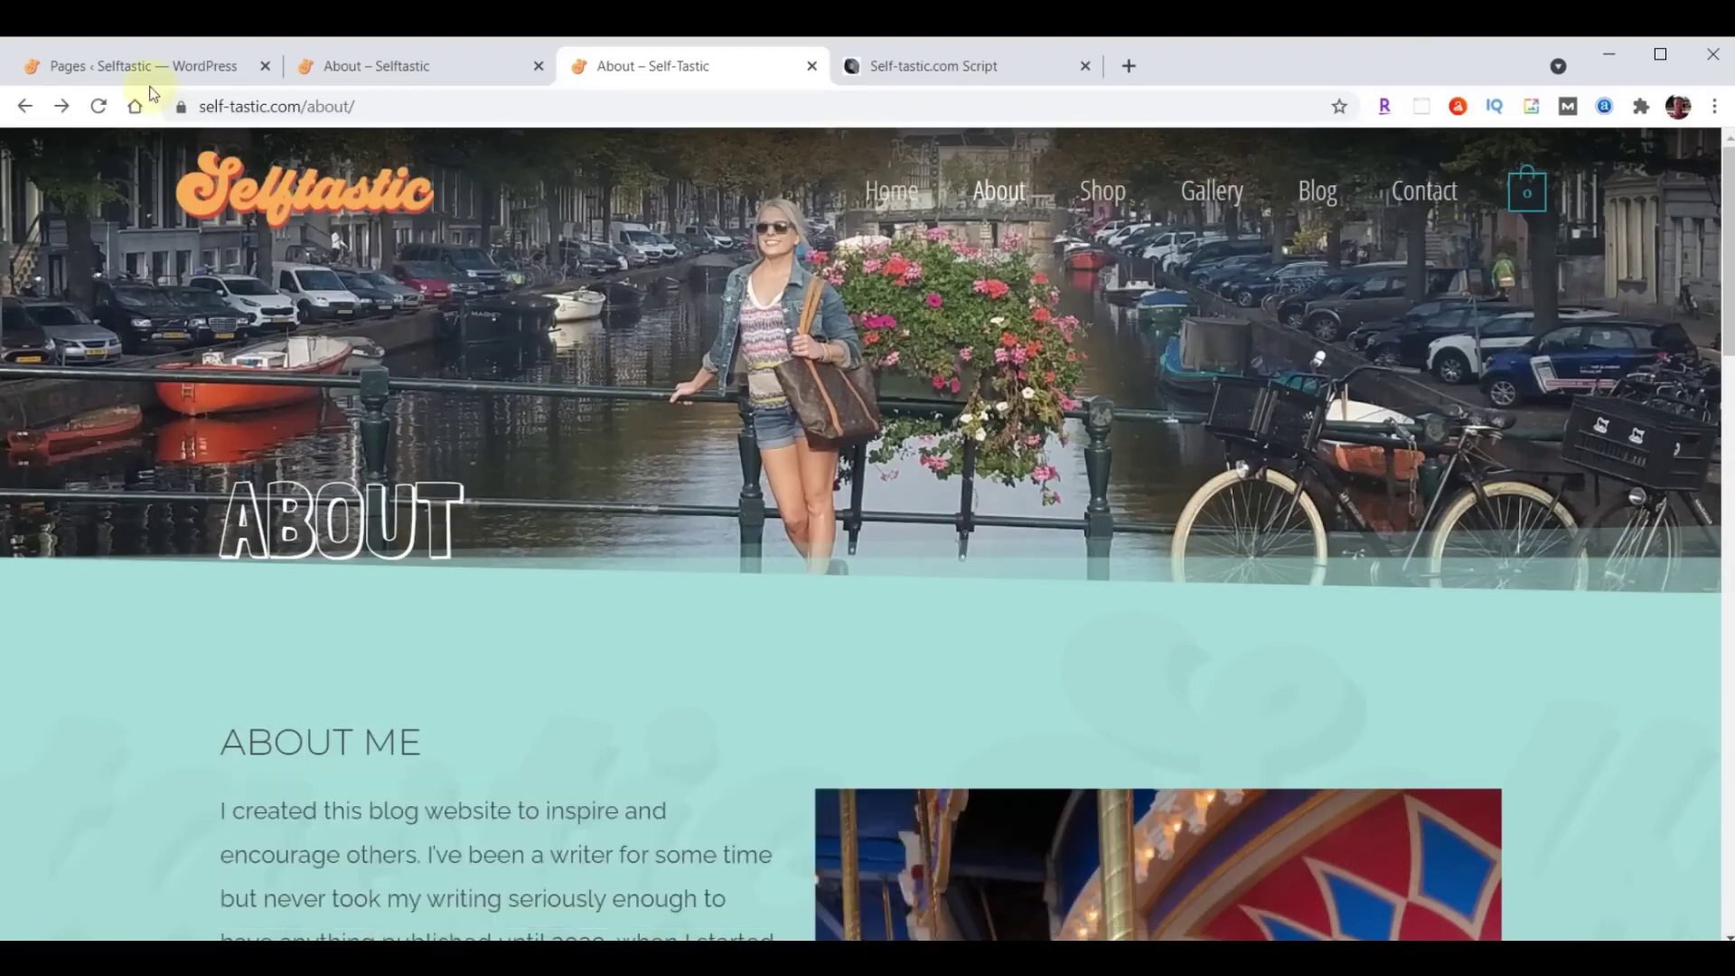
{"action": "left_click", "coordinate": [127, 68]}
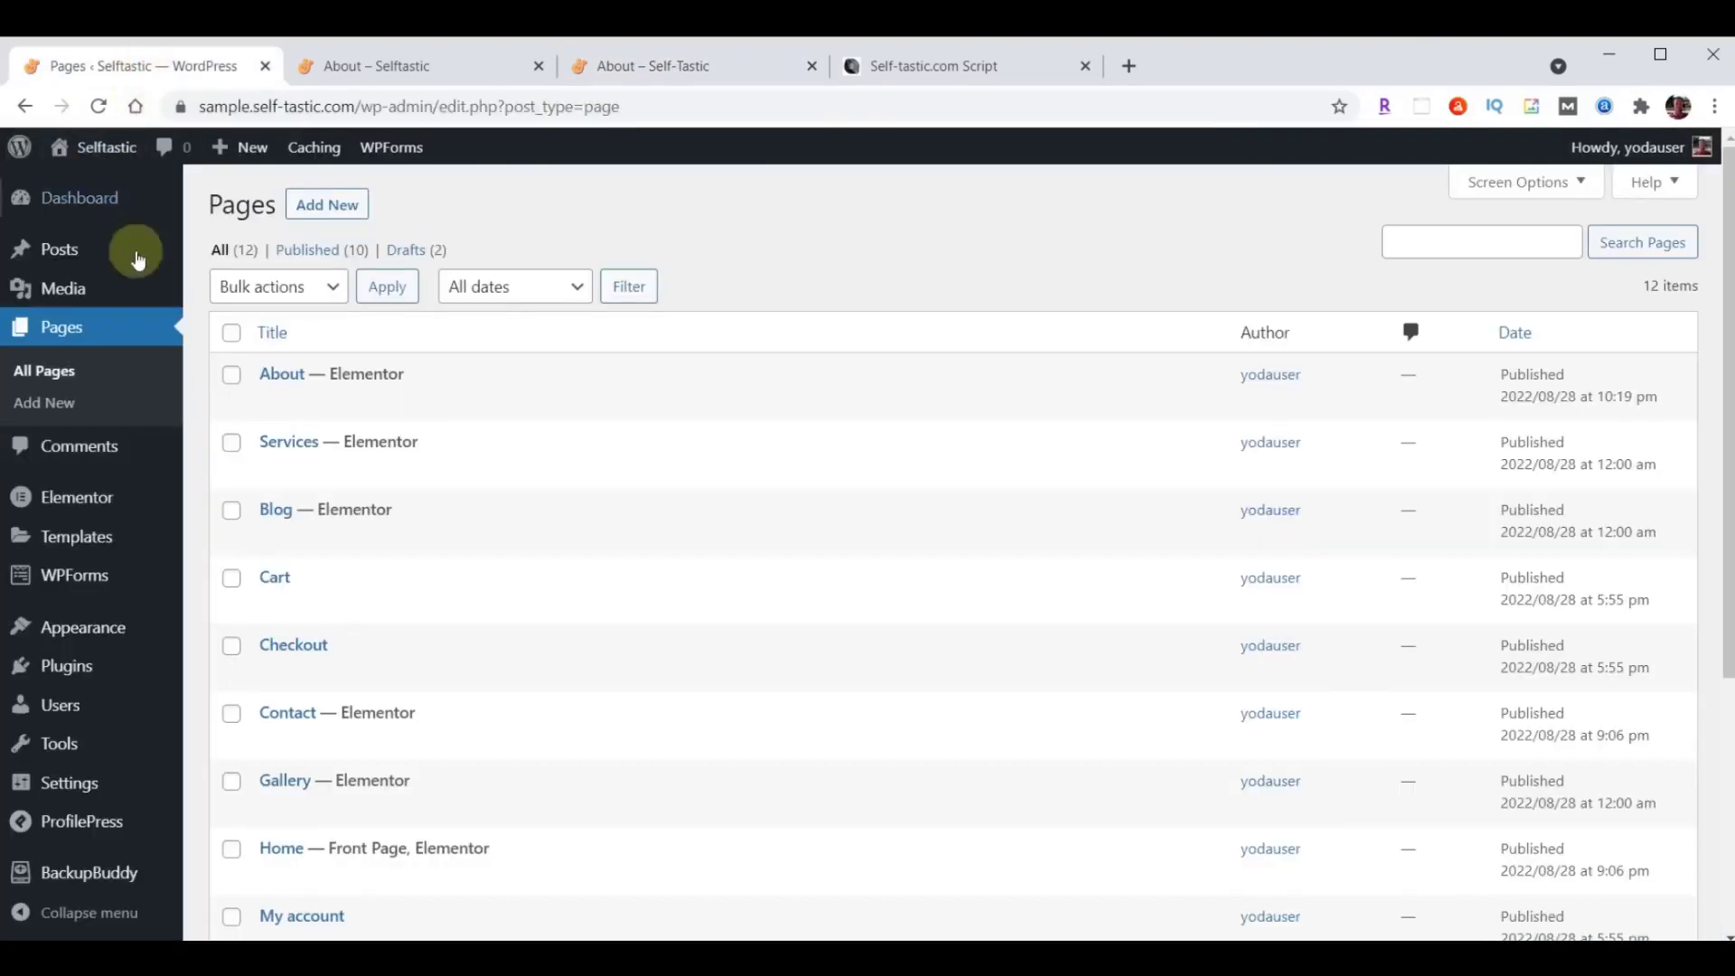
{"action": "mouse_move", "coordinate": [100, 632]}
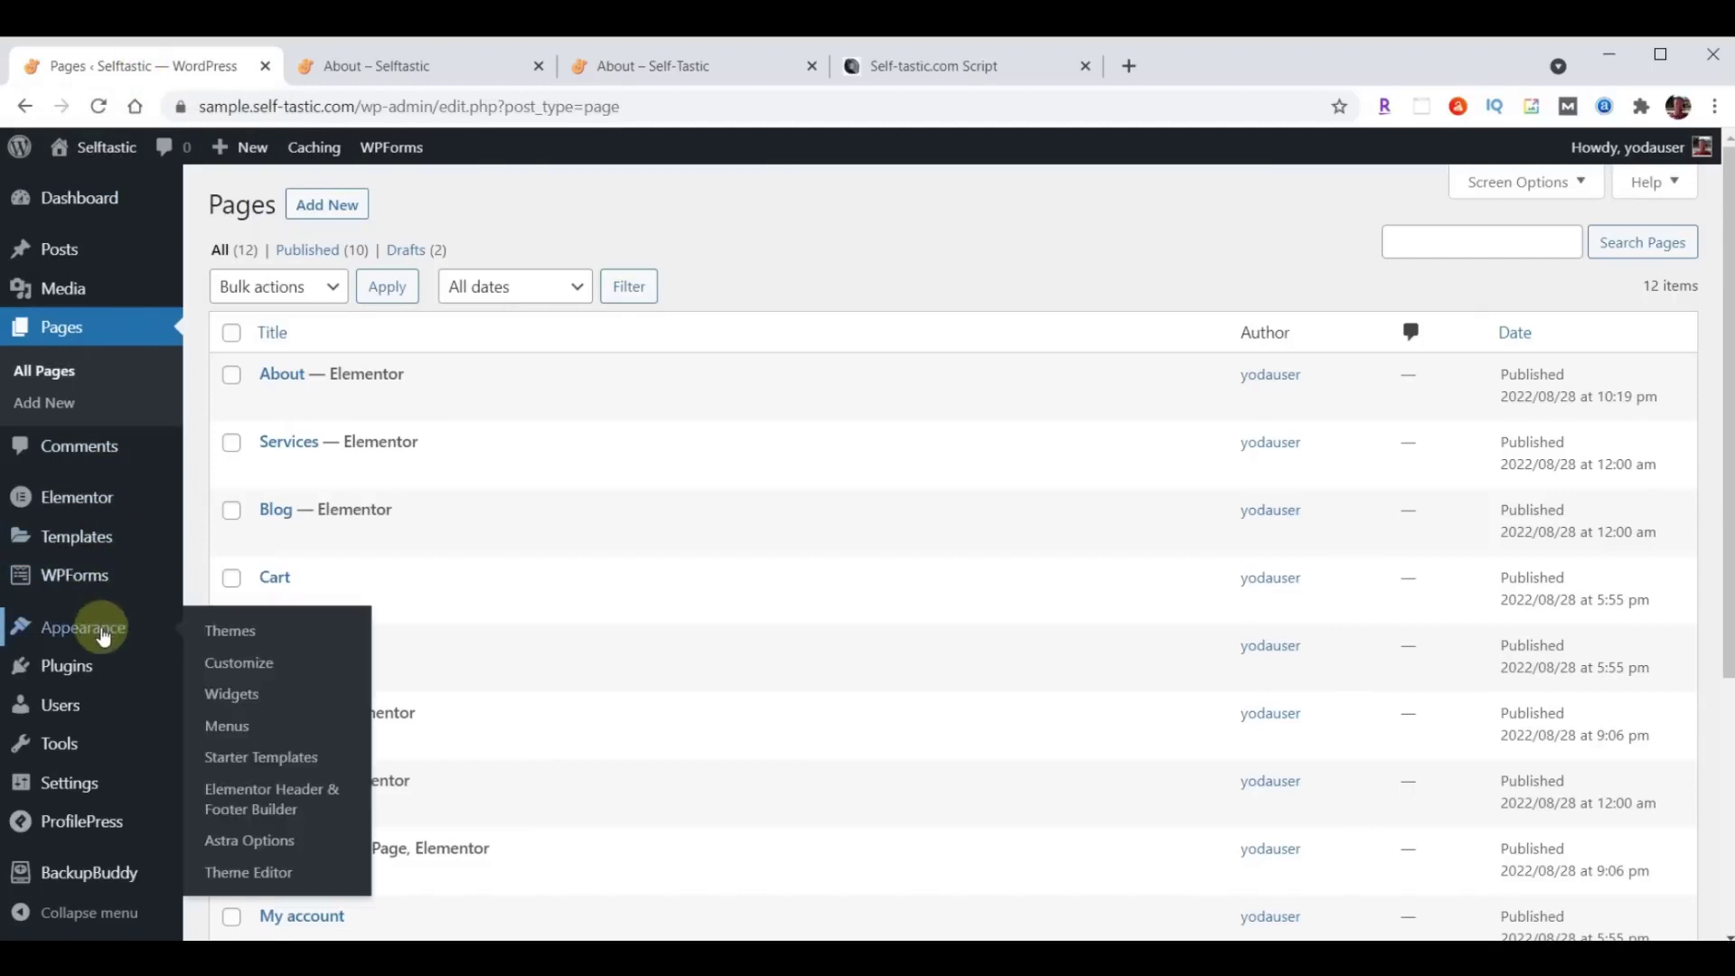
{"action": "left_click", "coordinate": [228, 725]}
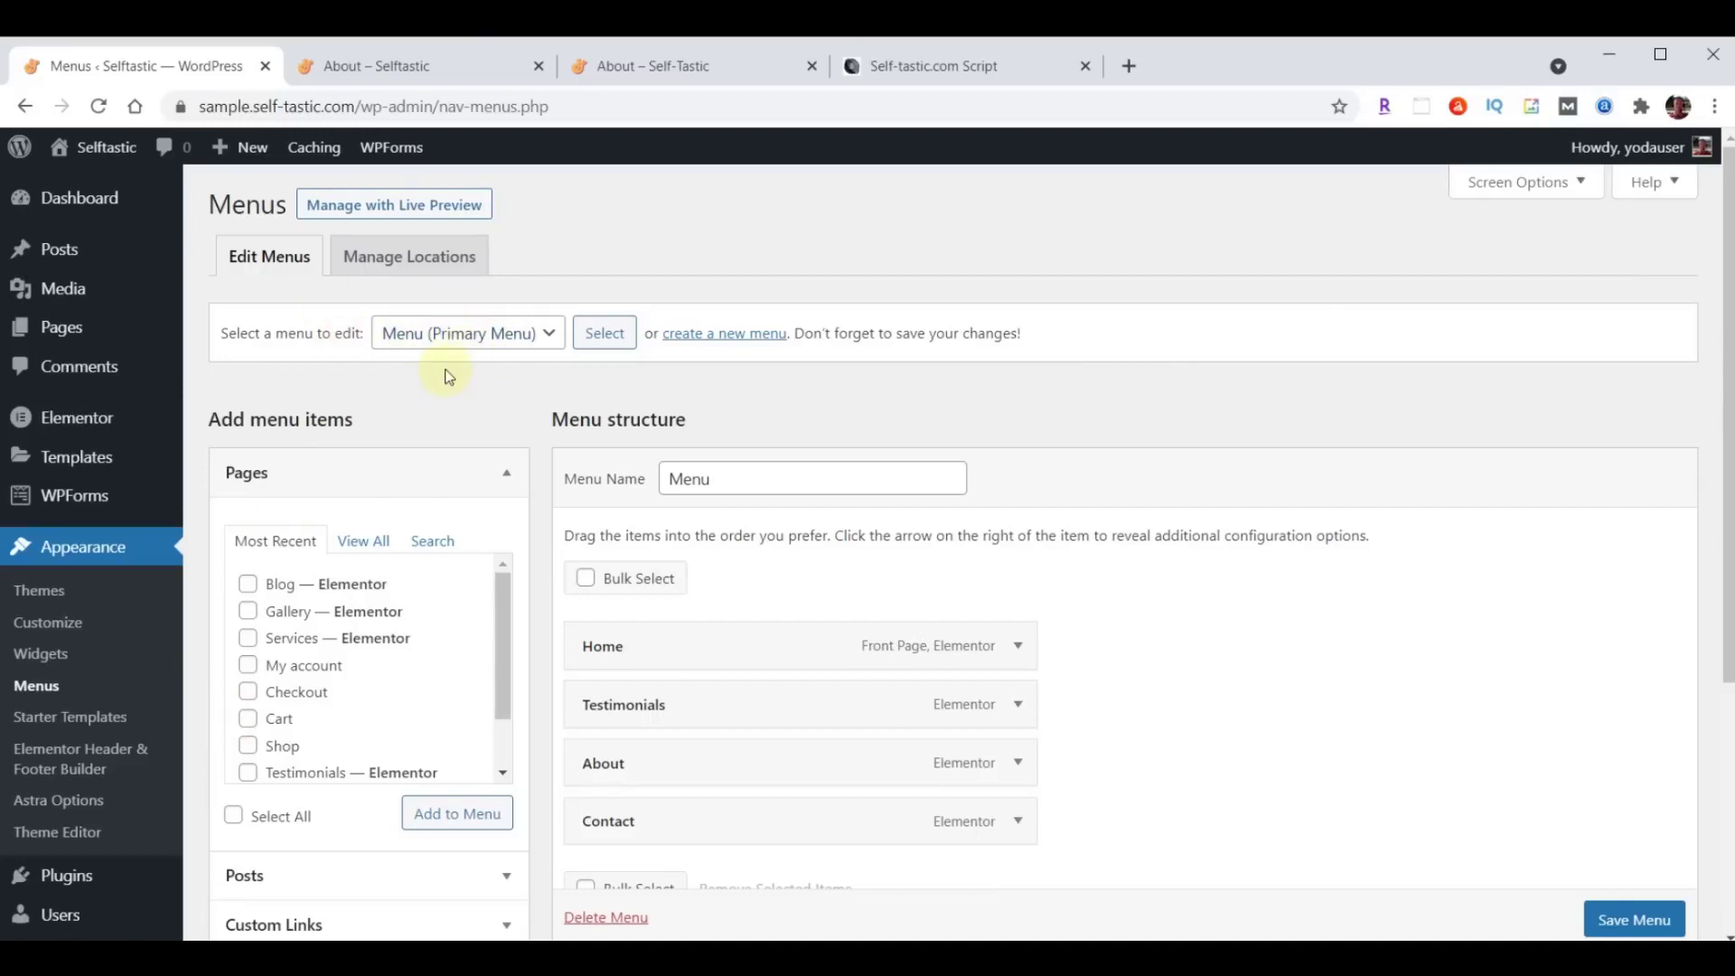
{"action": "scroll", "coordinate": [1278, 618], "scroll_direction": "down", "scroll_amount": 1}
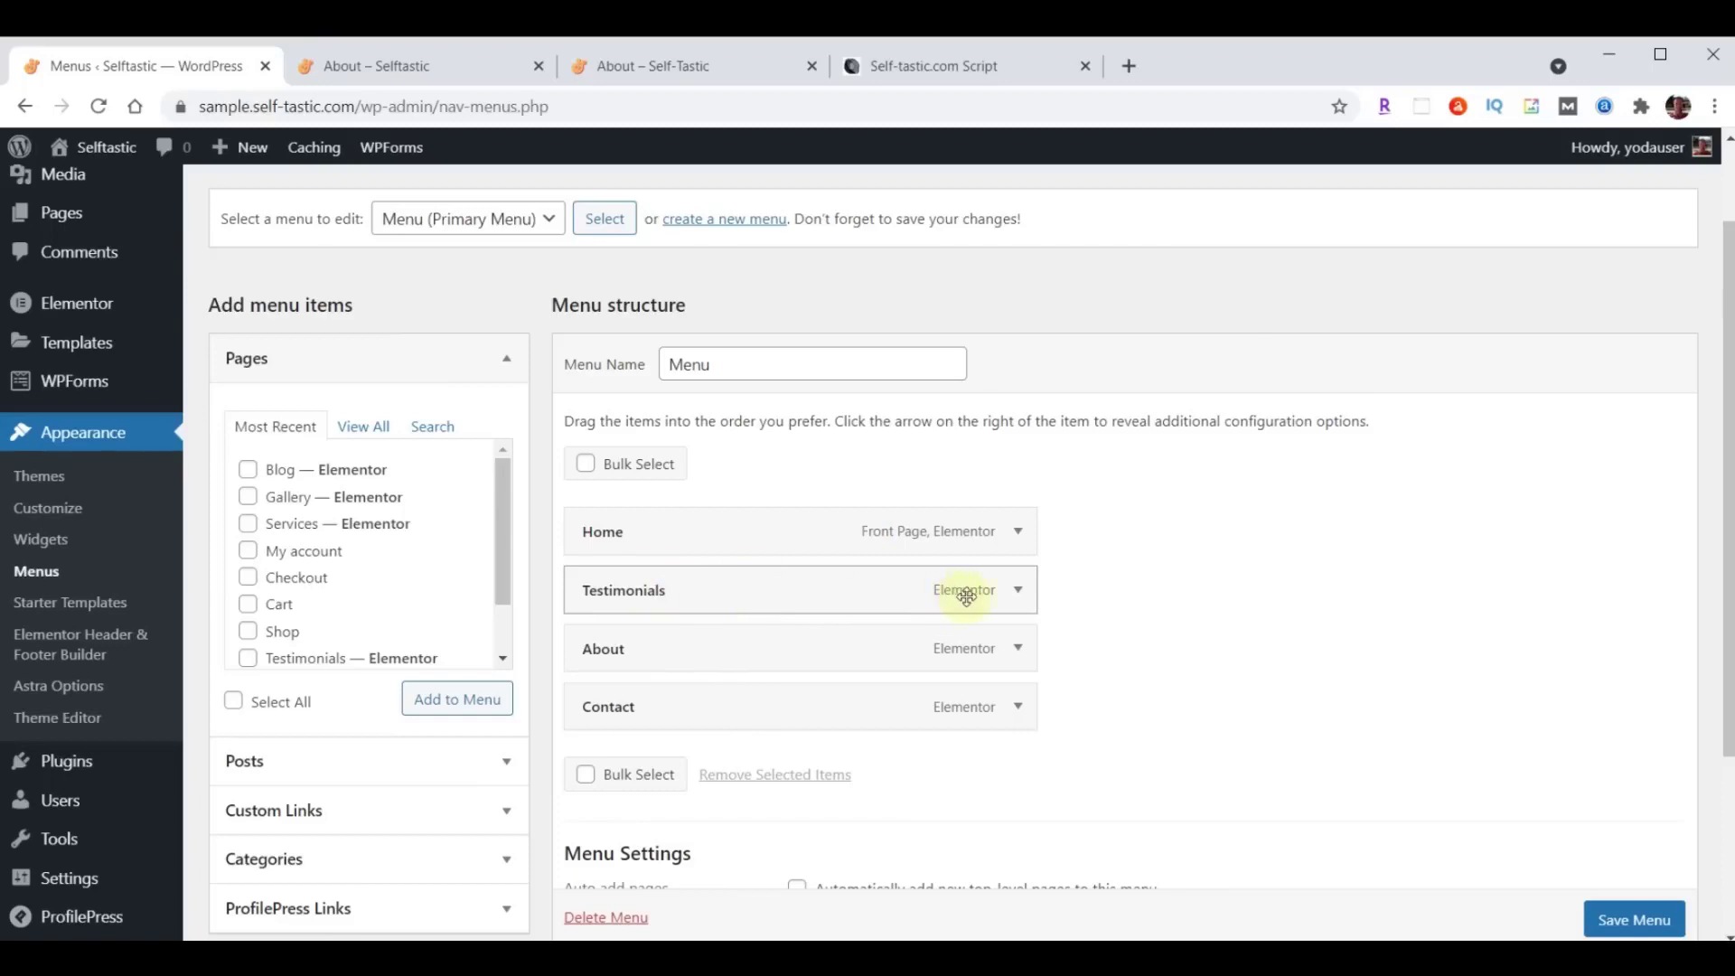
{"action": "left_click", "coordinate": [1019, 591]}
{"action": "left_click", "coordinate": [601, 801]}
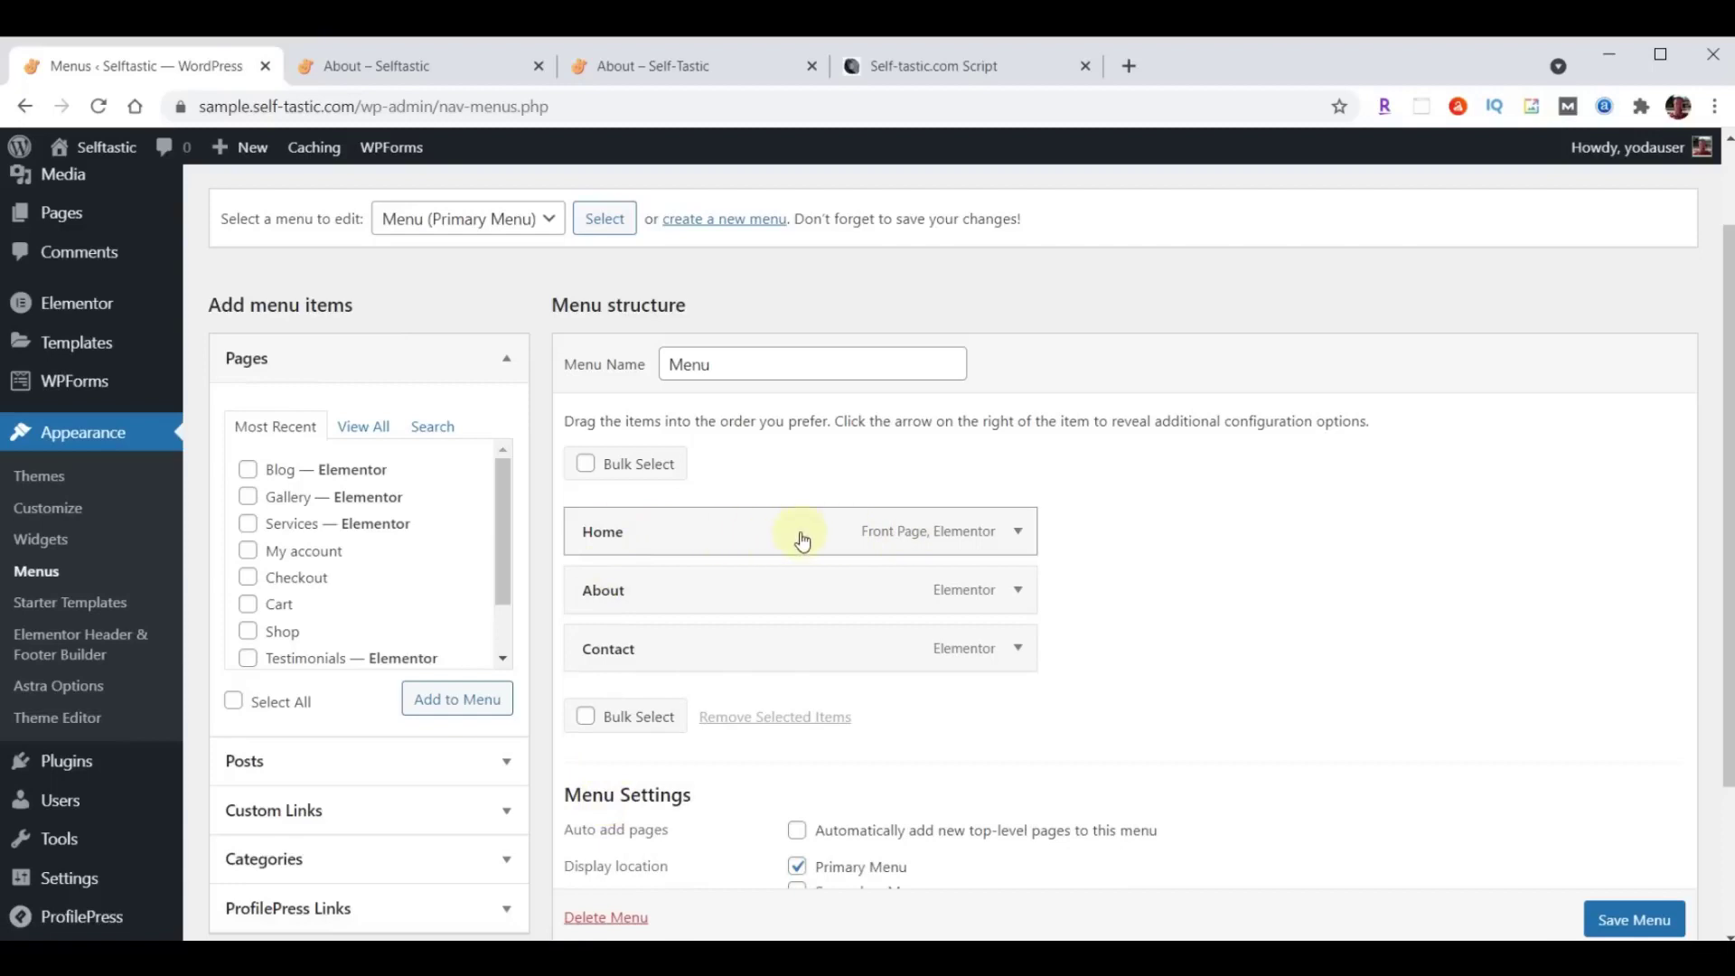
- Add Blog and Gallery, reorder to Home, About, Gallery, Blog, Contact, and save the menu
{"action": "left_click", "coordinate": [615, 65]}
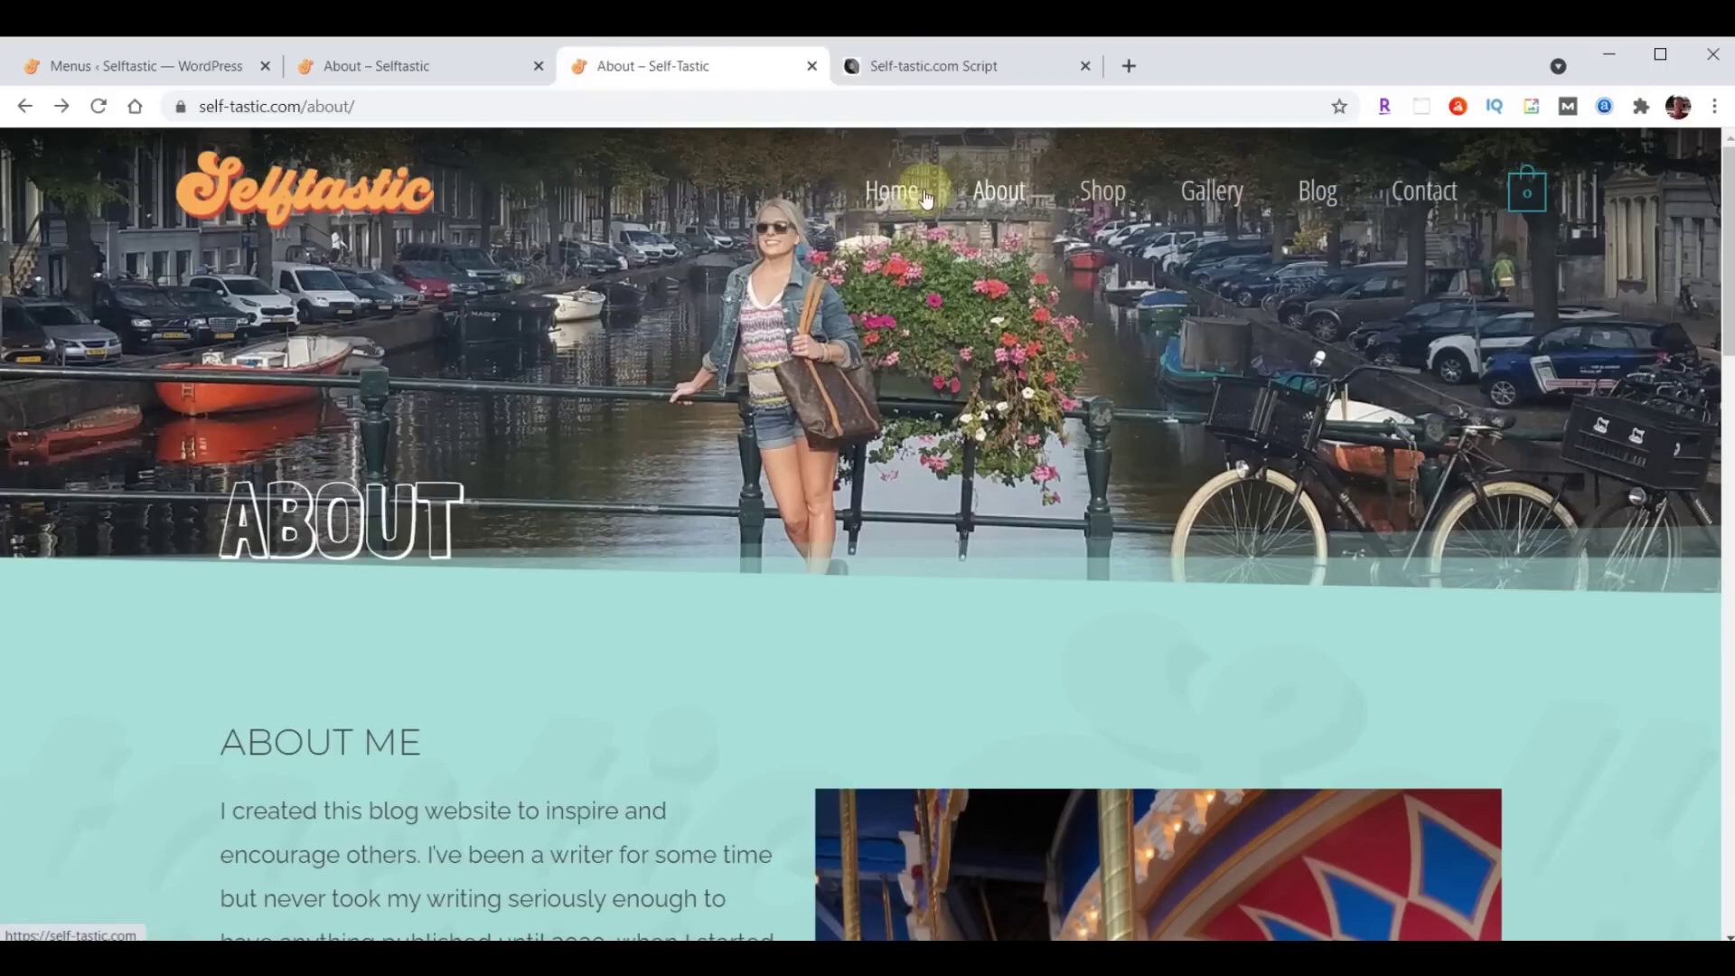
{"action": "left_click", "coordinate": [127, 65]}
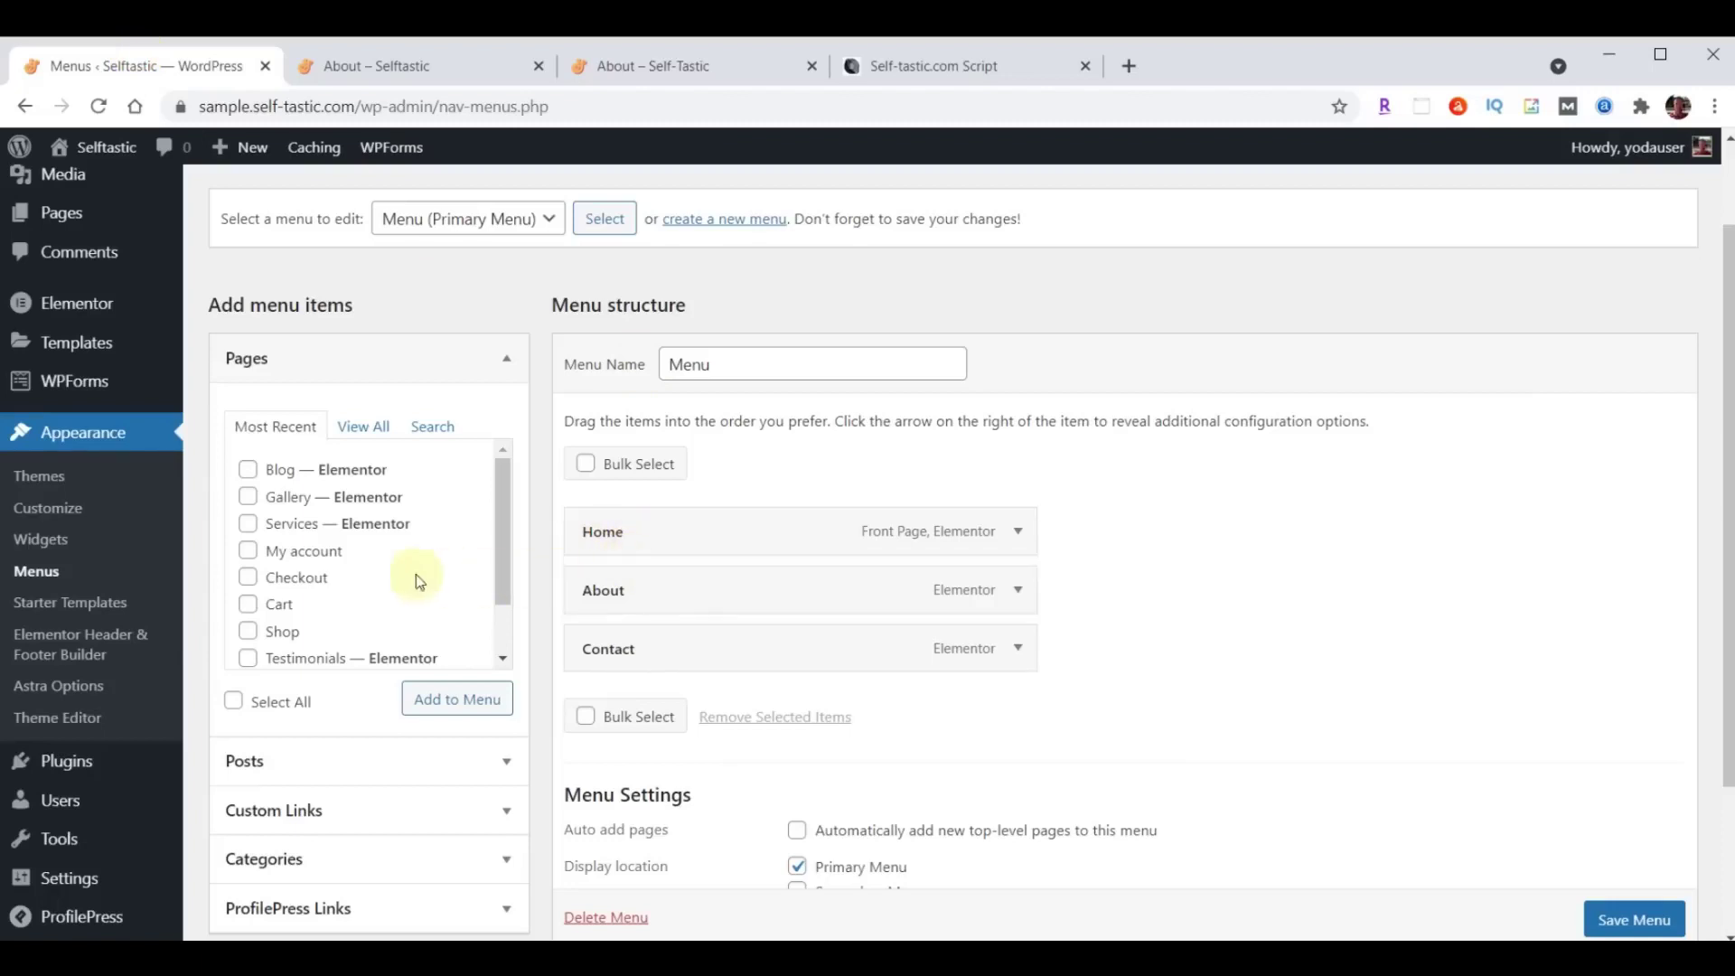
{"action": "left_click", "coordinate": [250, 472]}
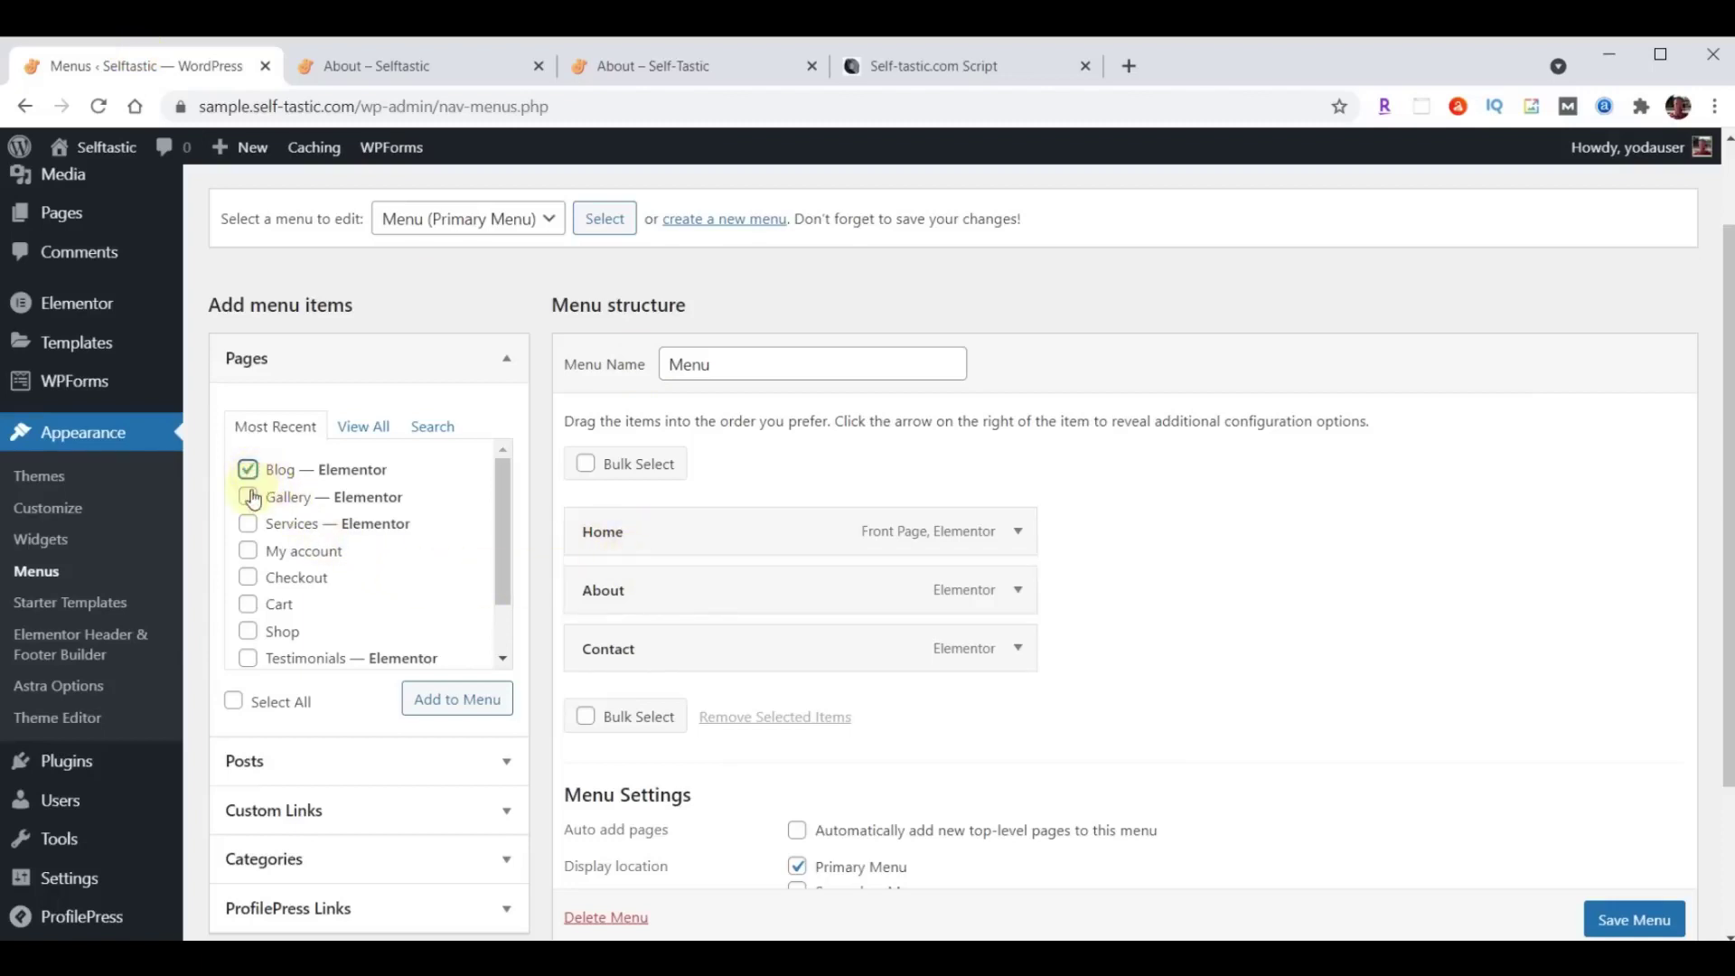
{"action": "left_click", "coordinate": [249, 496]}
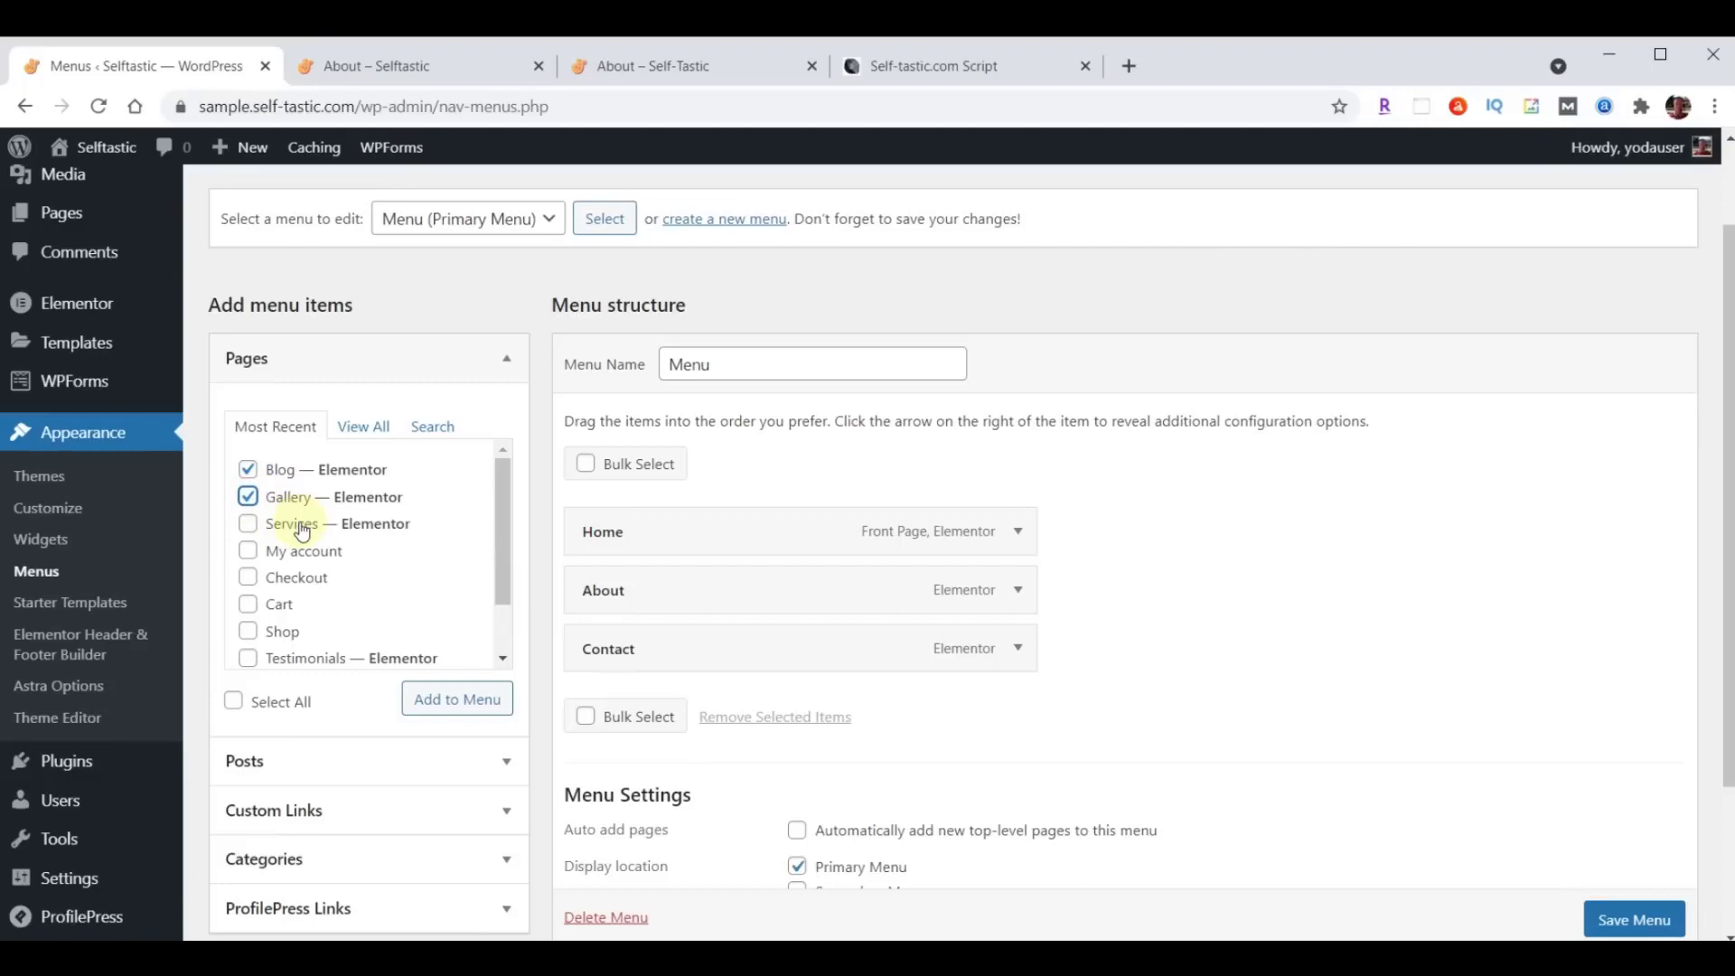
{"action": "left_click", "coordinate": [442, 712]}
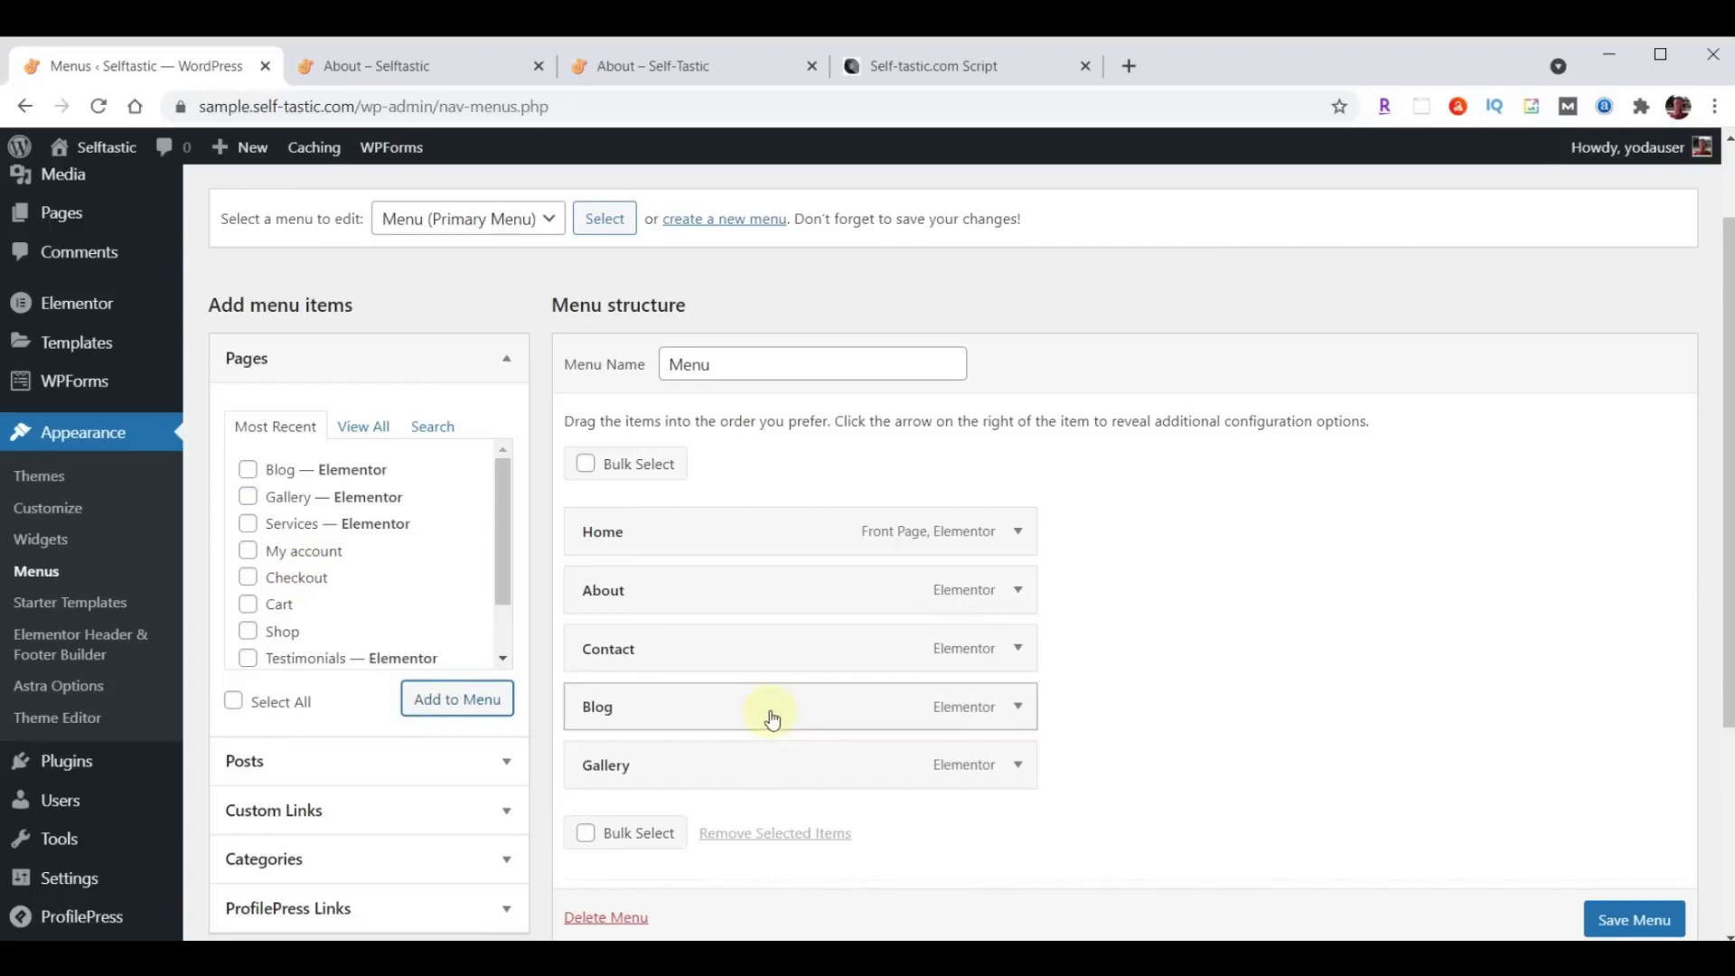
{"action": "left_click_drag", "start_coordinate": [770, 764], "coordinate": [768, 669]}
{"action": "left_click_drag", "start_coordinate": [735, 778], "coordinate": [682, 714]}
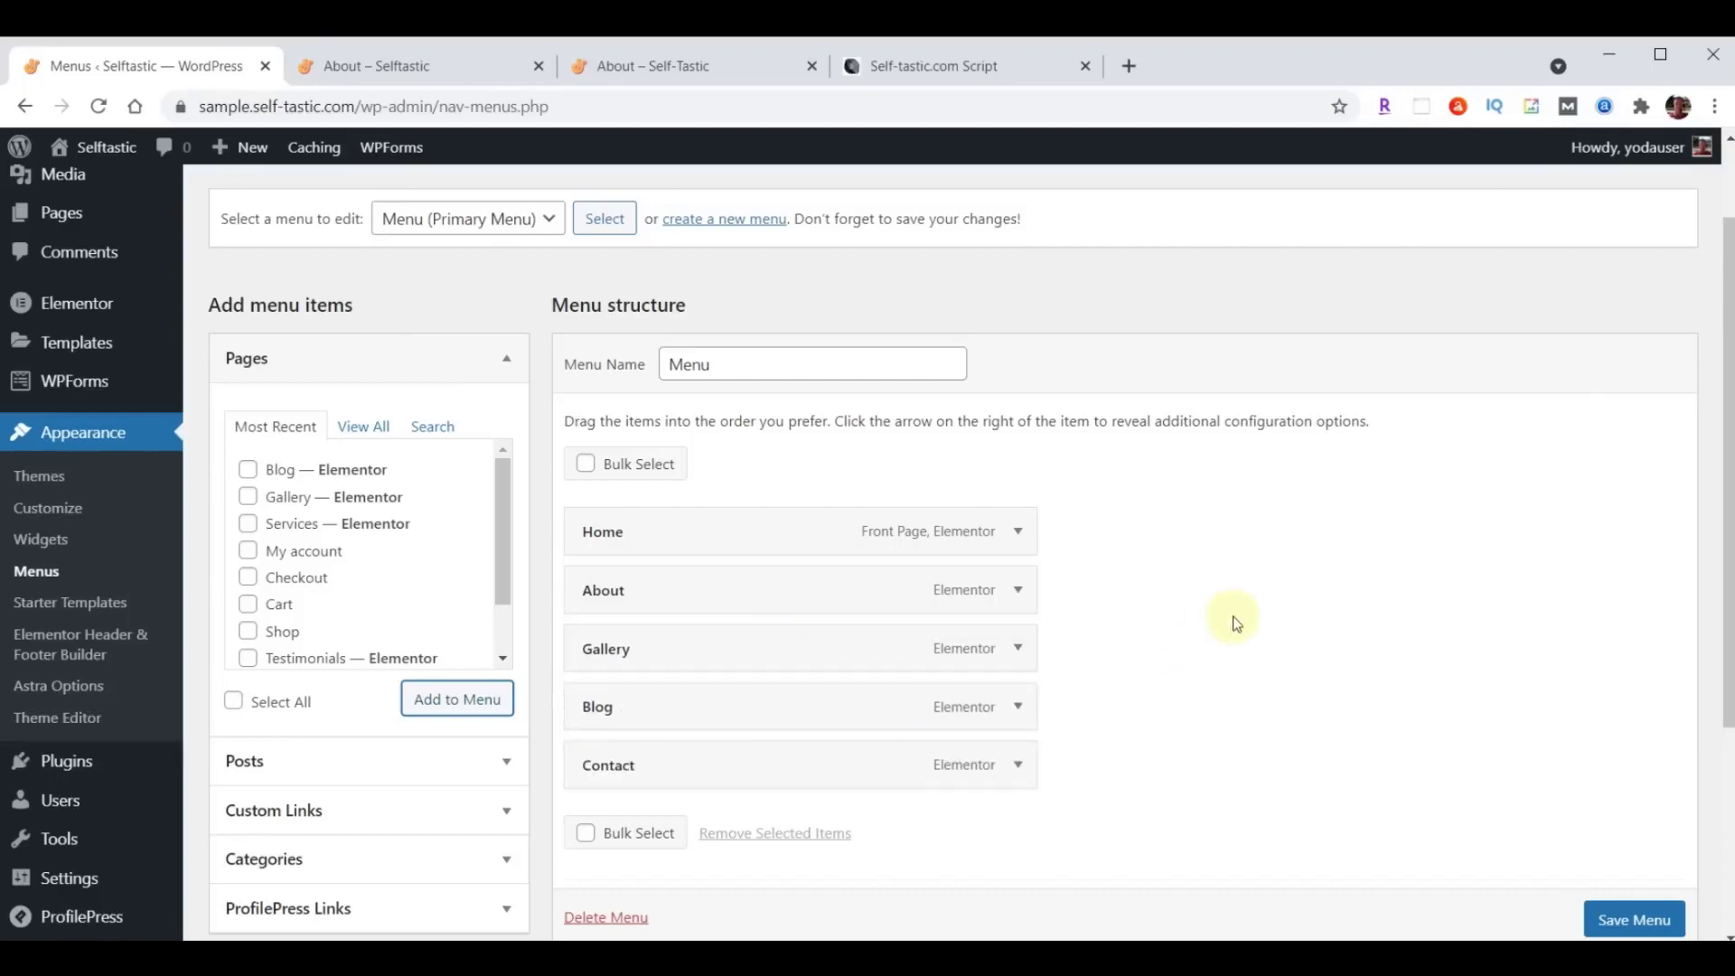
{"action": "scroll", "coordinate": [1259, 616], "scroll_direction": "down", "scroll_amount": 3}
{"action": "left_click", "coordinate": [1619, 826]}
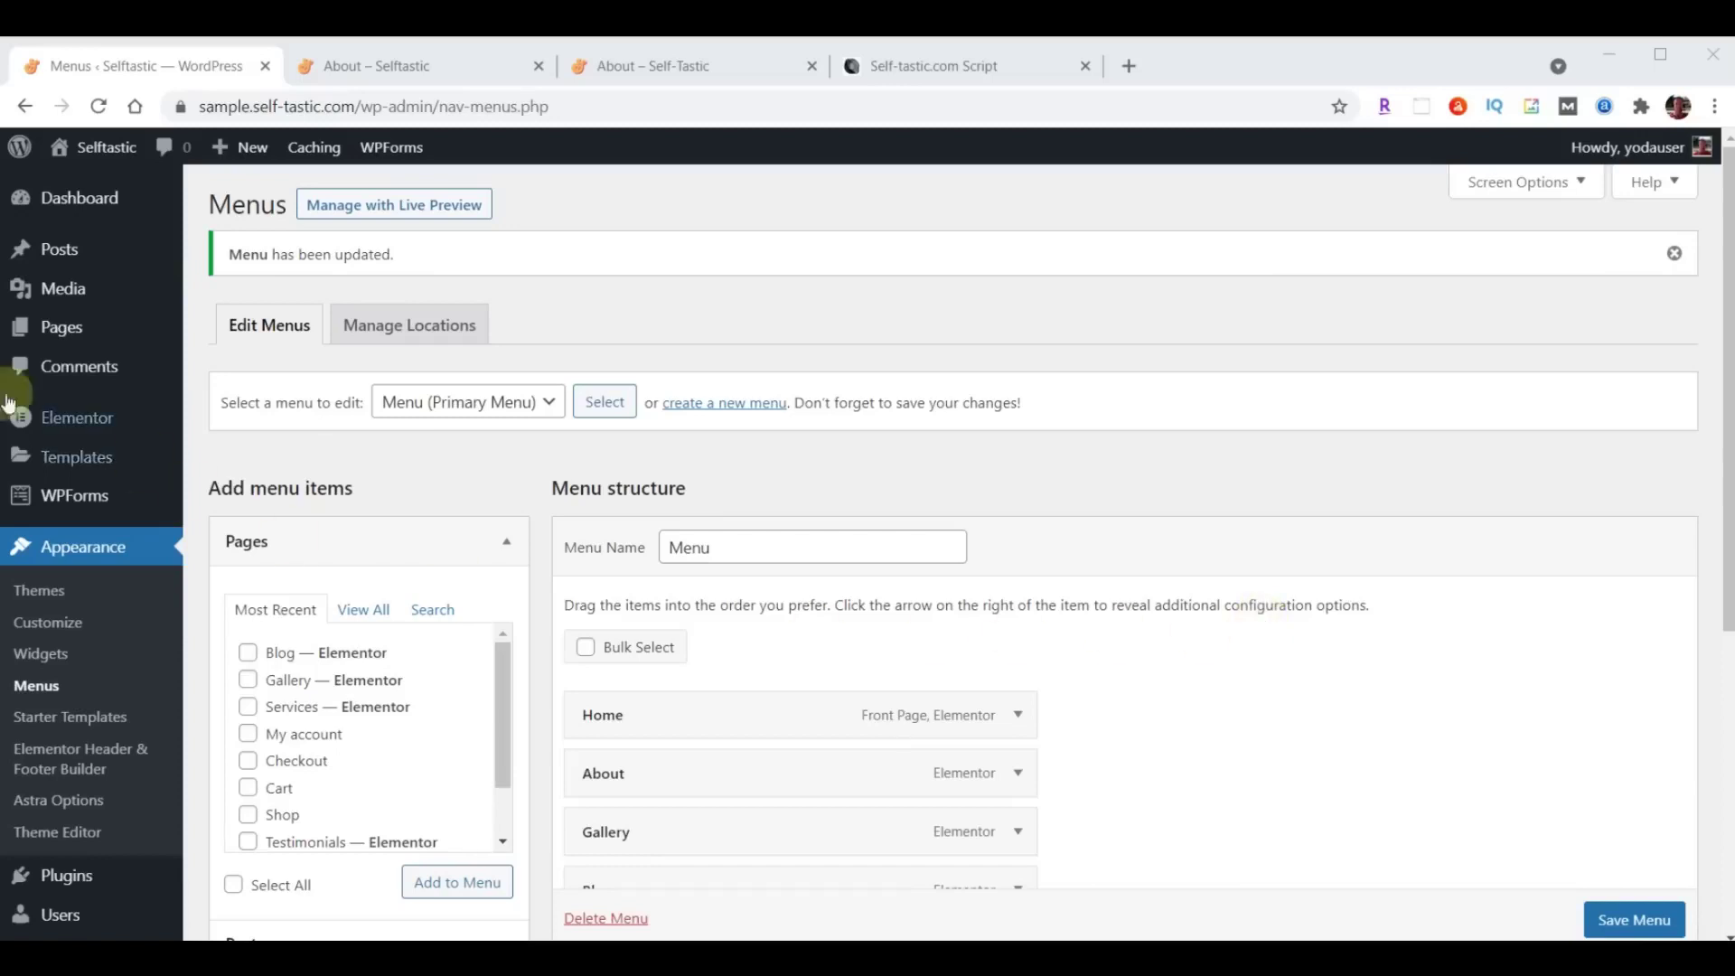
- Delete the ABOUT, ABOUT ME and WORDS OF WISDOM sections from Services, then open template import
{"action": "left_click", "coordinate": [62, 331]}
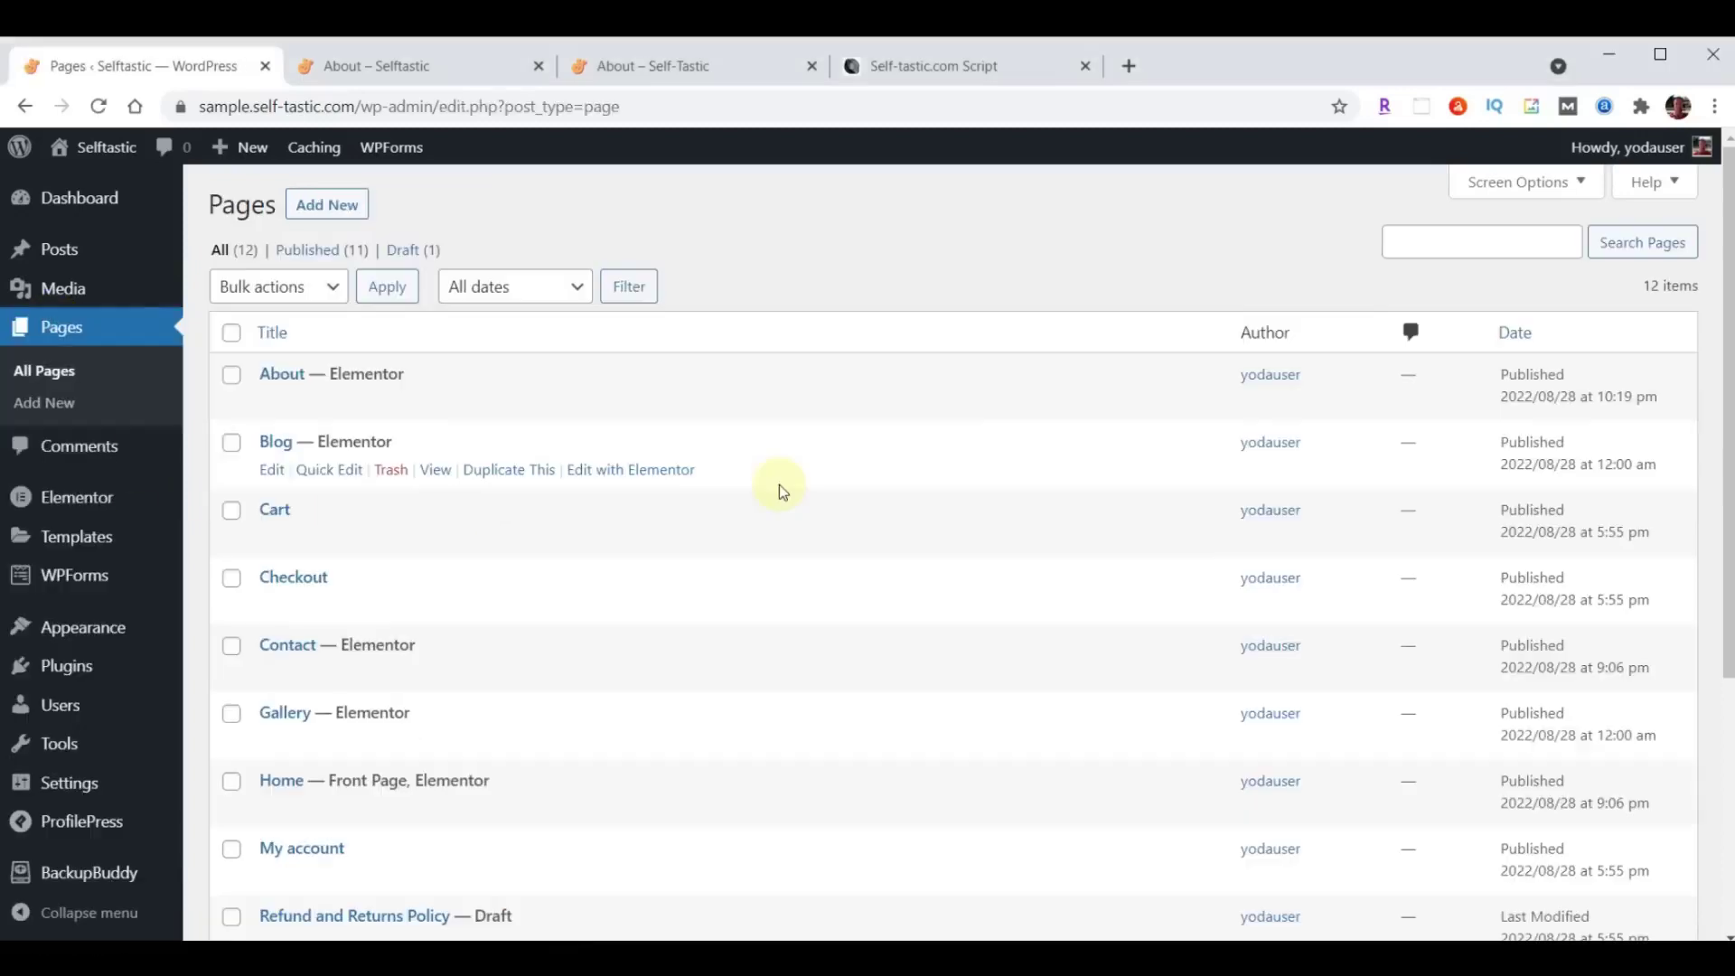
{"action": "scroll", "coordinate": [636, 571], "scroll_direction": "down", "scroll_amount": 3}
{"action": "scroll", "coordinate": [636, 571], "scroll_direction": "down", "scroll_amount": 1}
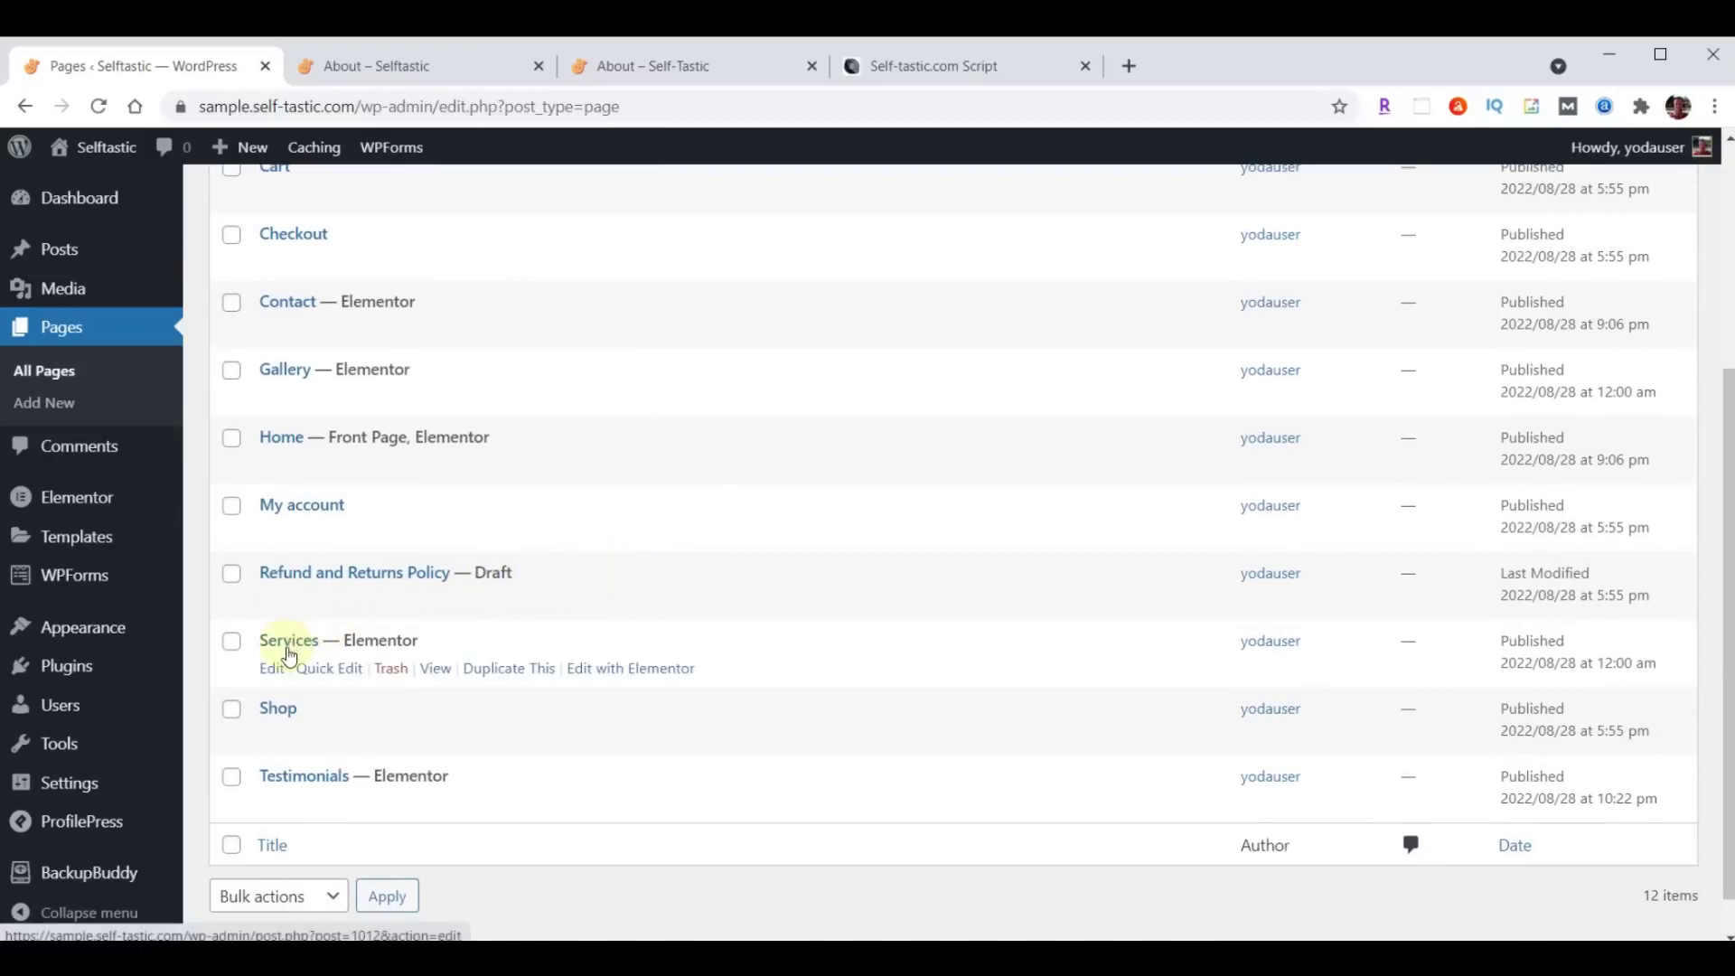
{"action": "left_click", "coordinate": [642, 676]}
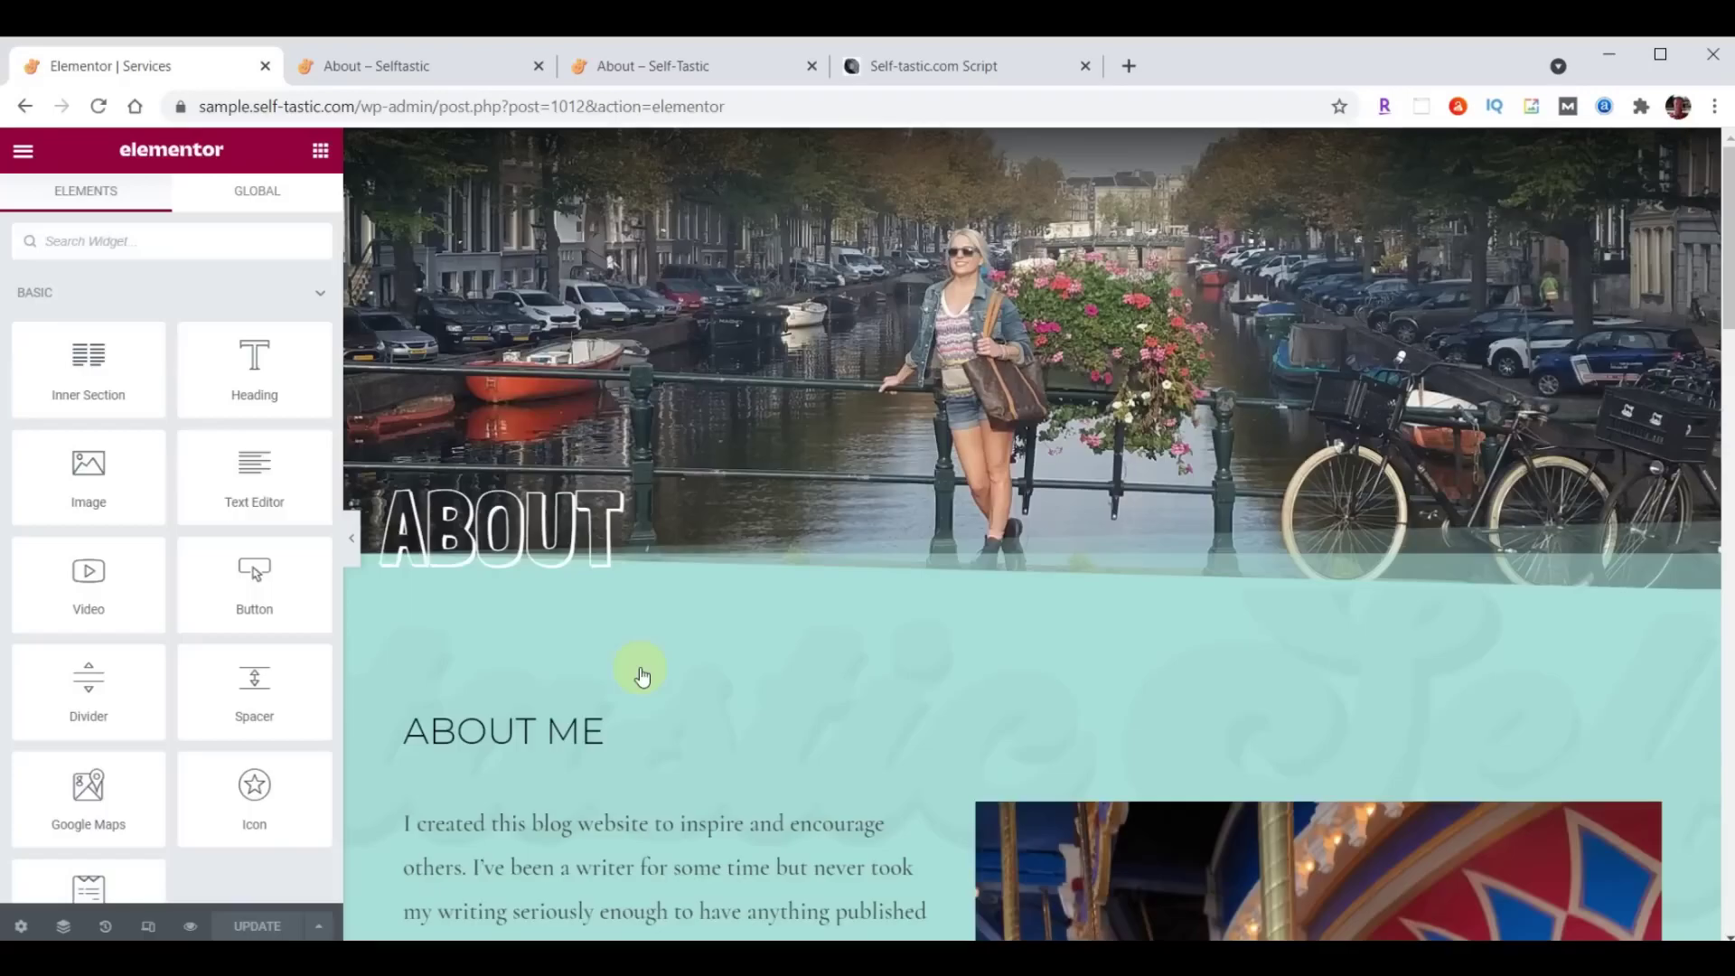
{"action": "left_click", "coordinate": [1059, 146]}
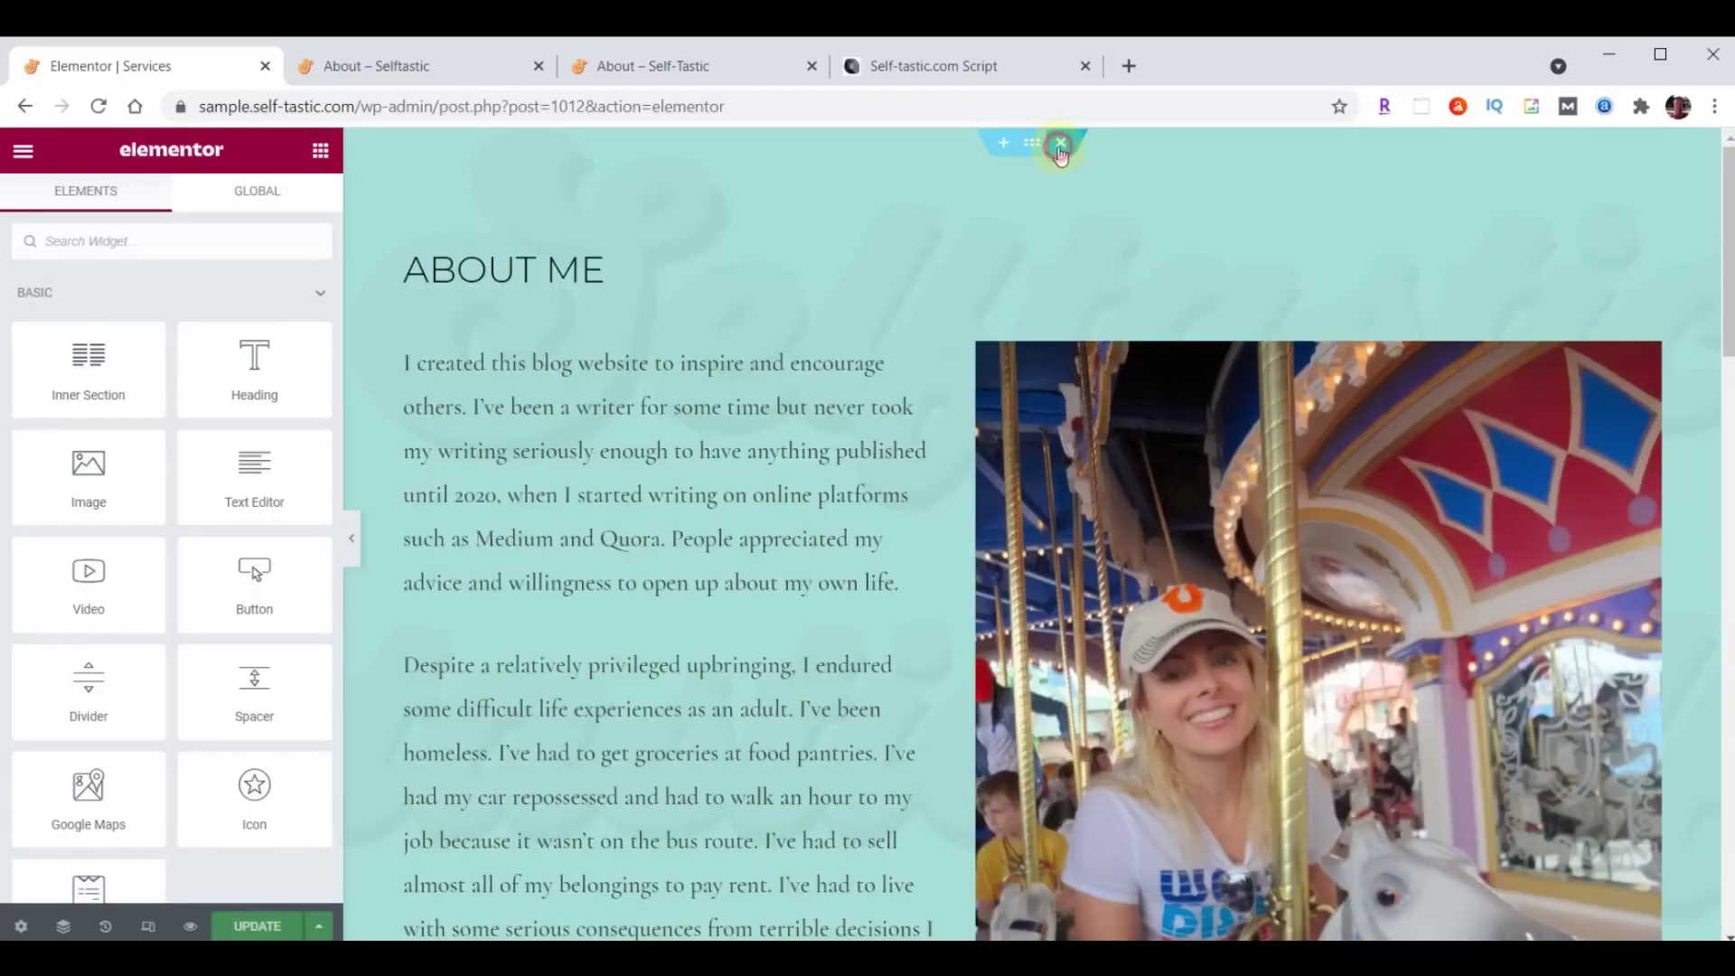
{"action": "left_click", "coordinate": [1059, 145]}
{"action": "left_click", "coordinate": [1059, 145]}
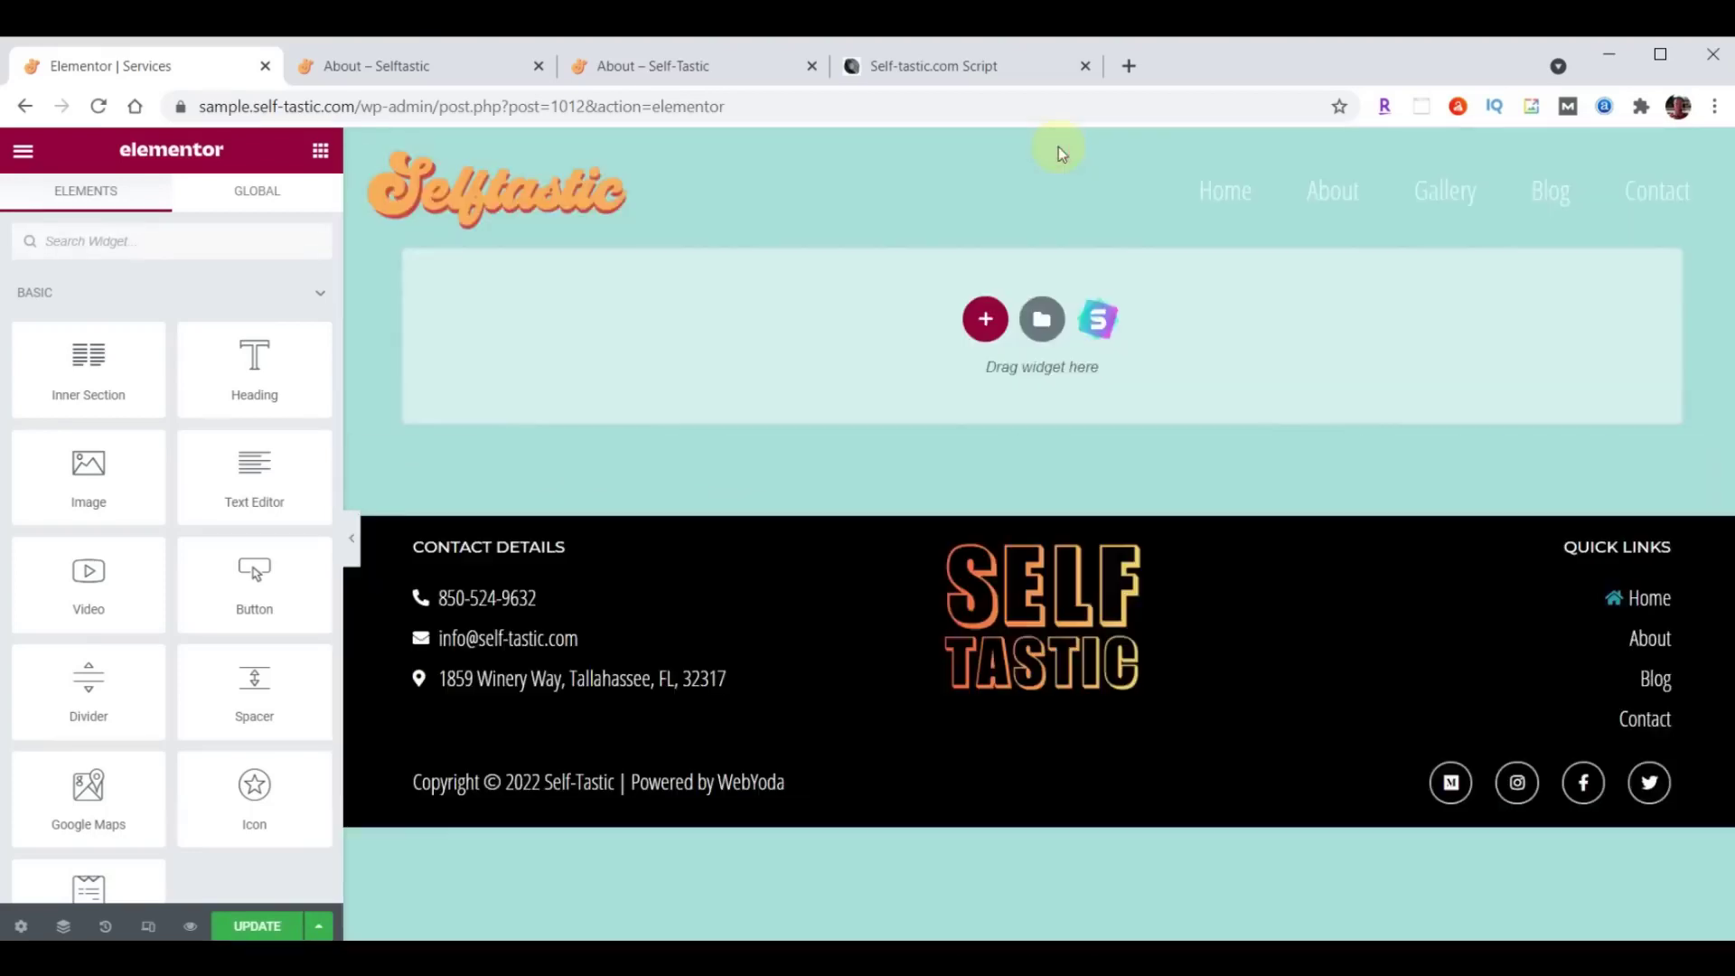
{"action": "left_click", "coordinate": [1042, 318]}
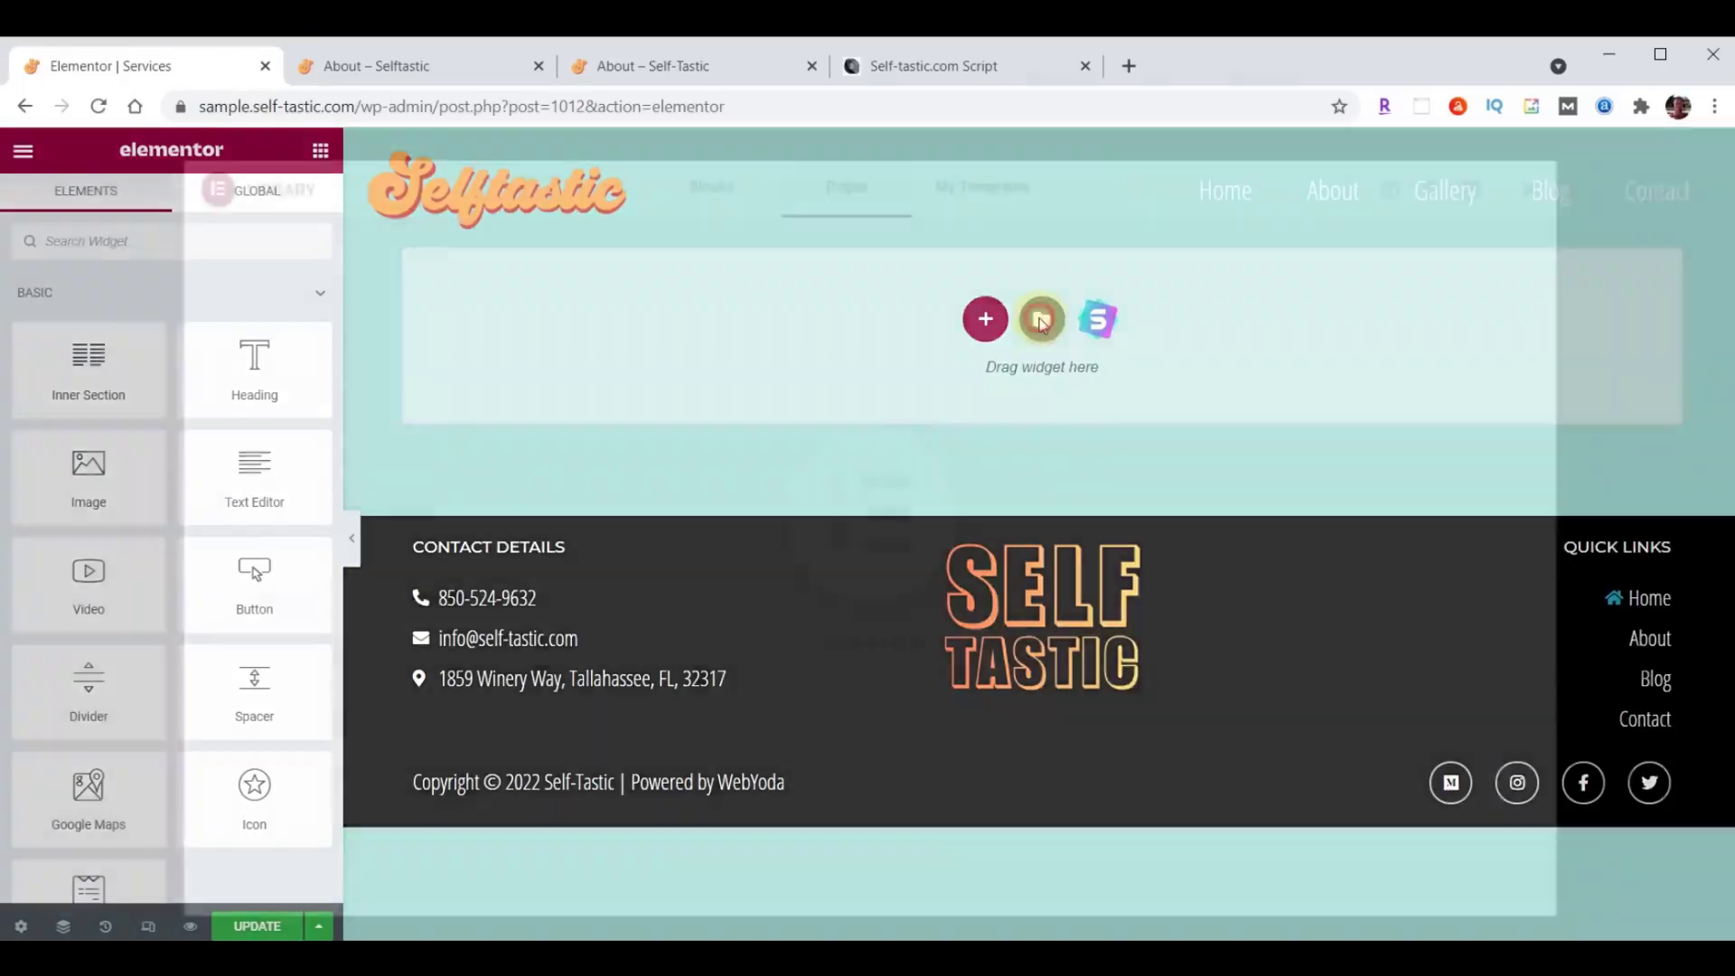
{"action": "left_click", "coordinate": [1390, 191]}
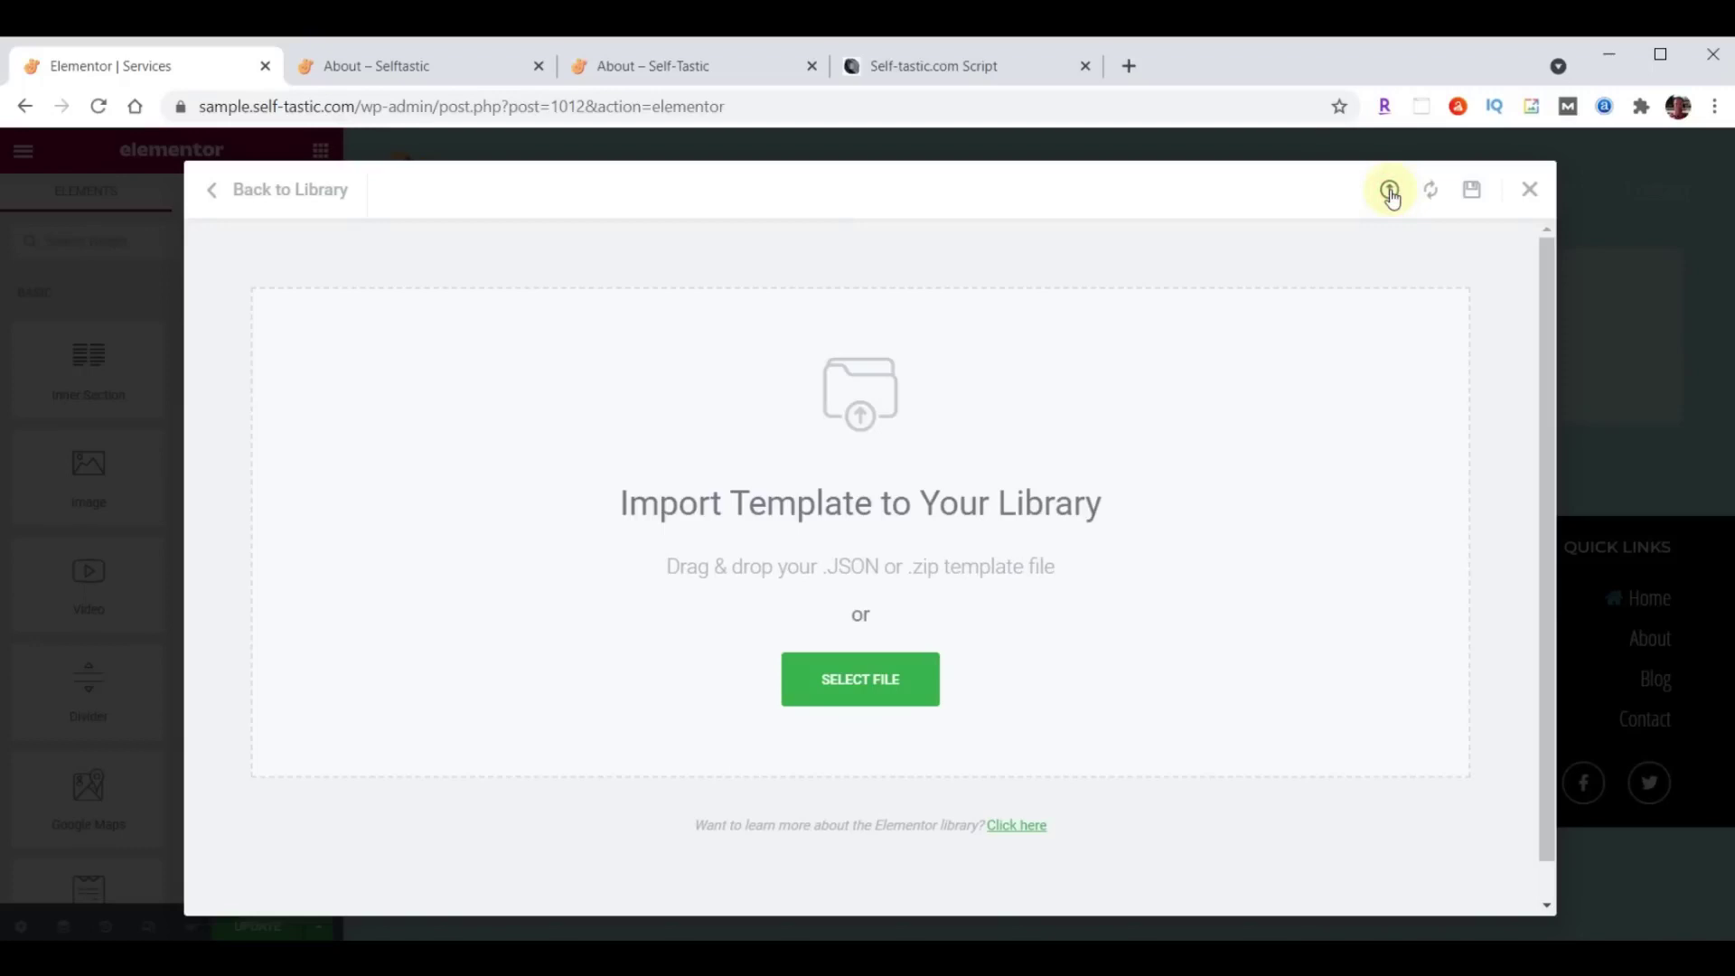
- Import the services template file and insert the Selftastic Services Page template without document settings
{"action": "key", "text": "alt+Tab"}
{"action": "scroll", "coordinate": [1536, 560], "scroll_direction": "down", "scroll_amount": 10}
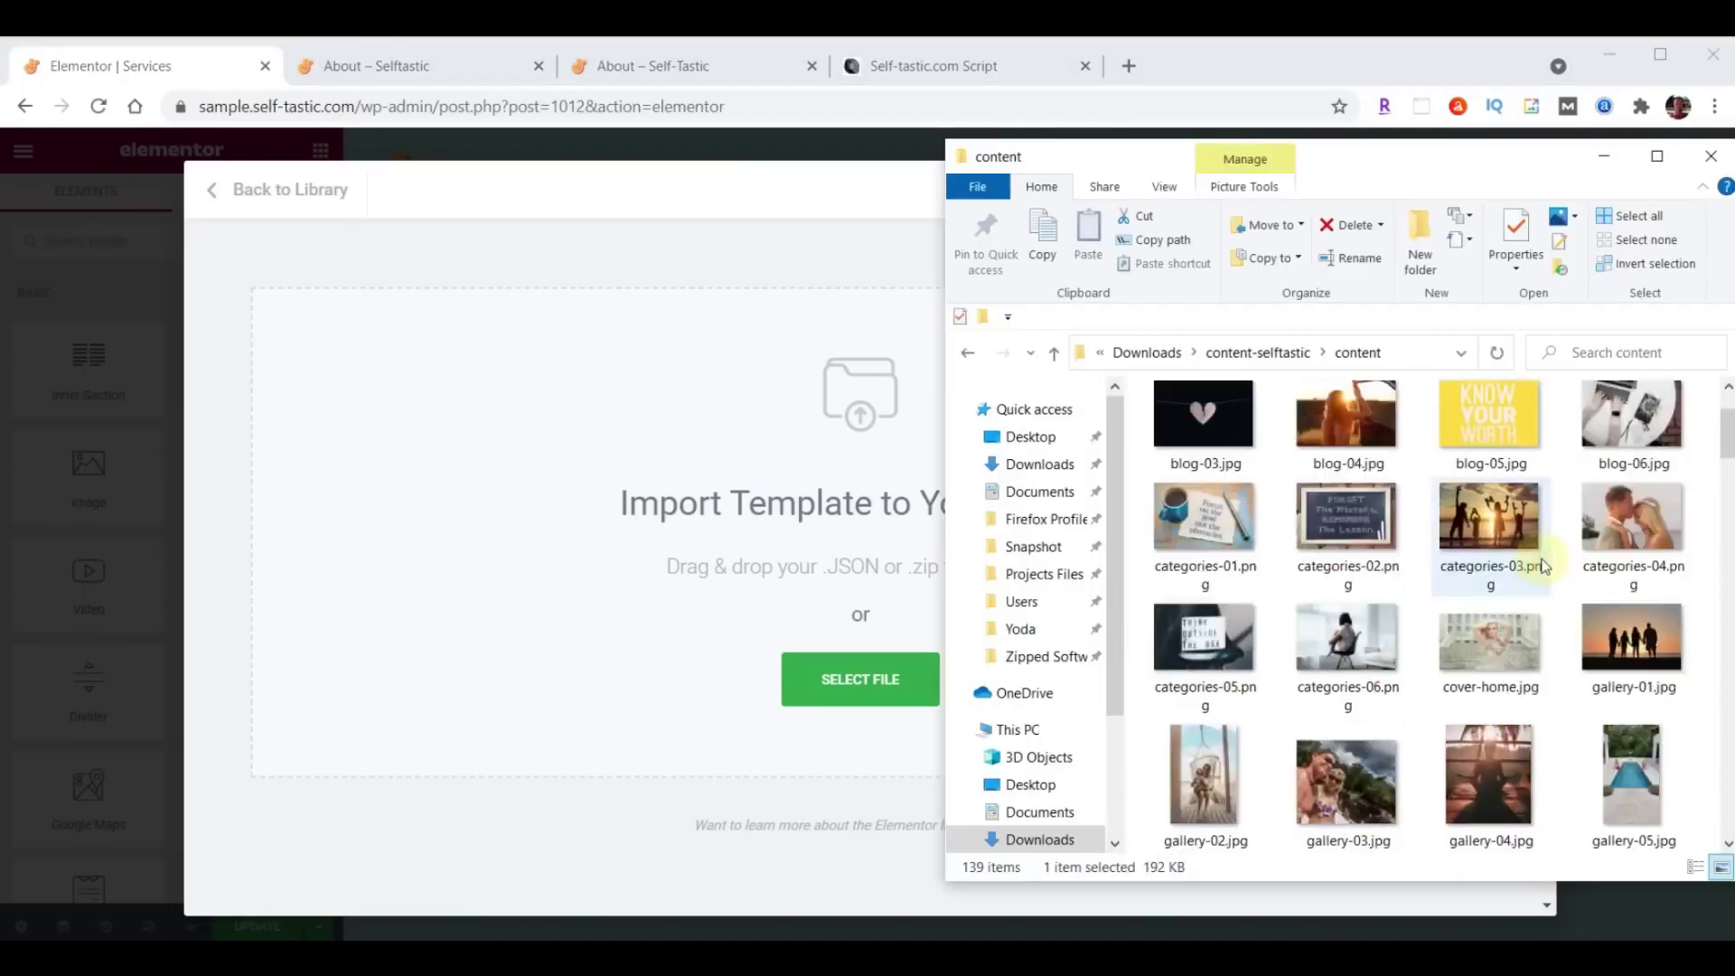
{"action": "scroll", "coordinate": [1545, 565], "scroll_direction": "down", "scroll_amount": 10}
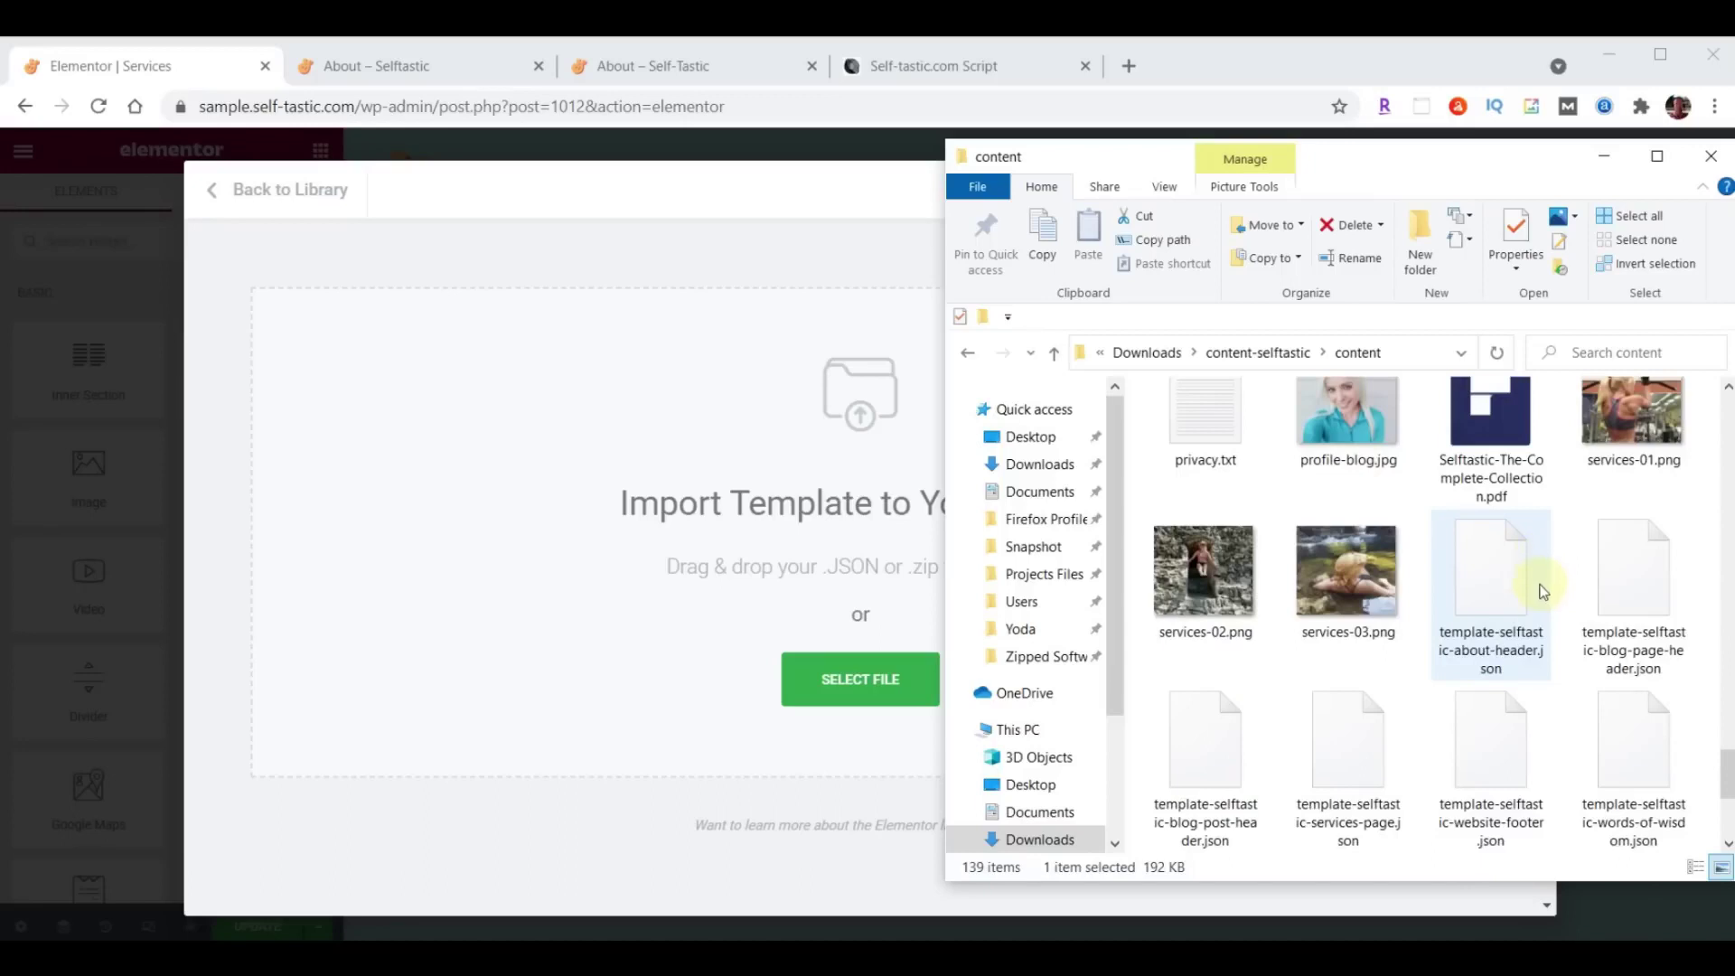
{"action": "left_click", "coordinate": [1363, 706]}
{"action": "left_click_drag", "start_coordinate": [1359, 723], "coordinate": [755, 586]}
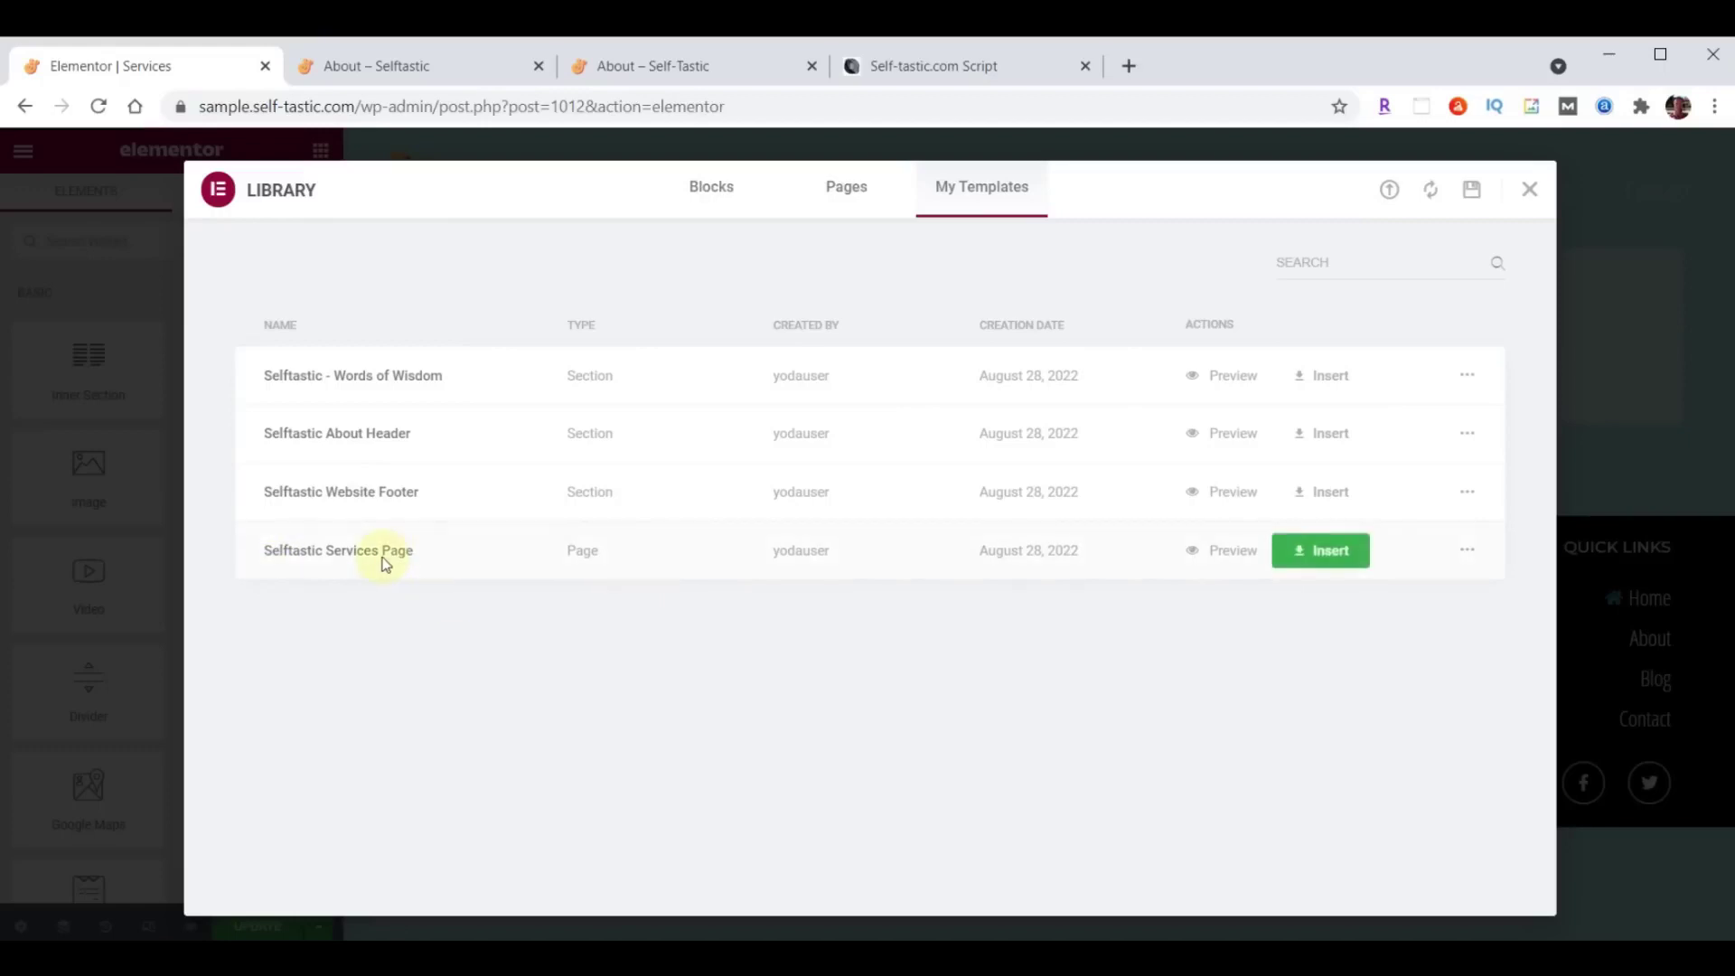
{"action": "left_click", "coordinate": [1328, 549]}
{"action": "left_click", "coordinate": [761, 614]}
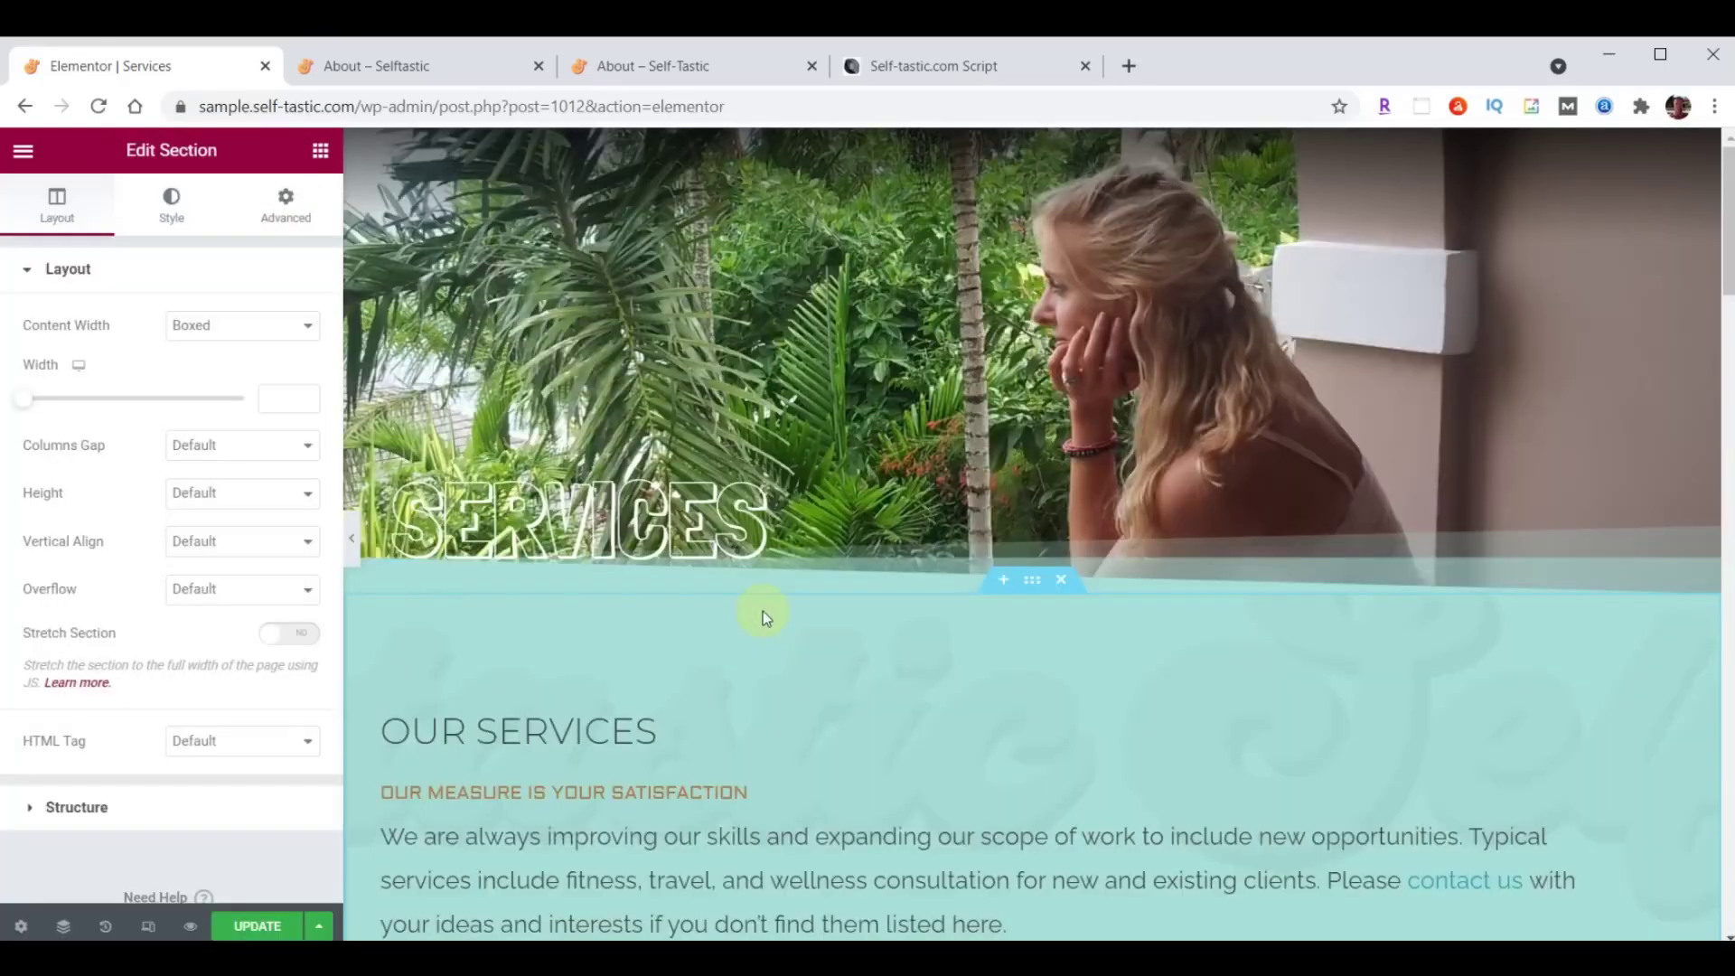
- Save the Services page and exit Elementor to the dashboard
{"action": "scroll", "coordinate": [762, 611], "scroll_direction": "down", "scroll_amount": 10}
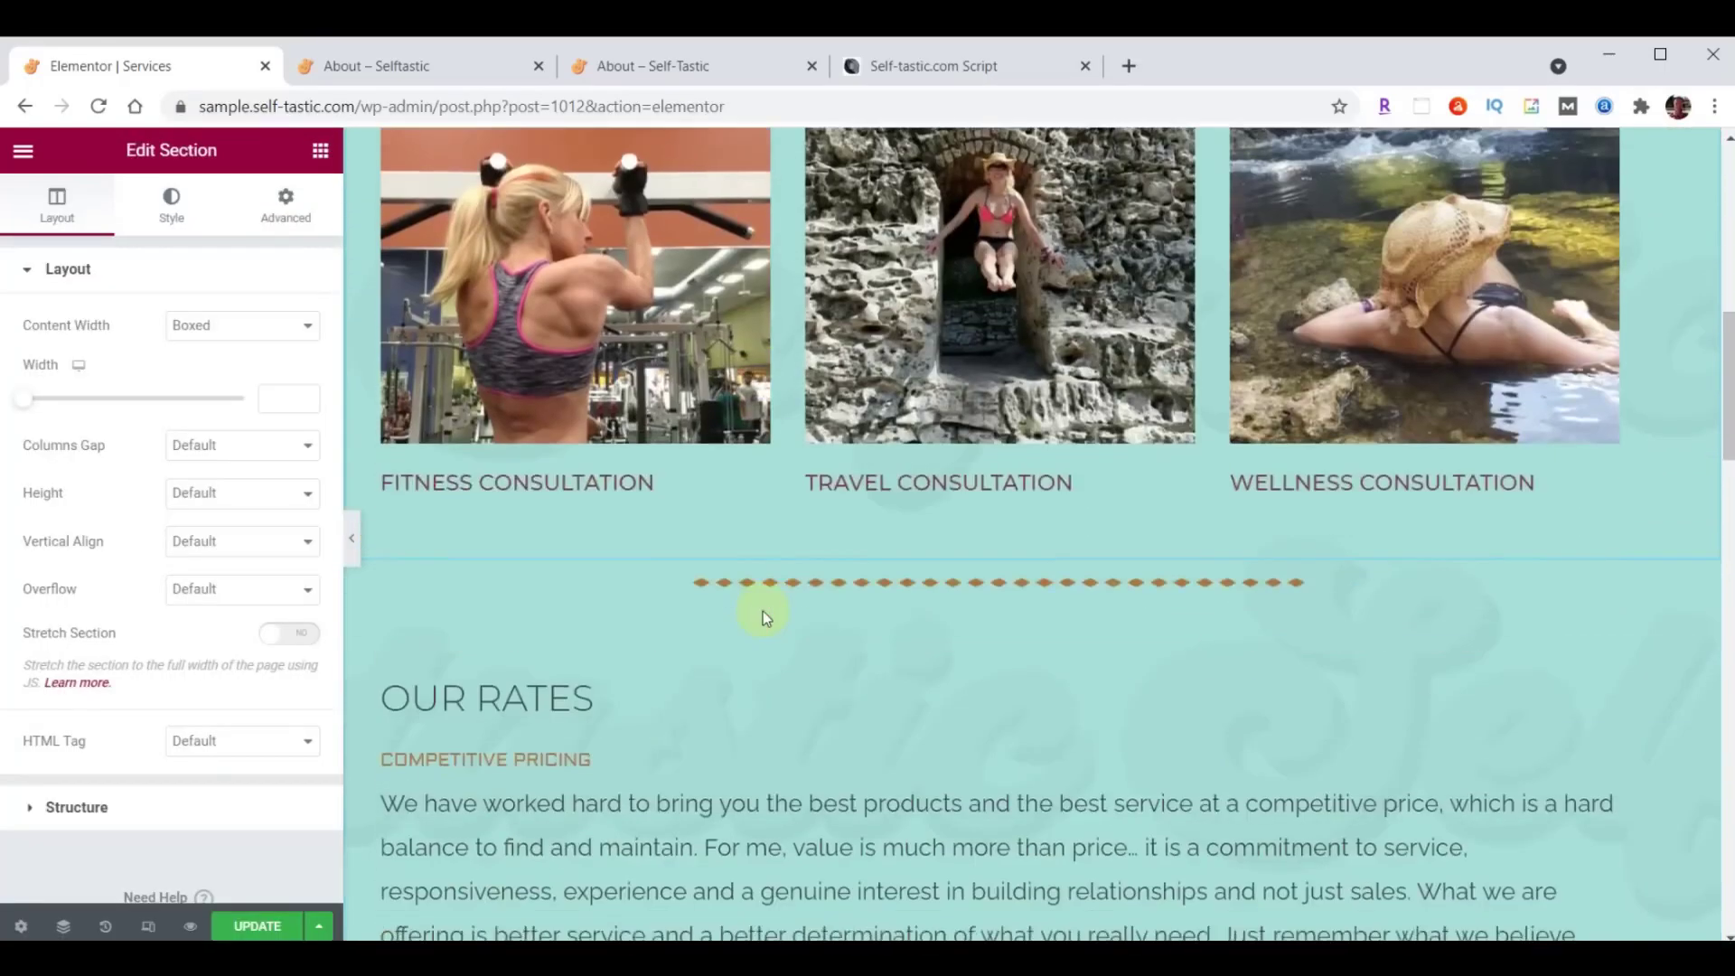
{"action": "scroll", "coordinate": [762, 611], "scroll_direction": "down", "scroll_amount": 15}
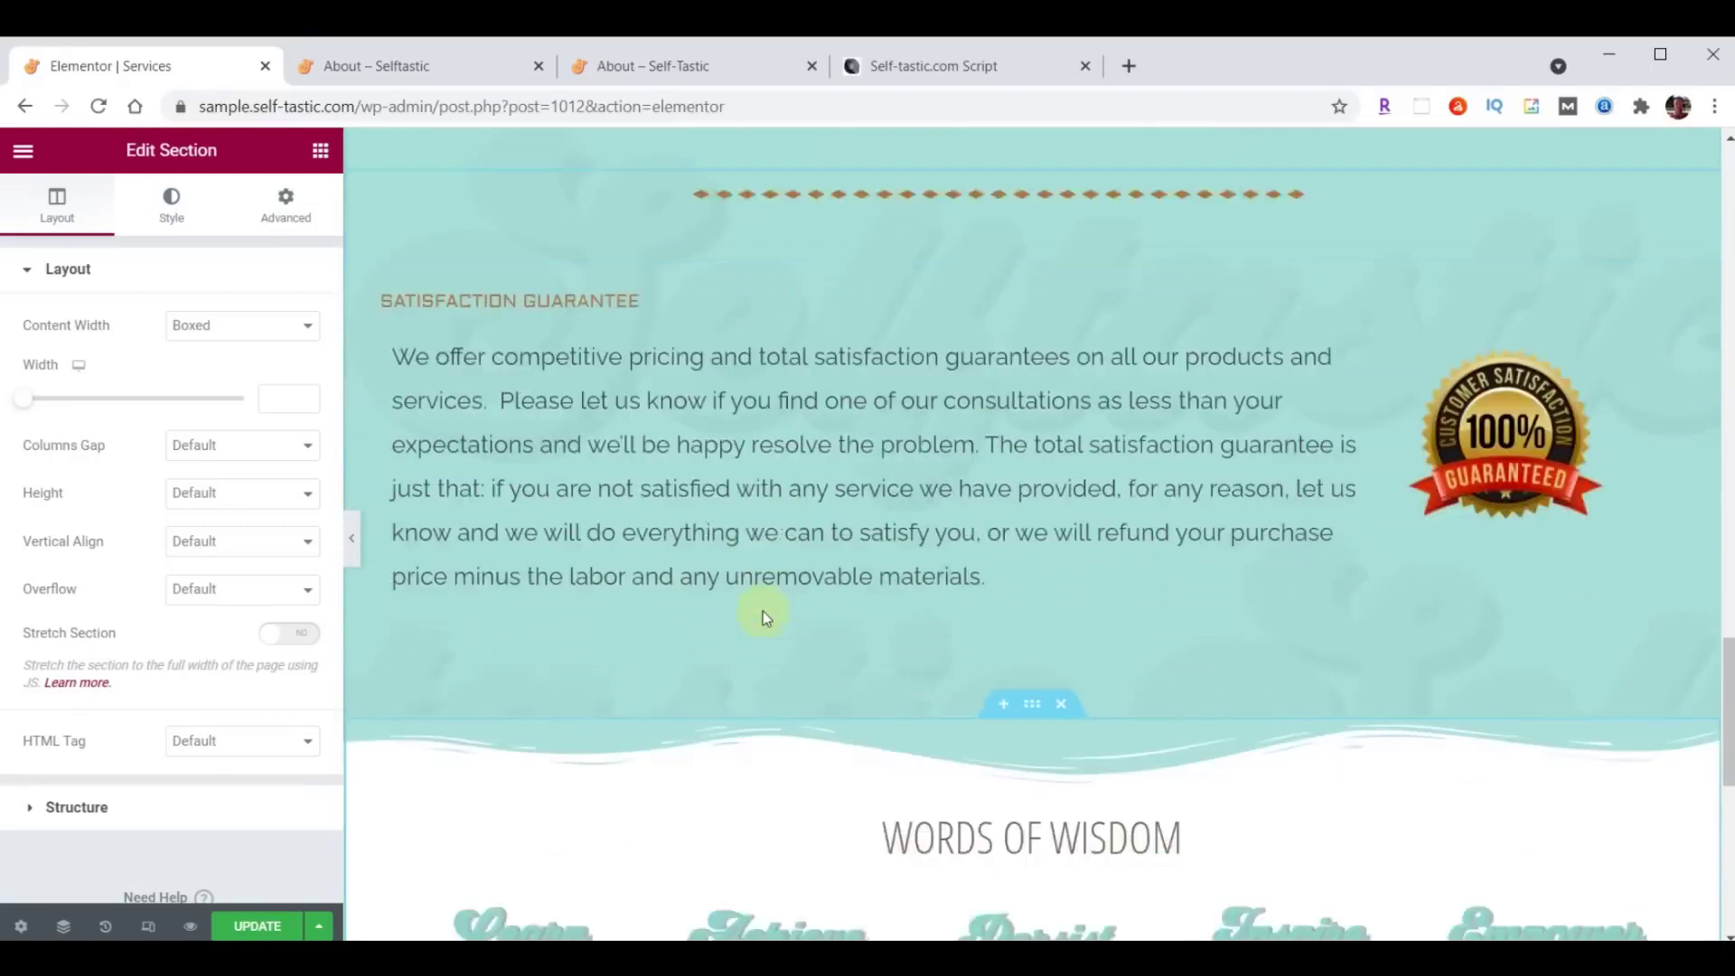
{"action": "scroll", "coordinate": [763, 611], "scroll_direction": "down", "scroll_amount": 1}
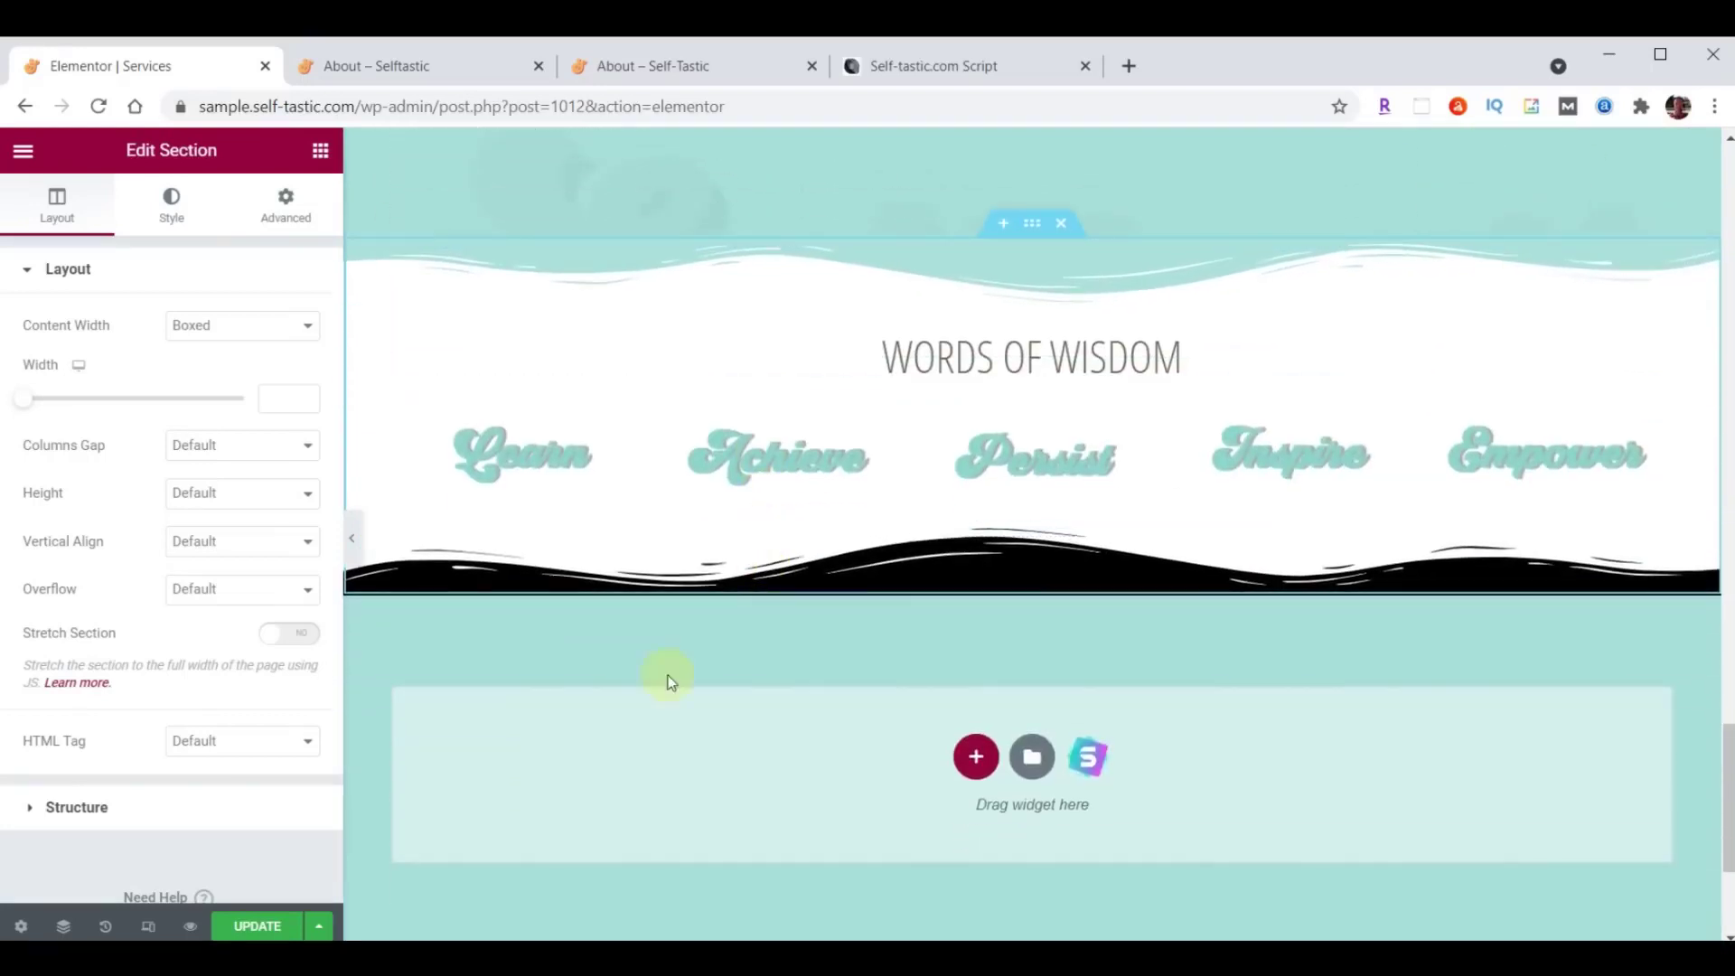
{"action": "left_click", "coordinate": [257, 926]}
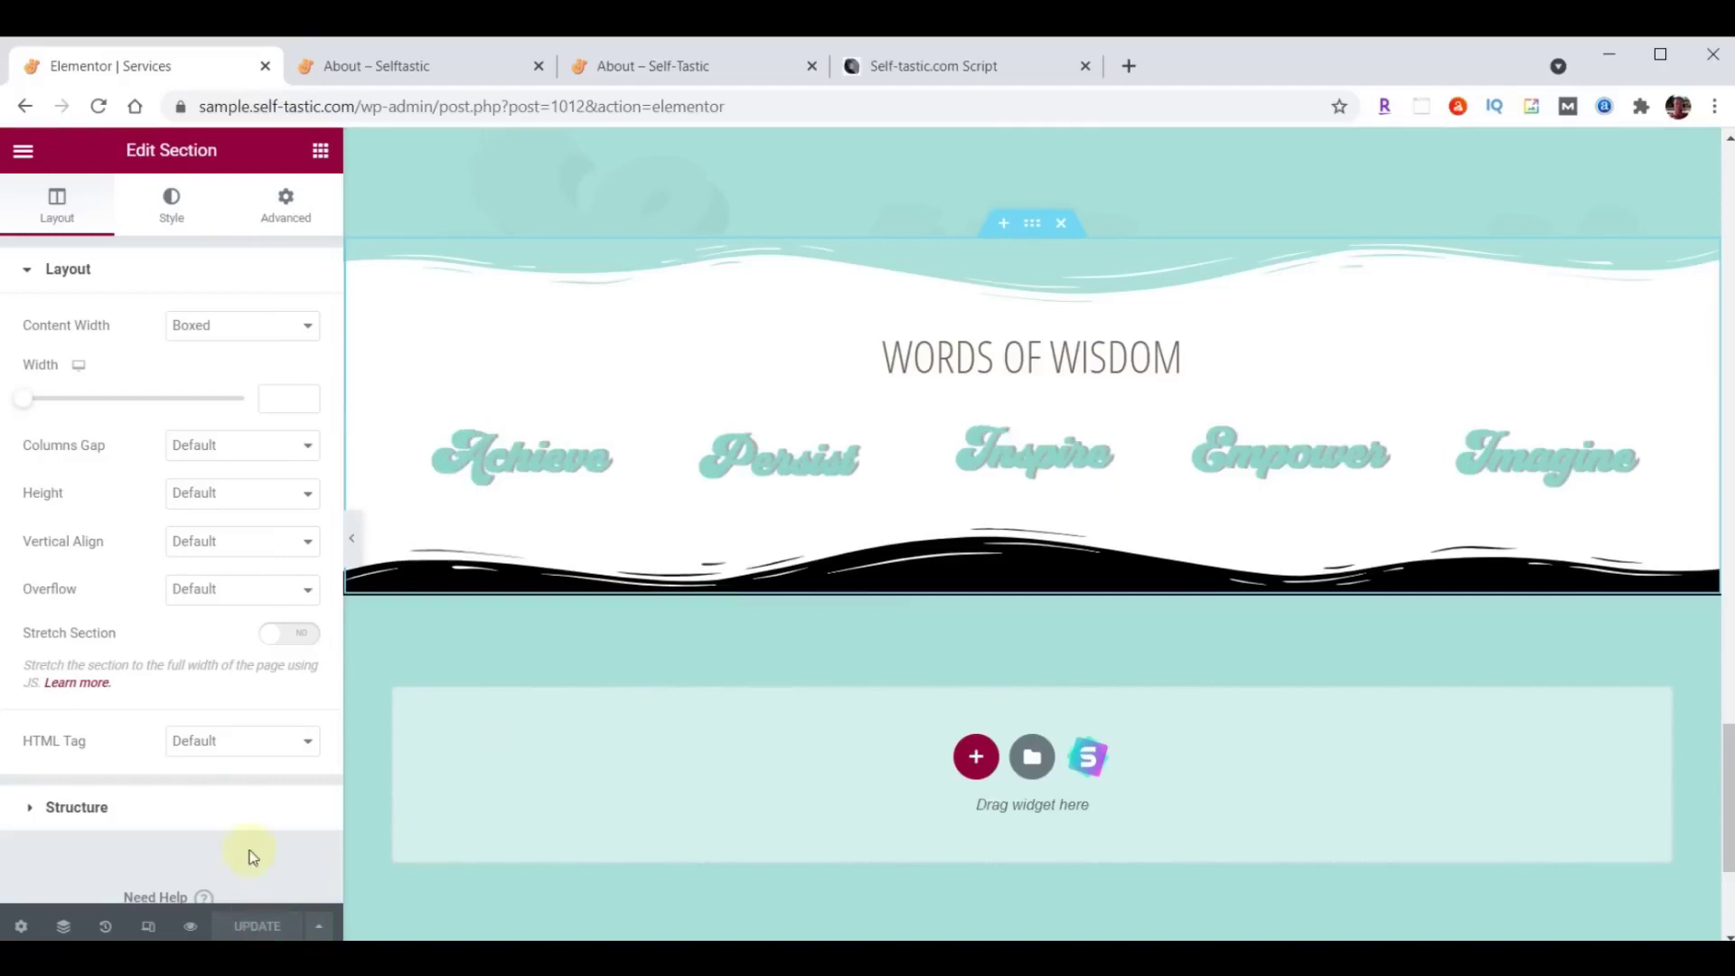
{"action": "left_click", "coordinate": [23, 151]}
{"action": "left_click", "coordinate": [163, 547]}
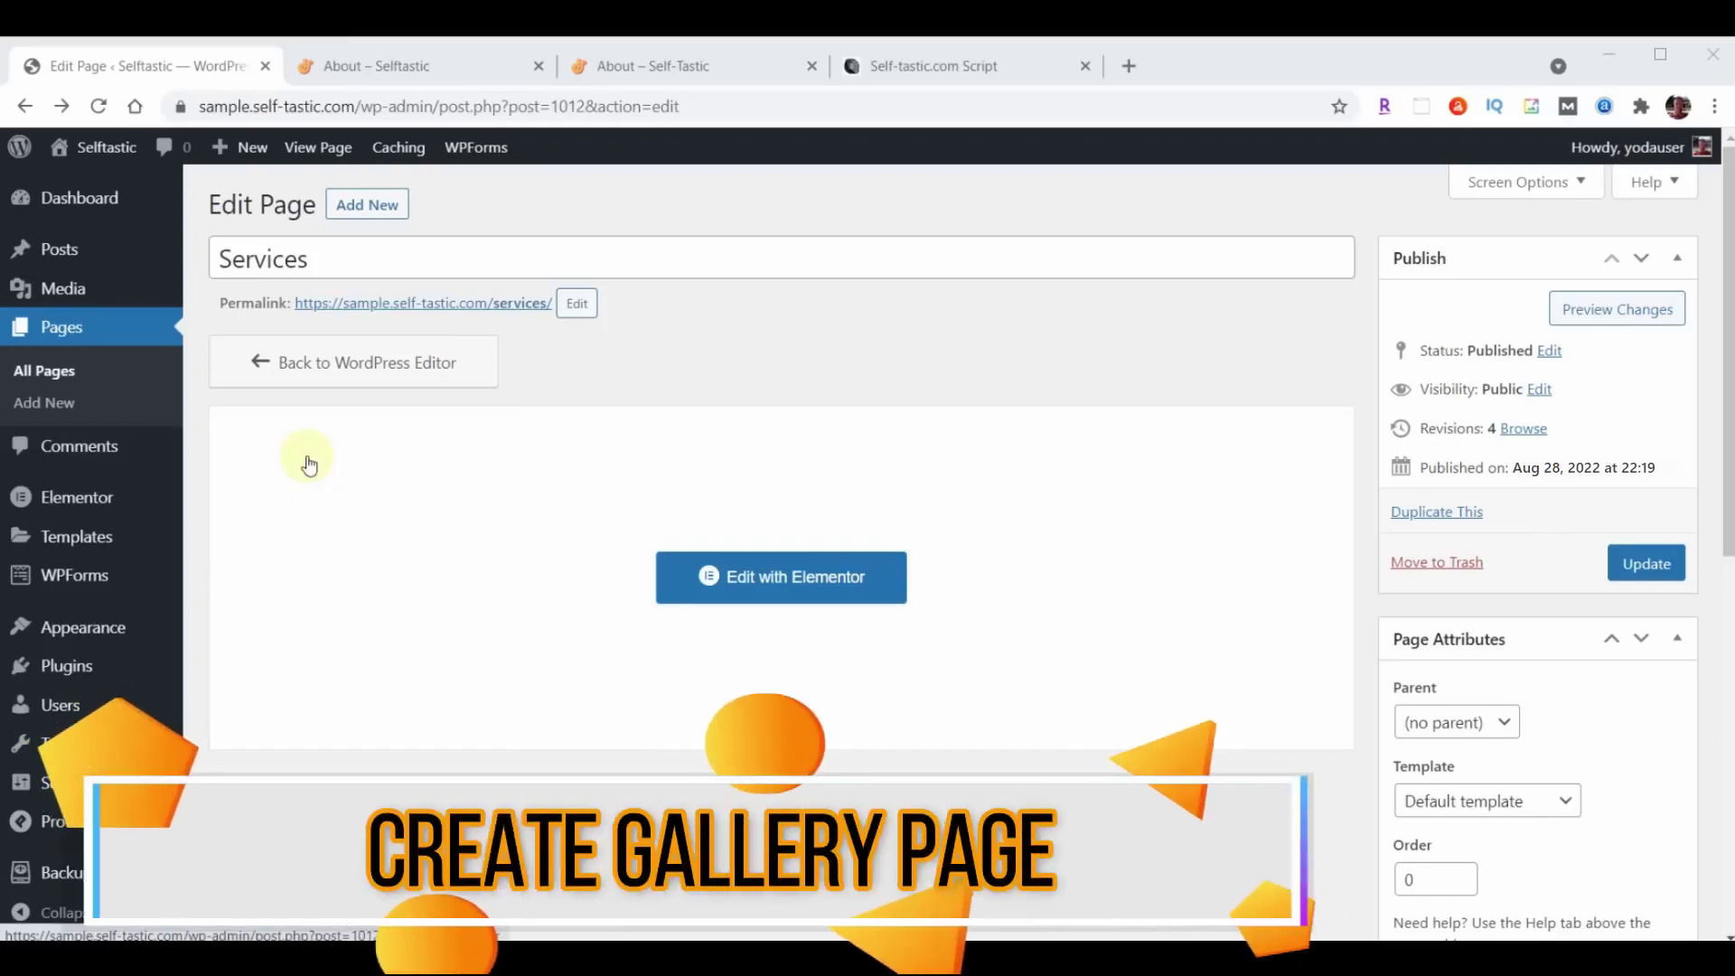
- Open the Gallery page in Elementor and change its hero heading to Gallery
{"action": "left_click", "coordinate": [71, 334]}
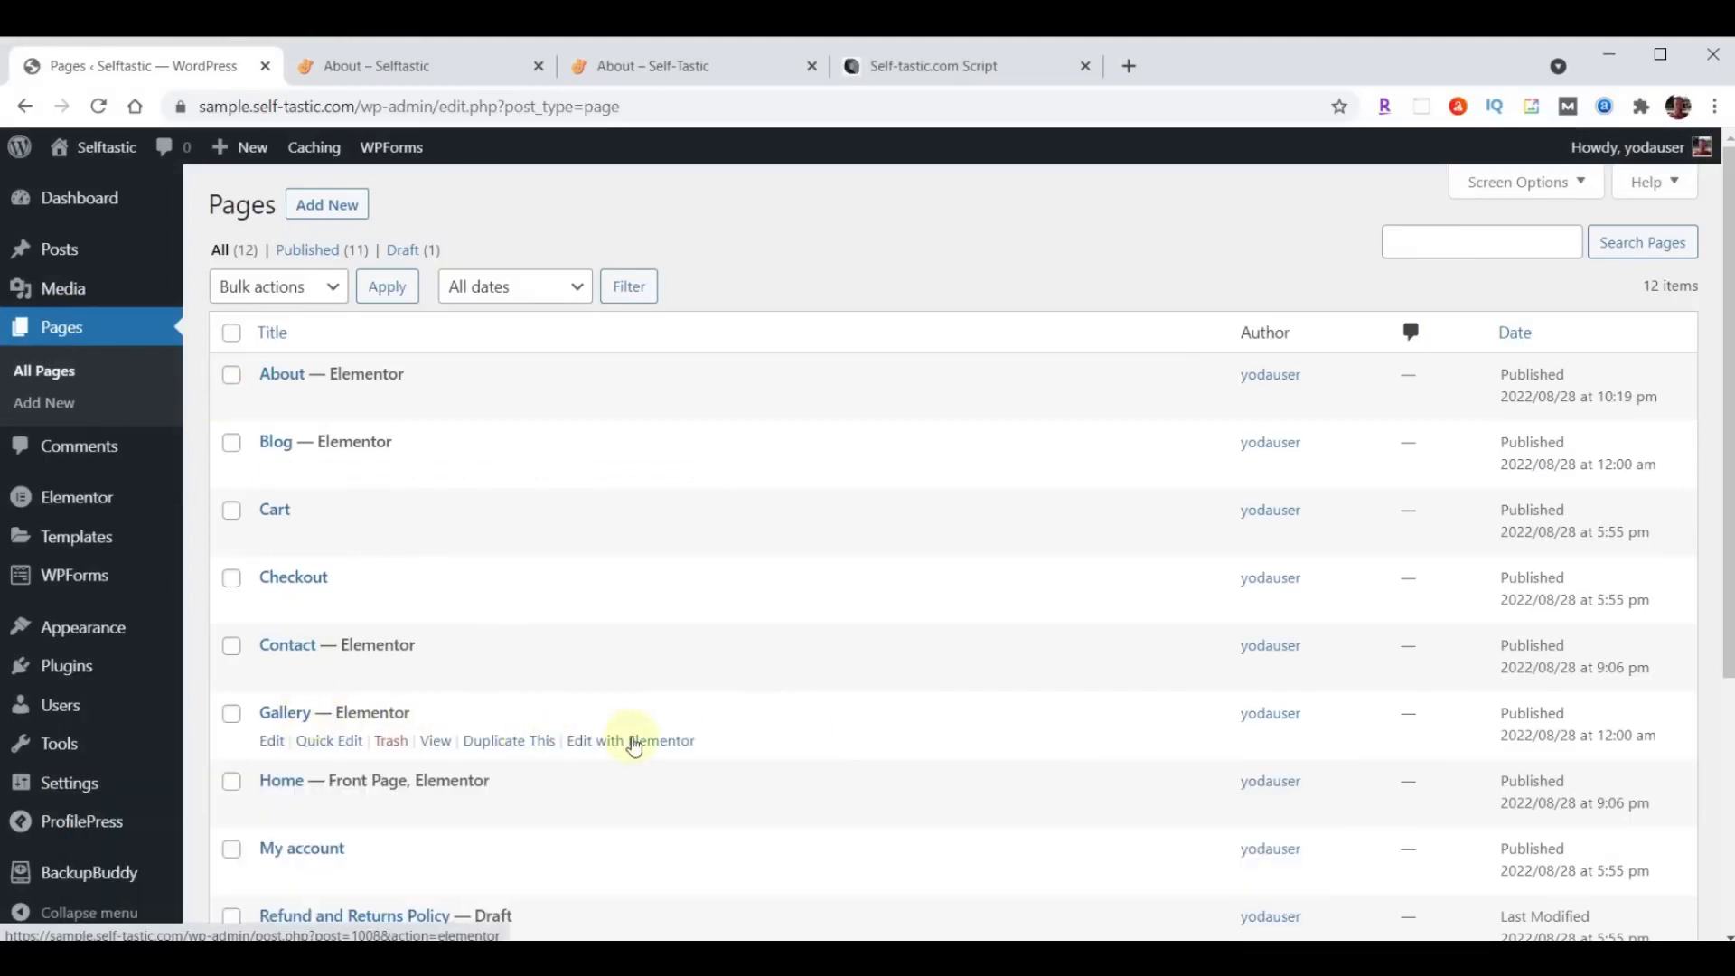
{"action": "left_click", "coordinate": [633, 742]}
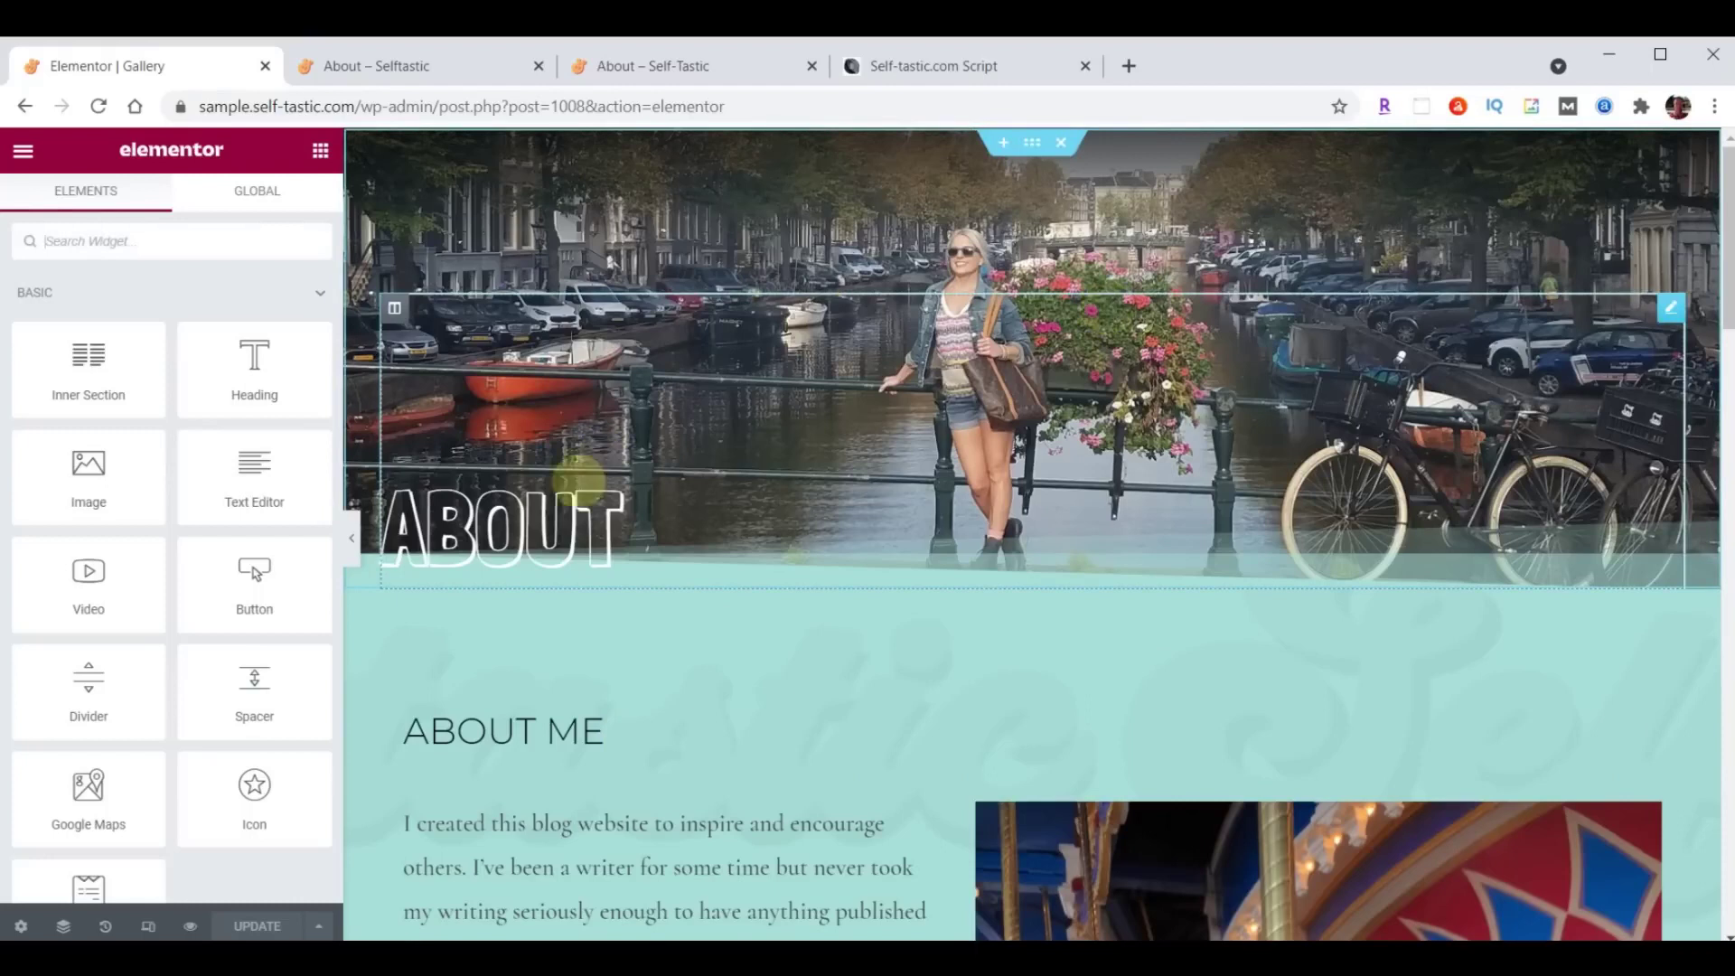
{"action": "left_click", "coordinate": [533, 520]}
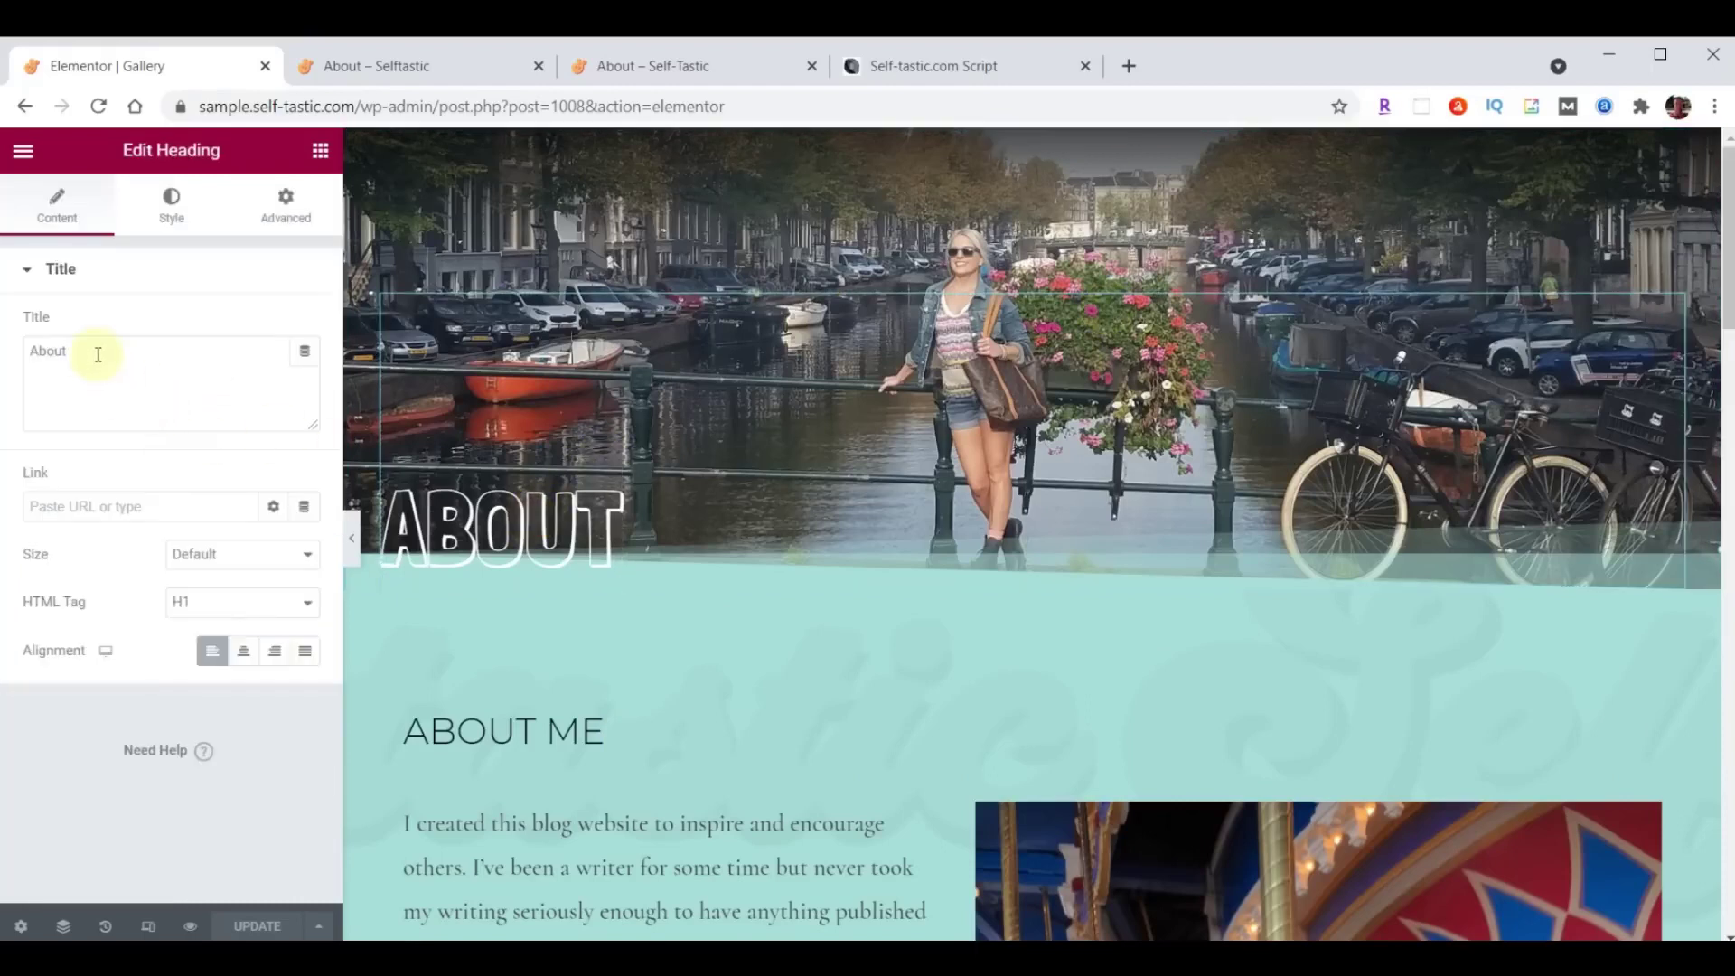
{"action": "type", "text": "Gallery"}
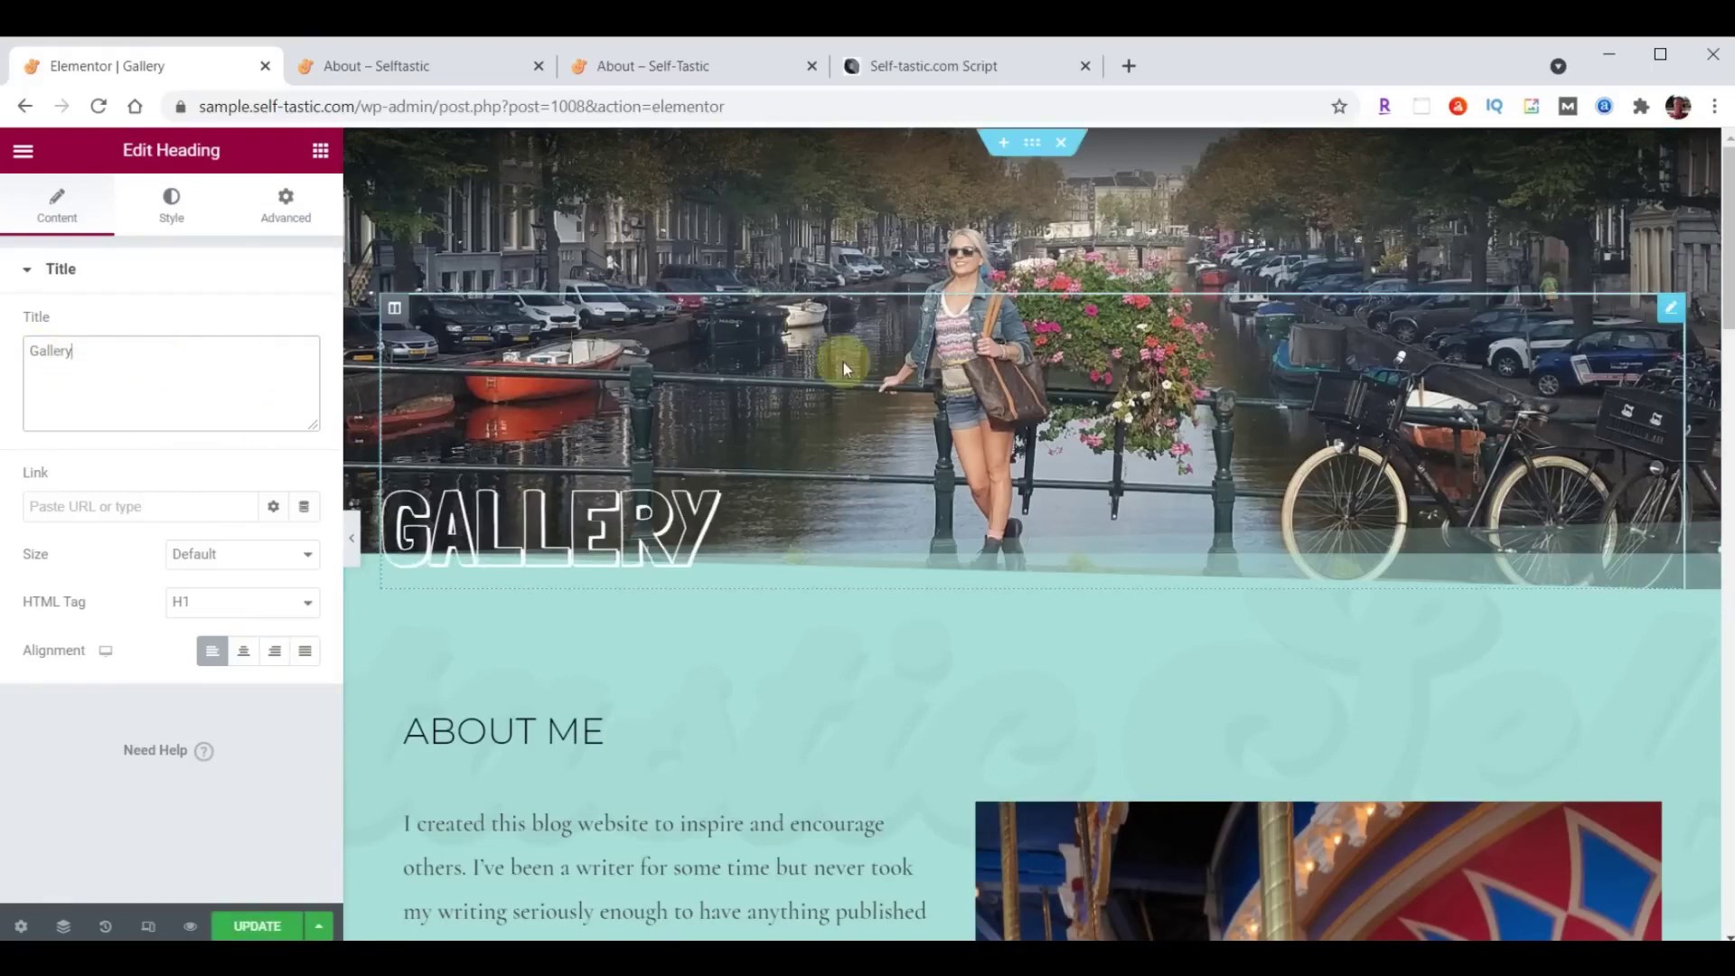
- Open the hero section's Style background image picker
{"action": "left_click", "coordinate": [1032, 143]}
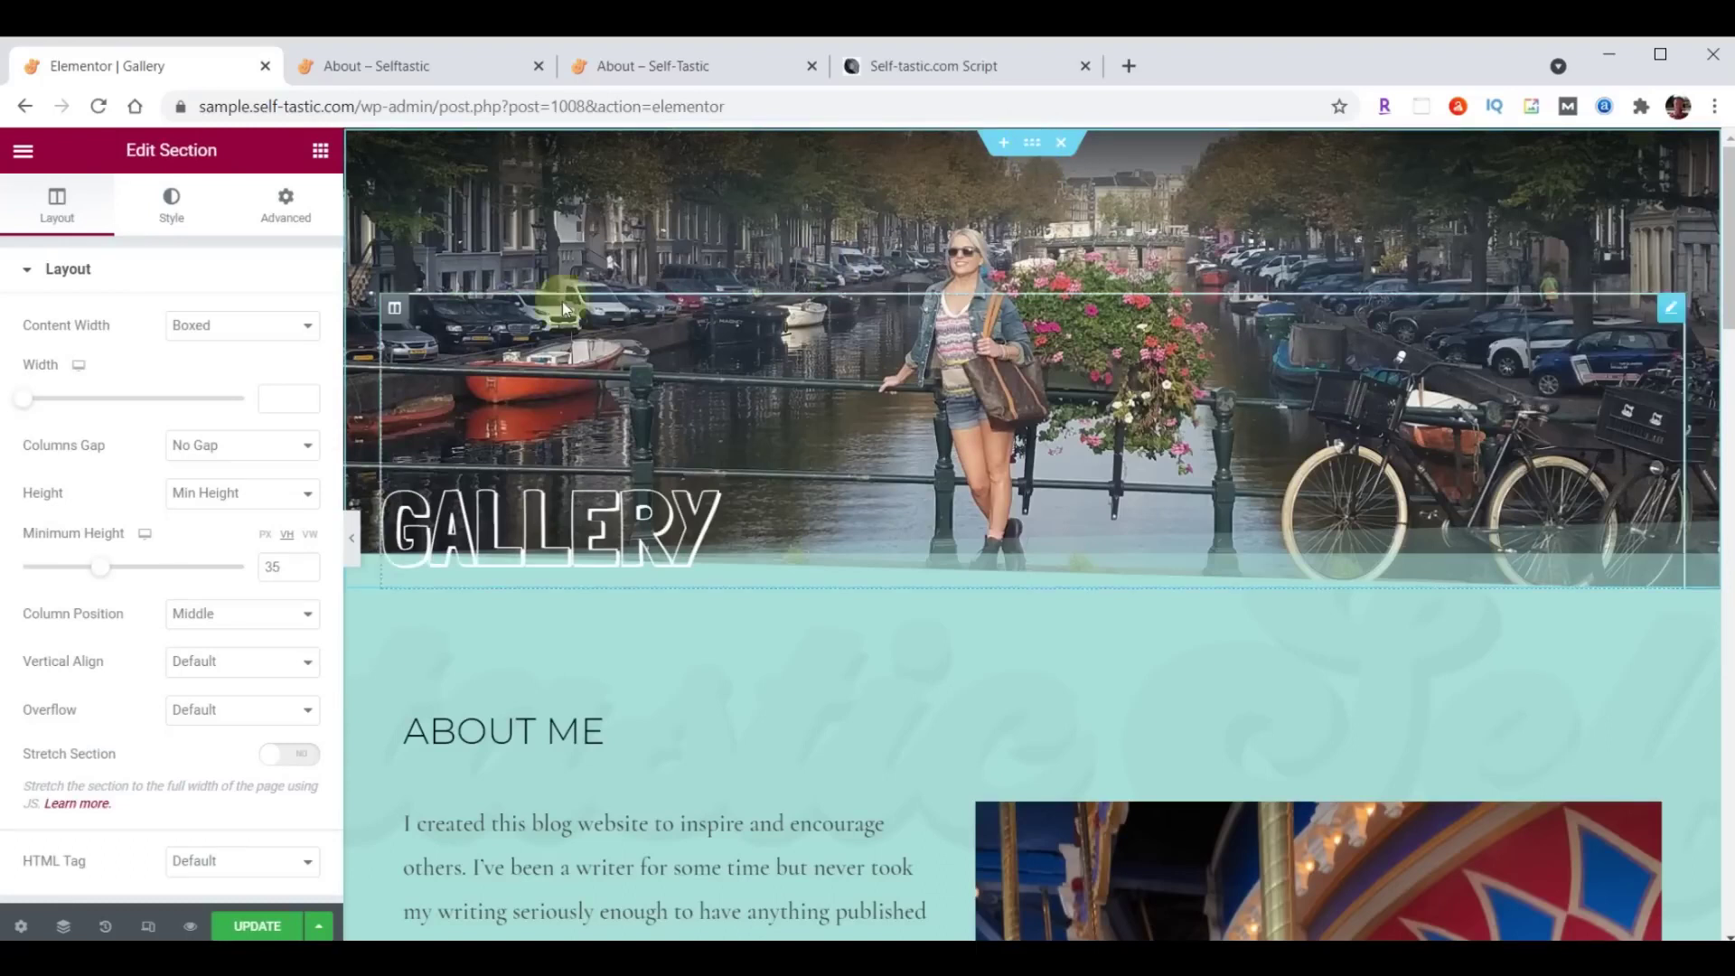
{"action": "left_click", "coordinate": [172, 201]}
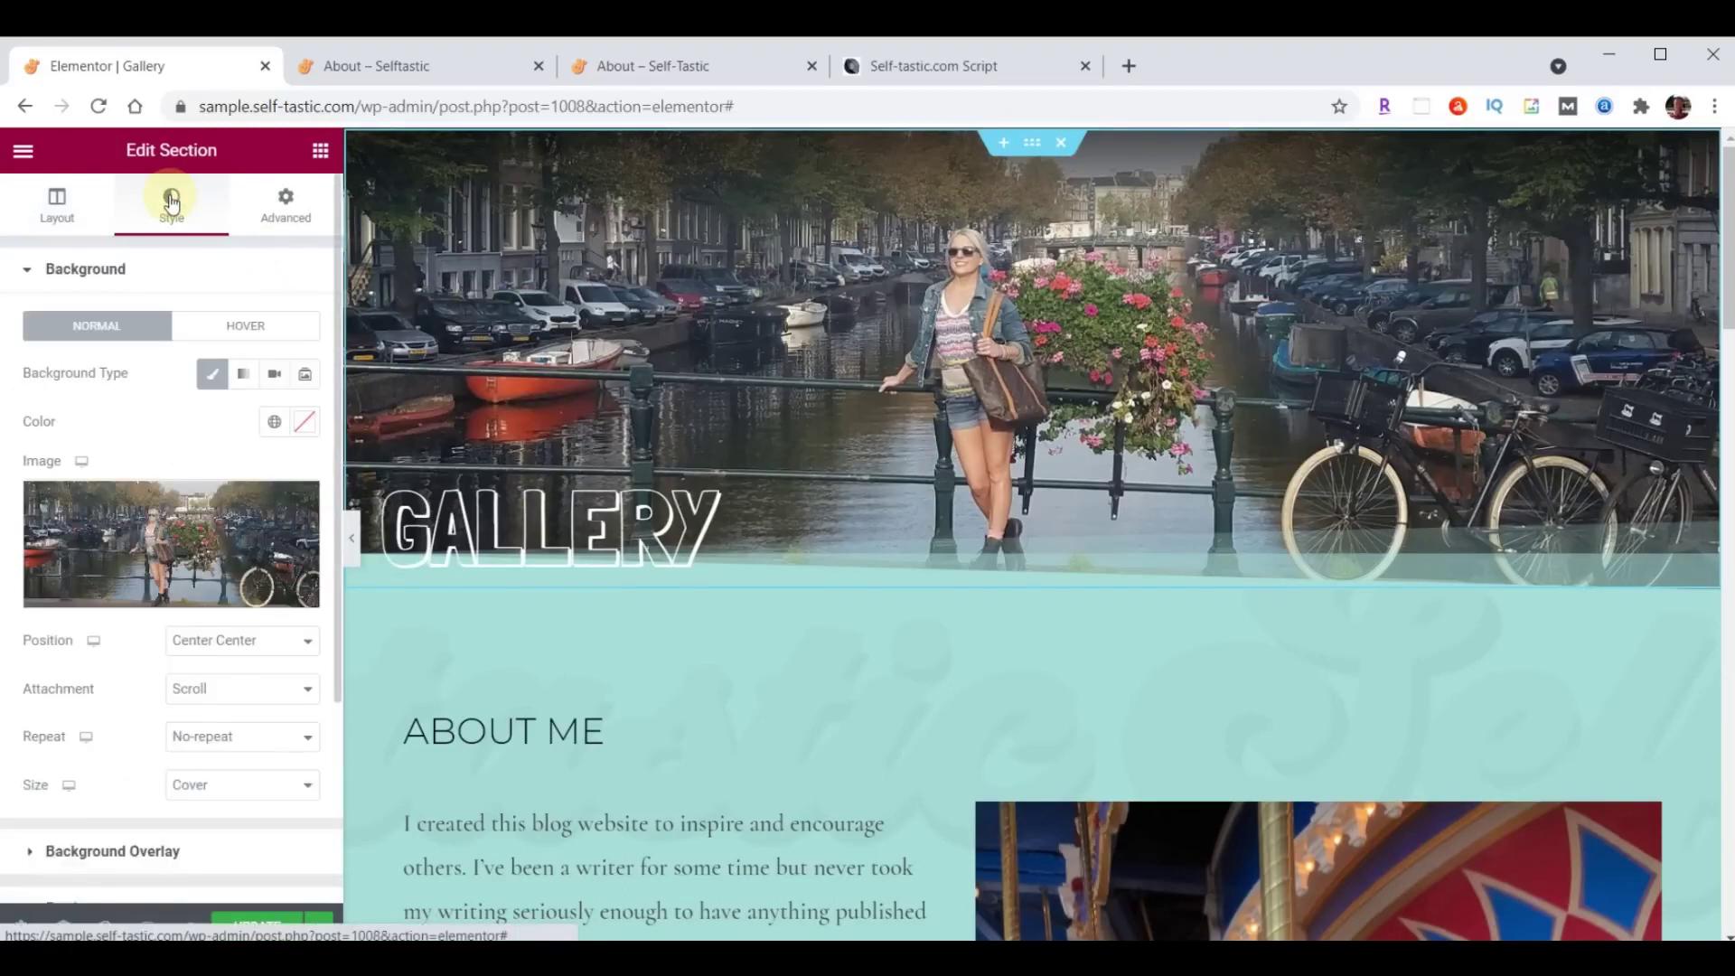
{"action": "left_click", "coordinate": [150, 545]}
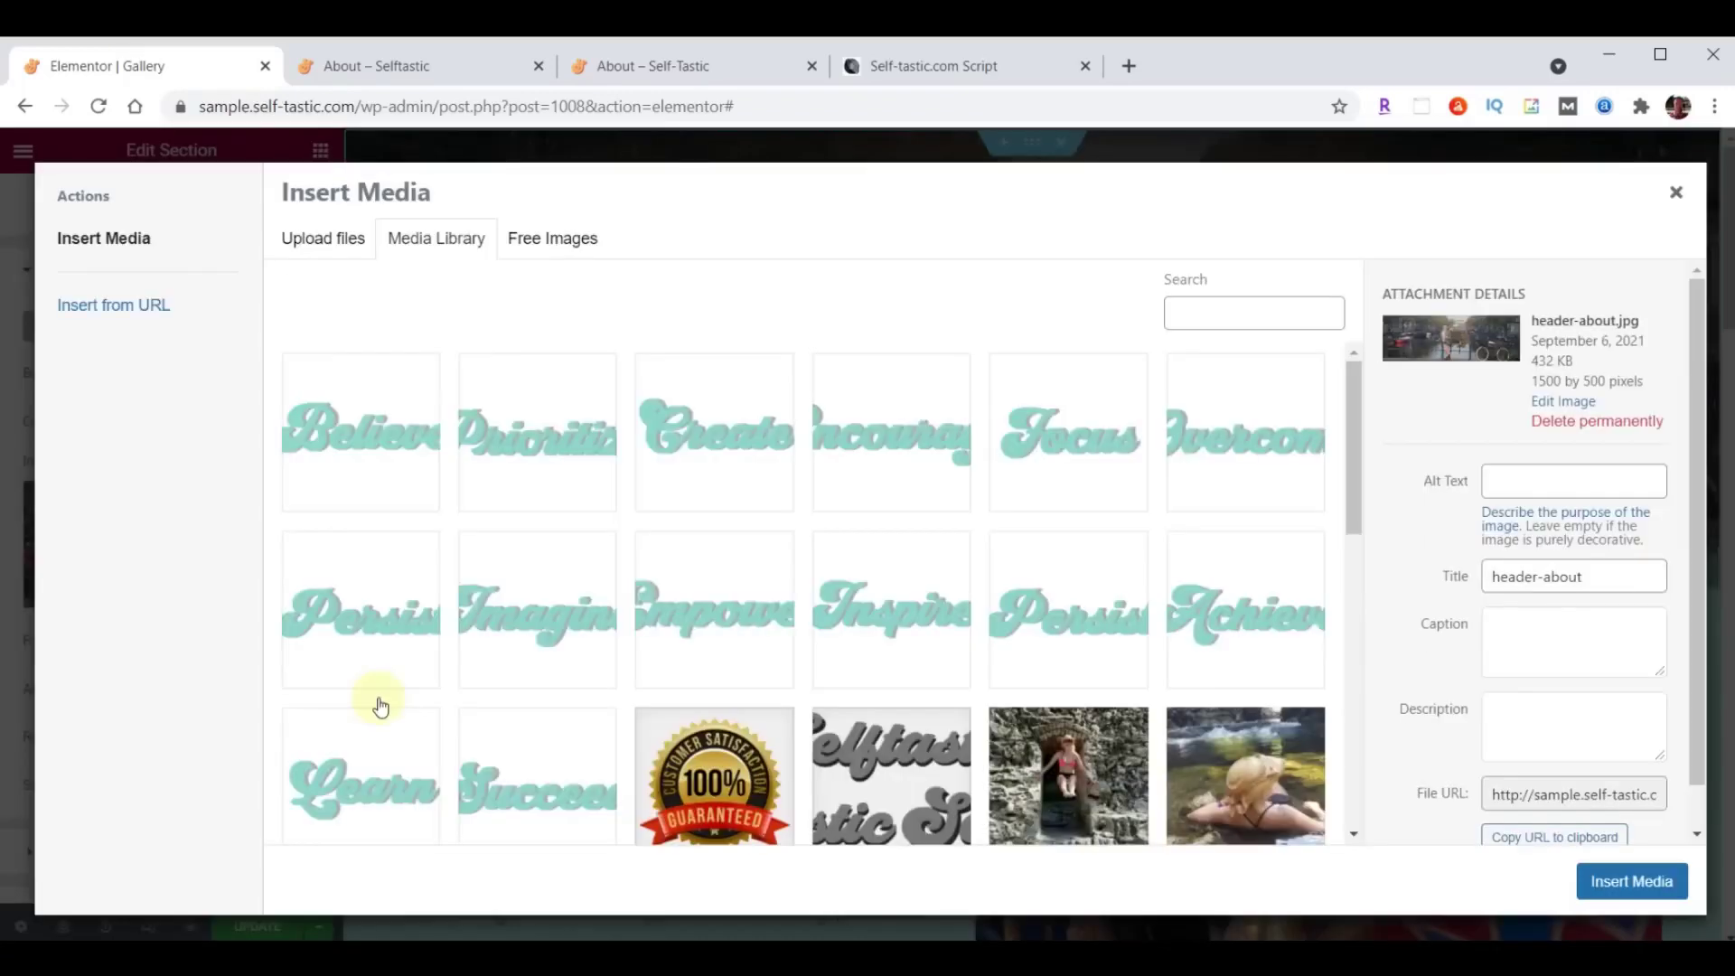
- Upload header-gallery.jpg and insert it as the Gallery hero section's background image
{"action": "key", "text": "alt+Tab"}
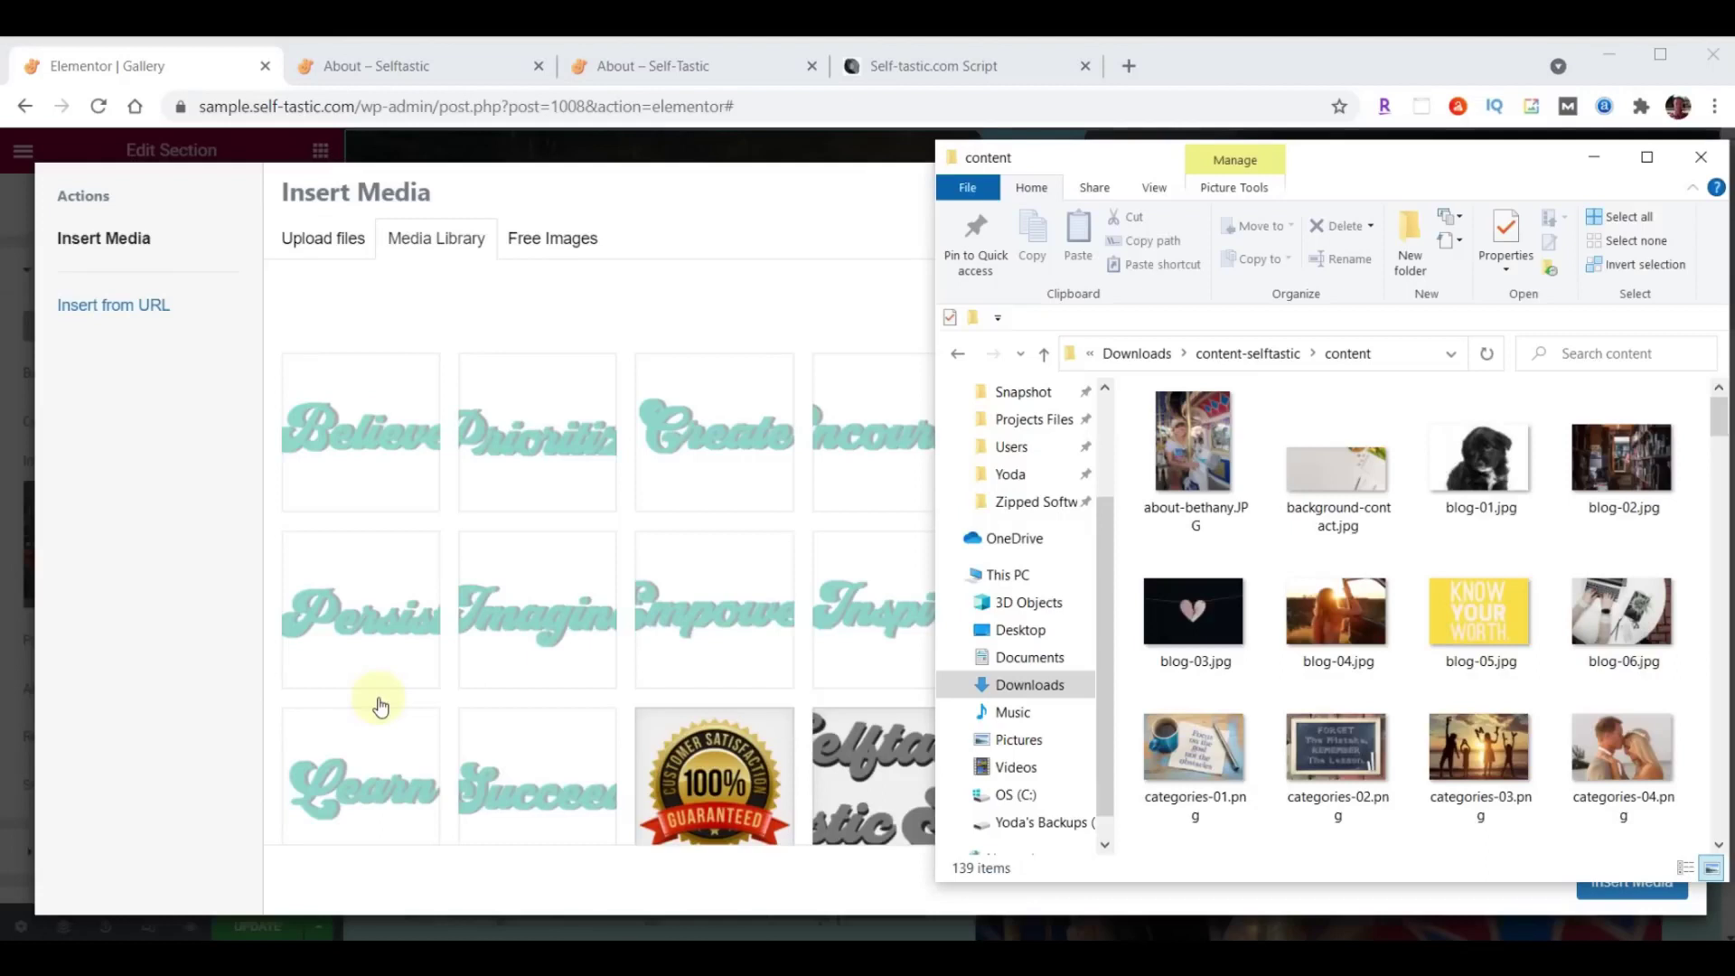
{"action": "scroll", "coordinate": [1572, 468], "scroll_direction": "down", "scroll_amount": 5}
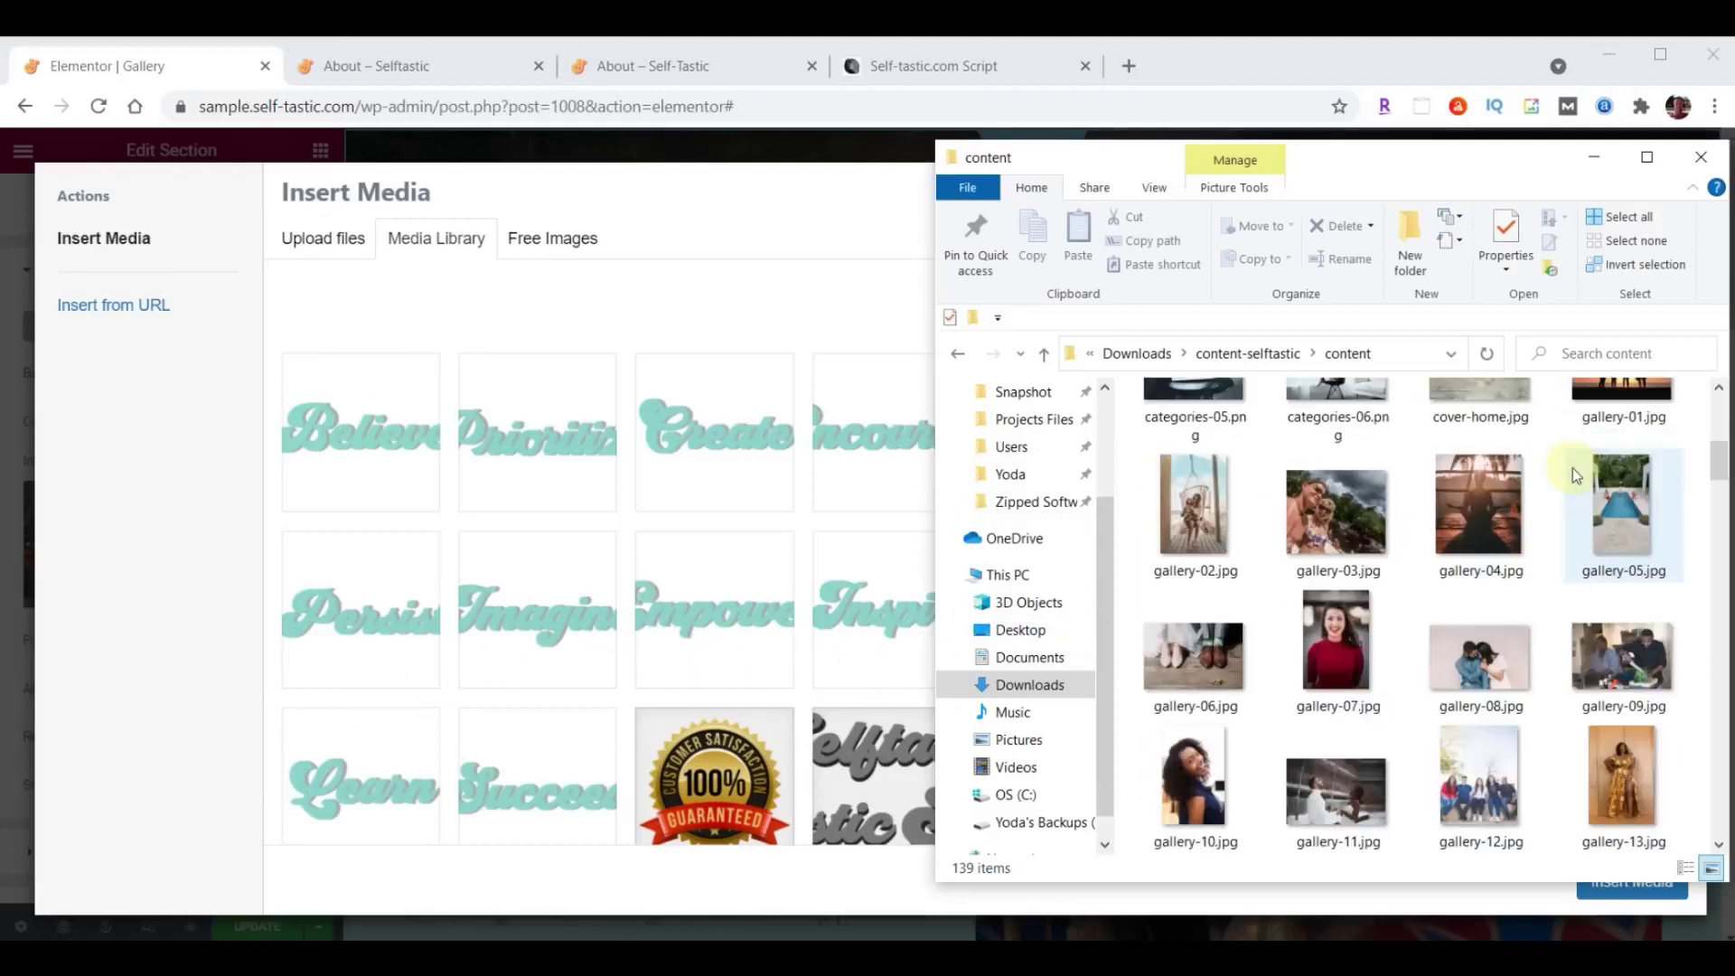
{"action": "scroll", "coordinate": [1572, 468], "scroll_direction": "down", "scroll_amount": 6}
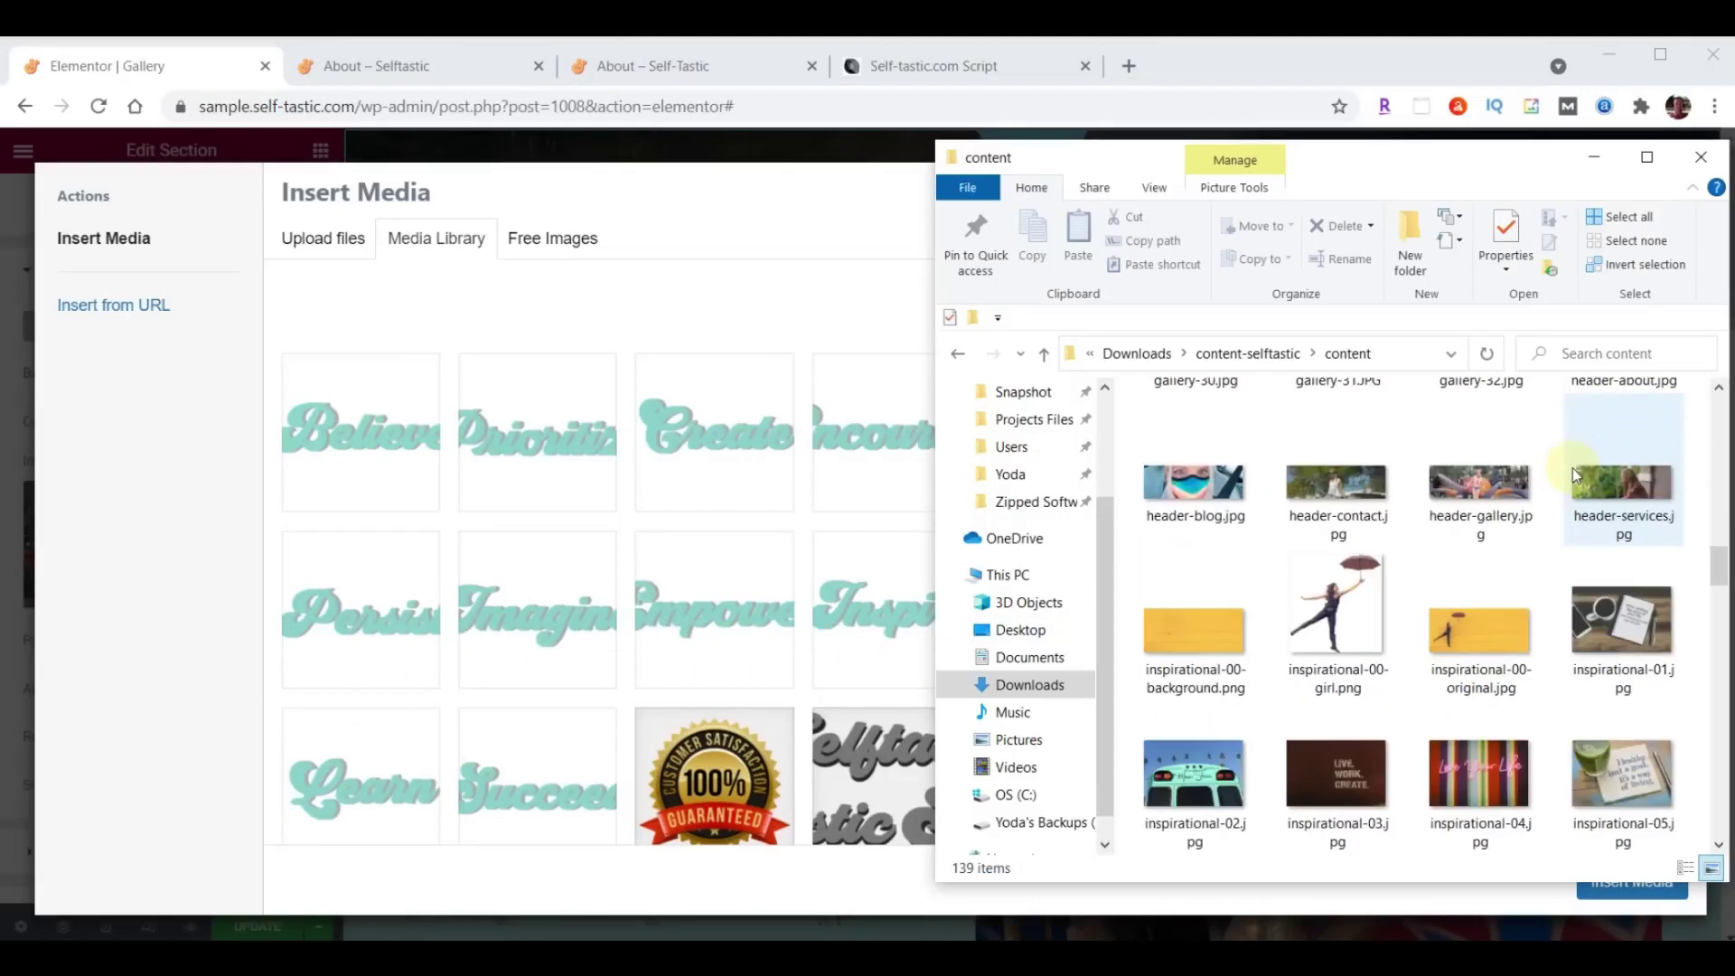
{"action": "left_click_drag", "start_coordinate": [1489, 485], "coordinate": [576, 493]}
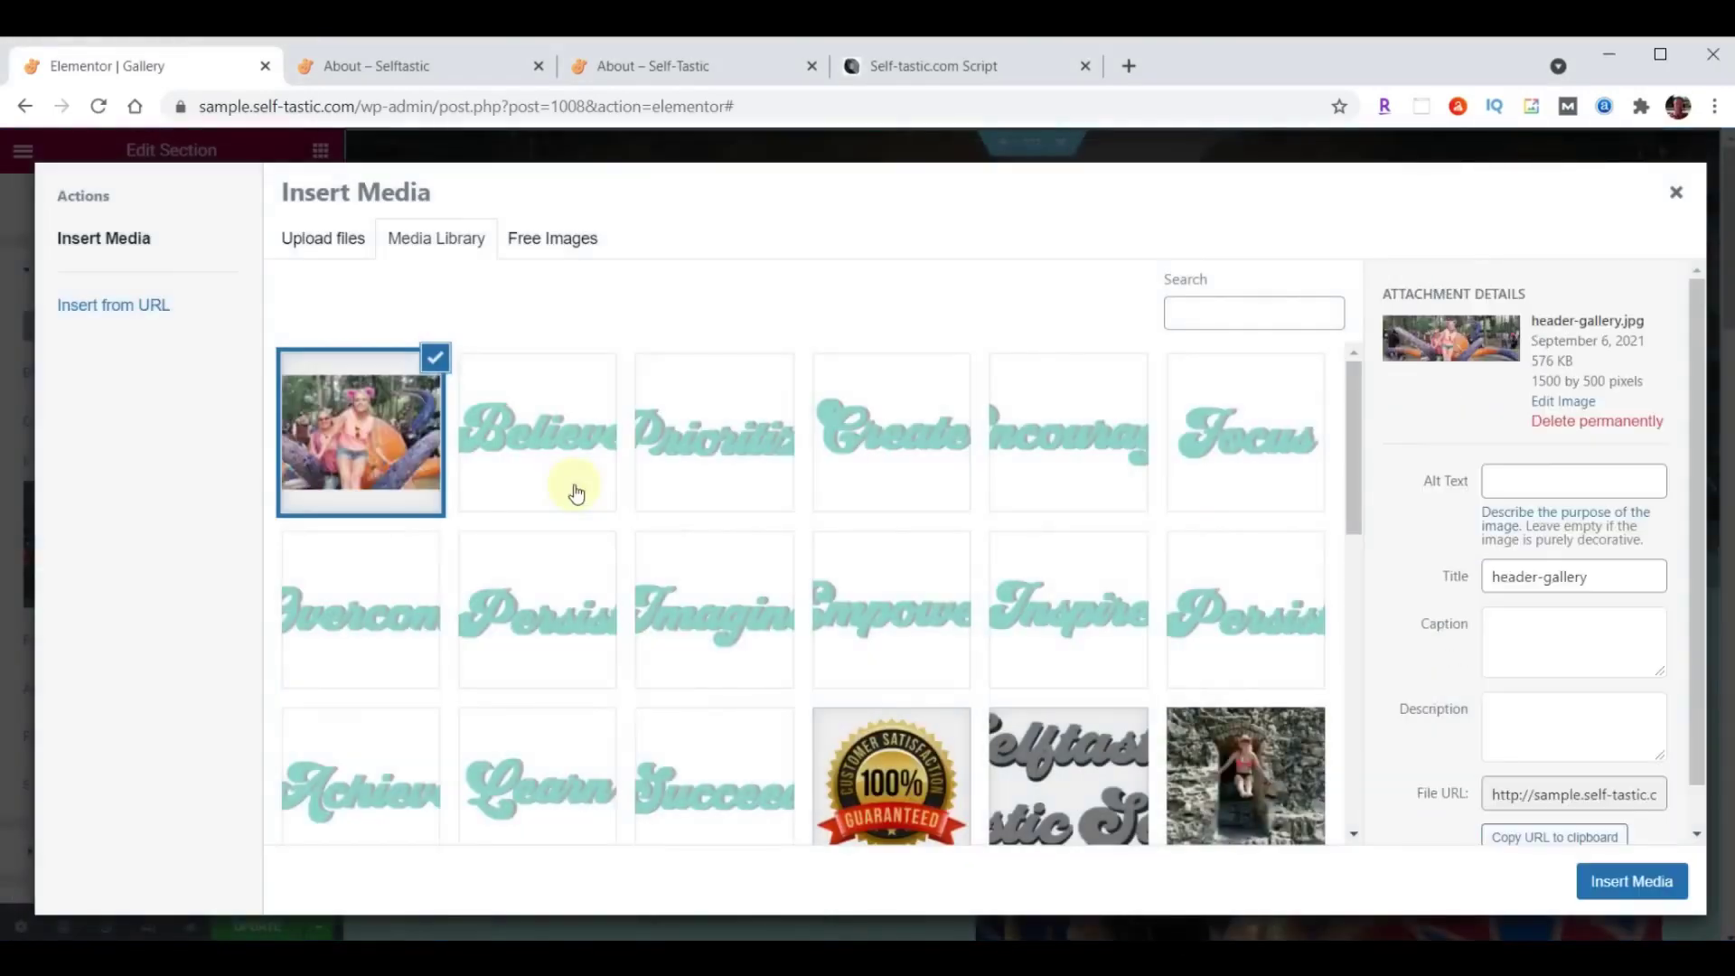
{"action": "left_click", "coordinate": [1643, 882]}
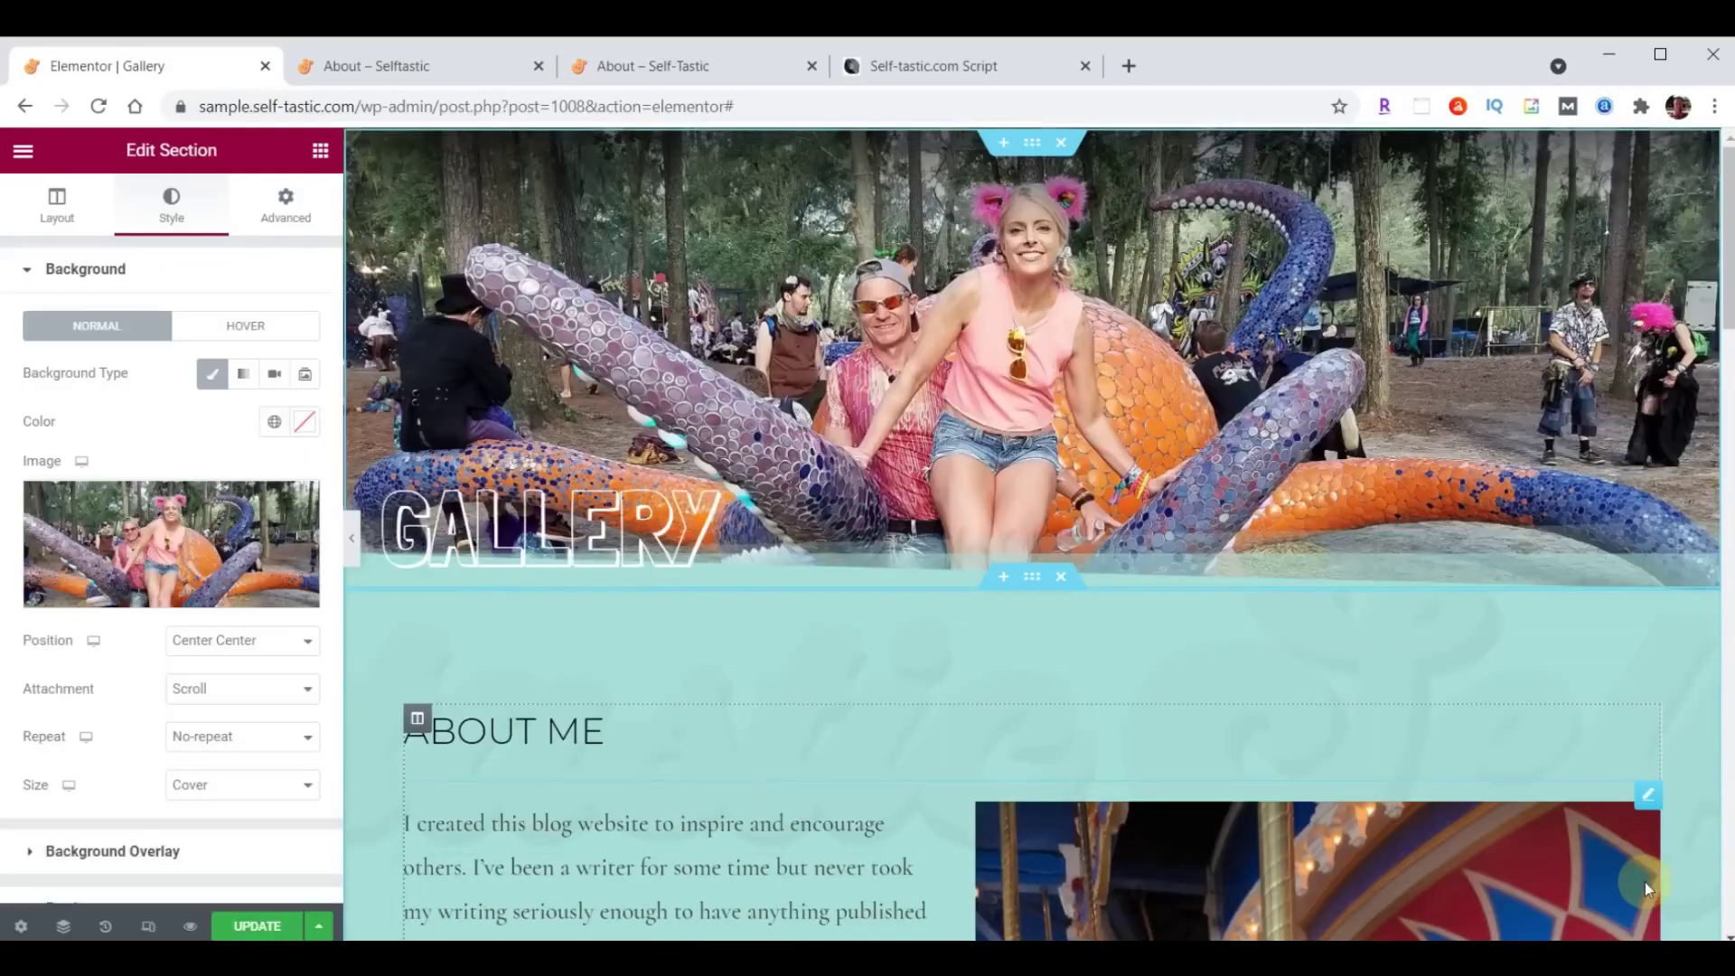
- Delete the ABOUT ME heading and the text-and-carousel-photo widget below the hero
{"action": "scroll", "coordinate": [1299, 519], "scroll_direction": "down", "scroll_amount": 3}
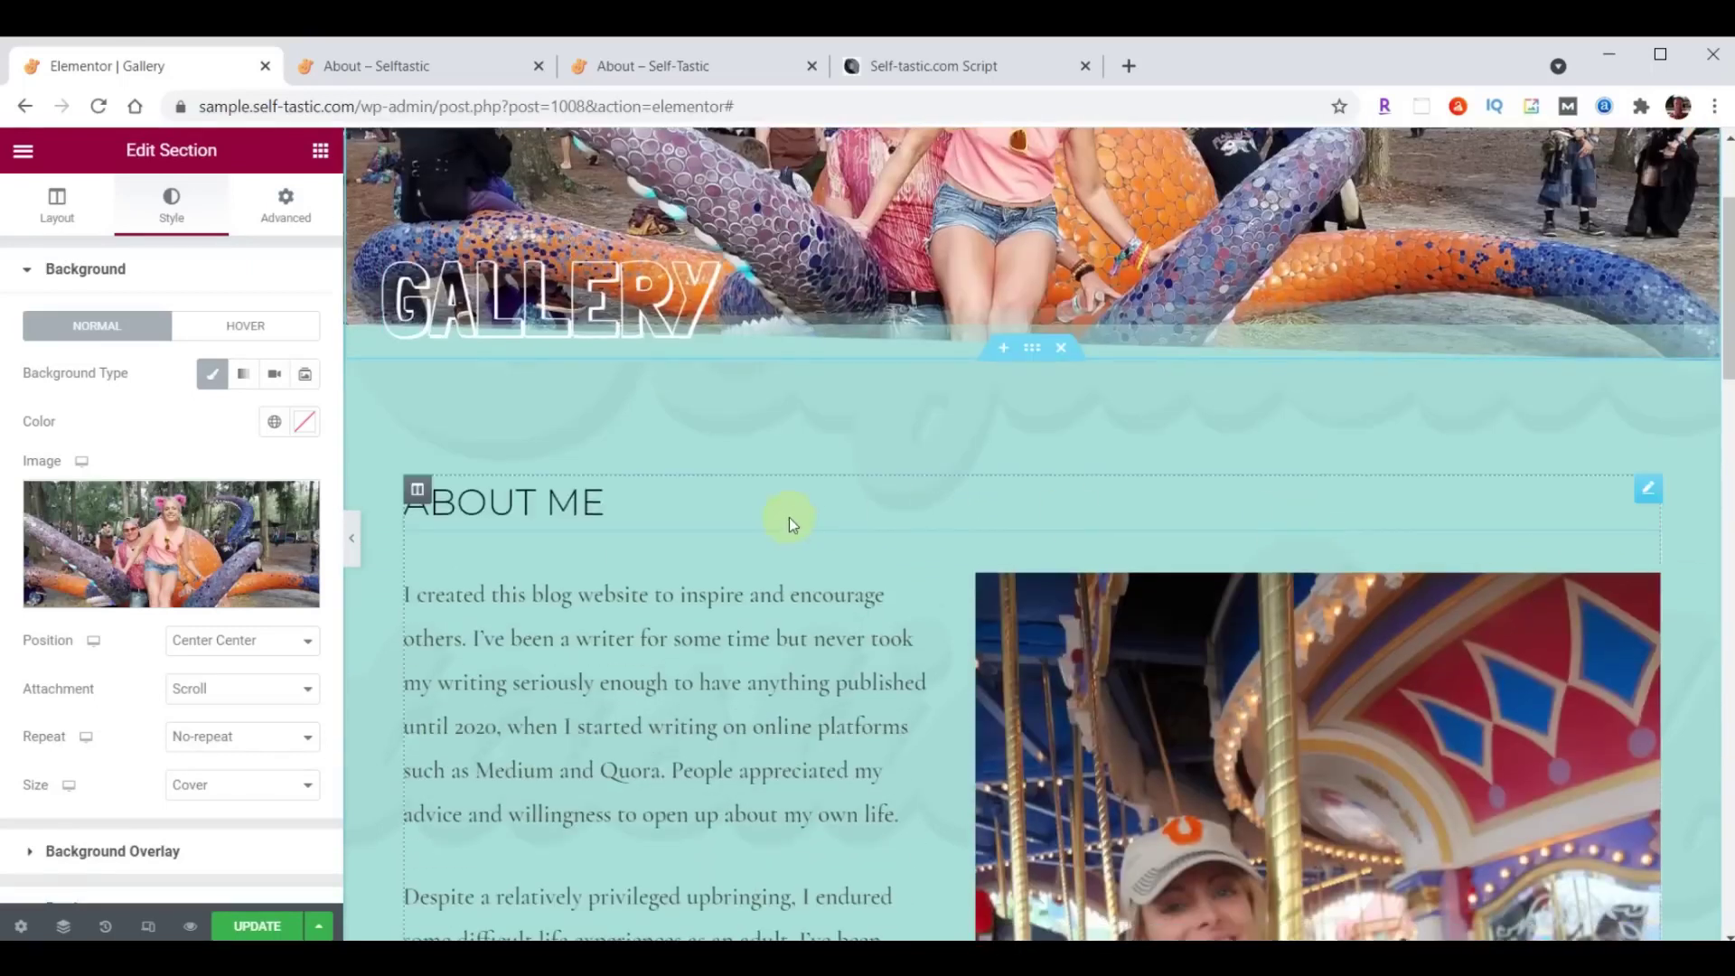
{"action": "right_click", "coordinate": [1642, 490]}
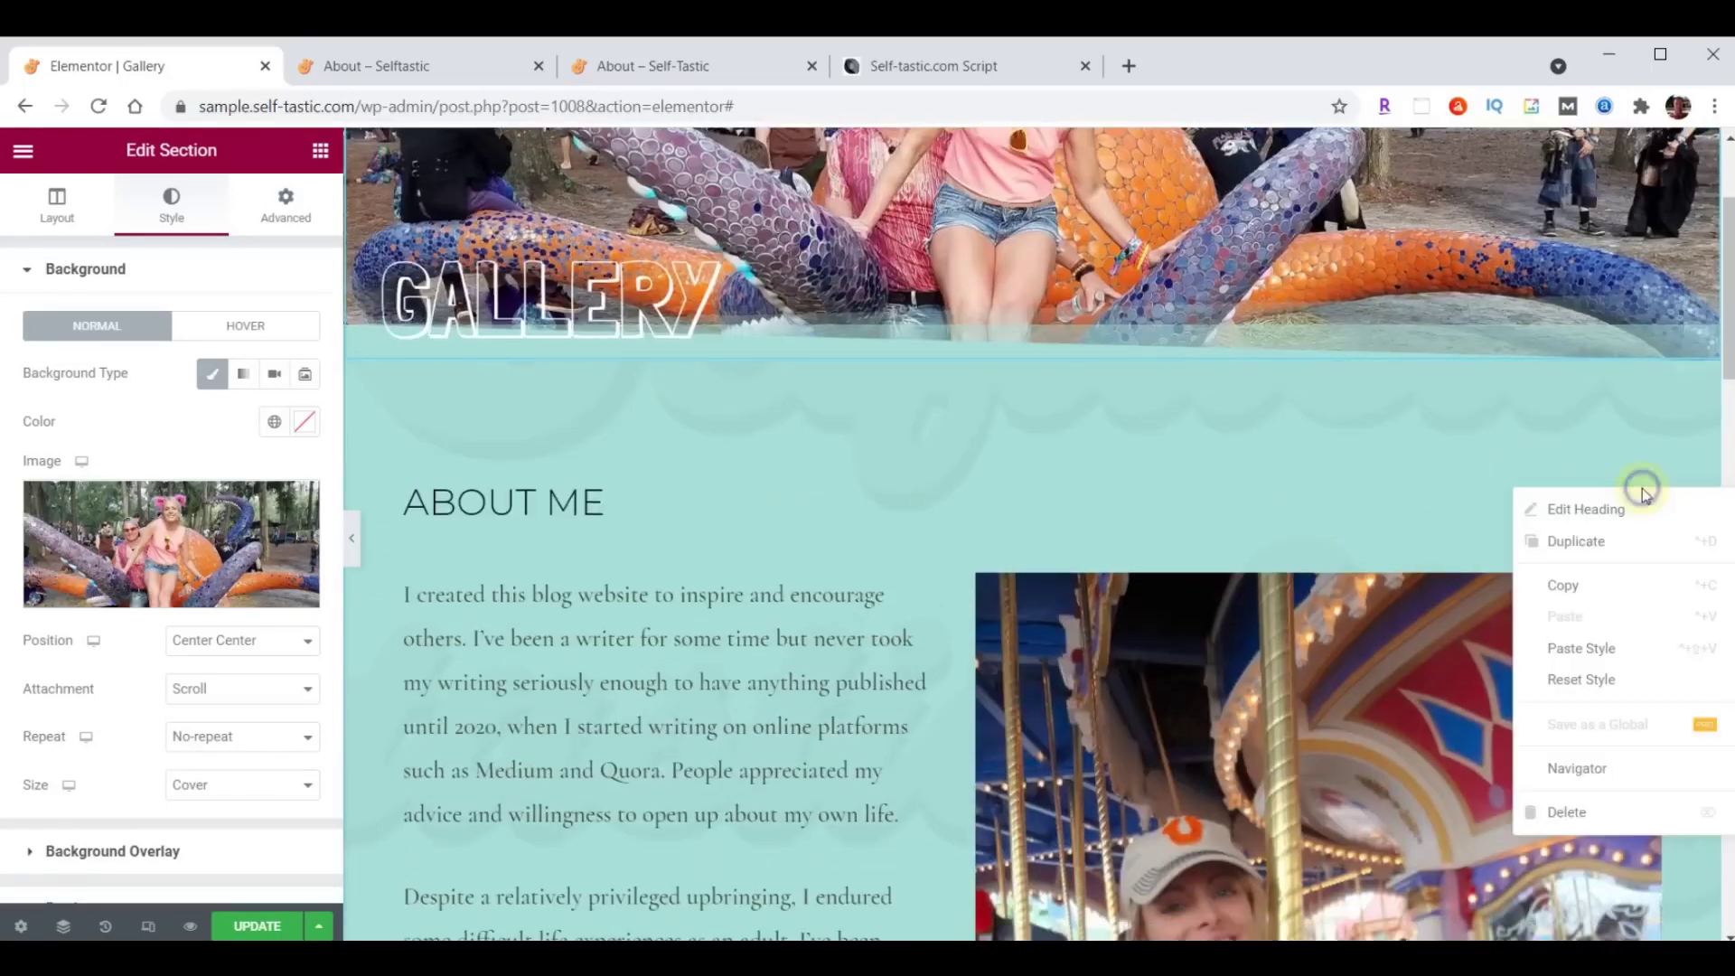
{"action": "key", "text": "Delete"}
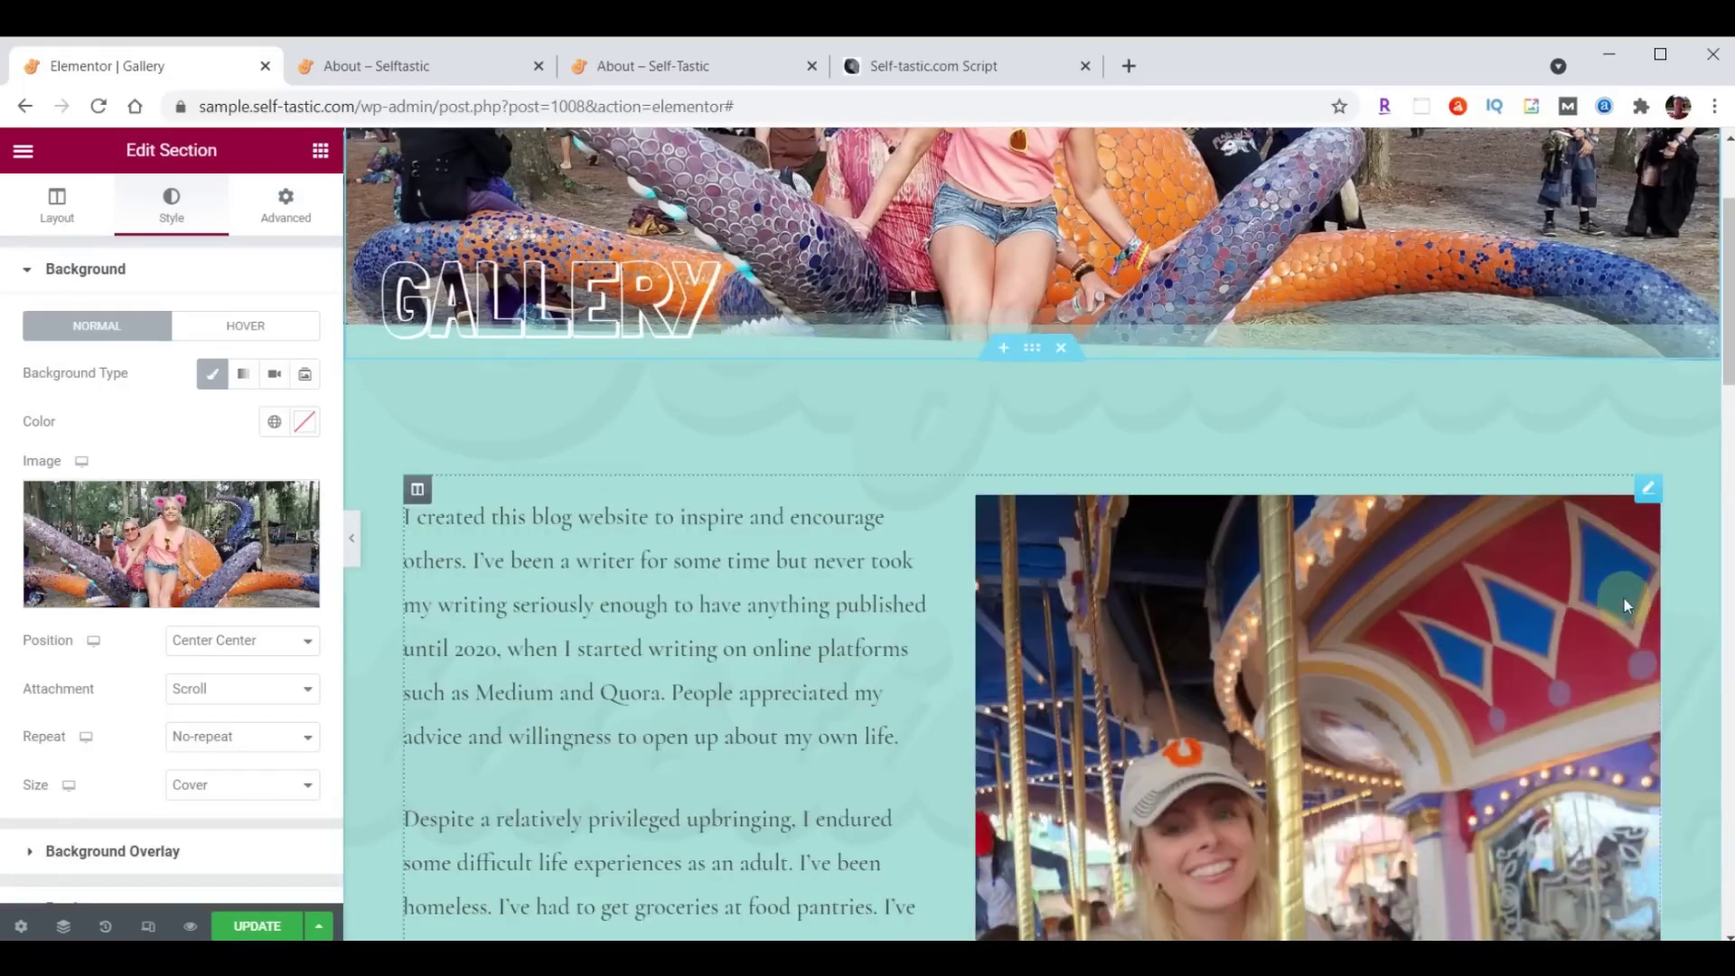
{"action": "right_click", "coordinate": [1647, 499]}
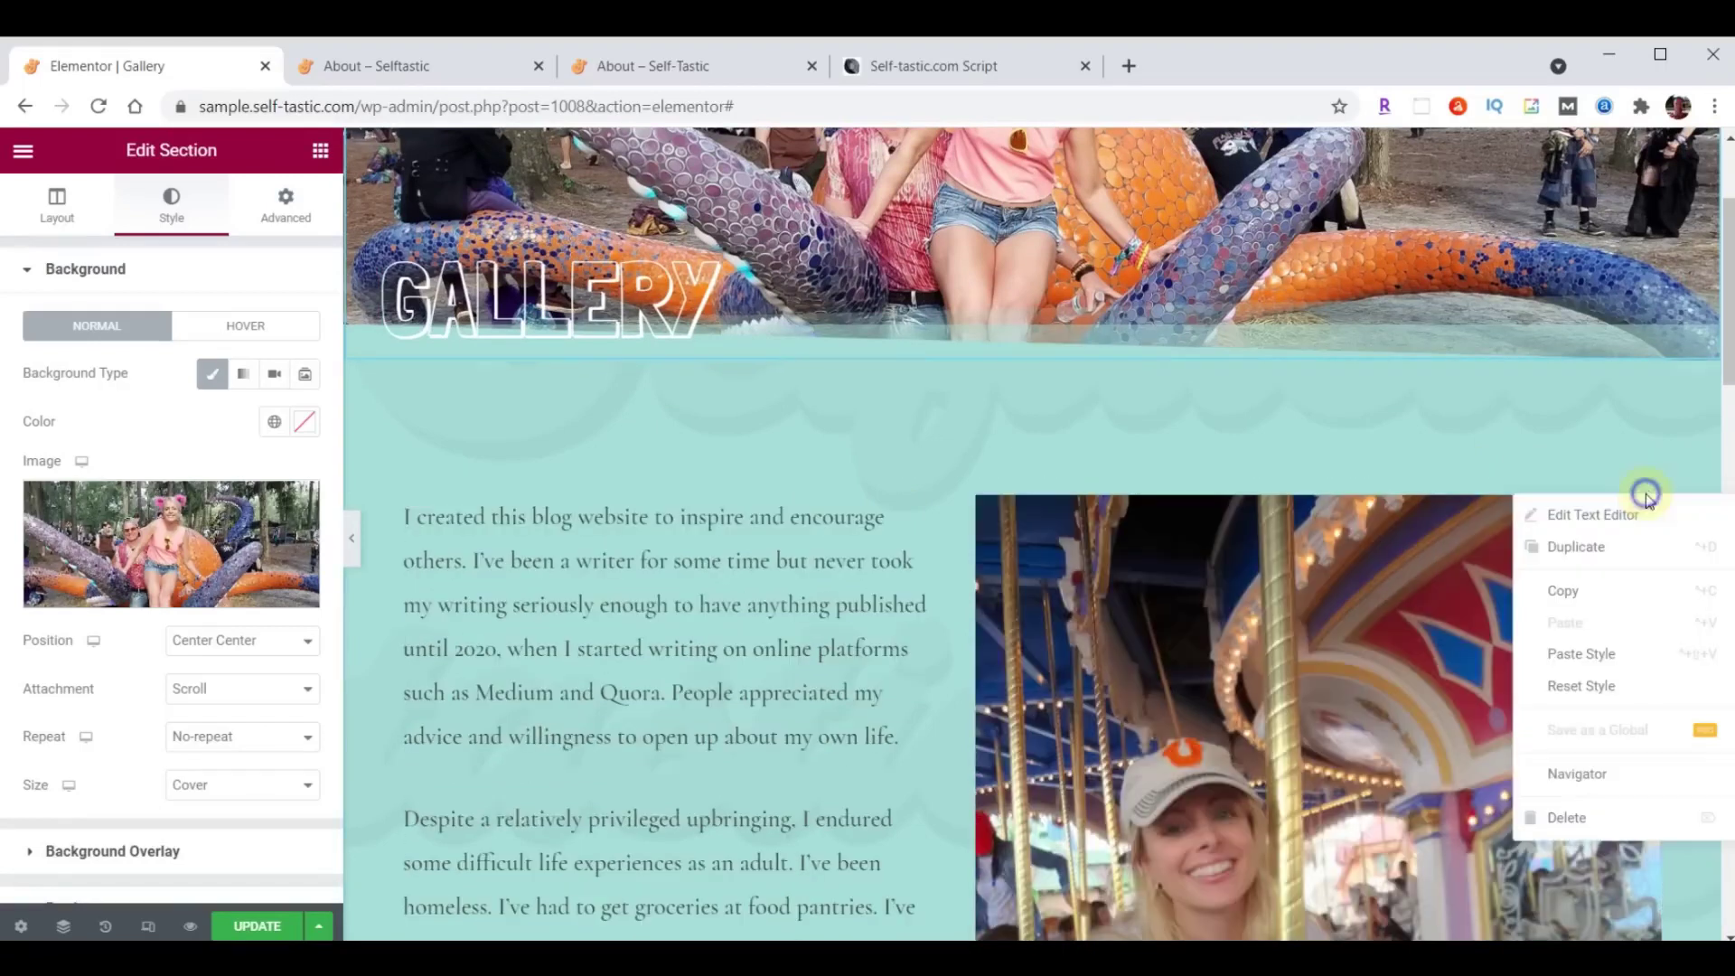
{"action": "left_click", "coordinate": [1605, 822]}
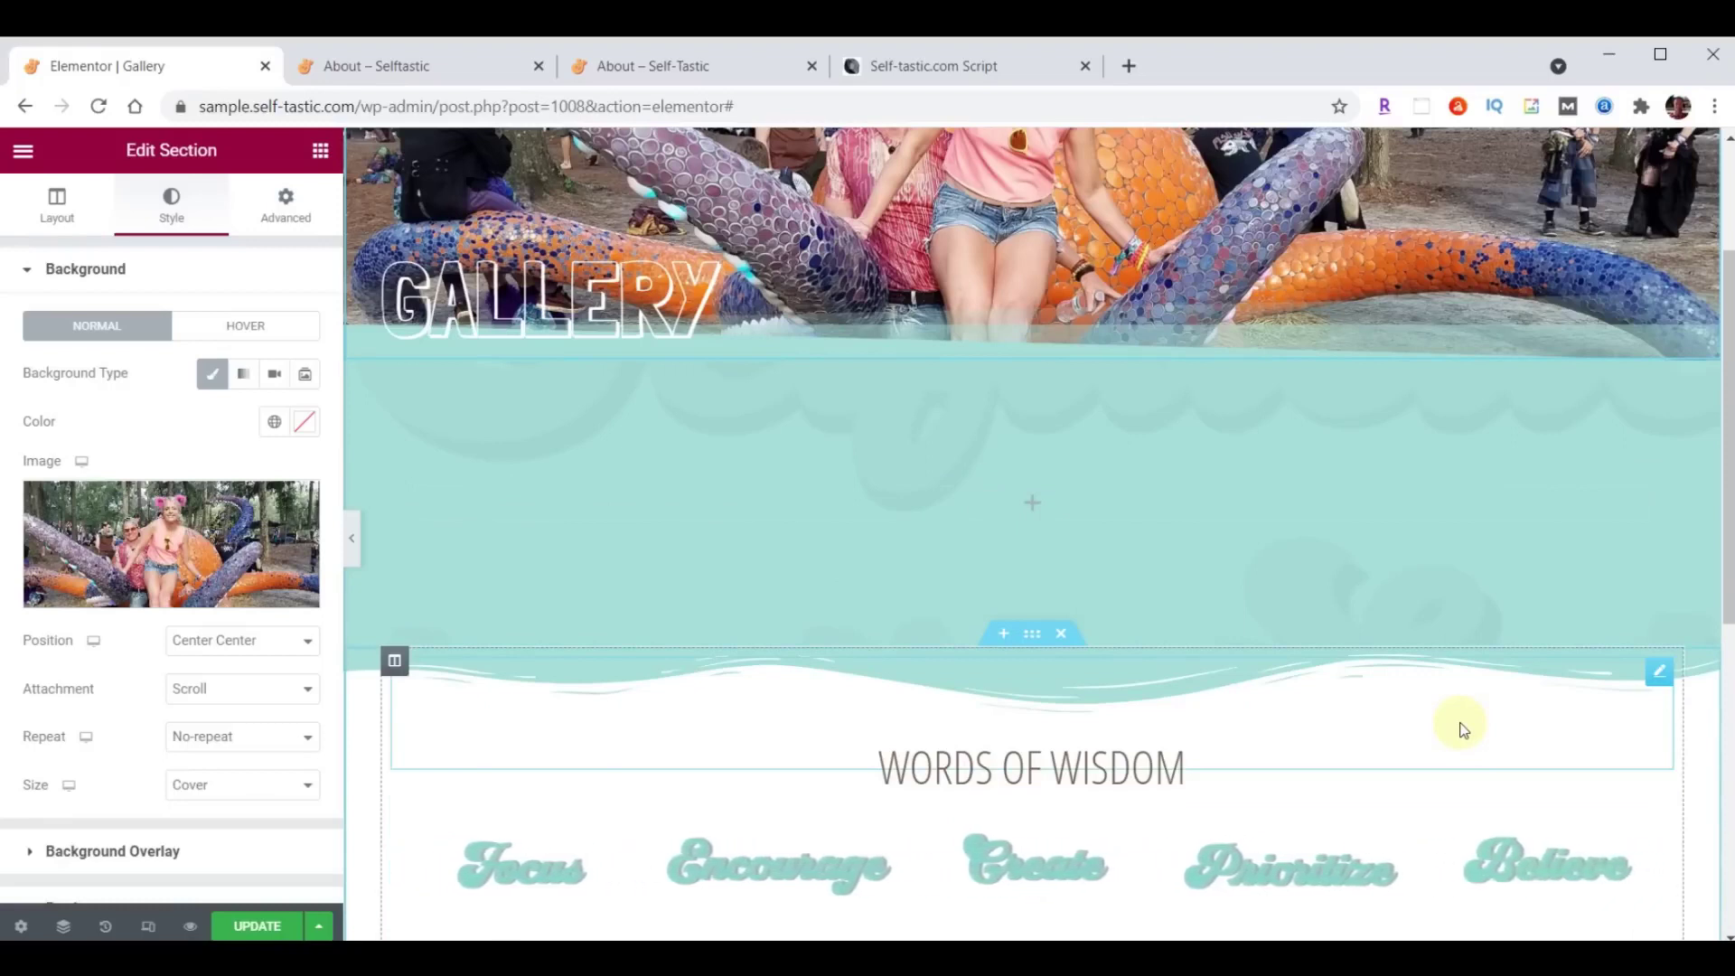
- Drop a Basic Gallery widget into the empty teal section
{"action": "left_click", "coordinate": [321, 150]}
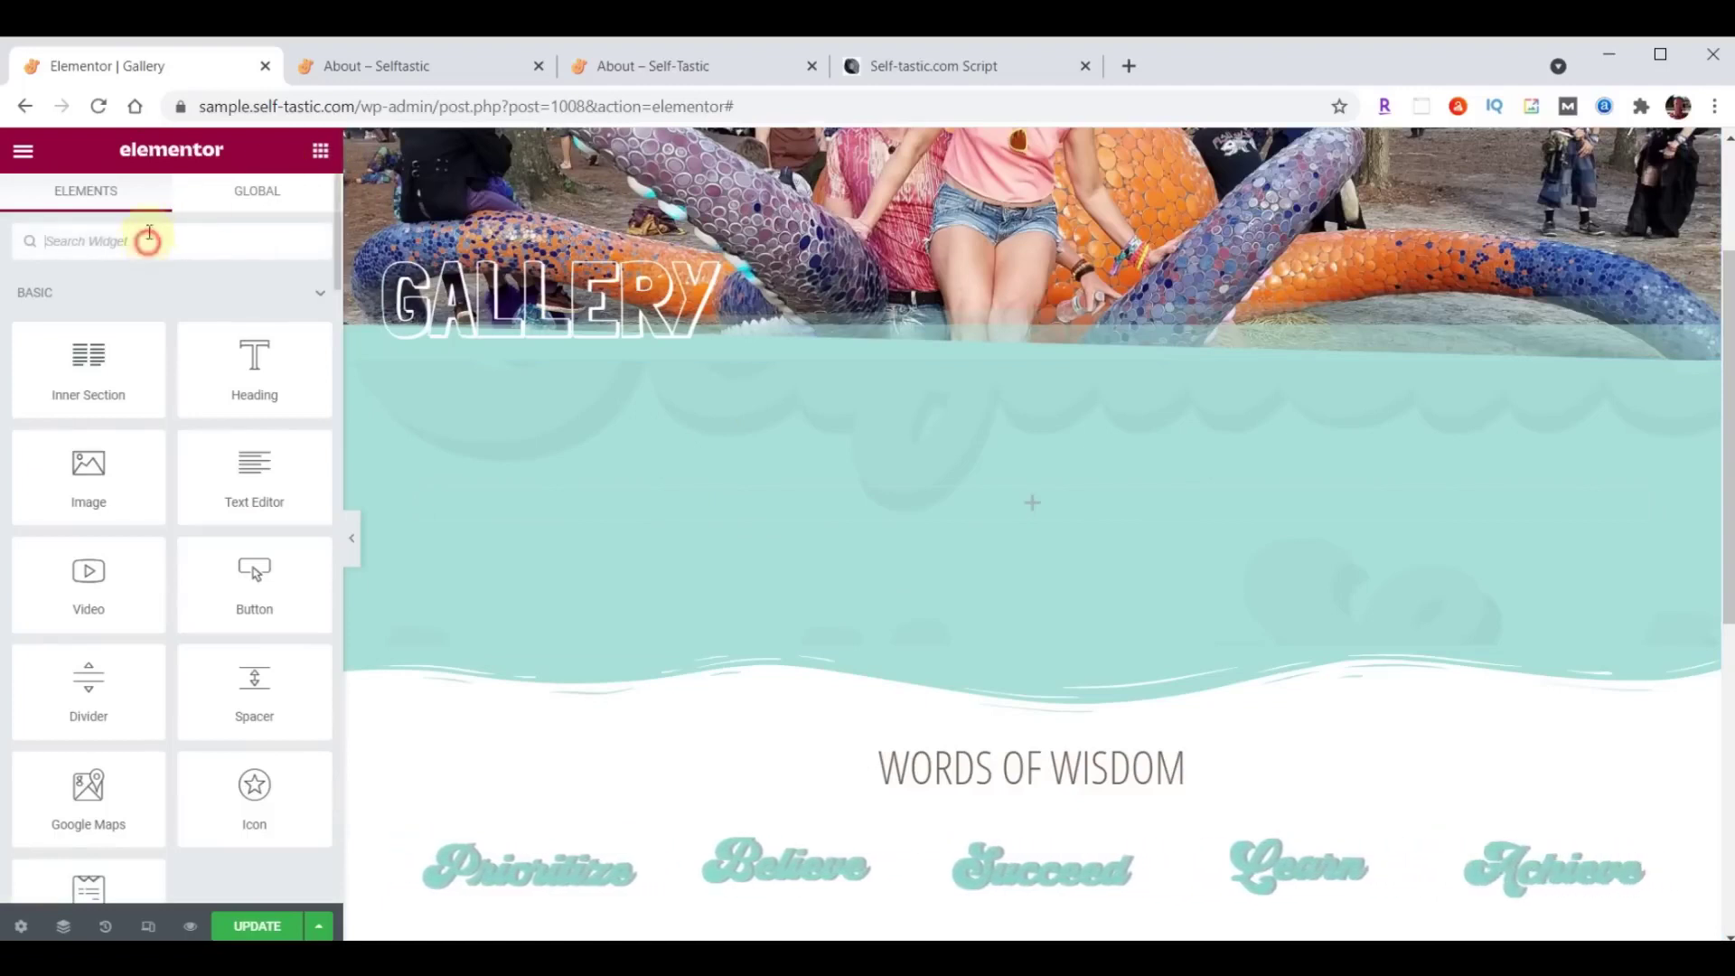
{"action": "type", "text": "gallery"}
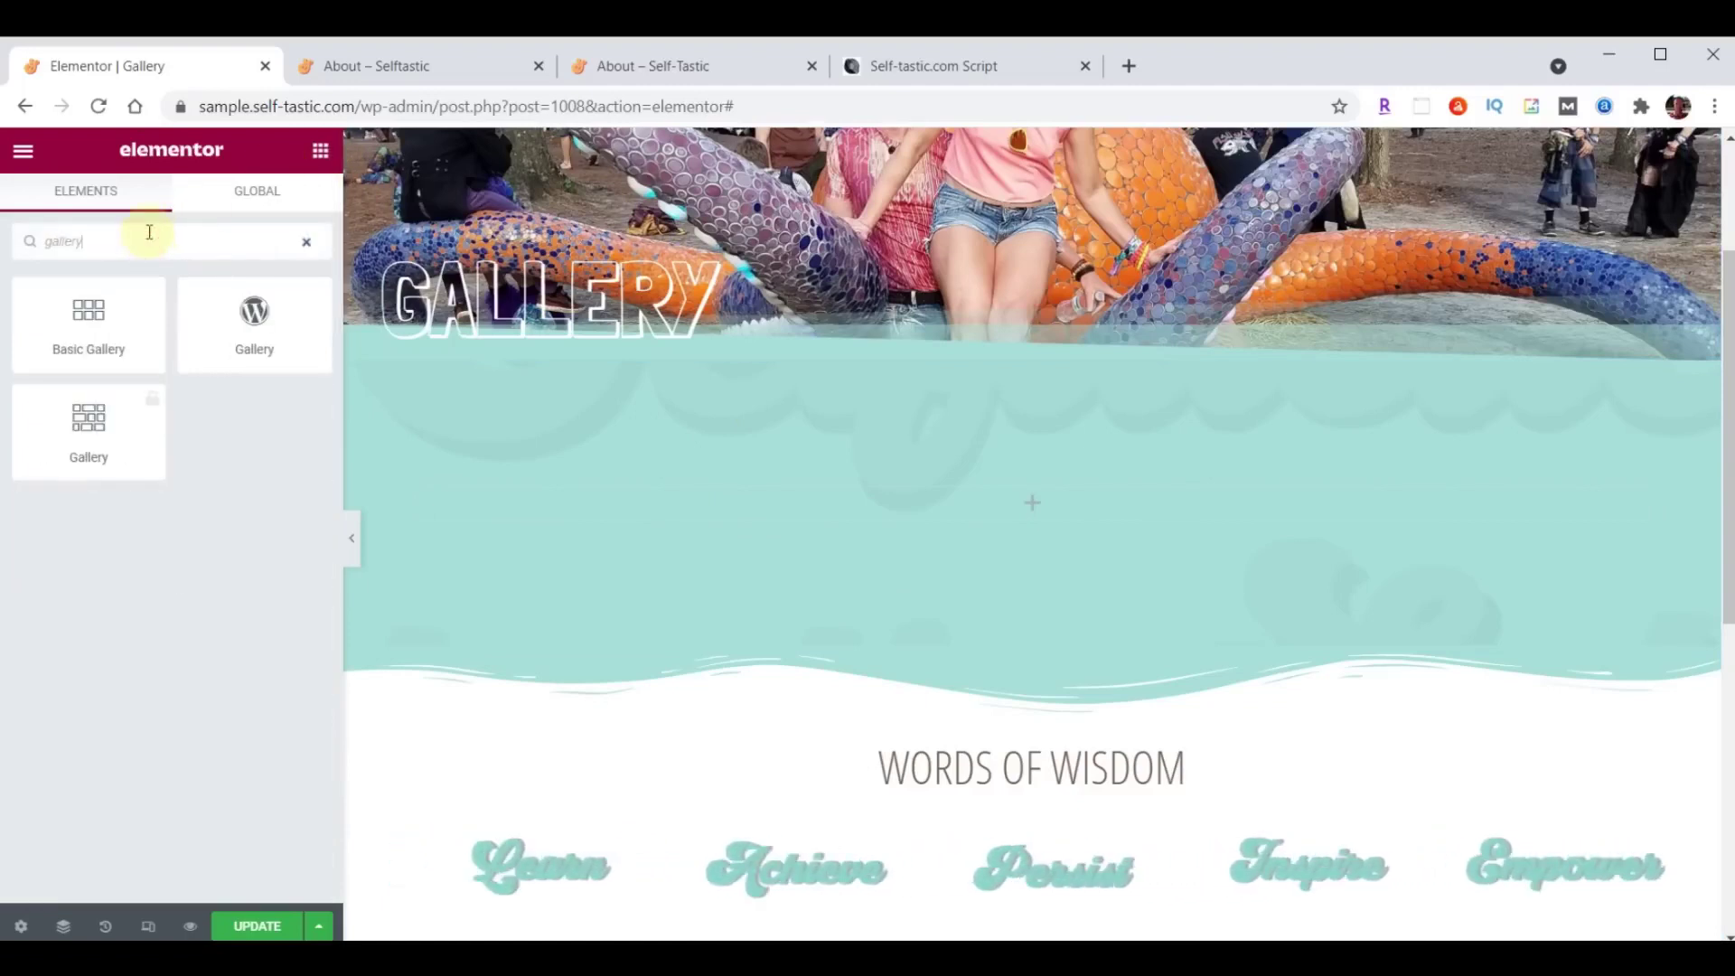
{"action": "left_click_drag", "start_coordinate": [91, 316], "coordinate": [1044, 492]}
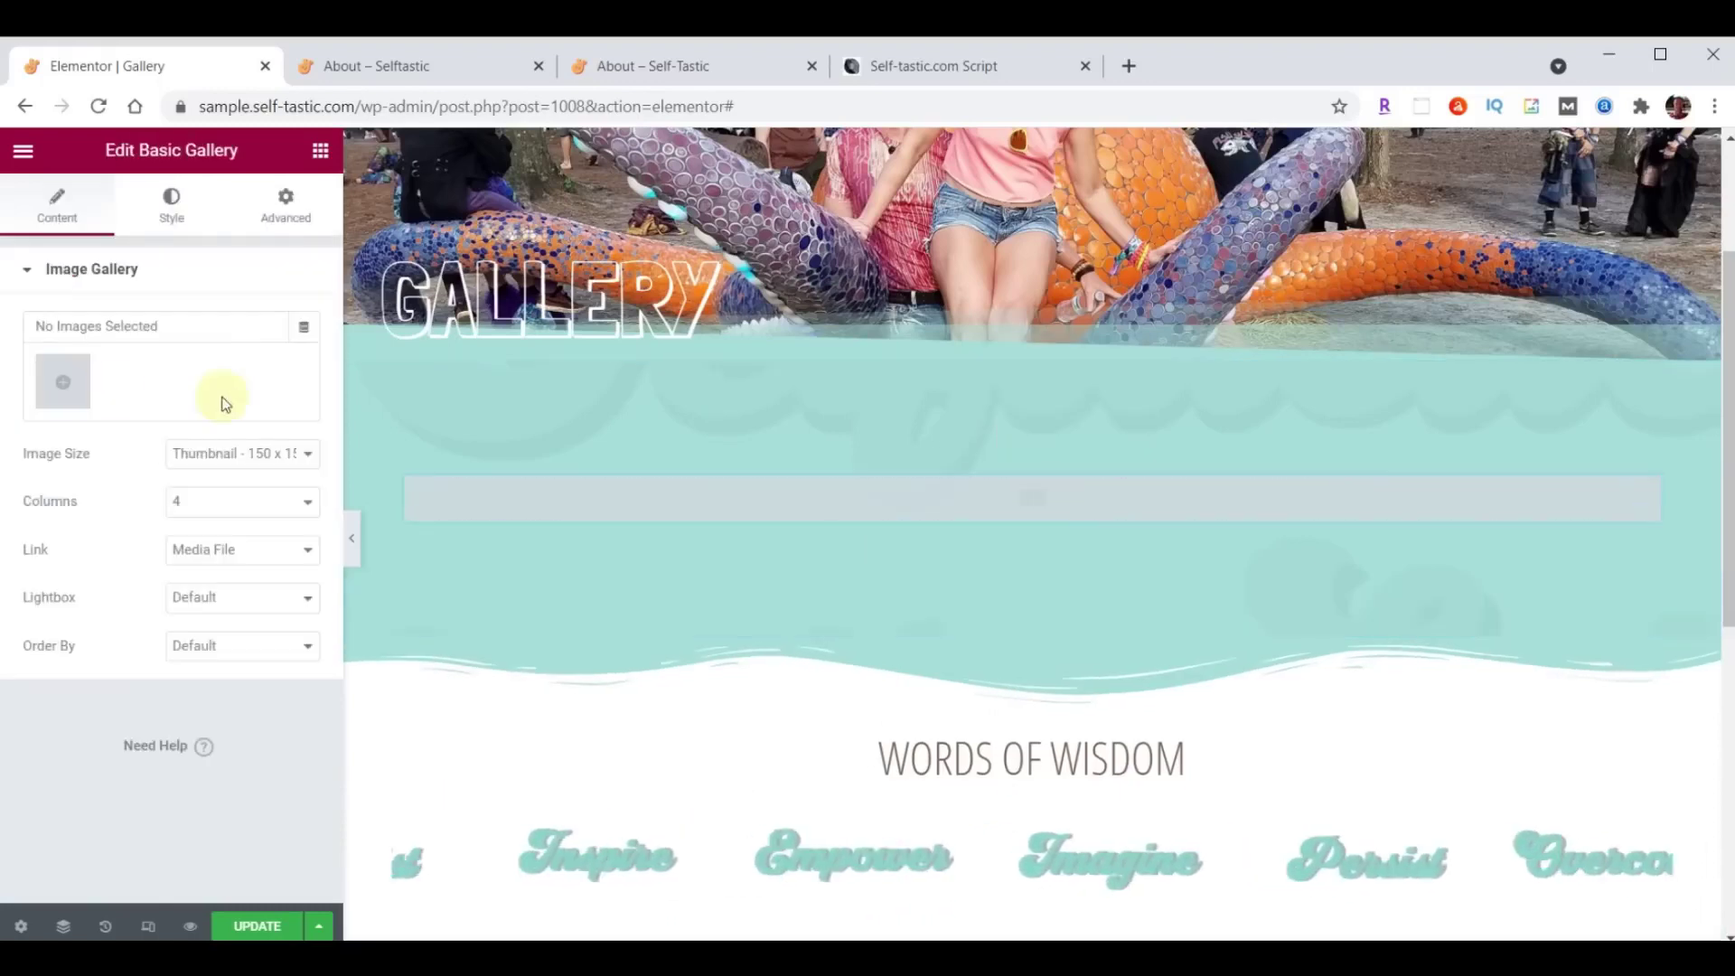
{"action": "left_click", "coordinate": [73, 383]}
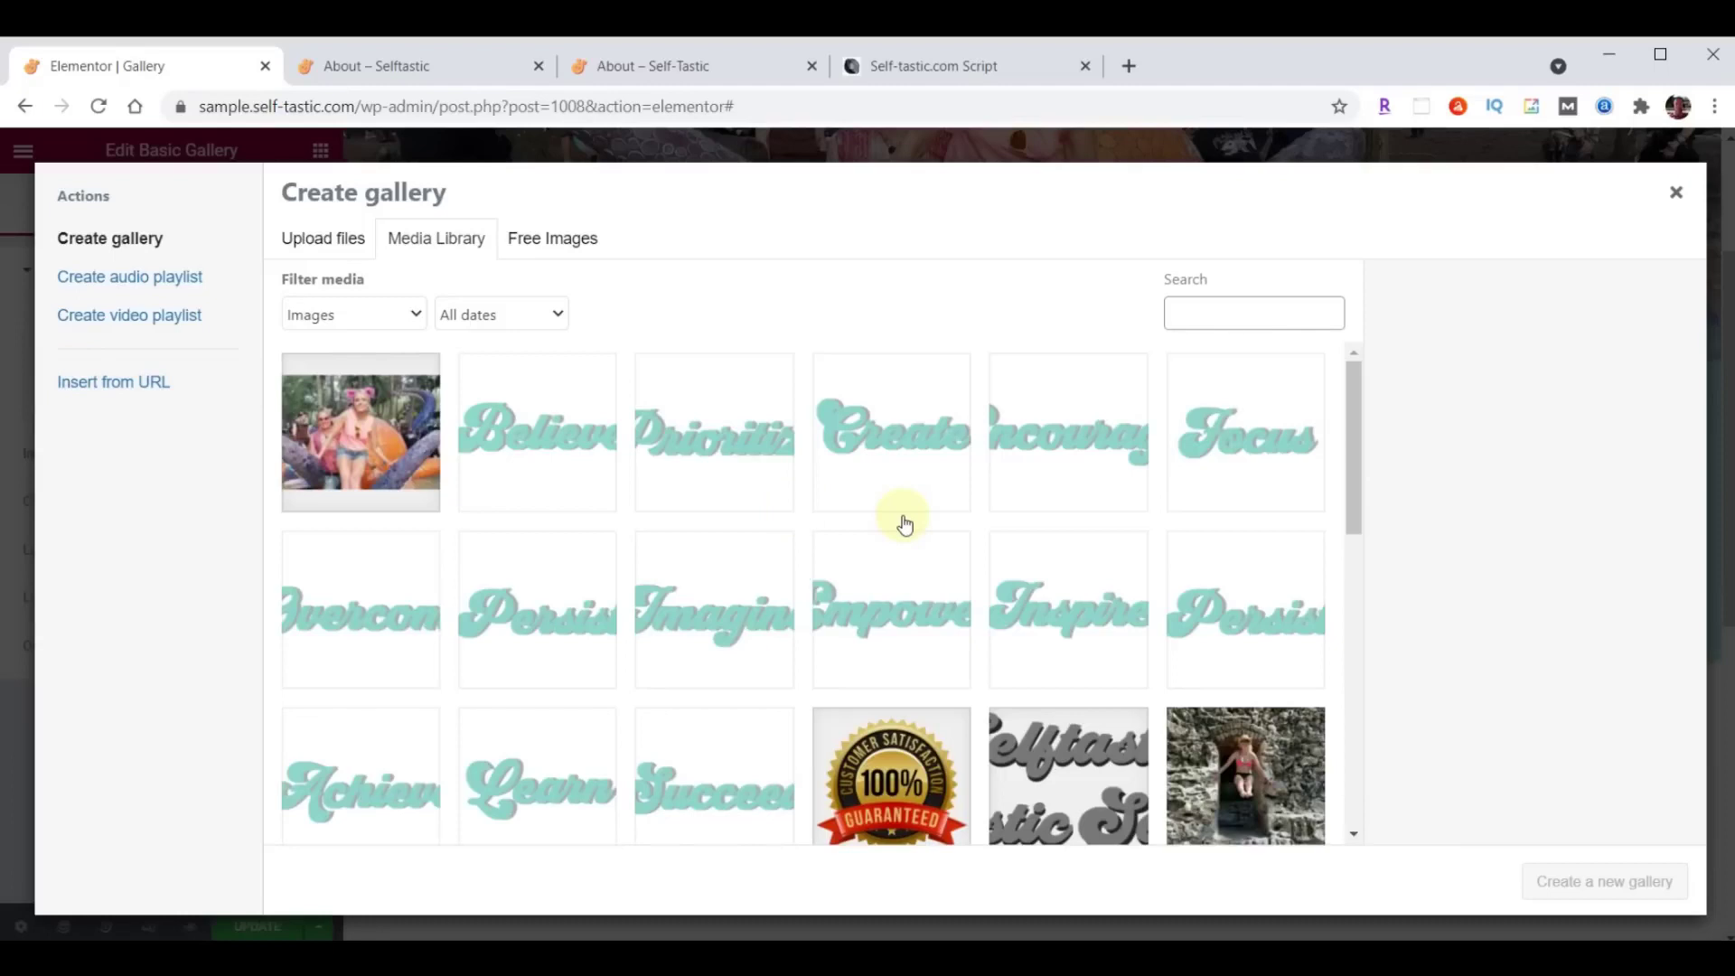
- Upload gallery-01 through gallery-32, move the sunset silhouette photo second, and insert the gallery
{"action": "key", "text": "alt+Tab"}
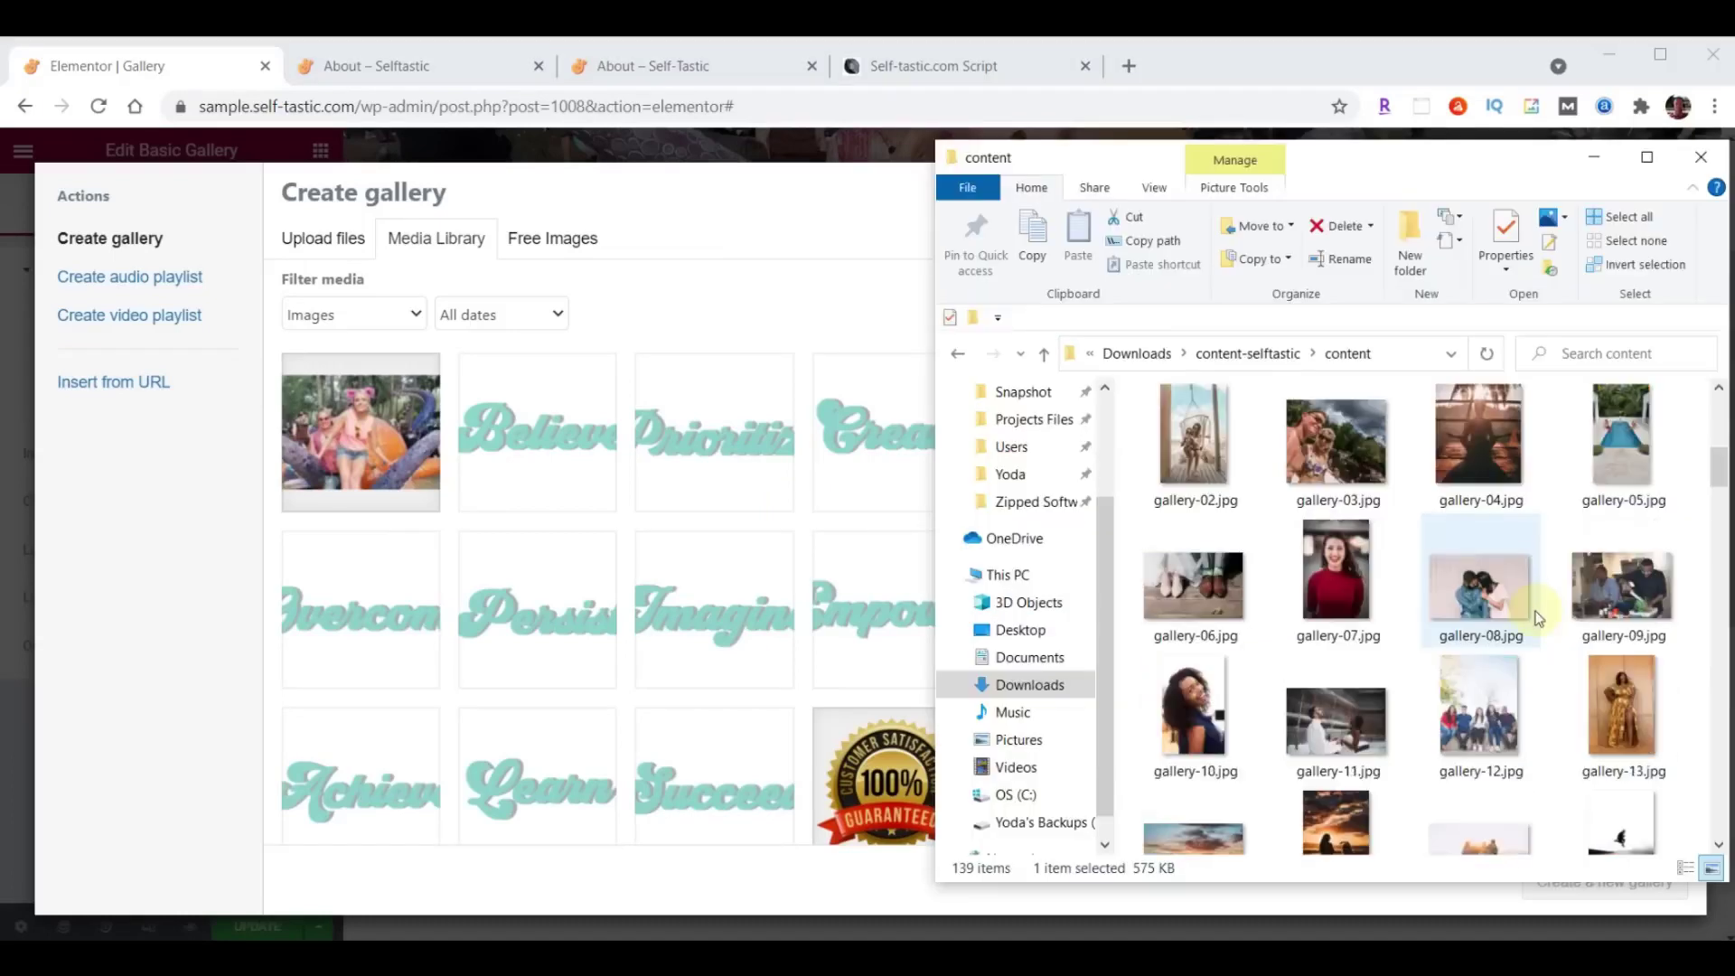
{"action": "scroll", "coordinate": [1539, 617], "scroll_direction": "up", "scroll_amount": 3}
{"action": "left_click", "coordinate": [1604, 554]}
{"action": "scroll", "coordinate": [1605, 555], "scroll_direction": "down", "scroll_amount": 5}
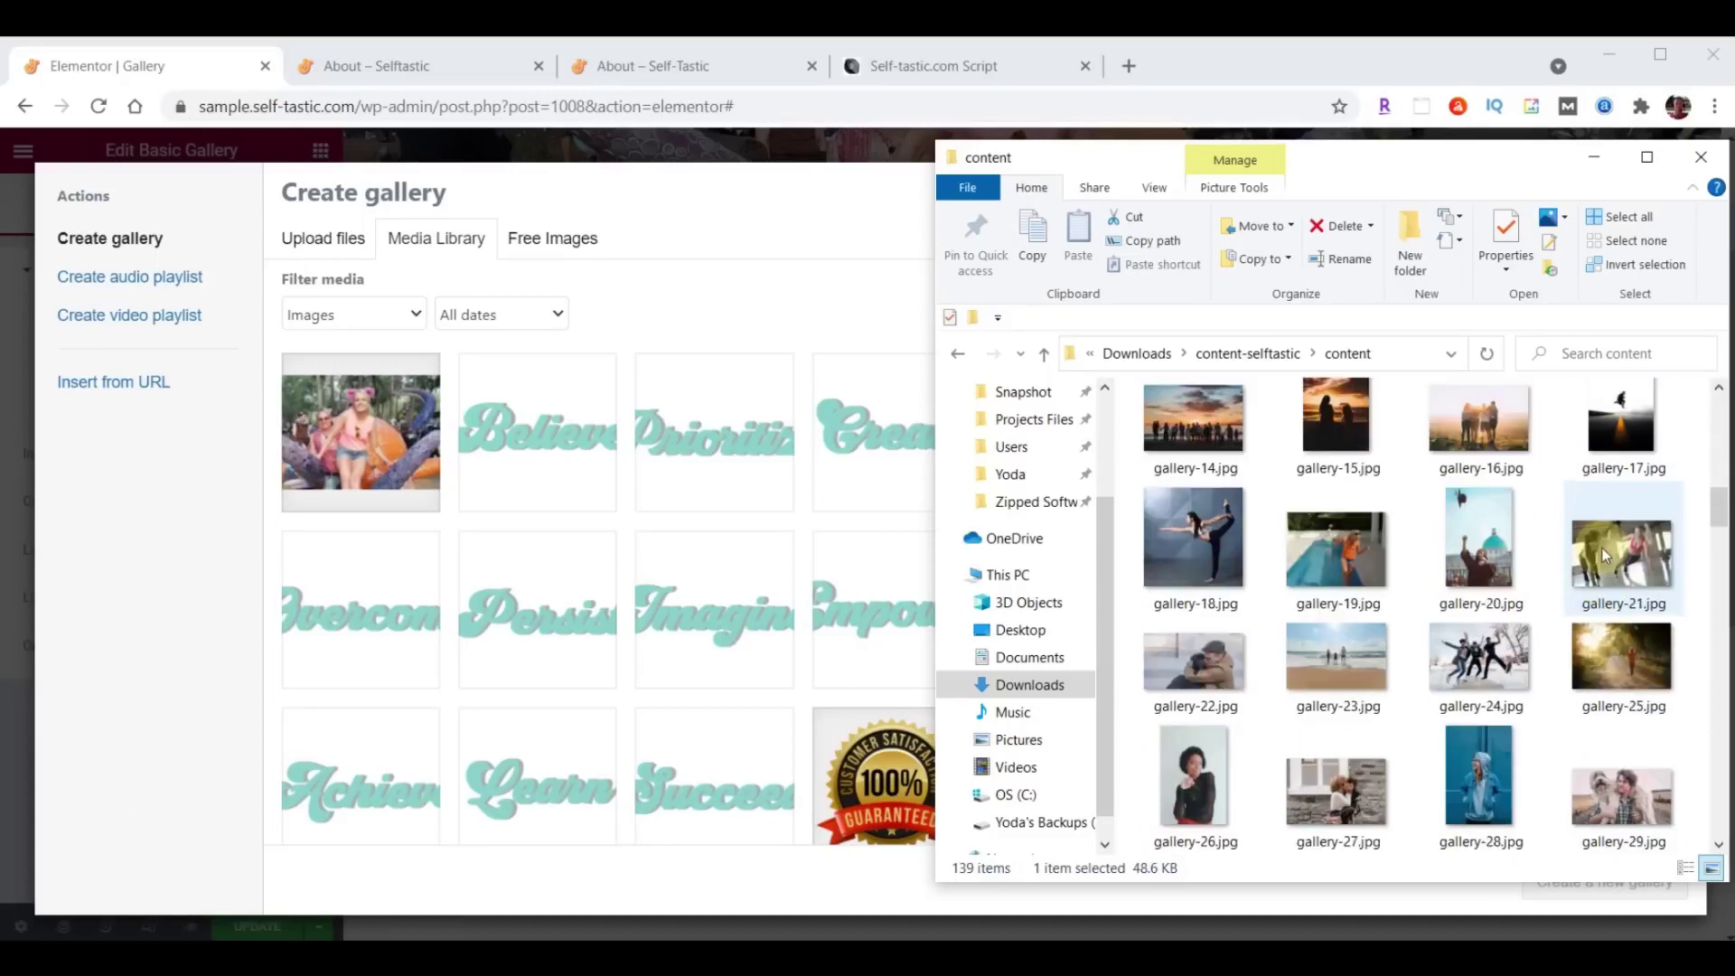
{"action": "scroll", "coordinate": [1601, 546], "scroll_direction": "down", "scroll_amount": 5}
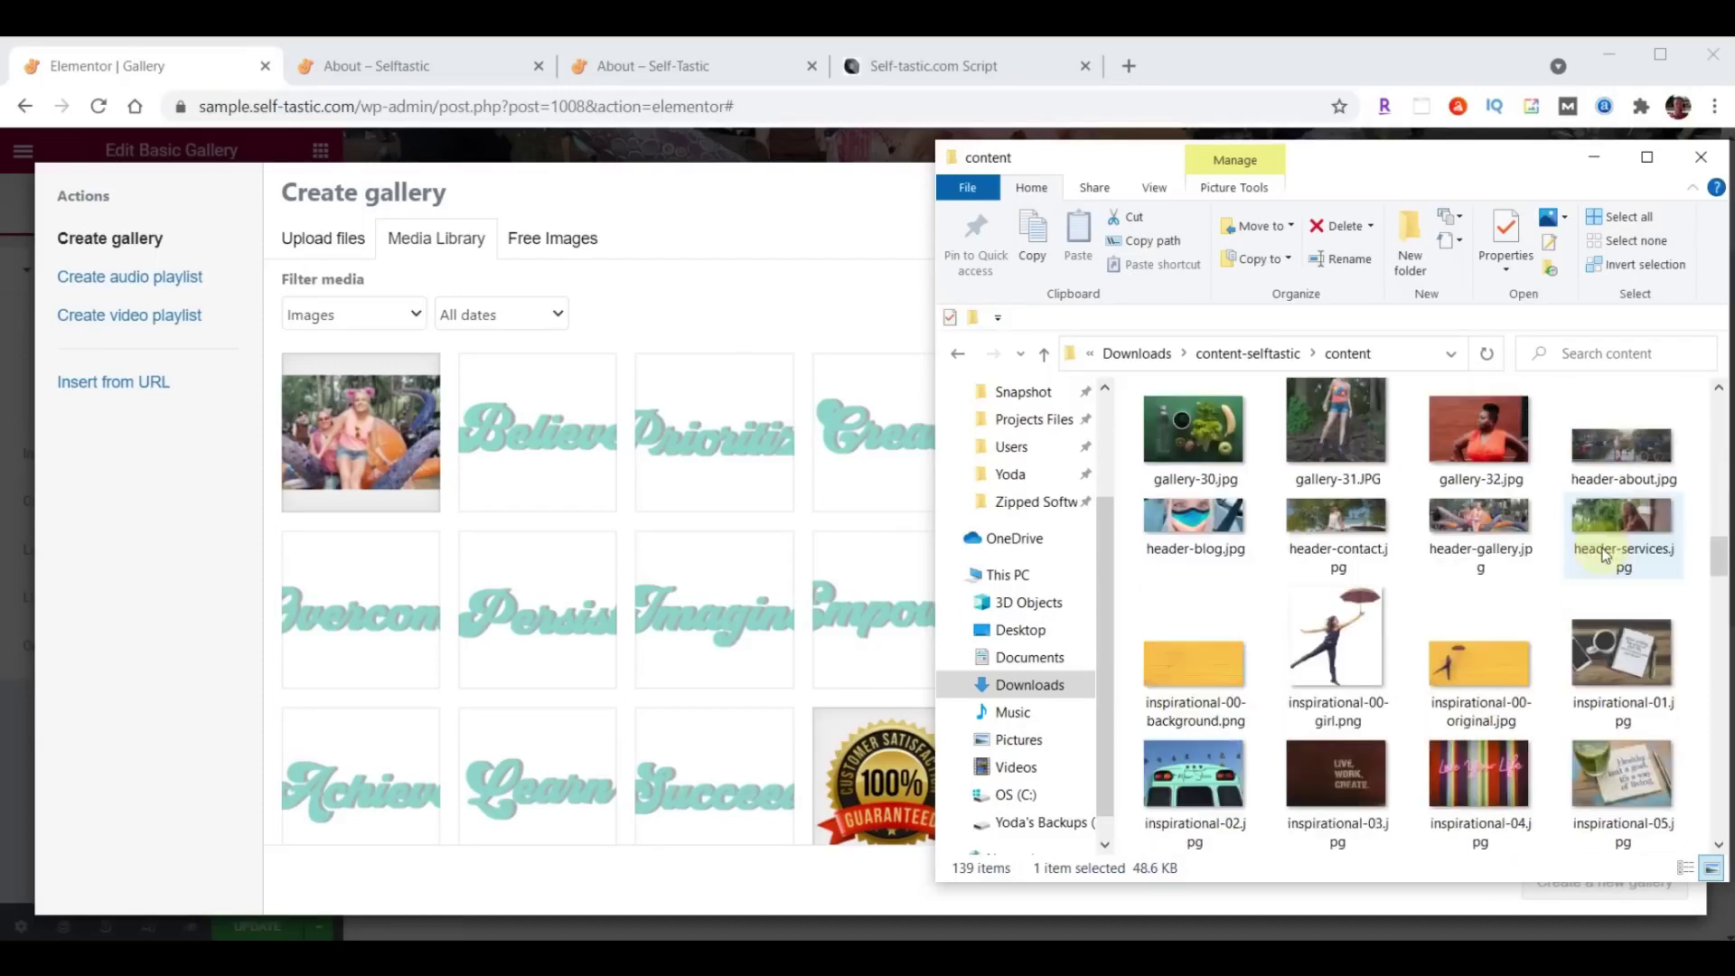
{"action": "left_click", "coordinate": [1489, 442], "text": "shift"}
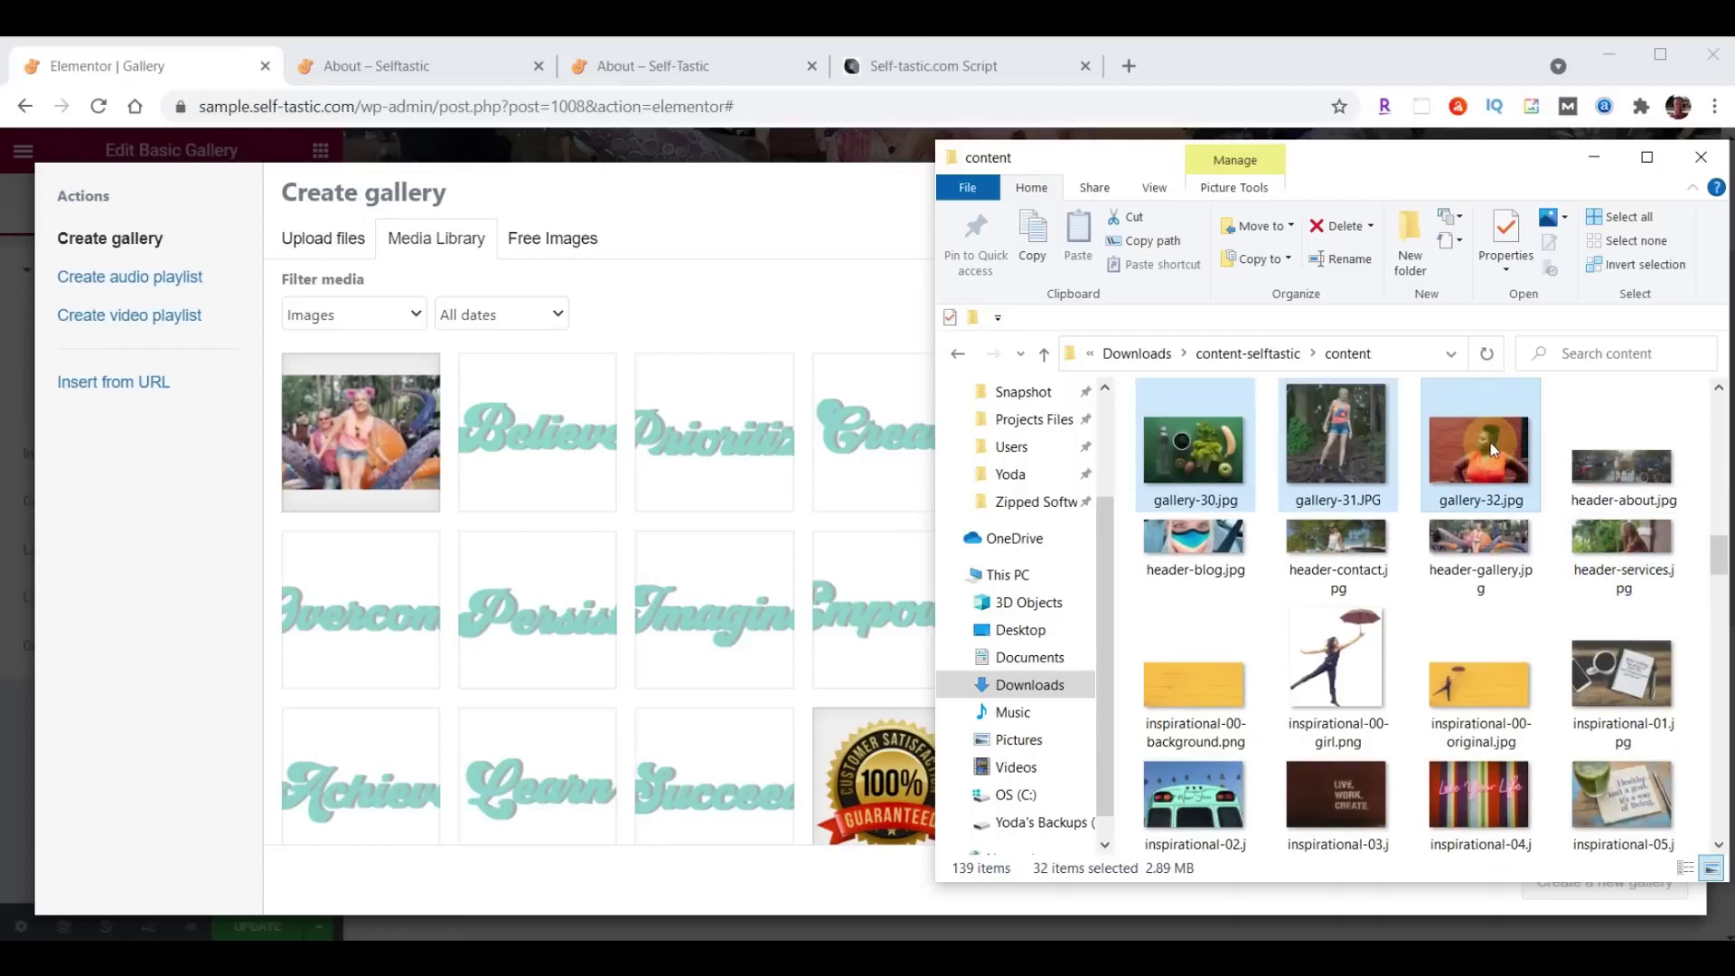
{"action": "left_click_drag", "start_coordinate": [1348, 477], "coordinate": [380, 637]}
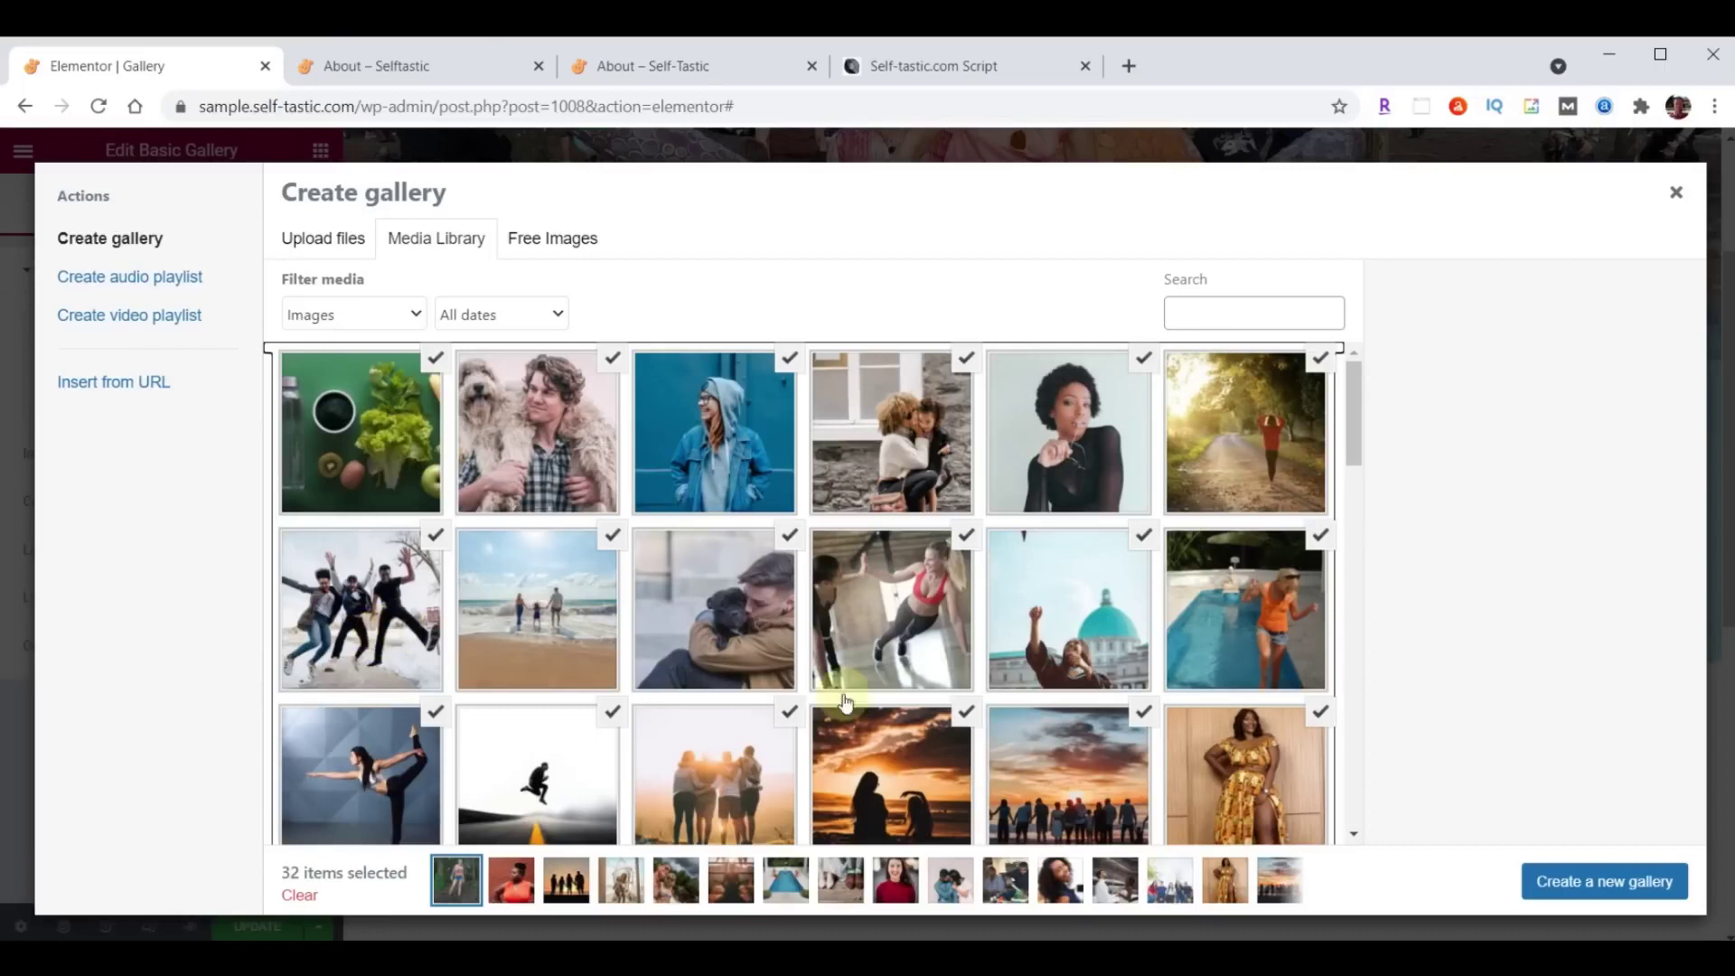
{"action": "left_click", "coordinate": [1620, 869]}
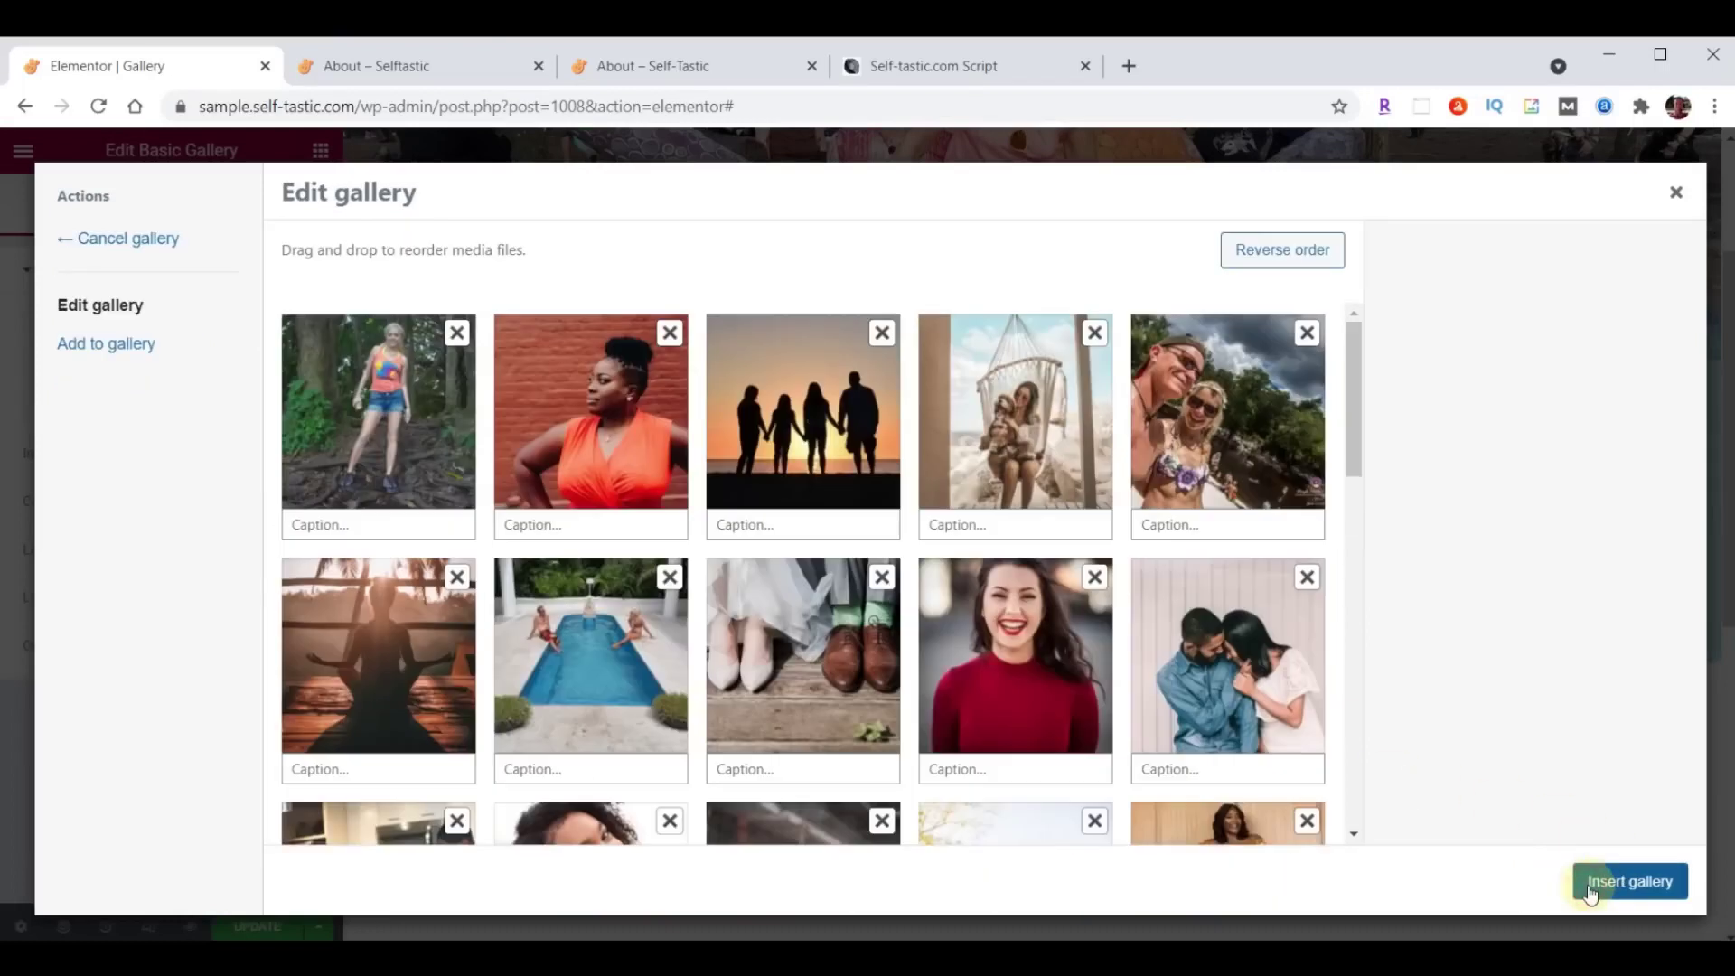
{"action": "left_click_drag", "start_coordinate": [800, 443], "coordinate": [588, 442]}
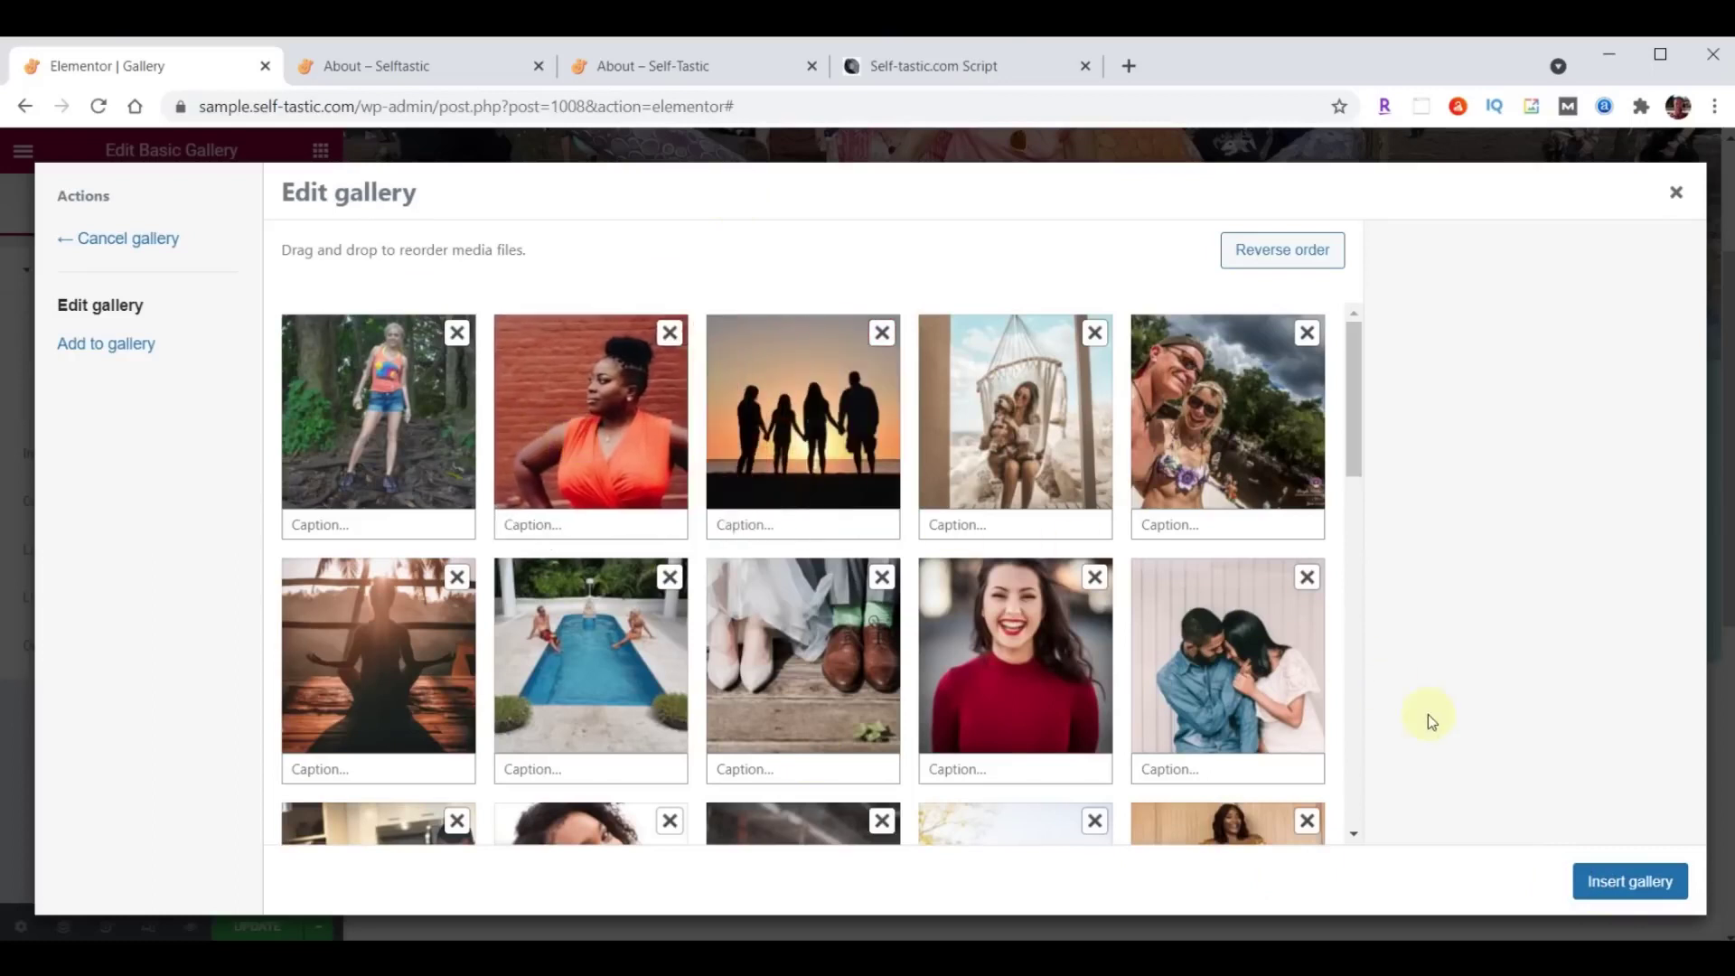
{"action": "left_click", "coordinate": [1630, 893]}
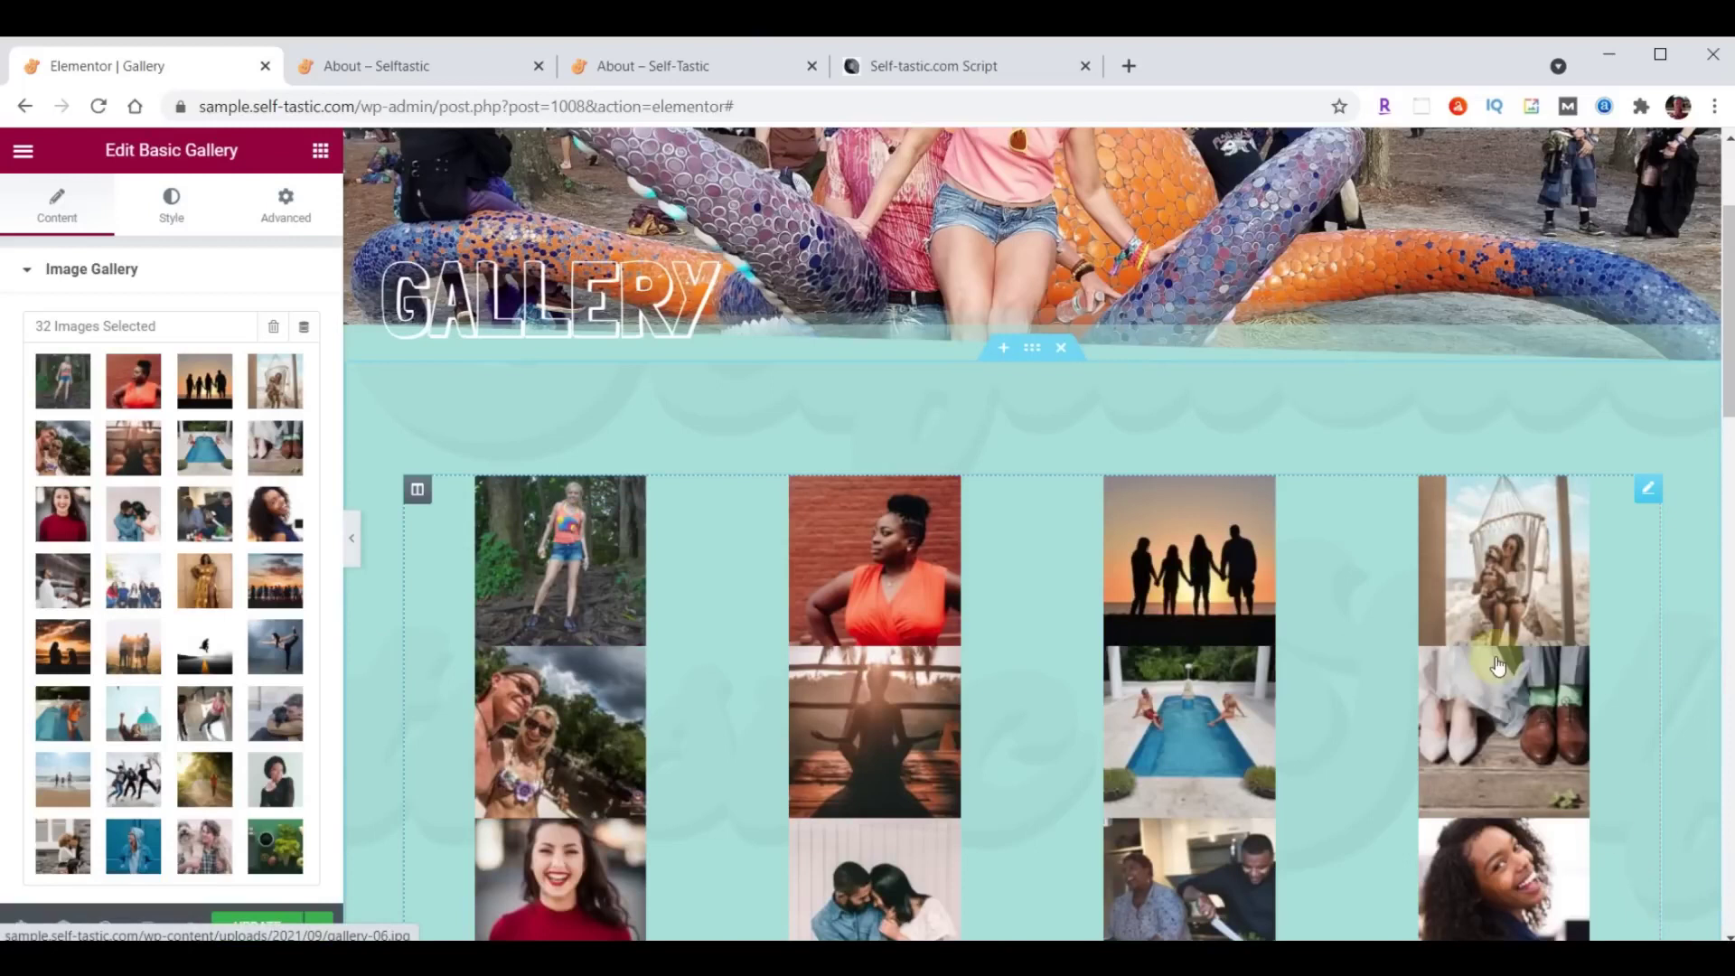
- Set gallery image size to Medium 300 x 300, update the page, and switch to the live About tab
{"action": "scroll", "coordinate": [133, 552], "scroll_direction": "down", "scroll_amount": 3}
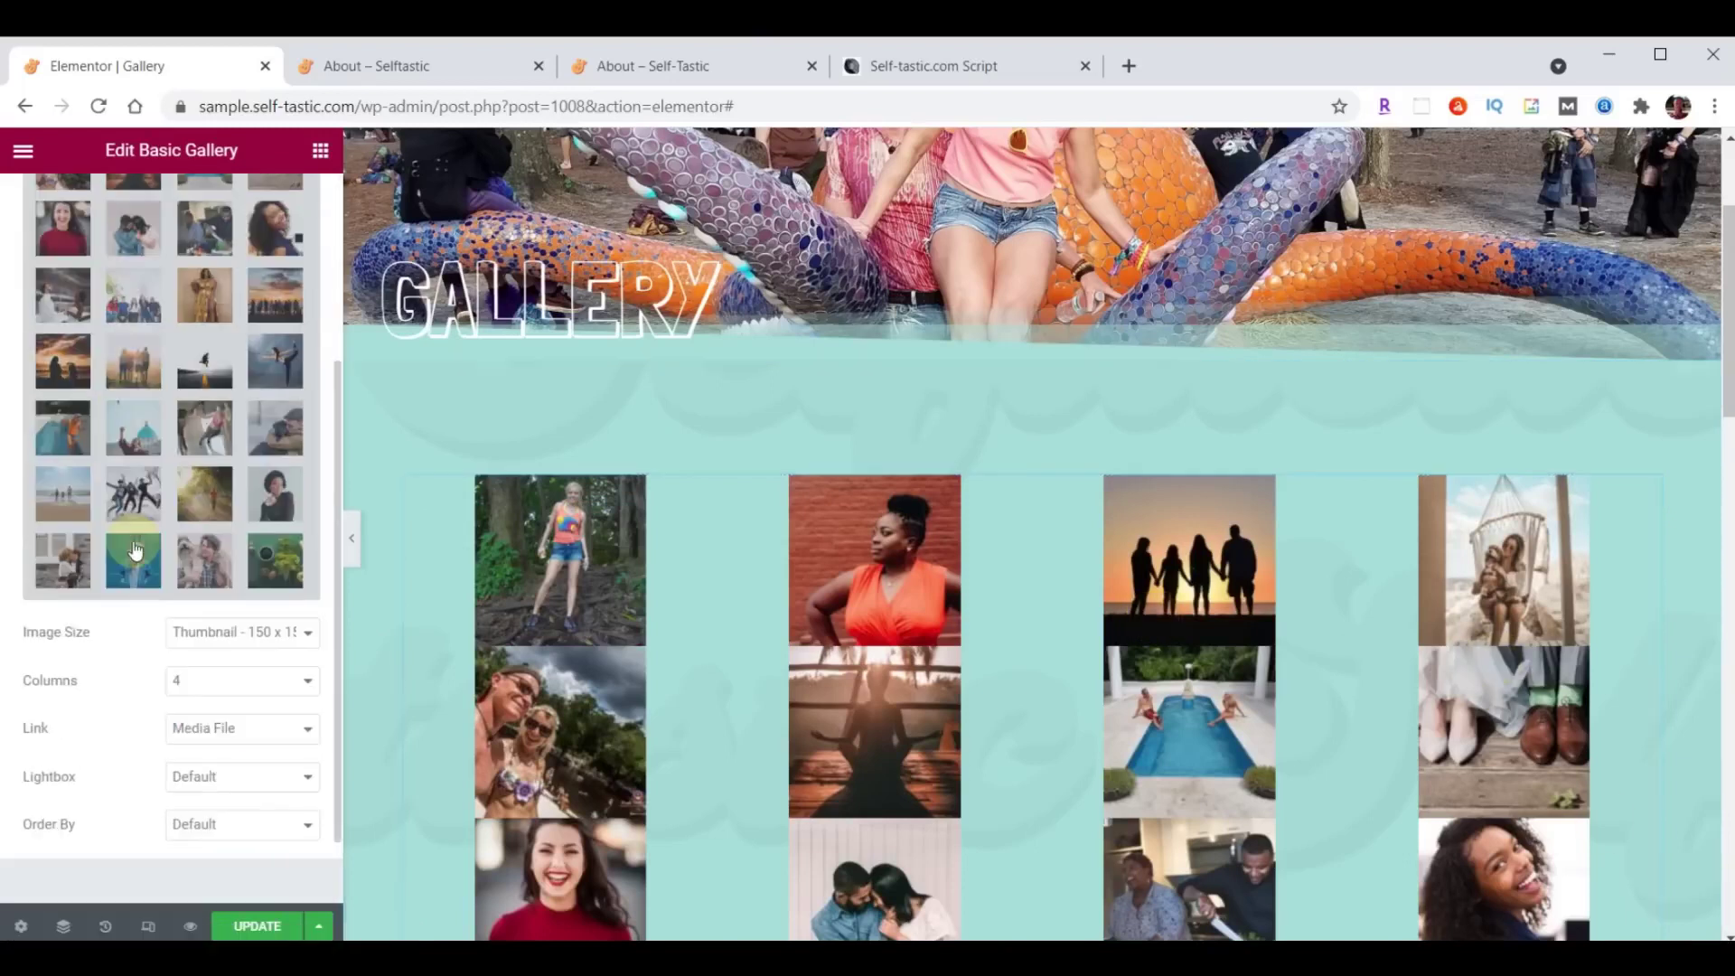
{"action": "left_click", "coordinate": [222, 632]}
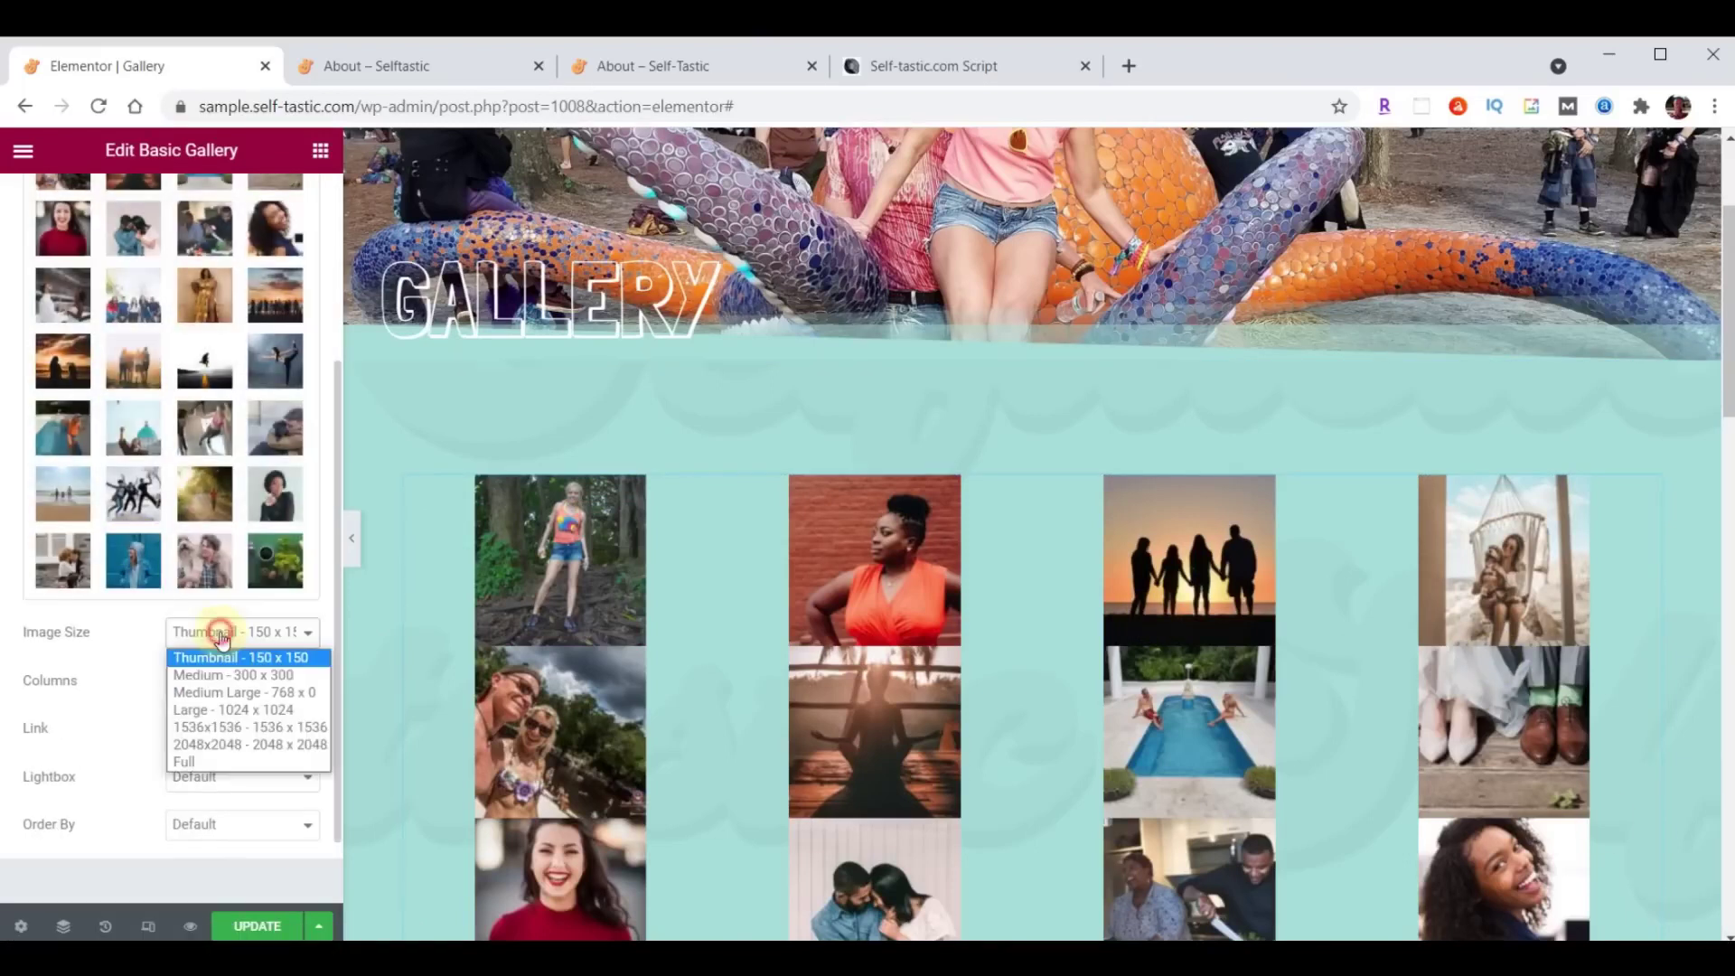
{"action": "left_click", "coordinate": [223, 676]}
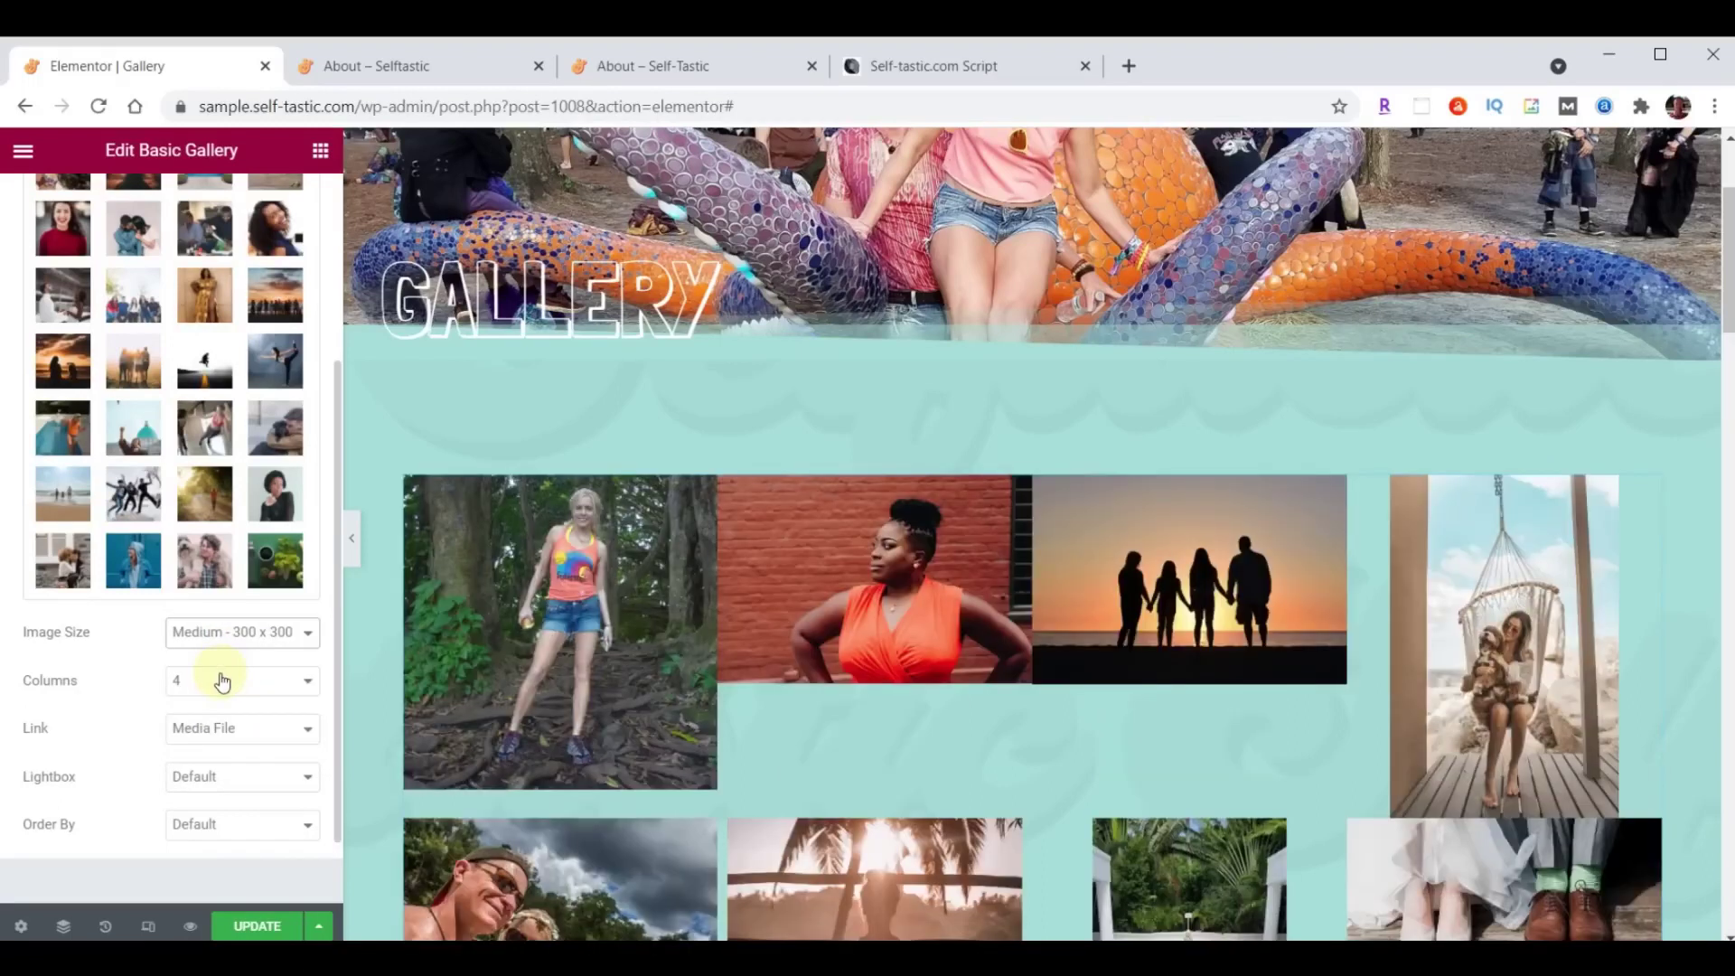
{"action": "left_click", "coordinate": [267, 929]}
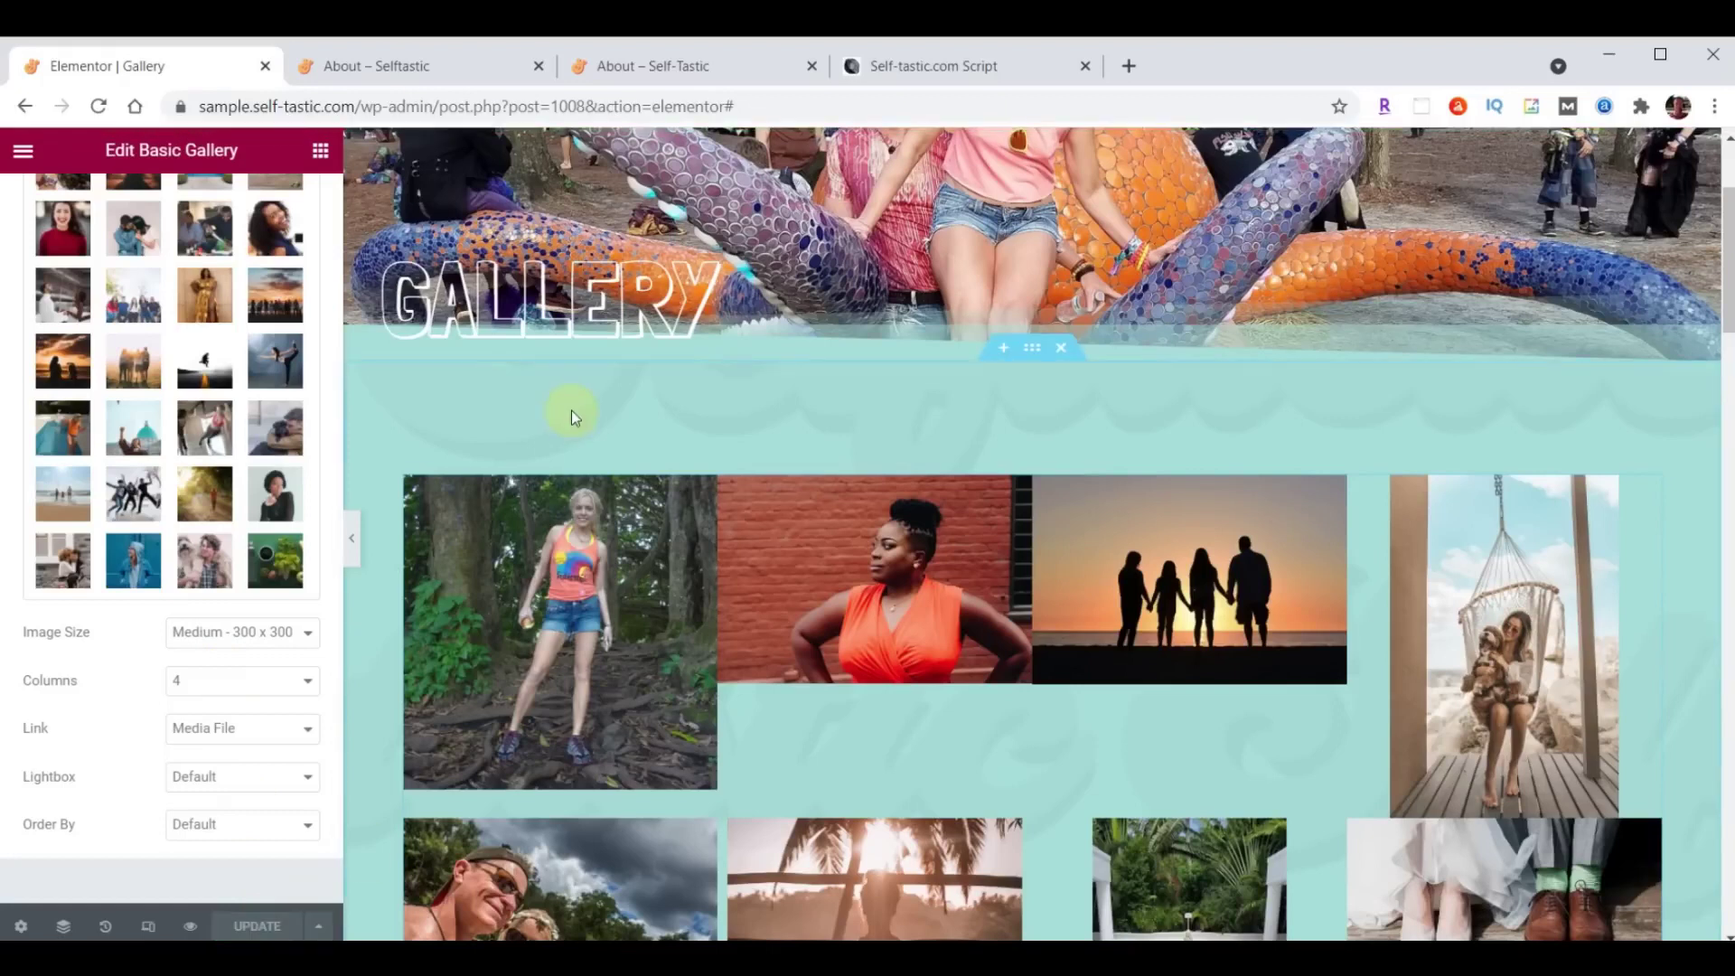
{"action": "left_click", "coordinate": [407, 66]}
{"action": "scroll", "coordinate": [1201, 540], "scroll_direction": "up", "scroll_amount": 15}
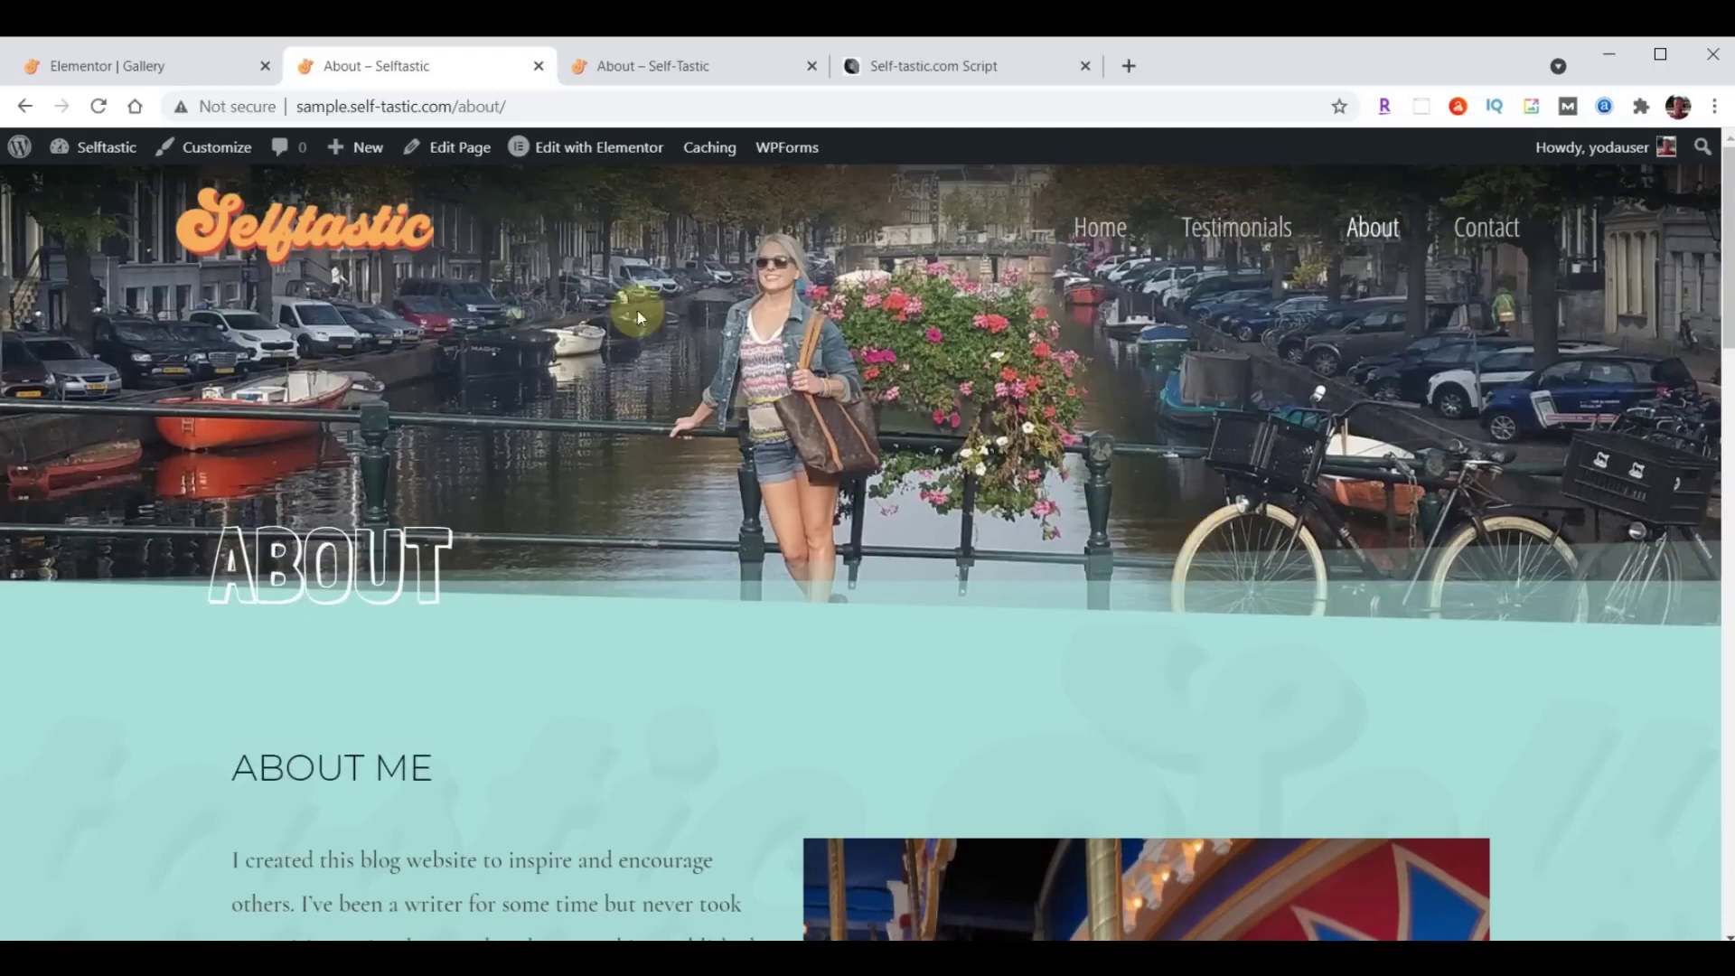
- Reload the live site, enlarge a Gallery photo, step through three more in the lightbox, and close it
{"action": "left_click", "coordinate": [100, 107]}
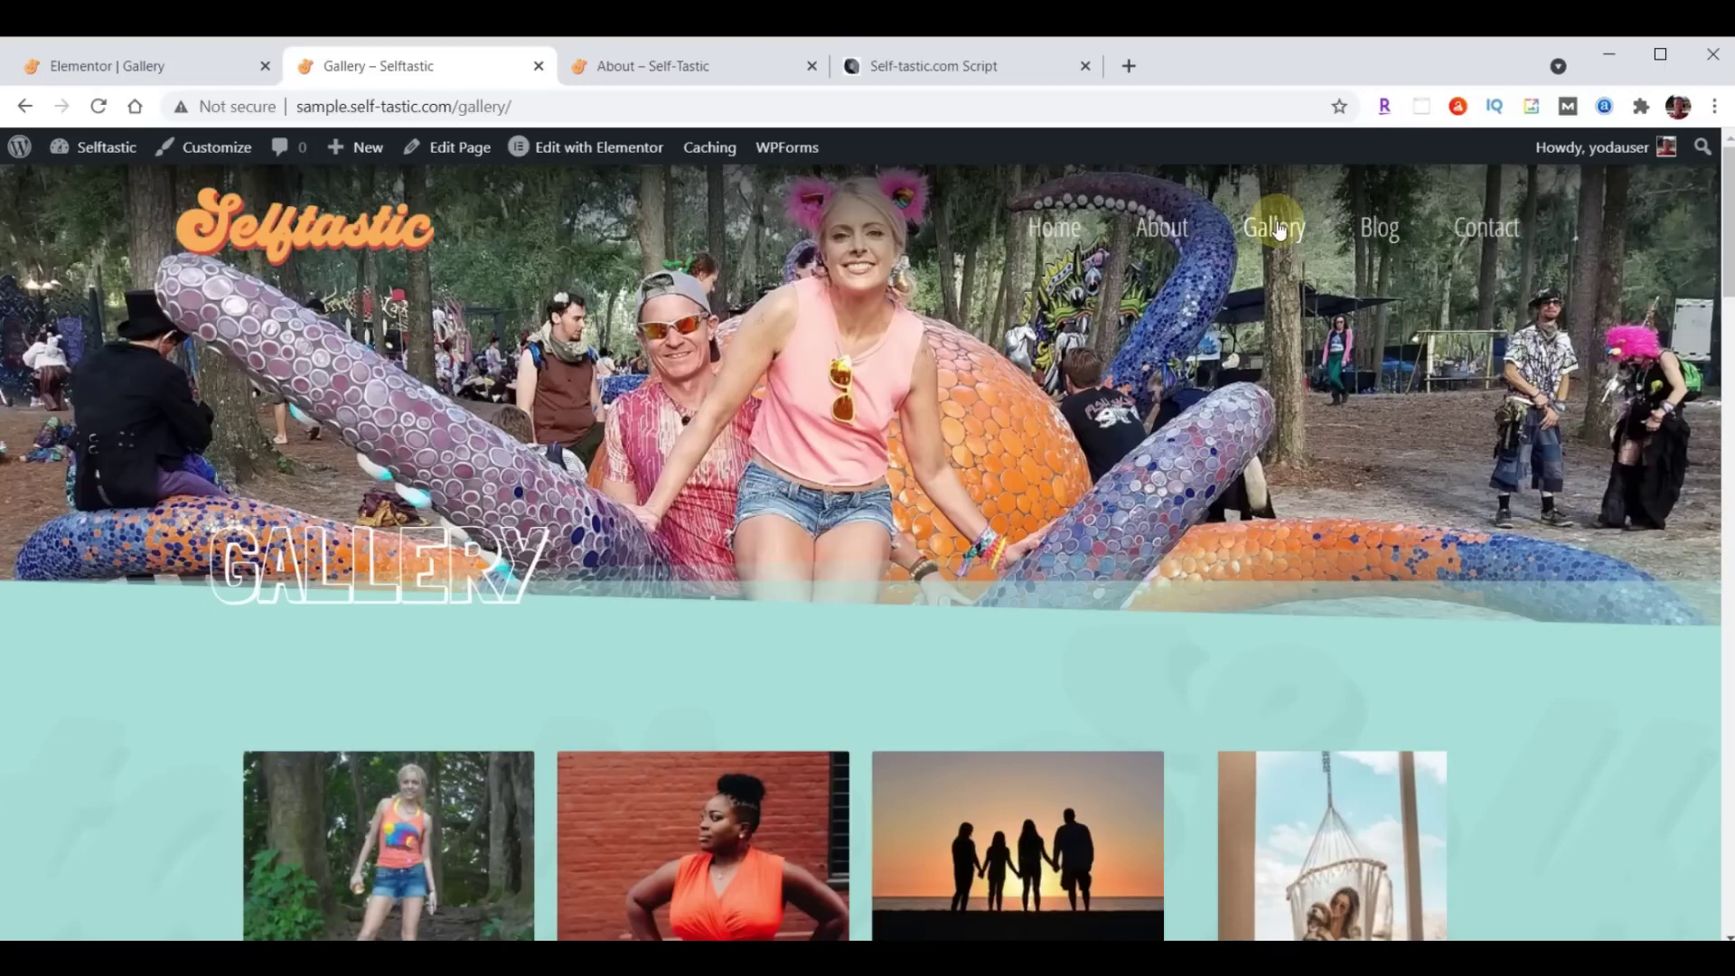
{"action": "scroll", "coordinate": [1333, 266], "scroll_direction": "down", "scroll_amount": 10}
{"action": "scroll", "coordinate": [1336, 273], "scroll_direction": "down", "scroll_amount": 15}
{"action": "scroll", "coordinate": [1072, 540], "scroll_direction": "up", "scroll_amount": 15}
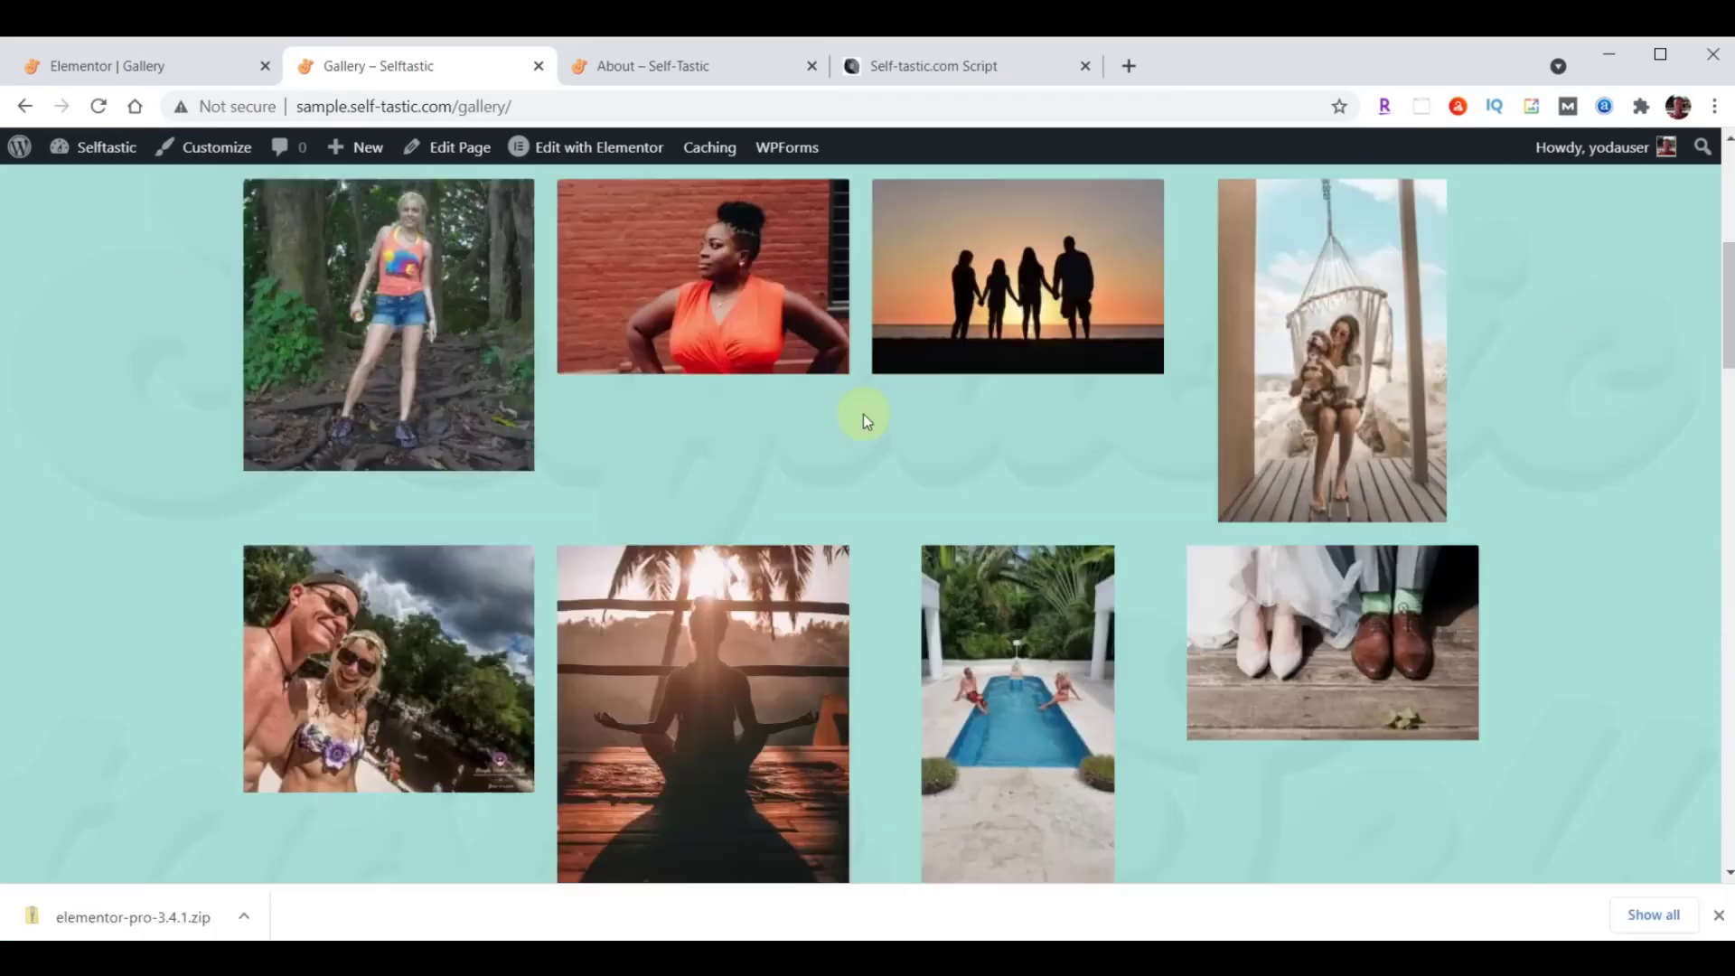
{"action": "scroll", "coordinate": [864, 416], "scroll_direction": "down", "scroll_amount": 11}
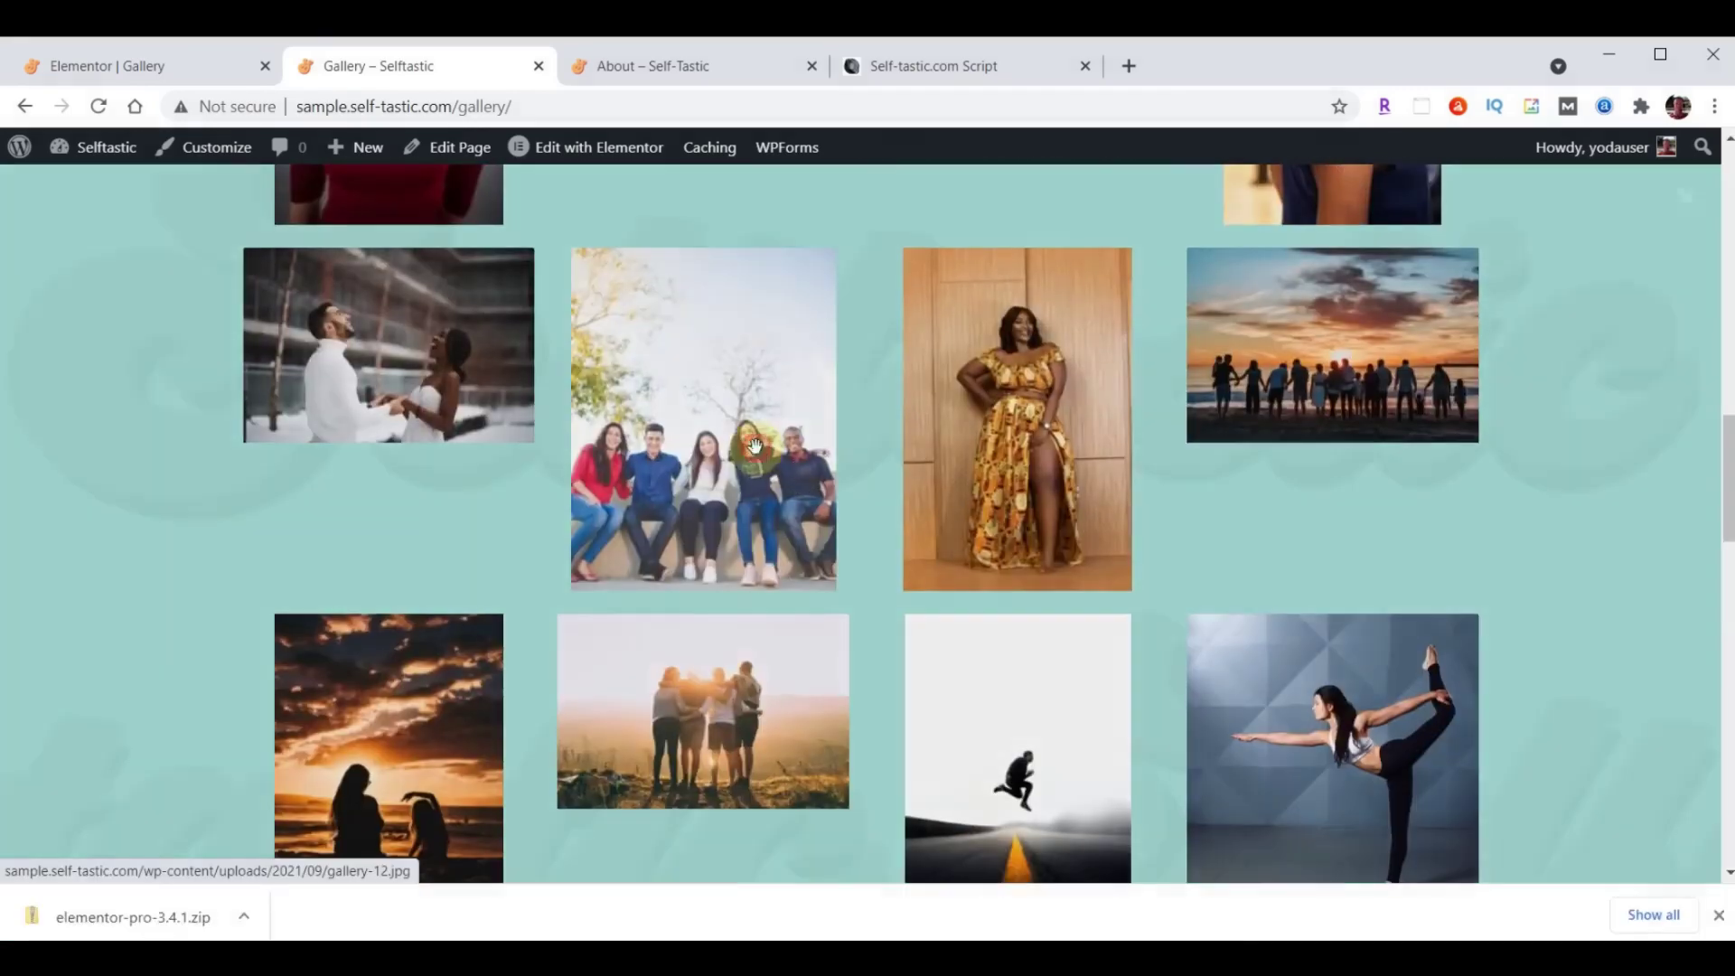
{"action": "left_click", "coordinate": [754, 447]}
{"action": "left_click", "coordinate": [1591, 526]}
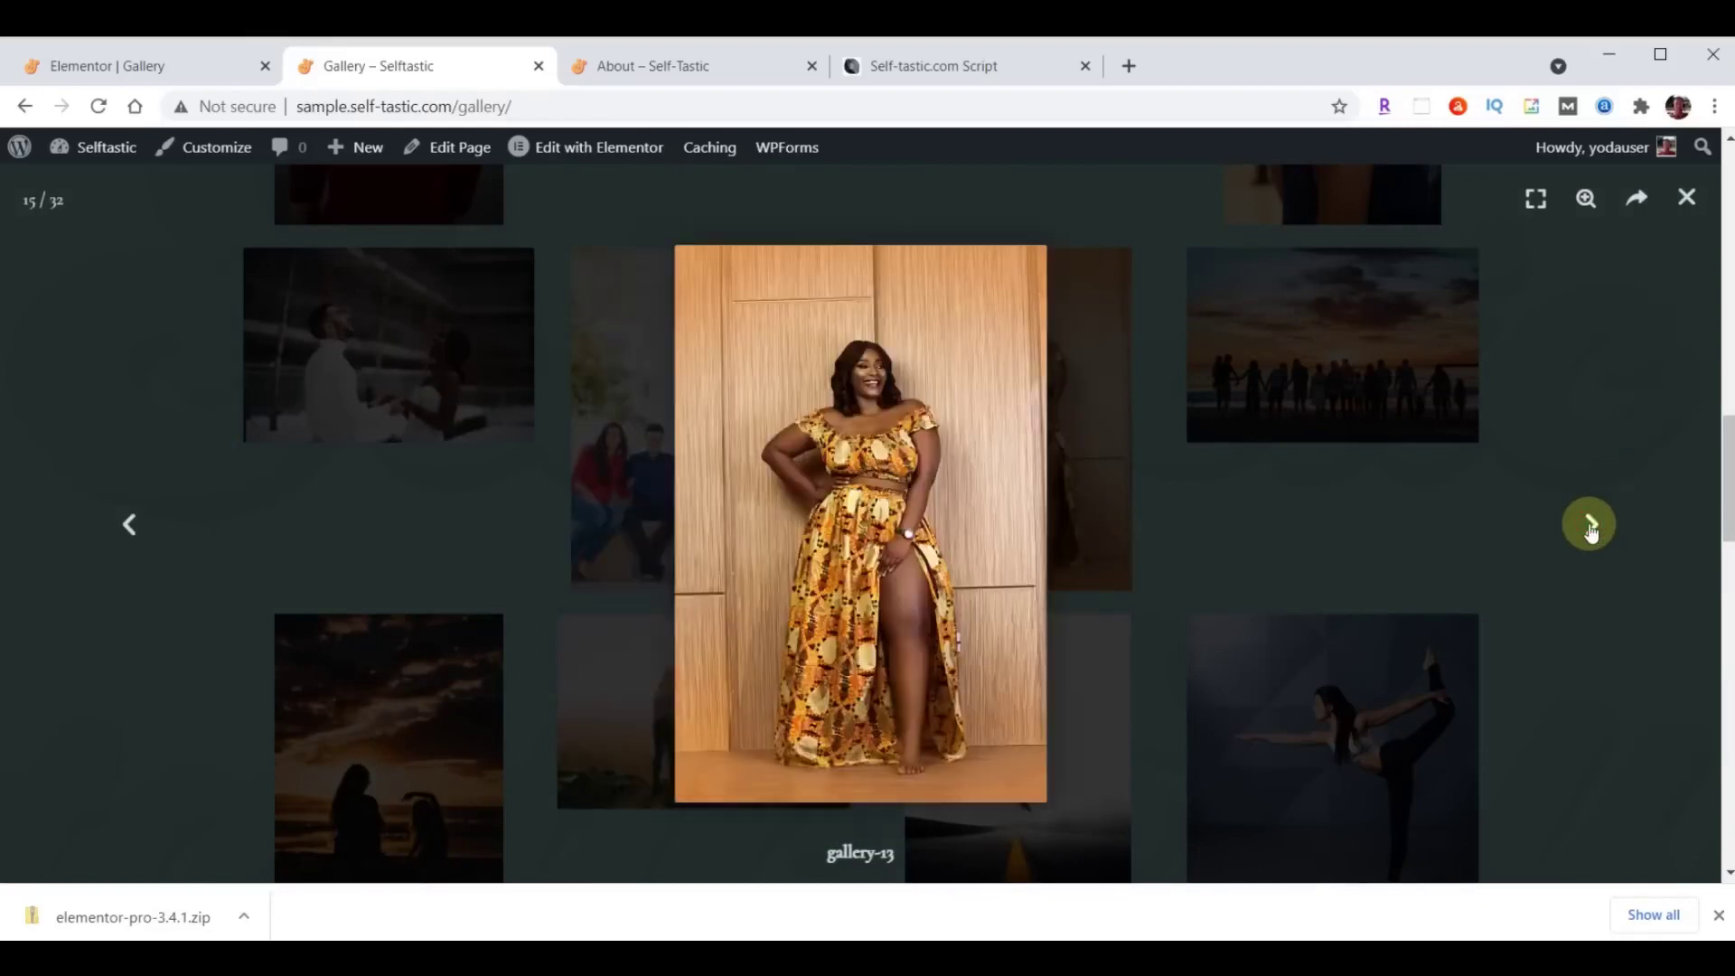
{"action": "left_click", "coordinate": [1590, 529]}
{"action": "left_click", "coordinate": [1589, 525]}
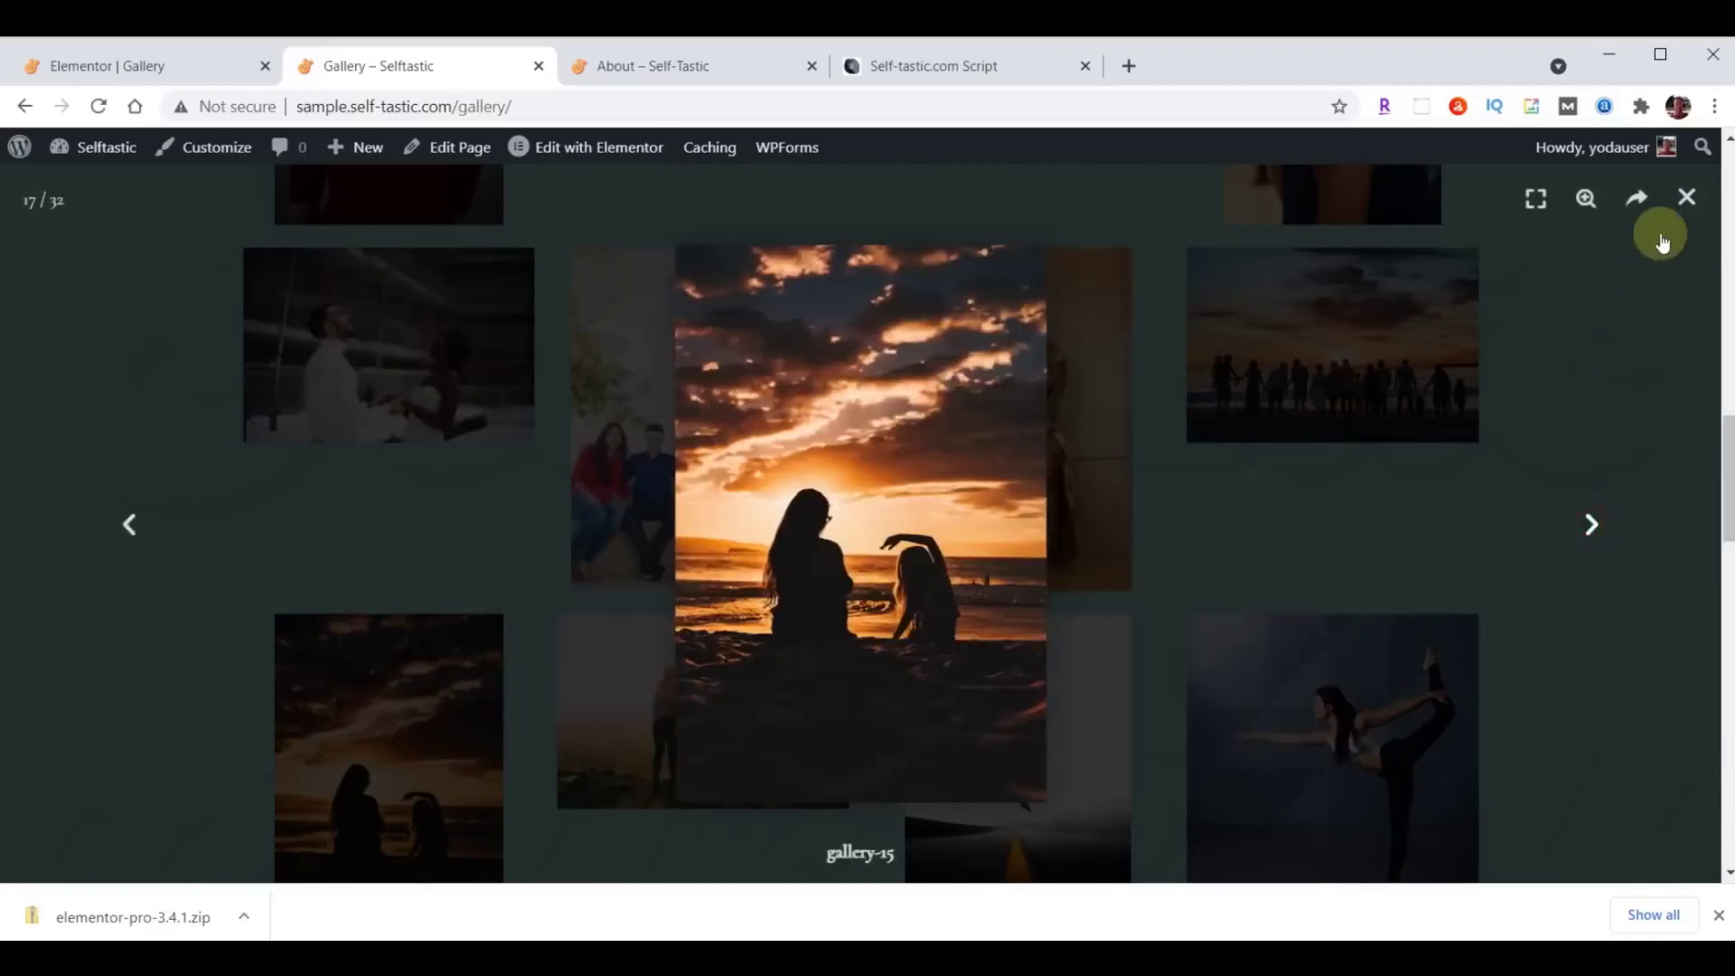
{"action": "left_click", "coordinate": [1686, 201]}
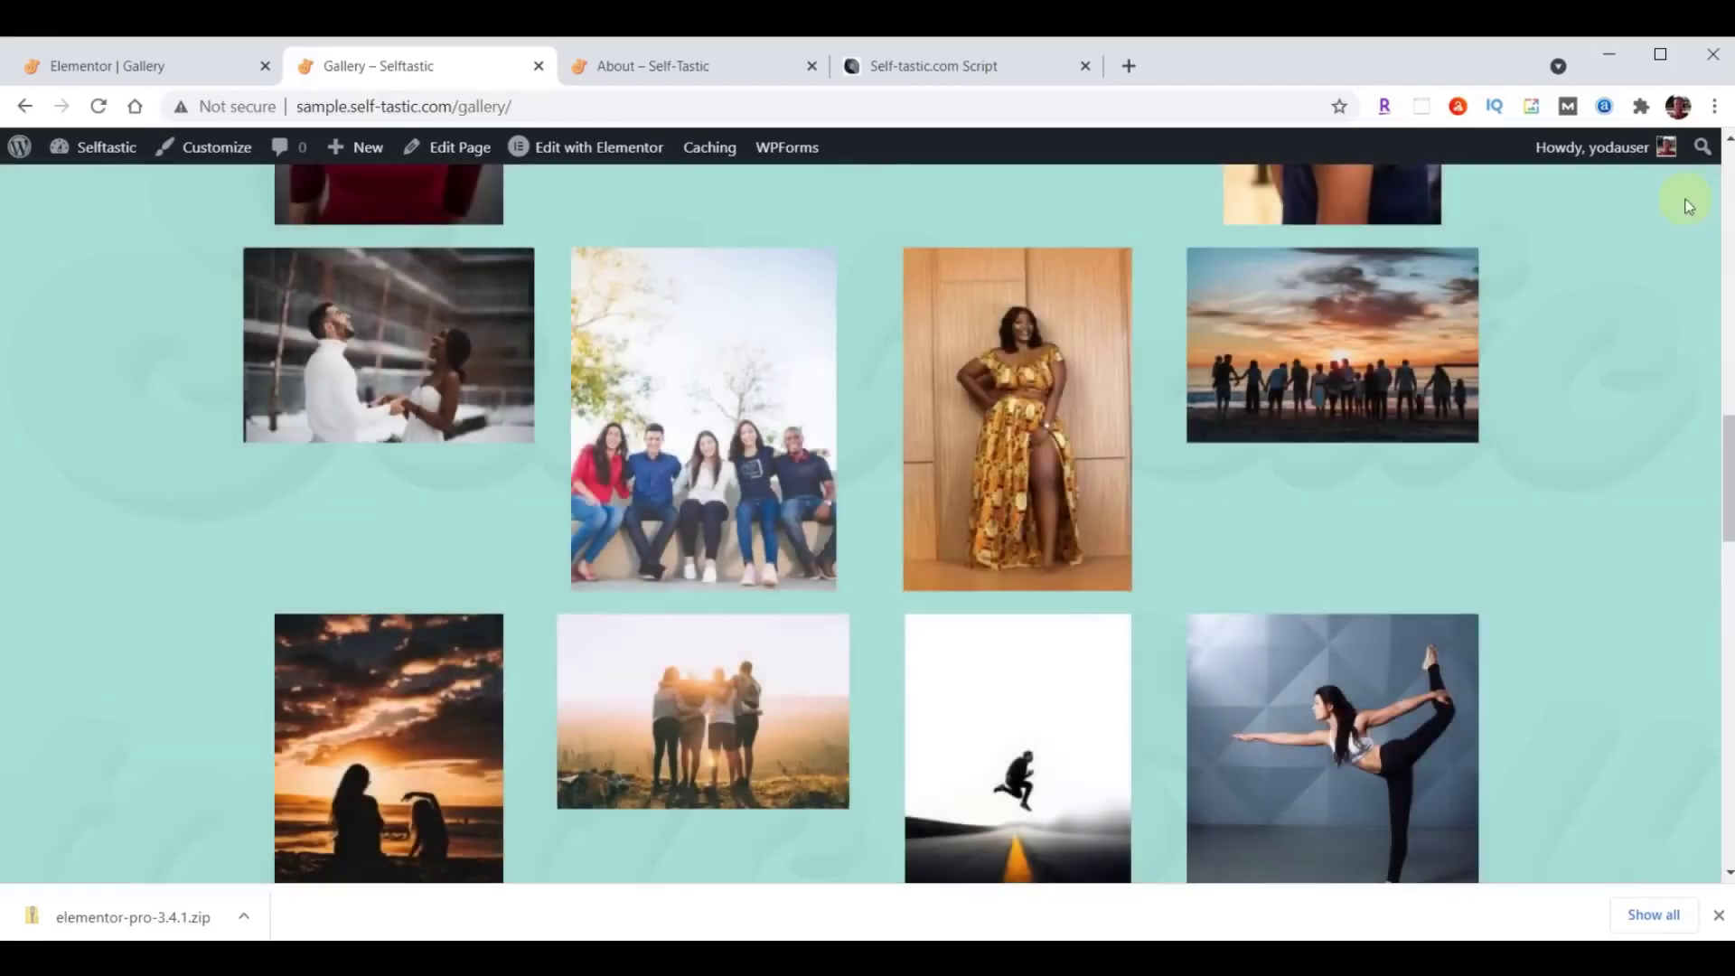
{"action": "scroll", "coordinate": [844, 647], "scroll_direction": "up", "scroll_amount": 12}
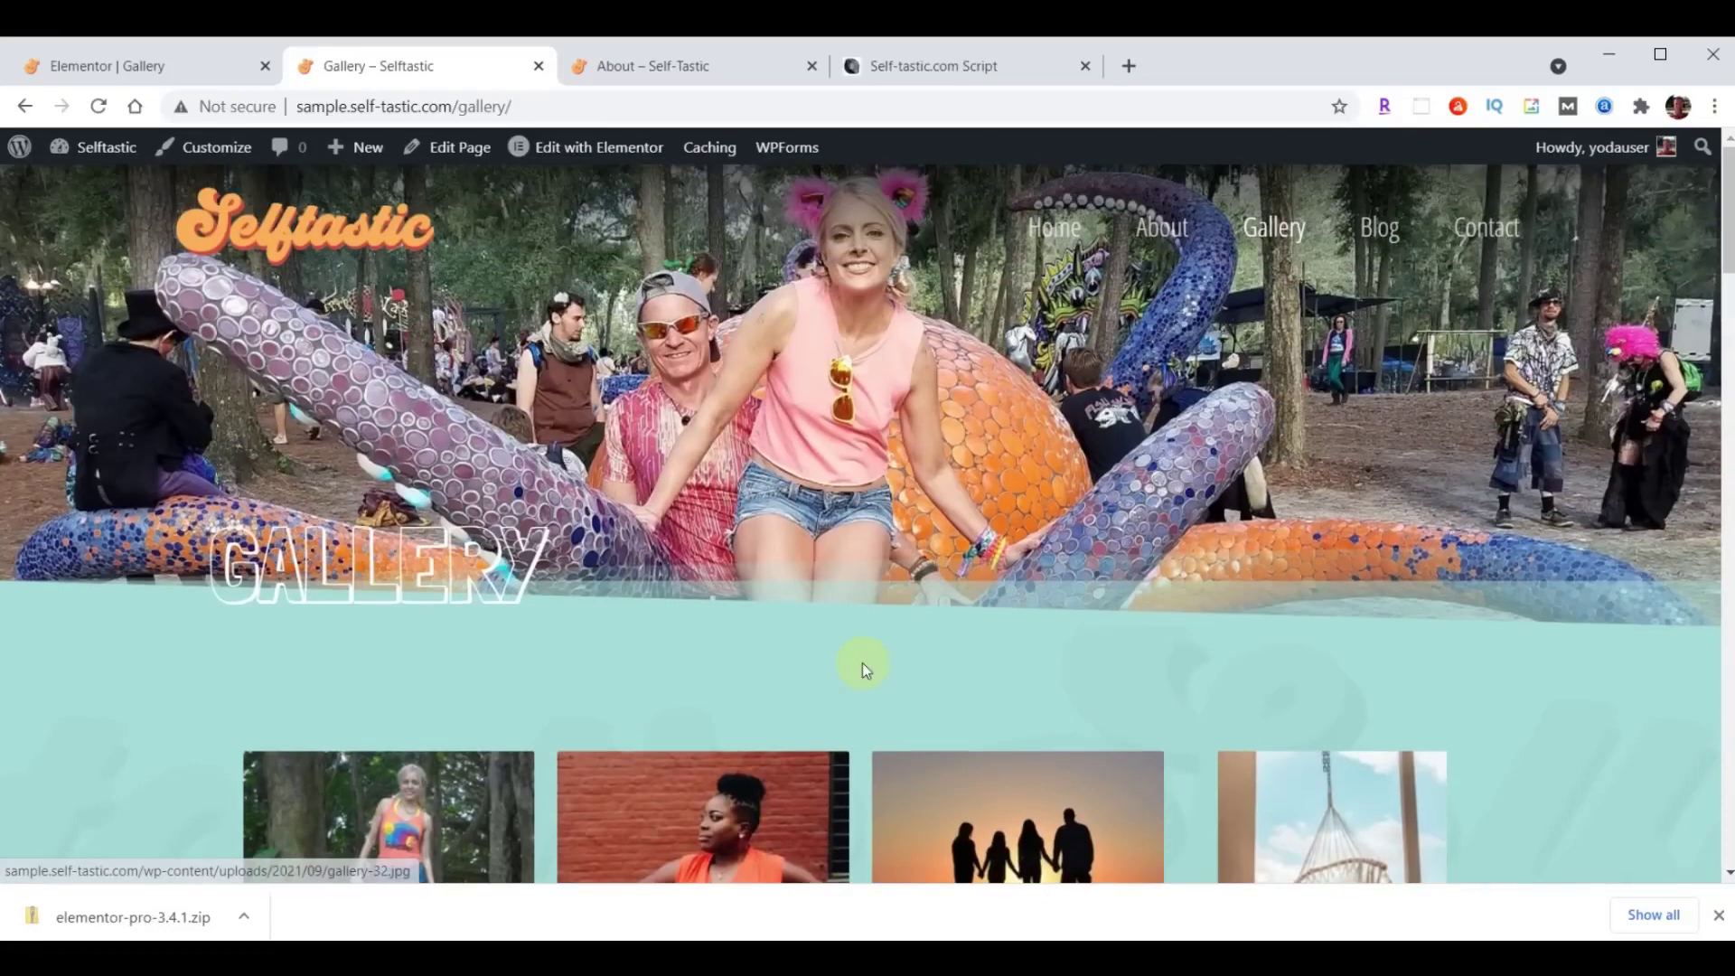
- Browse the masonry-style photo grid on the other Self-Tastic site's Gallery page
{"action": "left_click", "coordinate": [658, 85]}
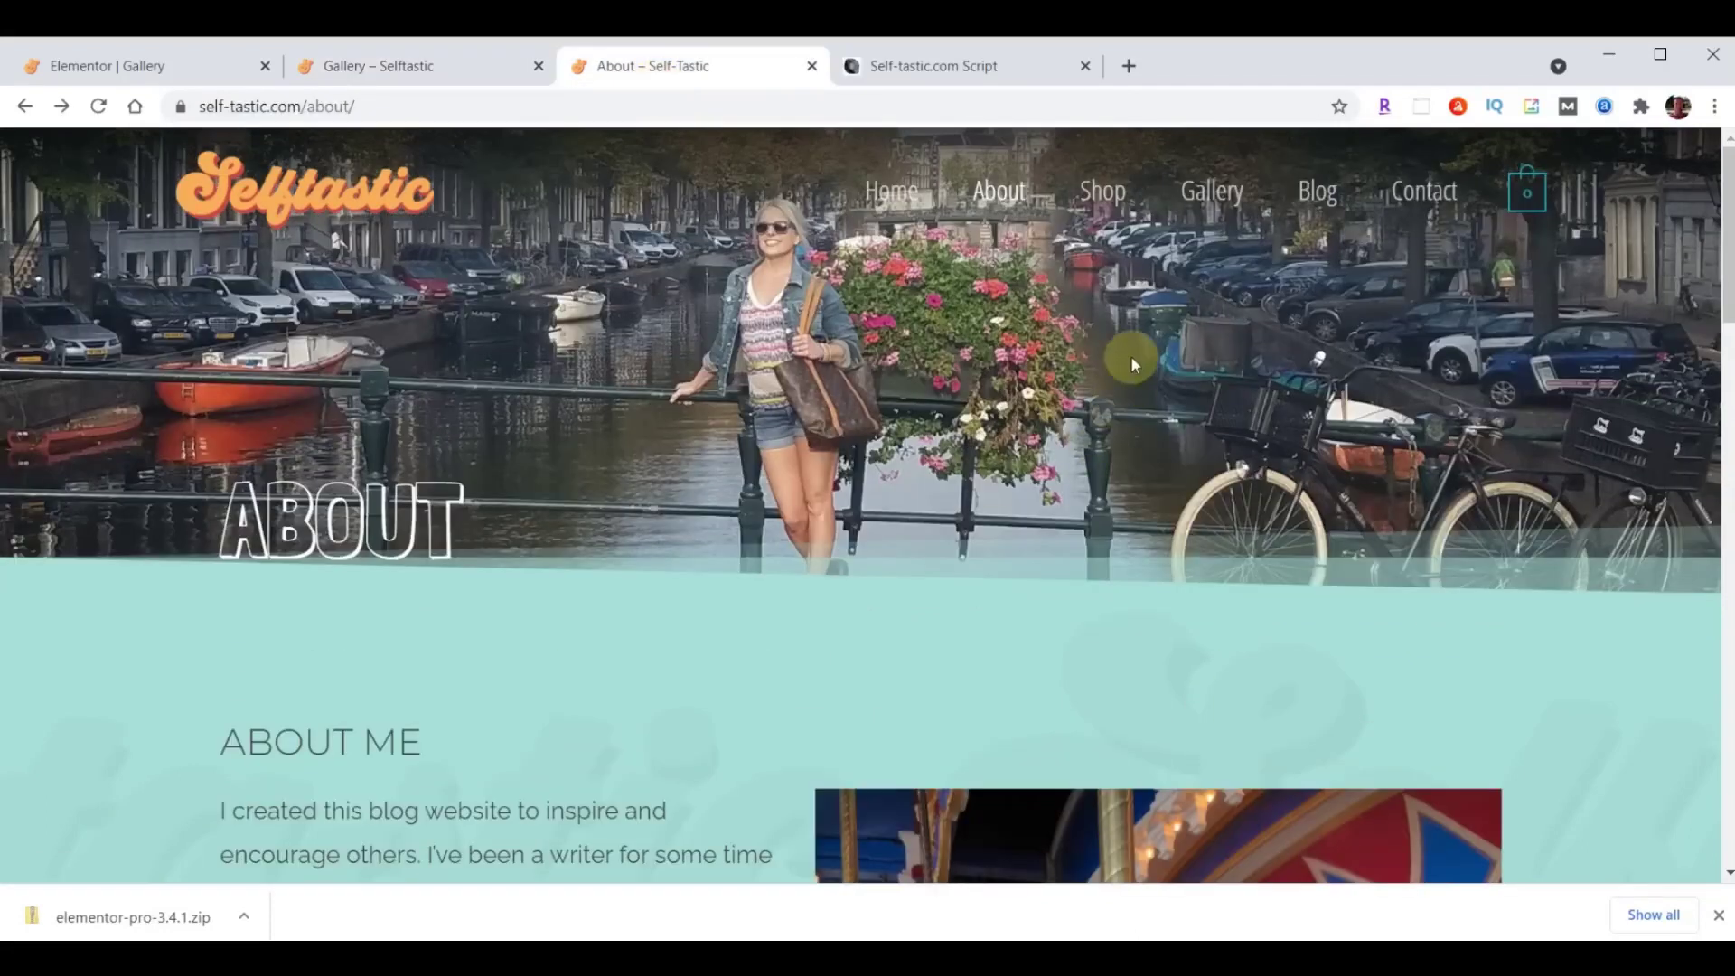
{"action": "left_click", "coordinate": [1207, 187]}
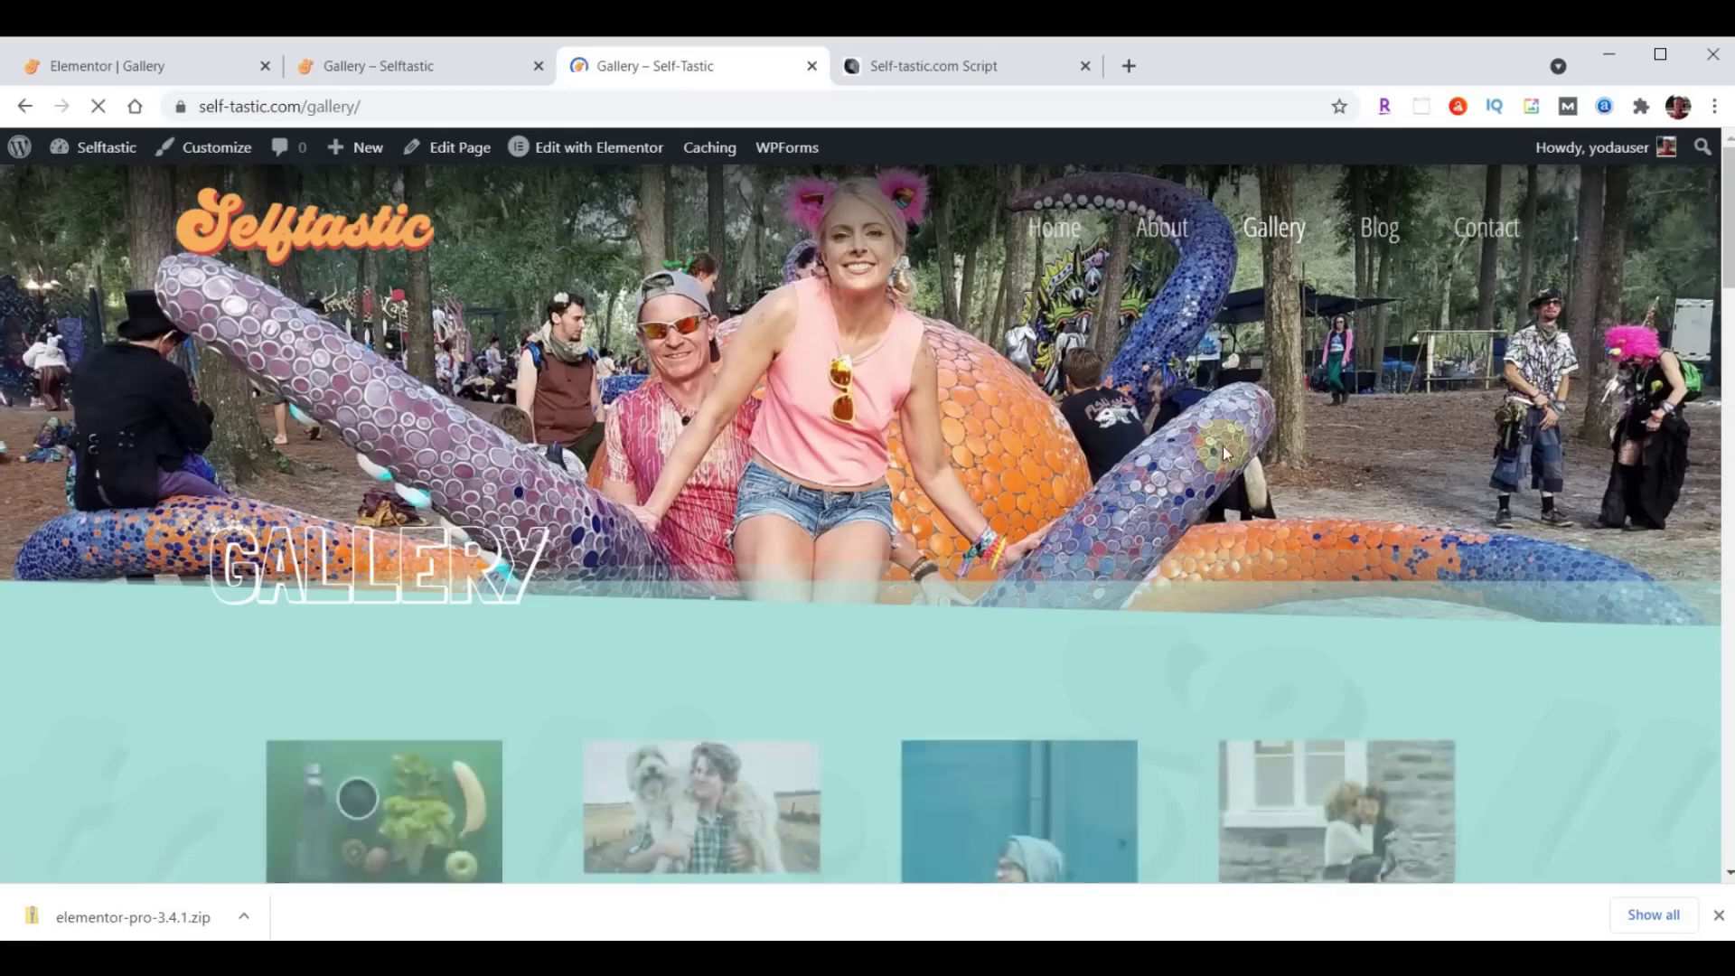
{"action": "scroll", "coordinate": [1223, 447], "scroll_direction": "down", "scroll_amount": 10}
{"action": "scroll", "coordinate": [1226, 457], "scroll_direction": "down", "scroll_amount": 15}
{"action": "scroll", "coordinate": [1226, 456], "scroll_direction": "down", "scroll_amount": 10}
- Go back to the sample site's Gallery page and scroll through its photo grid
{"action": "key", "text": "ctrl+shift+Tab"}
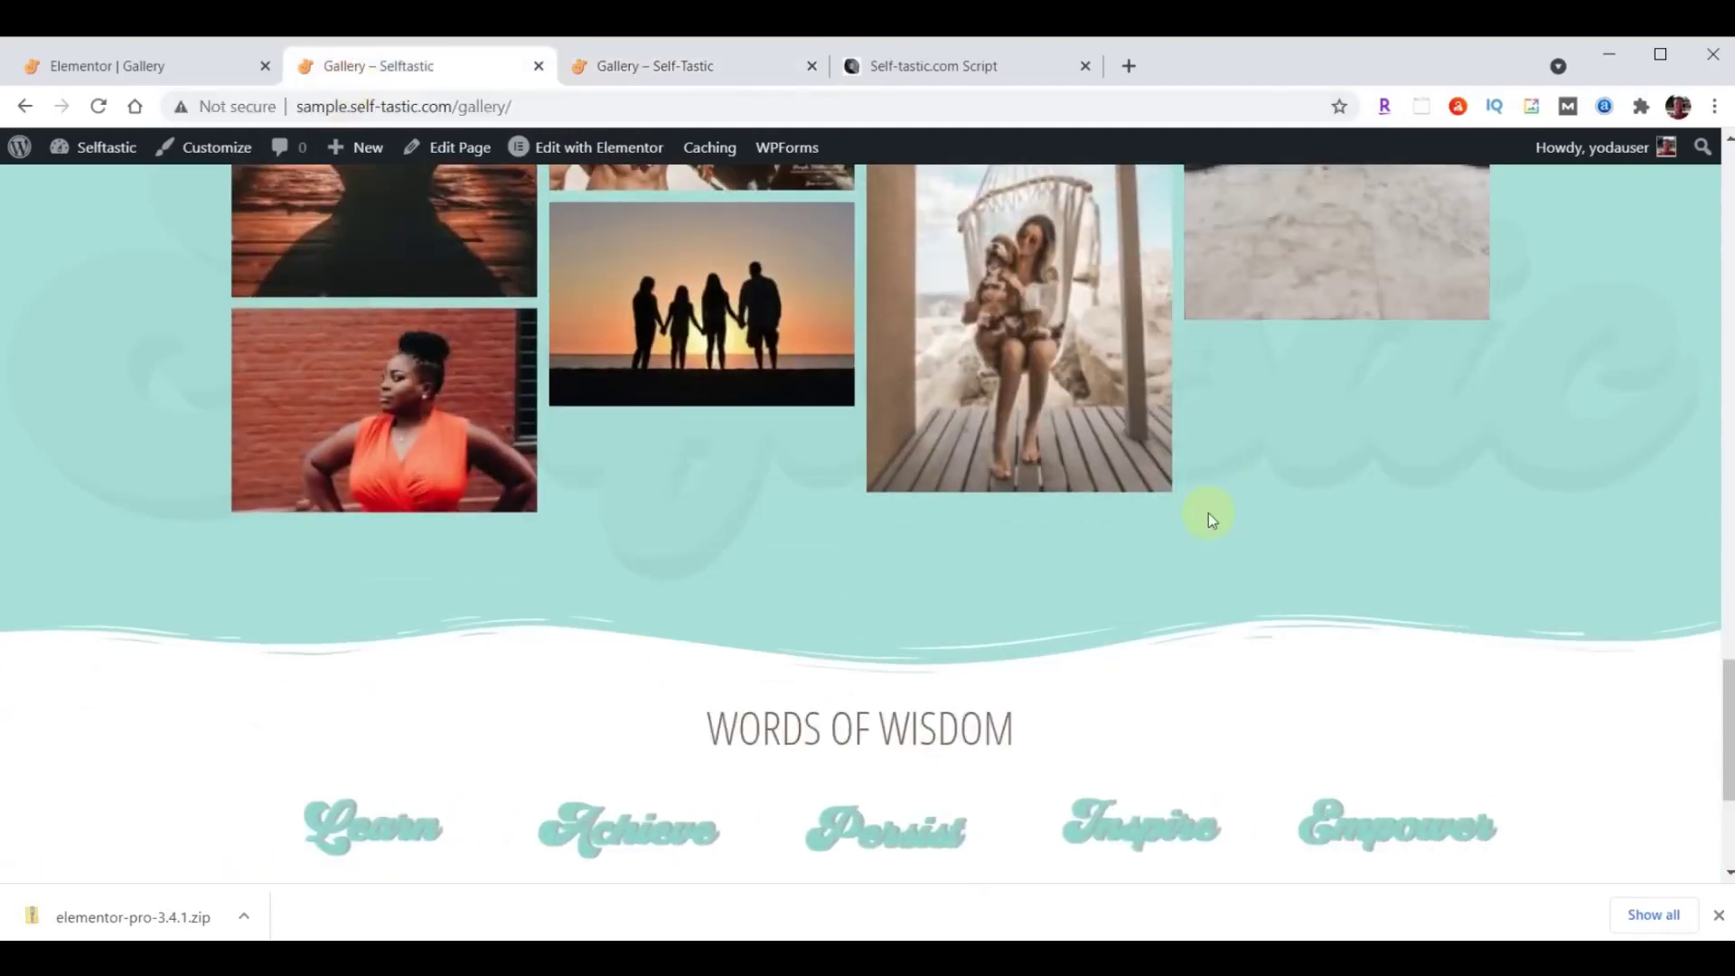
{"action": "scroll", "coordinate": [1207, 513], "scroll_direction": "up", "scroll_amount": 20}
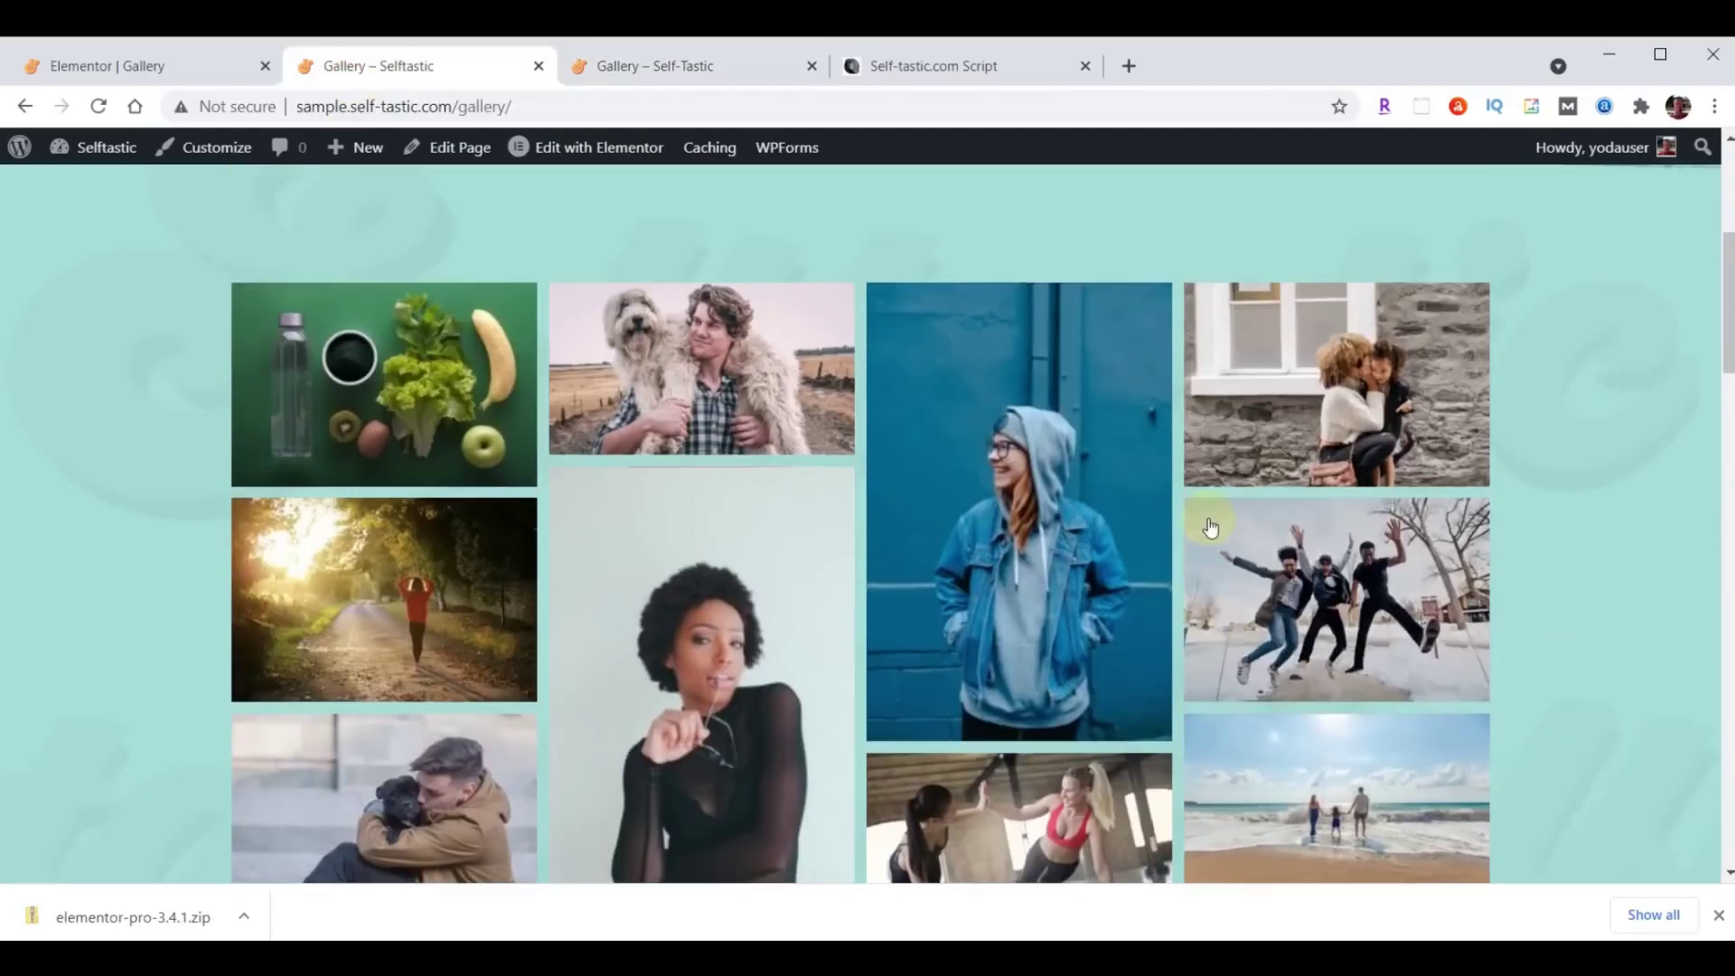
{"action": "scroll", "coordinate": [1209, 527], "scroll_direction": "up", "scroll_amount": 5}
{"action": "scroll", "coordinate": [1207, 519], "scroll_direction": "down", "scroll_amount": 10}
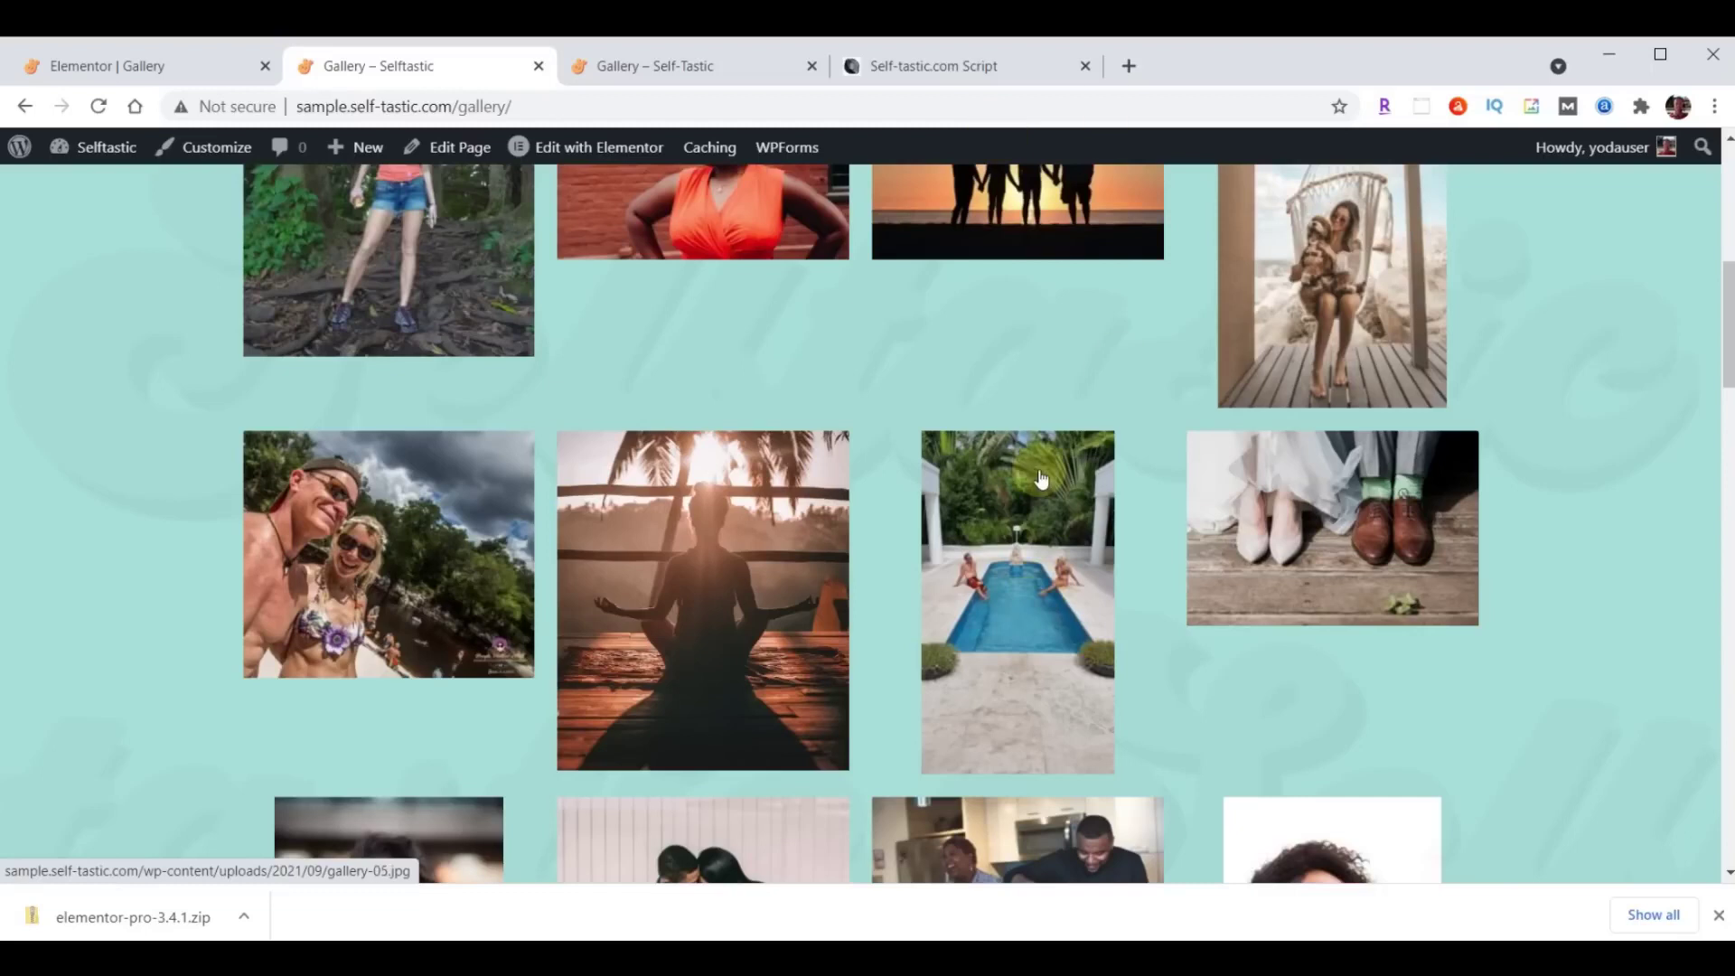
- Delete the 32-image Basic Gallery widget from the page and search widgets for 'gallery'
{"action": "left_click", "coordinate": [101, 76]}
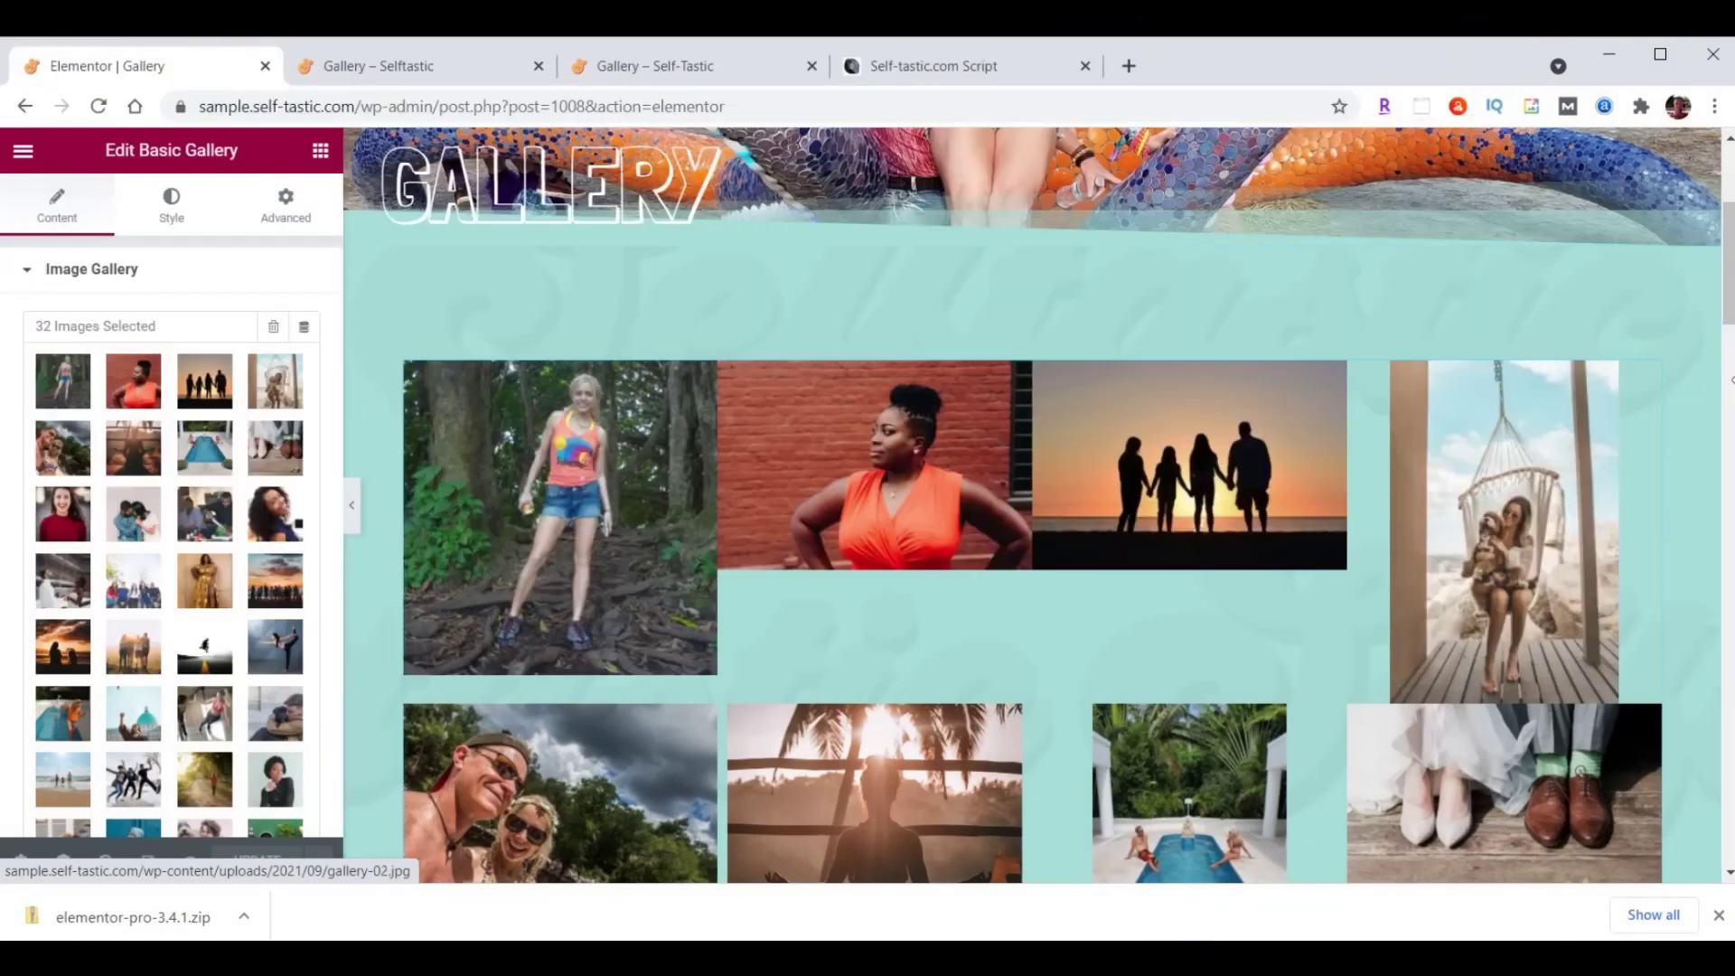
{"action": "right_click", "coordinate": [1648, 377]}
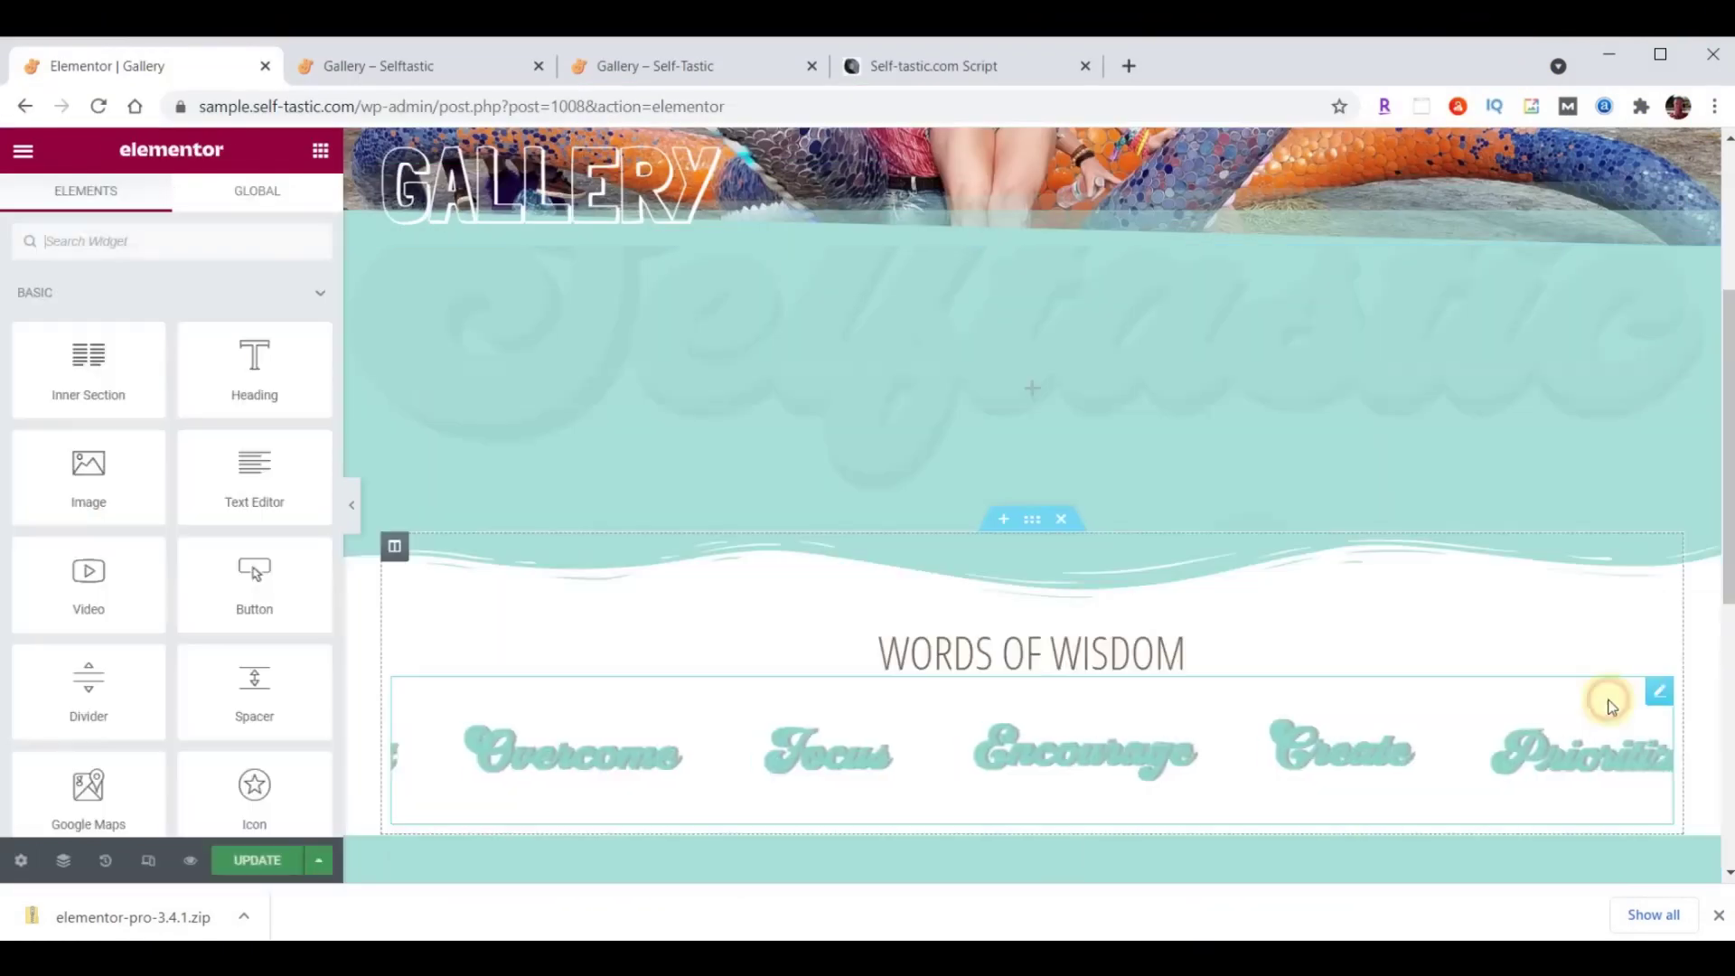
{"action": "left_click", "coordinate": [1607, 705]}
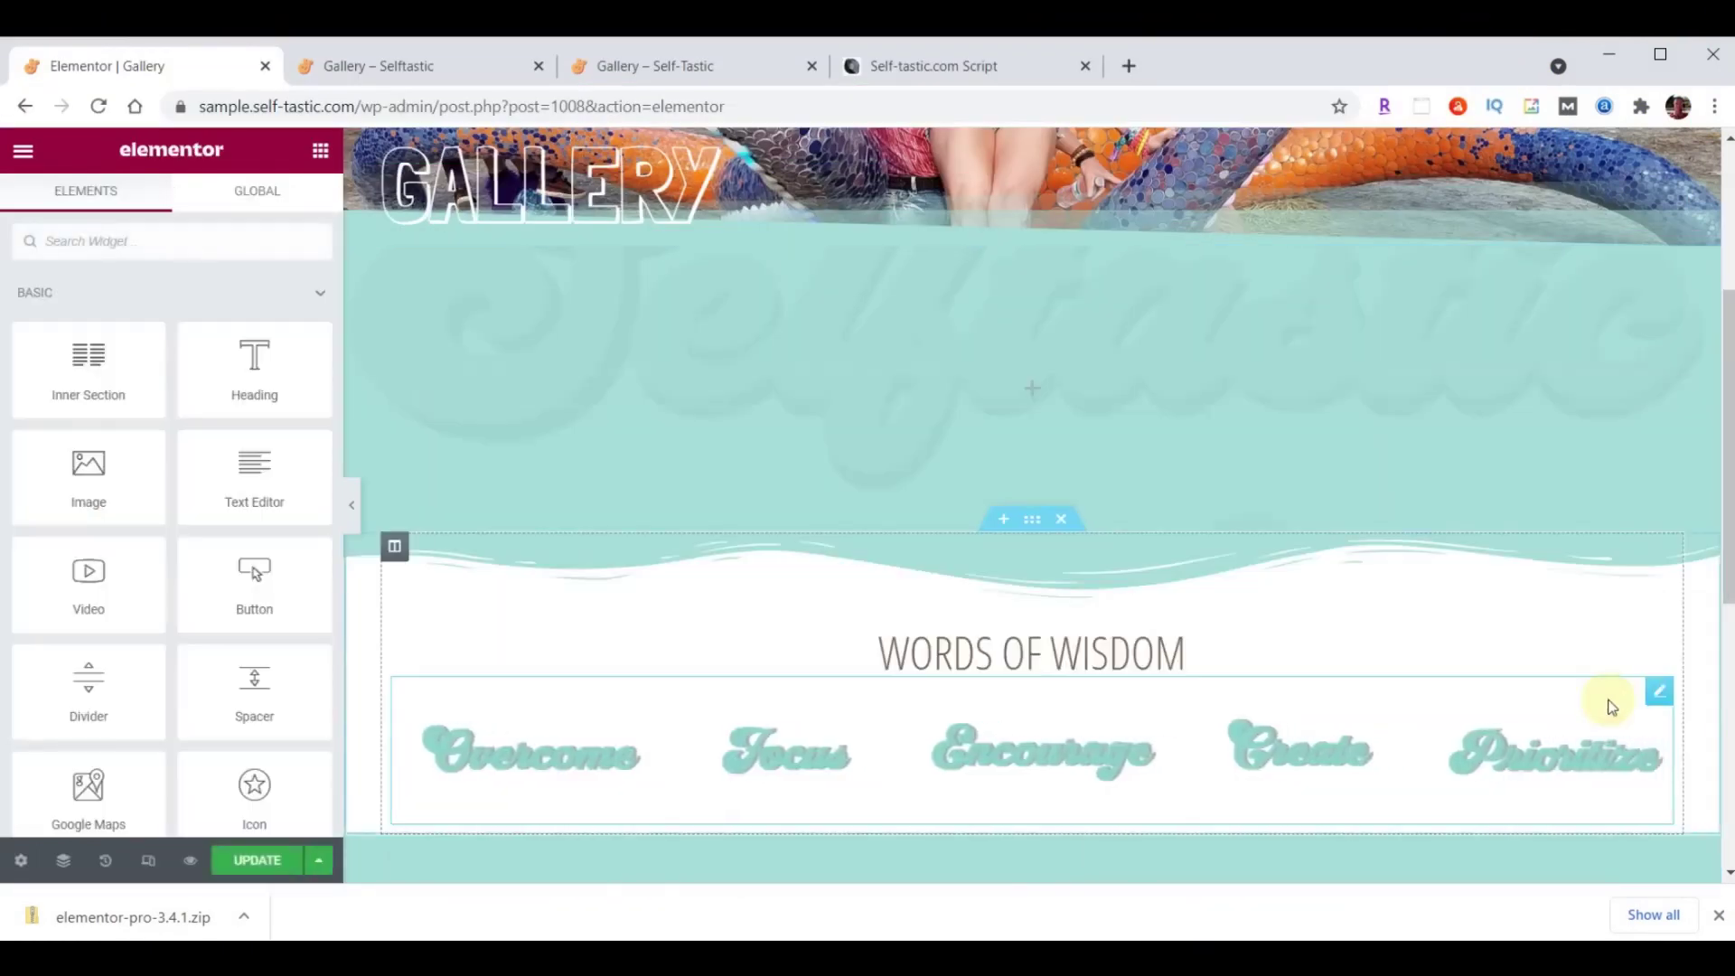
{"action": "left_click", "coordinate": [140, 252]}
{"action": "type", "text": "gallery"}
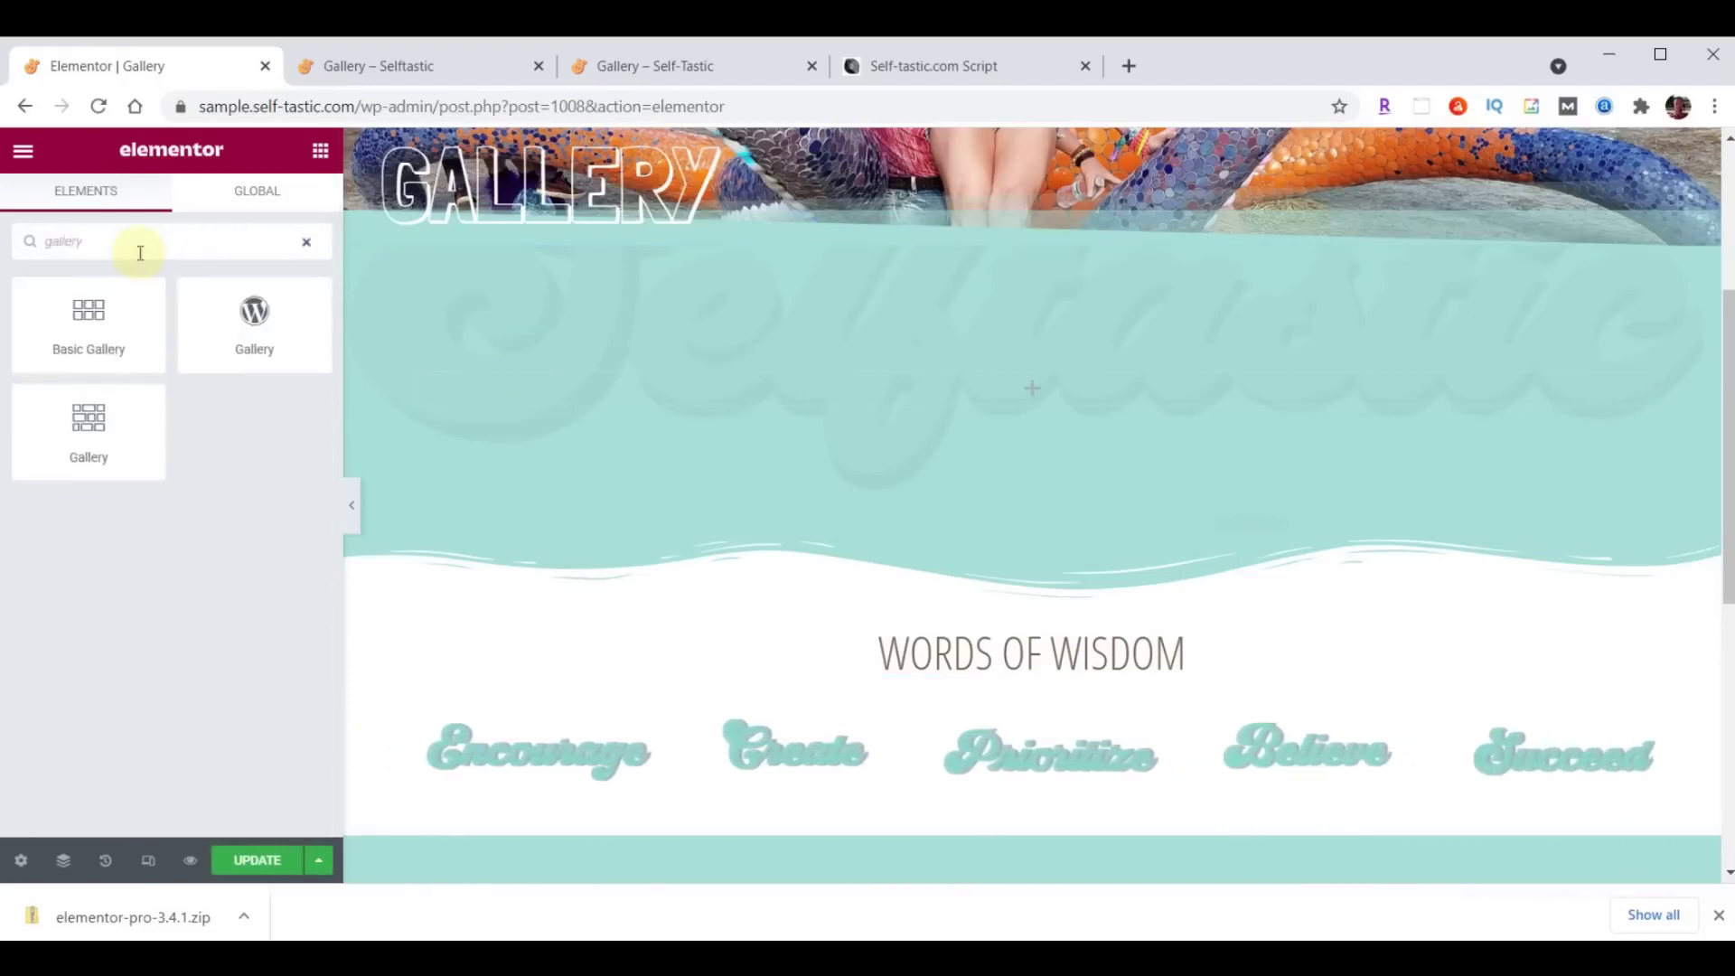
- Drop a Gallery widget into the empty teal section and insert 31 library images, with the vegetables photo first
{"action": "left_click_drag", "start_coordinate": [64, 418], "coordinate": [1152, 373]}
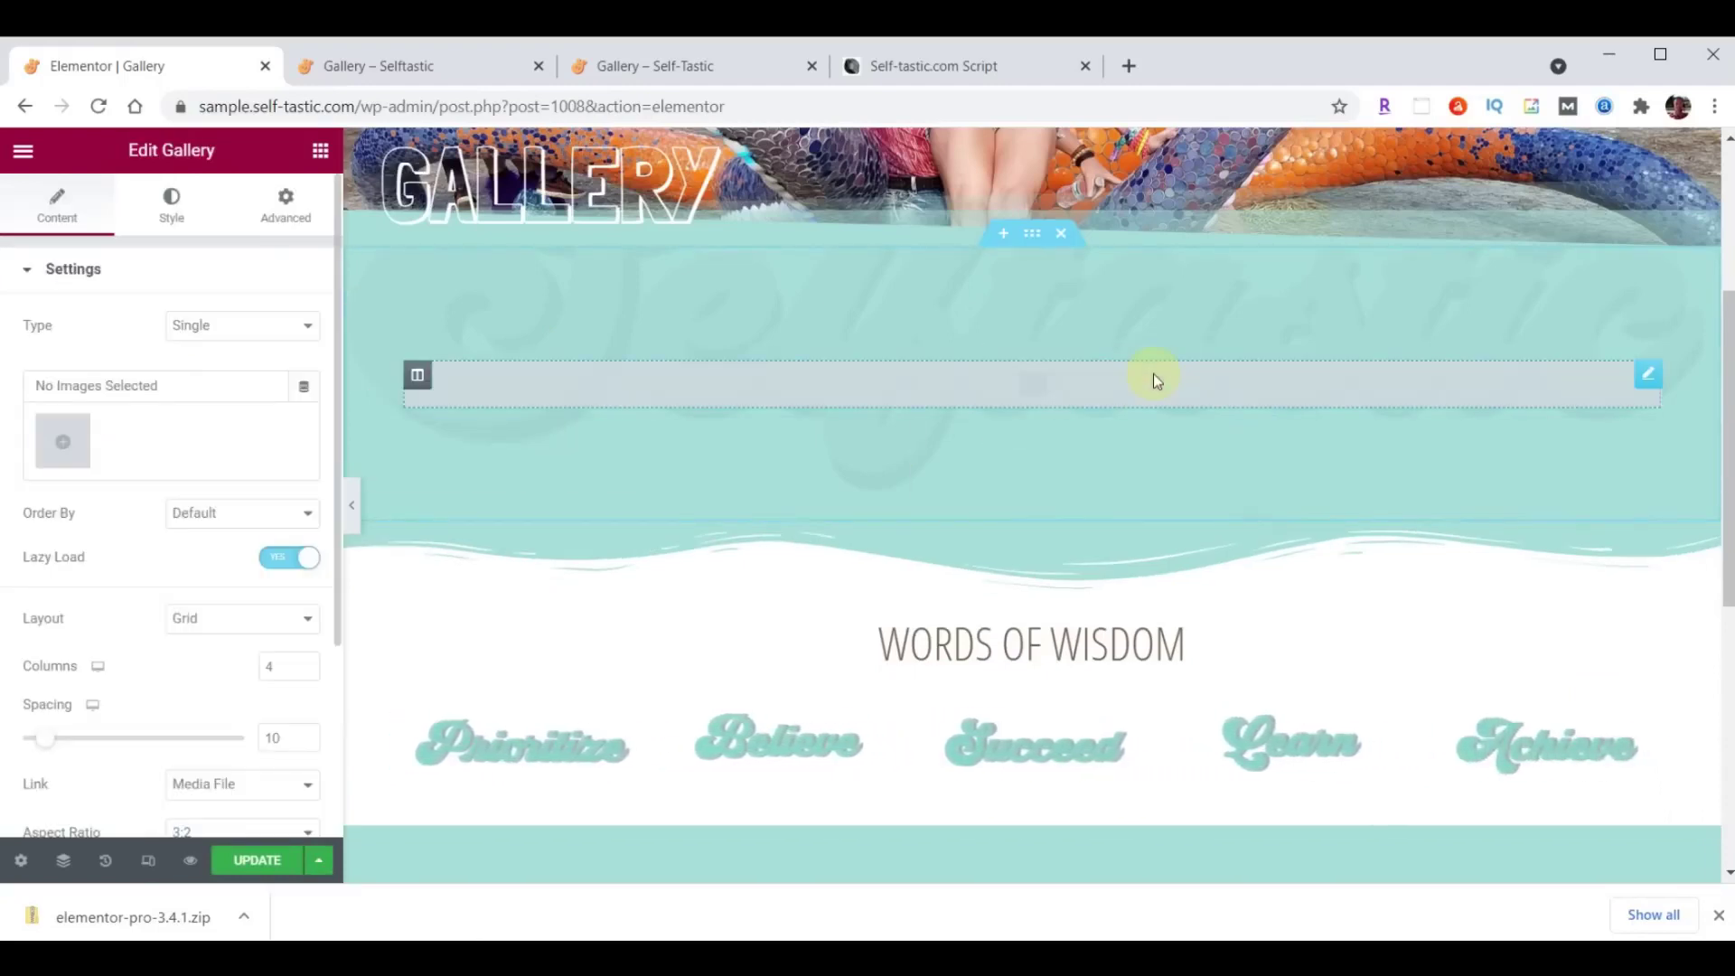
{"action": "left_click", "coordinate": [68, 446]}
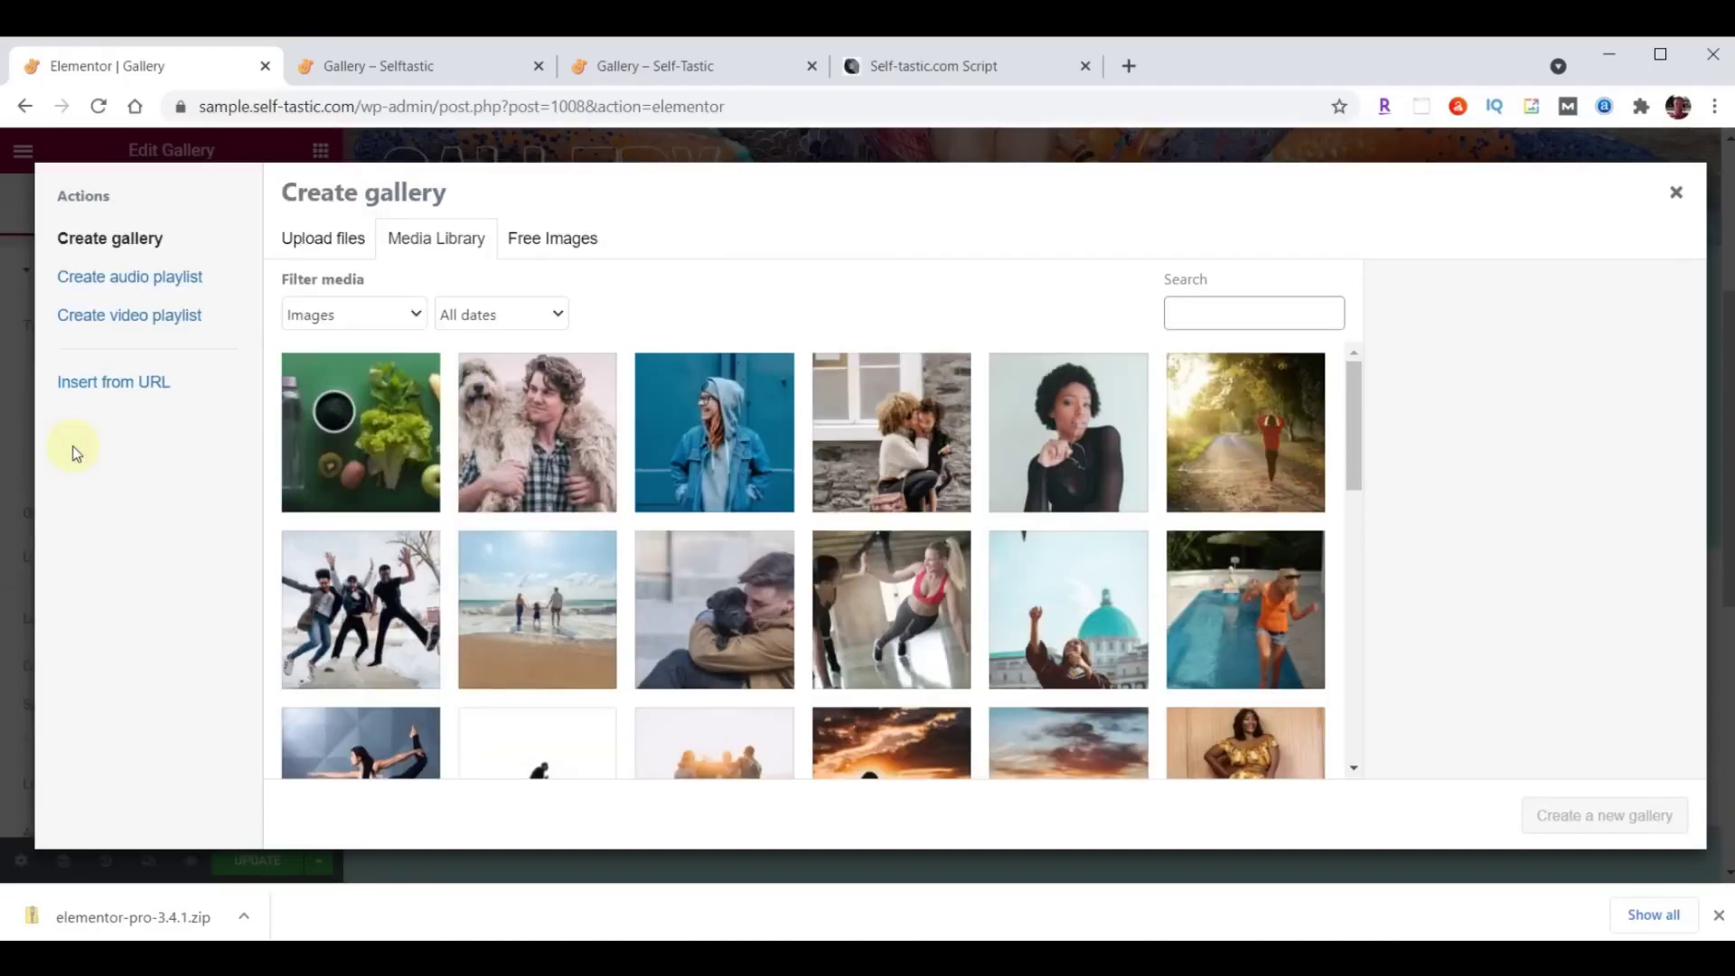
{"action": "left_click", "coordinate": [375, 434]}
{"action": "scroll", "coordinate": [1060, 438], "scroll_direction": "down", "scroll_amount": 2}
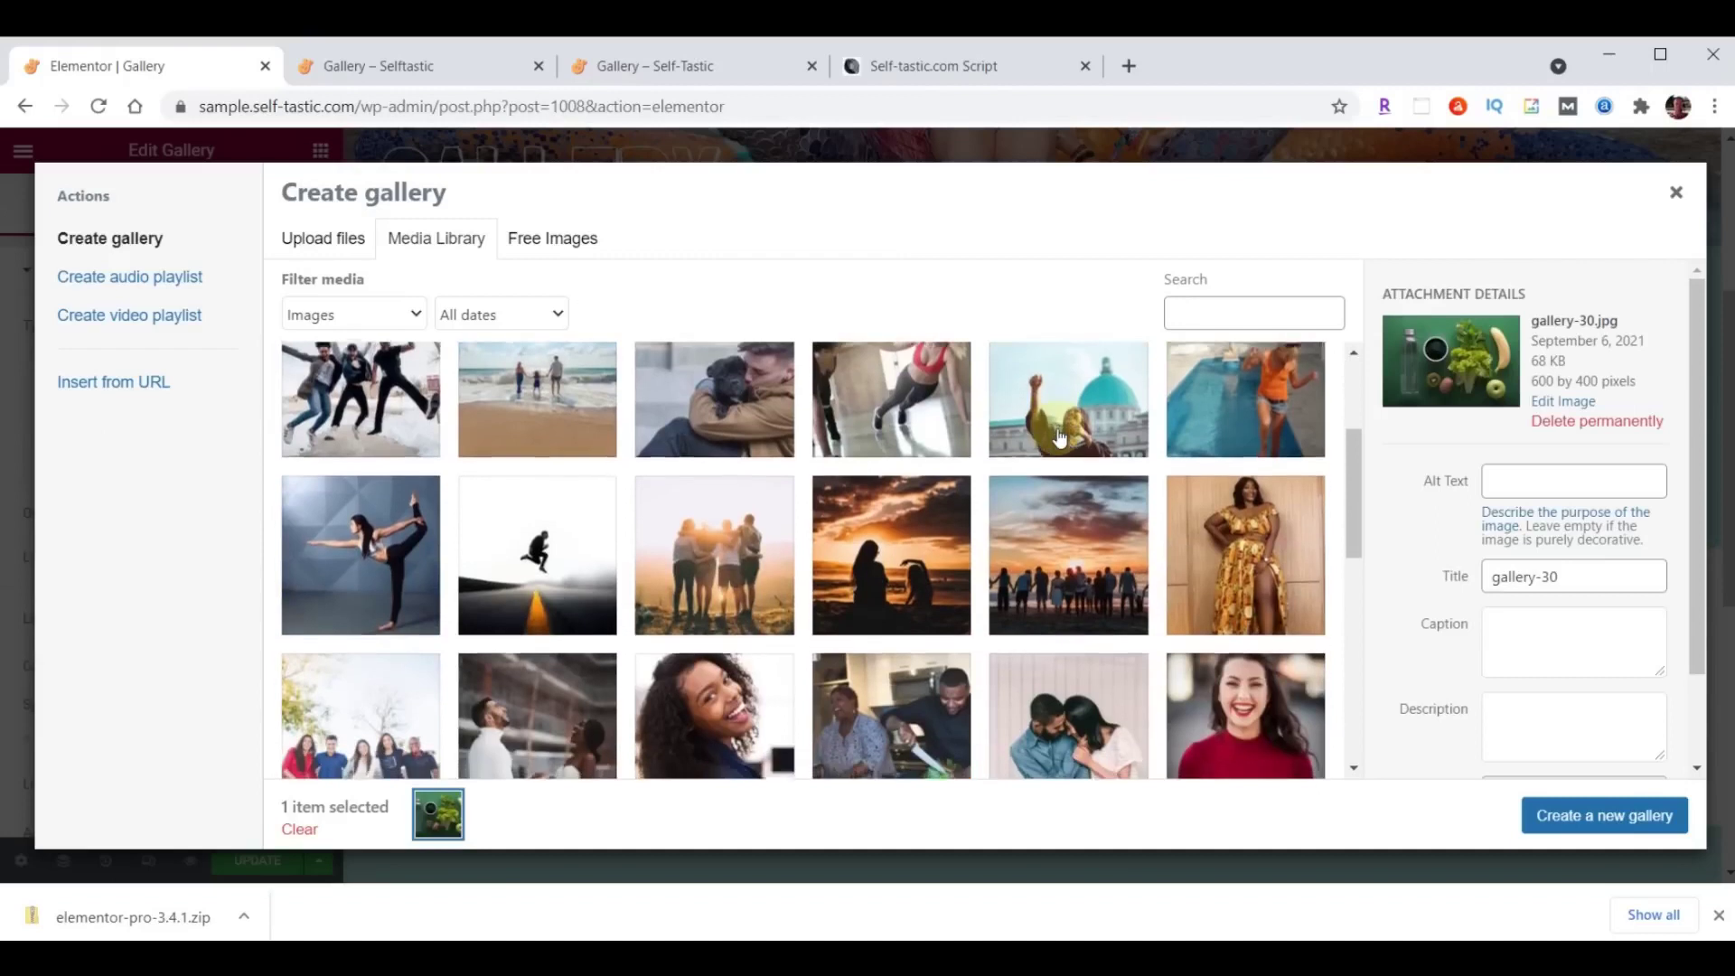
{"action": "scroll", "coordinate": [1059, 437], "scroll_direction": "down", "scroll_amount": 8}
{"action": "left_click", "coordinate": [375, 506], "text": "shift"}
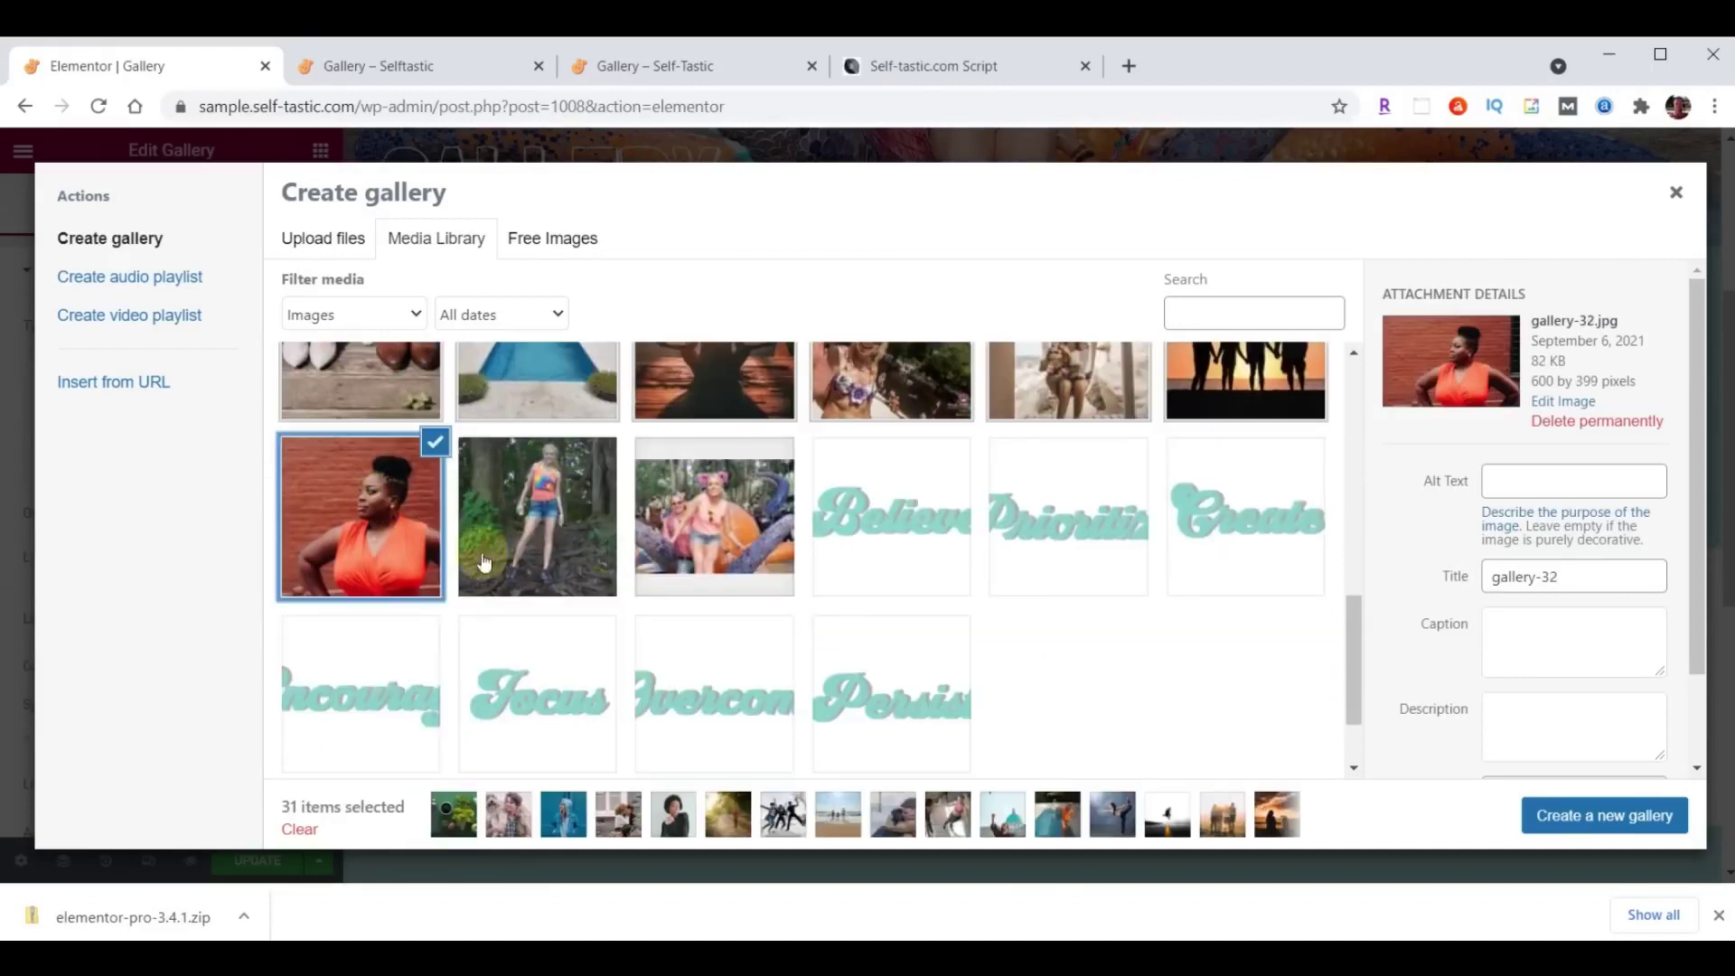
{"action": "left_click", "coordinate": [1575, 815]}
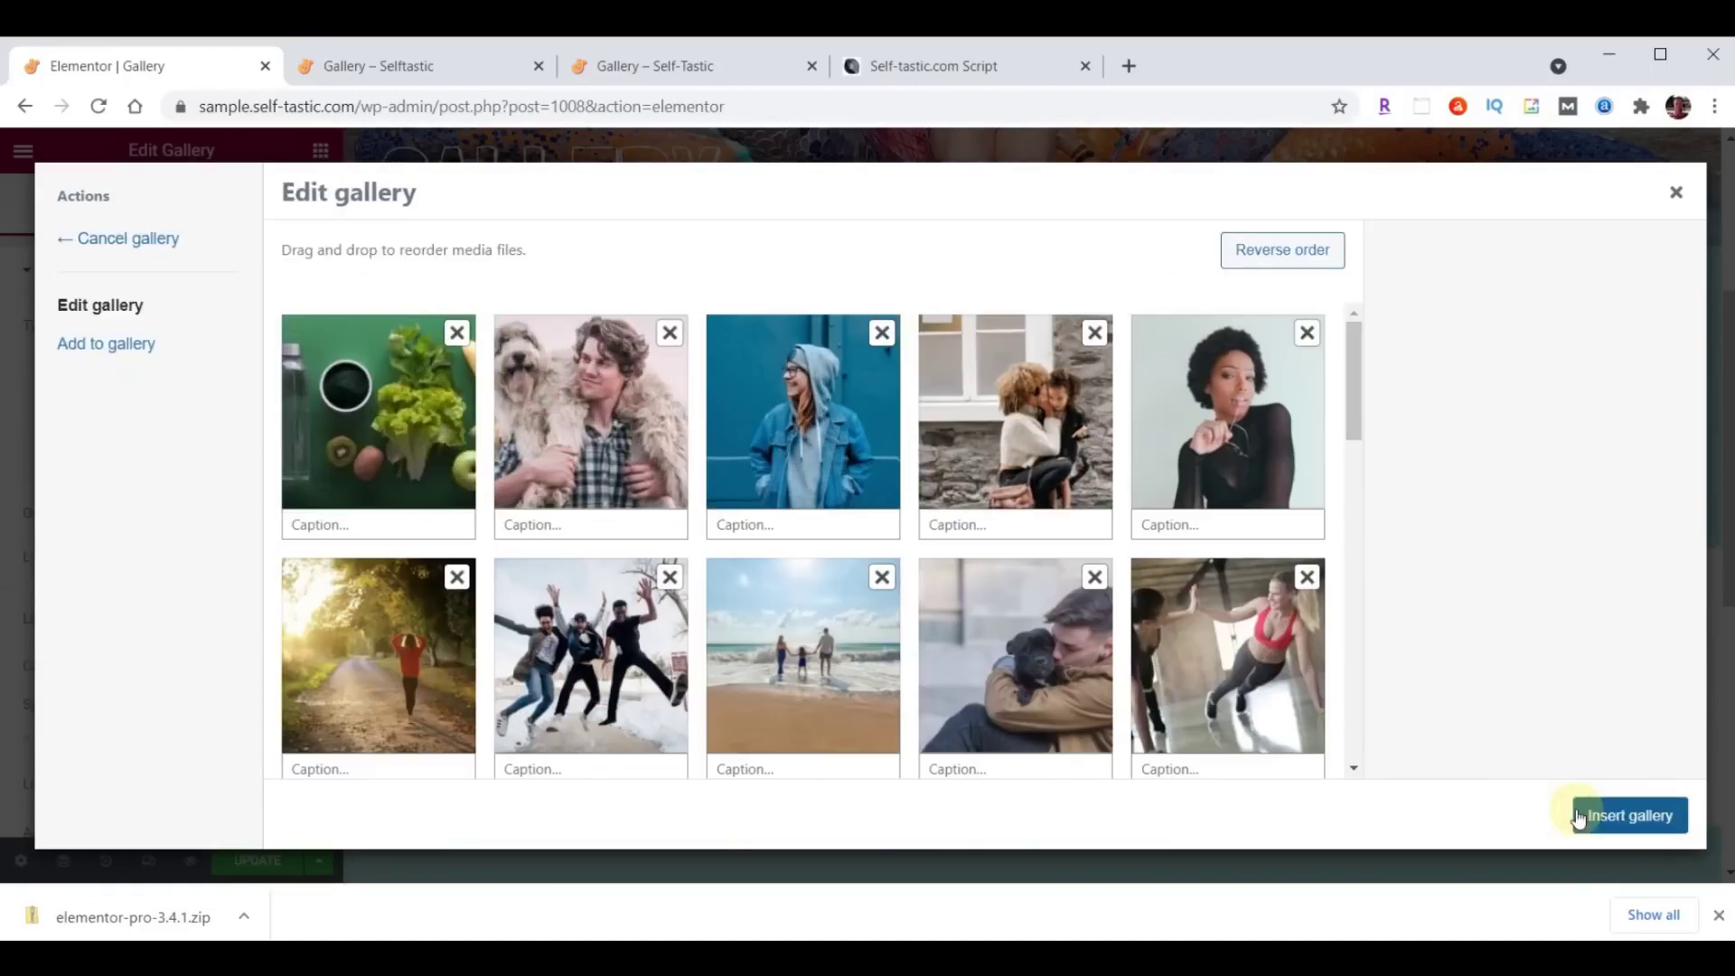
{"action": "left_click_drag", "start_coordinate": [554, 424], "coordinate": [425, 425]}
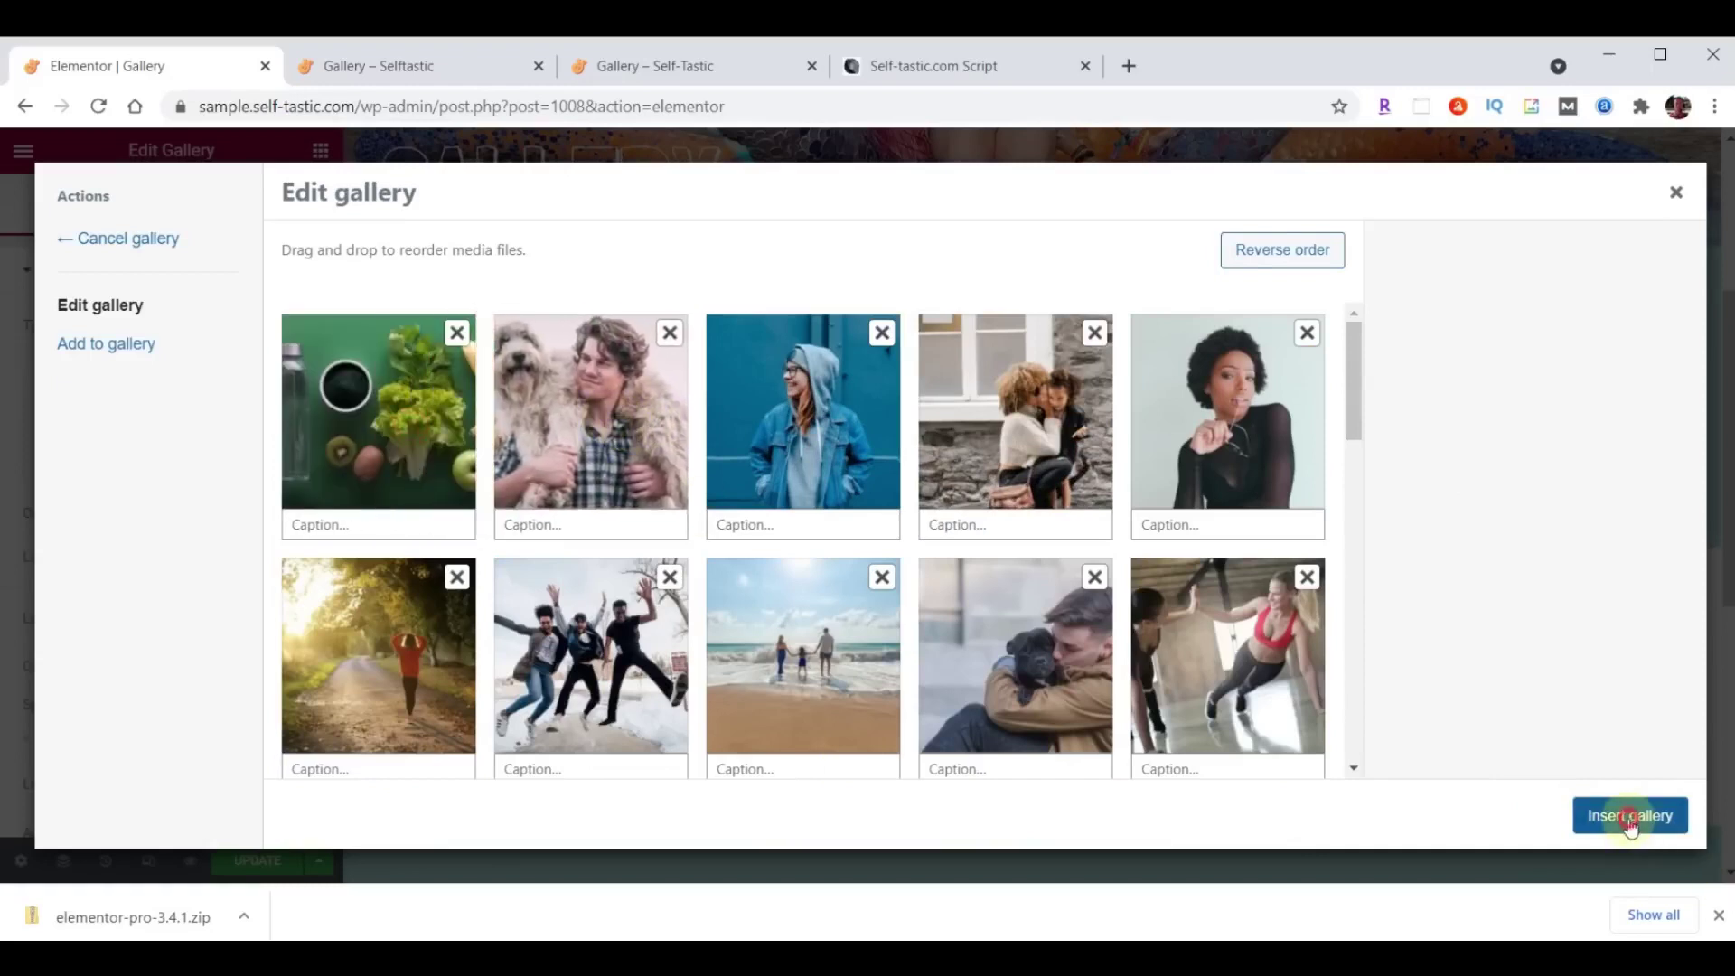
{"action": "left_click", "coordinate": [1636, 815]}
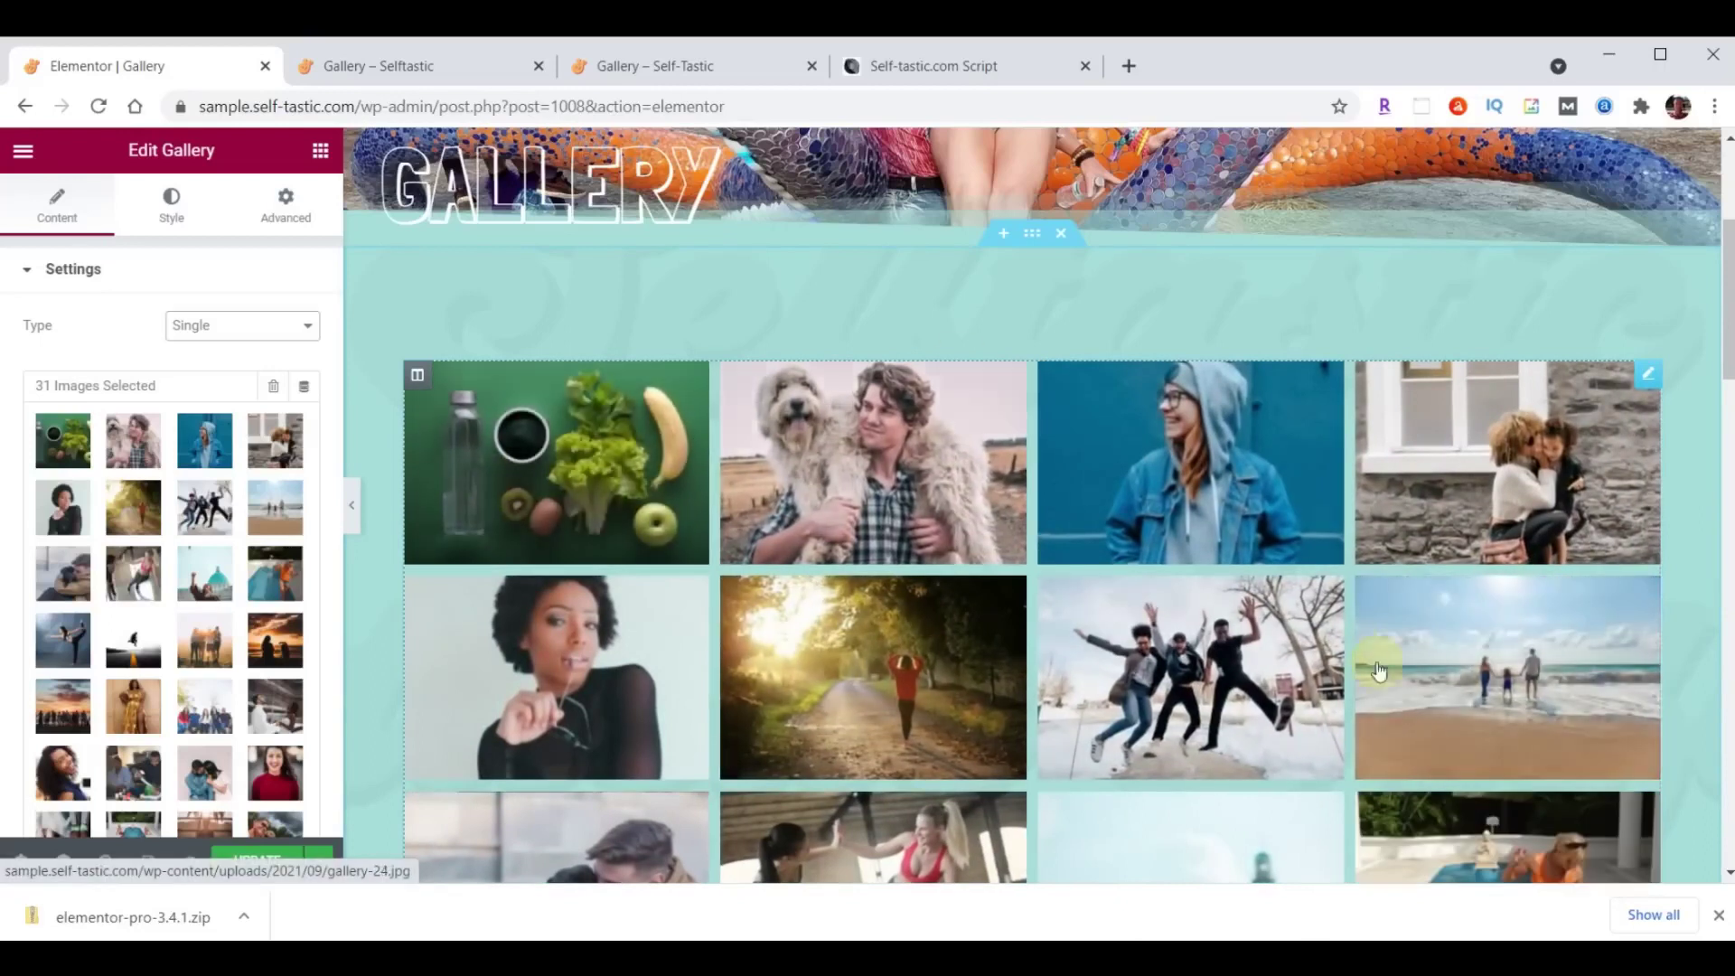
- Switch the Gallery widget's layout to Masonry, update the page, and view it live
{"action": "left_click", "coordinate": [1175, 556]}
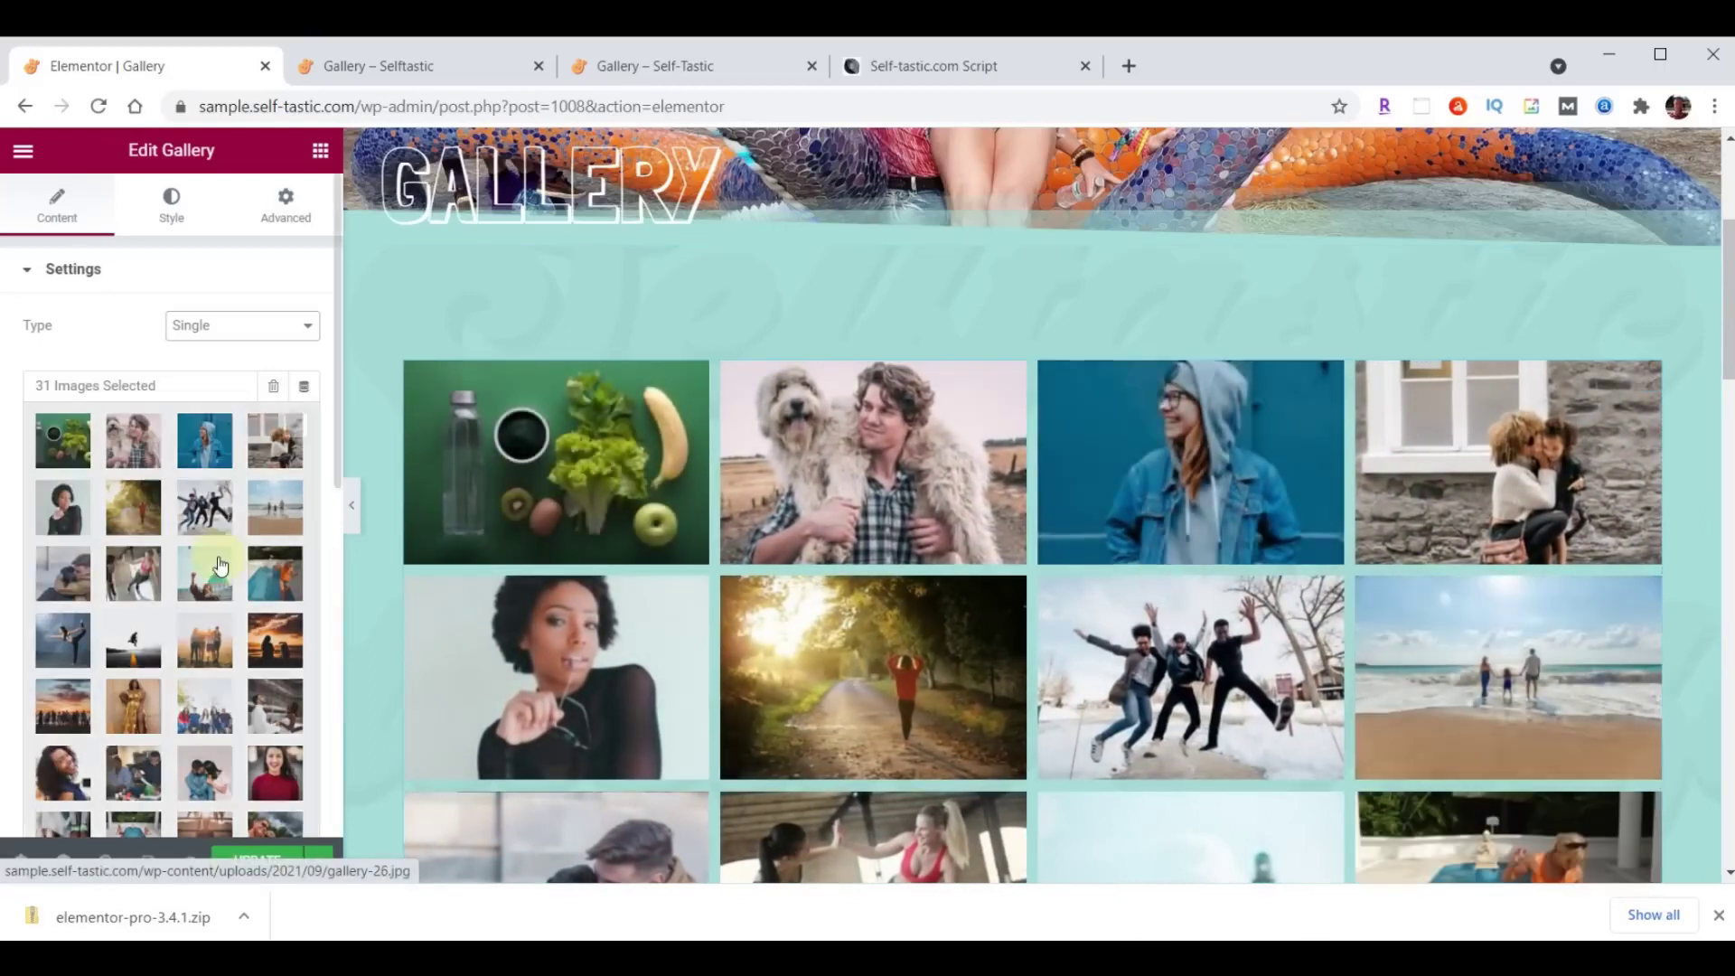
{"action": "scroll", "coordinate": [217, 551], "scroll_direction": "down", "scroll_amount": 5}
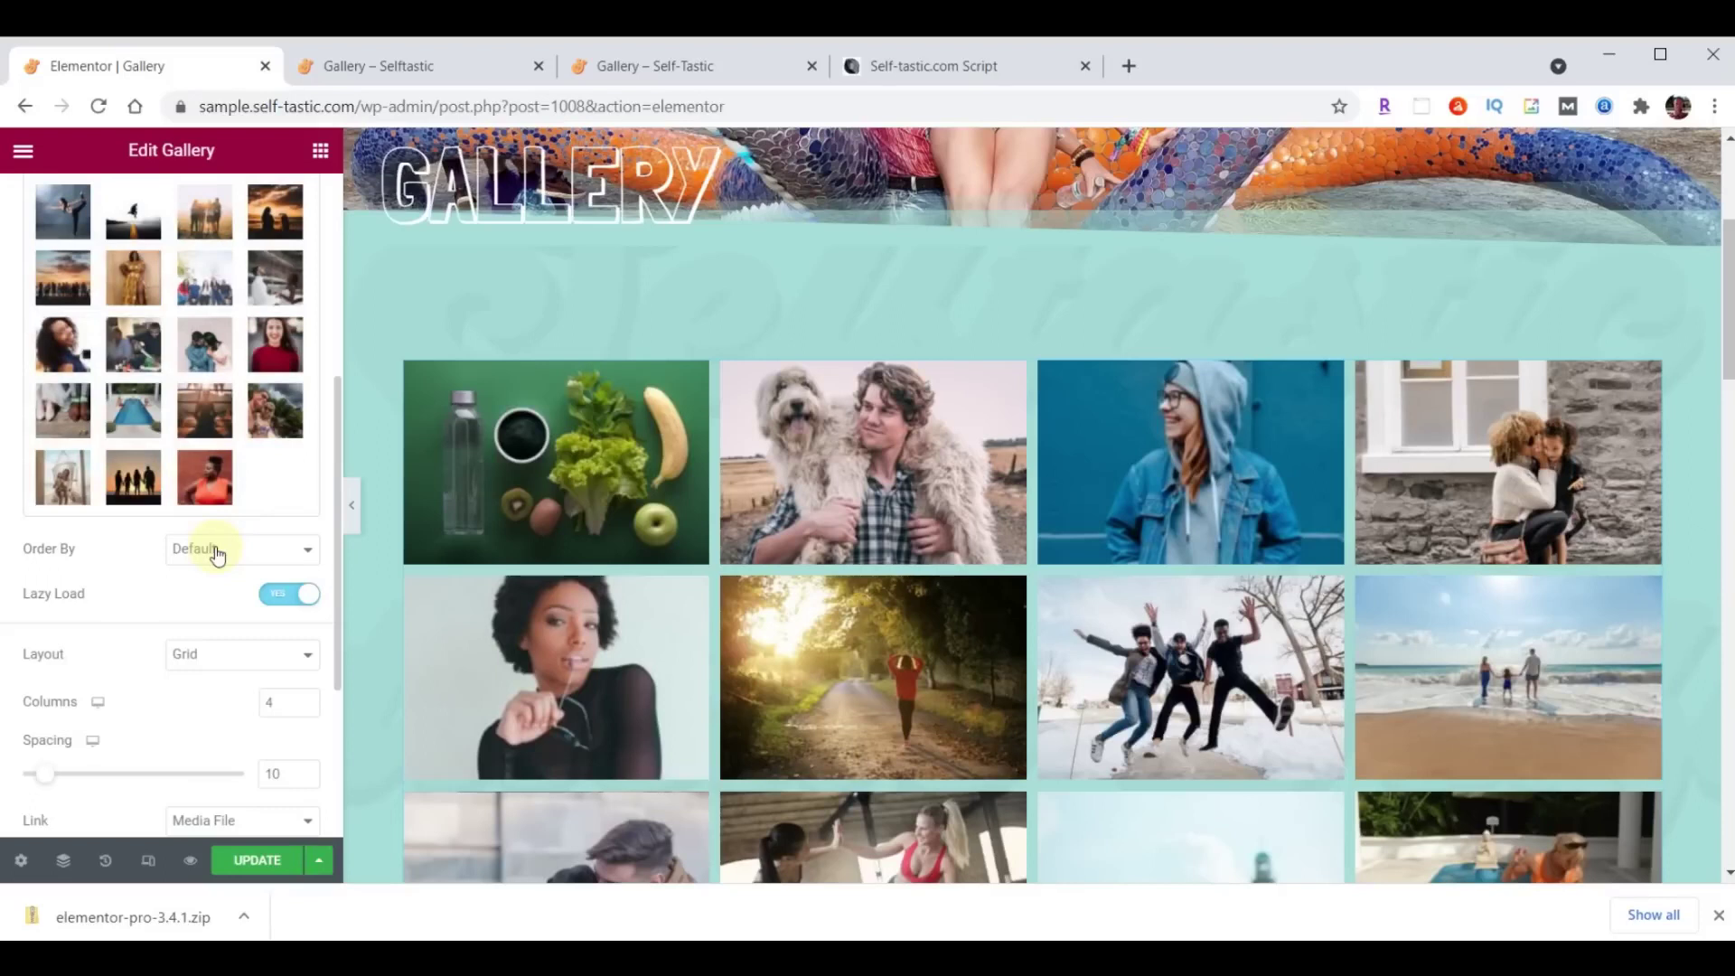
{"action": "left_click", "coordinate": [225, 654]}
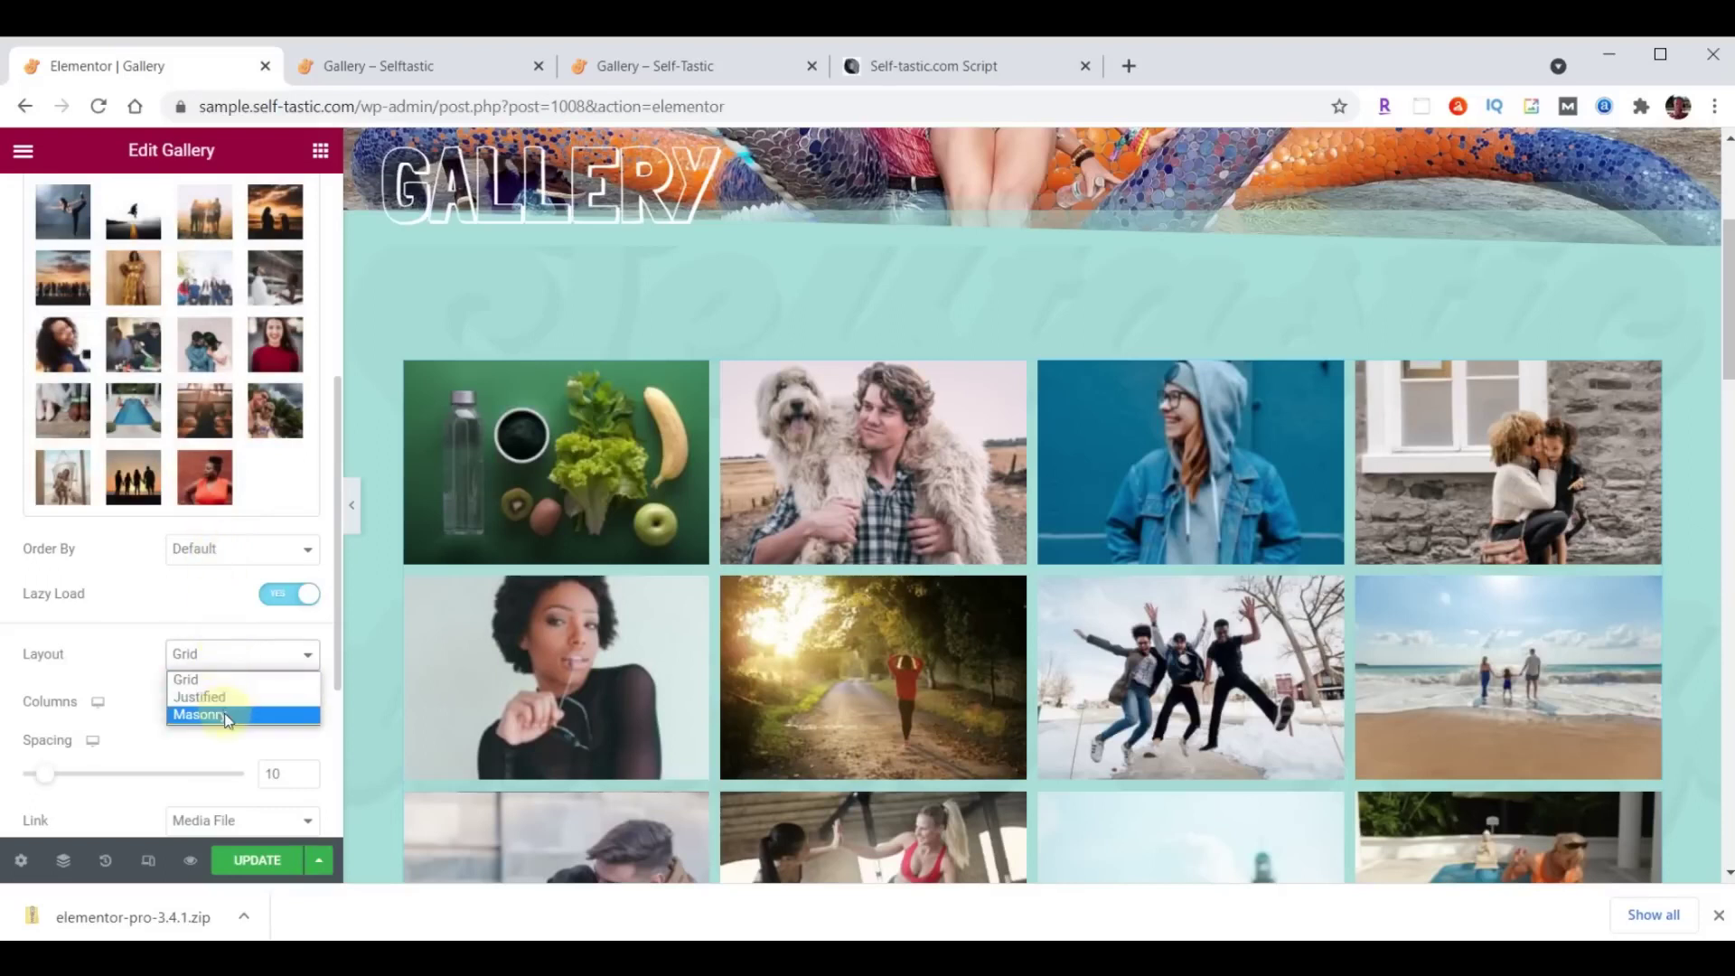
{"action": "left_click", "coordinate": [226, 716]}
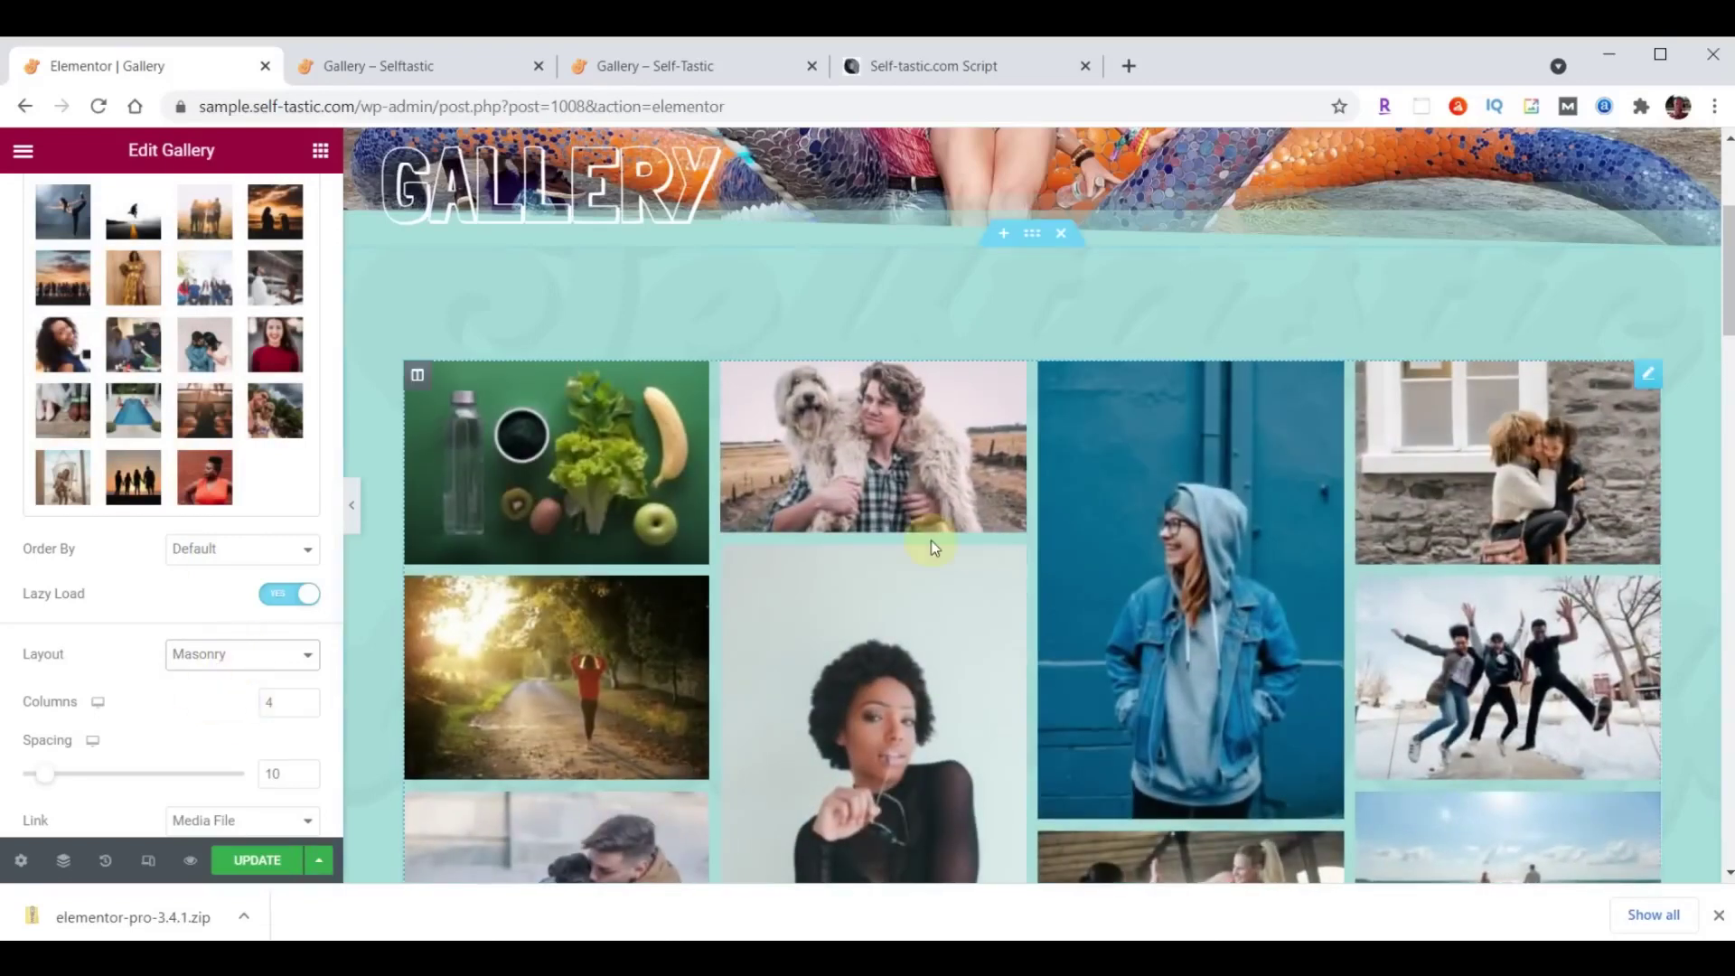
{"action": "left_click", "coordinate": [258, 861]}
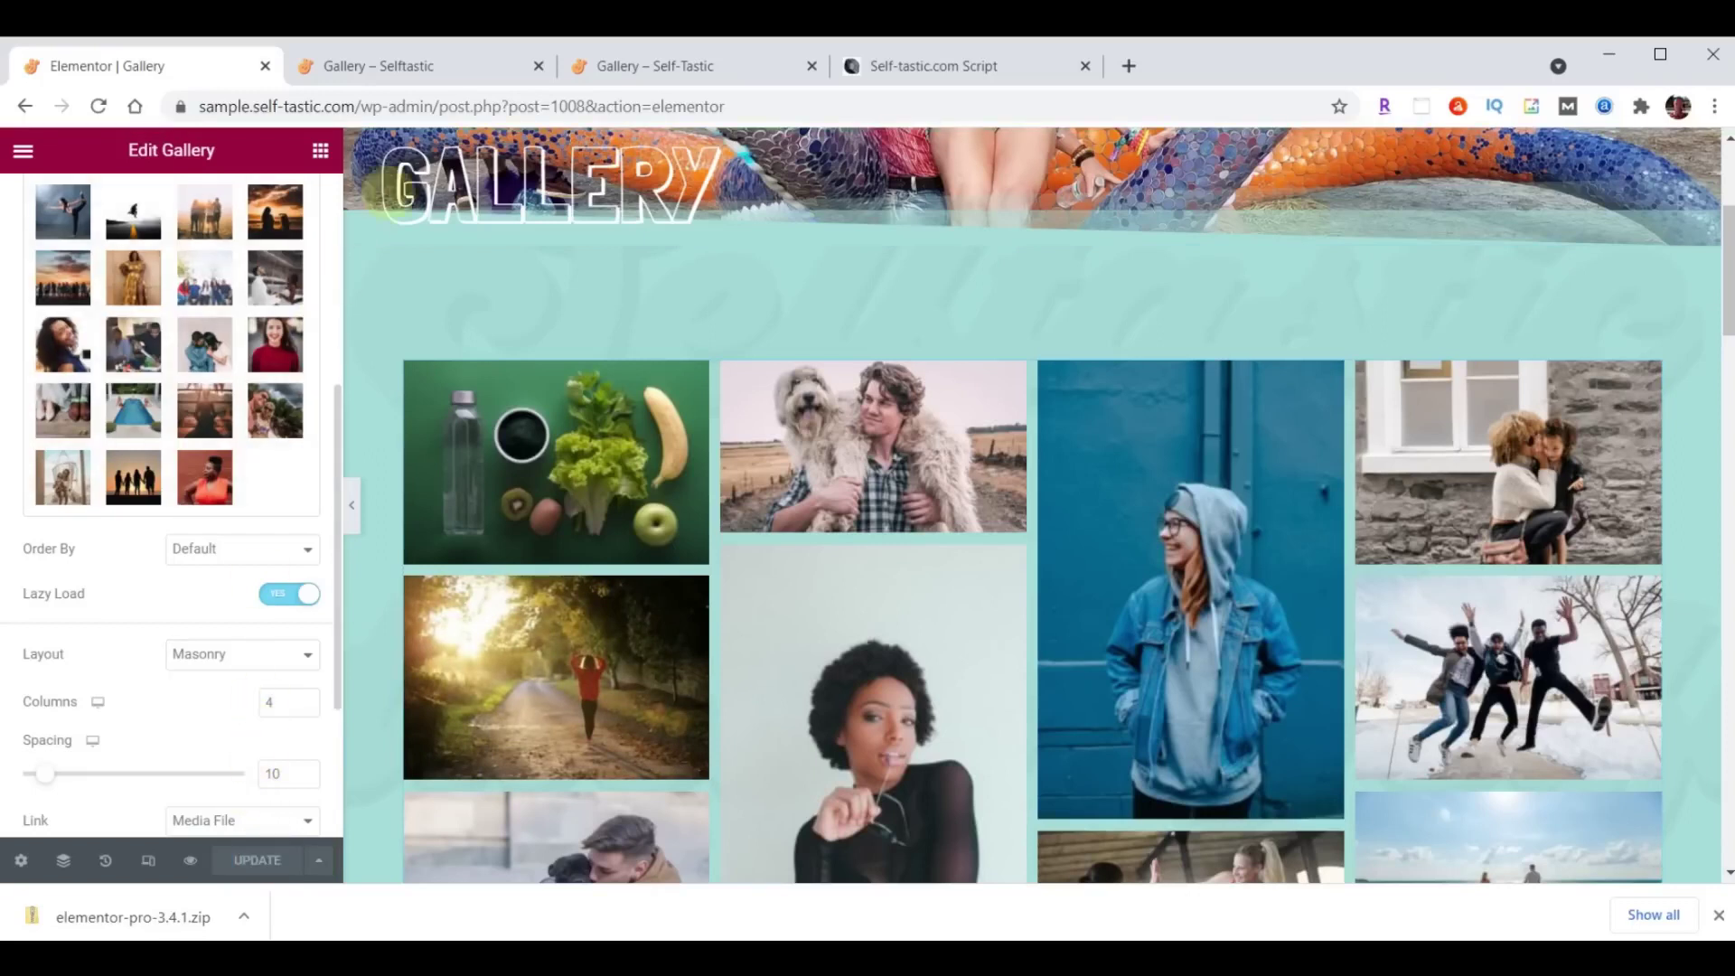
{"action": "left_click", "coordinate": [431, 76]}
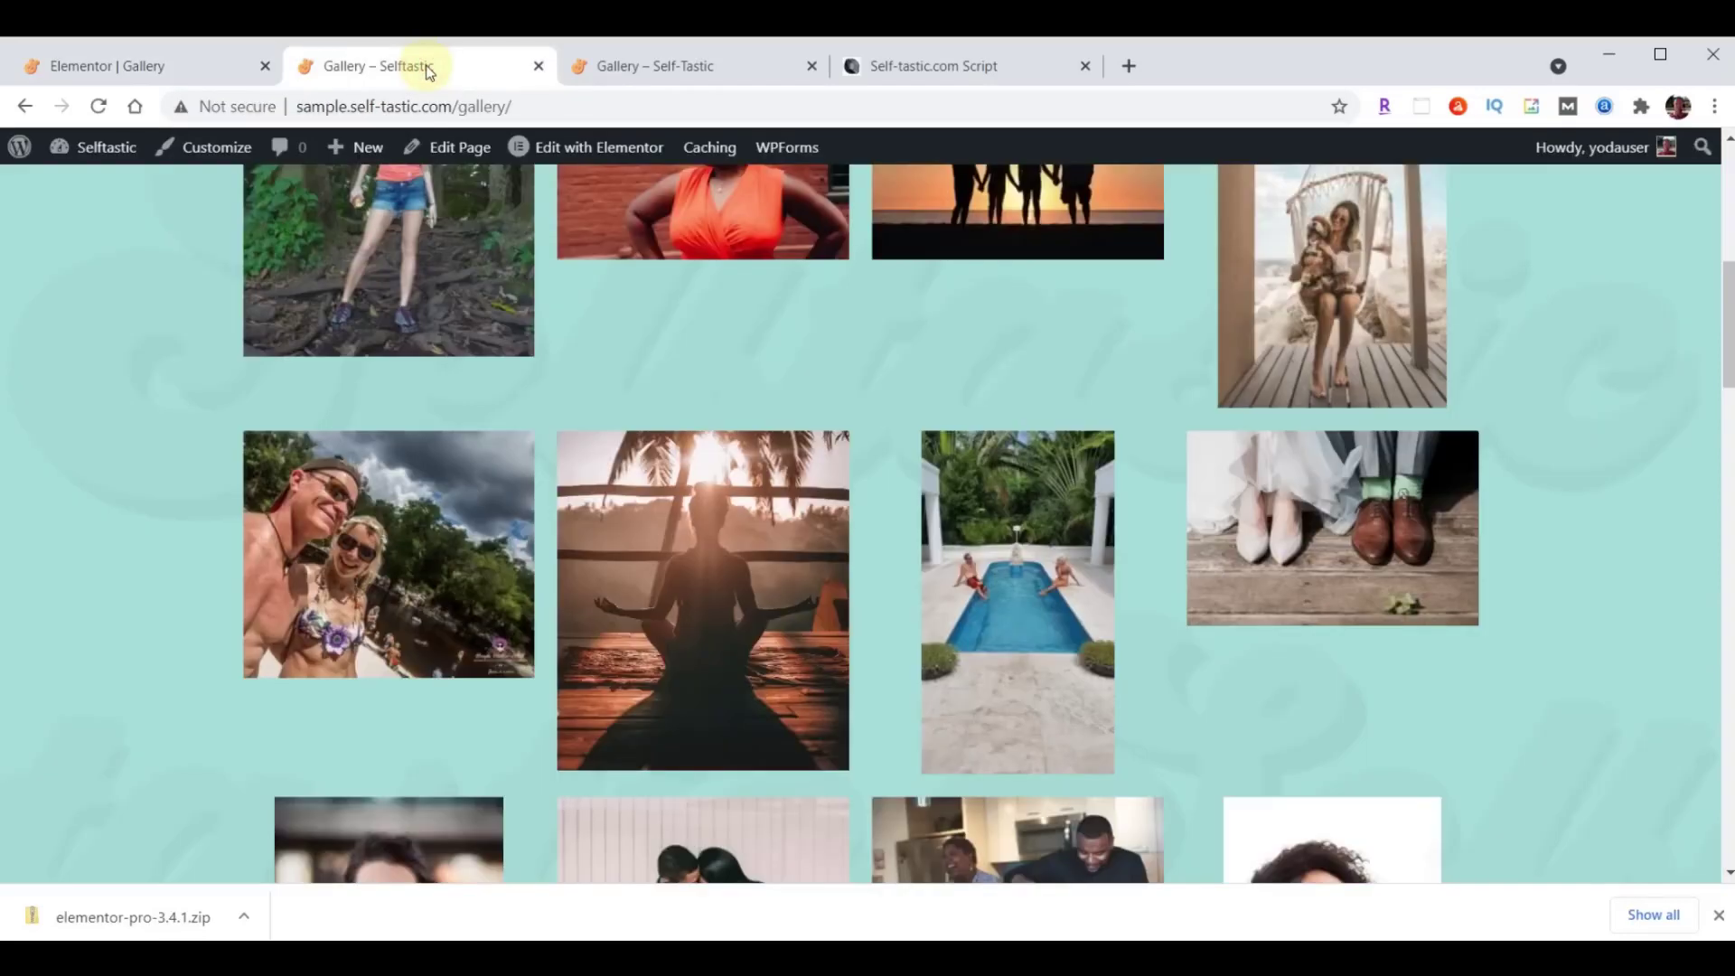
{"action": "left_click", "coordinate": [99, 105]}
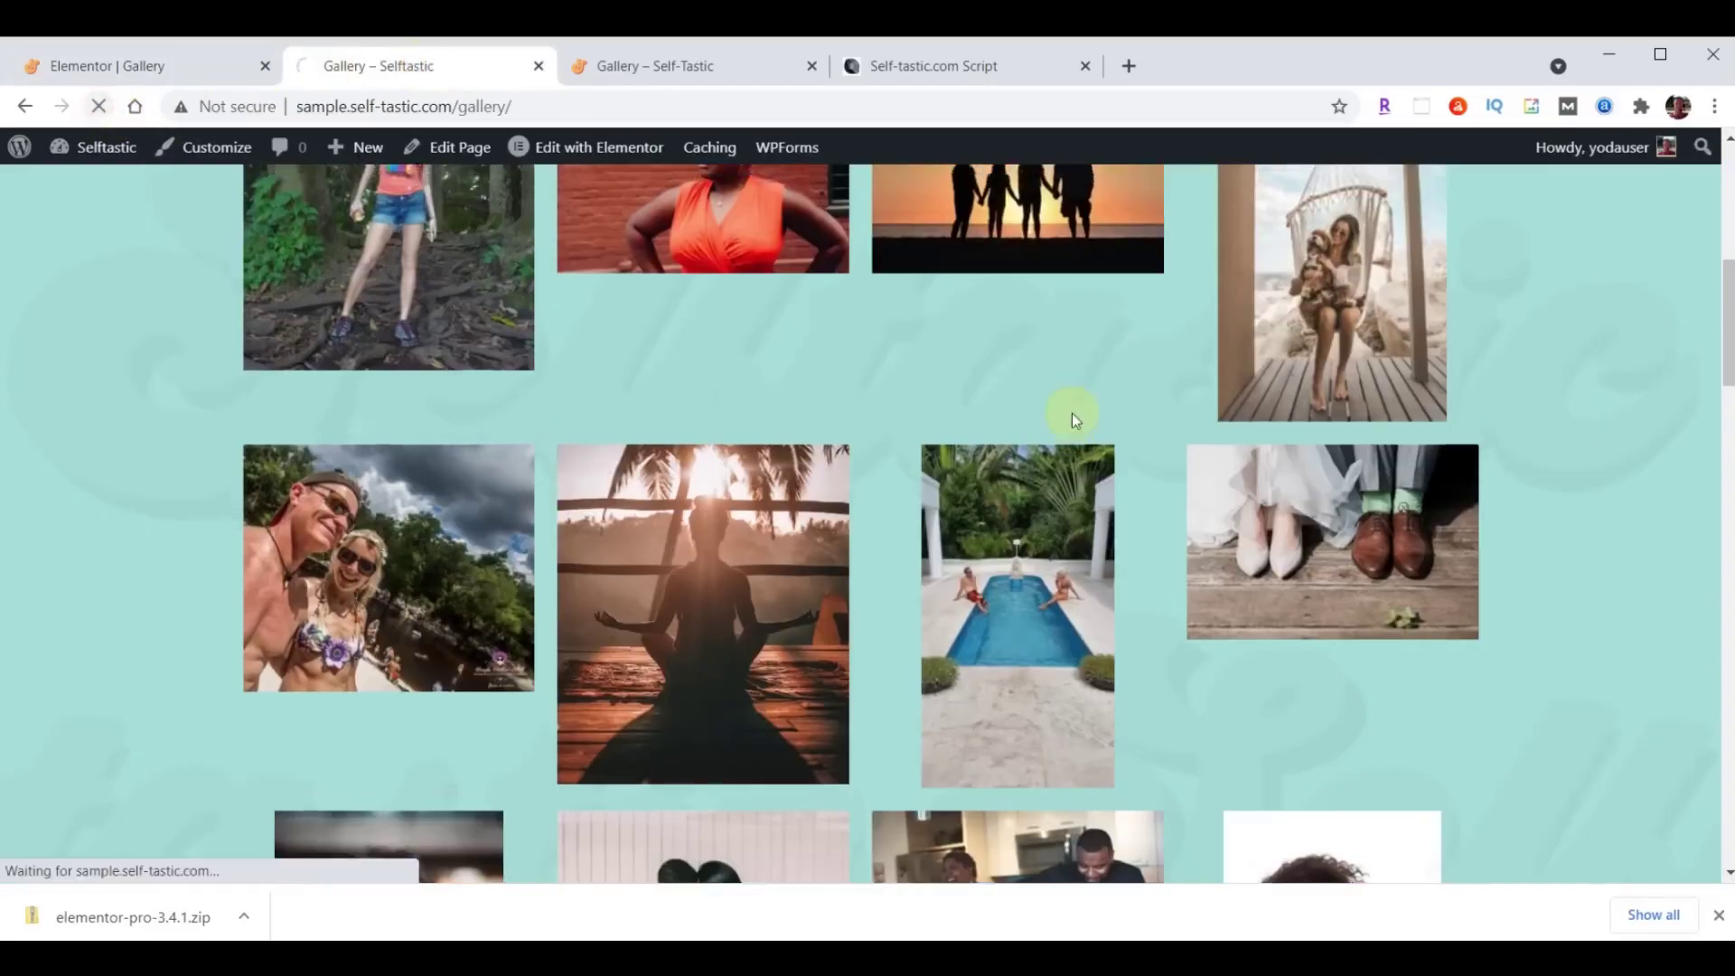
{"action": "scroll", "coordinate": [1223, 447], "scroll_direction": "down", "scroll_amount": 5}
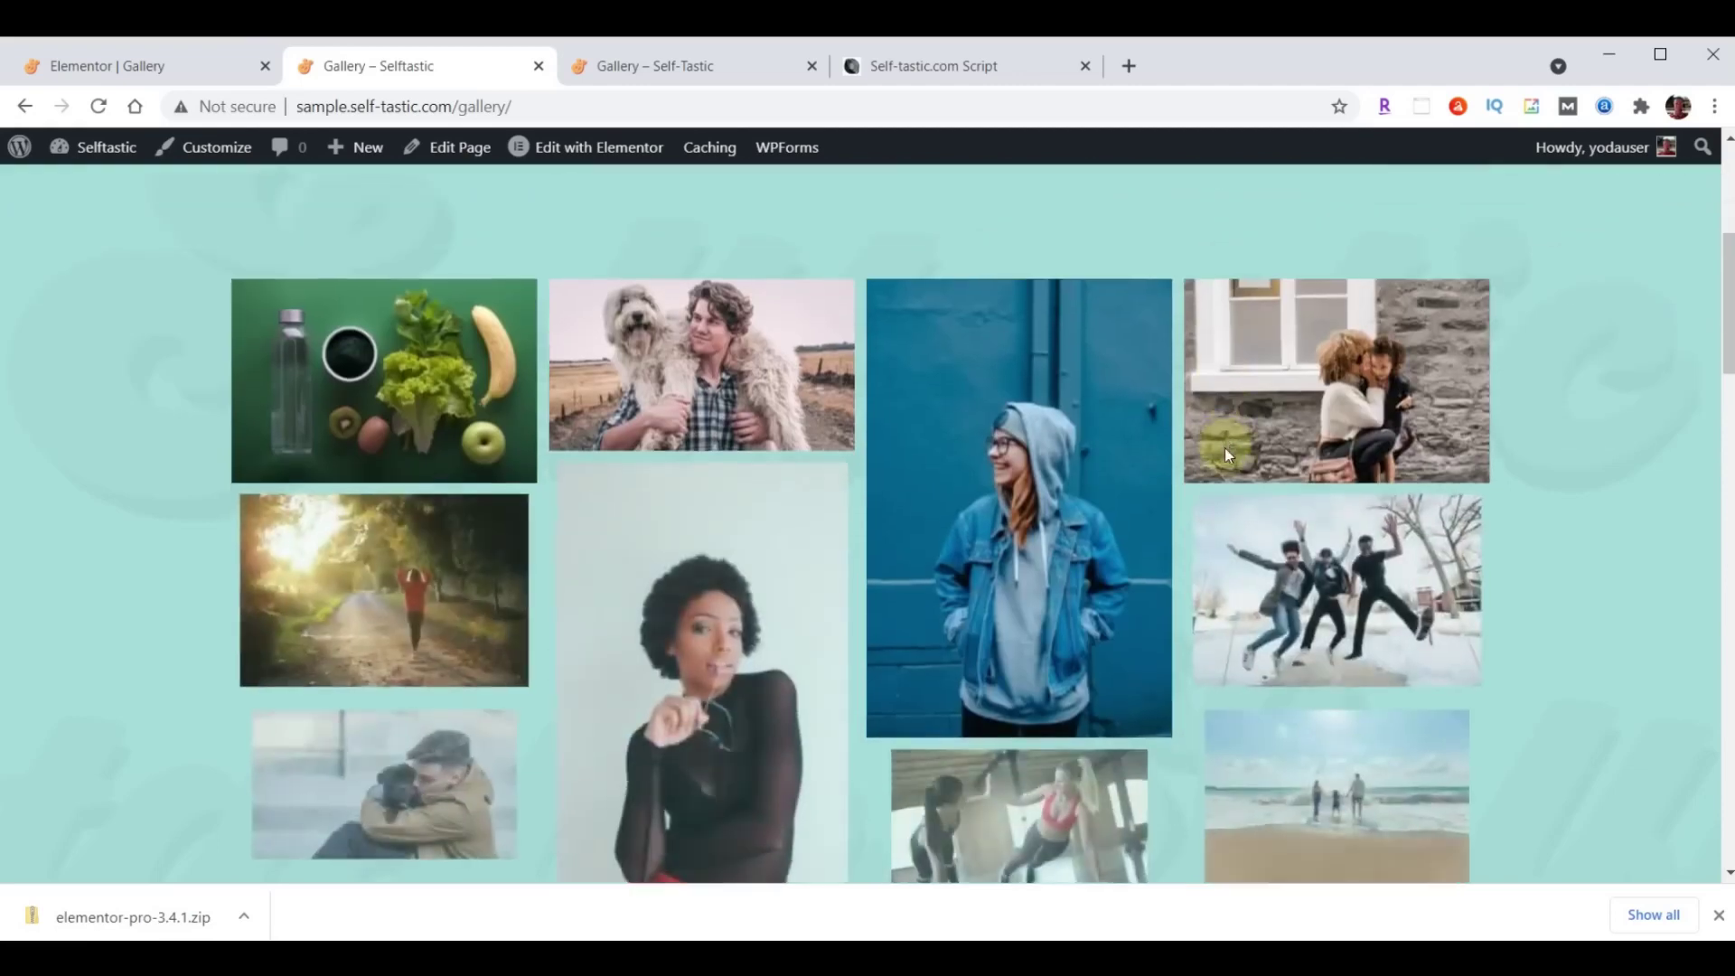
{"action": "scroll", "coordinate": [1223, 447], "scroll_direction": "down", "scroll_amount": 15}
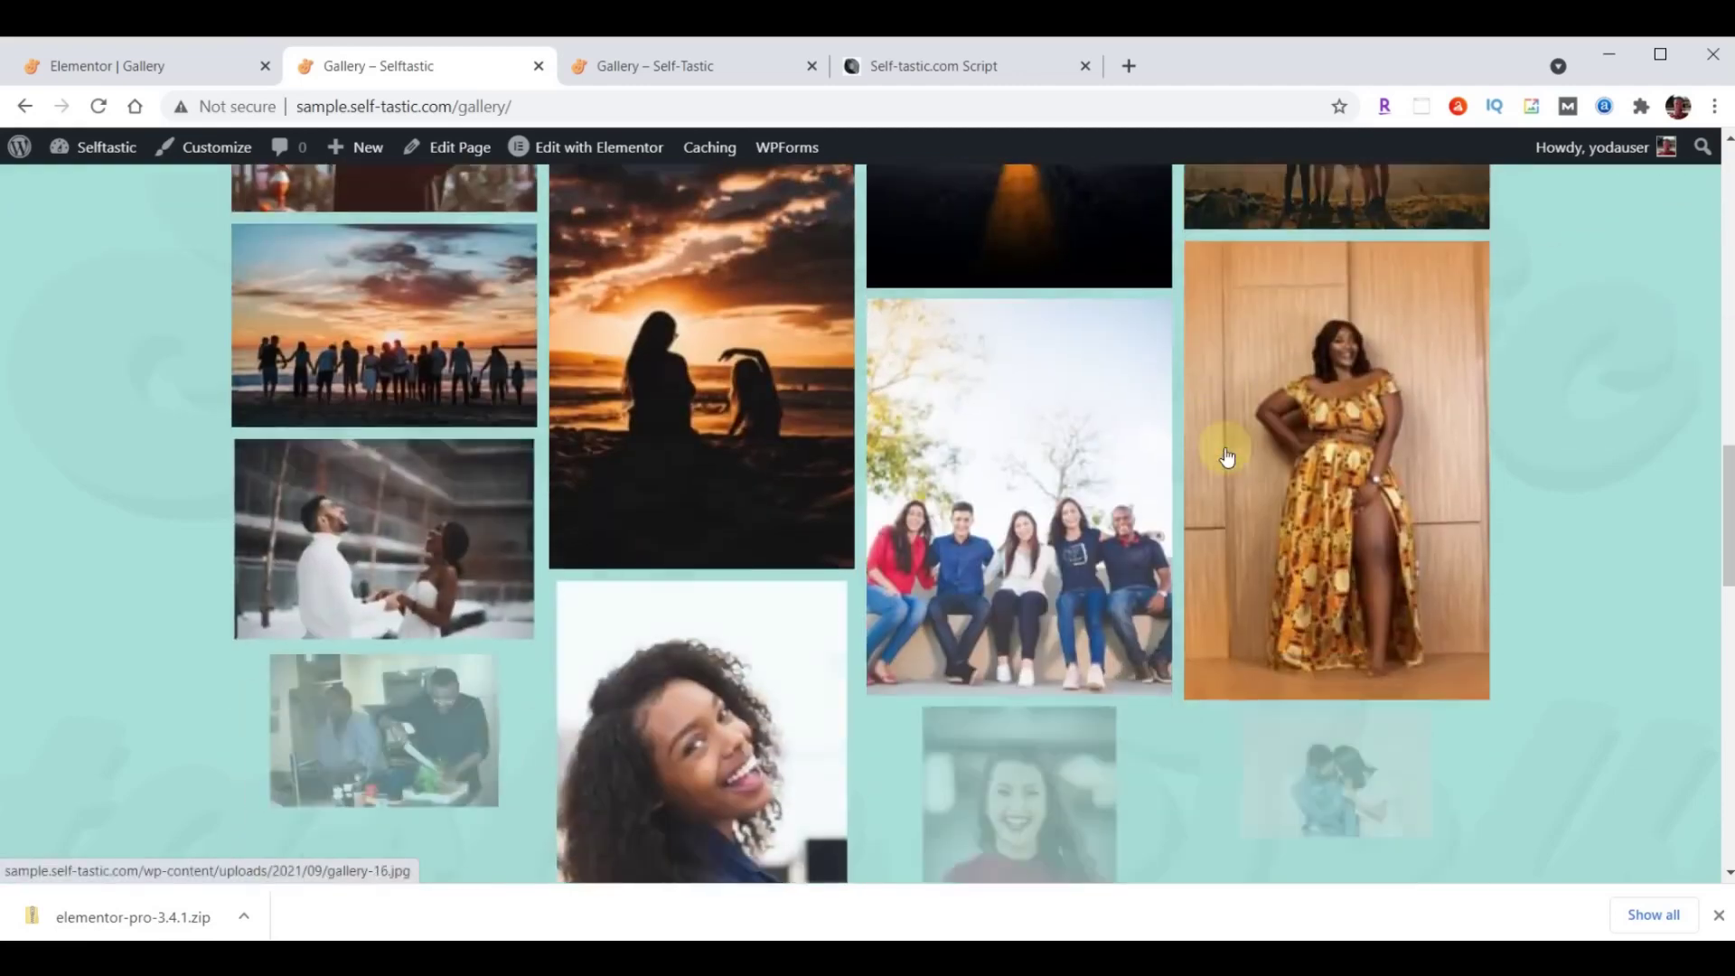
{"action": "scroll", "coordinate": [1226, 456], "scroll_direction": "down", "scroll_amount": 15}
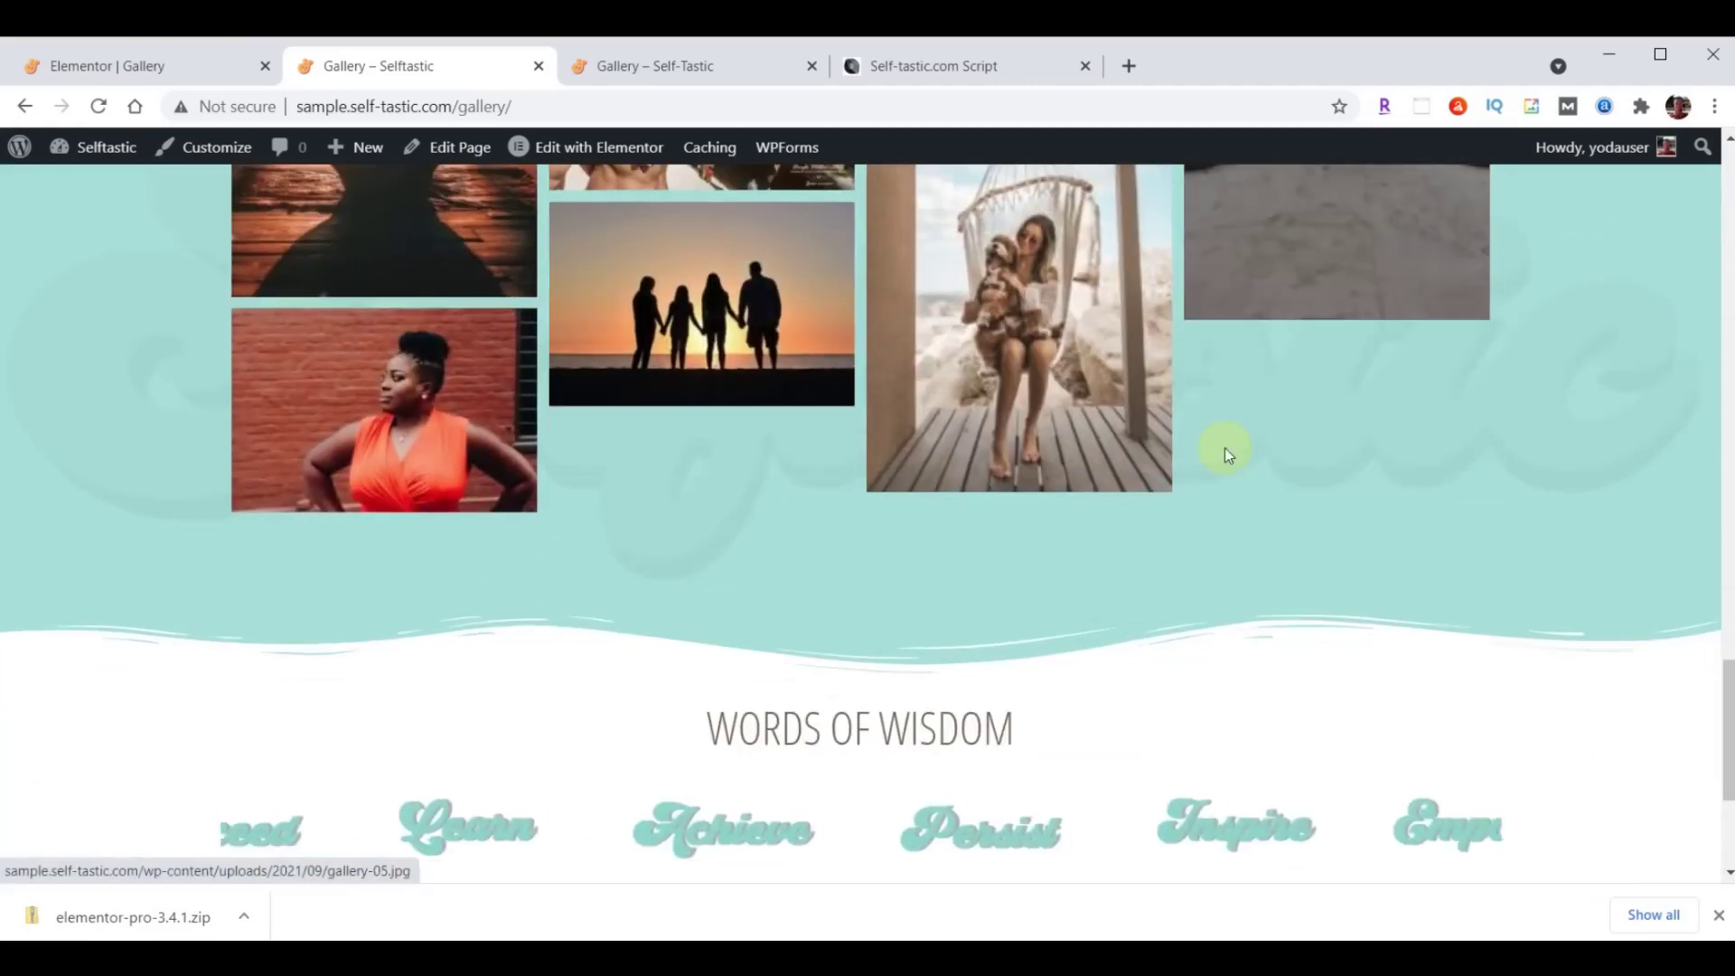
{"action": "scroll", "coordinate": [1208, 512], "scroll_direction": "up", "scroll_amount": 15}
{"action": "scroll", "coordinate": [1207, 512], "scroll_direction": "up", "scroll_amount": 10}
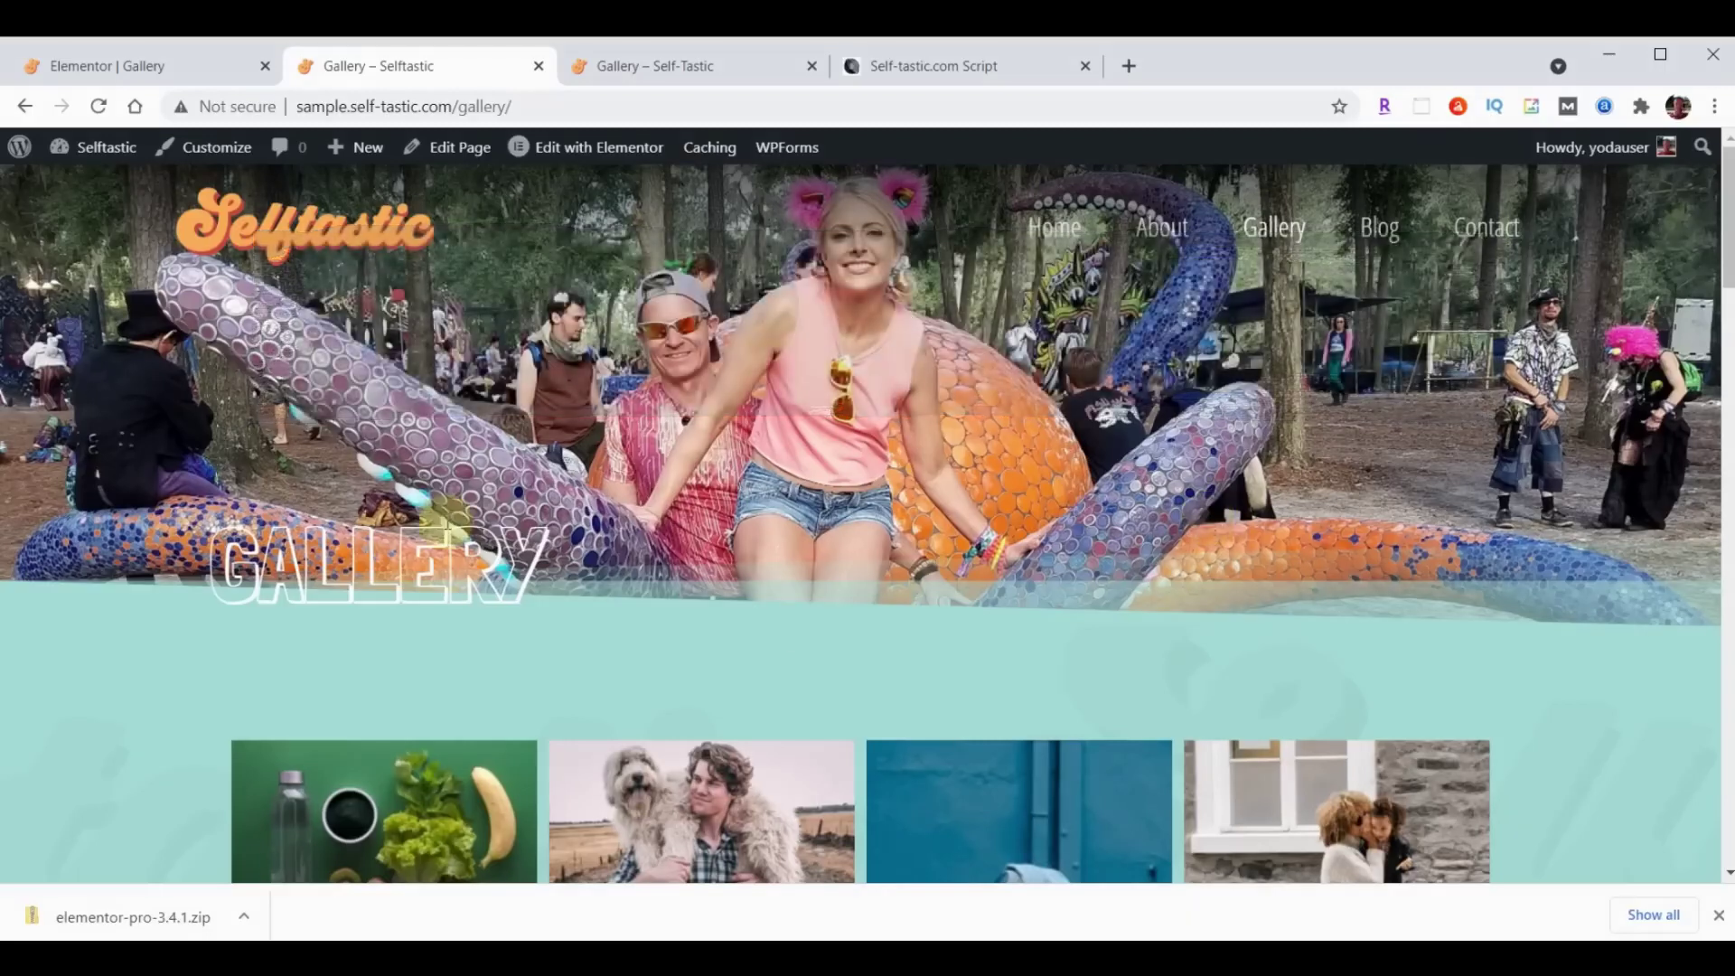
{"action": "left_click", "coordinate": [140, 56]}
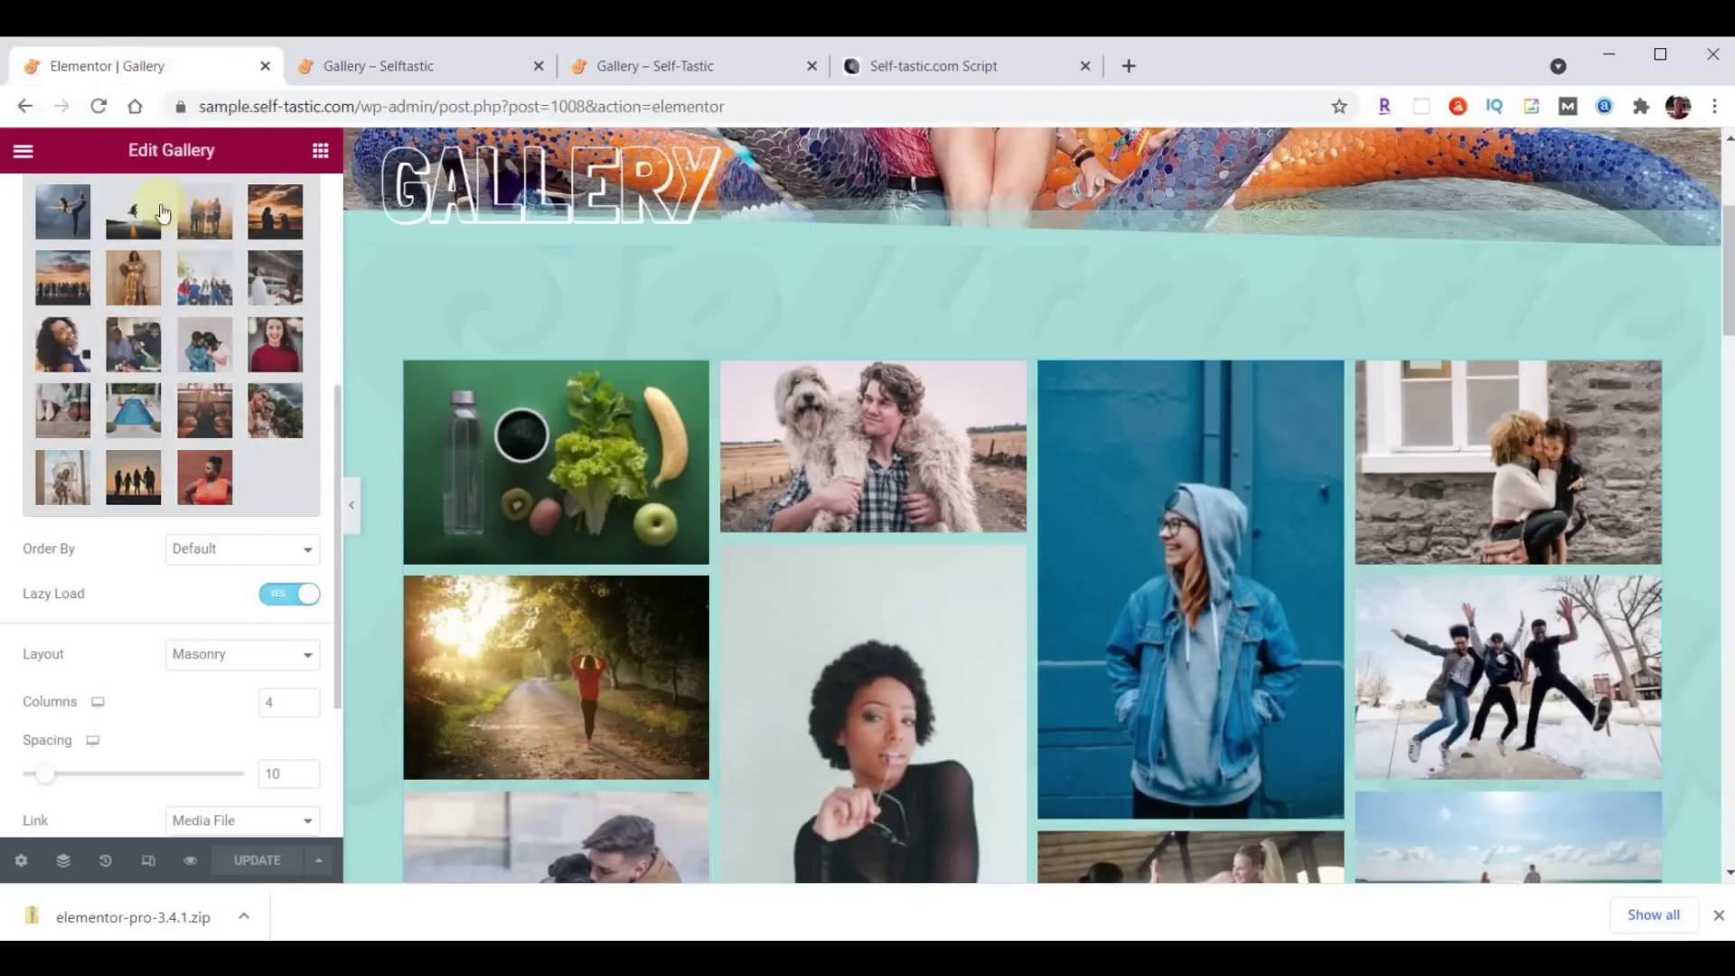
- Exit Elementor to the dashboard and start a new template in the Elementor Header & Footer Builder
{"action": "left_click", "coordinate": [25, 154]}
{"action": "left_click", "coordinate": [148, 547]}
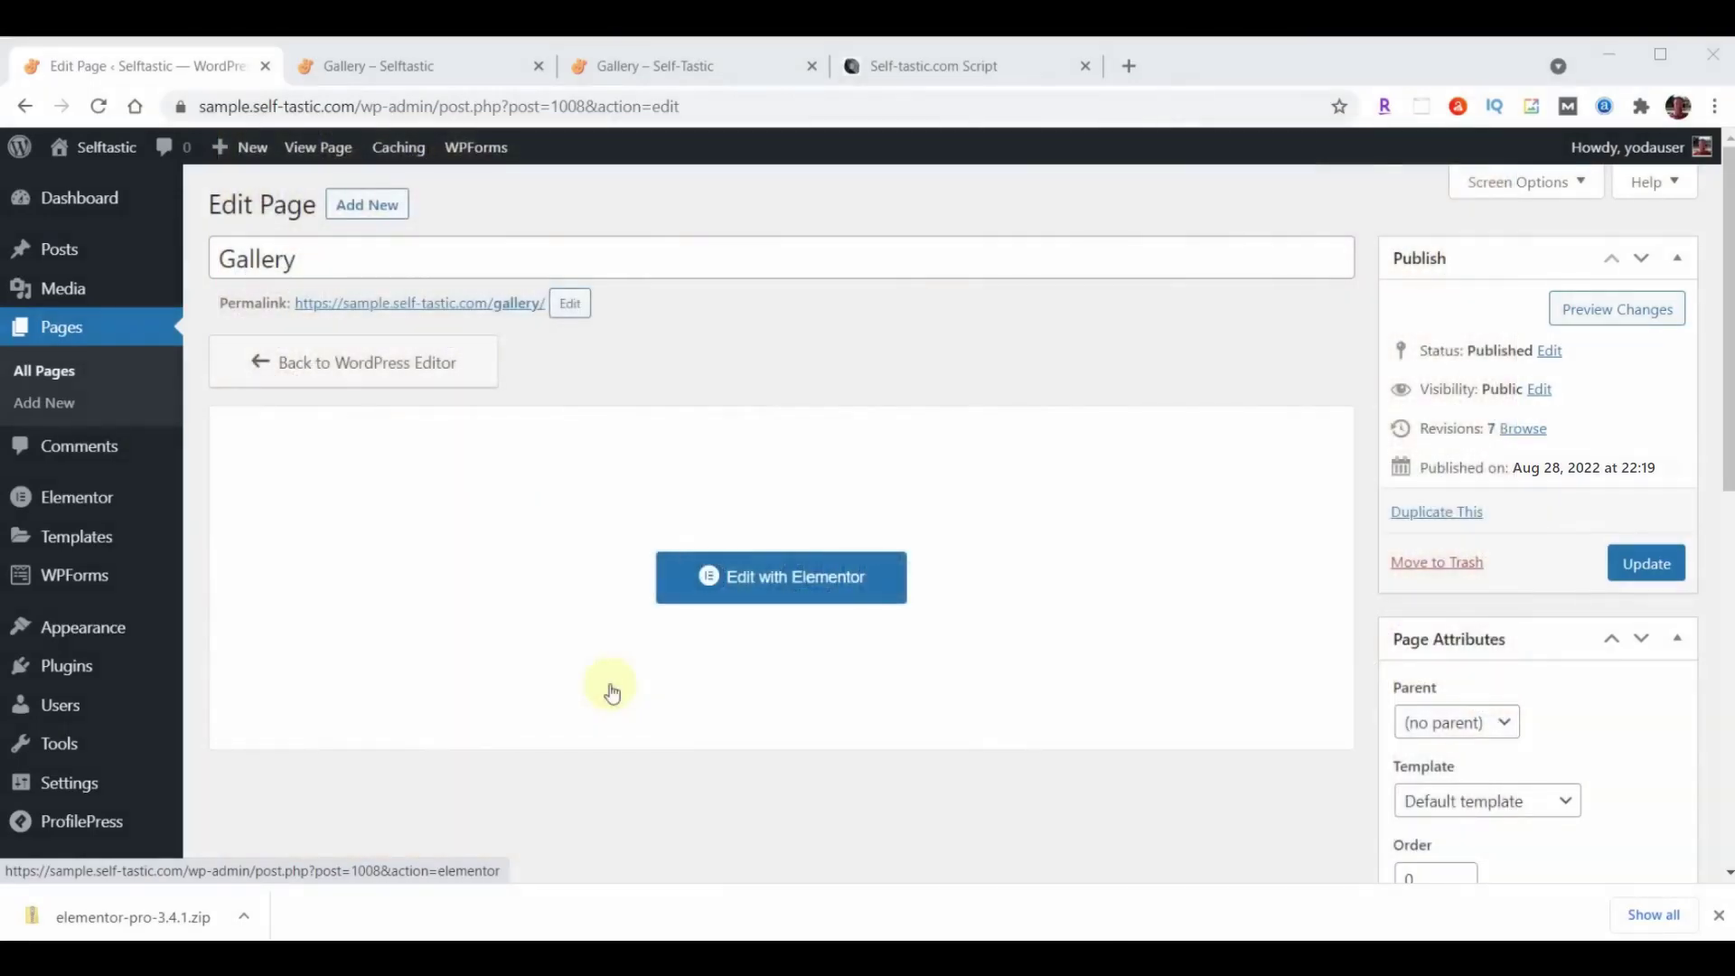
{"action": "left_click", "coordinate": [611, 693]}
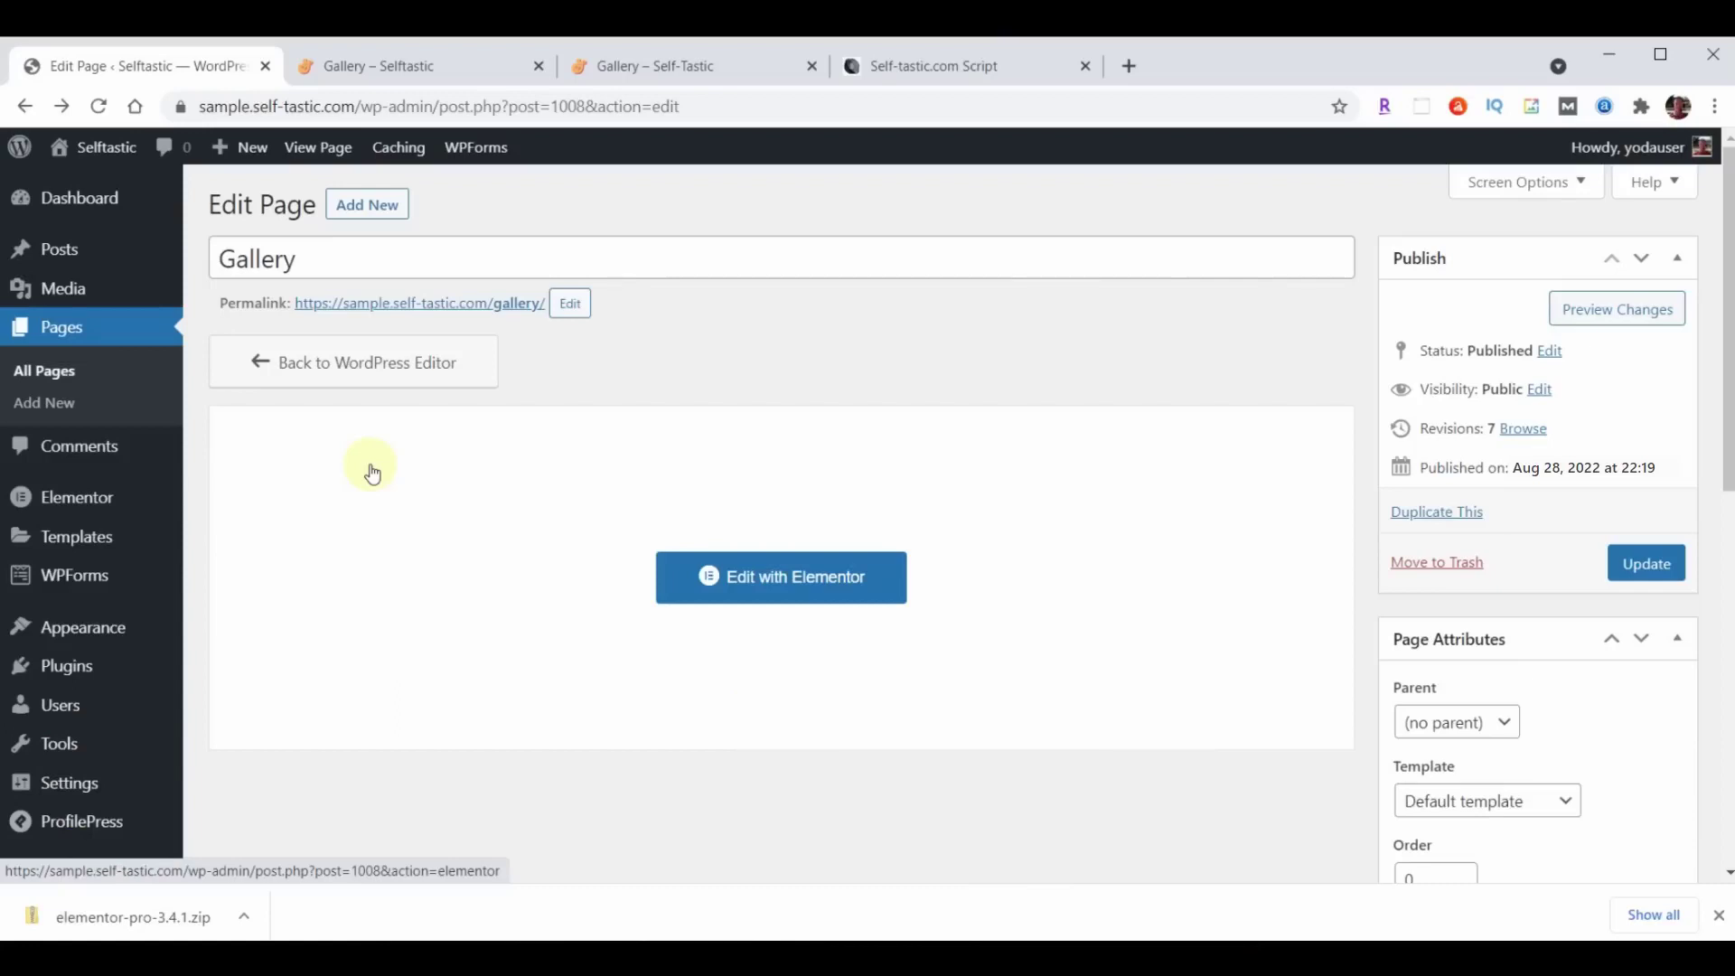
{"action": "mouse_move", "coordinate": [82, 626]}
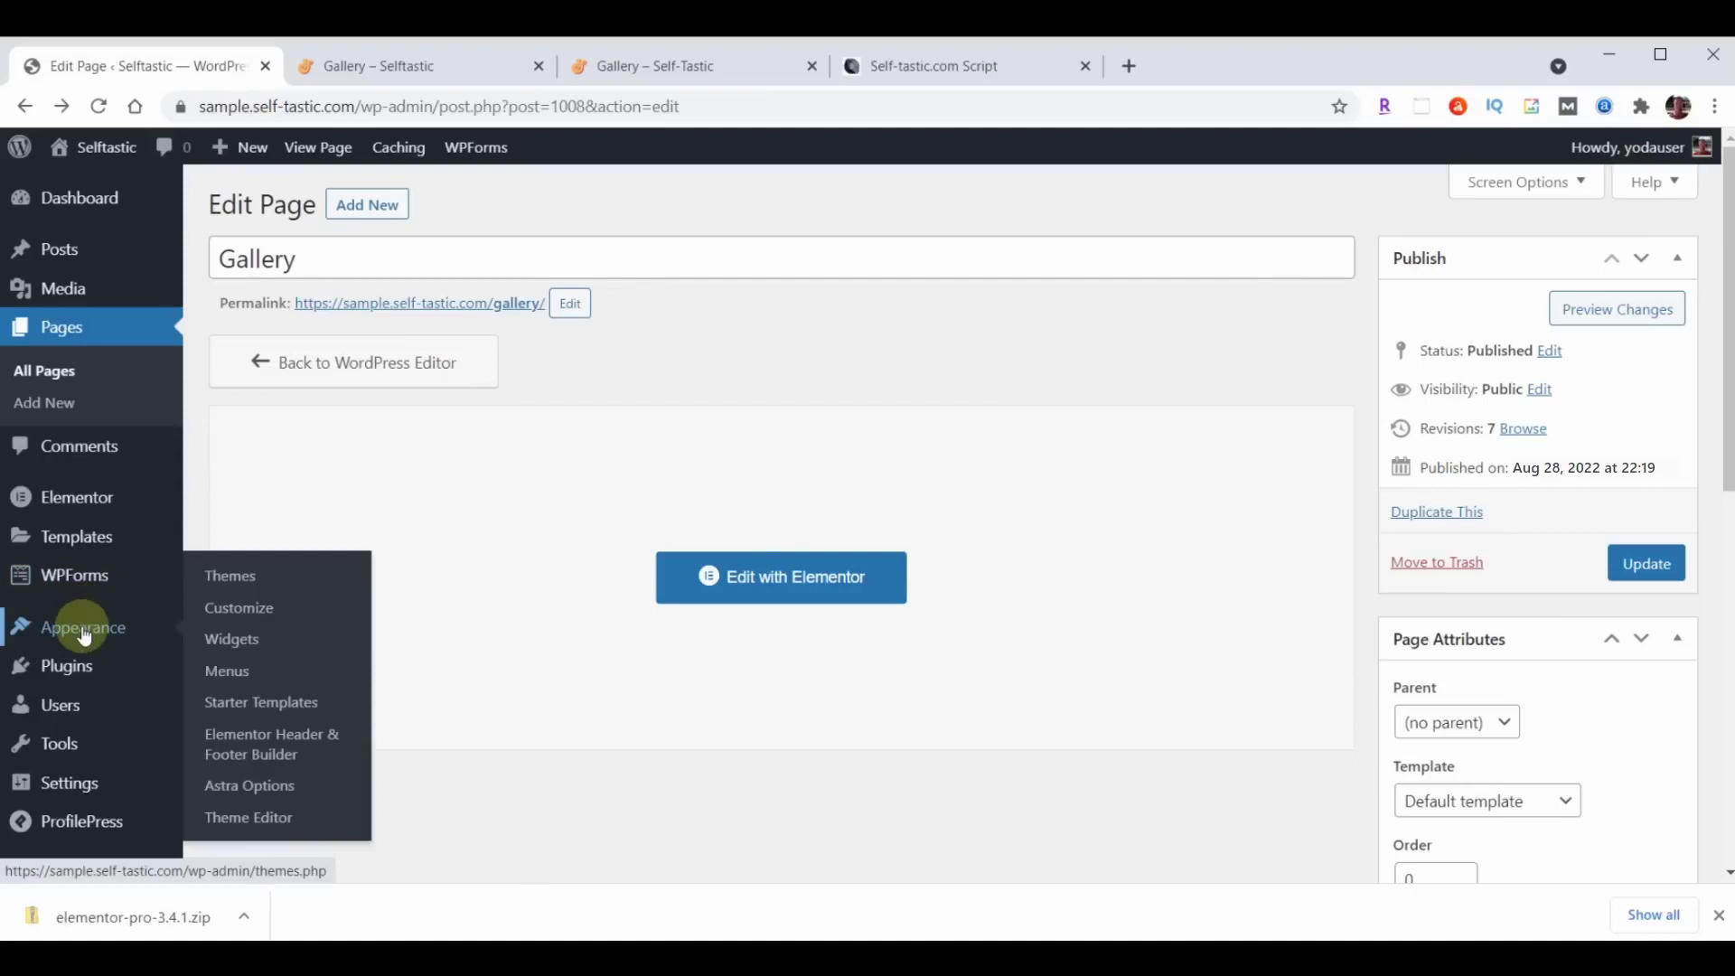
{"action": "left_click", "coordinate": [263, 746]}
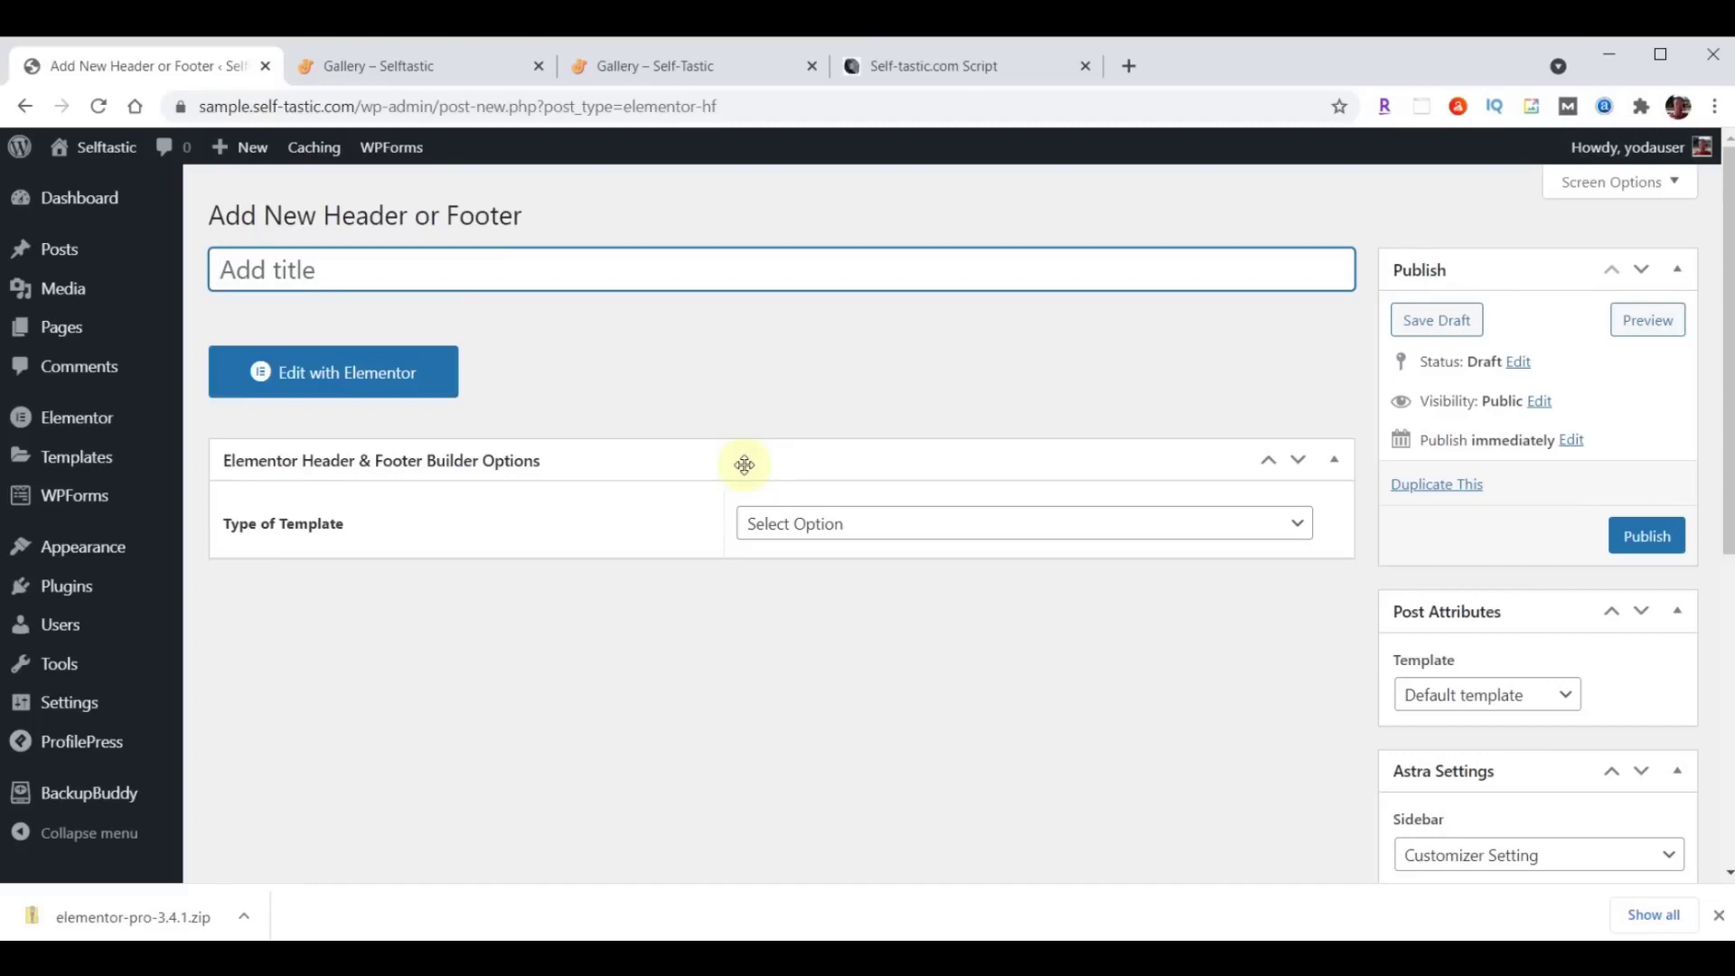
- Publish 'Blog Page Header' as a Header on the Blog / Posts Page for all users, Canvas enabled
{"action": "type", "text": "Blog Page Header"}
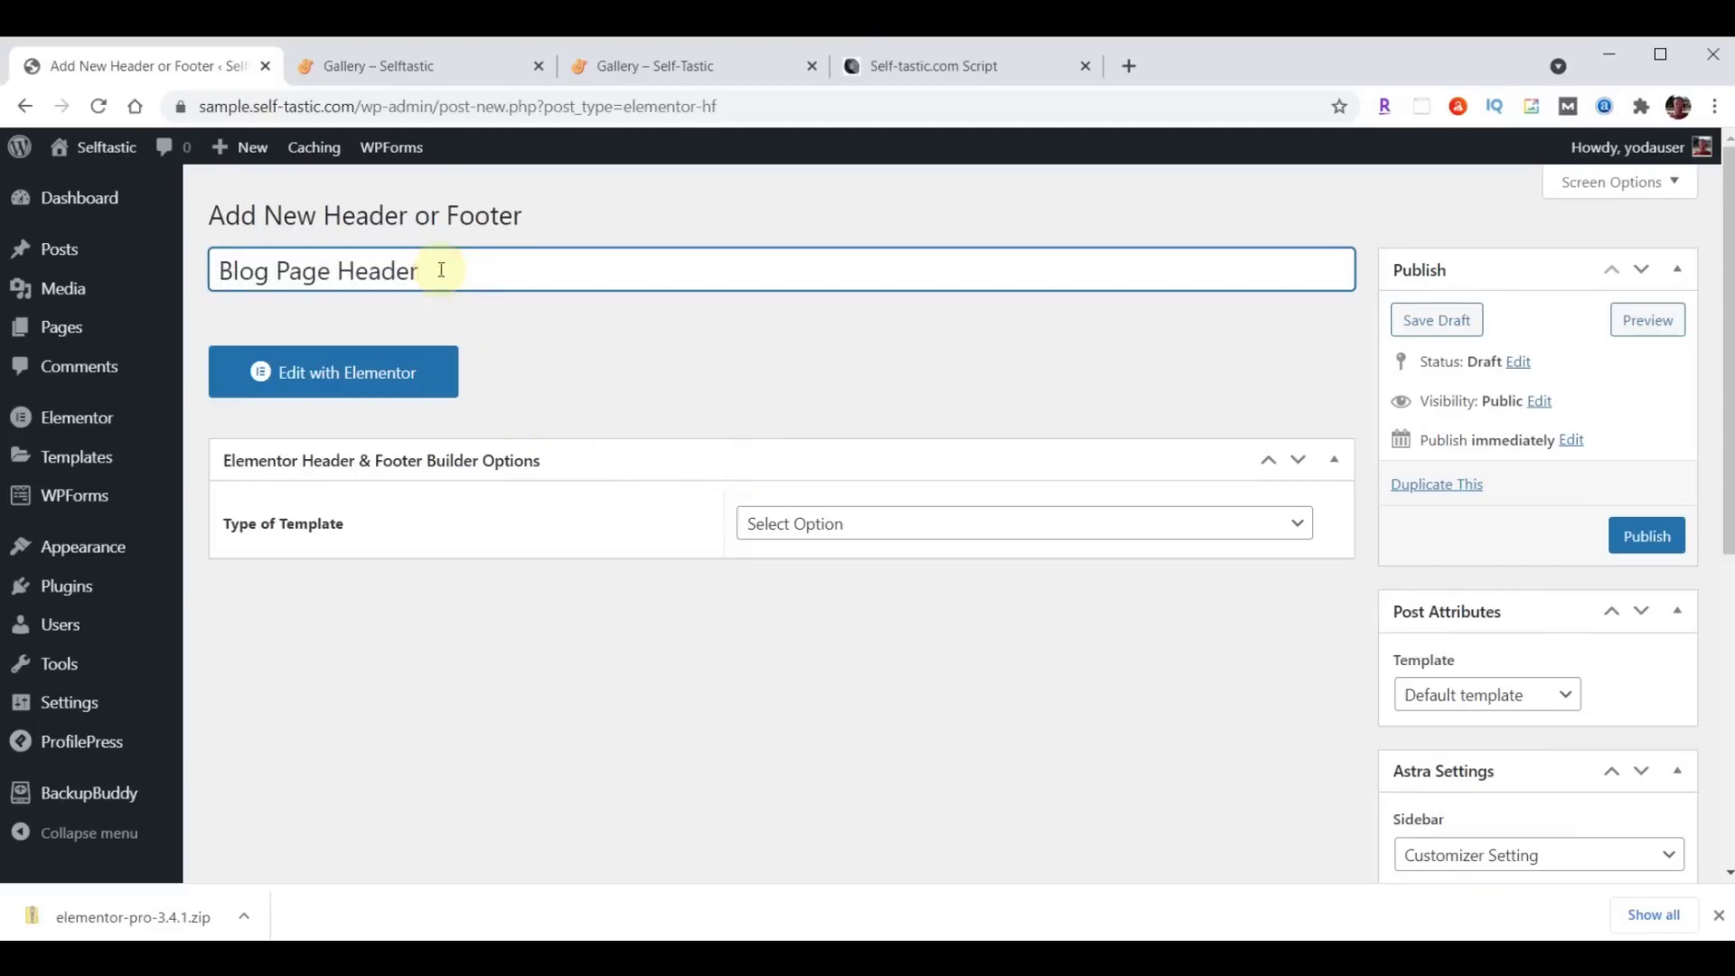
{"action": "left_click", "coordinate": [922, 526]}
{"action": "left_click", "coordinate": [869, 575]}
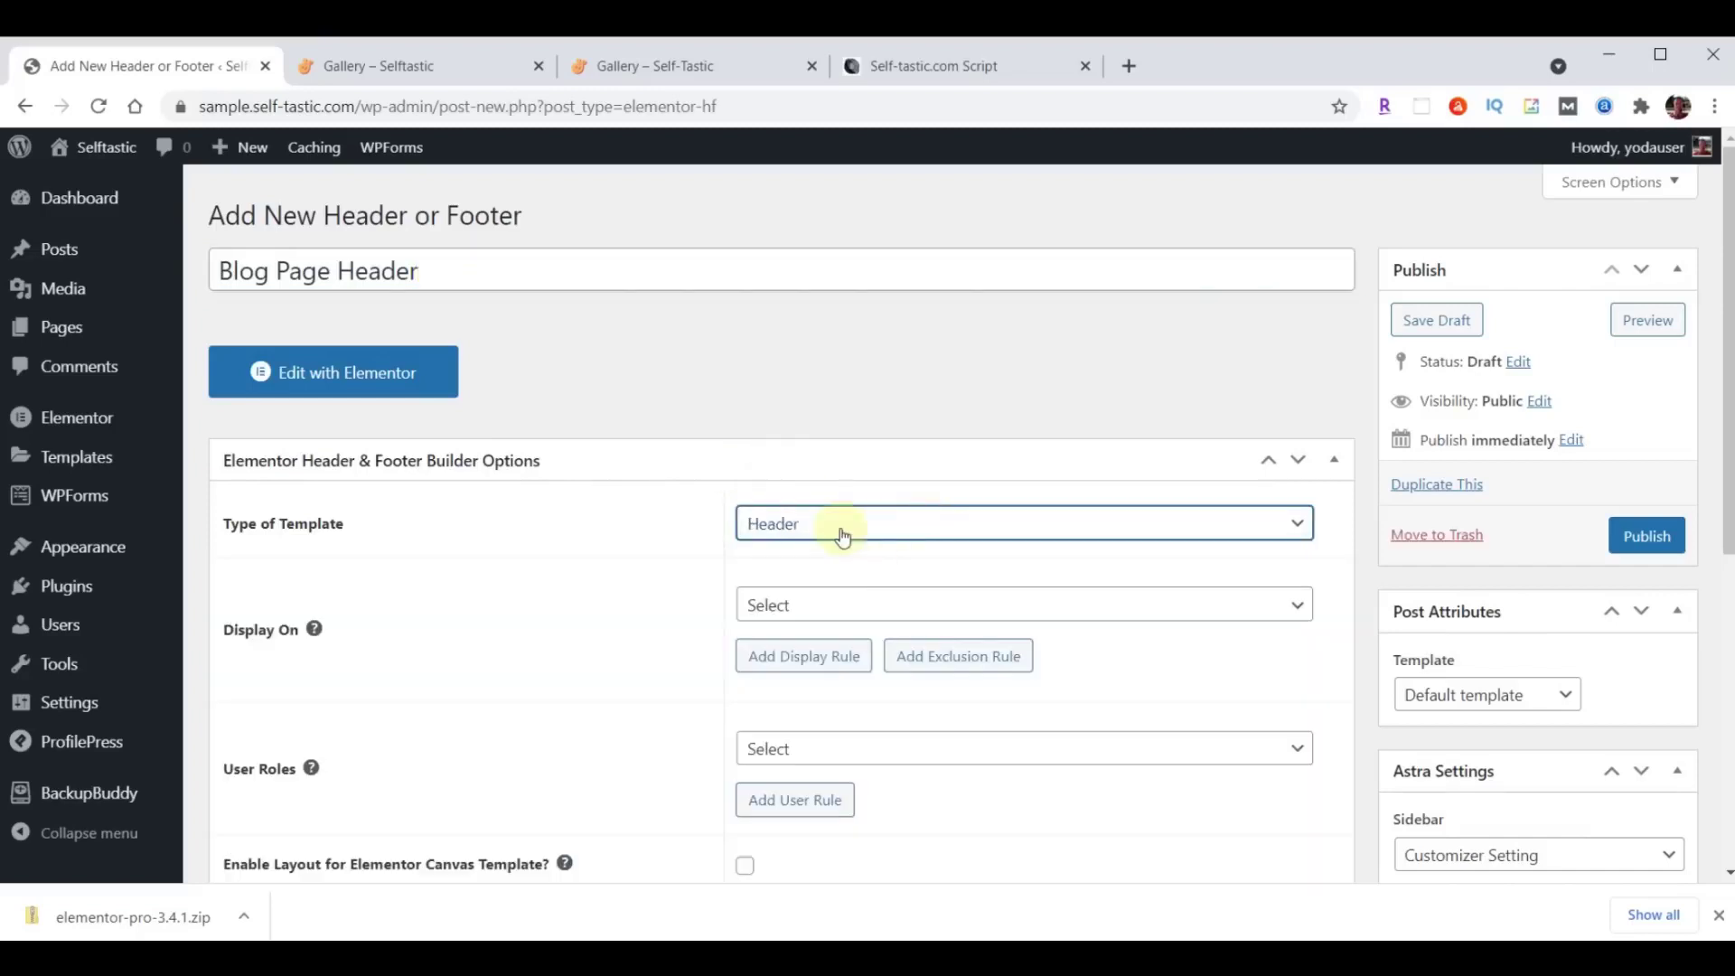
{"action": "left_click", "coordinate": [852, 602]}
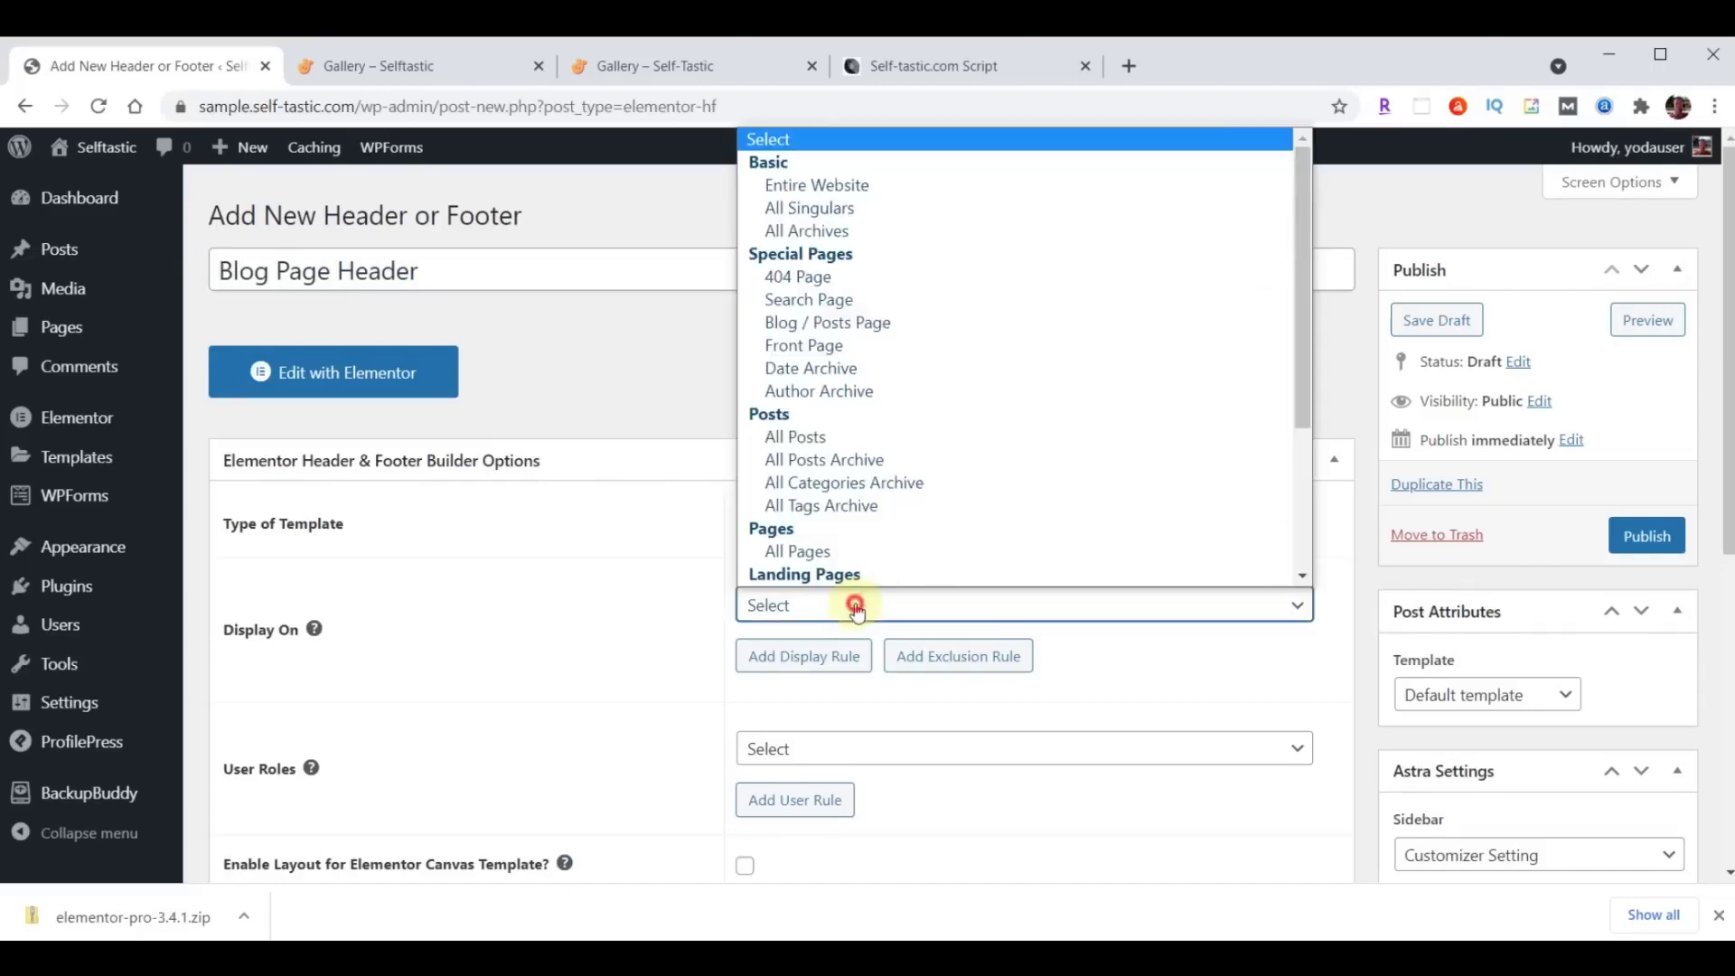
{"action": "left_click", "coordinate": [859, 326]}
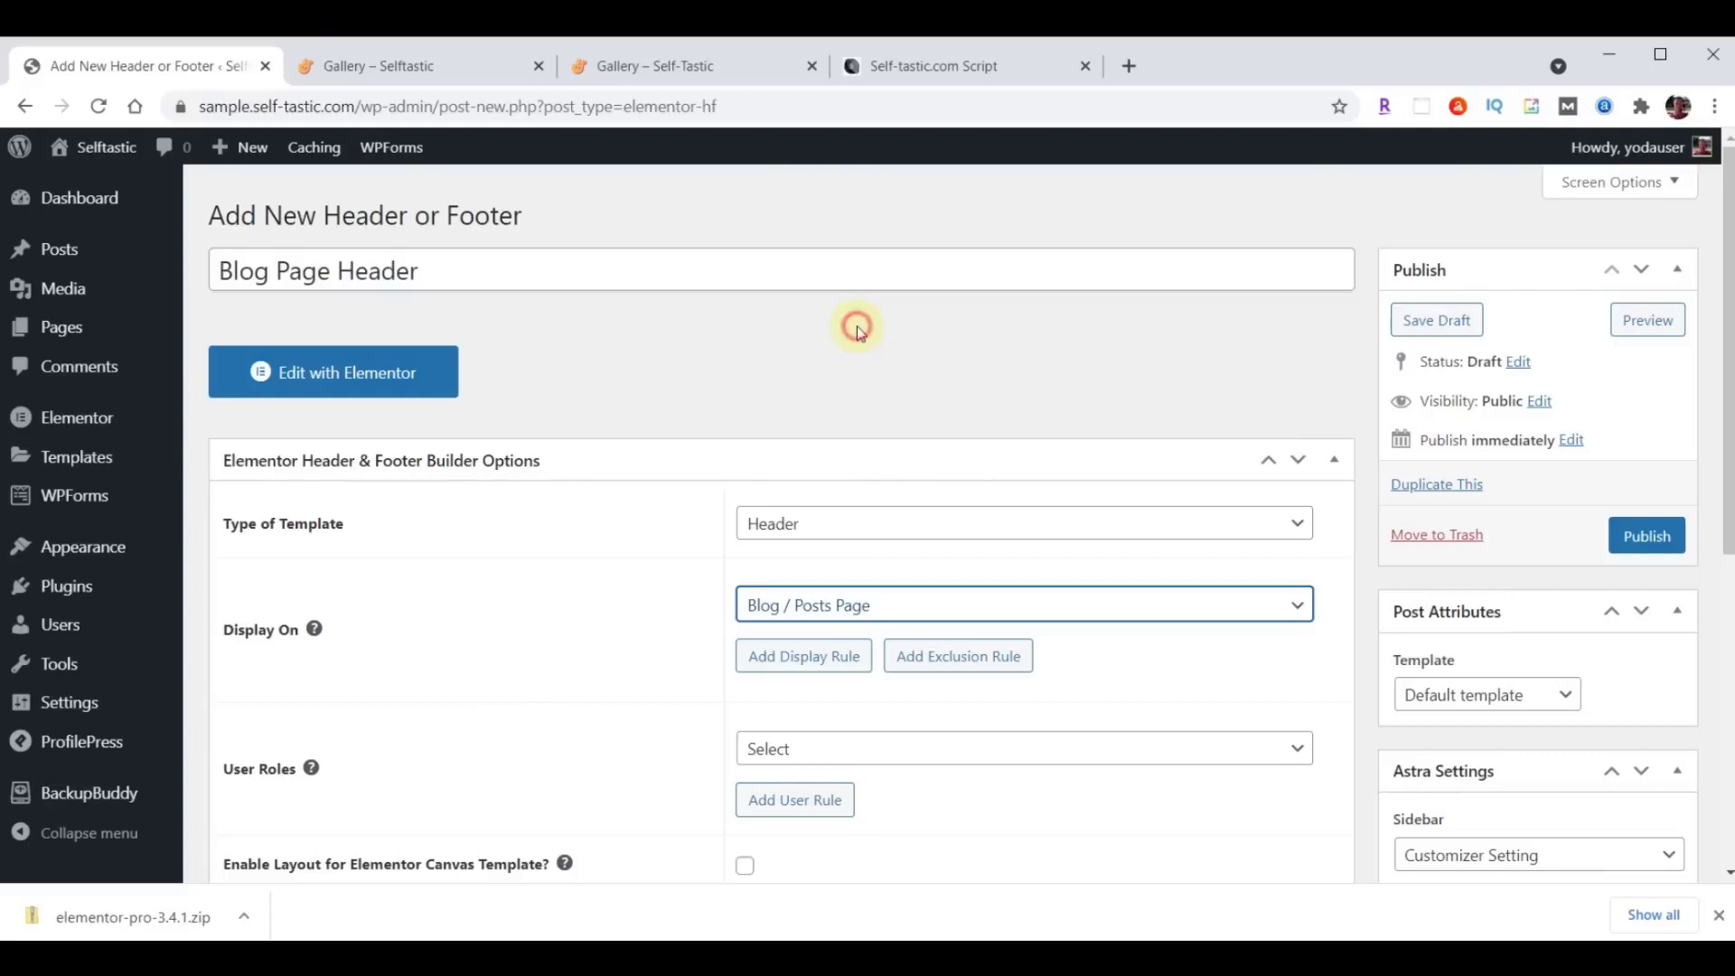
{"action": "left_click", "coordinate": [818, 749]}
{"action": "left_click", "coordinate": [819, 491]}
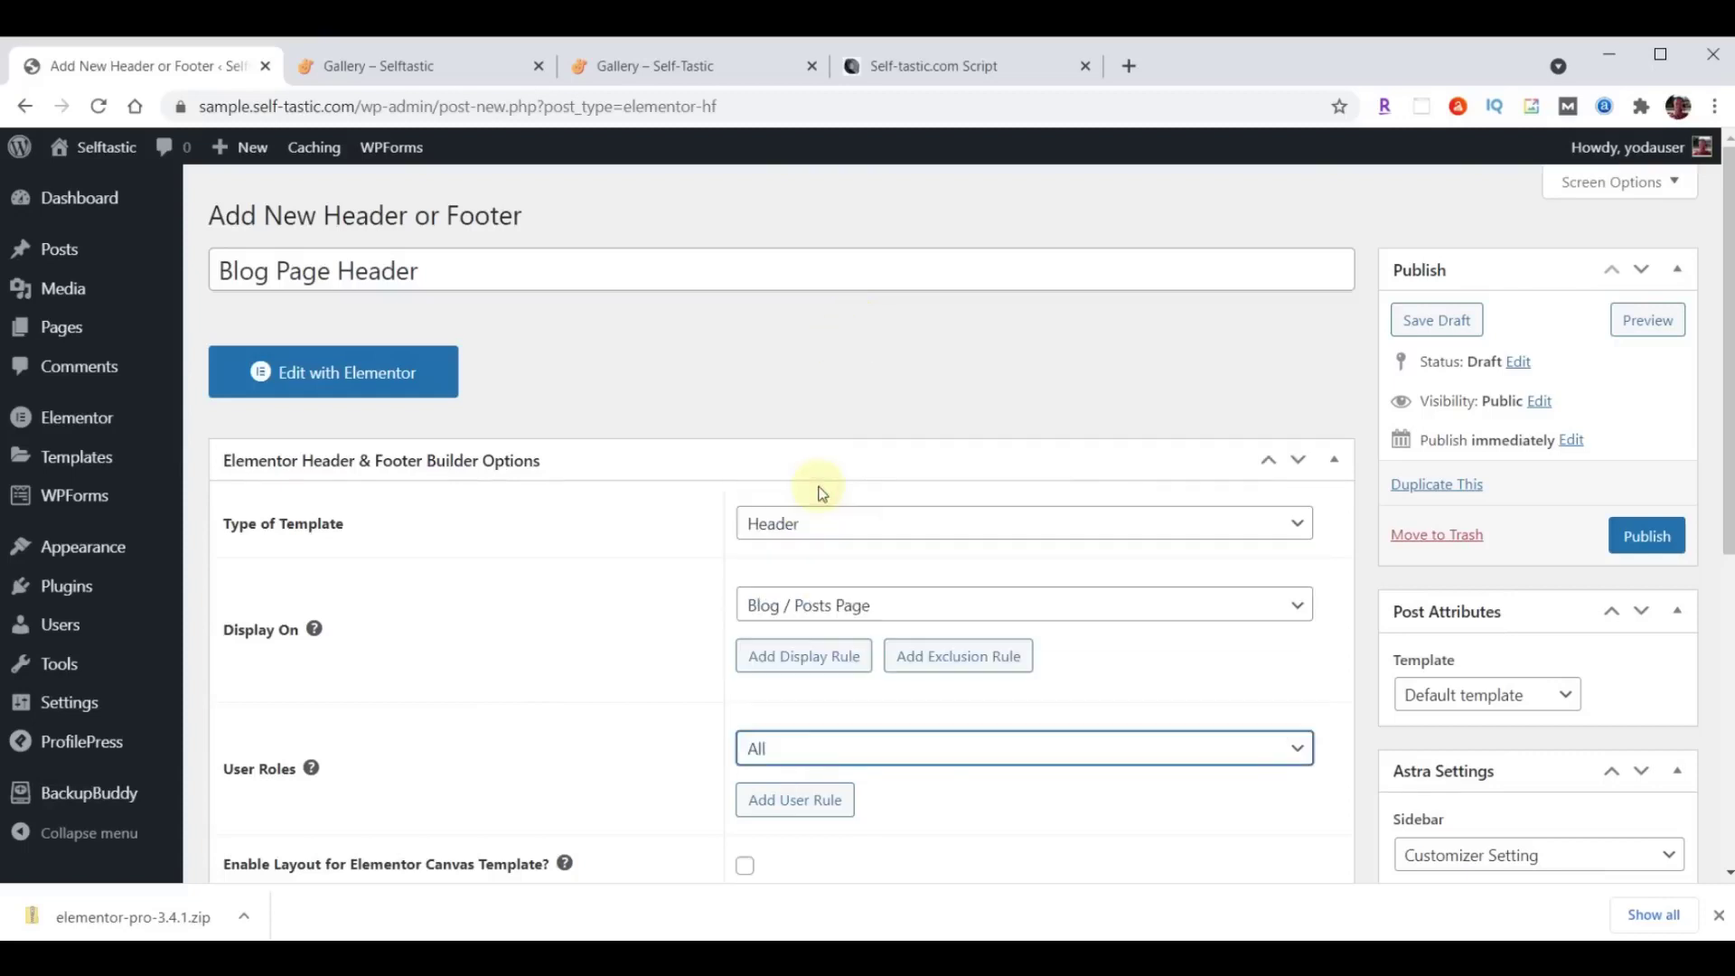
{"action": "scroll", "coordinate": [620, 583], "scroll_direction": "down", "scroll_amount": 3}
{"action": "left_click", "coordinate": [744, 638]}
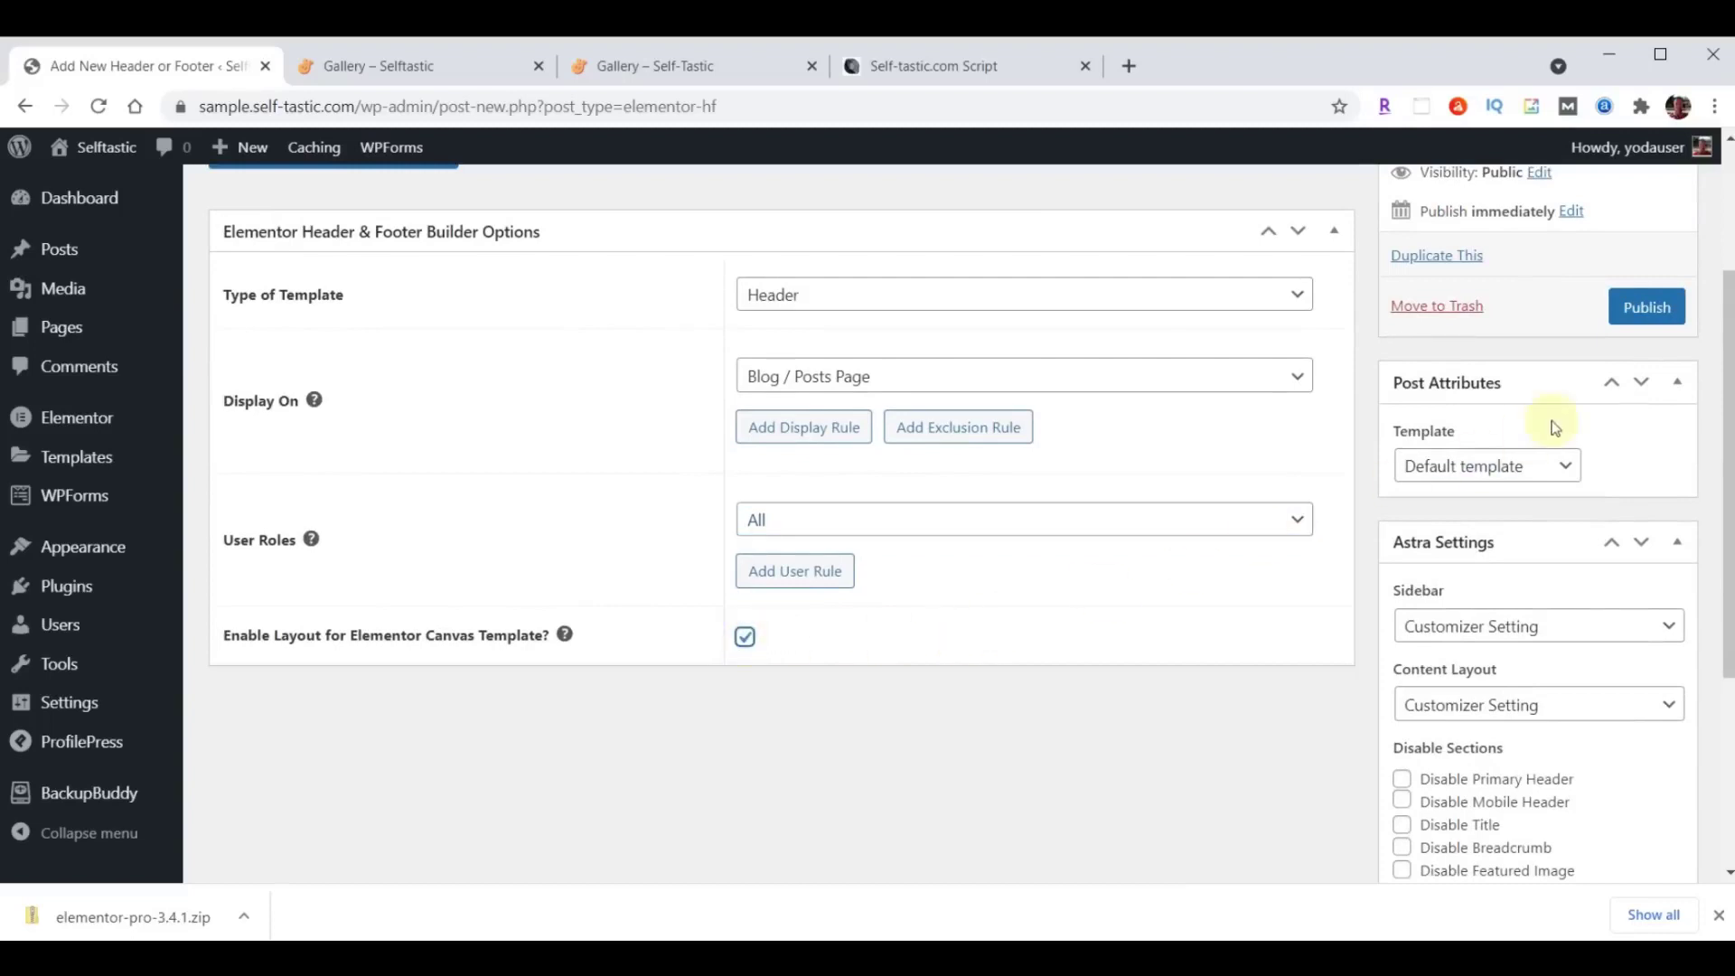
{"action": "left_click", "coordinate": [1650, 309]}
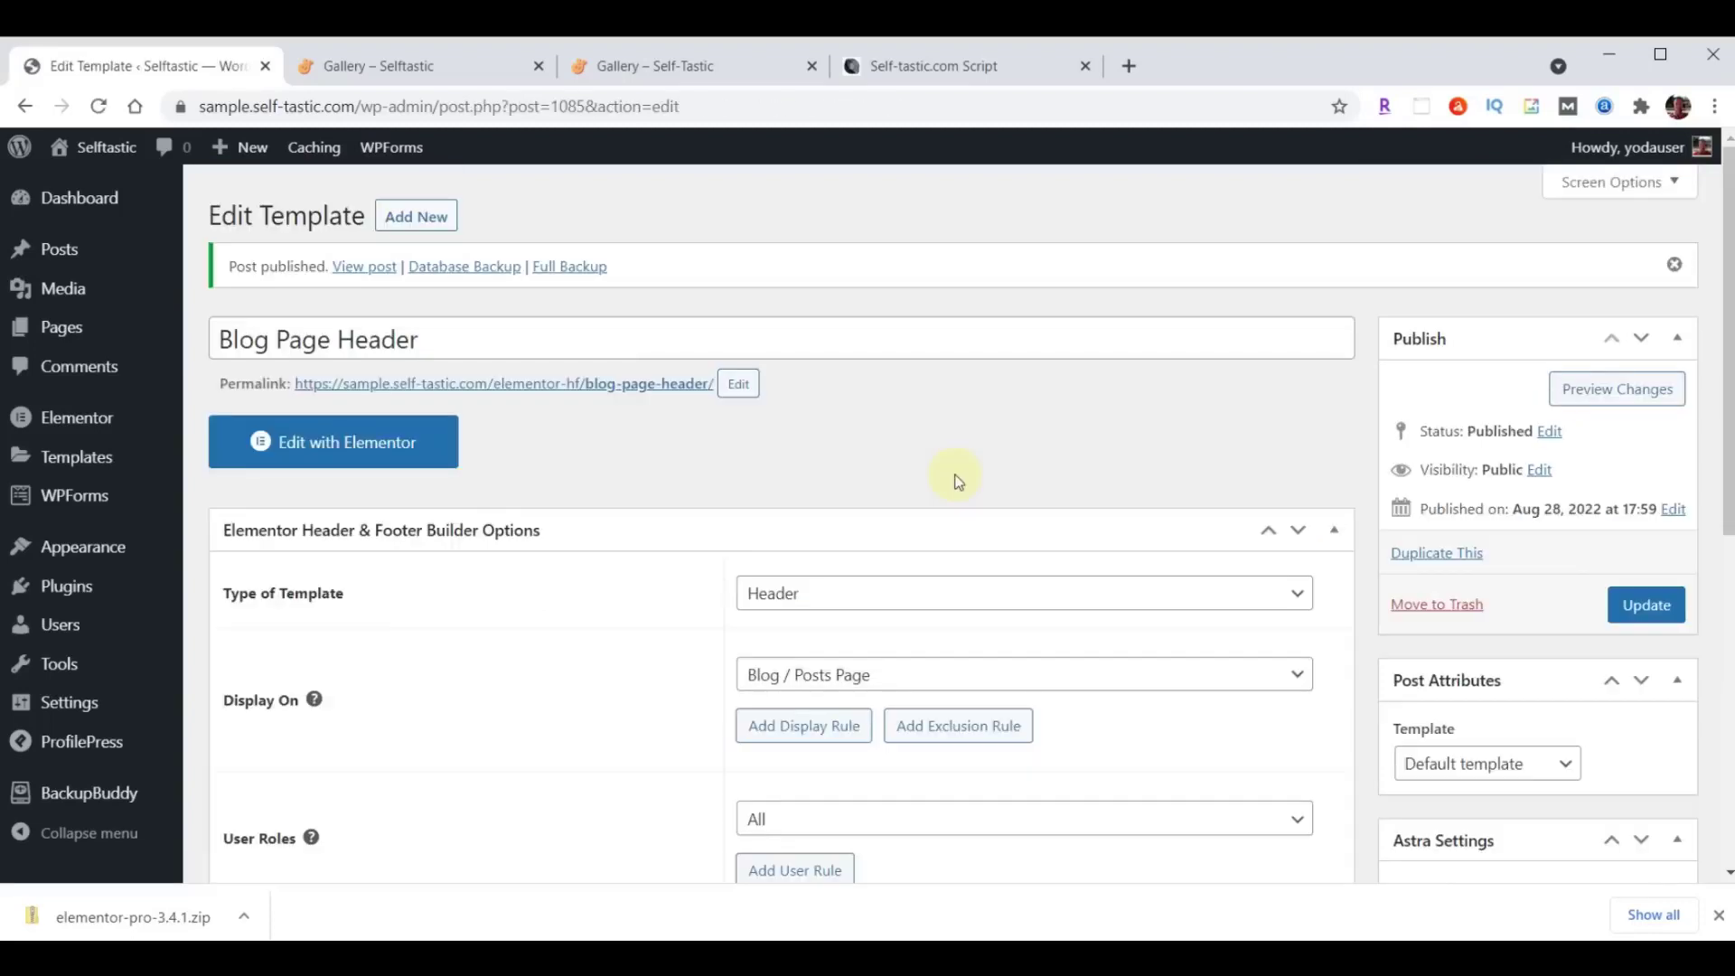
{"action": "left_click", "coordinate": [381, 444]}
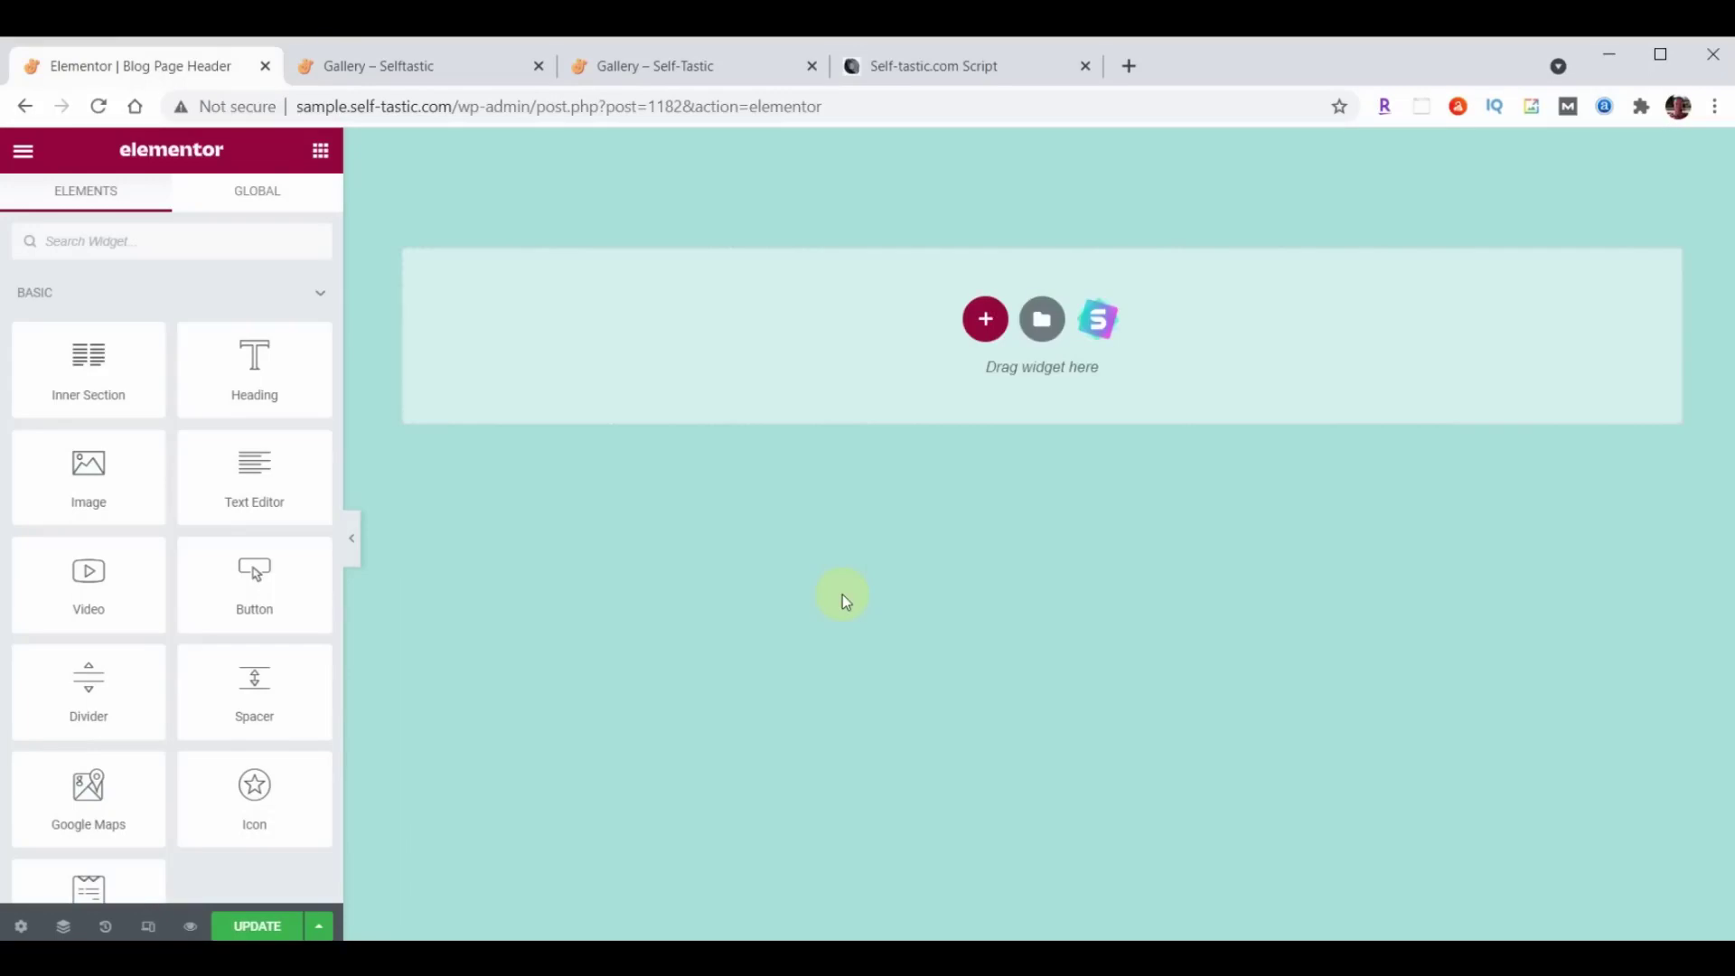
- Import the blog-page-header JSON file into the Elementor template library
{"action": "left_click", "coordinate": [1042, 327]}
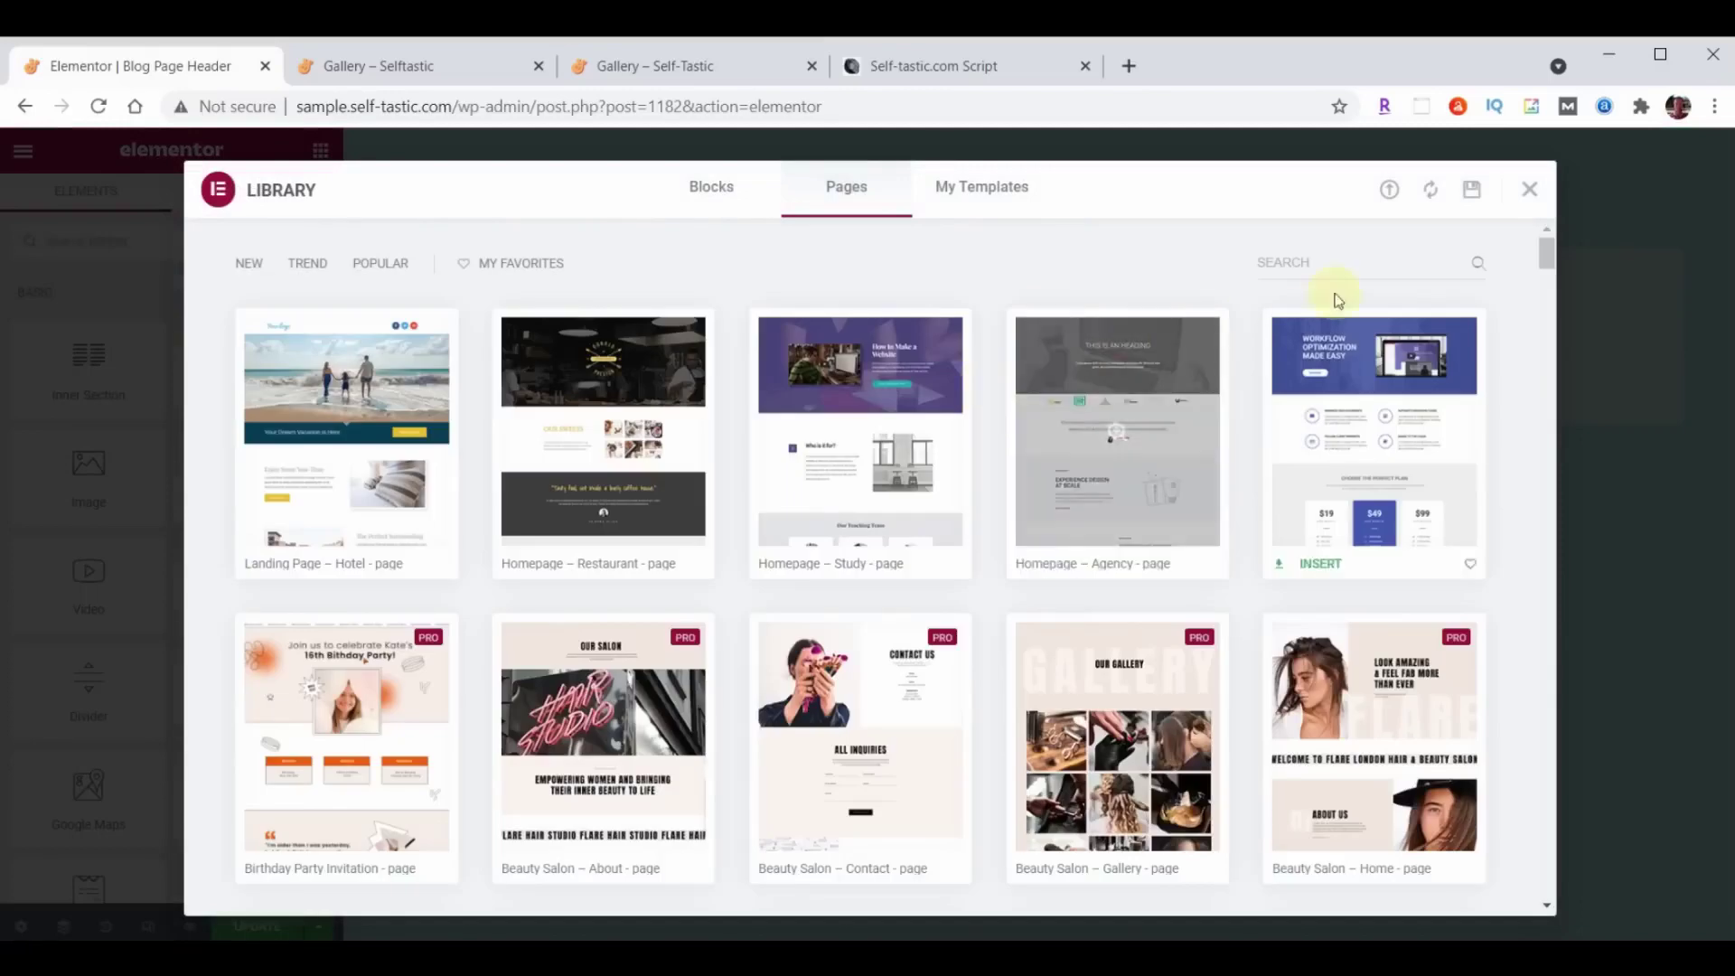
{"action": "left_click", "coordinate": [1388, 190]}
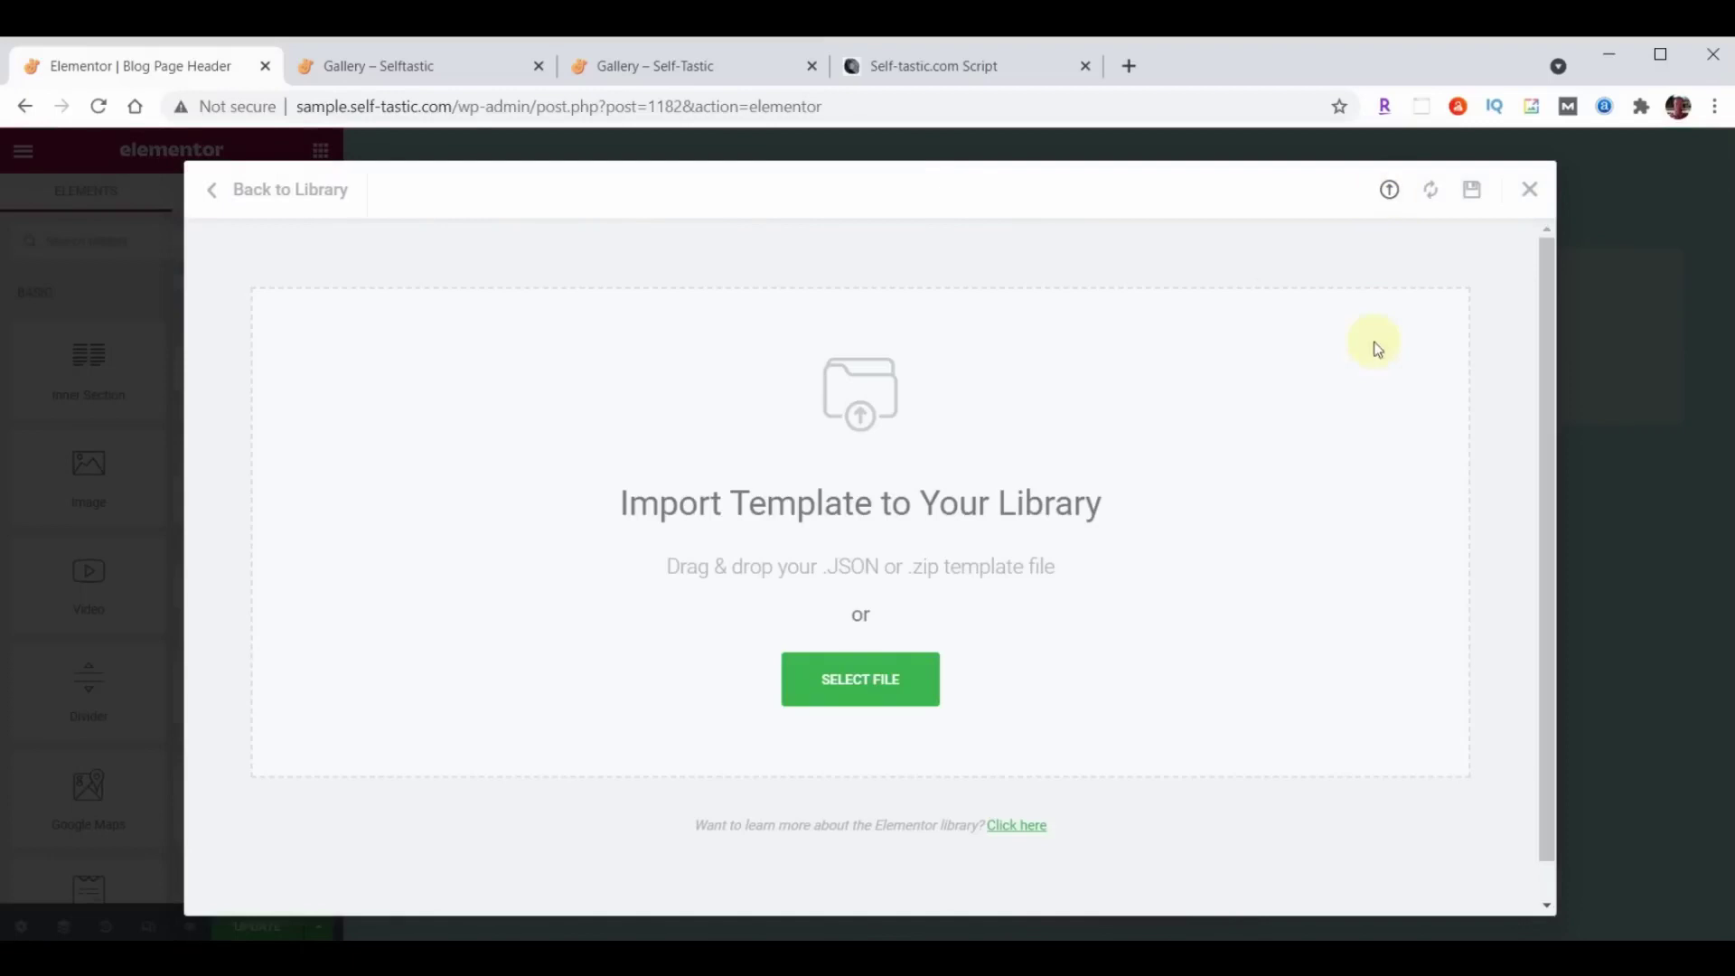
{"action": "key", "text": "alt+Tab"}
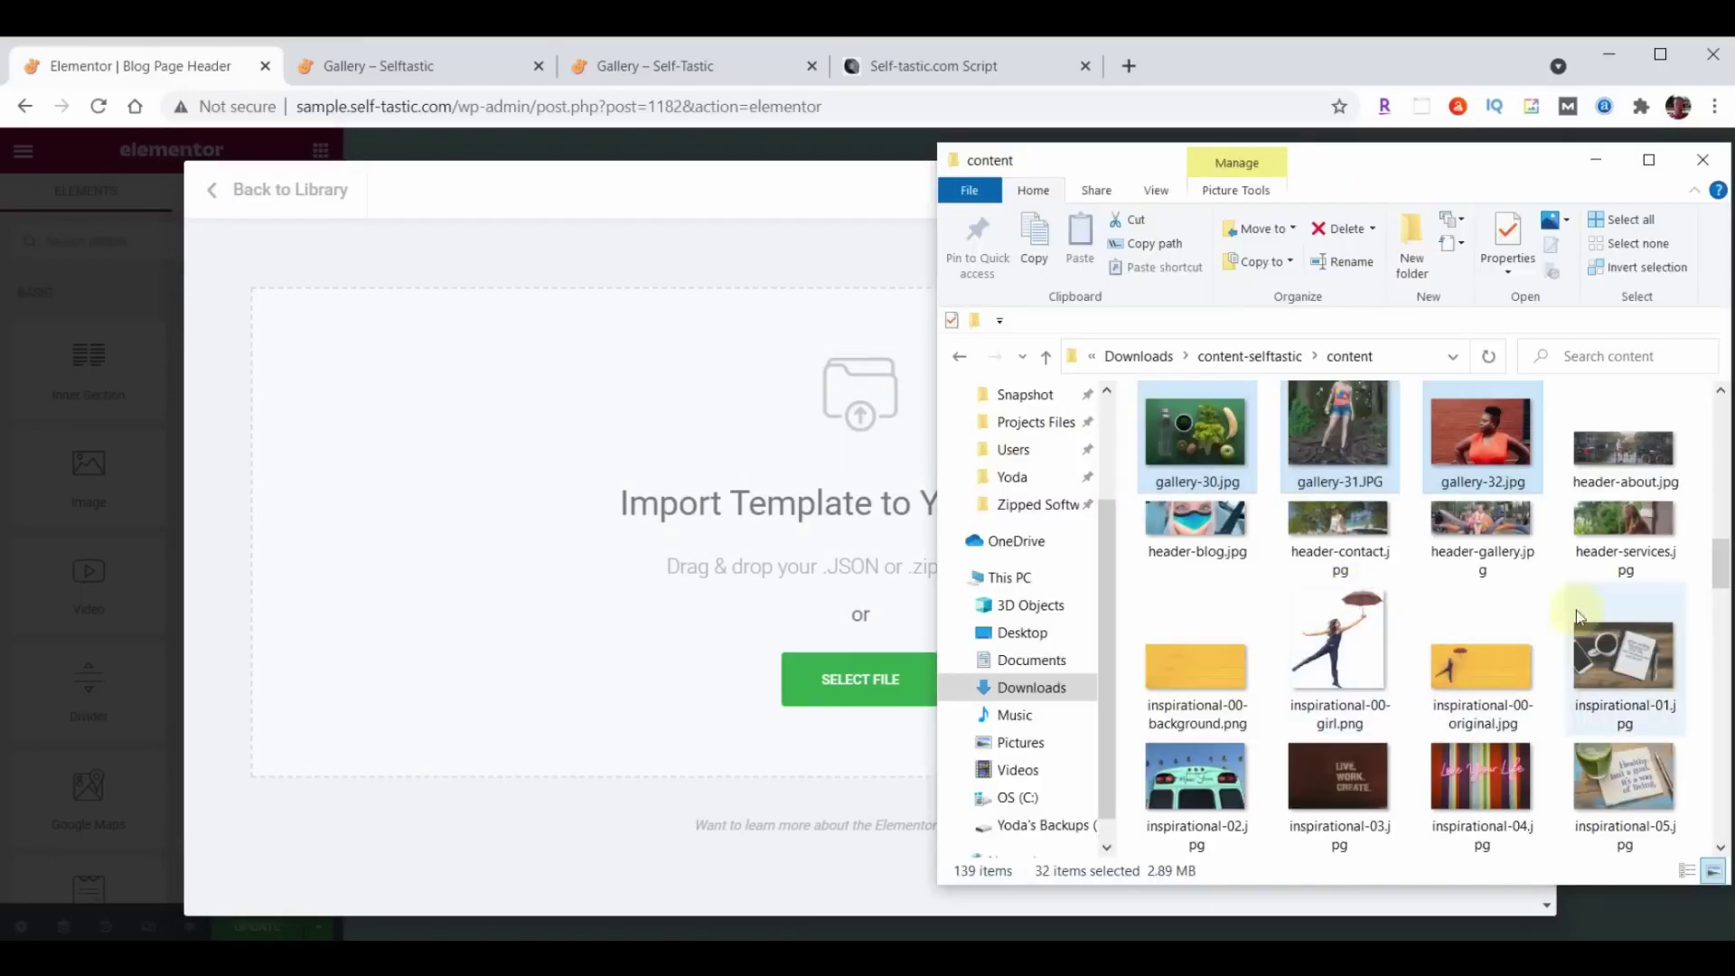
{"action": "scroll", "coordinate": [1563, 491], "scroll_direction": "down", "scroll_amount": 15}
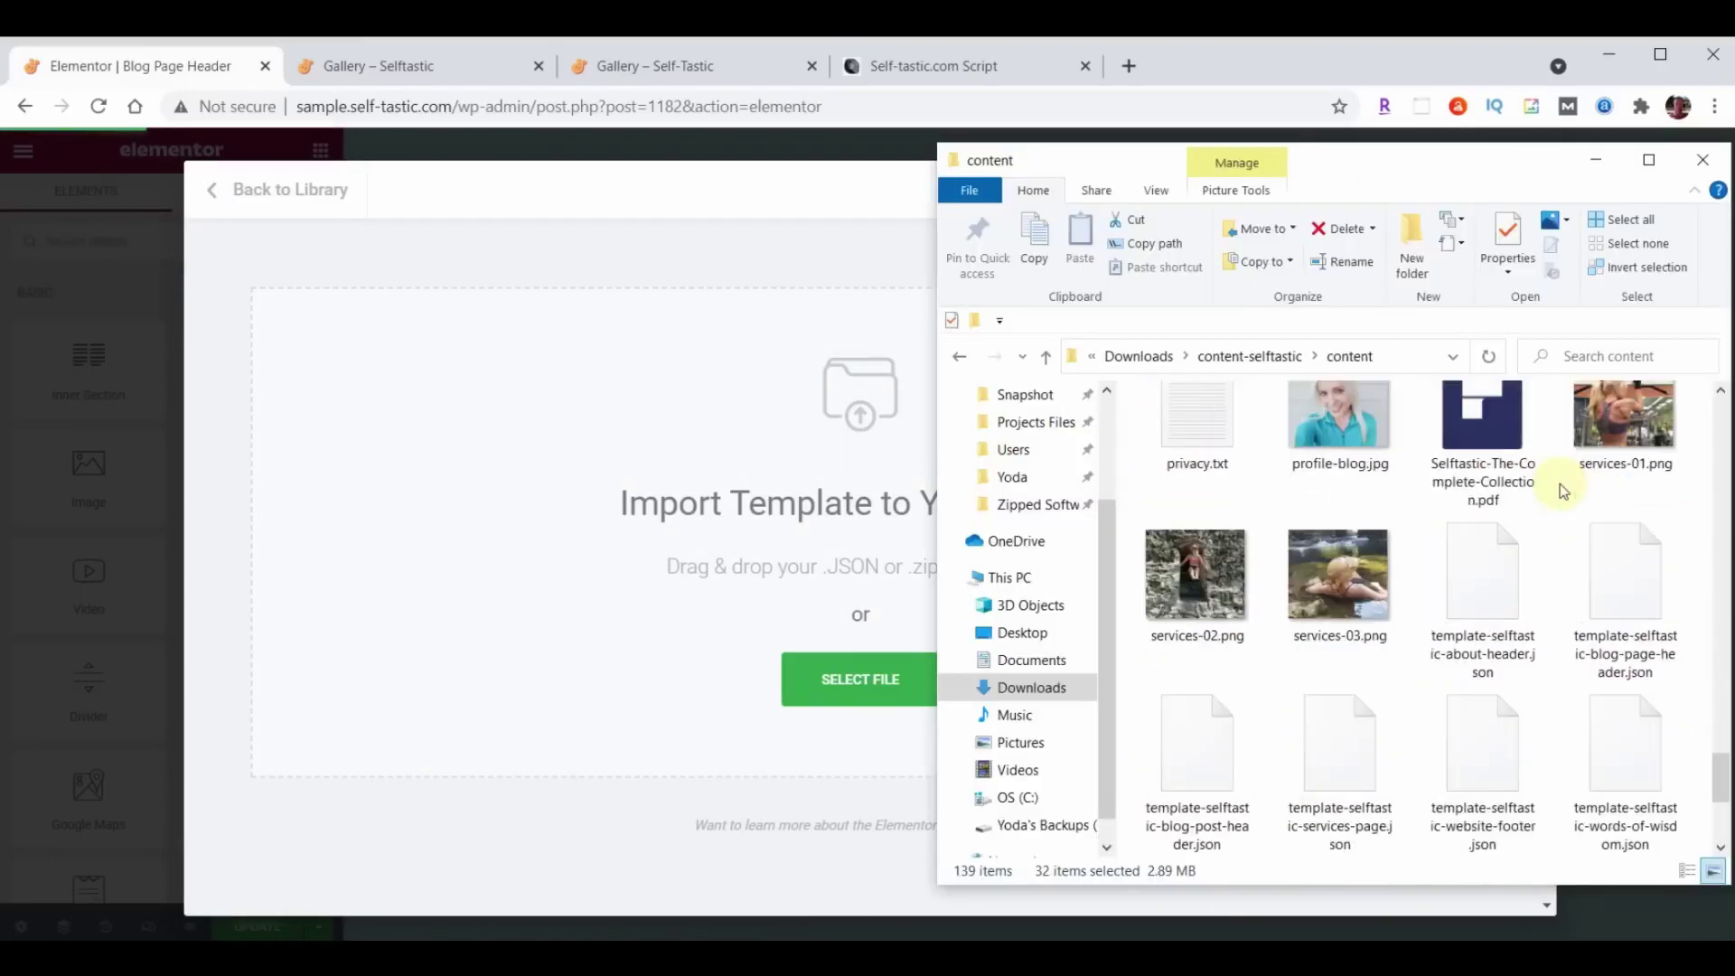
{"action": "left_click", "coordinate": [1630, 604]}
{"action": "left_click_drag", "start_coordinate": [1630, 603], "coordinate": [690, 558]}
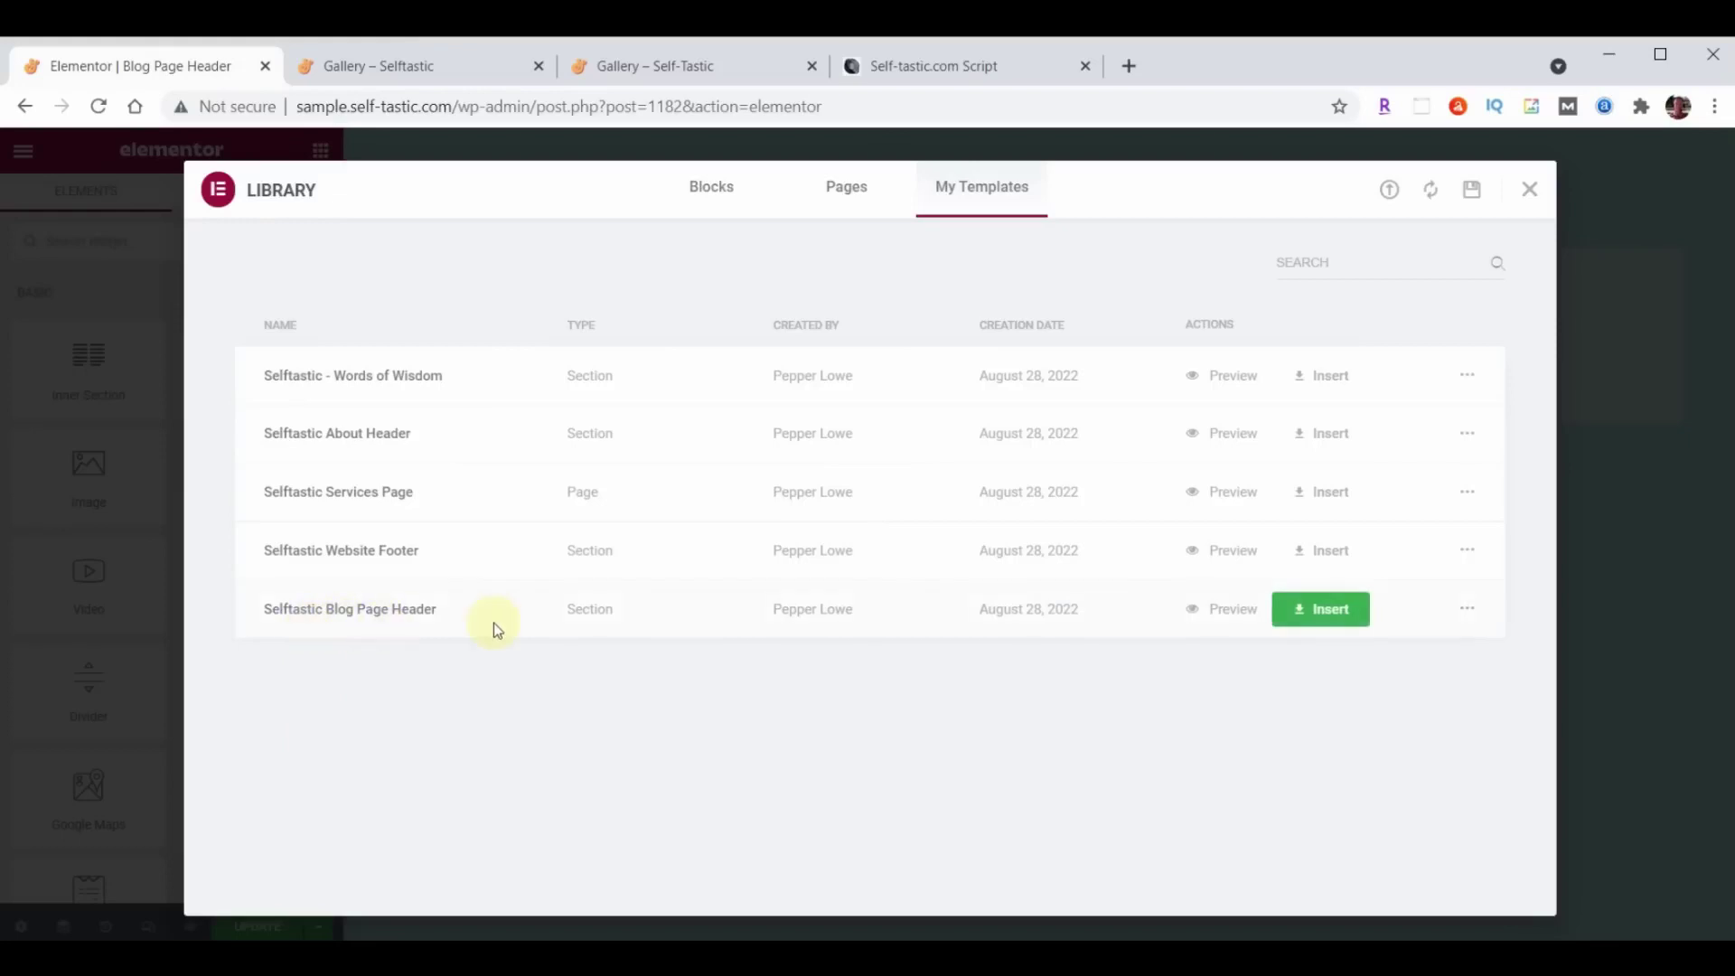
- Insert the Selftastic Blog Page Header template without its page settings and save it
{"action": "left_click", "coordinate": [1359, 611]}
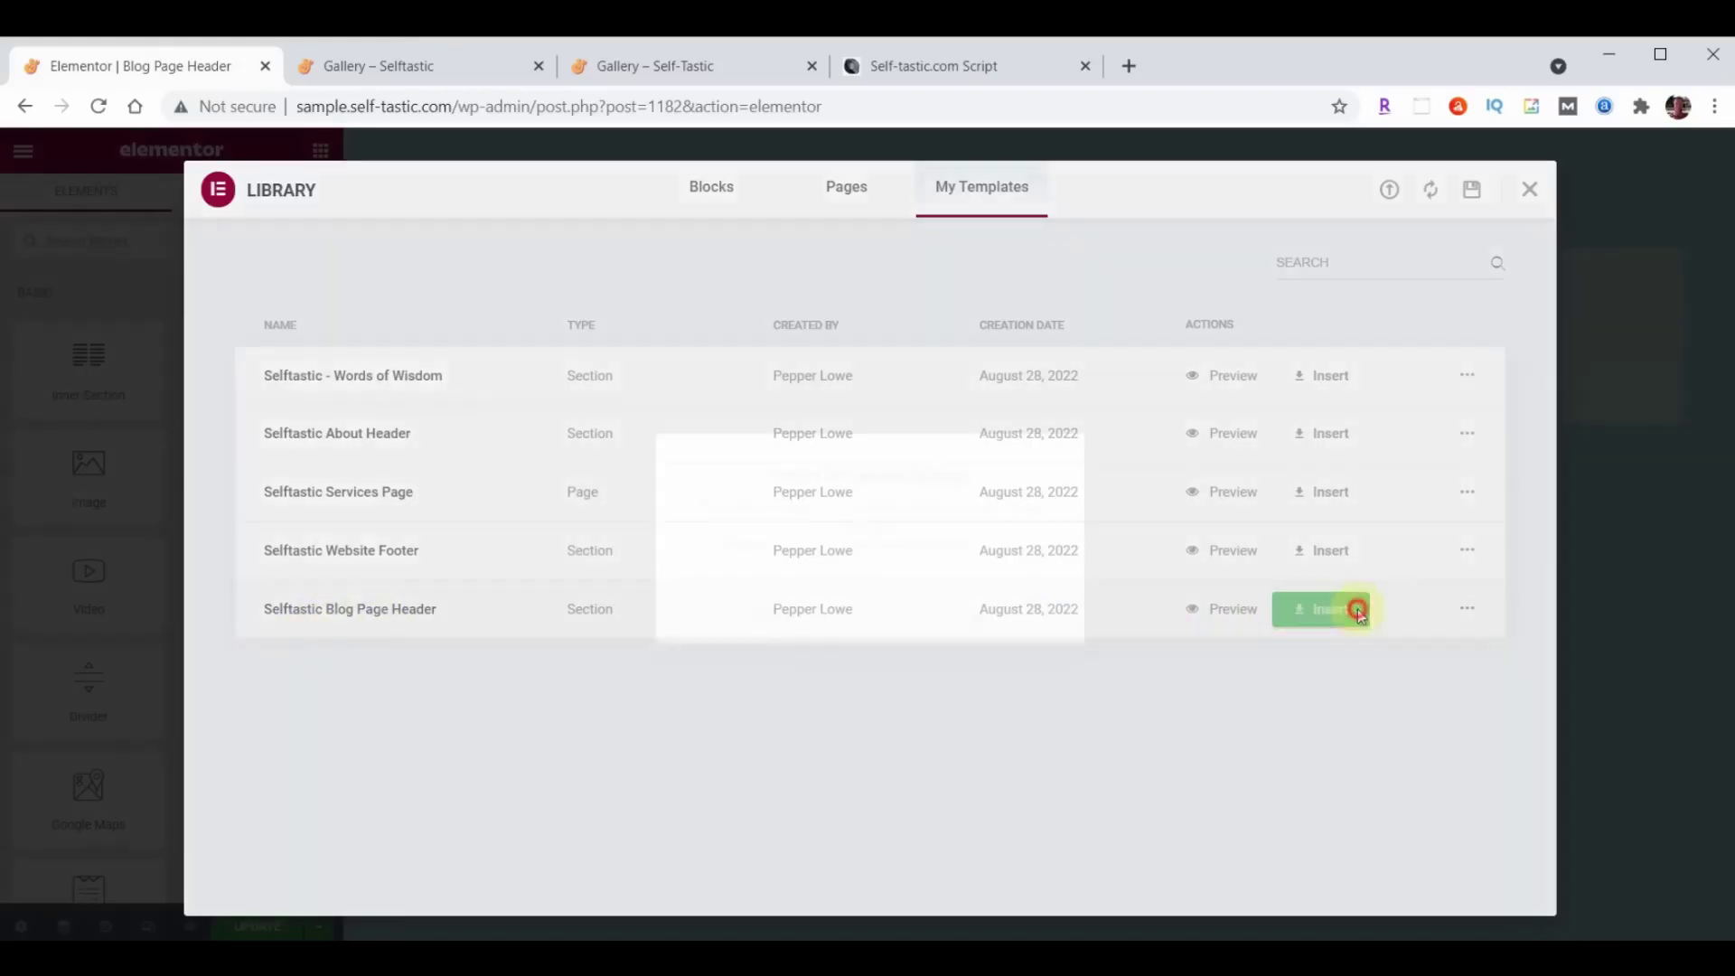
{"action": "left_click", "coordinate": [764, 618]}
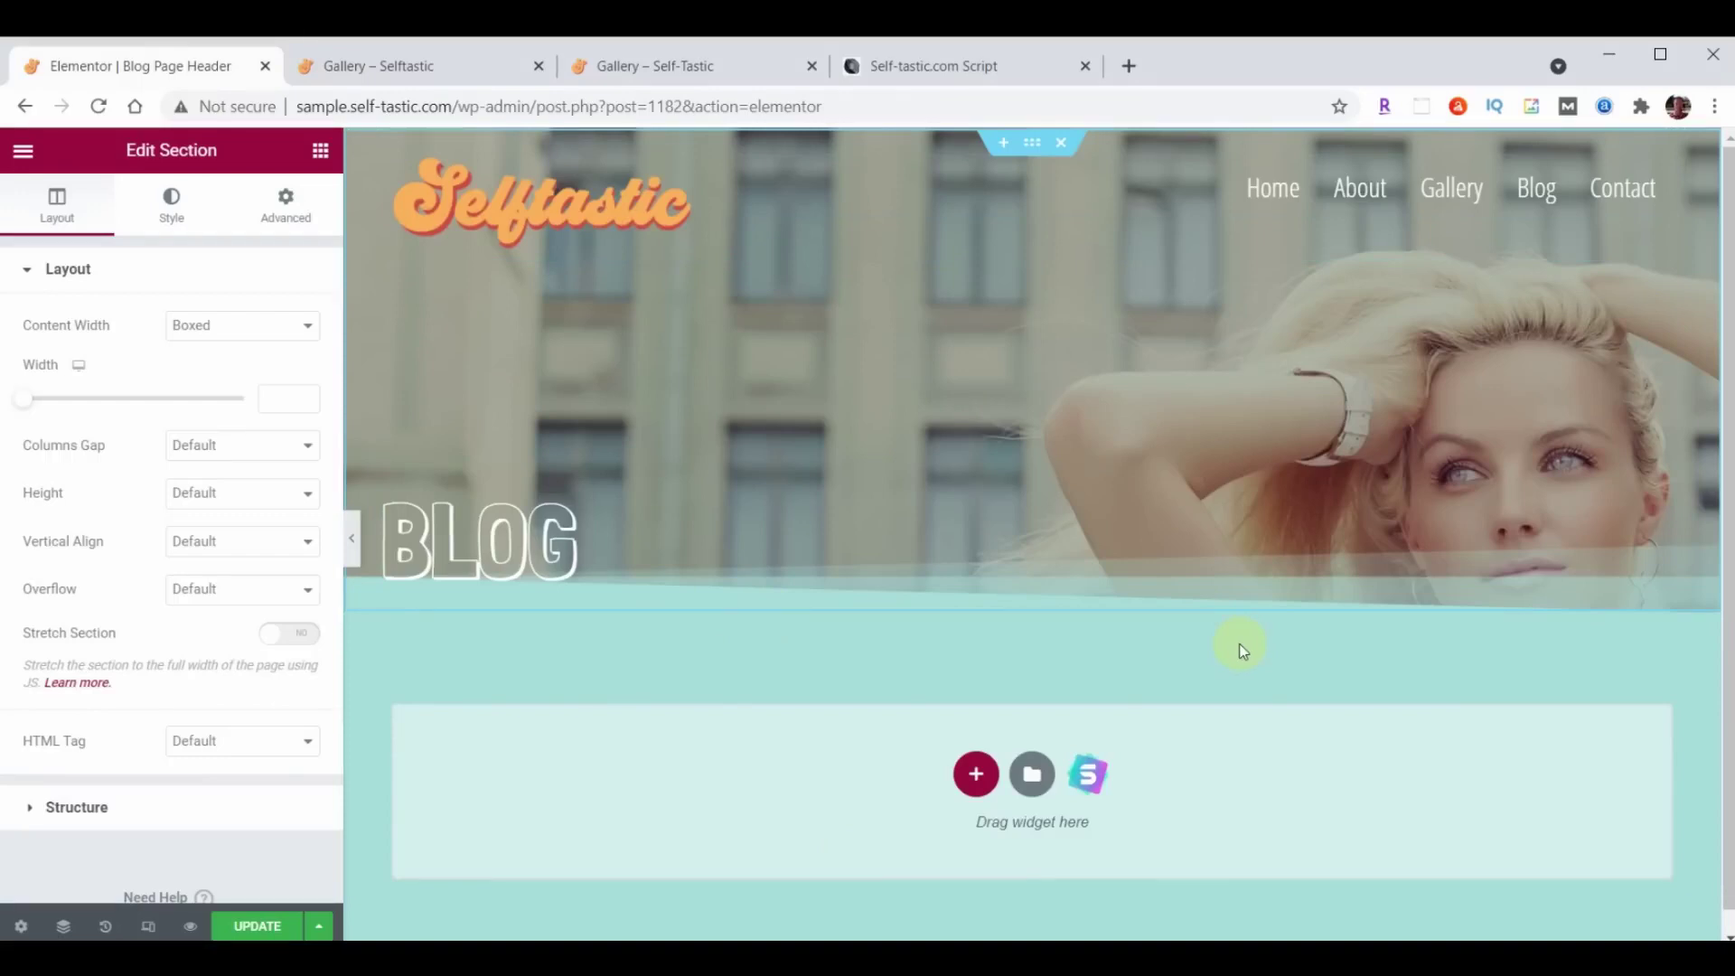
{"action": "left_click", "coordinate": [254, 926]}
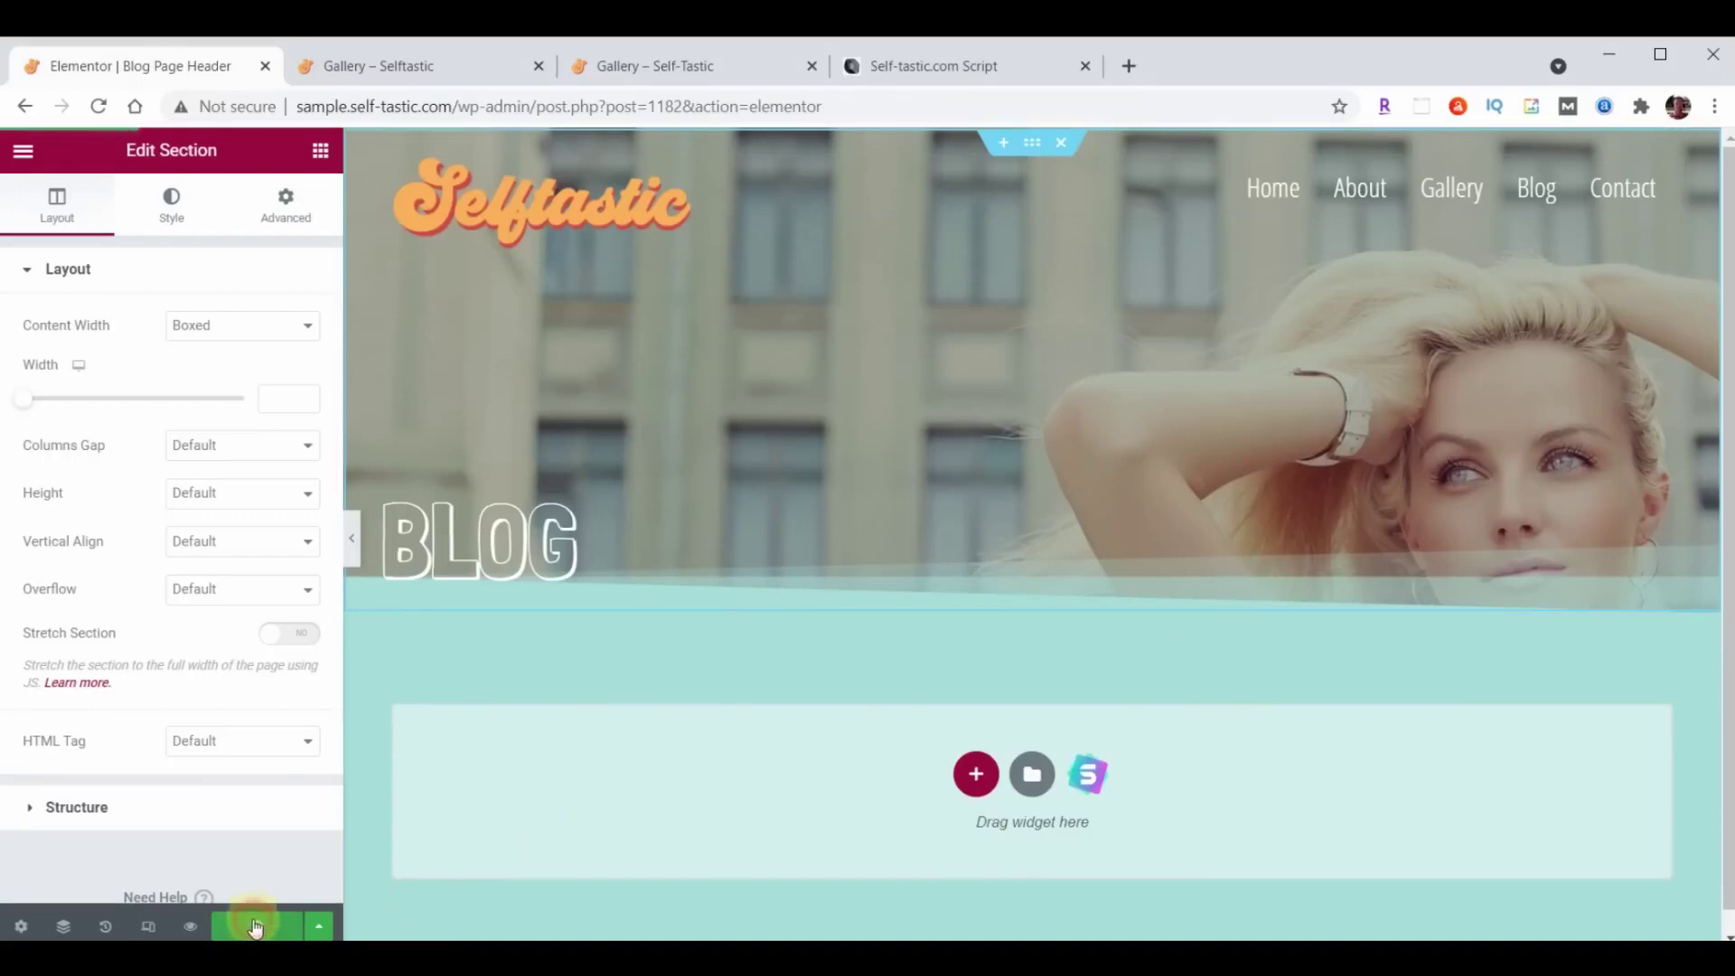
- Return to the dashboard and begin a new header/footer template titled 'Blog Post Header'
{"action": "left_click", "coordinate": [23, 150]}
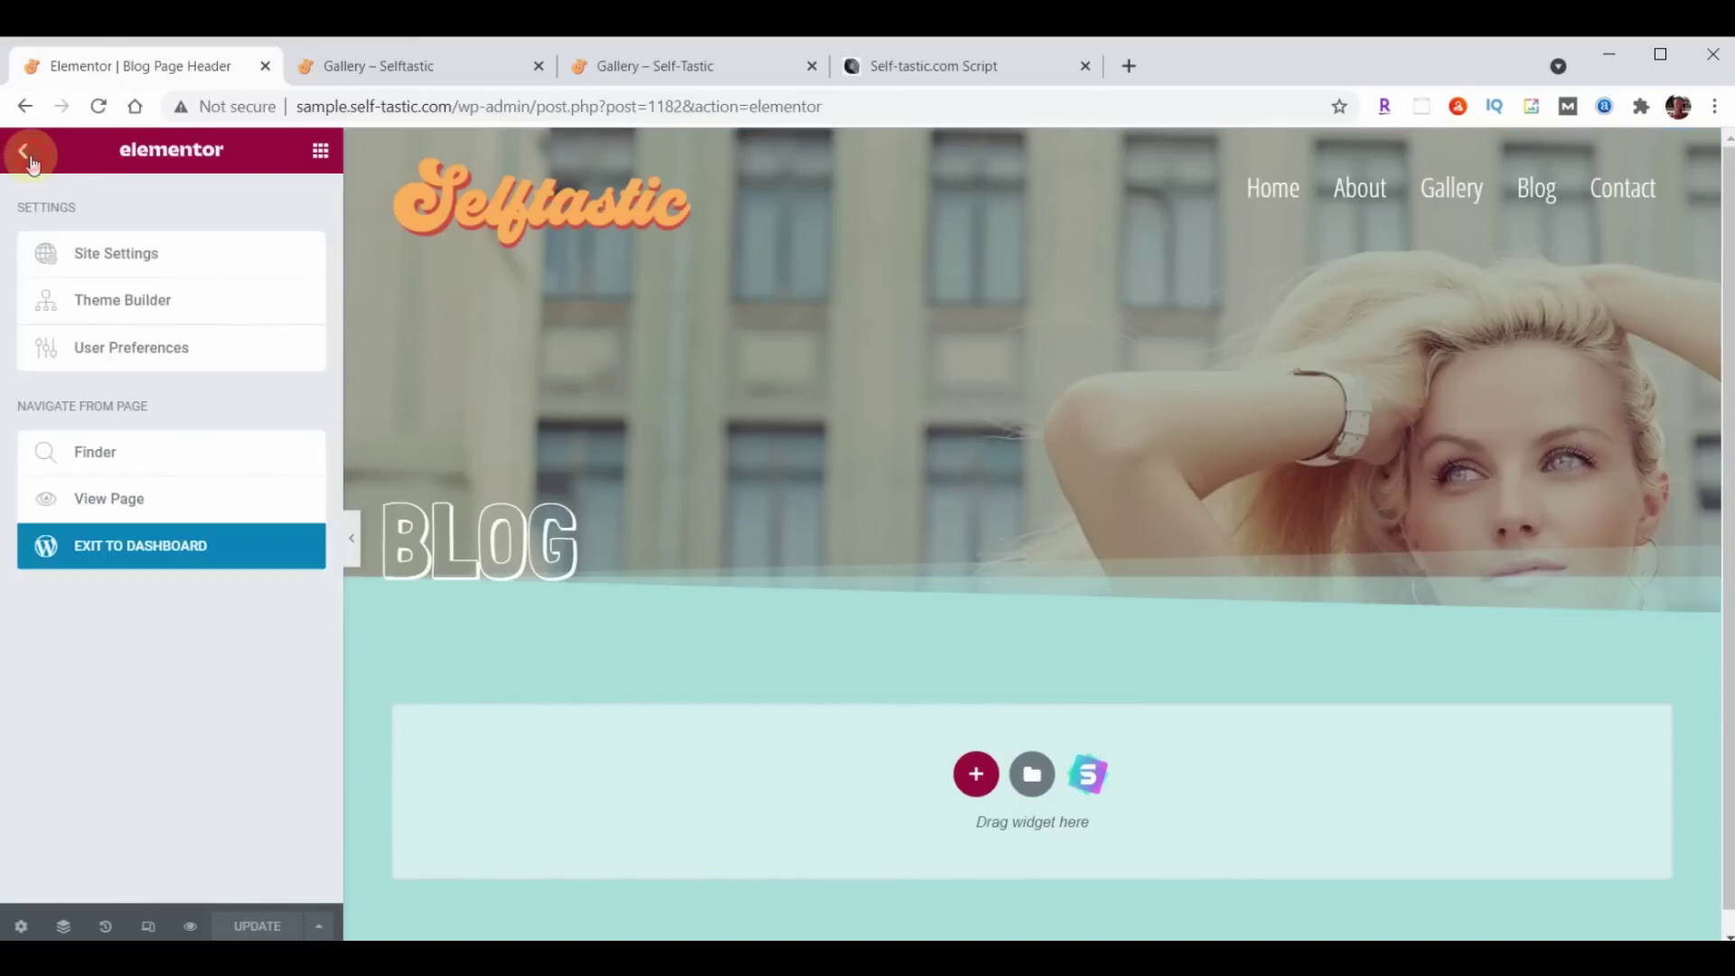
{"action": "left_click", "coordinate": [183, 537]}
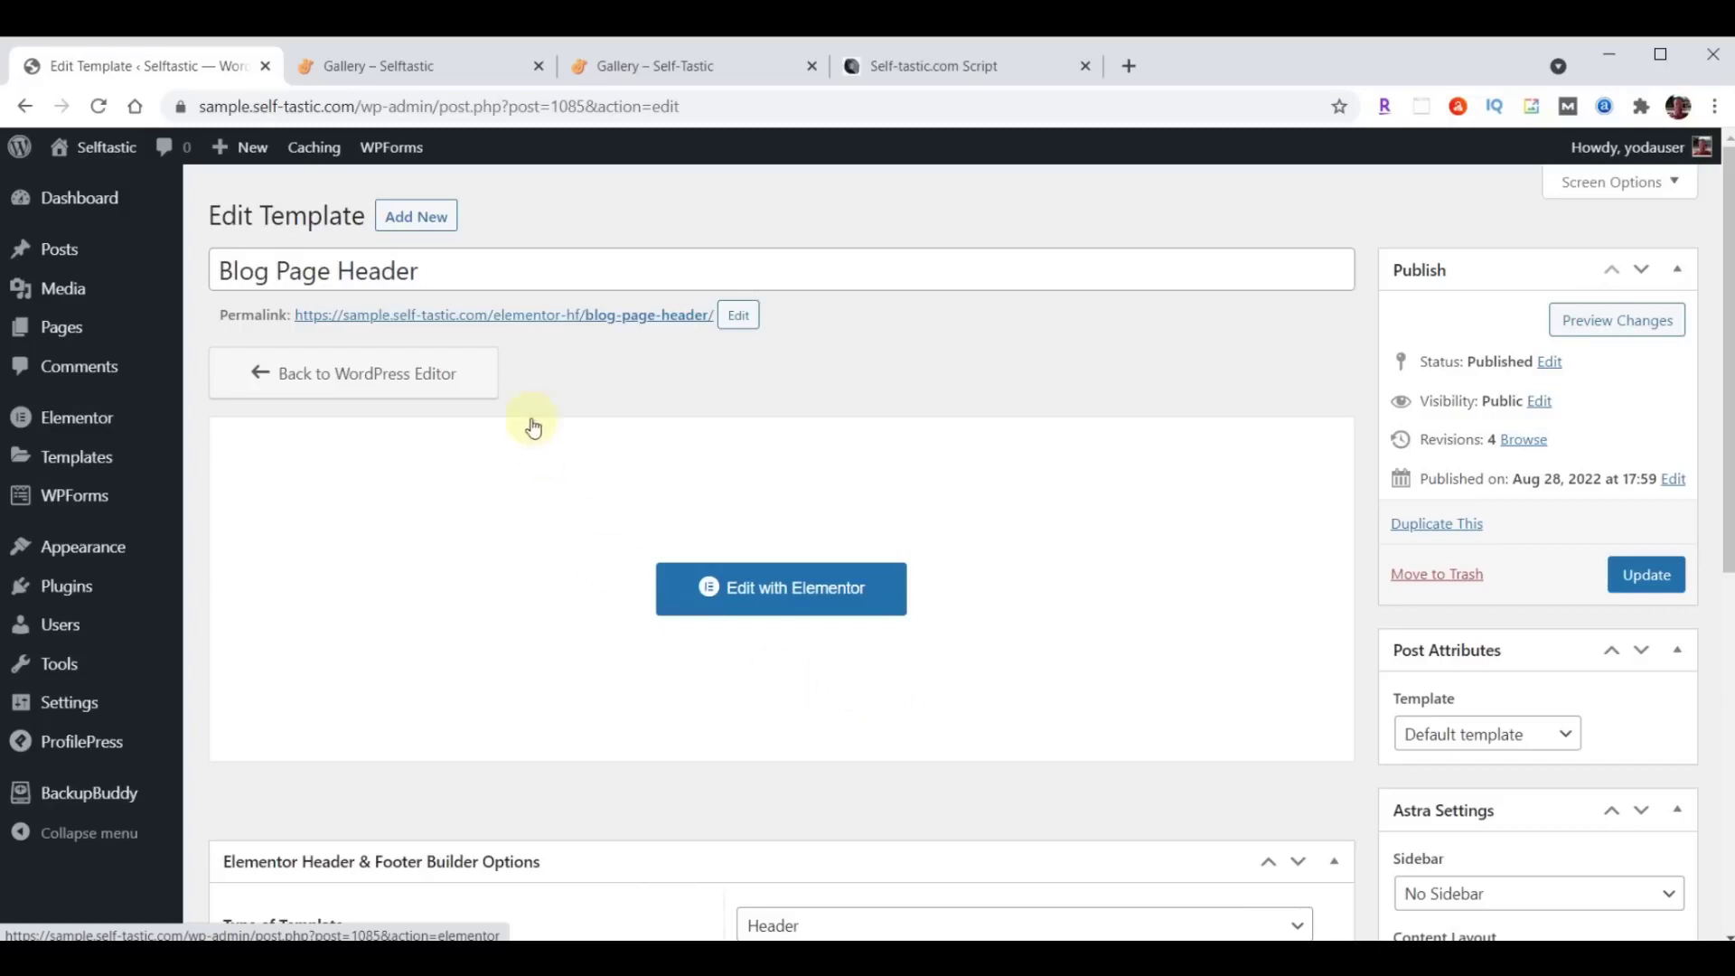
{"action": "left_click", "coordinate": [434, 221]}
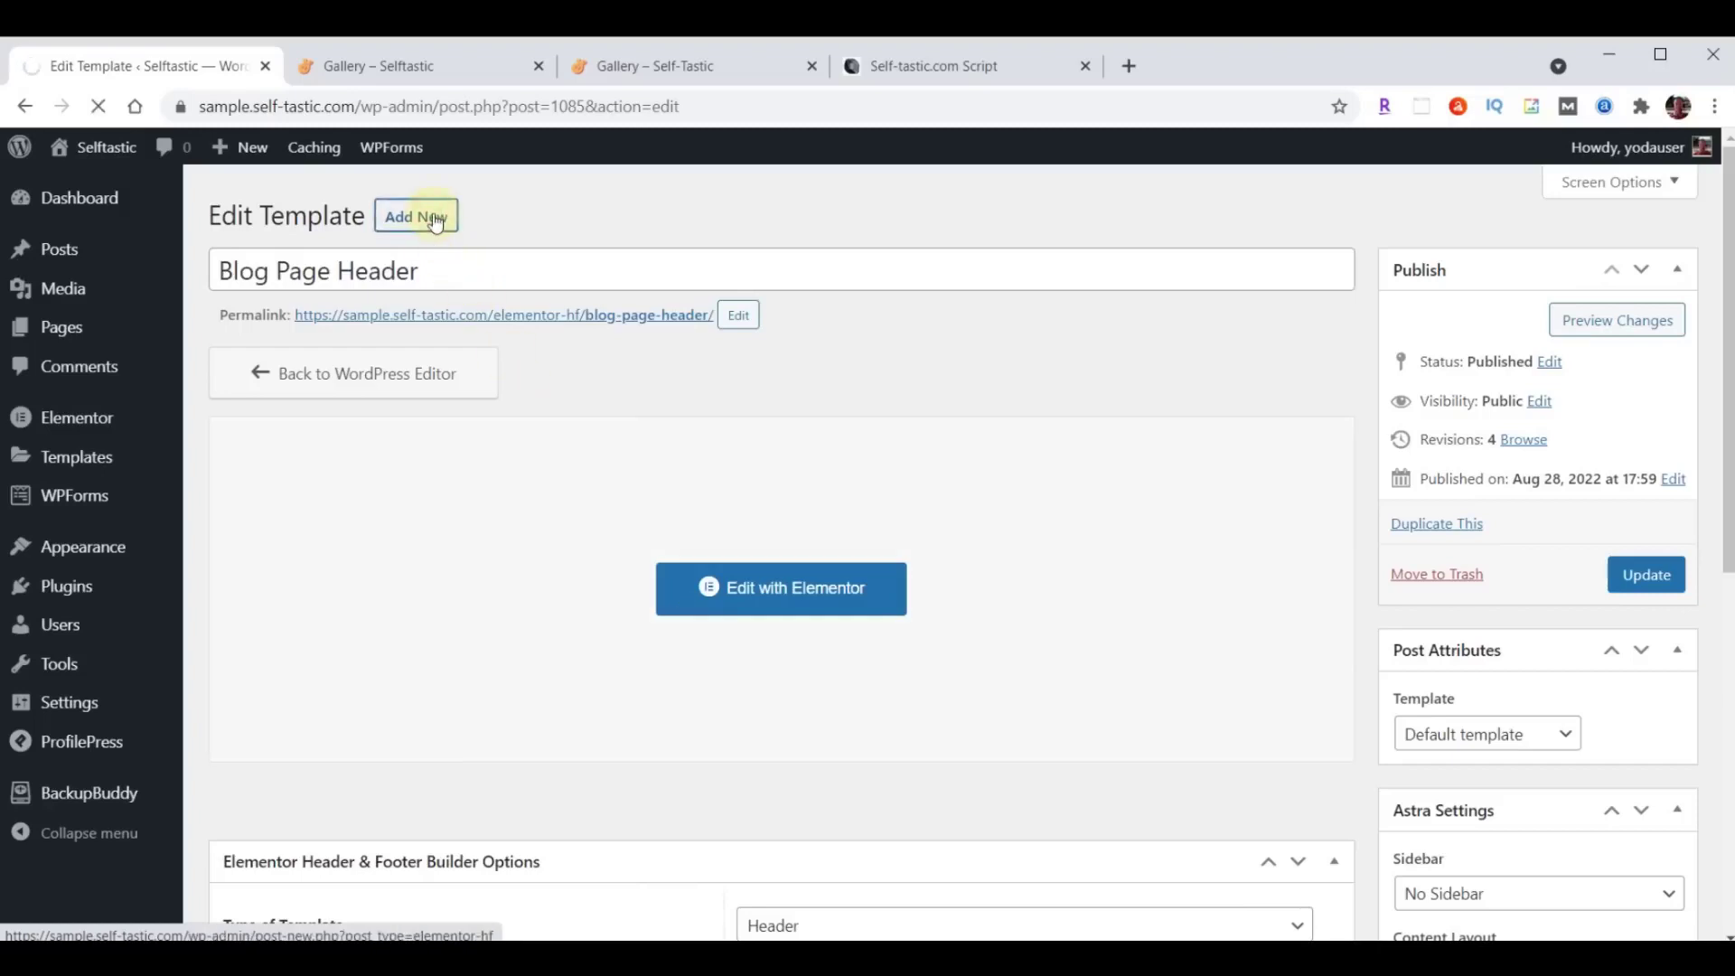
{"action": "type", "text": "Blog Post Header"}
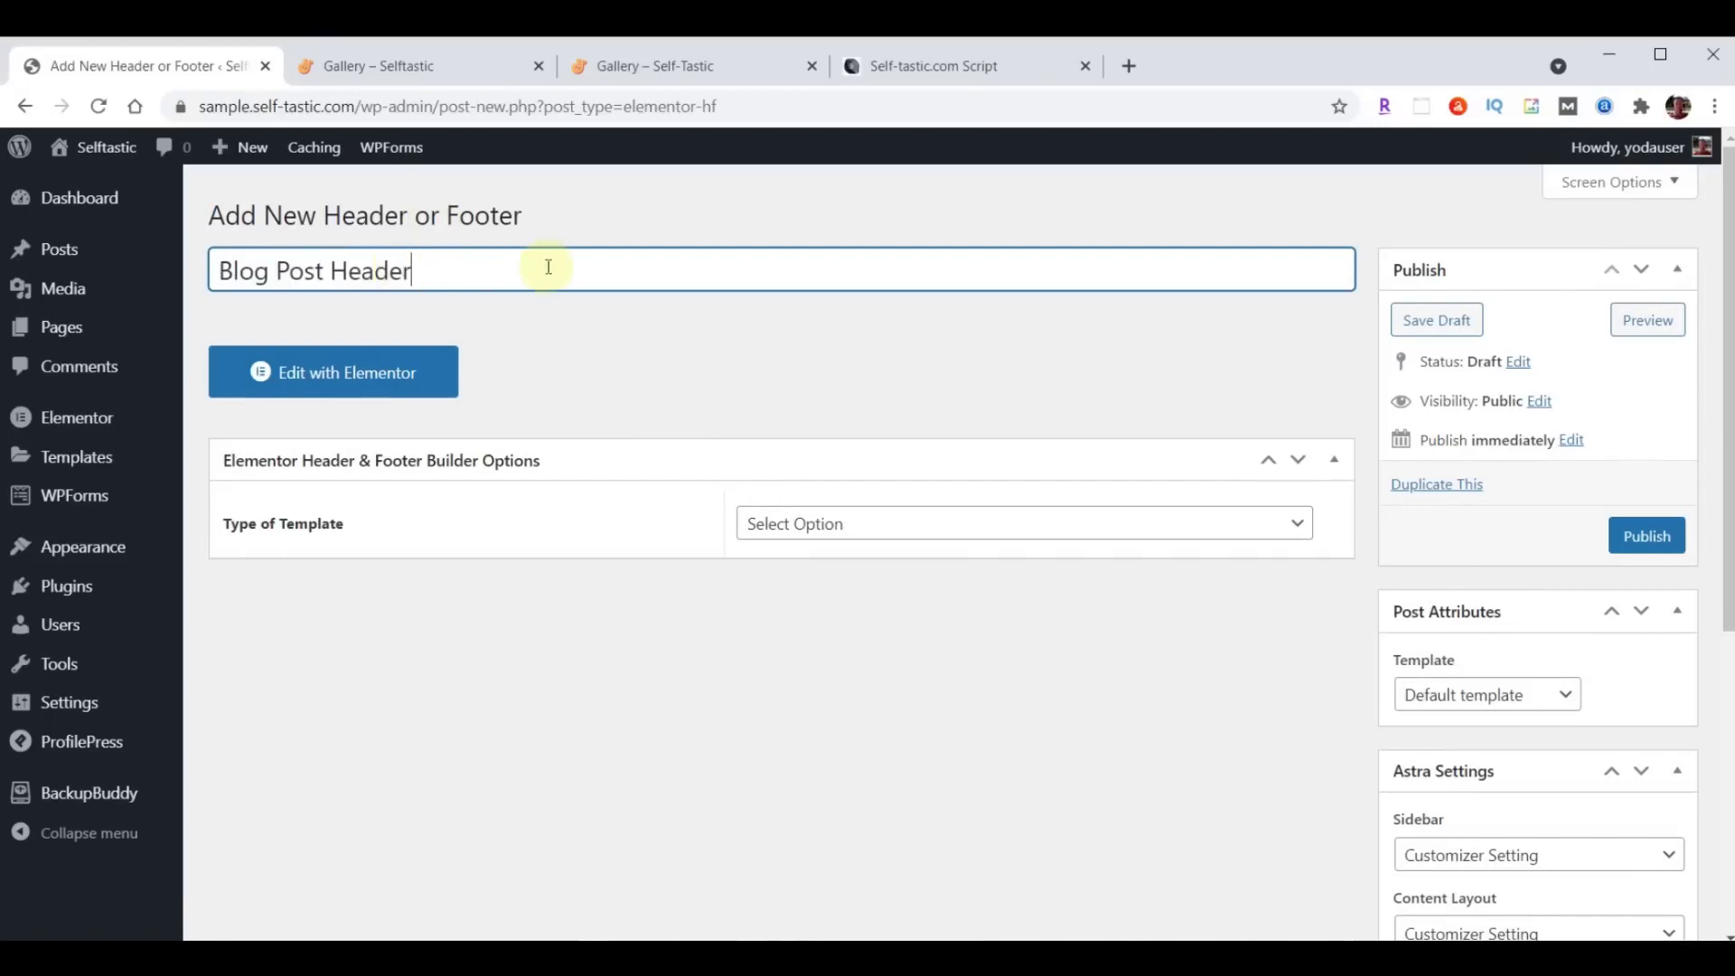
- Make Blog Post Header a Header on All Posts for all users with Canvas enabled, publish, and edit in Elementor
{"action": "left_click", "coordinate": [945, 524]}
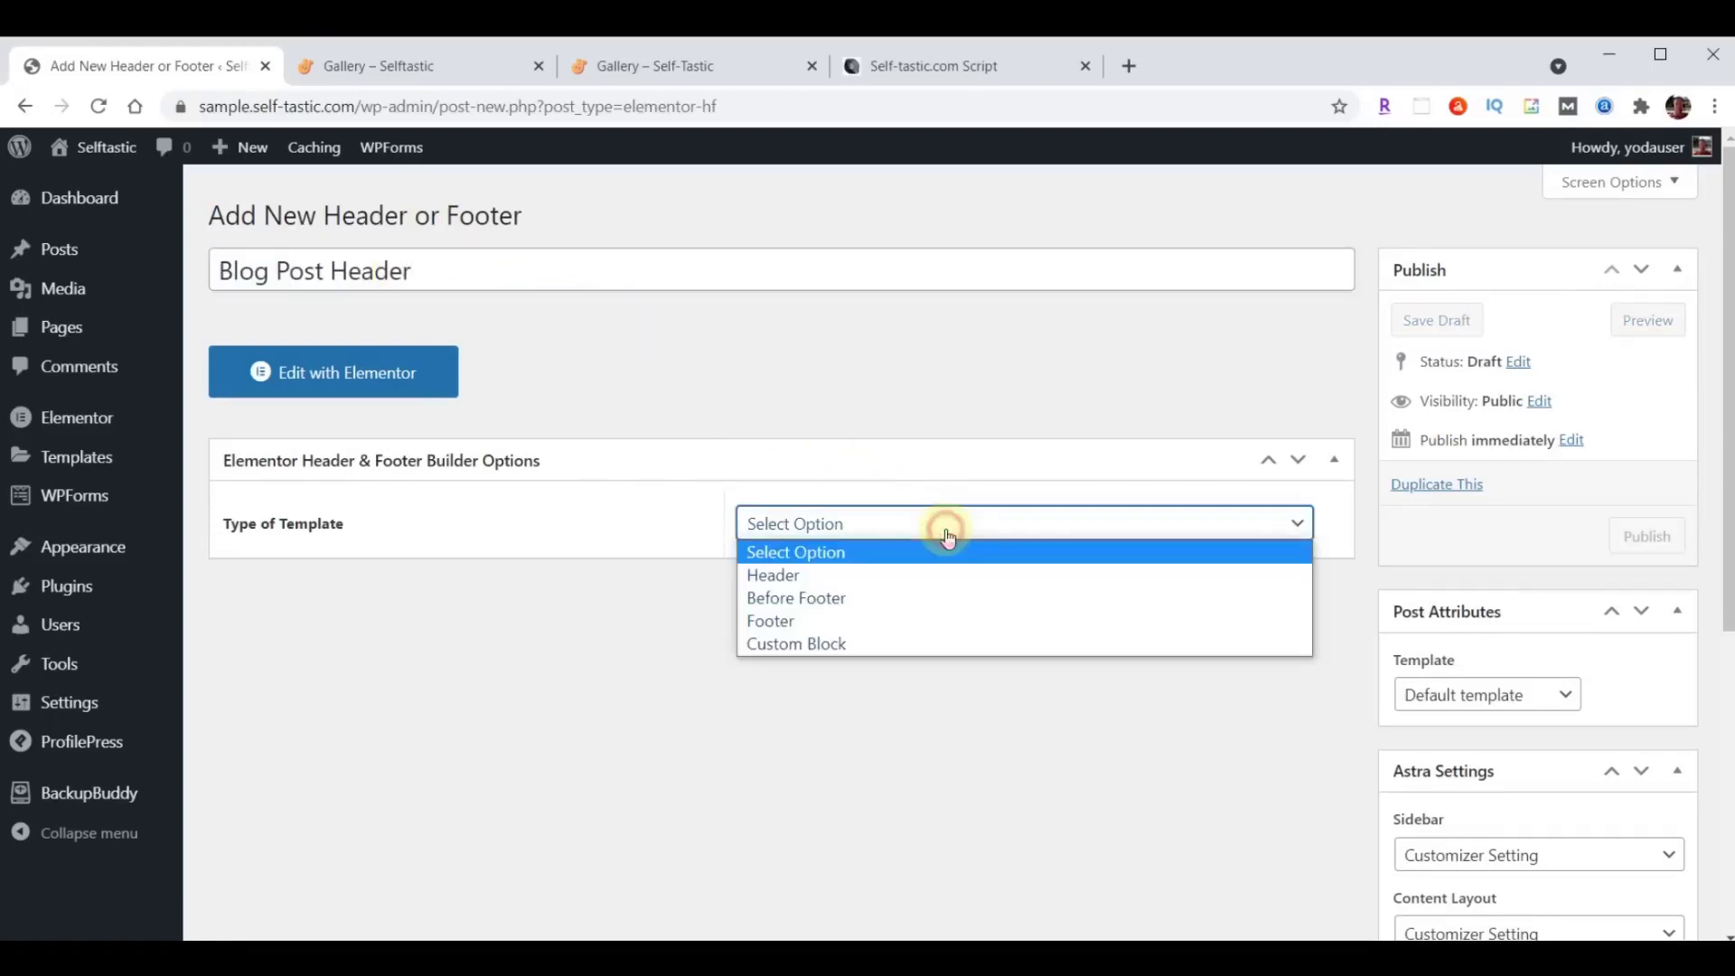
{"action": "left_click", "coordinate": [899, 574]}
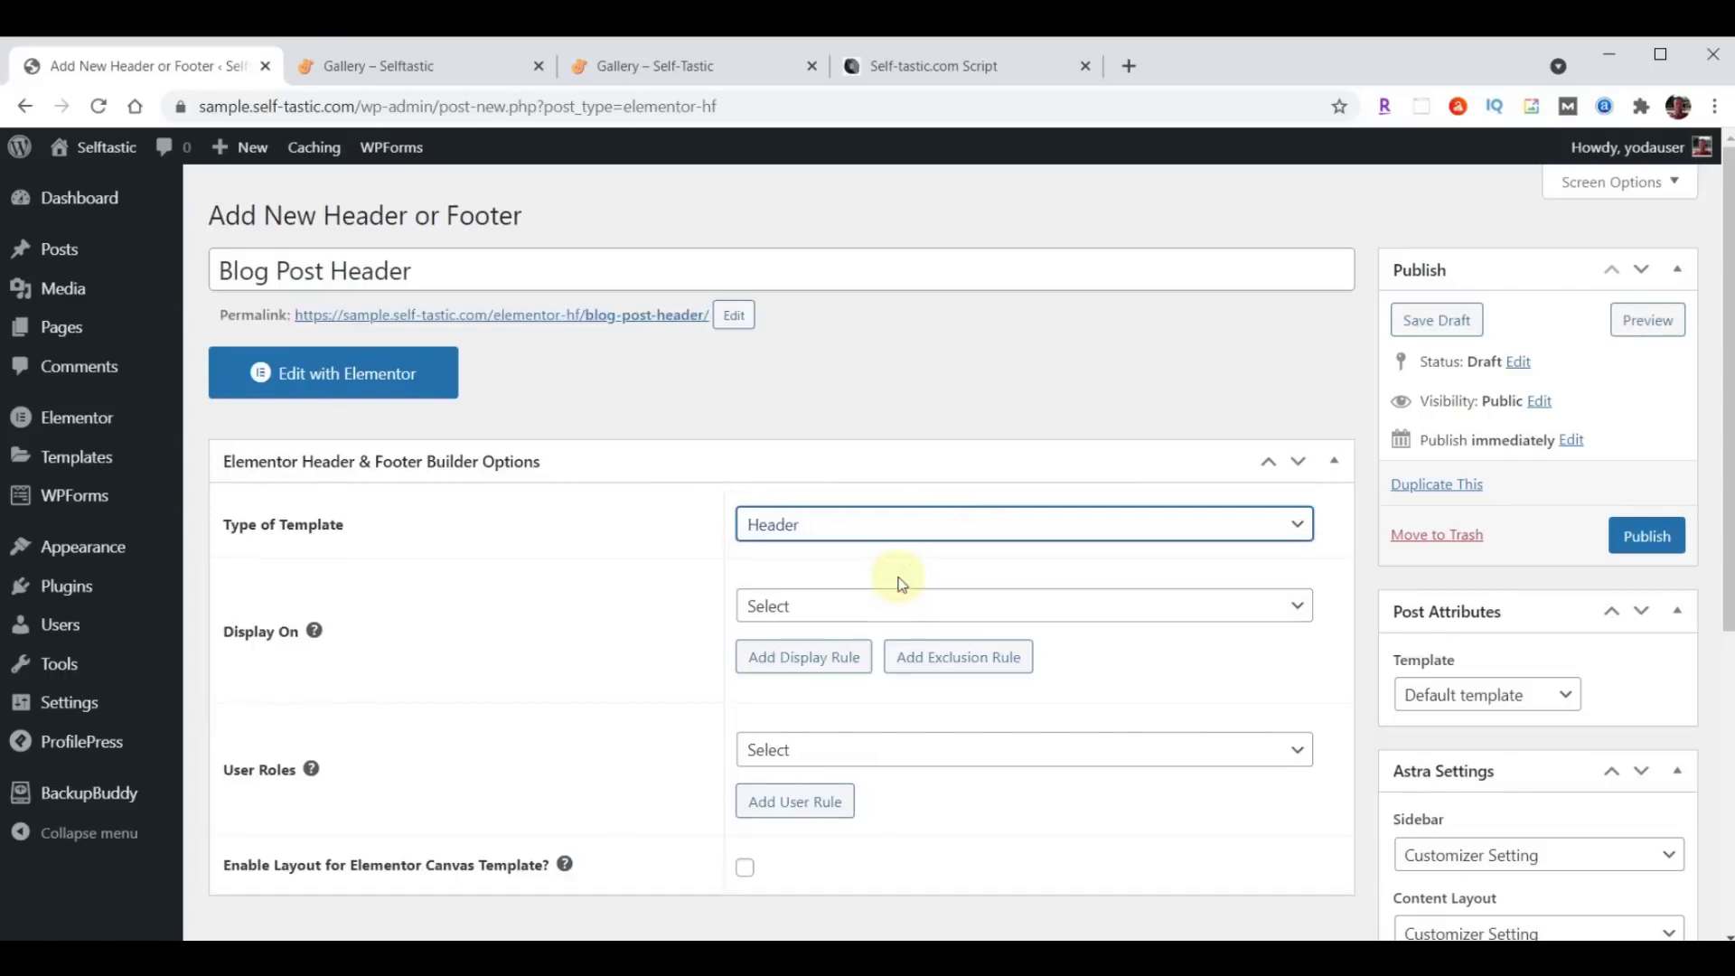
{"action": "left_click", "coordinate": [901, 607]}
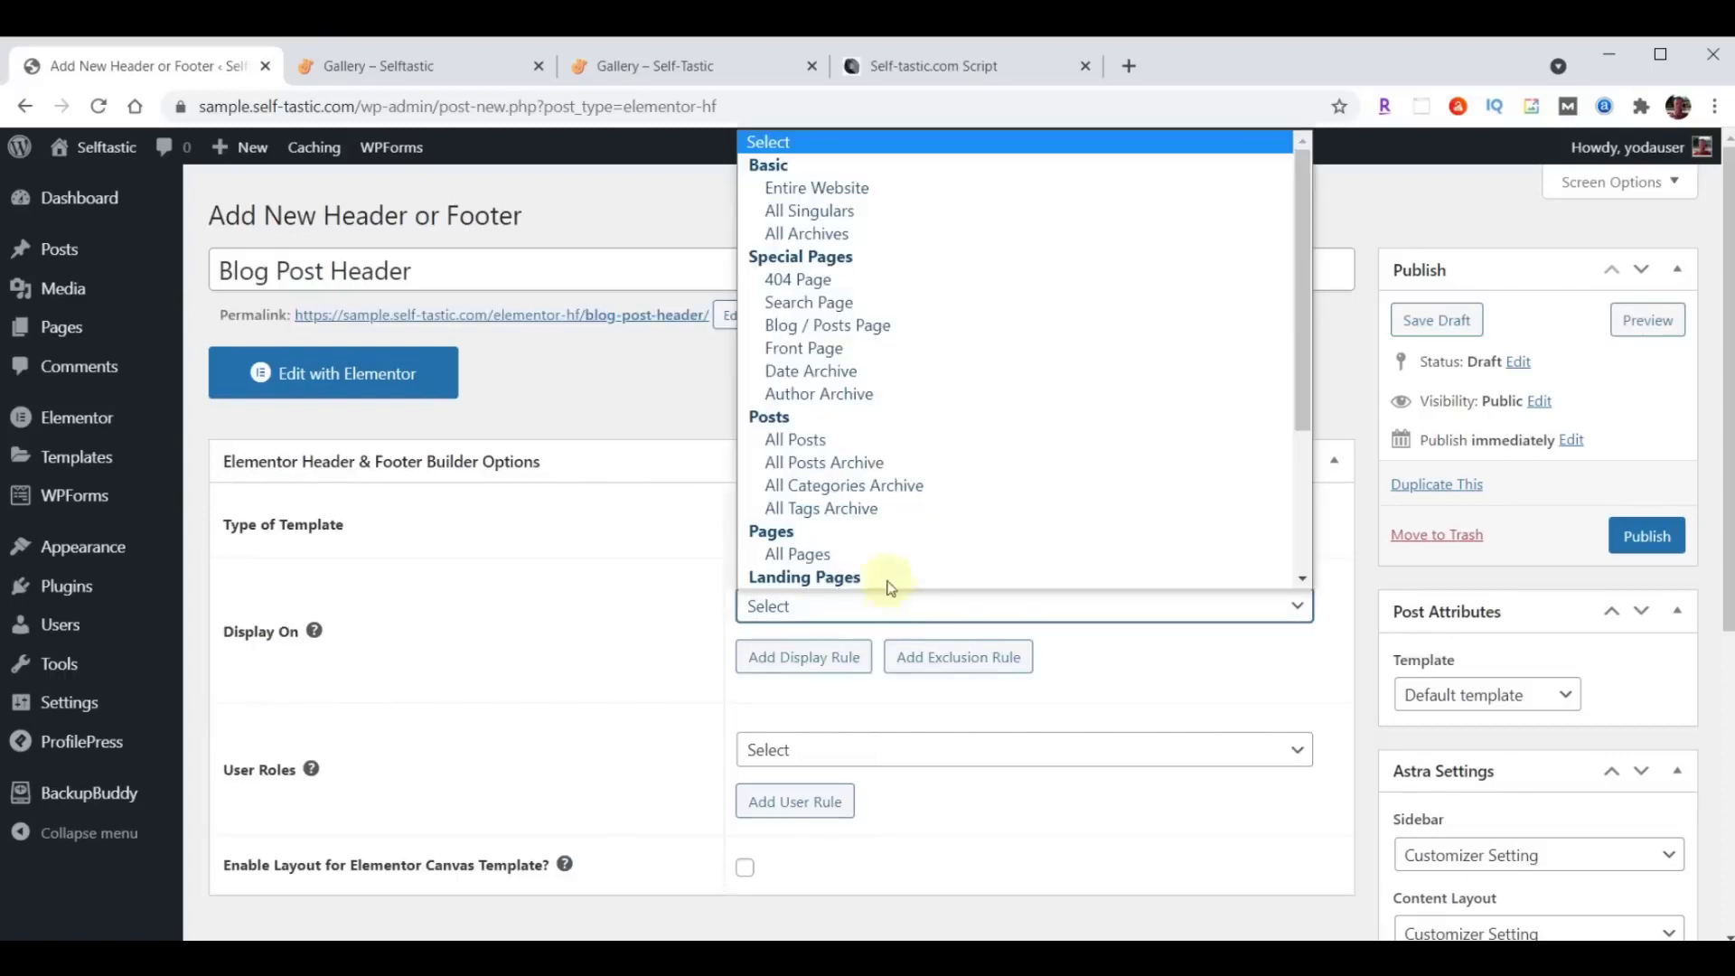
{"action": "left_click", "coordinate": [823, 440]}
{"action": "scroll", "coordinate": [917, 430], "scroll_direction": "down", "scroll_amount": 3}
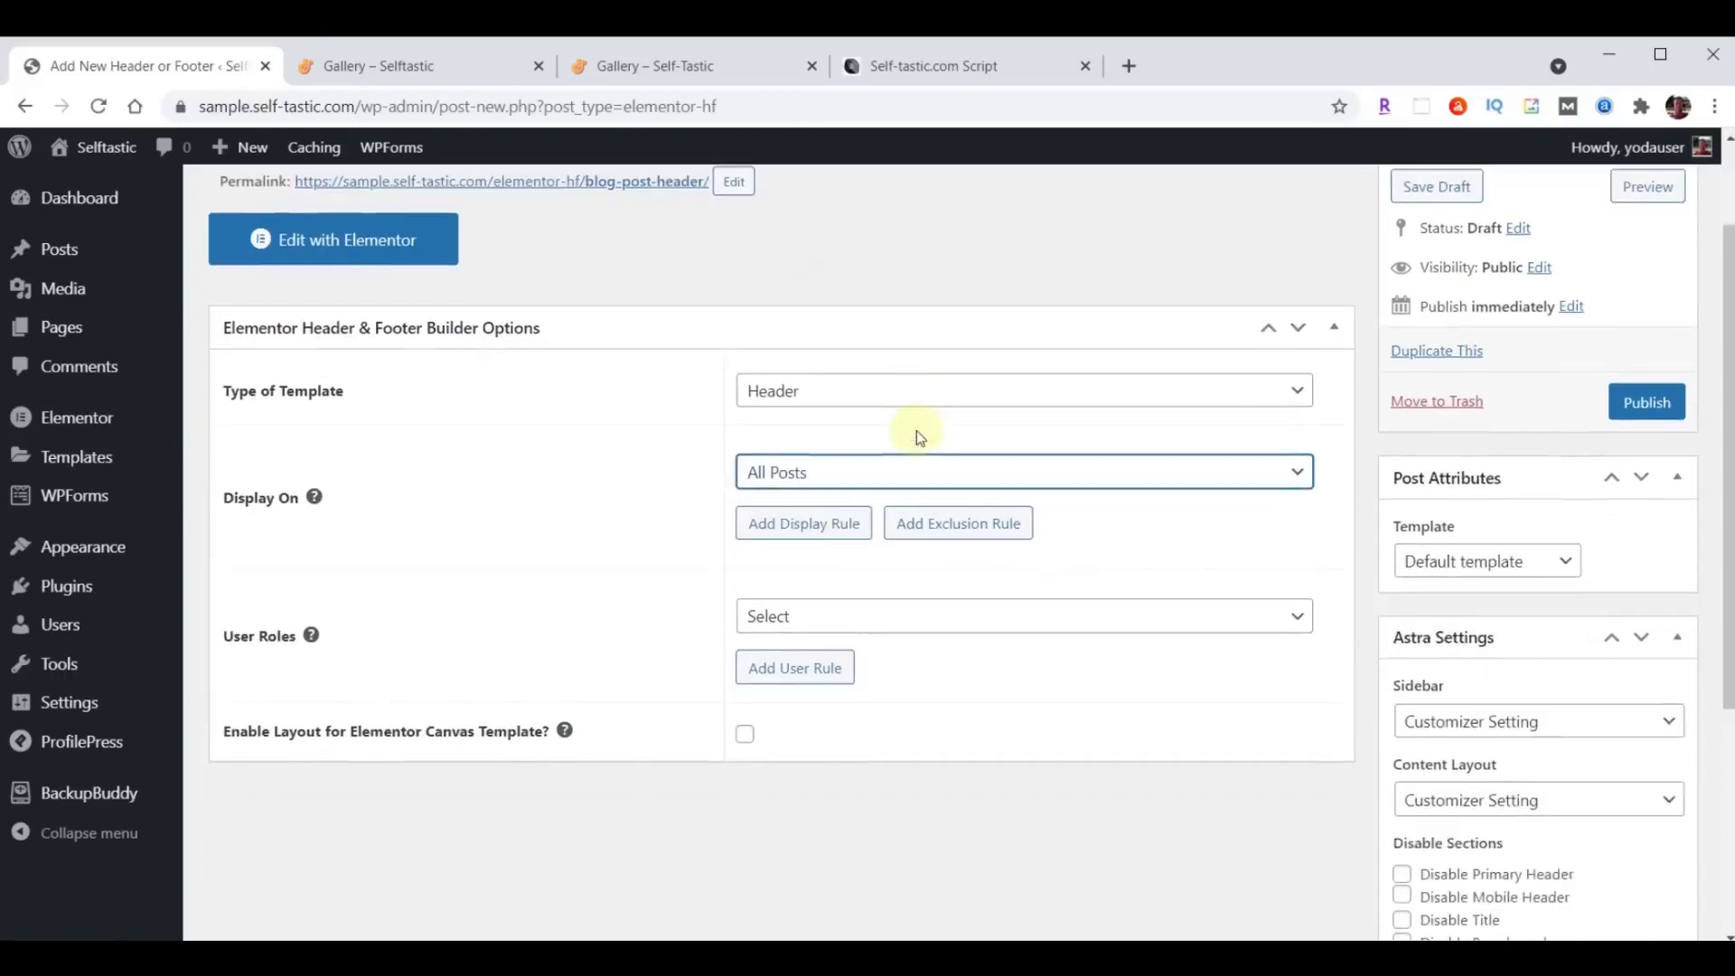
{"action": "left_click", "coordinate": [849, 520]}
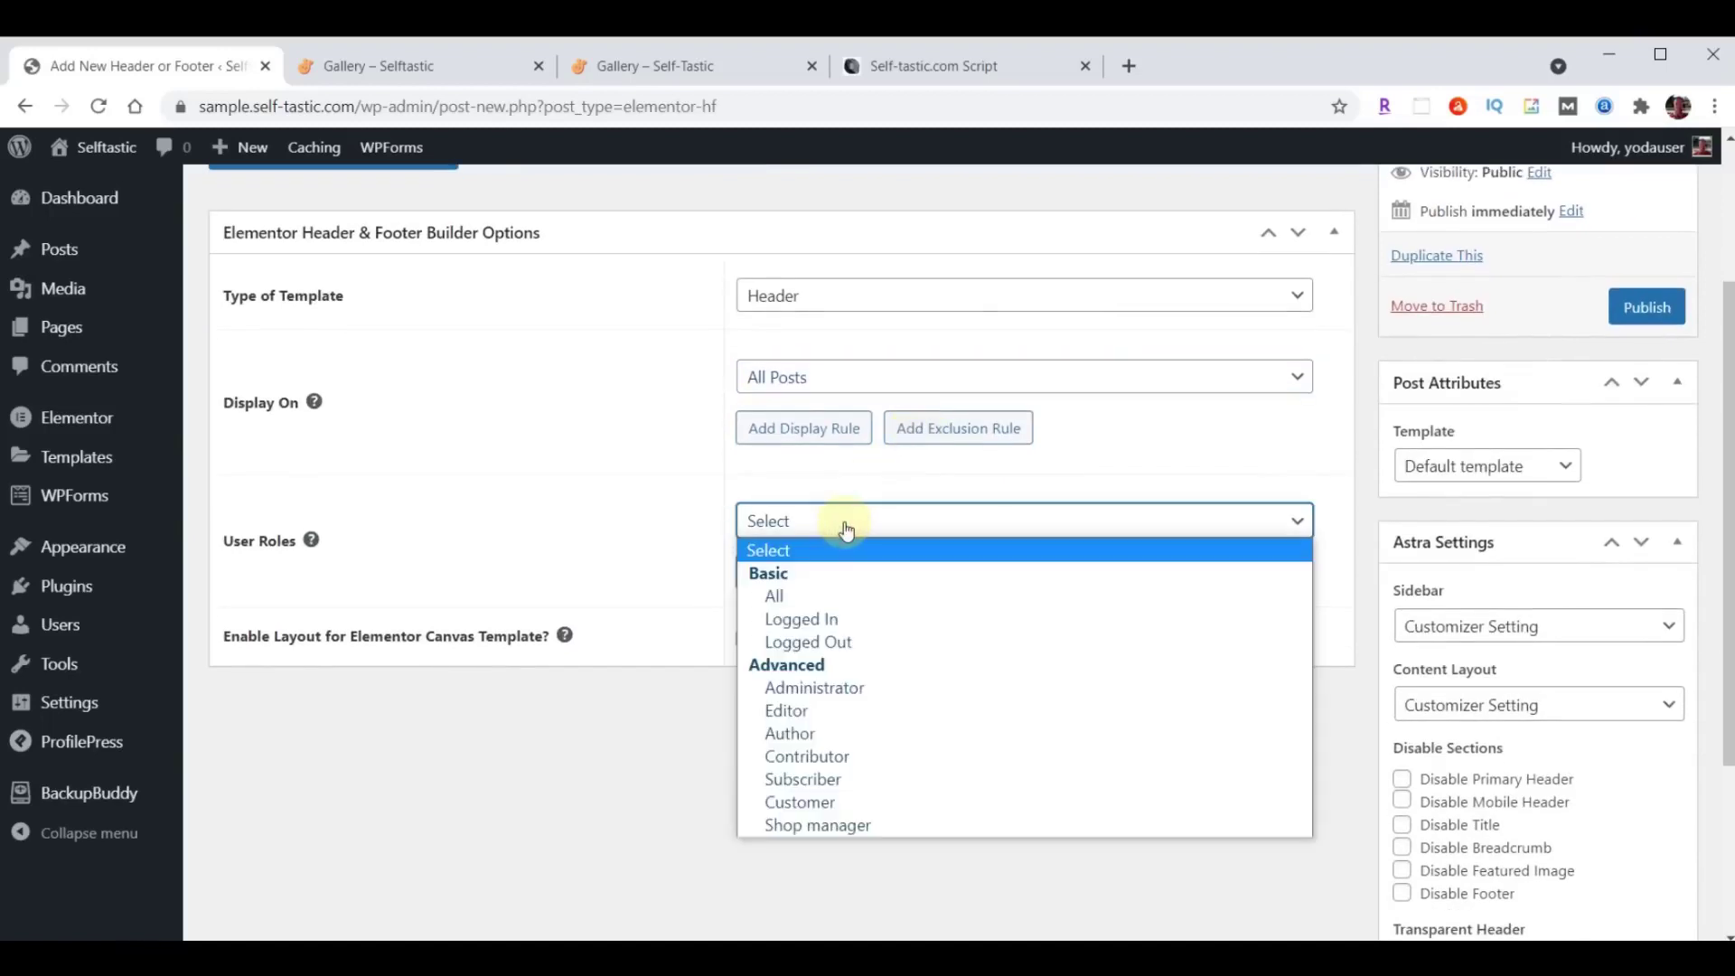
{"action": "left_click", "coordinate": [835, 594]}
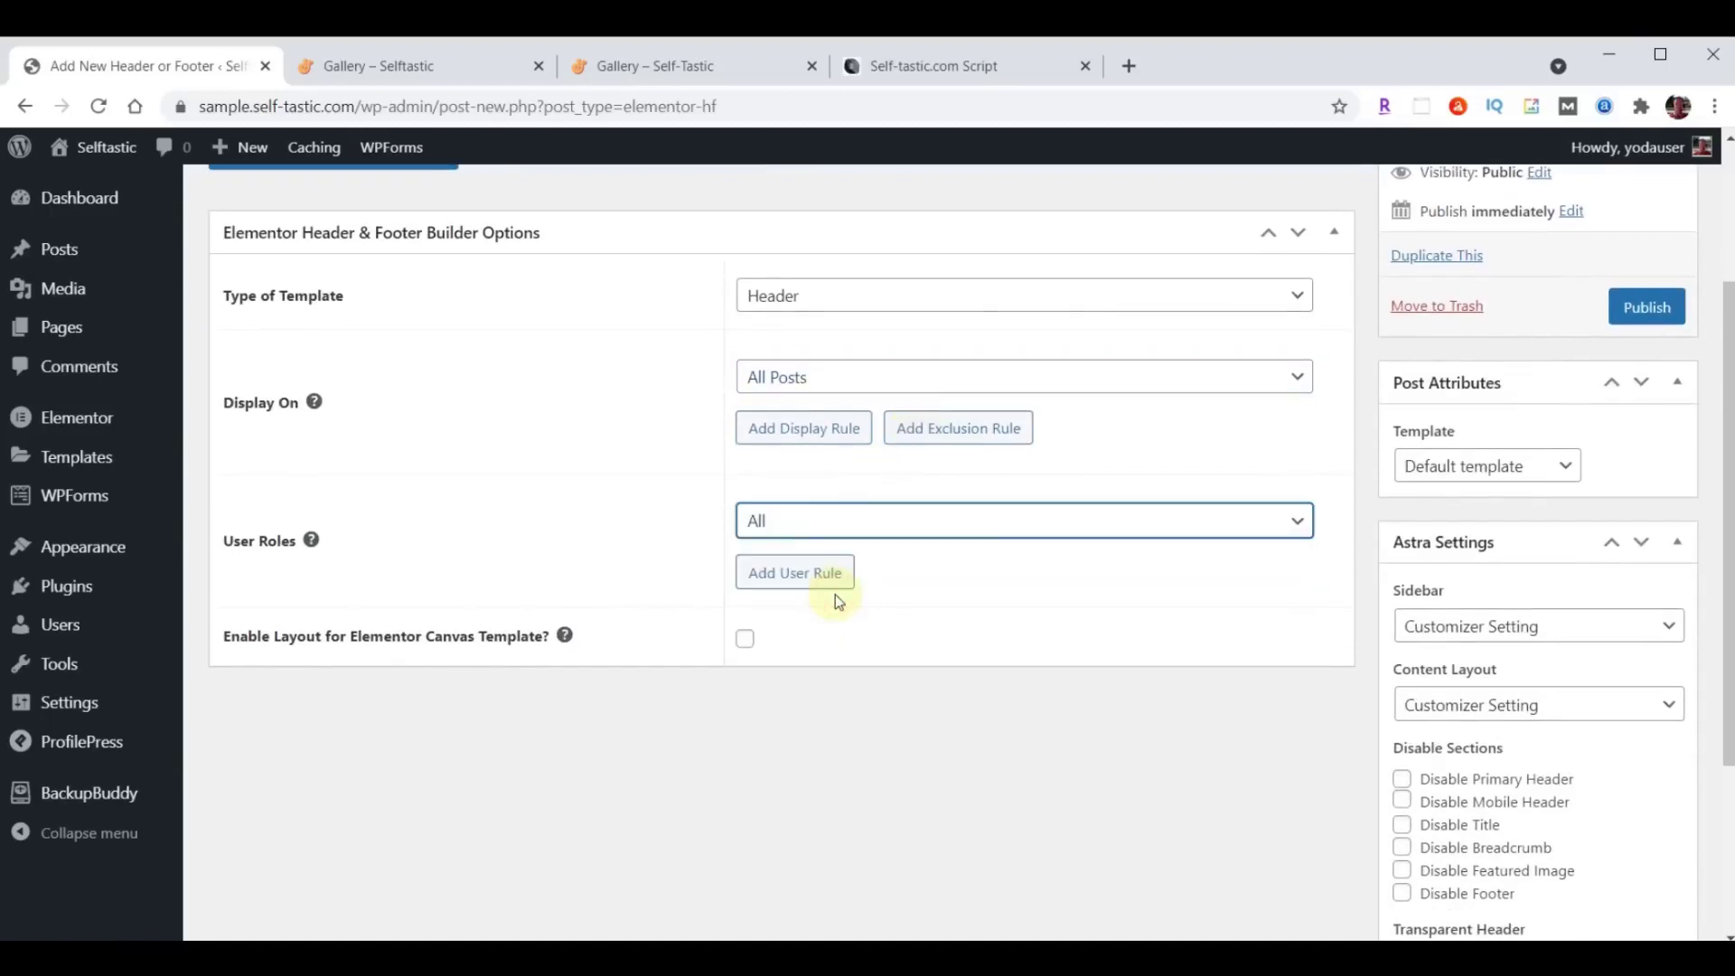
{"action": "left_click", "coordinate": [747, 642]}
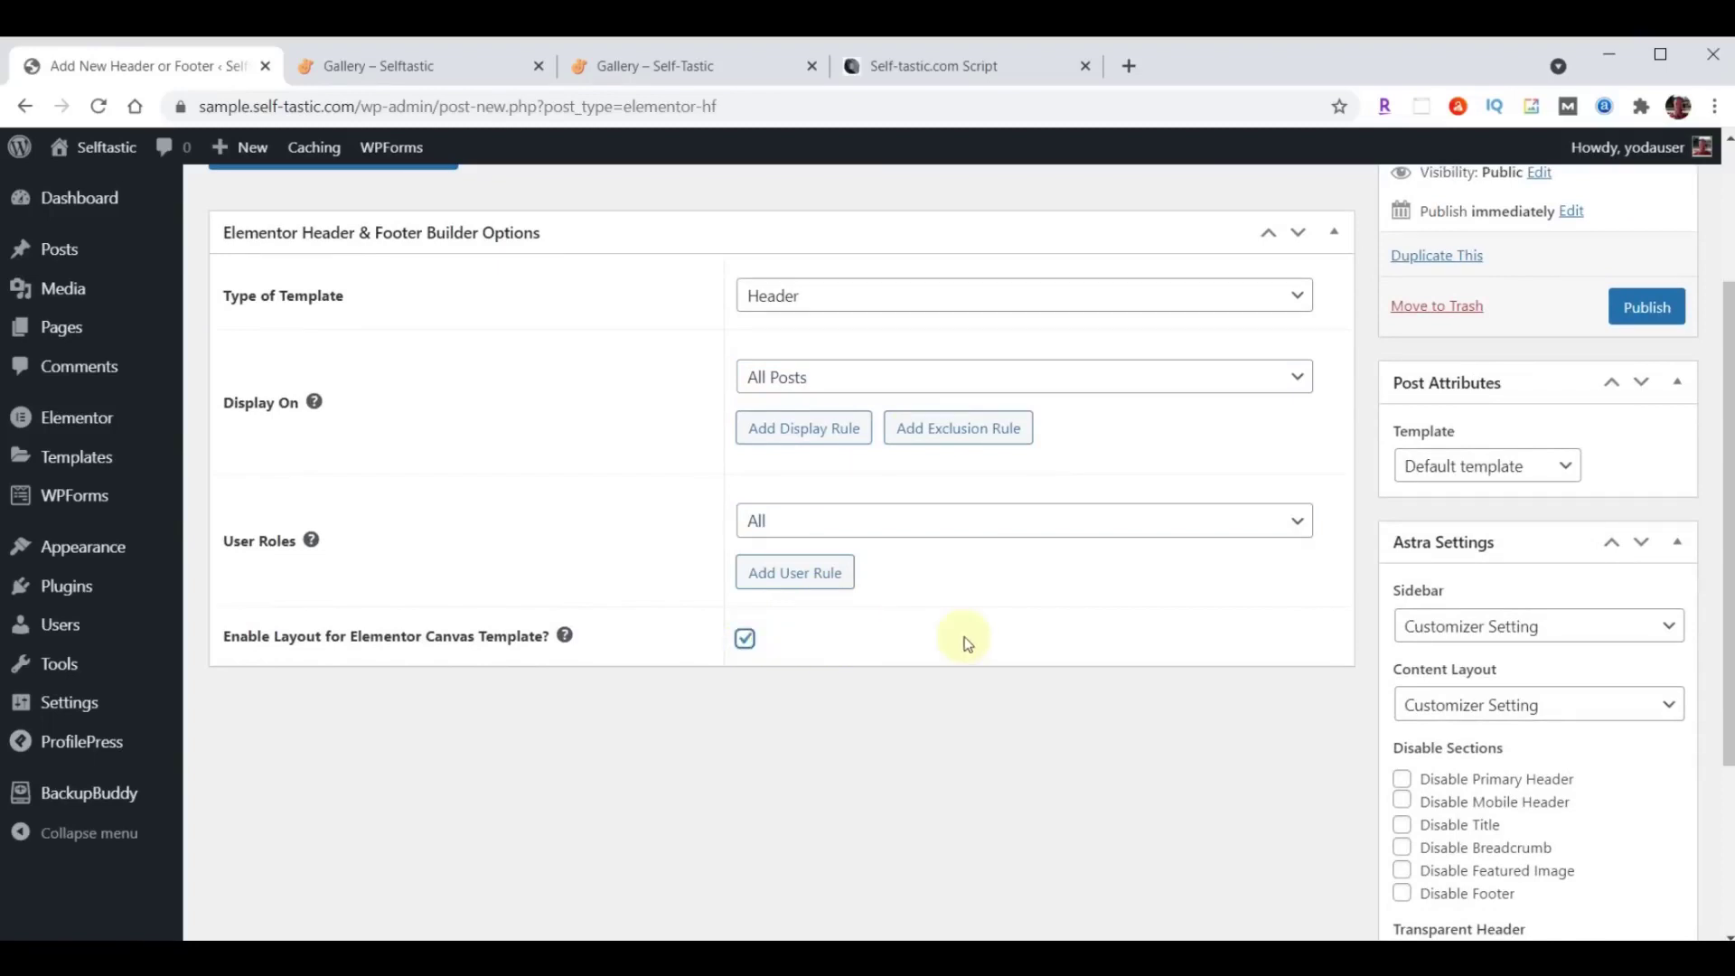
{"action": "left_click", "coordinate": [1647, 307]}
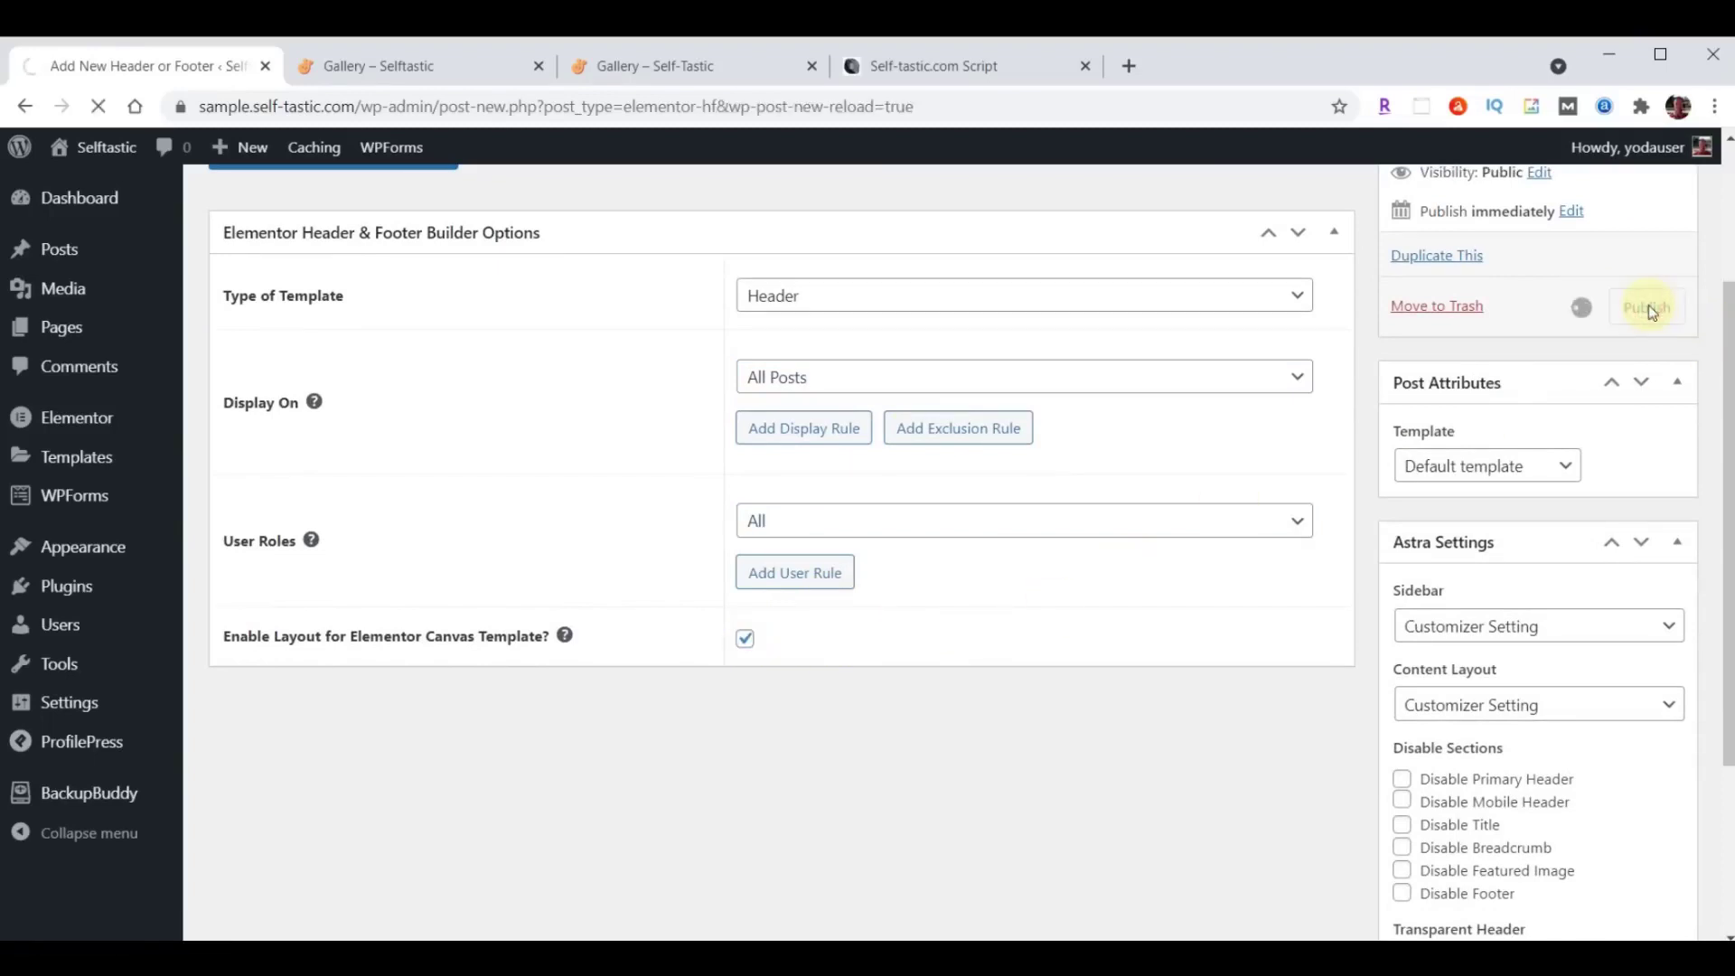
{"action": "left_click", "coordinate": [364, 449]}
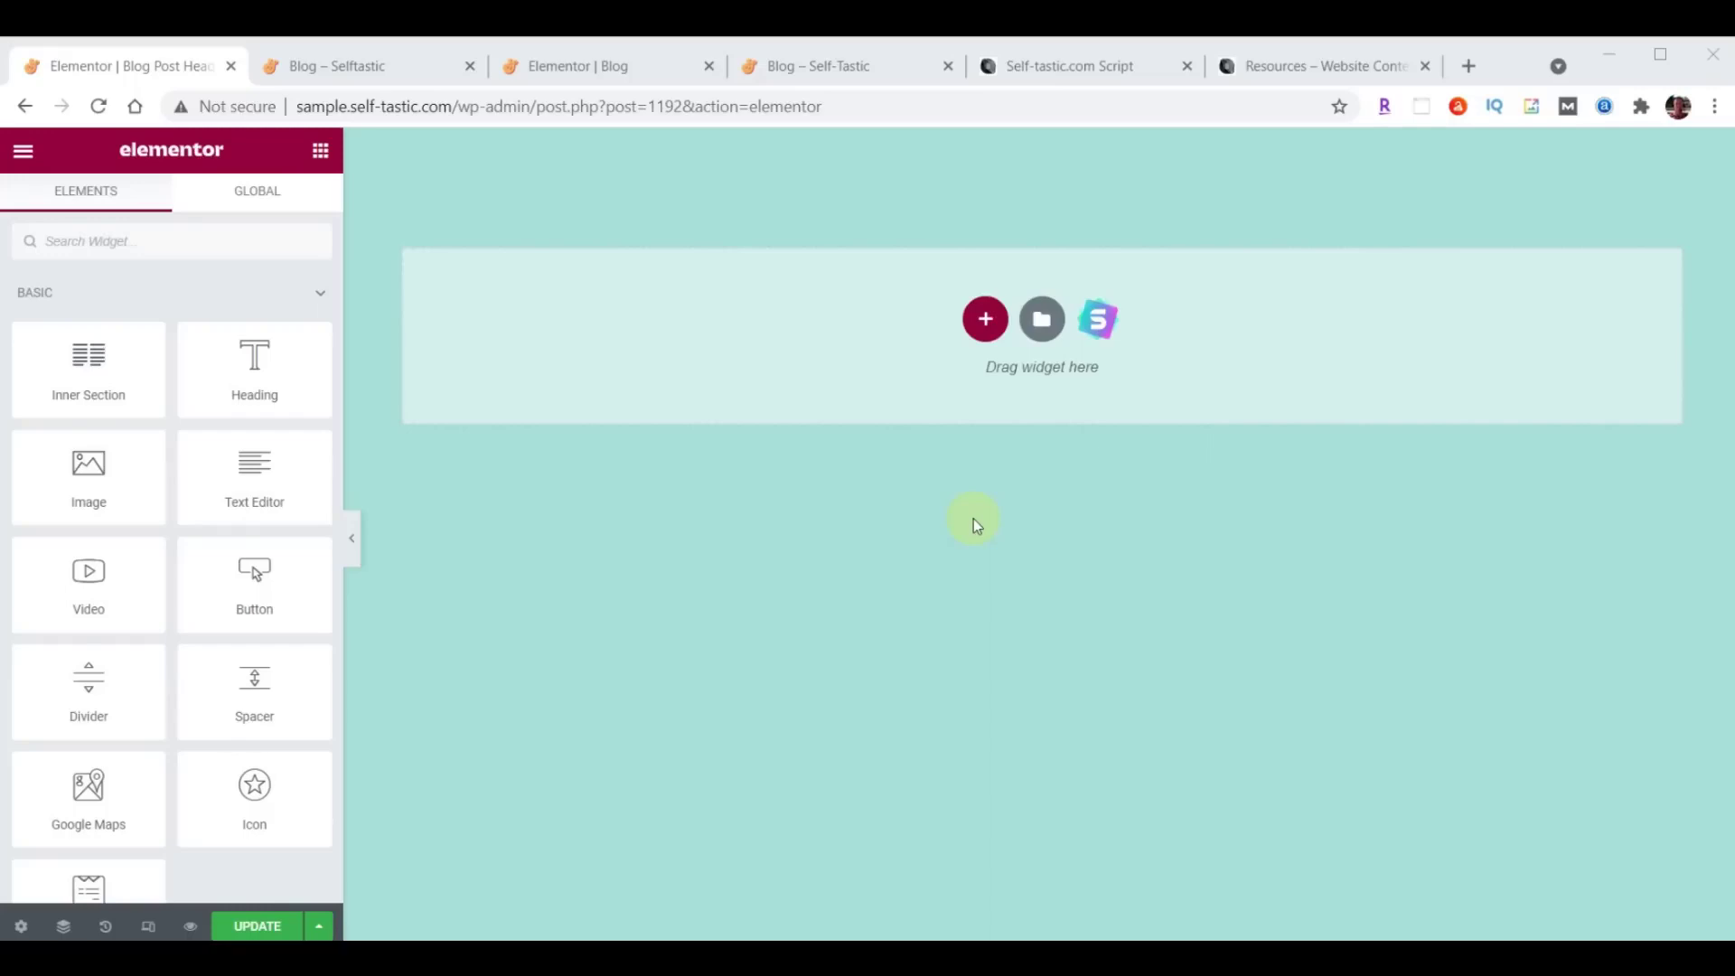
- Import the blog-post-header JSON file into the Elementor template library
{"action": "left_click", "coordinate": [1042, 320]}
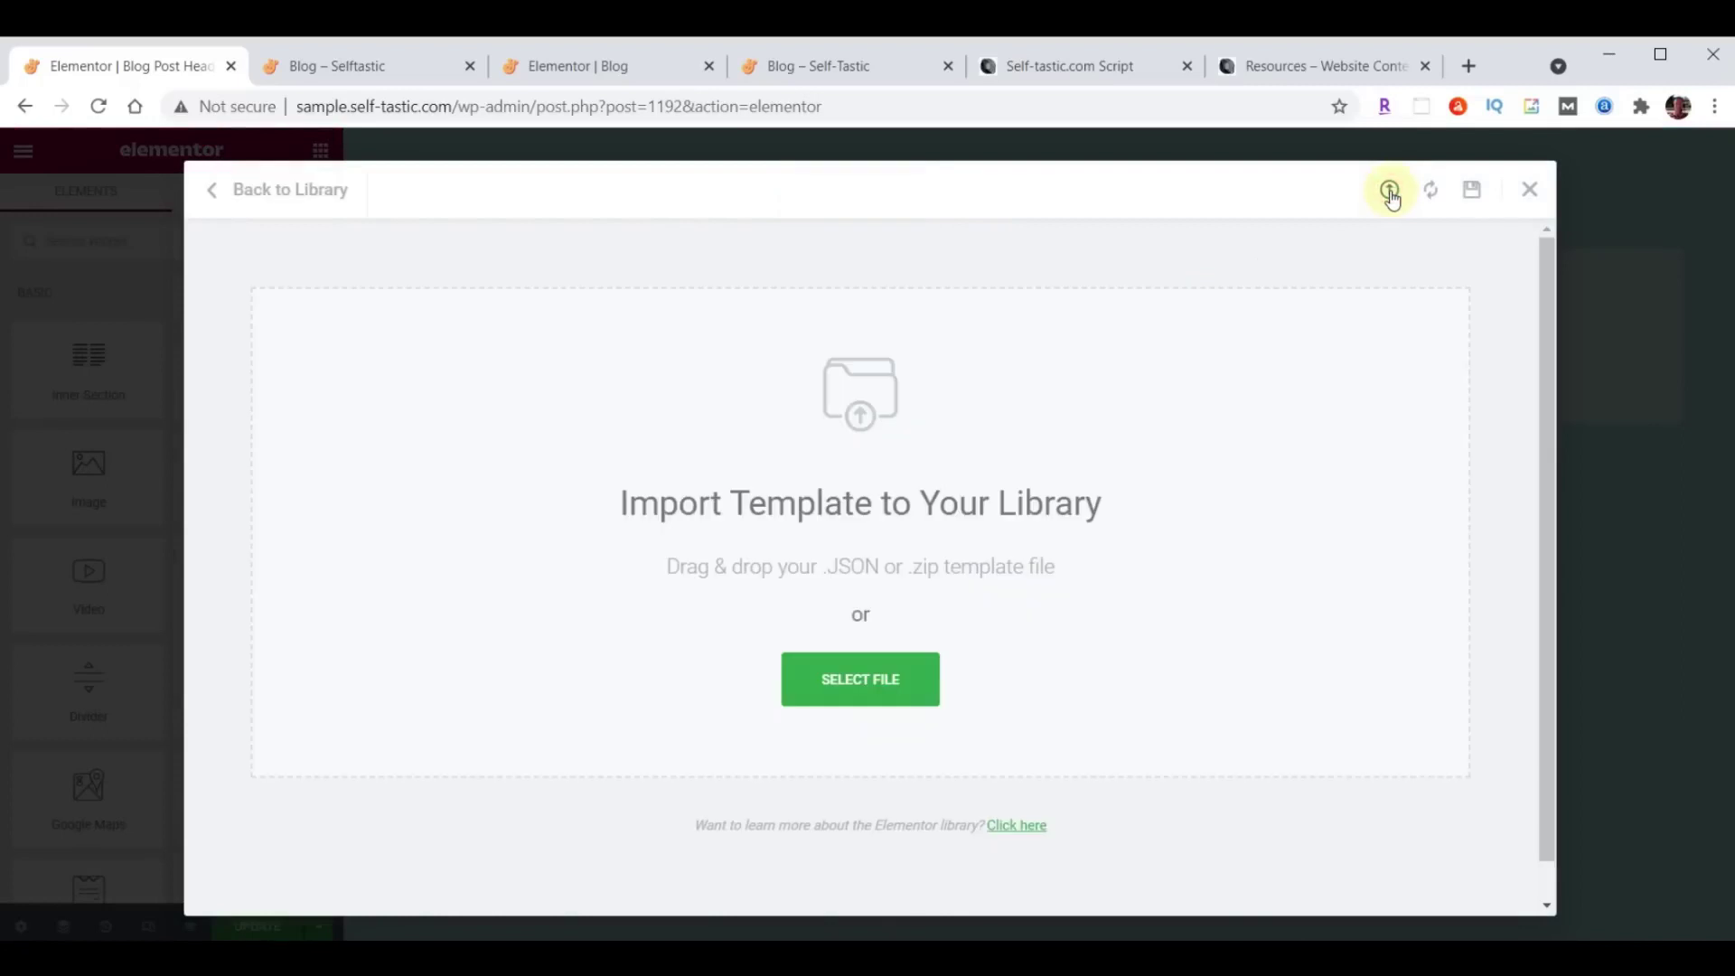
{"action": "key", "text": "alt+Tab"}
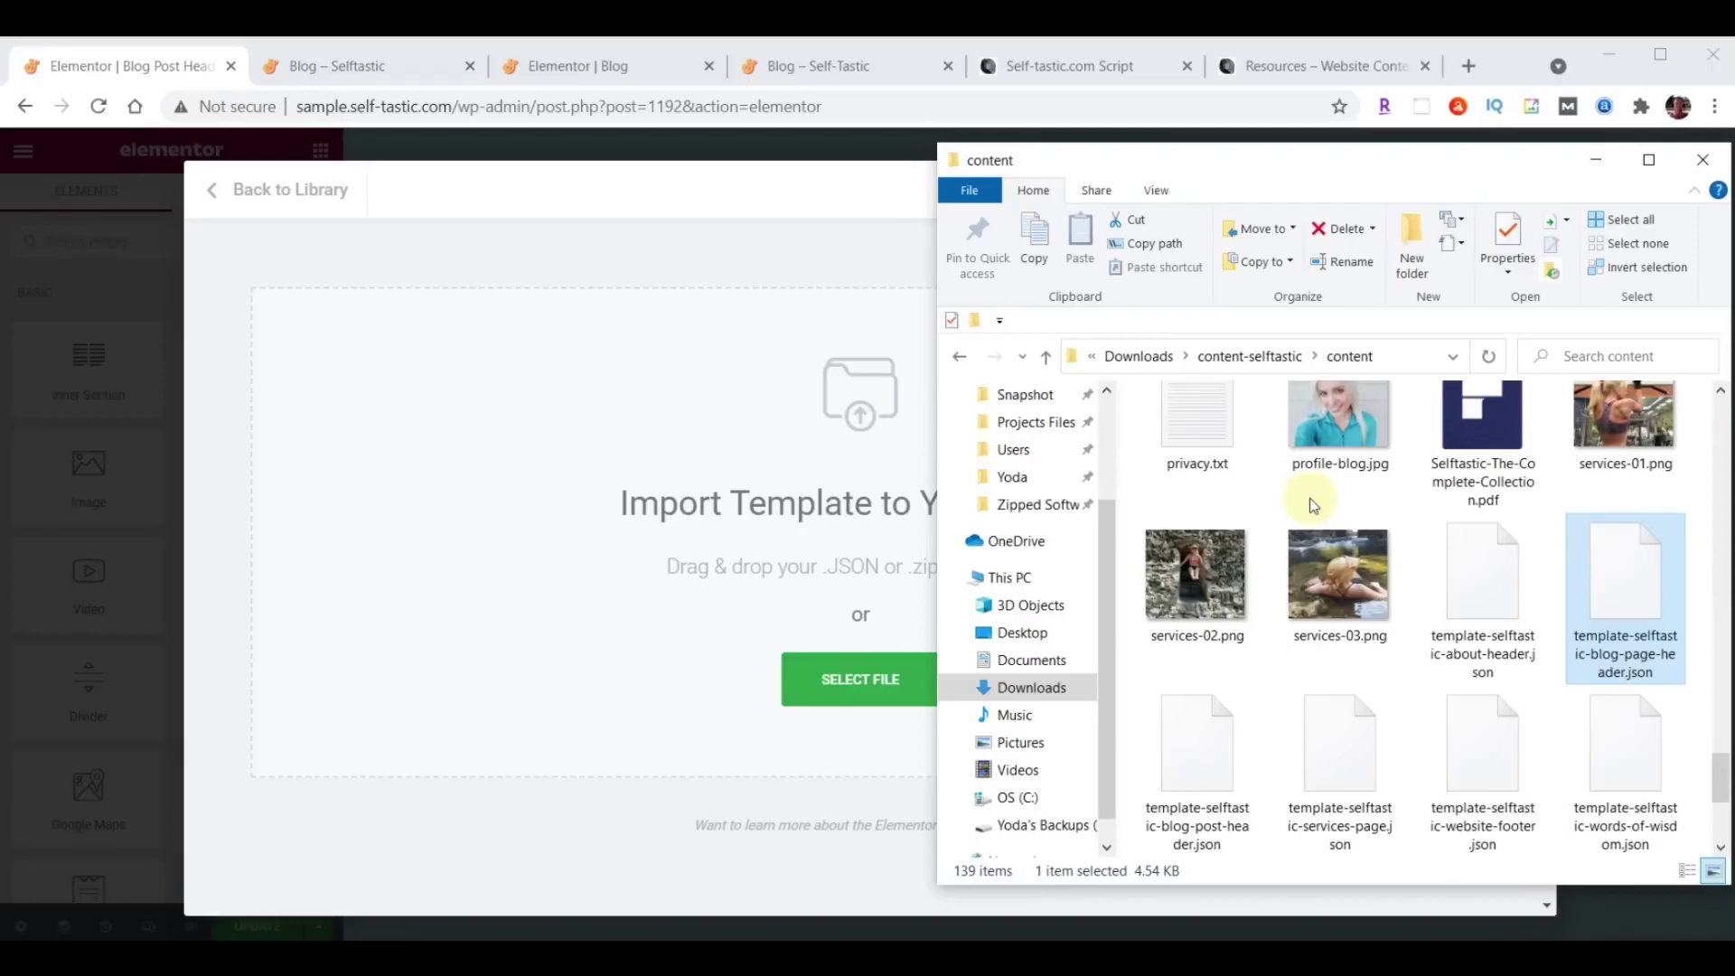
{"action": "left_click", "coordinate": [1207, 758]}
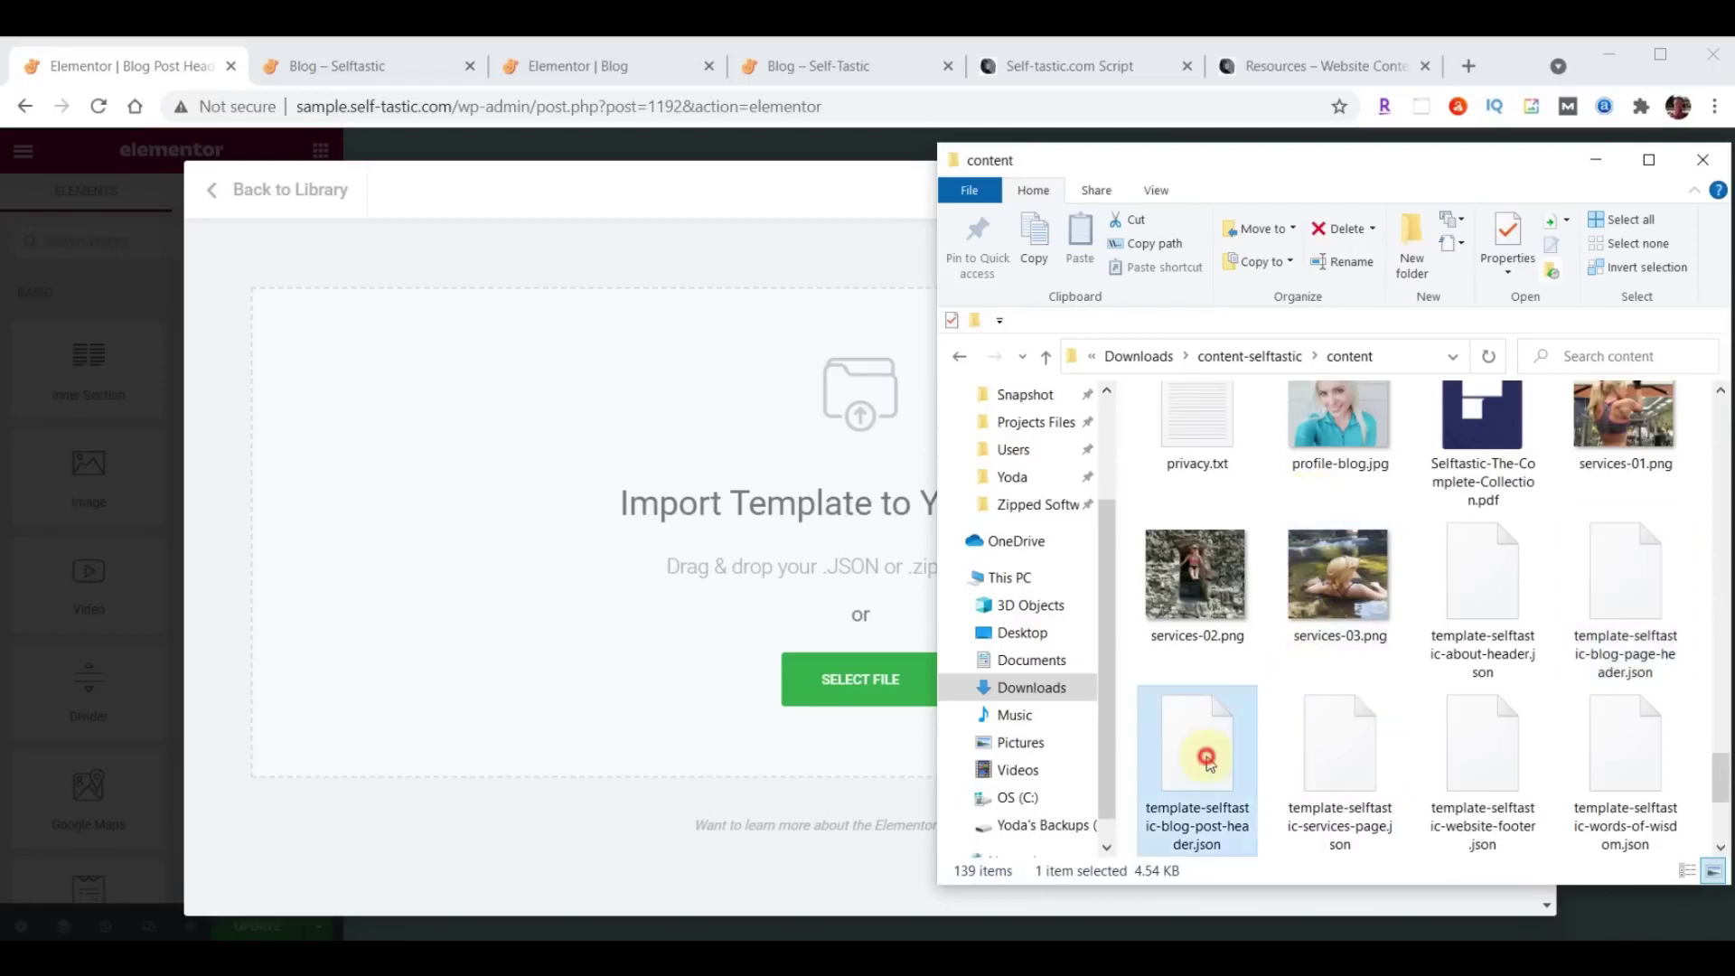
{"action": "left_click_drag", "start_coordinate": [1209, 763], "coordinate": [757, 458]}
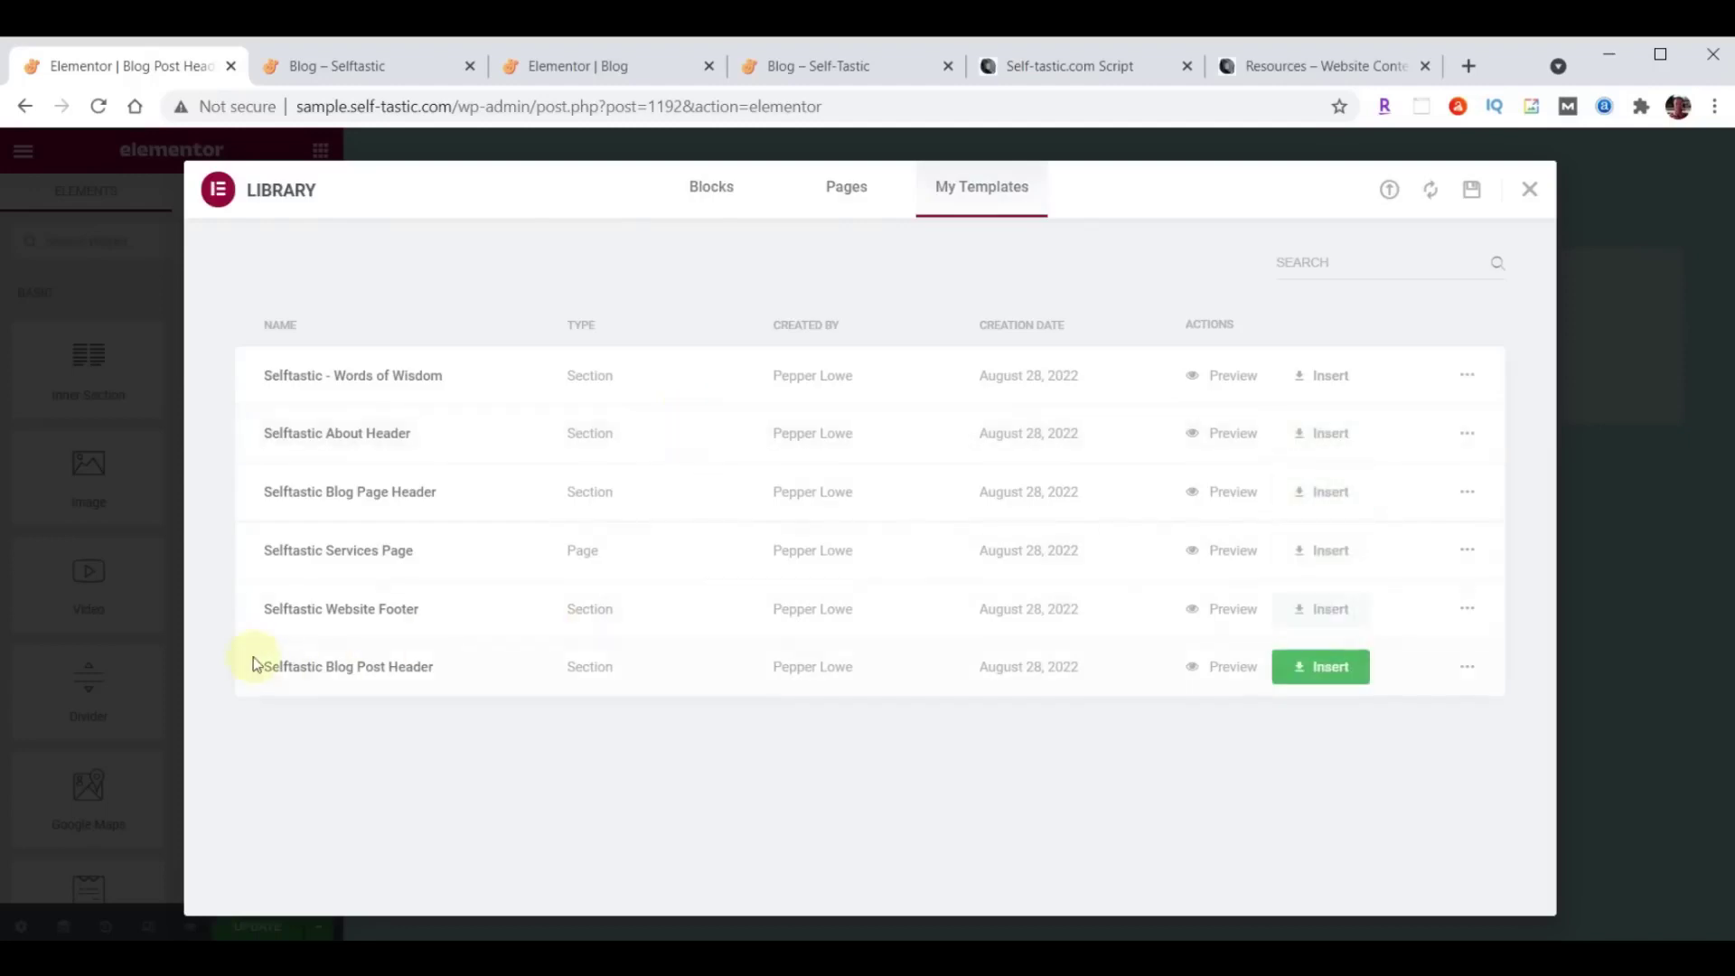
- Insert the Selftastic Blog Post Header without document settings, save it, and exit to the dashboard
{"action": "left_click", "coordinate": [1338, 676]}
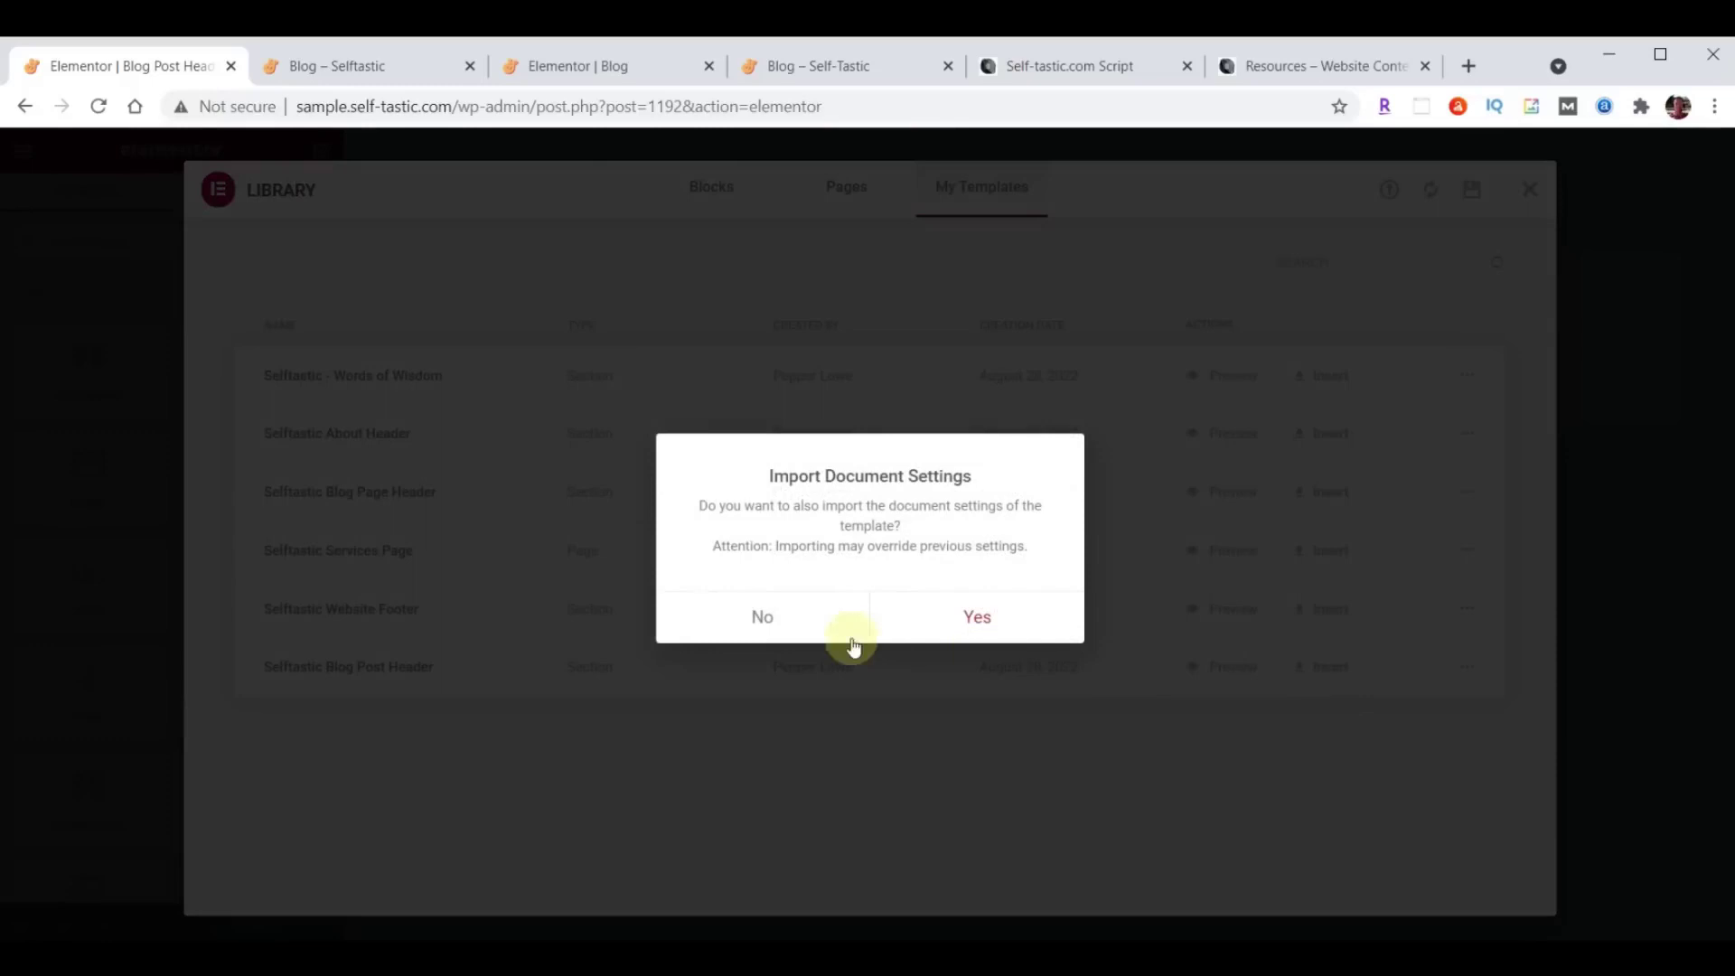
{"action": "left_click", "coordinate": [763, 618]}
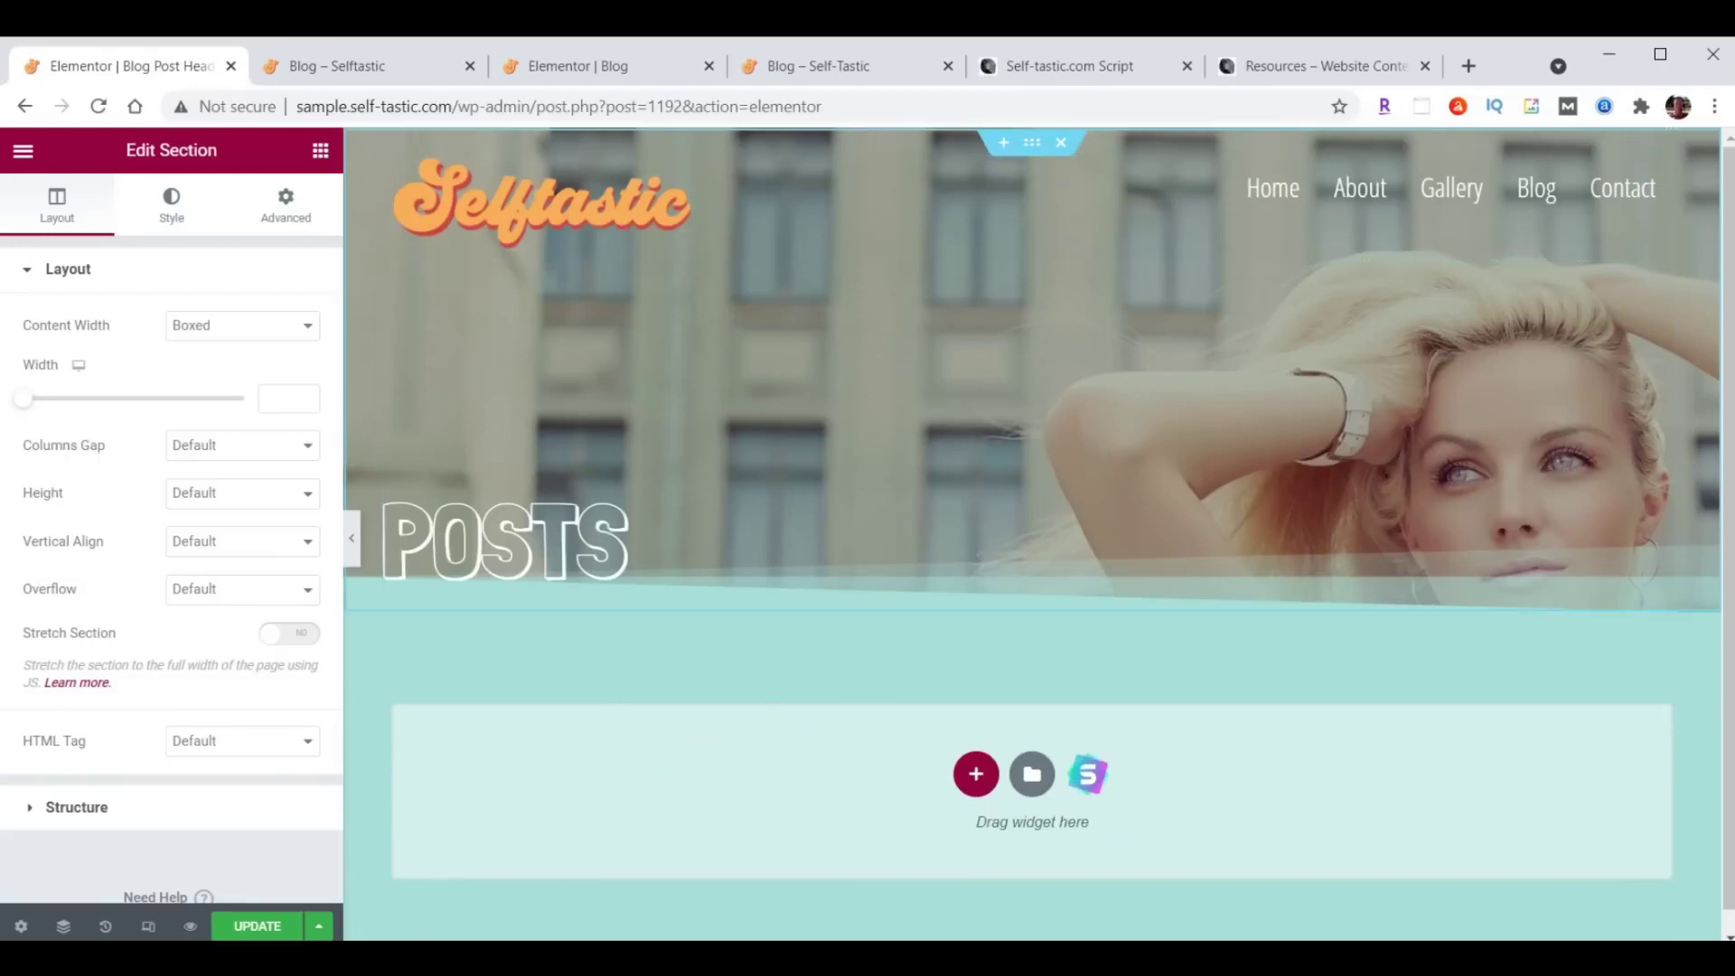
{"action": "left_click", "coordinate": [252, 928]}
{"action": "left_click", "coordinate": [20, 153]}
{"action": "left_click", "coordinate": [148, 551]}
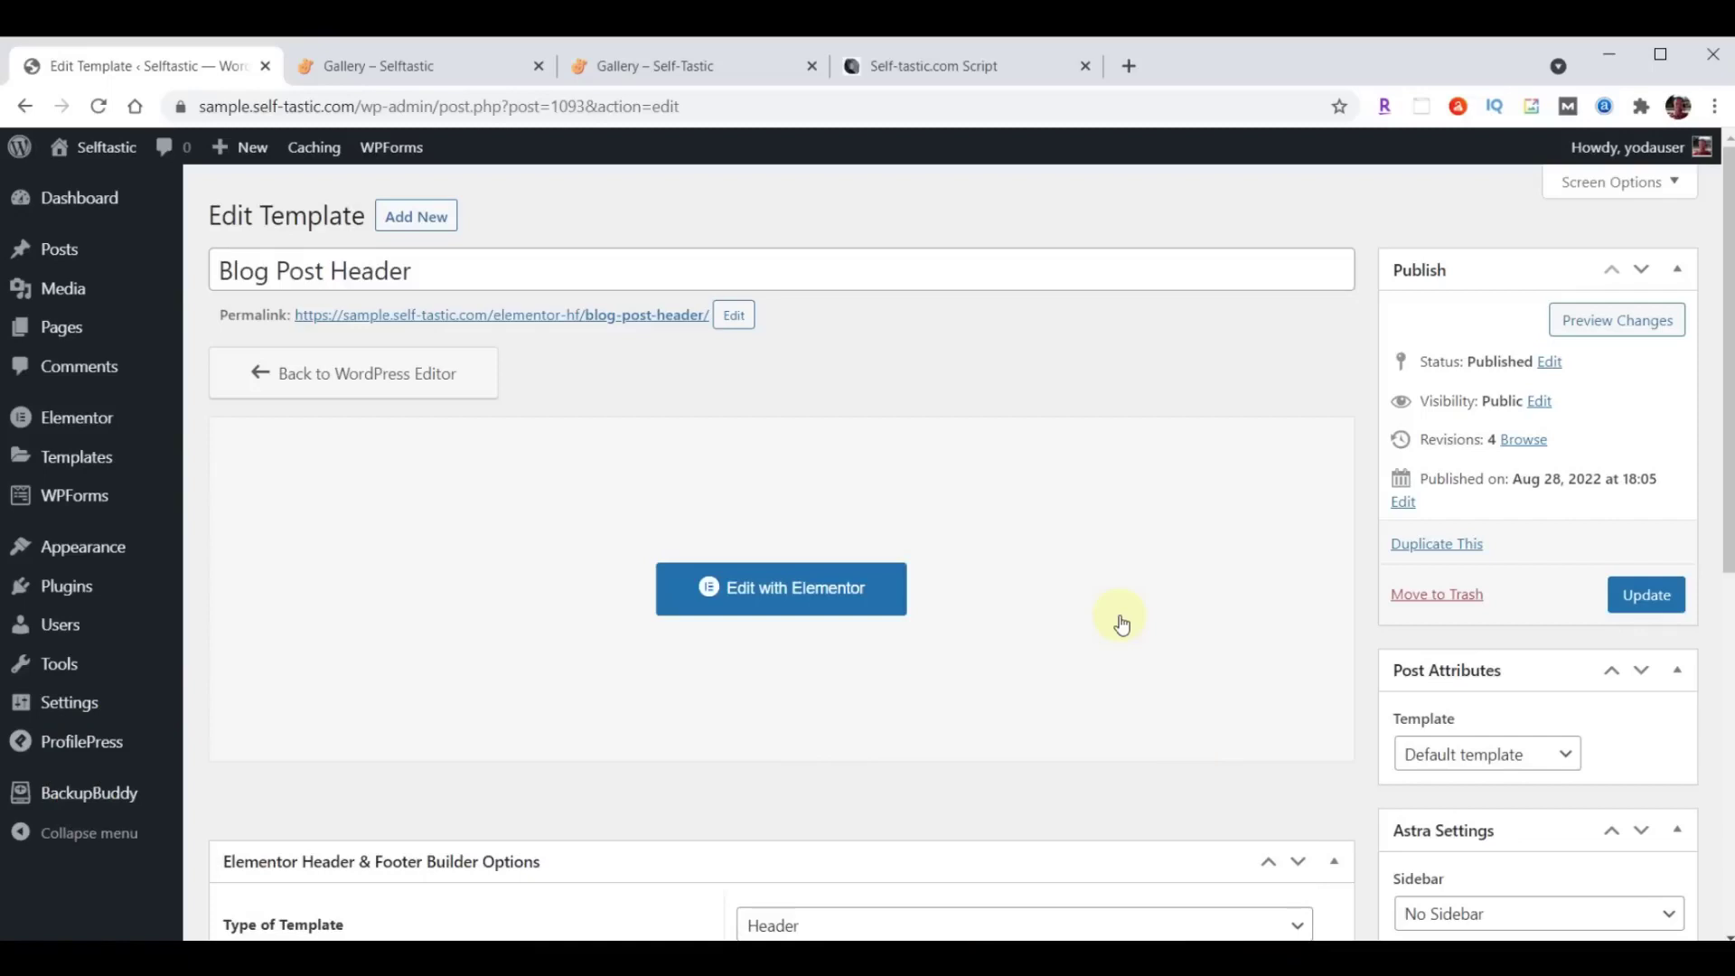
- Bulk-trash all listed posts, including the sample Hello world! post, then begin a new post
{"action": "left_click", "coordinate": [60, 262]}
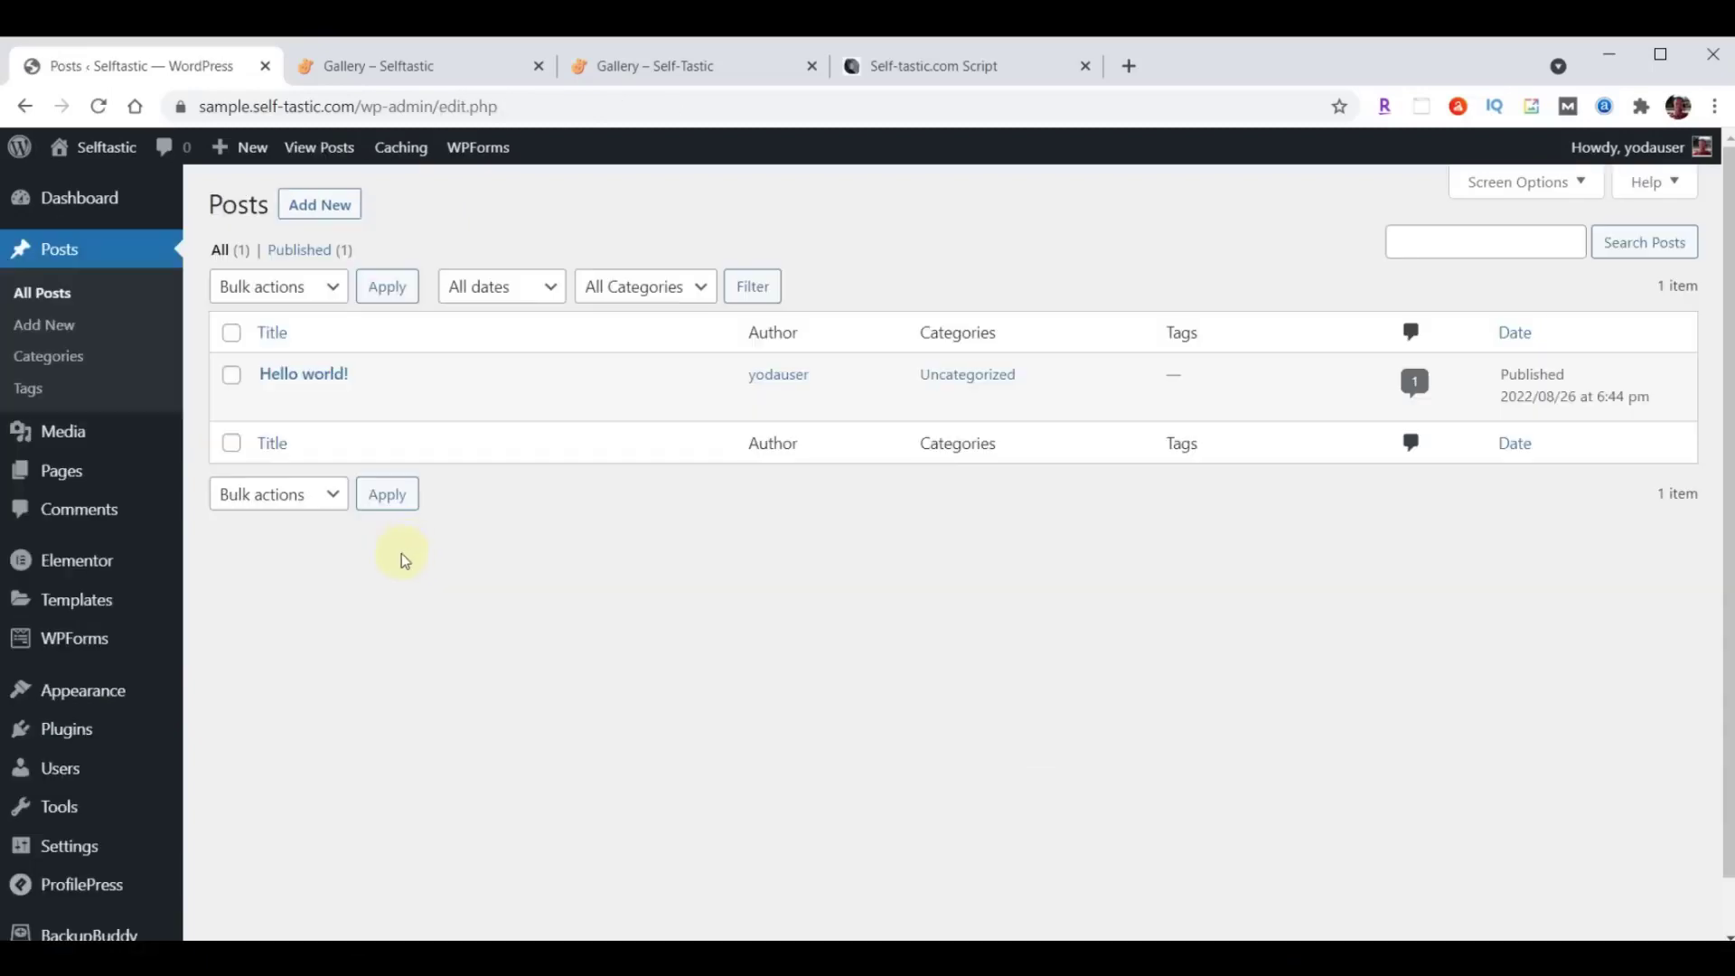
{"action": "left_click", "coordinate": [231, 334]}
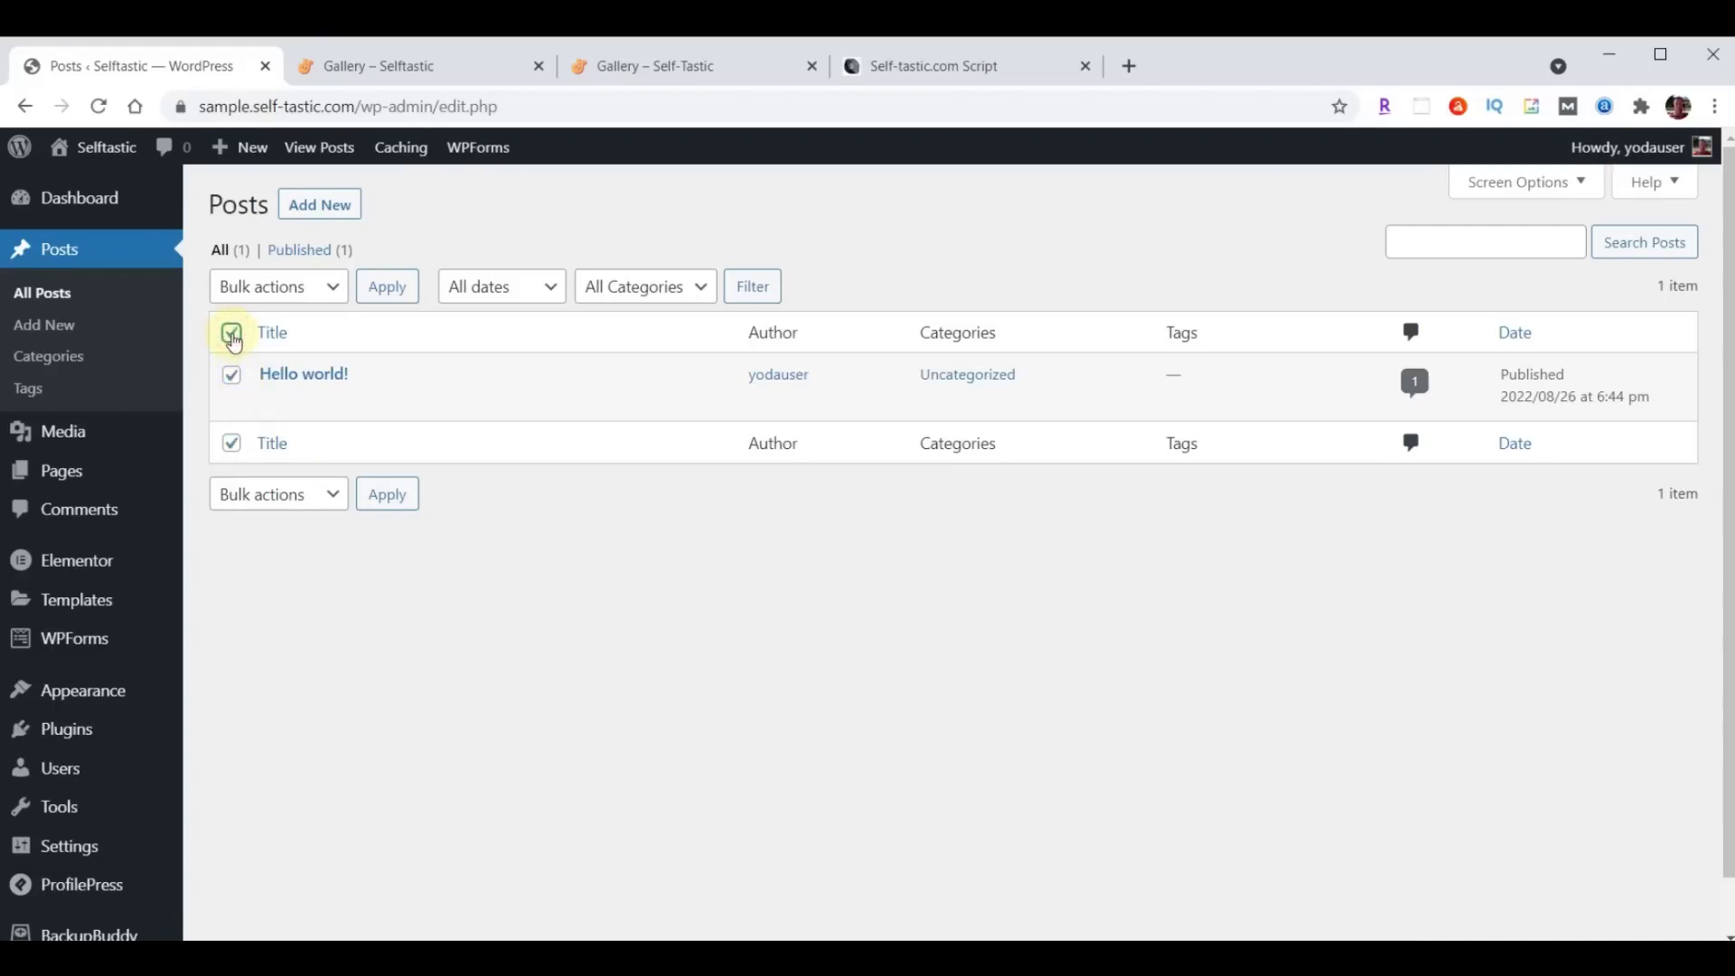
{"action": "left_click", "coordinate": [334, 286]}
{"action": "left_click", "coordinate": [302, 360]}
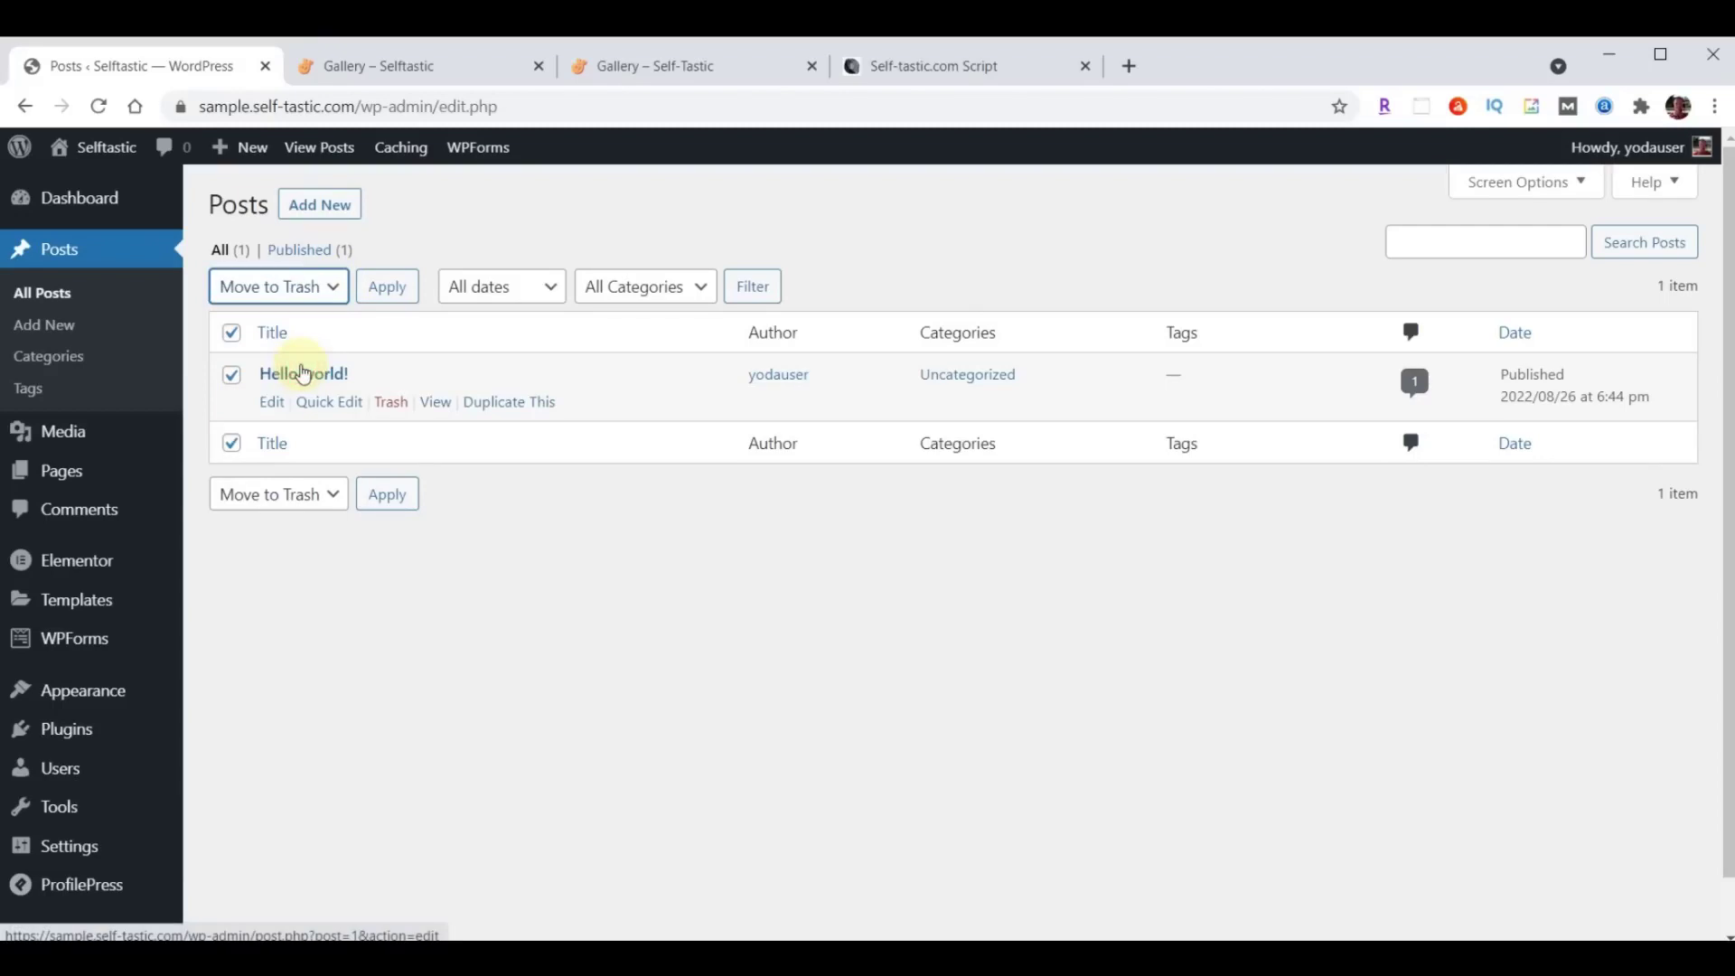
{"action": "left_click", "coordinate": [391, 292]}
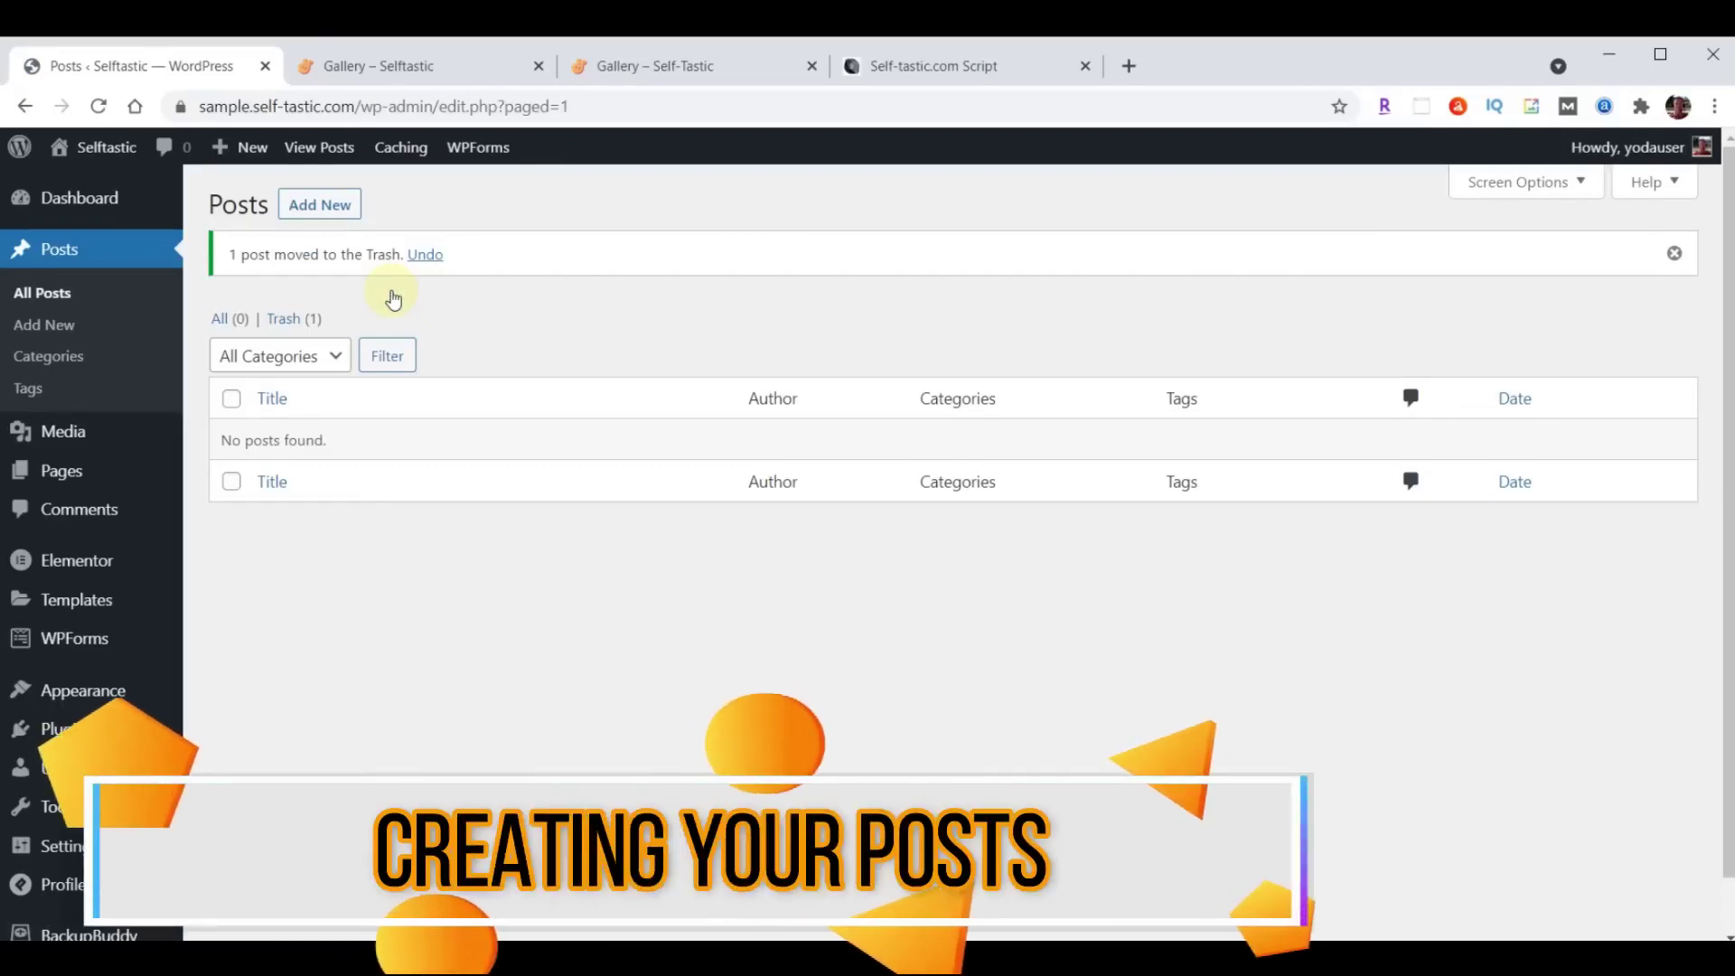
{"action": "left_click", "coordinate": [337, 203]}
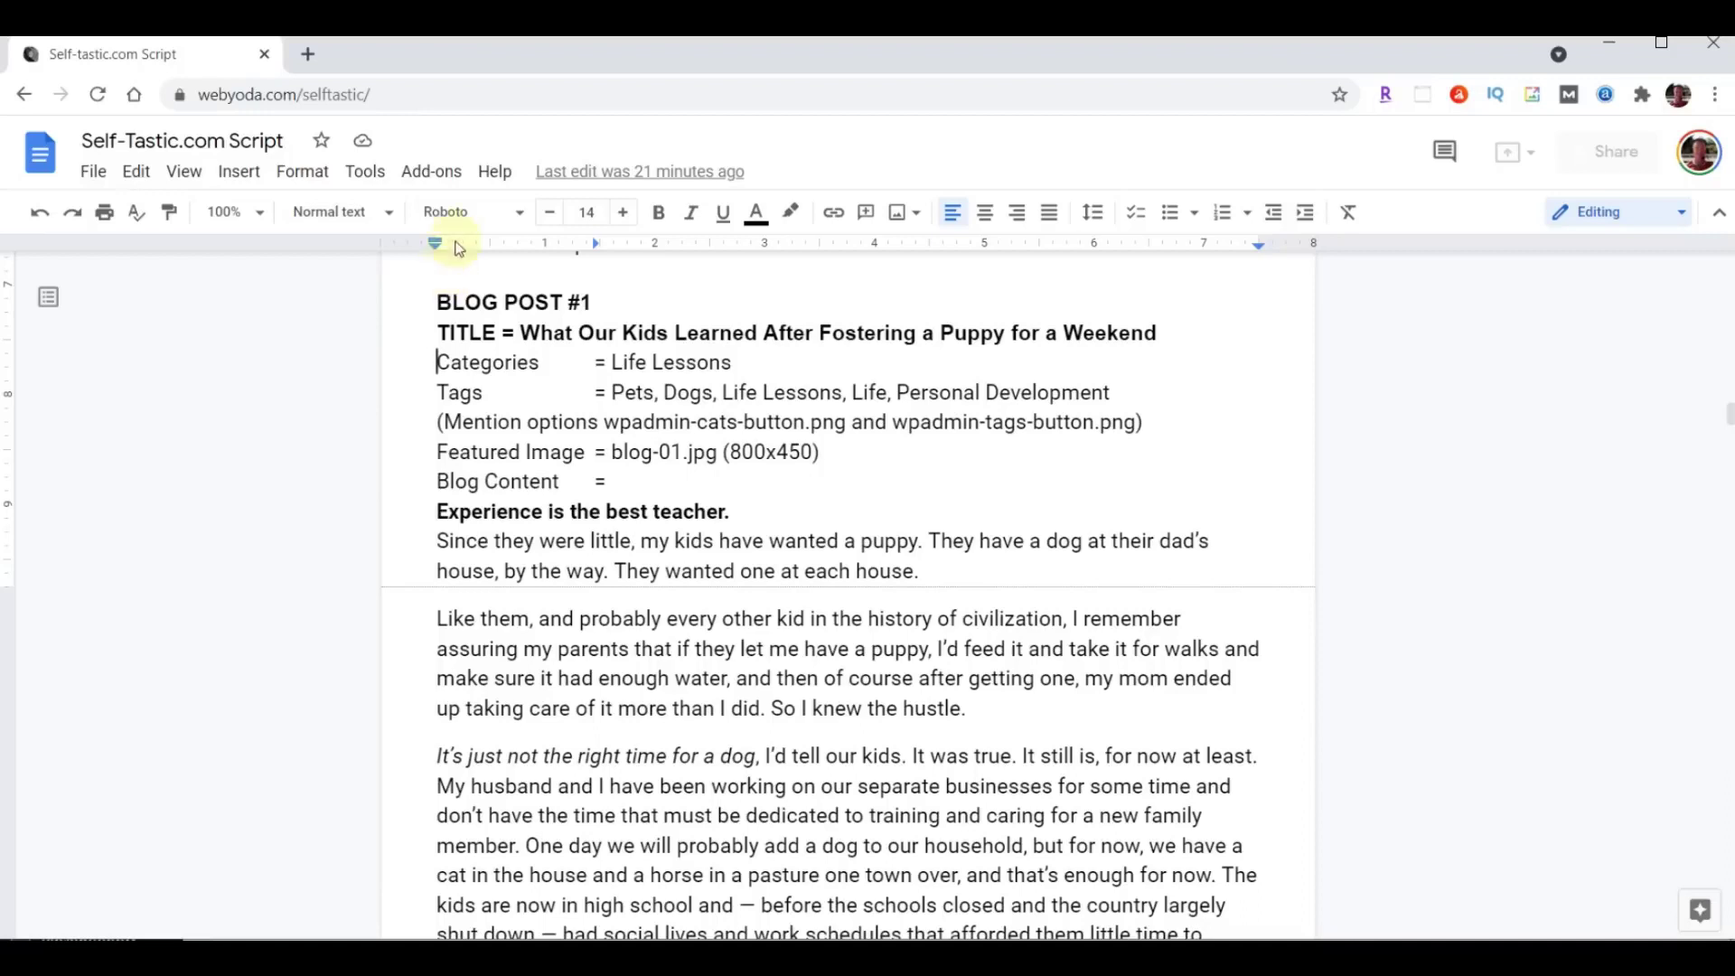
- Select the title 'What Our Kids Learned After Fostering a Puppy for a Weekend' in the script
{"action": "left_click_drag", "start_coordinate": [521, 333], "coordinate": [1123, 334]}
- Paste the puppy-fostering title into the post, then paste the full article into the body
{"action": "left_click_drag", "start_coordinate": [1123, 334], "coordinate": [1156, 333]}
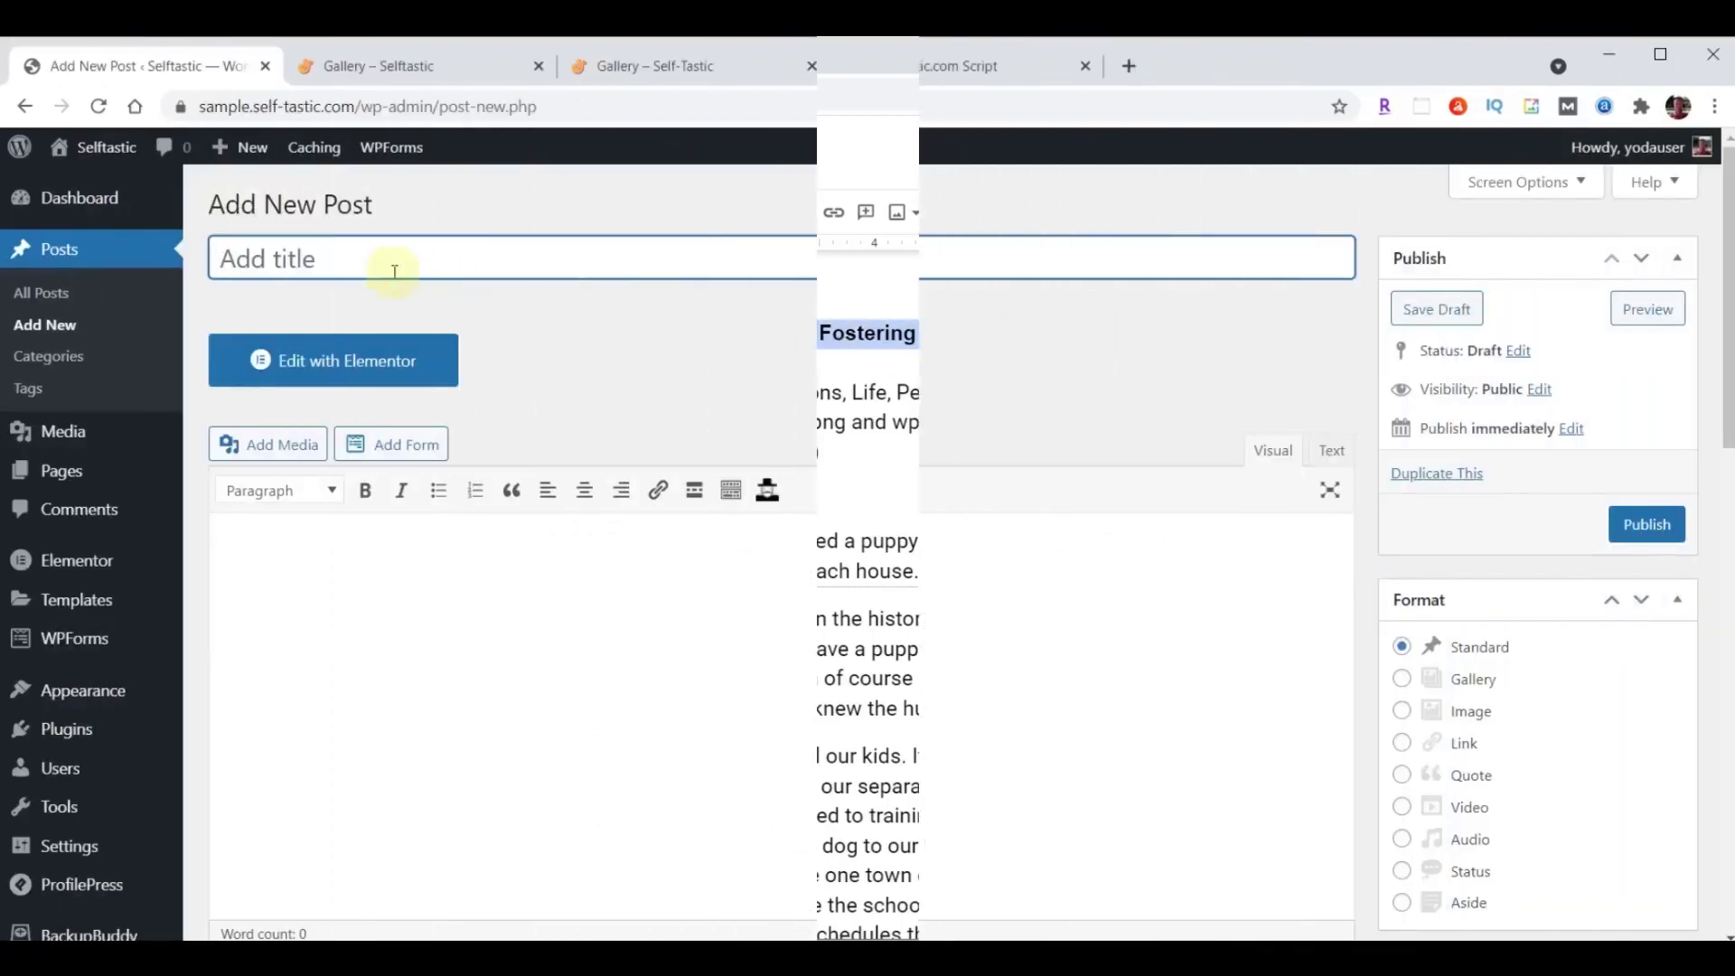
{"action": "type", "text": "What Our Kids Learned After Fostering a Puppy for a Weekend"}
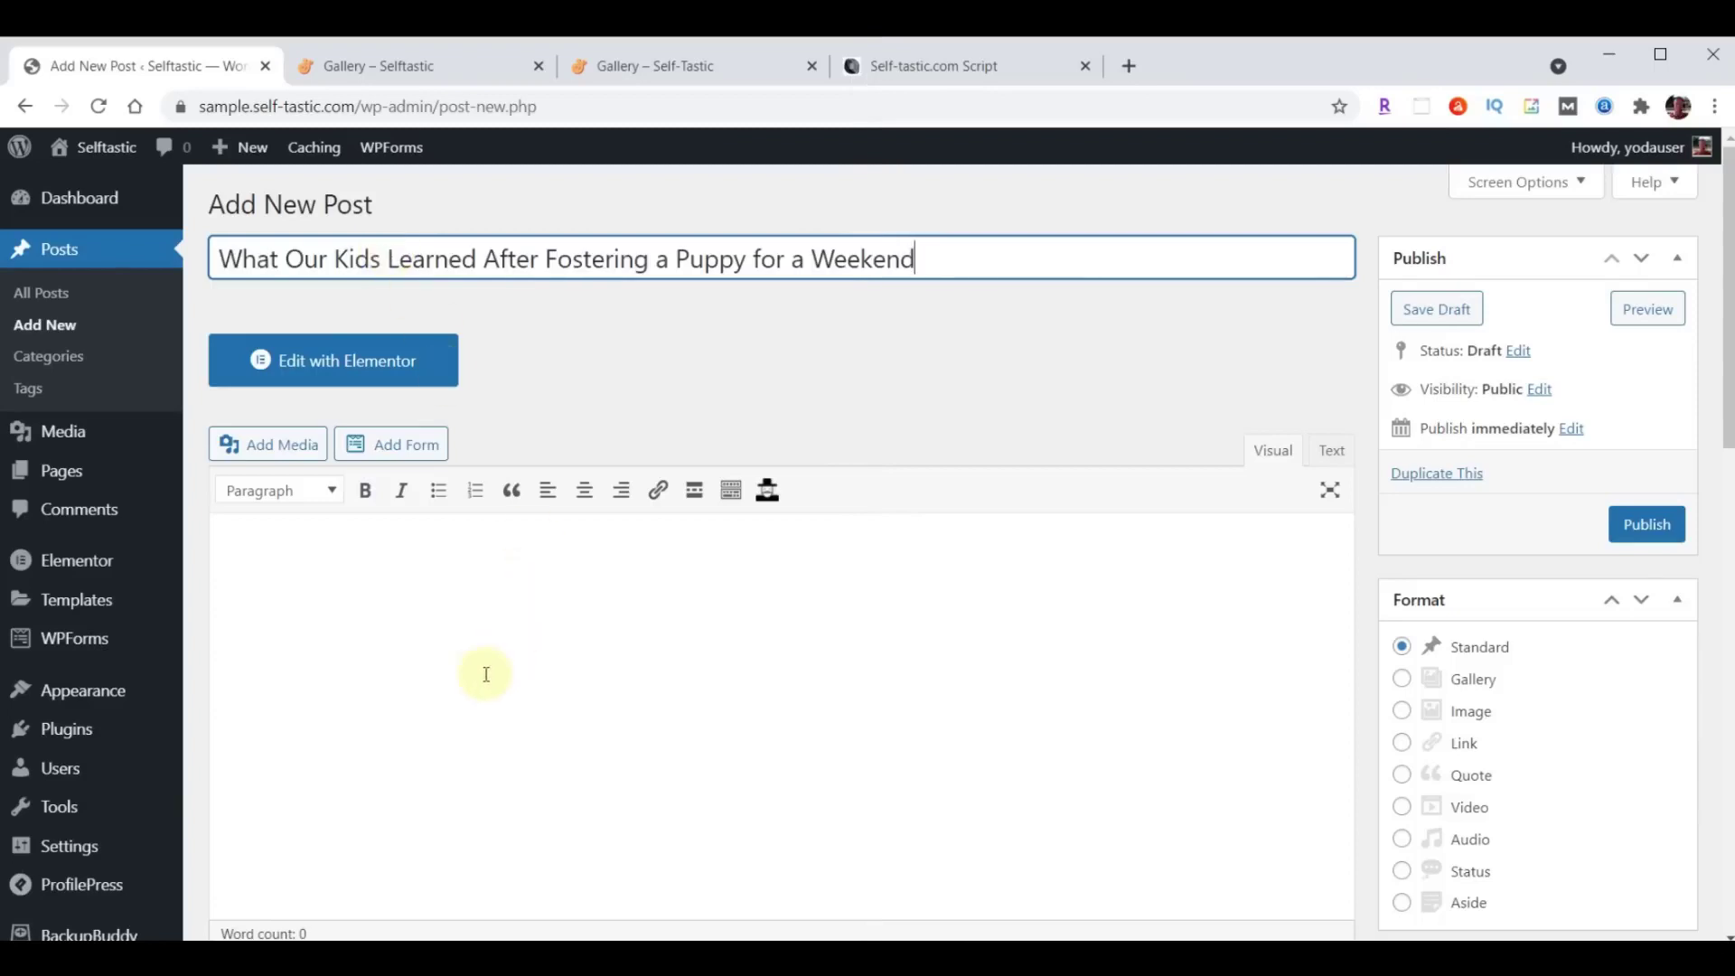
{"action": "scroll", "coordinate": [484, 670], "scroll_direction": "down", "scroll_amount": 1}
{"action": "left_click", "coordinate": [371, 507]}
{"action": "key", "text": "ctrl+v"}
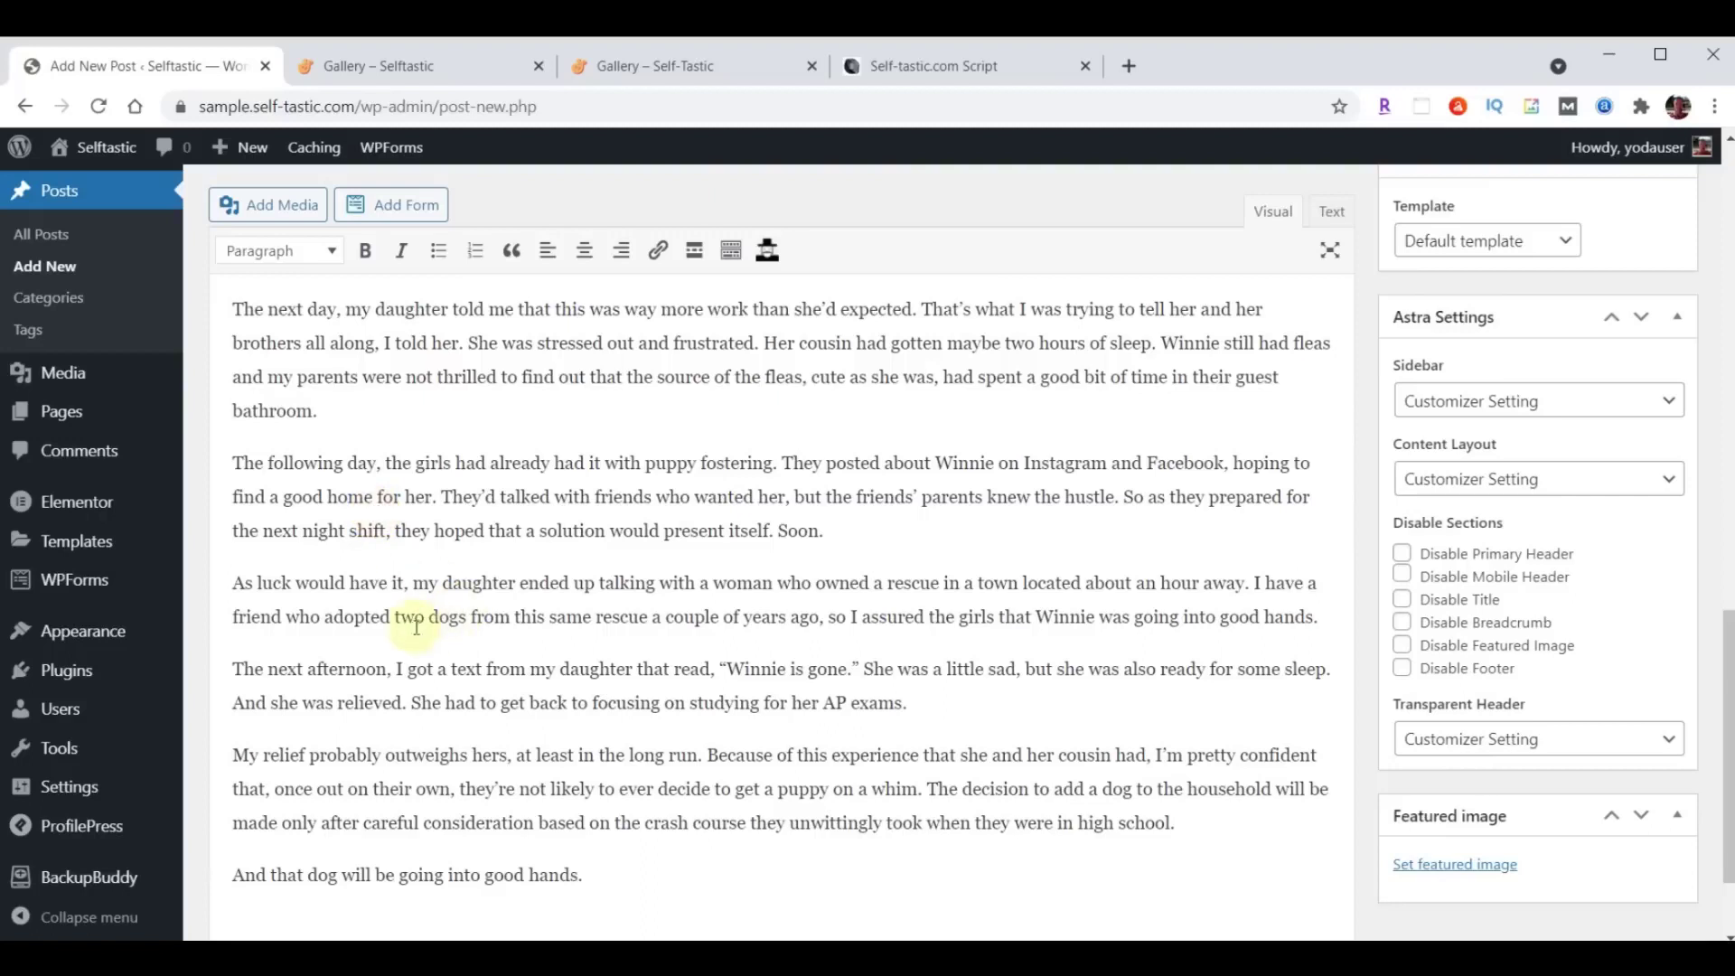
{"action": "scroll", "coordinate": [418, 623], "scroll_direction": "up", "scroll_amount": 15}
{"action": "scroll", "coordinate": [415, 625], "scroll_direction": "up", "scroll_amount": 1}
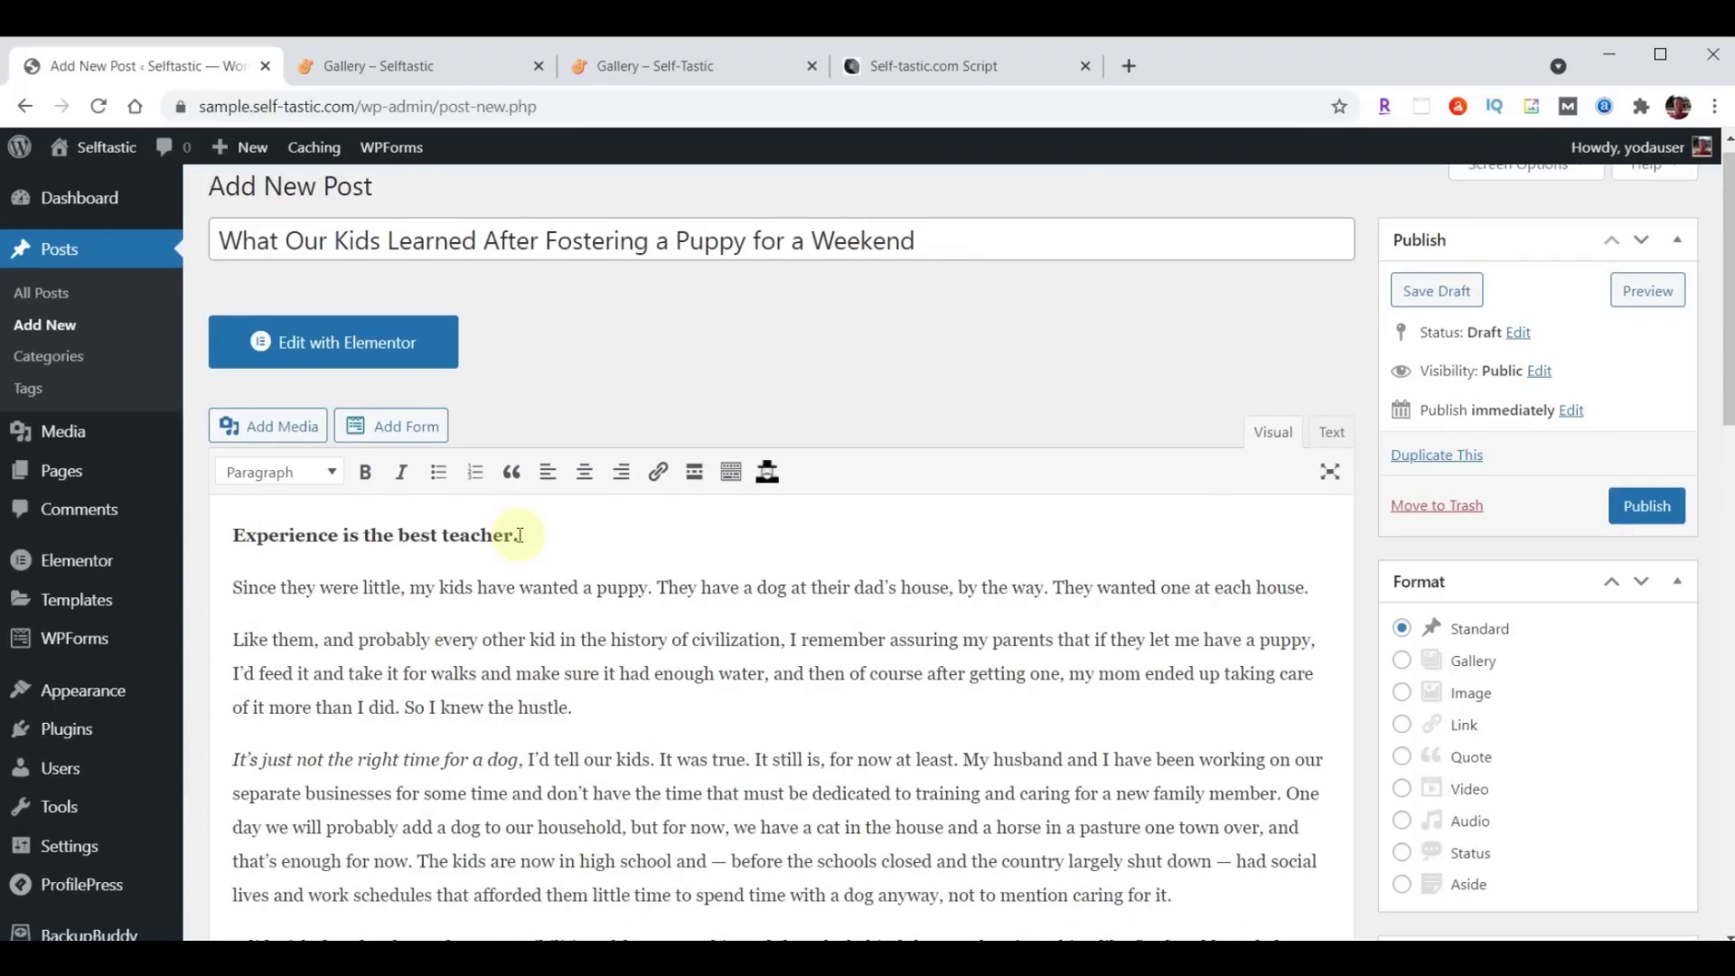
{"action": "scroll", "coordinate": [570, 589], "scroll_direction": "up", "scroll_amount": 1}
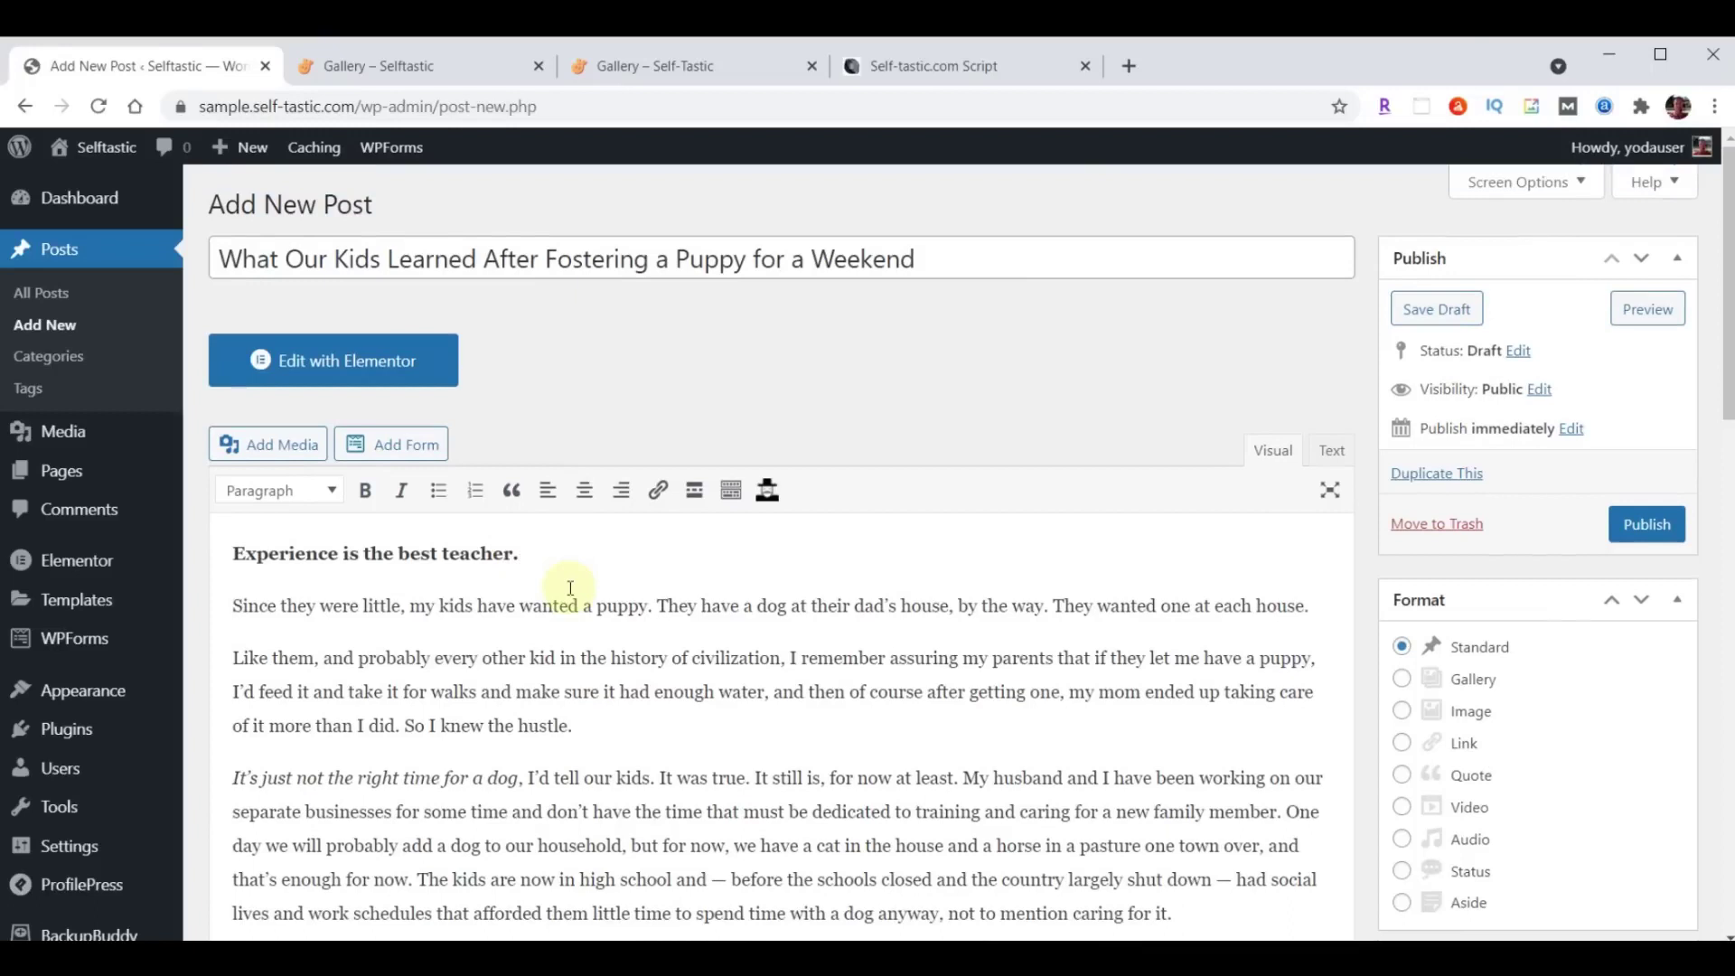
{"action": "scroll", "coordinate": [936, 475], "scroll_direction": "down", "scroll_amount": 5}
{"action": "scroll", "coordinate": [1069, 468], "scroll_direction": "down", "scroll_amount": 1}
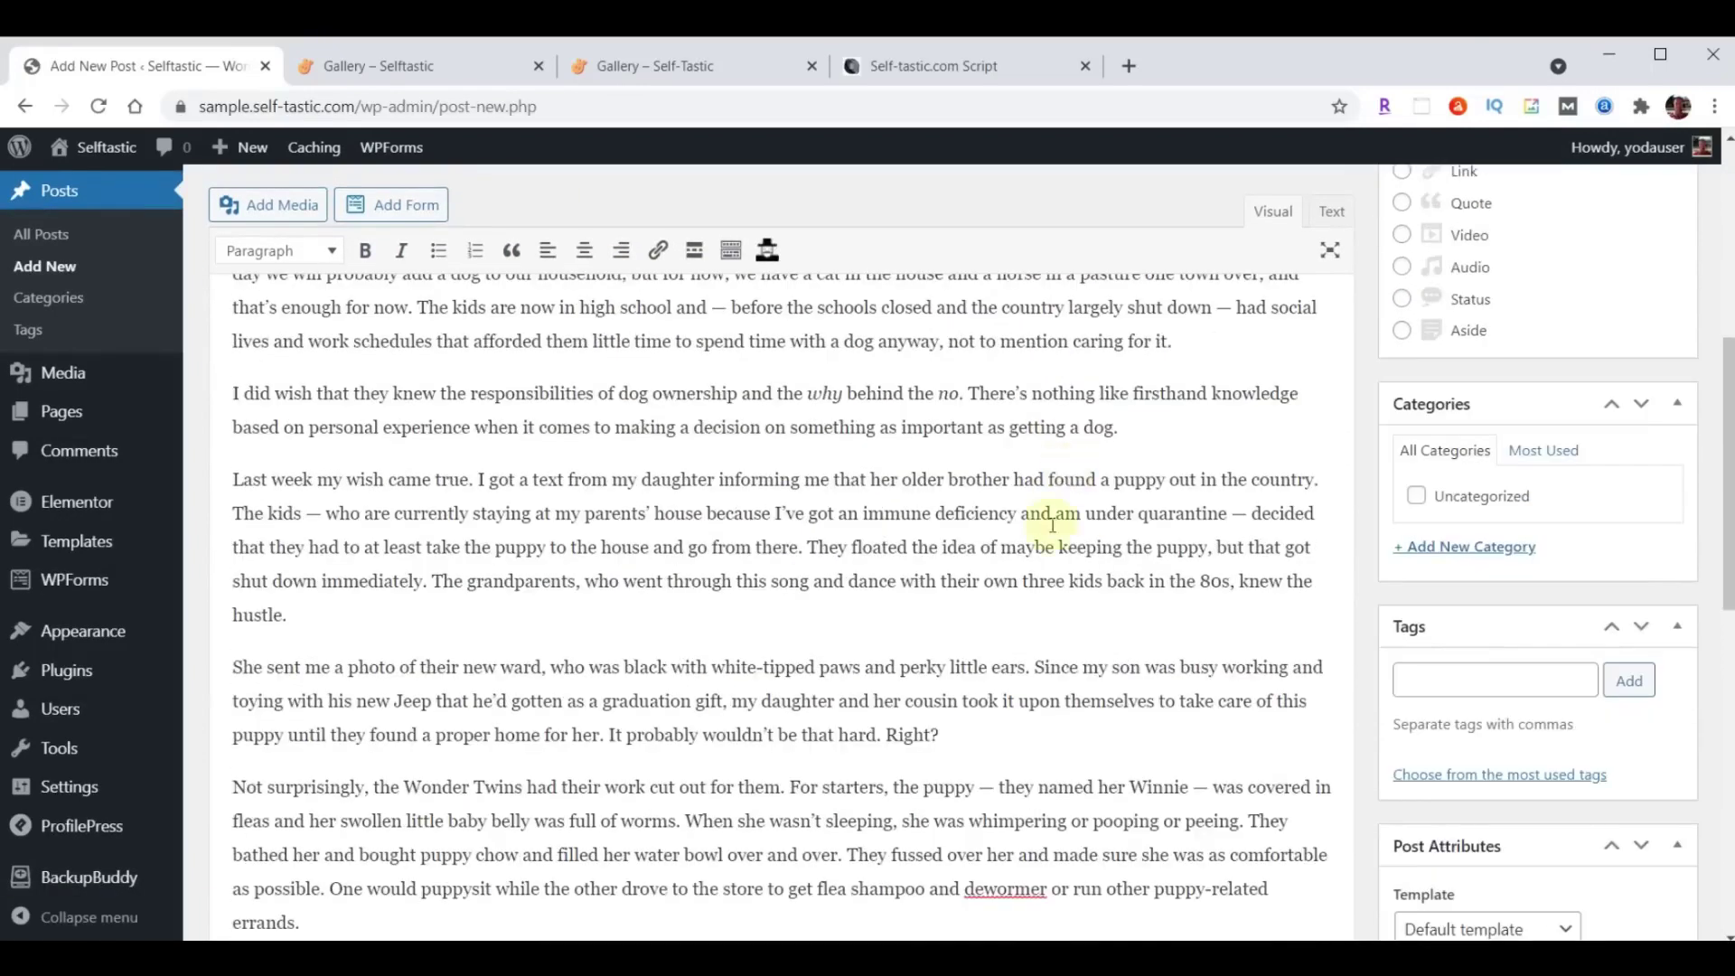
- Create and assign a new Life Lessons category
{"action": "left_click", "coordinate": [1461, 547]}
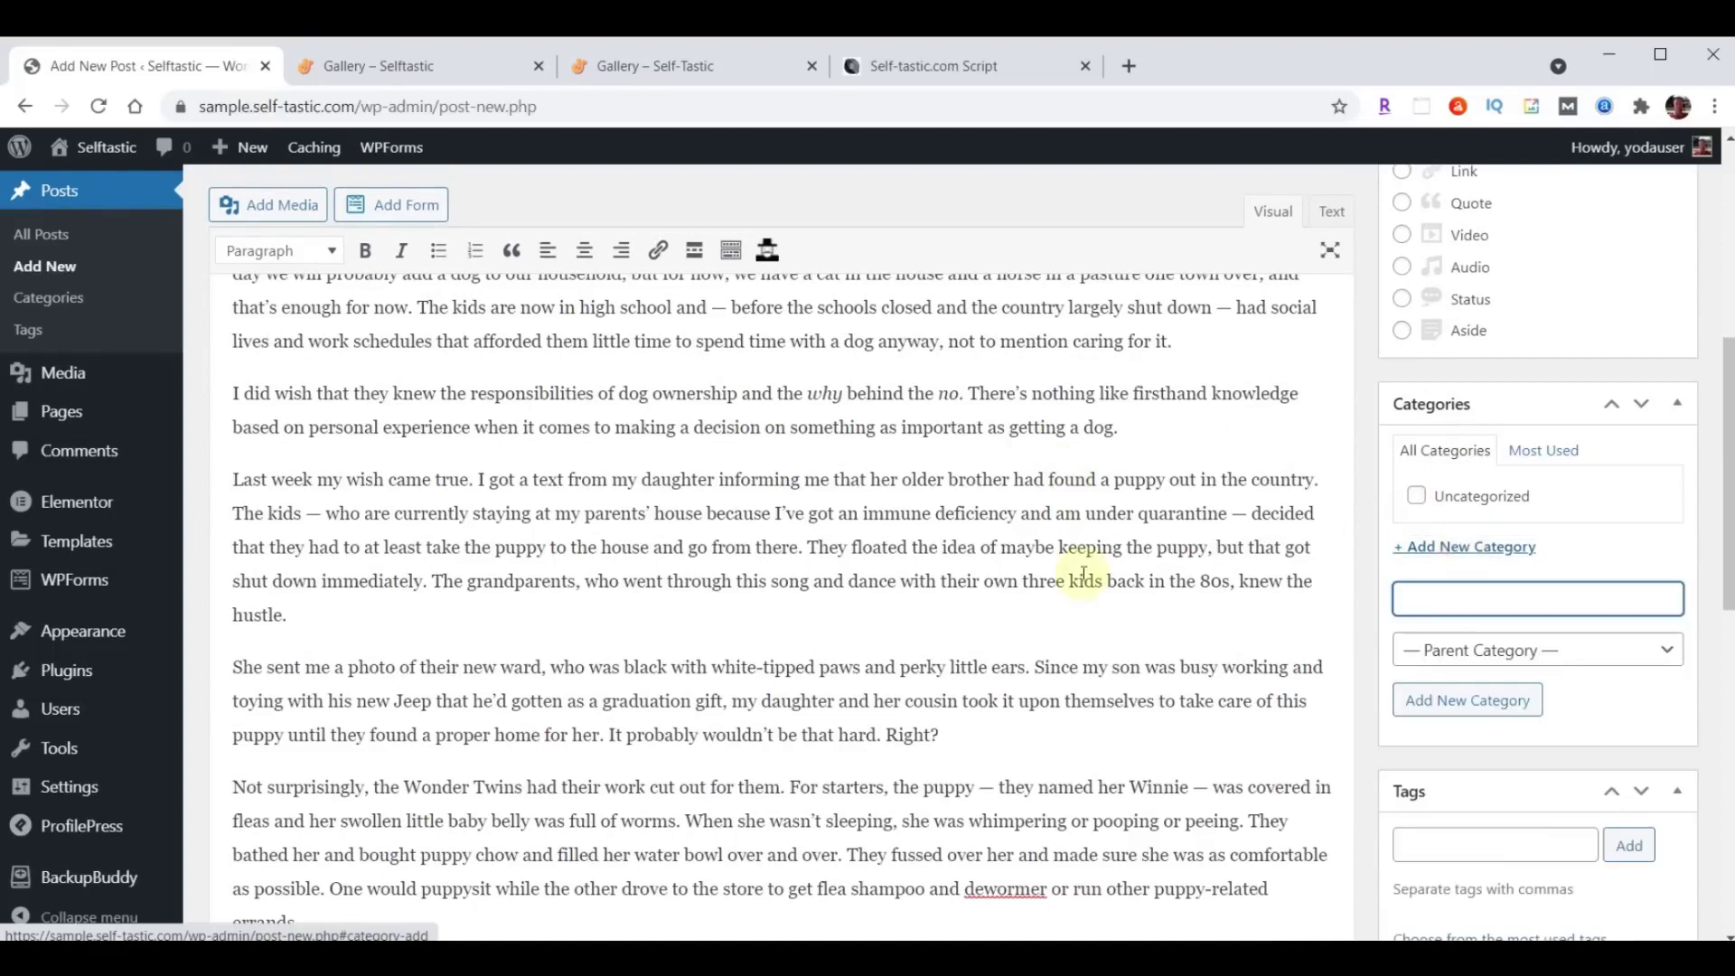
{"action": "type", "text": "Life Lessons"}
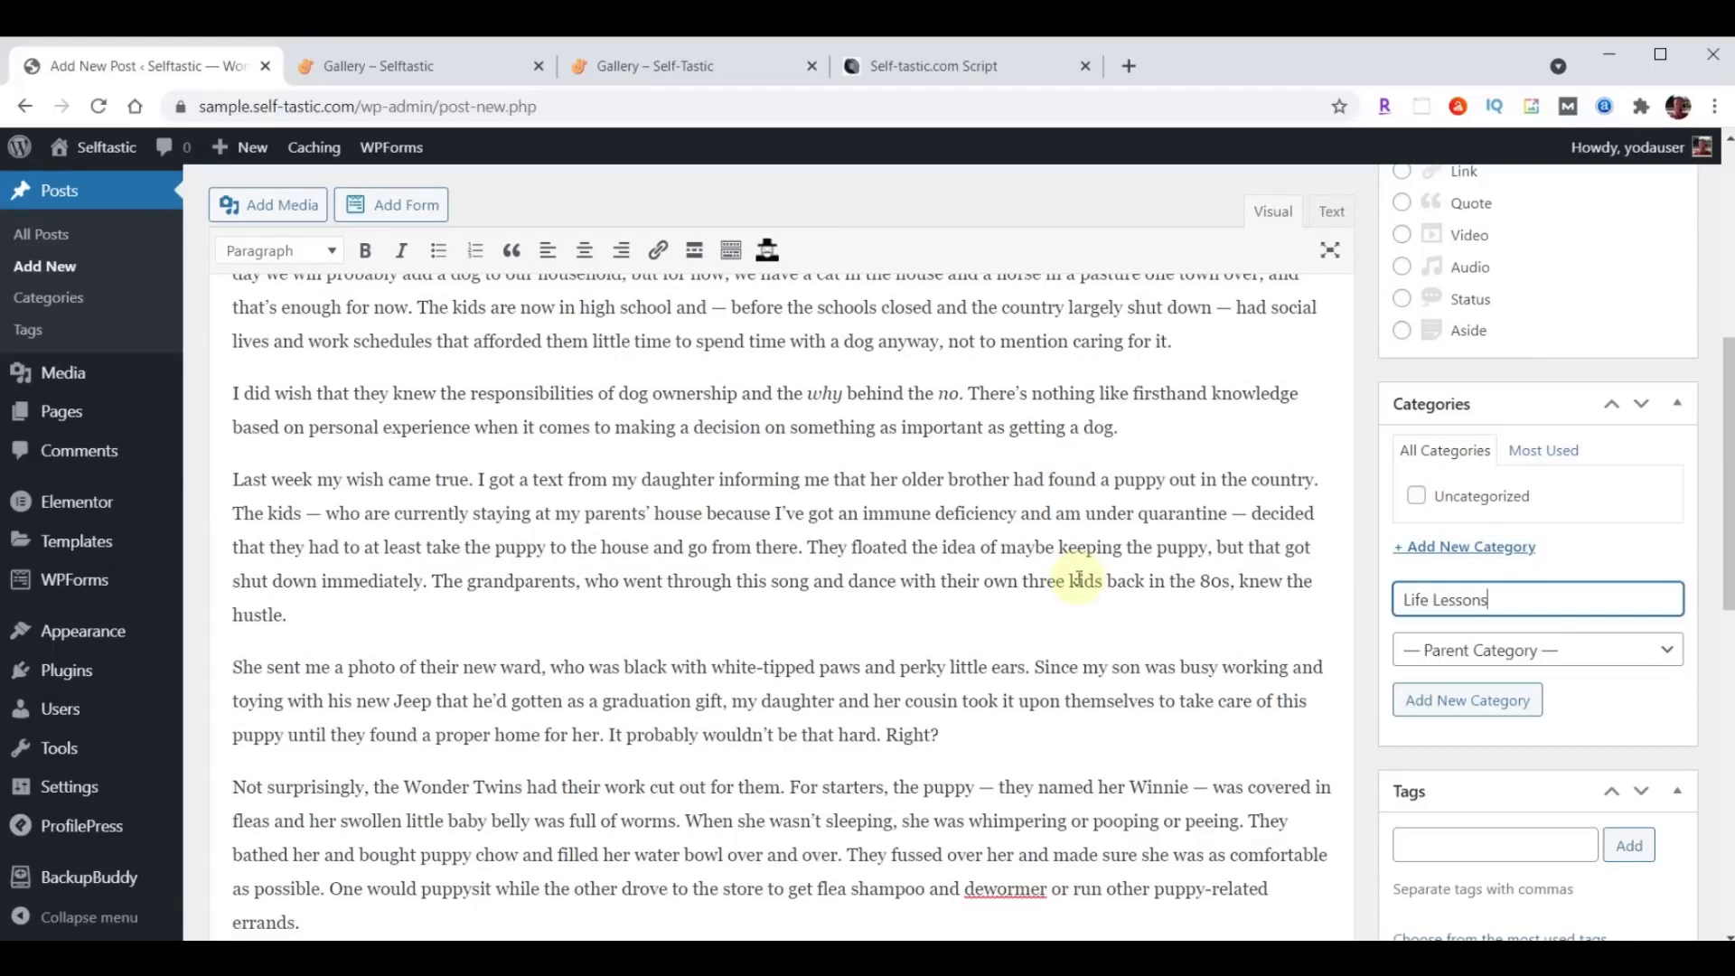
{"action": "key", "text": "Return"}
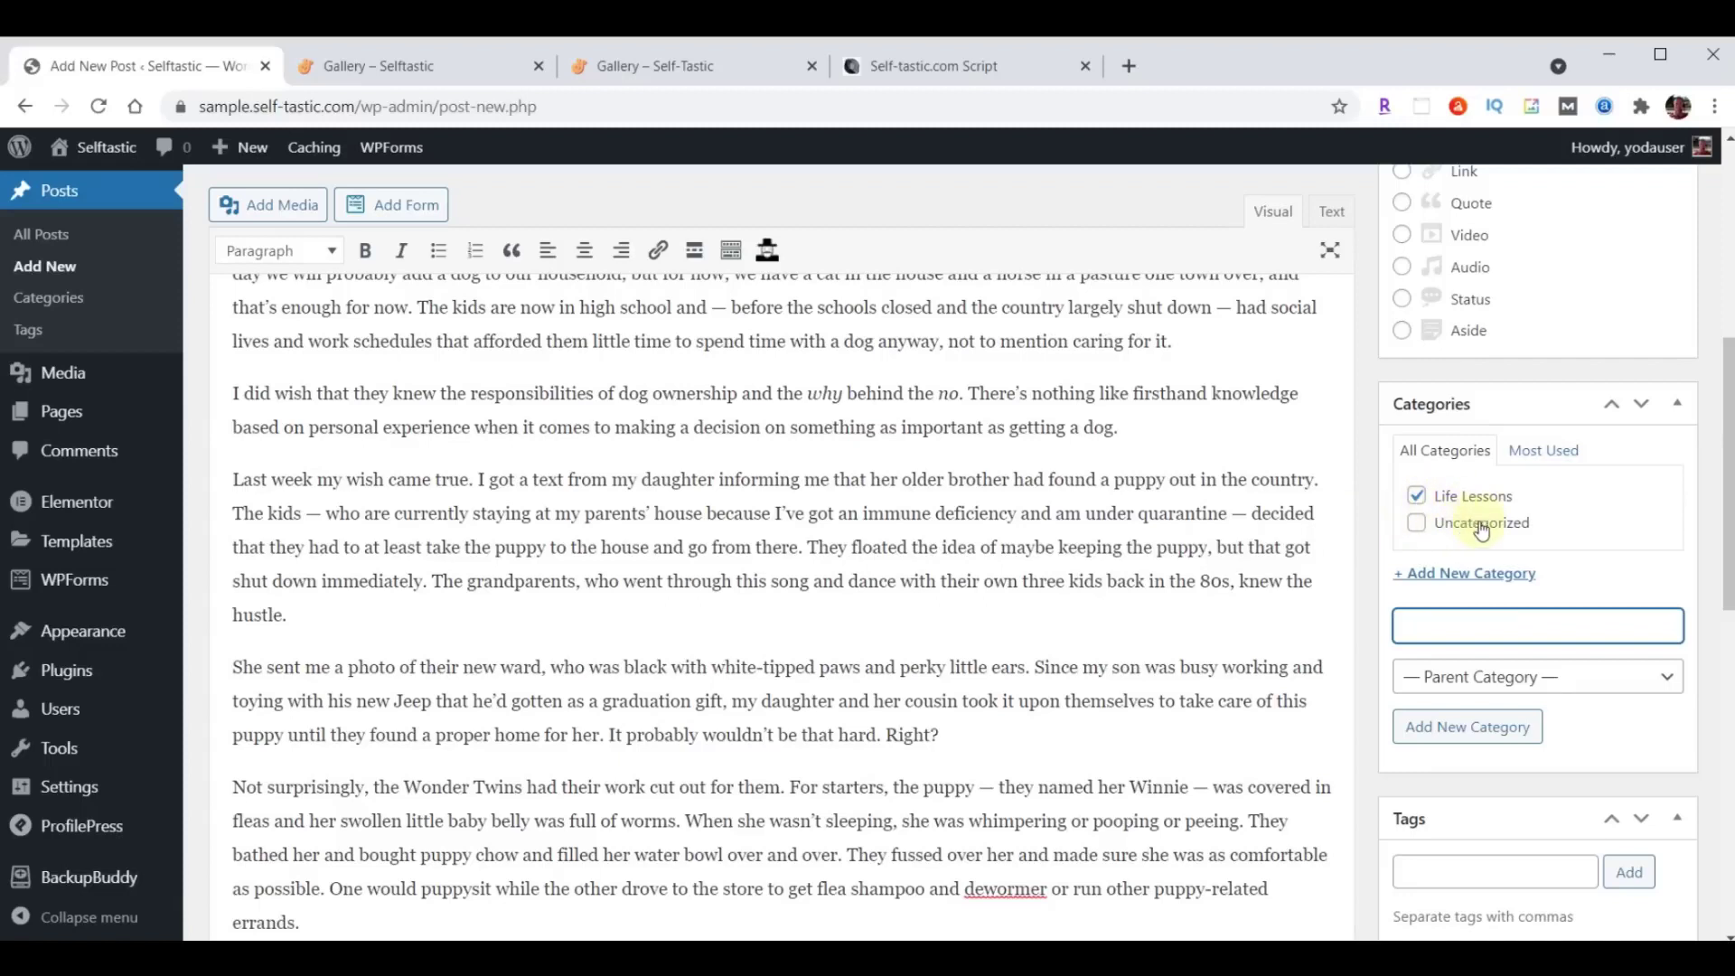
- Add the tags Pets, Dogs, Life Lessons, Life and Personal Development to the post
{"action": "scroll", "coordinate": [1056, 533], "scroll_direction": "down", "scroll_amount": 2}
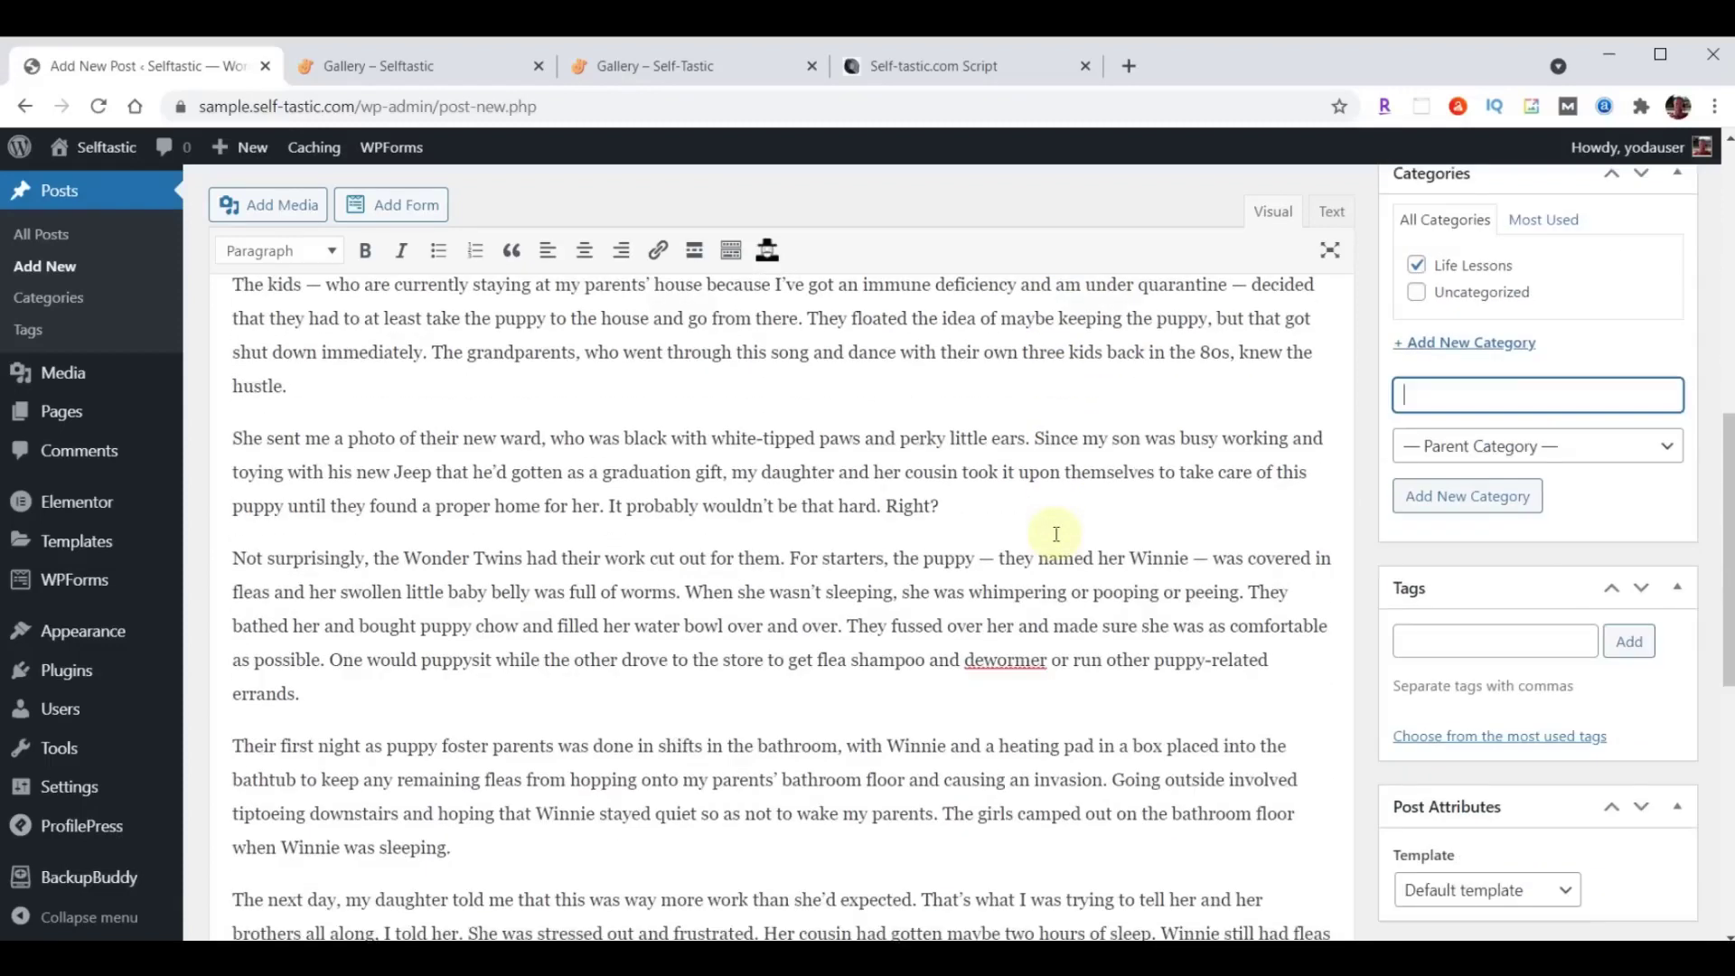
{"action": "scroll", "coordinate": [1055, 533], "scroll_direction": "down", "scroll_amount": 1}
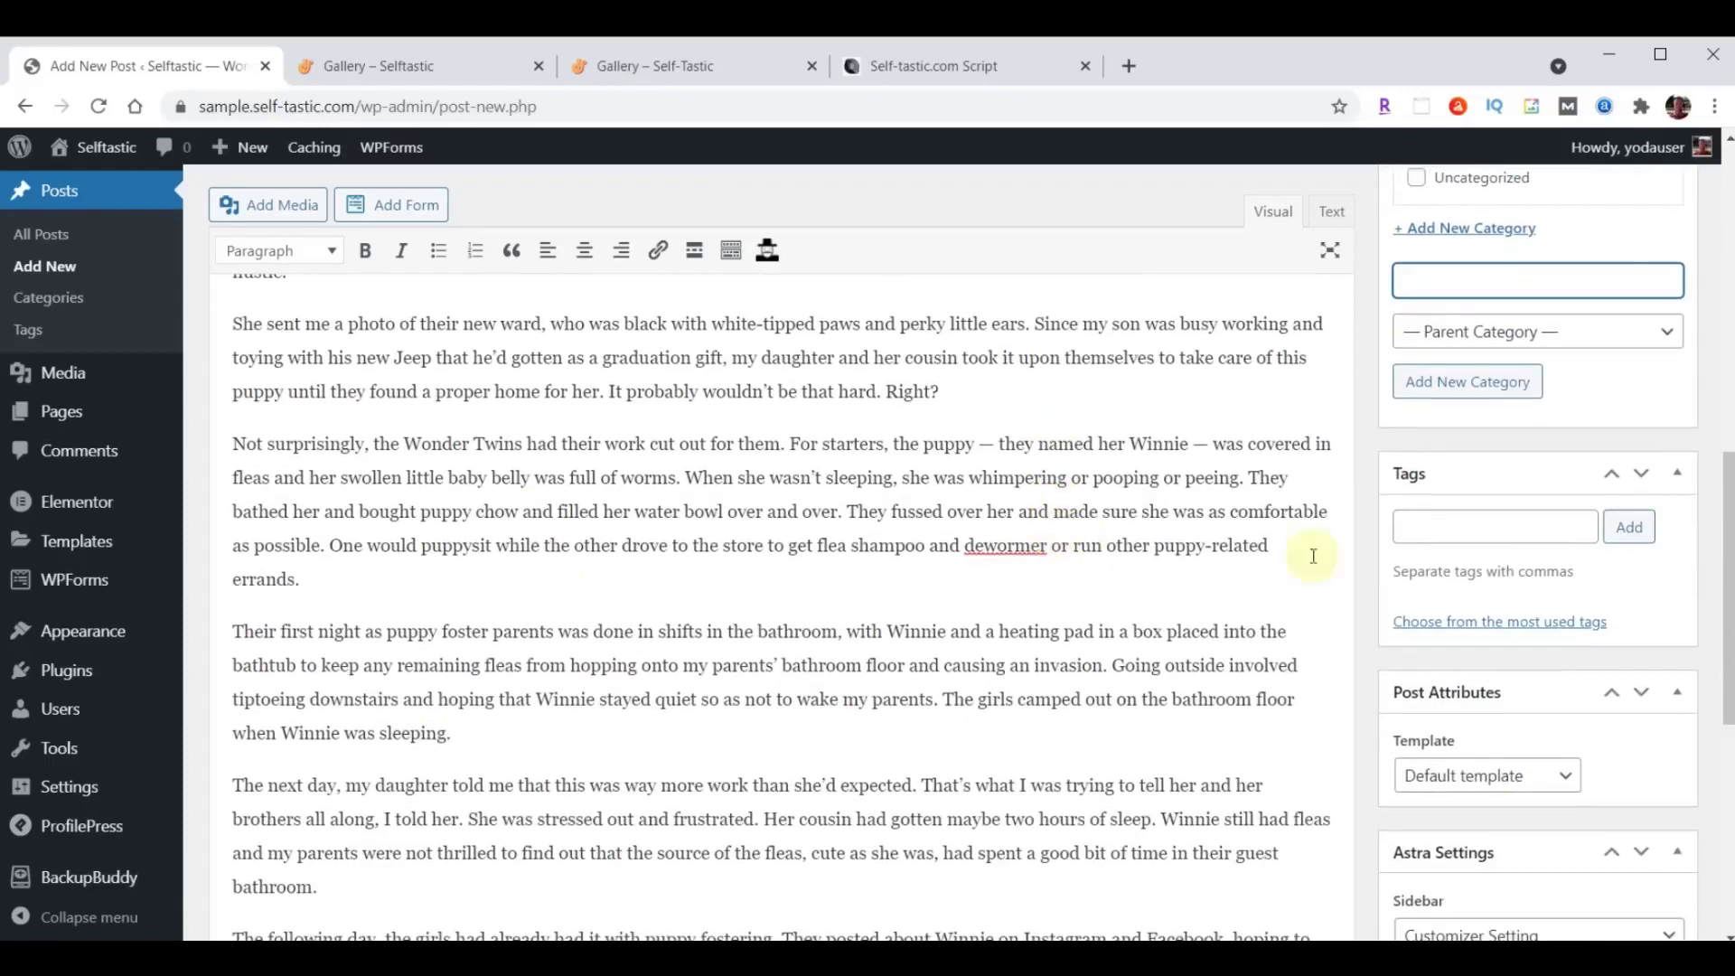
{"action": "left_click", "coordinate": [1441, 533]}
{"action": "type", "text": "Pets, Dogs, Life Lessons, Life, Personal Development"}
{"action": "left_click", "coordinate": [1628, 528]}
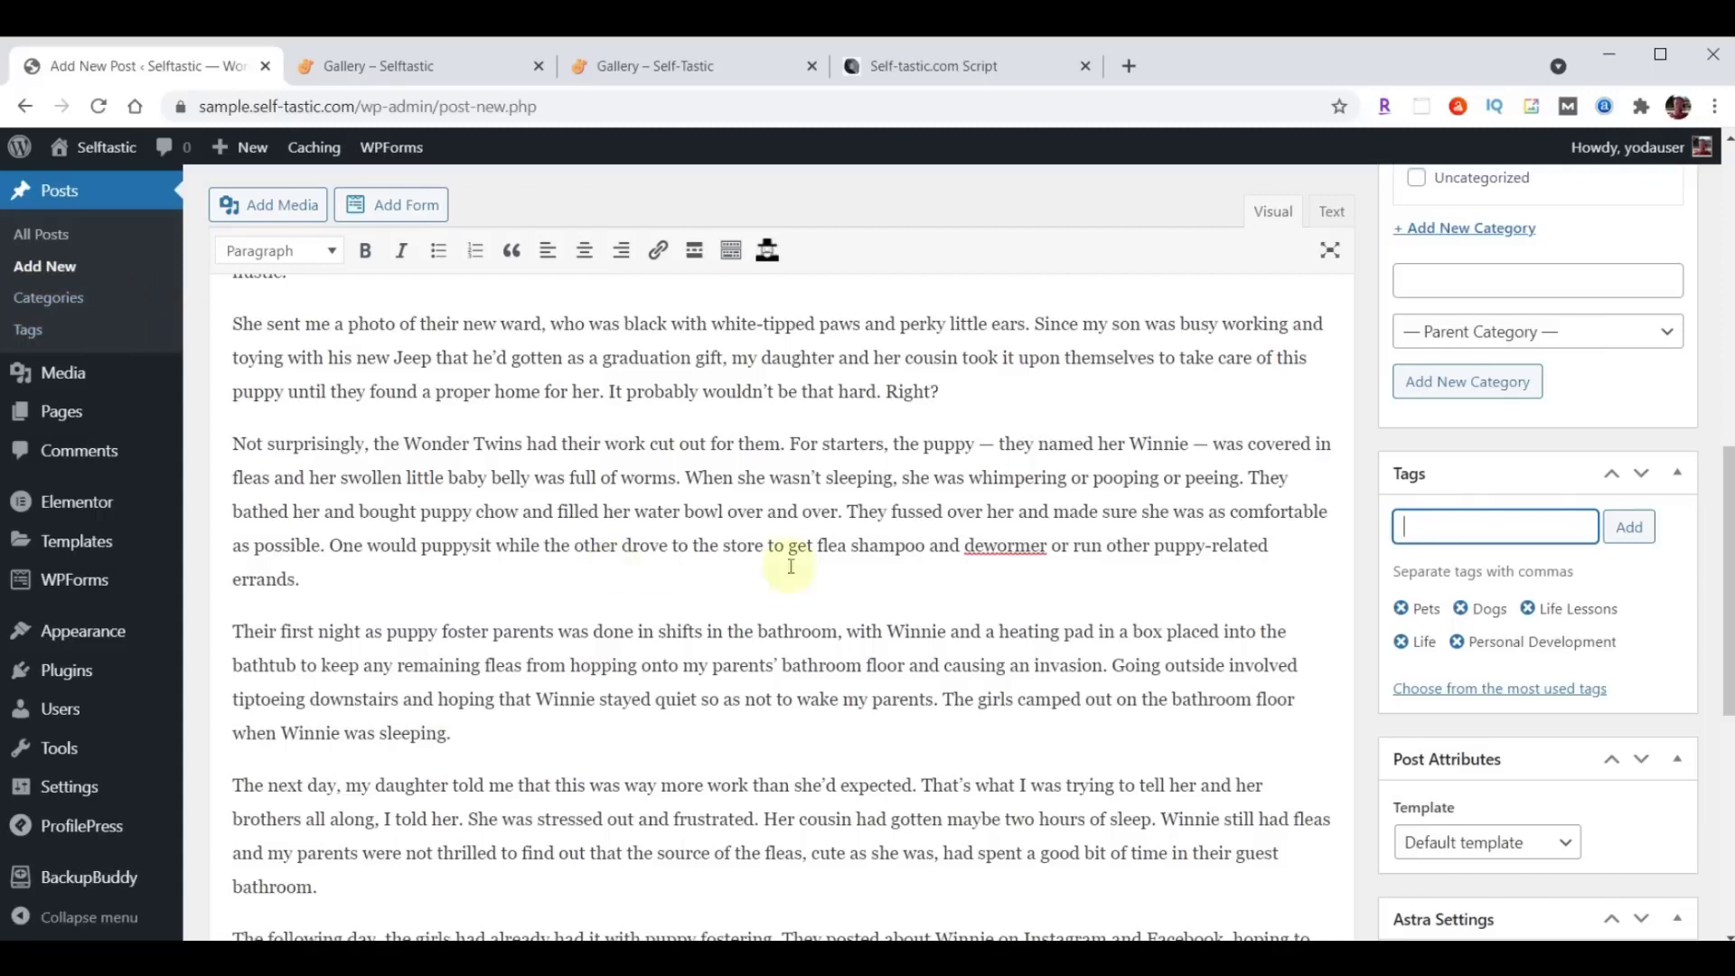
{"action": "scroll", "coordinate": [1116, 556], "scroll_direction": "down", "scroll_amount": 6}
{"action": "scroll", "coordinate": [1121, 562], "scroll_direction": "down", "scroll_amount": 1}
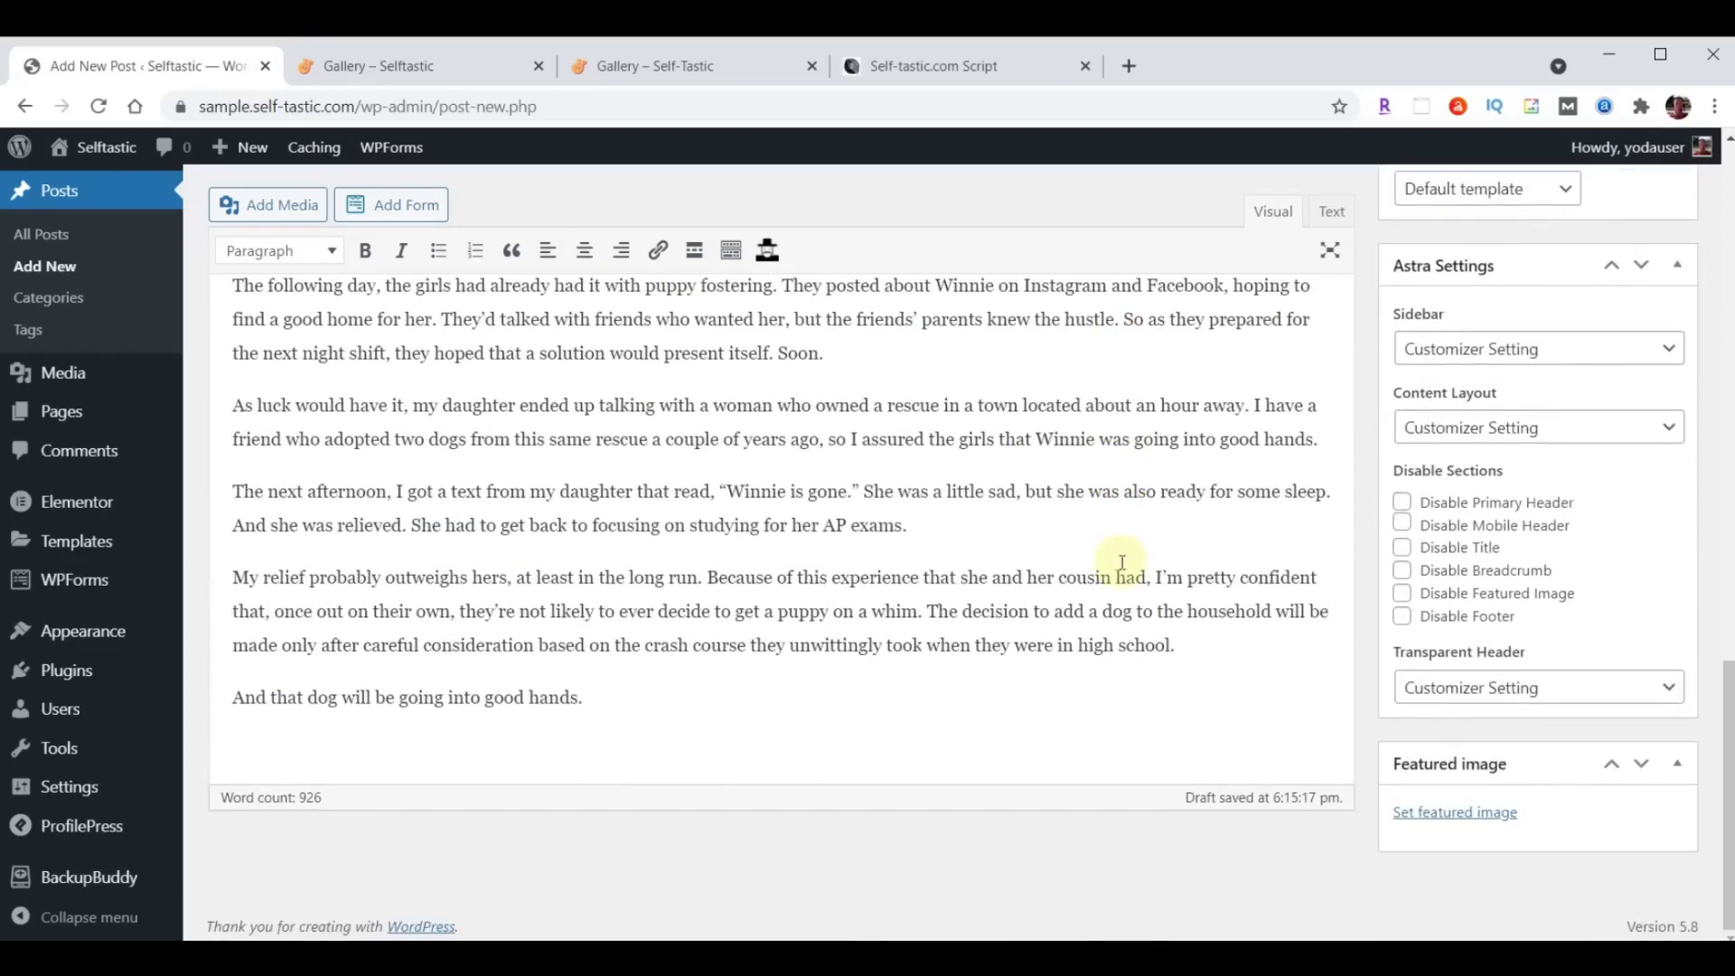
- Upload blog-01.jpg through blog-06.jpg into the Media Library from Explorer
{"action": "left_click", "coordinate": [1451, 815]}
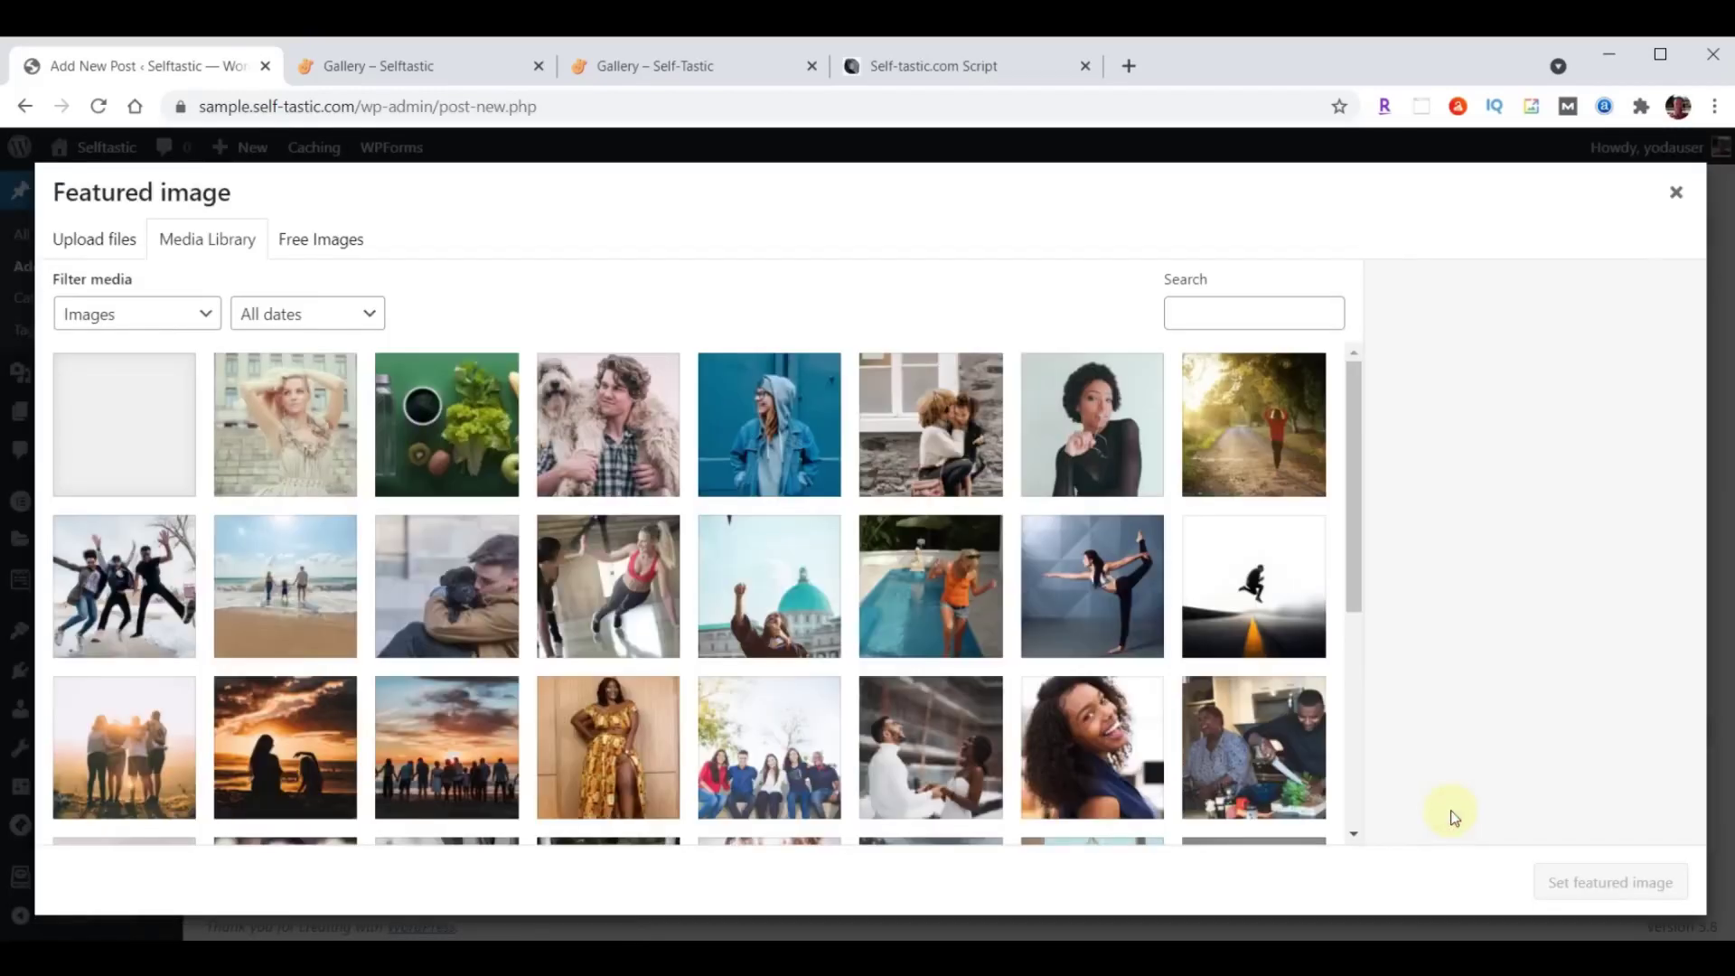
{"action": "key", "text": "alt+Tab"}
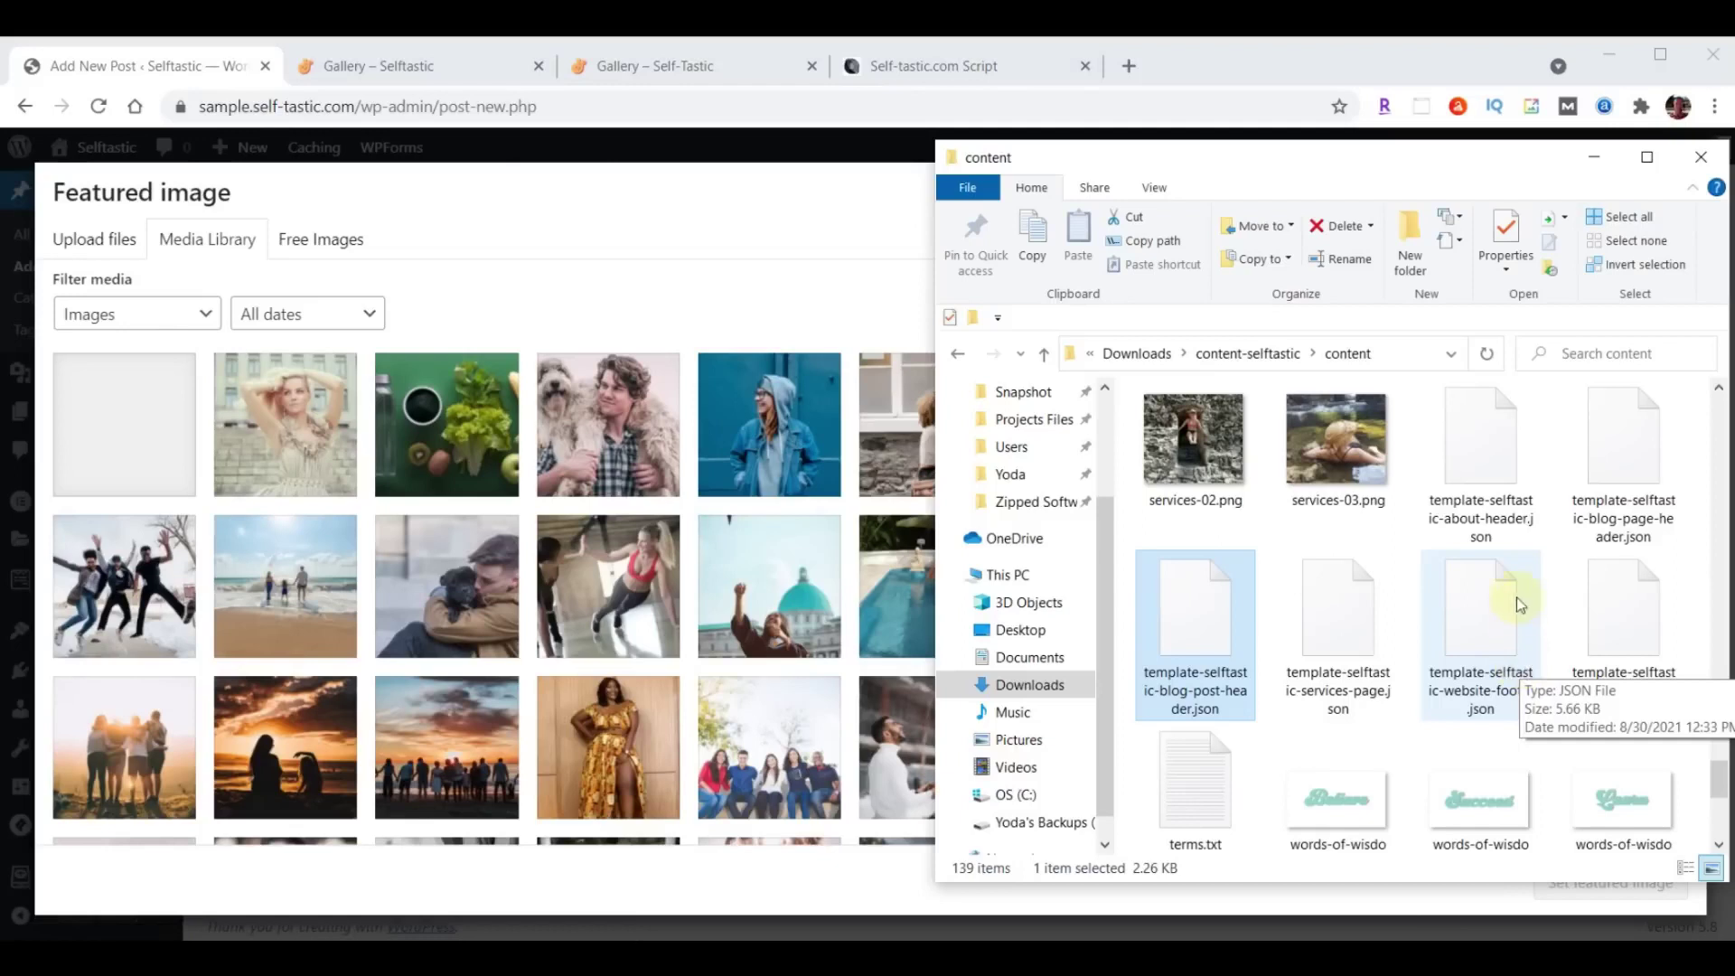
{"action": "scroll", "coordinate": [1476, 622], "scroll_direction": "up", "scroll_amount": 20}
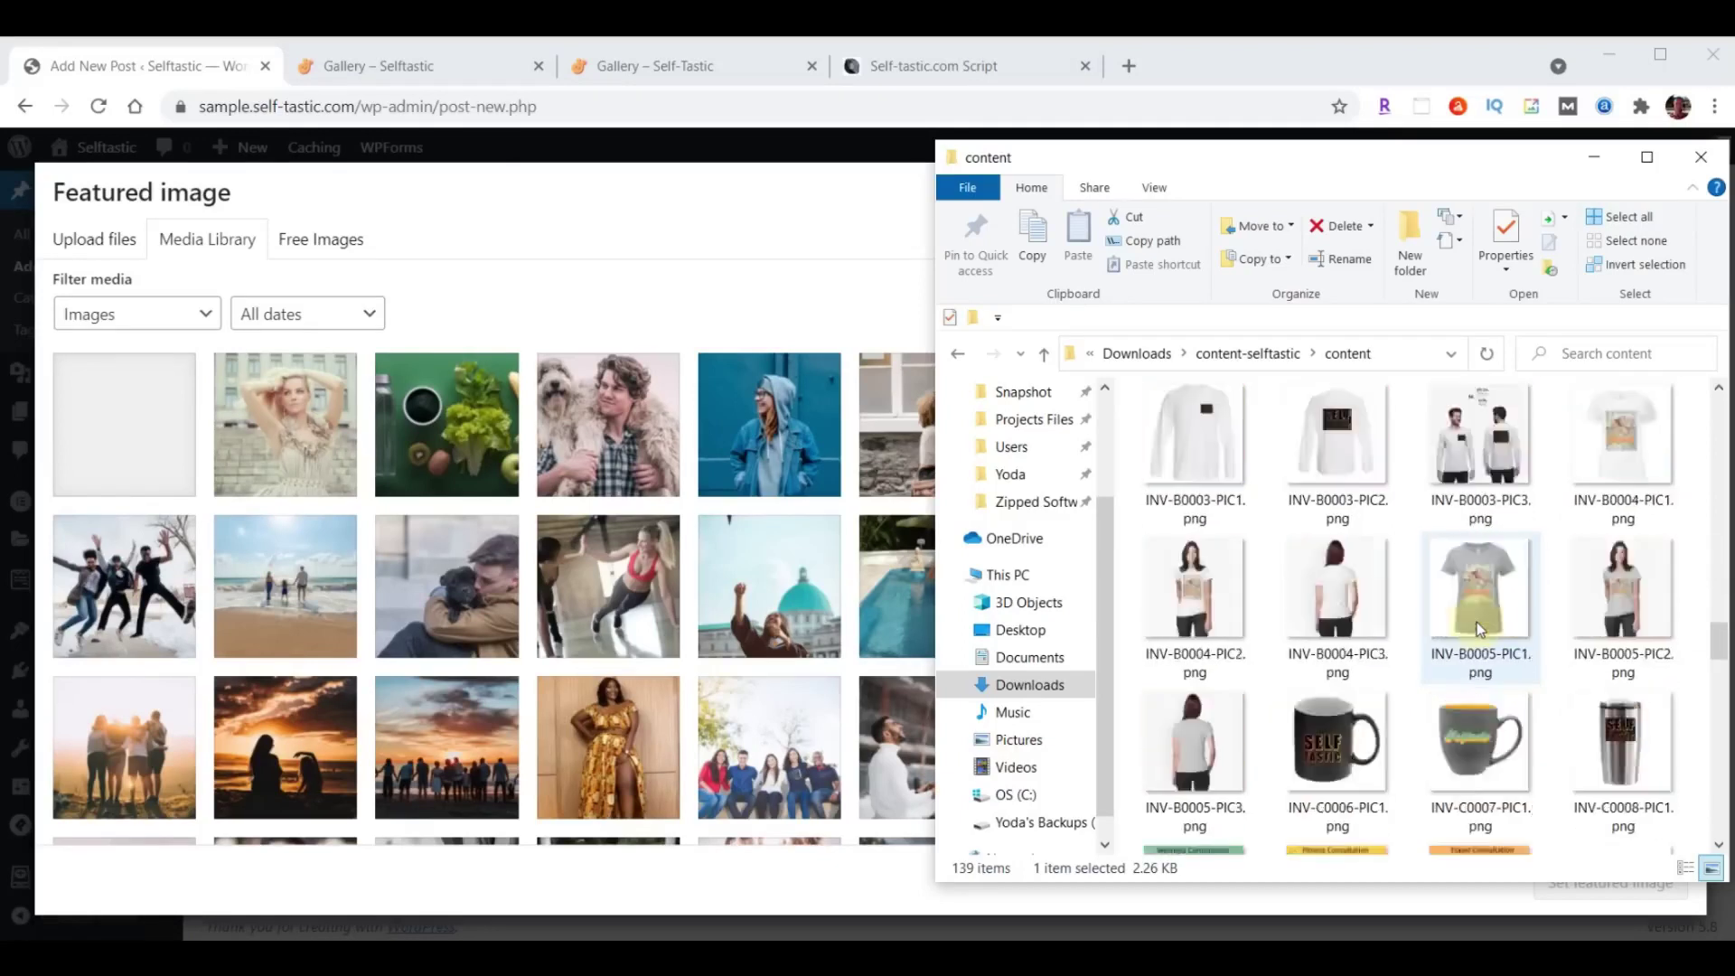
{"action": "left_click", "coordinate": [1480, 461]}
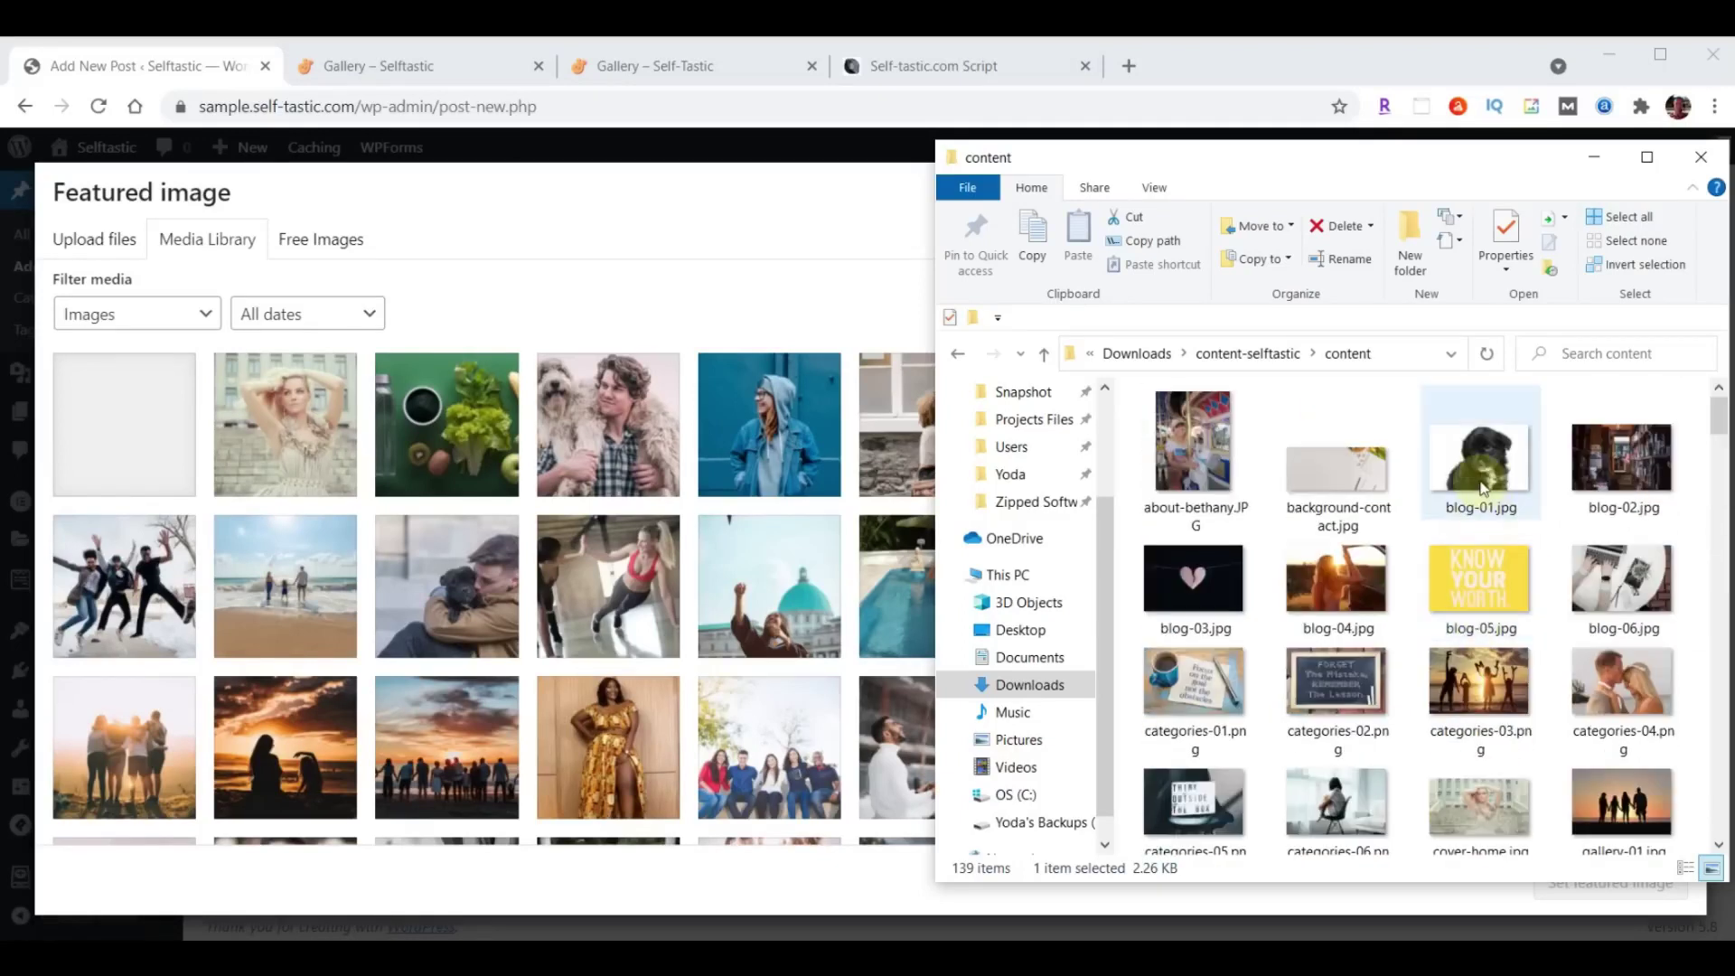
{"action": "left_click", "coordinate": [1640, 570], "text": "shift"}
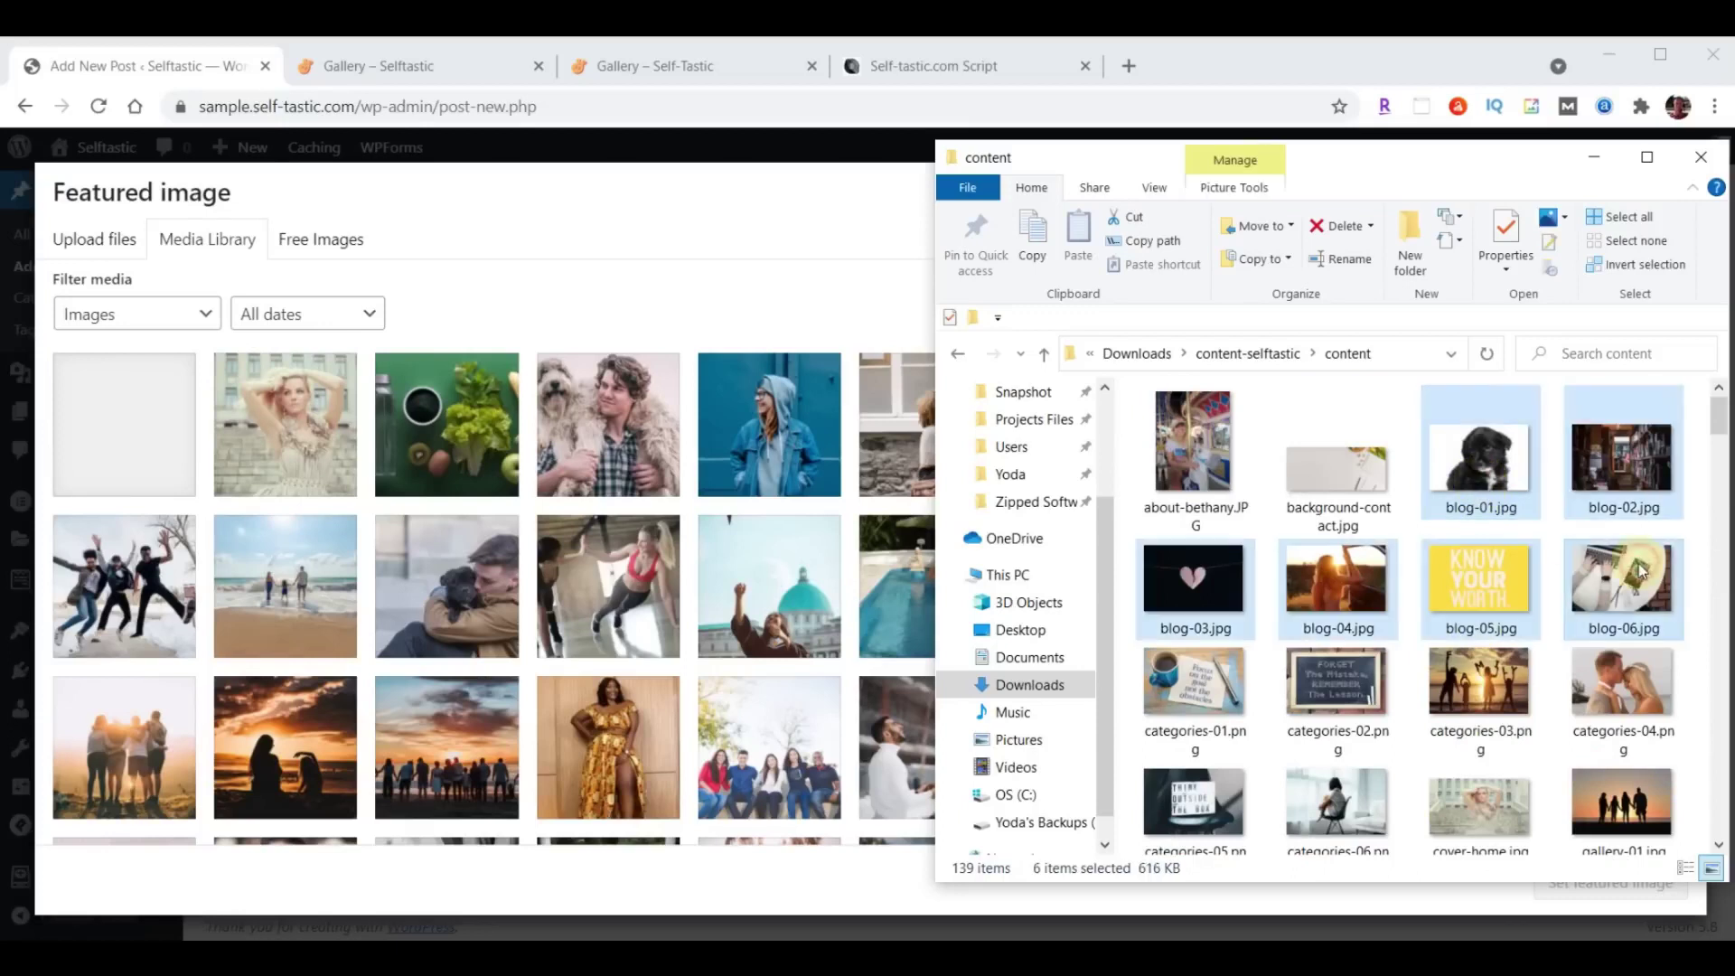
{"action": "left_click_drag", "start_coordinate": [1640, 569], "coordinate": [538, 574]}
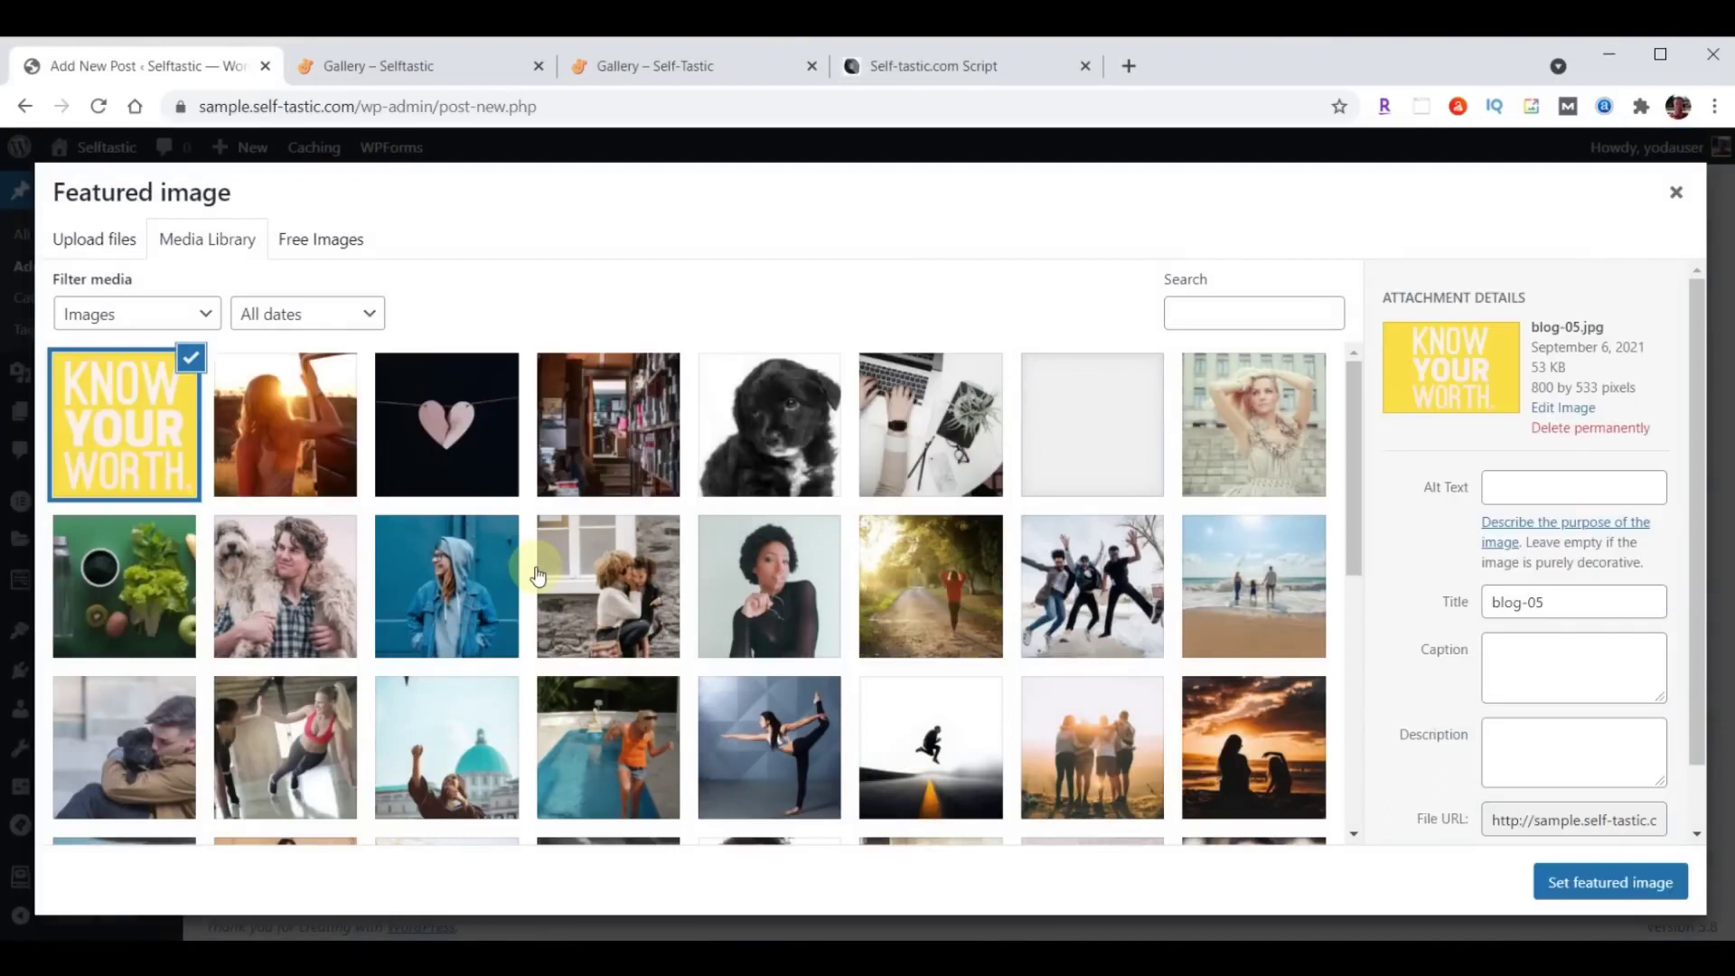
- Make the black puppy photo blog-01.jpg the featured image and publish the post
{"action": "left_click", "coordinate": [786, 422]}
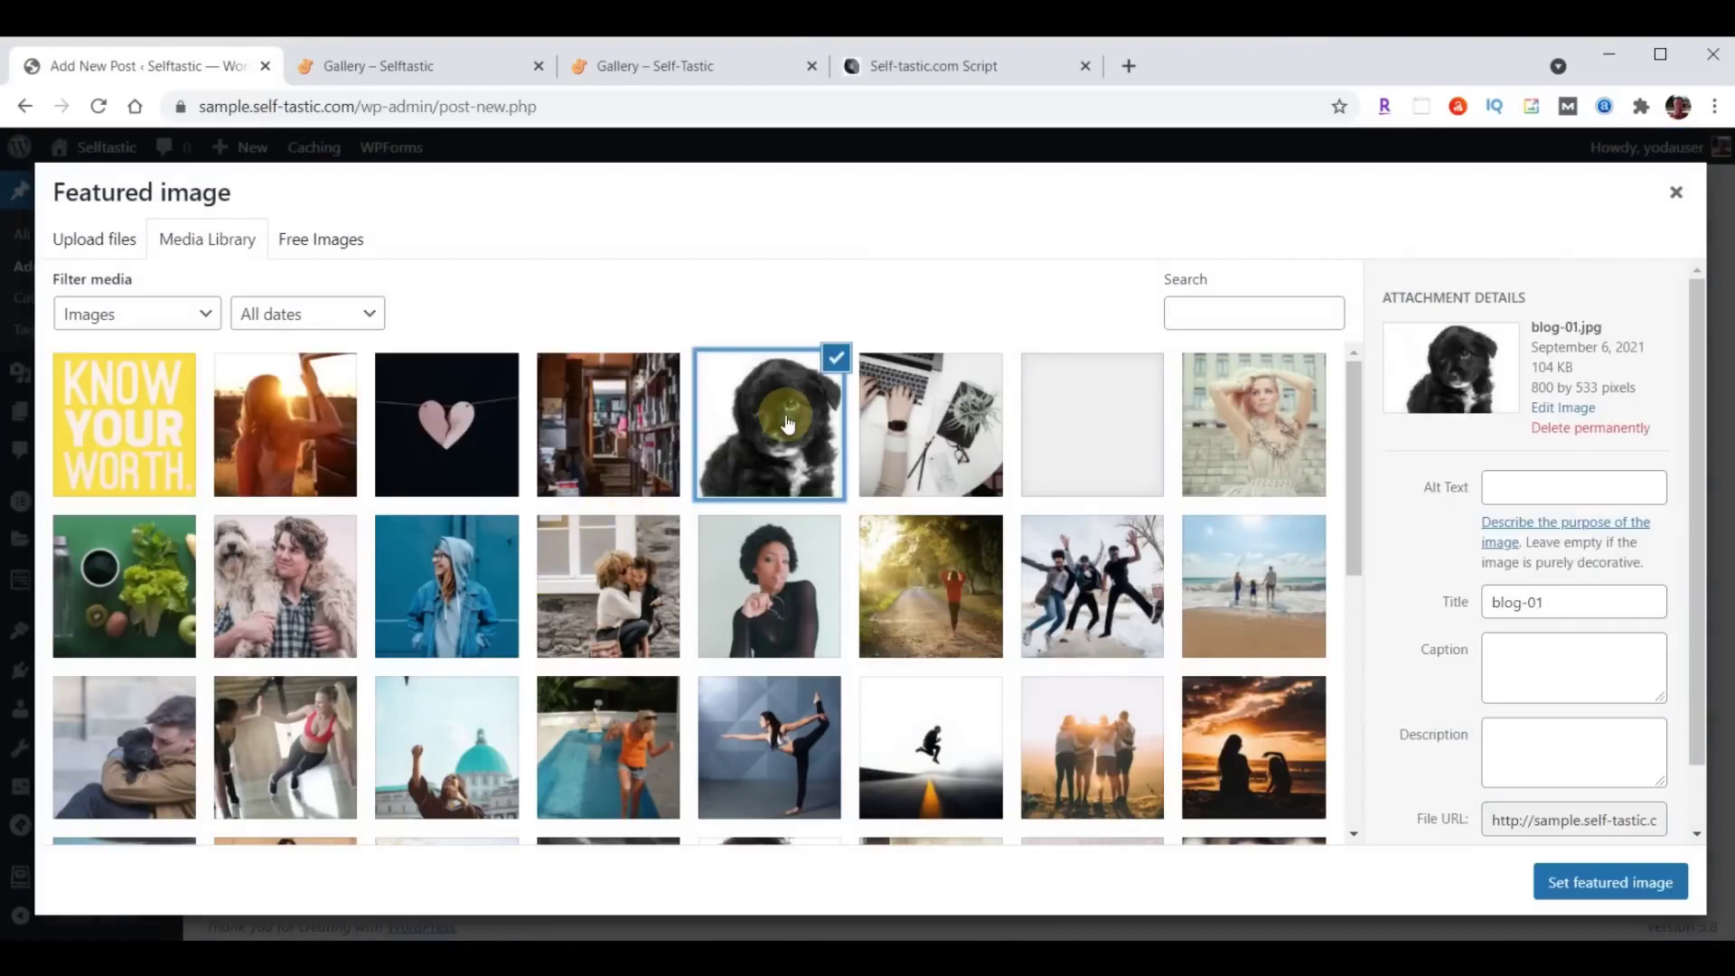
{"action": "left_click", "coordinate": [1612, 885]}
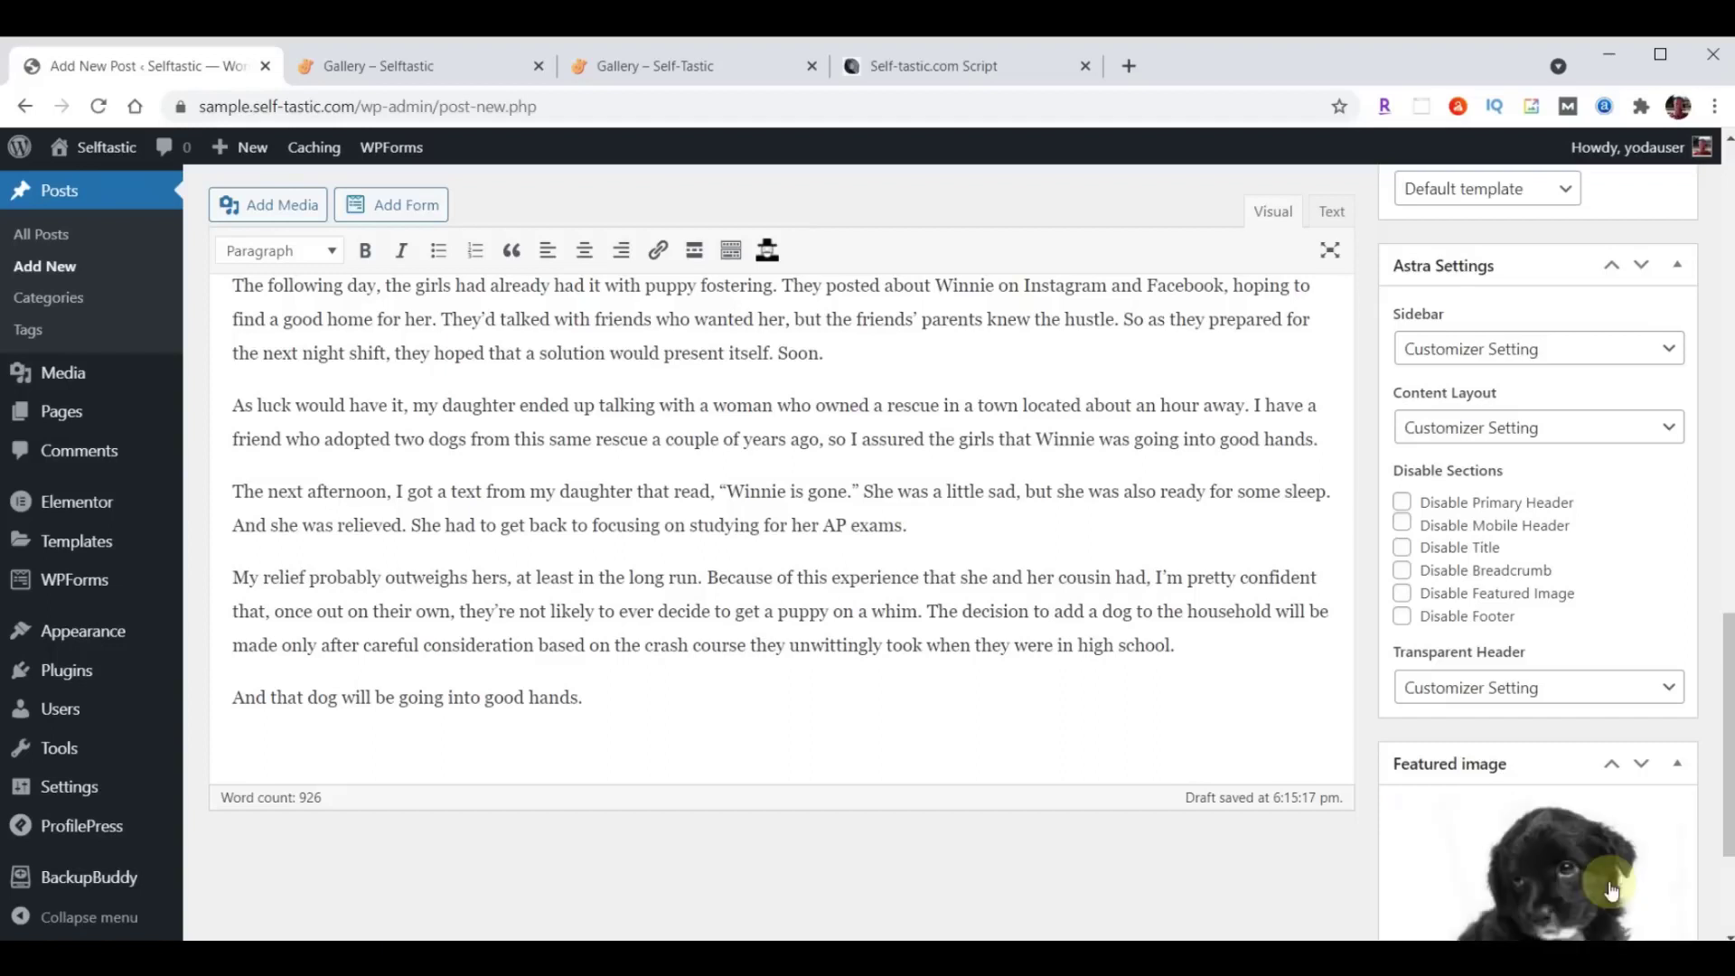
{"action": "scroll", "coordinate": [1259, 755], "scroll_direction": "up", "scroll_amount": 20}
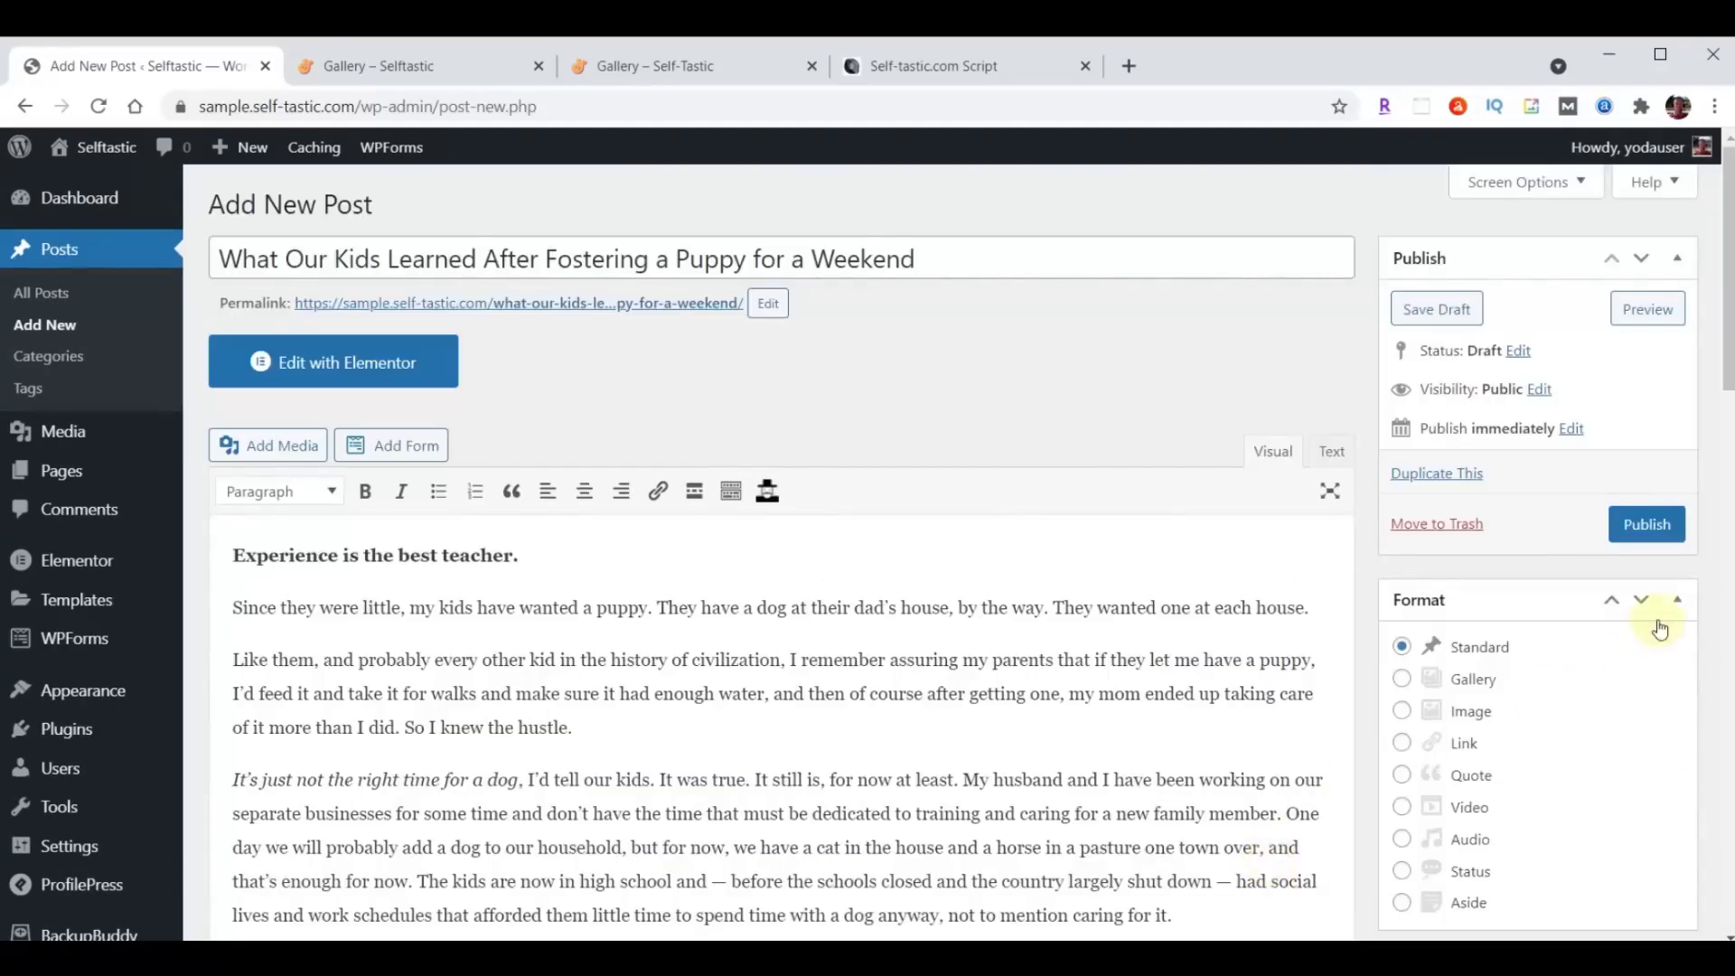
{"action": "left_click", "coordinate": [1646, 525]}
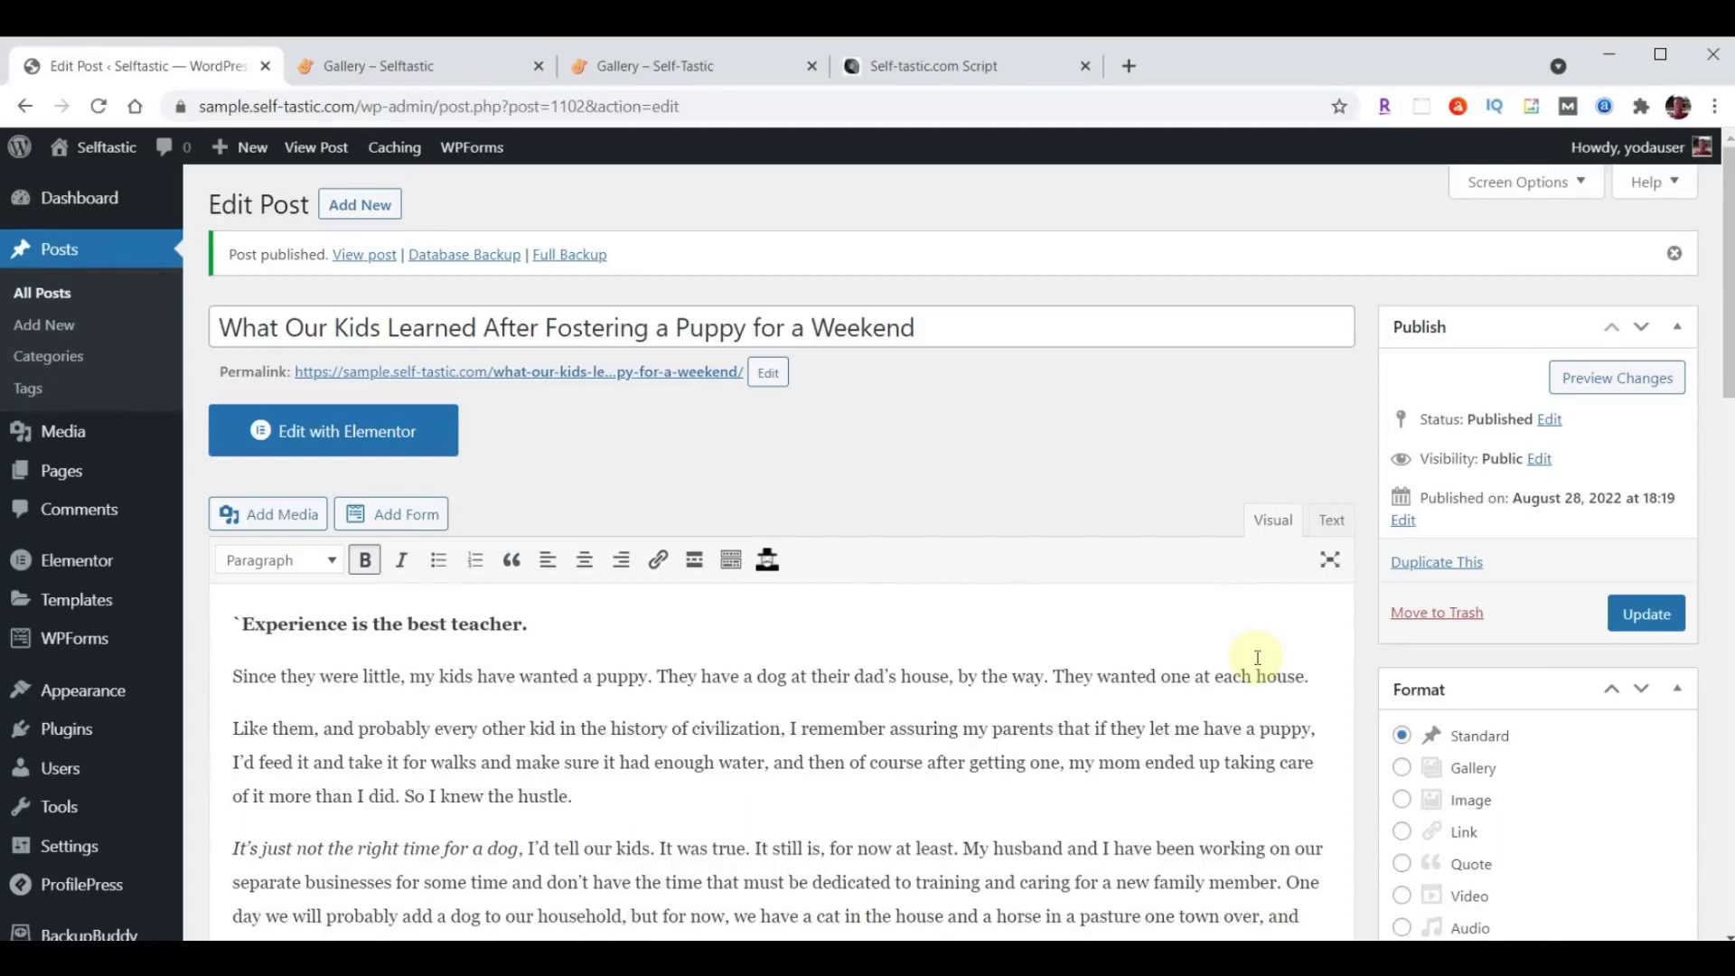
{"action": "right_click", "coordinate": [573, 377]}
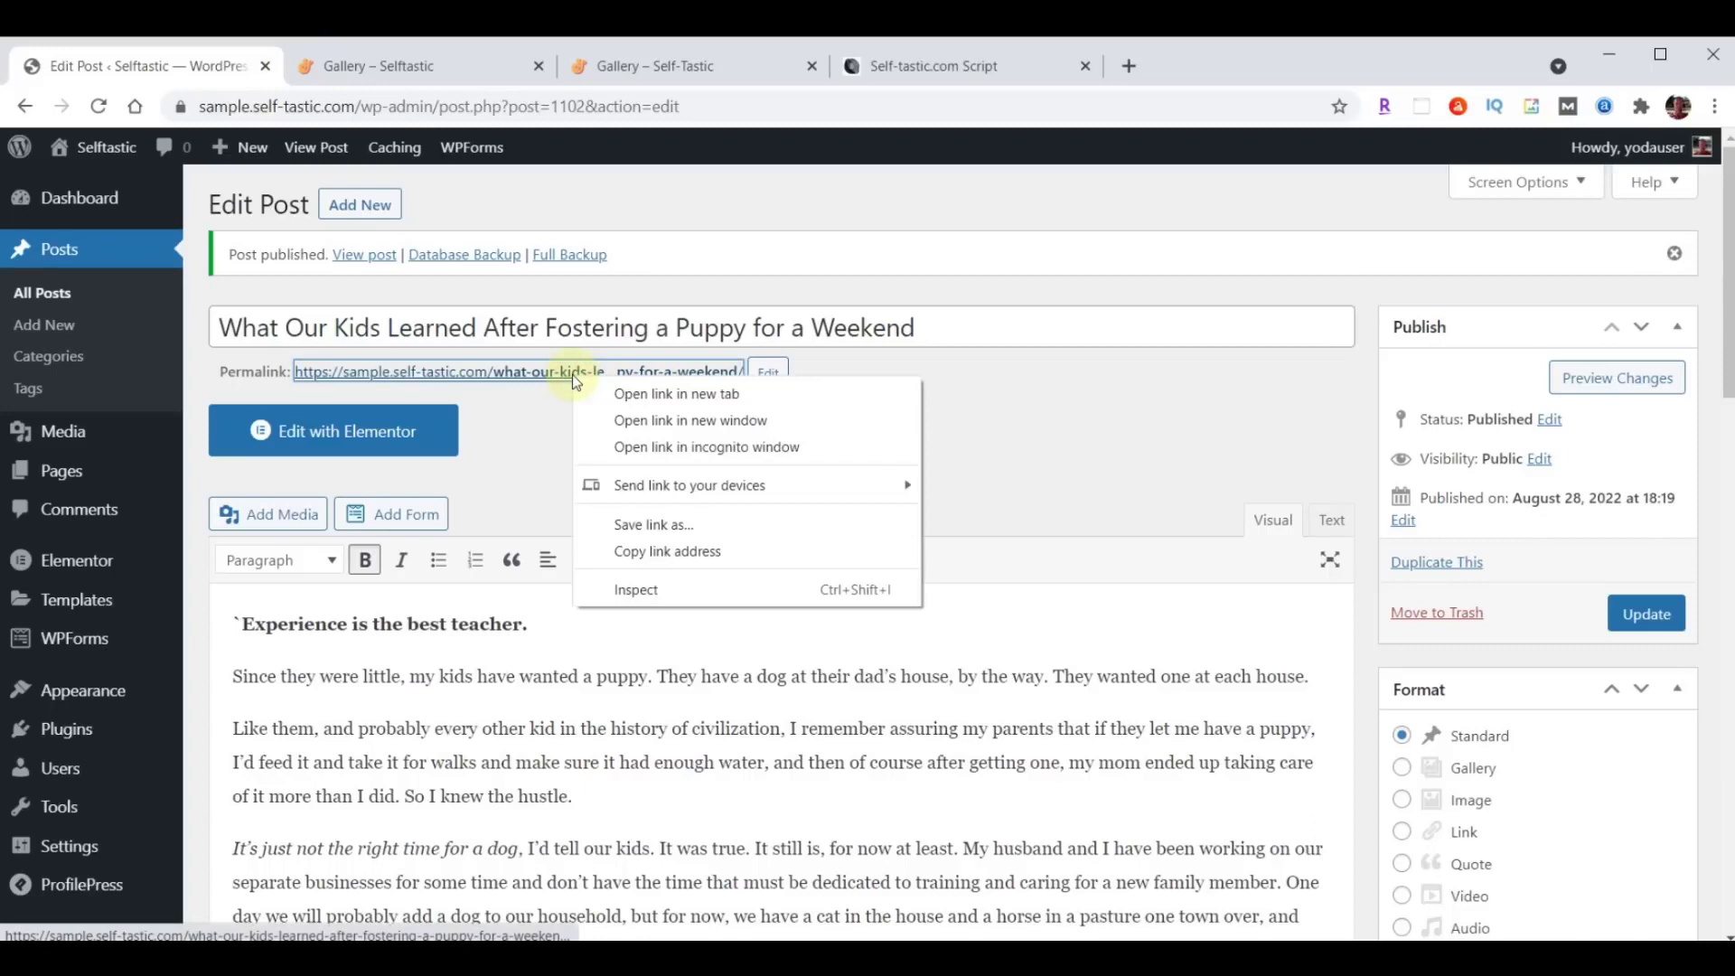
{"action": "left_click", "coordinate": [659, 395]}
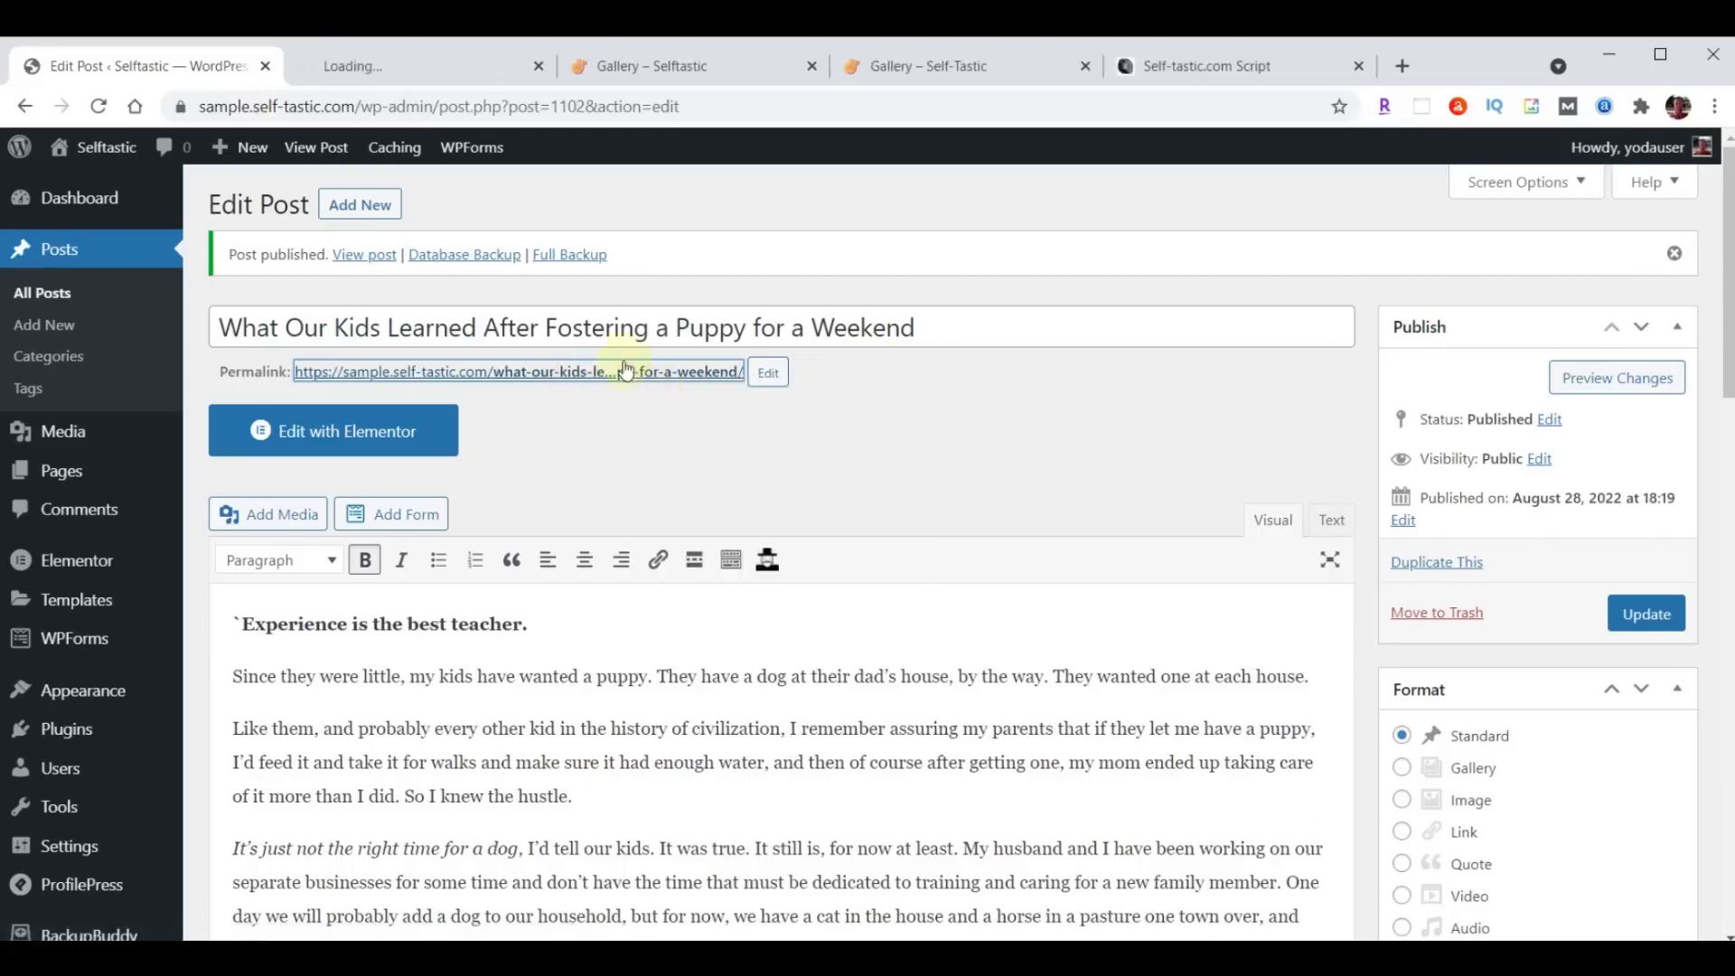
{"action": "left_click", "coordinate": [400, 68]}
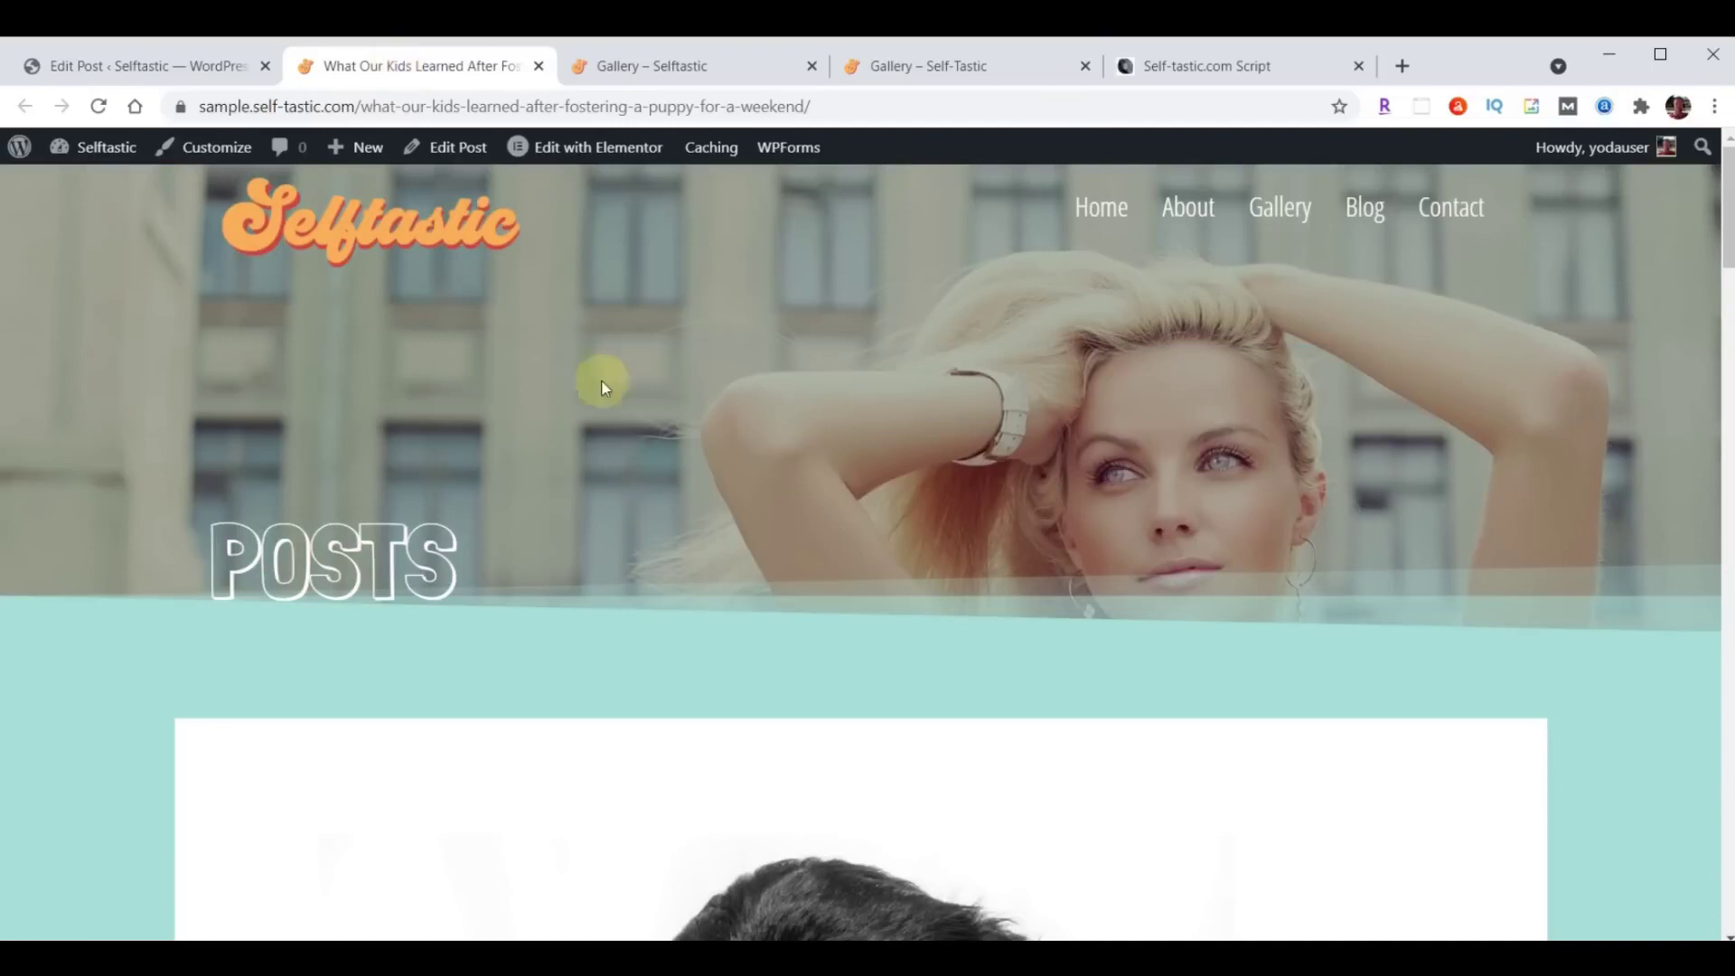
{"action": "scroll", "coordinate": [1341, 391], "scroll_direction": "down", "scroll_amount": 10}
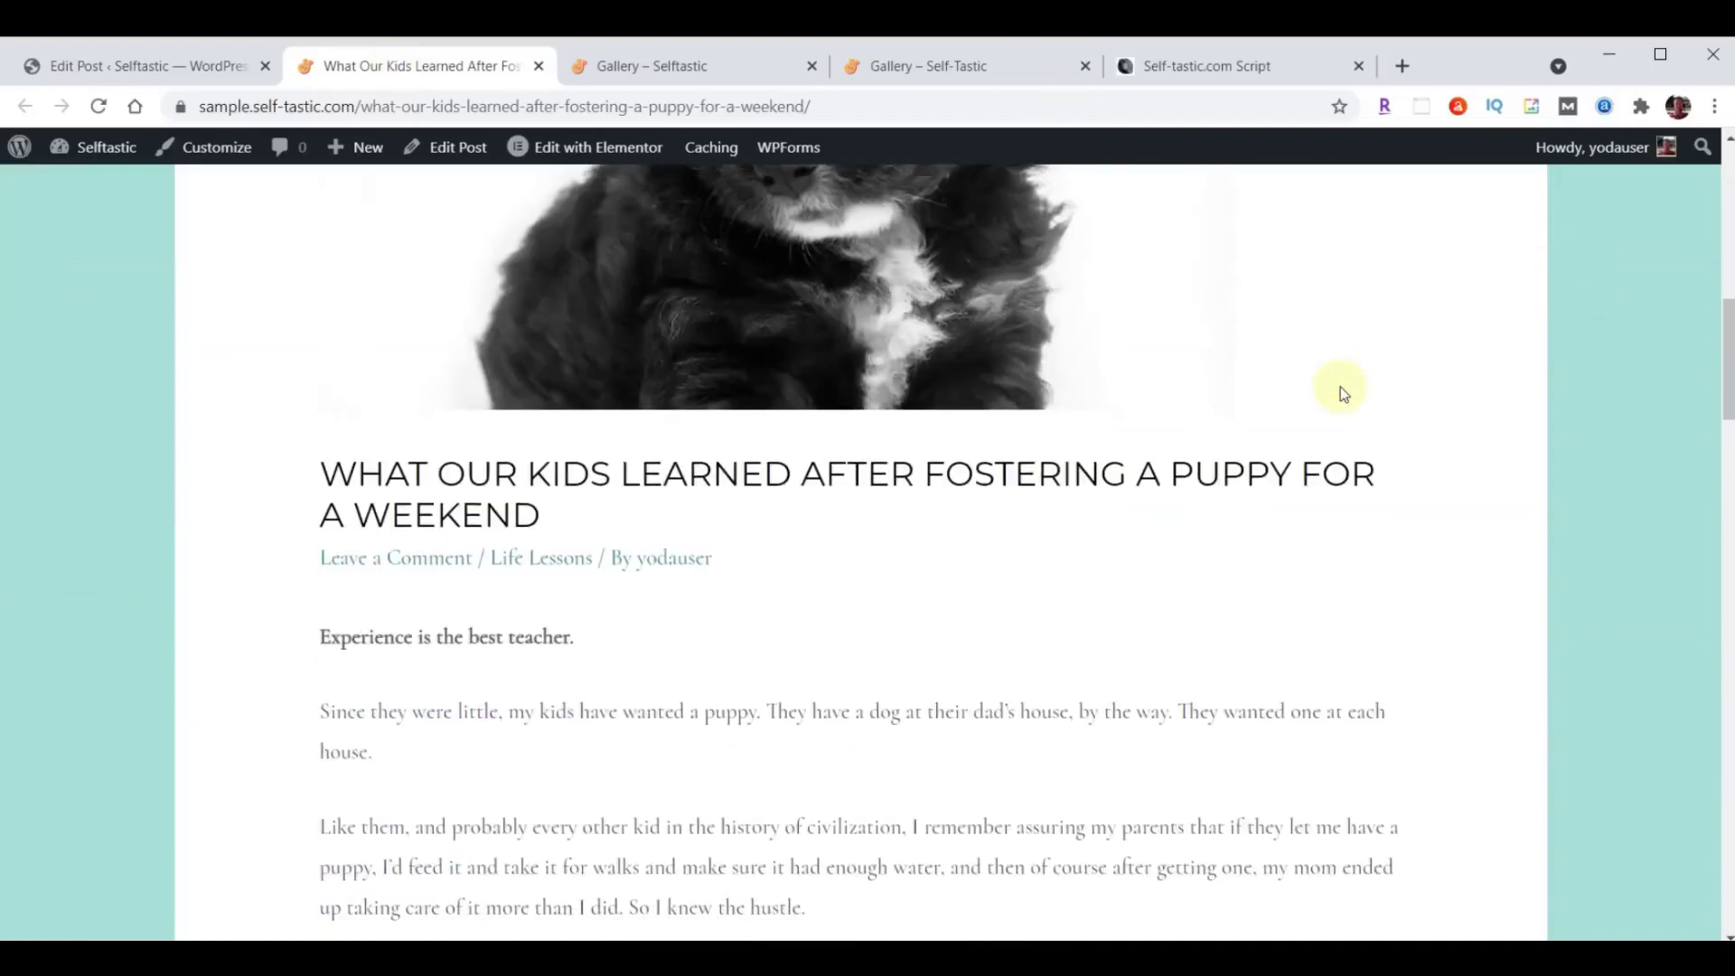
{"action": "scroll", "coordinate": [1340, 390], "scroll_direction": "down", "scroll_amount": 15}
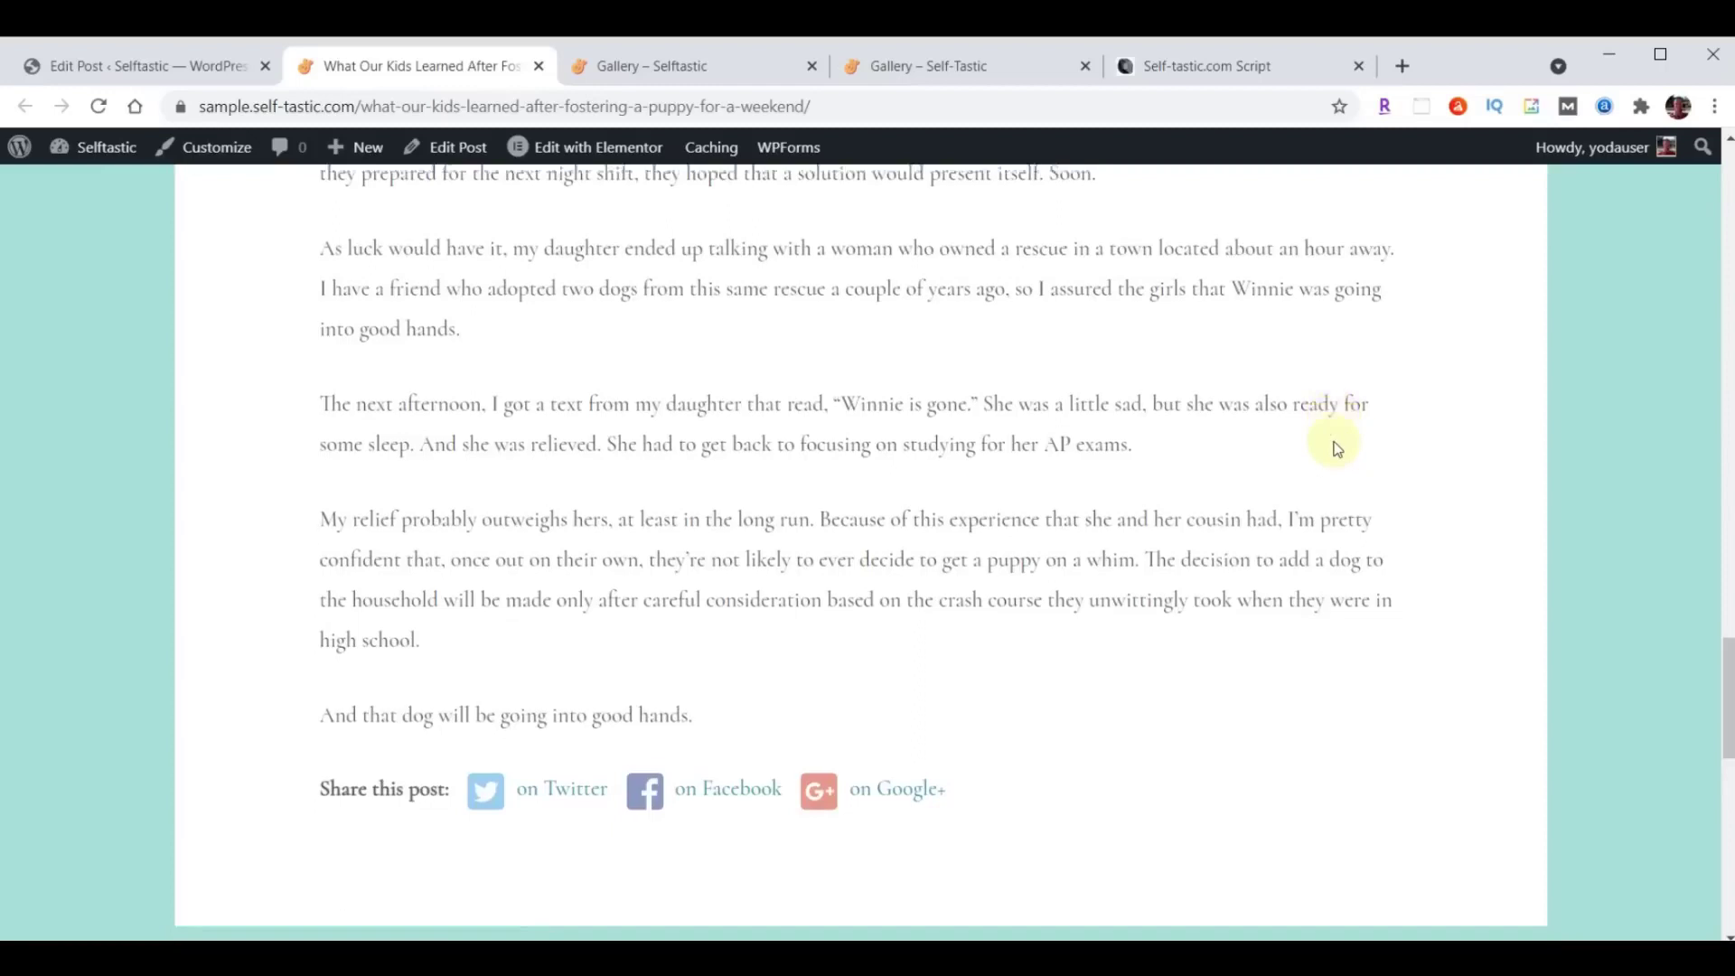
{"action": "scroll", "coordinate": [1325, 488], "scroll_direction": "up", "scroll_amount": 20}
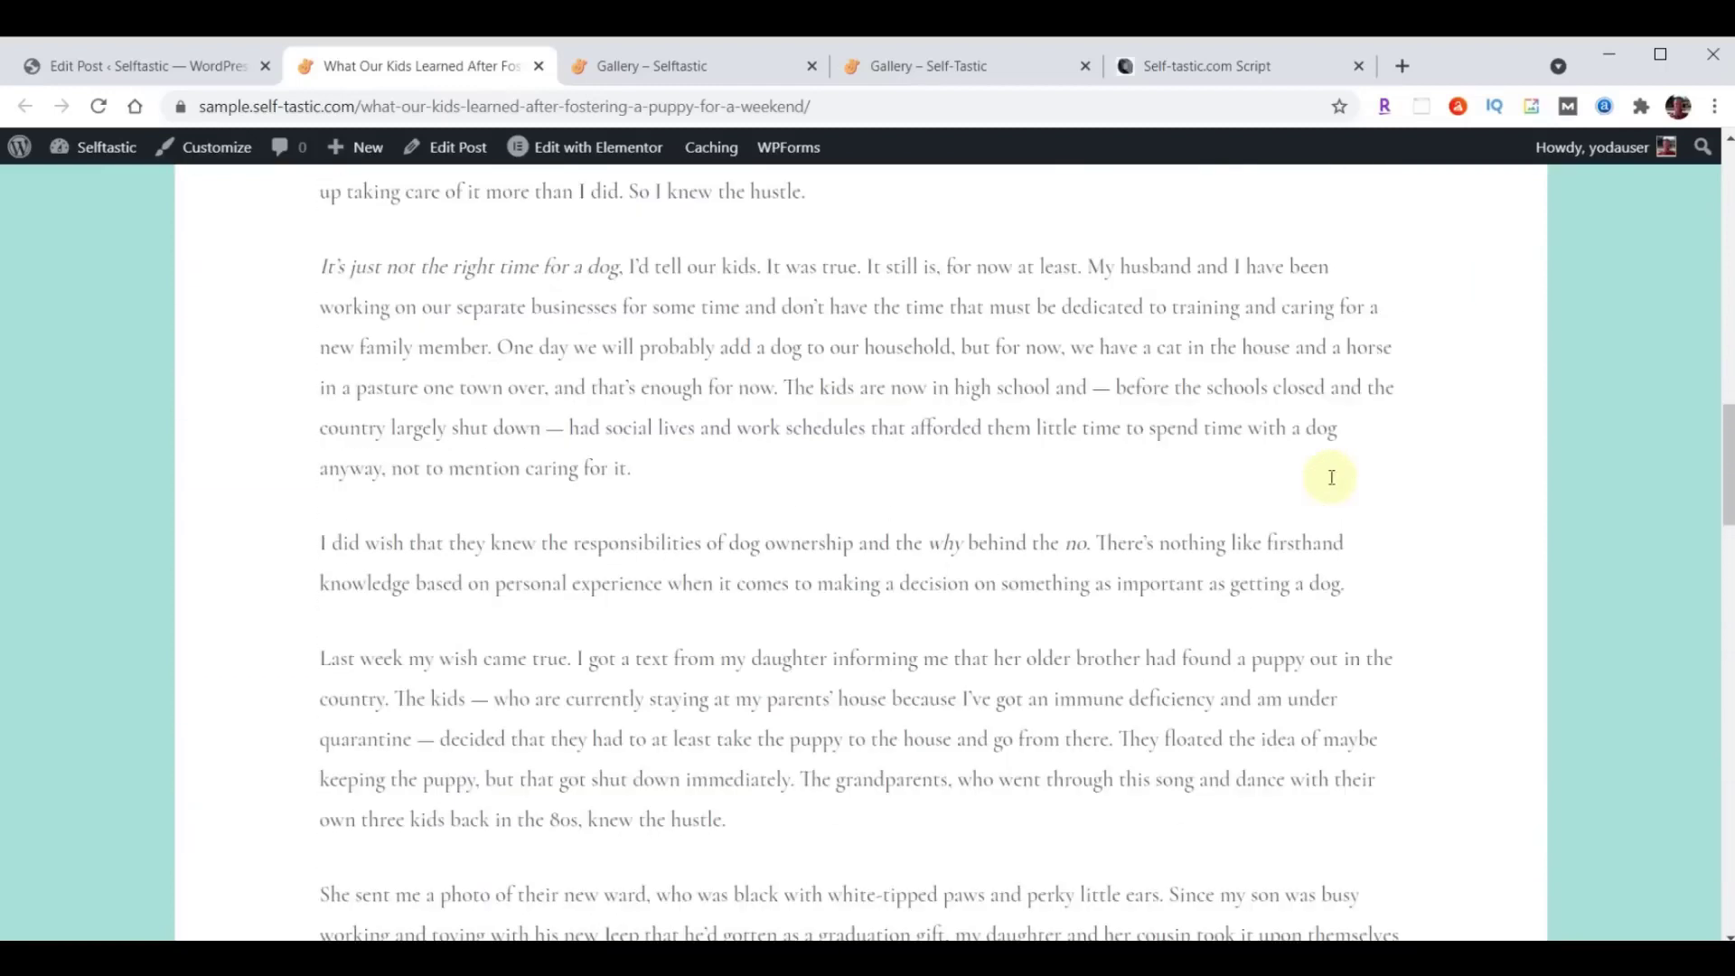
{"action": "scroll", "coordinate": [1331, 477], "scroll_direction": "up", "scroll_amount": 5}
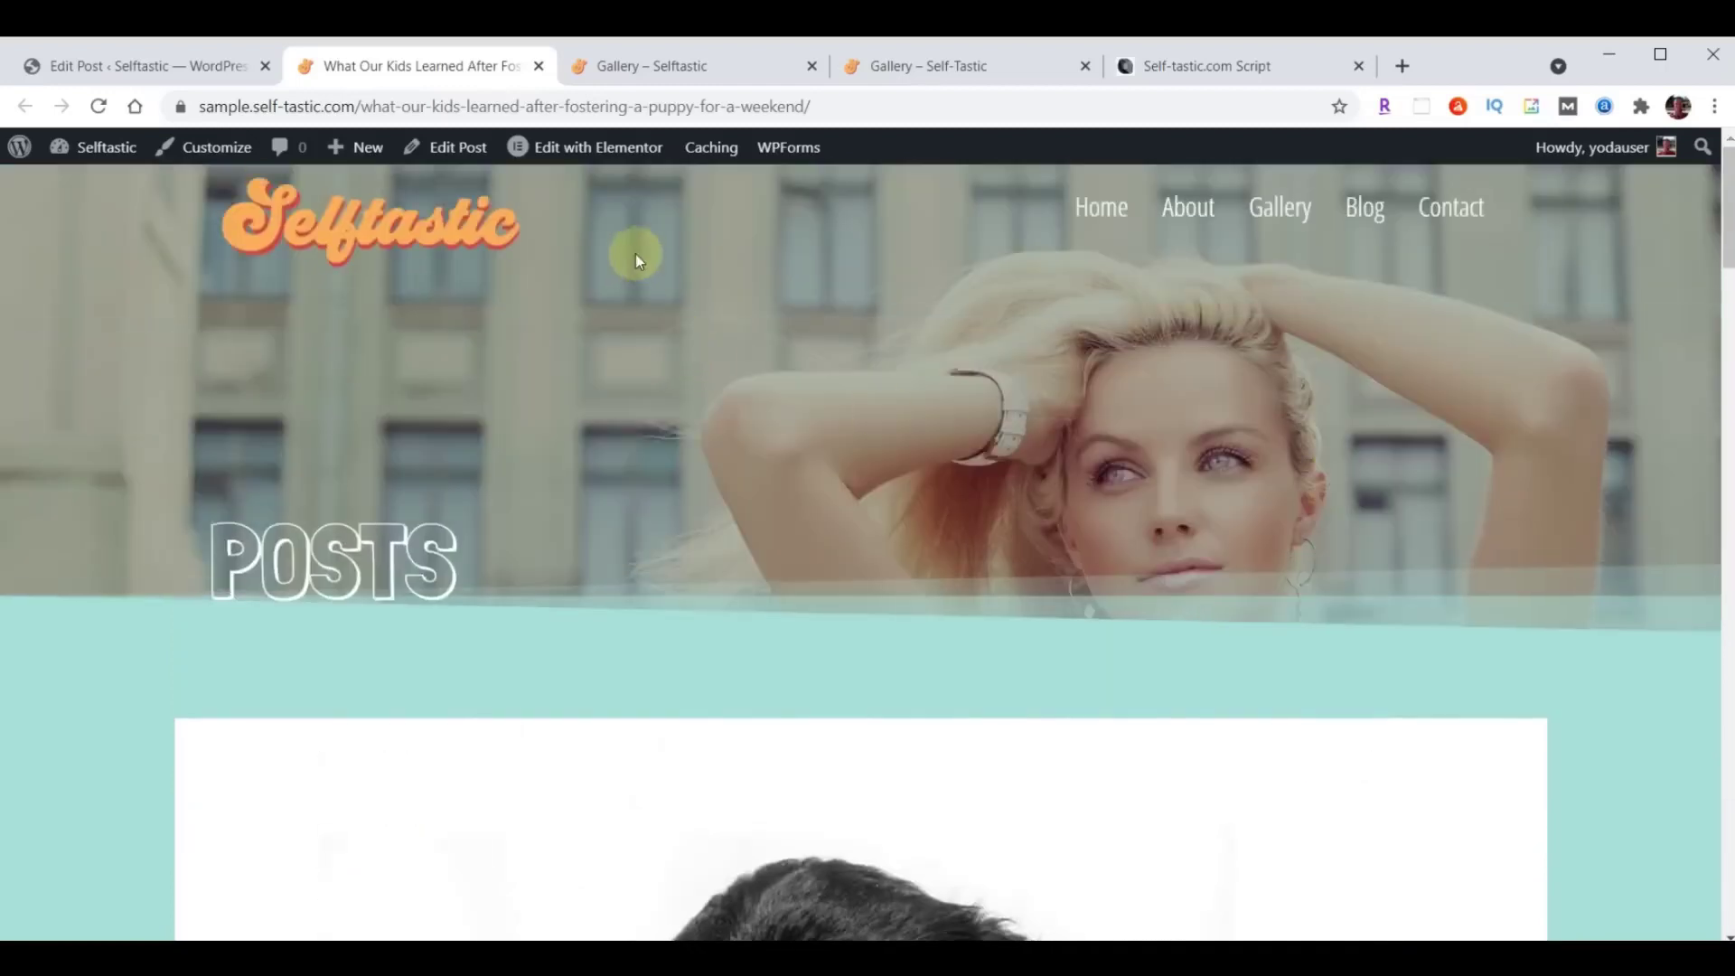
{"action": "left_click", "coordinate": [538, 66]}
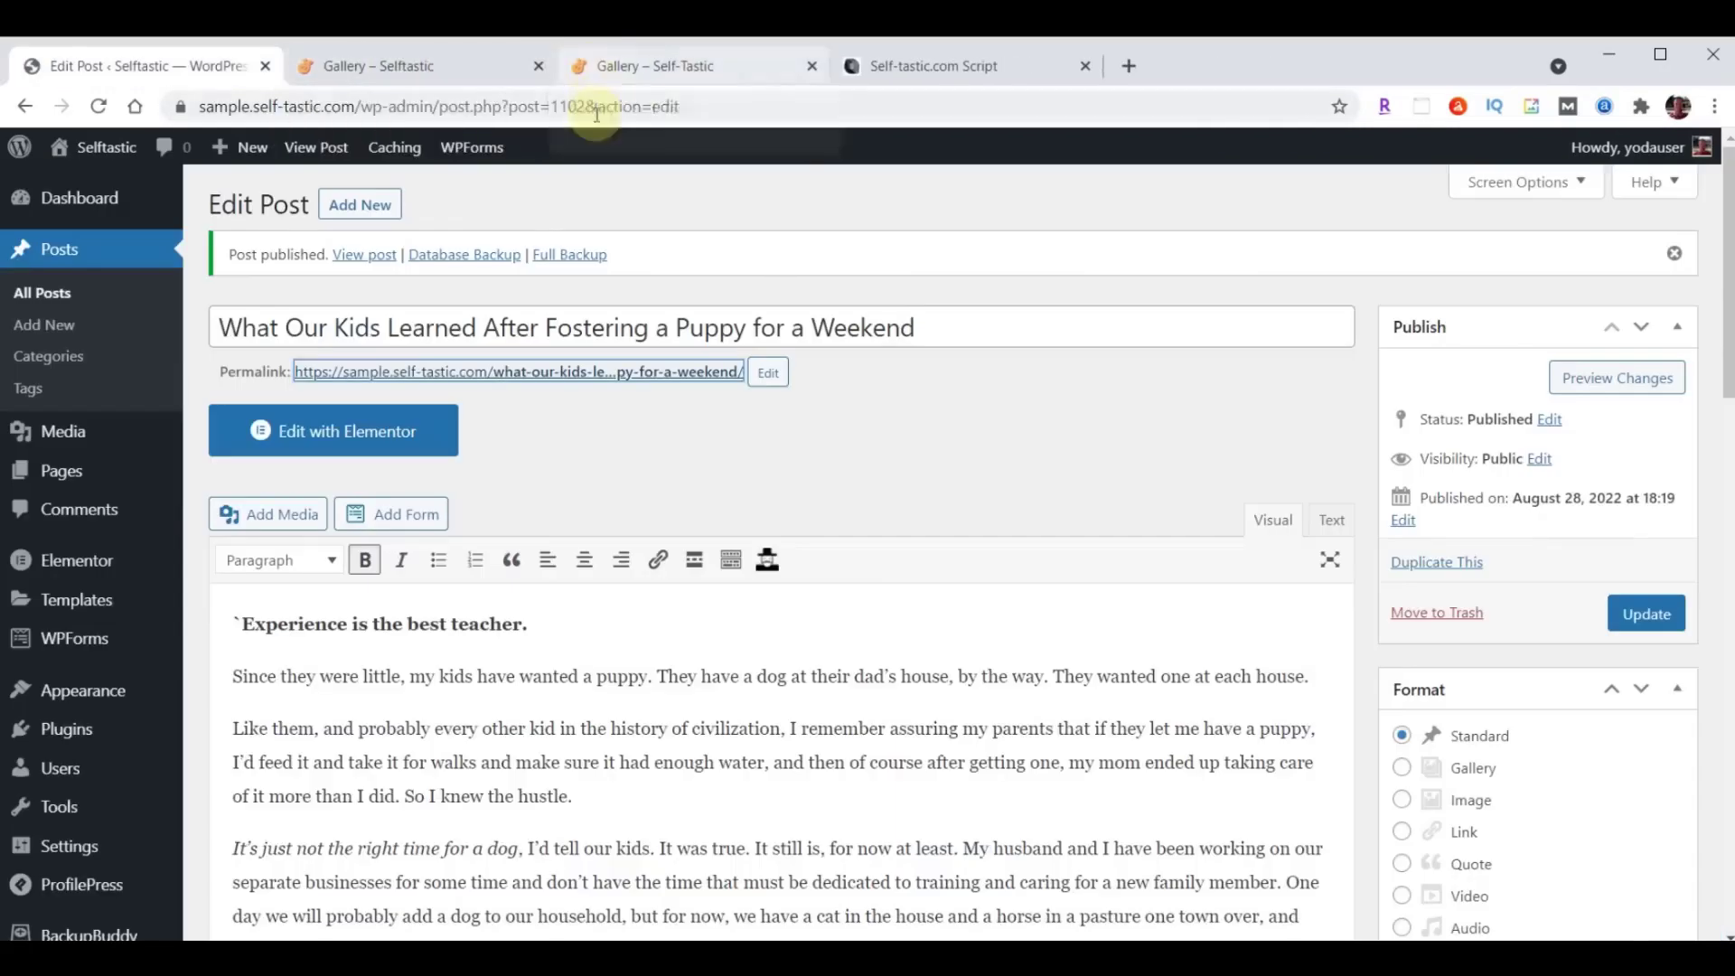
- Start a new post and paste in the Secret Hoarder title and article body
{"action": "left_click", "coordinate": [354, 208]}
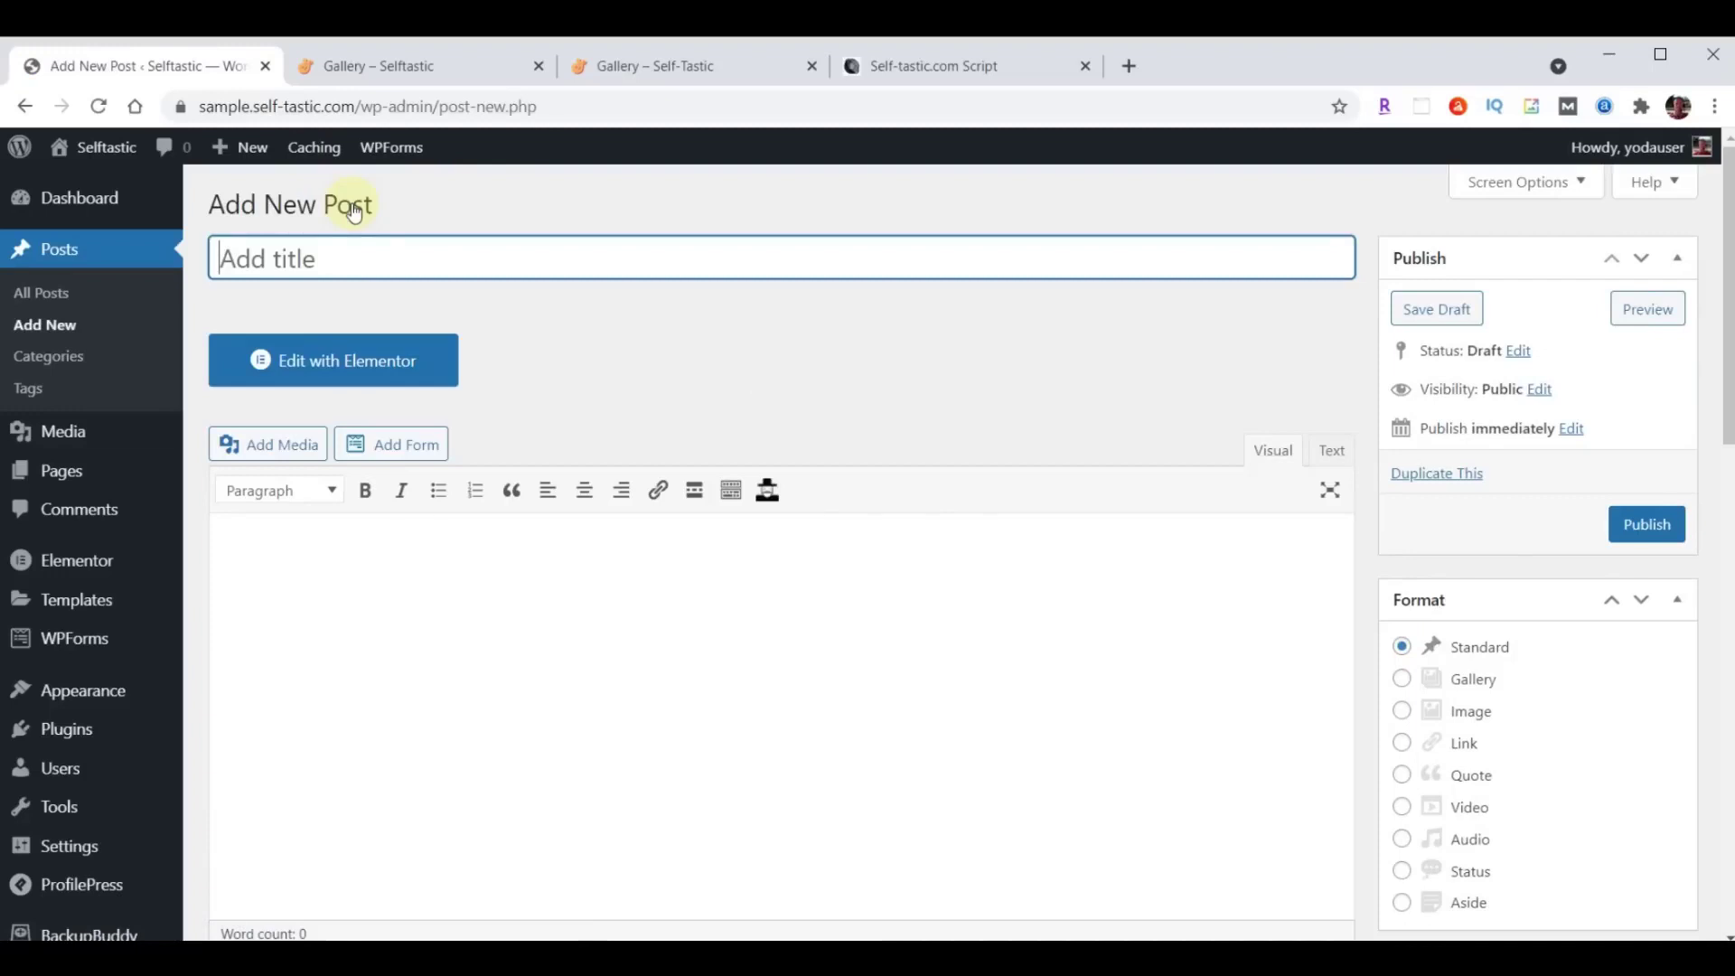
{"action": "key", "text": "ctrl+v"}
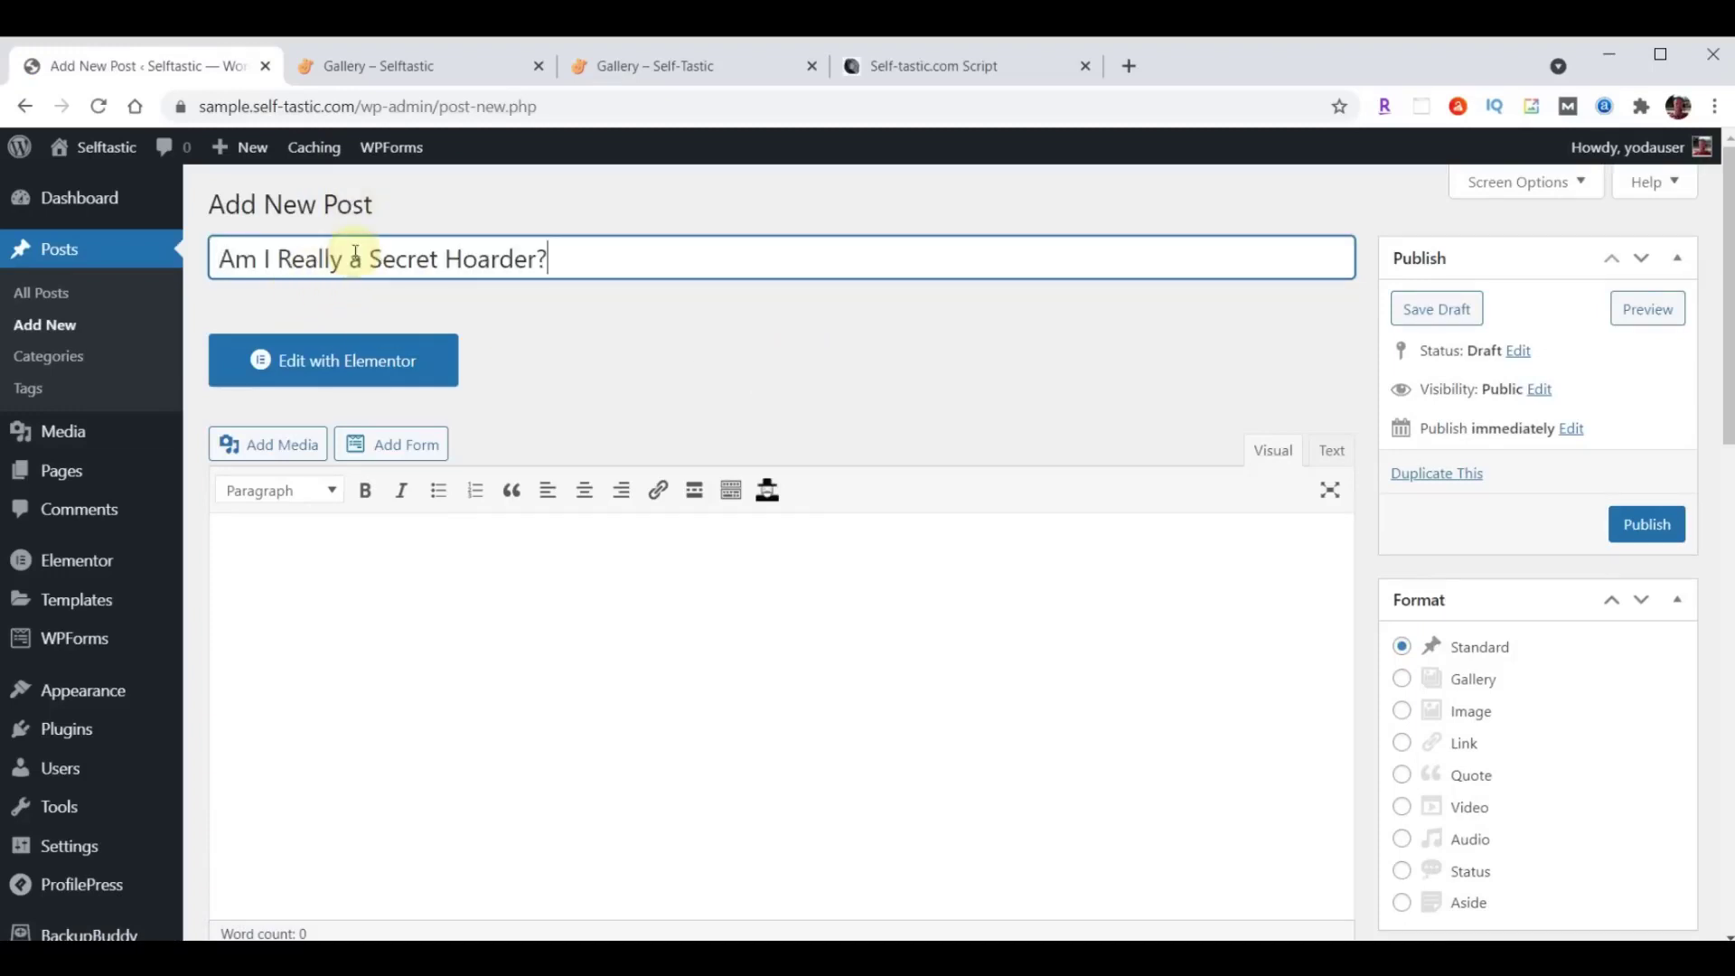
{"action": "scroll", "coordinate": [631, 593], "scroll_direction": "down", "scroll_amount": 3}
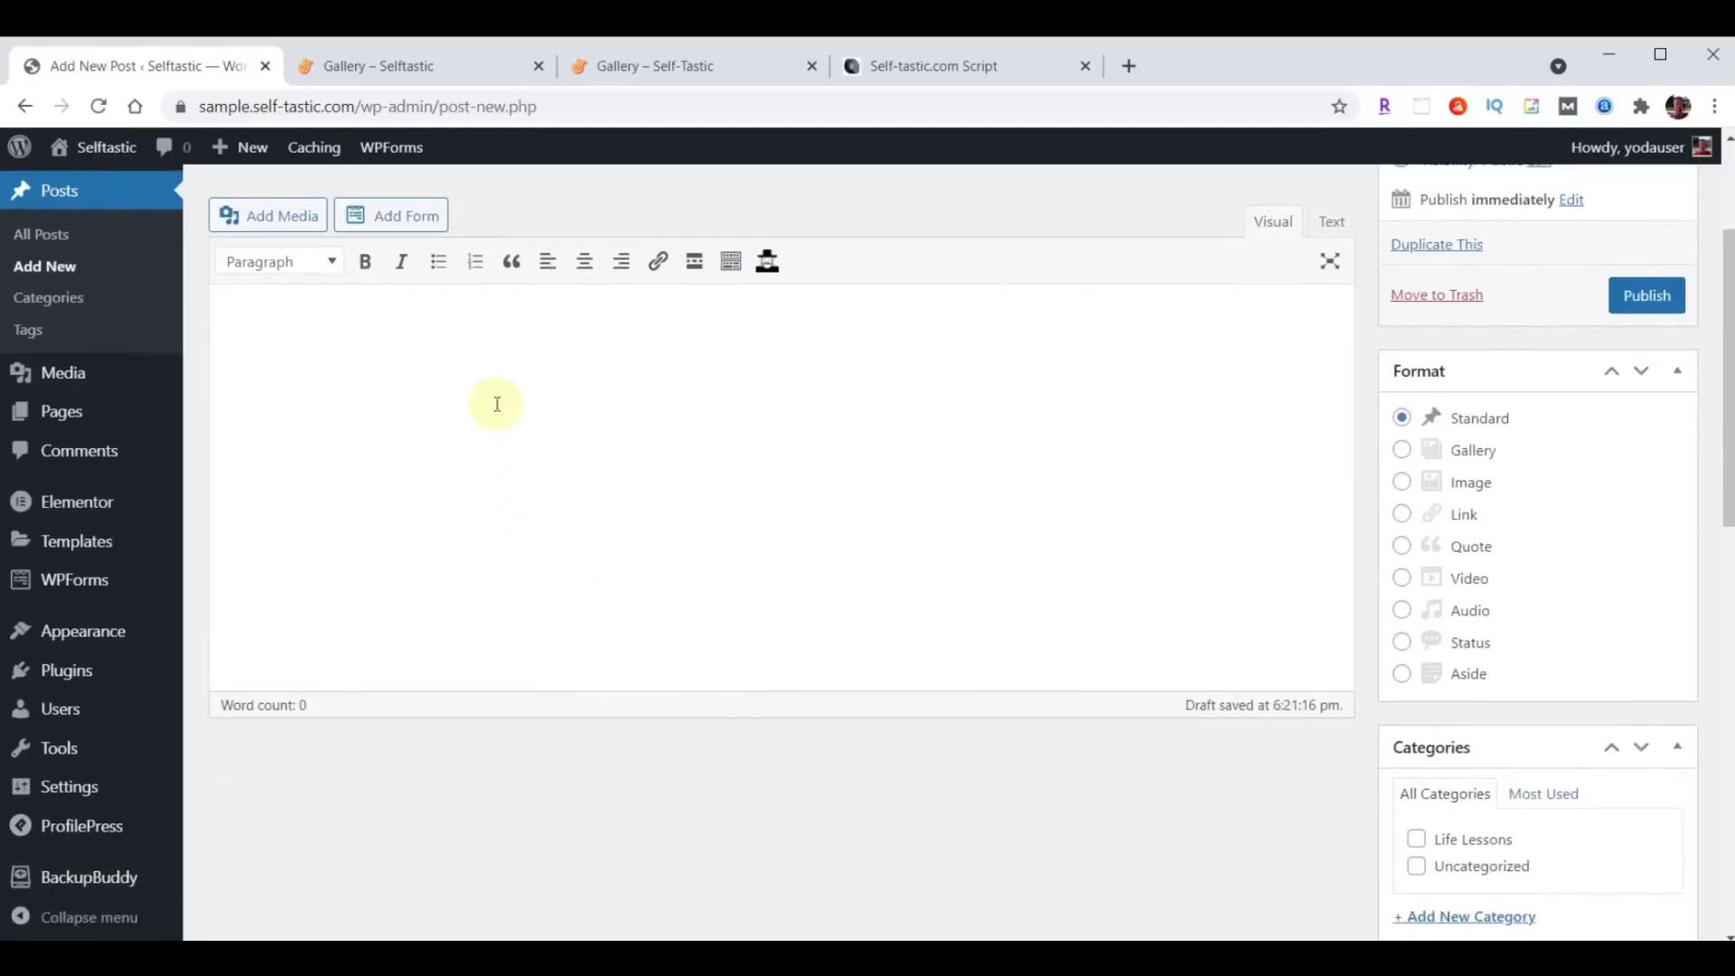
{"action": "left_click", "coordinate": [452, 366]}
{"action": "key", "text": "ctrl+v"}
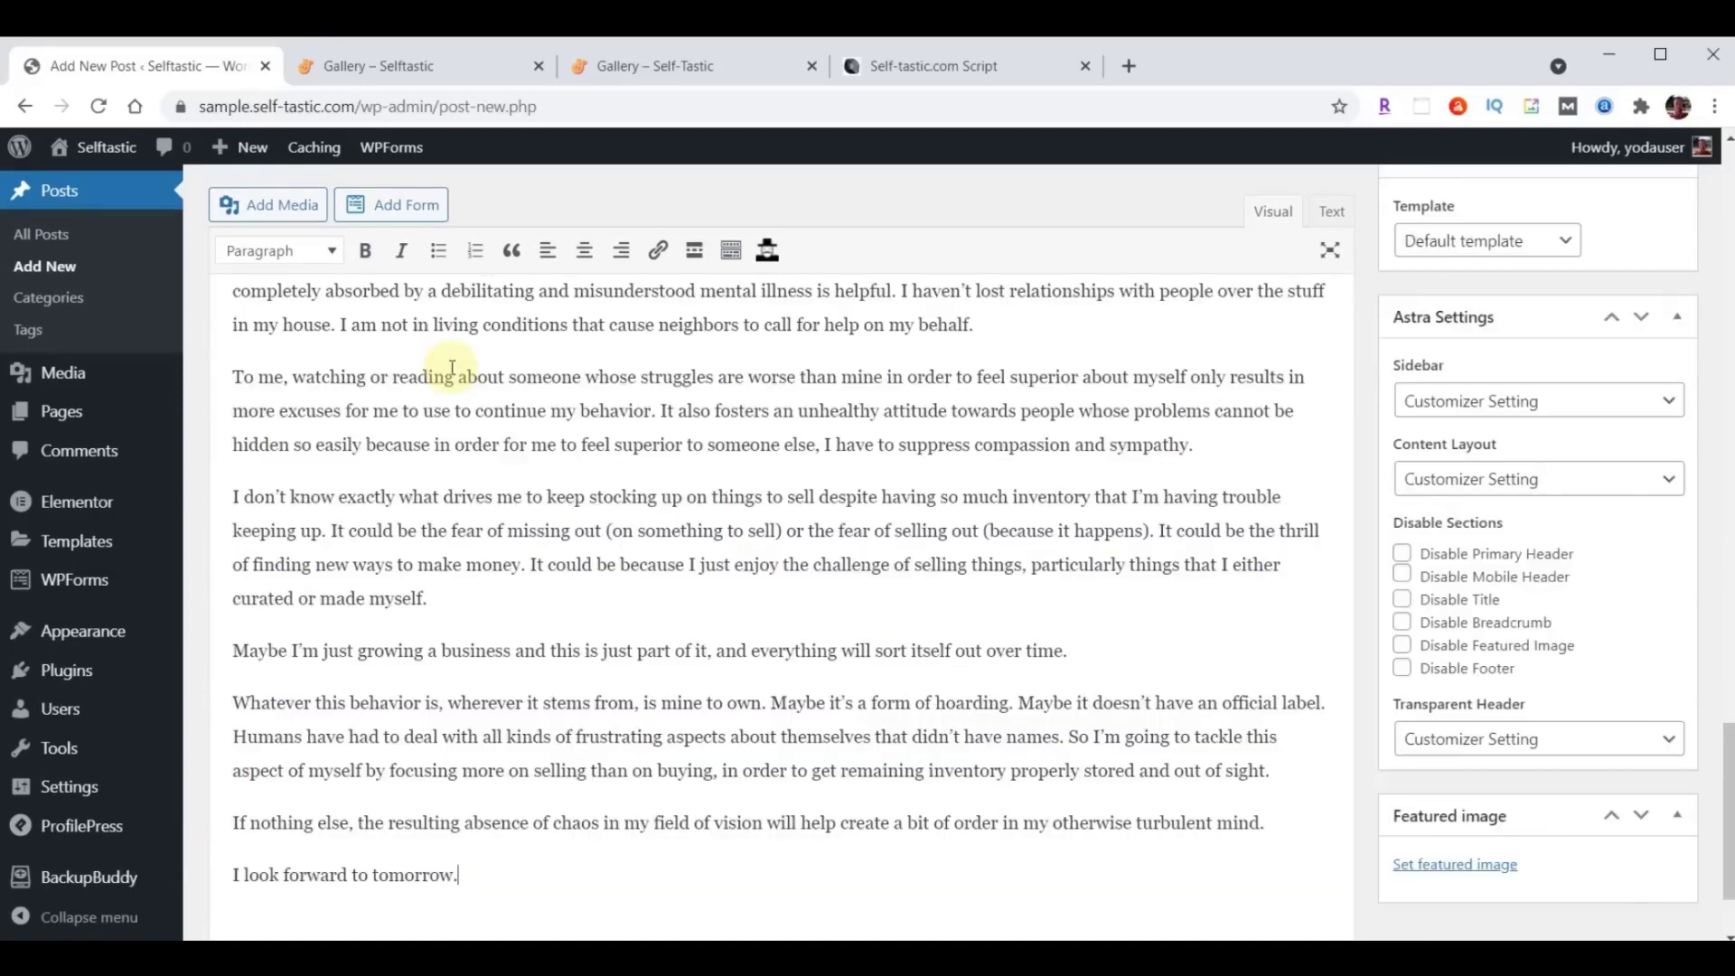
{"action": "scroll", "coordinate": [902, 495], "scroll_direction": "up", "scroll_amount": 6}
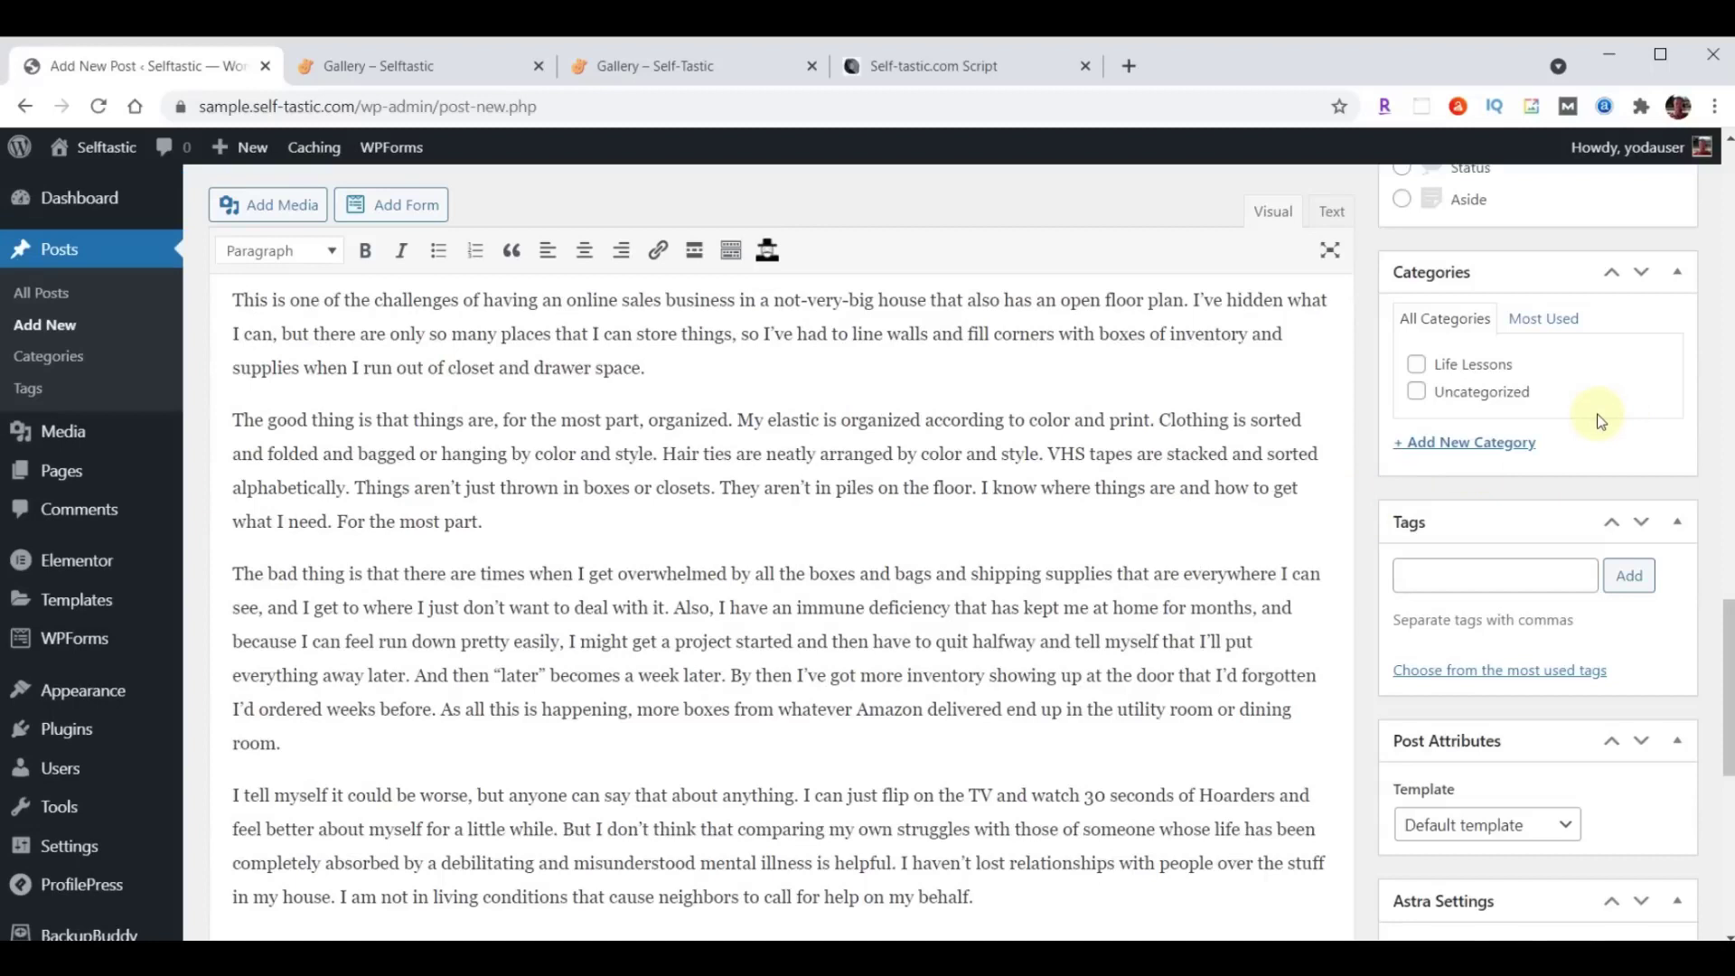
- File the post under Life Lessons plus new Business, Mental Health and Personal Development categories
{"action": "left_click", "coordinate": [1416, 364]}
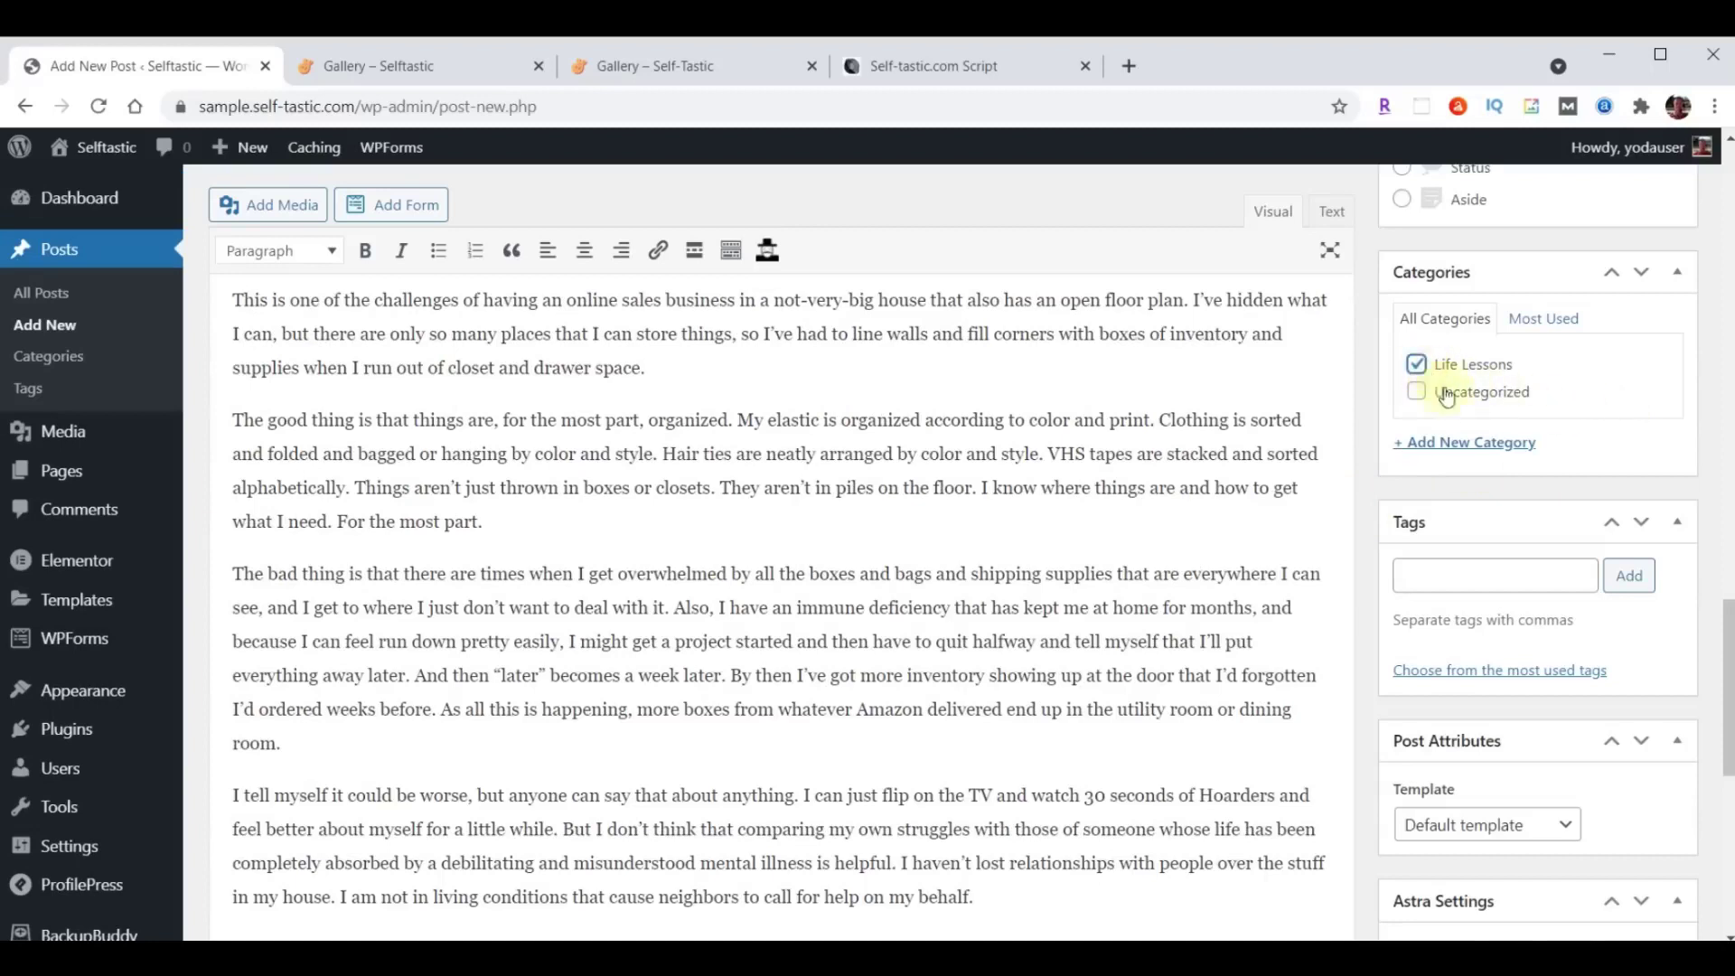
{"action": "left_click", "coordinate": [1472, 442]}
{"action": "type", "text": "Business"}
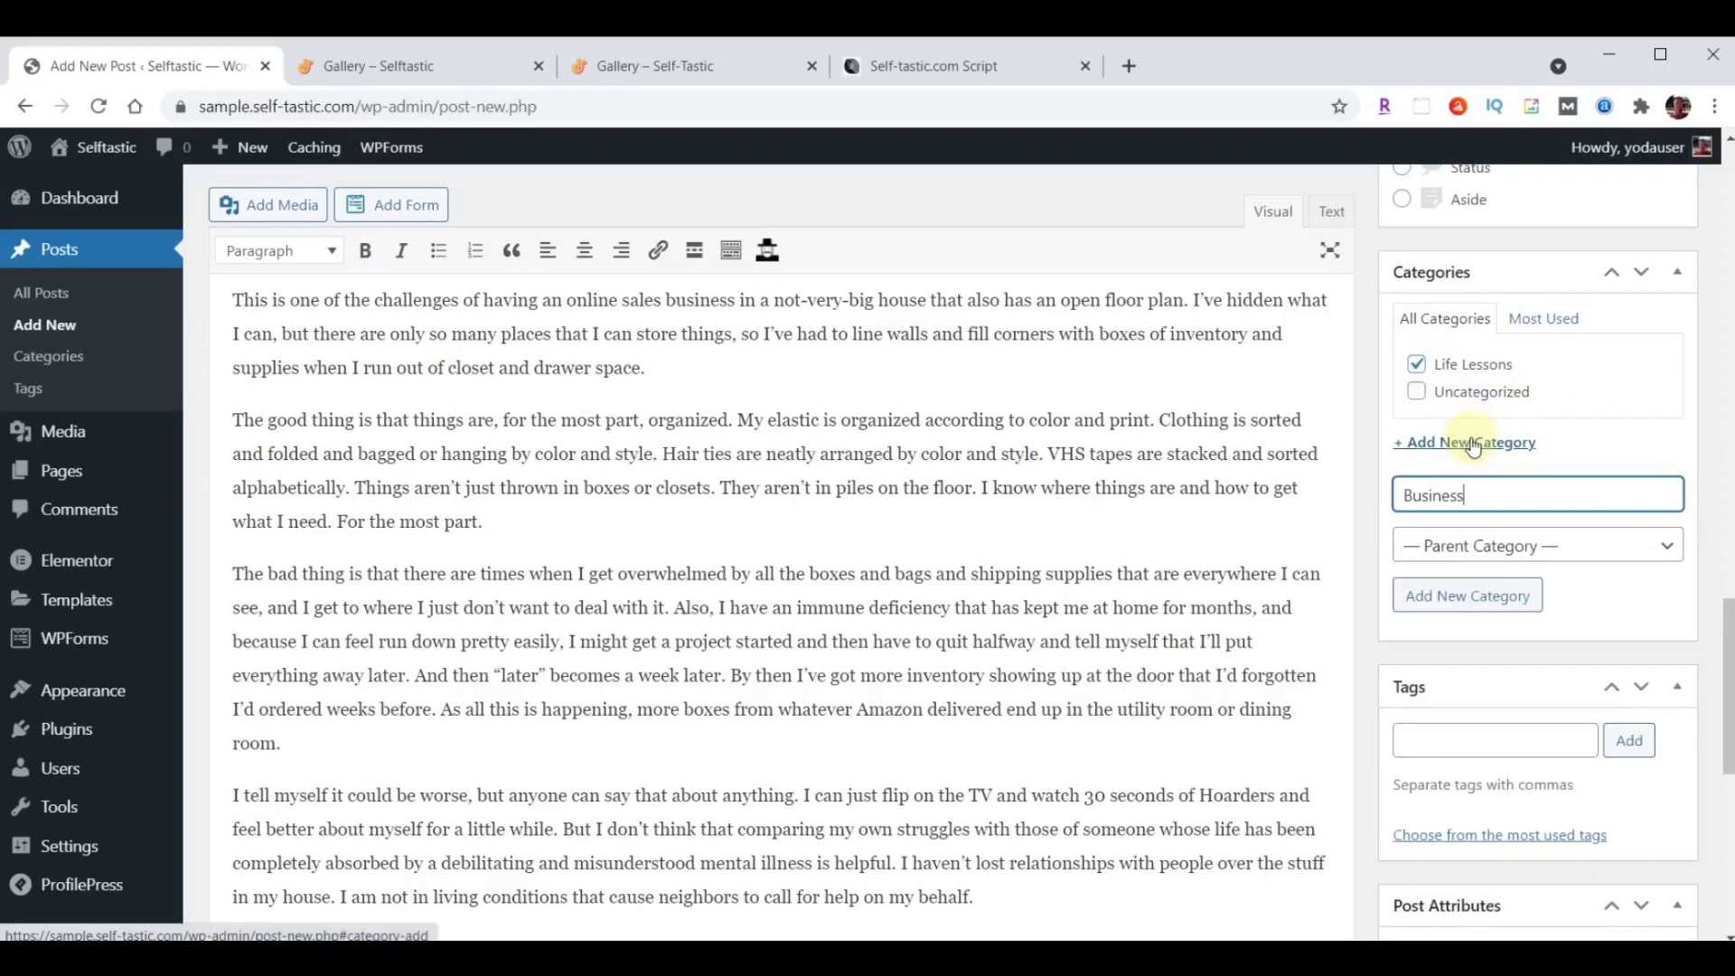
{"action": "key", "text": "Return"}
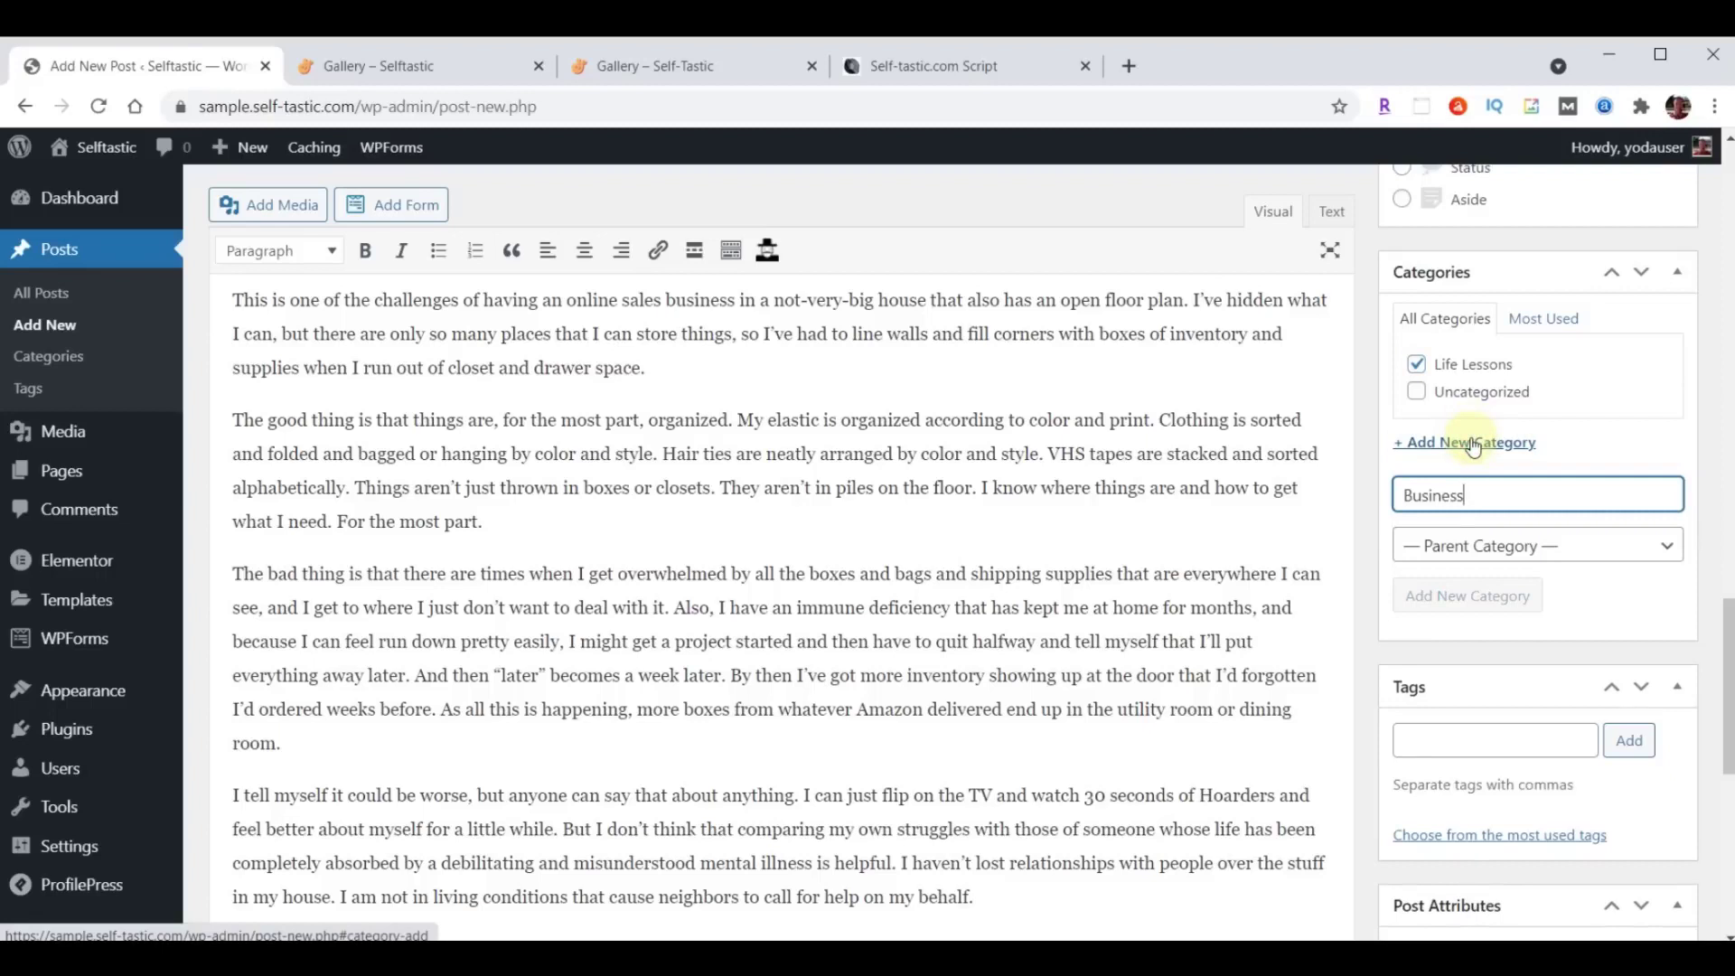
{"action": "type", "text": "Mental Health"}
{"action": "key", "text": "Return"}
{"action": "type", "text": "Personal Development"}
{"action": "key", "text": "Return"}
{"action": "scroll", "coordinate": [1549, 491], "scroll_direction": "down", "scroll_amount": 2}
- Tag the post Mental Health, Life Lessons, Life, Self Improvement and Money
{"action": "left_click", "coordinate": [1491, 592]}
{"action": "type", "text": "Self Improvement, Money"}
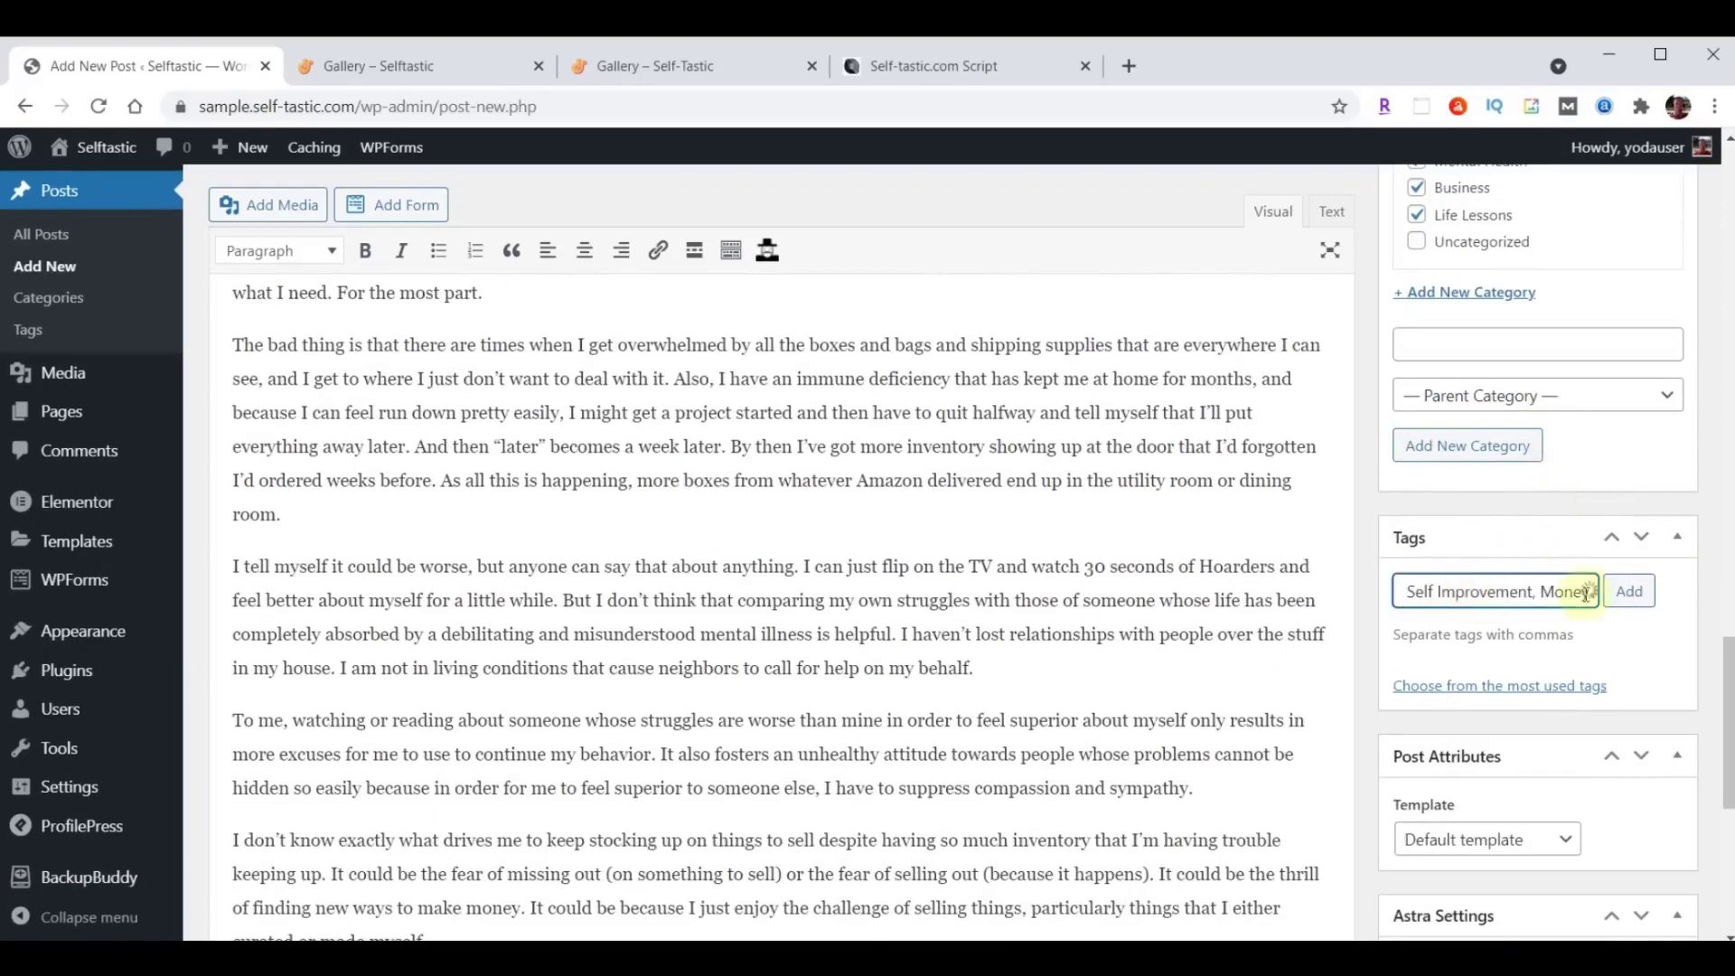
{"action": "left_click", "coordinate": [1633, 600]}
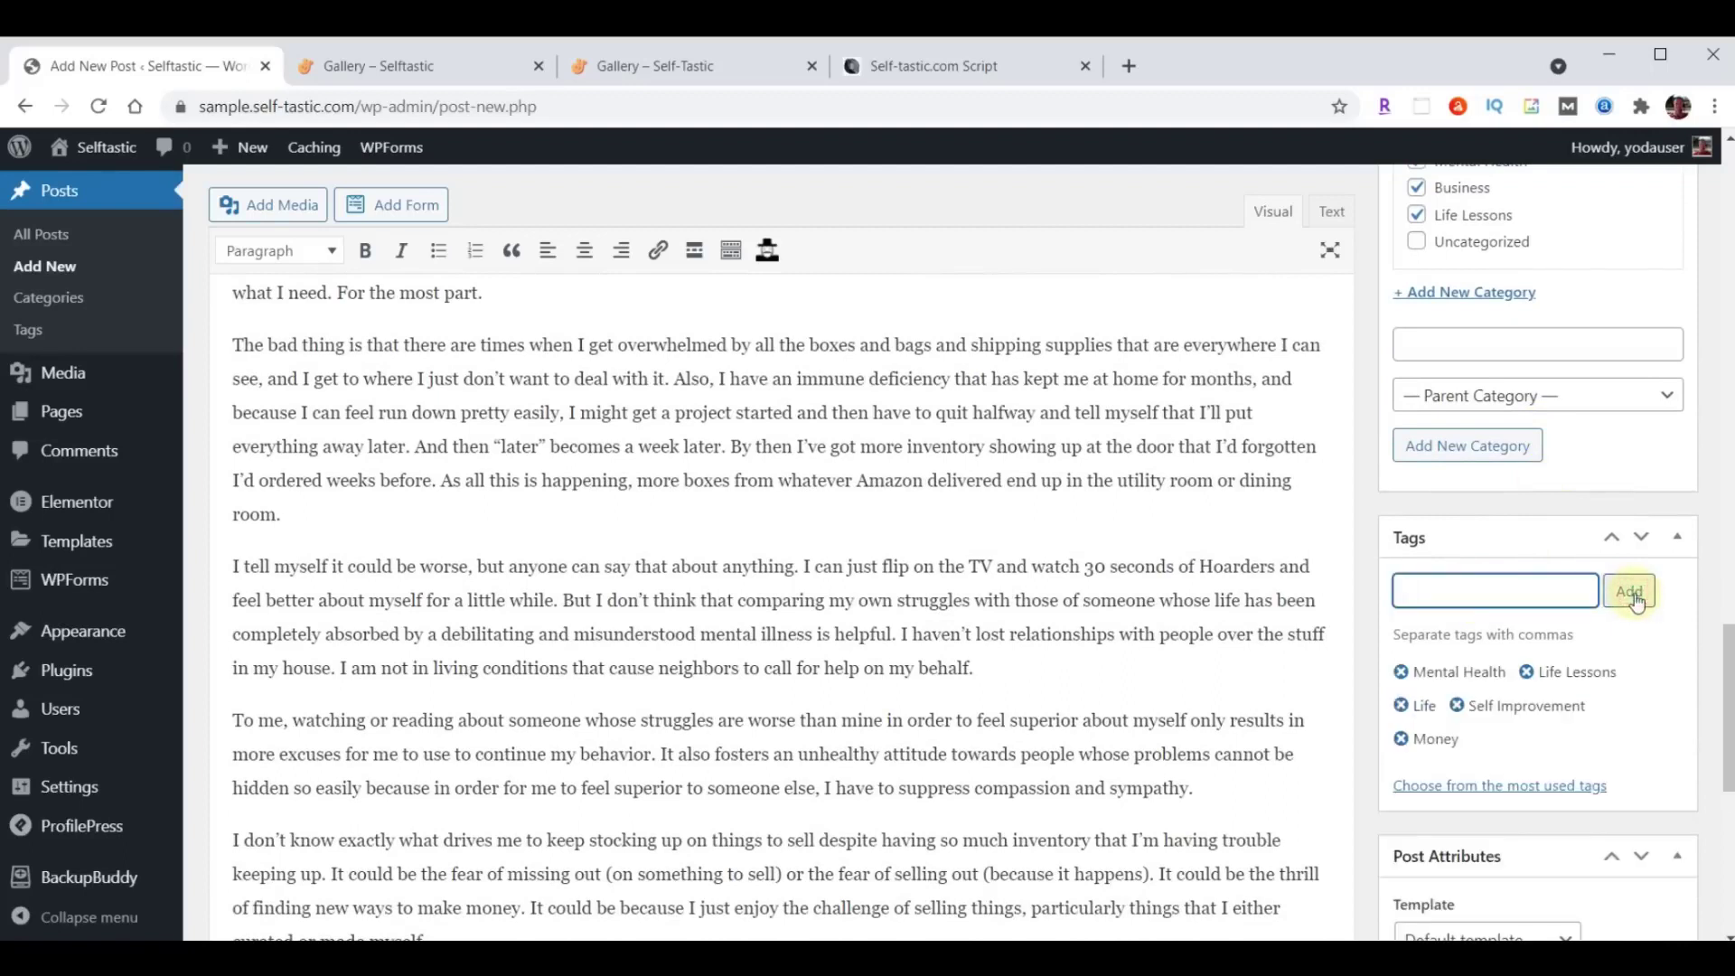
{"action": "scroll", "coordinate": [1637, 598], "scroll_direction": "down", "scroll_amount": 7}
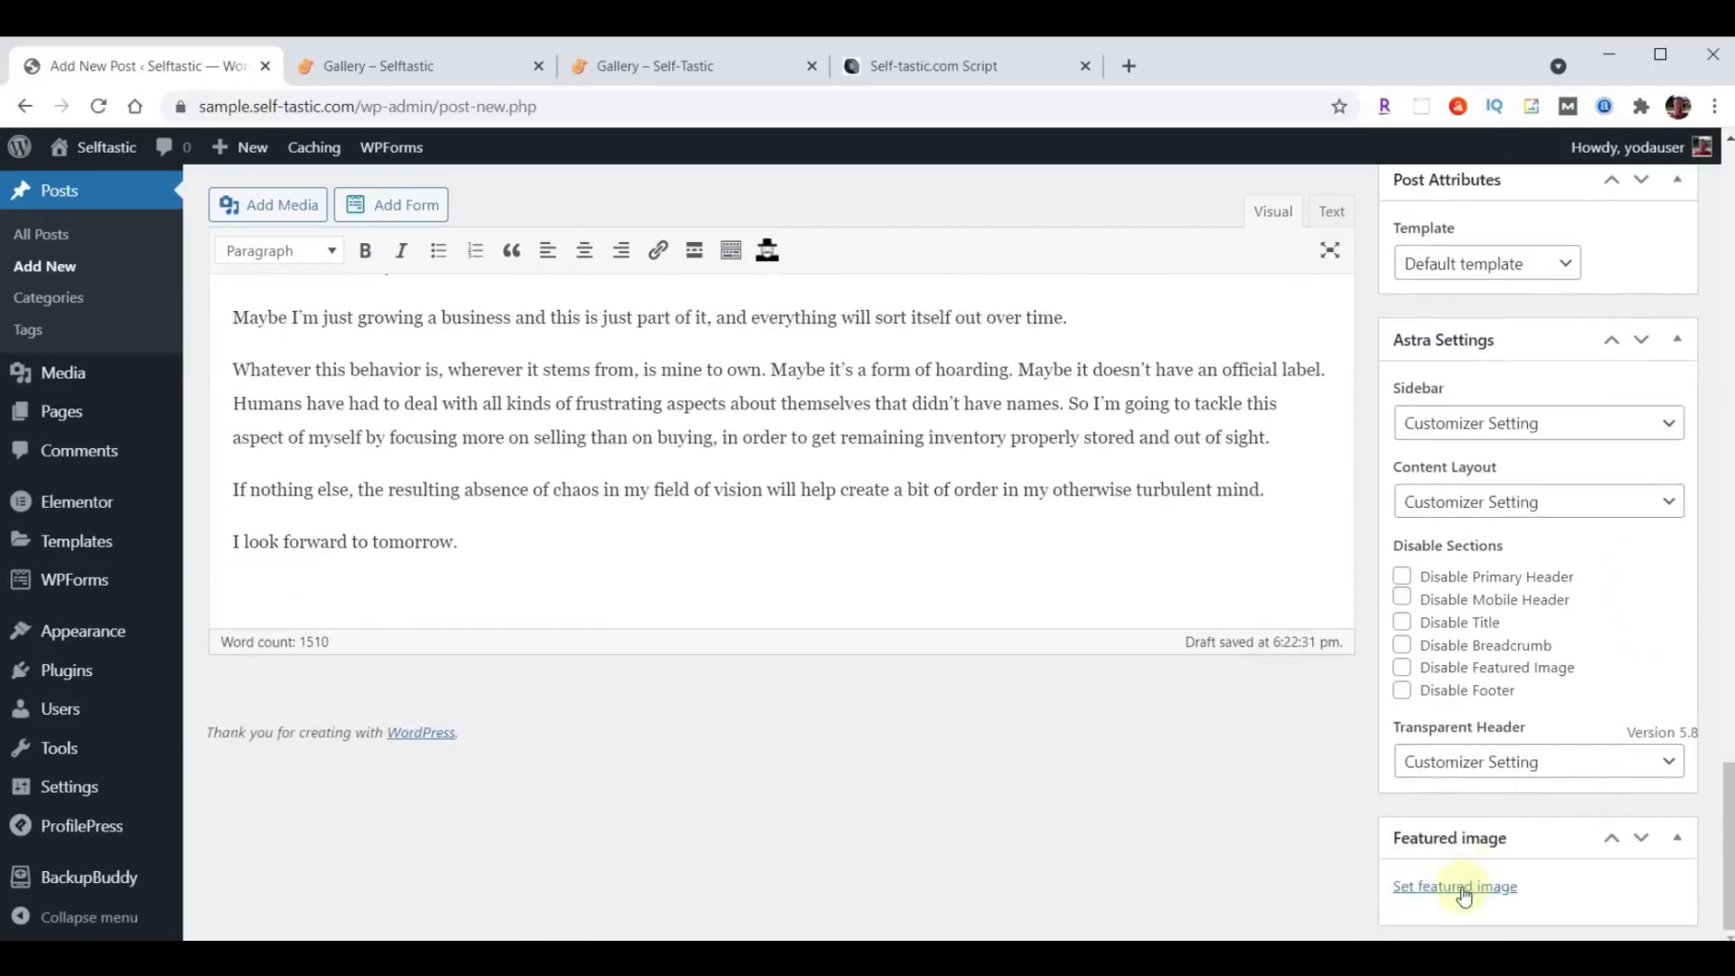
- Set blog-02.jpg, the bookshelf photo, as featured image and publish the post
{"action": "left_click", "coordinate": [1460, 886]}
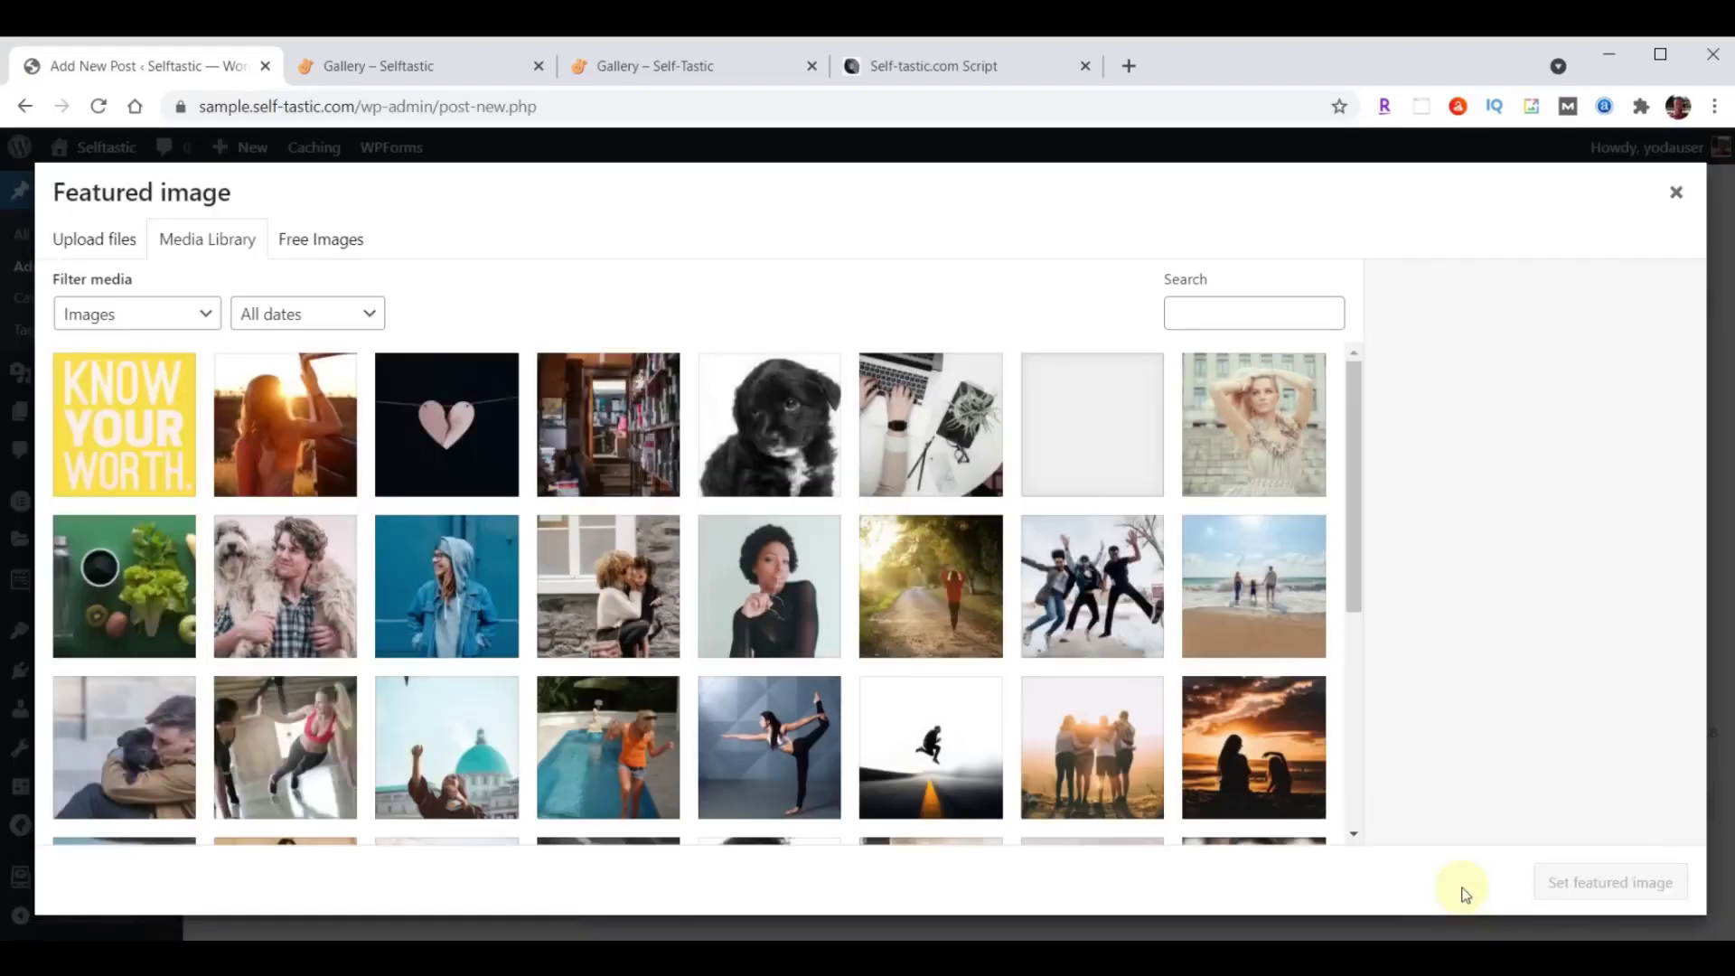
{"action": "left_click", "coordinate": [595, 428]}
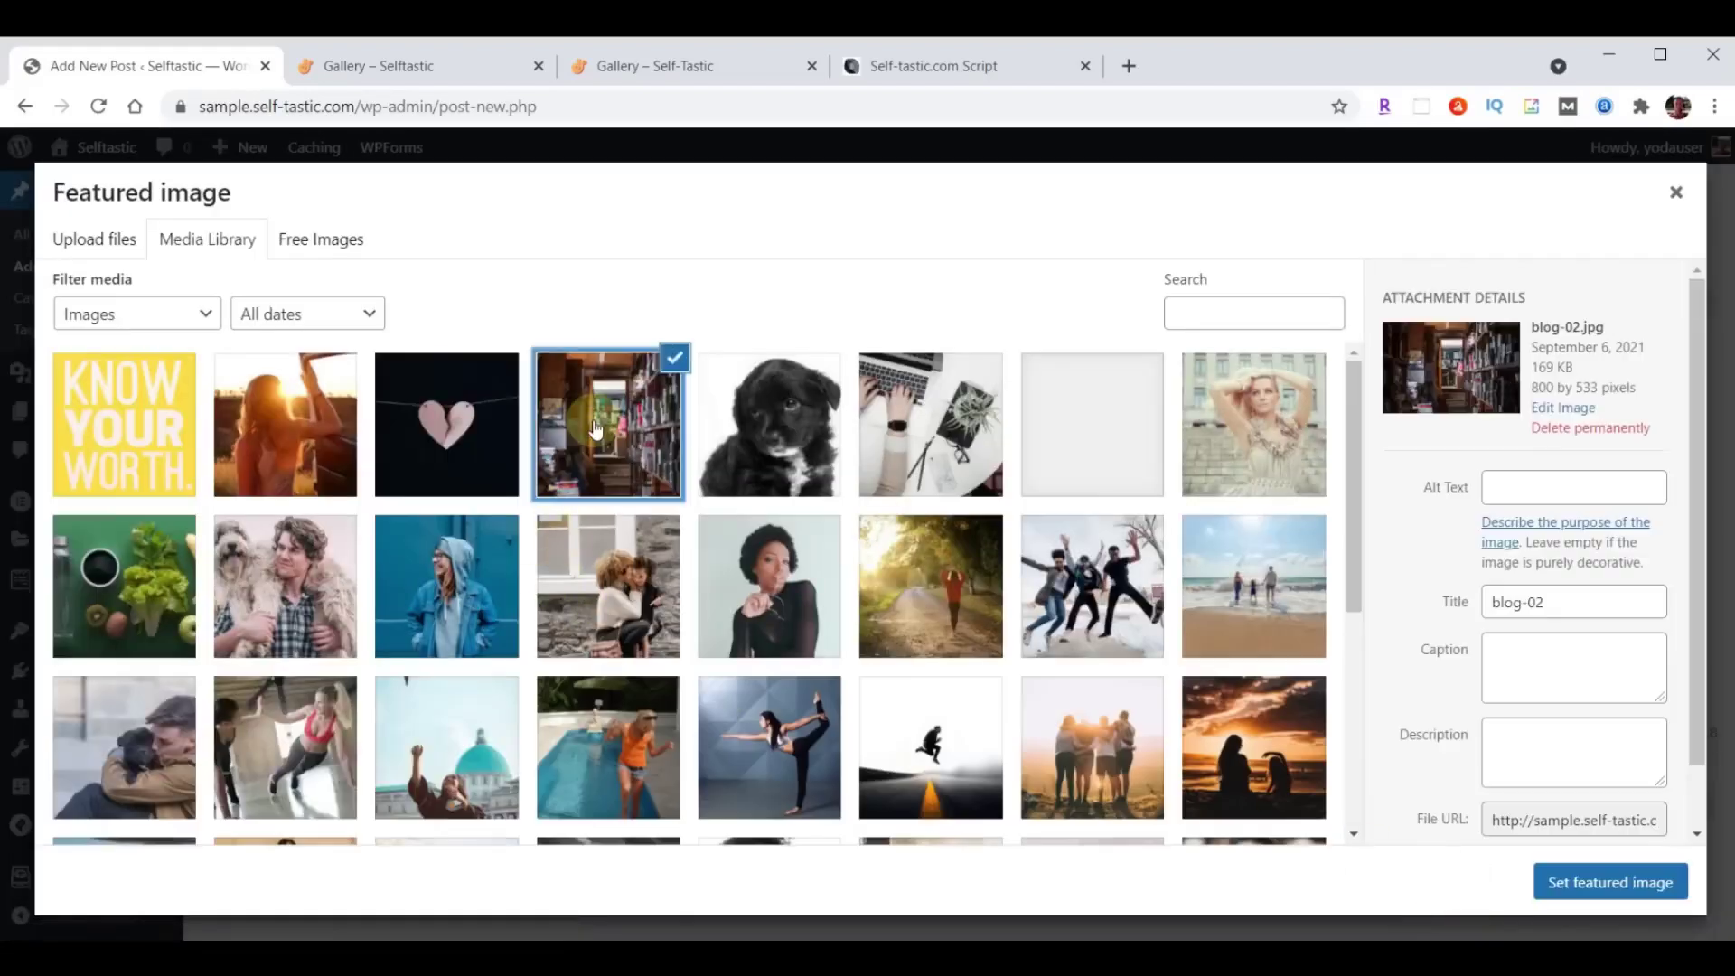
{"action": "left_click", "coordinate": [1604, 881]}
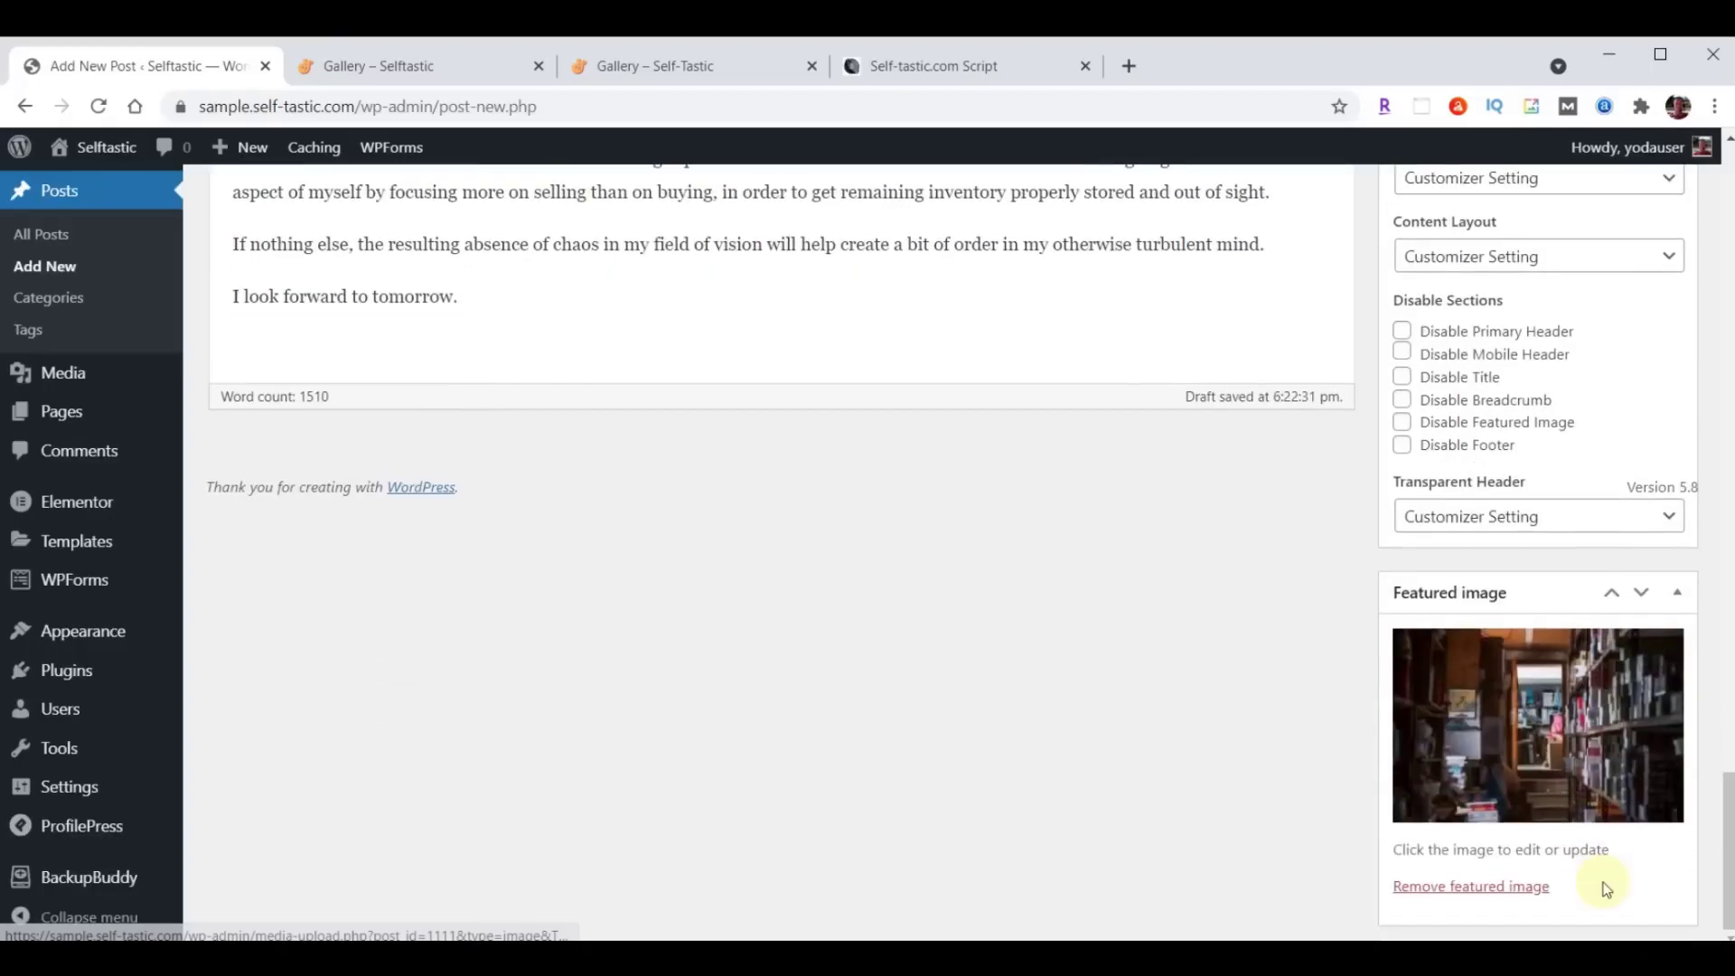
{"action": "scroll", "coordinate": [1606, 888], "scroll_direction": "up", "scroll_amount": 15}
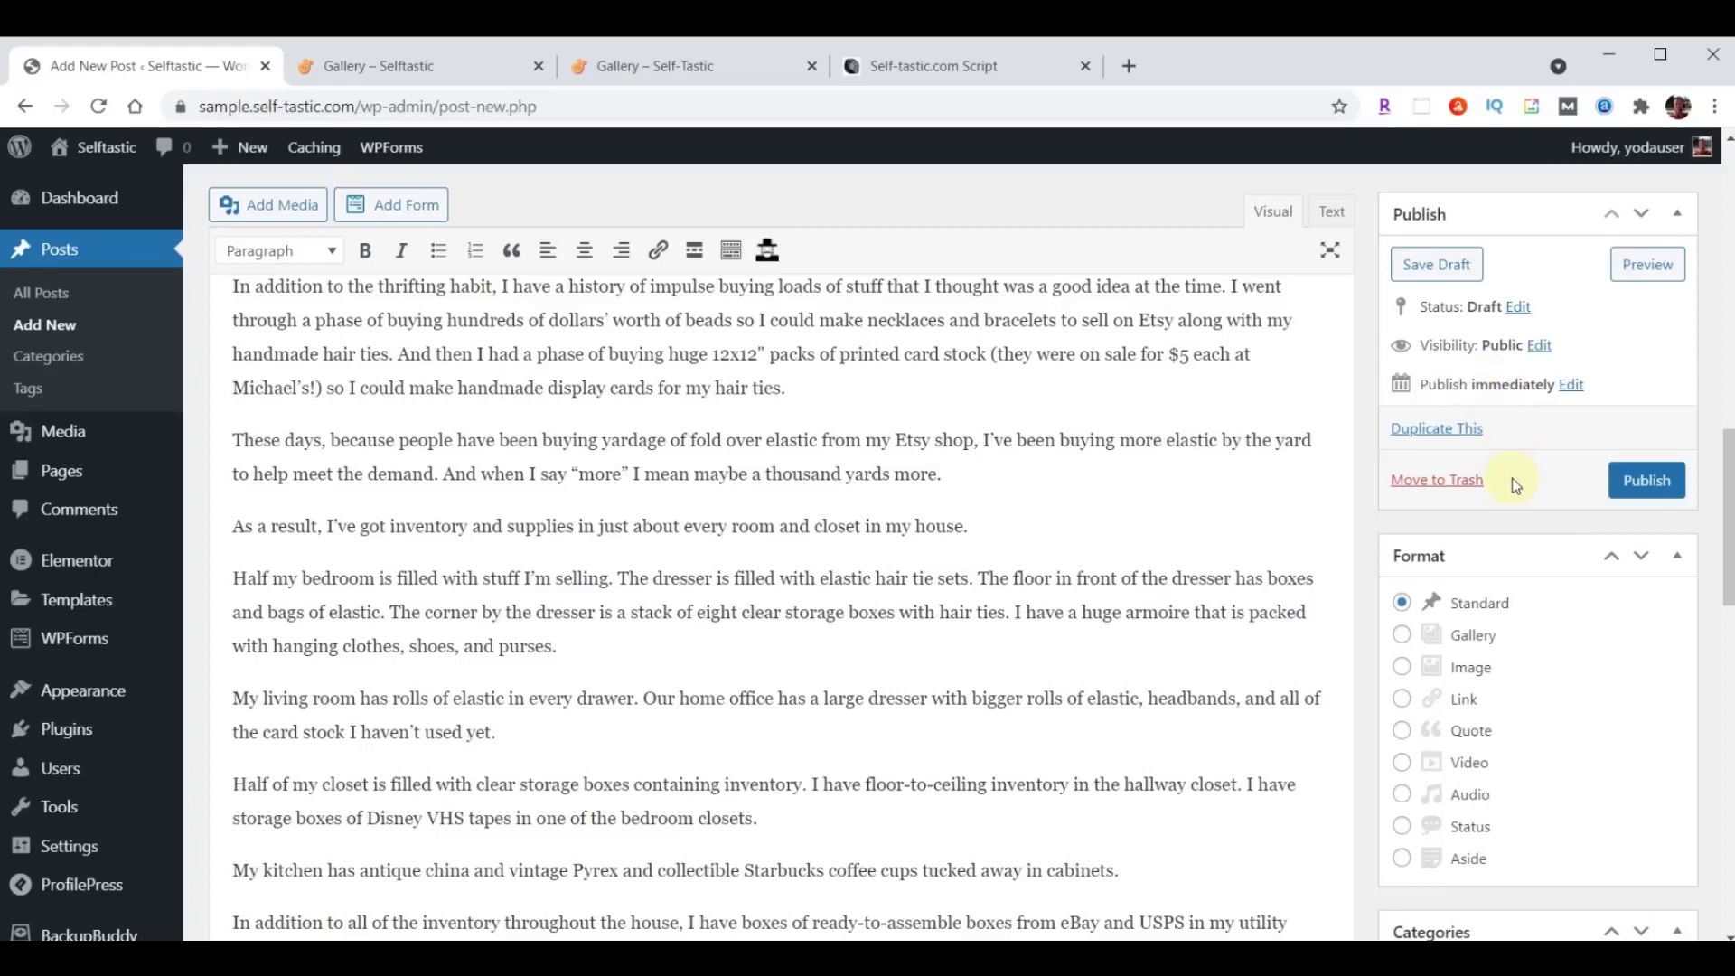
{"action": "left_click", "coordinate": [1631, 479]}
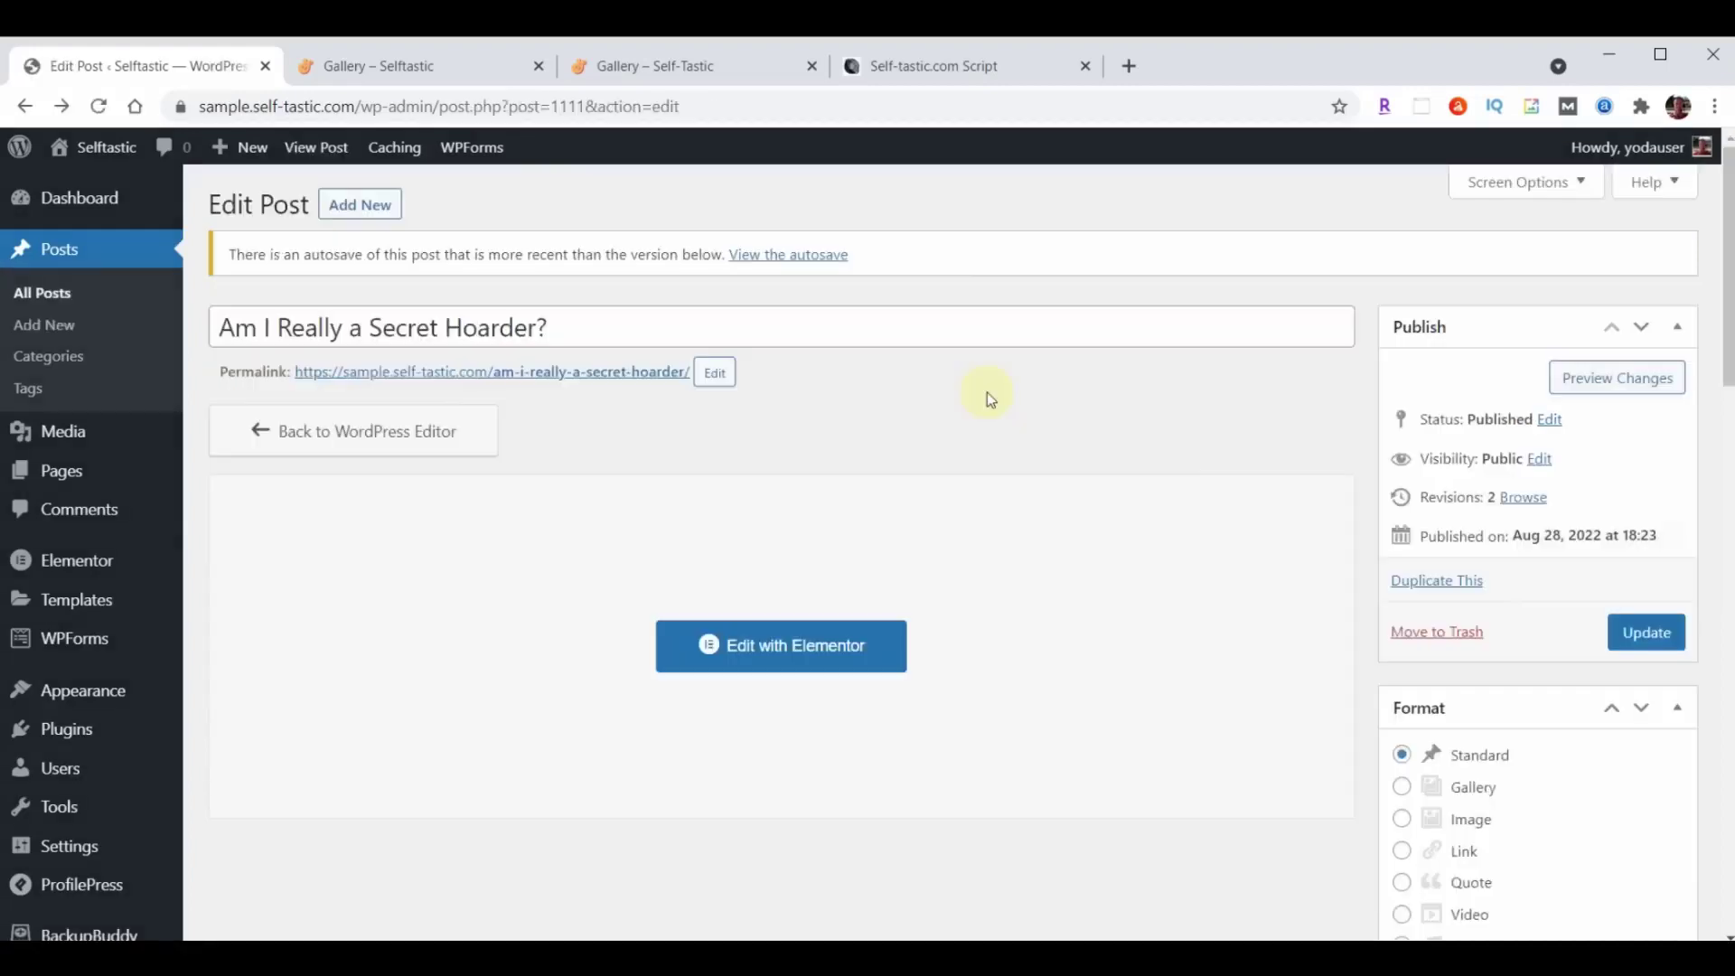
- Review the live 'Am I Really a Secret Hoarder?' post in a new tab, then close it
{"action": "right_click", "coordinate": [571, 374]}
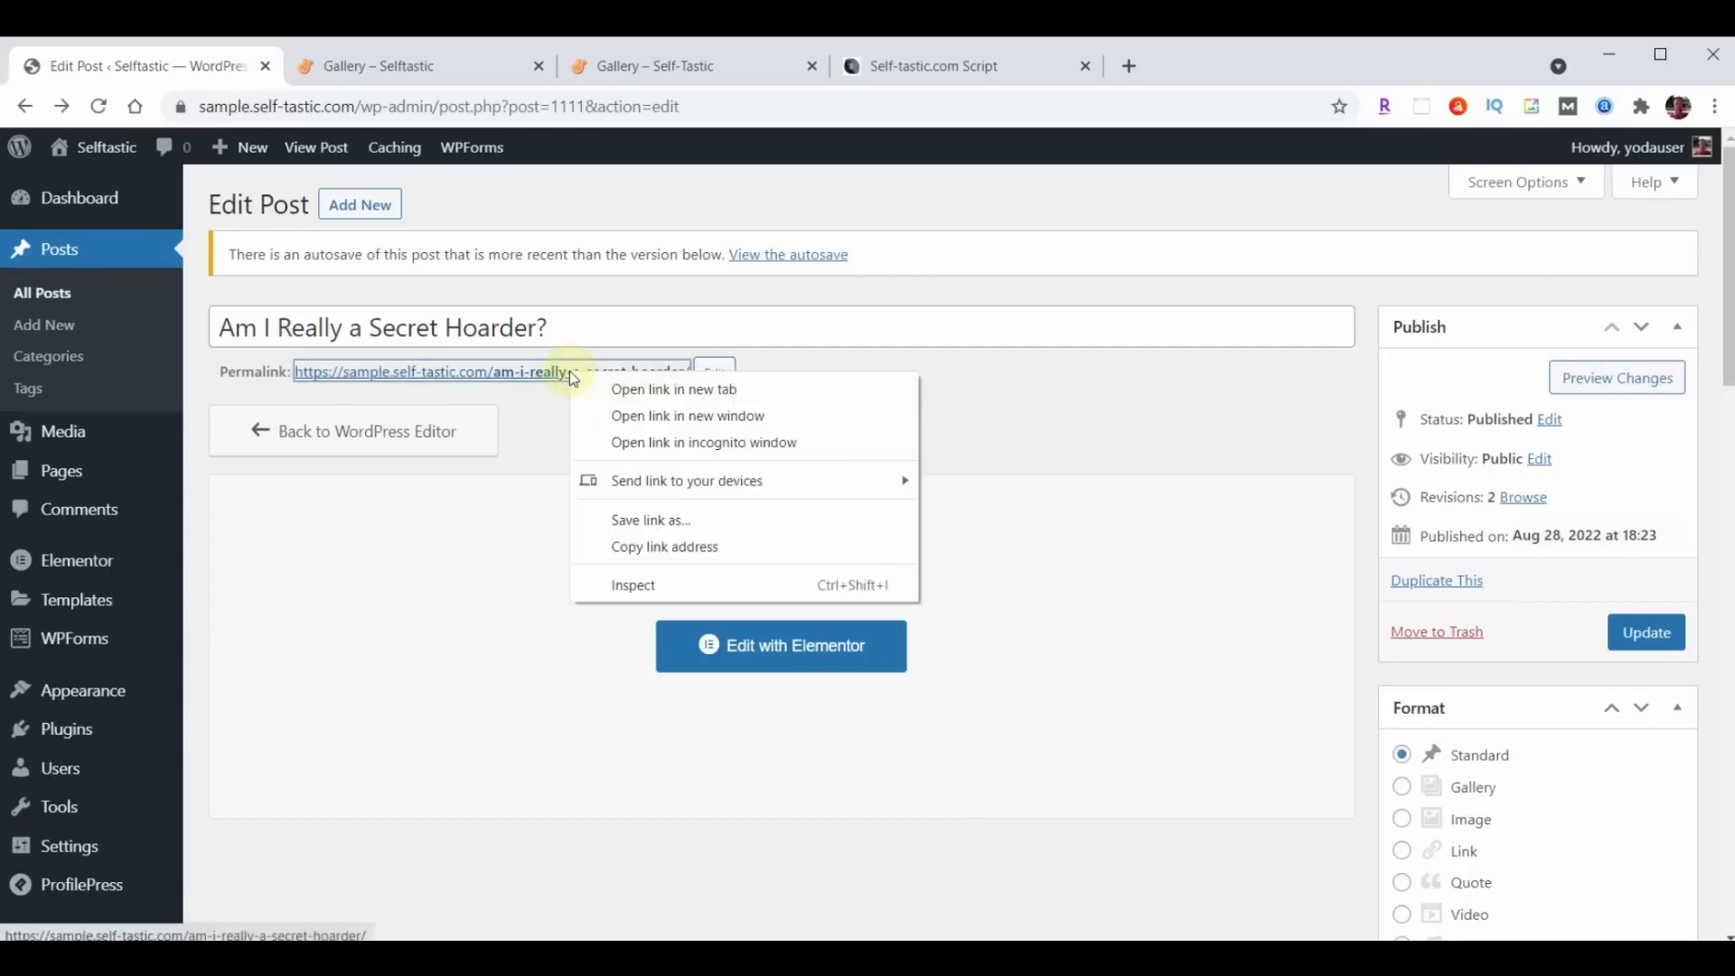
{"action": "left_click", "coordinate": [638, 390]}
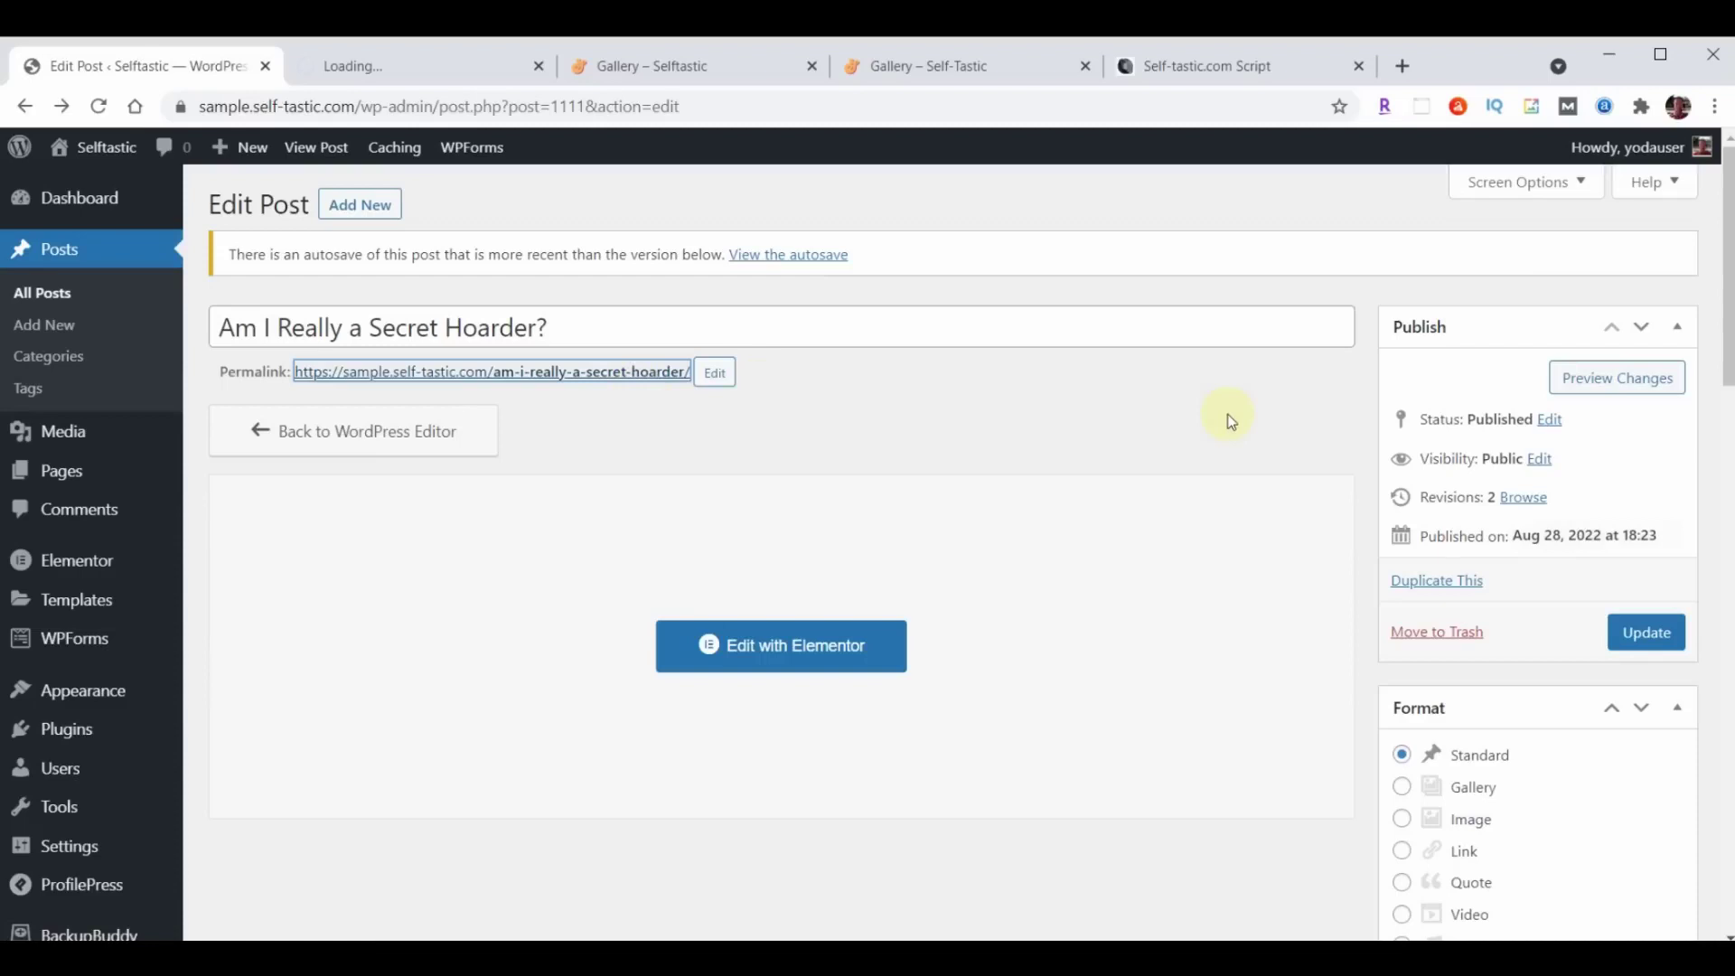
{"action": "left_click", "coordinate": [407, 66]}
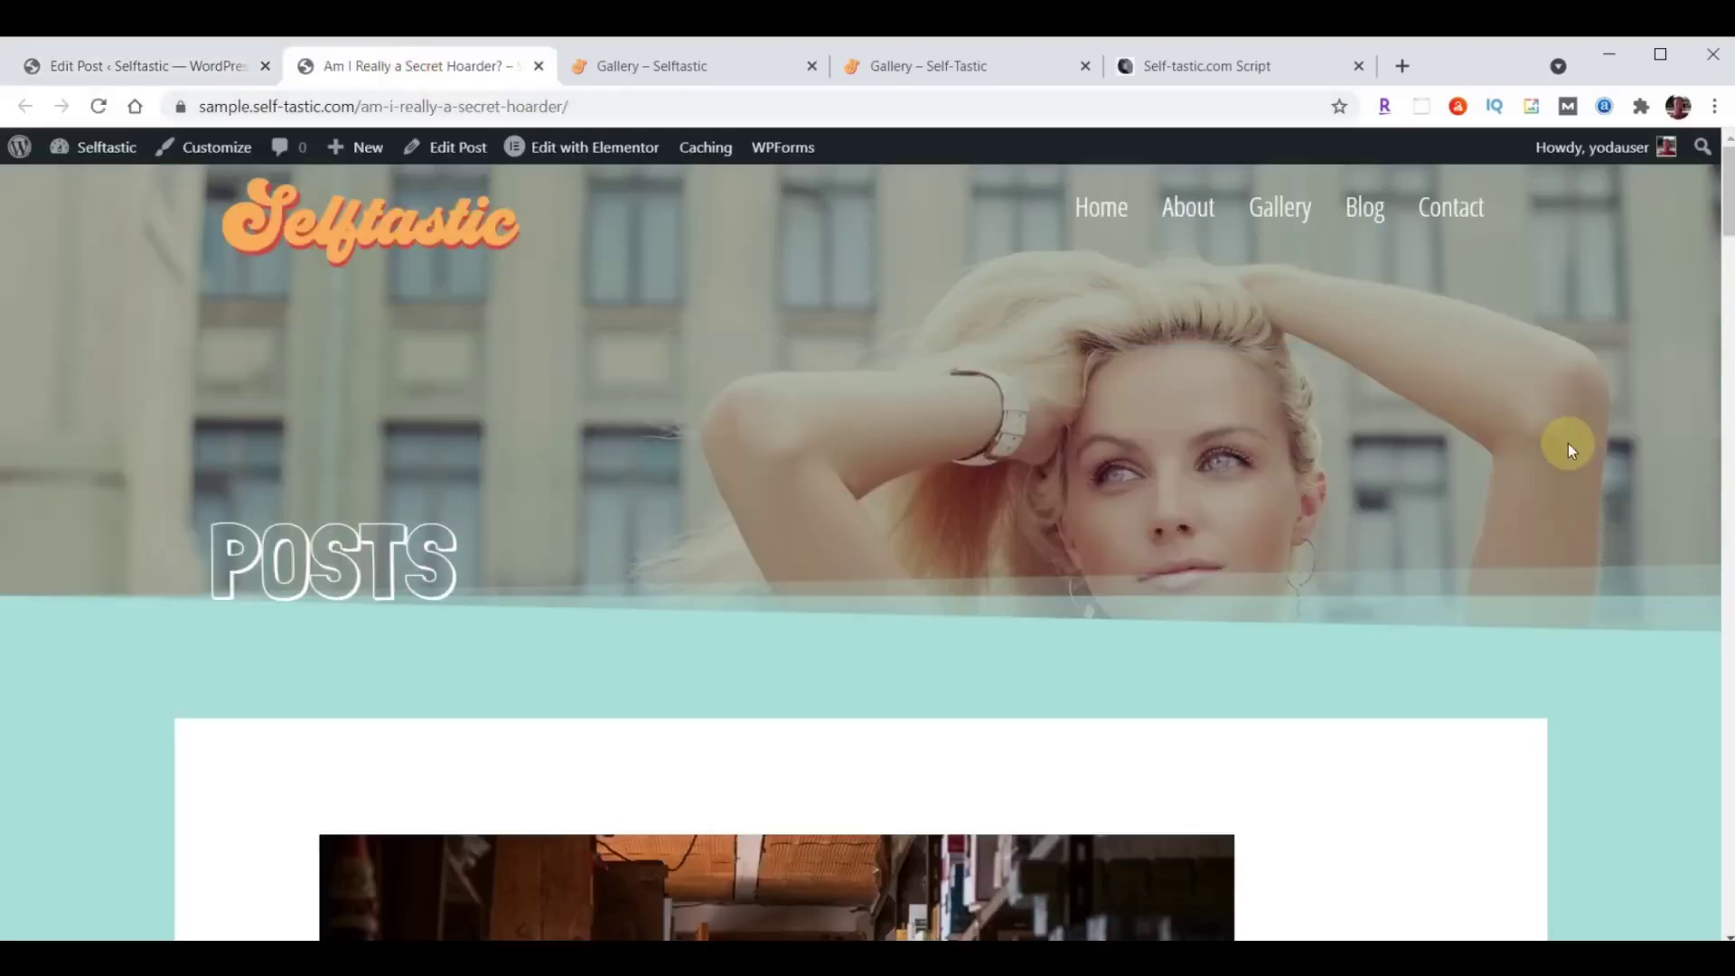
{"action": "scroll", "coordinate": [1566, 440], "scroll_direction": "down", "scroll_amount": 15}
{"action": "scroll", "coordinate": [1514, 544], "scroll_direction": "down", "scroll_amount": 20}
{"action": "scroll", "coordinate": [1527, 550], "scroll_direction": "down", "scroll_amount": 1}
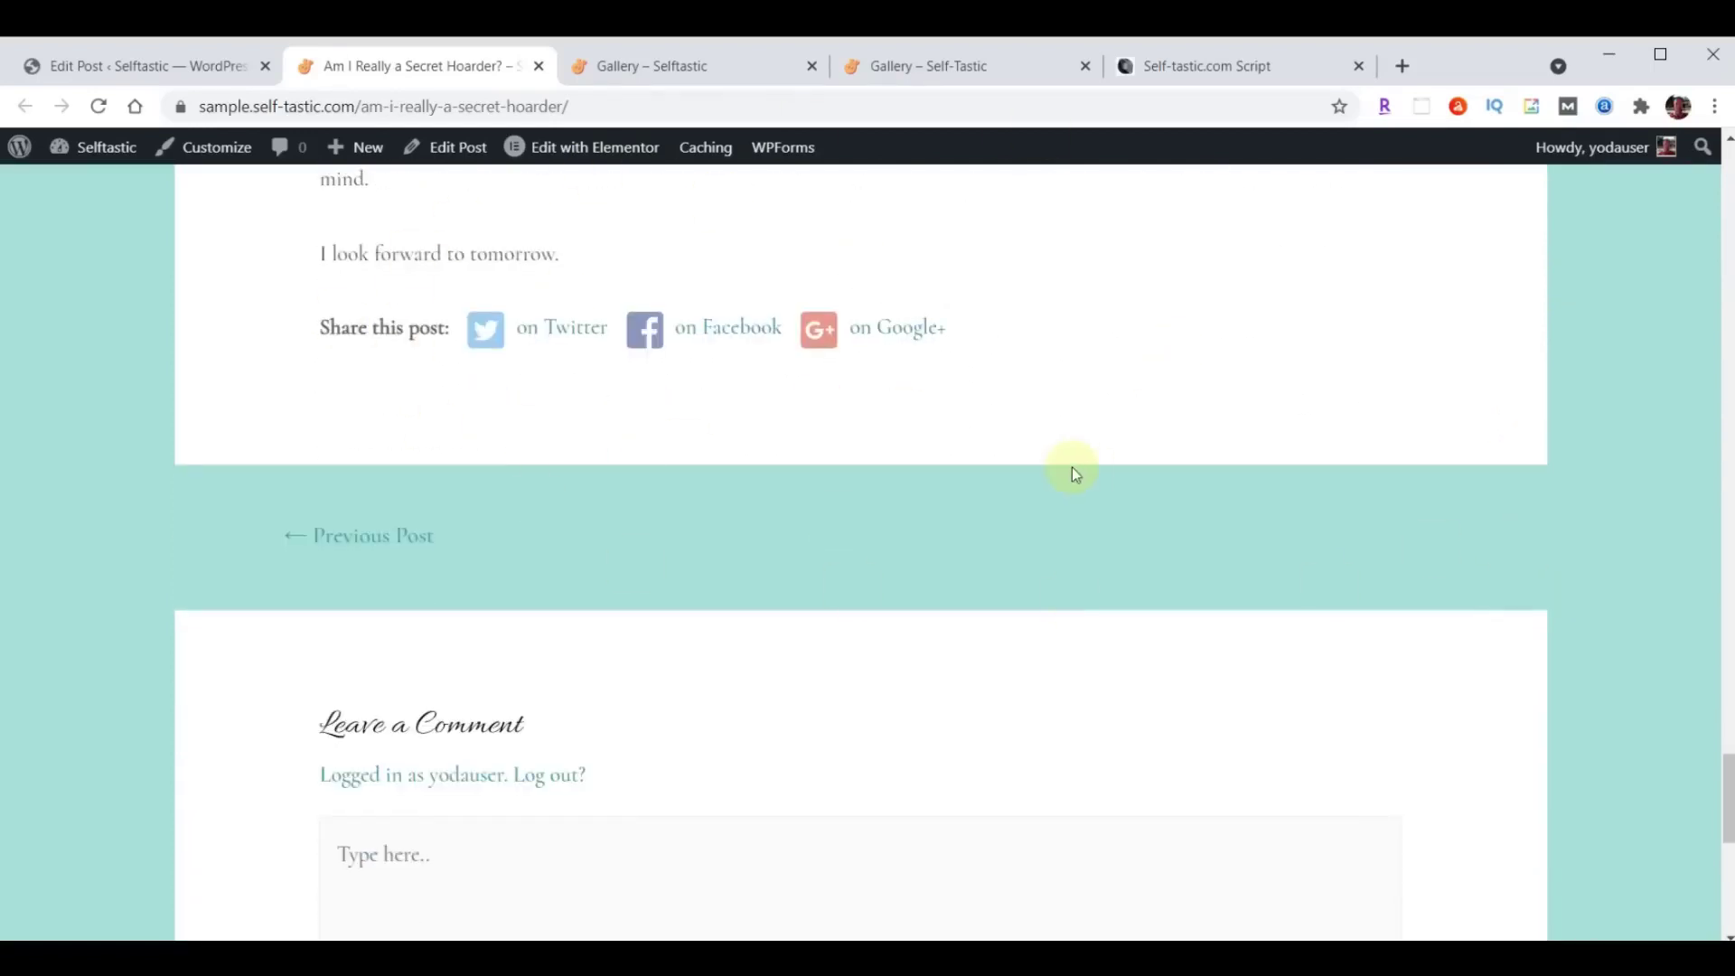
{"action": "scroll", "coordinate": [1072, 468], "scroll_direction": "up", "scroll_amount": 20}
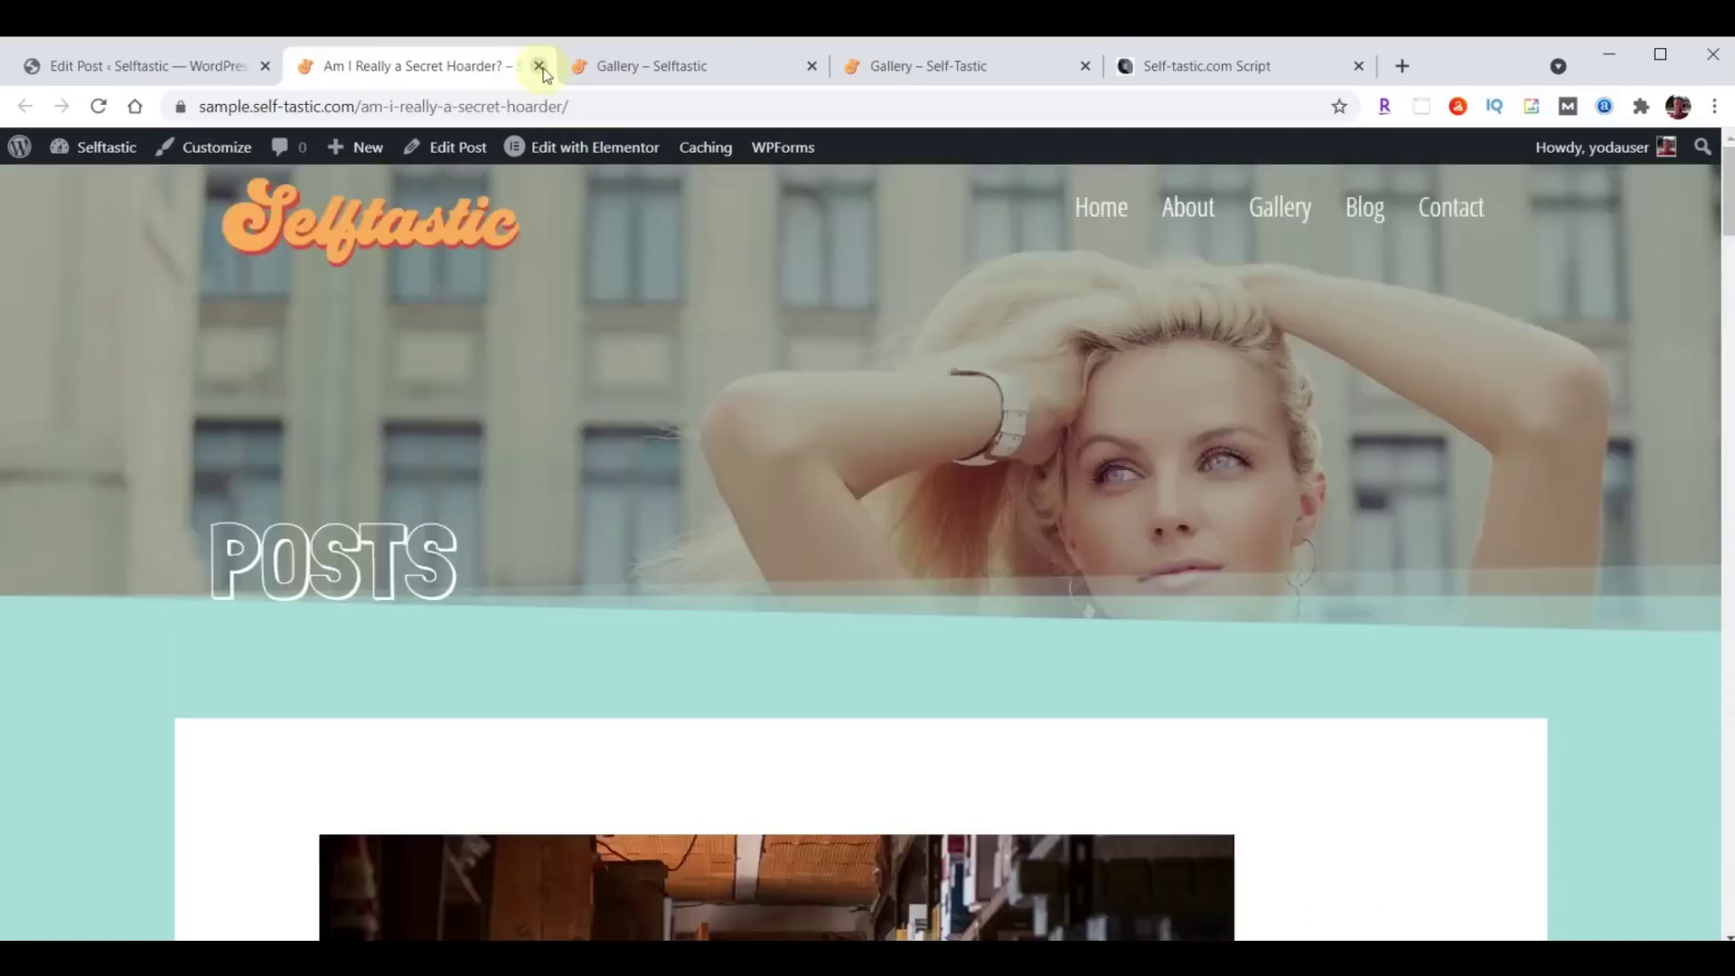
{"action": "left_click", "coordinate": [539, 66]}
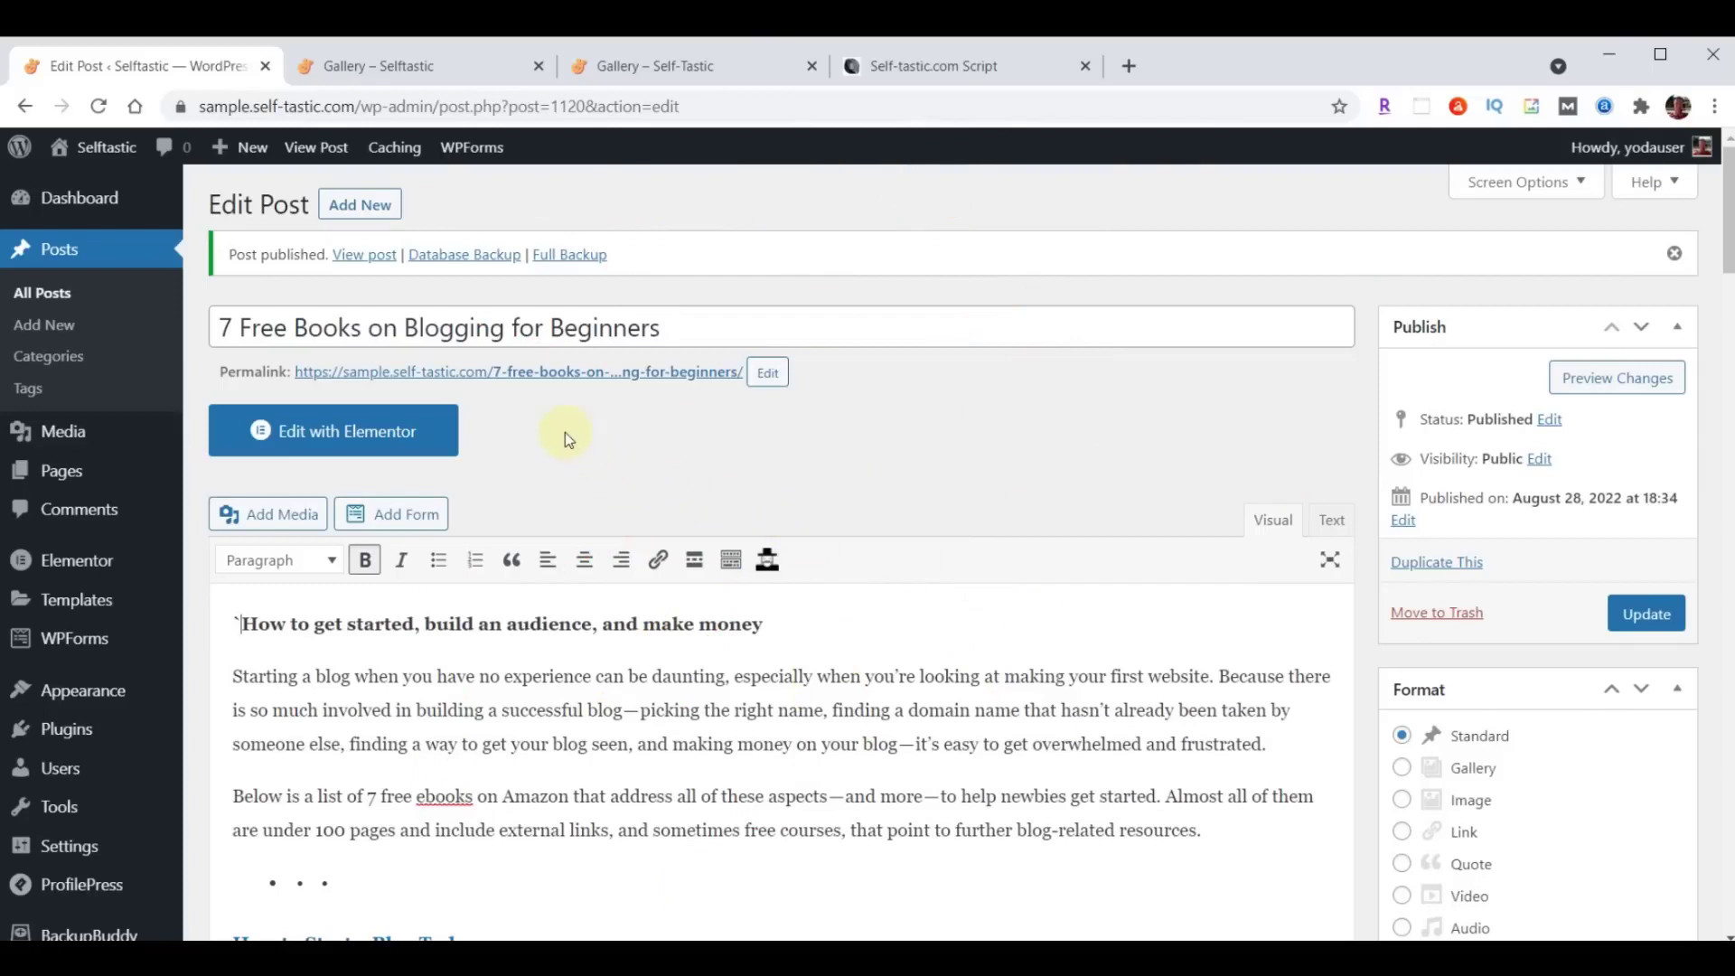
- Open the live '7 Free Books on Blogging for Beginners' post in a new tab and scroll through it
{"action": "right_click", "coordinate": [557, 377]}
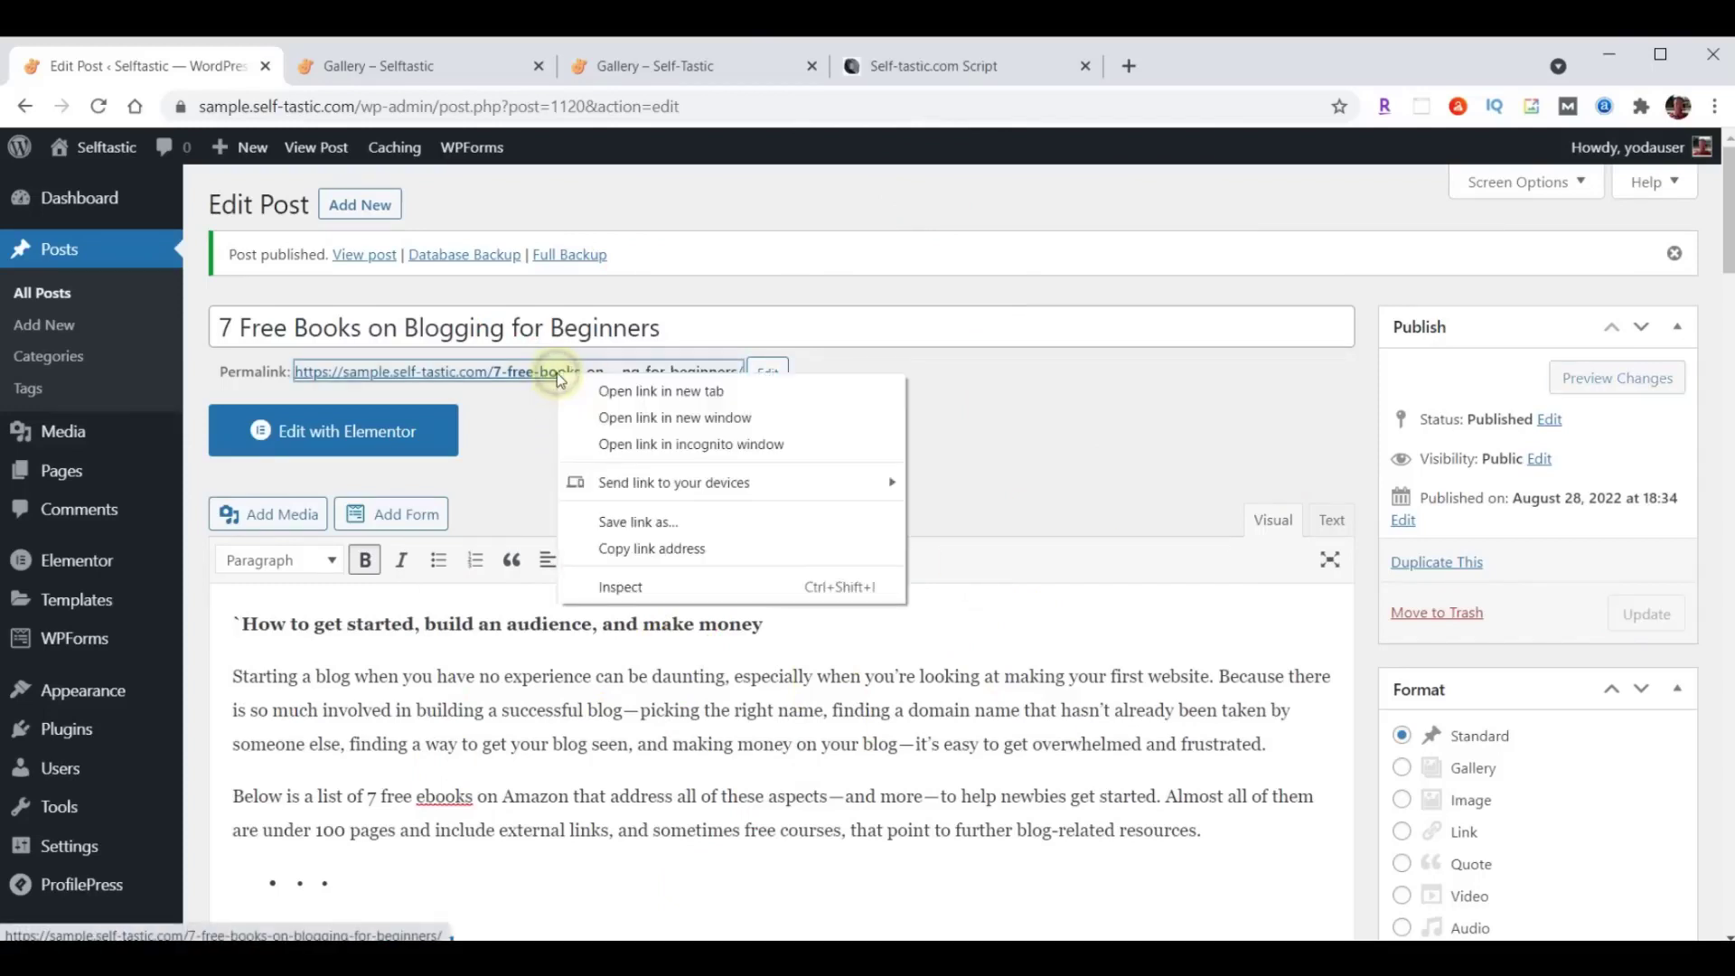
{"action": "left_click", "coordinate": [659, 392]}
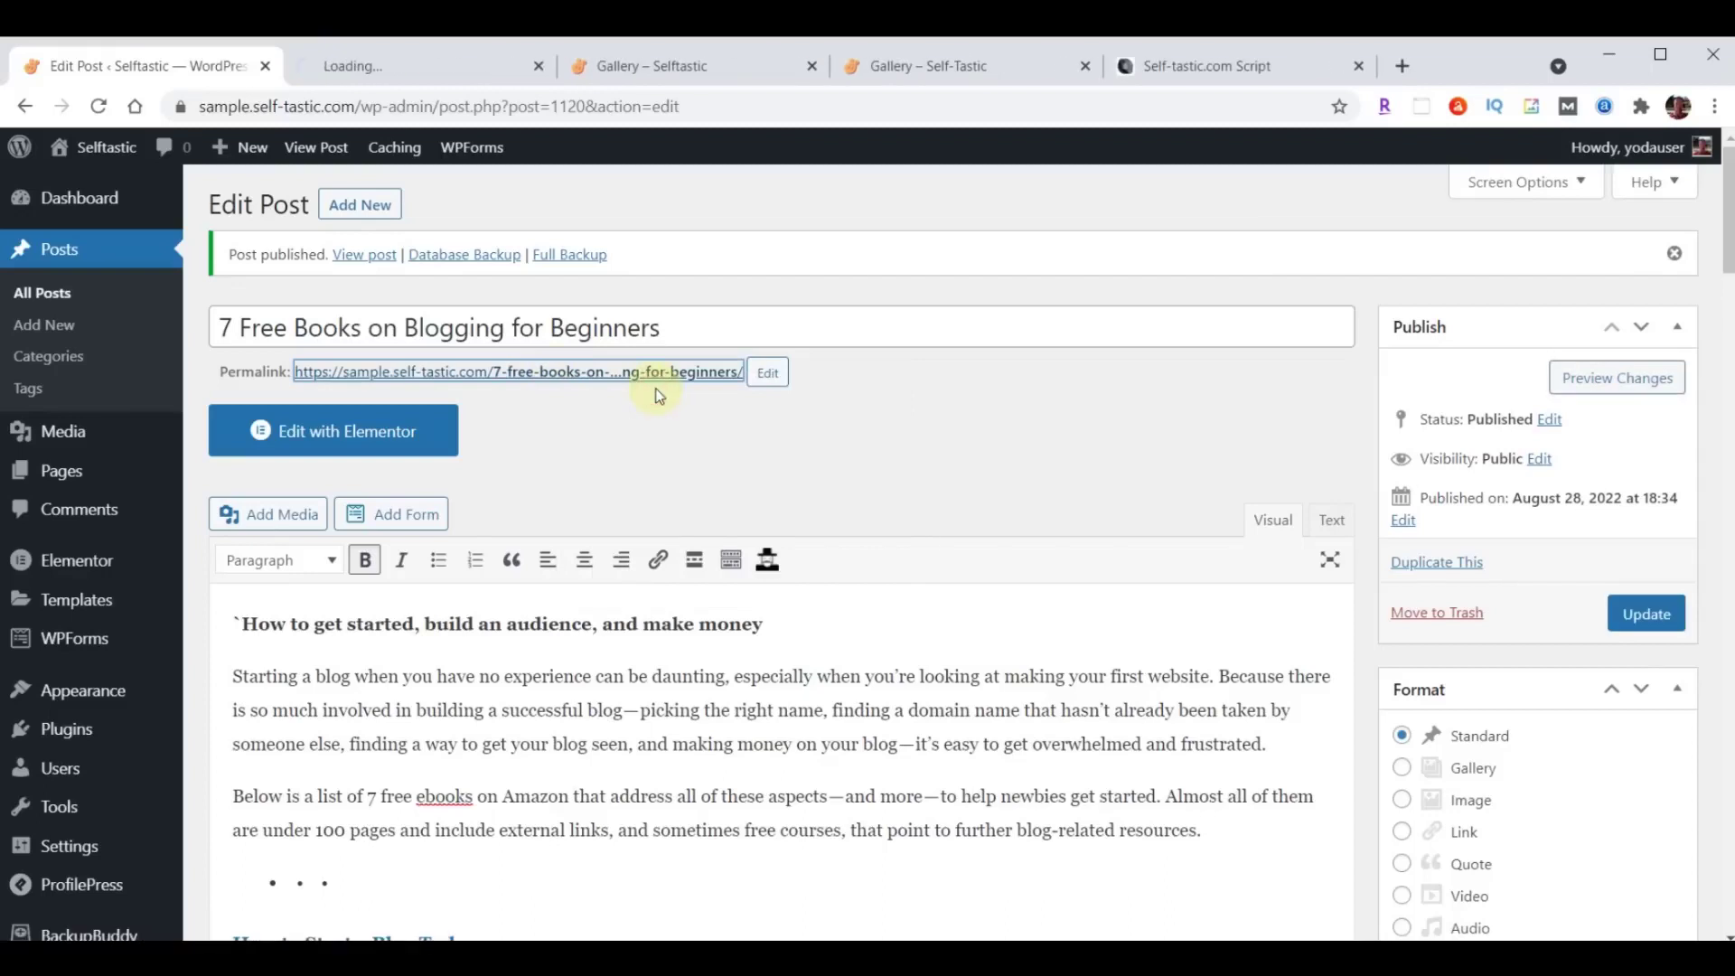
{"action": "left_click", "coordinate": [370, 65]}
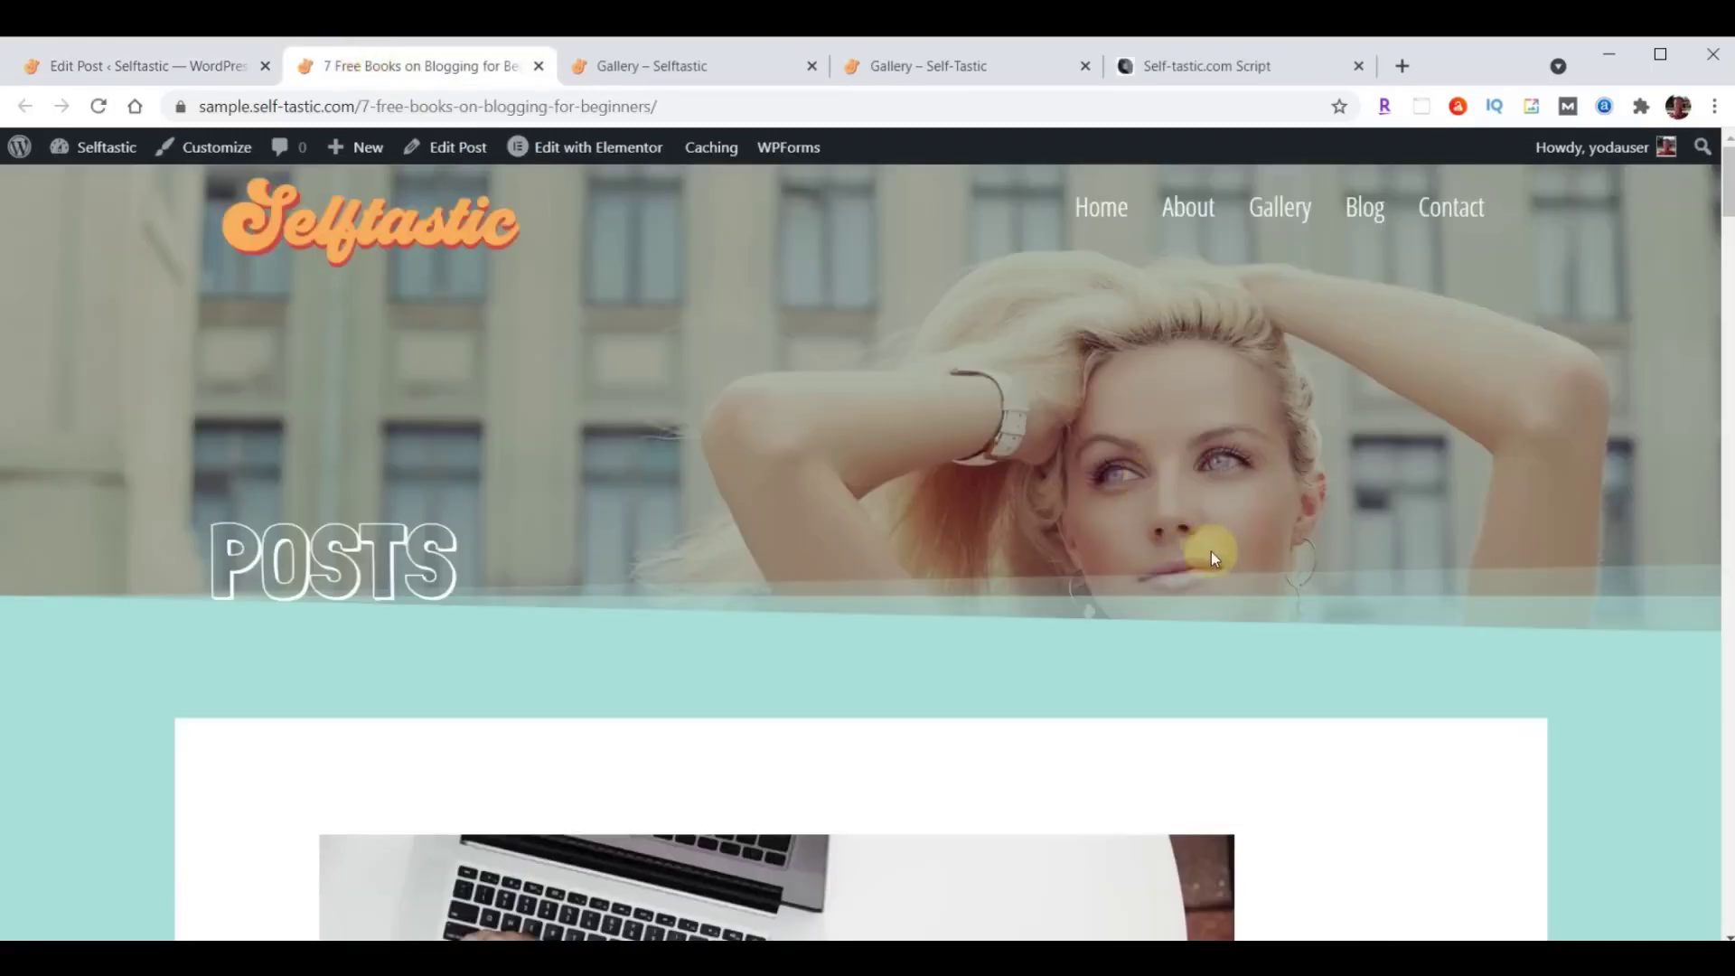
{"action": "scroll", "coordinate": [1216, 555], "scroll_direction": "down", "scroll_amount": 6}
{"action": "scroll", "coordinate": [1216, 554], "scroll_direction": "down", "scroll_amount": 4}
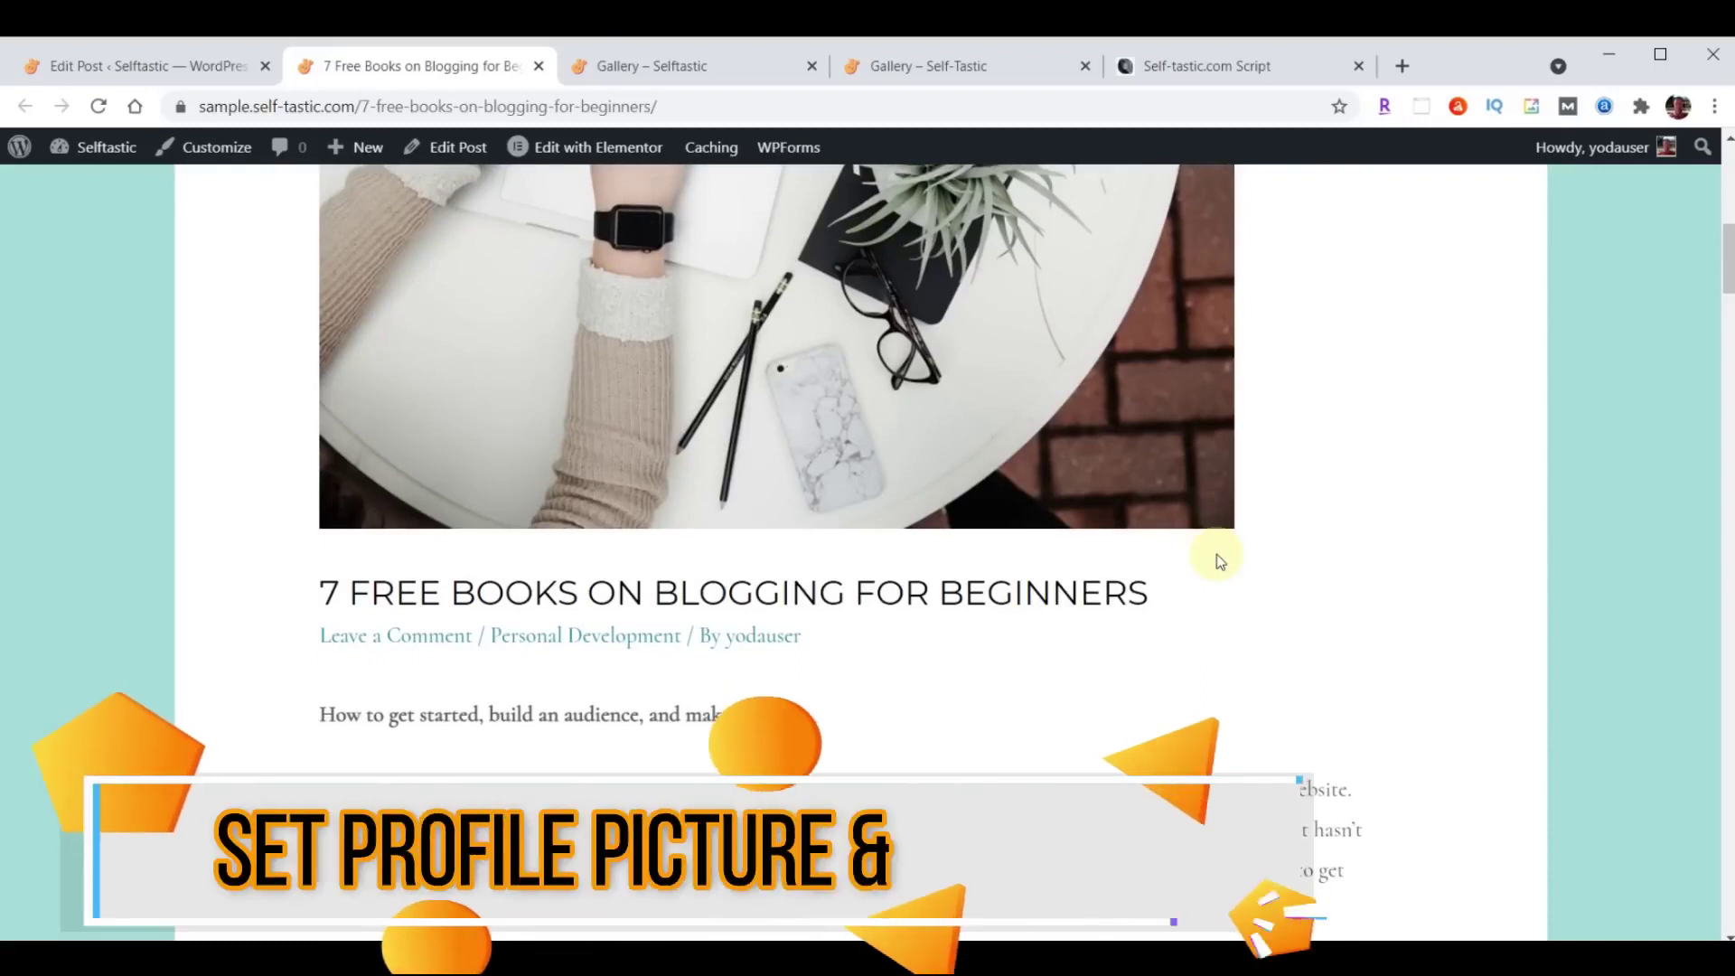
{"action": "scroll", "coordinate": [1216, 555], "scroll_direction": "up", "scroll_amount": 10}
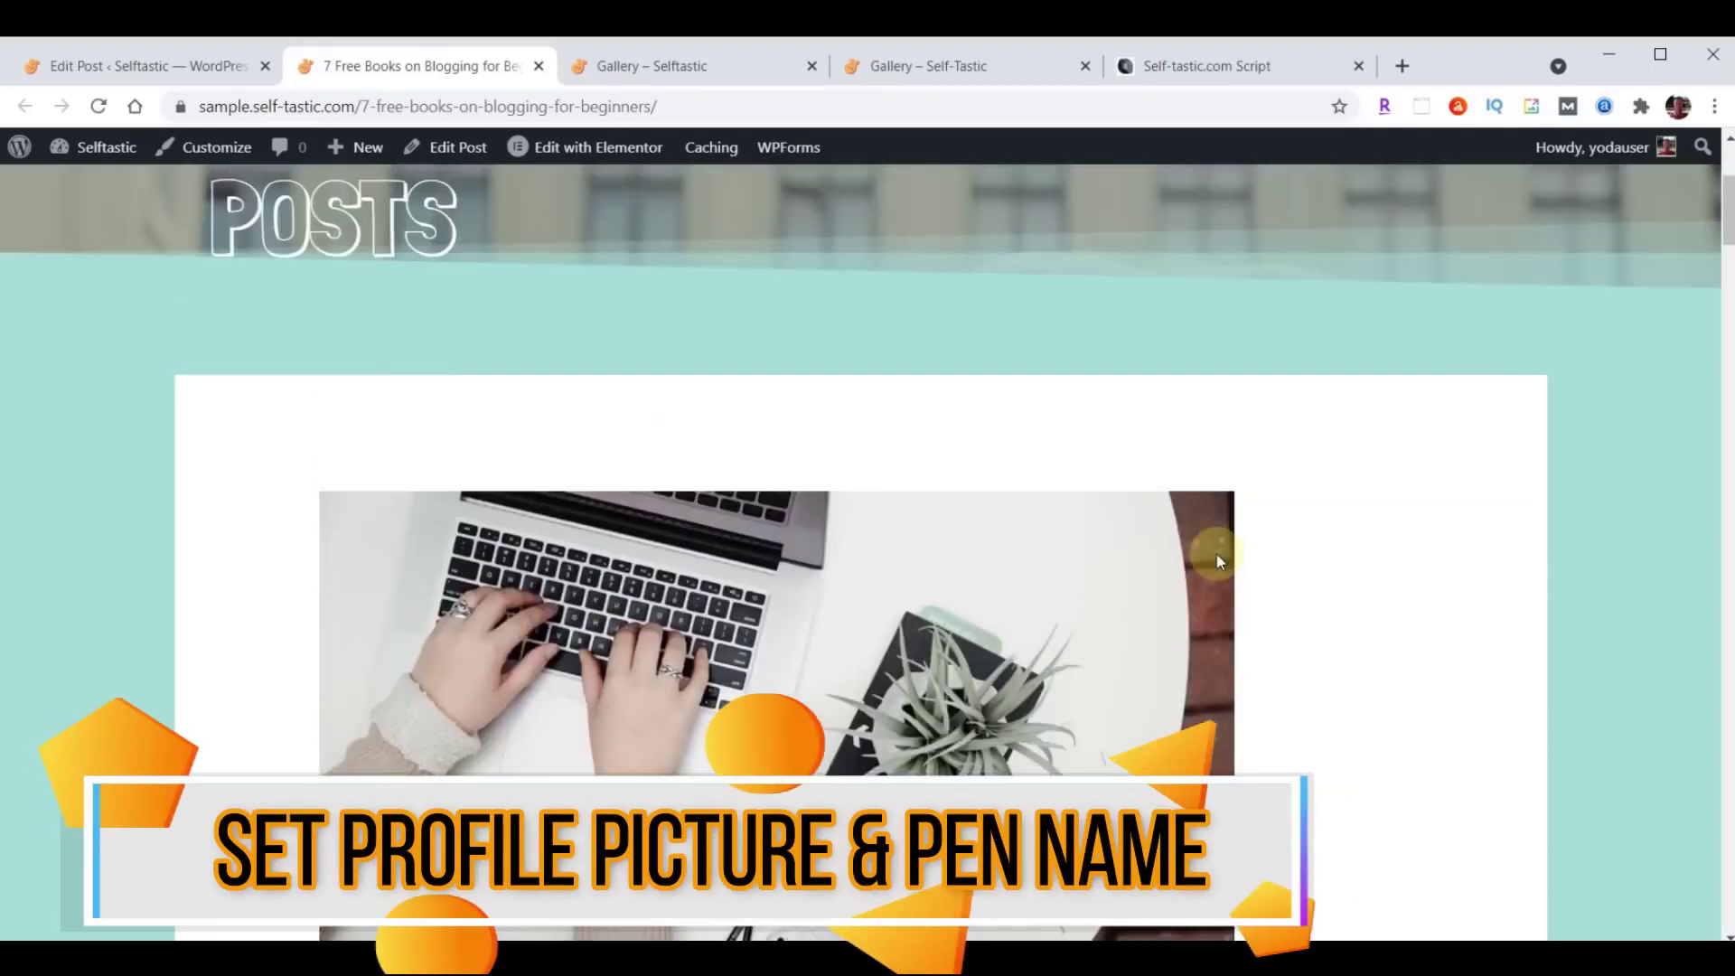
{"action": "scroll", "coordinate": [1216, 553], "scroll_direction": "down", "scroll_amount": 10}
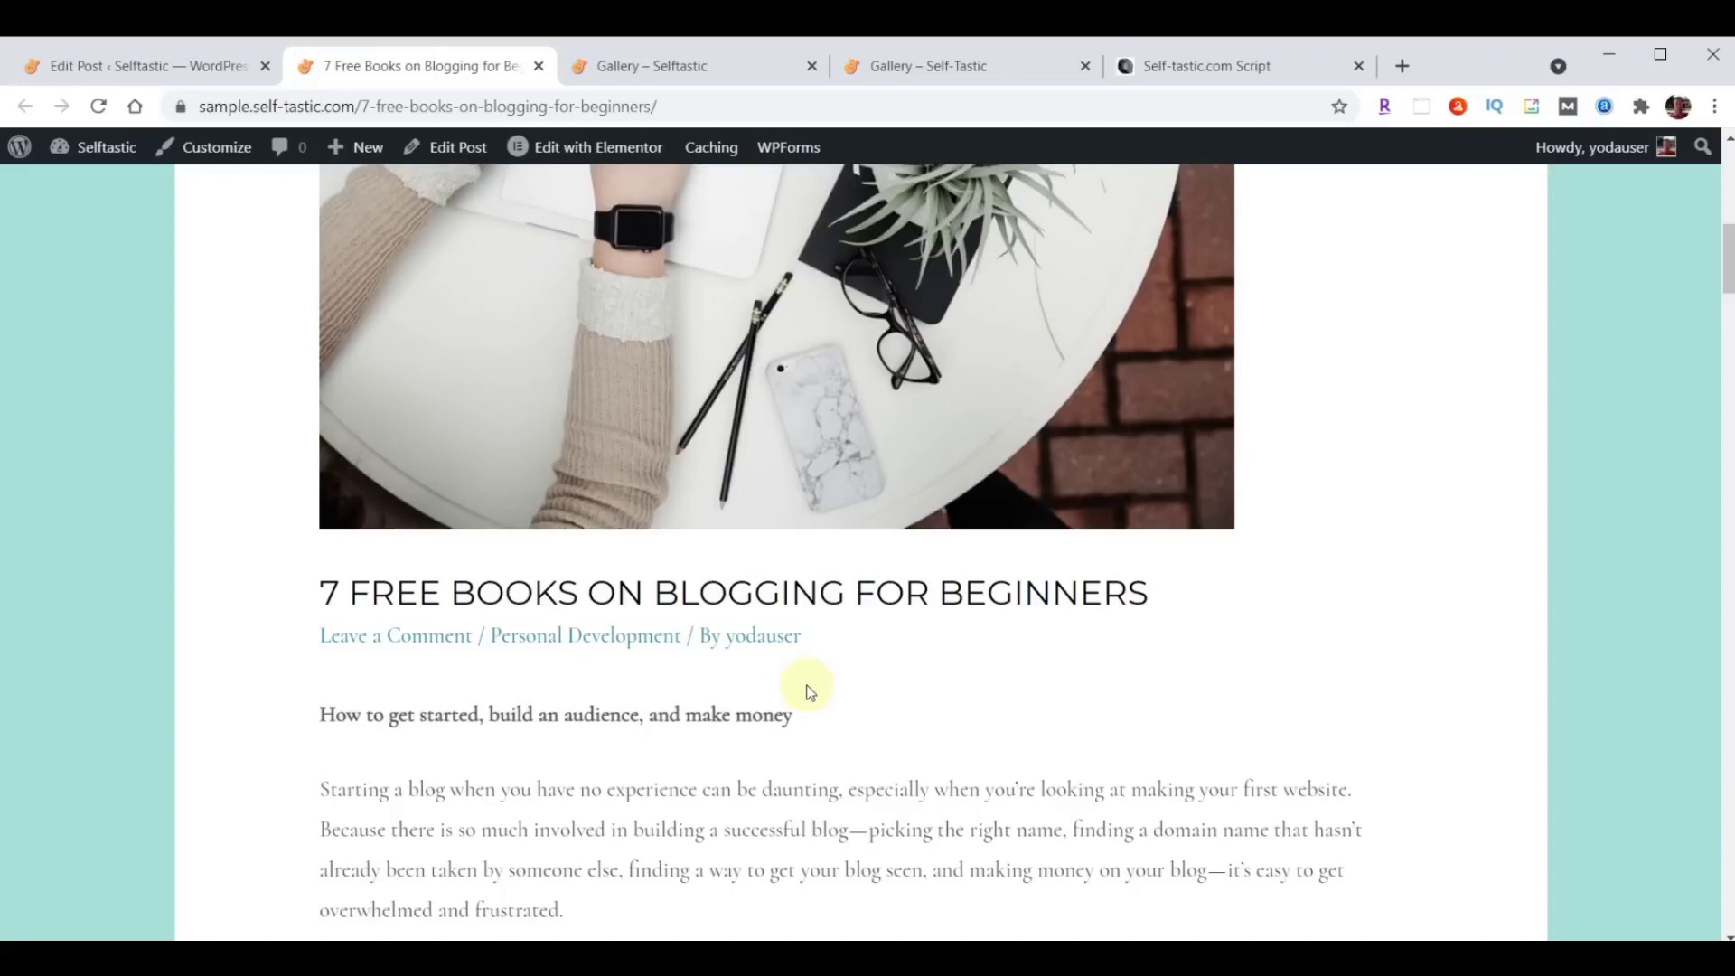
- View the author's post archive, then return to the editor and bring up Installed Plugins
{"action": "left_click", "coordinate": [742, 633]}
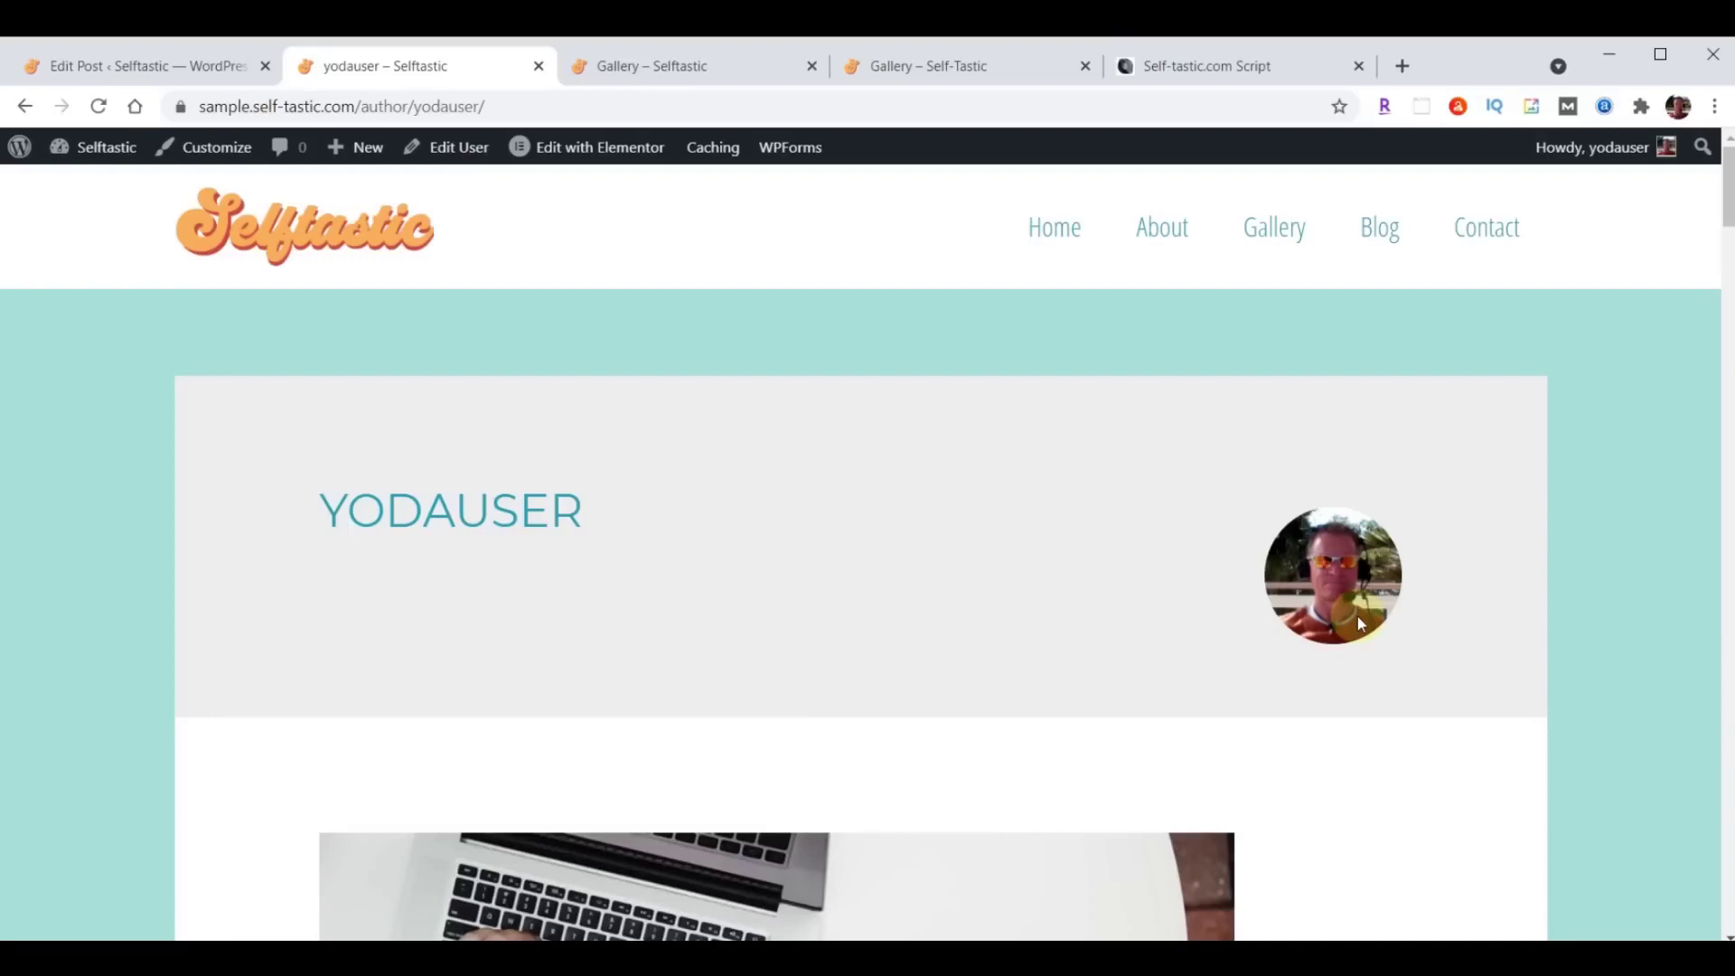
{"action": "left_click", "coordinate": [23, 108]}
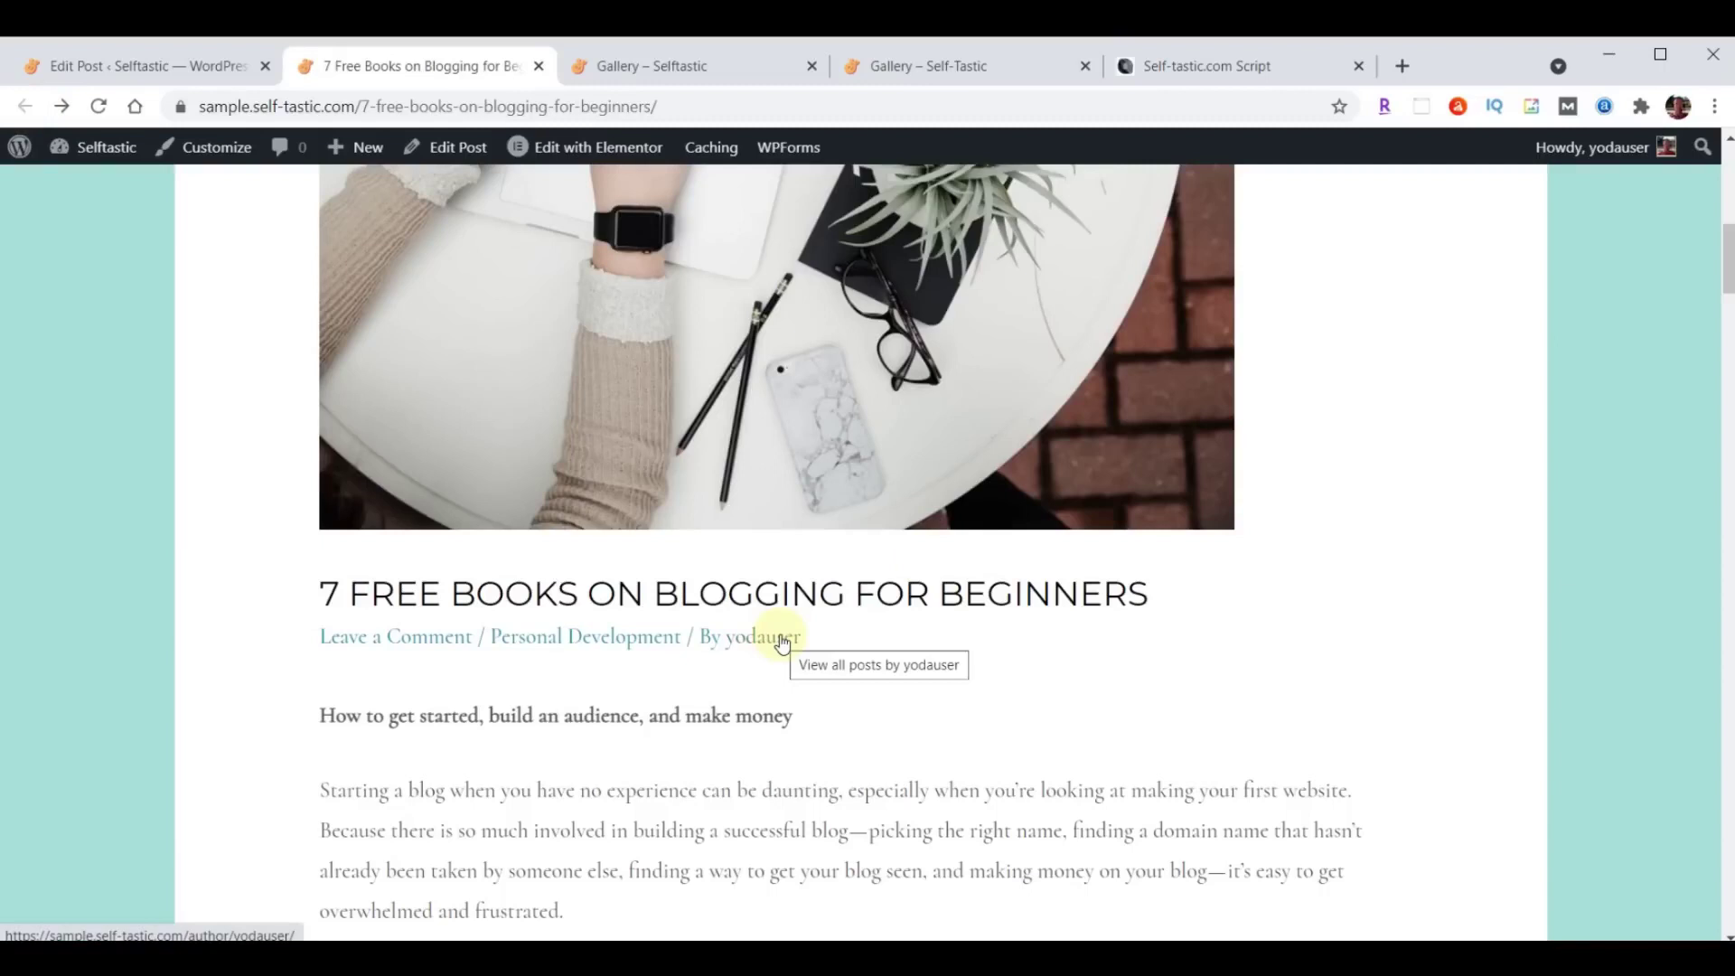
{"action": "left_click", "coordinate": [90, 68]}
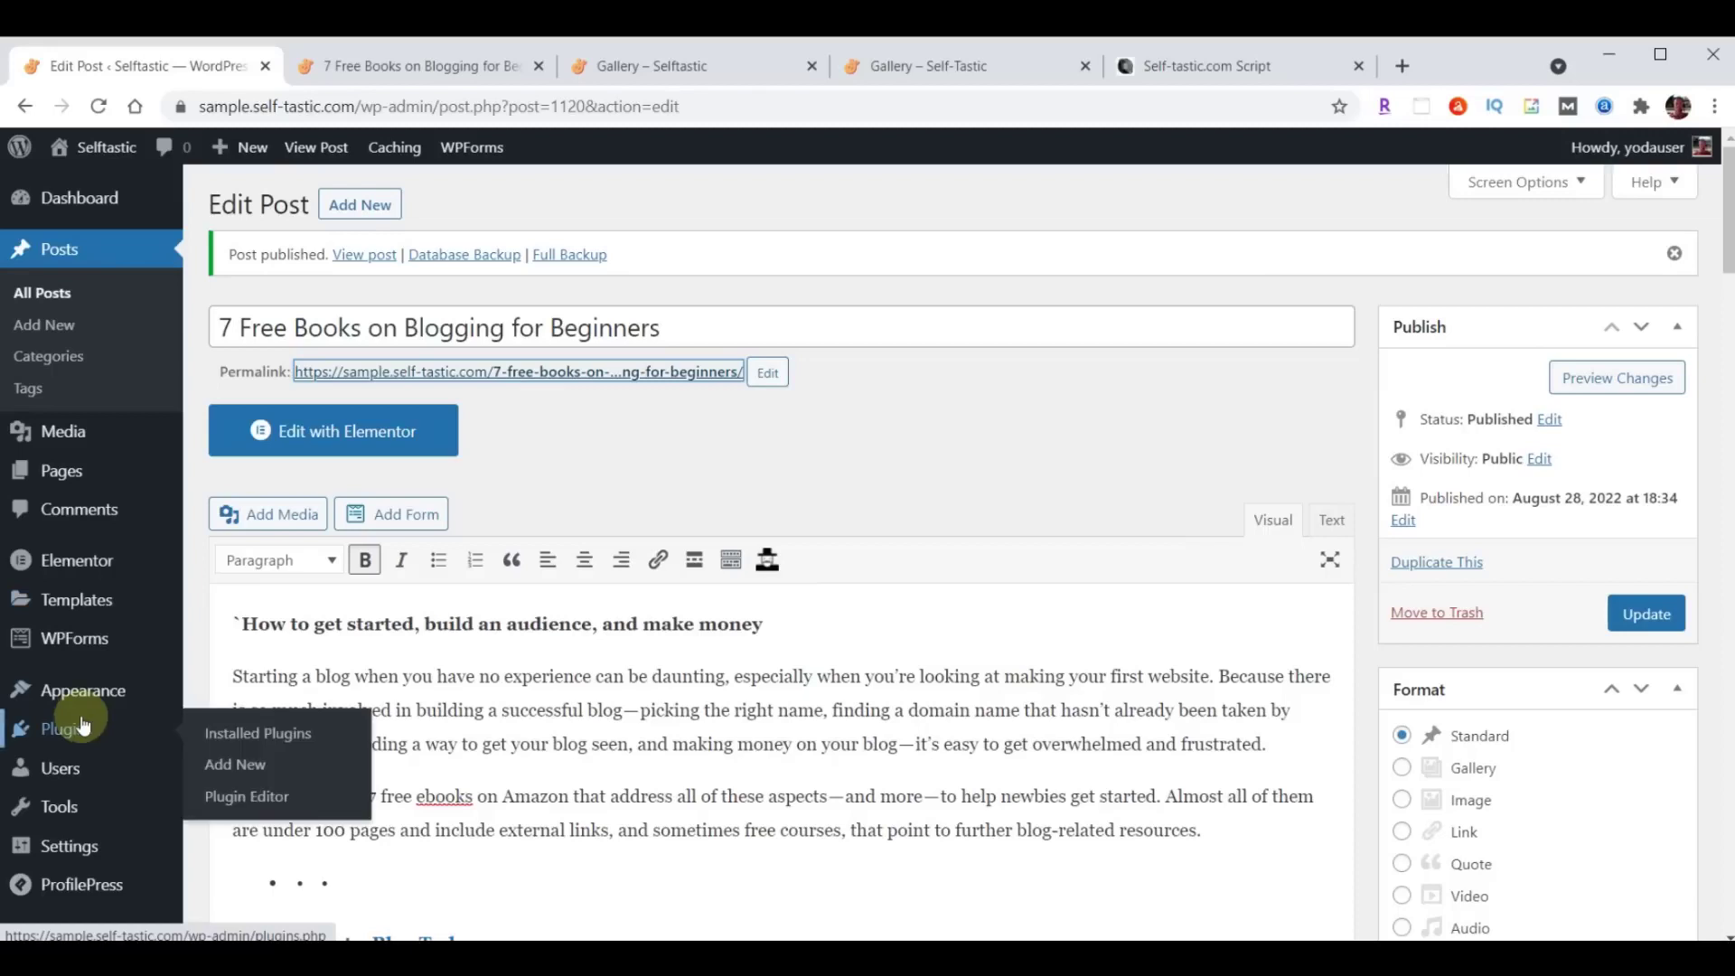
{"action": "left_click", "coordinate": [65, 732]}
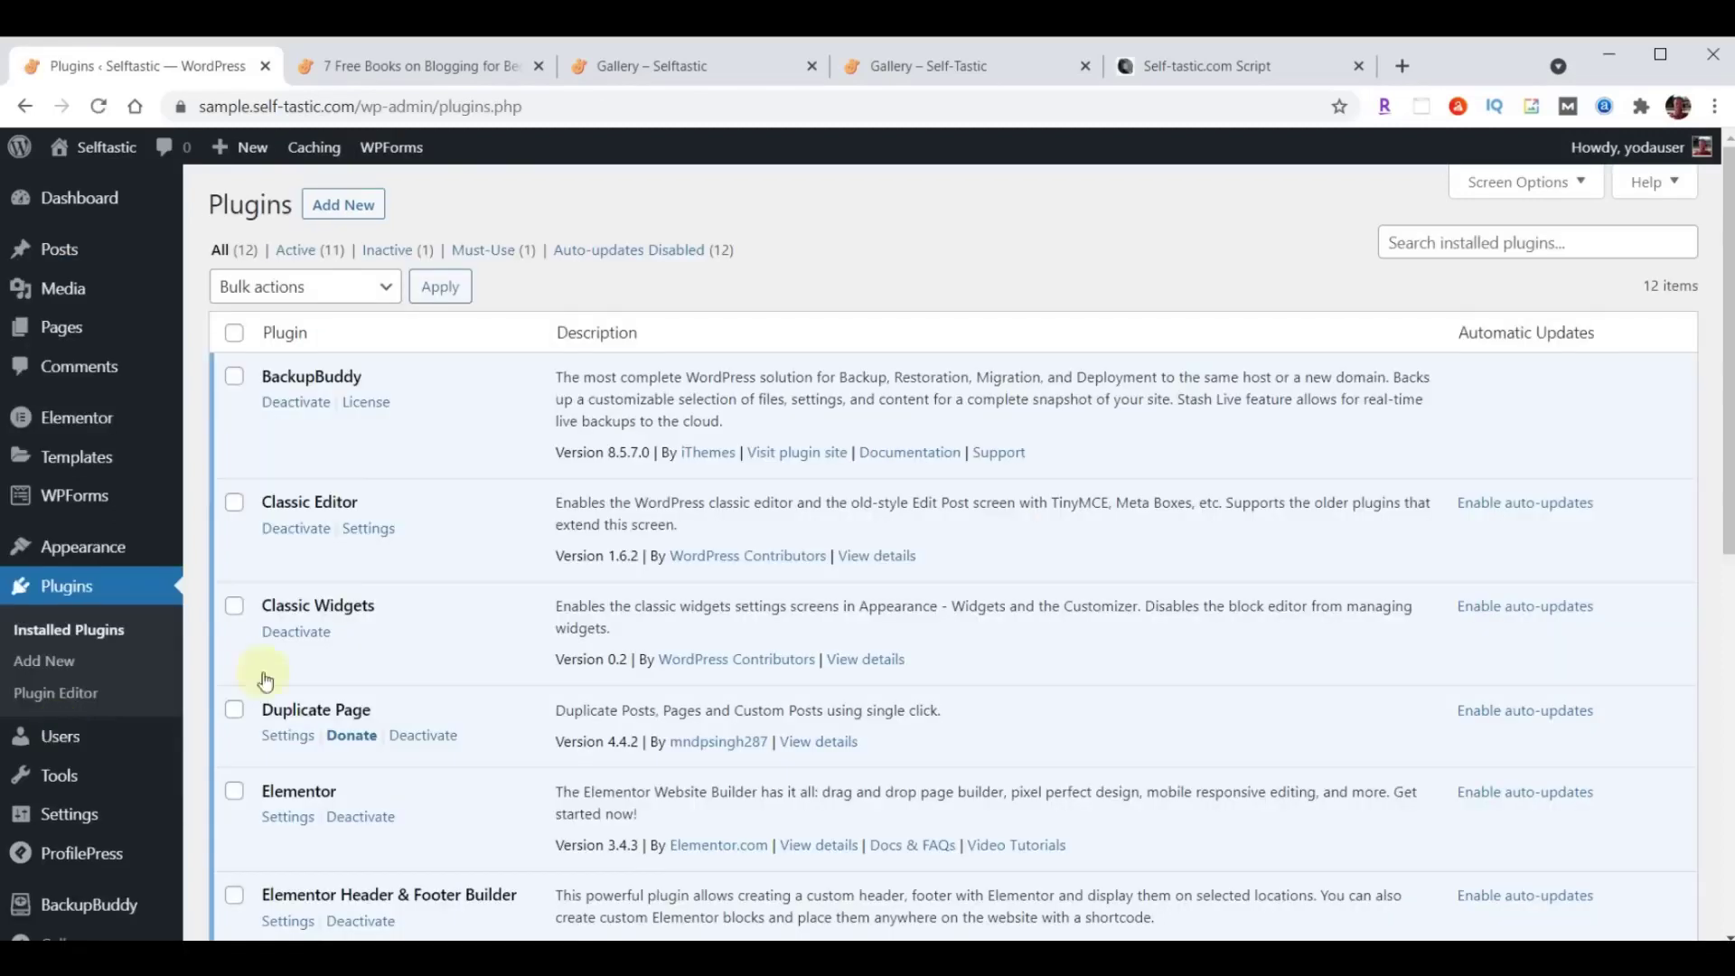
{"action": "scroll", "coordinate": [543, 650], "scroll_direction": "down", "scroll_amount": 6}
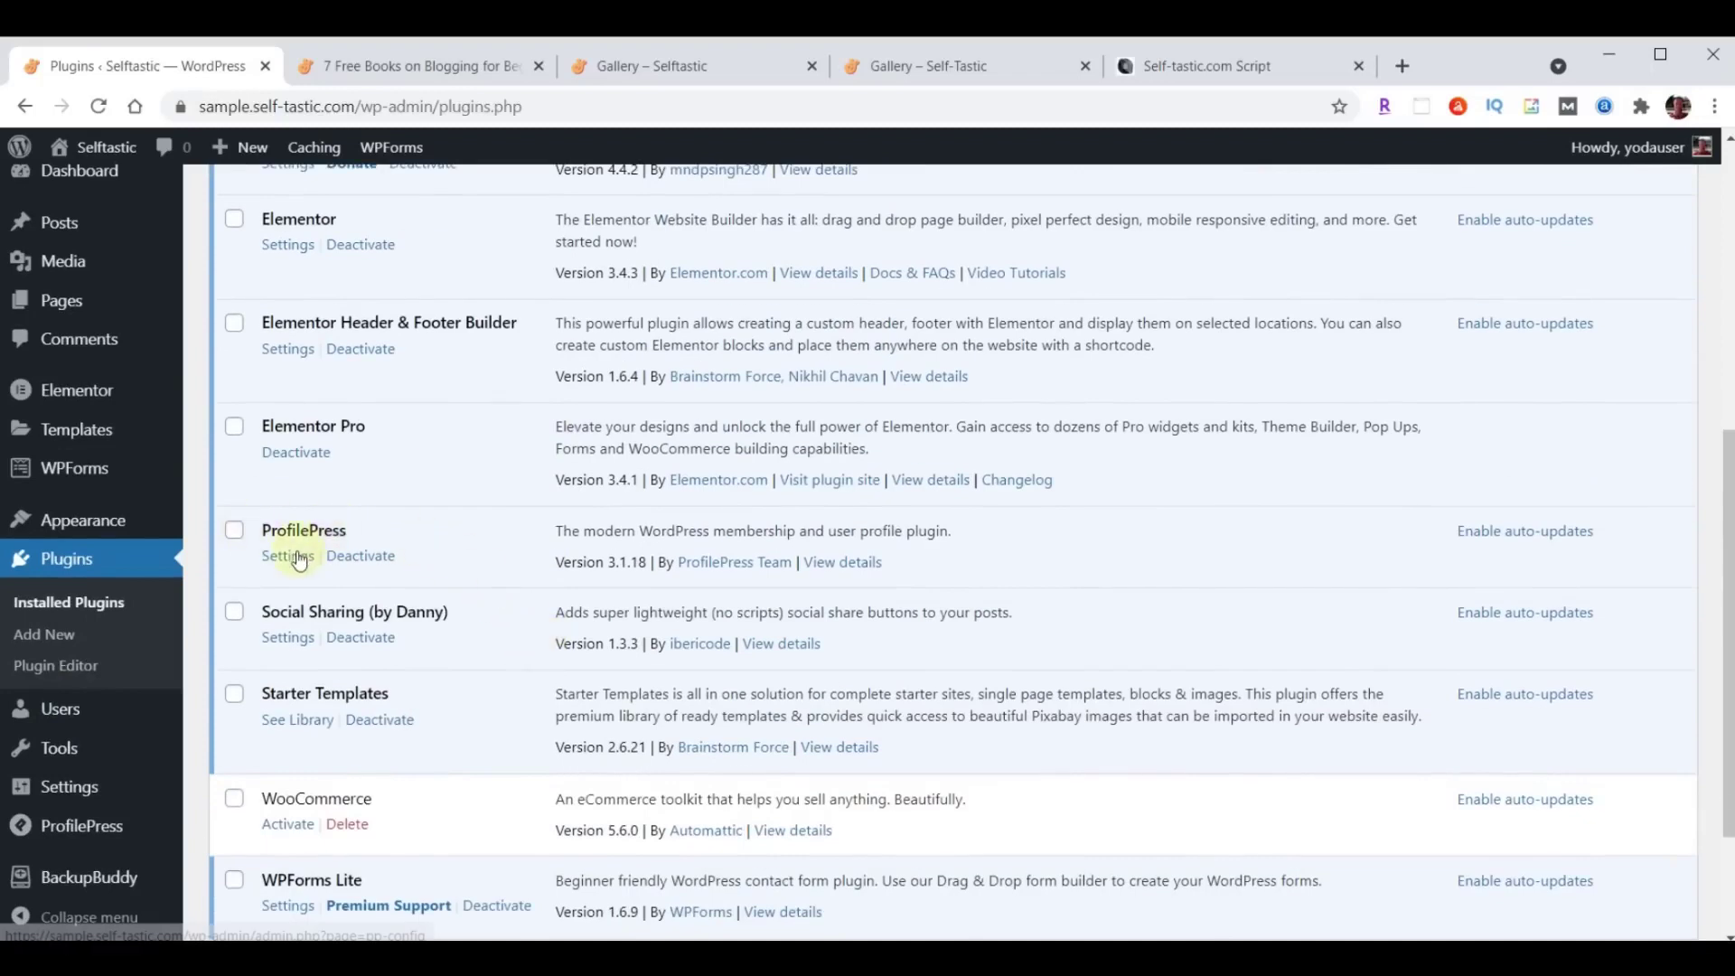
- Disable Gravatar in ProfilePress Profile & Cover Photo settings so only local avatars are used
{"action": "left_click", "coordinate": [287, 559]}
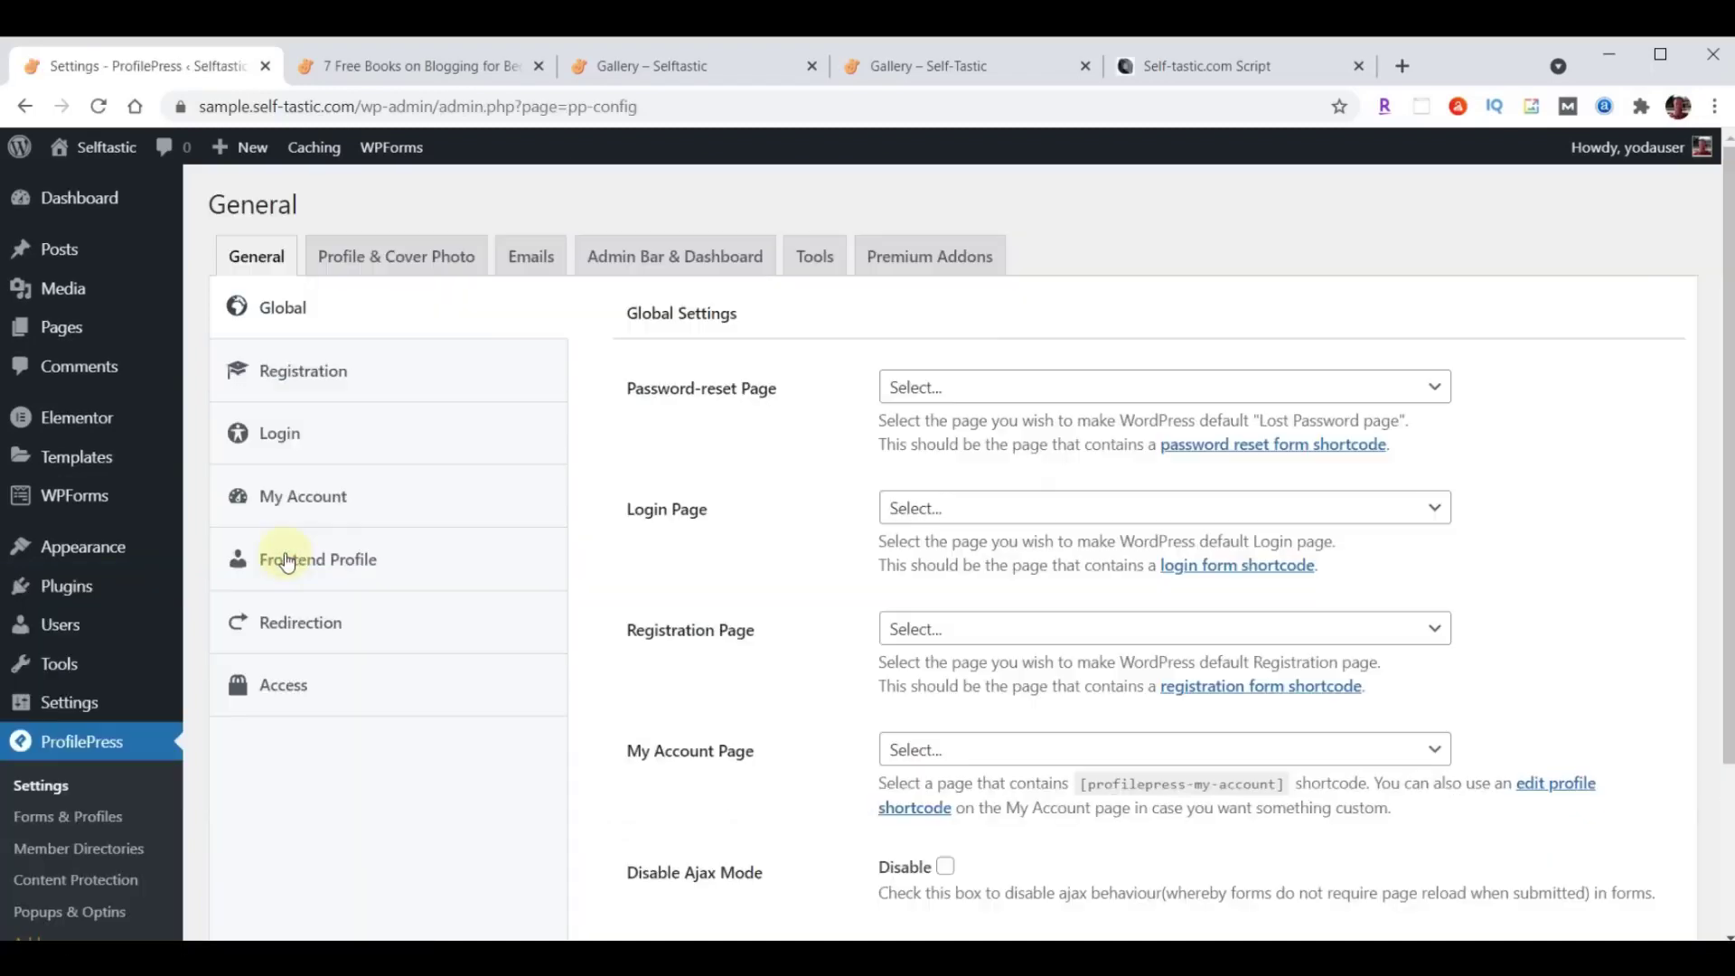
{"action": "left_click", "coordinate": [428, 262]}
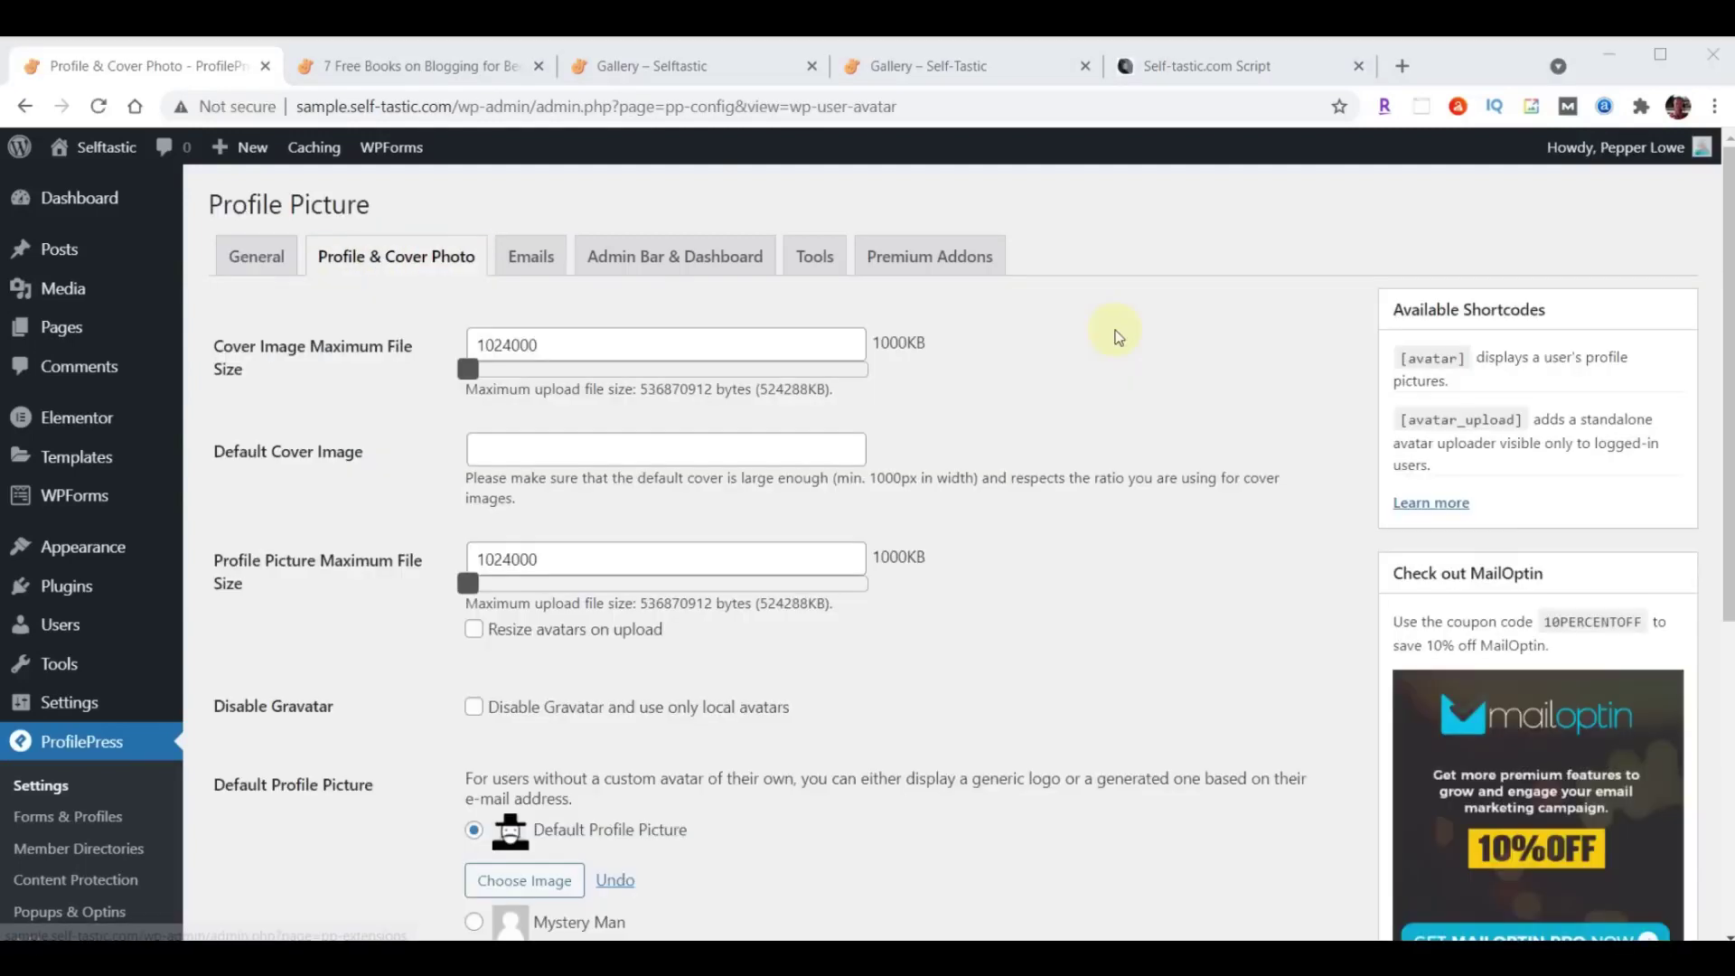
{"action": "scroll", "coordinate": [1202, 380], "scroll_direction": "down", "scroll_amount": 3}
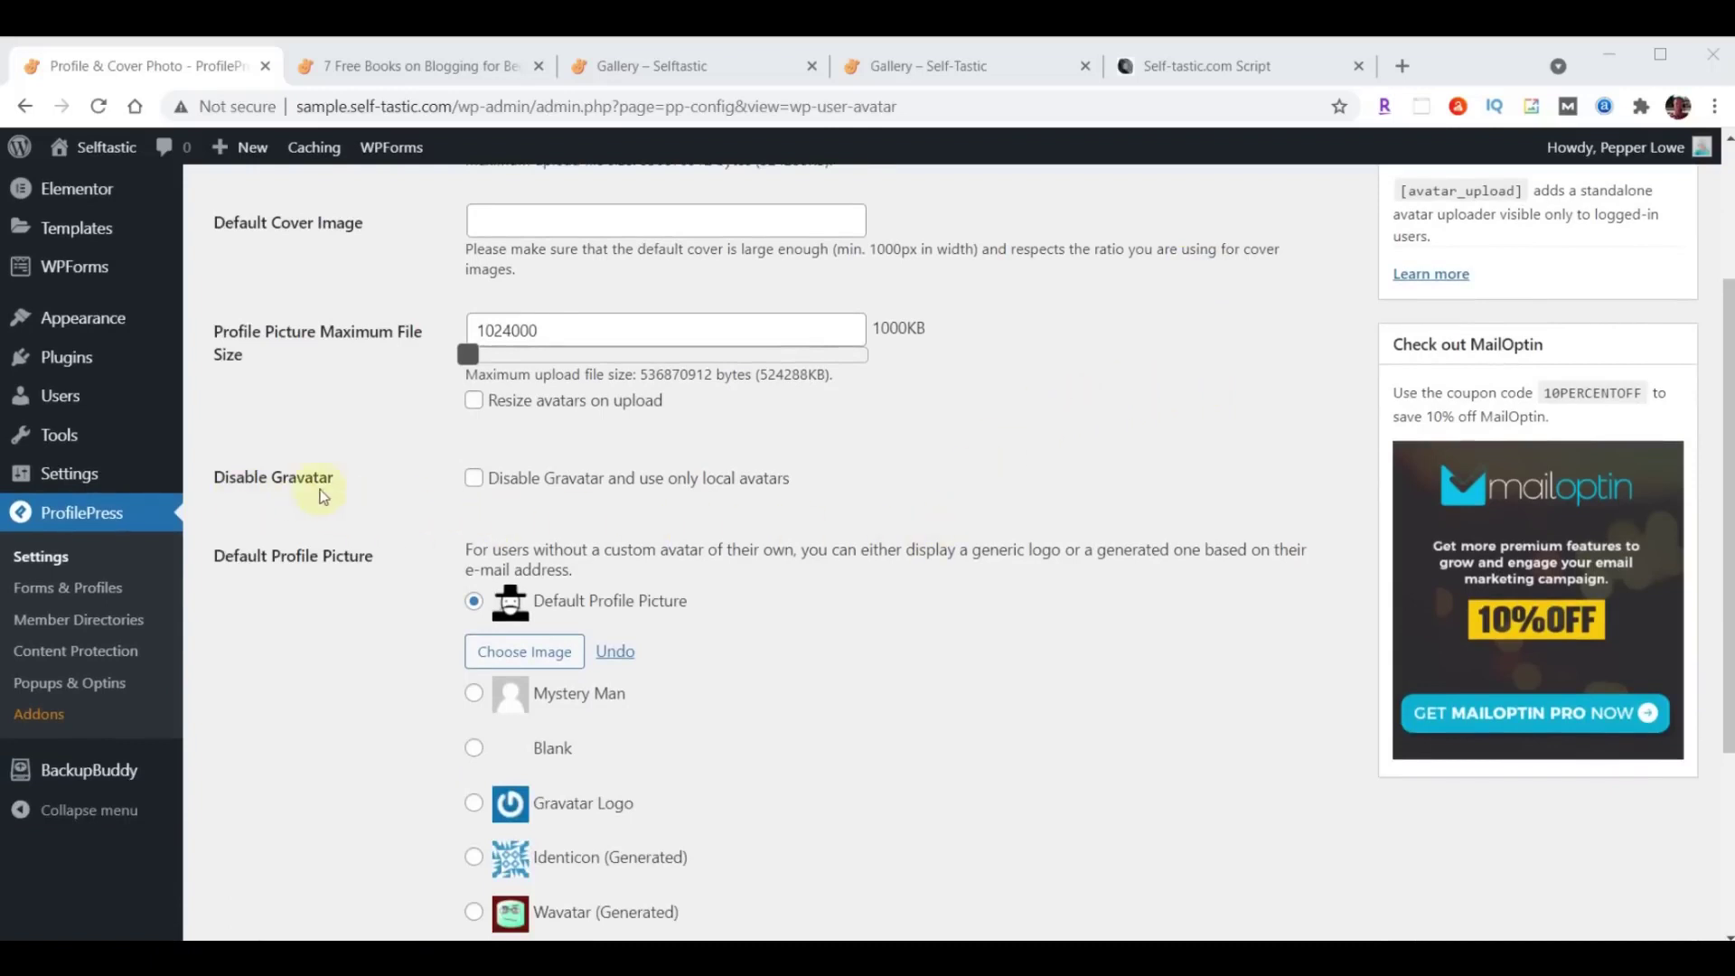
{"action": "left_click", "coordinate": [474, 480]}
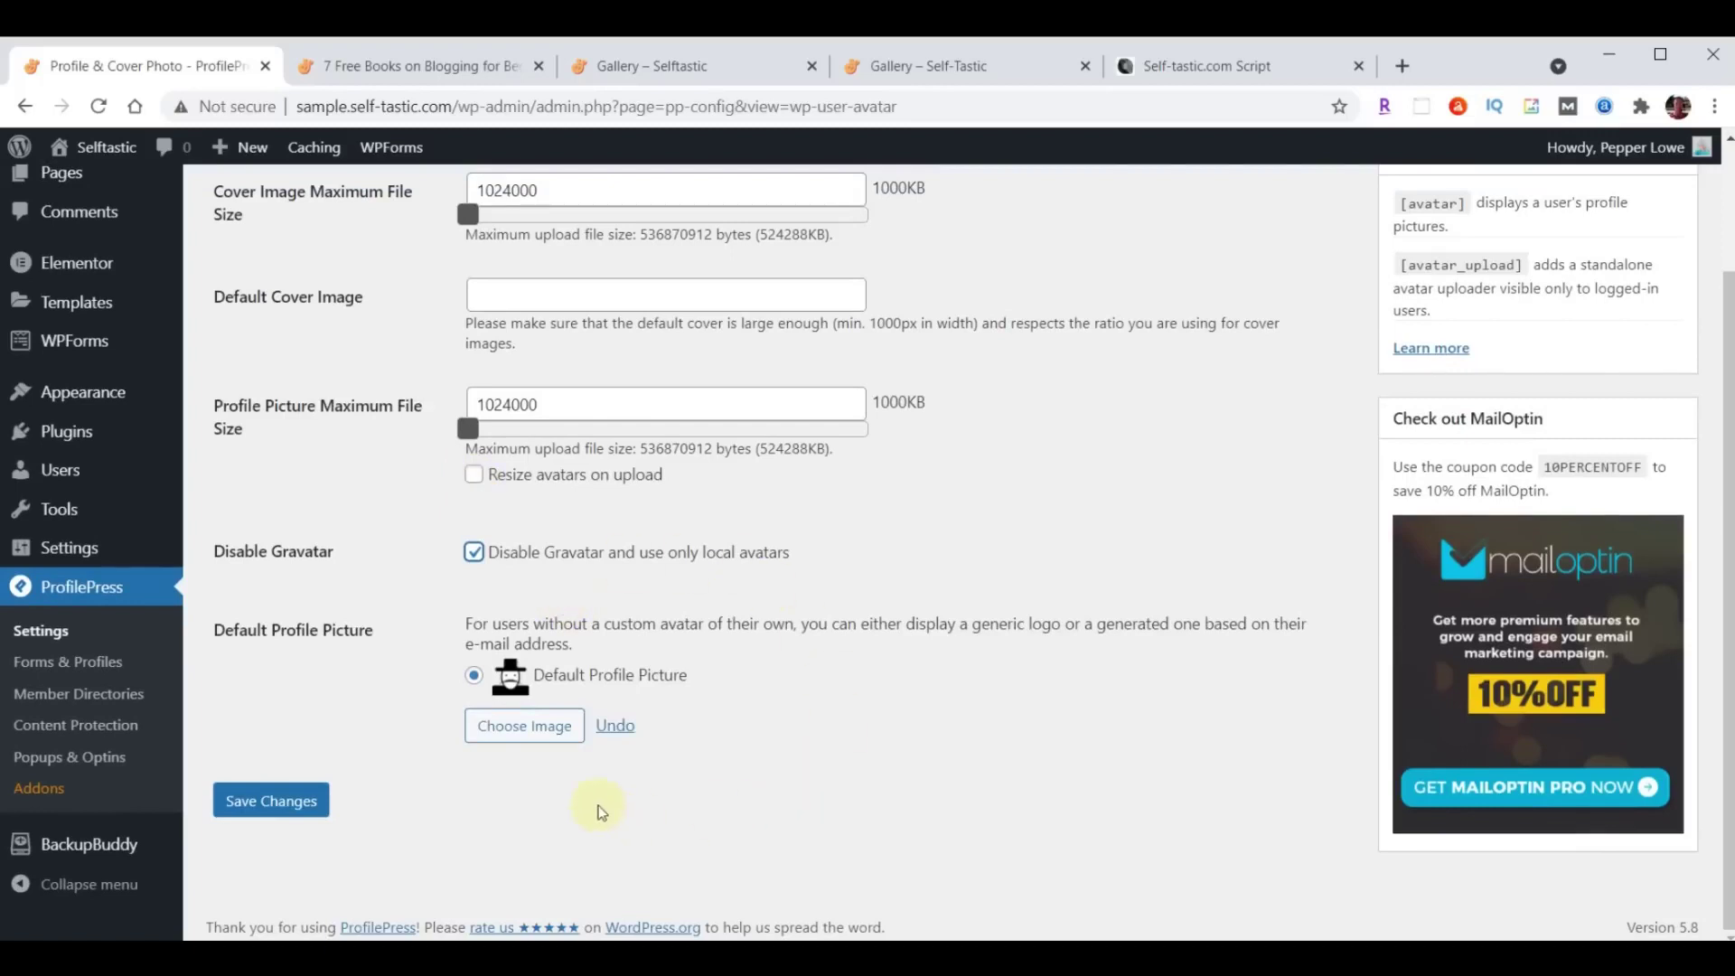
- Upload profile-blog.jpg as the Default Profile Picture and save the ProfilePress settings
{"action": "left_click", "coordinate": [520, 734]}
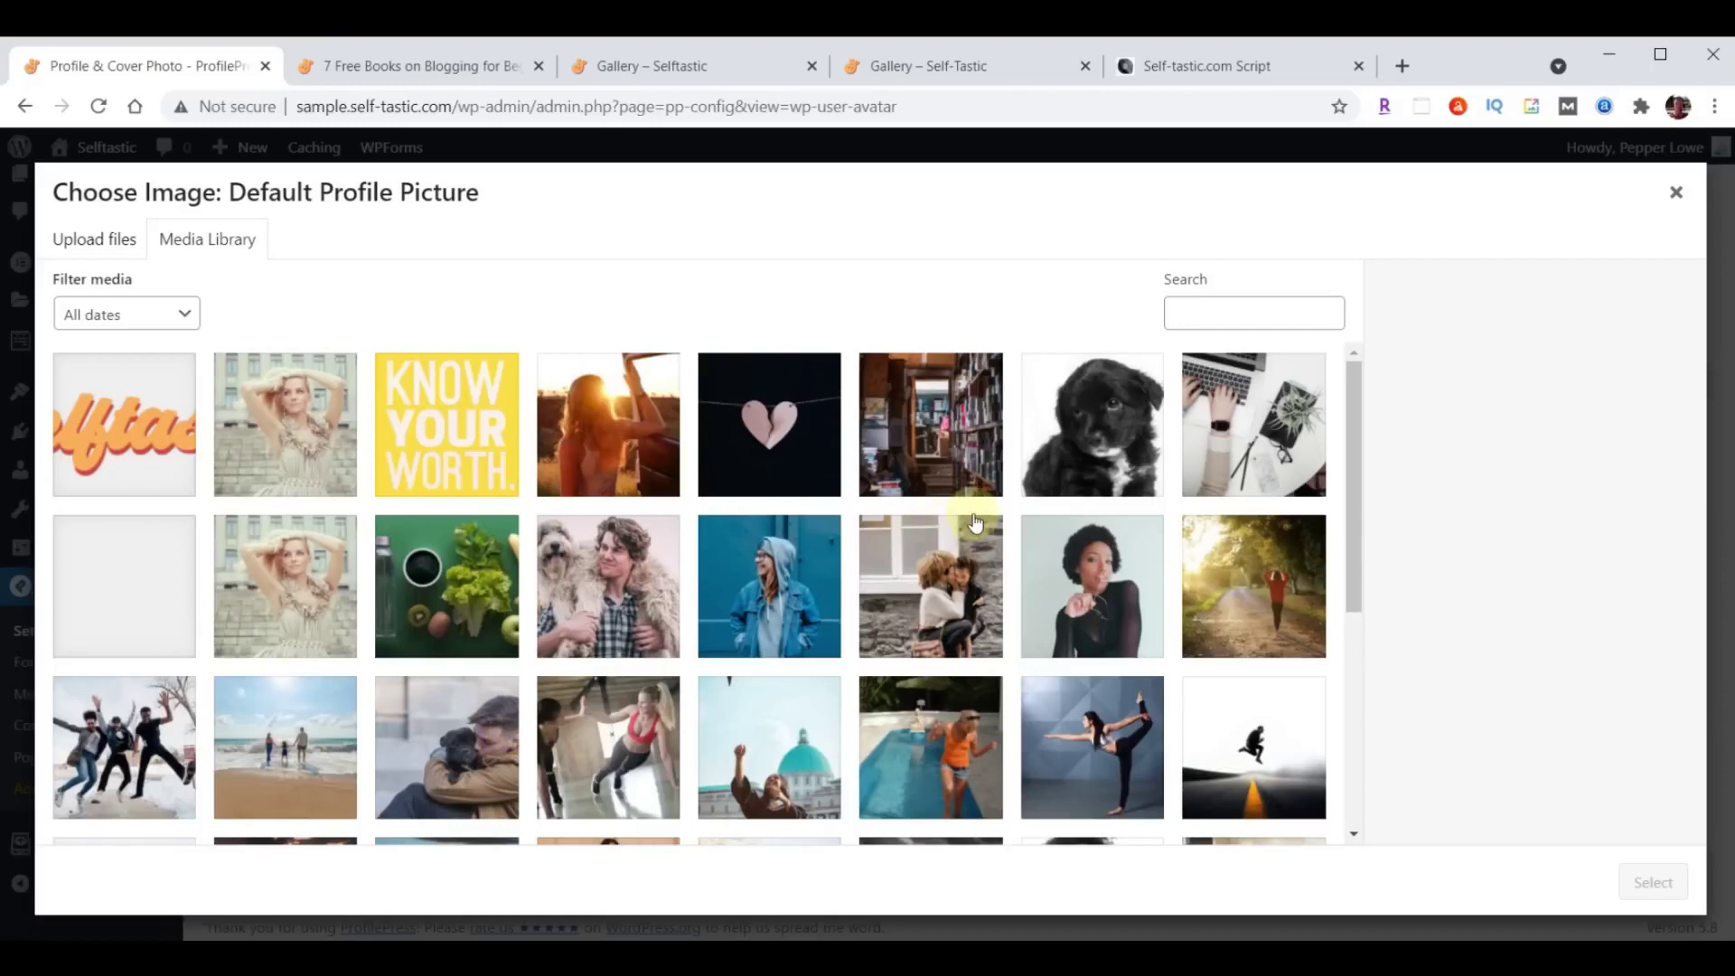
{"action": "key", "text": "alt+Tab"}
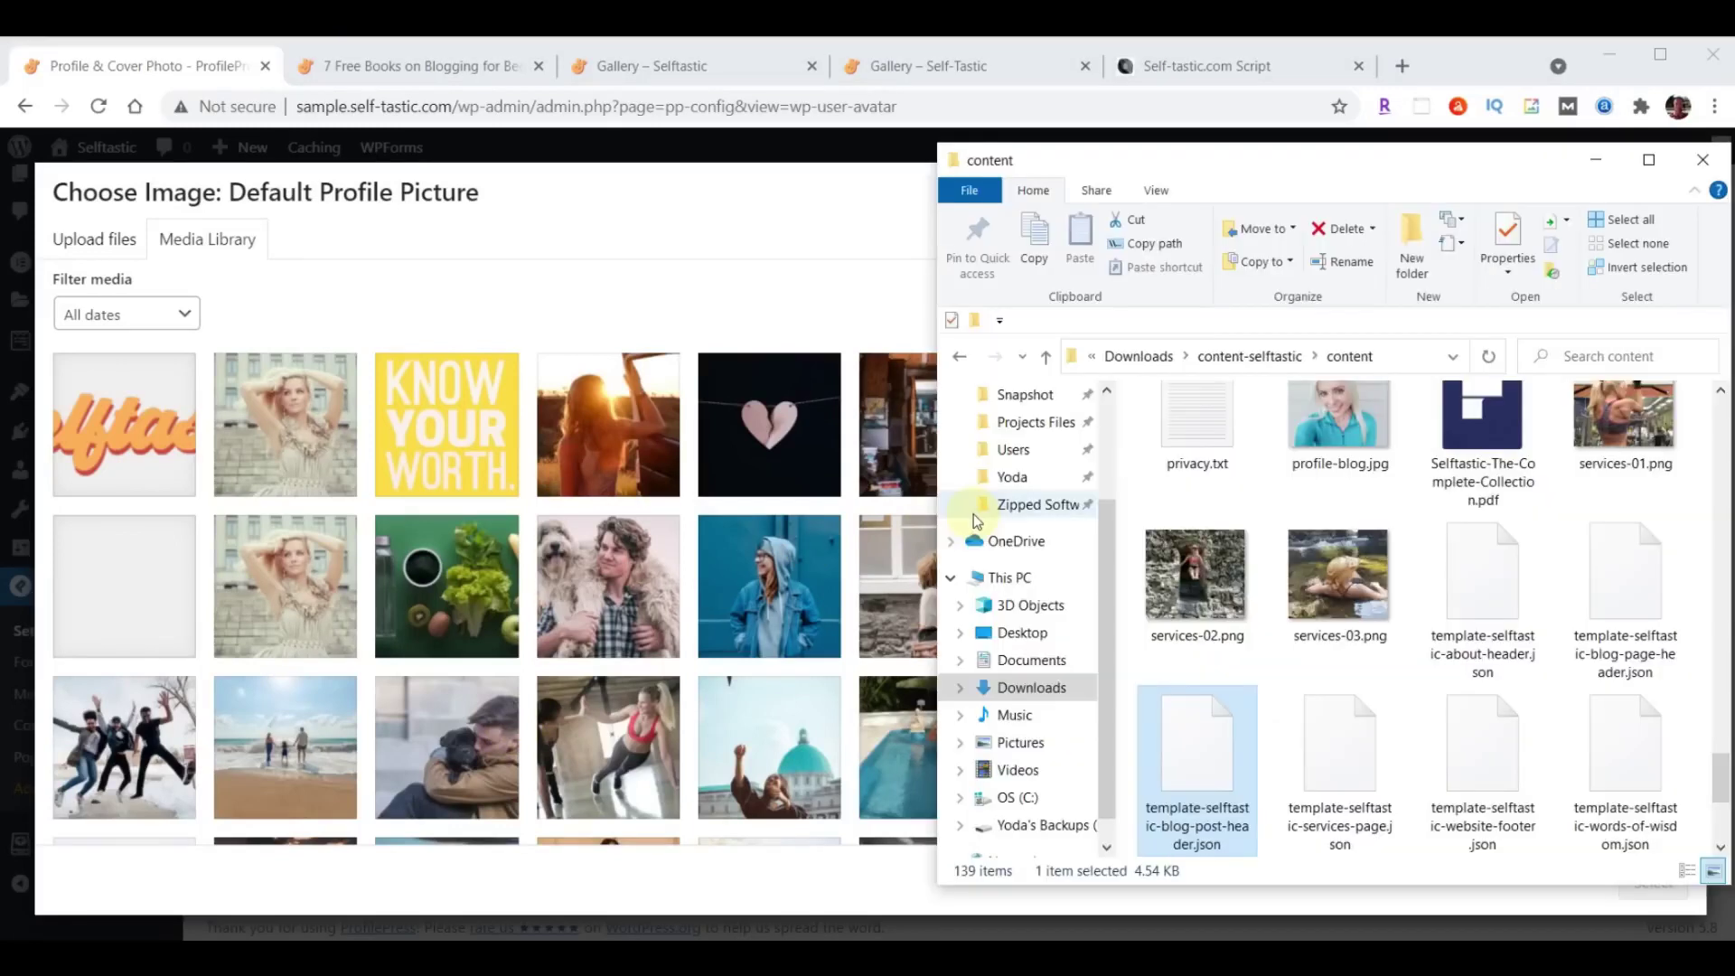
{"action": "scroll", "coordinate": [1624, 633], "scroll_direction": "up", "scroll_amount": 1}
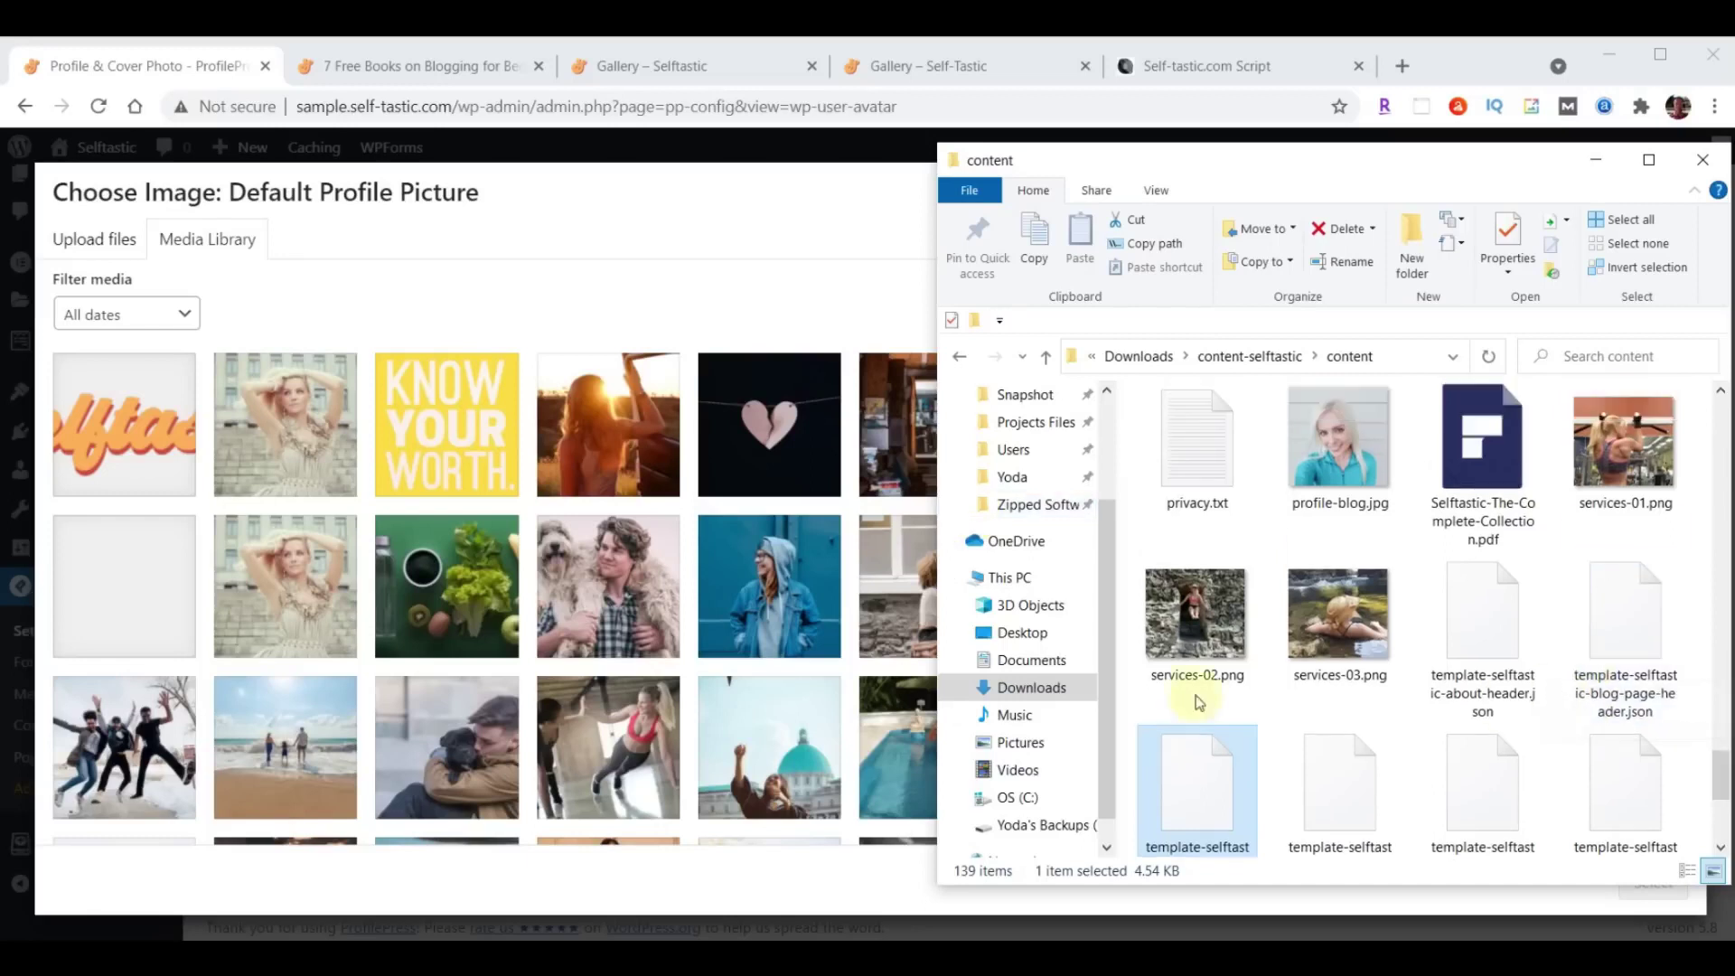
{"action": "left_click_drag", "start_coordinate": [1337, 443], "coordinate": [452, 491]}
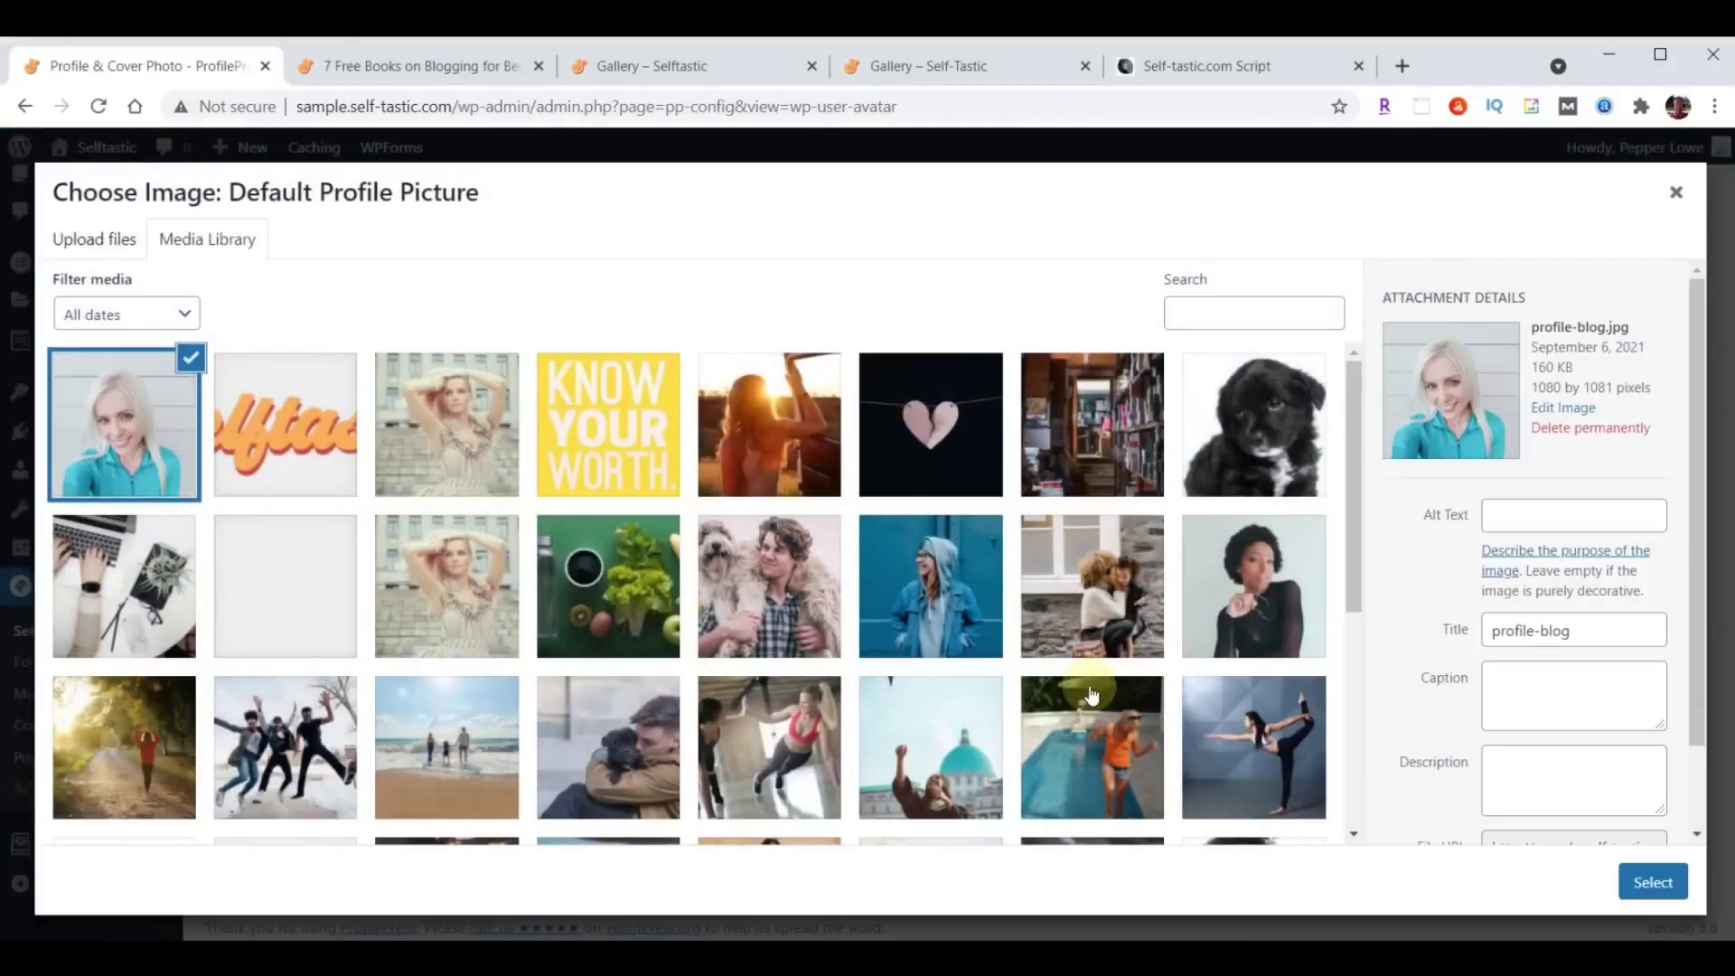
{"action": "left_click", "coordinate": [1638, 876]}
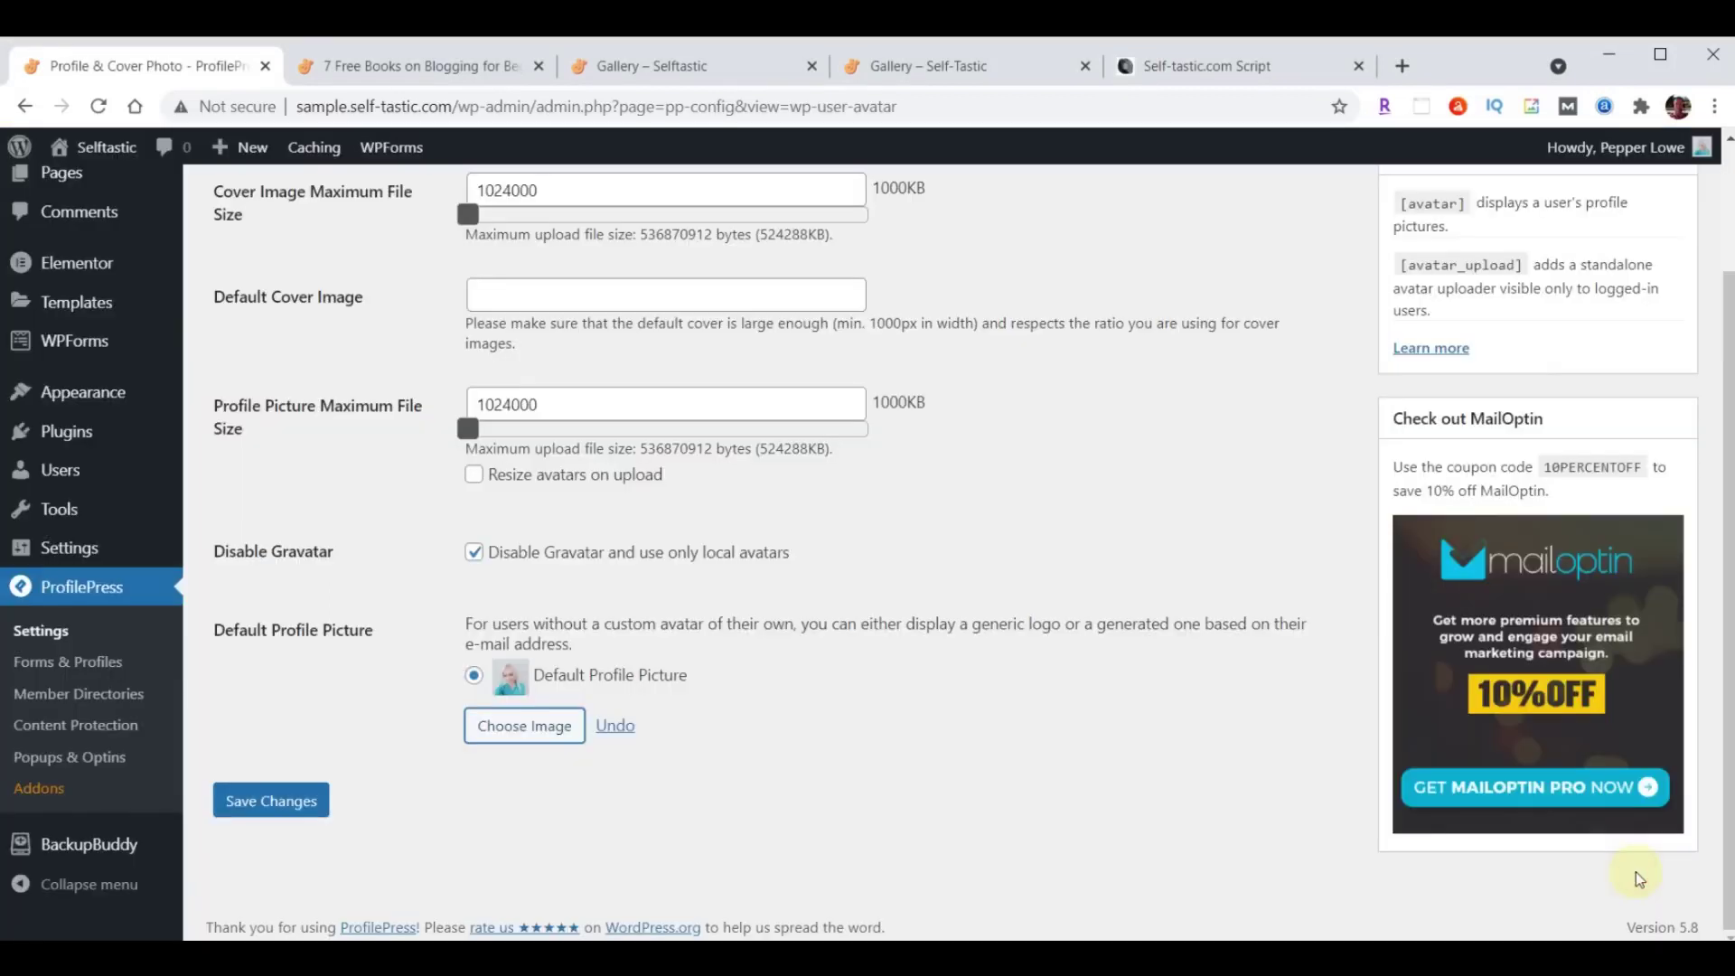
{"action": "left_click", "coordinate": [282, 800]}
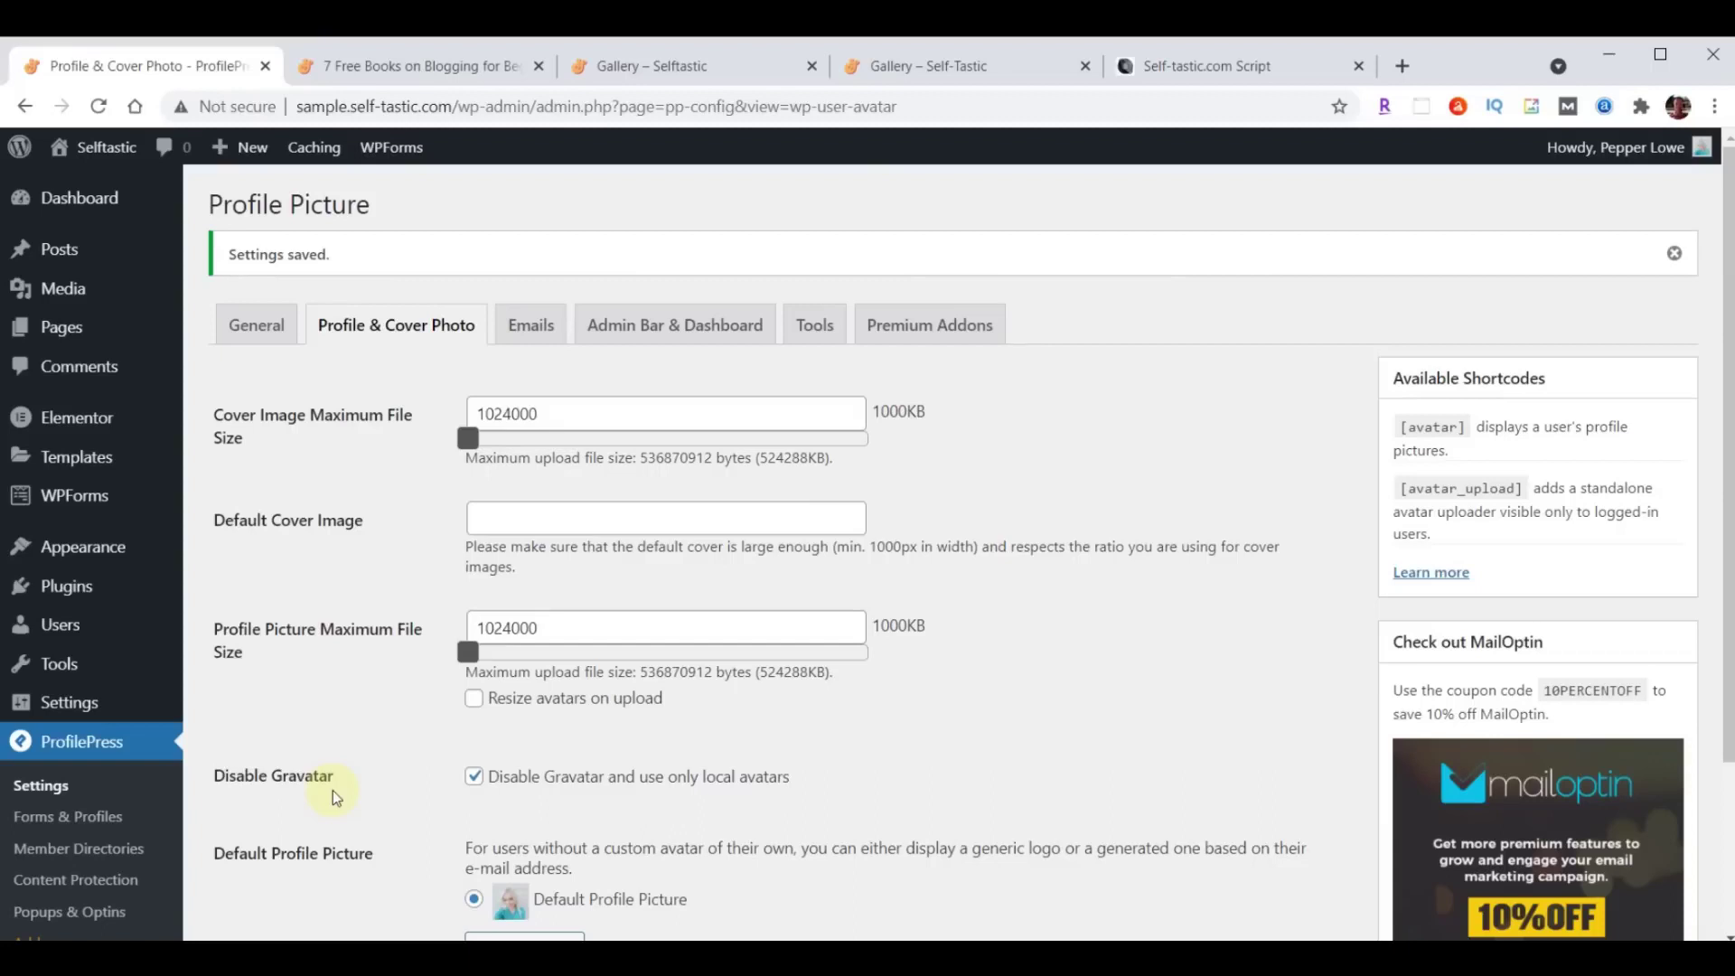
- Set the user's nickname to the author's full name and display that name publicly
{"action": "left_click", "coordinate": [60, 623]}
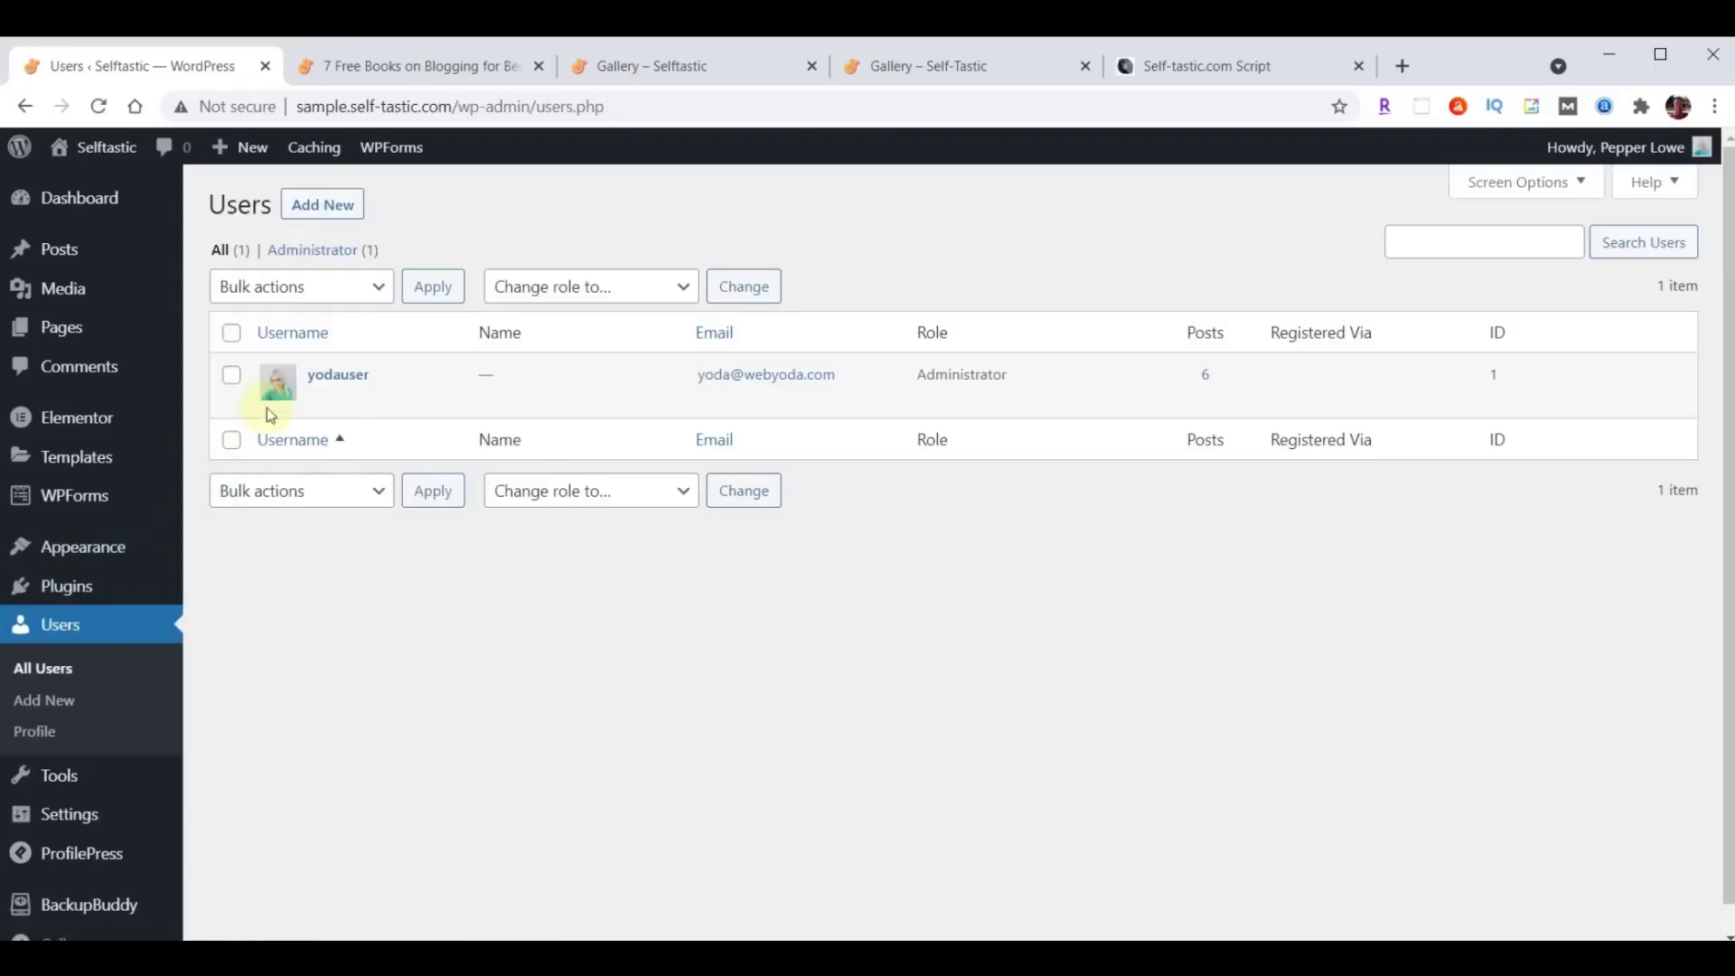
{"action": "left_click", "coordinate": [339, 374]}
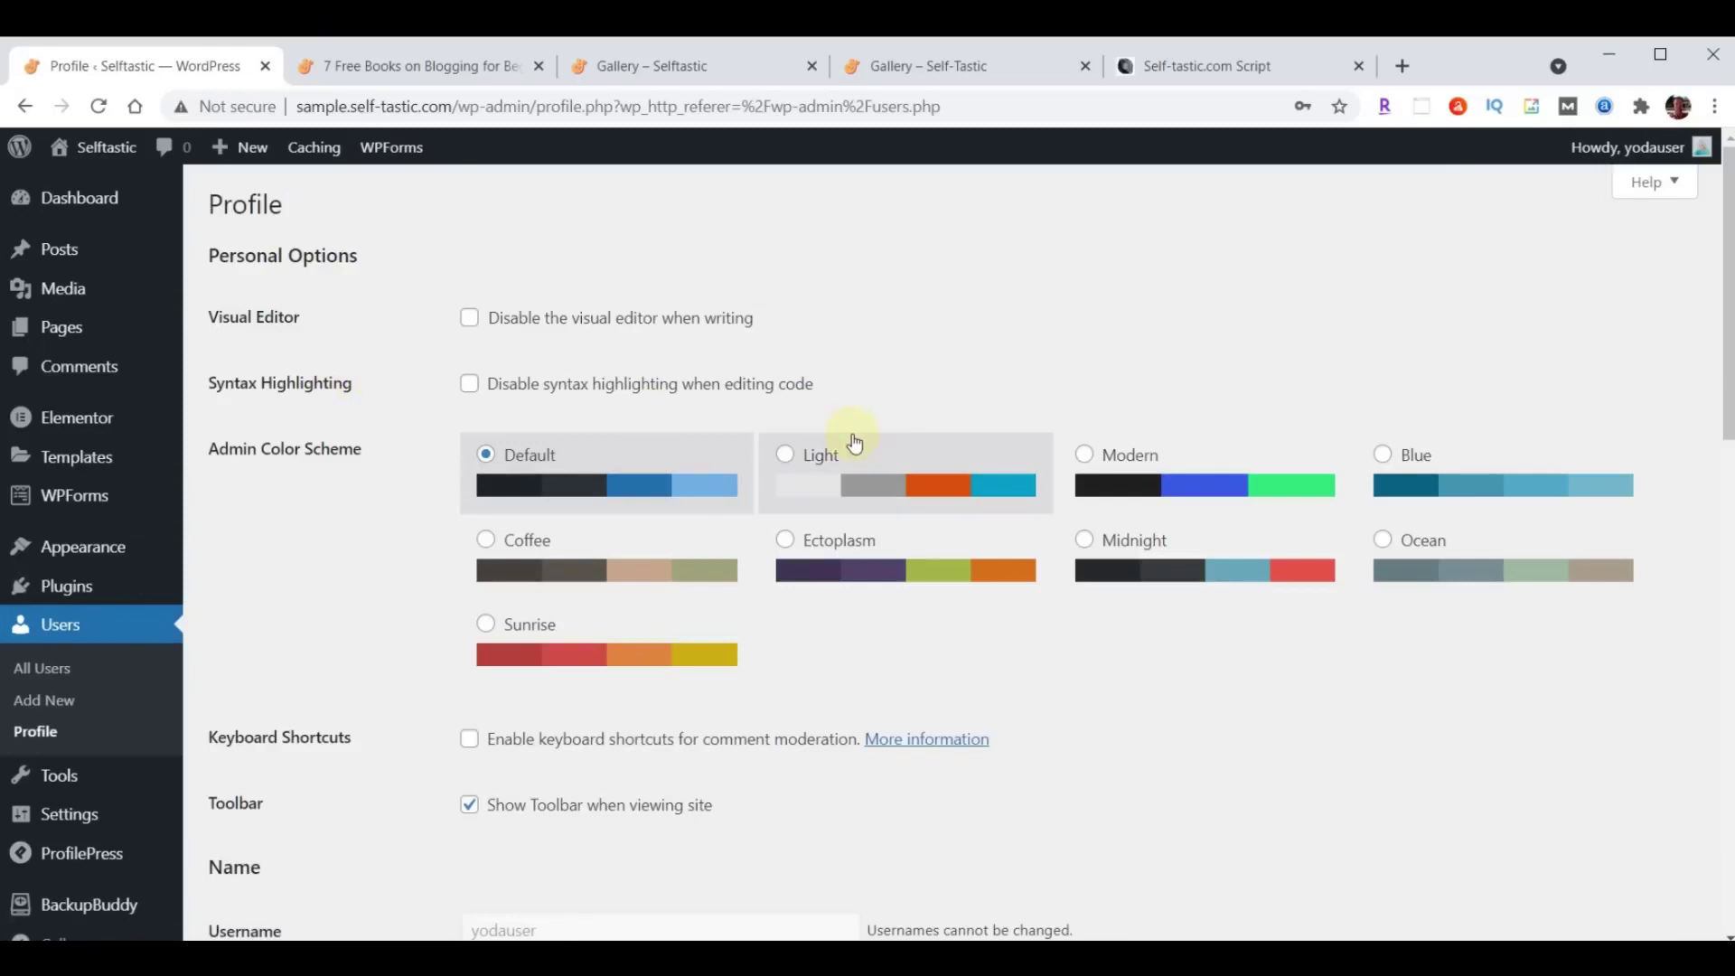
{"action": "scroll", "coordinate": [855, 442], "scroll_direction": "down", "scroll_amount": 6}
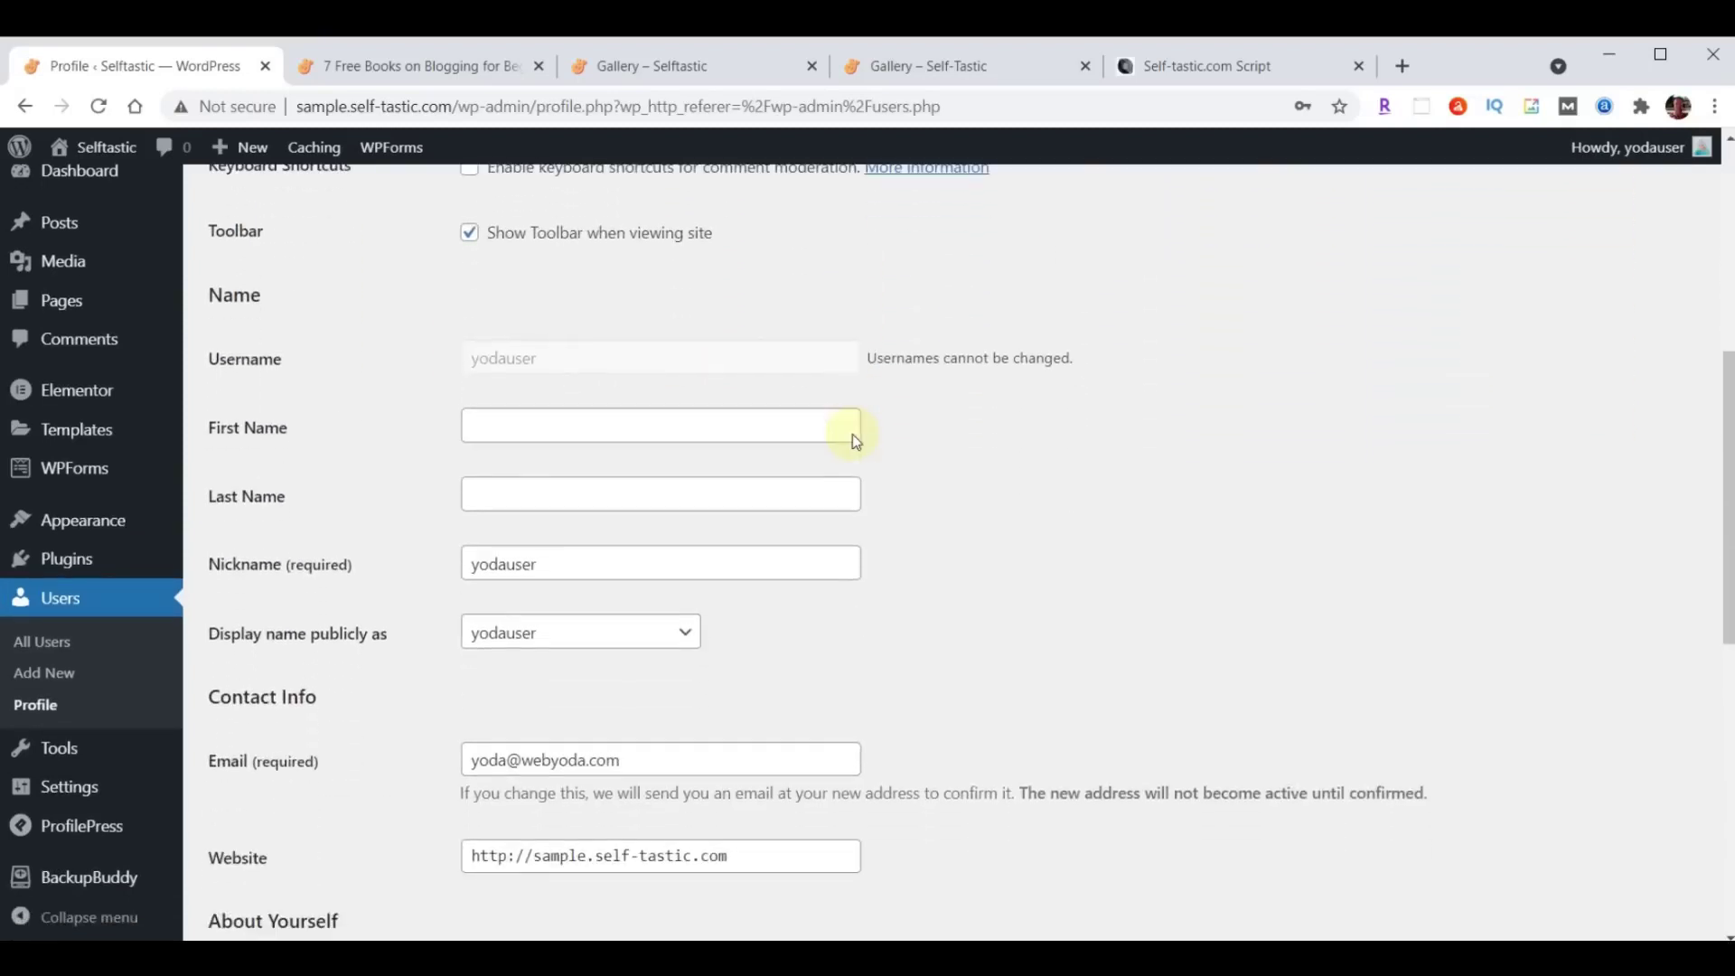
{"action": "left_click_drag", "start_coordinate": [630, 570], "coordinate": [333, 578]}
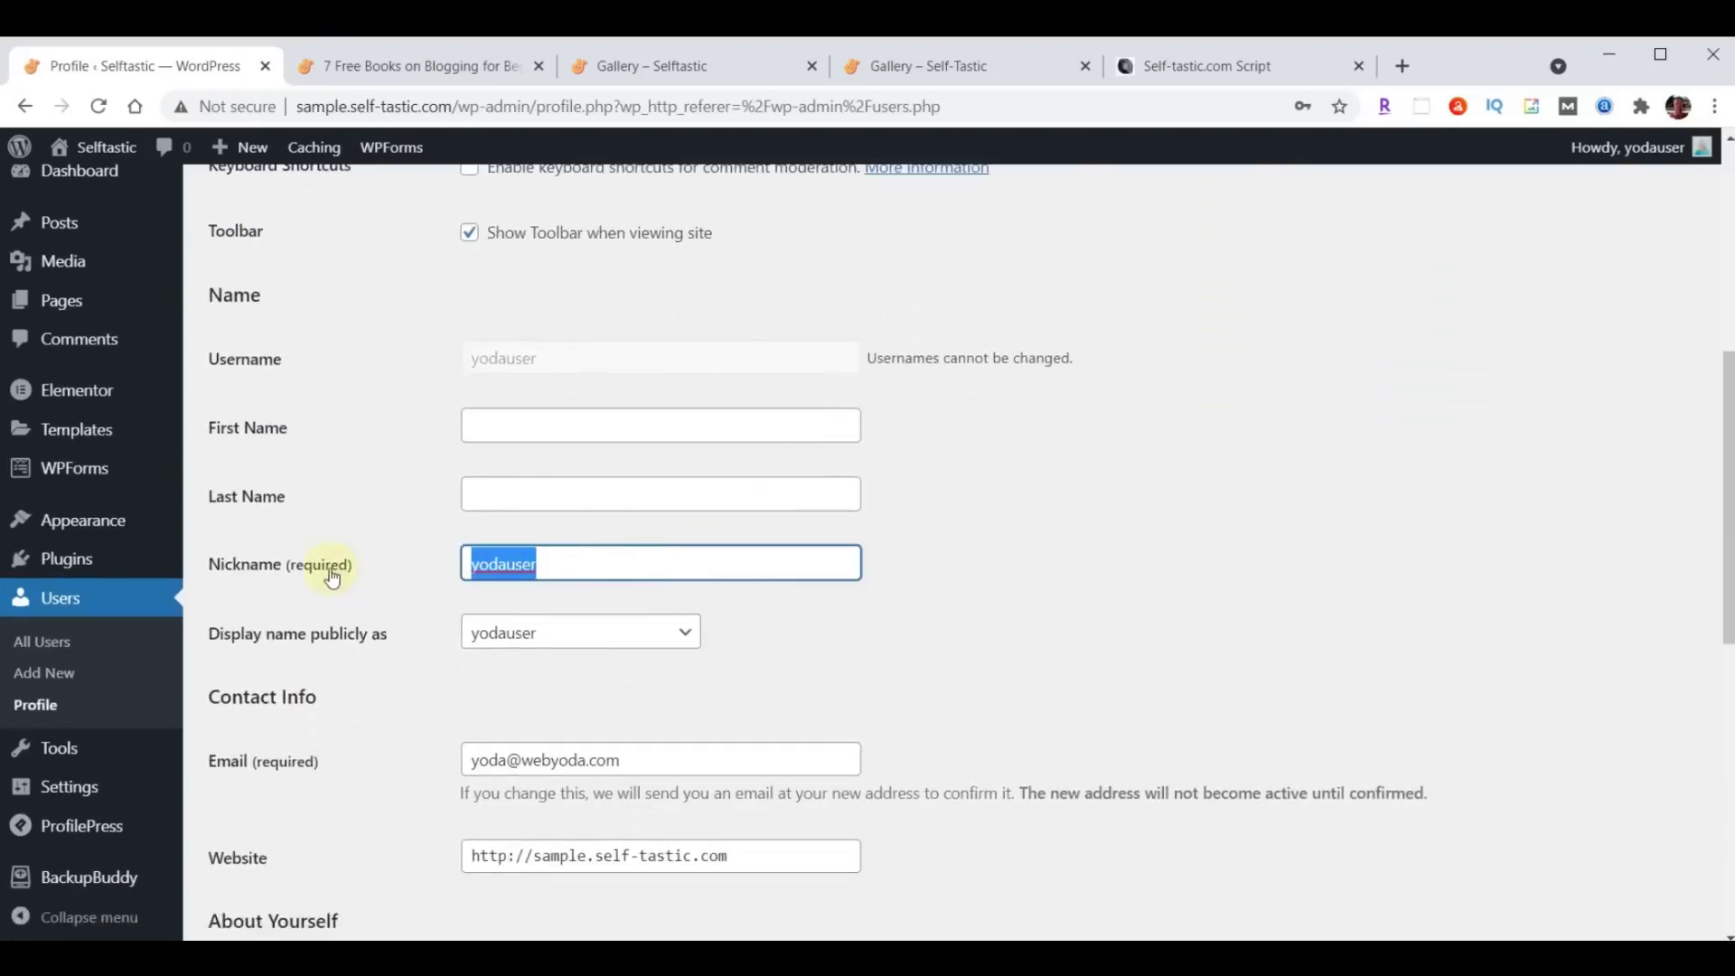
{"action": "left_click", "coordinate": [523, 609]}
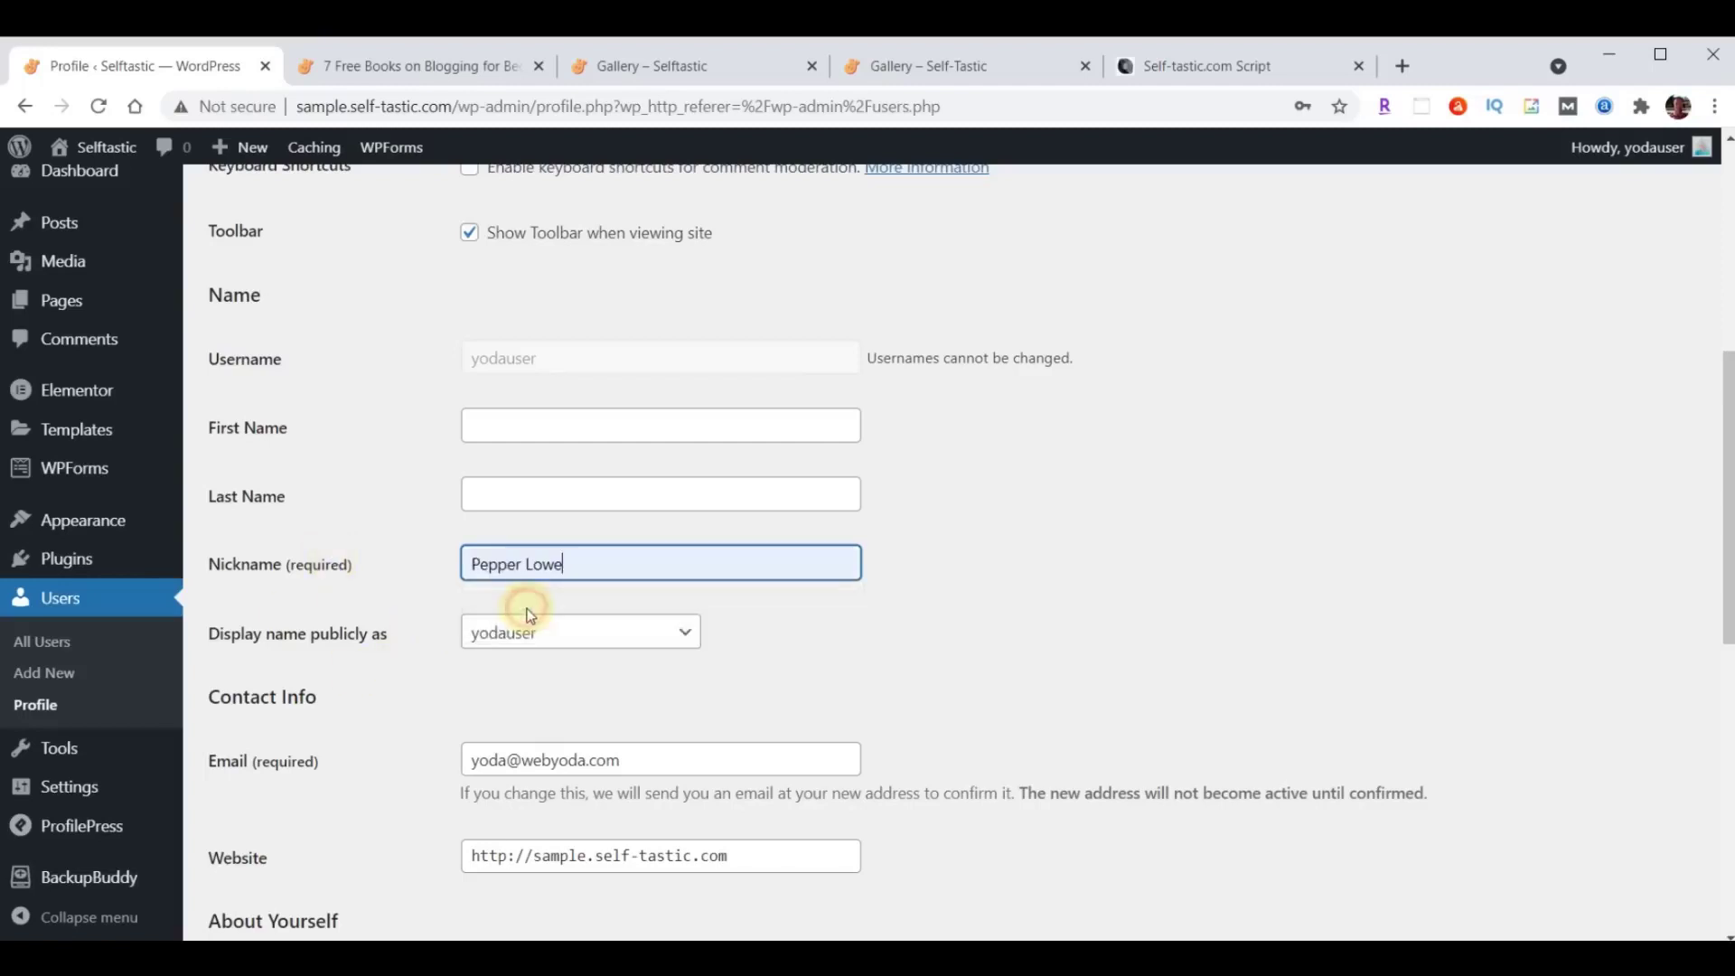
{"action": "left_click", "coordinate": [539, 643]}
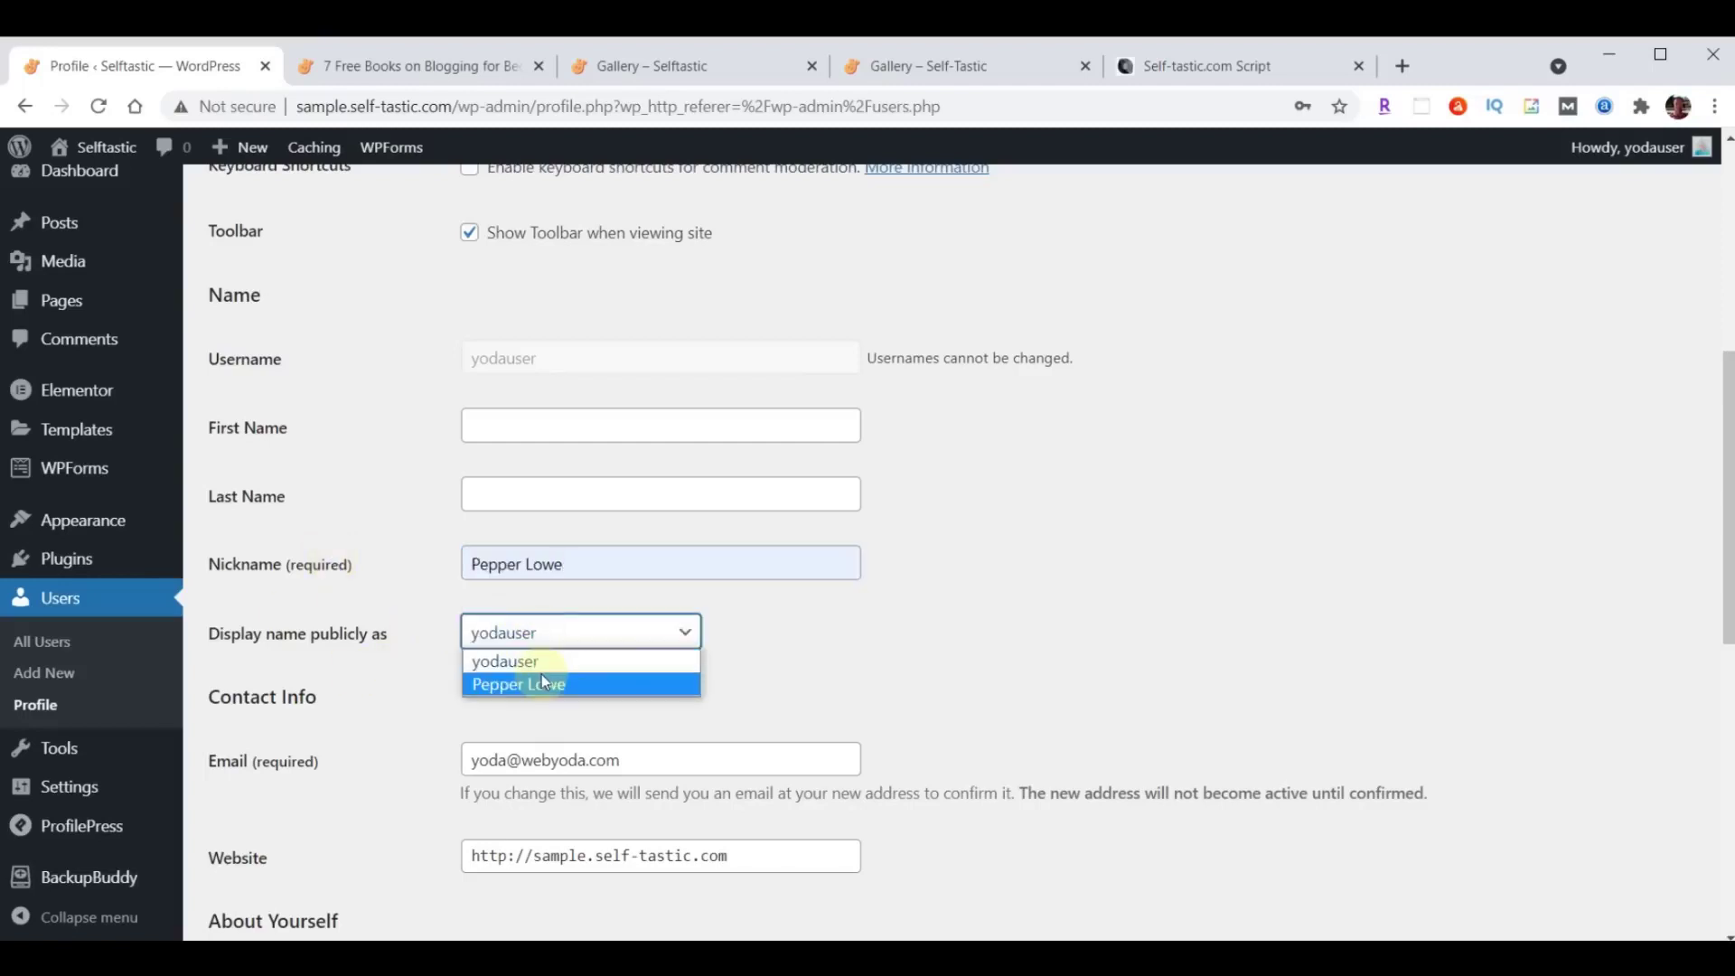
{"action": "left_click", "coordinate": [540, 678]}
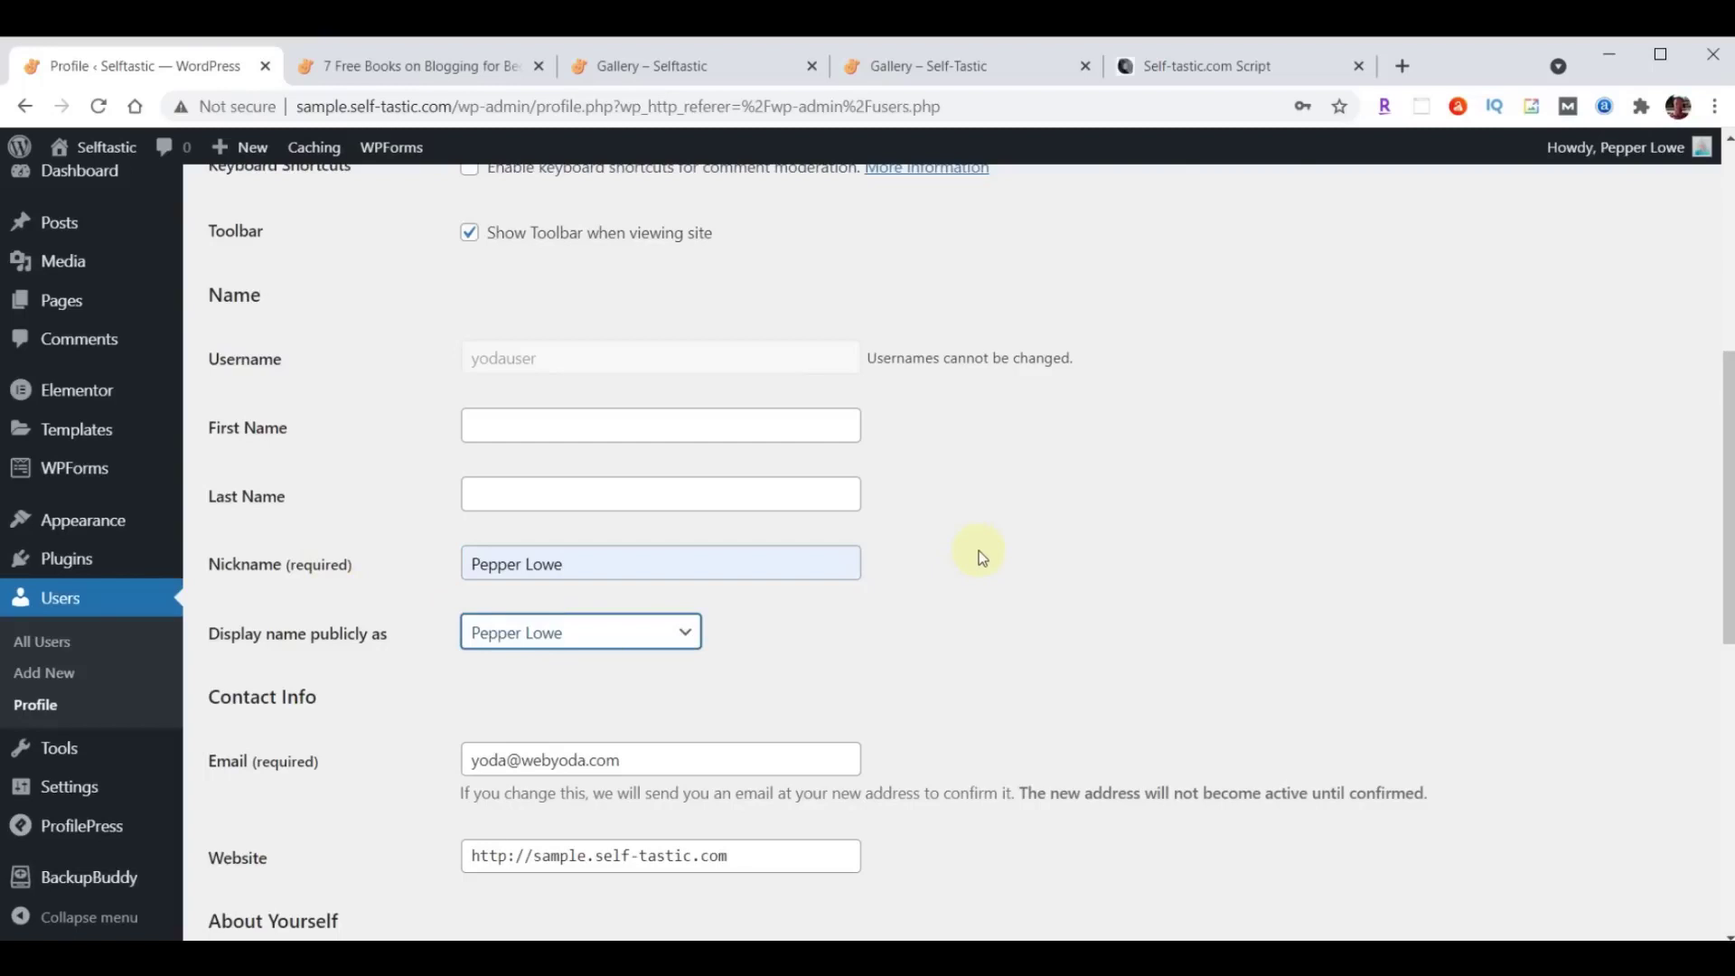
- Paste the author biography into Biographical Info and update the profile
{"action": "scroll", "coordinate": [979, 550], "scroll_direction": "down", "scroll_amount": 5}
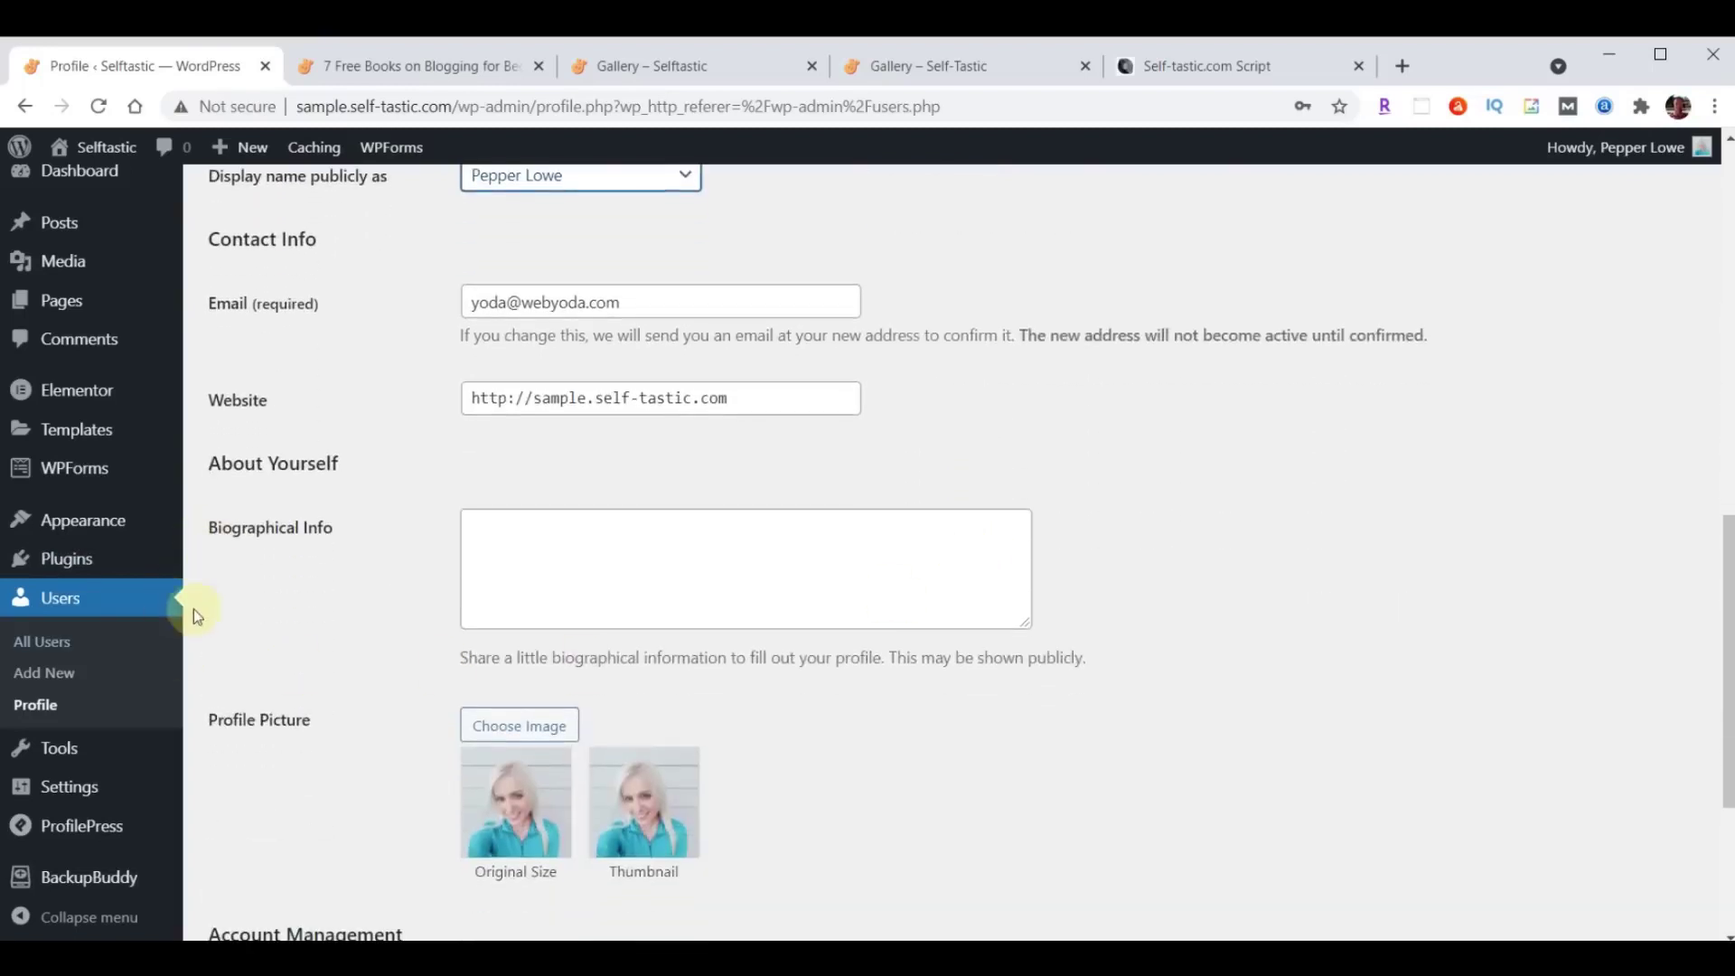
{"action": "left_click", "coordinate": [702, 542]}
{"action": "type", "text": "I created this blog website to inspire and encourage others. I've been a writer for some time but never took my writing seriously enough to have anything published until 2020, when I started writing on online platforms such as Medium and Quora. People appreciated my advice and willingness to open up about my own life."}
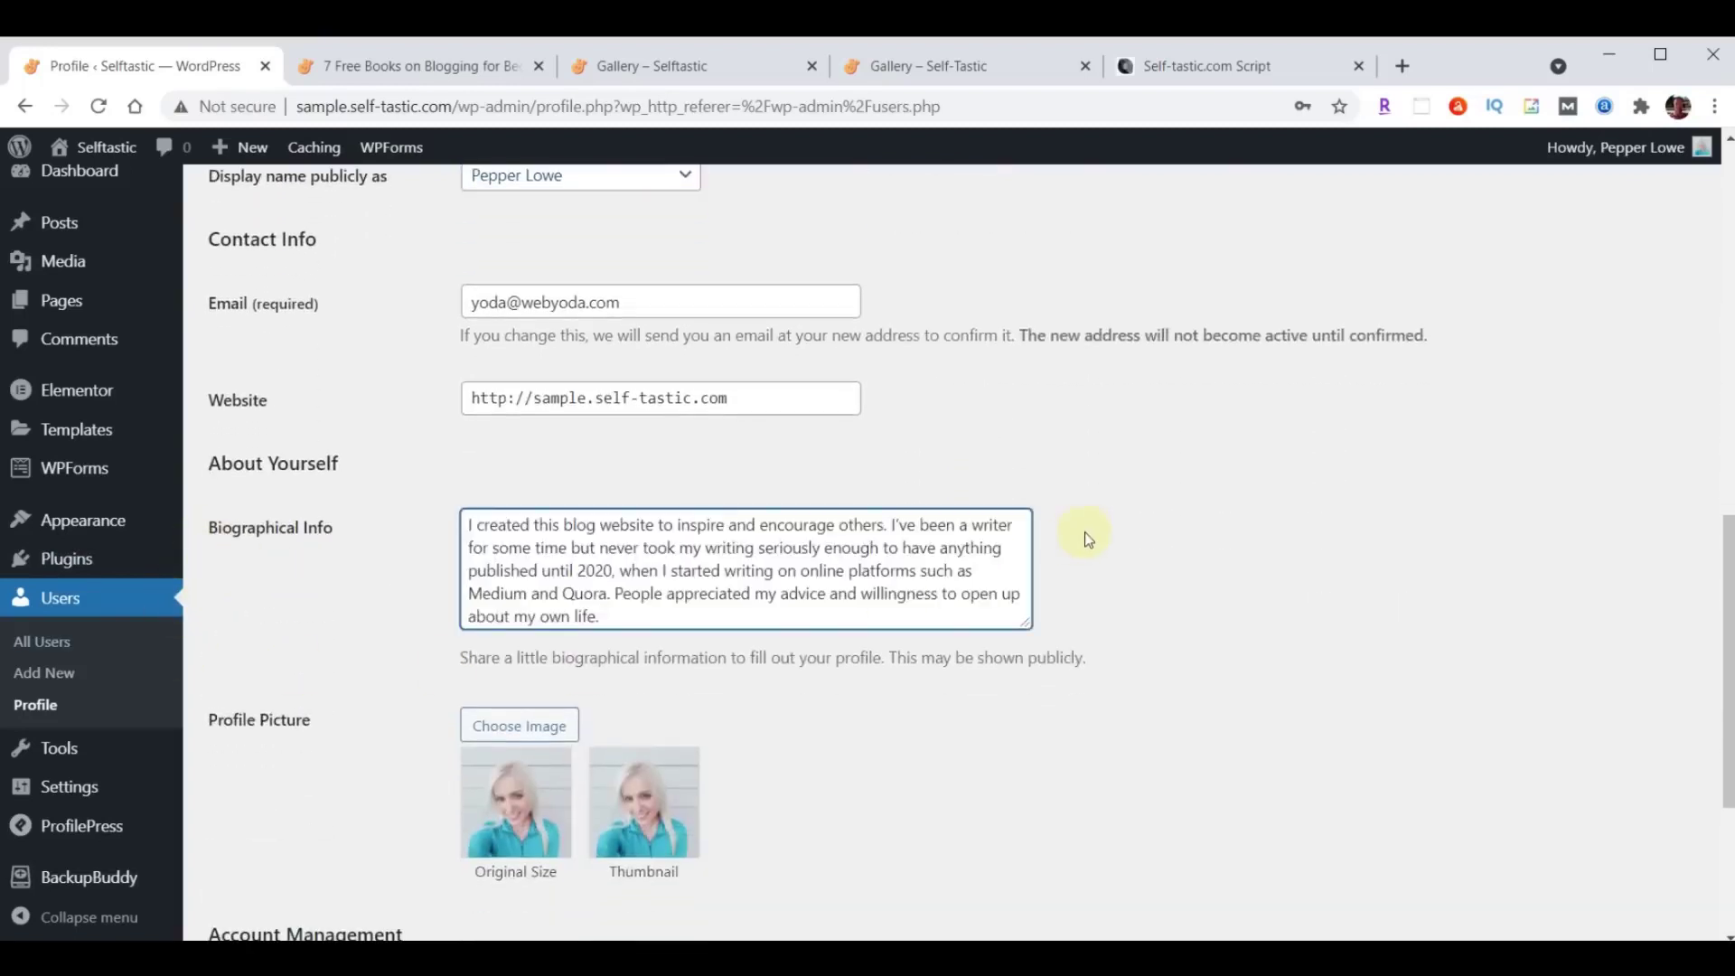
{"action": "scroll", "coordinate": [1085, 540], "scroll_direction": "down", "scroll_amount": 4}
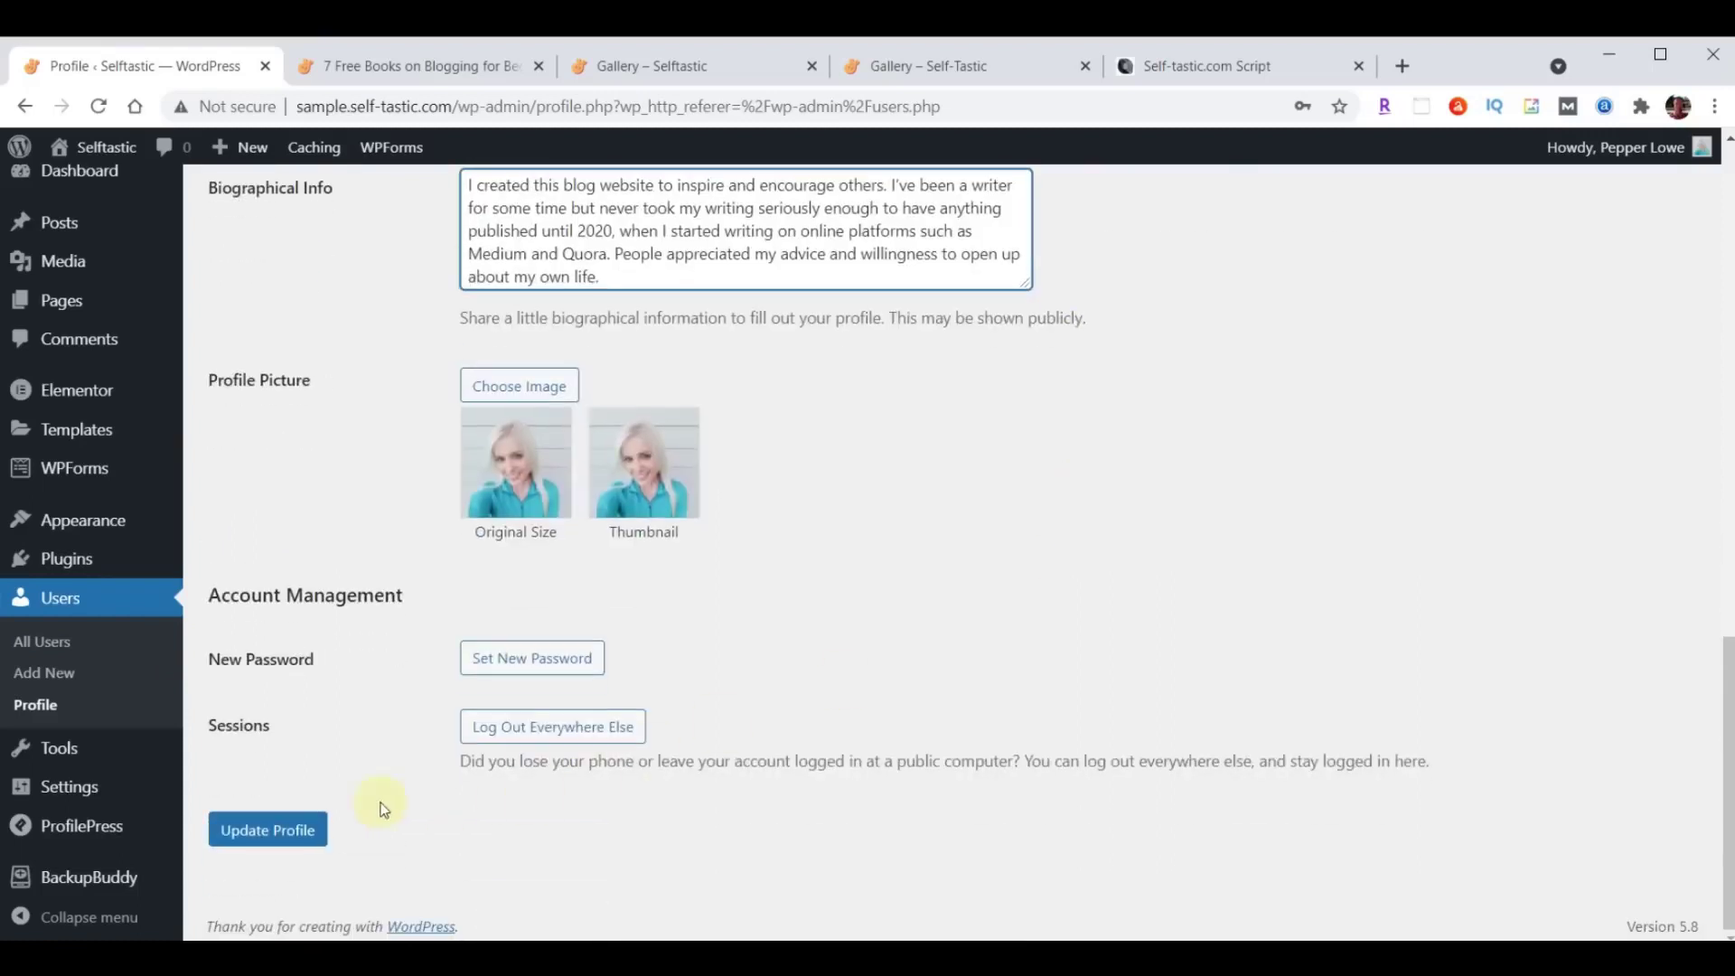
{"action": "left_click", "coordinate": [266, 829]}
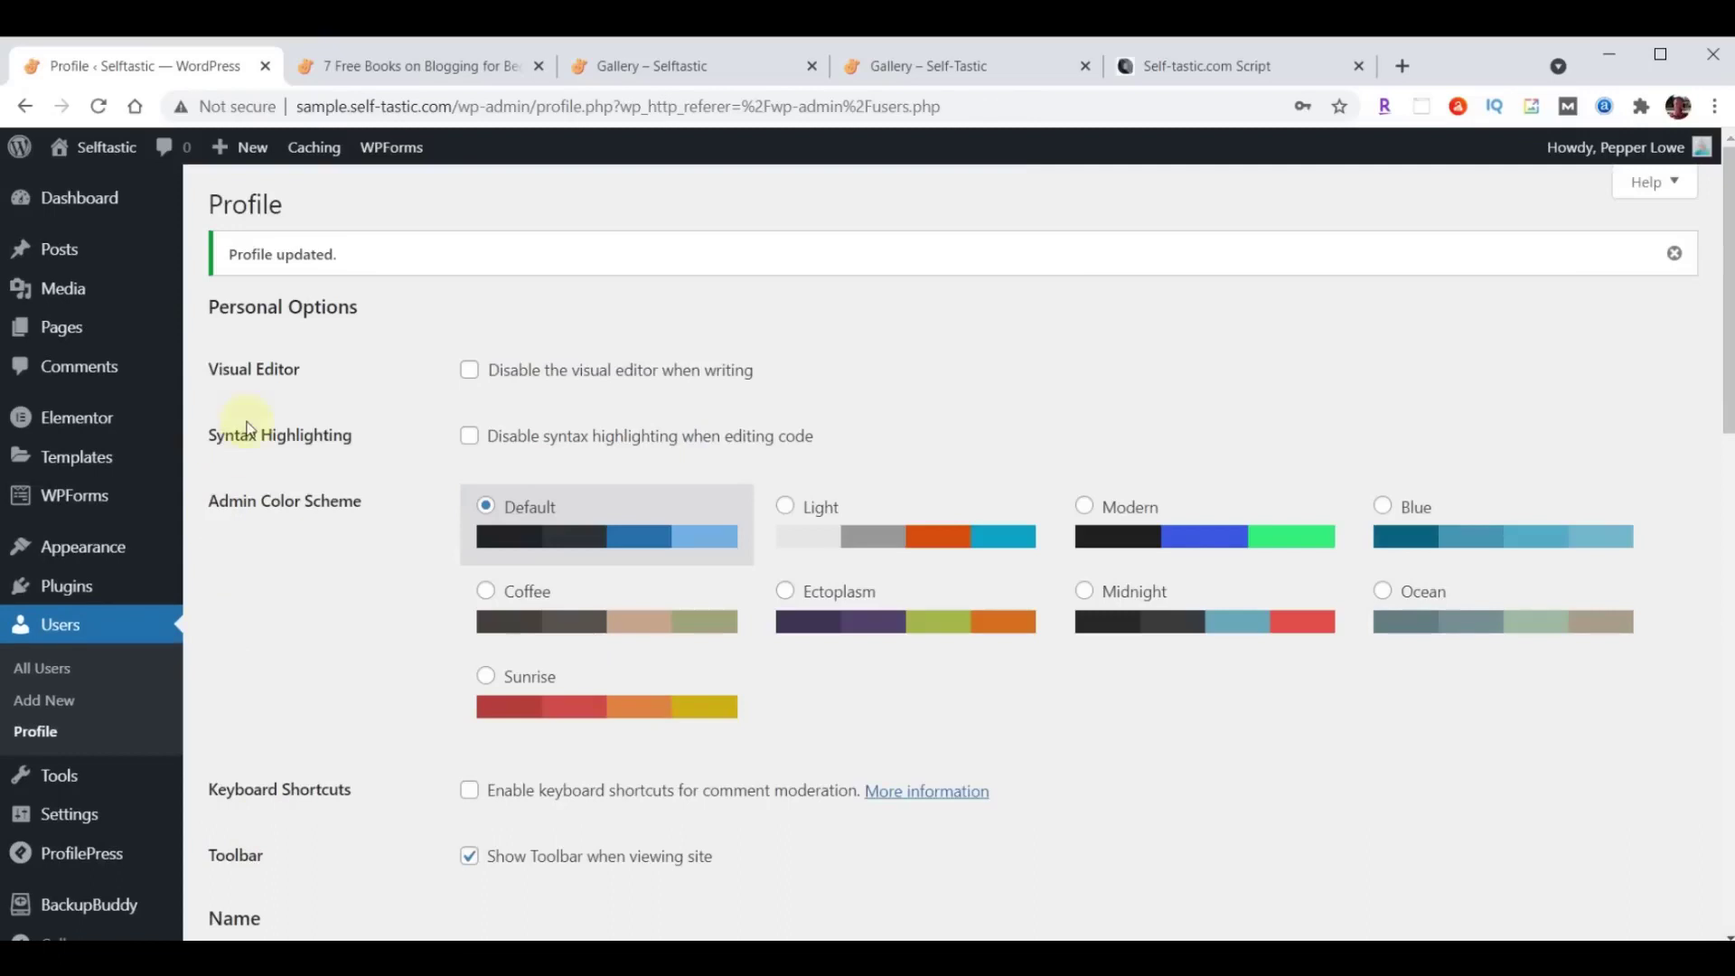
- Reload the live blog post and open the author page from the byline
{"action": "left_click", "coordinate": [447, 63]}
{"action": "scroll", "coordinate": [935, 425], "scroll_direction": "down", "scroll_amount": 8}
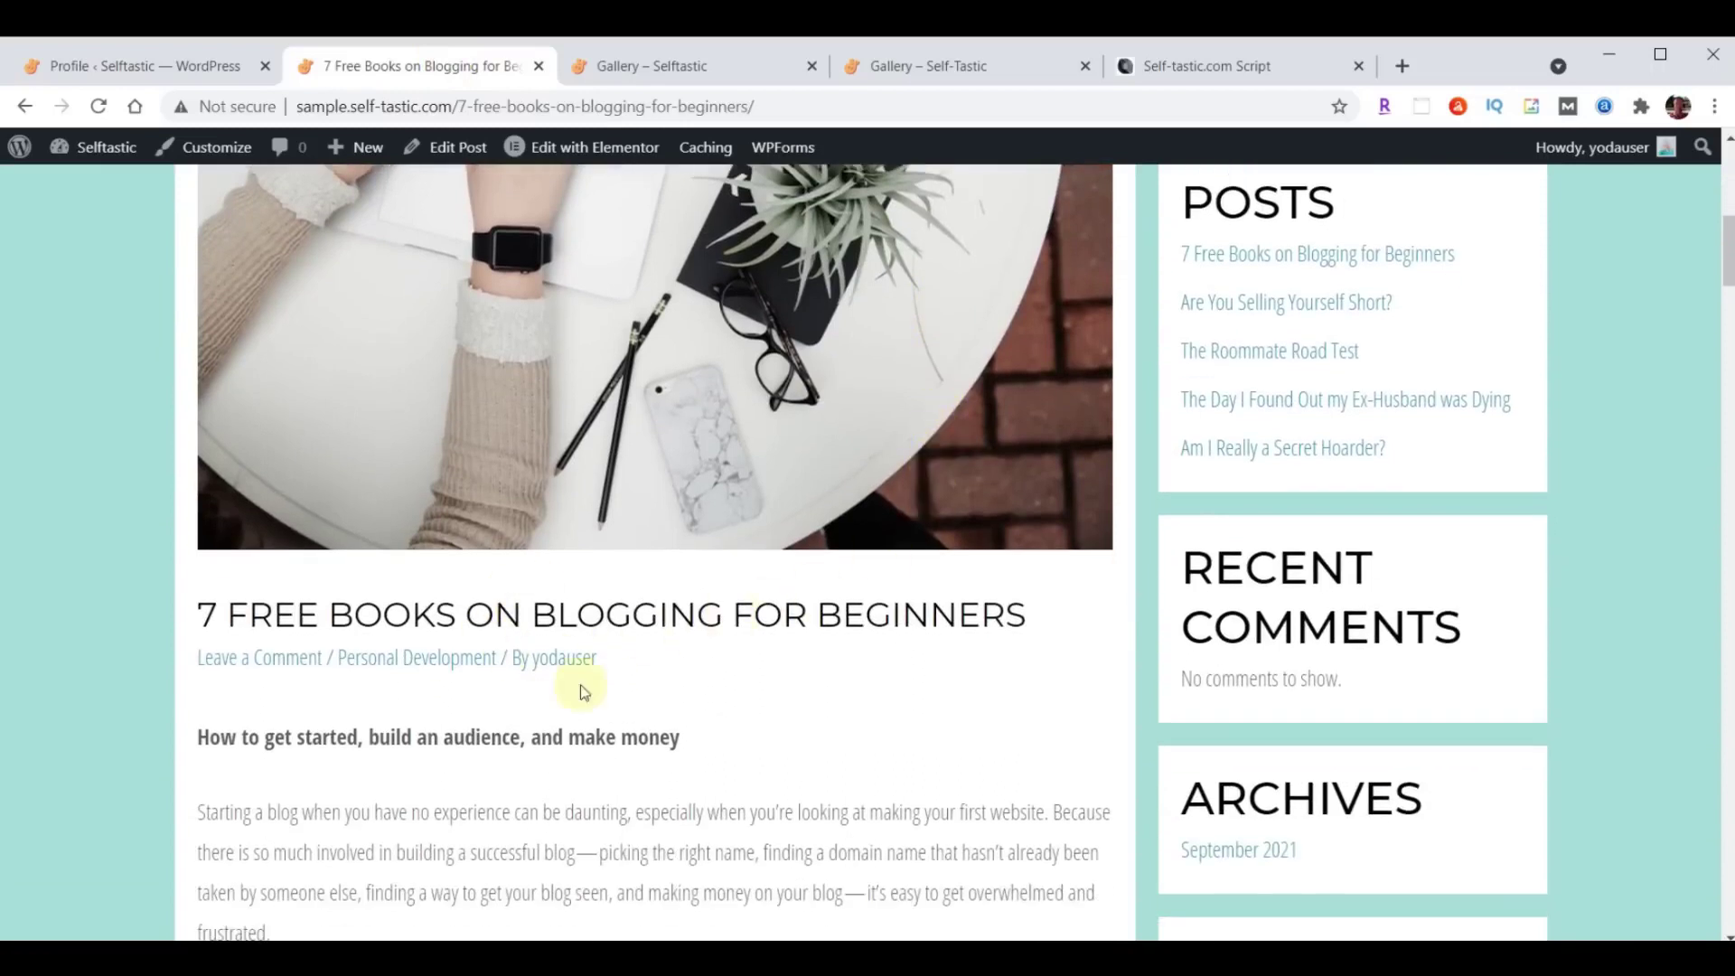
{"action": "left_click", "coordinate": [91, 107]}
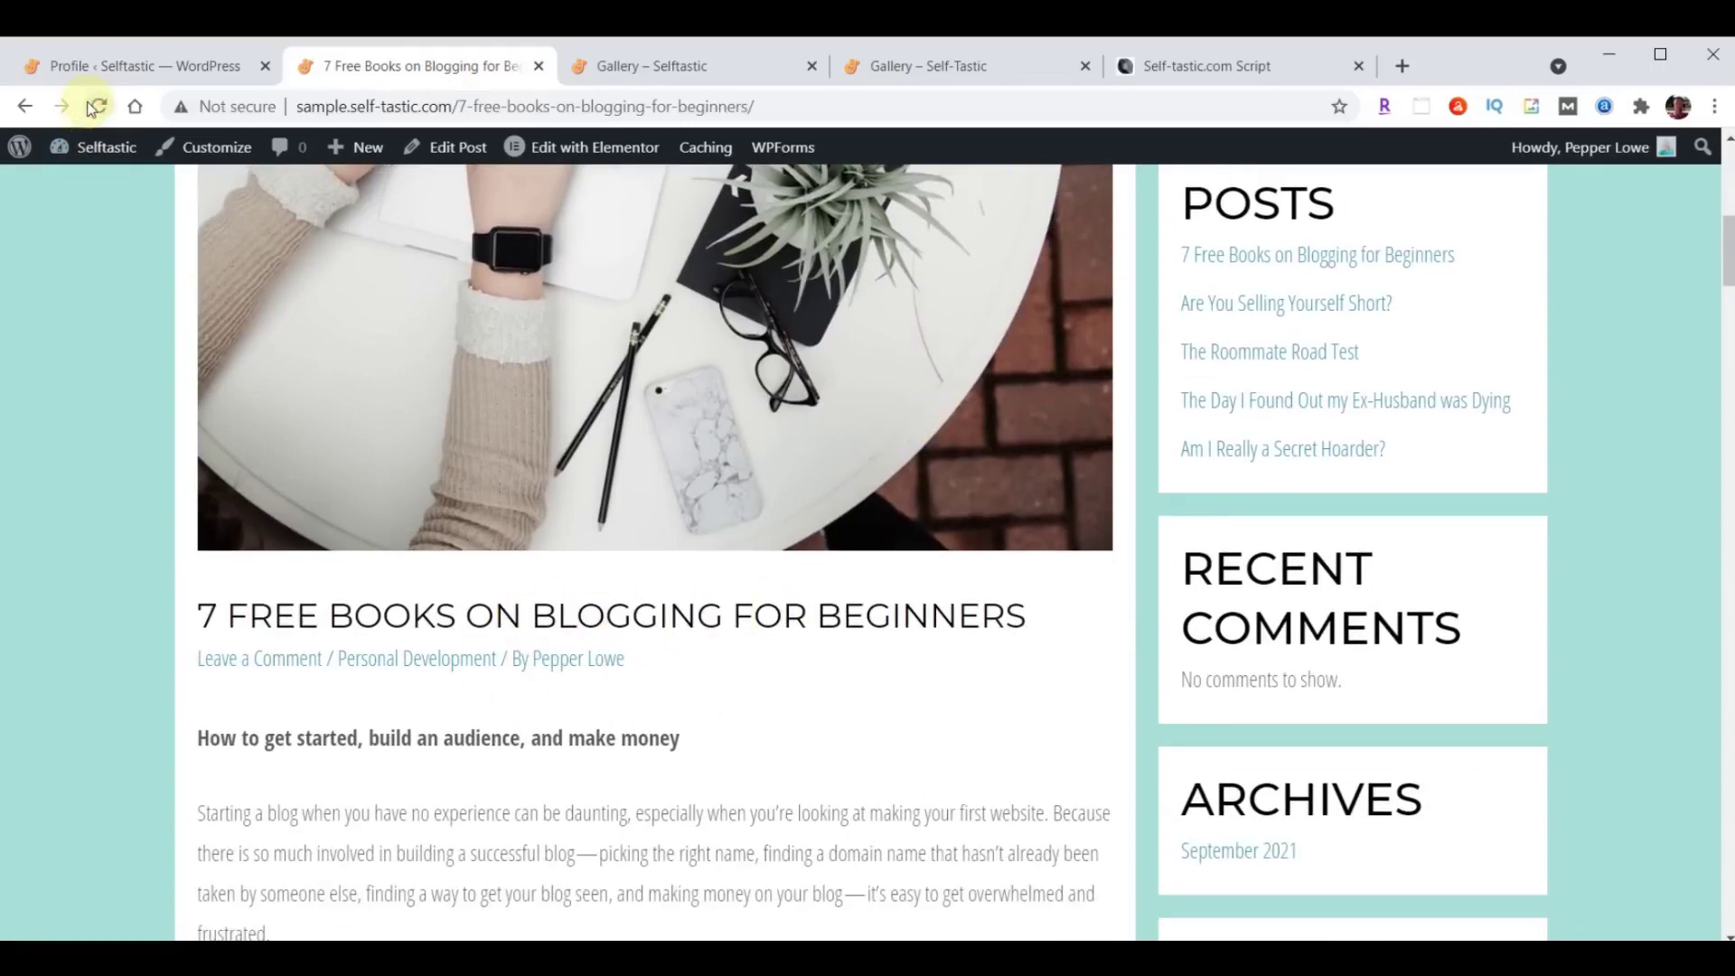
{"action": "left_click", "coordinate": [588, 674]}
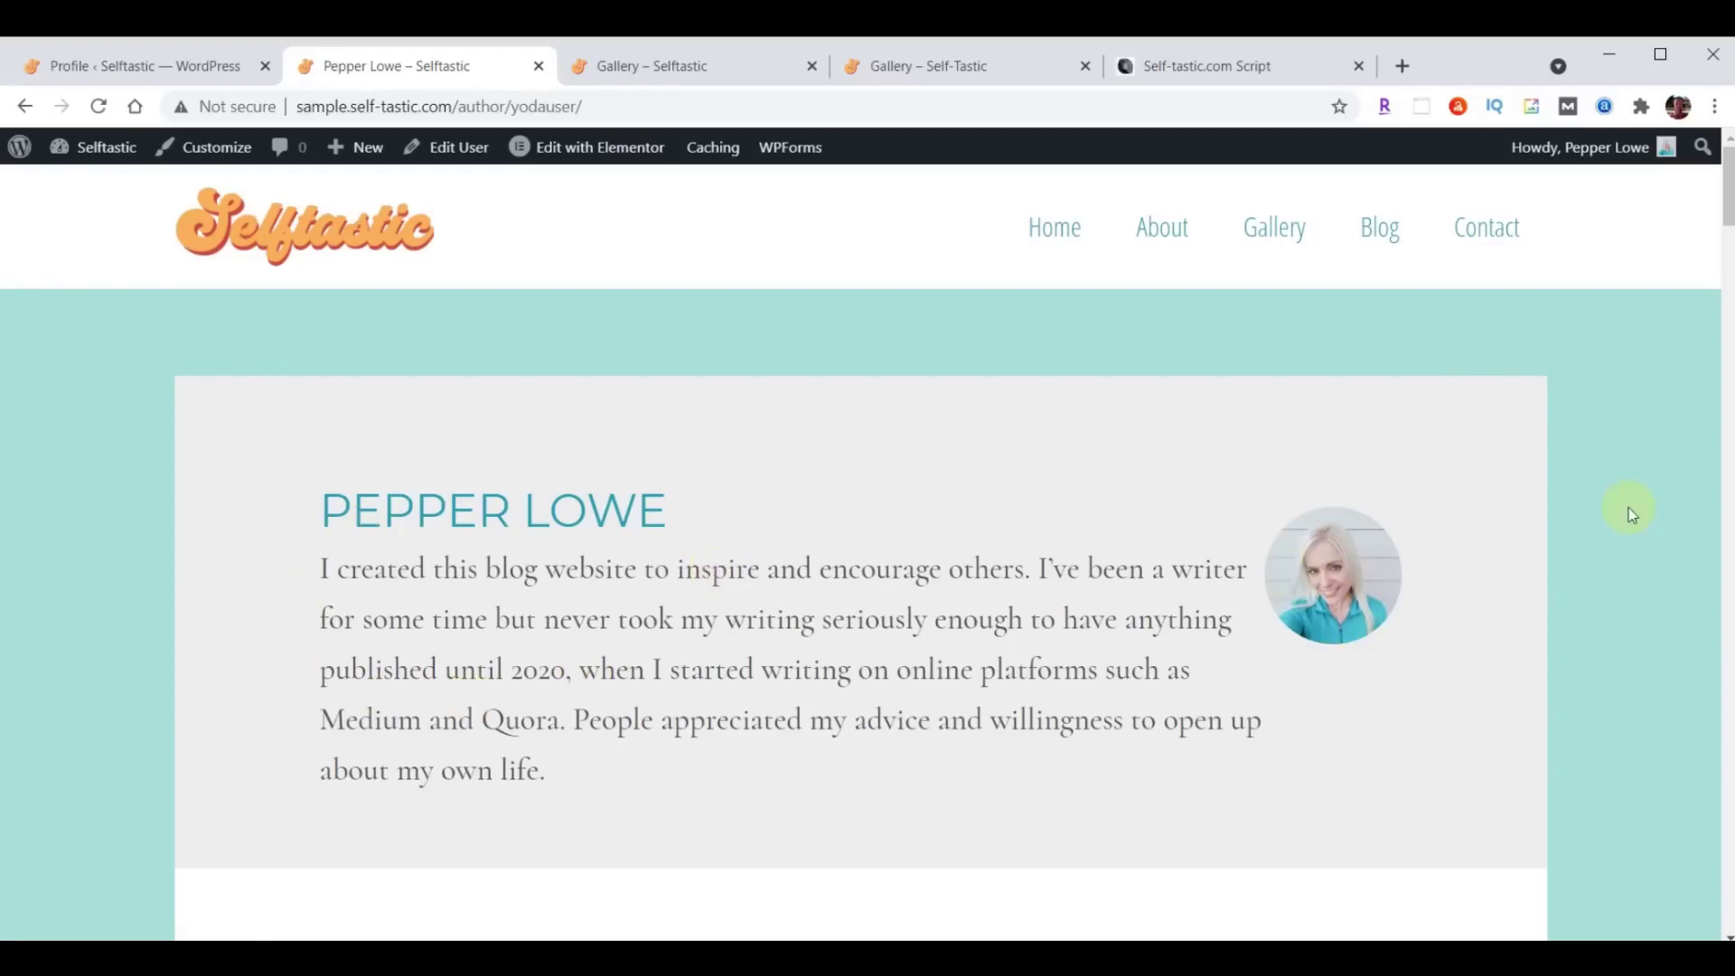
- Return to the '7 Free Books on Blogging for Beginners' post and review it
{"action": "left_click", "coordinate": [25, 106]}
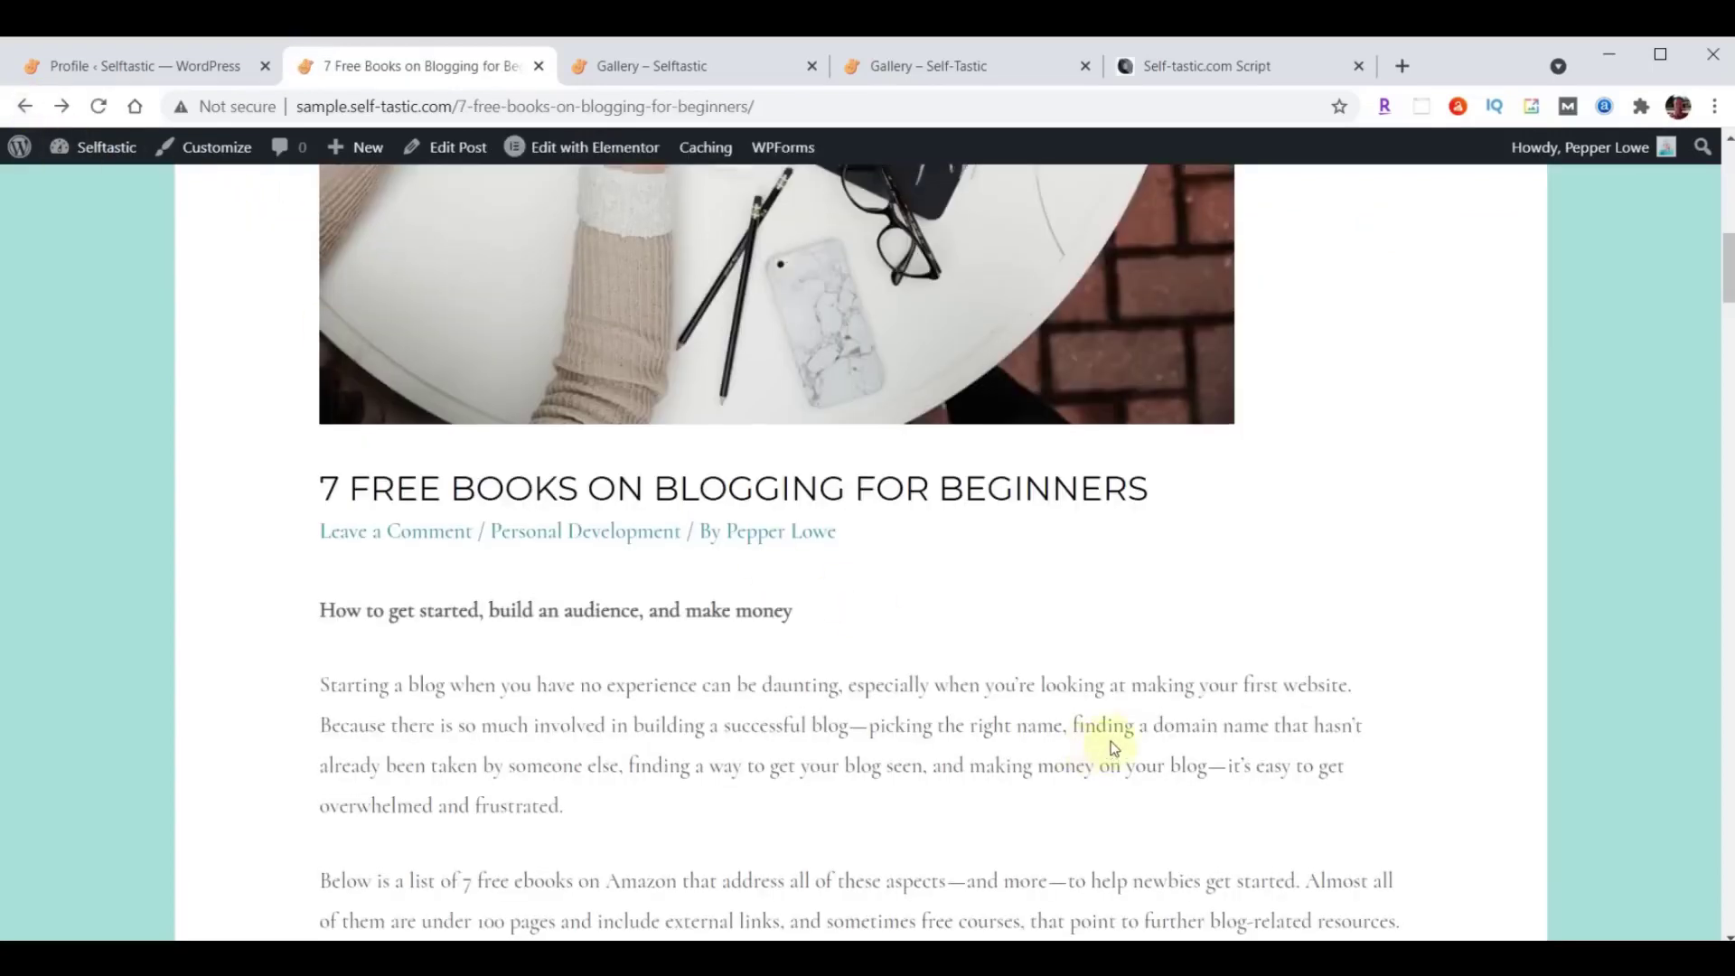
{"action": "scroll", "coordinate": [1110, 741], "scroll_direction": "up", "scroll_amount": 5}
{"action": "scroll", "coordinate": [1109, 745], "scroll_direction": "up", "scroll_amount": 4}
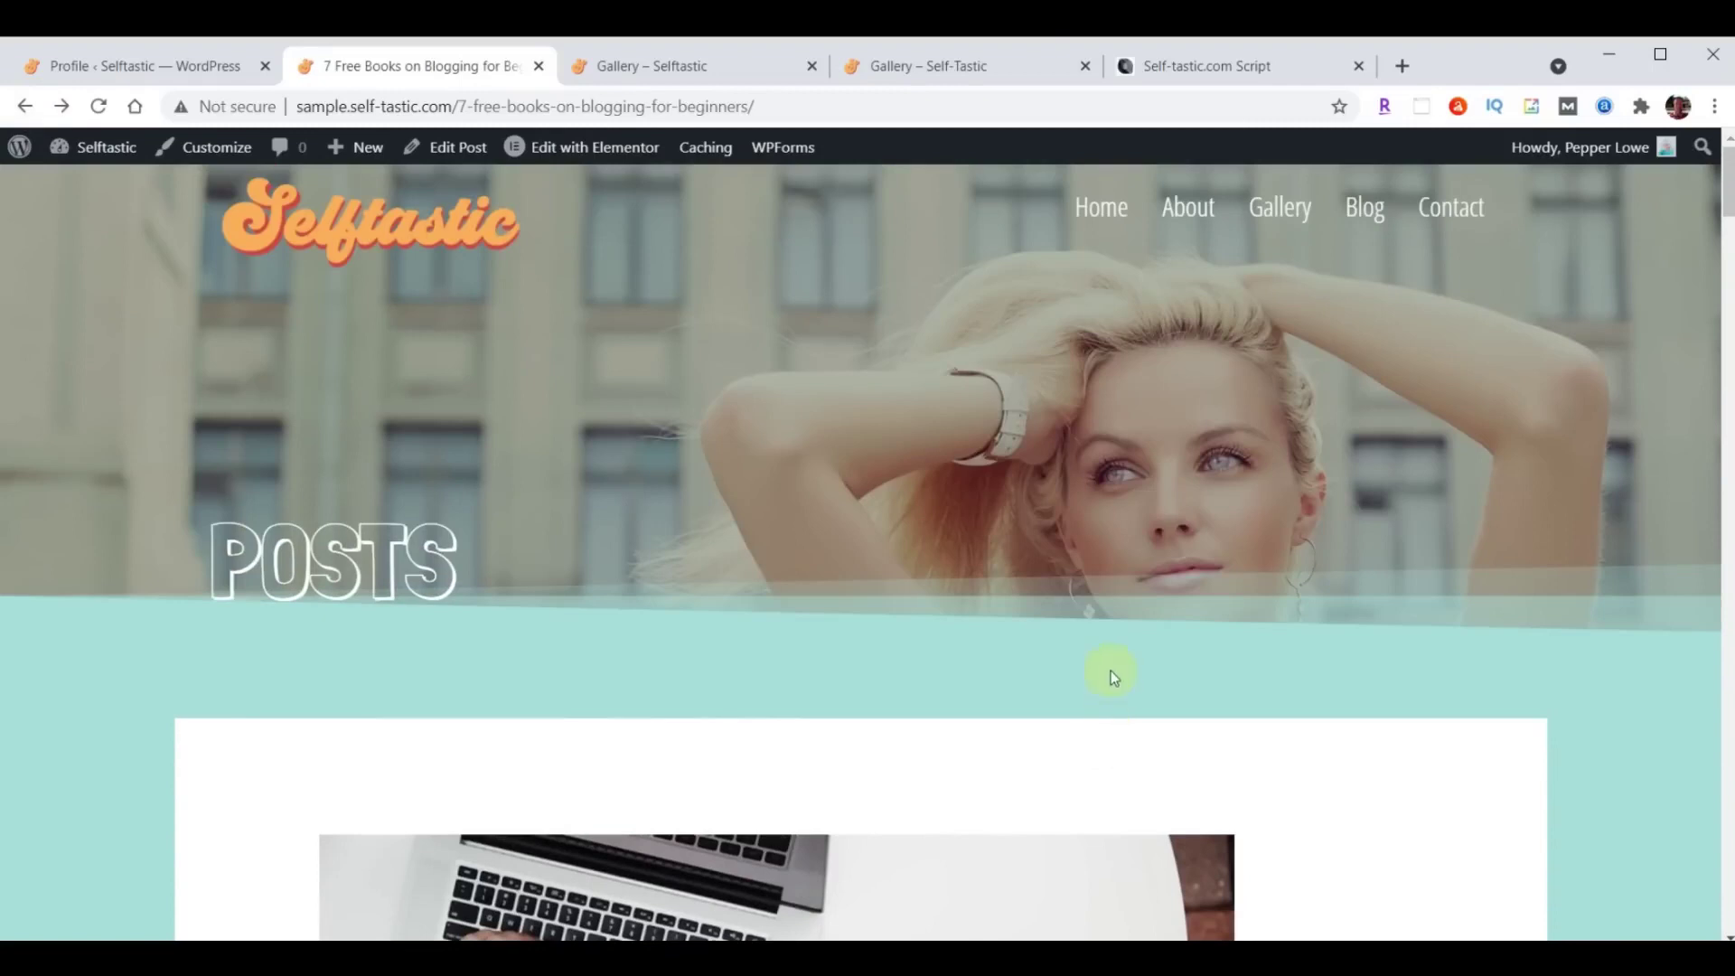
{"action": "scroll", "coordinate": [1124, 642], "scroll_direction": "down", "scroll_amount": 12}
{"action": "scroll", "coordinate": [1124, 643], "scroll_direction": "down", "scroll_amount": 20}
{"action": "scroll", "coordinate": [1124, 643], "scroll_direction": "down", "scroll_amount": 6}
{"action": "scroll", "coordinate": [1124, 643], "scroll_direction": "up", "scroll_amount": 20}
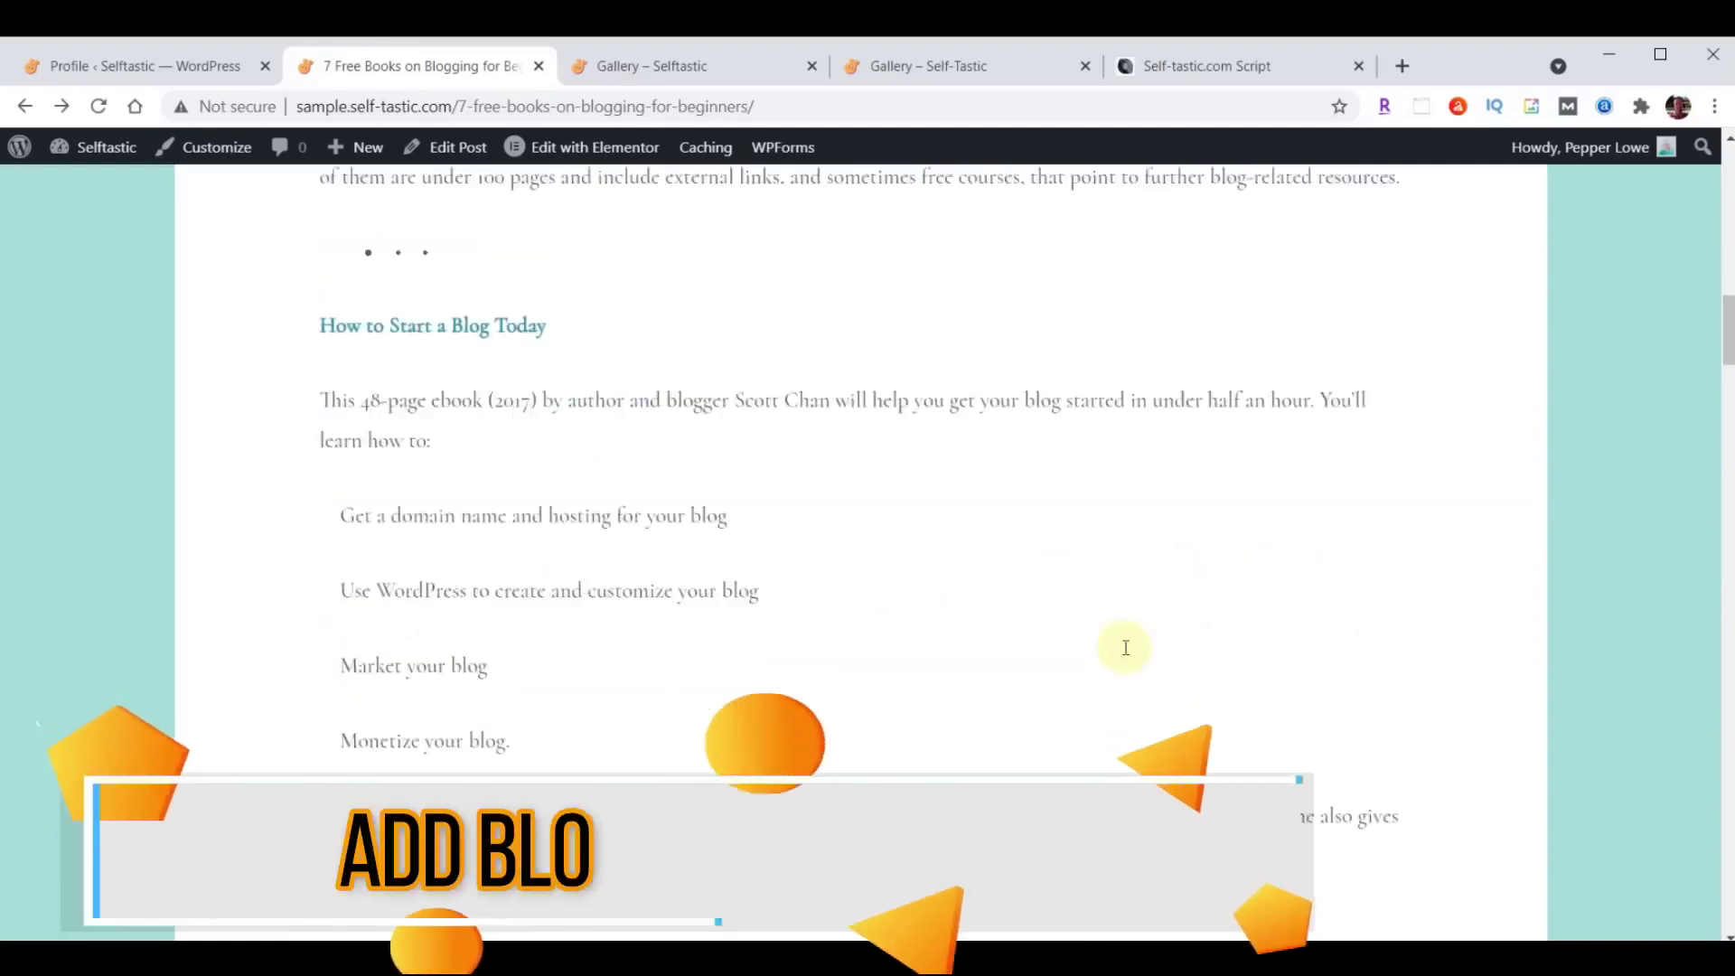
{"action": "scroll", "coordinate": [1124, 647], "scroll_direction": "up", "scroll_amount": 15}
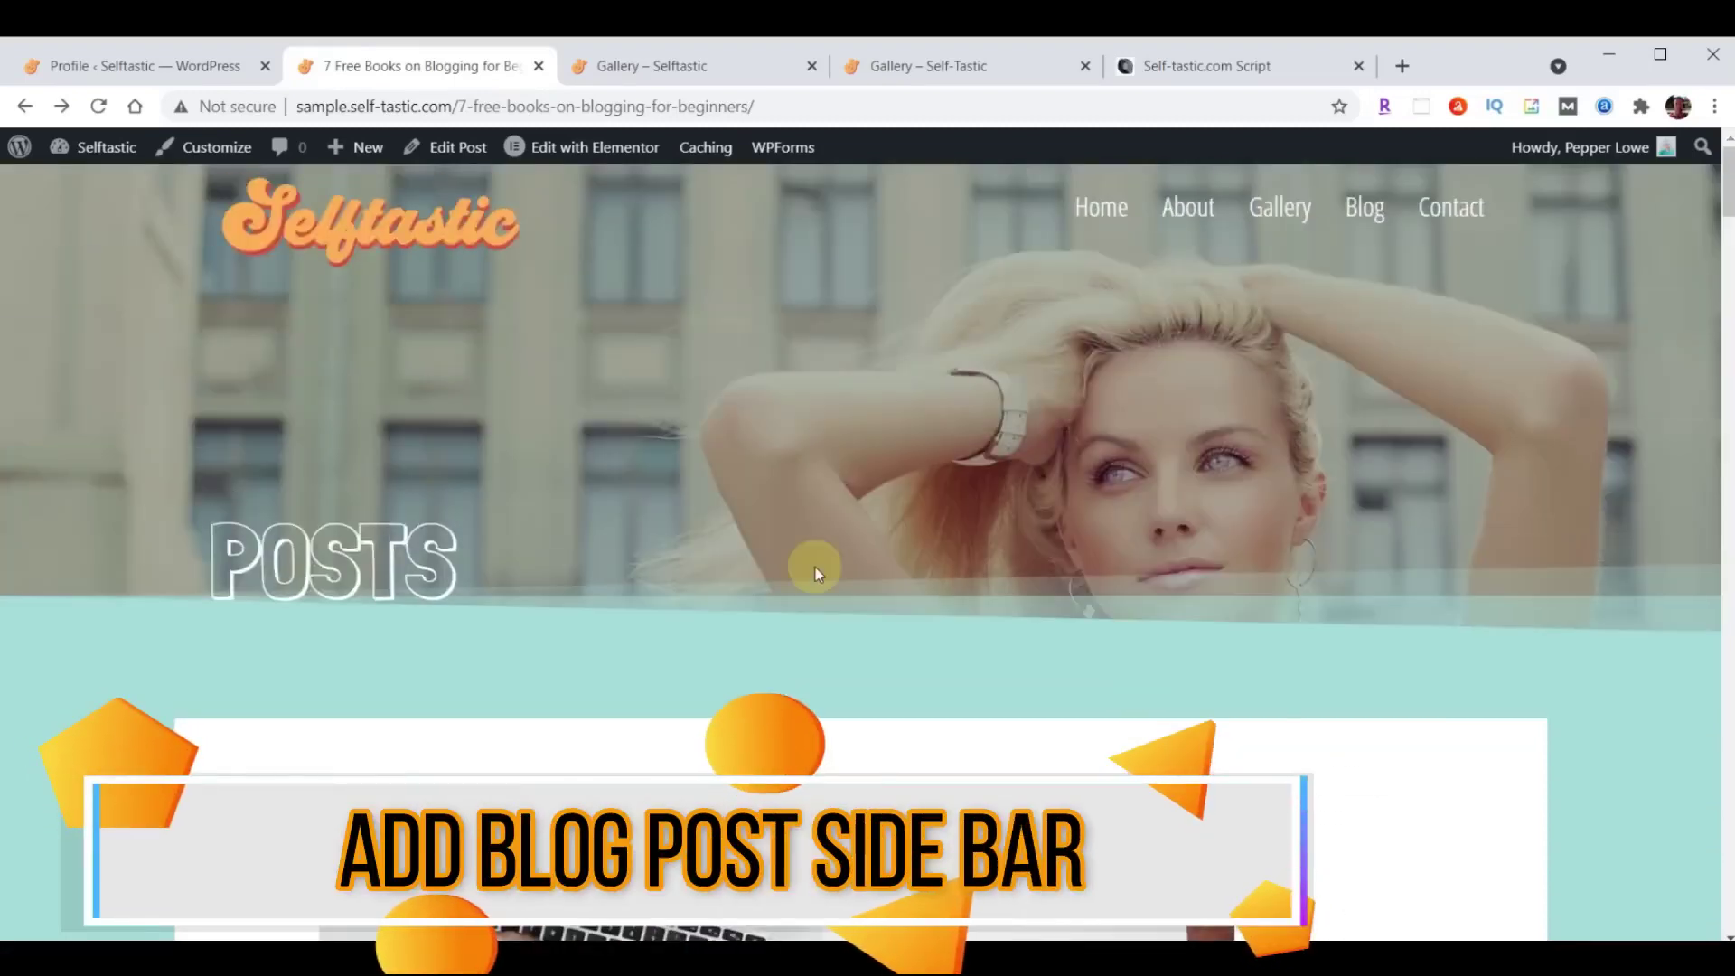
{"action": "scroll", "coordinate": [813, 569], "scroll_direction": "down", "scroll_amount": 10}
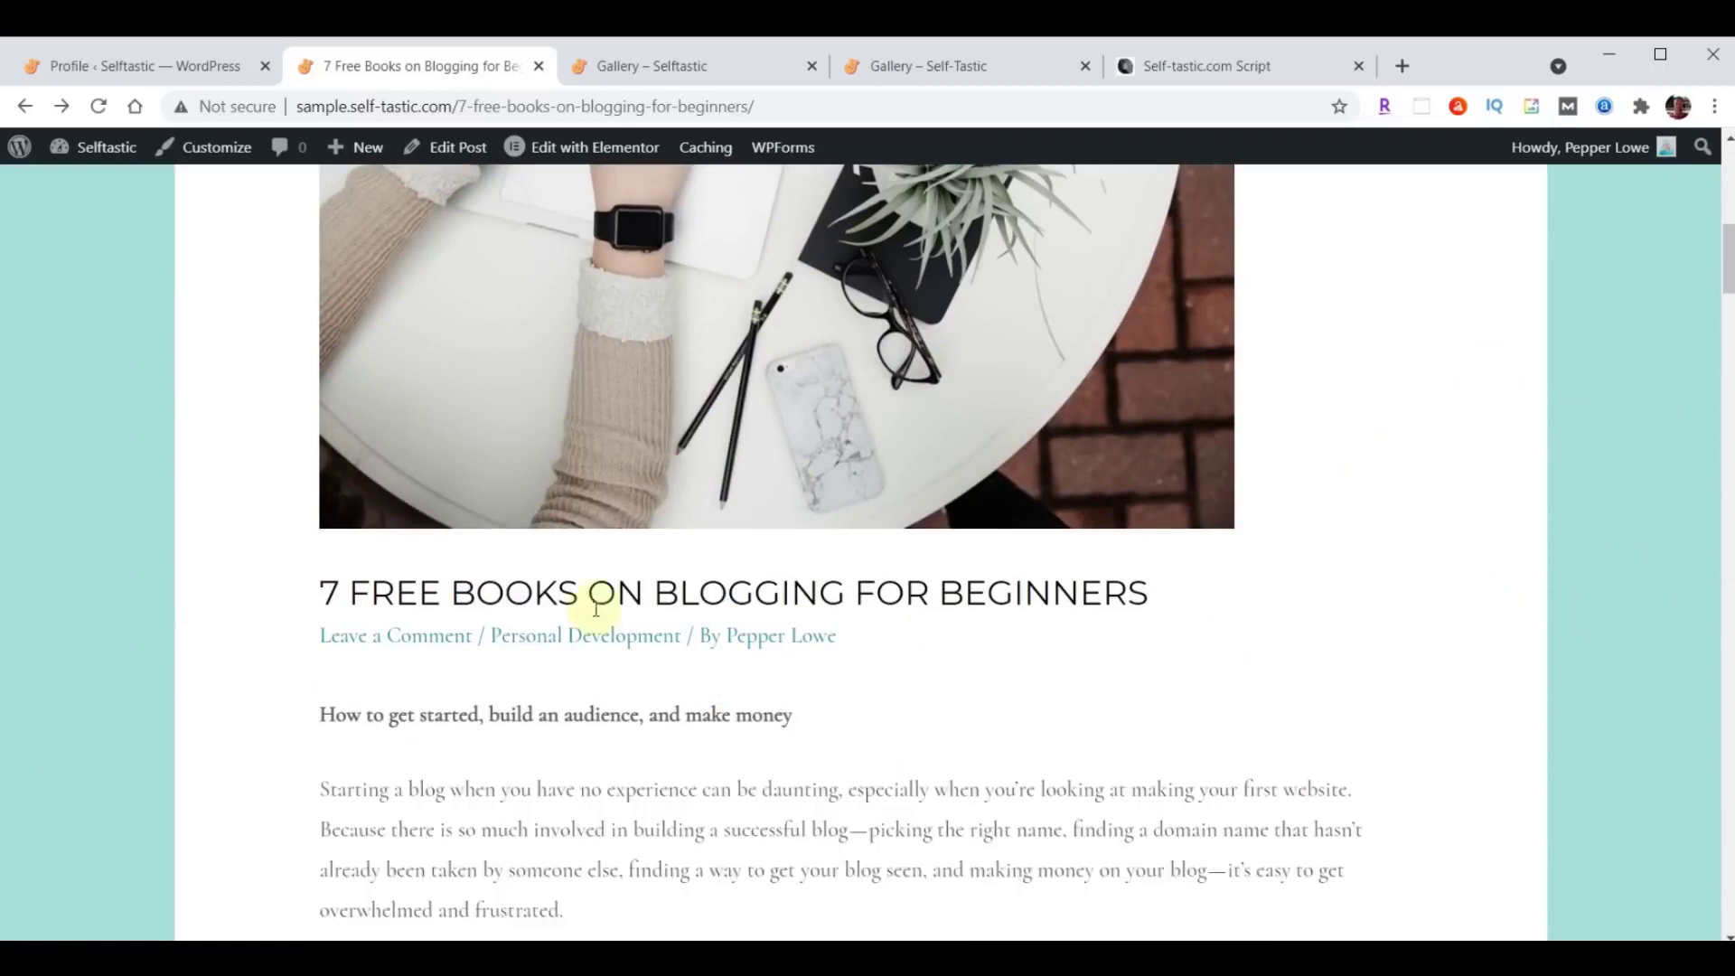
{"action": "scroll", "coordinate": [770, 608], "scroll_direction": "up", "scroll_amount": 10}
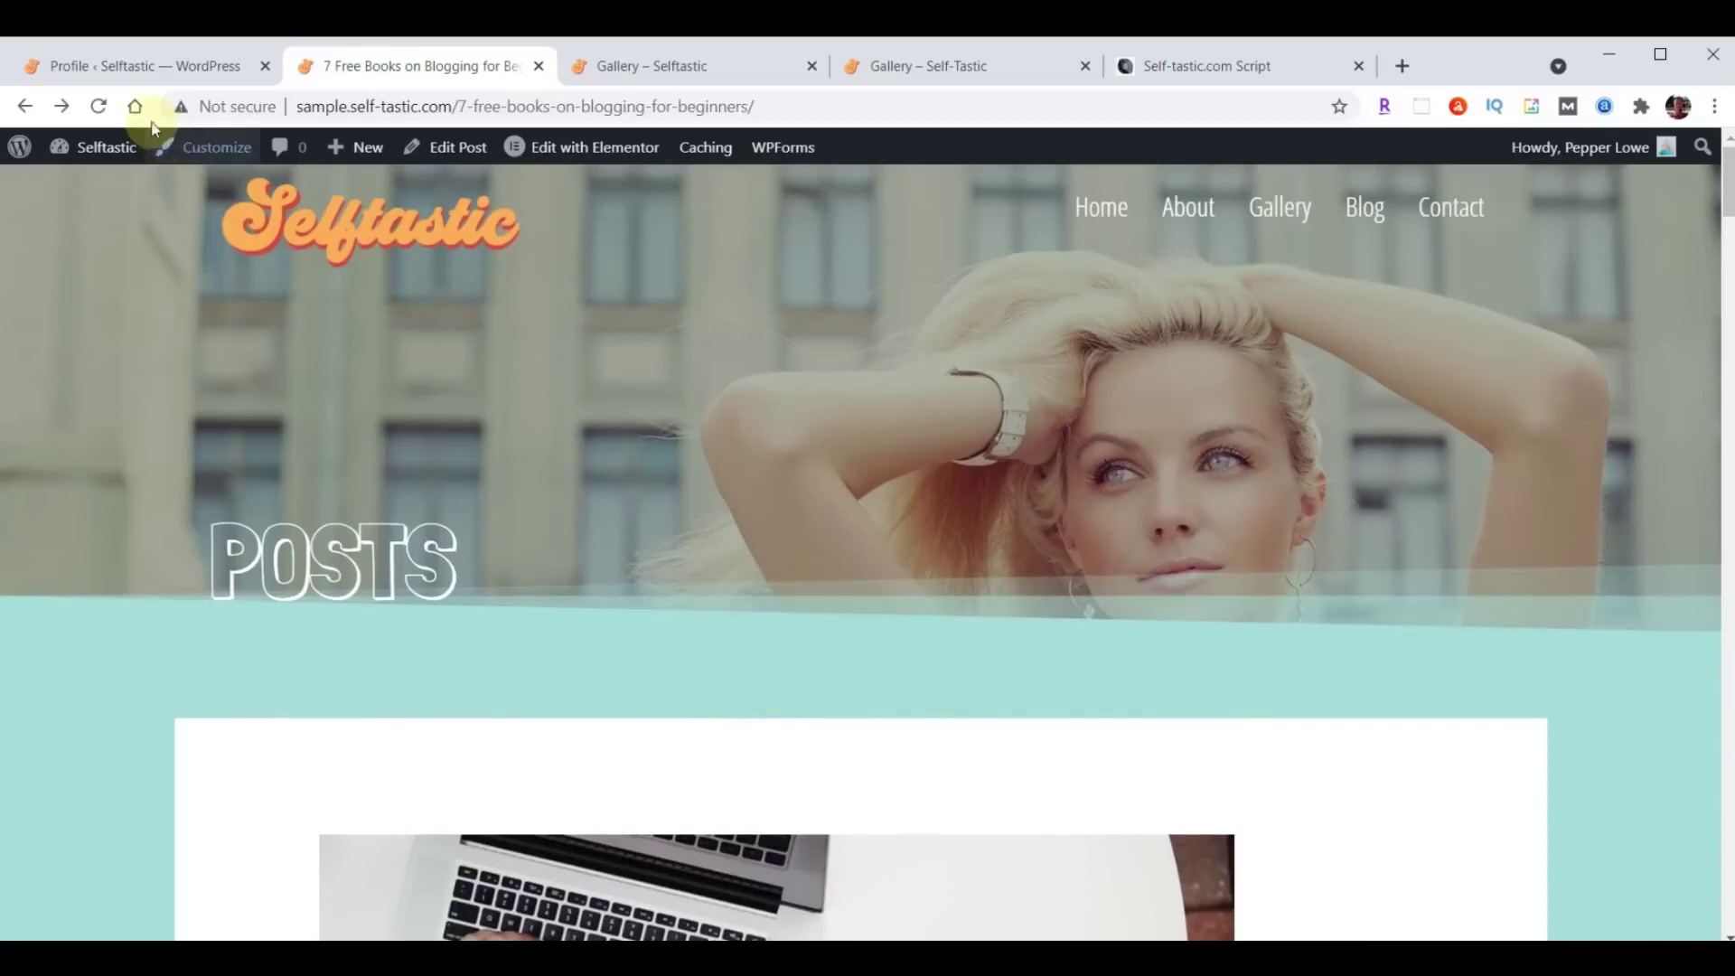
- Set Blog Posts to Right Sidebar in the Customizer's Sidebar section, publish, and close the Customizer
{"action": "left_click", "coordinate": [123, 67]}
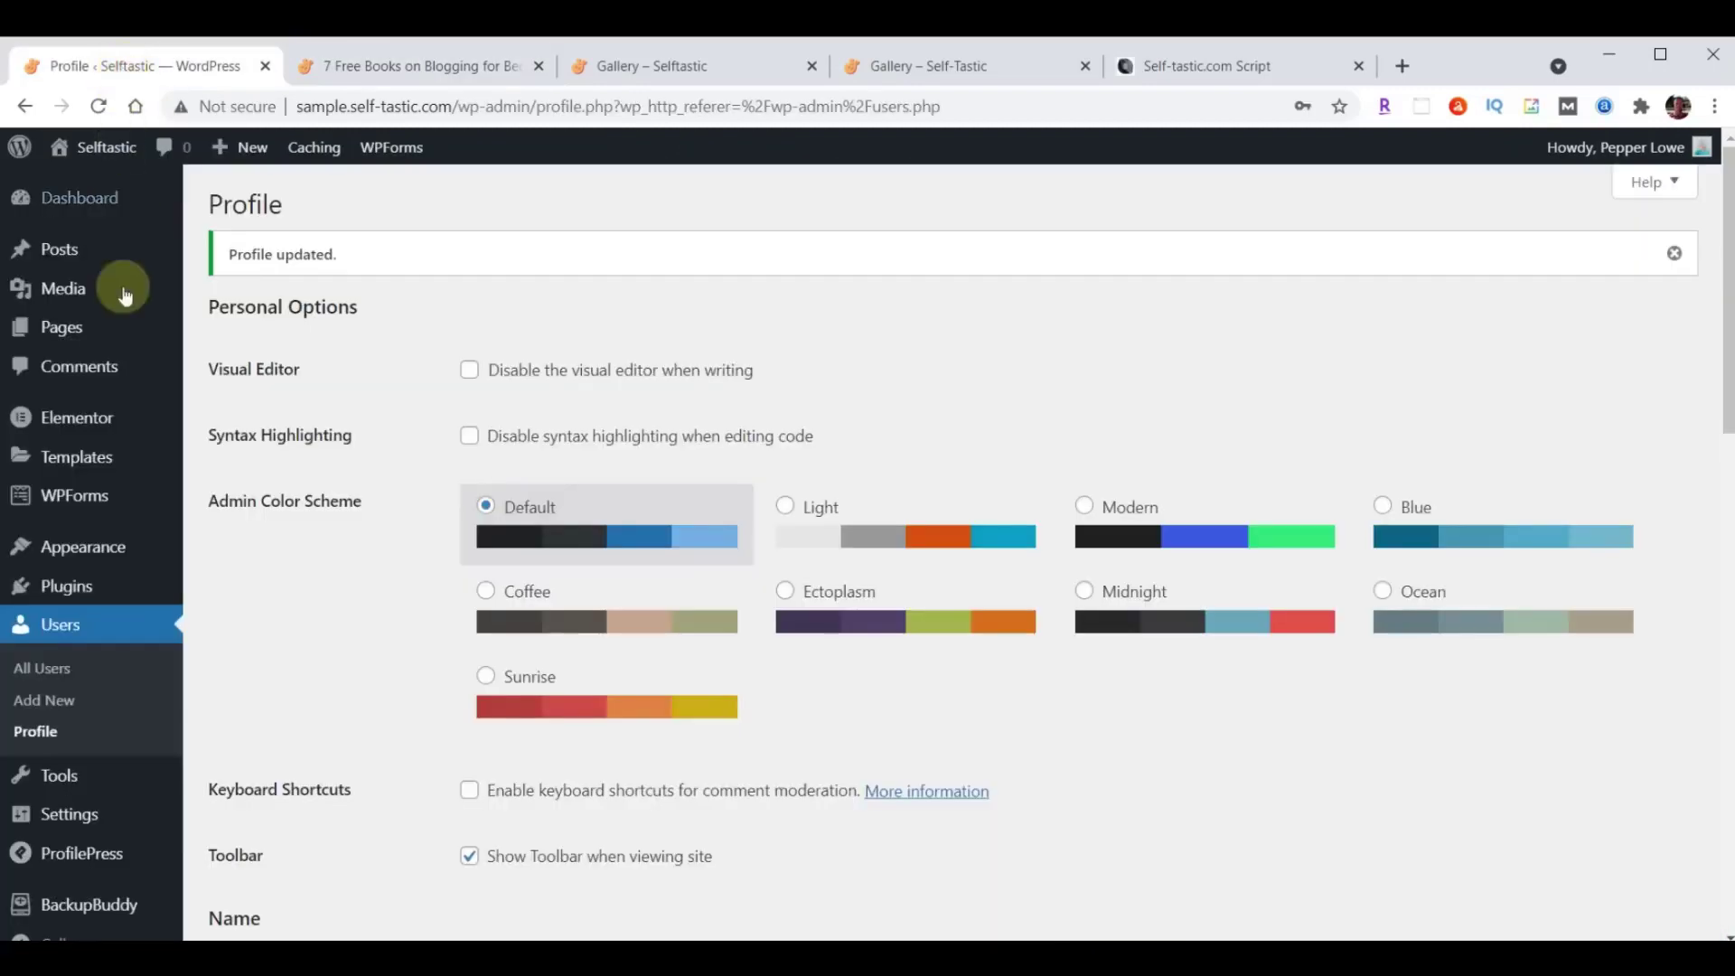
{"action": "mouse_move", "coordinate": [72, 547]}
{"action": "left_click", "coordinate": [242, 590]}
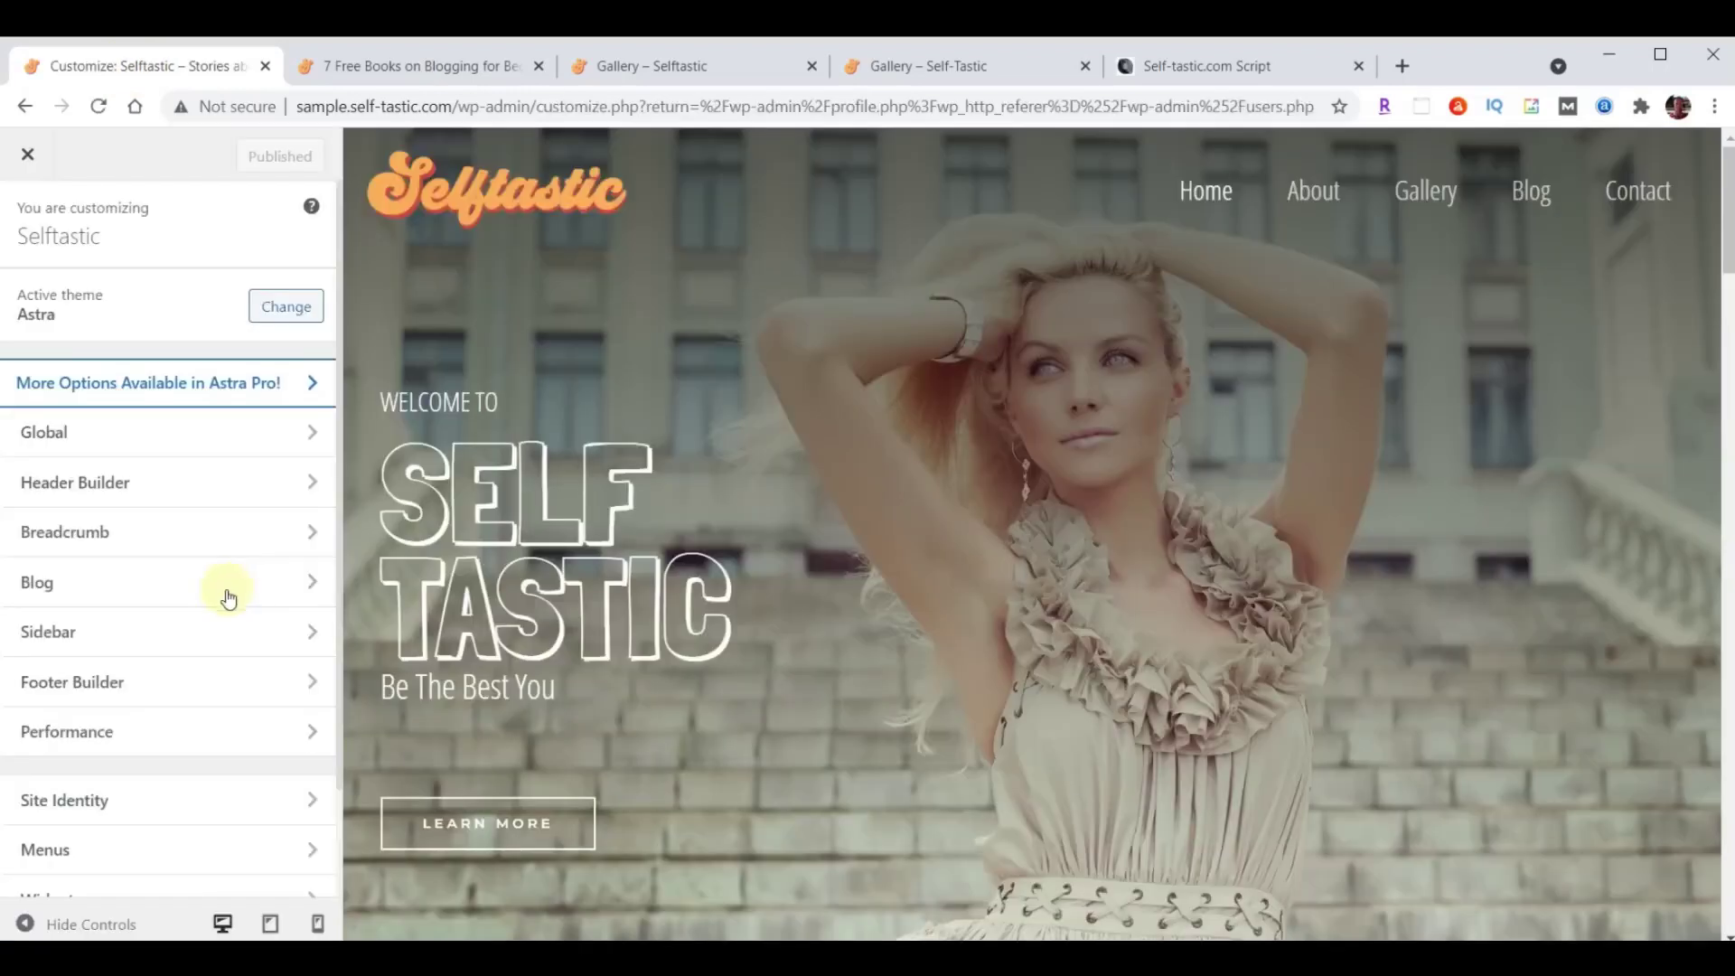
{"action": "left_click", "coordinate": [69, 630]}
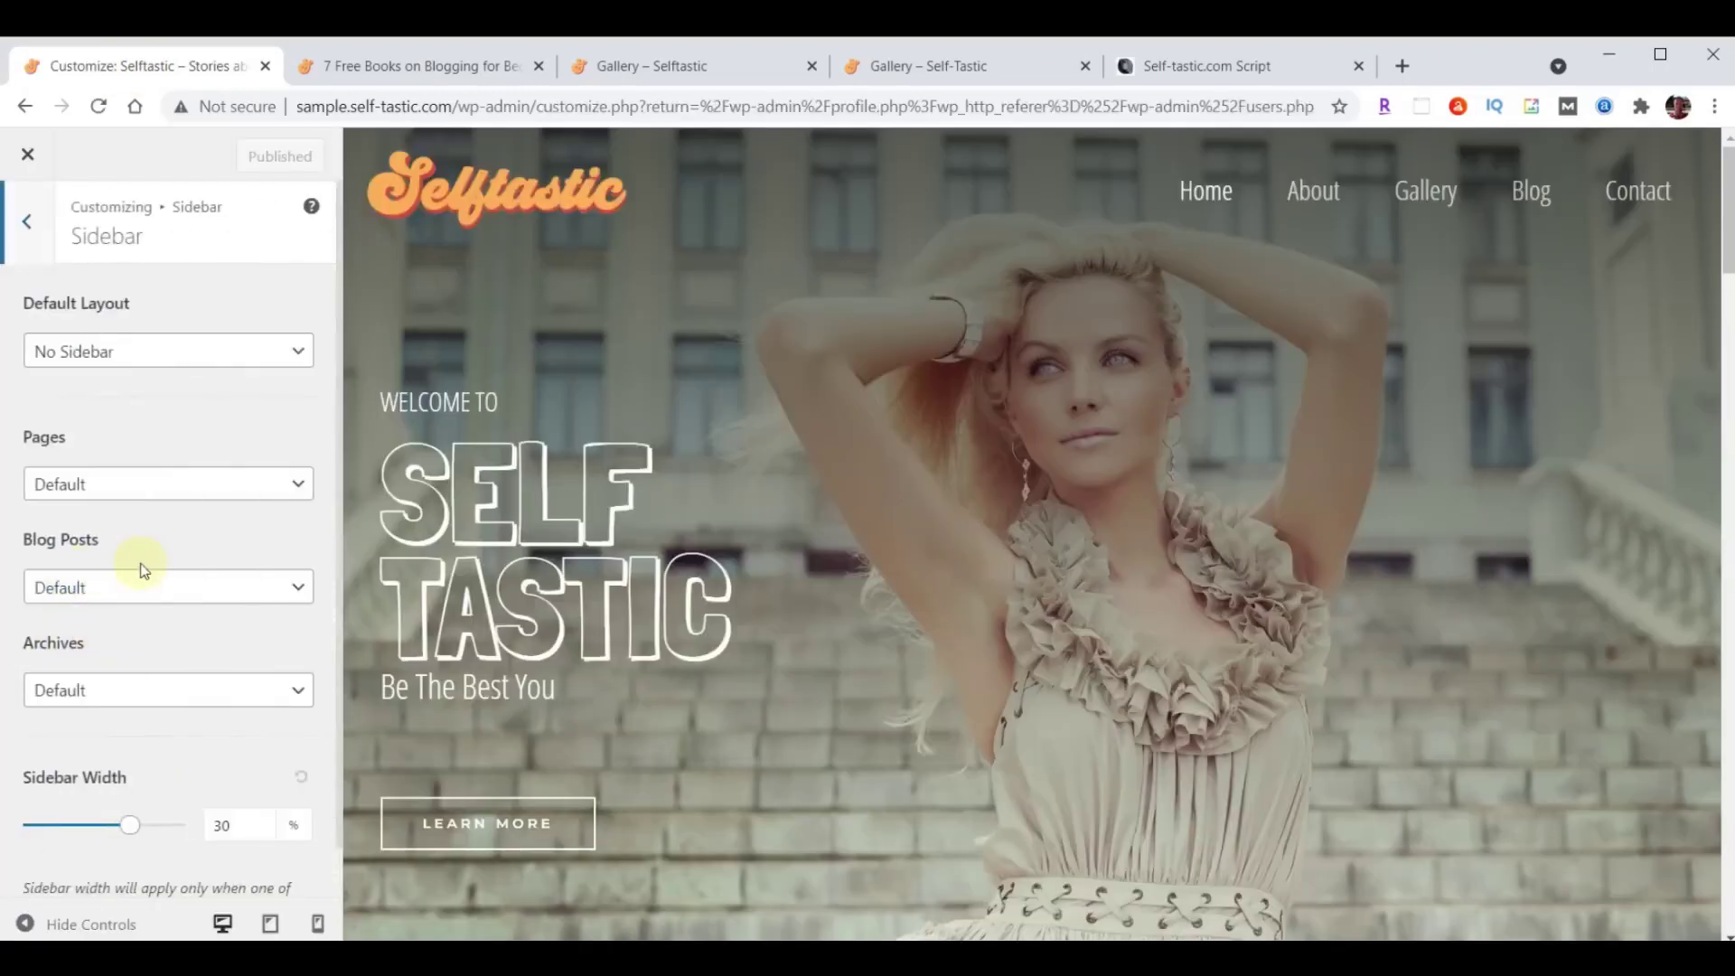
{"action": "left_click", "coordinate": [134, 596]}
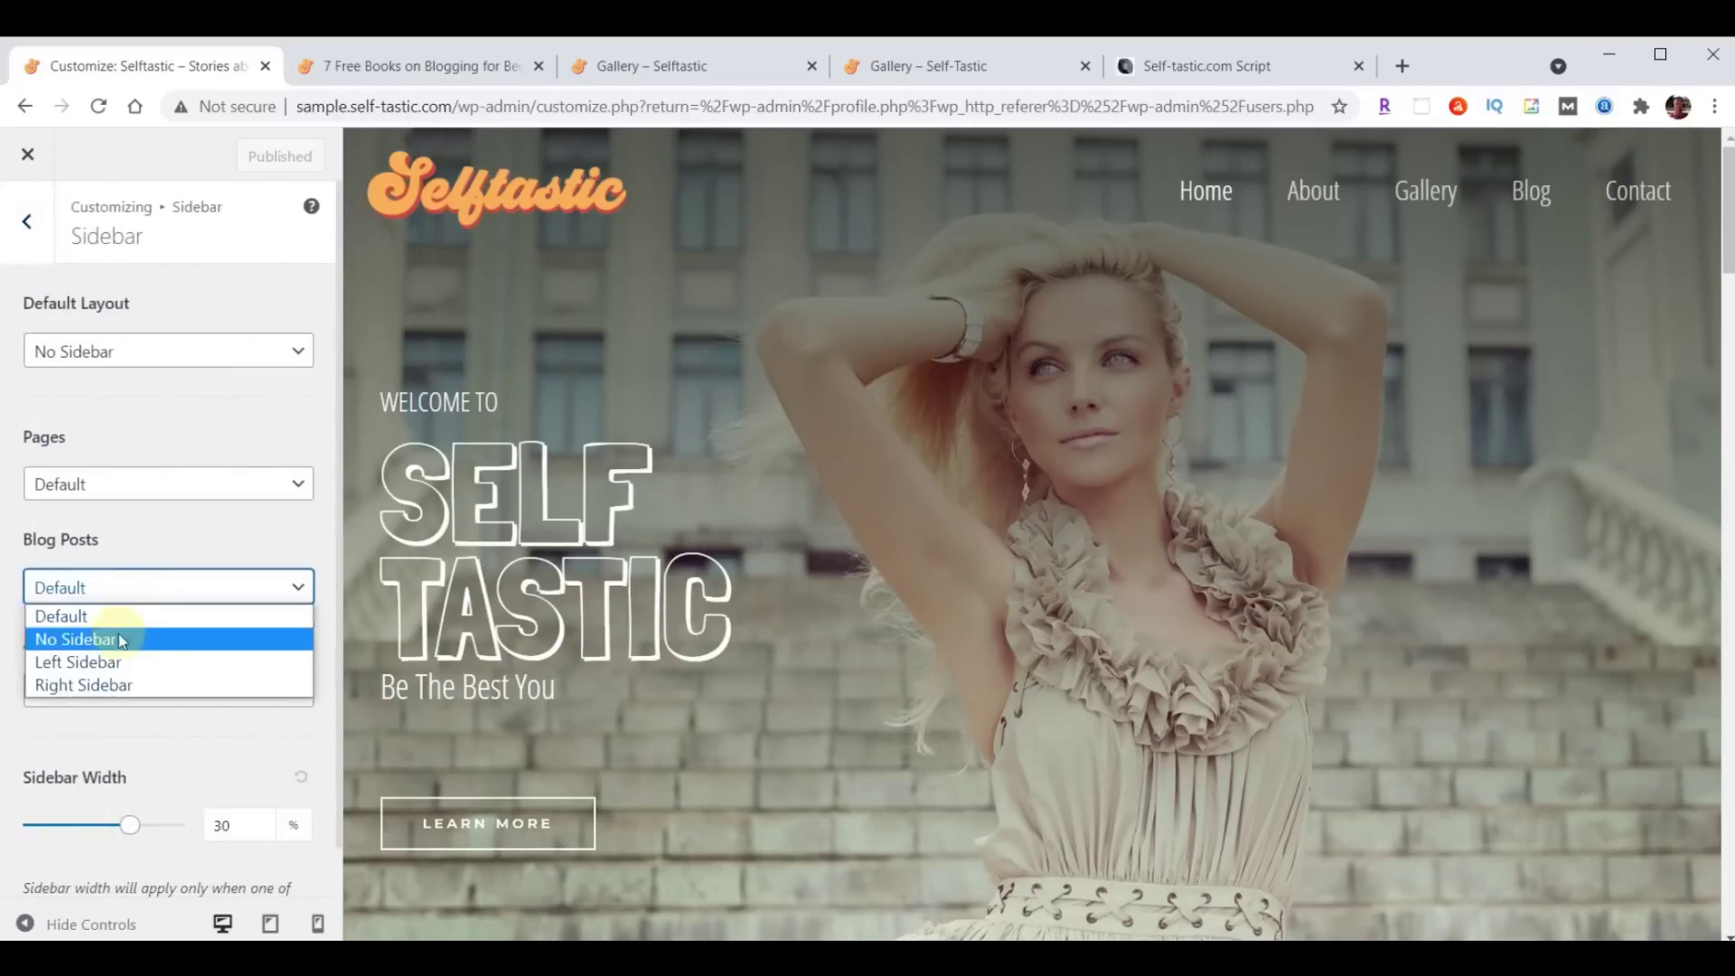
{"action": "left_click", "coordinate": [115, 686]}
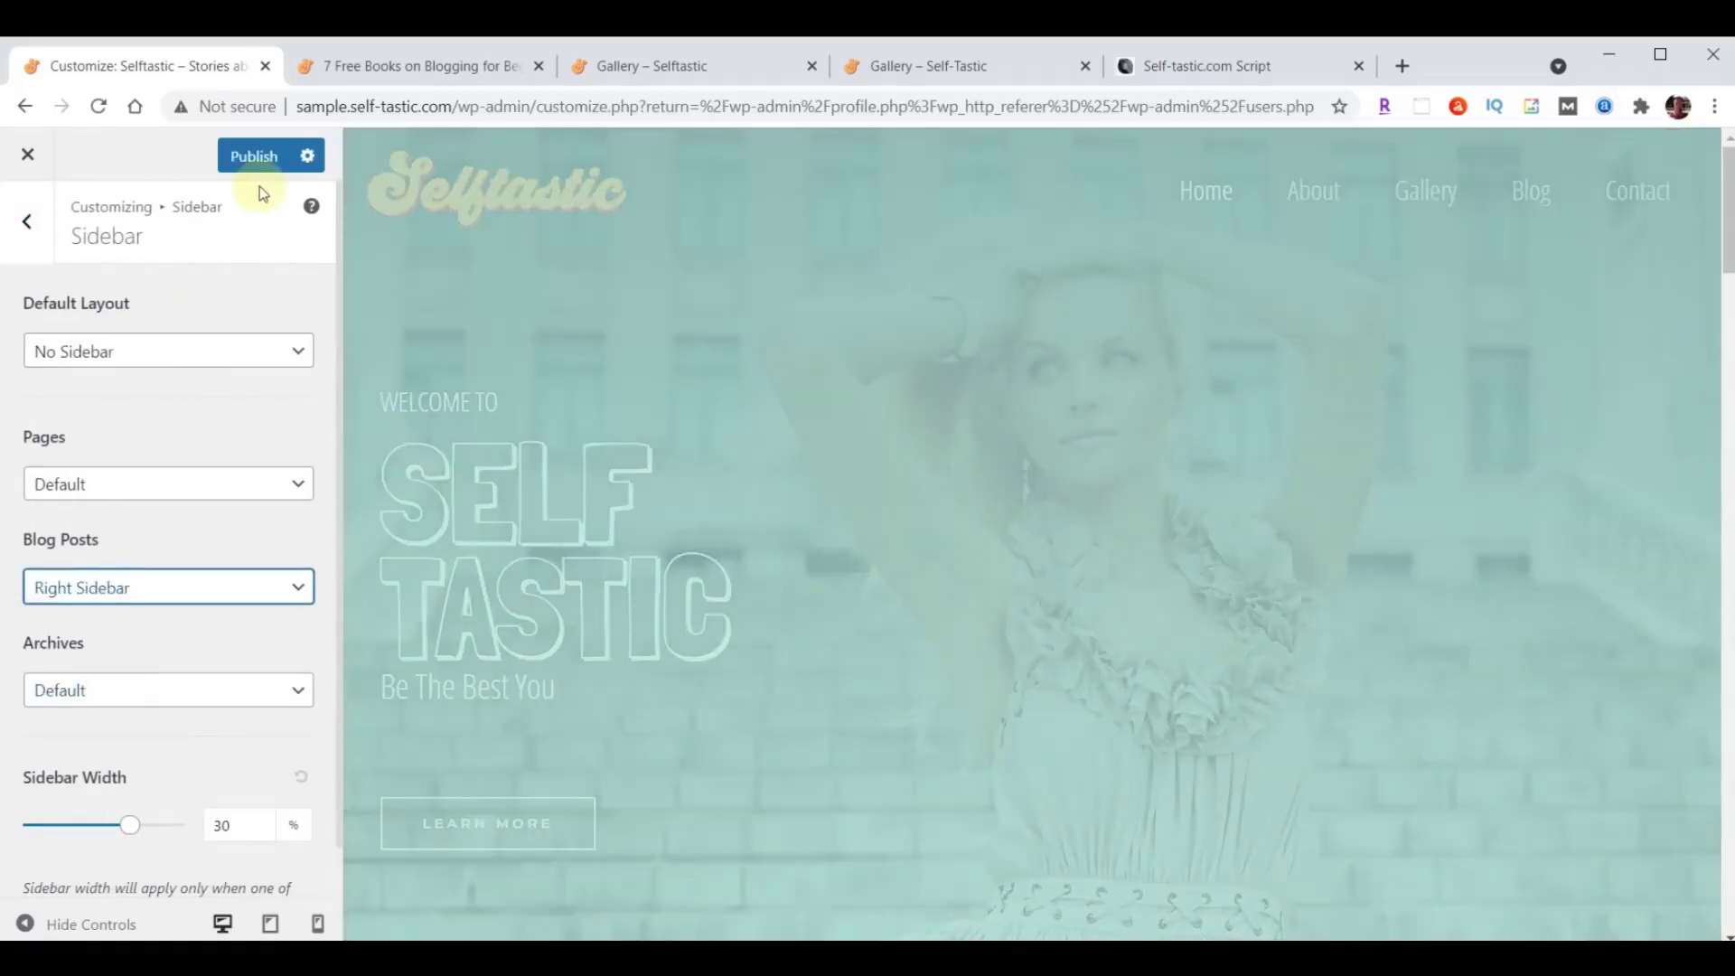
{"action": "left_click", "coordinate": [255, 160]}
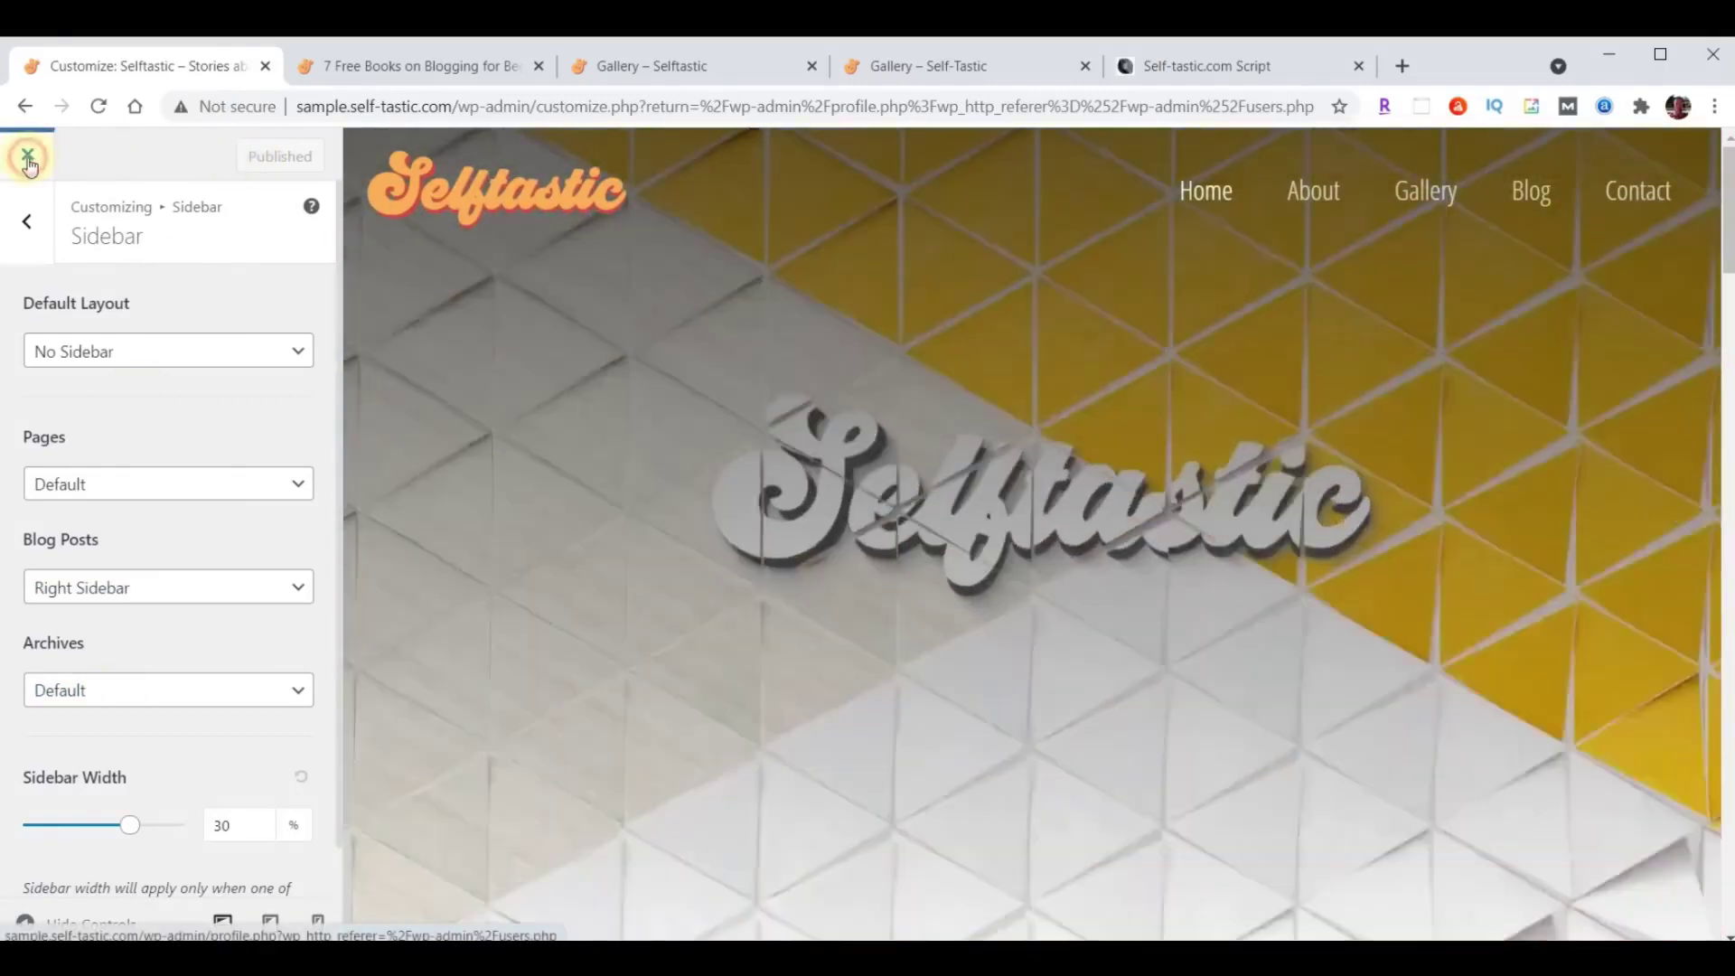
{"action": "left_click", "coordinate": [28, 160]}
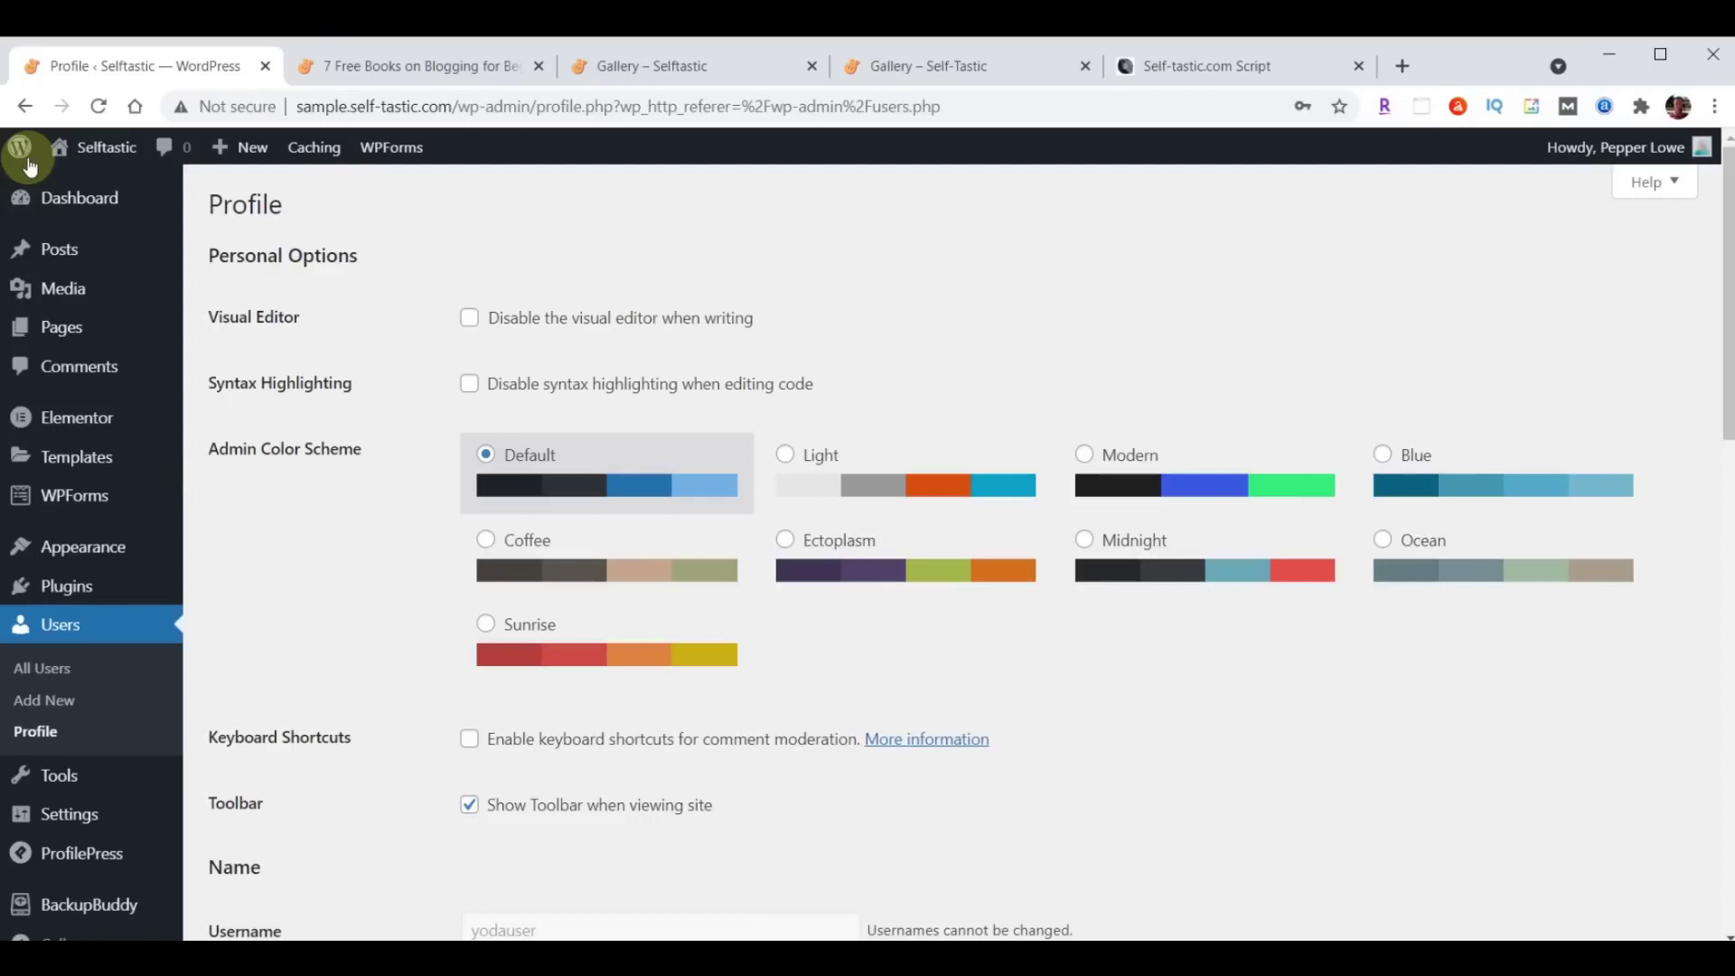
{"action": "mouse_move", "coordinate": [56, 547]}
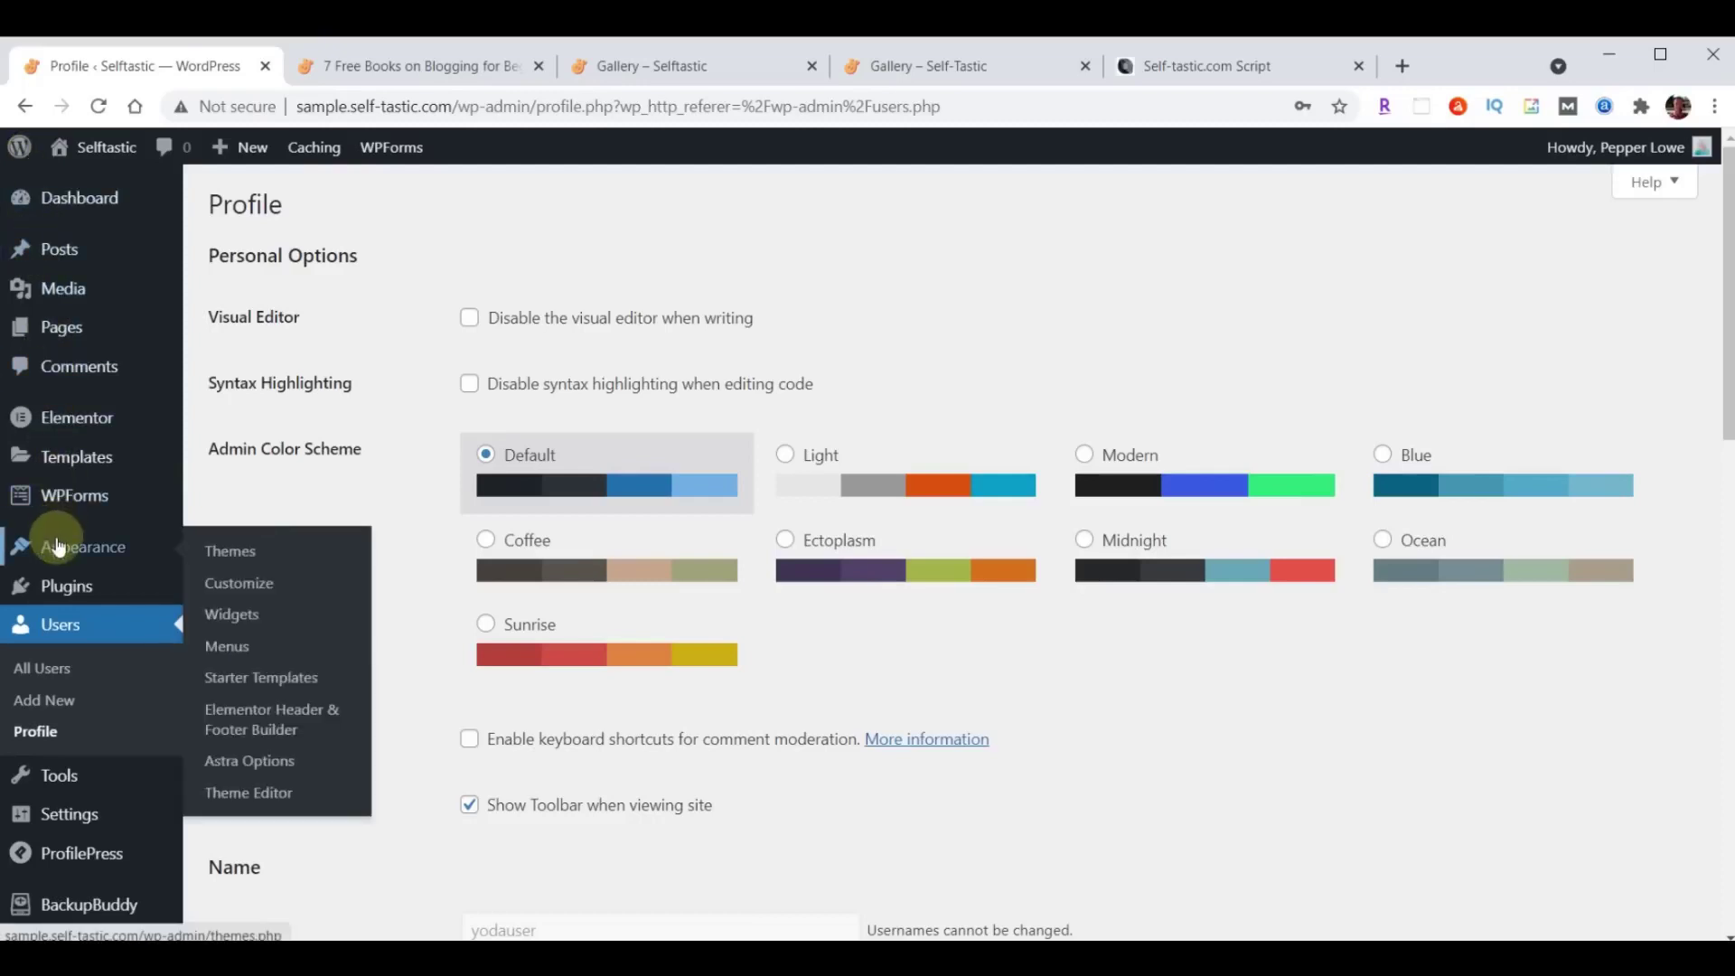
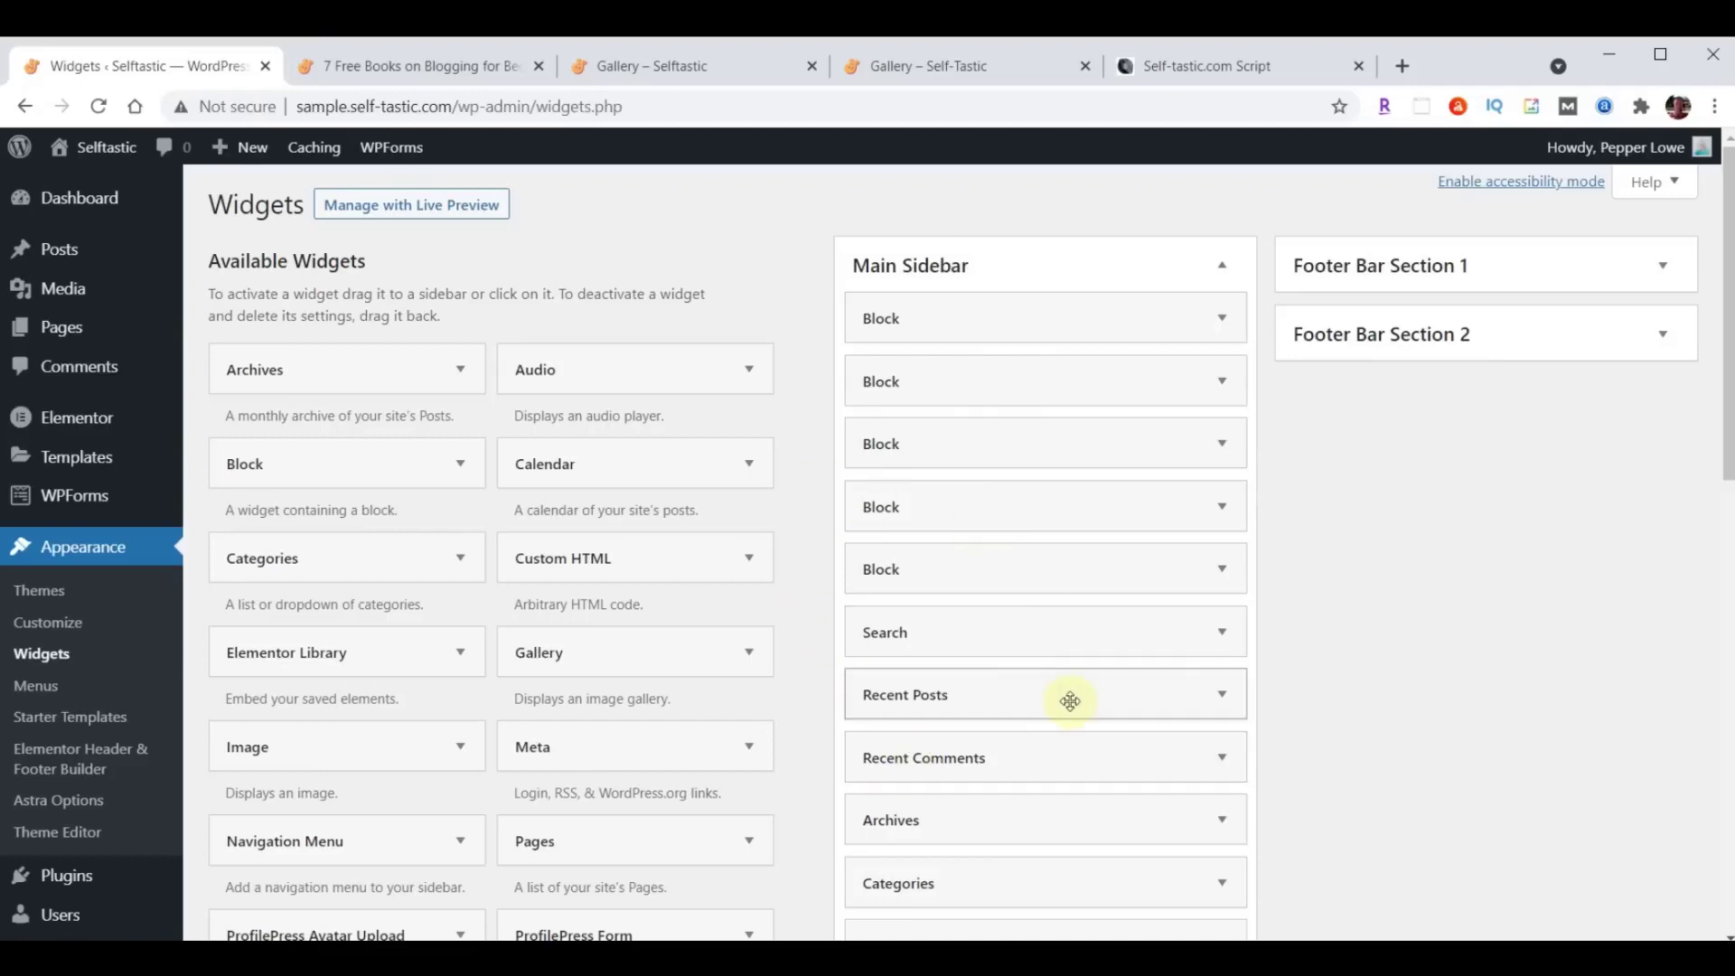
- Delete the three Block widgets at the top of Main Sidebar, checking the script before and after
{"action": "left_click", "coordinate": [1225, 69]}
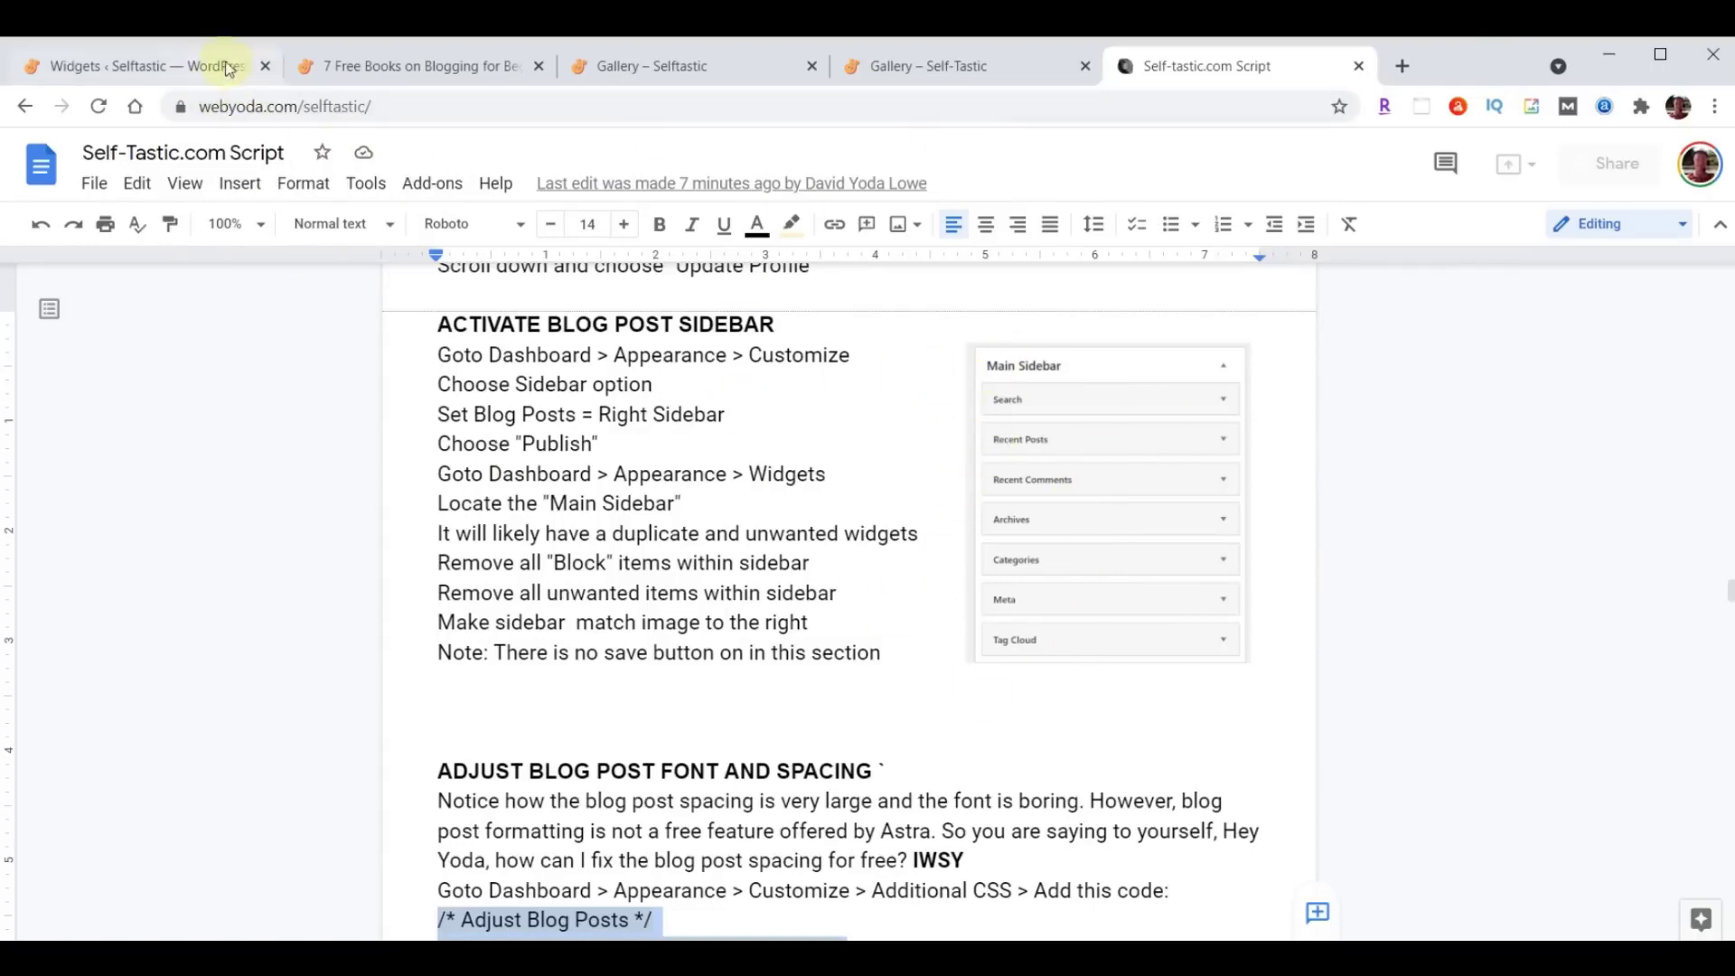
{"action": "left_click", "coordinate": [161, 65]}
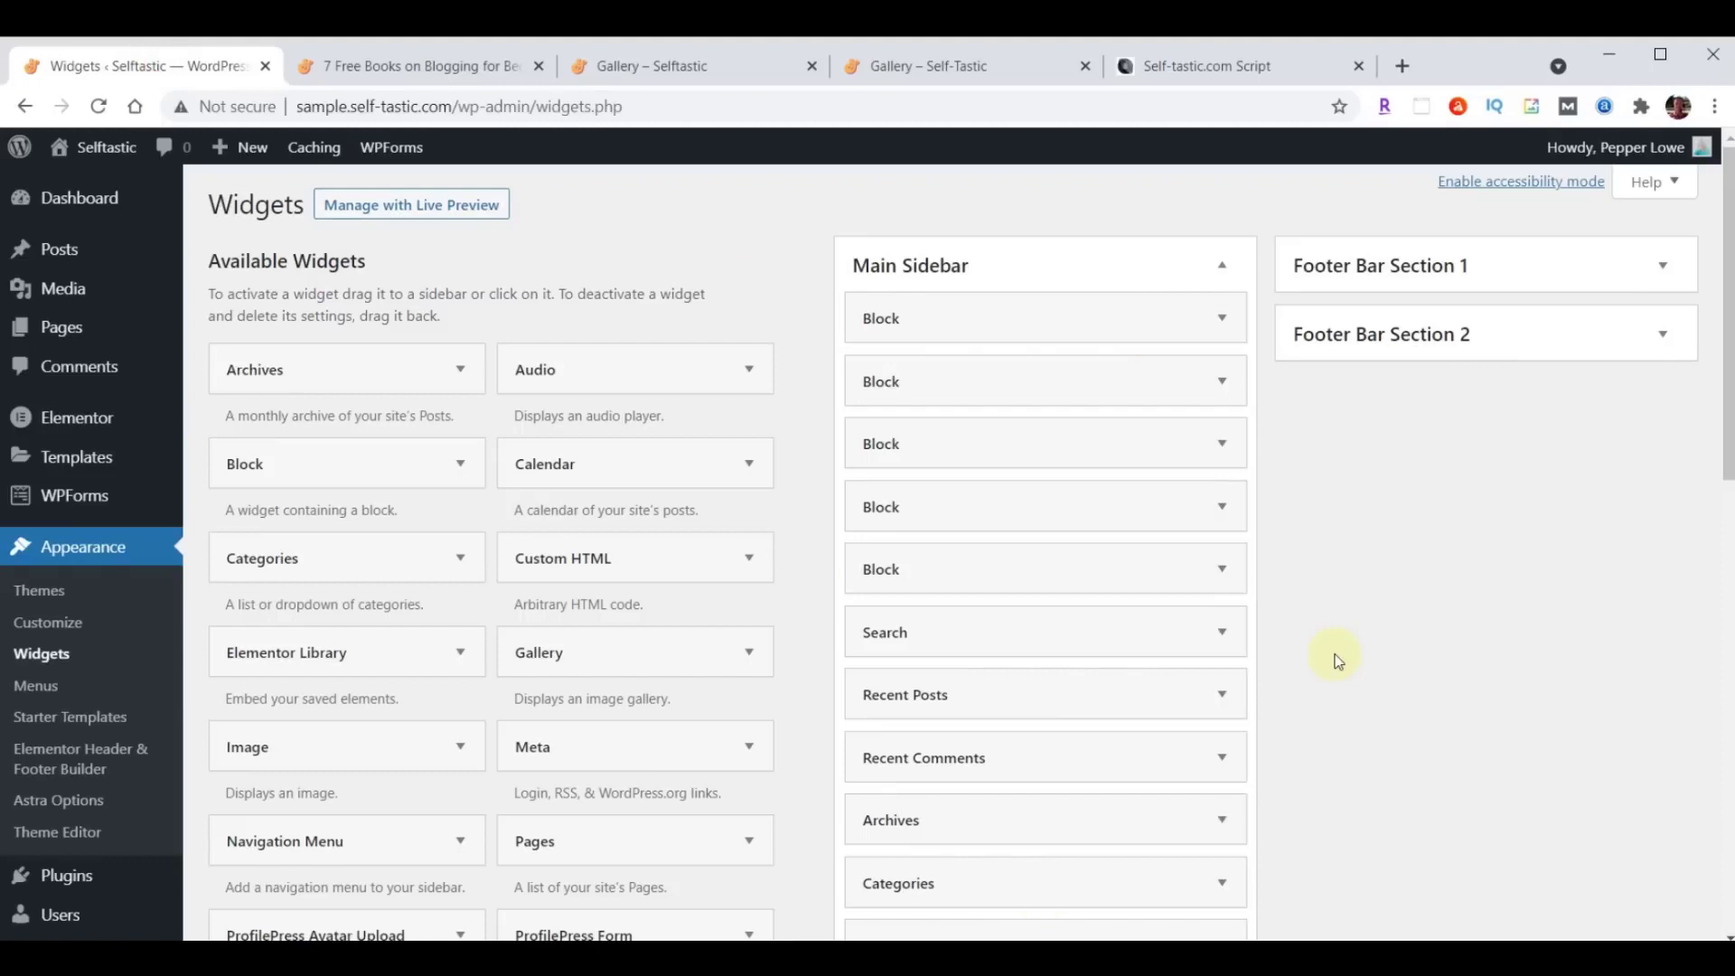
{"action": "left_click", "coordinate": [1224, 322]}
{"action": "left_click", "coordinate": [795, 562]}
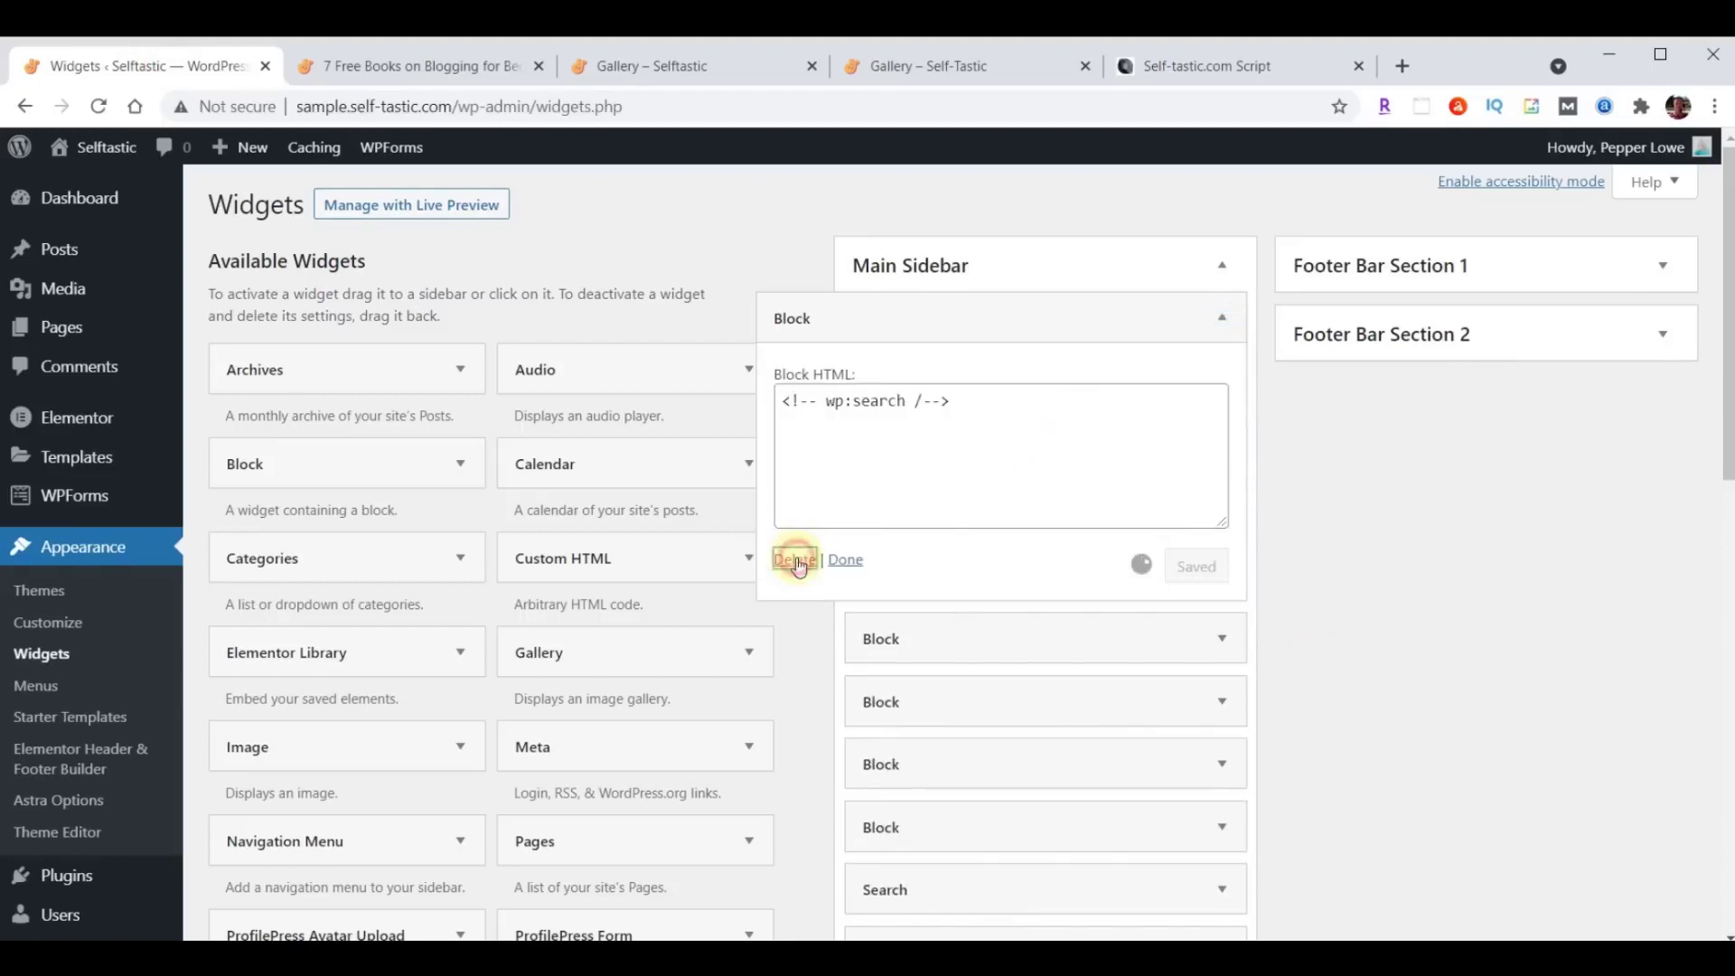
{"action": "left_click", "coordinate": [1226, 318]}
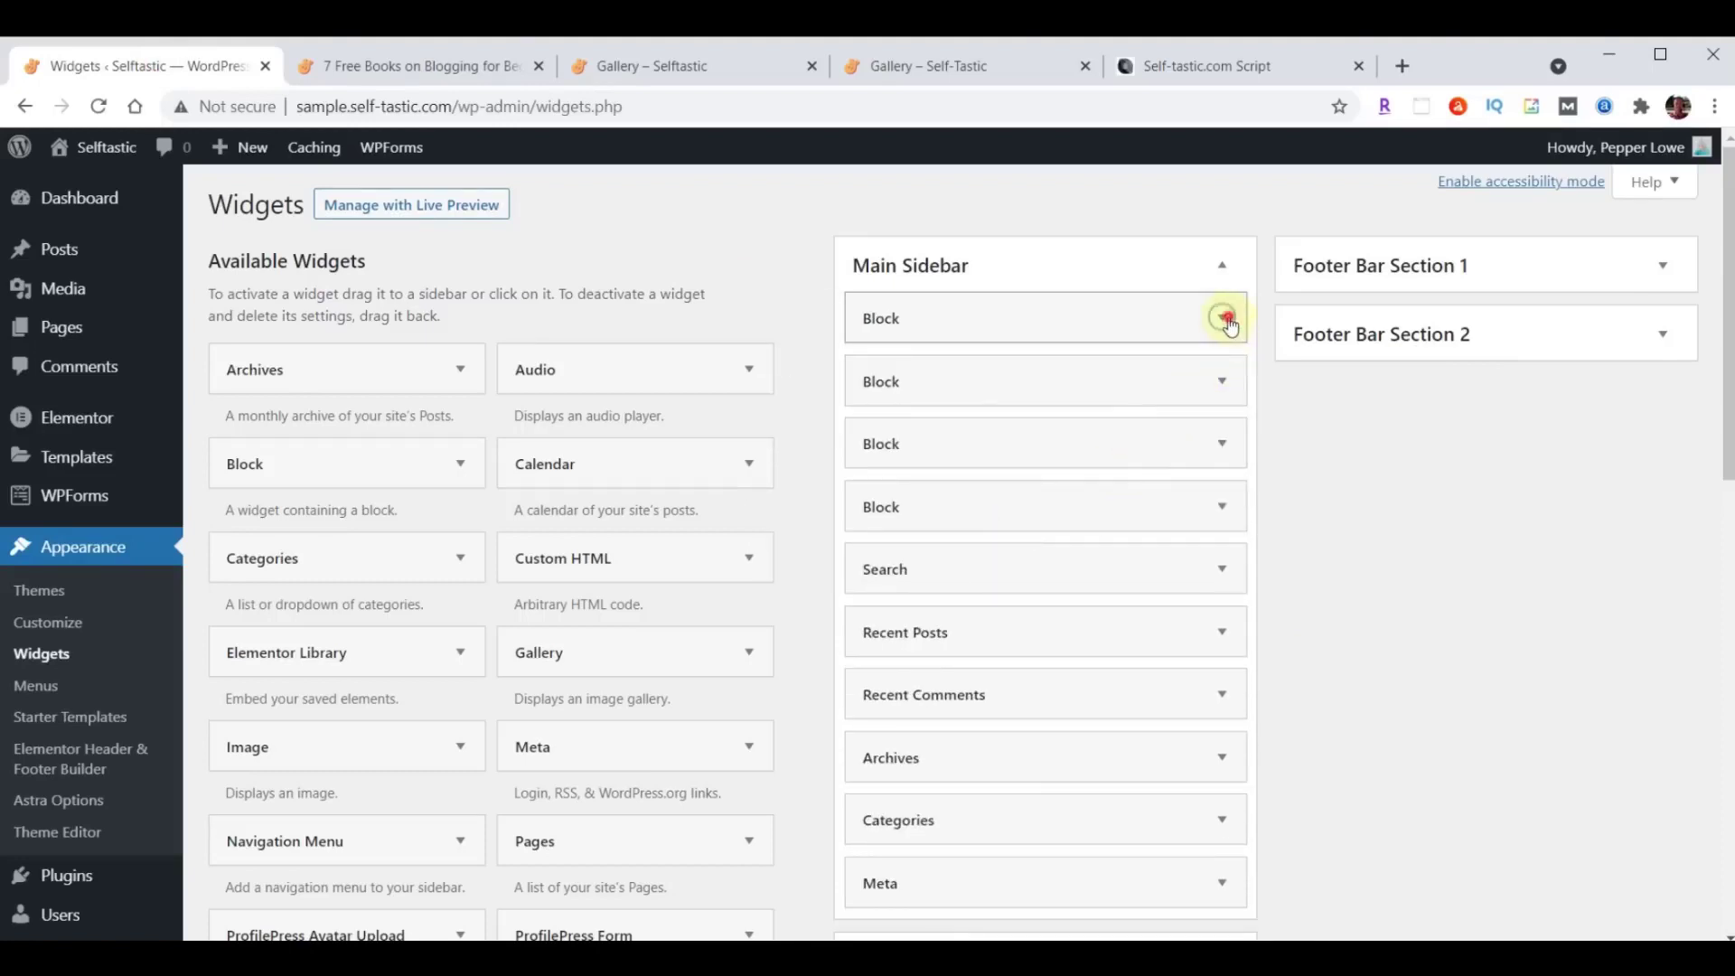
{"action": "left_click", "coordinate": [795, 561]}
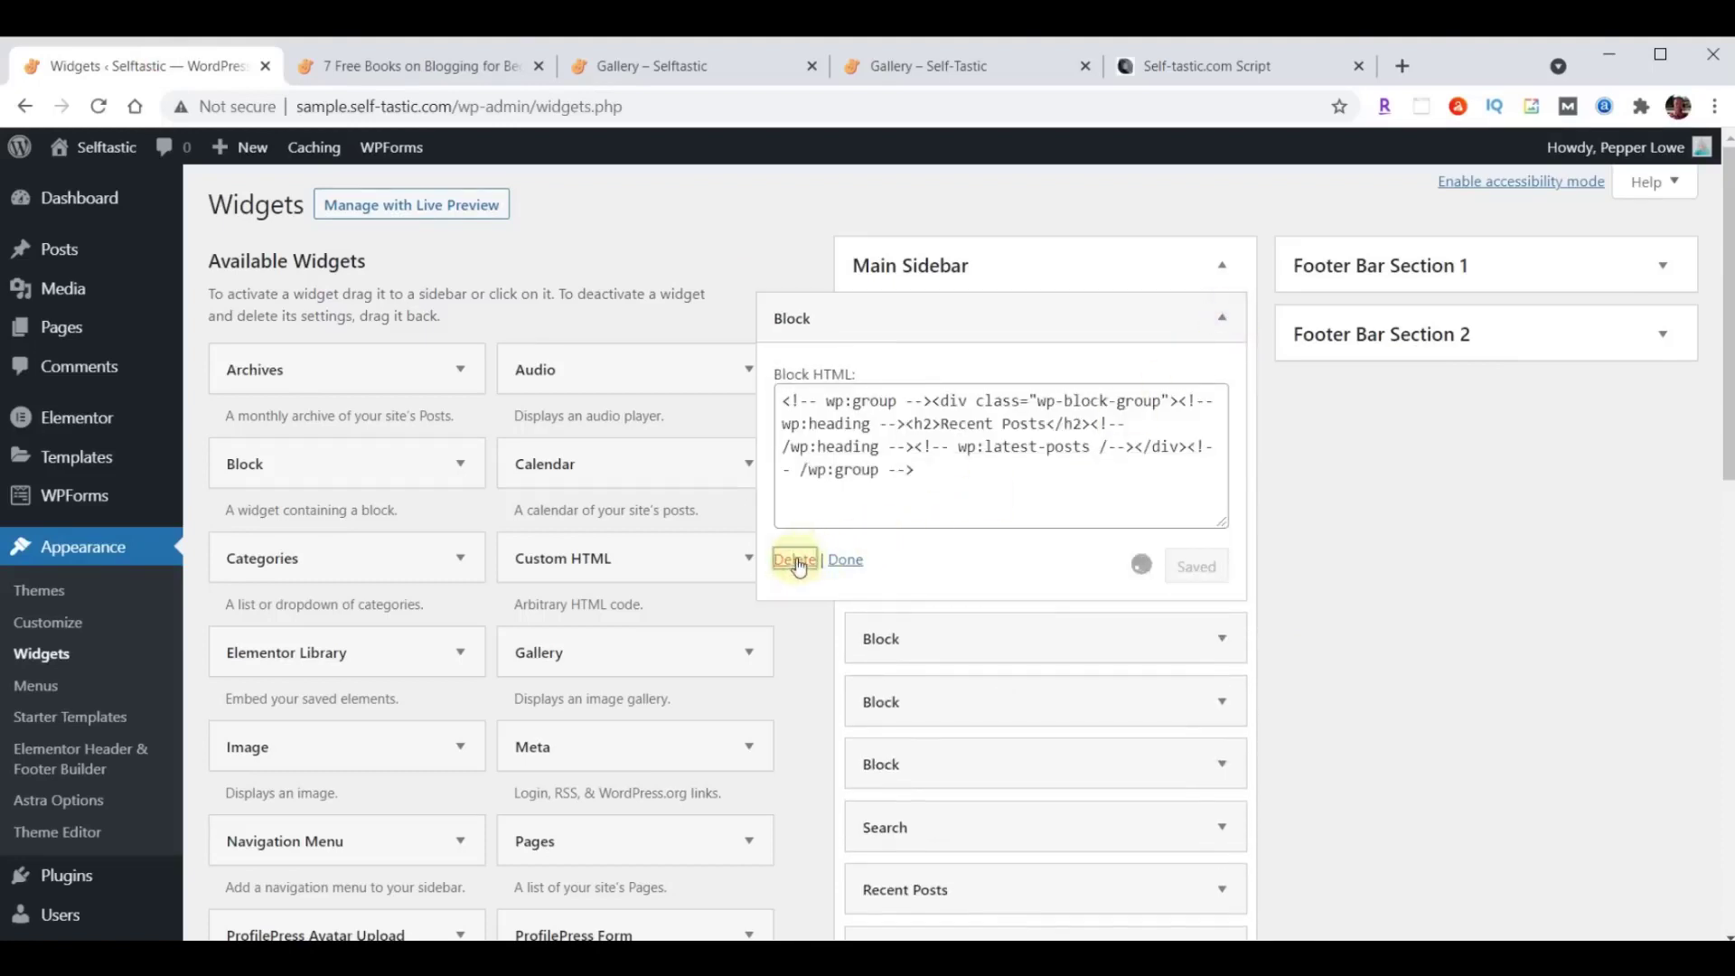
{"action": "left_click", "coordinate": [1054, 322]}
{"action": "left_click", "coordinate": [795, 559]}
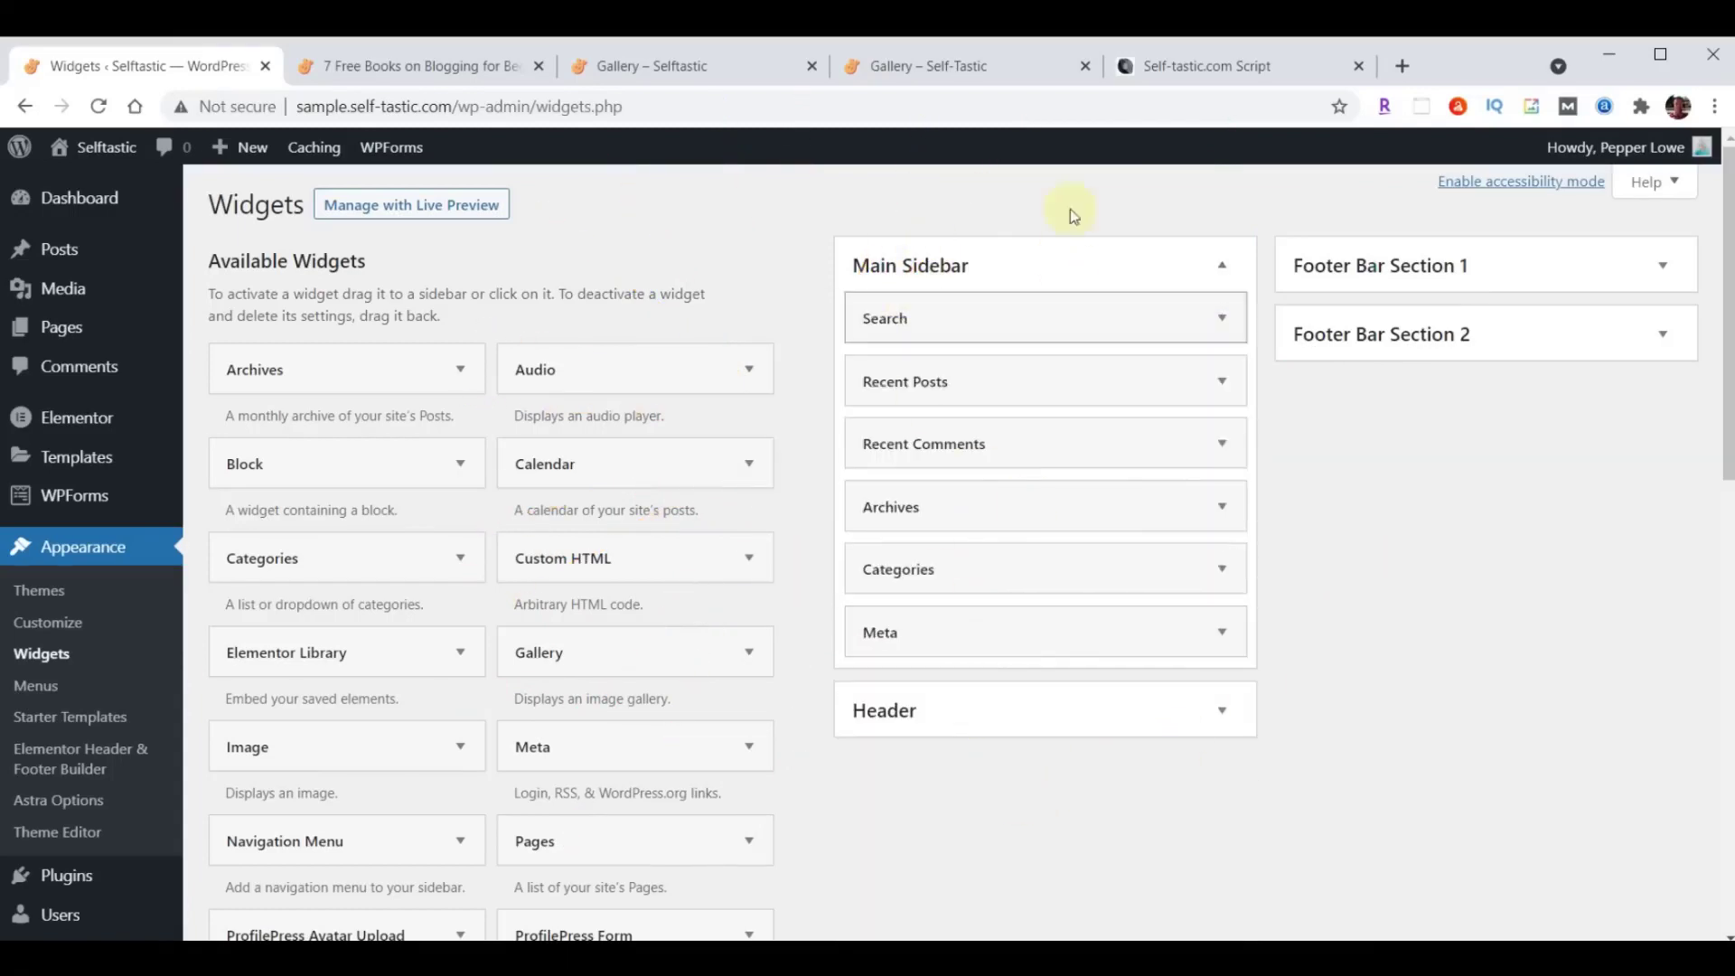
{"action": "left_click", "coordinate": [1164, 71]}
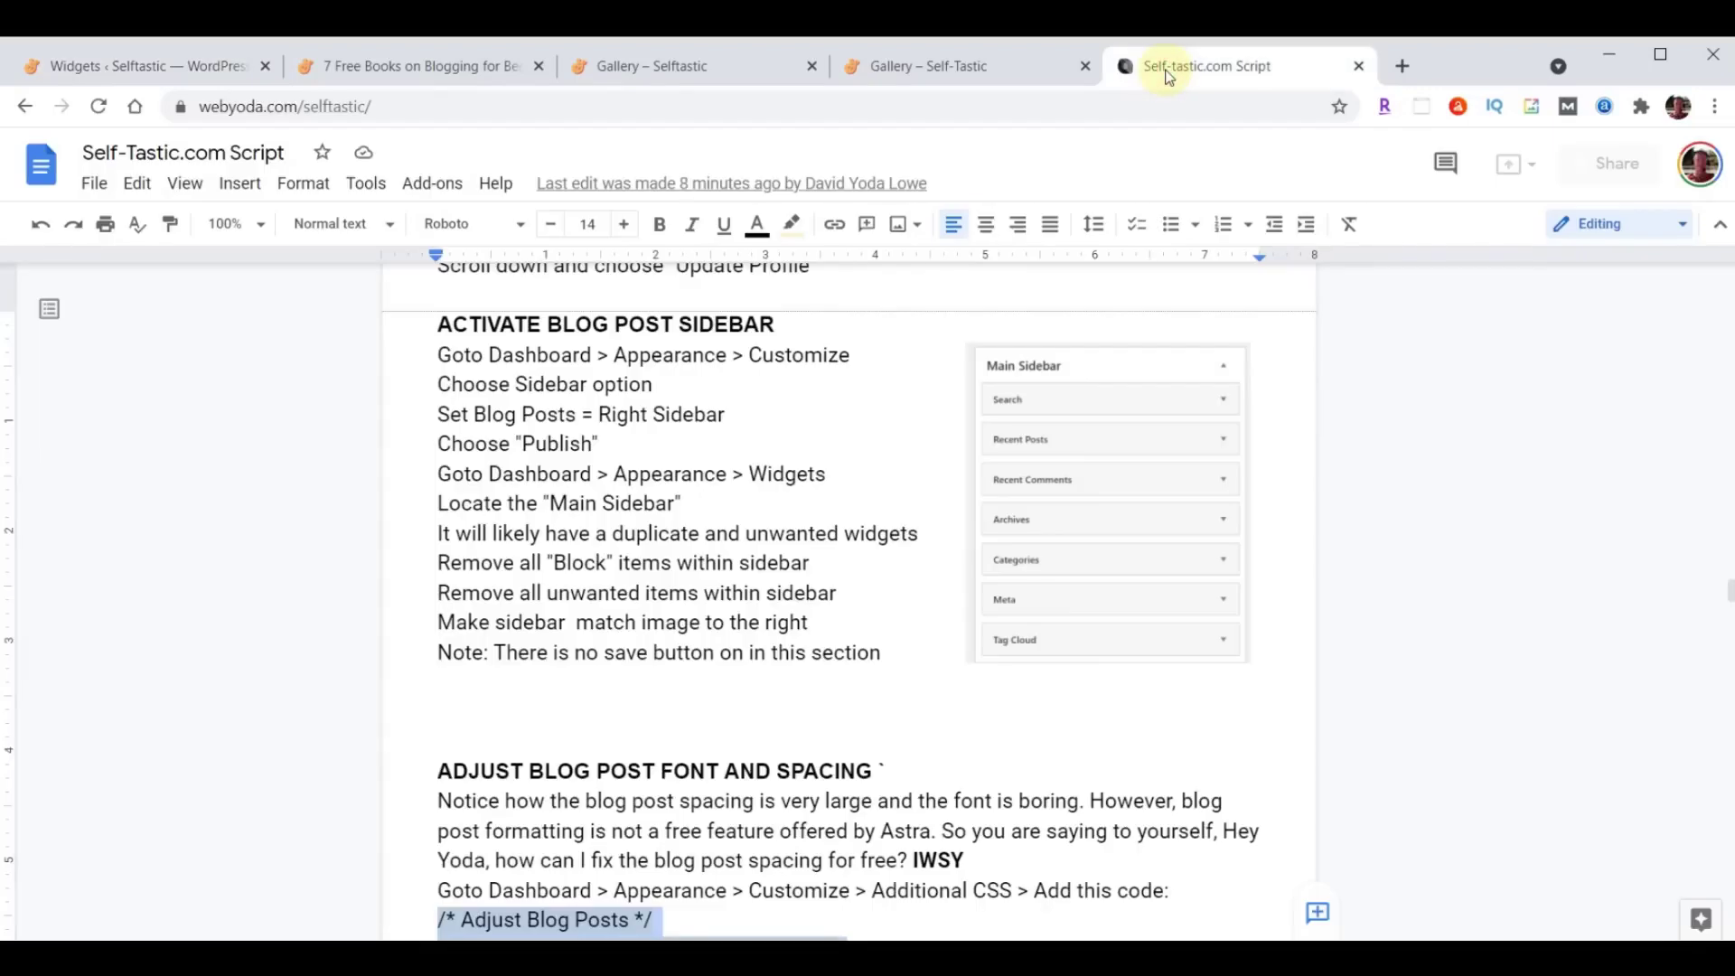
- Add the Tag Cloud widget to Main Sidebar below Meta and collapse its settings
{"action": "left_click", "coordinate": [178, 71]}
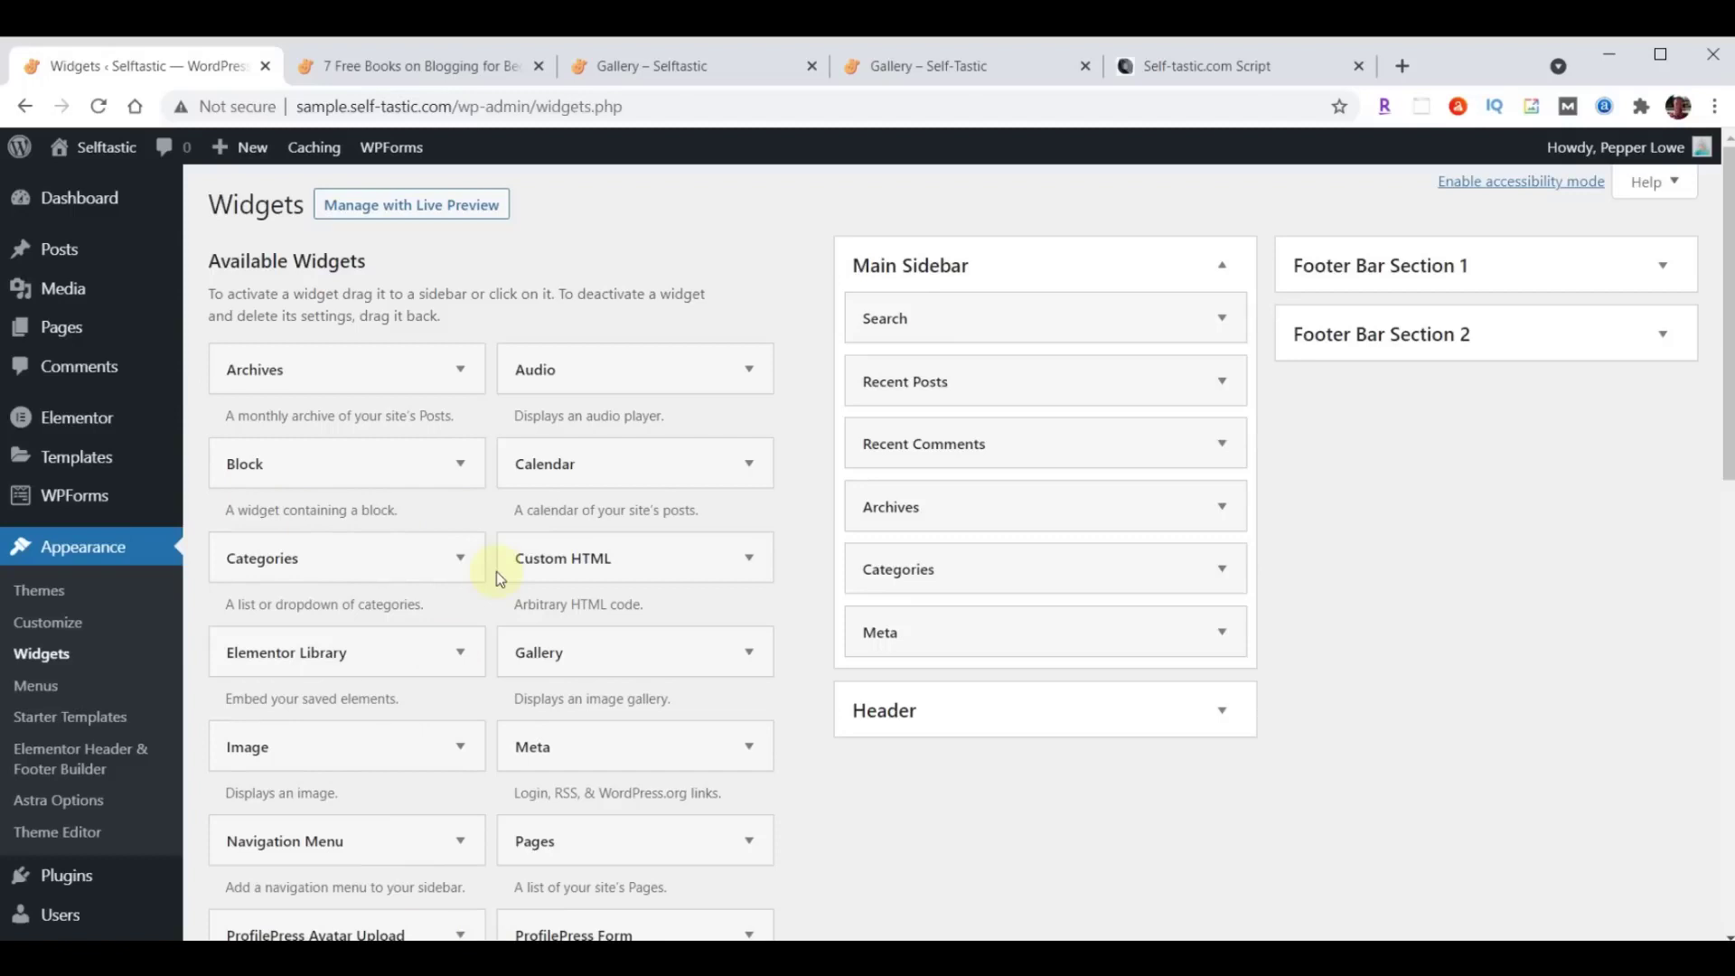
{"action": "scroll", "coordinate": [473, 582], "scroll_direction": "down", "scroll_amount": 5}
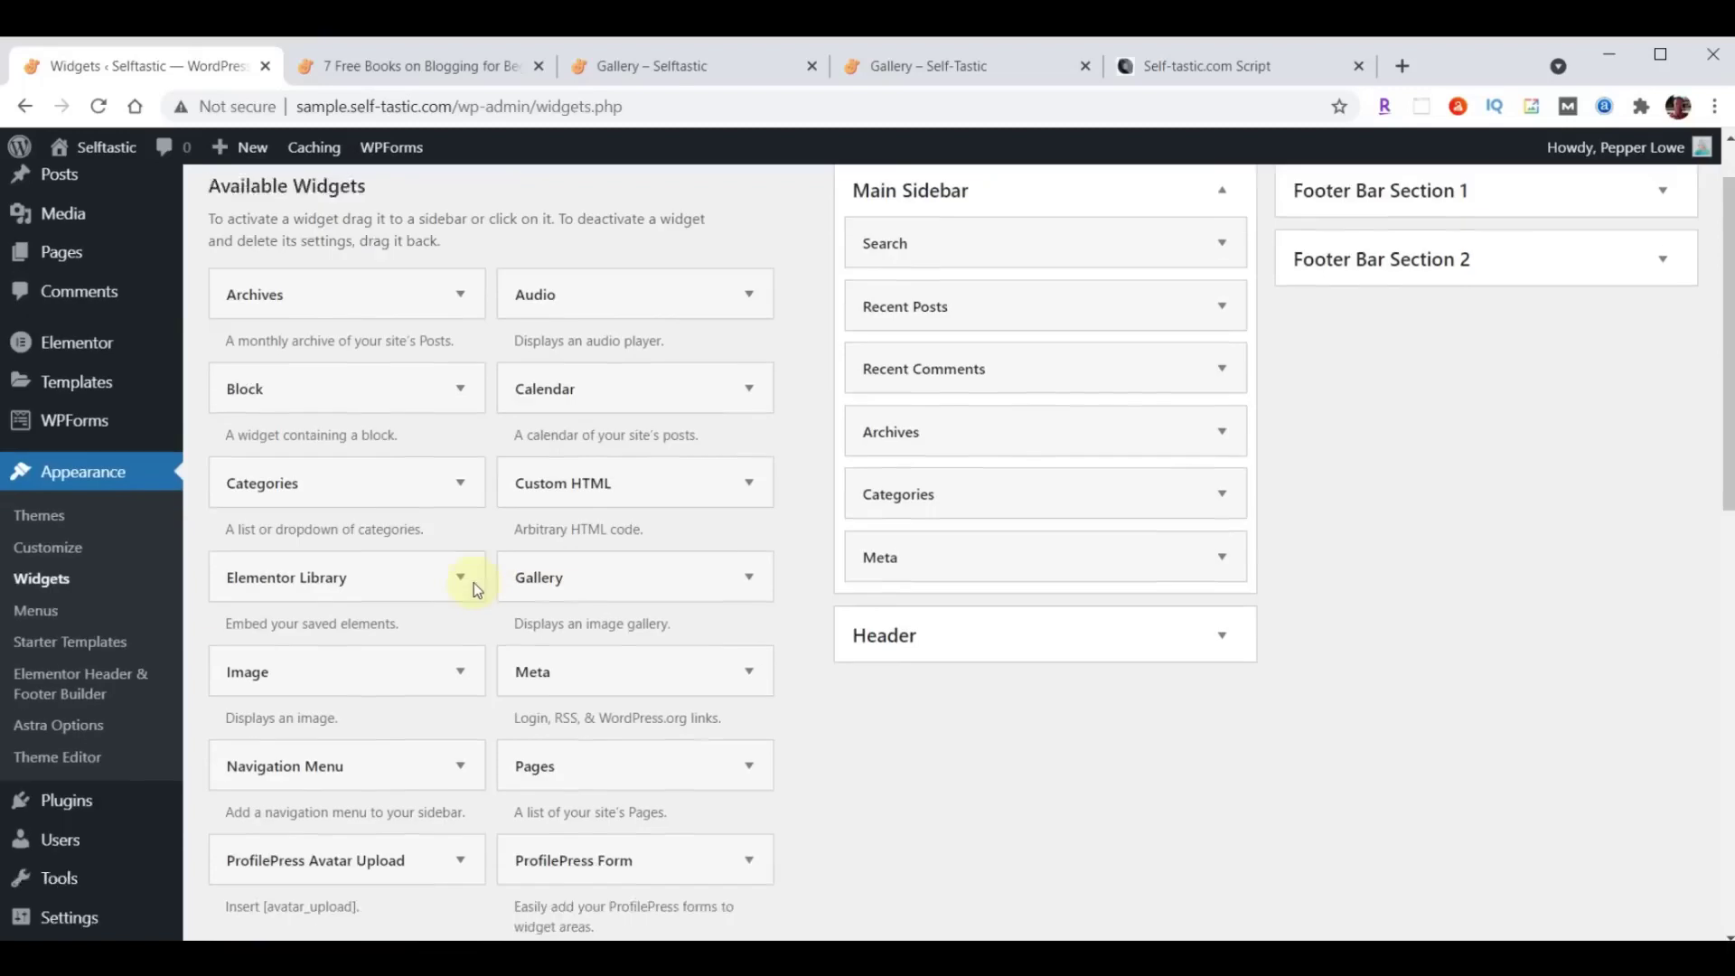
{"action": "scroll", "coordinate": [474, 582], "scroll_direction": "down", "scroll_amount": 3}
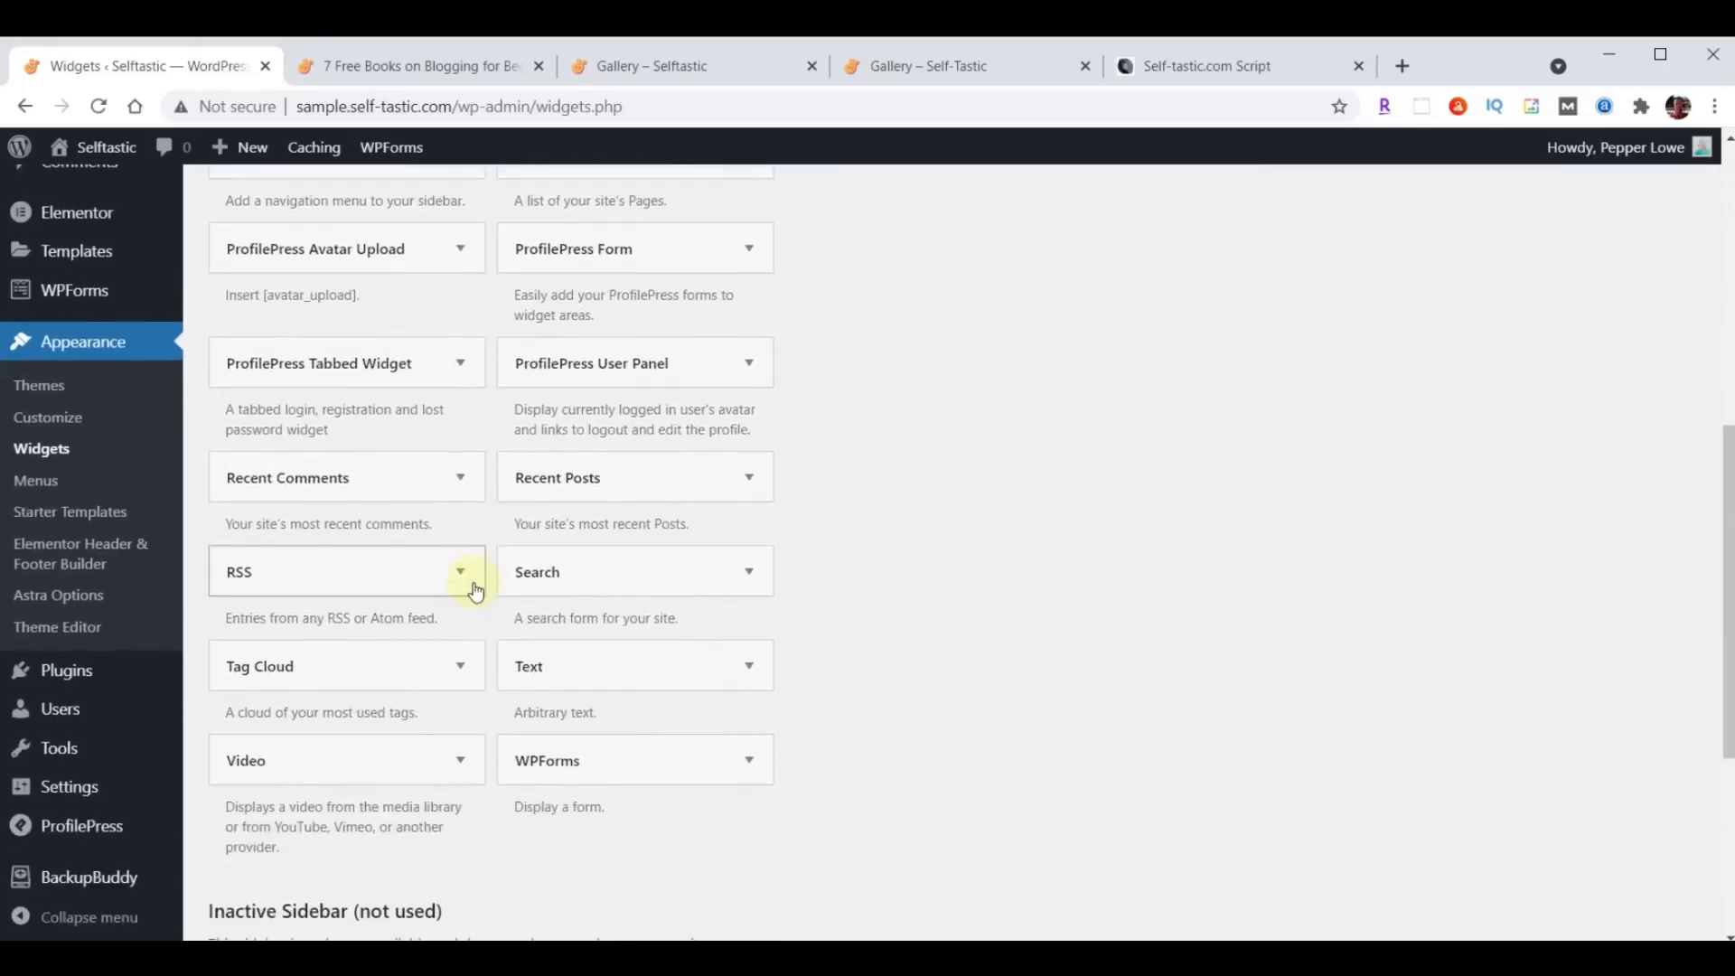
{"action": "left_click", "coordinate": [451, 674]}
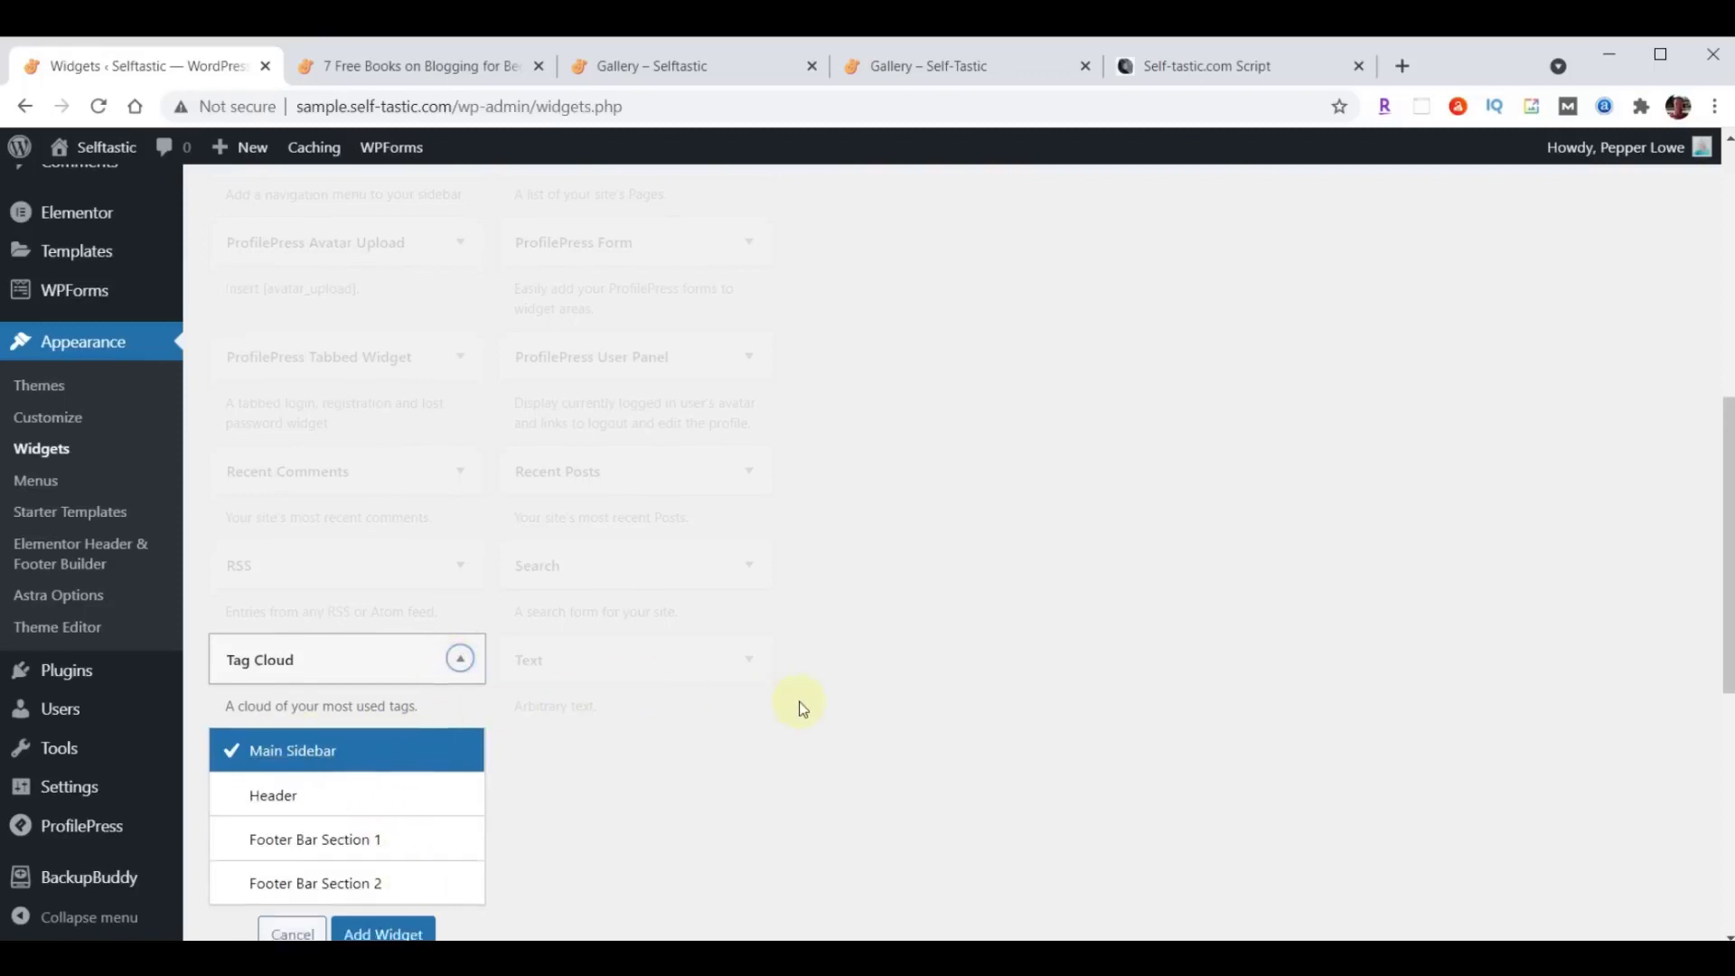
{"action": "scroll", "coordinate": [799, 703], "scroll_direction": "down", "scroll_amount": 1}
{"action": "left_click", "coordinate": [370, 826]}
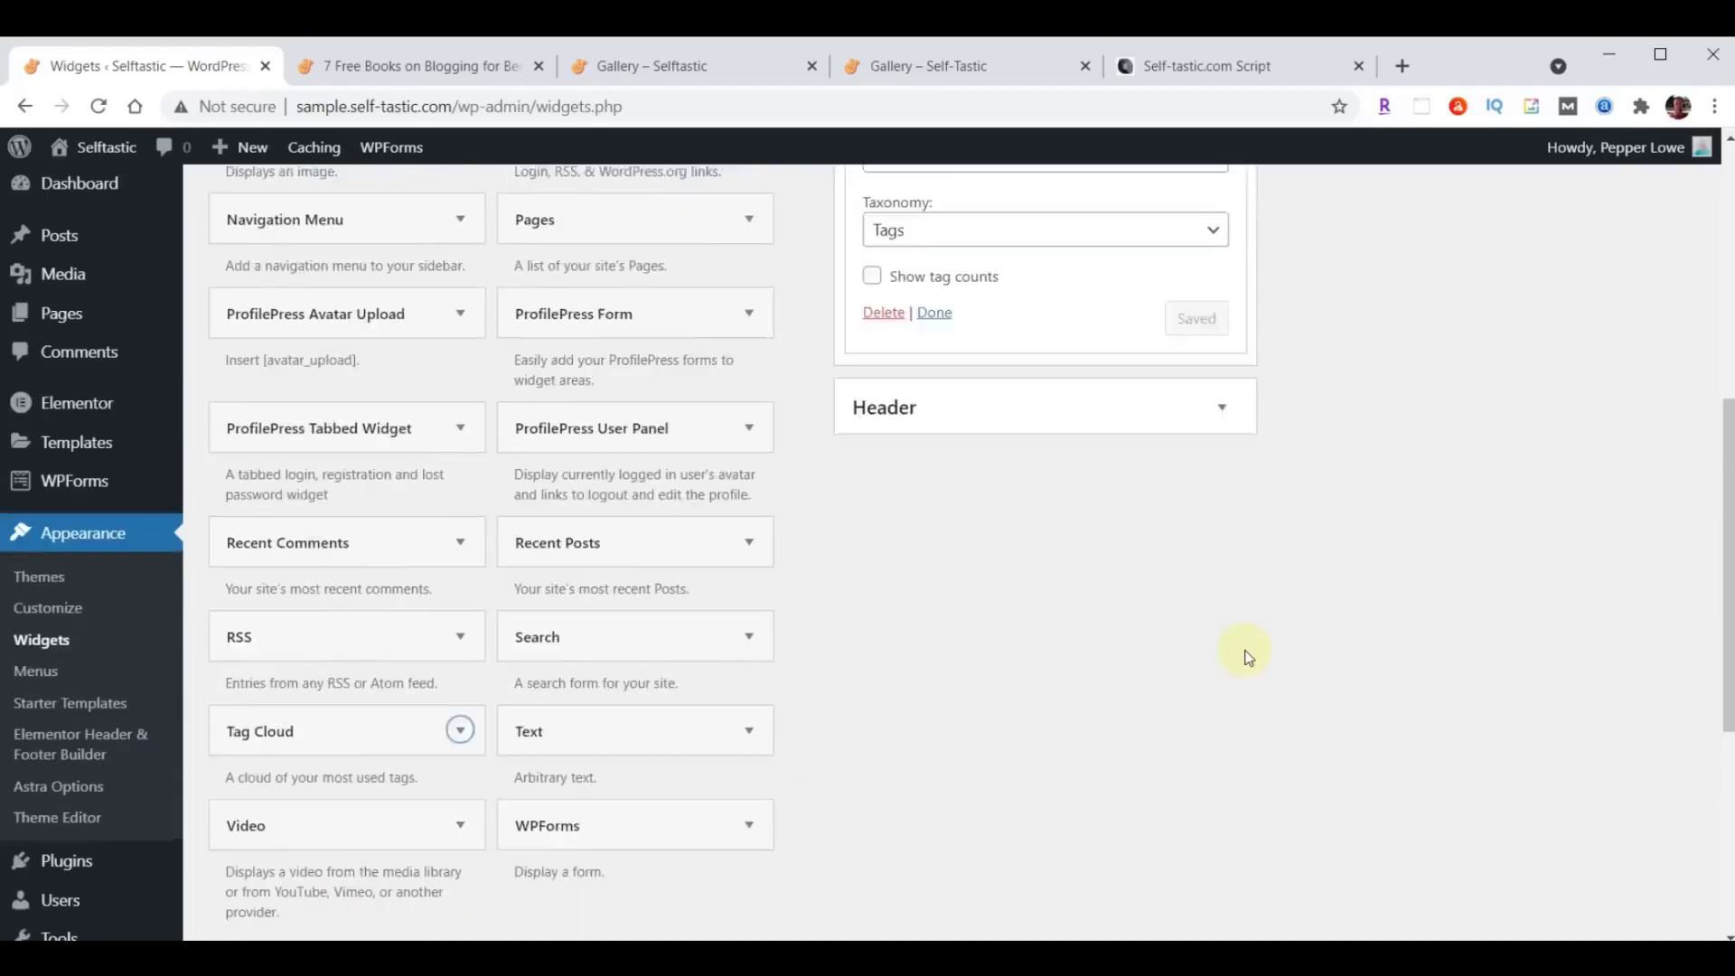
{"action": "scroll", "coordinate": [1370, 712], "scroll_direction": "down", "scroll_amount": 1}
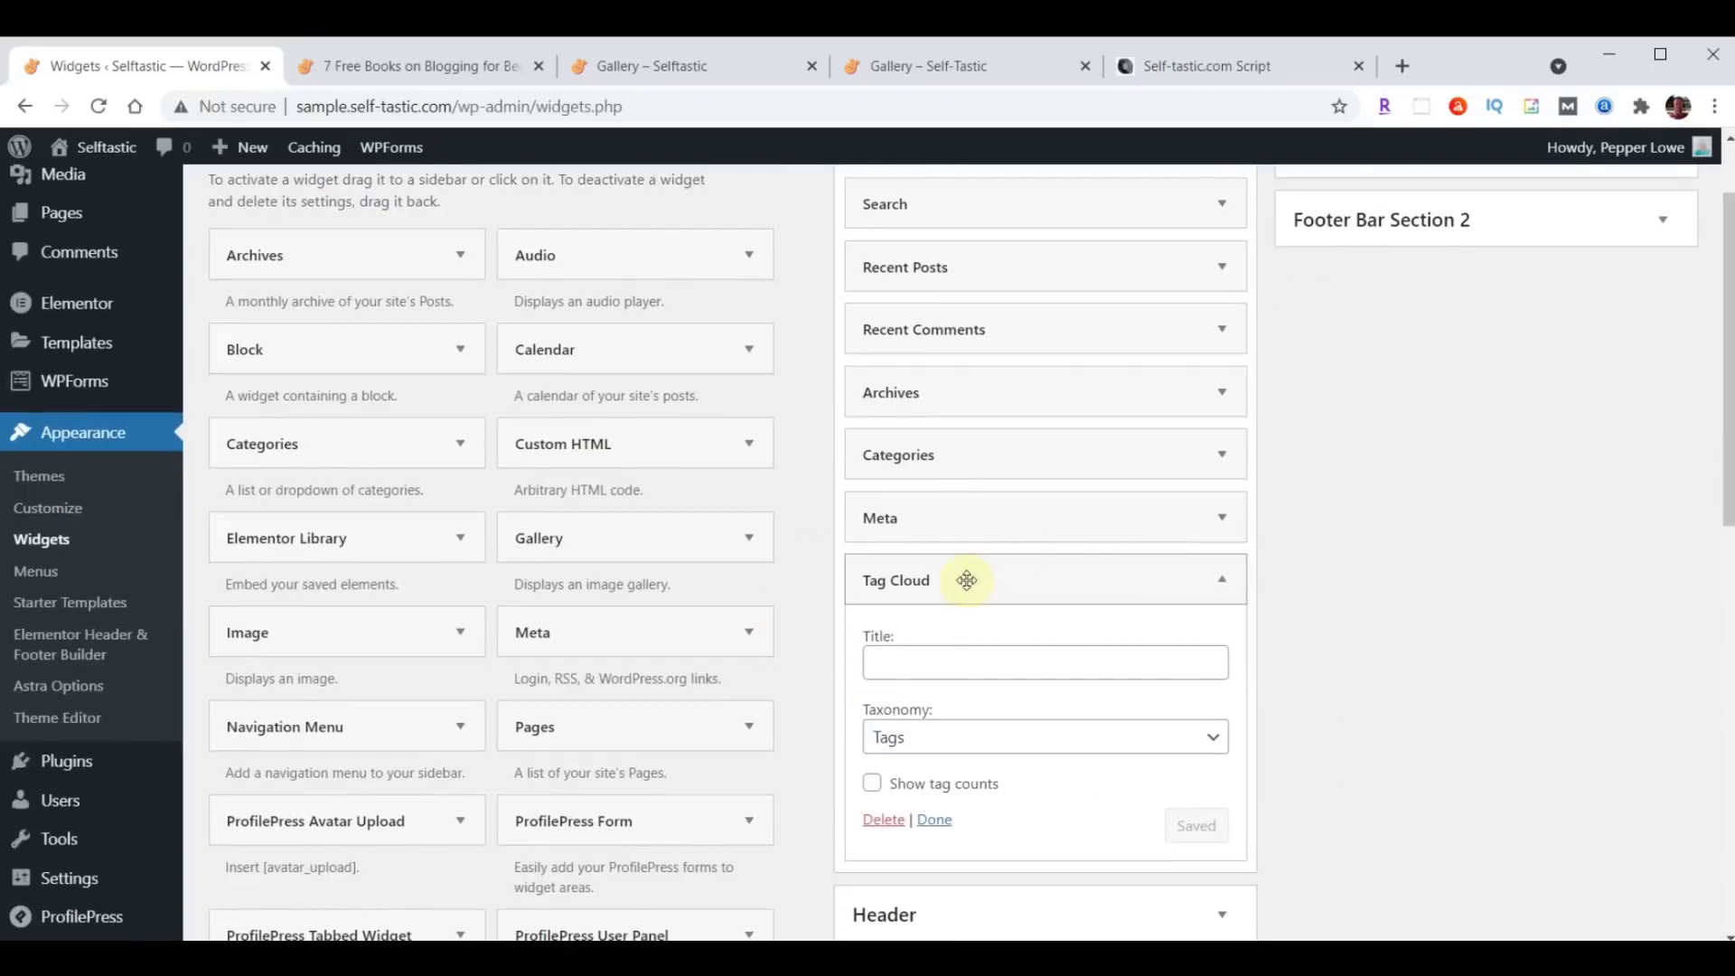
{"action": "scroll", "coordinate": [1353, 610], "scroll_direction": "down", "scroll_amount": 1}
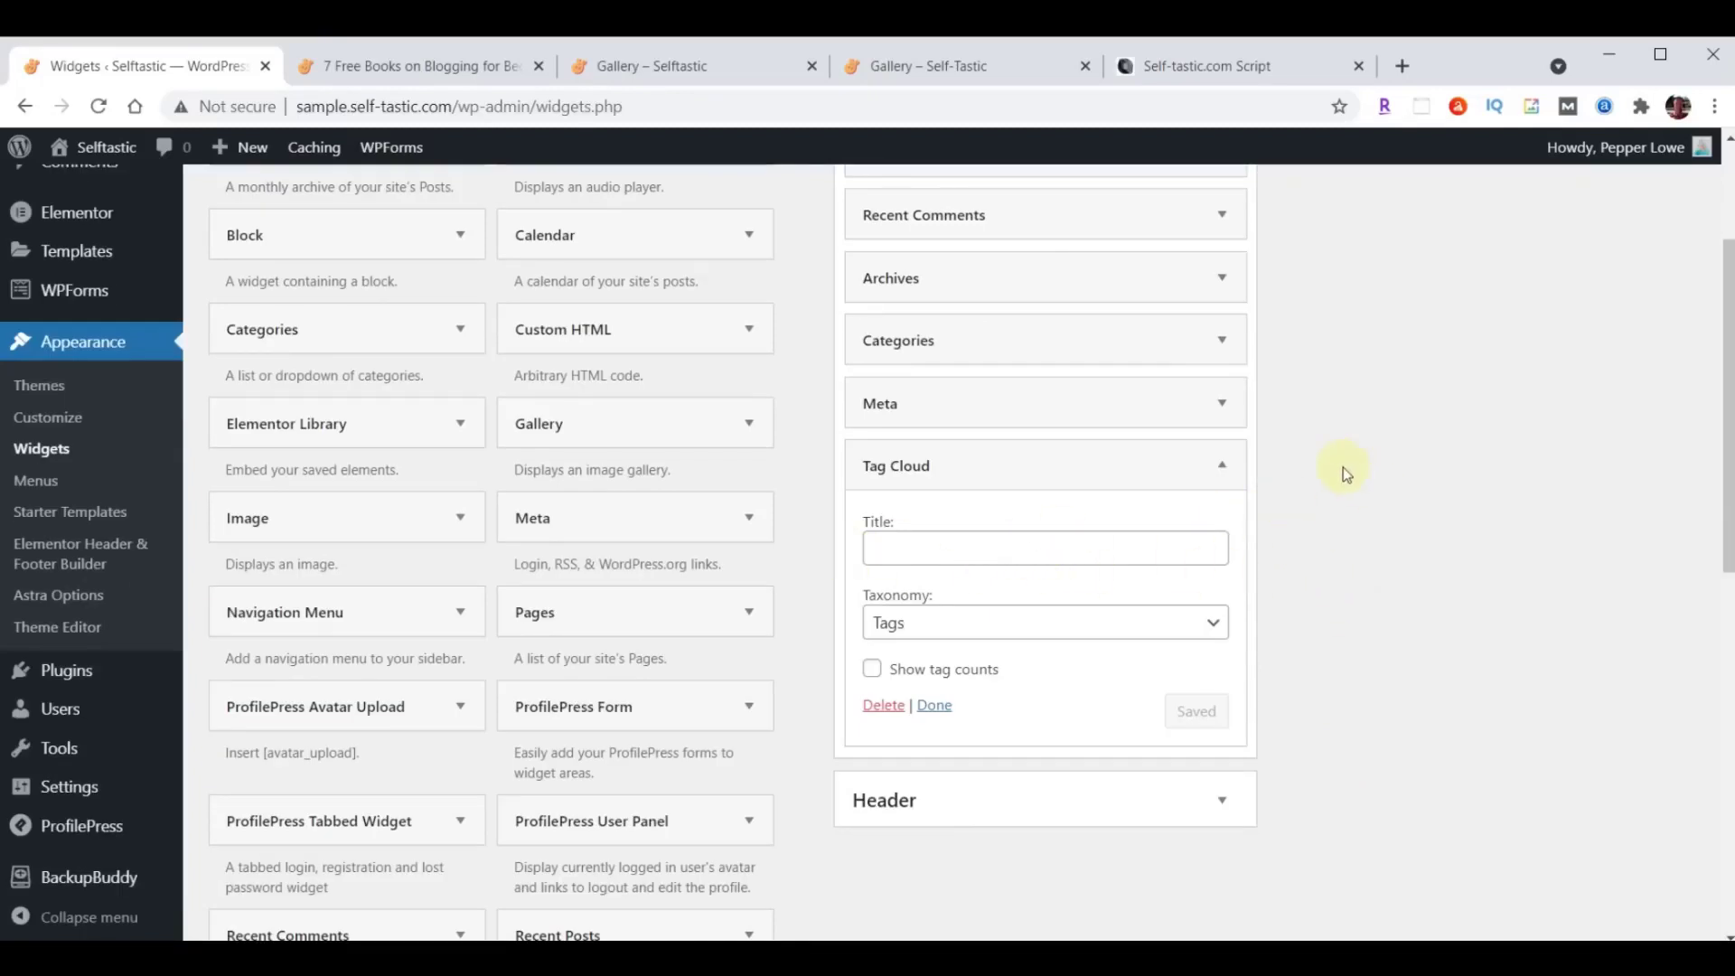
{"action": "left_click", "coordinate": [1225, 466]}
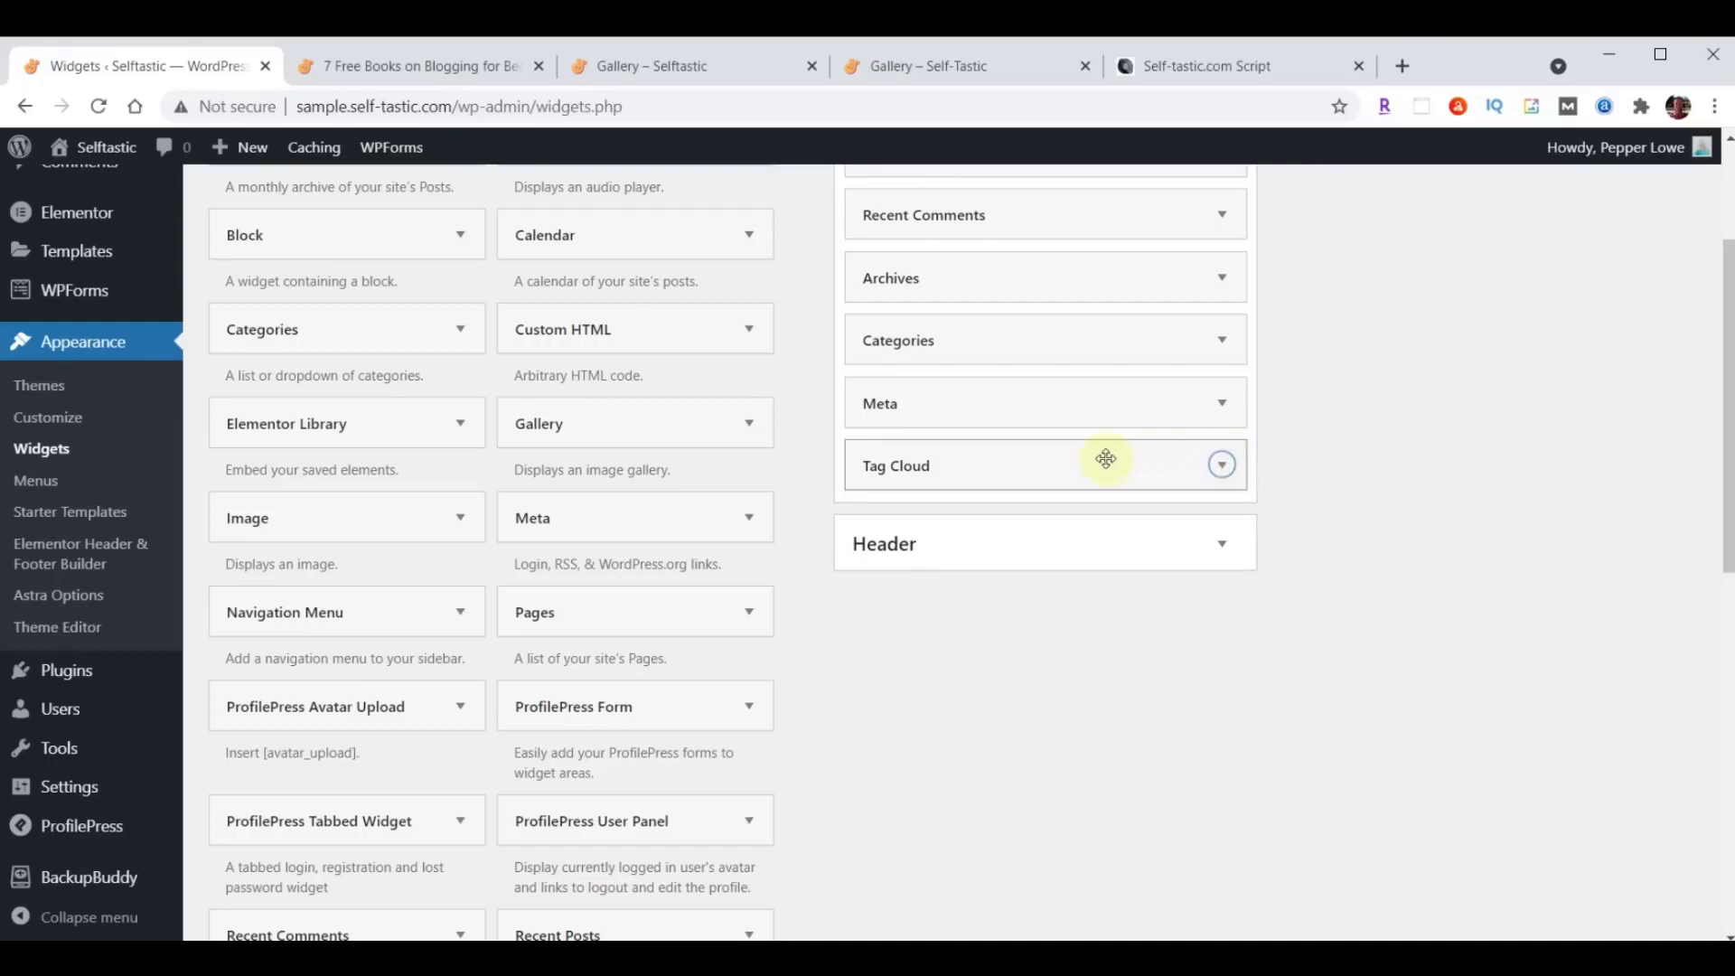
{"action": "mouse_move", "coordinate": [1074, 467]}
{"action": "left_mouse_down"}
{"action": "mouse_move", "coordinate": [1069, 391]}
{"action": "mouse_move", "coordinate": [1075, 469]}
{"action": "left_mouse_up"}
{"action": "scroll", "coordinate": [1307, 764], "scroll_direction": "up", "scroll_amount": 3}
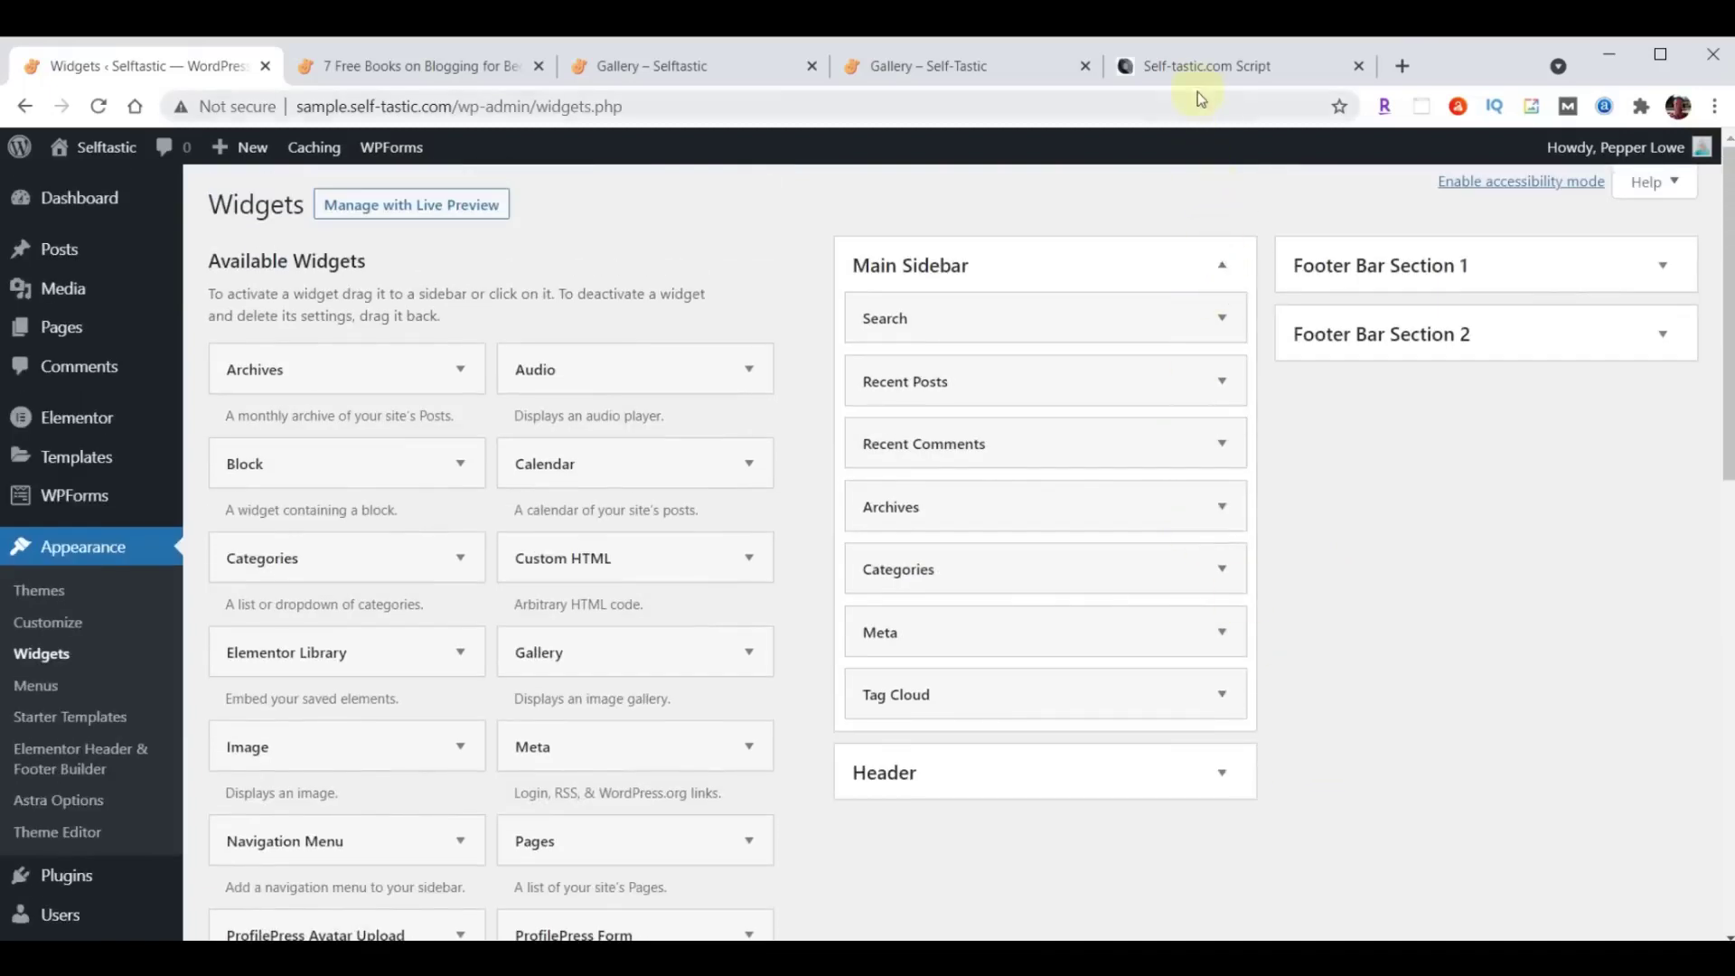
- Review the script and the Widgets page, then bring up the '7 Free Books on Blogging for Beginners' post
{"action": "left_click", "coordinate": [1199, 72]}
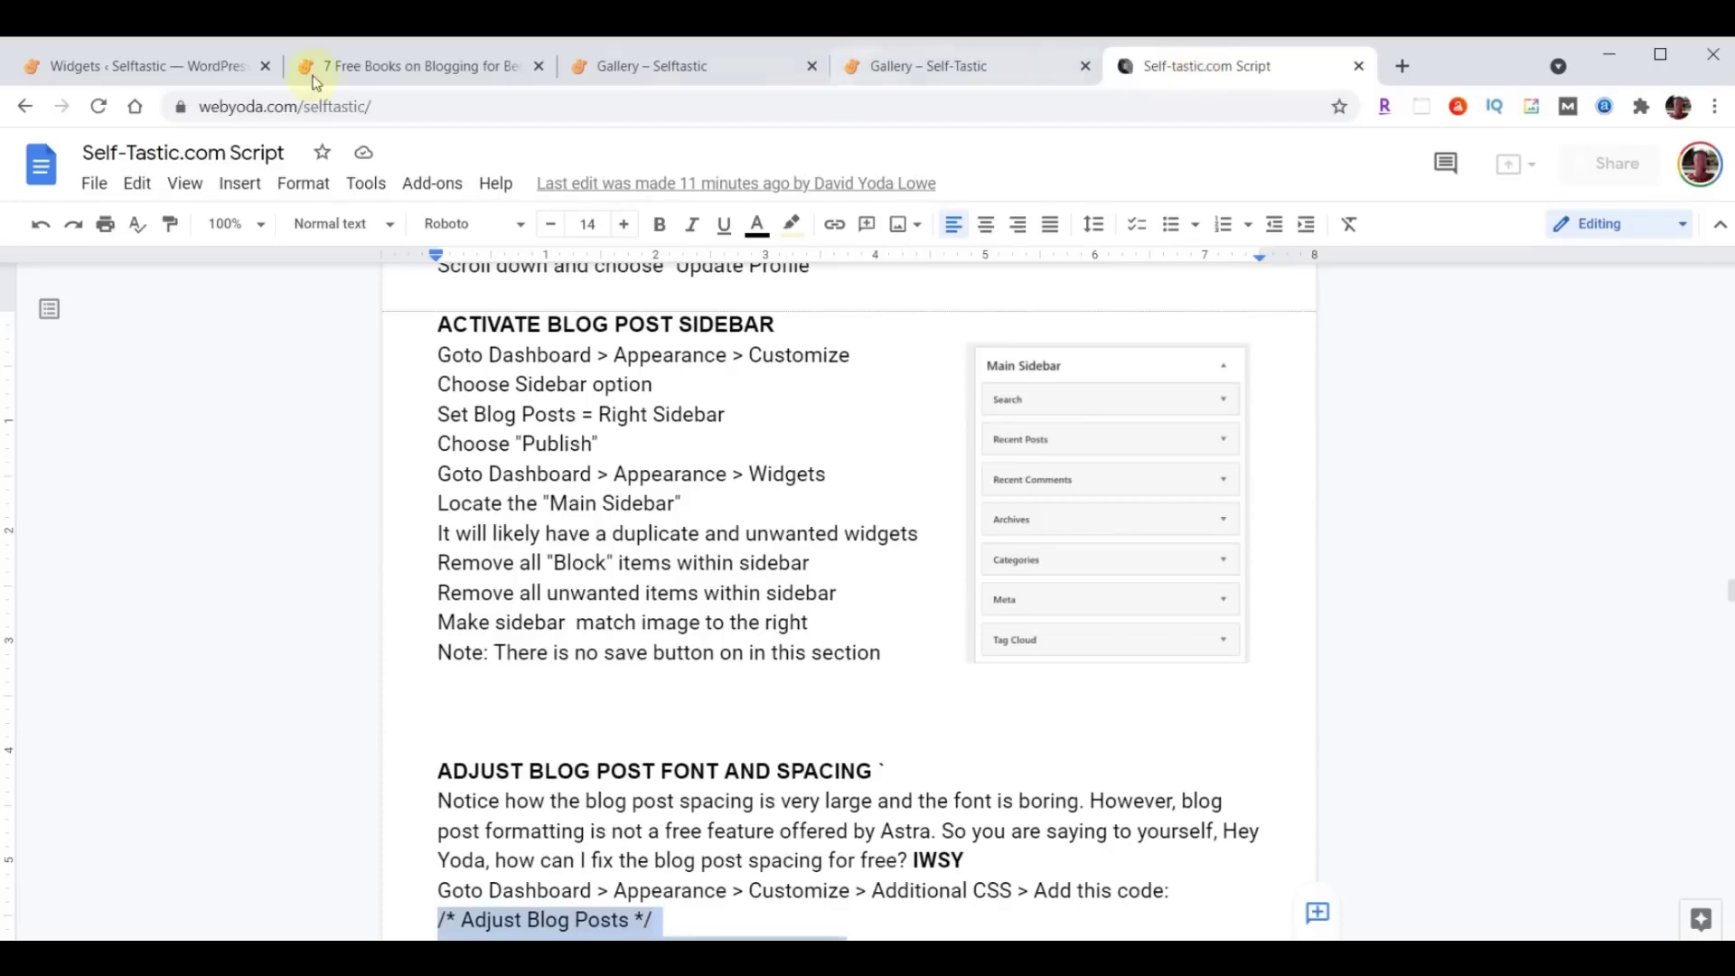
{"action": "left_click", "coordinate": [149, 70]}
{"action": "scroll", "coordinate": [411, 795], "scroll_direction": "down", "scroll_amount": 4}
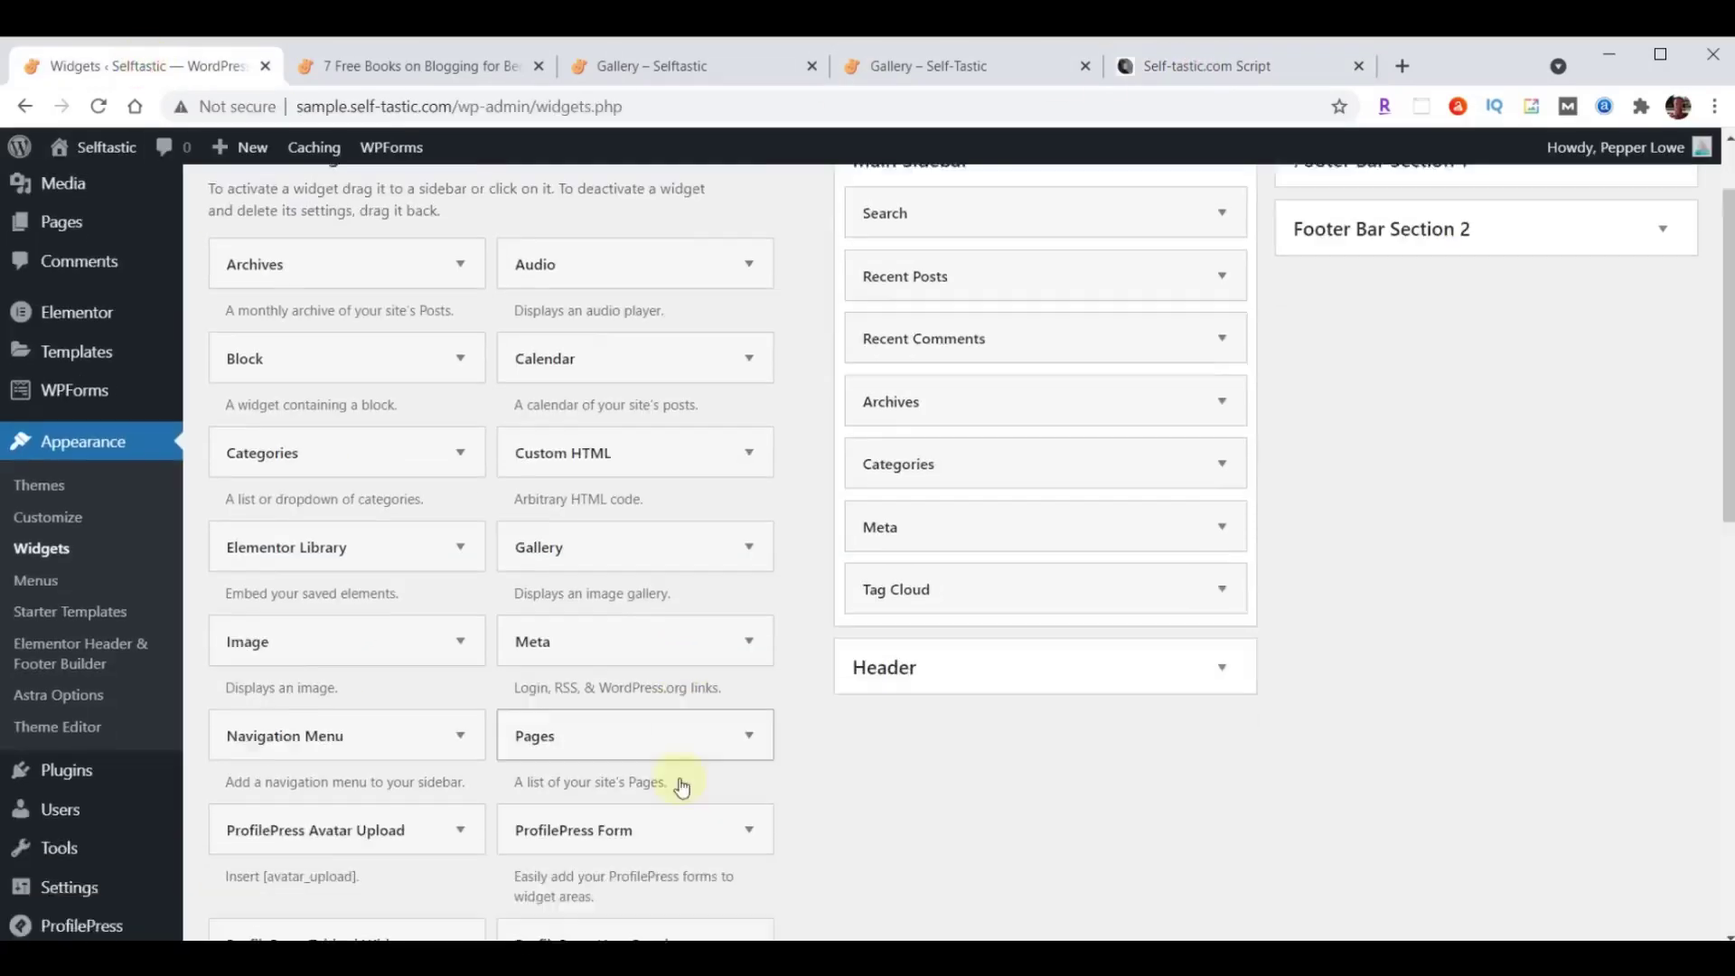
{"action": "scroll", "coordinate": [469, 713], "scroll_direction": "up", "scroll_amount": 4}
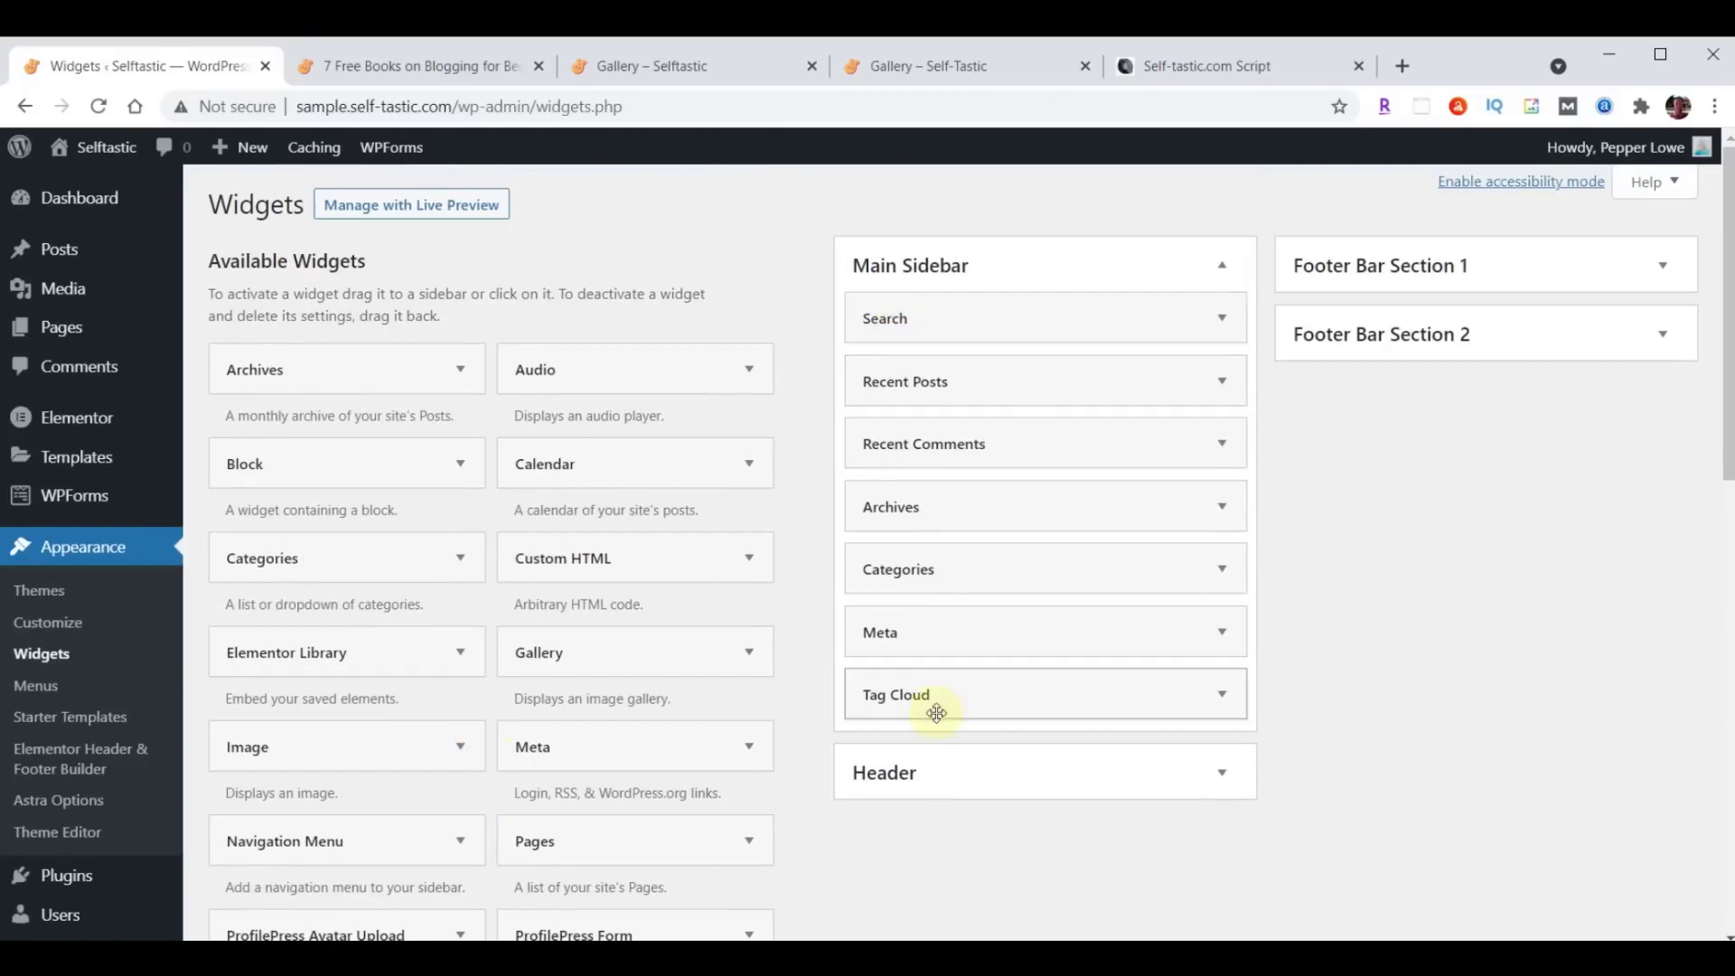
{"action": "scroll", "coordinate": [677, 758], "scroll_direction": "down", "scroll_amount": 10}
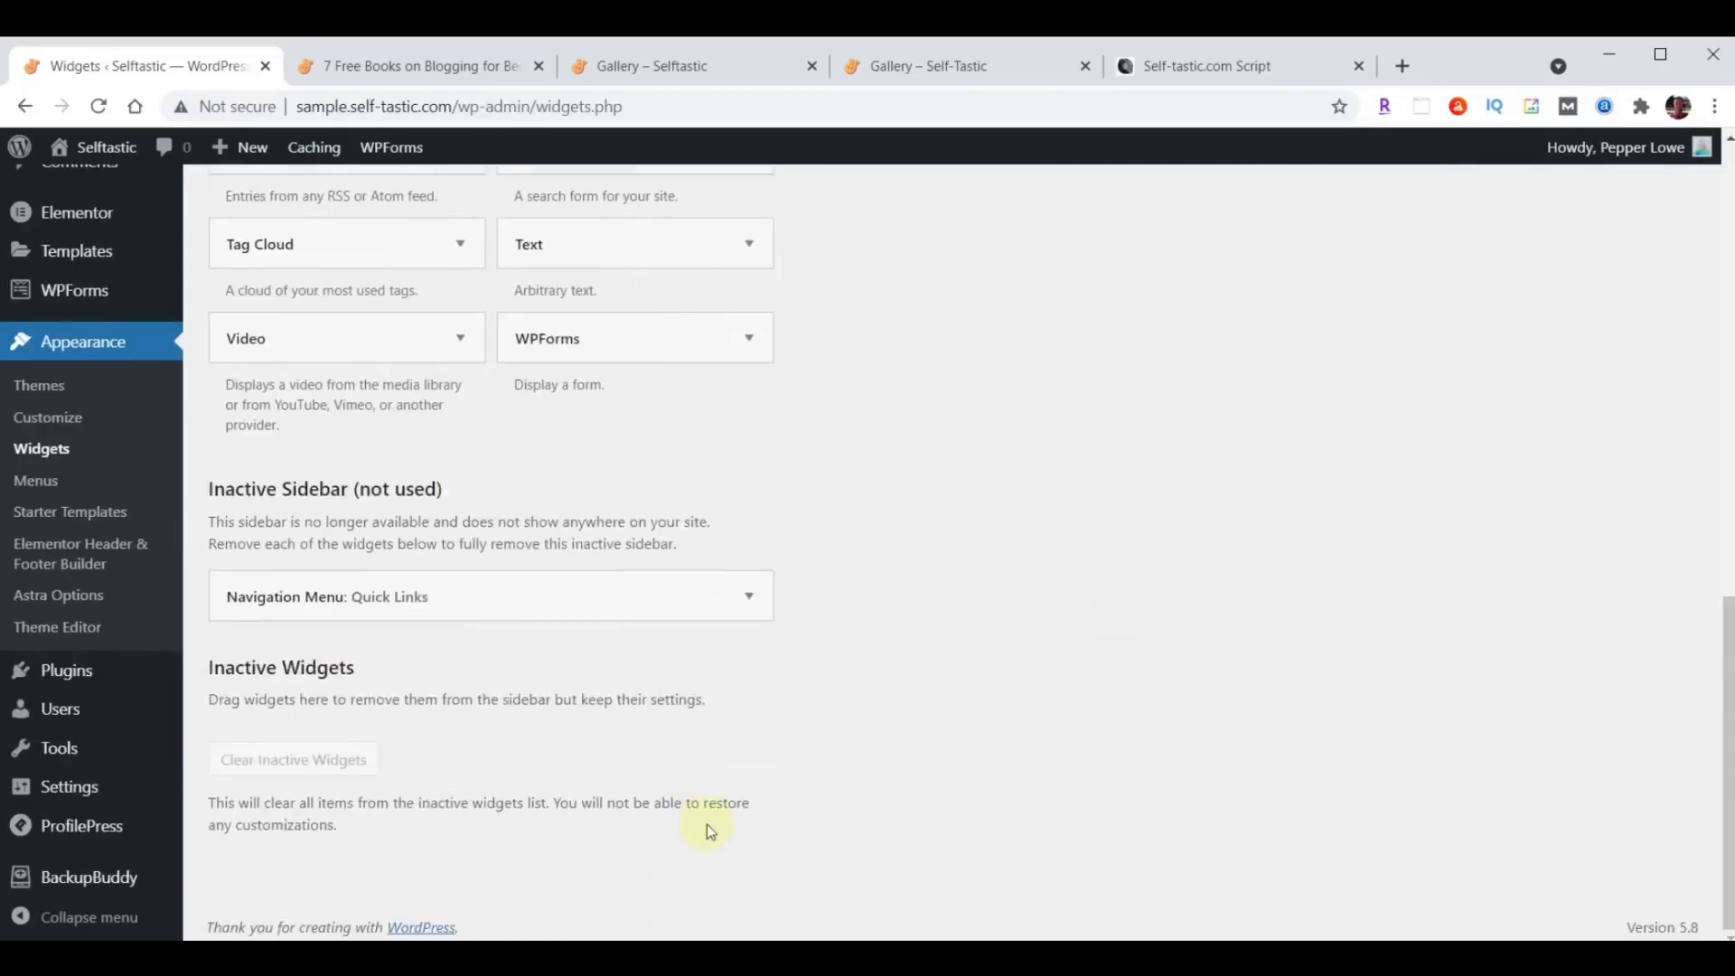
{"action": "scroll", "coordinate": [706, 824], "scroll_direction": "up", "scroll_amount": 10}
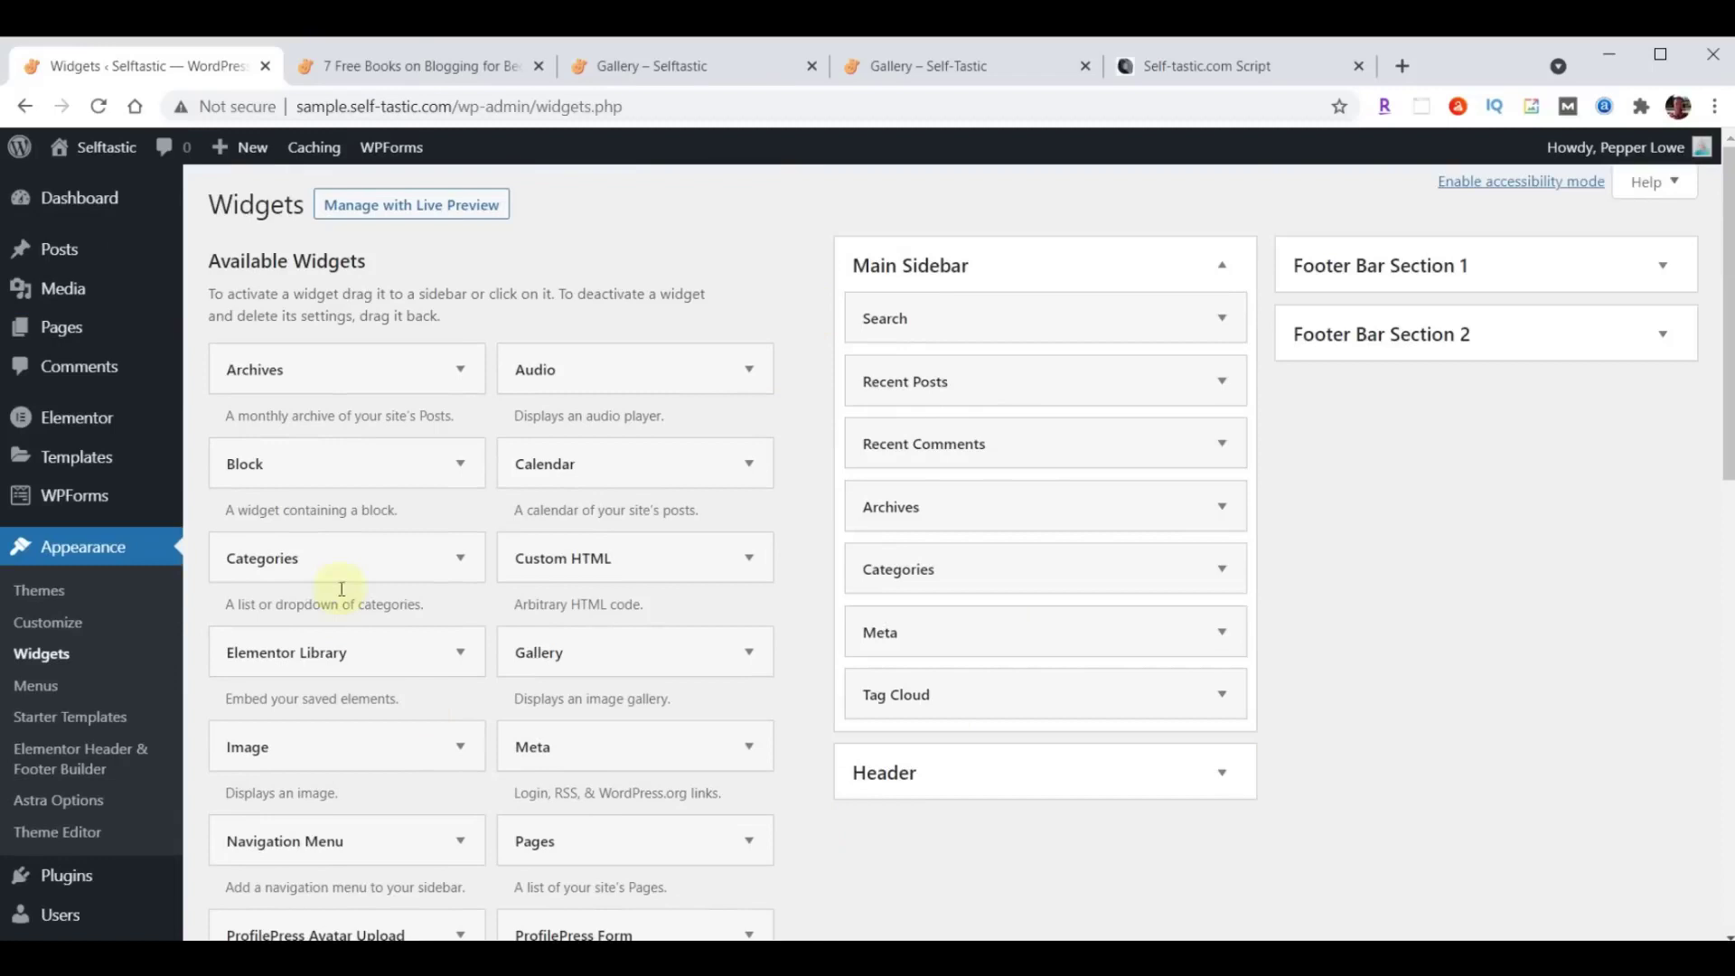
{"action": "left_click", "coordinate": [383, 75]}
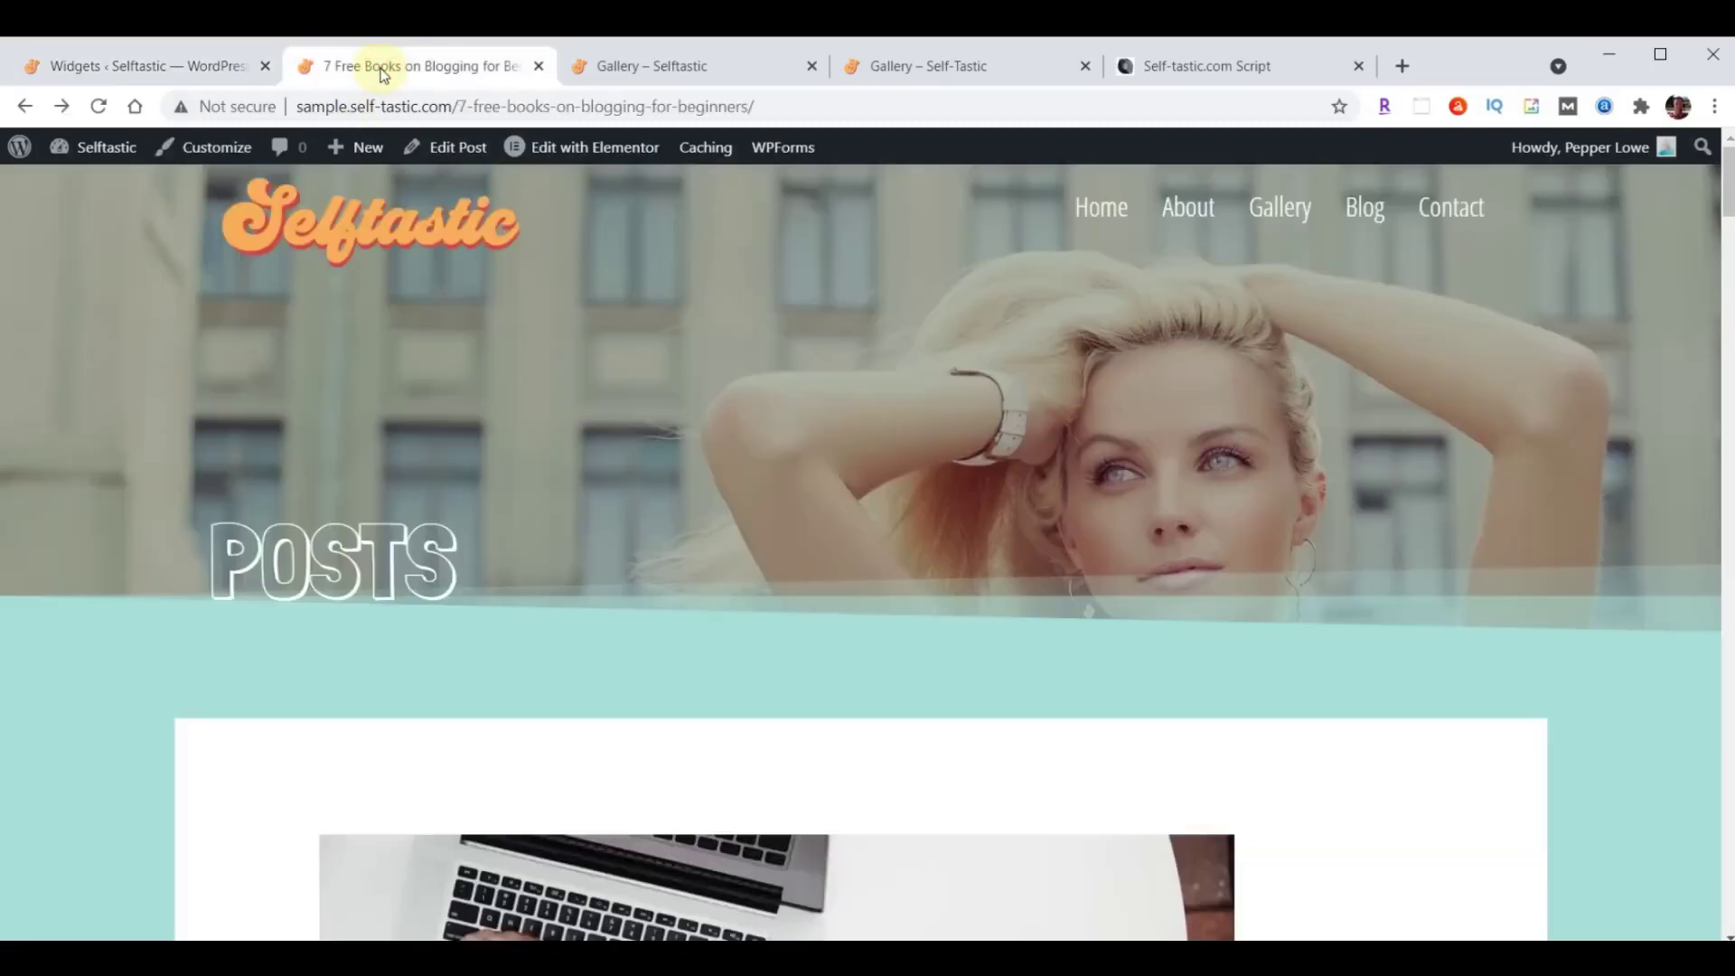
- Reload the post and scroll through it to confirm the new sidebar with Tags, then return to the script
{"action": "left_click", "coordinate": [99, 105]}
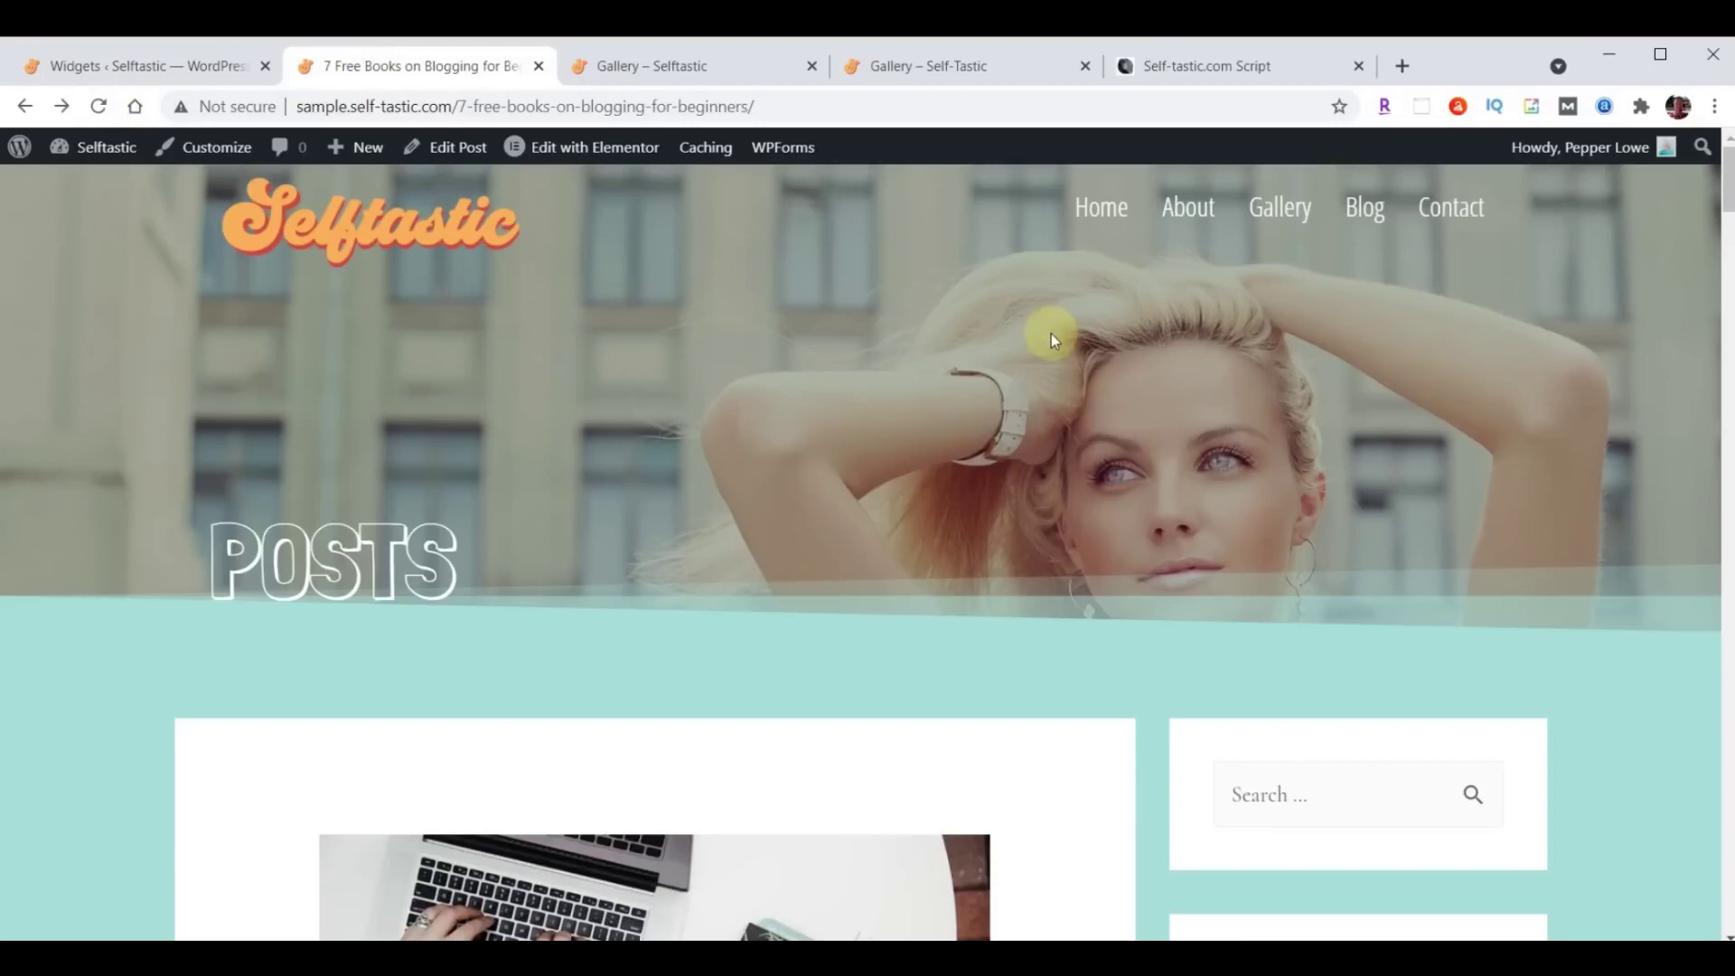
{"action": "scroll", "coordinate": [1052, 342], "scroll_direction": "down", "scroll_amount": 4}
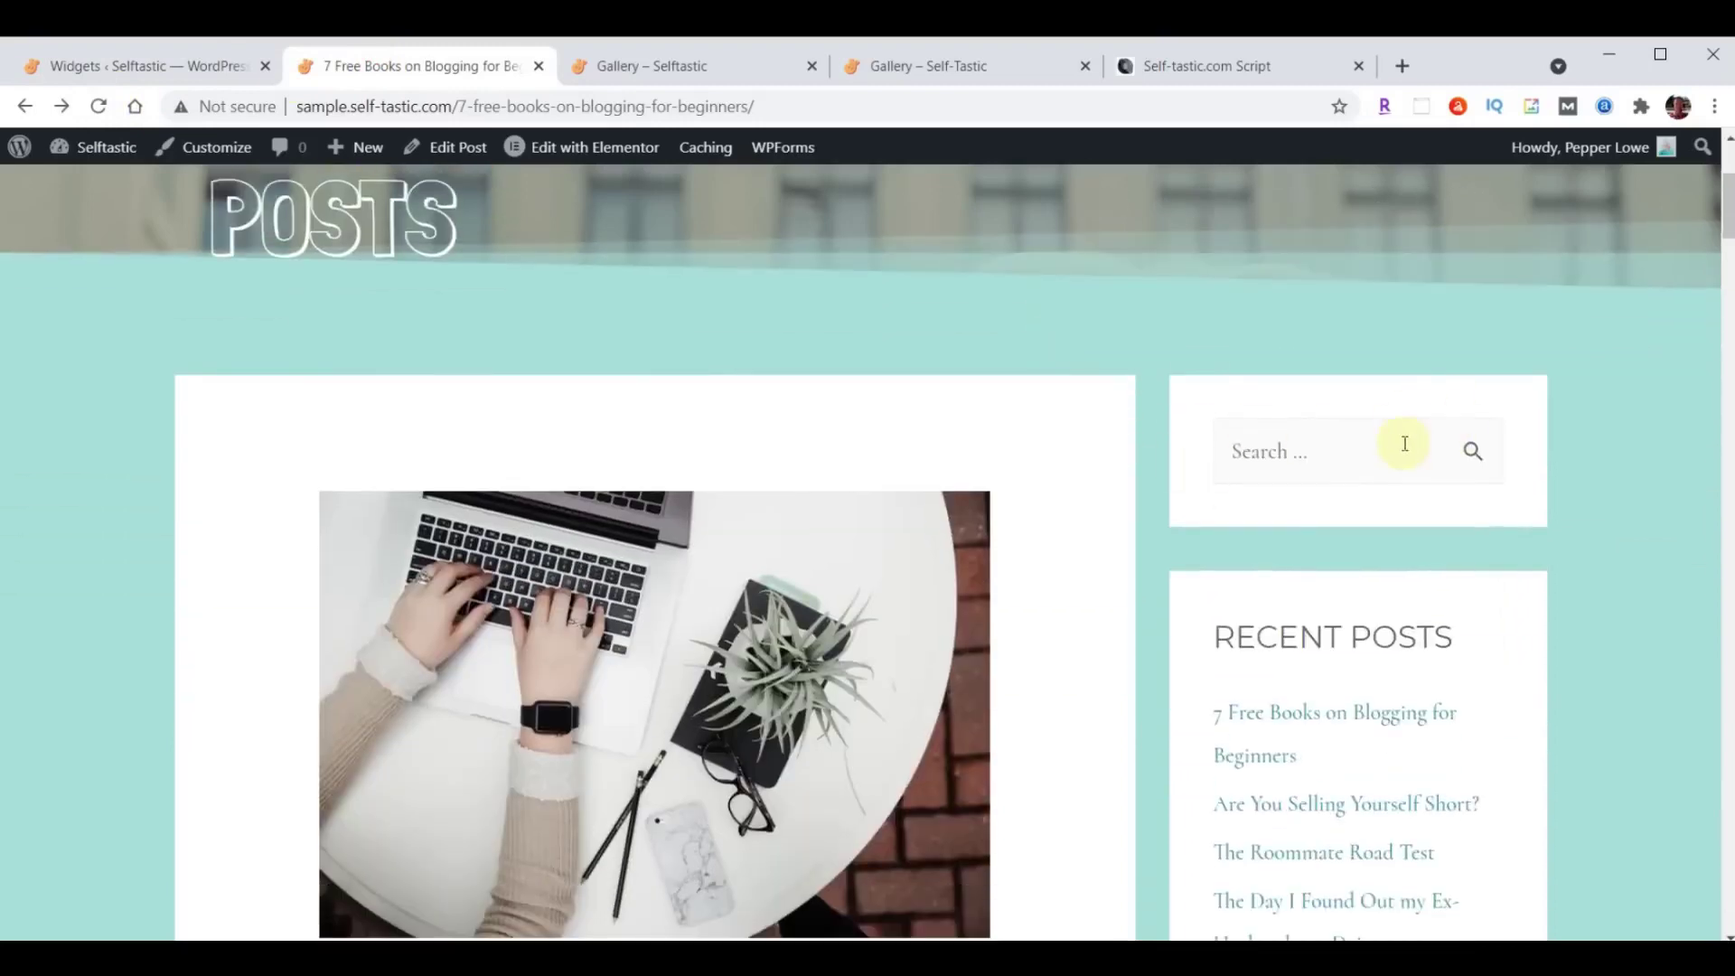
{"action": "scroll", "coordinate": [1595, 418], "scroll_direction": "down", "scroll_amount": 4}
{"action": "scroll", "coordinate": [1556, 370], "scroll_direction": "down", "scroll_amount": 4}
{"action": "scroll", "coordinate": [1560, 380], "scroll_direction": "down", "scroll_amount": 3}
{"action": "scroll", "coordinate": [1588, 380], "scroll_direction": "down", "scroll_amount": 4}
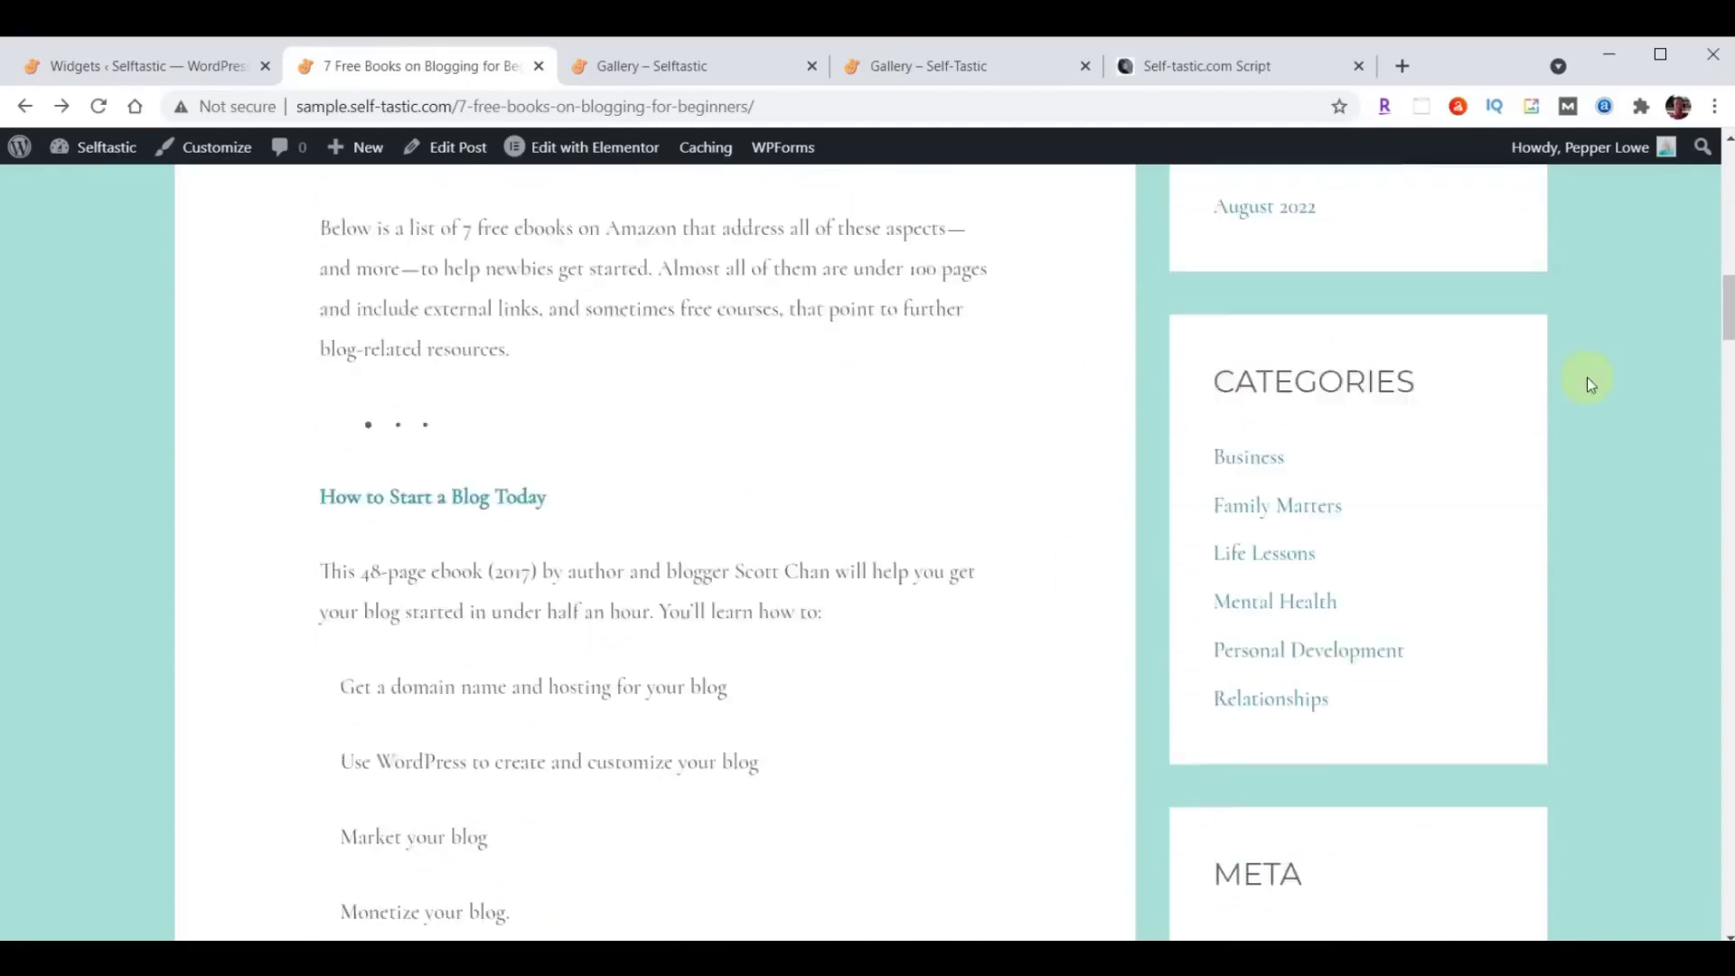
{"action": "scroll", "coordinate": [1586, 377], "scroll_direction": "down", "scroll_amount": 1}
{"action": "scroll", "coordinate": [1608, 515], "scroll_direction": "down", "scroll_amount": 4}
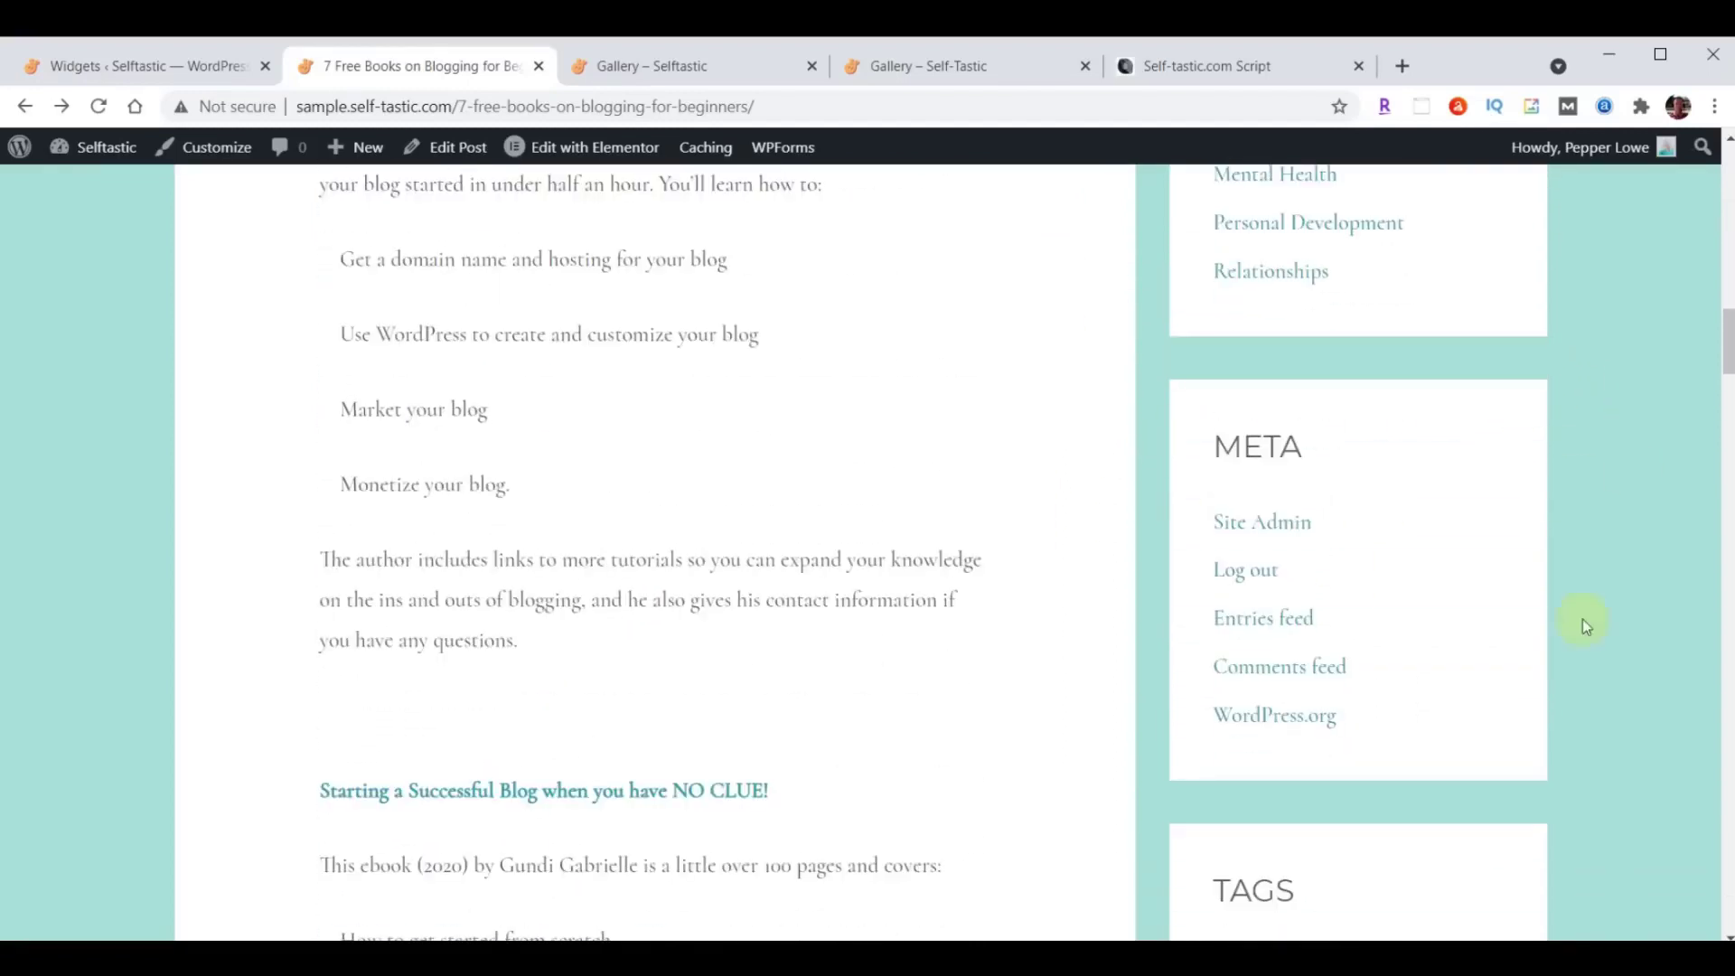
{"action": "scroll", "coordinate": [1663, 398], "scroll_direction": "down", "scroll_amount": 7}
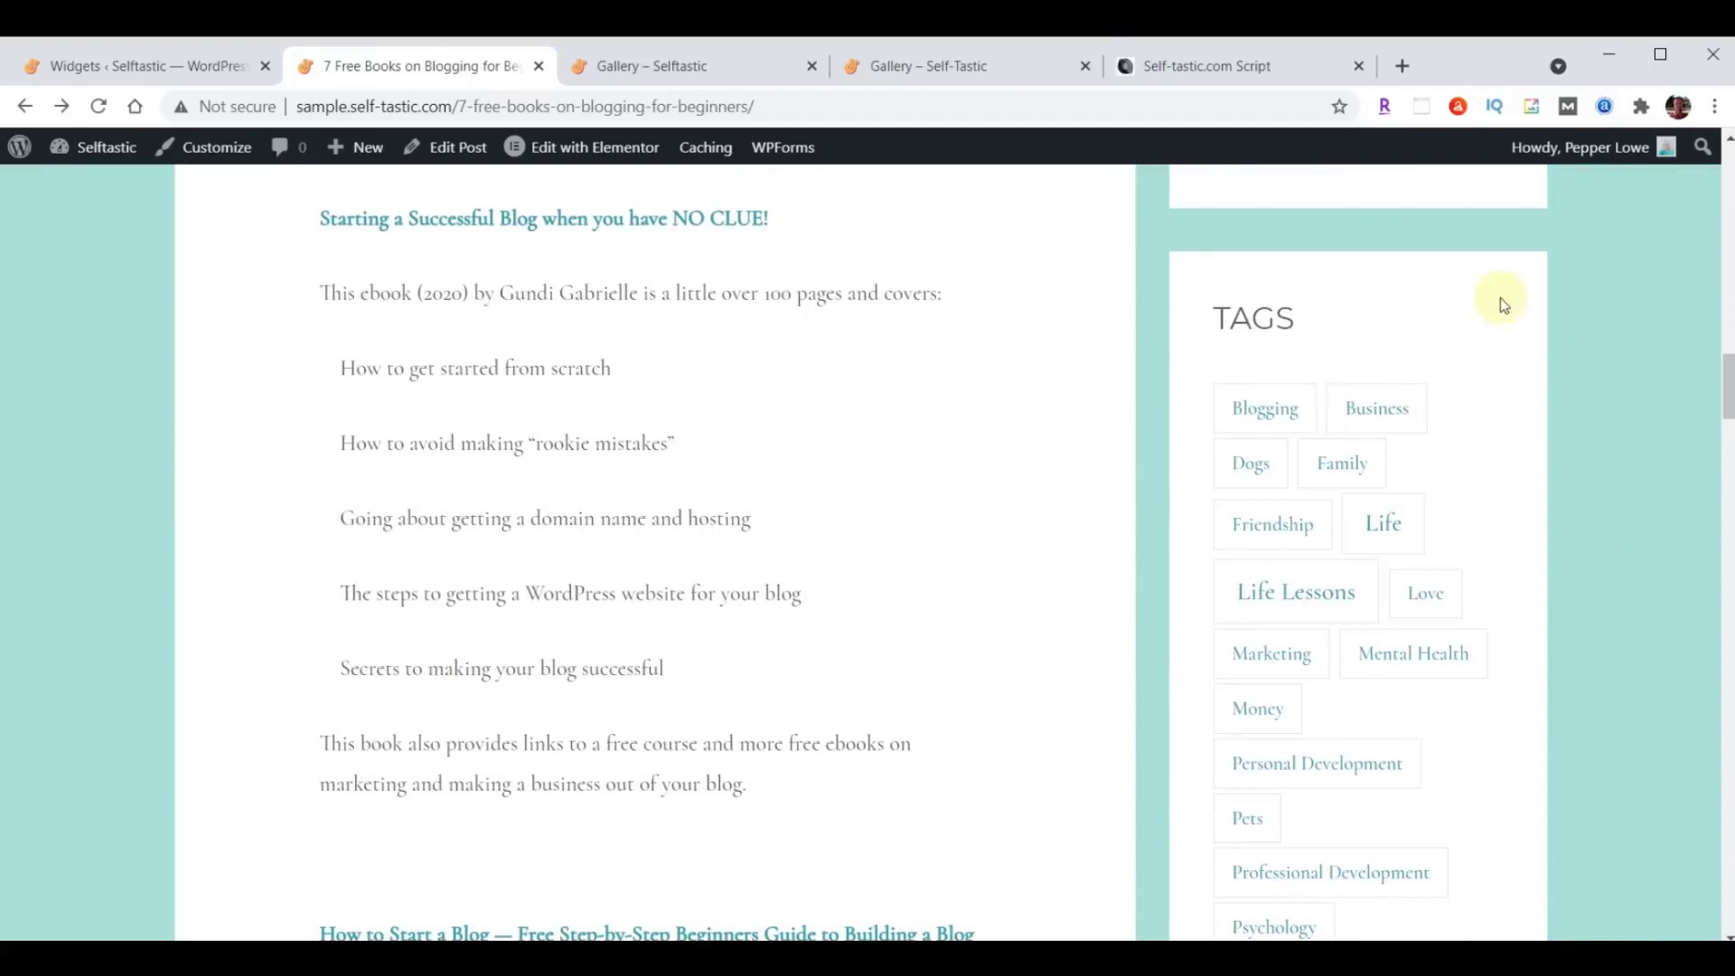
{"action": "scroll", "coordinate": [556, 632], "scroll_direction": "up", "scroll_amount": 20}
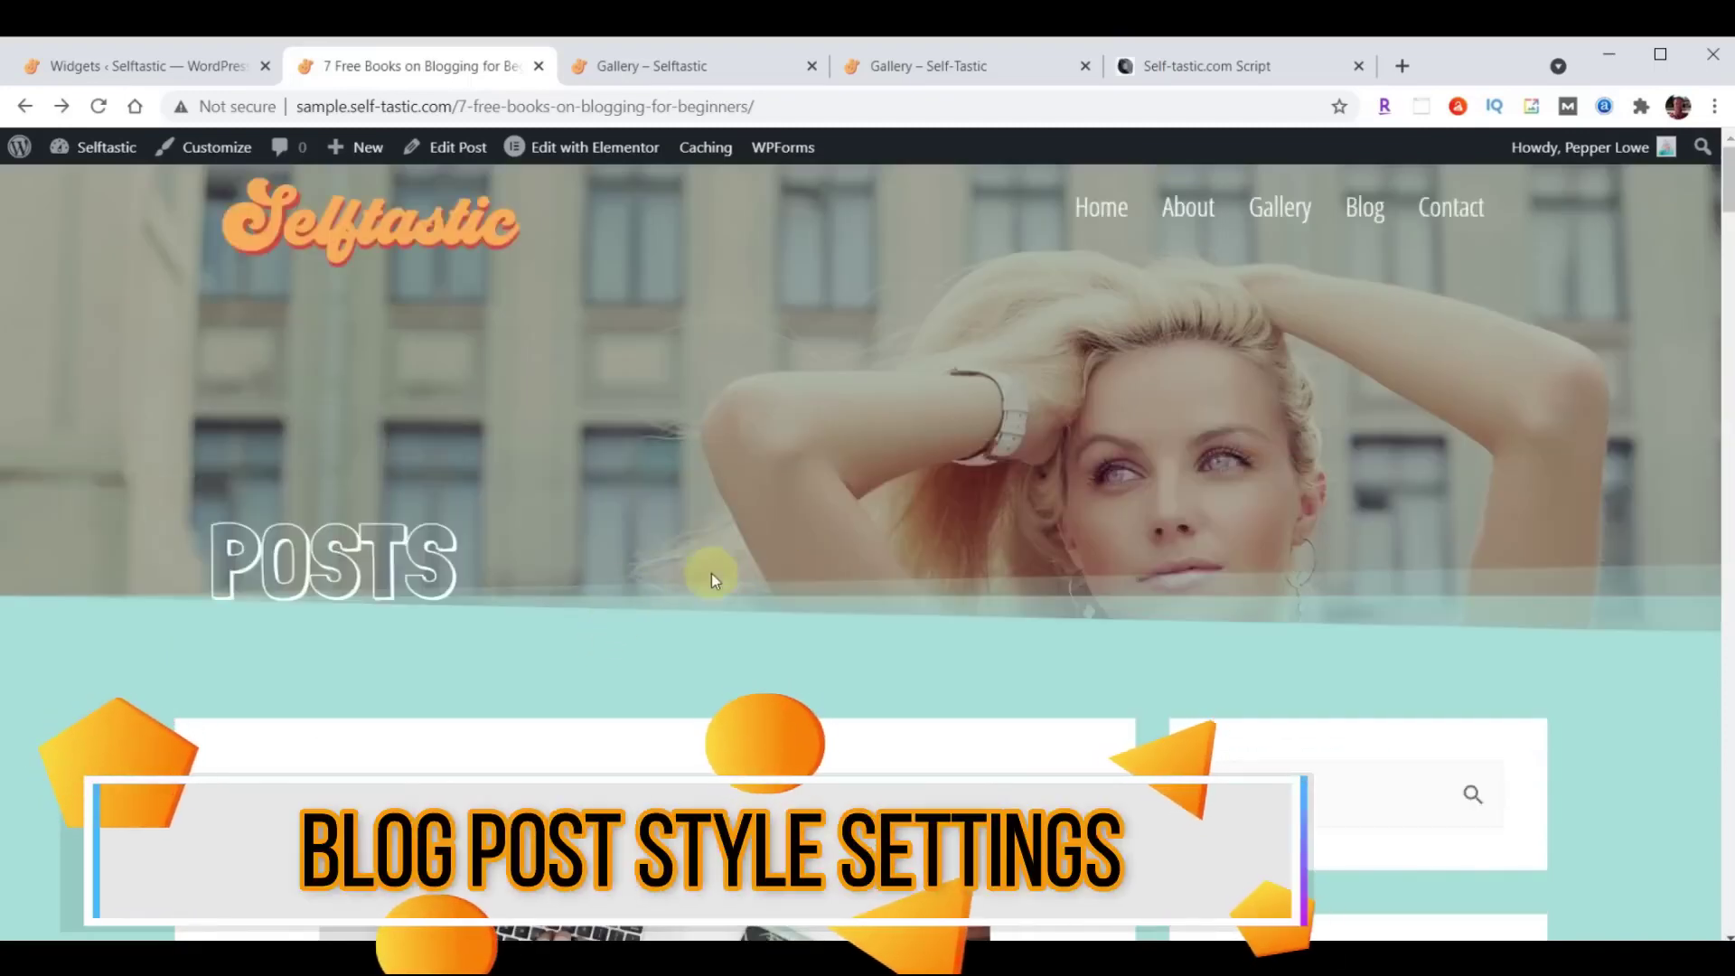
{"action": "scroll", "coordinate": [934, 378], "scroll_direction": "down", "scroll_amount": 6}
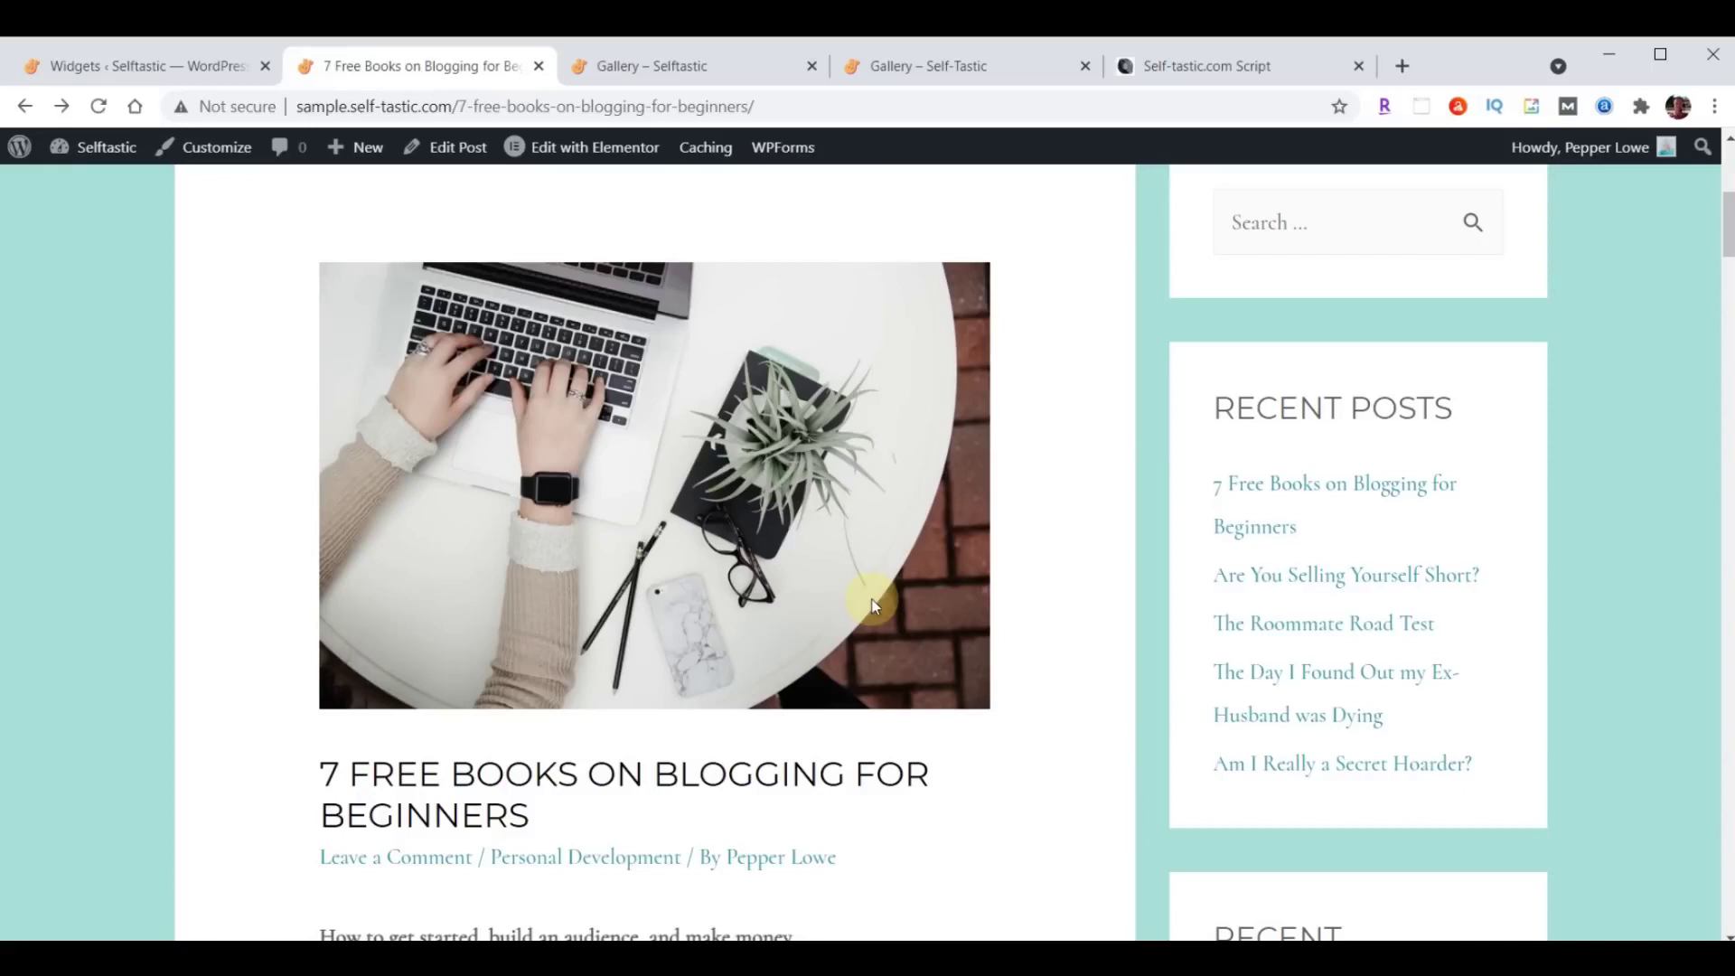
{"action": "scroll", "coordinate": [561, 396], "scroll_direction": "up", "scroll_amount": 2}
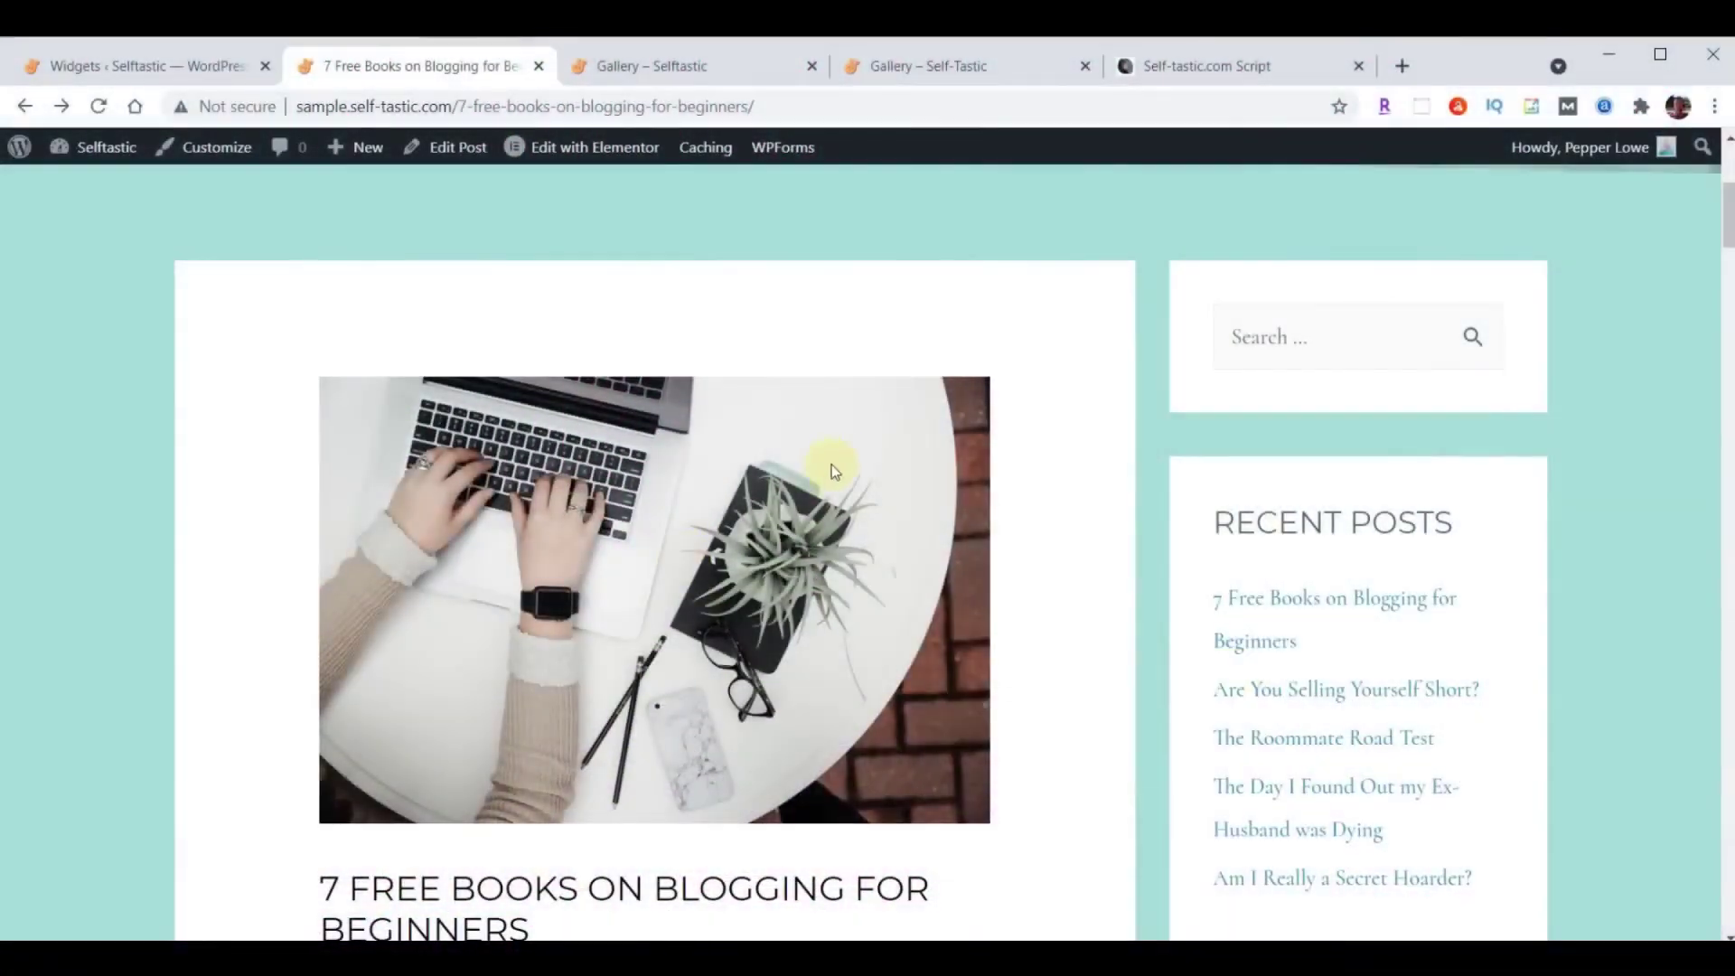
{"action": "left_click", "coordinate": [1191, 72]}
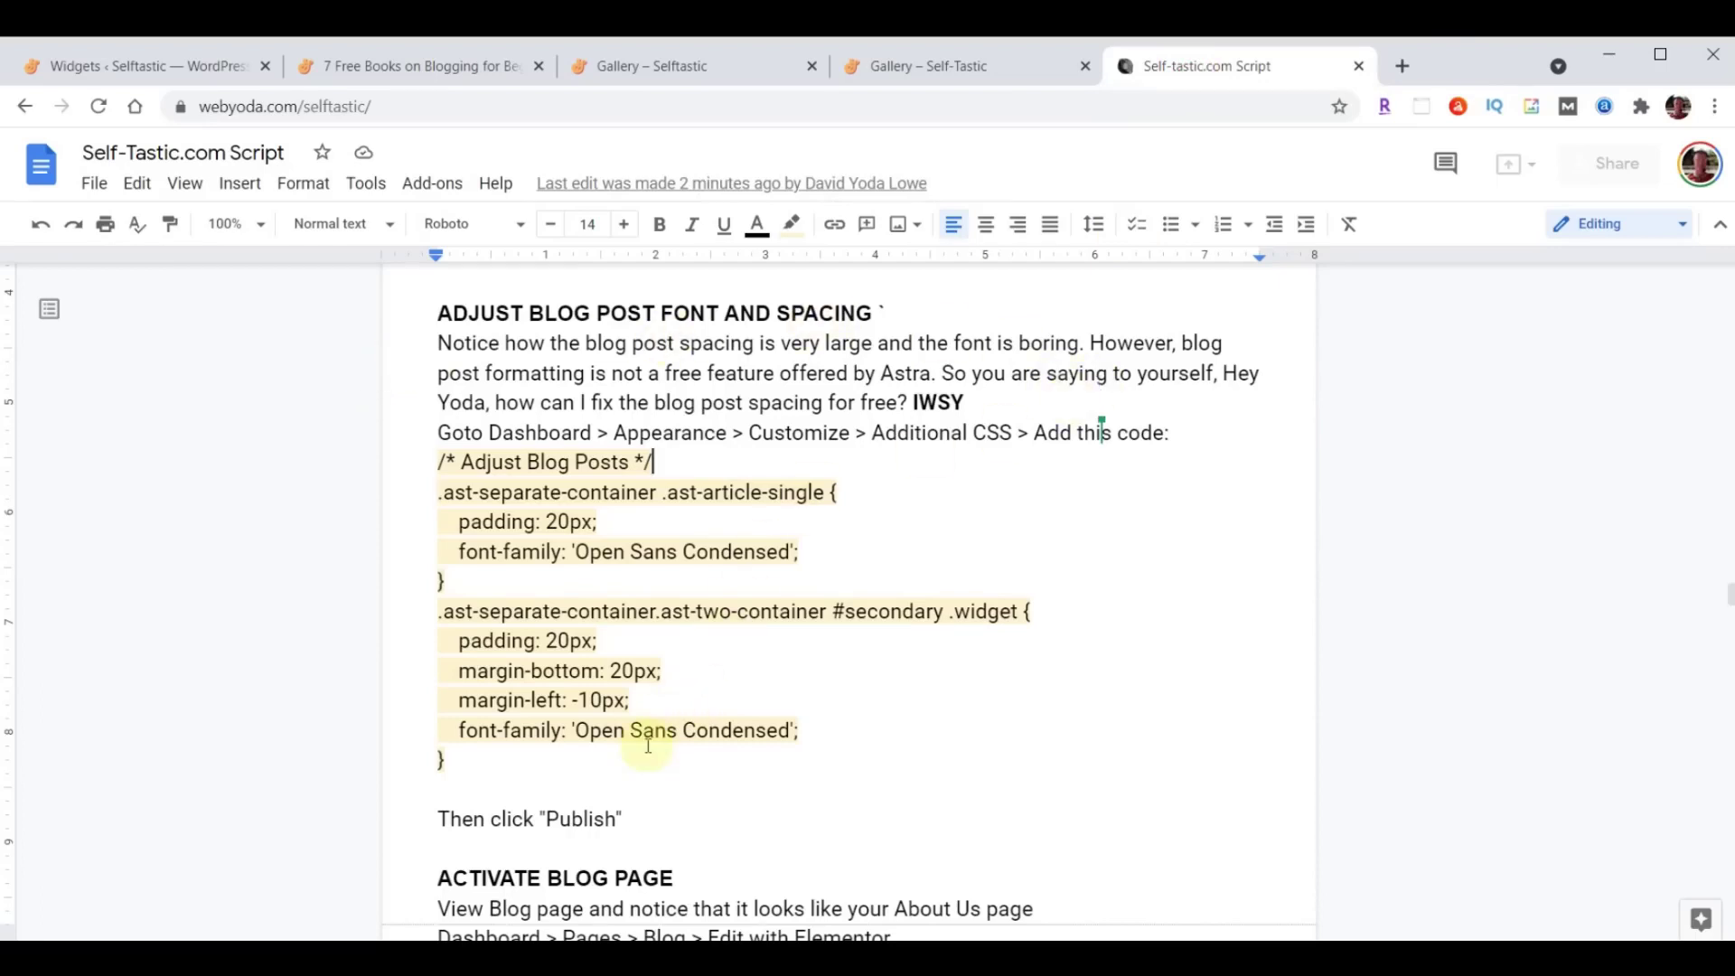
- Select and copy the 'Adjust Blog Posts' CSS block from the script
{"action": "left_click_drag", "start_coordinate": [440, 462], "coordinate": [866, 768]}
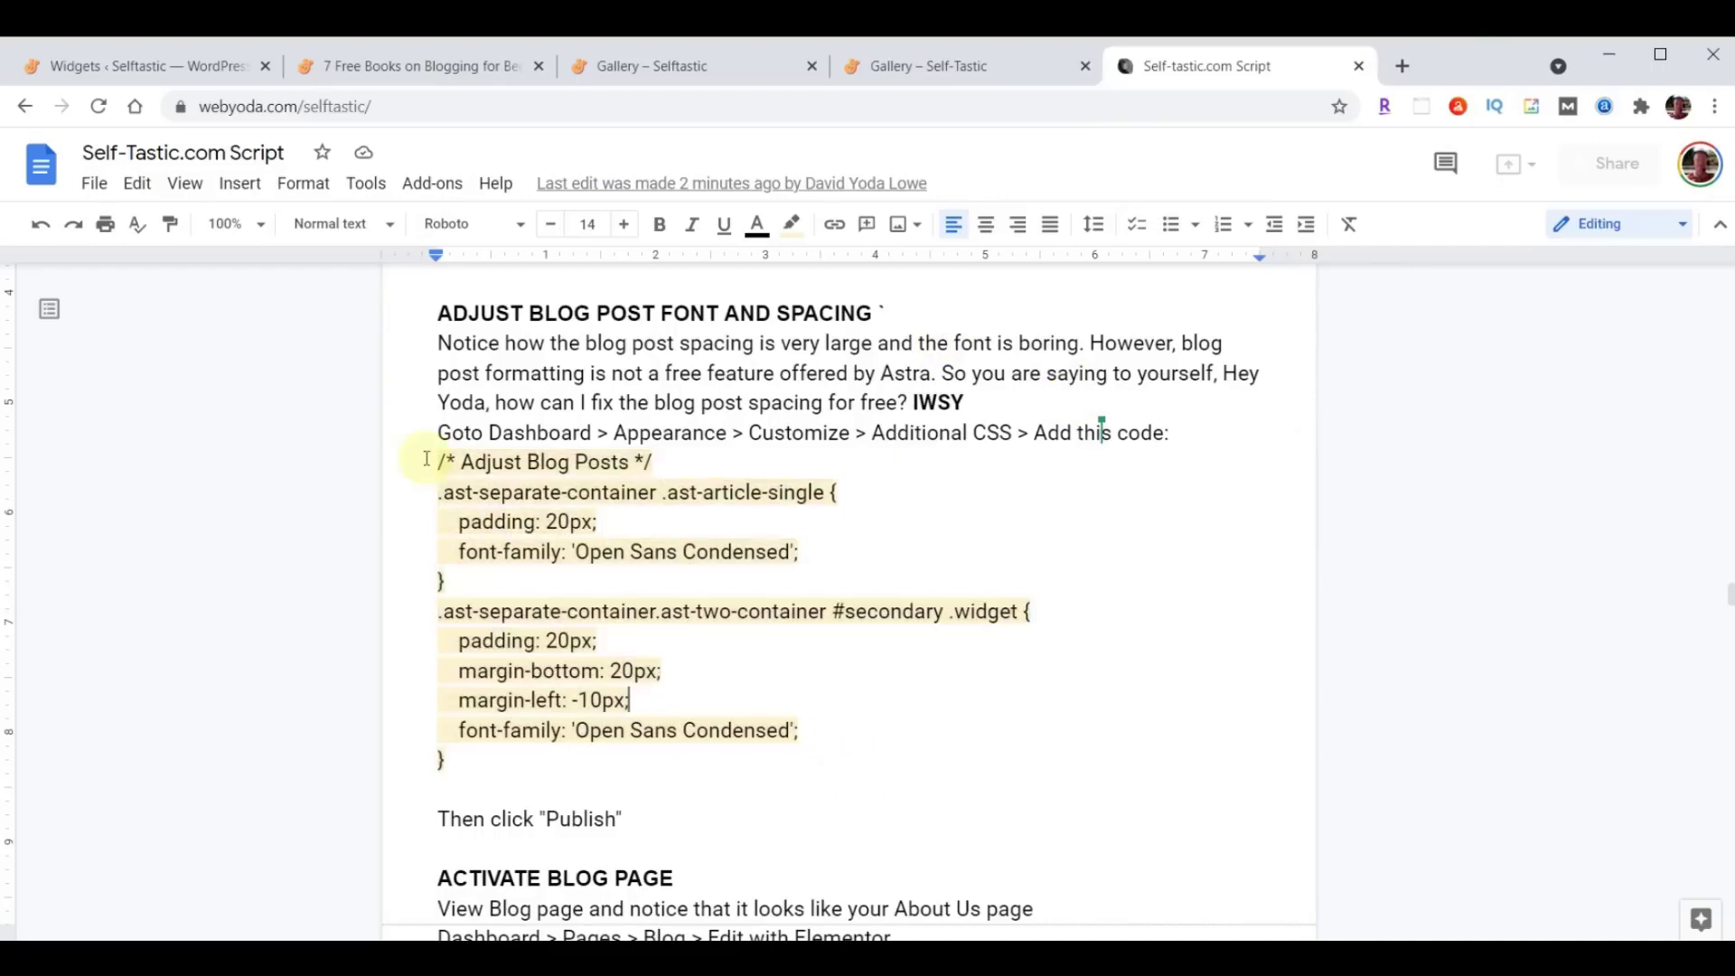
{"action": "left_click_drag", "start_coordinate": [431, 462], "coordinate": [871, 748]}
{"action": "key", "text": "ctrl+c"}
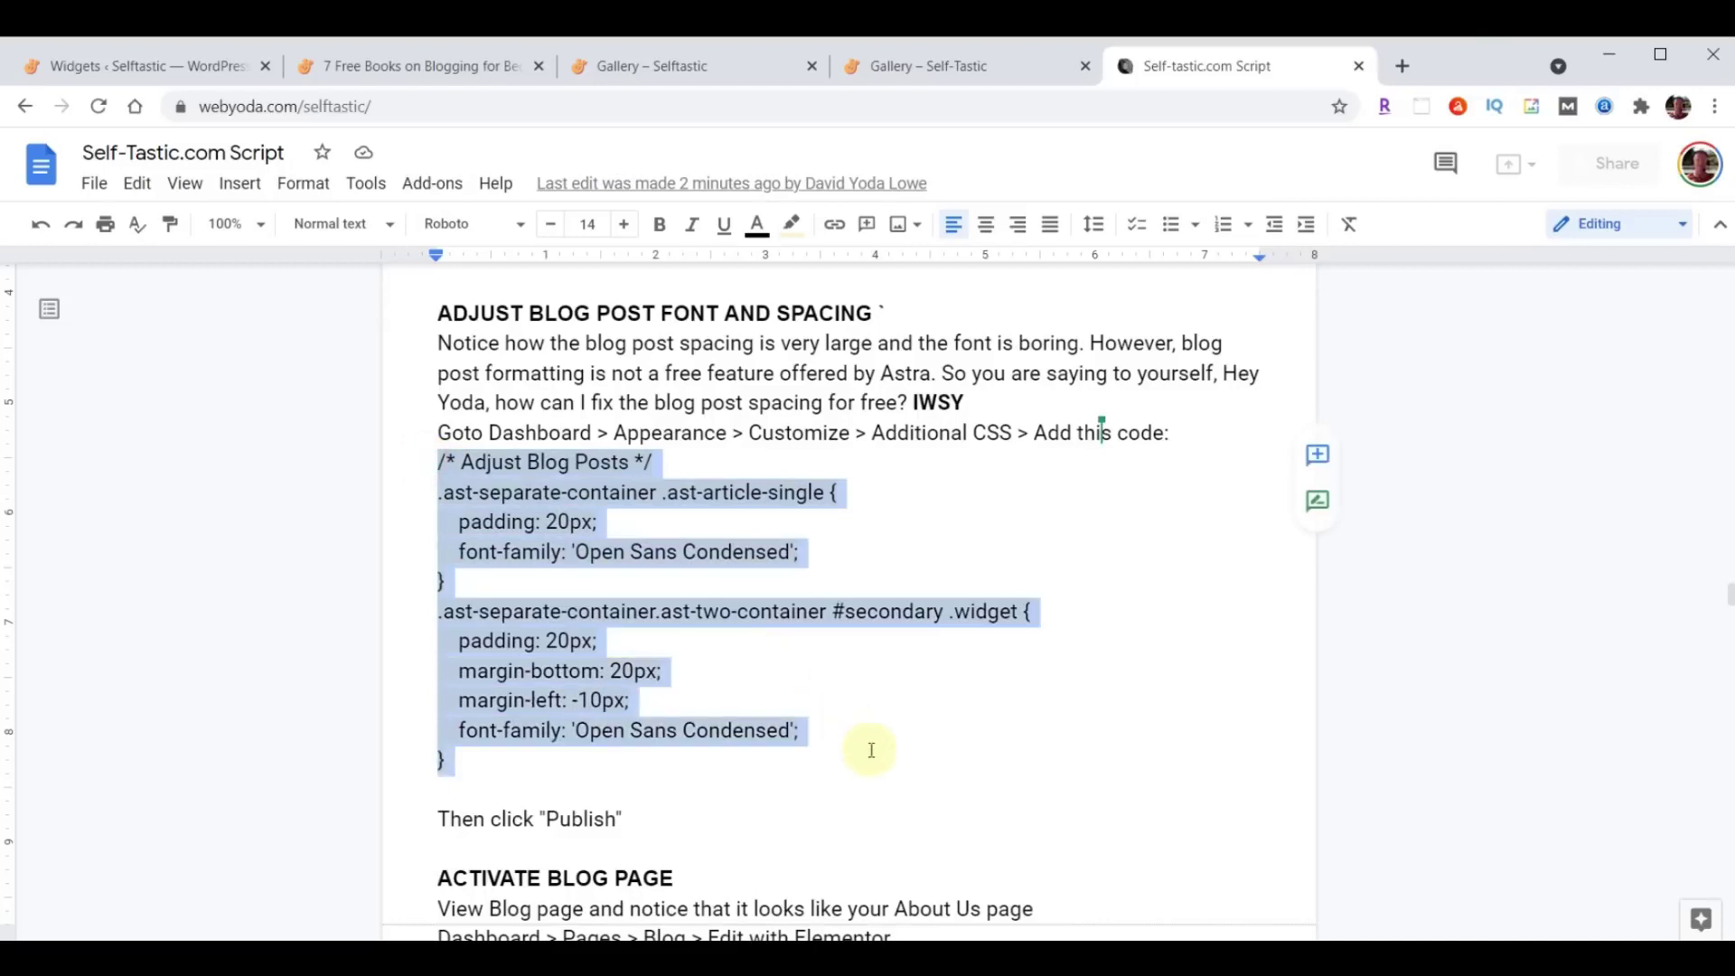
{"action": "left_click", "coordinate": [122, 72]}
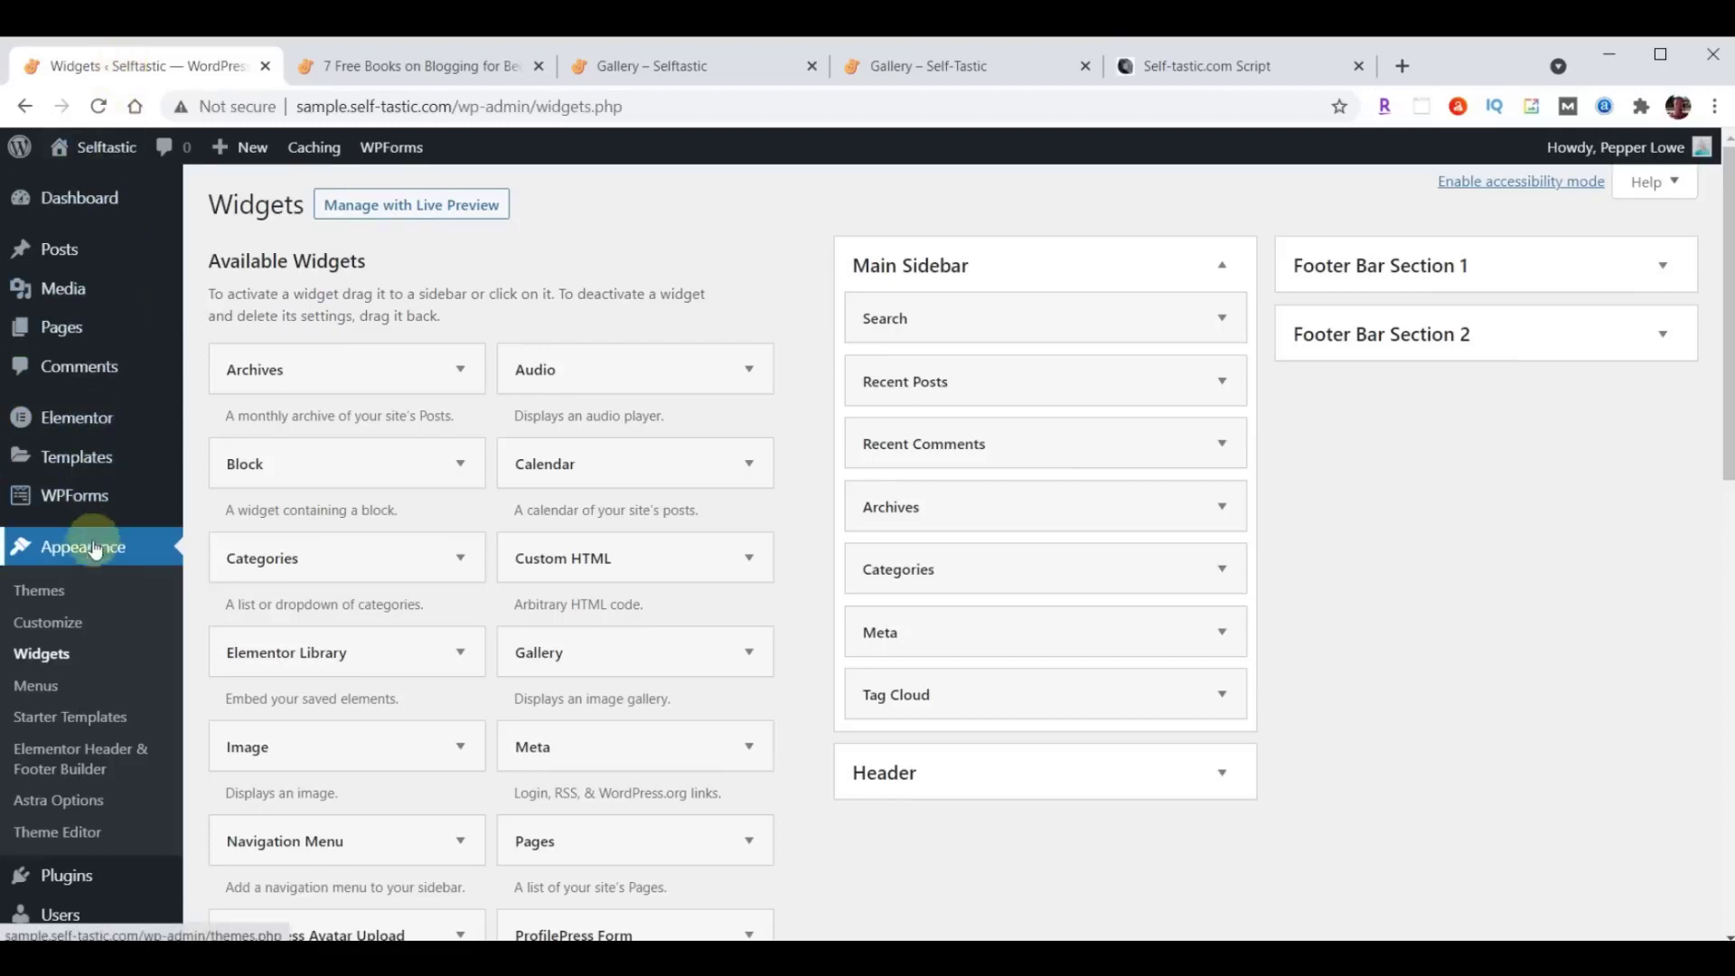
- Paste the 20px padding and Open Sans Condensed CSS into Additional CSS and publish it
{"action": "left_click", "coordinate": [48, 621]}
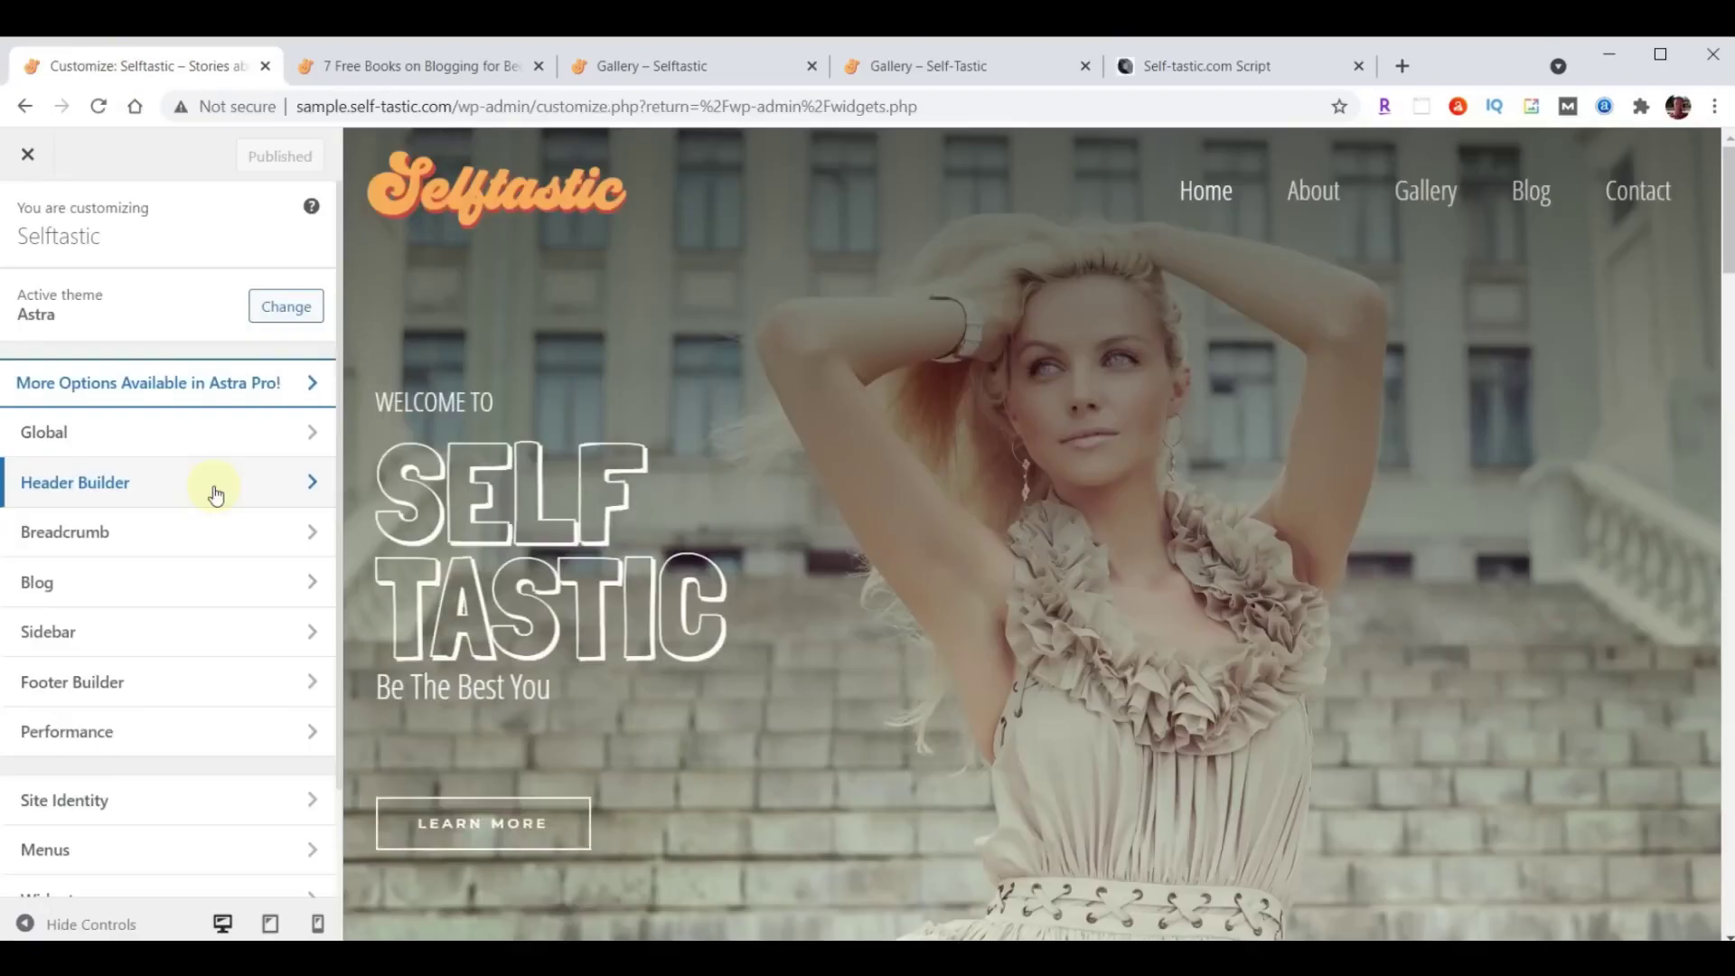
{"action": "scroll", "coordinate": [214, 492], "scroll_direction": "down", "scroll_amount": 2}
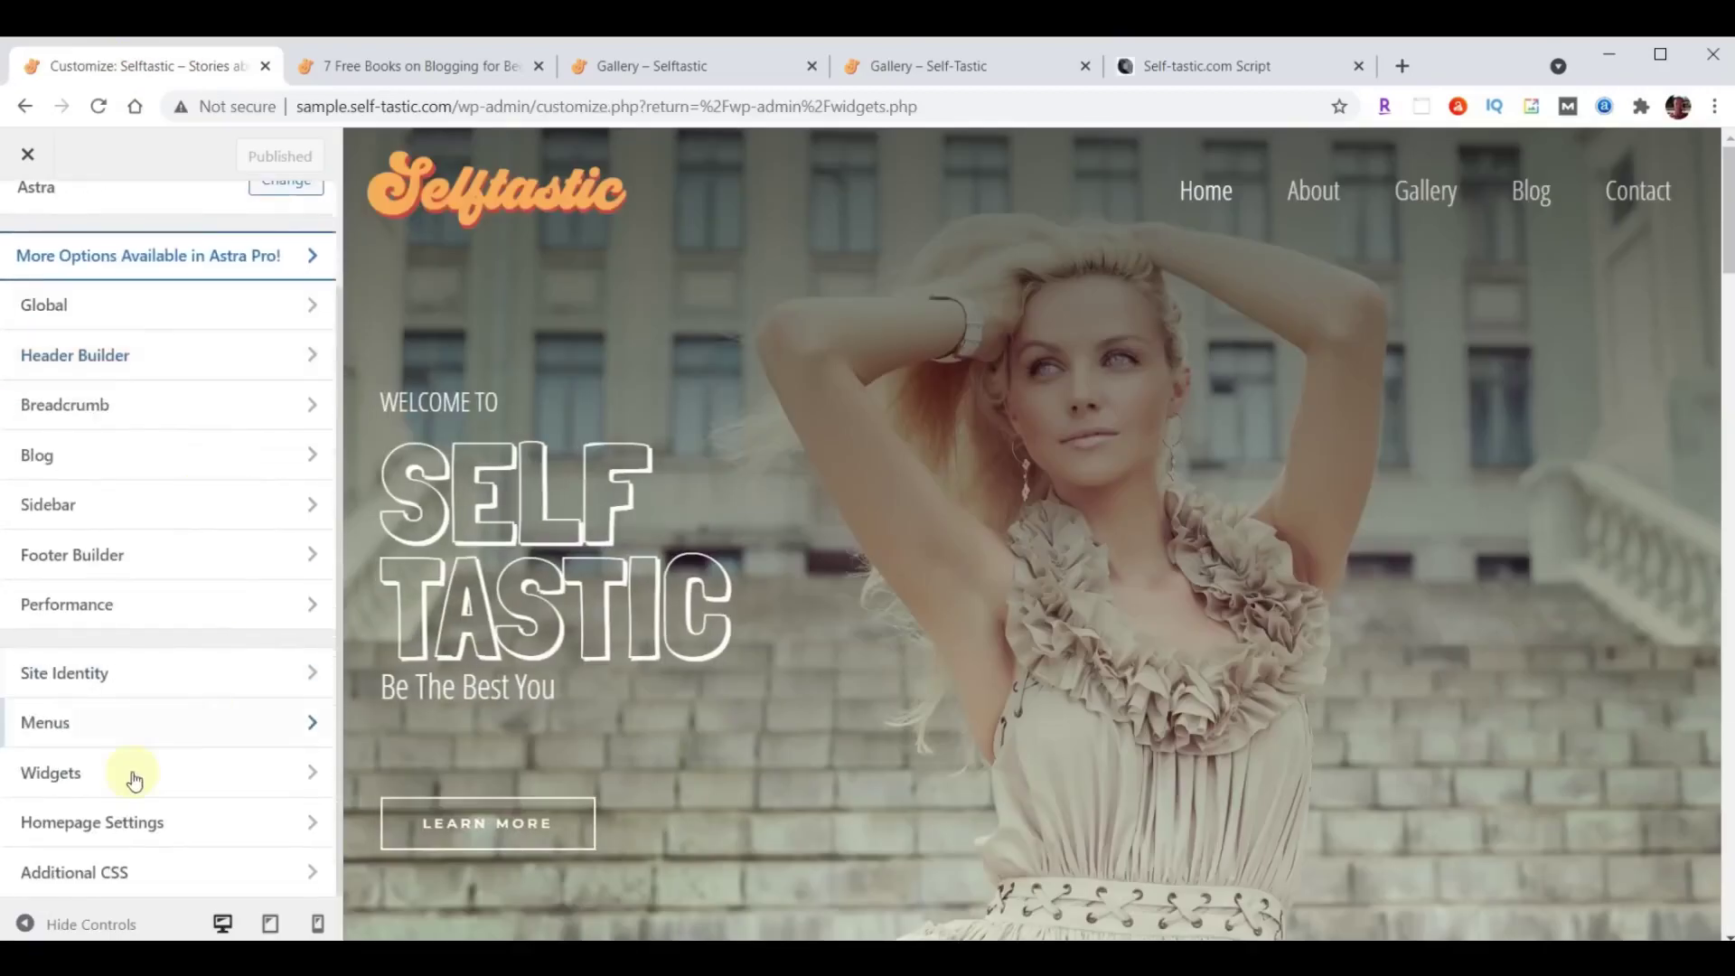
{"action": "left_click", "coordinate": [152, 876]}
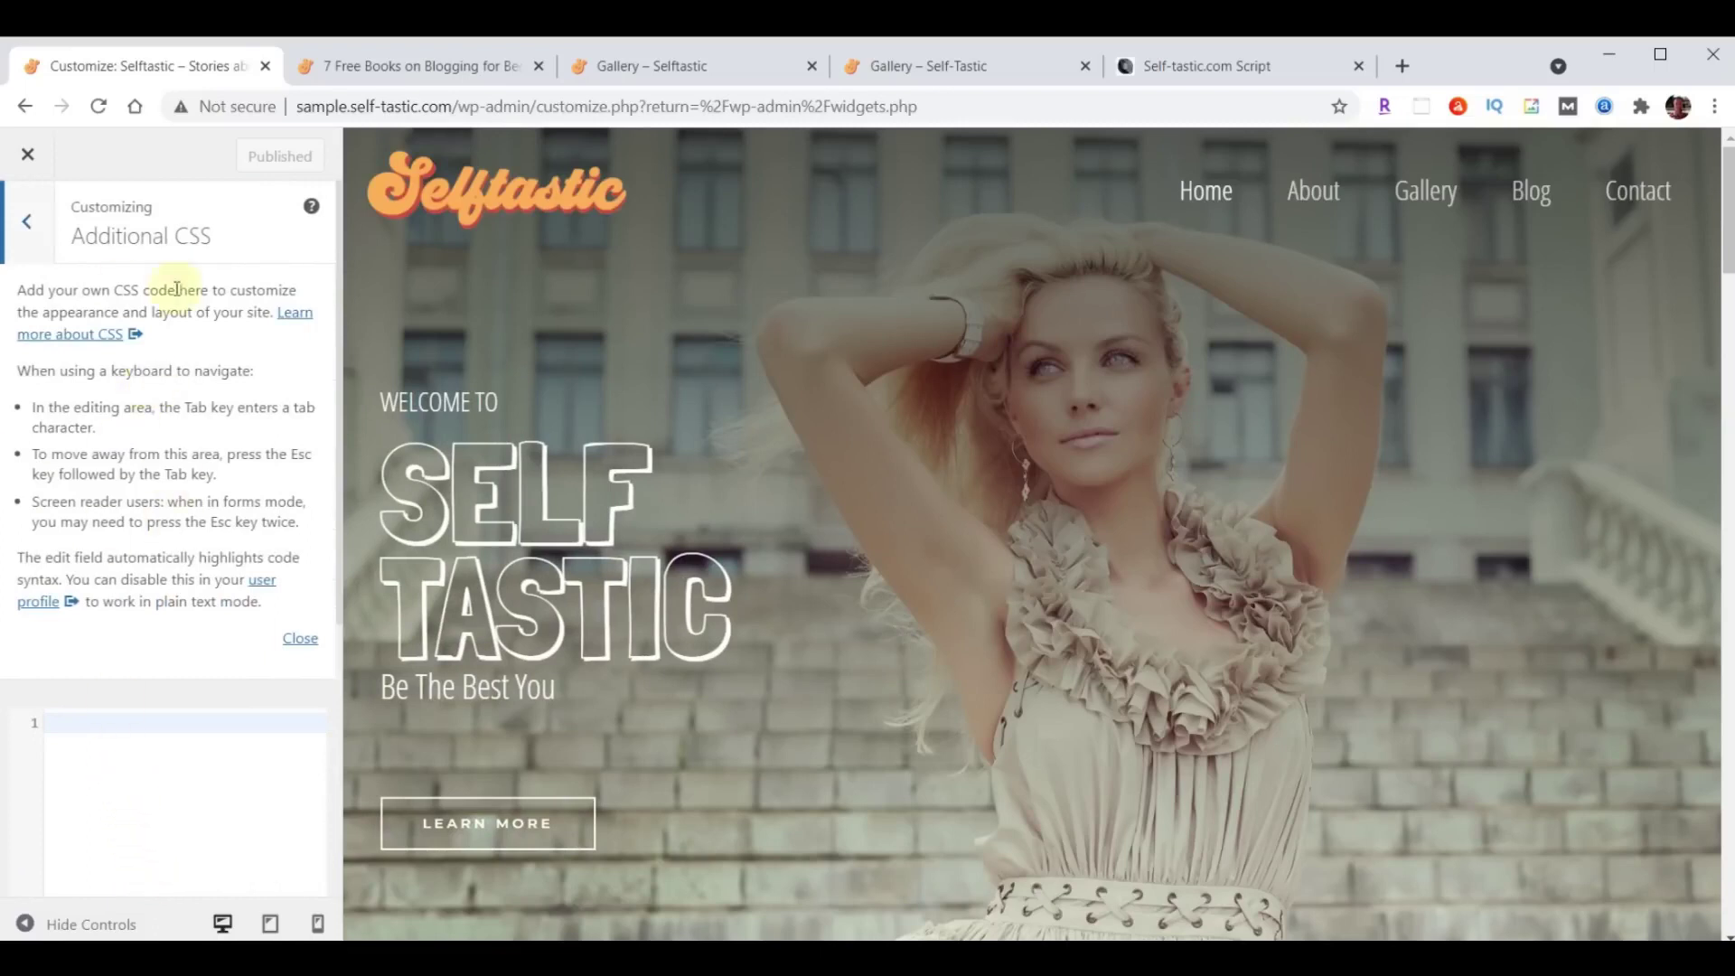
{"action": "left_click", "coordinate": [302, 639]}
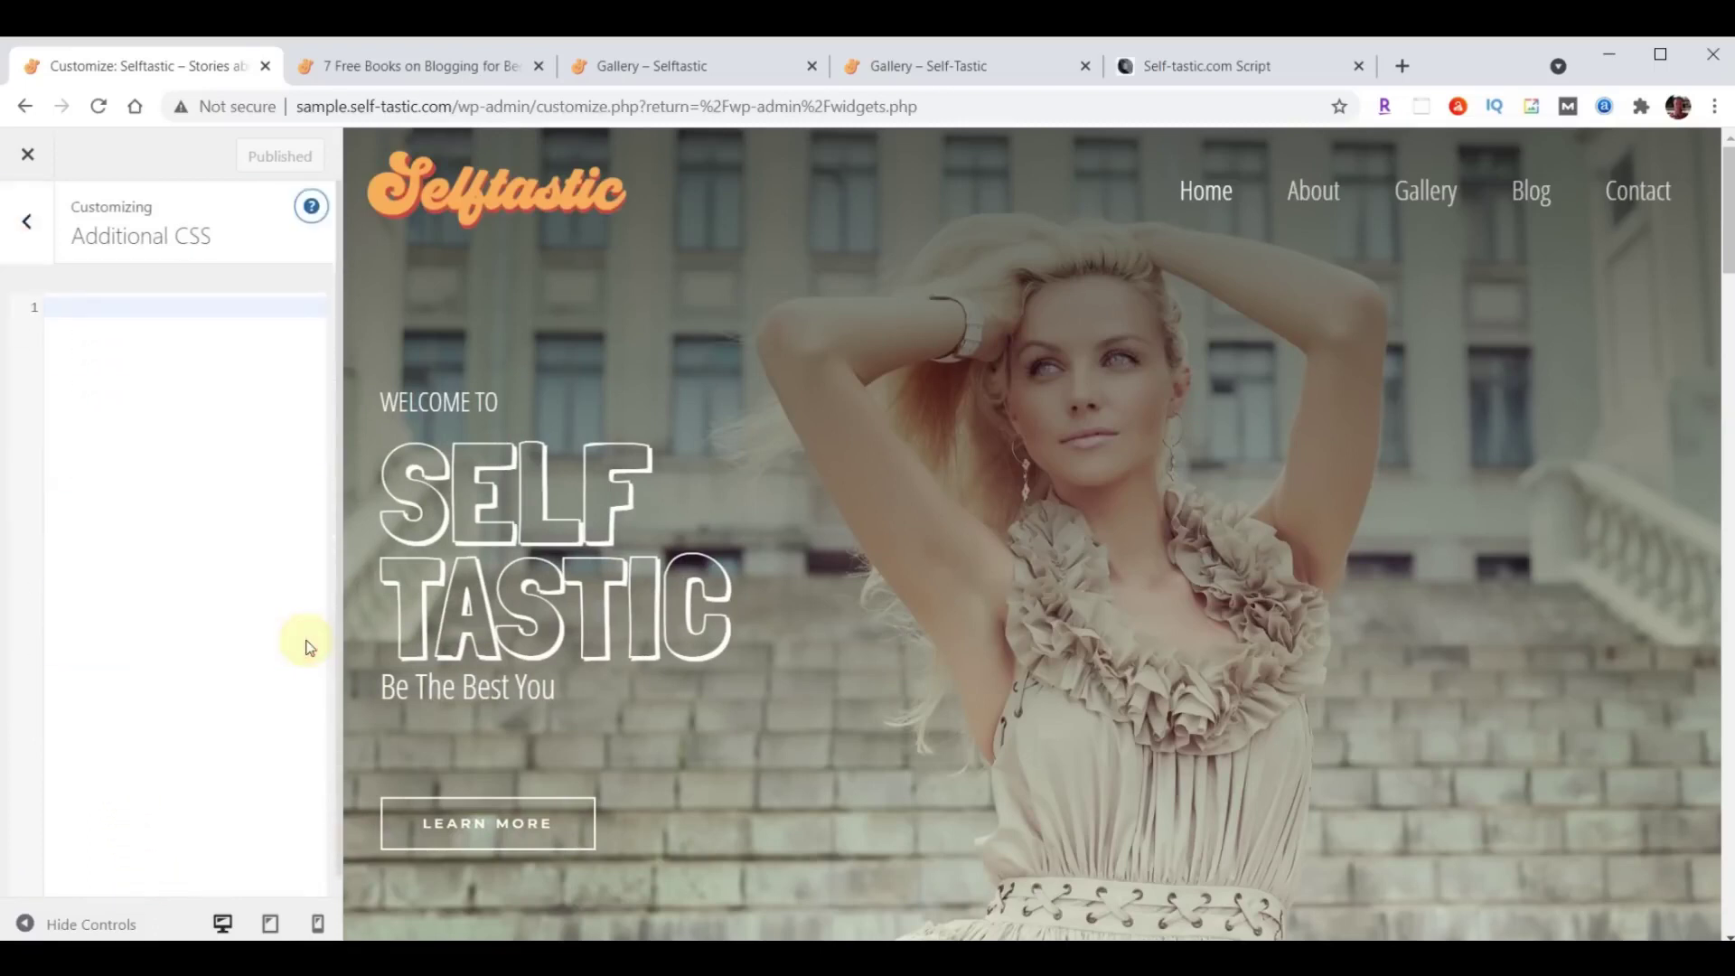
{"action": "left_click", "coordinate": [147, 312]}
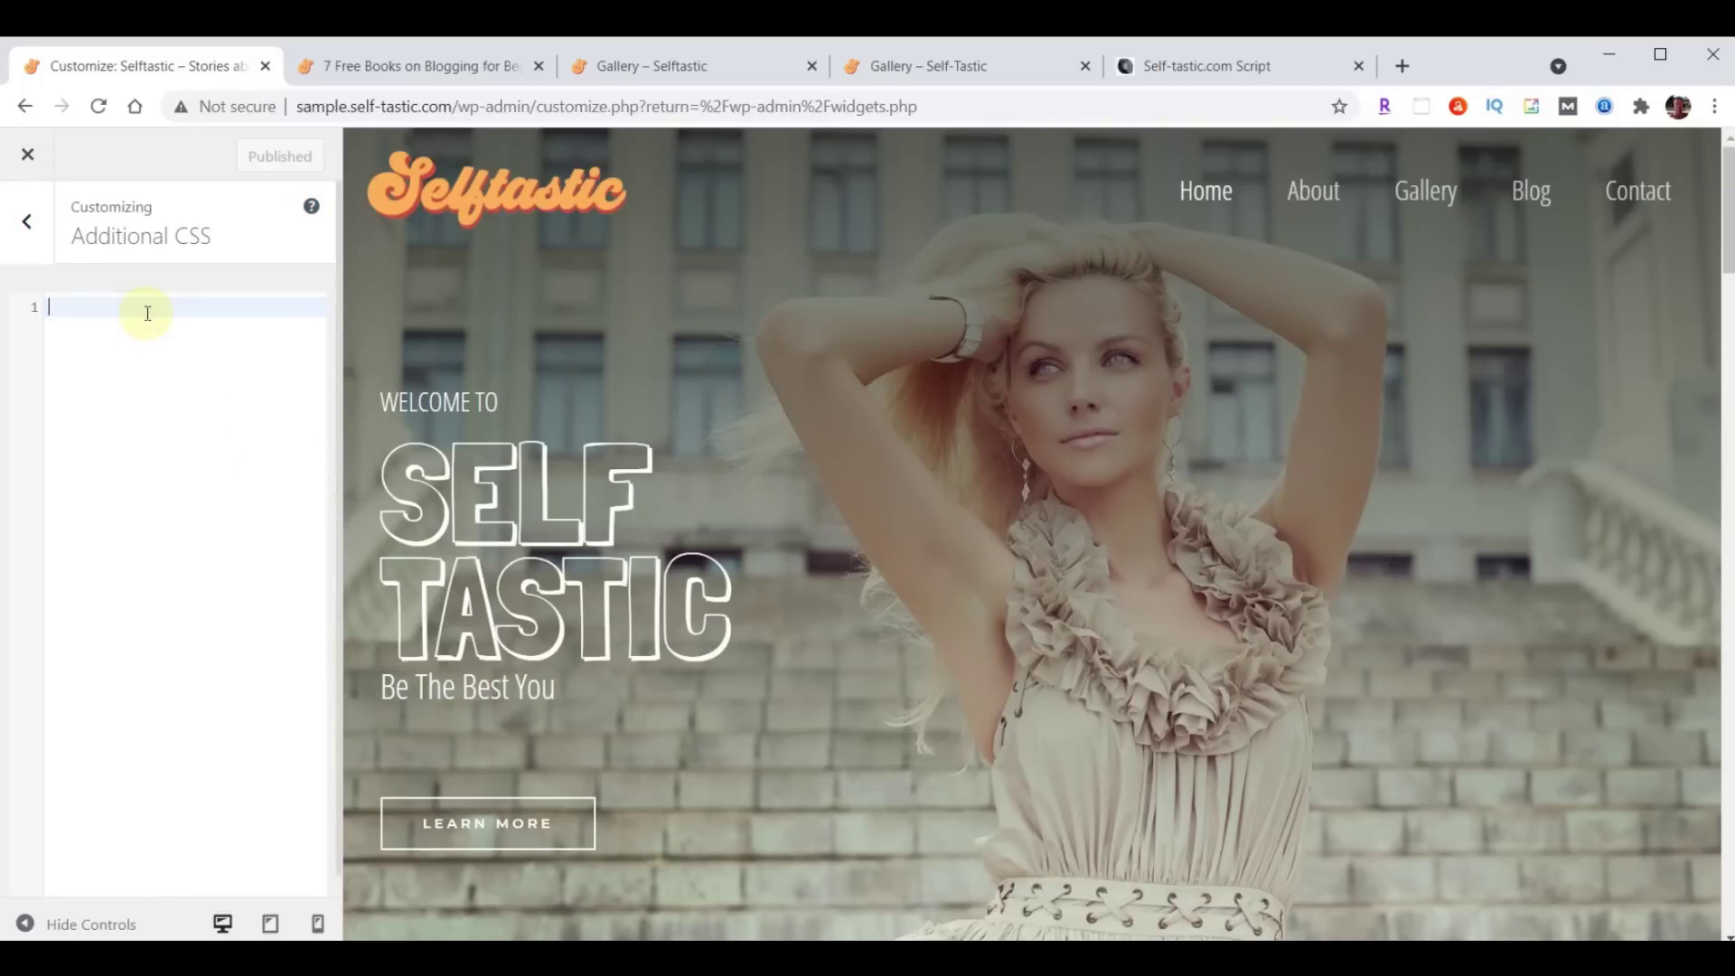
{"action": "key", "text": "ctrl+v"}
{"action": "left_click", "coordinate": [246, 155]}
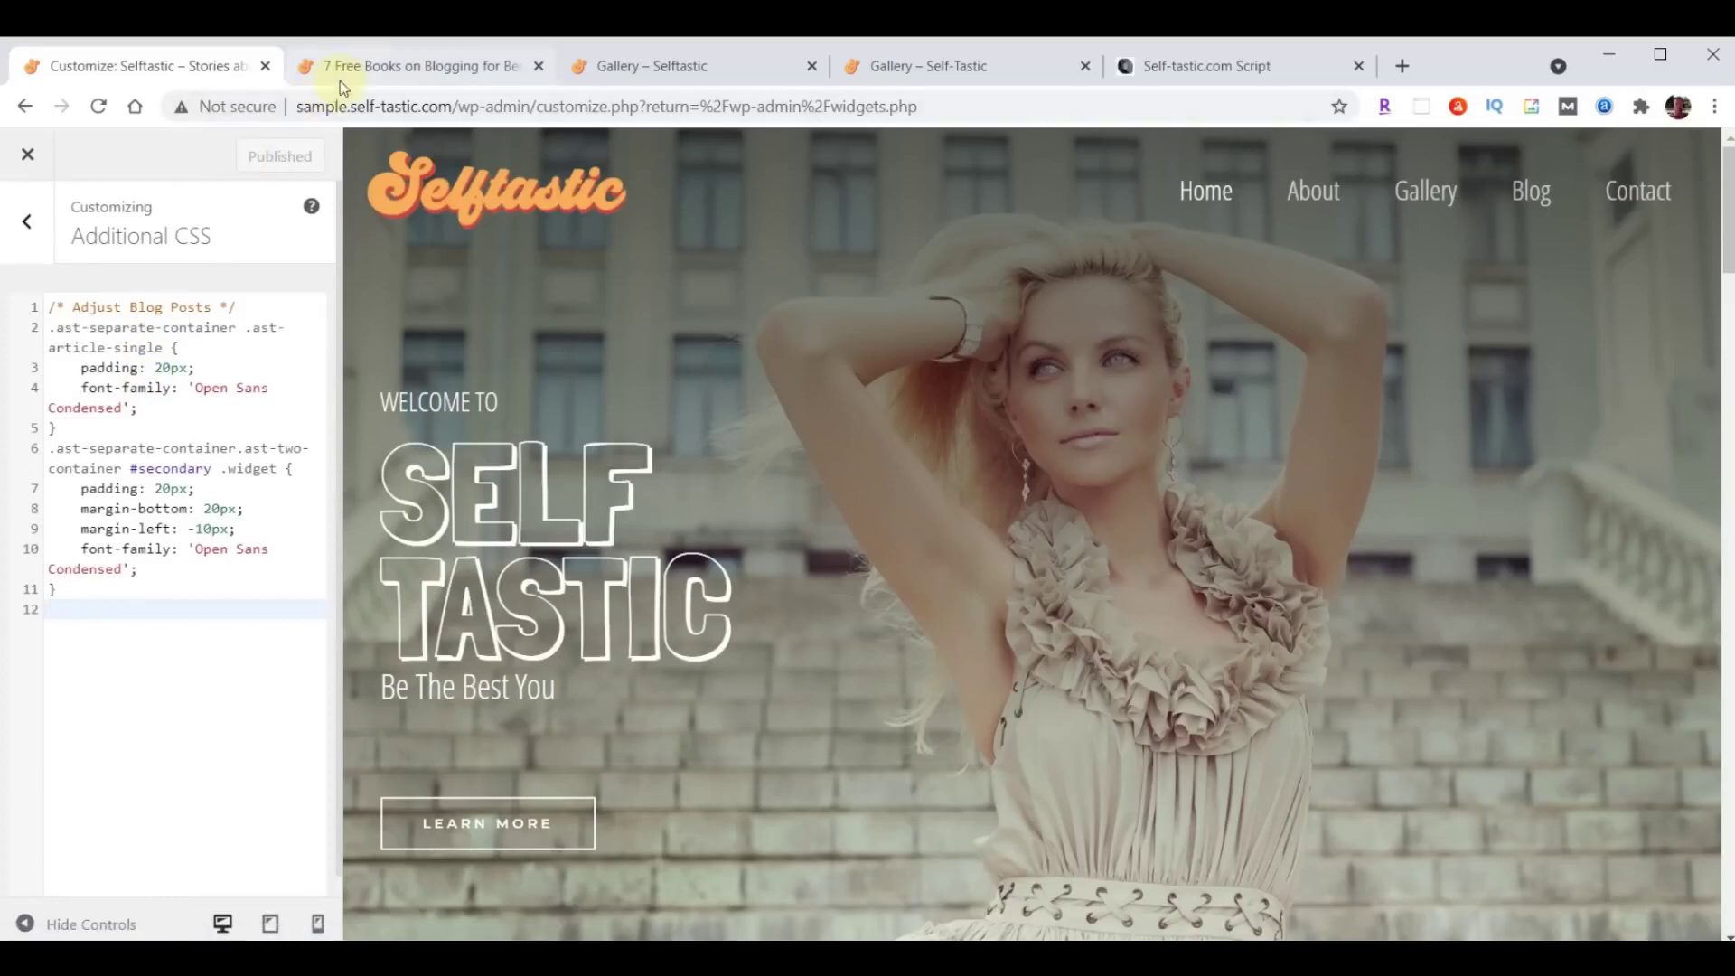
{"action": "left_click", "coordinate": [420, 65]}
- Reload the post to check its new font and spacing, close the Gallery tab, and go to Blog
{"action": "scroll", "coordinate": [1445, 465], "scroll_direction": "down", "scroll_amount": 9}
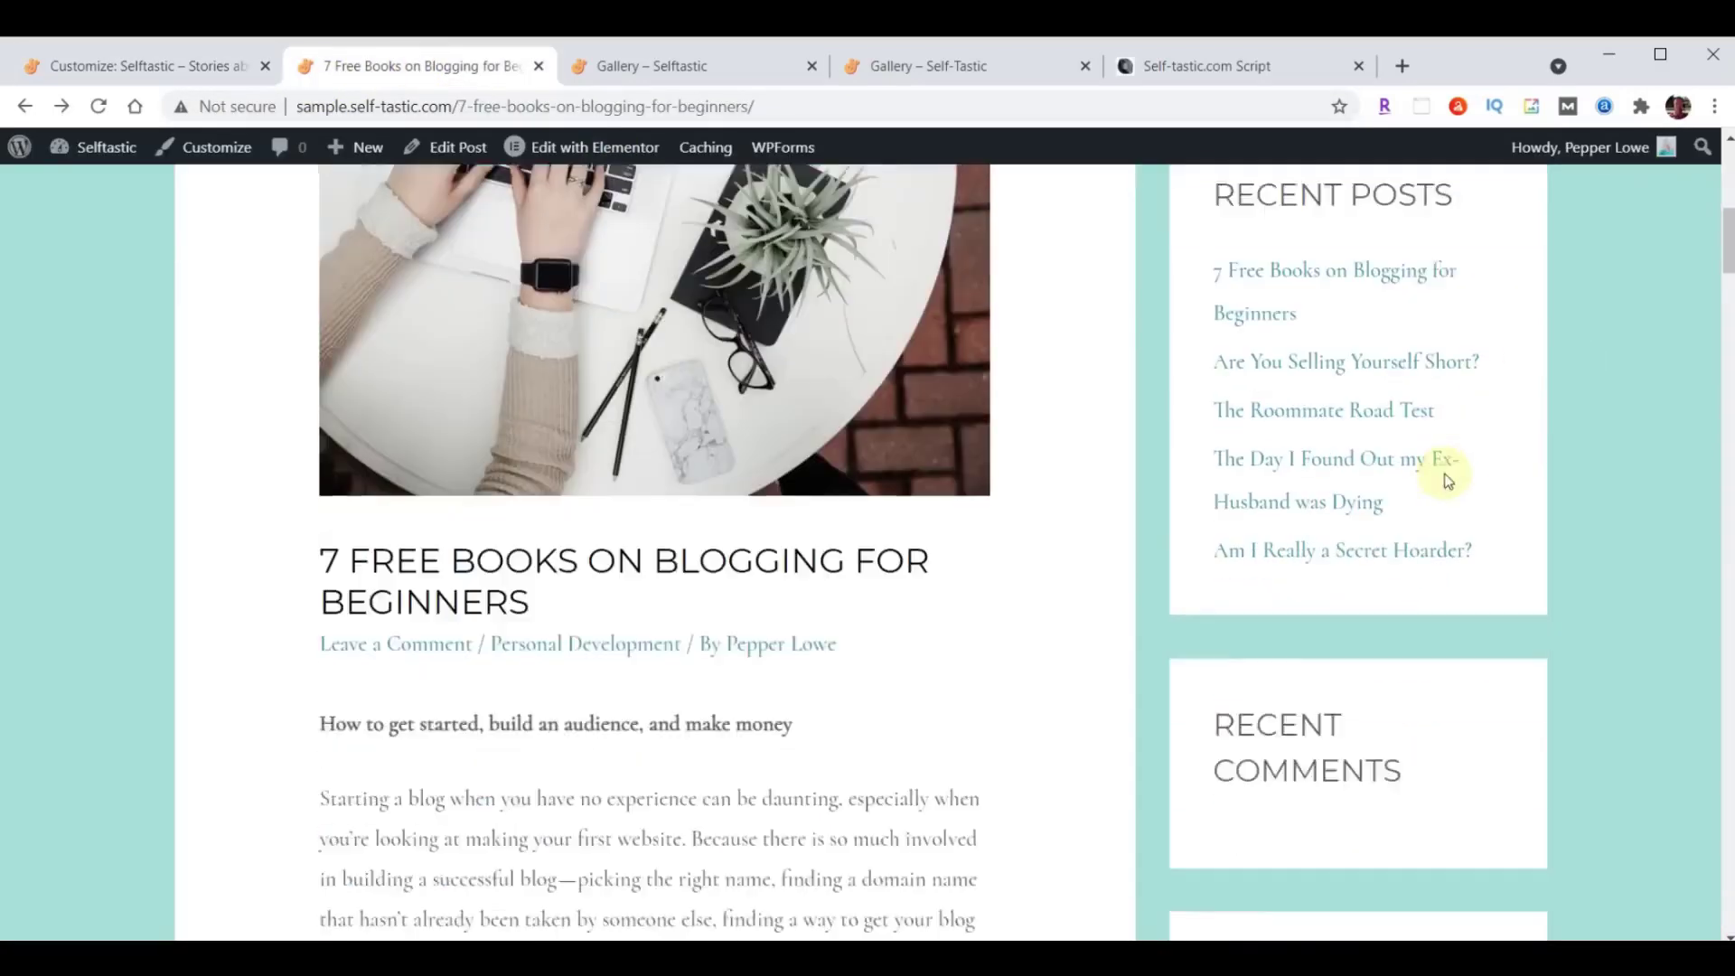
{"action": "scroll", "coordinate": [622, 766], "scroll_direction": "up", "scroll_amount": 5}
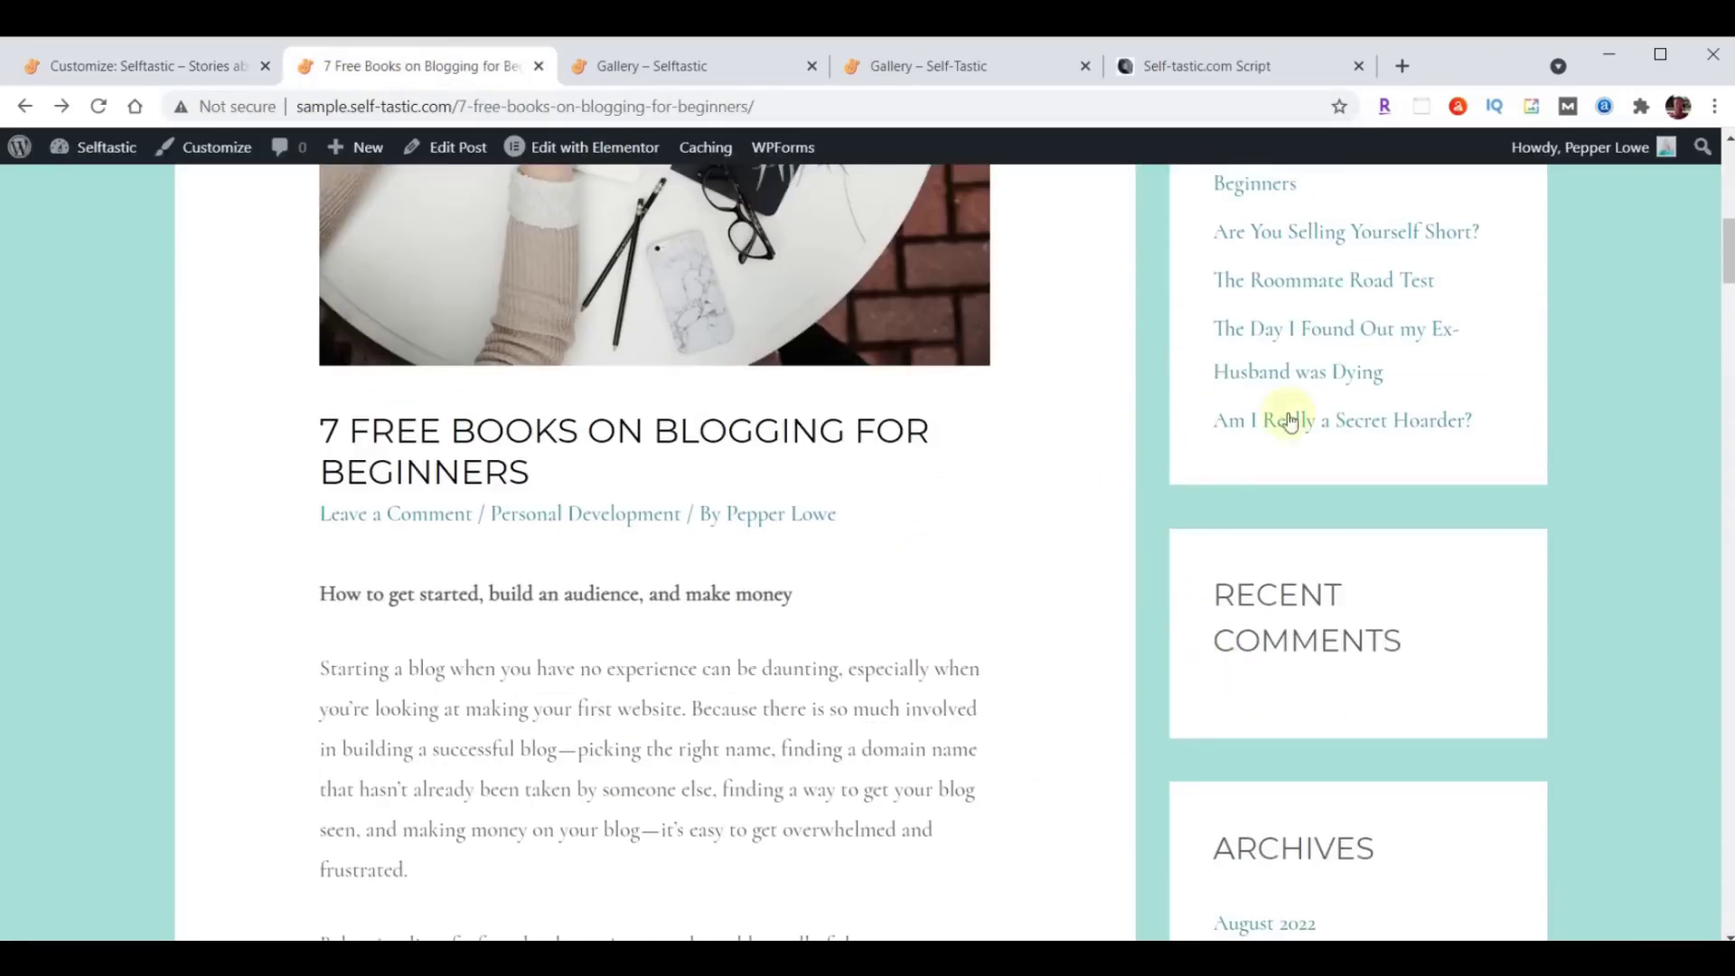
{"action": "scroll", "coordinate": [883, 569], "scroll_direction": "up", "scroll_amount": 4}
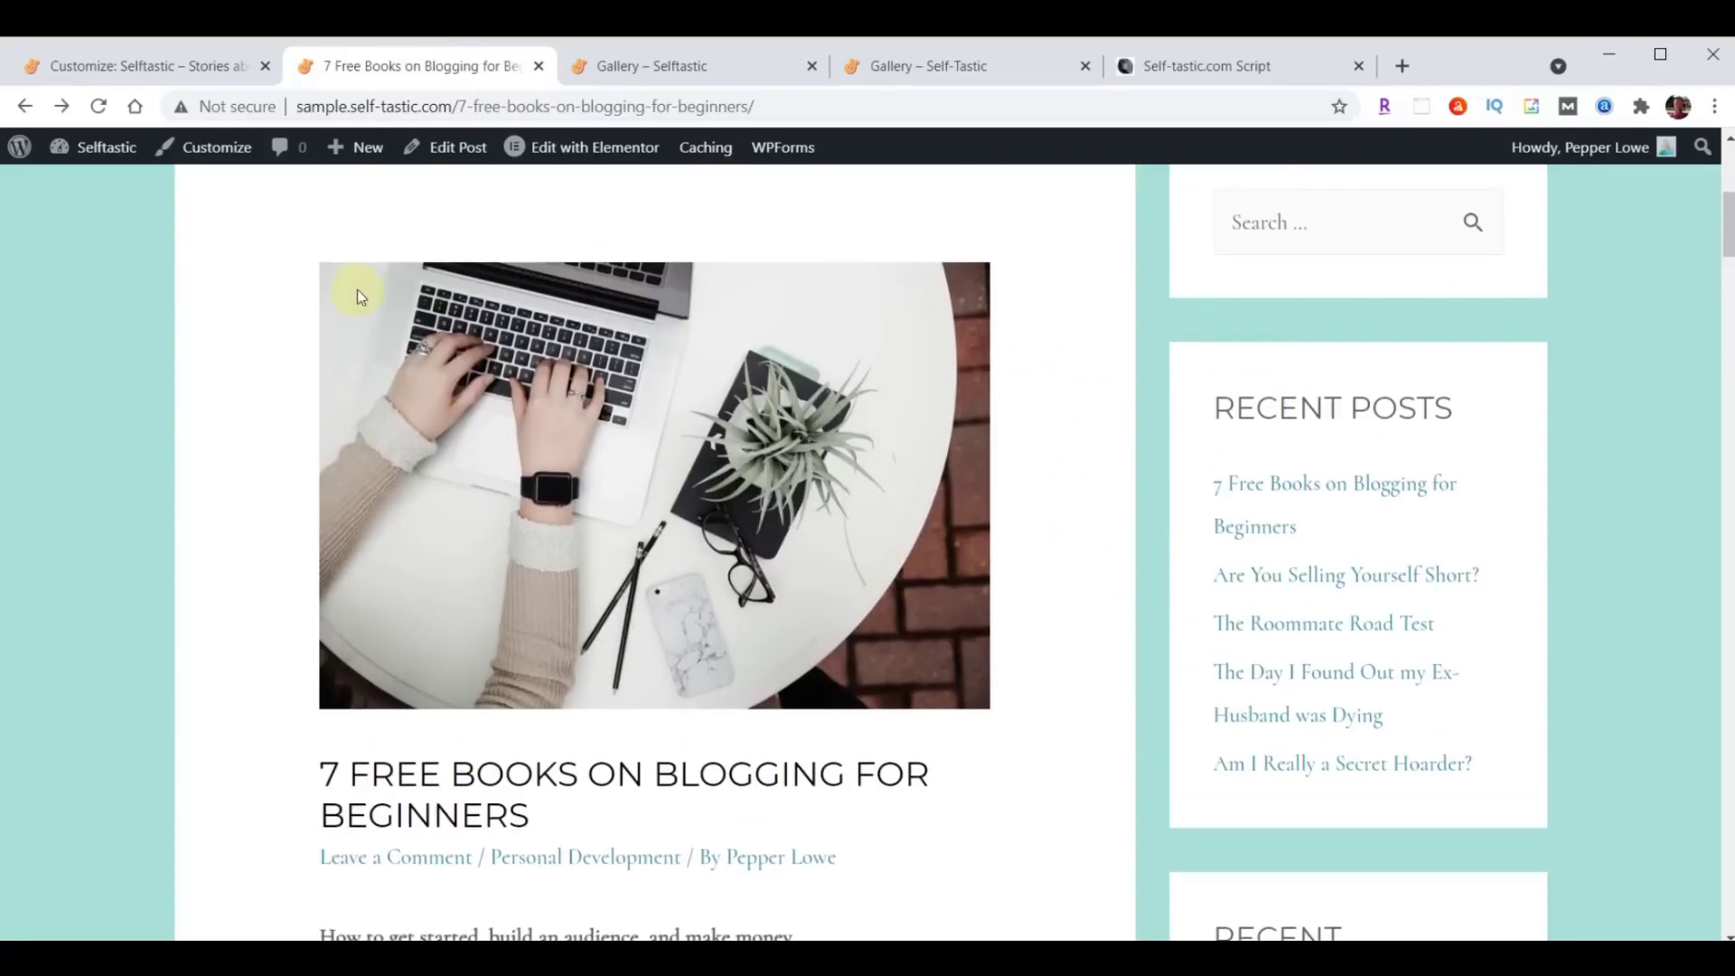
{"action": "left_click", "coordinate": [99, 106]}
{"action": "scroll", "coordinate": [669, 697], "scroll_direction": "down", "scroll_amount": 5}
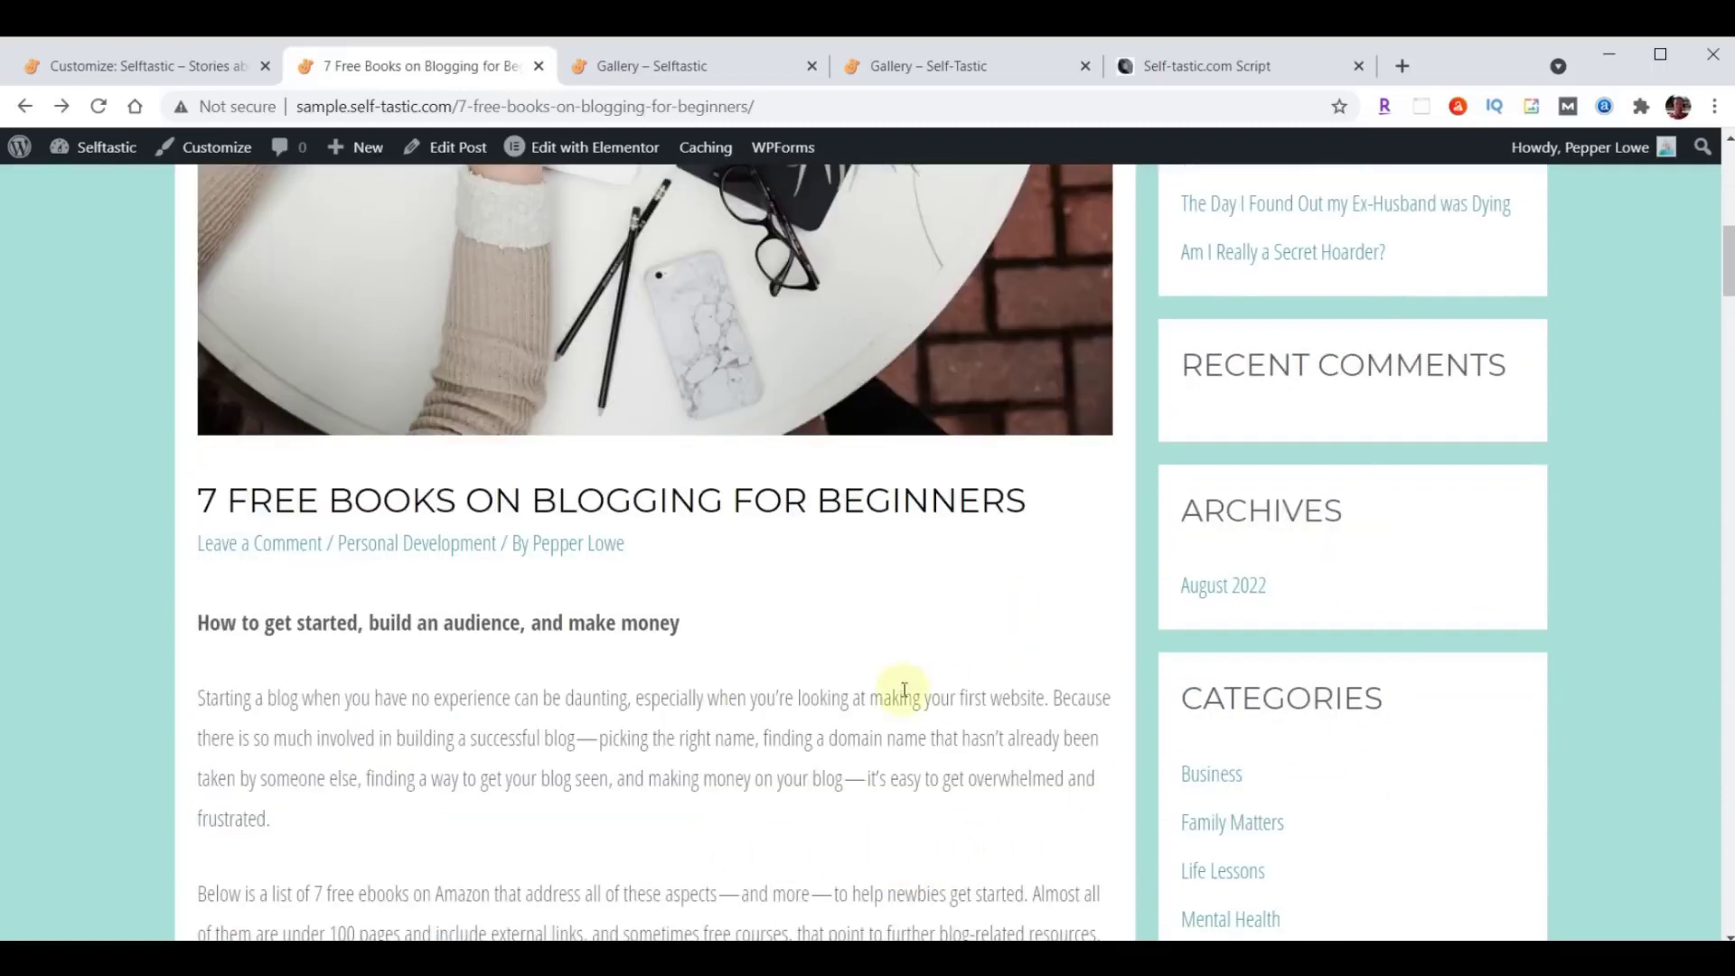
{"action": "scroll", "coordinate": [917, 703], "scroll_direction": "down", "scroll_amount": 15}
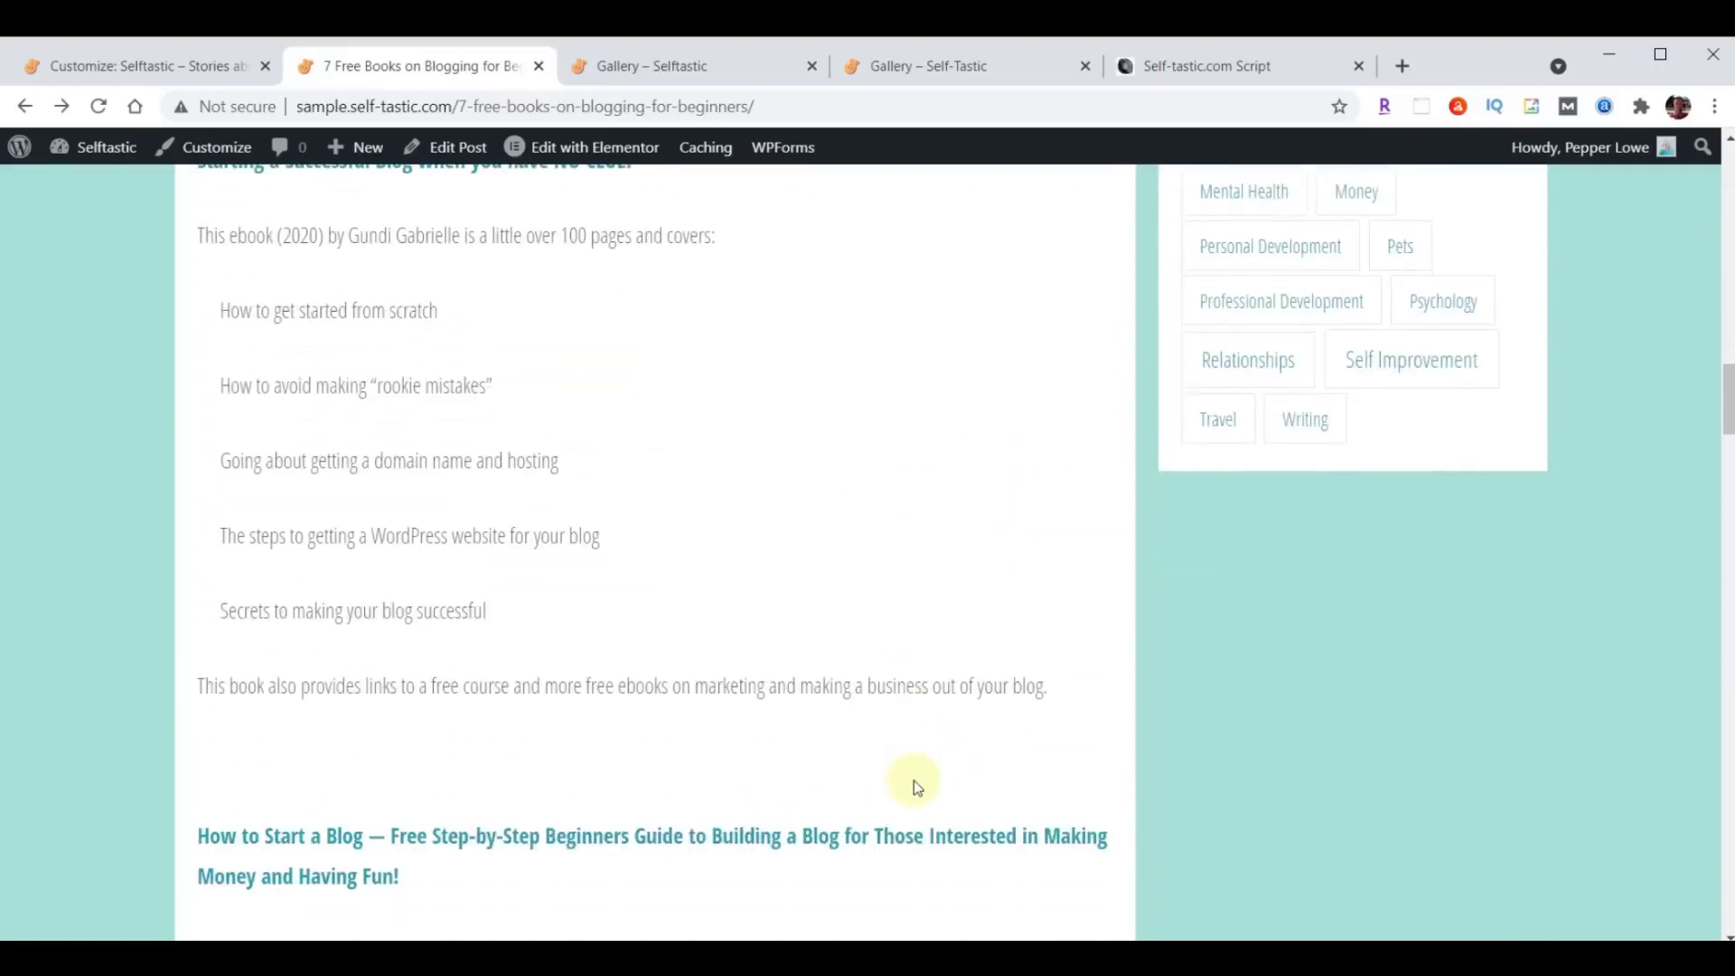
{"action": "scroll", "coordinate": [914, 779], "scroll_direction": "up", "scroll_amount": 20}
{"action": "scroll", "coordinate": [918, 806], "scroll_direction": "up", "scroll_amount": 3}
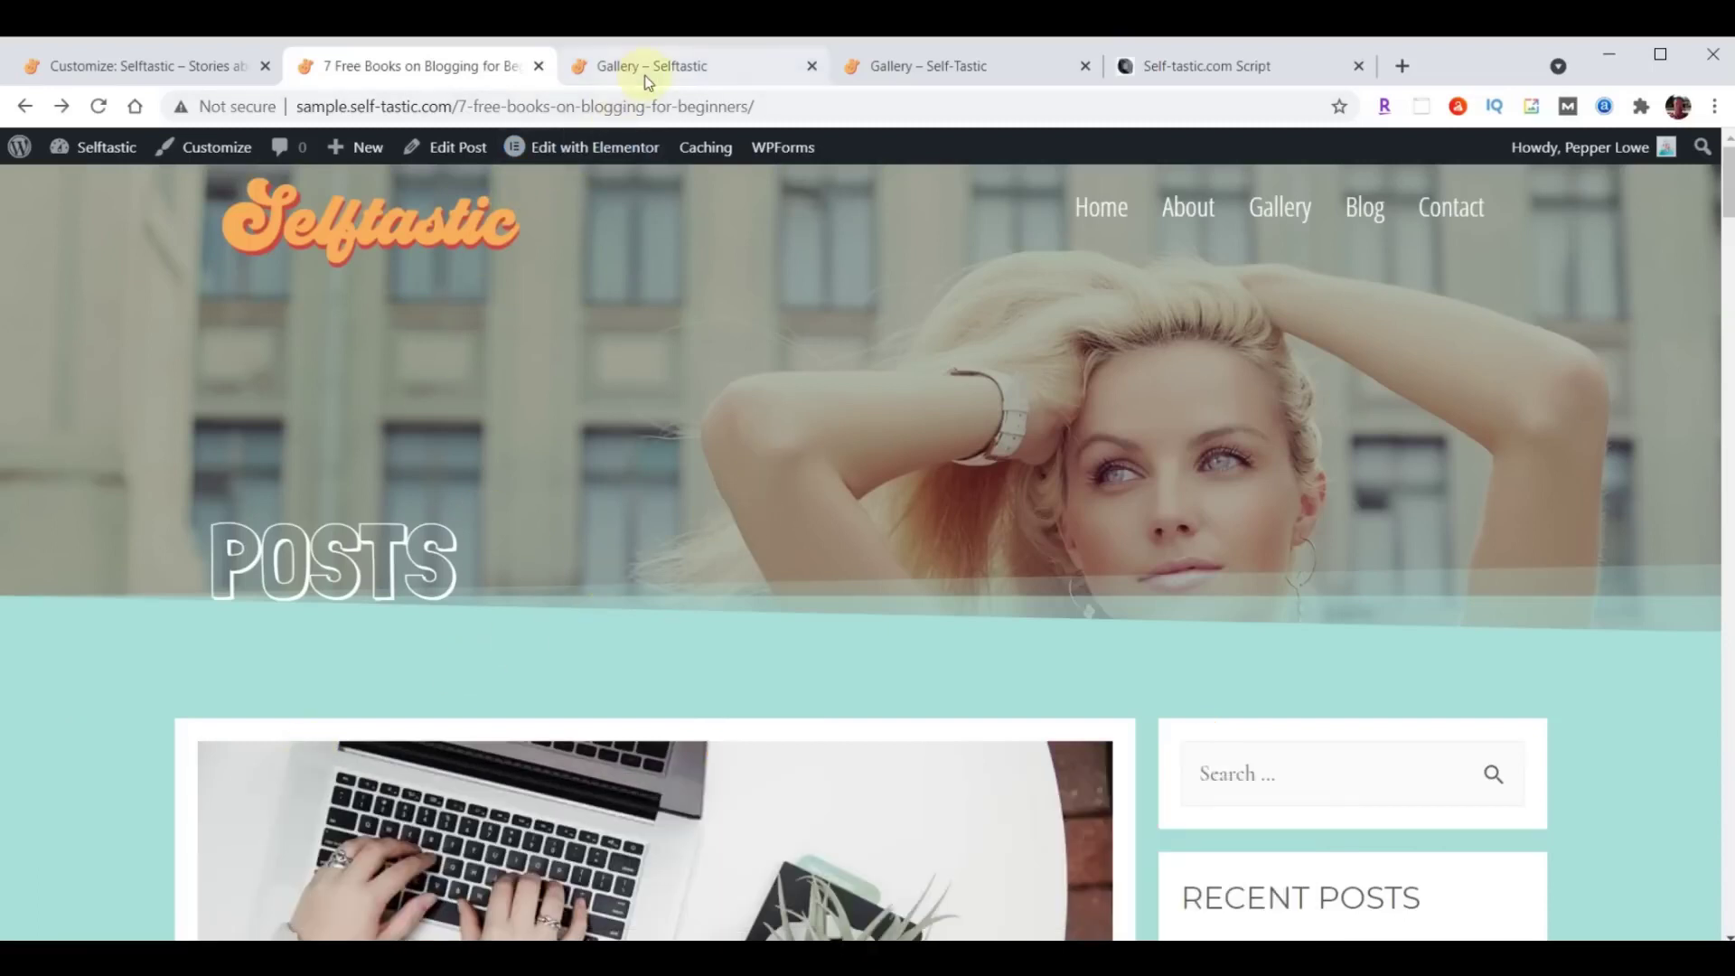
{"action": "left_click", "coordinate": [811, 66]}
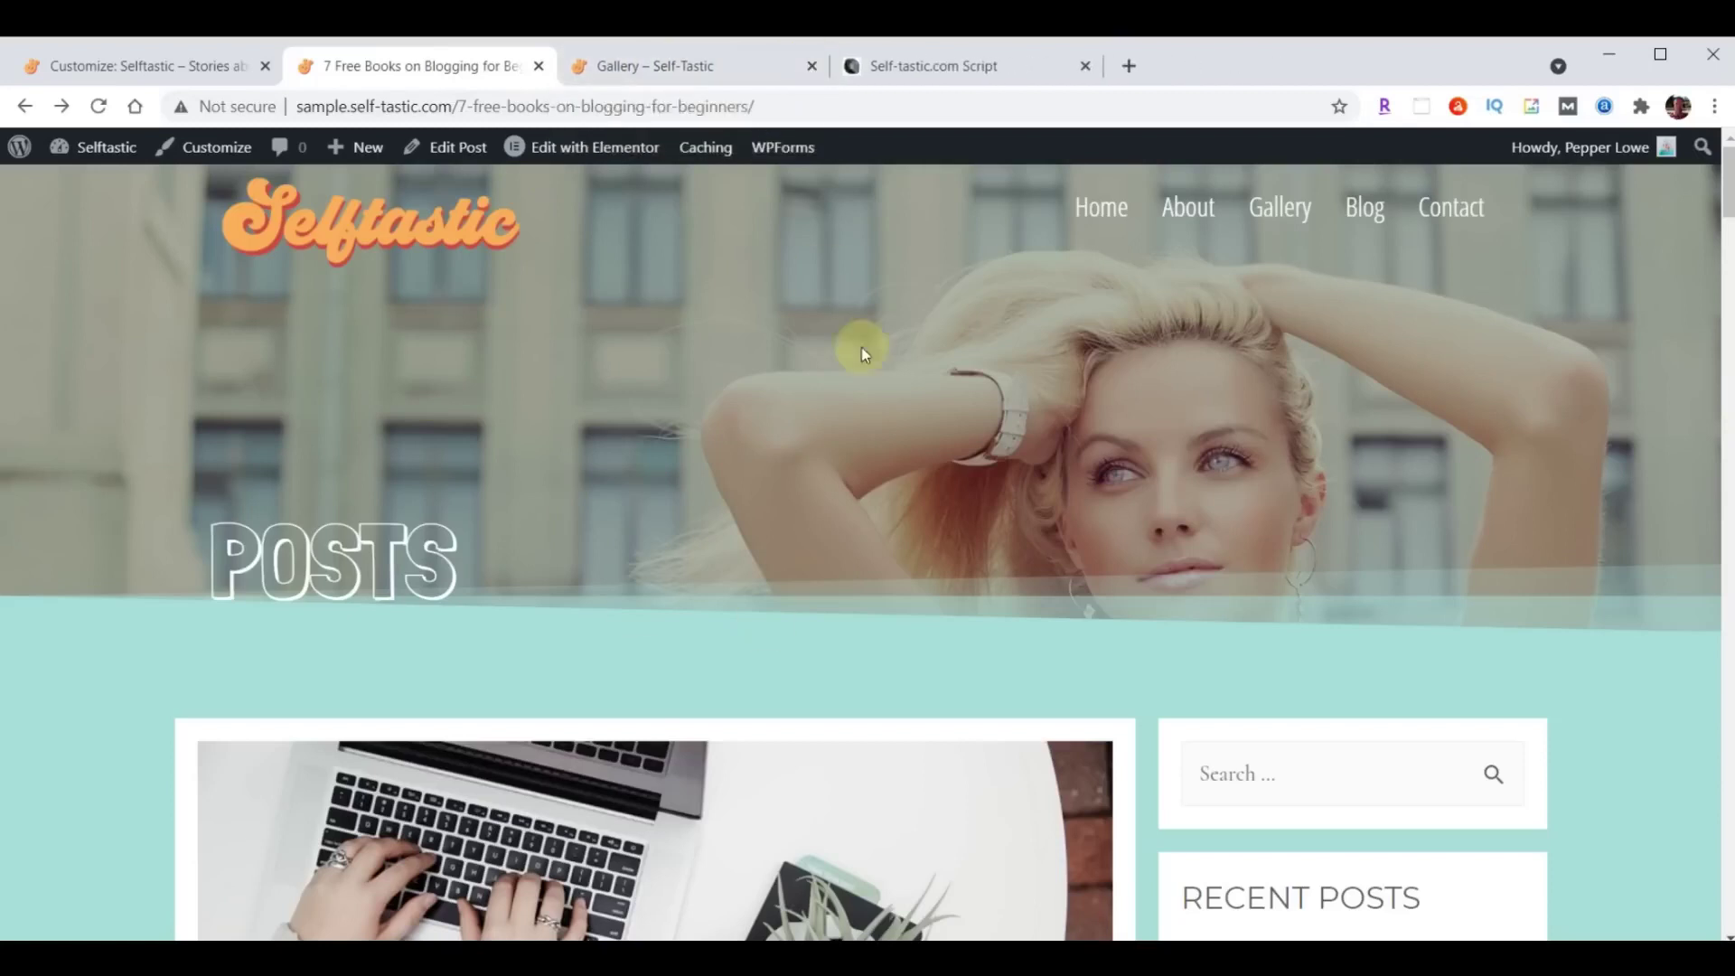
{"action": "left_click", "coordinate": [1362, 207]}
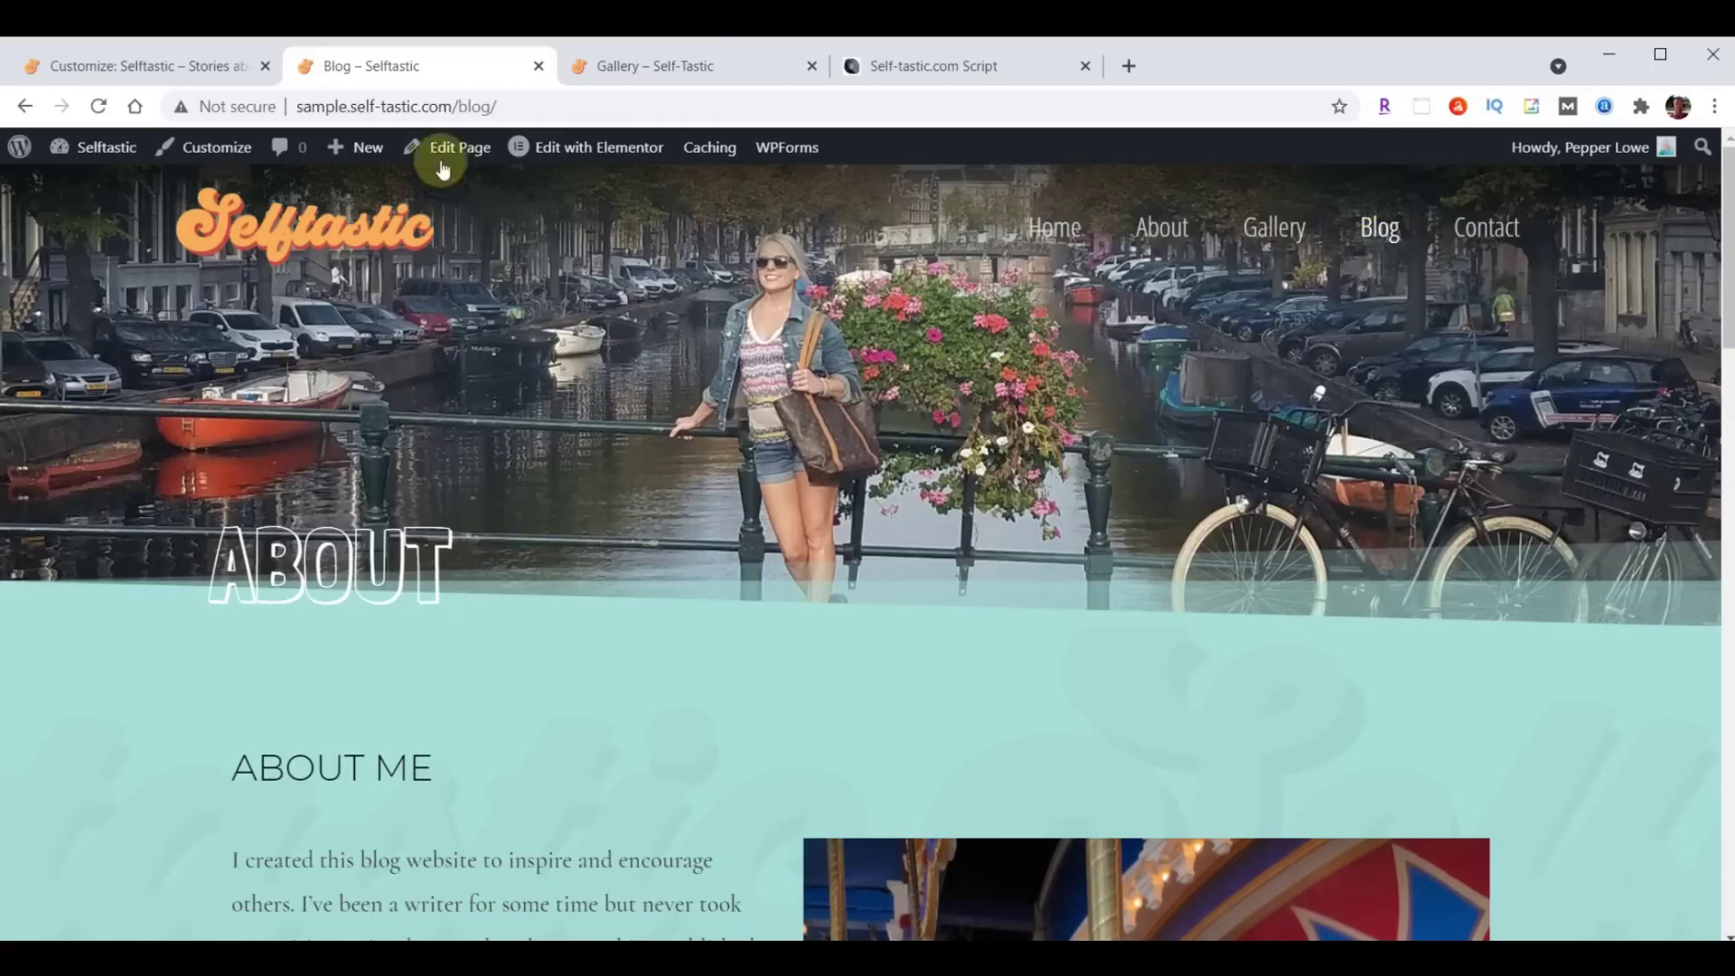
- Close the Customizer and open the Blog page in Elementor
{"action": "left_click", "coordinate": [118, 69]}
{"action": "left_click", "coordinate": [30, 157]}
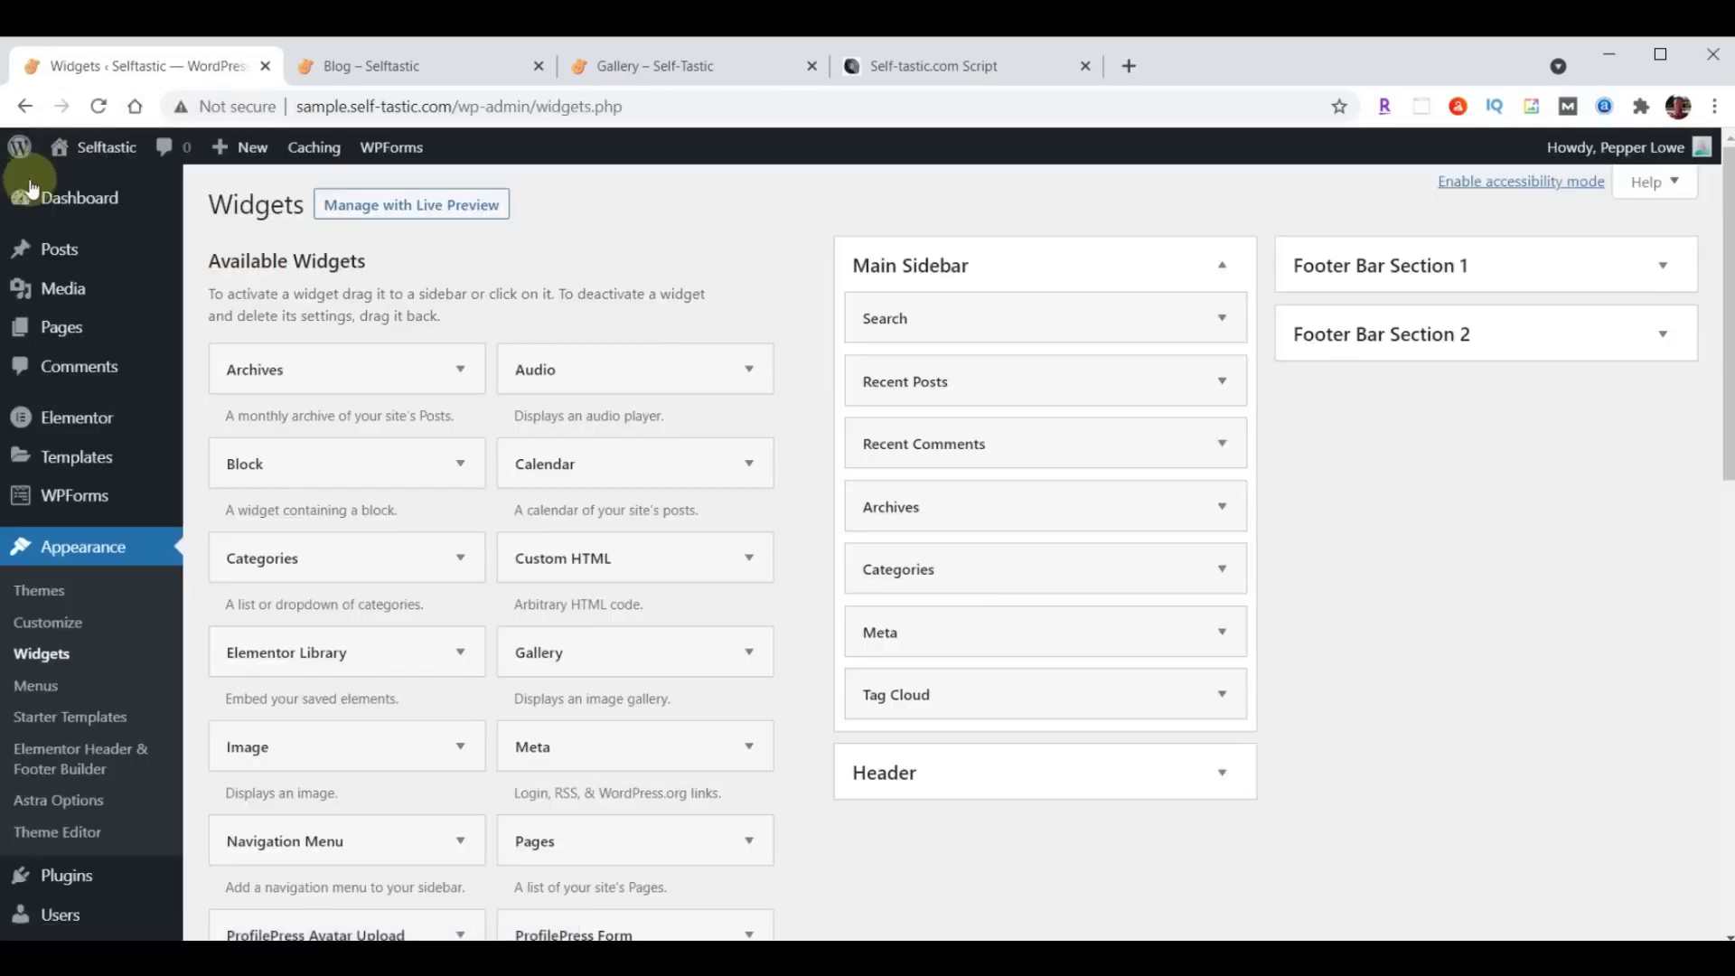
{"action": "mouse_move", "coordinate": [65, 336]}
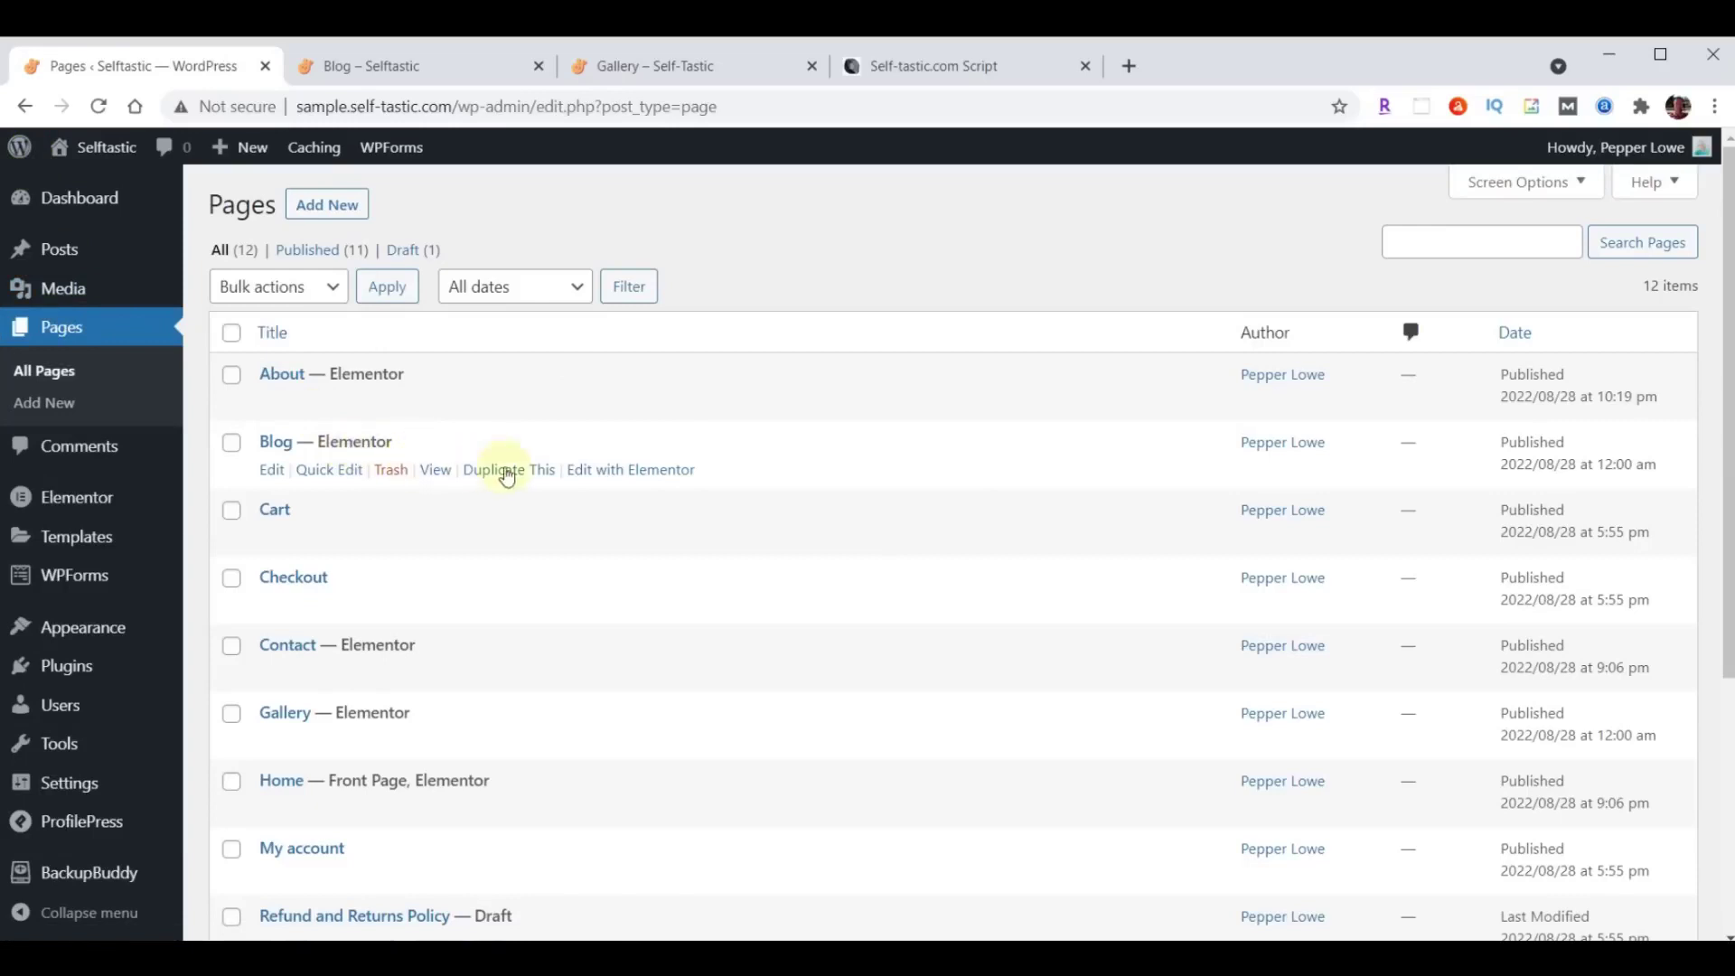
{"action": "left_click", "coordinate": [645, 471]}
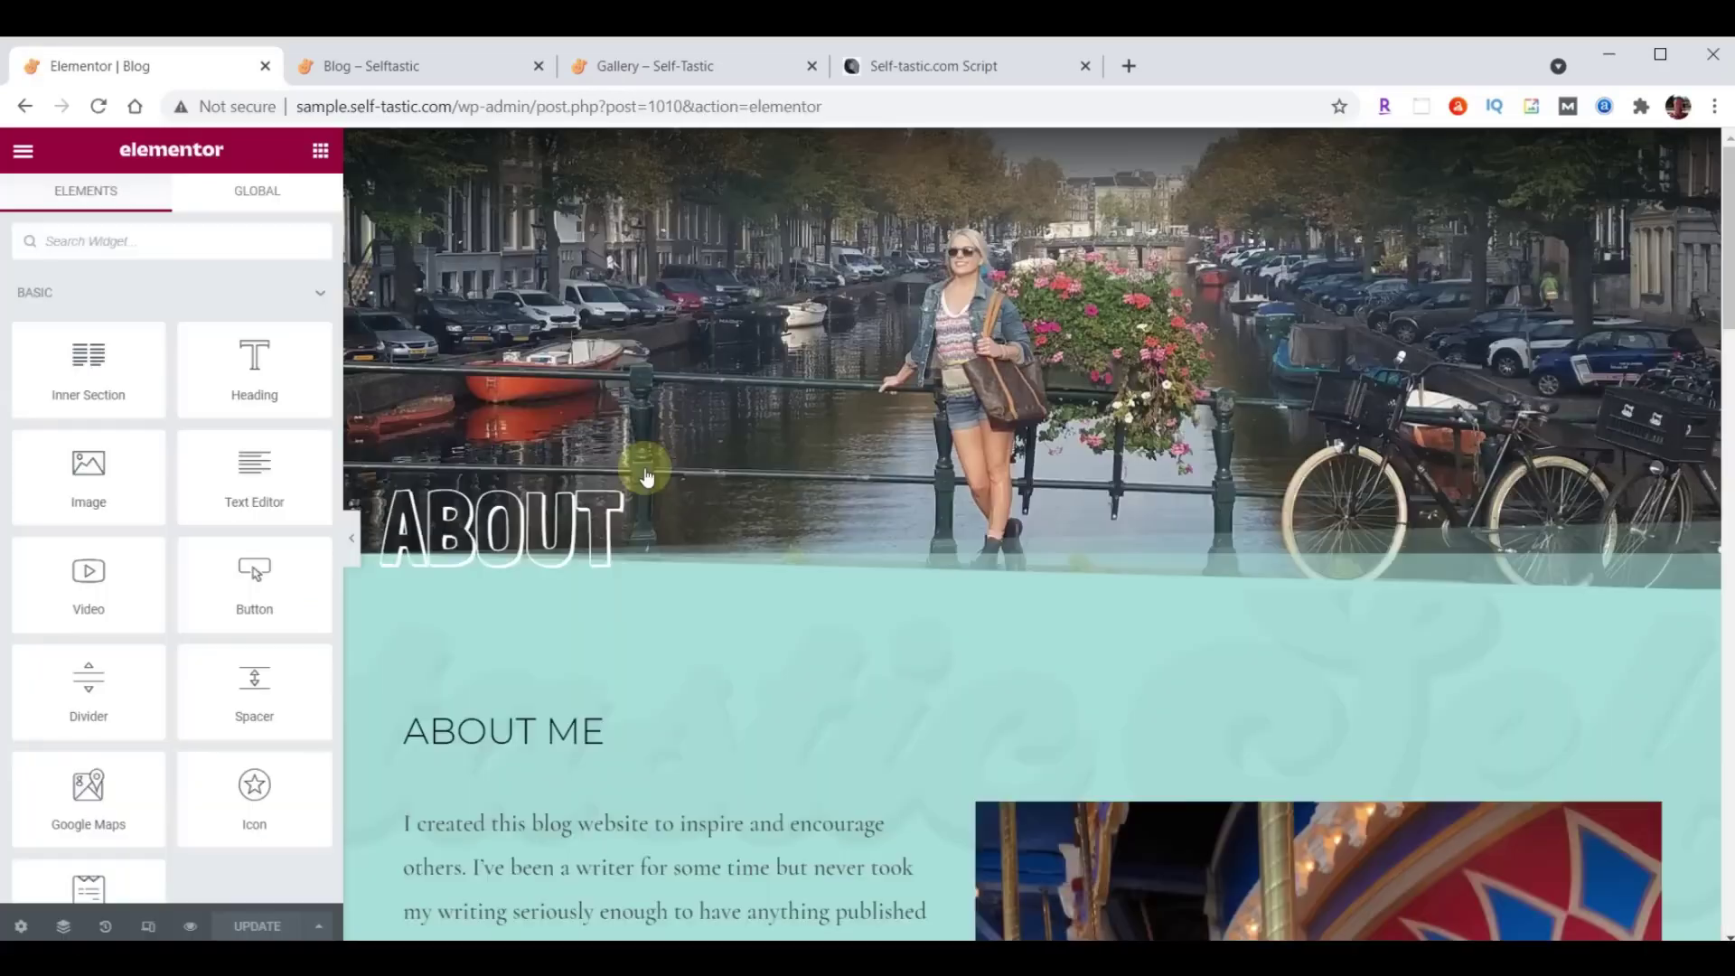
- Delete the Blog page's hero section, update the page, and exit Elementor to the dashboard
{"action": "mouse_move", "coordinate": [844, 398]}
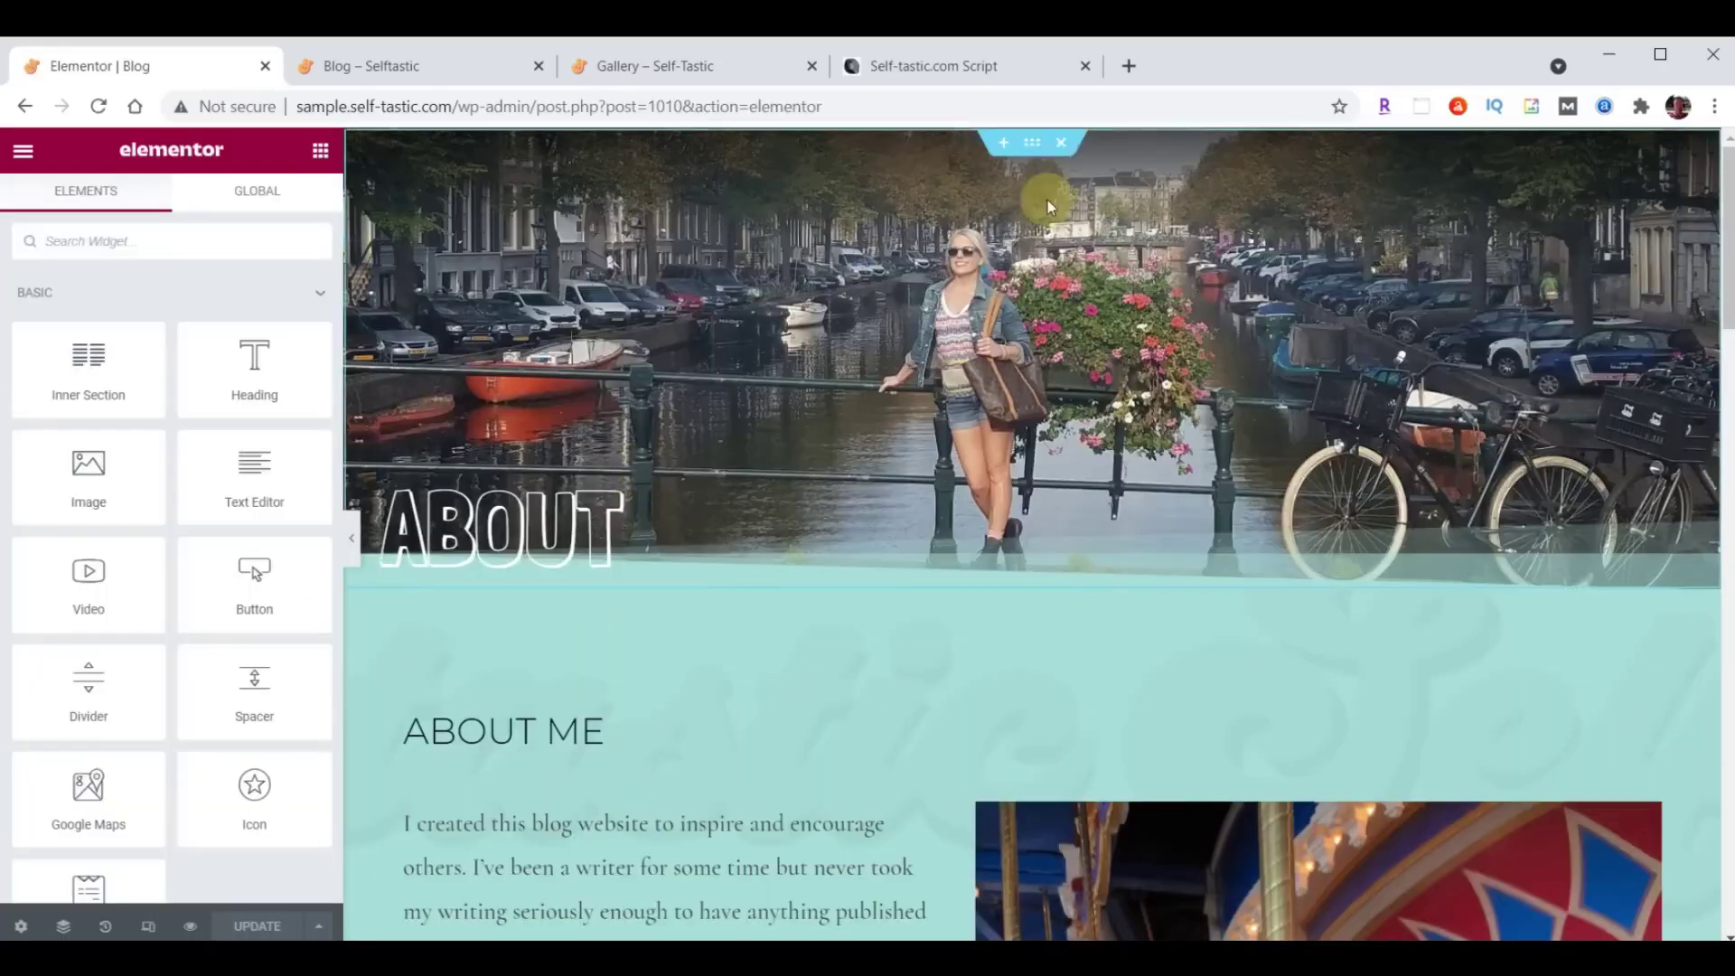
{"action": "left_click", "coordinate": [1062, 143]}
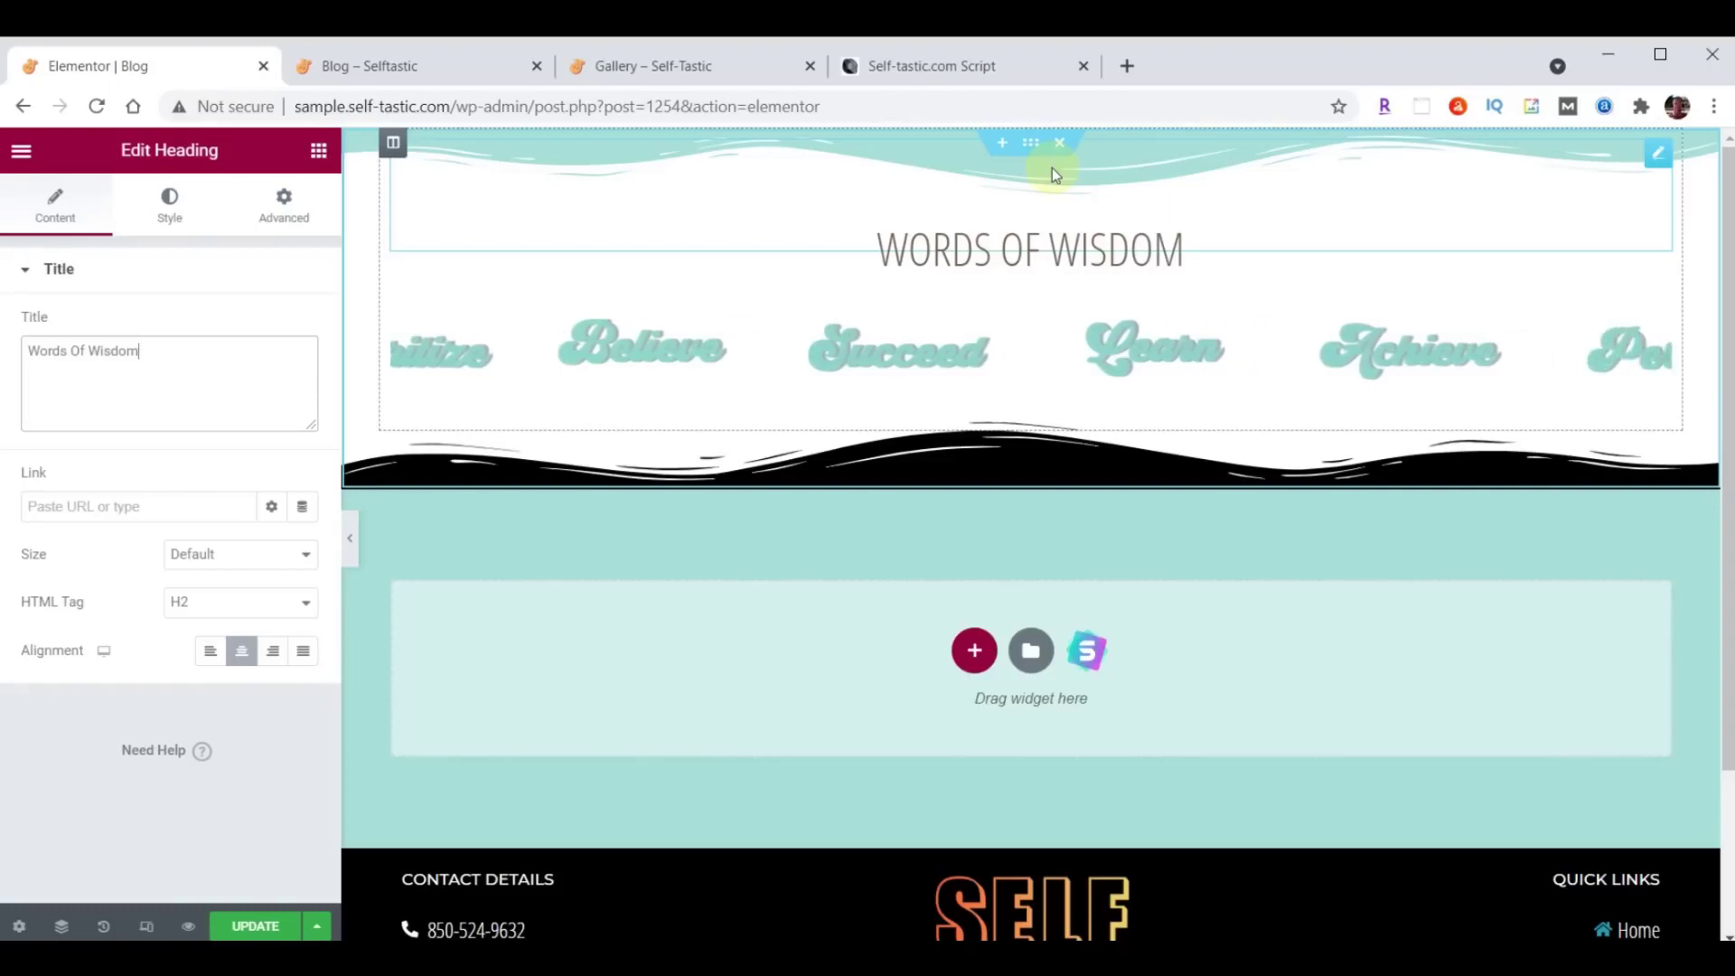
{"action": "left_click", "coordinate": [256, 927]}
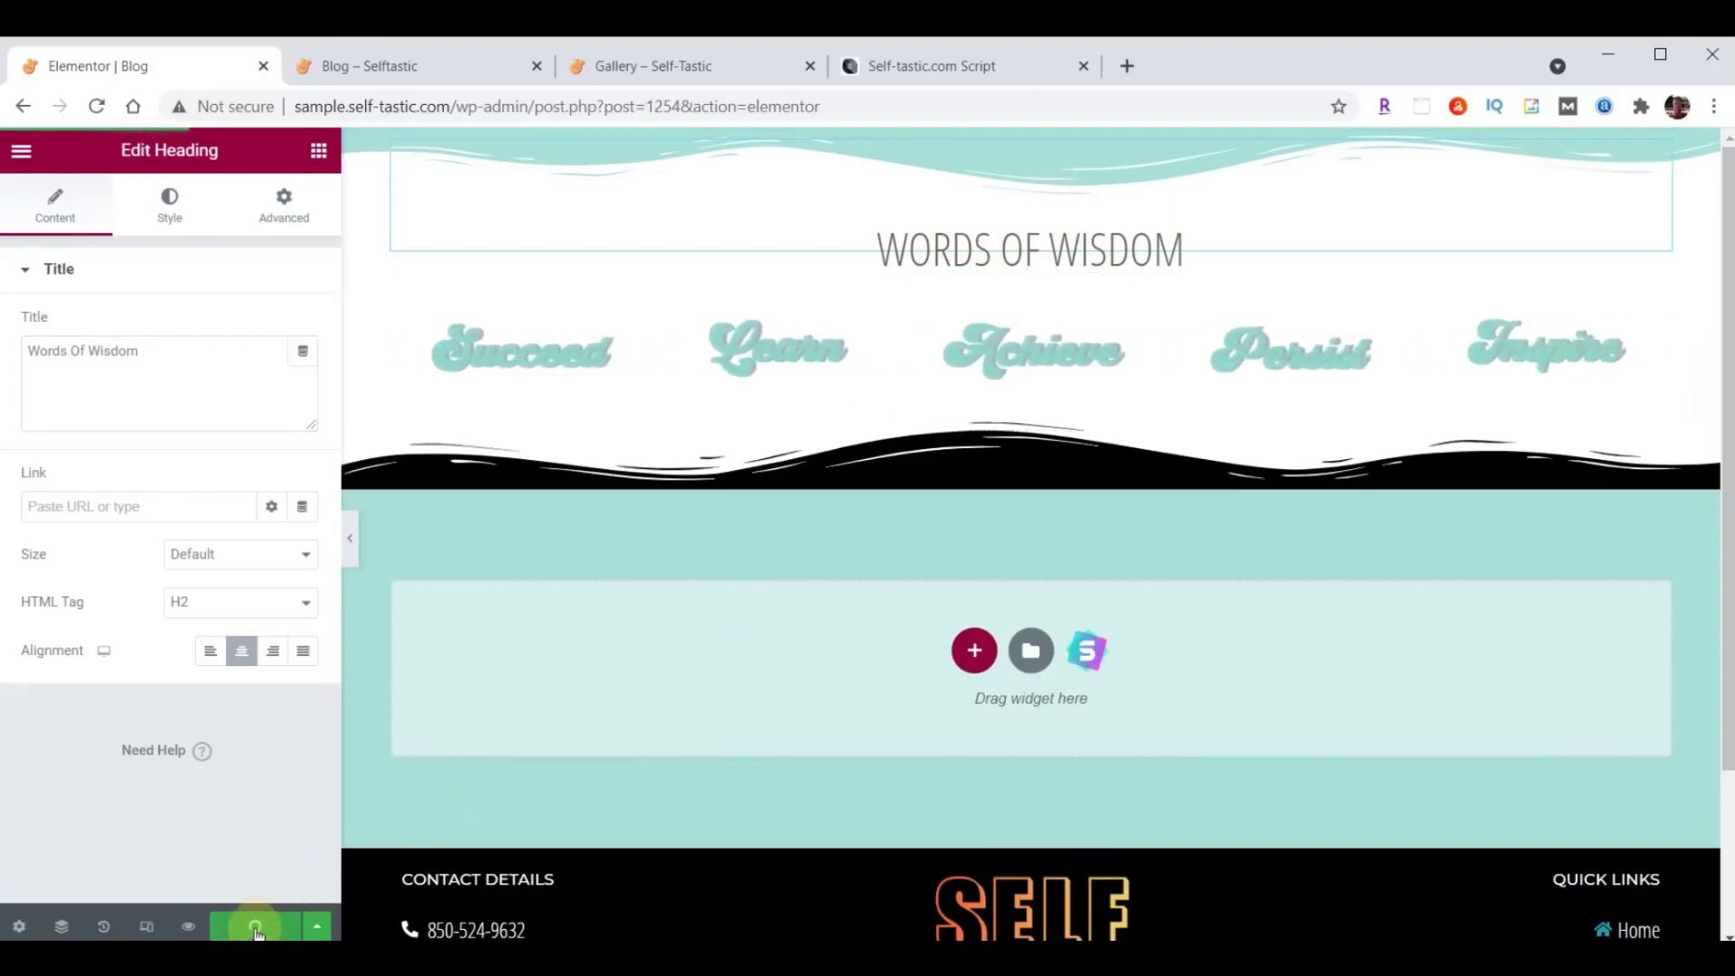
{"action": "left_click", "coordinate": [21, 151]}
{"action": "left_click", "coordinate": [208, 551]}
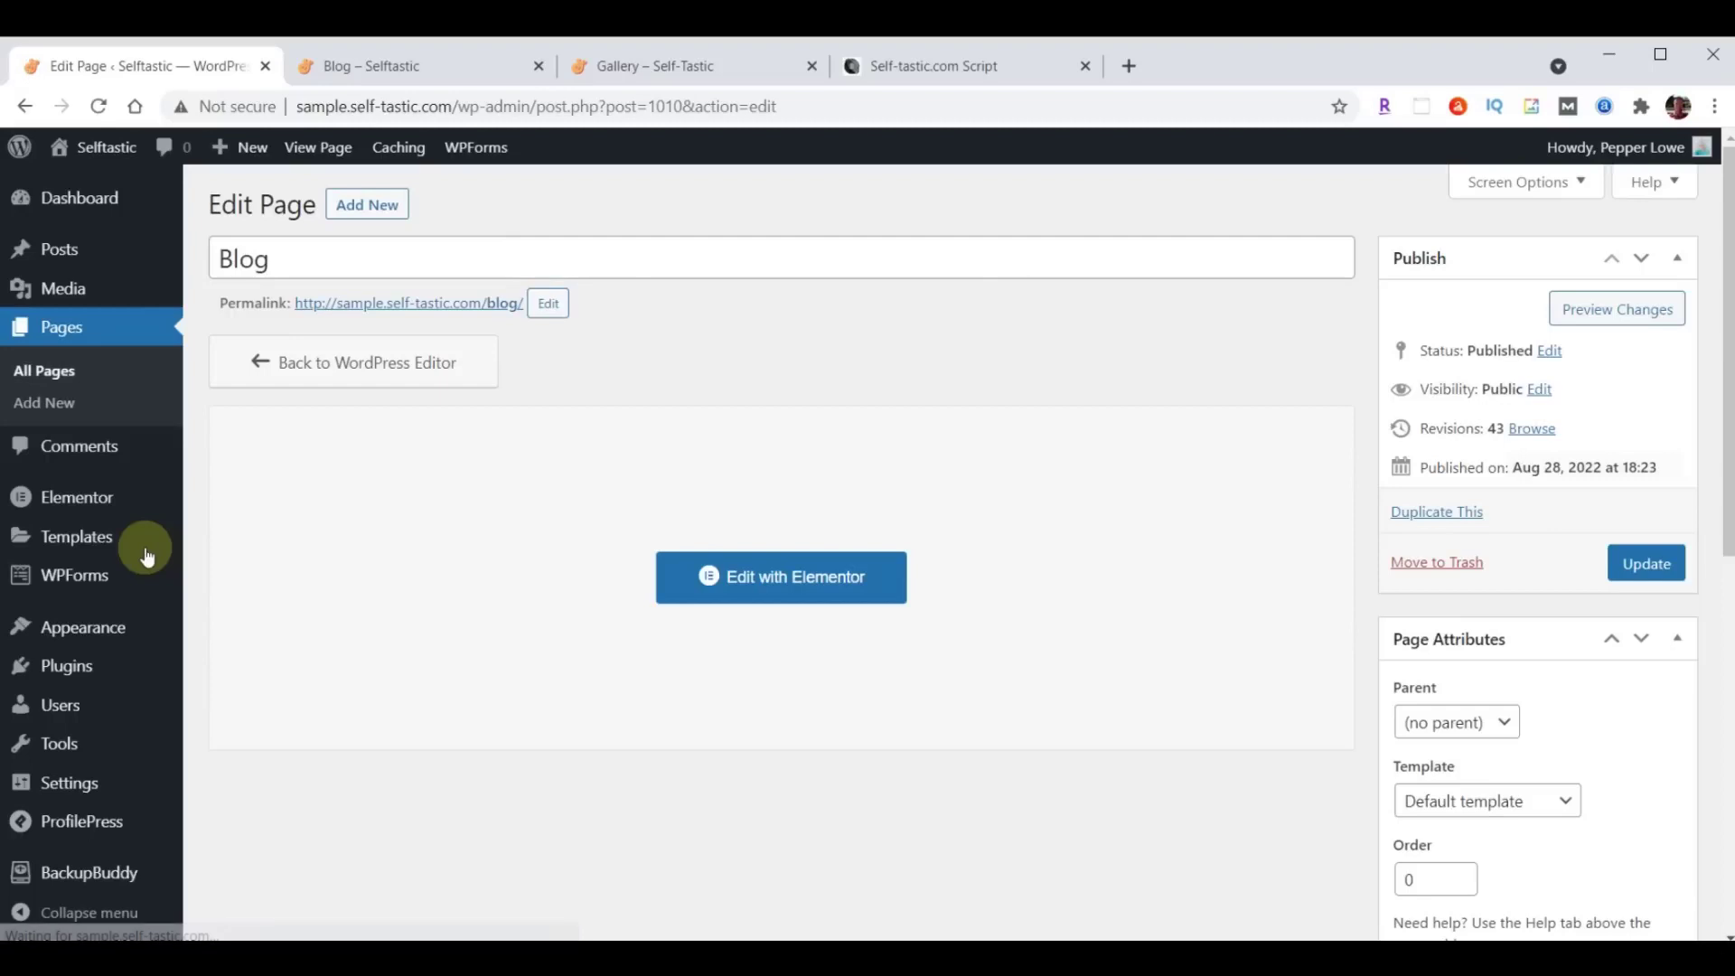
{"action": "mouse_move", "coordinate": [86, 627]}
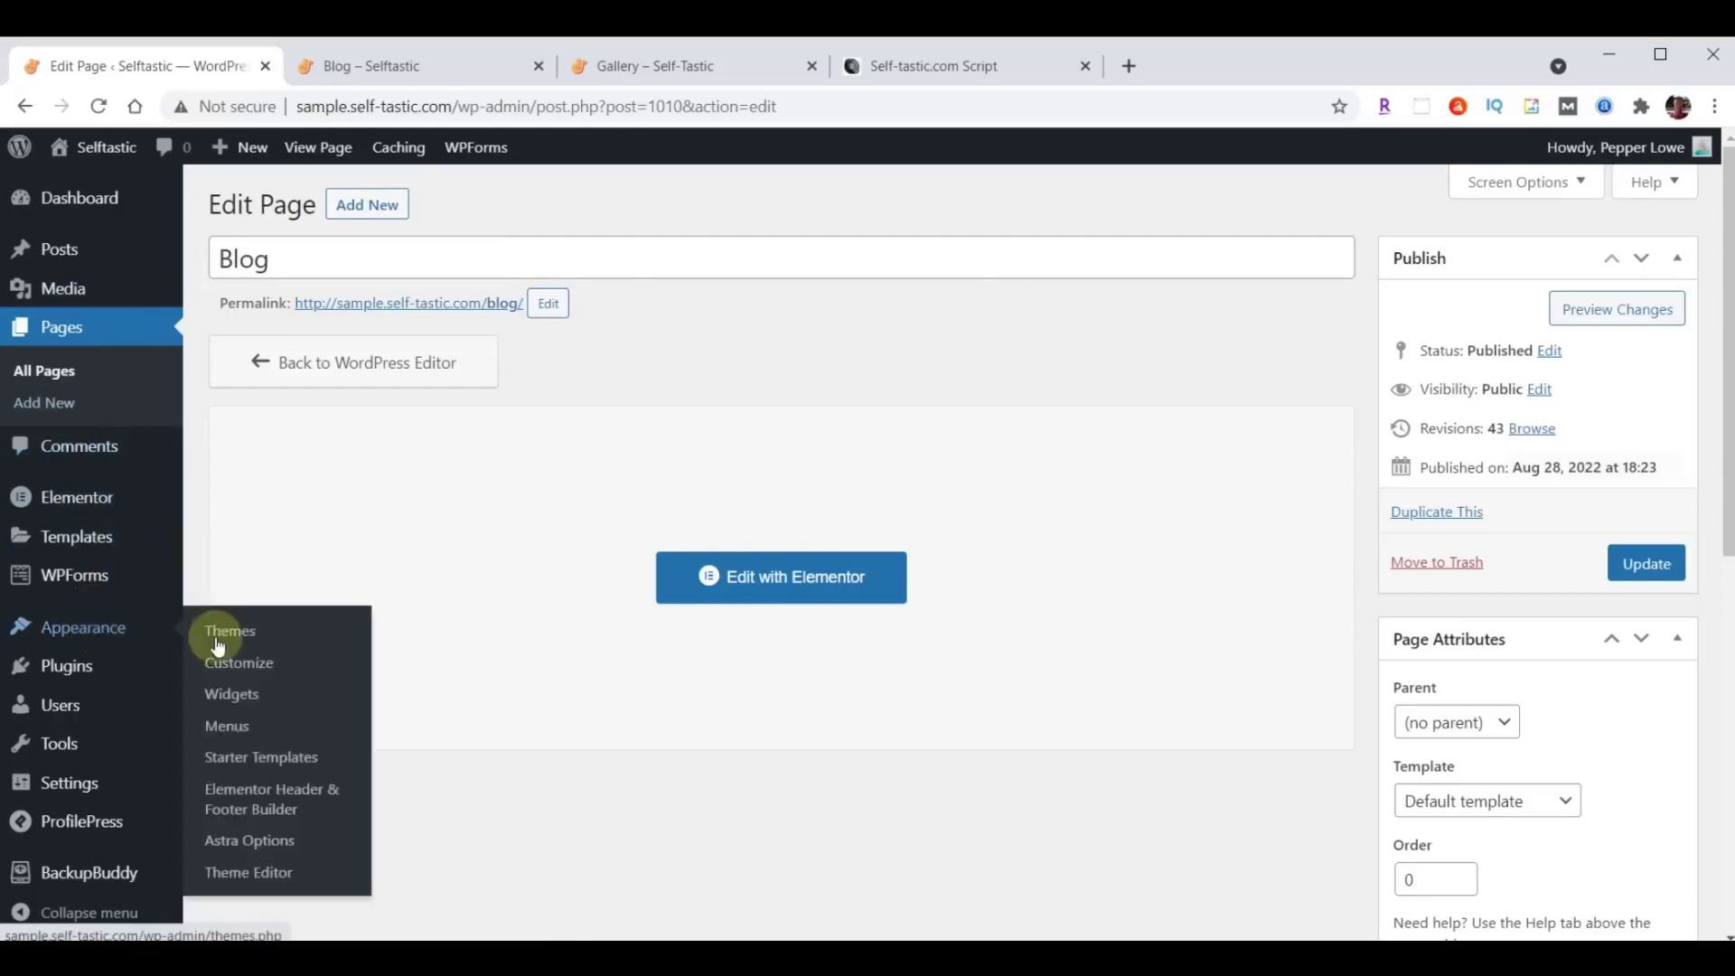
{"action": "left_click", "coordinate": [228, 670]}
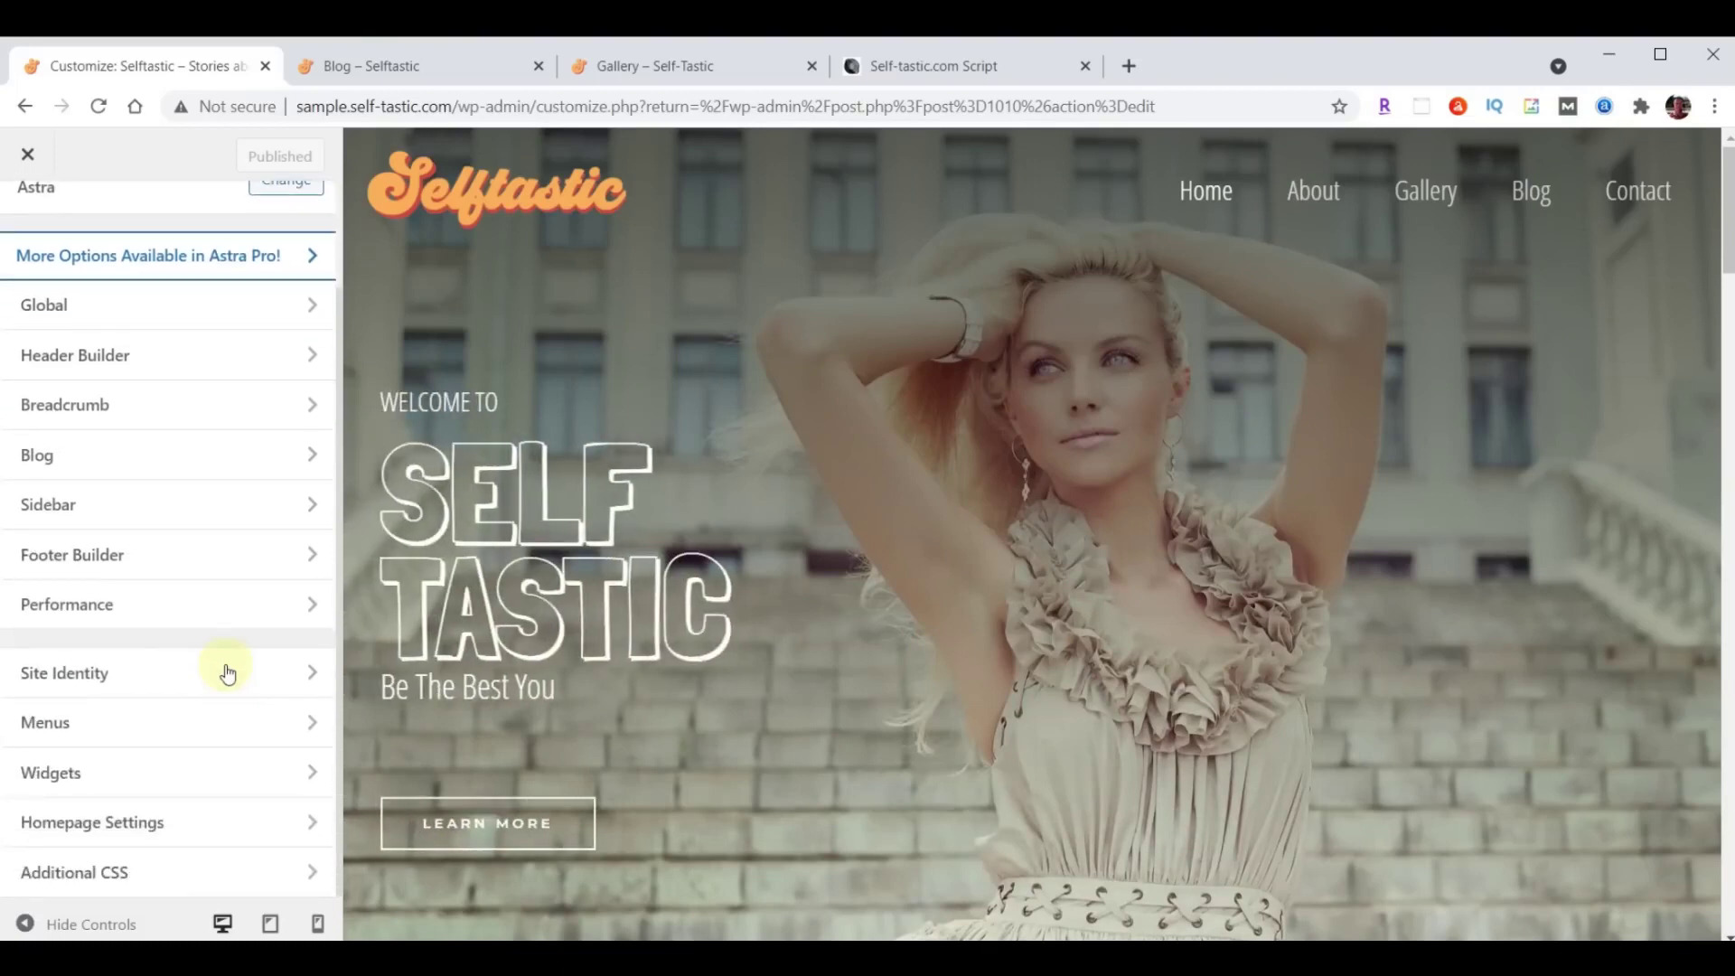
{"action": "left_click", "coordinate": [95, 830]}
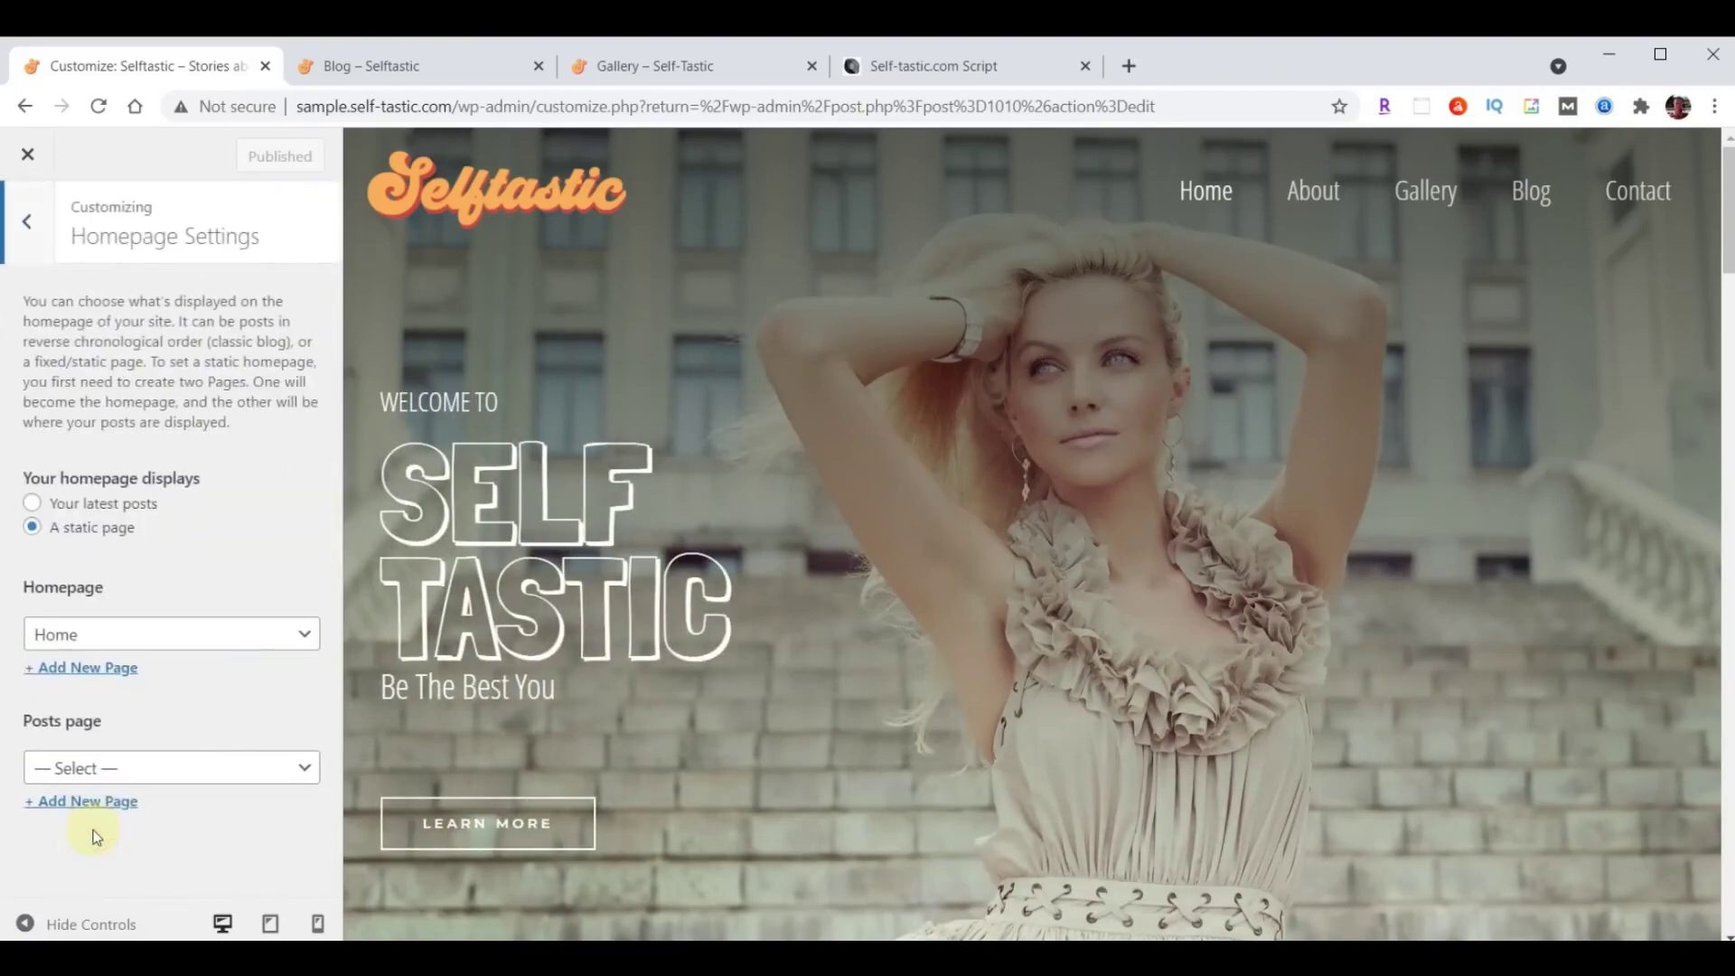
{"action": "left_click", "coordinate": [100, 769]}
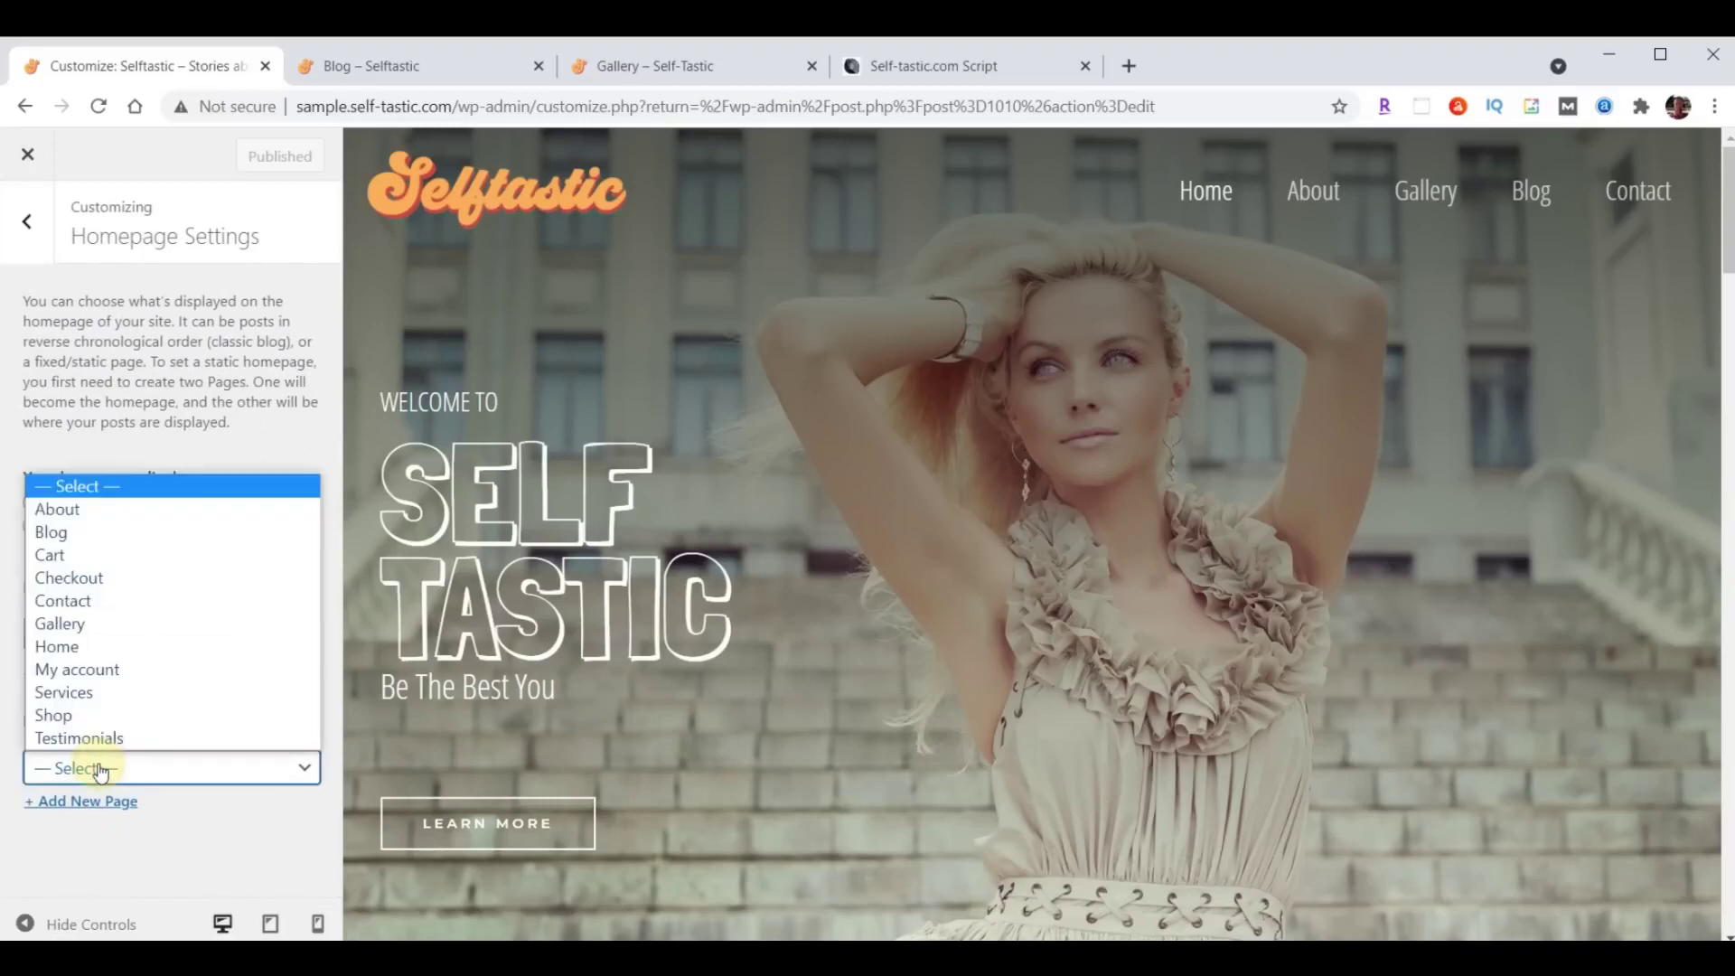
{"action": "left_click", "coordinate": [98, 535]}
{"action": "left_click", "coordinate": [242, 162]}
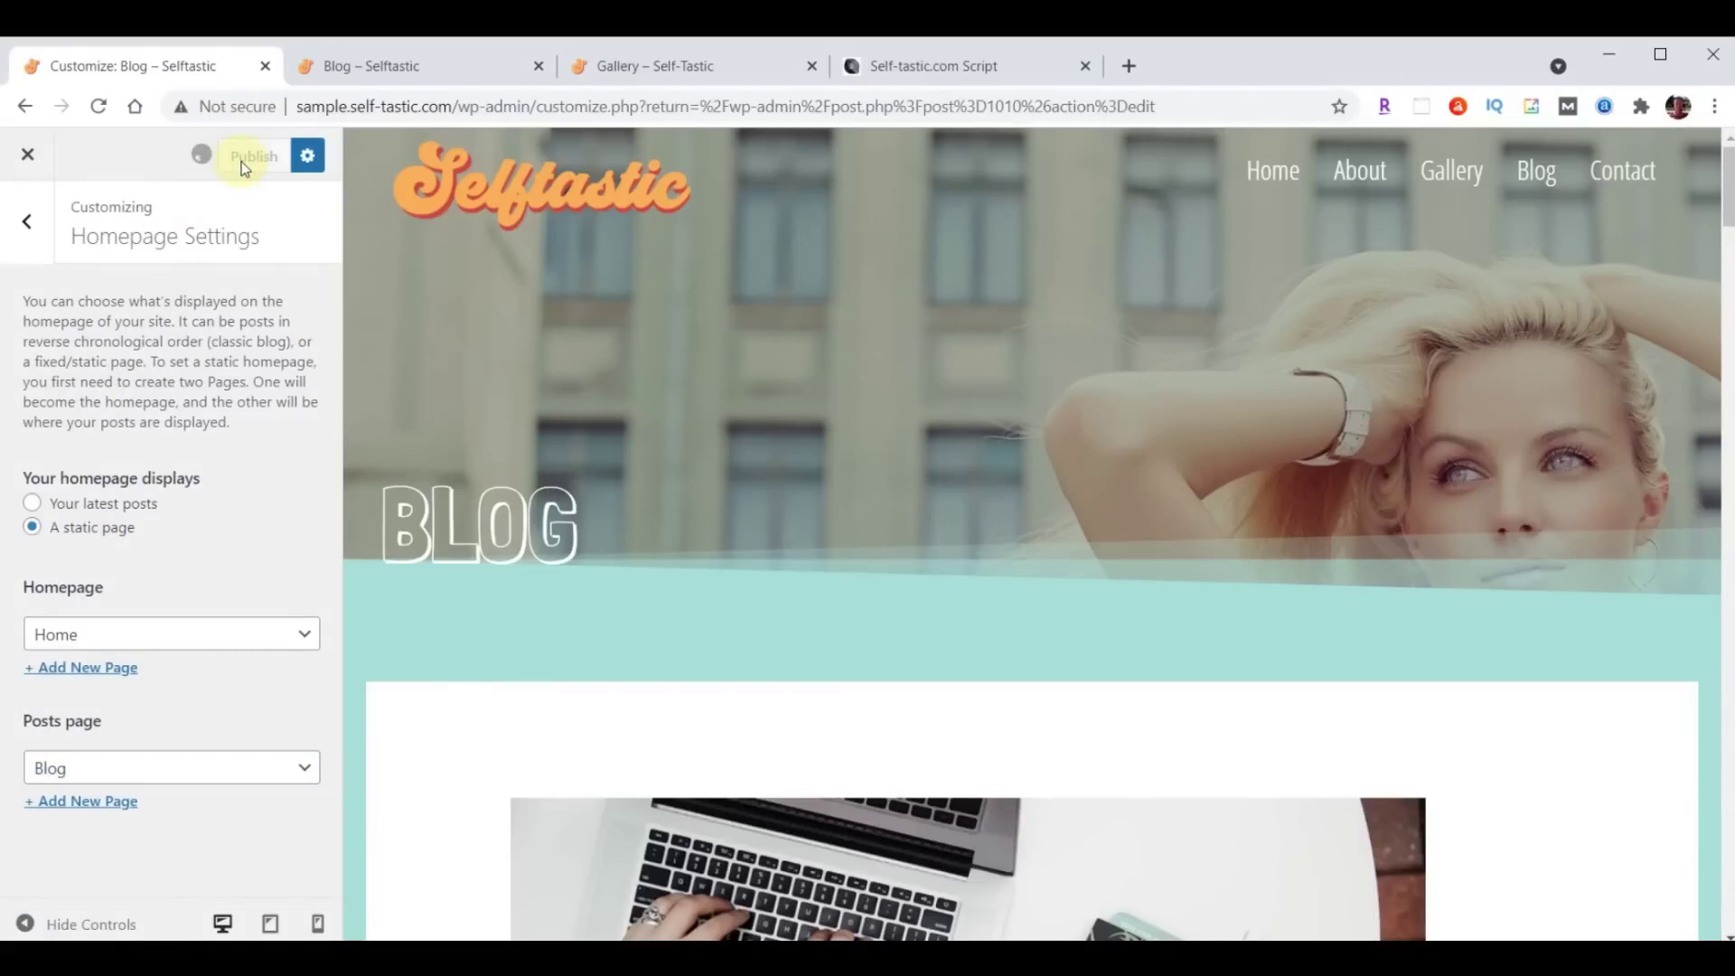
{"action": "left_click", "coordinate": [409, 85]}
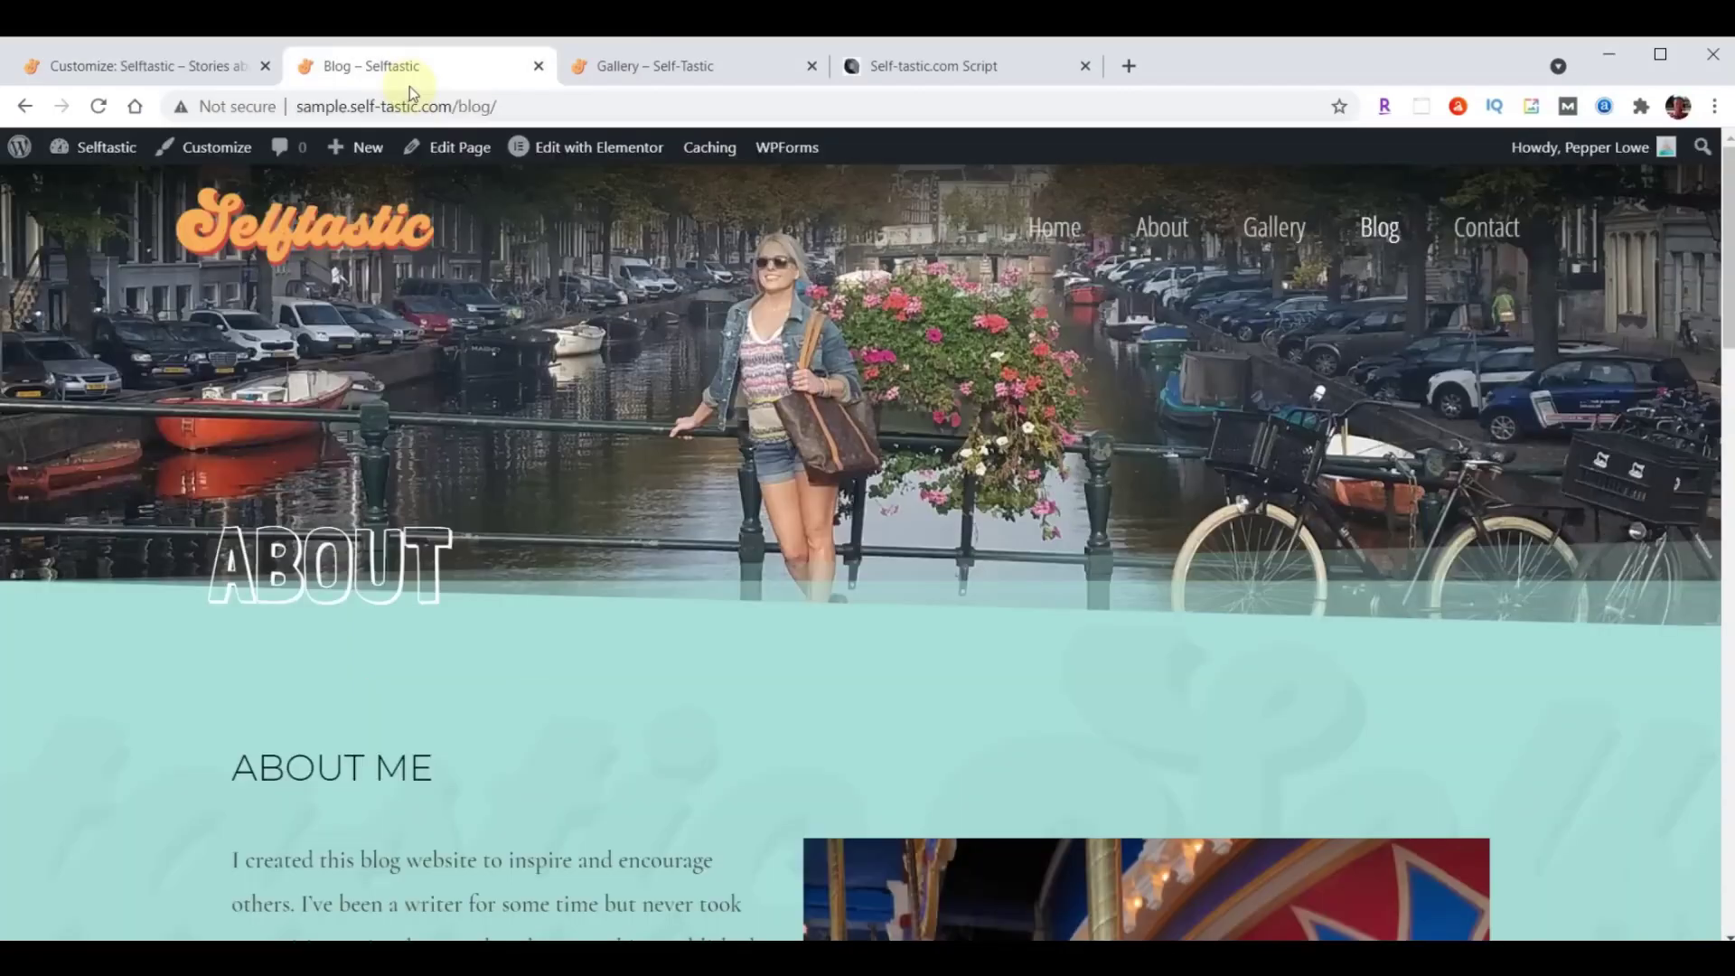
{"action": "key", "text": "F5"}
{"action": "scroll", "coordinate": [1371, 390], "scroll_direction": "down", "scroll_amount": 20}
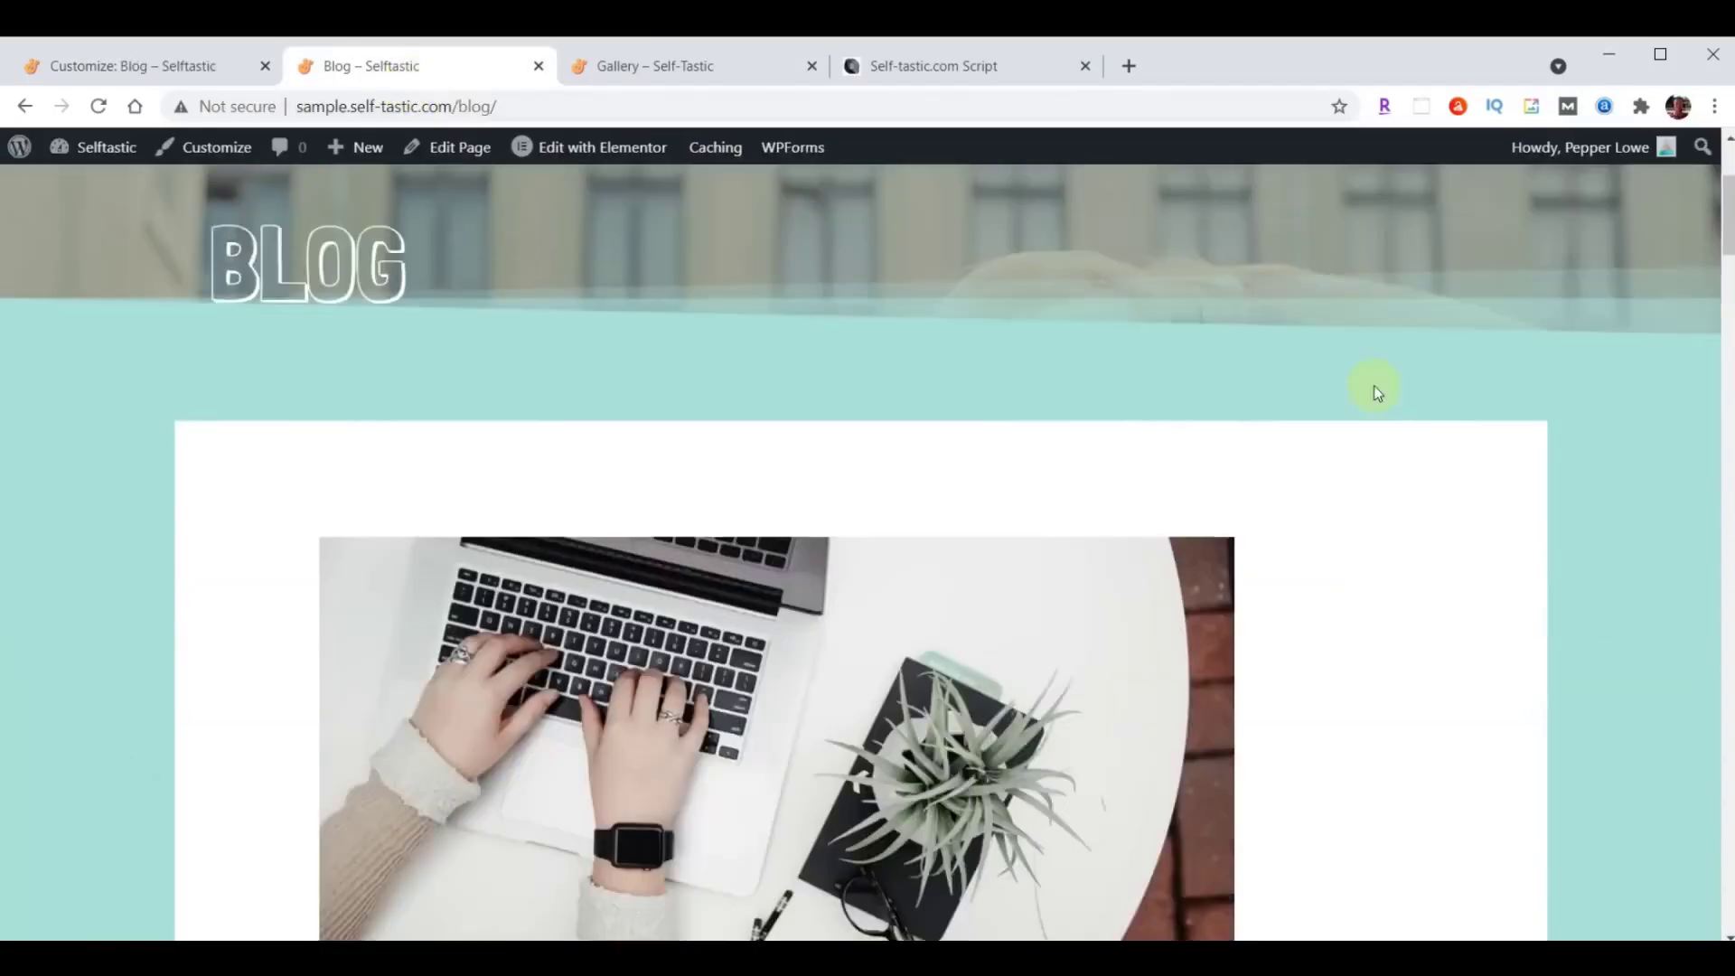
{"action": "scroll", "coordinate": [1339, 469], "scroll_direction": "down", "scroll_amount": 20}
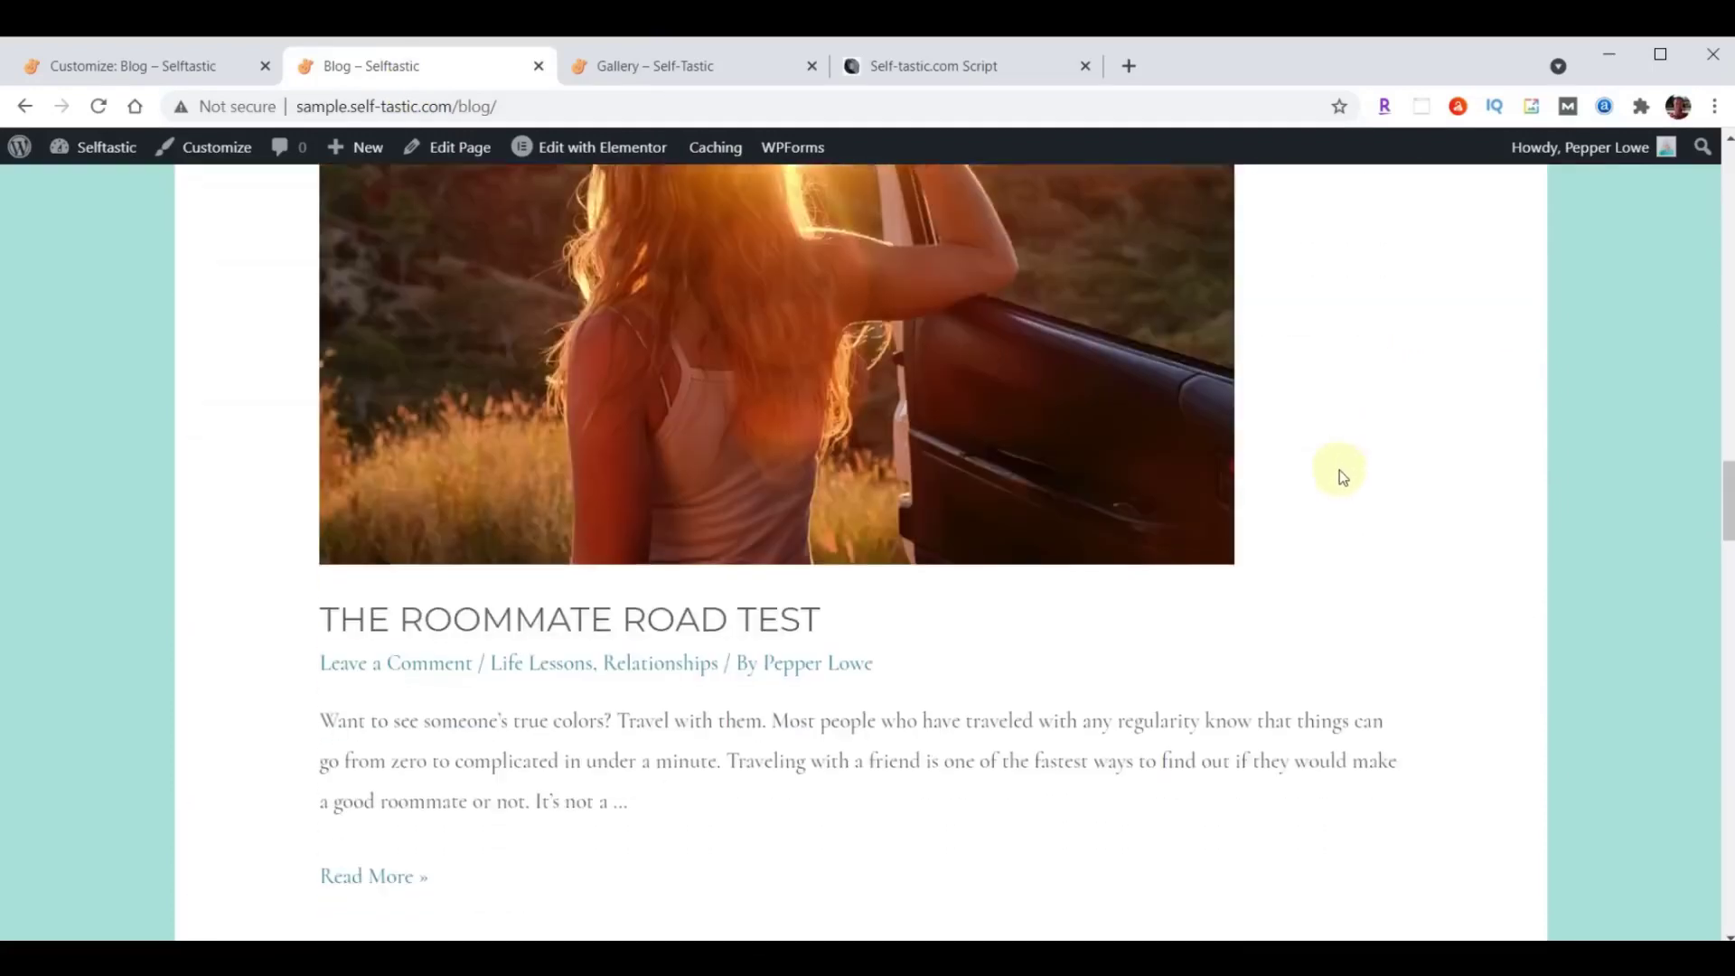
{"action": "scroll", "coordinate": [1339, 481], "scroll_direction": "down", "scroll_amount": 4}
{"action": "scroll", "coordinate": [1310, 506], "scroll_direction": "up", "scroll_amount": 20}
{"action": "scroll", "coordinate": [1281, 540], "scroll_direction": "up", "scroll_amount": 20}
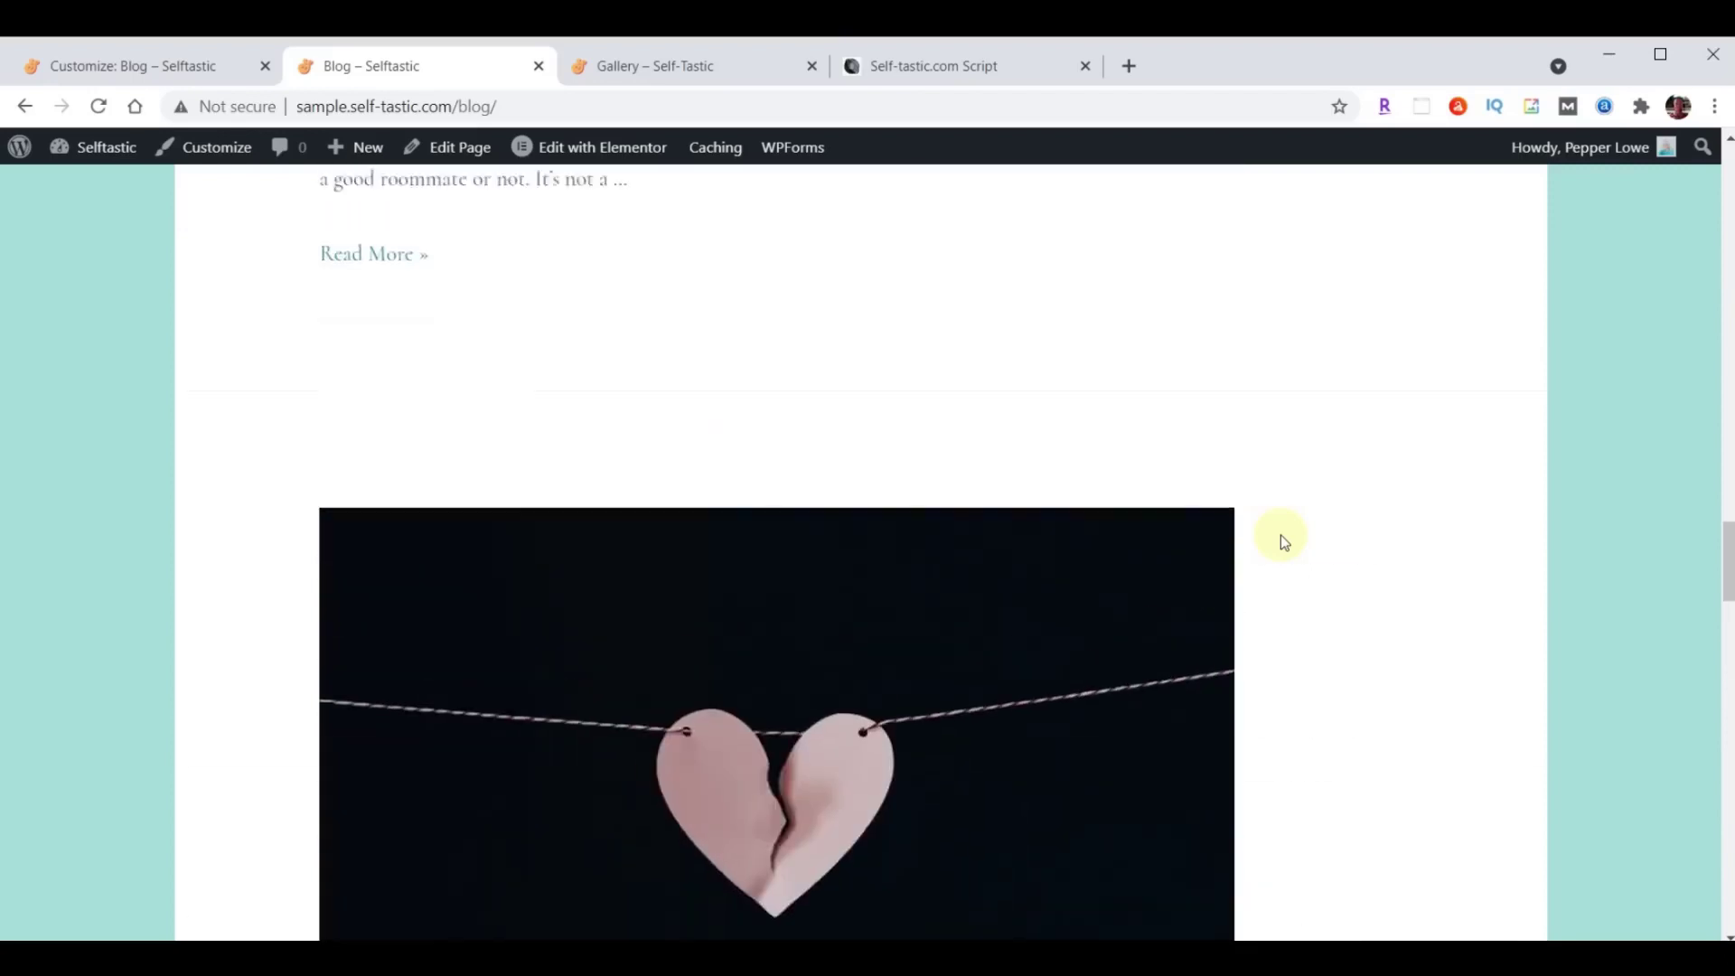
{"action": "scroll", "coordinate": [1282, 539], "scroll_direction": "up", "scroll_amount": 12}
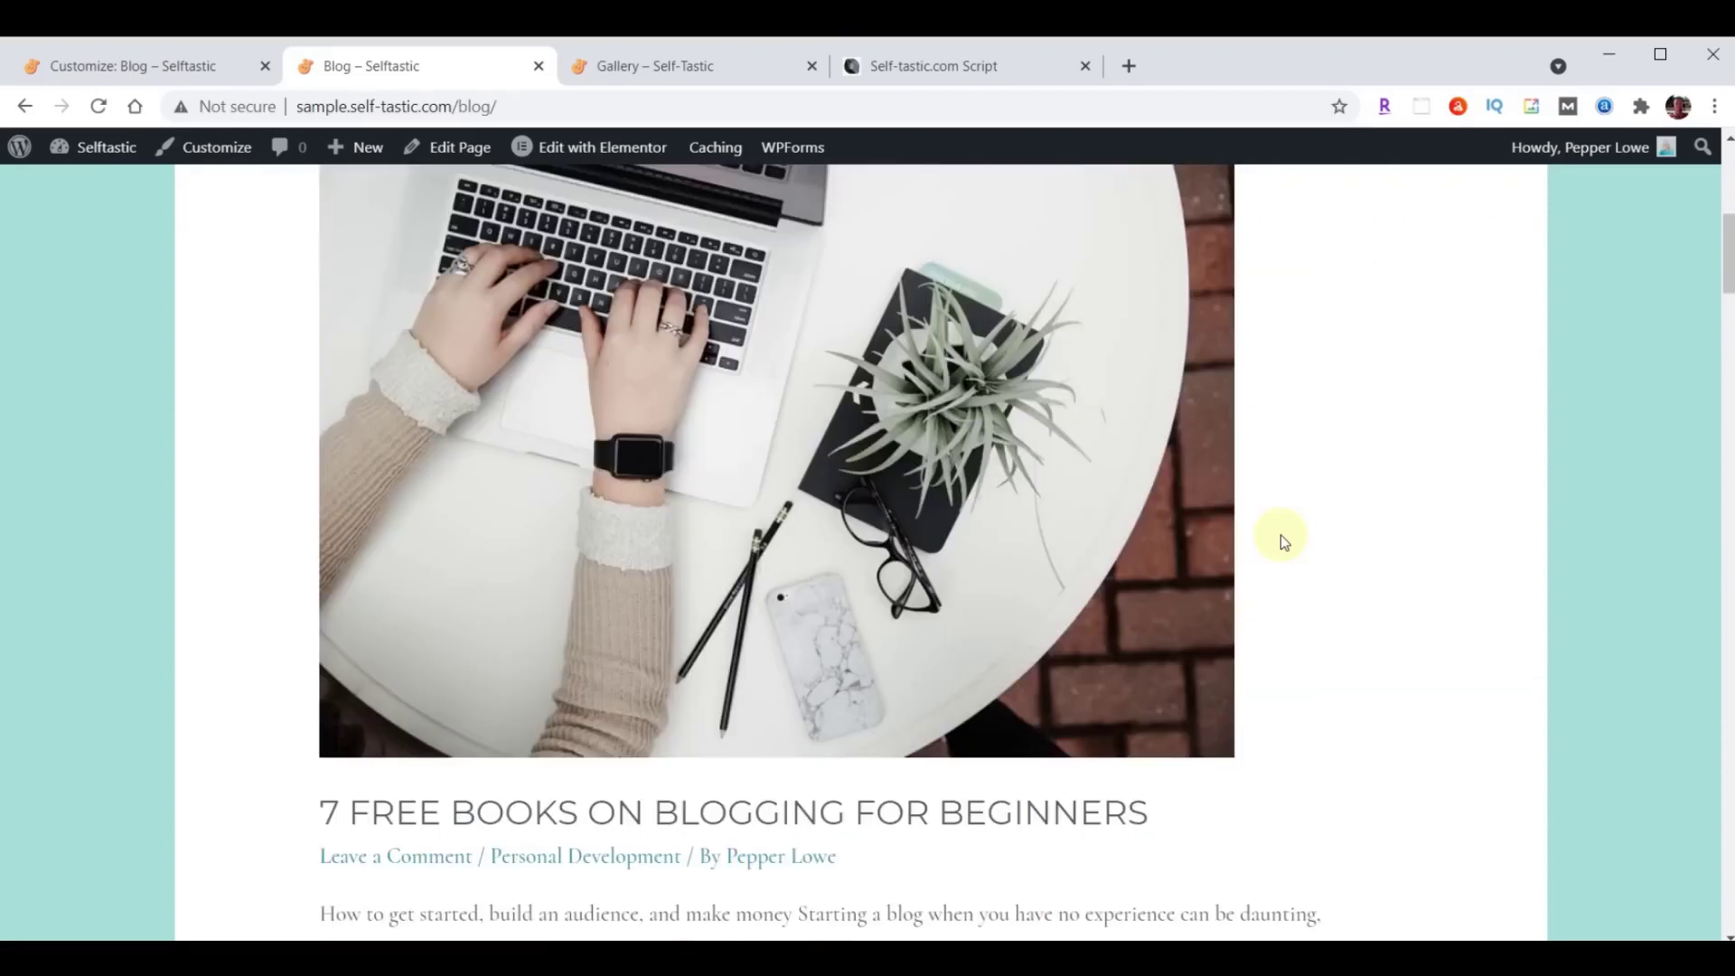
{"action": "scroll", "coordinate": [1283, 540], "scroll_direction": "down", "scroll_amount": 12}
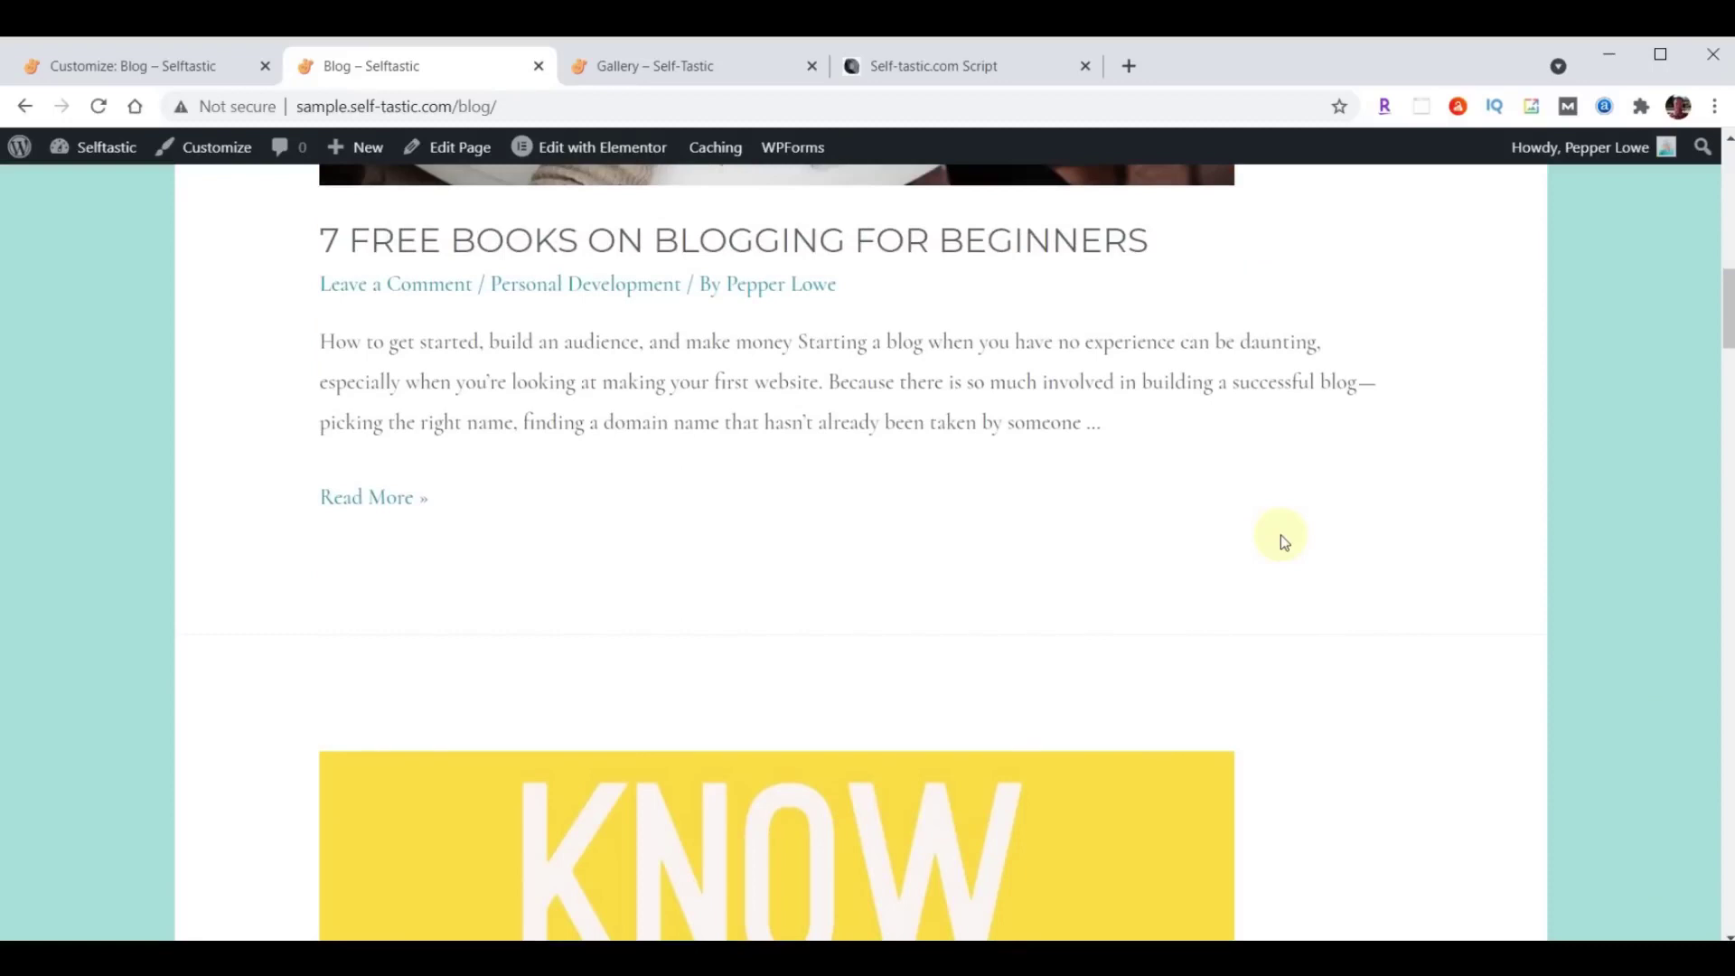
{"action": "scroll", "coordinate": [1283, 541], "scroll_direction": "up", "scroll_amount": 10}
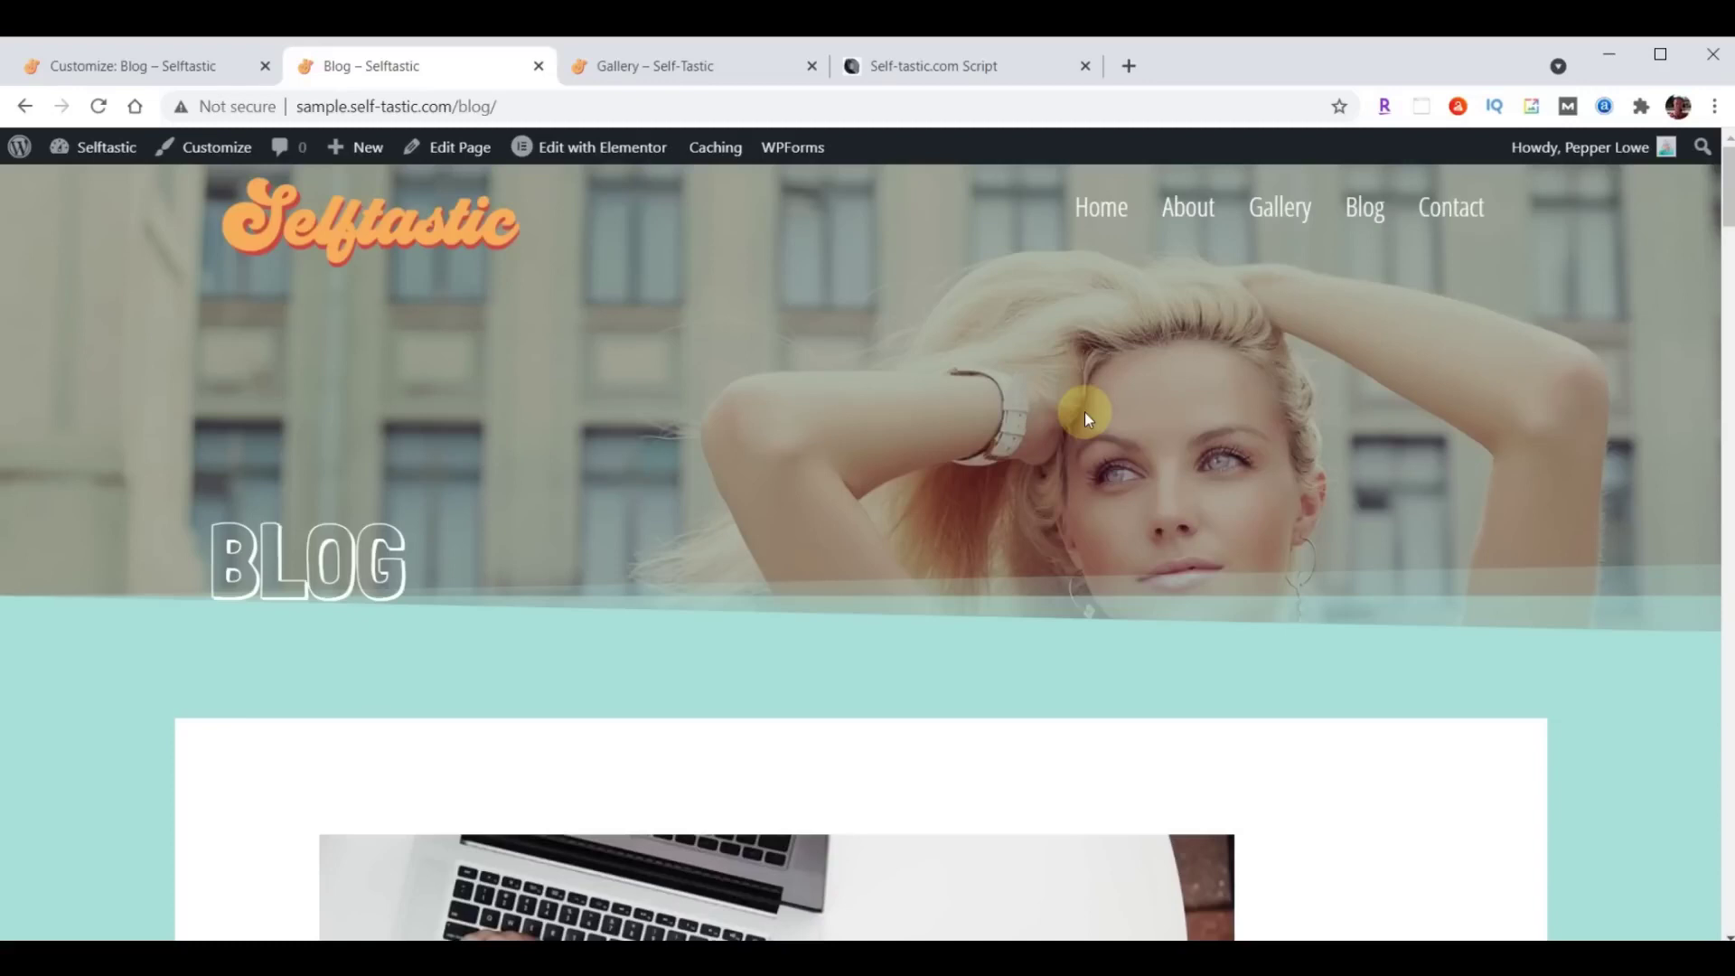
- Set the Posts page to '— Select —' in Homepage Settings, publish, and close the Customizer
{"action": "left_click", "coordinate": [86, 67]}
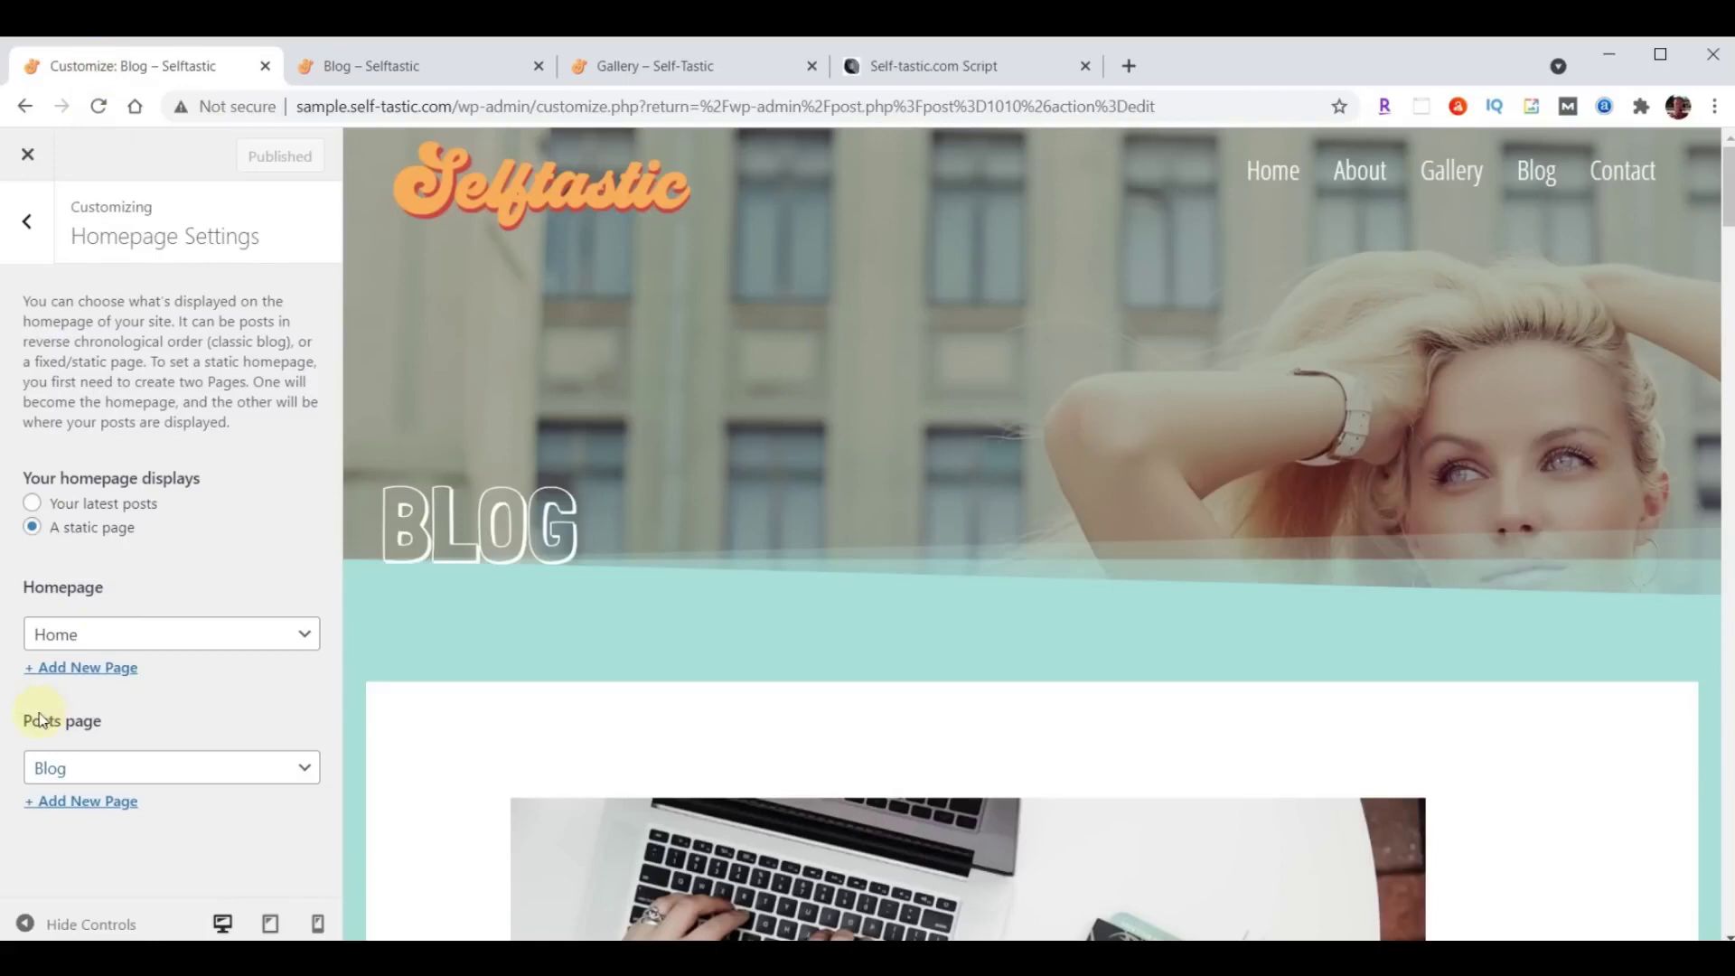
{"action": "left_click", "coordinate": [164, 777]}
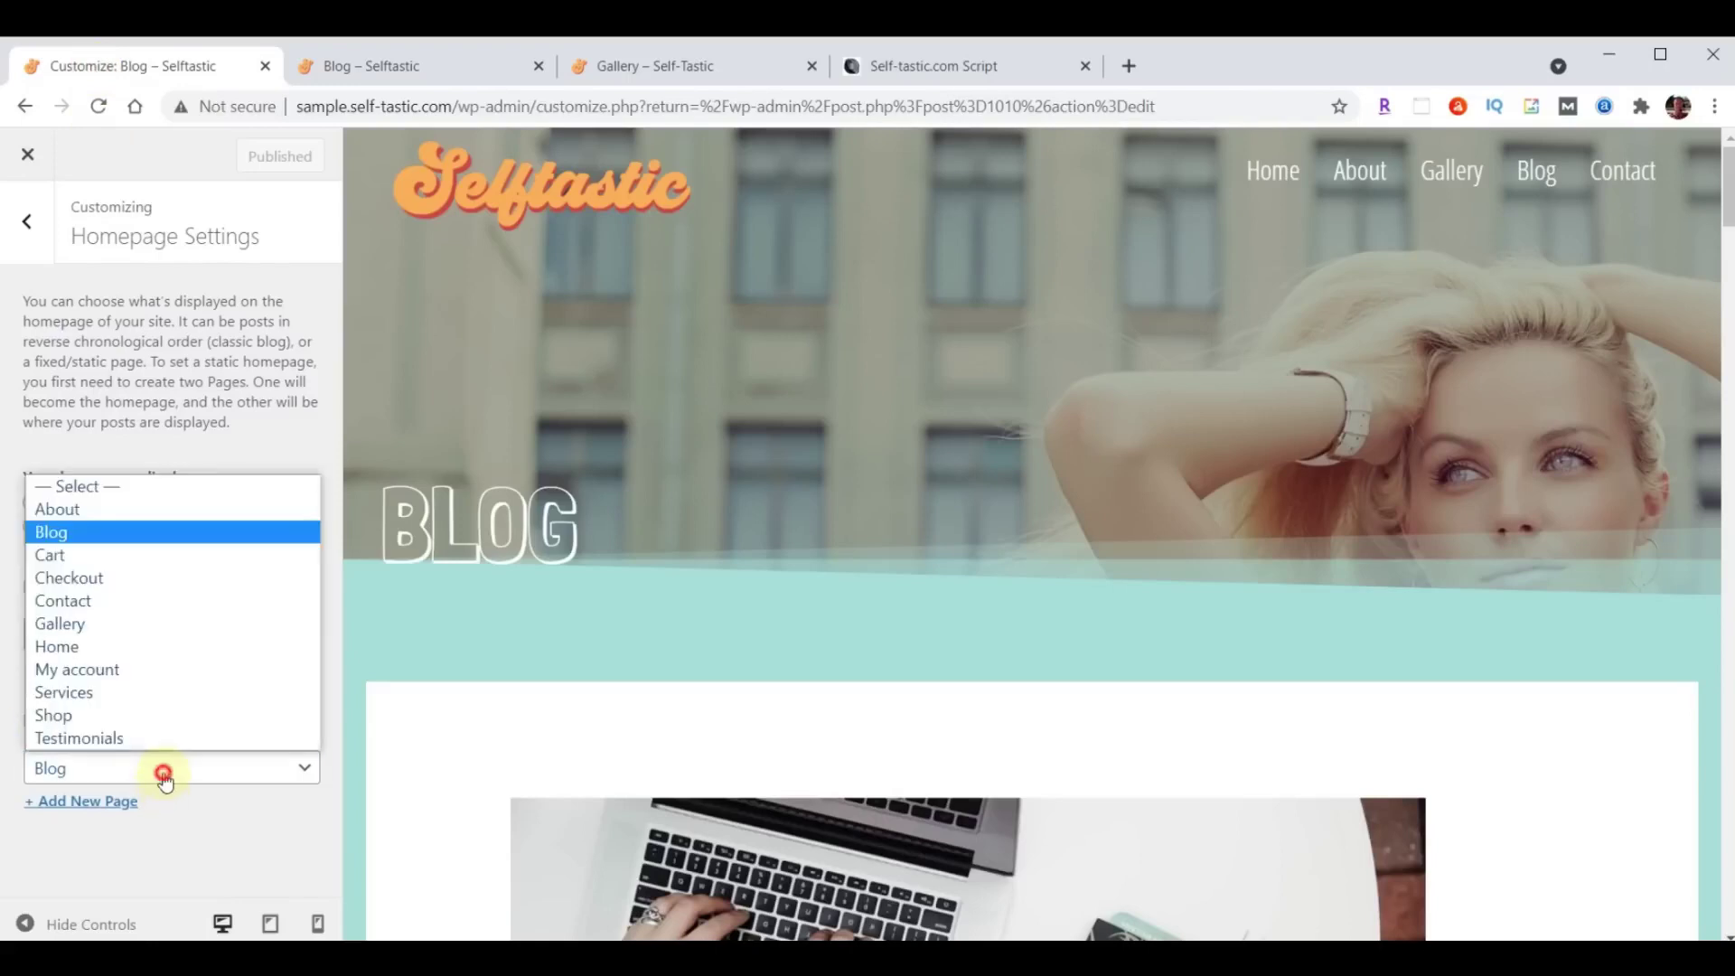
{"action": "left_click", "coordinate": [101, 486]}
{"action": "left_click", "coordinate": [258, 163]}
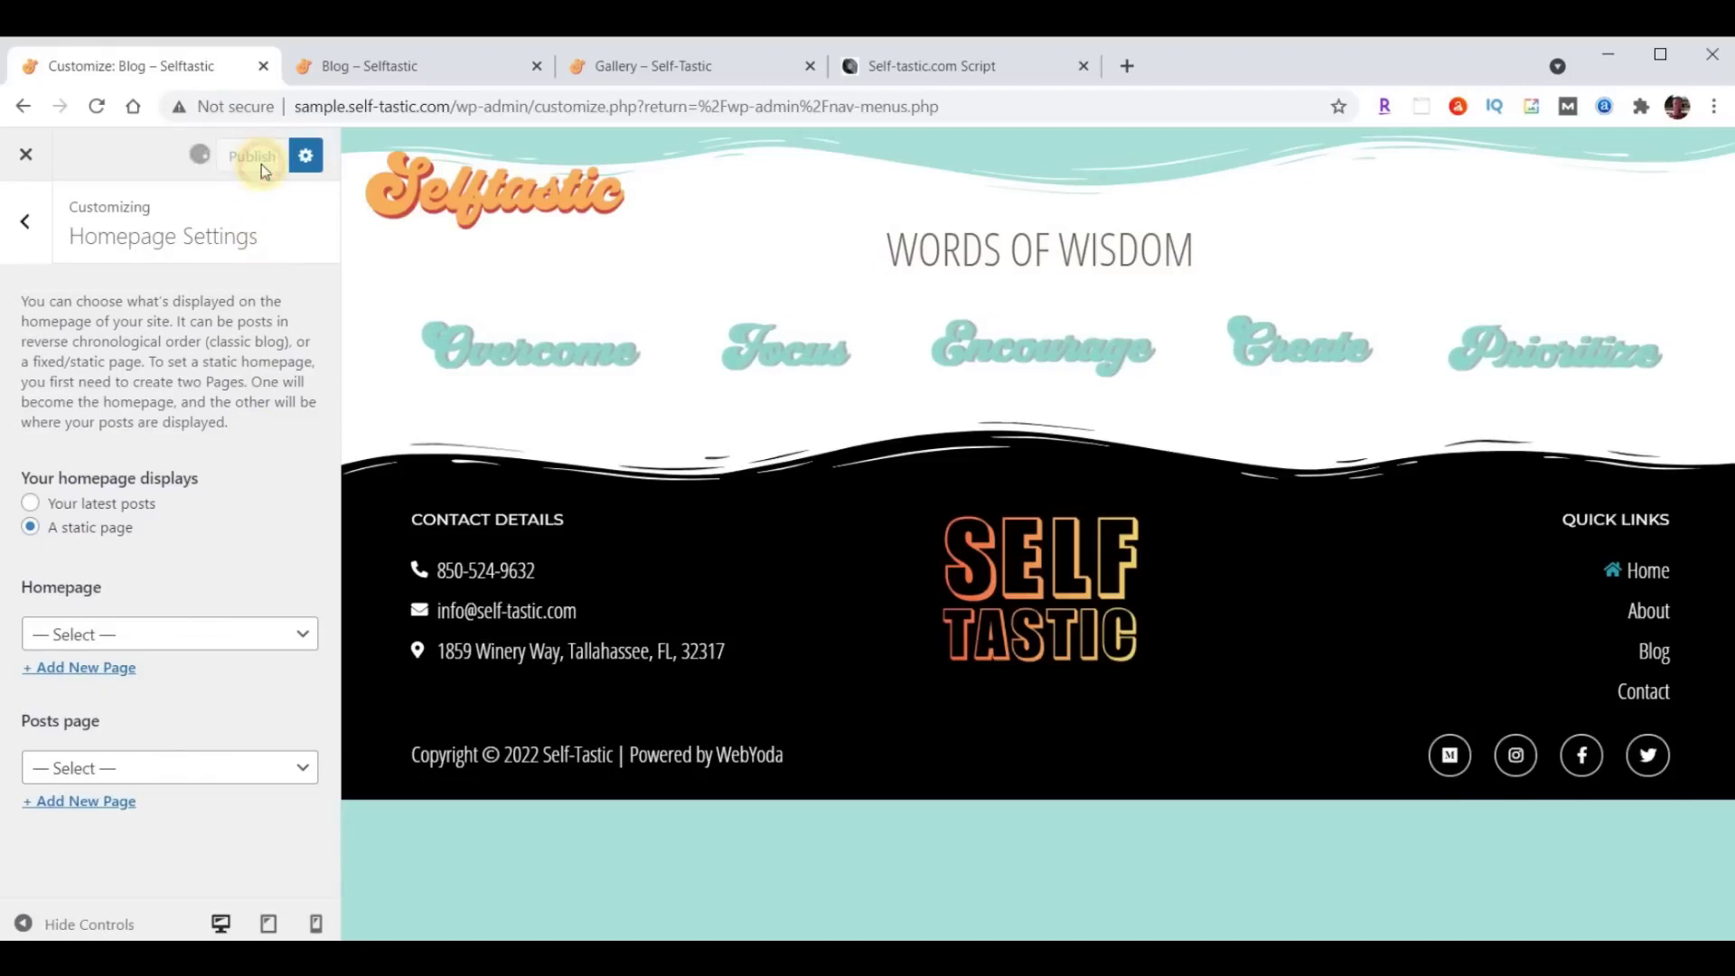
{"action": "left_click", "coordinate": [27, 156]}
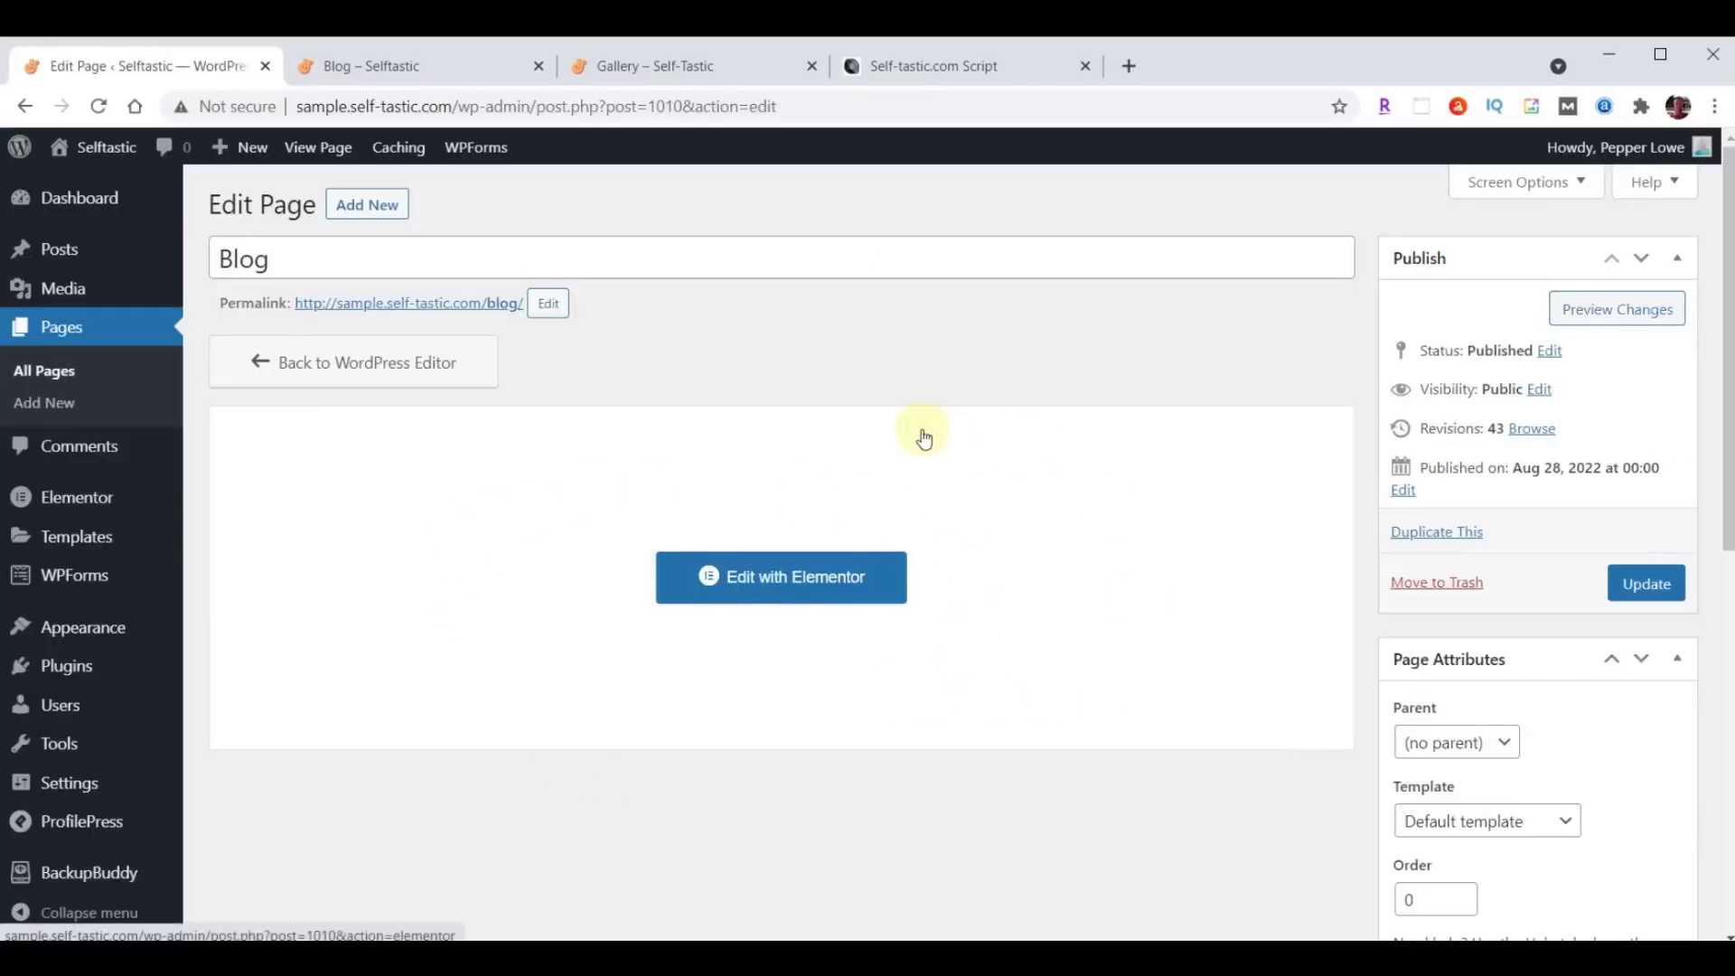
- Insert the 'Selftastic Blog Page Header' template from My Templates, declining its document settings
{"action": "left_click", "coordinate": [747, 574]}
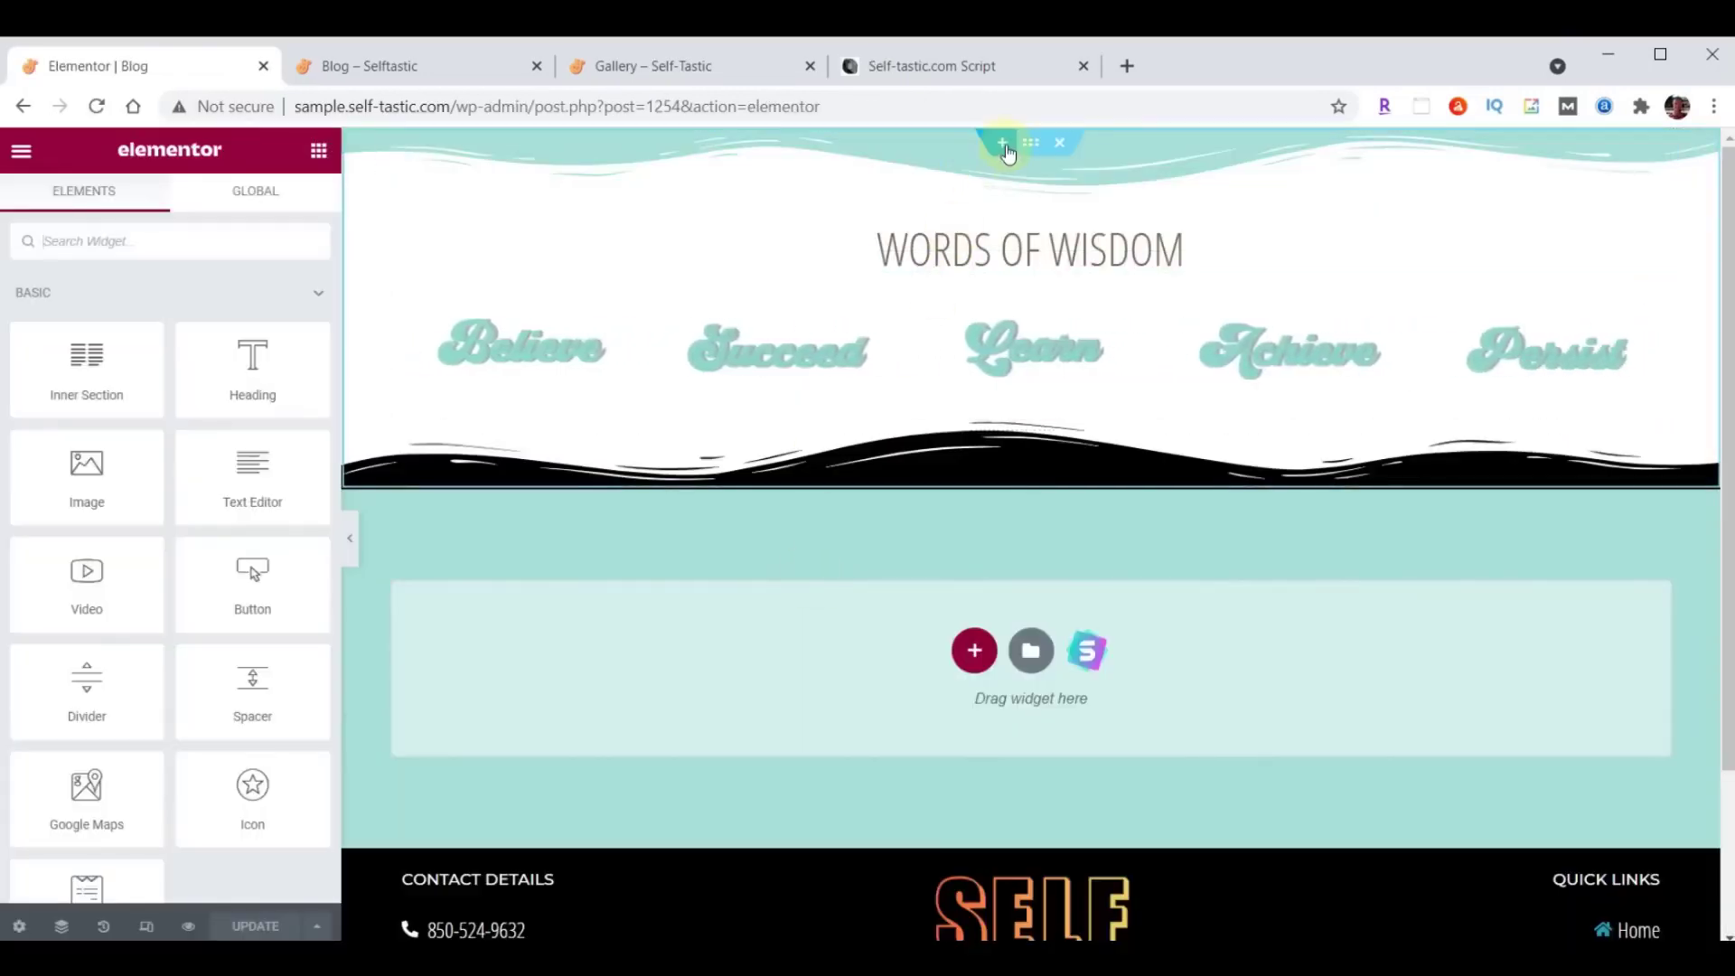
{"action": "scroll", "coordinate": [1006, 142], "scroll_direction": "up", "scroll_amount": 3}
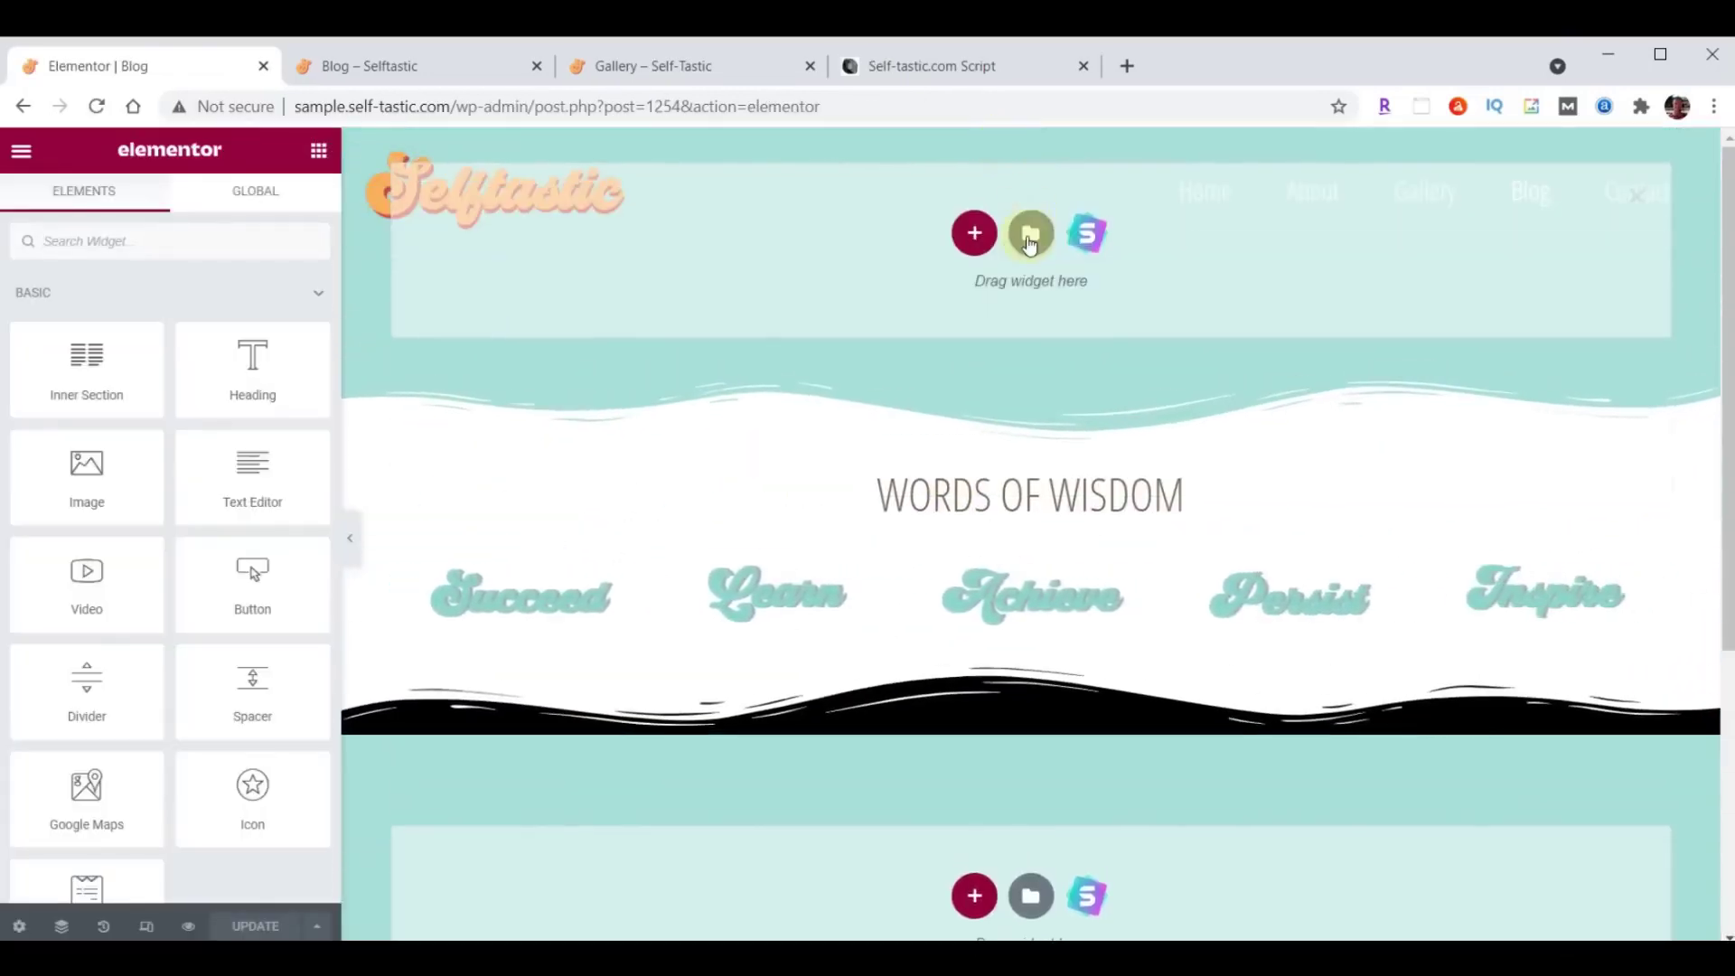
{"action": "left_click", "coordinate": [1030, 232]}
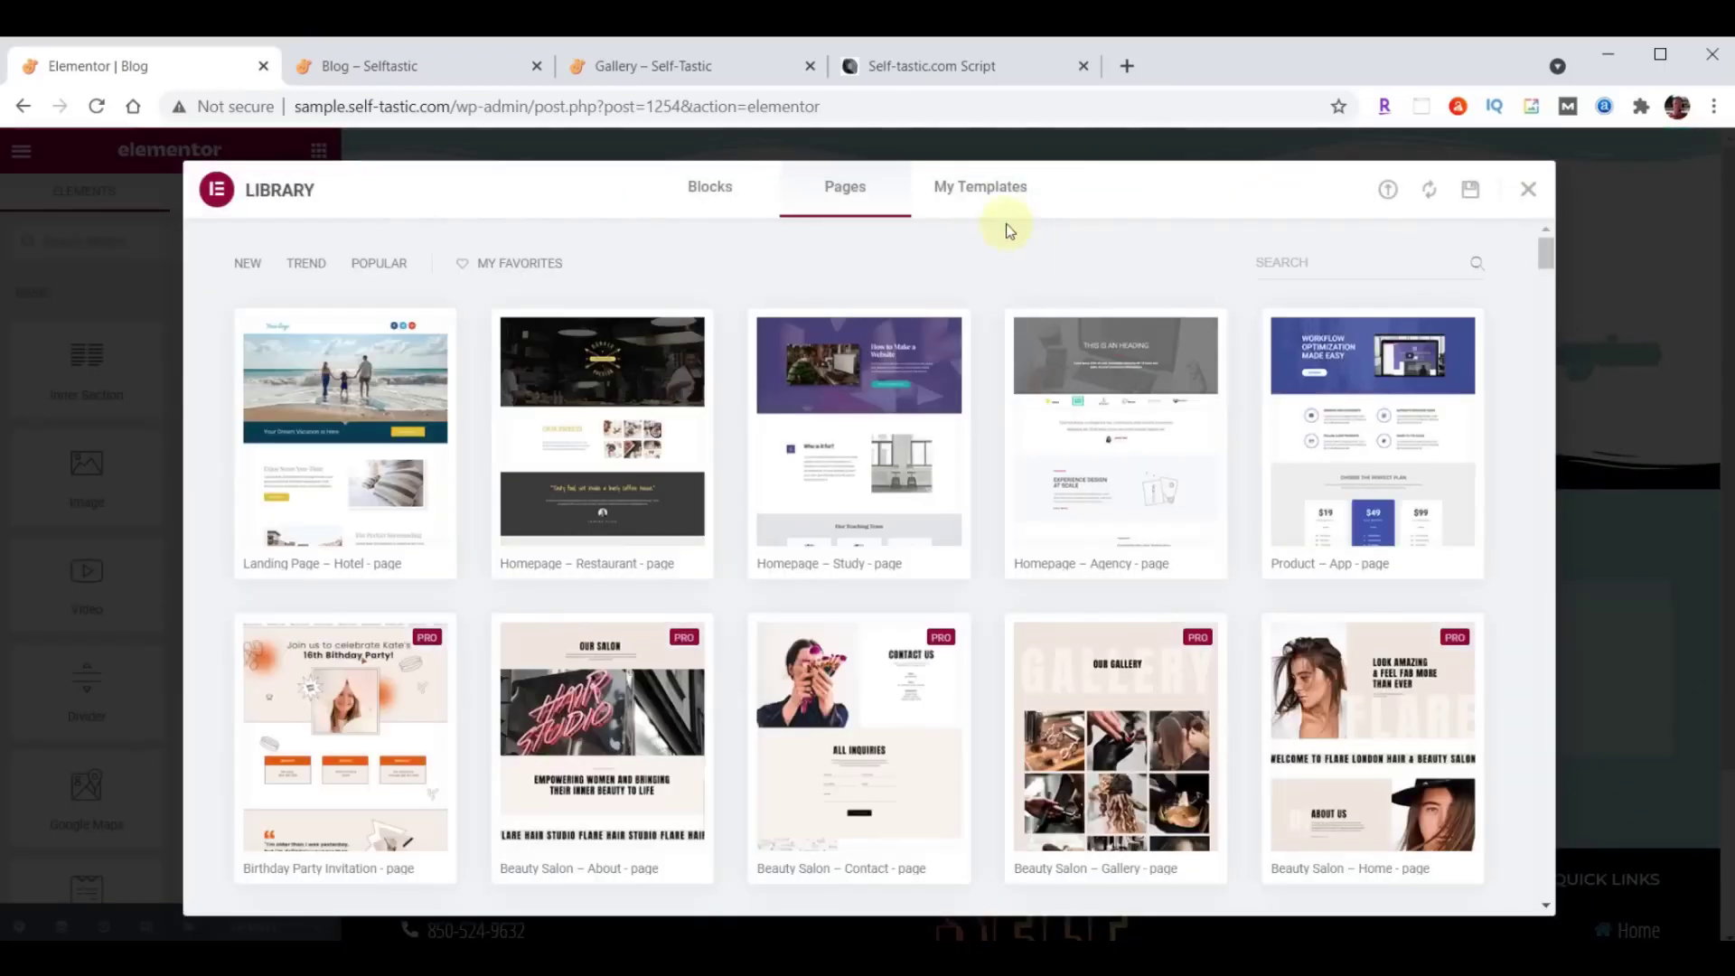
{"action": "left_click", "coordinate": [995, 190]}
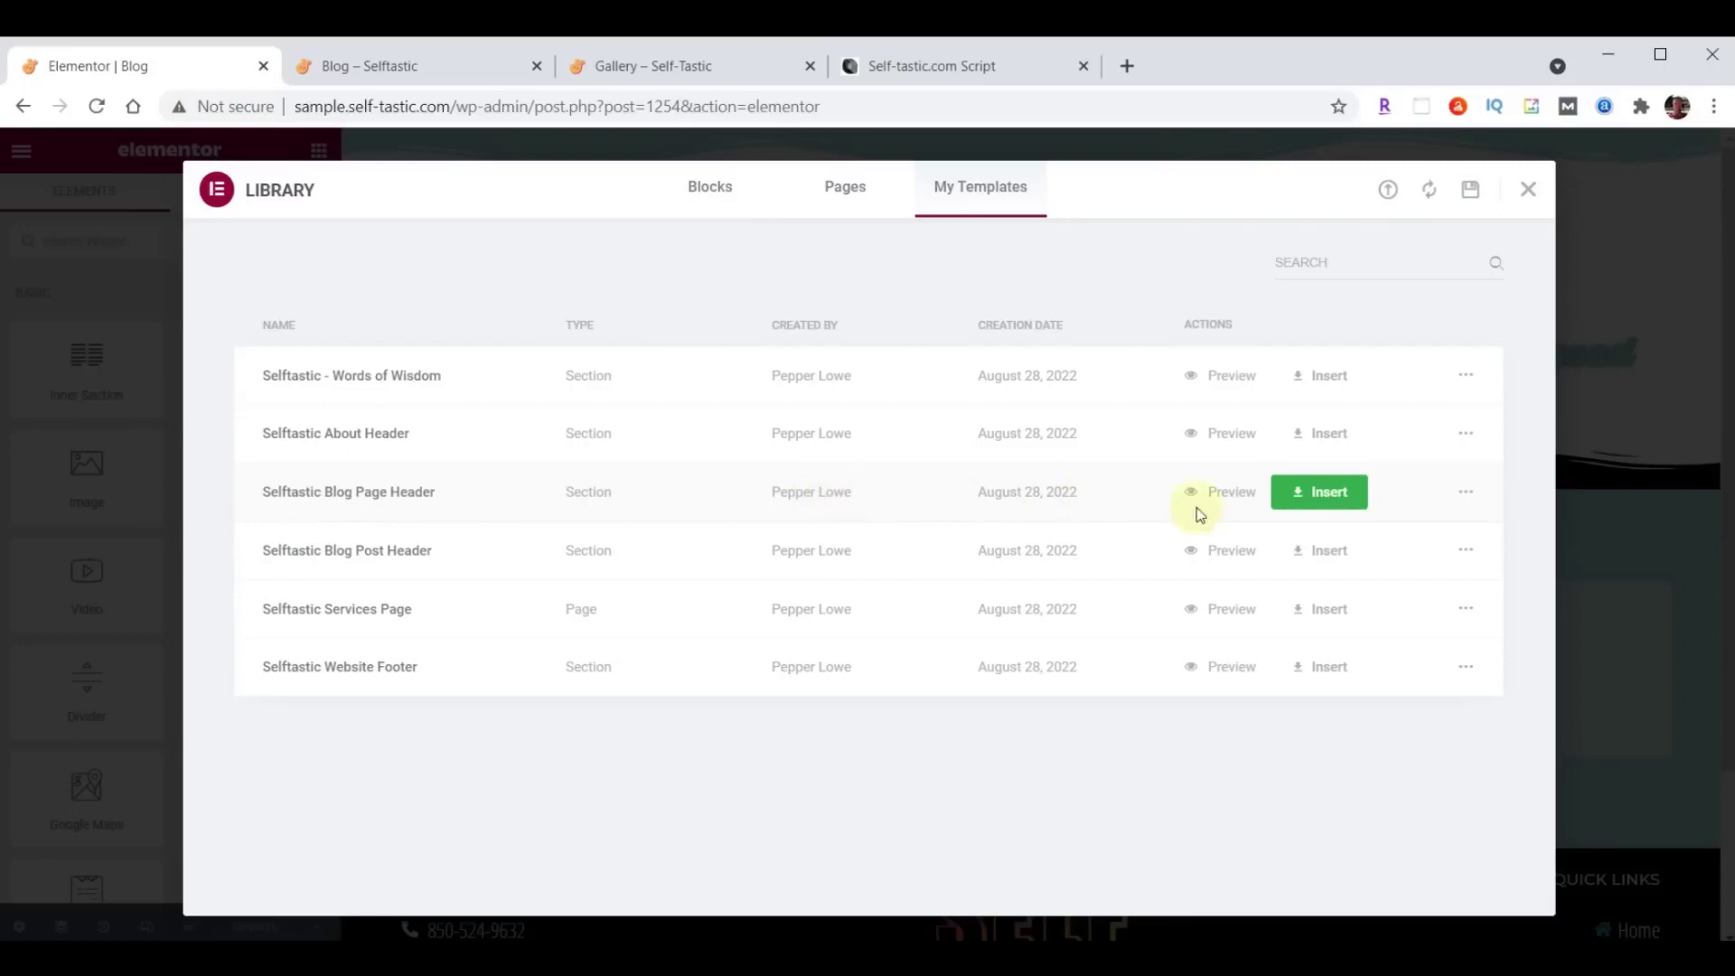
{"action": "left_click", "coordinate": [1332, 491]}
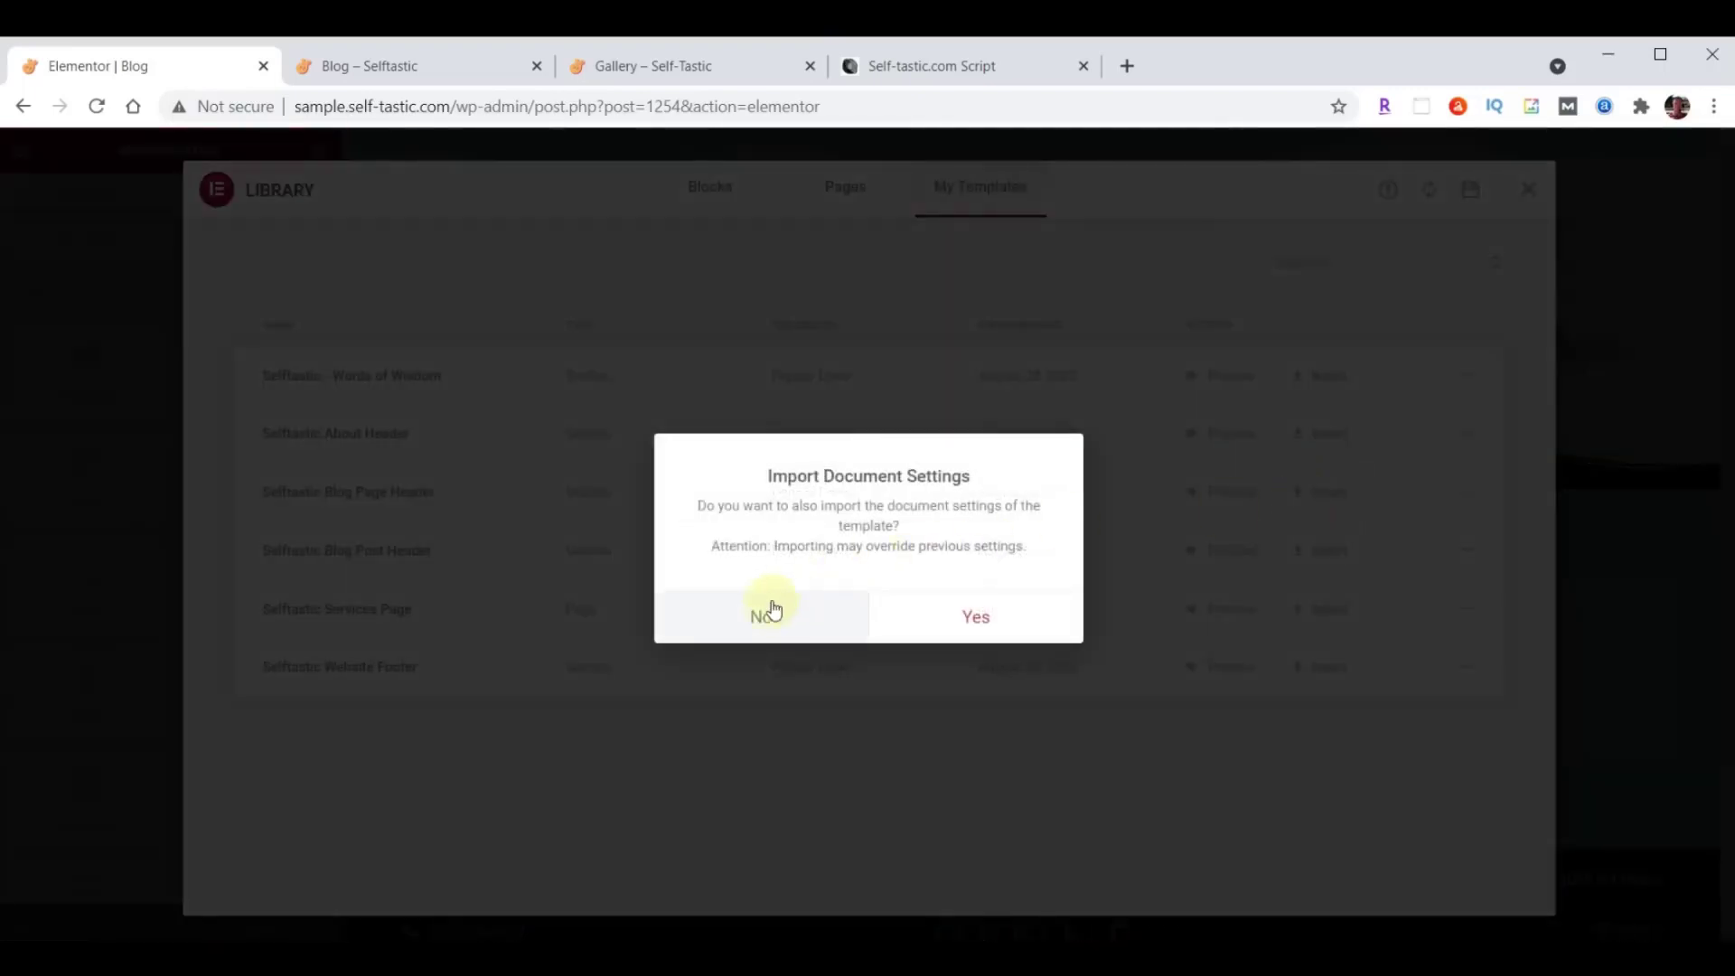
{"action": "left_click", "coordinate": [762, 615]}
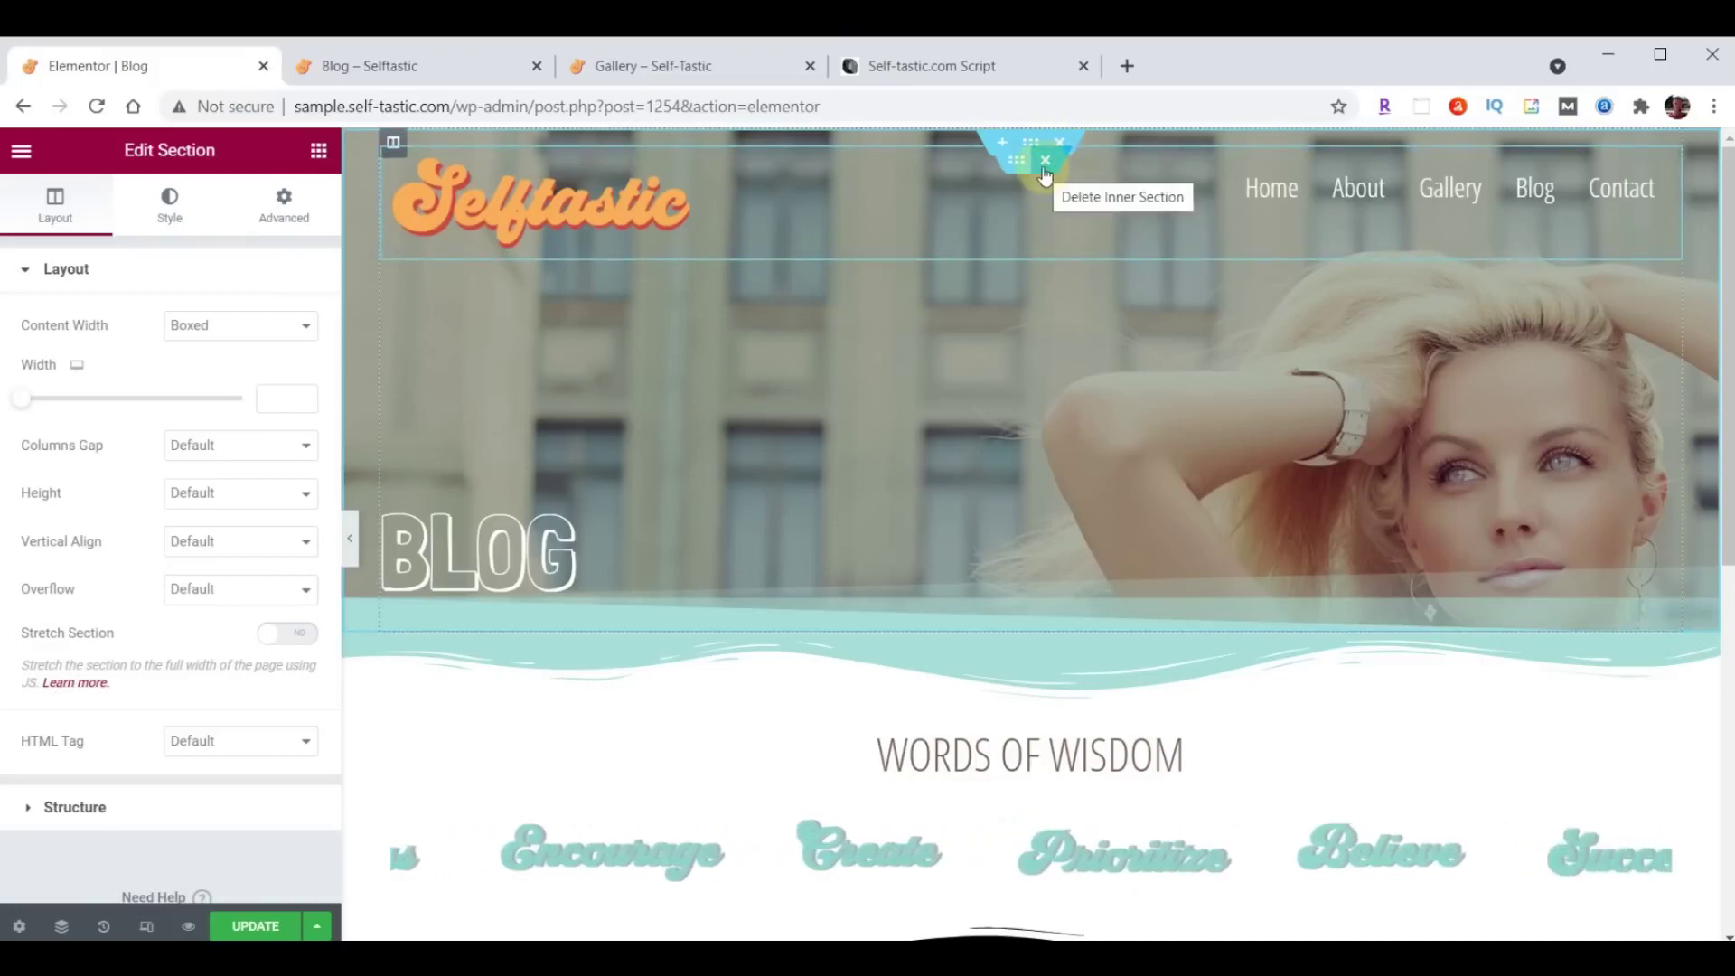
- Delete the logo and menu row and give the BLOG heading 300 top padding
{"action": "left_click", "coordinate": [1059, 145]}
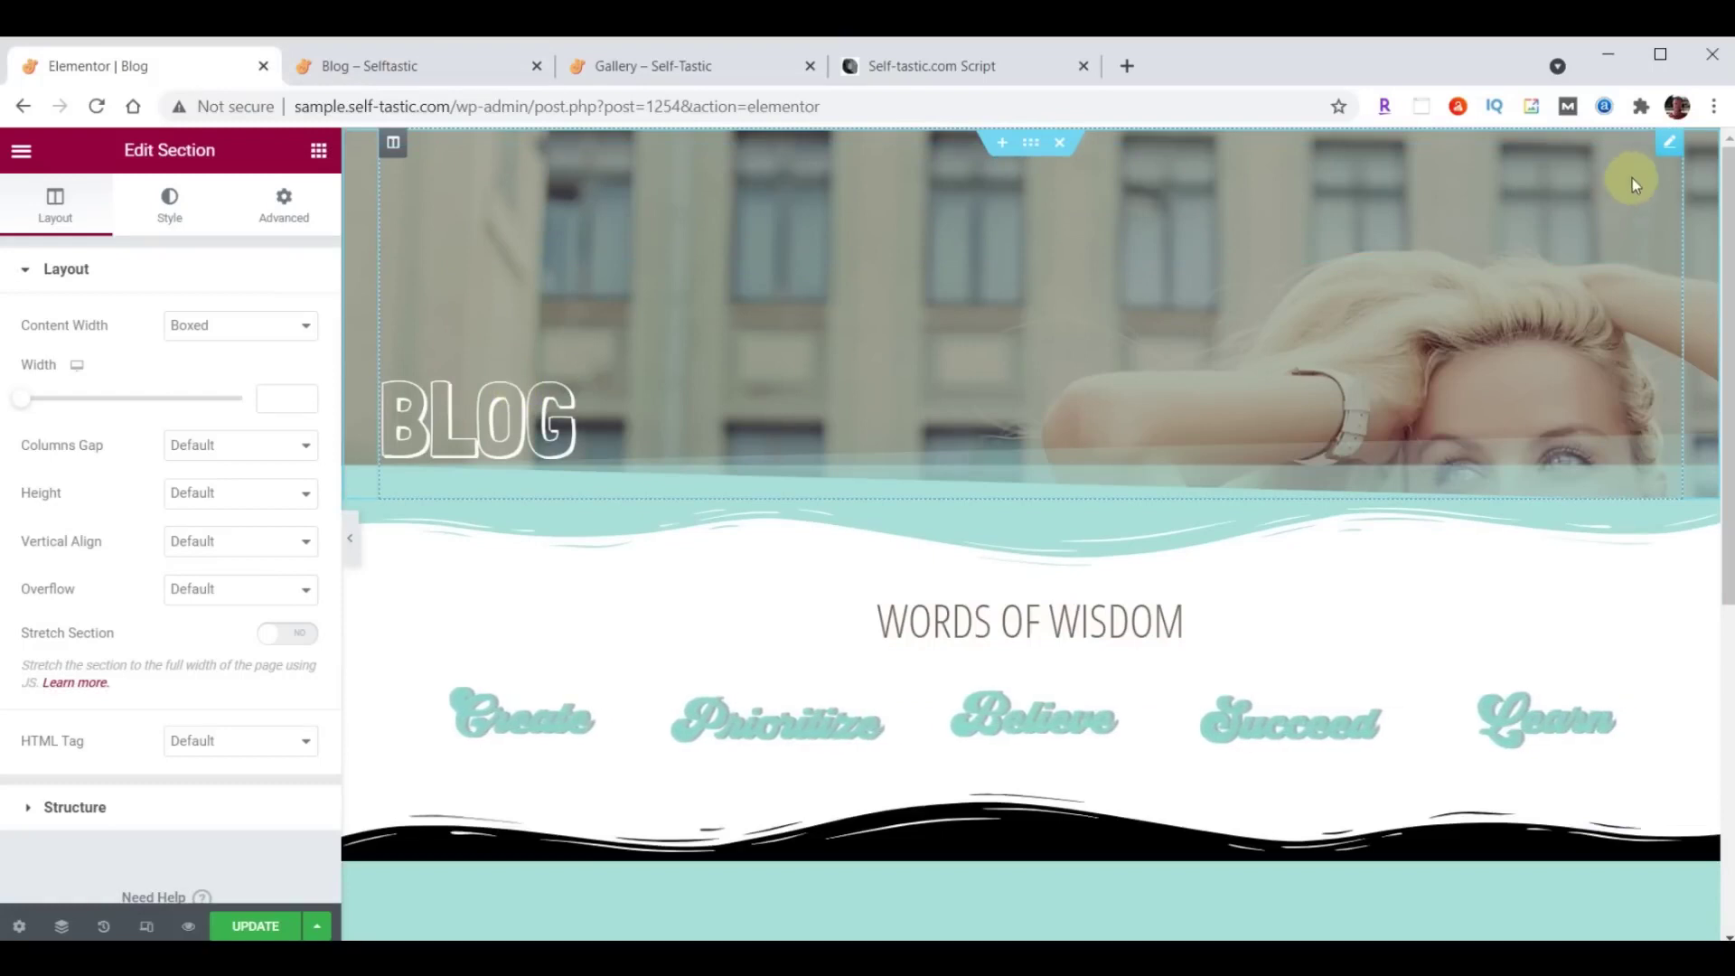
{"action": "left_click", "coordinate": [1670, 155]}
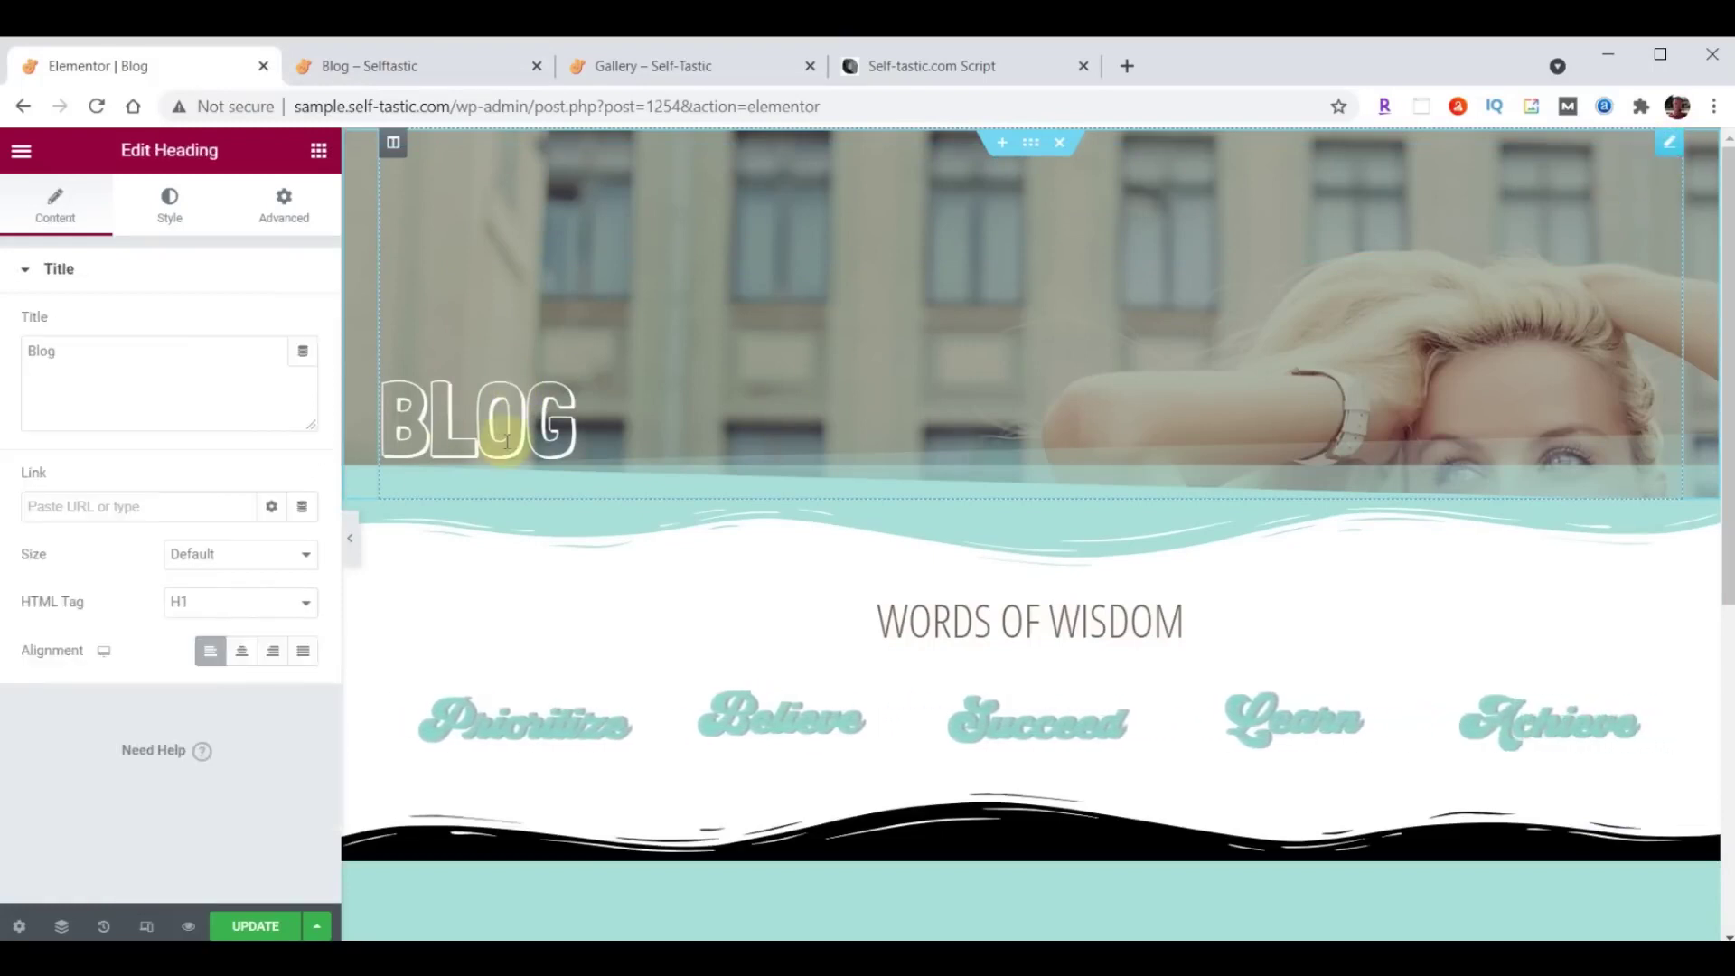
{"action": "left_click", "coordinate": [281, 203]}
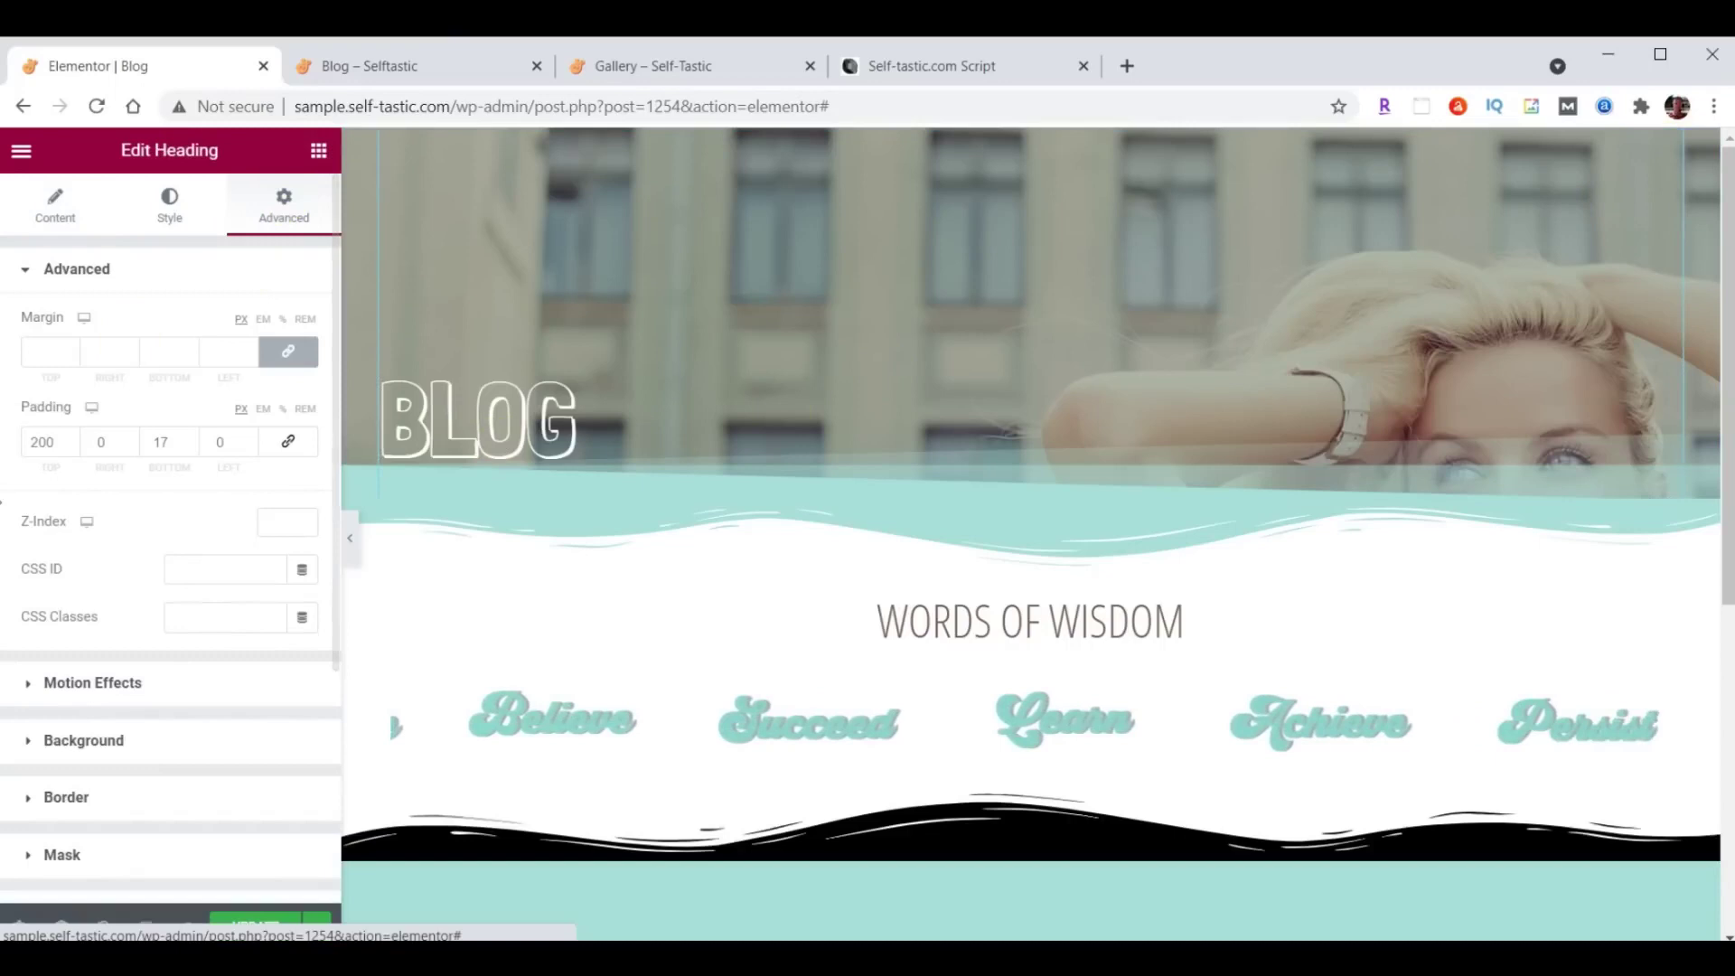
{"action": "double_click", "coordinate": [40, 443]}
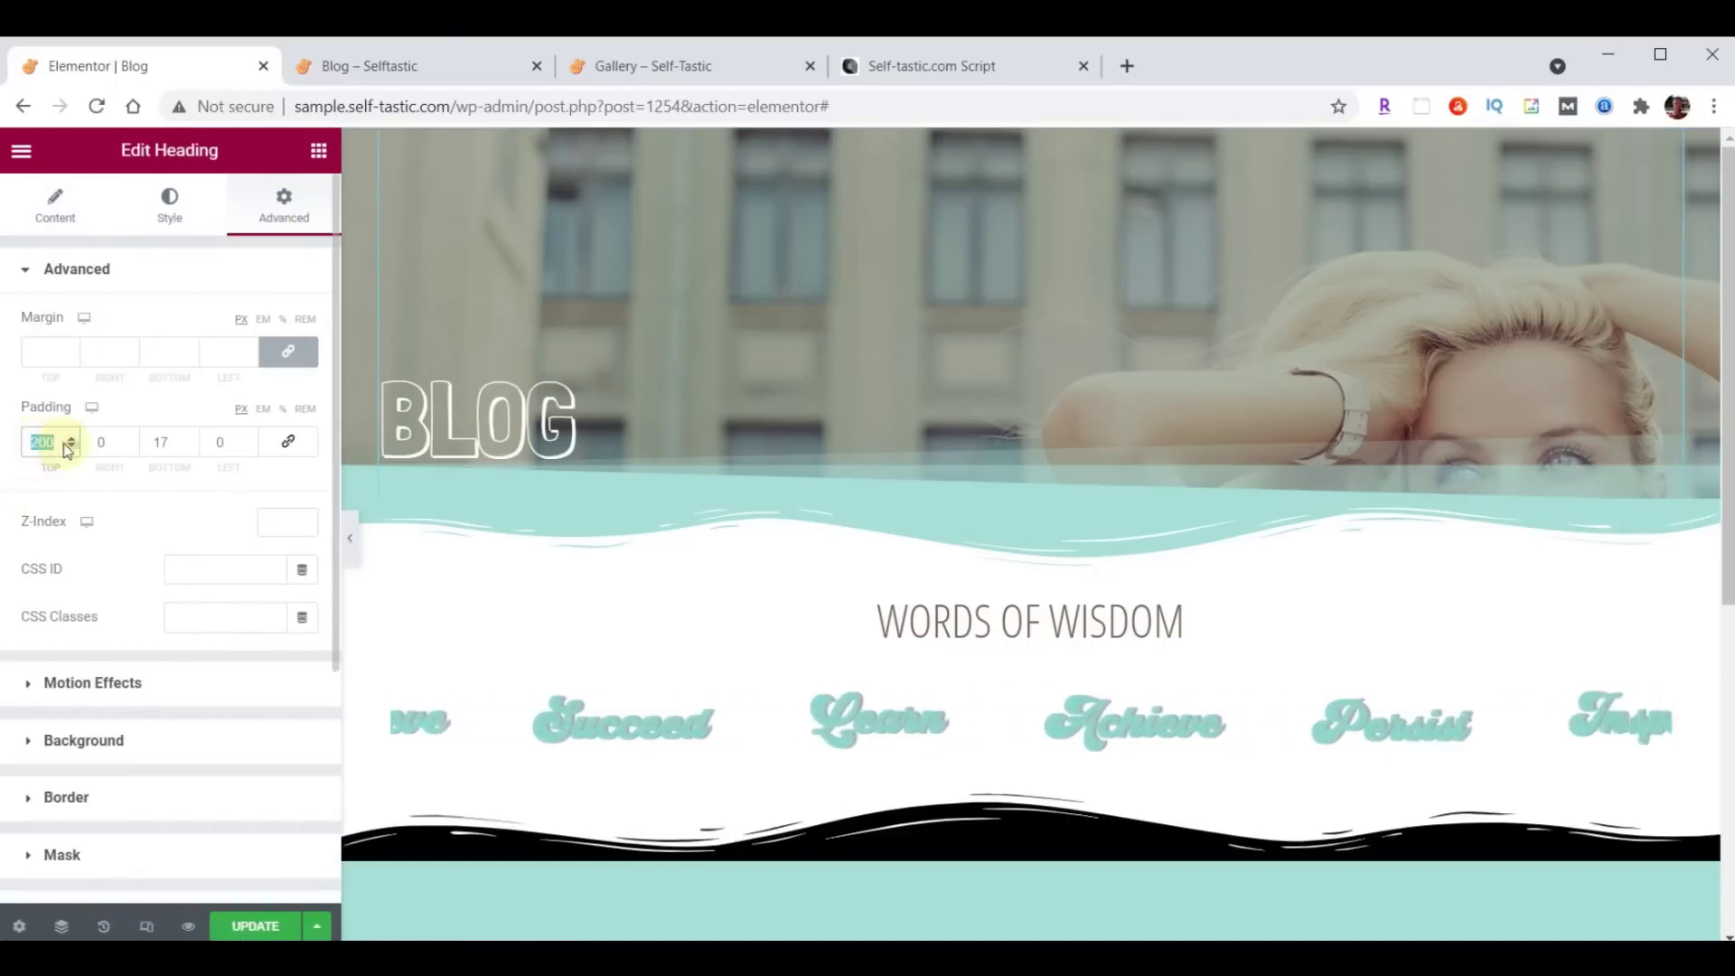
{"action": "type", "text": "300"}
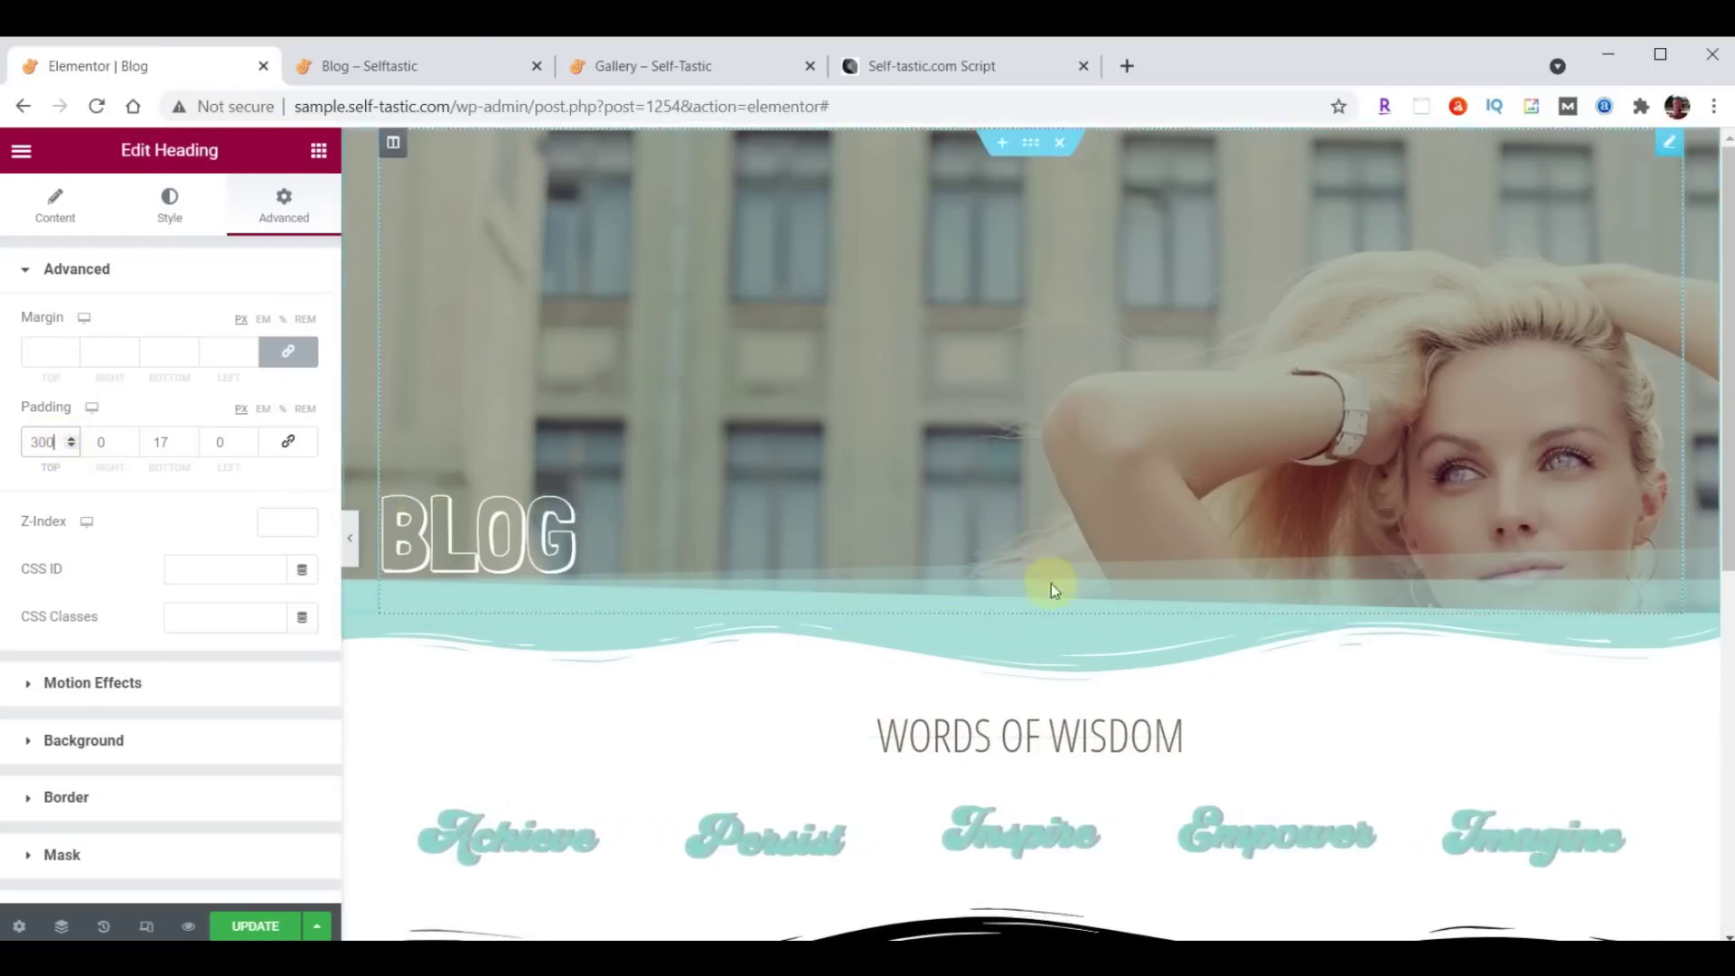
- Add a new empty one-column section below the header
{"action": "left_click", "coordinate": [1001, 628]}
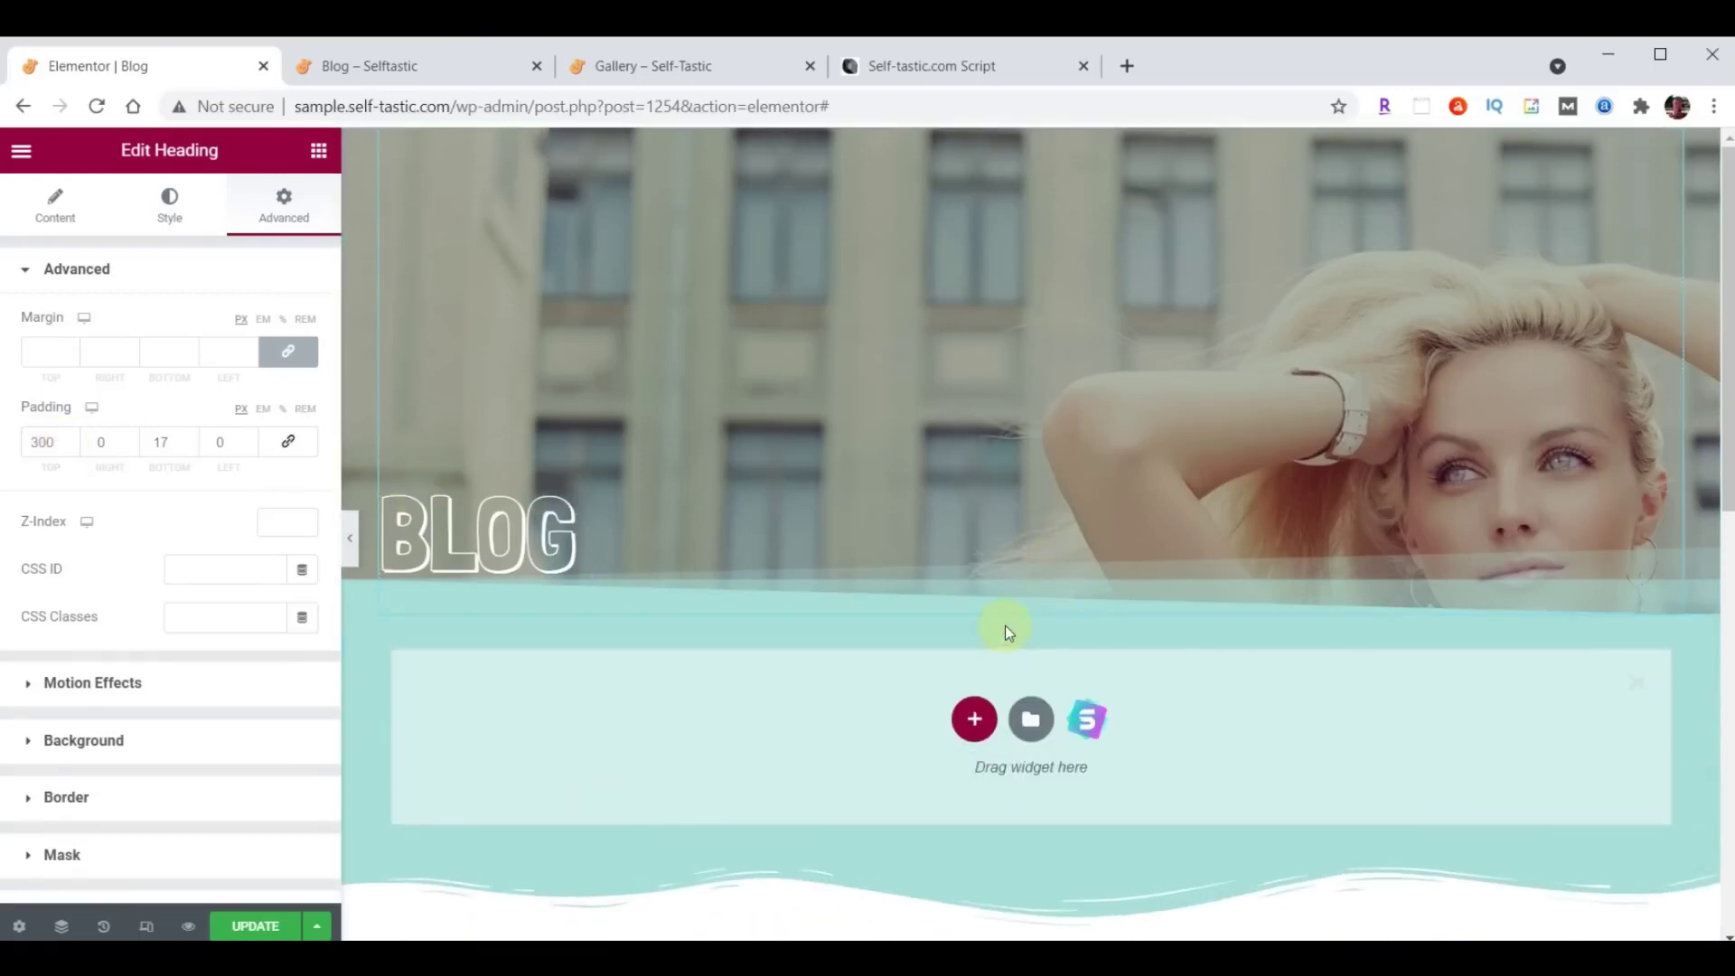
{"action": "left_click", "coordinate": [974, 720]}
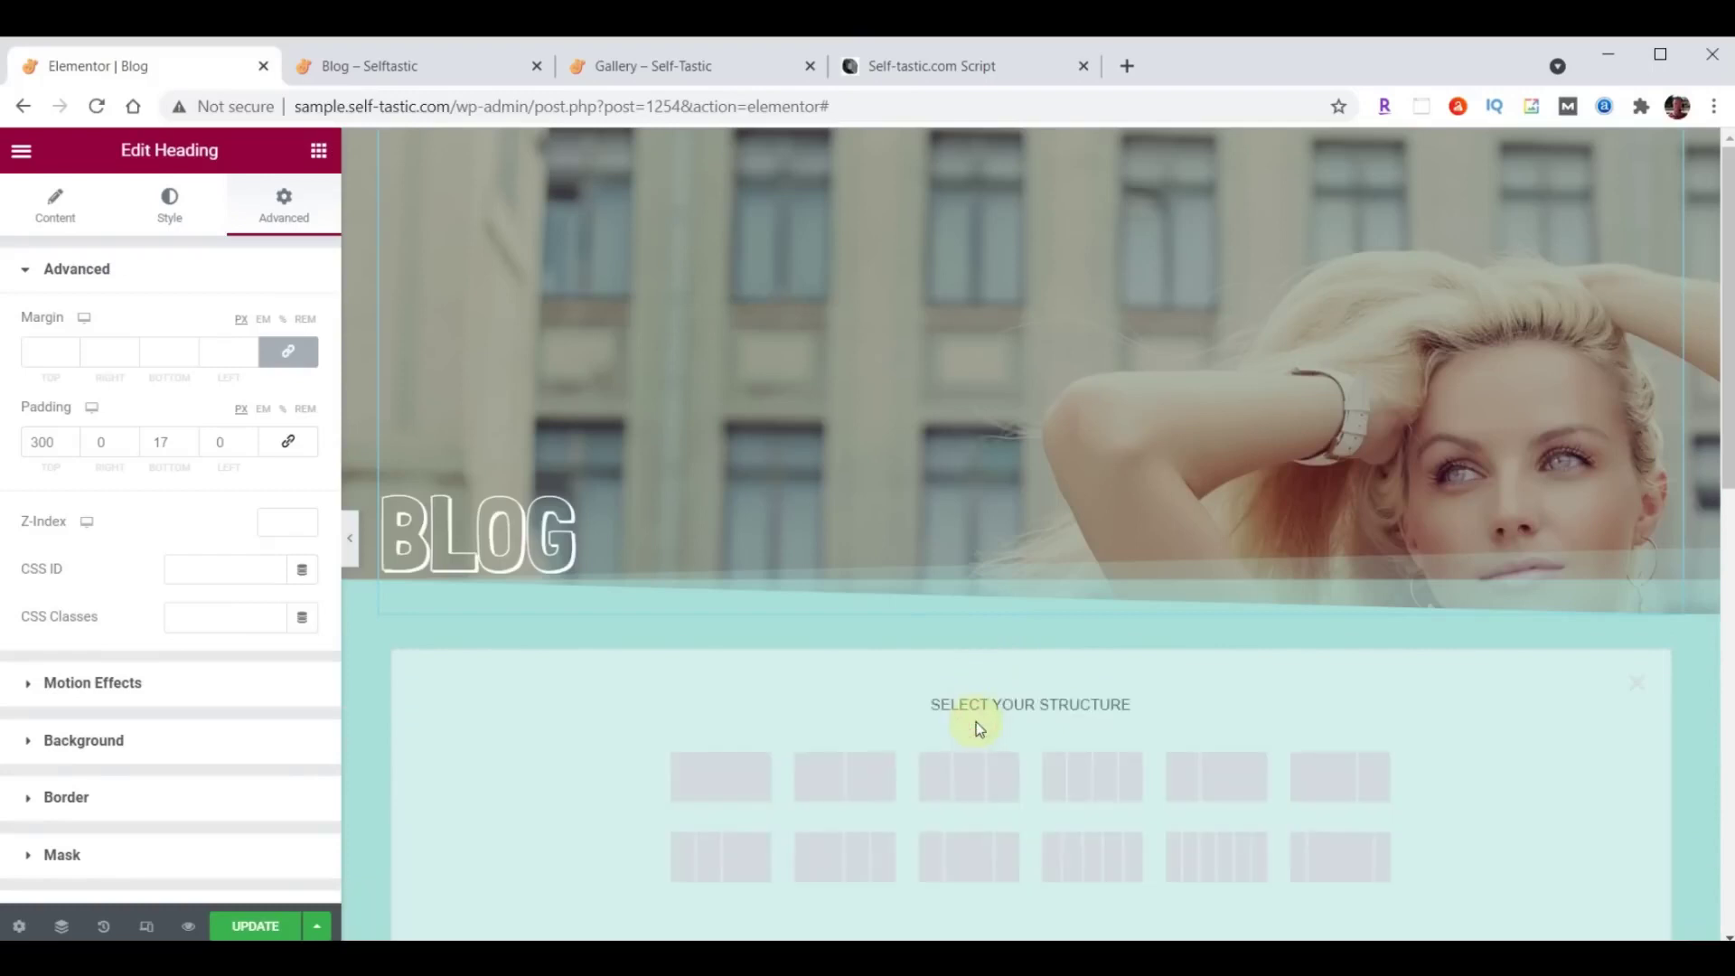
{"action": "left_click", "coordinate": [716, 775]}
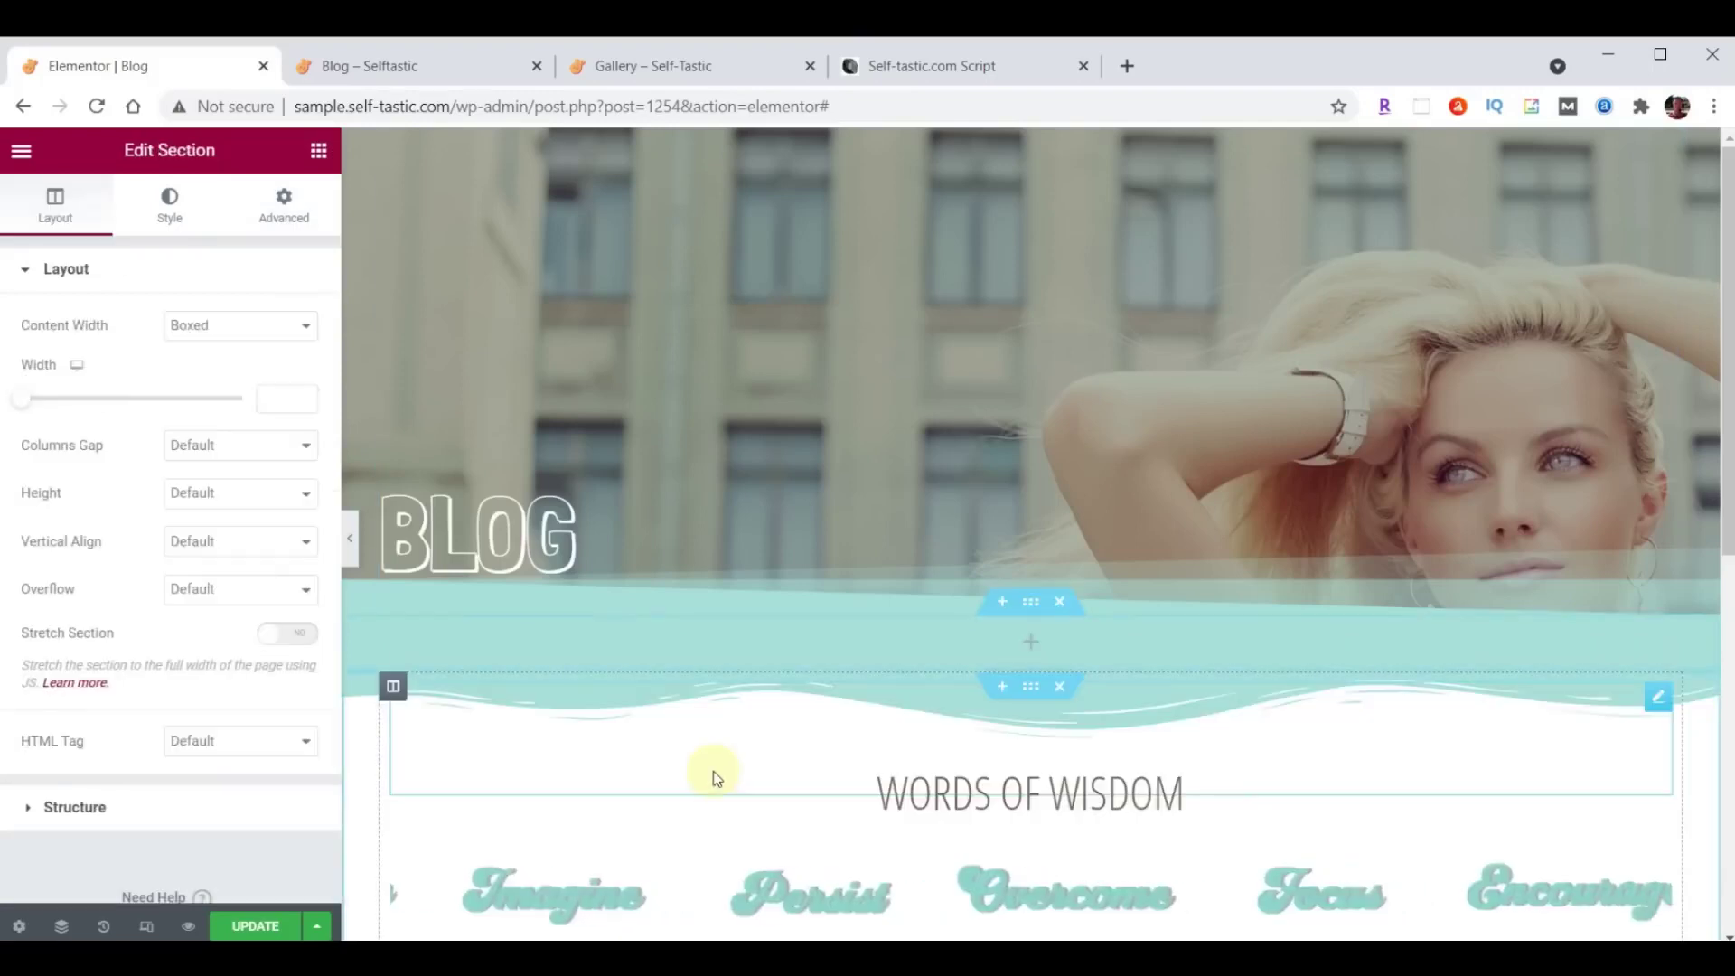
- Search the widgets for 'Posts' and drop a Posts widget into the new section
{"action": "left_click", "coordinate": [318, 152]}
{"action": "left_click", "coordinate": [197, 245]}
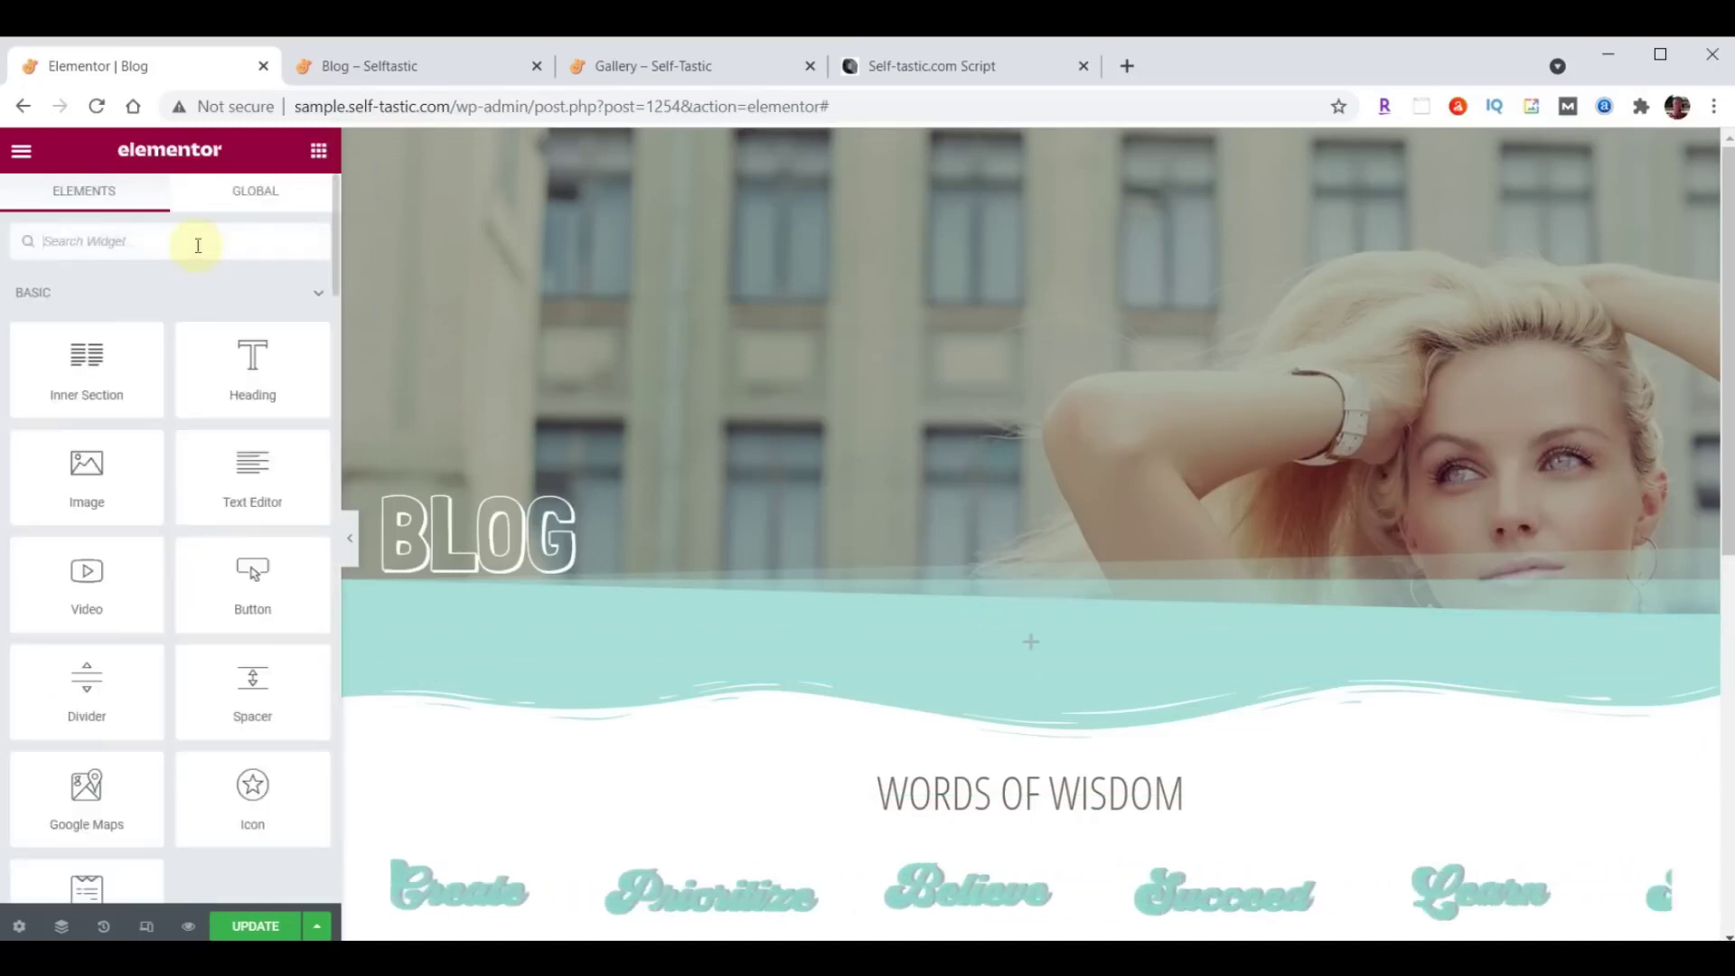
{"action": "type", "text": "Posts"}
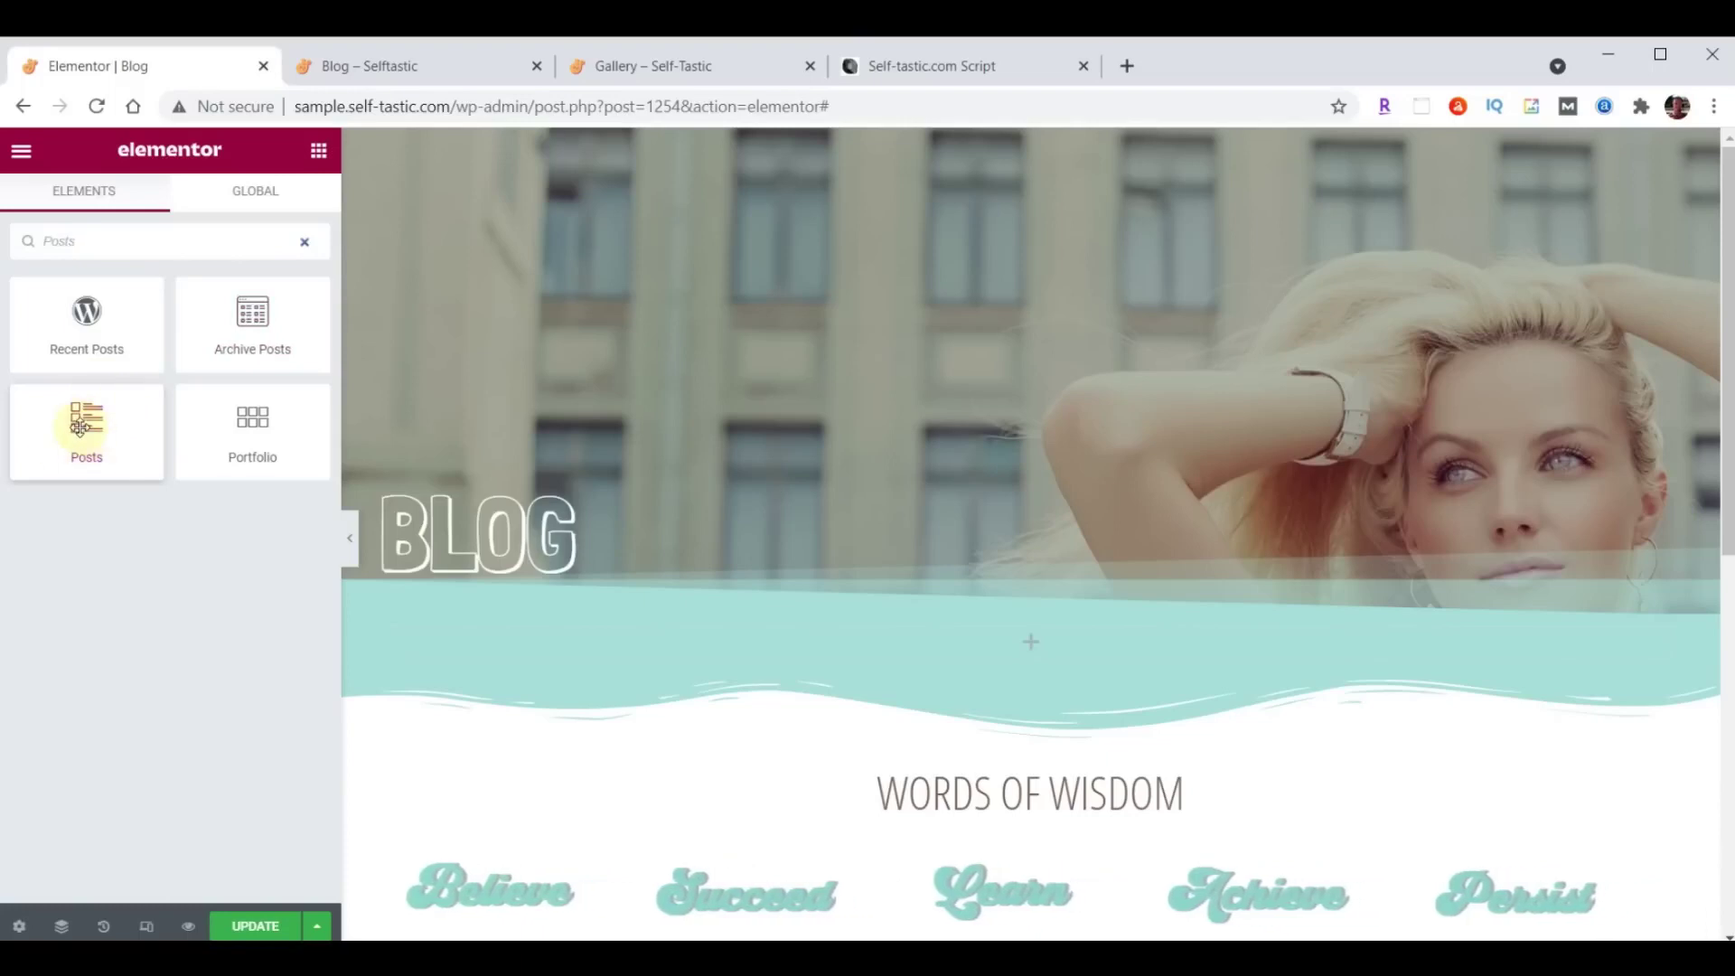
{"action": "left_click_drag", "start_coordinate": [94, 428], "coordinate": [1041, 642]}
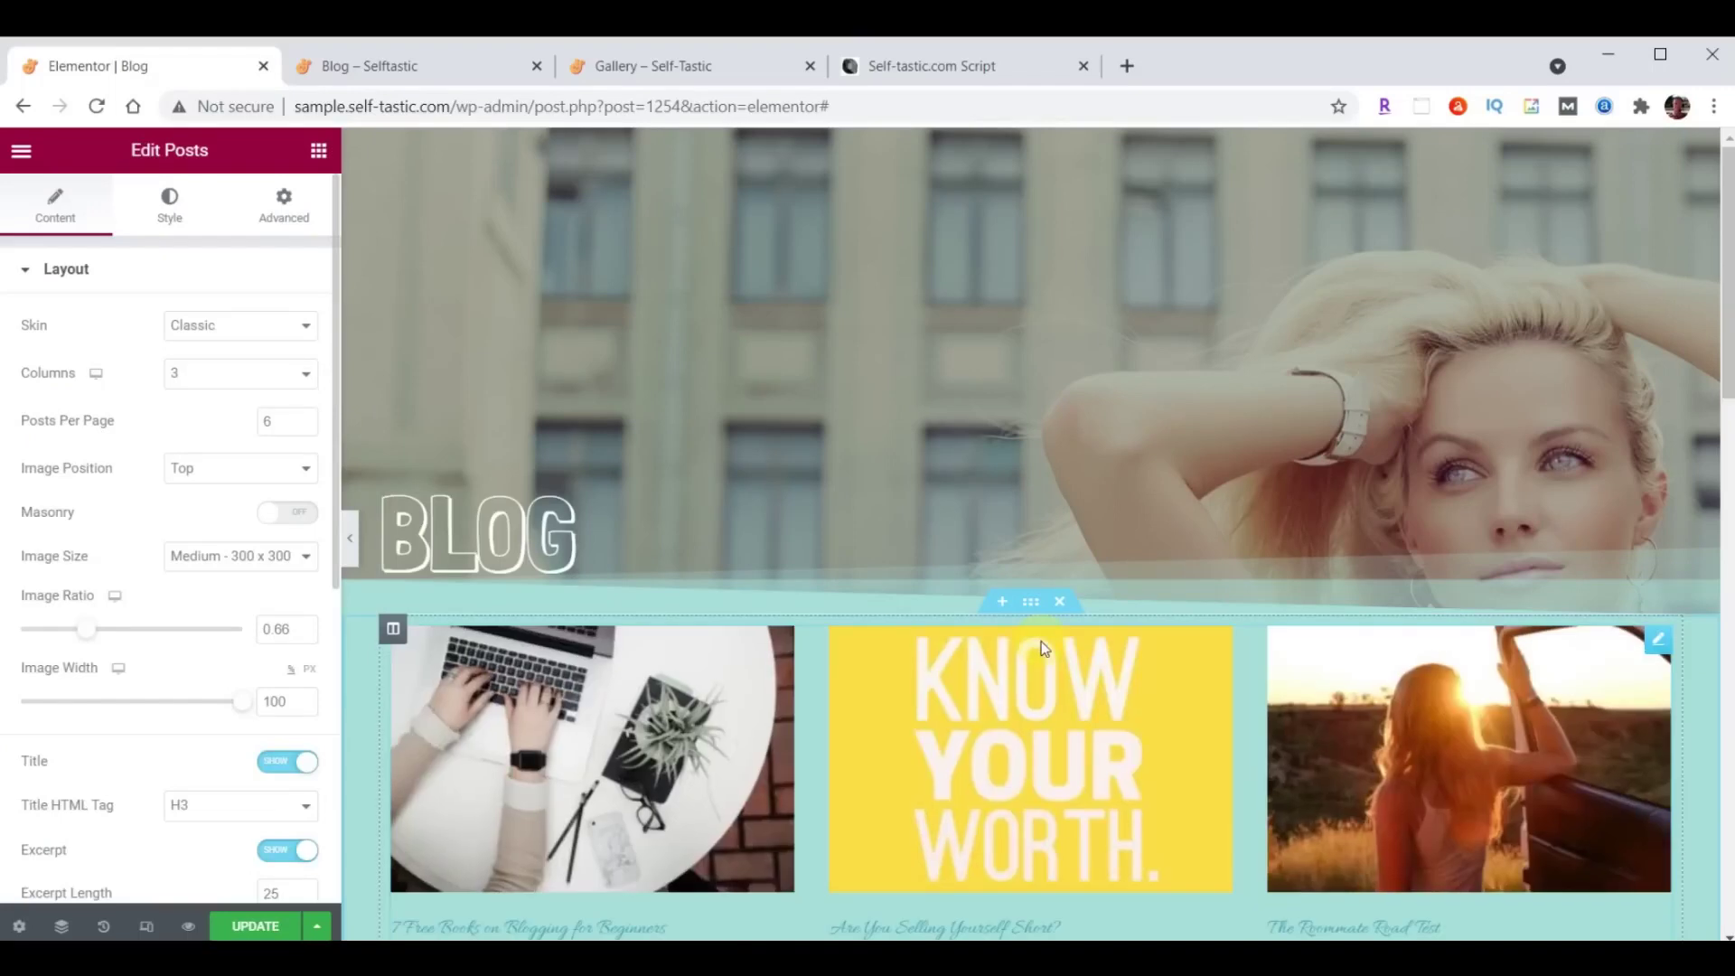
- Switch the Posts widget to the Cards skin
{"action": "scroll", "coordinate": [1044, 648], "scroll_direction": "down", "scroll_amount": 1}
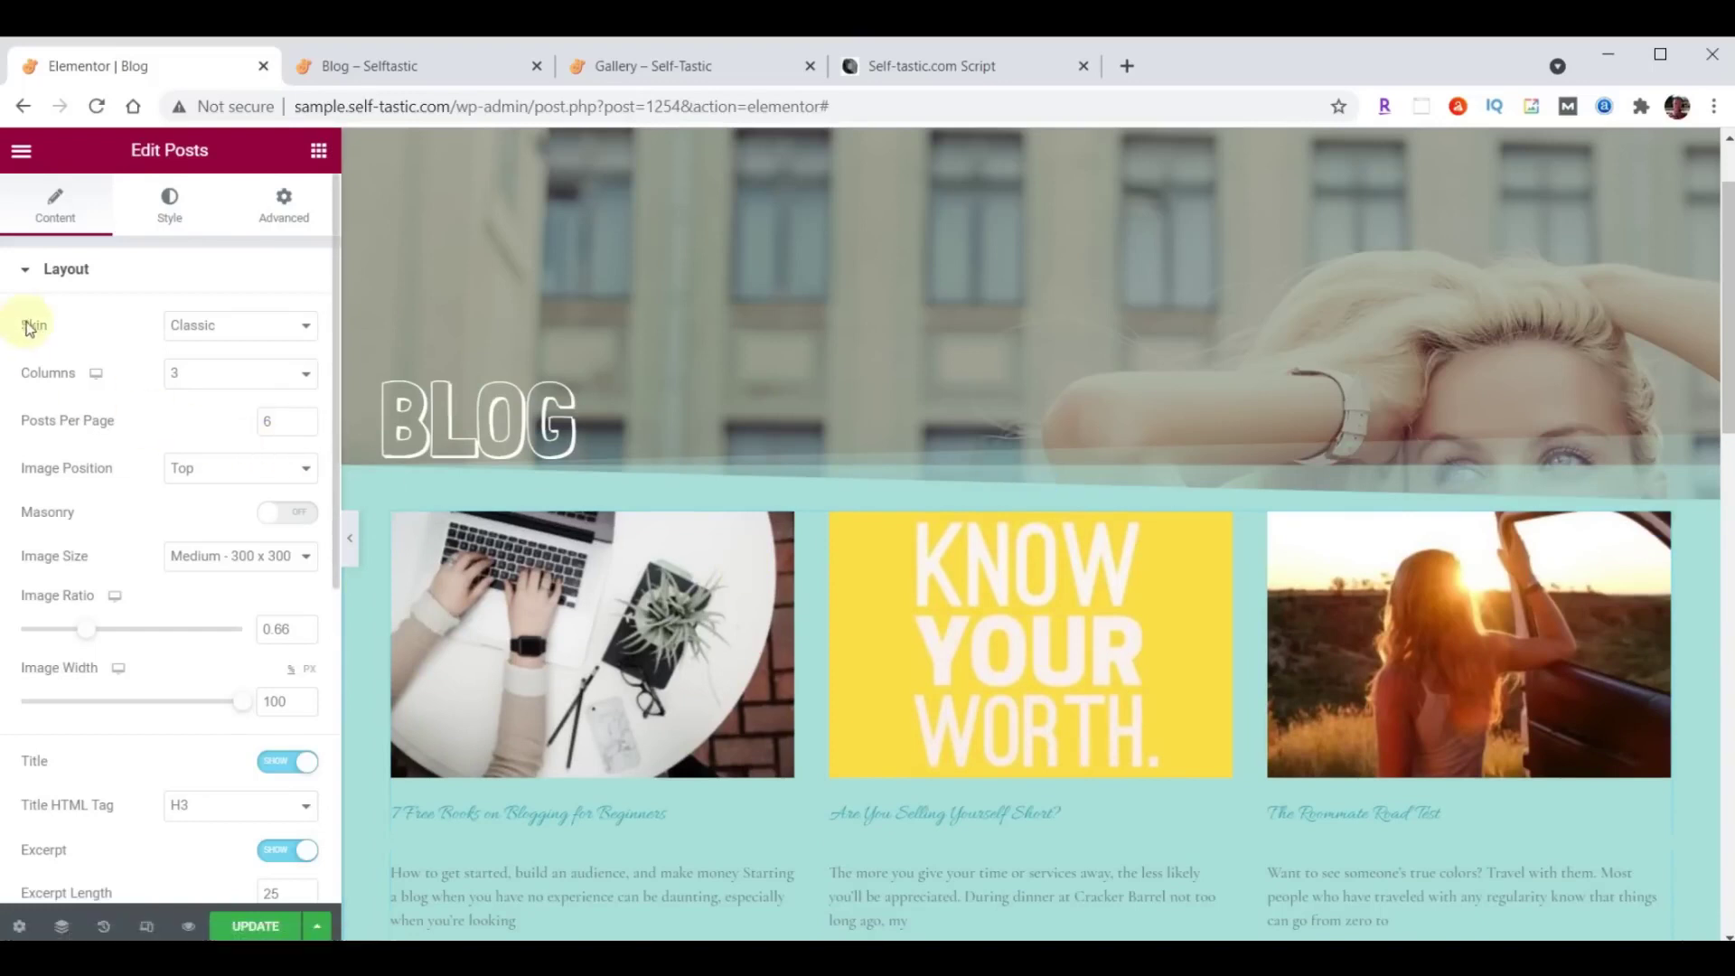
{"action": "left_click", "coordinate": [260, 327]}
{"action": "left_click", "coordinate": [216, 368]}
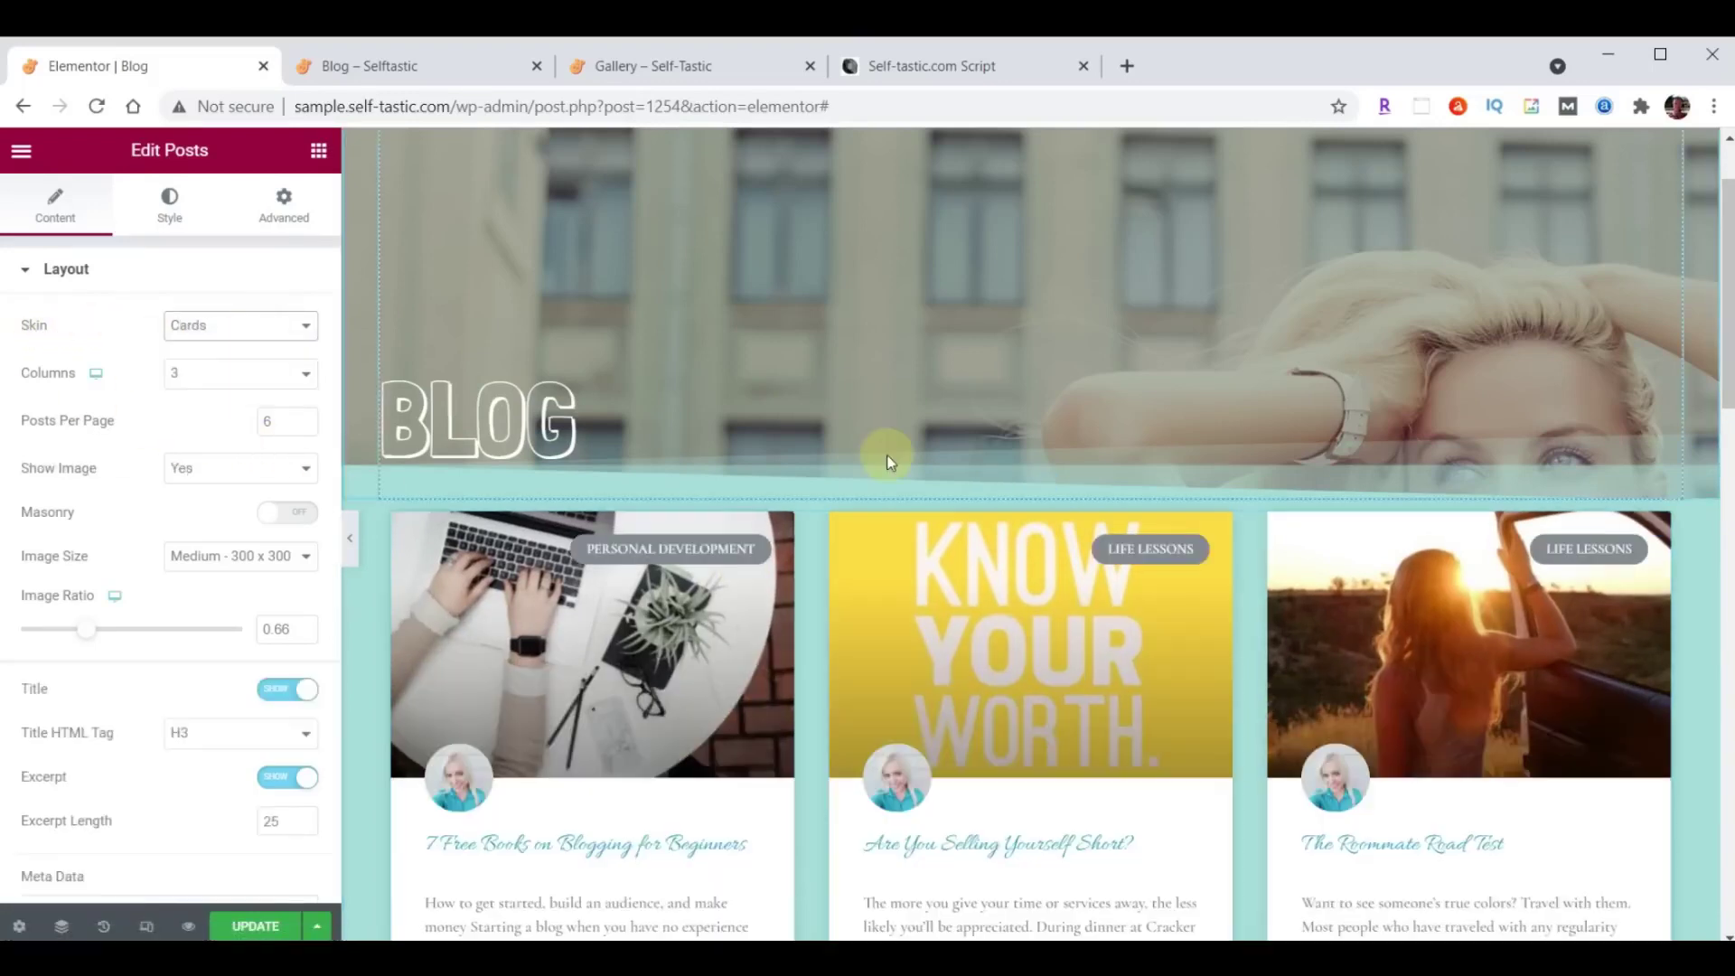
{"action": "scroll", "coordinate": [890, 457], "scroll_direction": "down", "scroll_amount": 1}
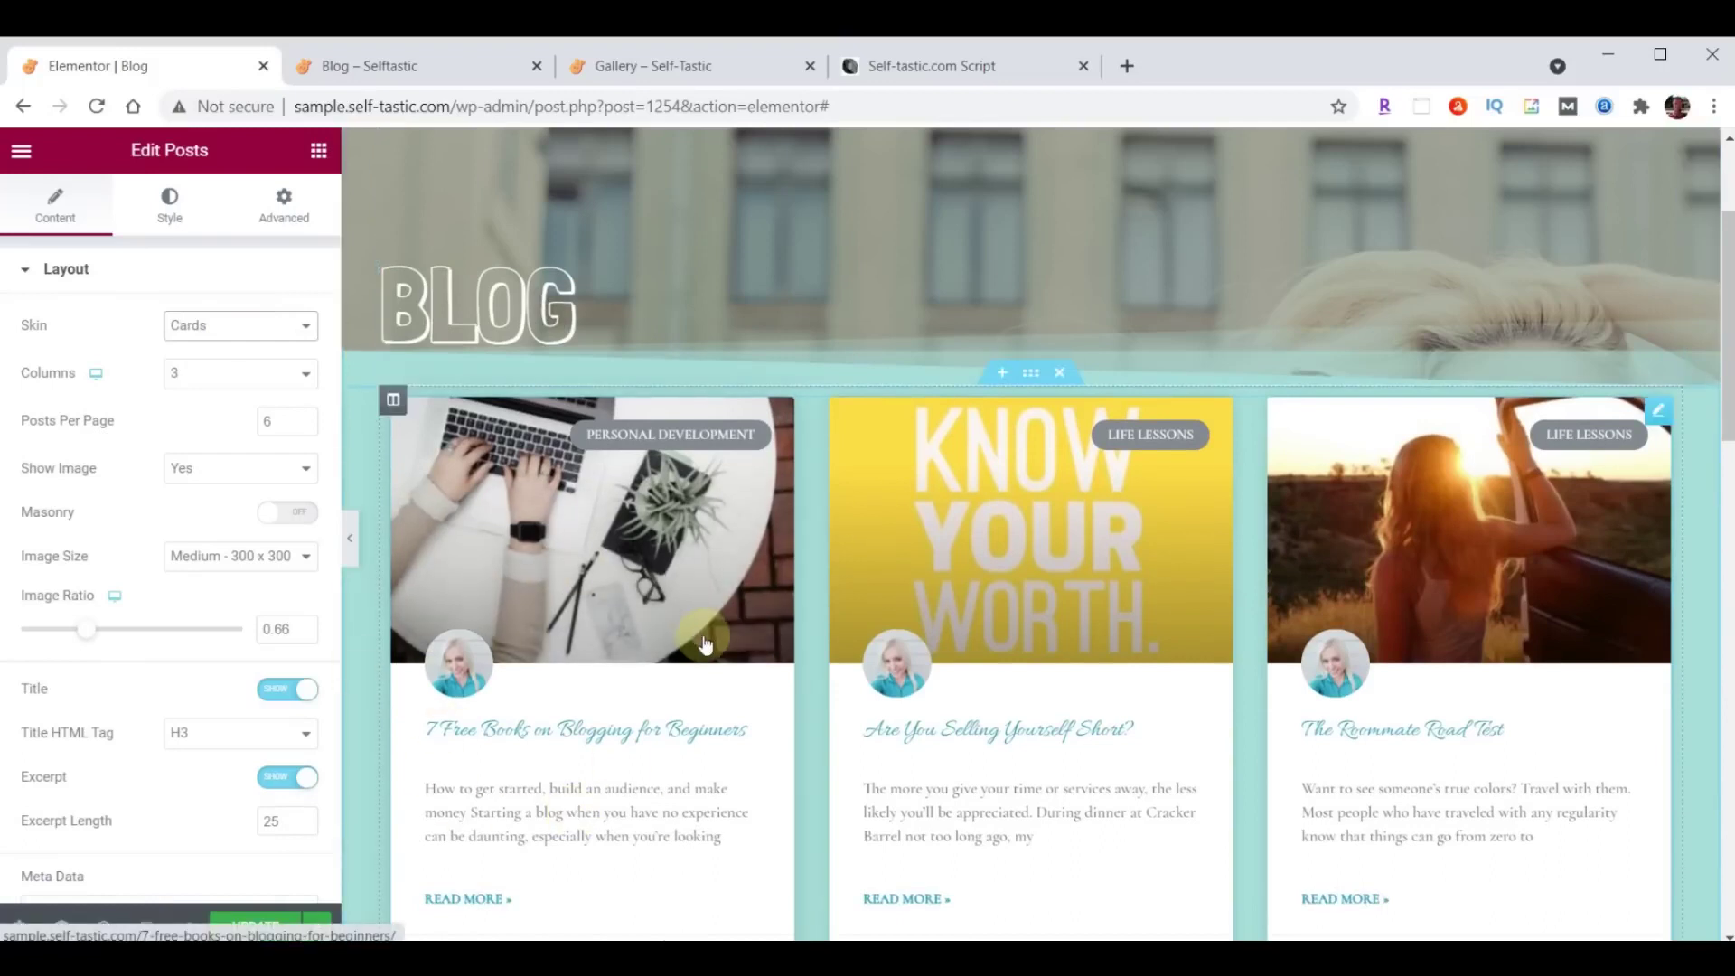
{"action": "left_click", "coordinate": [177, 220]}
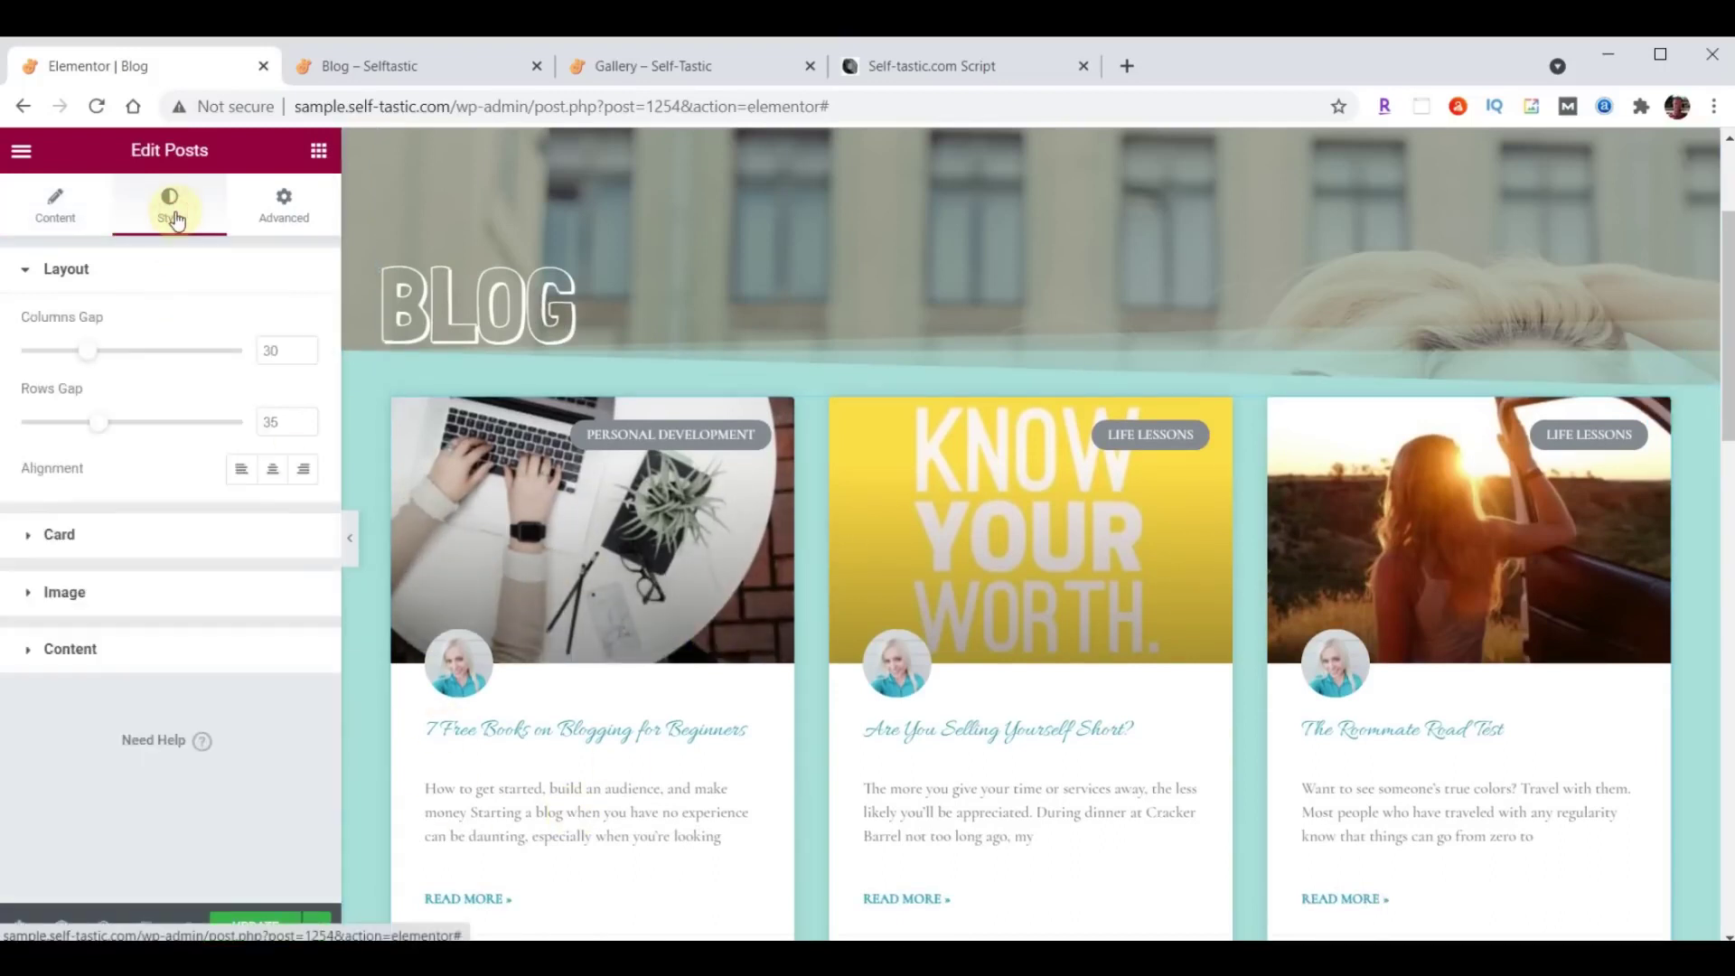
- Set the post titles to Open Sans Condensed at 24 px
{"action": "left_click", "coordinate": [60, 652]}
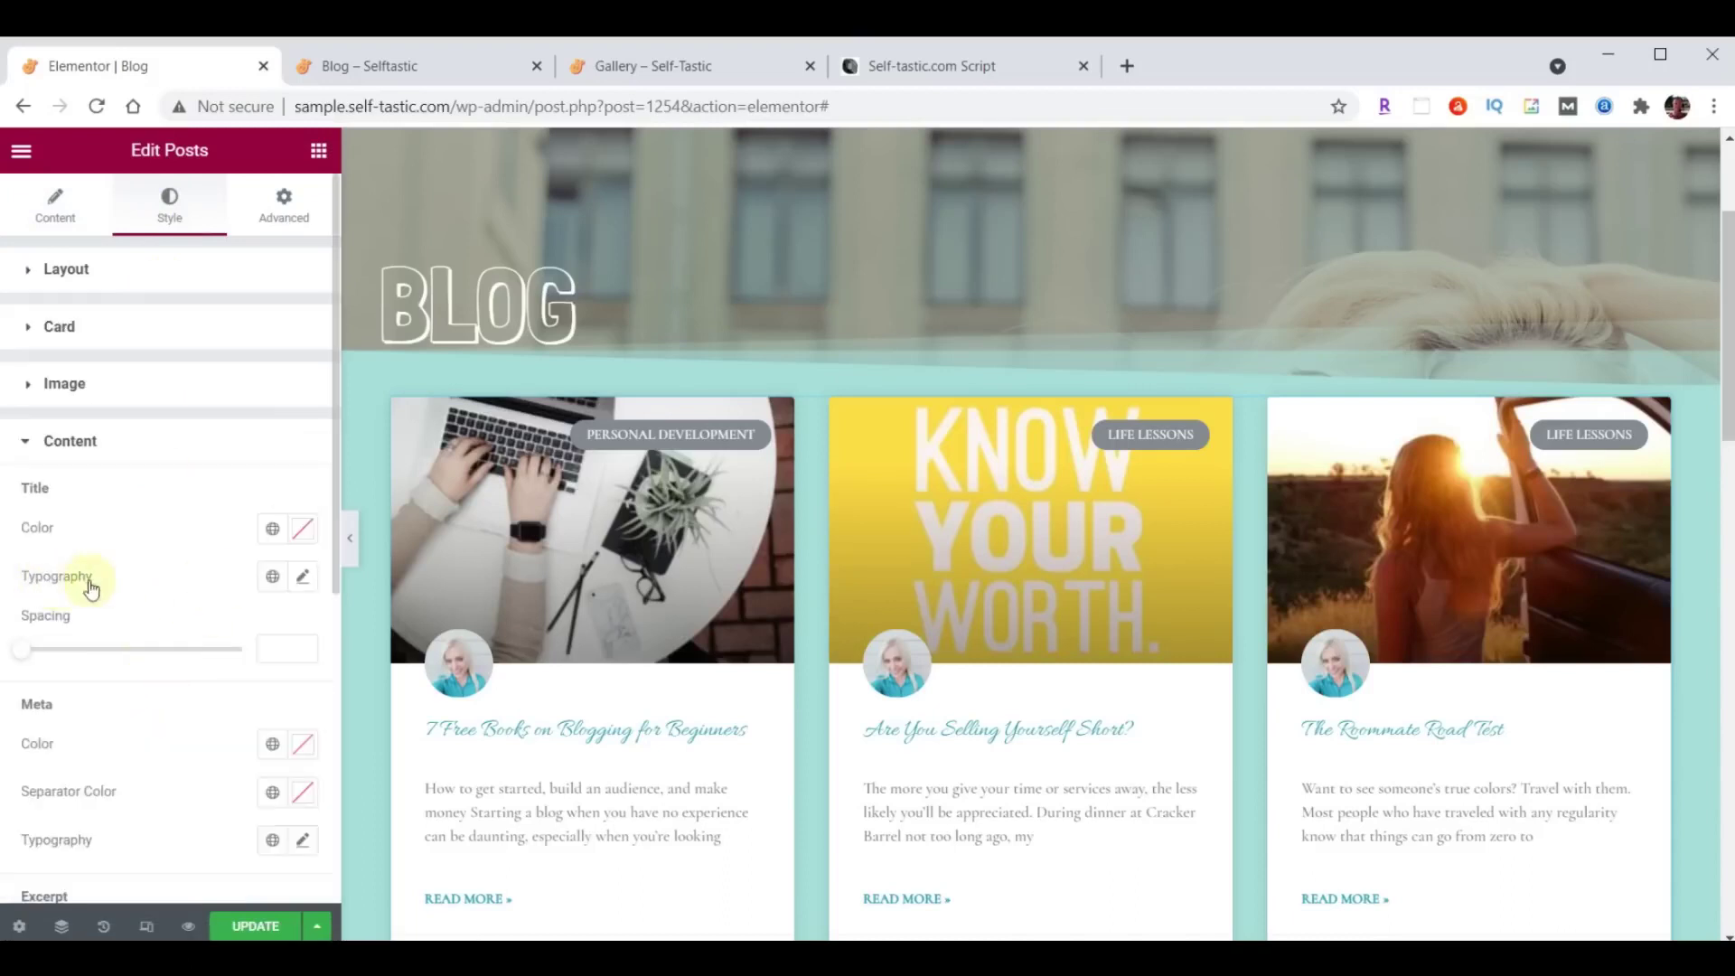
{"action": "left_click", "coordinate": [304, 578]}
{"action": "left_click", "coordinate": [233, 682]}
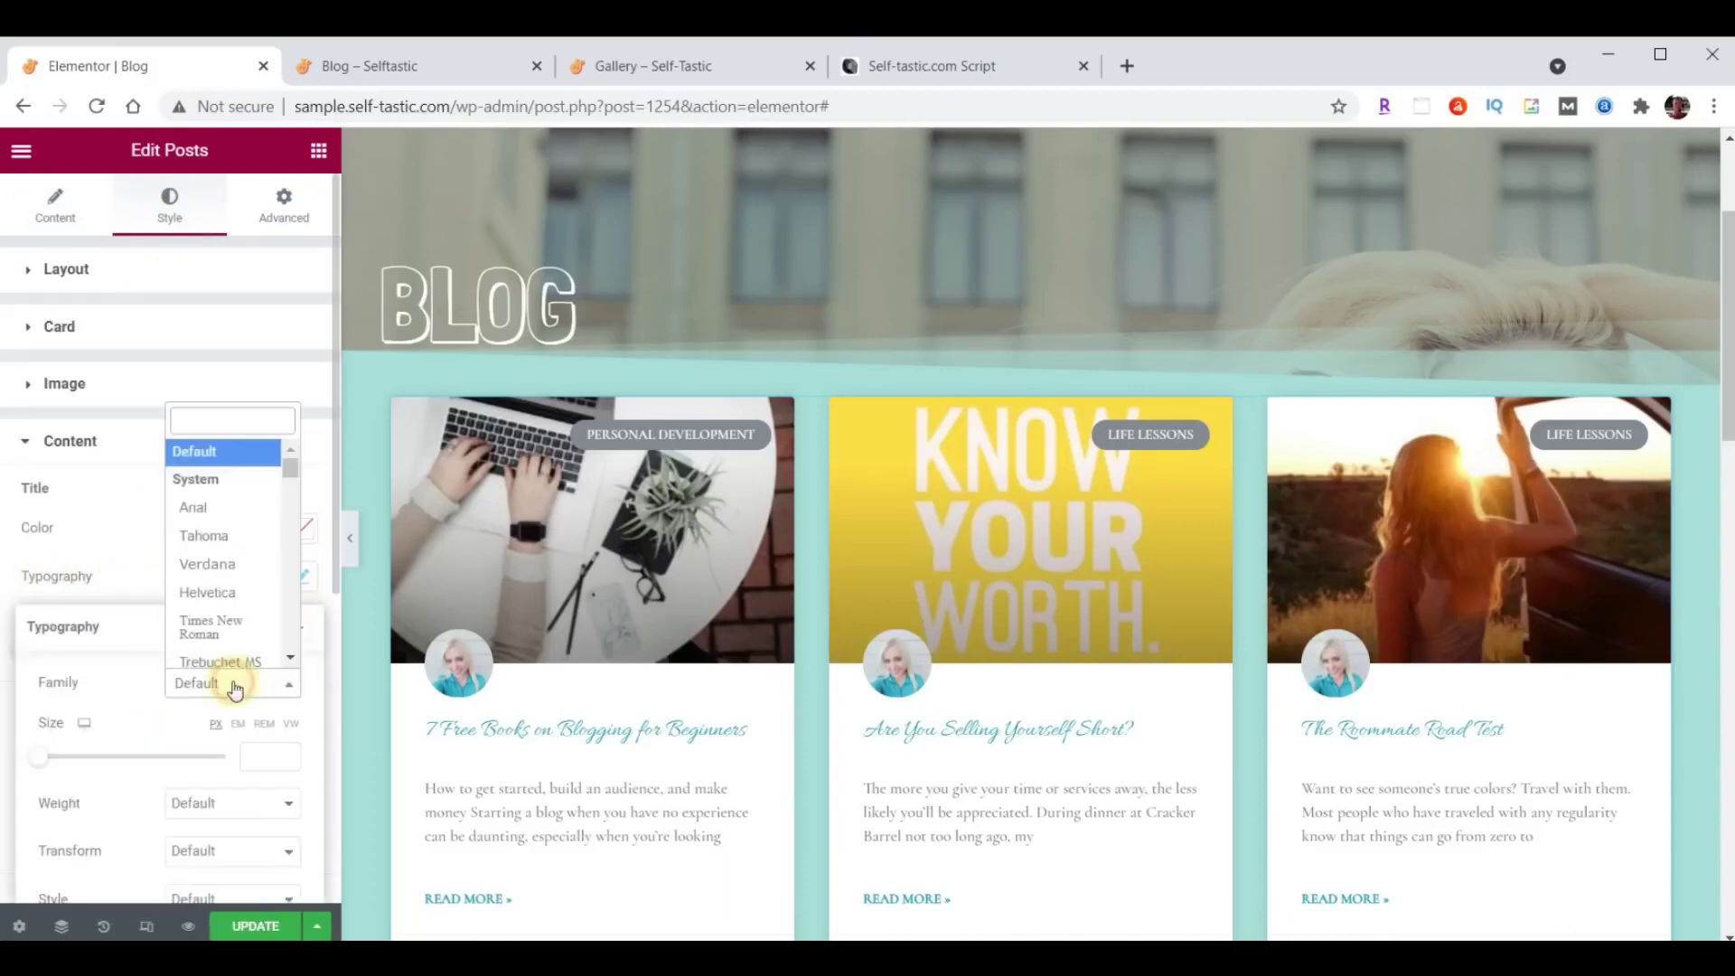
{"action": "type", "text": "Open"}
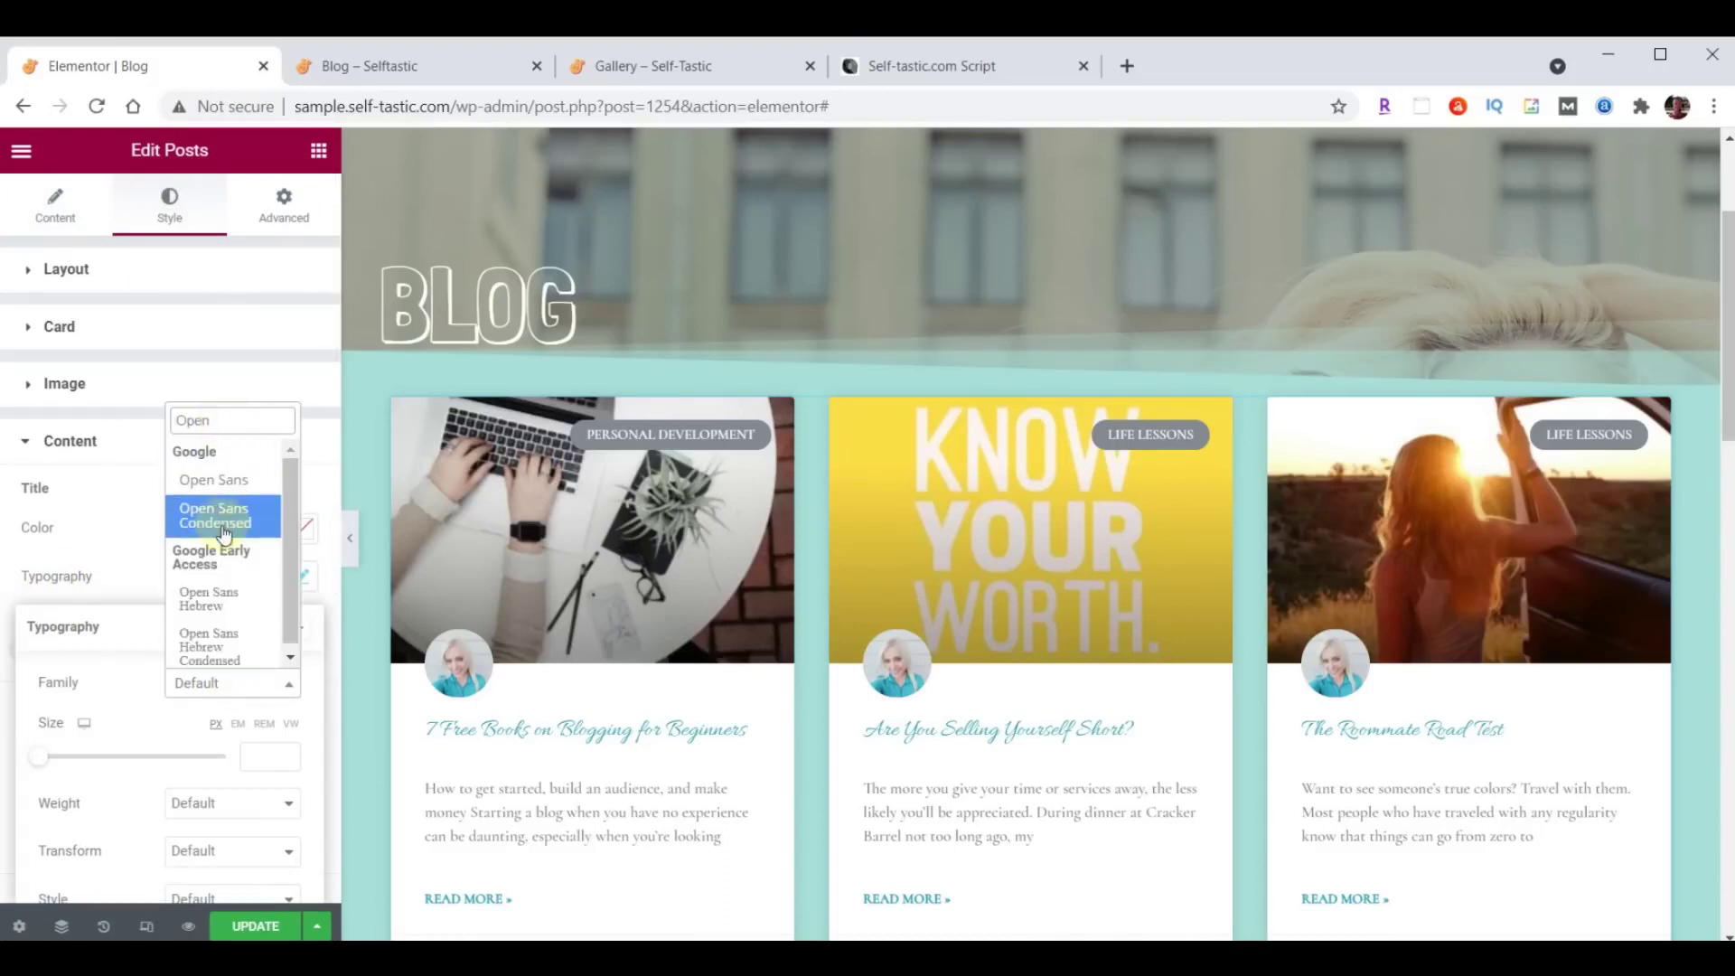
{"action": "left_click", "coordinate": [223, 528]}
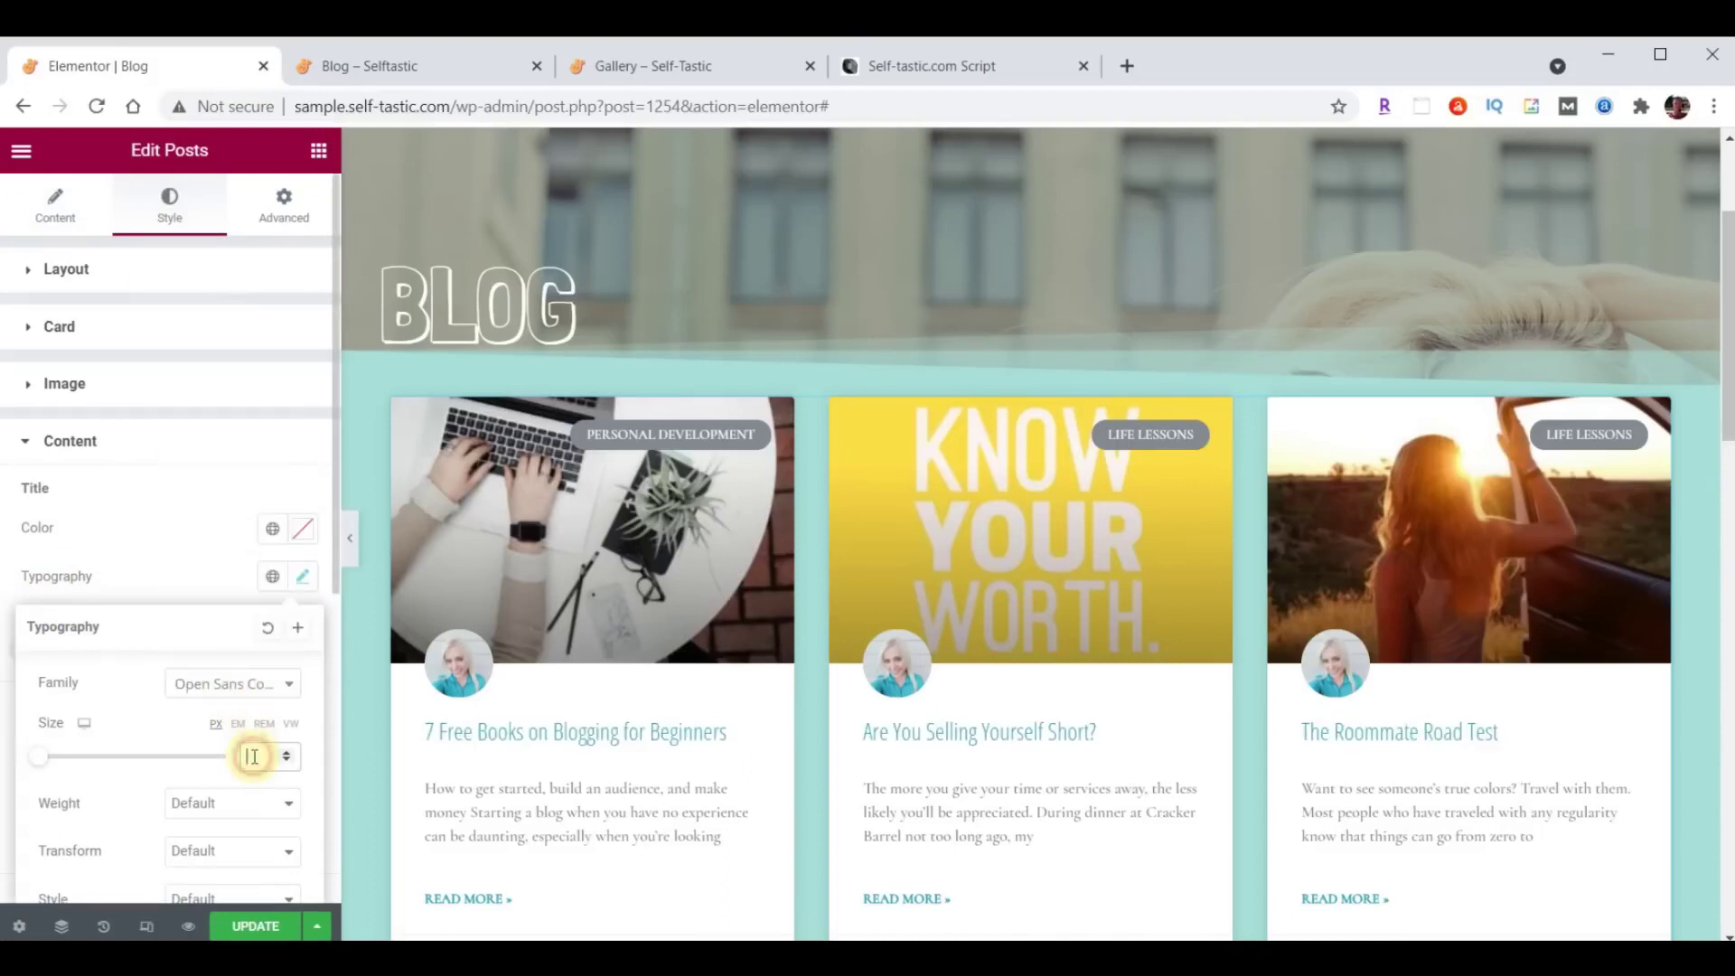
{"action": "type", "text": "24"}
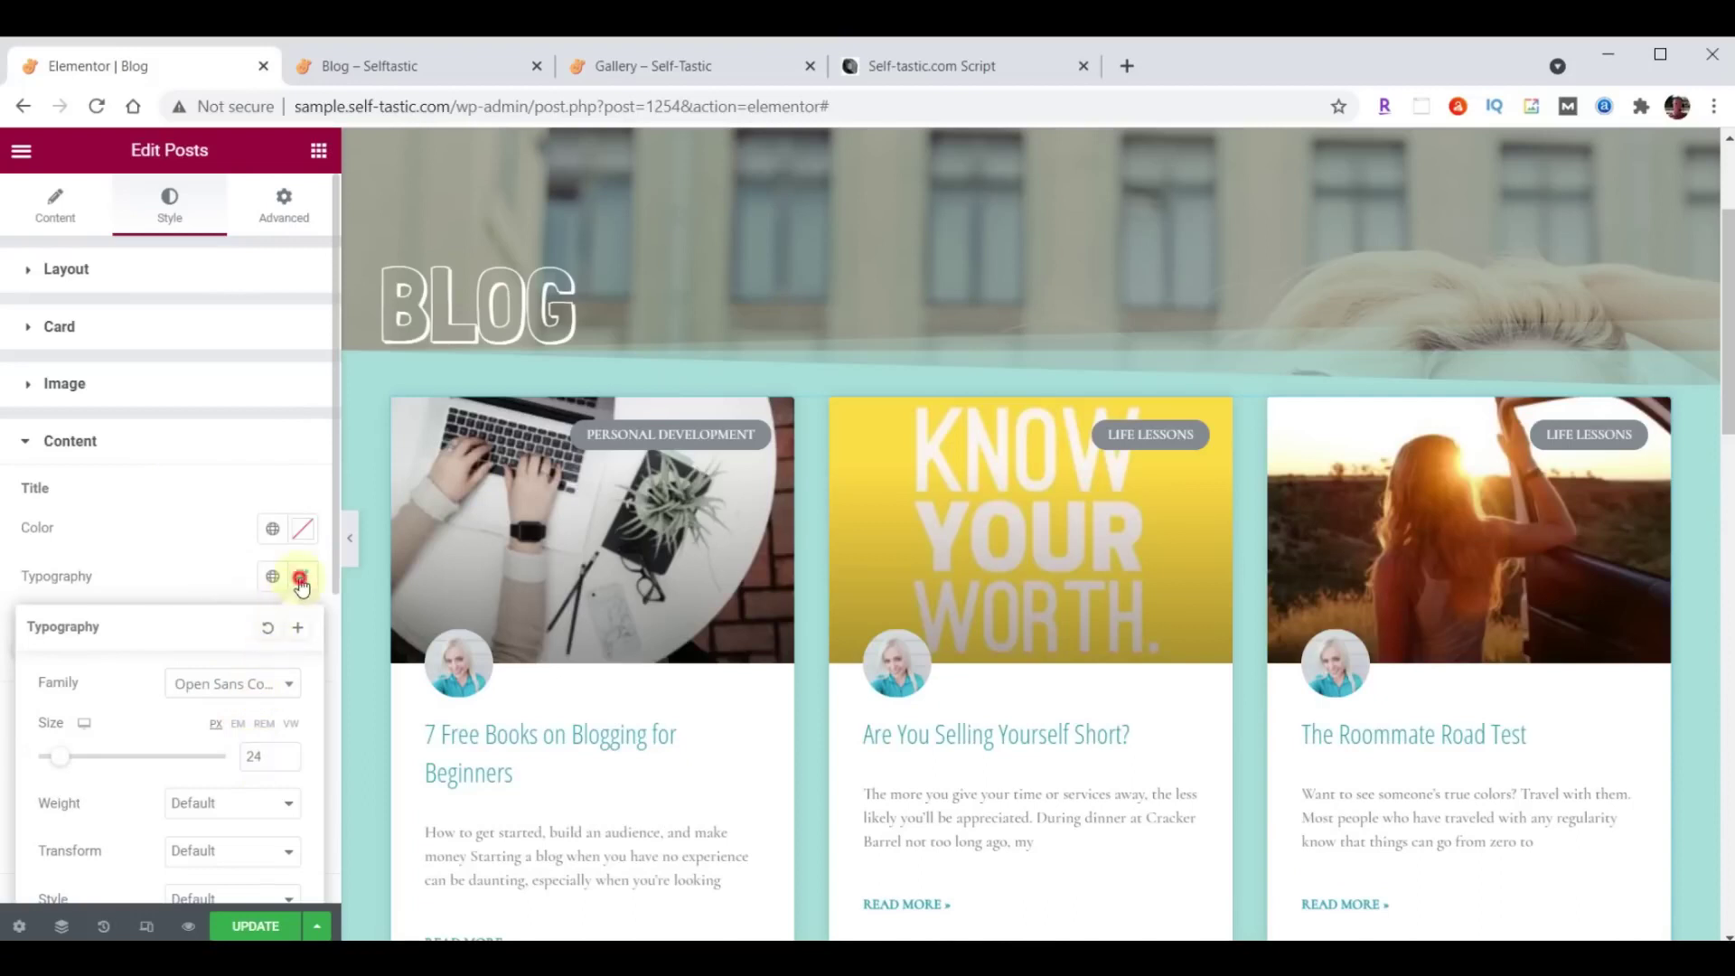
{"action": "left_click", "coordinate": [301, 579]}
- Set the post excerpts to Open Sans Condensed at 21 px
{"action": "scroll", "coordinate": [275, 596], "scroll_direction": "down", "scroll_amount": 3}
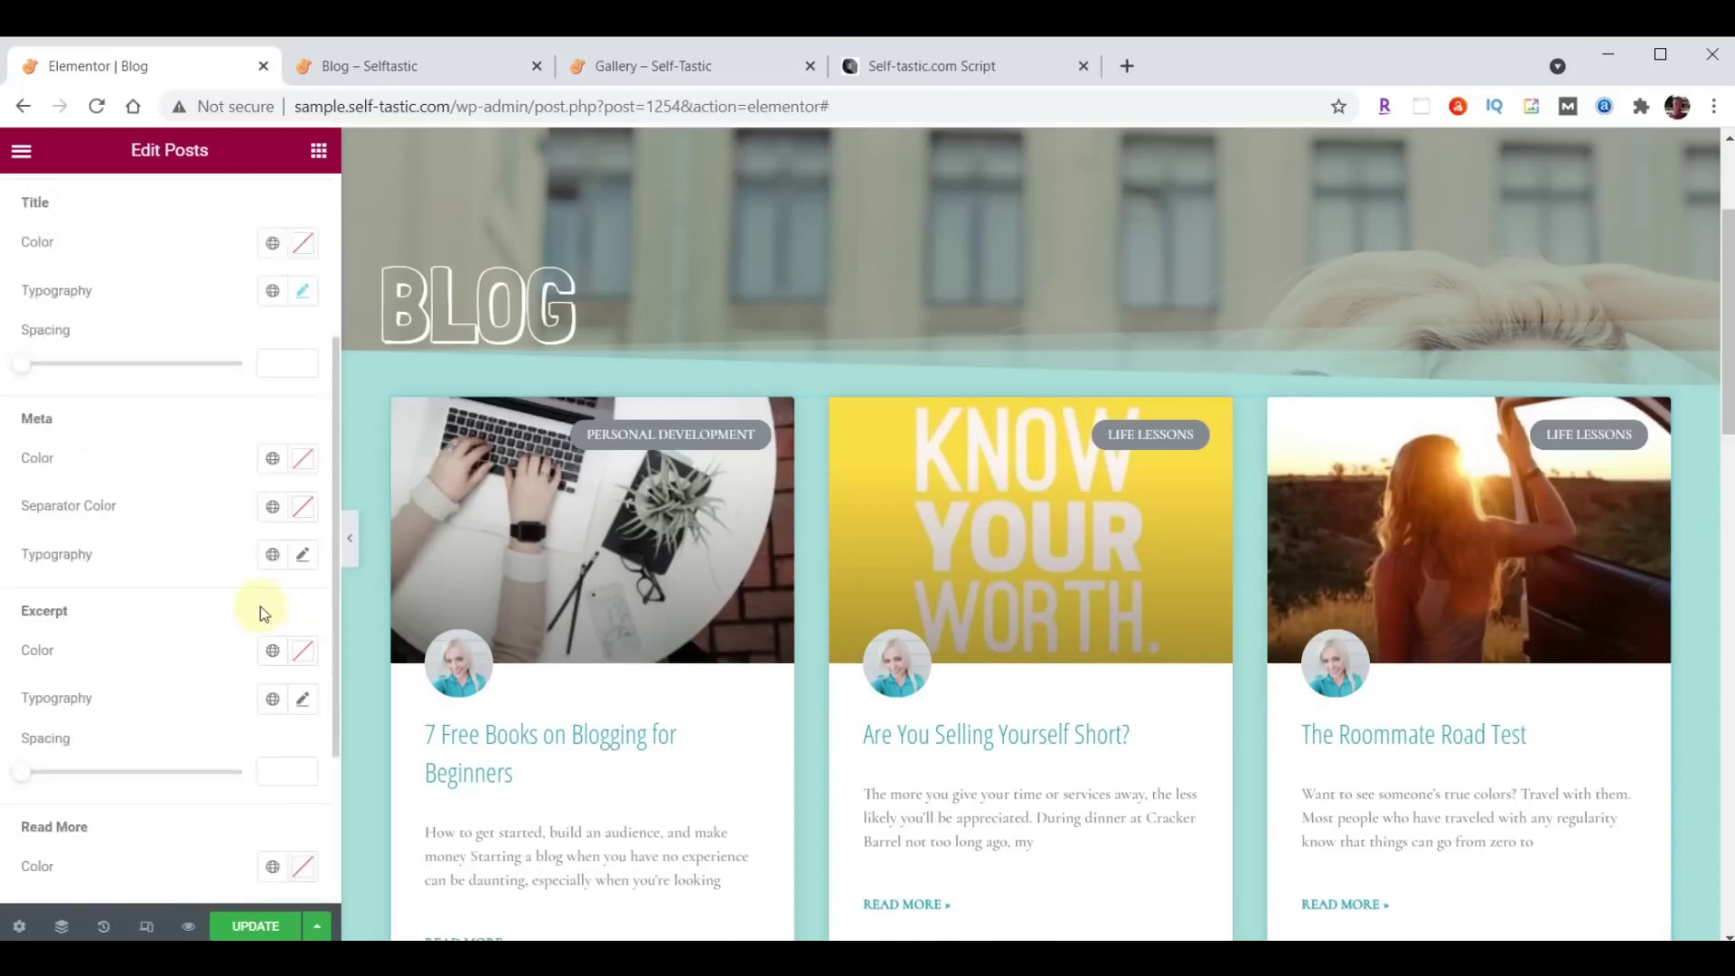
{"action": "scroll", "coordinate": [214, 629], "scroll_direction": "down", "scroll_amount": 2}
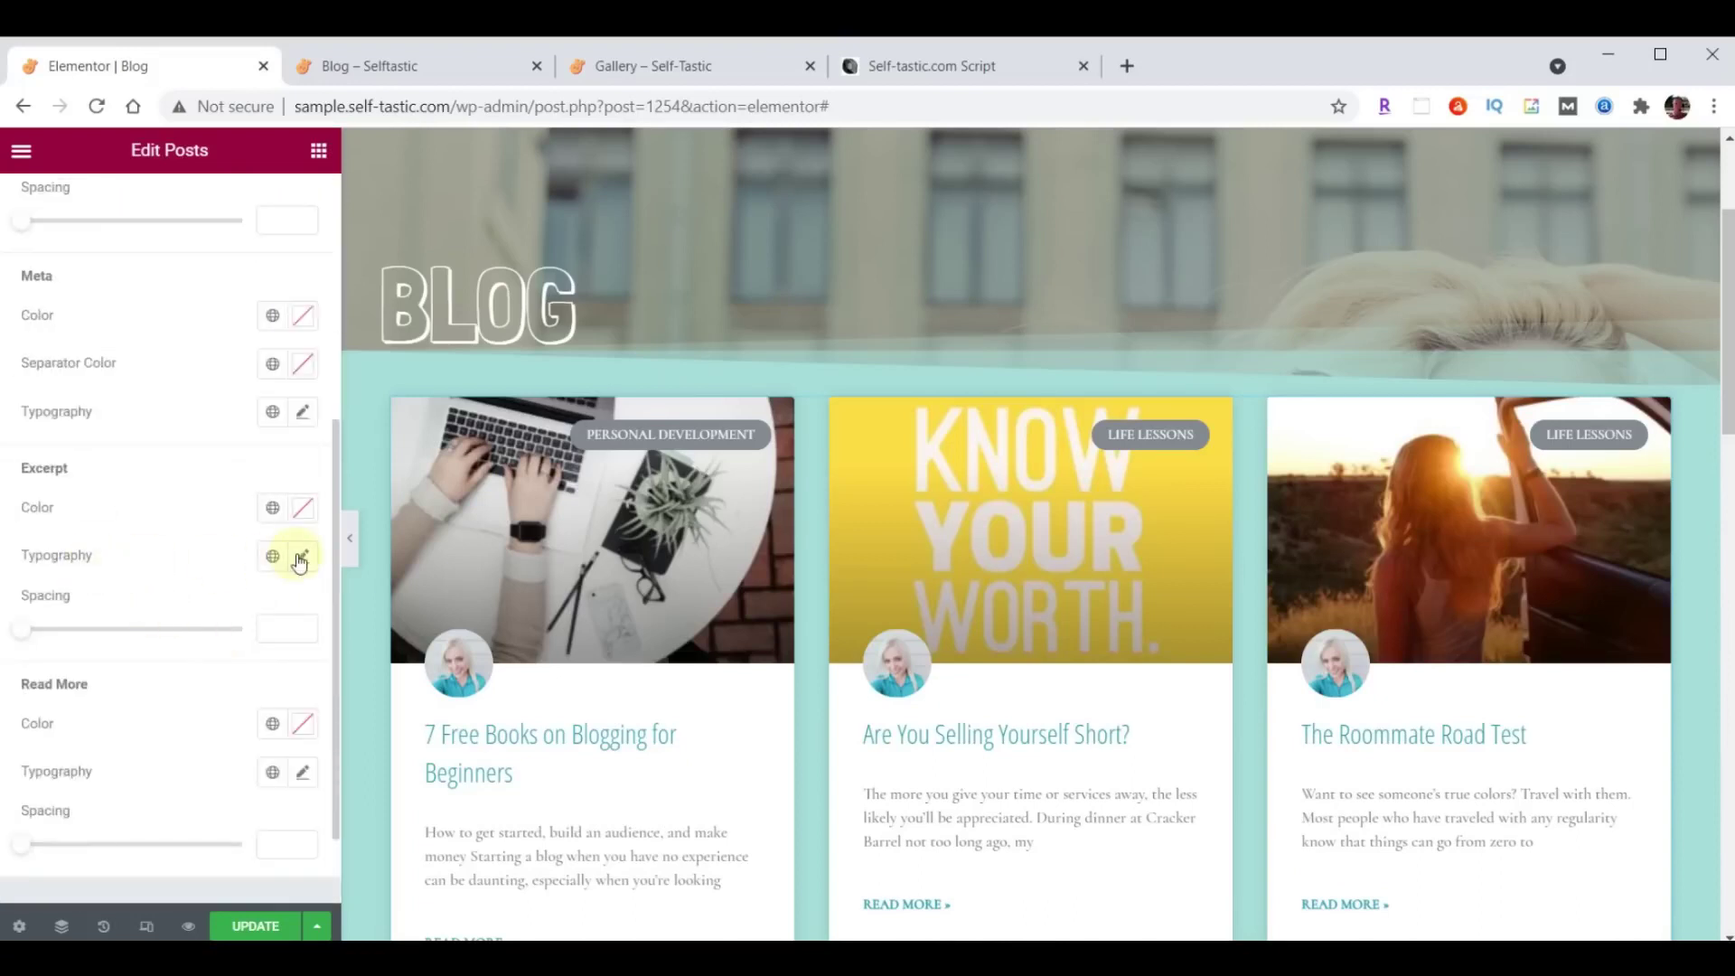
{"action": "left_click", "coordinate": [302, 558]}
{"action": "left_click", "coordinate": [203, 664]}
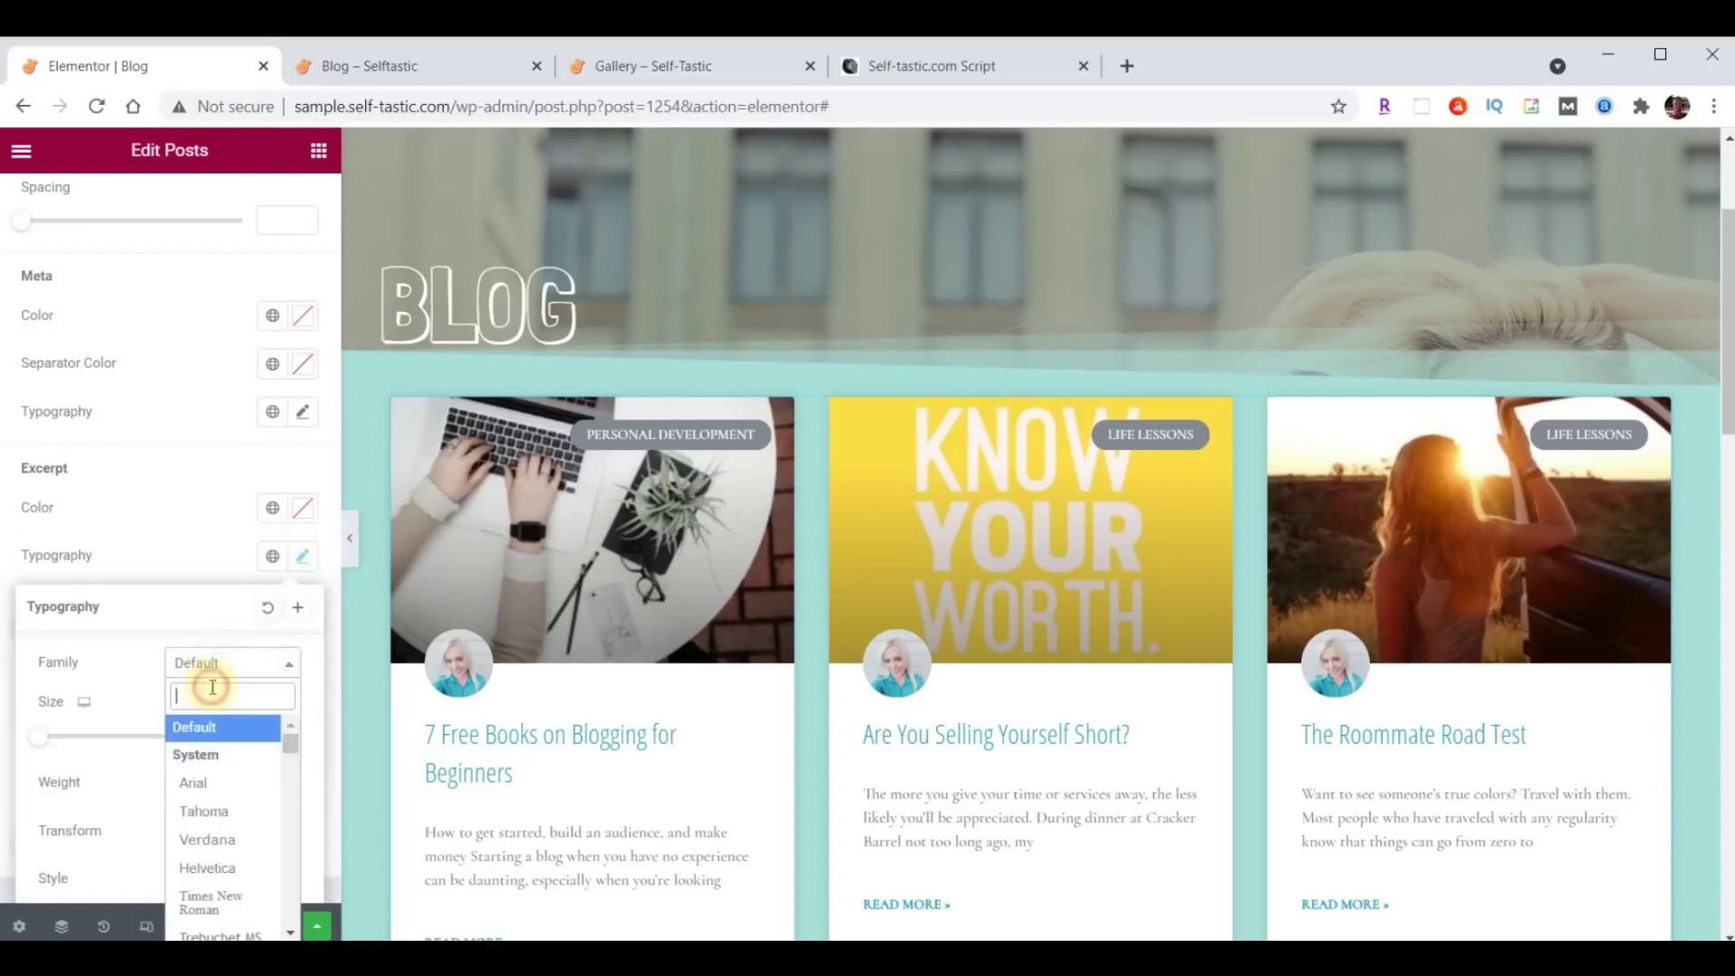
{"action": "type", "text": "Open"}
{"action": "left_click", "coordinate": [217, 789]}
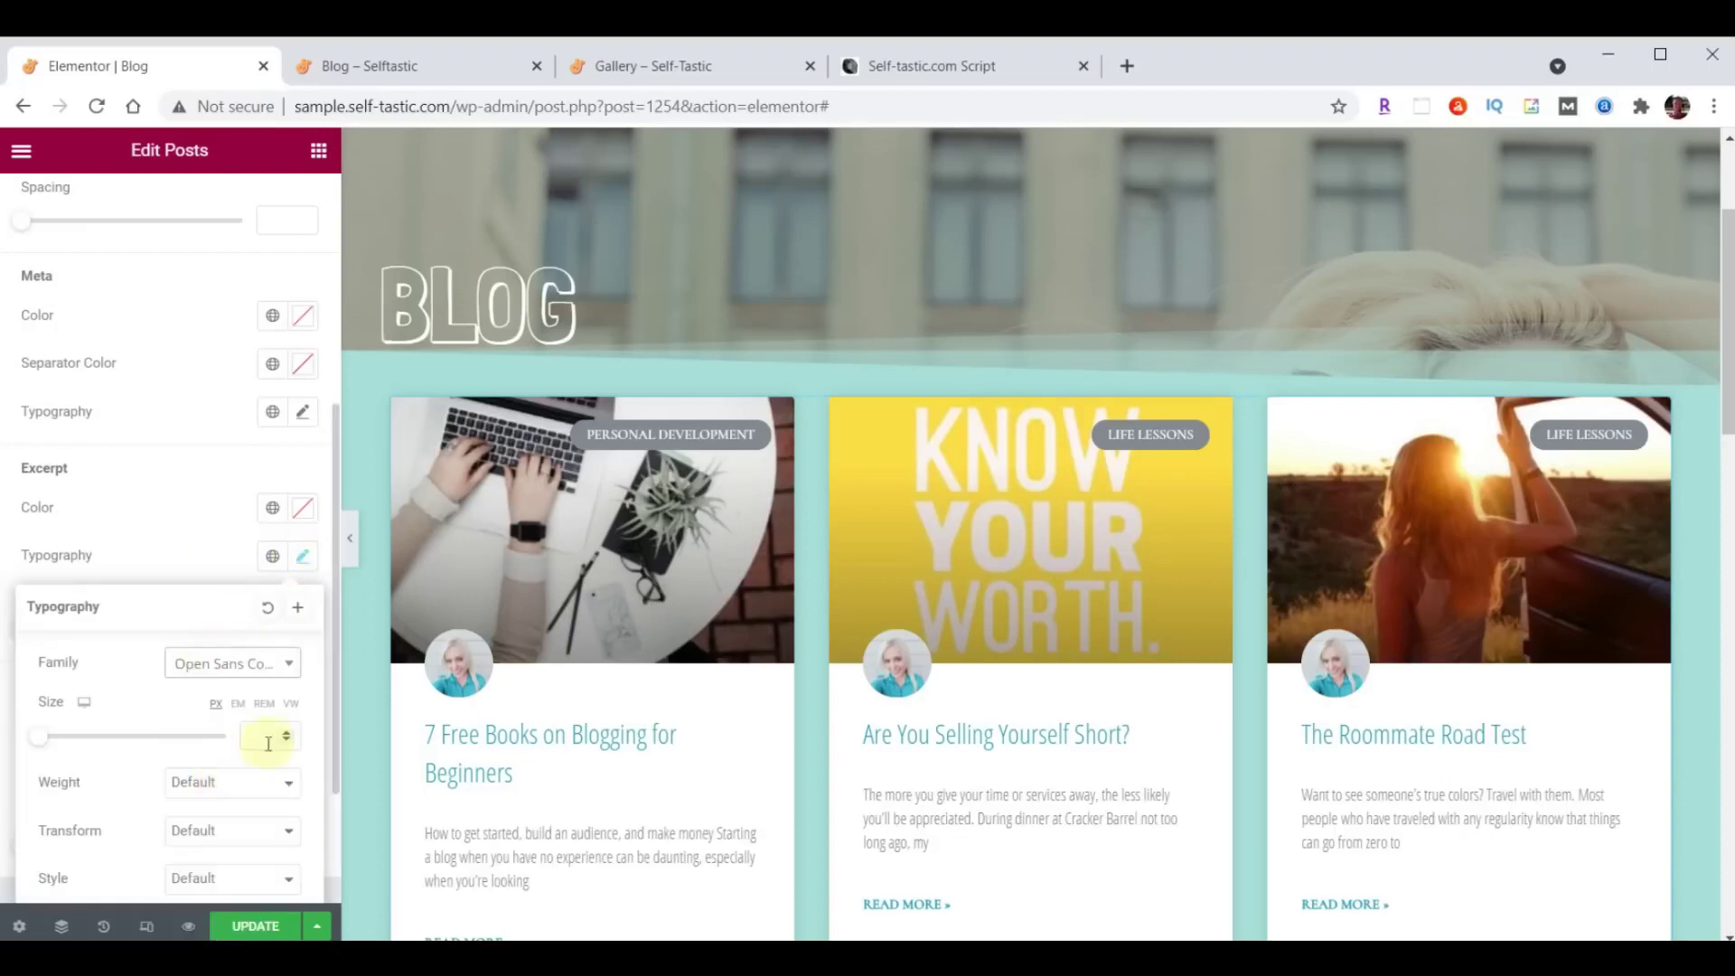
{"action": "type", "text": "21"}
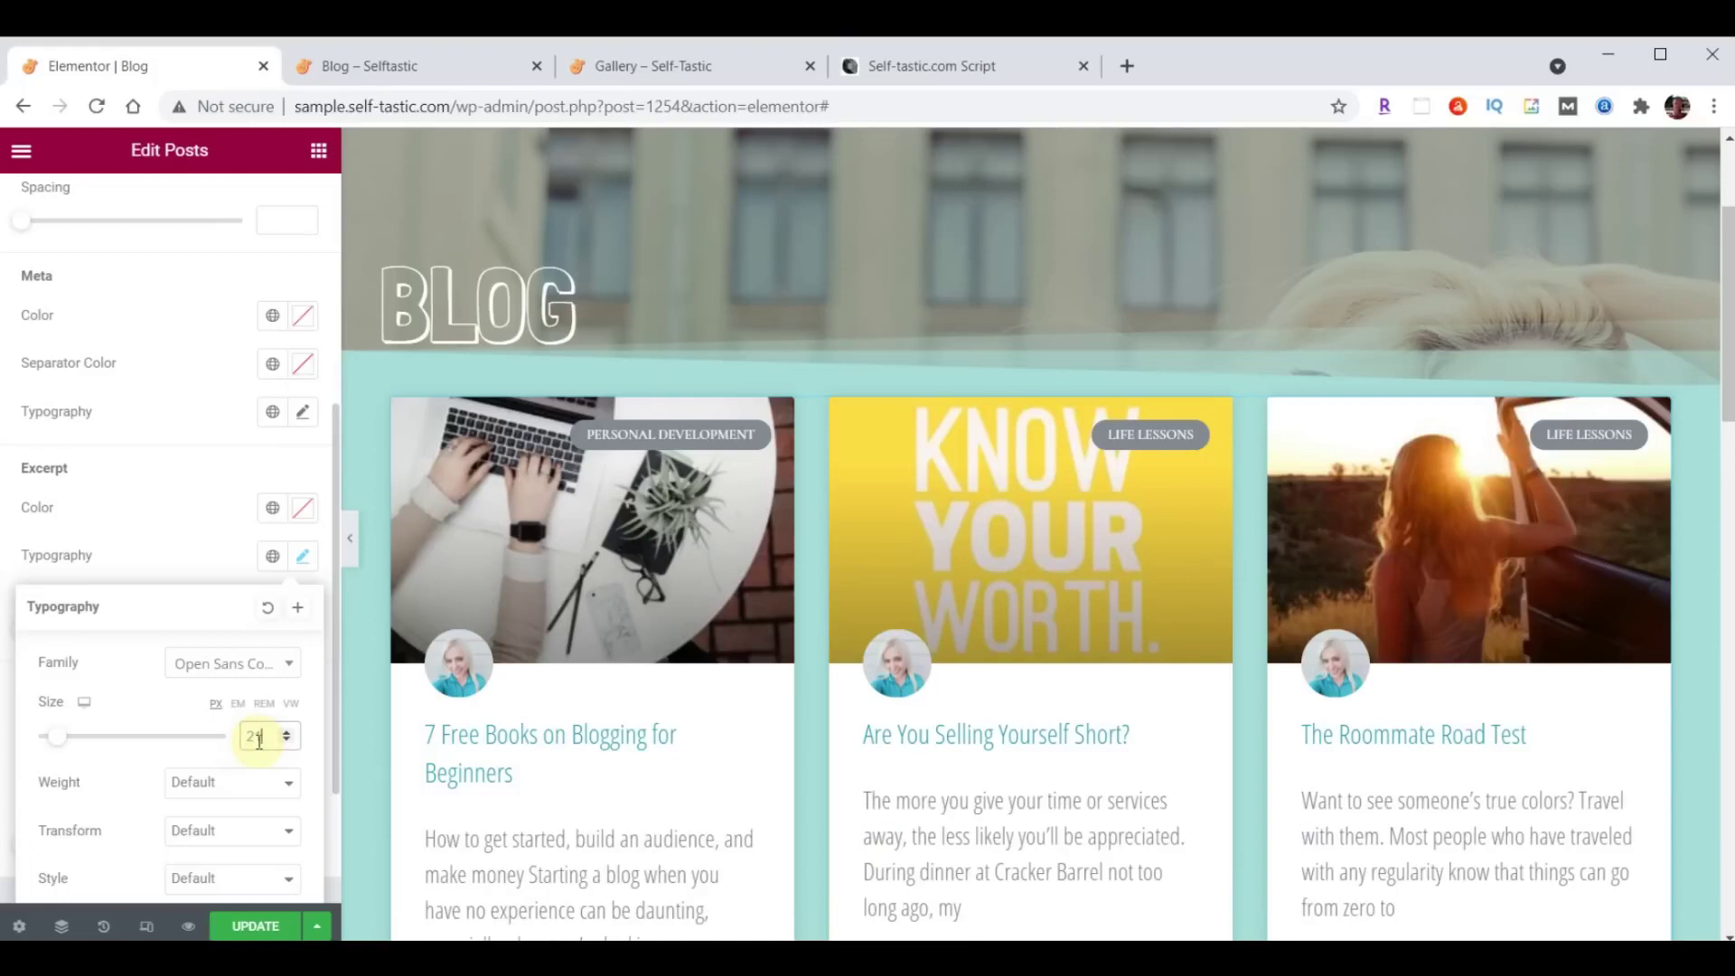
{"action": "left_click", "coordinate": [303, 564]}
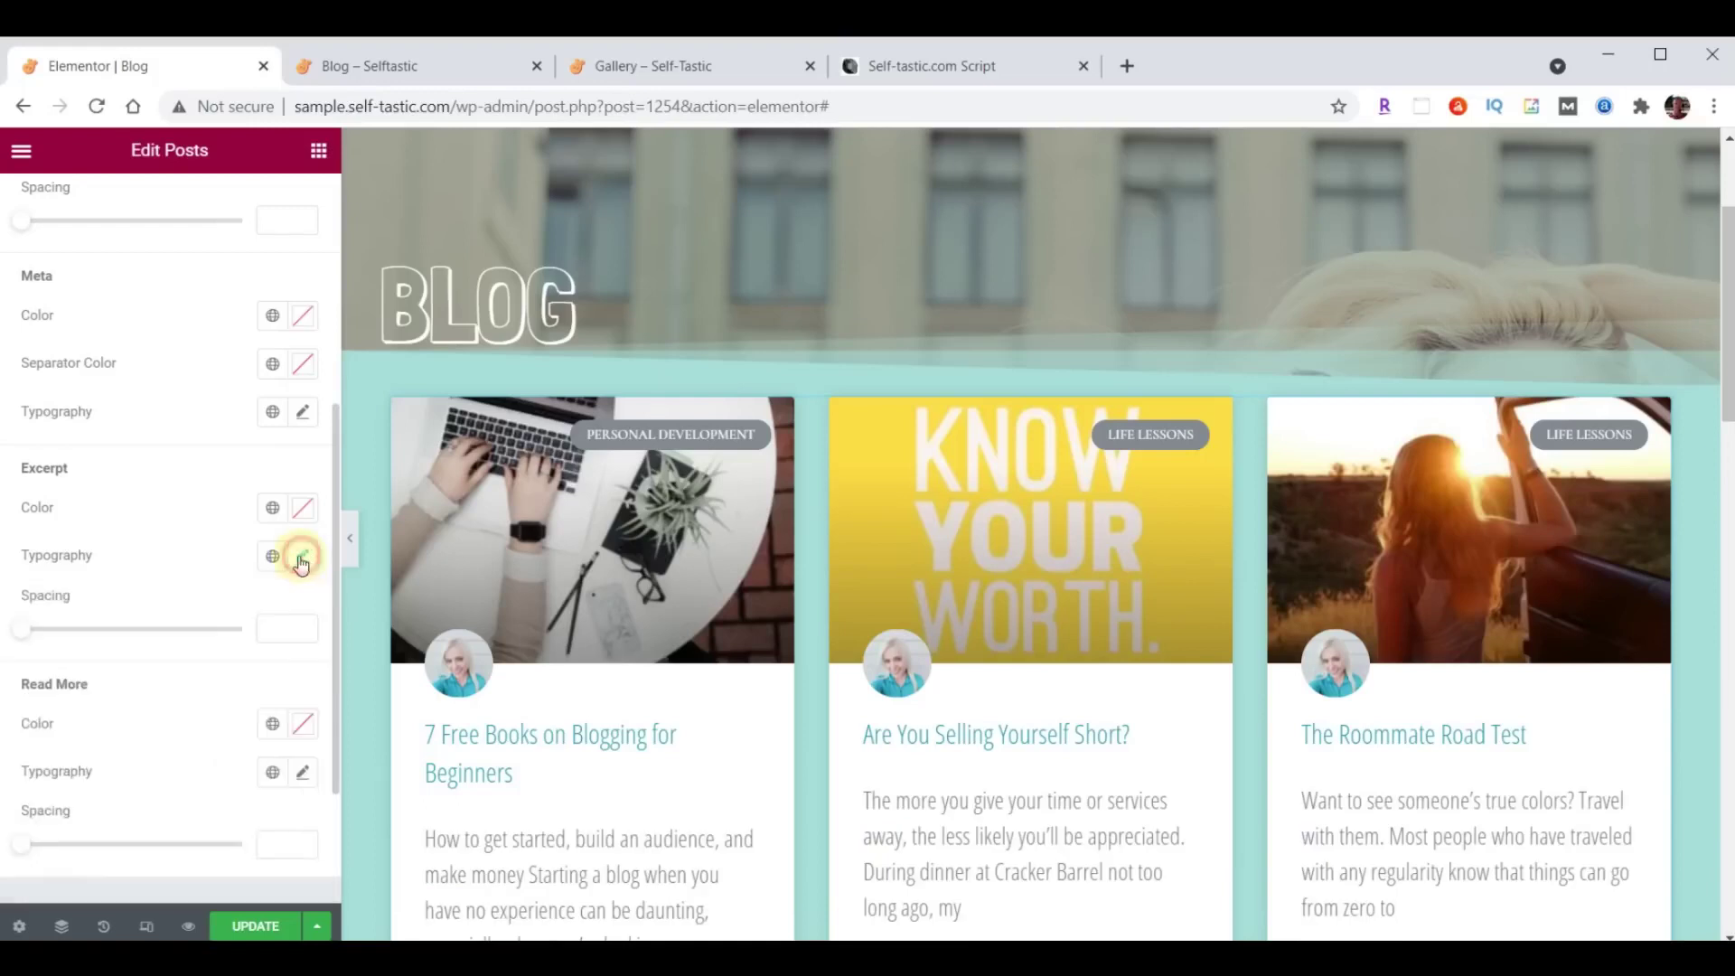
- Set the Read More links to Open Sans Condensed at 15 px and update the page
{"action": "scroll", "coordinate": [226, 534], "scroll_direction": "down", "scroll_amount": 1}
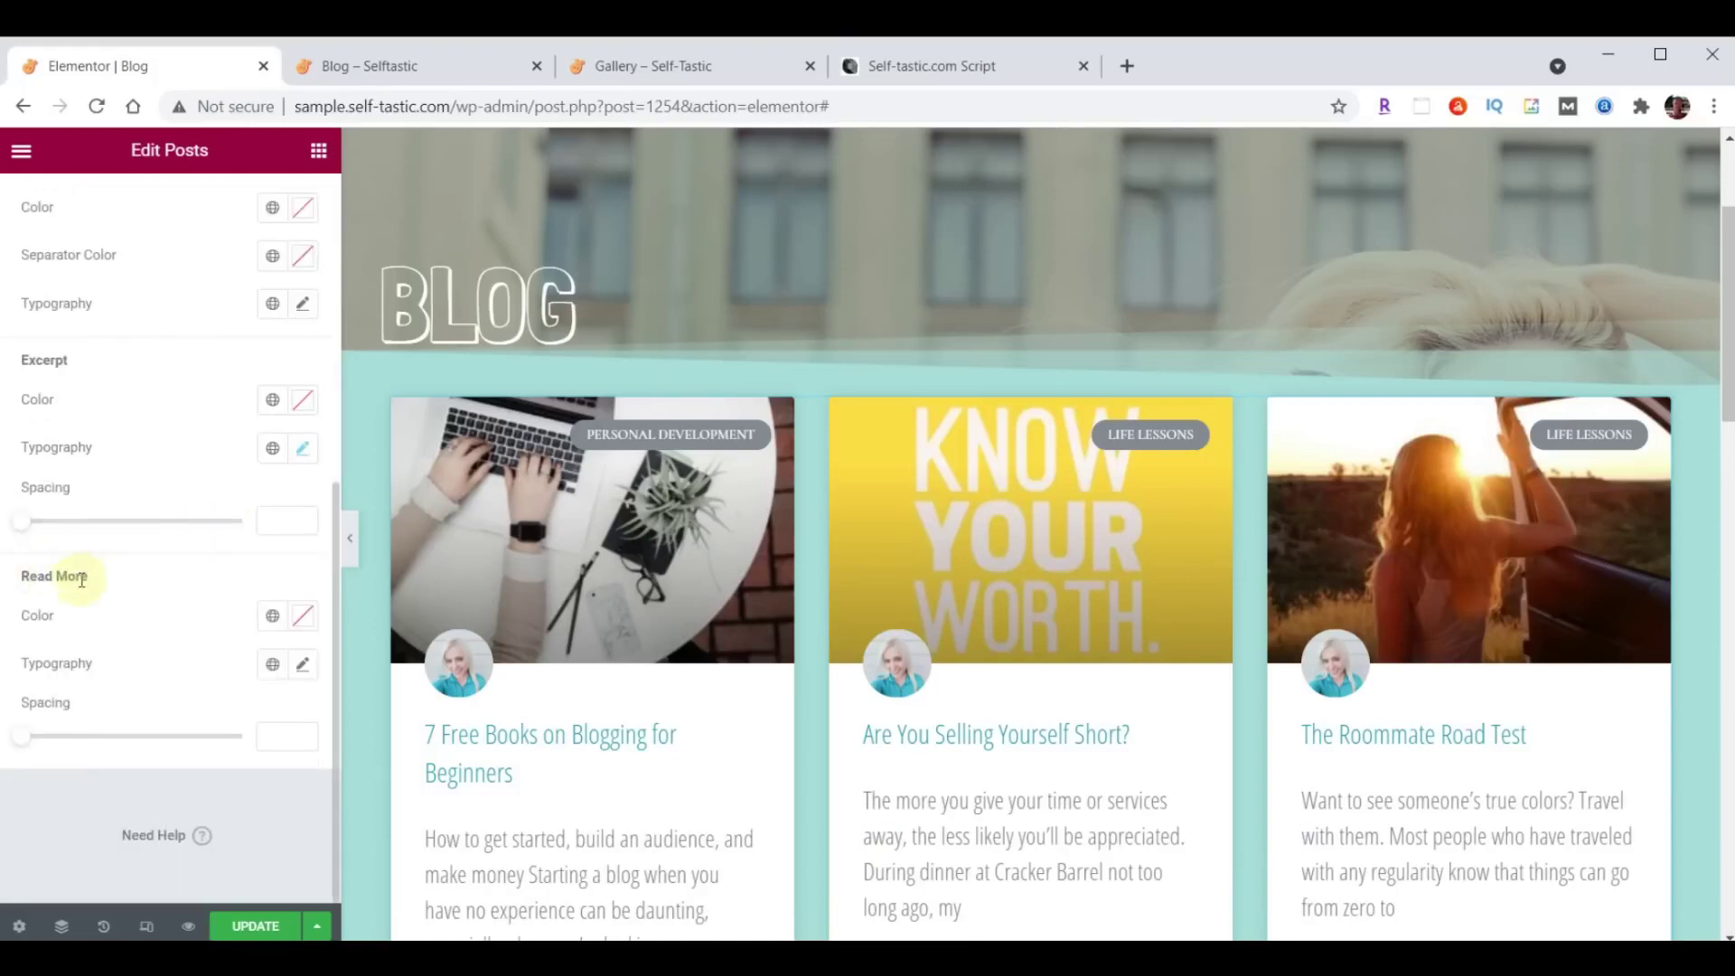
{"action": "left_click", "coordinate": [304, 665]}
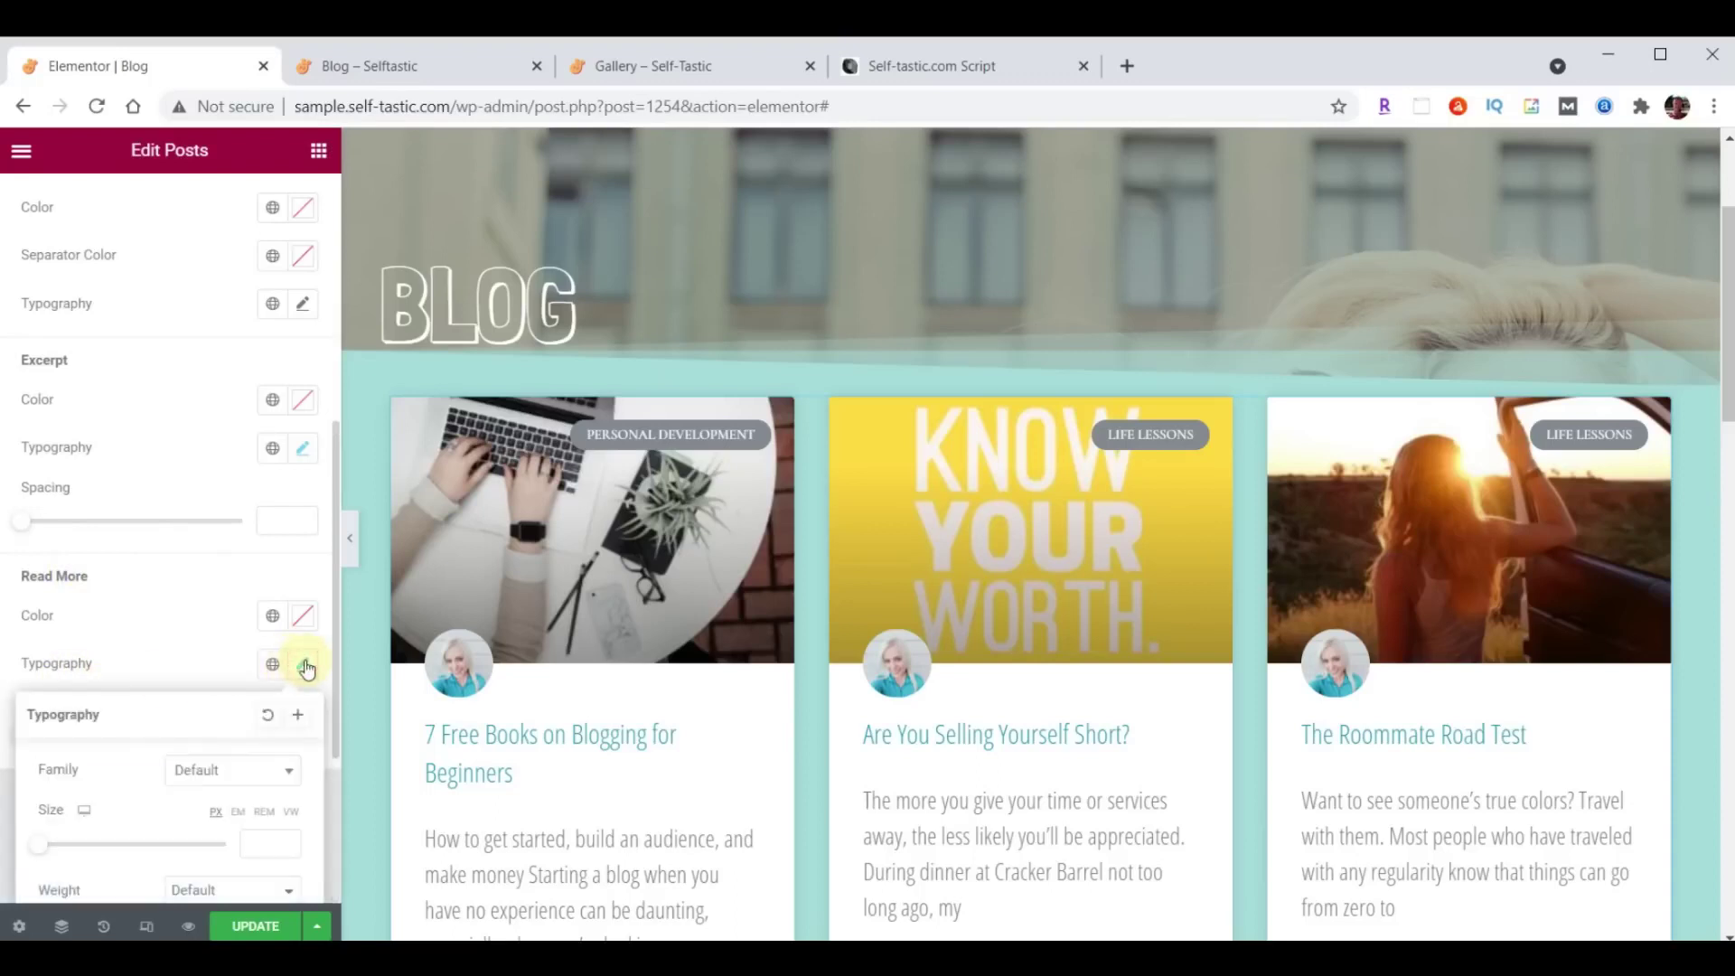
{"action": "left_click", "coordinate": [226, 769]}
{"action": "type", "text": "Open"}
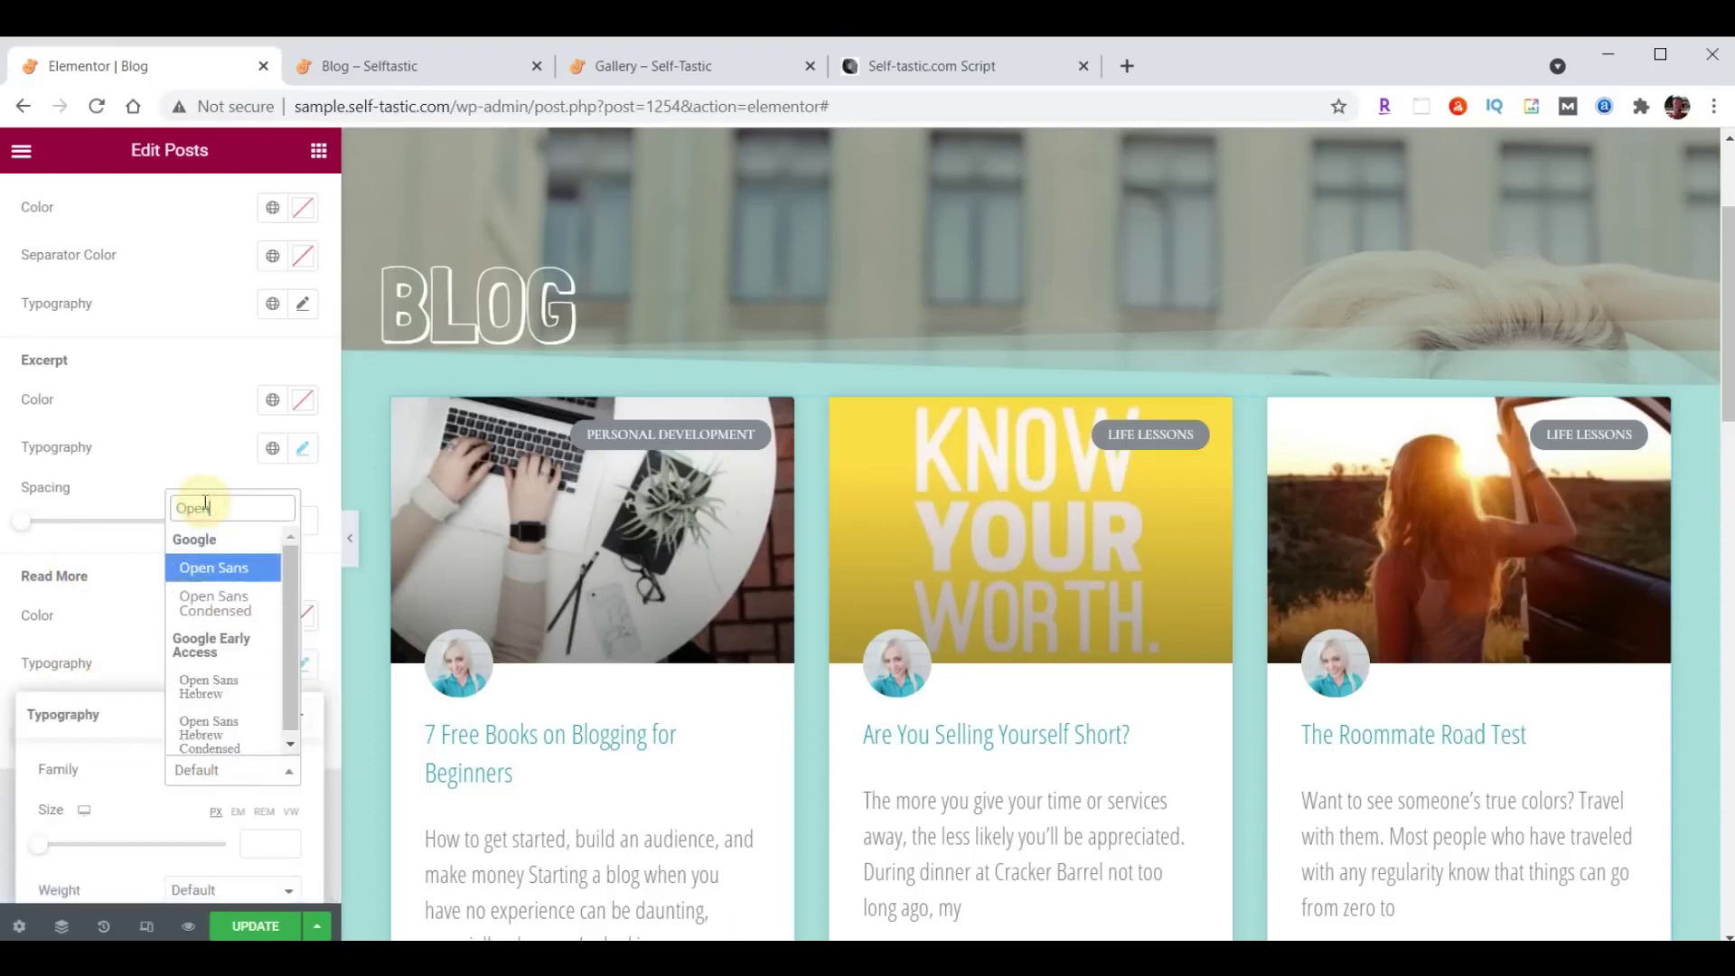
{"action": "left_click", "coordinate": [217, 604]}
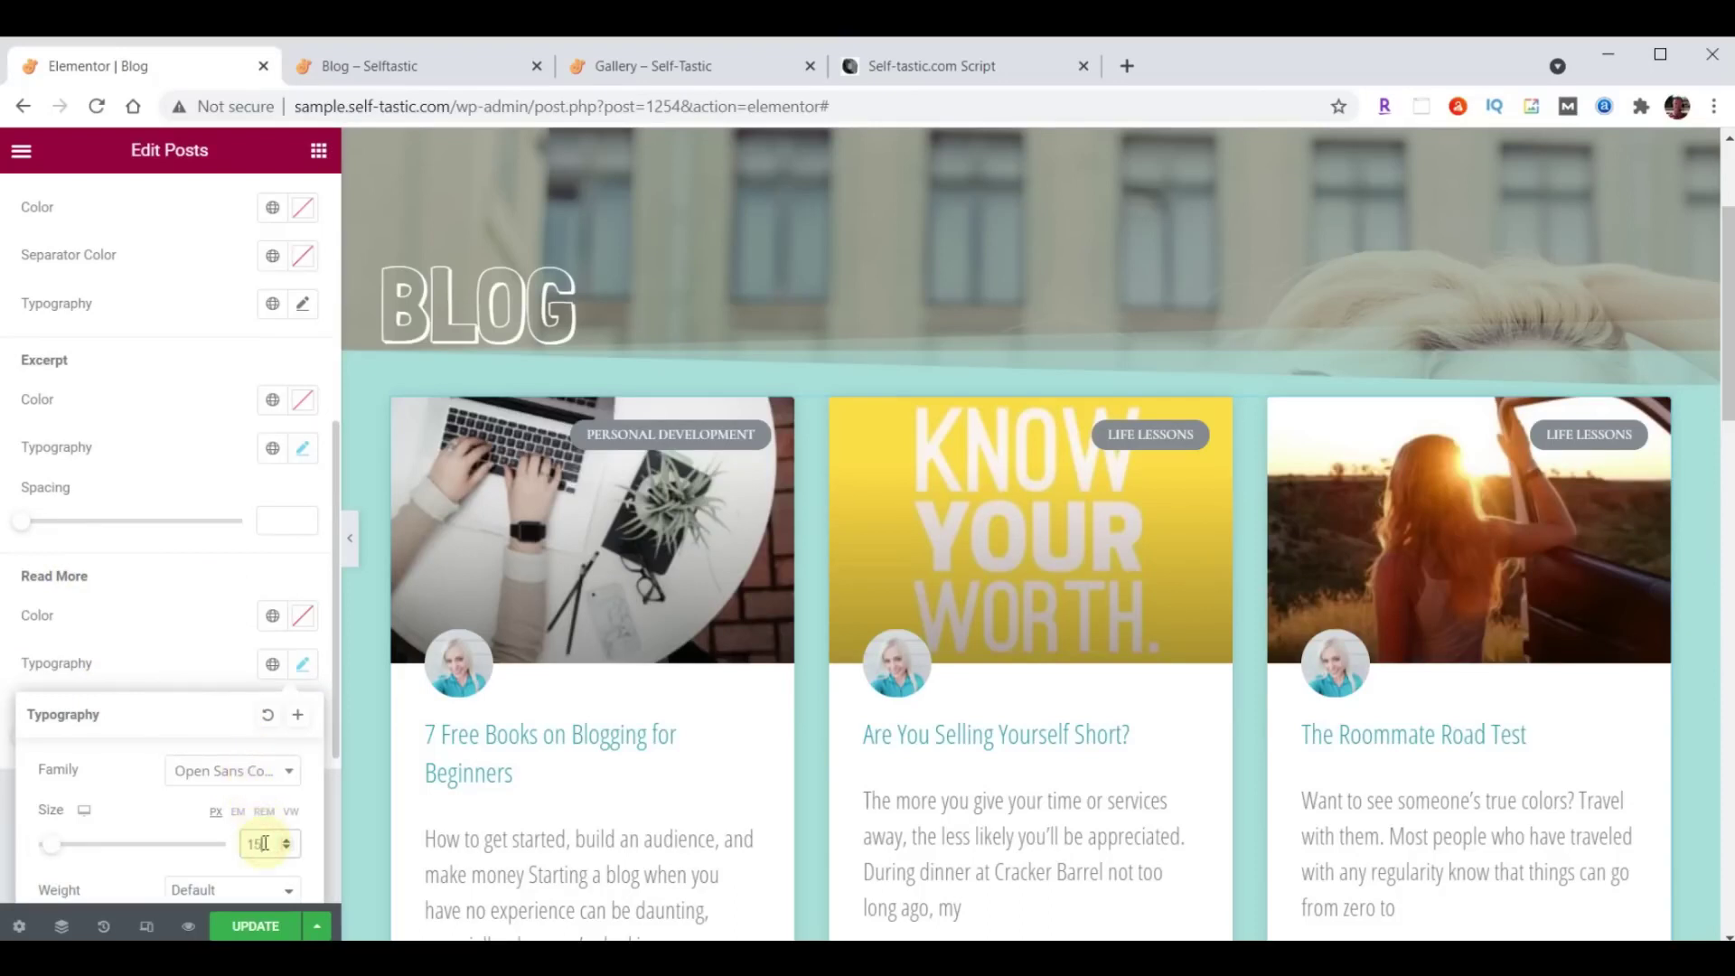
{"action": "left_click", "coordinate": [304, 665]}
{"action": "left_click", "coordinate": [258, 928]}
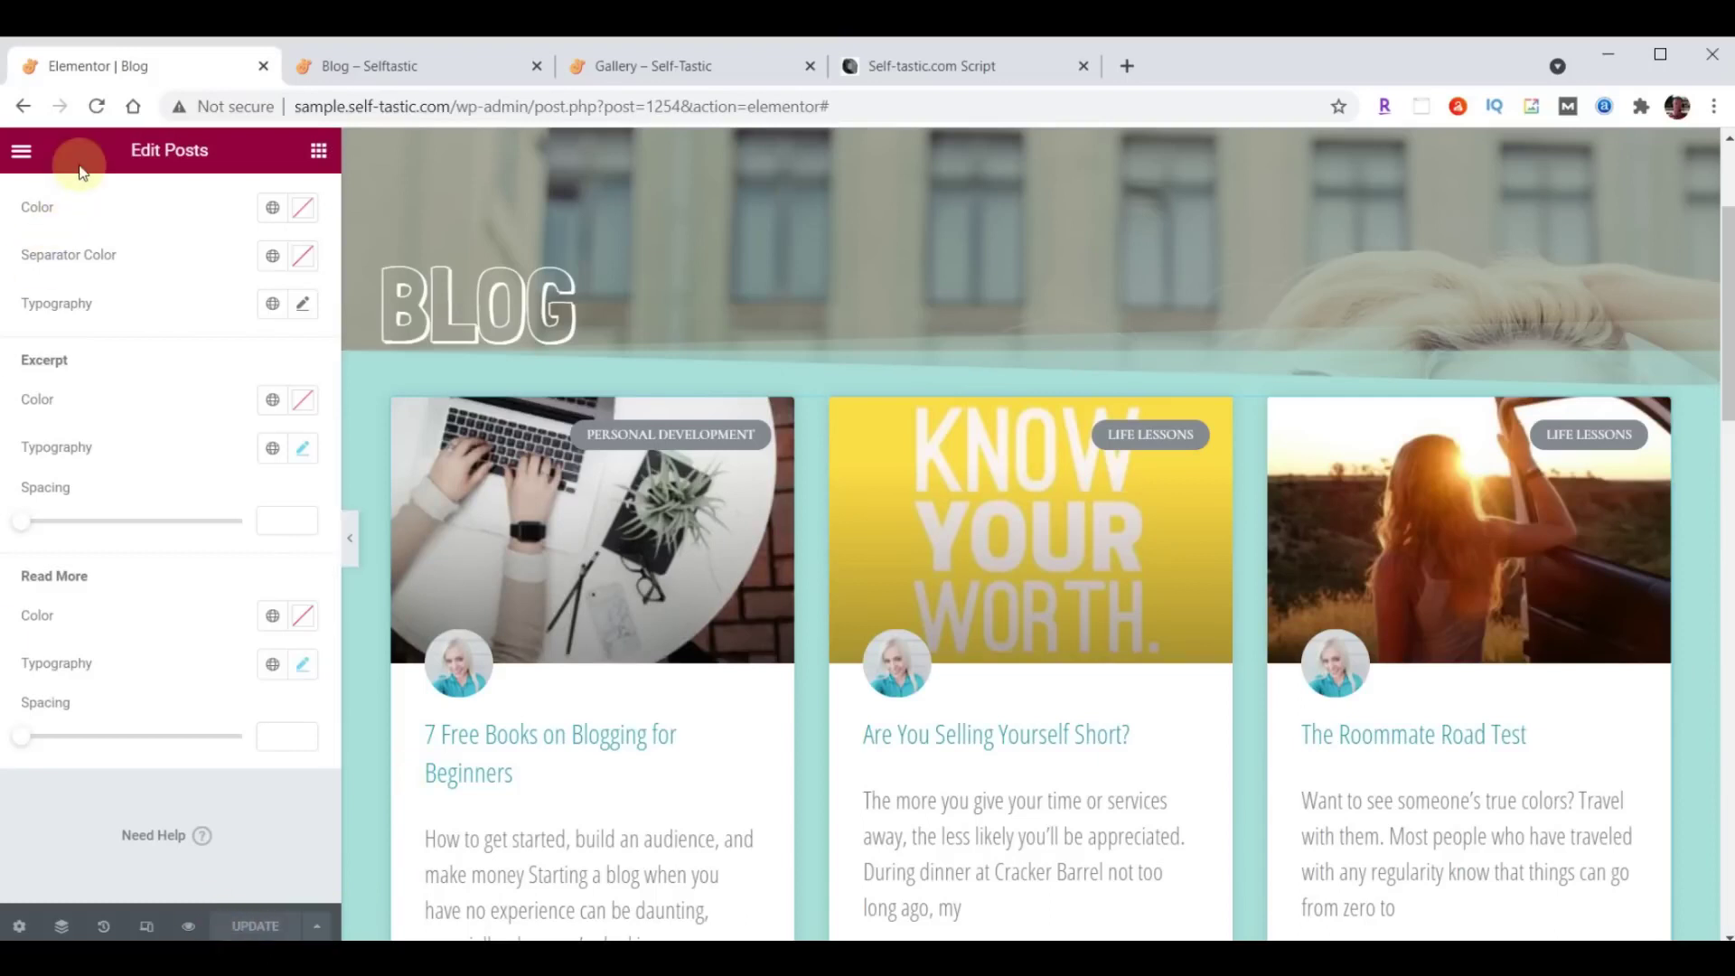
{"action": "left_click", "coordinate": [387, 70]}
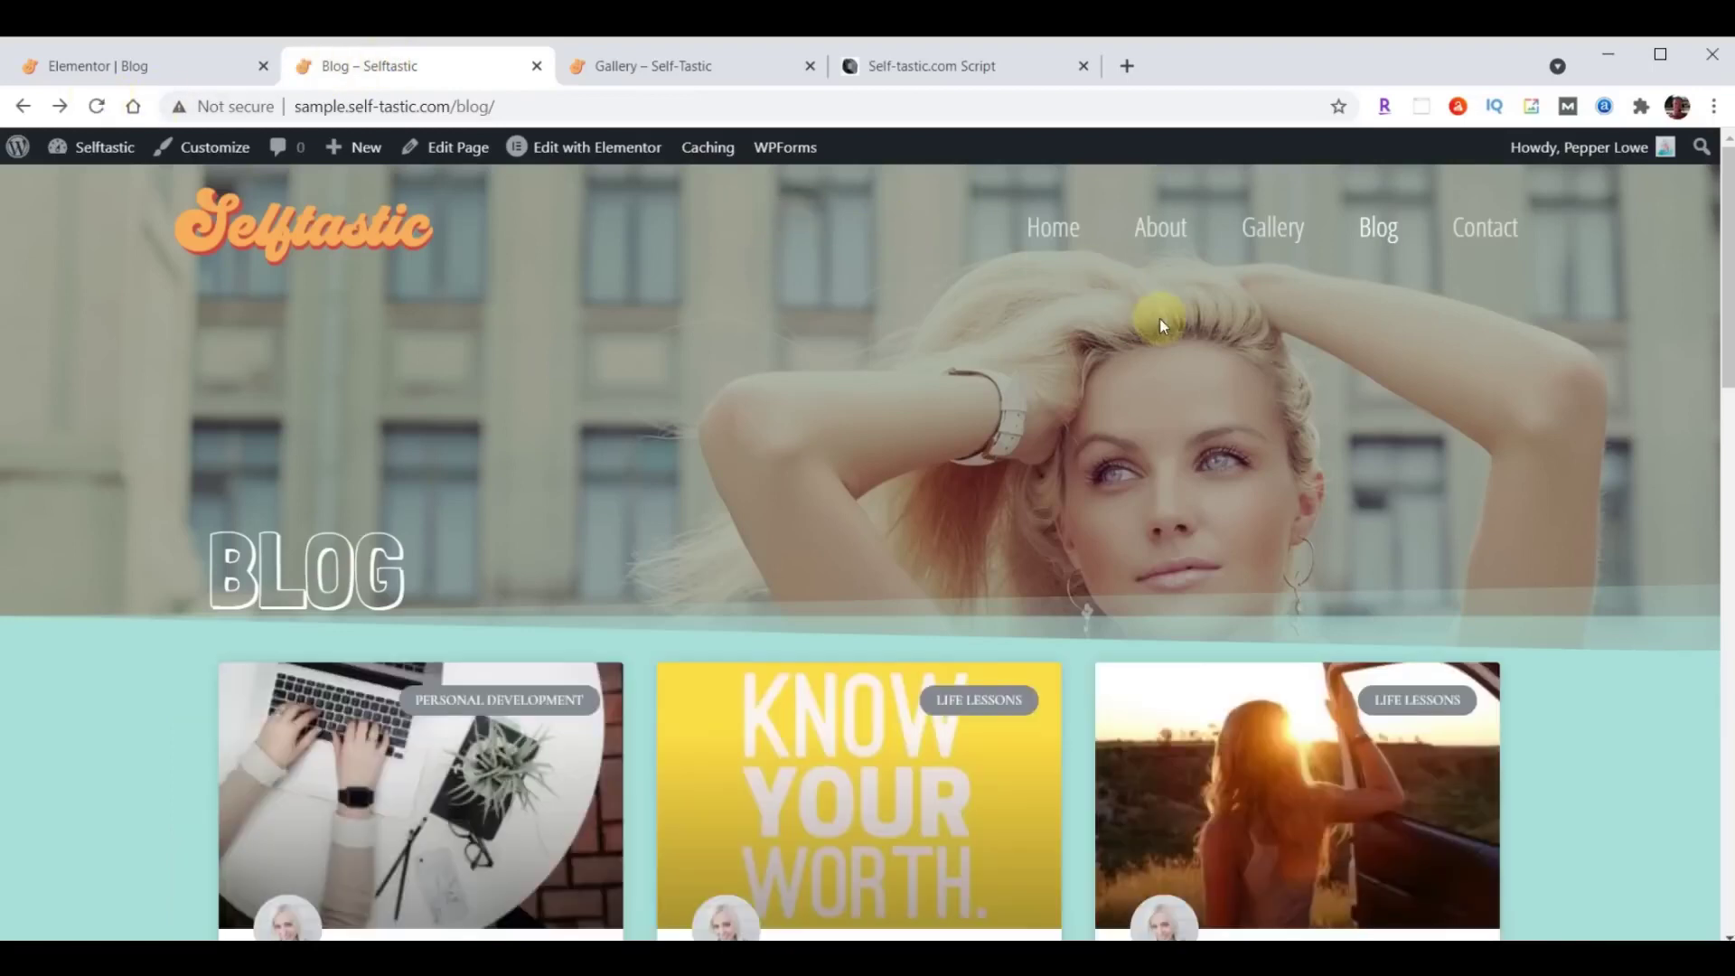
{"action": "scroll", "coordinate": [1162, 325], "scroll_direction": "down", "scroll_amount": 10}
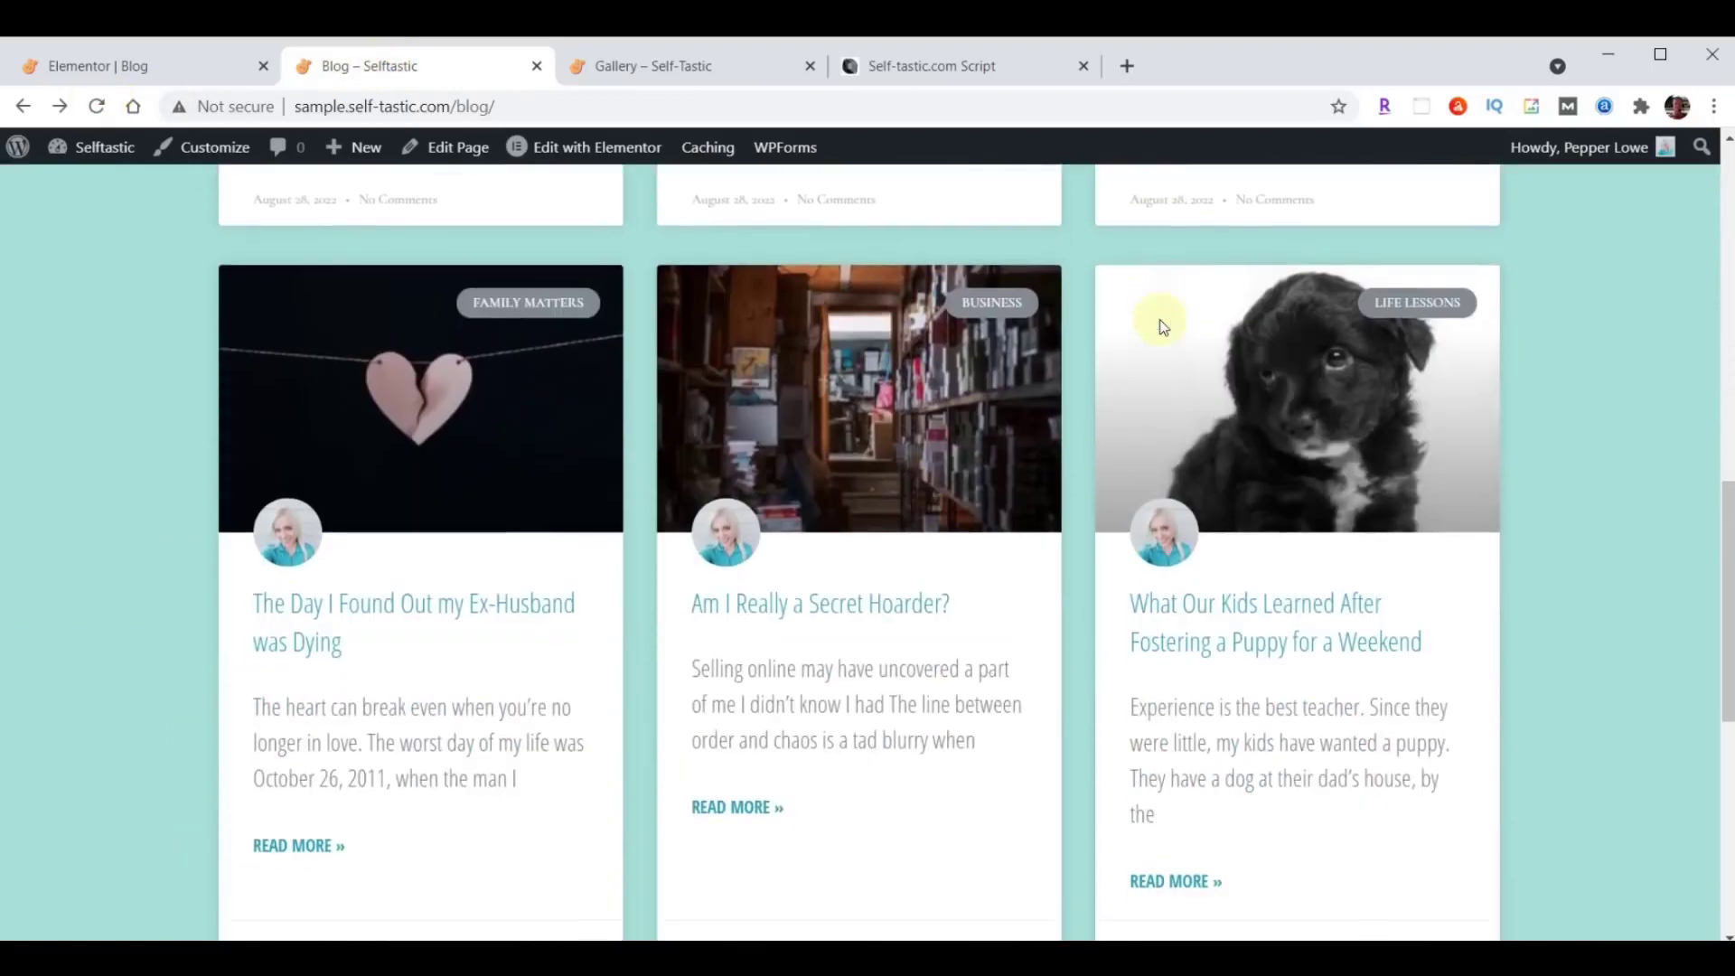
{"action": "scroll", "coordinate": [1160, 322], "scroll_direction": "down", "scroll_amount": 3}
{"action": "scroll", "coordinate": [1153, 562], "scroll_direction": "up", "scroll_amount": 6}
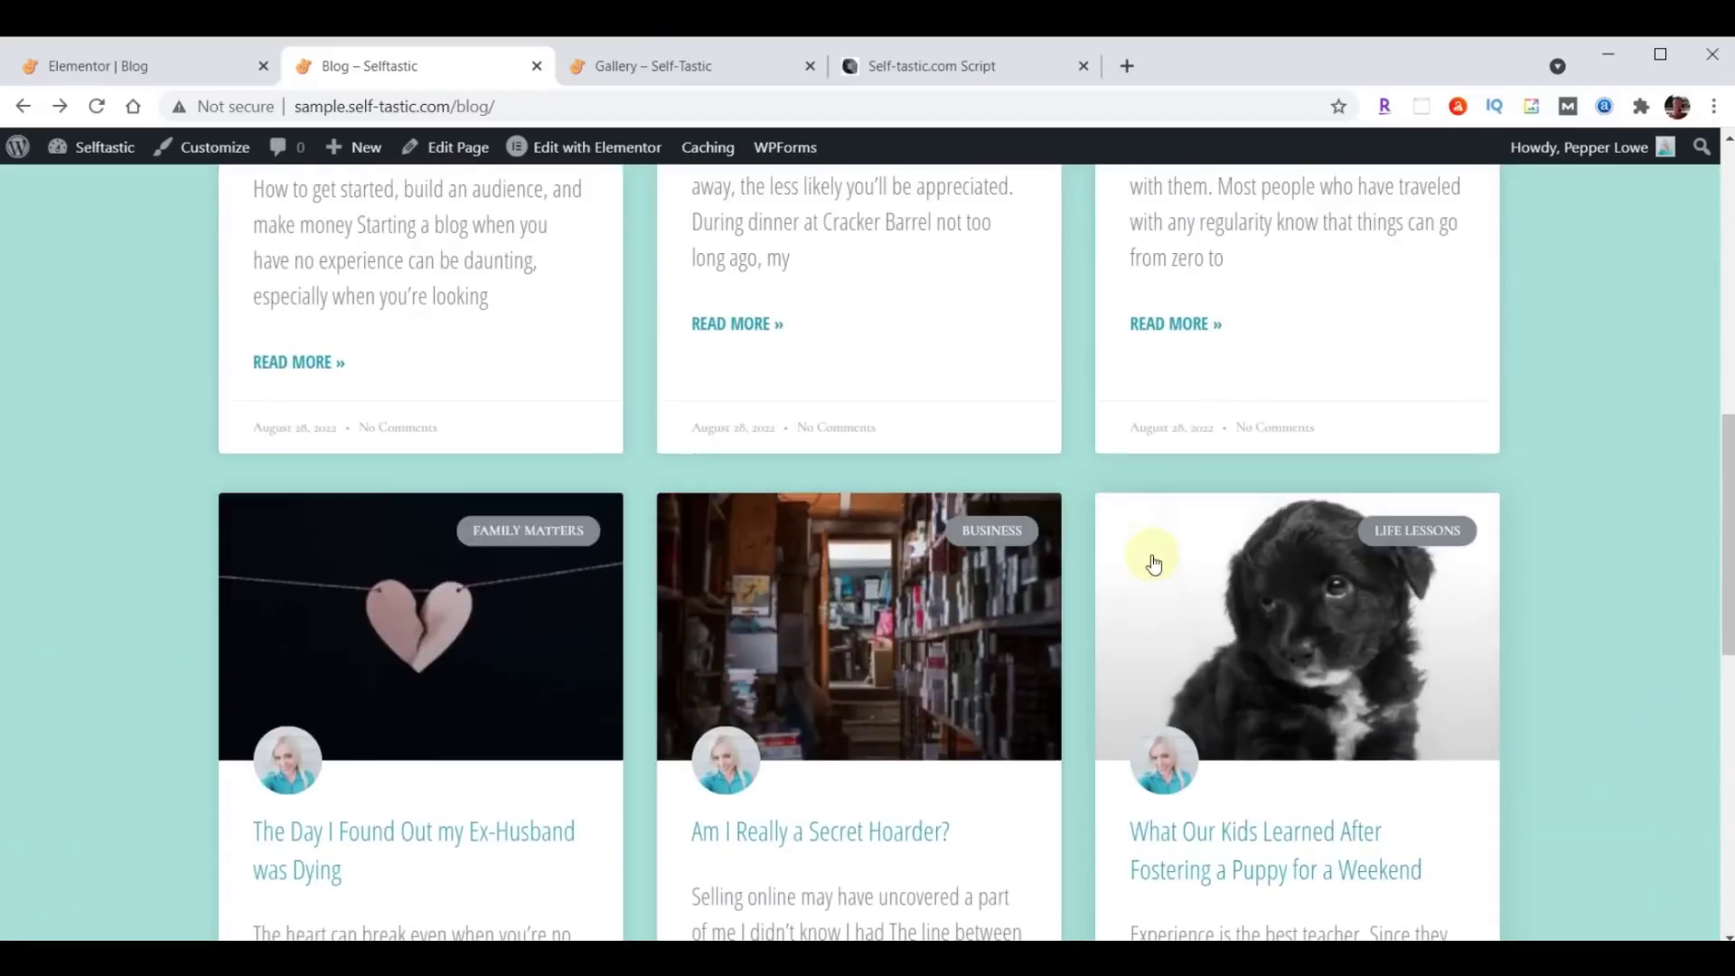
{"action": "scroll", "coordinate": [1154, 563], "scroll_direction": "up", "scroll_amount": 10}
{"action": "scroll", "coordinate": [1149, 567], "scroll_direction": "down", "scroll_amount": 4}
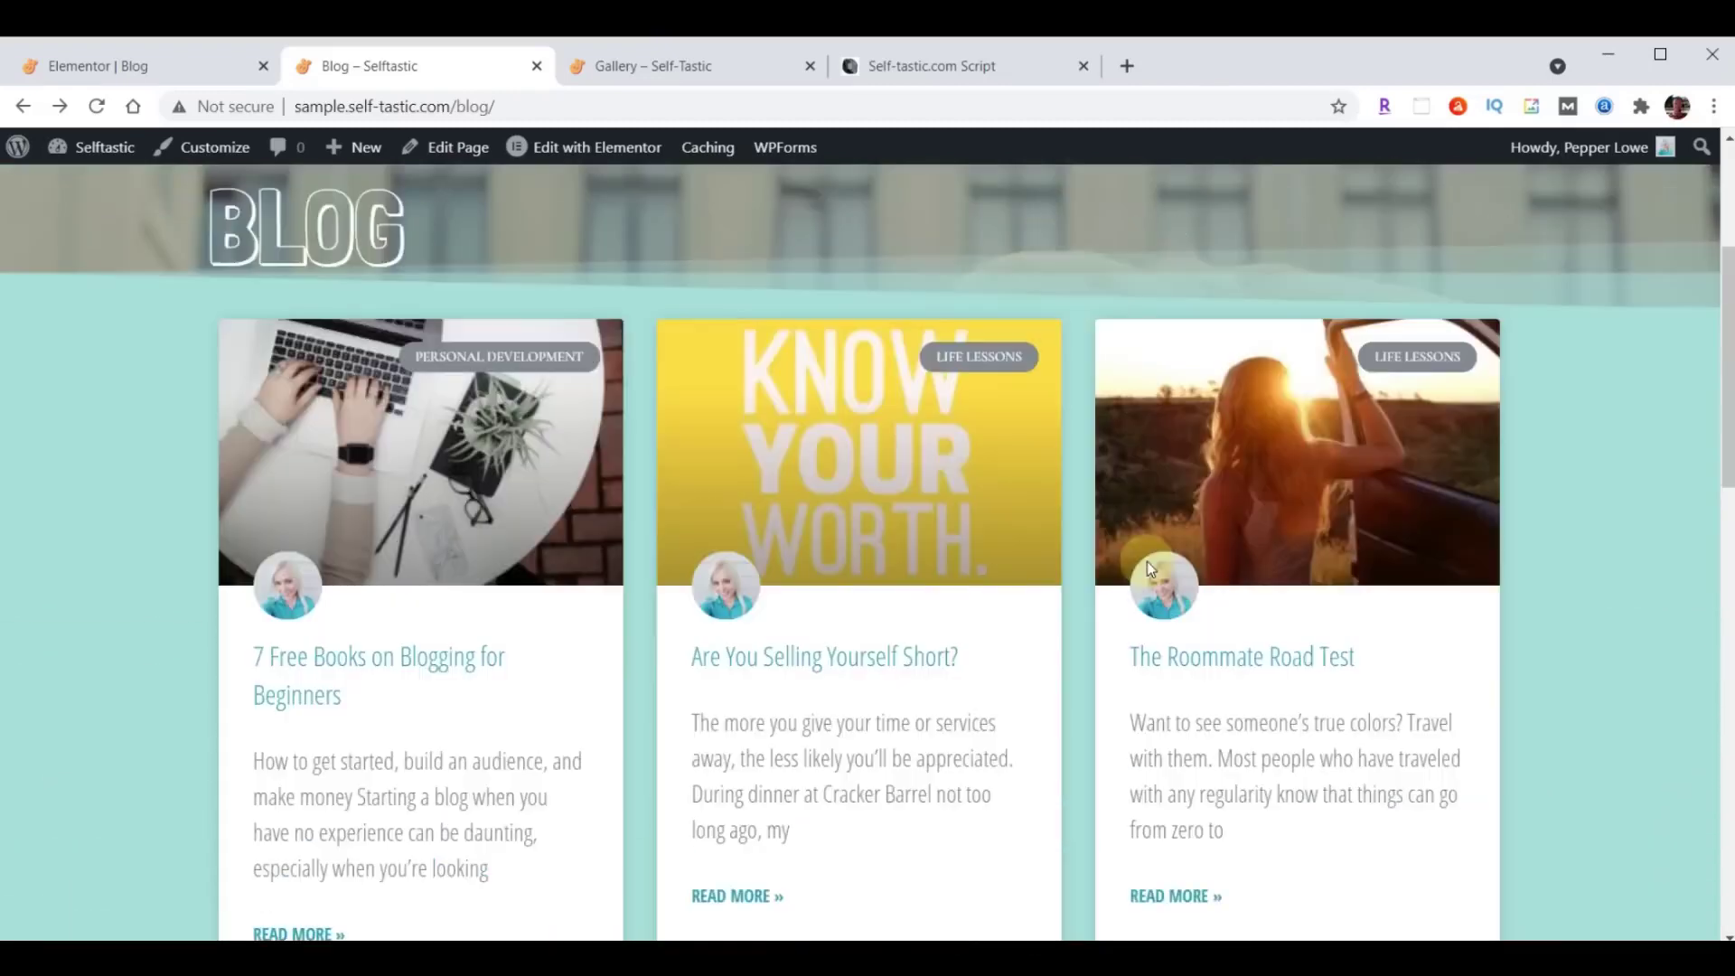
{"action": "scroll", "coordinate": [1146, 561], "scroll_direction": "down", "scroll_amount": 6}
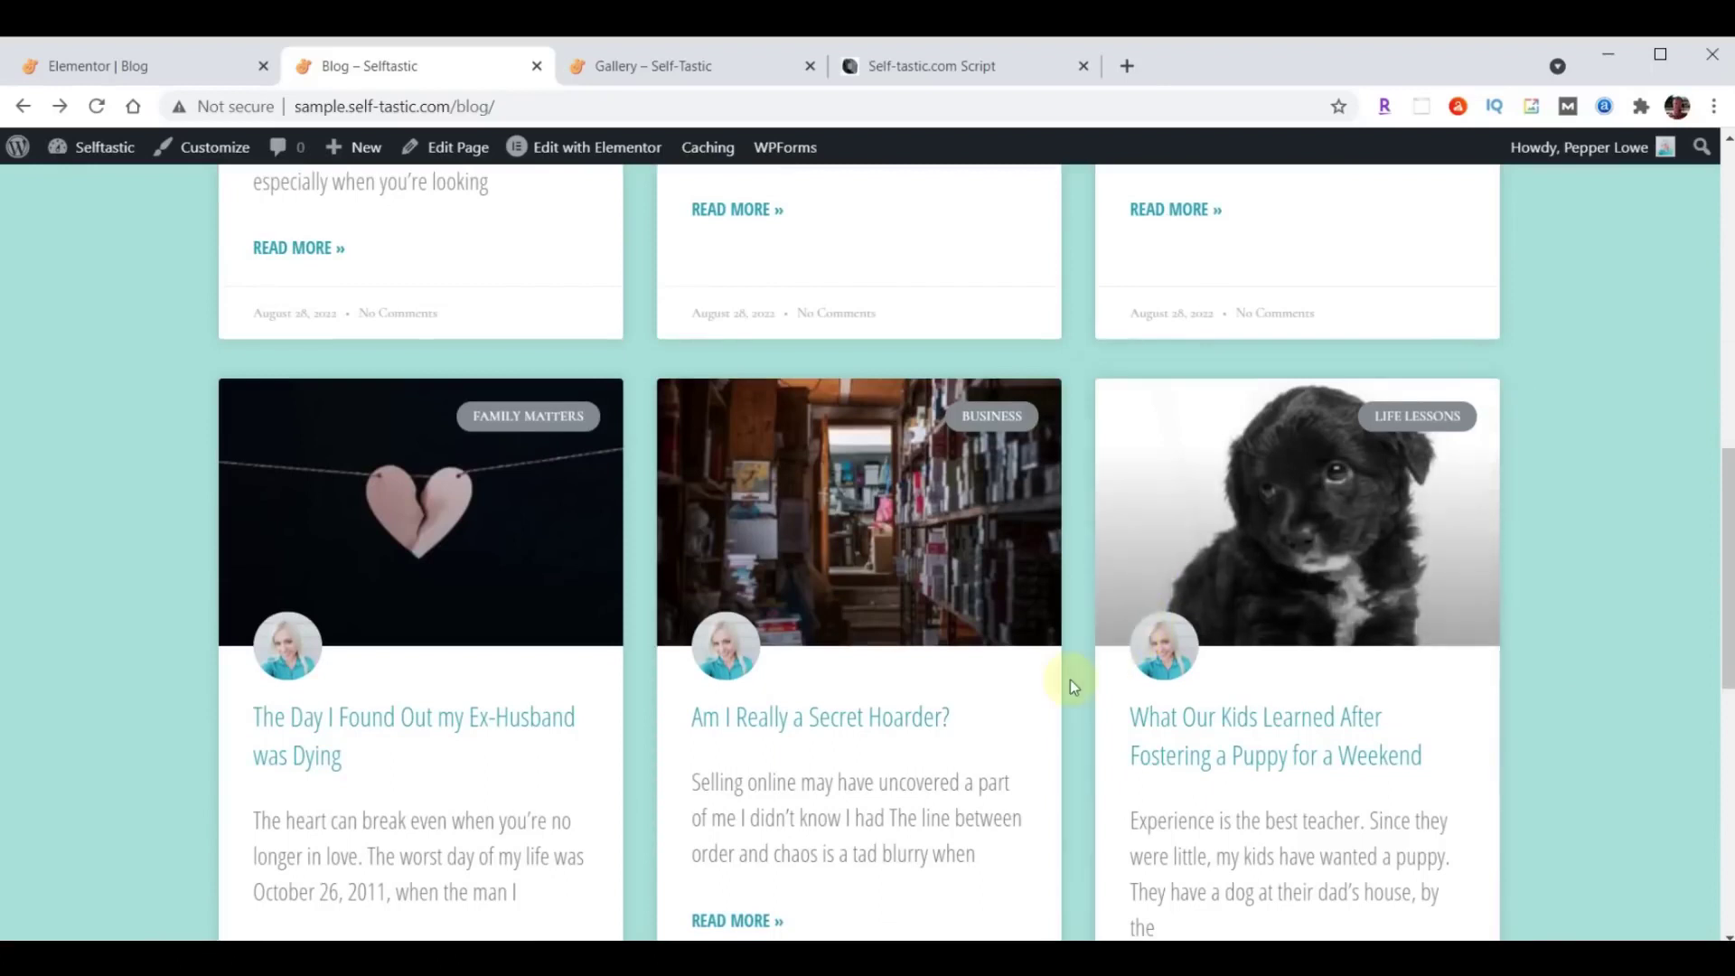
{"action": "scroll", "coordinate": [937, 619], "scroll_direction": "up", "scroll_amount": 10}
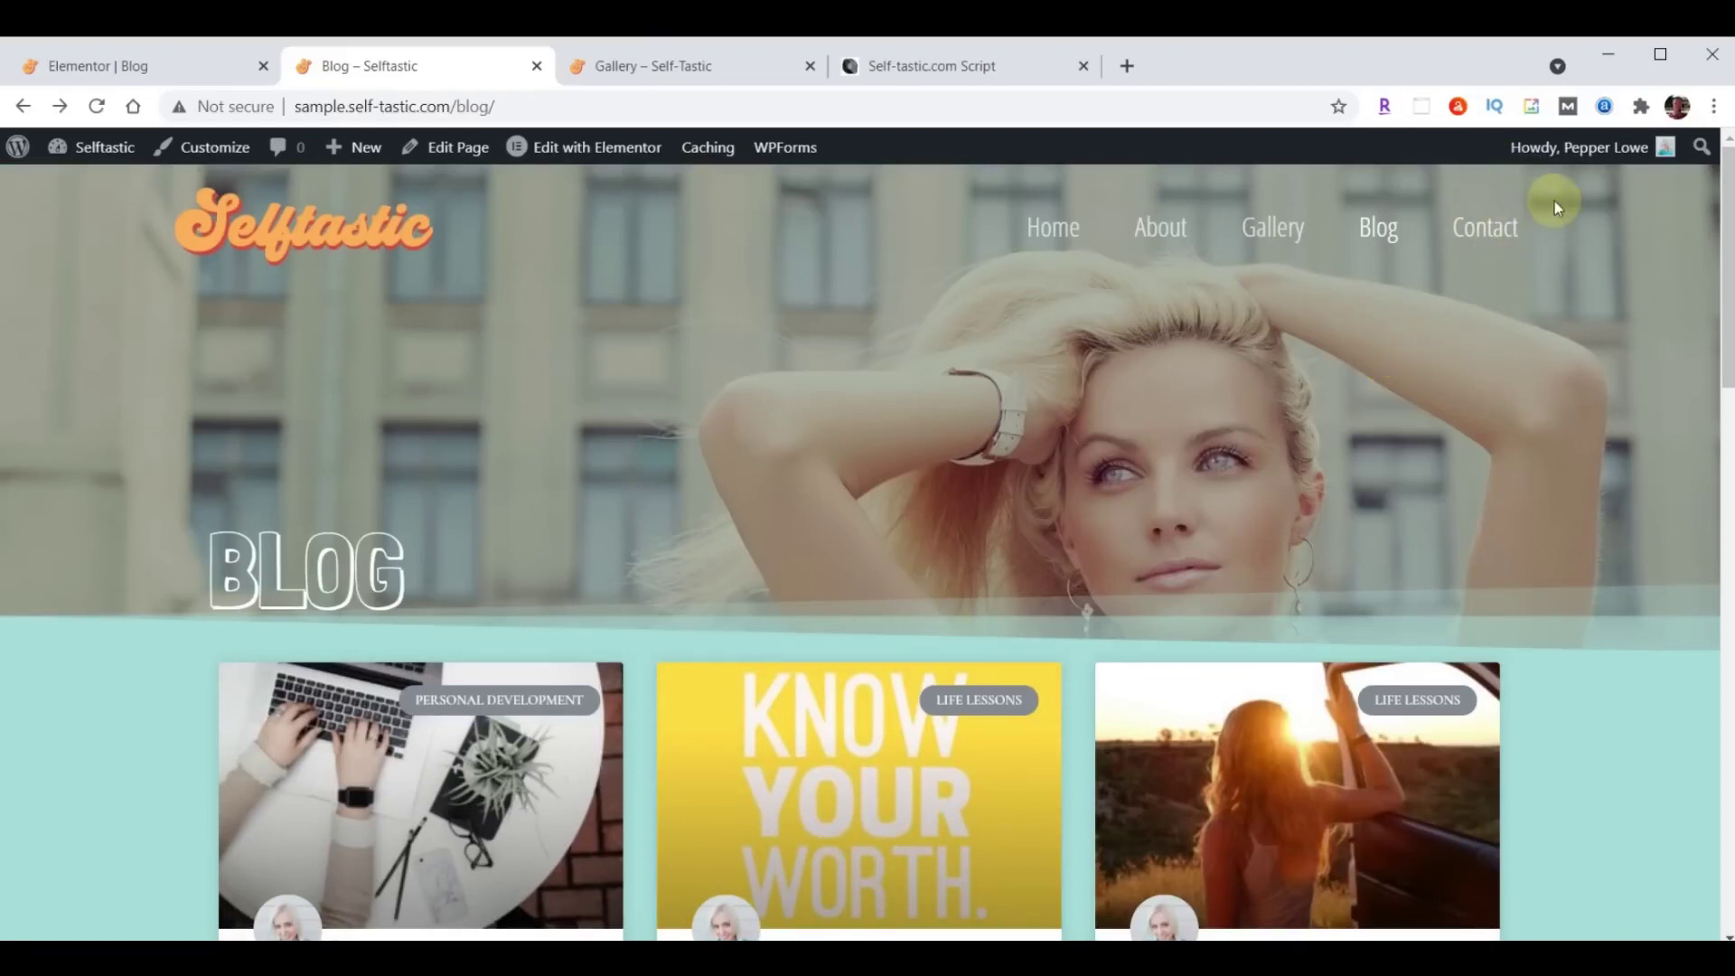
{"action": "left_click", "coordinate": [81, 61]}
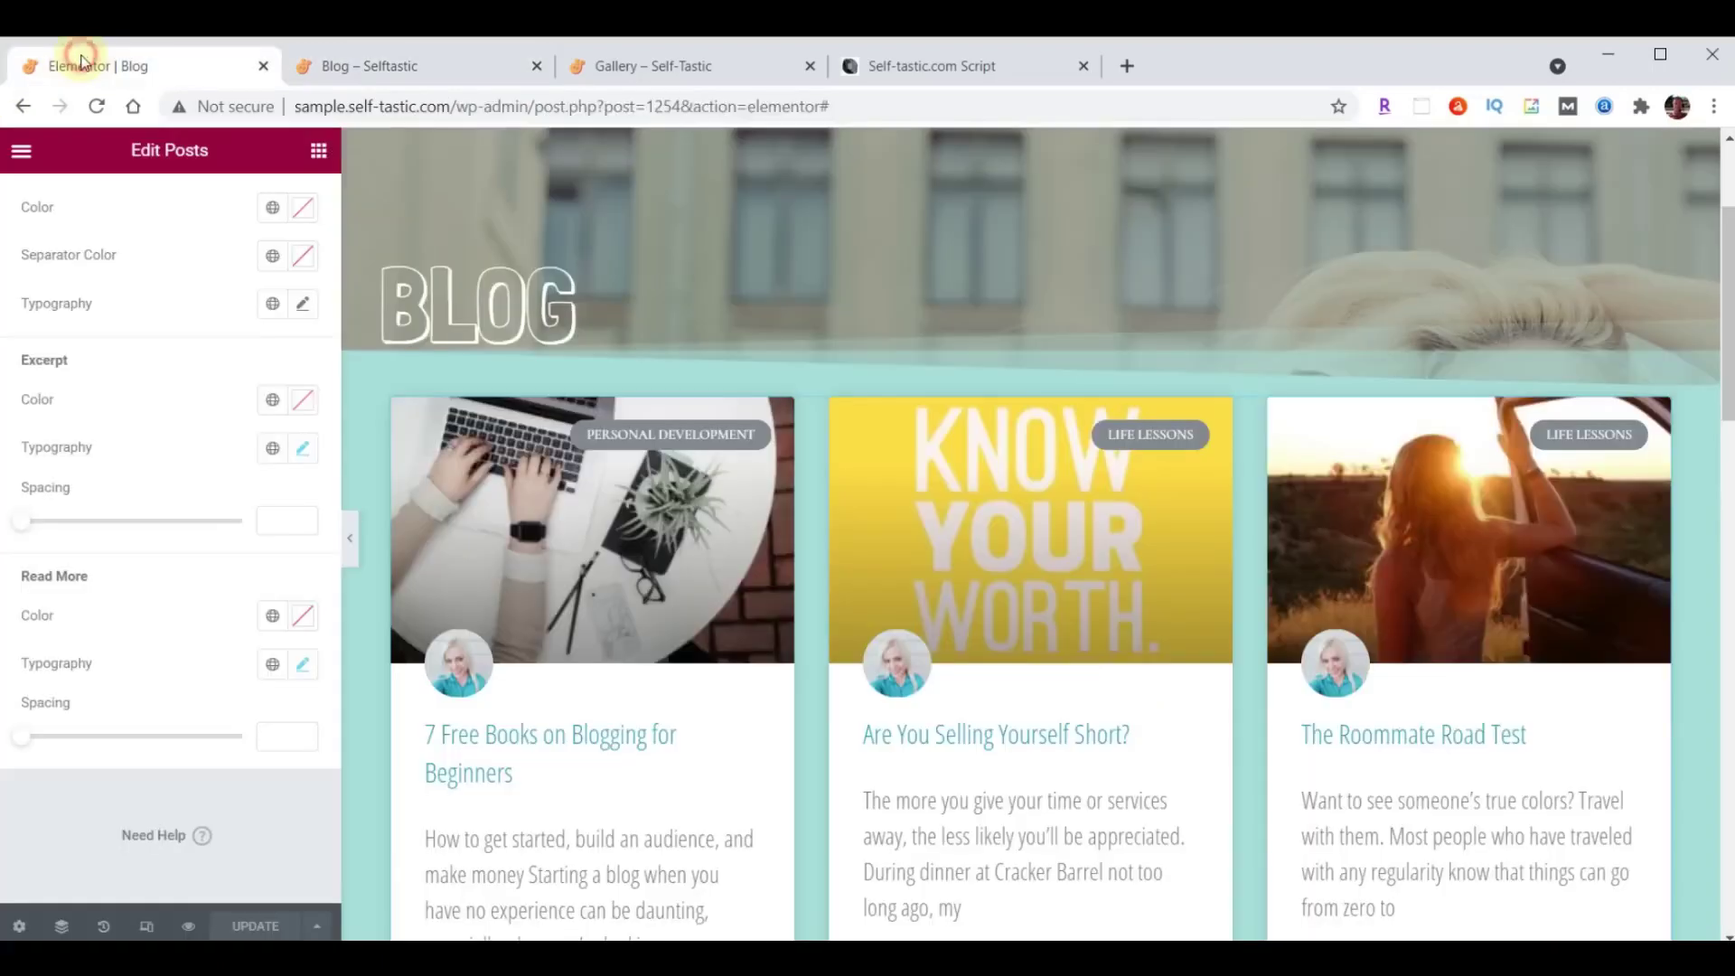
- Edit the Contact page in Elementor, delete its CONTACT hero and add a top section
{"action": "left_click", "coordinate": [22, 151]}
{"action": "left_click", "coordinate": [137, 556]}
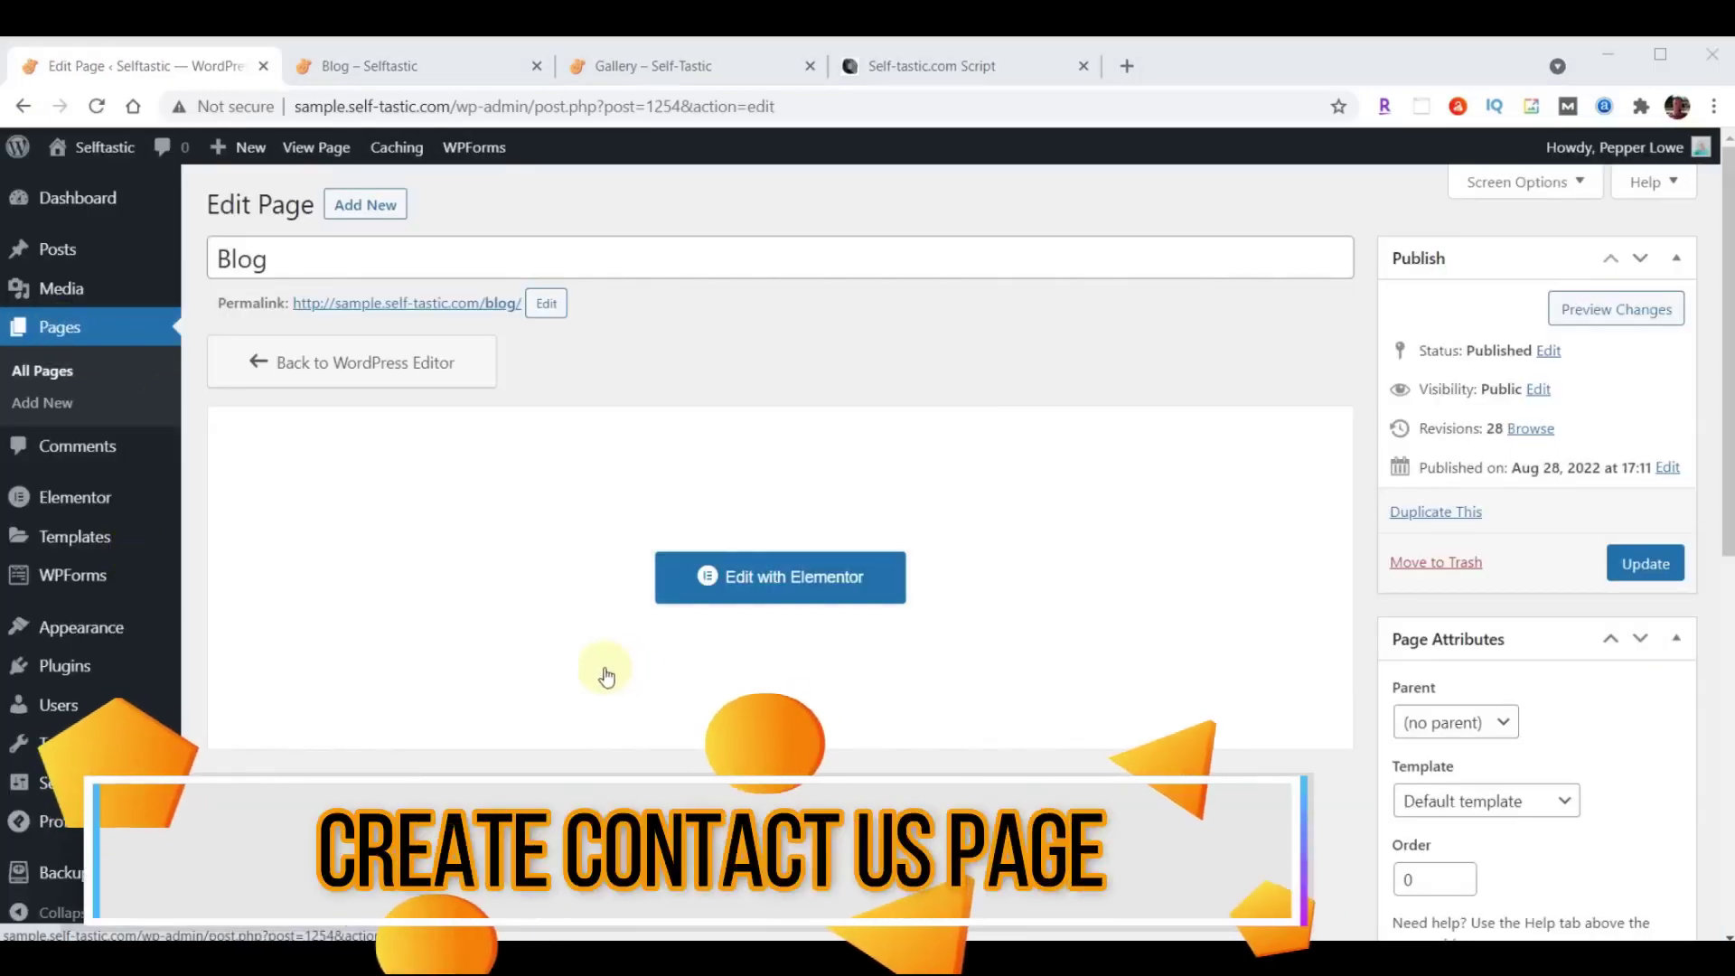
{"action": "left_click", "coordinate": [61, 328]}
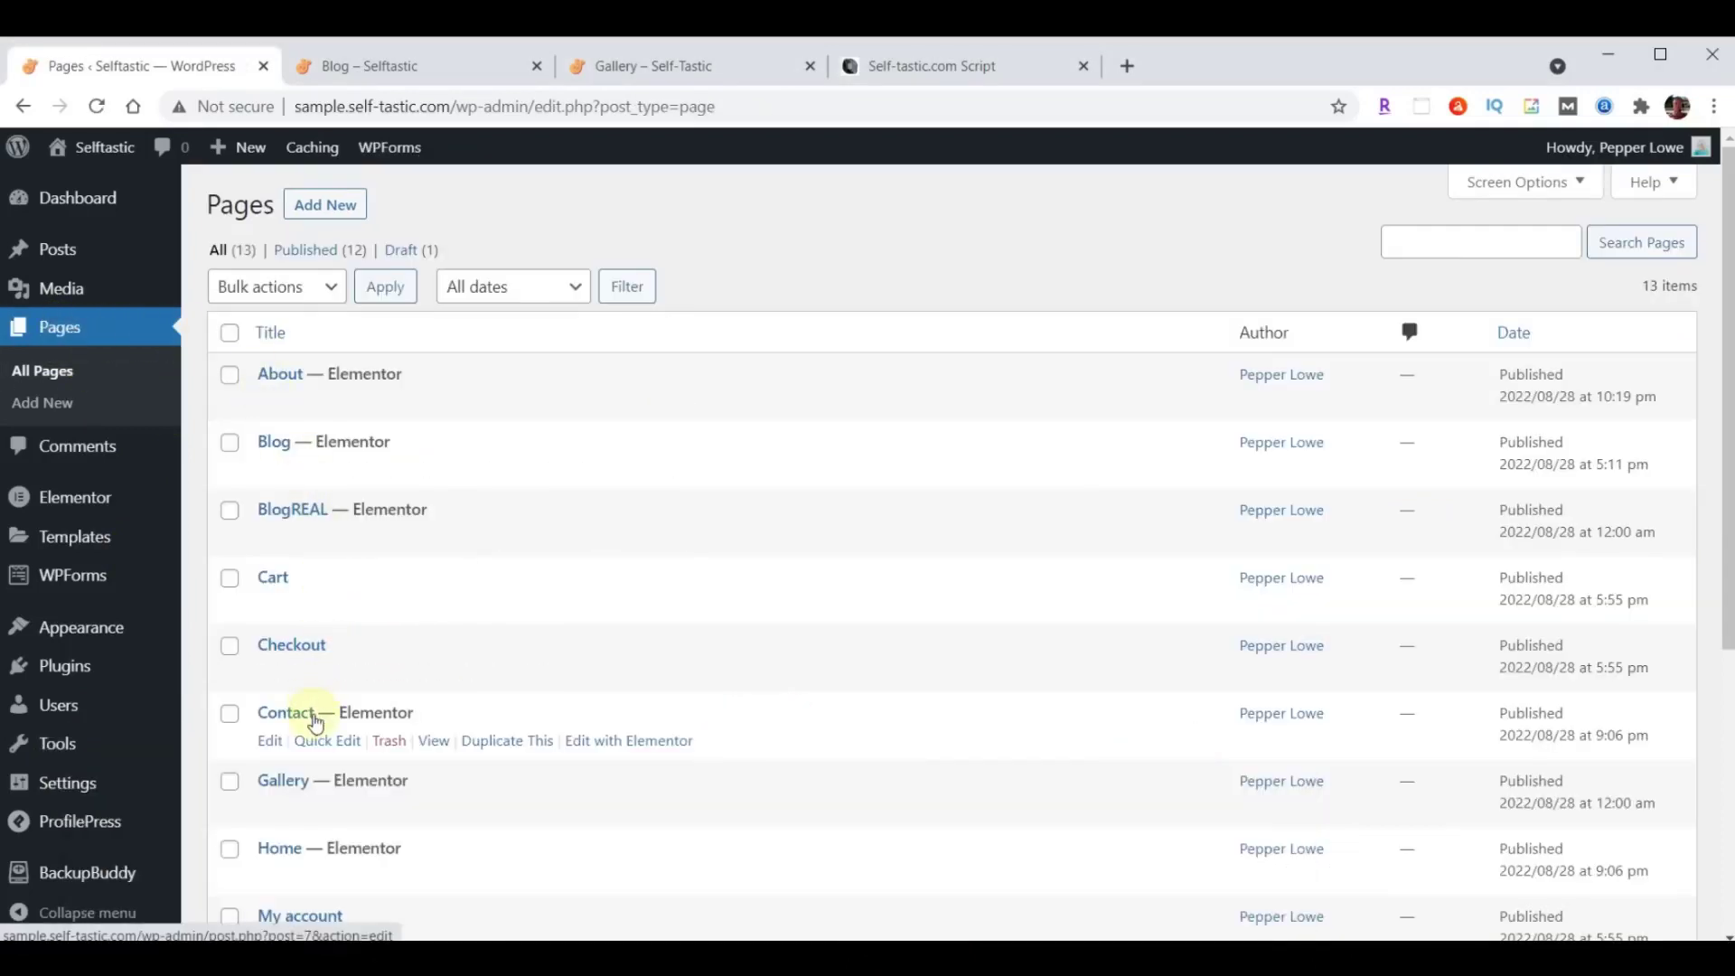
{"action": "left_click", "coordinate": [626, 747]}
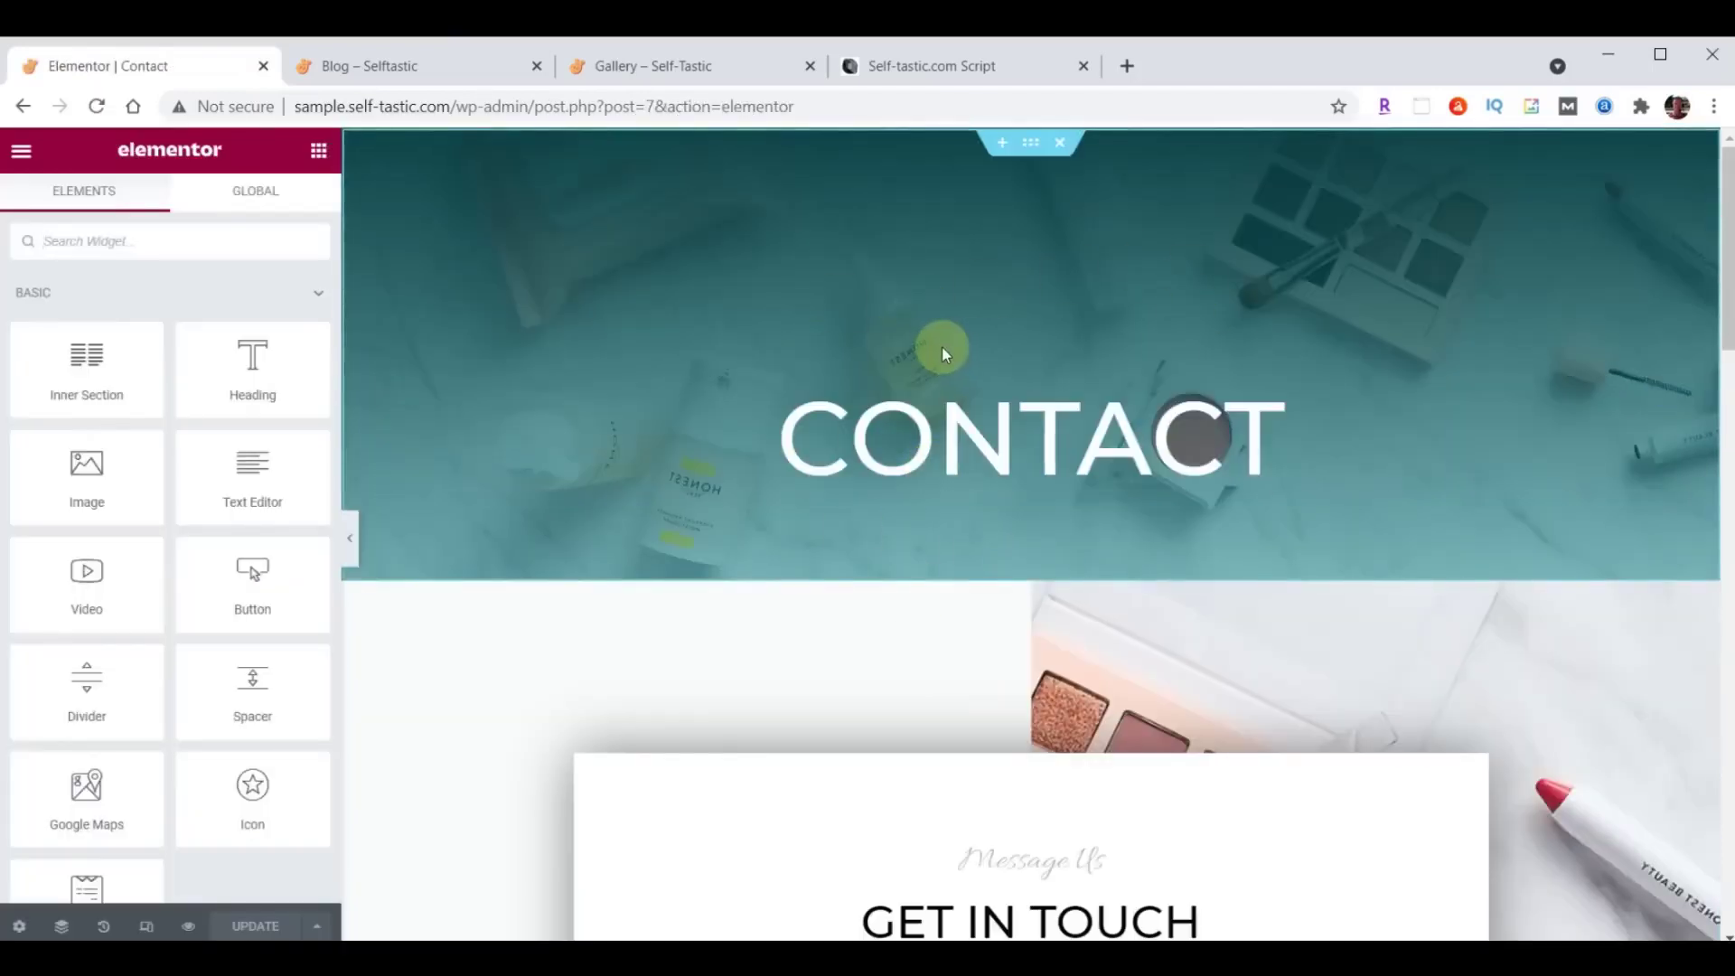
{"action": "left_click", "coordinate": [1062, 145]}
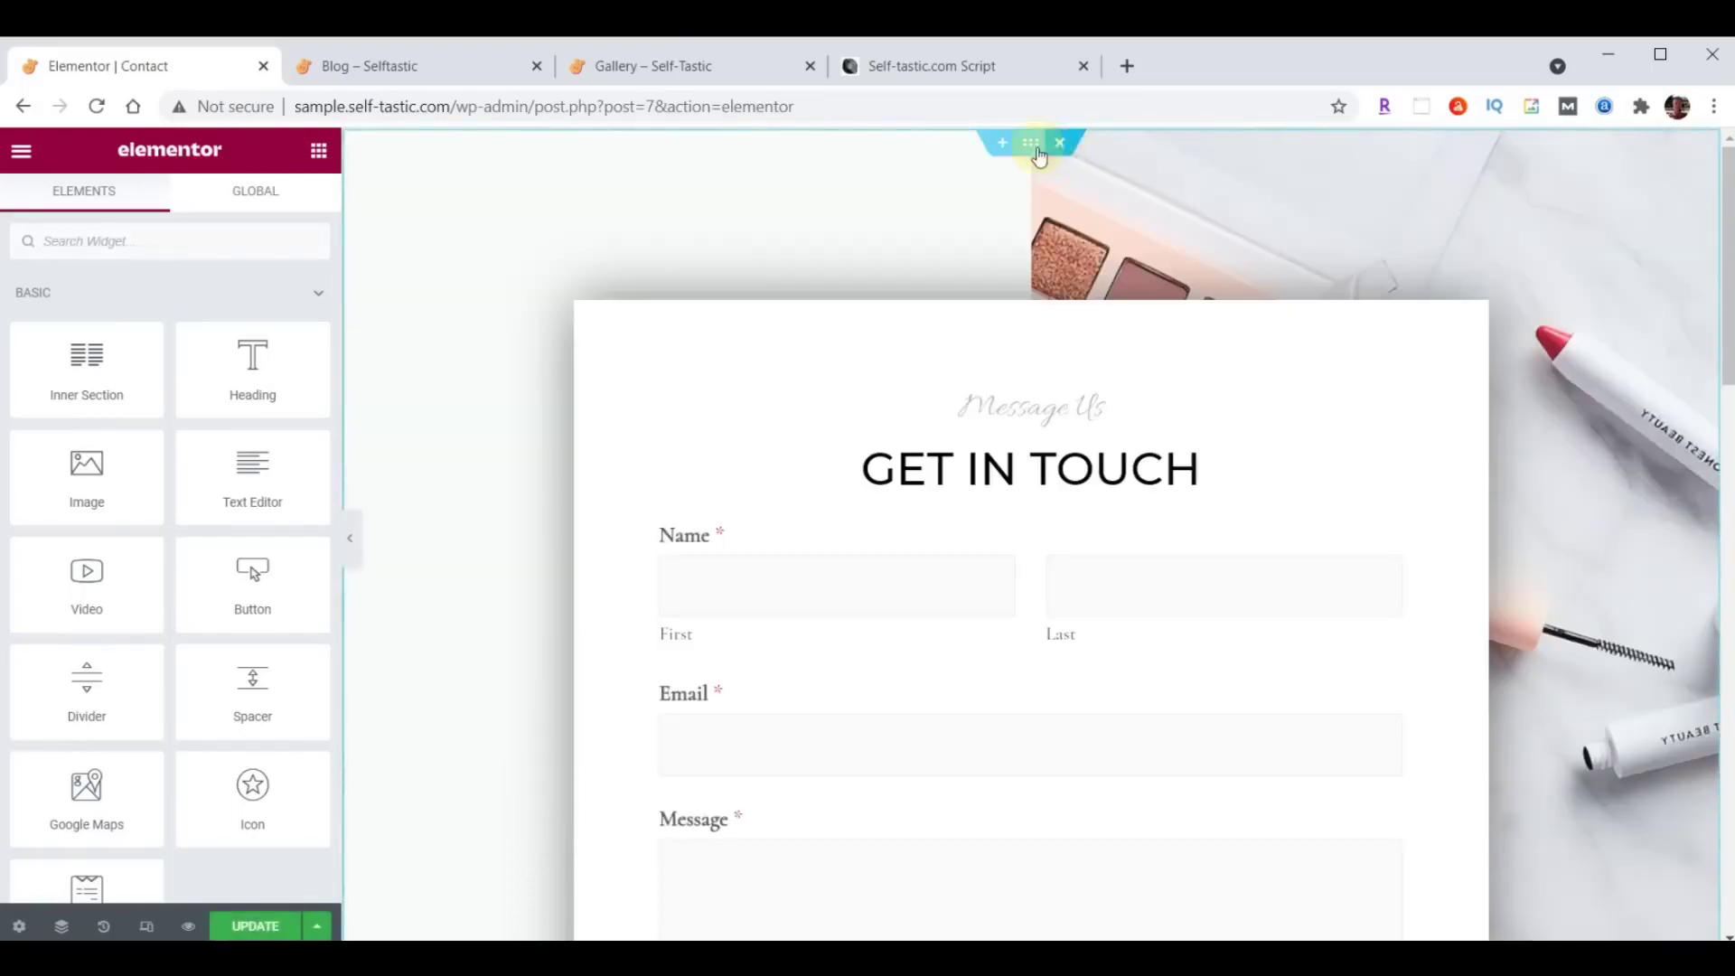
{"action": "left_click", "coordinate": [1002, 144]}
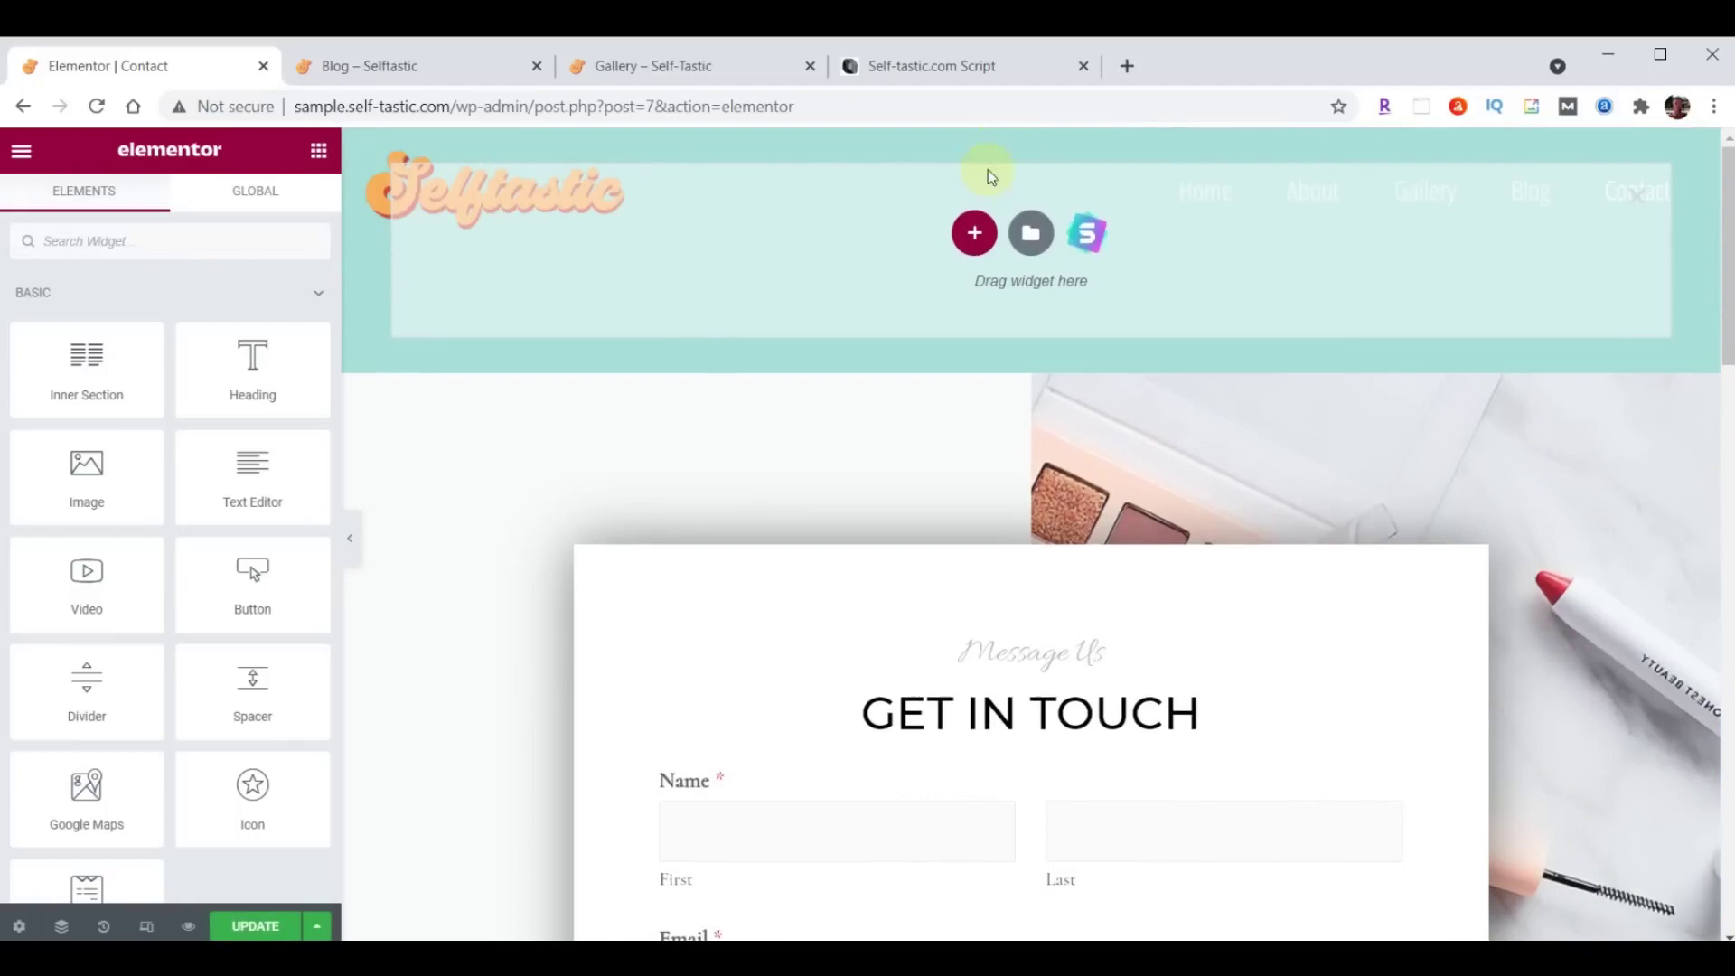
- Insert the saved Selftastic About Header template without its document settings
{"action": "left_click", "coordinate": [1030, 235]}
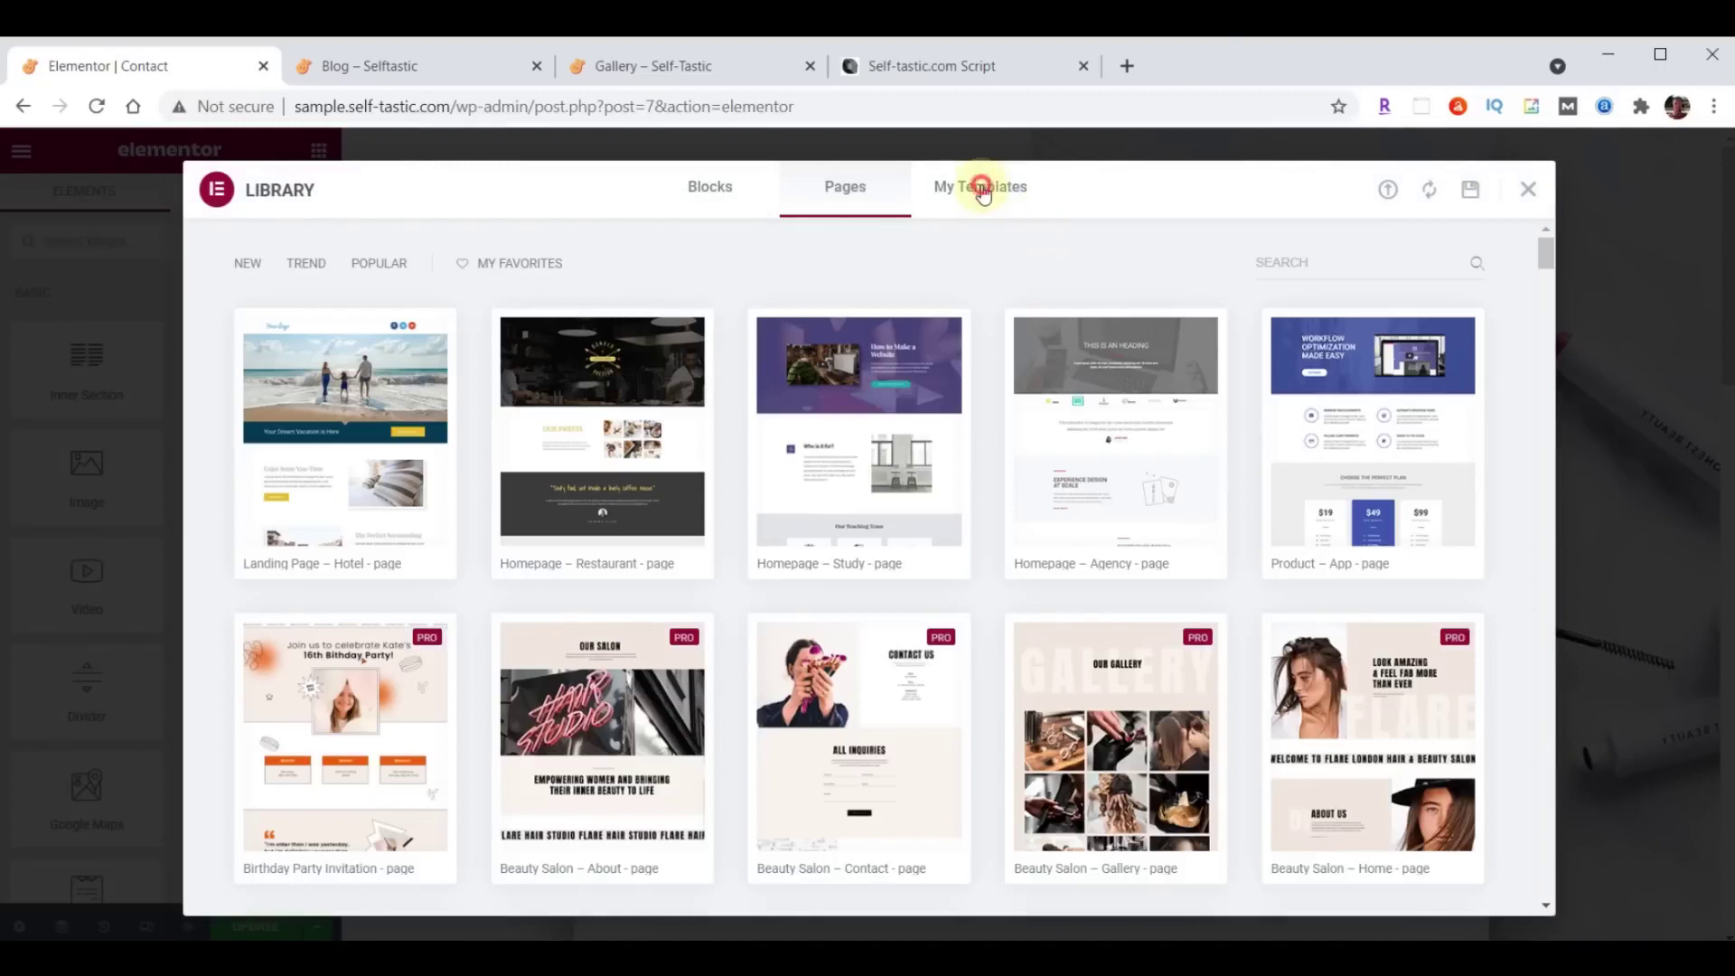
{"action": "left_click", "coordinate": [983, 191]}
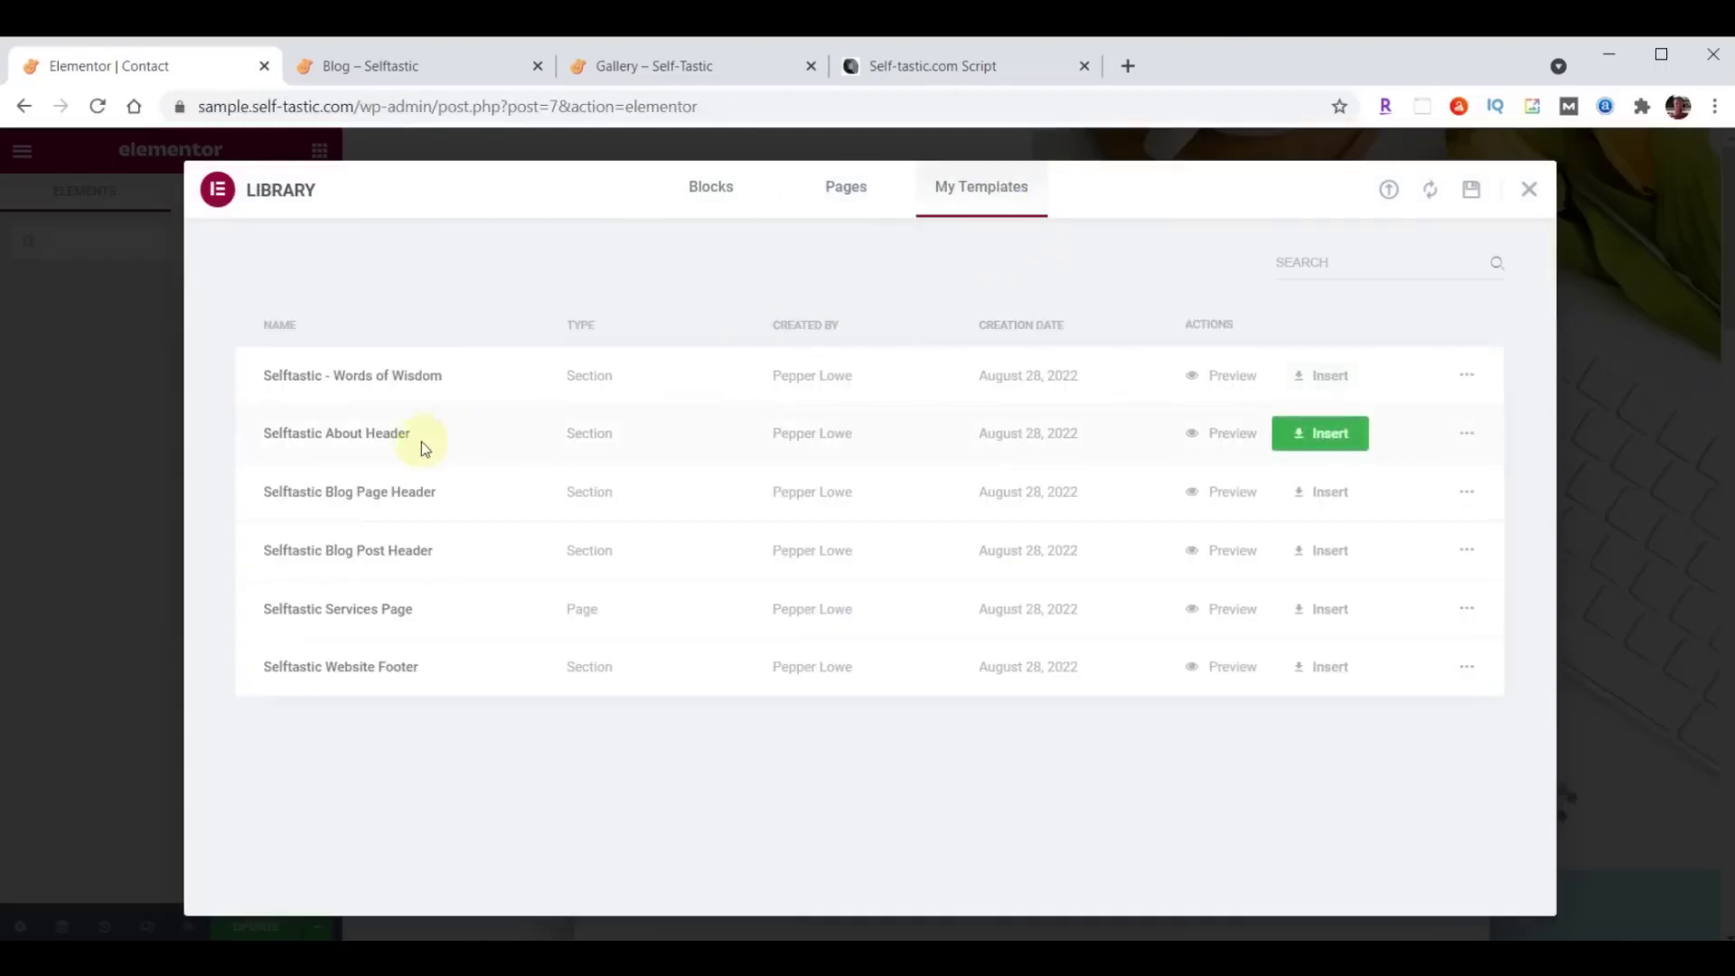
{"action": "left_click", "coordinate": [1320, 436]}
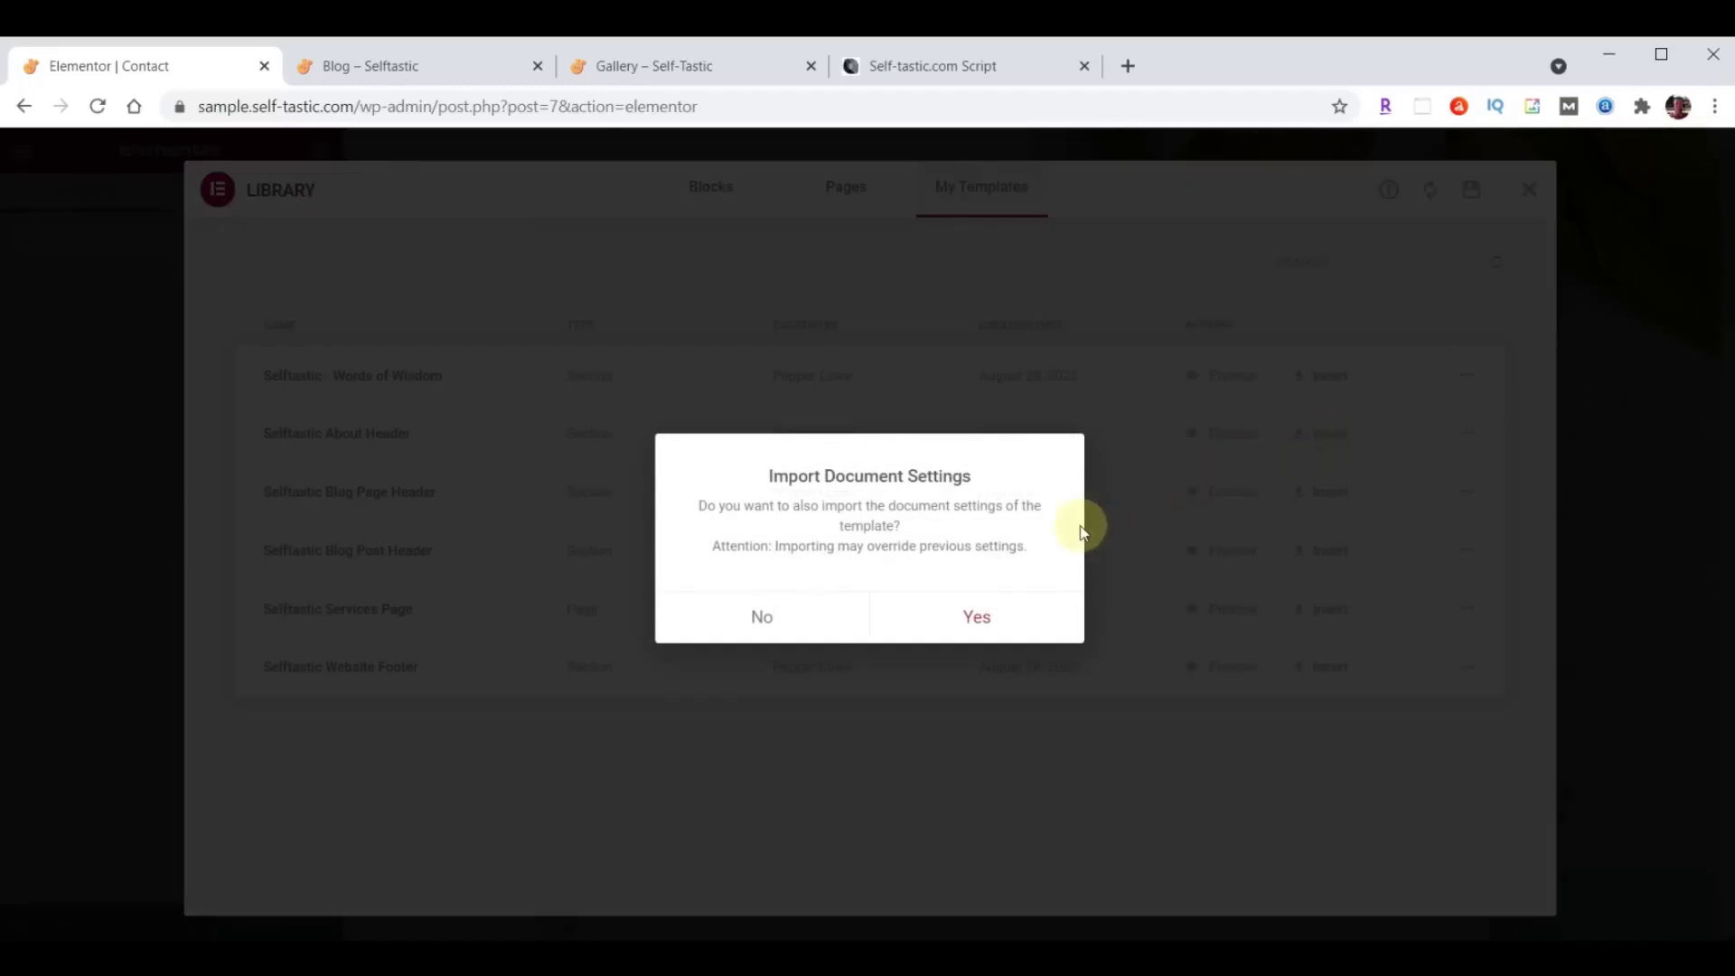
{"action": "left_click", "coordinate": [766, 620]}
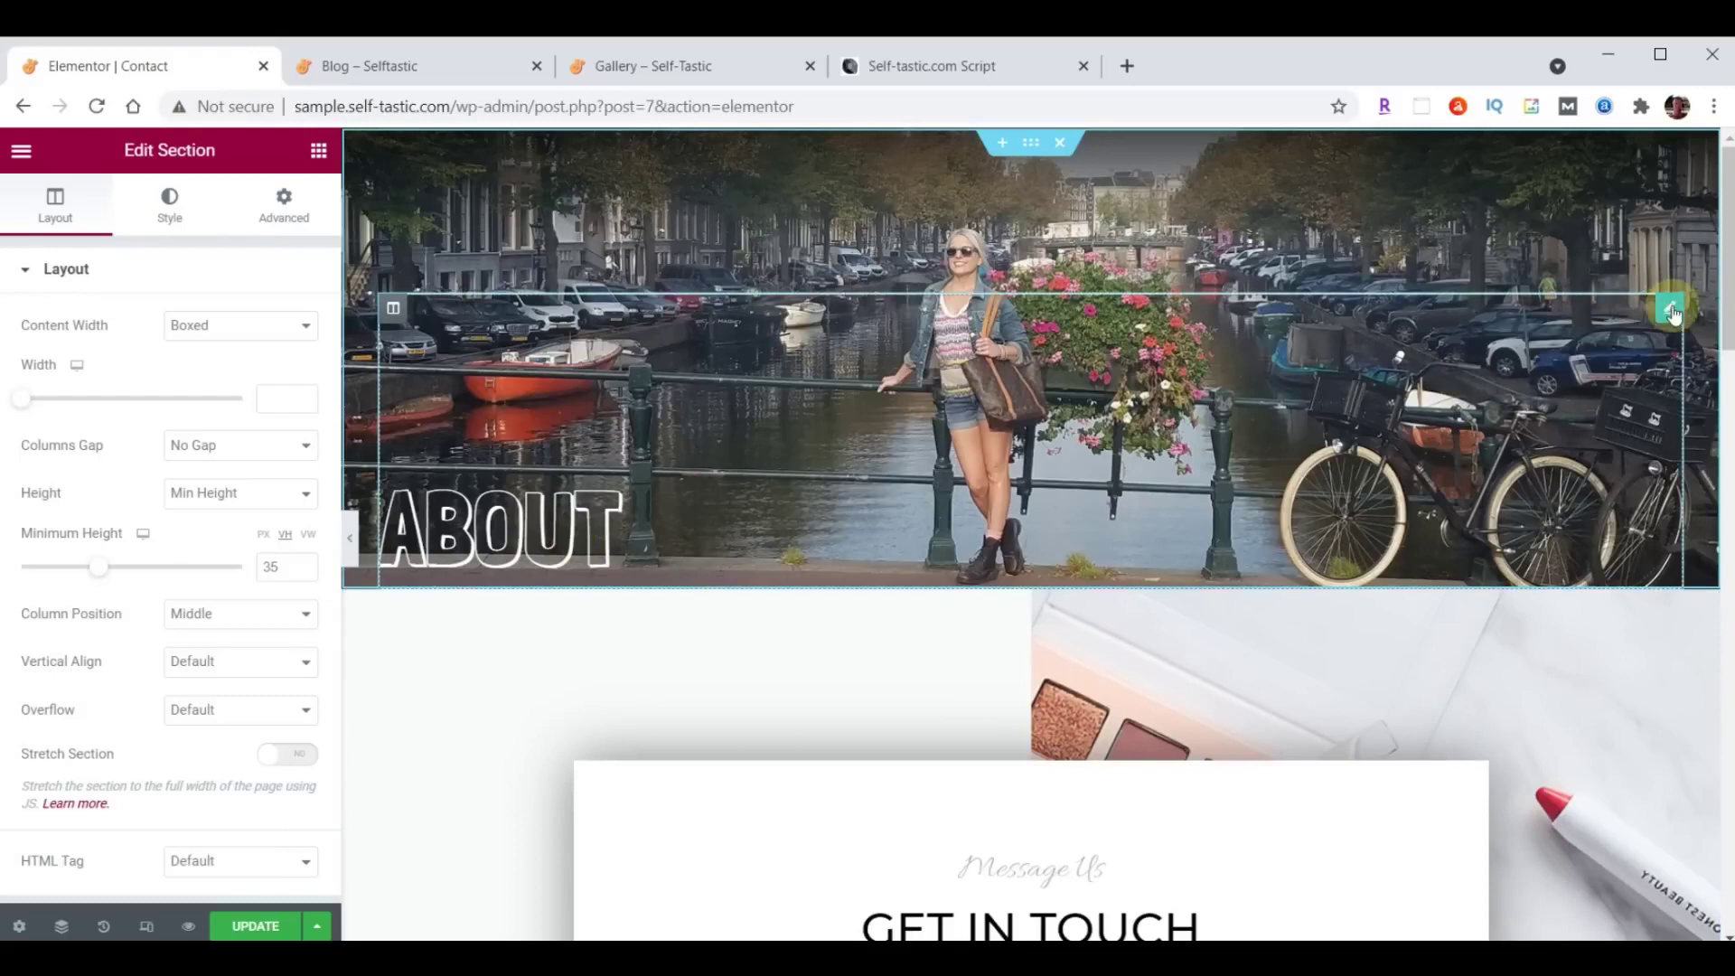
- Retitle the header heading from 'About' to 'Contact'
{"action": "left_click", "coordinate": [1670, 308]}
{"action": "double_click", "coordinate": [104, 352]}
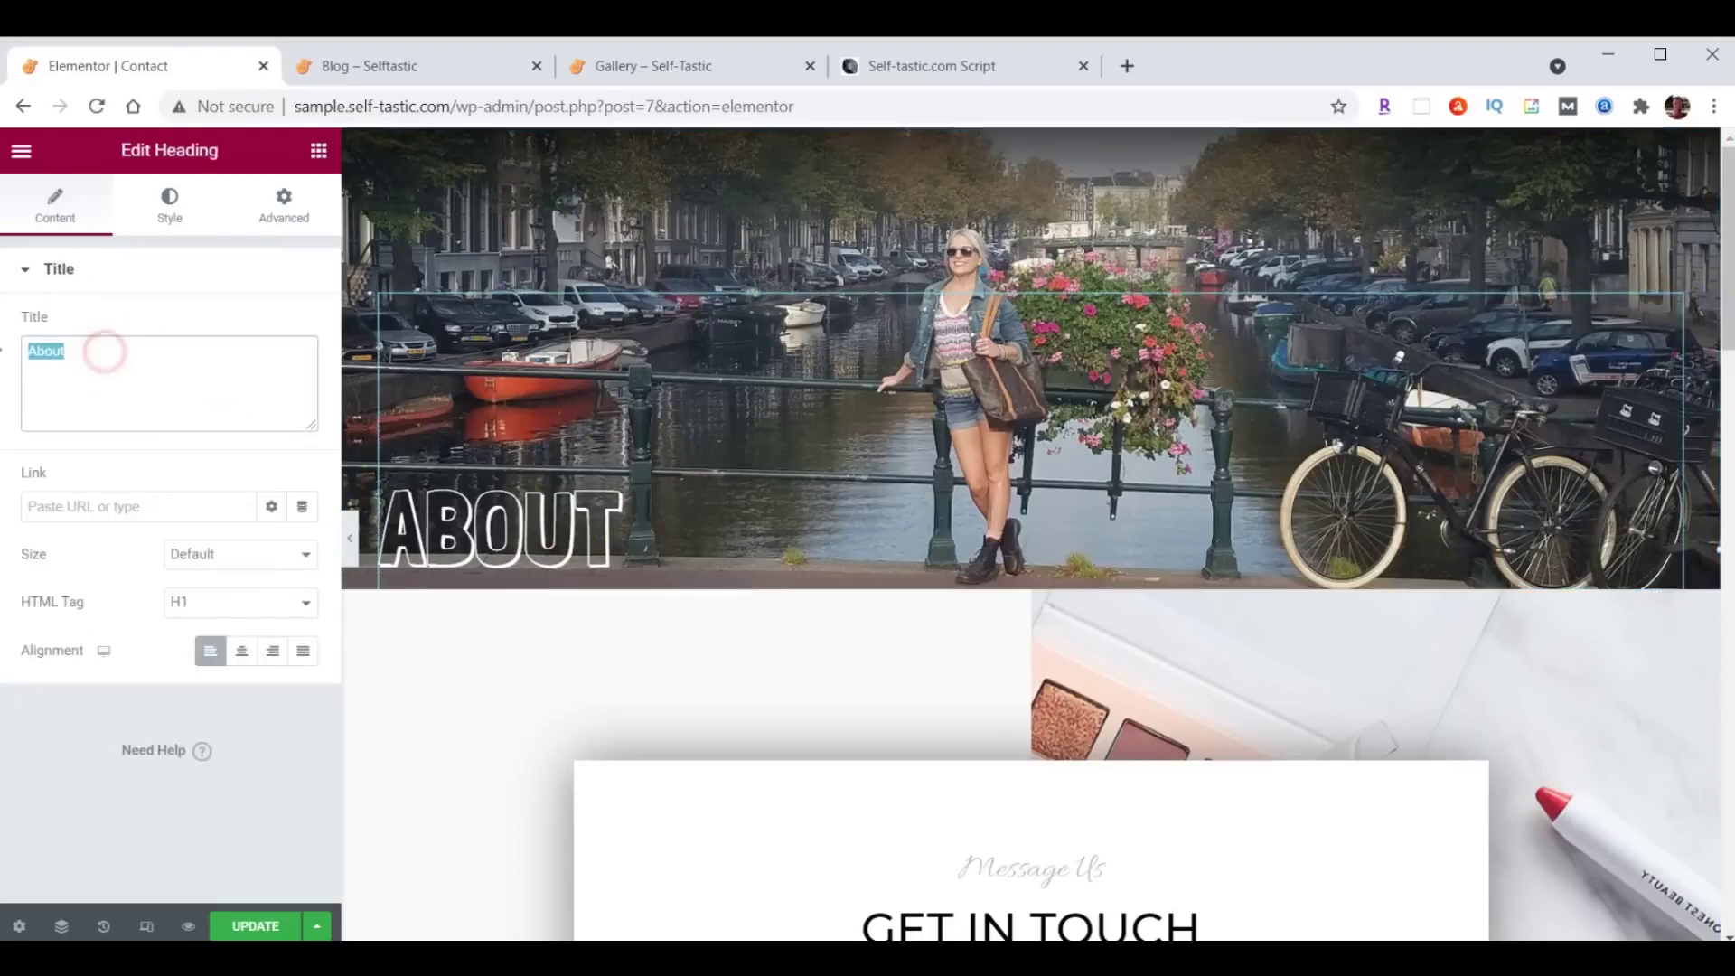
{"action": "type", "text": "Contact"}
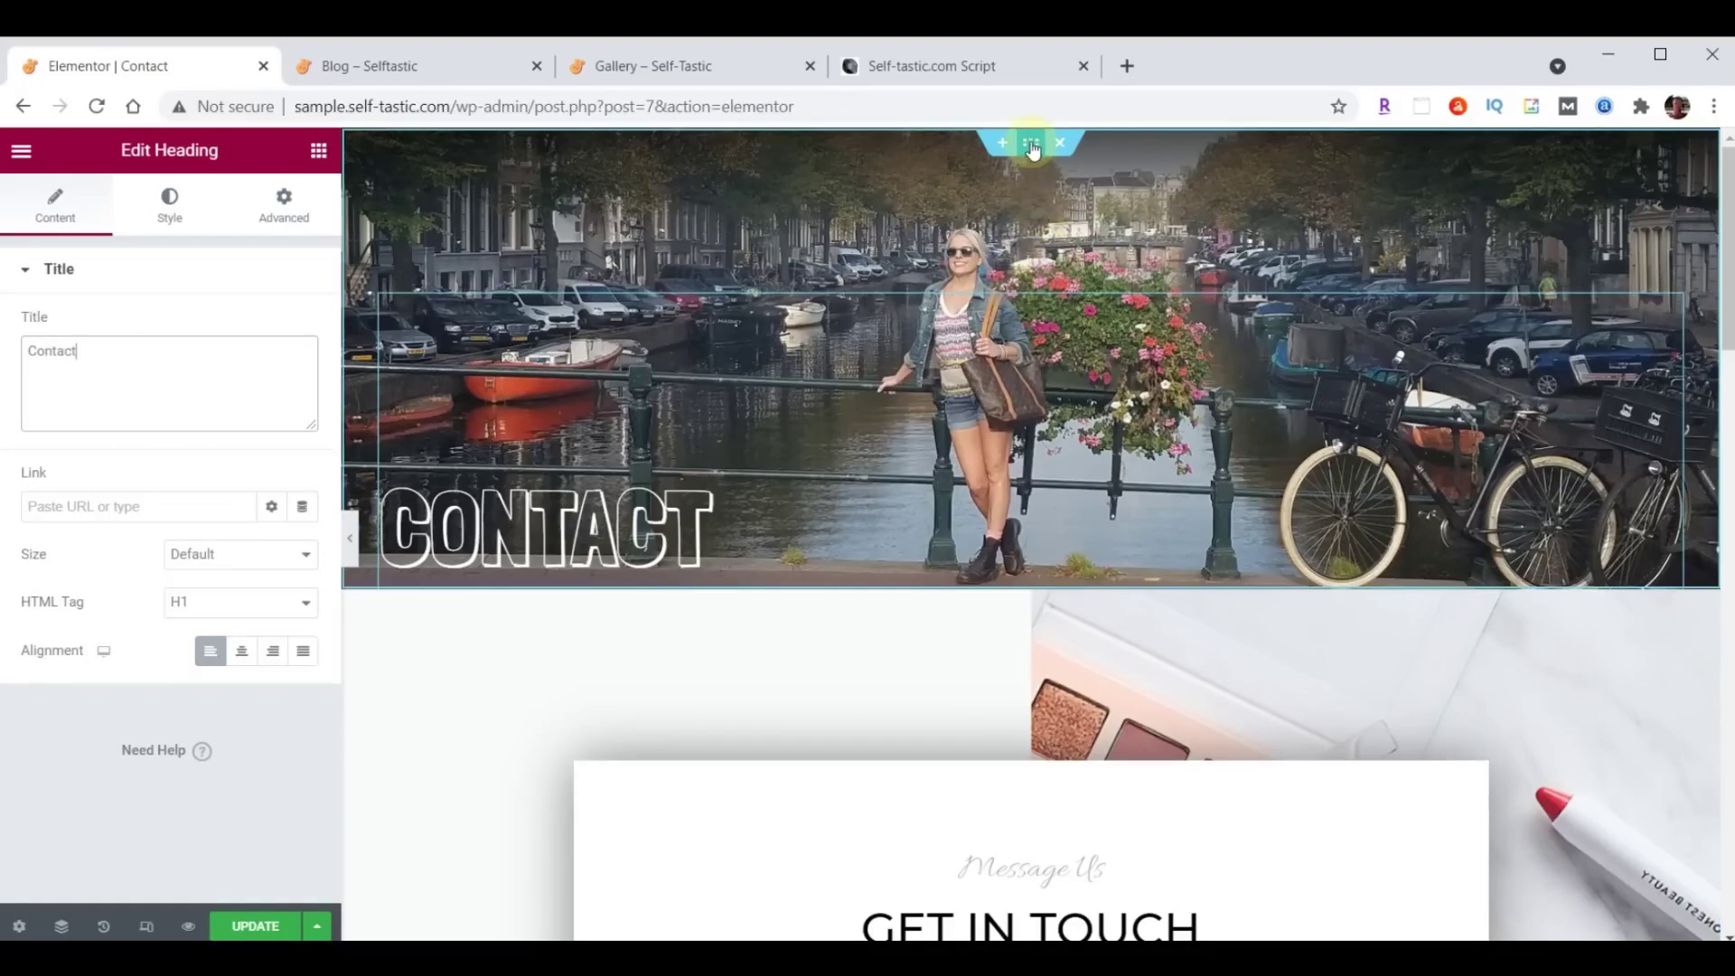
{"action": "left_click", "coordinate": [1031, 144]}
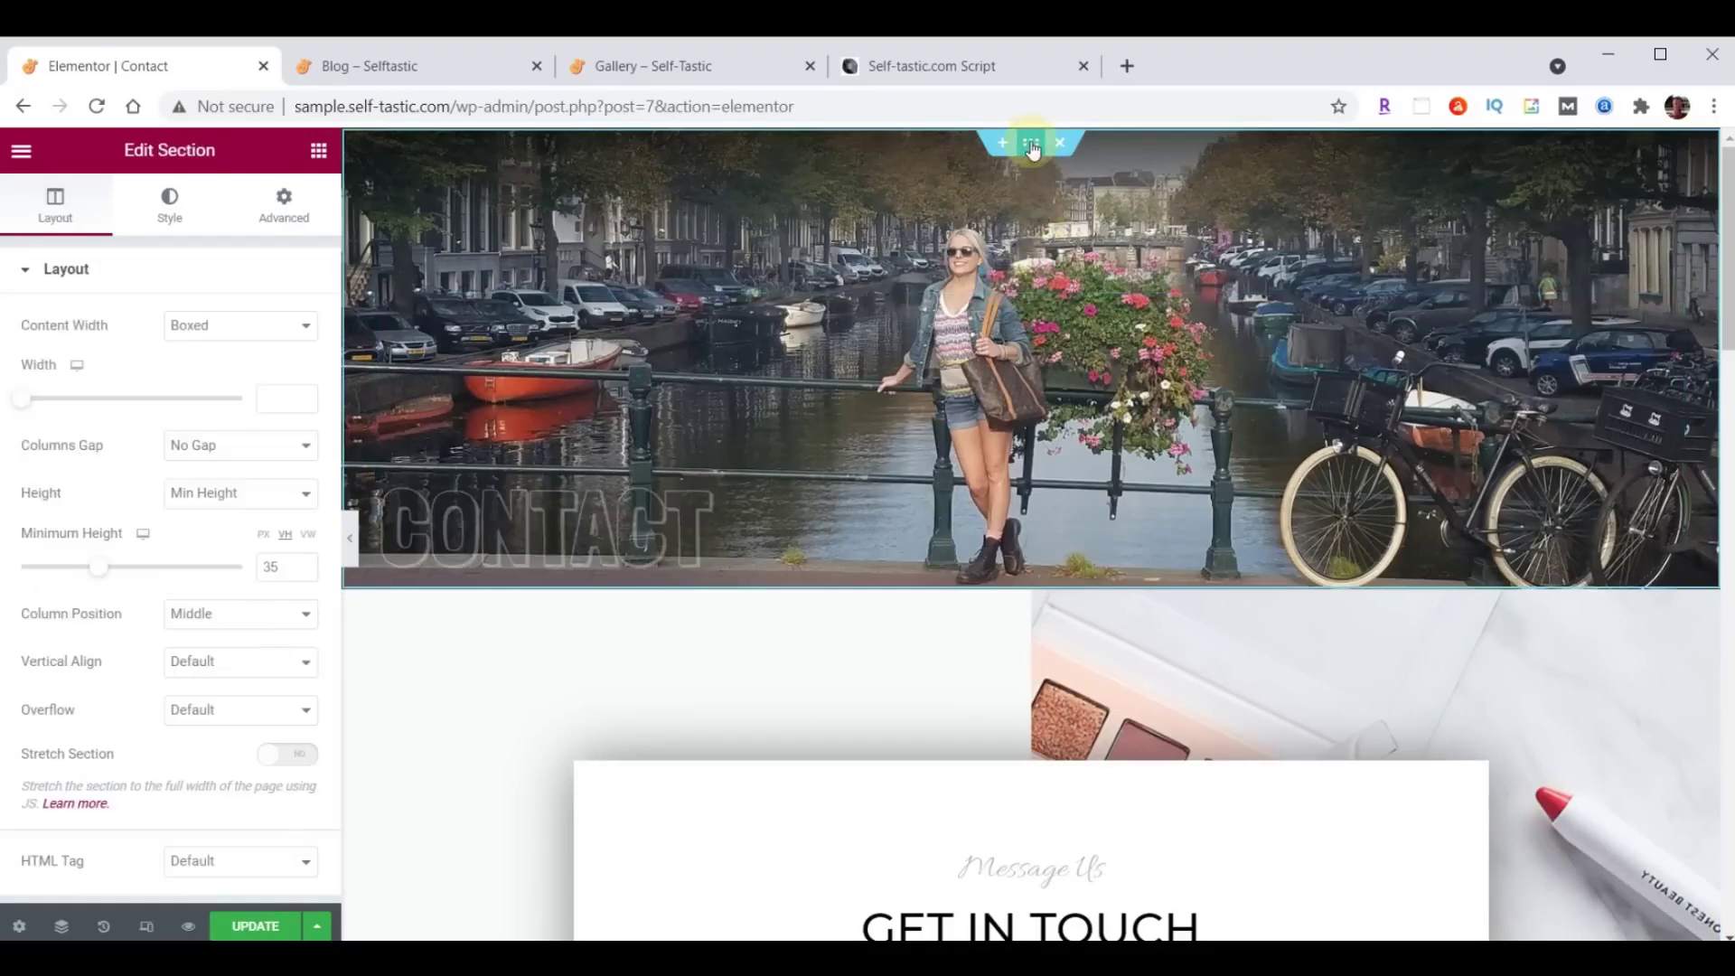
- Upload header-contact.jpg and insert it as the header section's background image
{"action": "left_click", "coordinate": [167, 215]}
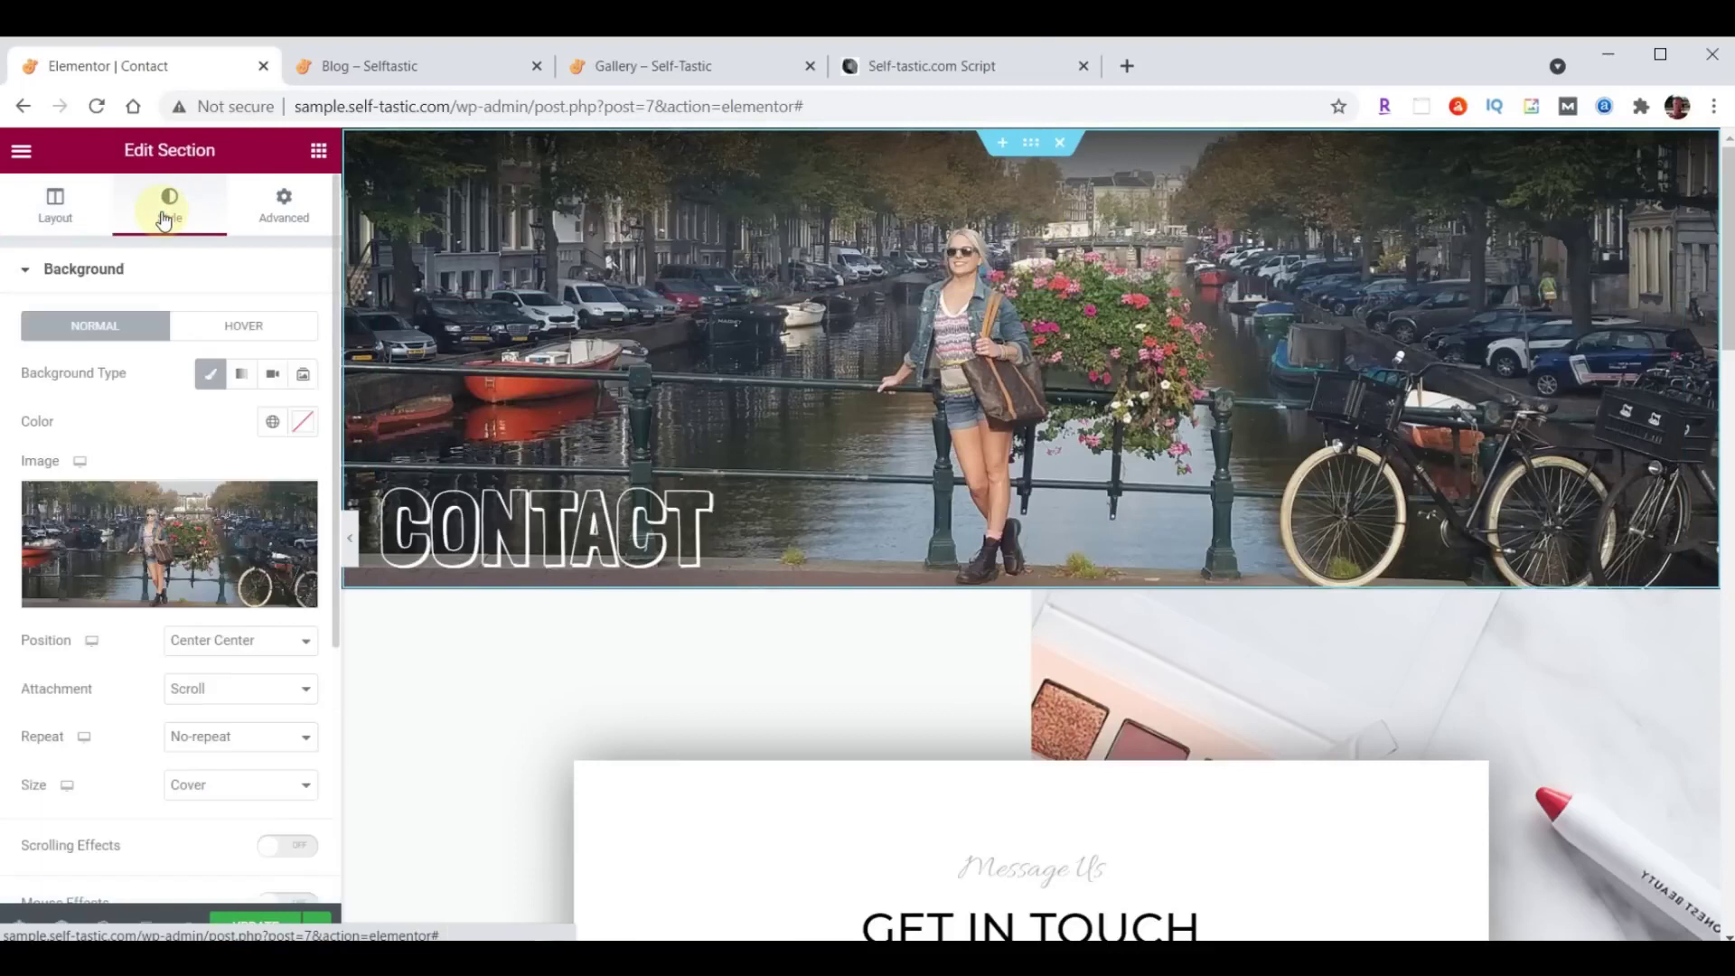
{"action": "left_click", "coordinate": [144, 528]}
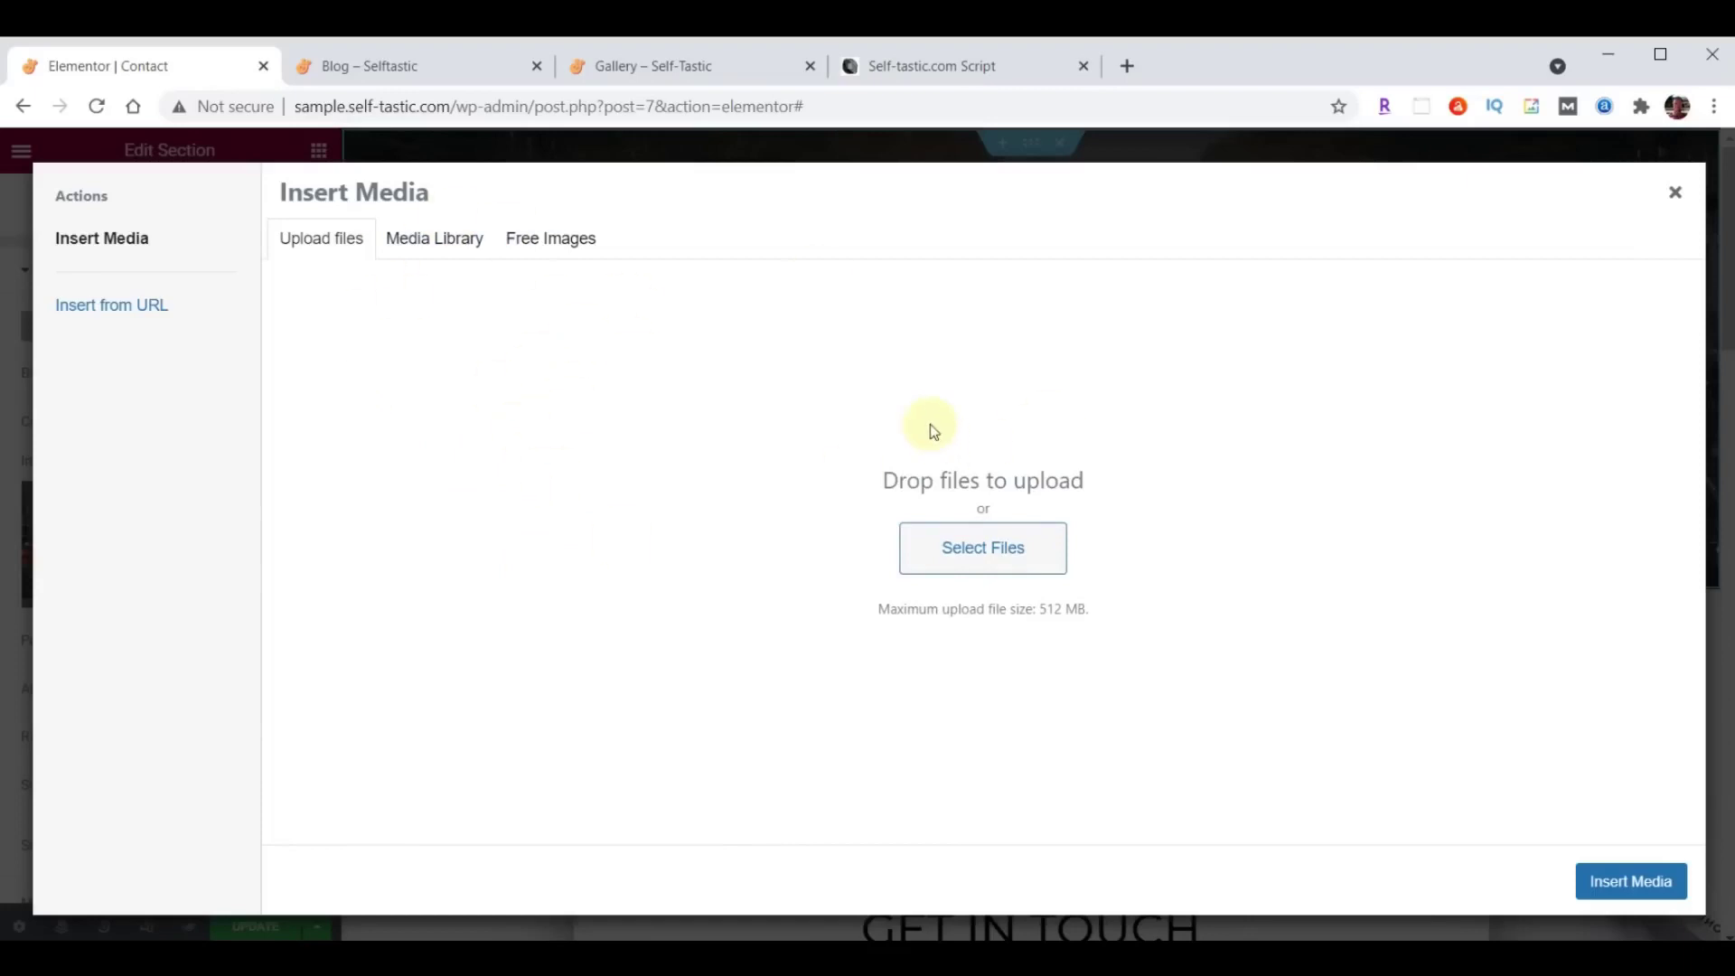
{"action": "left_click", "coordinate": [457, 239]}
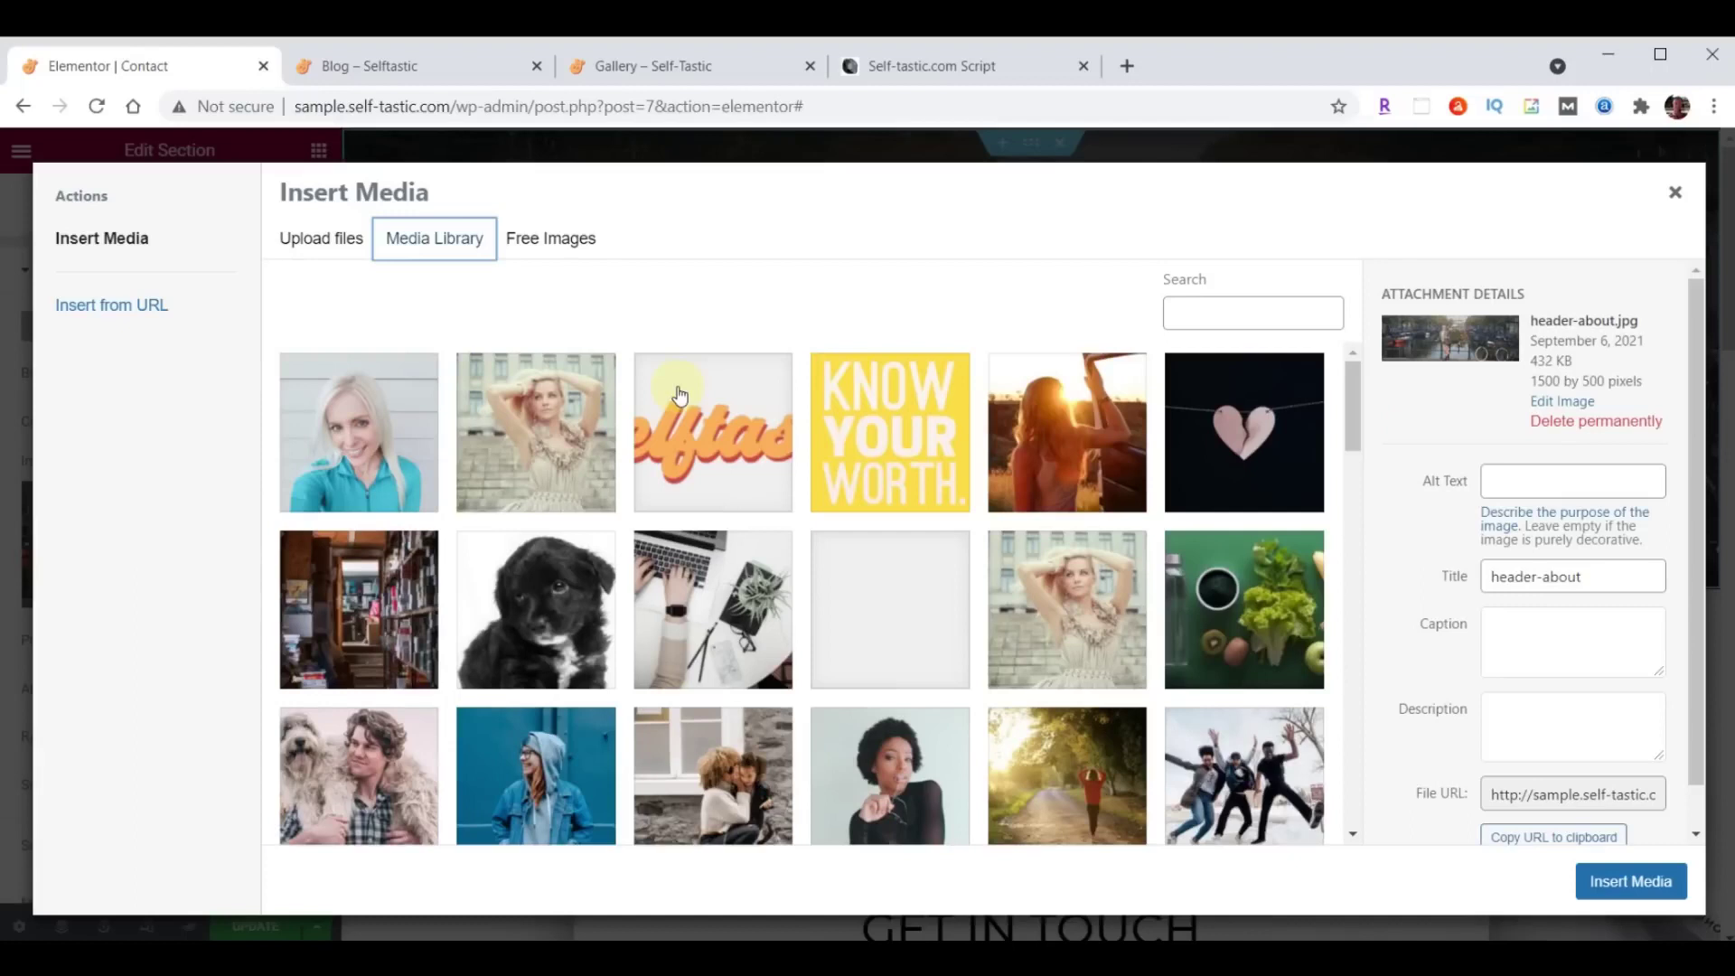
{"action": "key", "text": "alt+Tab"}
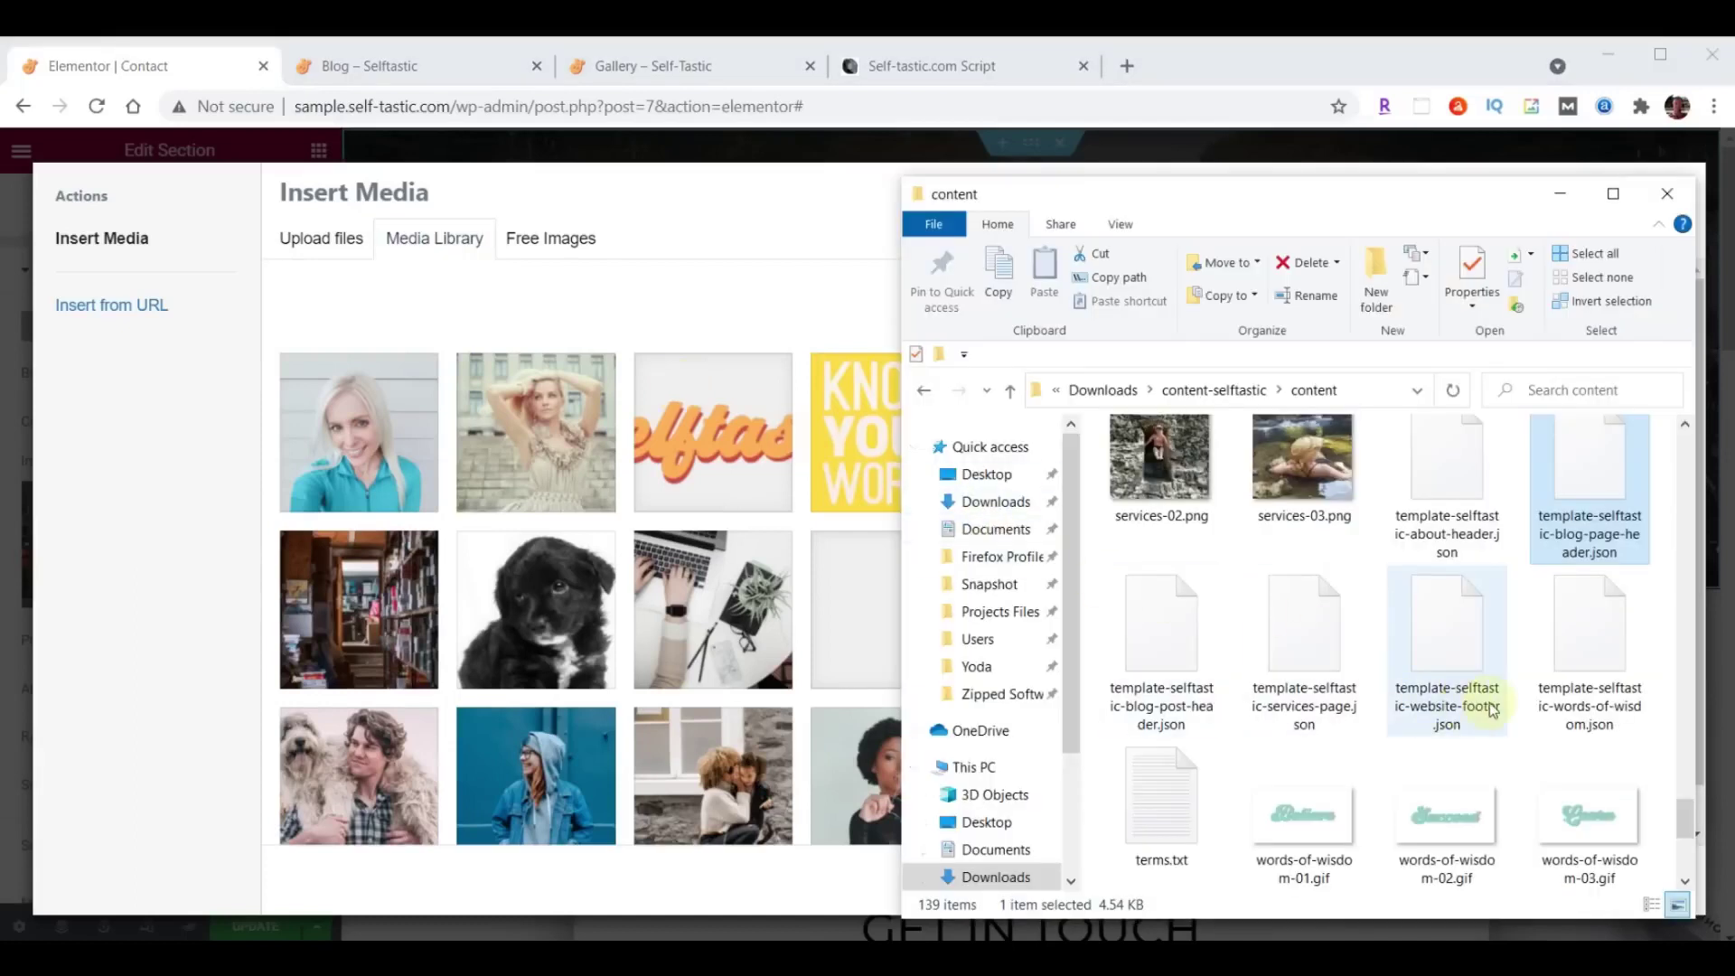
{"action": "scroll", "coordinate": [1515, 687], "scroll_direction": "up", "scroll_amount": 15}
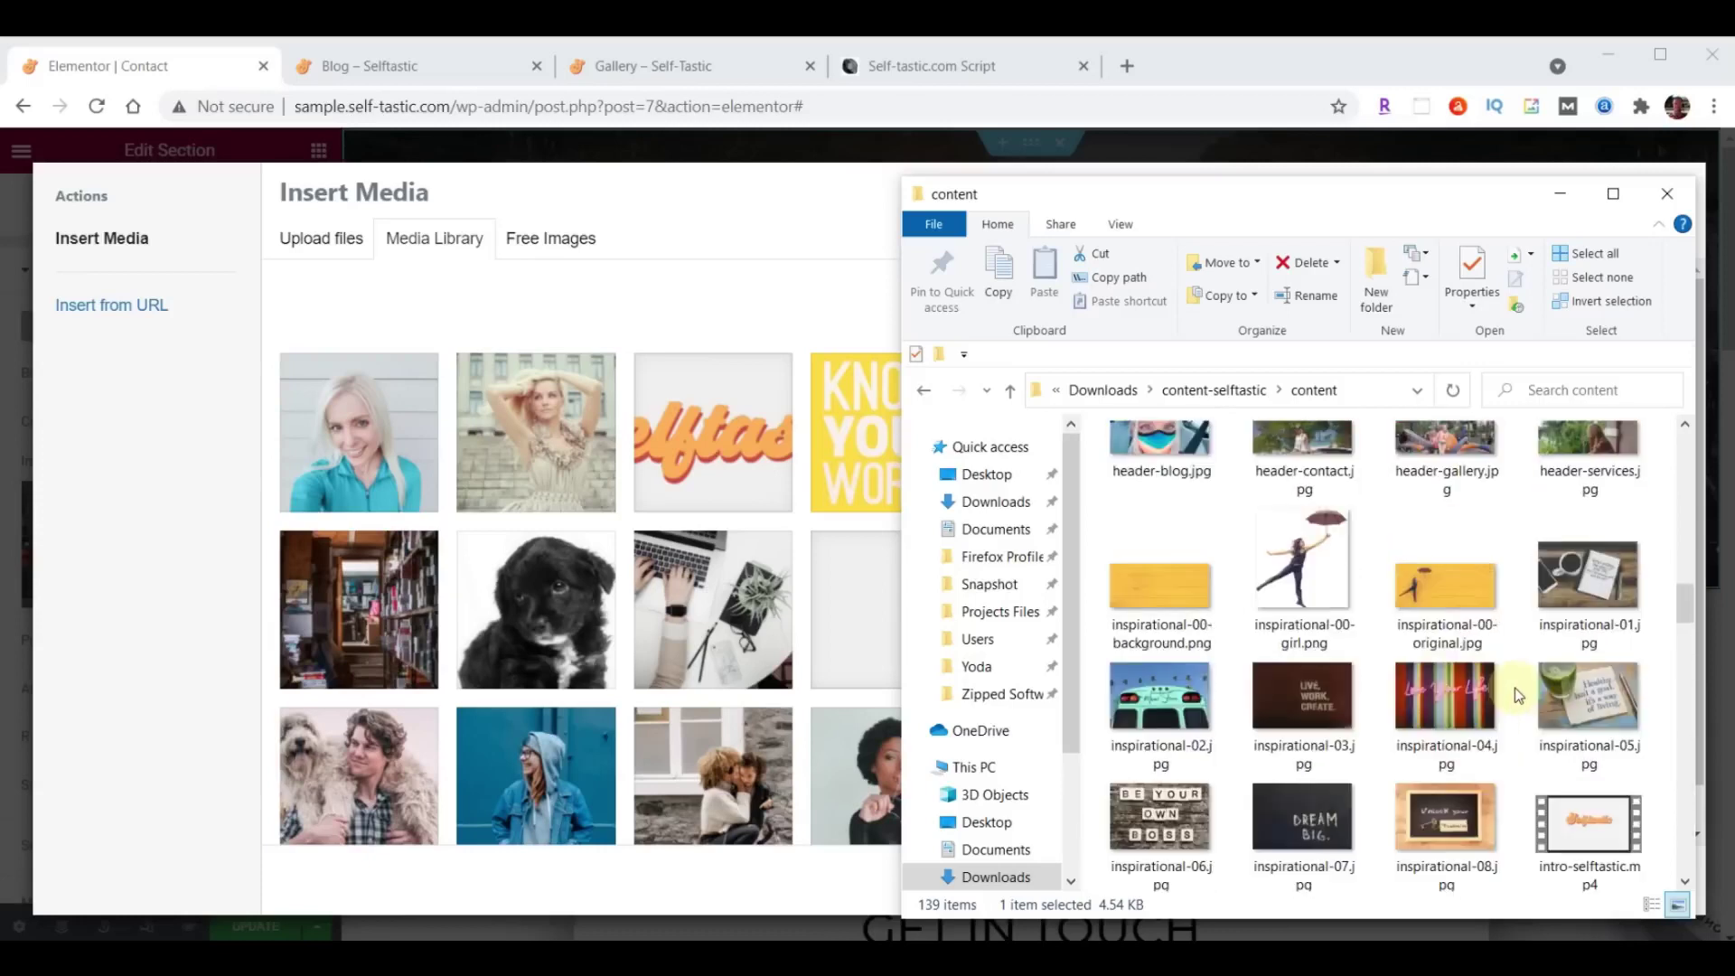
{"action": "scroll", "coordinate": [1514, 687], "scroll_direction": "up", "scroll_amount": 1}
{"action": "left_click_drag", "start_coordinate": [1310, 575], "coordinate": [674, 556]}
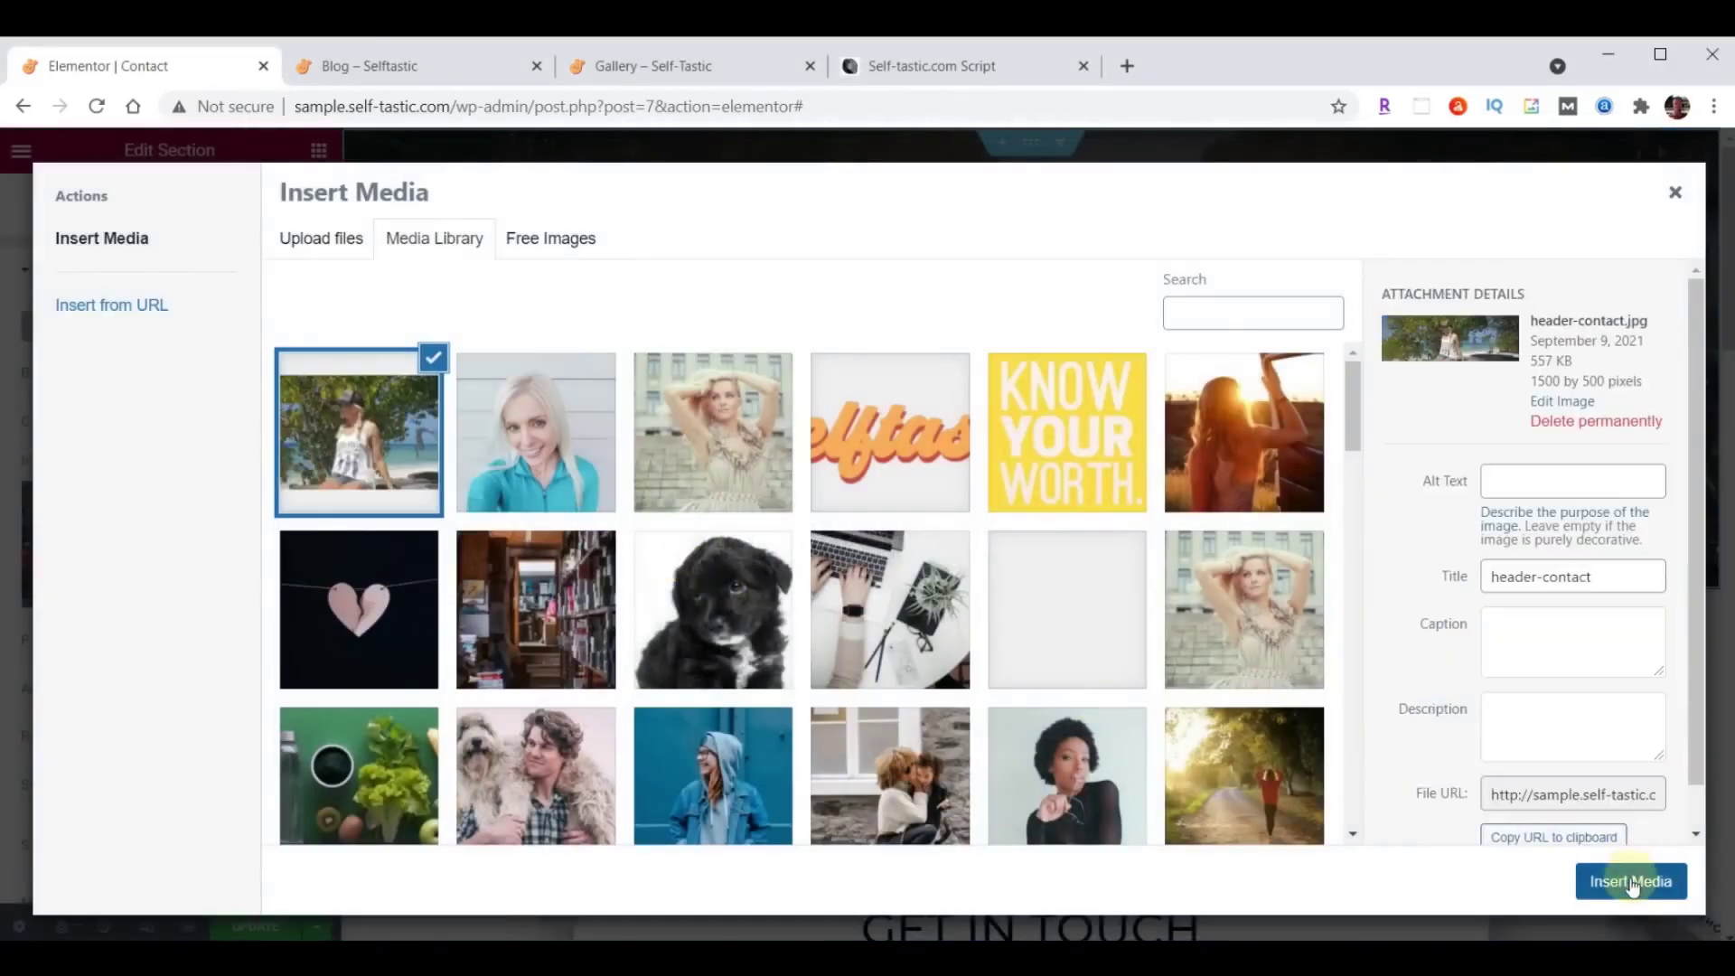
{"action": "left_click", "coordinate": [1632, 882]}
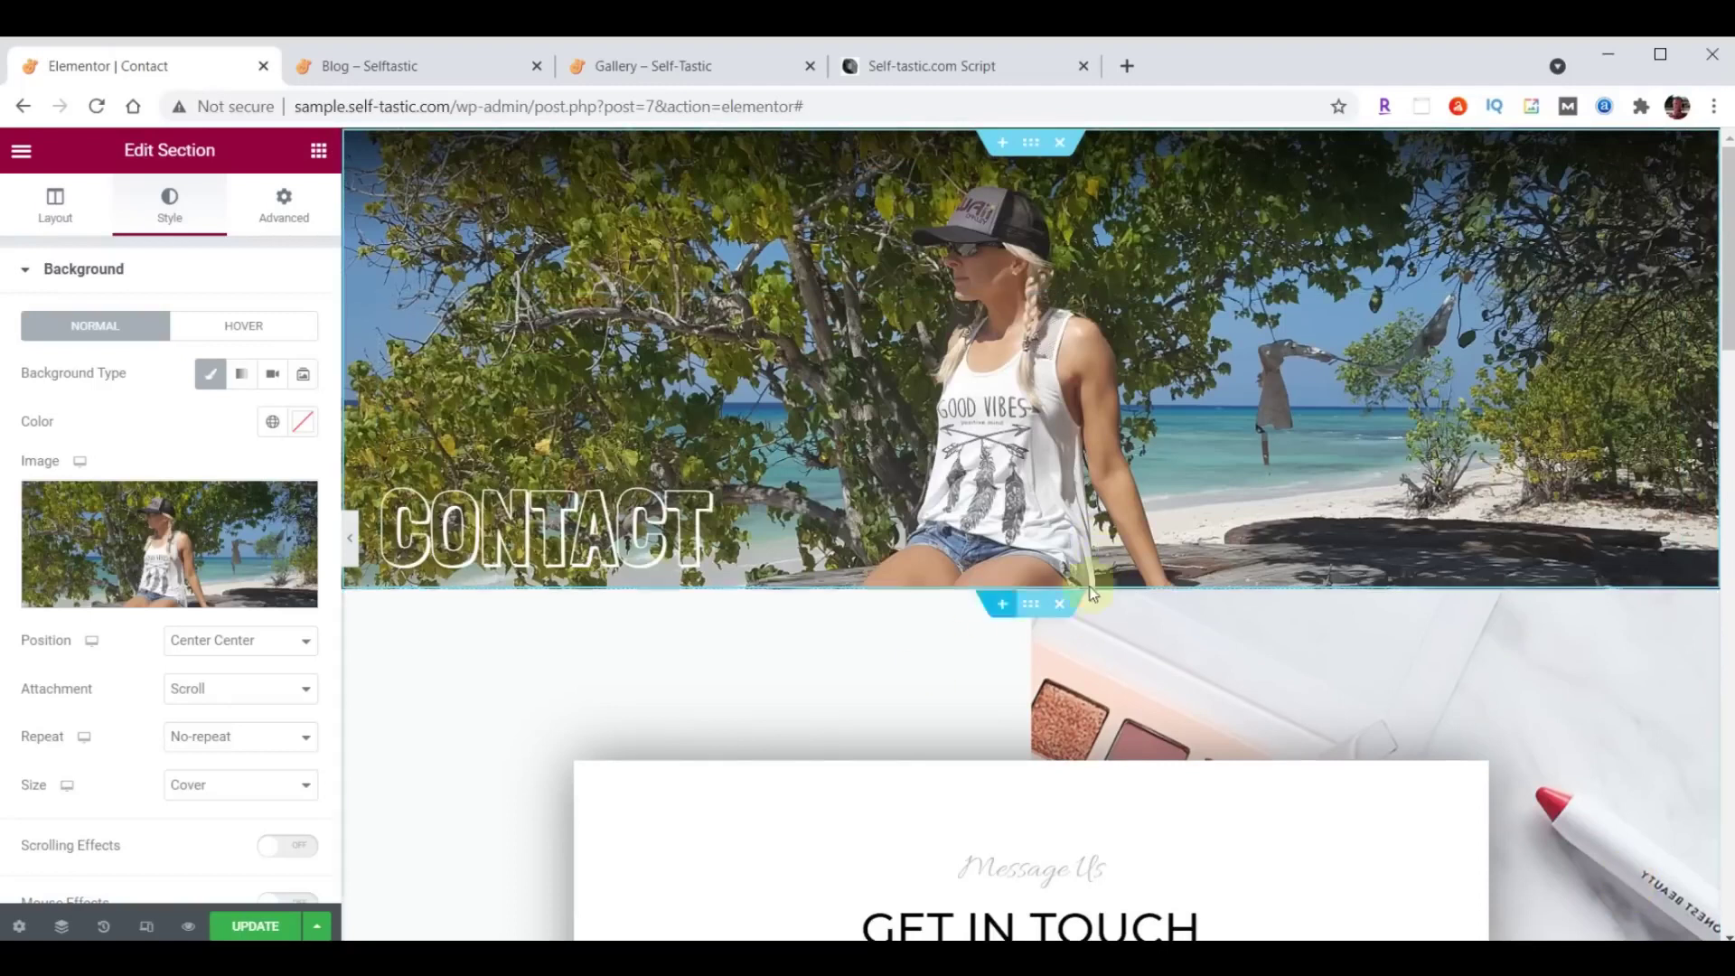
- Give the Message Us heading Open Sans Condensed typography at size 30
{"action": "scroll", "coordinate": [1434, 519], "scroll_direction": "down", "scroll_amount": 4}
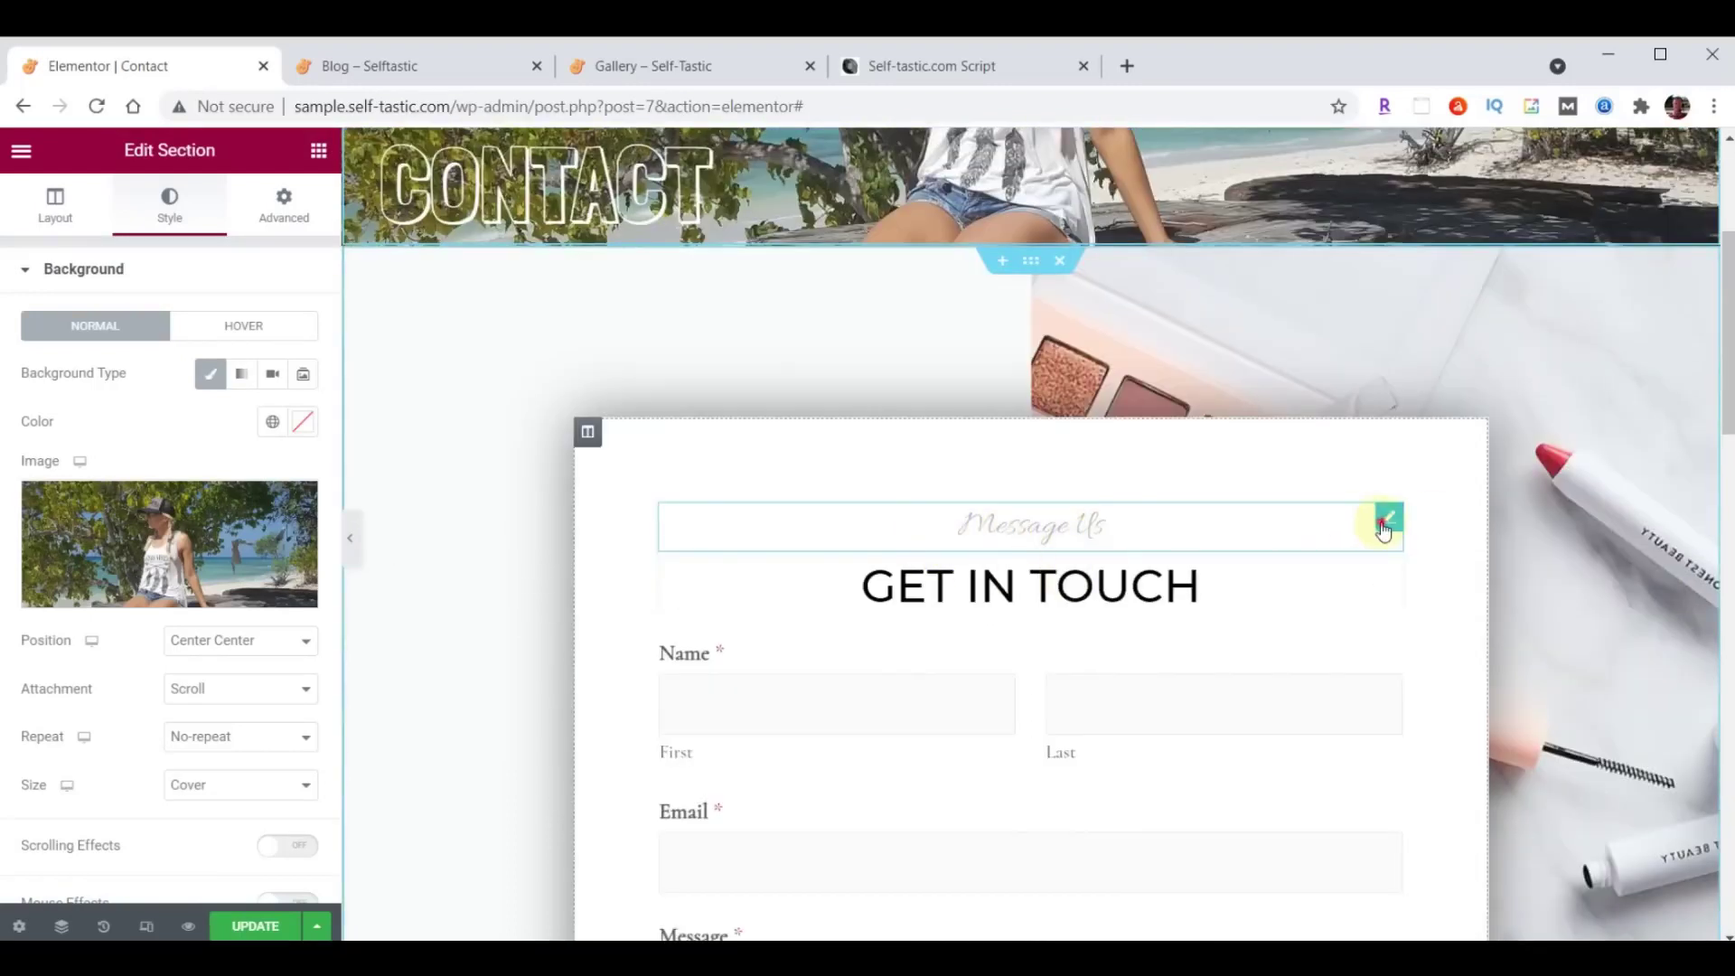
{"action": "left_click", "coordinate": [1383, 527]}
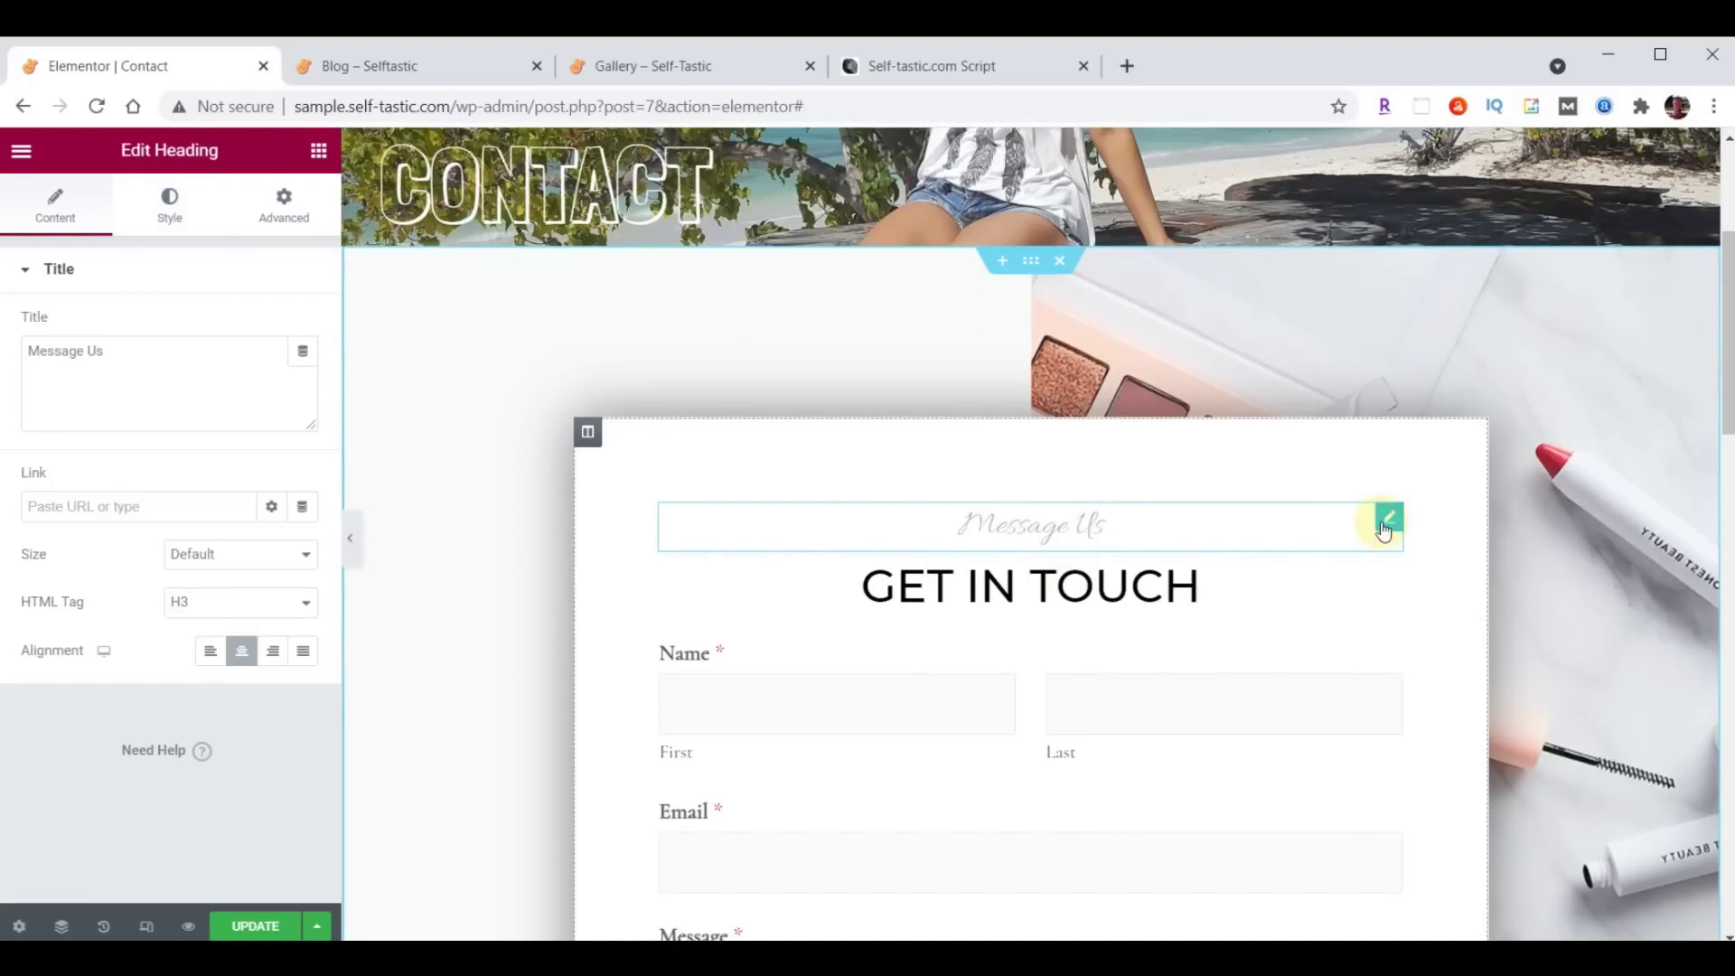
{"action": "left_click", "coordinate": [171, 206]}
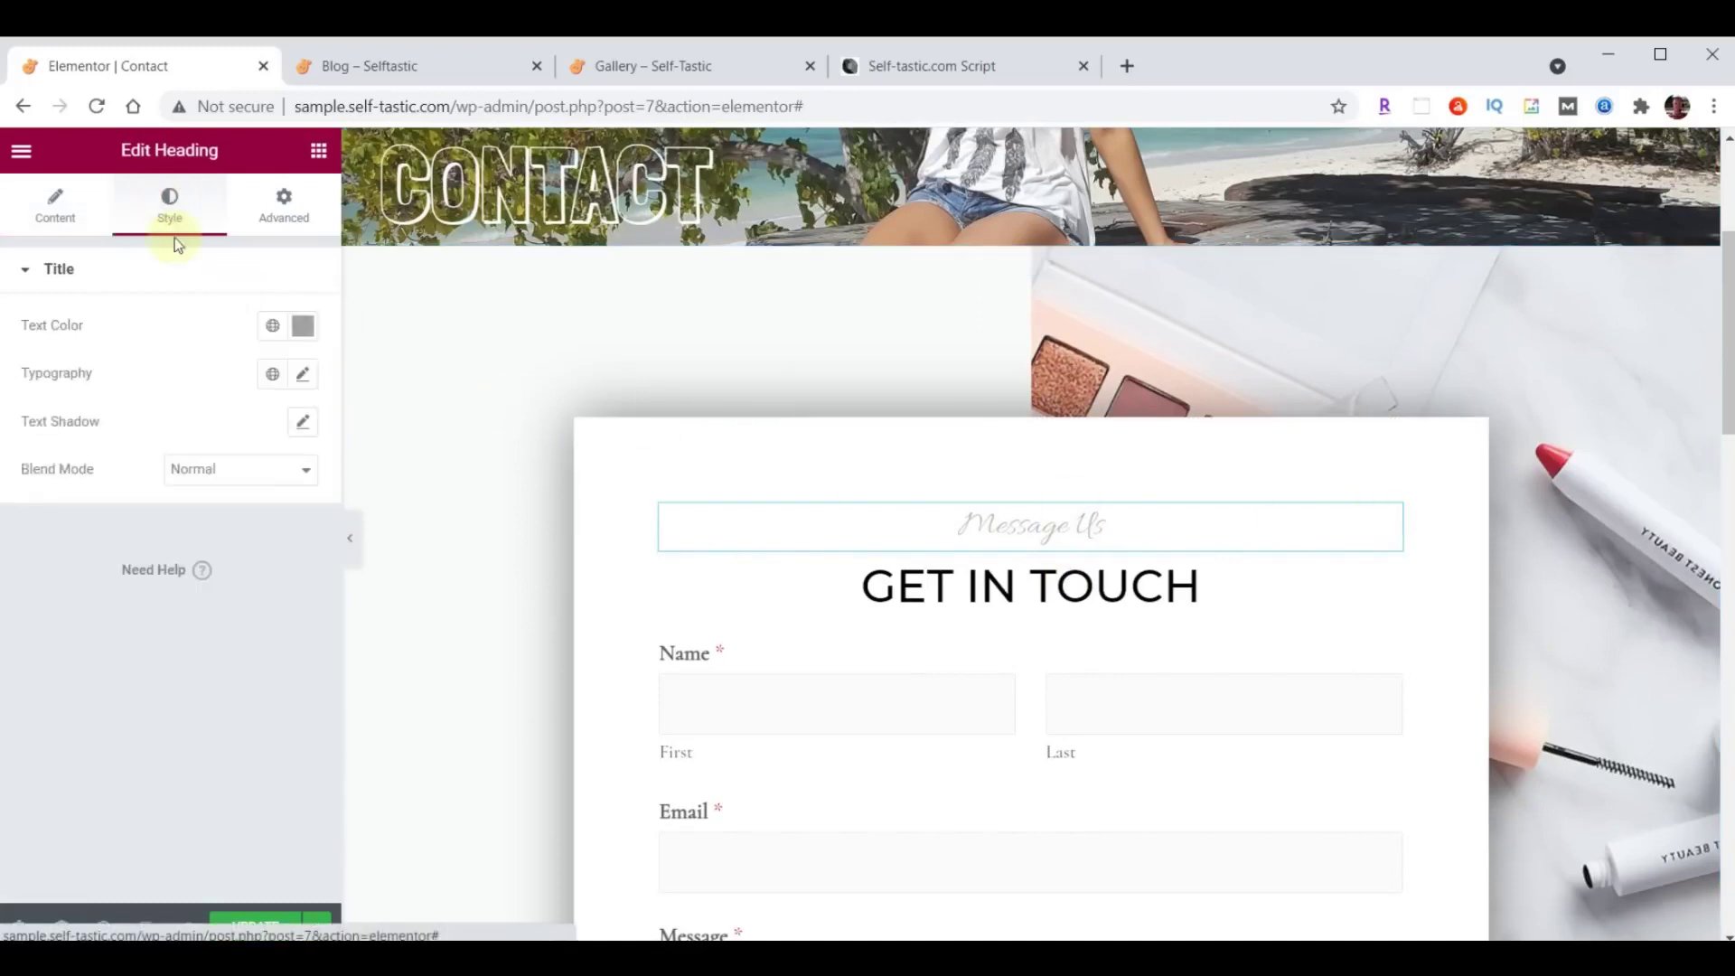
{"action": "left_click", "coordinate": [303, 374]}
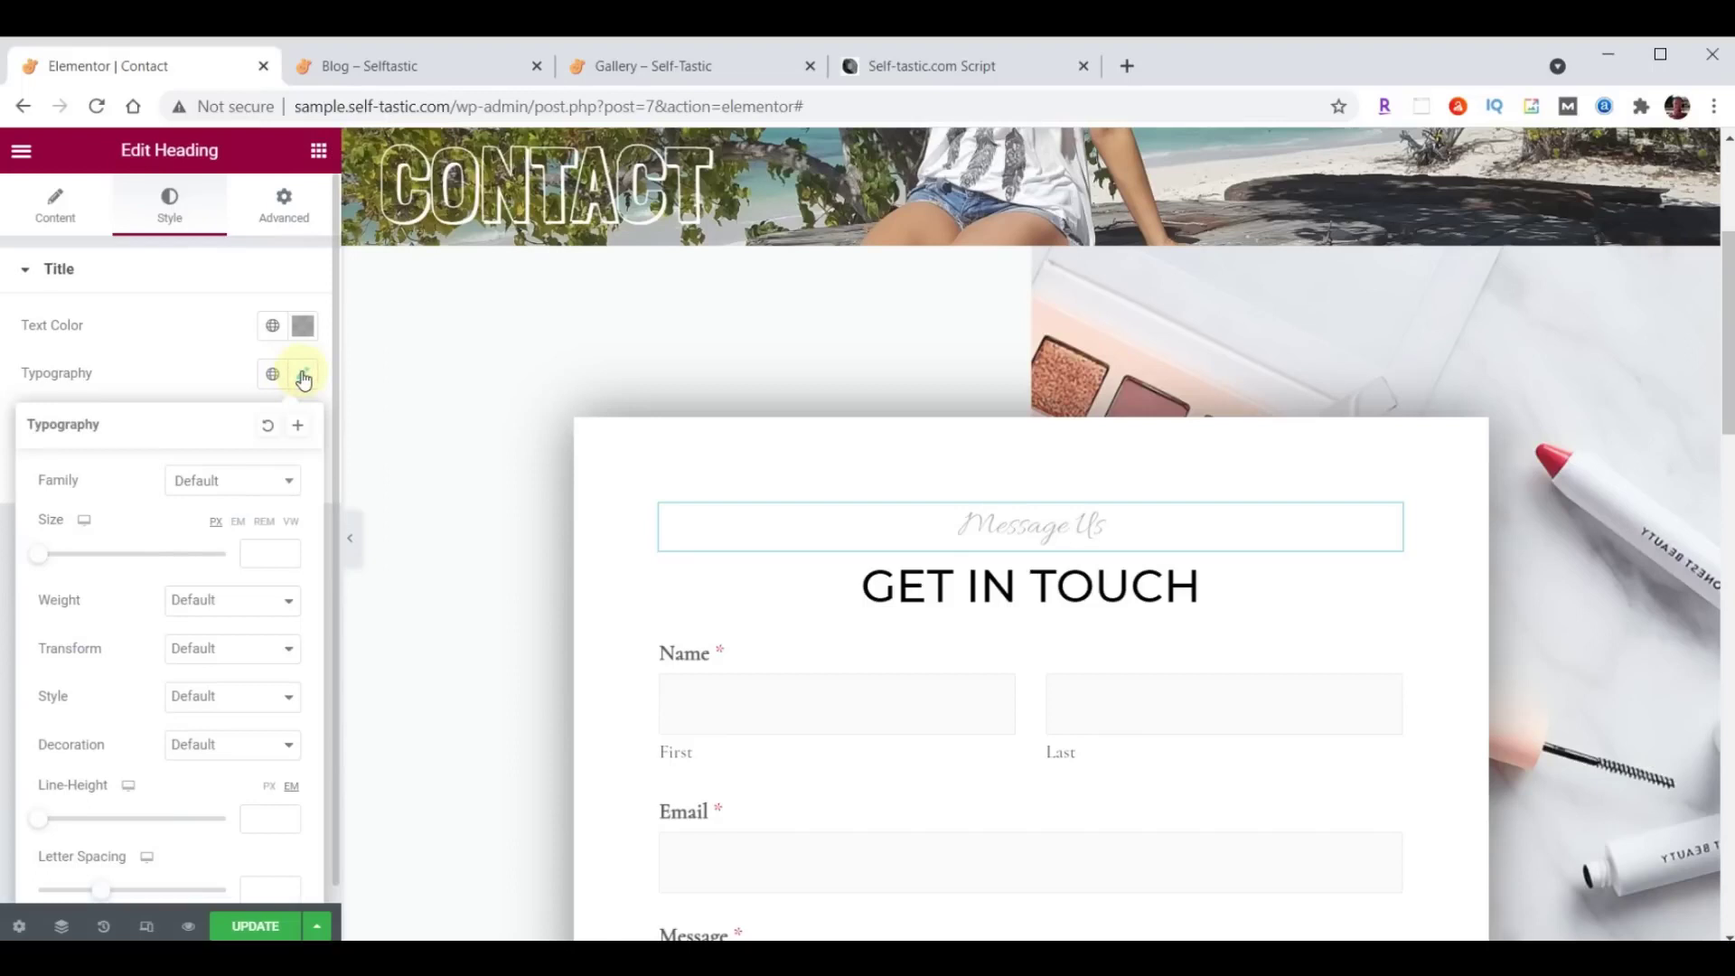
{"action": "left_click", "coordinate": [232, 480]}
{"action": "type", "text": "Open"}
{"action": "left_click", "coordinate": [214, 610]}
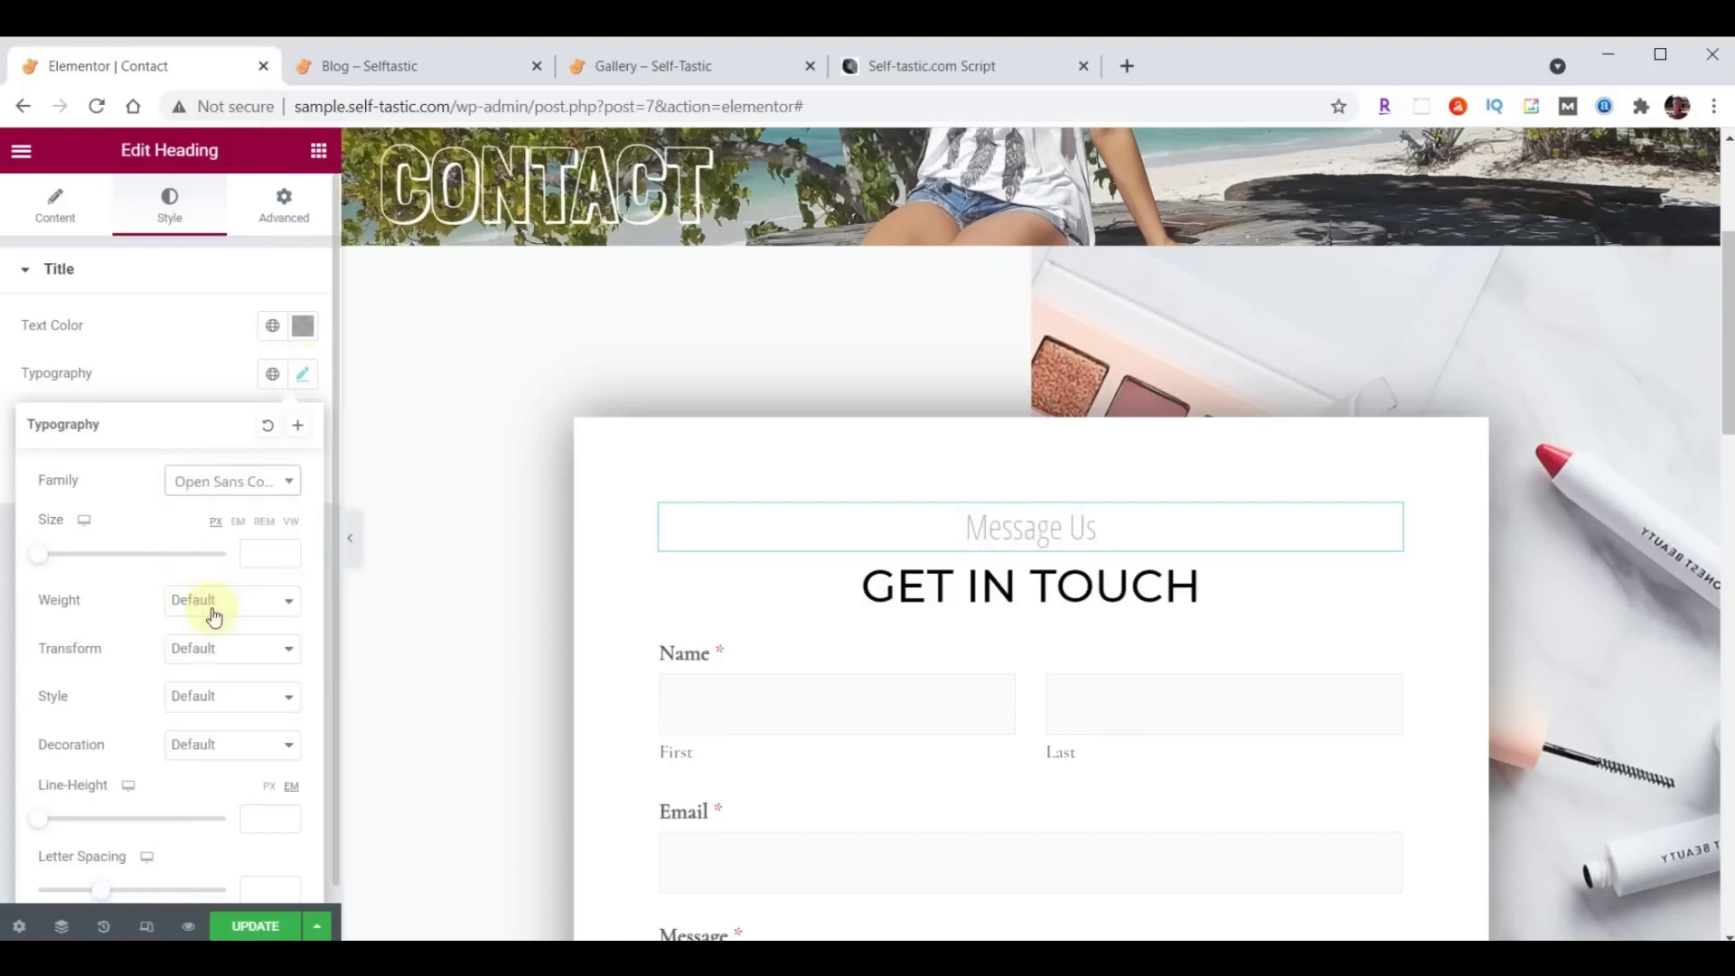
{"action": "left_click", "coordinate": [250, 559]}
{"action": "type", "text": "30"}
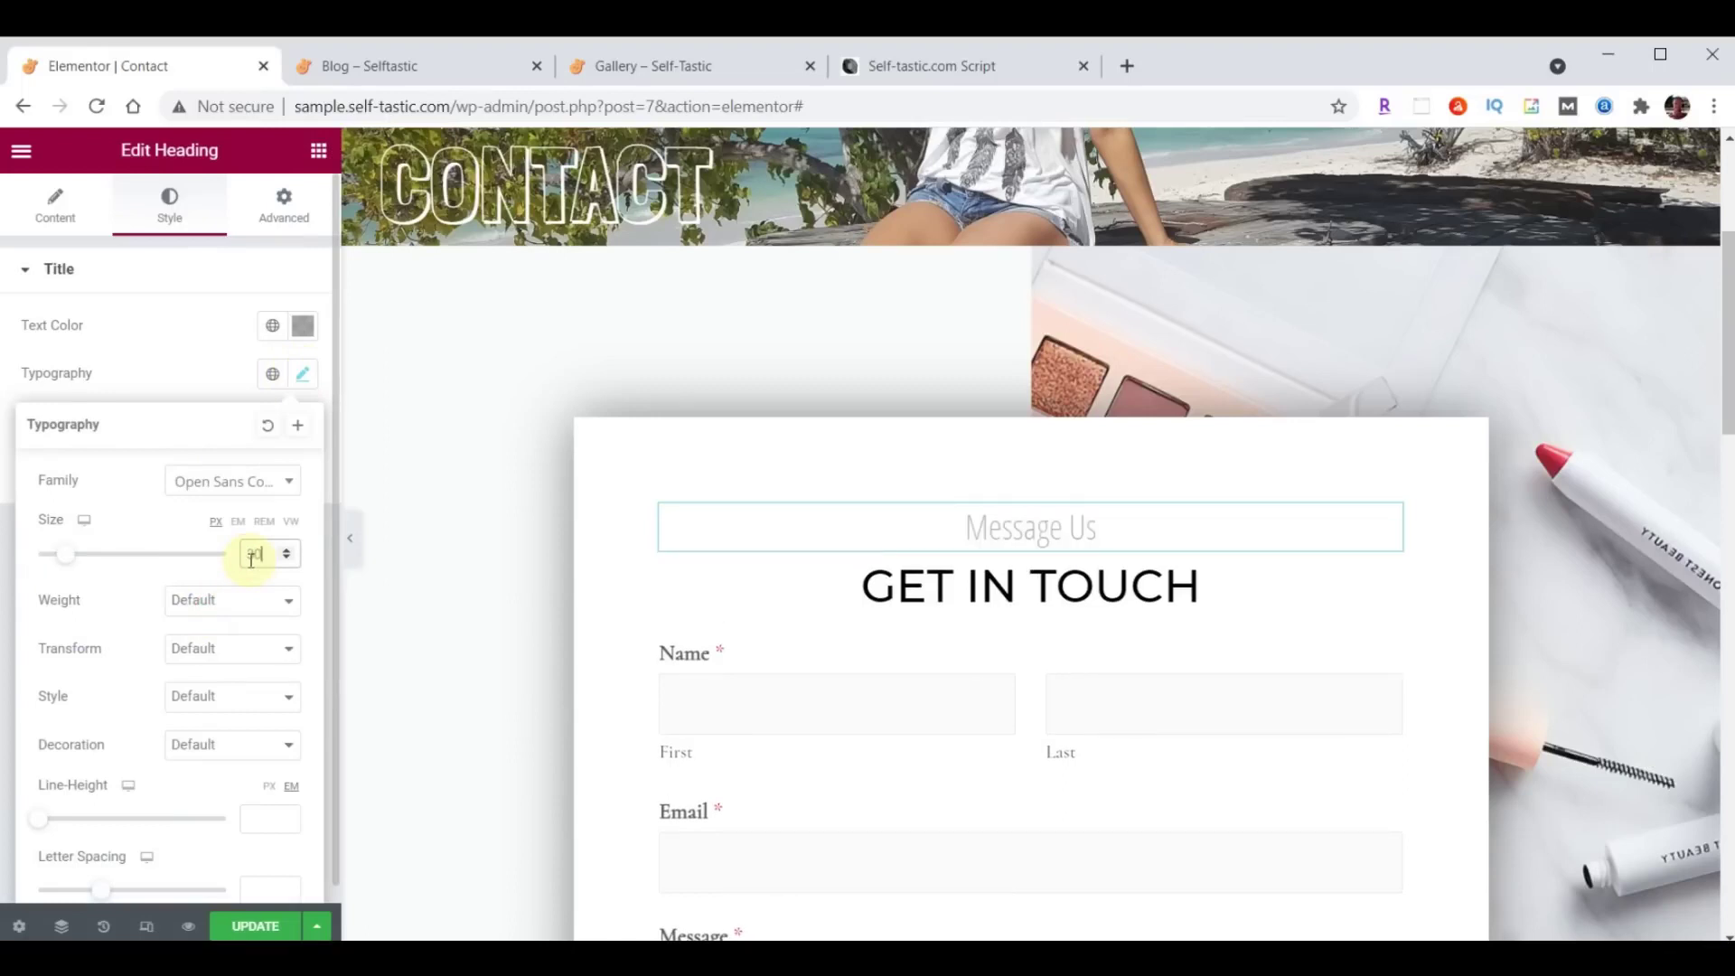
{"action": "left_click", "coordinate": [300, 376]}
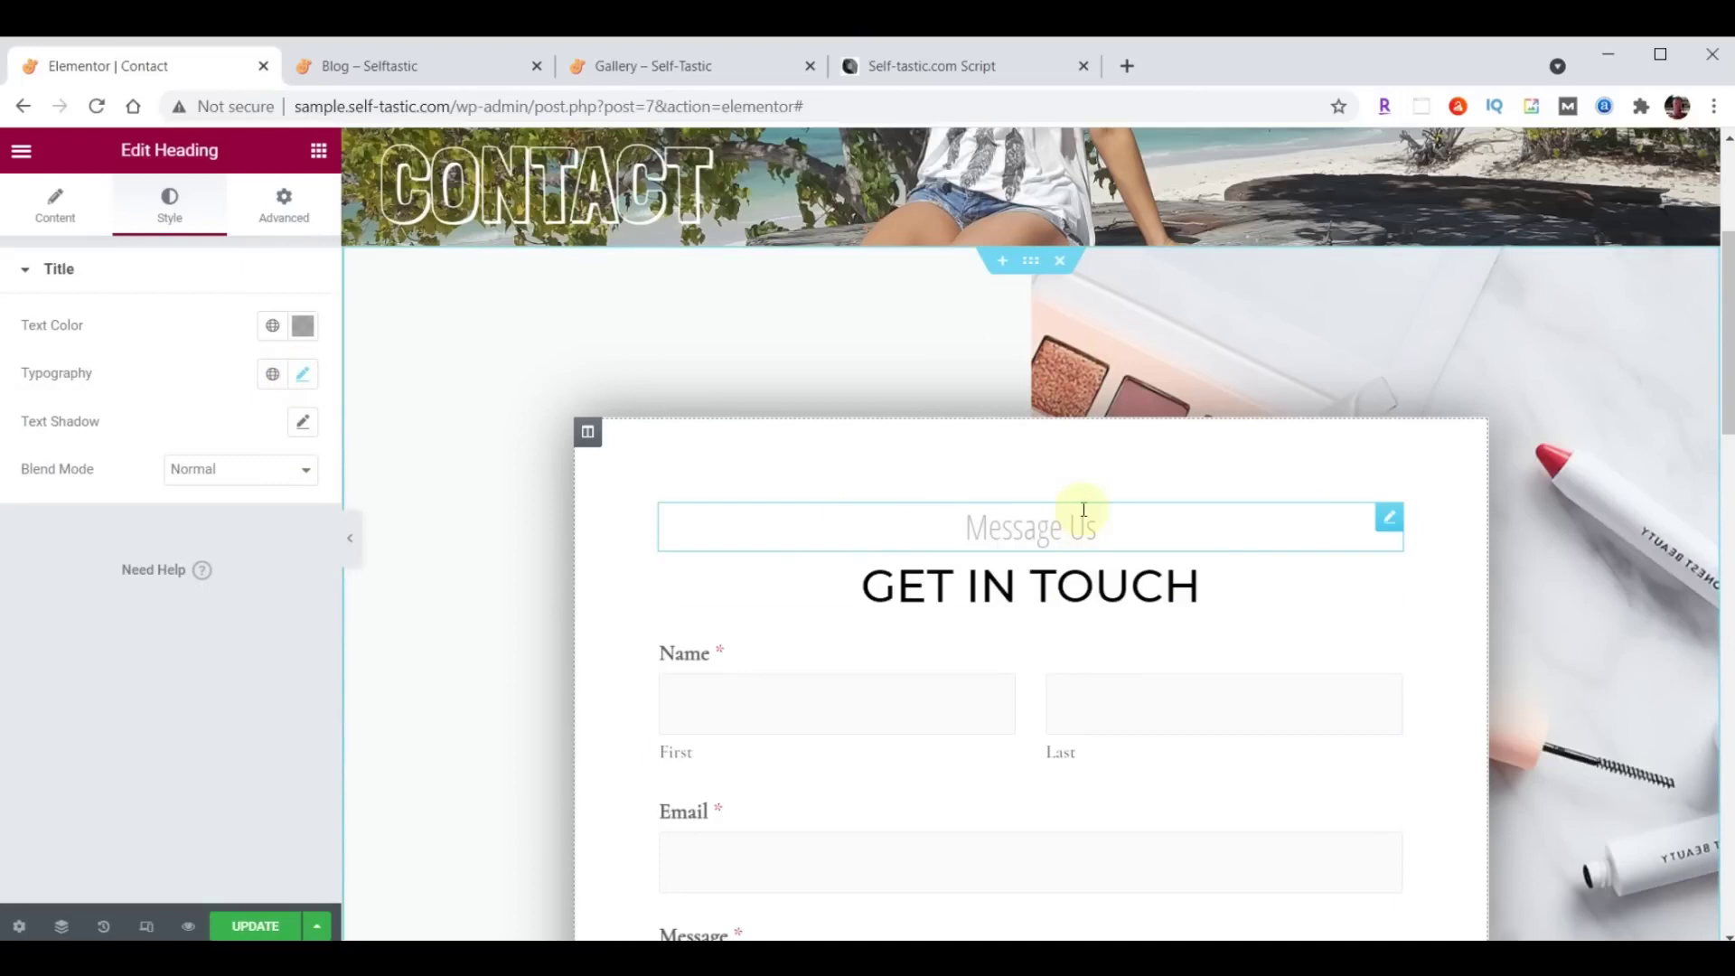
- Upload background-contact.jpg and apply it as the form section's background image
{"action": "left_click", "coordinate": [1032, 263]}
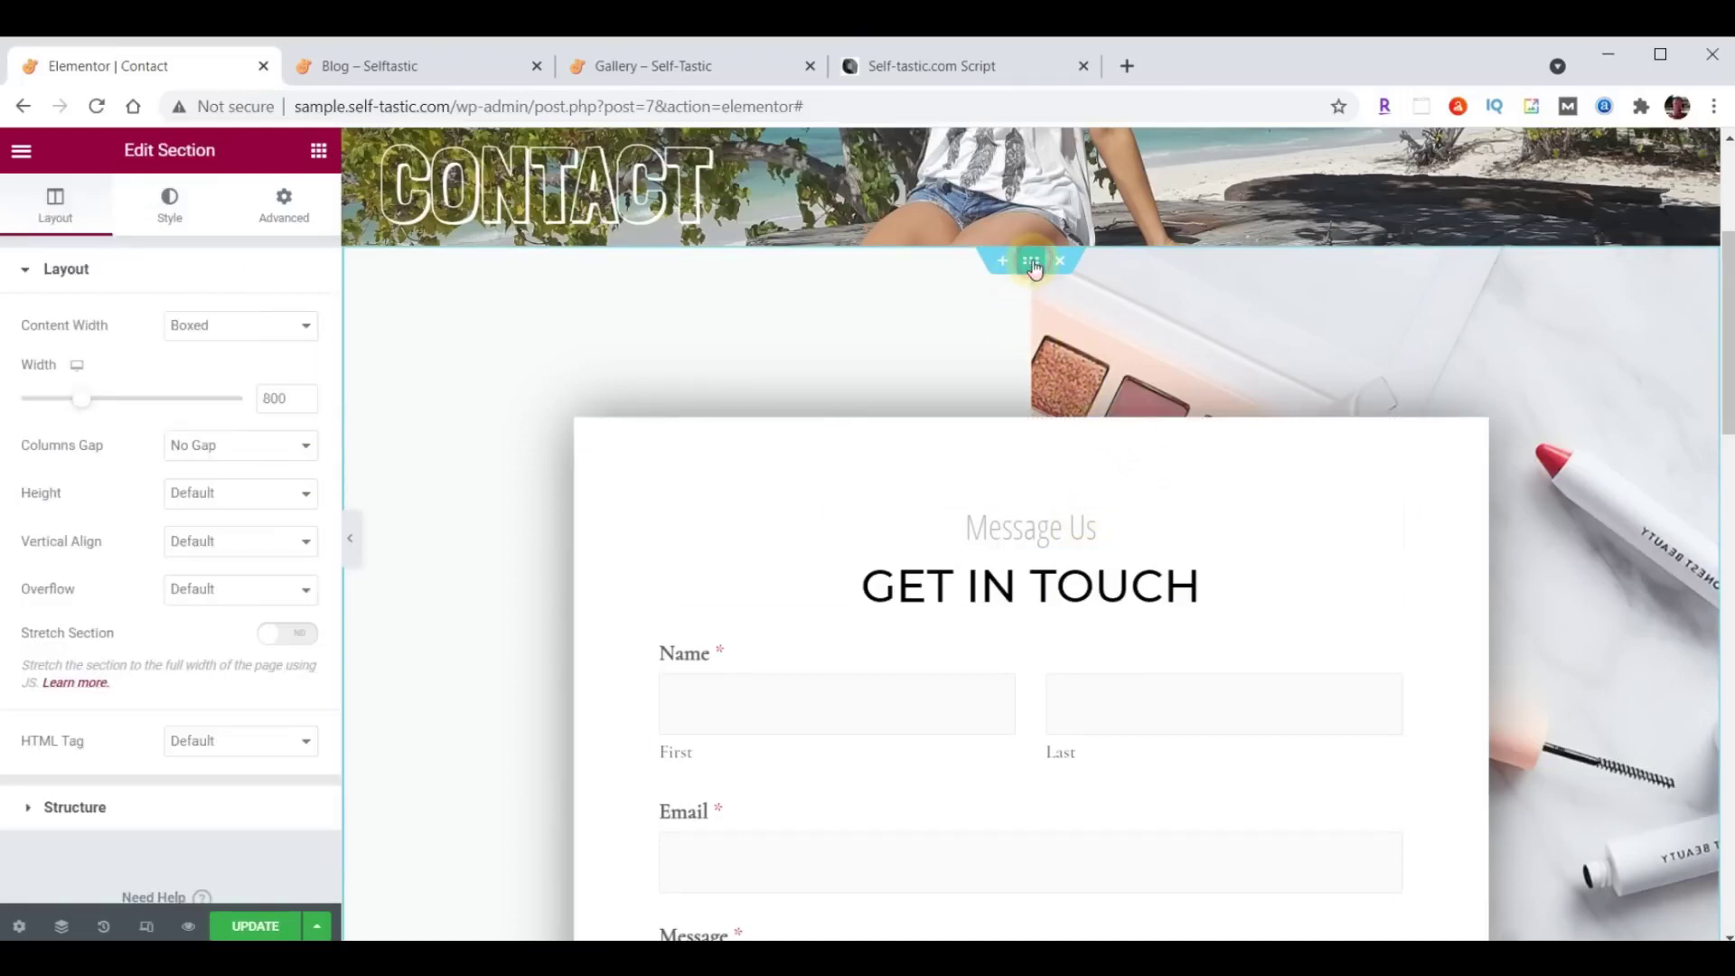
{"action": "left_click", "coordinate": [184, 204]}
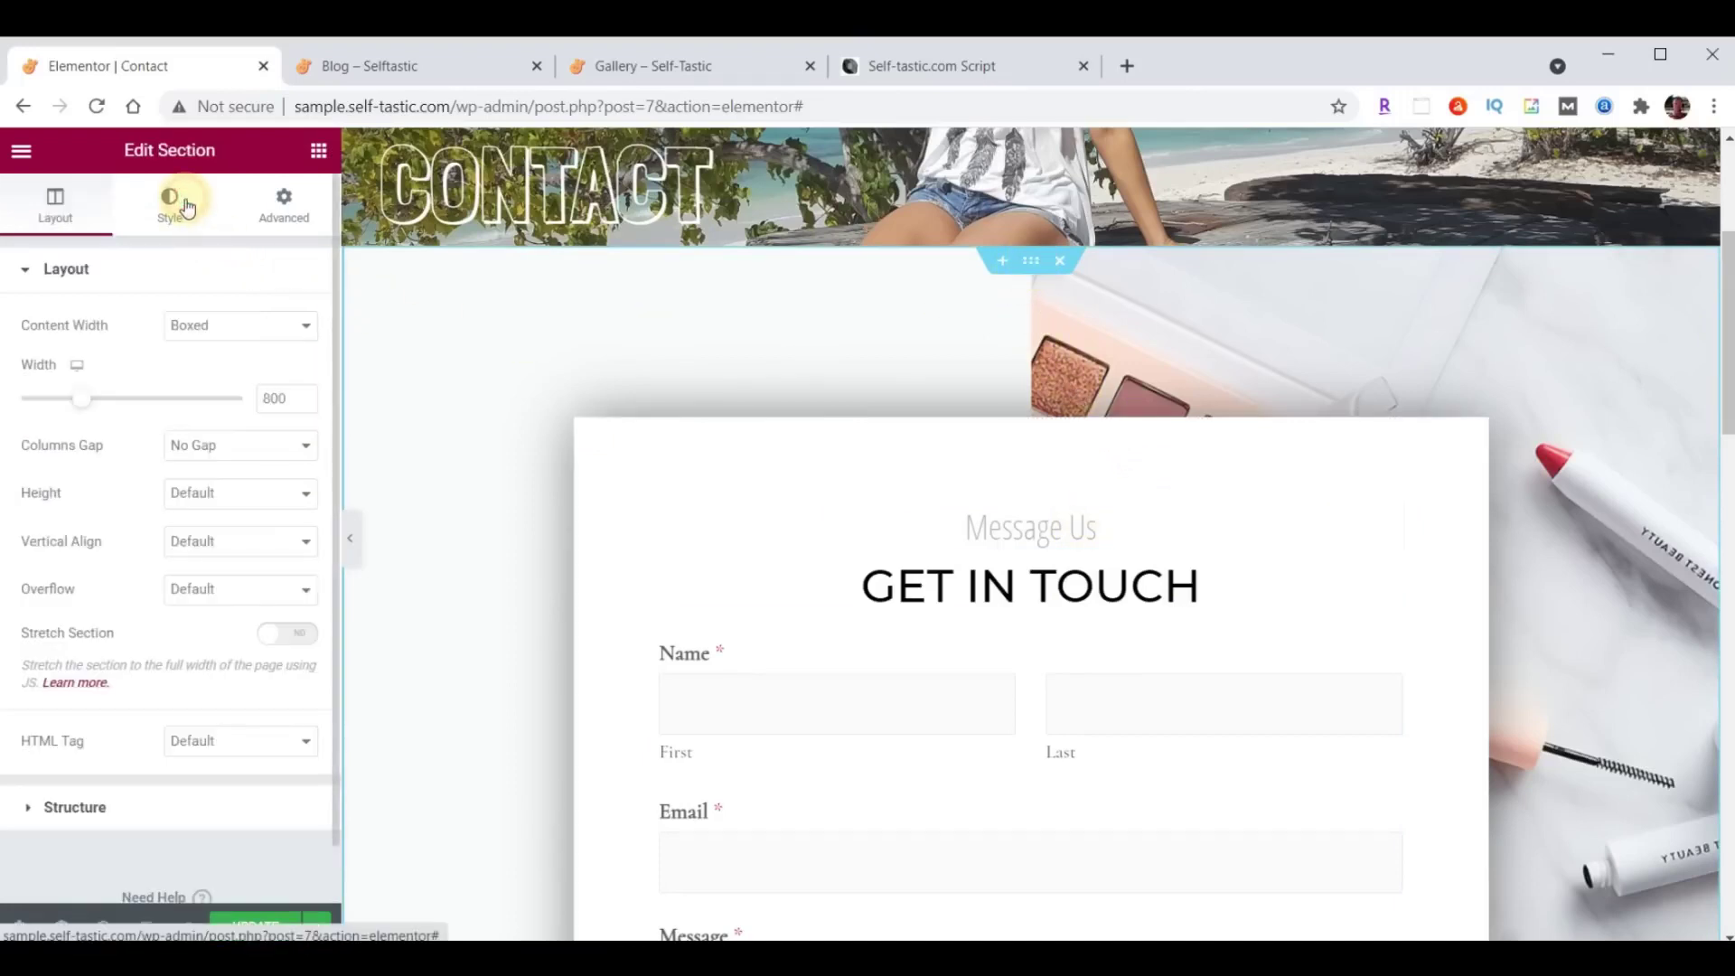
{"action": "left_click", "coordinate": [160, 533]}
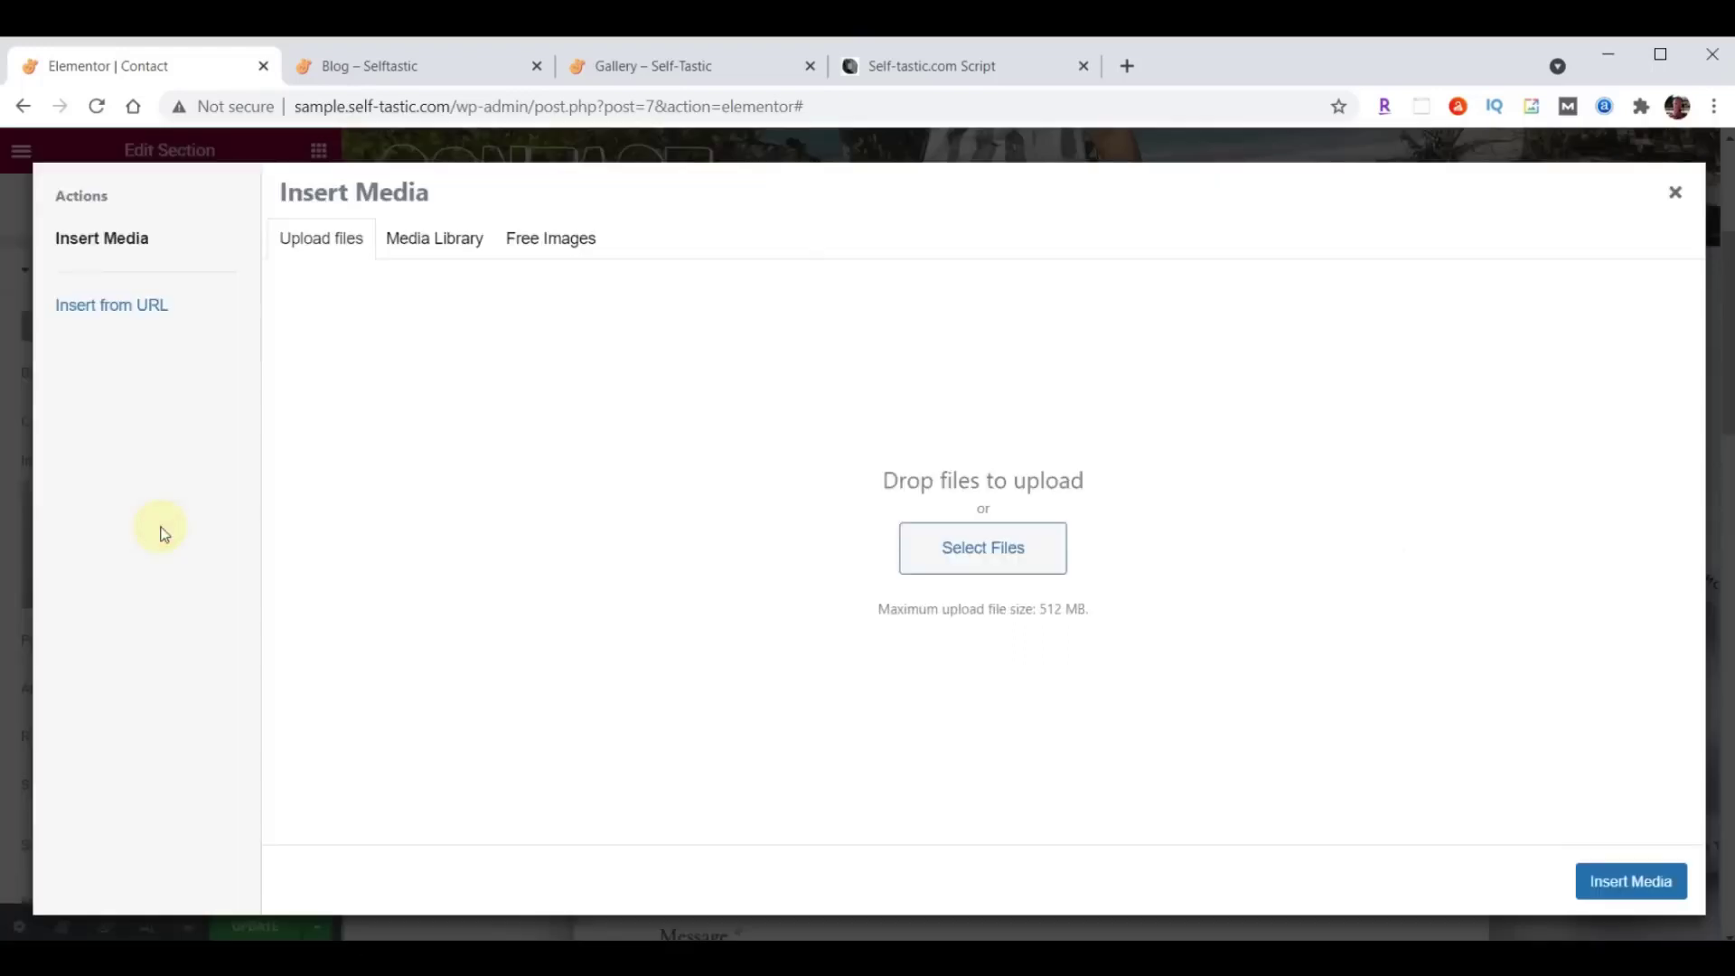
{"action": "key", "text": "alt+Tab"}
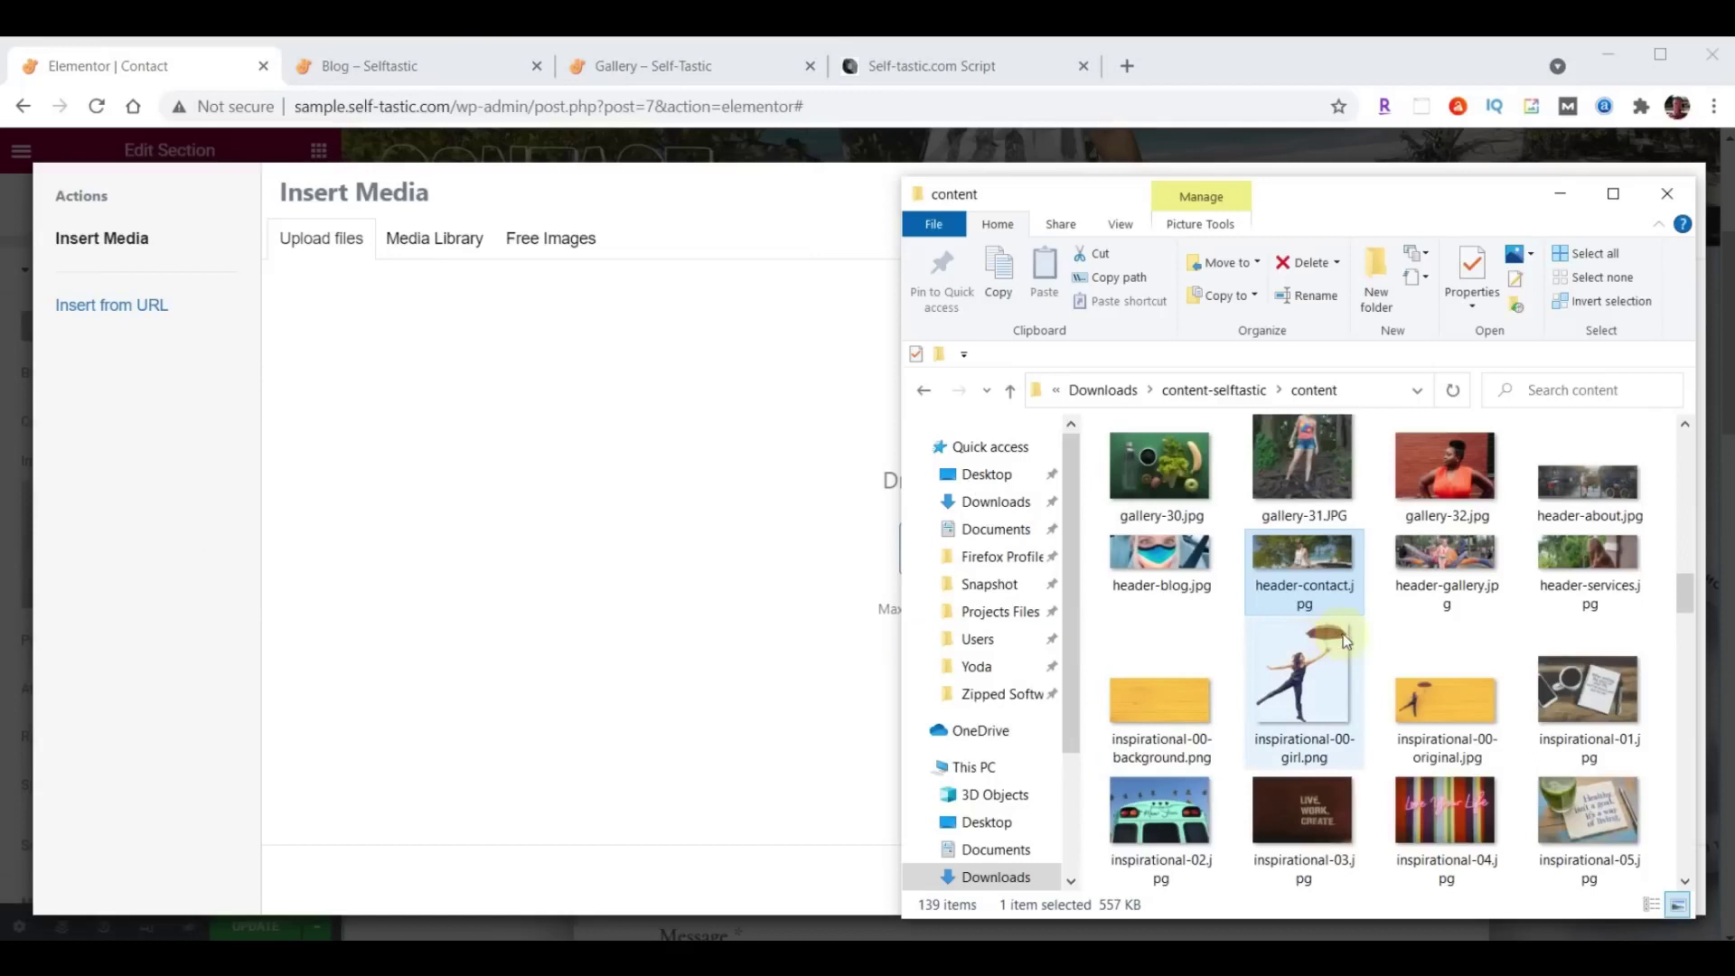
{"action": "scroll", "coordinate": [1412, 633], "scroll_direction": "up", "scroll_amount": 10}
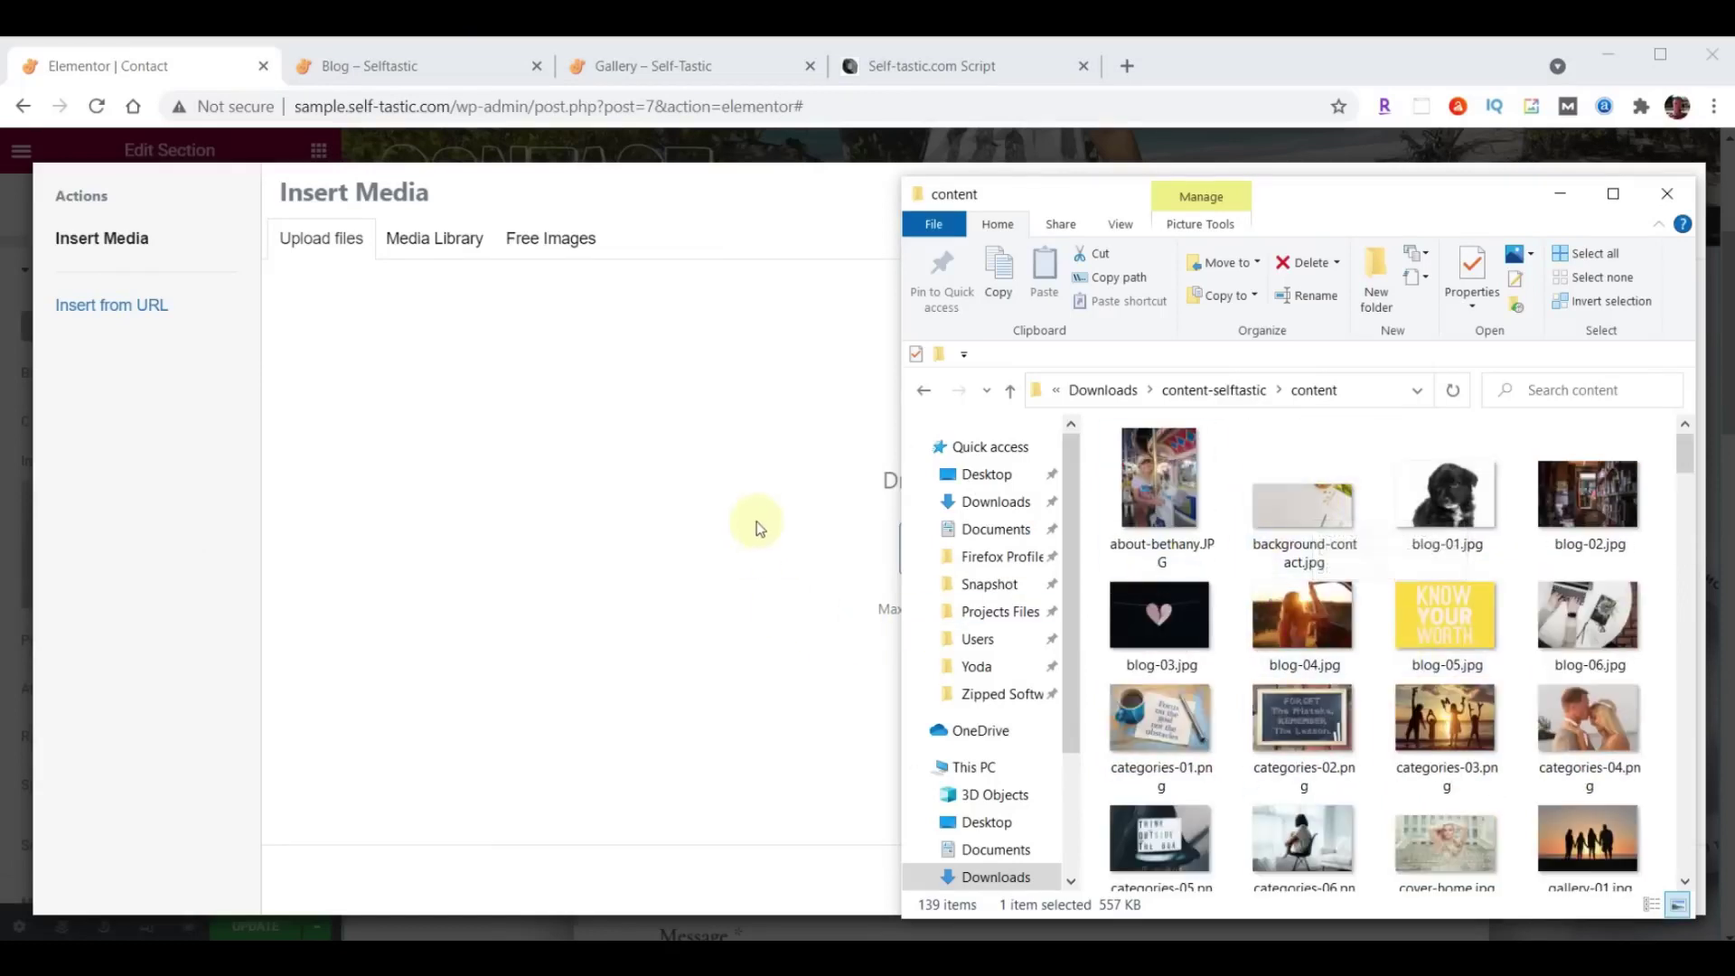
{"action": "left_click_drag", "start_coordinate": [1312, 507], "coordinate": [557, 533]}
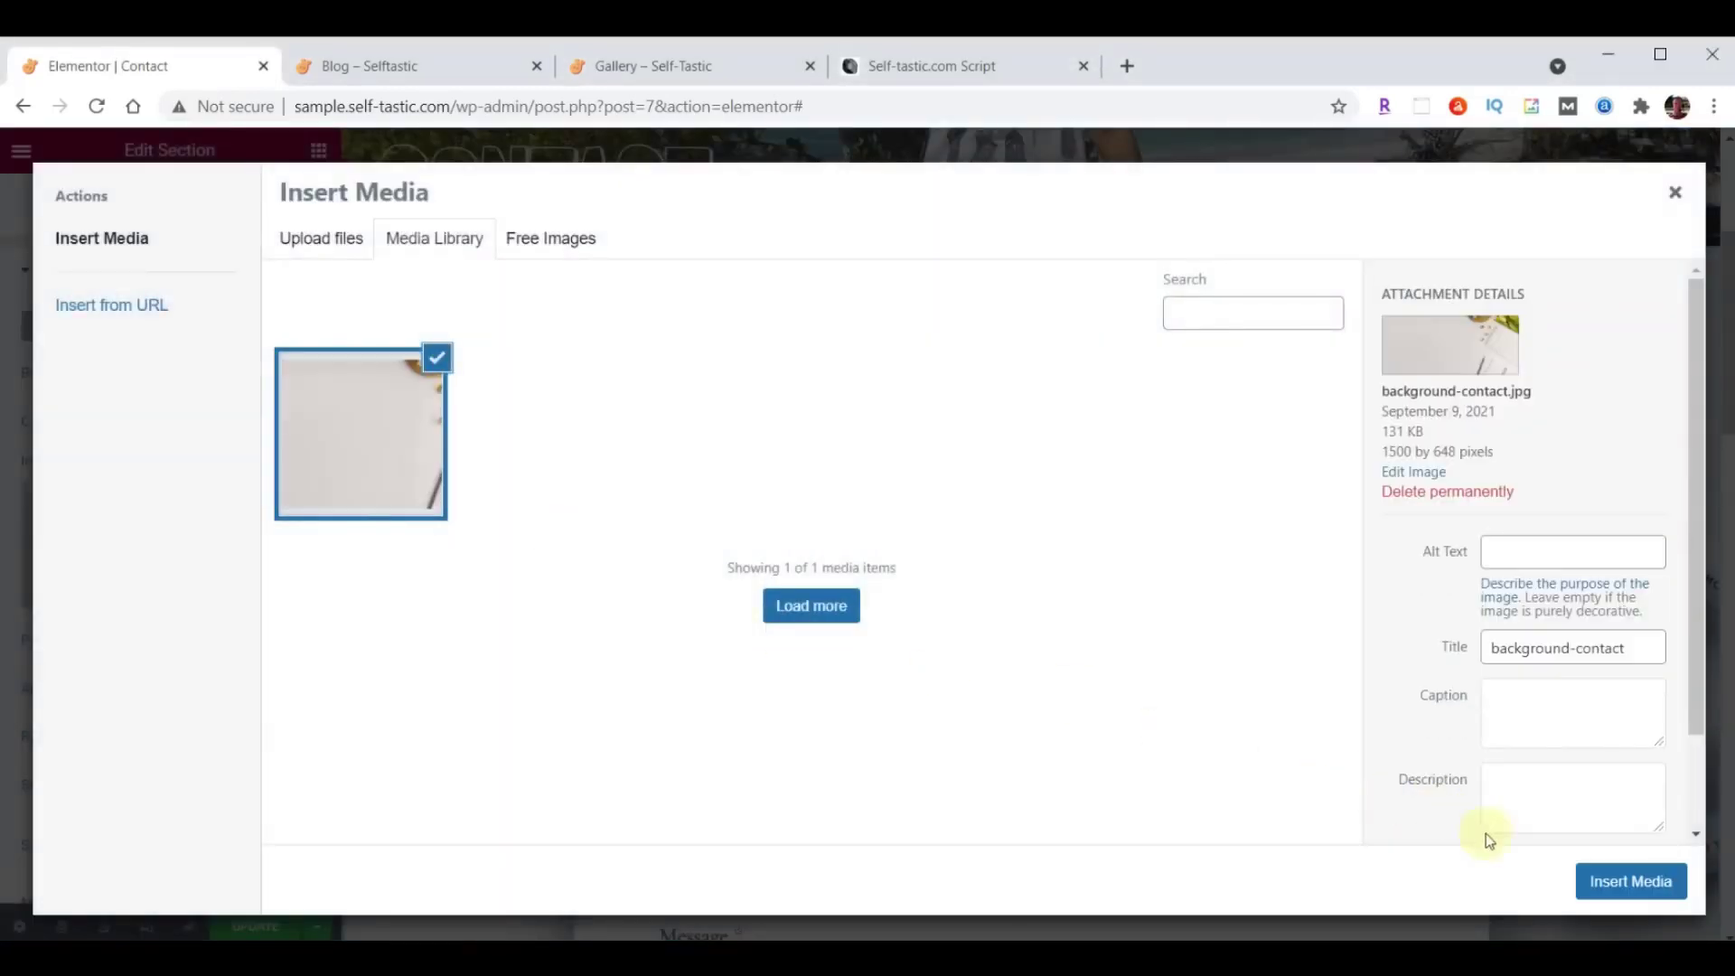
{"action": "left_click", "coordinate": [1604, 881]}
{"action": "scroll", "coordinate": [962, 434], "scroll_direction": "down", "scroll_amount": 3}
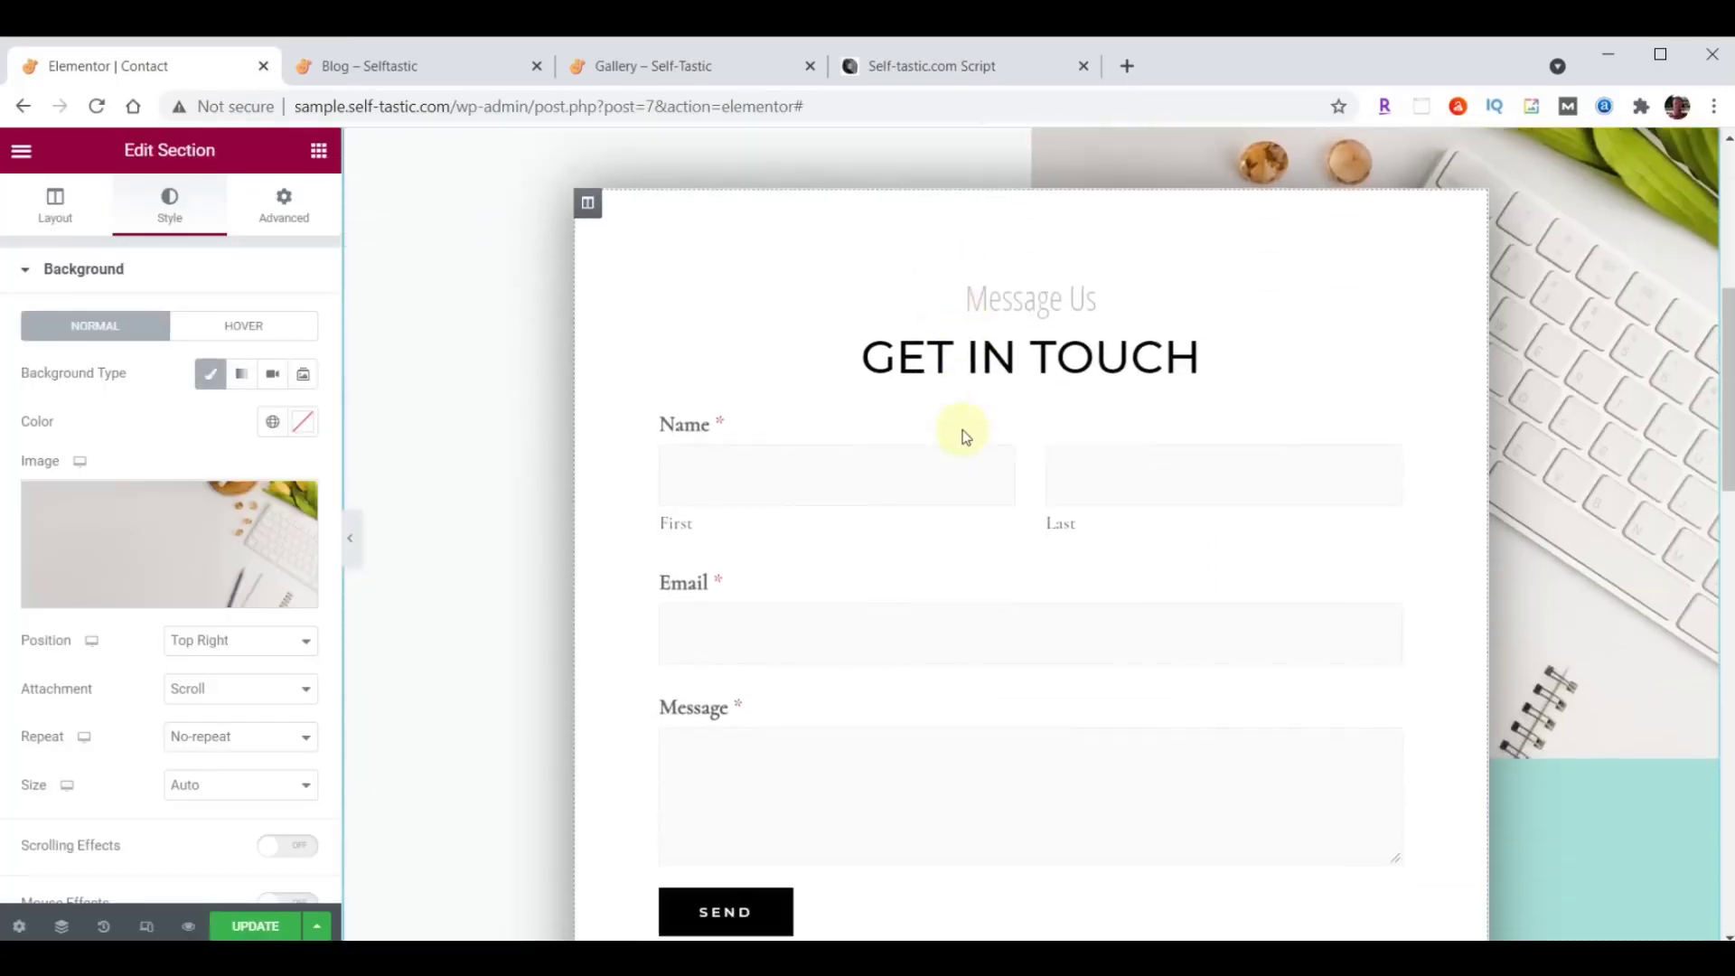
- Replace the placeholder Lorem text under CONTACT US with the pasted thank-you paragraph
{"action": "scroll", "coordinate": [963, 434], "scroll_direction": "down", "scroll_amount": 3}
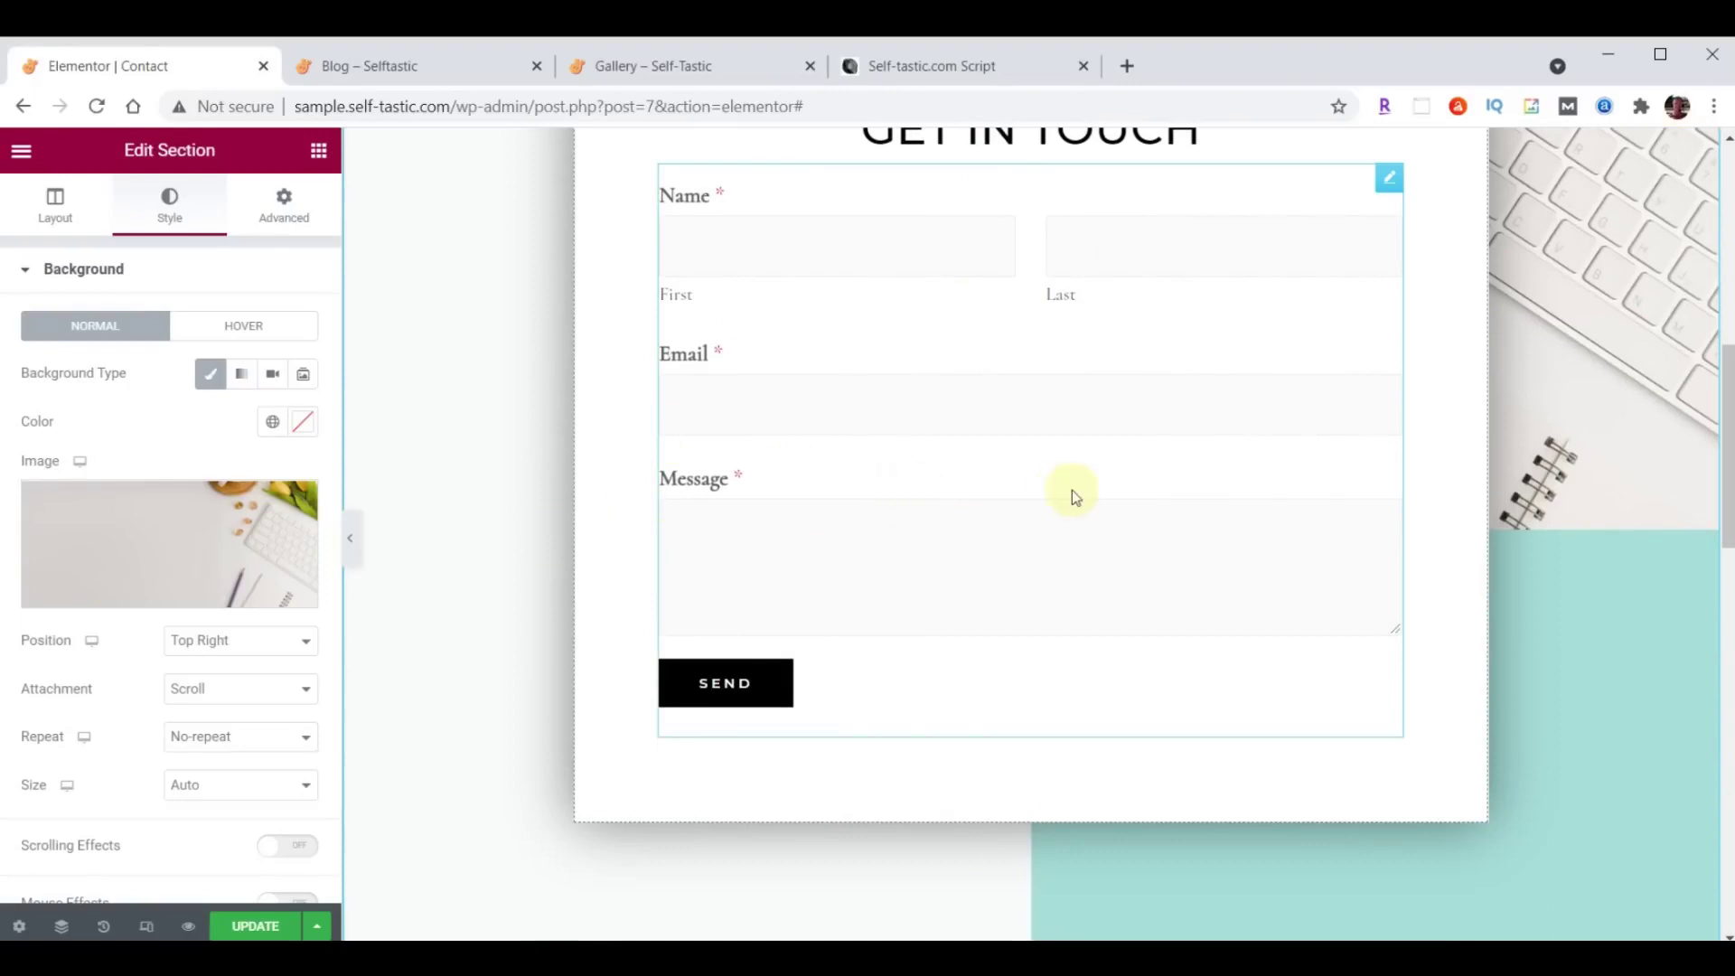
{"action": "scroll", "coordinate": [1081, 496], "scroll_direction": "down", "scroll_amount": 10}
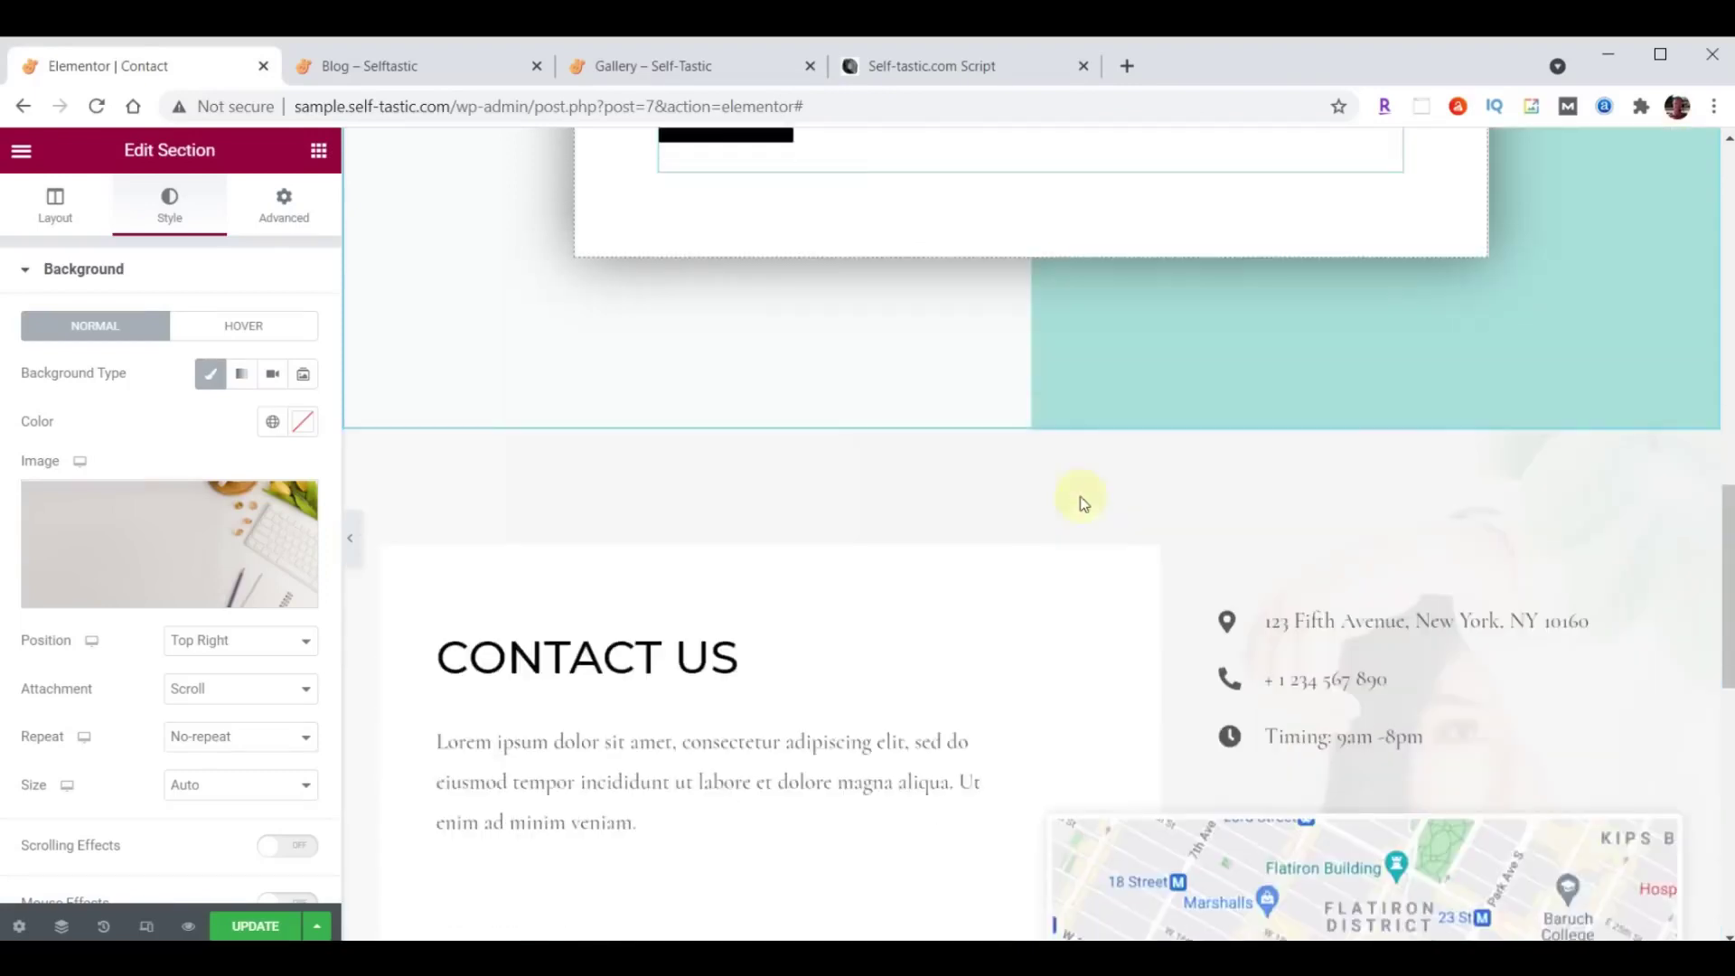
{"action": "left_click", "coordinate": [976, 468]}
{"action": "left_click_drag", "start_coordinate": [40, 465], "coordinate": [213, 693]}
{"action": "type", "text": "Thanks so much for visiting my site. Please be sure to send me your comments and suggestions. I look forward to hearing from you."}
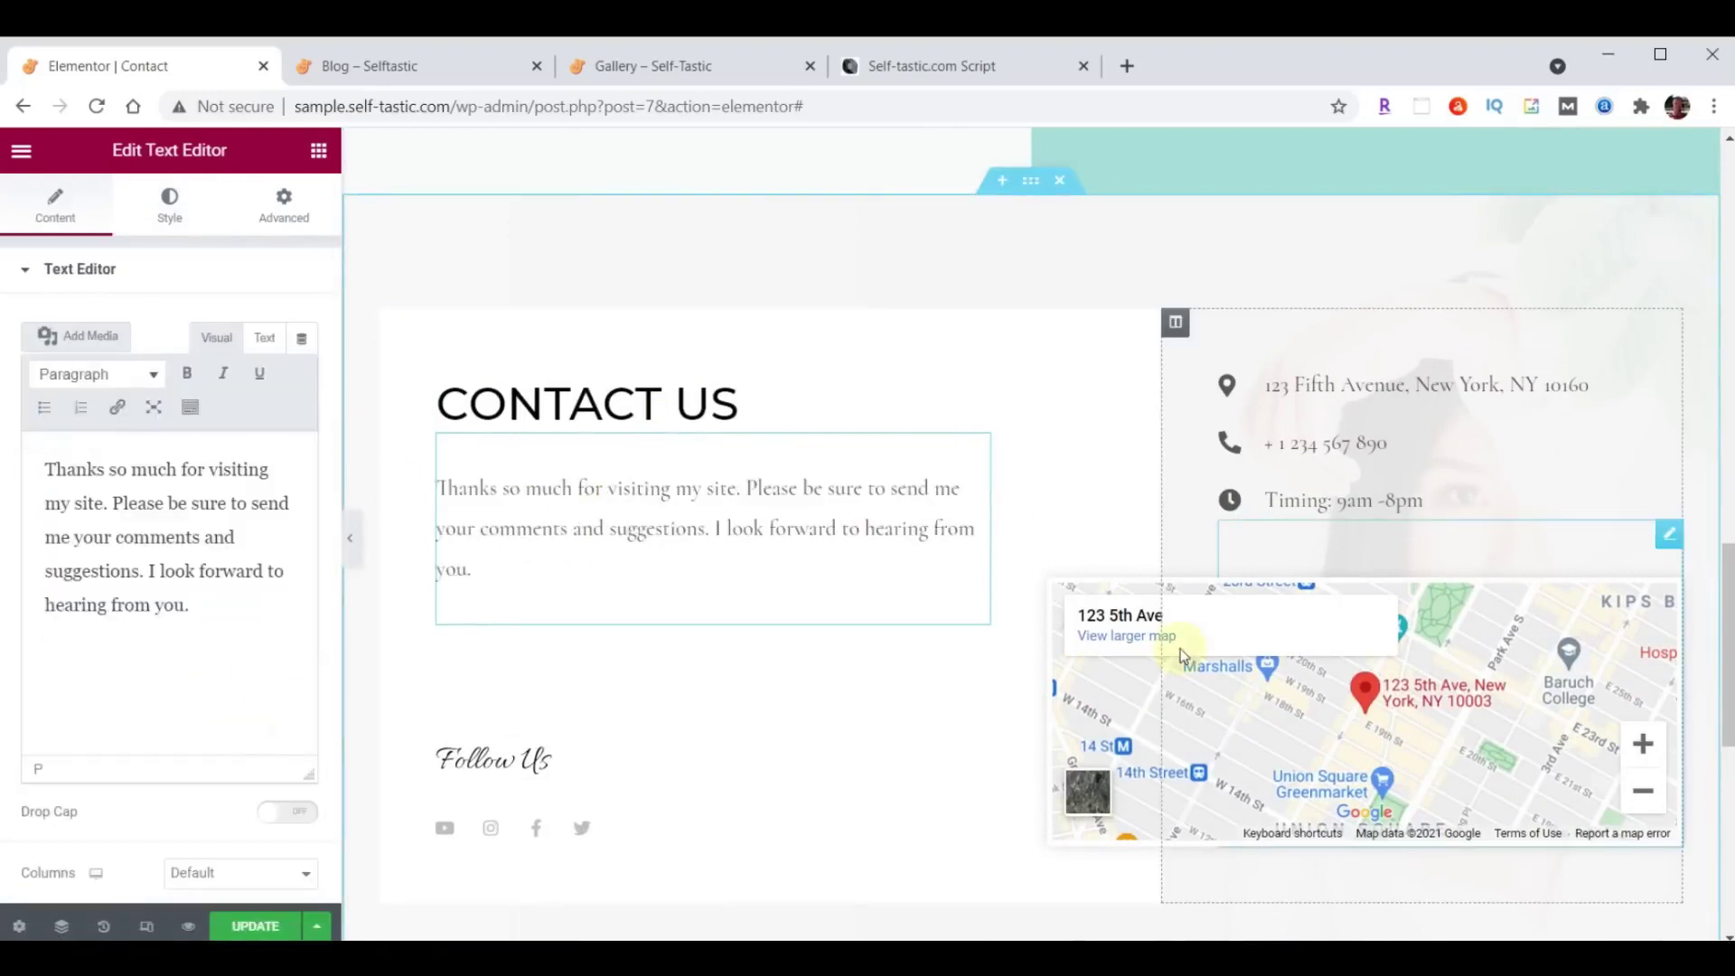
{"action": "left_click", "coordinate": [976, 452]}
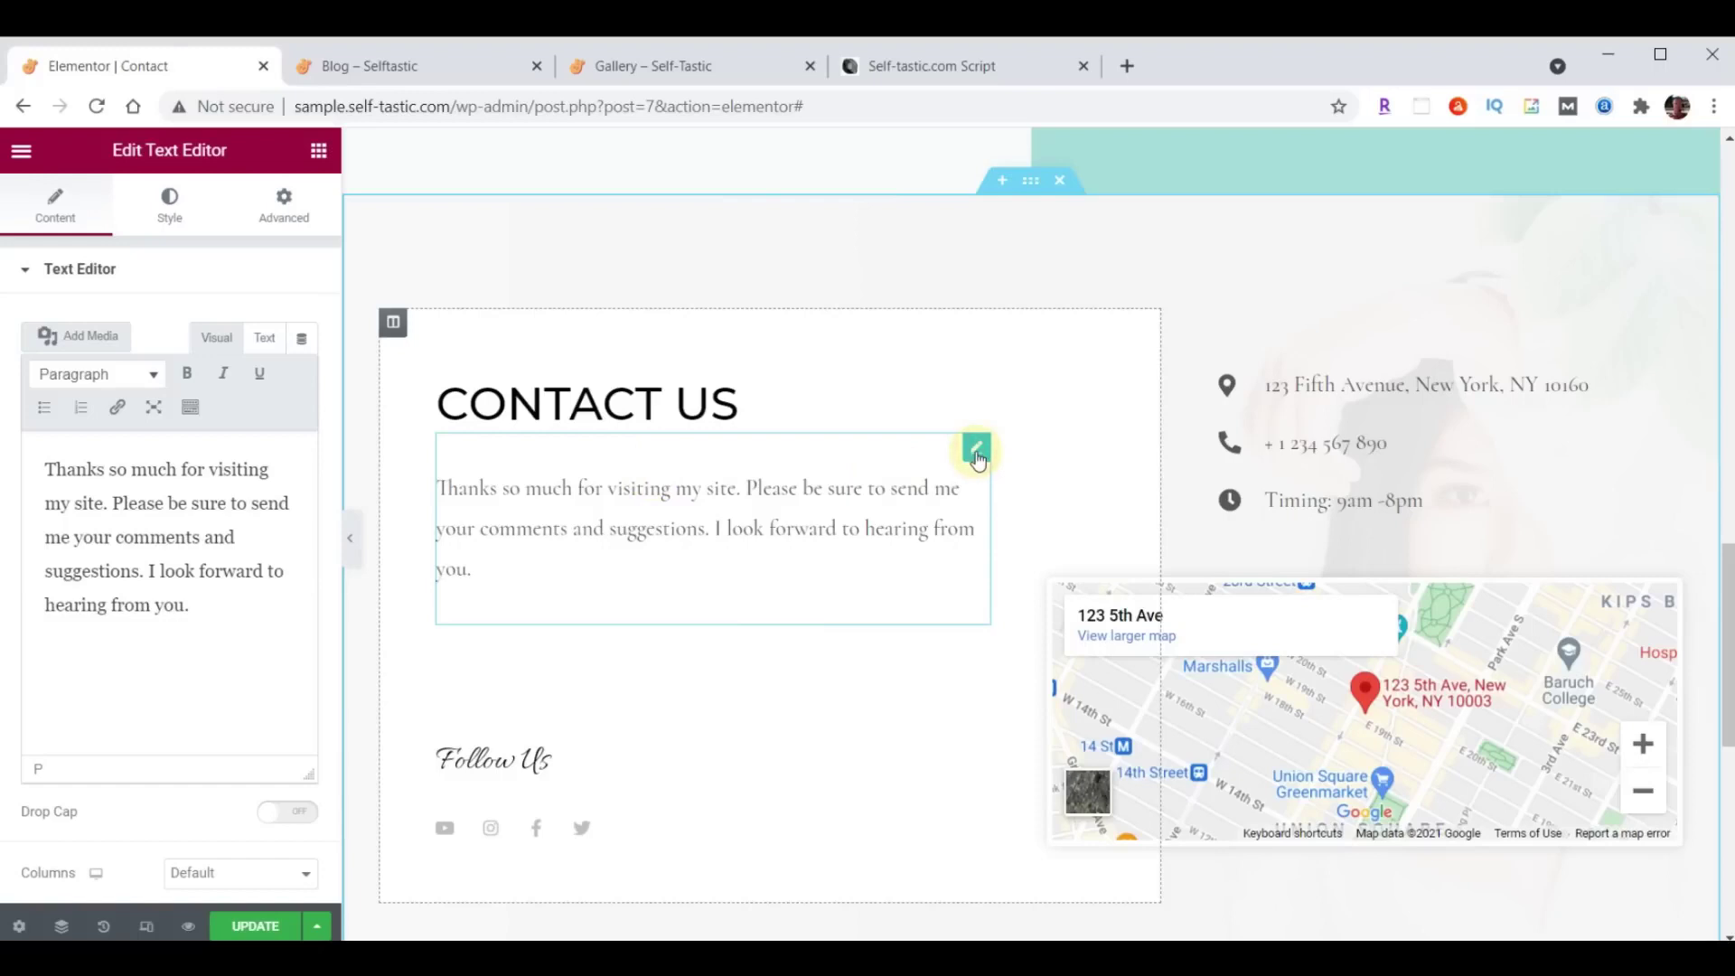
- Adjust the paragraph's text colour in its style settings
{"action": "left_click", "coordinate": [166, 222]}
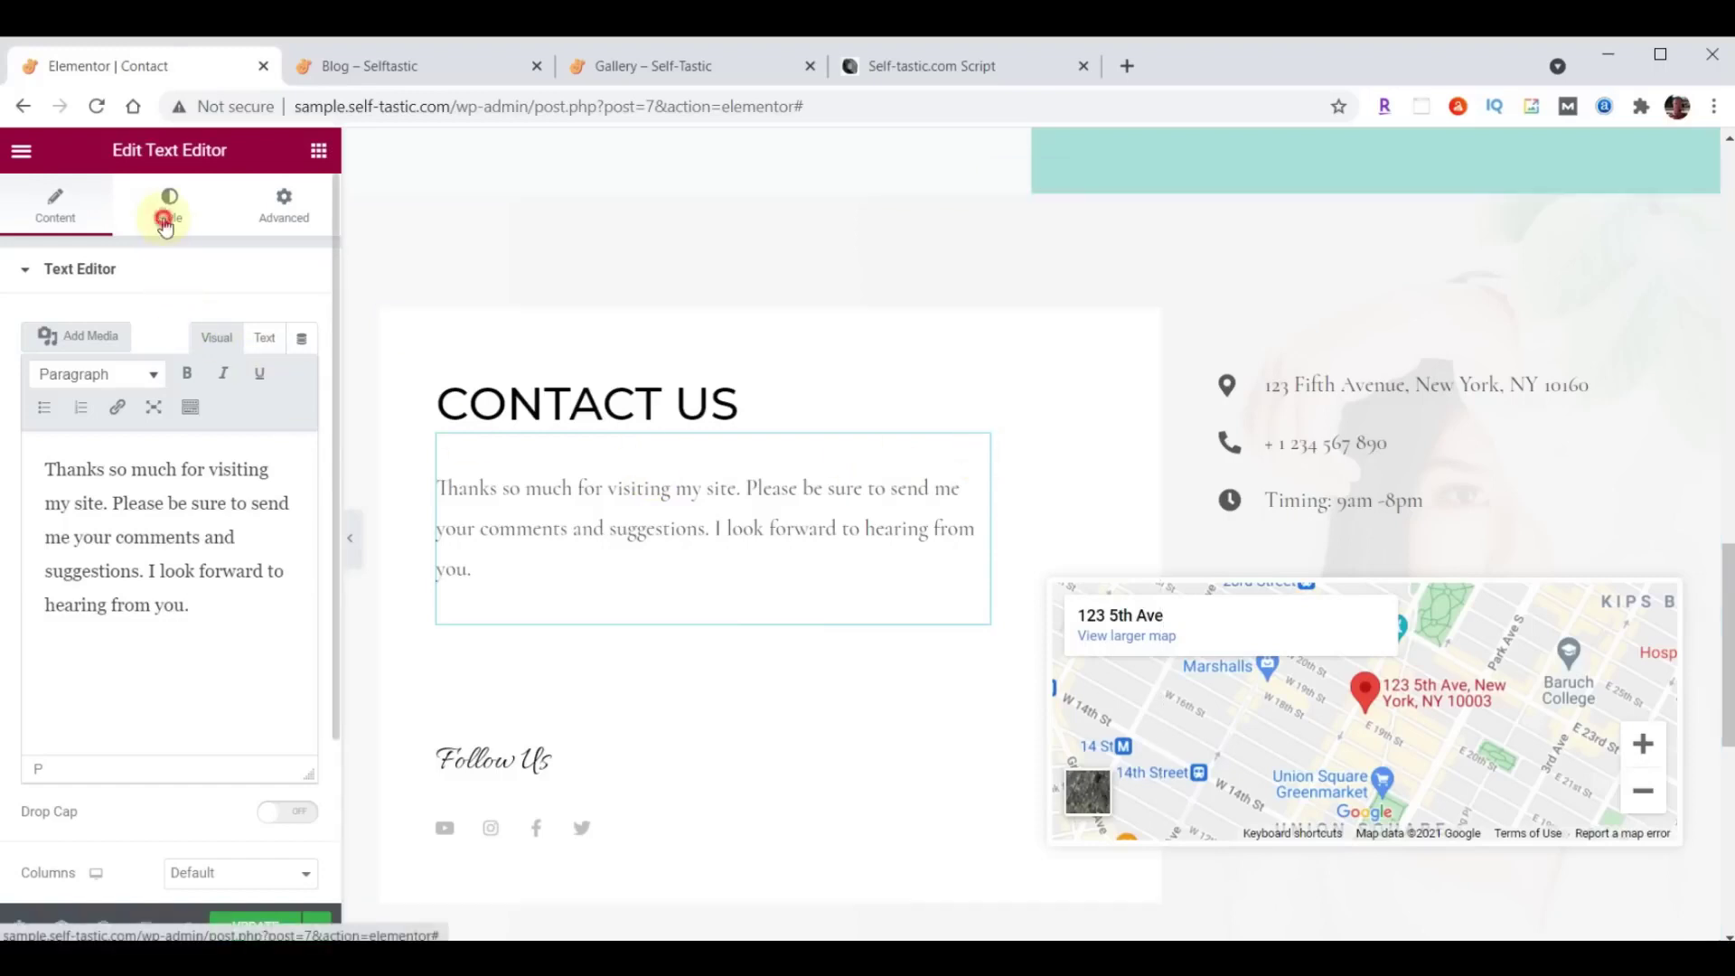
{"action": "left_click", "coordinate": [304, 424]}
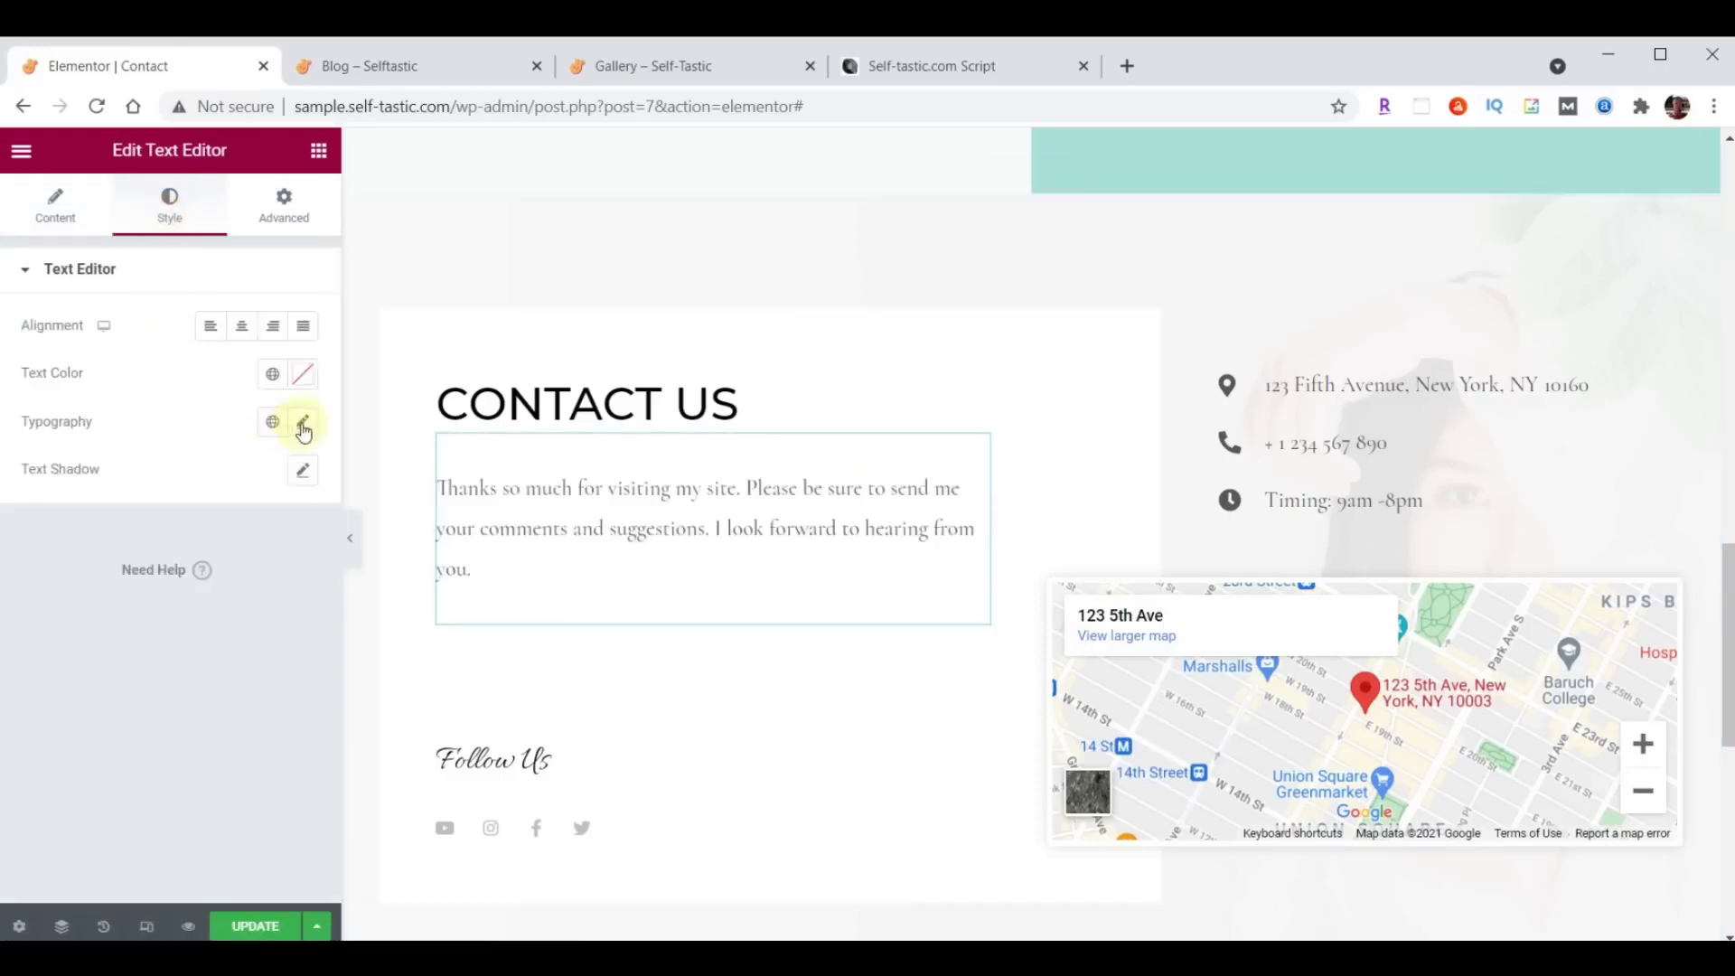
{"action": "left_click", "coordinate": [297, 379]}
{"action": "double_click", "coordinate": [108, 723]}
{"action": "left_click", "coordinate": [203, 713]}
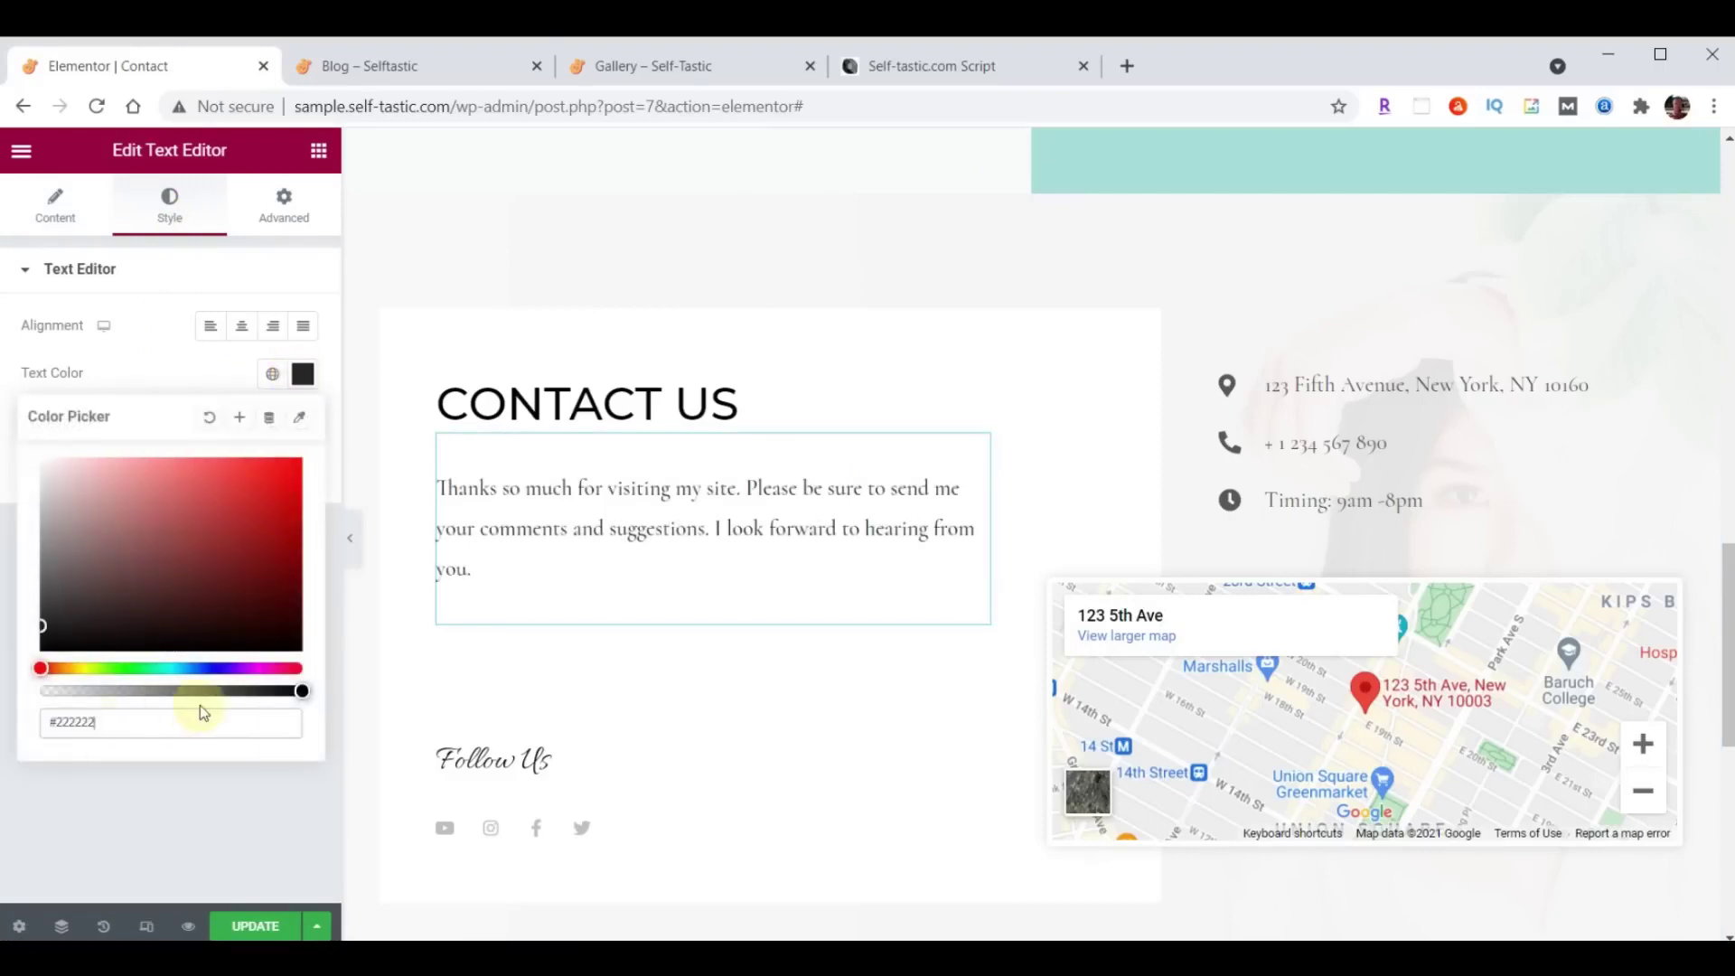
{"action": "left_click", "coordinate": [302, 378]}
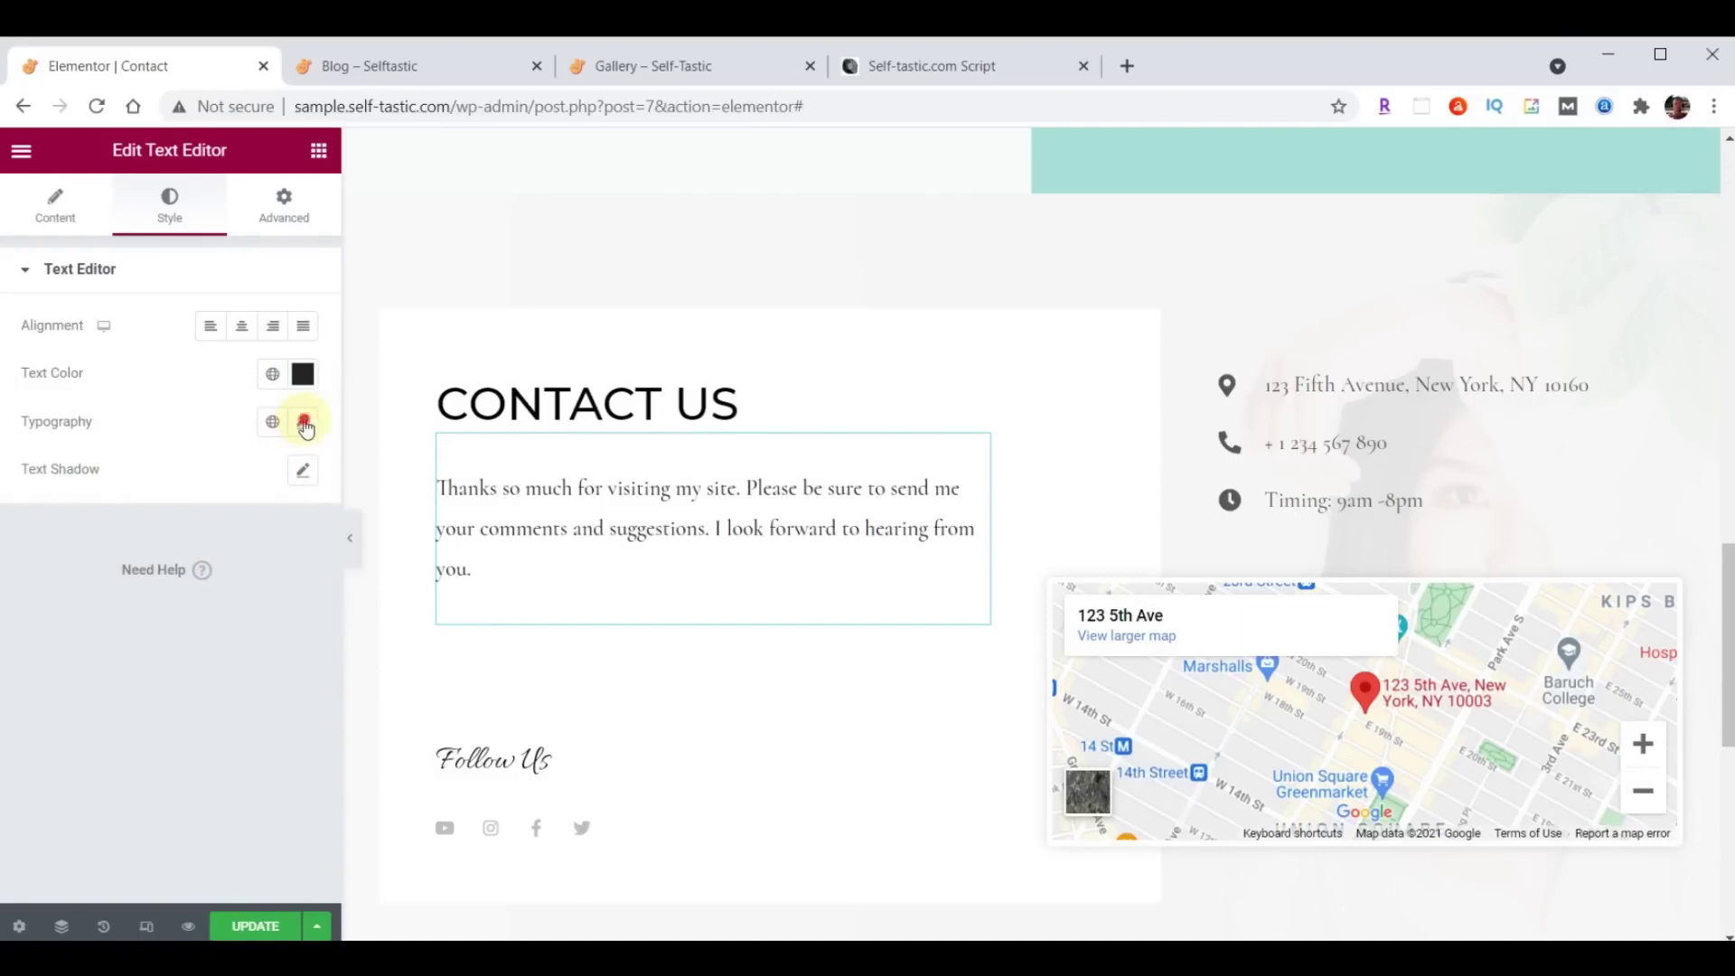
- Set the paragraph typography to Open Sans Condensed, size 21, weight 400
{"action": "left_click", "coordinate": [303, 423]}
{"action": "left_click", "coordinate": [242, 530]}
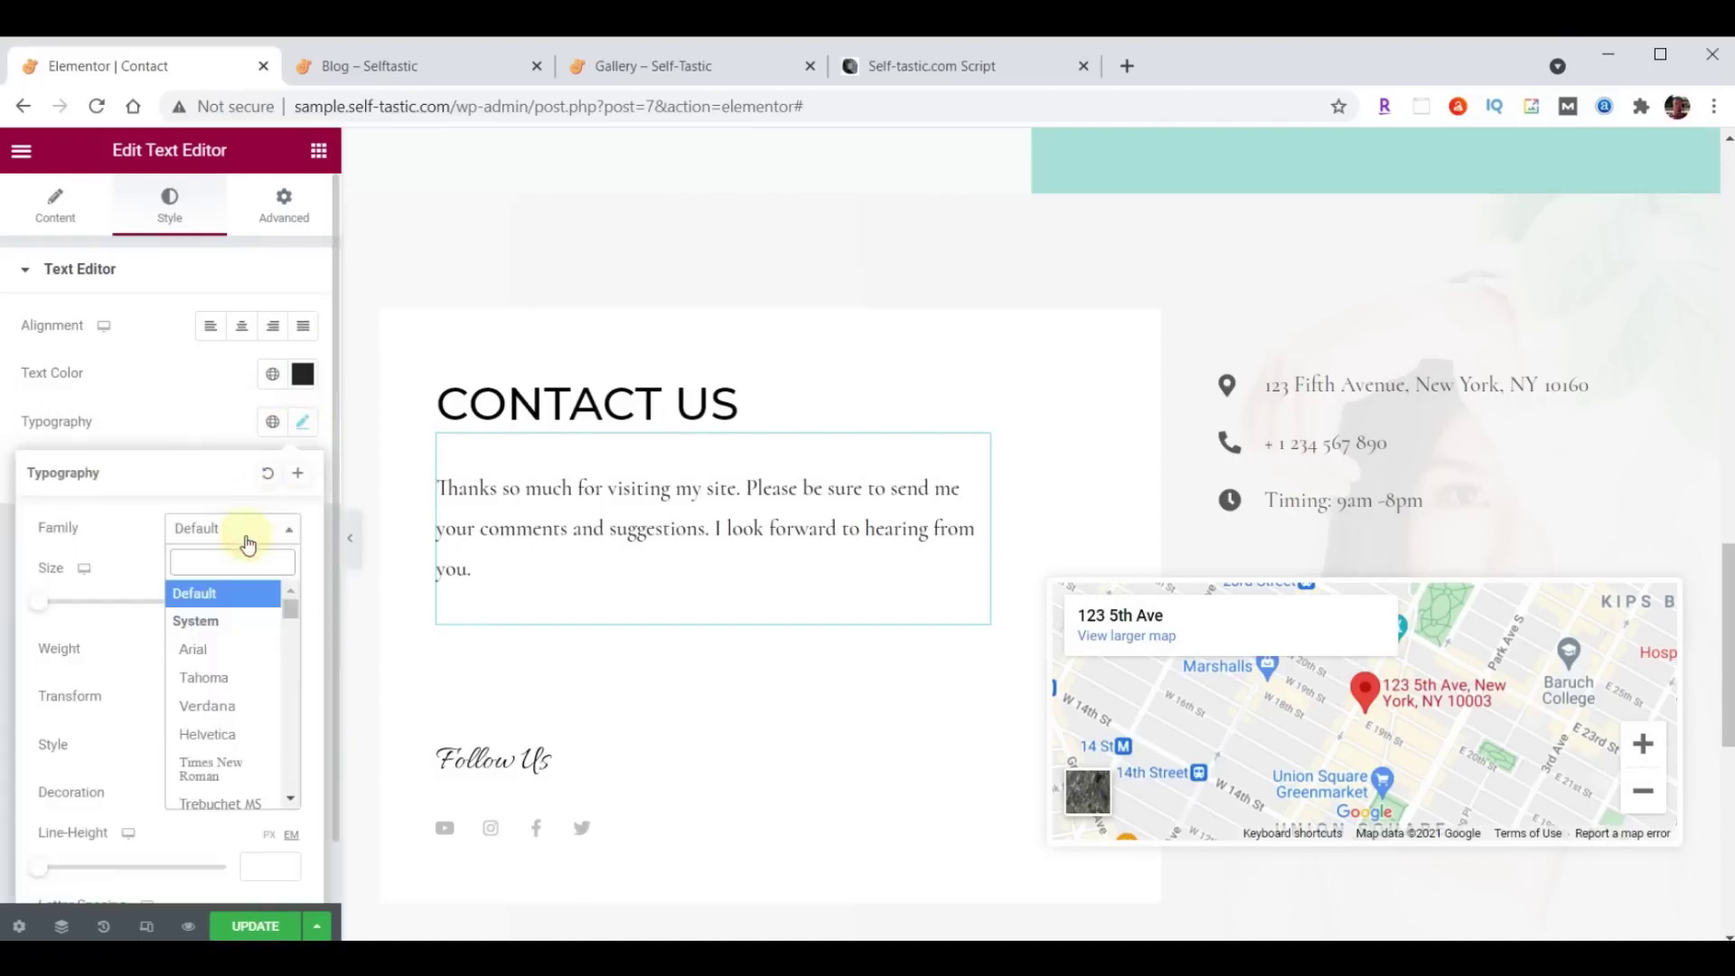
{"action": "type", "text": "open"}
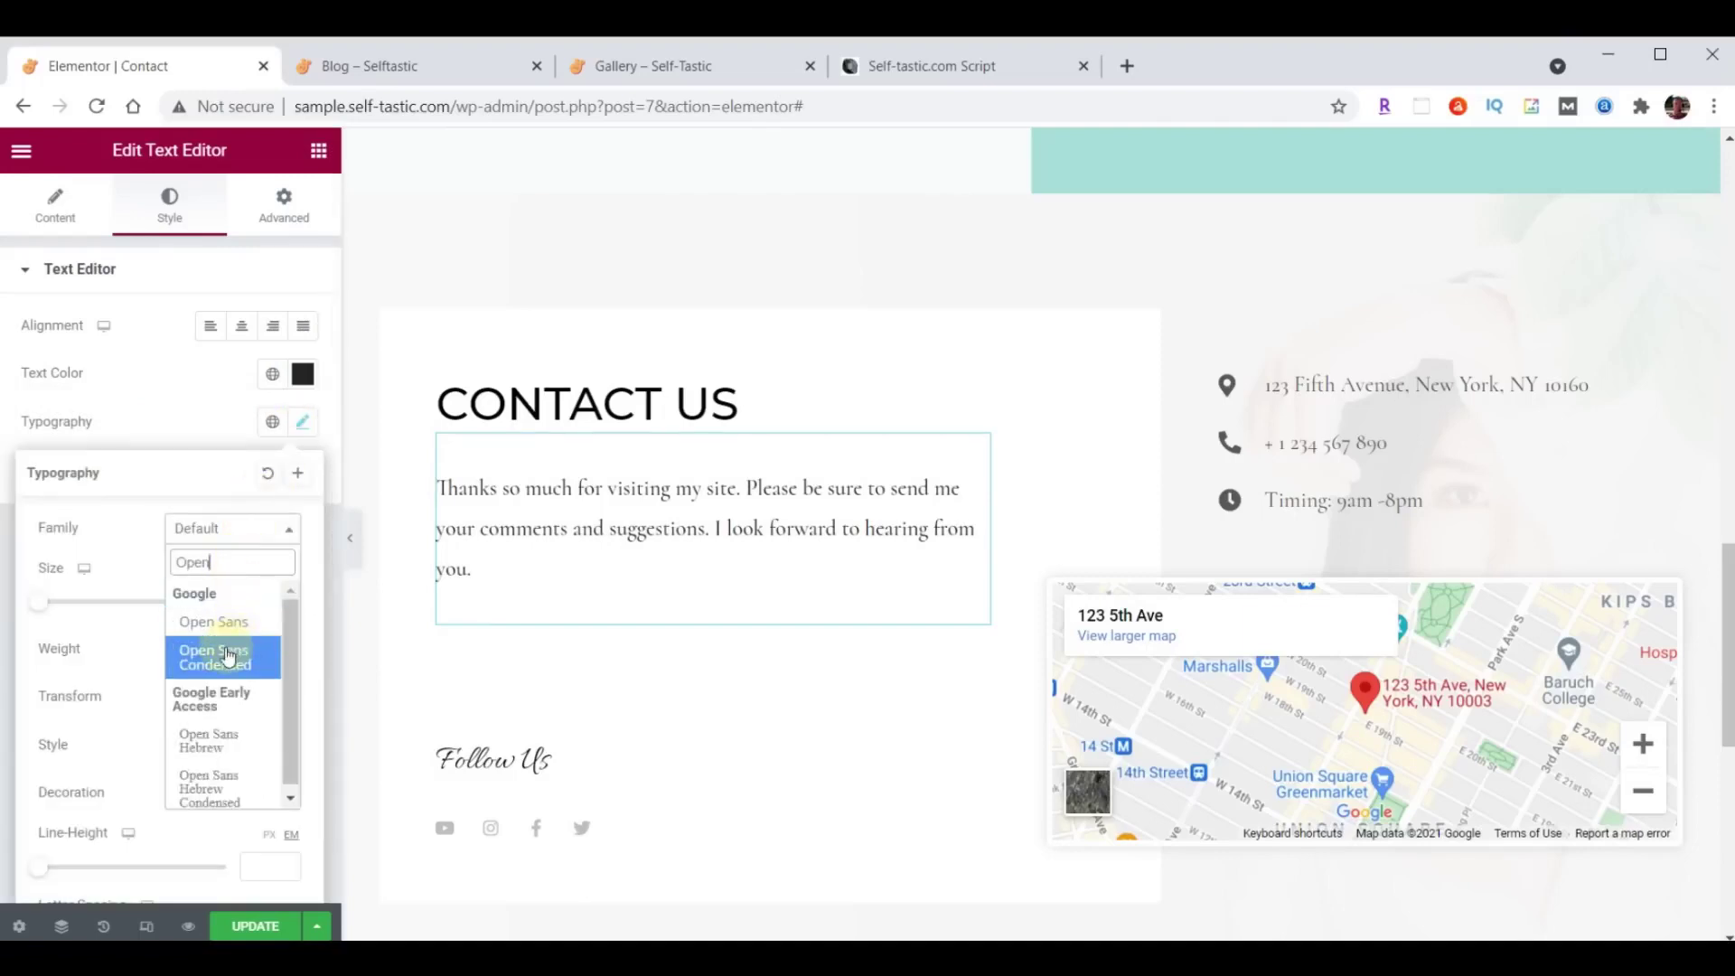
{"action": "left_click", "coordinate": [226, 653]}
{"action": "left_click", "coordinate": [257, 602]}
{"action": "type", "text": "21"}
{"action": "left_click", "coordinate": [242, 643]}
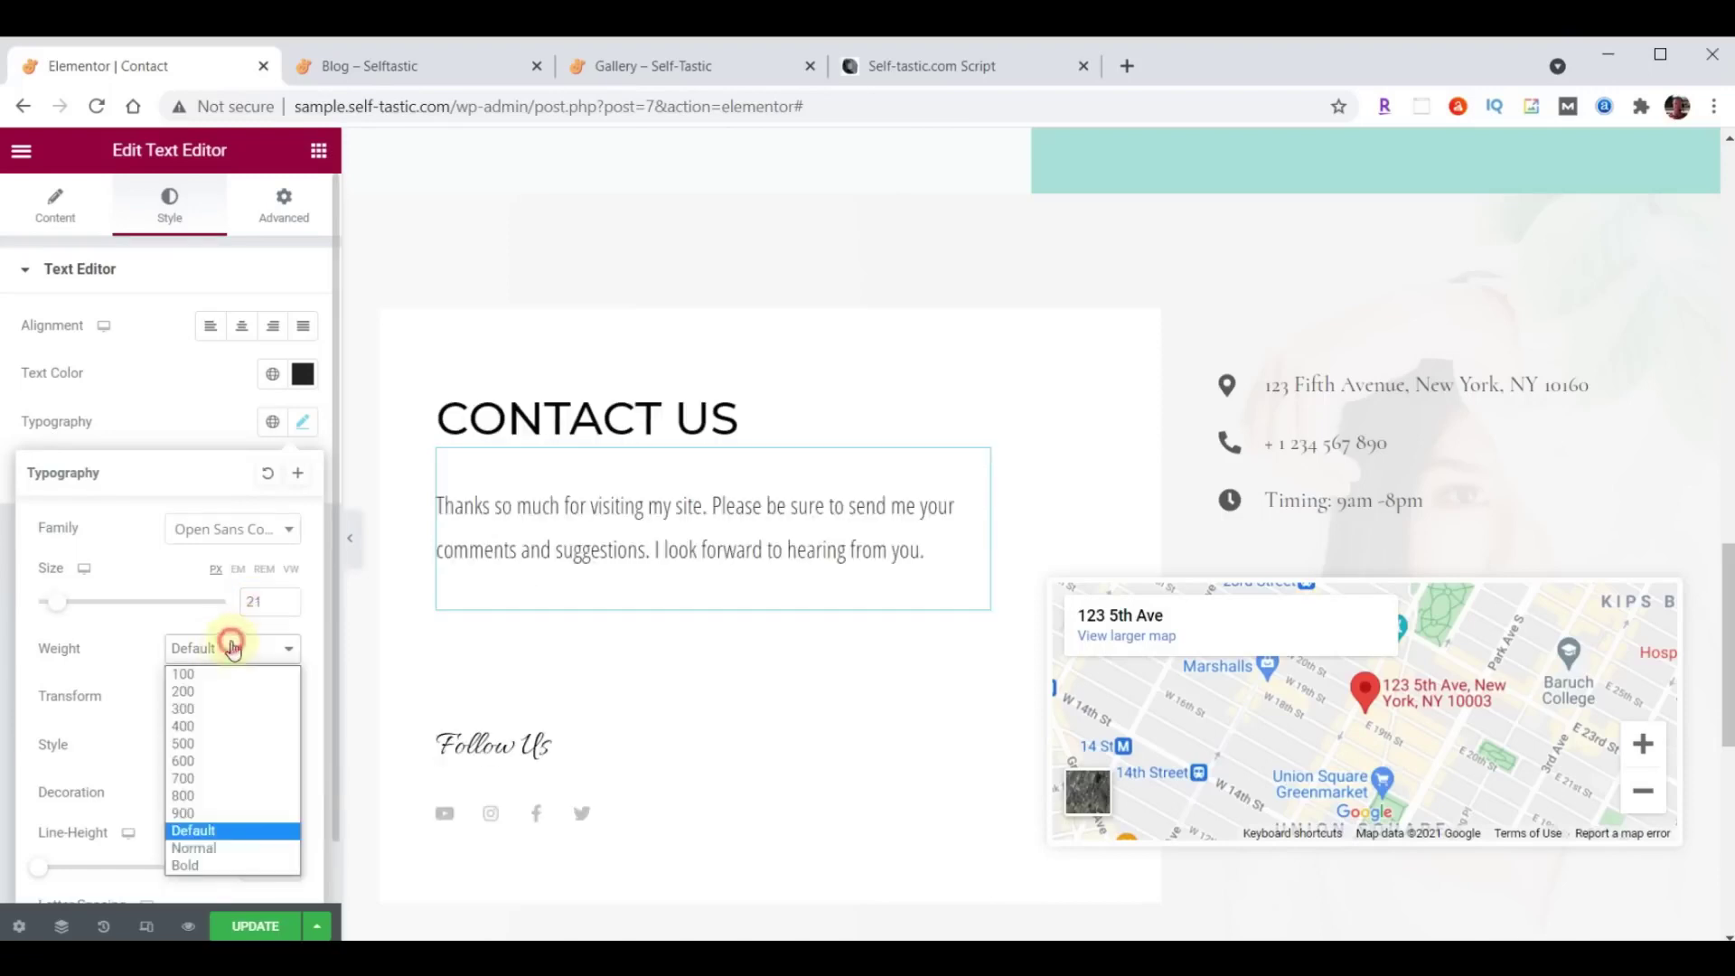
{"action": "left_click", "coordinate": [219, 718]}
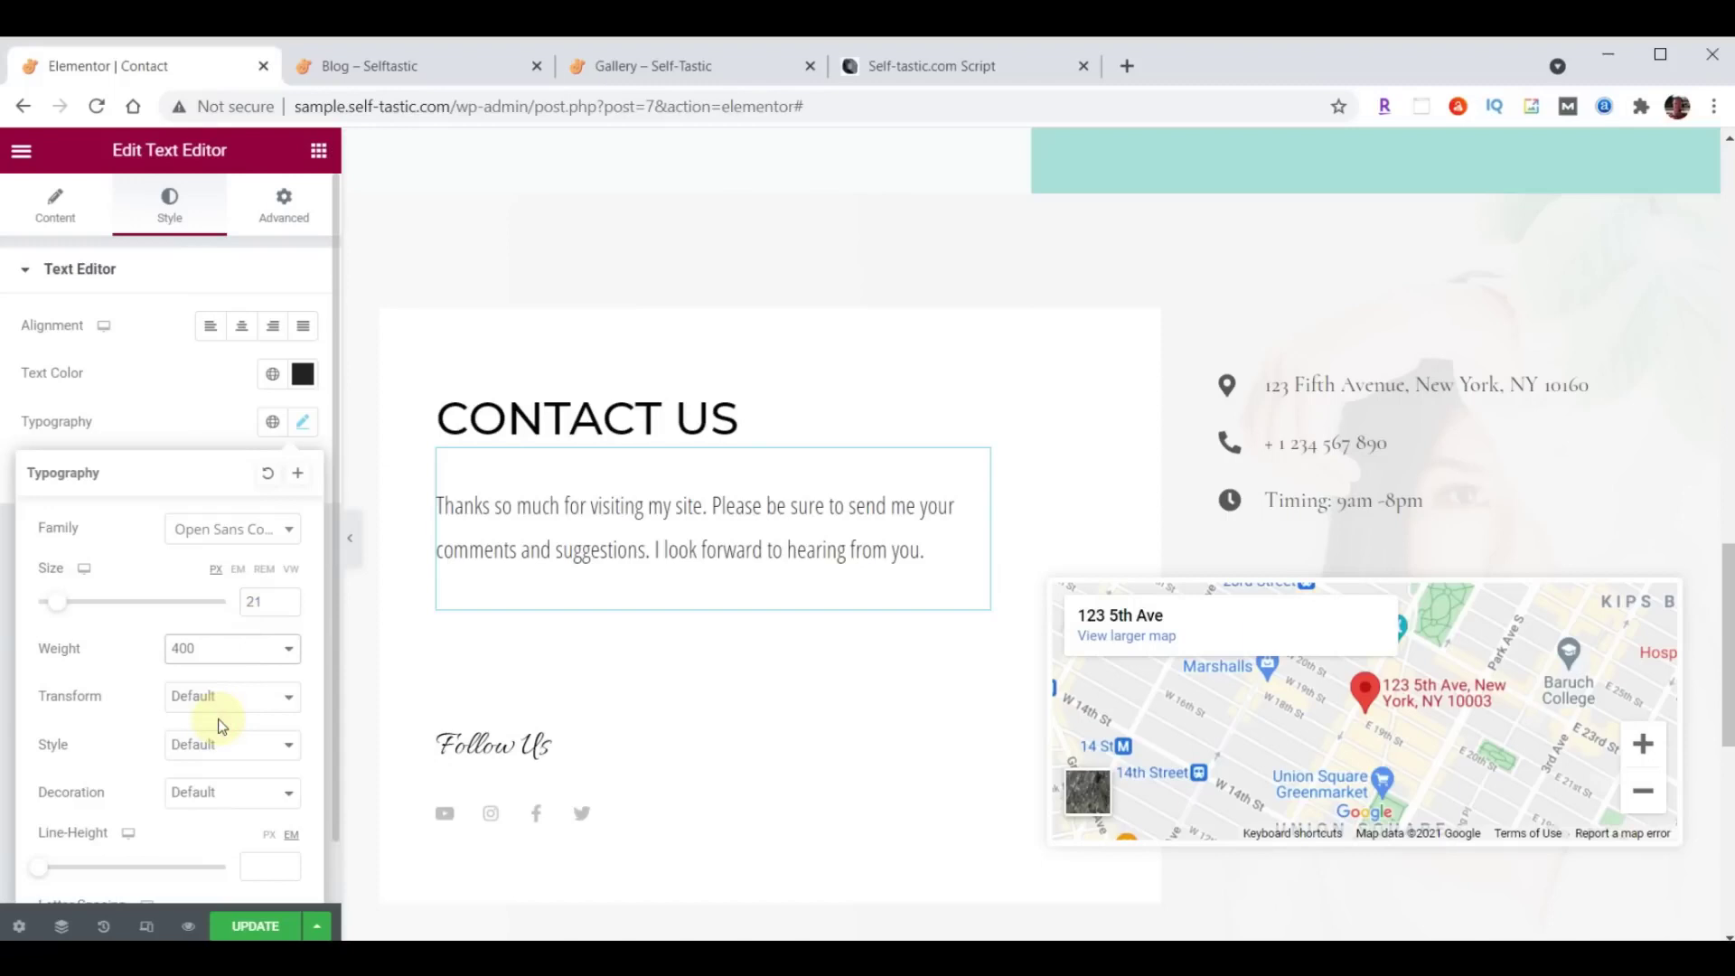
{"action": "left_click", "coordinate": [303, 422]}
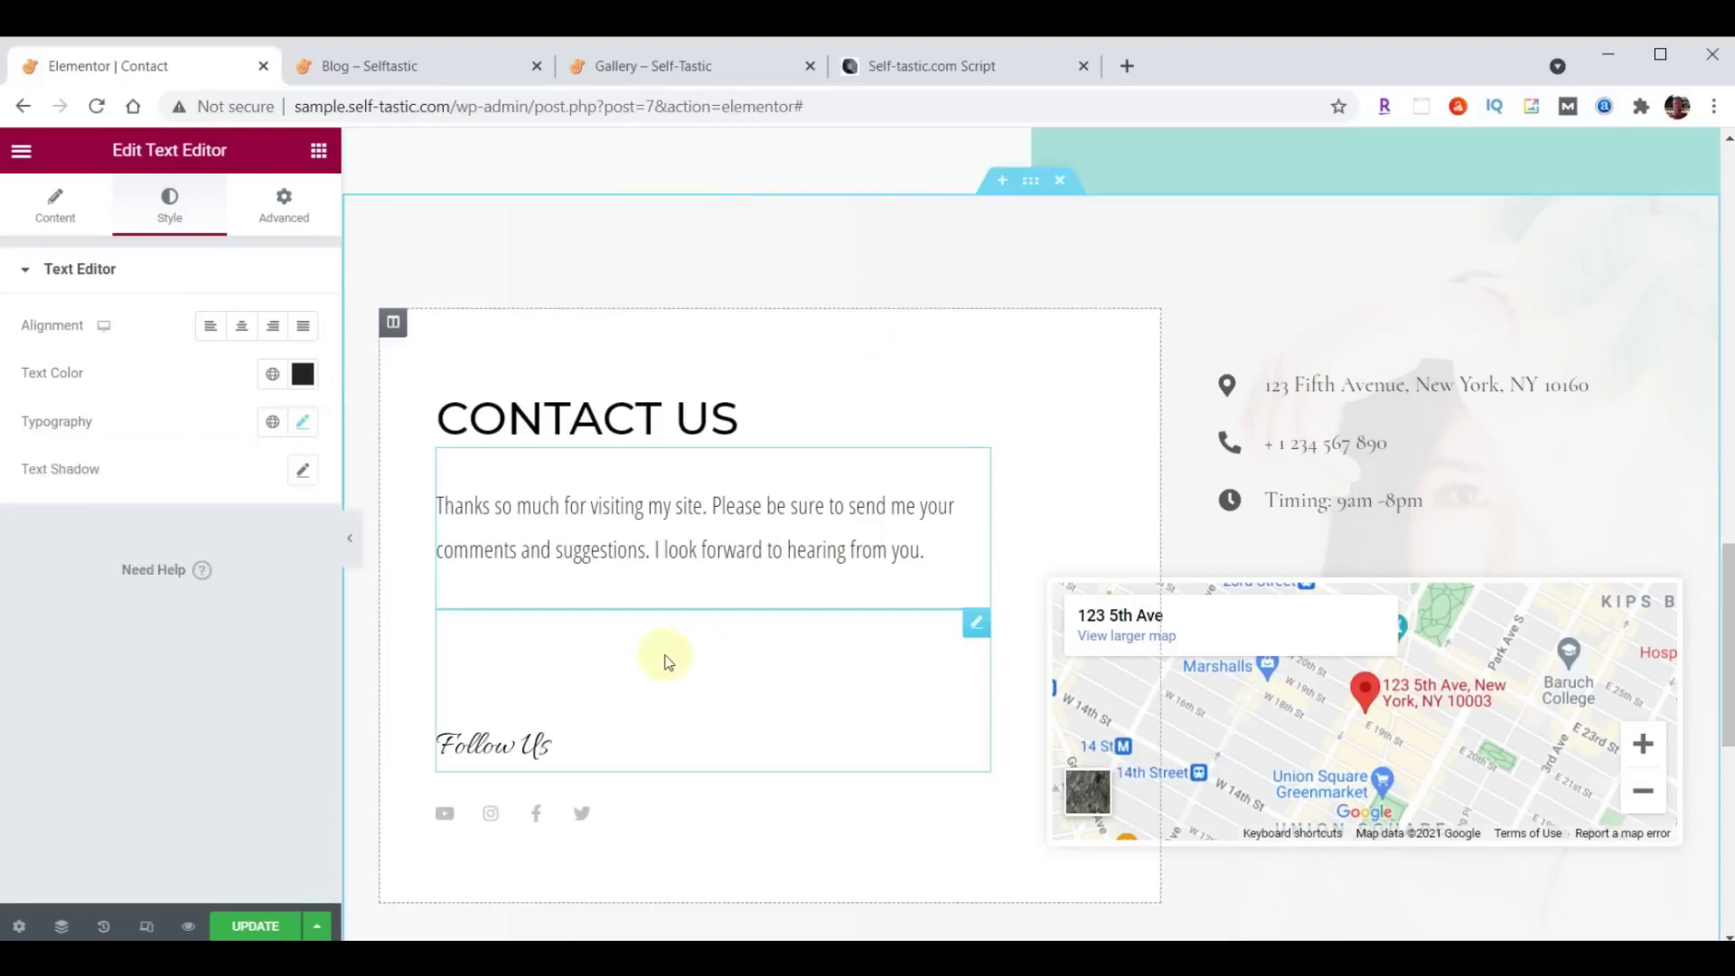
{"action": "left_click", "coordinate": [319, 152]}
- Add an Image widget below the paragraph showing the portrait photo from the Media Library
{"action": "left_click_drag", "start_coordinate": [85, 465], "coordinate": [658, 583]}
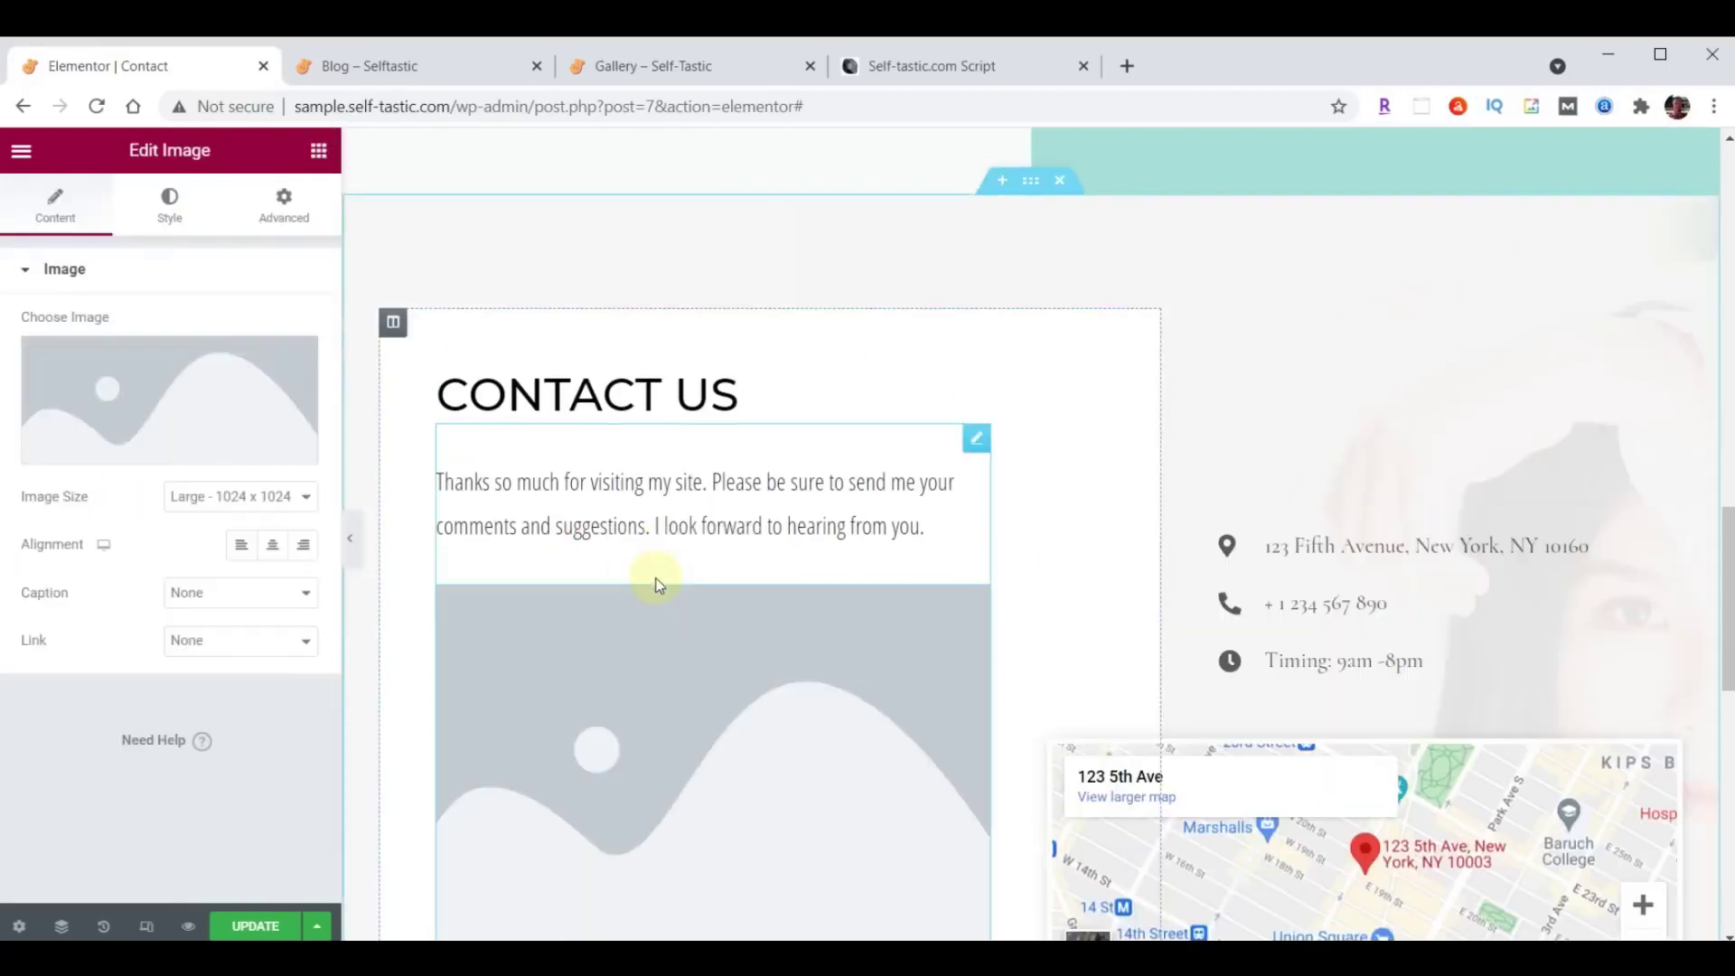
{"action": "left_click", "coordinate": [182, 418]}
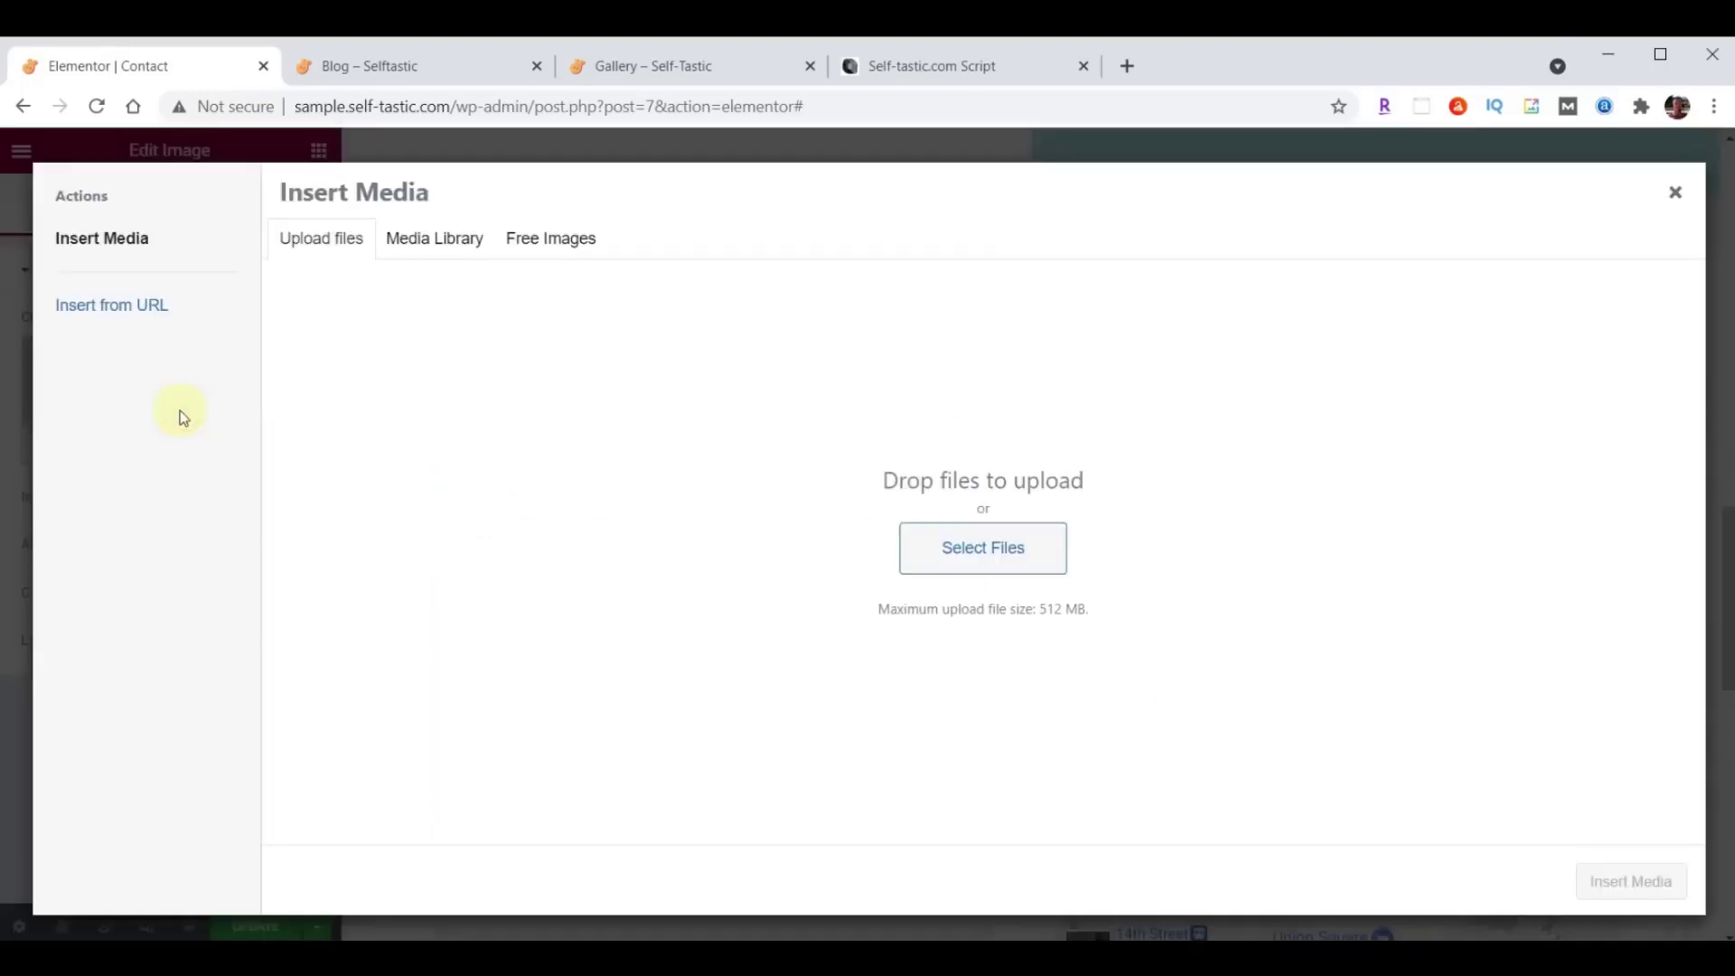
{"action": "left_click", "coordinate": [420, 240]}
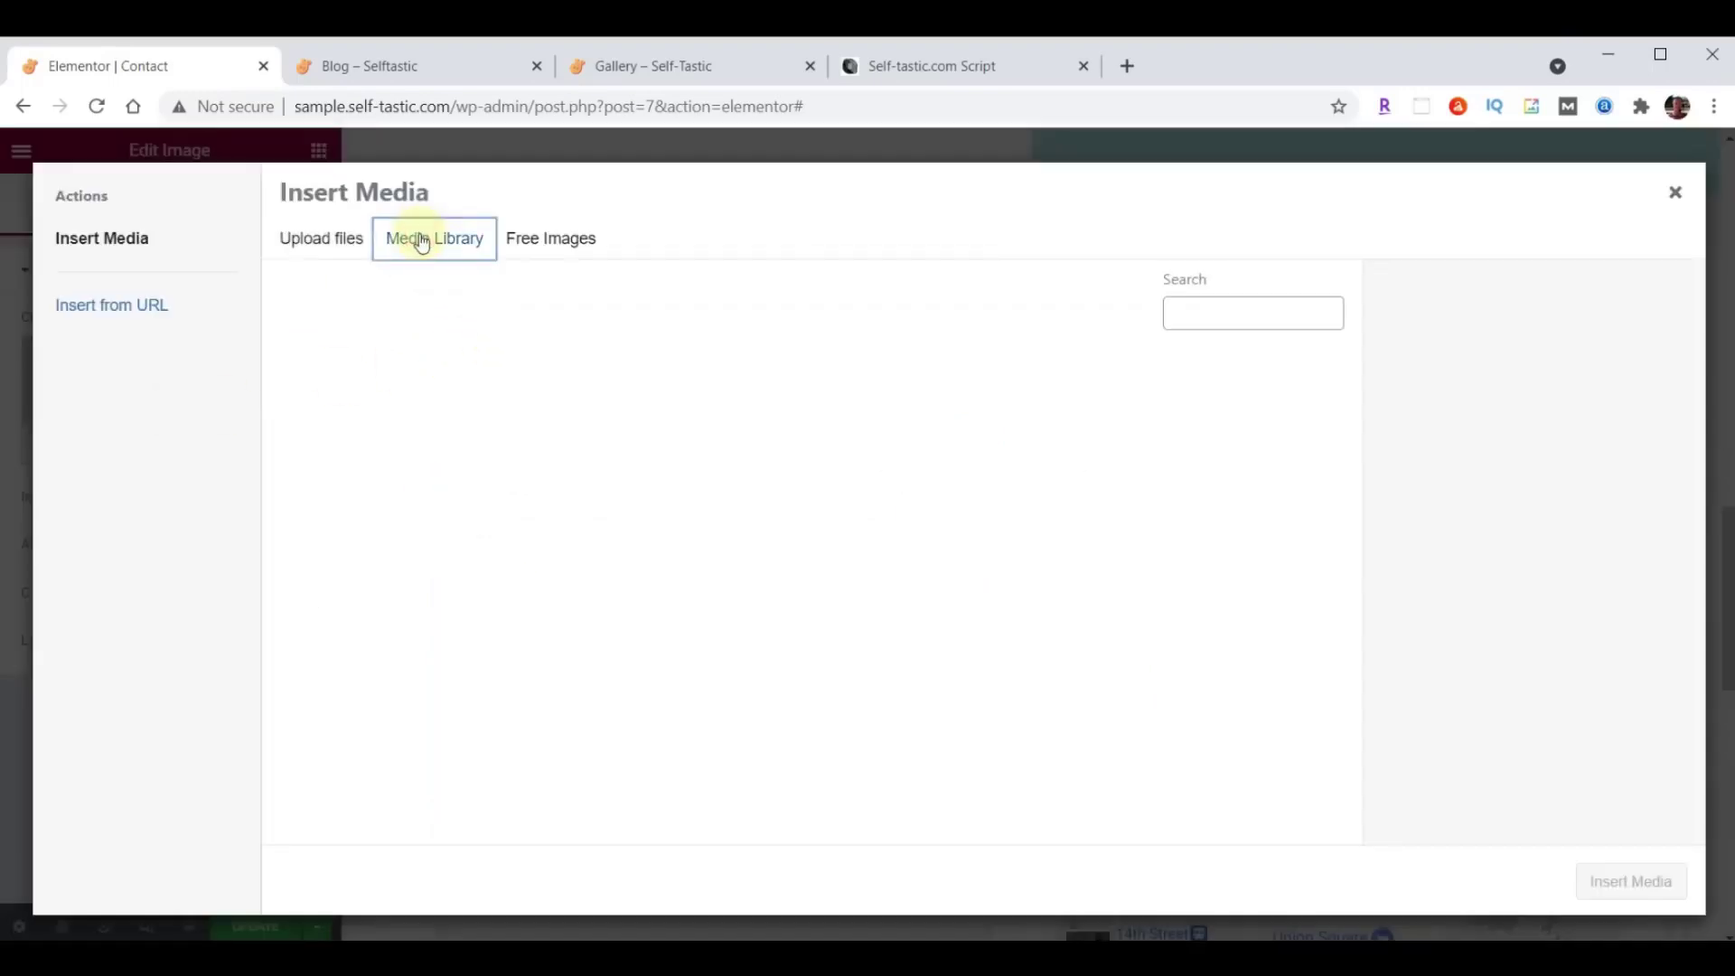
{"action": "scroll", "coordinate": [917, 461], "scroll_direction": "down", "scroll_amount": 10}
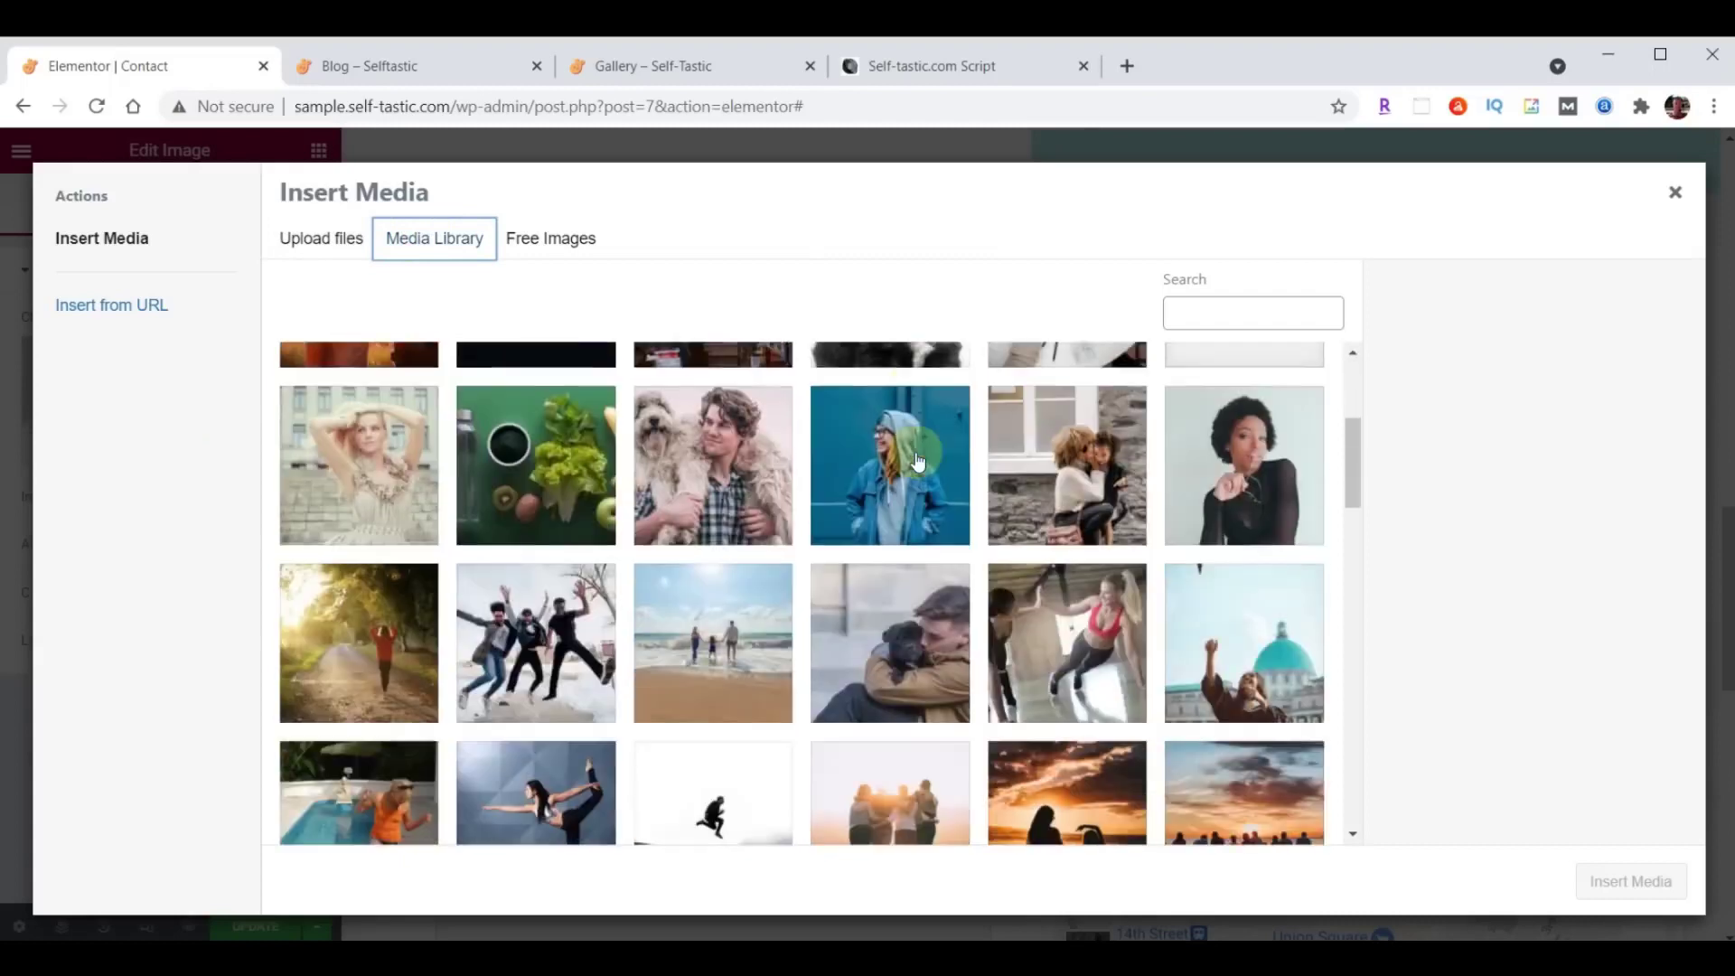
{"action": "scroll", "coordinate": [917, 462], "scroll_direction": "down", "scroll_amount": 8}
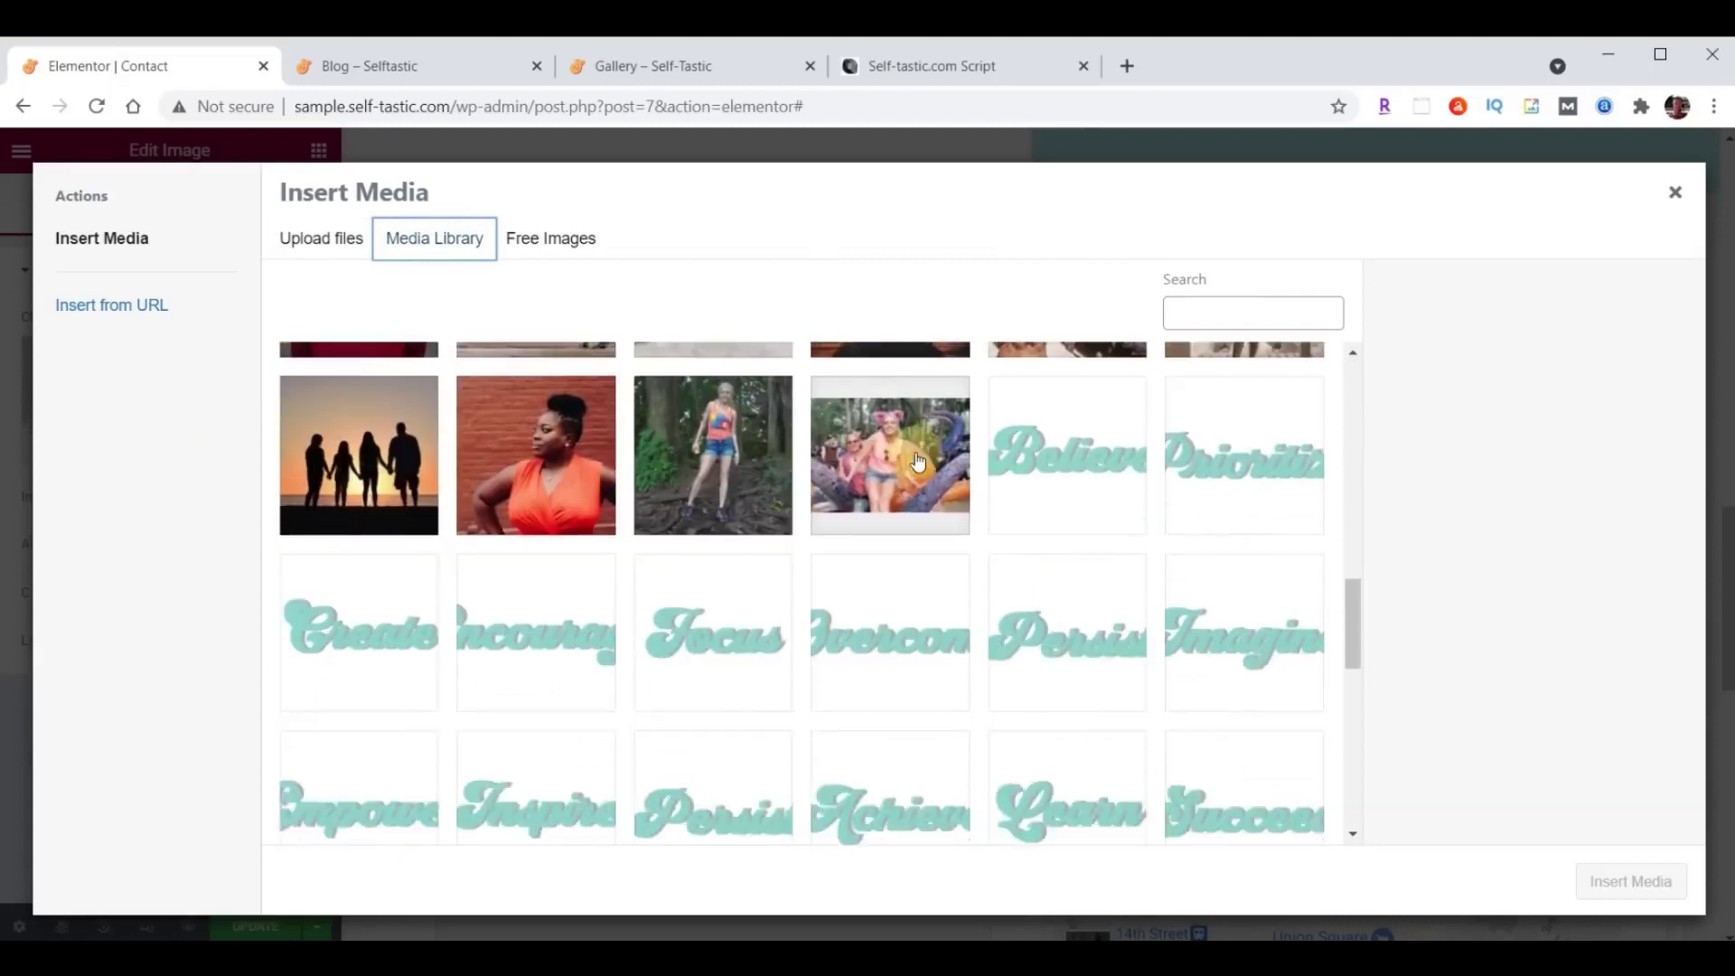
{"action": "left_click", "coordinate": [1257, 680]}
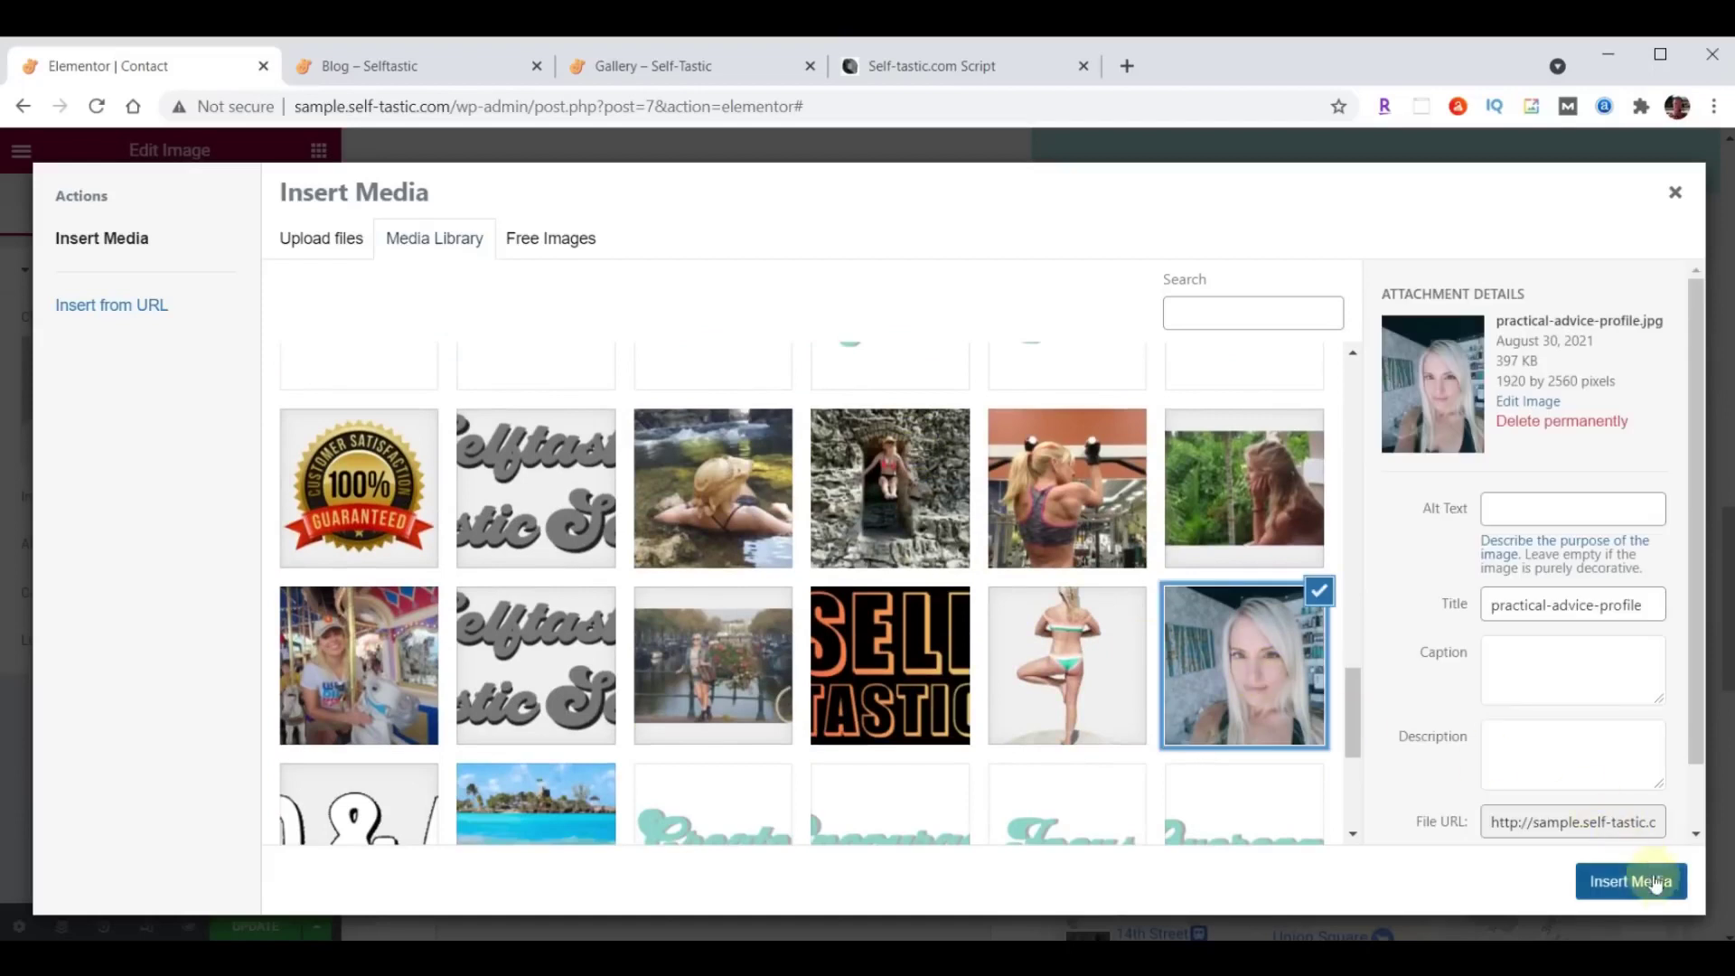
{"action": "left_click", "coordinate": [1649, 883]}
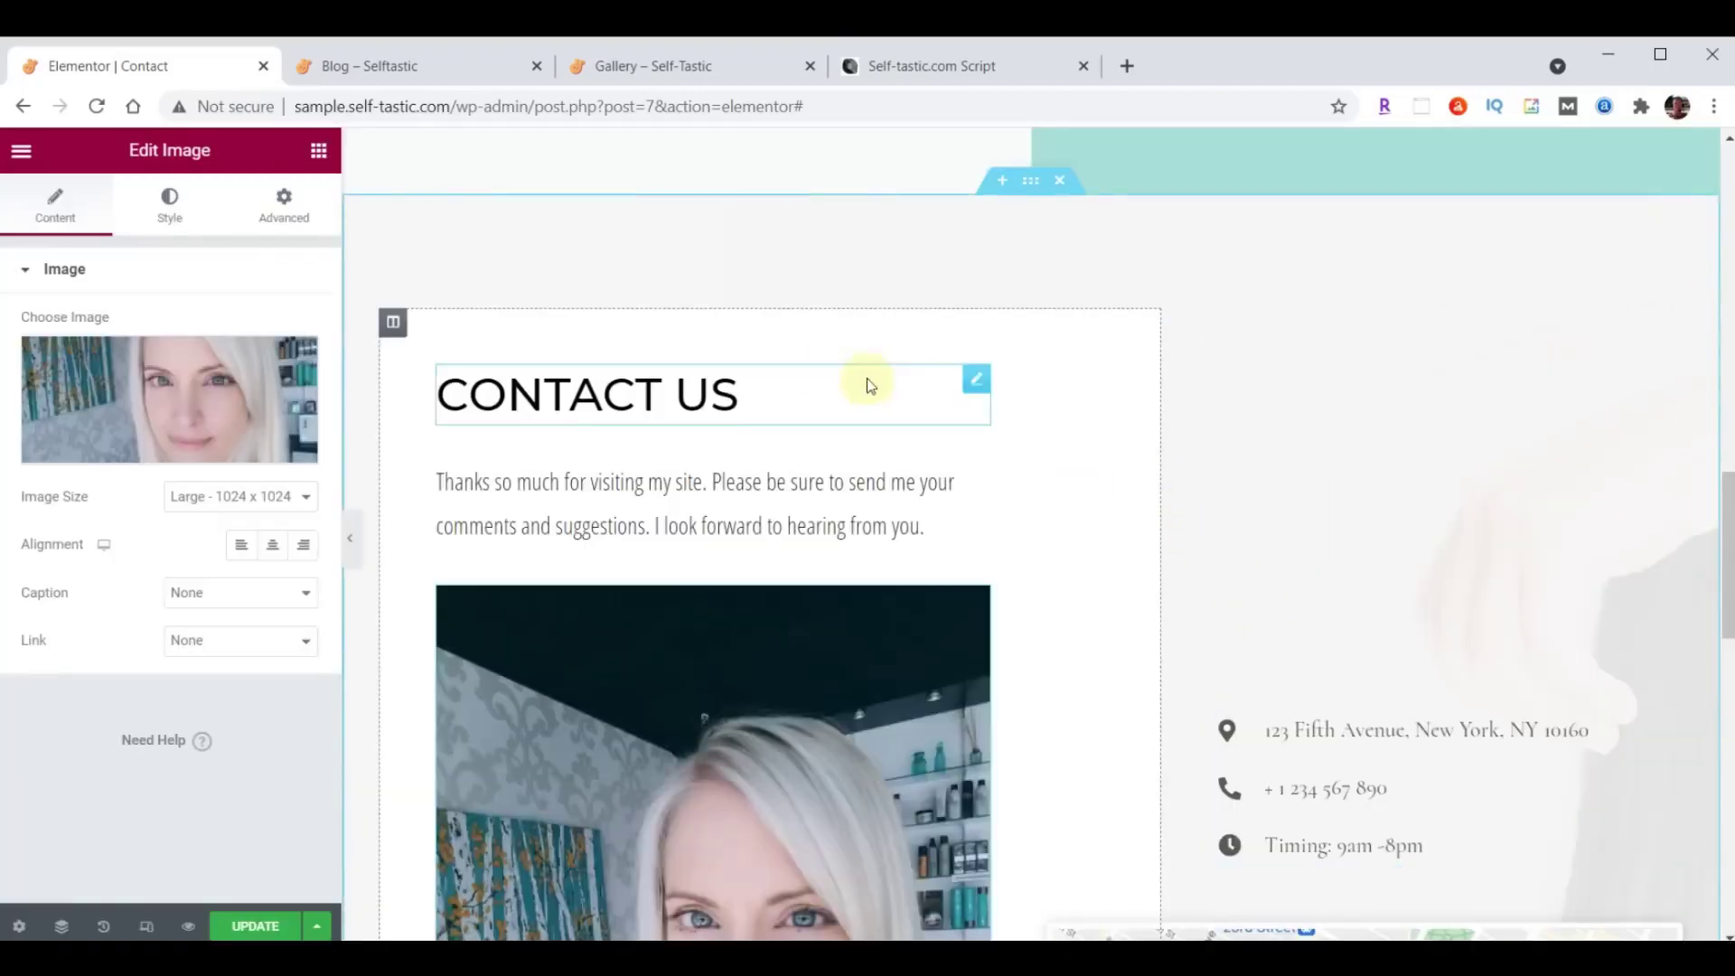
- Limit the portrait image's max width to 75
{"action": "scroll", "coordinate": [994, 371], "scroll_direction": "down", "scroll_amount": 6}
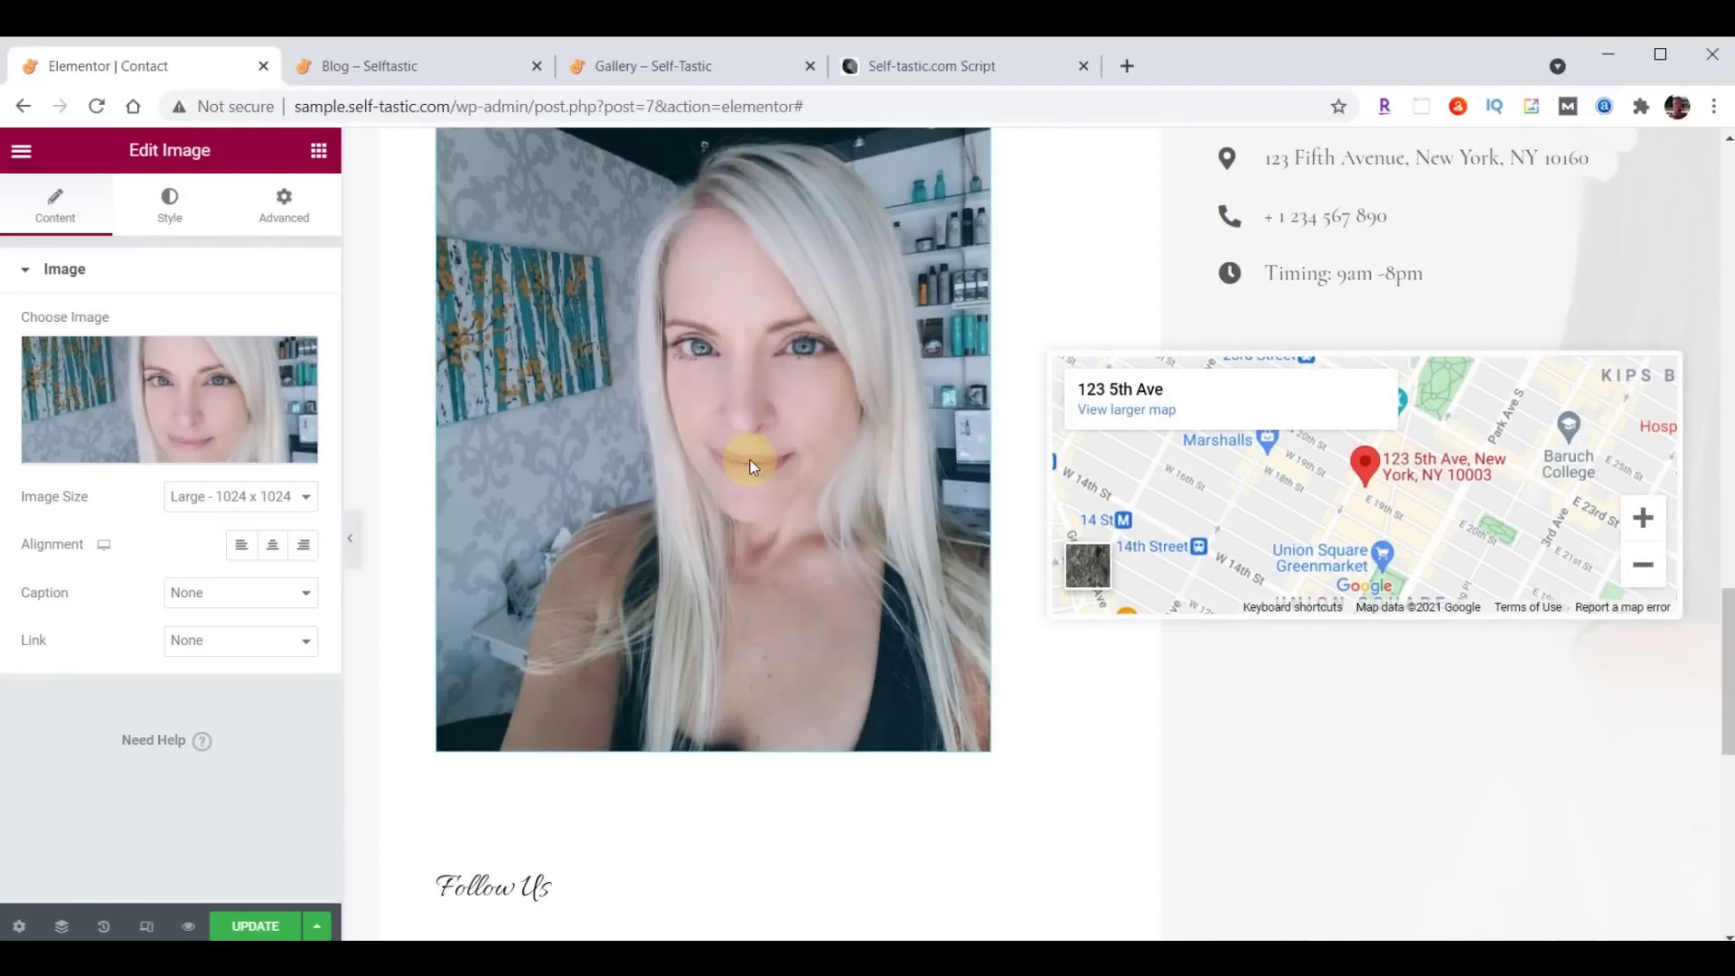
{"action": "left_click", "coordinate": [172, 206]}
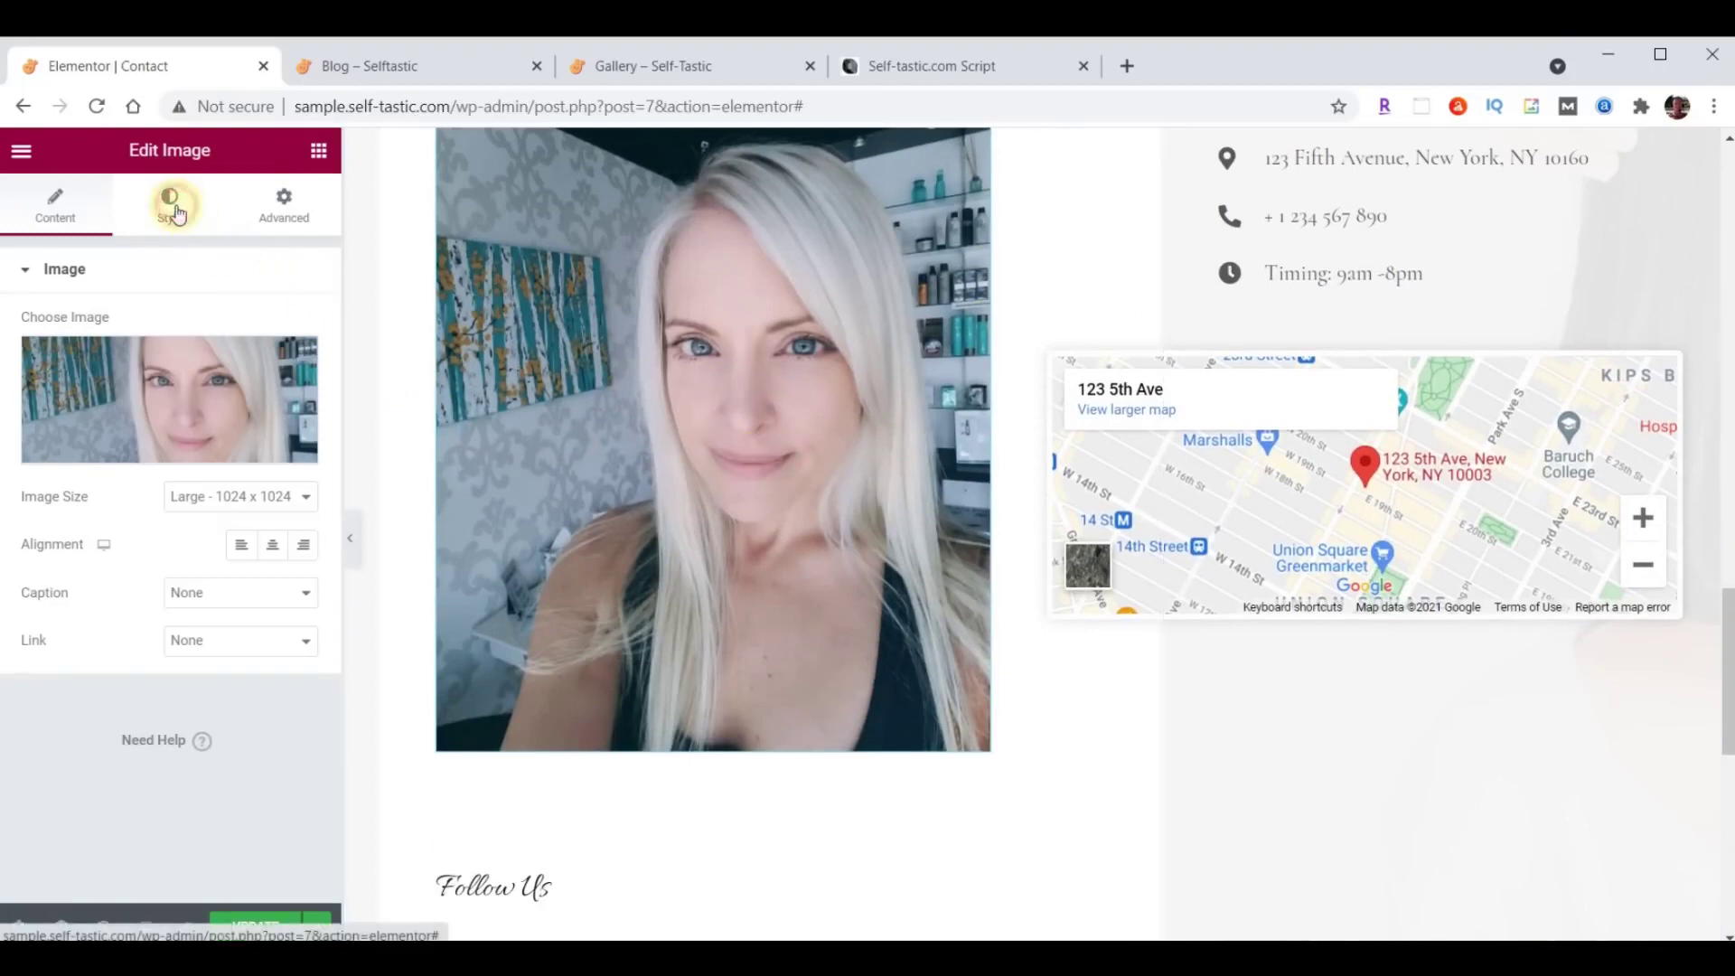
{"action": "left_click", "coordinate": [280, 427]}
{"action": "type", "text": "75"}
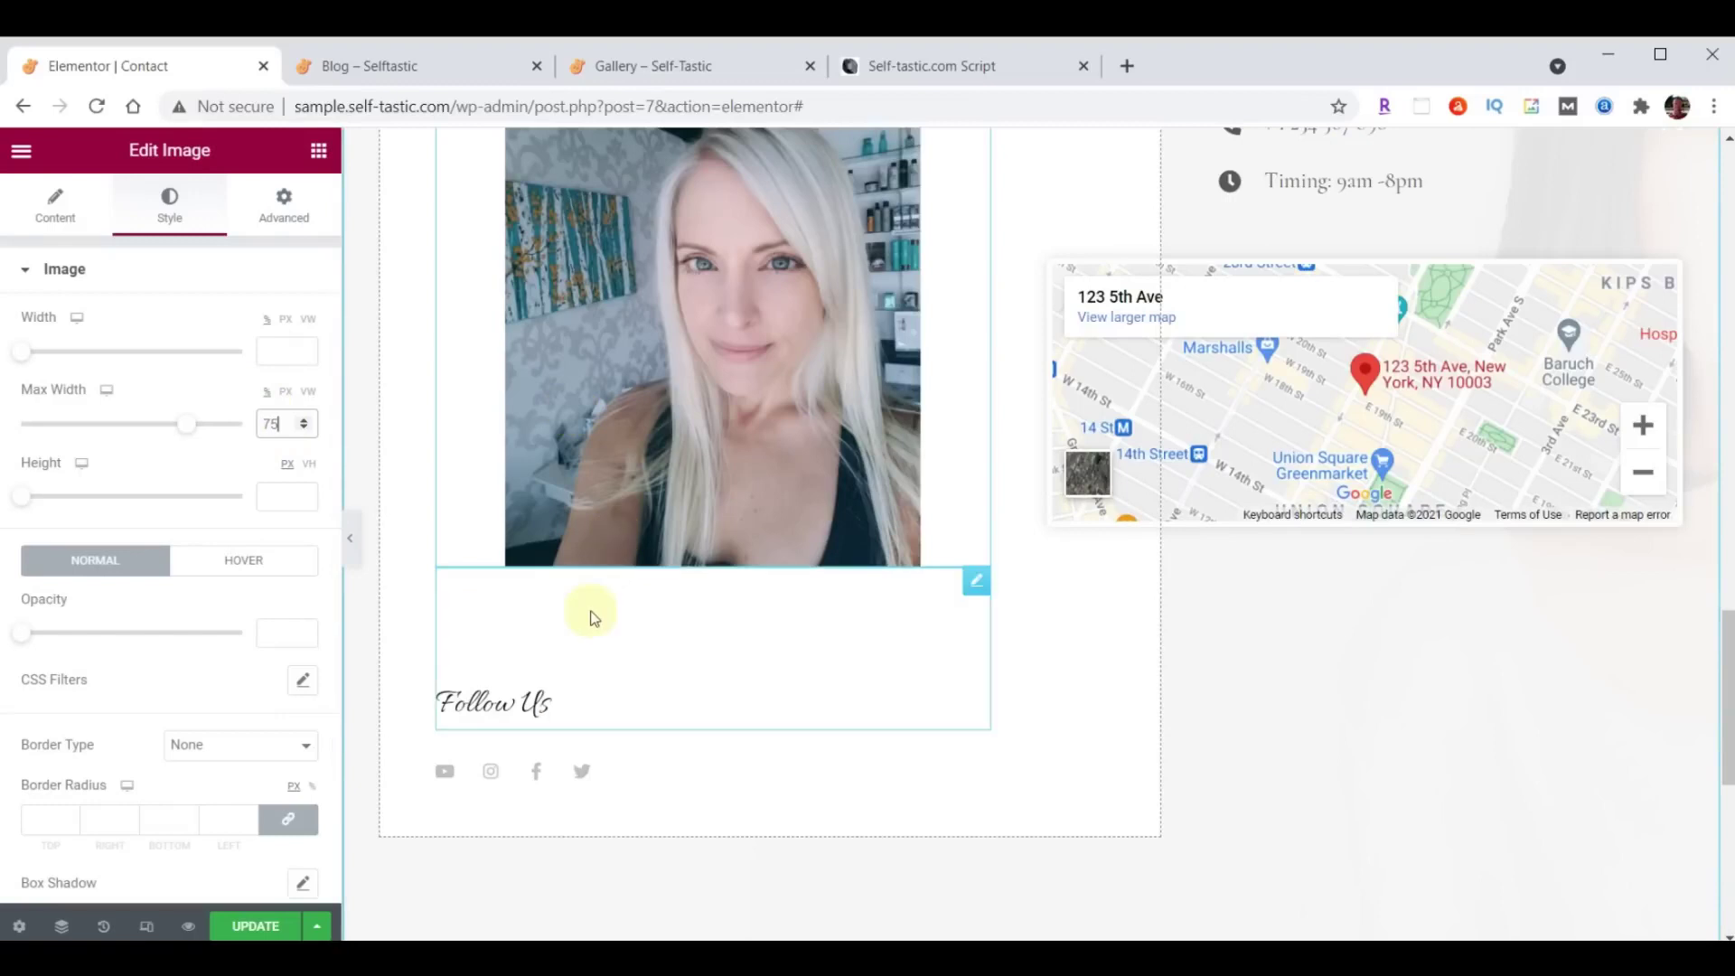
{"action": "left_click", "coordinate": [973, 587]}
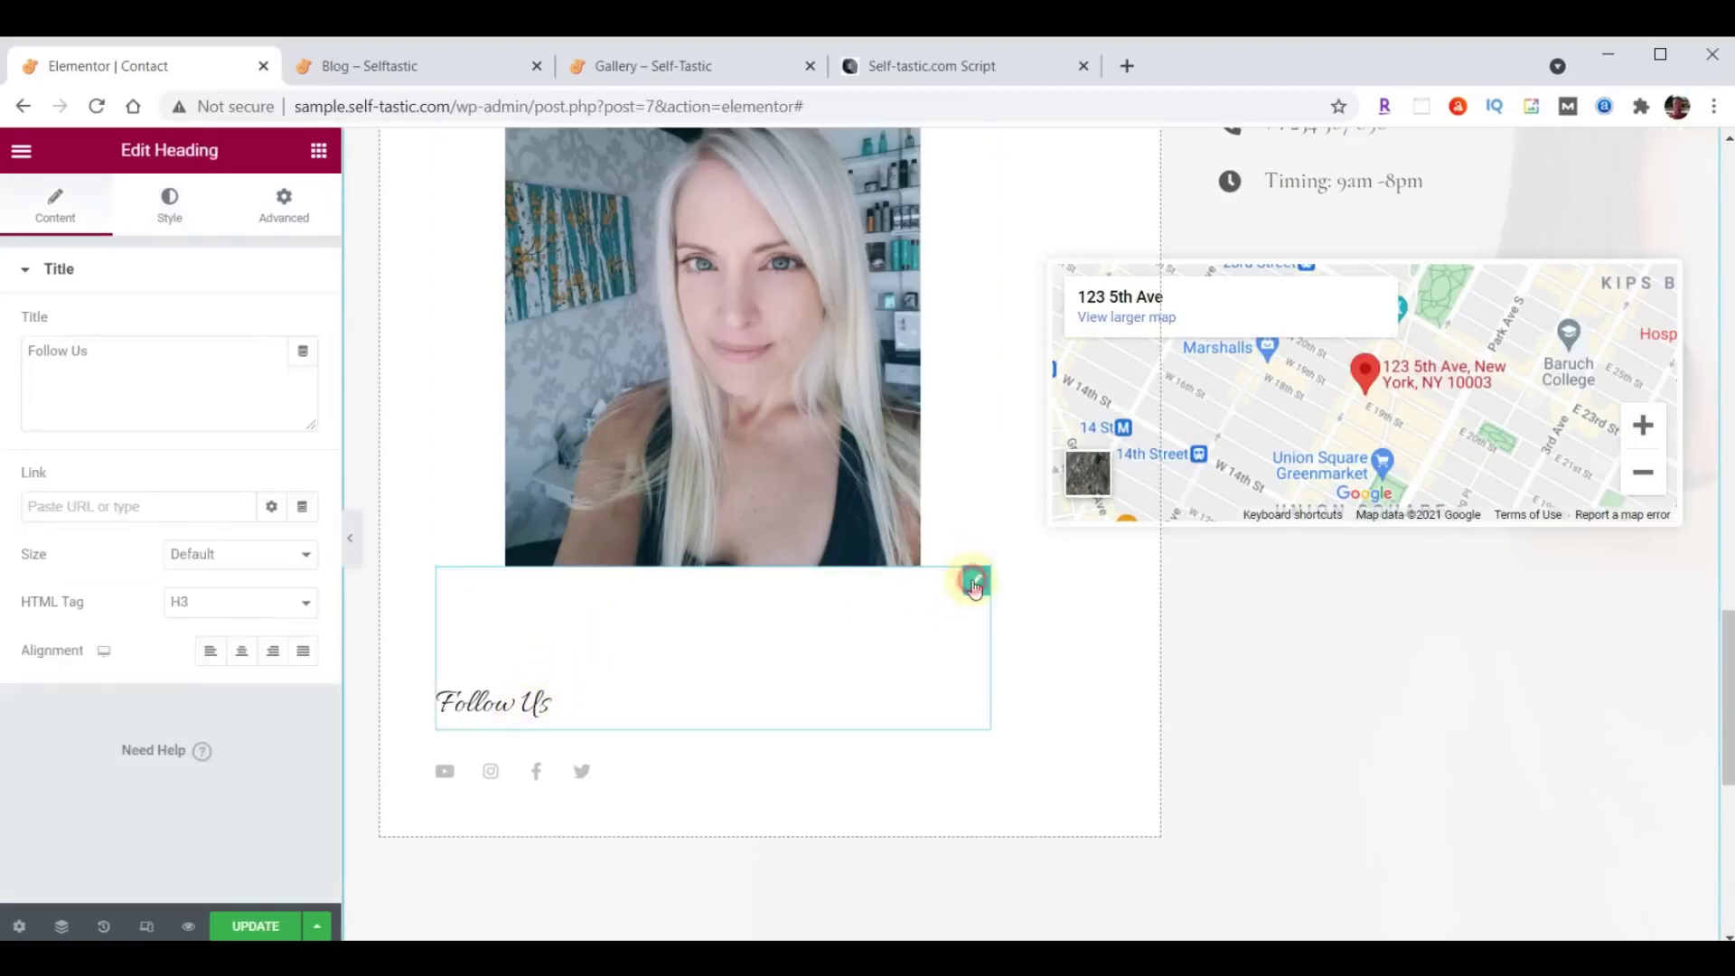
- Give the Follow Us heading a 70 top margin and Open Sans Condensed at size 30
{"action": "left_click", "coordinate": [283, 200]}
{"action": "left_click_drag", "start_coordinate": [58, 352], "coordinate": [9, 364]}
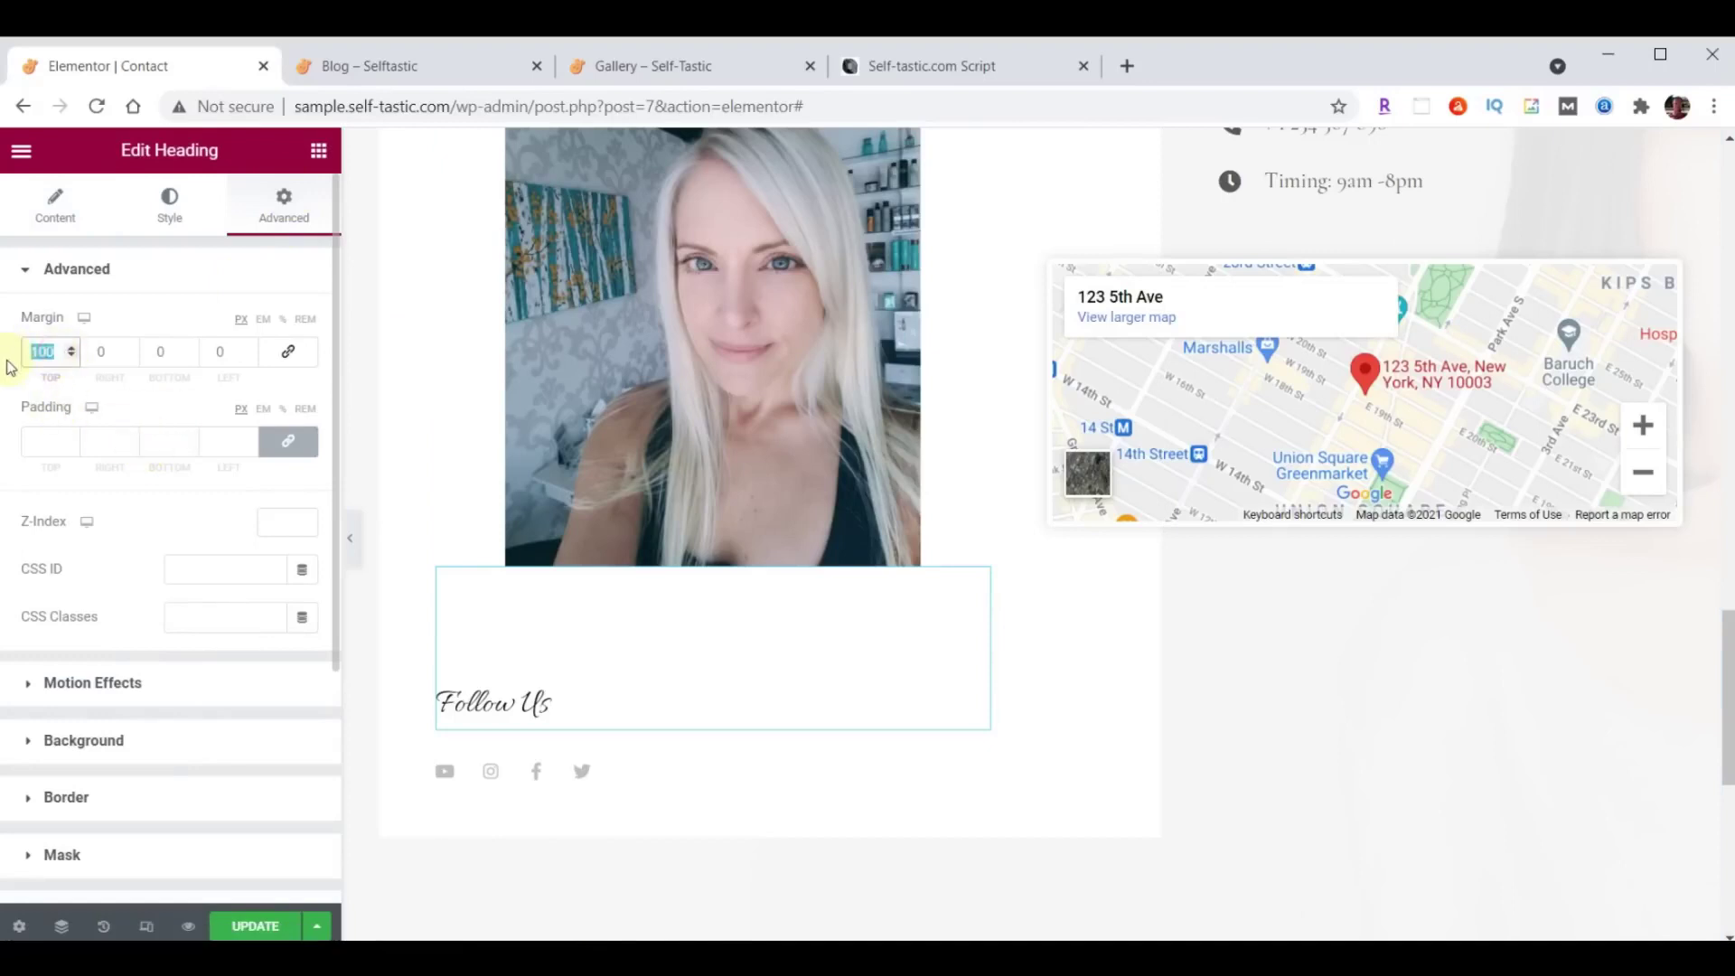
{"action": "type", "text": "70"}
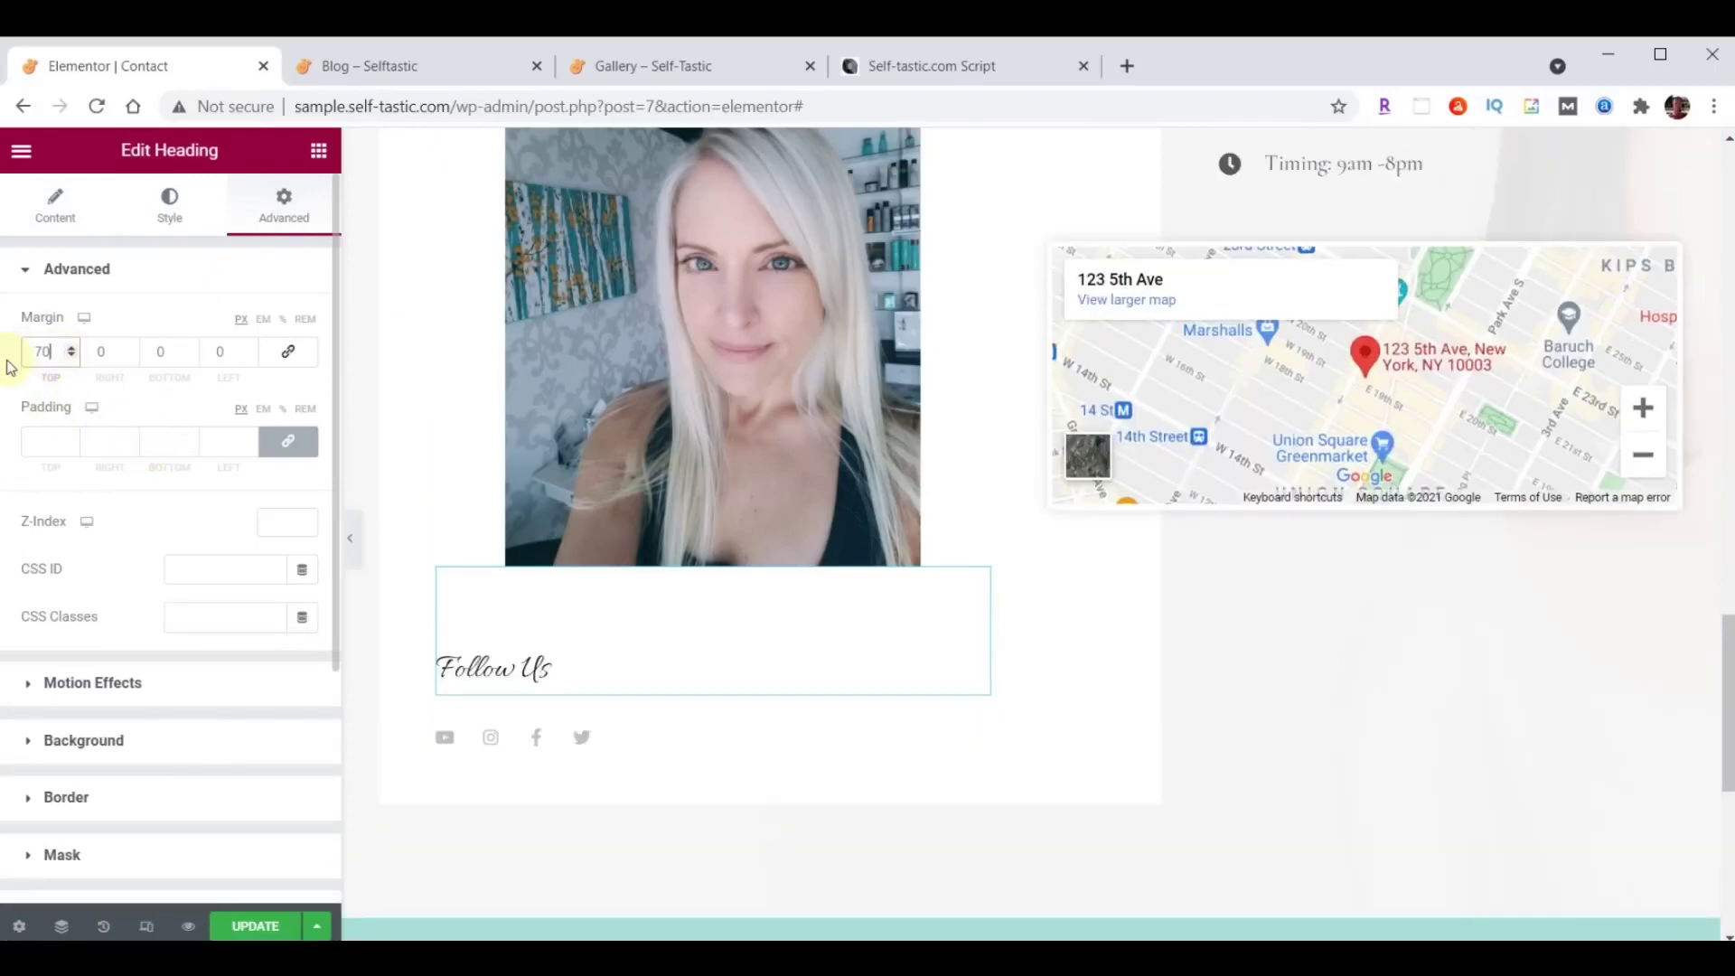
{"action": "left_click", "coordinate": [176, 217]}
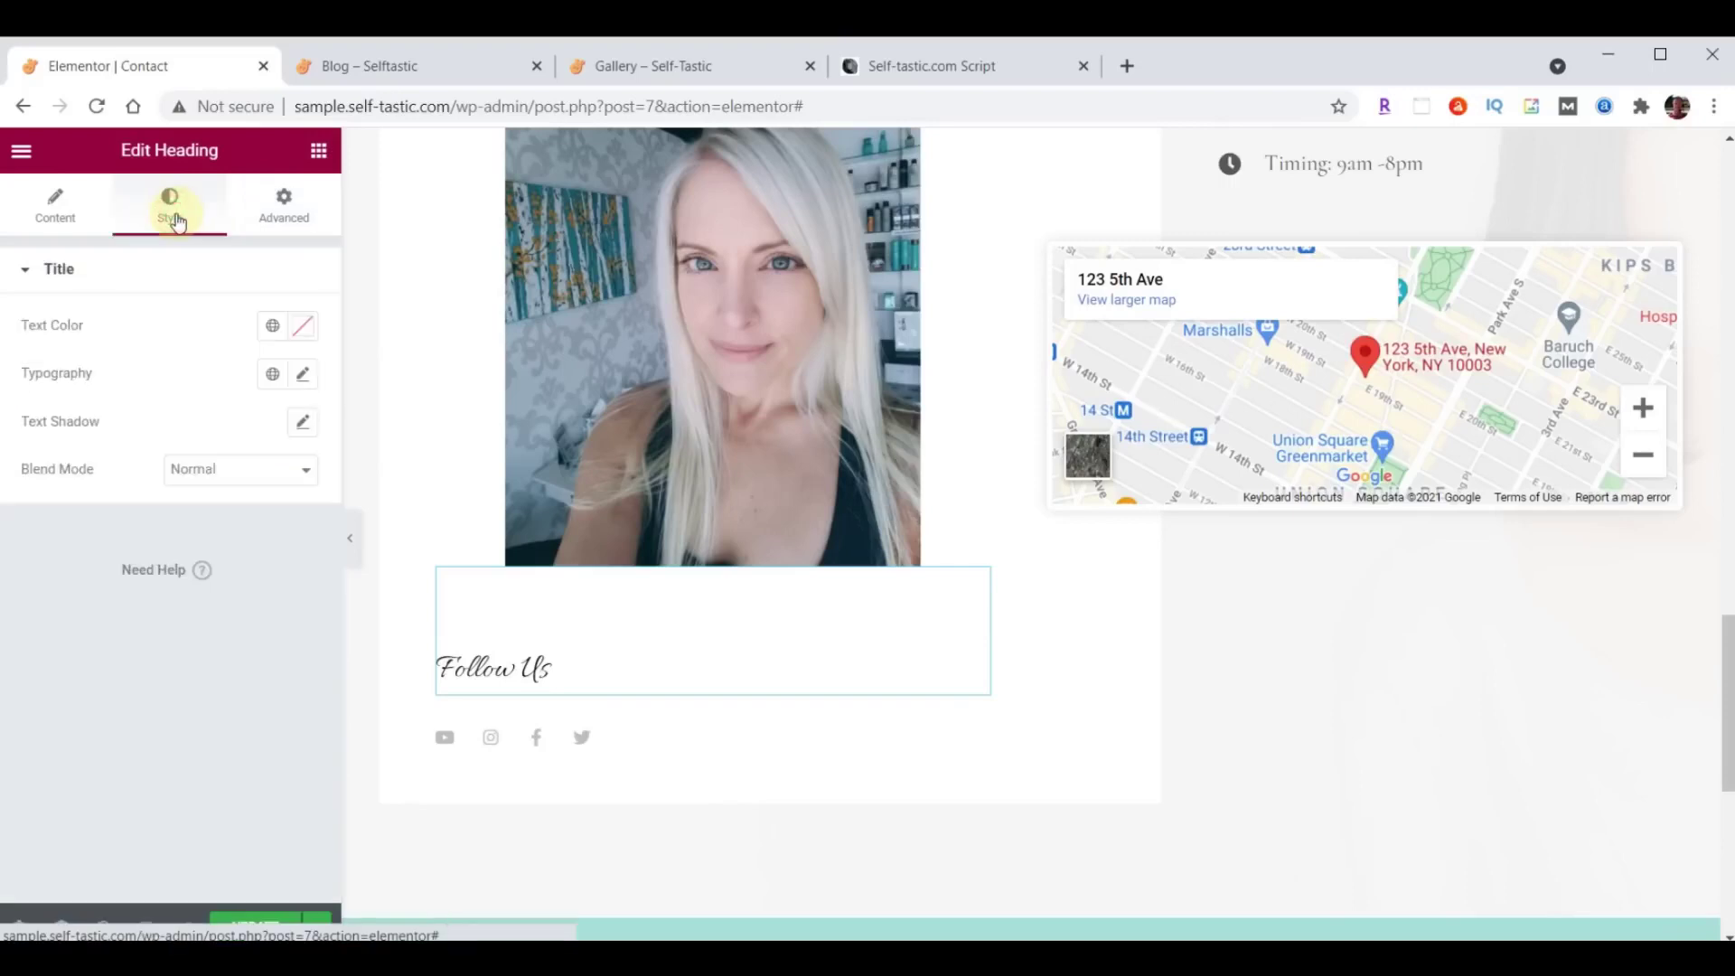
{"action": "left_click", "coordinate": [302, 373]}
{"action": "left_click", "coordinate": [264, 485]}
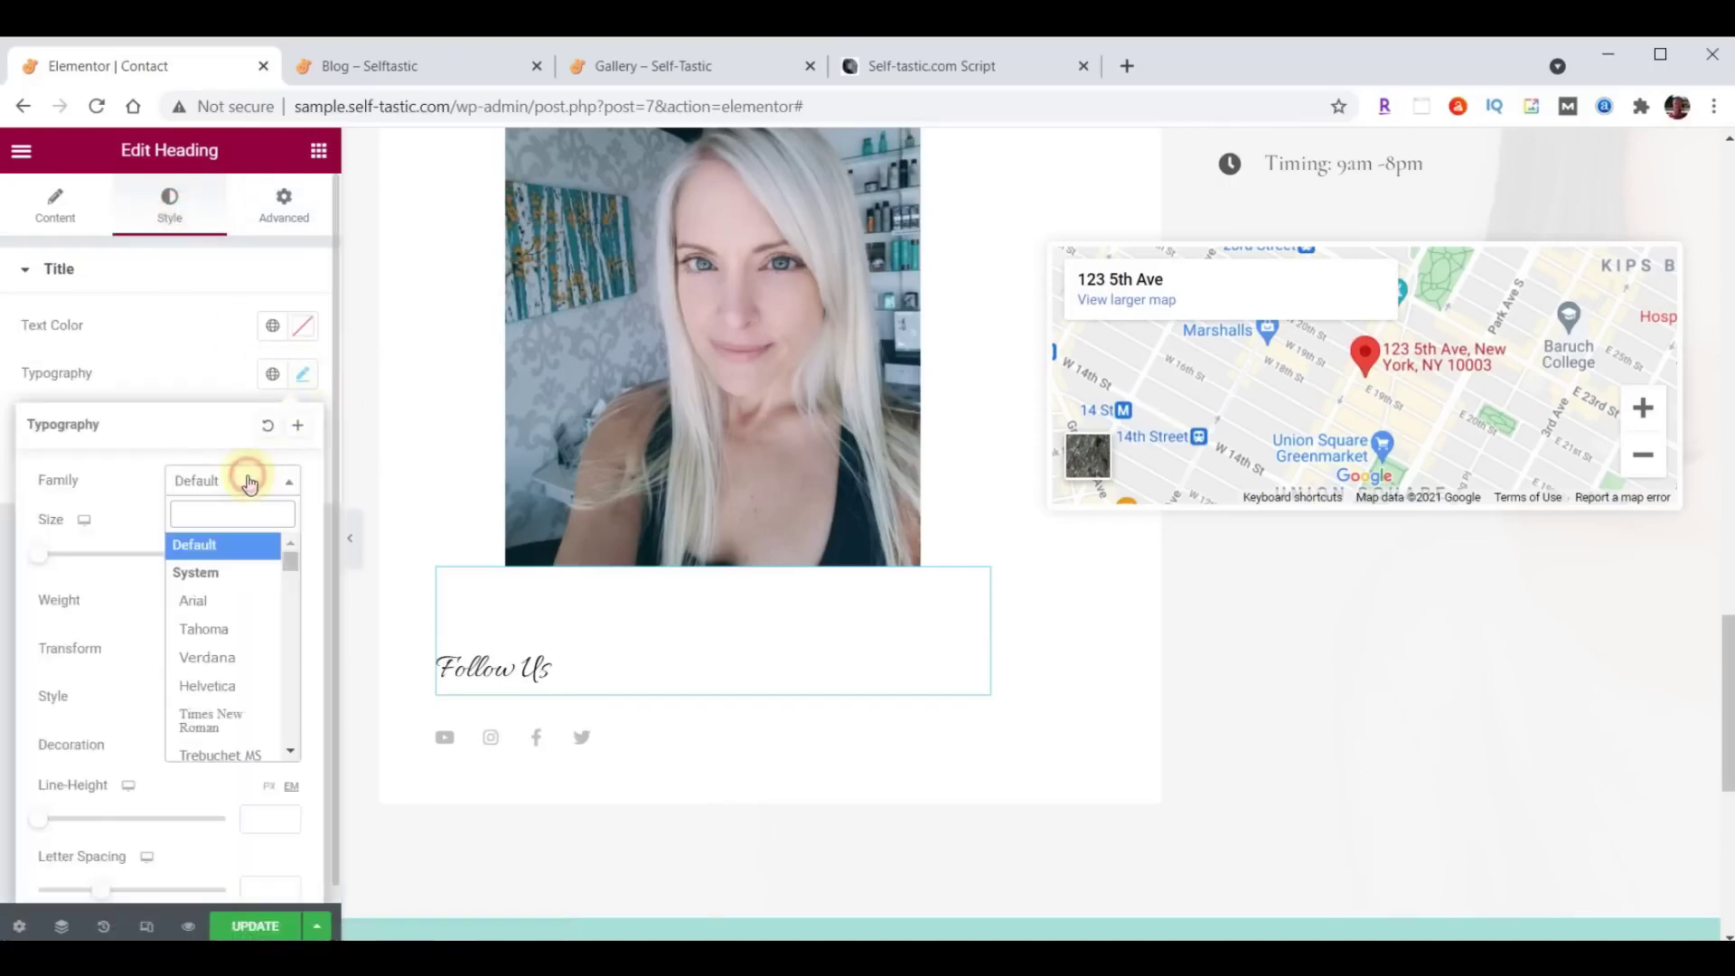
{"action": "type", "text": "Open"}
{"action": "left_click", "coordinate": [220, 603]}
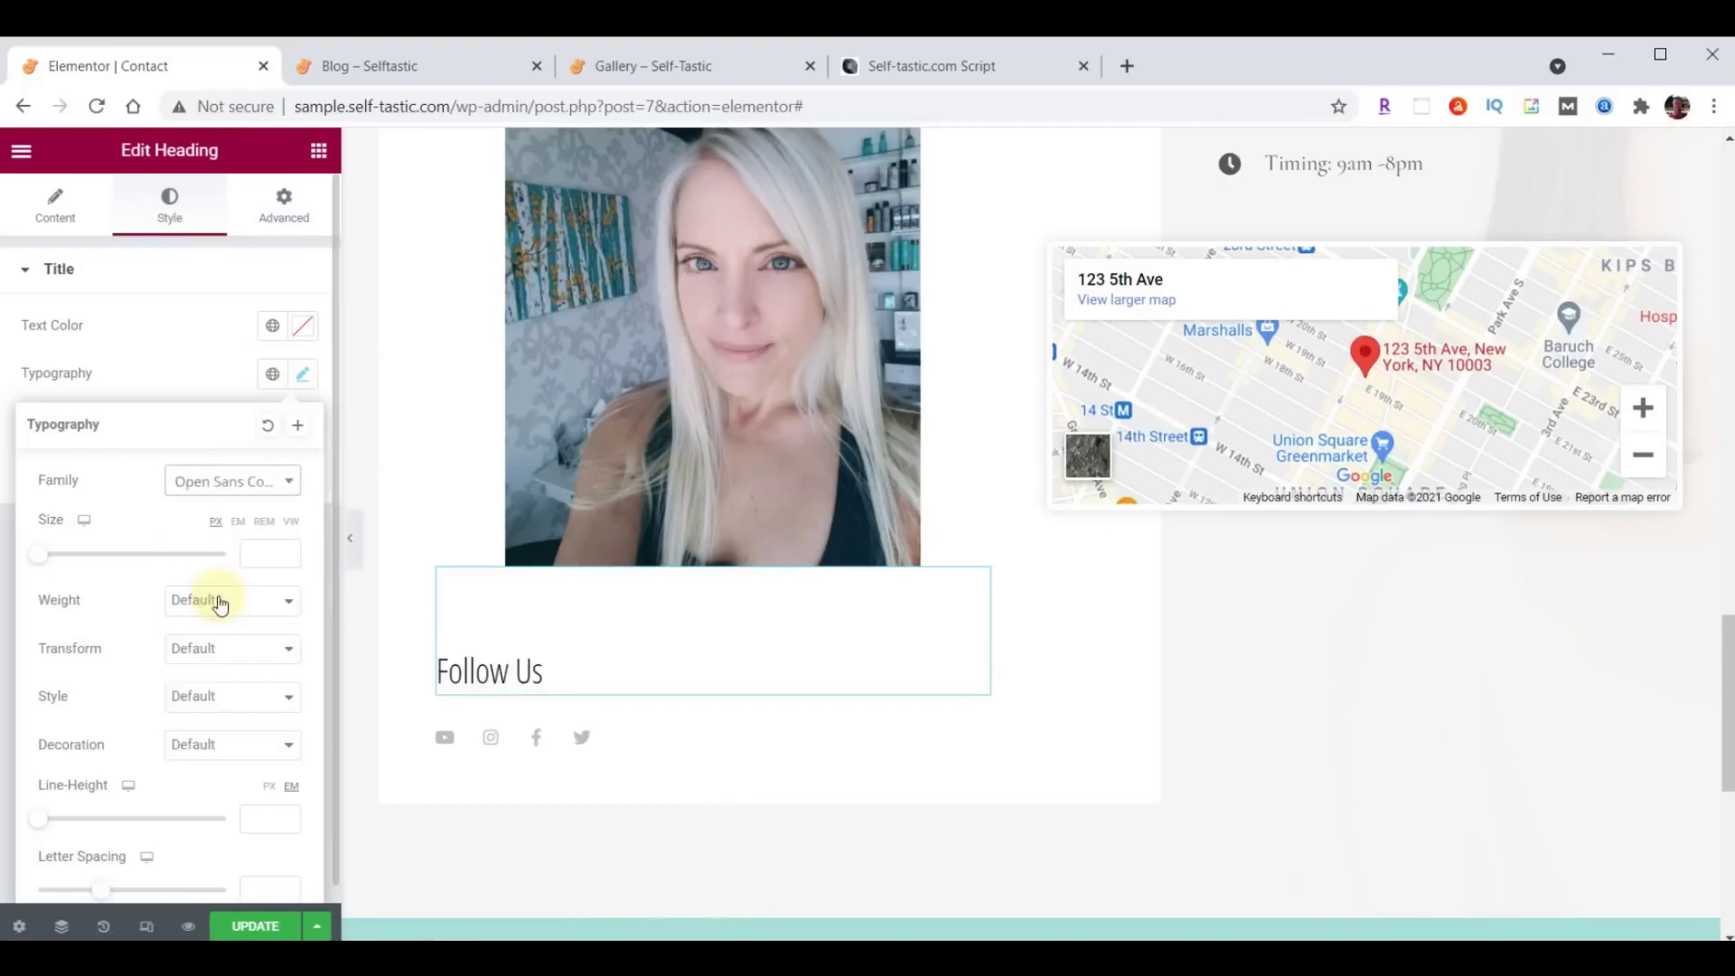
{"action": "left_click", "coordinate": [258, 553]}
{"action": "type", "text": "30"}
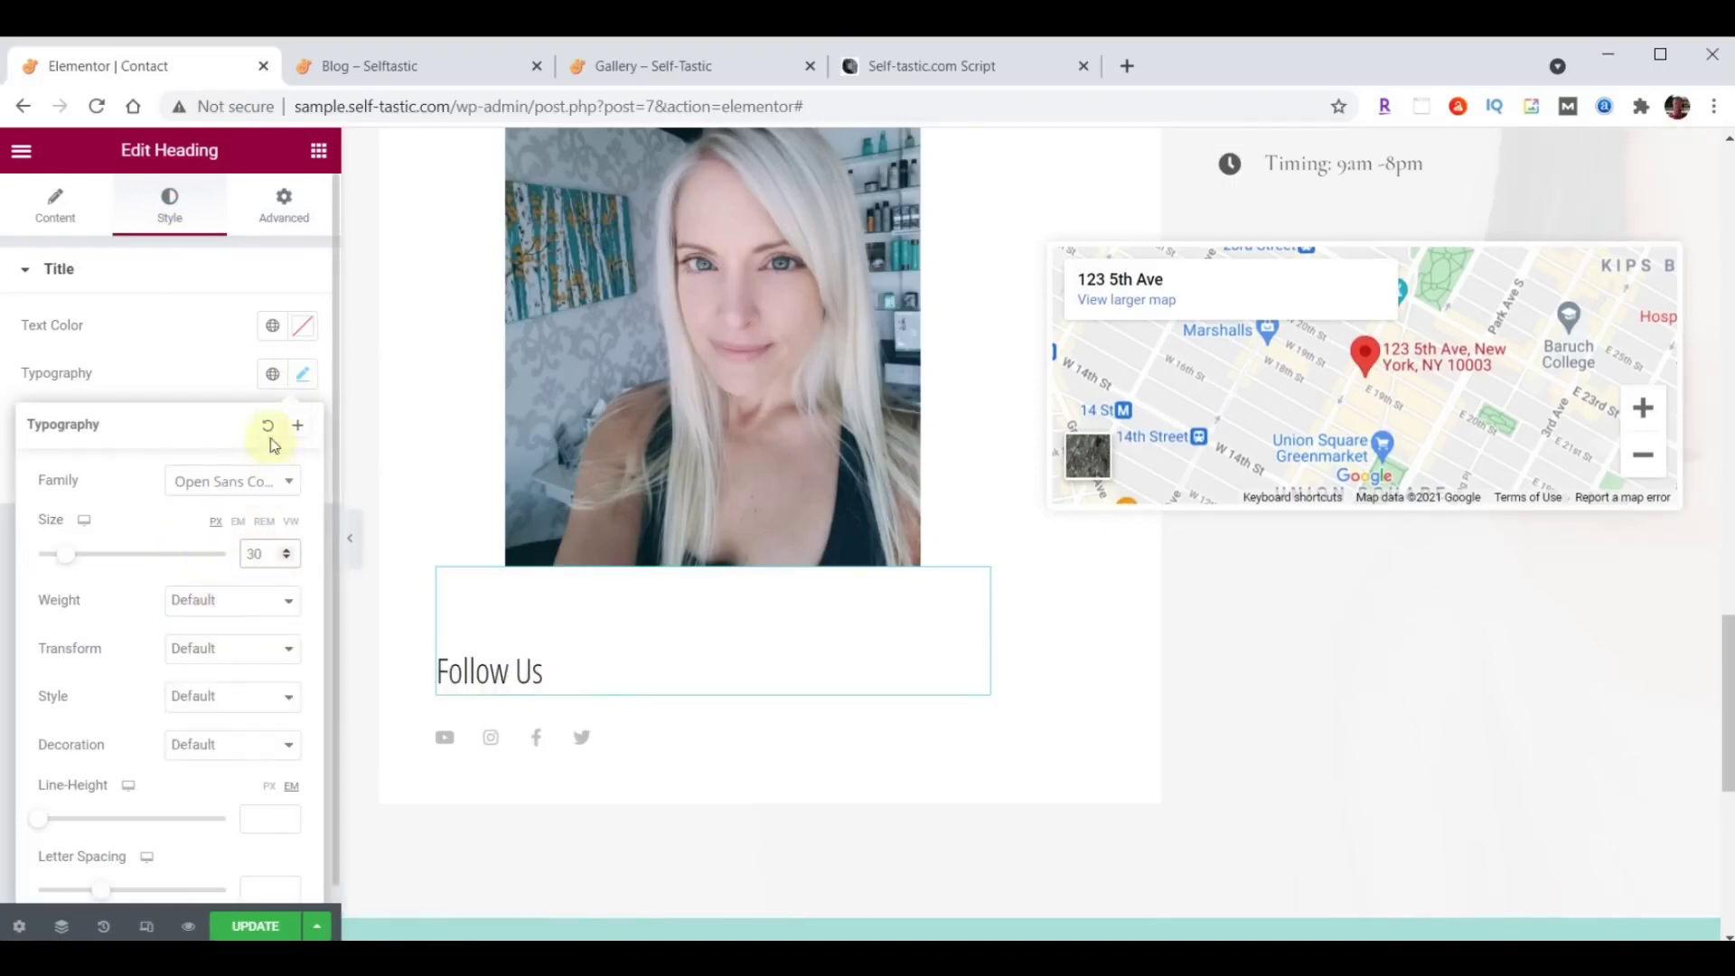
{"action": "left_click", "coordinate": [304, 383]}
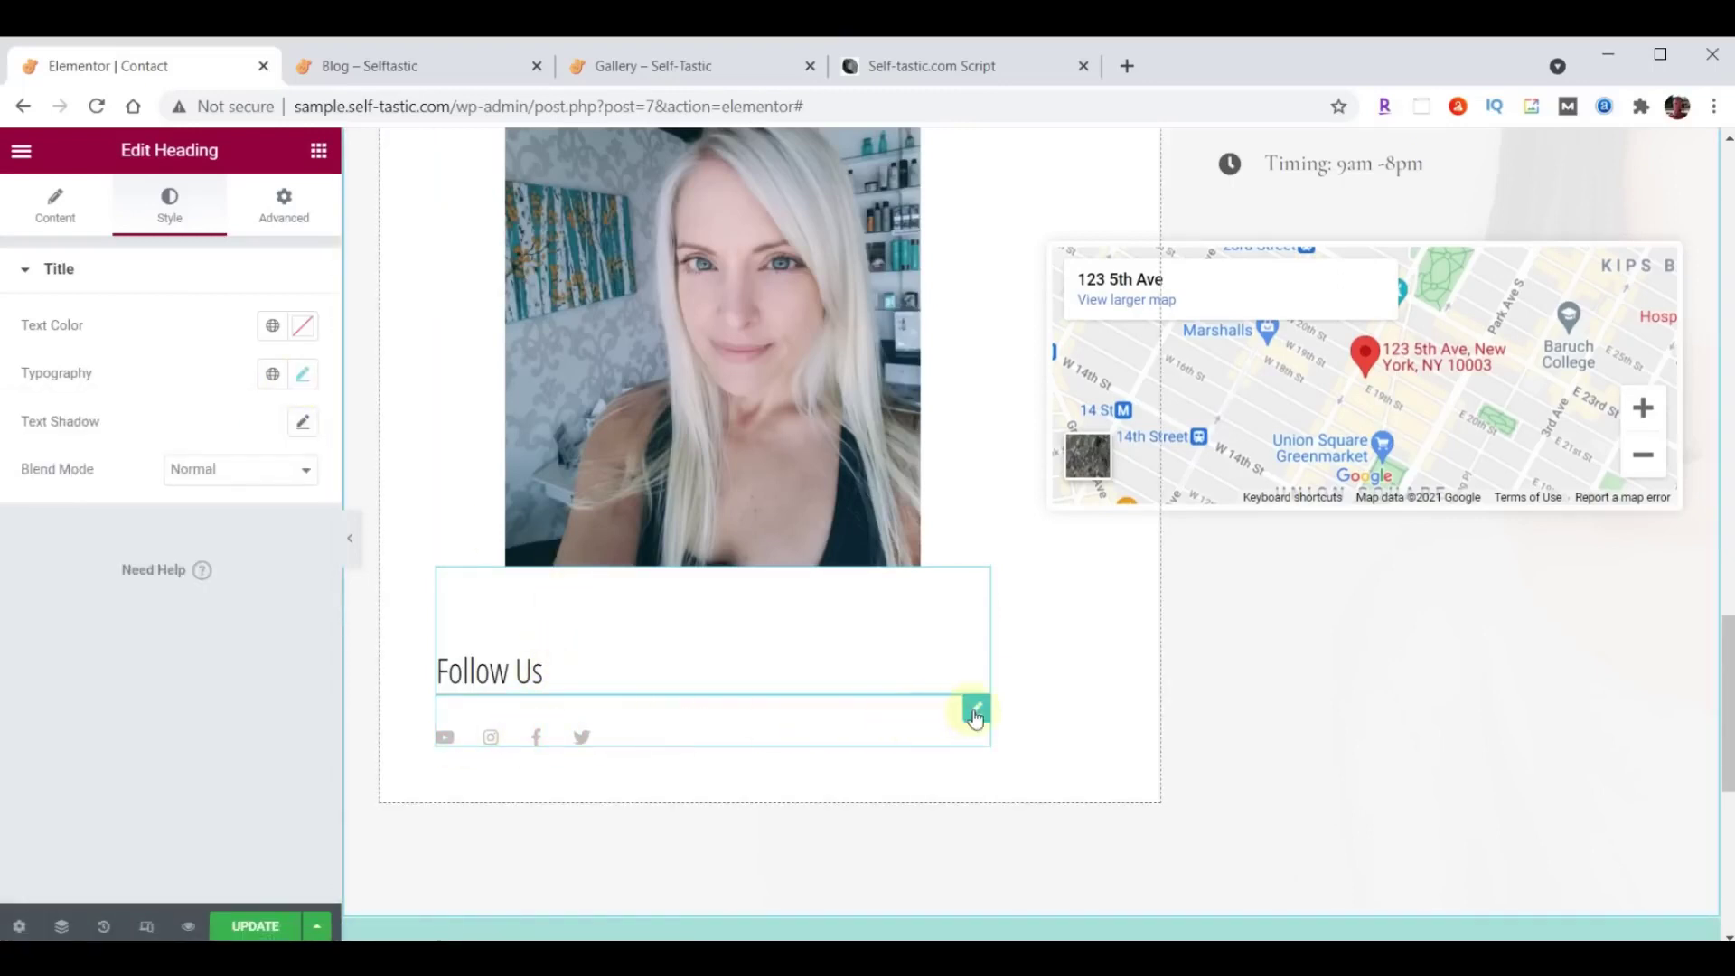
- Enlarge the social icons to size 32 and move Instagram below Twitter
{"action": "left_click", "coordinate": [976, 713]}
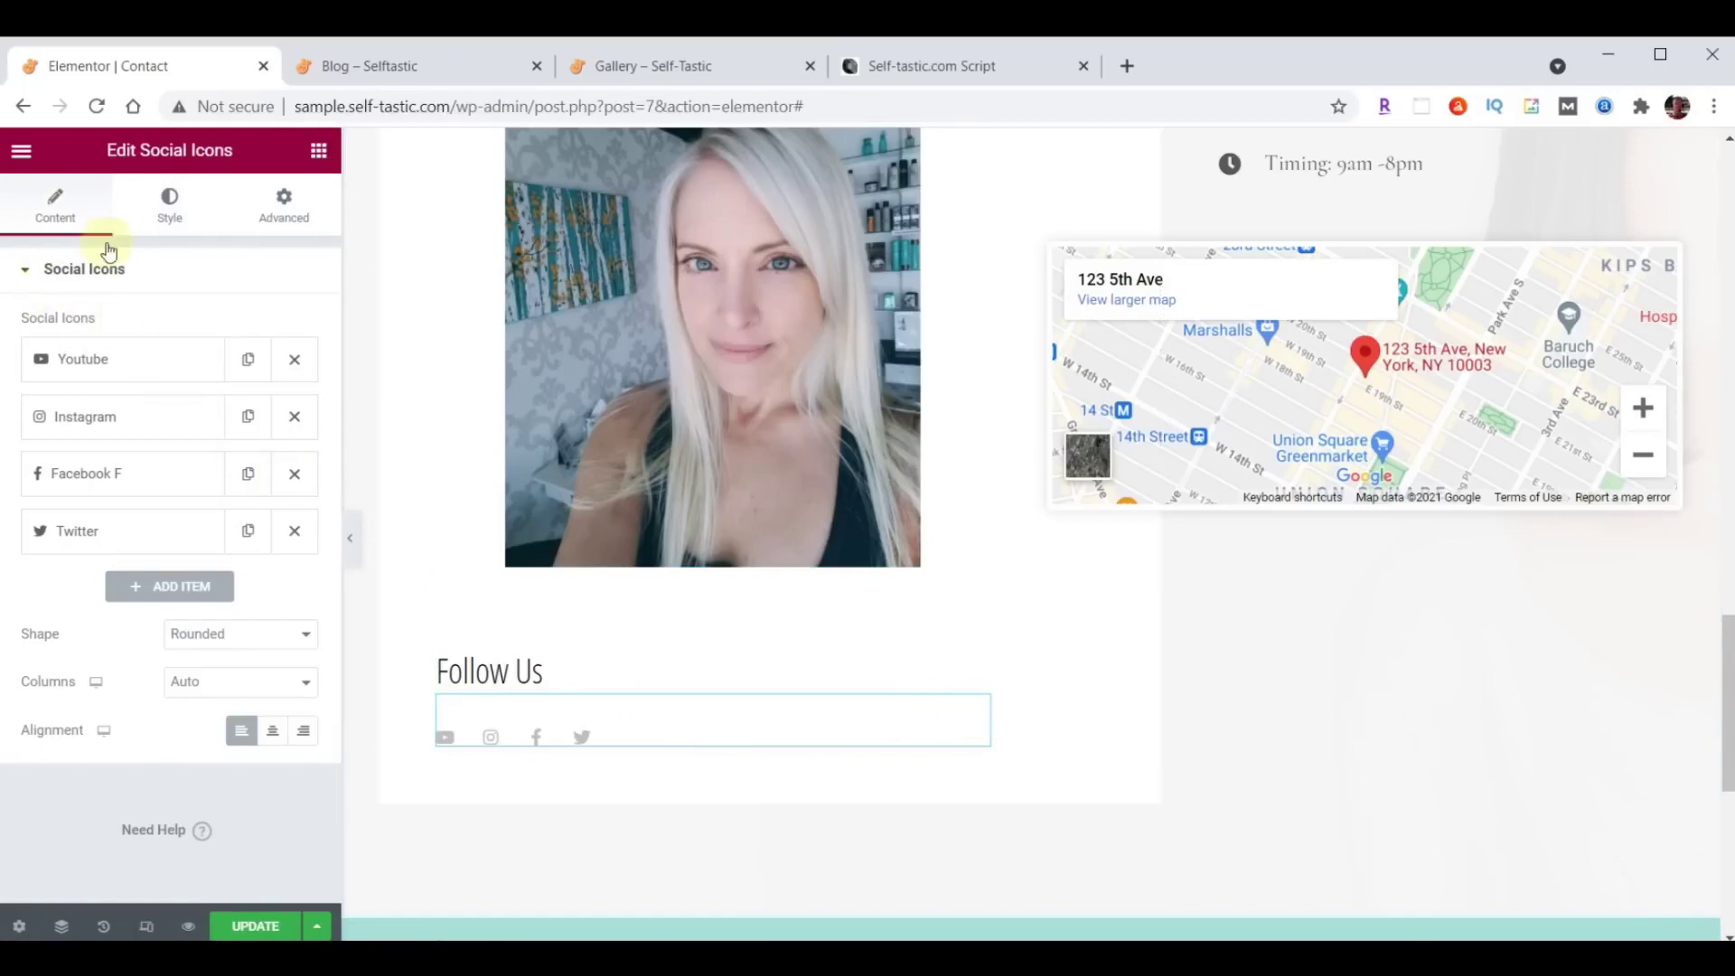
{"action": "left_click", "coordinate": [168, 206]}
{"action": "double_click", "coordinate": [273, 493]}
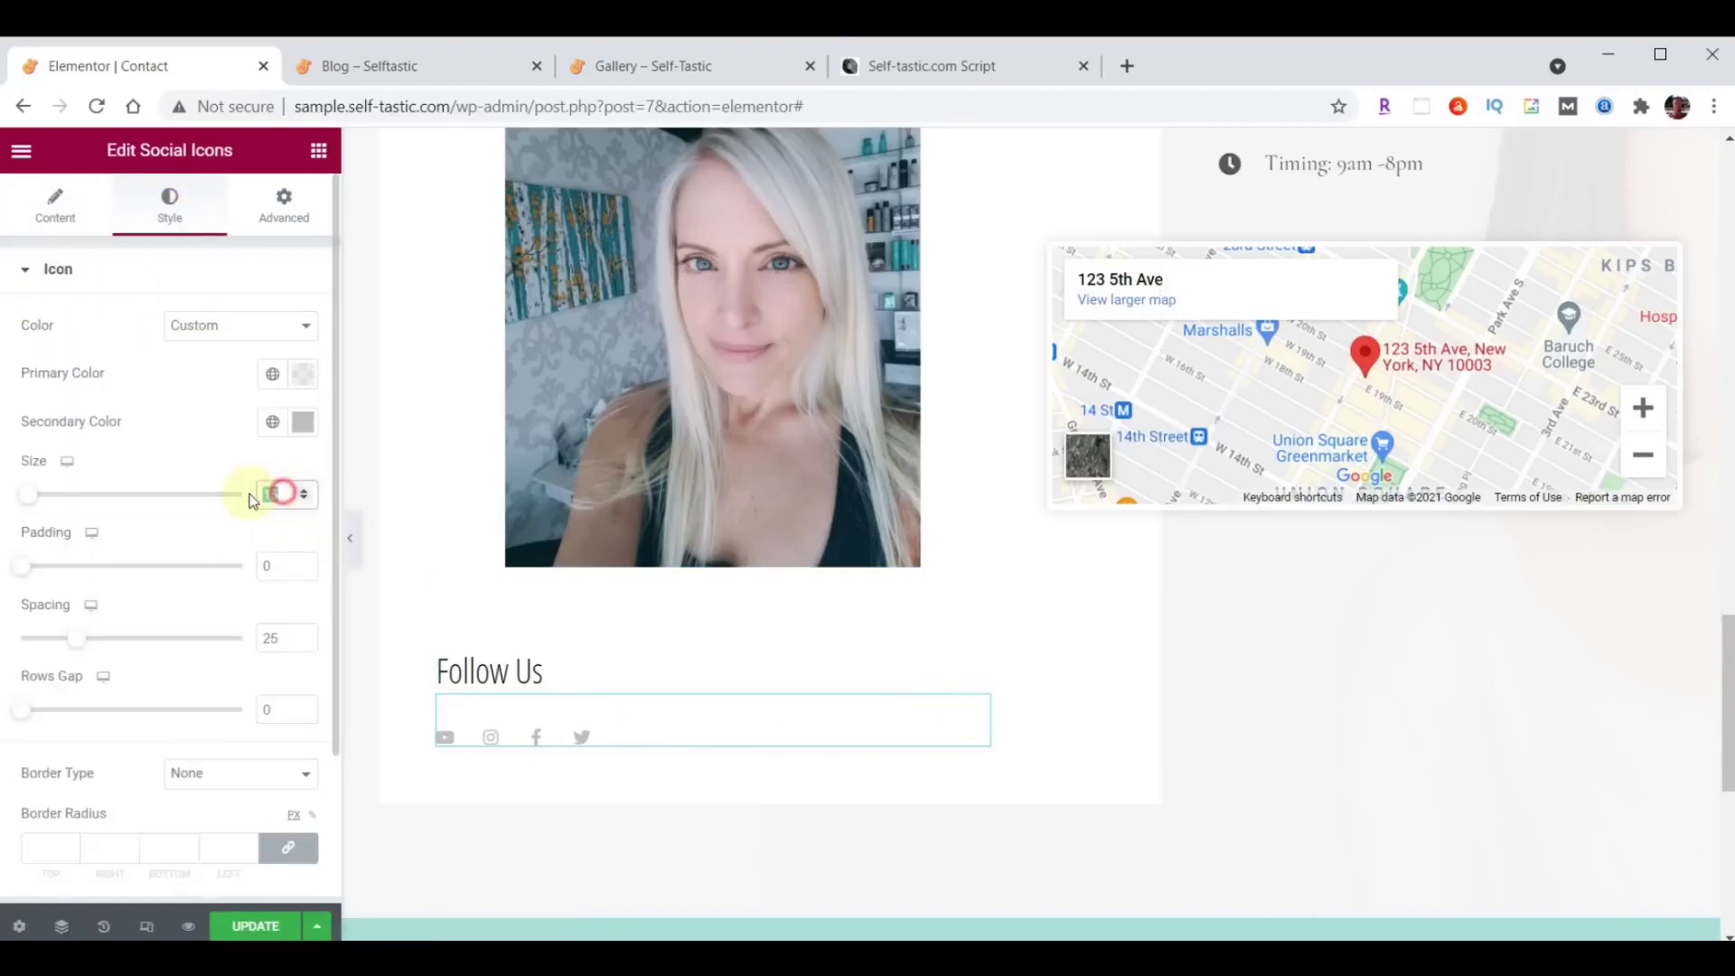
{"action": "type", "text": "32"}
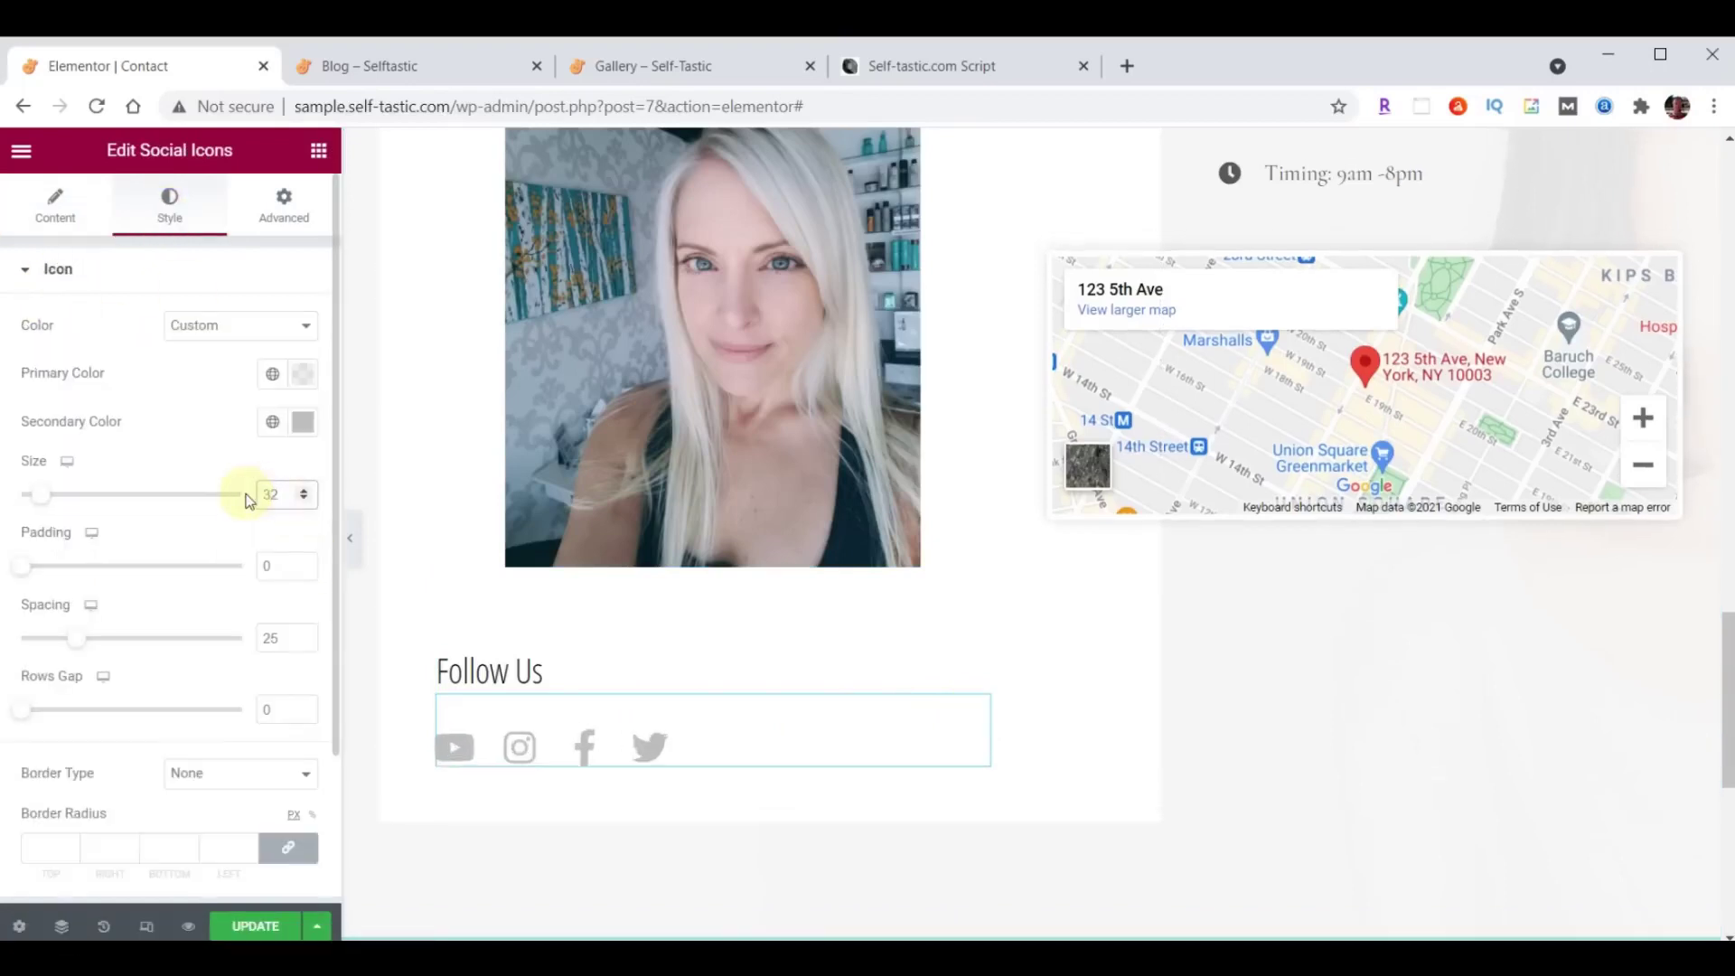
{"action": "left_click", "coordinate": [55, 217]}
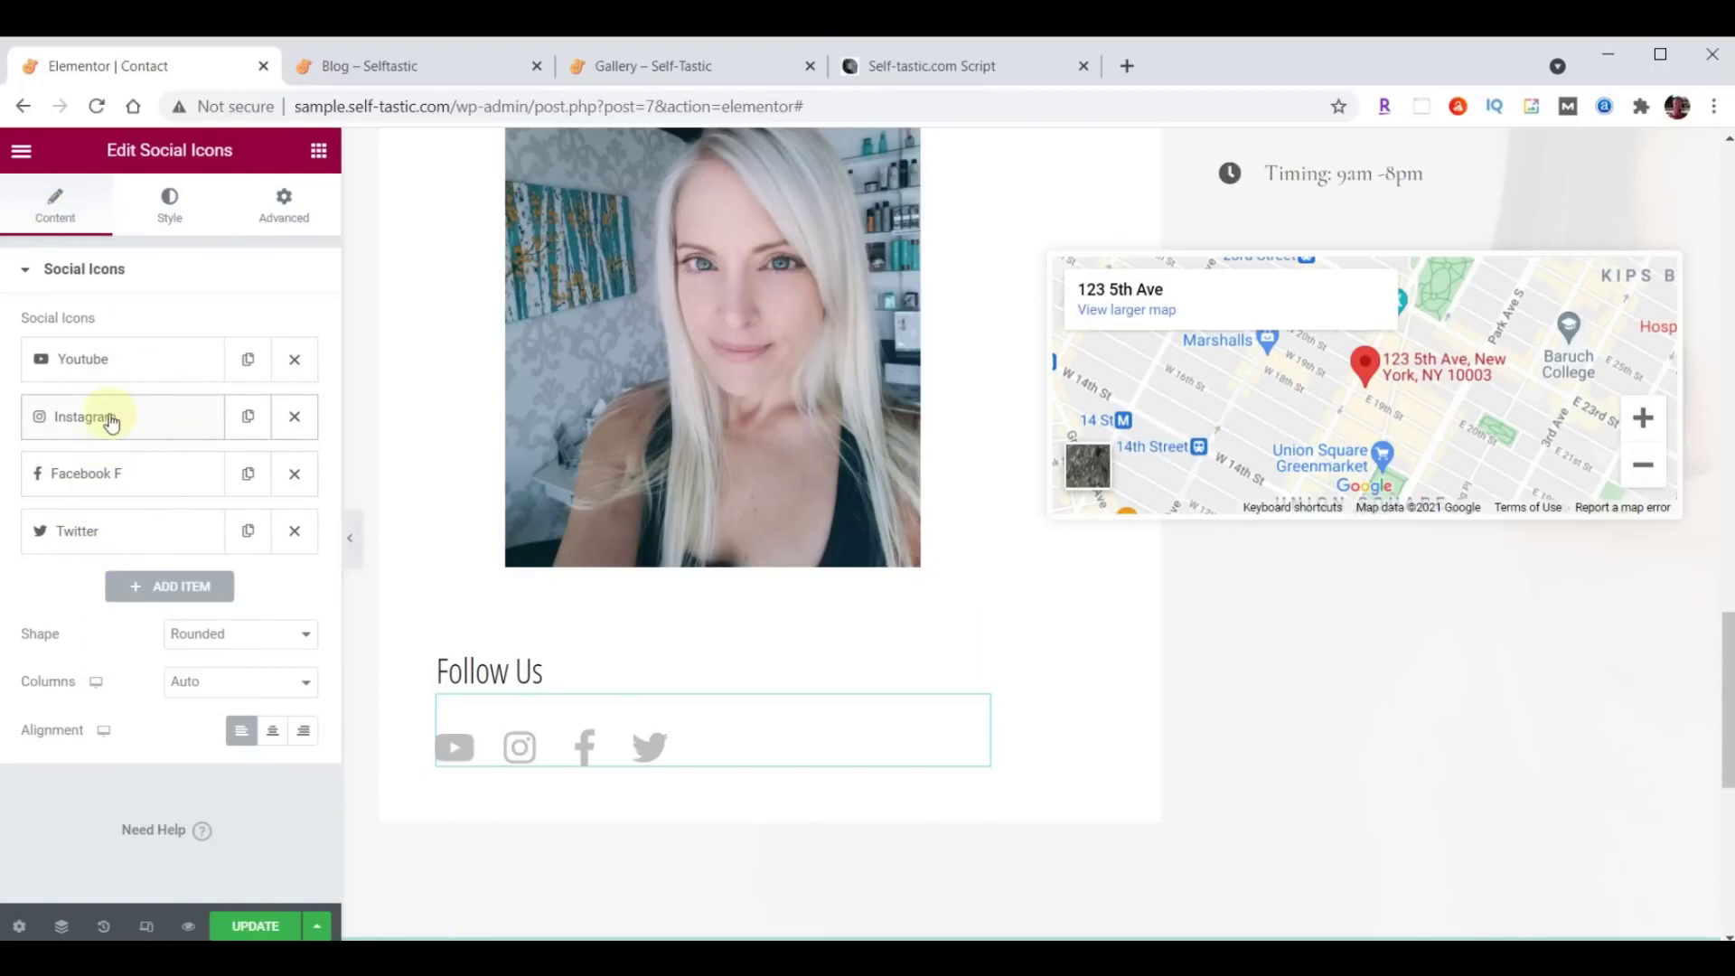
{"action": "left_click_drag", "start_coordinate": [111, 421], "coordinate": [122, 556]}
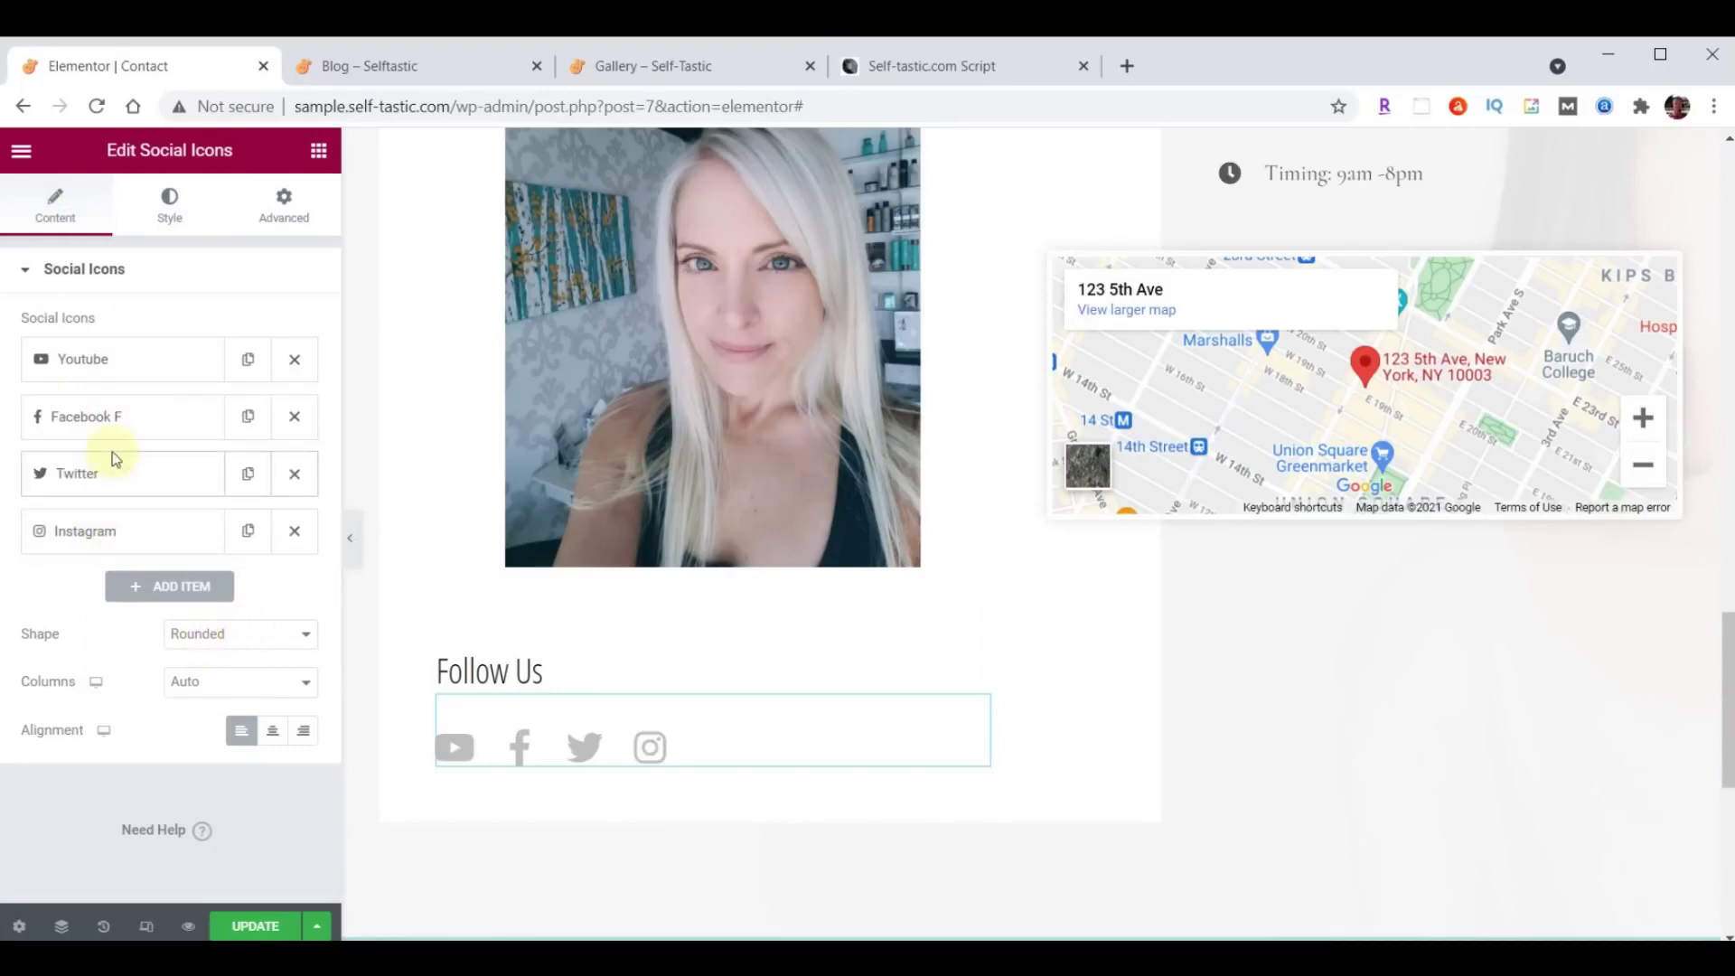
- Replace the YouTube social icon with the Medium icon from the icon library
{"action": "left_click", "coordinate": [111, 367]}
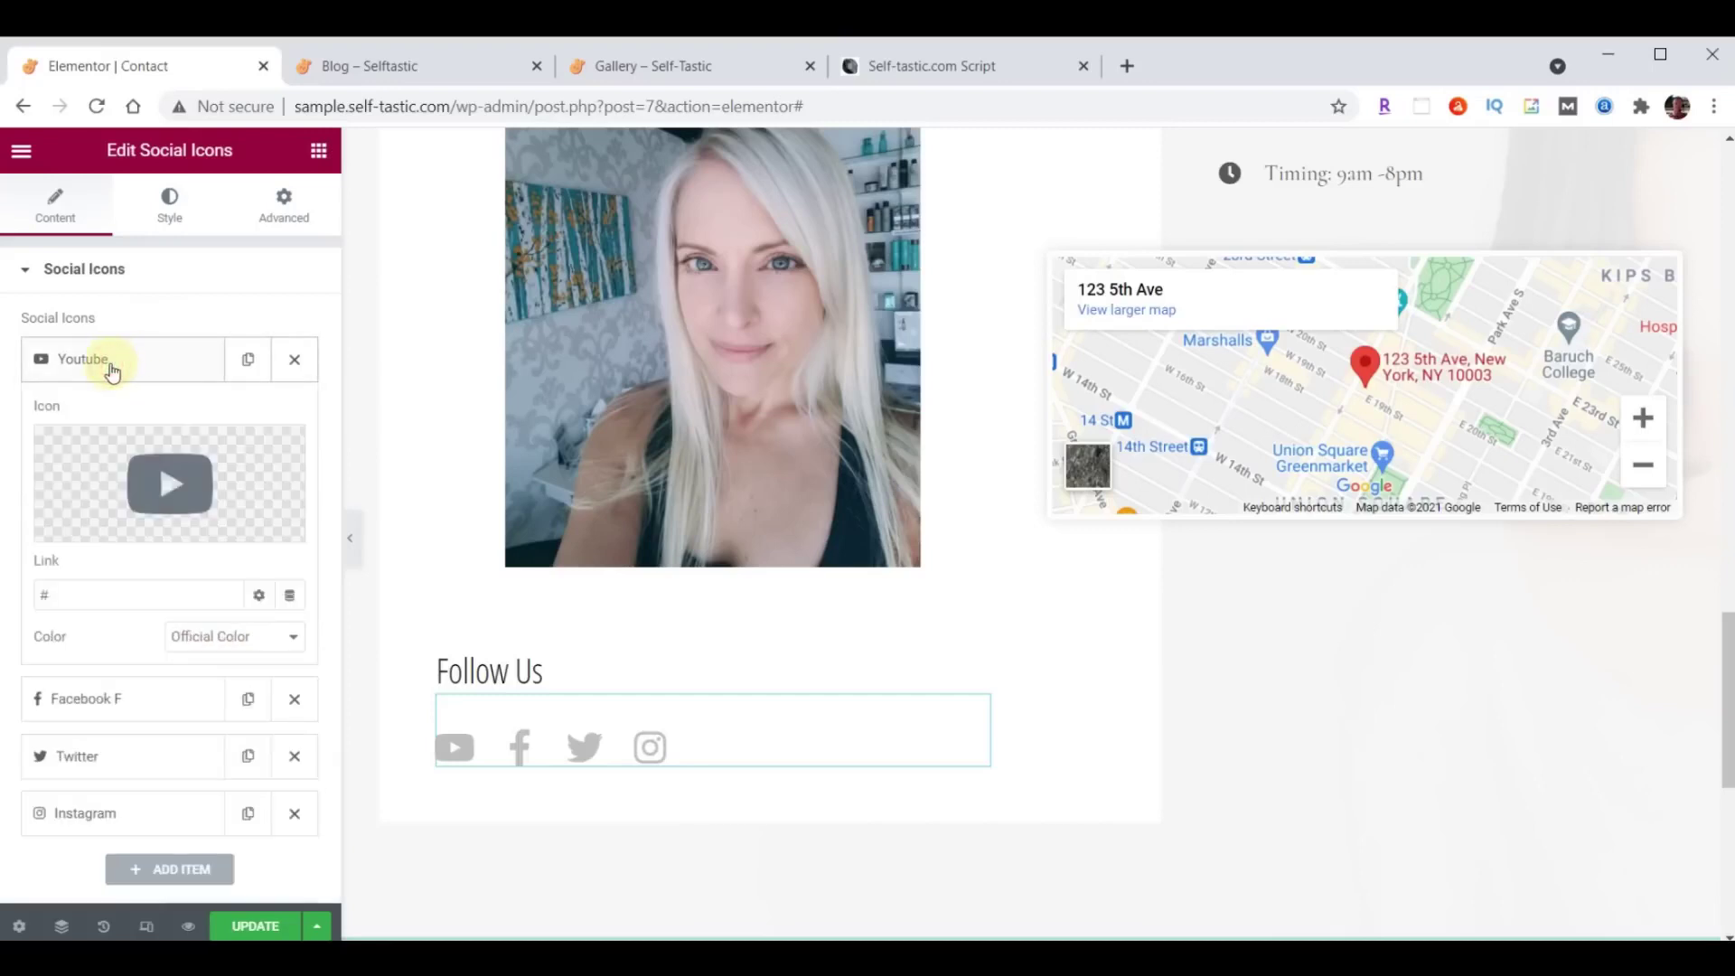
{"action": "left_click", "coordinate": [112, 366]}
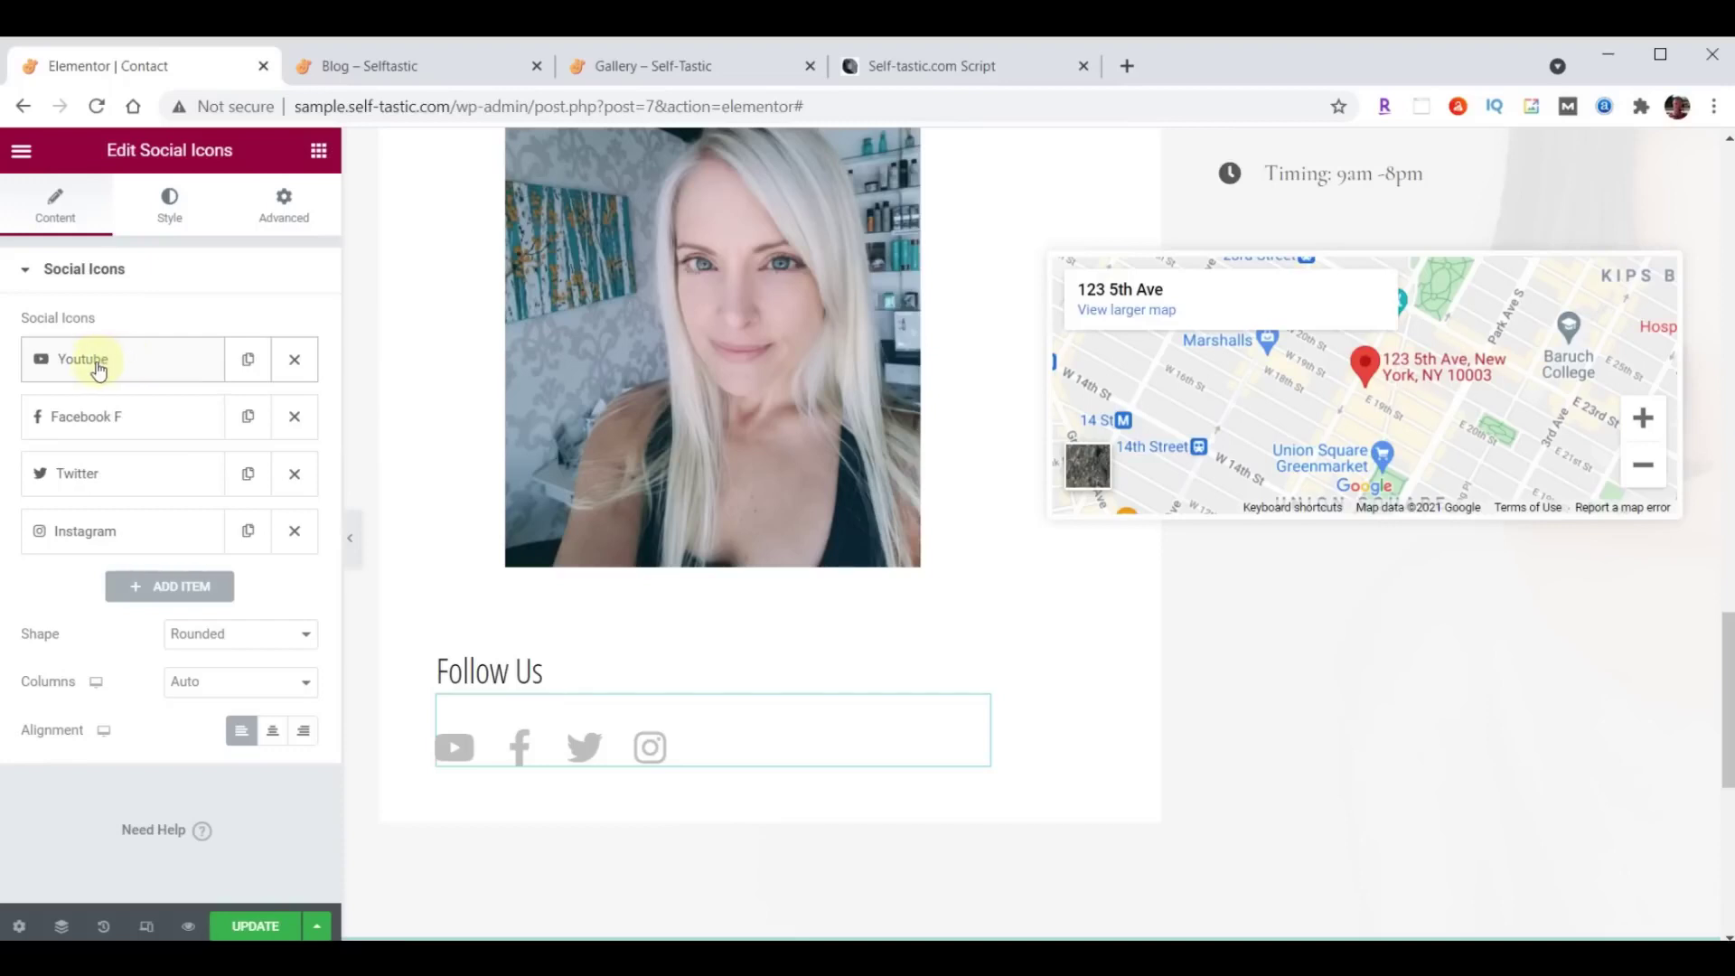
{"action": "left_click", "coordinate": [100, 370]}
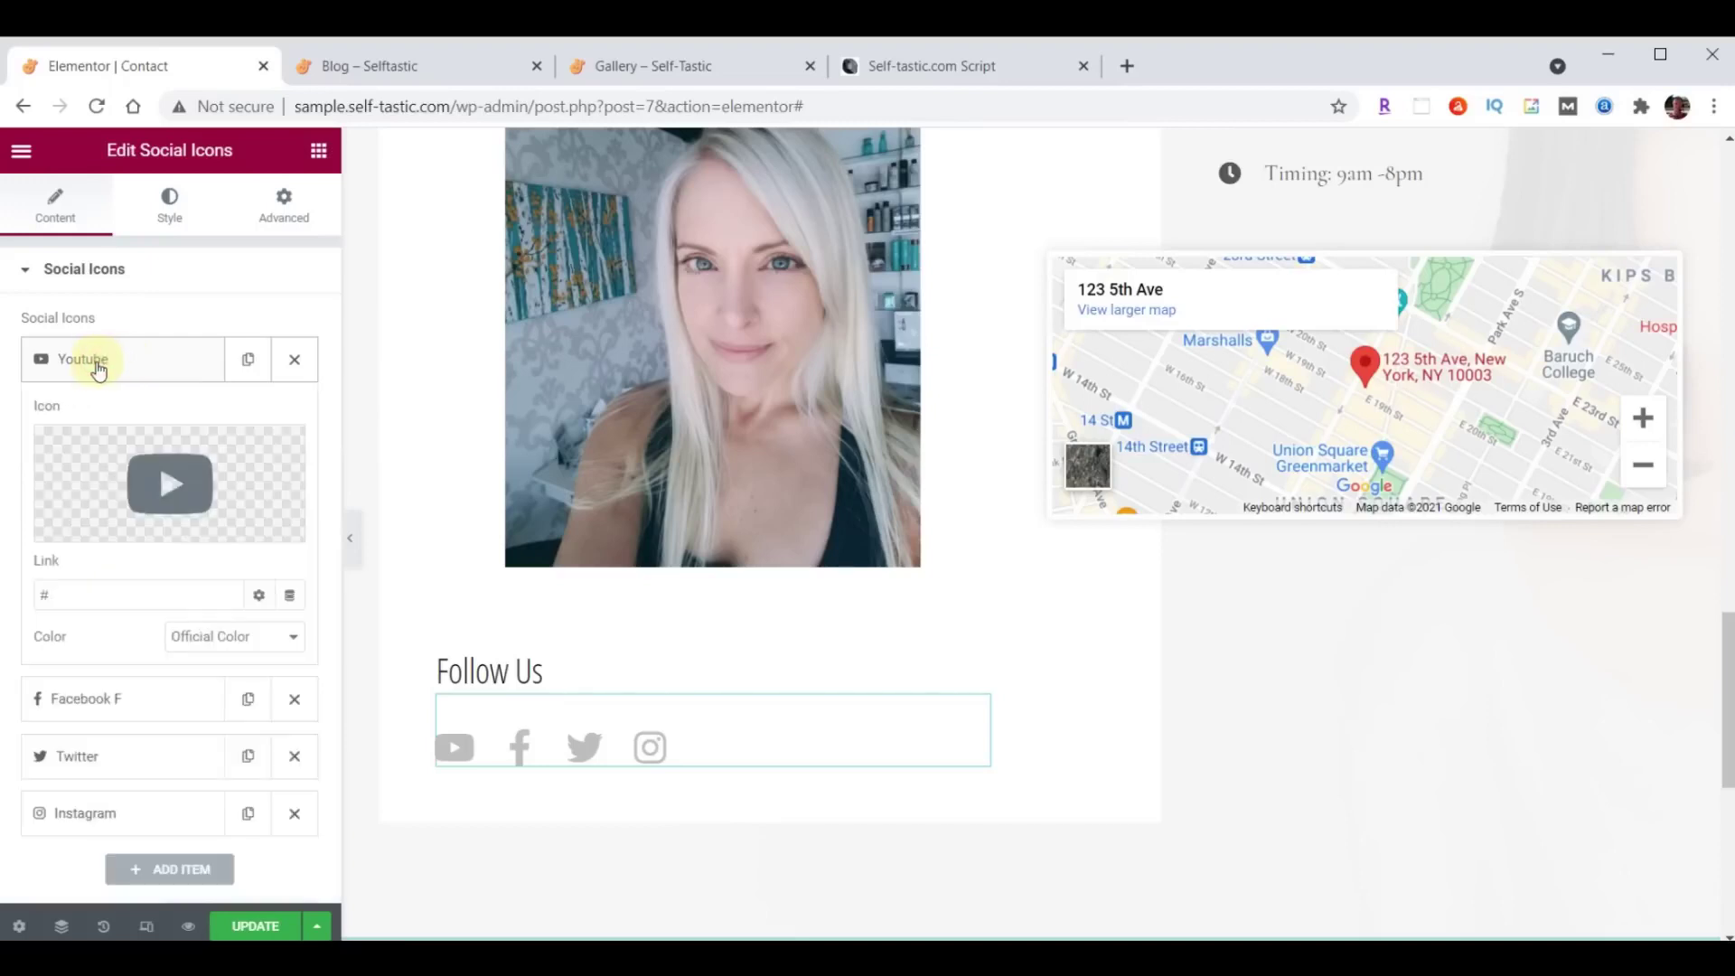
{"action": "left_click", "coordinate": [178, 486]}
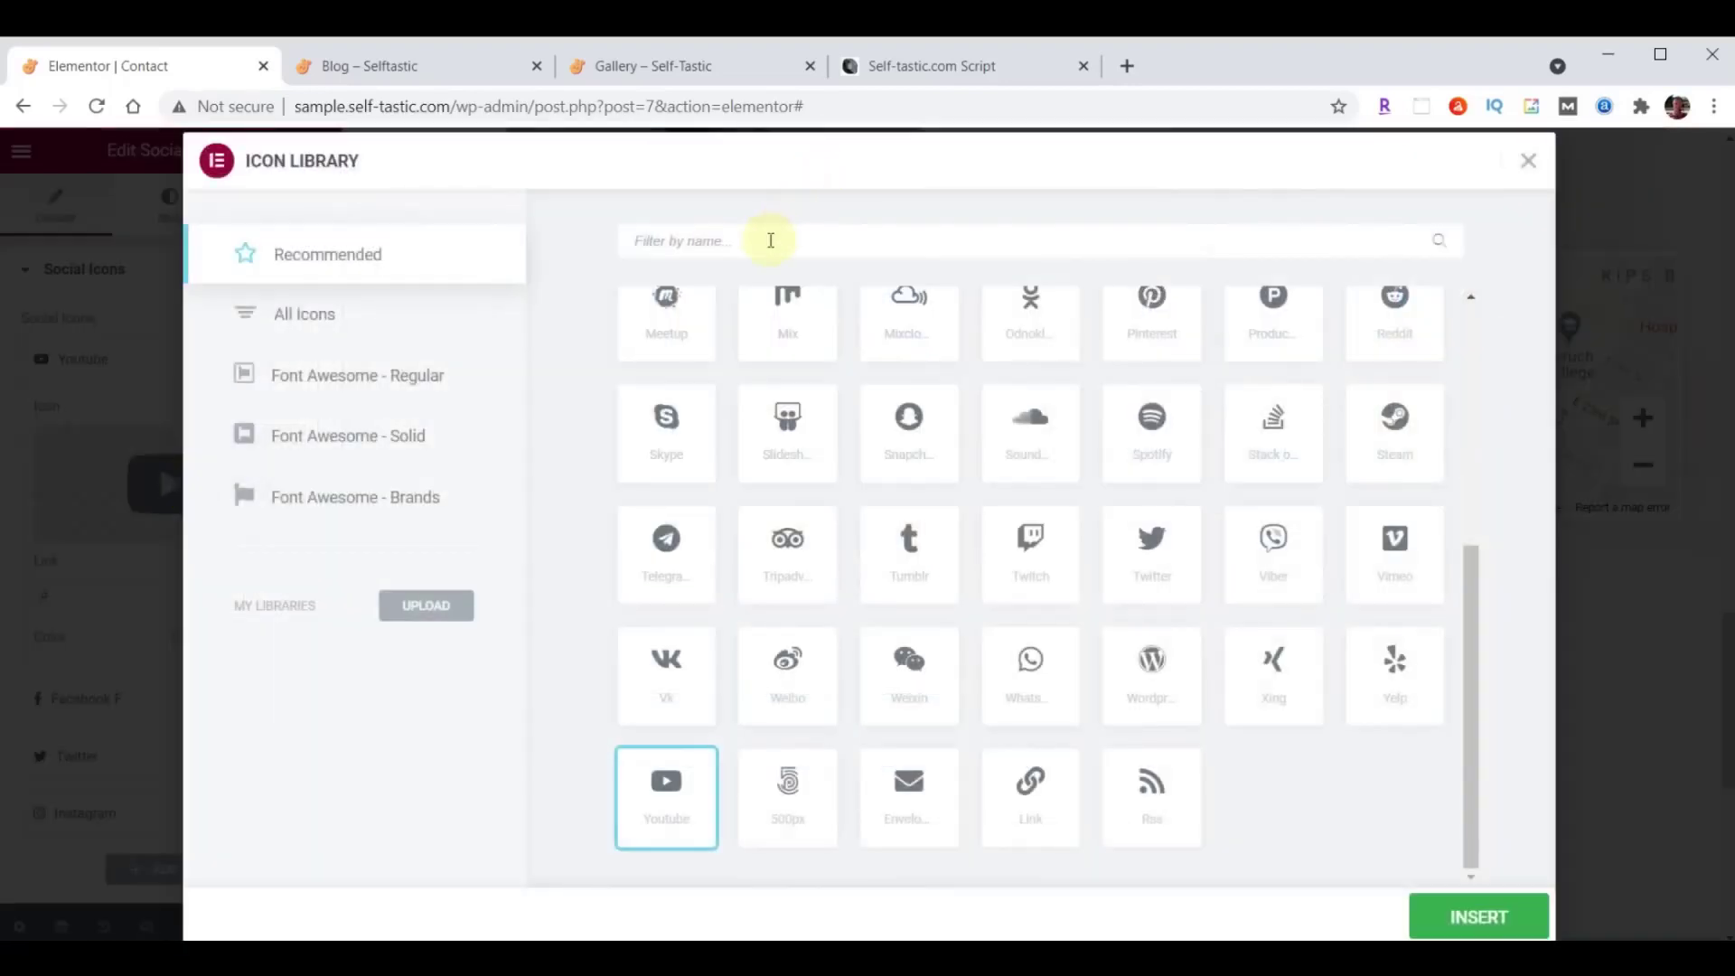
{"action": "left_click", "coordinate": [677, 243]}
{"action": "type", "text": "Medium"}
{"action": "left_click", "coordinate": [668, 385]}
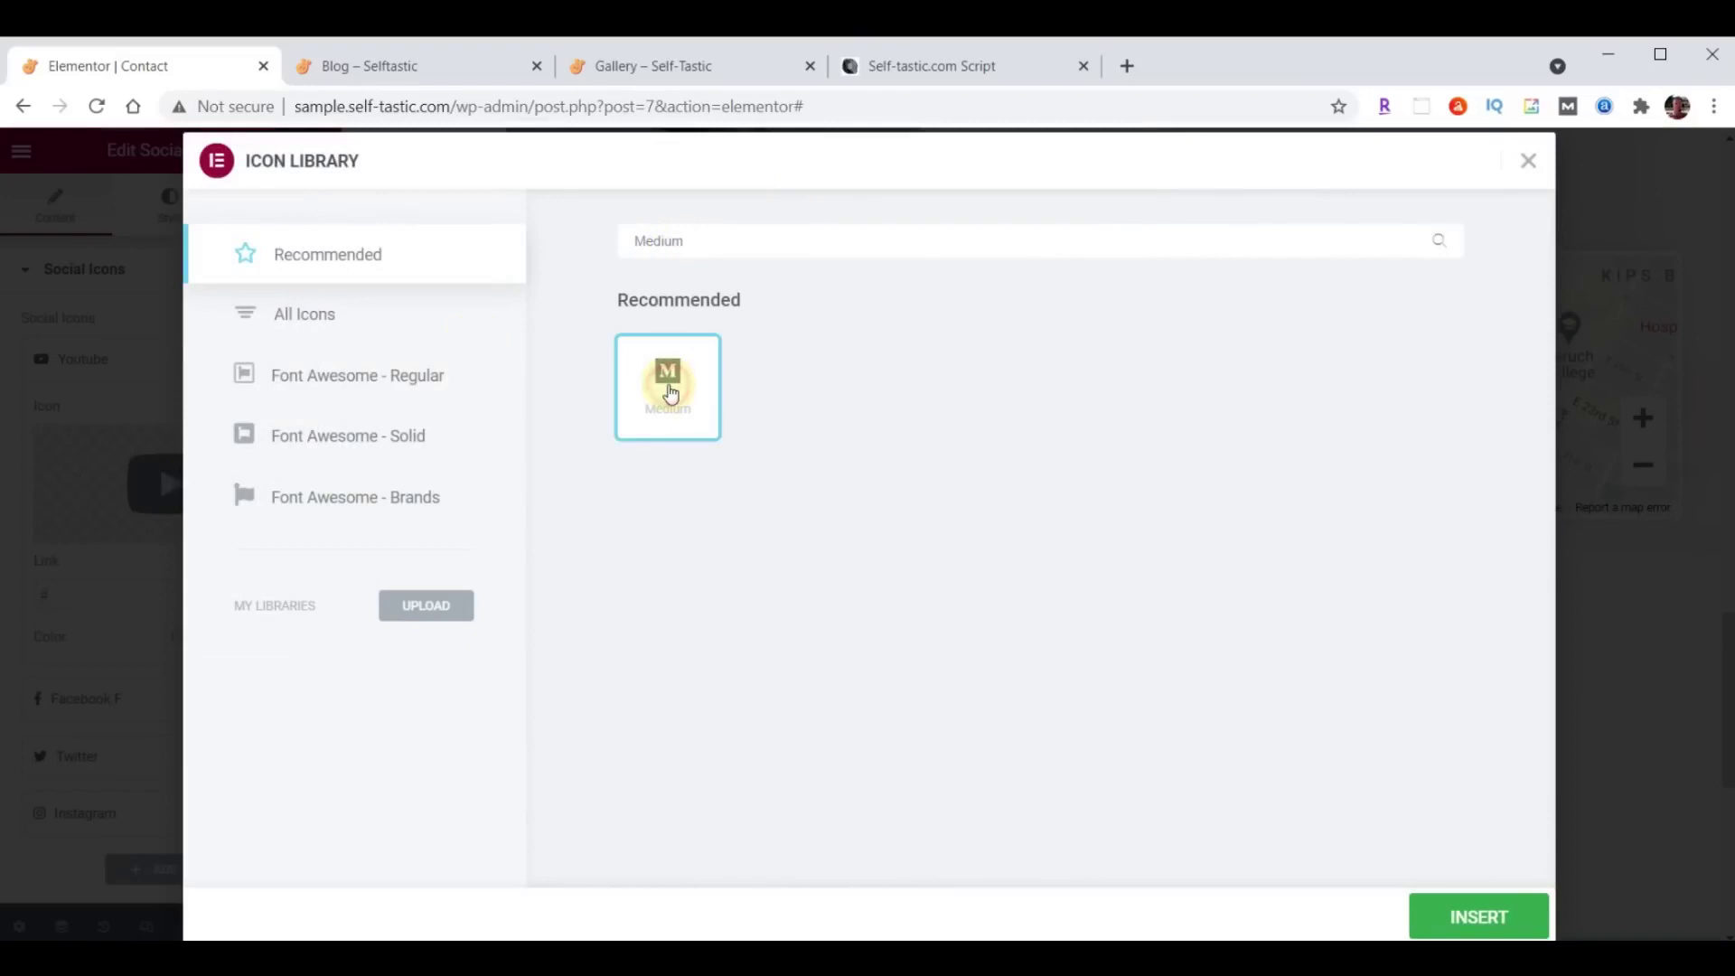
{"action": "left_click", "coordinate": [1485, 918]}
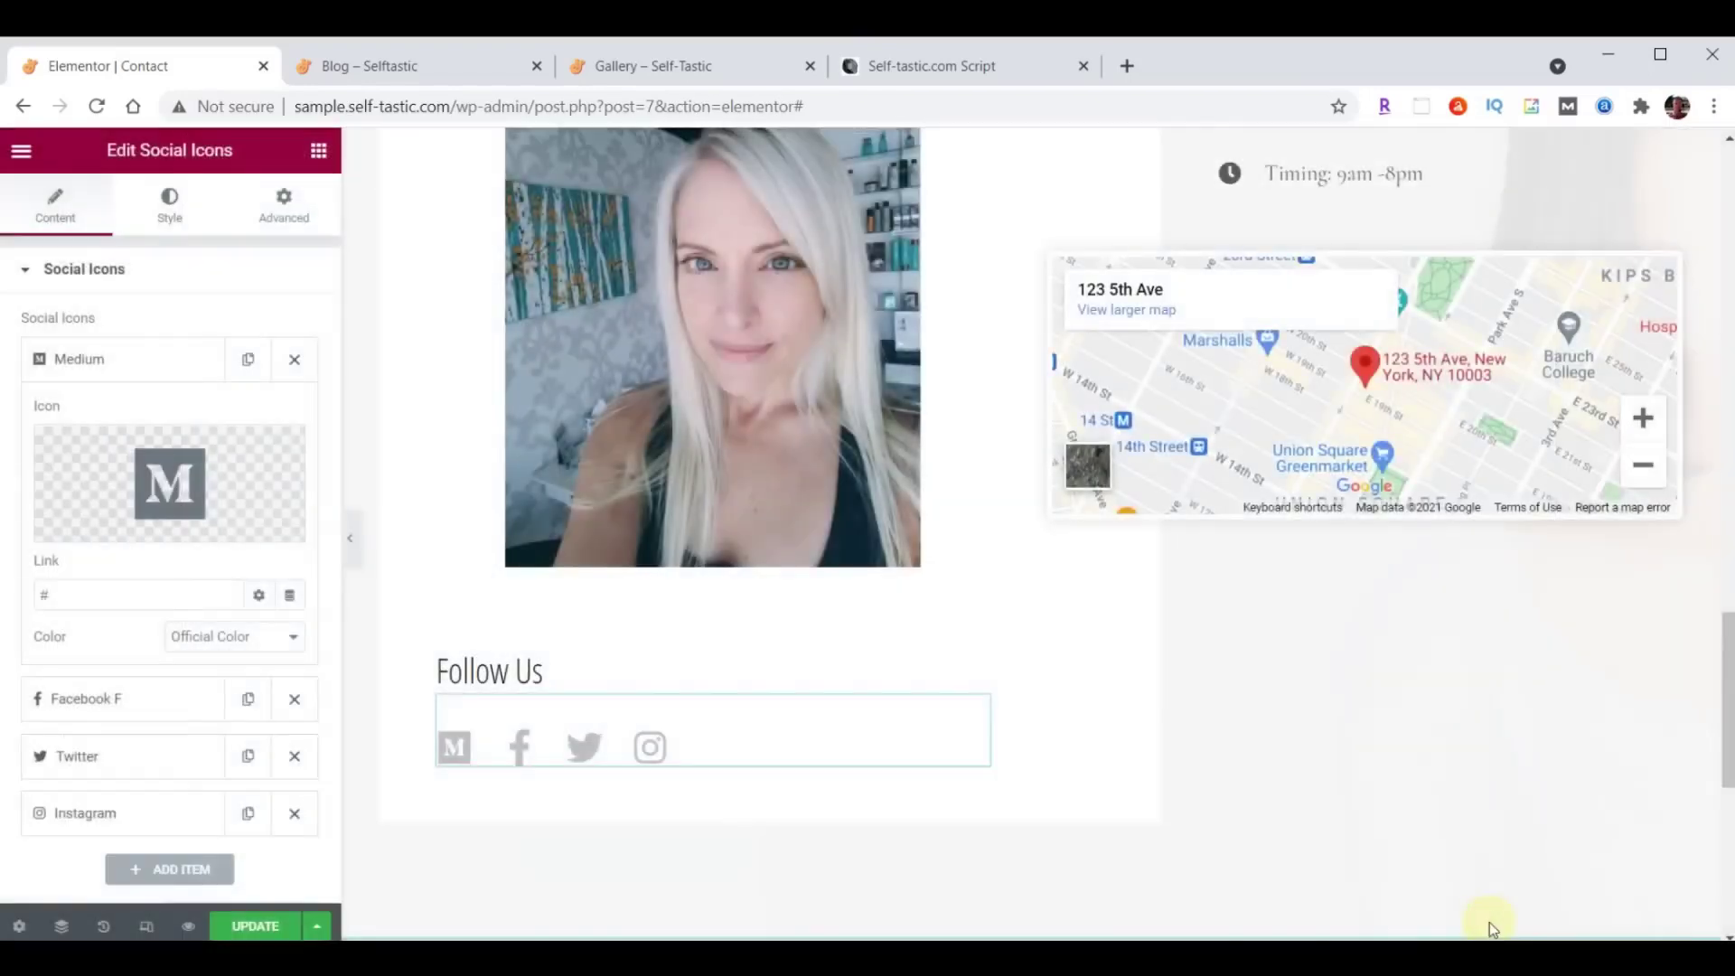
- Paste the Medium profile URL as its link and move Medium to the end
{"action": "left_click", "coordinate": [72, 593]}
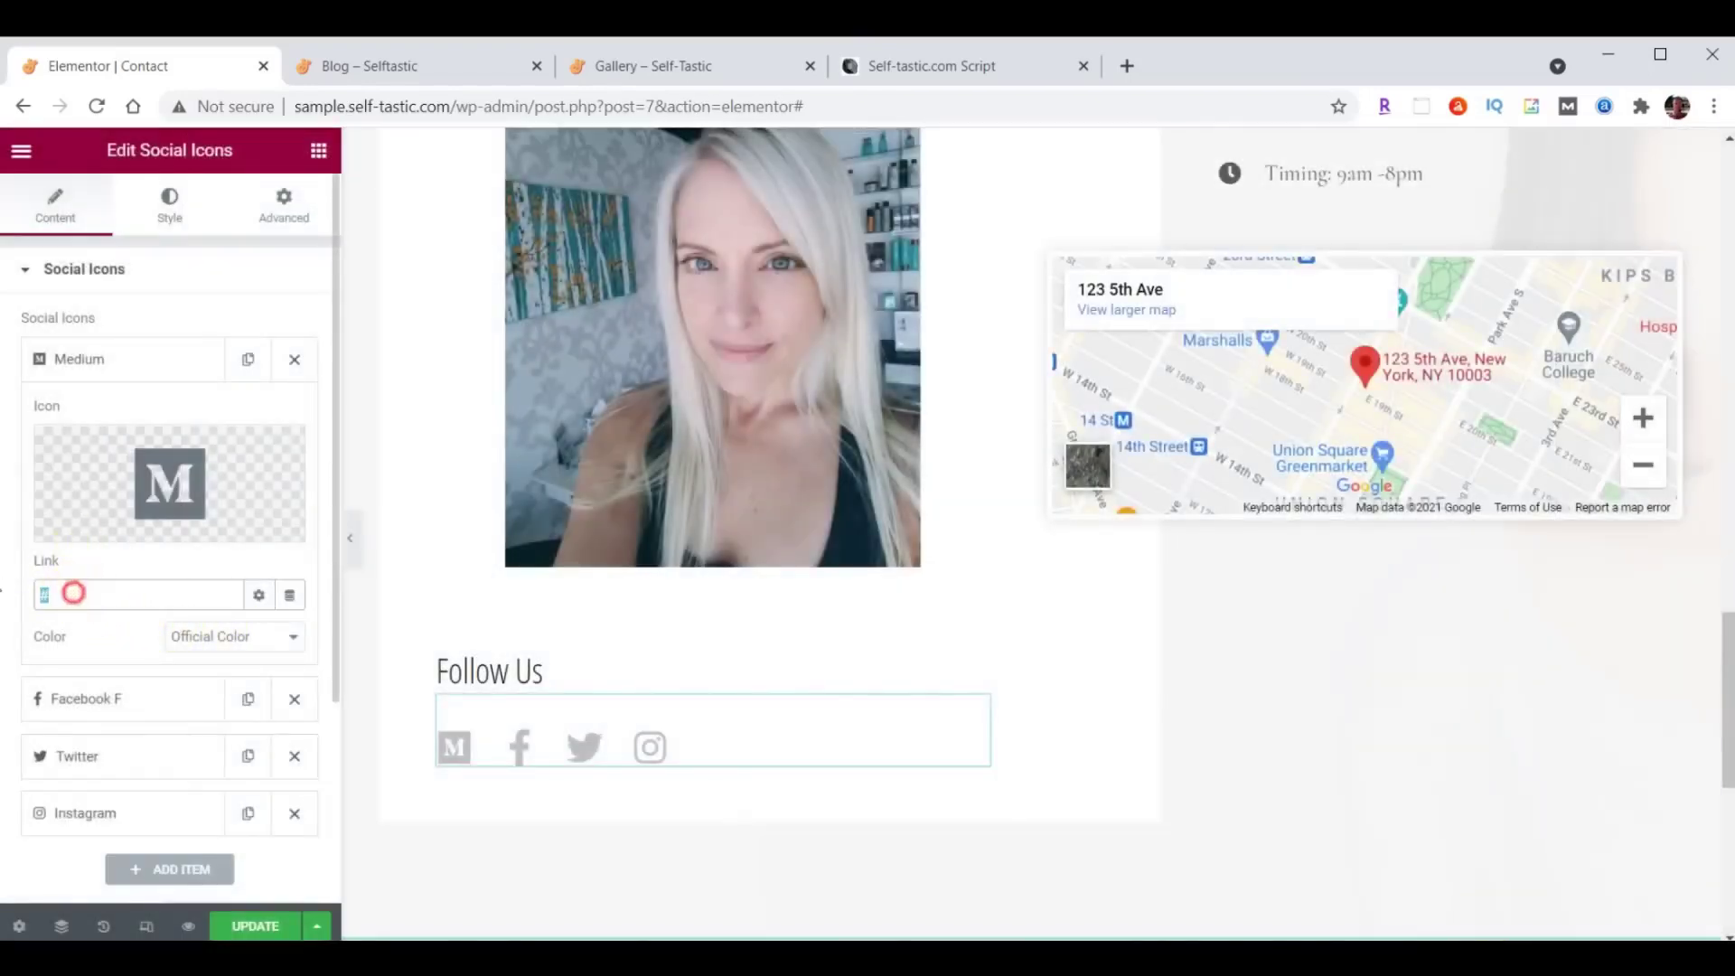
{"action": "key", "text": "ctrl+v"}
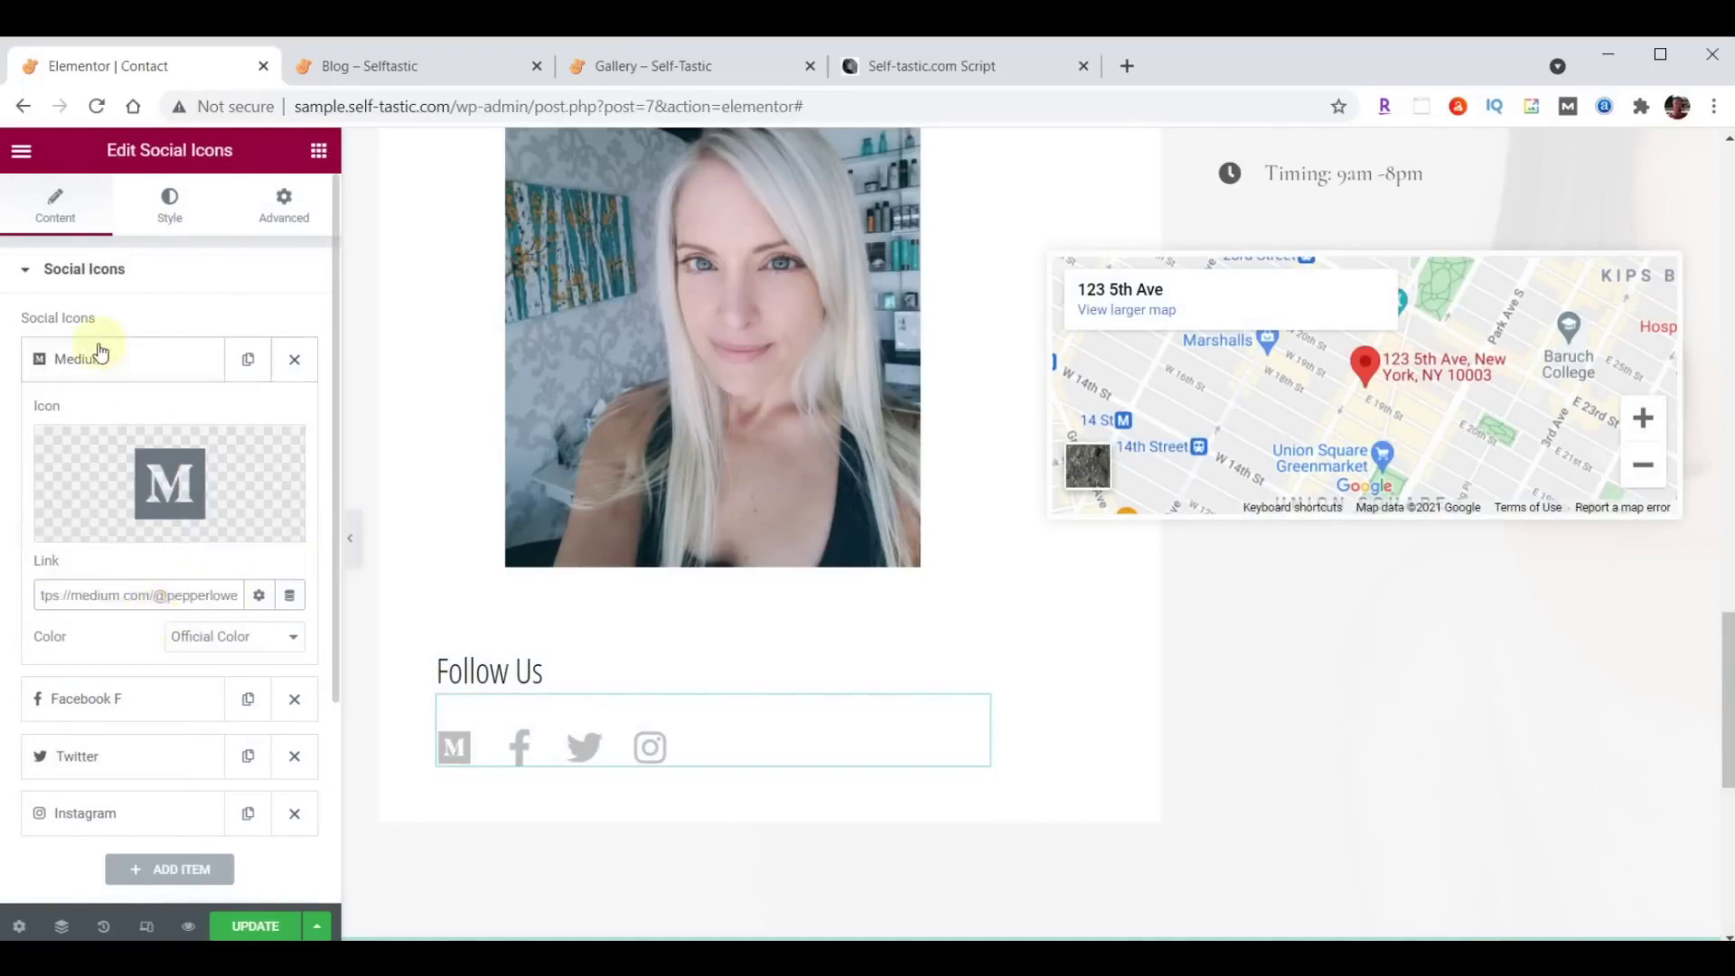
{"action": "left_click", "coordinate": [96, 359]}
{"action": "left_click_drag", "start_coordinate": [128, 369], "coordinate": [140, 545]}
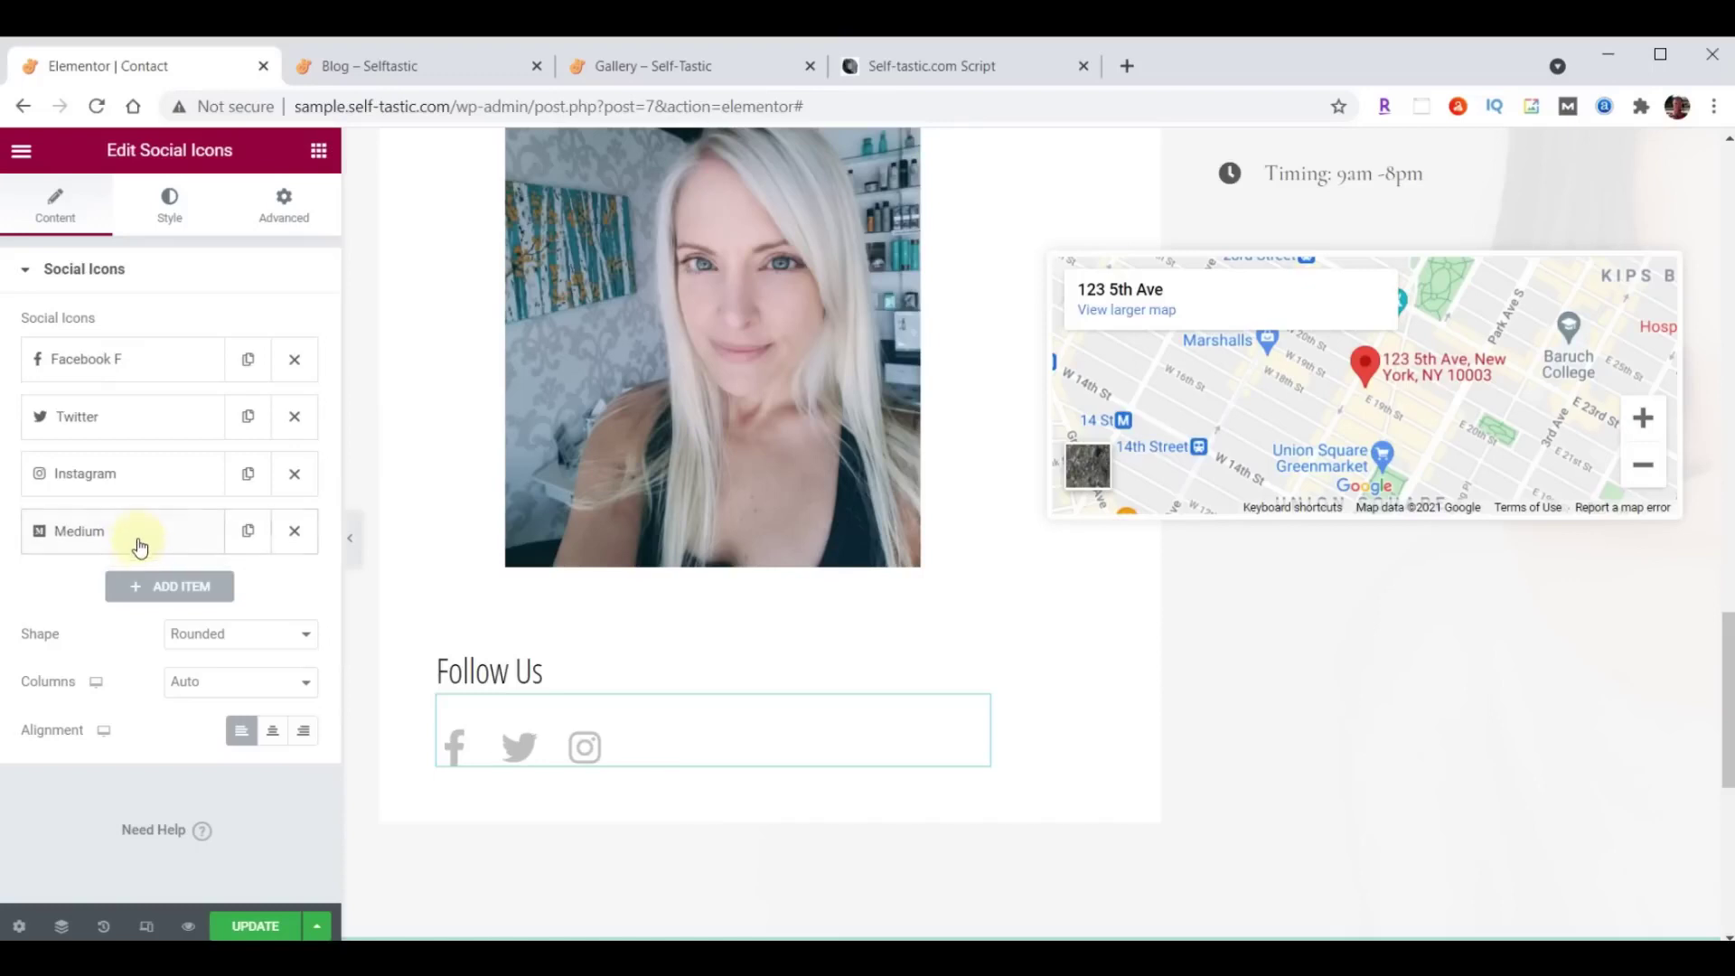
- Paste the Facebook page URL as its link and move Twitter ahead of Facebook
{"action": "left_click", "coordinate": [109, 359]}
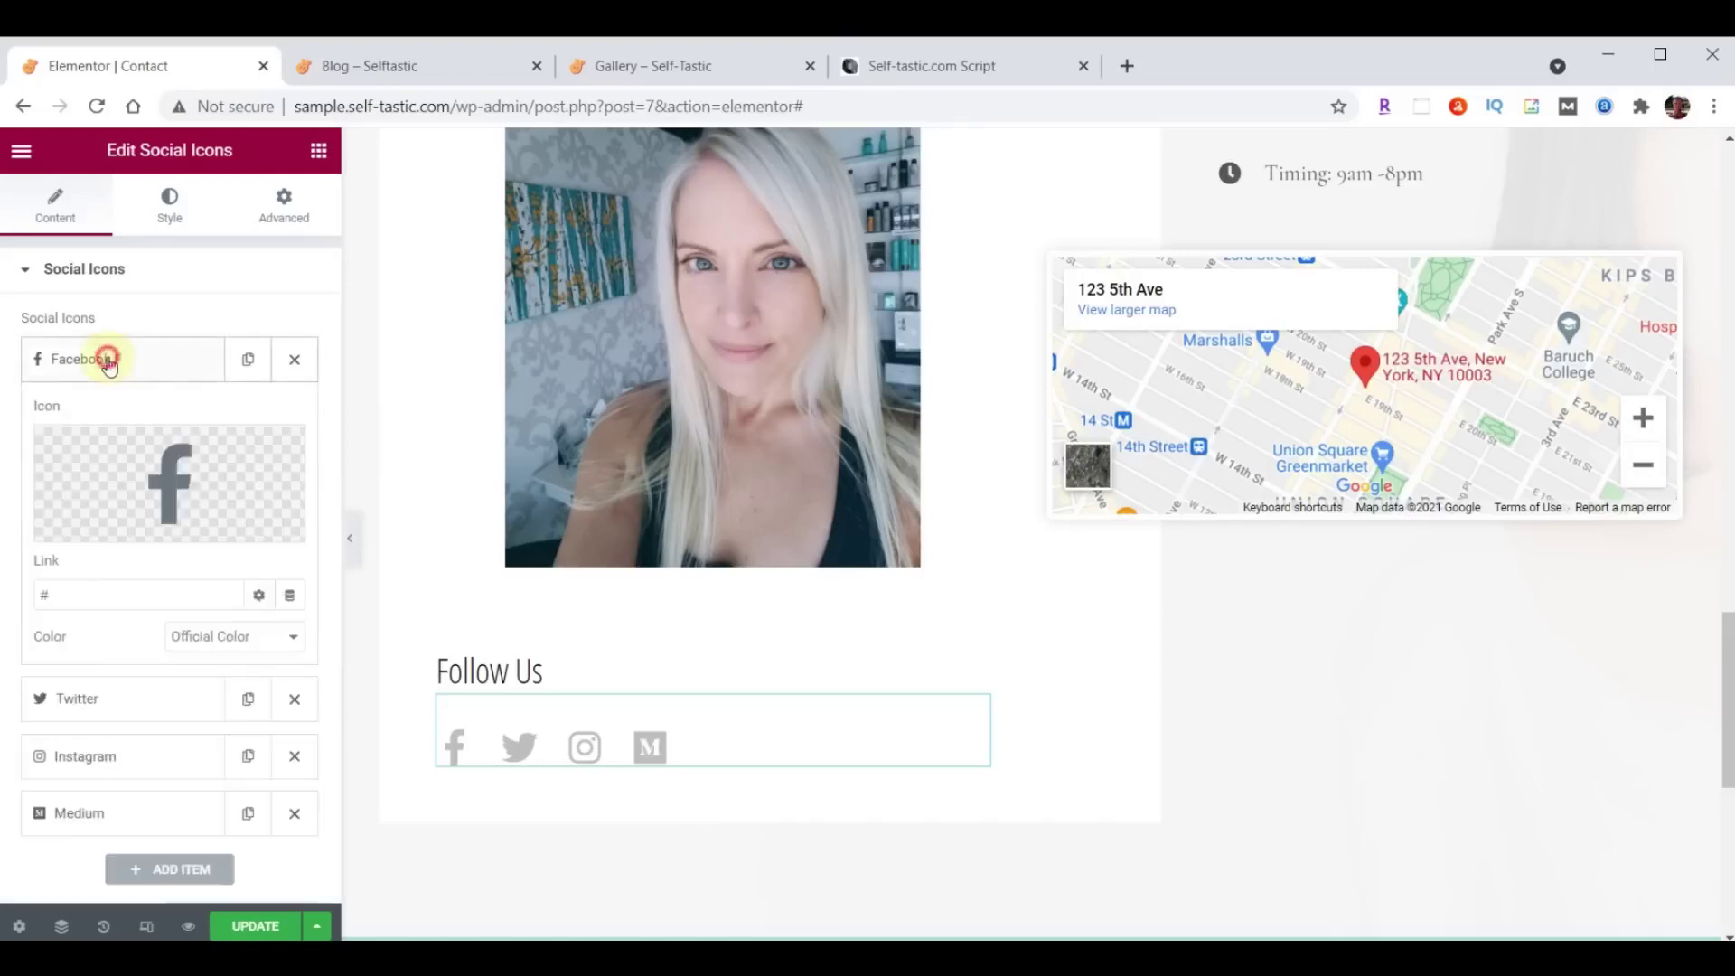
{"action": "left_click", "coordinate": [124, 588]}
{"action": "type", "text": "https://facebook.com/selftastic"}
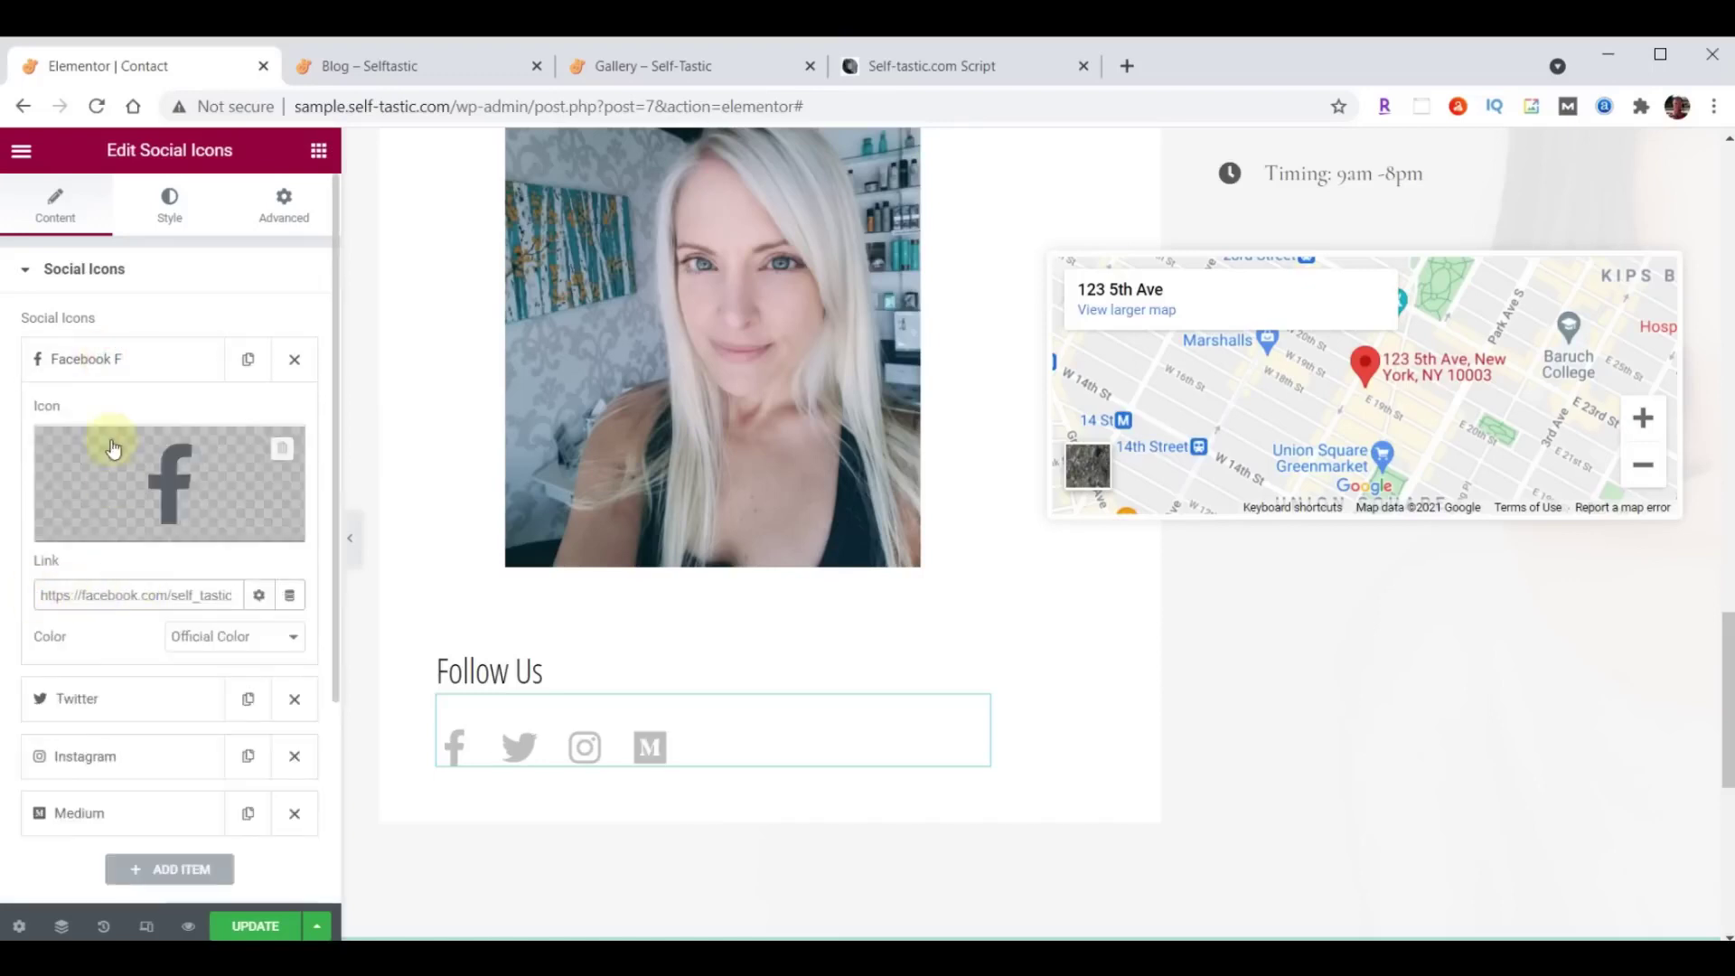
{"action": "left_click", "coordinate": [112, 360]}
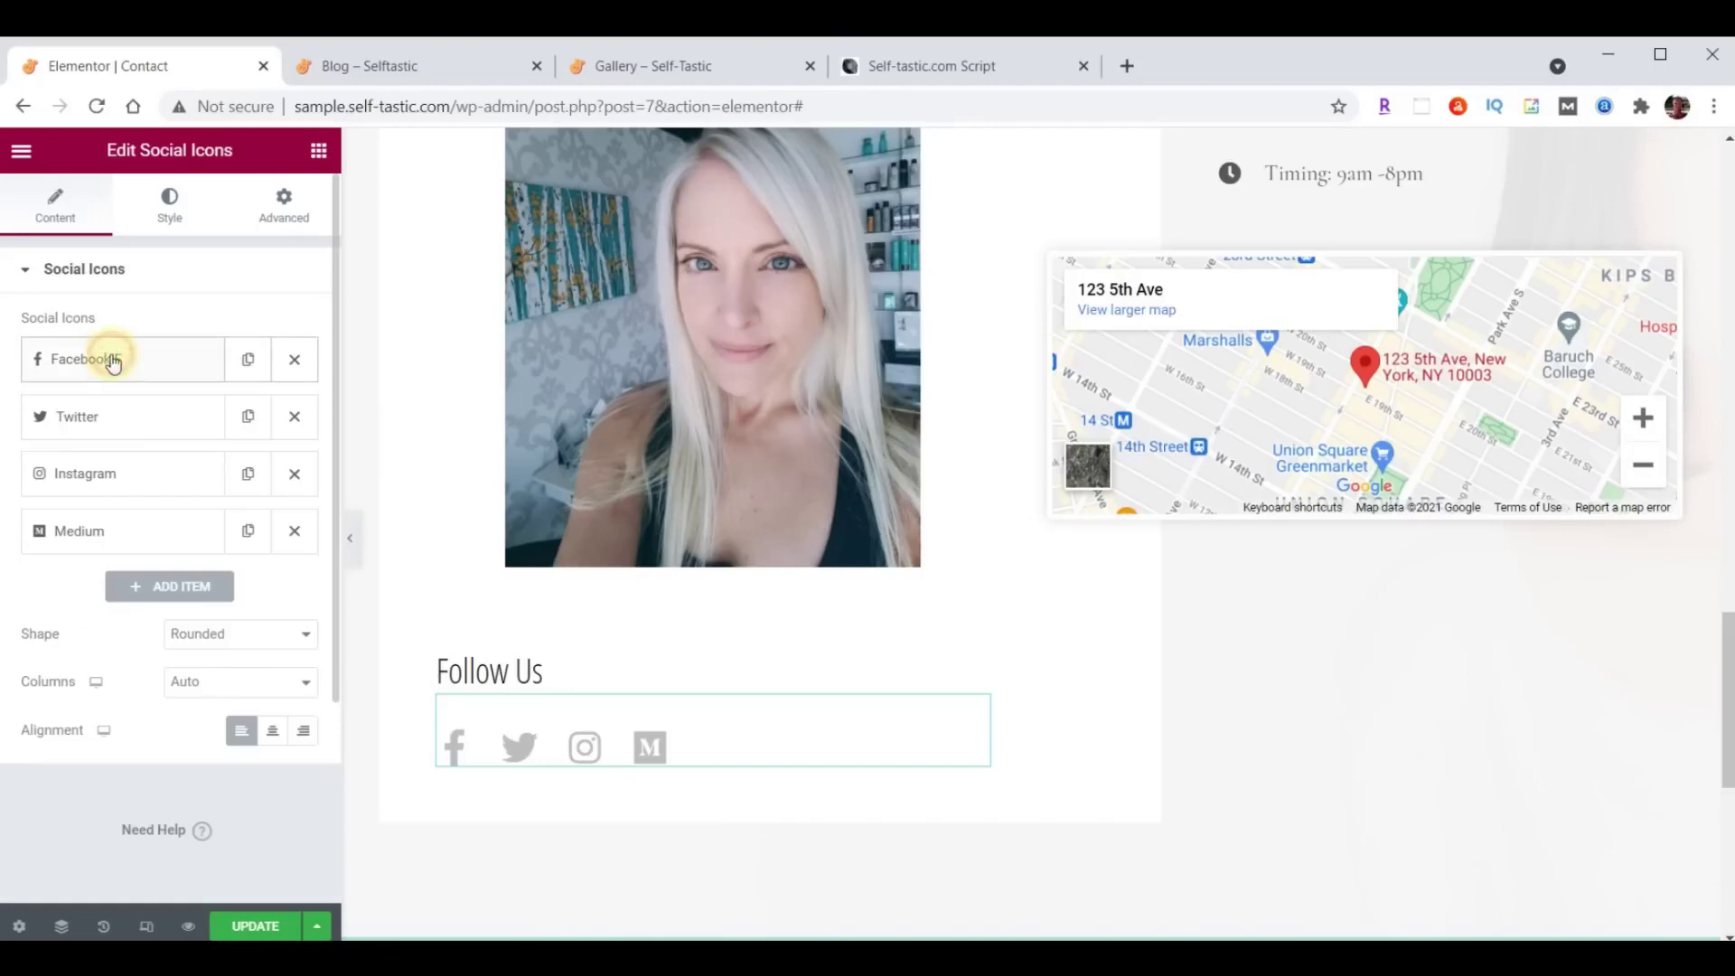
{"action": "left_click", "coordinate": [103, 418]}
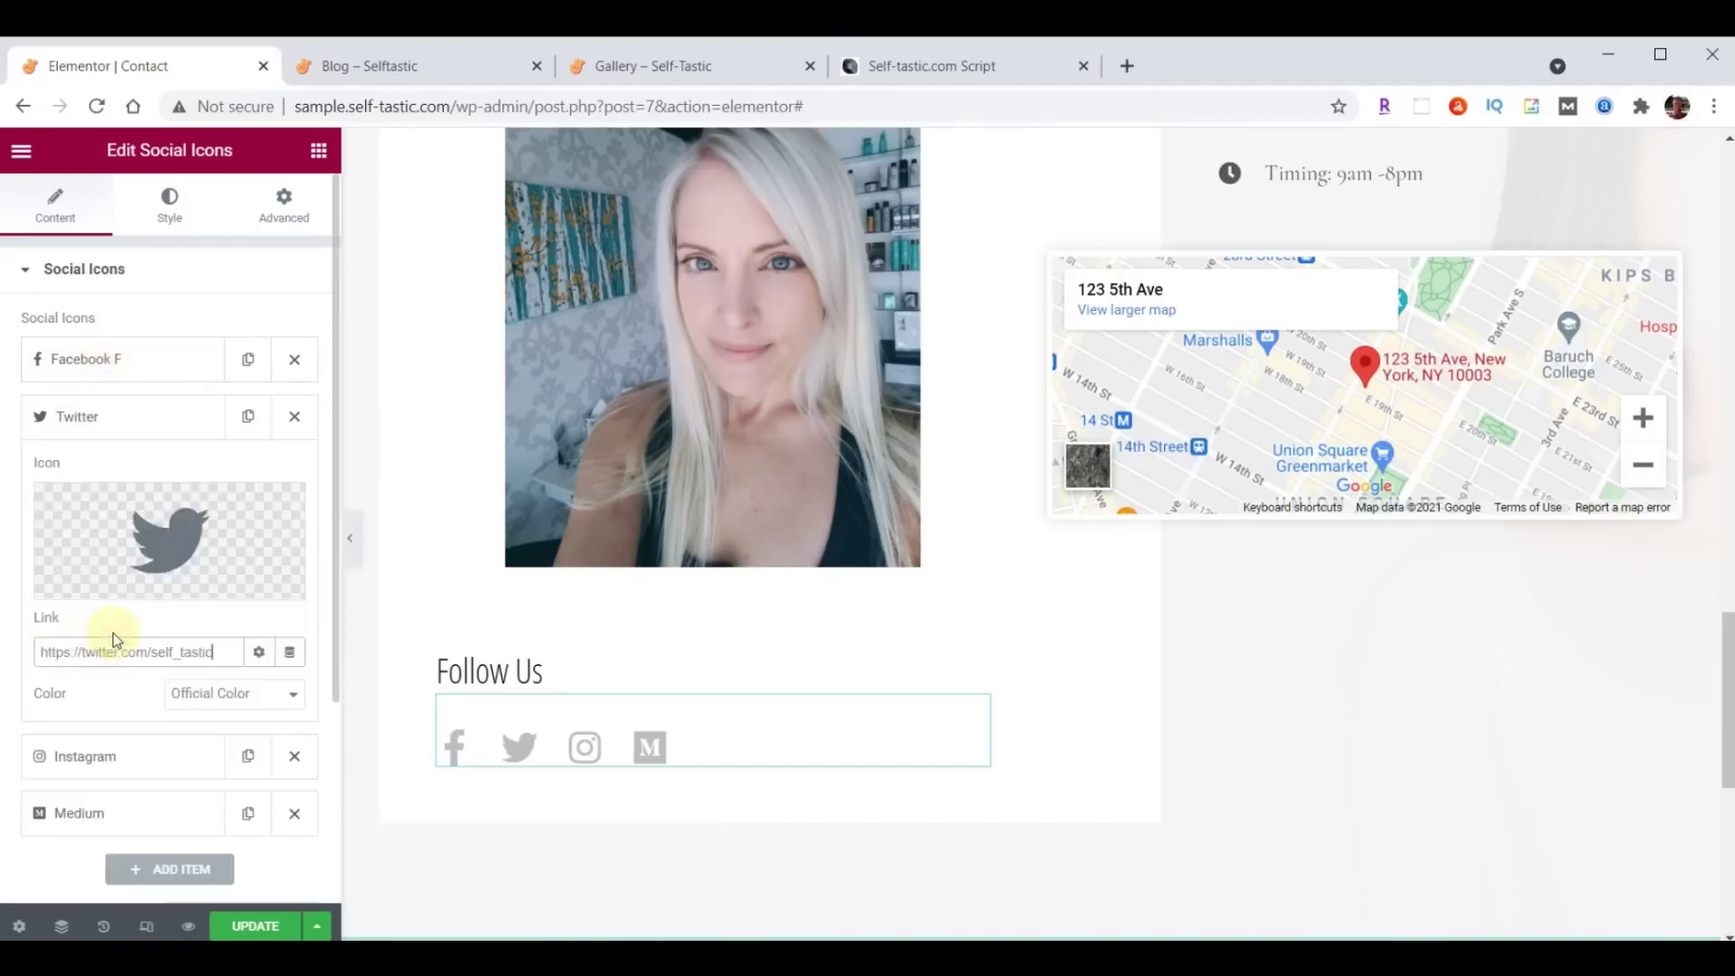
{"action": "left_click", "coordinate": [95, 418]}
{"action": "left_click_drag", "start_coordinate": [95, 420], "coordinate": [109, 366]}
- Paste the Instagram profile URL as the Instagram icon's link
{"action": "left_click", "coordinate": [112, 479]}
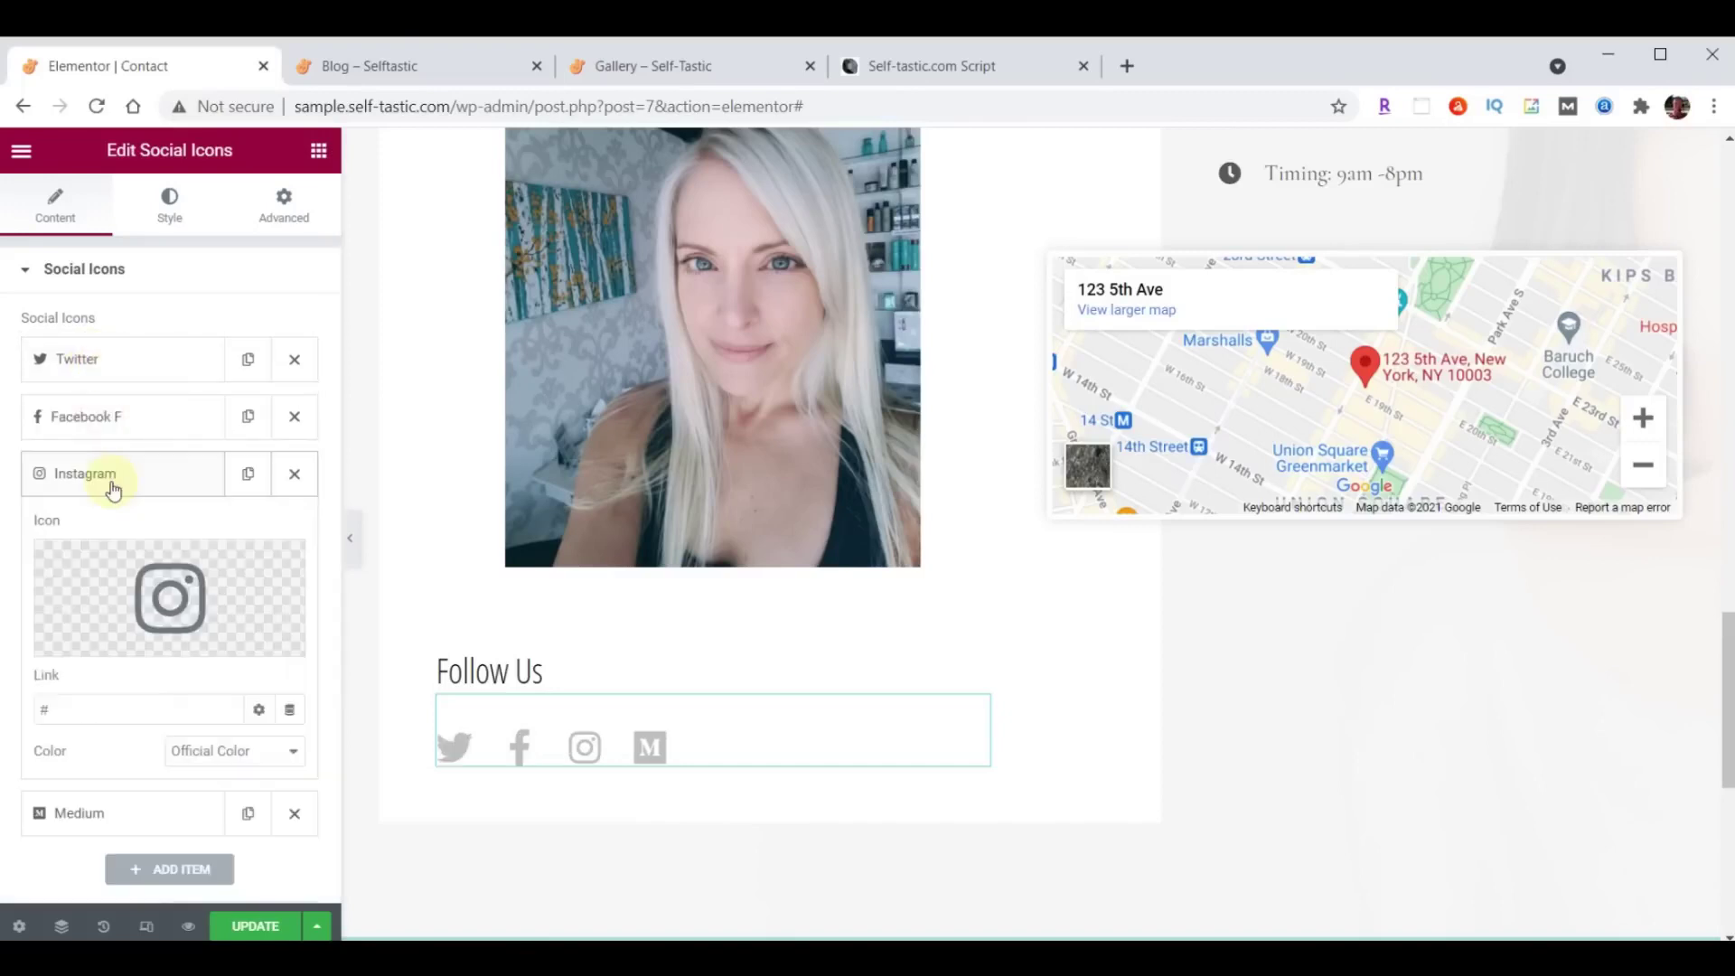
{"action": "left_click", "coordinate": [97, 710]}
{"action": "type", "text": "https://instagram.com/self_tastic"}
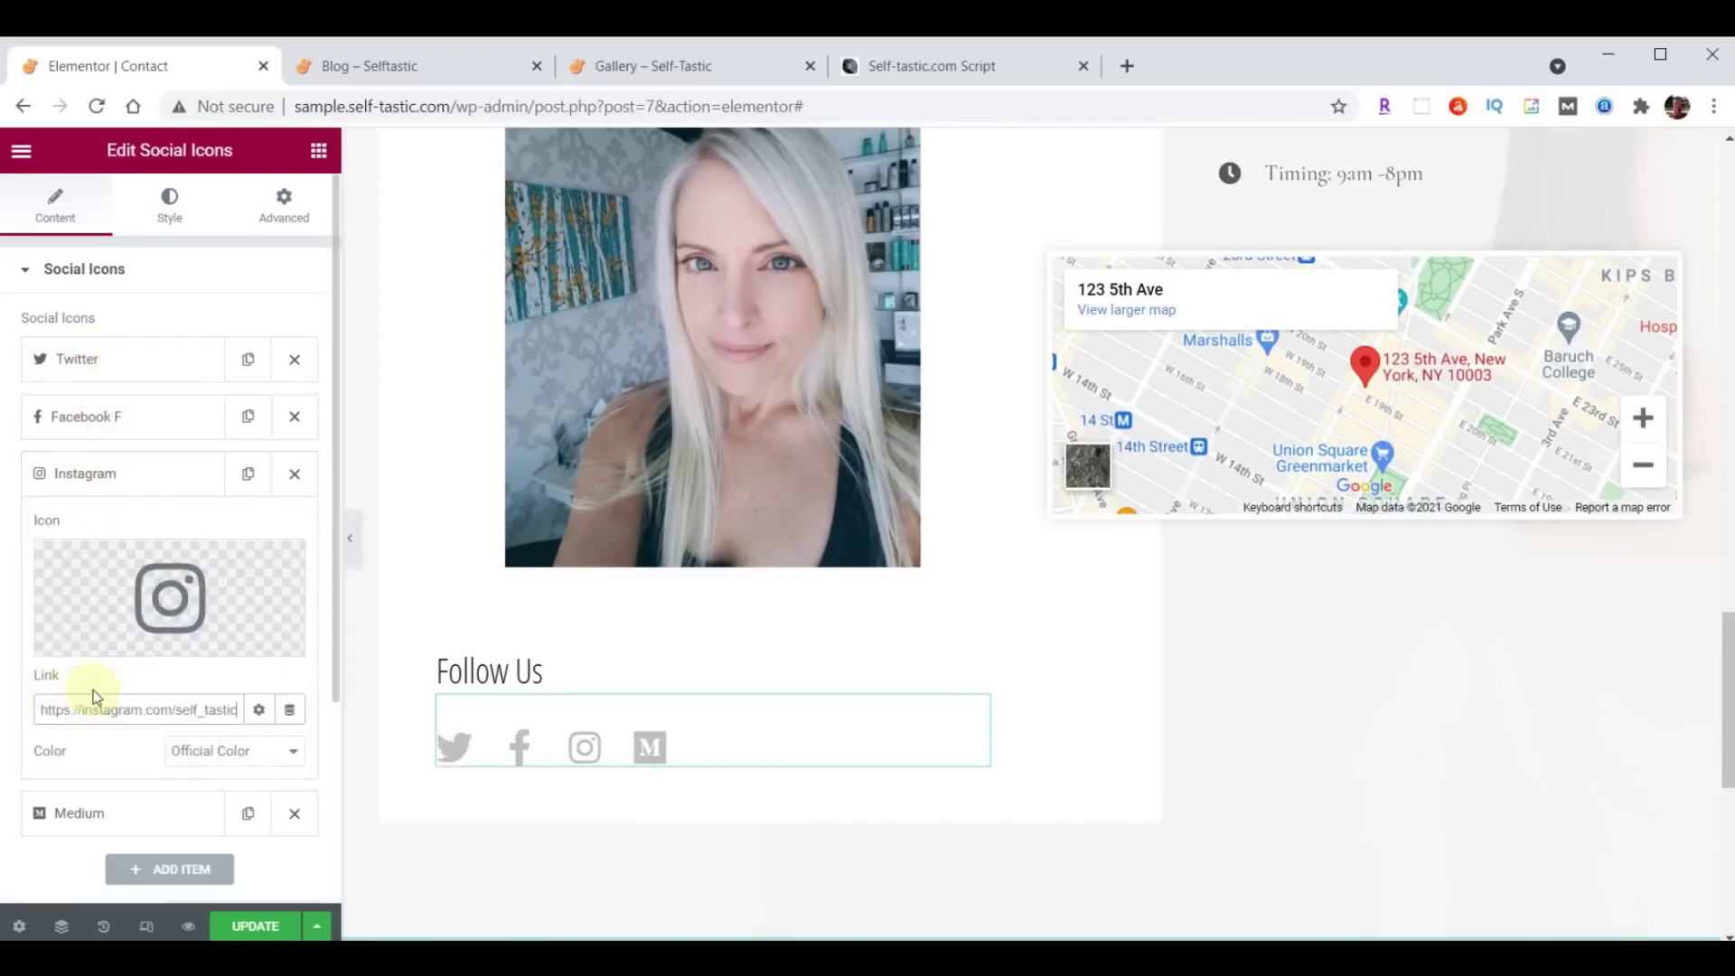
{"action": "left_click", "coordinate": [81, 472]}
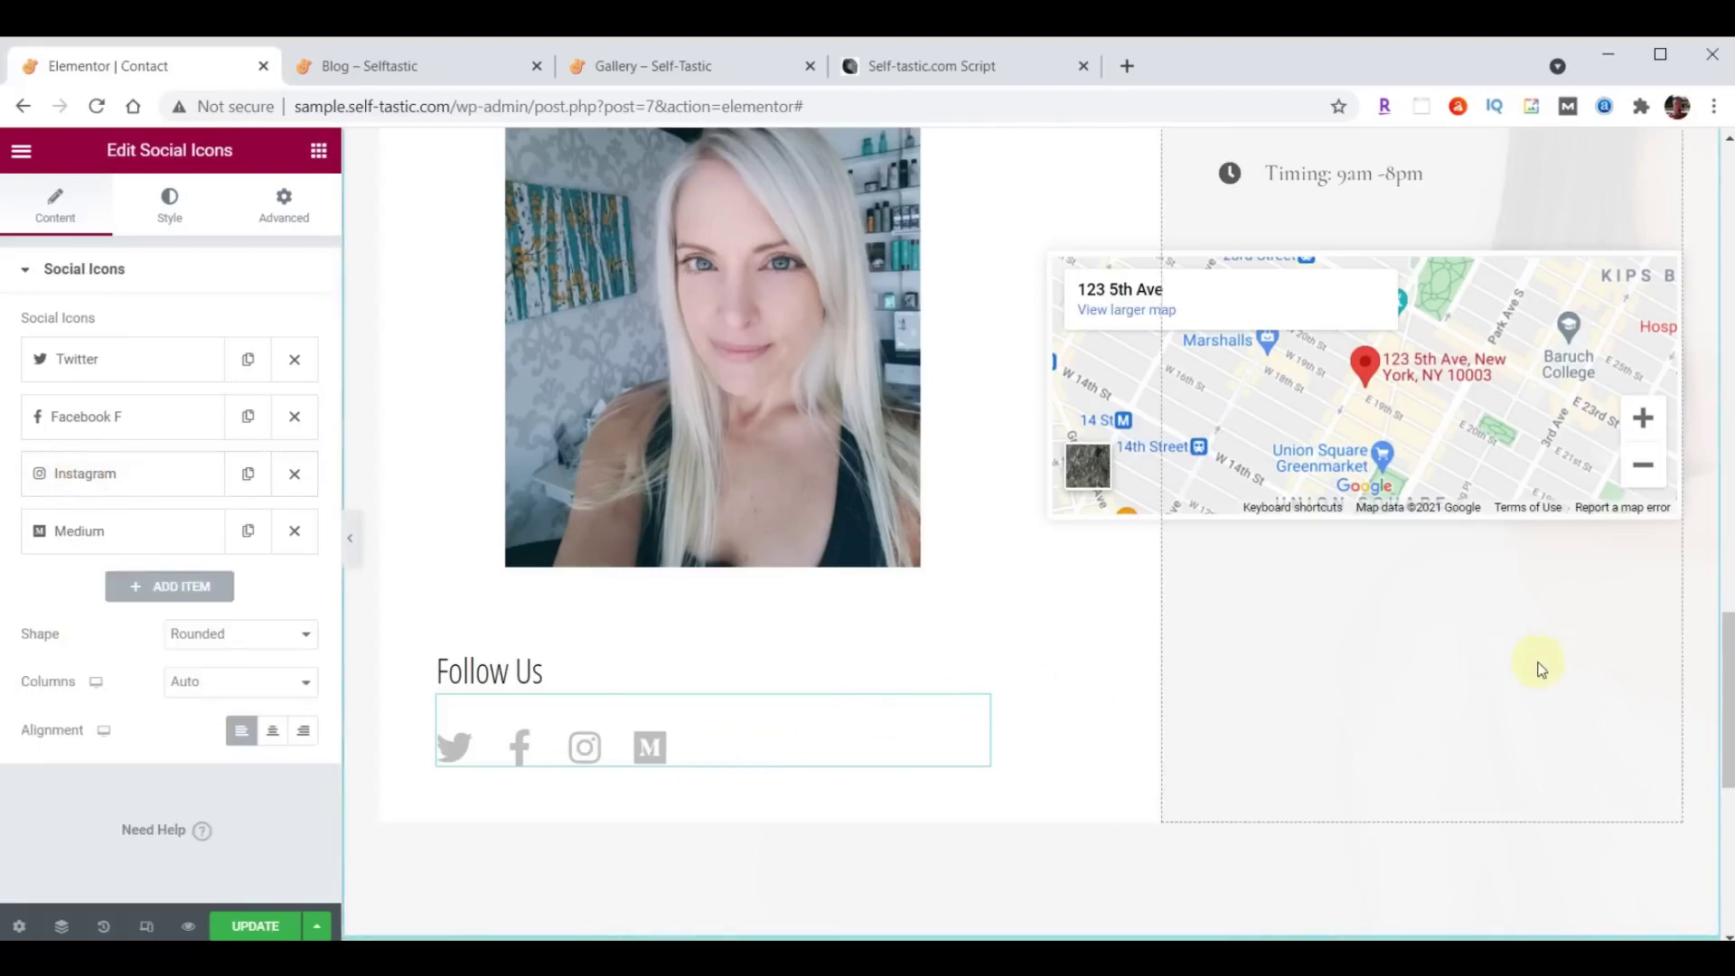
{"action": "scroll", "coordinate": [1541, 670], "scroll_direction": "up", "scroll_amount": 5}
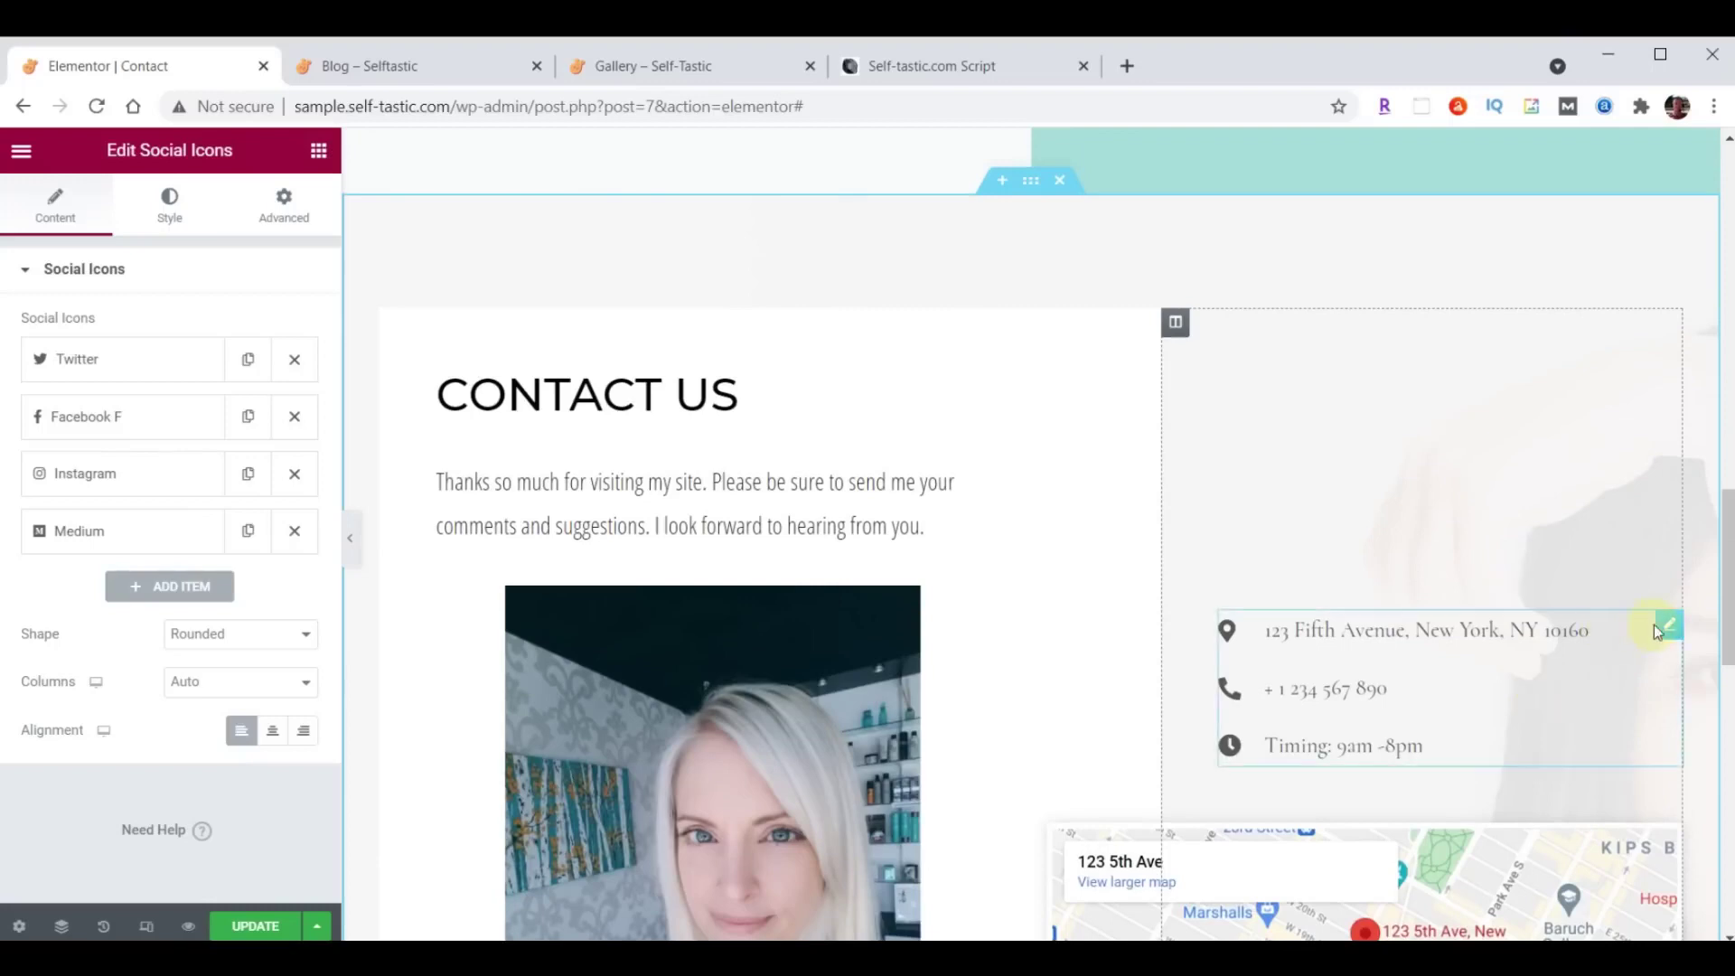
- Replace the contact list's address and phone lines with the new street address and phone number
{"action": "left_click", "coordinate": [1668, 627]}
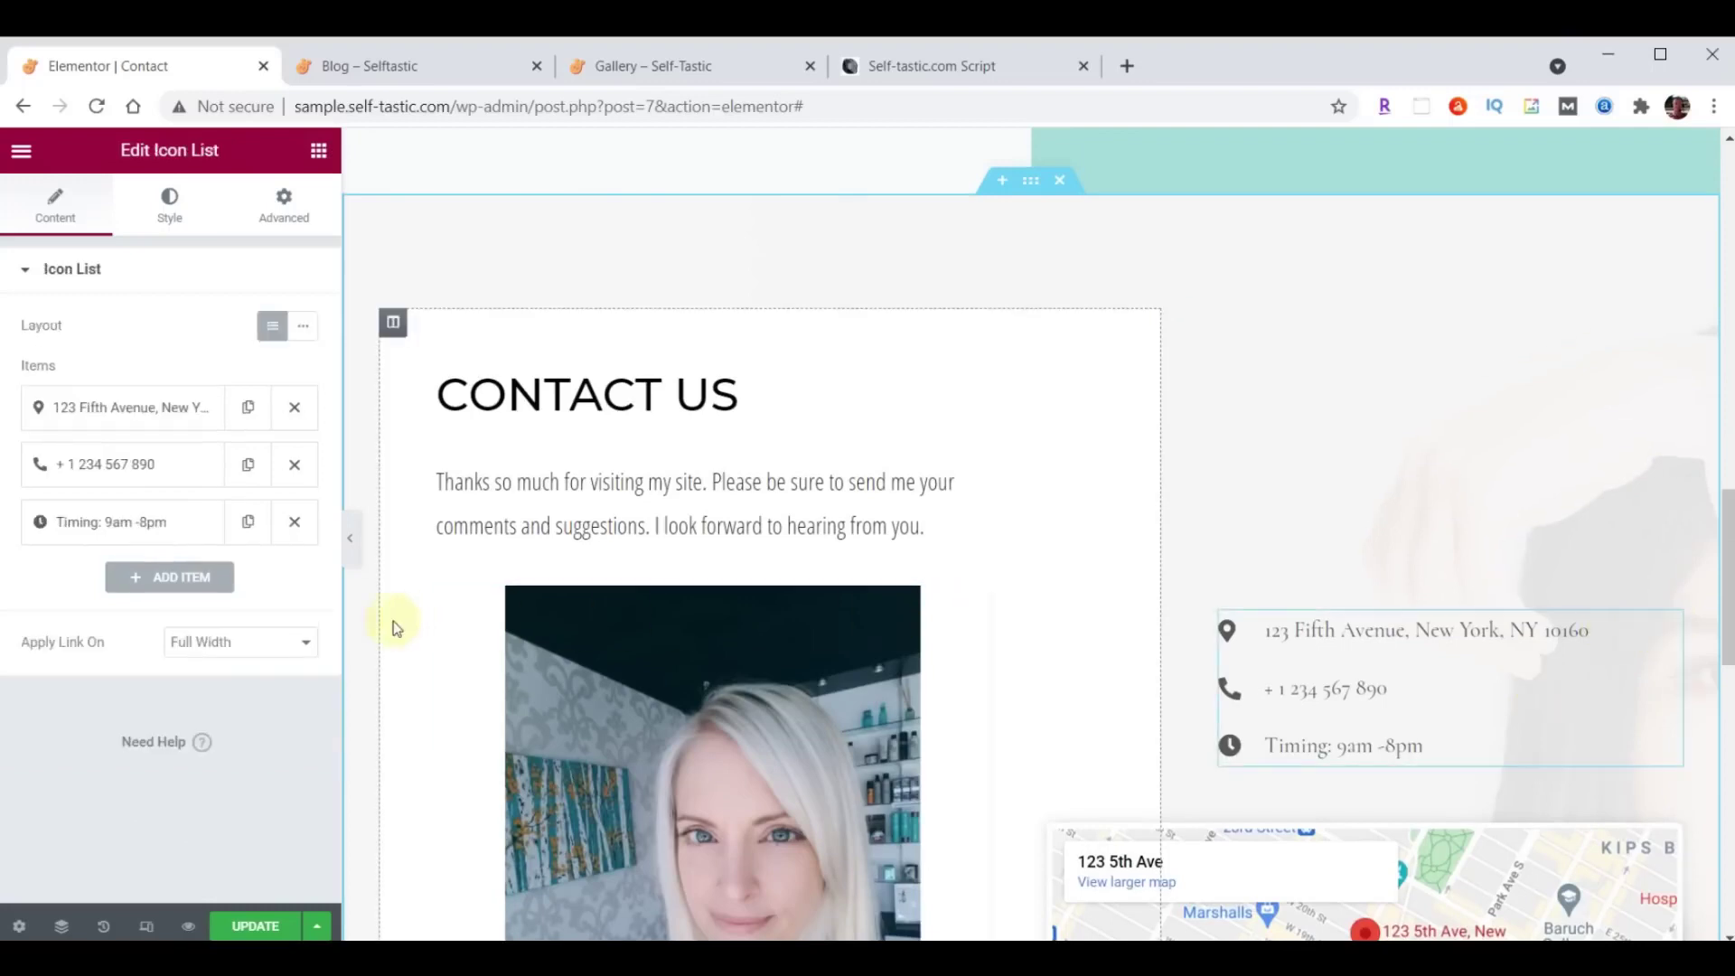
{"action": "left_click", "coordinate": [144, 411]}
{"action": "left_click_drag", "start_coordinate": [41, 486], "coordinate": [318, 495]}
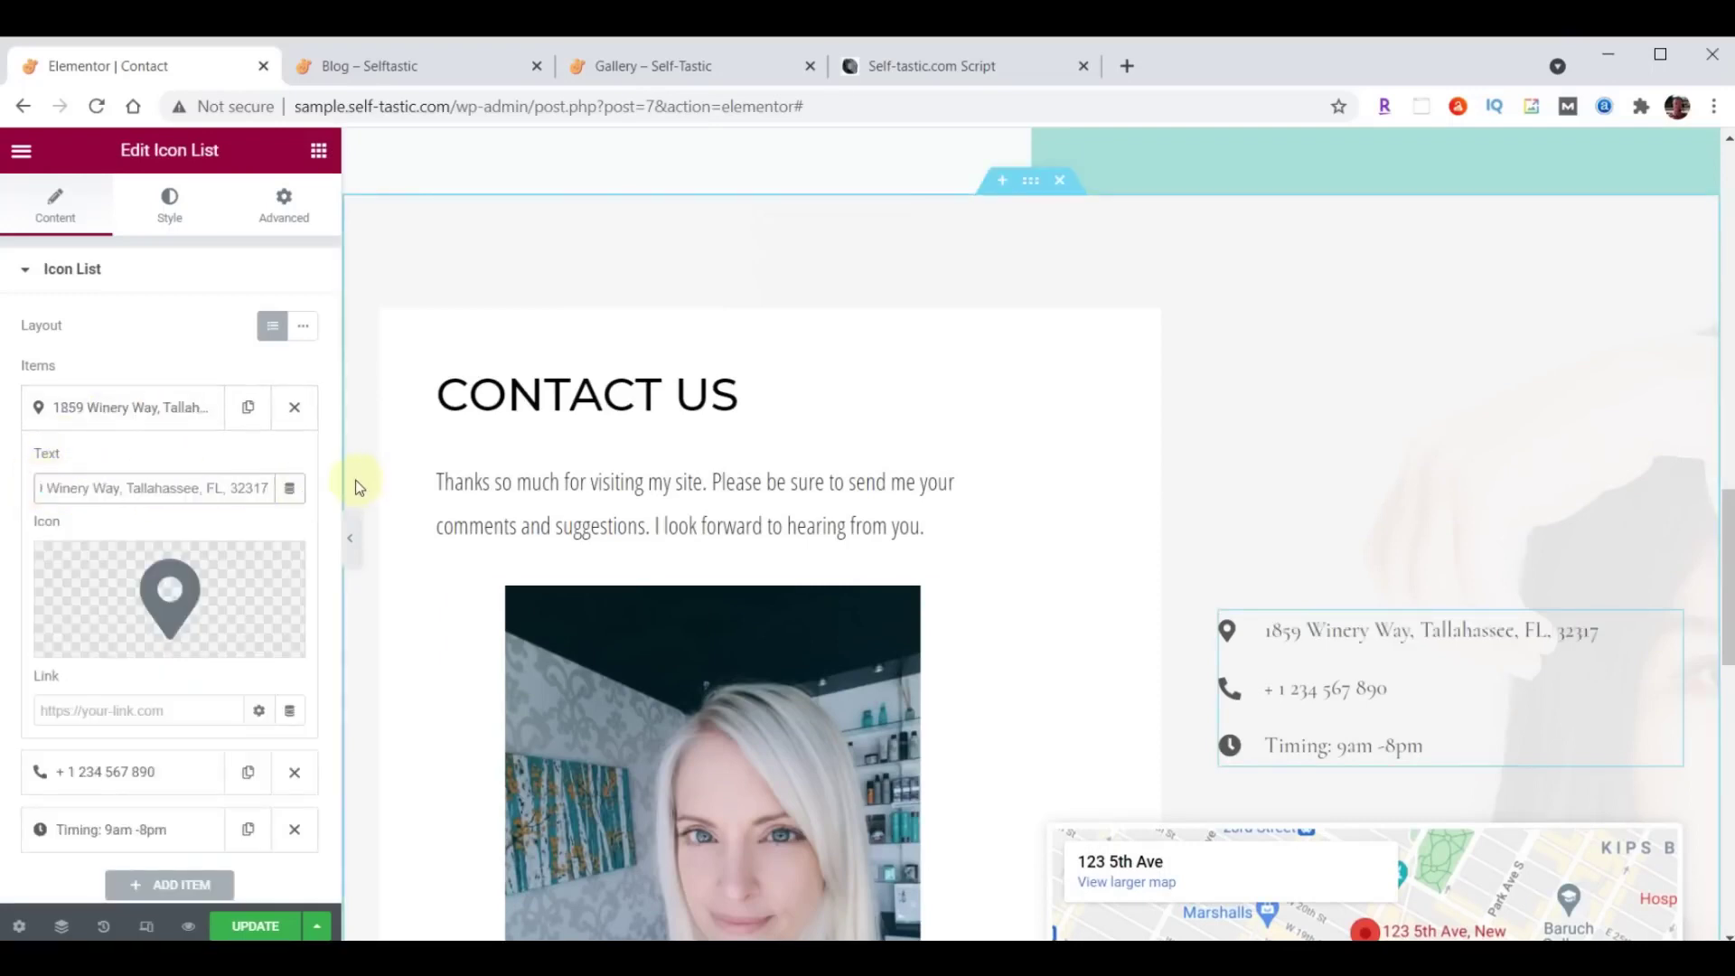
{"action": "left_click", "coordinate": [103, 407]}
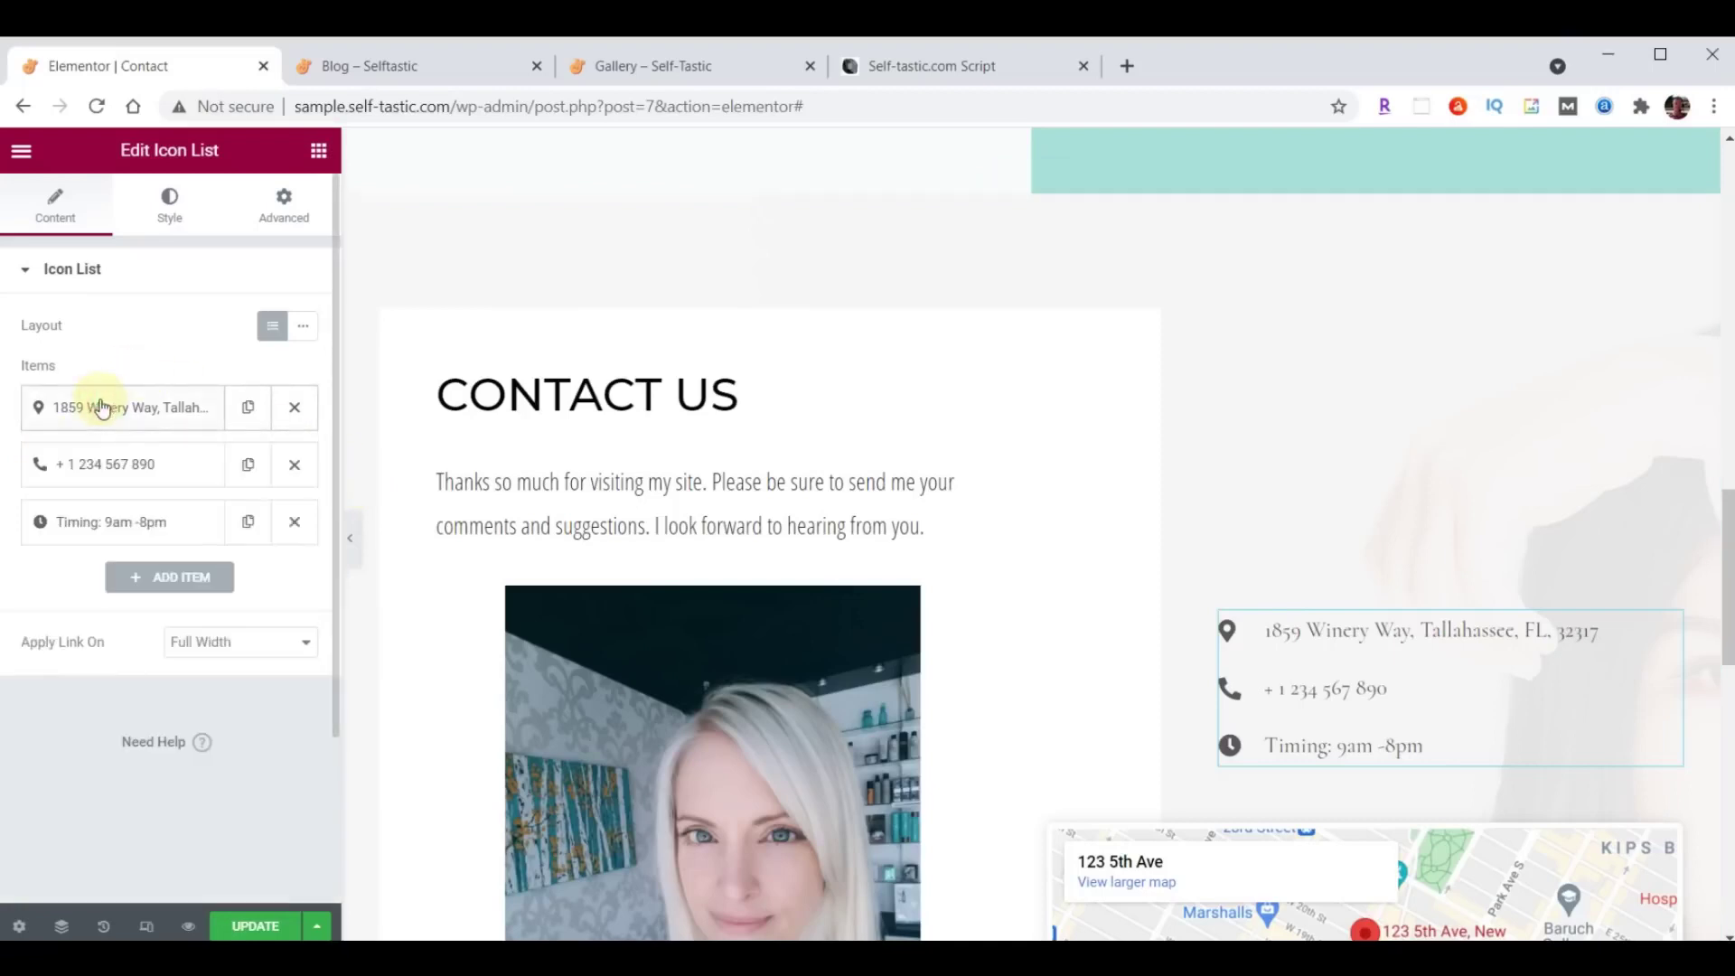
{"action": "left_click", "coordinate": [100, 476]}
{"action": "triple_click", "coordinate": [175, 545]}
{"action": "key", "text": "ctrl+v"}
{"action": "left_click", "coordinate": [140, 468]}
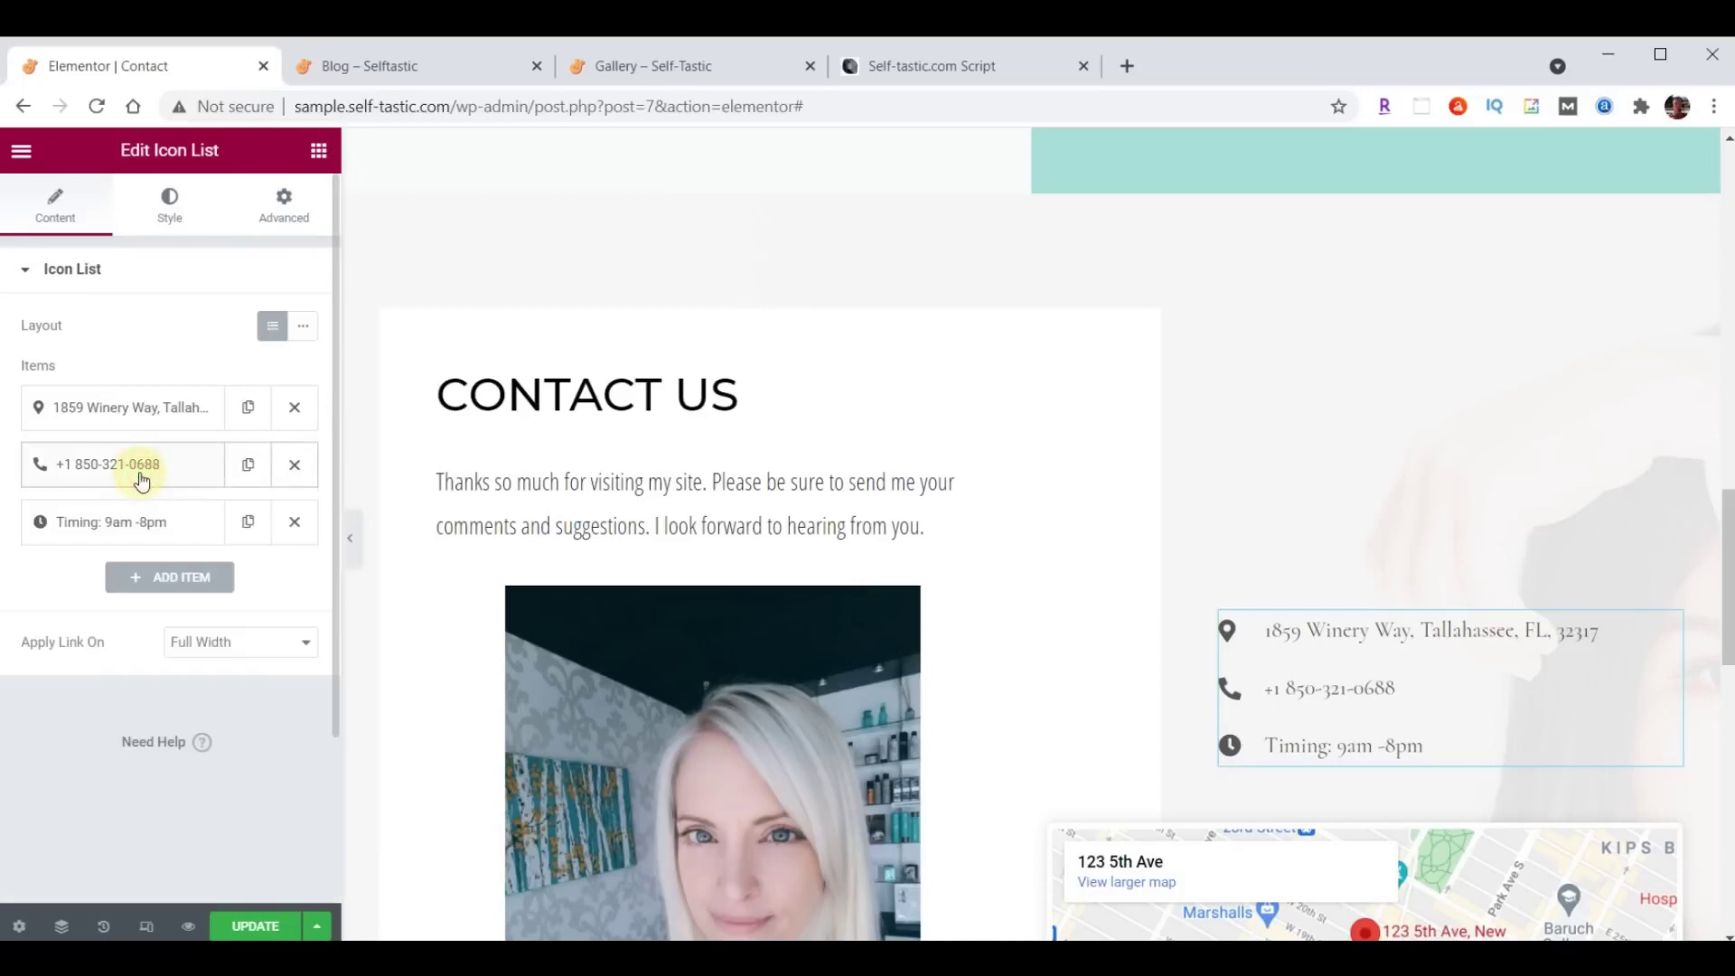
- Change the hours line to 'Hours 9am-5pm, Mon-Fri', keeping the address line first
{"action": "left_click", "coordinate": [110, 521]}
{"action": "left_click", "coordinate": [181, 598]}
{"action": "triple_click", "coordinate": [181, 598]}
{"action": "type", "text": "Hours 9am-5pm, Mon-Fri"}
{"action": "left_click", "coordinate": [138, 524]}
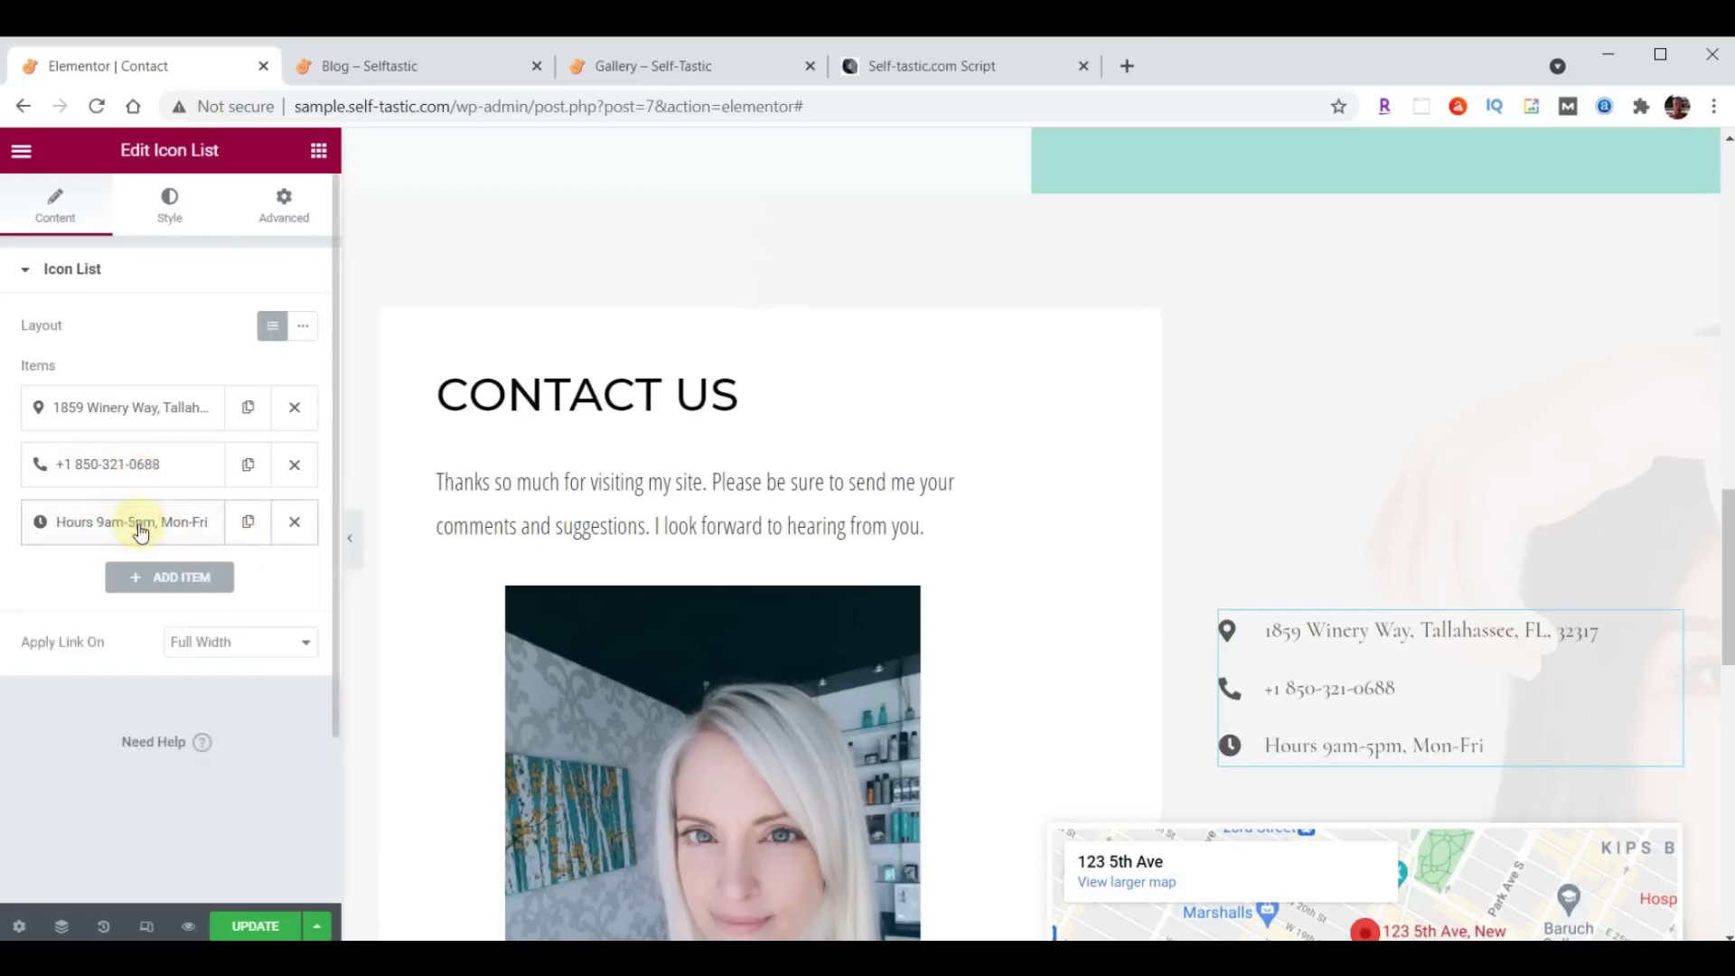
{"action": "left_click_drag", "start_coordinate": [117, 460], "coordinate": [124, 391]}
{"action": "left_click_drag", "start_coordinate": [117, 457], "coordinate": [181, 406]}
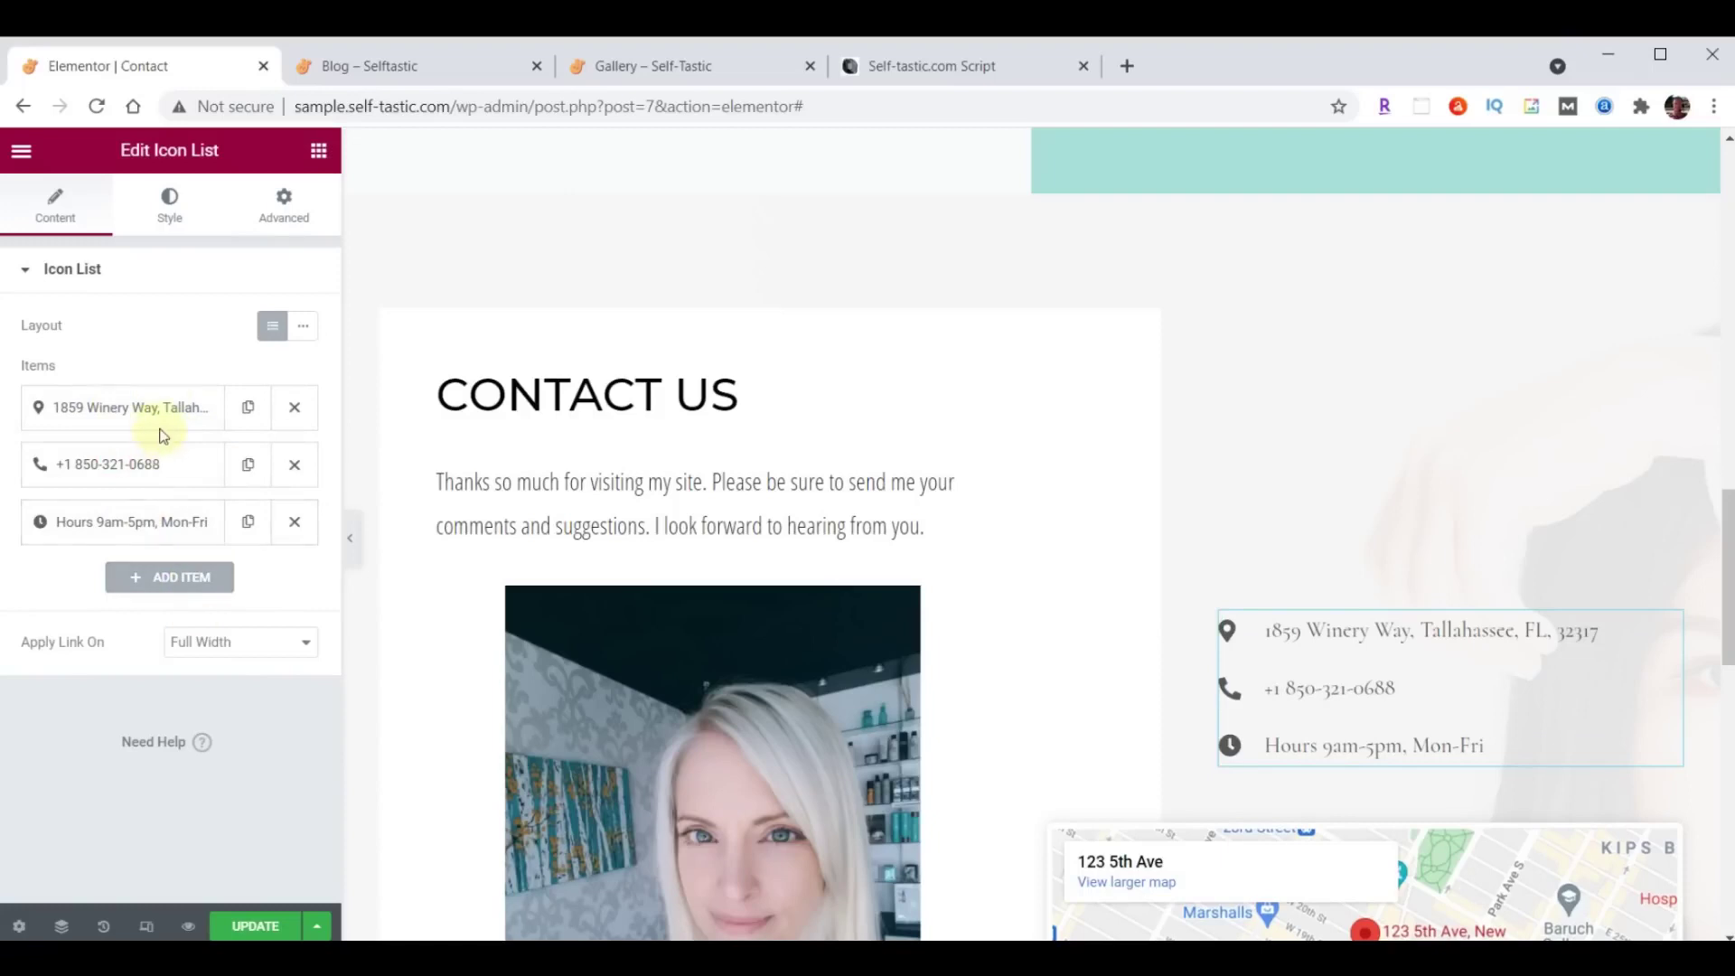
- Set the contact list text colour to dark #222222
{"action": "left_click", "coordinate": [170, 200]}
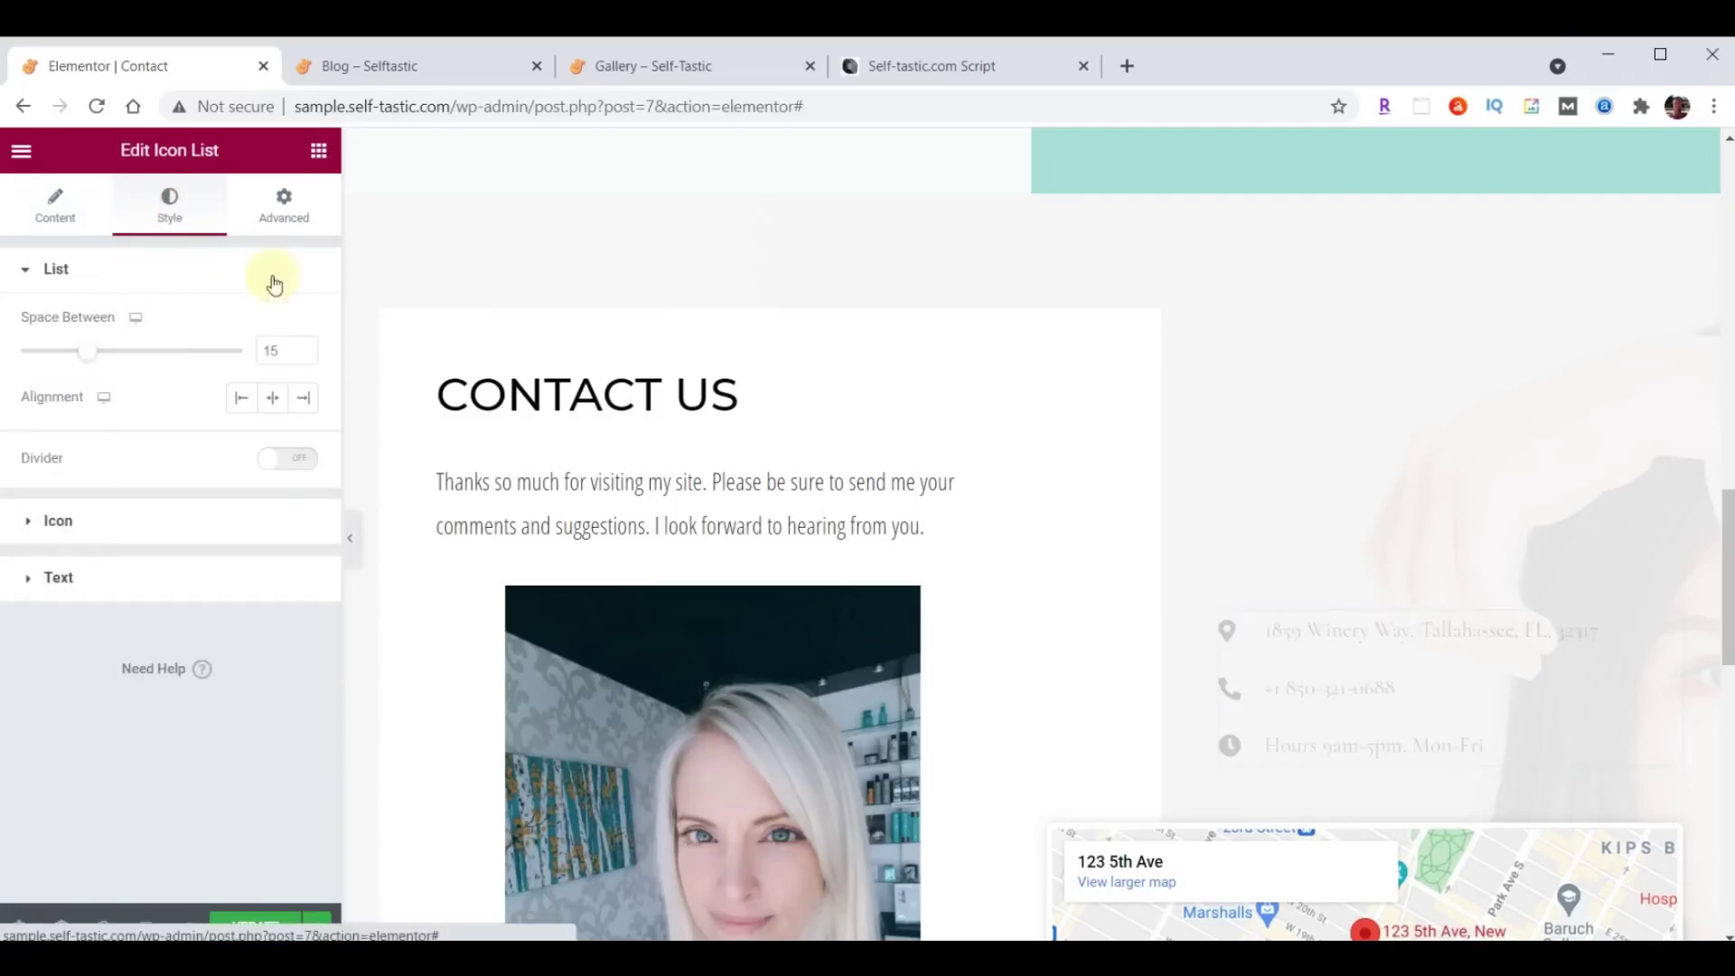
{"action": "left_click", "coordinate": [62, 578]}
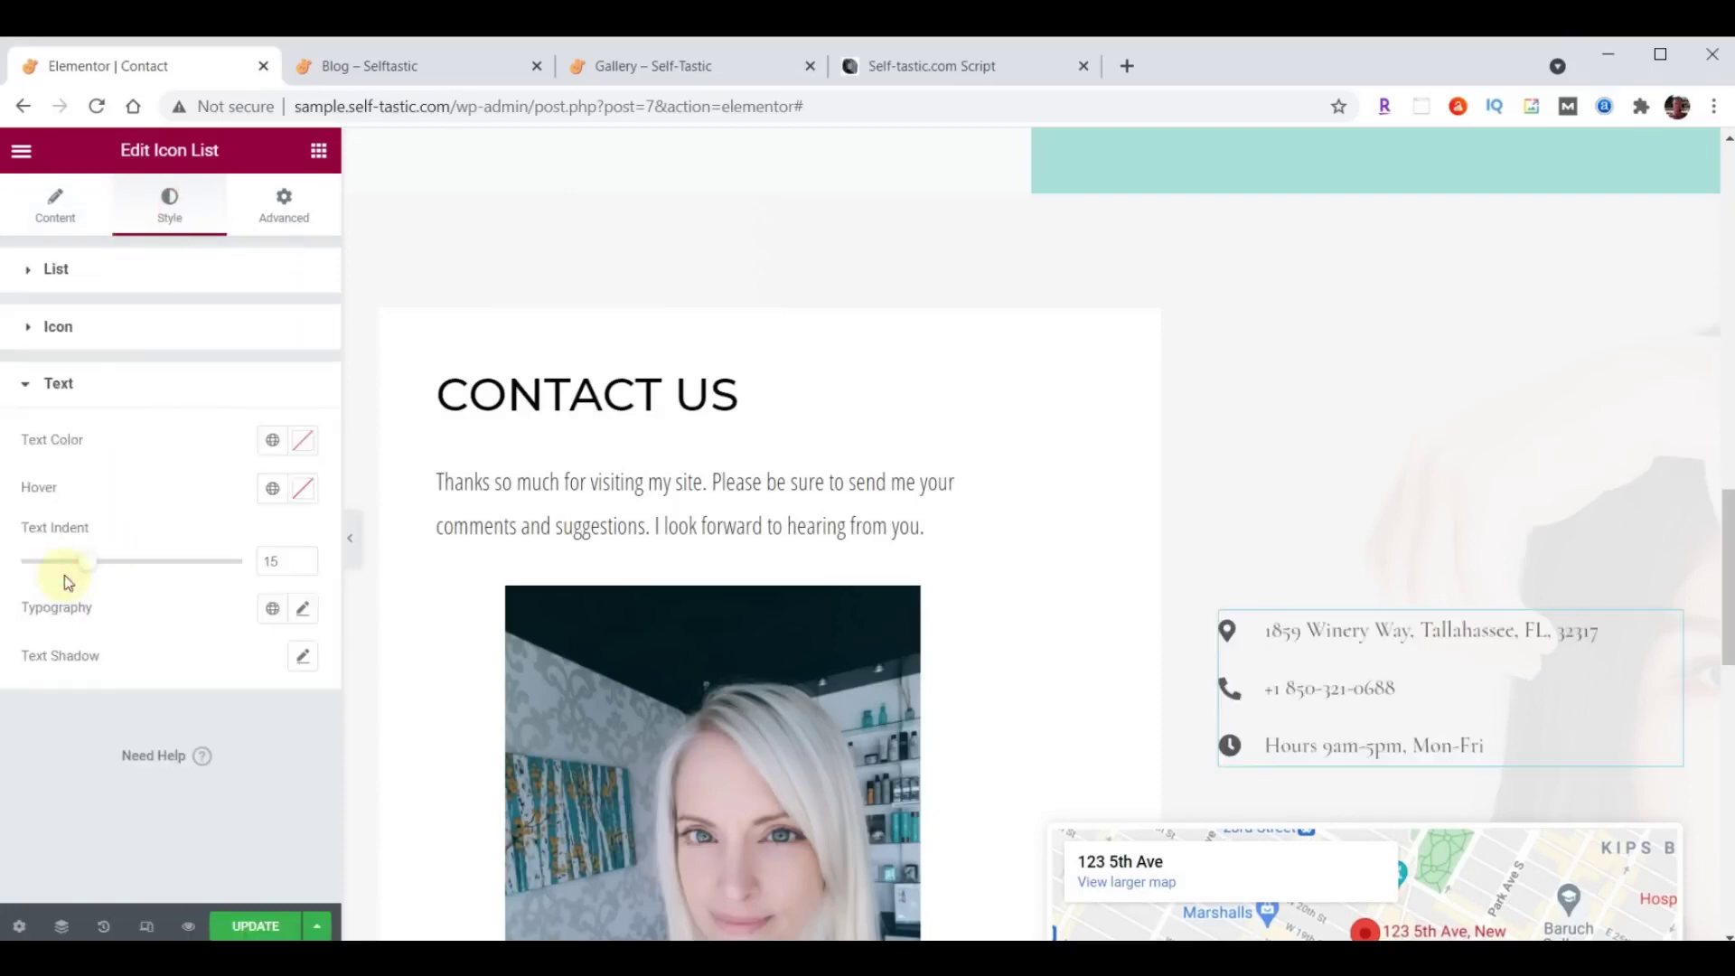
{"action": "left_click", "coordinate": [306, 443]}
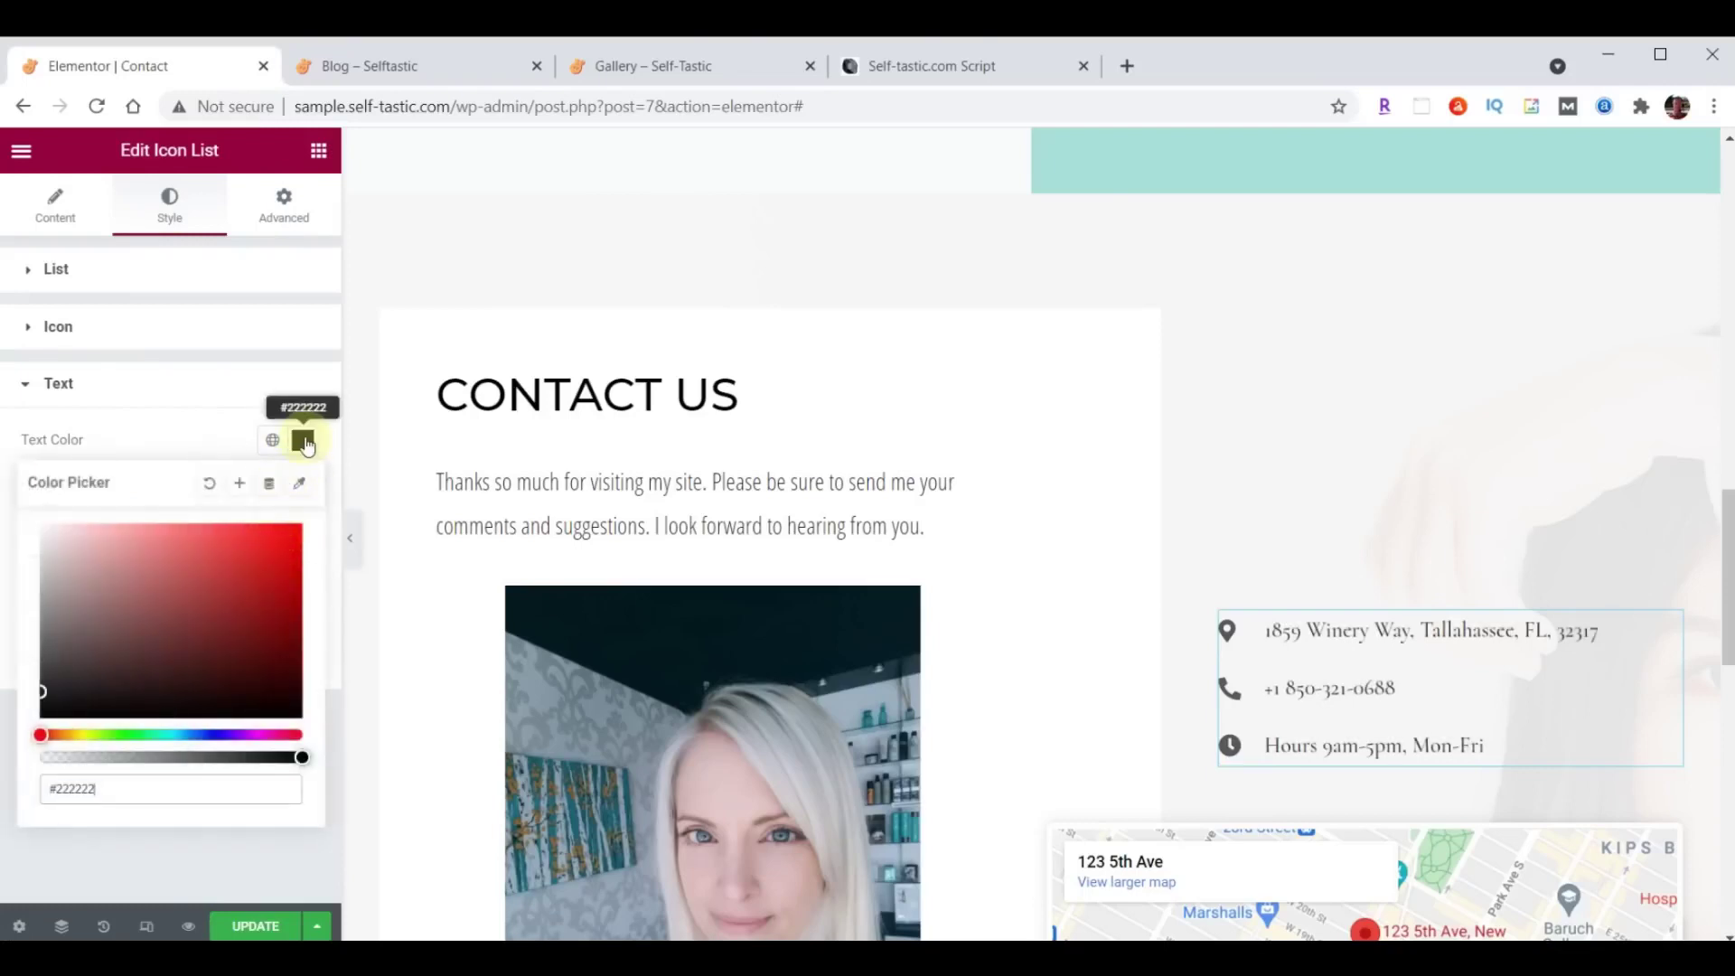
{"action": "left_click", "coordinate": [306, 442]}
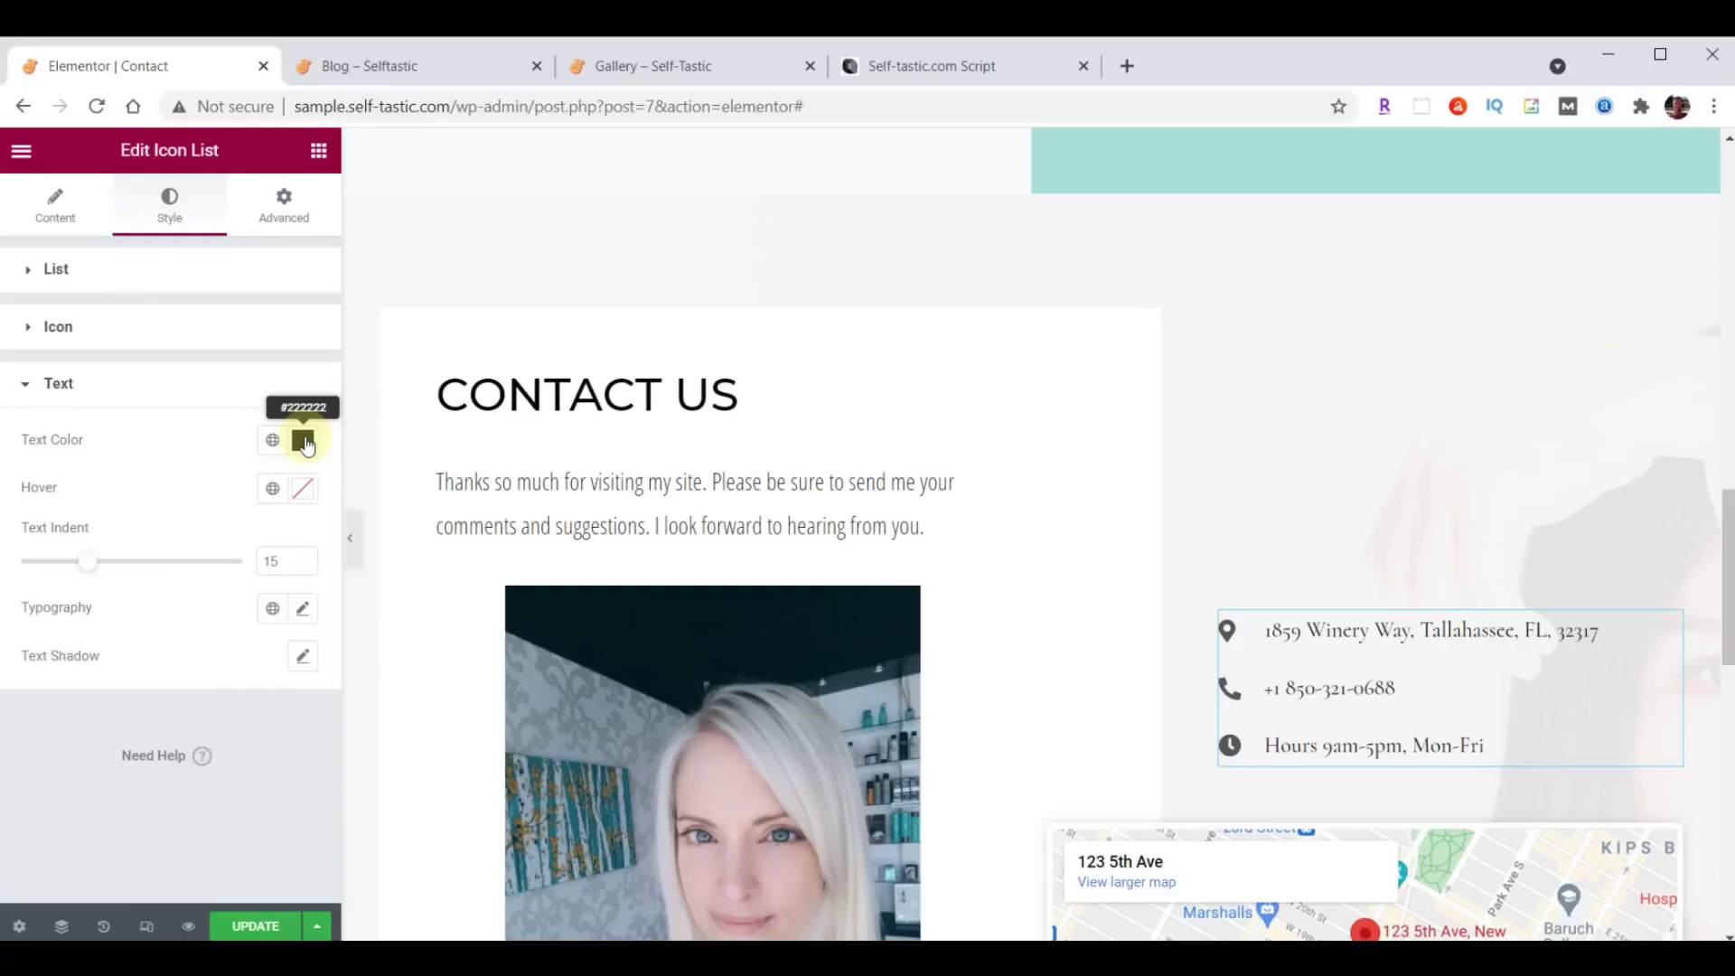
- Set the list text typography to Open Sans Condensed, size 21, weight 400
{"action": "left_click", "coordinate": [302, 609]}
{"action": "left_click", "coordinate": [221, 728]}
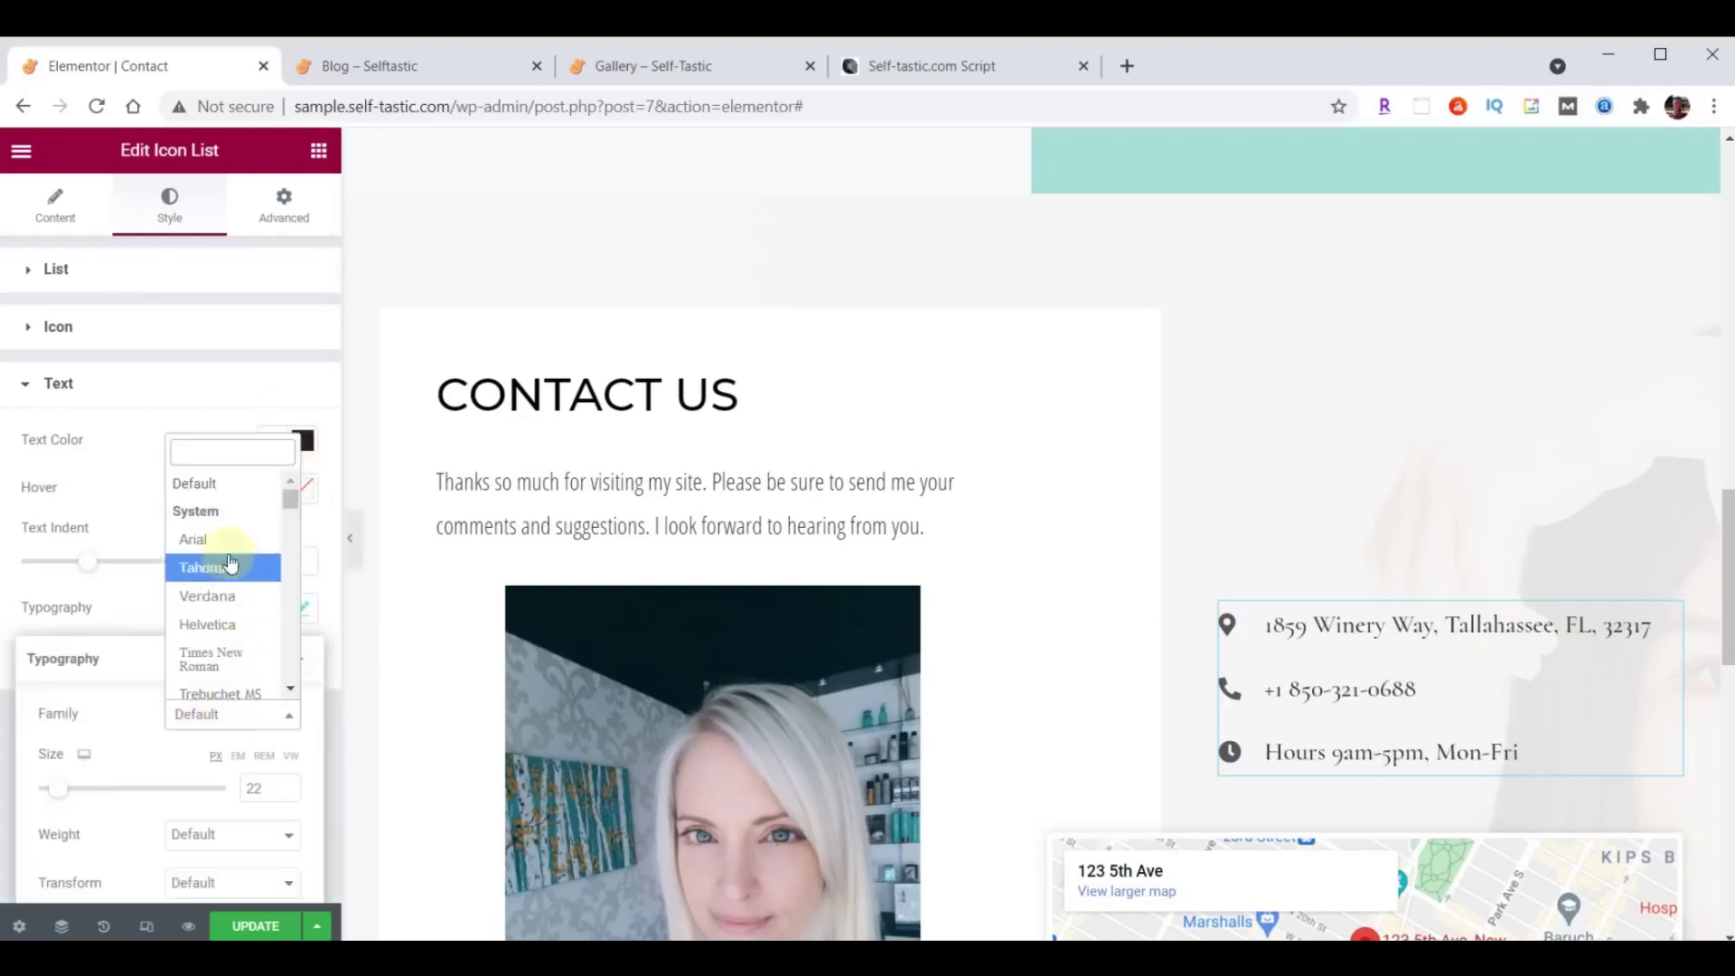
{"action": "type", "text": "Open"}
{"action": "left_click", "coordinate": [226, 548]}
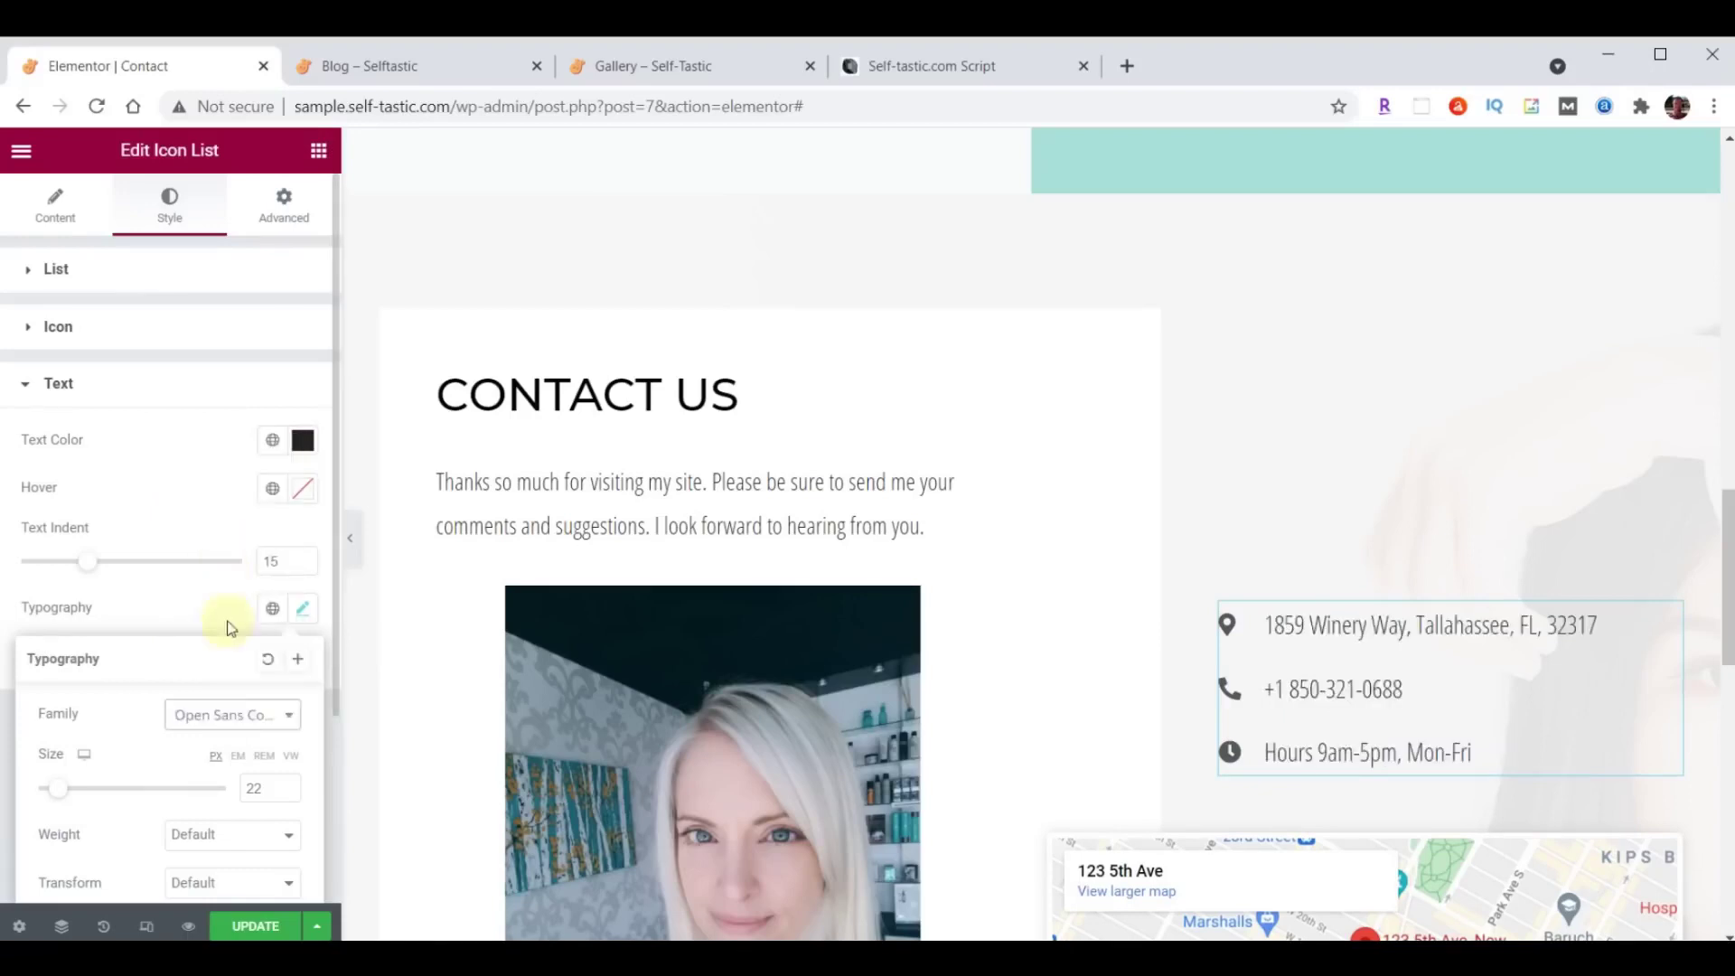
{"action": "left_click", "coordinate": [260, 790]}
{"action": "type", "text": "21"}
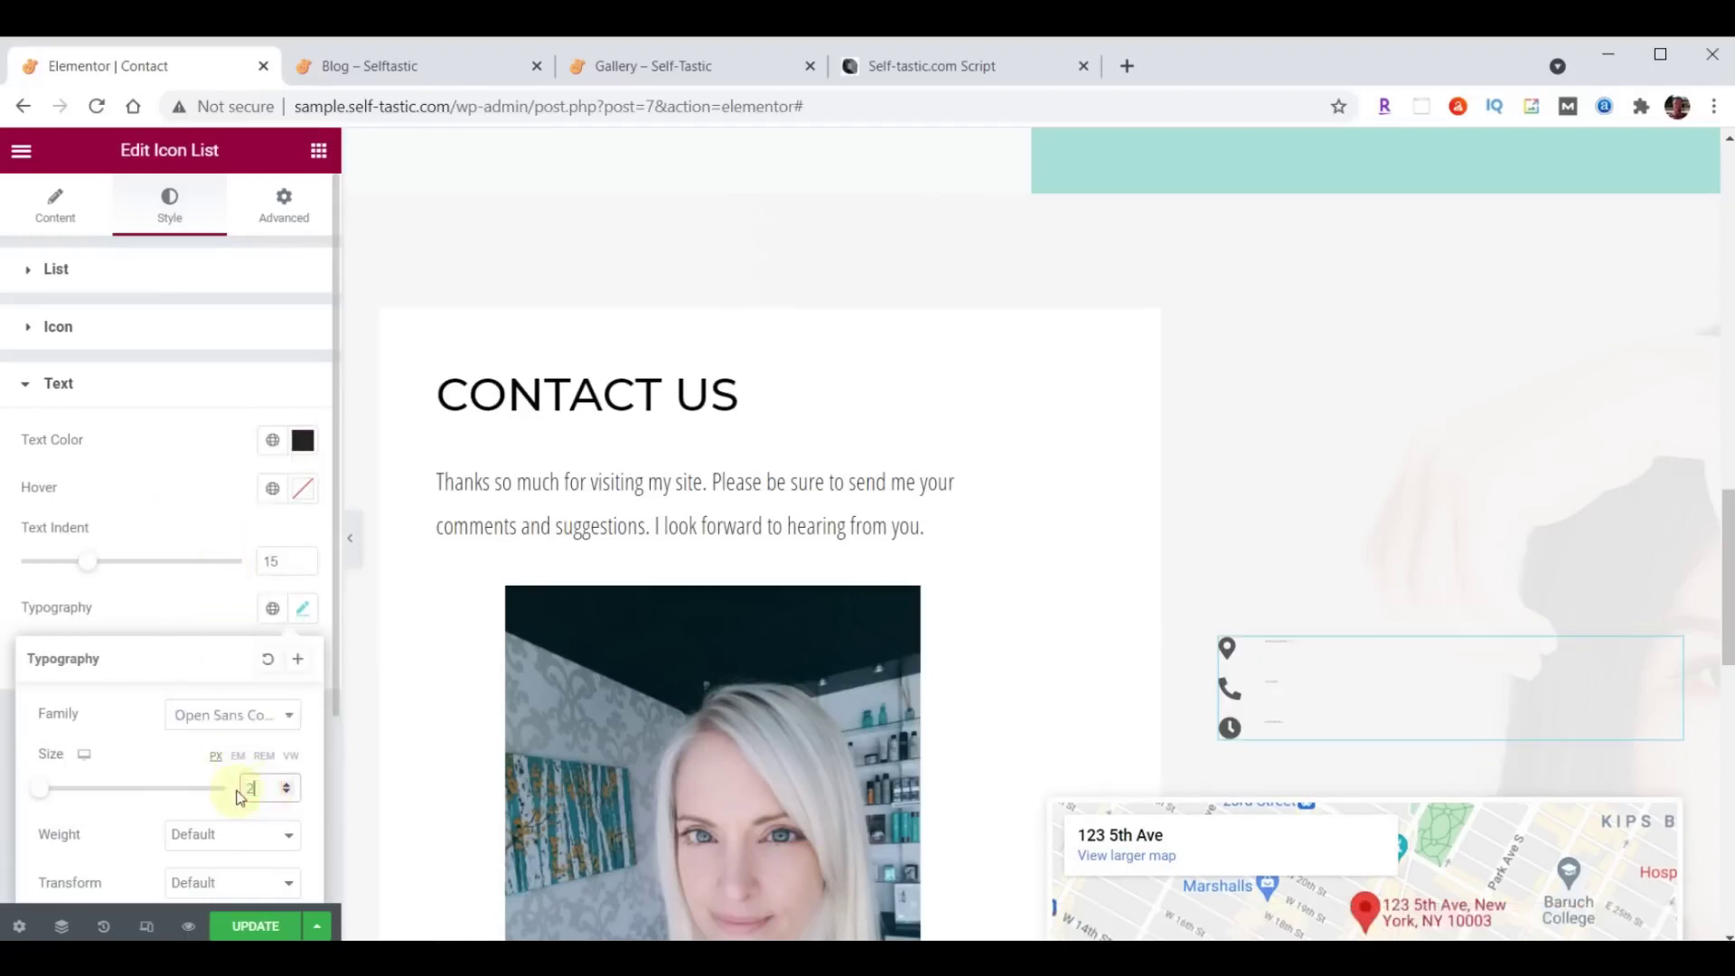
{"action": "left_click", "coordinate": [225, 837]}
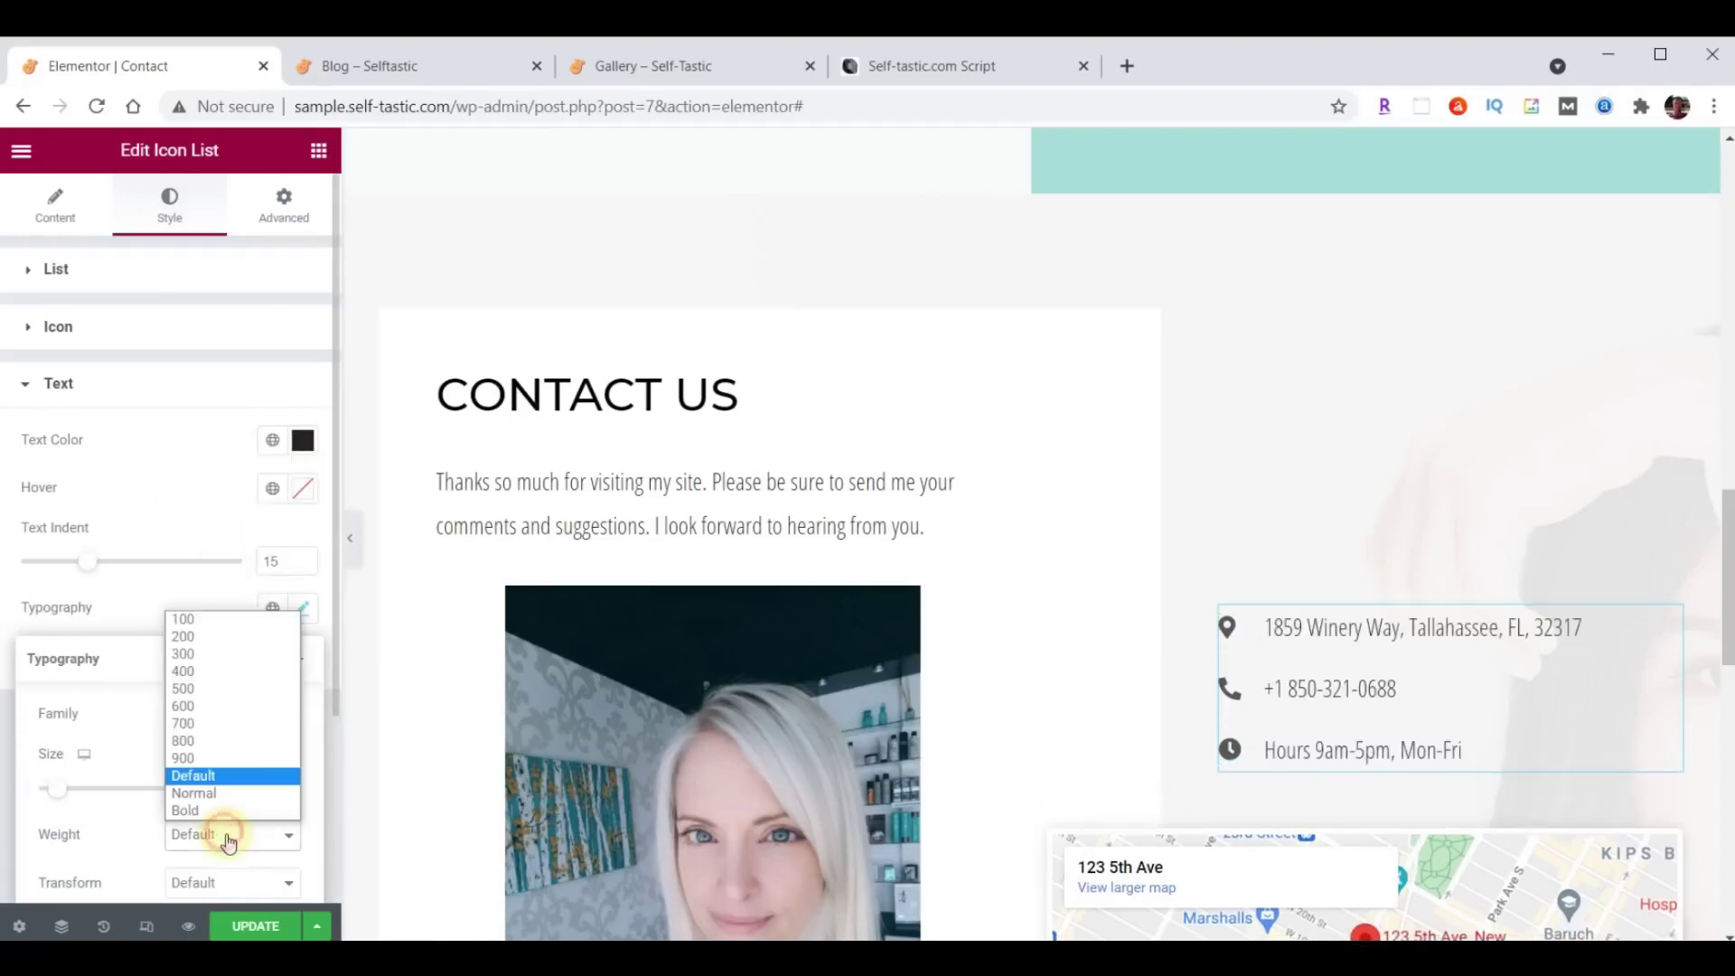
{"action": "left_click", "coordinate": [220, 672]}
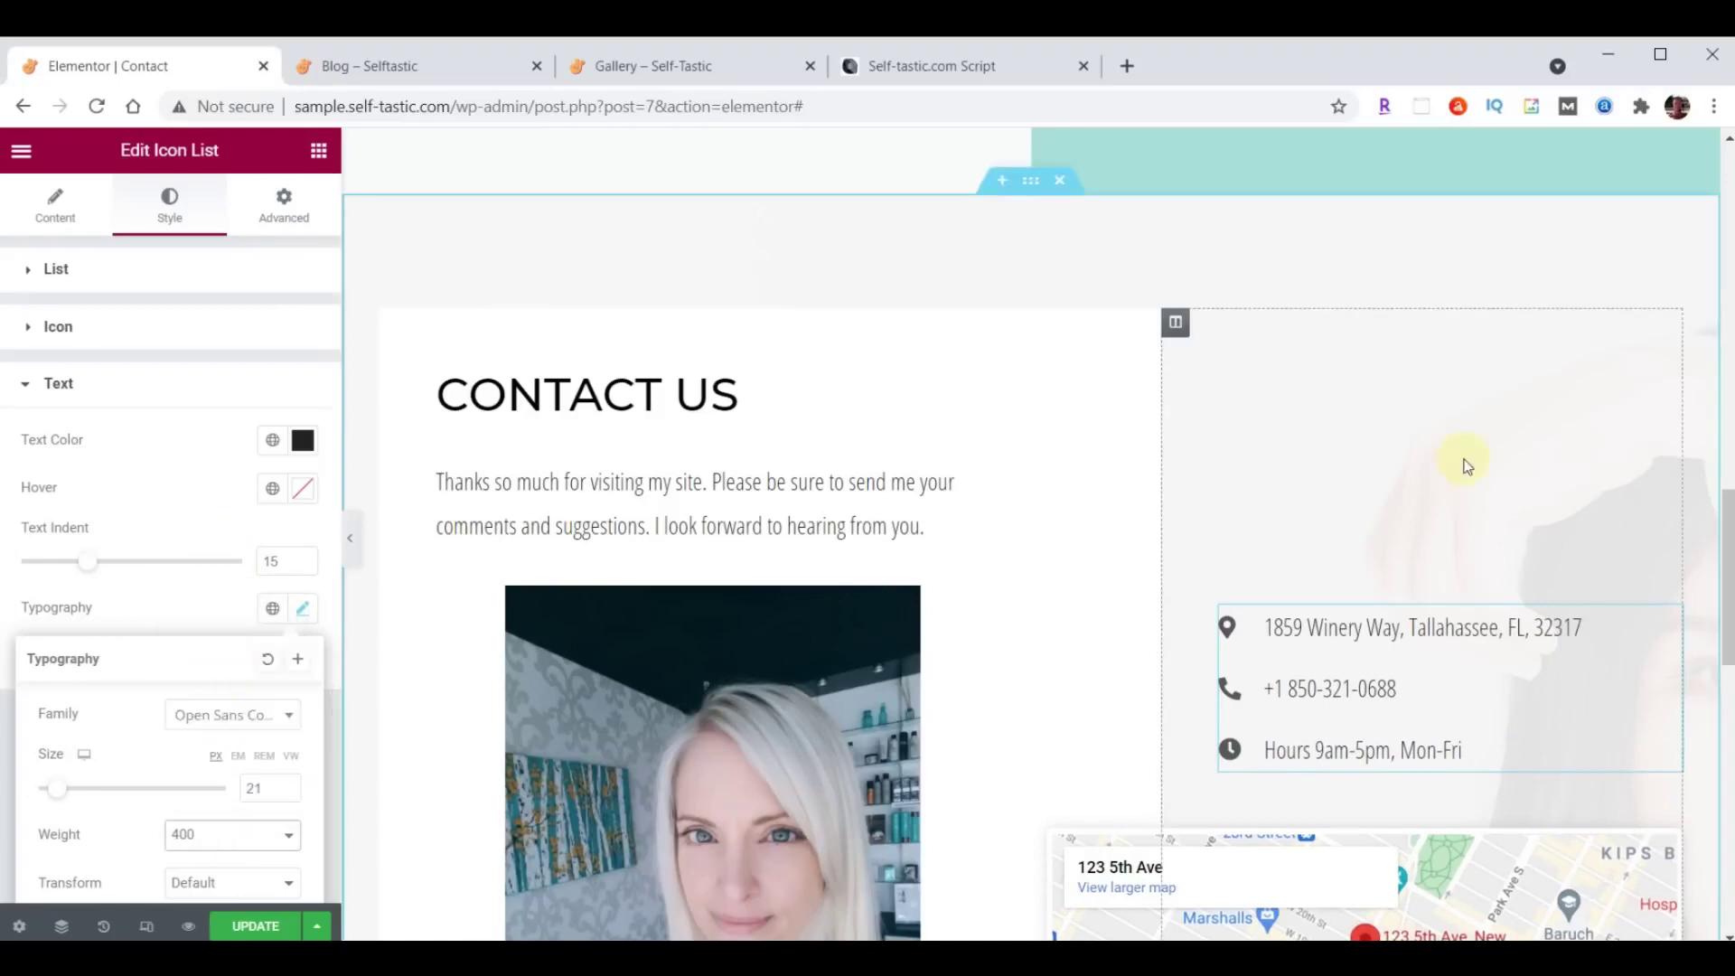
{"action": "scroll", "coordinate": [1464, 461], "scroll_direction": "down", "scroll_amount": 4}
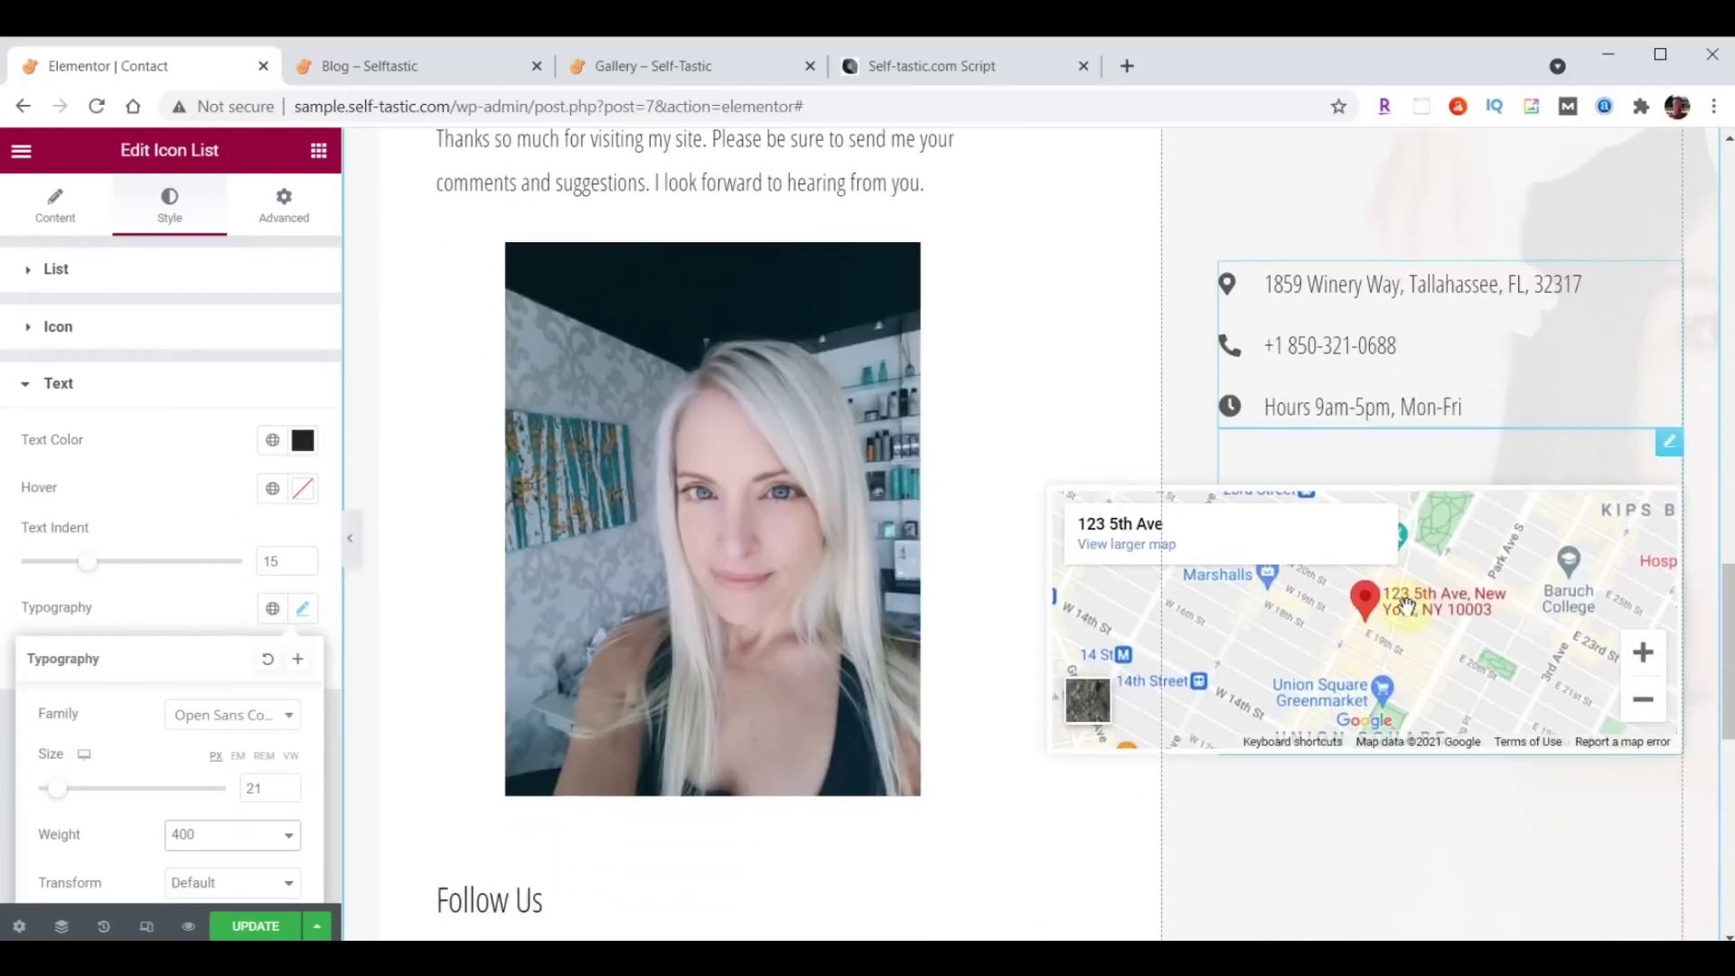
- Change the Google Maps location to the Tallahassee business address
{"action": "left_click", "coordinate": [1671, 452]}
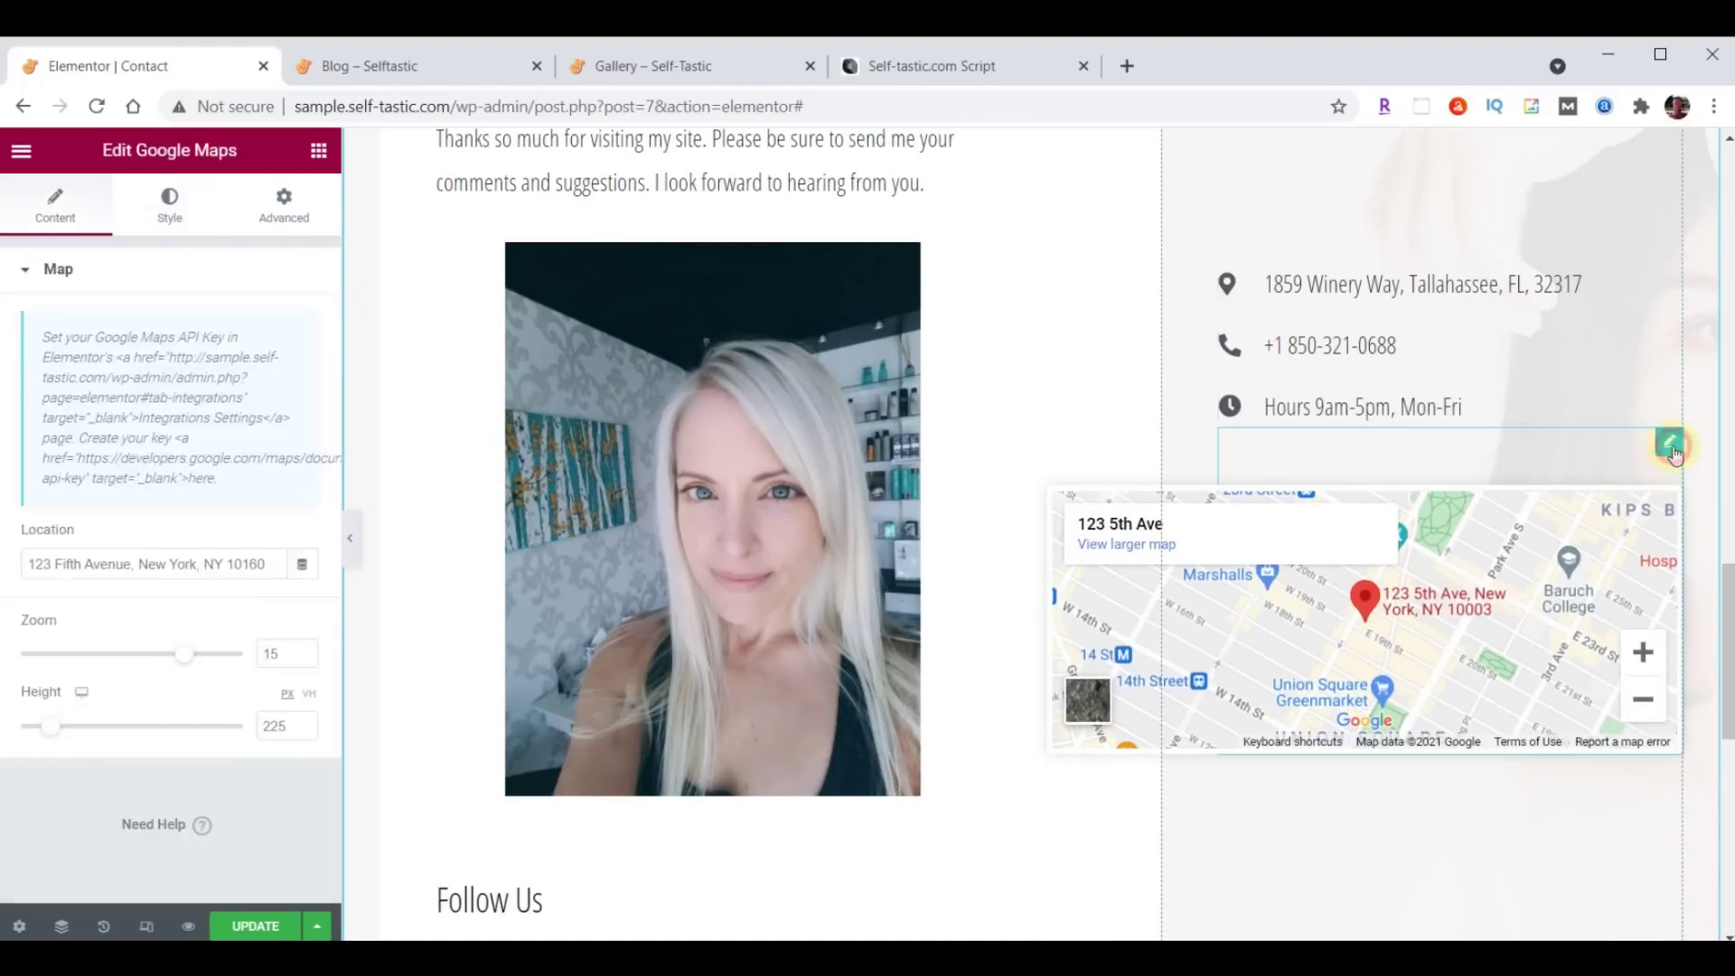
{"action": "left_click", "coordinate": [54, 562]}
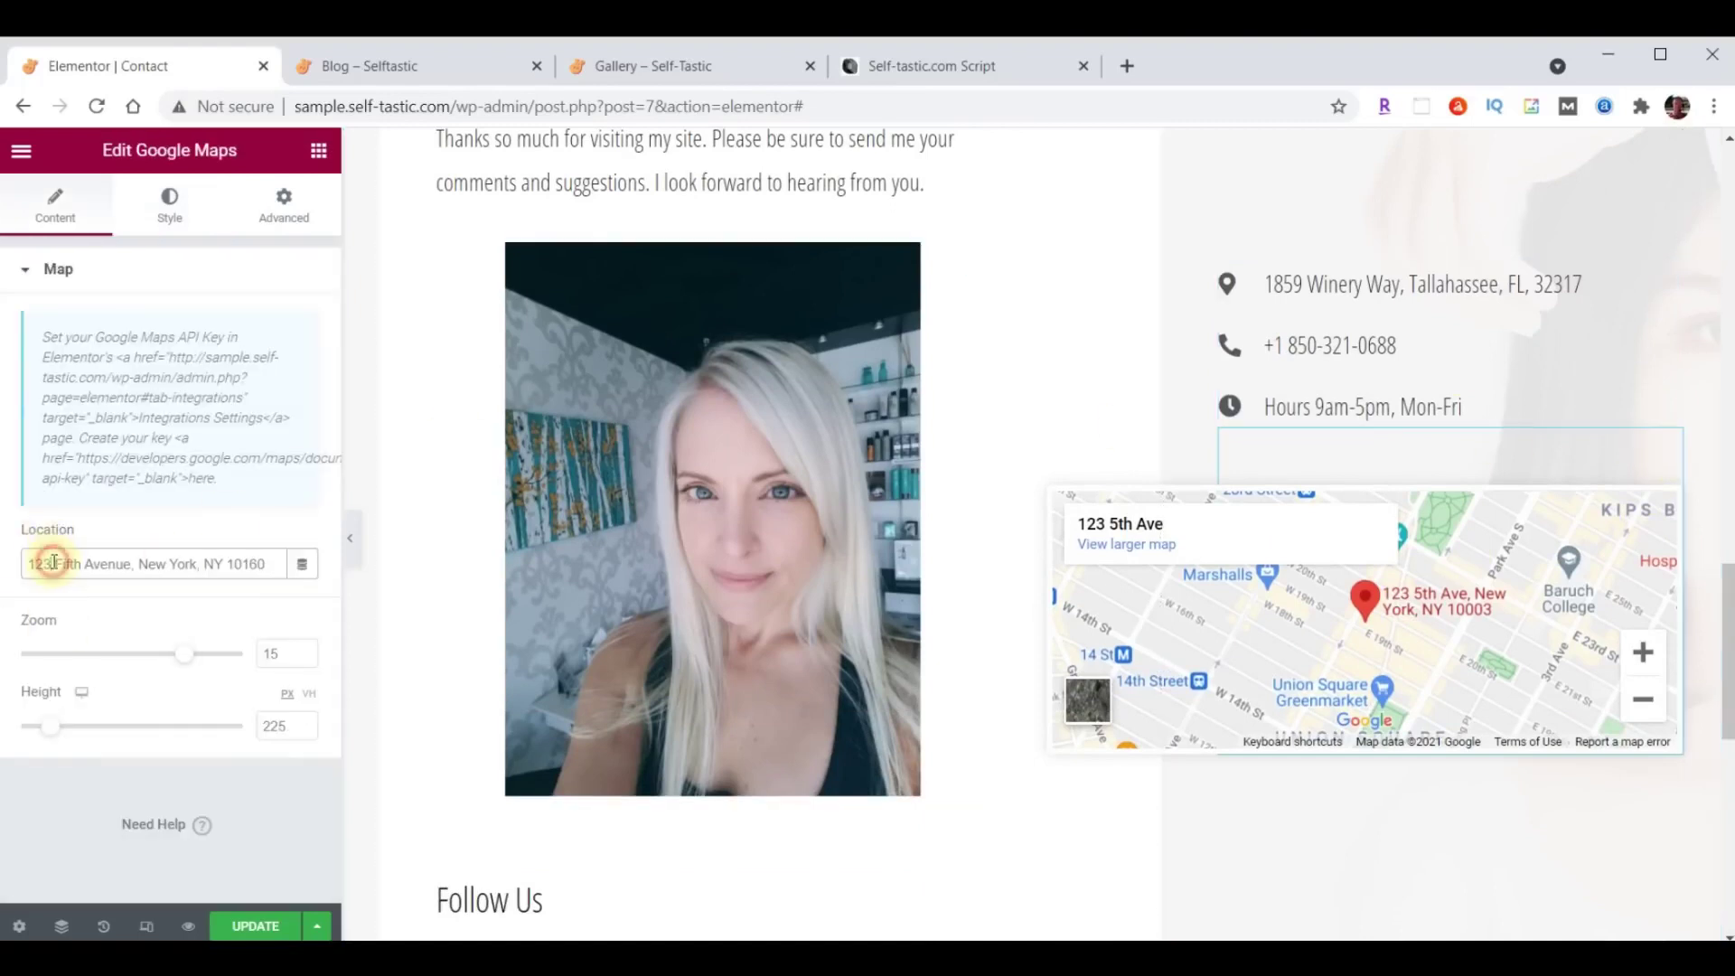
{"action": "left_click_drag", "start_coordinate": [34, 561], "coordinate": [310, 557]}
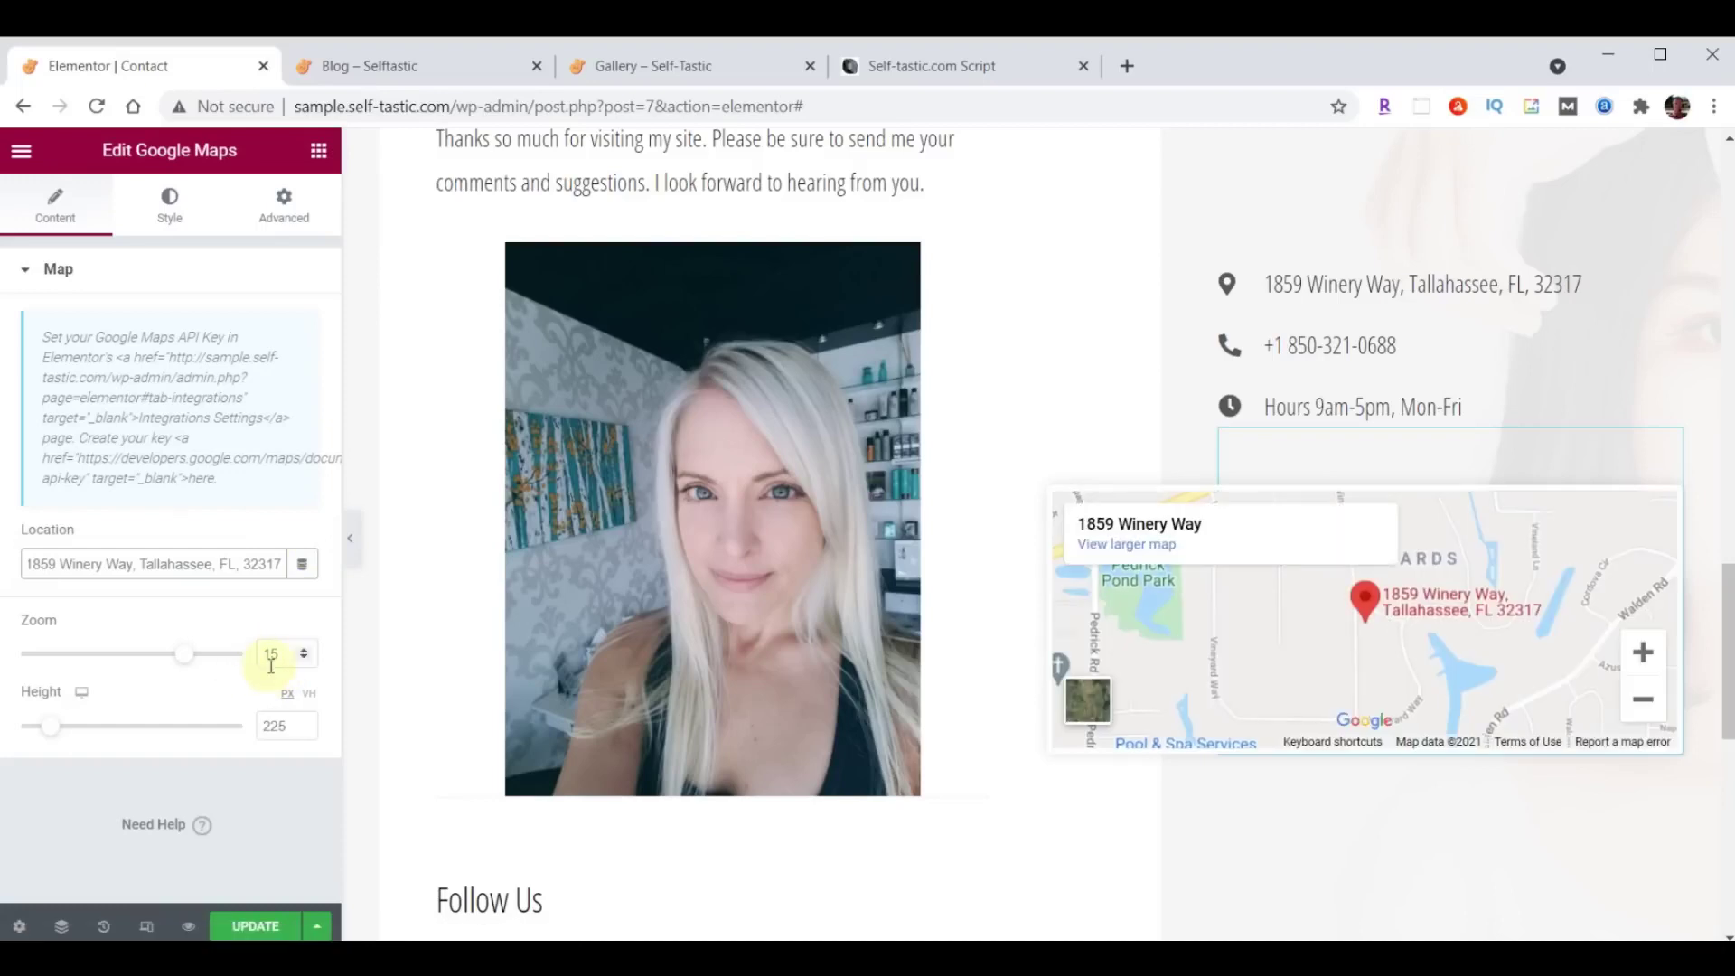
- Set the map height to 500 and update the page
{"action": "scroll", "coordinate": [1351, 626], "scroll_direction": "down", "scroll_amount": 3}
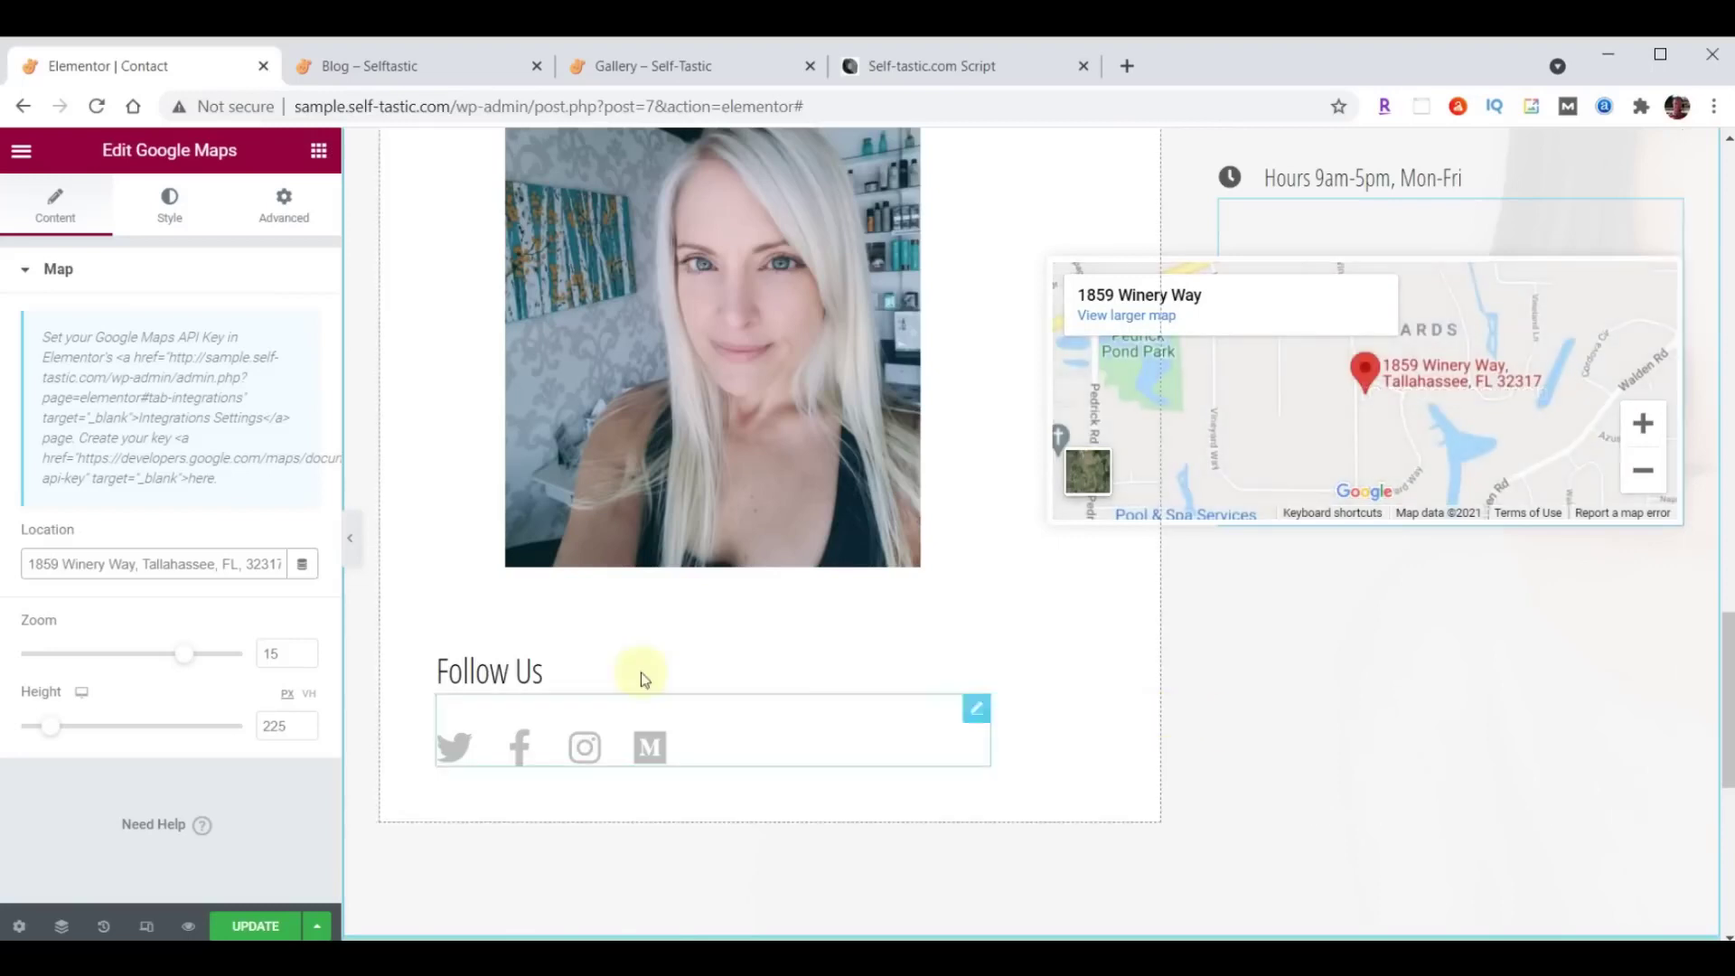
{"action": "double_click", "coordinate": [276, 727]}
{"action": "type", "text": "500"}
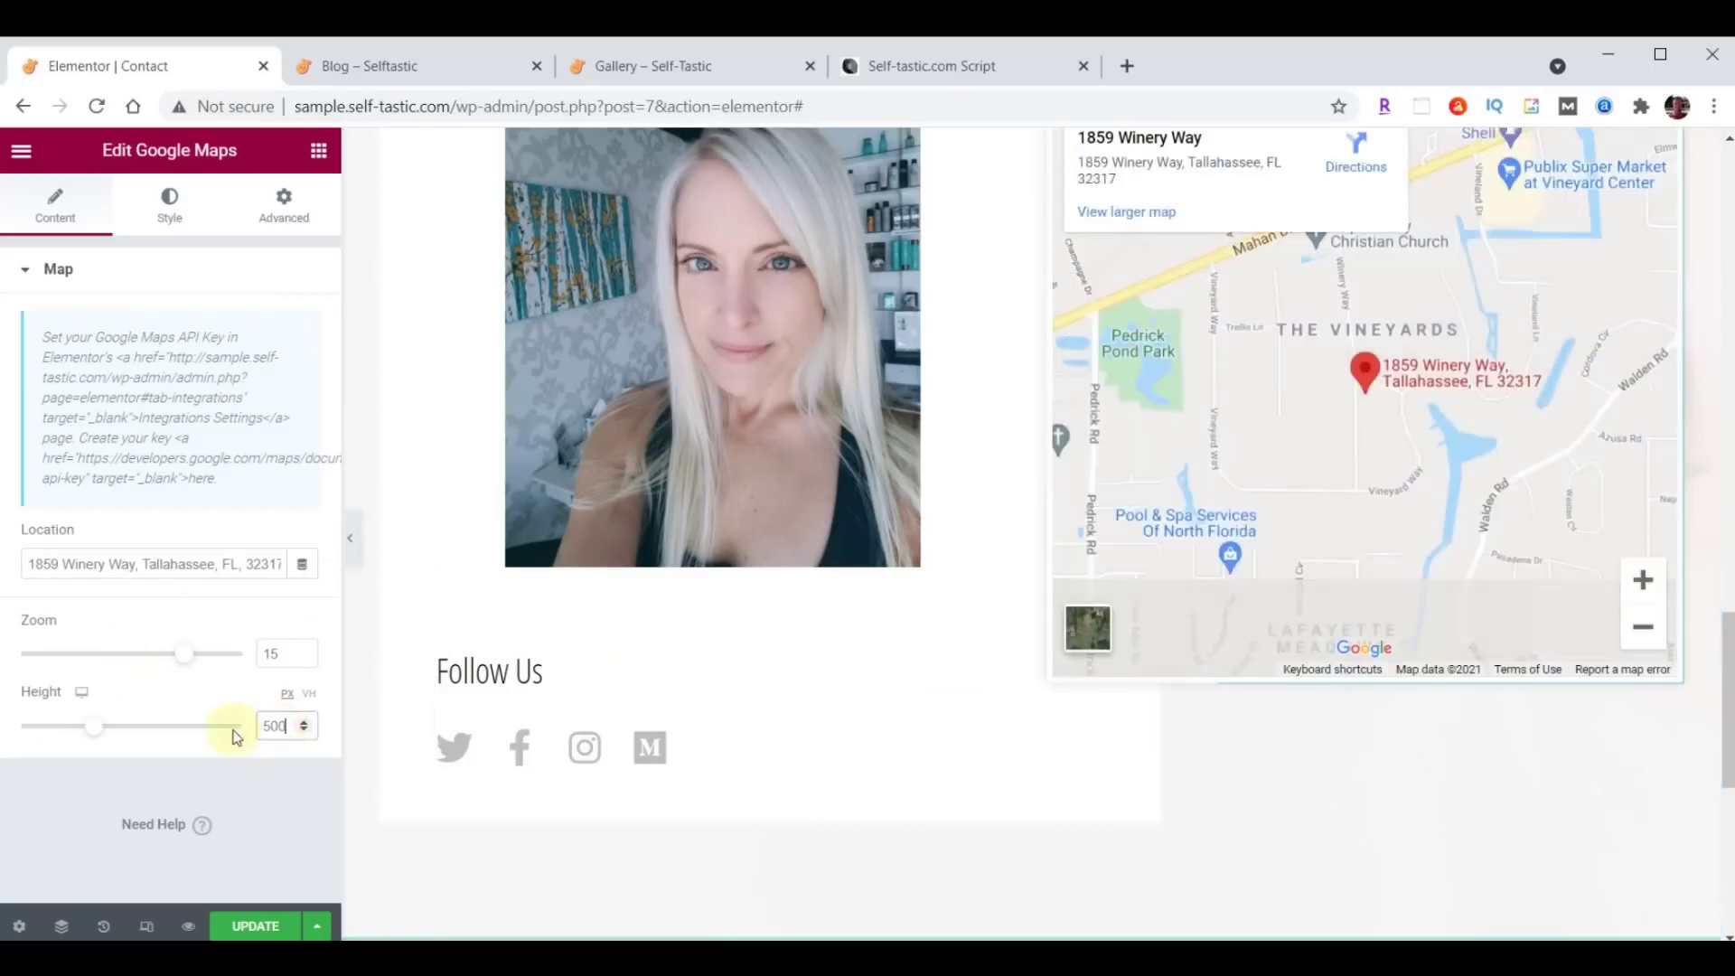
{"action": "scroll", "coordinate": [1045, 794], "scroll_direction": "up", "scroll_amount": 2}
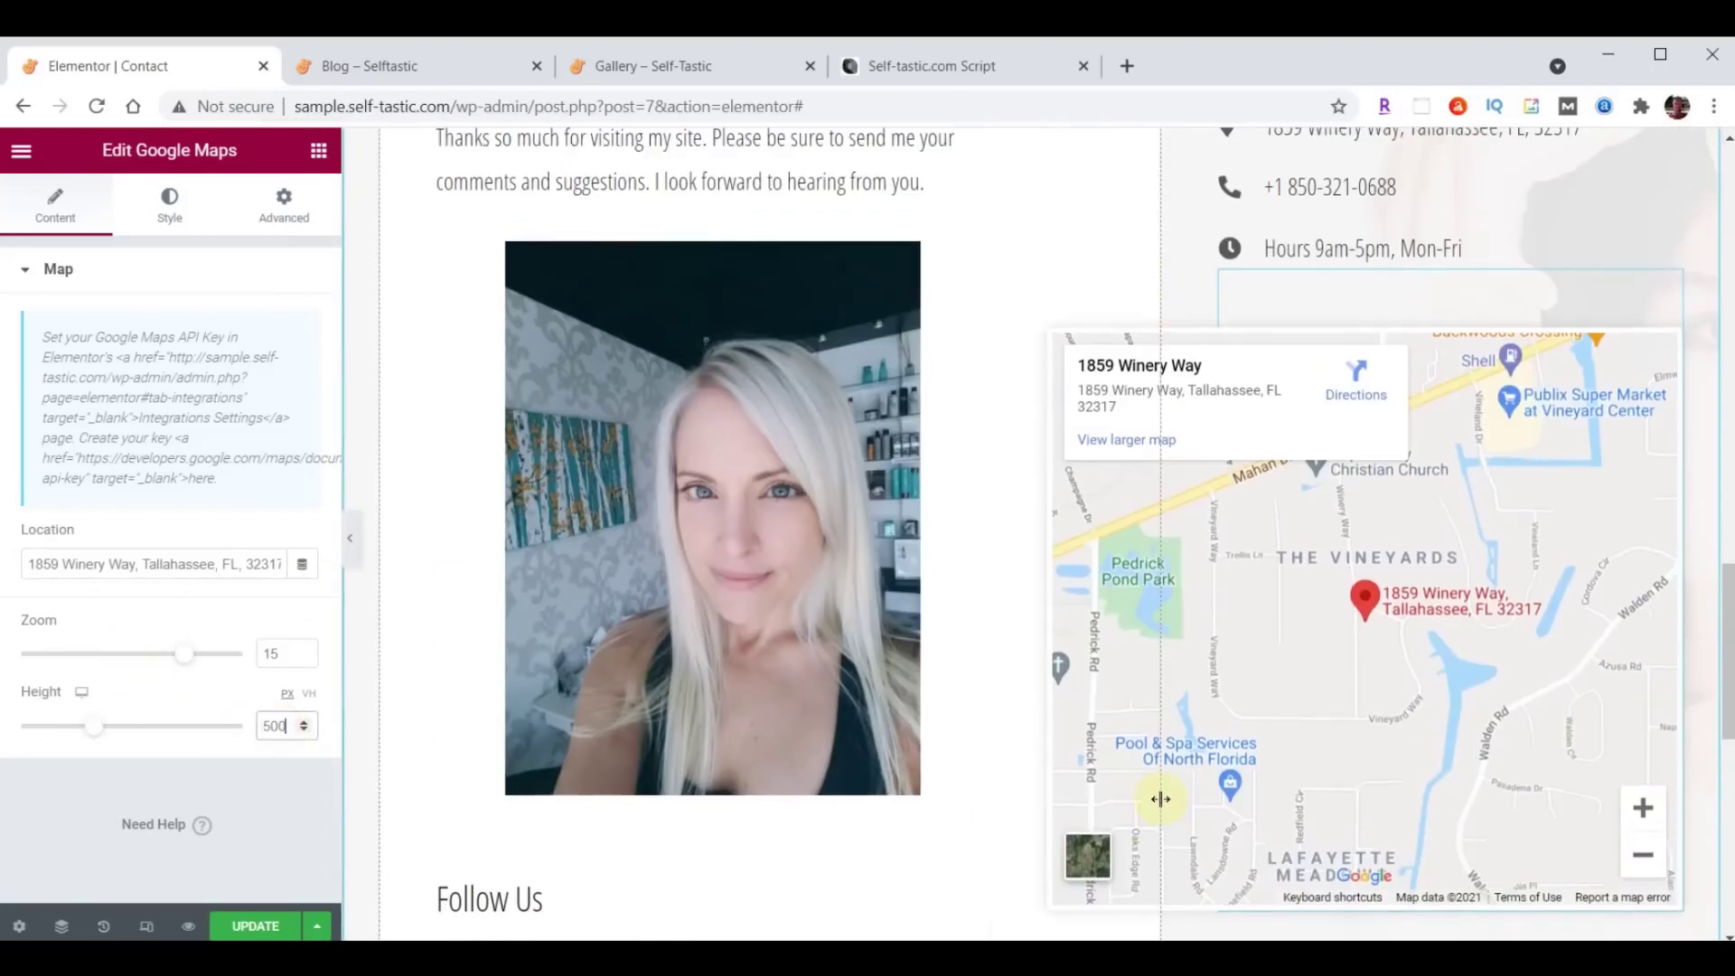
{"action": "scroll", "coordinate": [1045, 795], "scroll_direction": "down", "scroll_amount": 3}
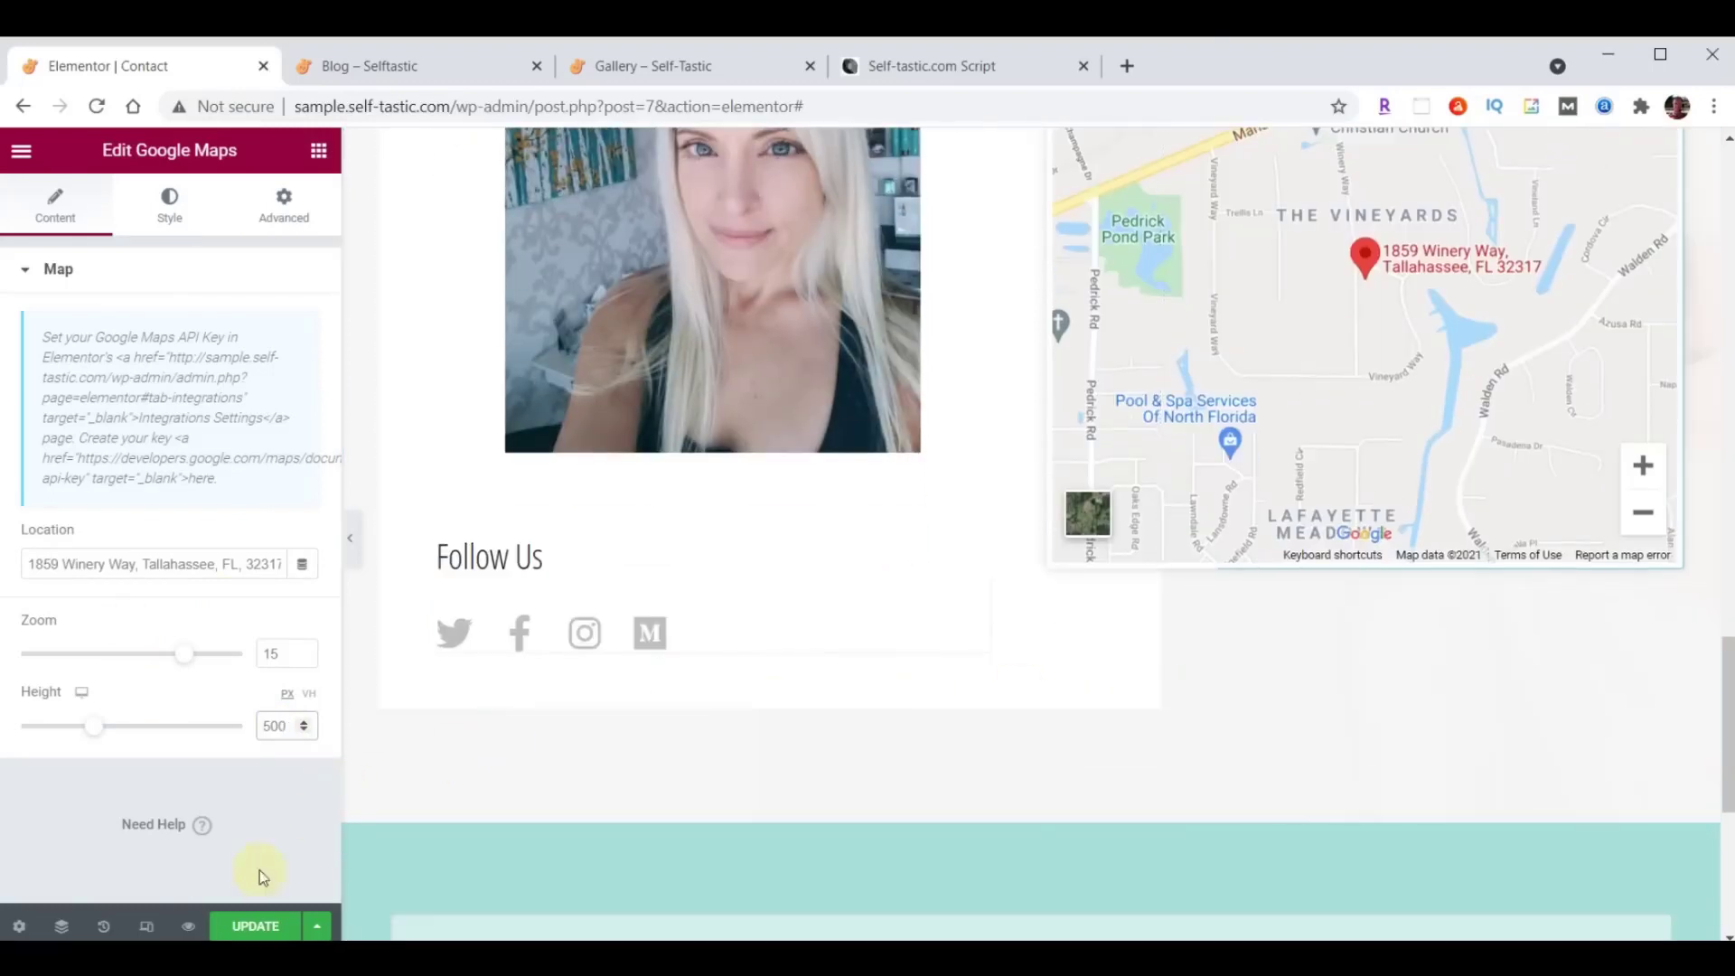
{"action": "left_click", "coordinate": [241, 928]}
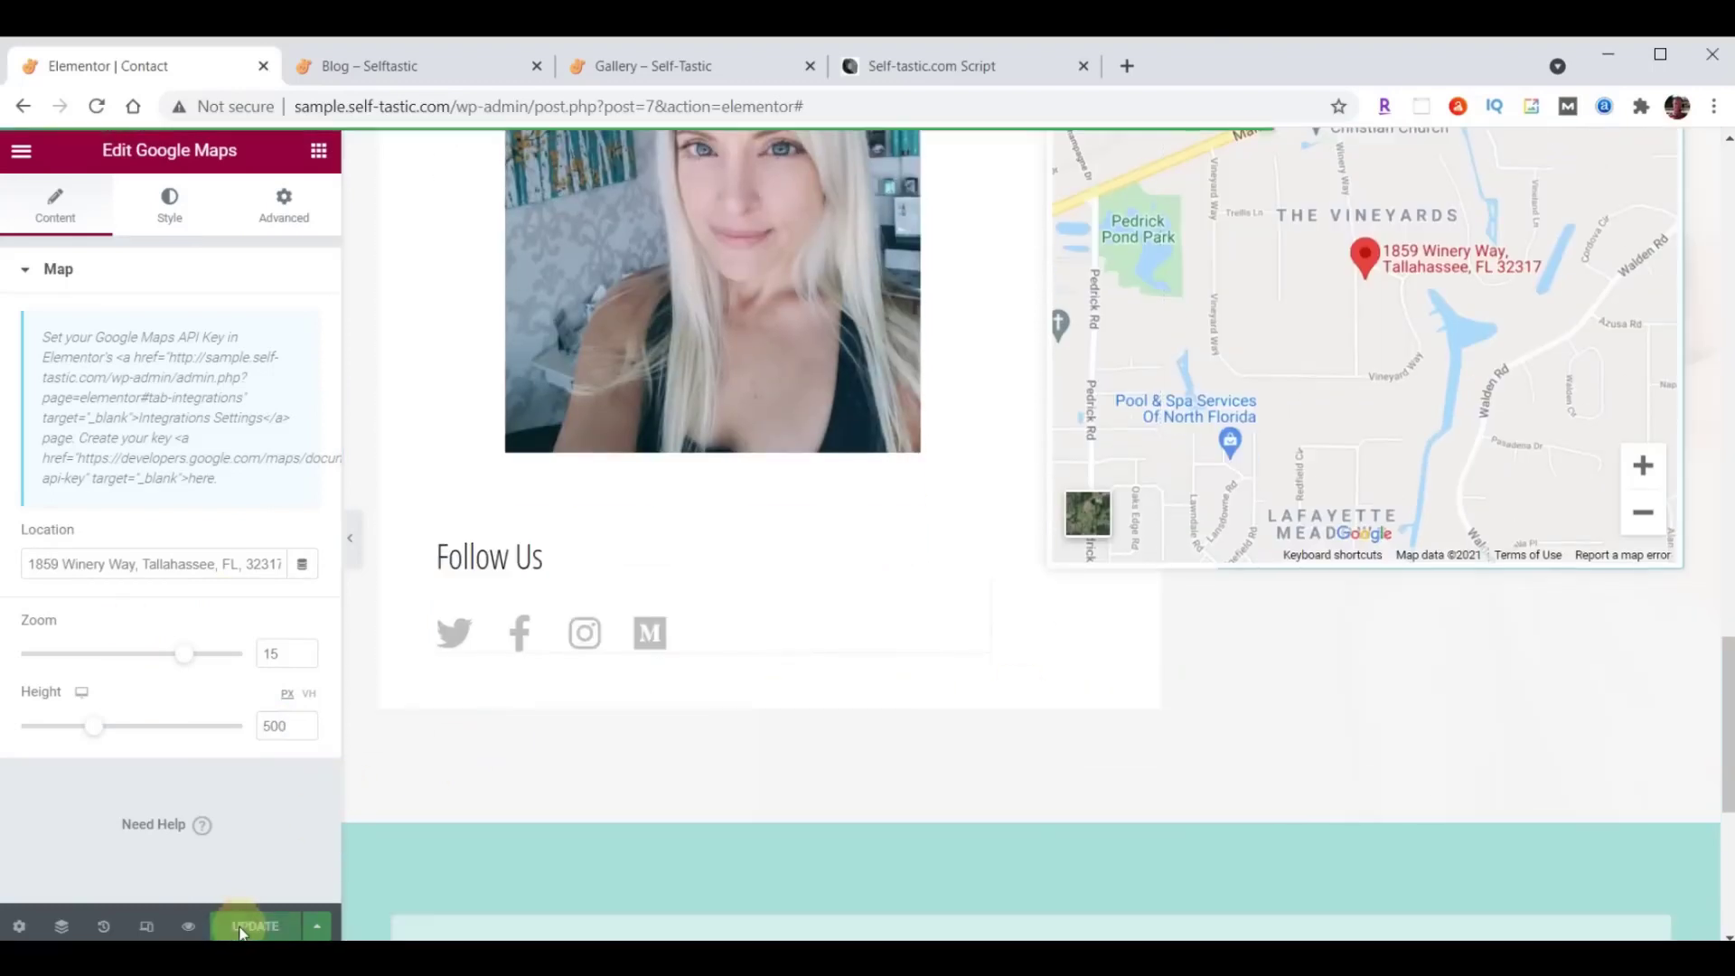
{"action": "left_click", "coordinate": [404, 73]}
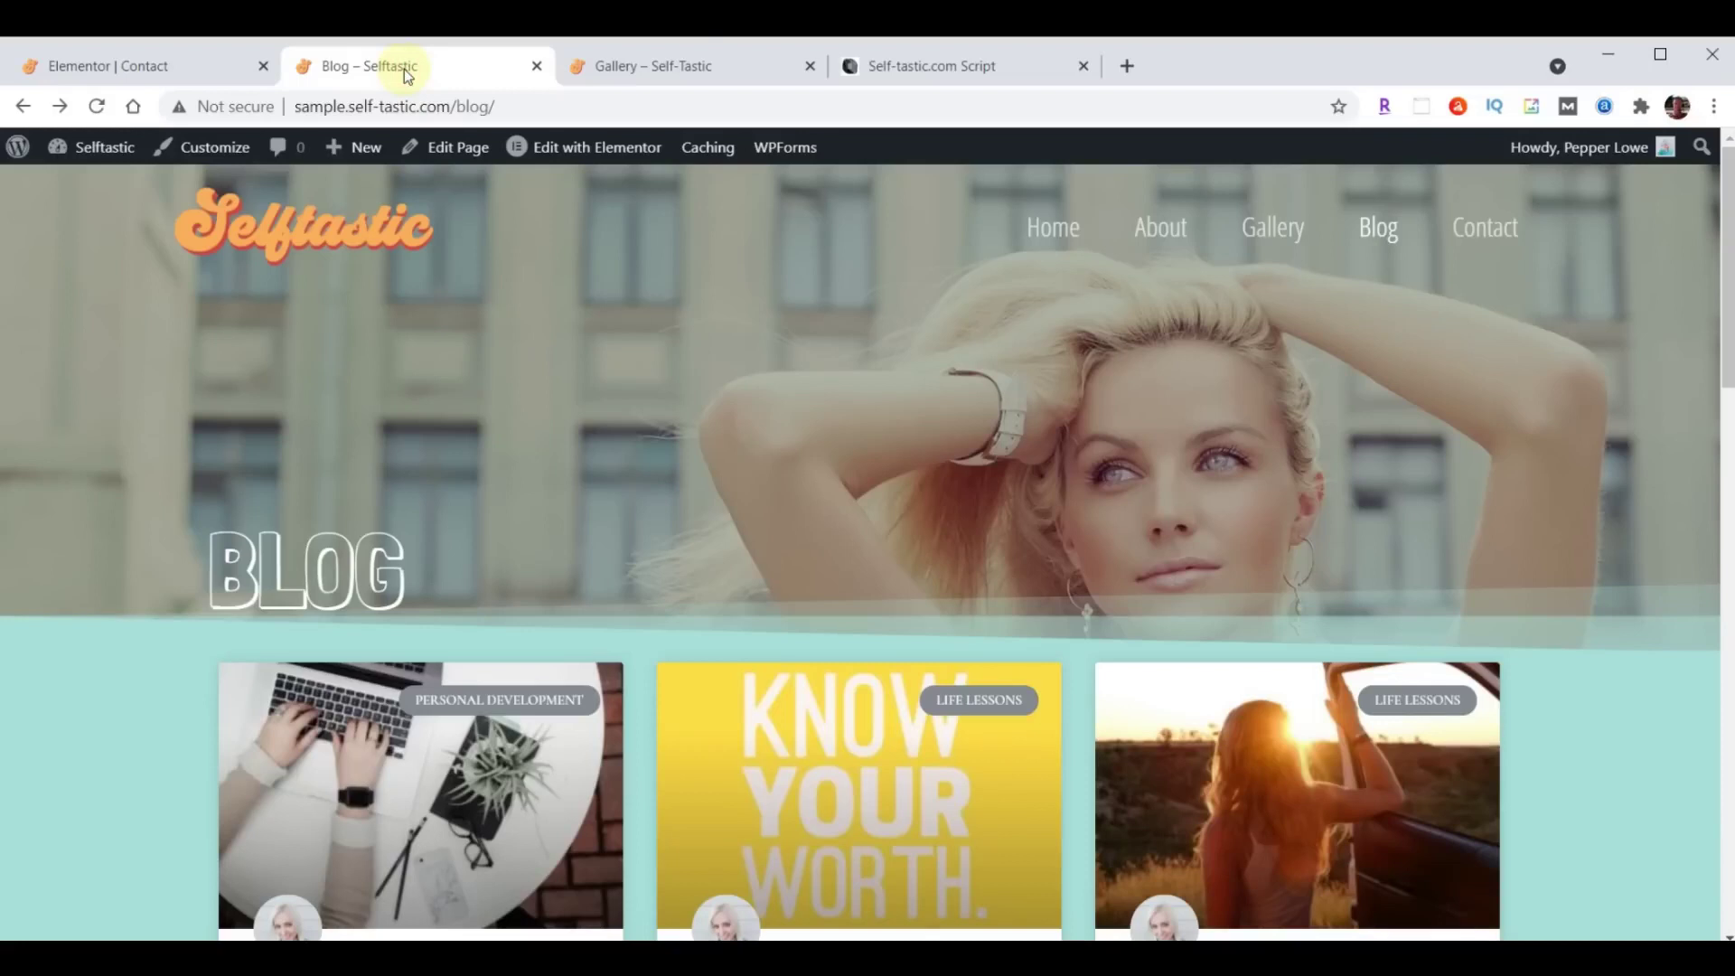
{"action": "left_click", "coordinate": [1484, 230]}
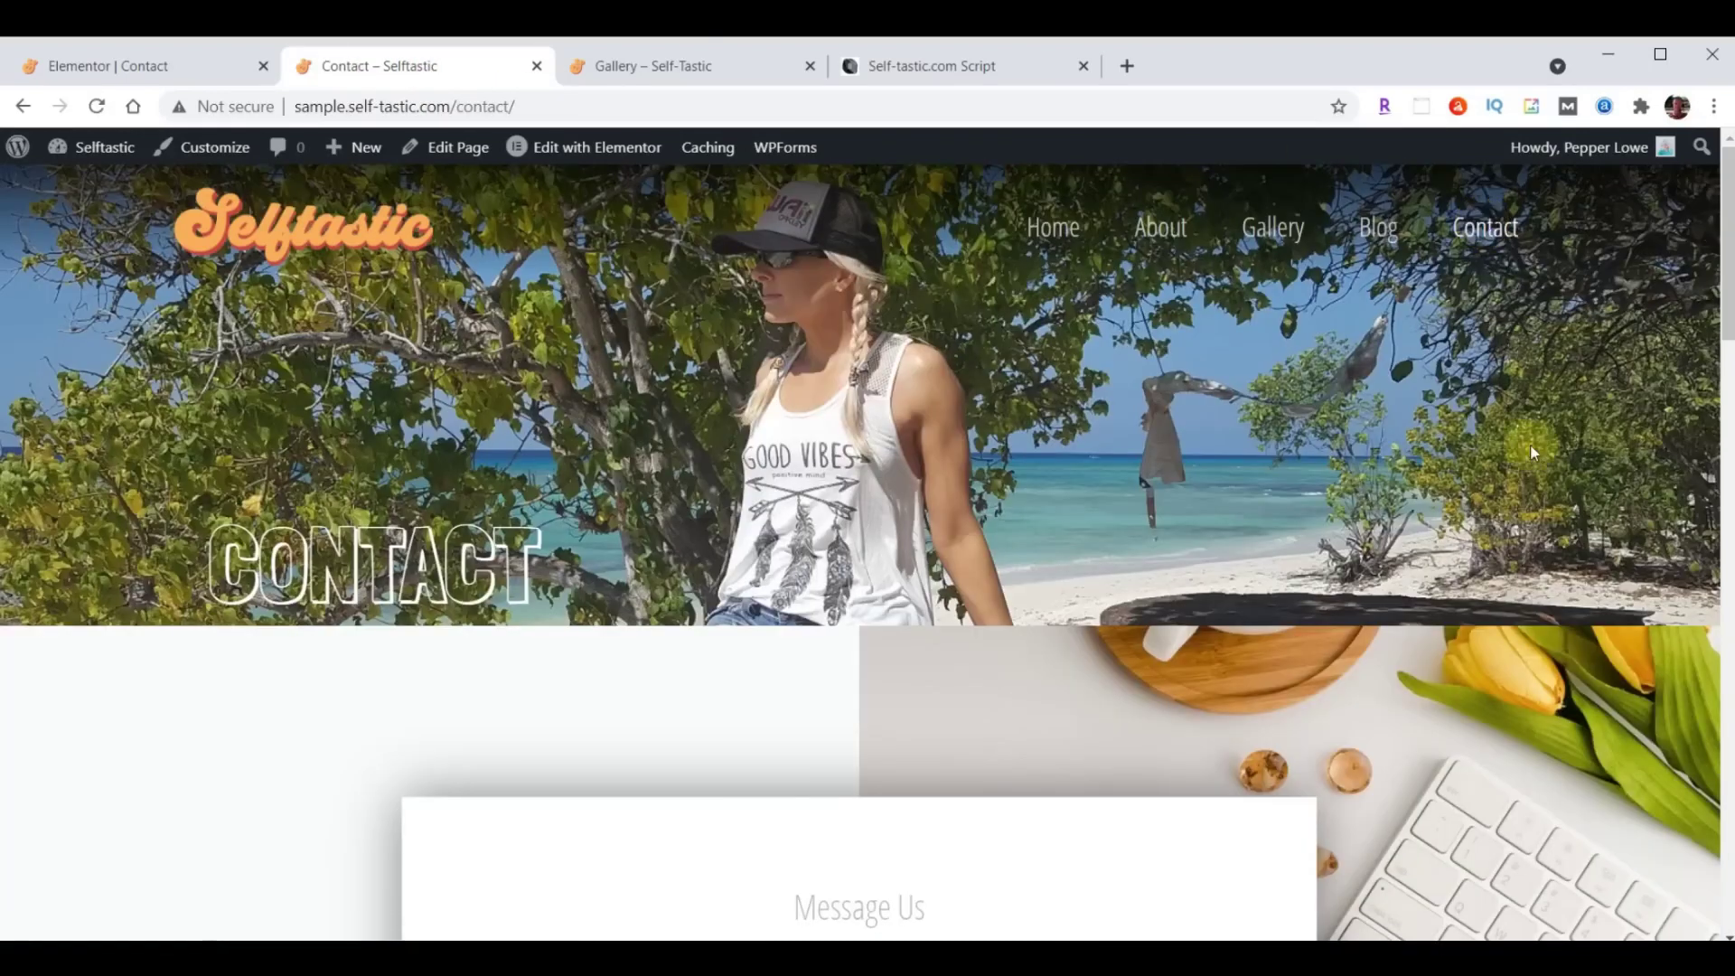
{"action": "scroll", "coordinate": [1350, 417], "scroll_direction": "down", "scroll_amount": 15}
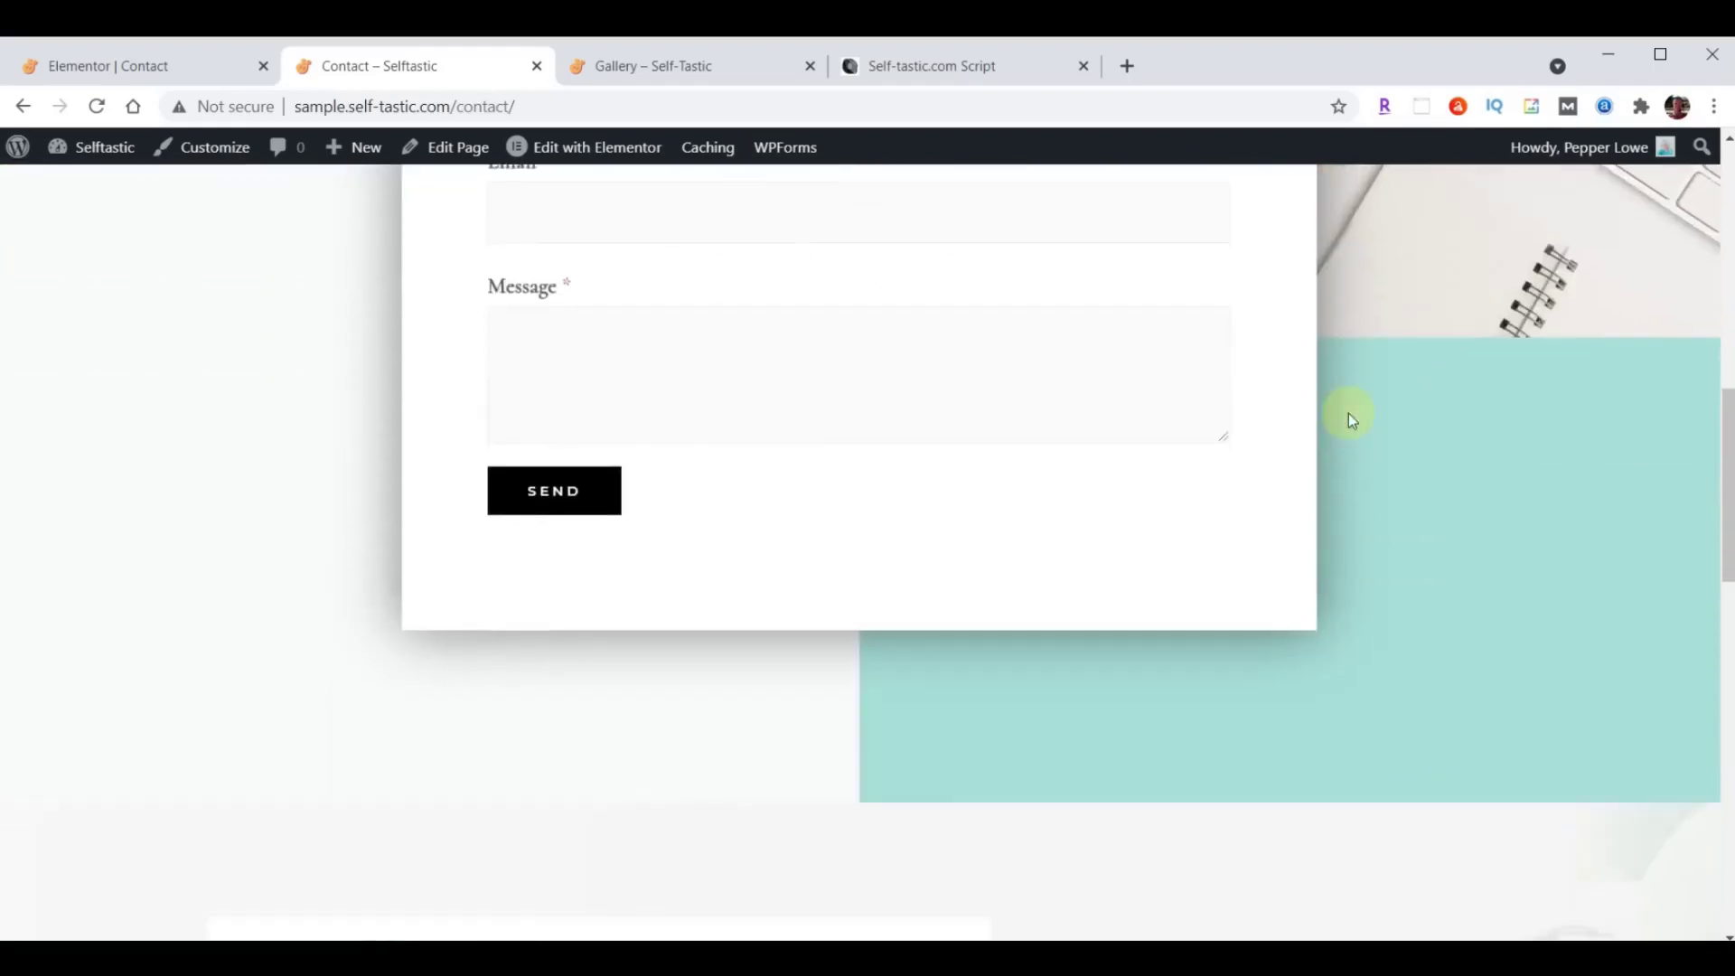
{"action": "scroll", "coordinate": [1348, 414], "scroll_direction": "down", "scroll_amount": 13}
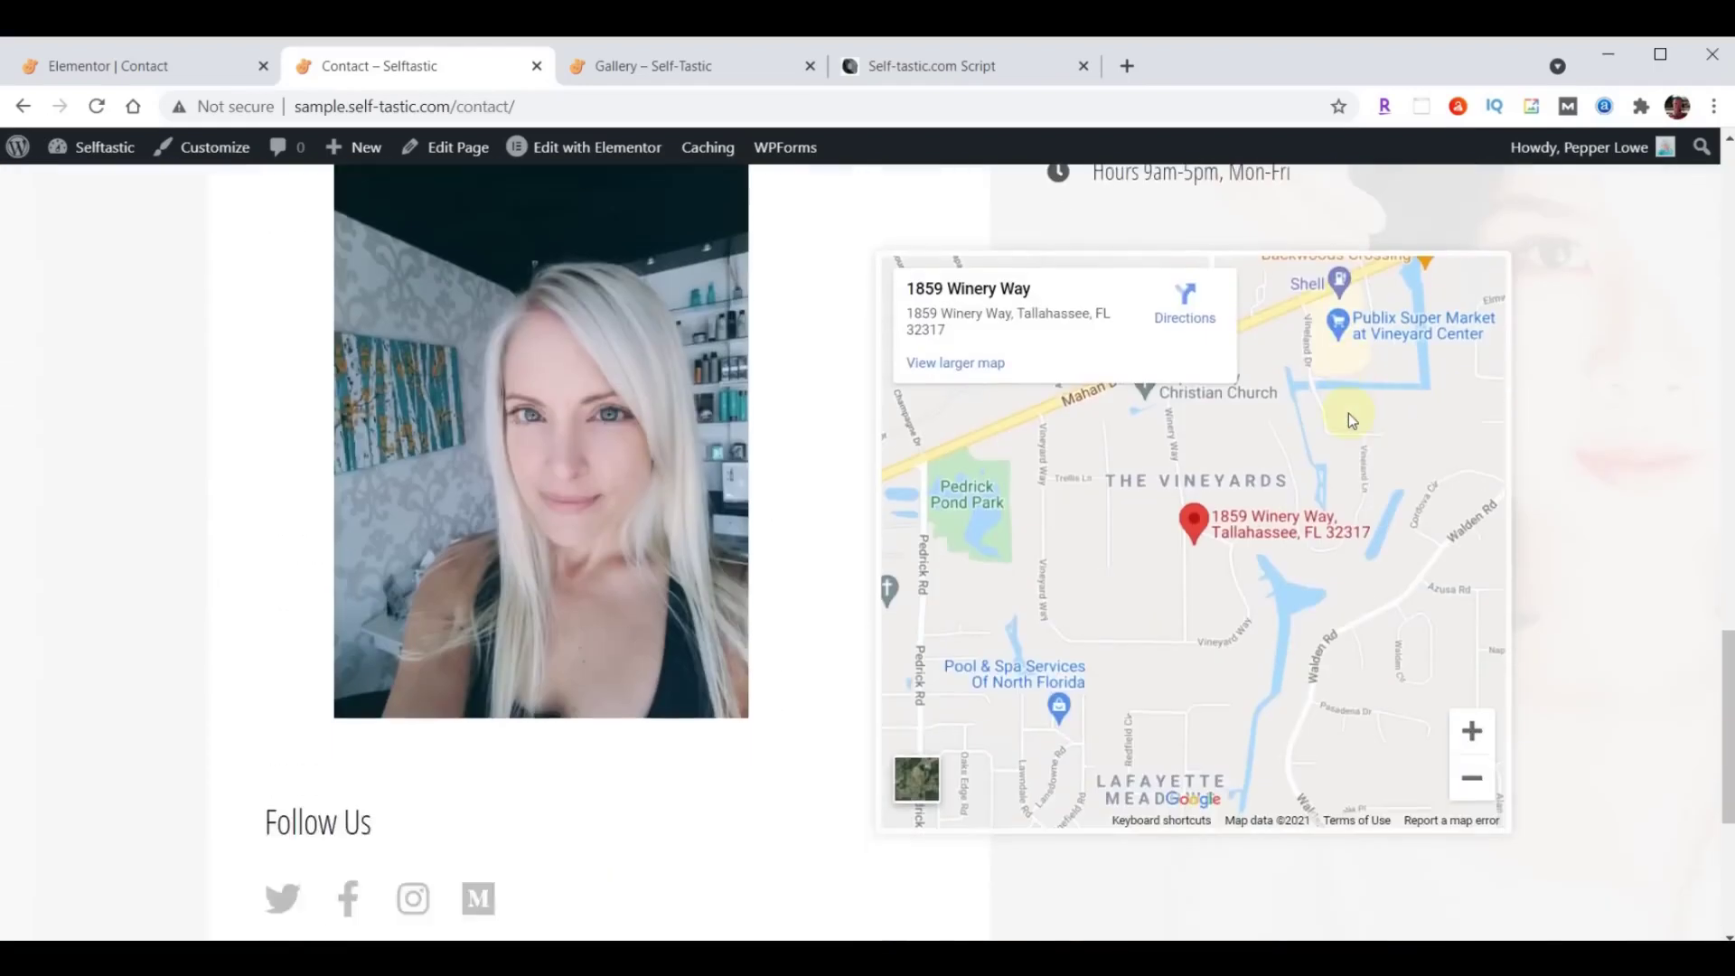
{"action": "scroll", "coordinate": [1290, 618], "scroll_direction": "down", "scroll_amount": 1}
{"action": "scroll", "coordinate": [1290, 618], "scroll_direction": "up", "scroll_amount": 14}
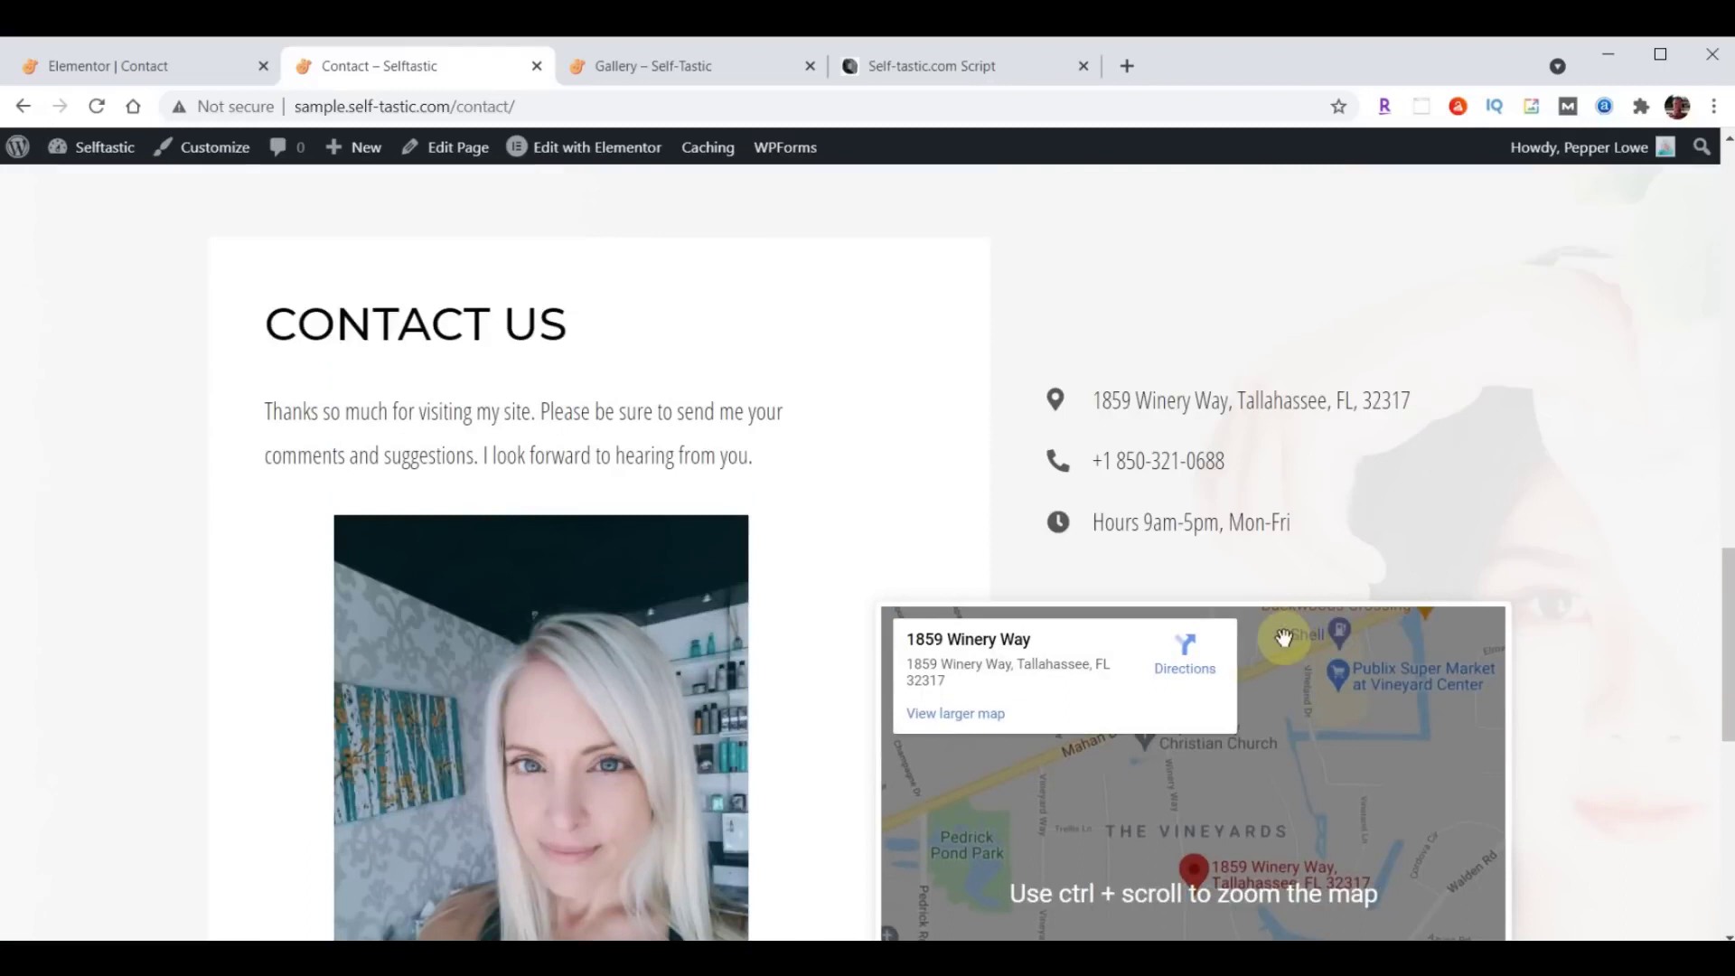
{"action": "scroll", "coordinate": [1284, 638], "scroll_direction": "up", "scroll_amount": 5}
{"action": "scroll", "coordinate": [1284, 637], "scroll_direction": "up", "scroll_amount": 8}
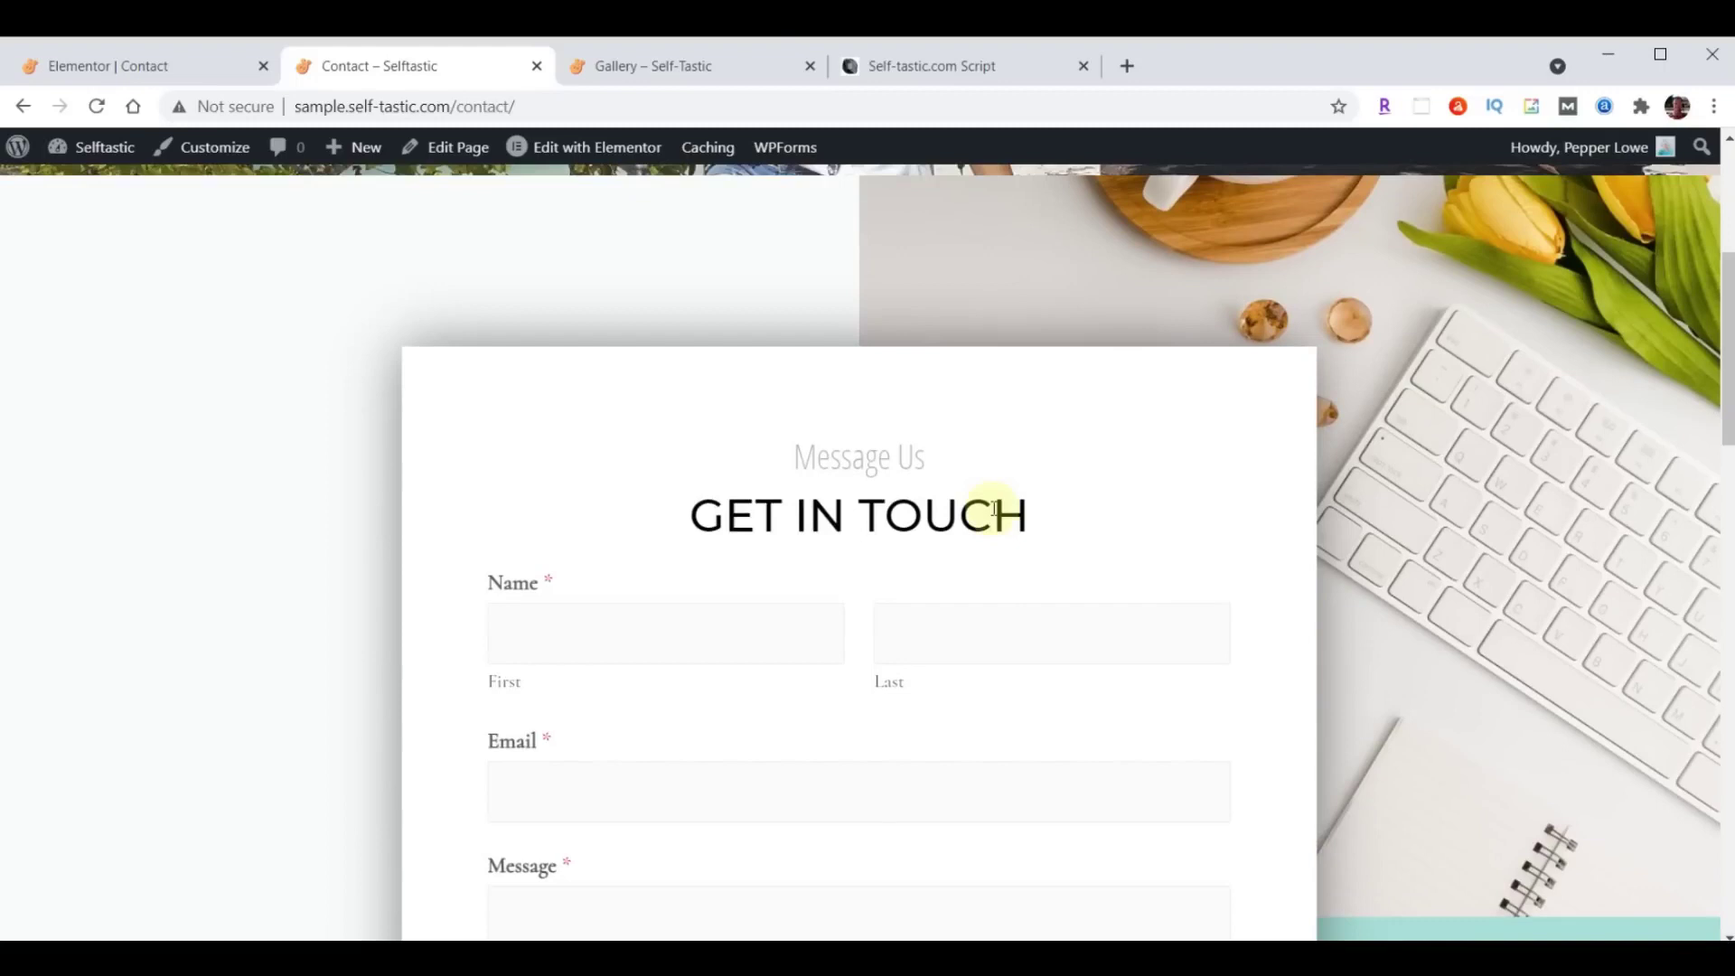
{"action": "left_click", "coordinate": [106, 67]}
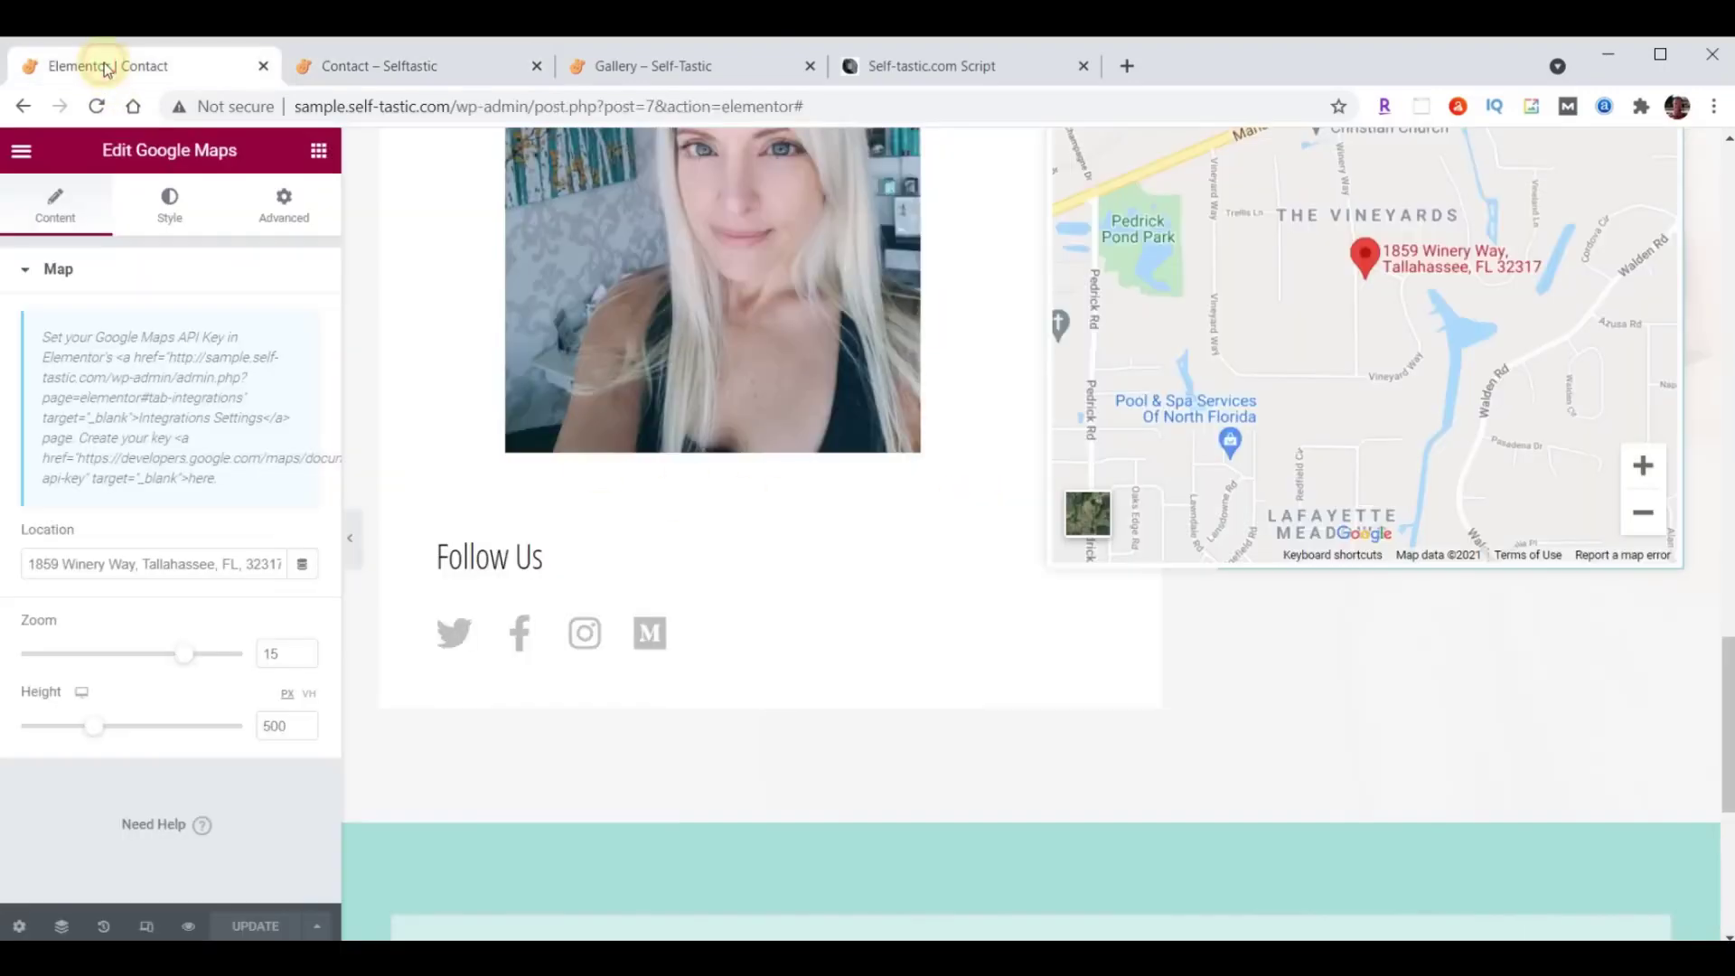
- Exit Elementor to the dashboard and open the WPForms forms list
{"action": "left_click", "coordinate": [21, 150]}
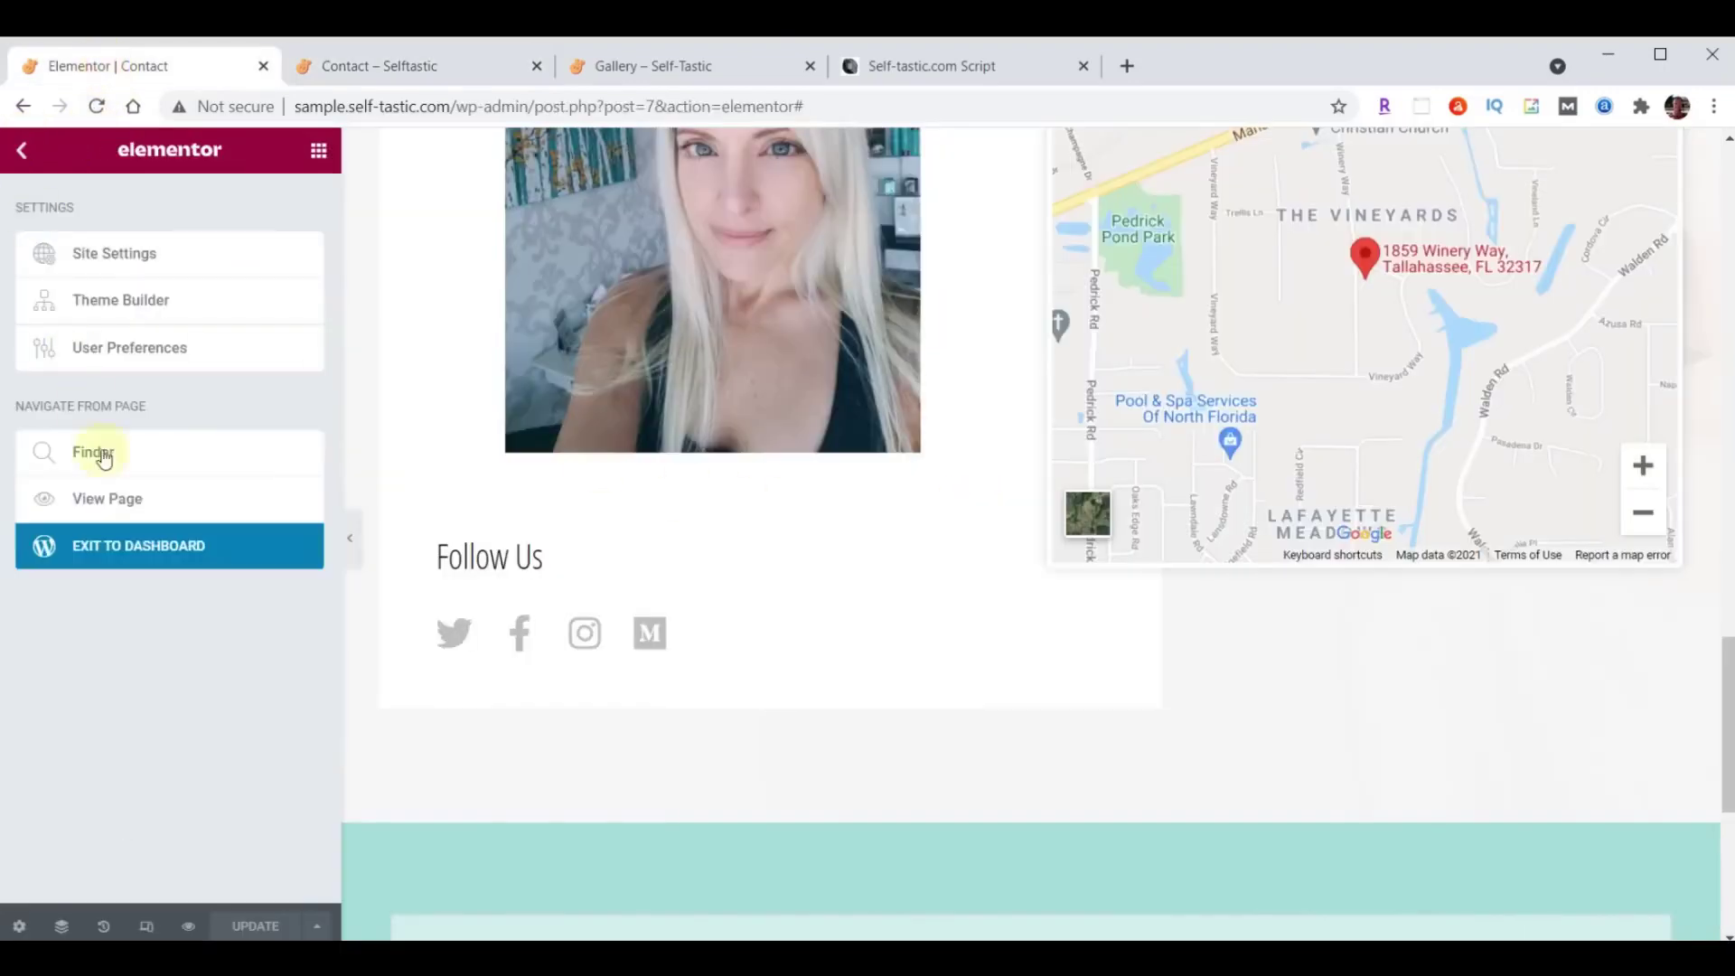
{"action": "left_click", "coordinate": [140, 553]}
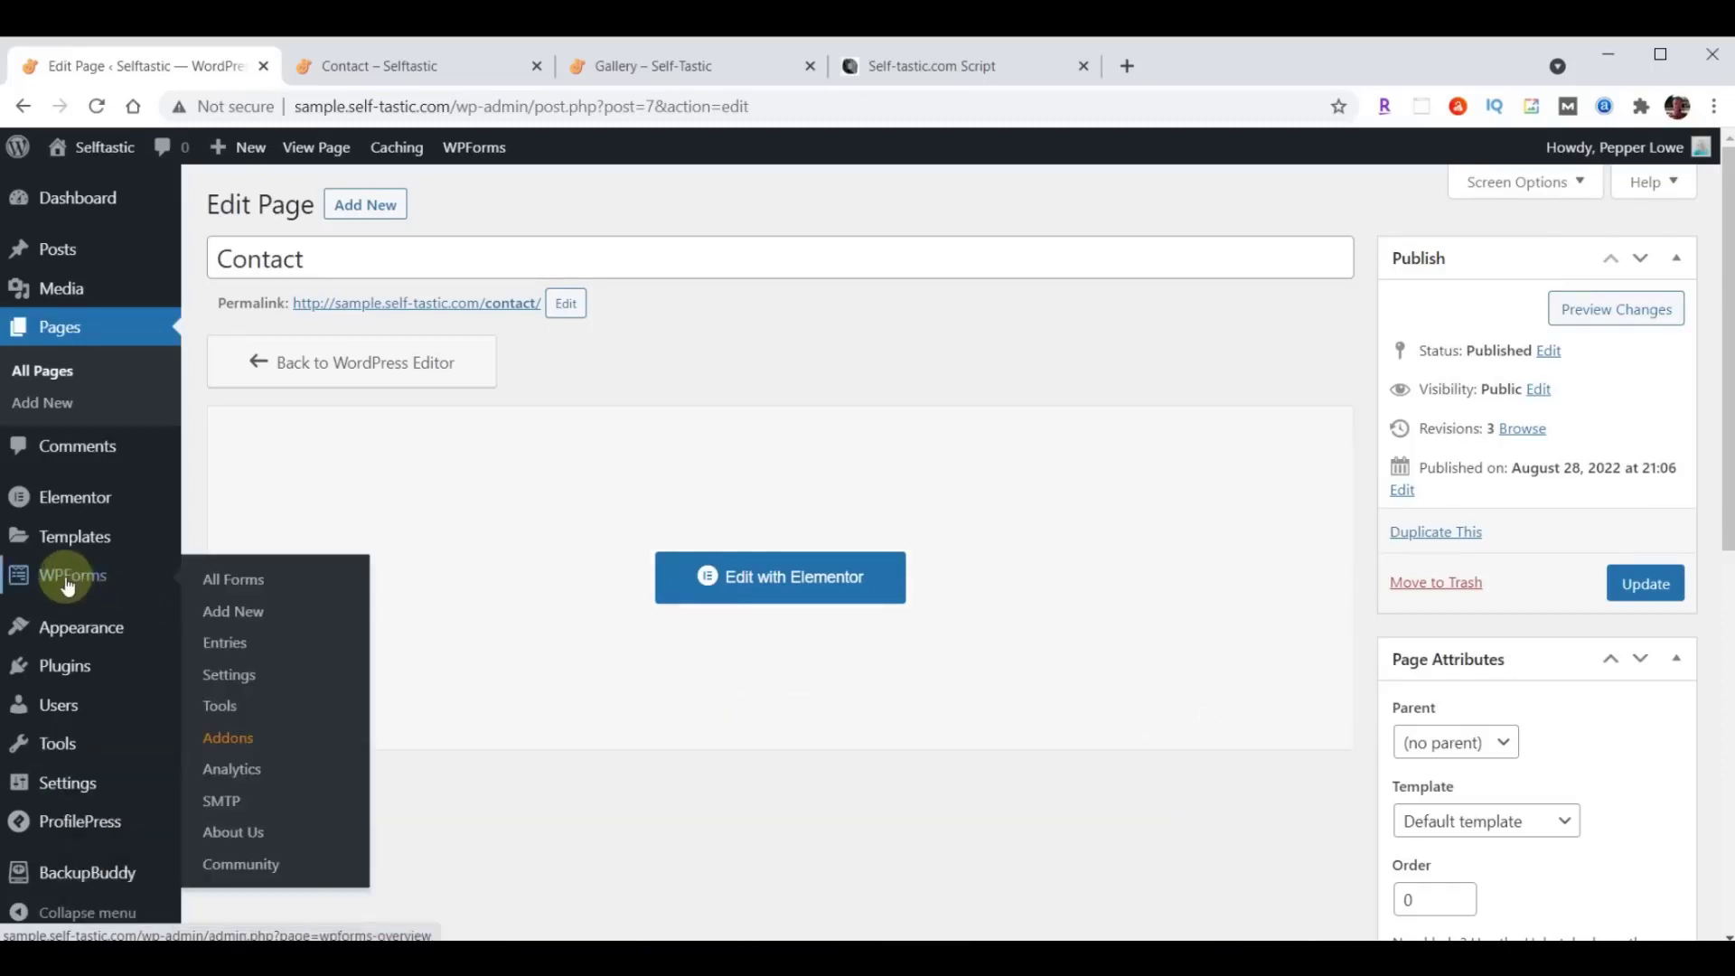
{"action": "left_click", "coordinate": [68, 585]}
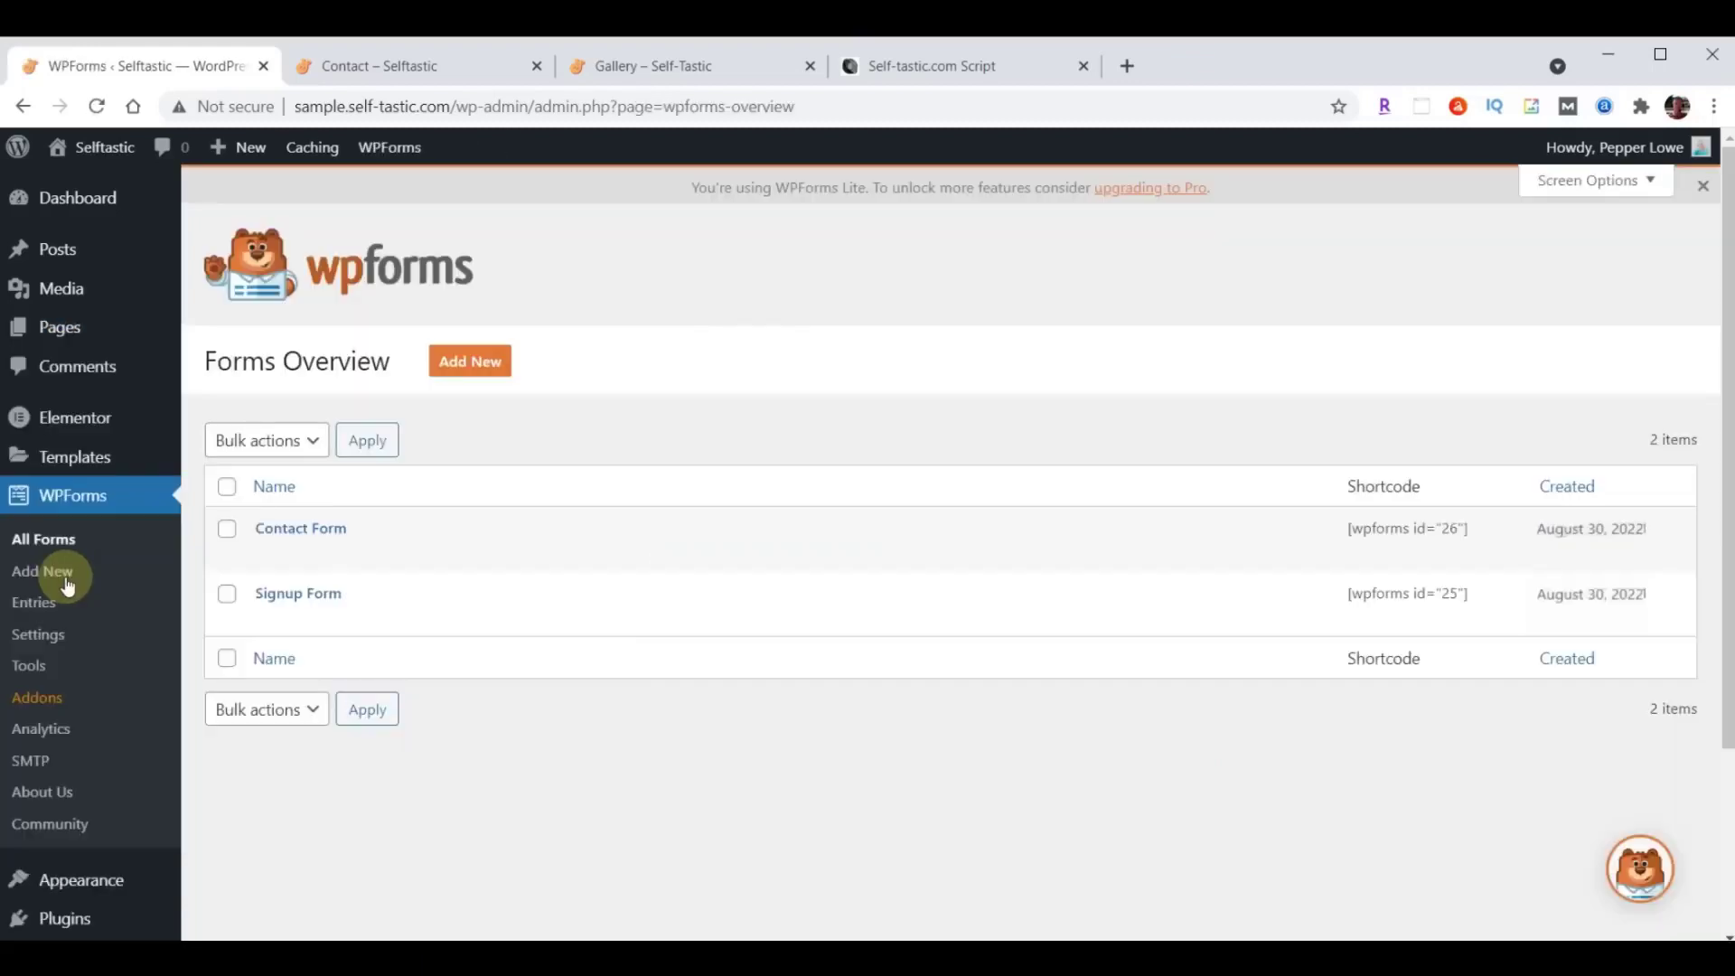
{"action": "mouse_move", "coordinate": [330, 519]}
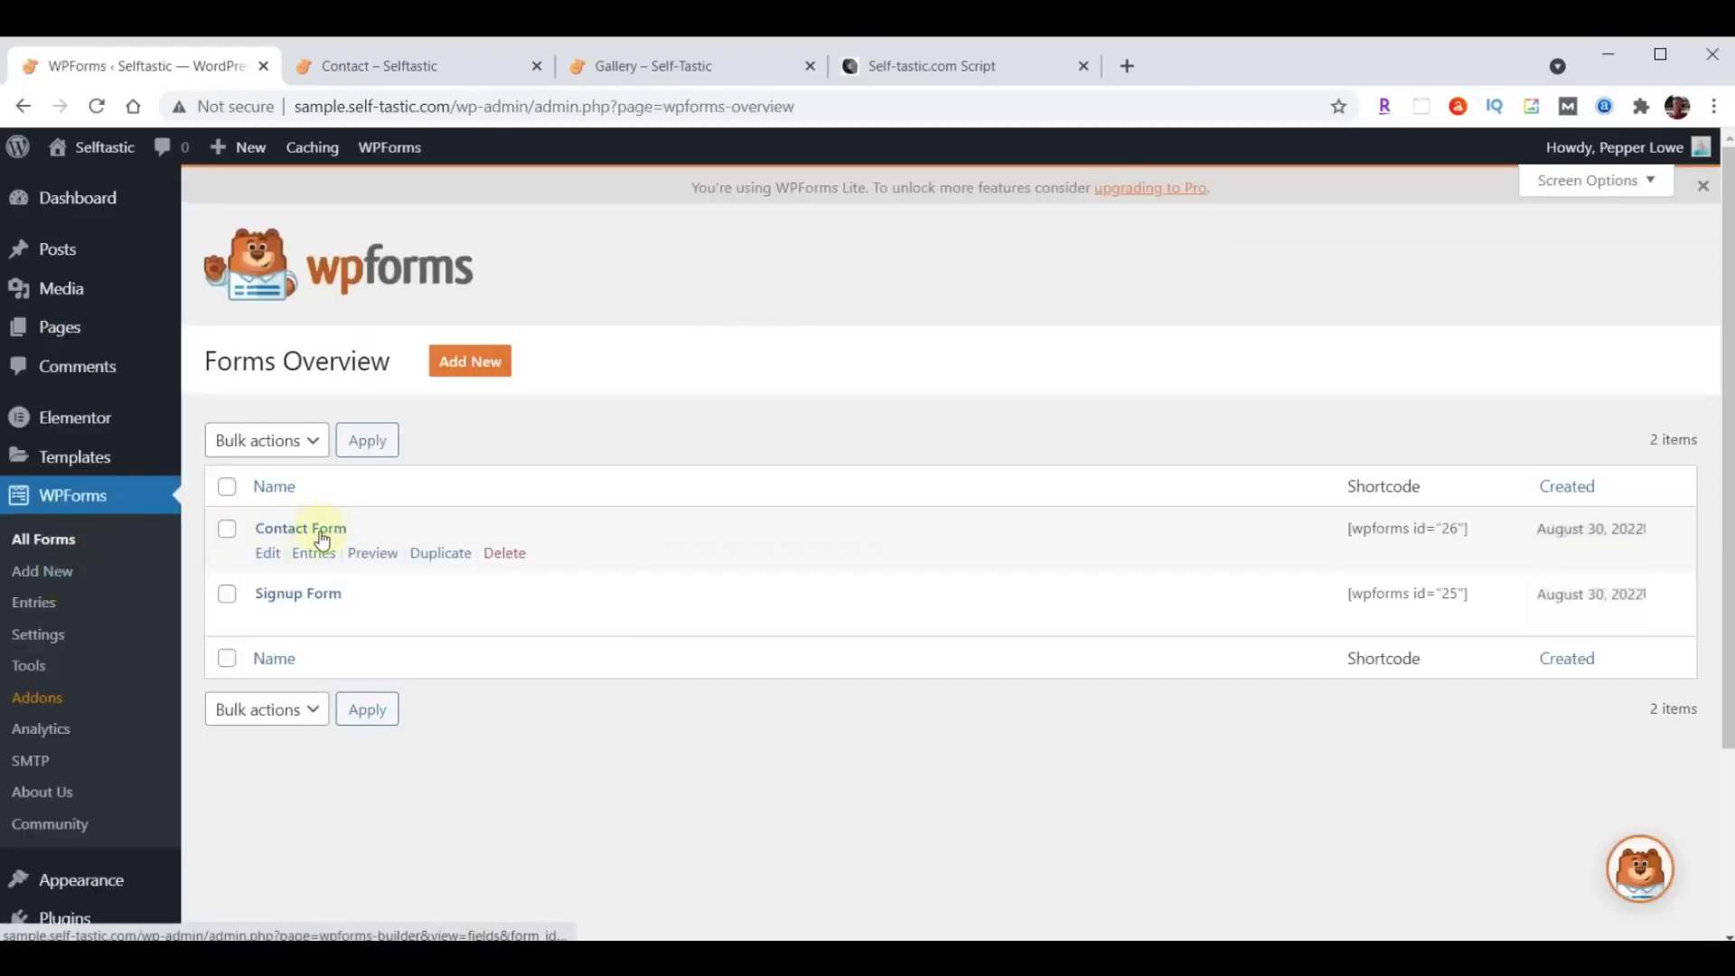
- Open the Contact Form and add a Single Line Text field labelled Subject below Name
{"action": "left_click", "coordinate": [301, 533]}
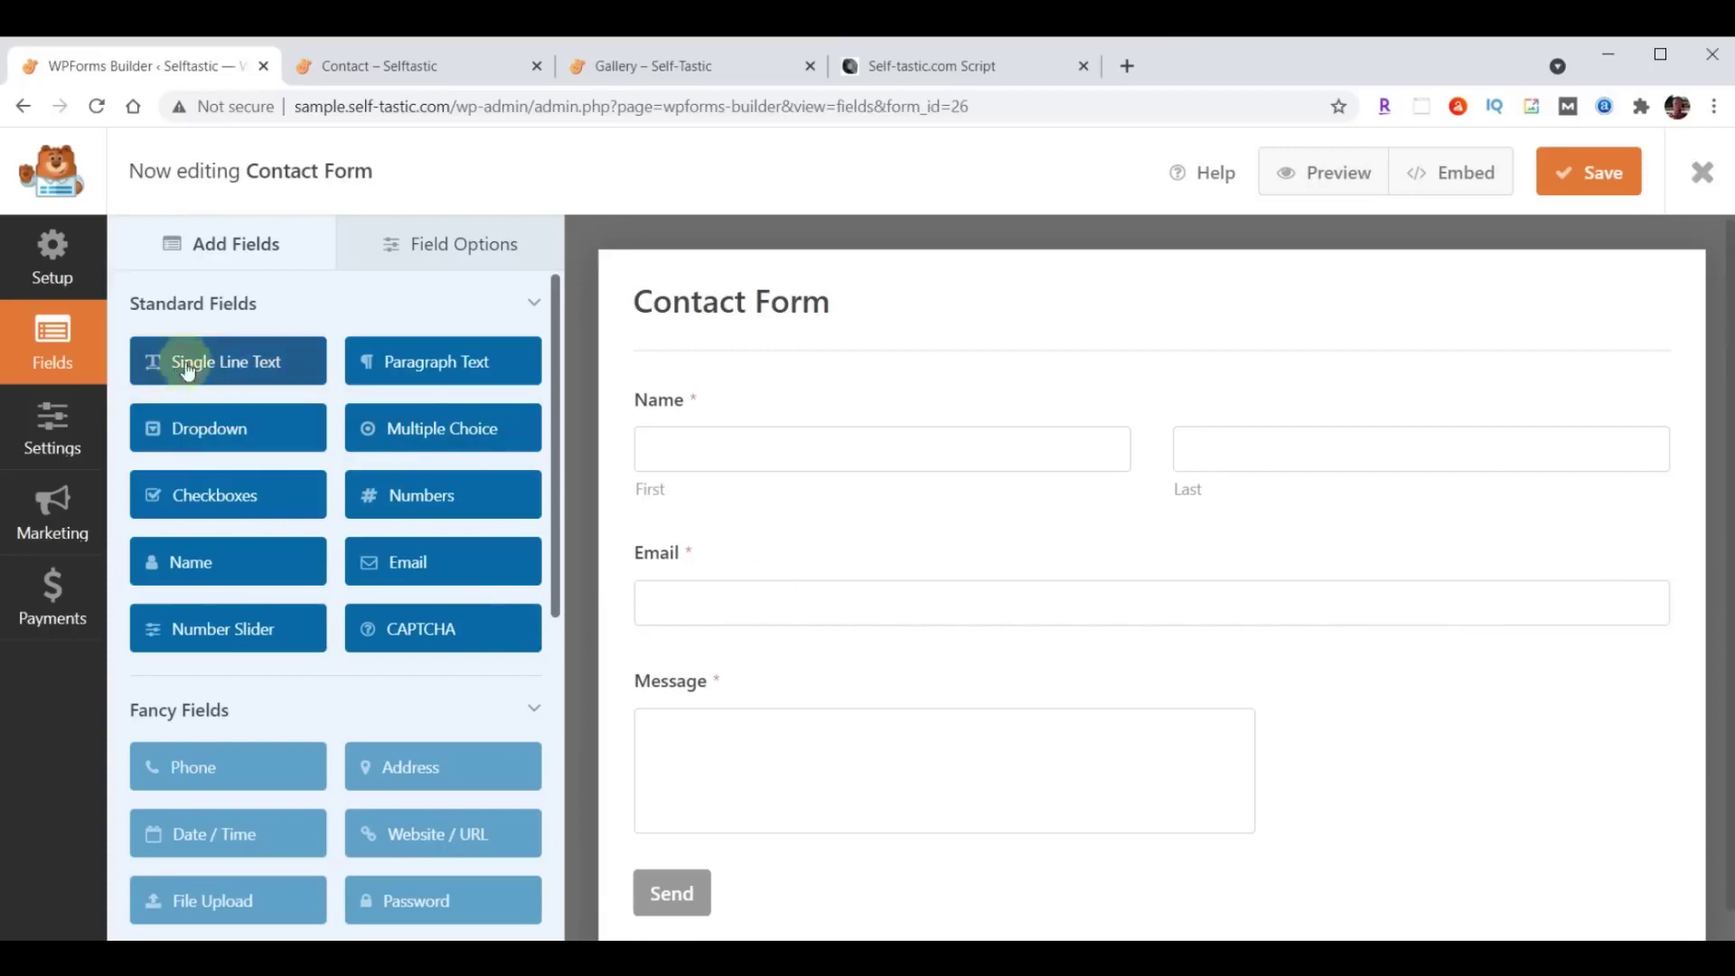
{"action": "left_click_drag", "start_coordinate": [194, 360], "coordinate": [690, 529]}
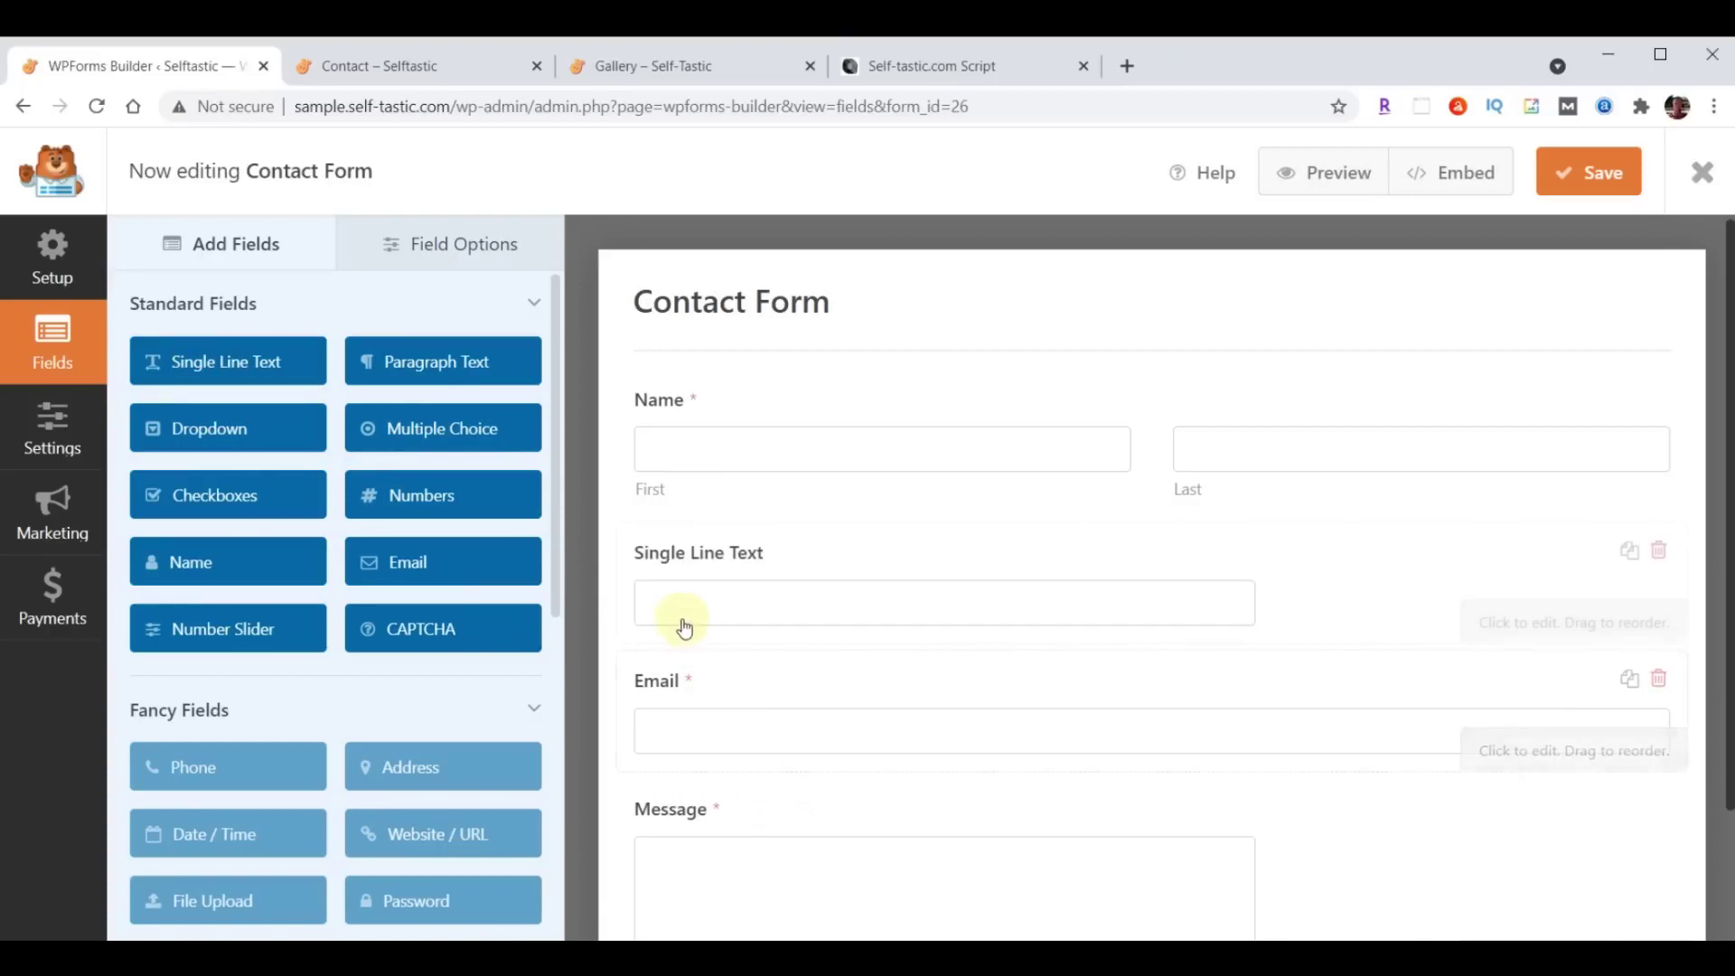
{"action": "left_click", "coordinate": [450, 246]}
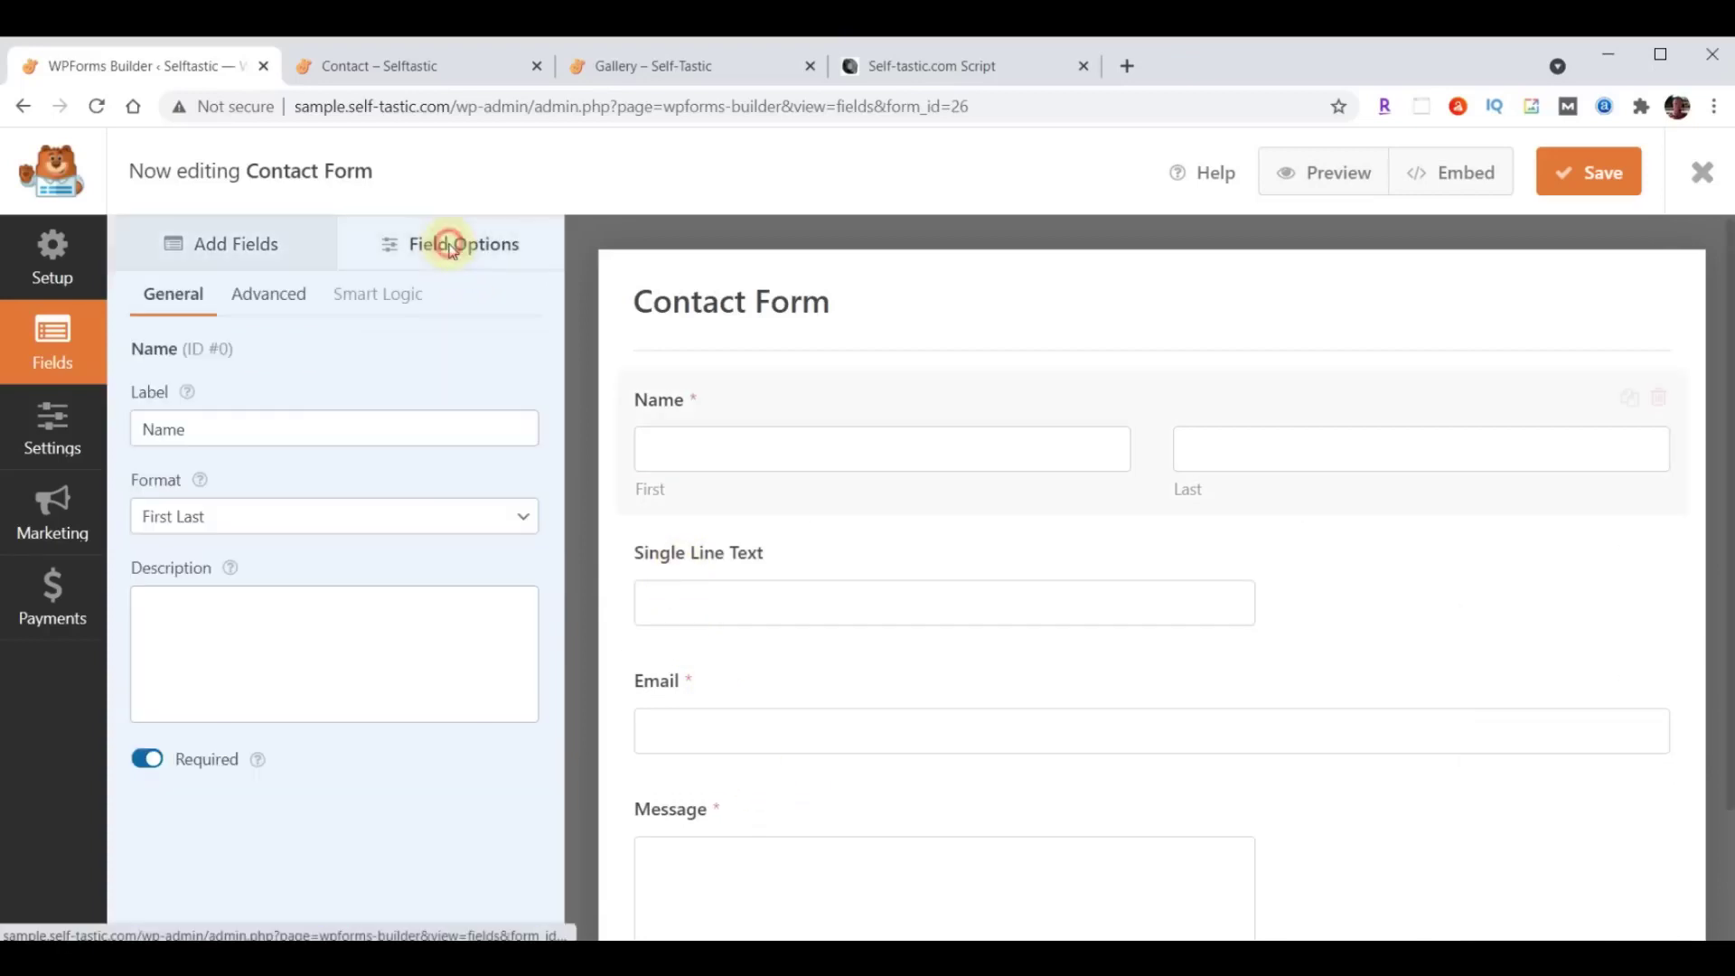
{"action": "left_click", "coordinate": [723, 558]}
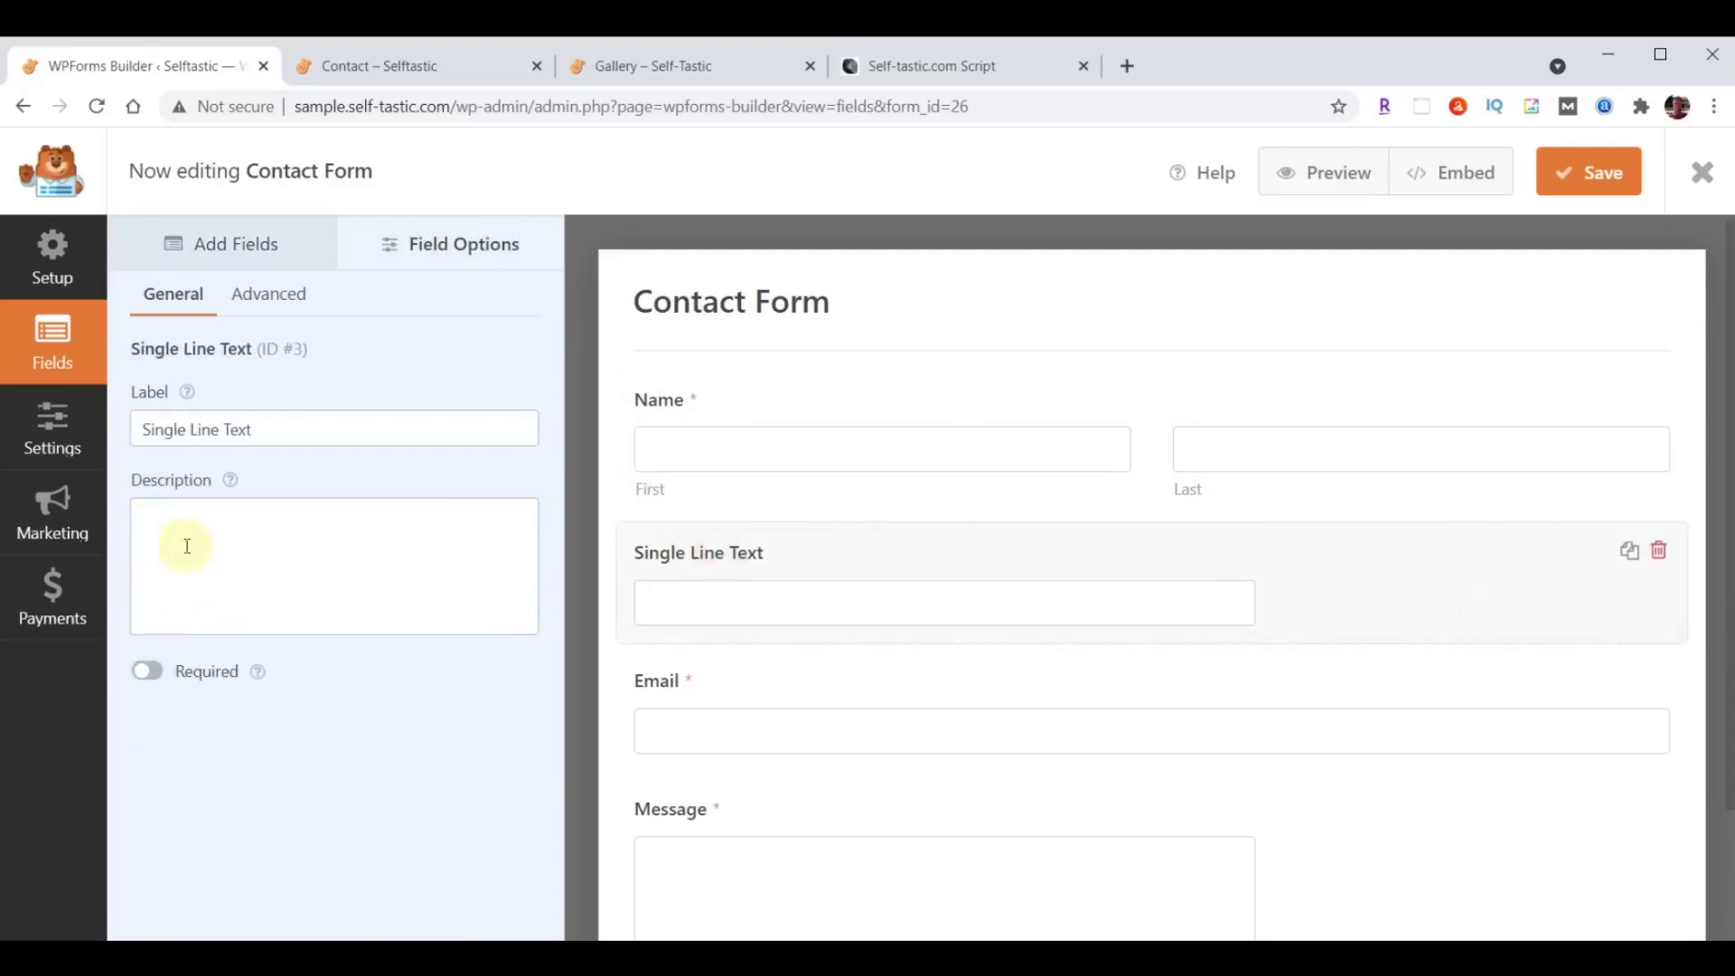
{"action": "left_click_drag", "start_coordinate": [142, 436], "coordinate": [335, 439]}
{"action": "type", "text": "Subject"}
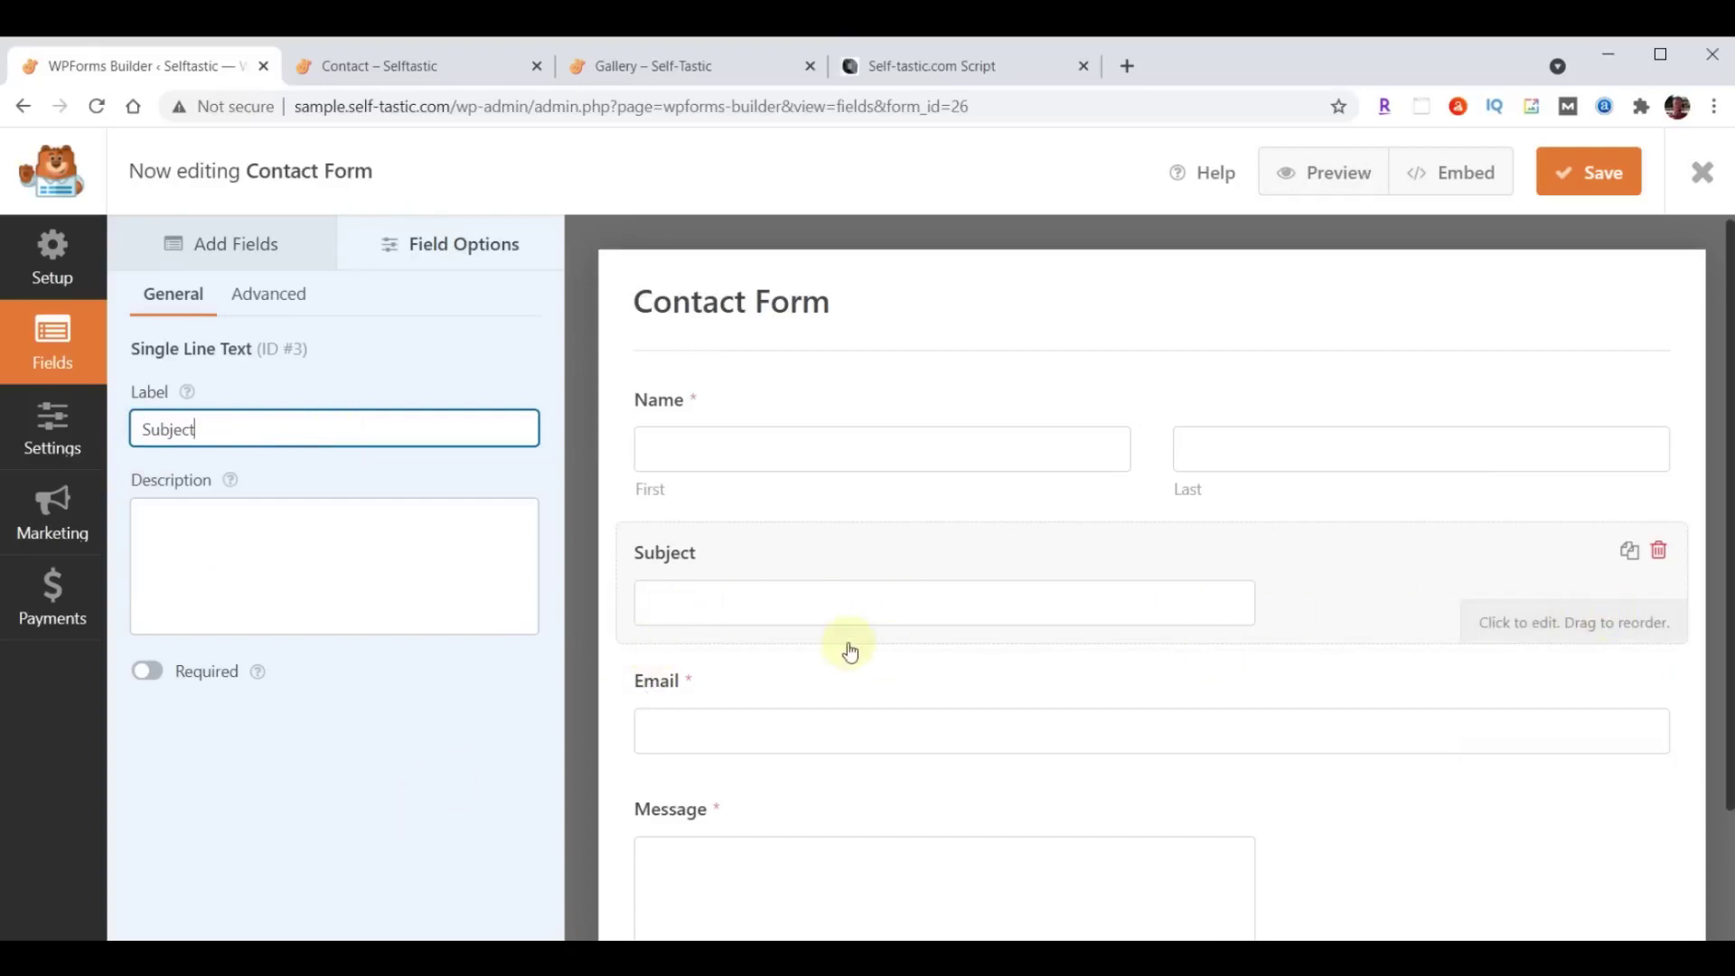
- Set the Subject field's size to Large
{"action": "left_click", "coordinate": [265, 296]}
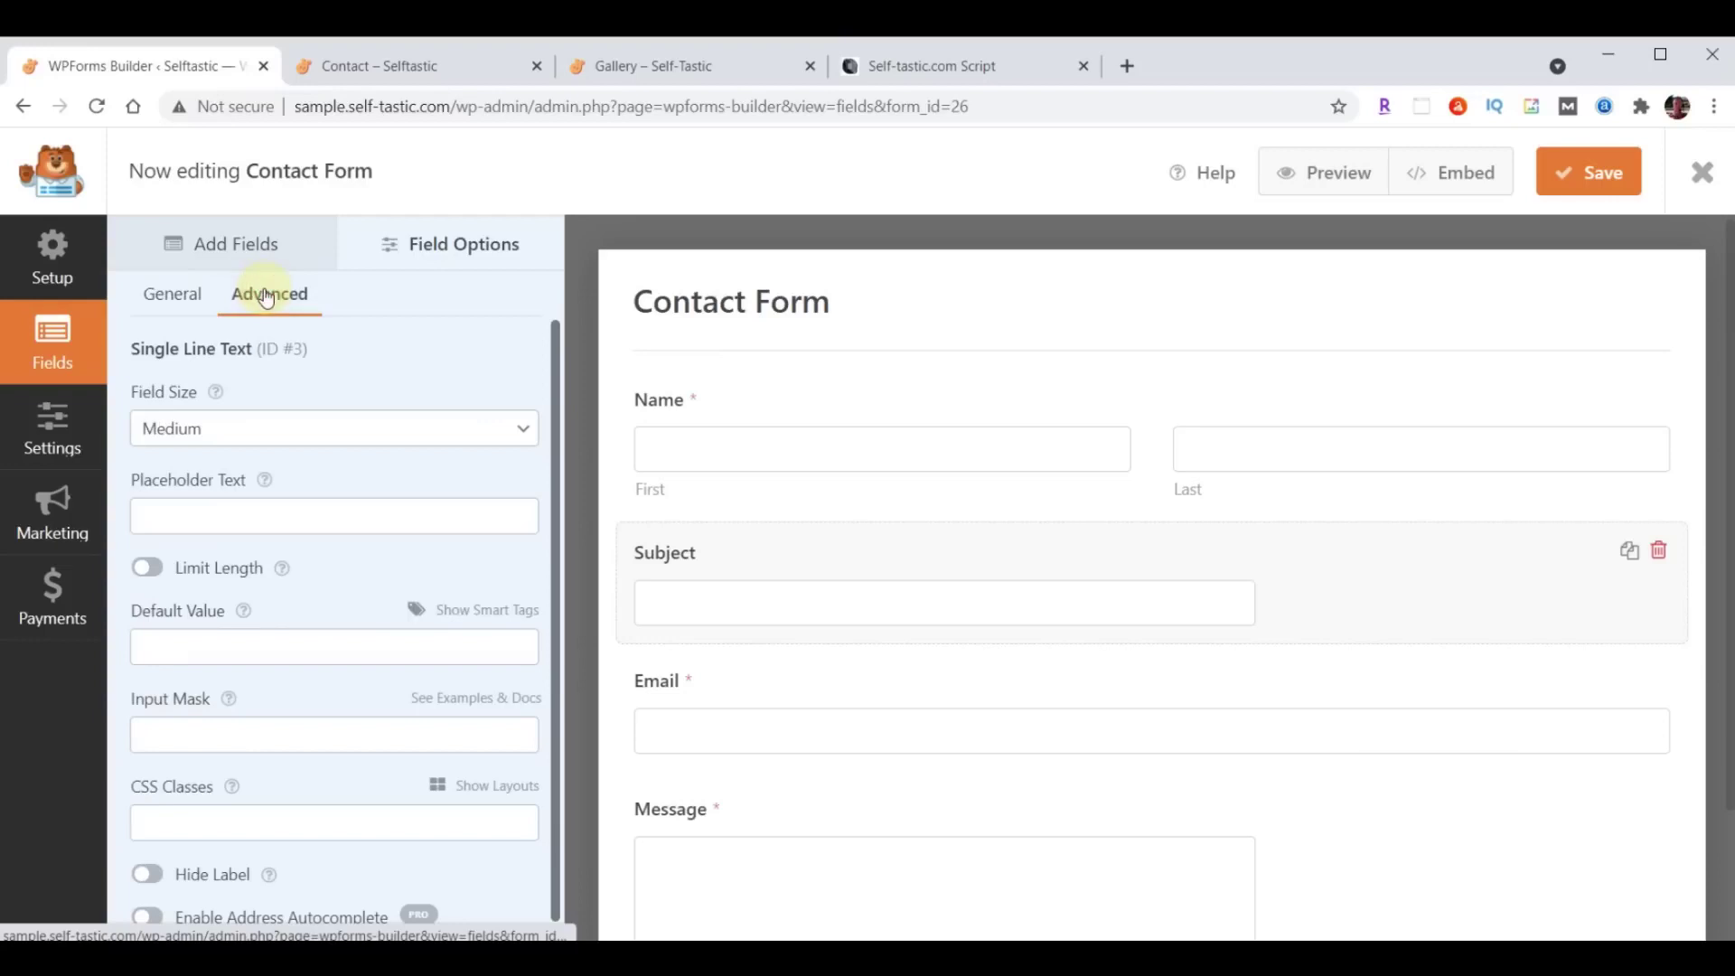
{"action": "left_click", "coordinate": [262, 431]}
{"action": "left_click", "coordinate": [247, 501]}
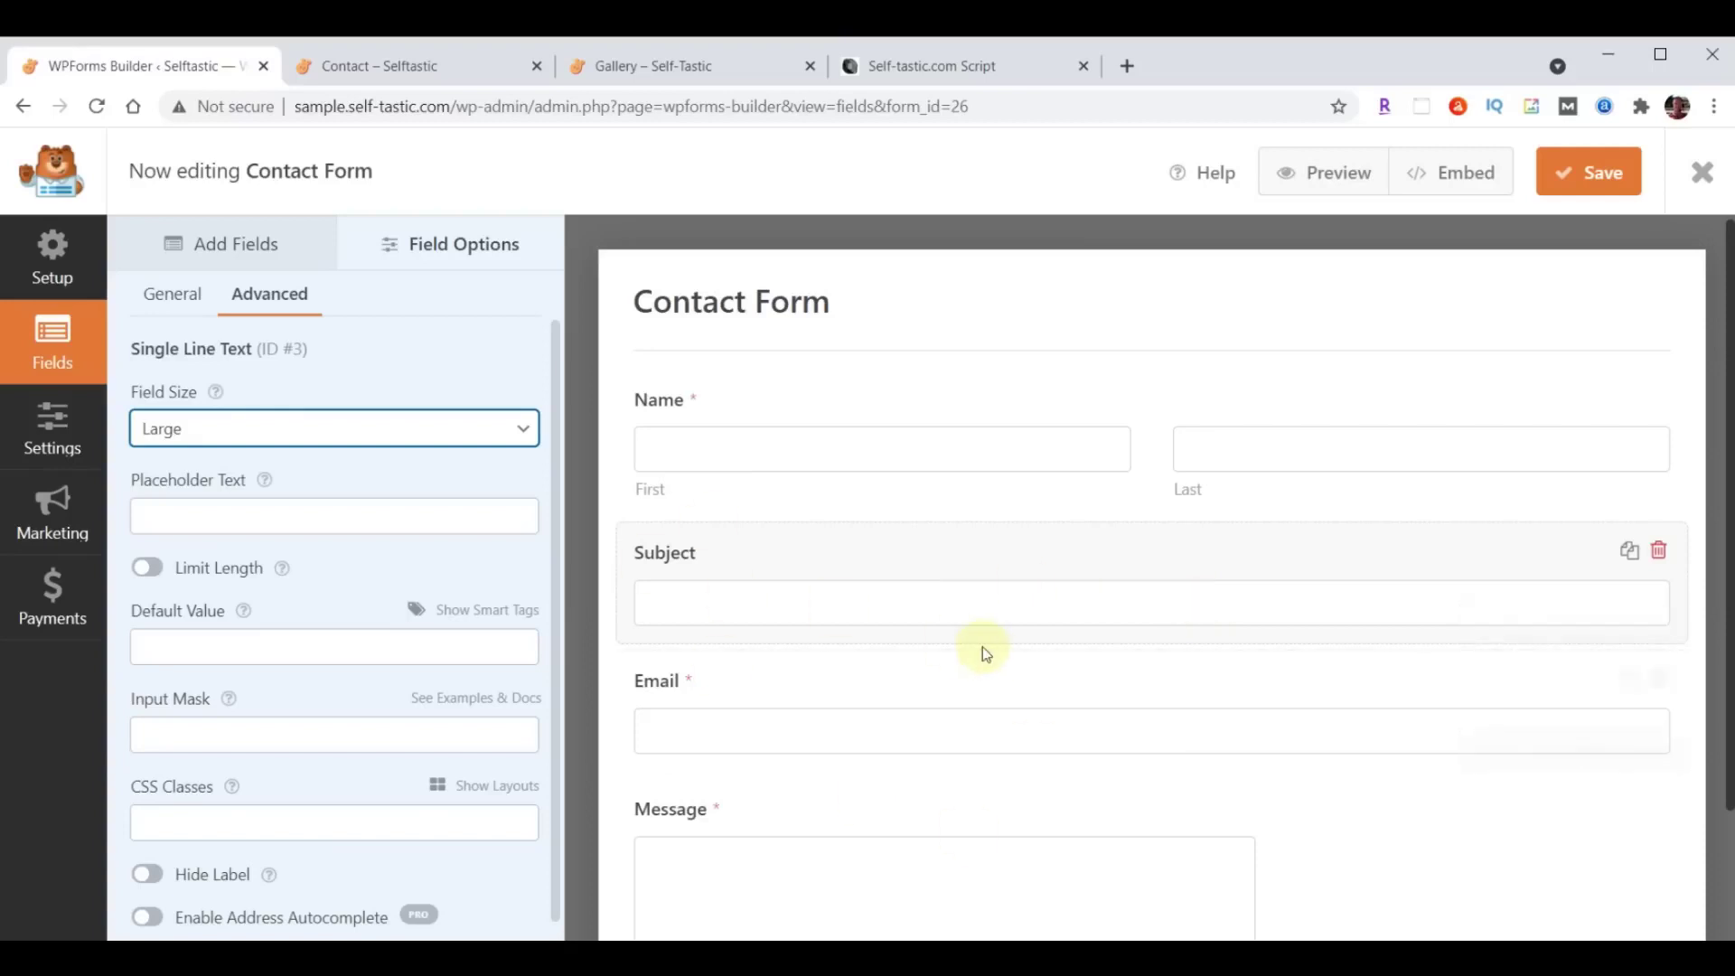
{"action": "left_click", "coordinate": [214, 253]}
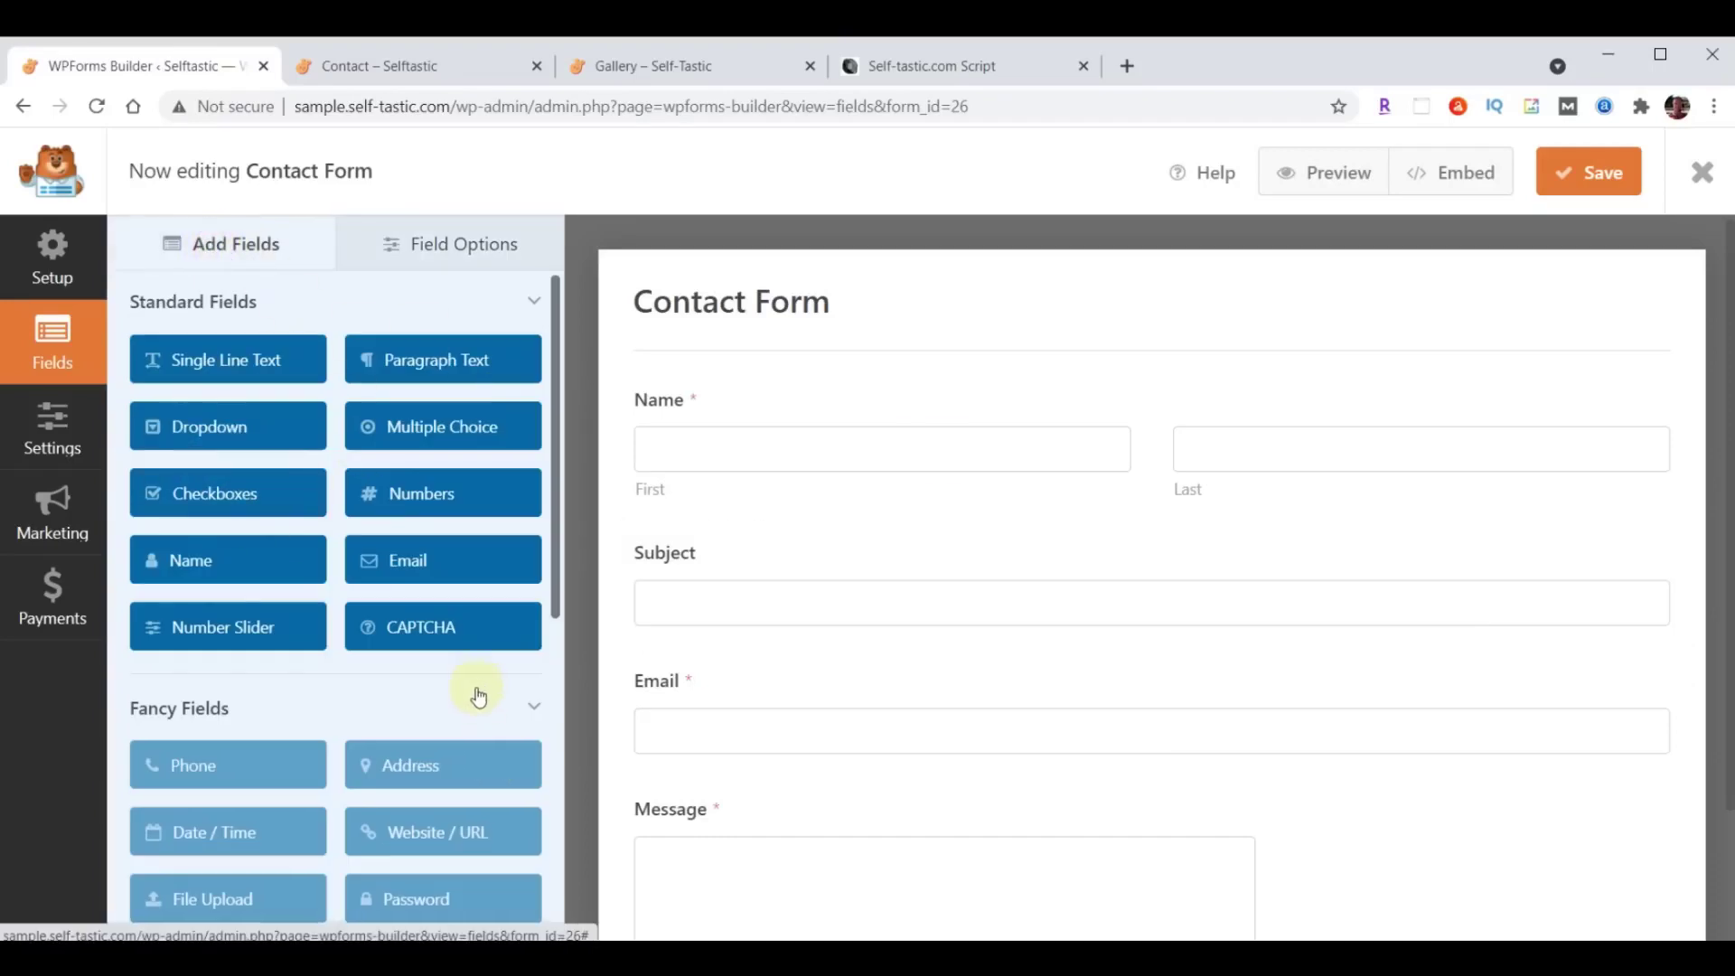
- With the Phone field locked behind an upgrade, add another Single Line Text field below Subject
{"action": "scroll", "coordinate": [476, 690], "scroll_direction": "down", "scroll_amount": 1}
{"action": "left_click", "coordinate": [178, 660]}
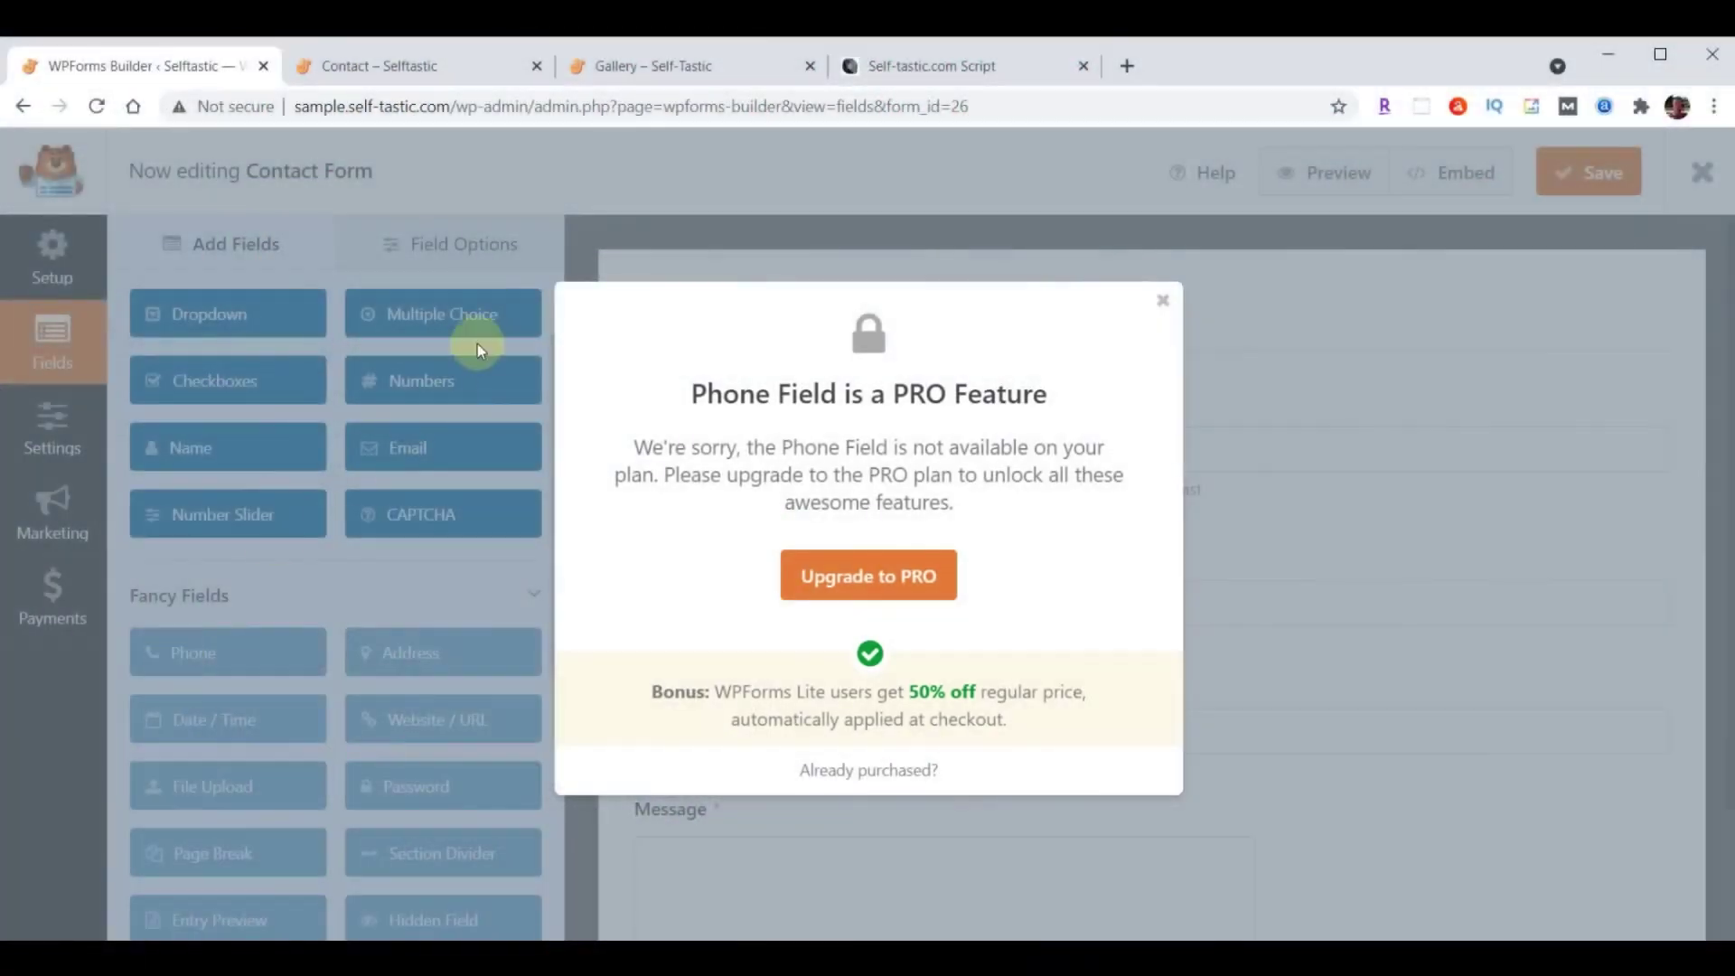
{"action": "left_click", "coordinate": [1160, 303]}
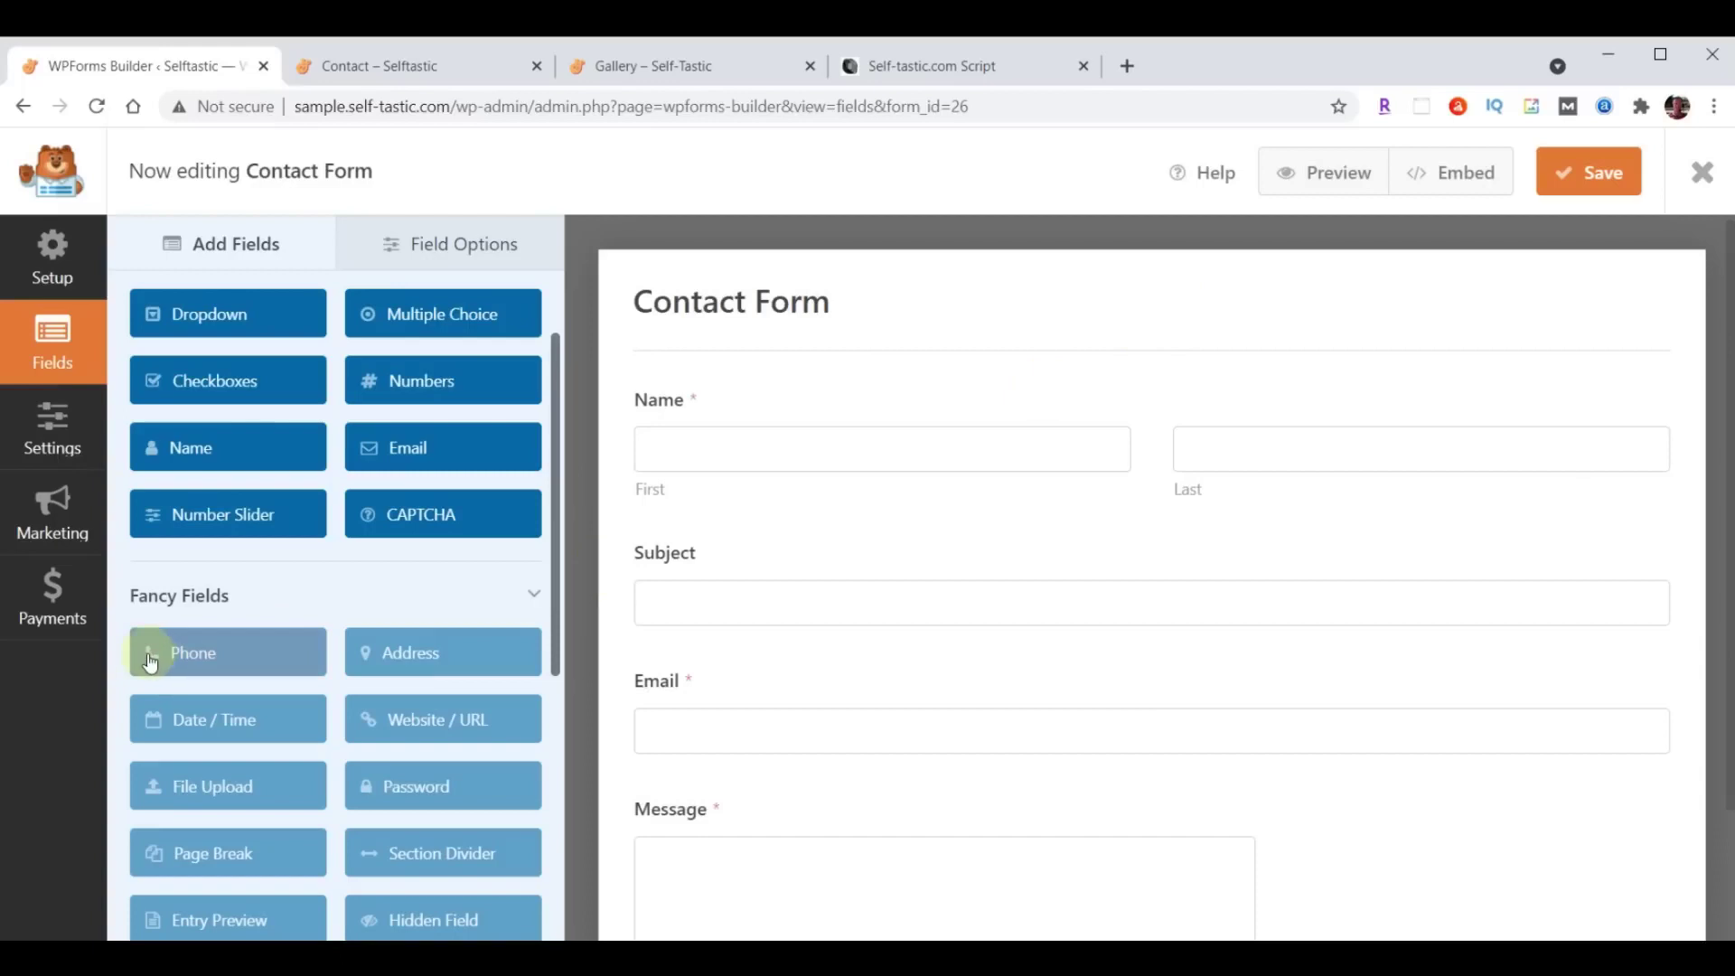
{"action": "scroll", "coordinate": [267, 585], "scroll_direction": "up", "scroll_amount": 2}
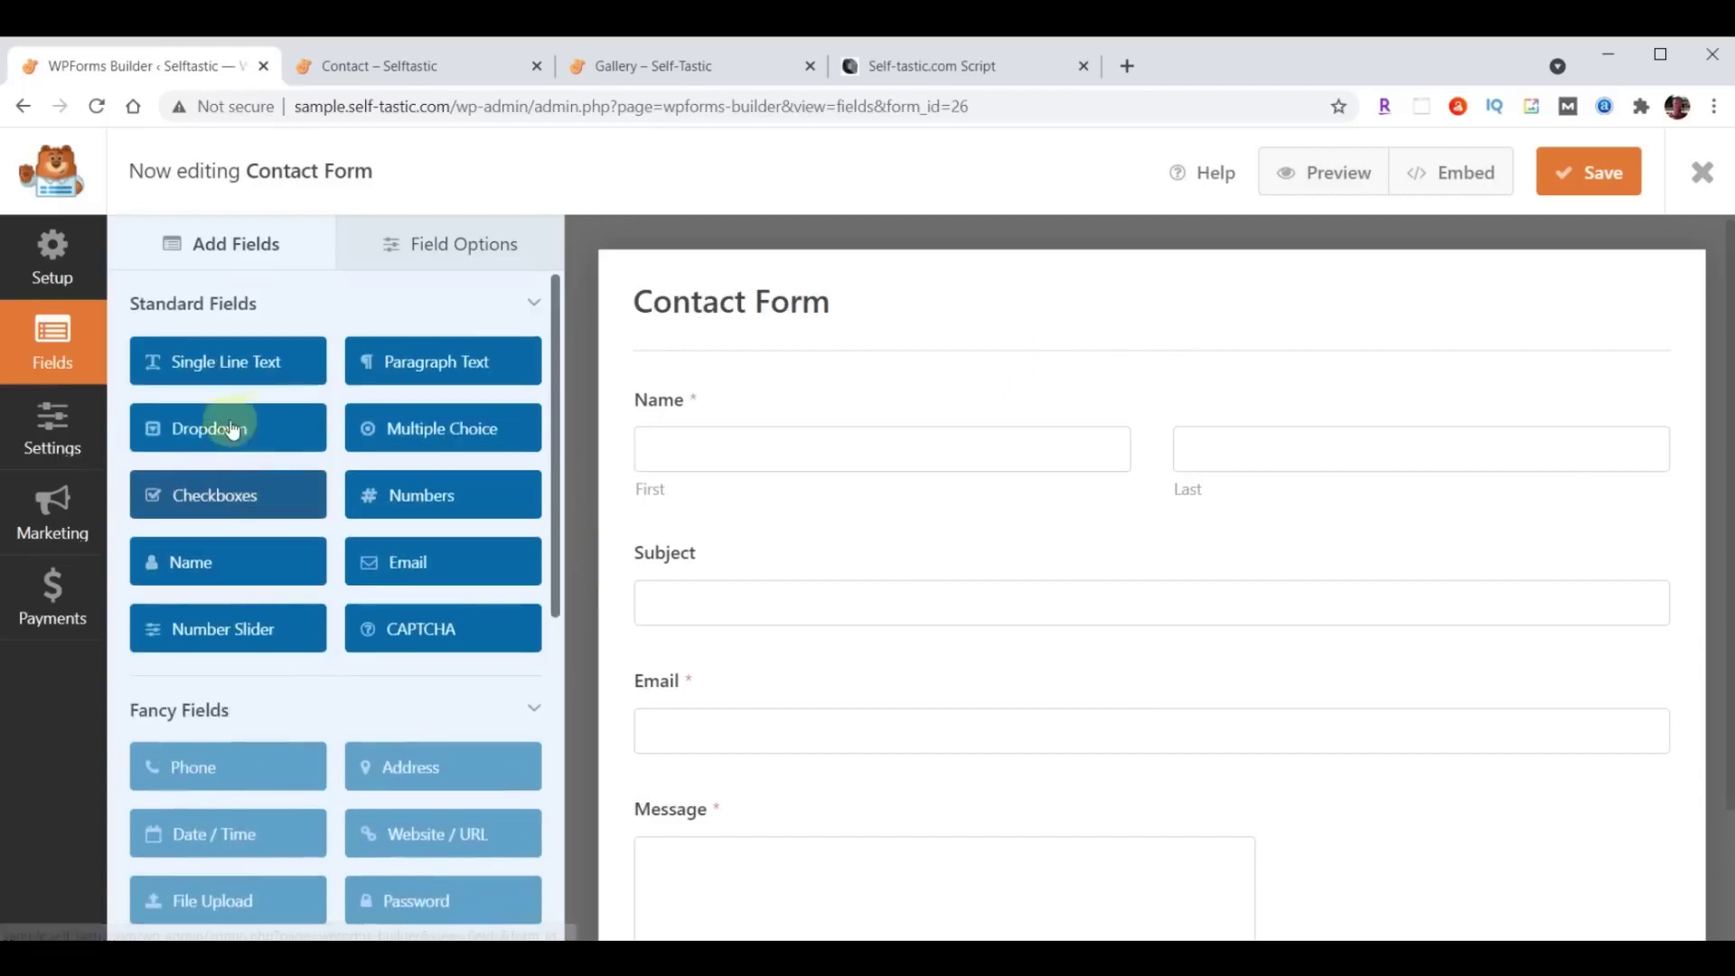
{"action": "left_click_drag", "start_coordinate": [225, 374], "coordinate": [741, 675]}
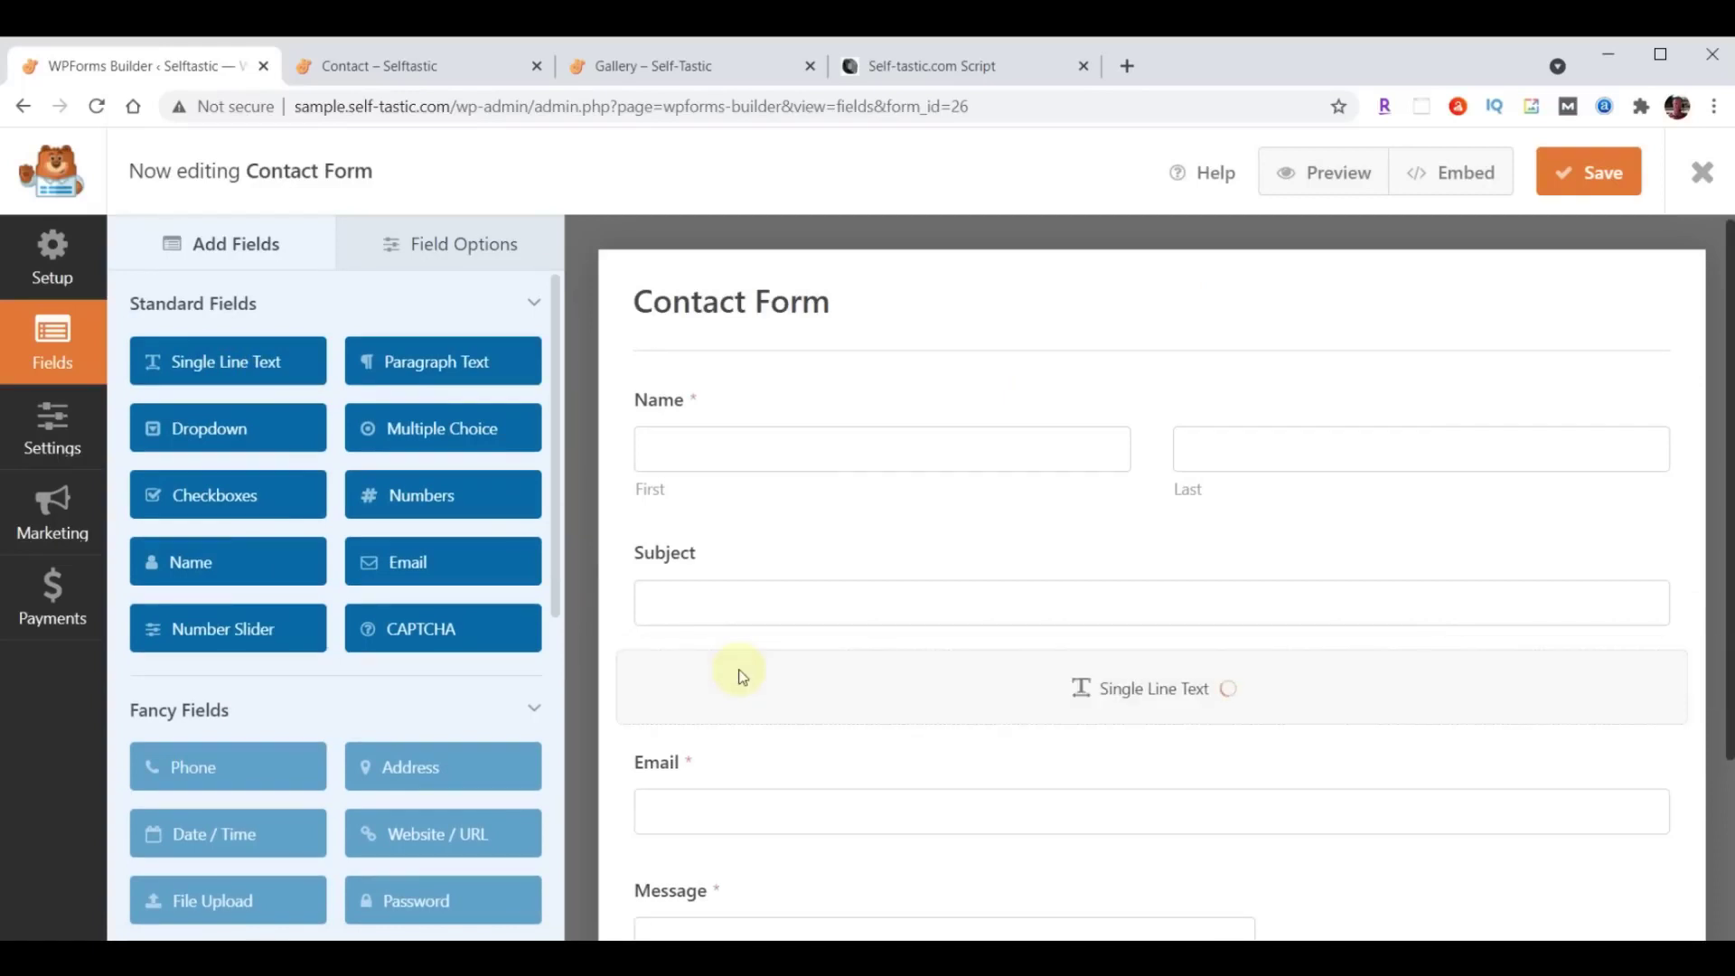
- Label the new field Phone and make it required
{"action": "left_click", "coordinate": [476, 242]}
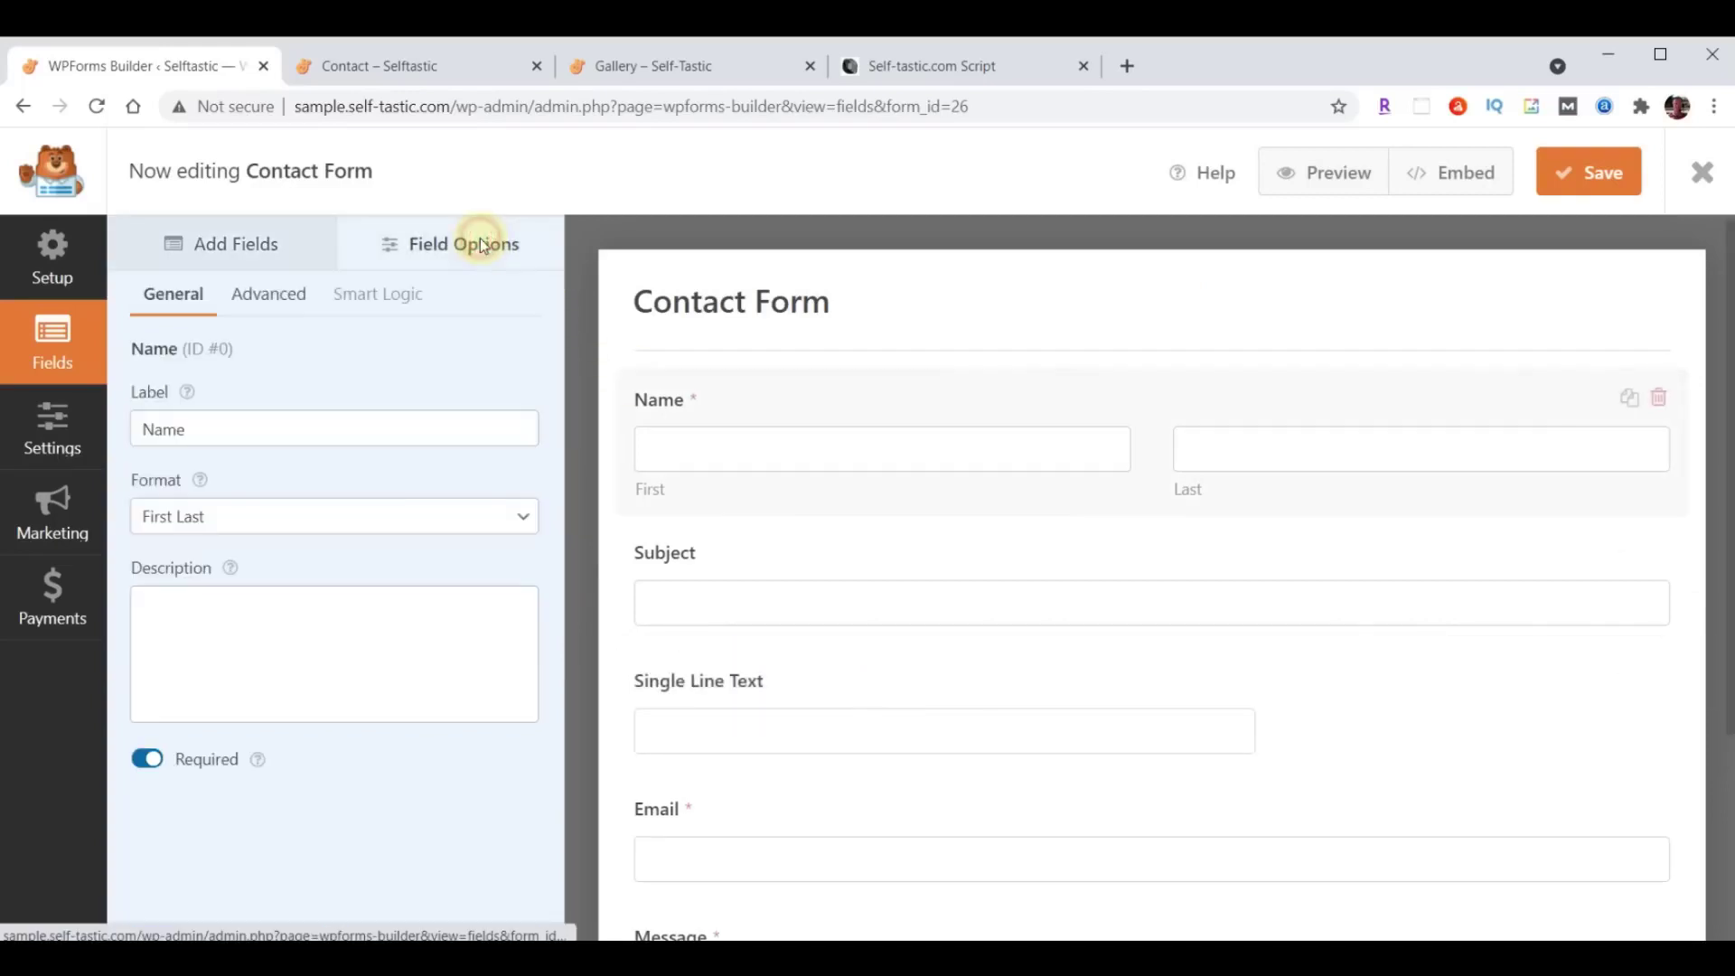
{"action": "left_click", "coordinate": [720, 727]}
{"action": "left_click", "coordinate": [253, 431]}
{"action": "key", "text": "ctrl+a"}
{"action": "type", "text": "Phone"}
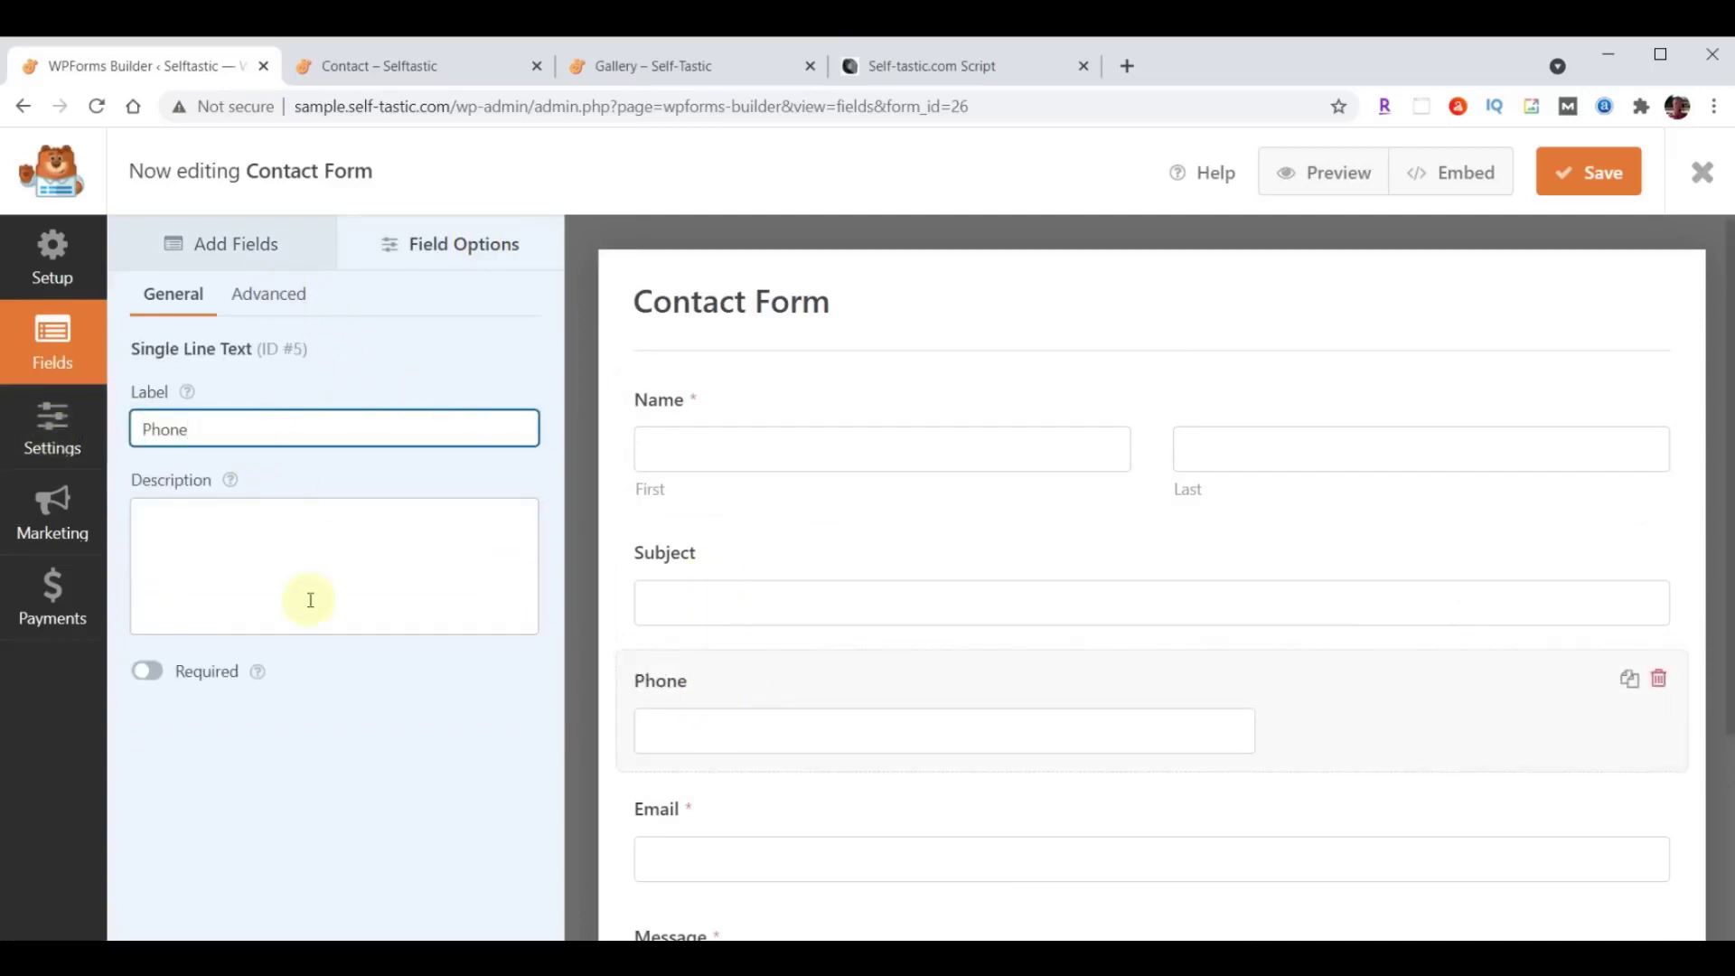
{"action": "left_click", "coordinate": [449, 730]}
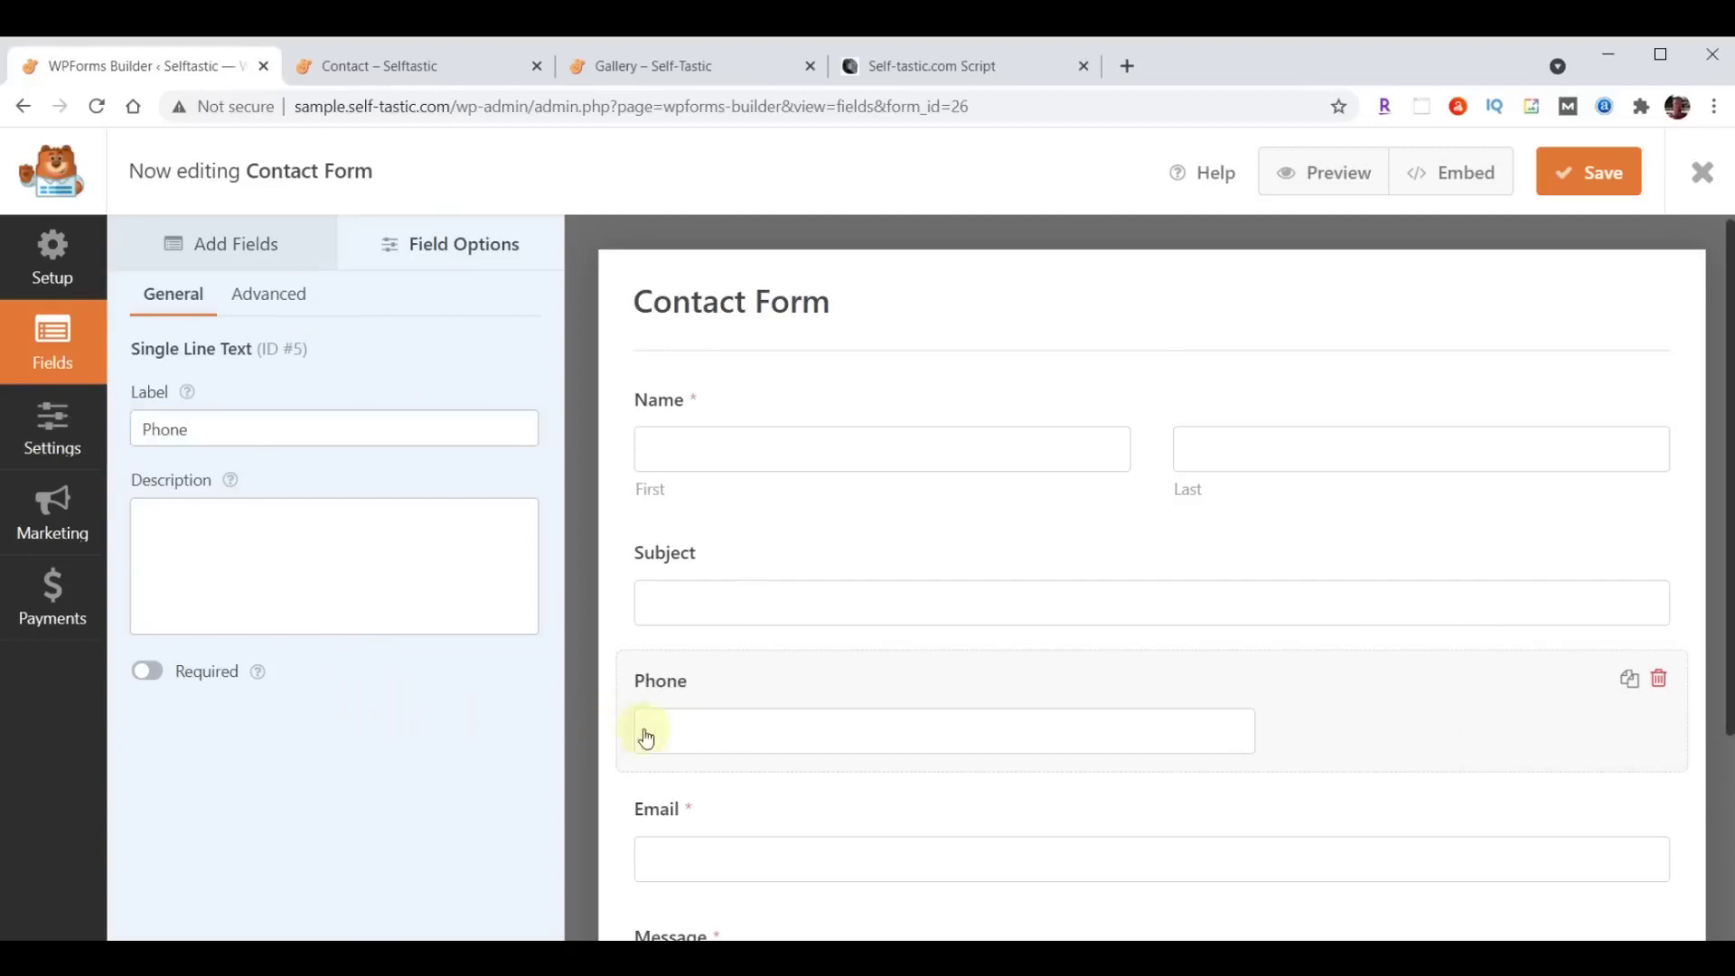
{"action": "scroll", "coordinate": [825, 759], "scroll_direction": "down", "scroll_amount": 1}
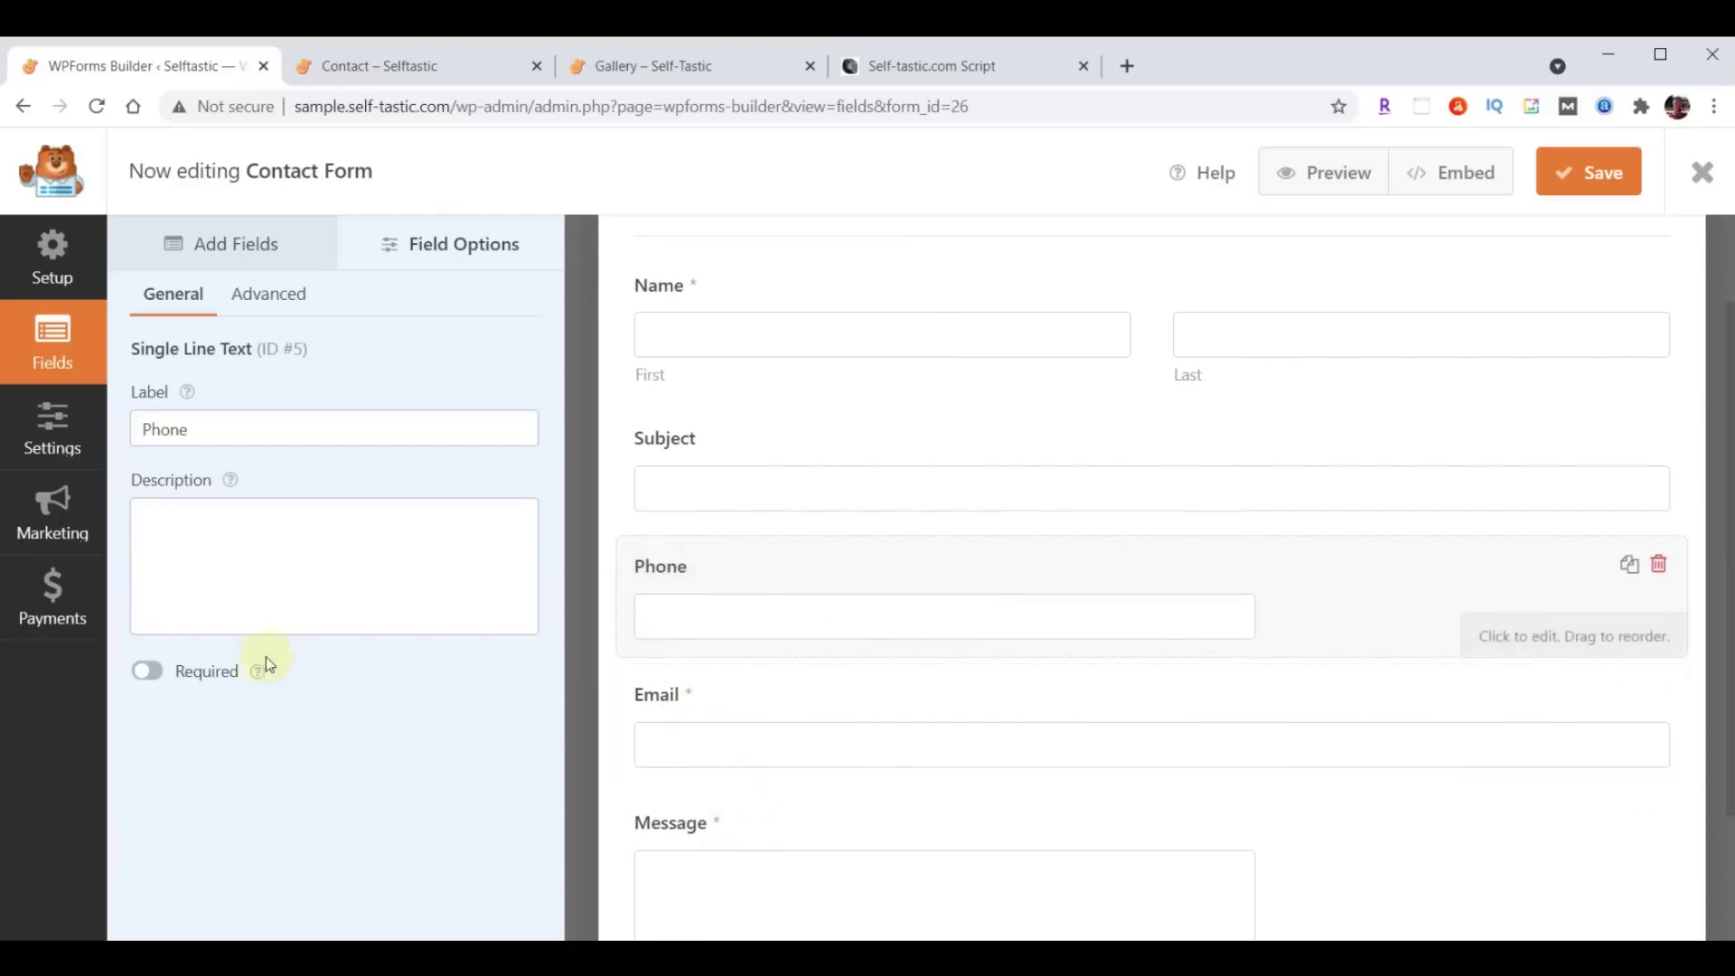
{"action": "left_click", "coordinate": [156, 683]}
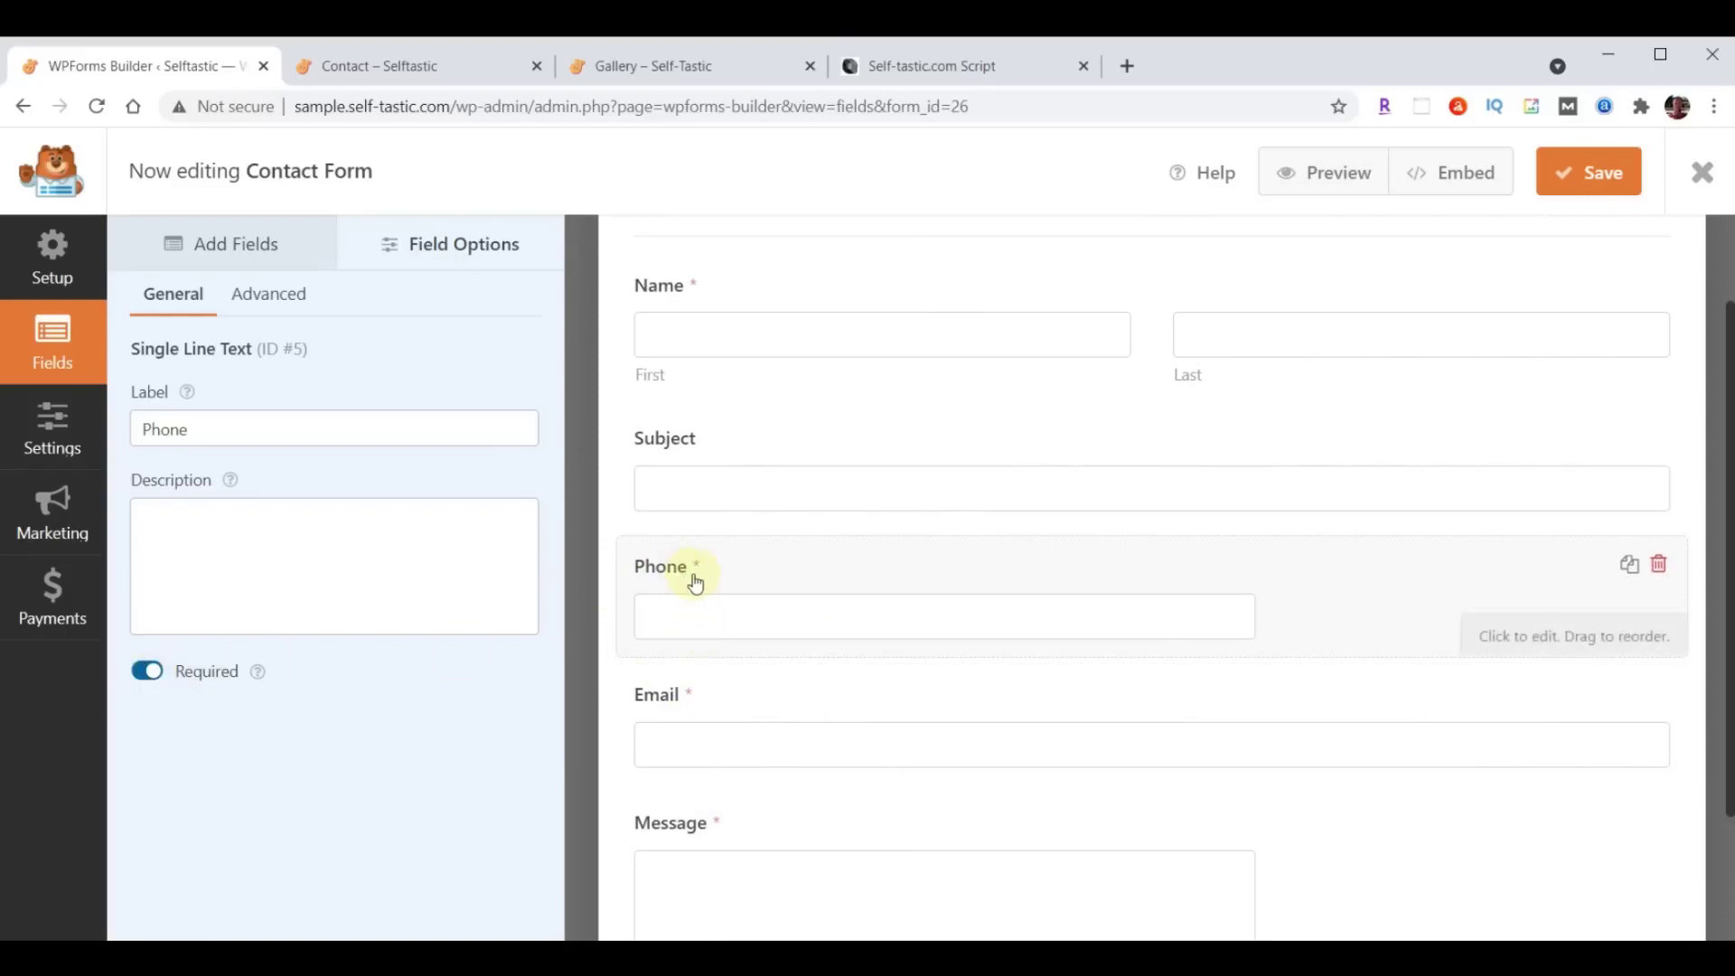
- Set the Phone field's size to Large
{"action": "scroll", "coordinate": [910, 813], "scroll_direction": "up", "scroll_amount": 2}
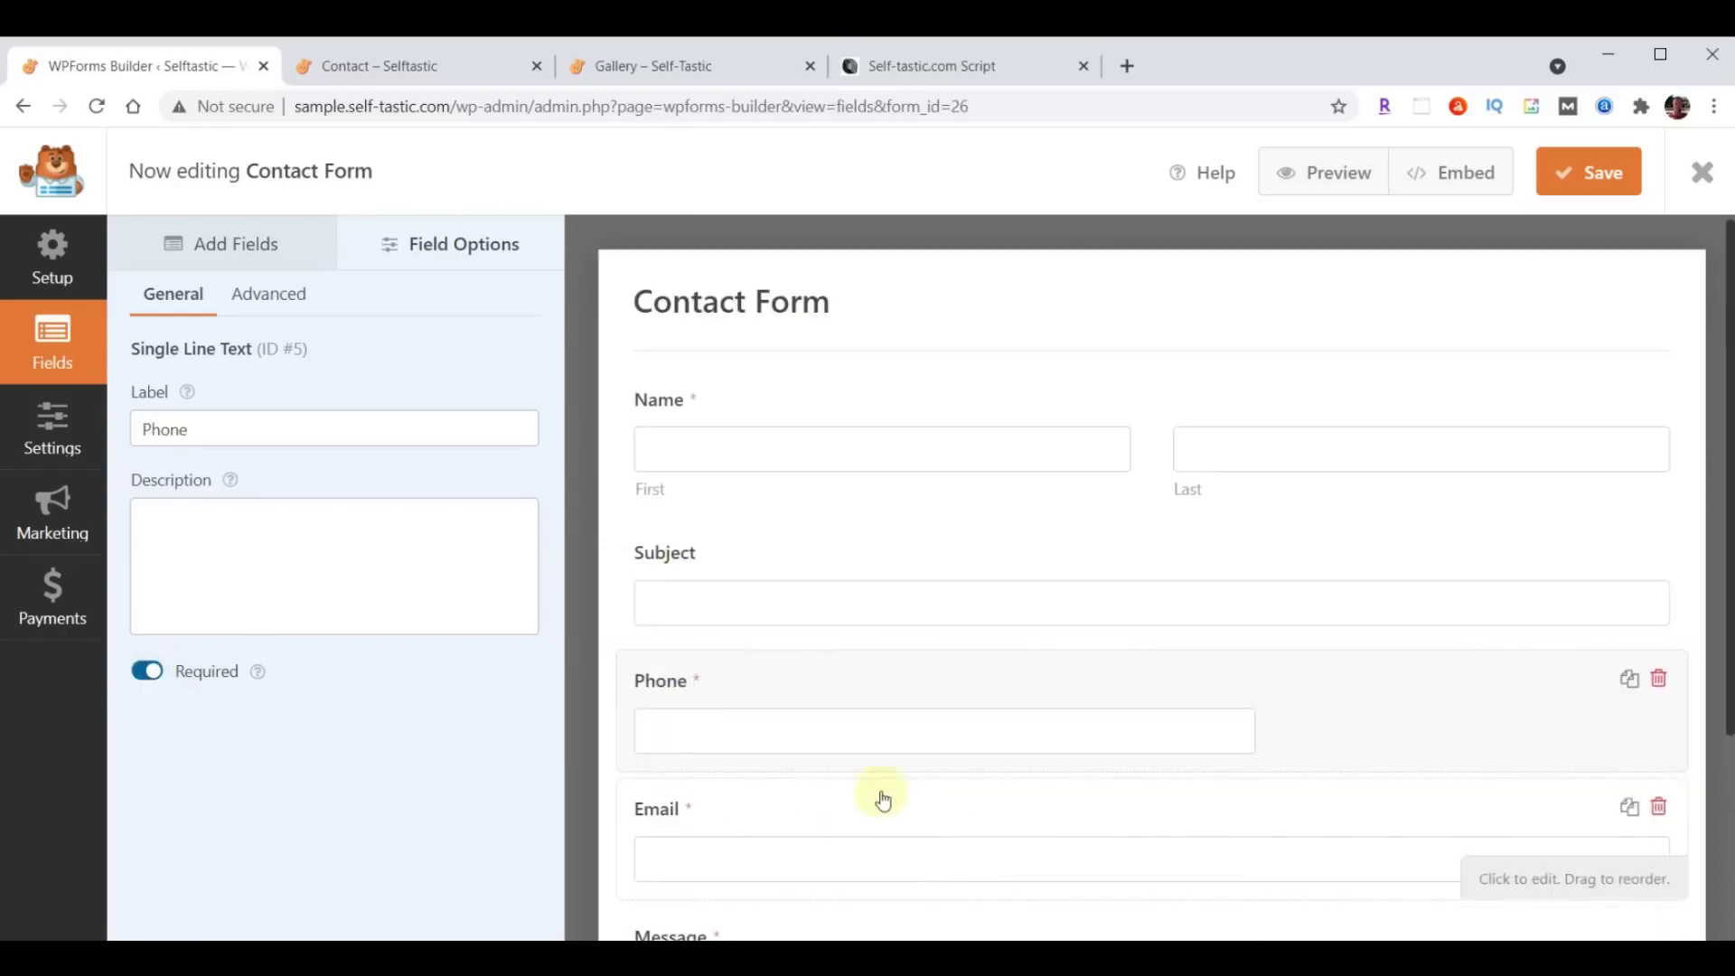
{"action": "left_click", "coordinate": [269, 294]}
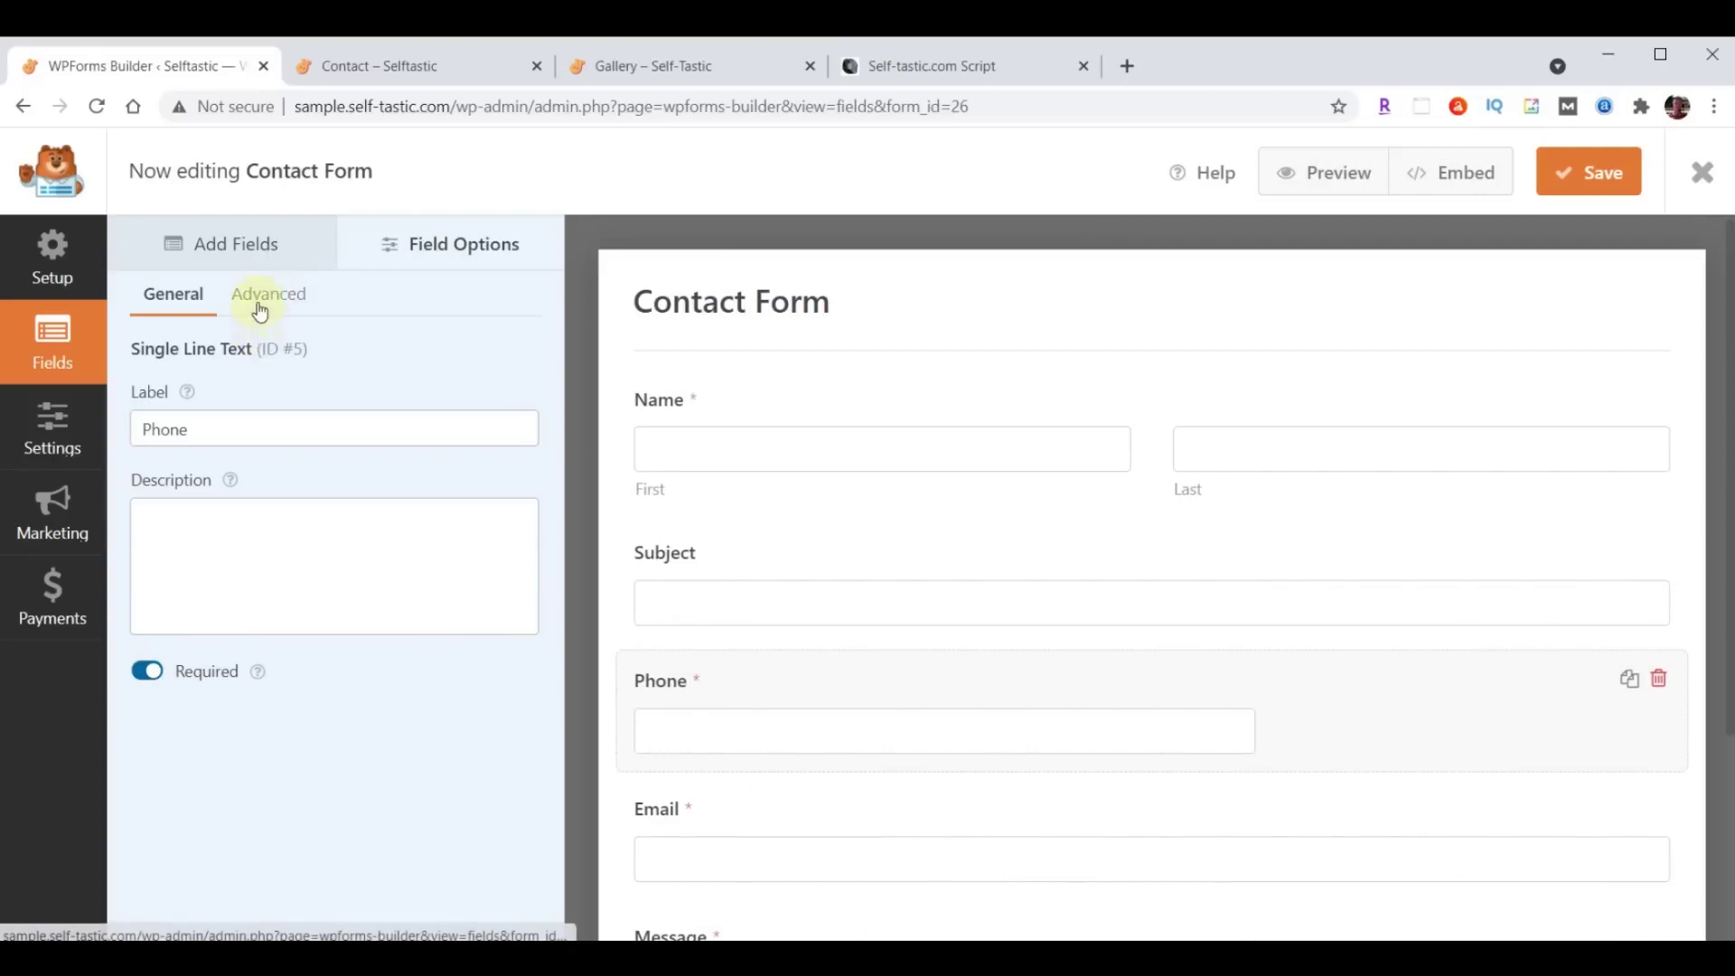
{"action": "left_click", "coordinate": [362, 440]}
{"action": "left_click", "coordinate": [304, 504]}
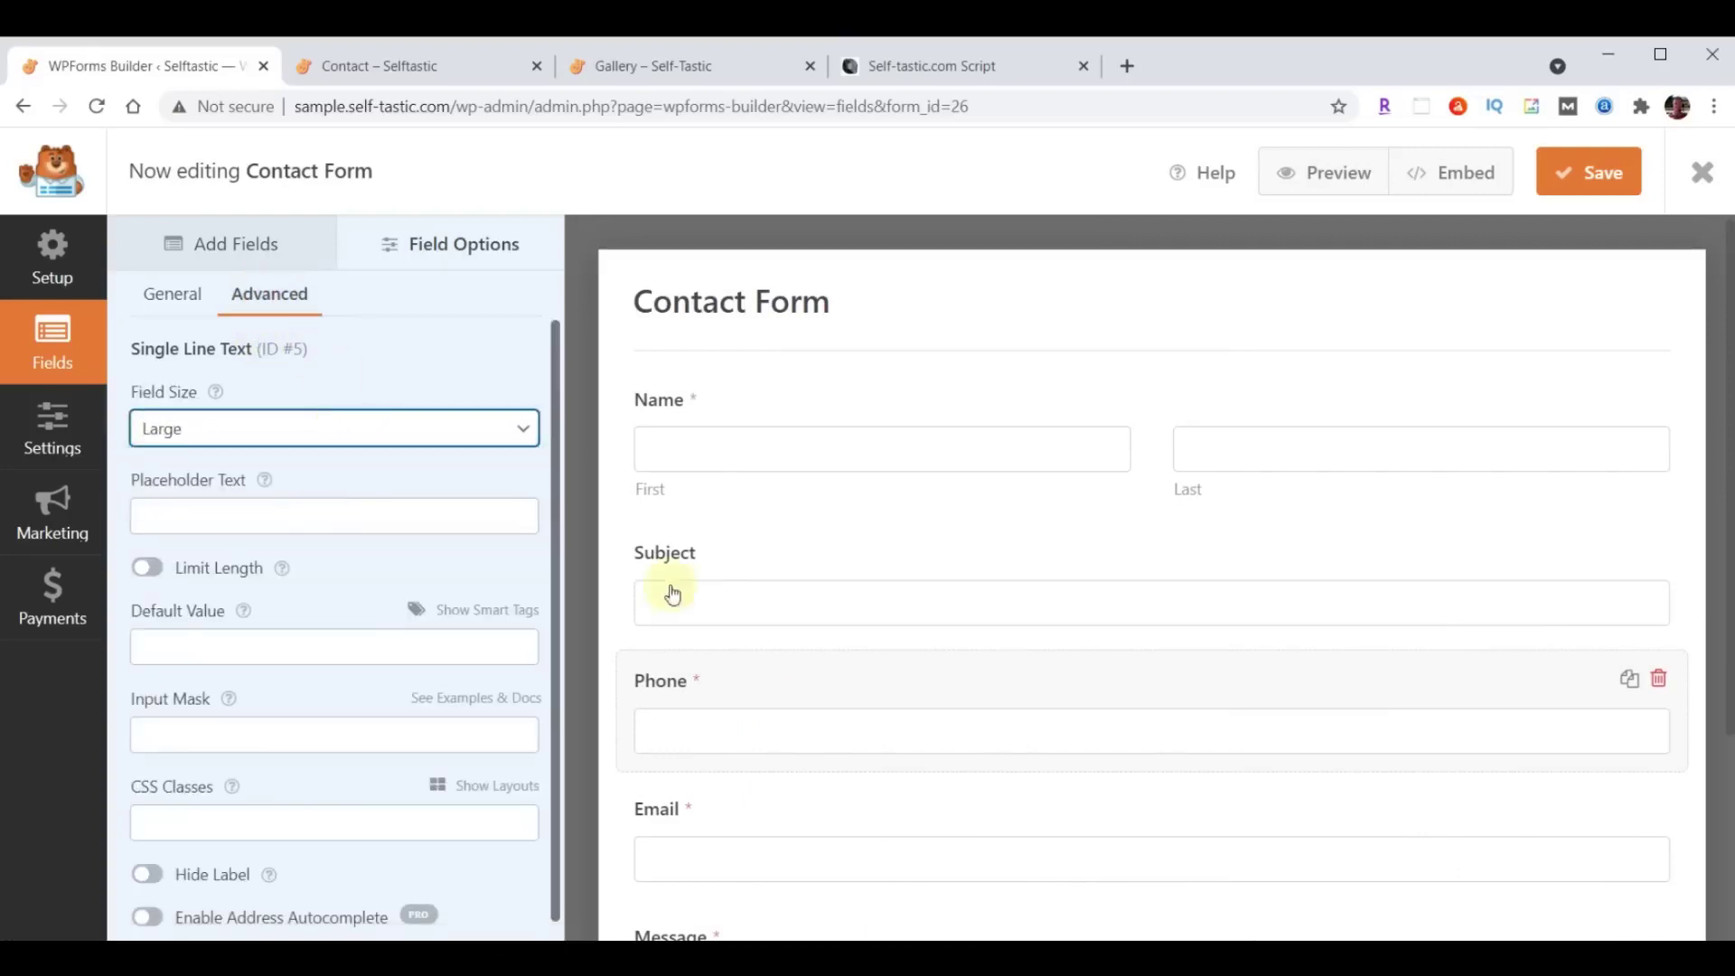
{"action": "scroll", "coordinate": [1180, 628], "scroll_direction": "down", "scroll_amount": 3}
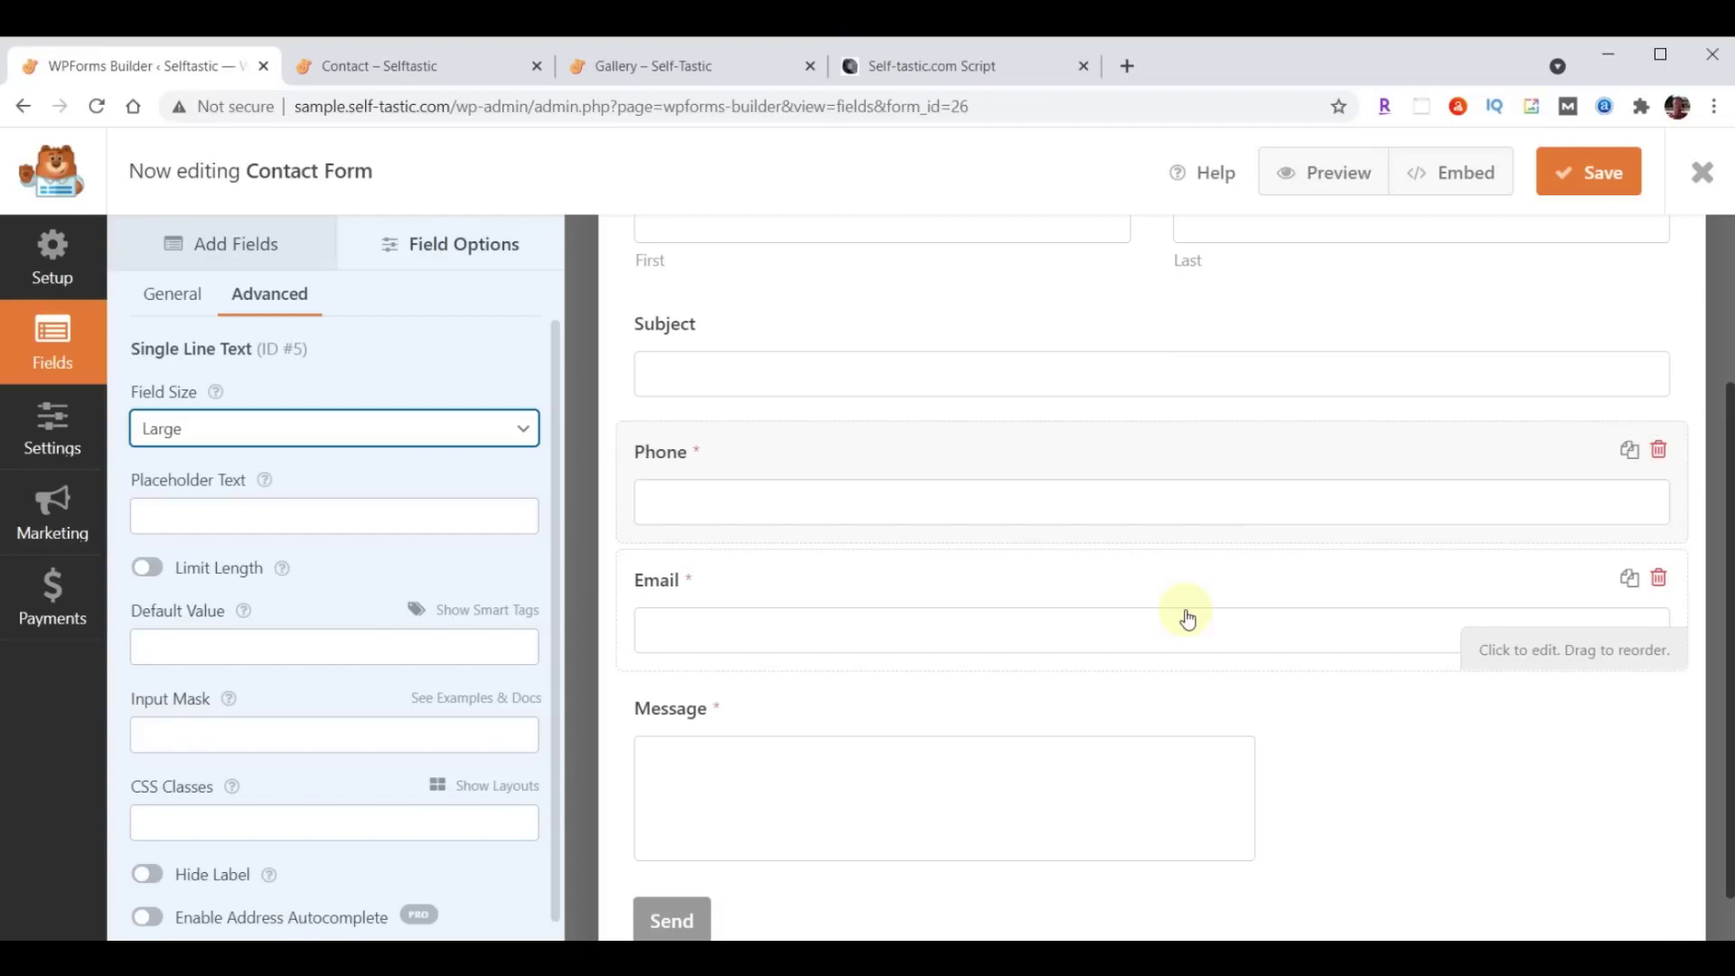
{"action": "scroll", "coordinate": [1080, 795], "scroll_direction": "up", "scroll_amount": 3}
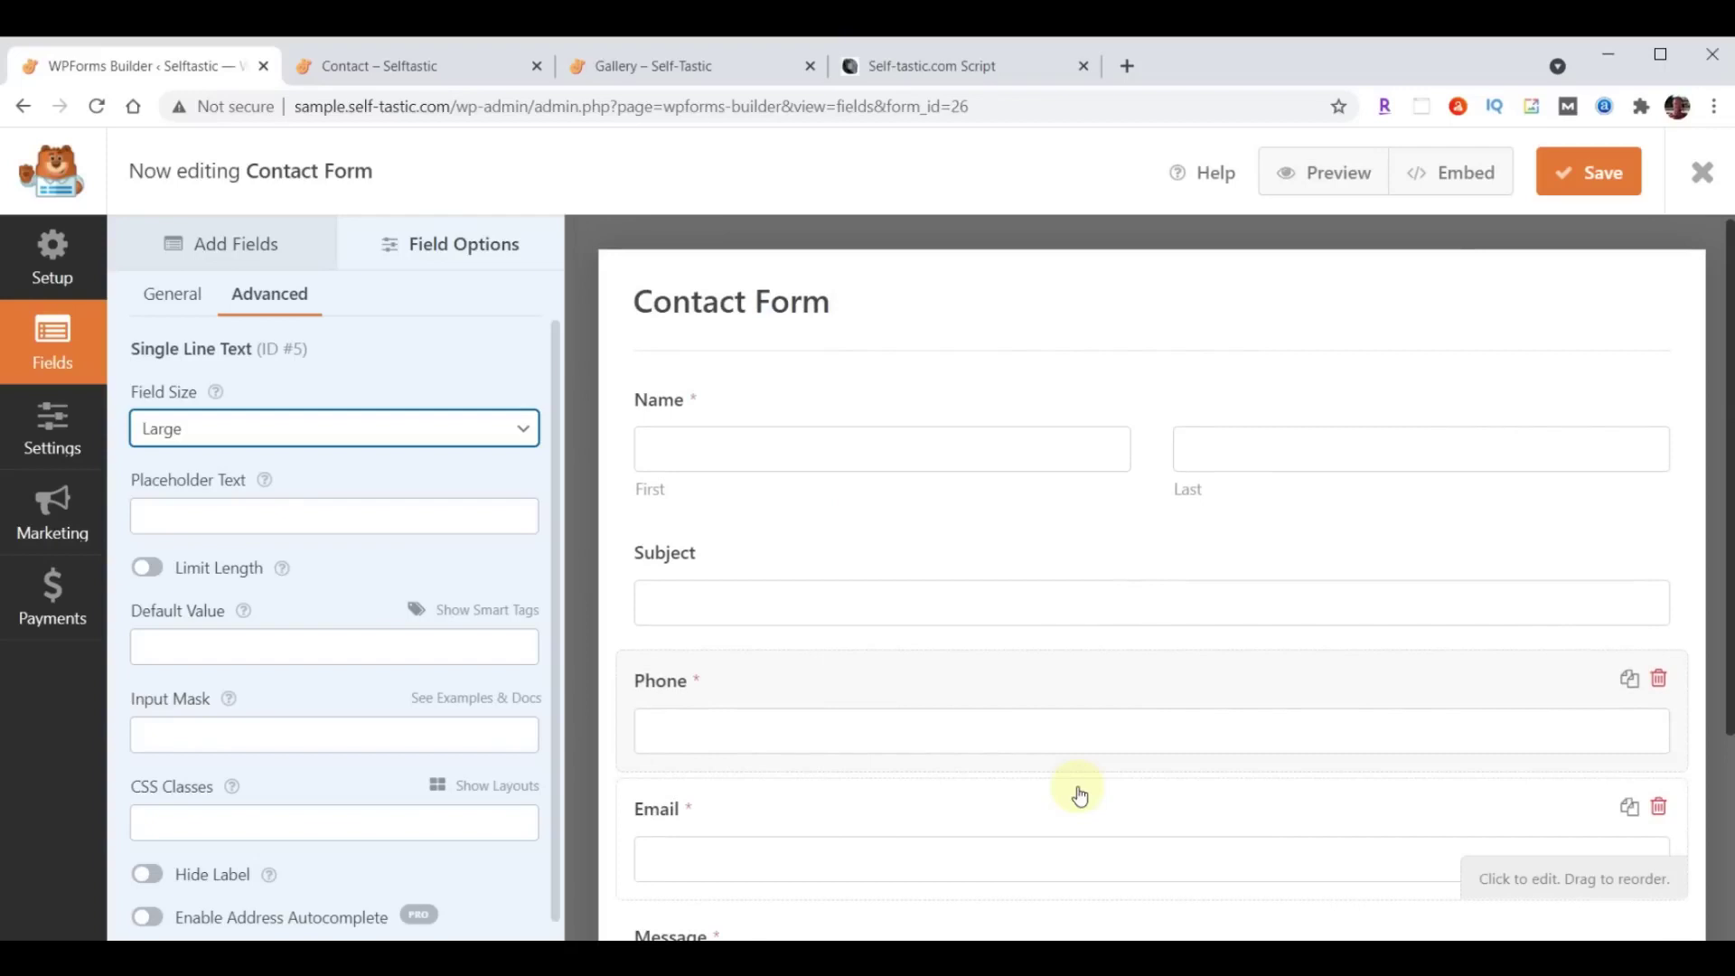
- Send Contact Form notifications to the site email with subject 'Selftastic - Comments'
{"action": "left_click", "coordinate": [36, 432]}
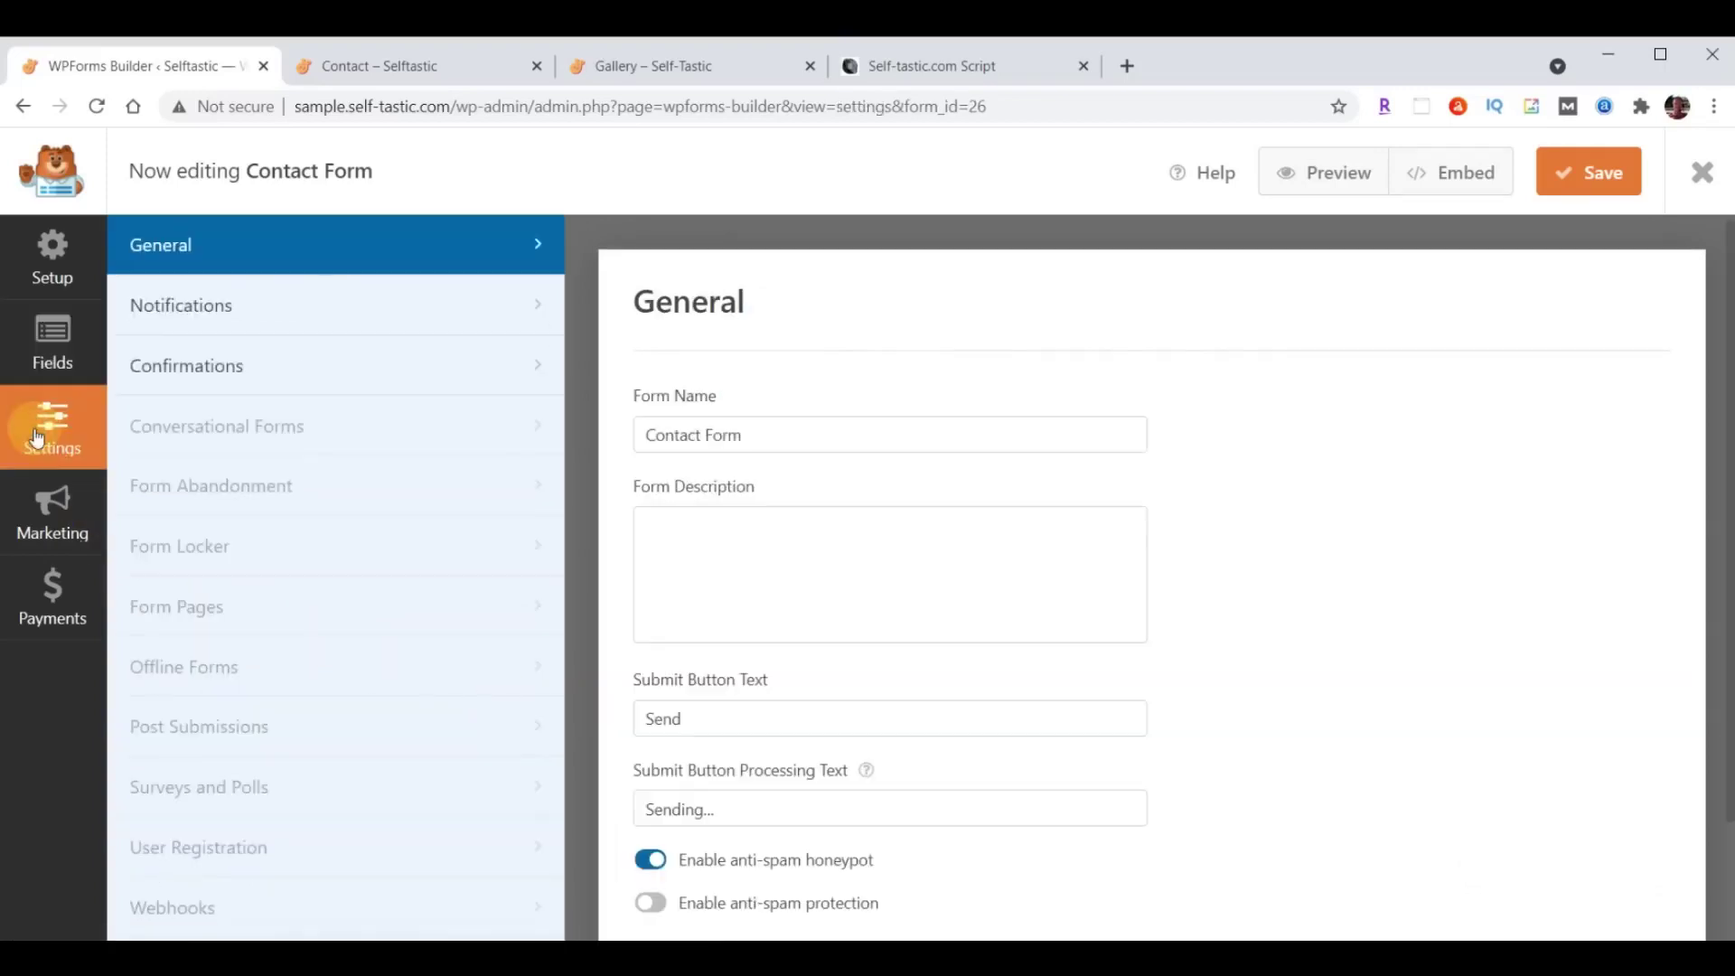
{"action": "left_click", "coordinate": [176, 307]}
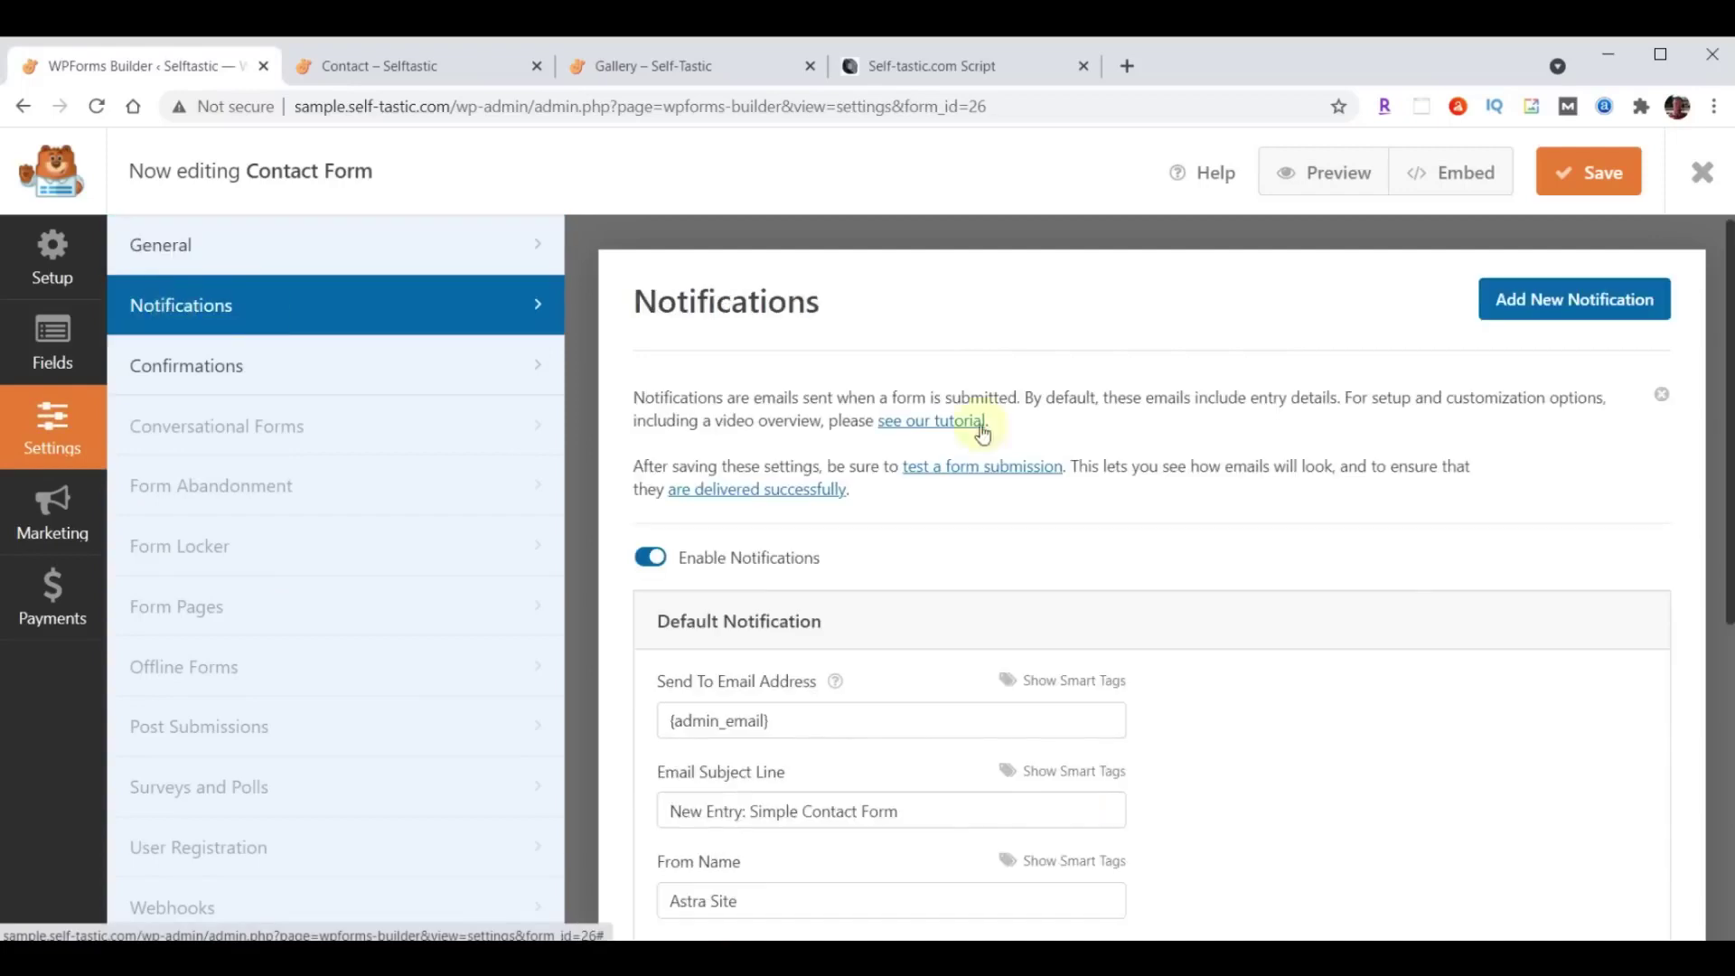
{"action": "scroll", "coordinate": [1386, 581], "scroll_direction": "down", "scroll_amount": 3}
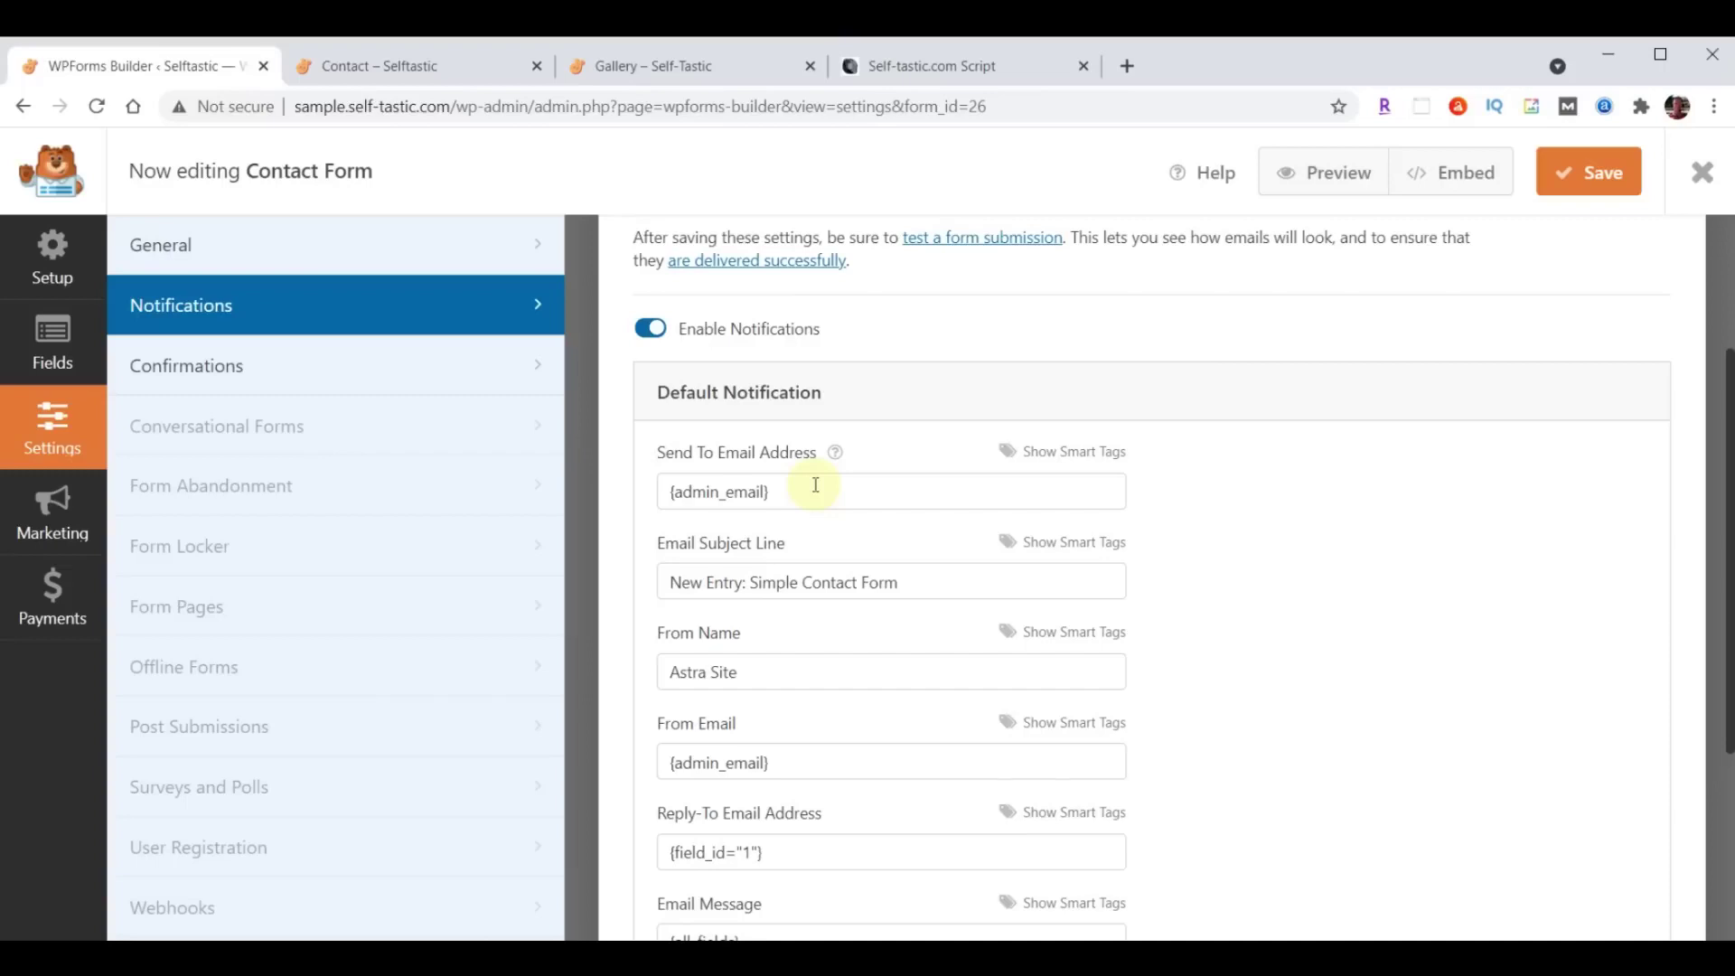
{"action": "triple_click", "coordinate": [818, 491]}
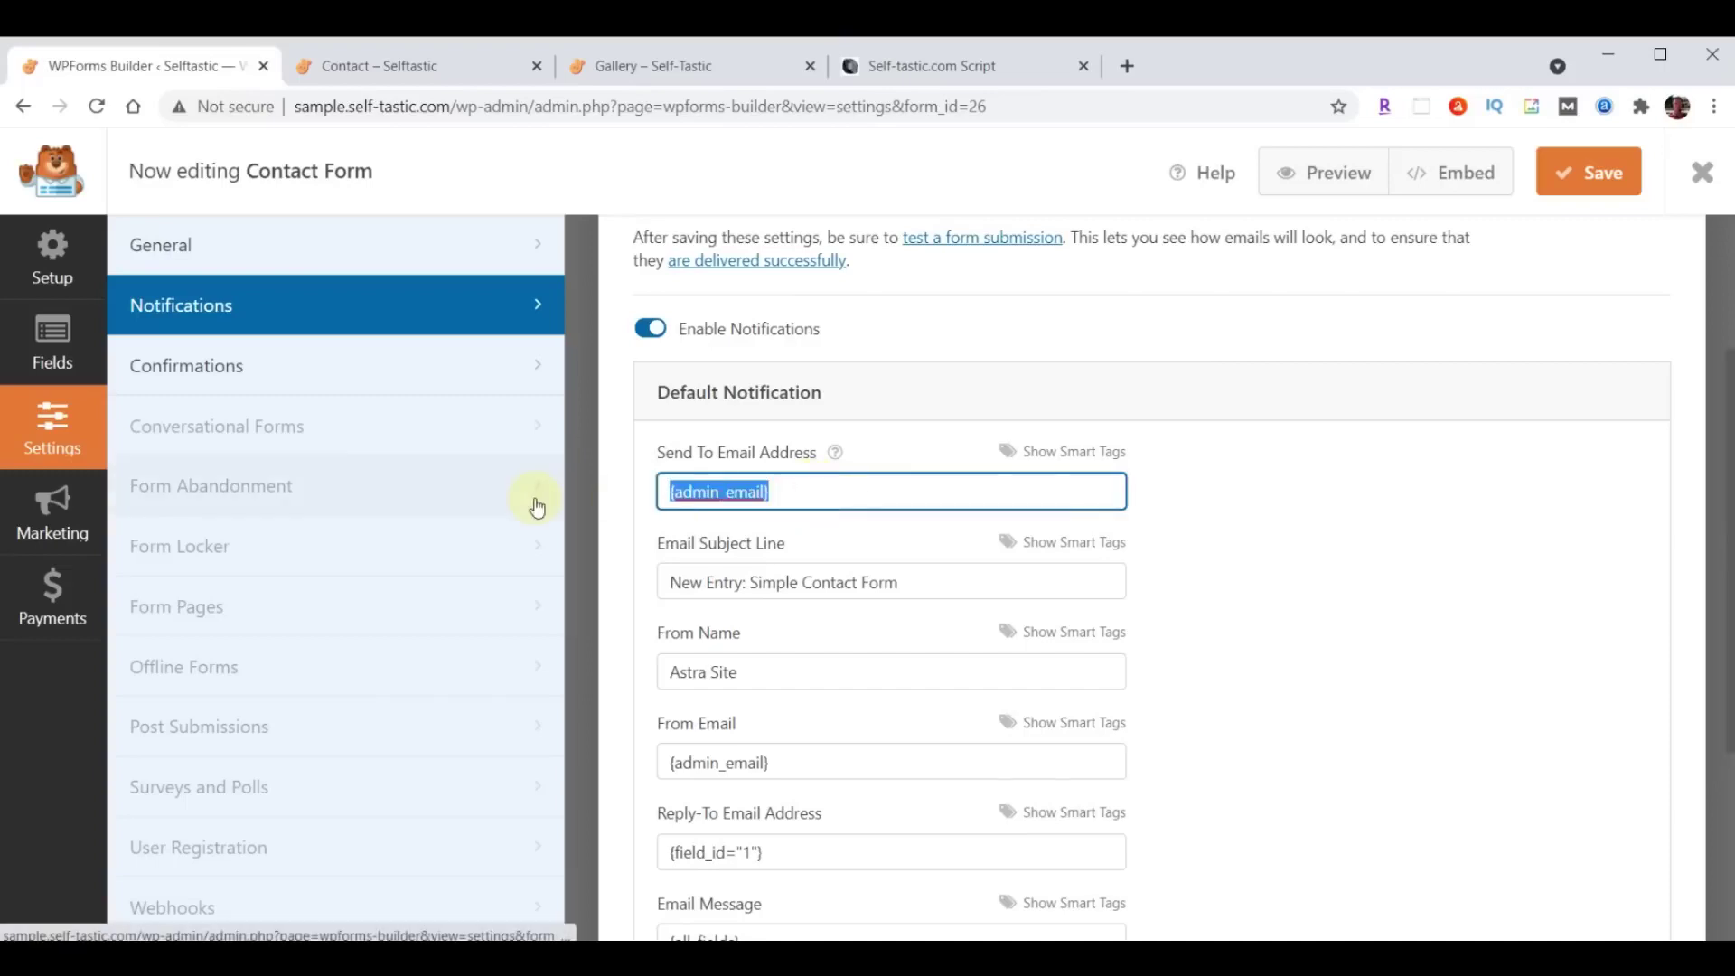
{"action": "key", "text": "ctrl+v"}
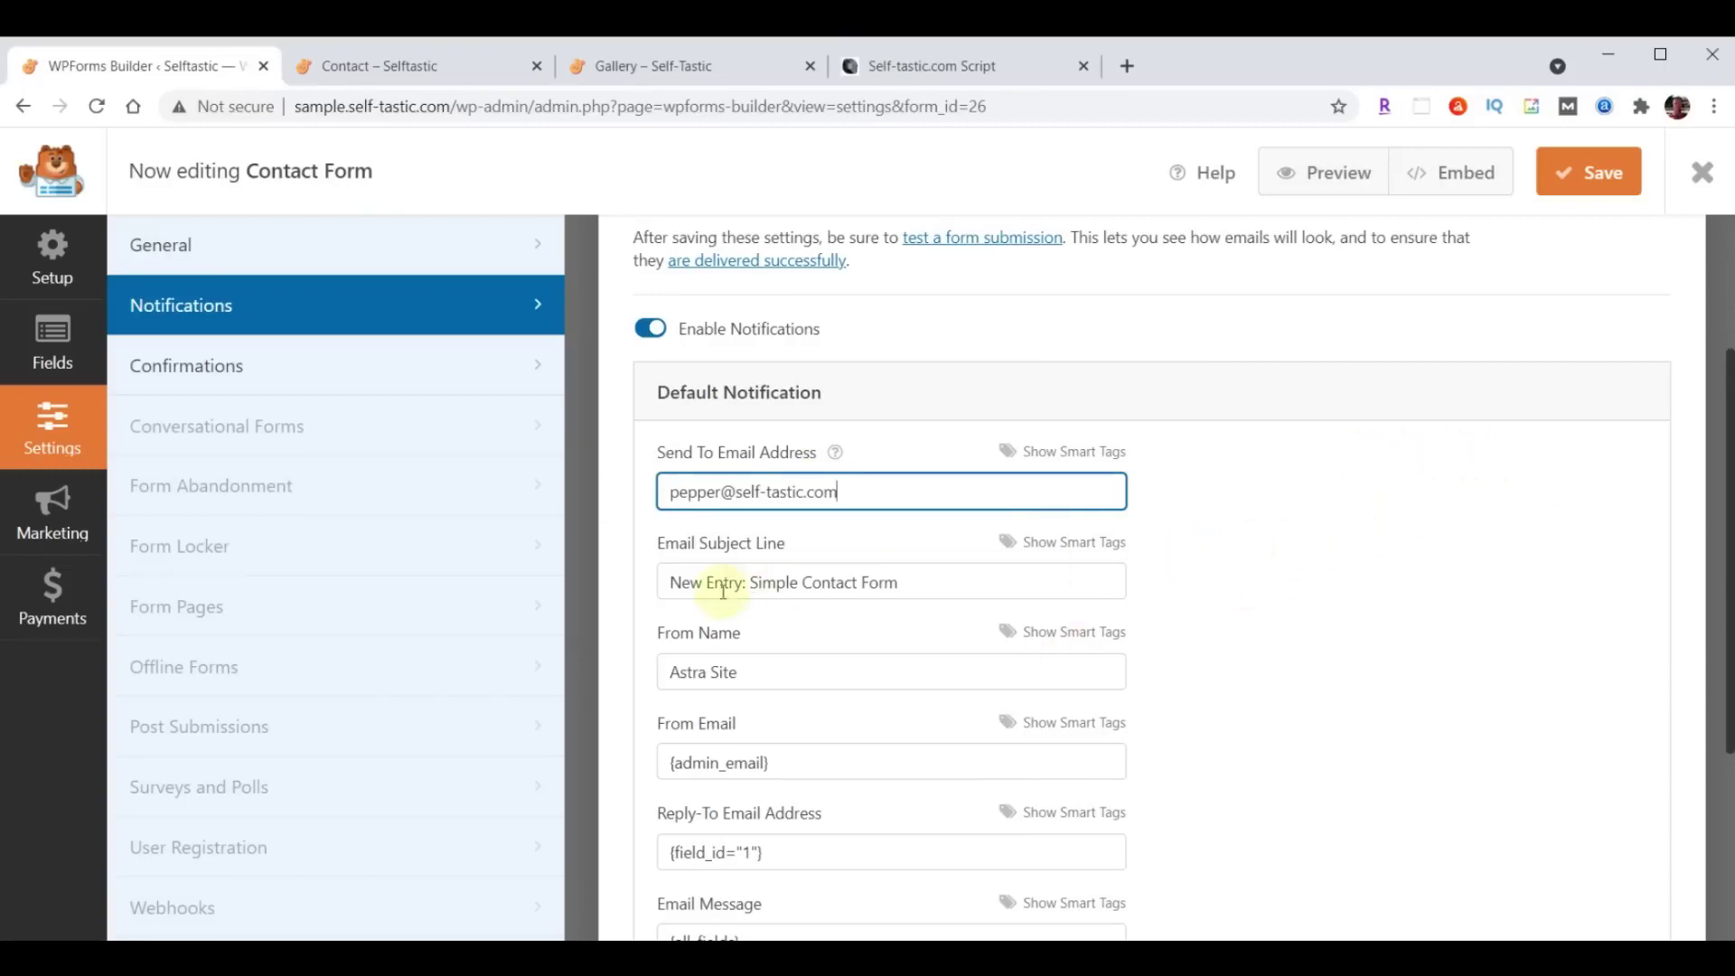
{"action": "left_click_drag", "start_coordinate": [668, 585], "coordinate": [962, 582]}
{"action": "type", "text": "Selftastic - Comments"}
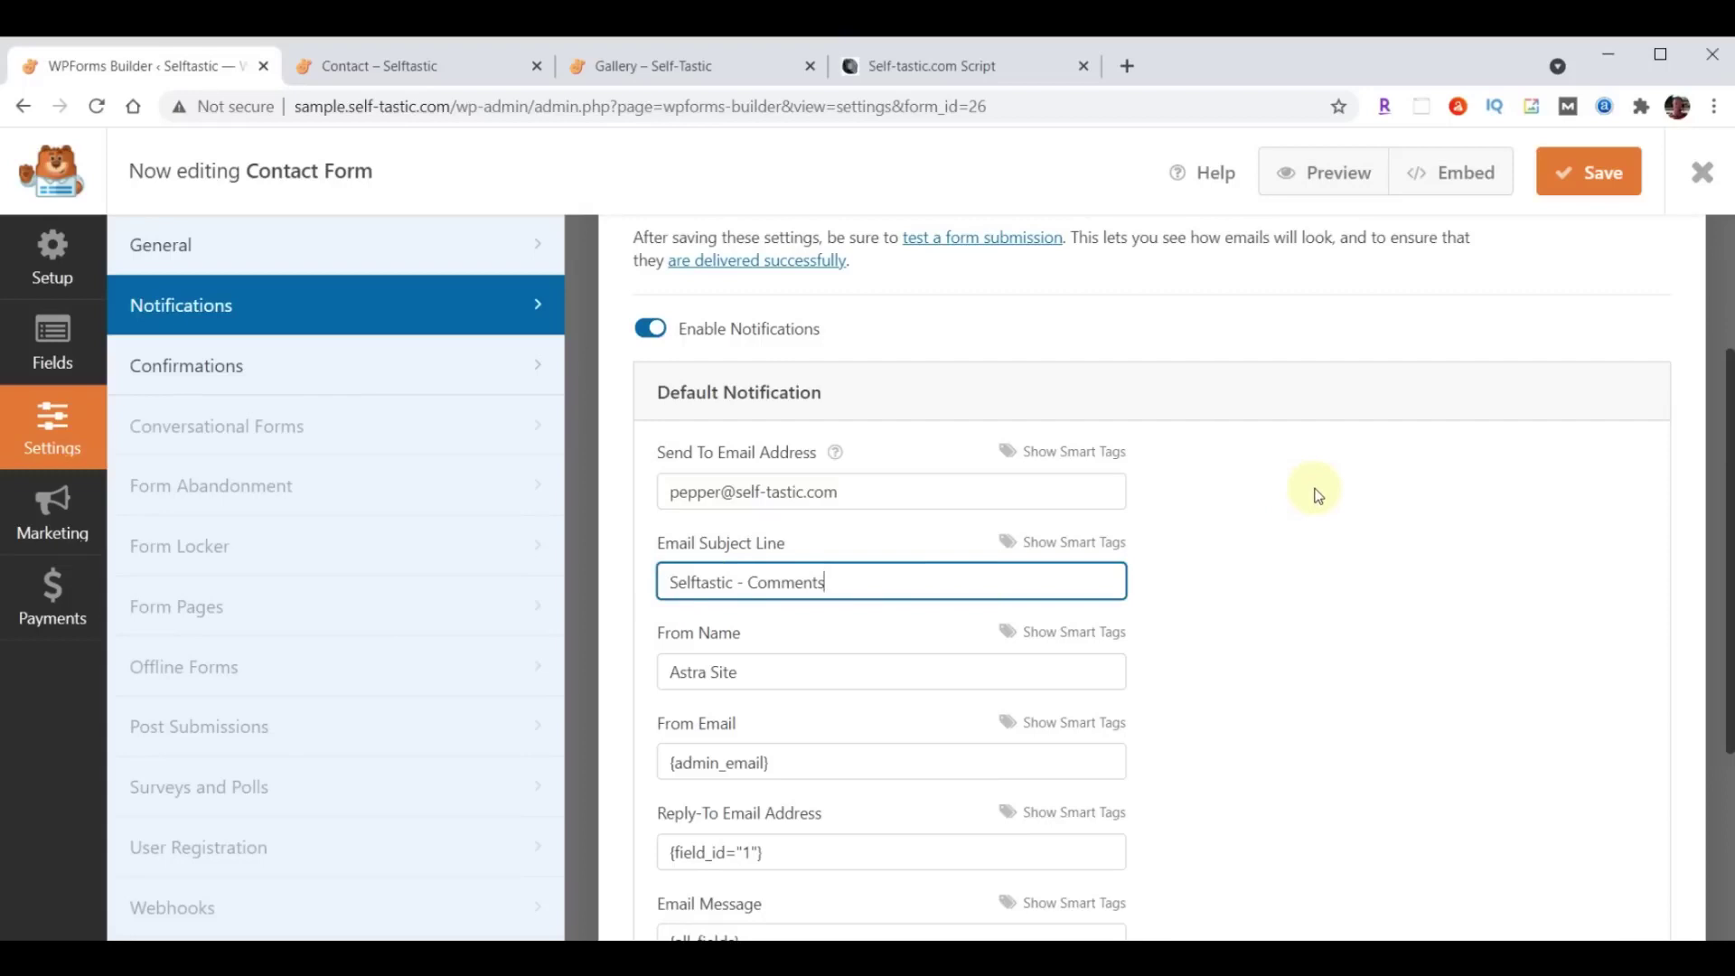
- Set the From Name to Self-Tastic.com, save, and return to the forms list
{"action": "triple_click", "coordinate": [666, 674]}
{"action": "type", "text": "Self-Tastic.com"}
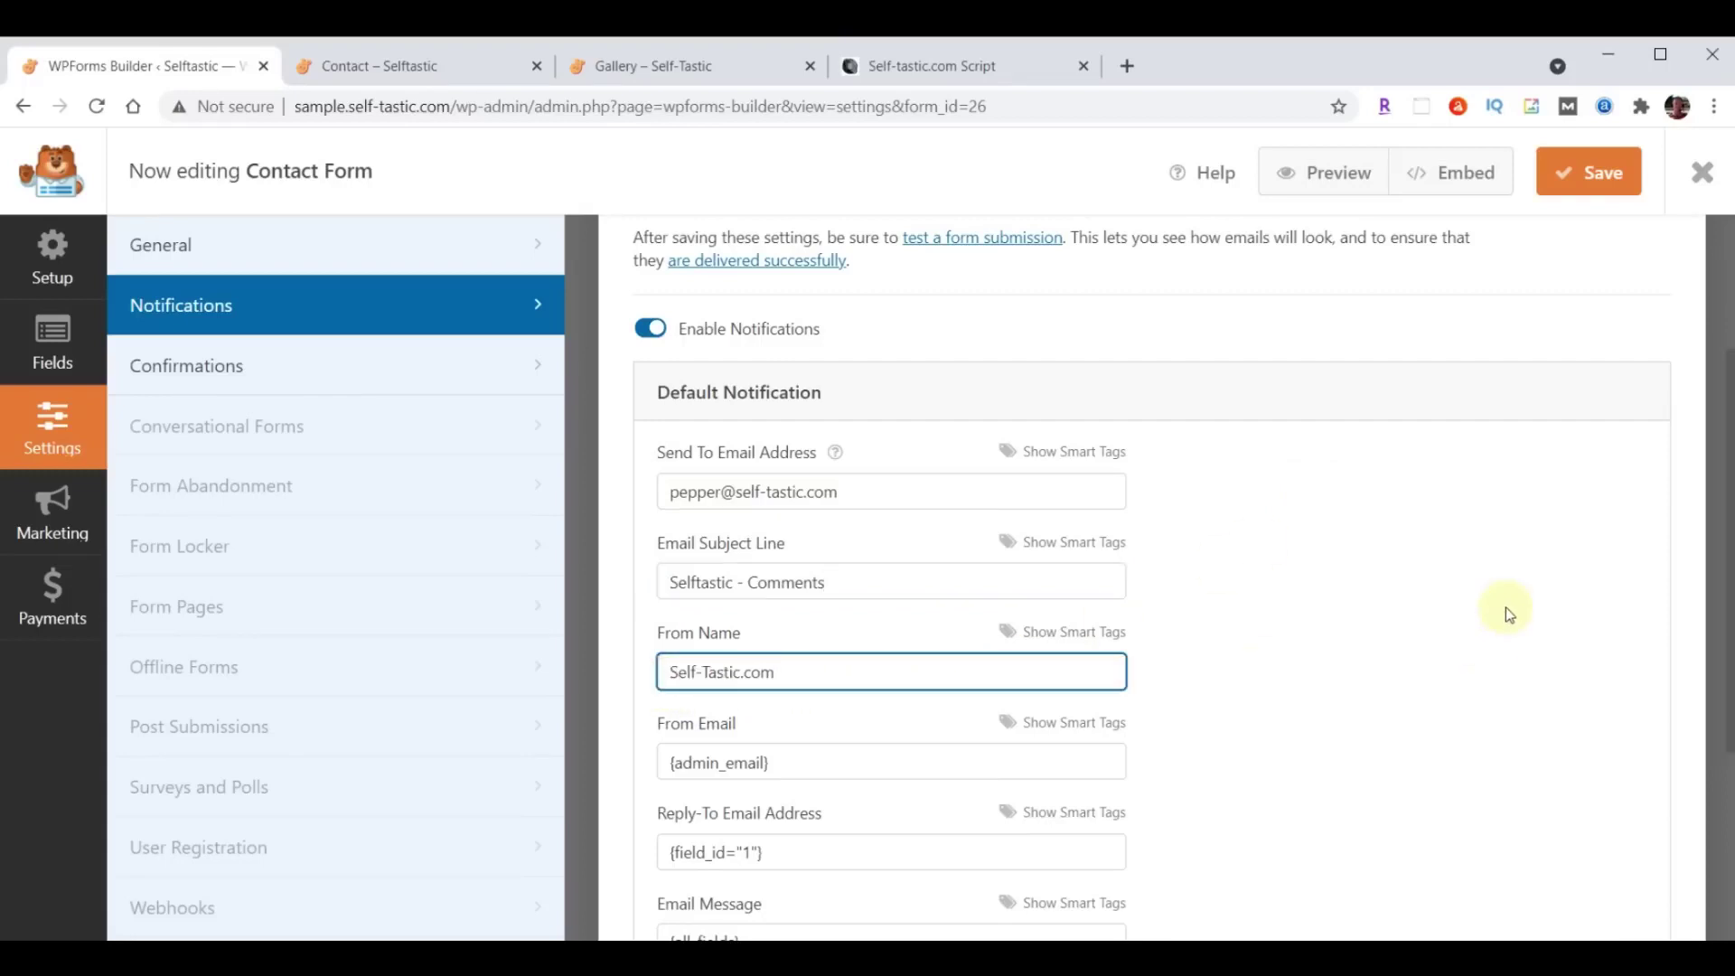
{"action": "left_click", "coordinate": [1593, 179]}
{"action": "left_click", "coordinate": [1701, 176]}
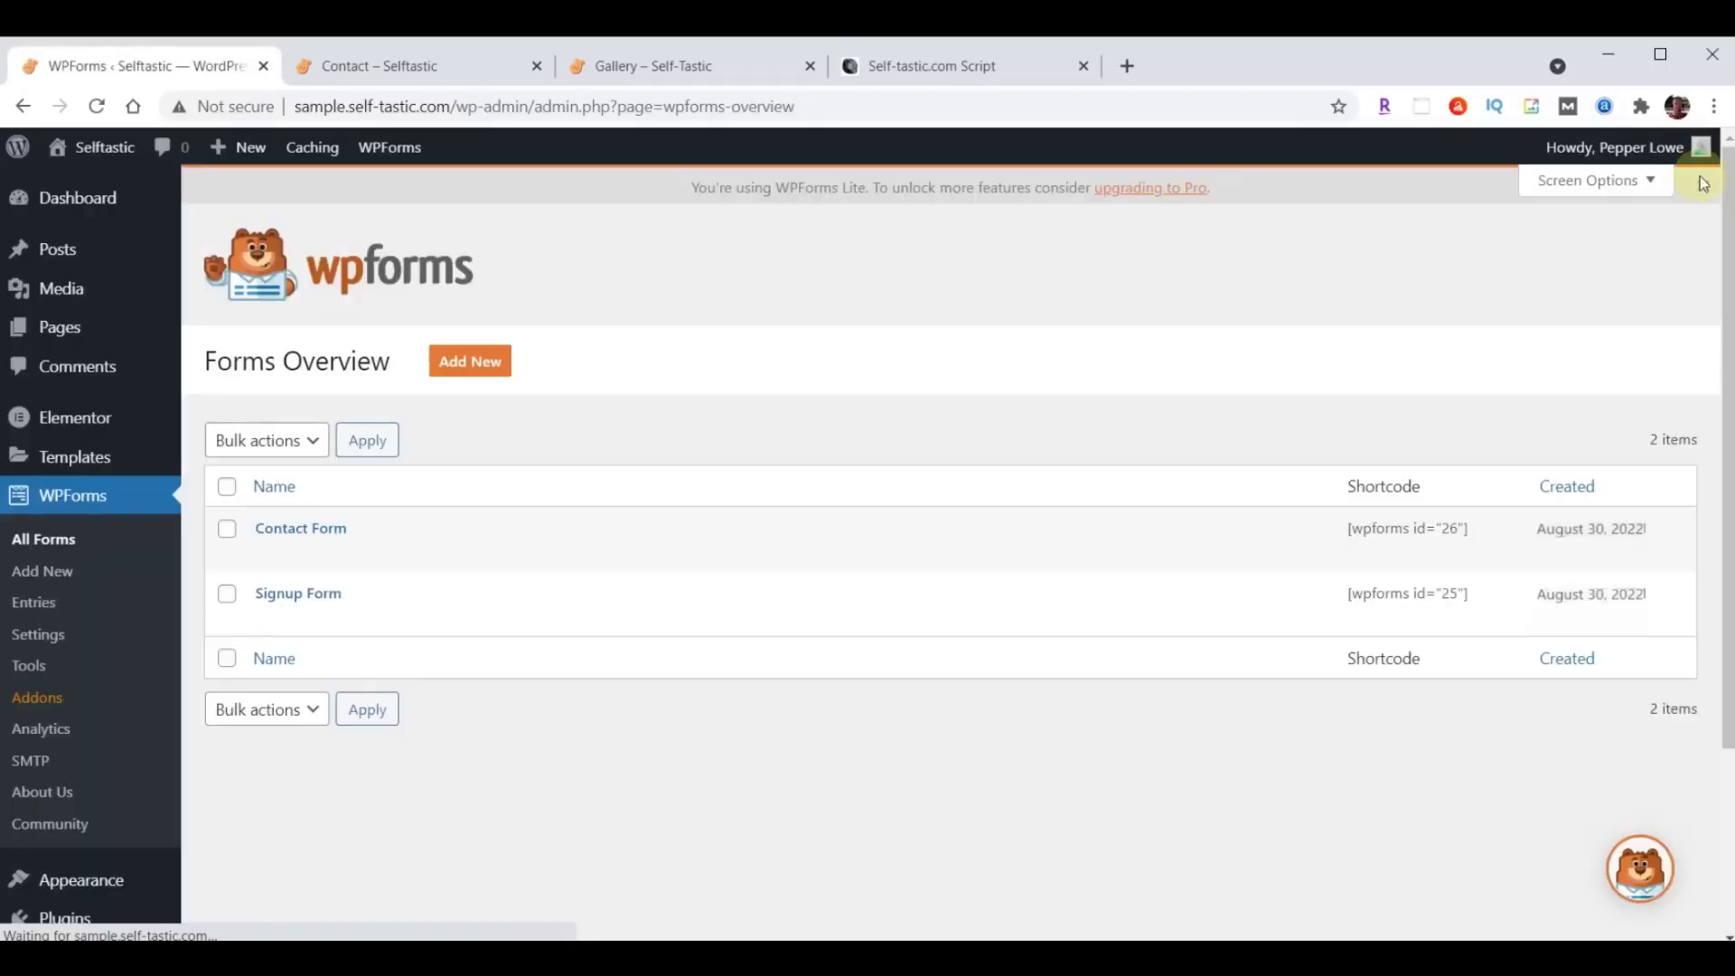
- Open the Signup Form's notification settings and set the recipient to the site email
{"action": "left_click", "coordinate": [283, 595]}
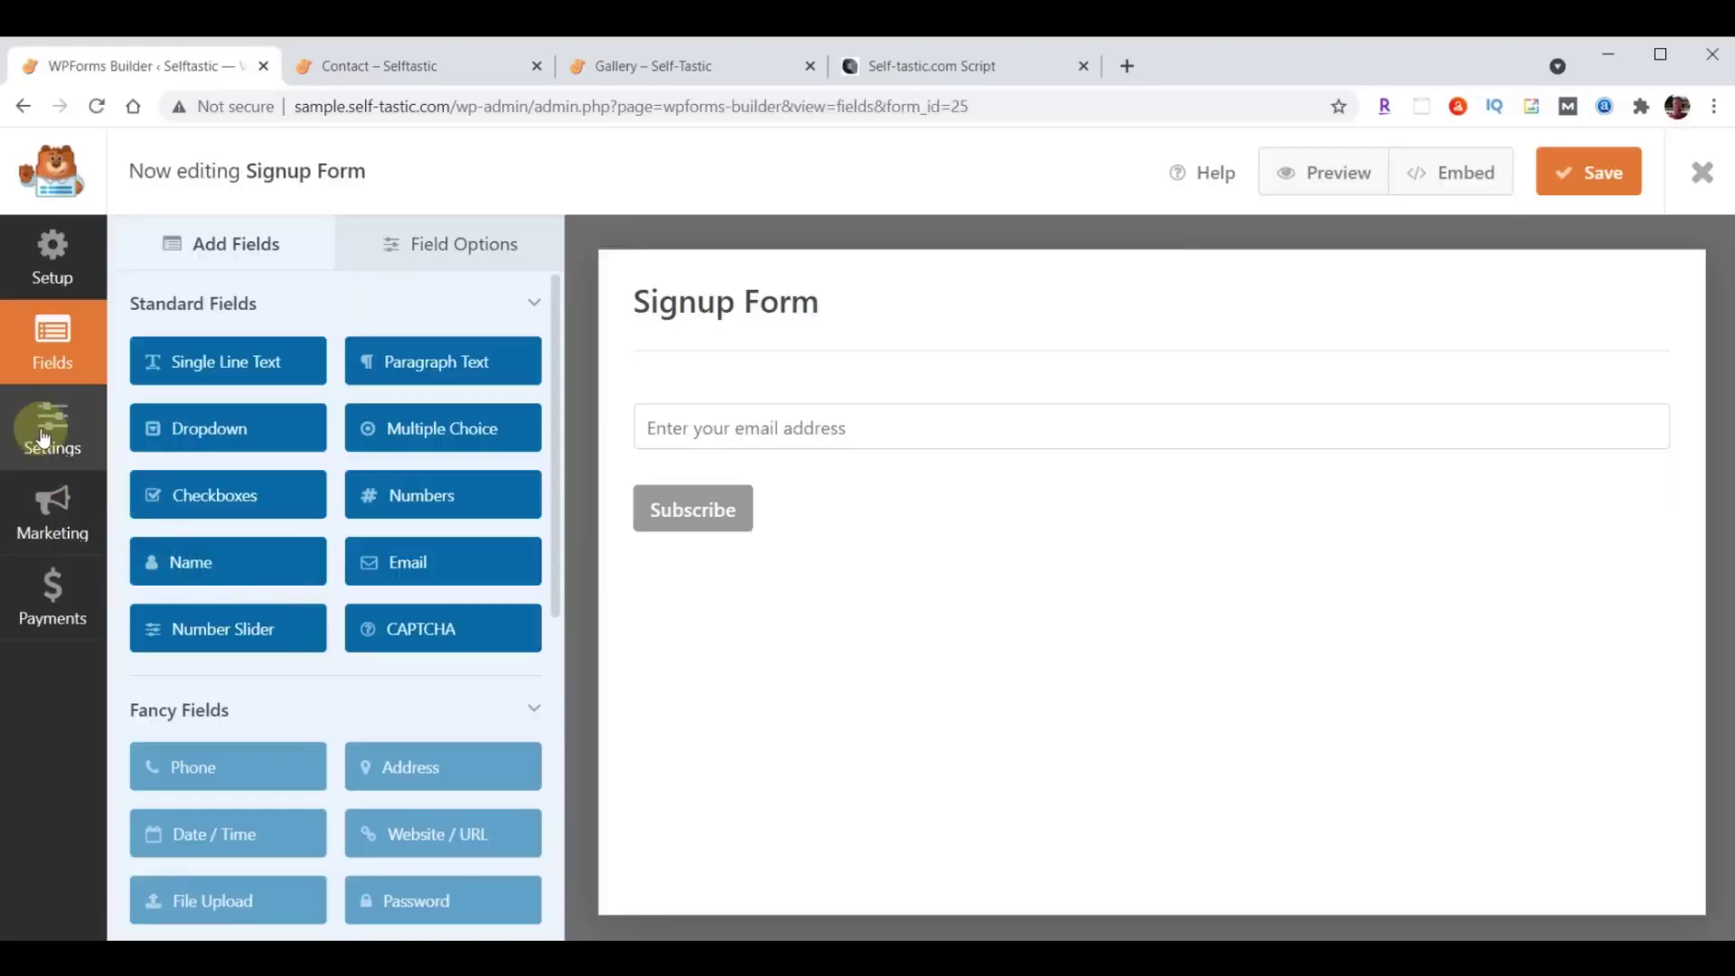
{"action": "left_click", "coordinate": [44, 438]}
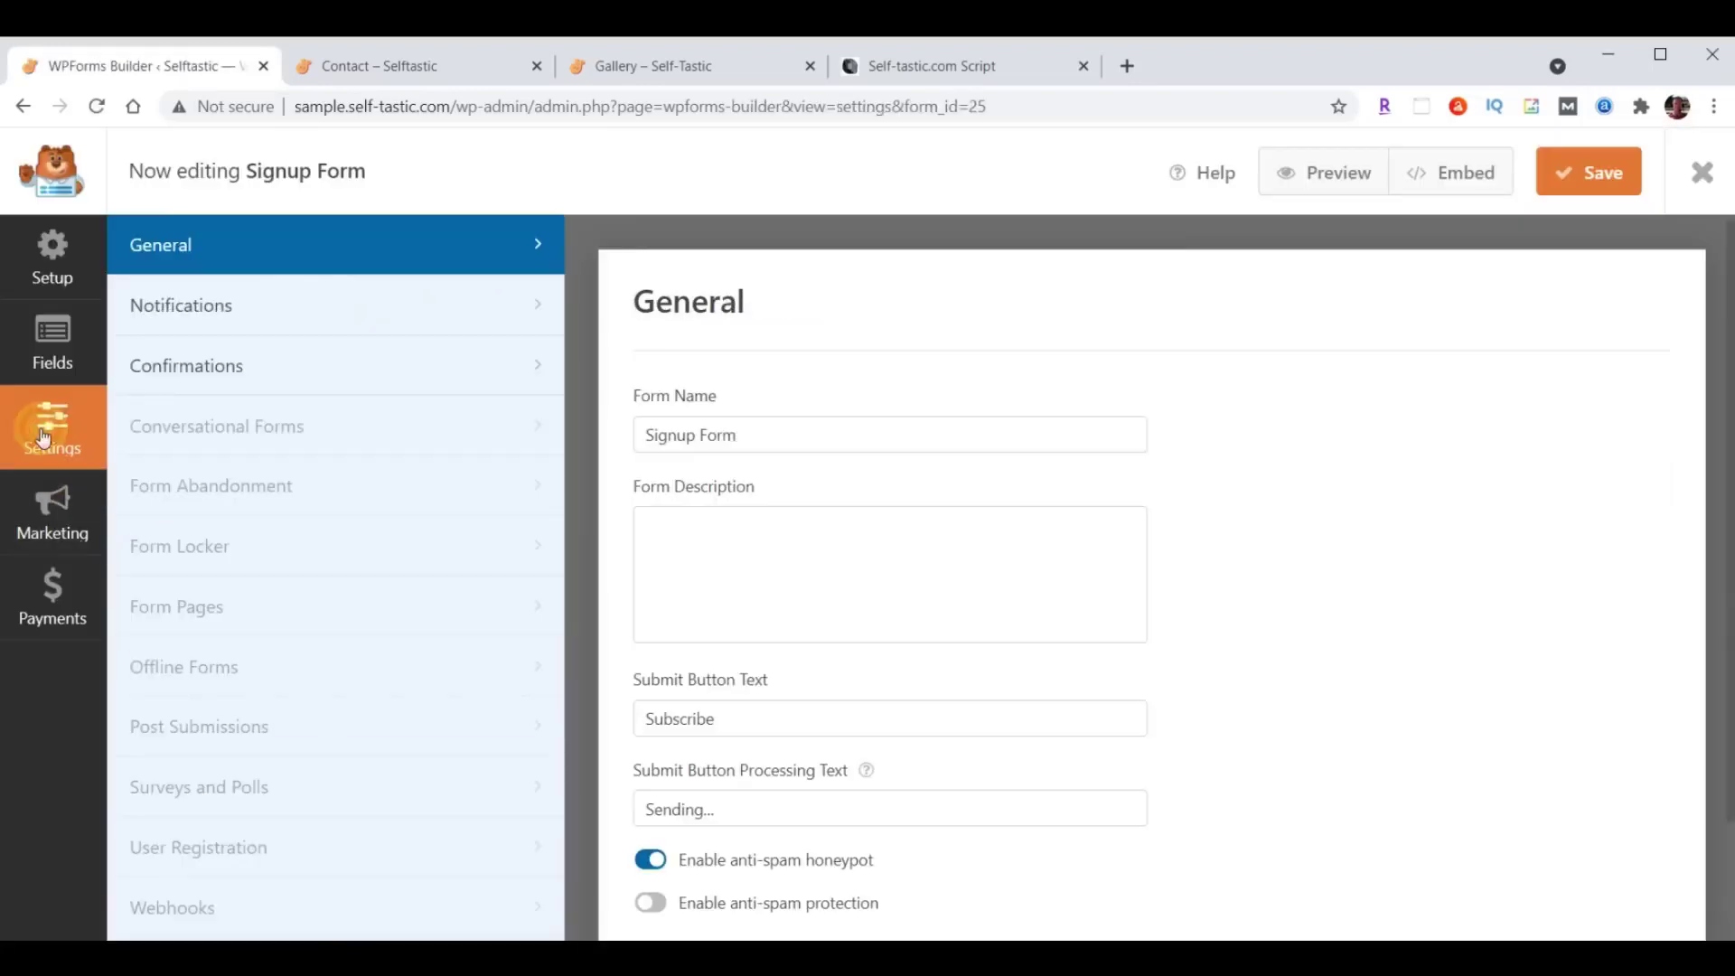
{"action": "left_click", "coordinate": [171, 304]}
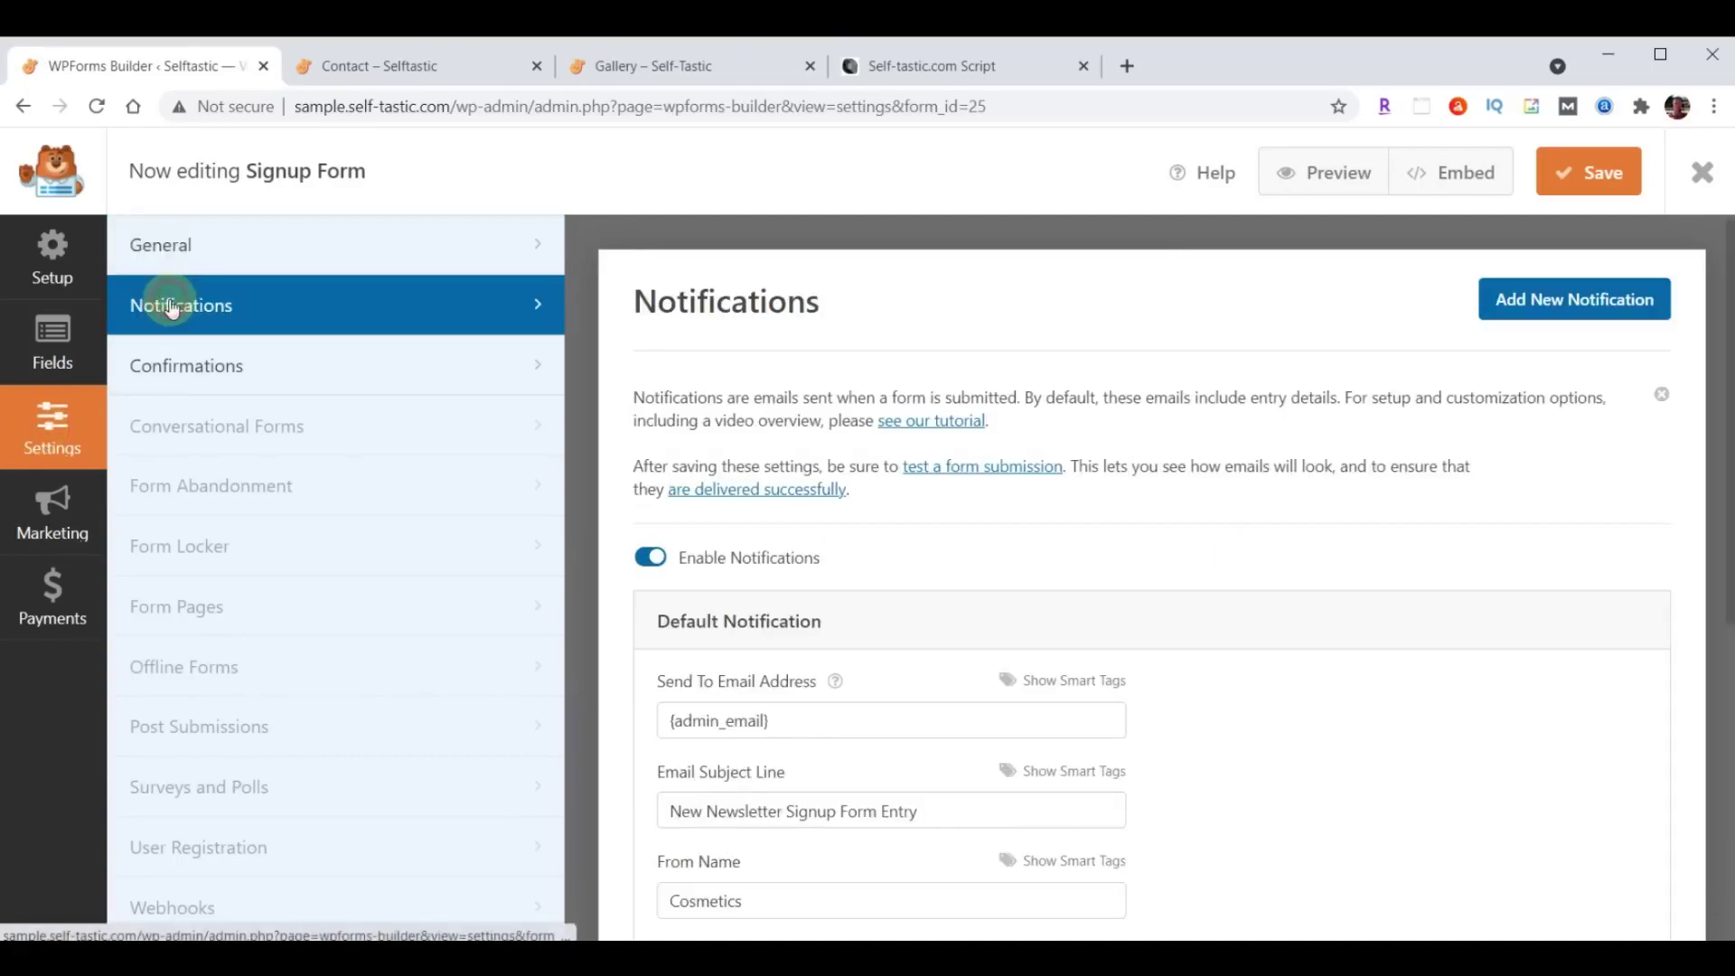
{"action": "scroll", "coordinate": [1150, 581], "scroll_direction": "down", "scroll_amount": 3}
{"action": "left_click_drag", "start_coordinate": [832, 496], "coordinate": [567, 509]}
{"action": "key", "text": "ctrl+v"}
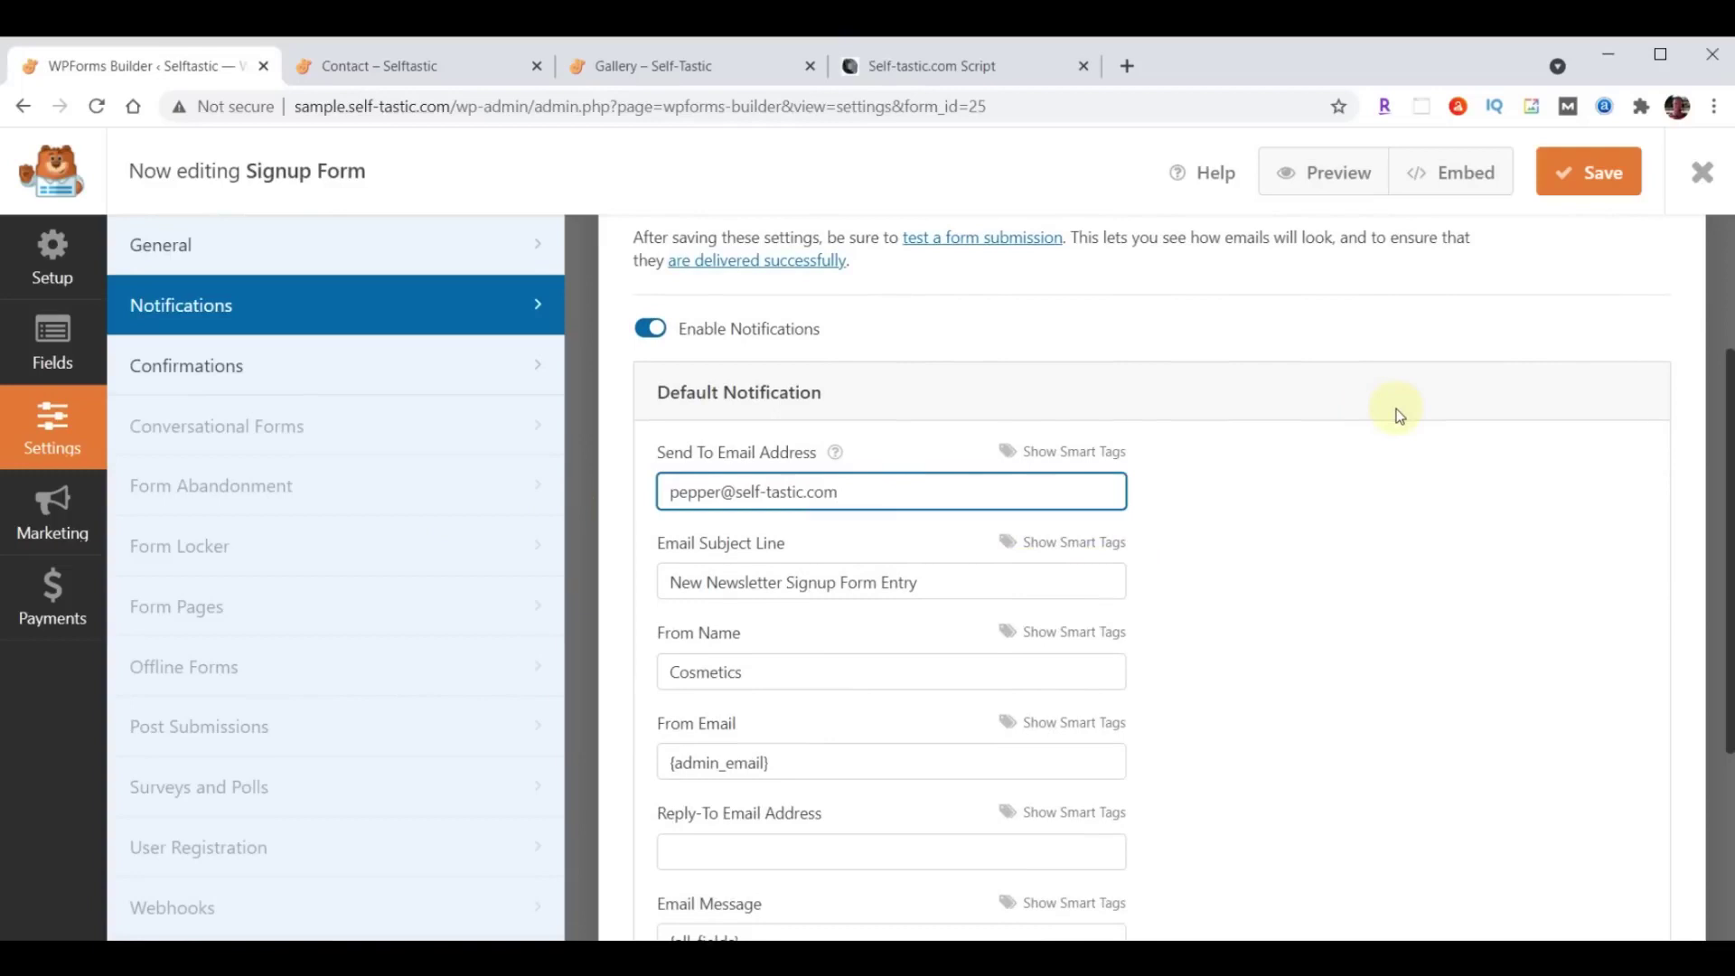
- Set subject 'Selftastic - Join Club Selftastic' and From Name Self-Tastic.com, then save
{"action": "left_click_drag", "start_coordinate": [670, 582], "coordinate": [1011, 579]}
{"action": "type", "text": "Selftastic - Join Club Selftastic"}
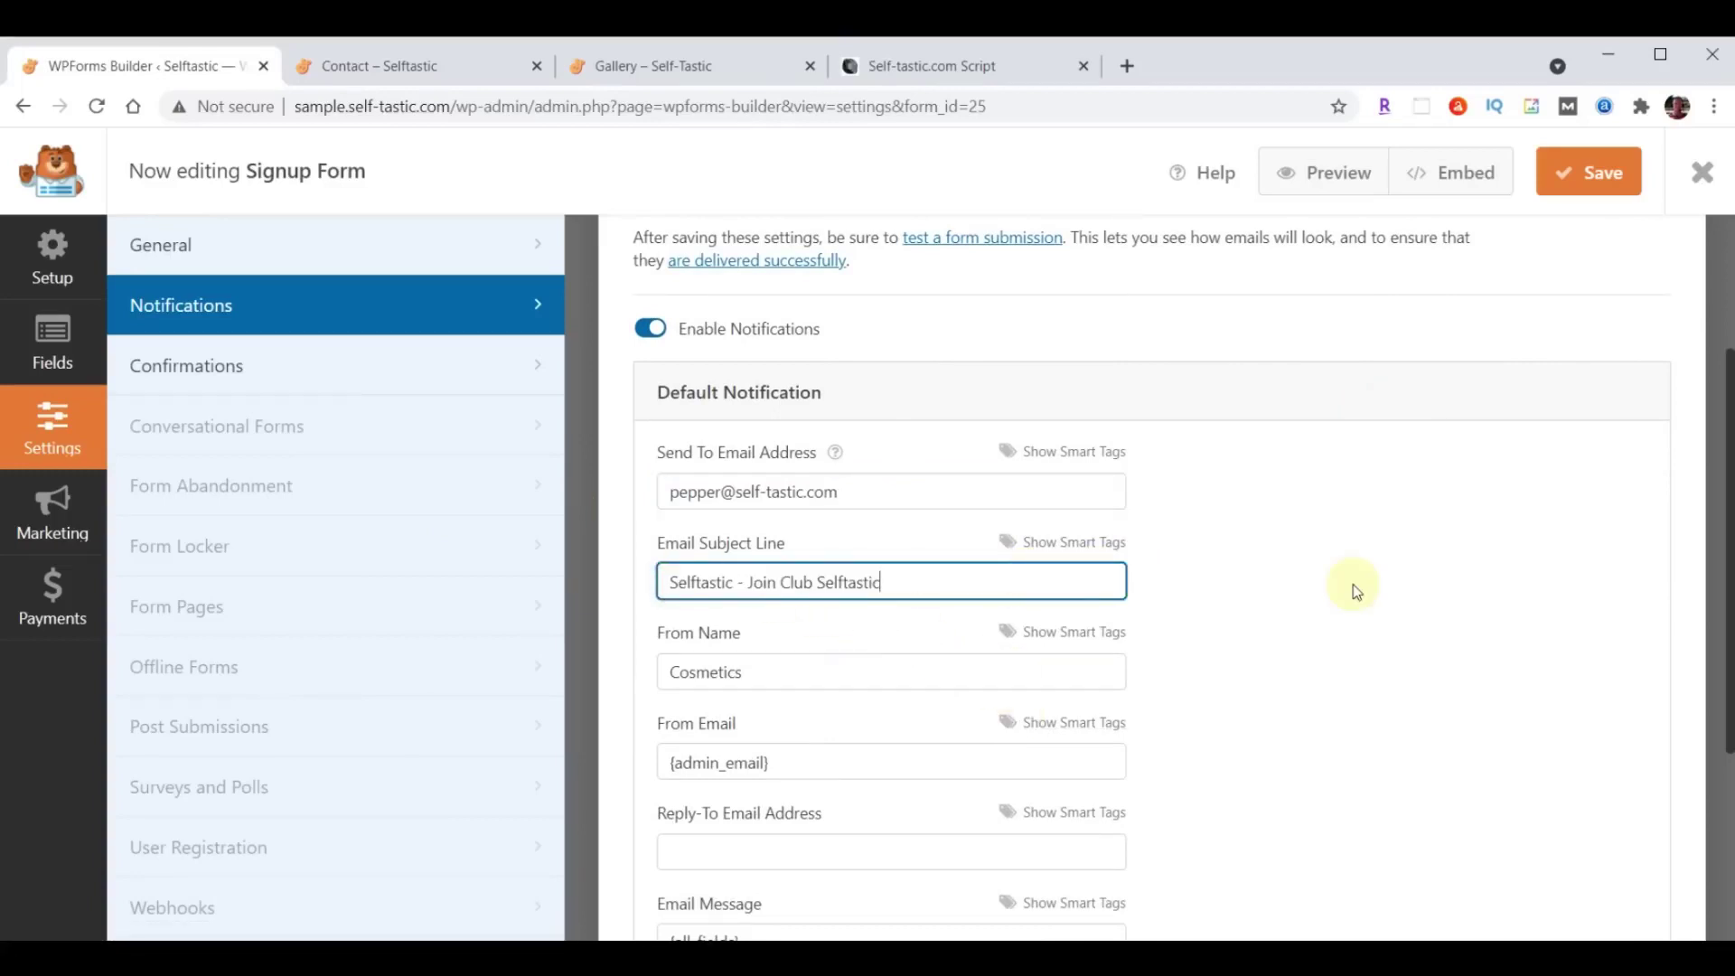
{"action": "left_click", "coordinate": [840, 677]}
{"action": "key", "text": "ctrl+a"}
{"action": "type", "text": "Self-Tastic.com"}
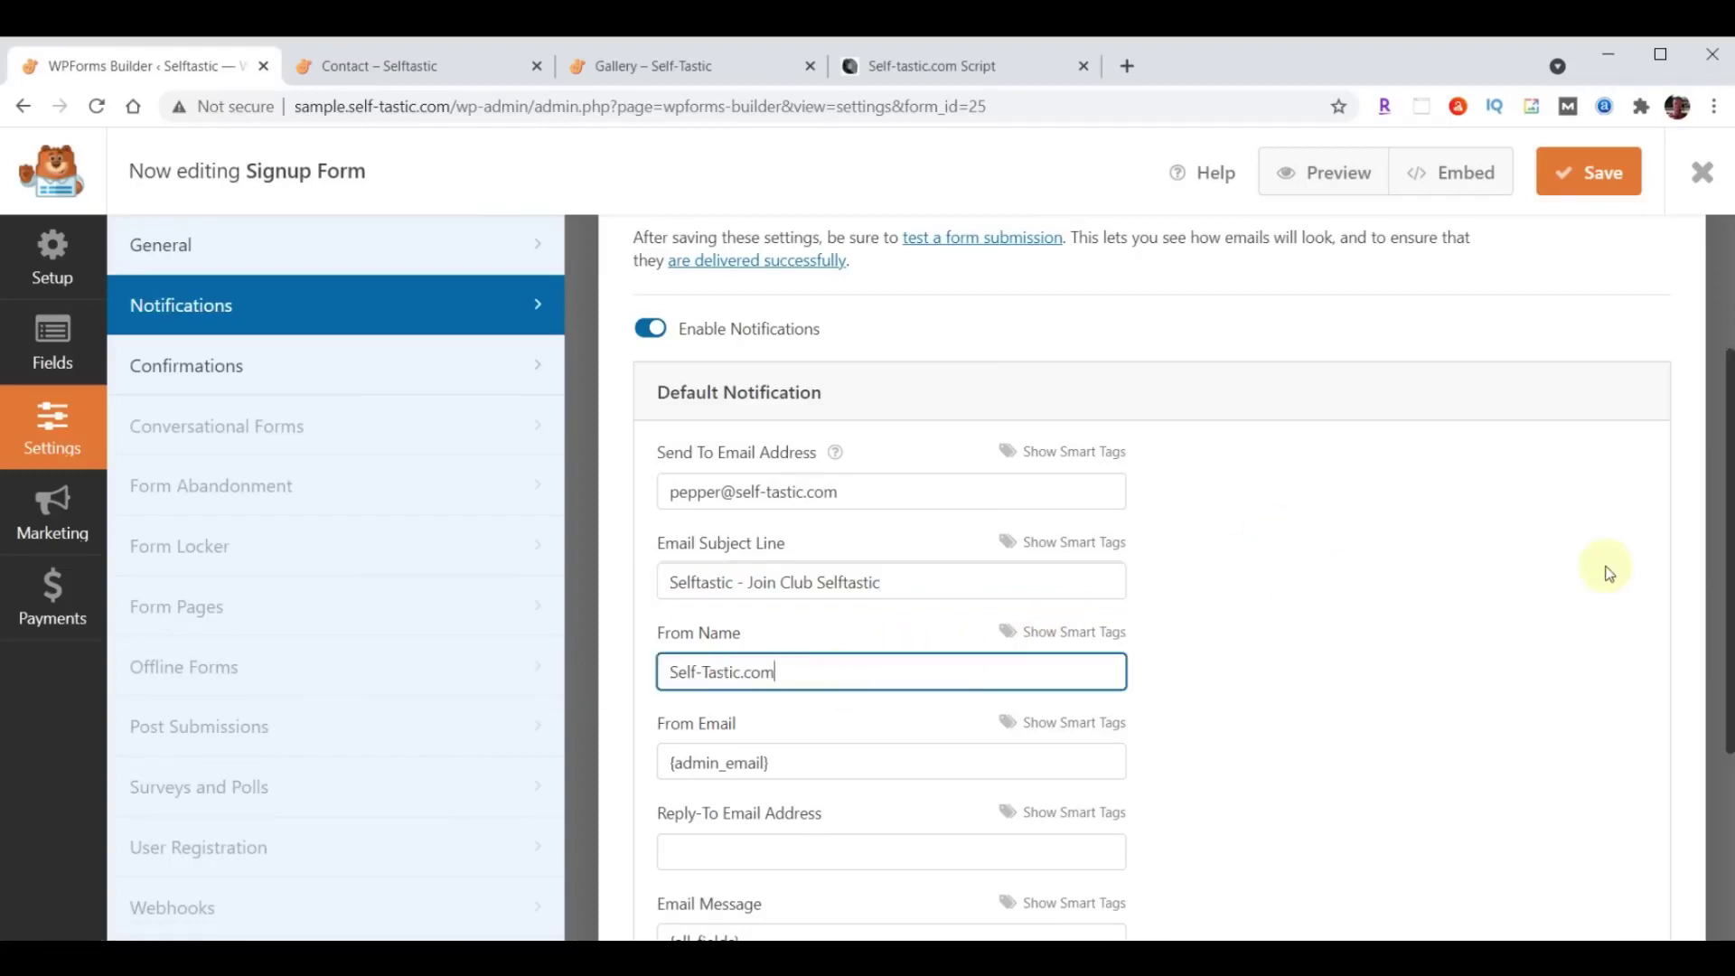
{"action": "left_click", "coordinate": [1596, 178]}
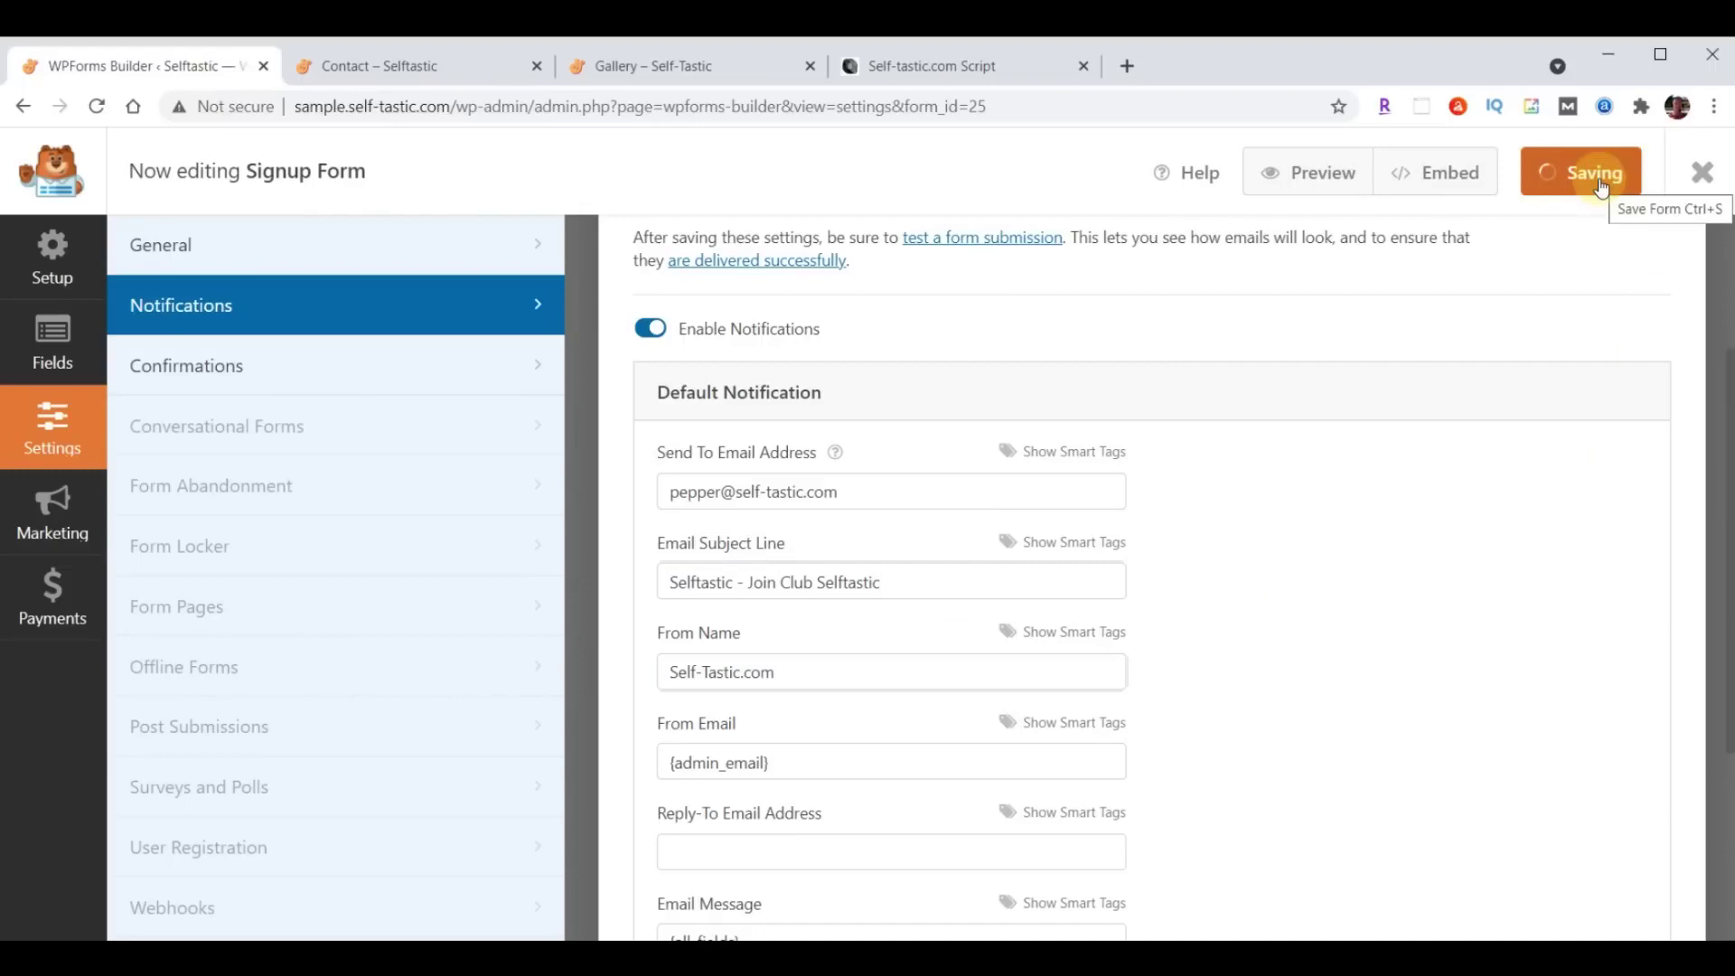
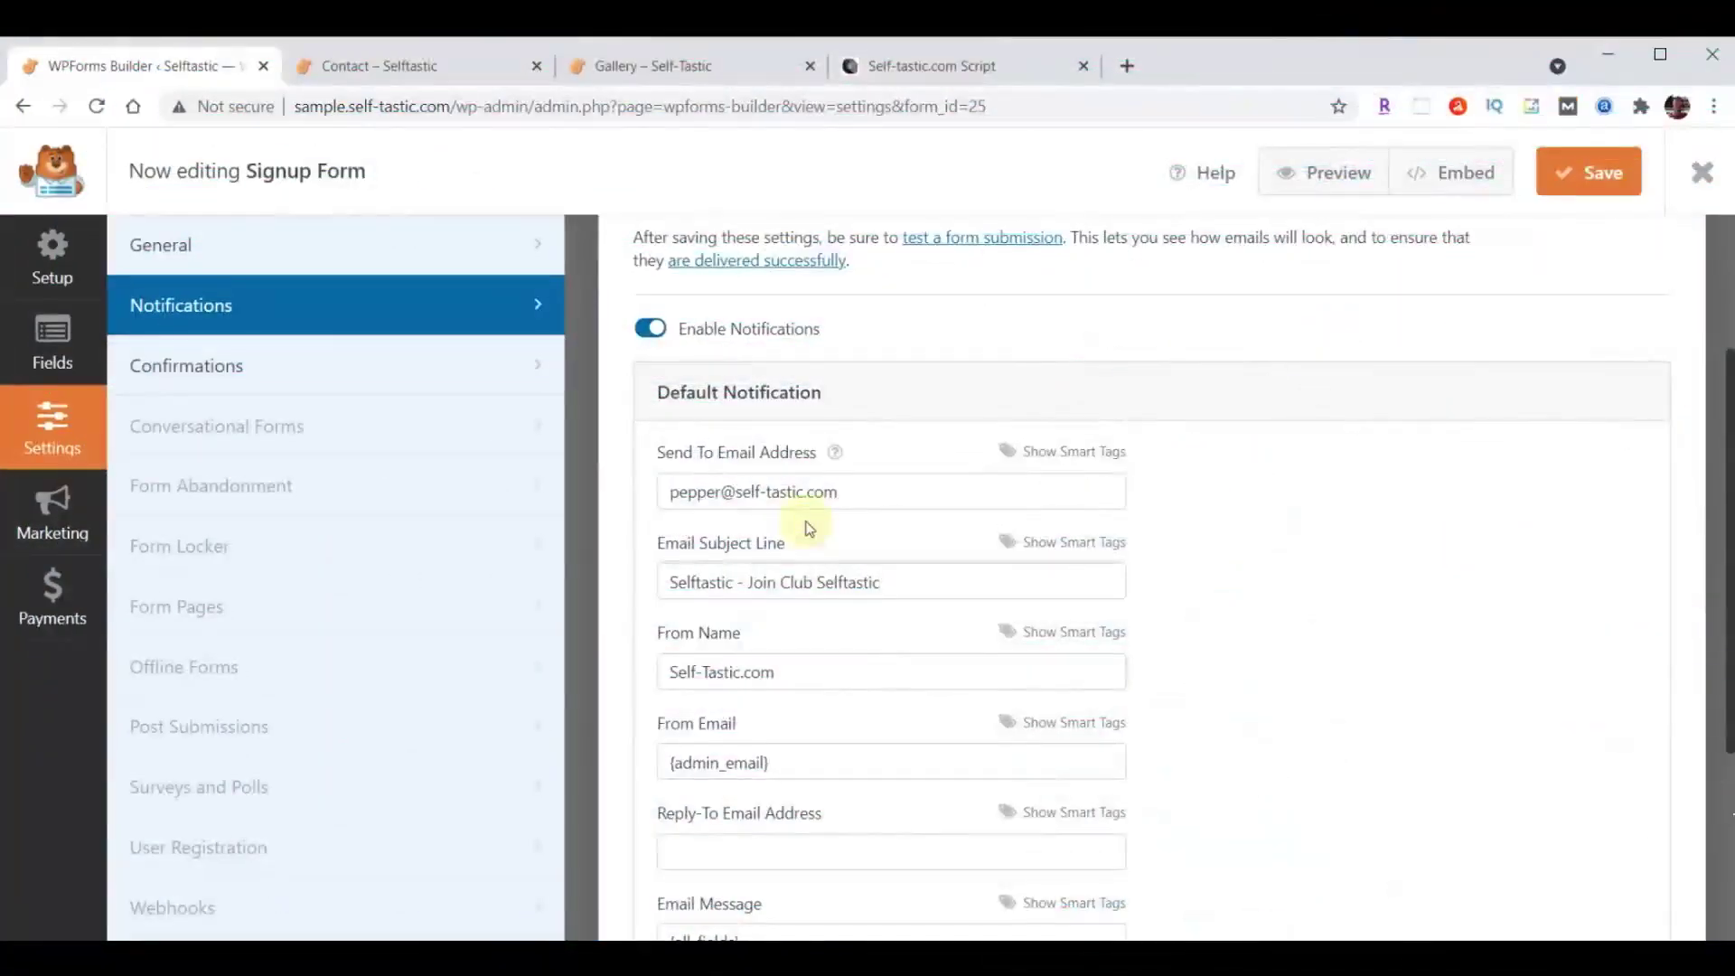
- Exit the Signup Form builder and bring up the Contact – Selftastic page with its Get in Touch form
{"action": "left_click", "coordinate": [1702, 173]}
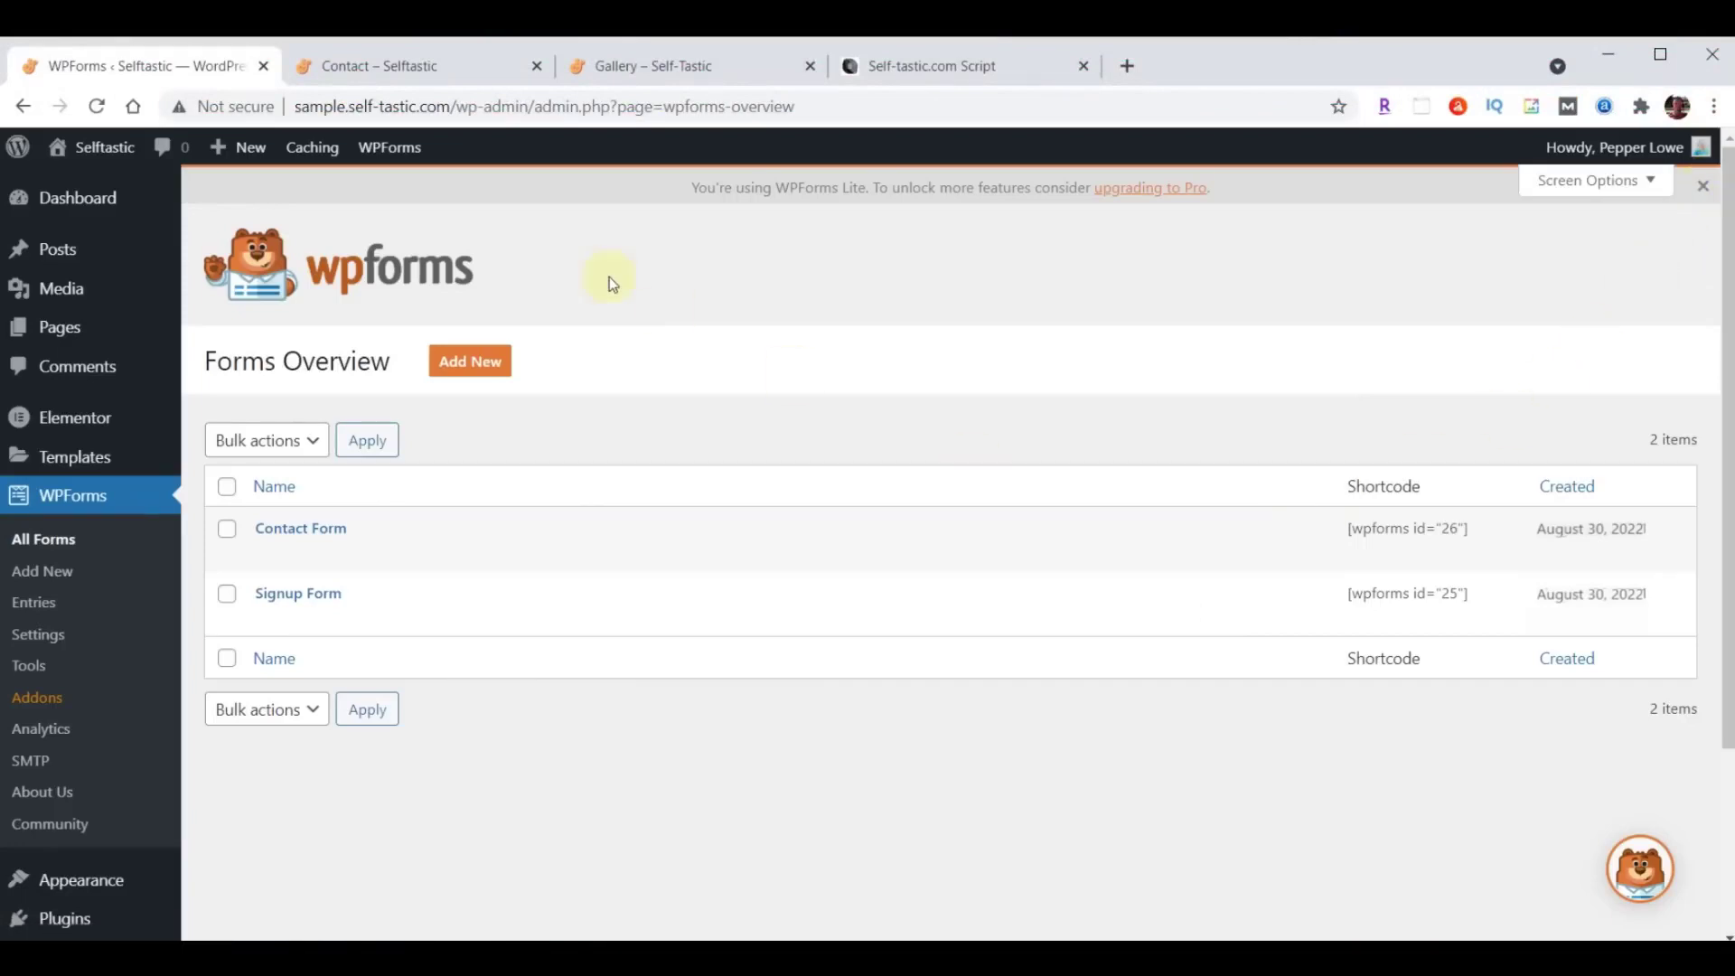
{"action": "left_click", "coordinate": [401, 68]}
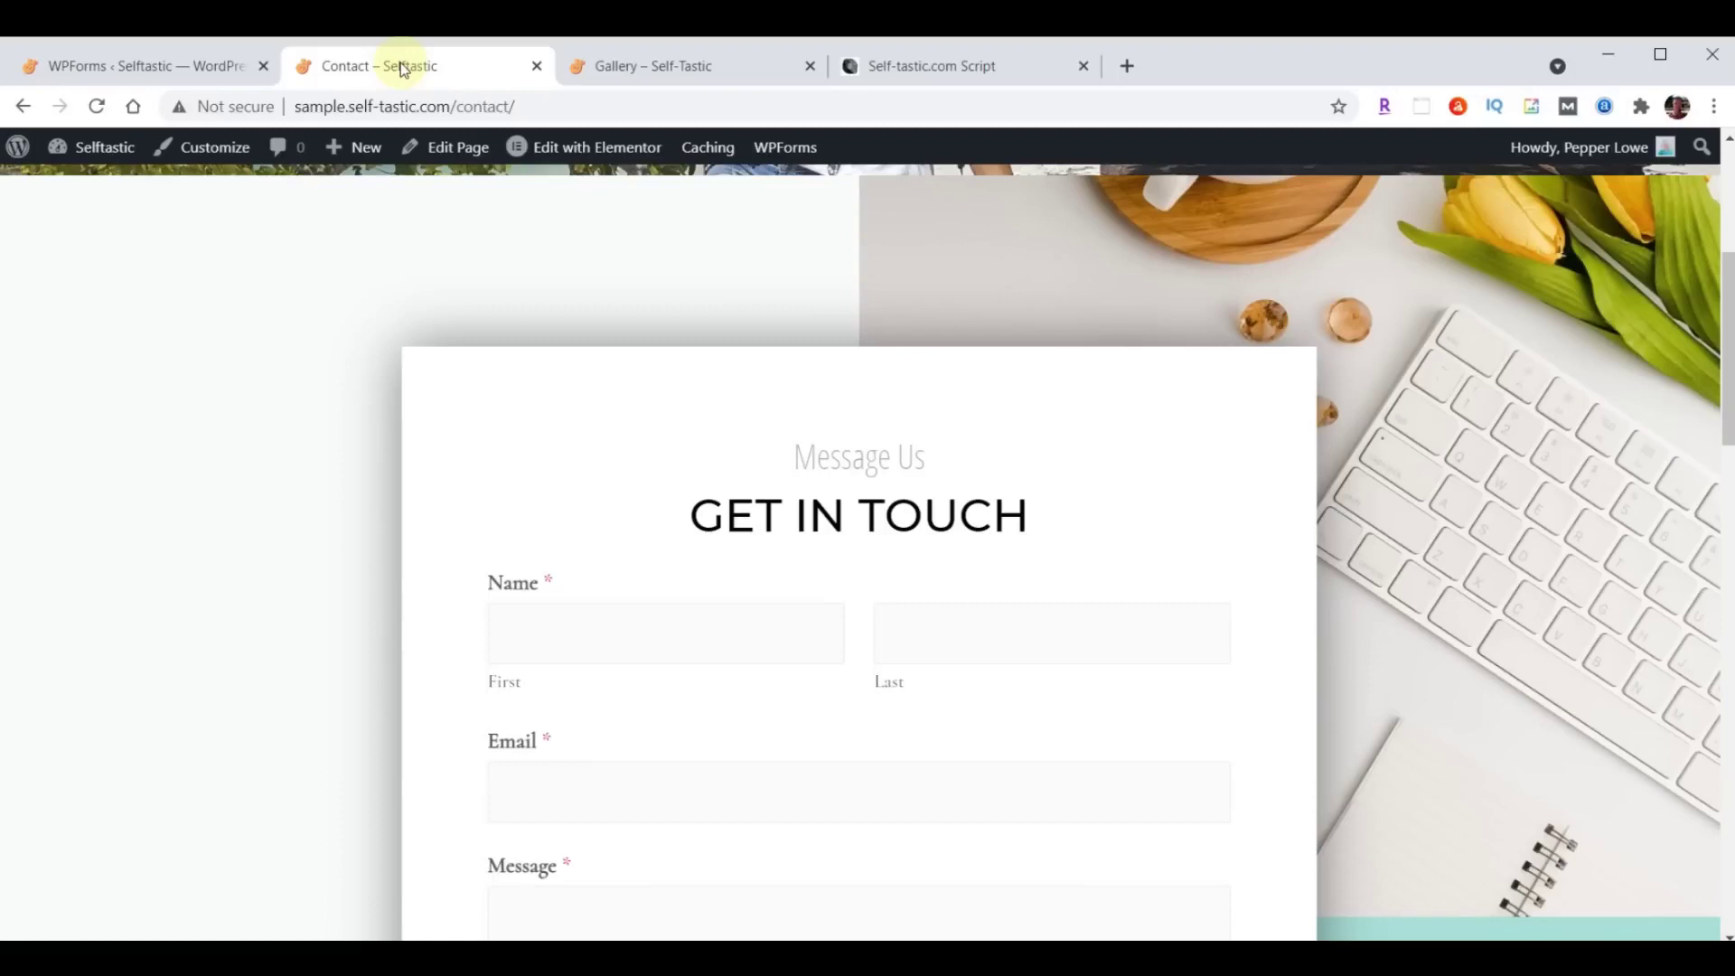
- Reload the Contact page and autofill the name, phone and email fields from a saved entry
{"action": "left_click", "coordinate": [96, 106]}
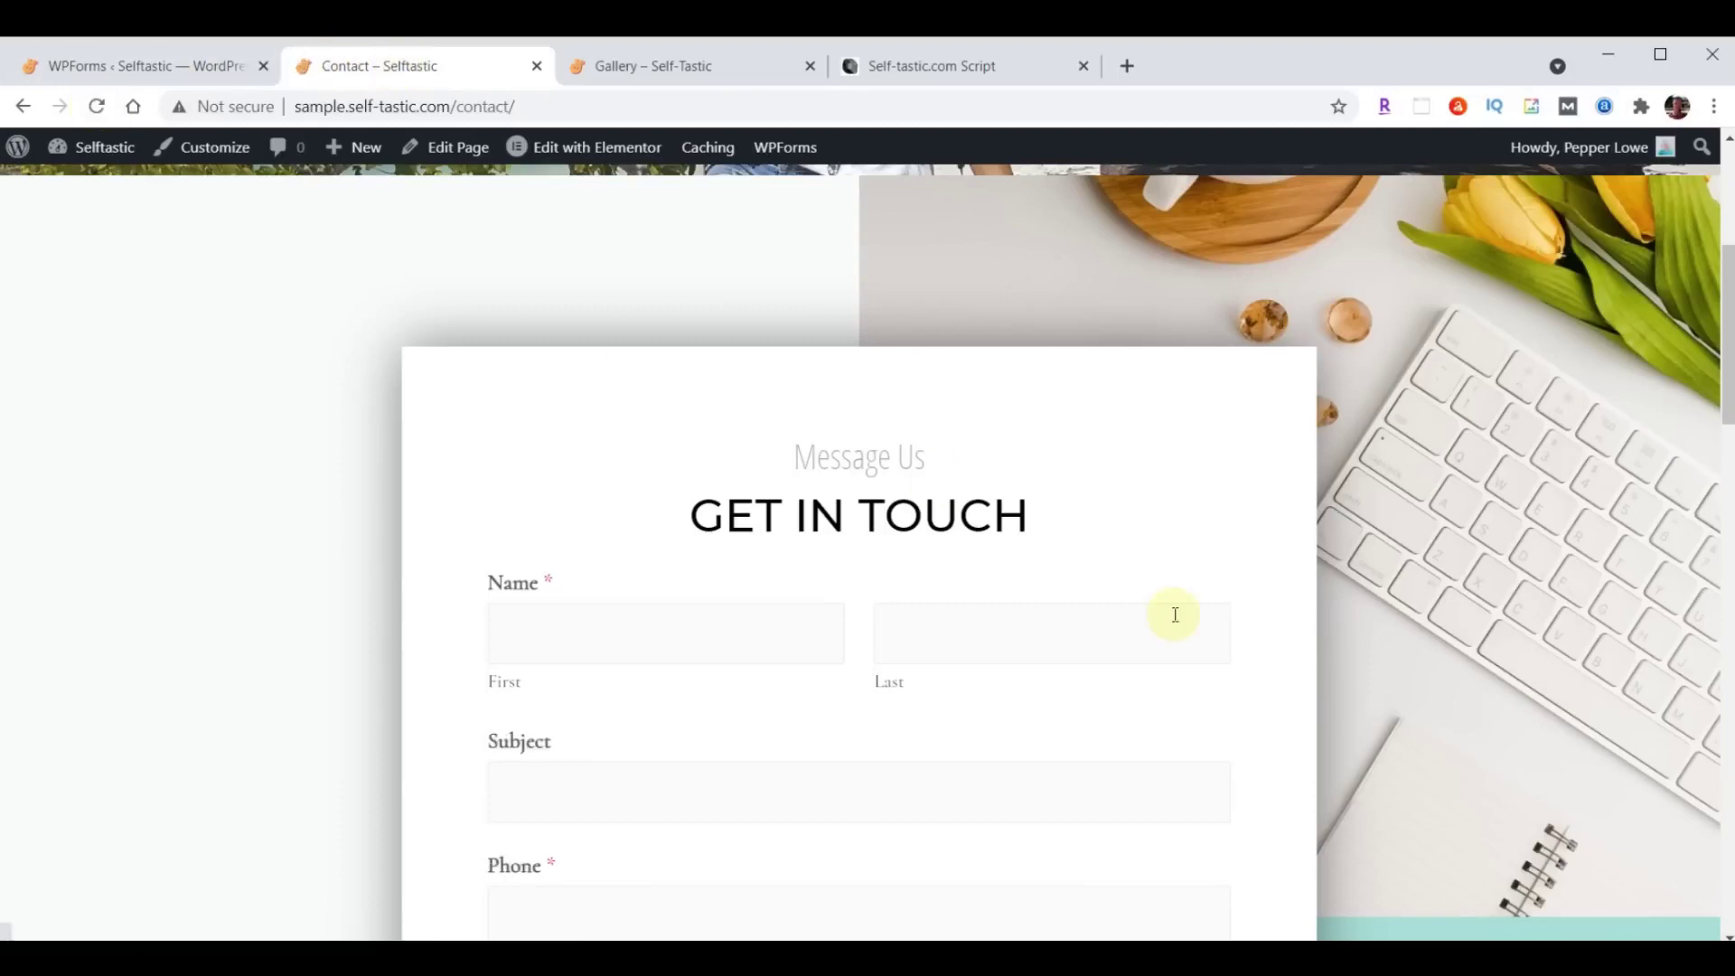
{"action": "scroll", "coordinate": [1175, 614], "scroll_direction": "down", "scroll_amount": 3}
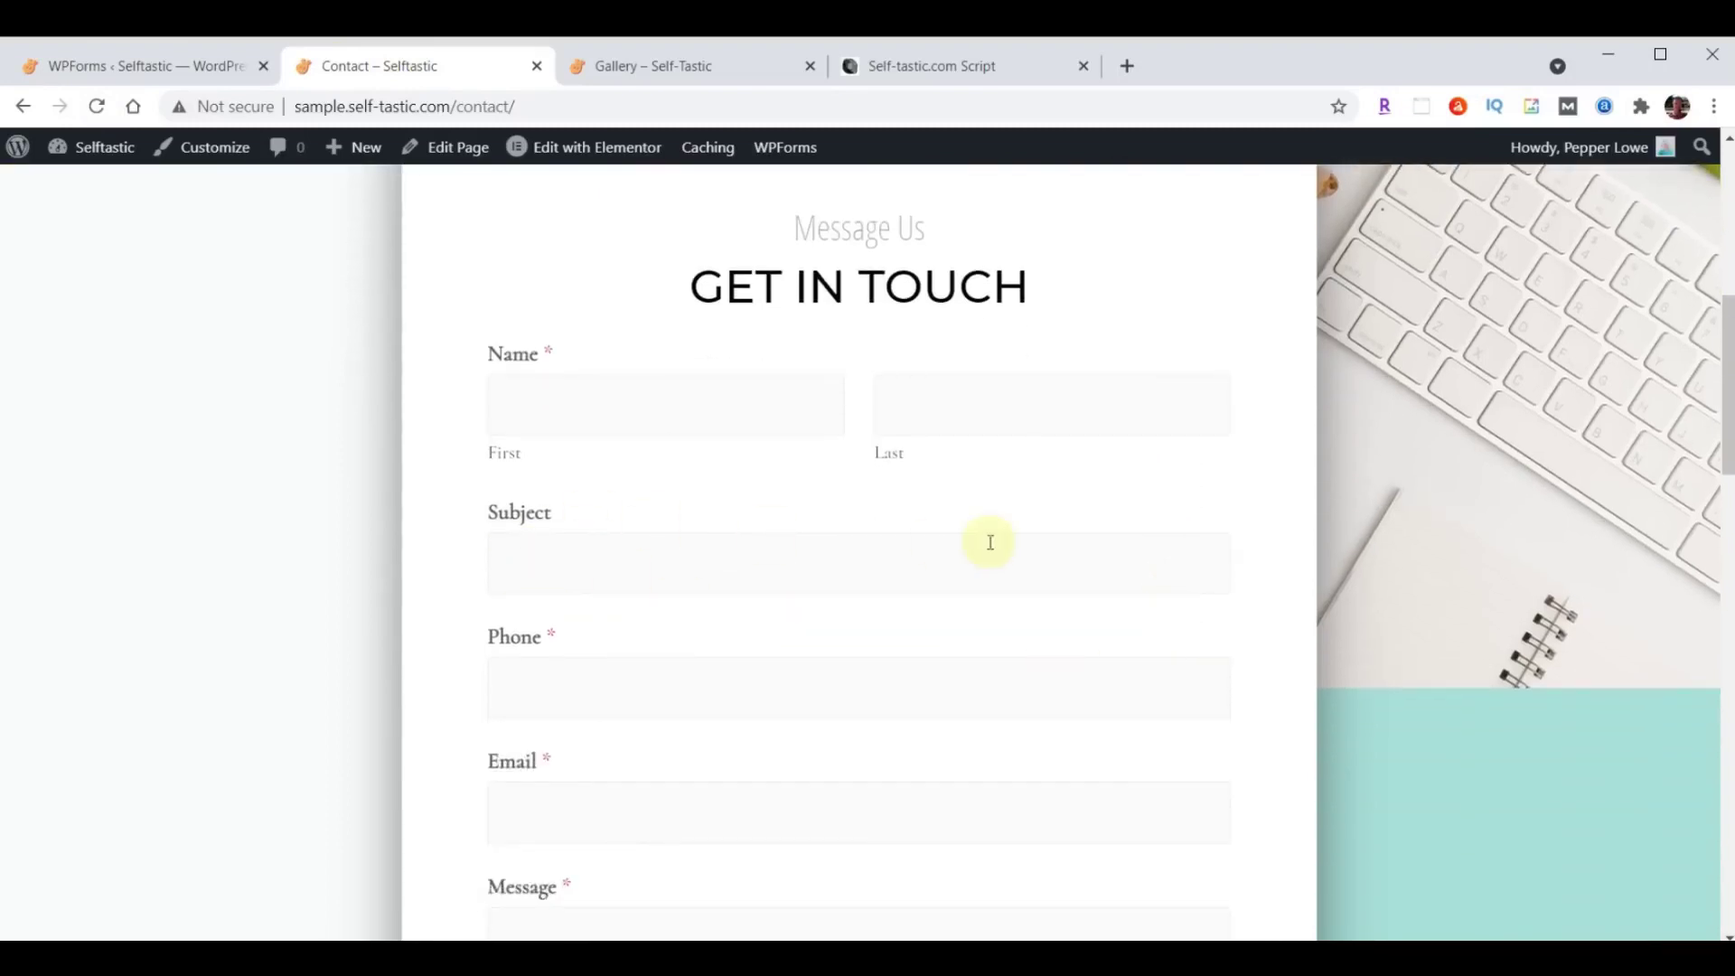
{"action": "left_click", "coordinate": [676, 412]}
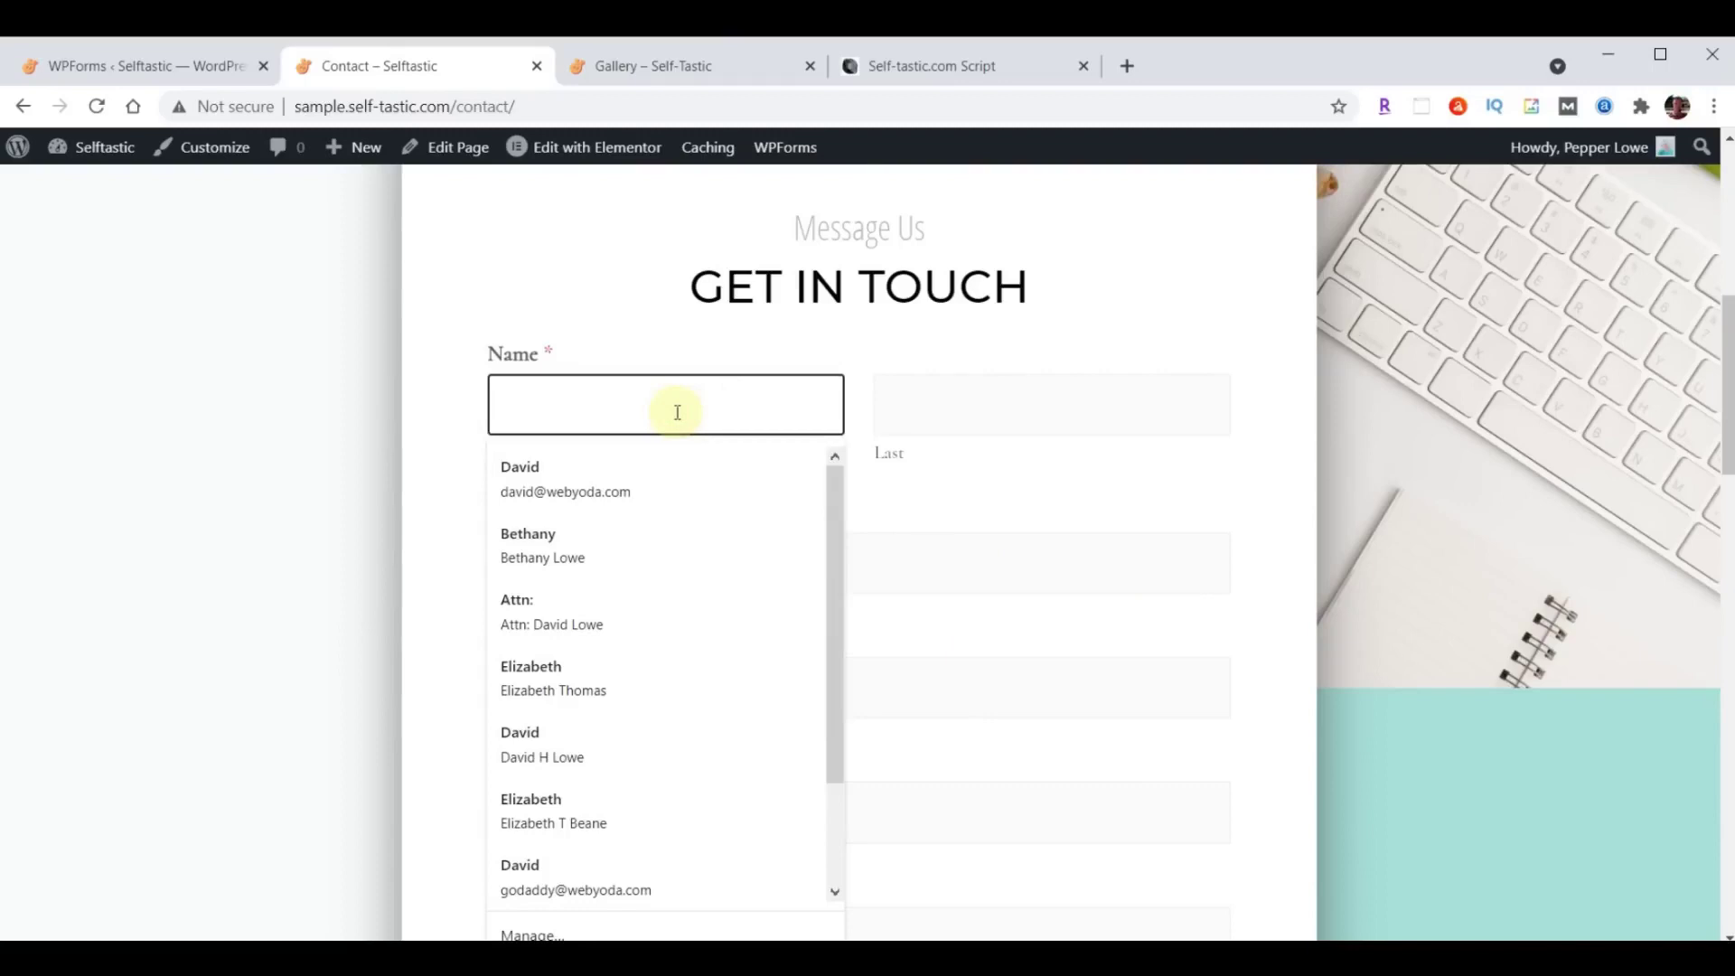
{"action": "left_click", "coordinate": [565, 459]}
- Enter subject 'Test' and message 'Hello World', then send the form and check the confirmation
{"action": "left_click", "coordinate": [584, 569]}
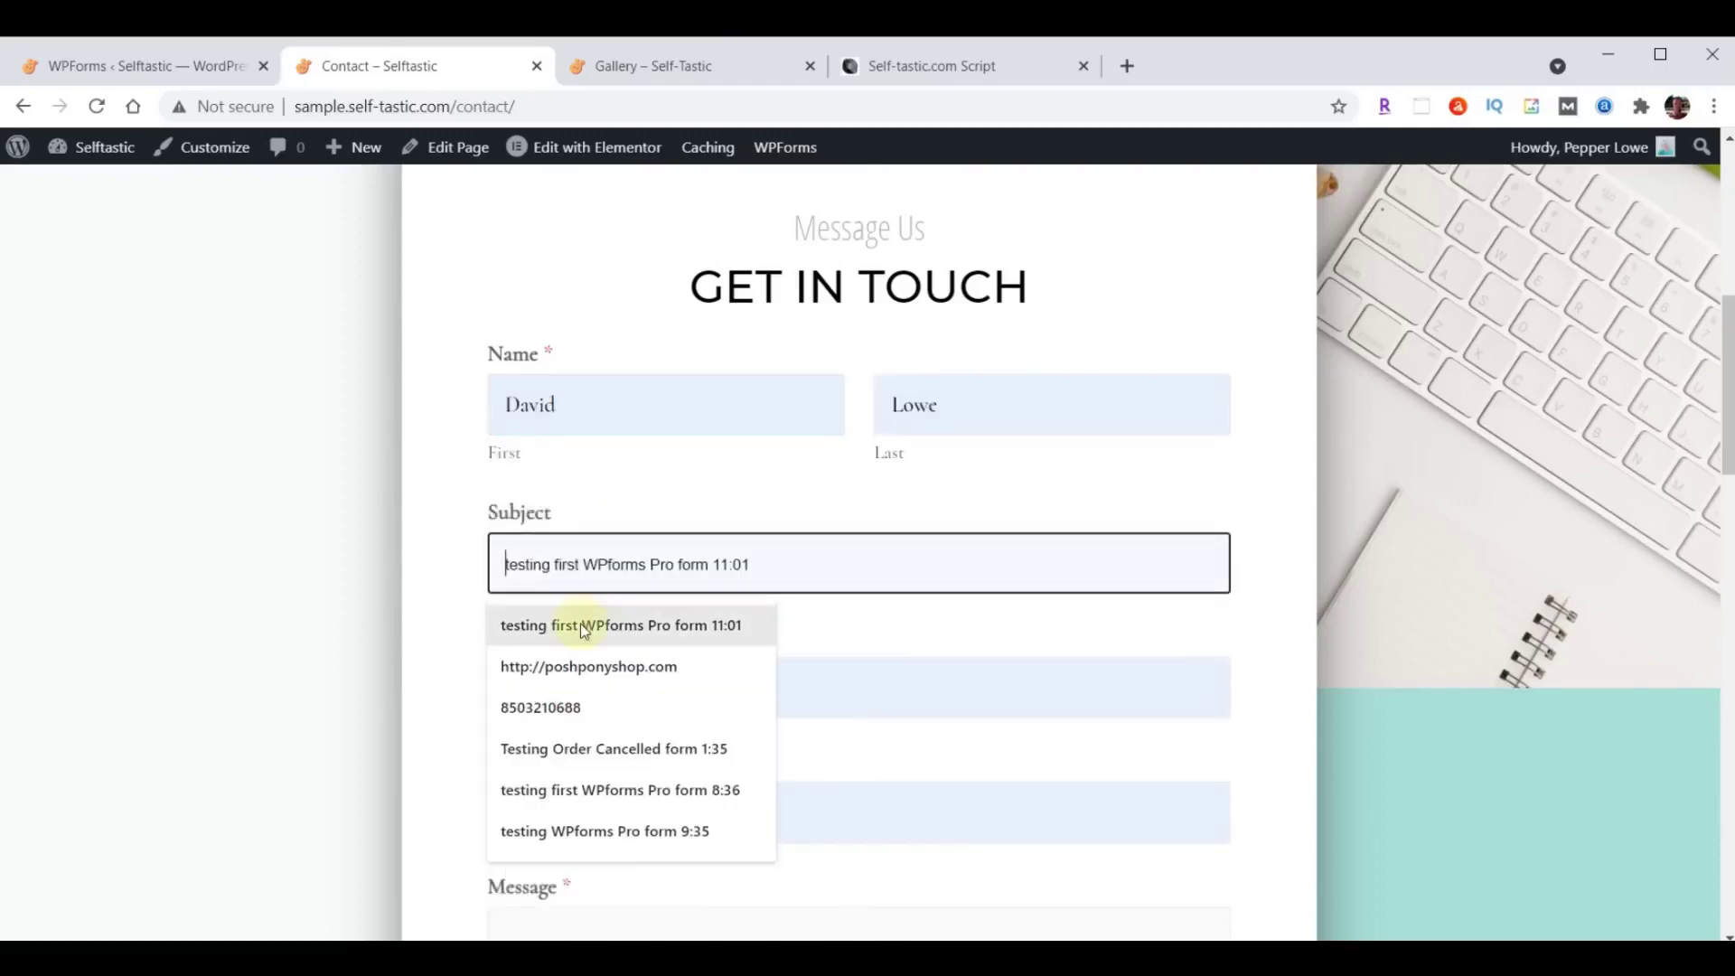
{"action": "type", "text": "Test"}
{"action": "key", "text": "Tab"}
{"action": "scroll", "coordinate": [699, 316], "scroll_direction": "down", "scroll_amount": 6}
{"action": "type", "text": "Hello World"}
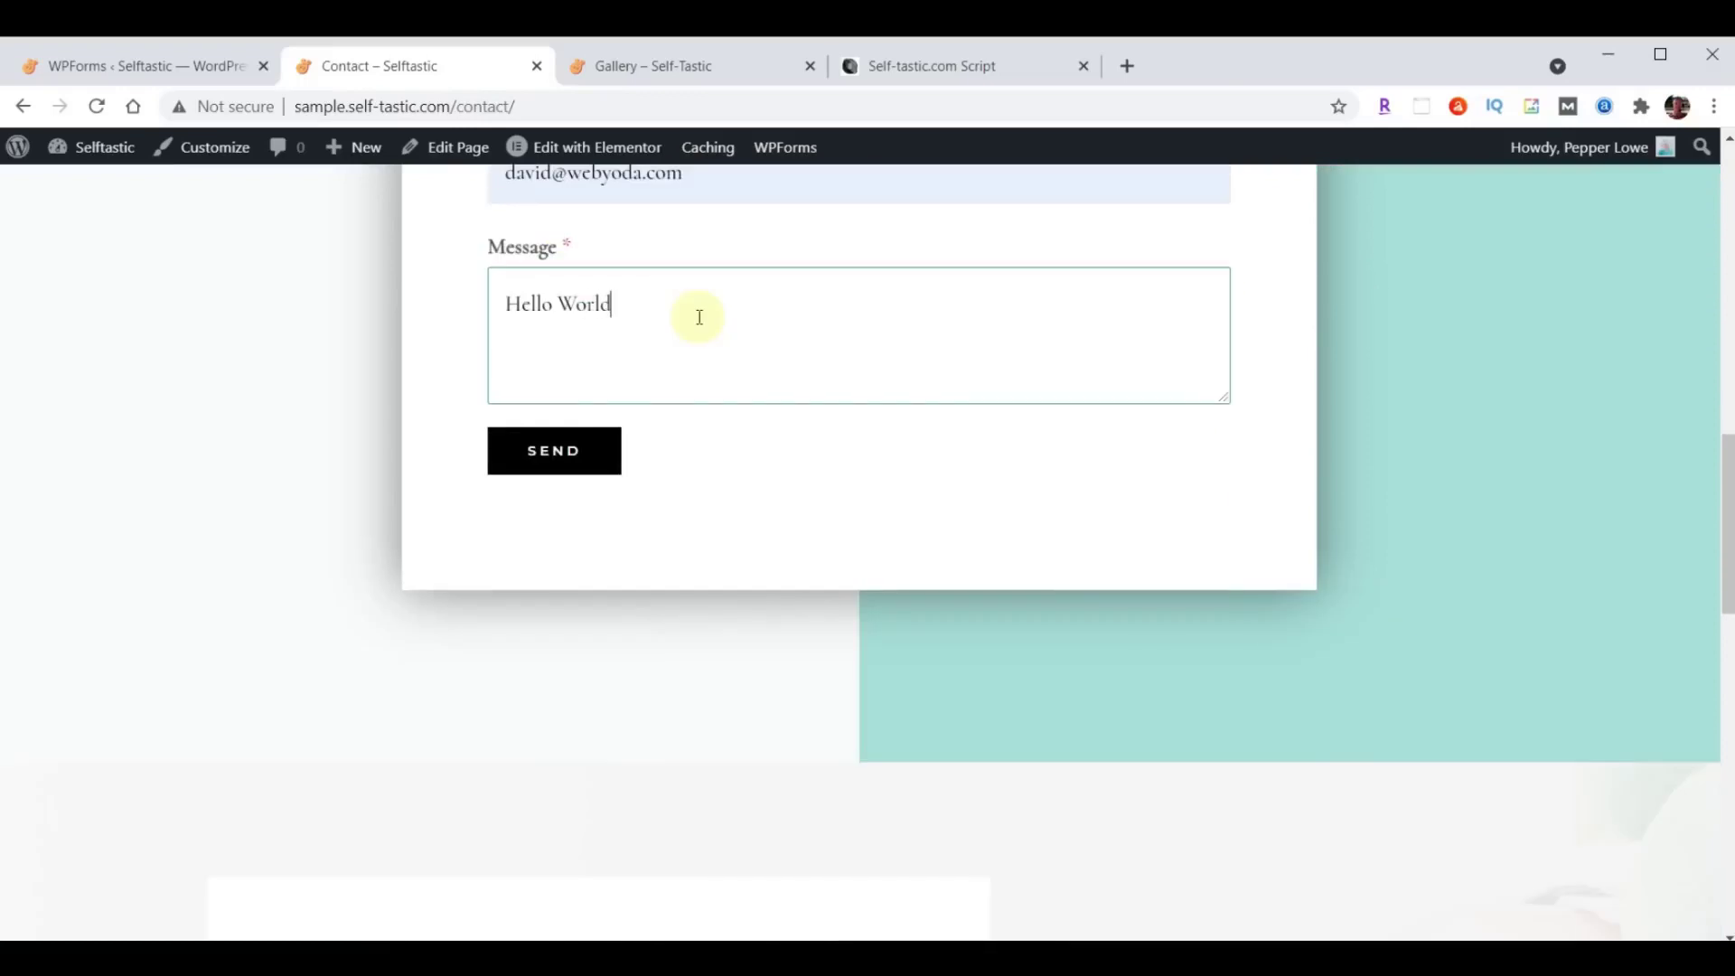
{"action": "left_click", "coordinate": [562, 450]}
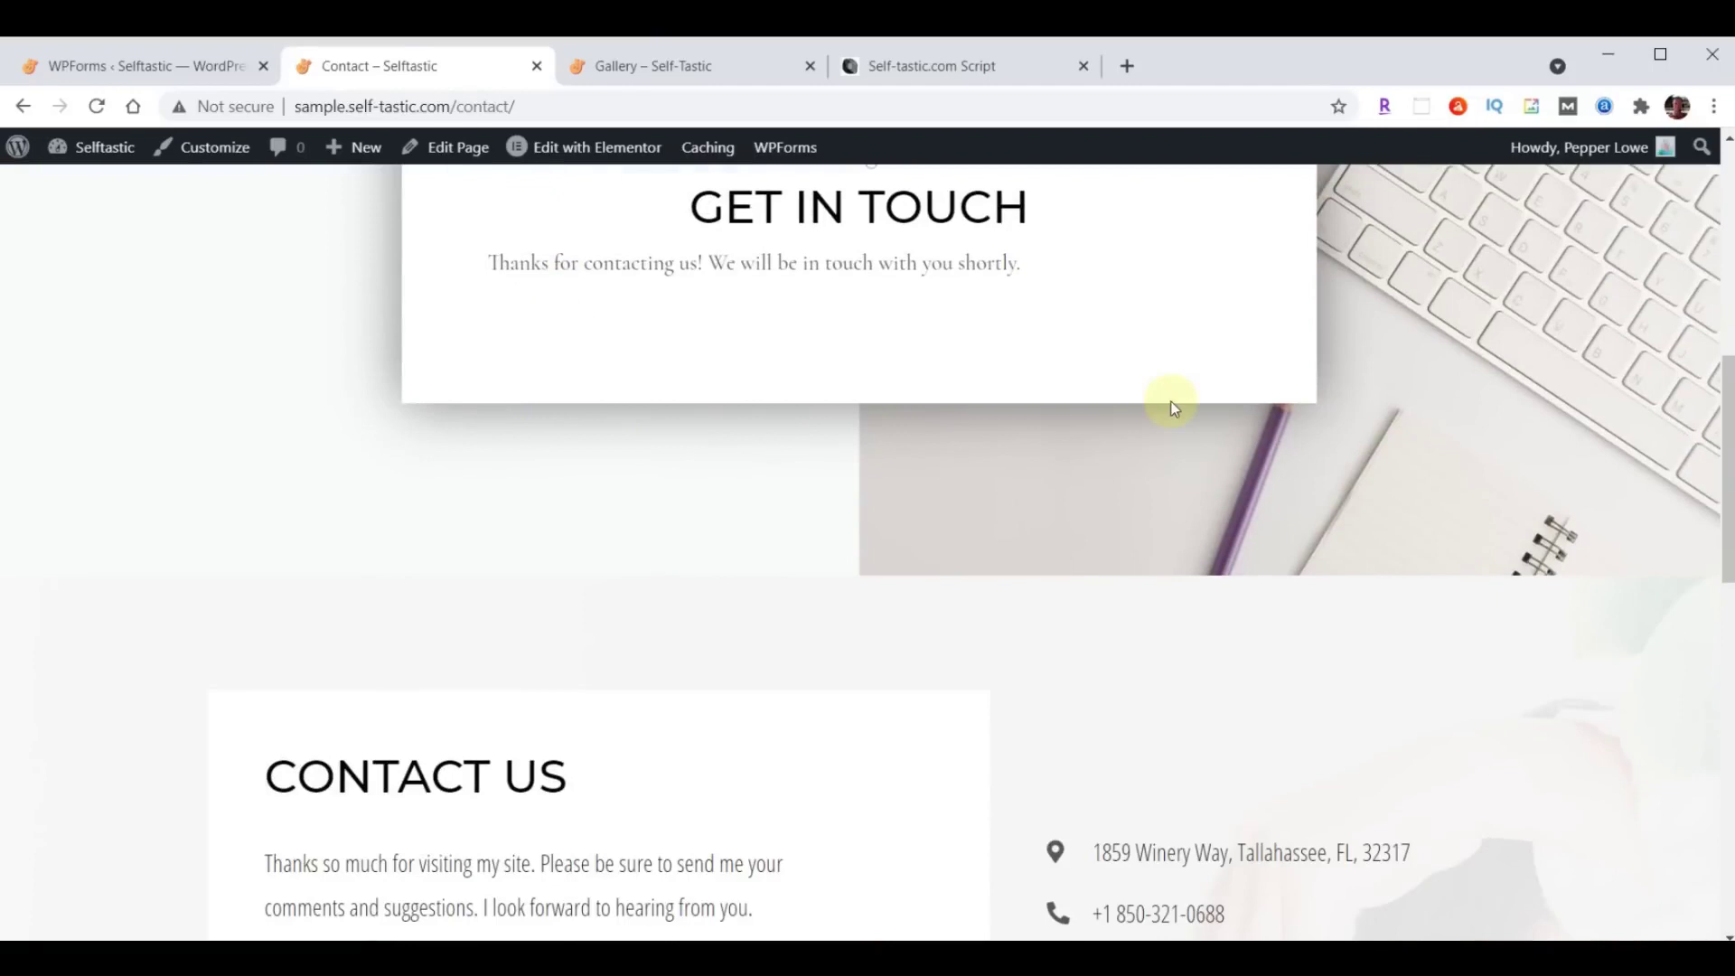
{"action": "scroll", "coordinate": [1288, 580], "scroll_direction": "up", "scroll_amount": 8}
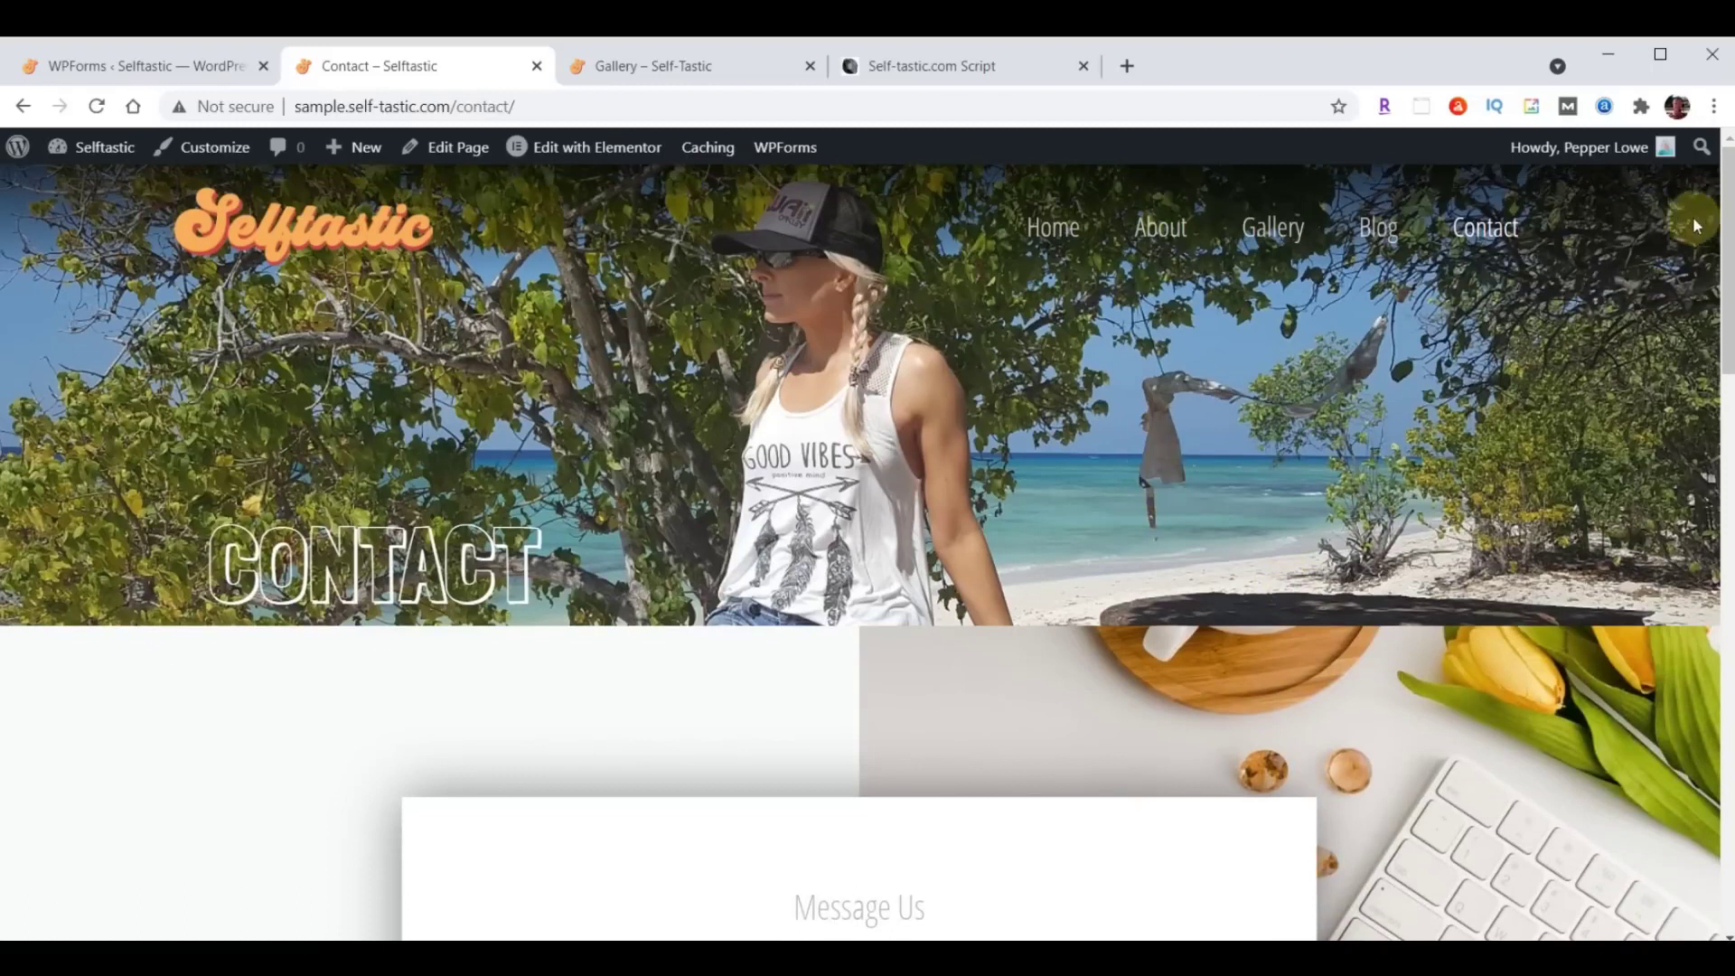
{"action": "scroll", "coordinate": [985, 459], "scroll_direction": "down", "scroll_amount": 5}
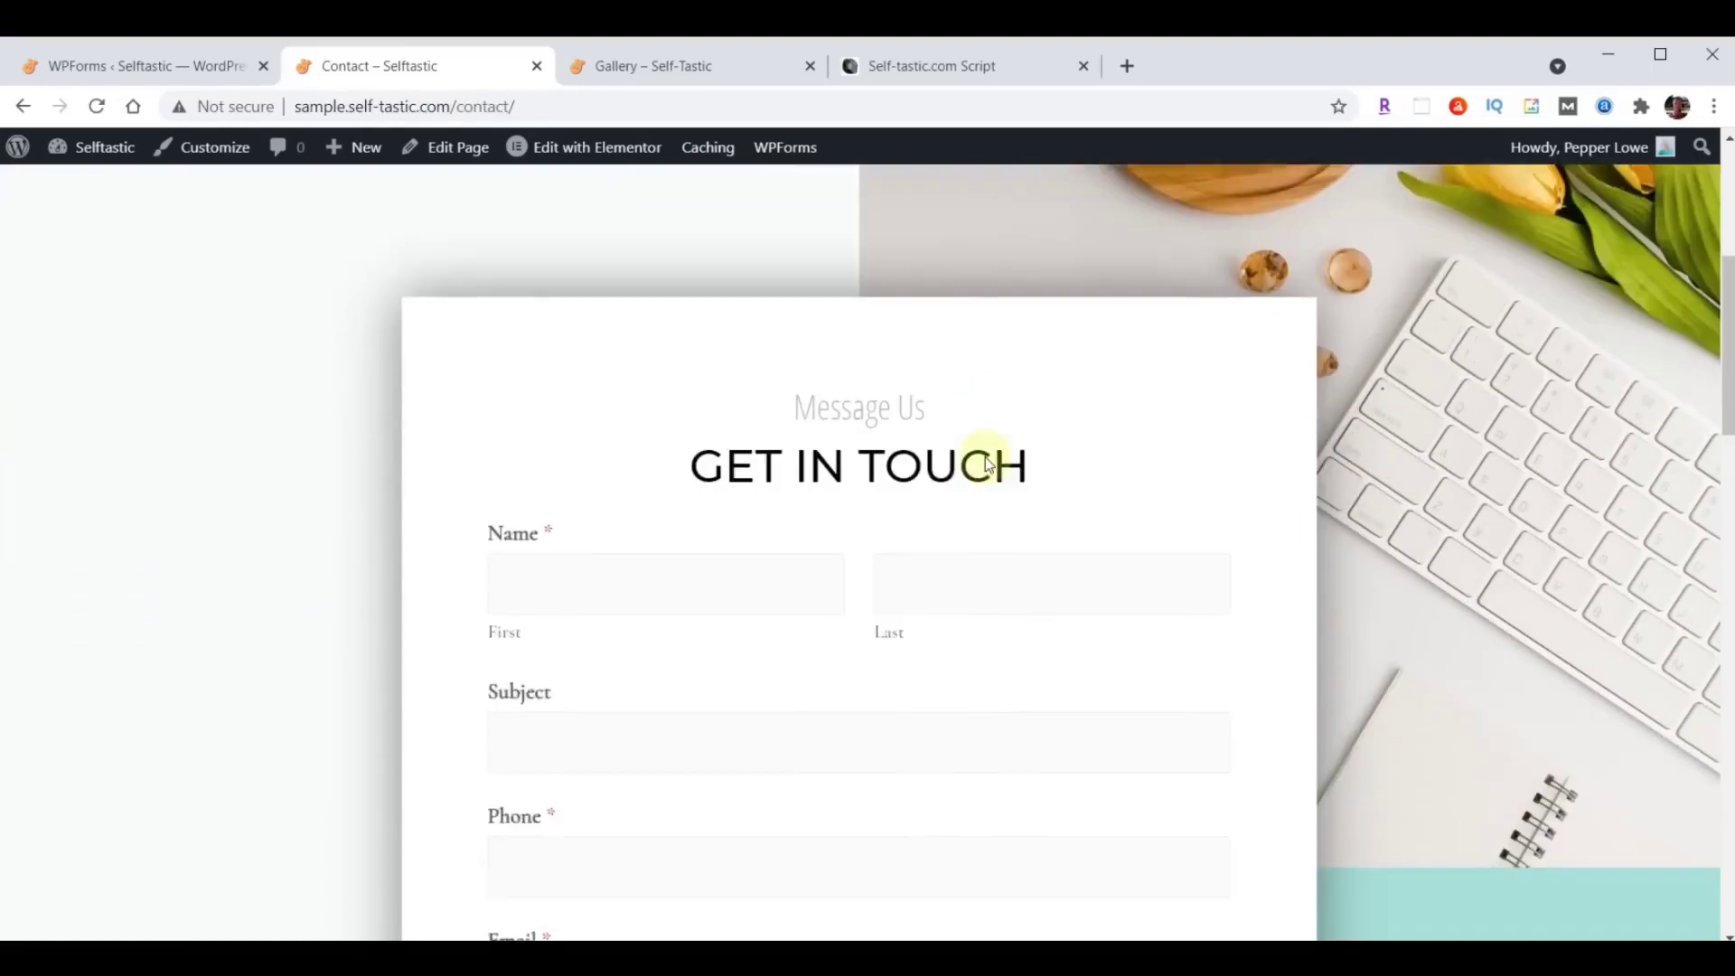
{"action": "scroll", "coordinate": [986, 461], "scroll_direction": "down", "scroll_amount": 2}
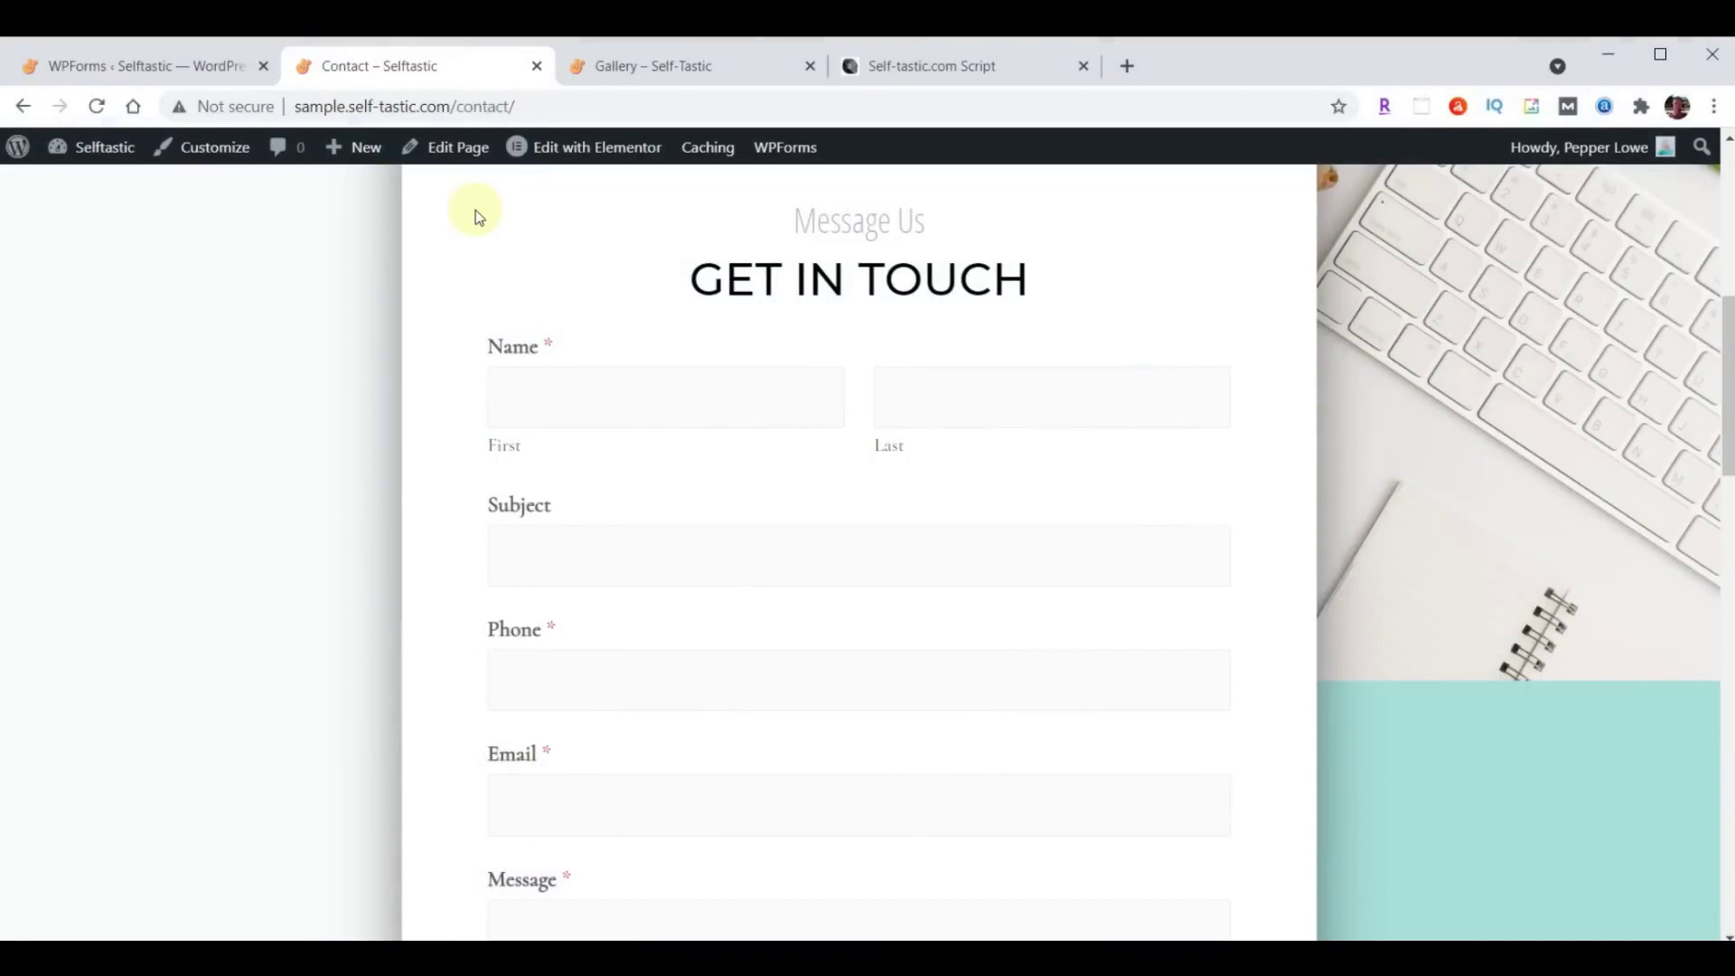
- Copy the WPforms Font & Size CSS block from the Self-Tastic.com Script doc, then return to WPForms
{"action": "left_click", "coordinate": [958, 67]}
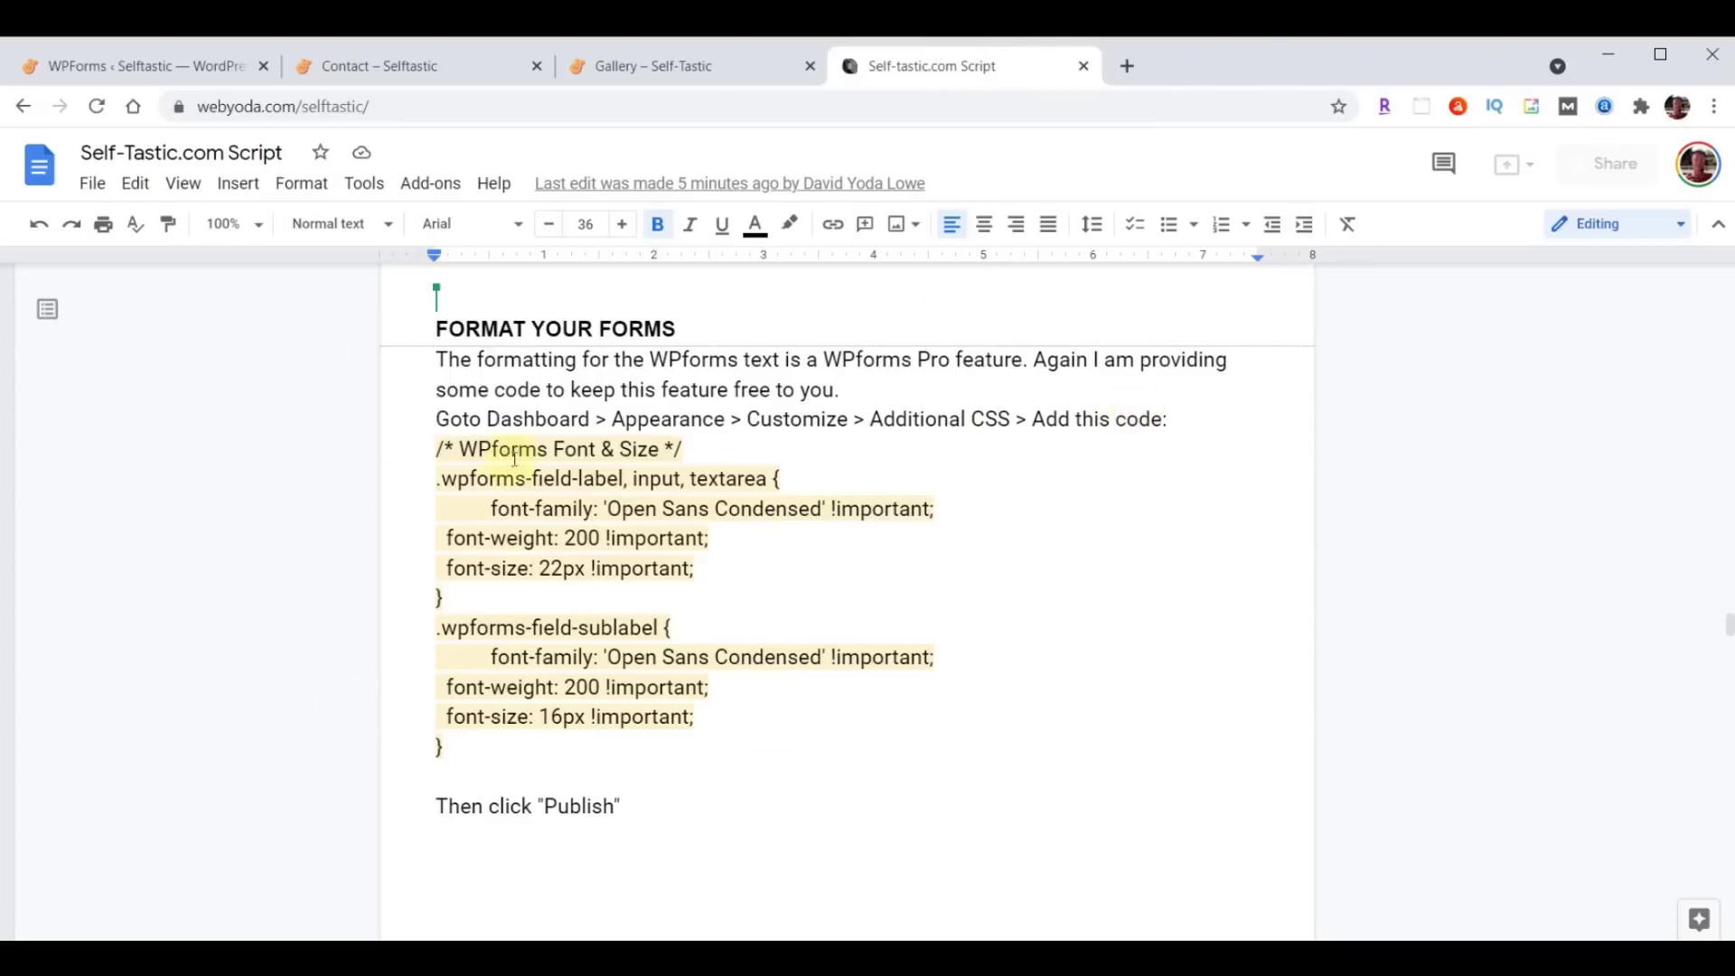
{"action": "left_click_drag", "start_coordinate": [436, 449], "coordinate": [637, 760]}
{"action": "key", "text": "ctrl+c"}
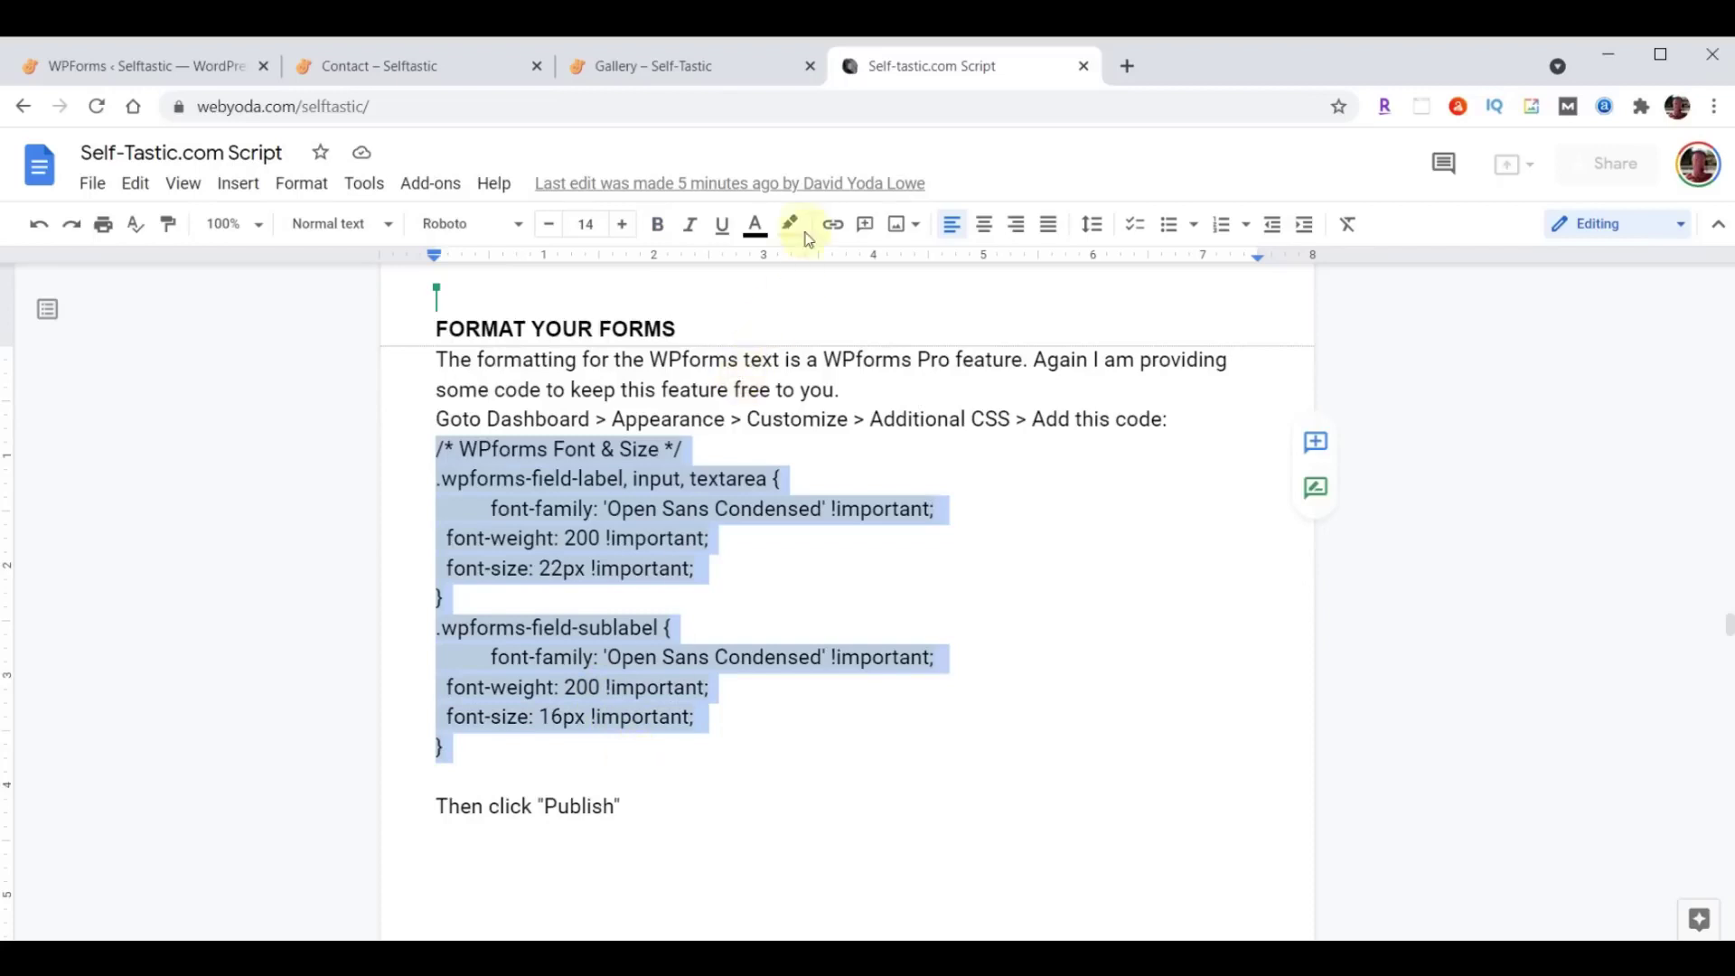
{"action": "left_click", "coordinate": [130, 71]}
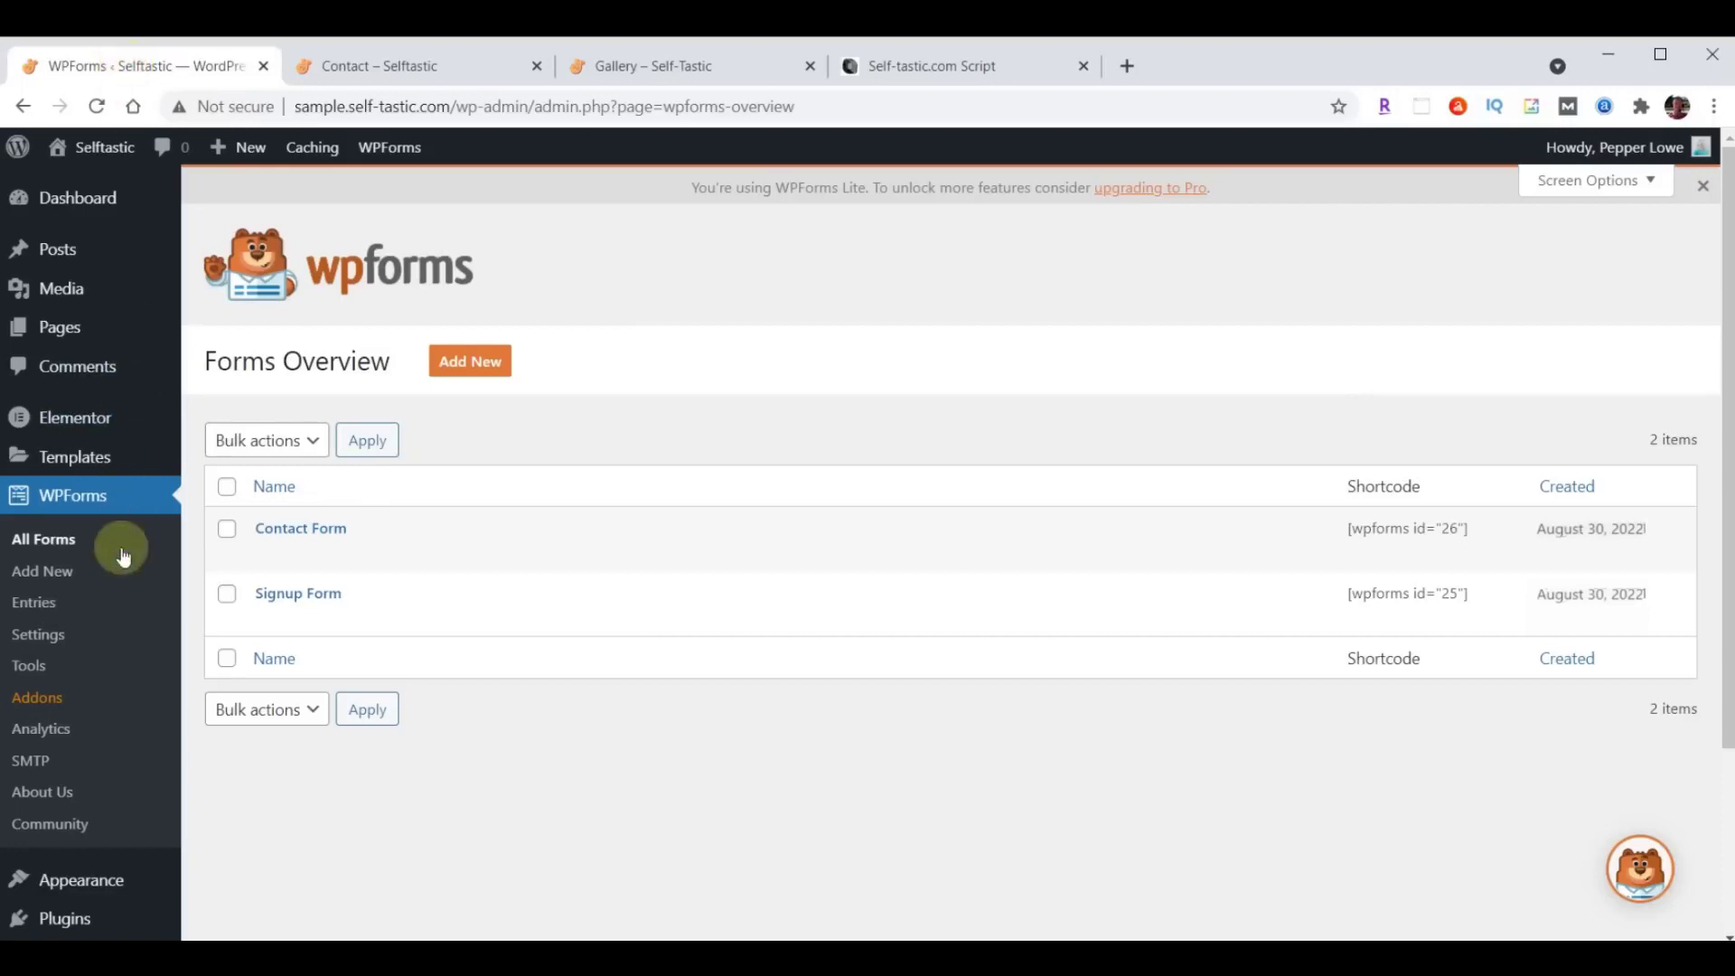
- Open the theme Customizer from Appearance and load the Contact page in the preview
{"action": "left_click", "coordinate": [86, 882]}
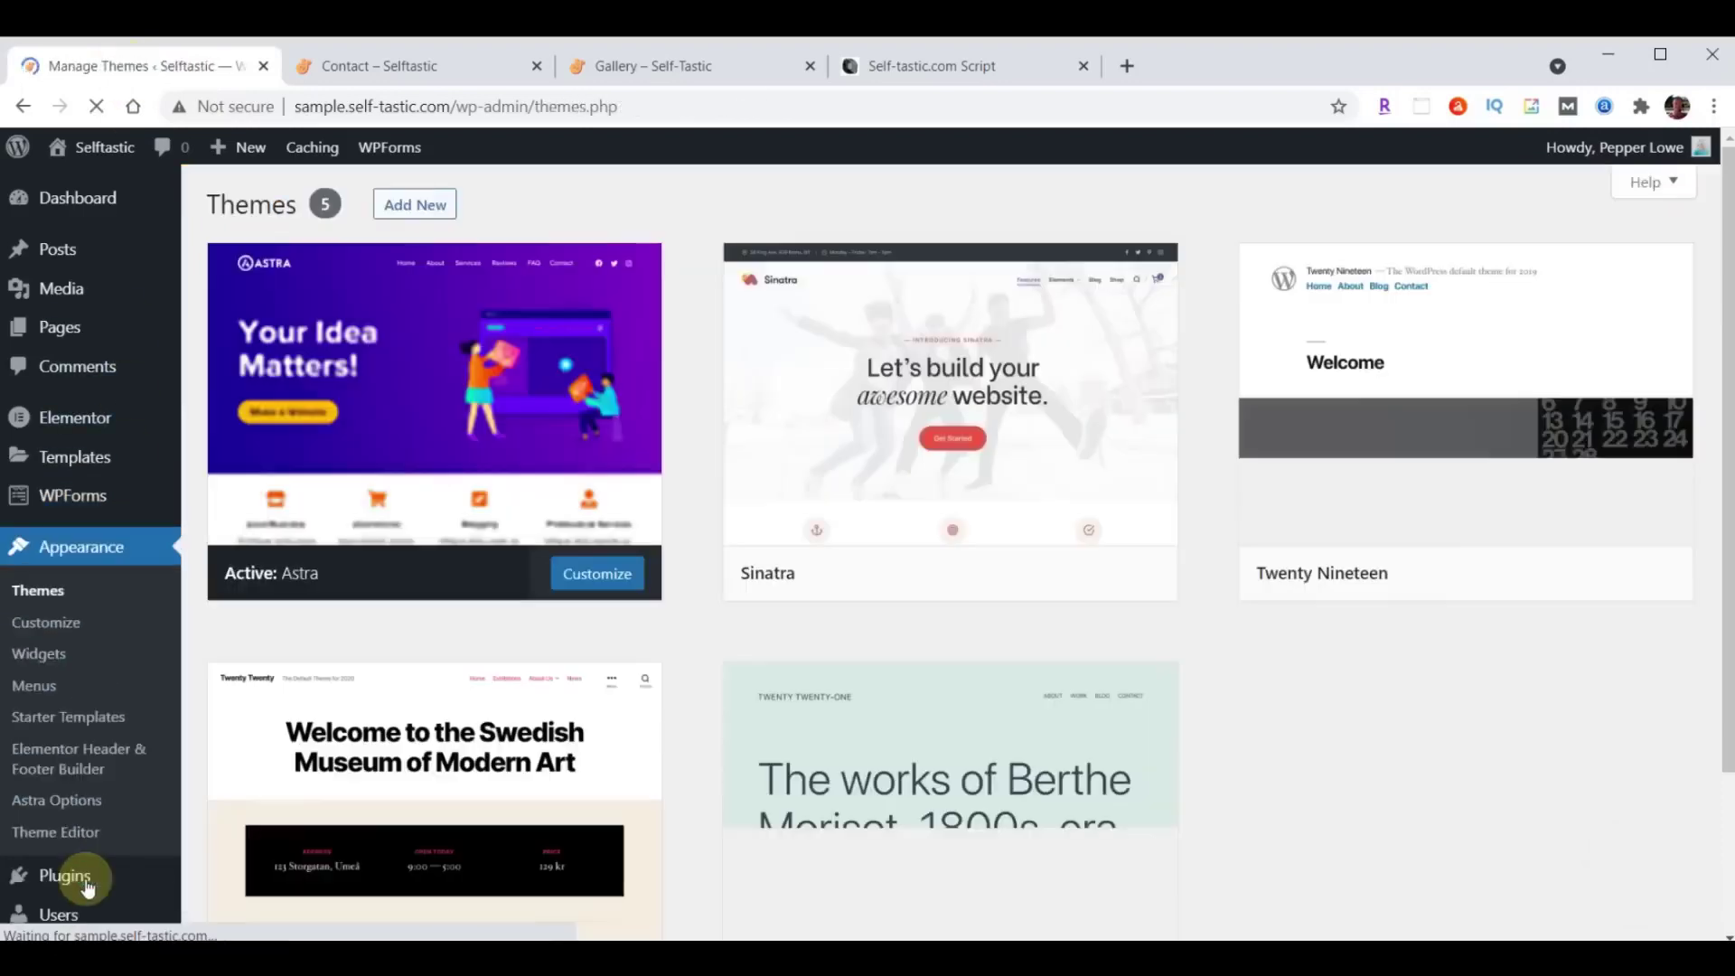
{"action": "left_click", "coordinate": [67, 623]}
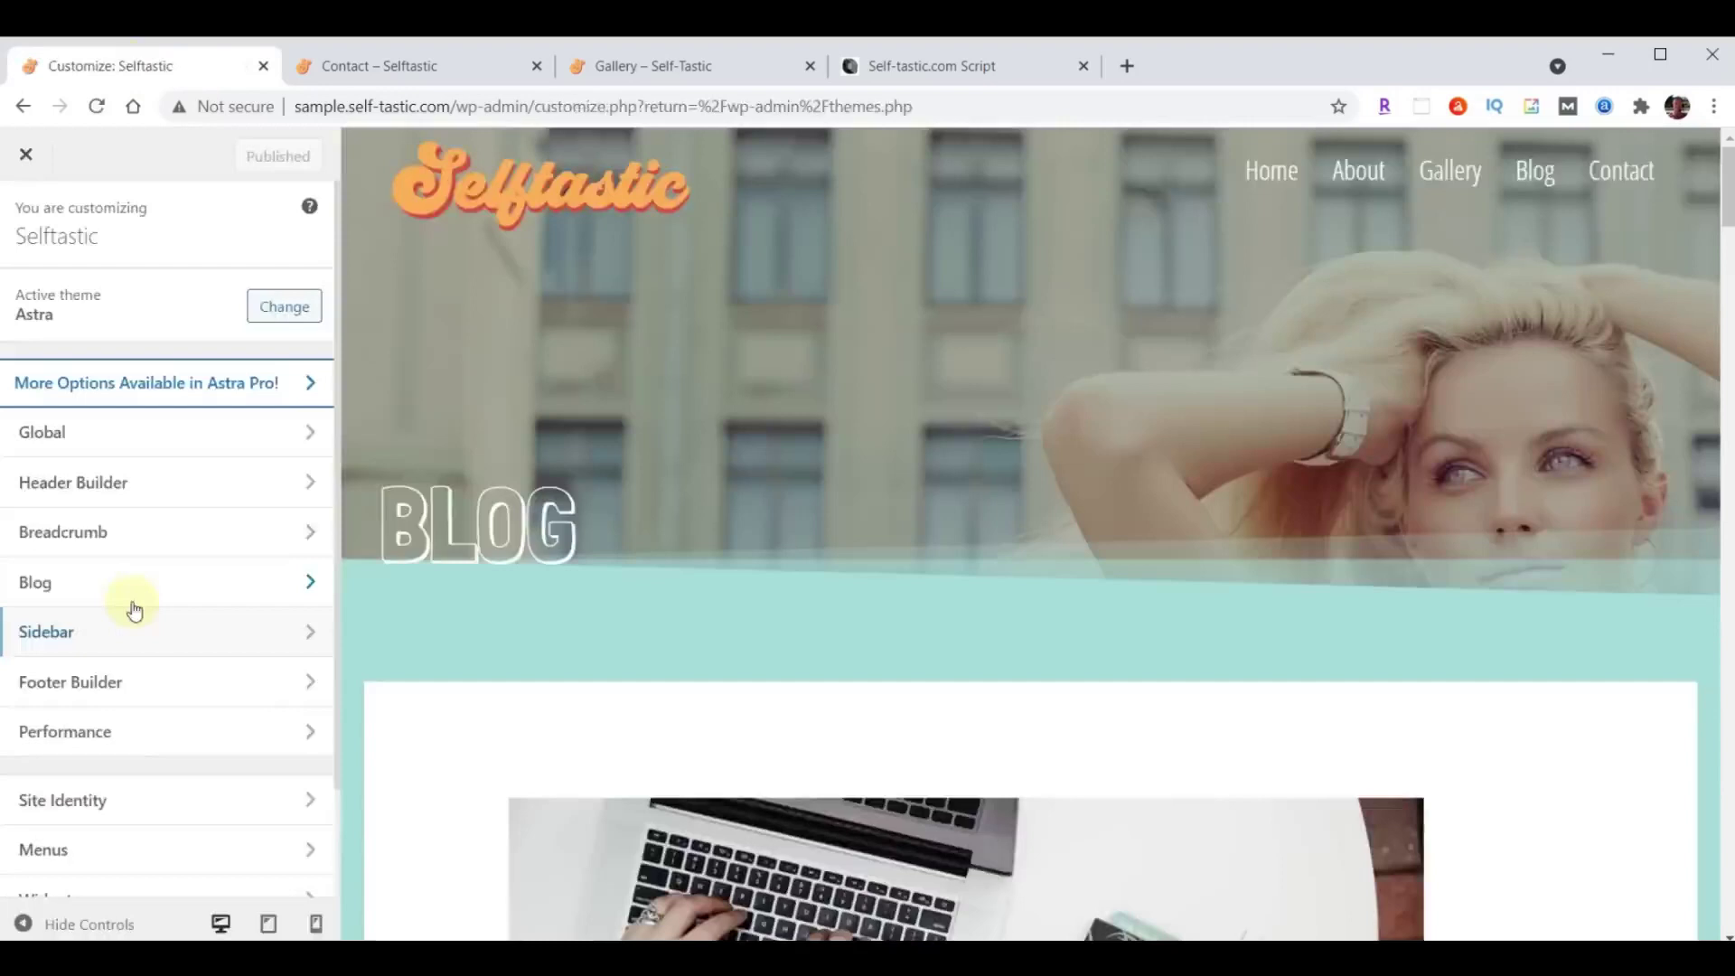
{"action": "scroll", "coordinate": [132, 611], "scroll_direction": "down", "scroll_amount": 1}
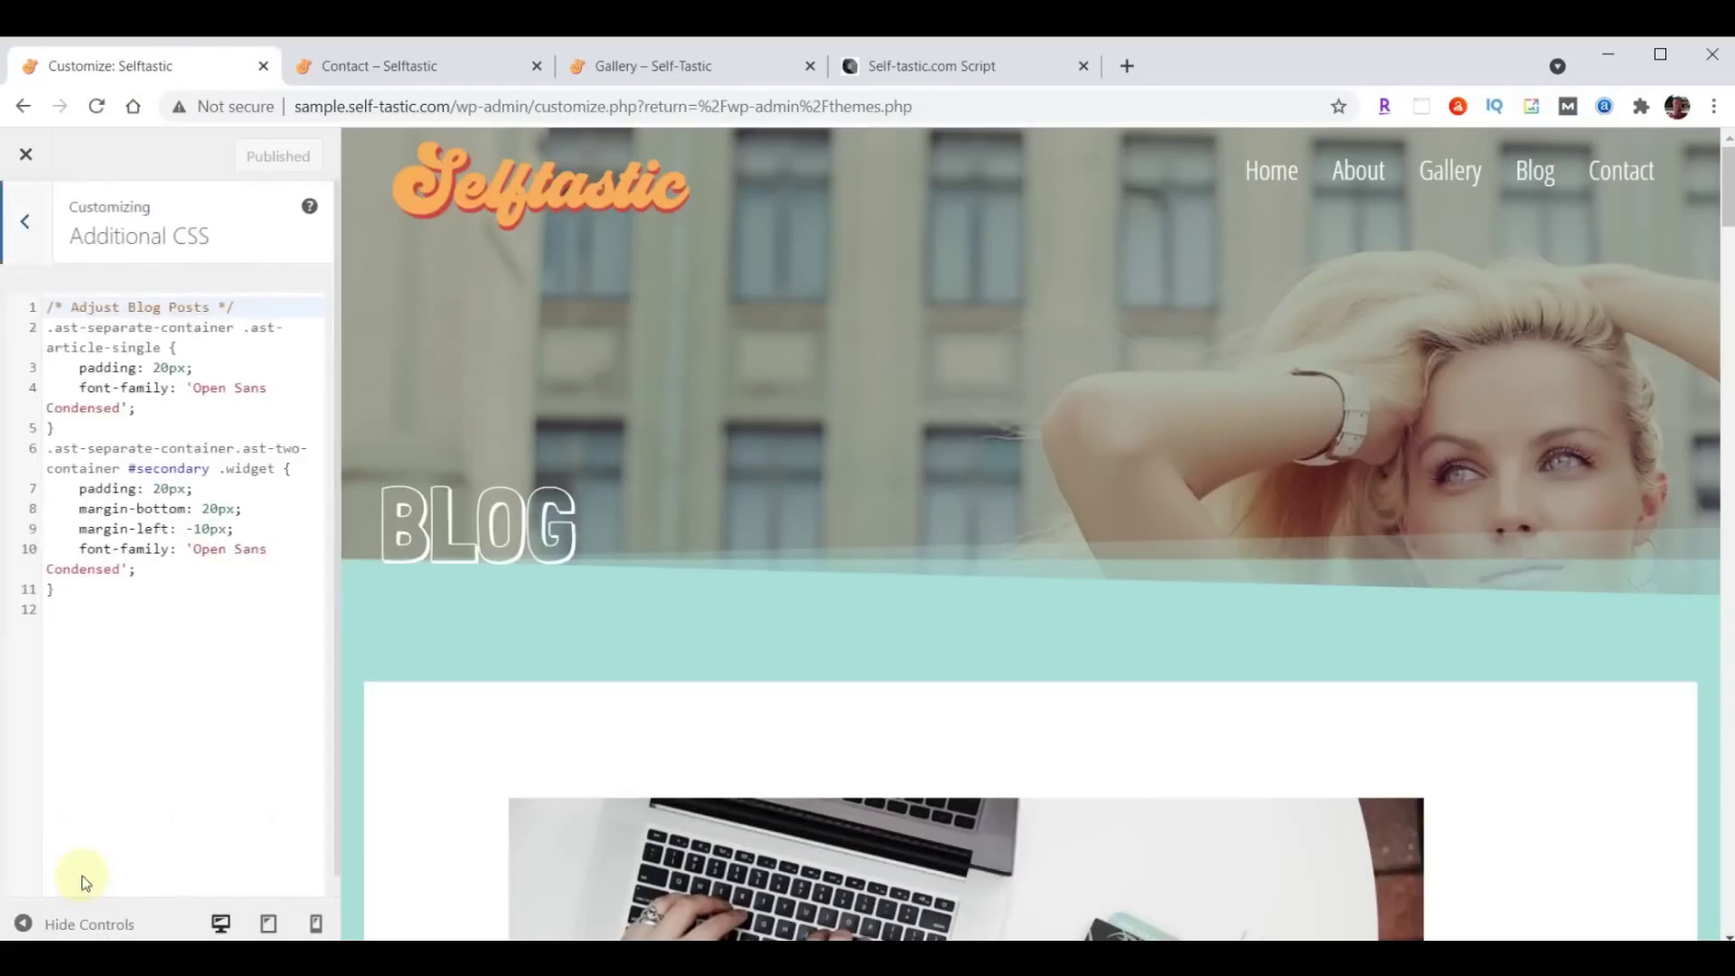
{"action": "left_click", "coordinate": [1620, 174]}
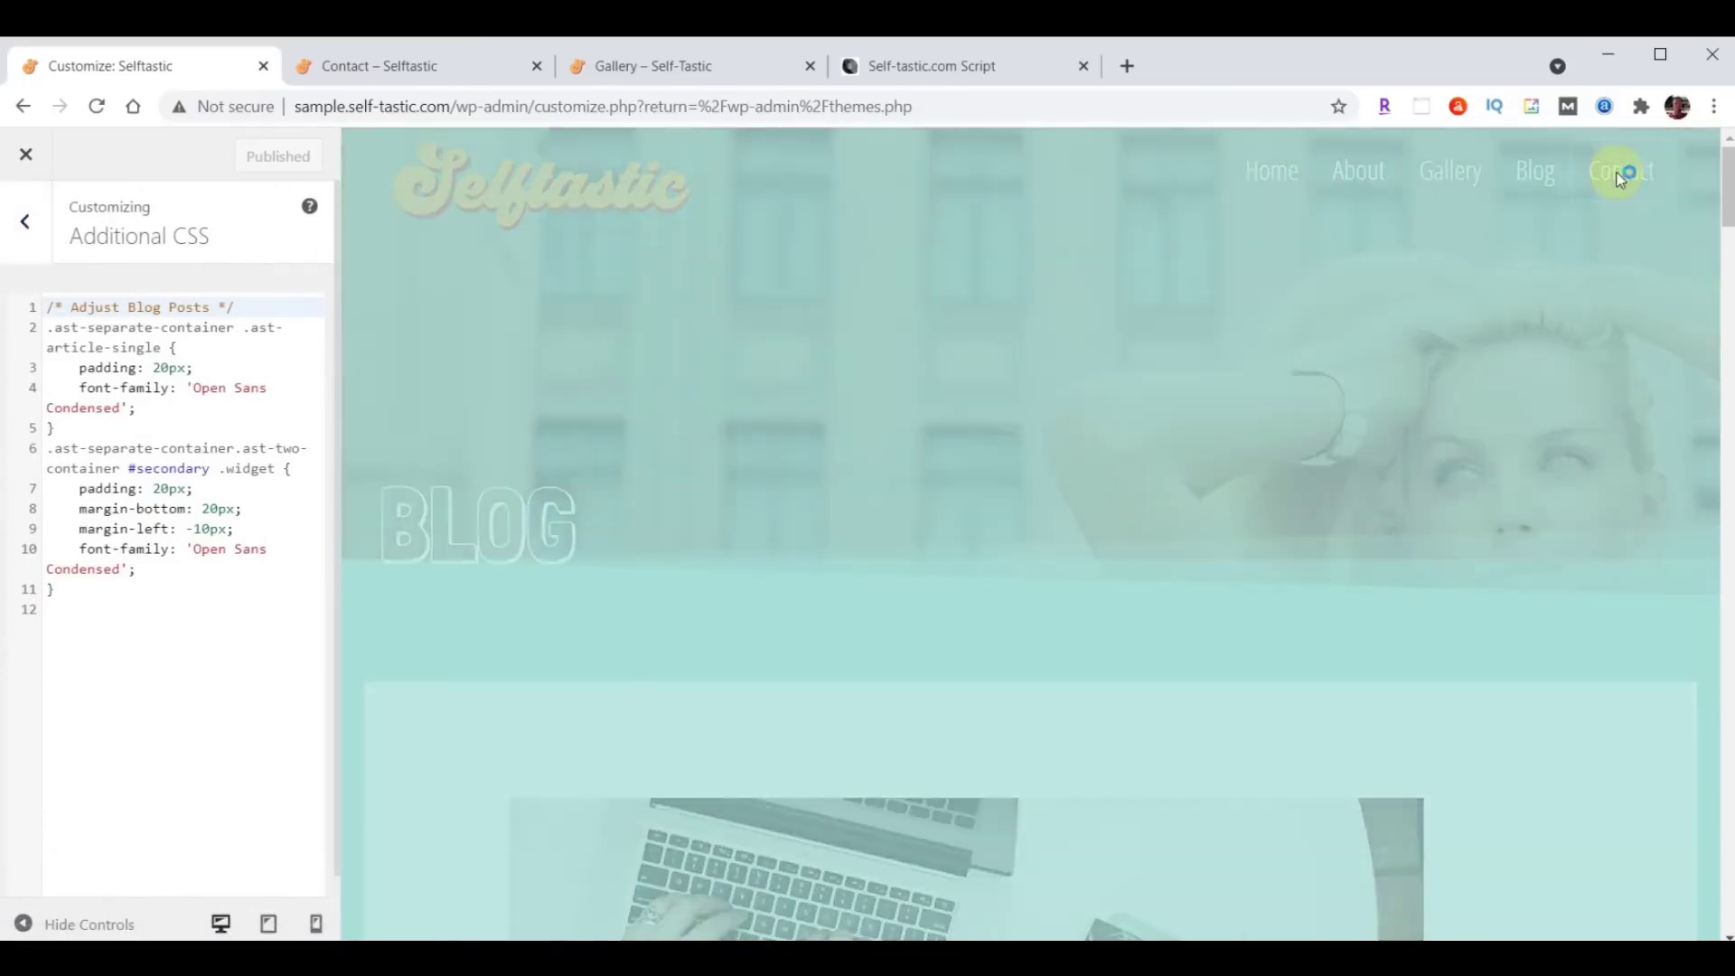
{"action": "scroll", "coordinate": [1542, 271], "scroll_direction": "down", "scroll_amount": 8}
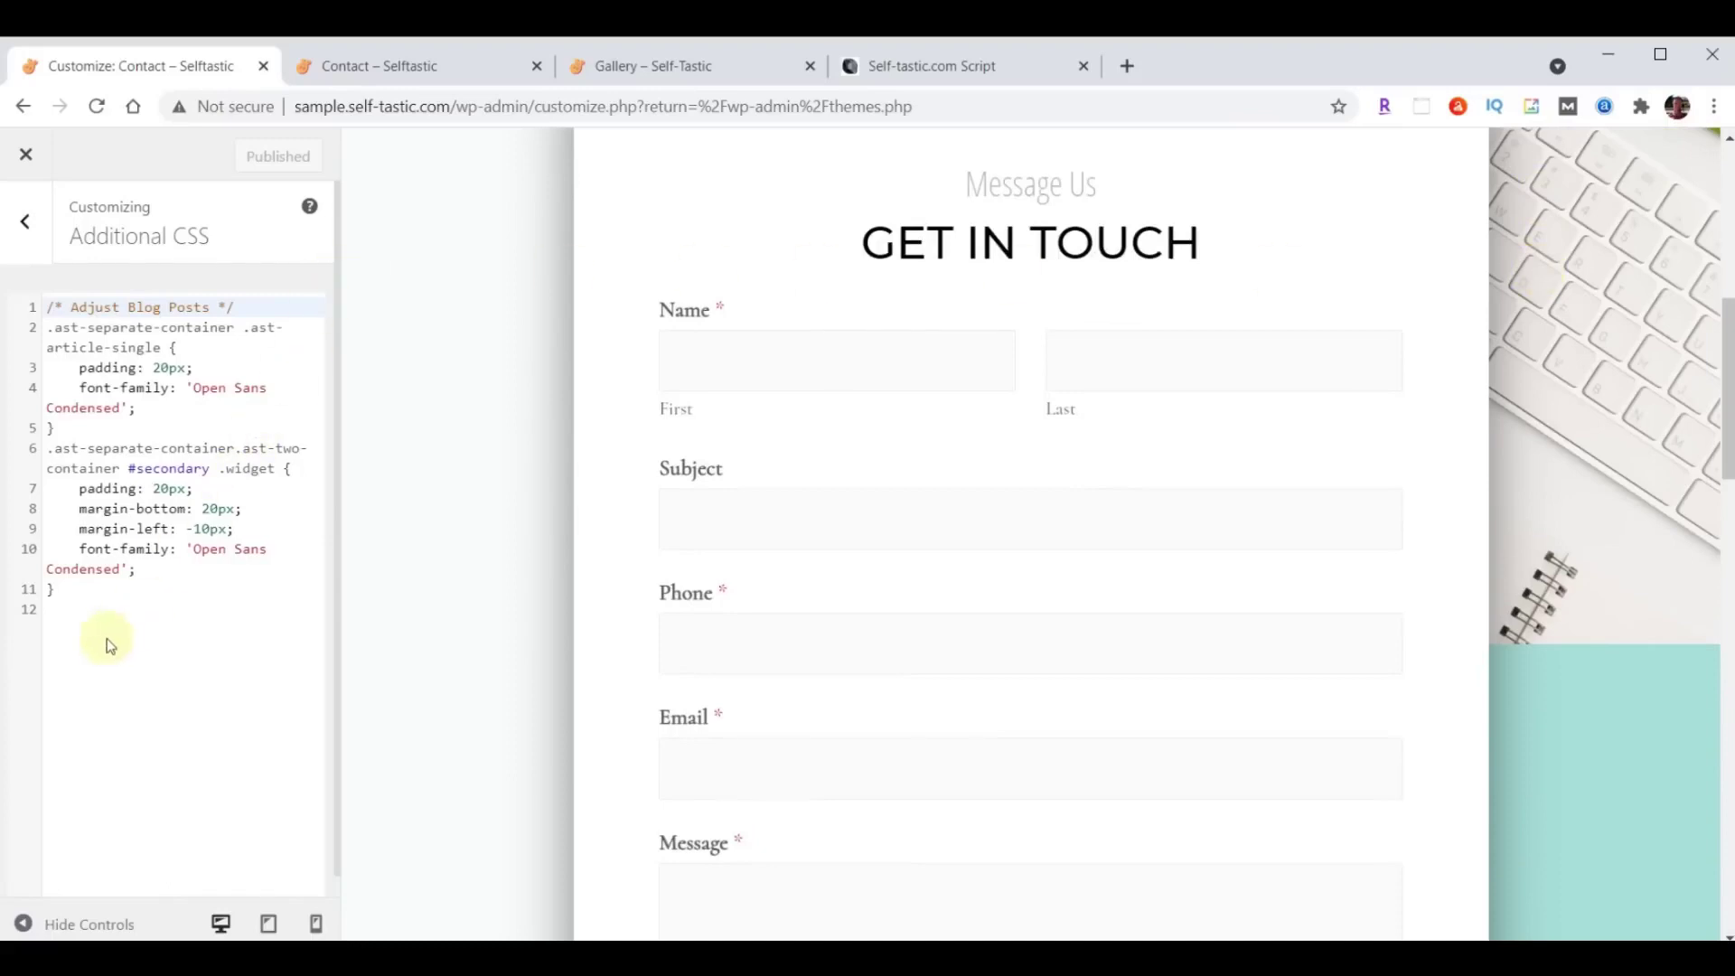
- Paste the WPforms Font & Size CSS below the existing Additional CSS and publish it
{"action": "left_click", "coordinate": [102, 596]}
{"action": "key", "text": "Return"}
{"action": "key", "text": "Return"}
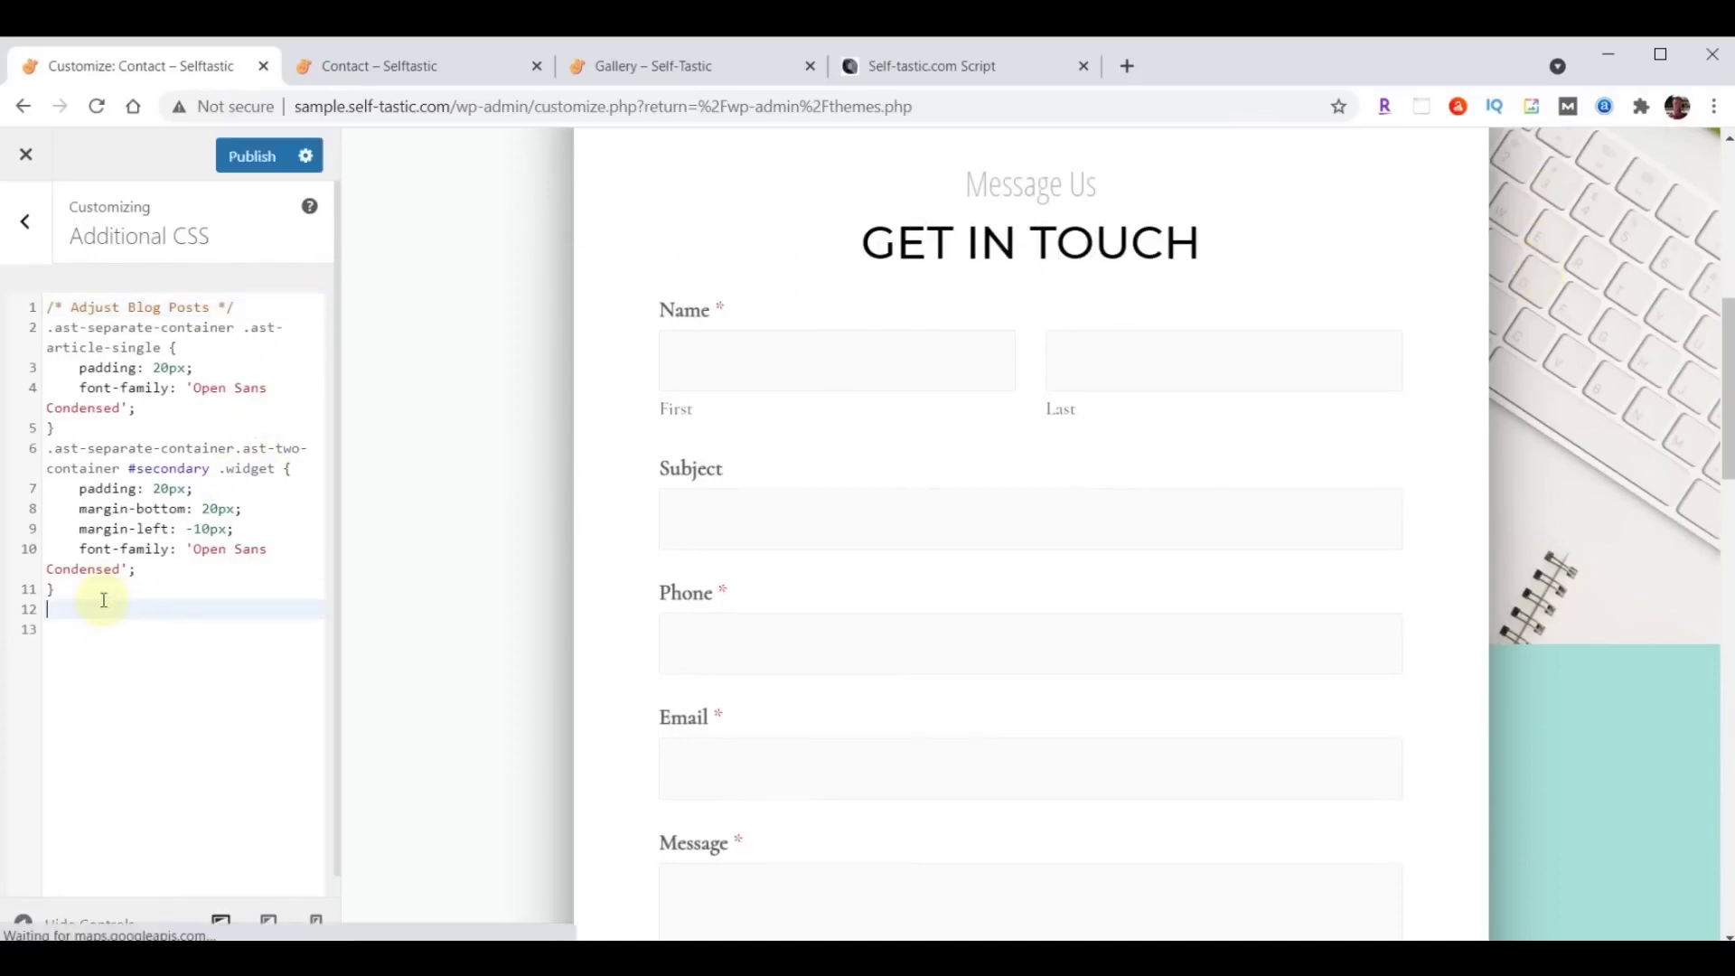
{"action": "key", "text": "ctrl+v"}
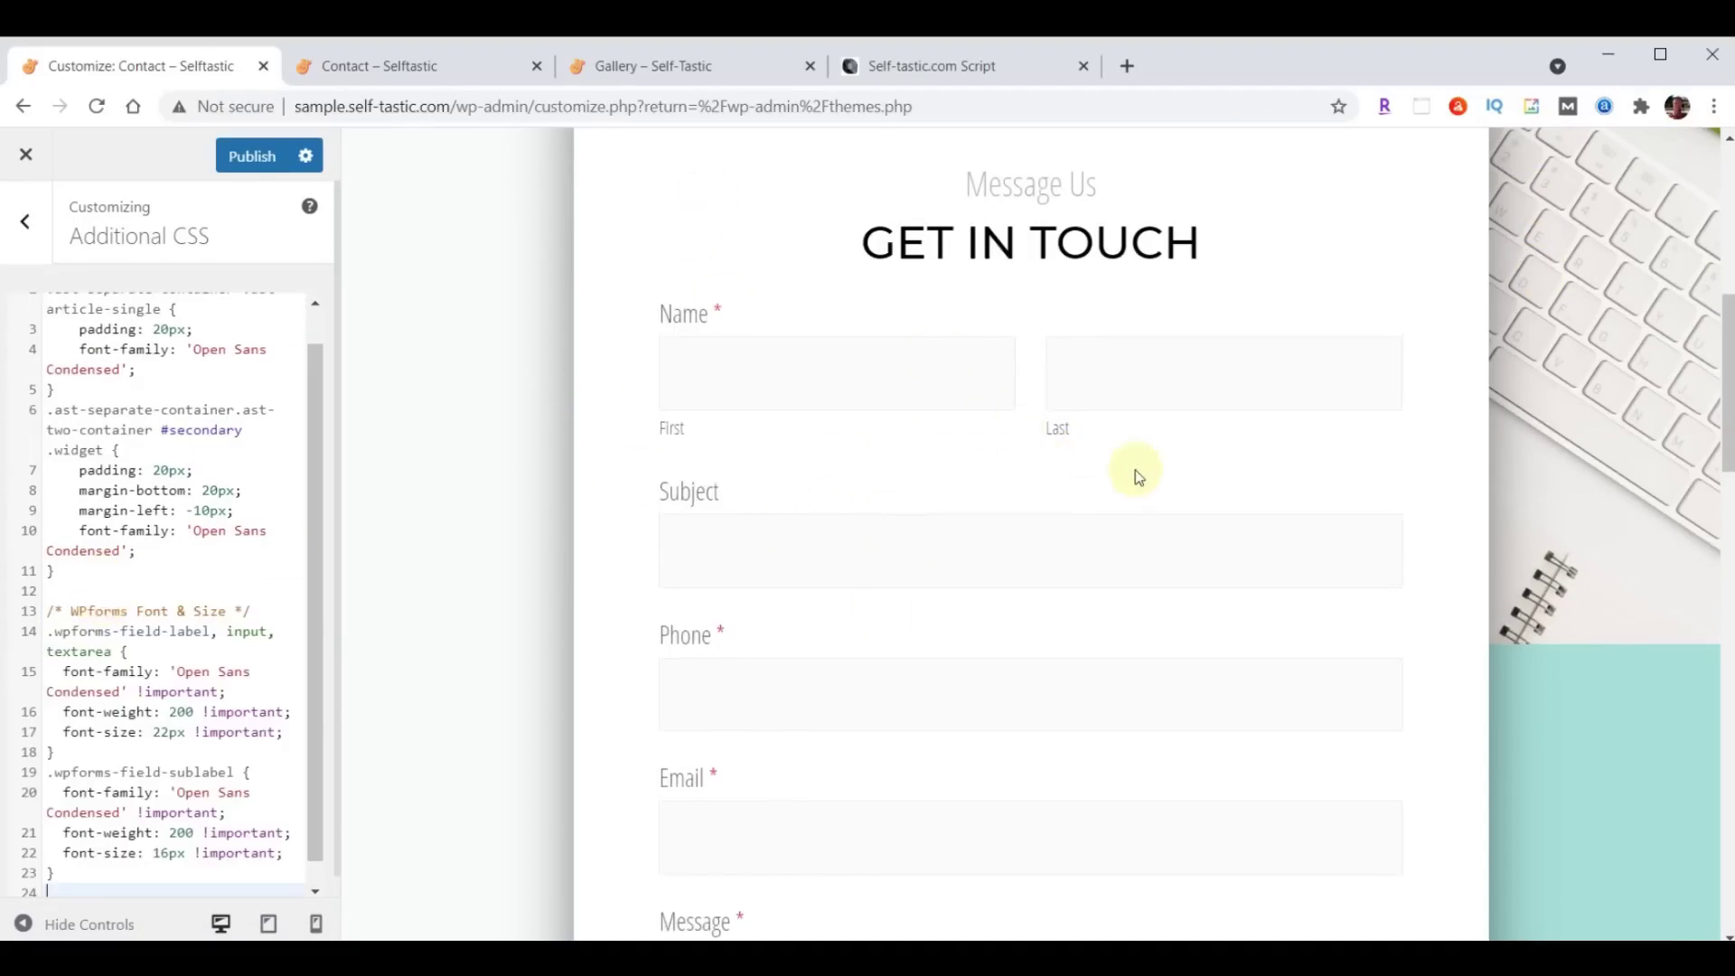
{"action": "scroll", "coordinate": [1131, 474], "scroll_direction": "down", "scroll_amount": 5}
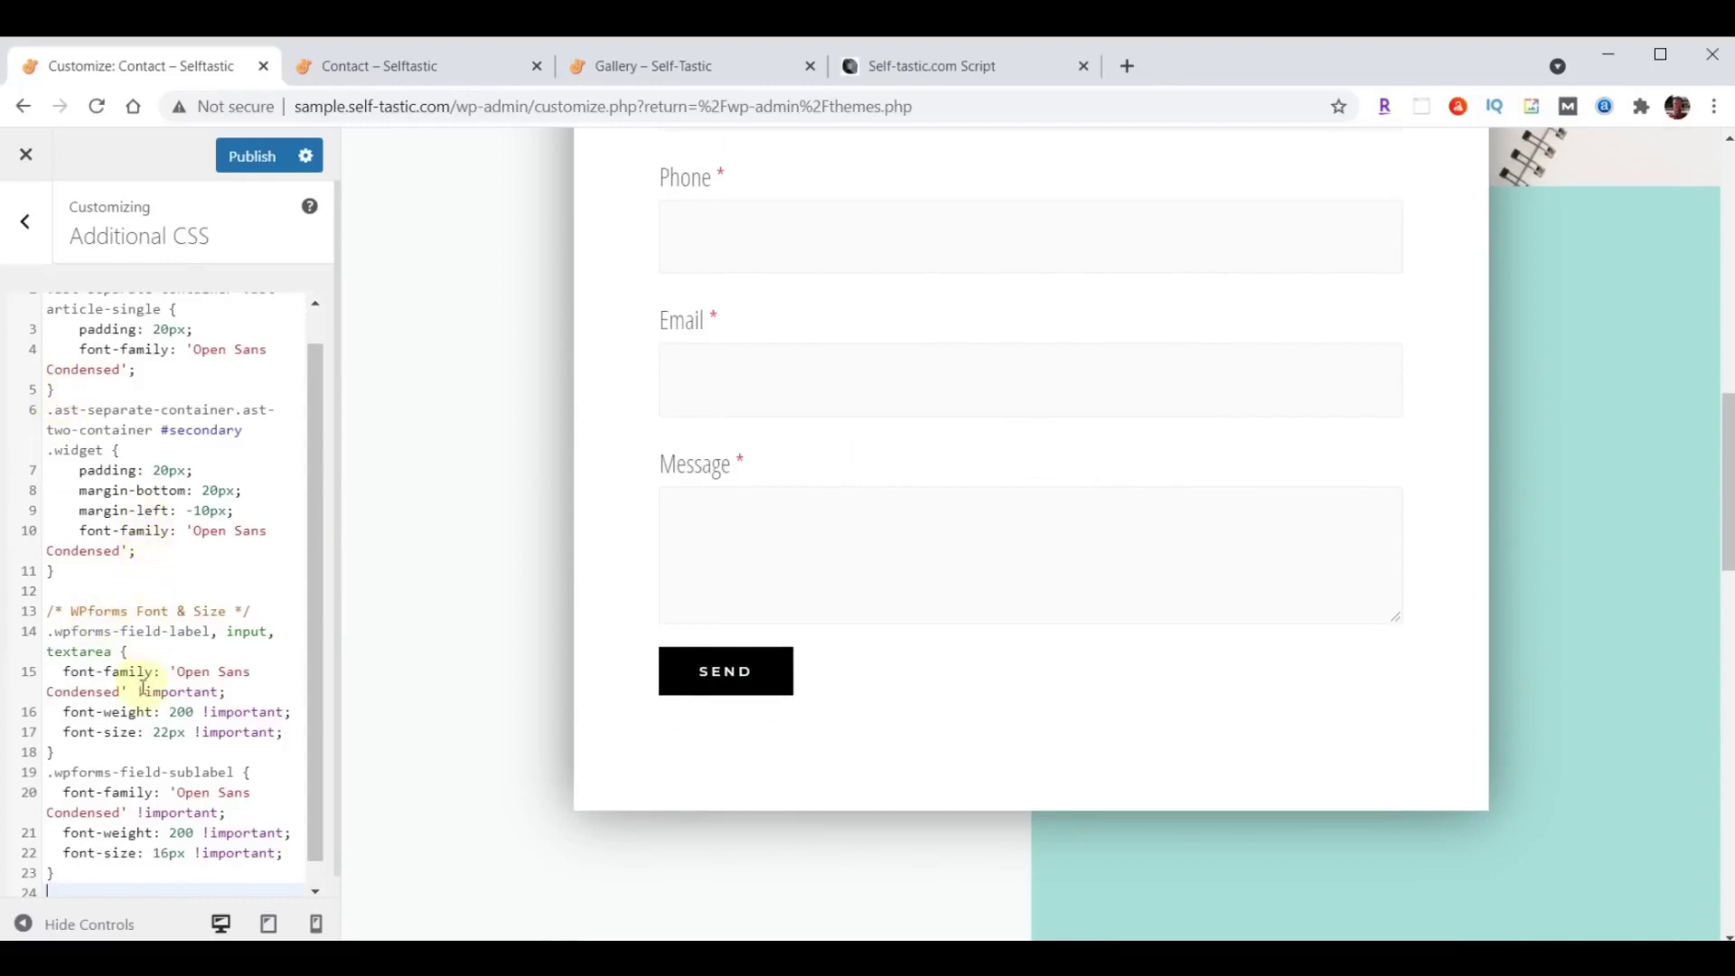
{"action": "scroll", "coordinate": [145, 679], "scroll_direction": "up", "scroll_amount": 1}
{"action": "scroll", "coordinate": [143, 437], "scroll_direction": "down", "scroll_amount": 1}
{"action": "left_click", "coordinate": [197, 866]}
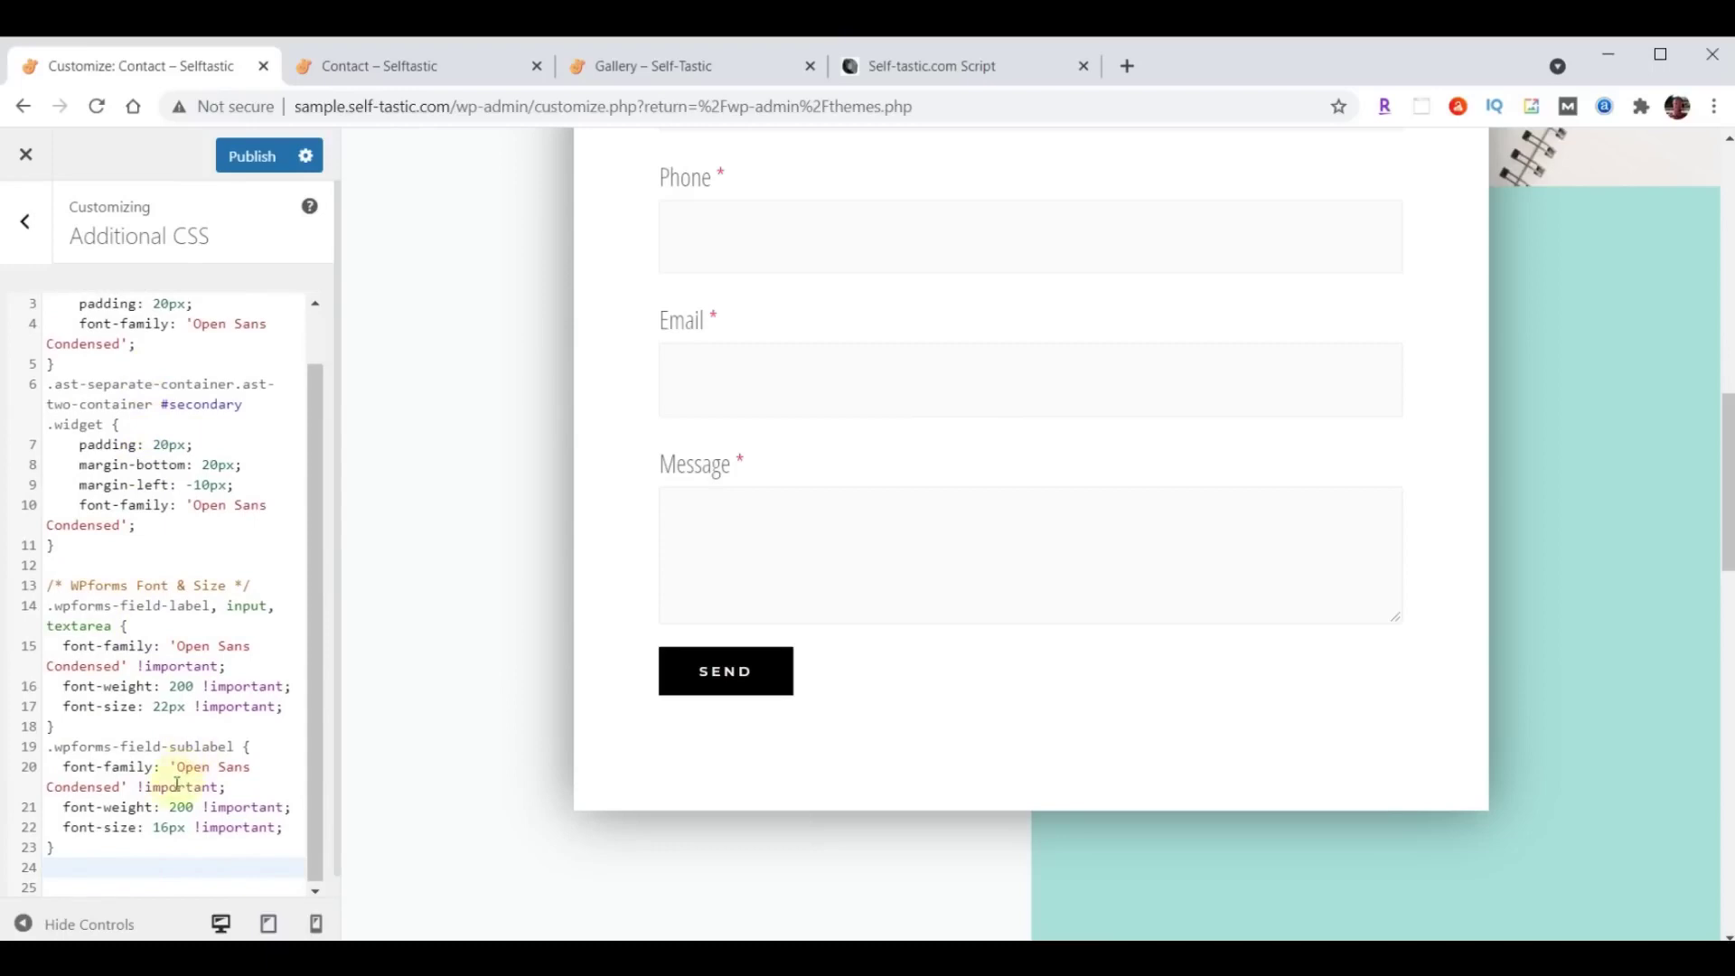
{"action": "scroll", "coordinate": [149, 613], "scroll_direction": "up", "scroll_amount": 1}
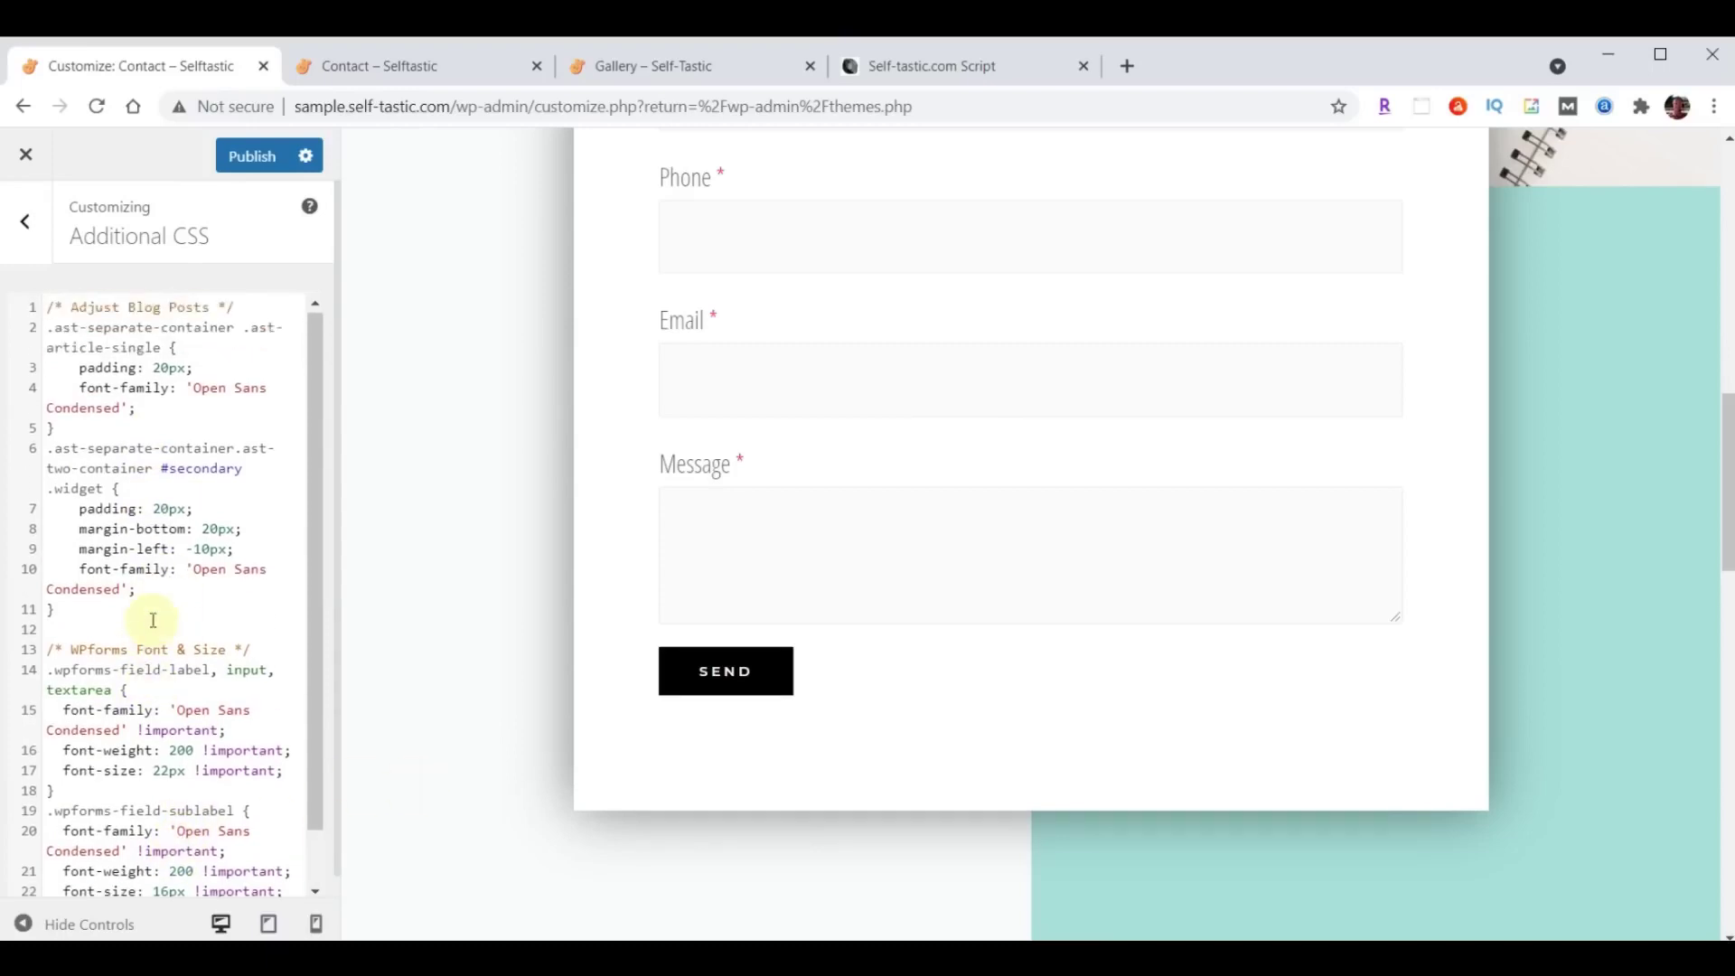
{"action": "left_click", "coordinate": [252, 158]}
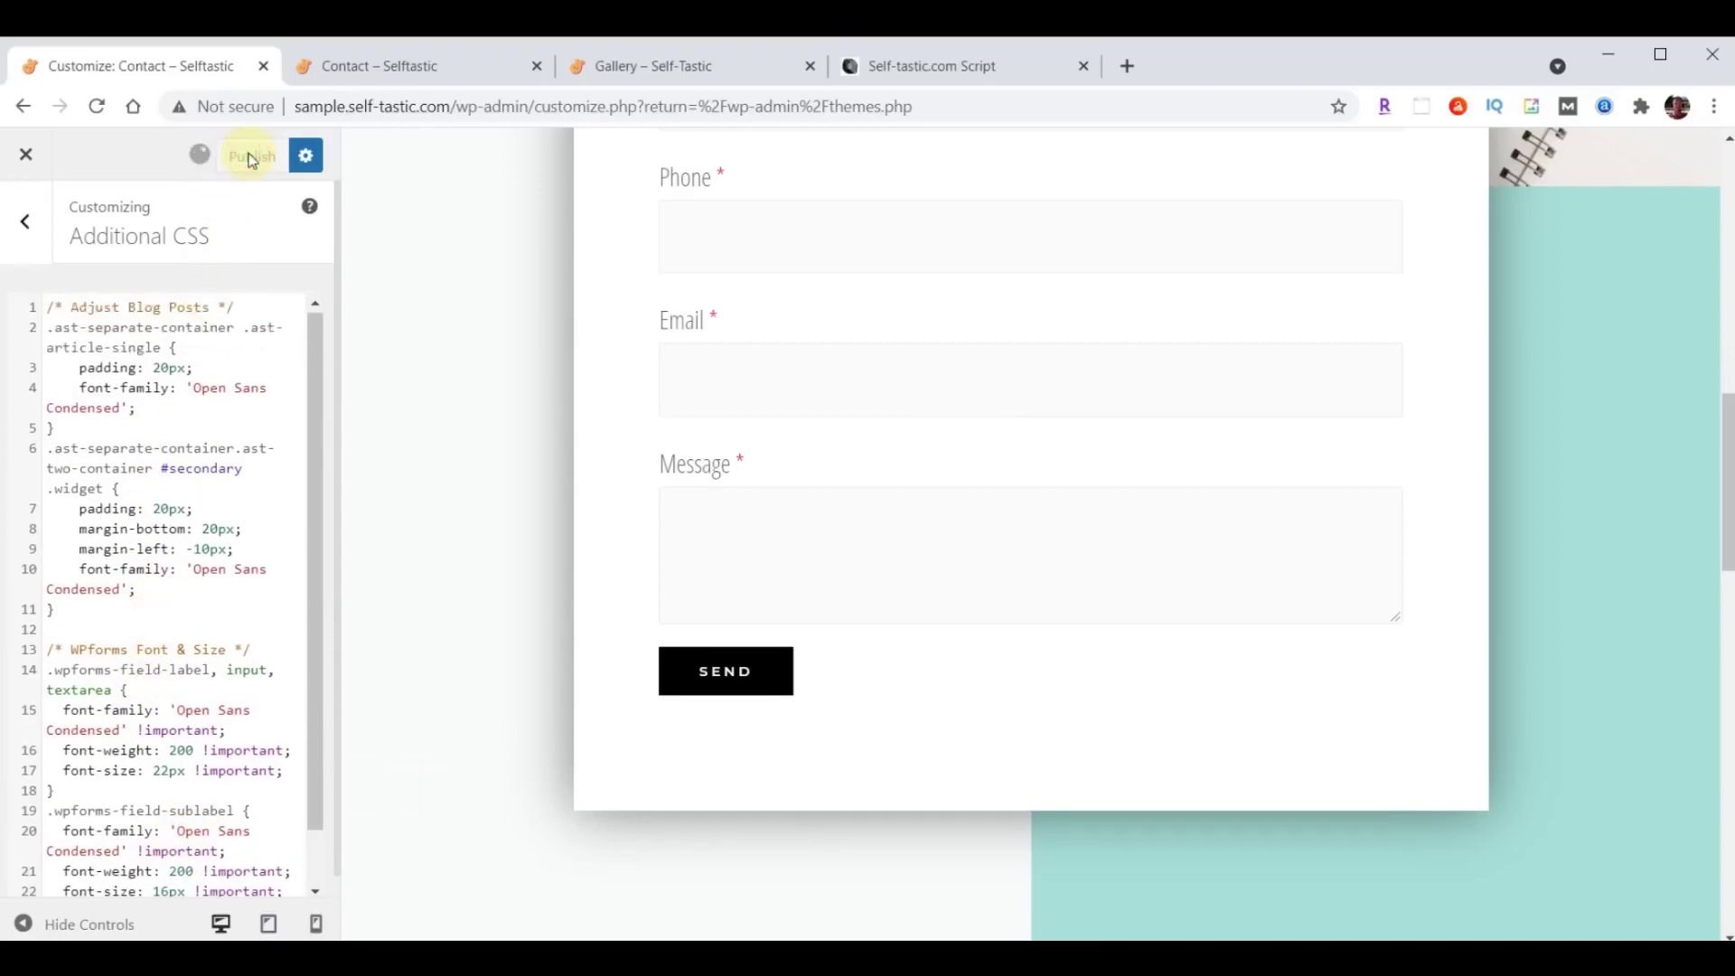
- Switch to the live Contact page and reload it to see the new form styling
{"action": "left_click", "coordinate": [366, 63]}
{"action": "left_click", "coordinate": [96, 106]}
{"action": "scroll", "coordinate": [303, 325], "scroll_direction": "down", "scroll_amount": 4}
{"action": "scroll", "coordinate": [303, 326], "scroll_direction": "up", "scroll_amount": 3}
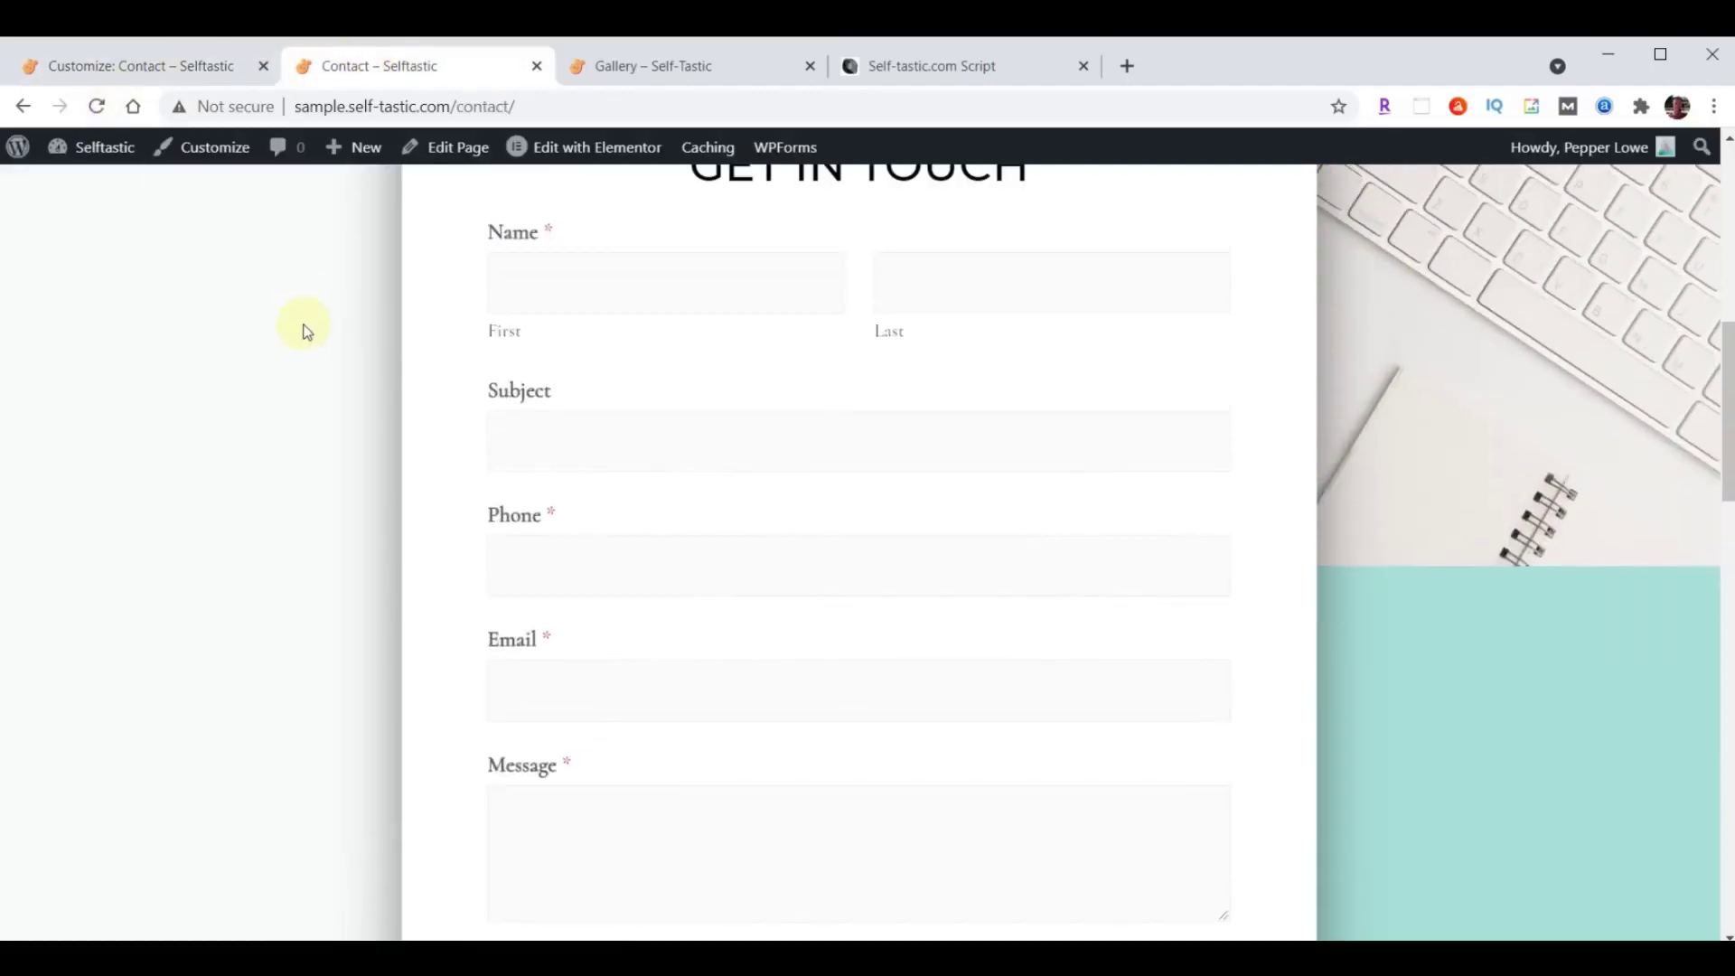
- Reload the Contact page to review the restyled form, then close the Customizer back to Themes
{"action": "scroll", "coordinate": [295, 322], "scroll_direction": "up", "scroll_amount": 1}
{"action": "left_click", "coordinate": [97, 106]}
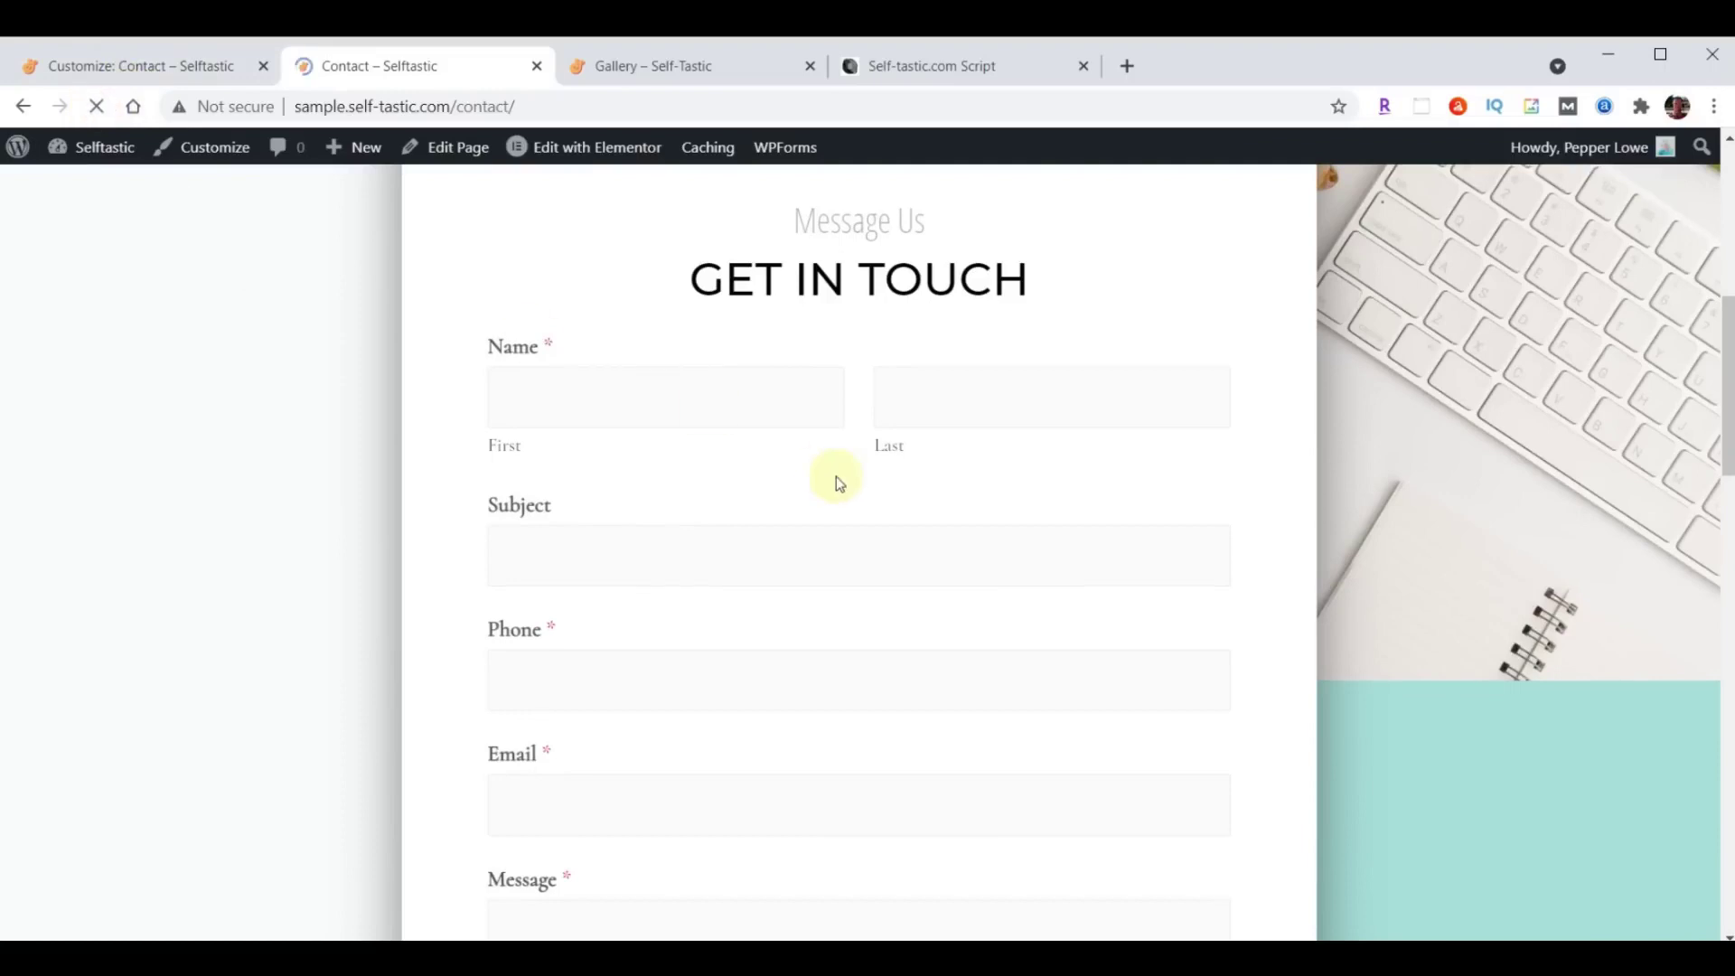
{"action": "scroll", "coordinate": [837, 484], "scroll_direction": "up", "scroll_amount": 5}
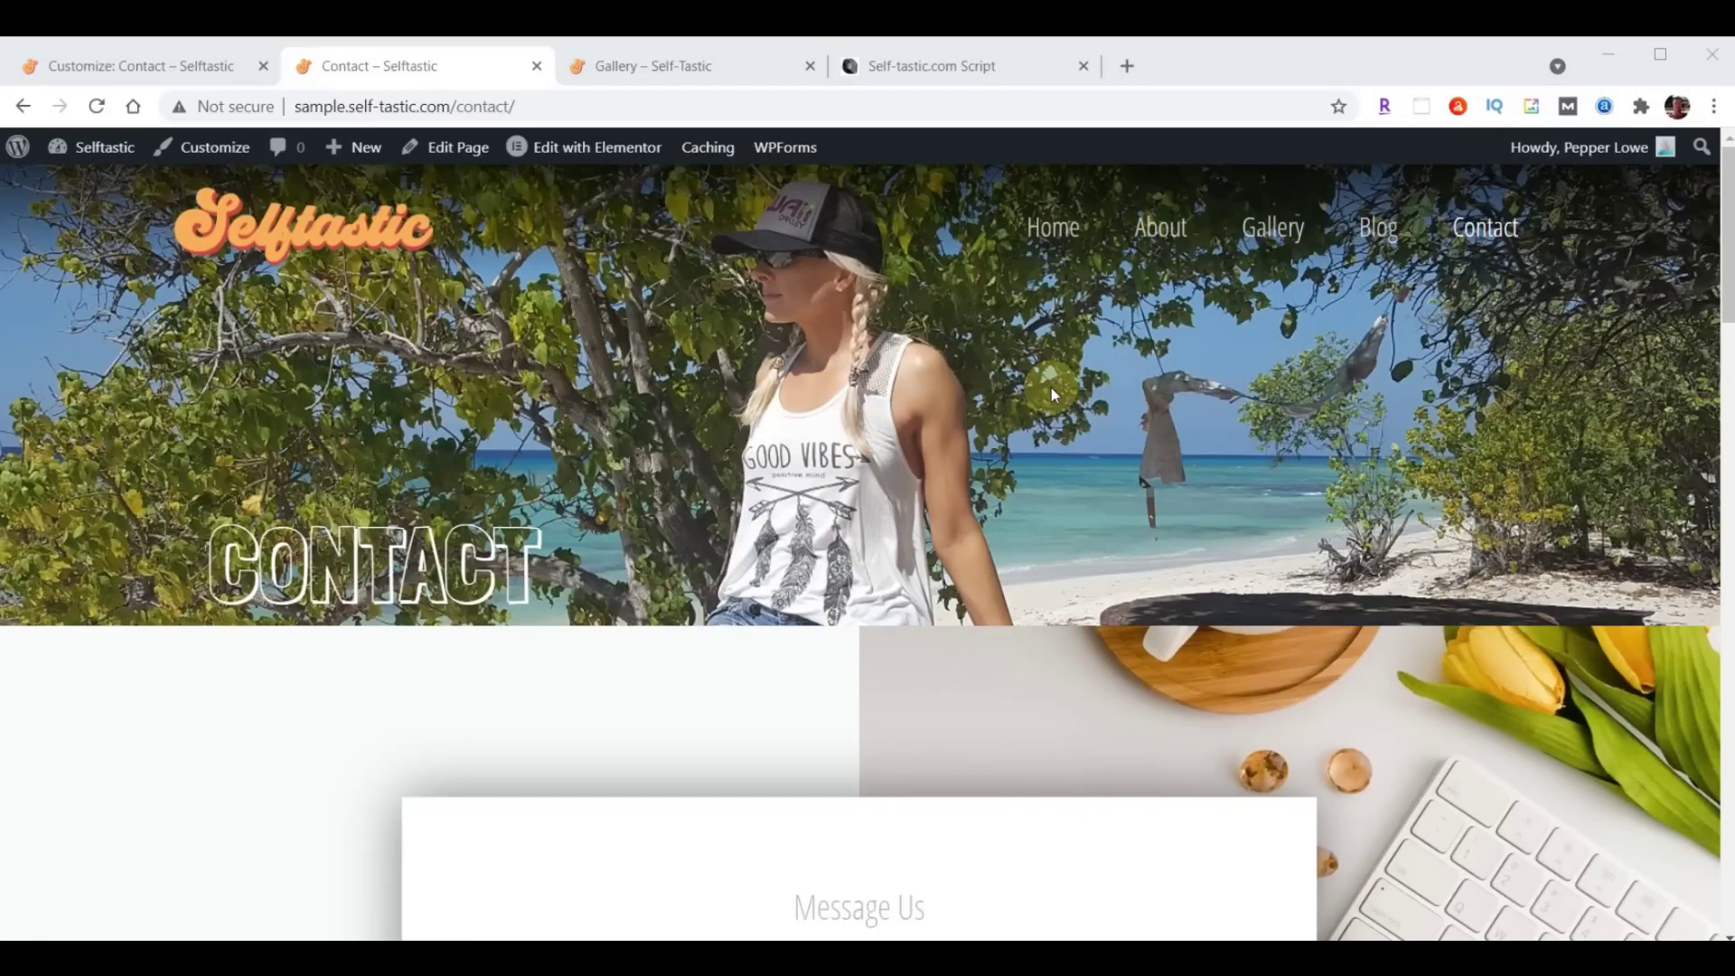
{"action": "left_click", "coordinate": [95, 66]}
{"action": "left_click", "coordinate": [25, 155]}
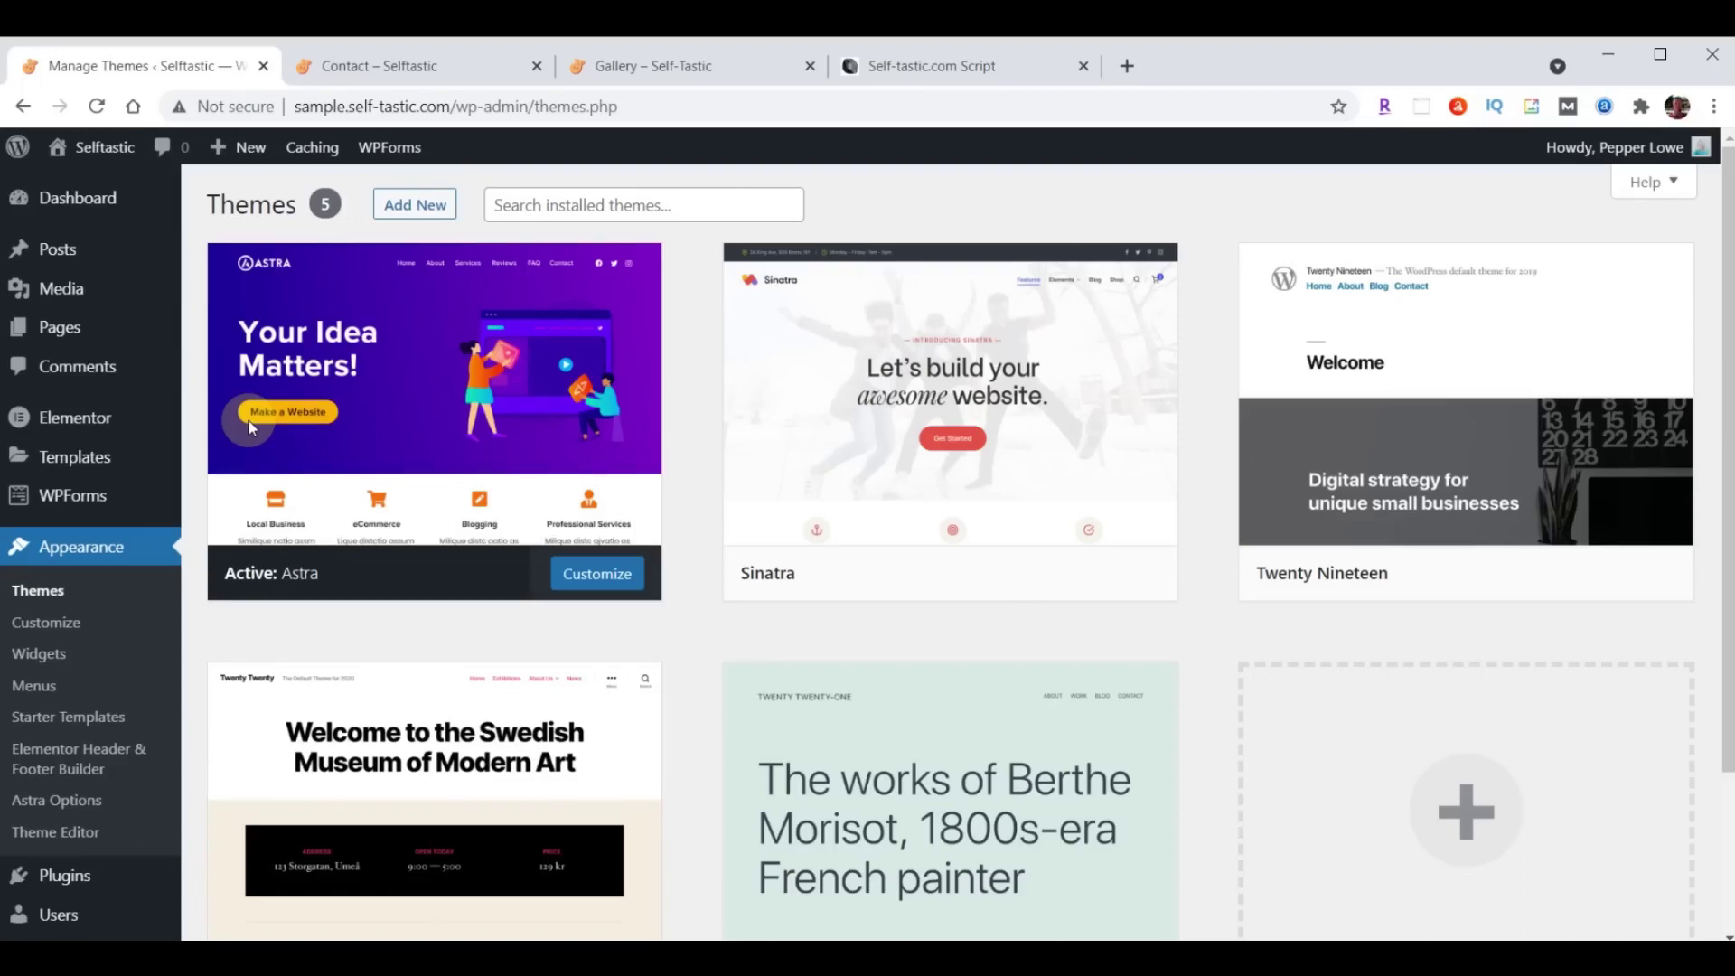
- Upload really-simple-ssl-master.zip through Plugins > Add New, install it and activate Really Simple SSL
{"action": "left_click", "coordinate": [64, 876]}
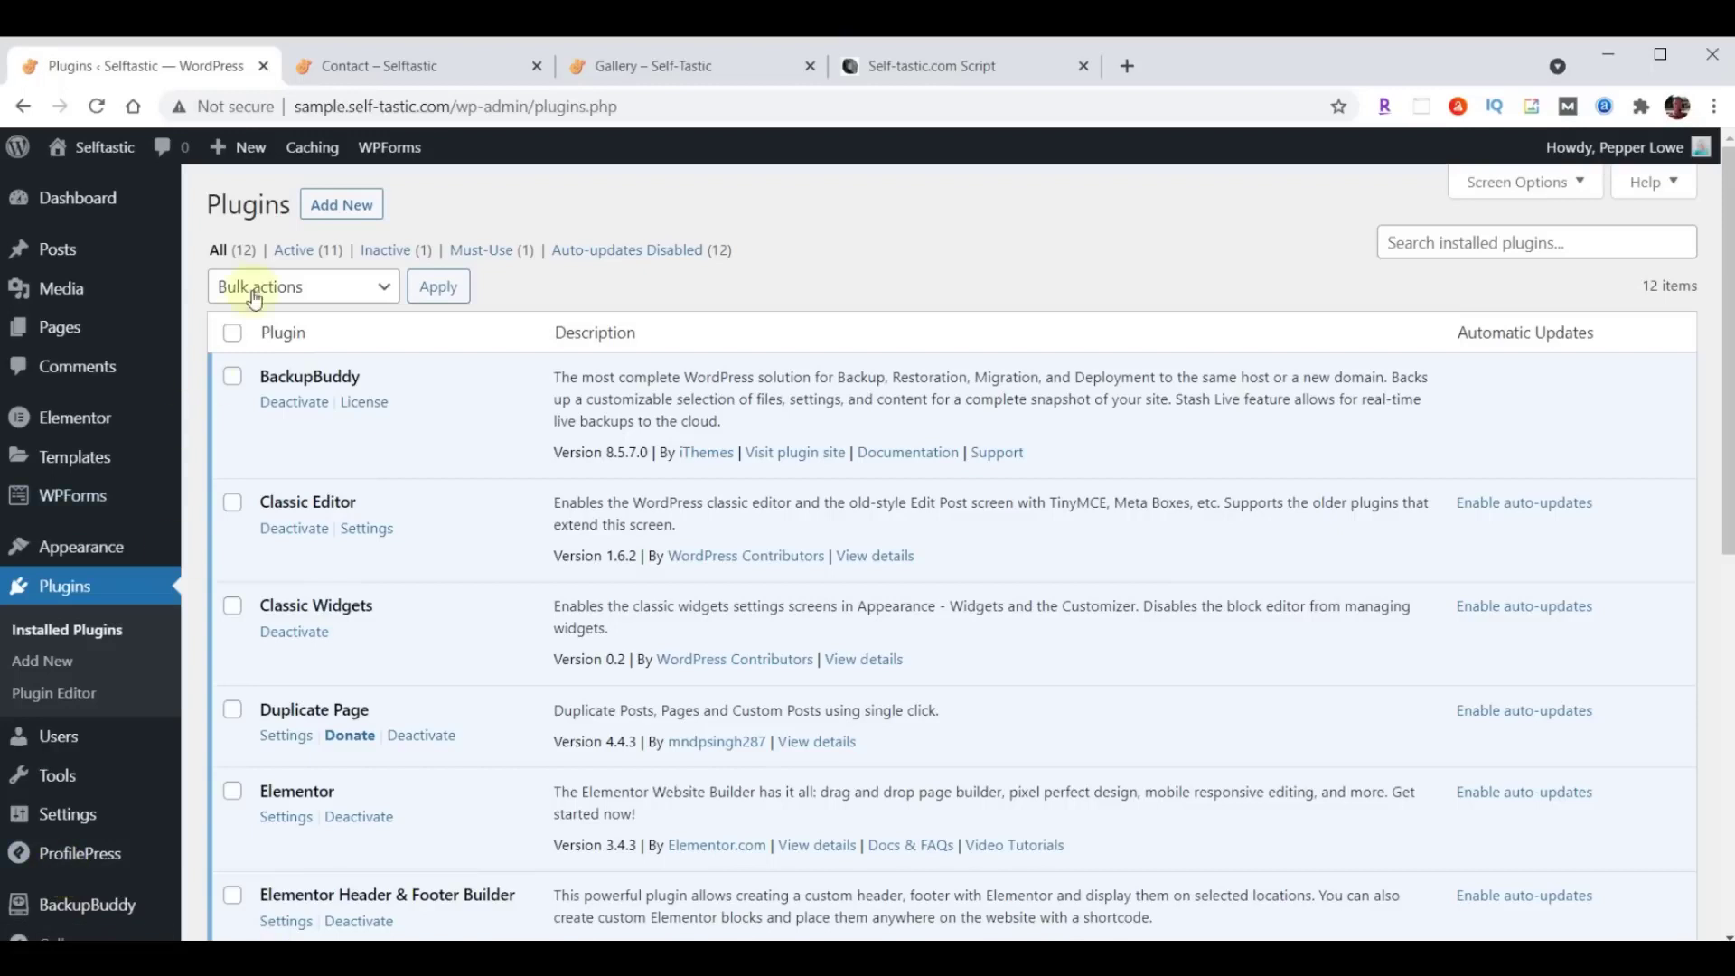
{"action": "left_click", "coordinate": [328, 207]}
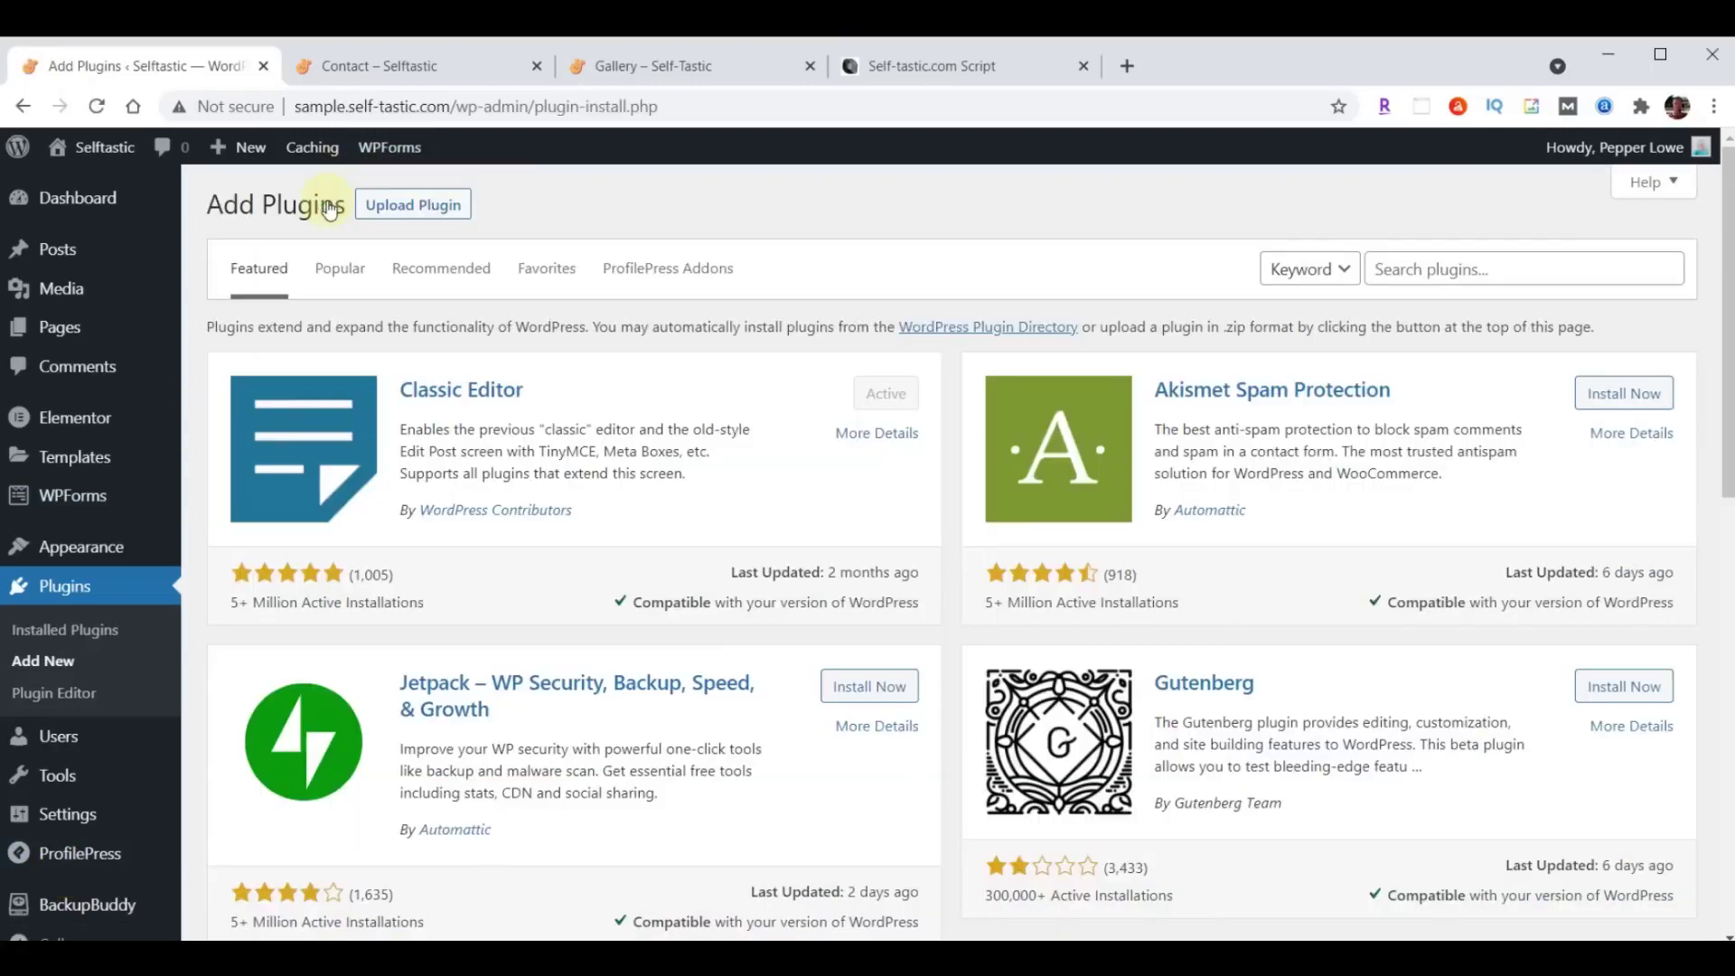
{"action": "left_click", "coordinate": [438, 206]}
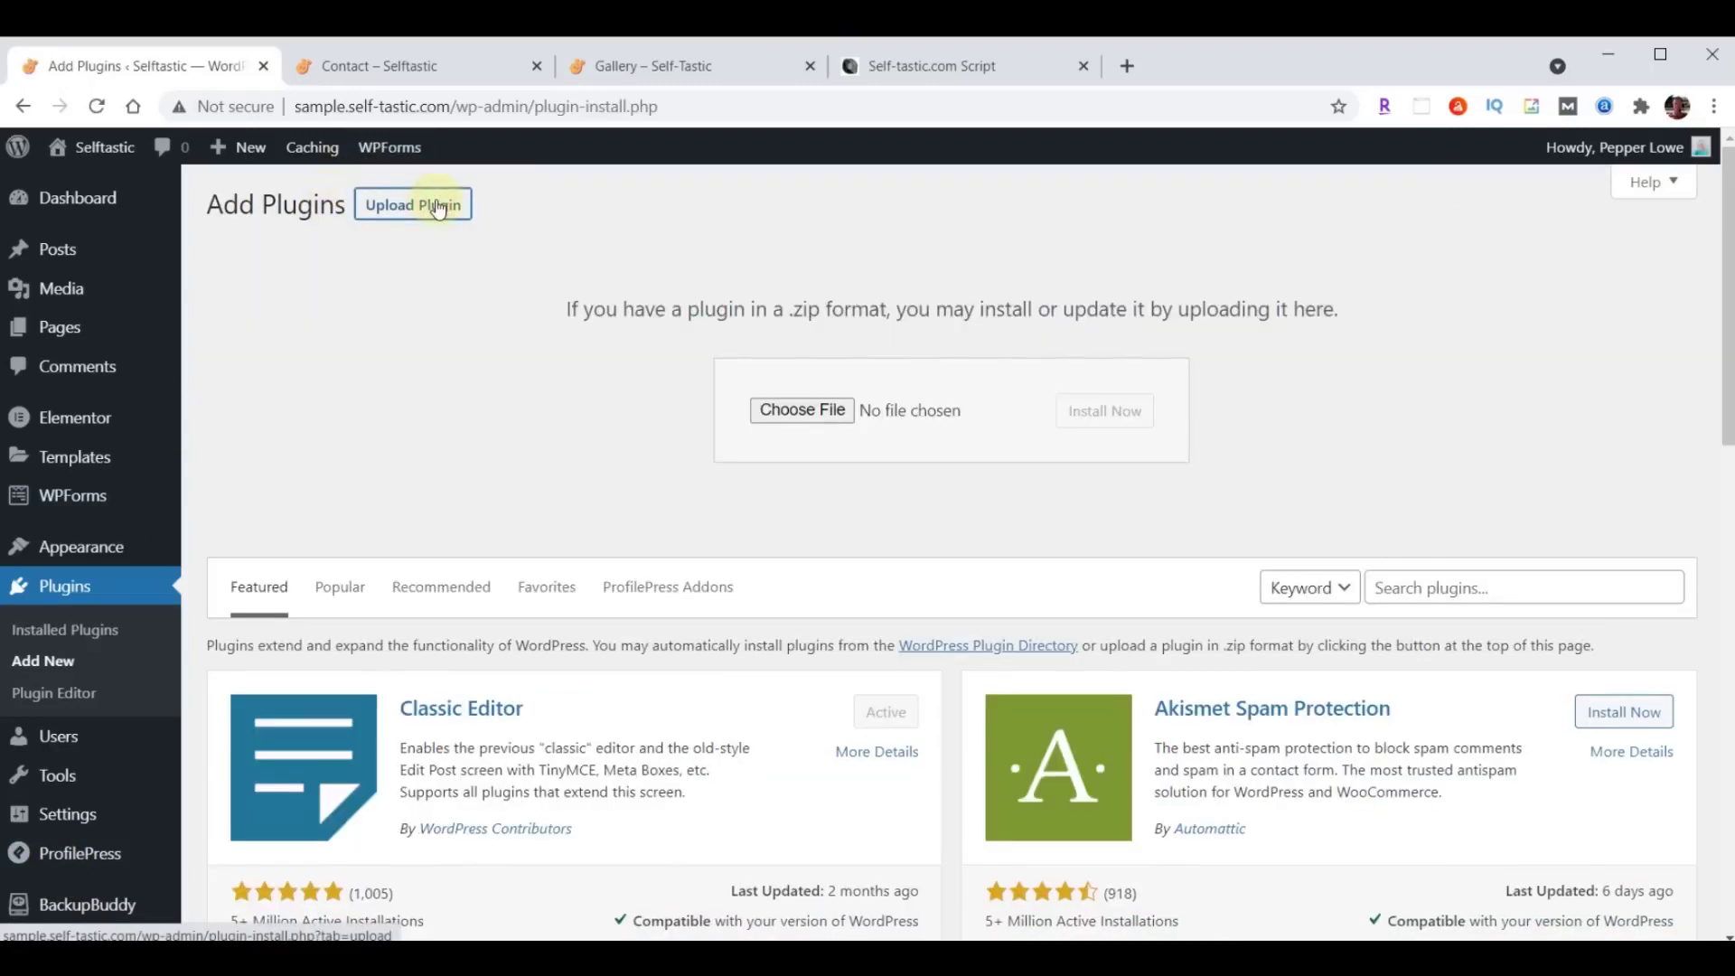
{"action": "left_click", "coordinate": [809, 409]}
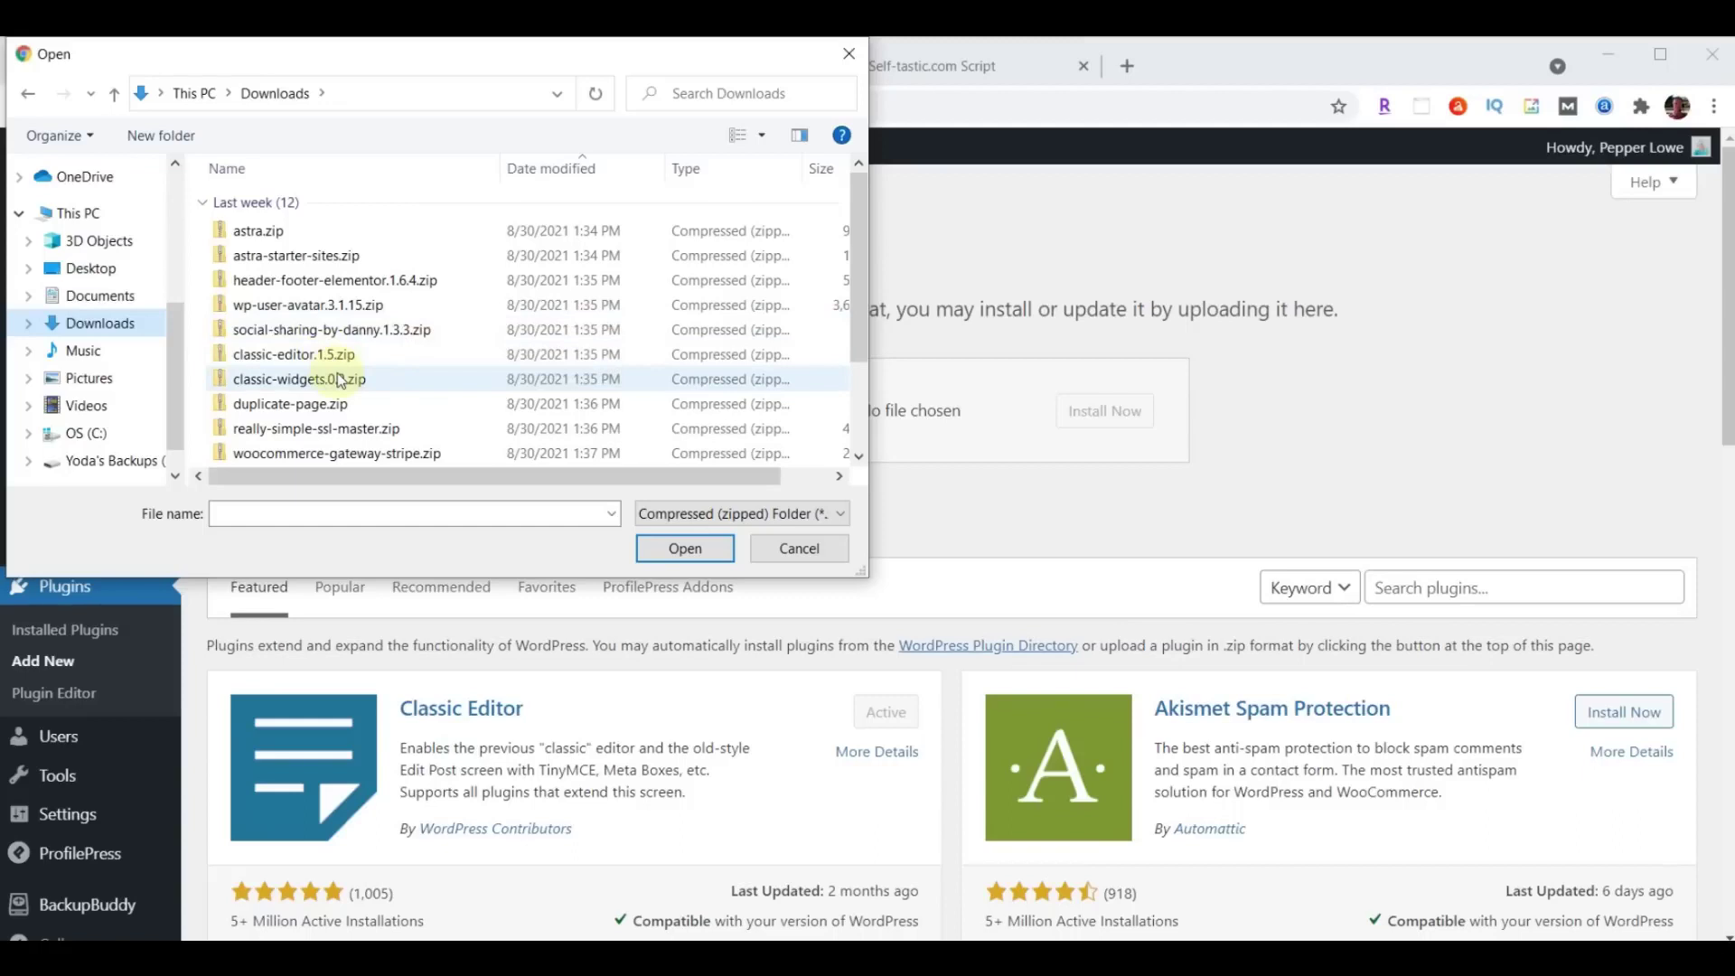
{"action": "left_click", "coordinate": [307, 432]}
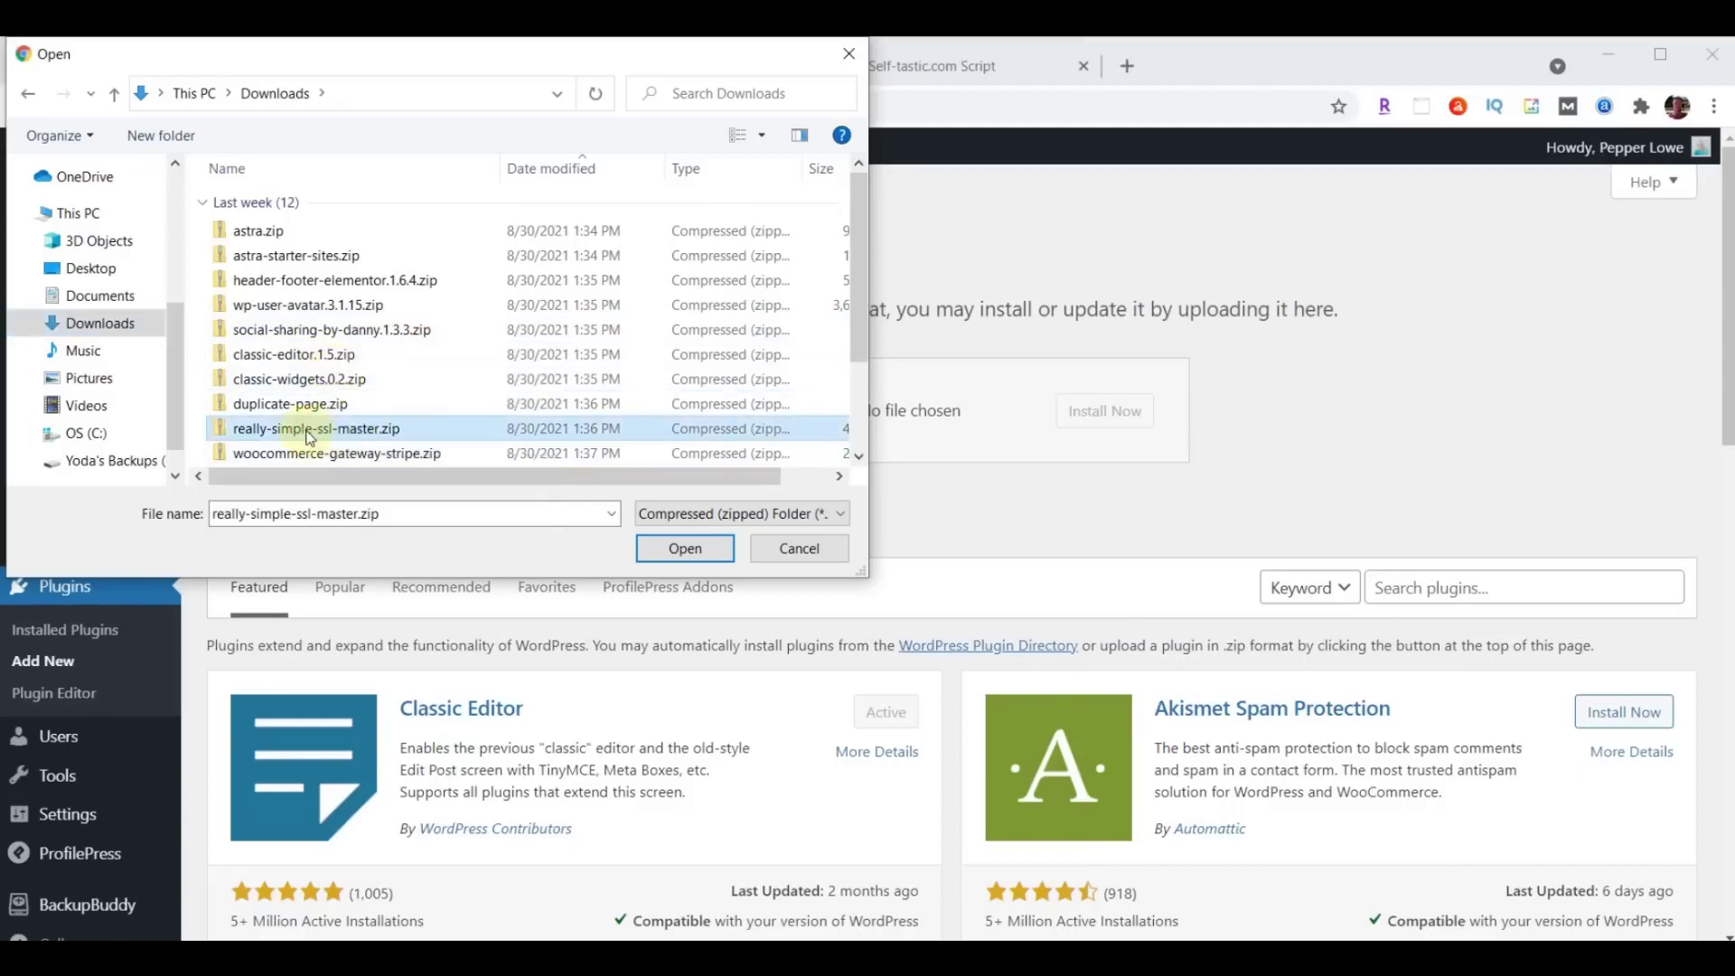
{"action": "left_click", "coordinate": [670, 548]}
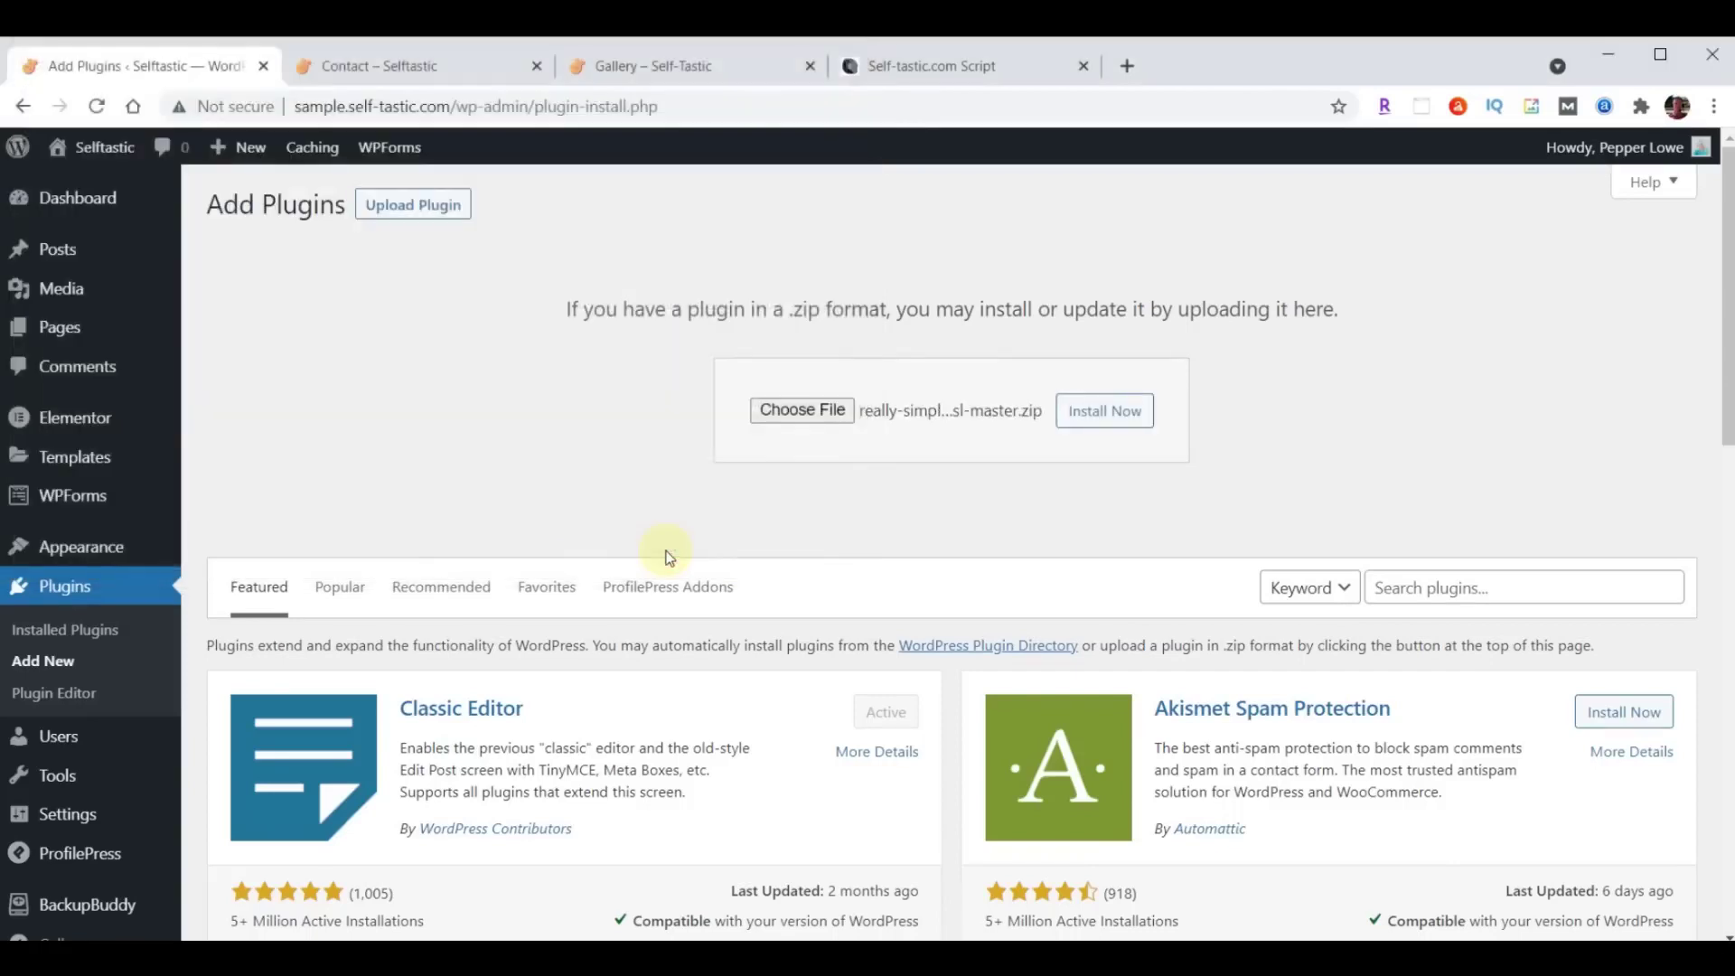
{"action": "left_click", "coordinate": [1092, 423]}
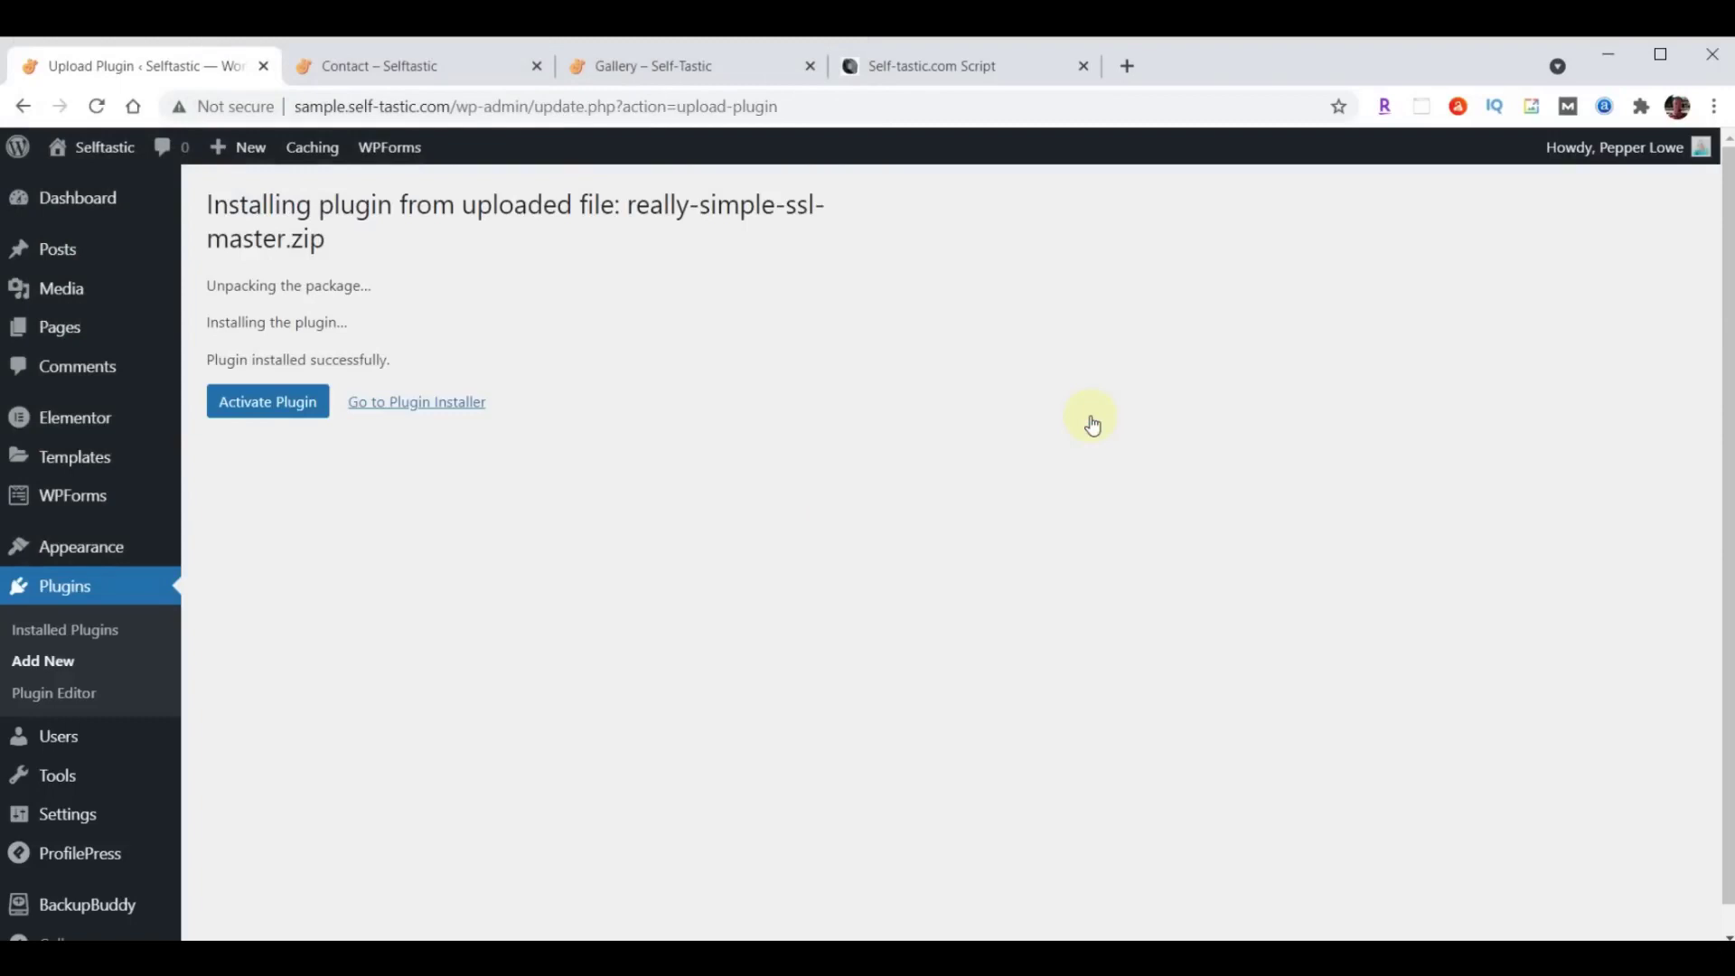
{"action": "left_click", "coordinate": [288, 414]}
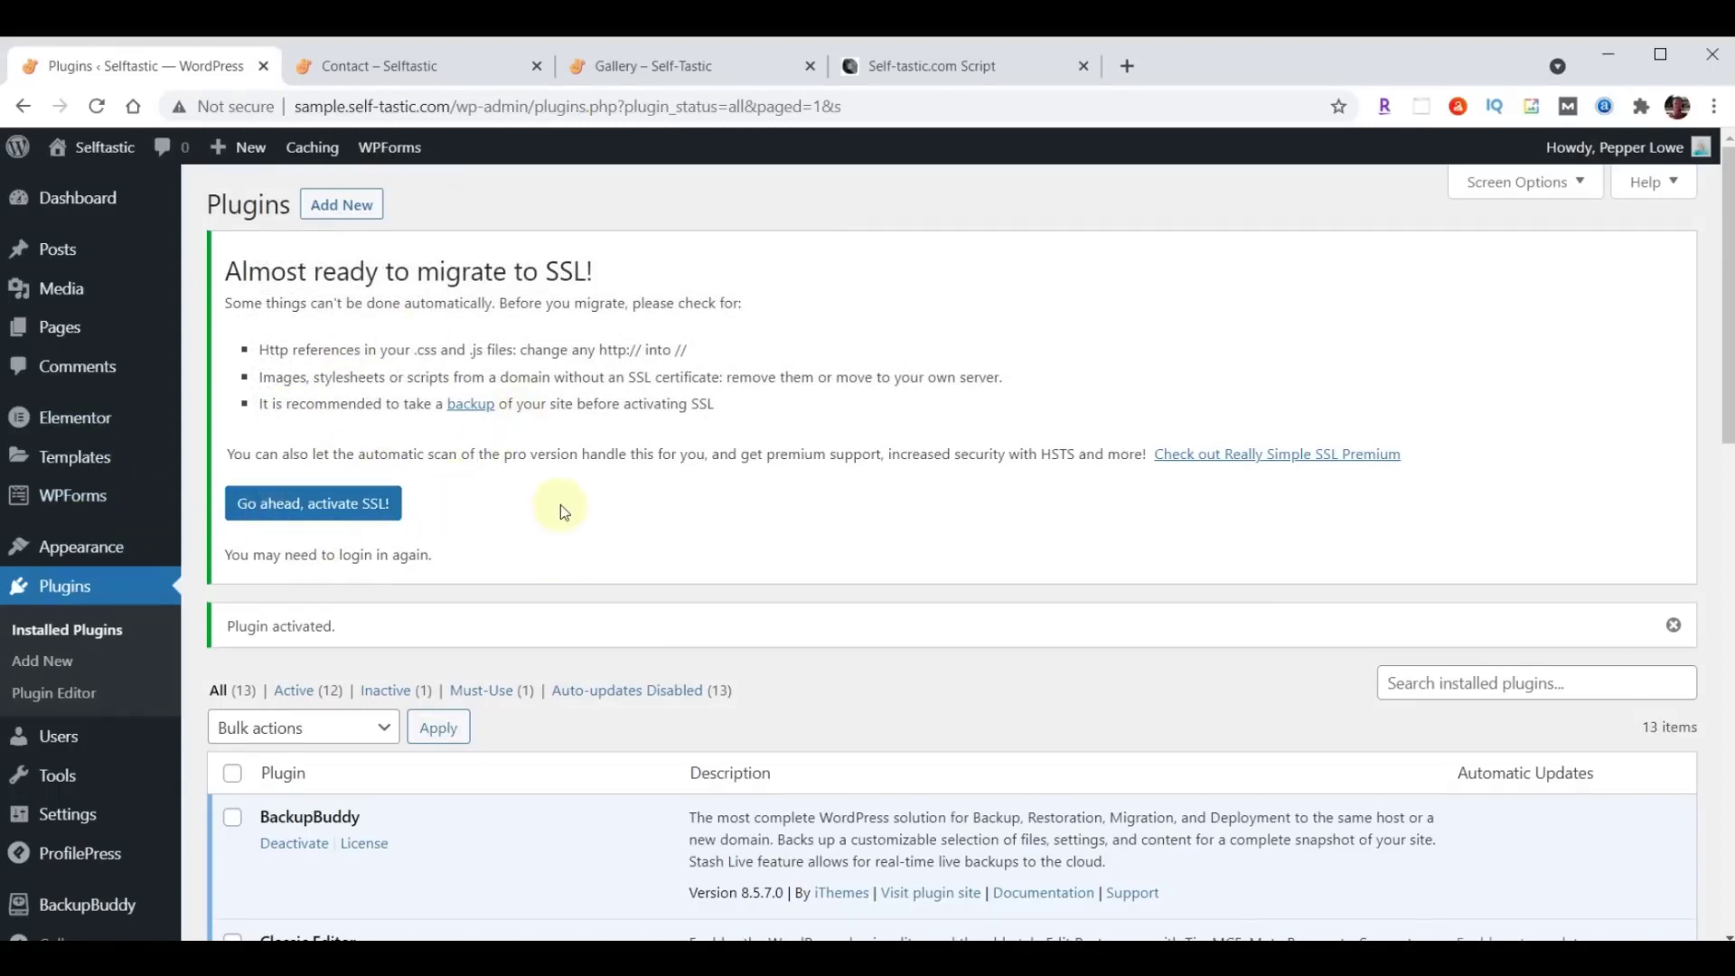
- Activate SSL from the Really Simple SSL settings, then sign back in to reach Elementor settings
{"action": "scroll", "coordinate": [560, 504], "scroll_direction": "down", "scroll_amount": 10}
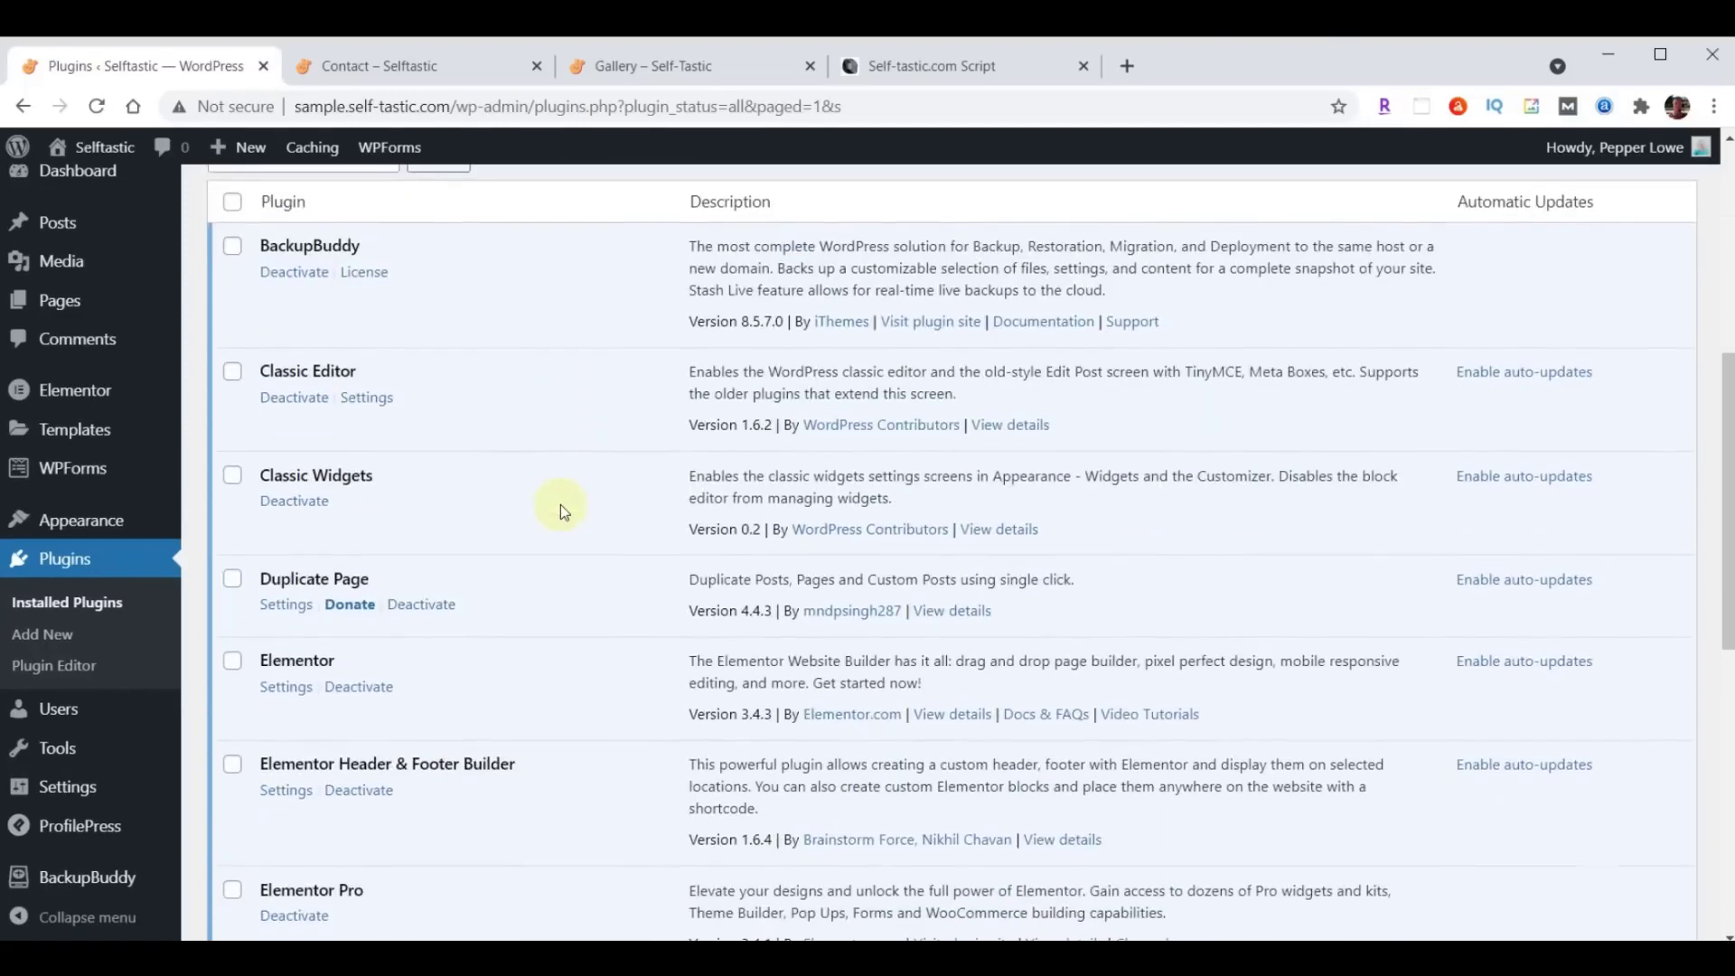
{"action": "scroll", "coordinate": [560, 504], "scroll_direction": "down", "scroll_amount": 3}
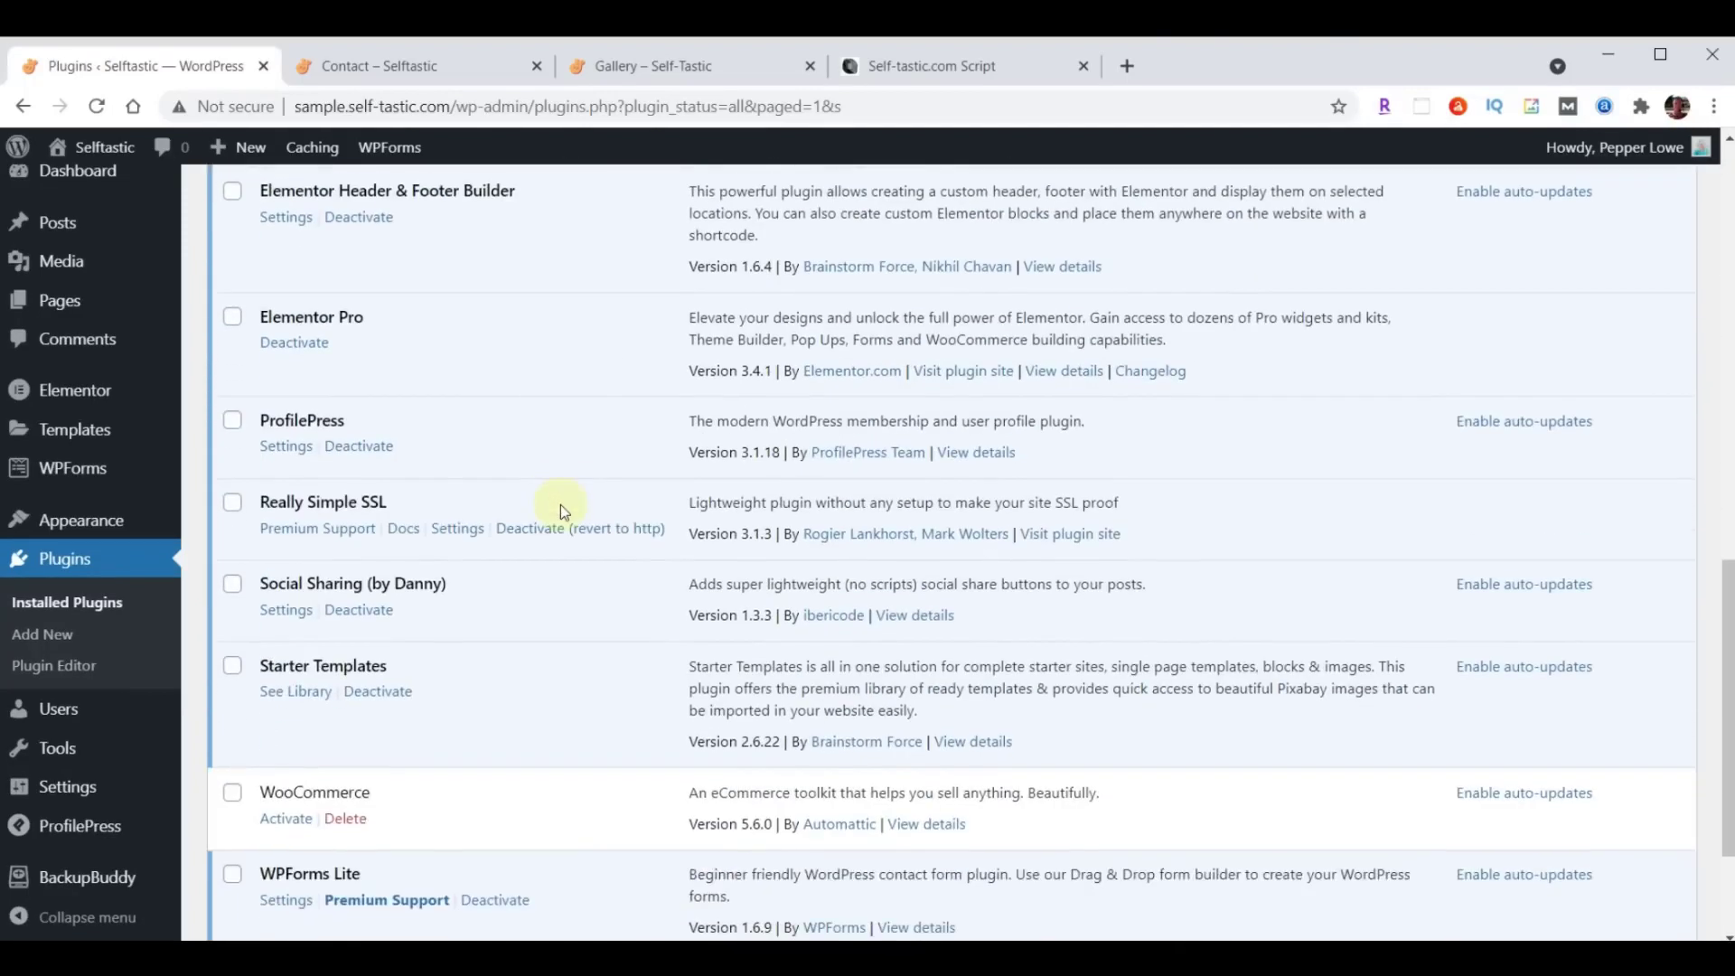
{"action": "left_click", "coordinate": [461, 530]}
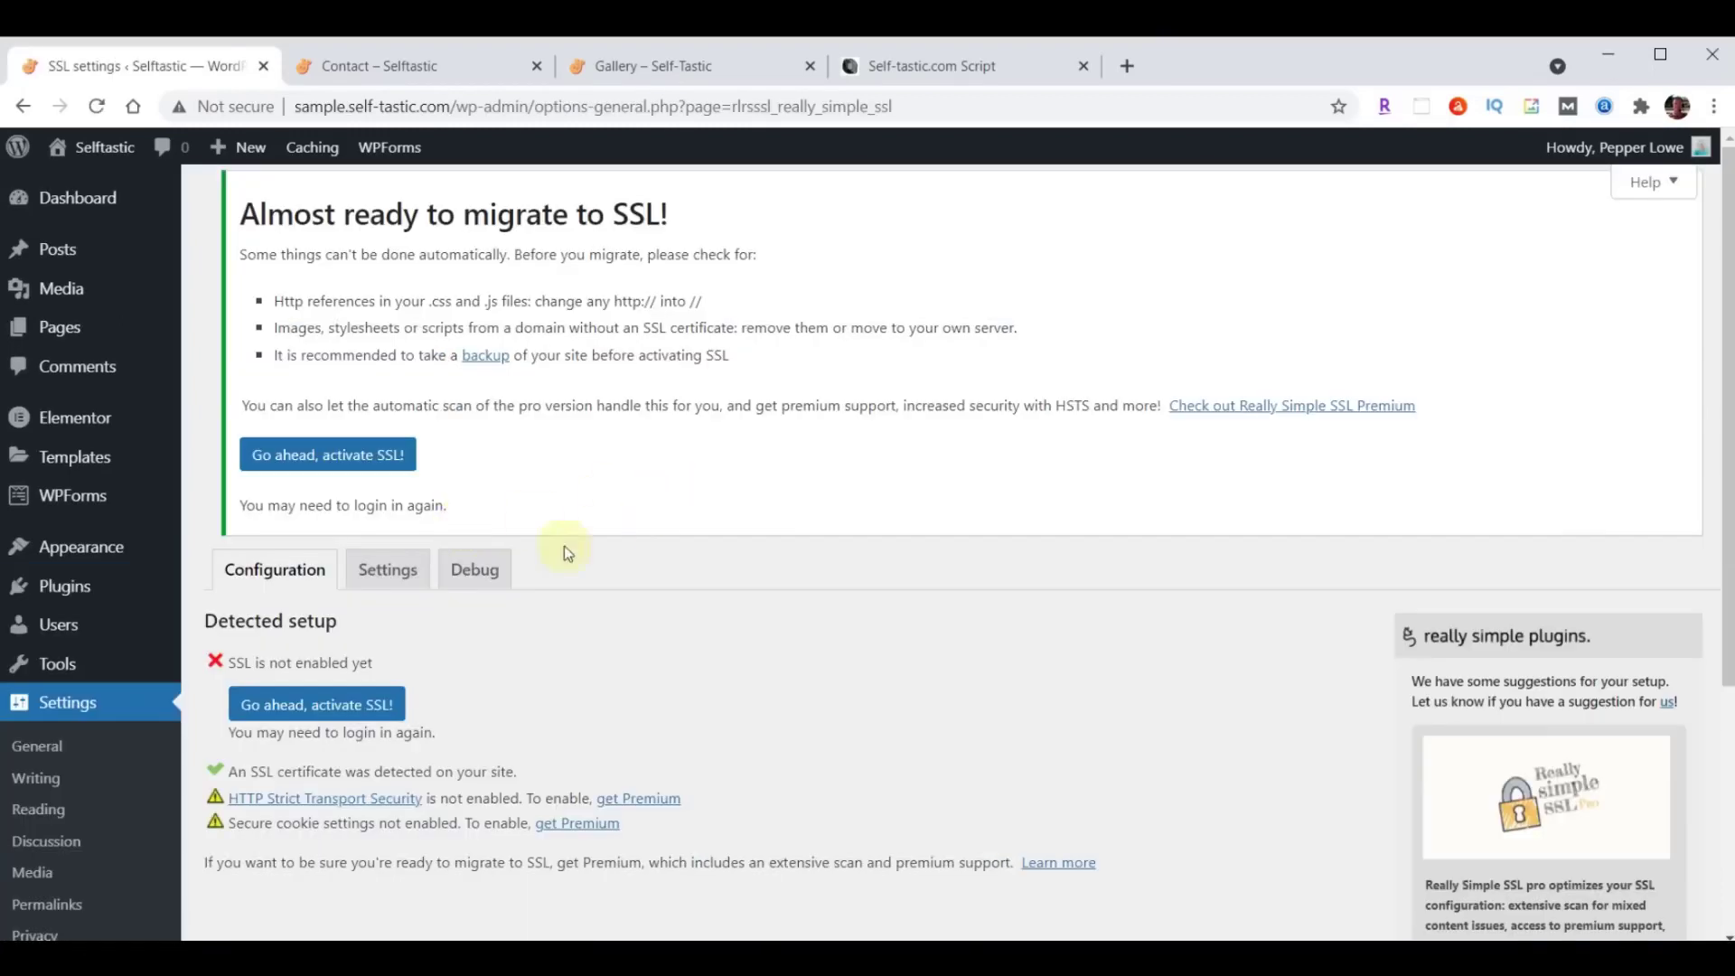
{"action": "scroll", "coordinate": [730, 412], "scroll_direction": "down", "scroll_amount": 2}
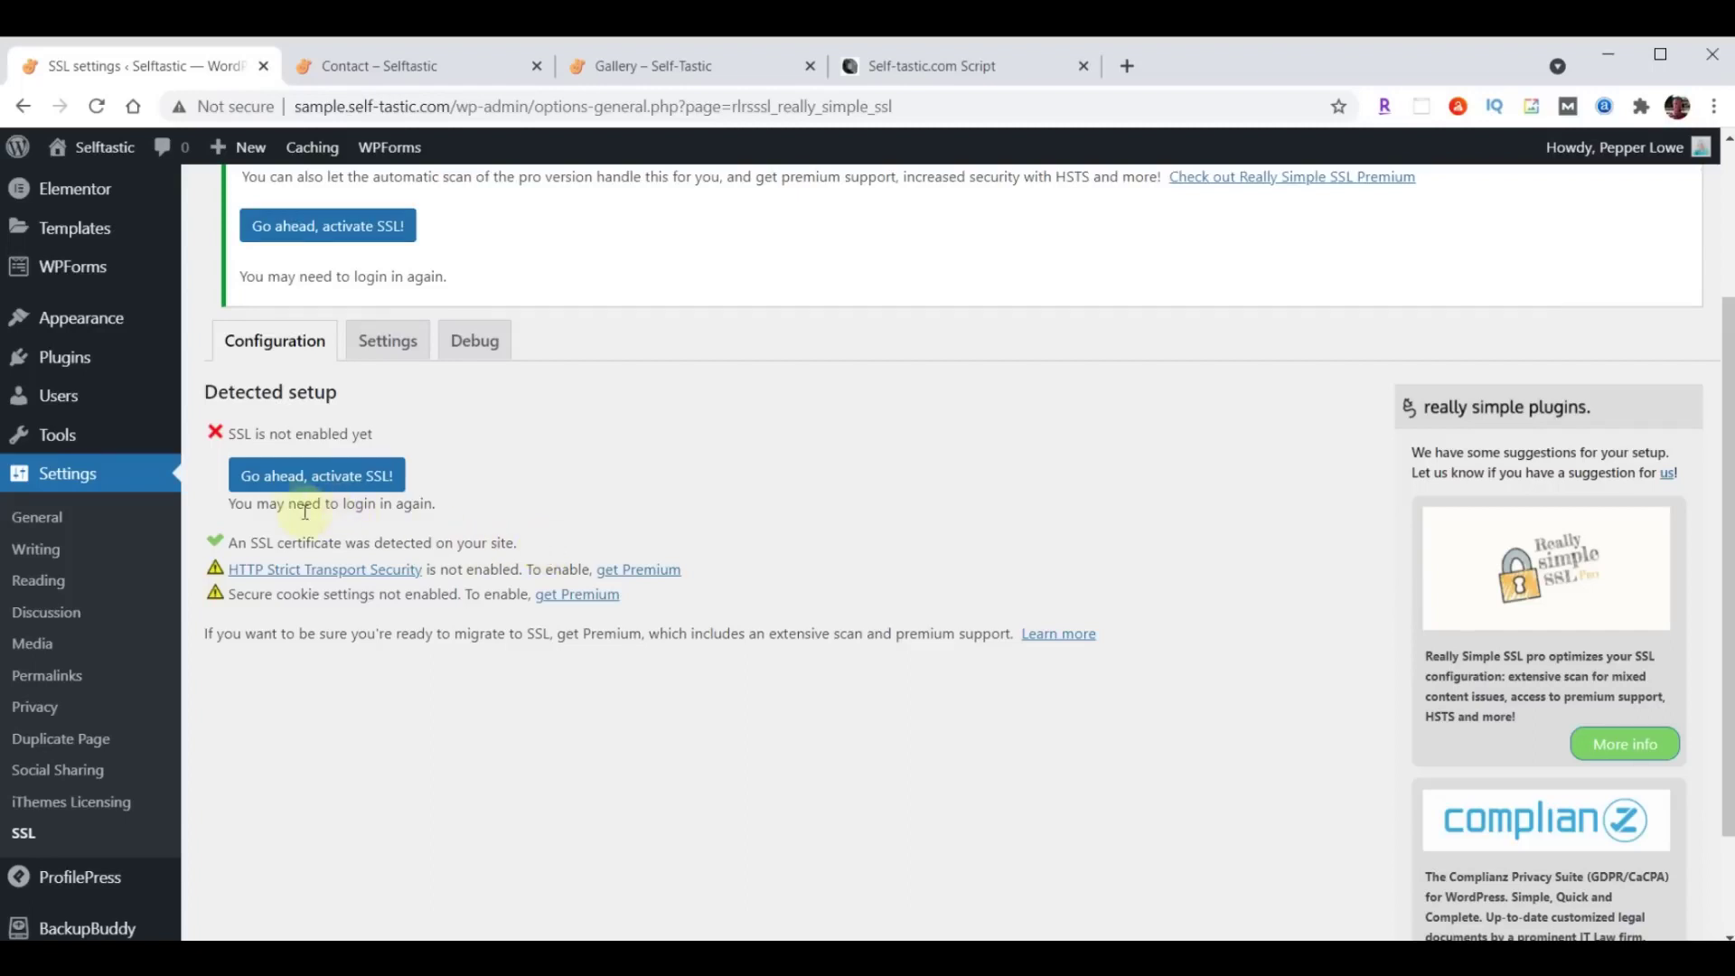
{"action": "left_click", "coordinate": [299, 478]}
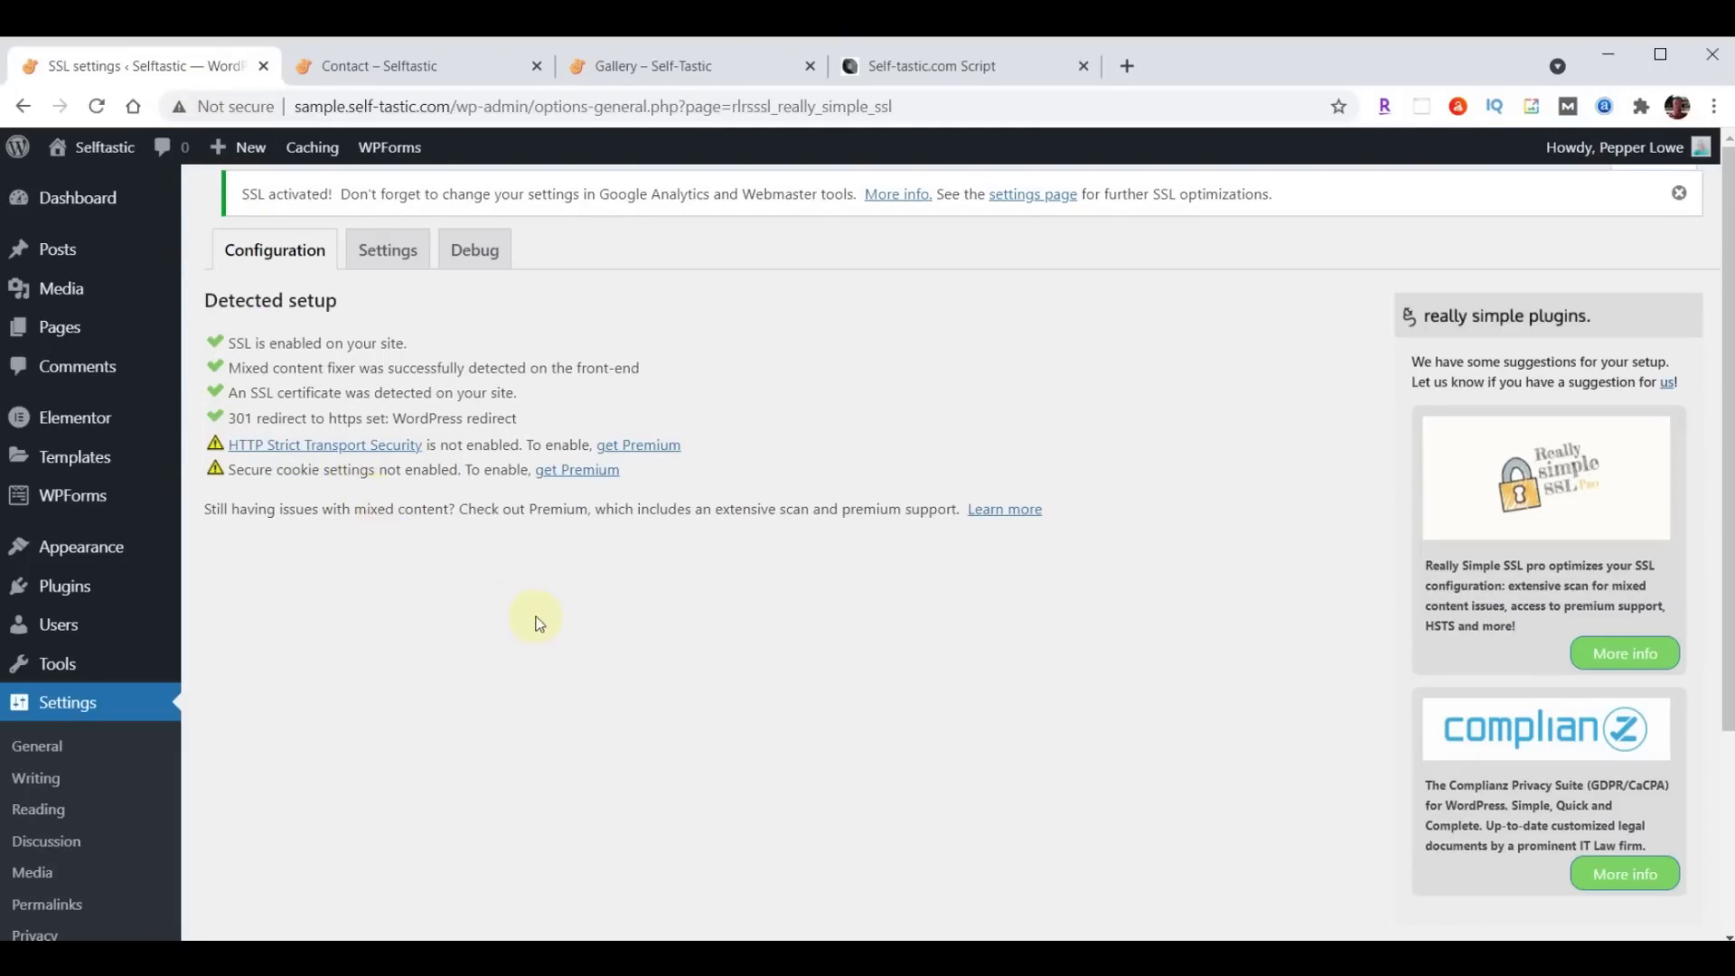
{"action": "left_click", "coordinate": [78, 420]}
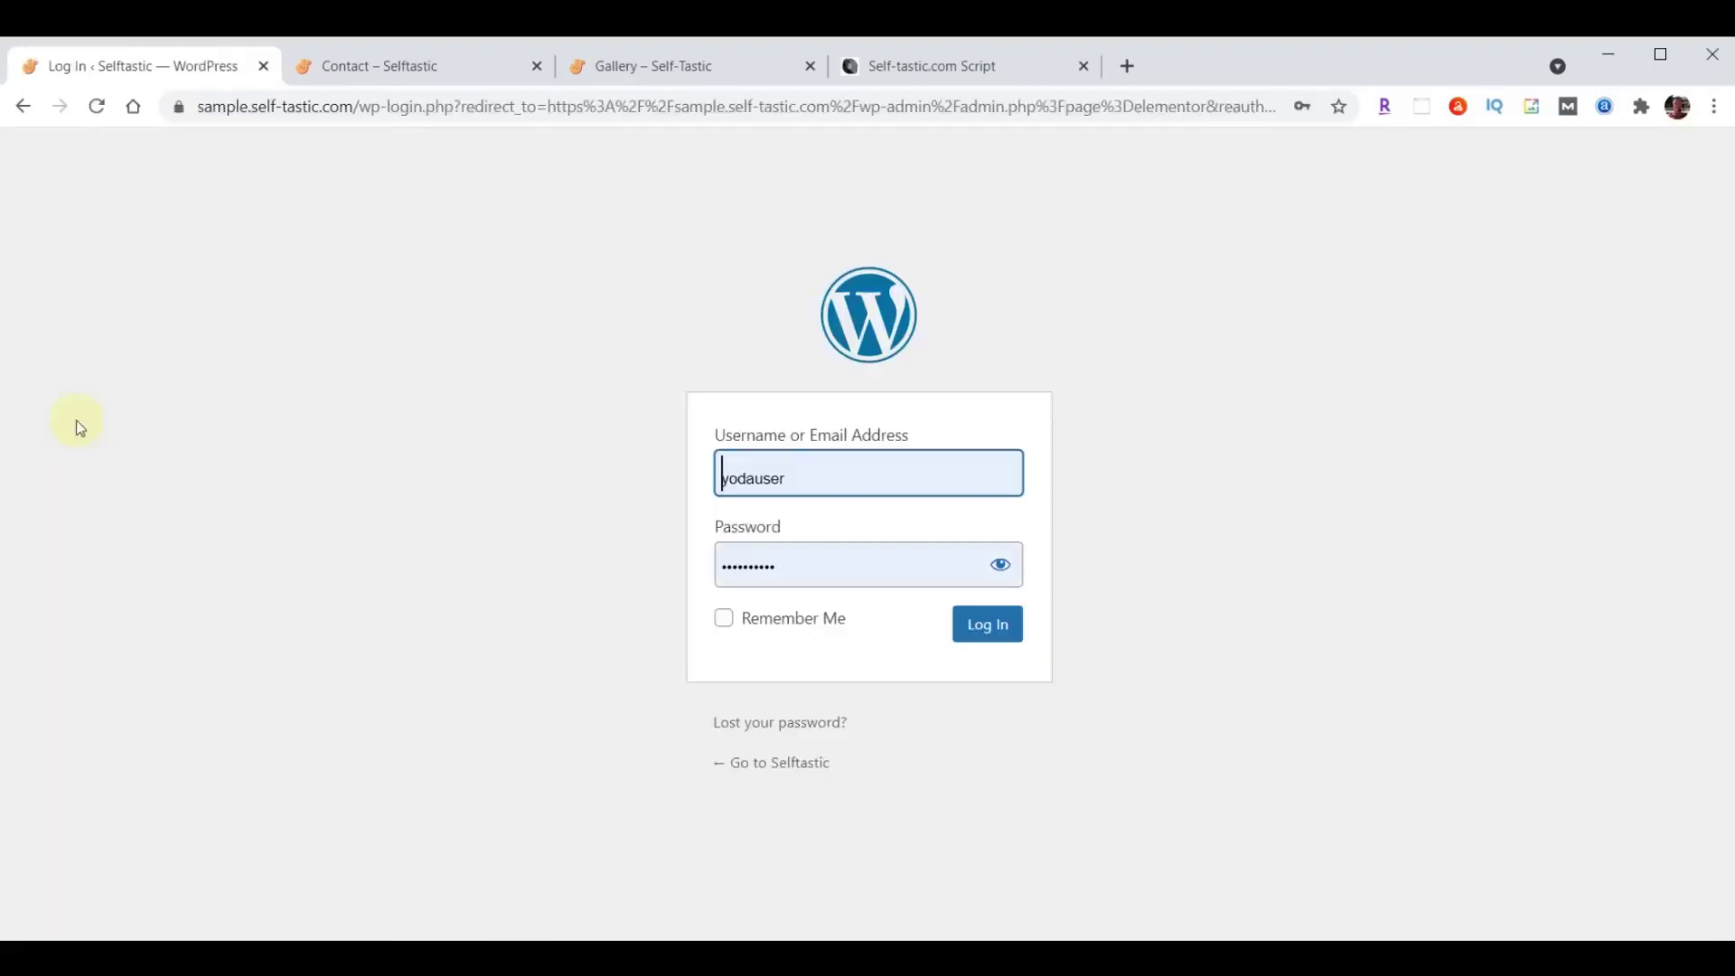
{"action": "left_click", "coordinate": [974, 627]}
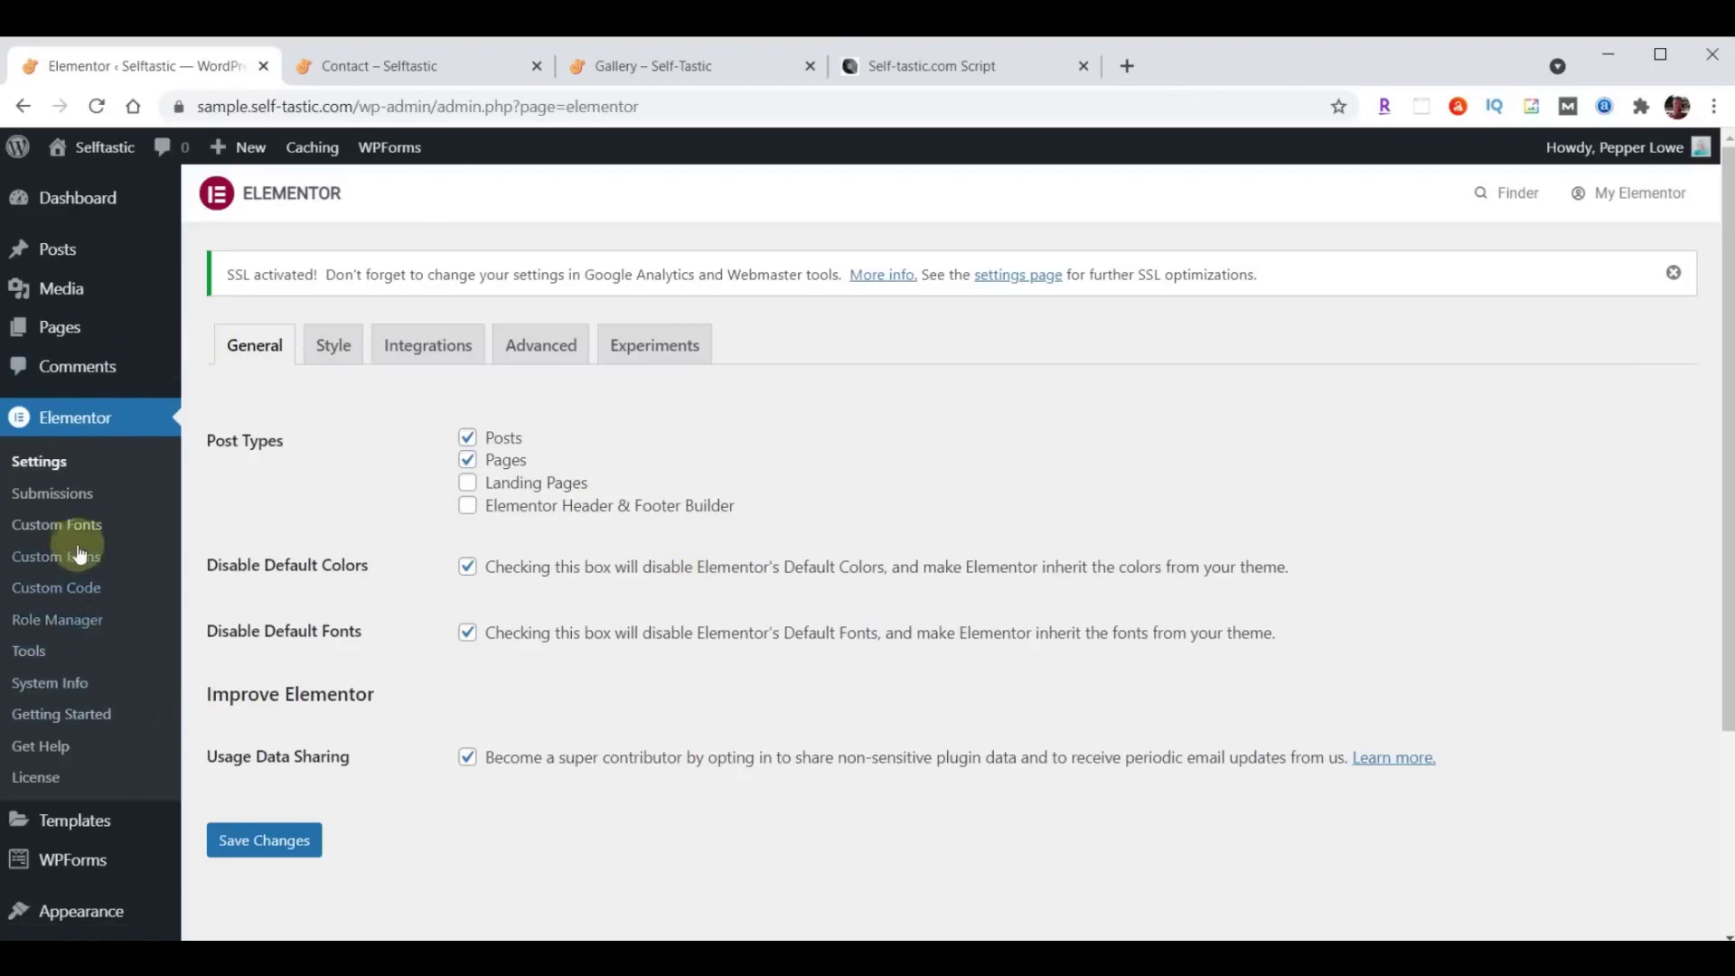
- In Elementor Tools, open Replace URL and enter the old http site address
{"action": "left_click", "coordinate": [29, 651]}
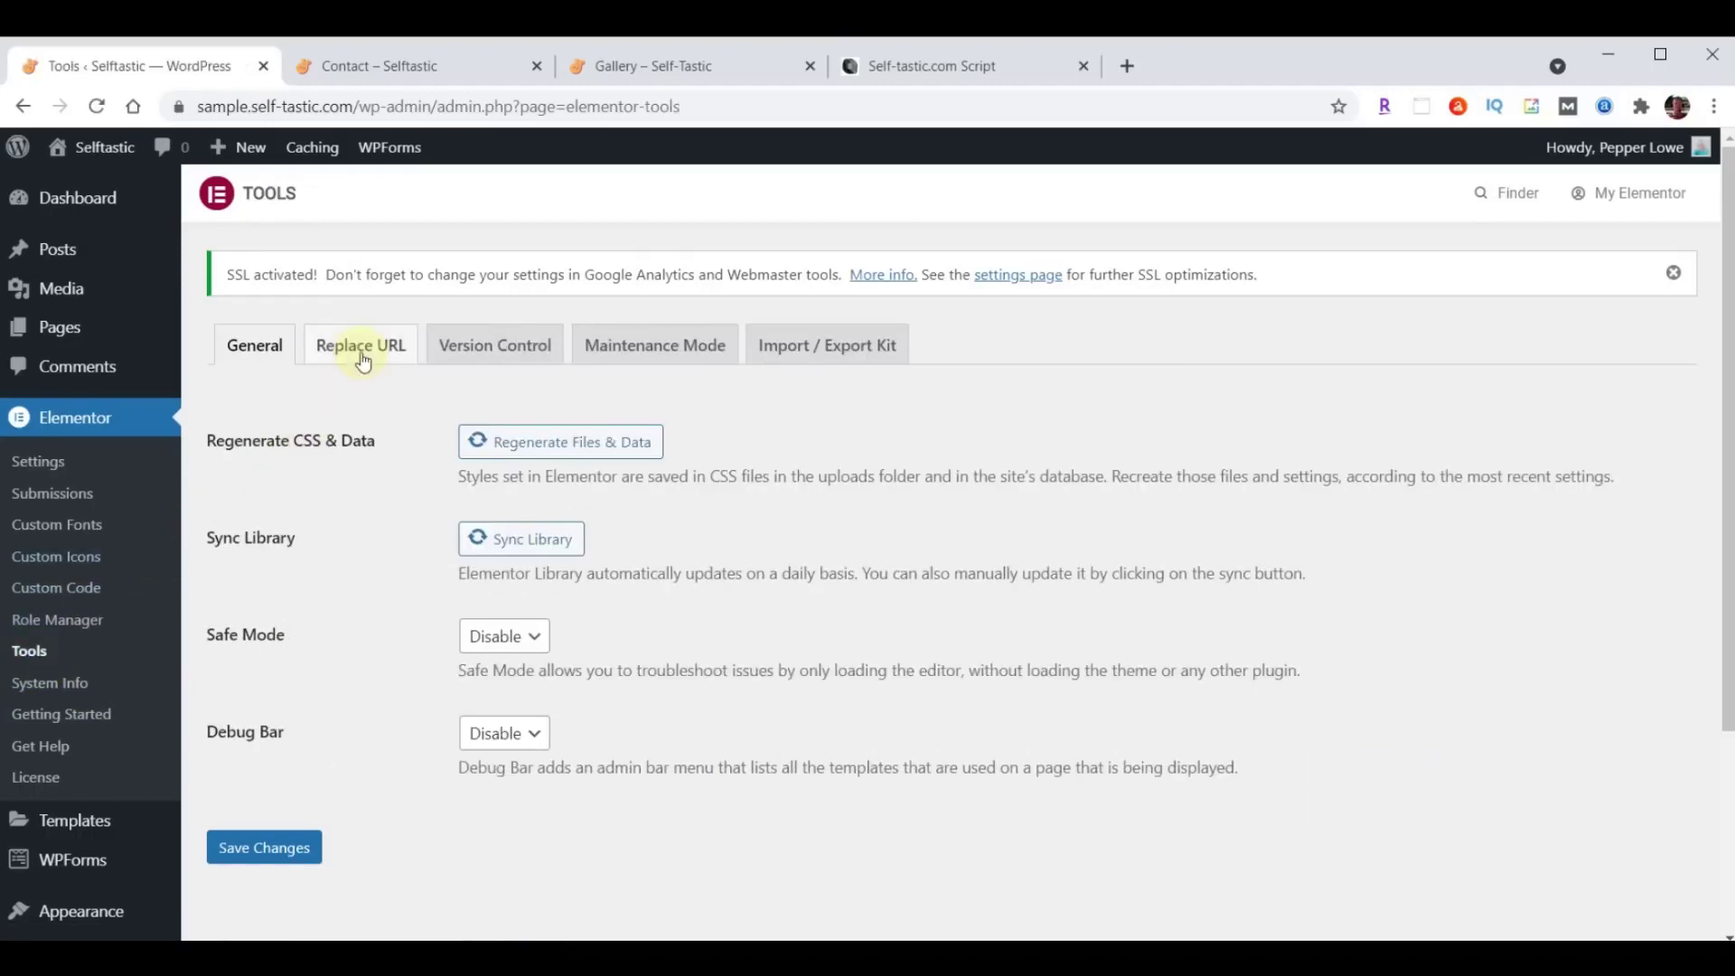
{"action": "left_click", "coordinate": [365, 352]}
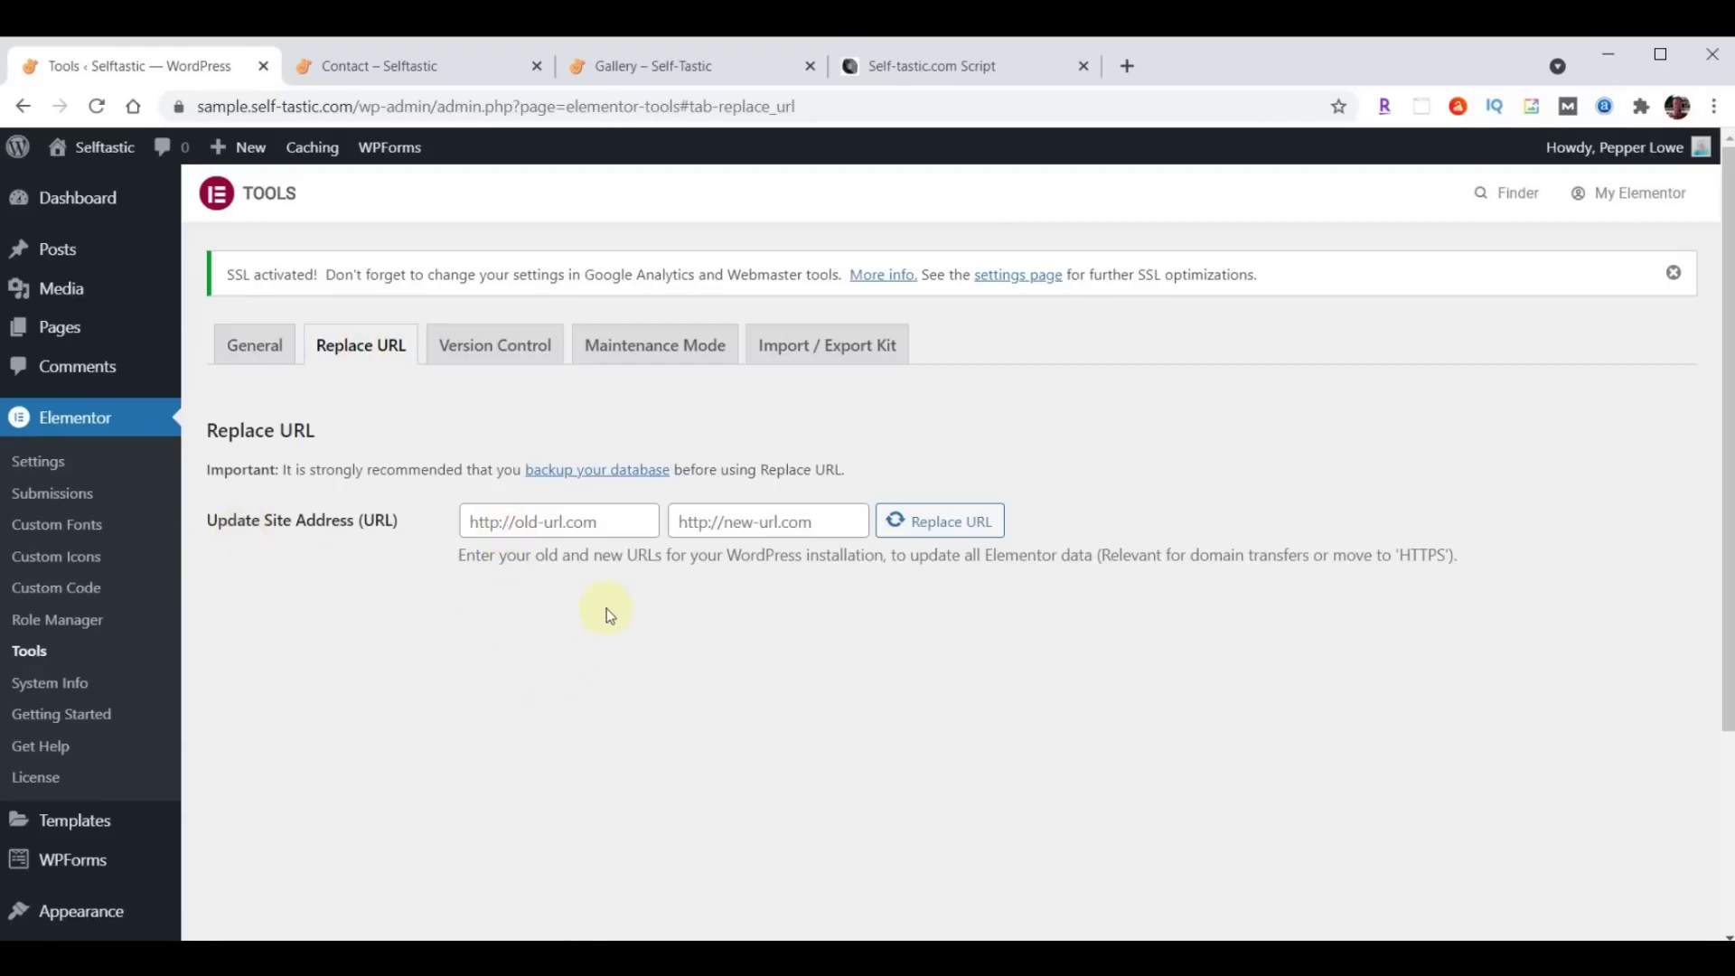
{"action": "left_click", "coordinate": [622, 517]}
{"action": "type", "text": "http://sample.self-tastic.com"}
{"action": "left_click_drag", "start_coordinate": [581, 531], "coordinate": [387, 522]}
{"action": "key", "text": "ctrl+c"}
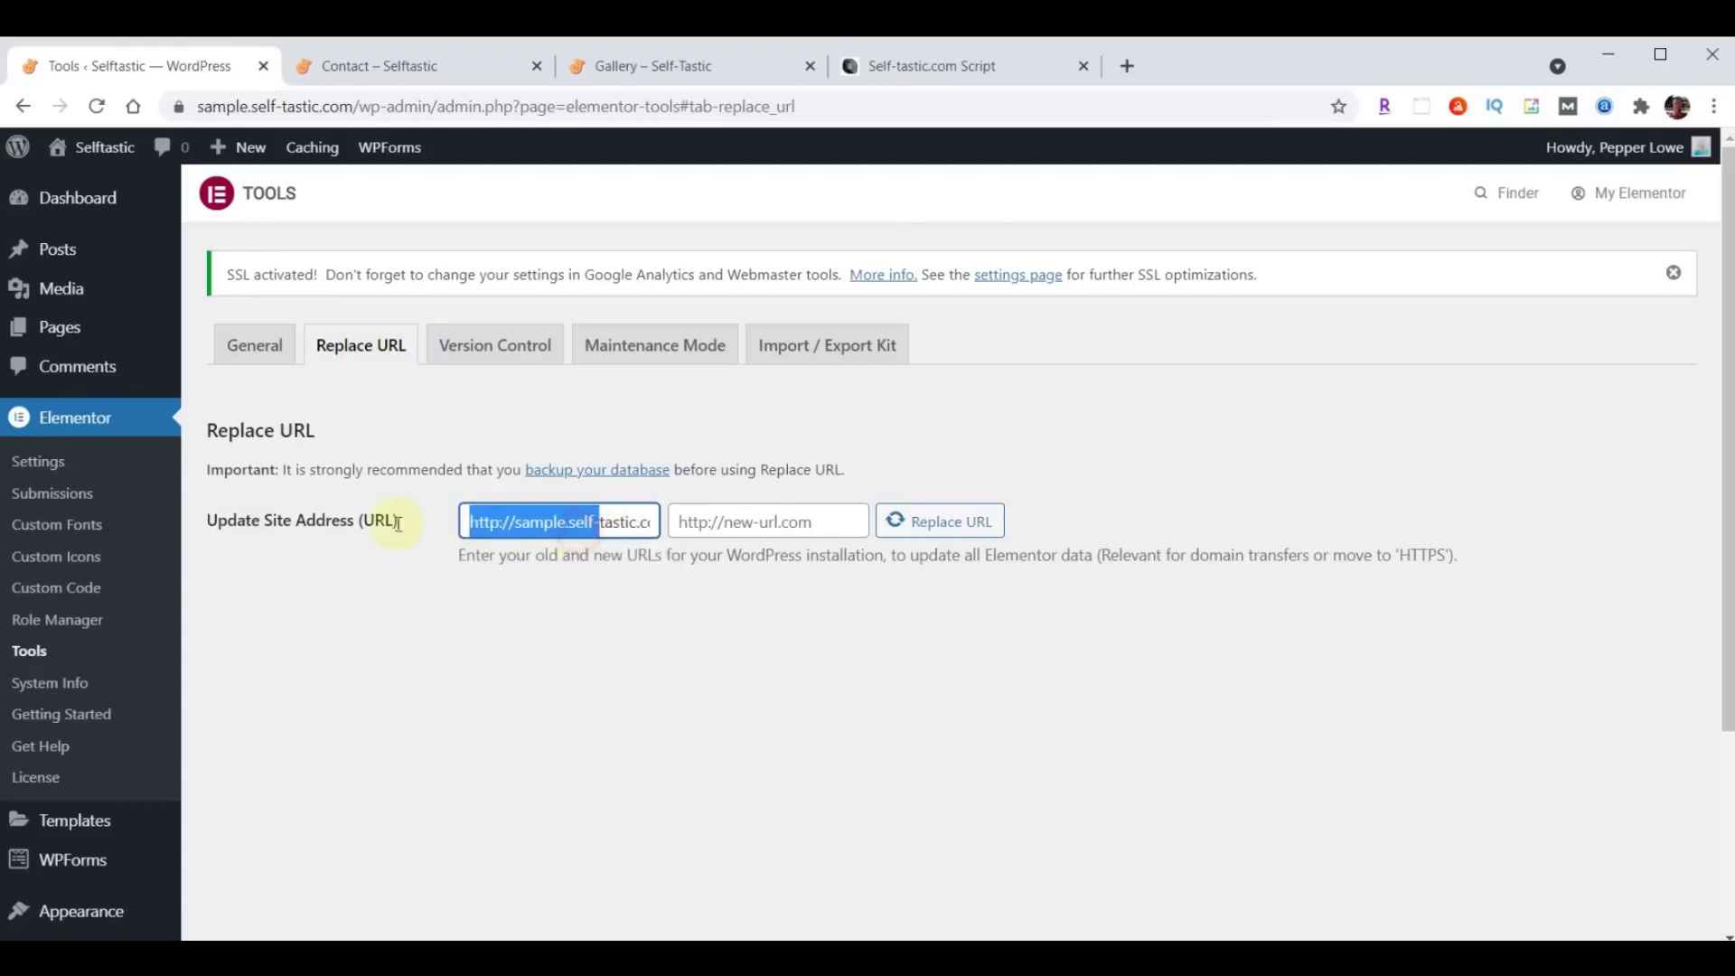
{"action": "left_click", "coordinate": [512, 608]}
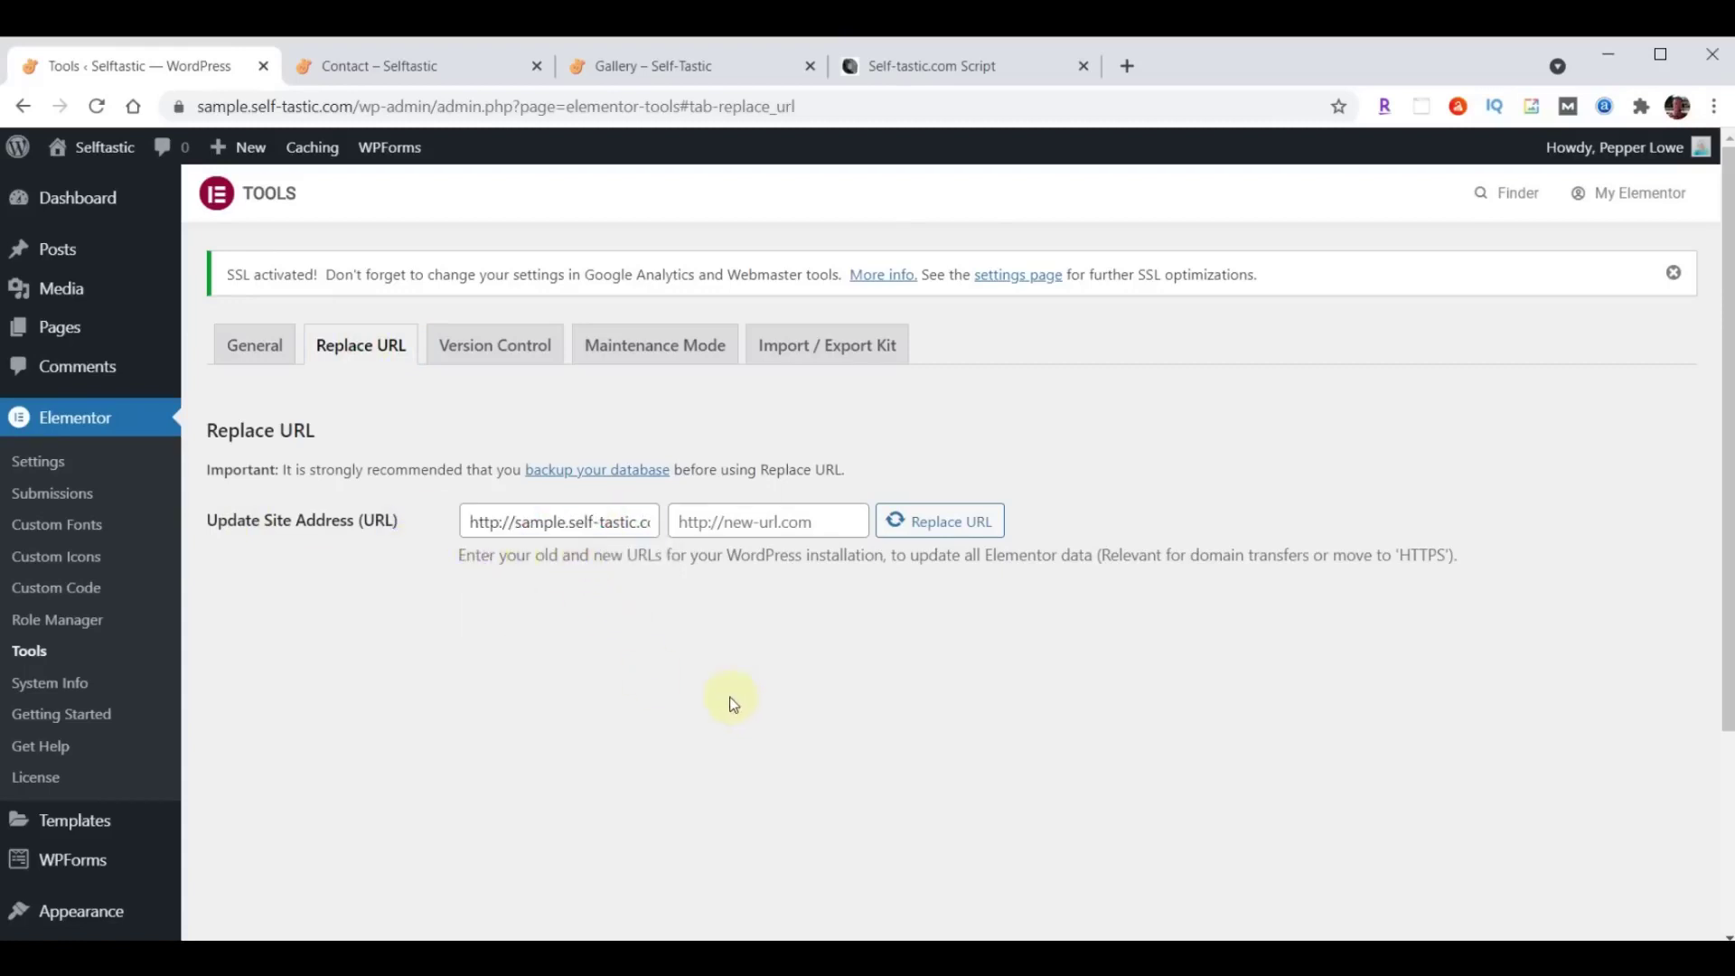
{"action": "left_click", "coordinate": [818, 519]}
{"action": "key", "text": "ctrl+v"}
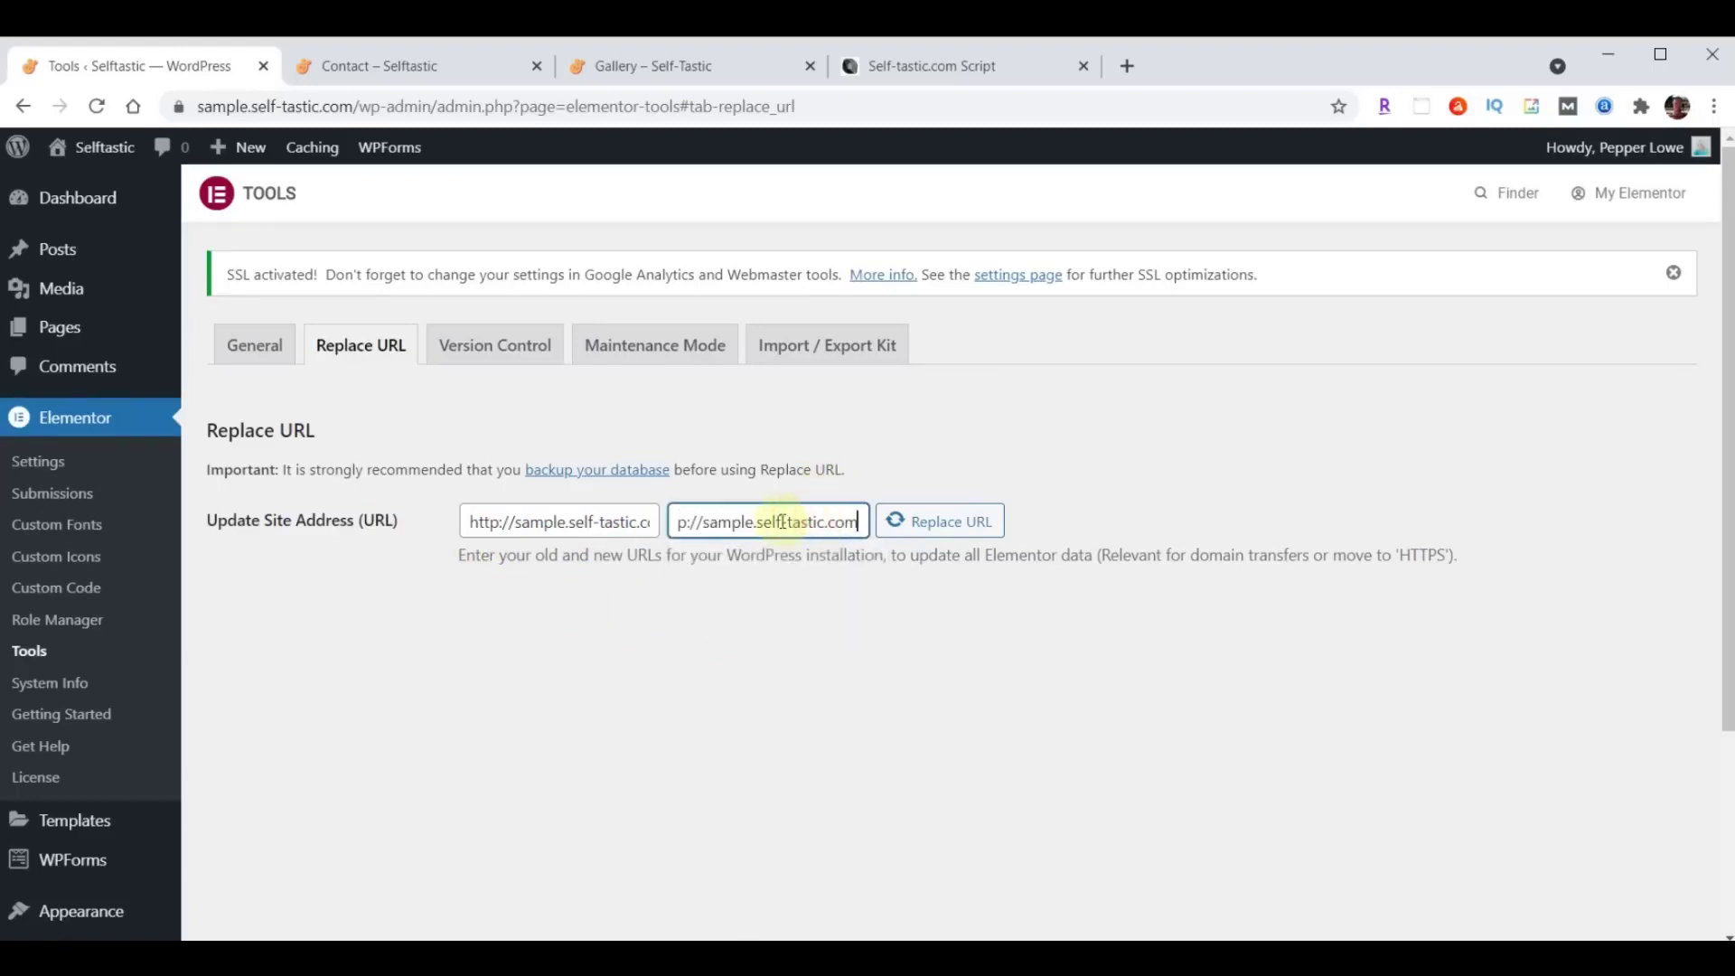
{"action": "left_click_drag", "start_coordinate": [790, 522], "coordinate": [653, 521]}
{"action": "left_click", "coordinate": [707, 521]}
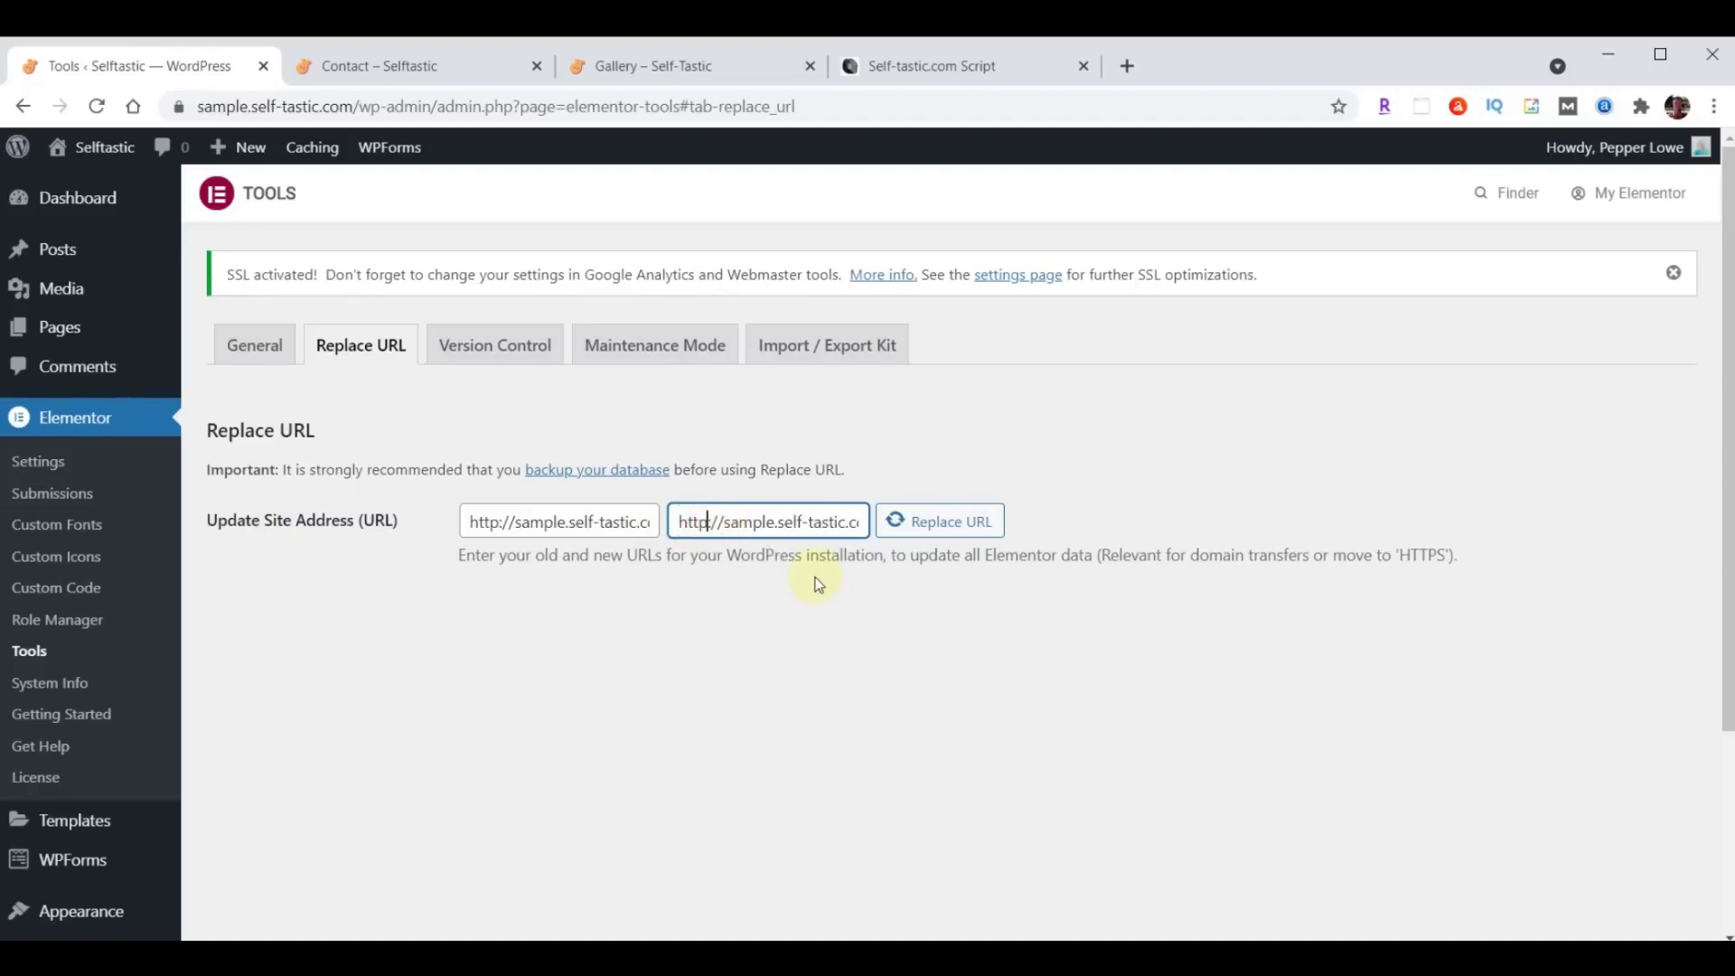
{"action": "type", "text": "s"}
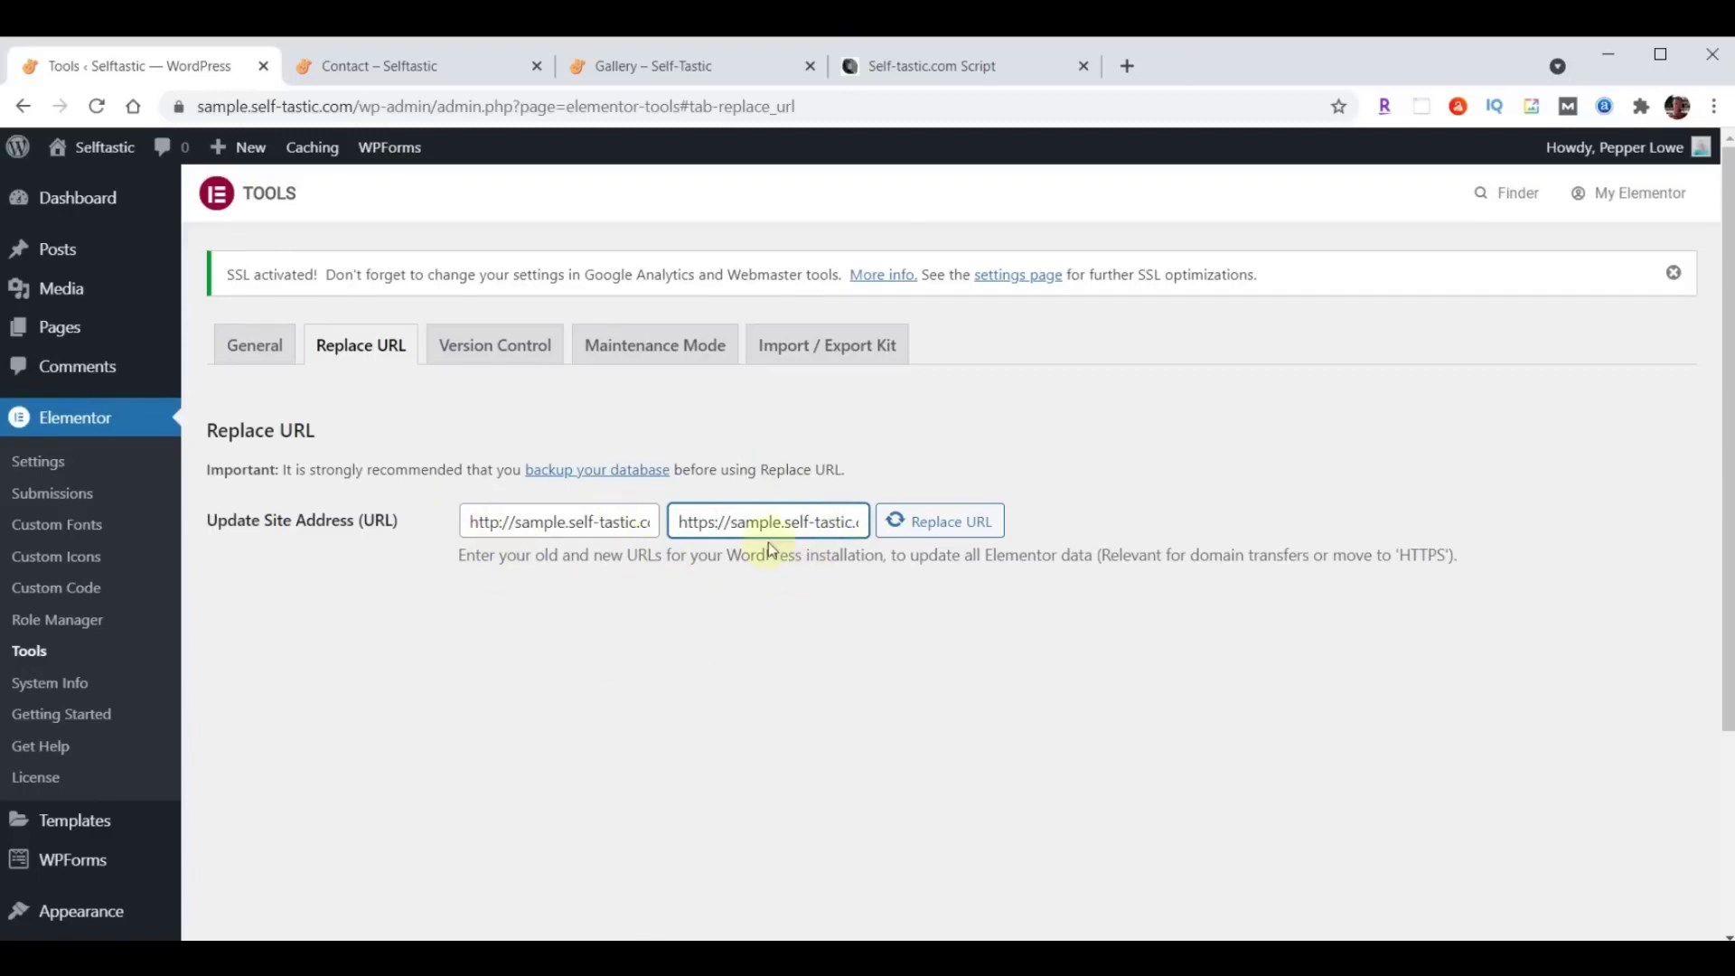
{"action": "type", "text": ":"}
{"action": "left_click", "coordinate": [934, 533]}
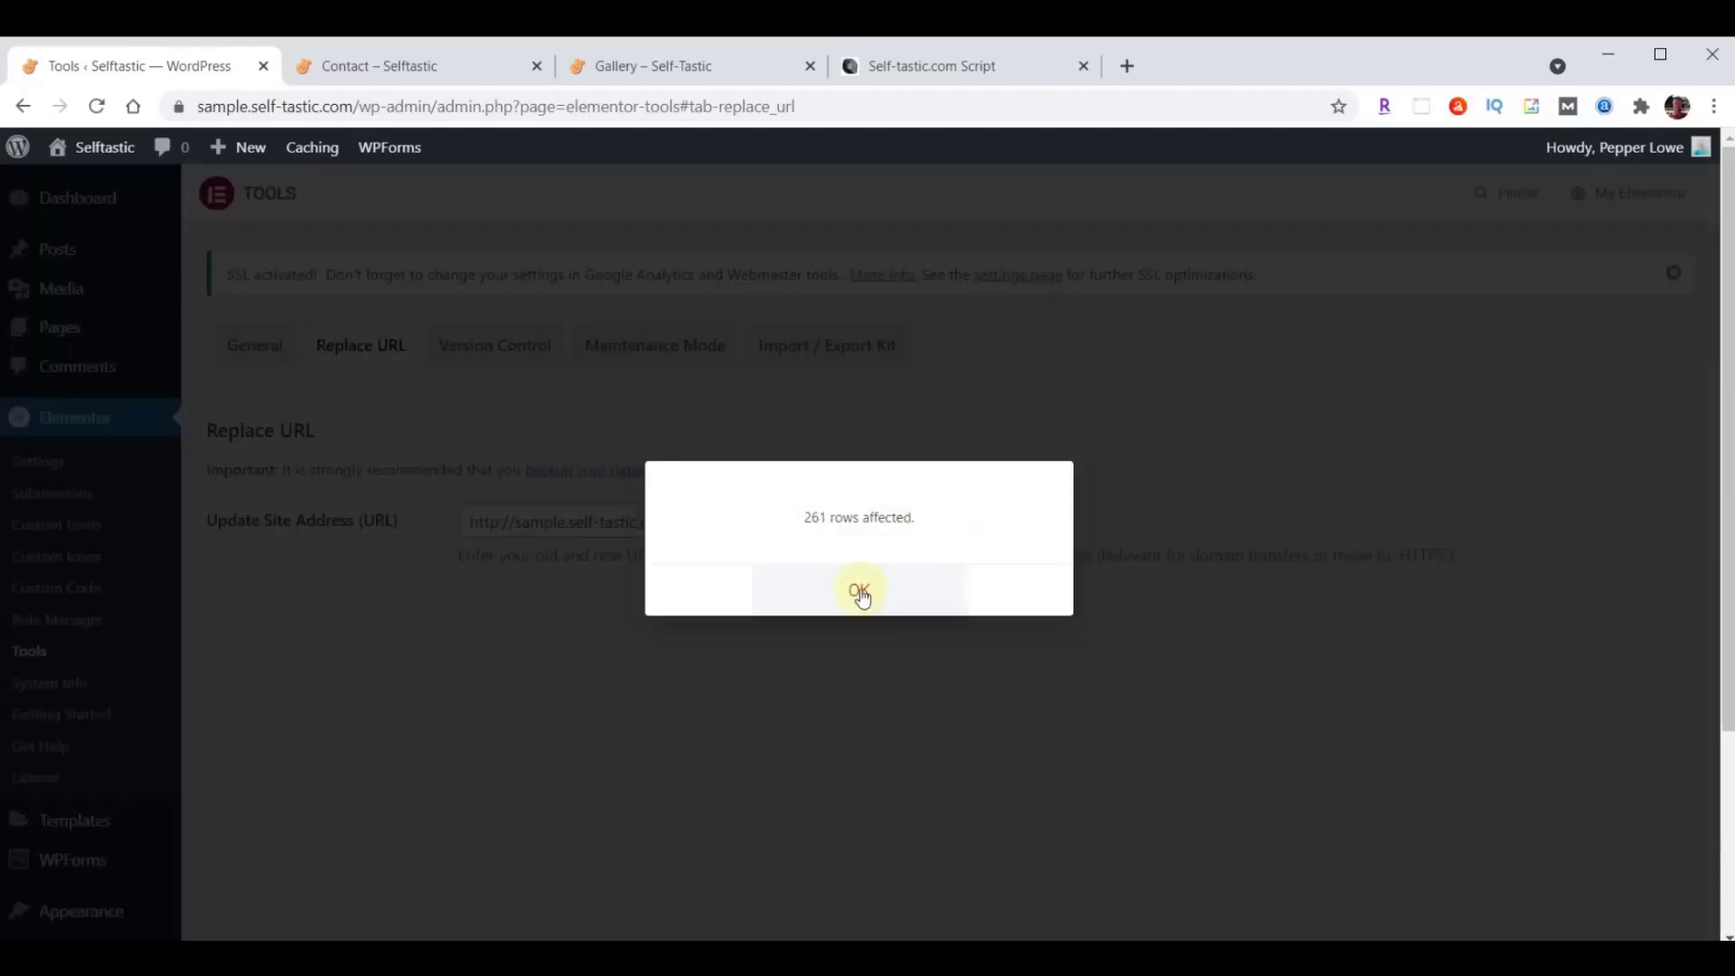
{"action": "left_click", "coordinate": [860, 592]}
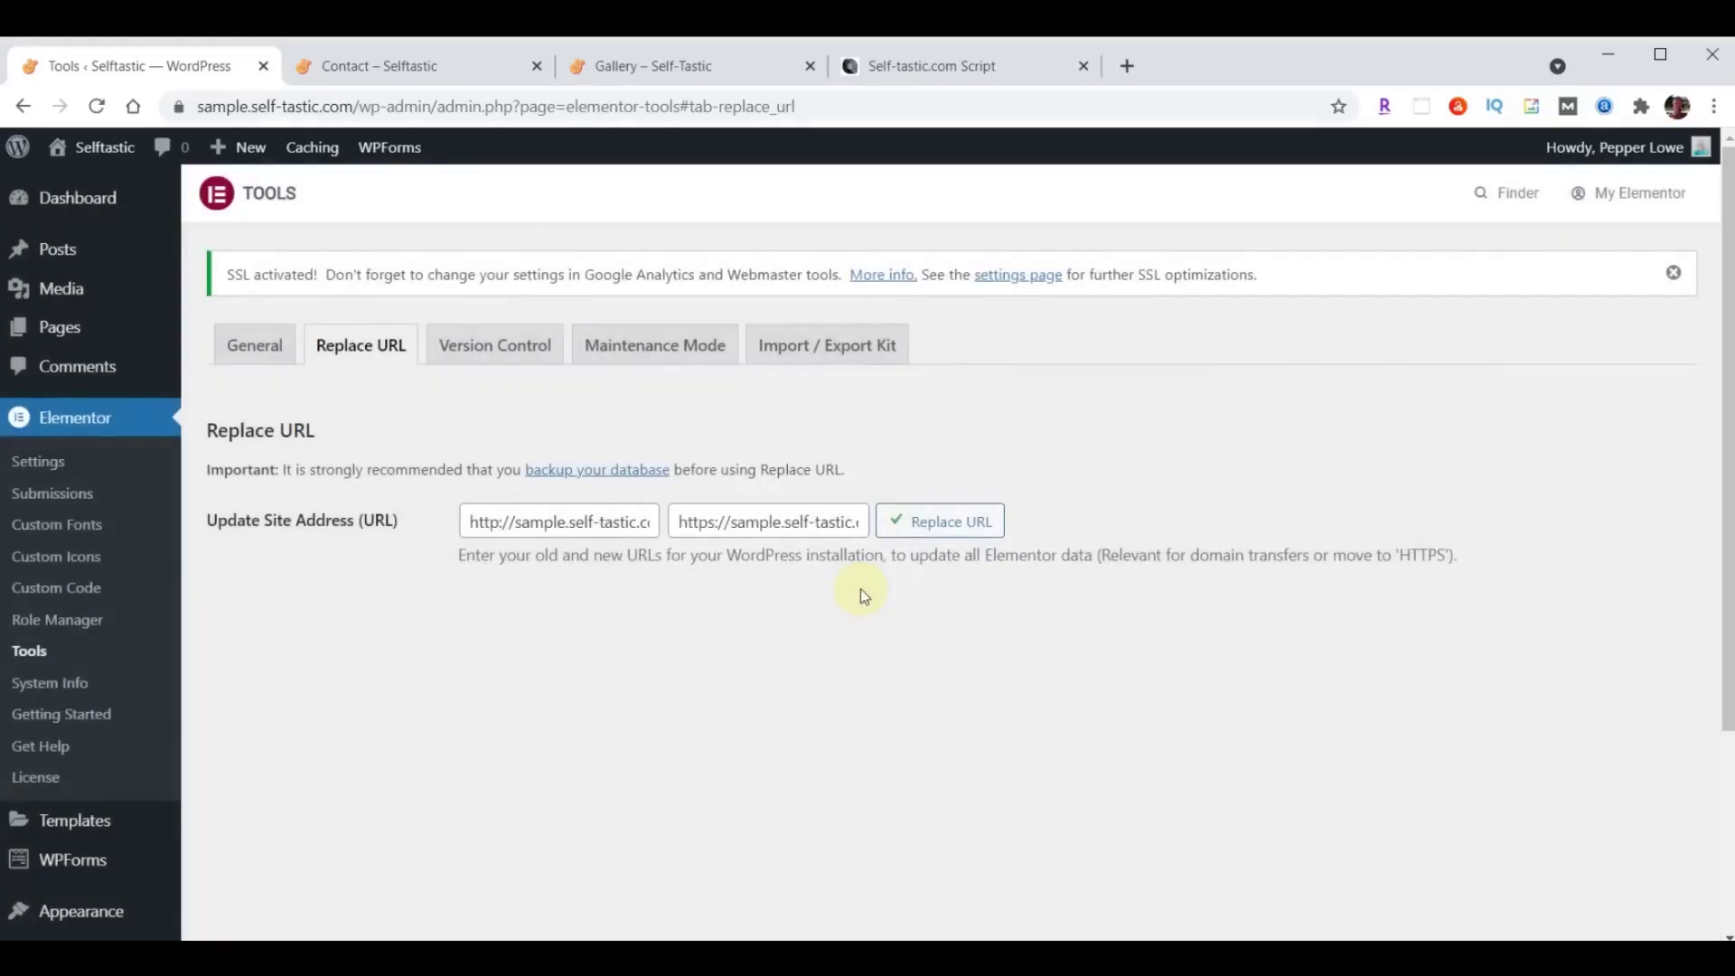
- Switch to the Contact – Selftastic tab and reload it to verify the site over https
{"action": "left_click", "coordinate": [407, 66]}
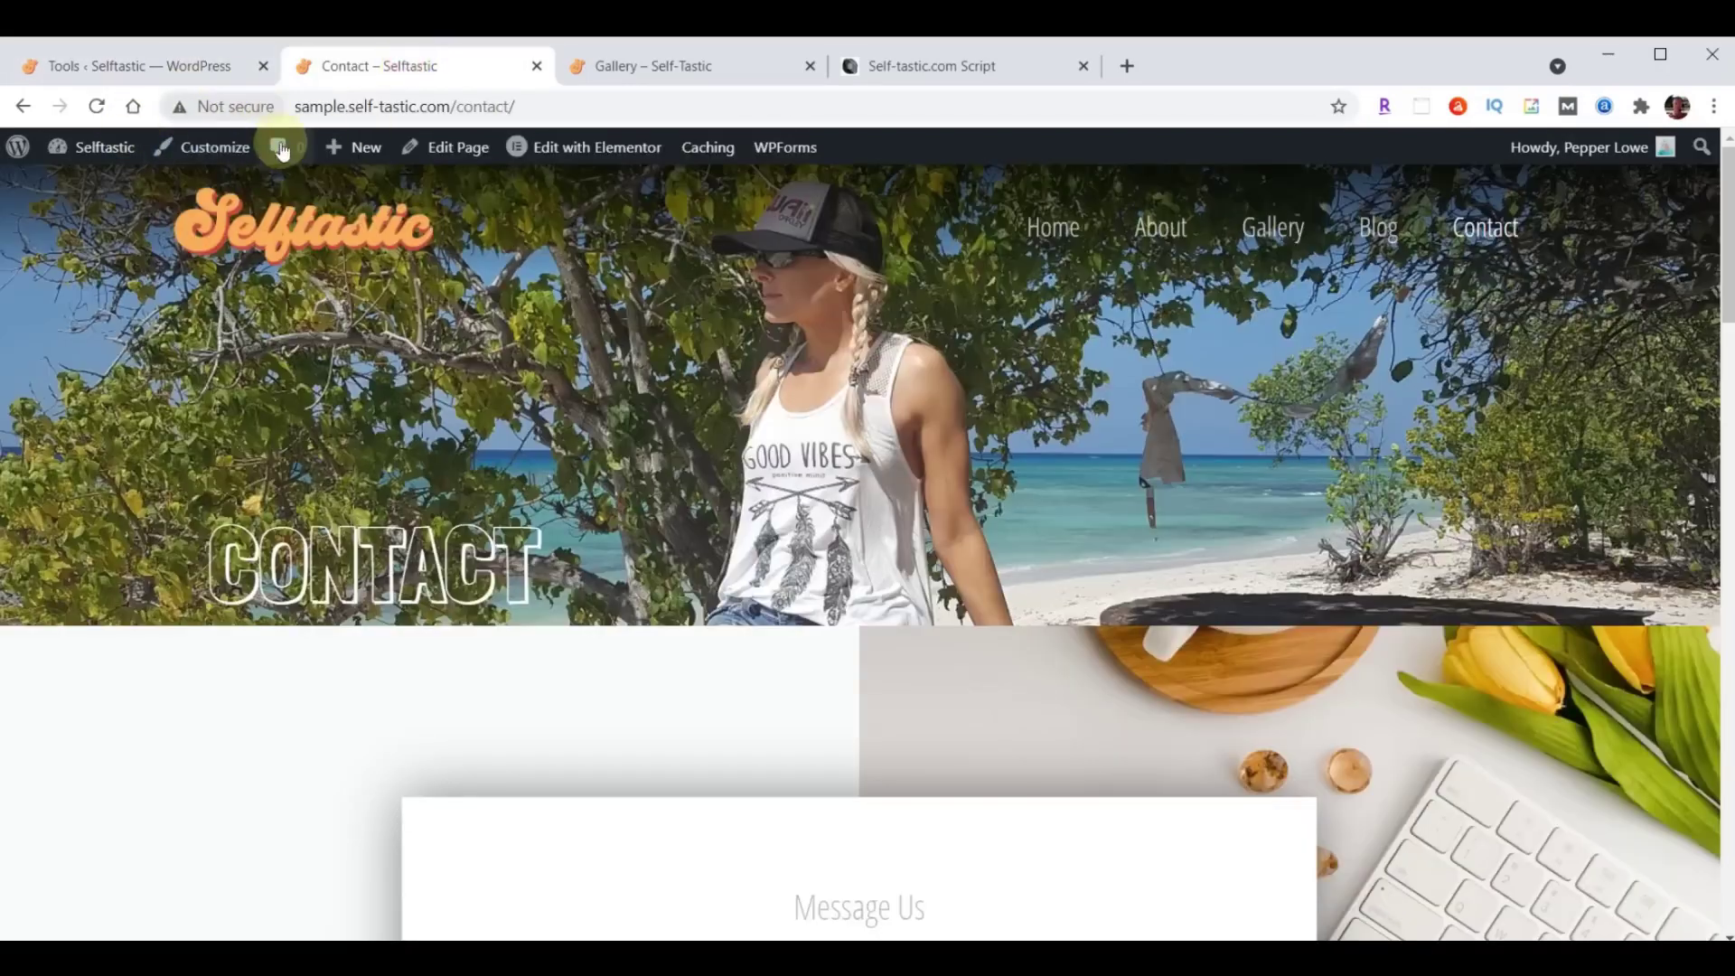
{"action": "left_click", "coordinate": [98, 108]}
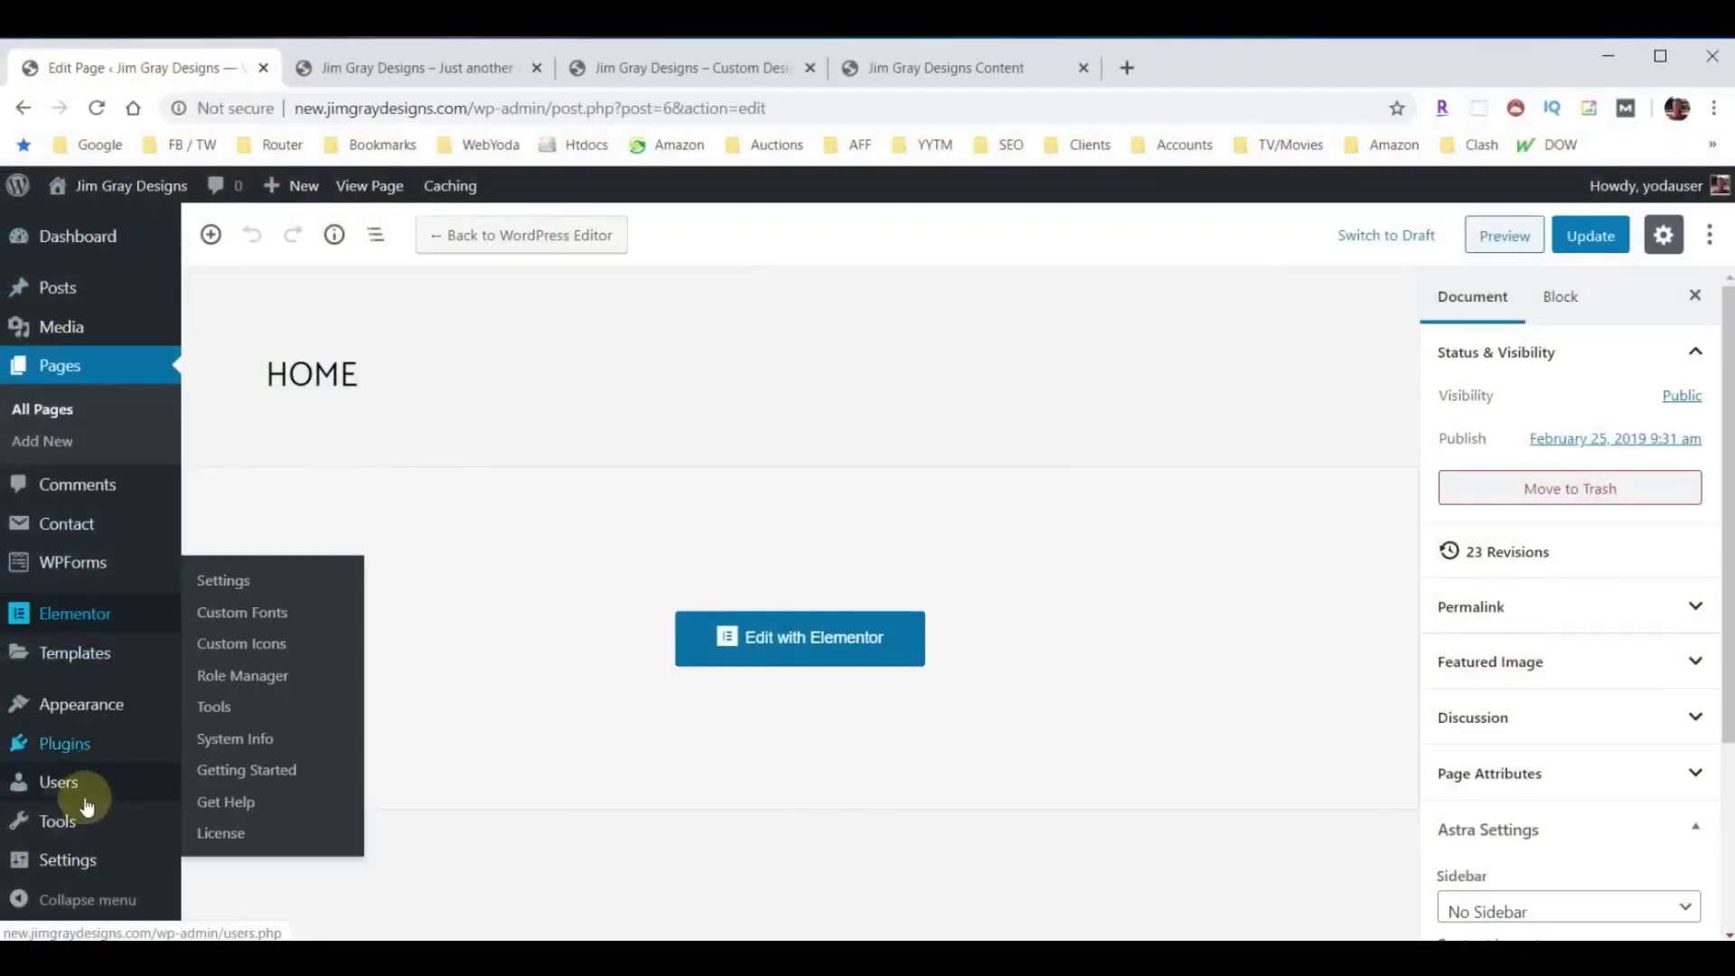
- Uncheck 'Discourage search engines from indexing this site' in Reading settings, save, then go to Plugins
{"action": "mouse_move", "coordinate": [63, 859]}
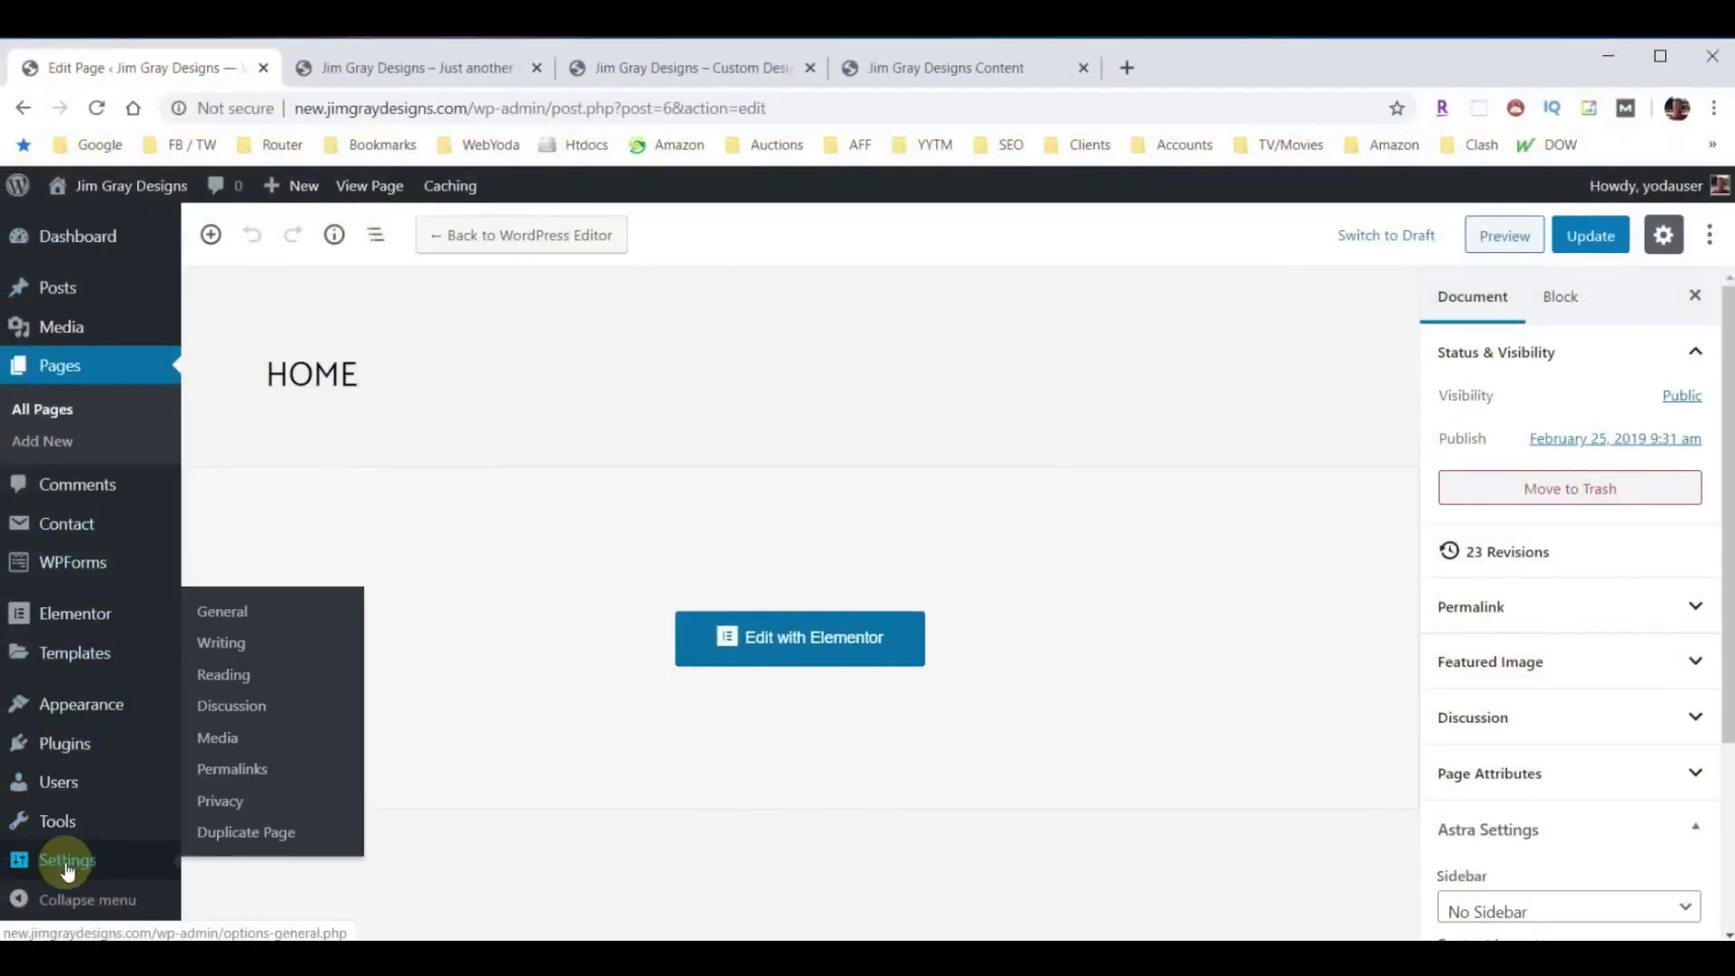
{"action": "left_click", "coordinate": [226, 679]}
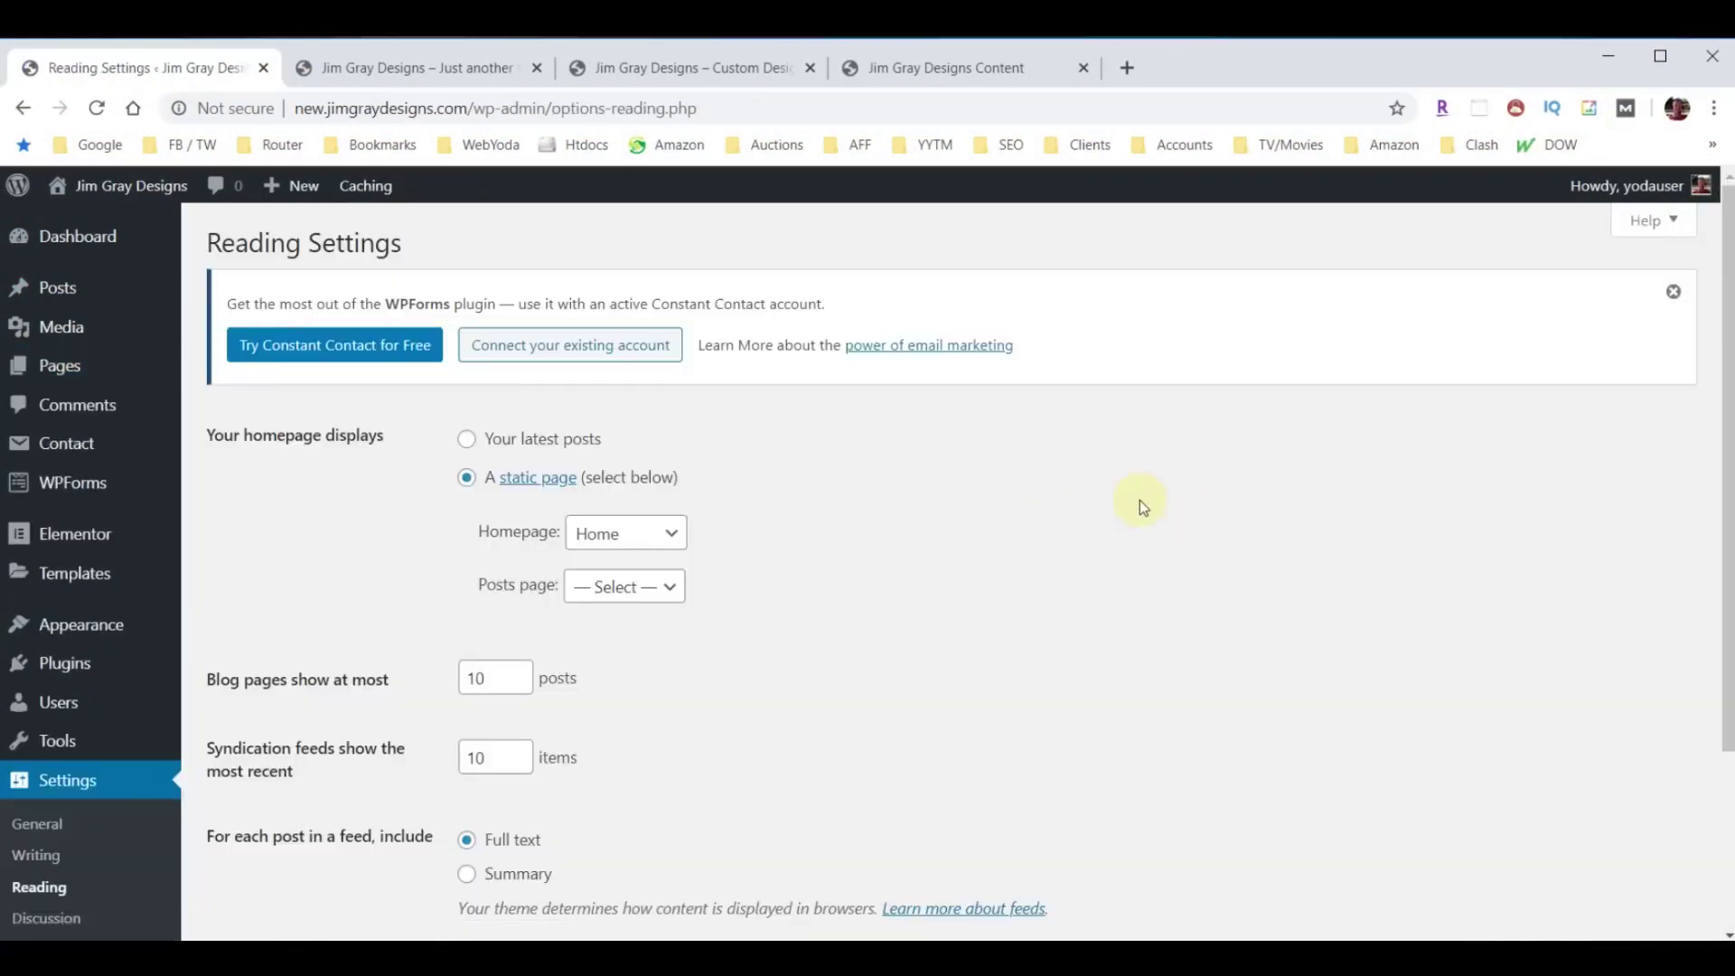
{"action": "scroll", "coordinate": [1140, 504], "scroll_direction": "down", "scroll_amount": 3}
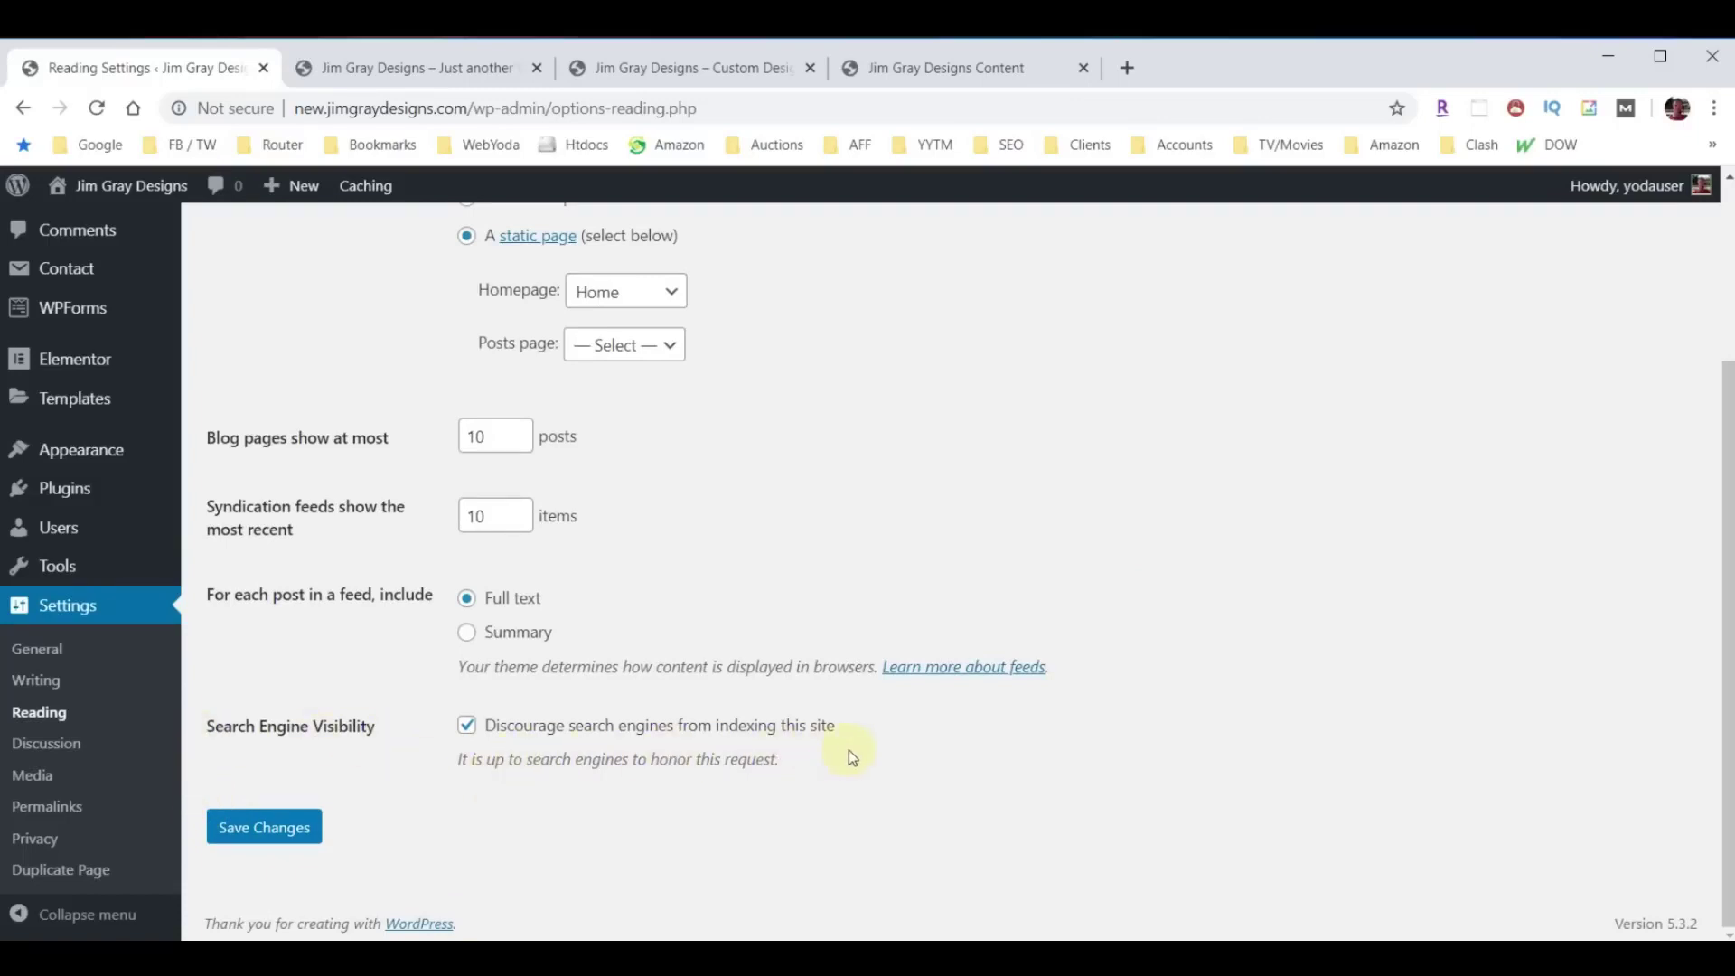
{"action": "left_click", "coordinate": [466, 726]}
{"action": "left_click", "coordinate": [262, 827]}
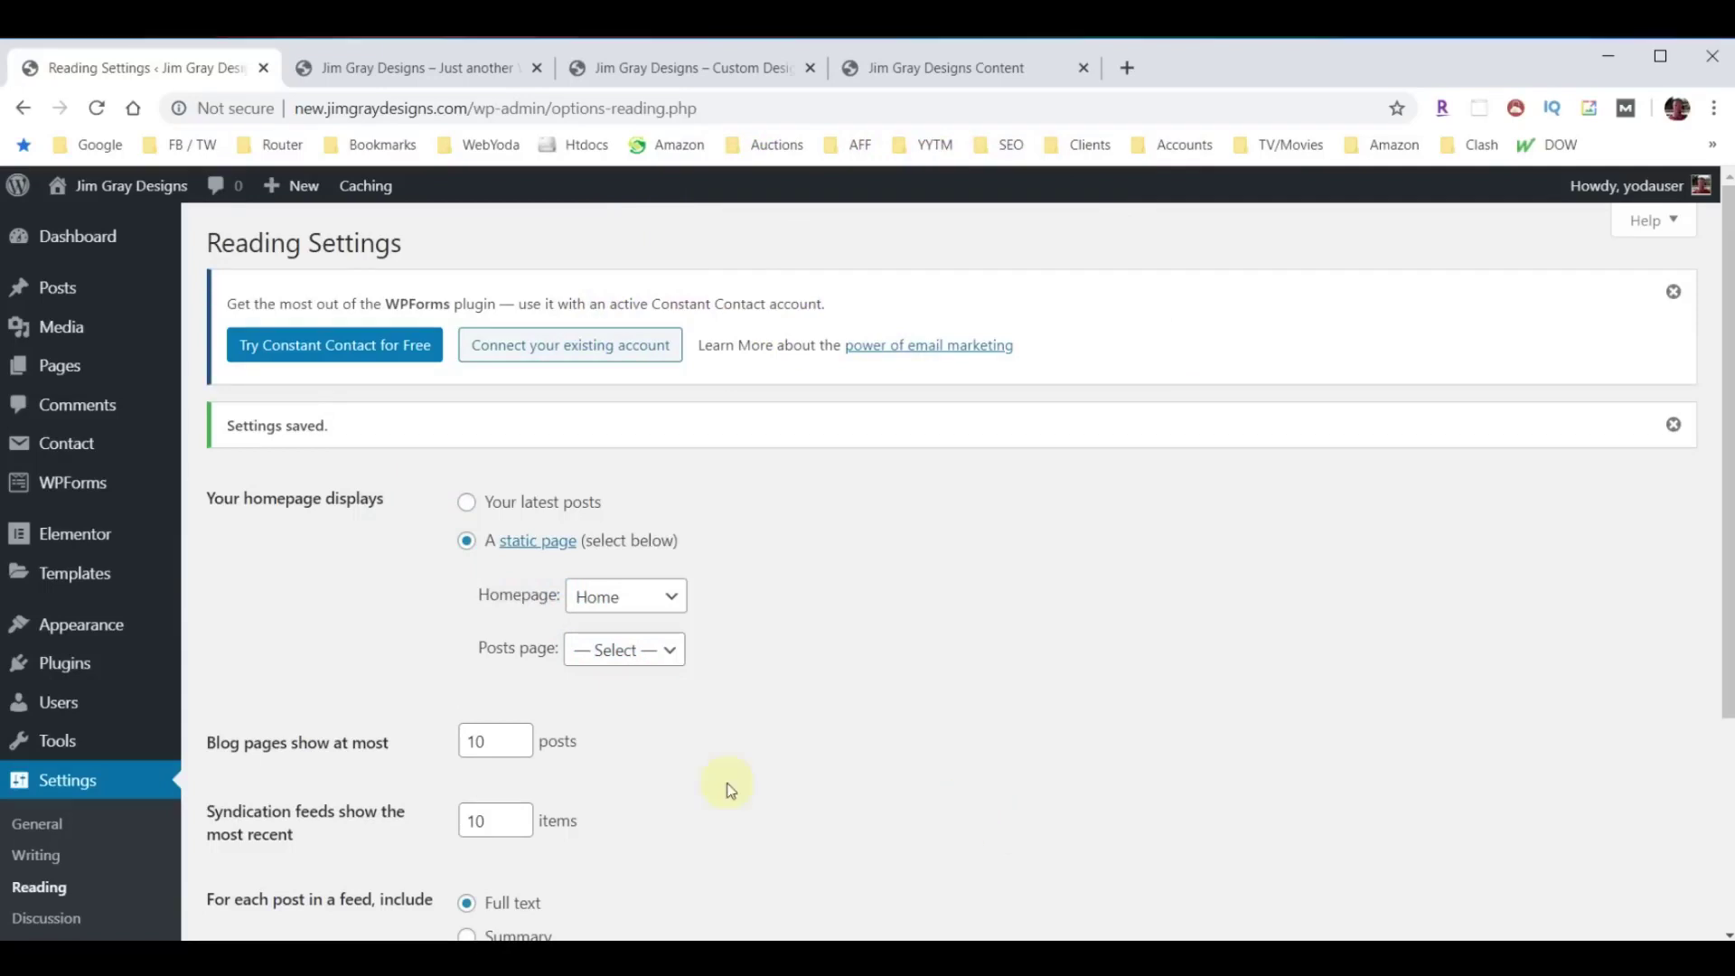
{"action": "left_click", "coordinate": [61, 664]}
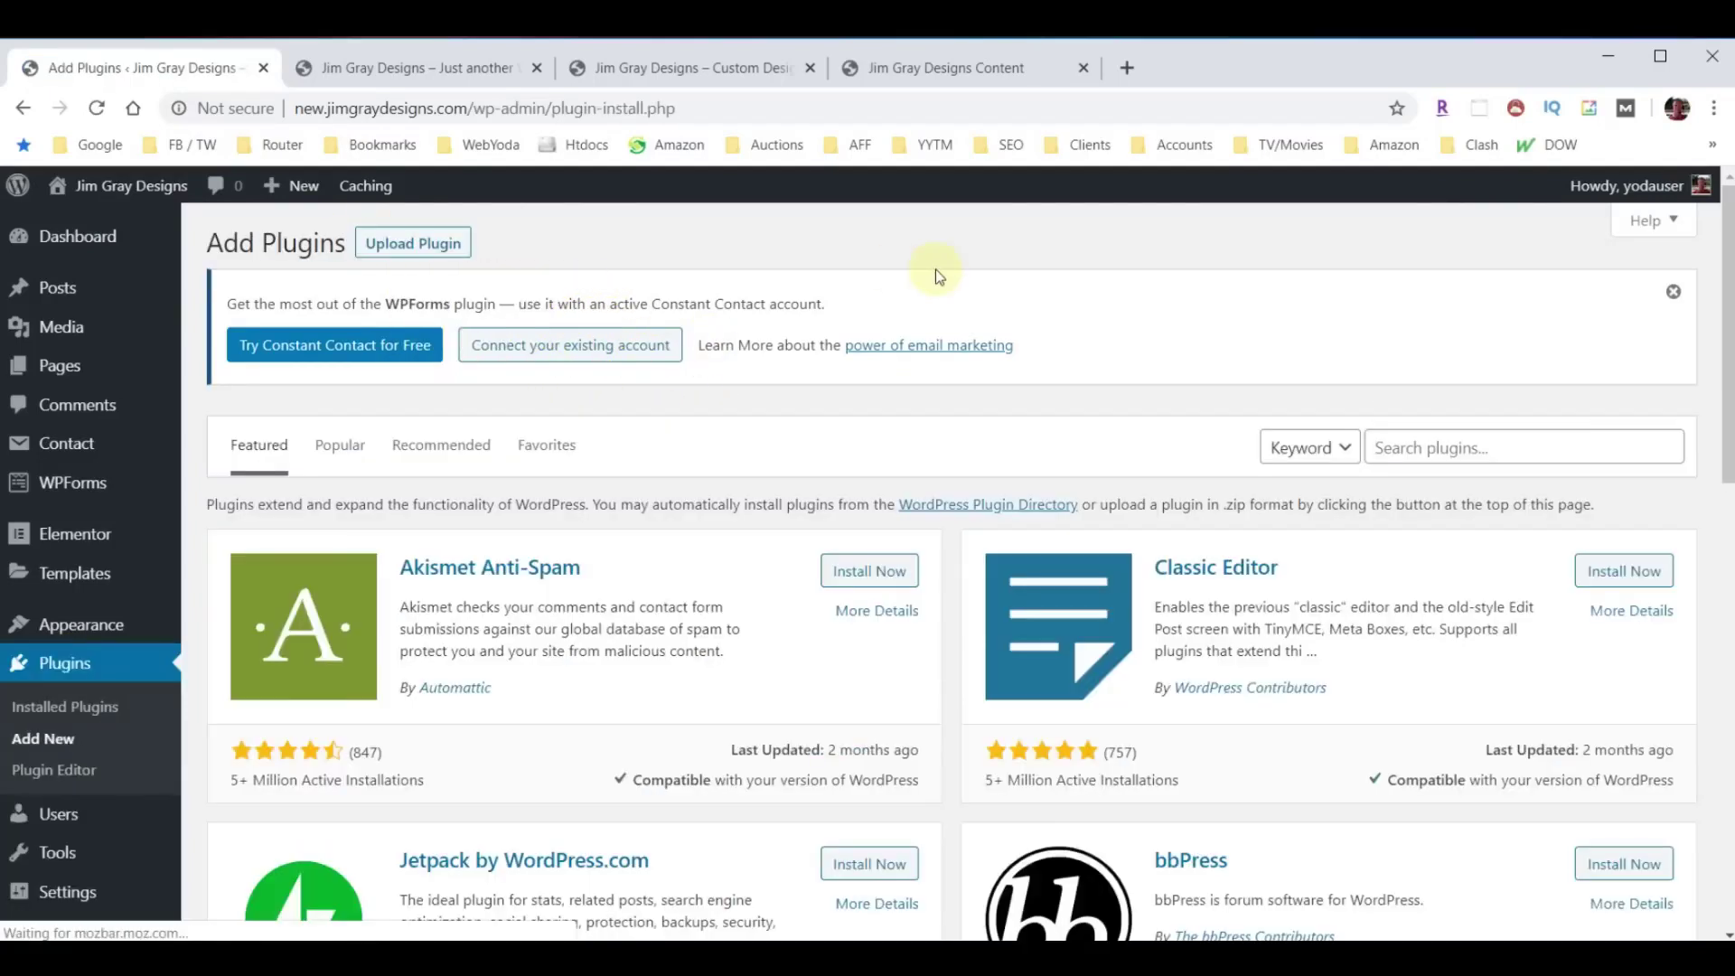
- Search the plugin directory for 'Yoast', then install and activate Yoast SEO
{"action": "left_click", "coordinate": [1451, 447]}
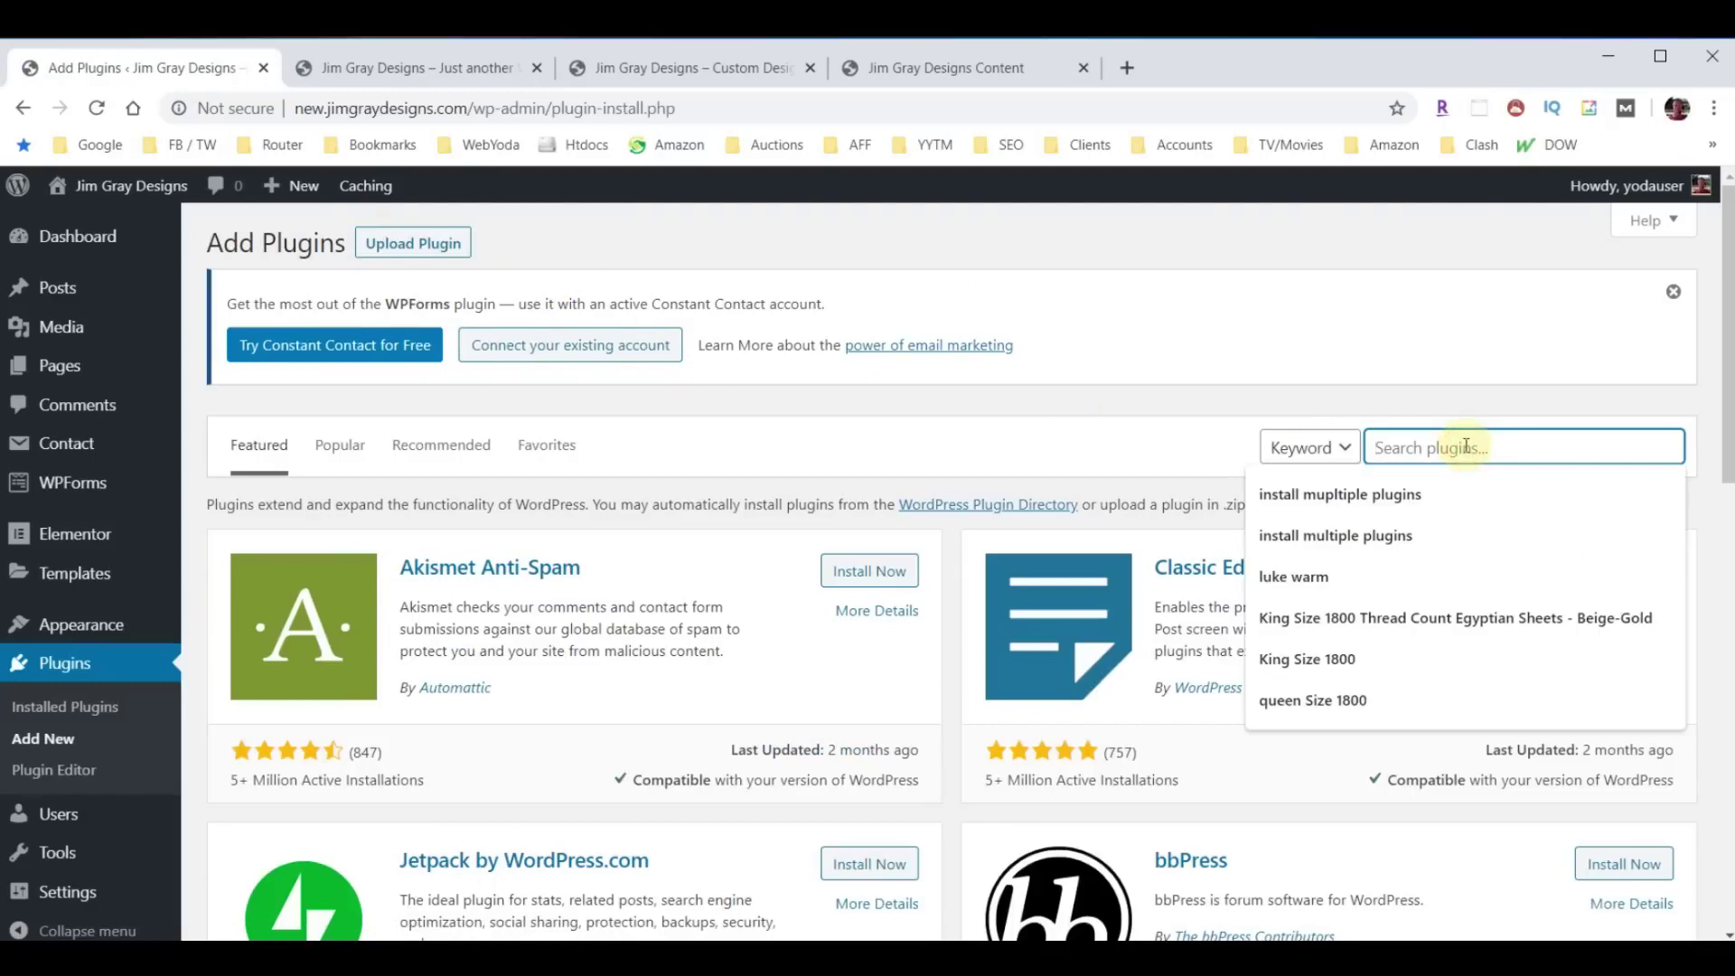
{"action": "type", "text": "Yoast"}
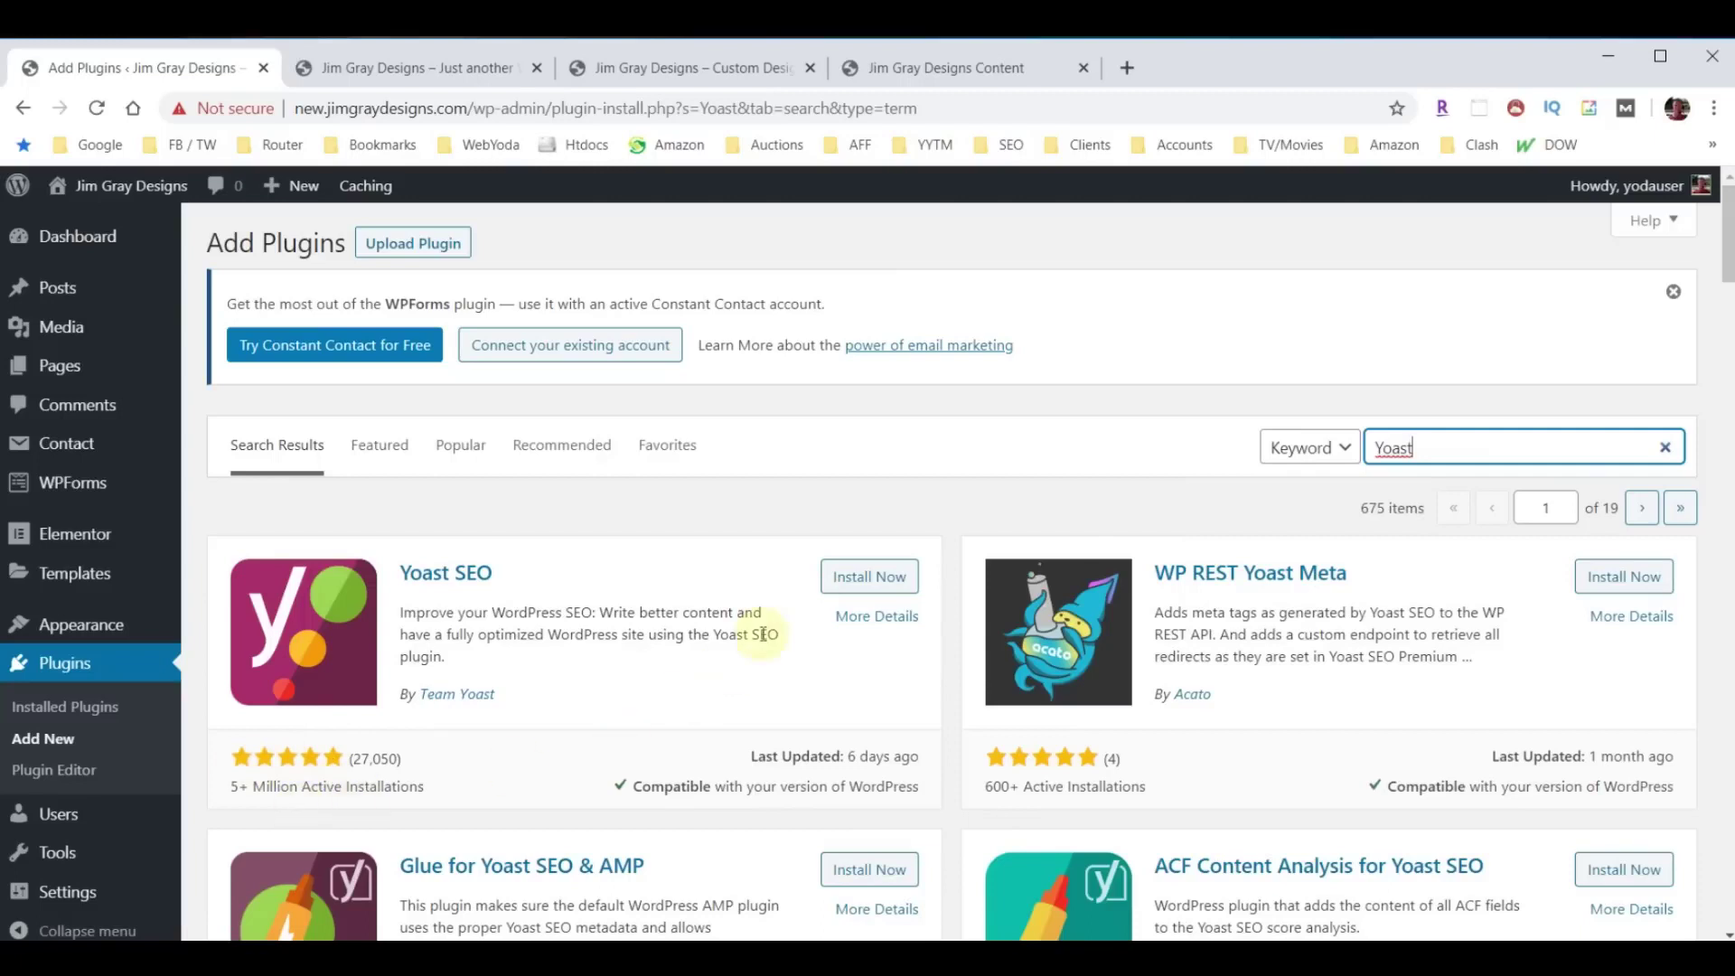
{"action": "left_click", "coordinate": [865, 576]}
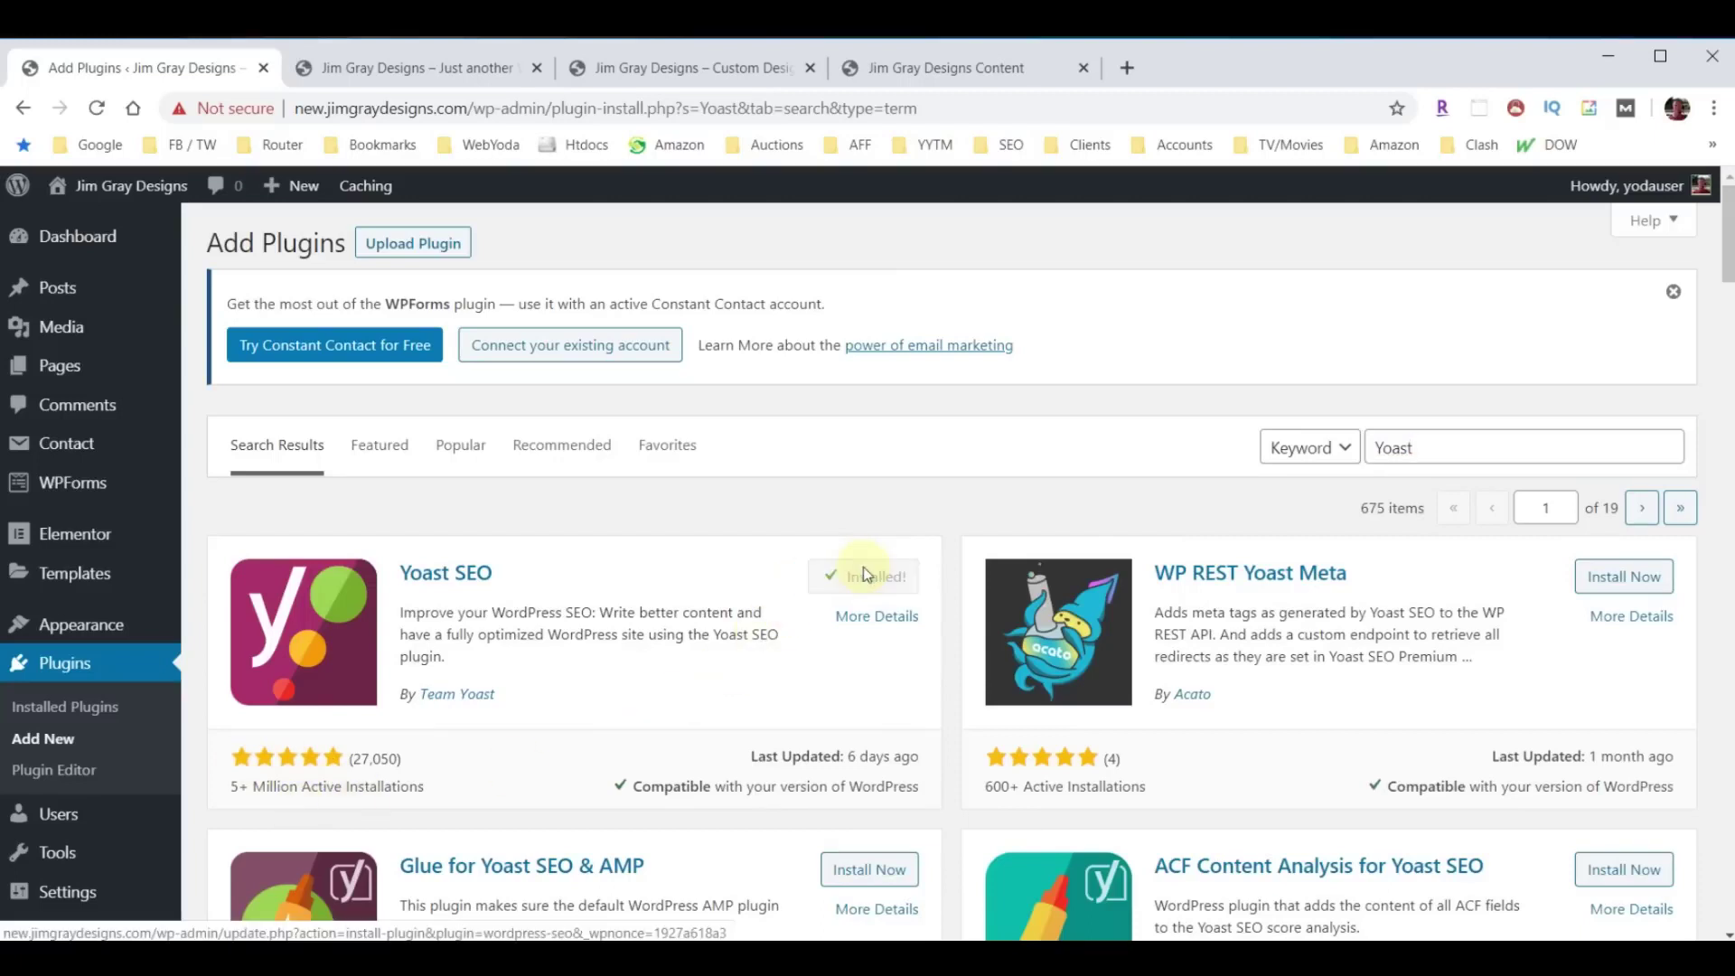
{"action": "left_click", "coordinate": [866, 576]}
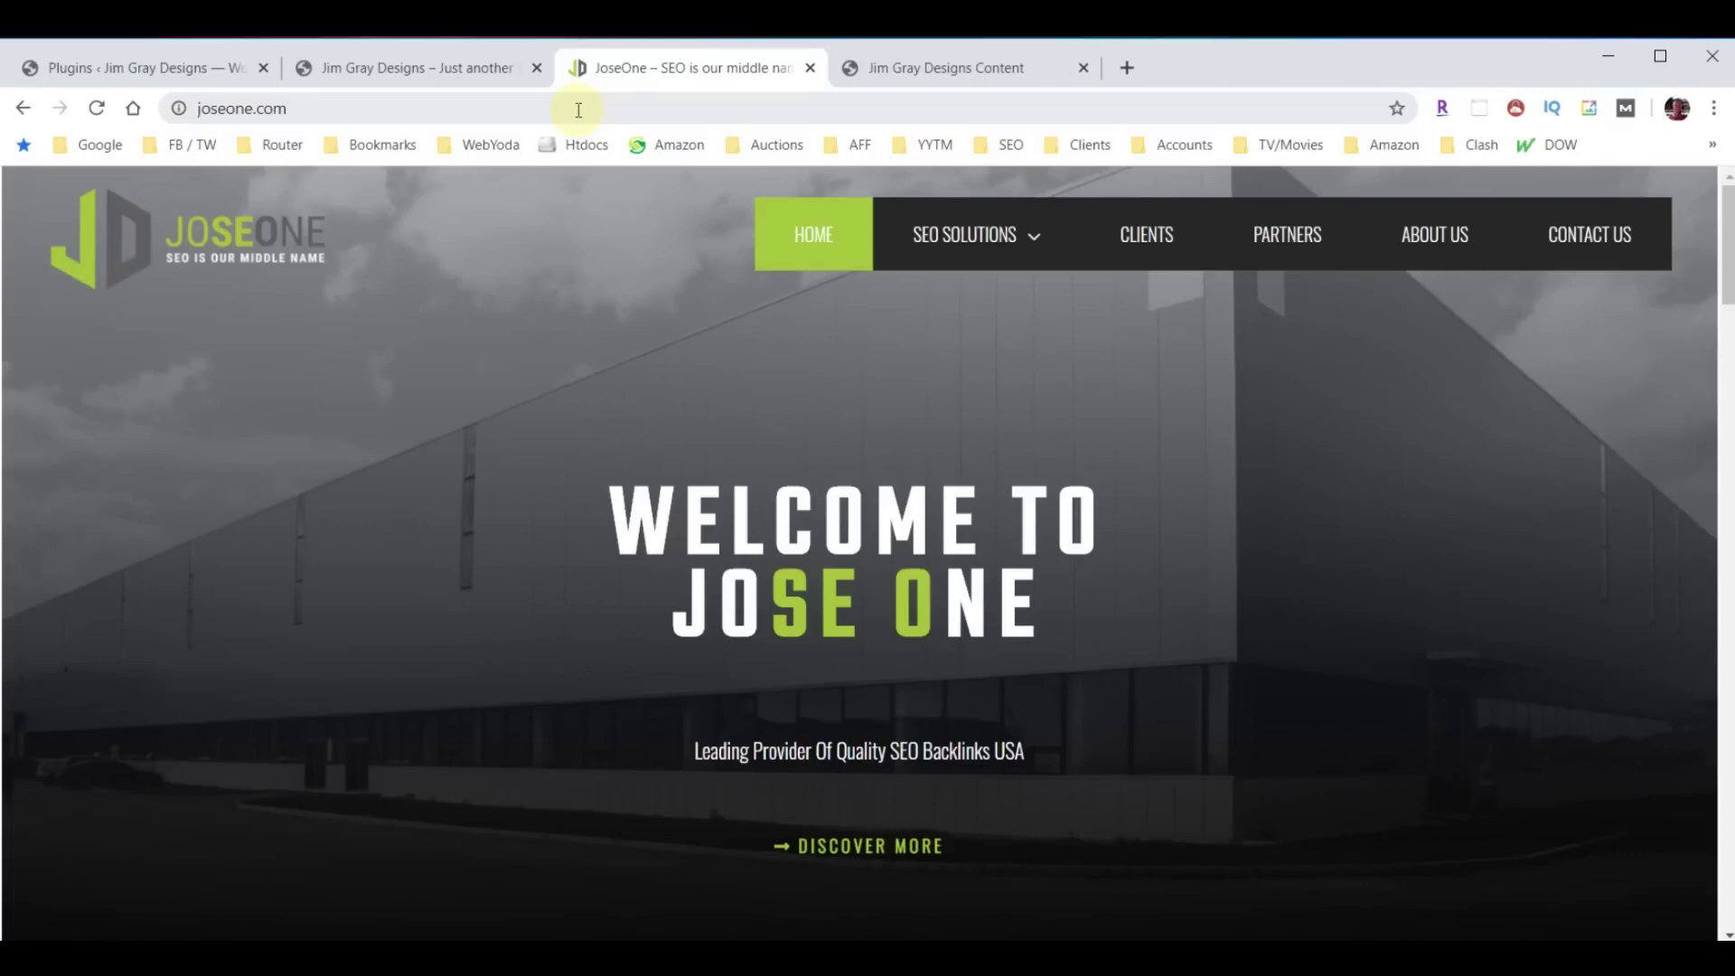
- Go to SEO Solutions > SEO Basics on the JoseOne site and scroll through its sections
{"action": "left_click", "coordinate": [1017, 253]}
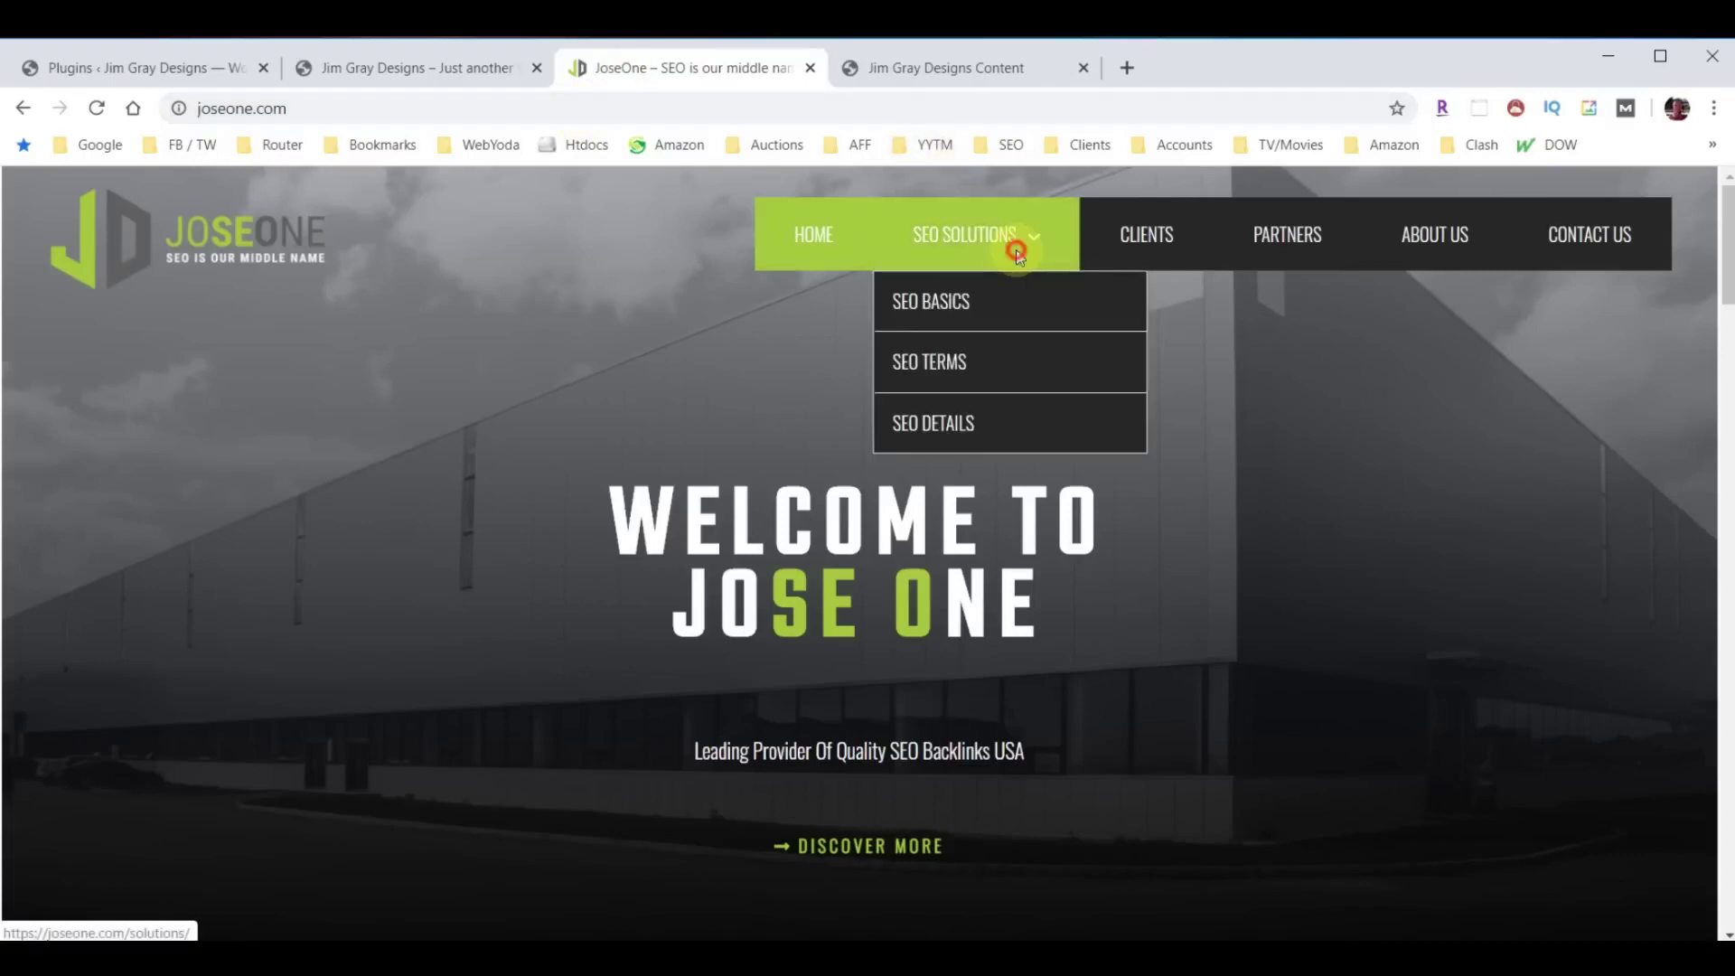
{"action": "left_click", "coordinate": [930, 300]}
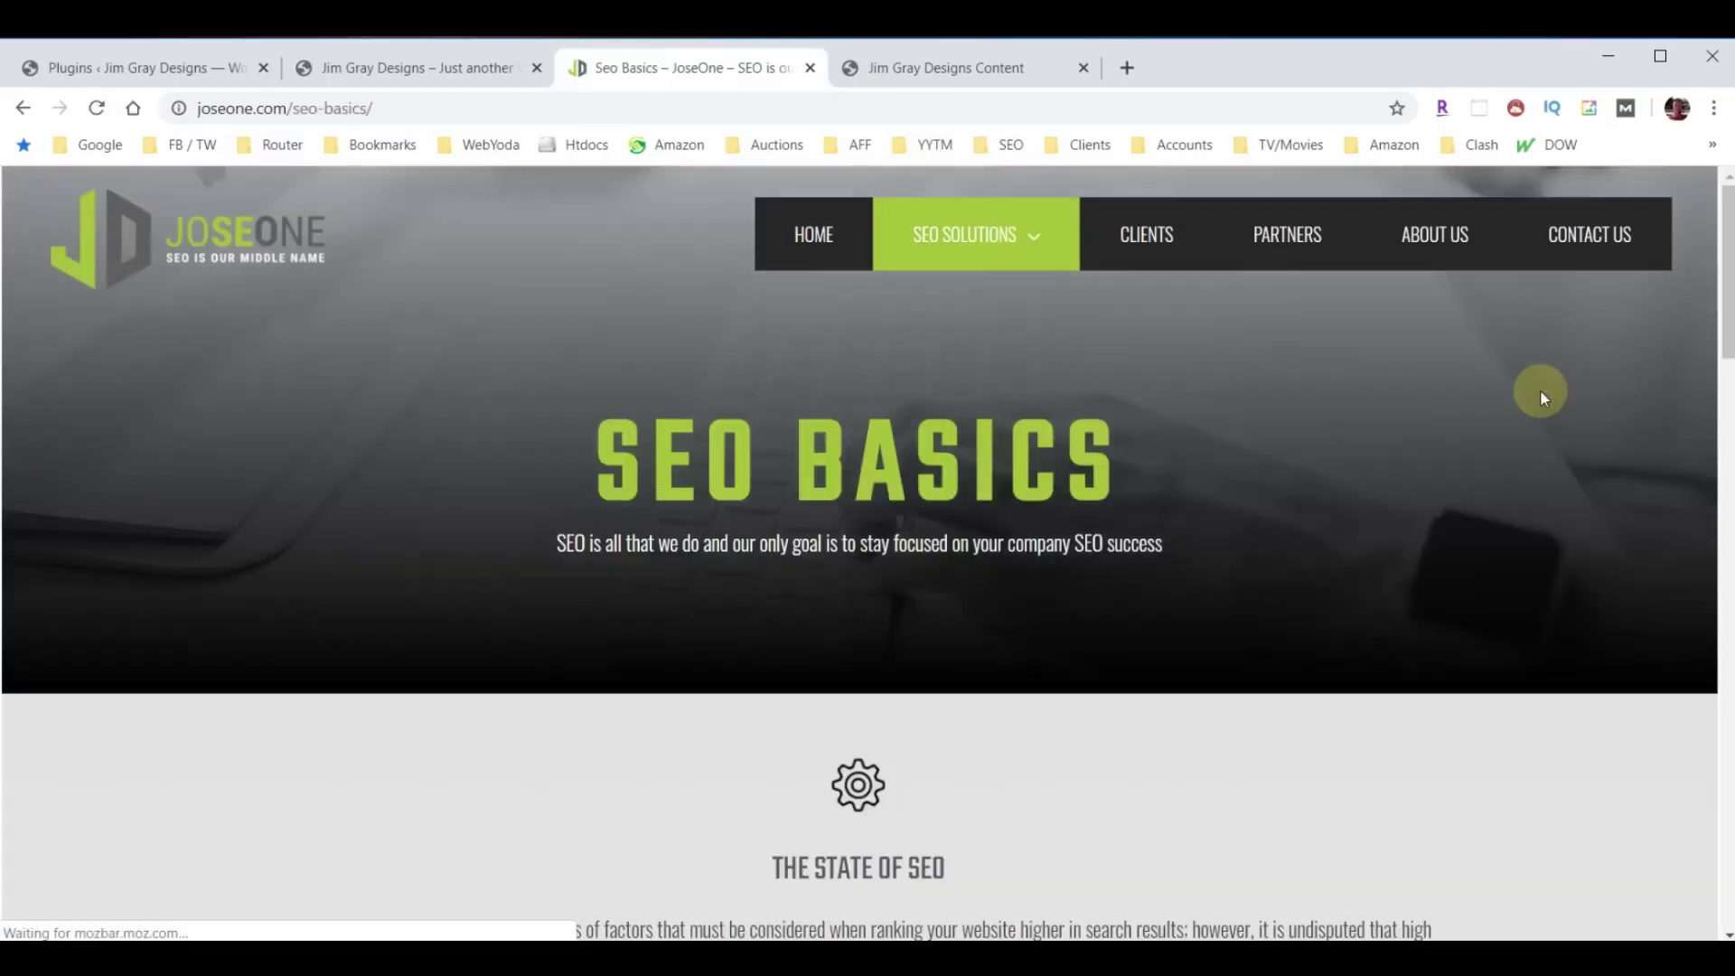
{"action": "scroll", "coordinate": [1386, 419], "scroll_direction": "down", "scroll_amount": 10}
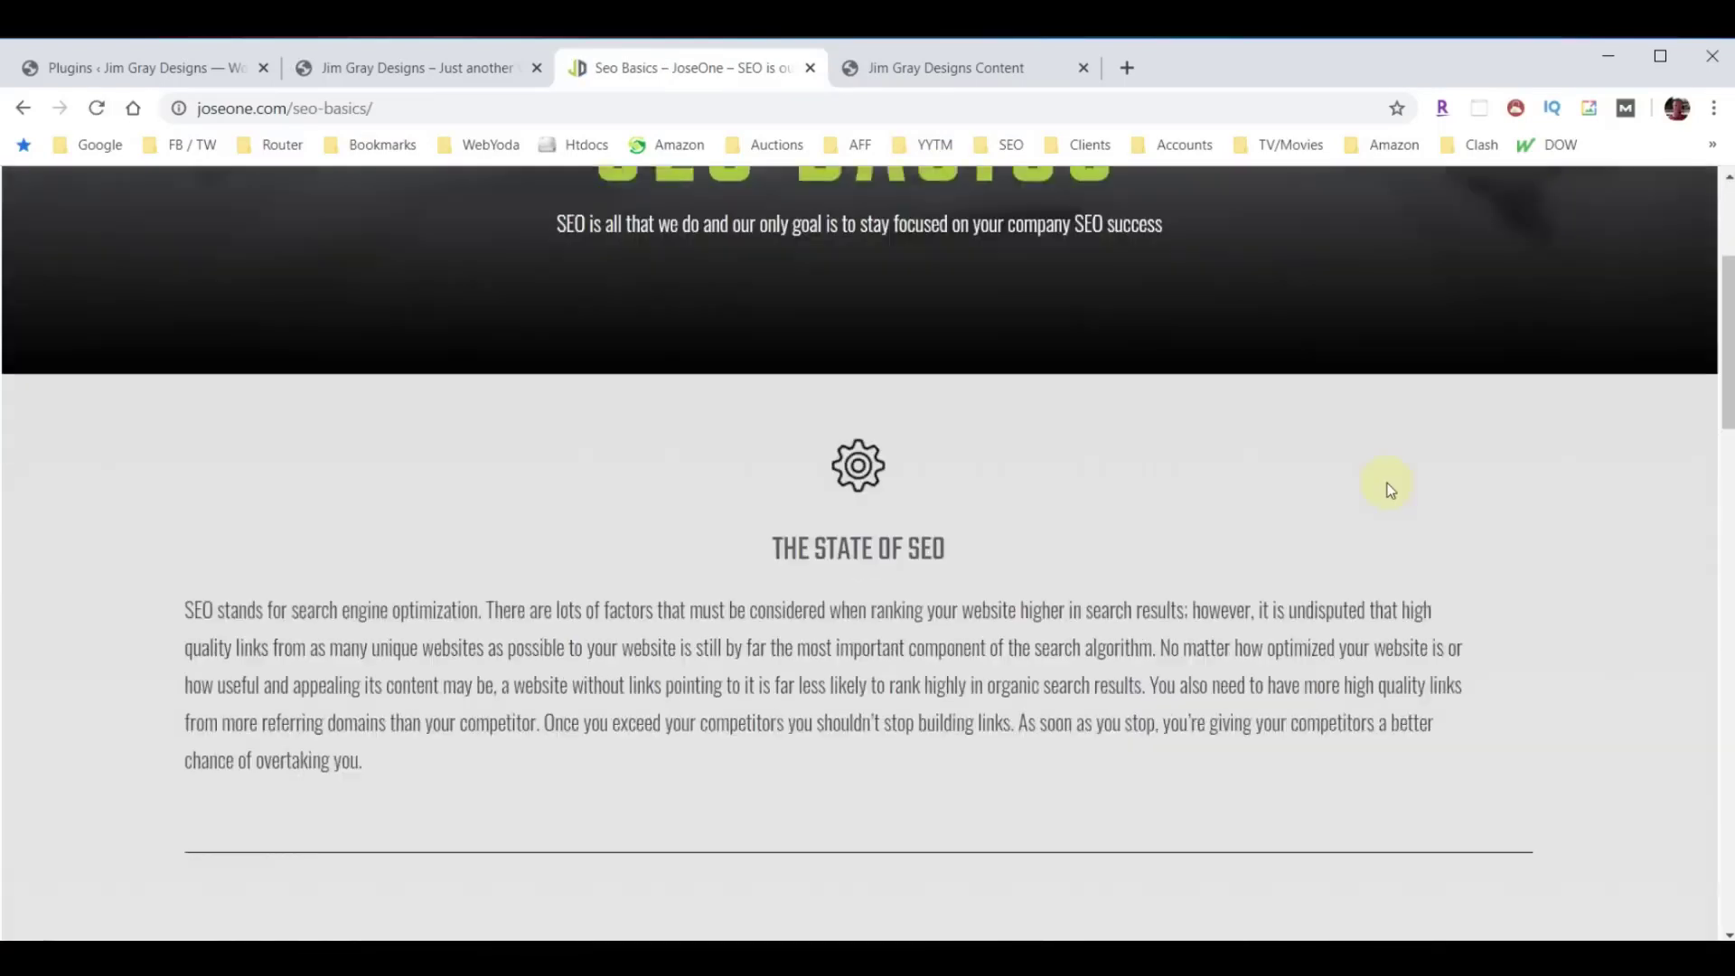
{"action": "scroll", "coordinate": [1382, 506], "scroll_direction": "down", "scroll_amount": 14}
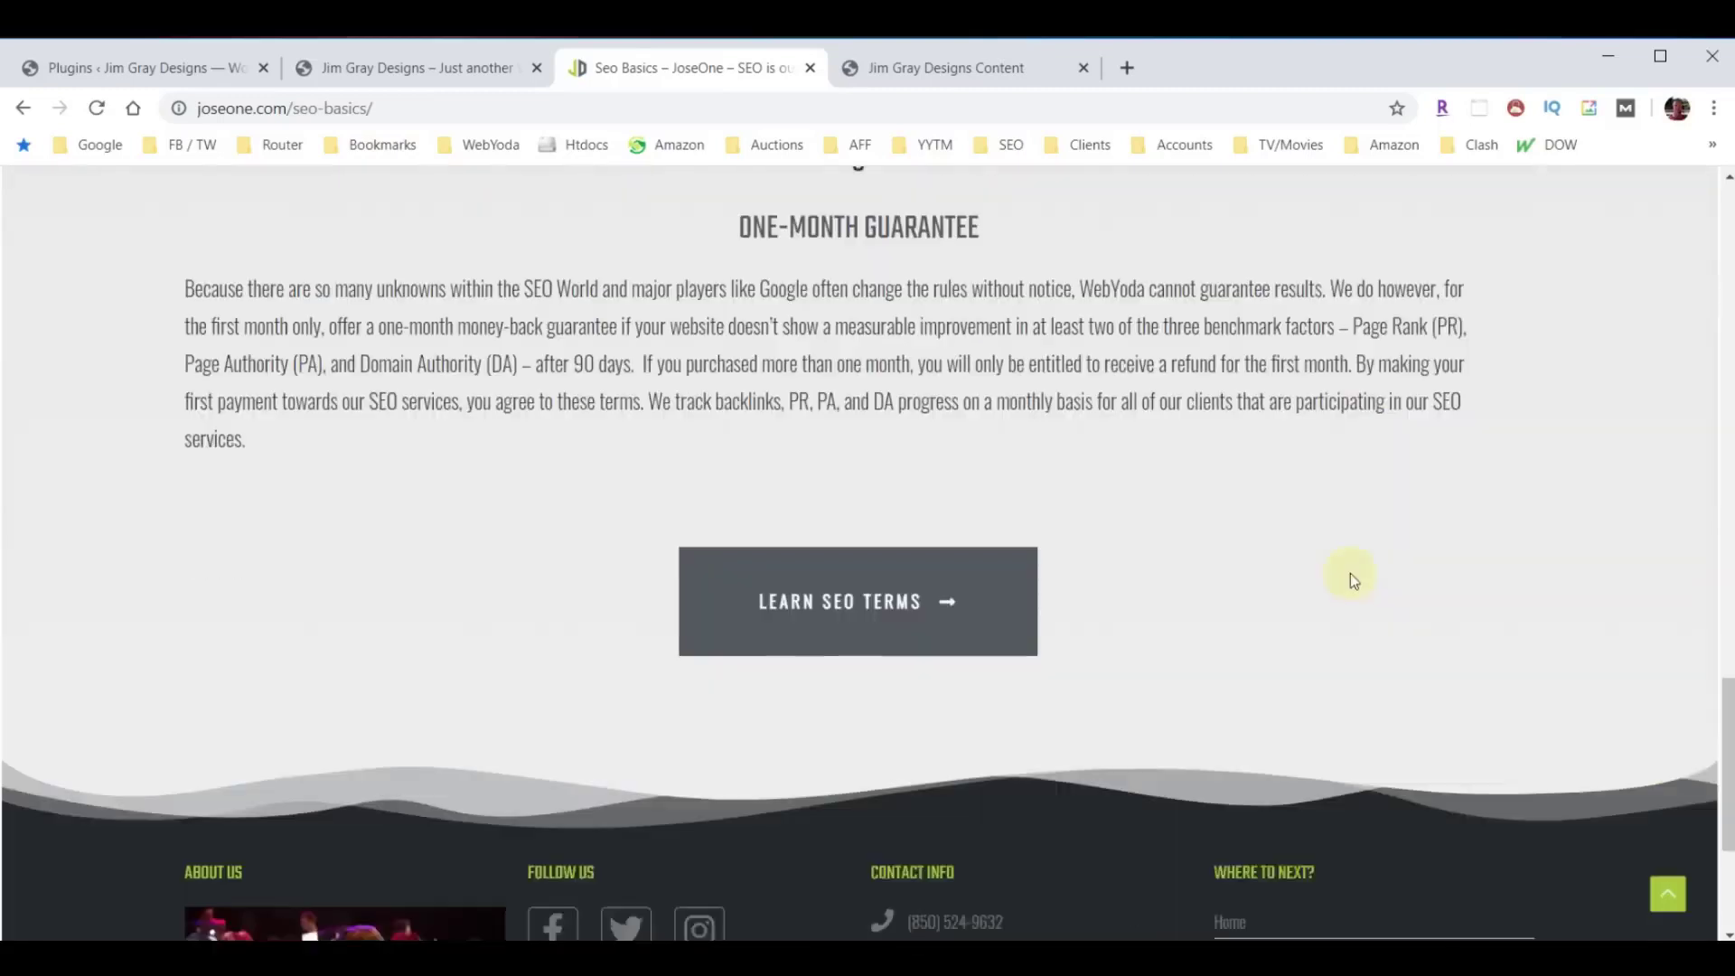
{"action": "scroll", "coordinate": [1341, 600], "scroll_direction": "up", "scroll_amount": 6}
{"action": "scroll", "coordinate": [1339, 607], "scroll_direction": "up", "scroll_amount": 12}
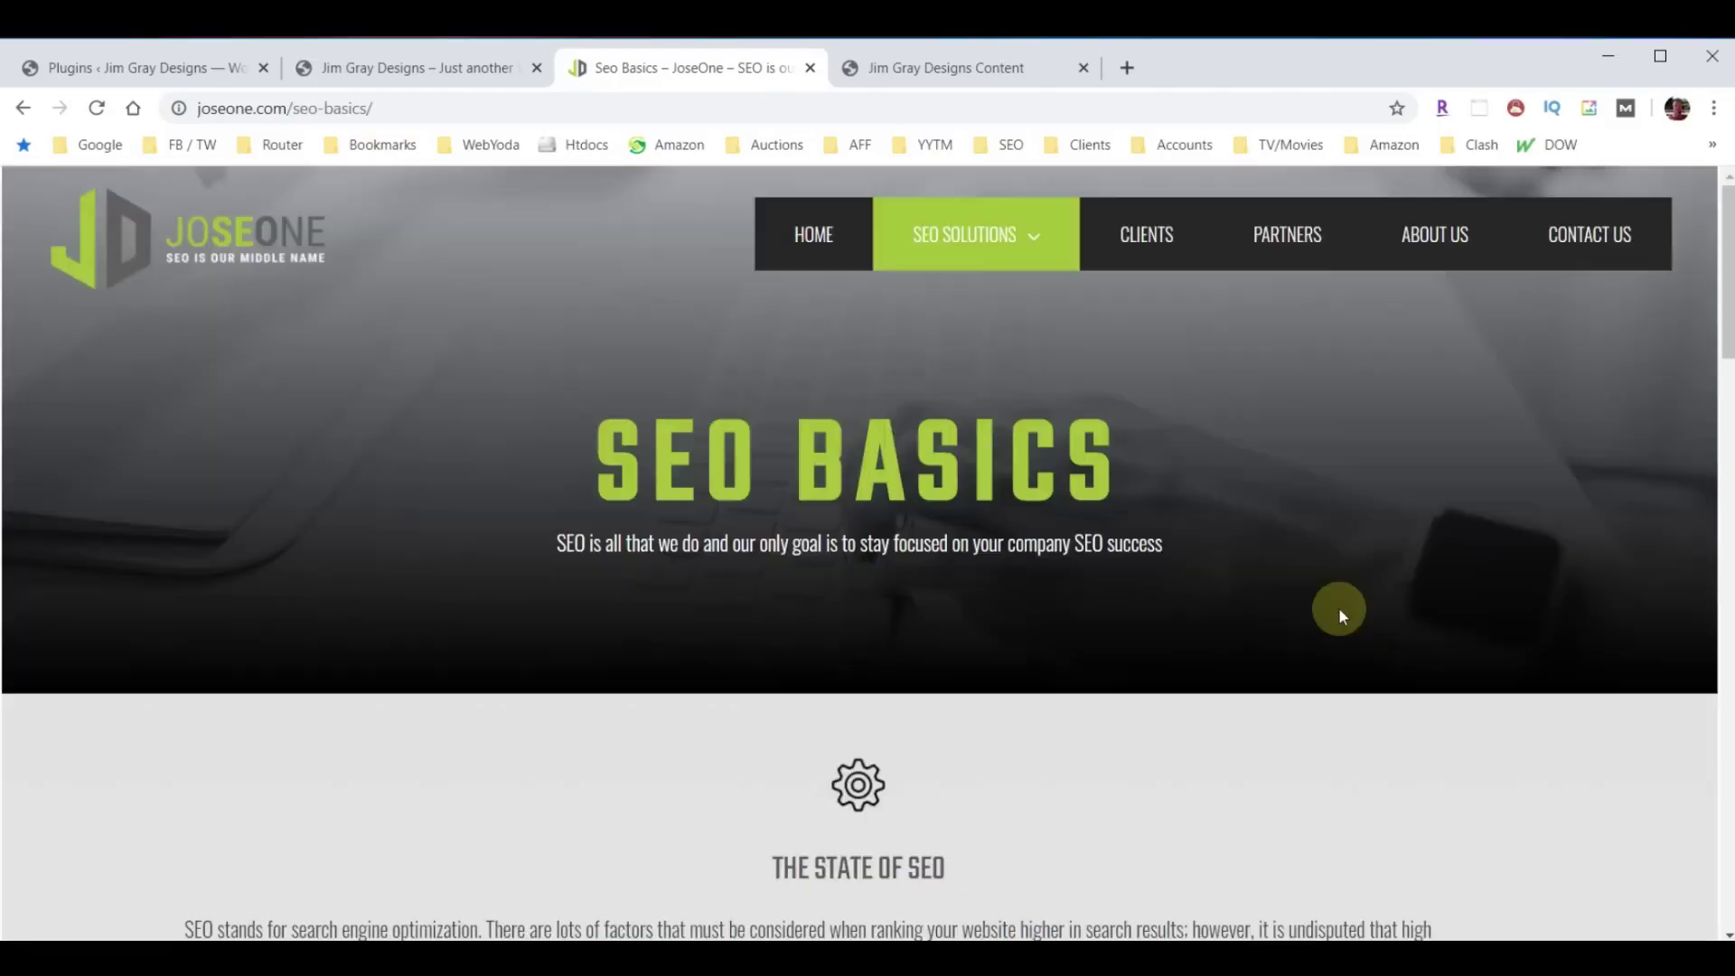